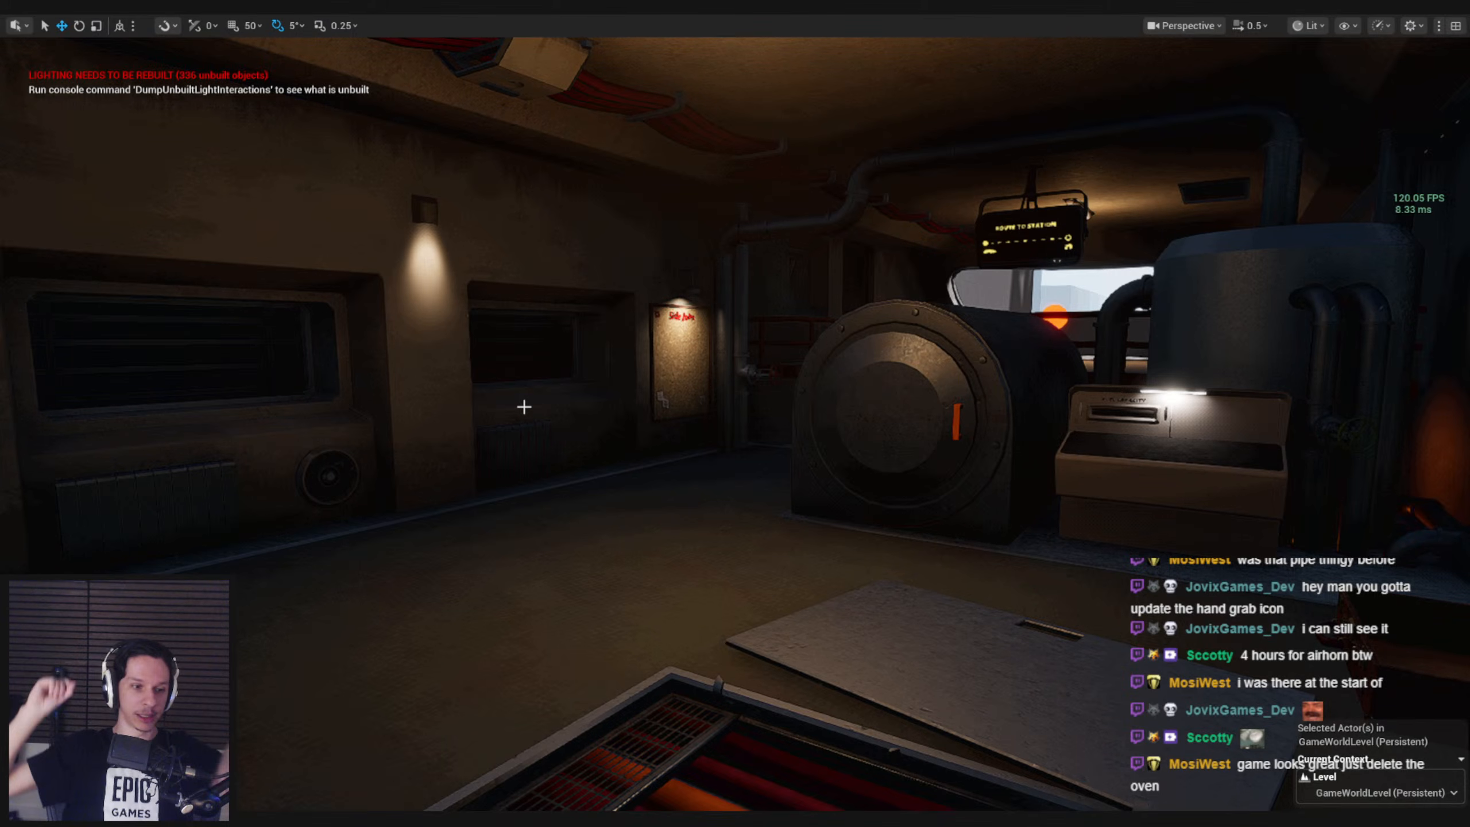
pyautogui.moveTo(520, 394); pyautogui.dragTo(486, 399, button='right')
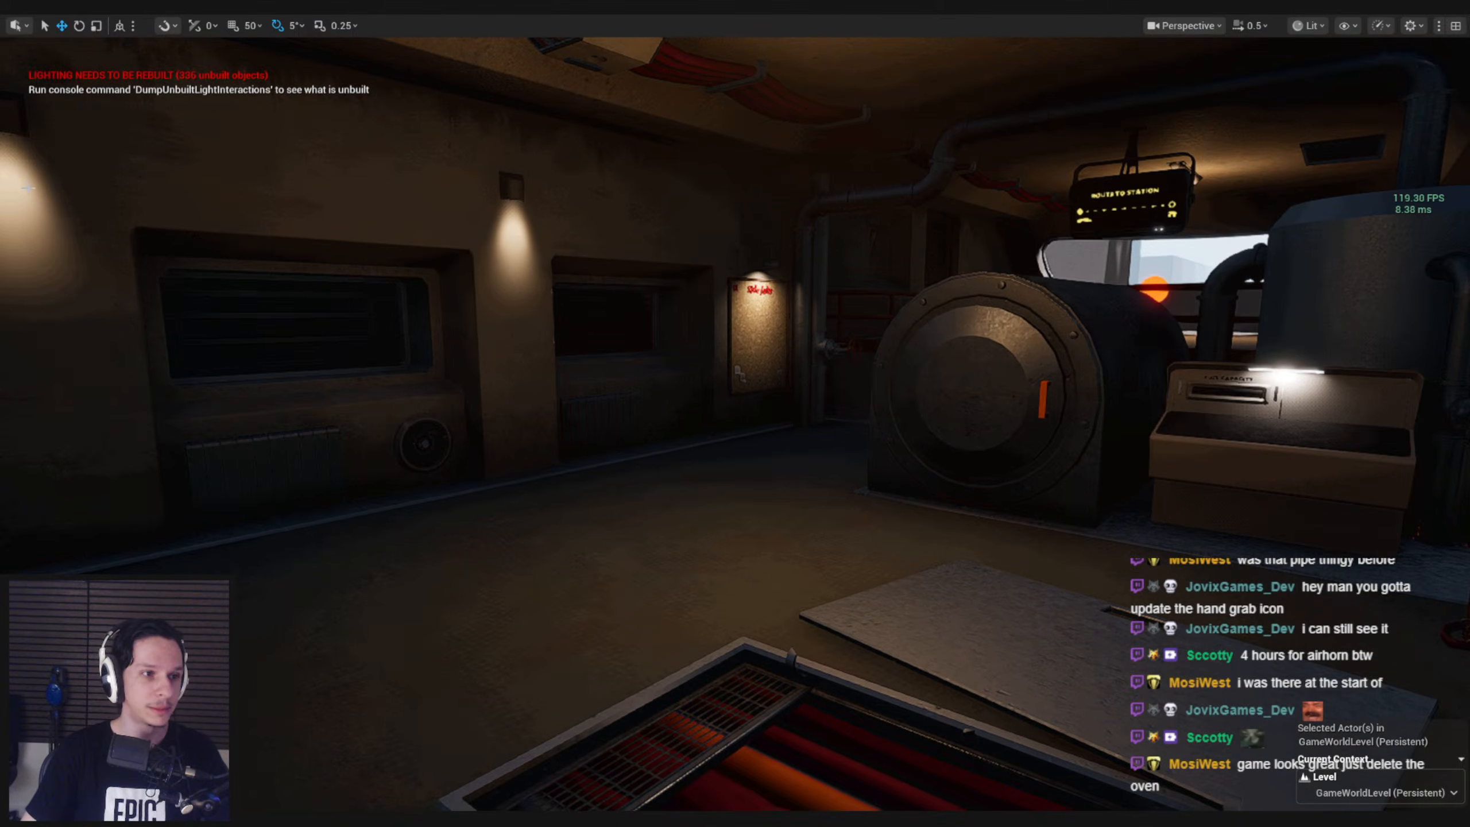
pyautogui.hotkey('alt', 'p')
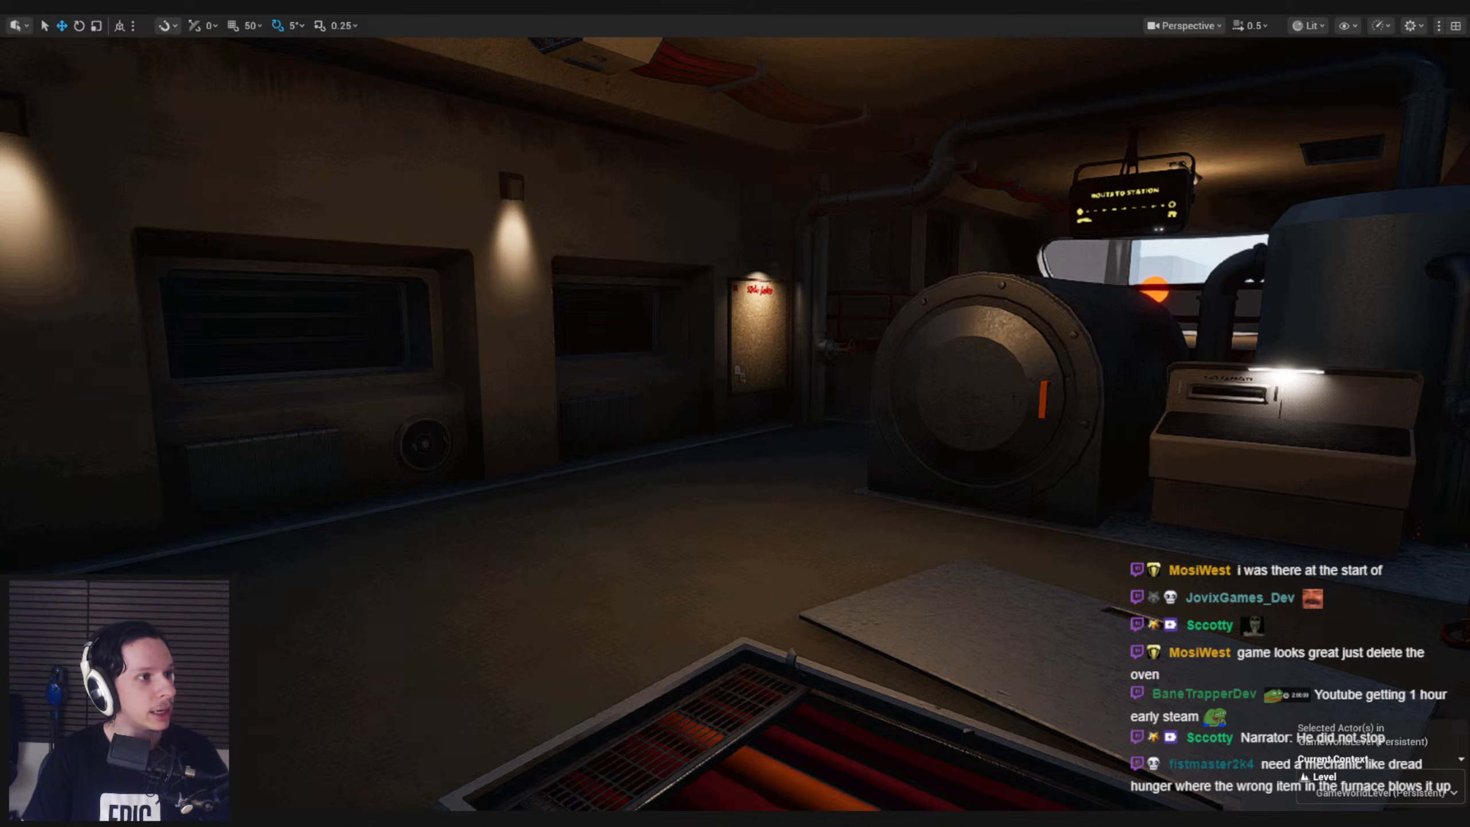
pyautogui.moveTo(455, 419); pyautogui.dragTo(441, 419, button='right')
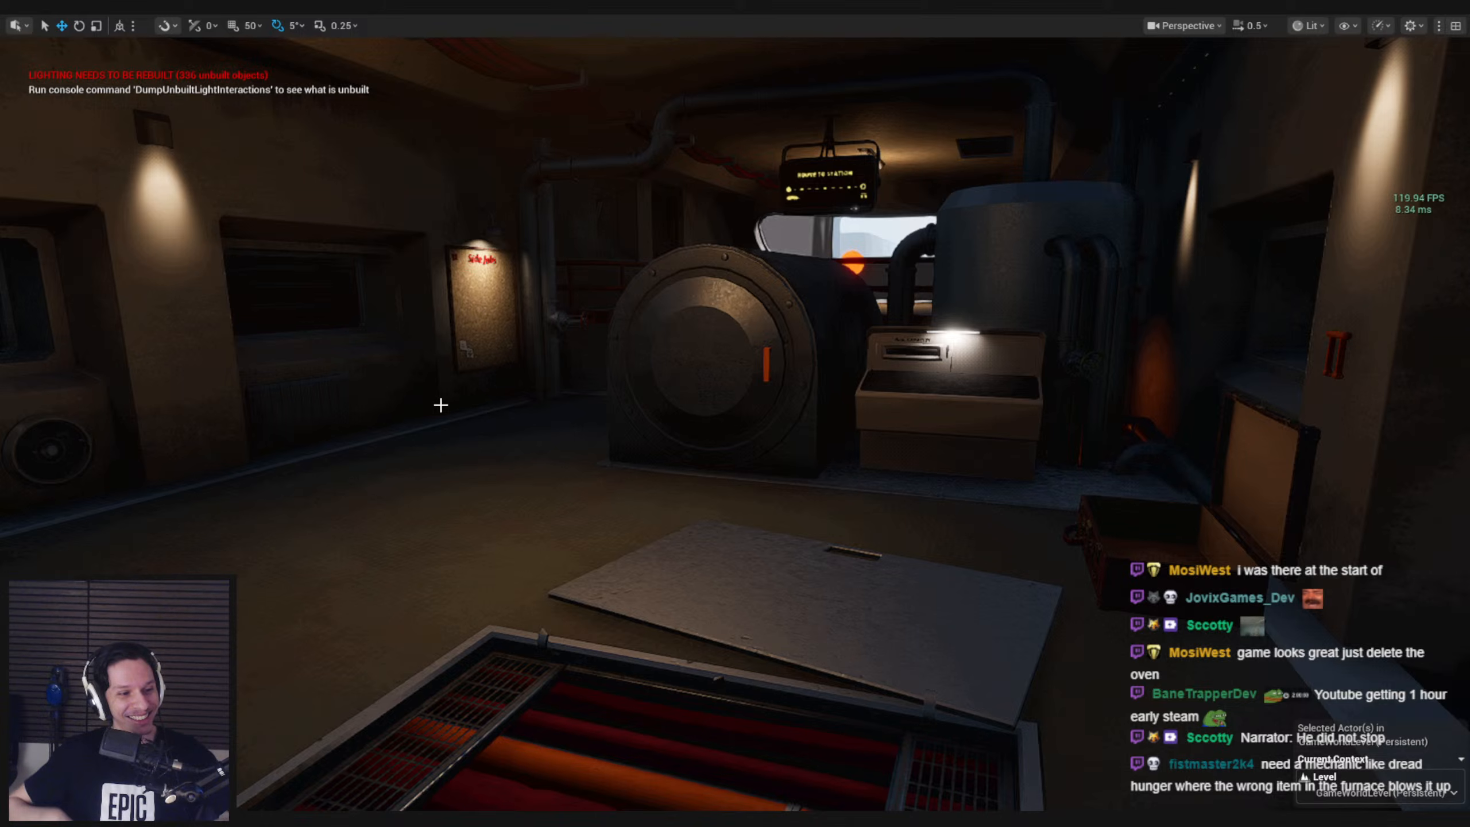
pyautogui.press('w')
pyautogui.moveTo(470, 375); pyautogui.dragTo(451, 356, button='right')
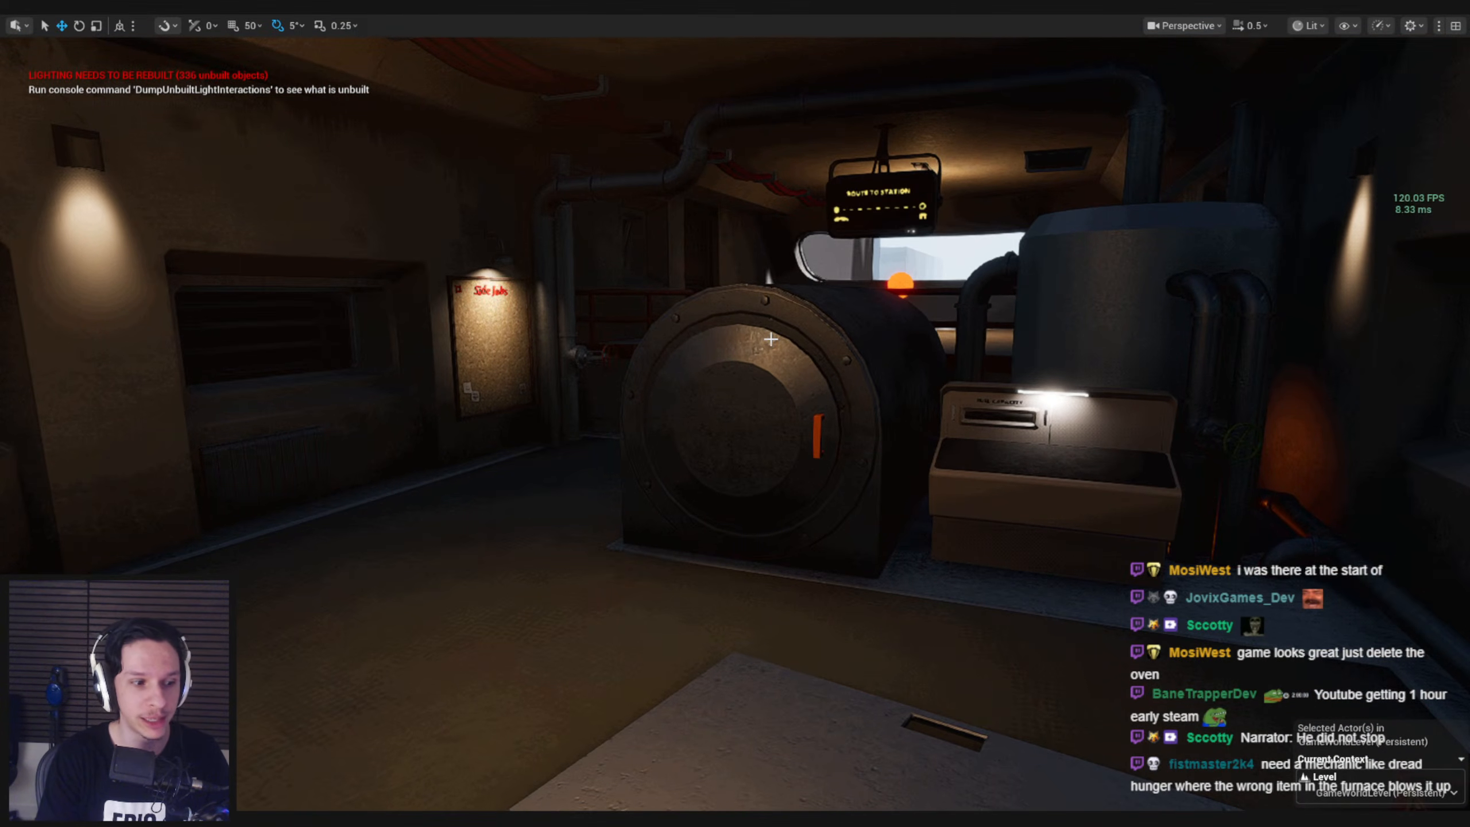
# Start a play test of the level and walk through the train car past the furnace to the door and lockers
pyautogui.hotkey('alt', 'p')
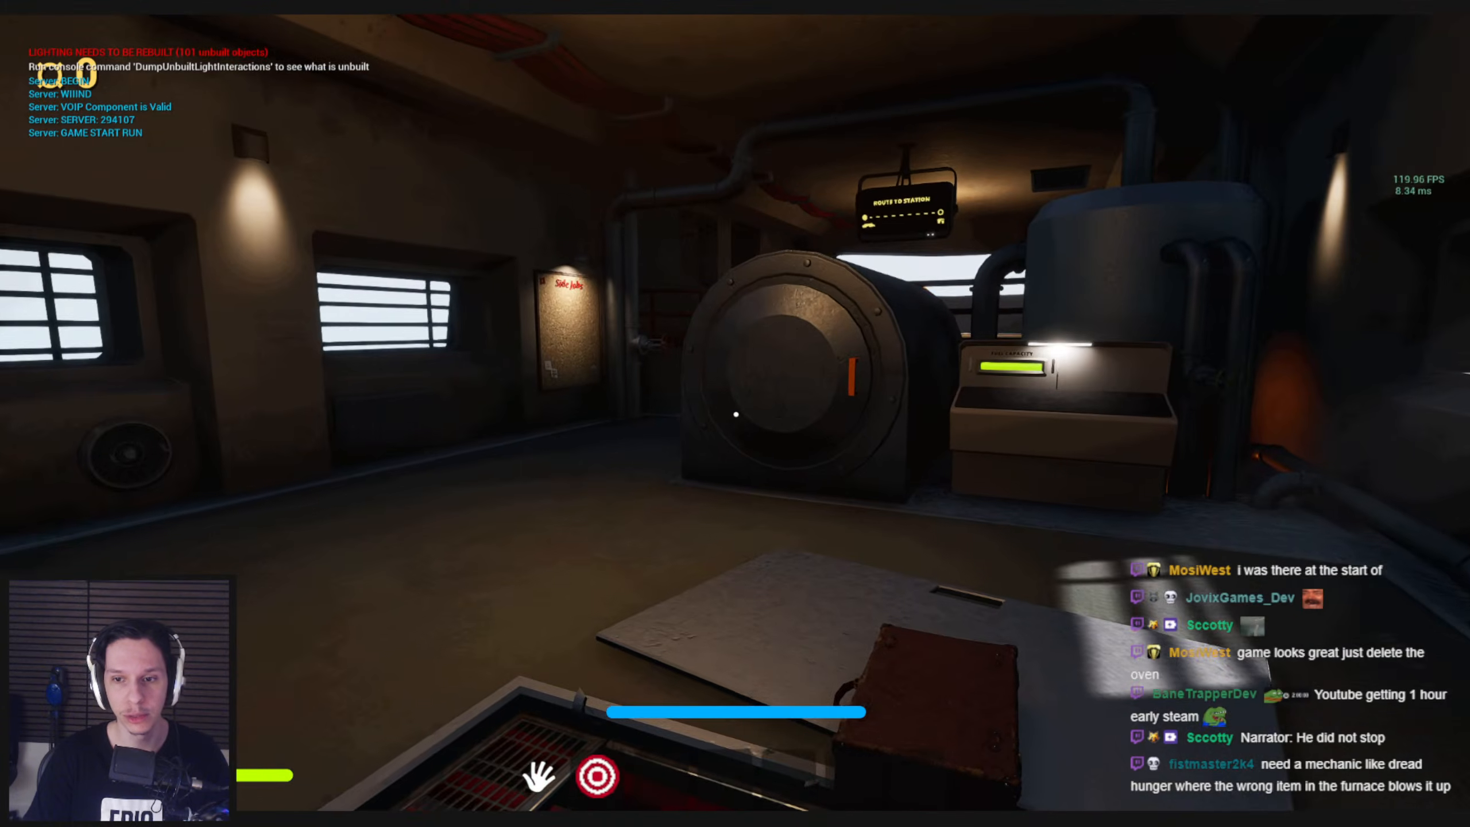
pyautogui.press('w')
pyautogui.press('s')
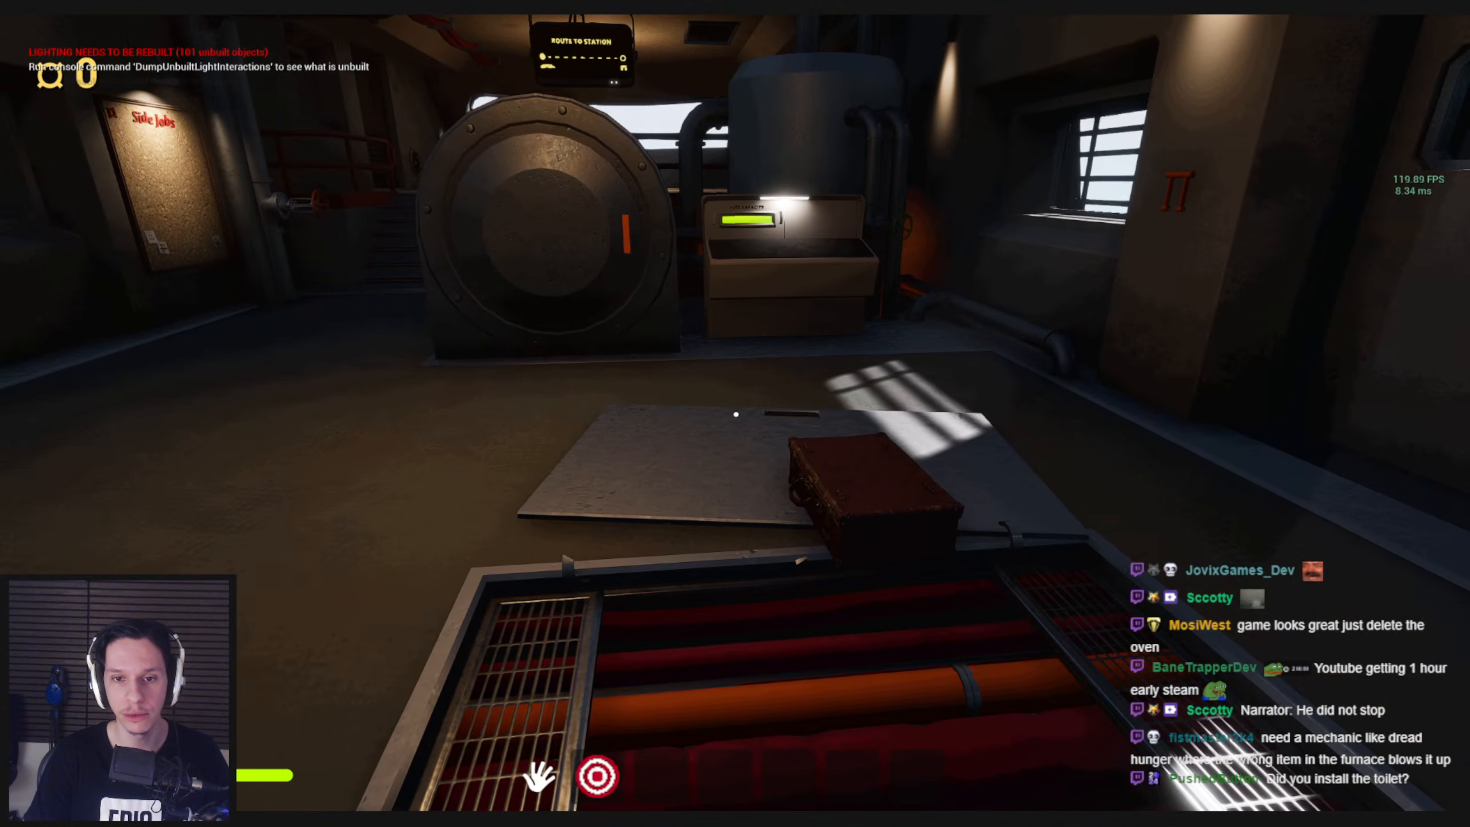
pyautogui.press('d')
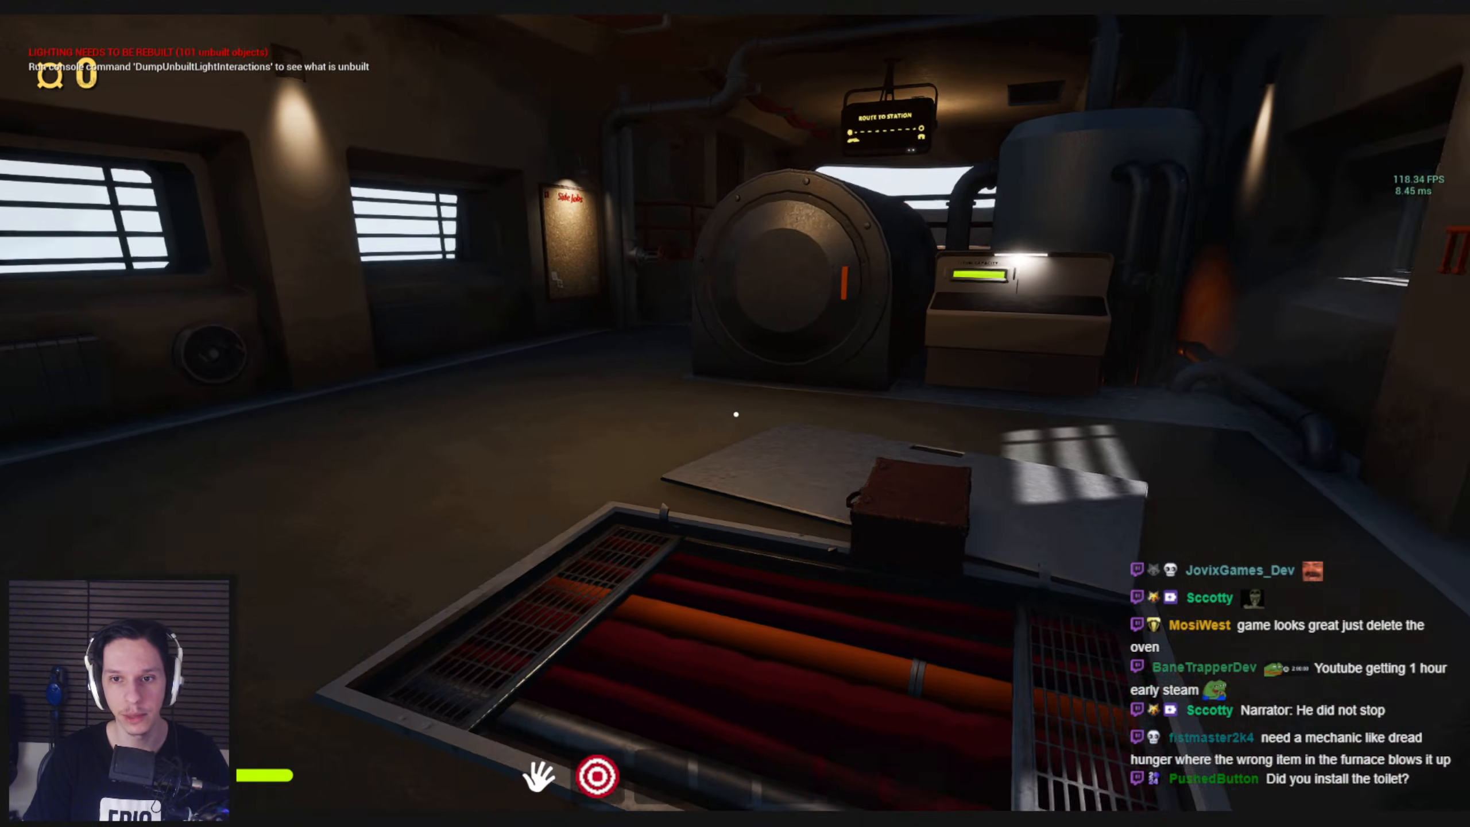
pyautogui.press('w')
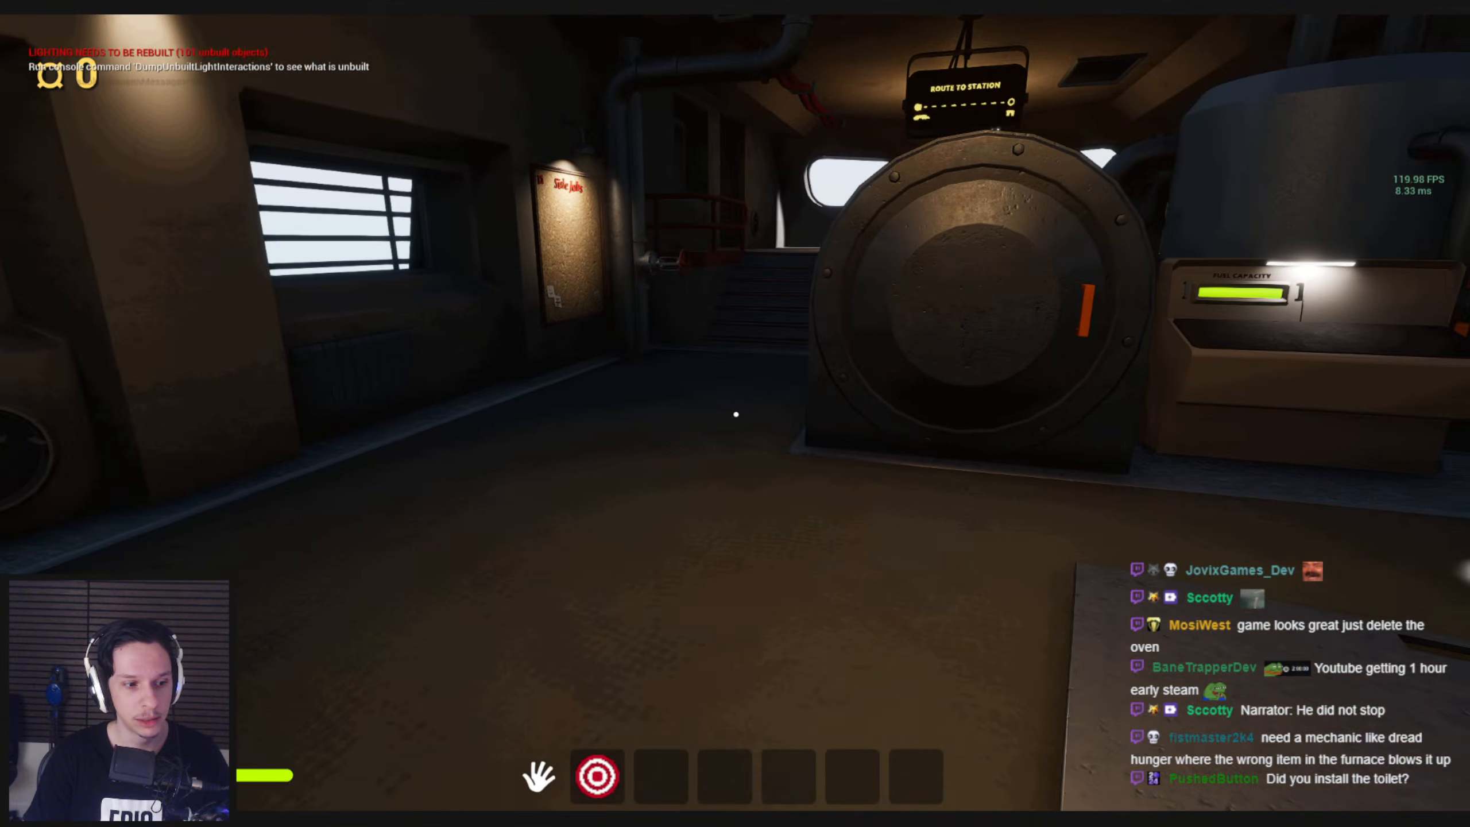
pyautogui.press('s')
pyautogui.press('w')
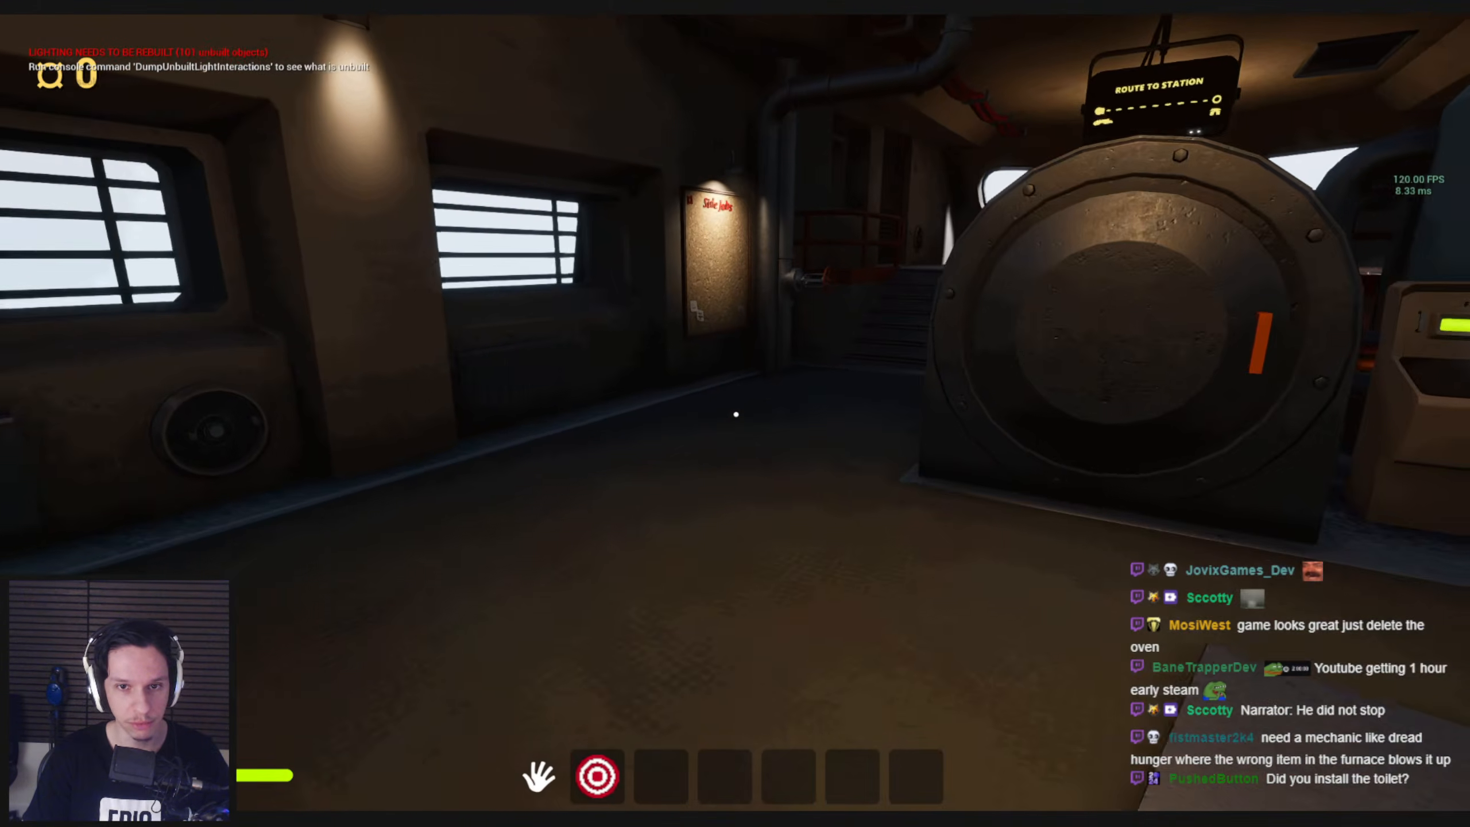
pyautogui.press('w')
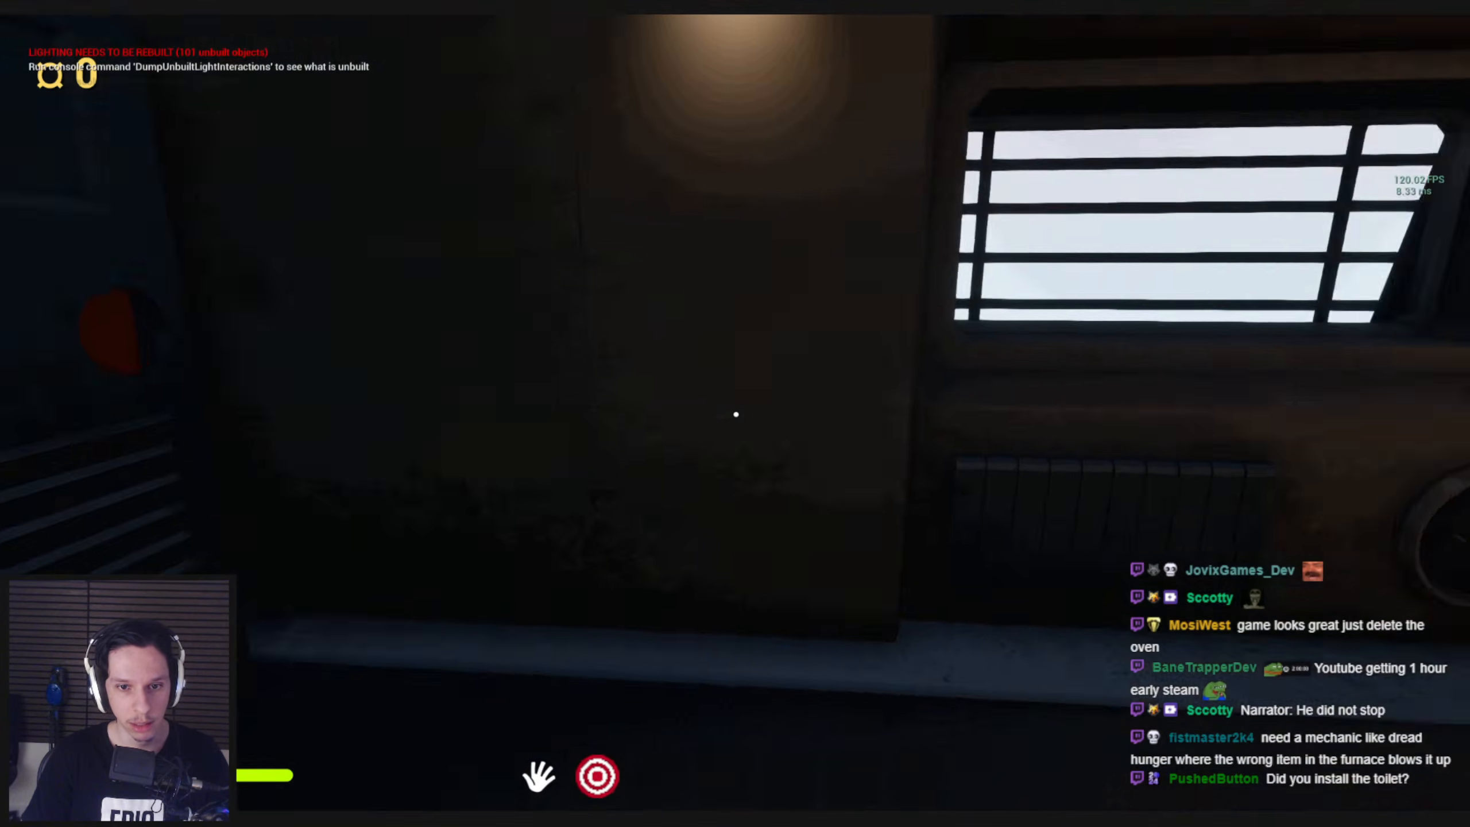
# Interact with the locker area in the running game and return to the furnace to check the train car
pyautogui.press('s')
pyautogui.click(736, 414)
pyautogui.press('s')
pyautogui.moveTo(742, 404); pyautogui.dragTo(746, 544)
pyautogui.press('w')
pyautogui.press('w')
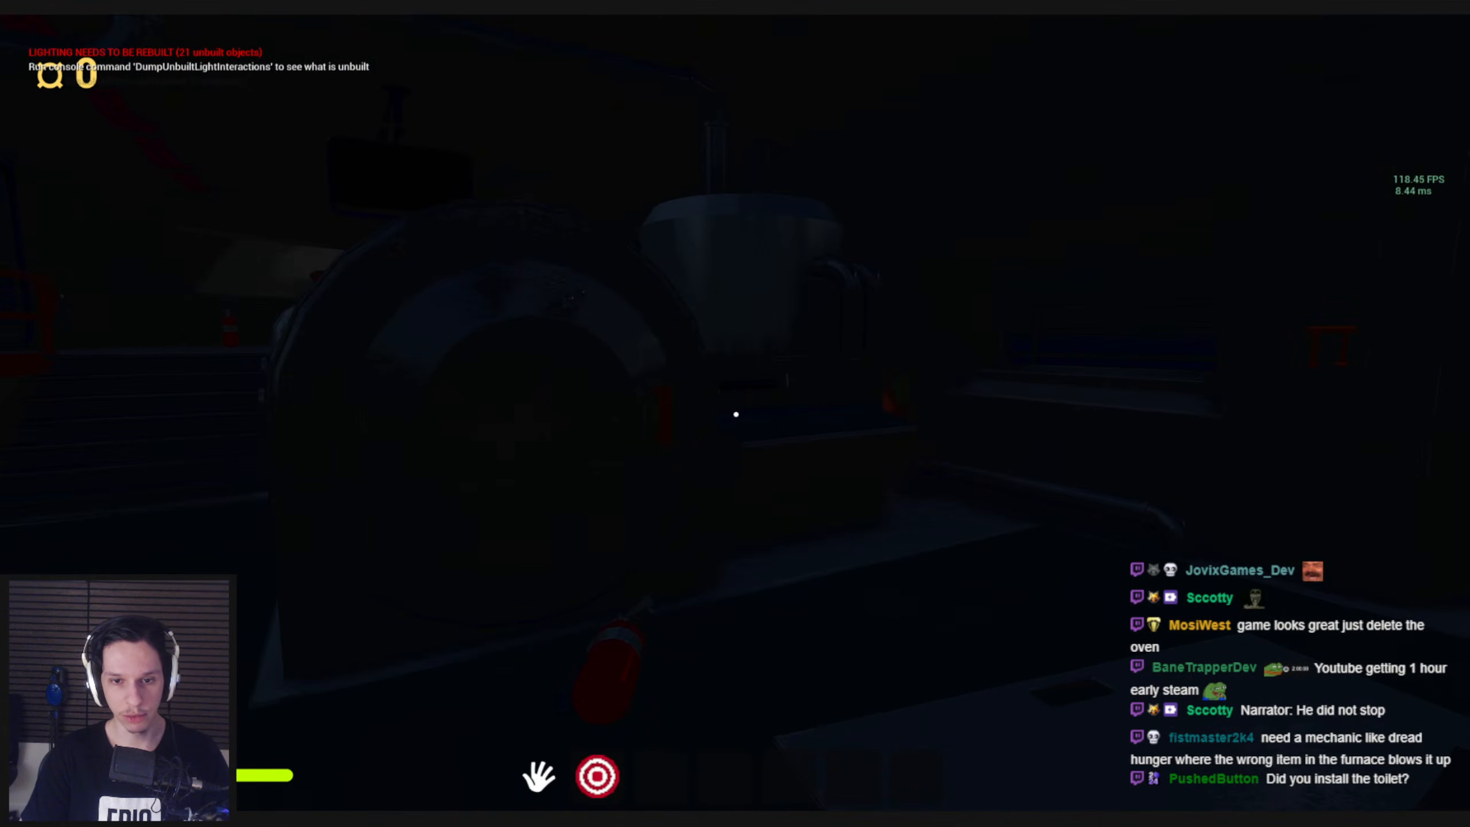
# Inspect the darkened train car in the play test, from the furnace to the lit wall panel
pyautogui.press('s')
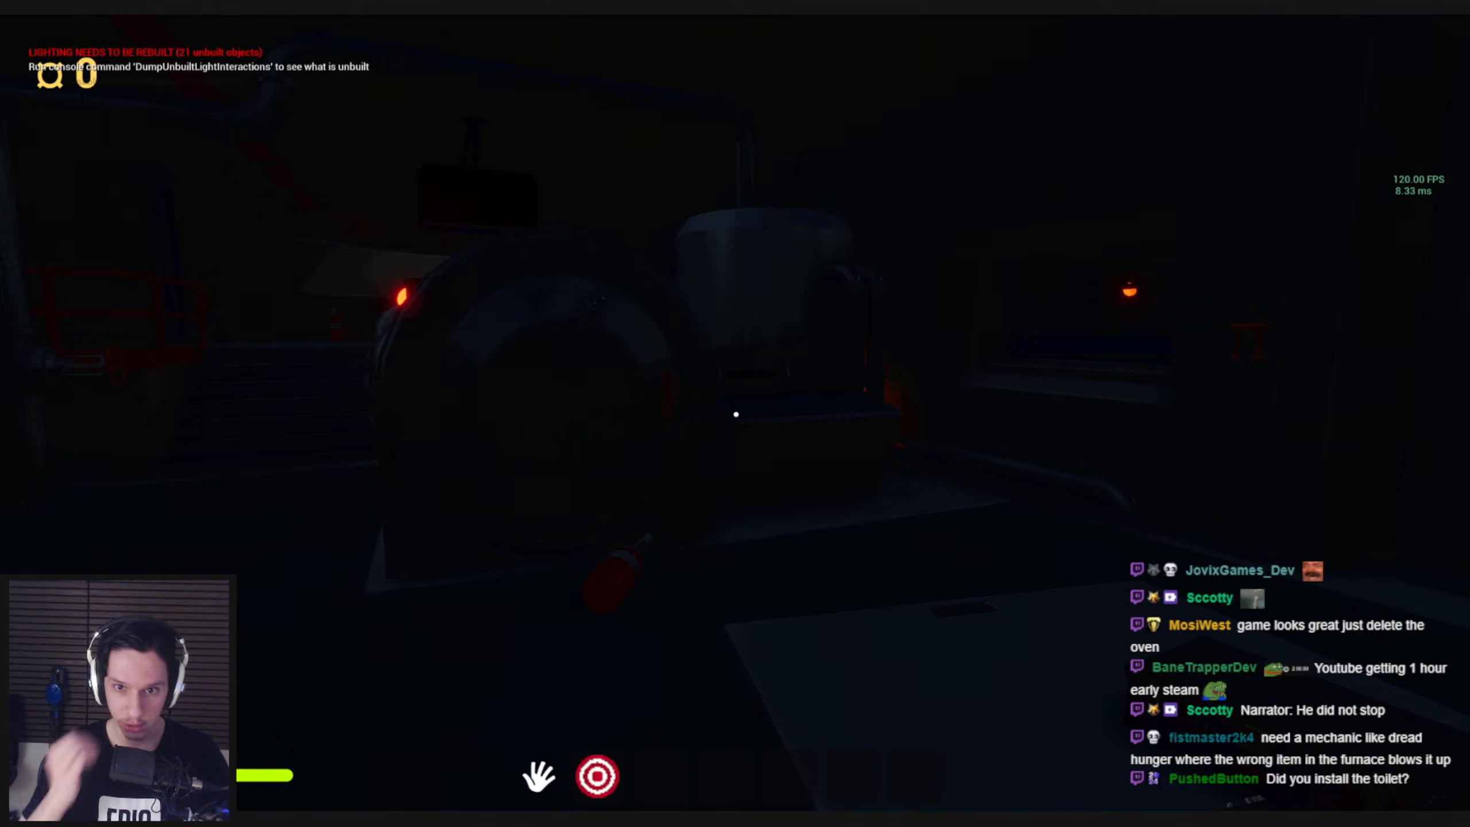
pyautogui.press('w')
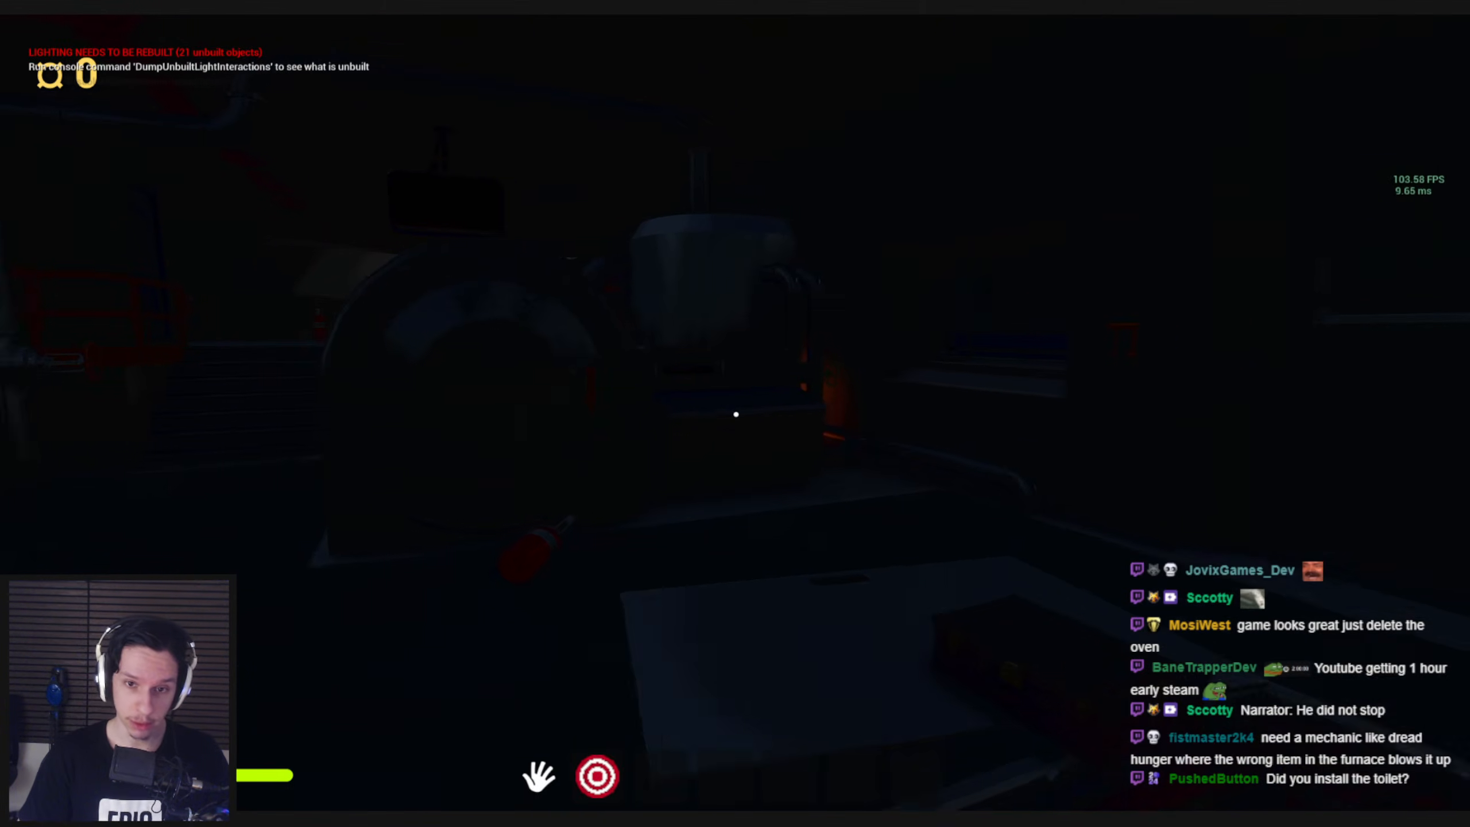
pyautogui.press('w')
pyautogui.press('s')
pyautogui.press('w')
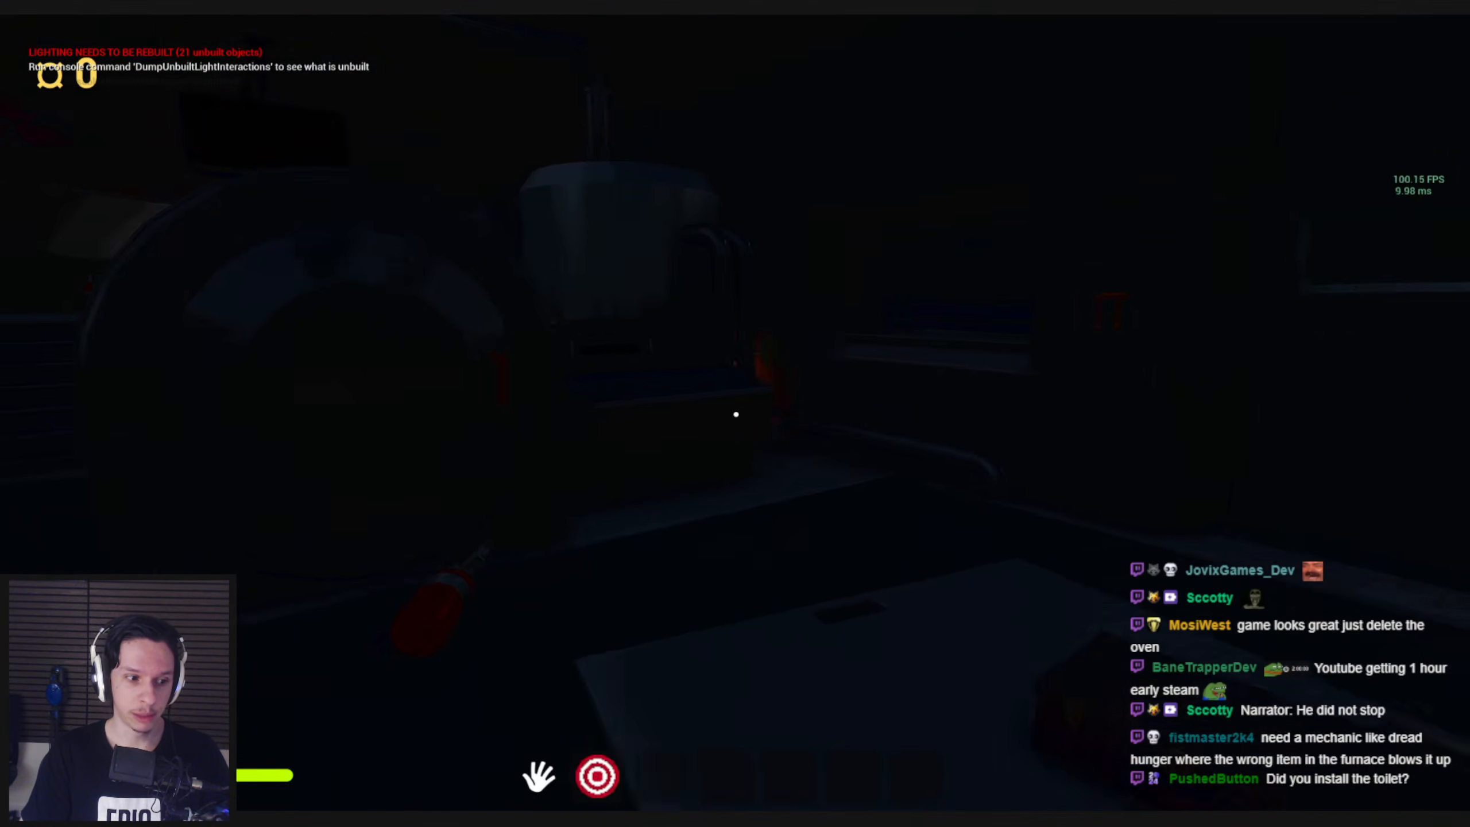
pyautogui.press('w')
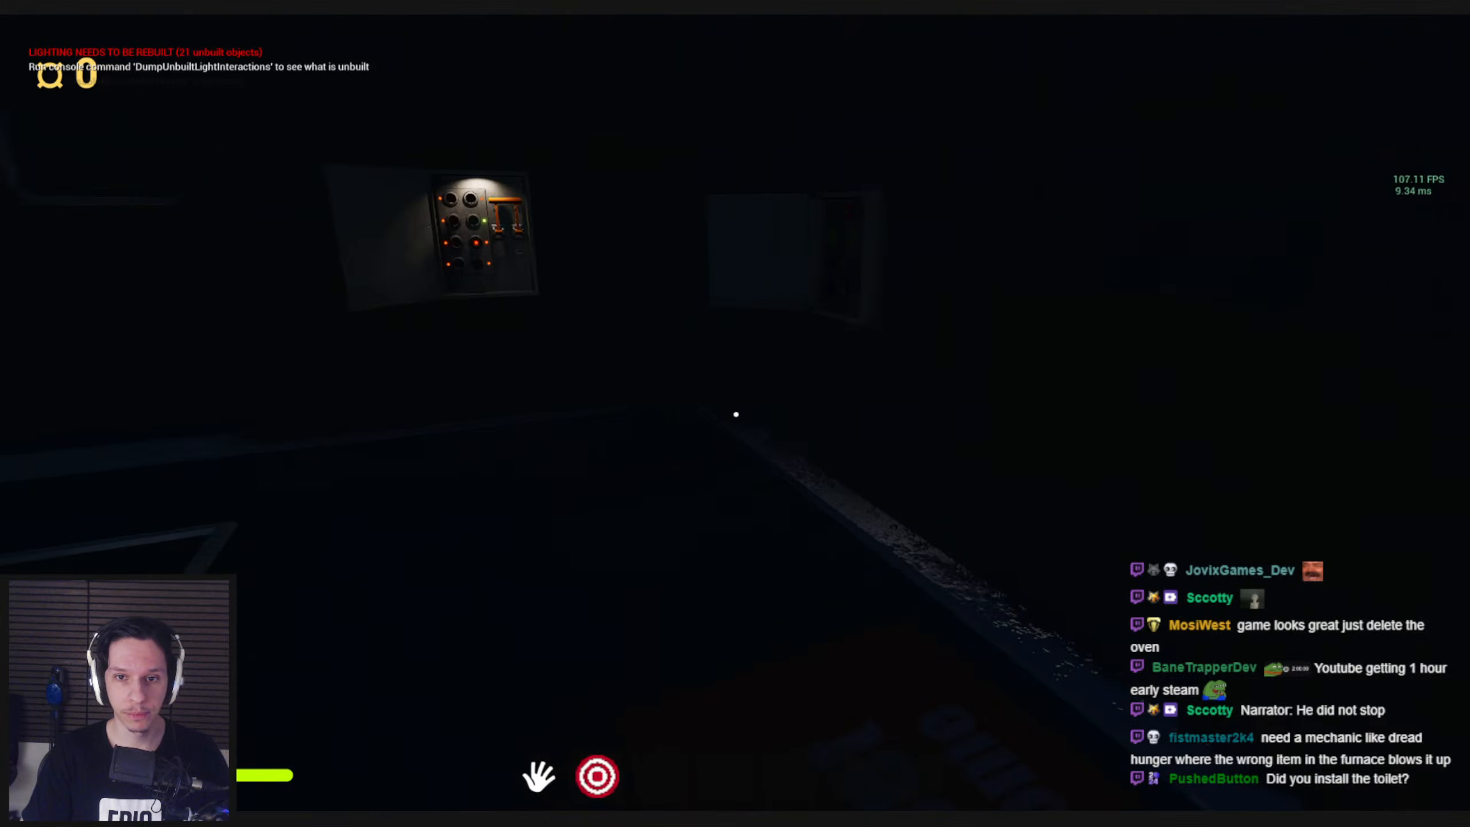
pyautogui.press('w')
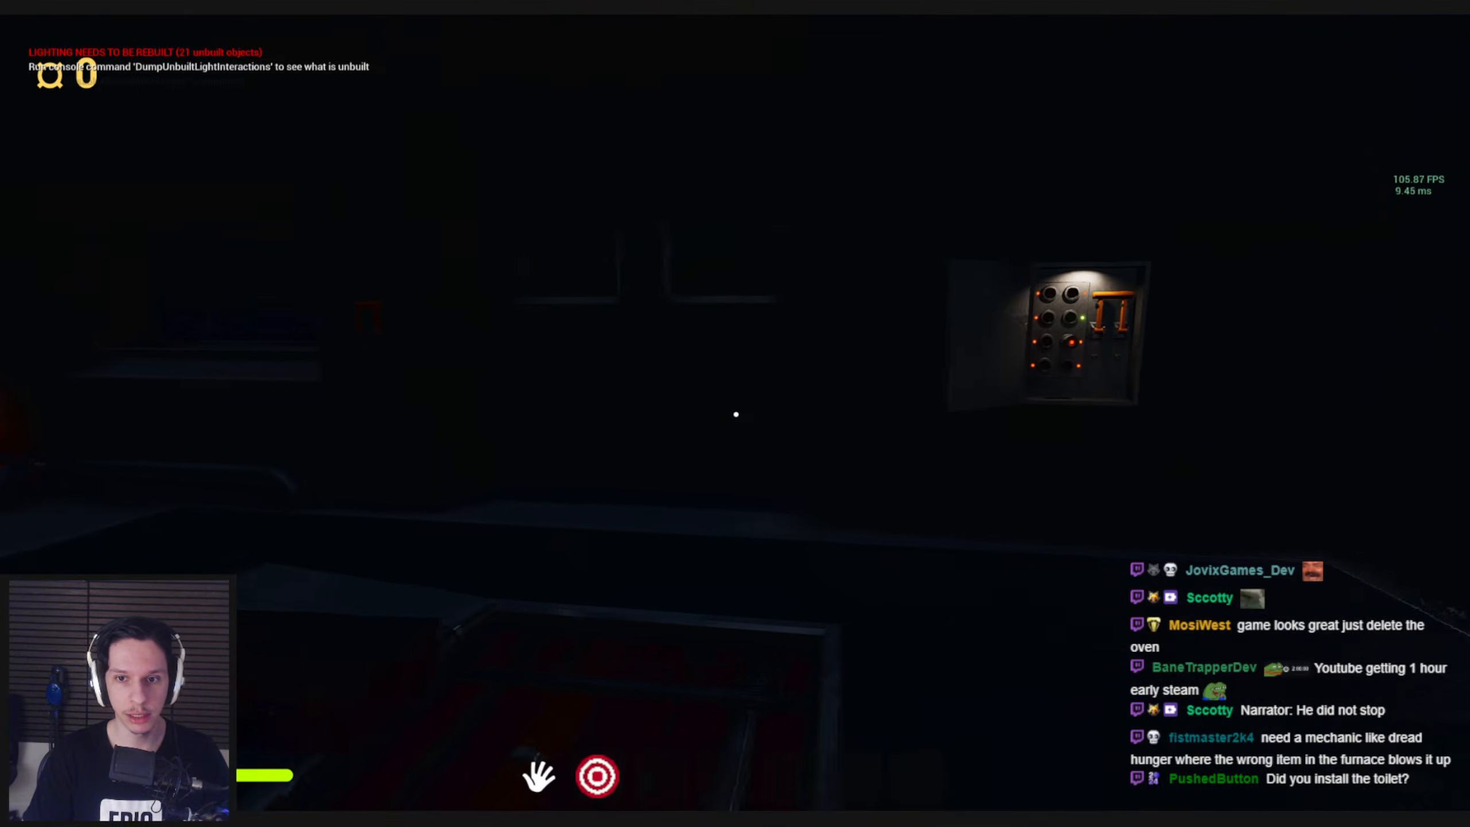
pyautogui.press('w')
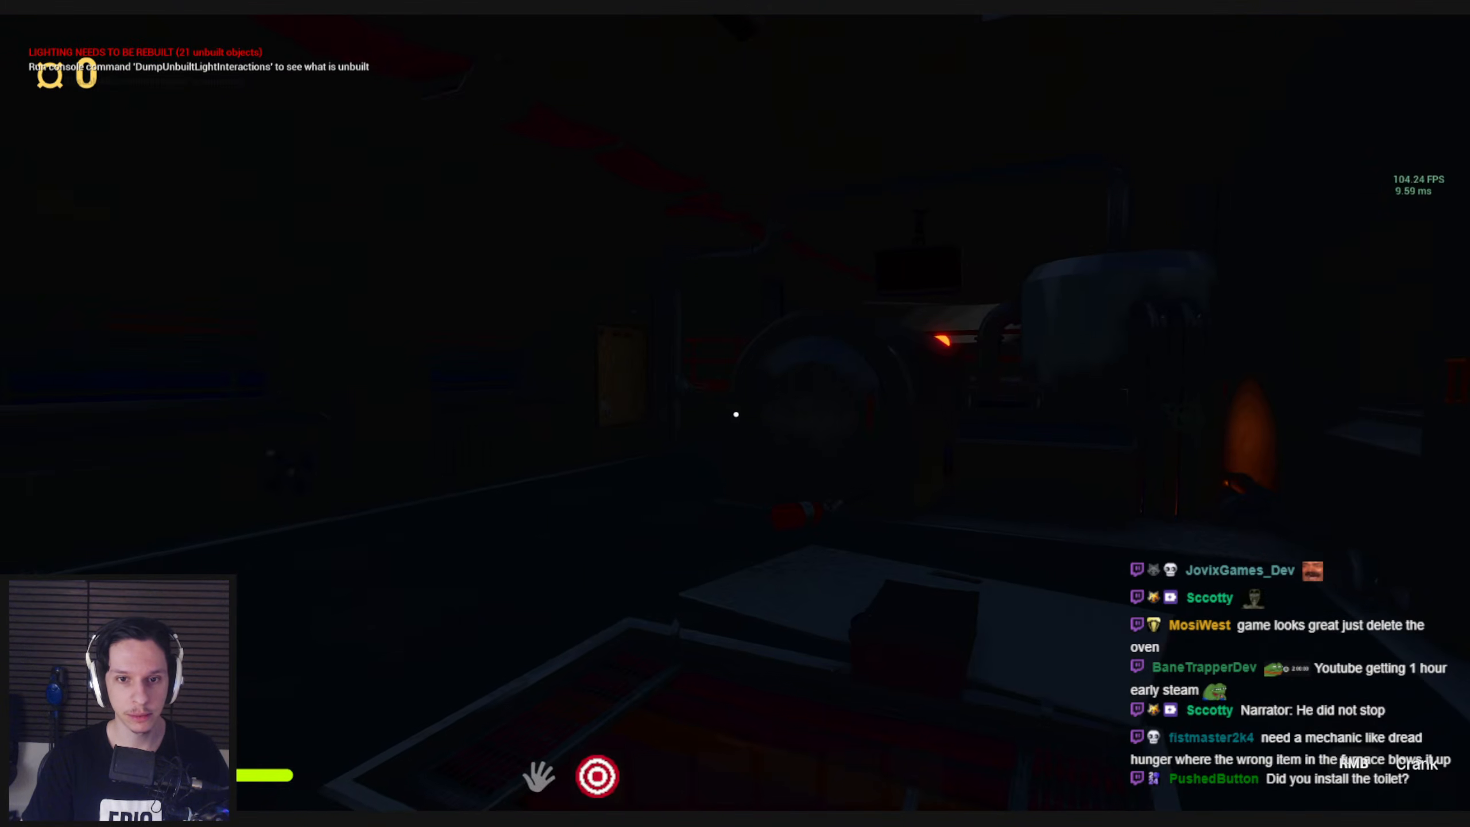
# Switch between the first two inventory slots, walk back toward the furnace, and end the play test
pyautogui.press('1')
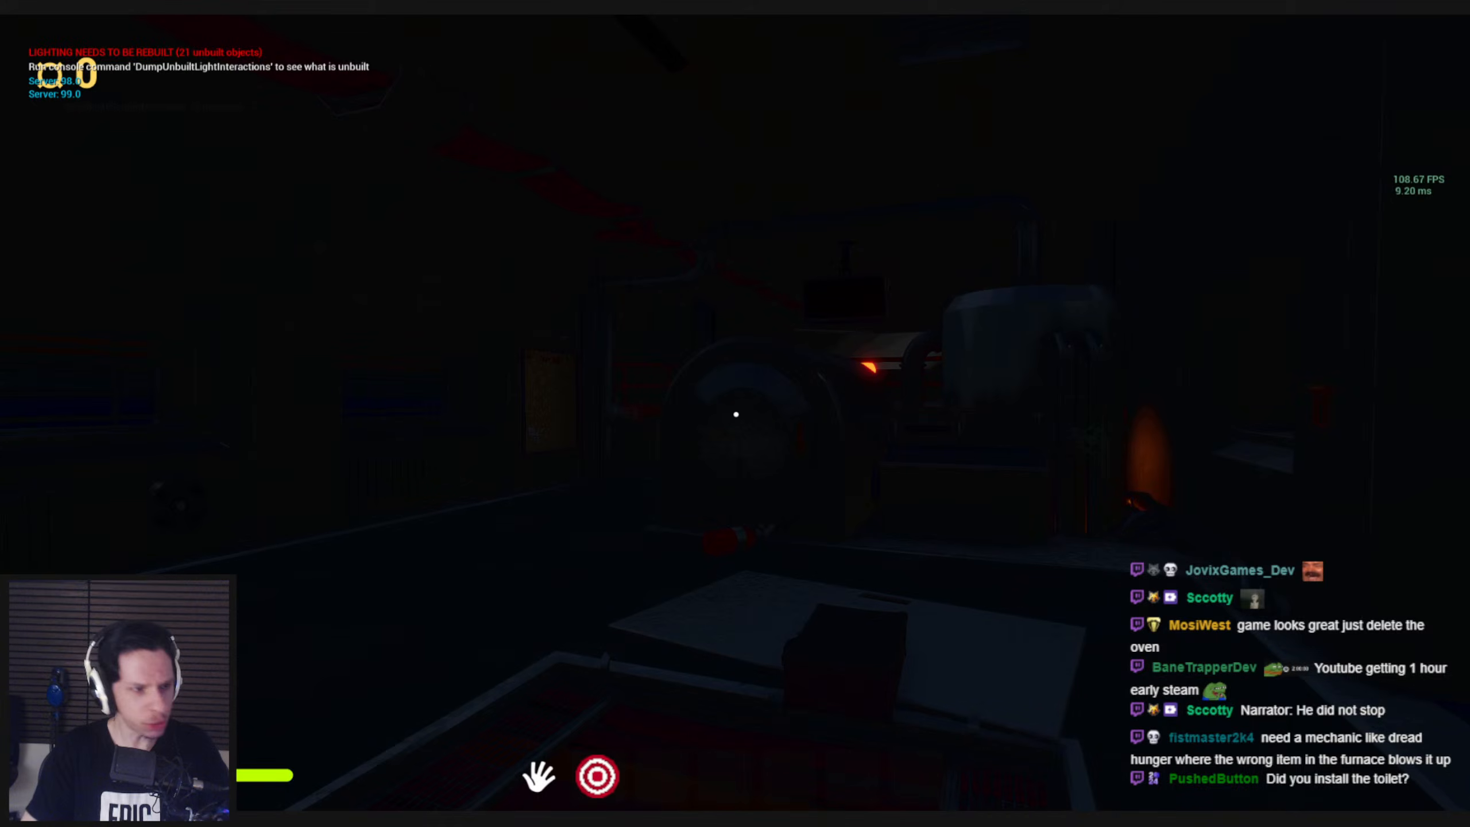
pyautogui.press('2')
pyautogui.press('1')
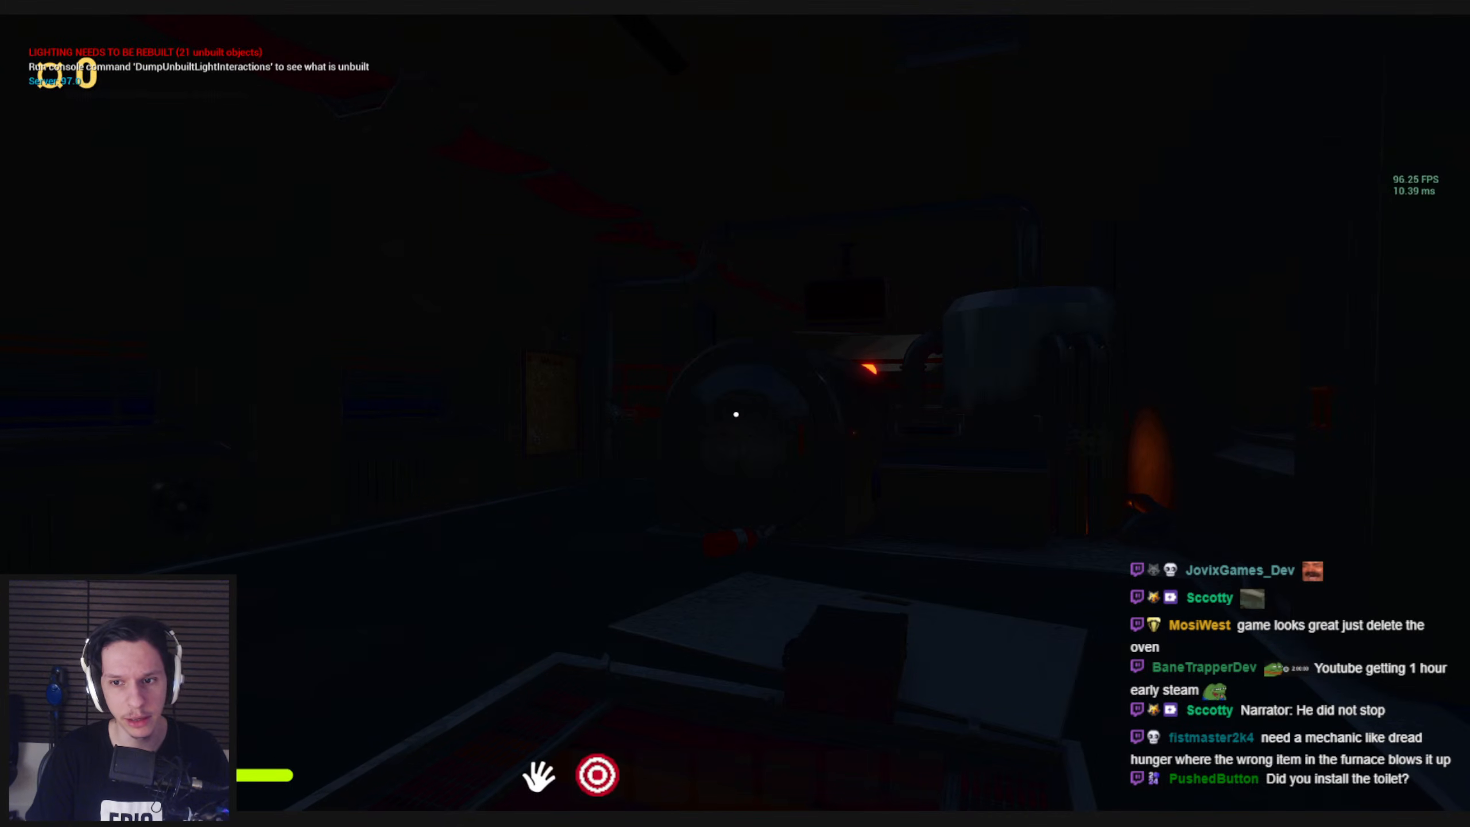
pyautogui.press('w')
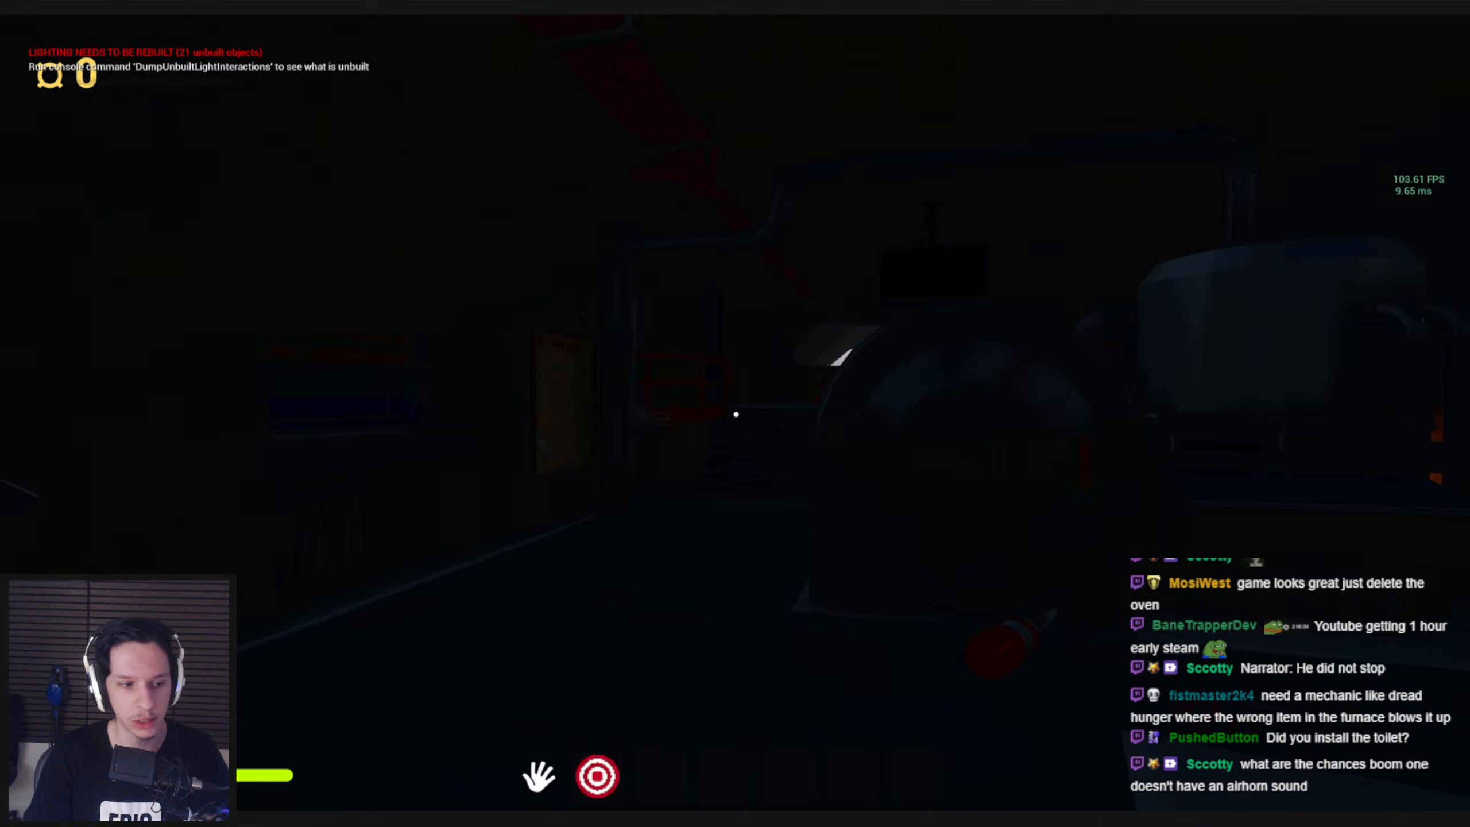
pyautogui.hotkey('shift', 'w')
pyautogui.press('w')
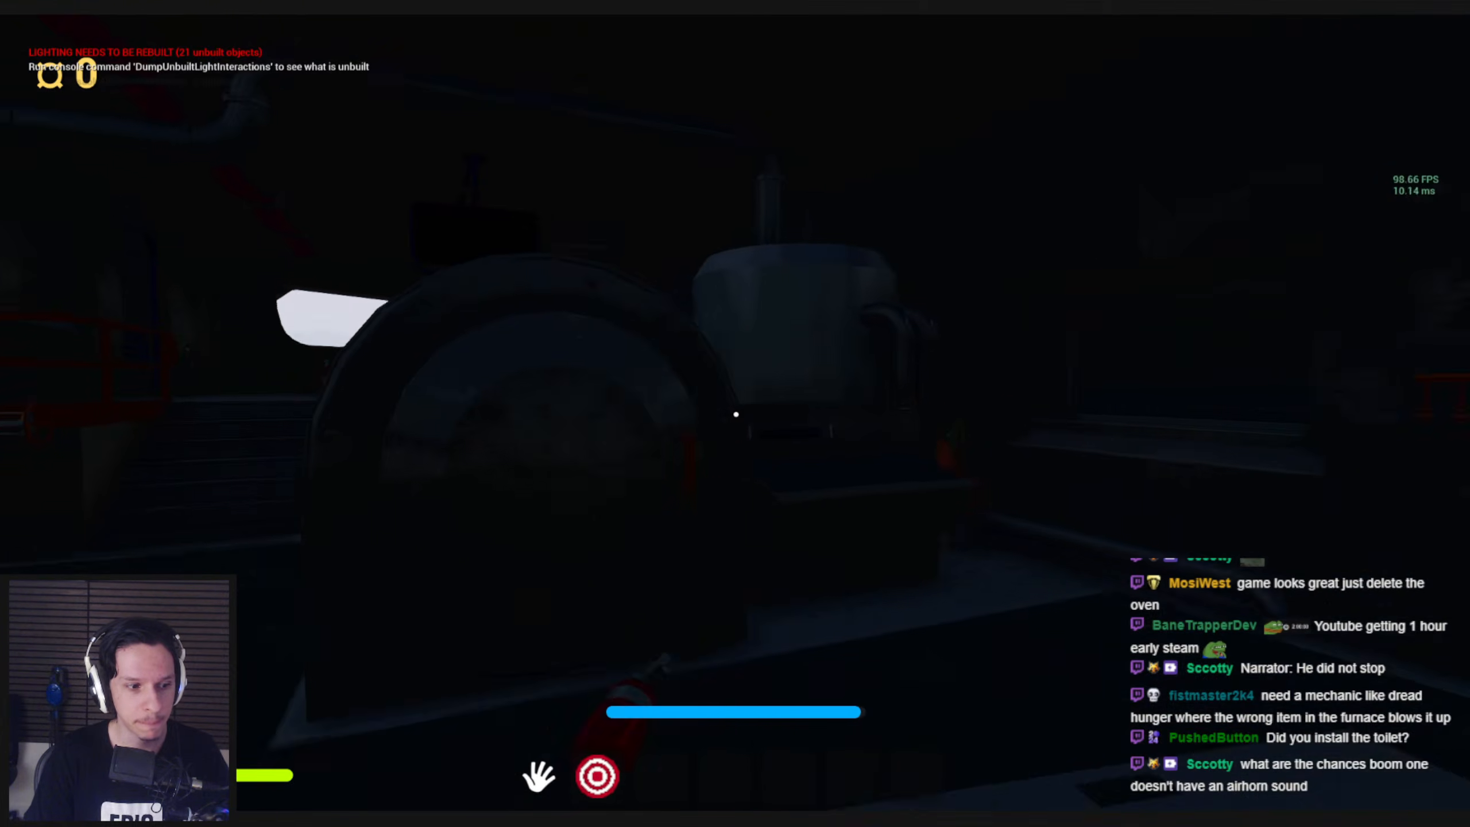
pyautogui.press('Escape')
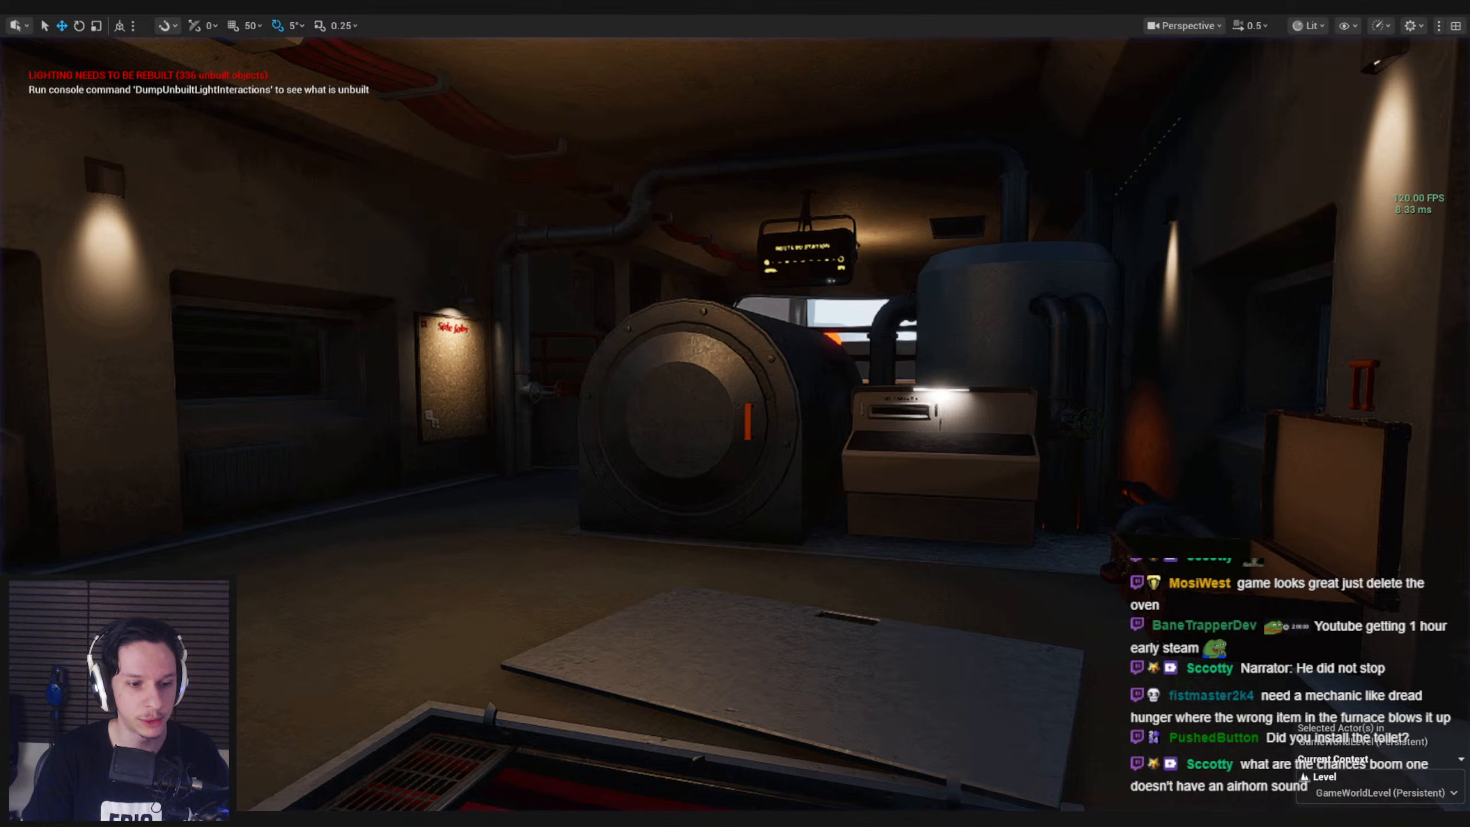
# Switch to File Explorer and search the BOOM ONE sound library folder for "horn"
pyautogui.press('super+e')
pyautogui.moveTo(667, 126); pyautogui.dragTo(1, 208)
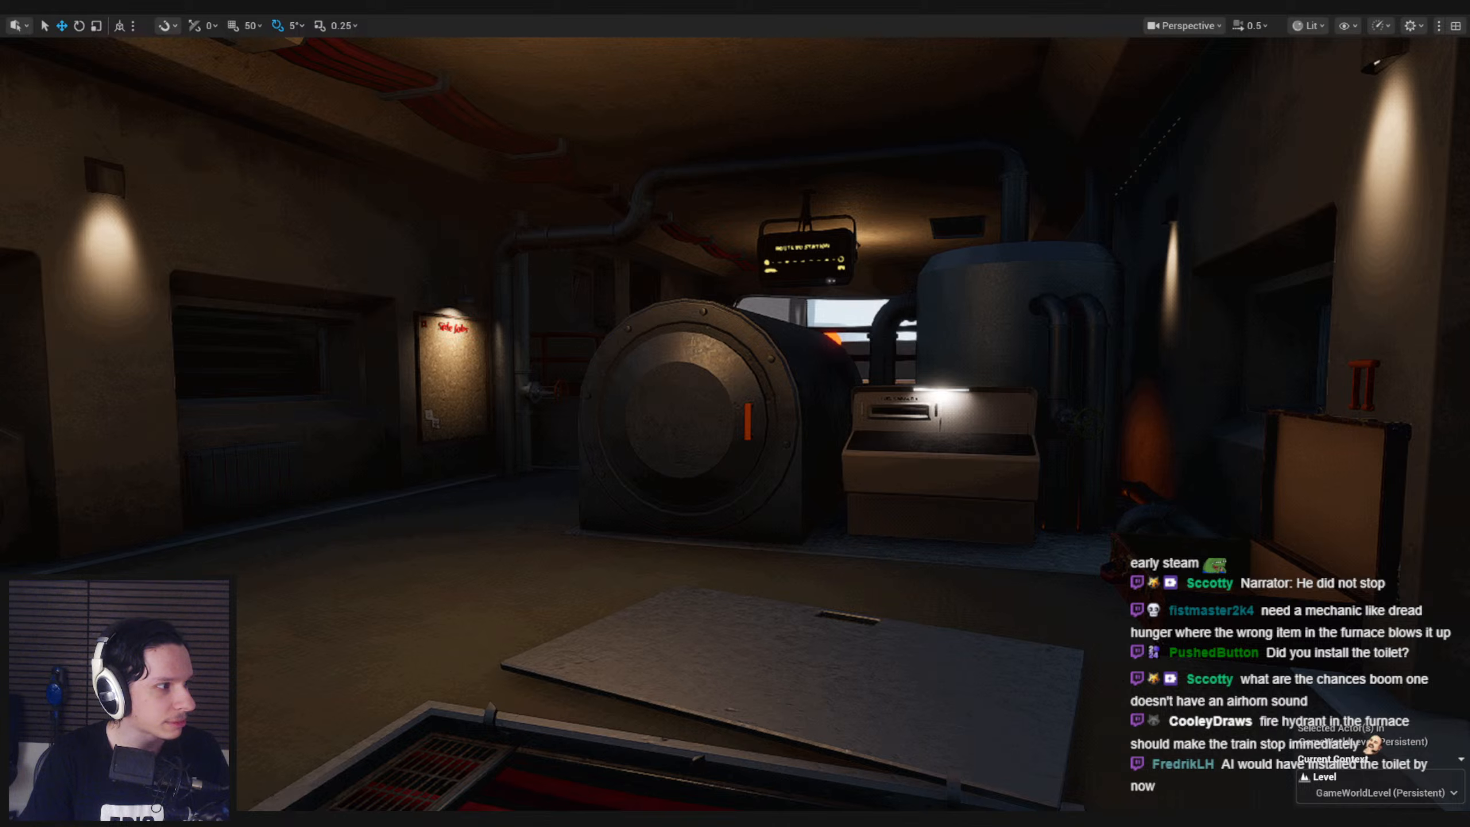
pyautogui.moveTo(0, 218); pyautogui.dragTo(571, 125)
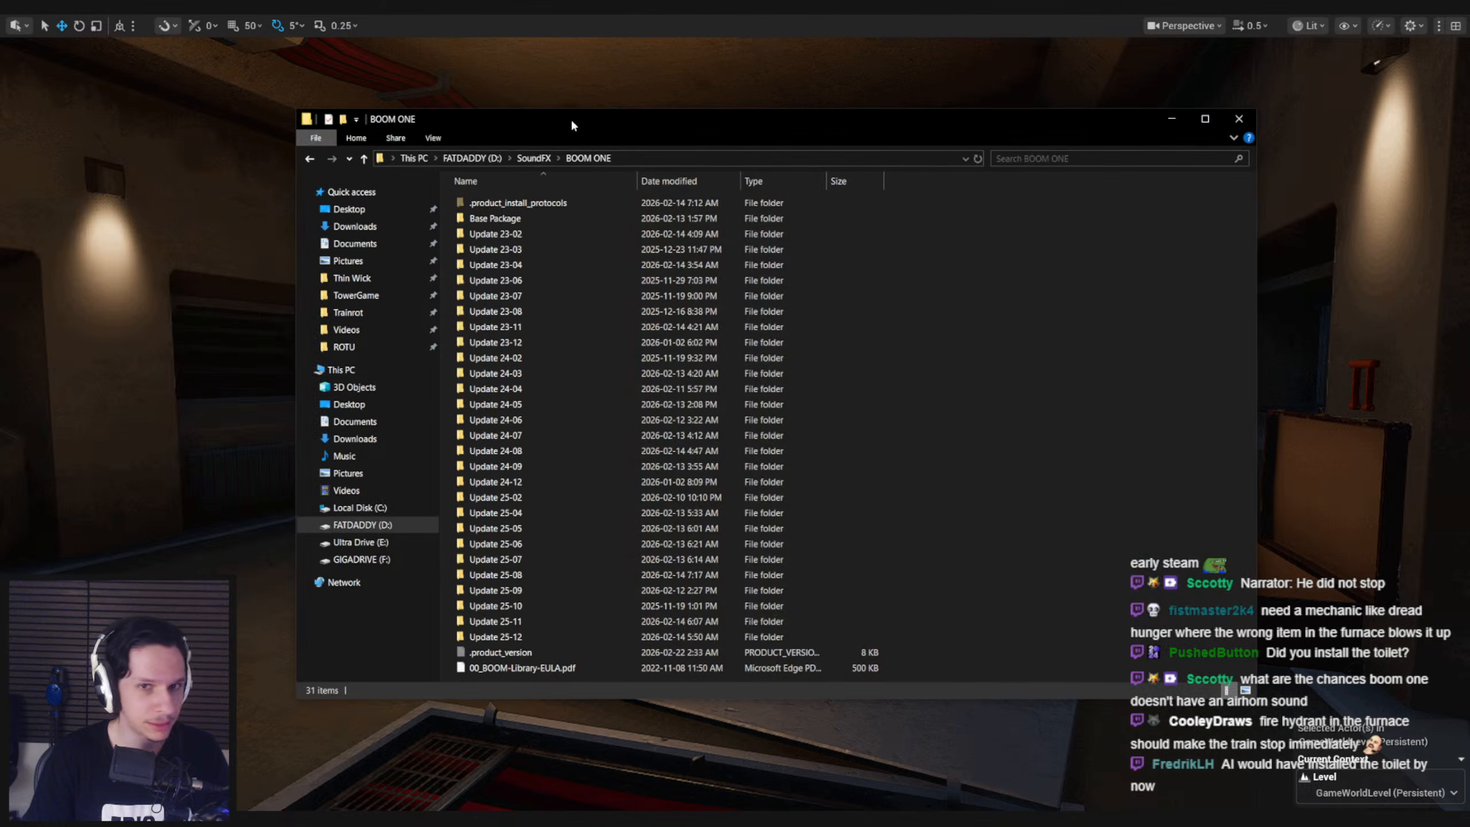
pyautogui.click(1024, 158)
pyautogui.press('Return')
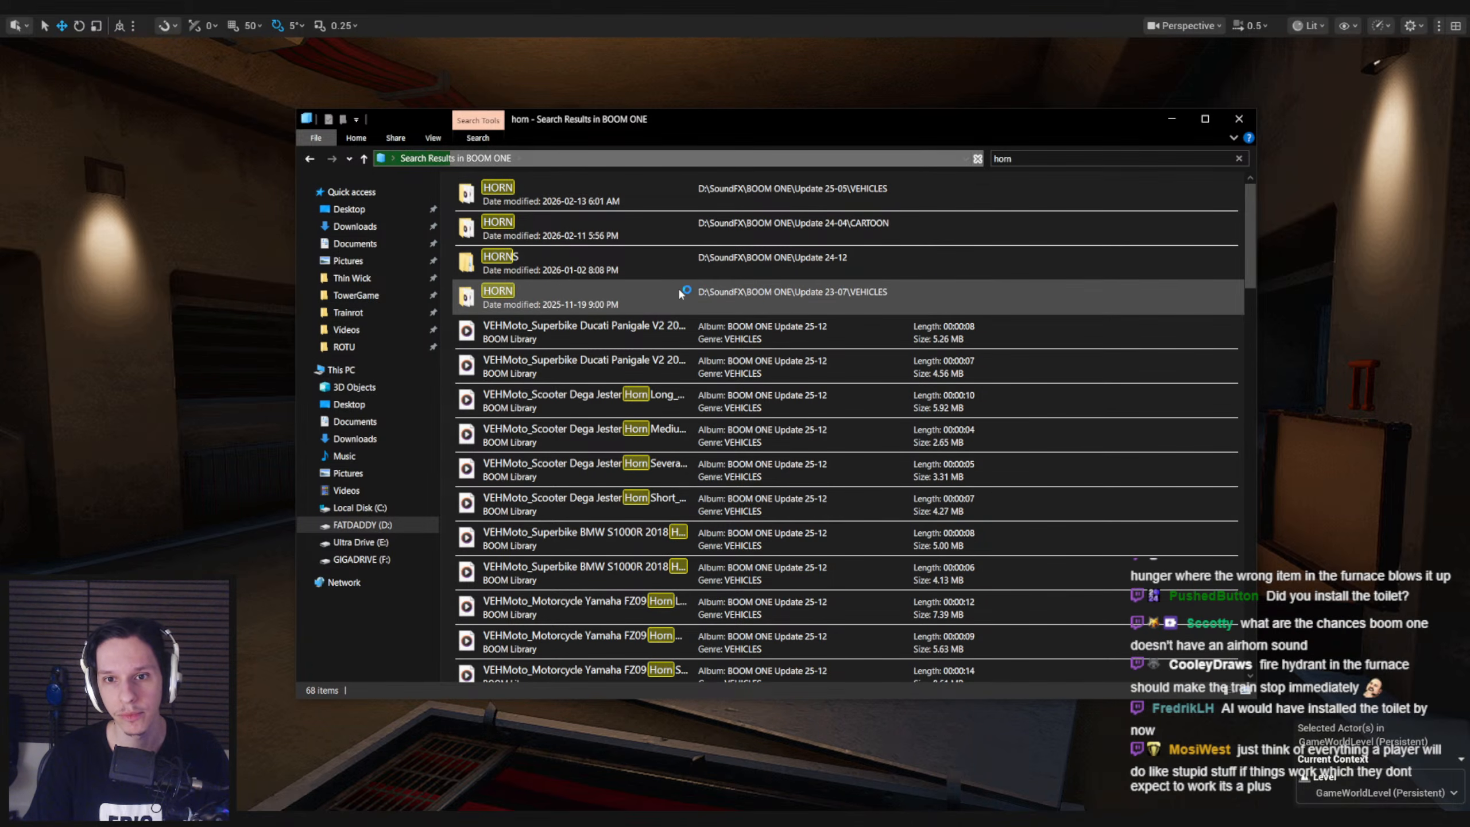
# Listen to Fire Truck Horn Single Interior_B00M_ONE.wav from the Update 25-05 VEHICLES HORN folder, then return to the search results
pyautogui.doubleClick(573, 228)
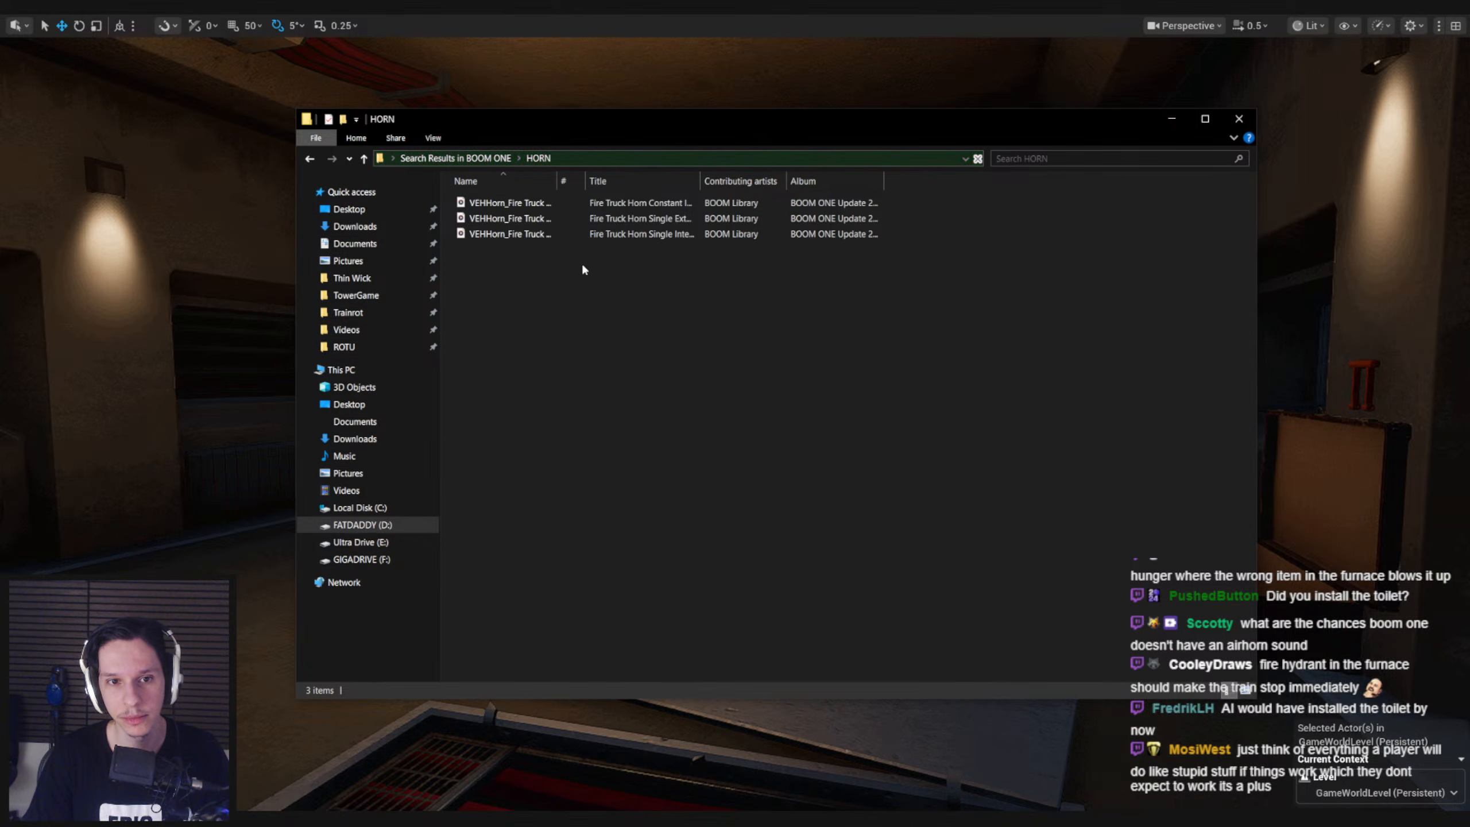
pyautogui.moveTo(558, 181); pyautogui.dragTo(794, 181)
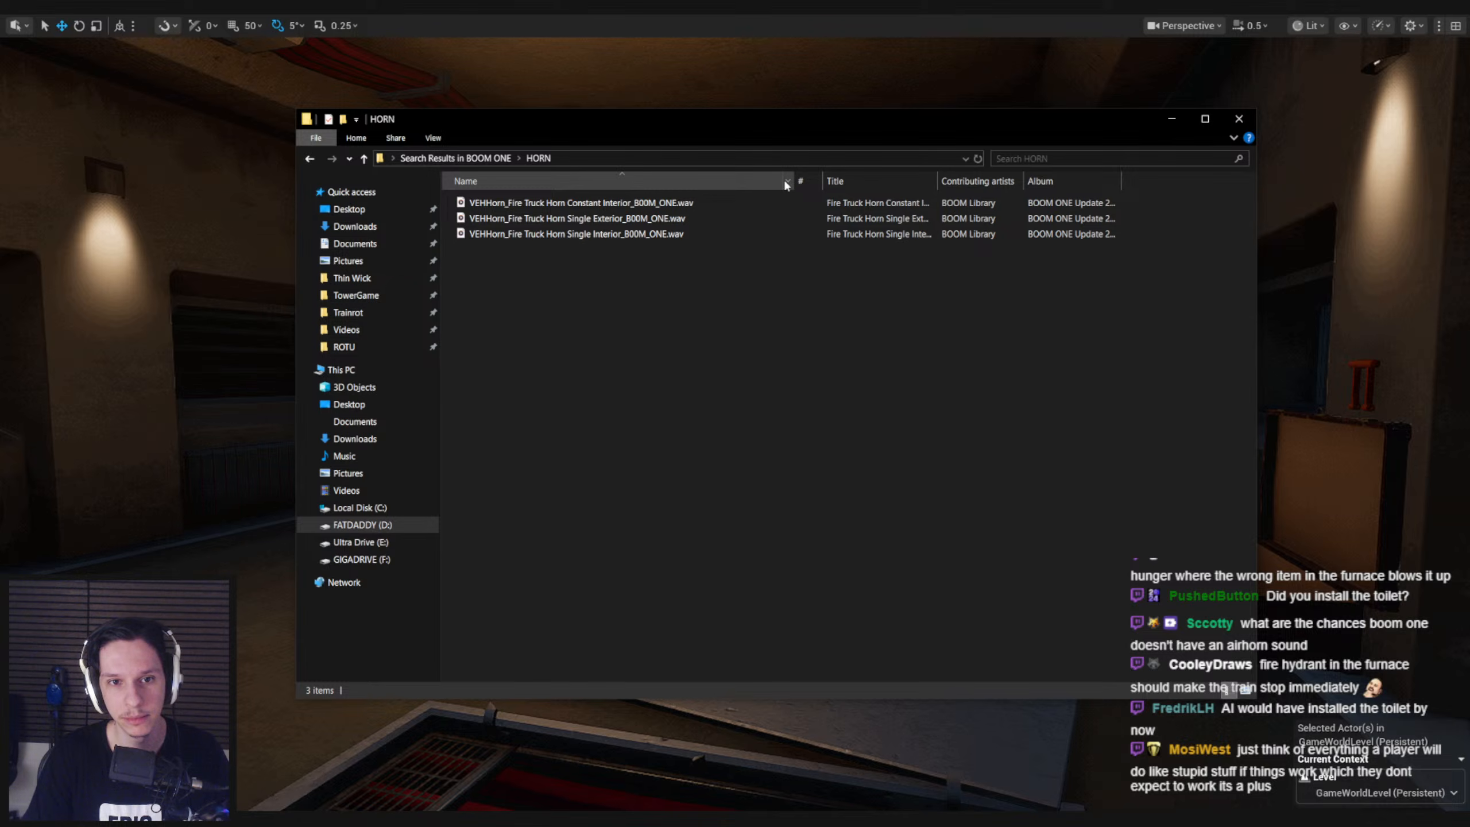
pyautogui.doubleClick(633, 235)
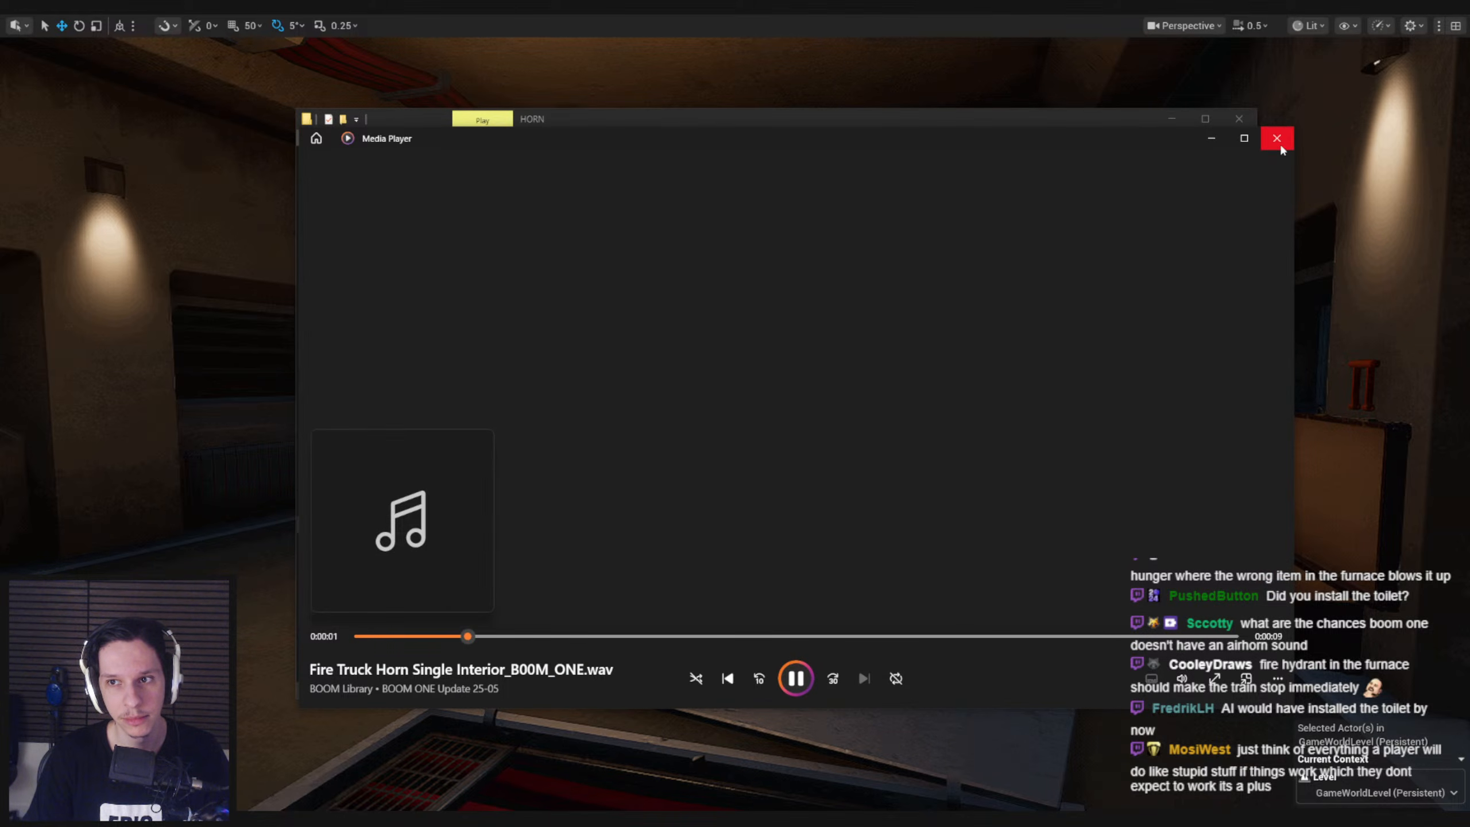
pyautogui.click(1280, 143)
pyautogui.hotkey('alt', 'Left')
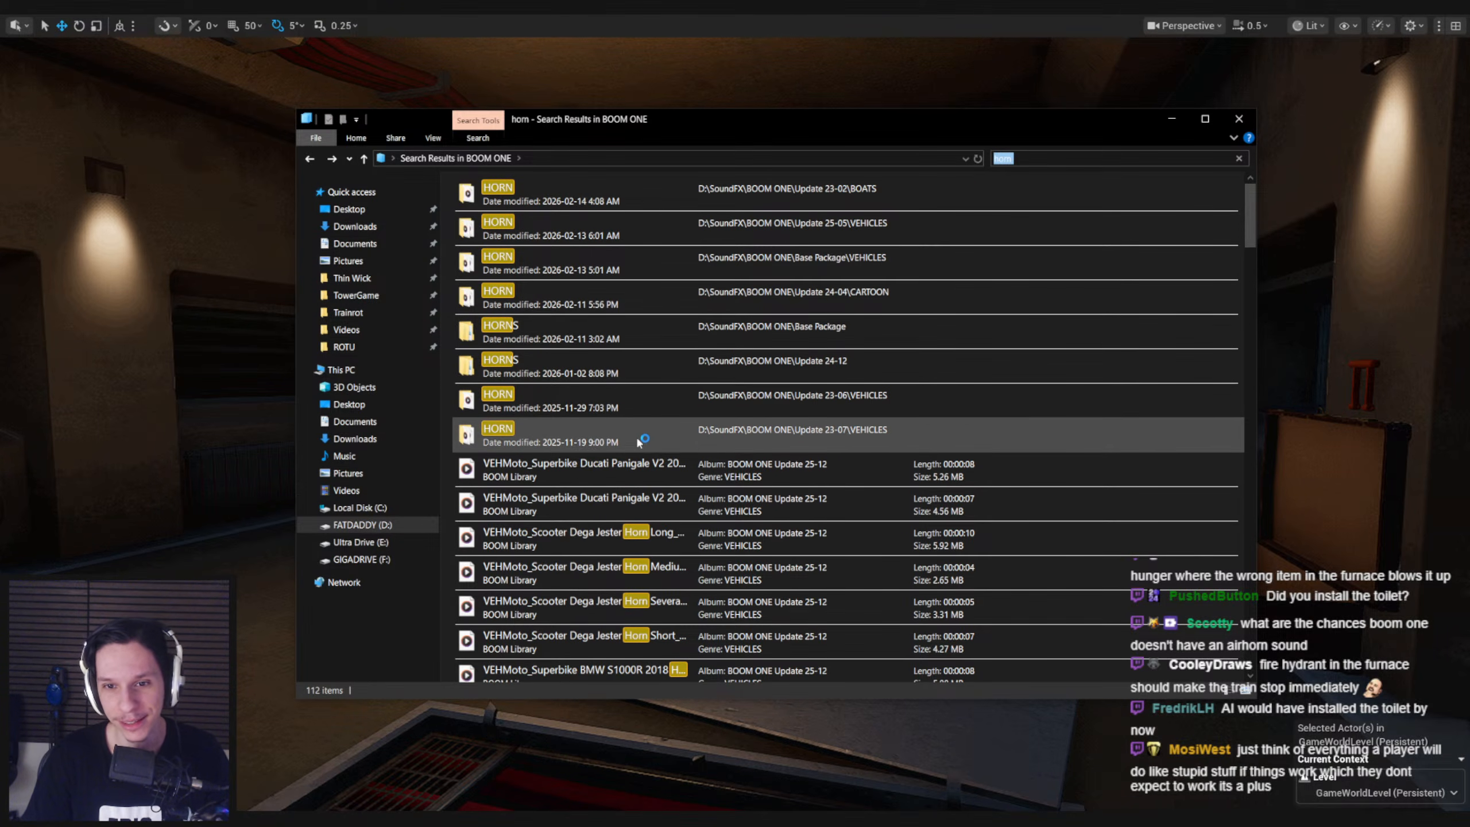
# Open the MISC subfolder of the Update 24-12 HORNS folder and listen to the Small Bulb Horn Short 01 sound
pyautogui.doubleClick(629, 372)
pyautogui.doubleClick(563, 206)
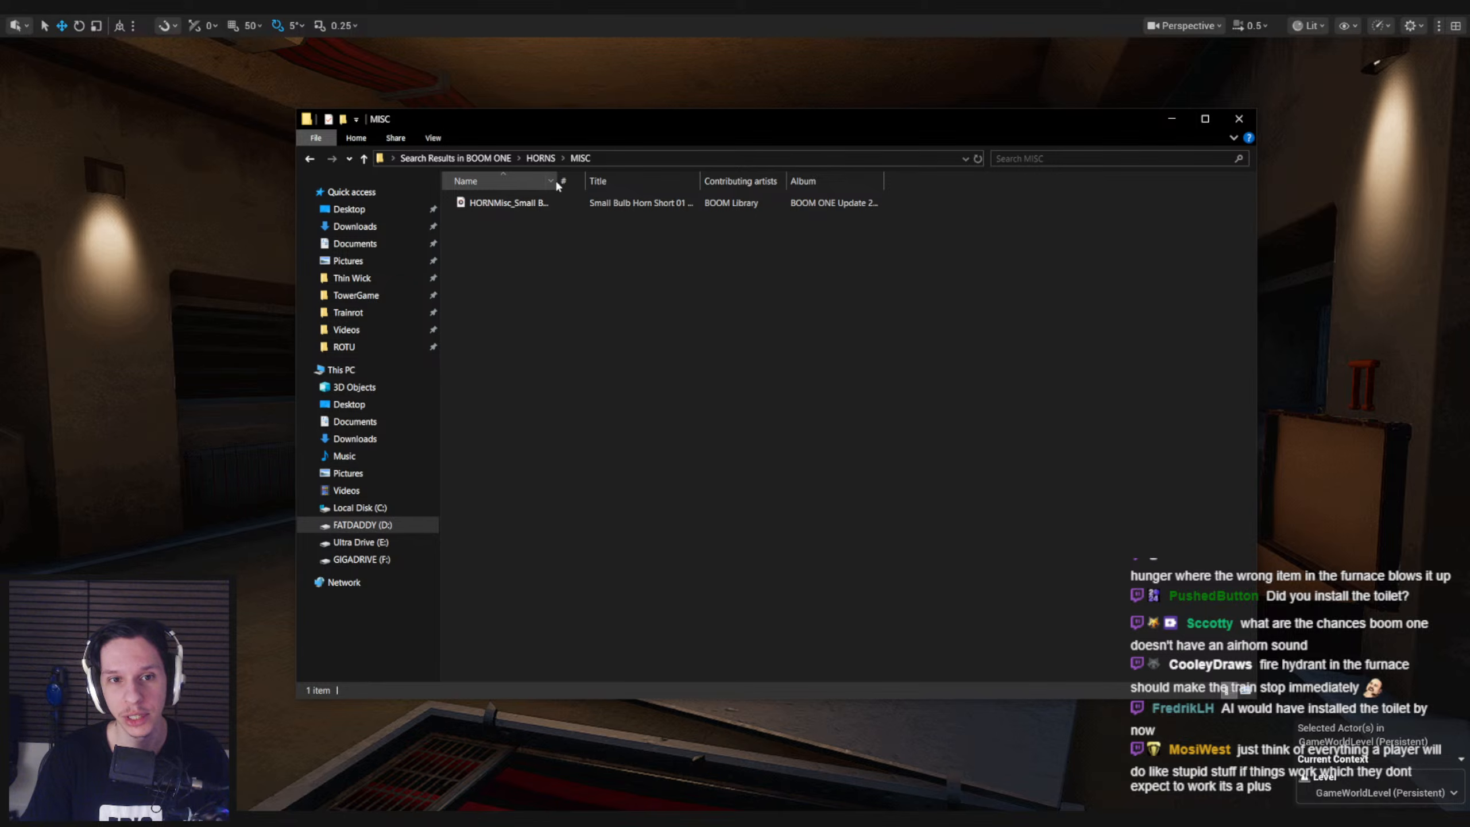
pyautogui.moveTo(559, 182); pyautogui.dragTo(764, 182)
pyautogui.doubleClick(665, 202)
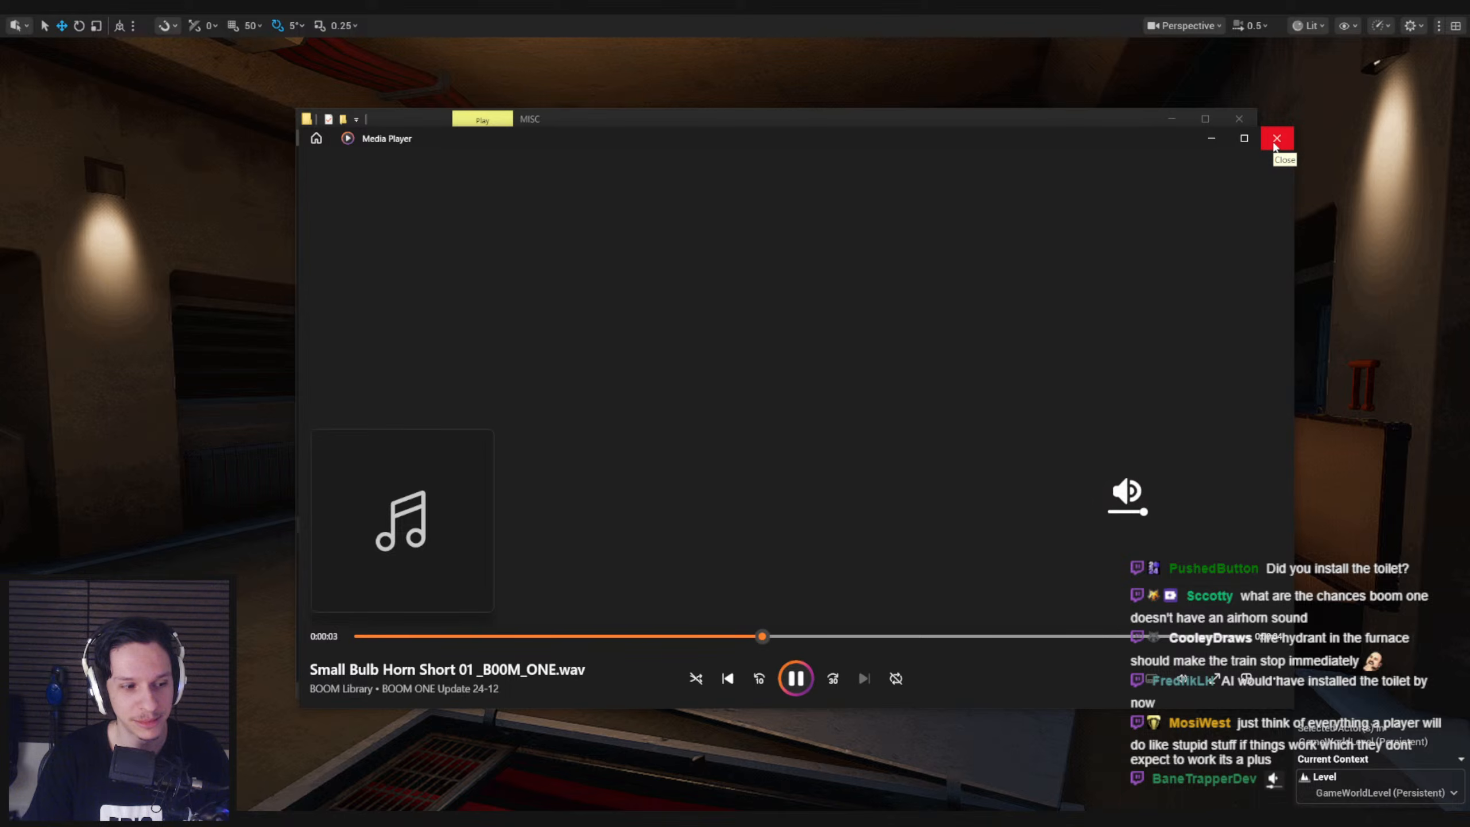
pyautogui.click(1276, 139)
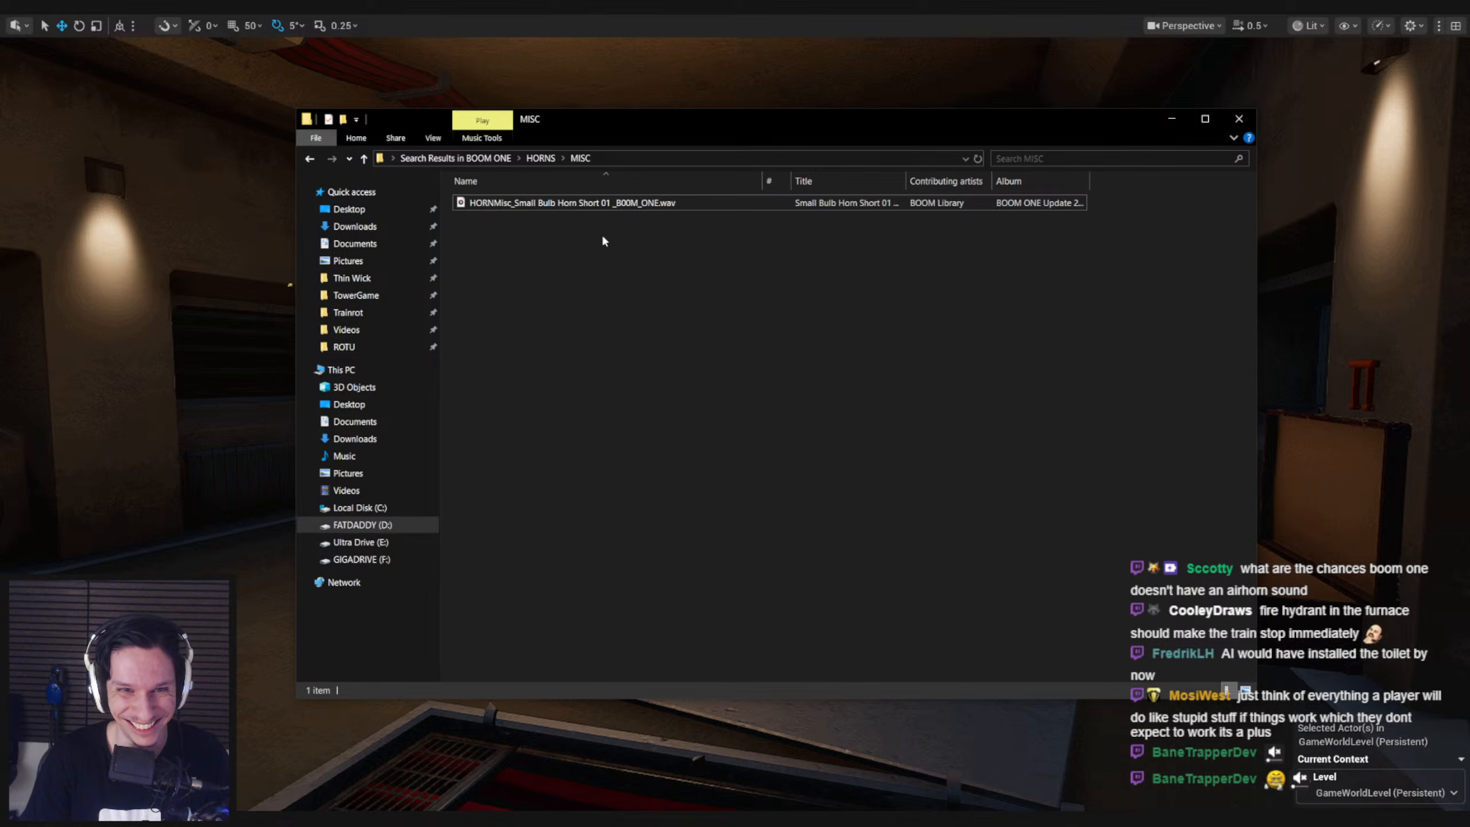
# Replay HORNMisc_Small Bulb Horn Short 01 _B00M_ONE.wav twice more in the media player
pyautogui.doubleClick(579, 203)
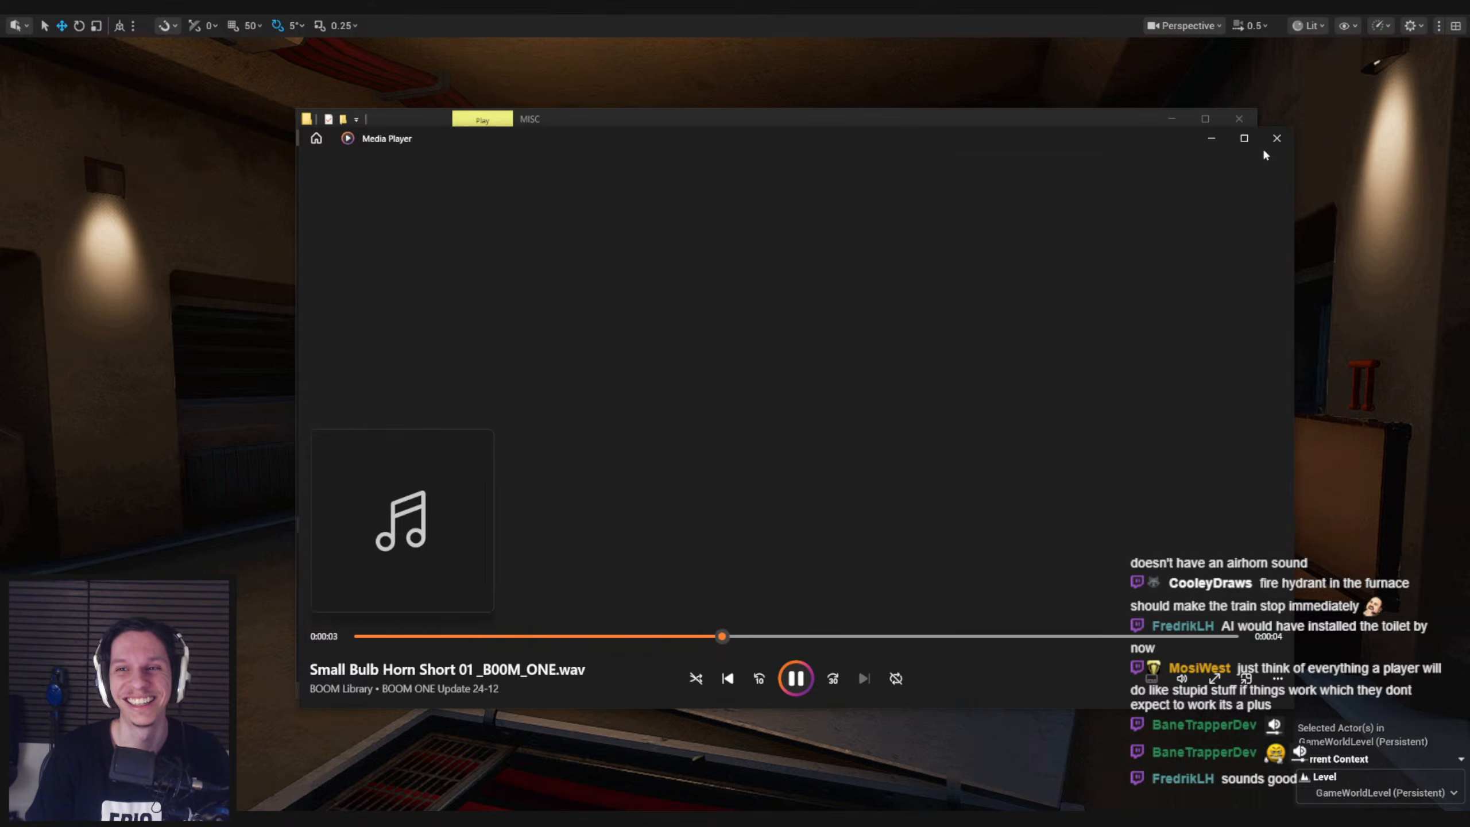
pyautogui.click(1277, 138)
pyautogui.click(1028, 227)
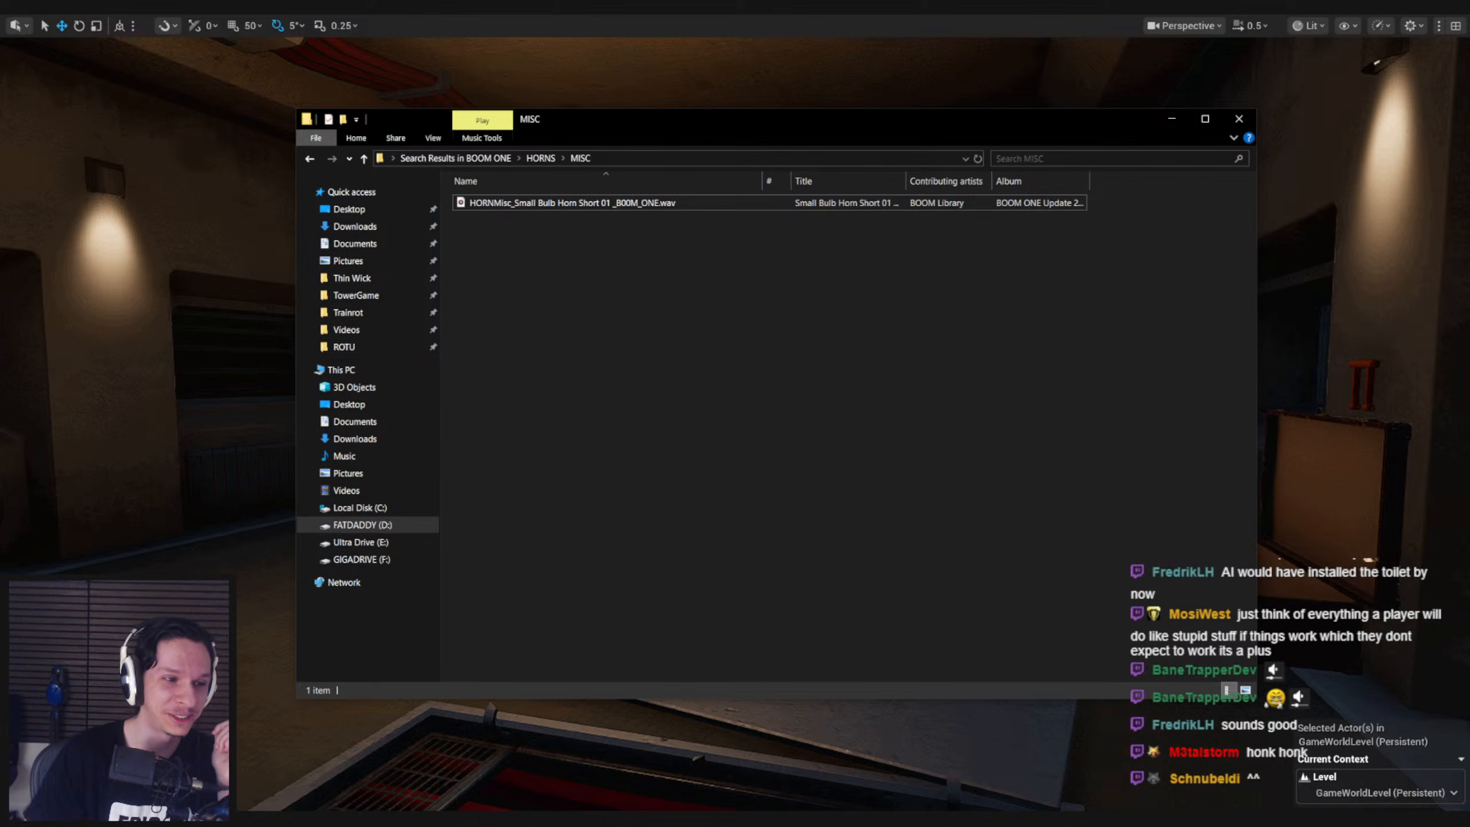
pyautogui.doubleClick(486, 204)
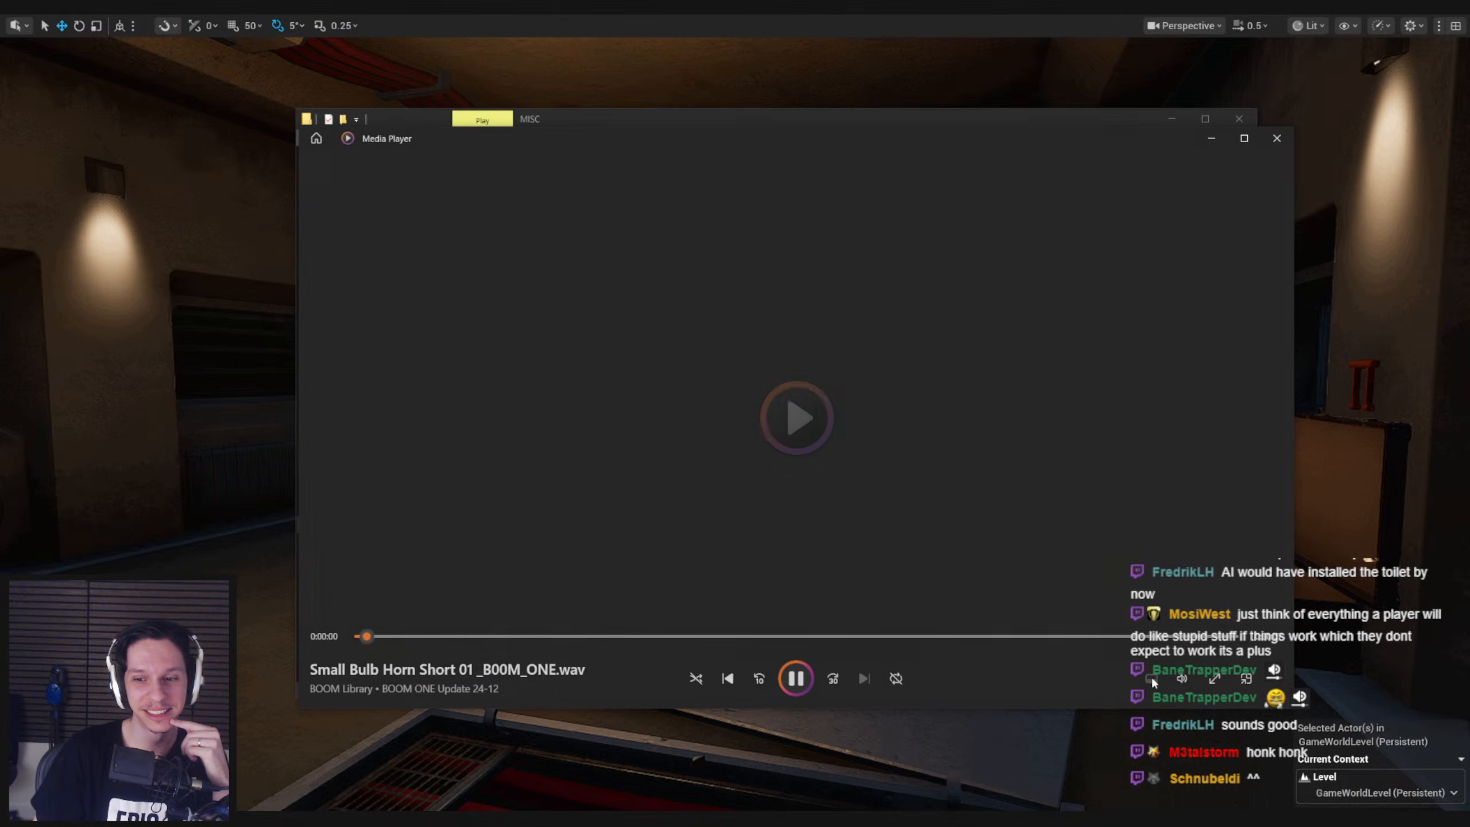
# Listen to HORNMisc_Small Bulb Horn Short 01 _B00M_ONE.wav once more, then close the media player
pyautogui.click(1182, 678)
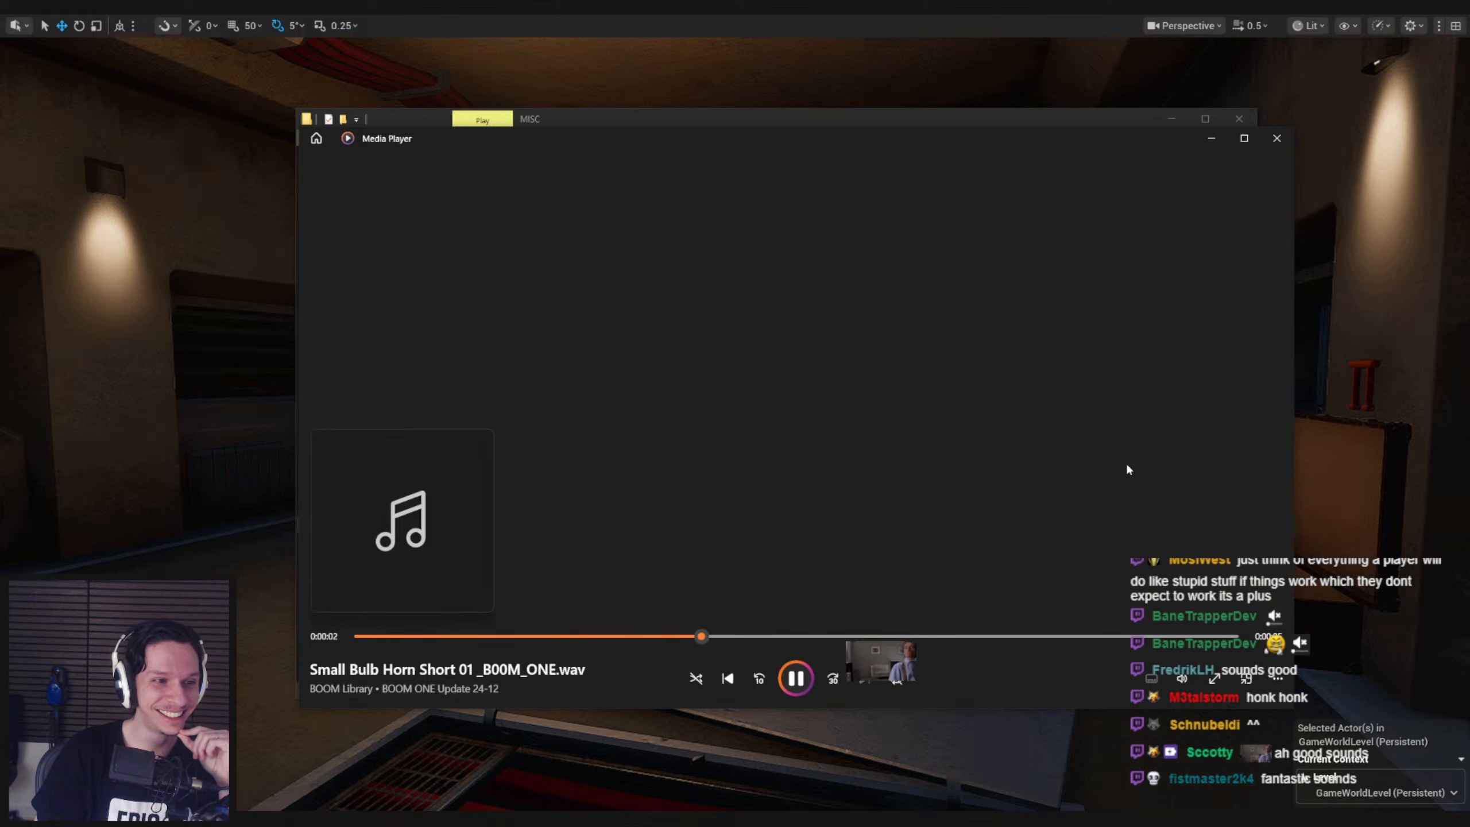
pyautogui.click(1277, 137)
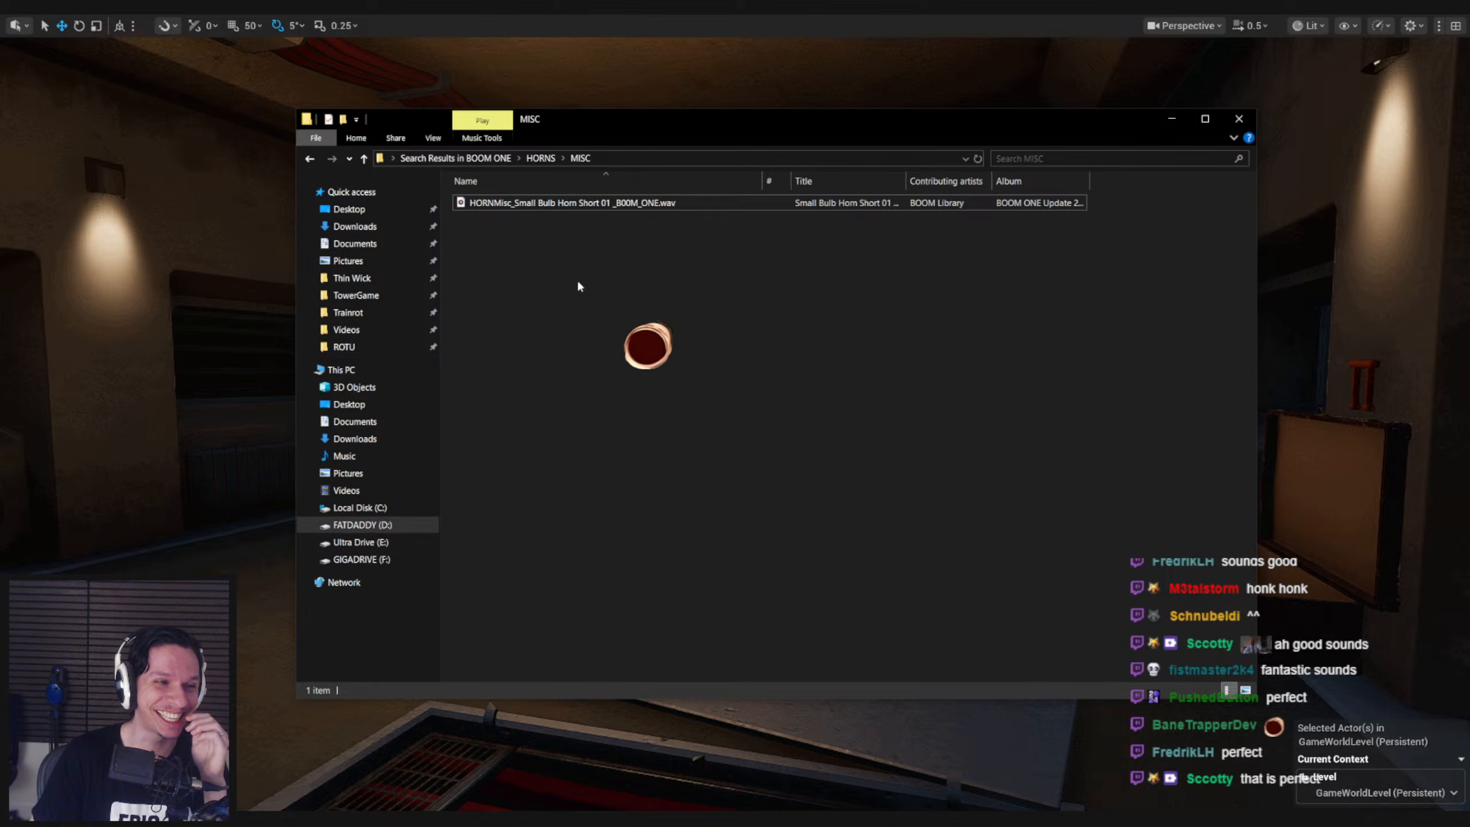
pyautogui.click(807, 413)
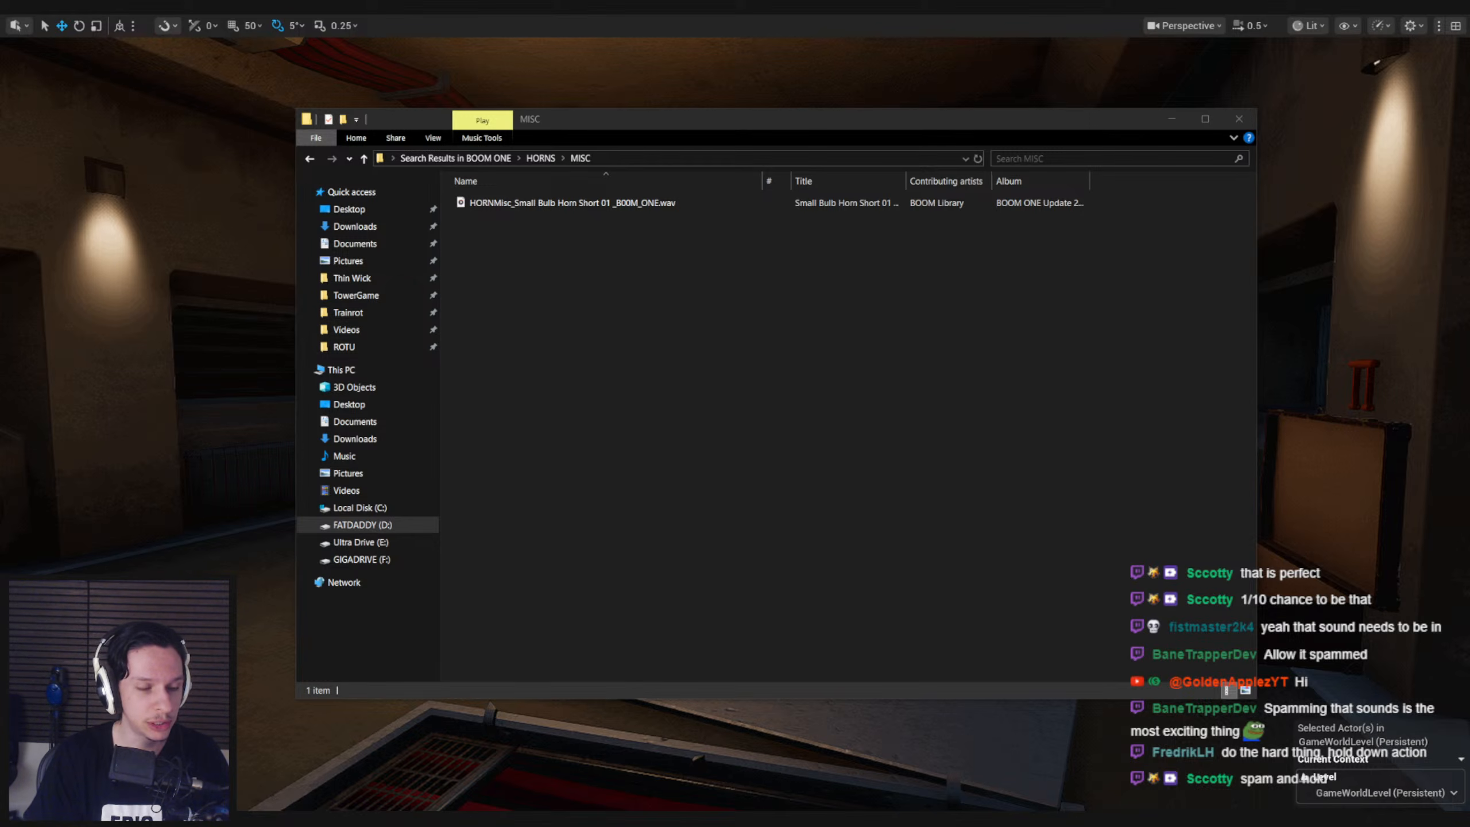
# Switch to Unreal Editor and look around the engine room of the train level, moving about near the boiler and floor hatch
pyautogui.click(759, 383)
pyautogui.click(214, 400)
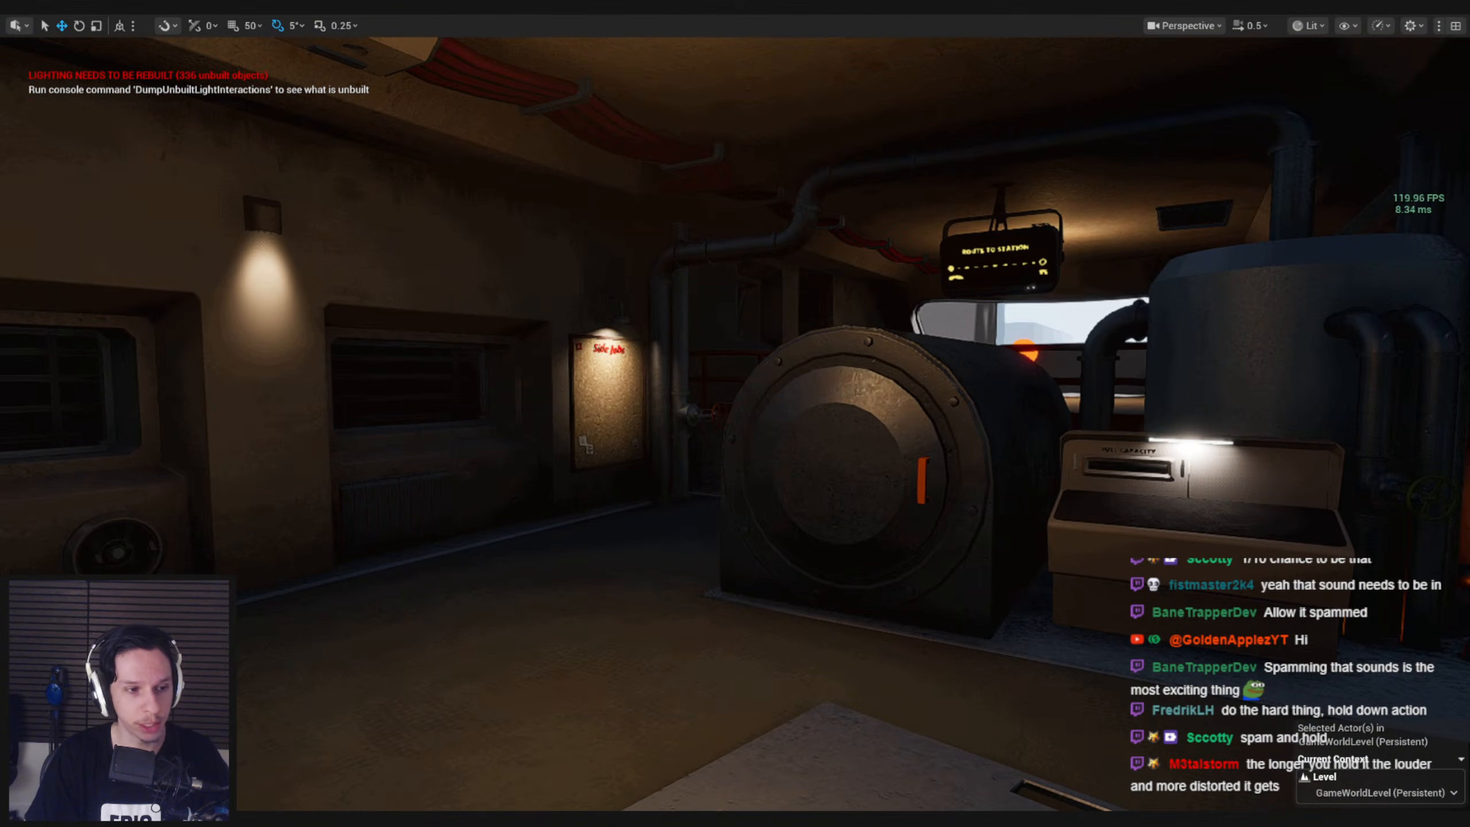
pyautogui.moveTo(629, 435); pyautogui.dragTo(629, 435, button='right')
pyautogui.press('s')
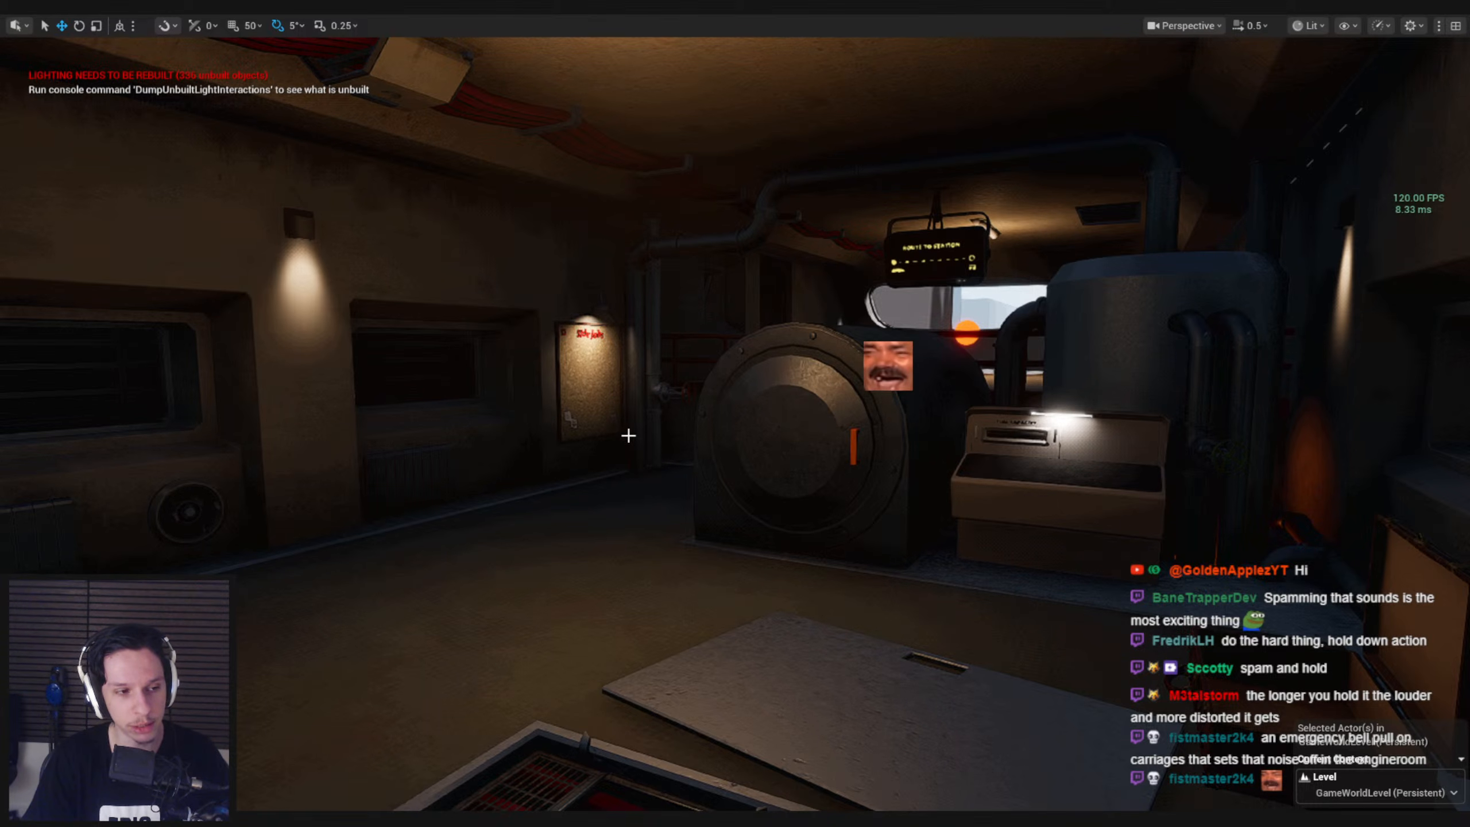
pyautogui.moveTo(629, 435); pyautogui.dragTo(610, 432, button='right')
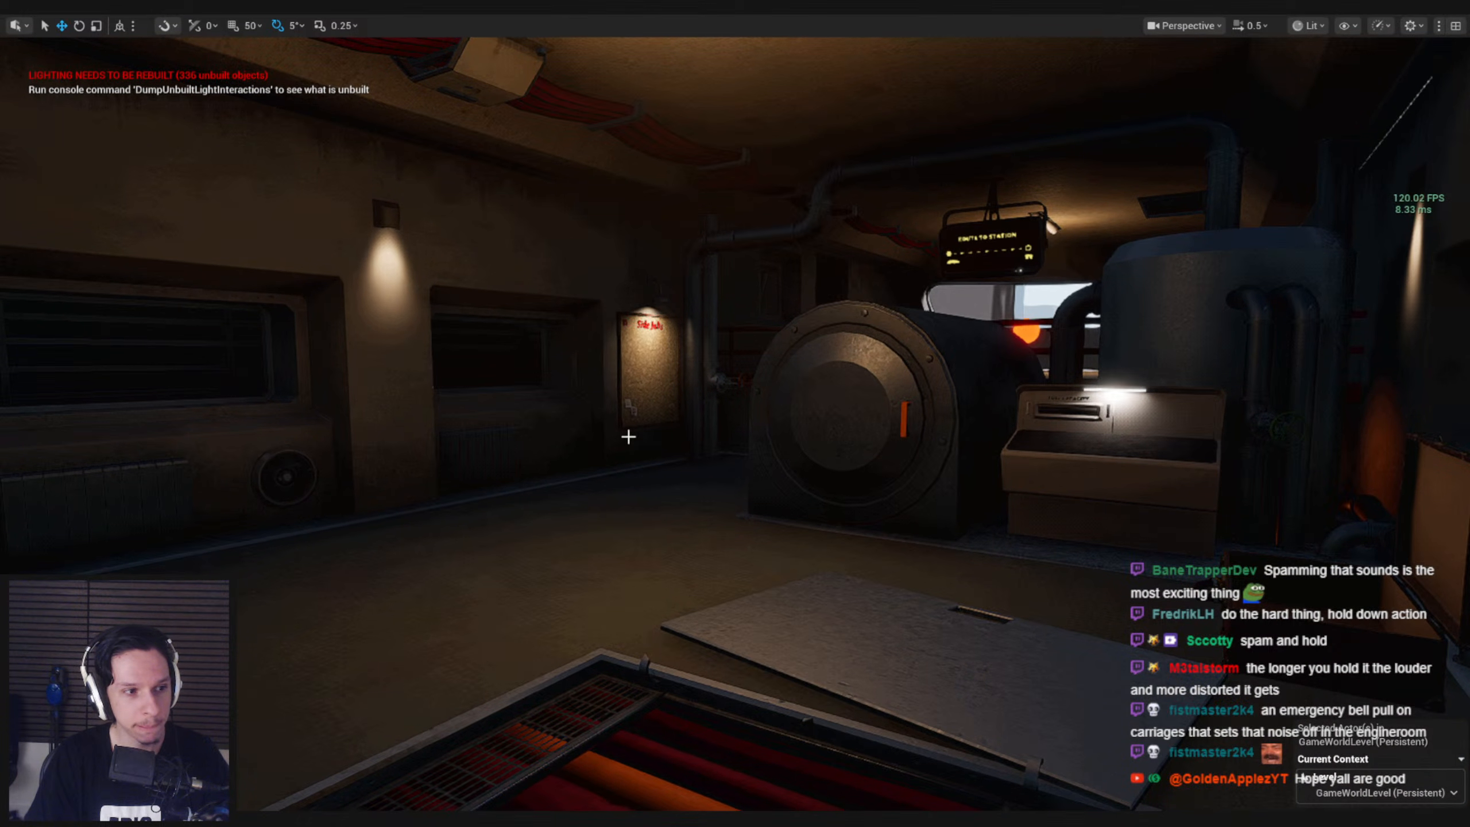
pyautogui.moveTo(628, 436)
pyautogui.mouseDown(button='right')
pyautogui.moveTo(614, 428)
pyautogui.moveTo(639, 444)
pyautogui.moveTo(628, 437)
pyautogui.mouseUp(button='right')
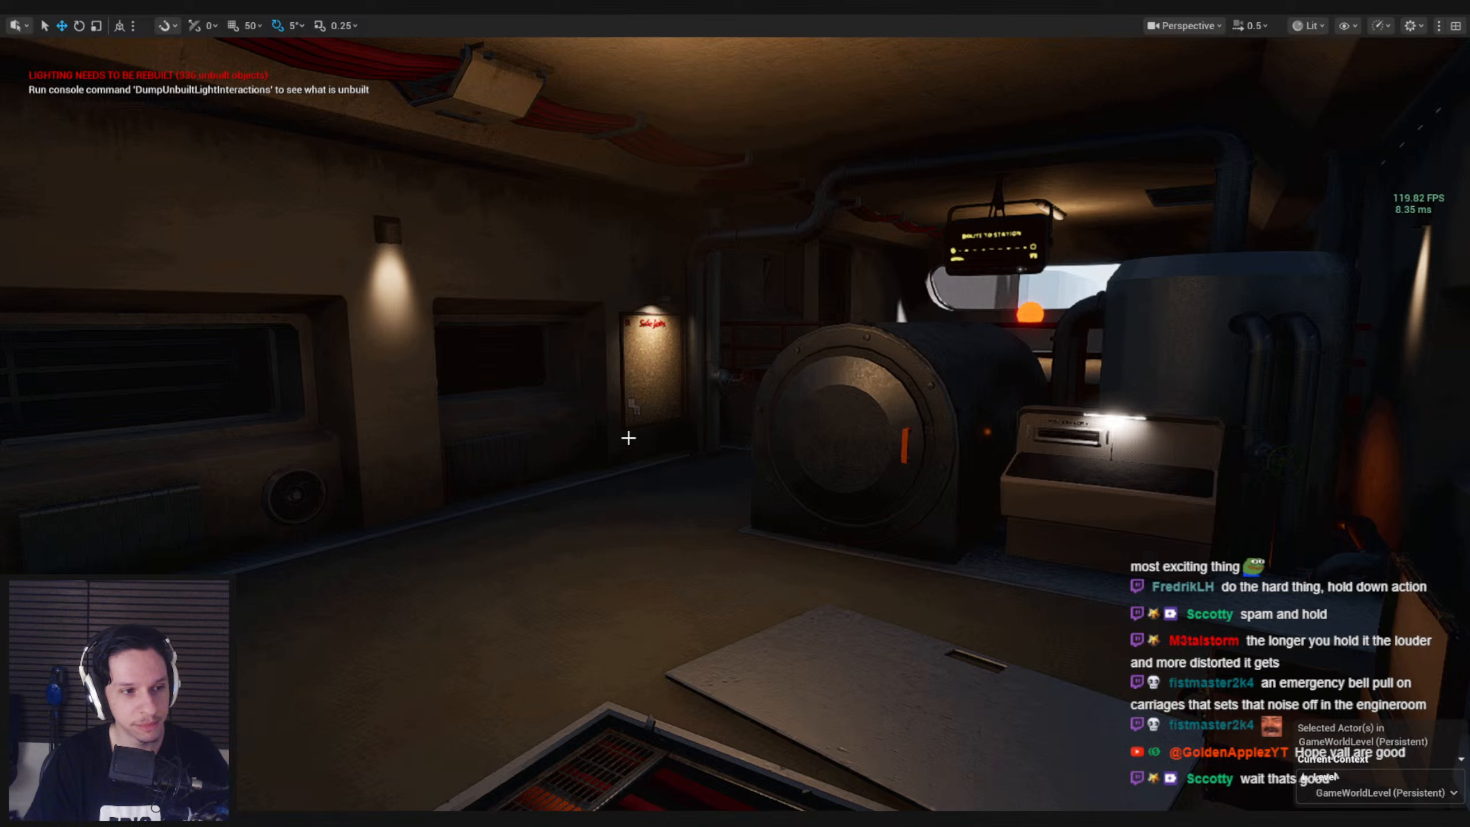
pyautogui.moveTo(624, 445)
pyautogui.mouseDown(button='right')
pyautogui.moveTo(638, 431)
pyautogui.moveTo(781, 430)
pyautogui.moveTo(644, 439)
pyautogui.mouseUp(button='right')
pyautogui.press('w')
pyautogui.press('a')
pyautogui.press('s')
pyautogui.moveTo(453, 605); pyautogui.dragTo(485, 594, button='right')
pyautogui.press('s')
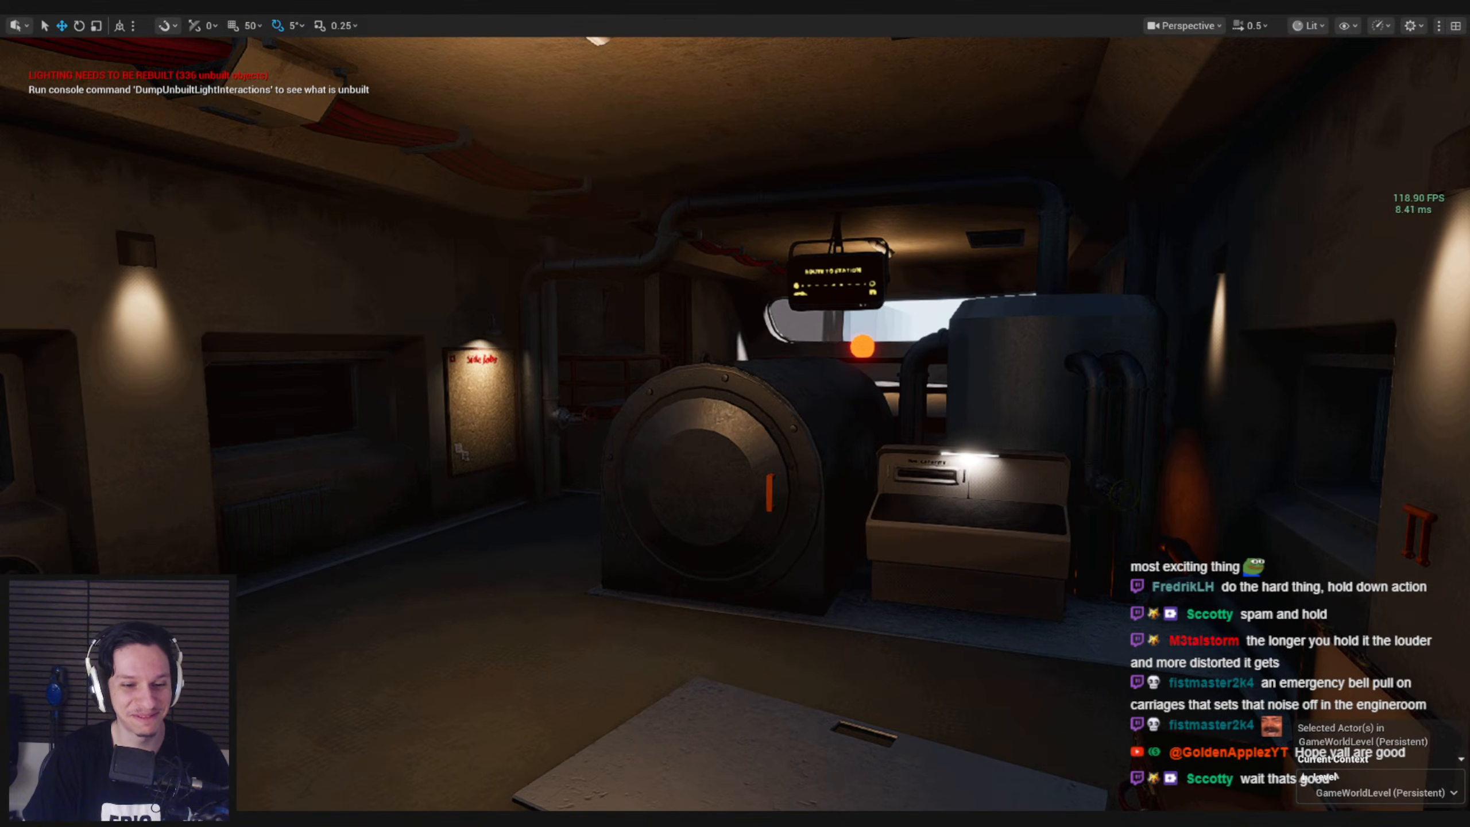
# Launch Audacity, load HORNMisc_Small Bulb Horn Short 01 _B00M_ONE.wav from File Explorer into it, and minimize Audacity
pyautogui.click(261, 819)
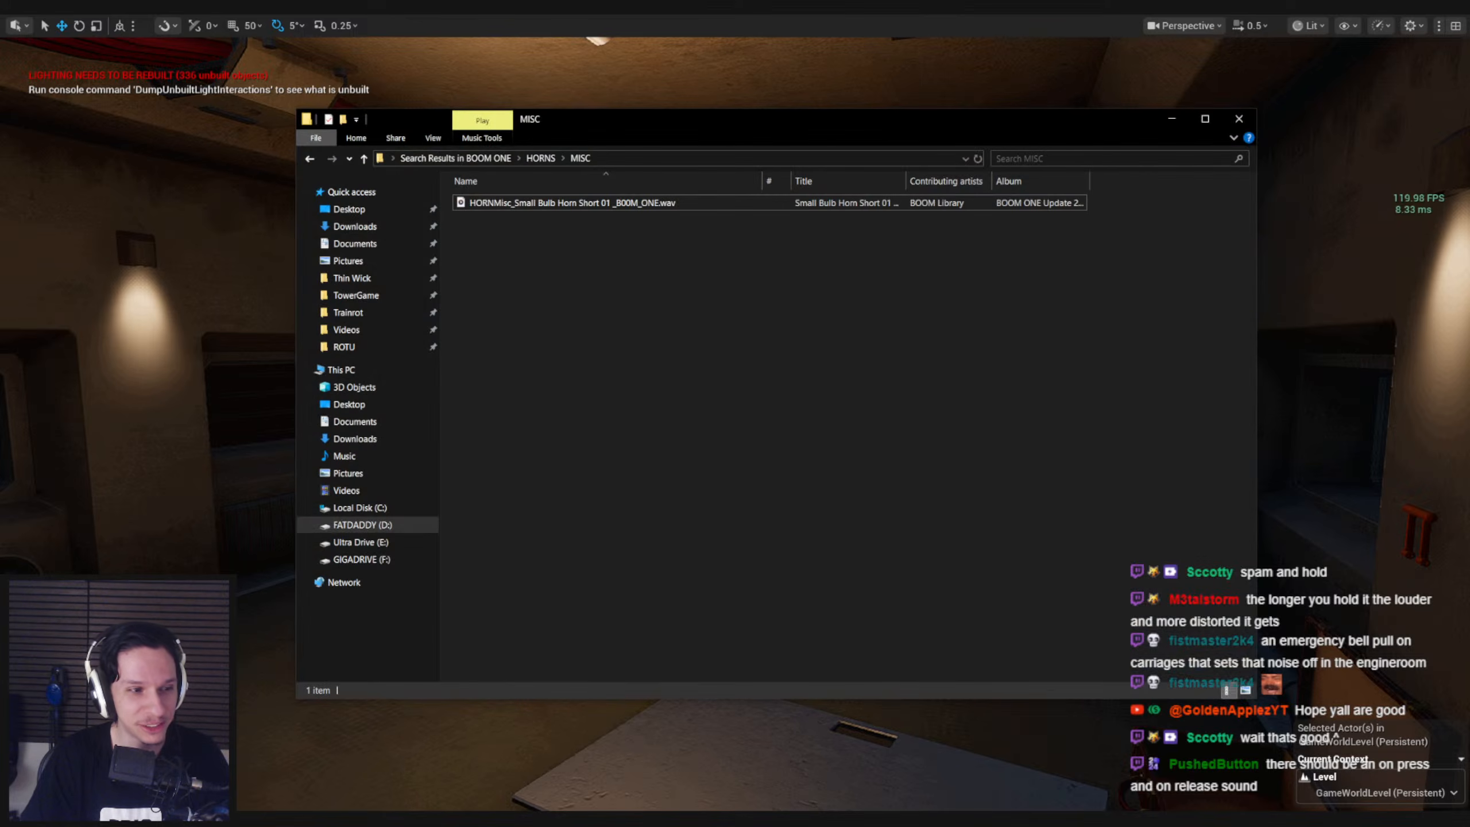
pyautogui.click(547, 204)
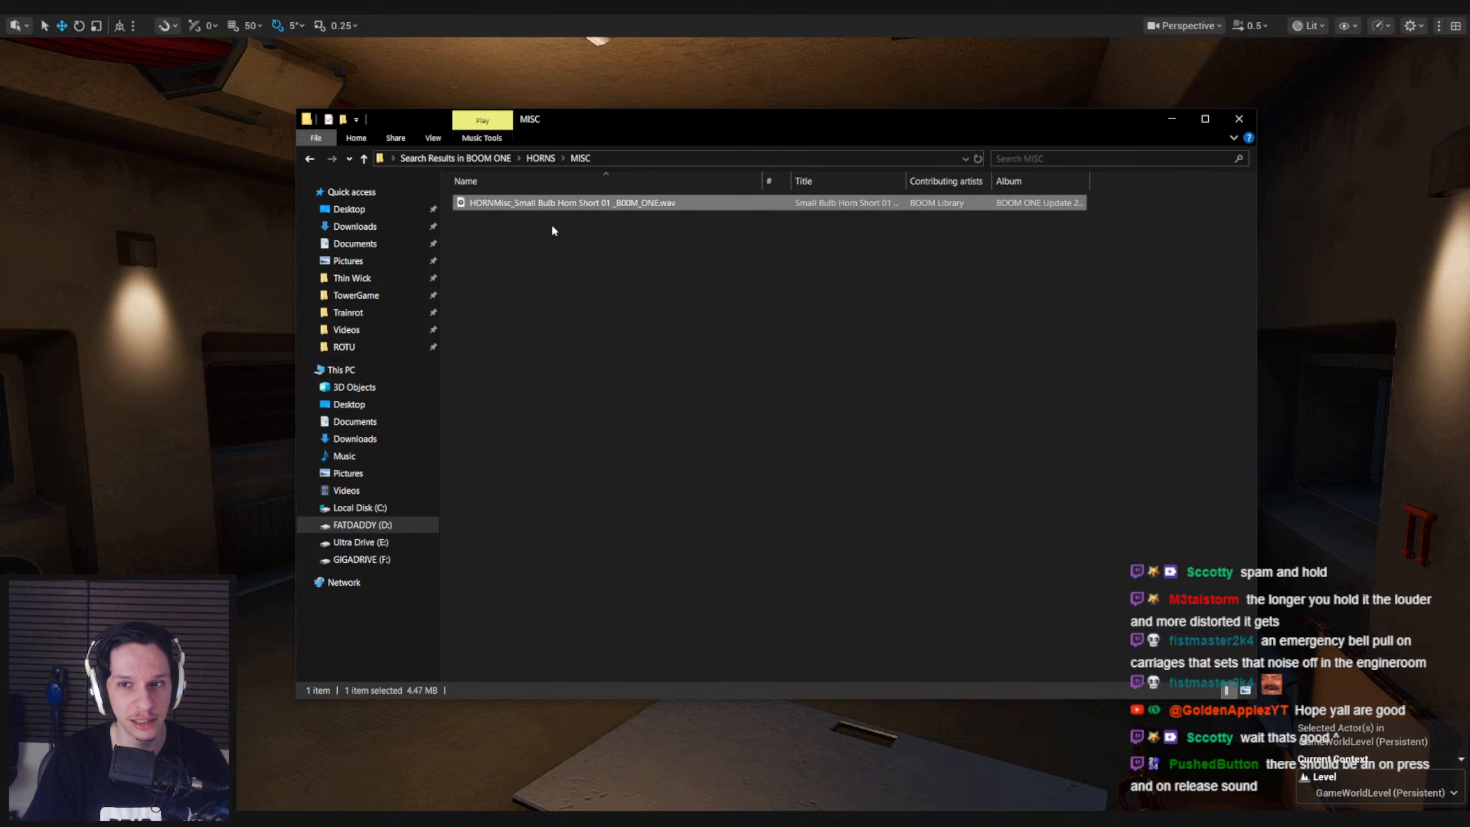
pyautogui.press('super')
pyautogui.write('audacity')
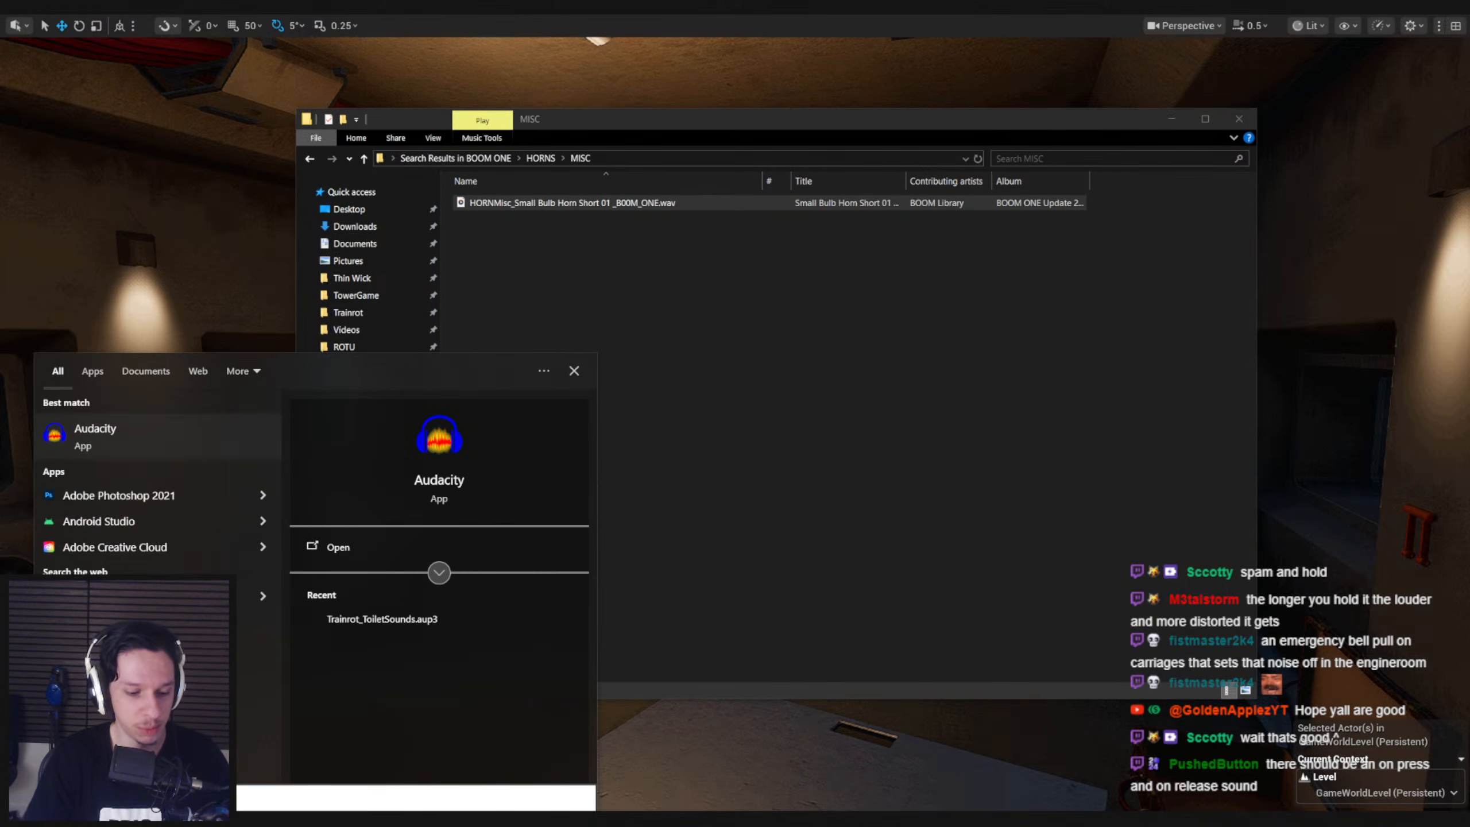
pyautogui.press('Return')
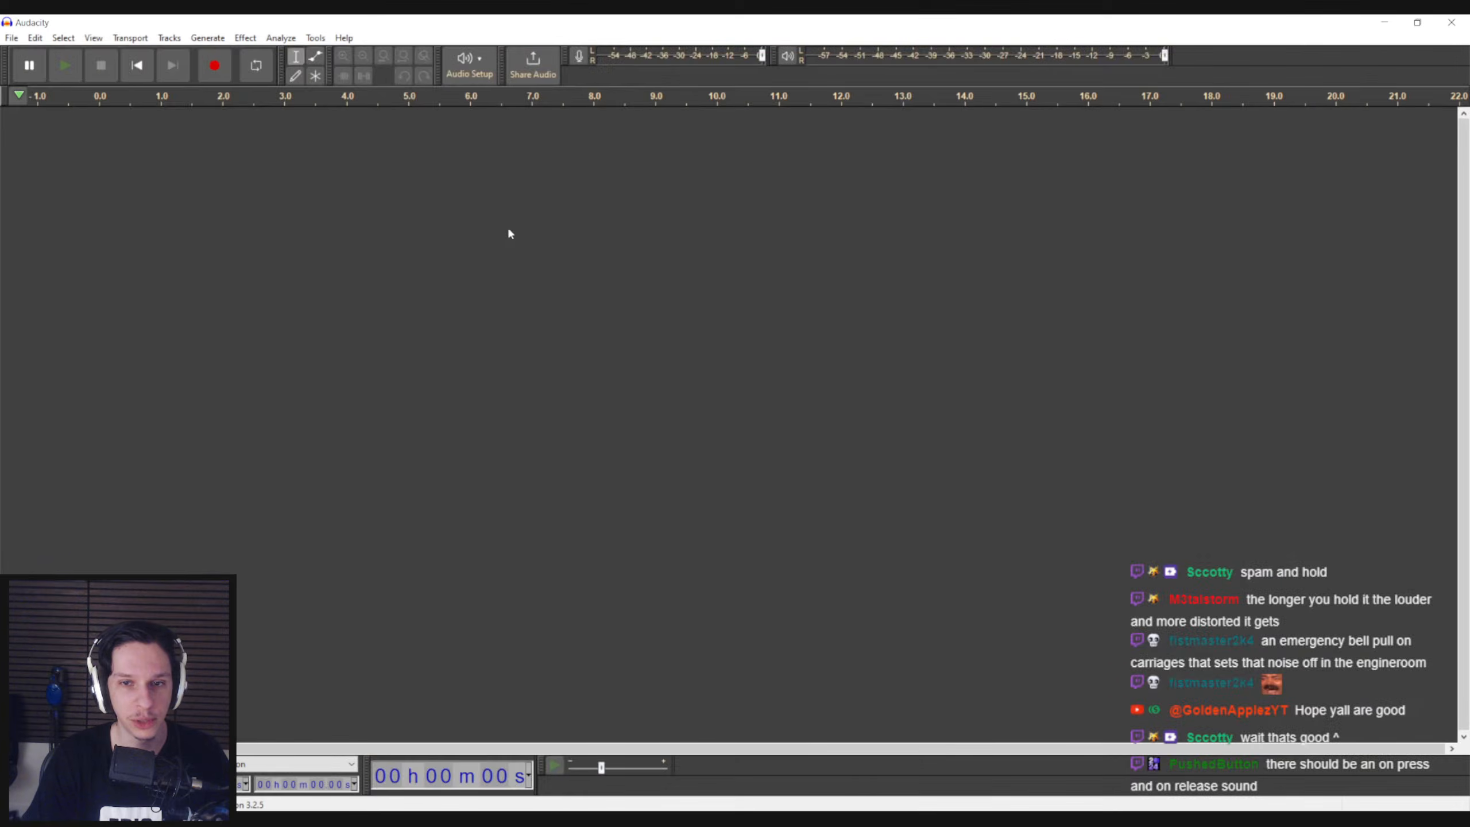
pyautogui.hotkey('alt', 'Tab')
pyautogui.moveTo(508, 204); pyautogui.dragTo(163, 329)
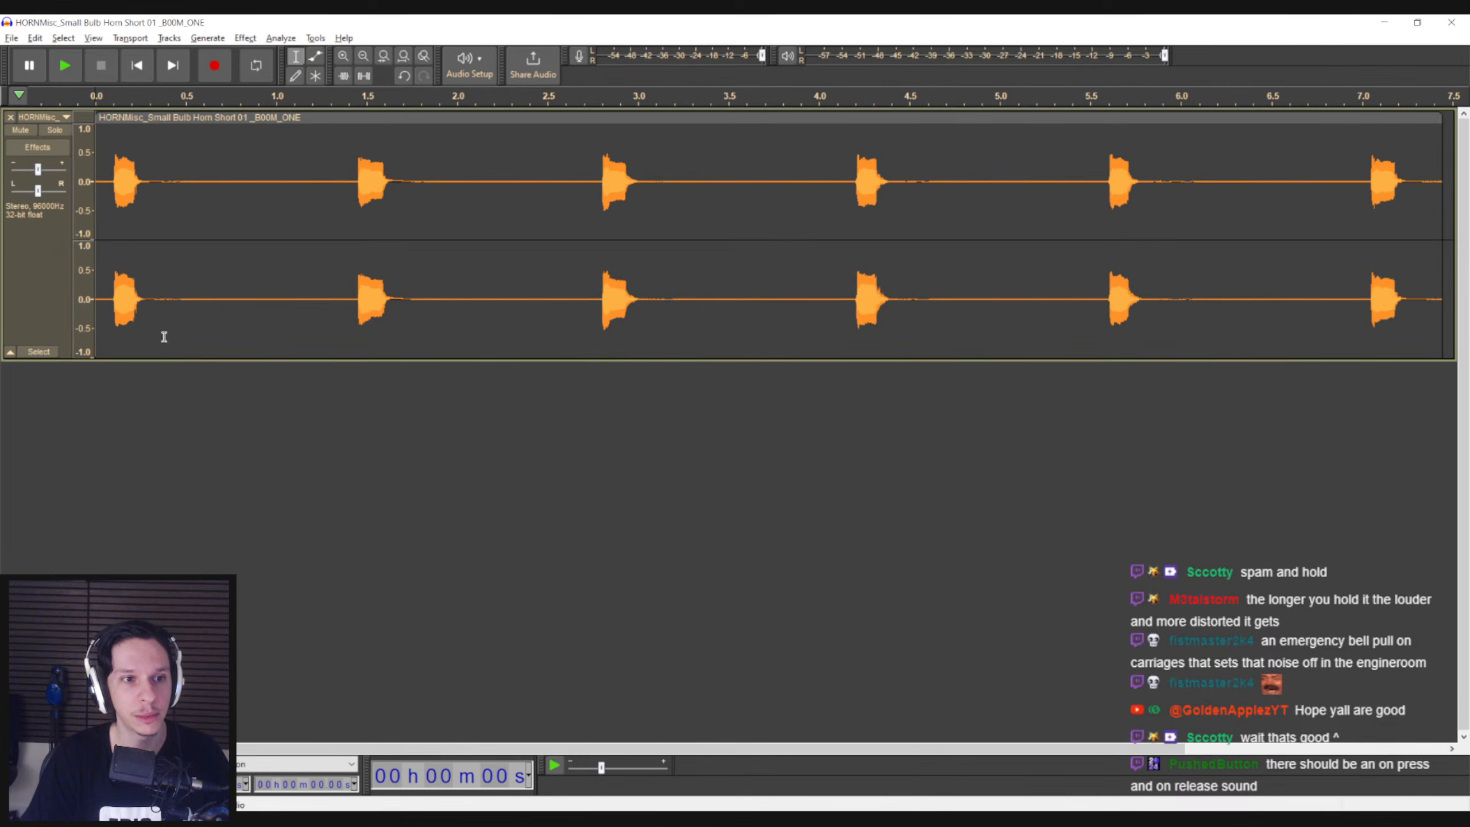
pyautogui.click(1384, 22)
# Open the CELEBRATION subfolder of the Base Package HORNS folder and listen to HORNCele_Airhorn DJ 01_B00M_ONE.wav
pyautogui.hotkey('alt', 'Up')
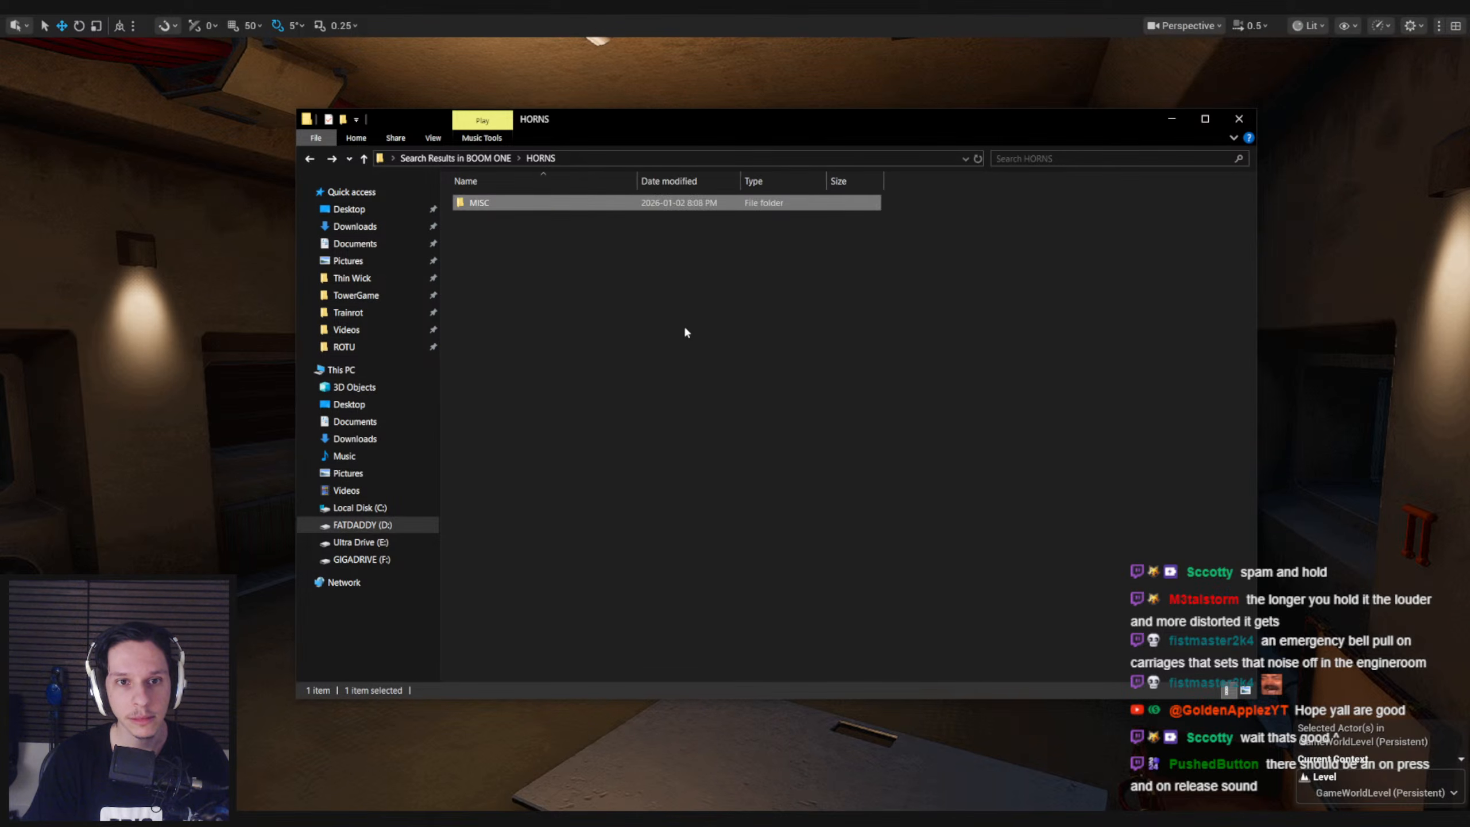
pyautogui.hotkey('alt', 'Up')
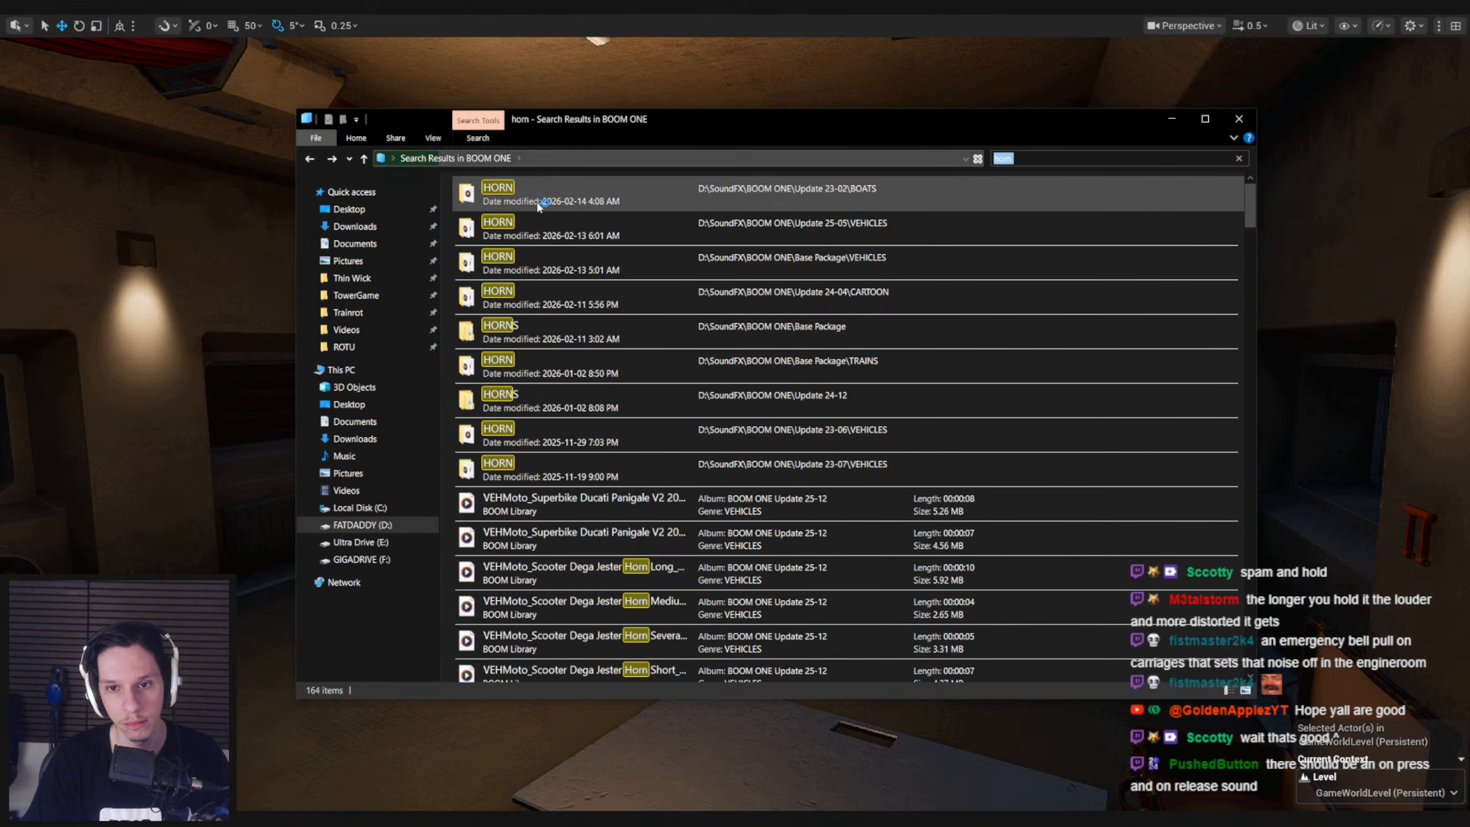
pyautogui.doubleClick(556, 333)
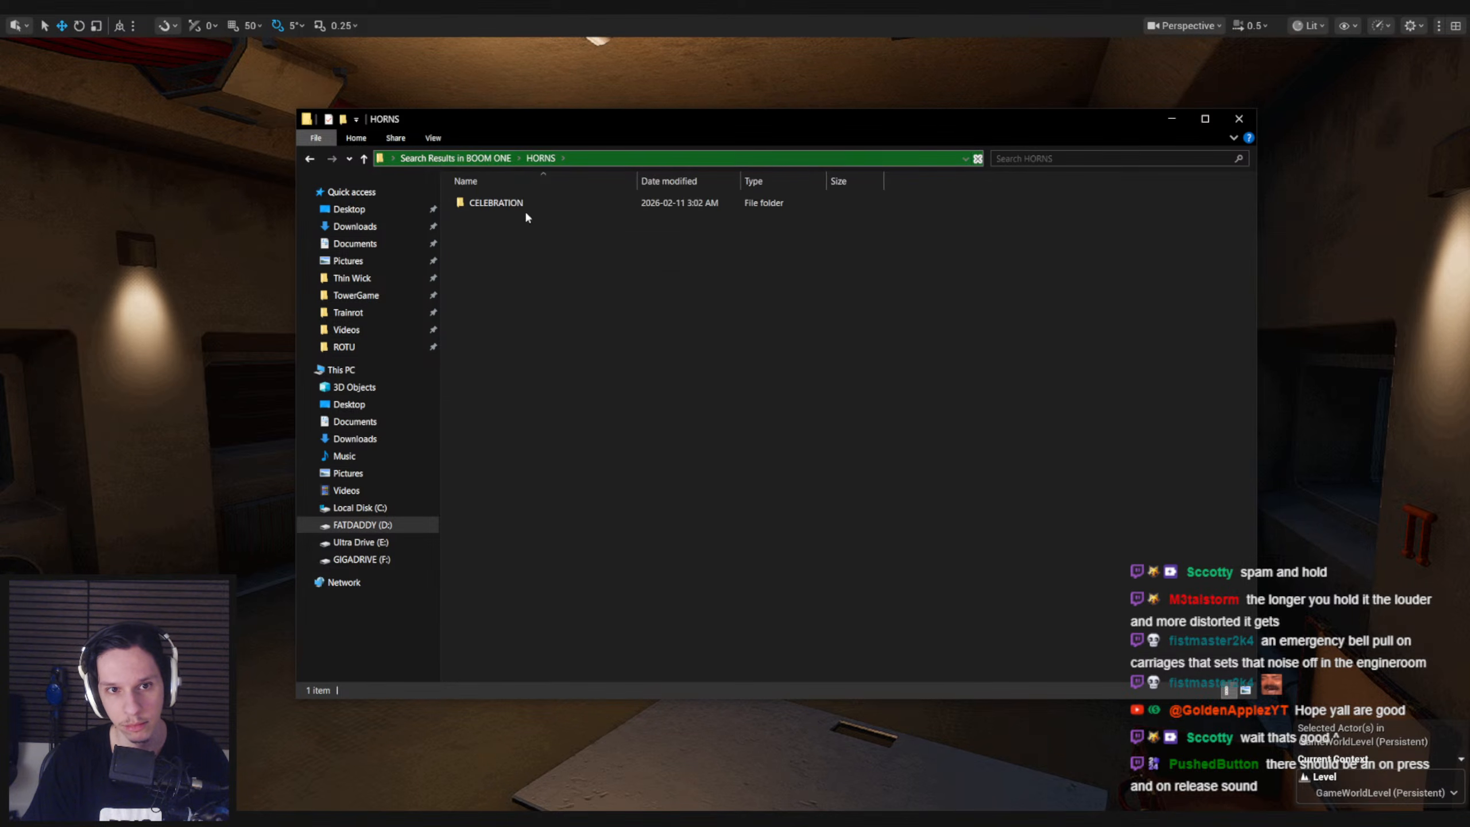
pyautogui.moveTo(559, 181); pyautogui.dragTo(758, 178)
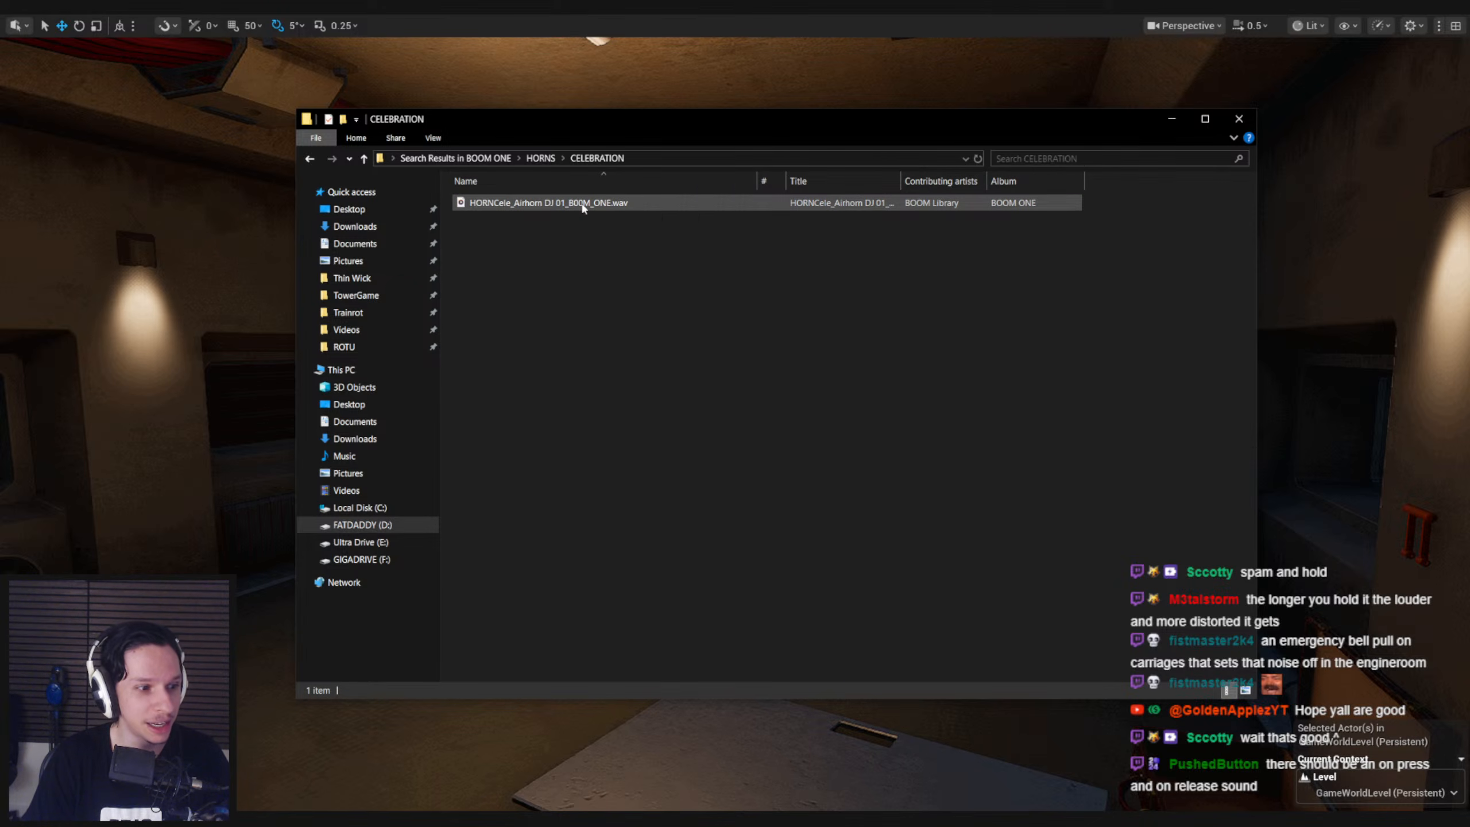
pyautogui.doubleClick(582, 204)
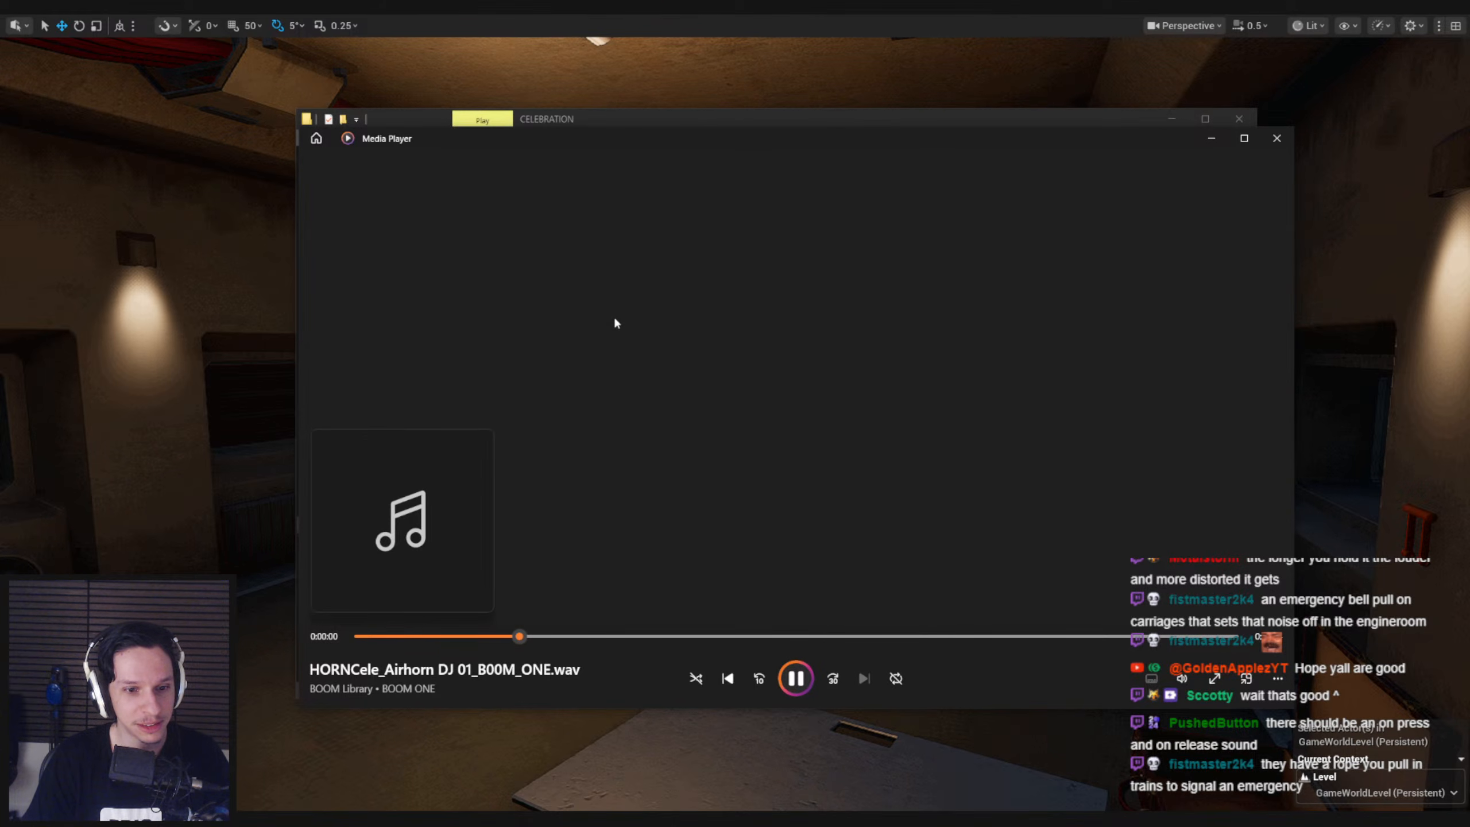
pyautogui.click(1275, 140)
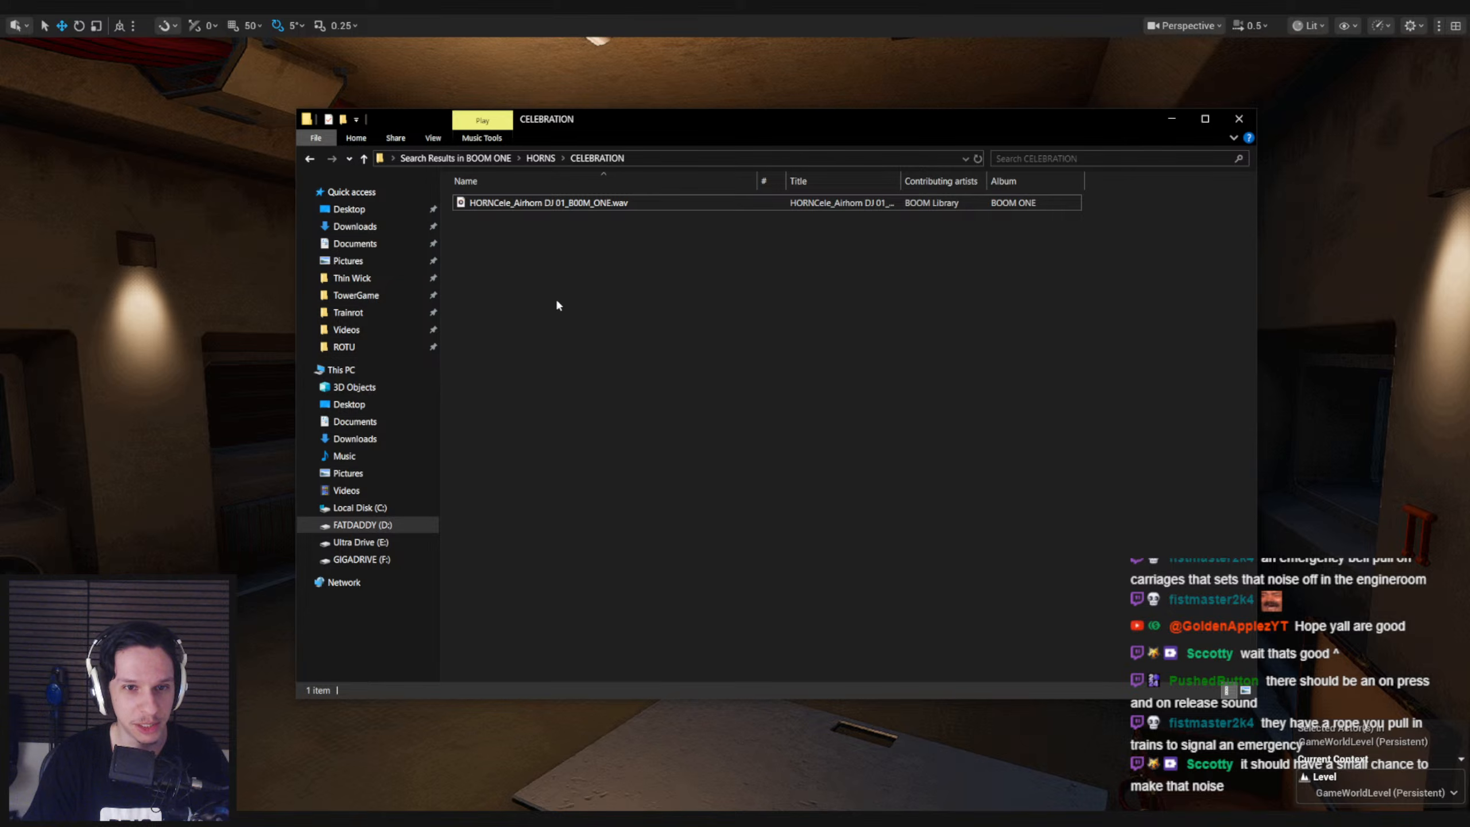
# Revisit the MISC subfolder of the Update 24-12 HORNS folder, then return to the "horn" search results
pyautogui.hotkey('alt', 'Left')
pyautogui.hotkey('alt', 'Left')
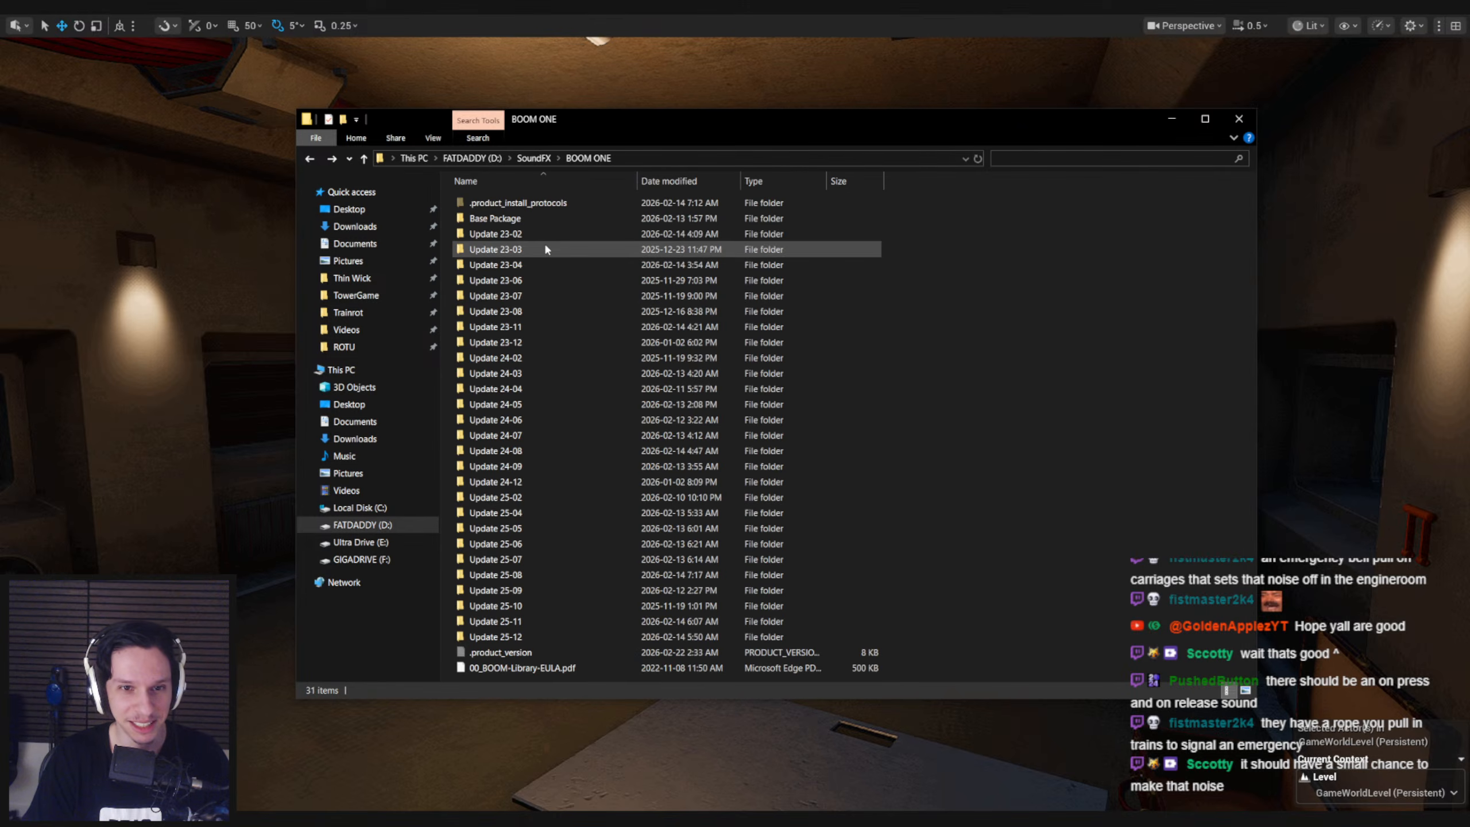
pyautogui.hotkey('alt', 'Right')
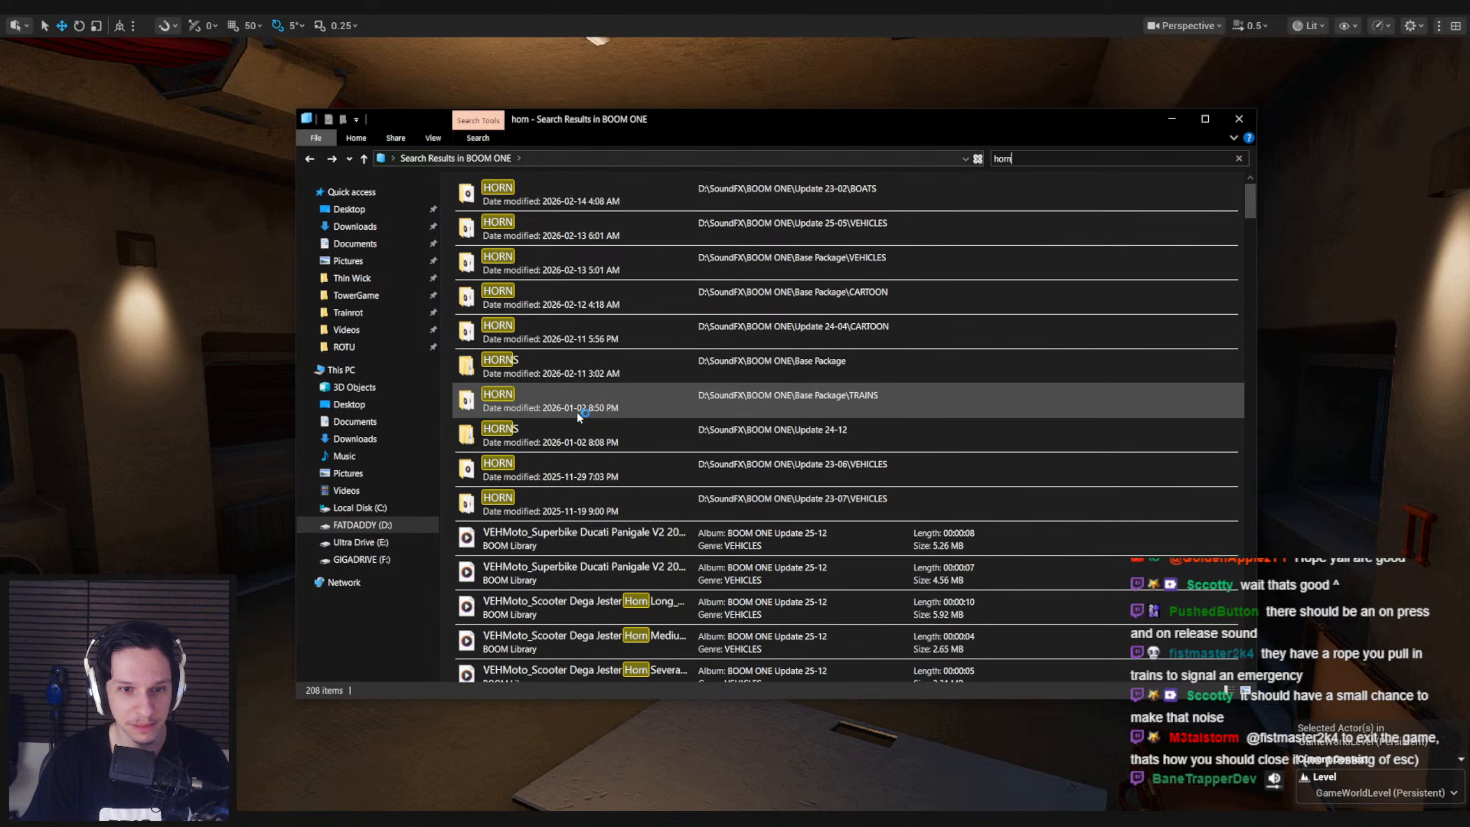
pyautogui.doubleClick(577, 435)
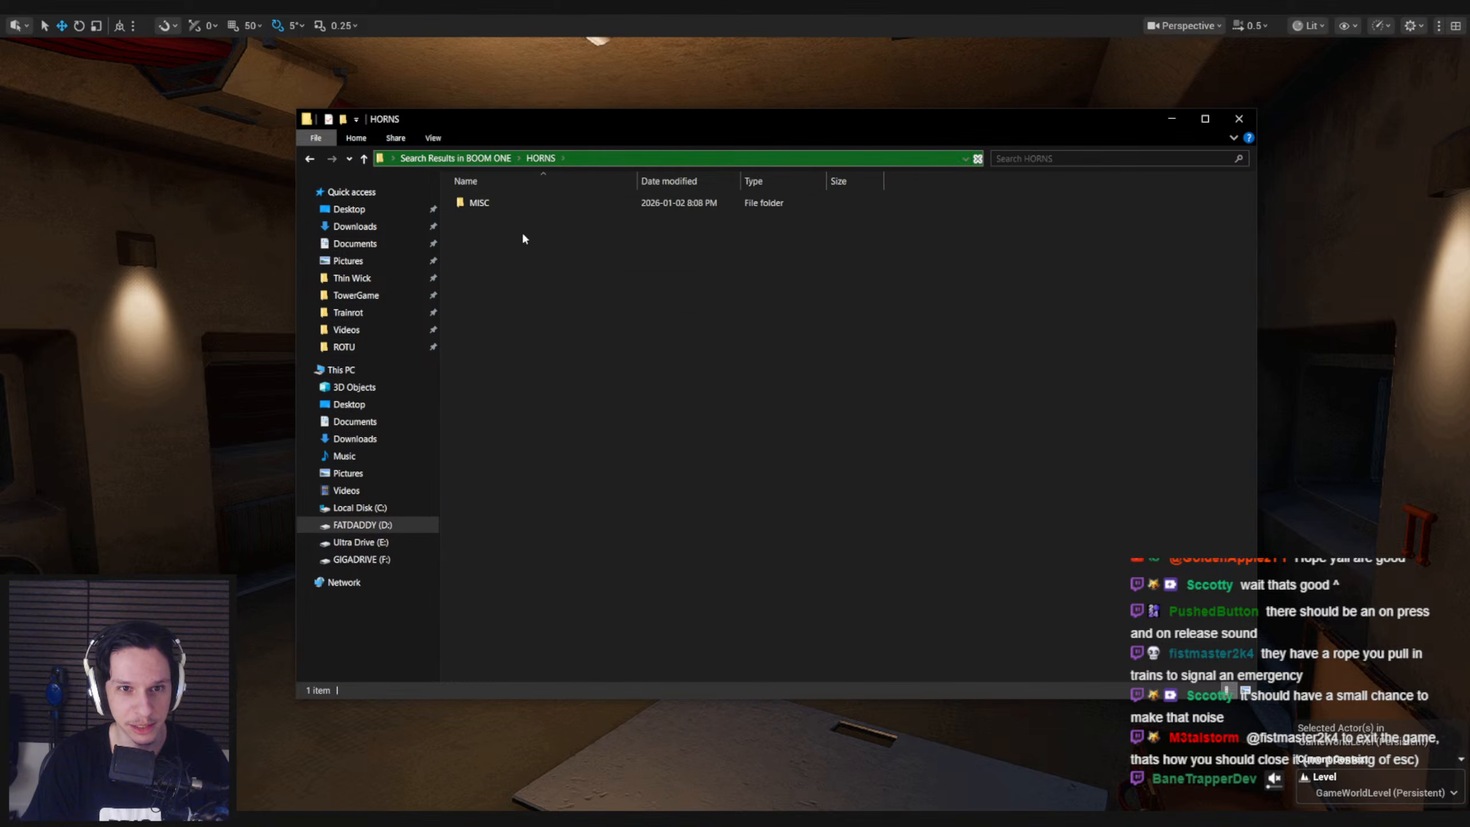
pyautogui.doubleClick(509, 204)
pyautogui.hotkey('alt', 'Left')
pyautogui.hotkey('alt', 'Left')
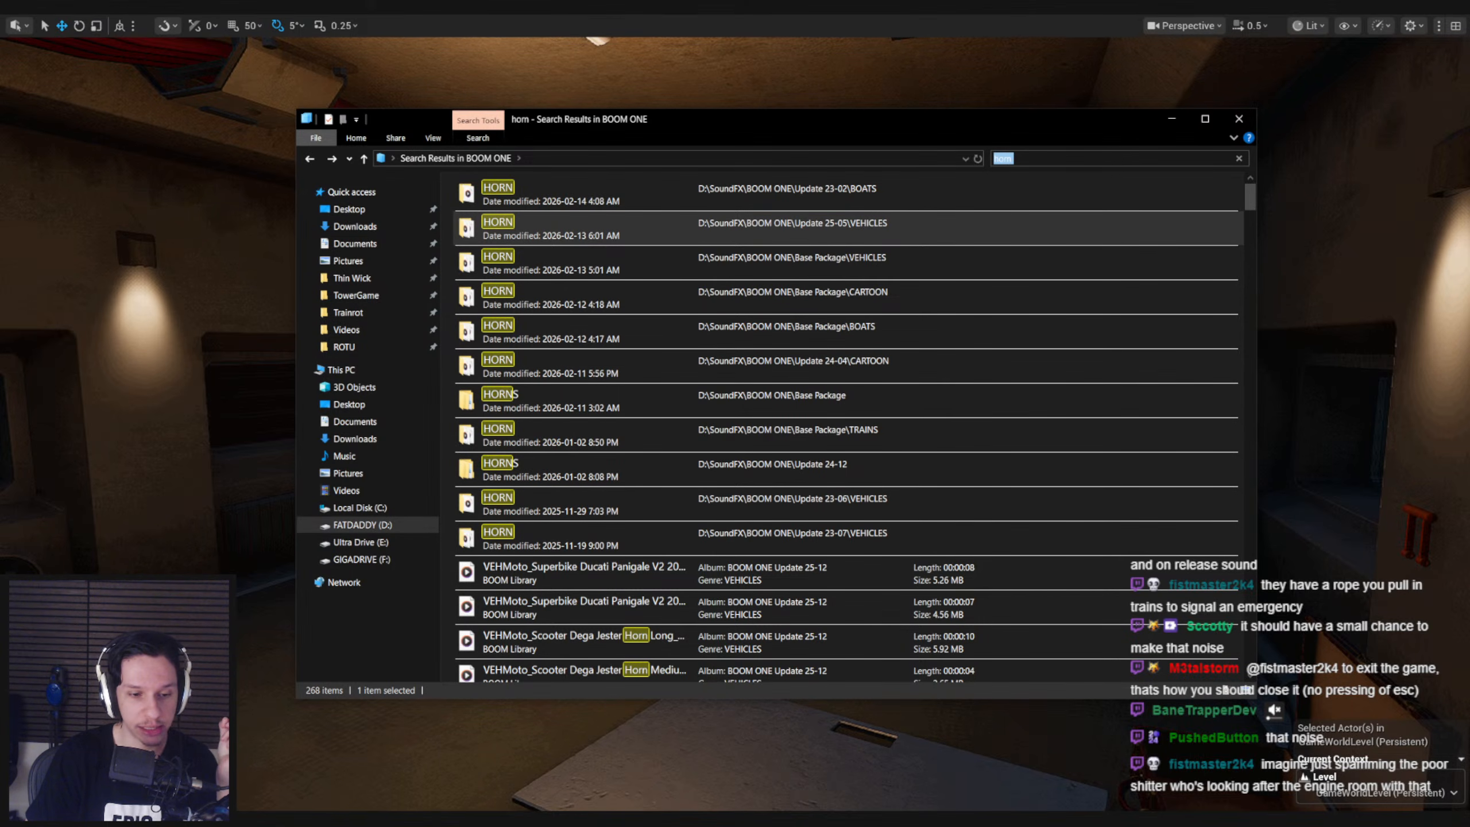
# Switch to Notion to check the Items page of the Trainrot project, then return to the File Explorer search results
pyautogui.click(261, 815)
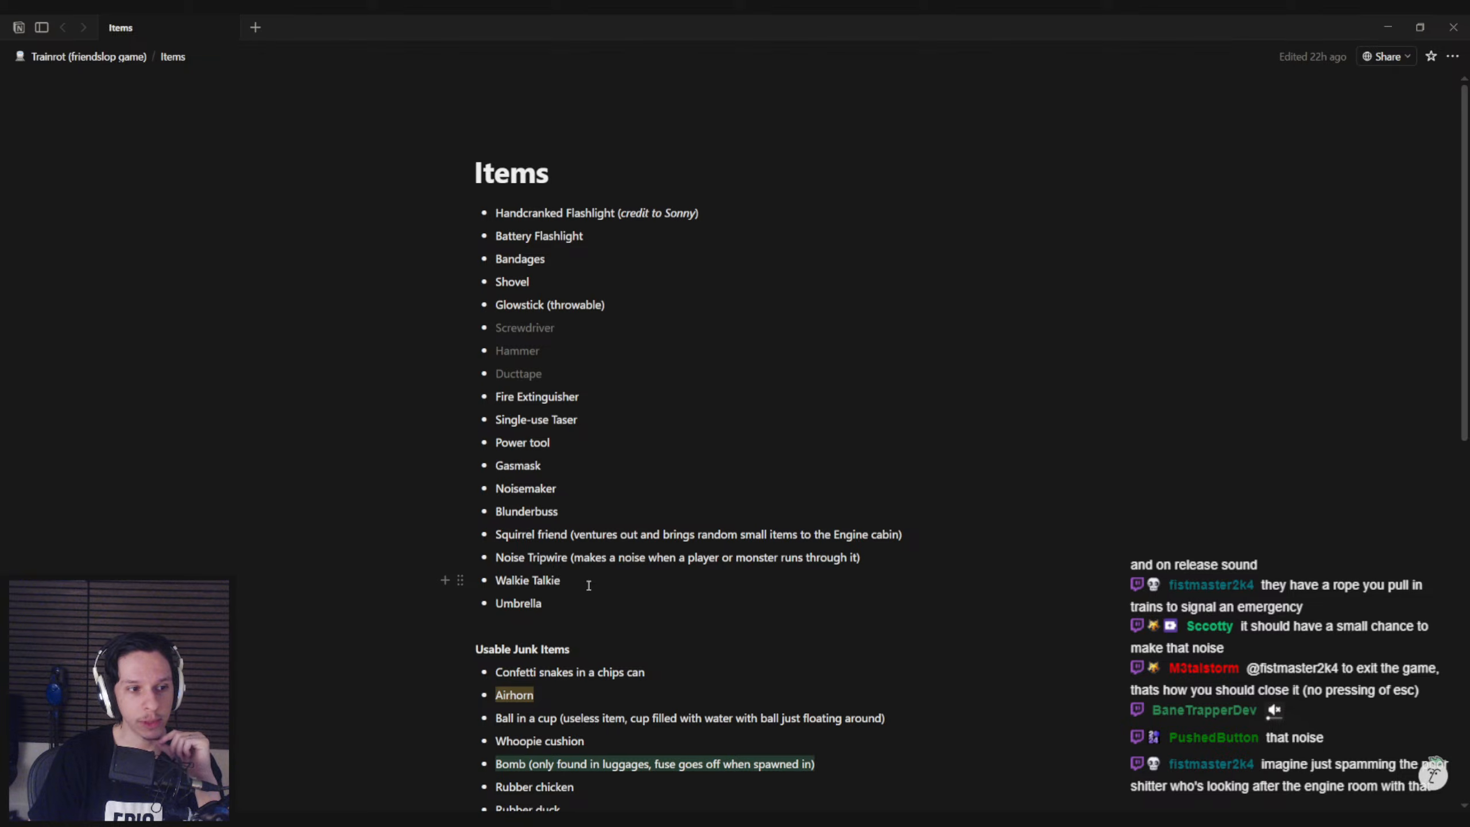
pyautogui.click(300, 818)
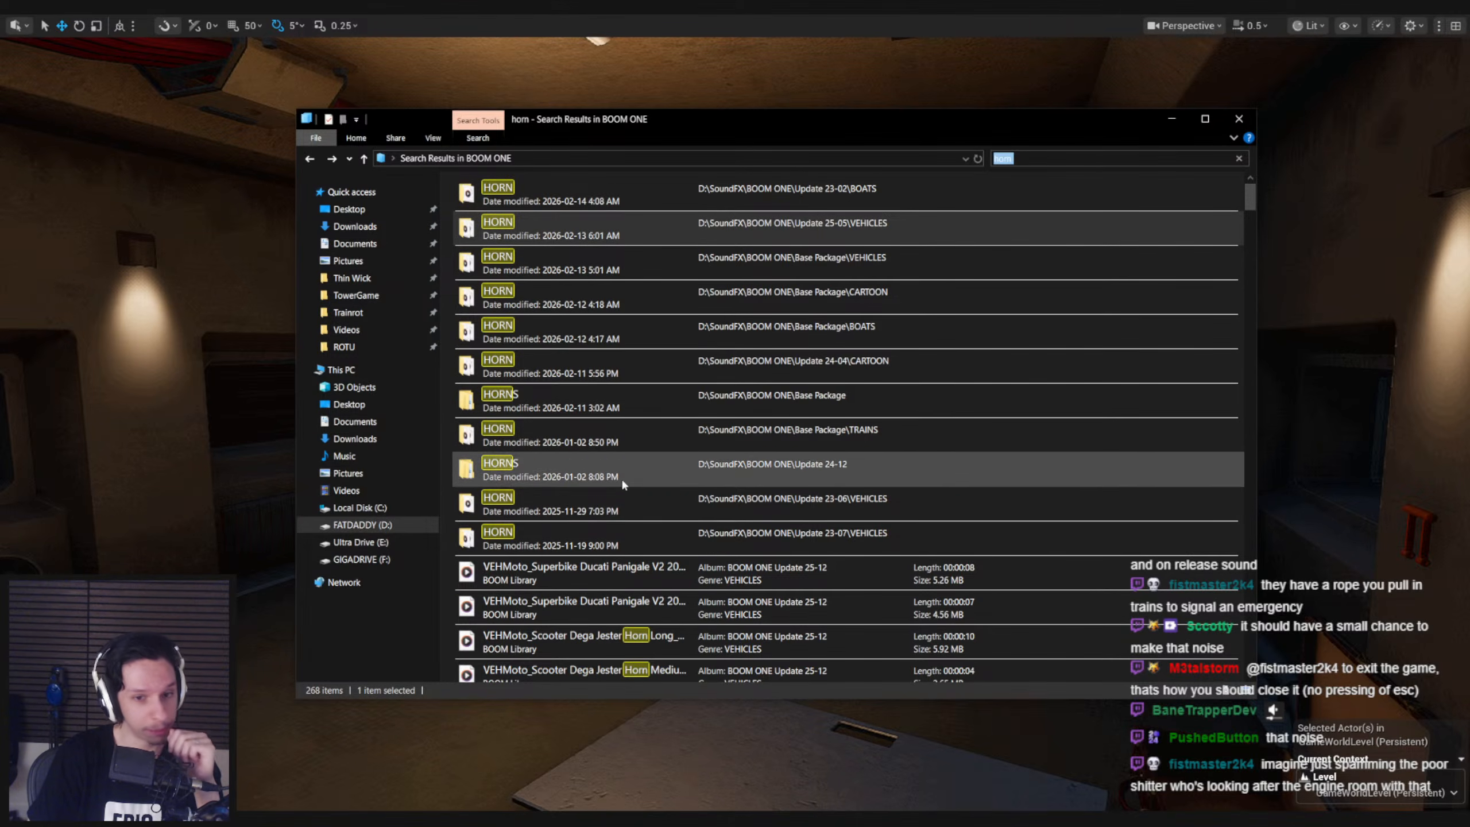
# Browse the "horn" search results and listen to the Cartoon Horn Kazoo Descending Loose Melody sound from Update 24-04
pyautogui.scroll(-3, 623, 485)
pyautogui.scroll(-3, 624, 484)
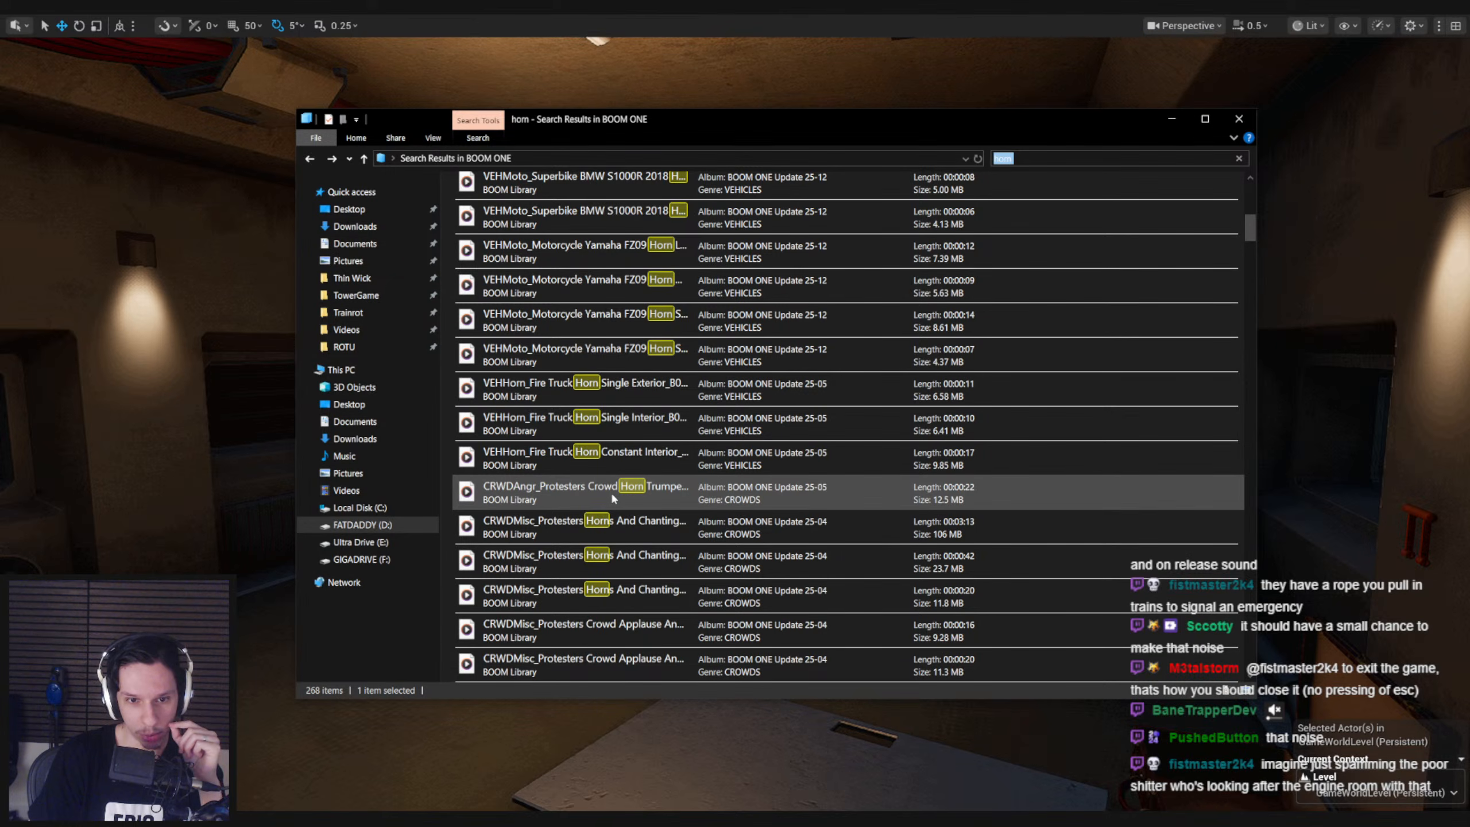
pyautogui.scroll(-3, 611, 492)
pyautogui.scroll(-2, 611, 494)
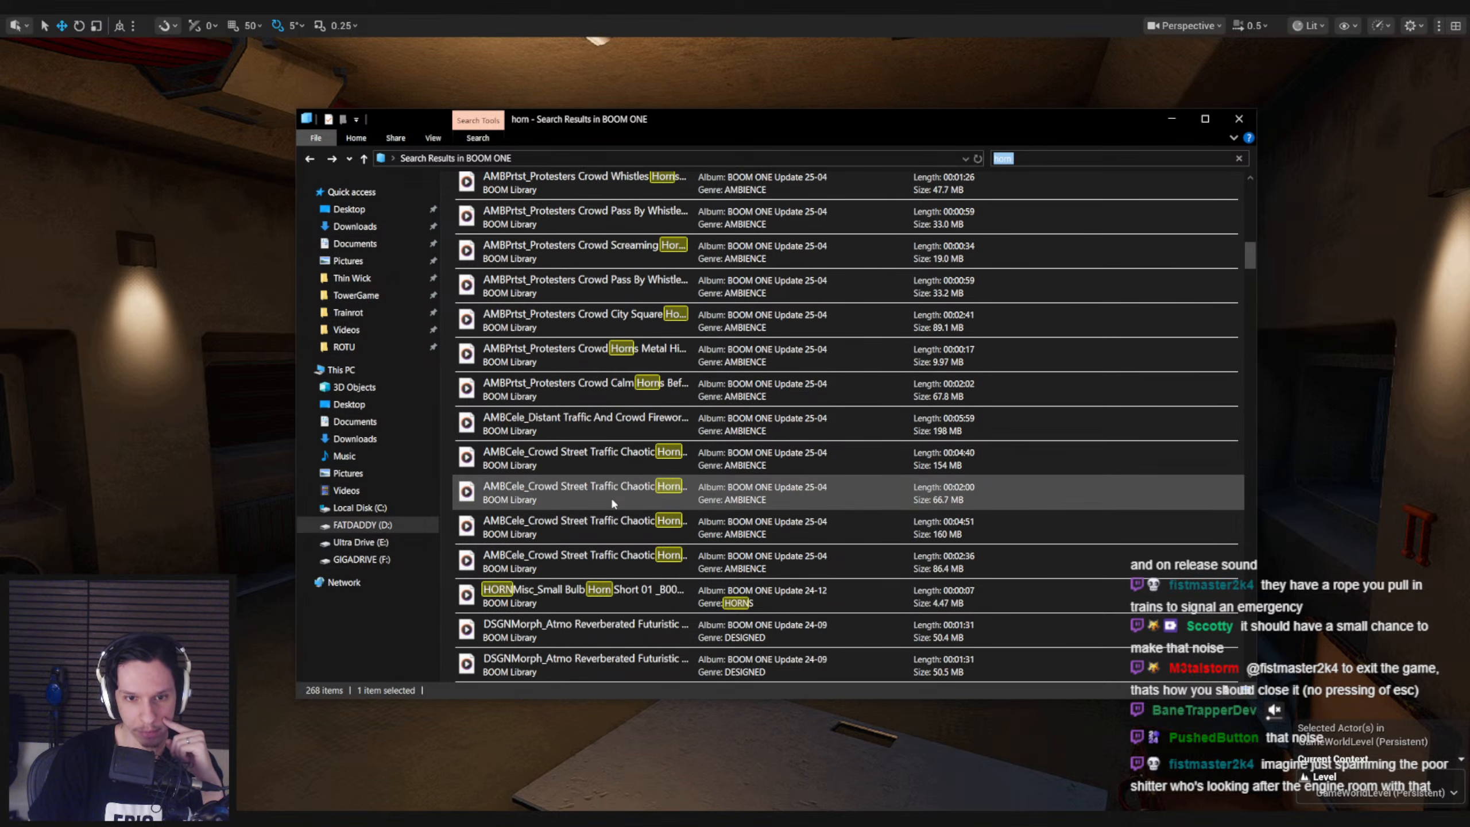
pyautogui.scroll(-1, 612, 502)
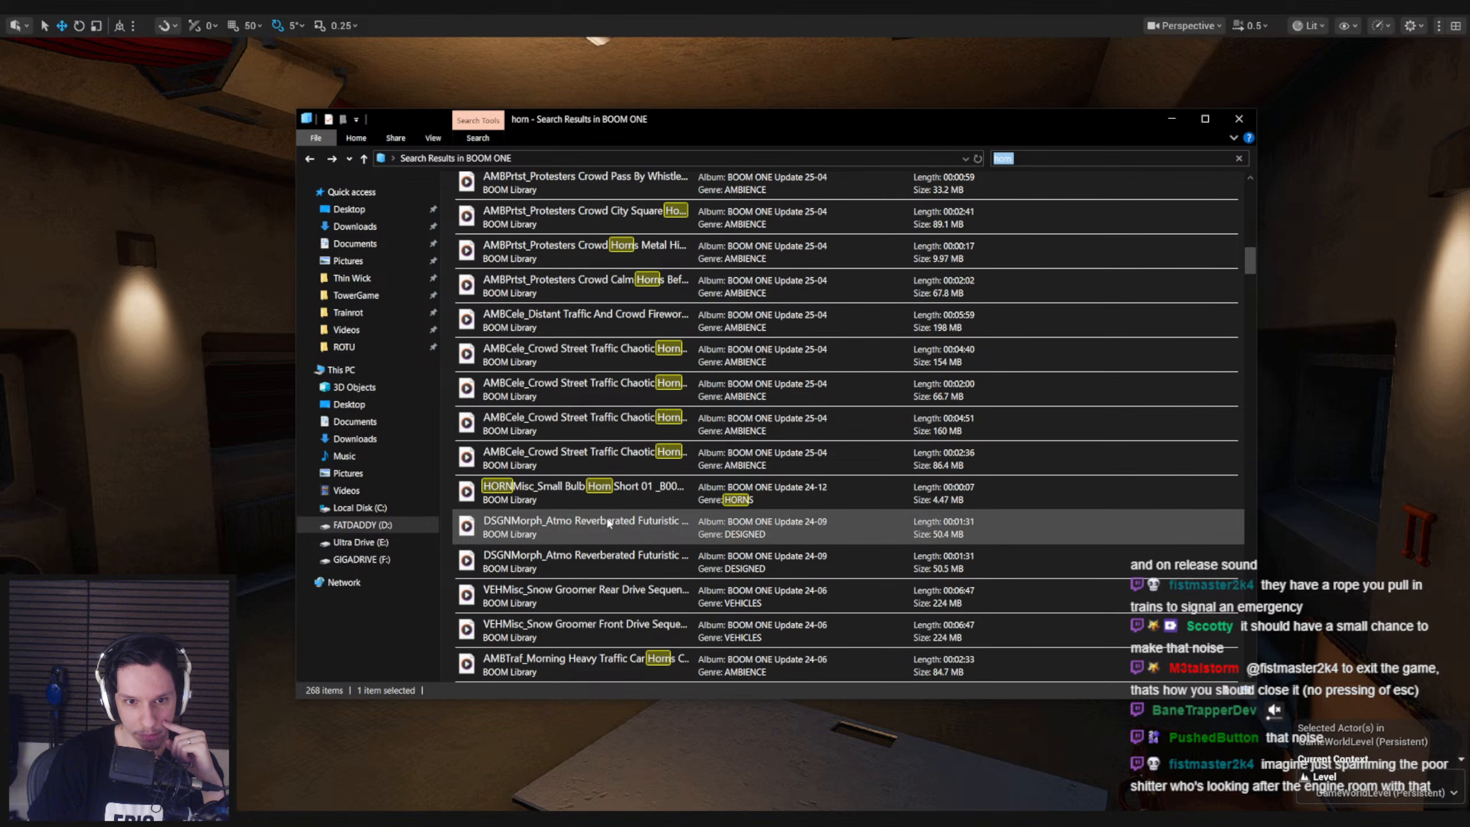
pyautogui.scroll(-1, 608, 492)
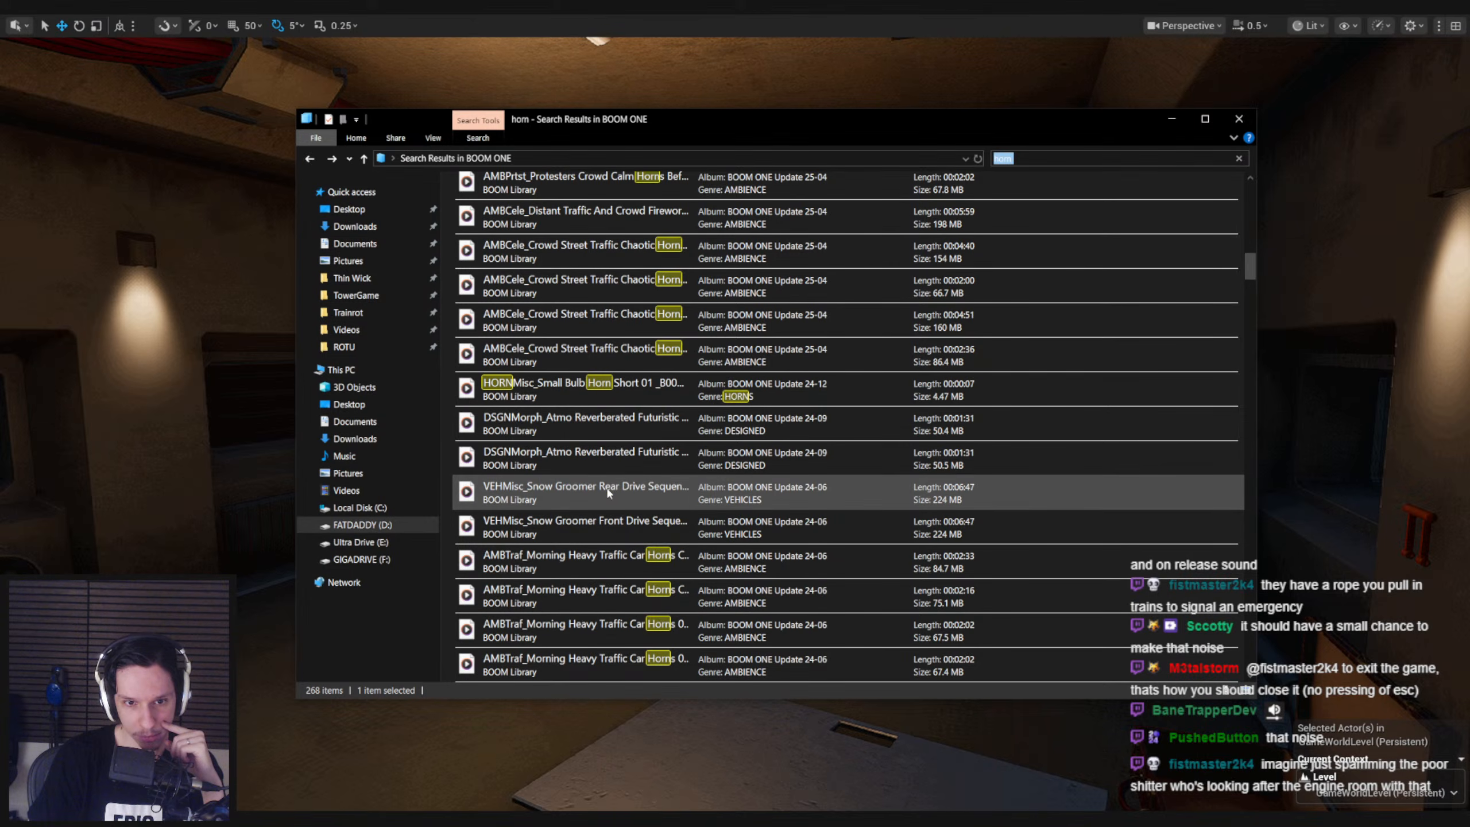
pyautogui.scroll(-3, 608, 492)
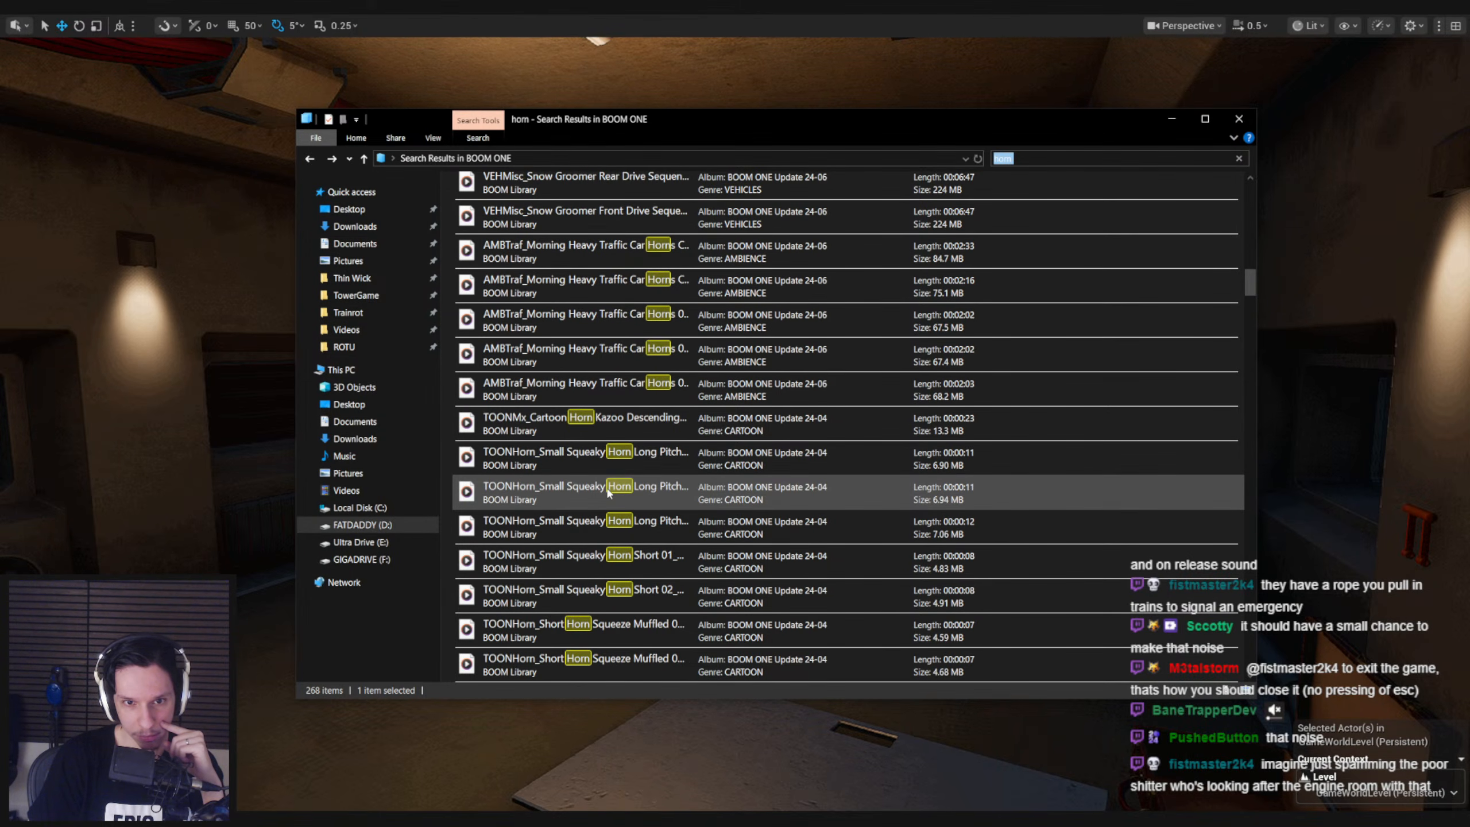
pyautogui.doubleClick(611, 430)
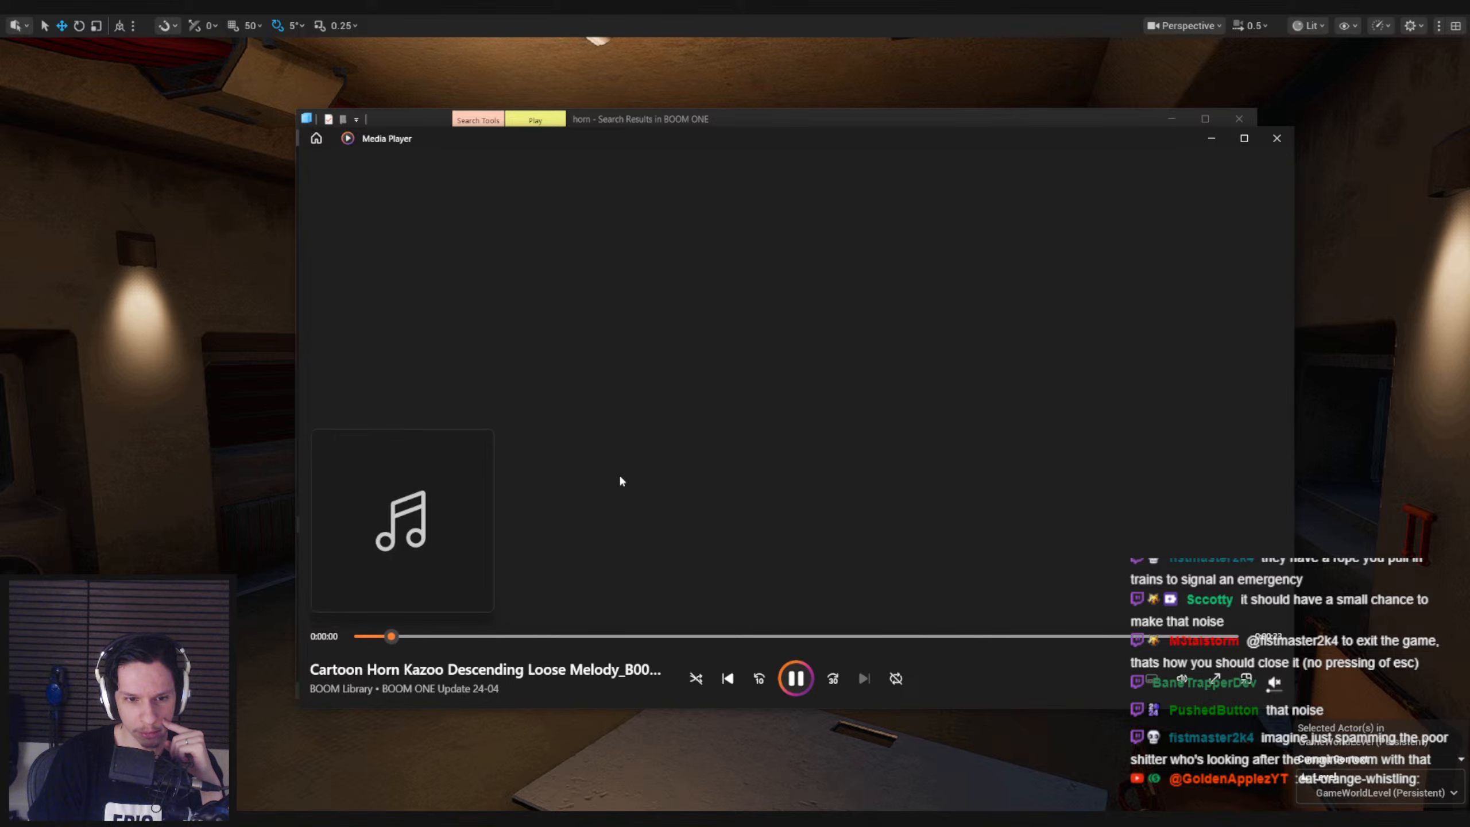
pyautogui.click(1276, 138)
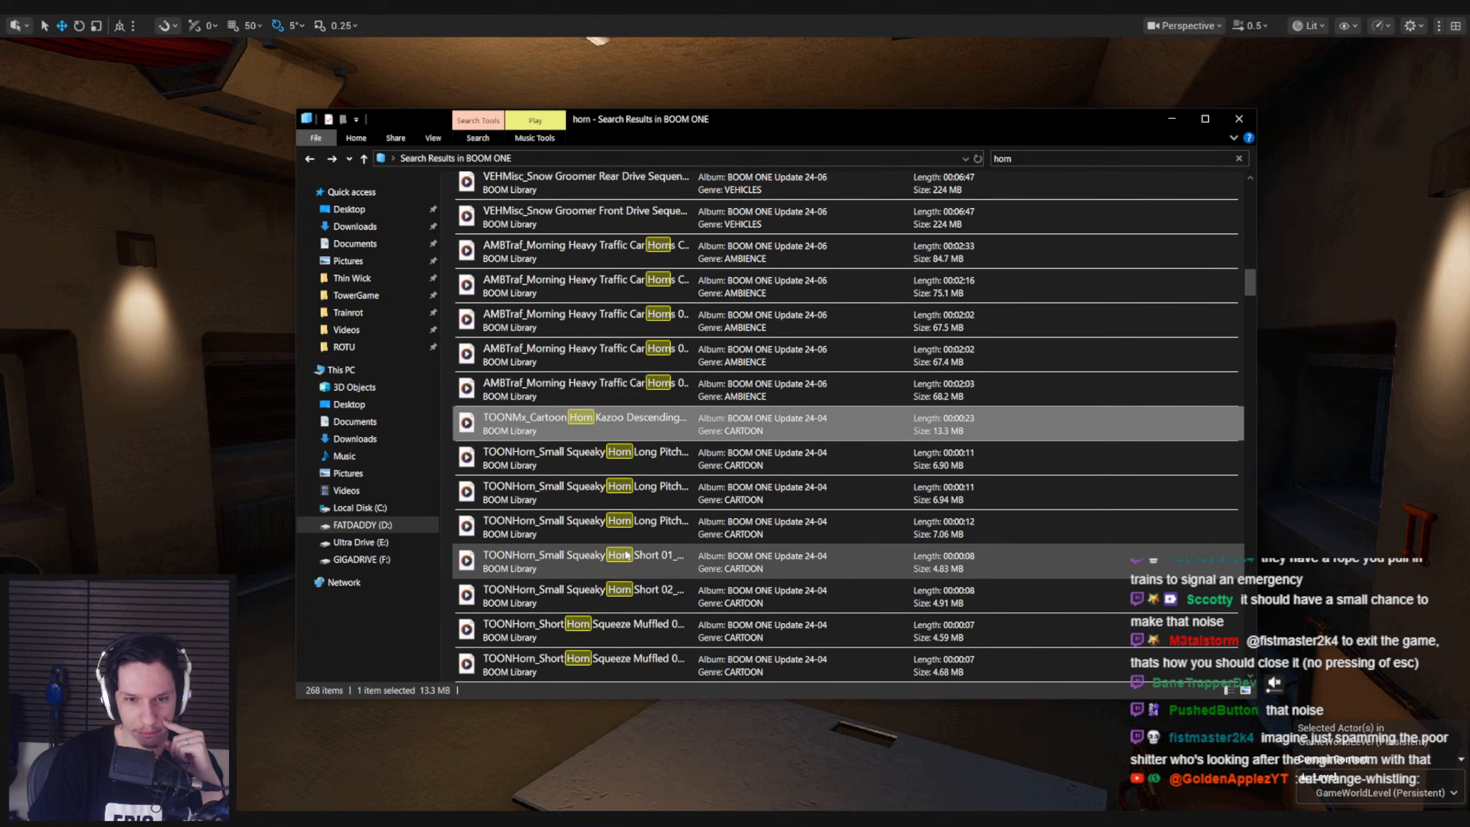
# Listen to the Small Squeaky Horn Long Pitch Down 02 sound from Update 24-04, pausing and resuming playback
pyautogui.doubleClick(618, 469)
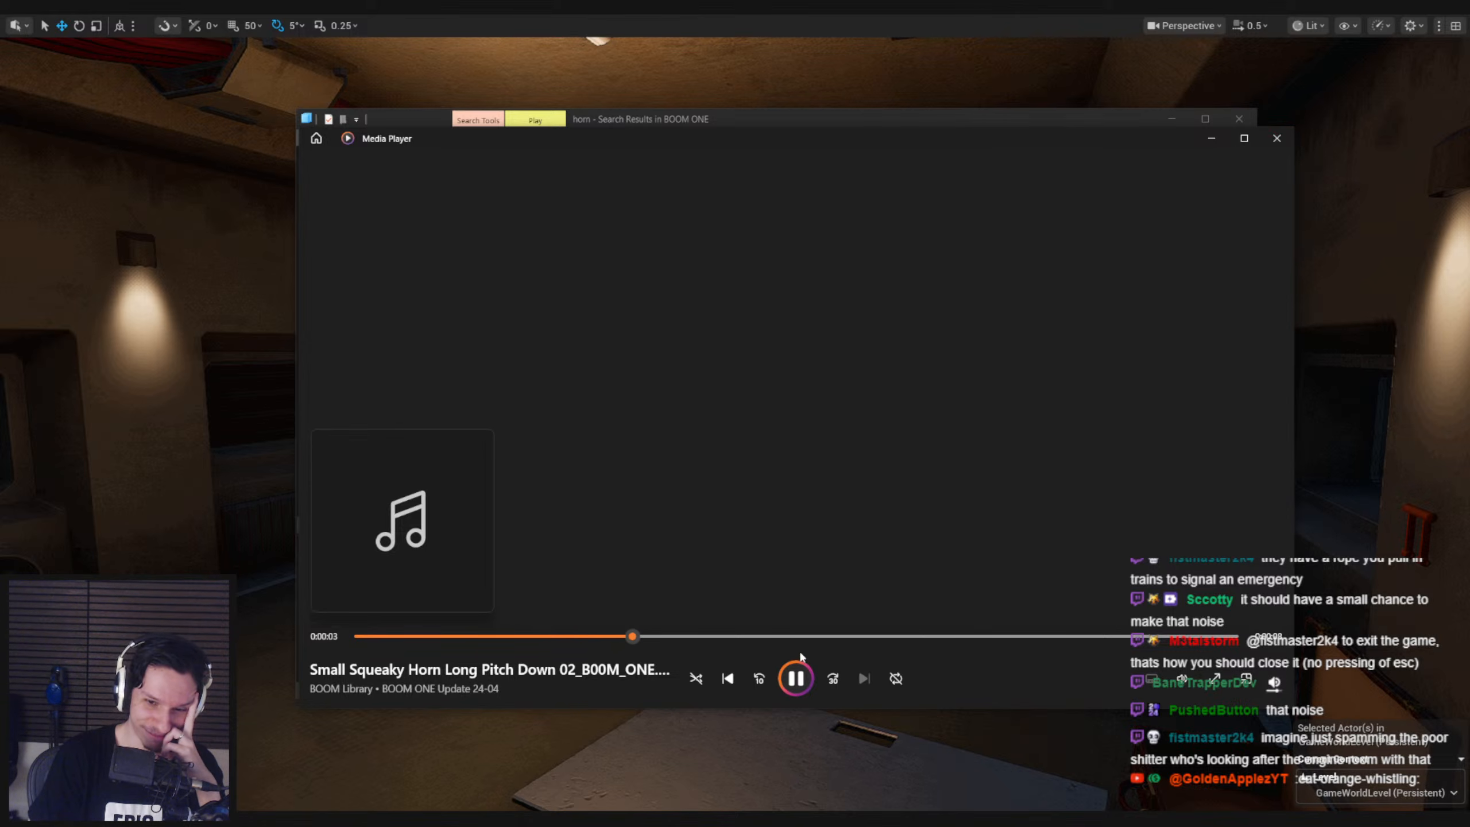
pyautogui.click(796, 678)
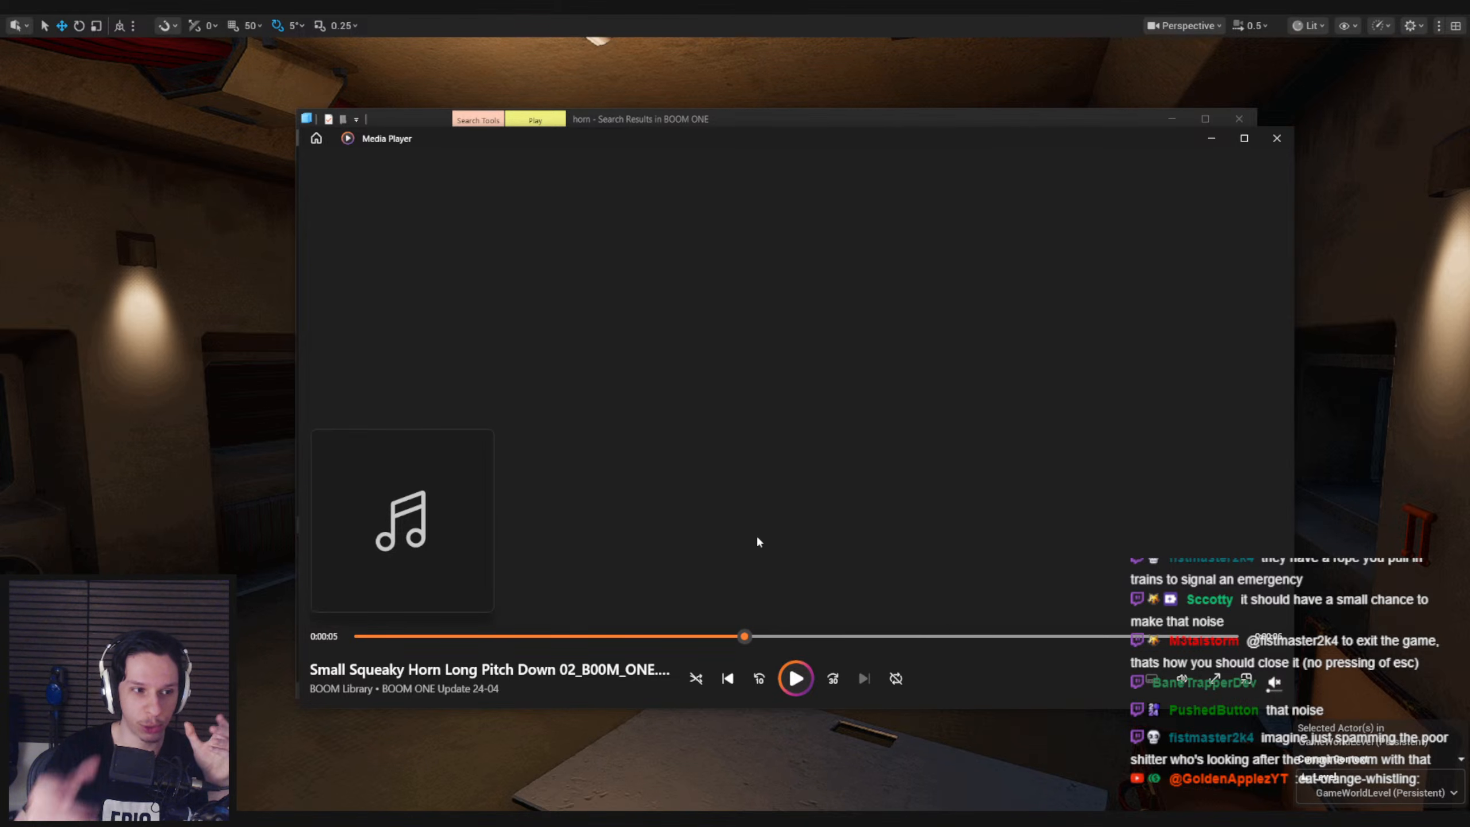
pyautogui.click(797, 680)
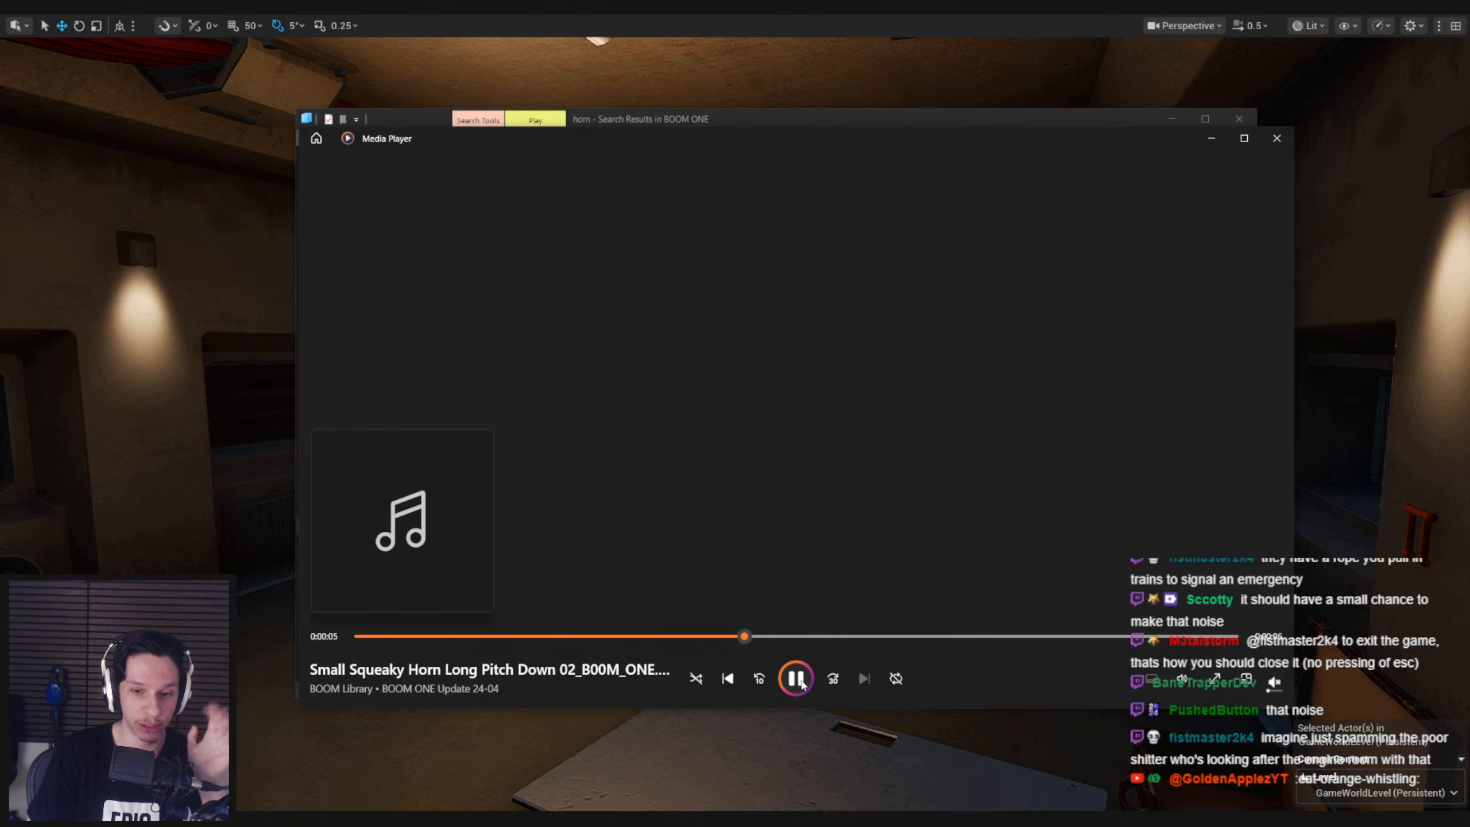
# Replay the Small Squeaky Horn Long Pitch Down 02 sound from its start, then close the player
pyautogui.click(797, 679)
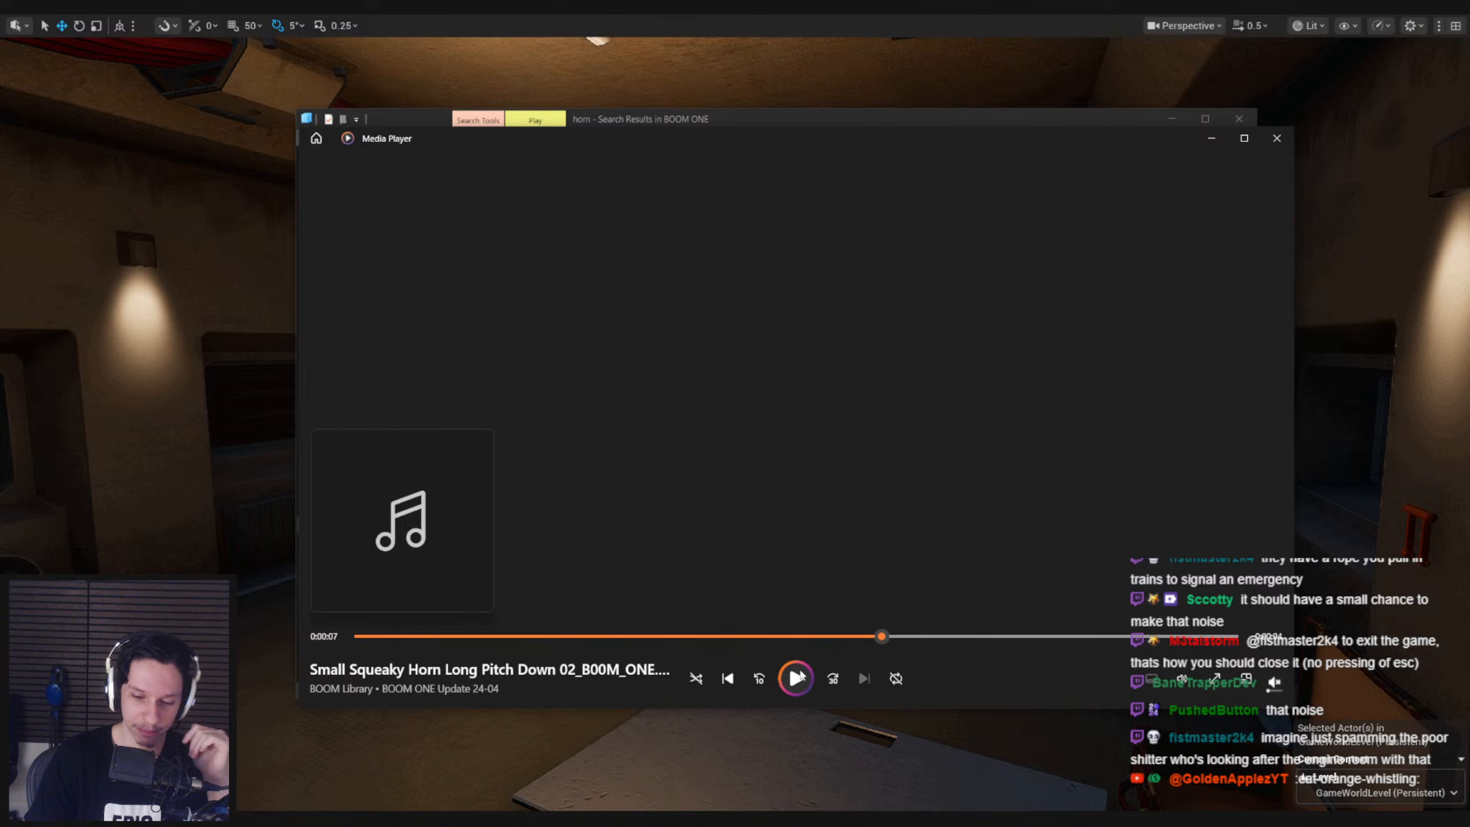
pyautogui.moveTo(368, 636); pyautogui.dragTo(354, 637)
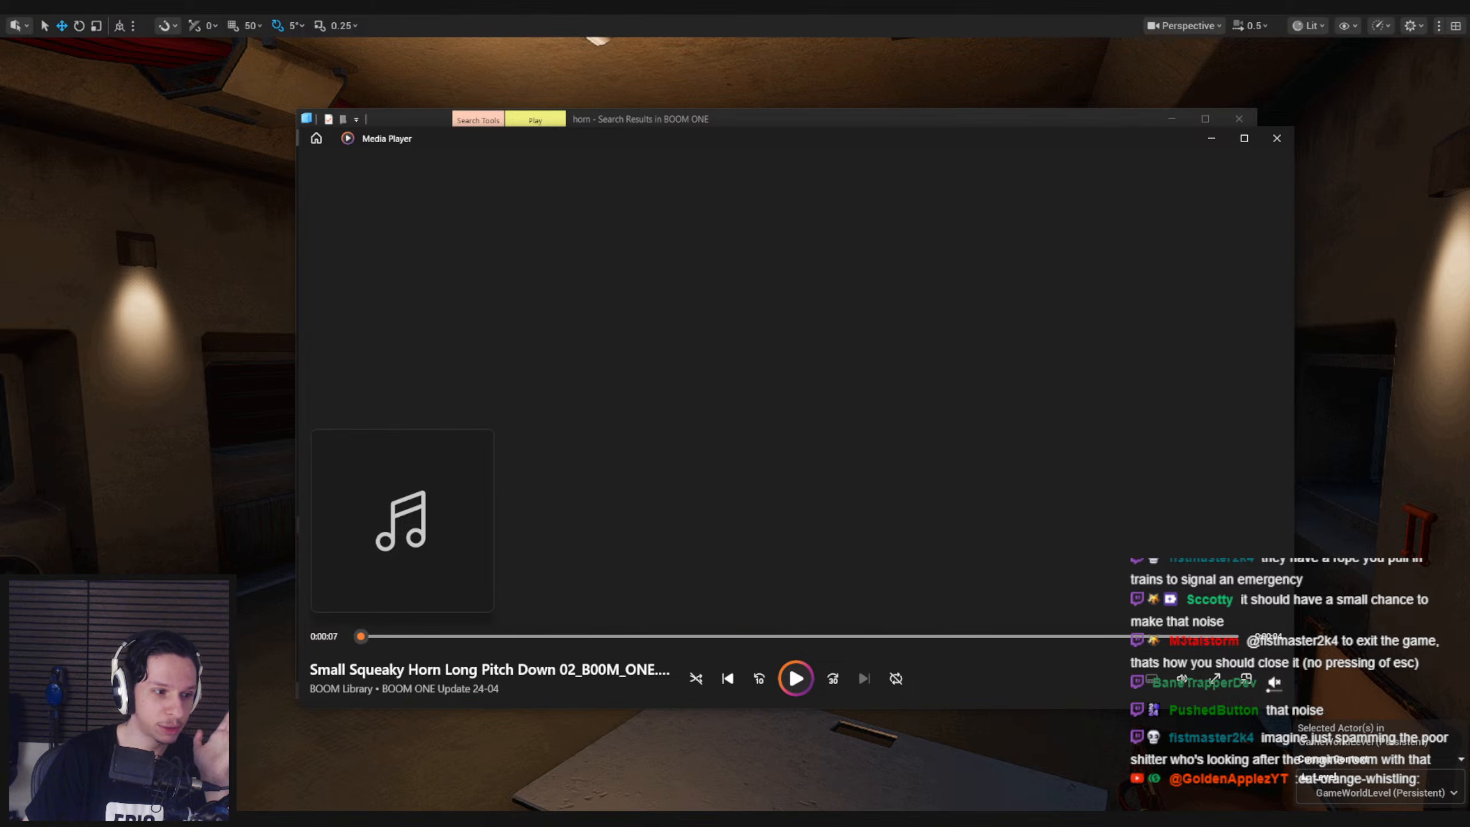
pyautogui.click(795, 679)
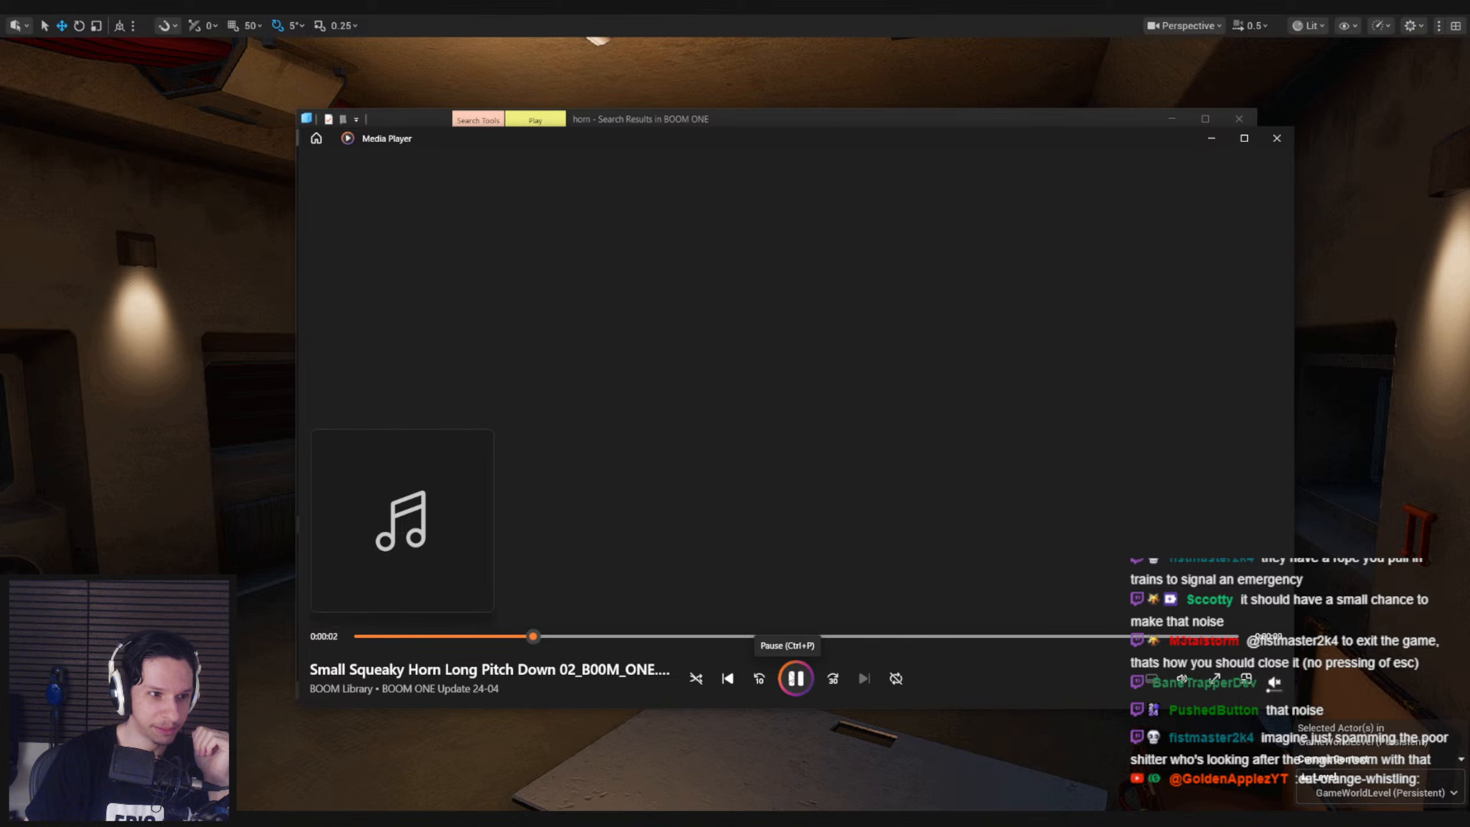
pyautogui.click(796, 679)
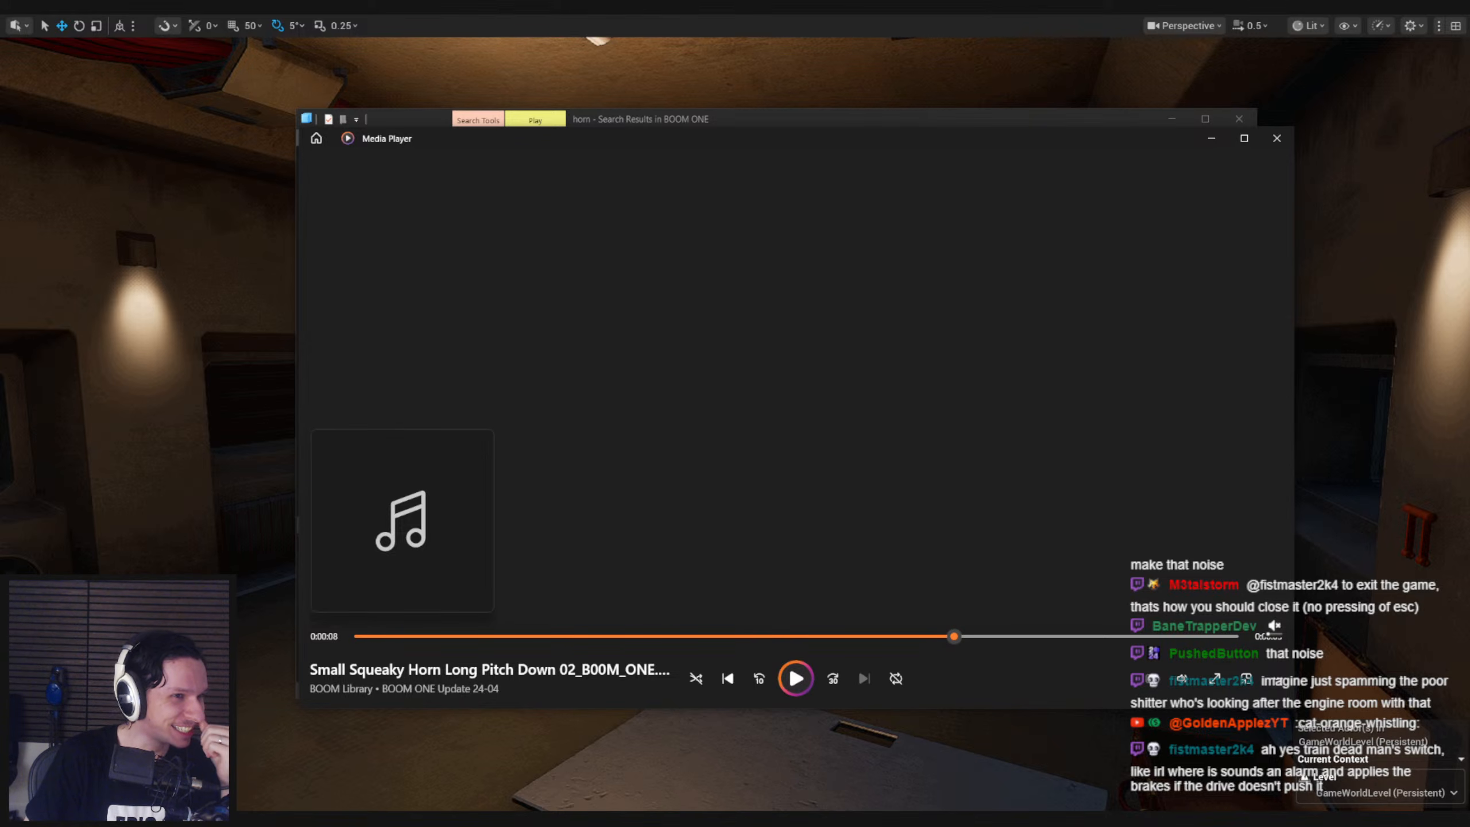
pyautogui.click(1276, 138)
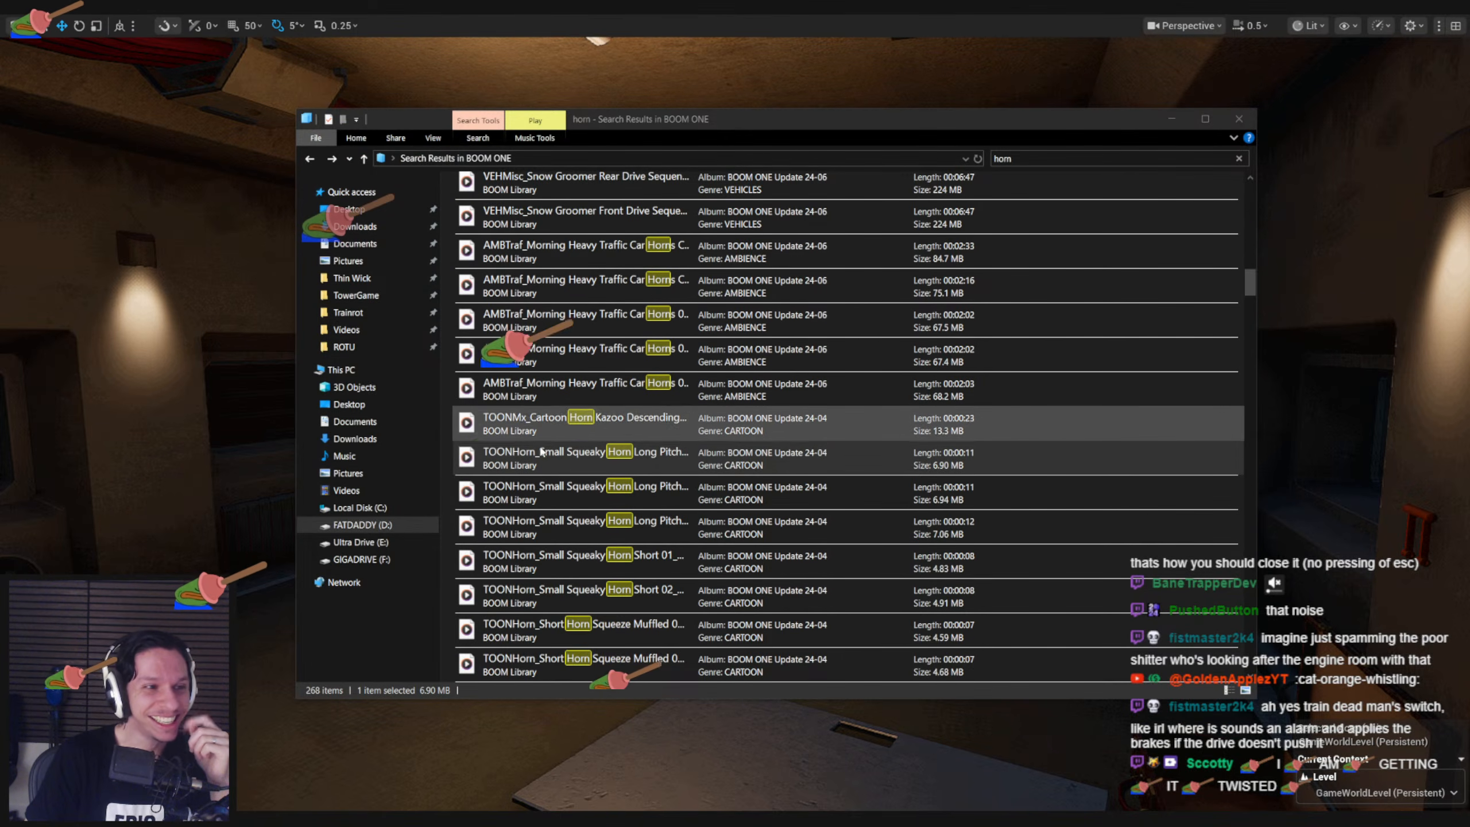
# Listen to the next two Small Squeaky Horn Long Pitch results from Update 24-04, ending with Long Pitch Up 02
pyautogui.doubleClick(615, 492)
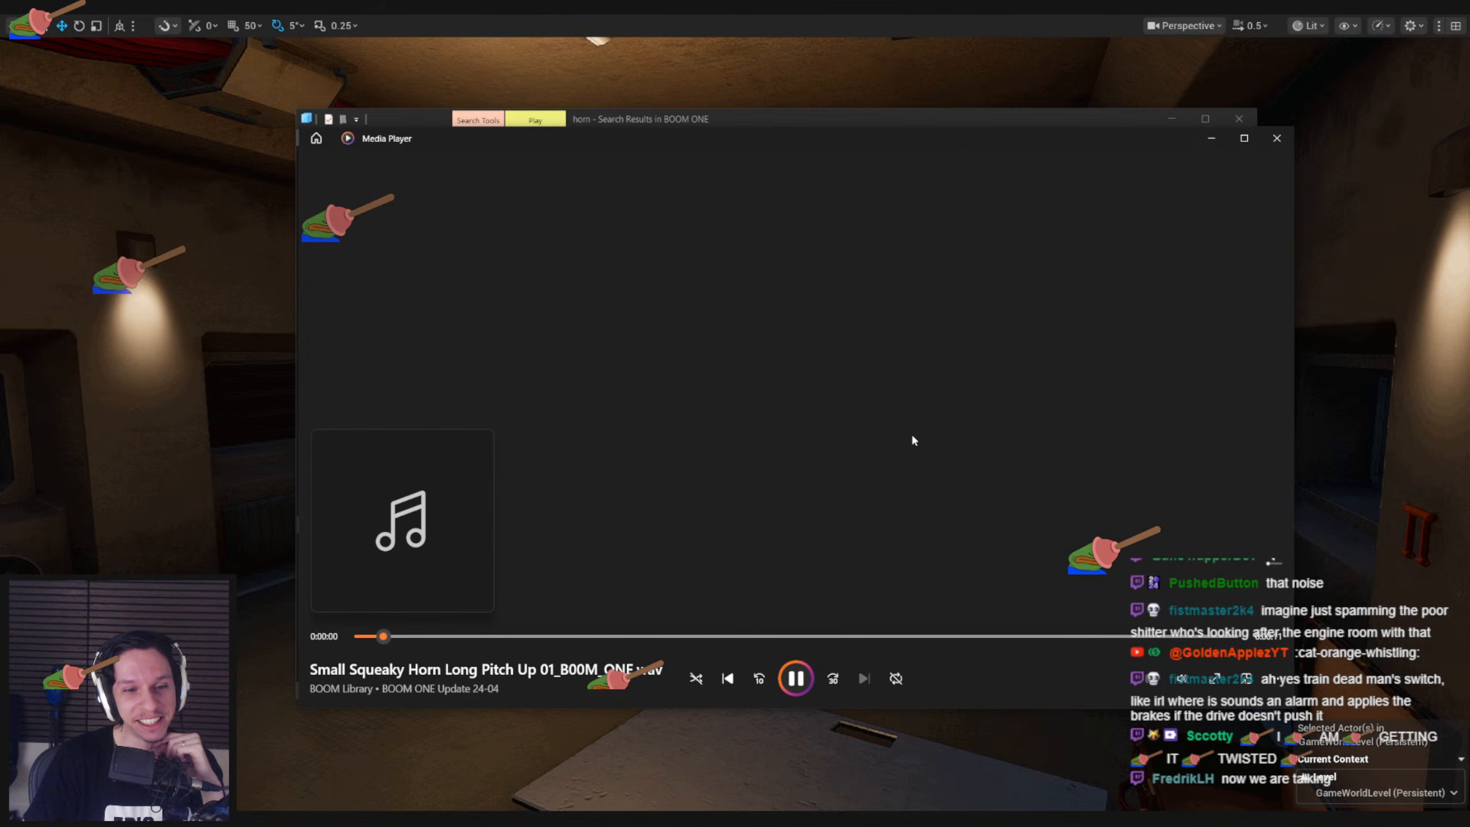
pyautogui.click(1277, 138)
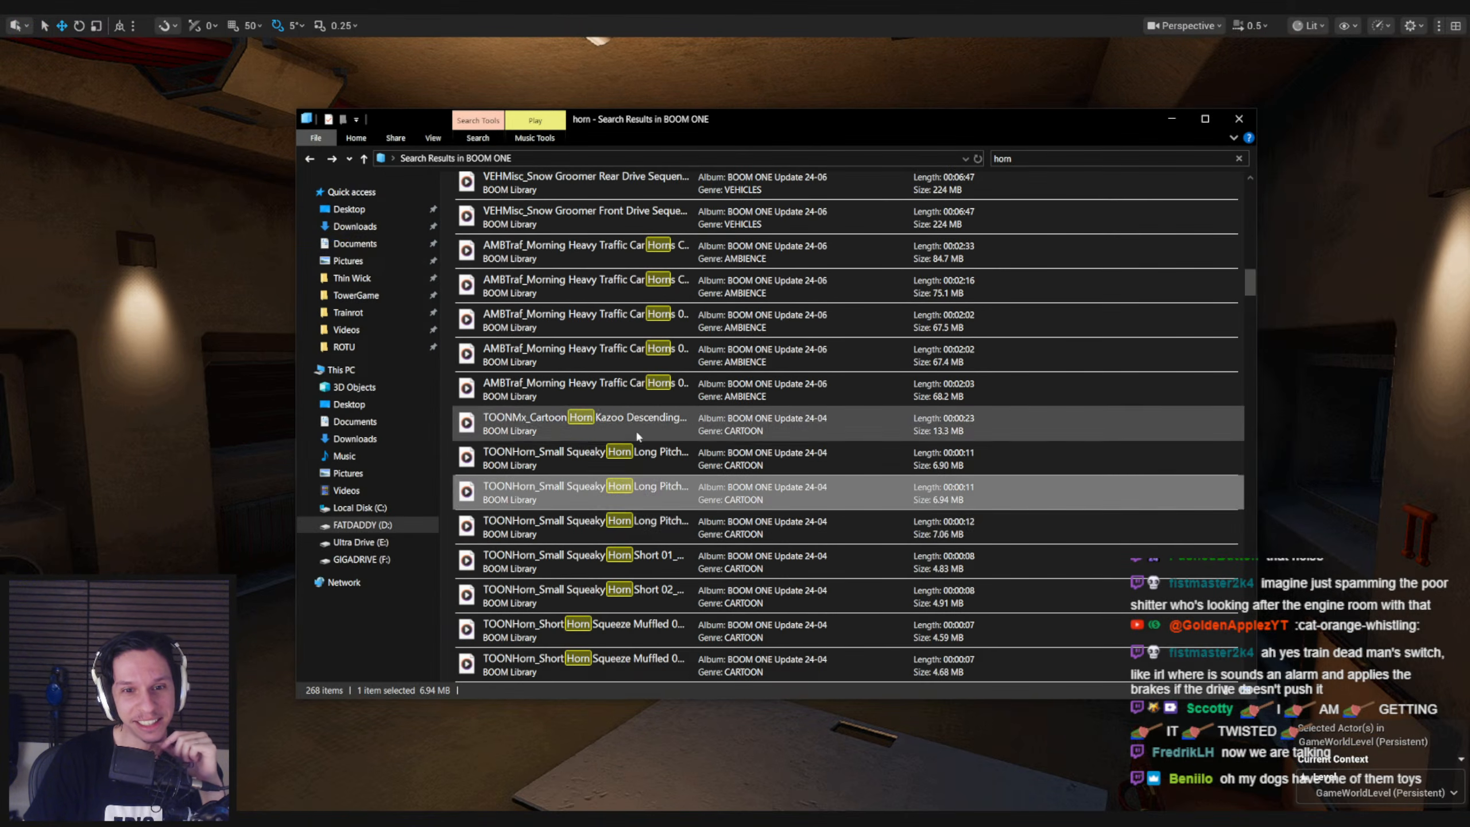
pyautogui.doubleClick(569, 531)
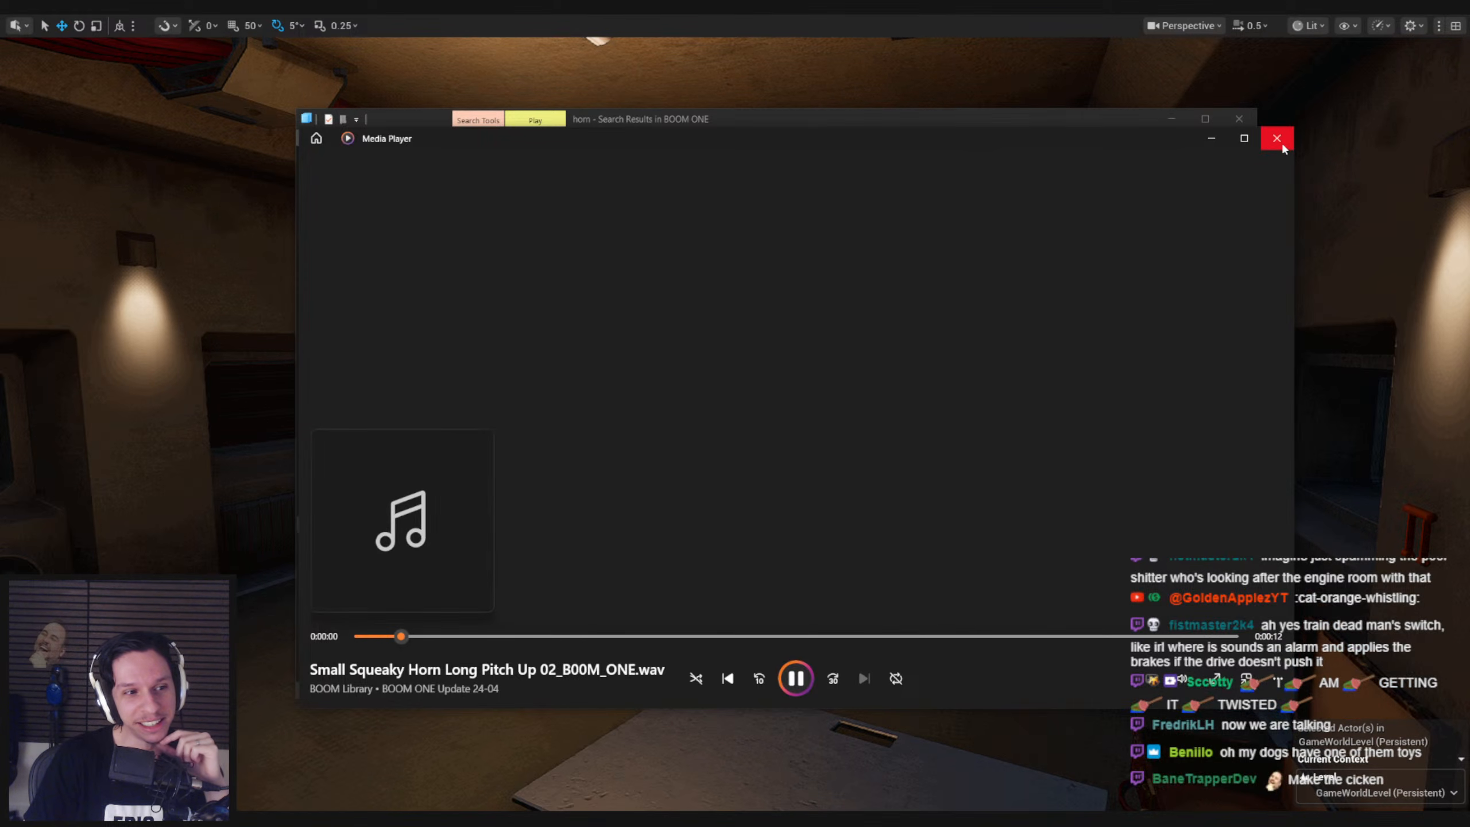
pyautogui.click(1277, 138)
# Listen to the Short Horn Squeeze Muffled 01 sound from Update 24-04 and close the player
pyautogui.scroll(-3, 661, 544)
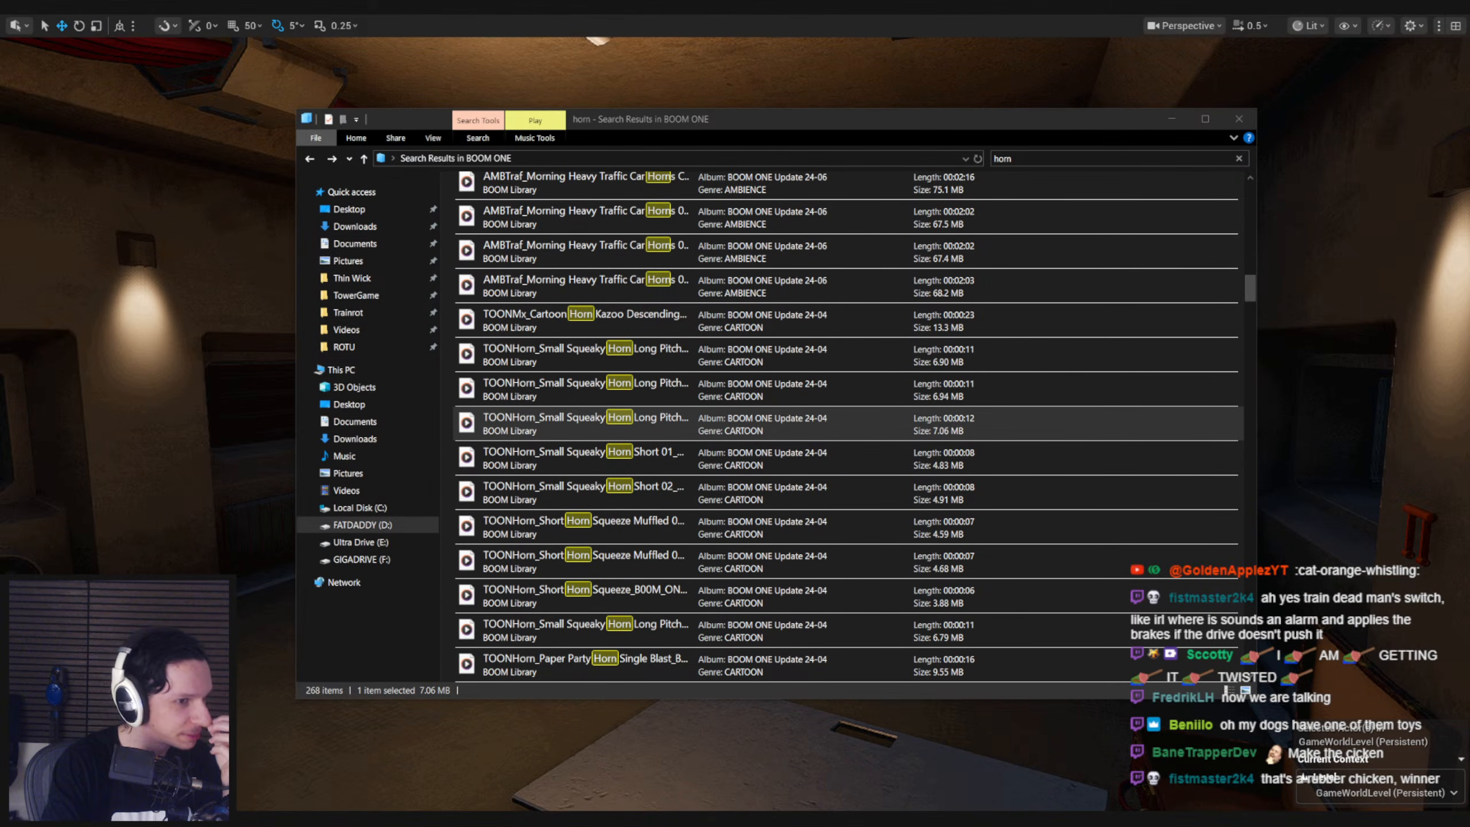
pyautogui.doubleClick(613, 524)
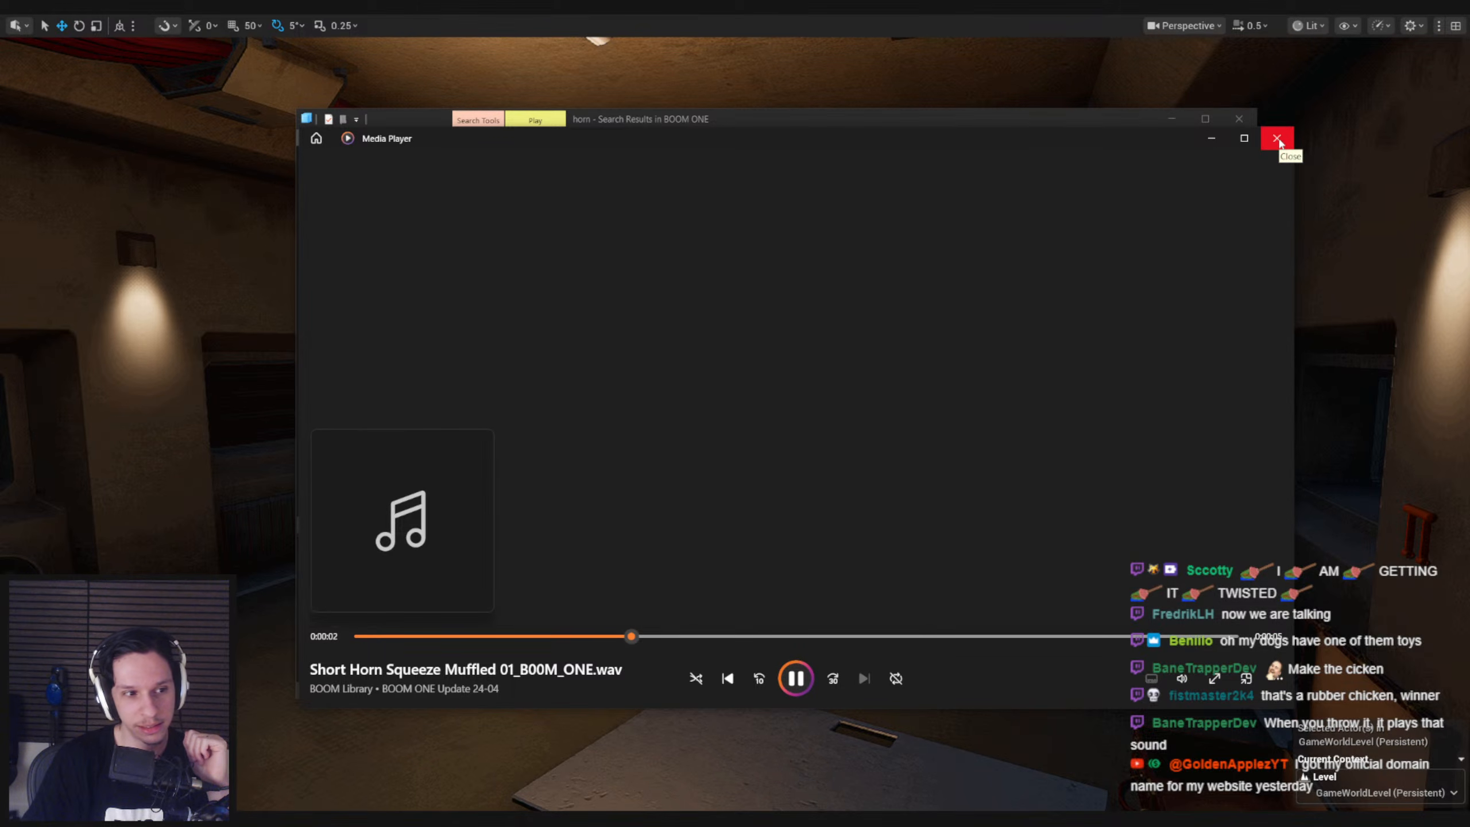
pyautogui.click(1278, 140)
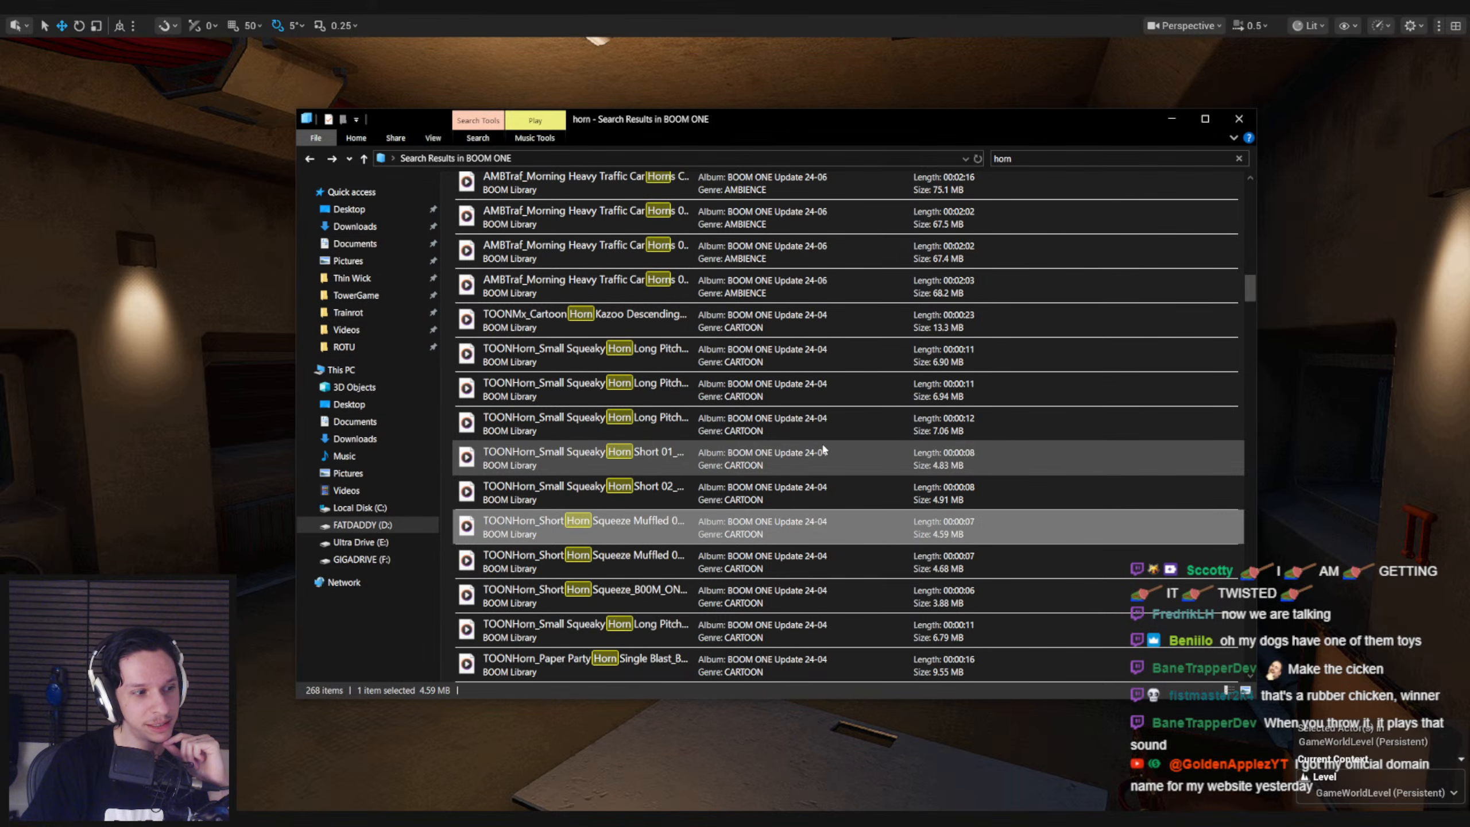
# Listen to the 6.79 MB Small Squeaky Horn Long Pitch sound and the Paper Party Horn Single Blast sound
pyautogui.scroll(-1, 728, 515)
pyautogui.doubleClick(643, 531)
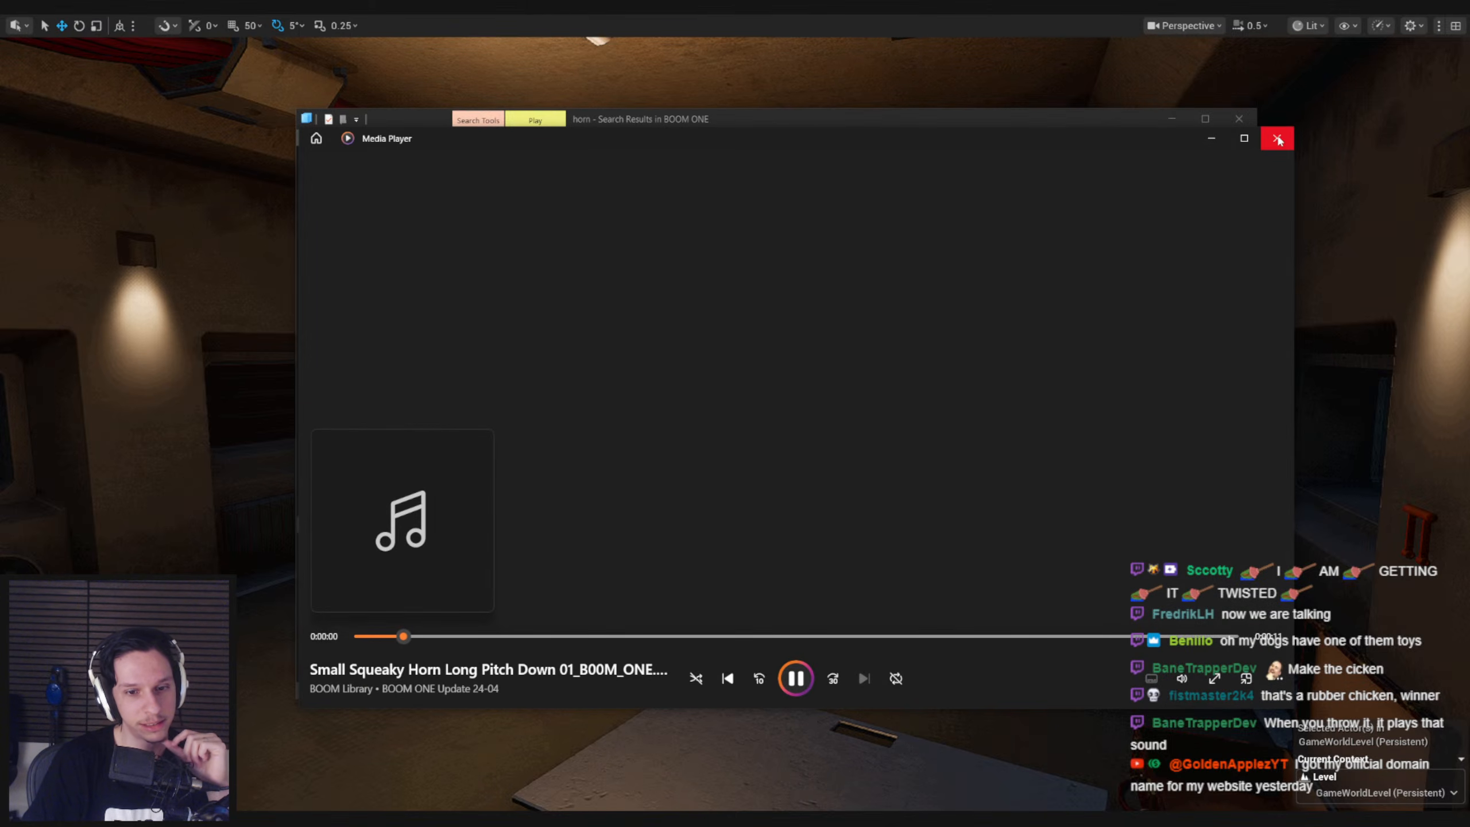
pyautogui.click(1278, 140)
pyautogui.doubleClick(624, 564)
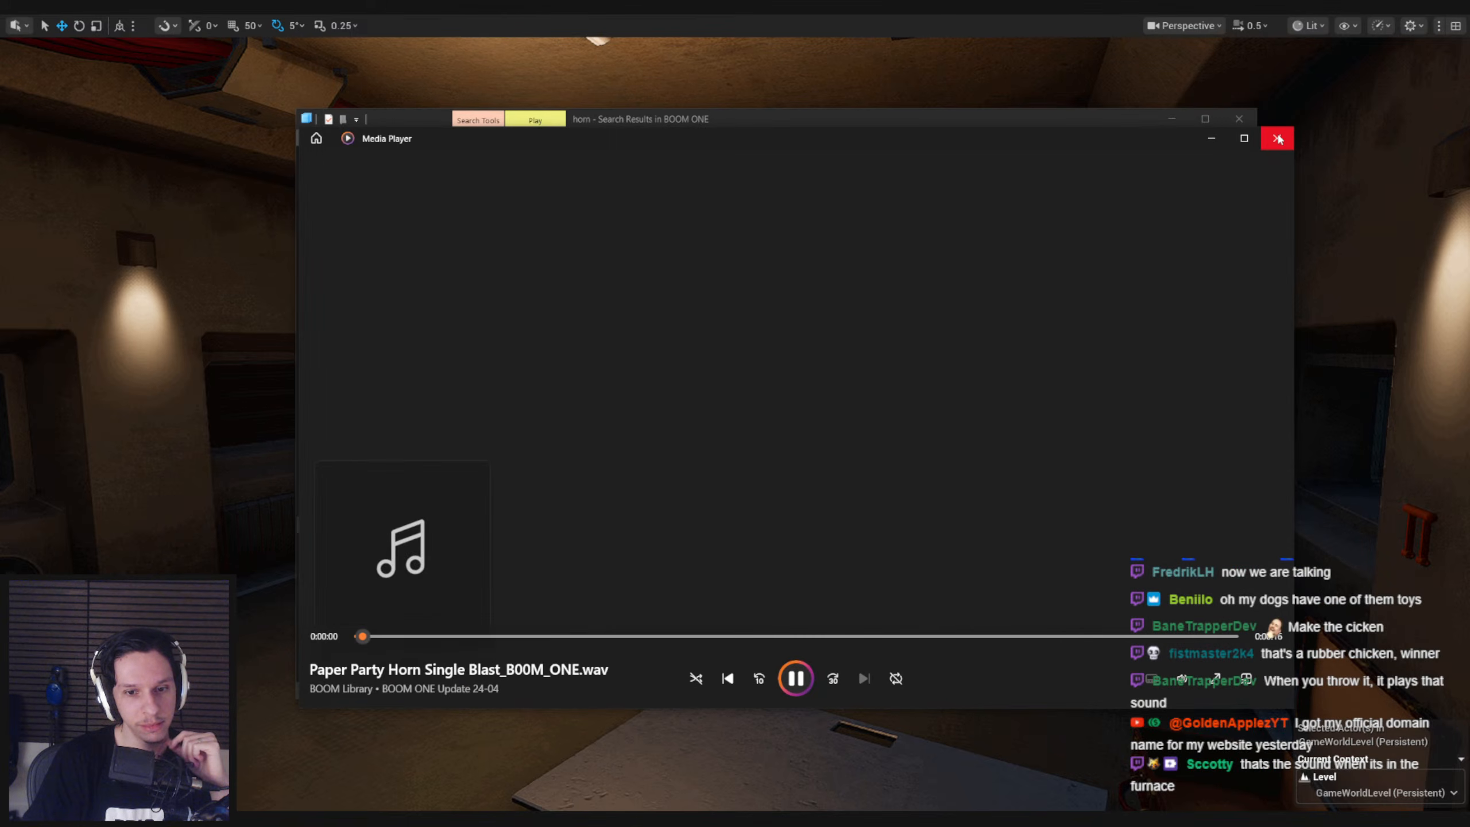
pyautogui.click(1277, 139)
# Listen to Cartoon Horn Vocalization Babbling 02 and the other Cartoon Horn Vocalization Babbling sound listed above it
pyautogui.scroll(-1, 599, 507)
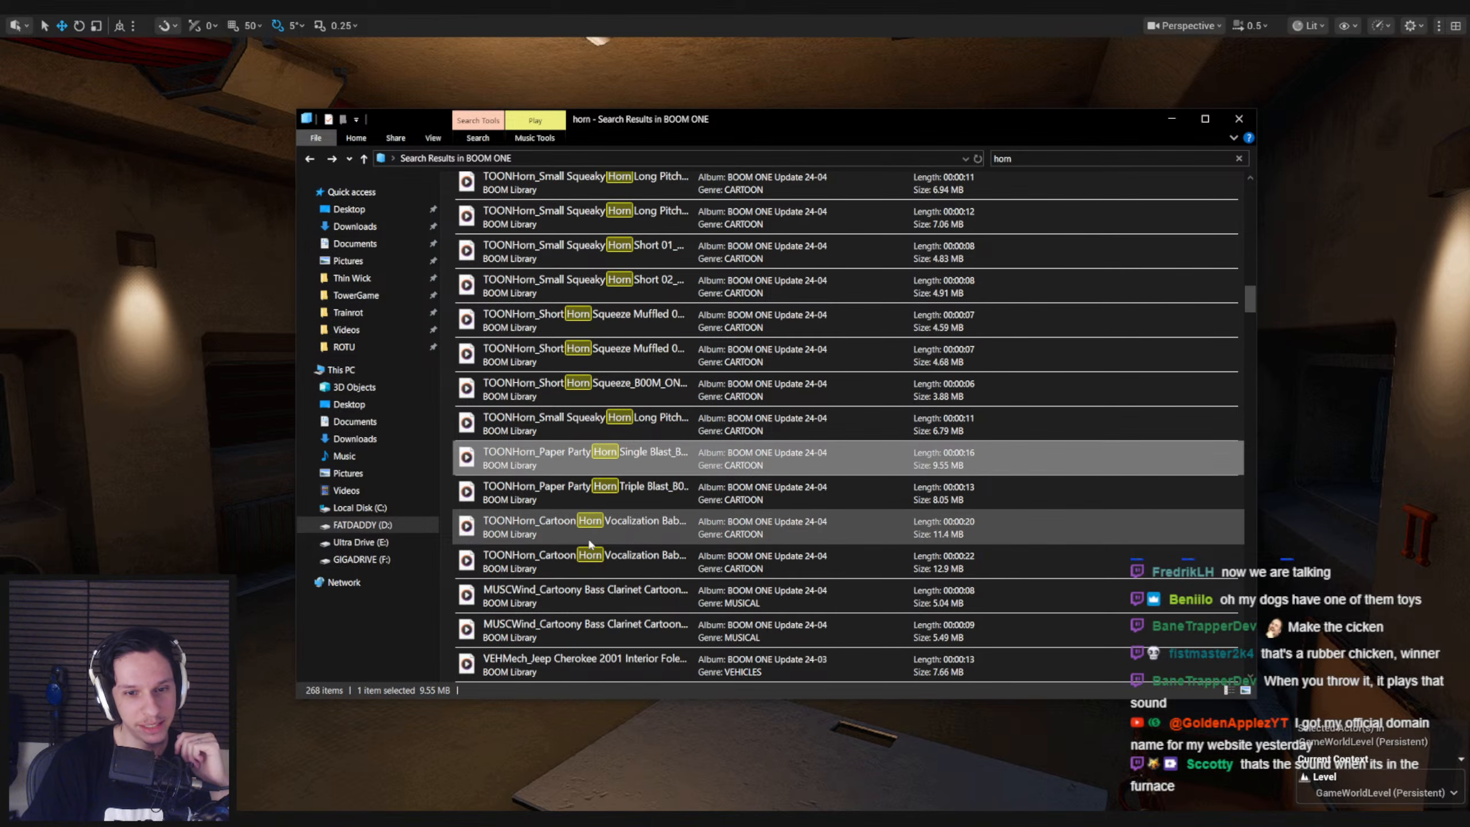
pyautogui.doubleClick(598, 554)
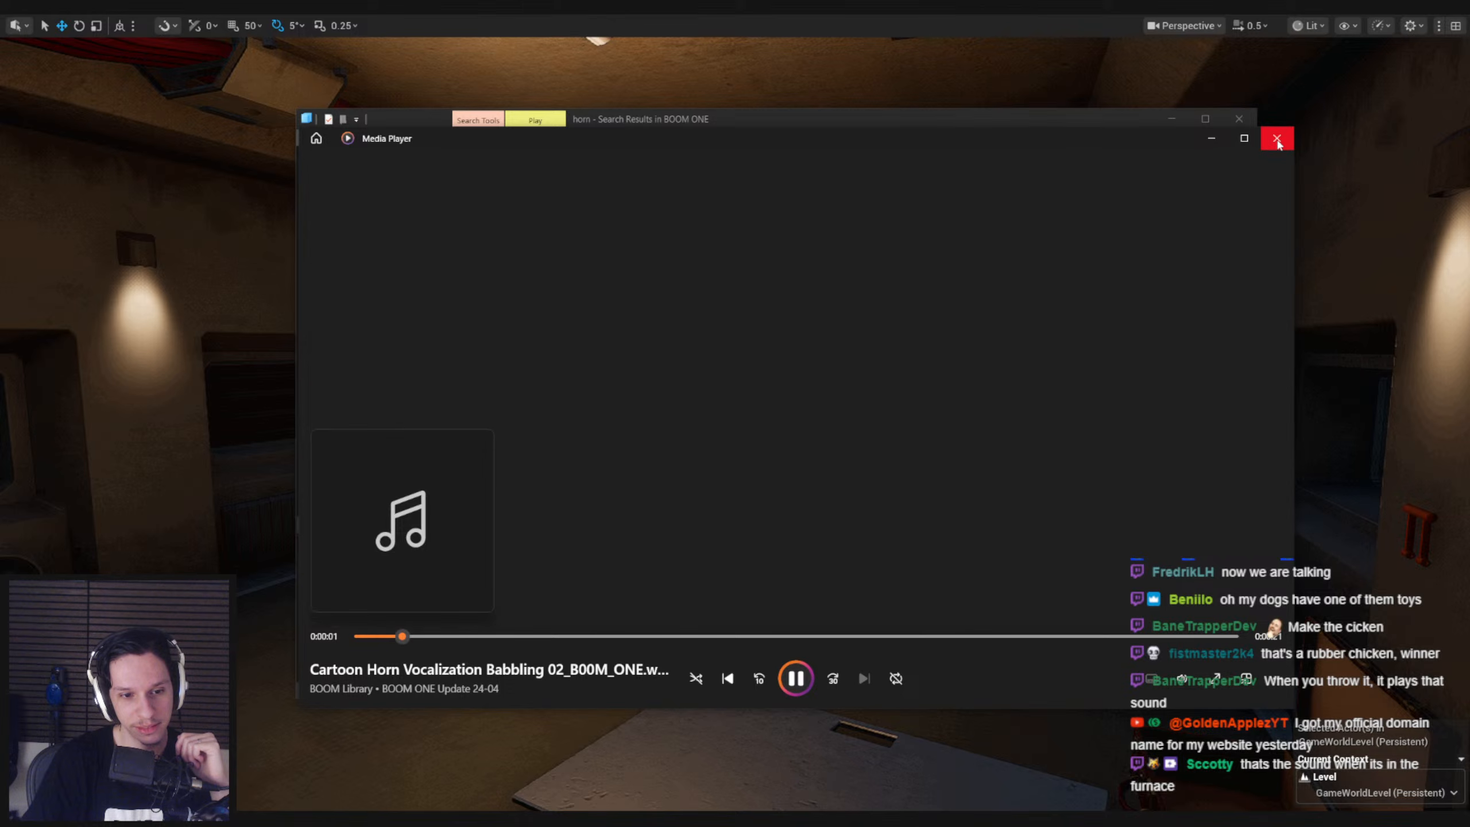
pyautogui.click(1277, 141)
pyautogui.doubleClick(666, 518)
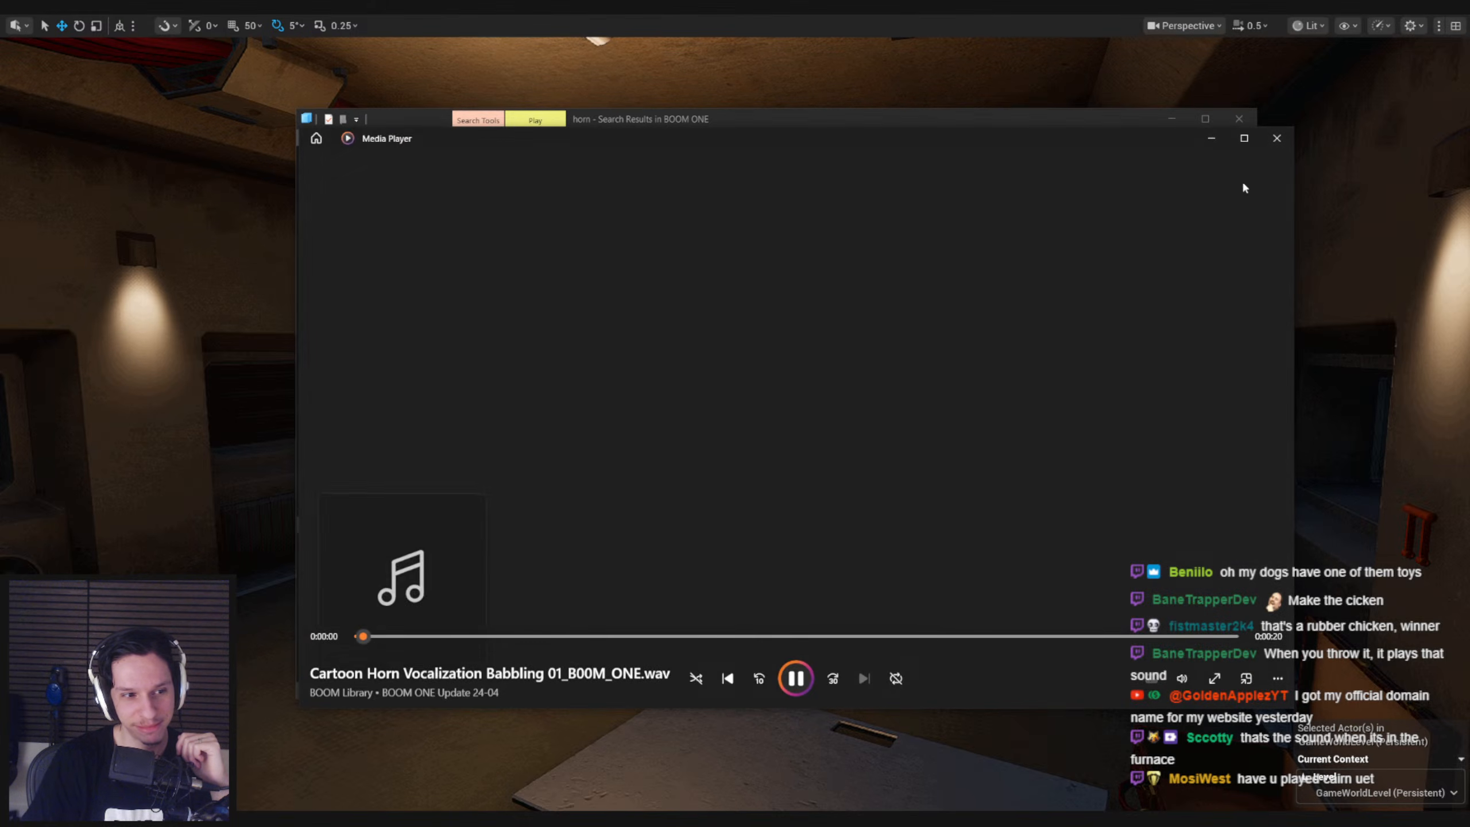
pyautogui.click(1276, 138)
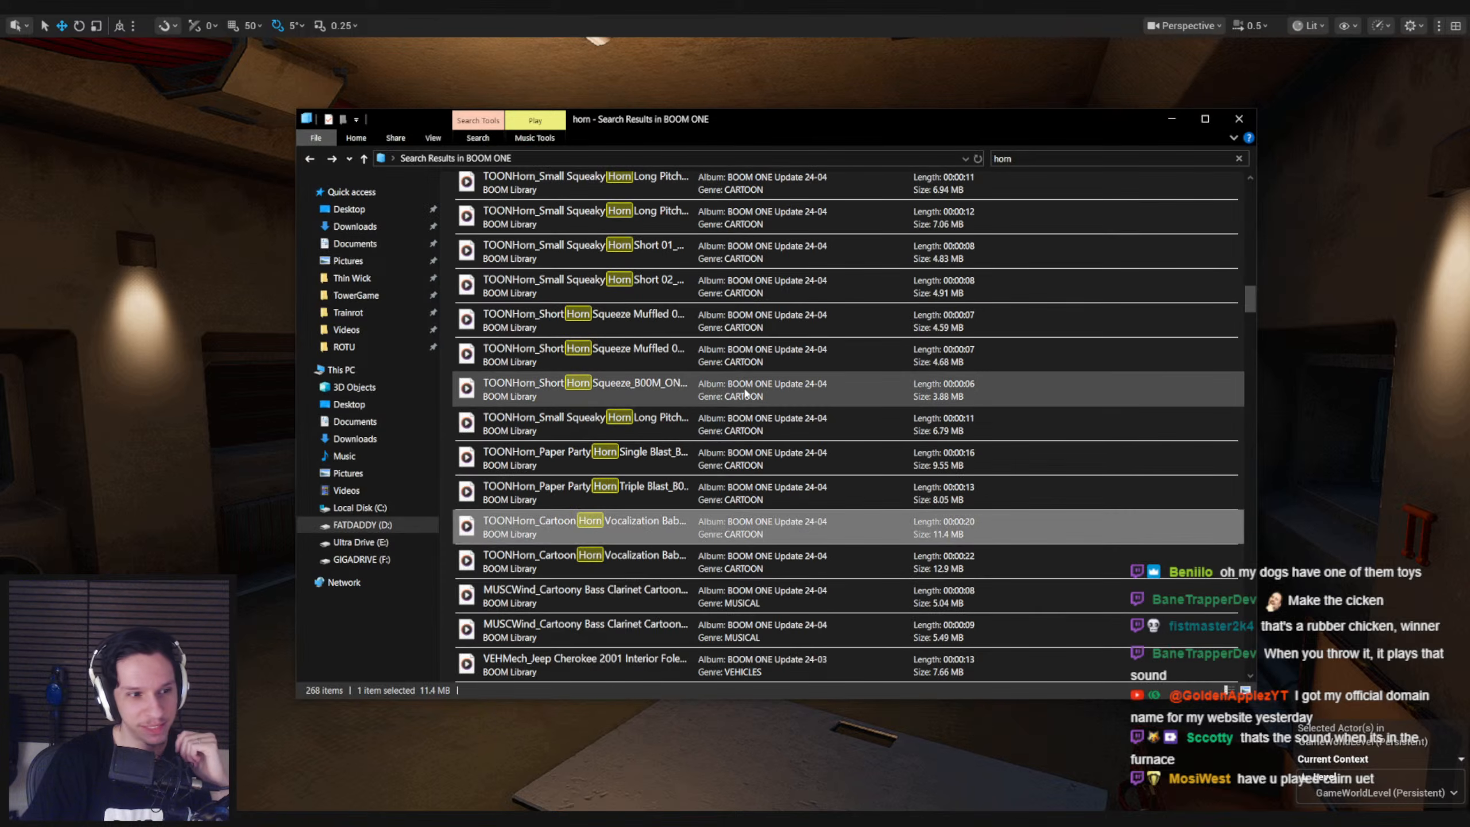
# Browse further down the "horn" results and listen to the Drone Electricity Horror Hornet sound from Update 23-12
pyautogui.scroll(-2, 637, 454)
pyautogui.scroll(-1, 633, 469)
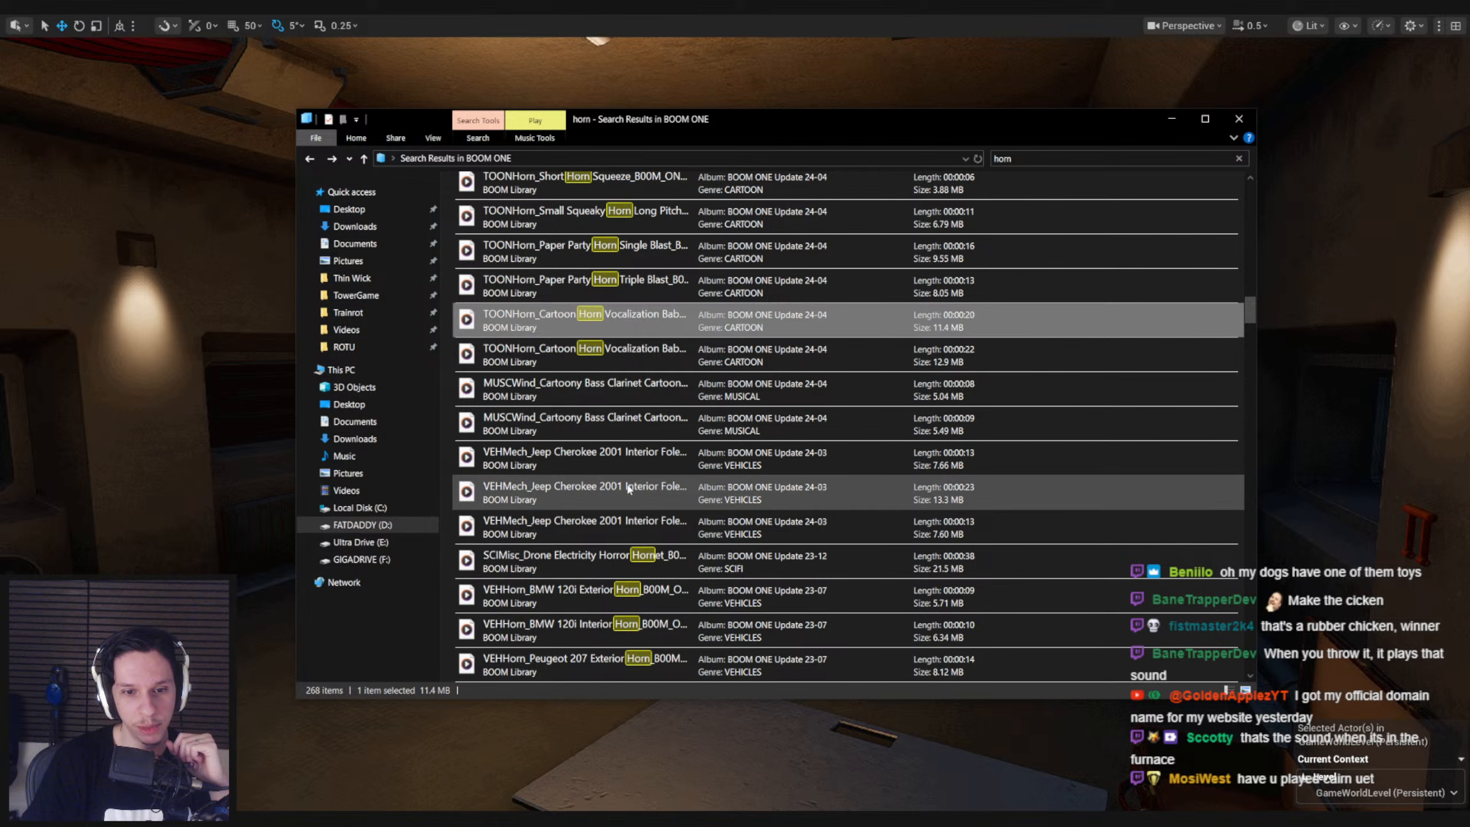
pyautogui.scroll(-1, 631, 464)
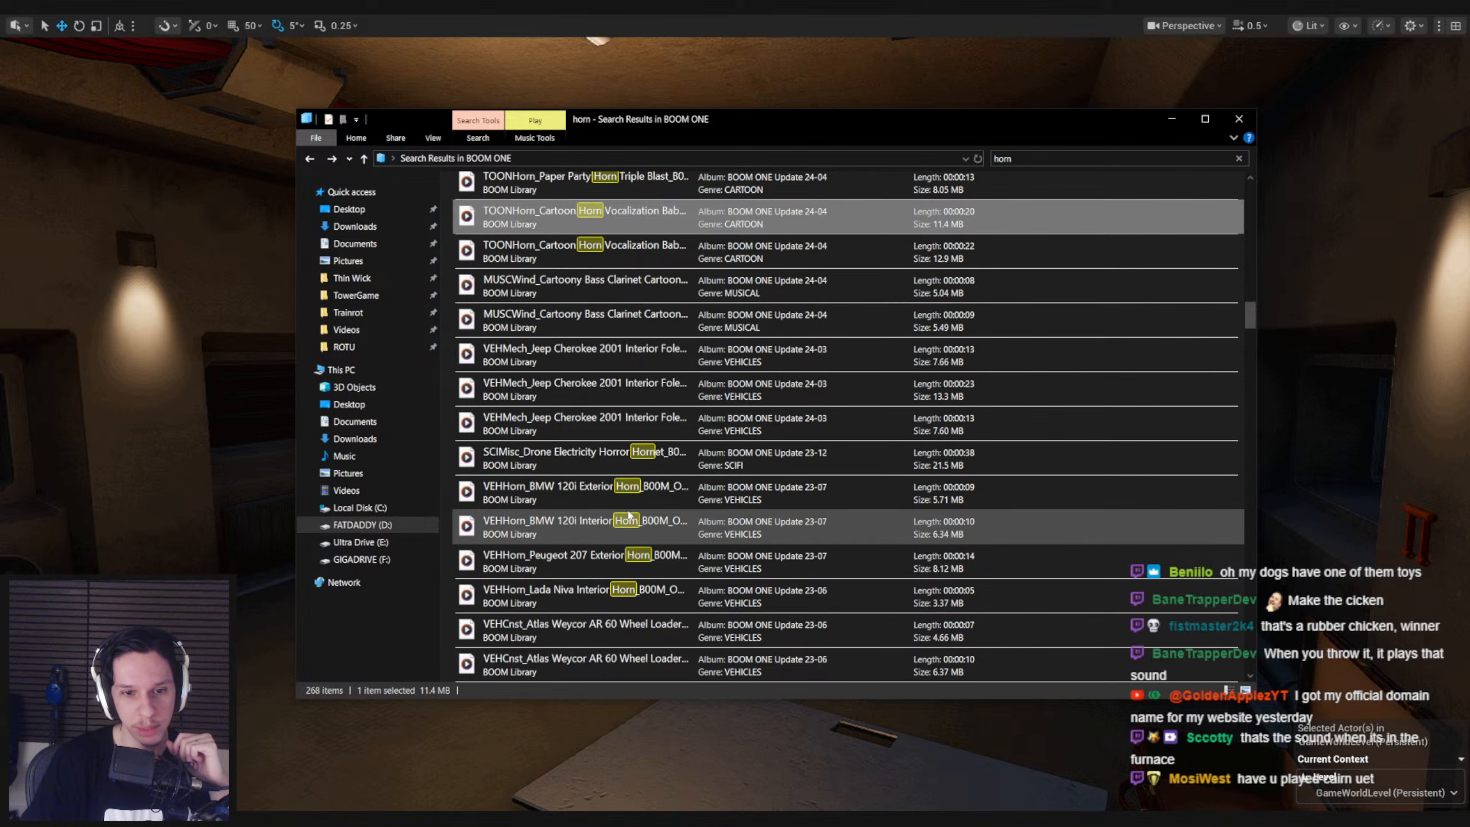
pyautogui.doubleClick(630, 462)
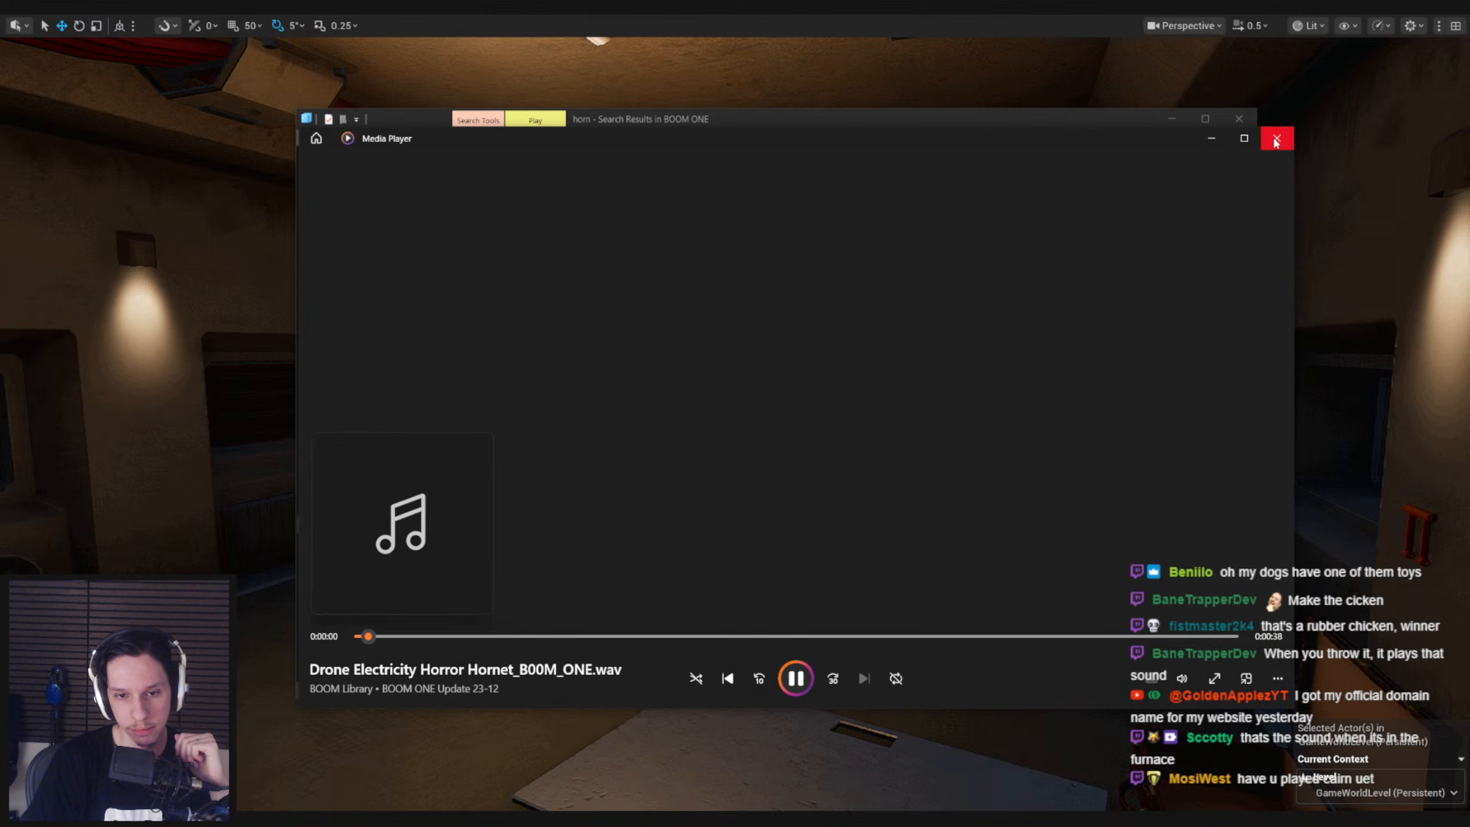
pyautogui.click(1275, 143)
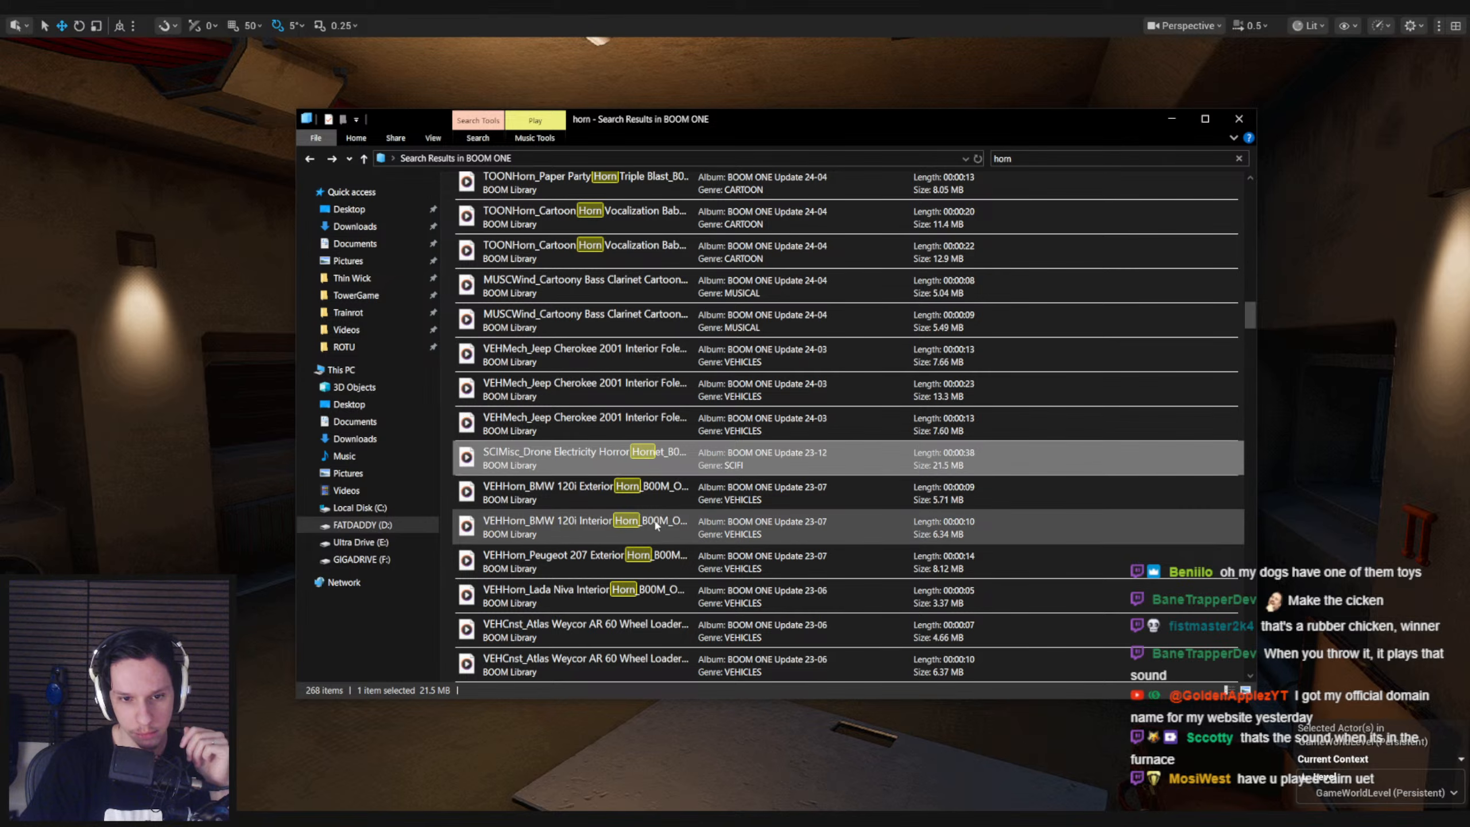
# Find the BOATHorn Large Passenger Cruise Horn 01 sound from Update 23-02 and listen to it twice
pyautogui.scroll(-1, 631, 557)
pyautogui.scroll(-1, 615, 560)
pyautogui.doubleClick(597, 563)
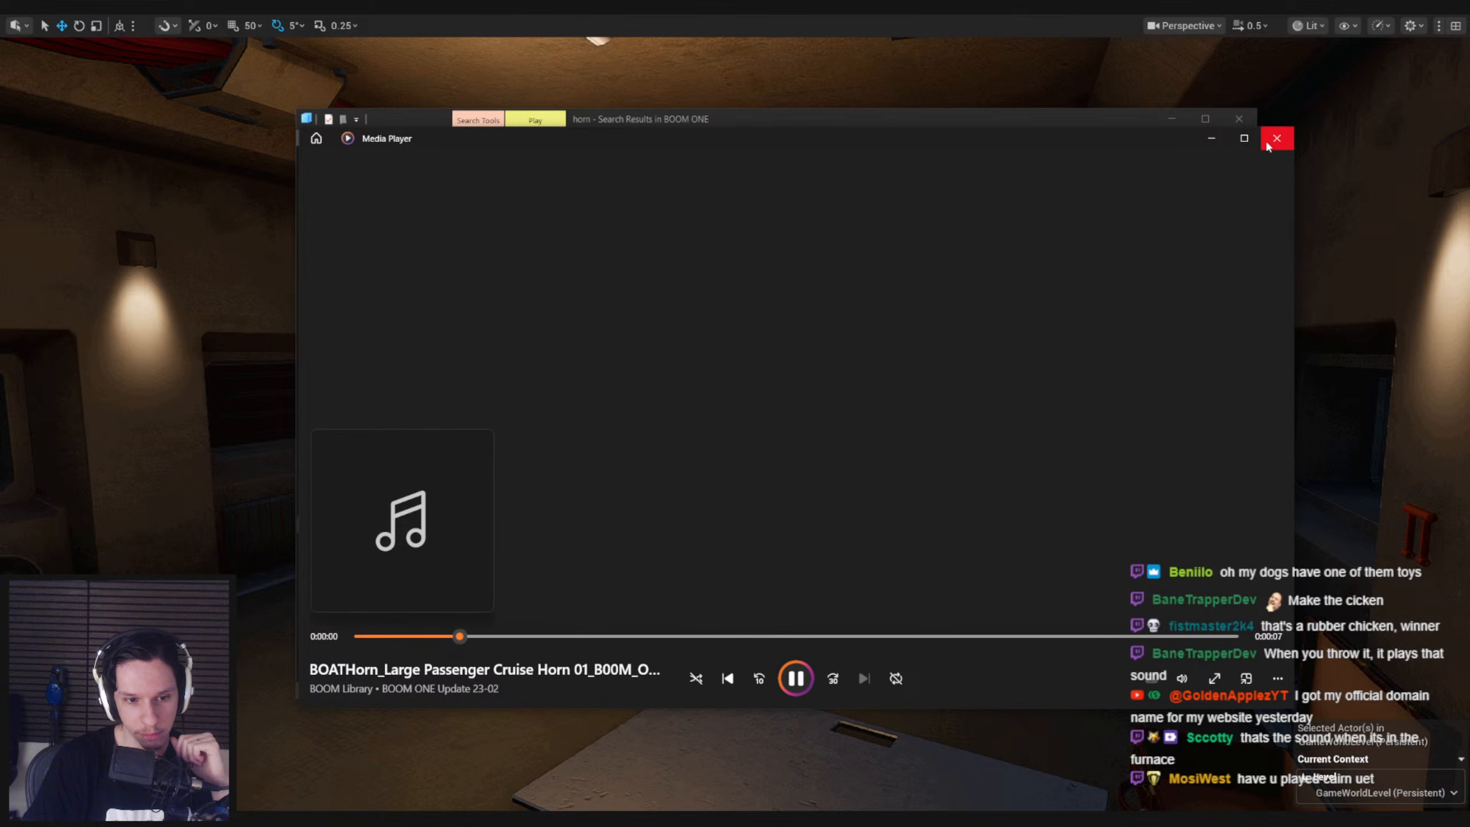
pyautogui.click(1267, 144)
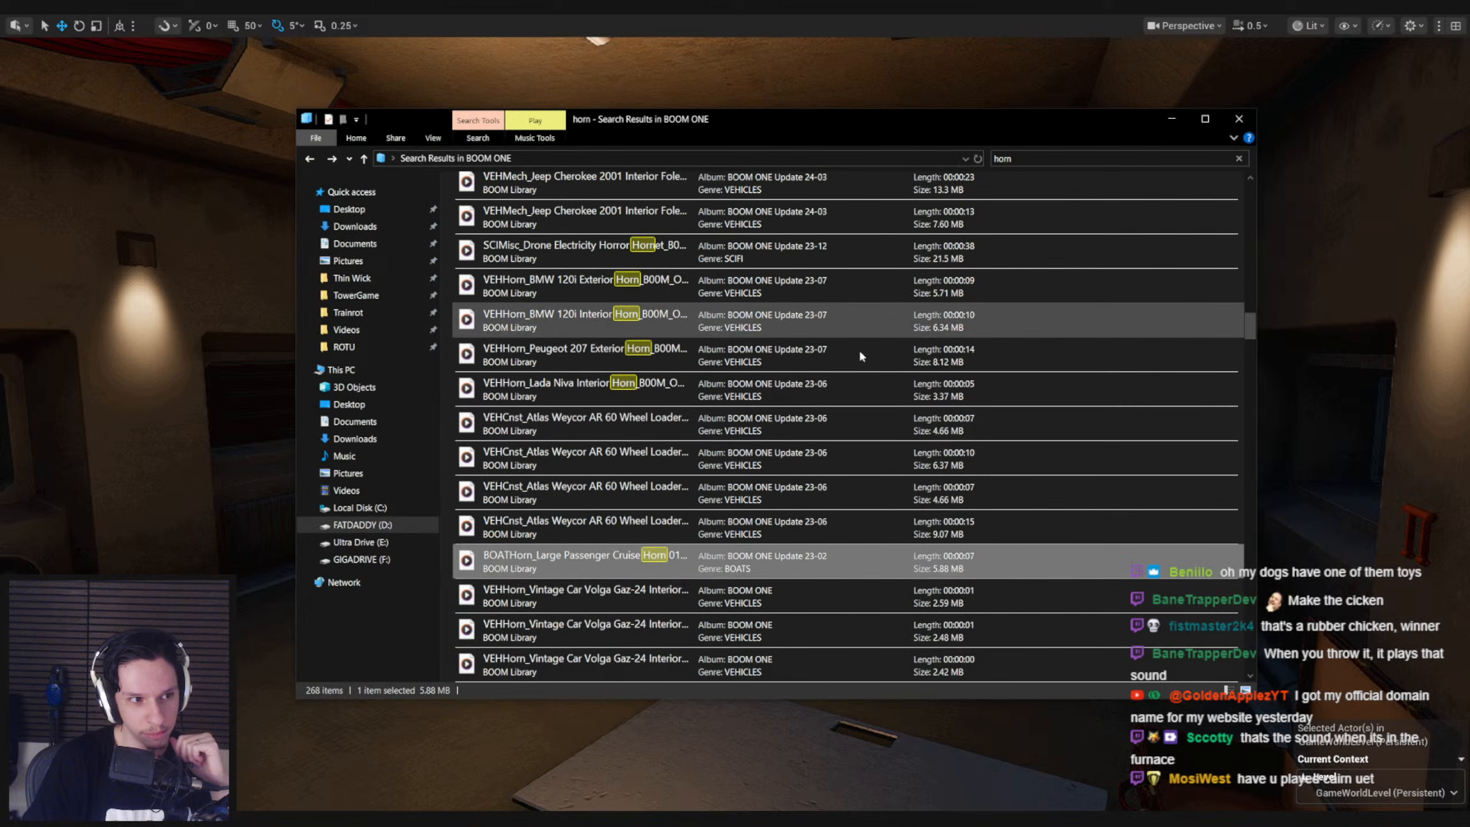
pyautogui.scroll(-2, 747, 429)
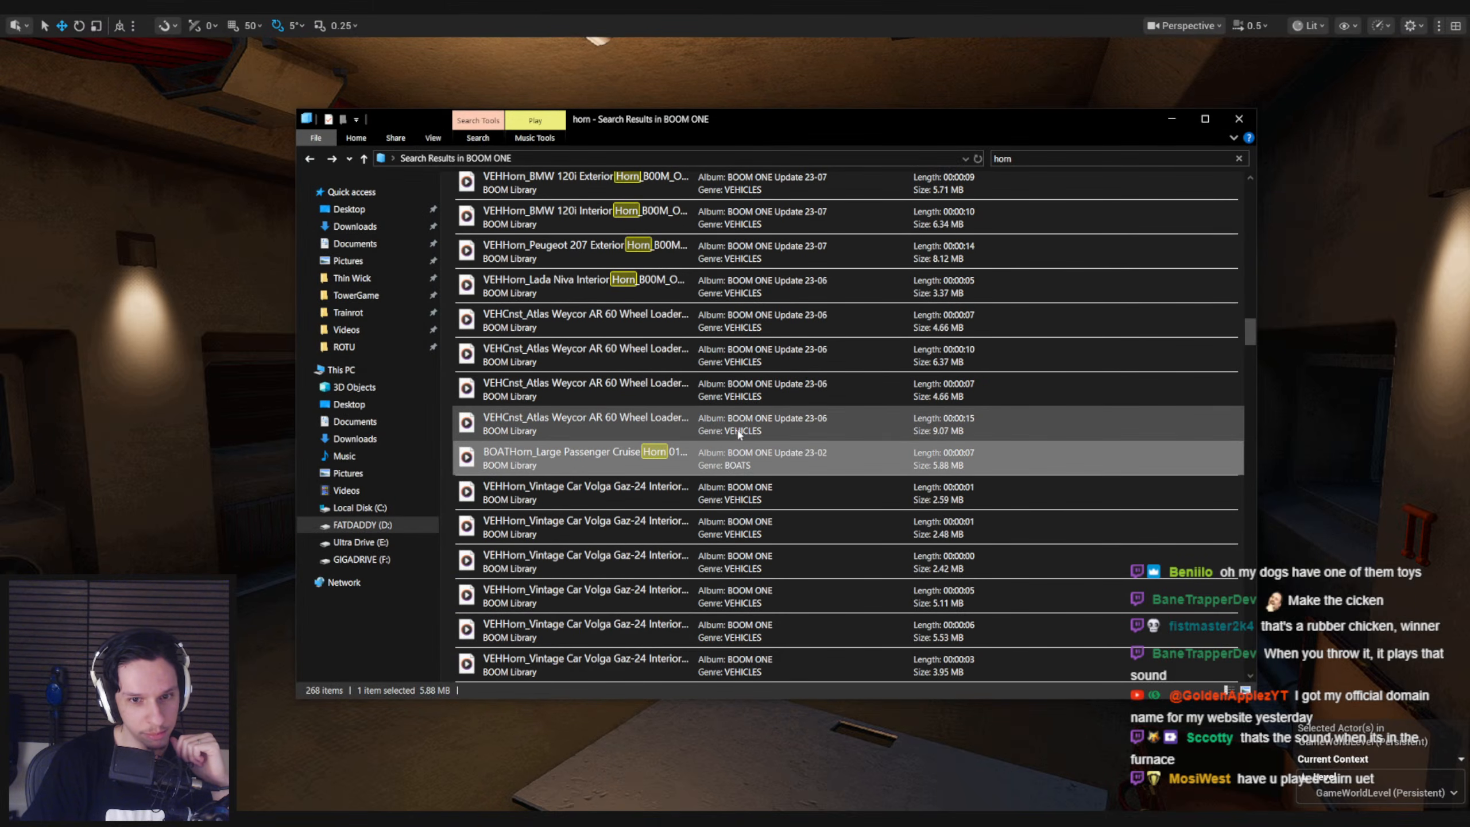
pyautogui.doubleClick(646, 463)
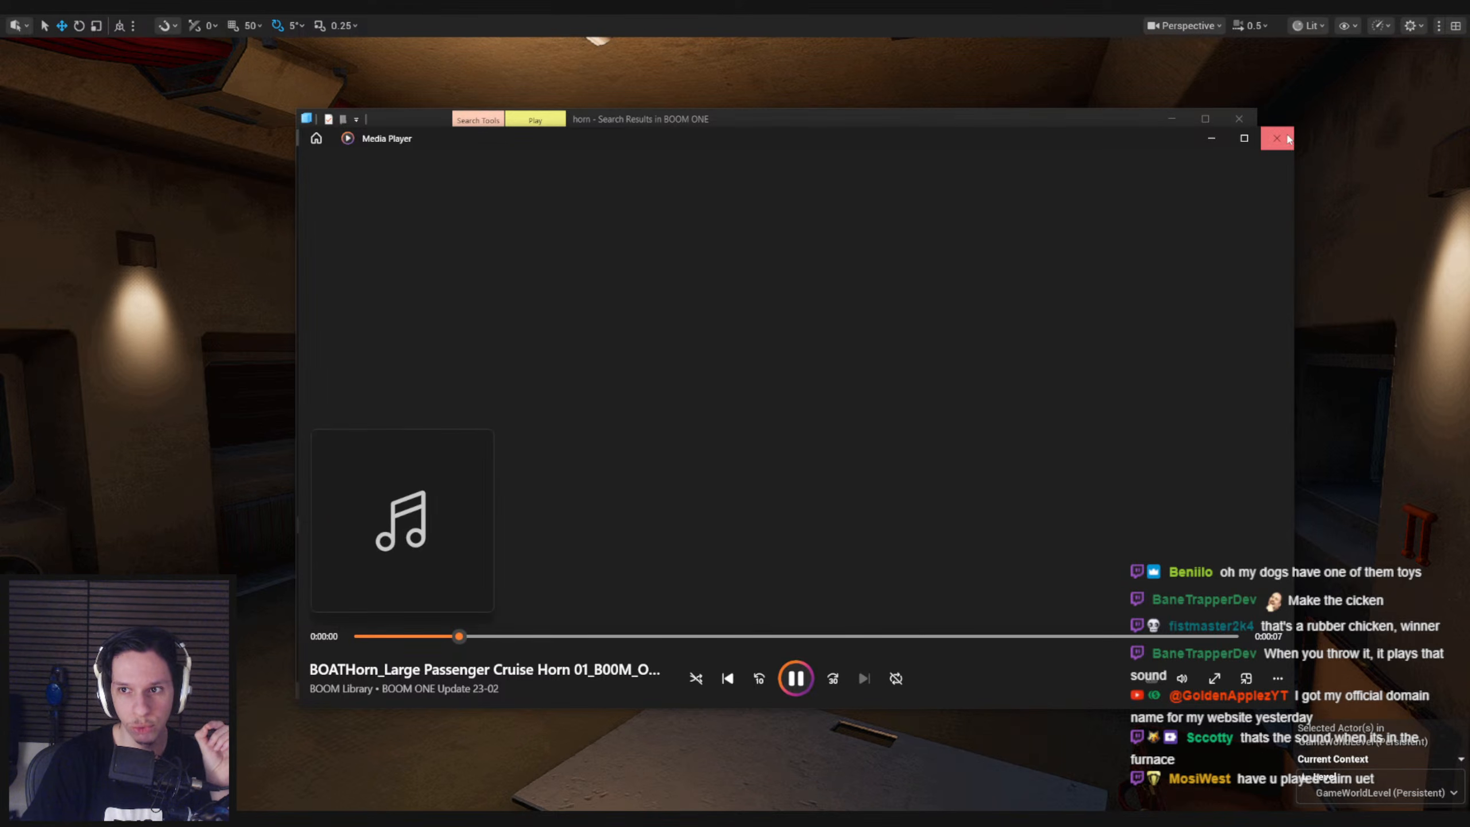
pyautogui.click(1276, 138)
# Mute the Small Bulb Horn Short 01 track in Audacity and import Large Passenger Cruise Horn 01 as a second track
pyautogui.hotkey('alt', 'Tab')
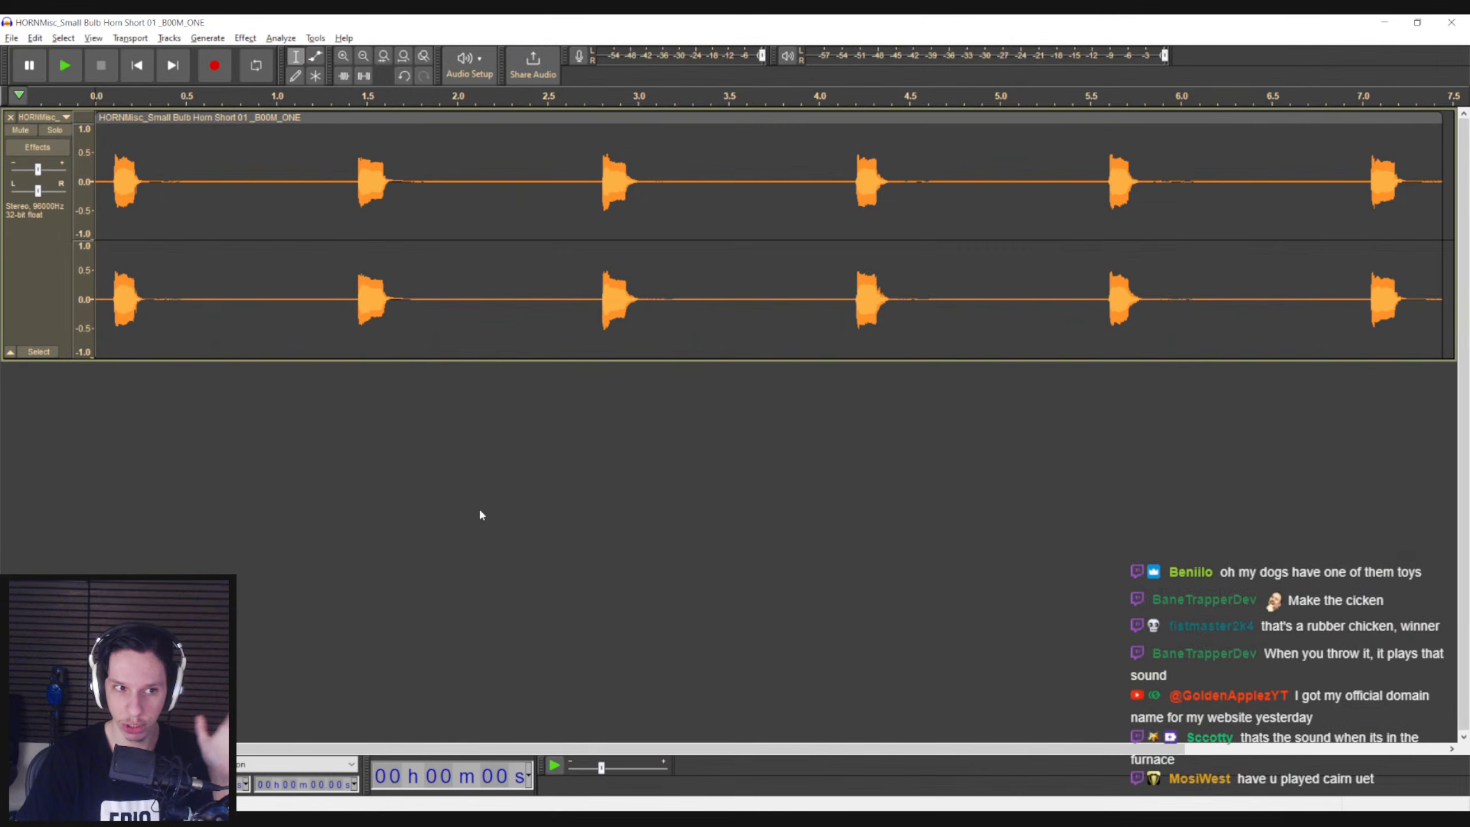
pyautogui.click(21, 130)
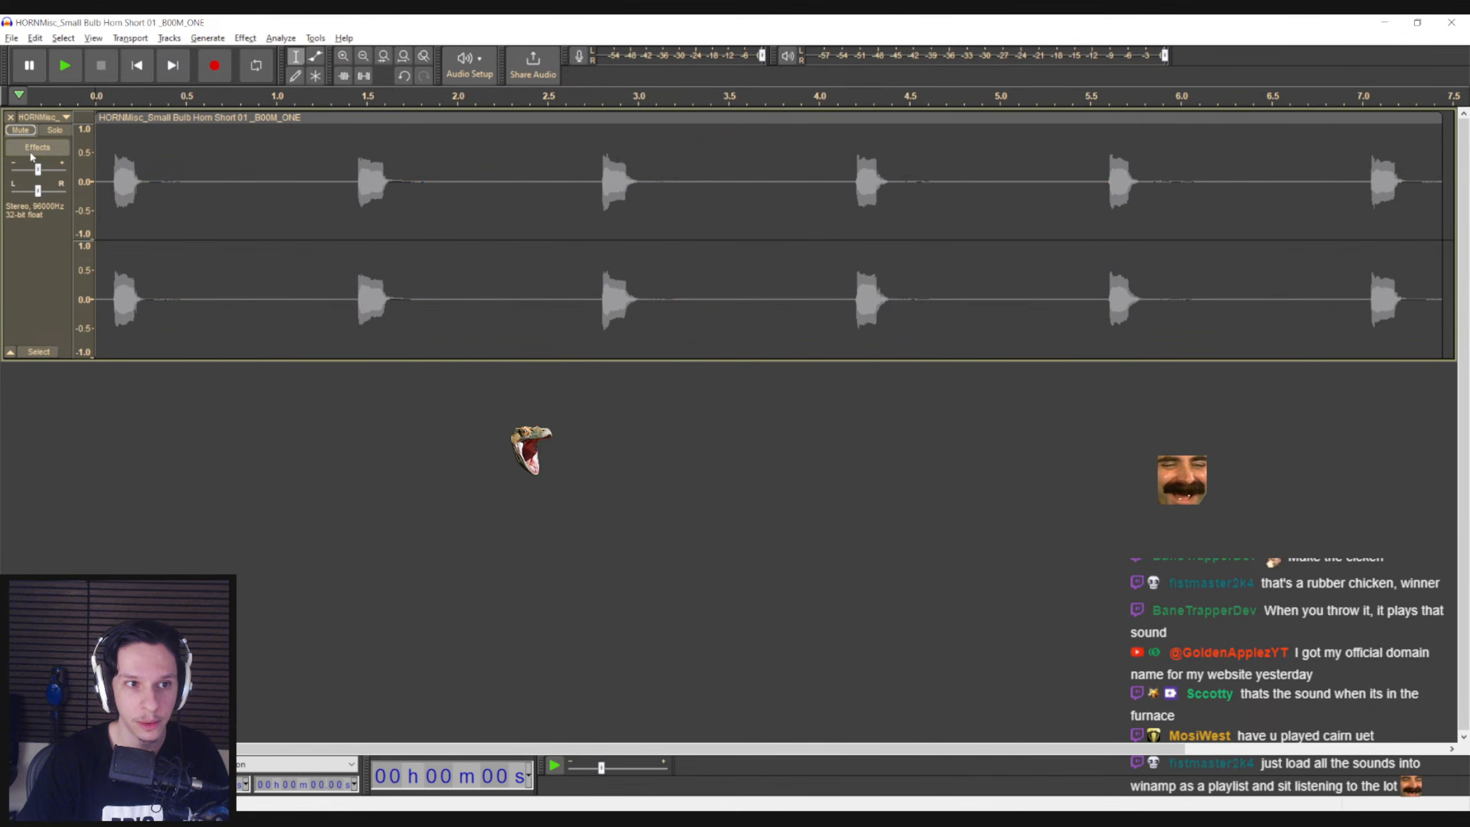
pyautogui.hotkey('alt', 'Tab')
pyautogui.moveTo(556, 460); pyautogui.dragTo(168, 505)
# Select the entire Large Passenger Cruise Horn 01 clip and apply the Change Pitch effect with an adjusted percent change
pyautogui.click(139, 438)
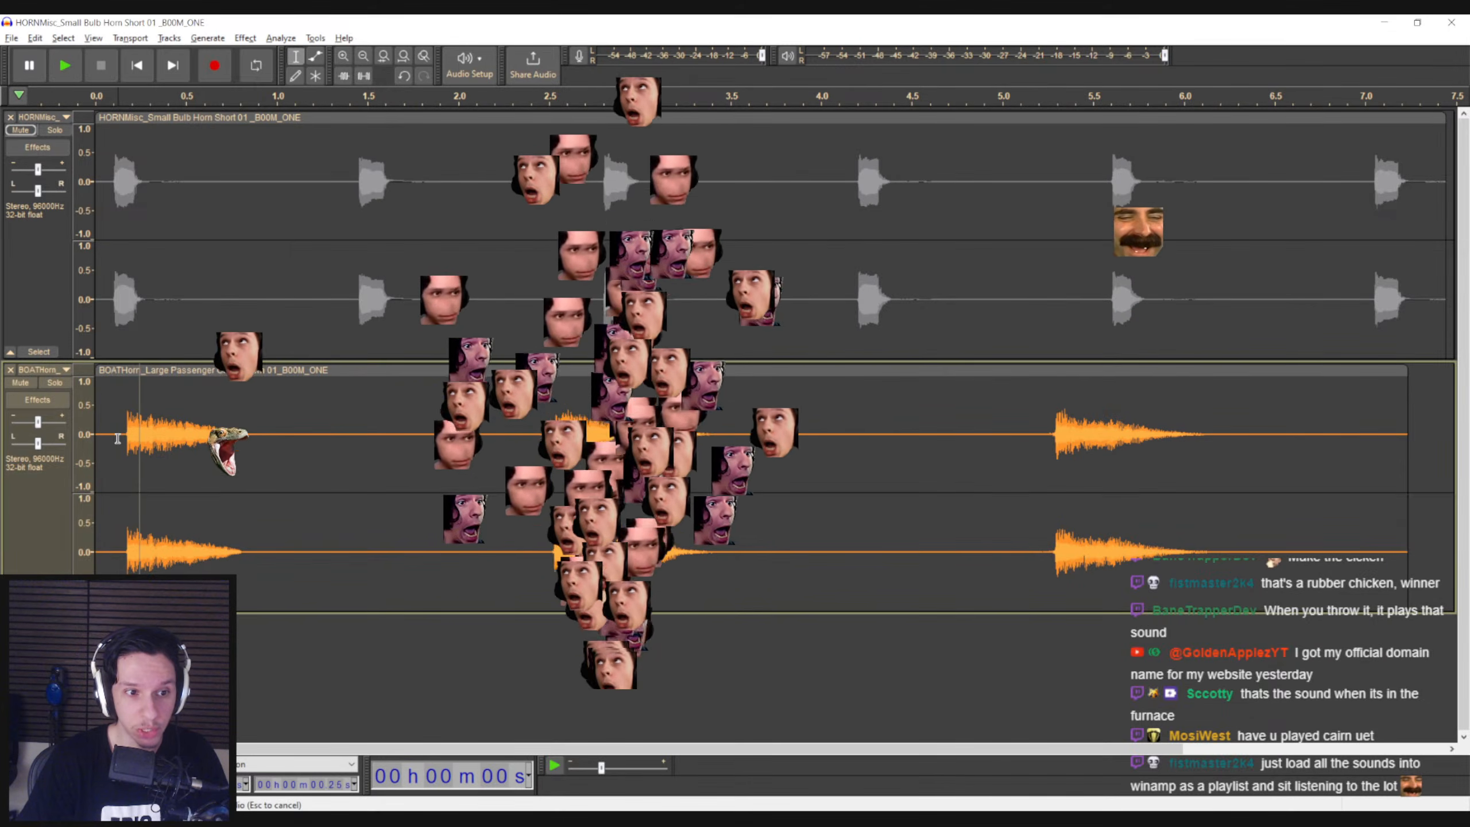
pyautogui.doubleClick(117, 438)
pyautogui.click(245, 38)
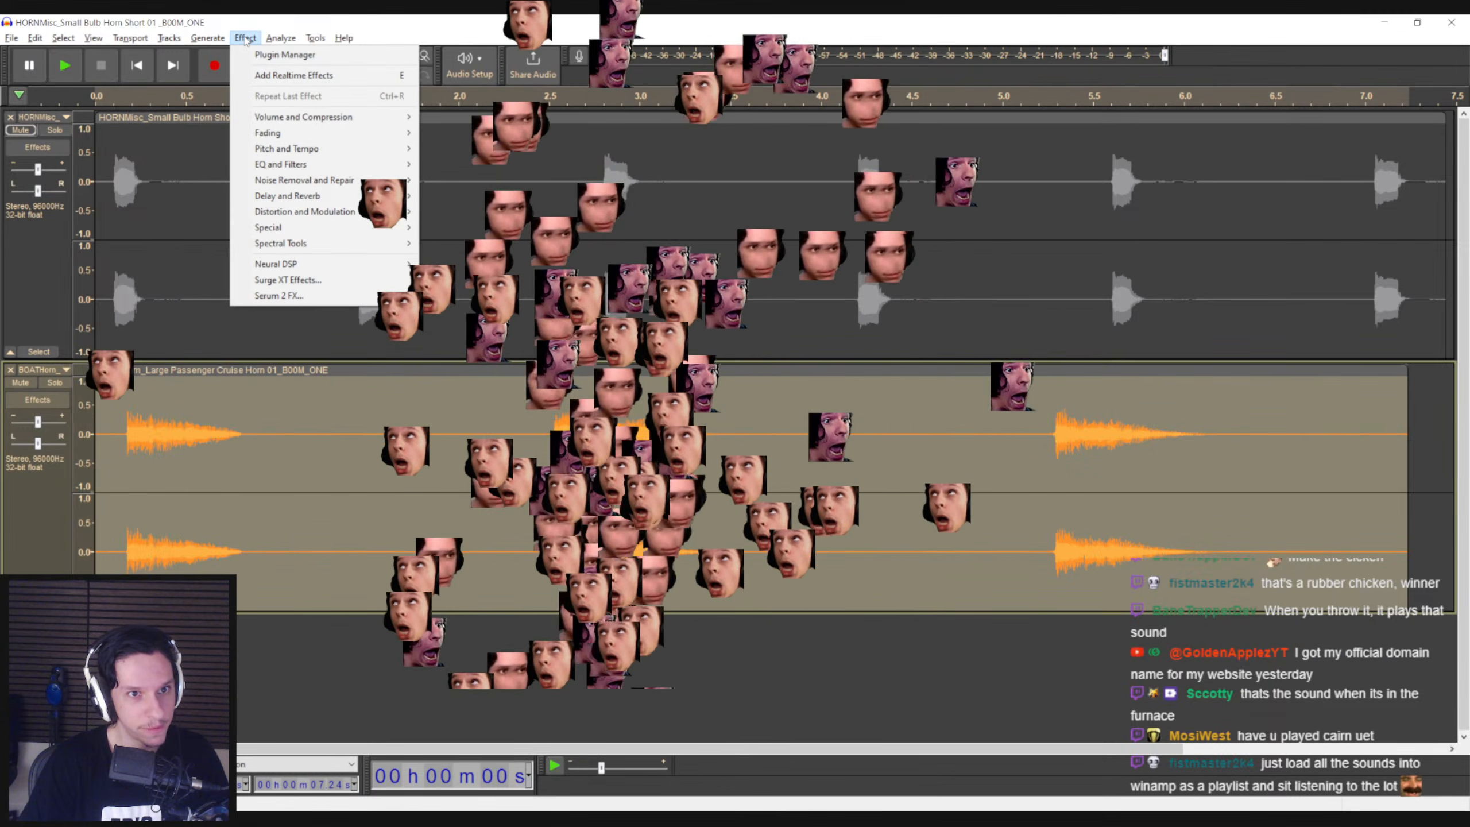
pyautogui.moveTo(324, 148)
pyautogui.click(457, 148)
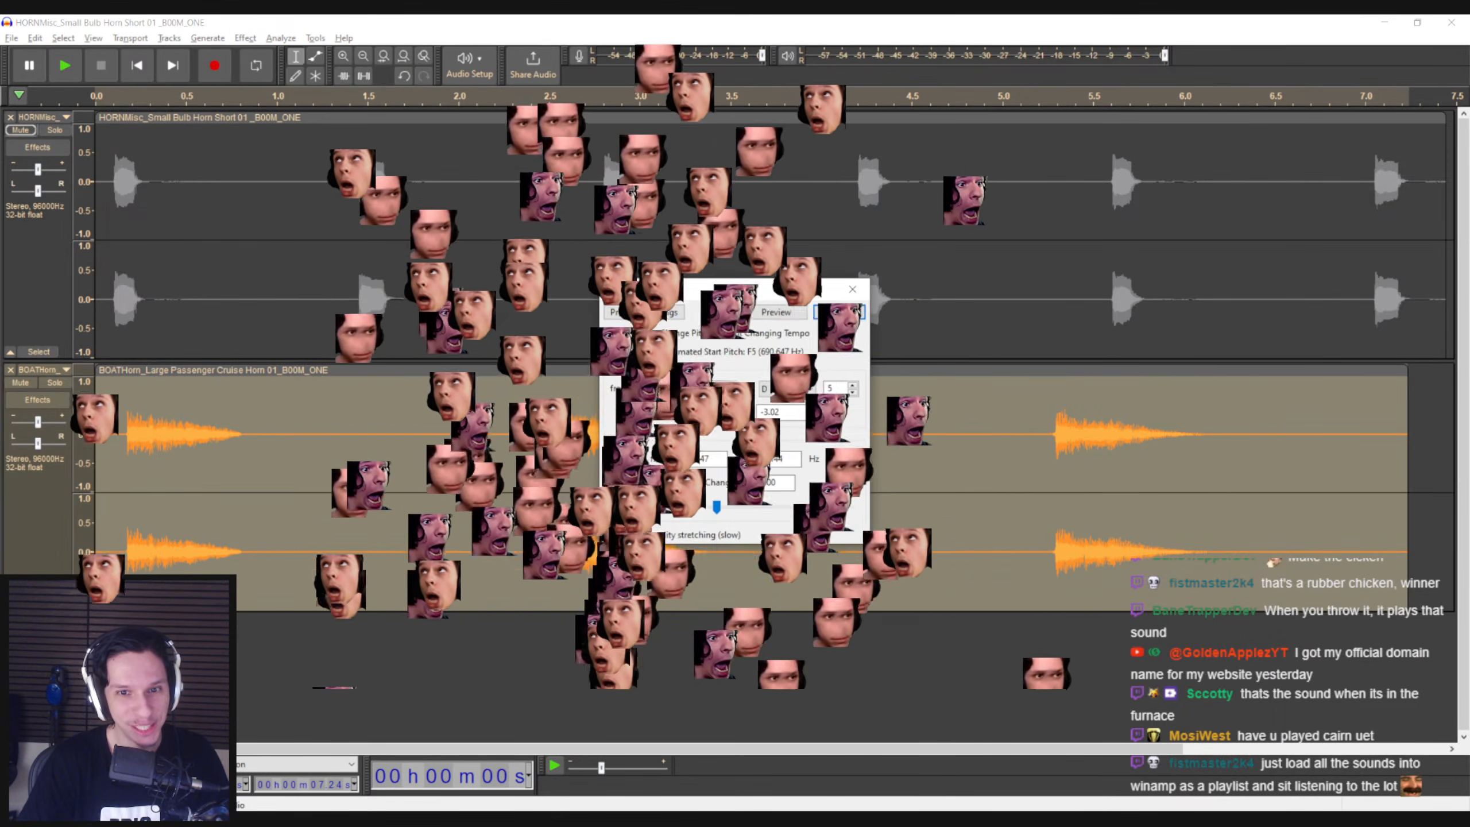
pyautogui.moveTo(716, 507); pyautogui.dragTo(761, 507)
pyautogui.click(839, 312)
# Play the pitch-changed cruise horn track from near its beginning, then stop playback
pyautogui.click(107, 439)
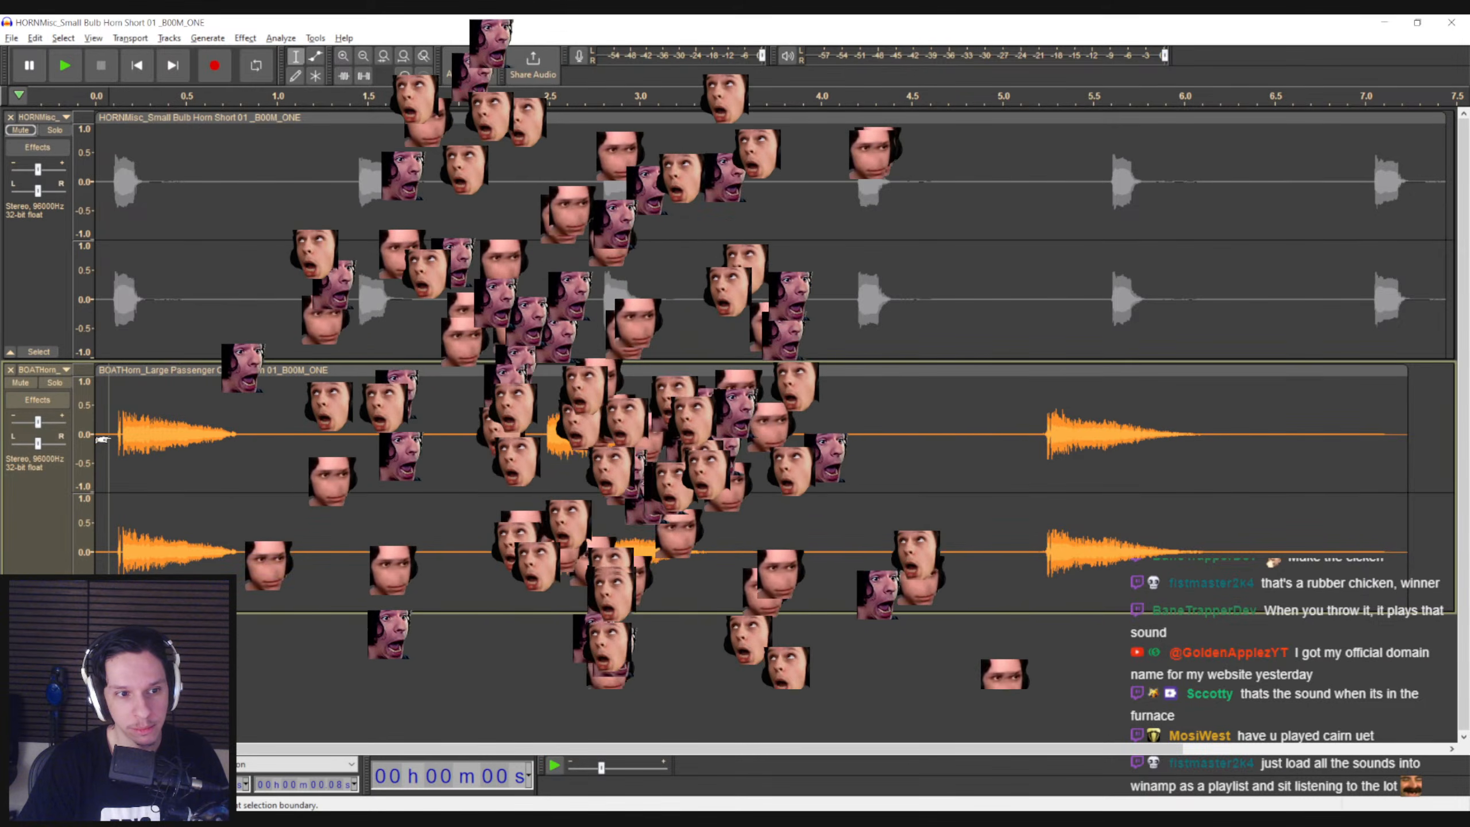
pyautogui.press('space')
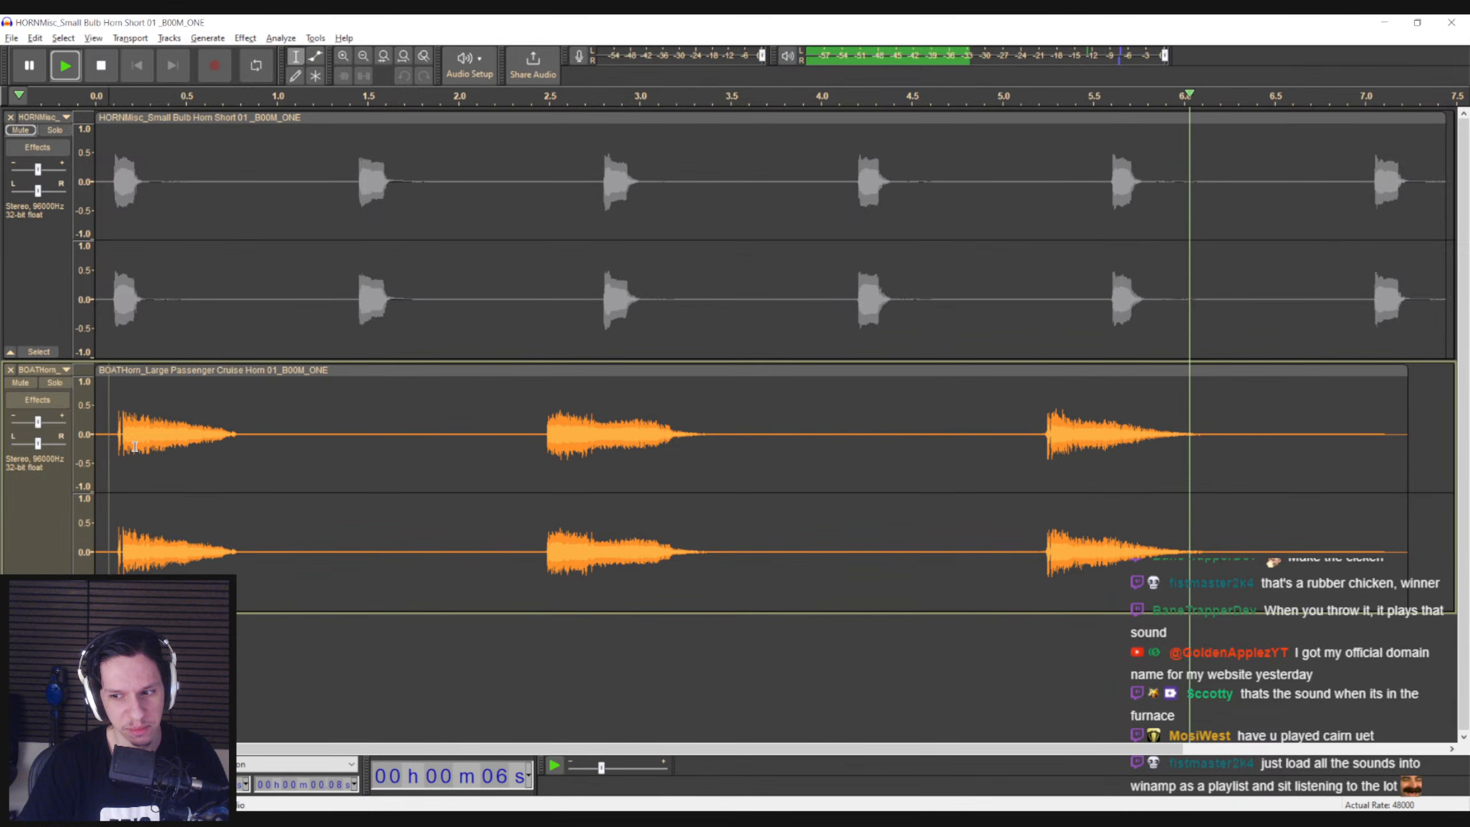
pyautogui.press('space')
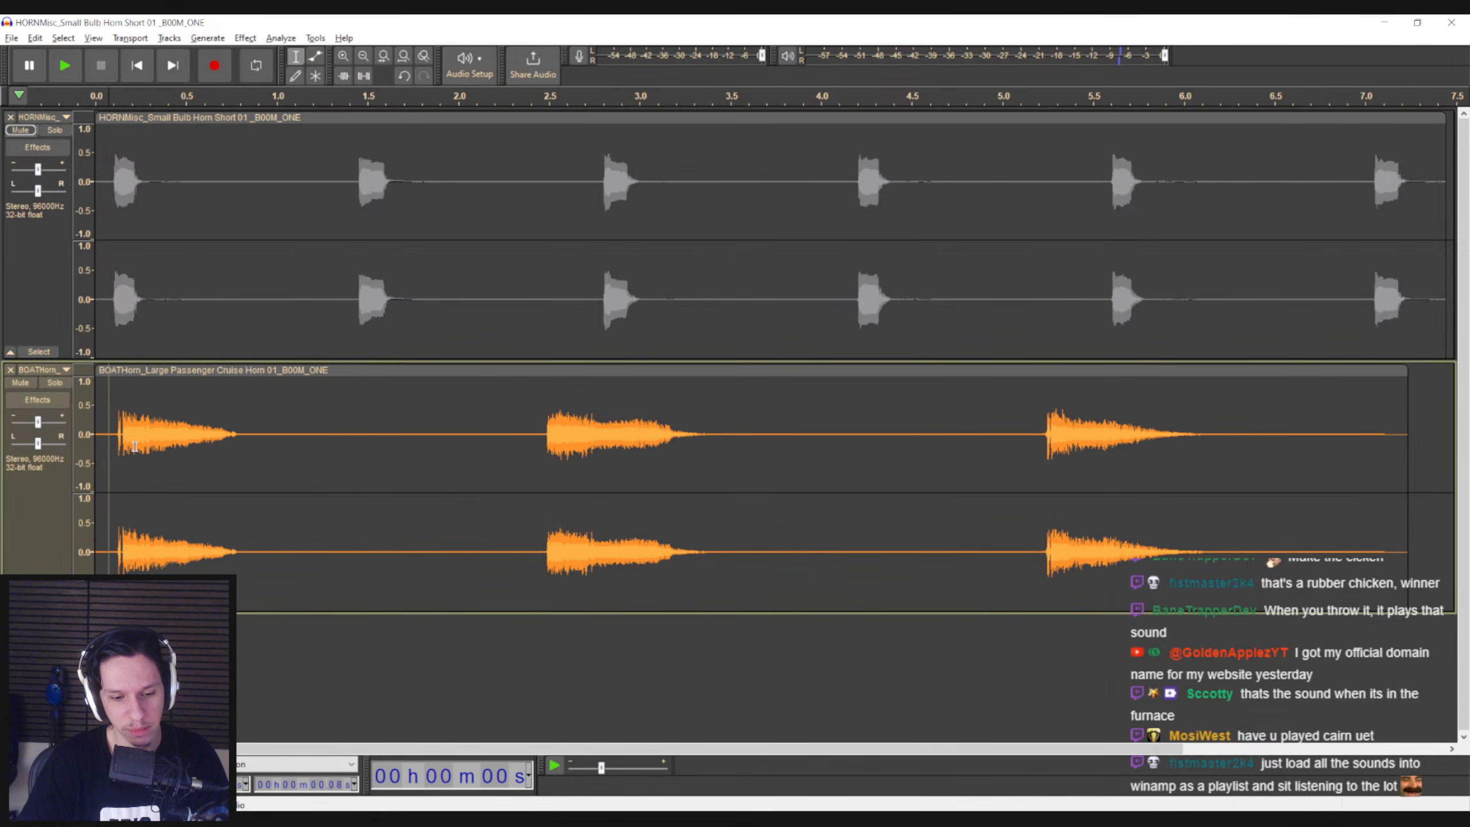
# Select the entire Large Passenger Cruise Horn 01 clip and apply Reverb with 36% room size, 44% reverberance and 50% damping
pyautogui.doubleClick(133, 445)
pyautogui.click(245, 38)
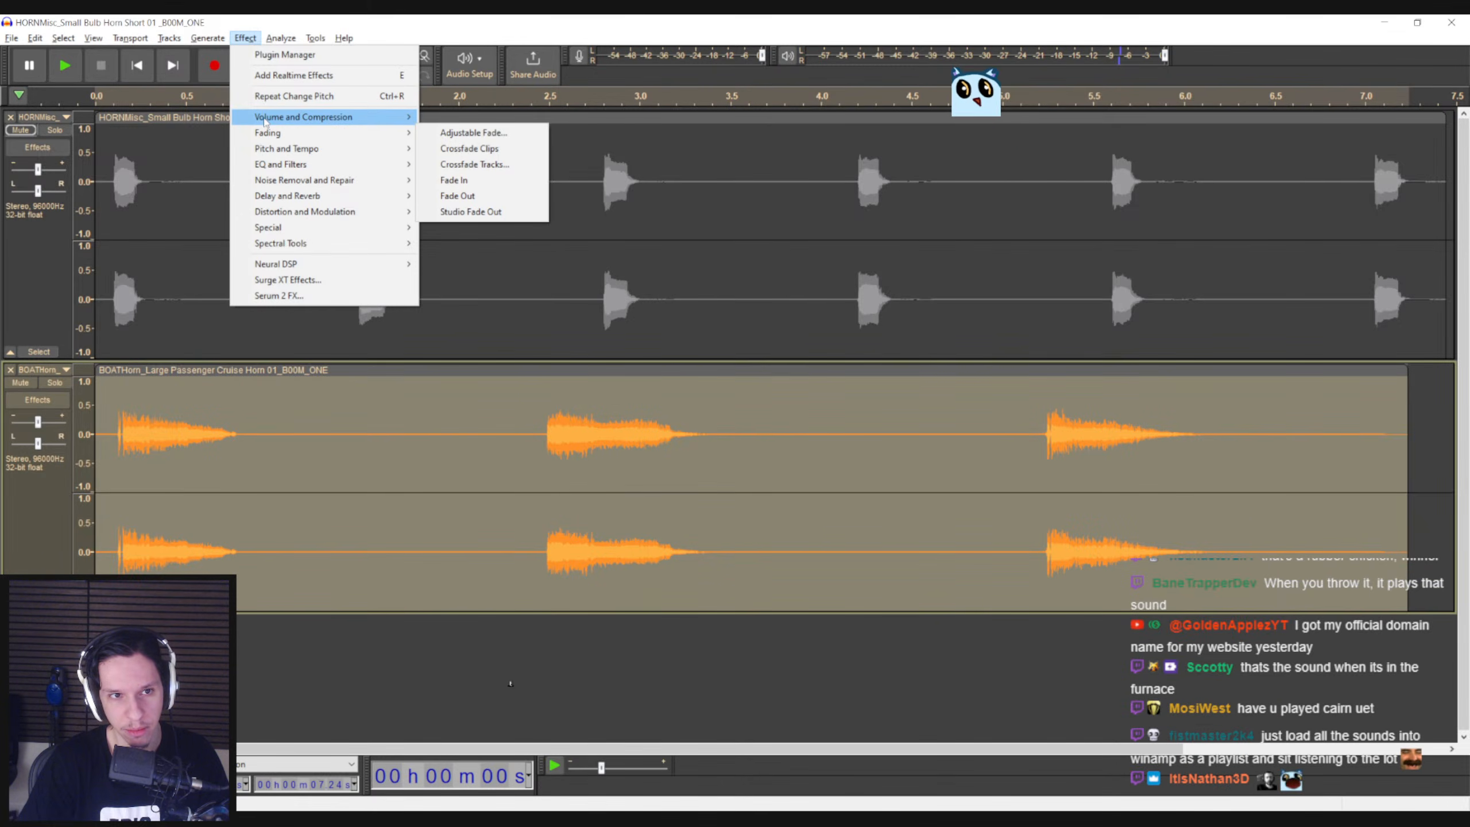
pyautogui.moveTo(265, 120)
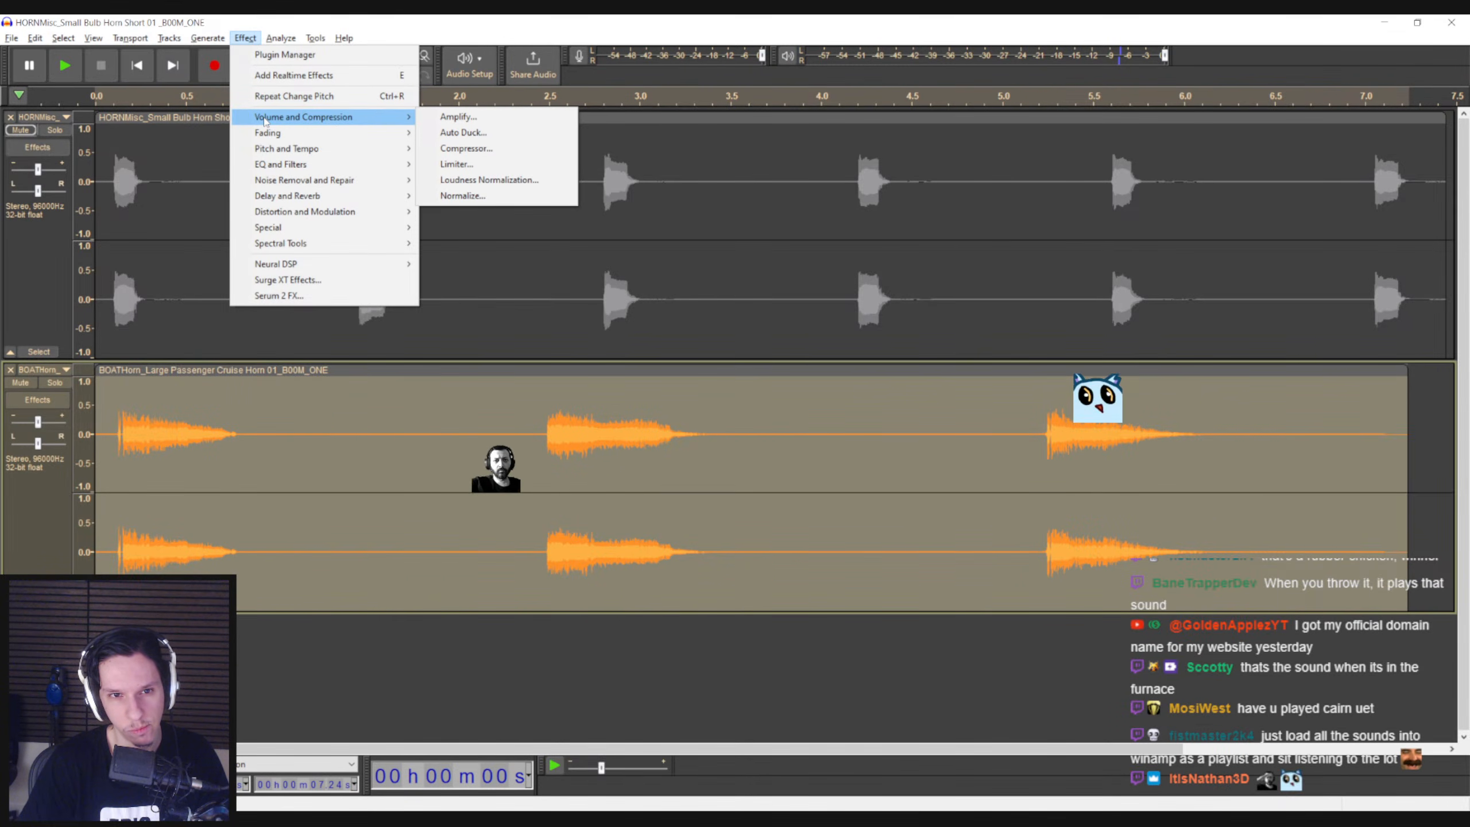
pyautogui.moveTo(408, 199)
pyautogui.click(457, 226)
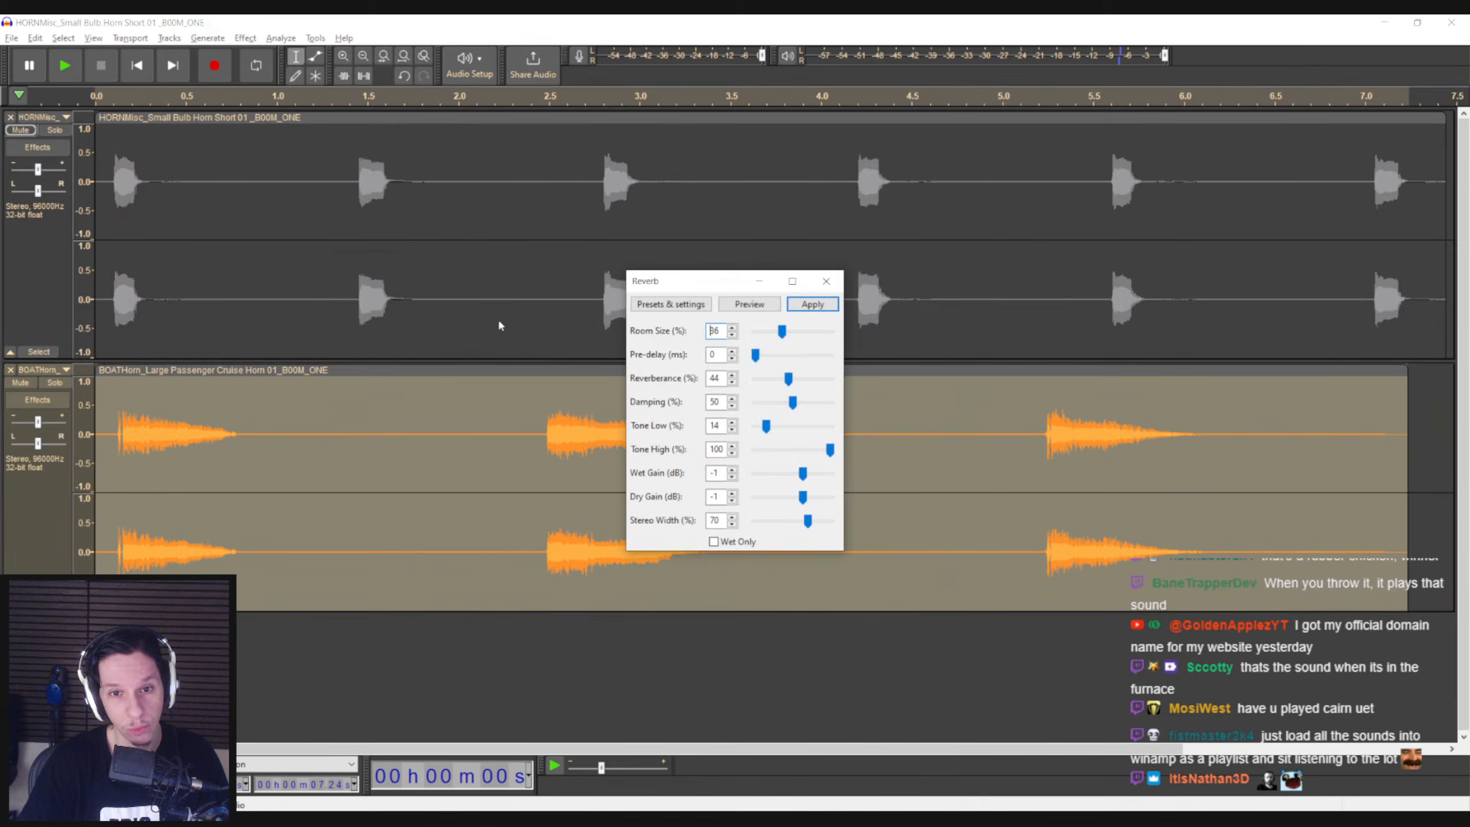
pyautogui.click(812, 303)
# Listen to the reverbed cruise horn from just before its first blast, then replay the whole selected clip and stop
pyautogui.click(116, 449)
pyautogui.press('space')
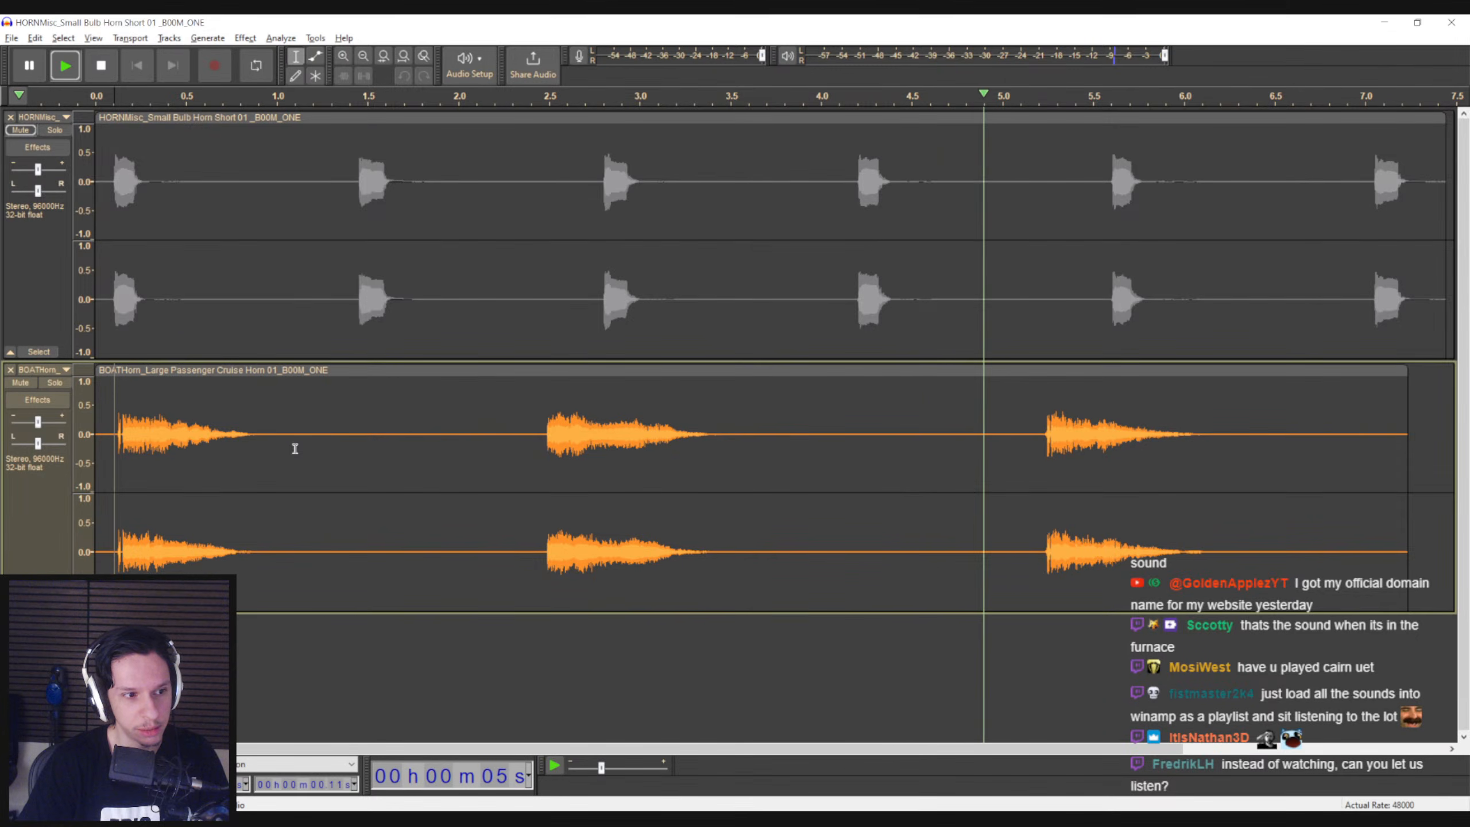
pyautogui.press('space')
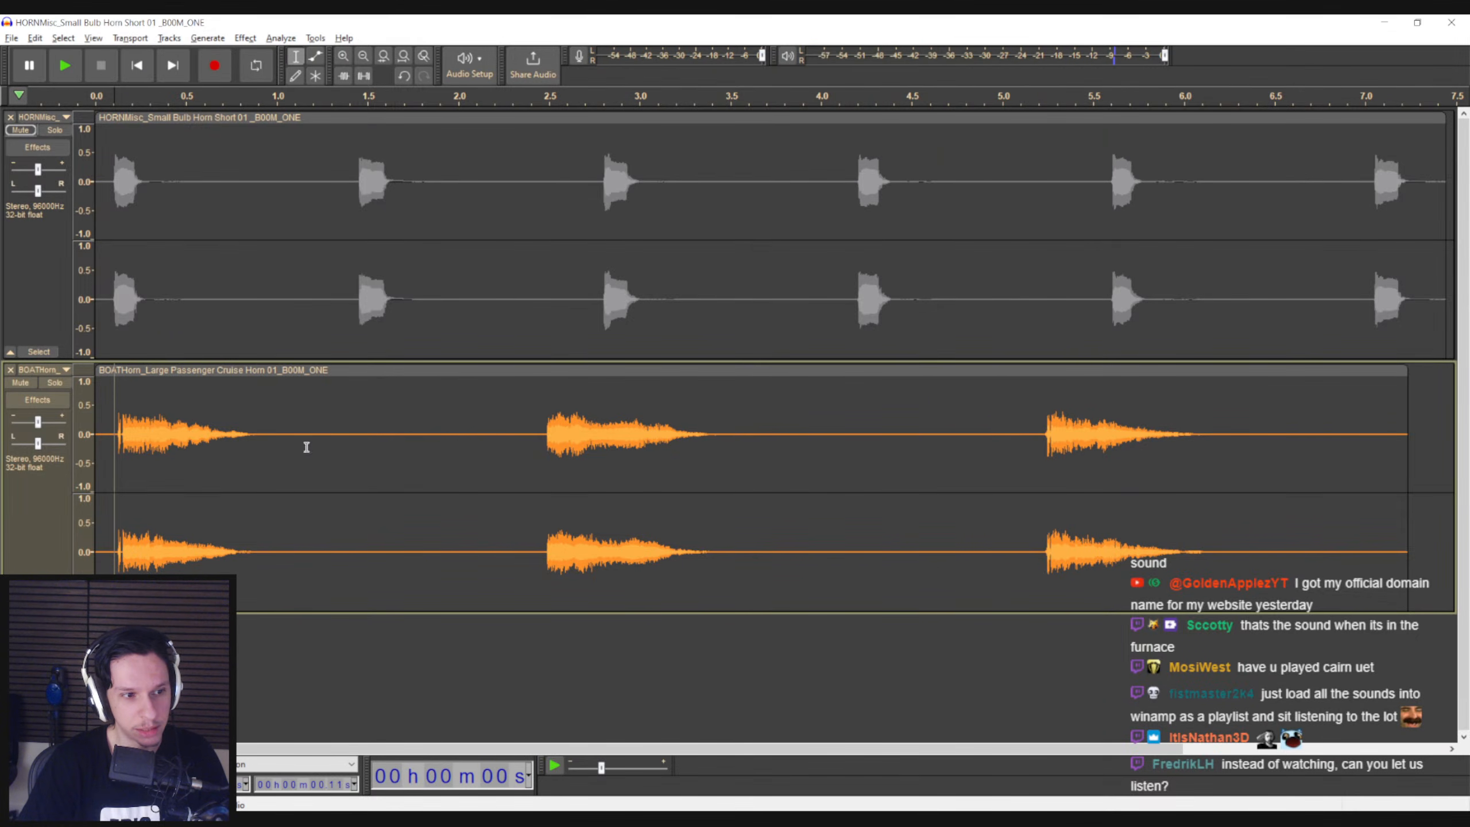
pyautogui.doubleClick(416, 455)
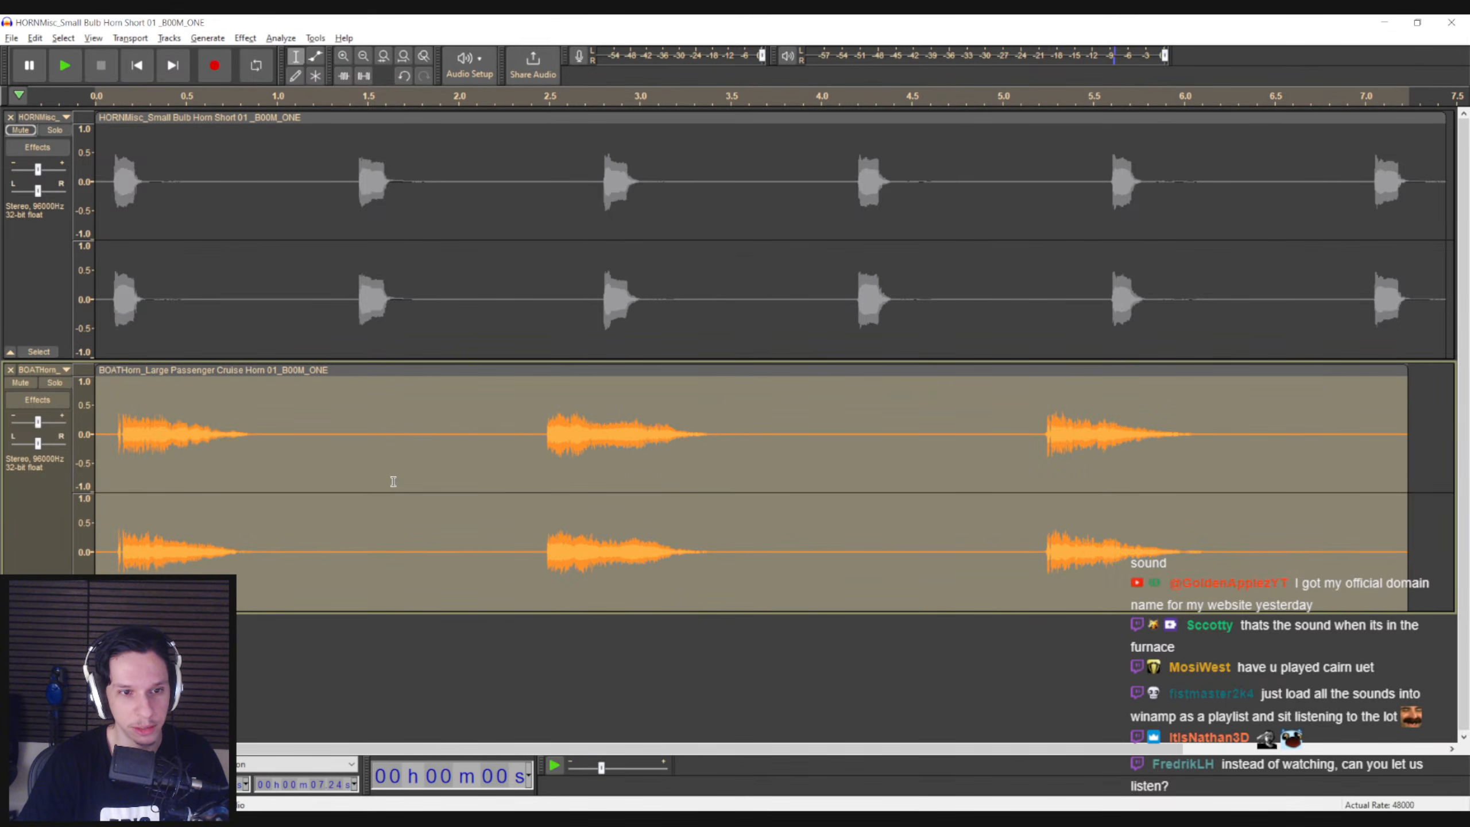
pyautogui.press('space')
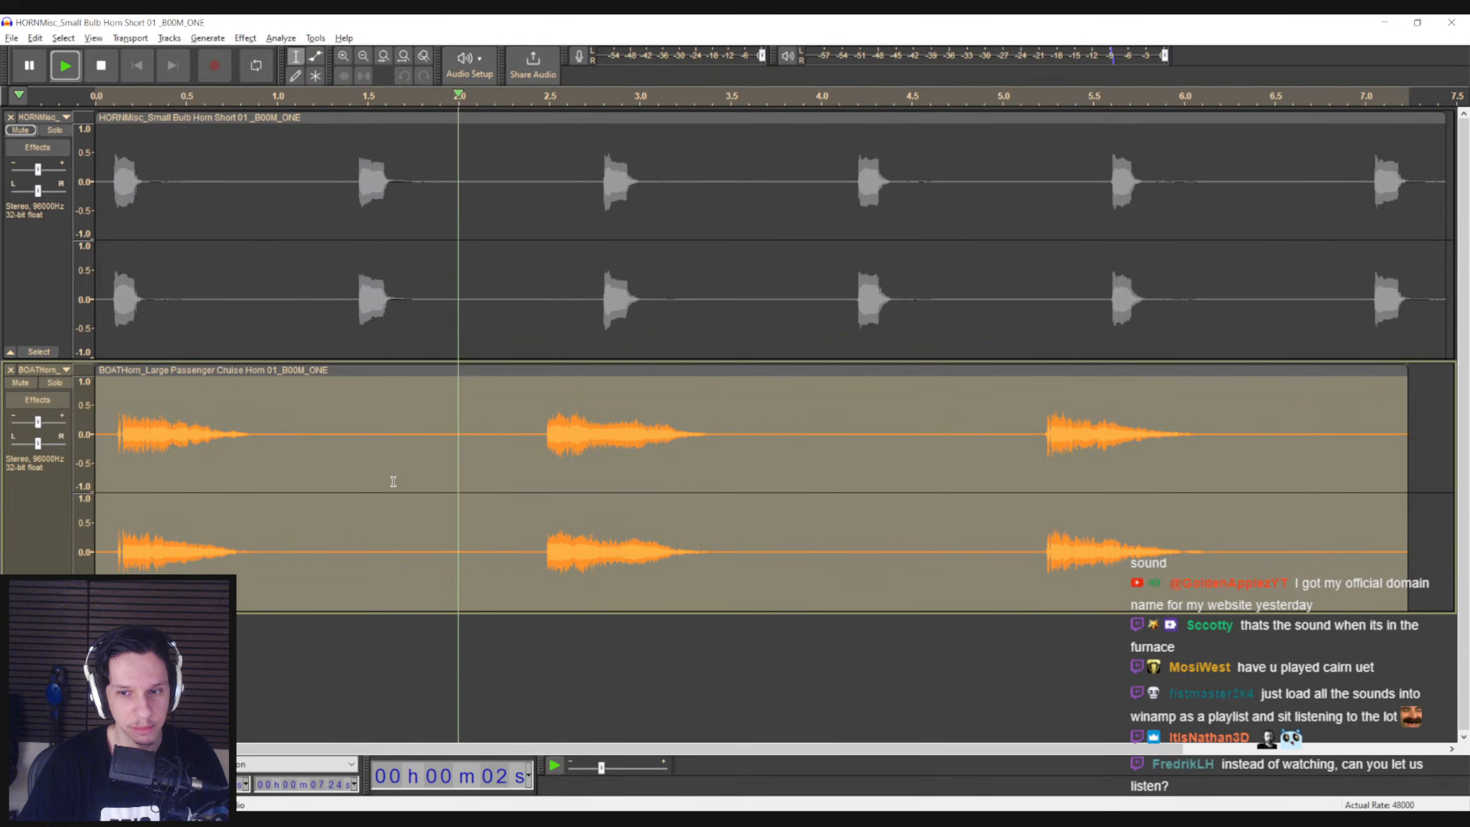
pyautogui.press('space')
# Apply the Vocoder effect to the whole cruise horn clip
pyautogui.click(246, 39)
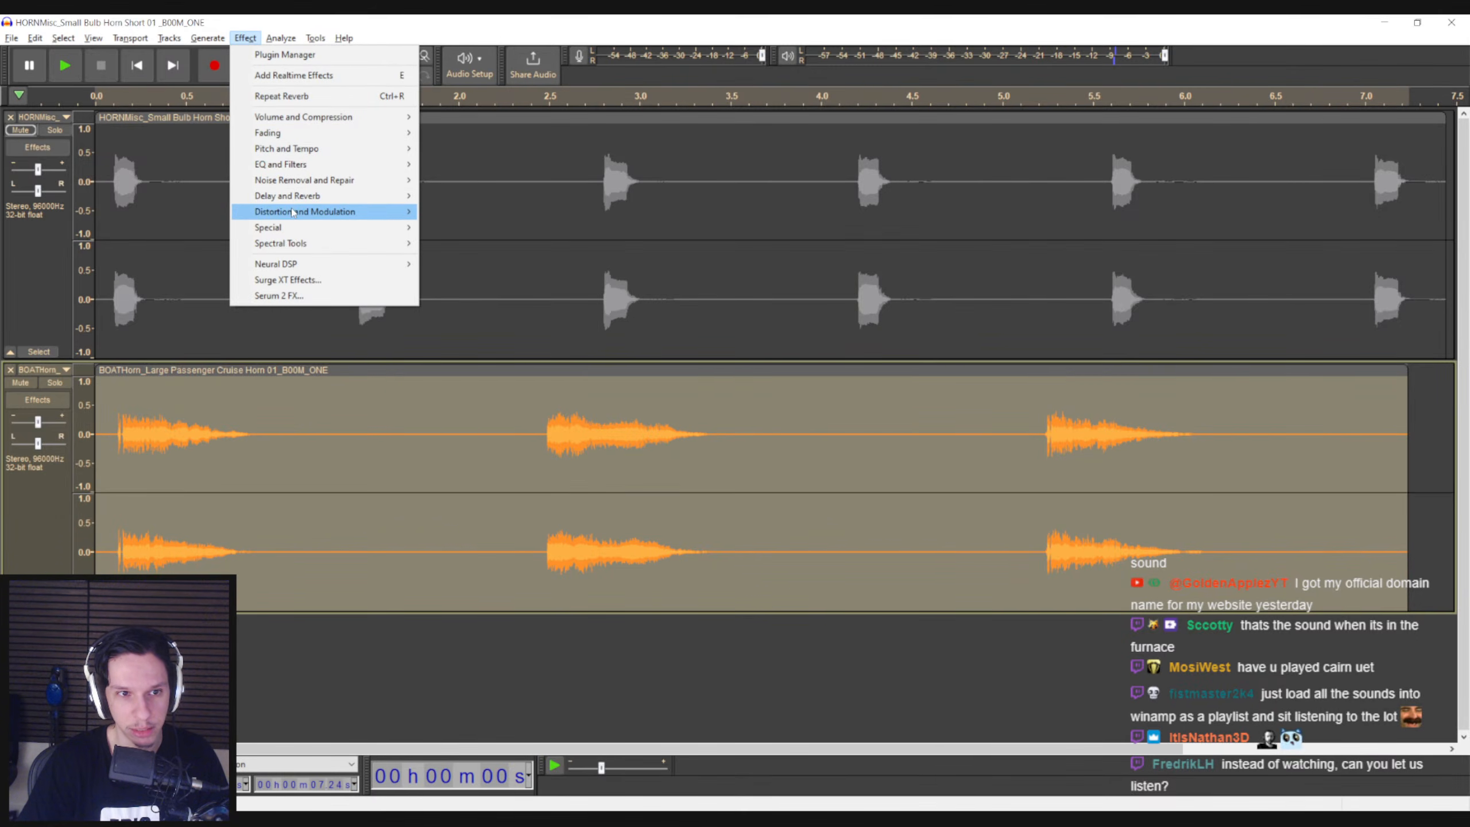
pyautogui.moveTo(329, 214)
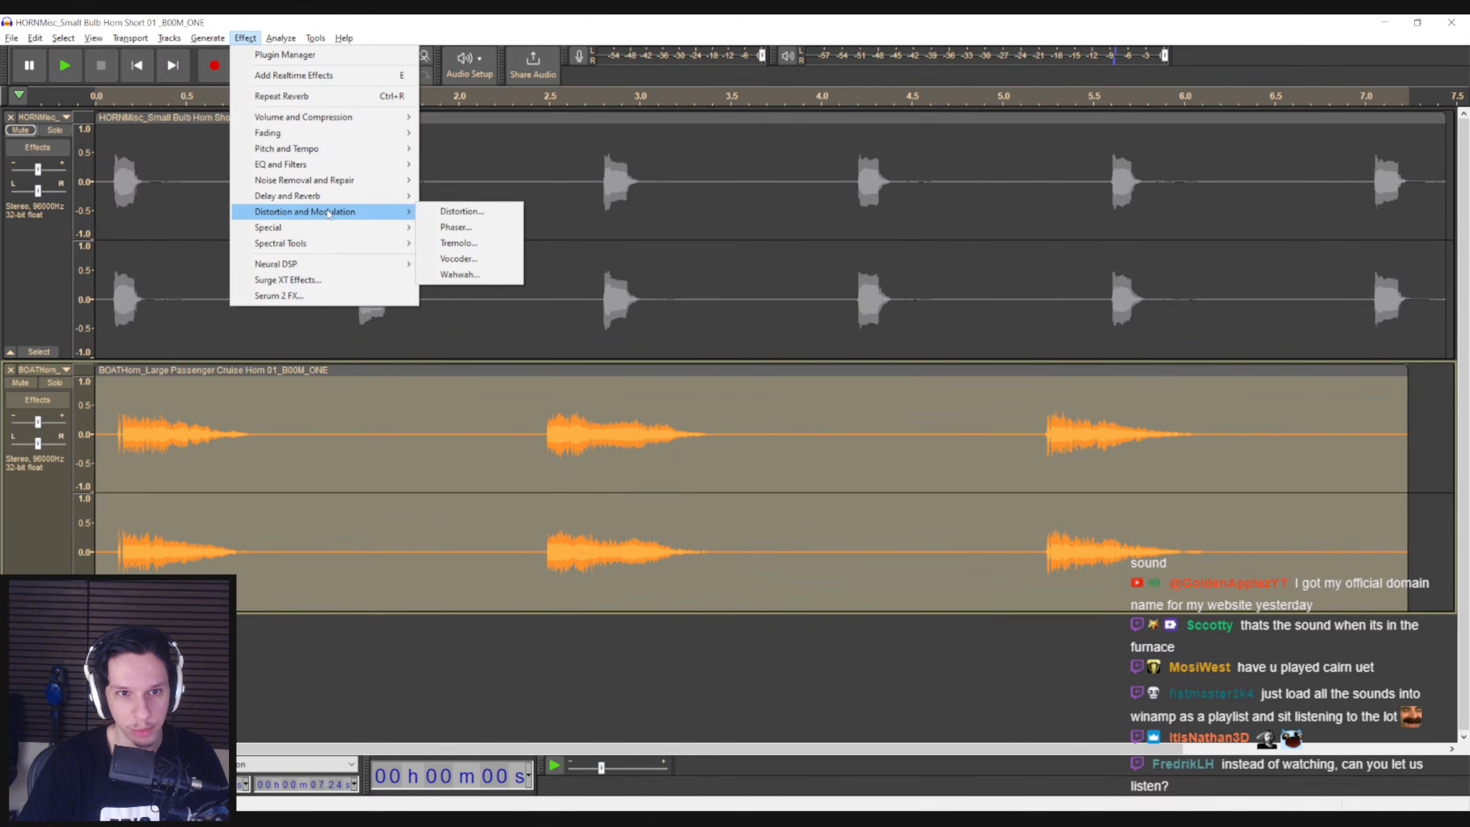
pyautogui.click(457, 259)
pyautogui.click(881, 337)
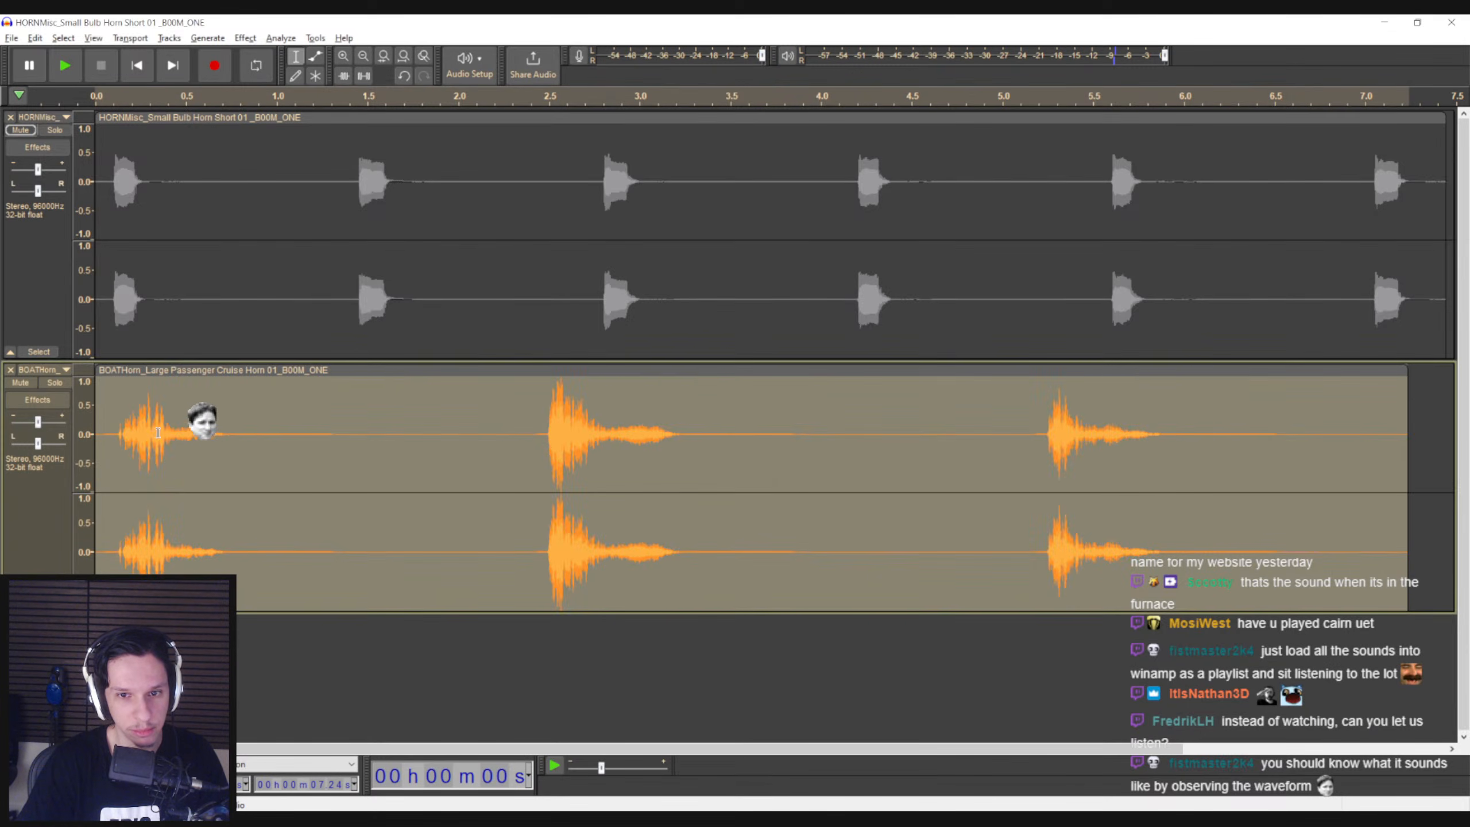
# Listen to the vocoded cruise horn from near its beginning and undo the Vocoder effect
pyautogui.click(116, 445)
pyautogui.press('space')
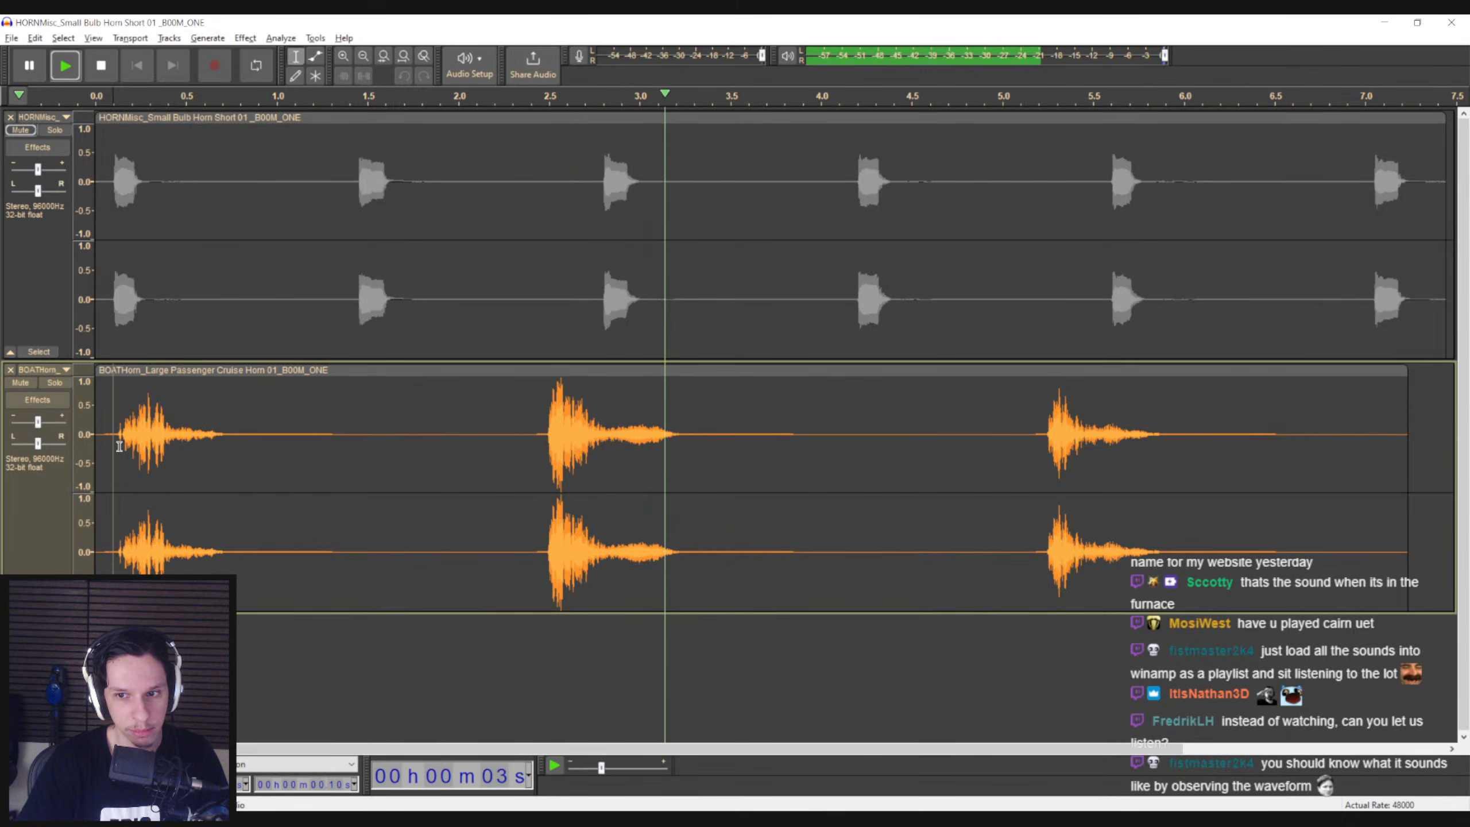
pyautogui.press('space')
pyautogui.hotkey('ctrl', 'z')
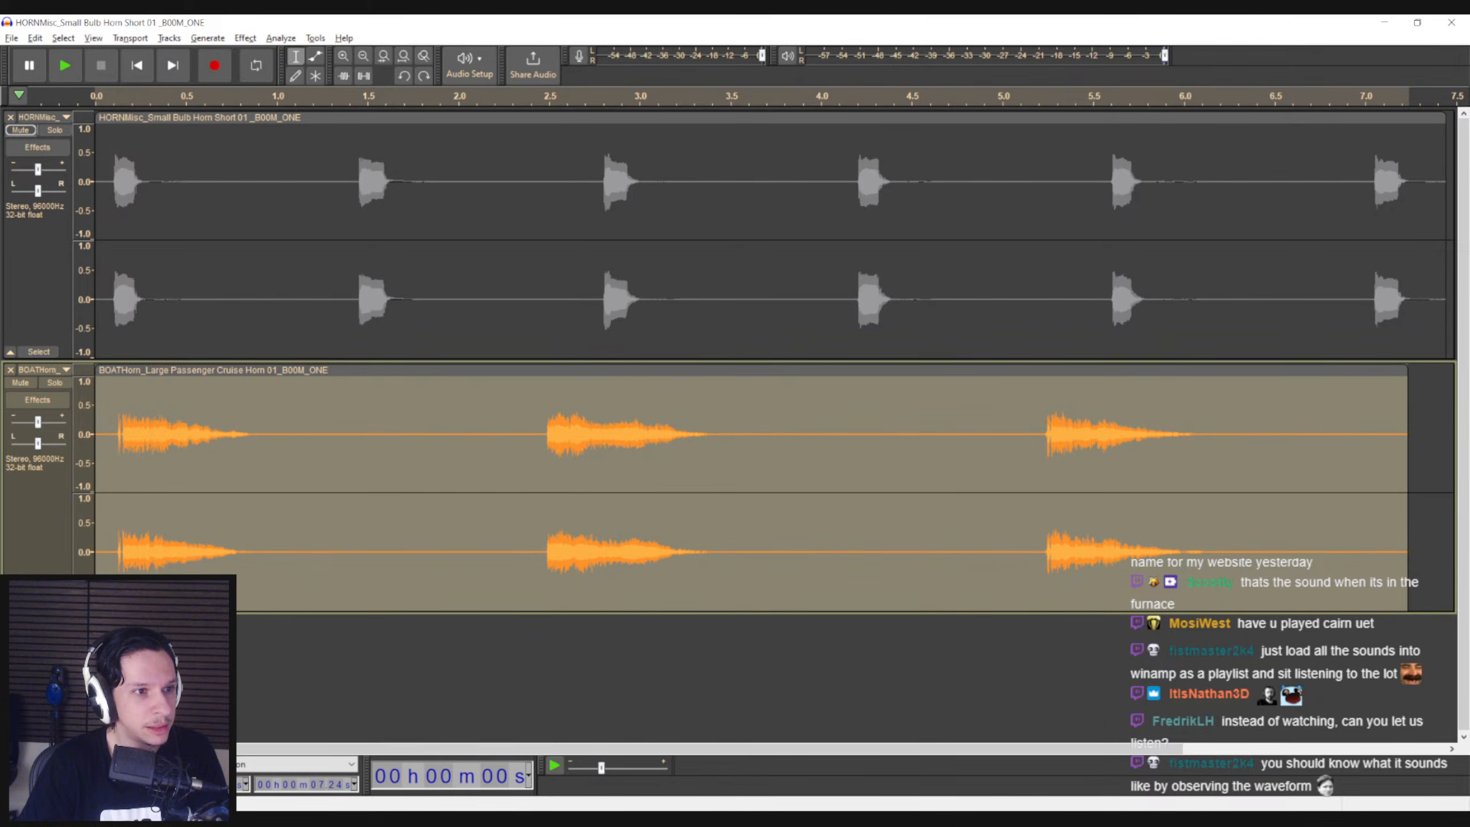
# Apply the Change Speed effect to slow down the whole cruise horn clip
pyautogui.click(255, 44)
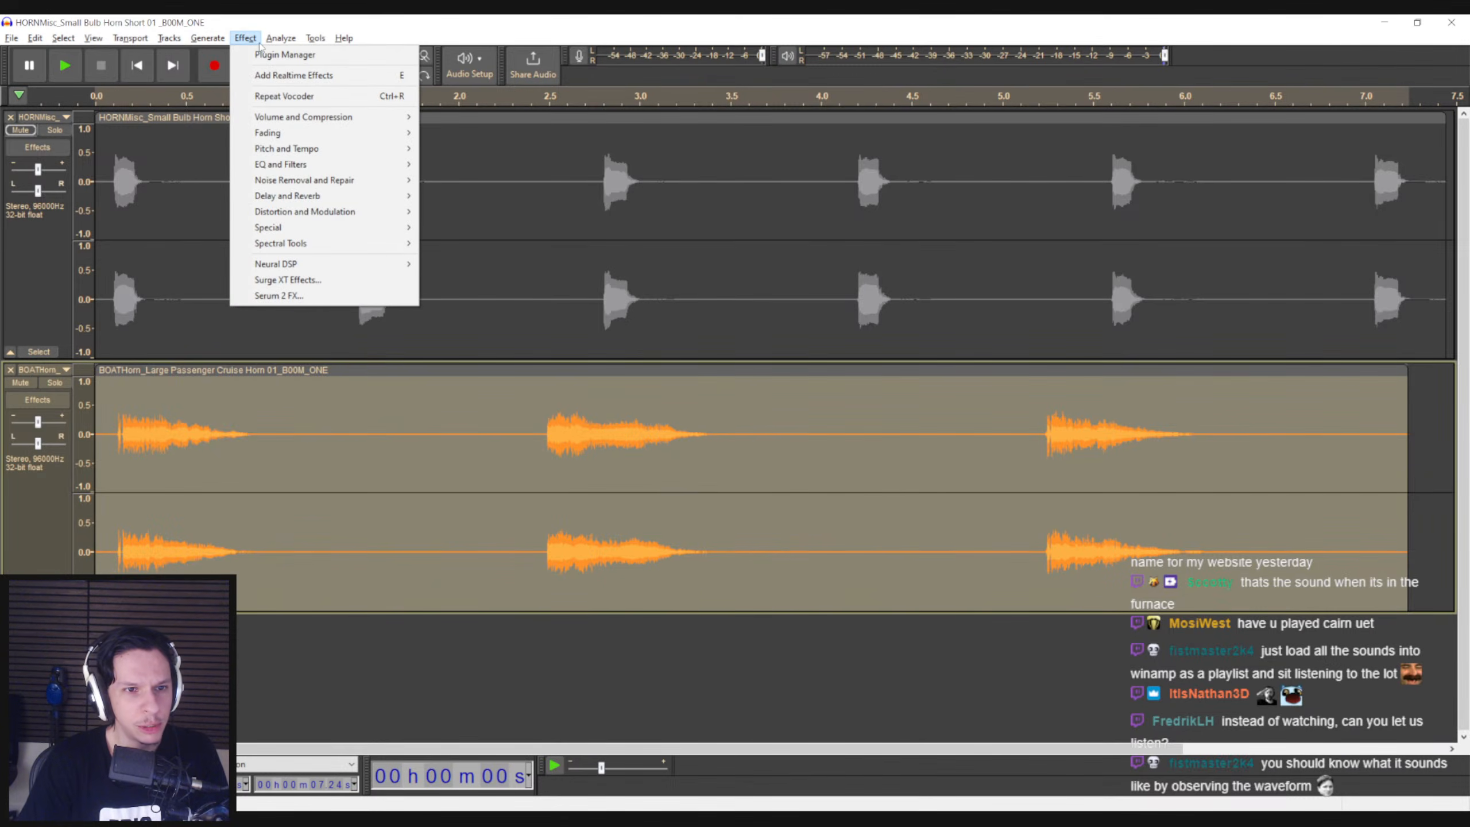
pyautogui.moveTo(286, 229)
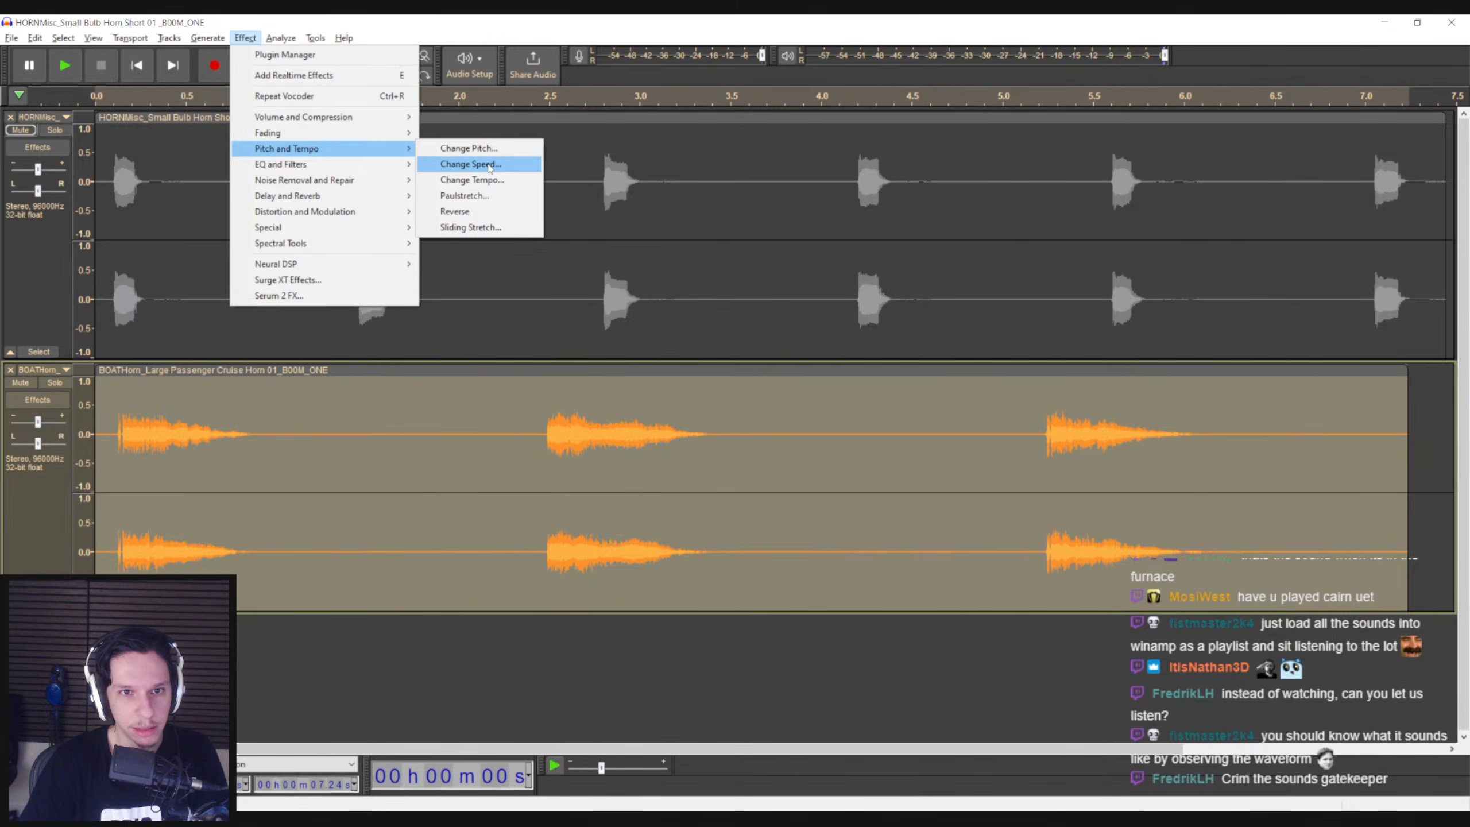
pyautogui.click(470, 164)
pyautogui.click(842, 337)
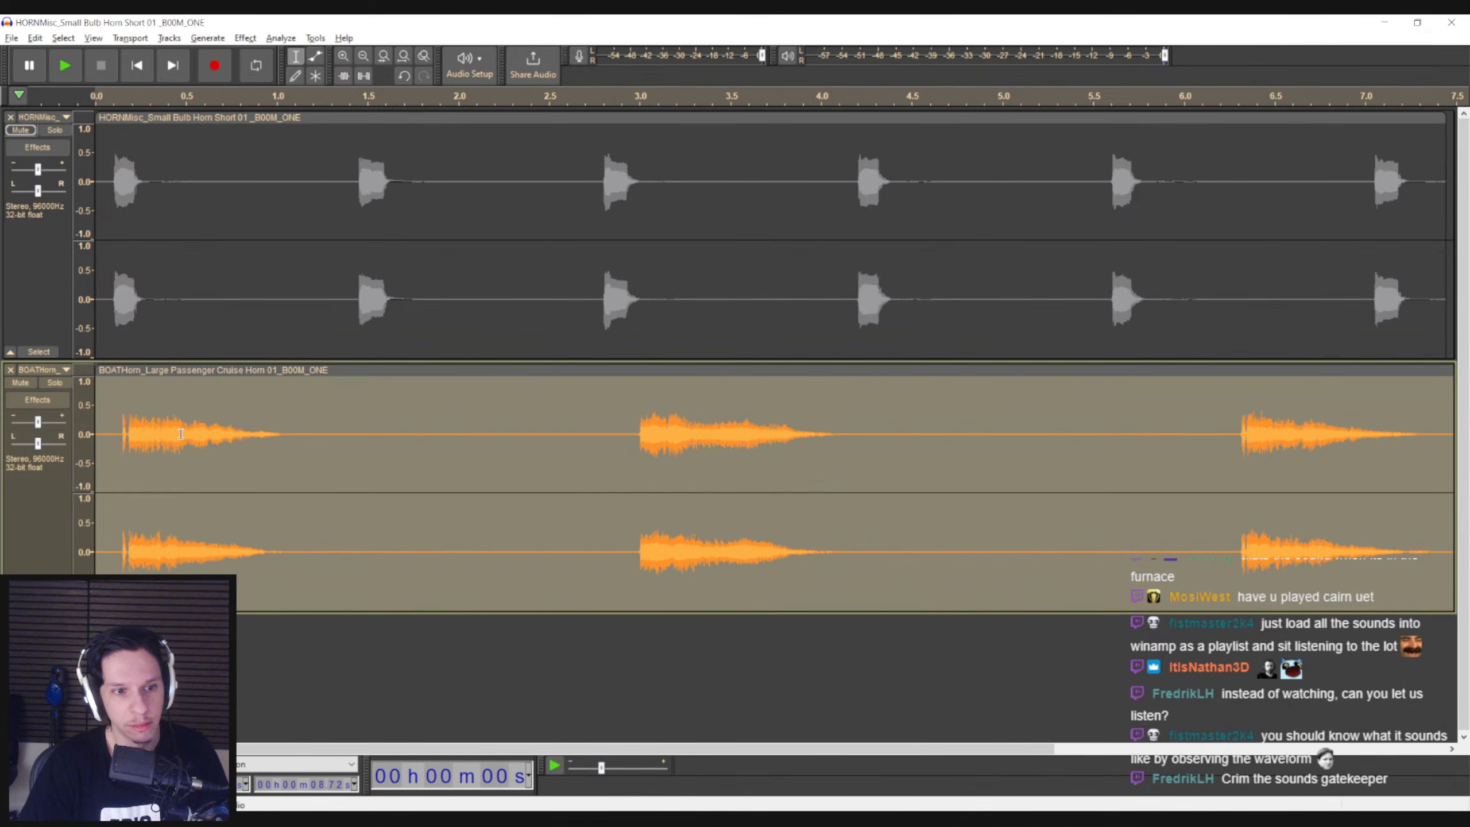
# Listen to the slowed cruise horn track from just before its first blast, then stop playback
pyautogui.click(117, 441)
pyautogui.press('space')
pyautogui.click(617, 440)
pyautogui.click(1226, 440)
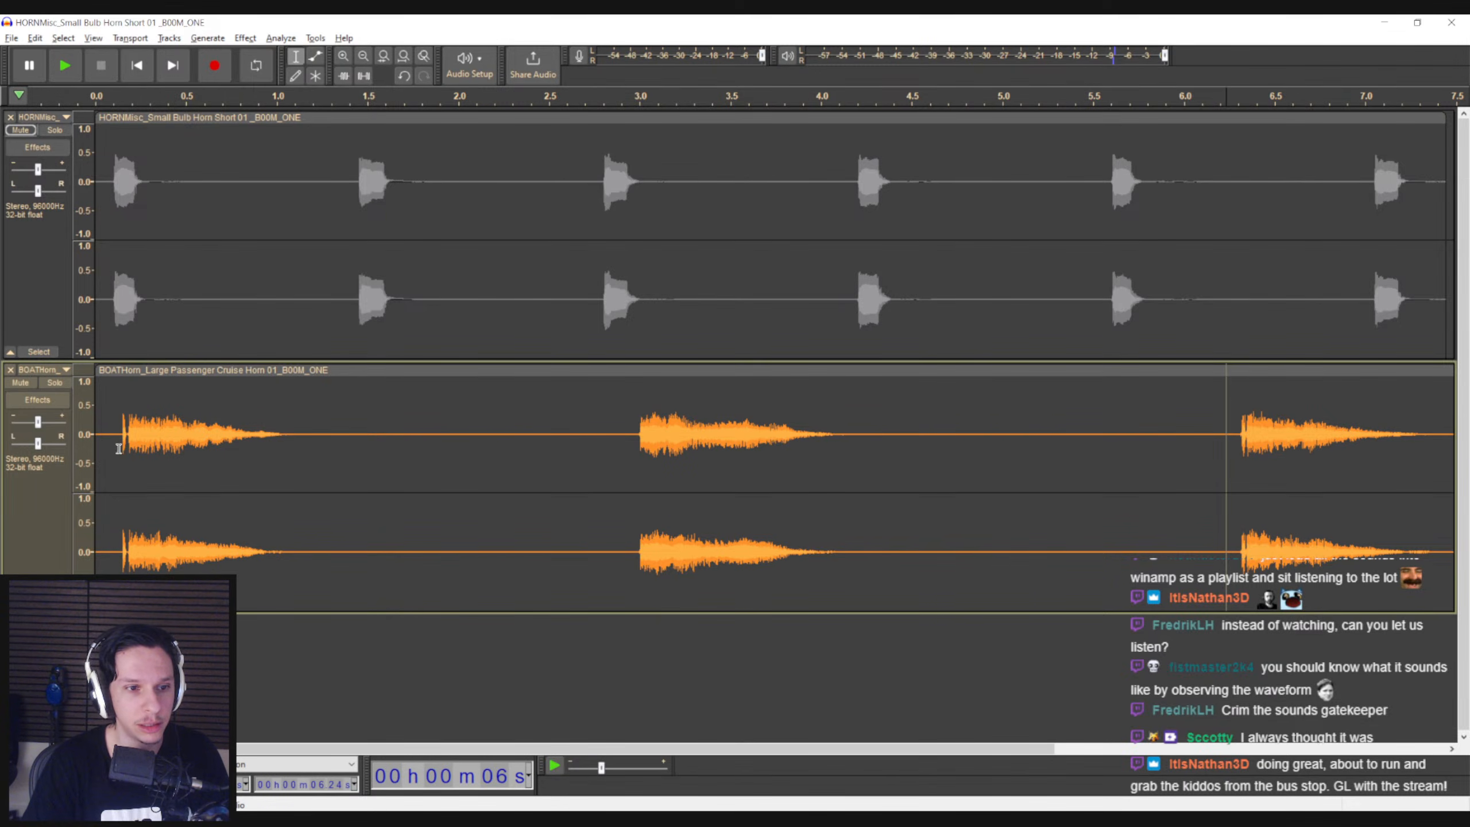
pyautogui.press('space')
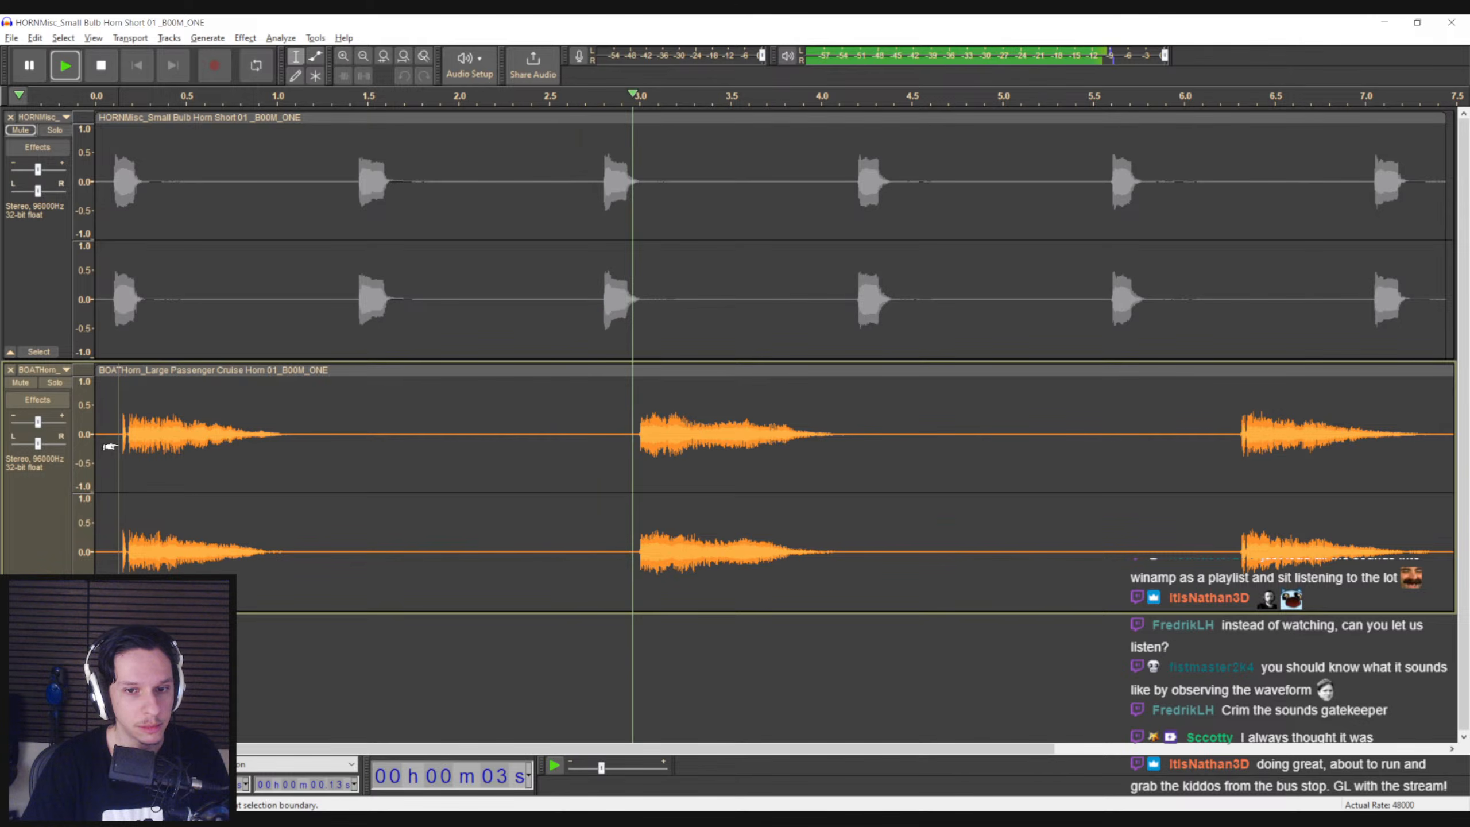
pyautogui.press('space')
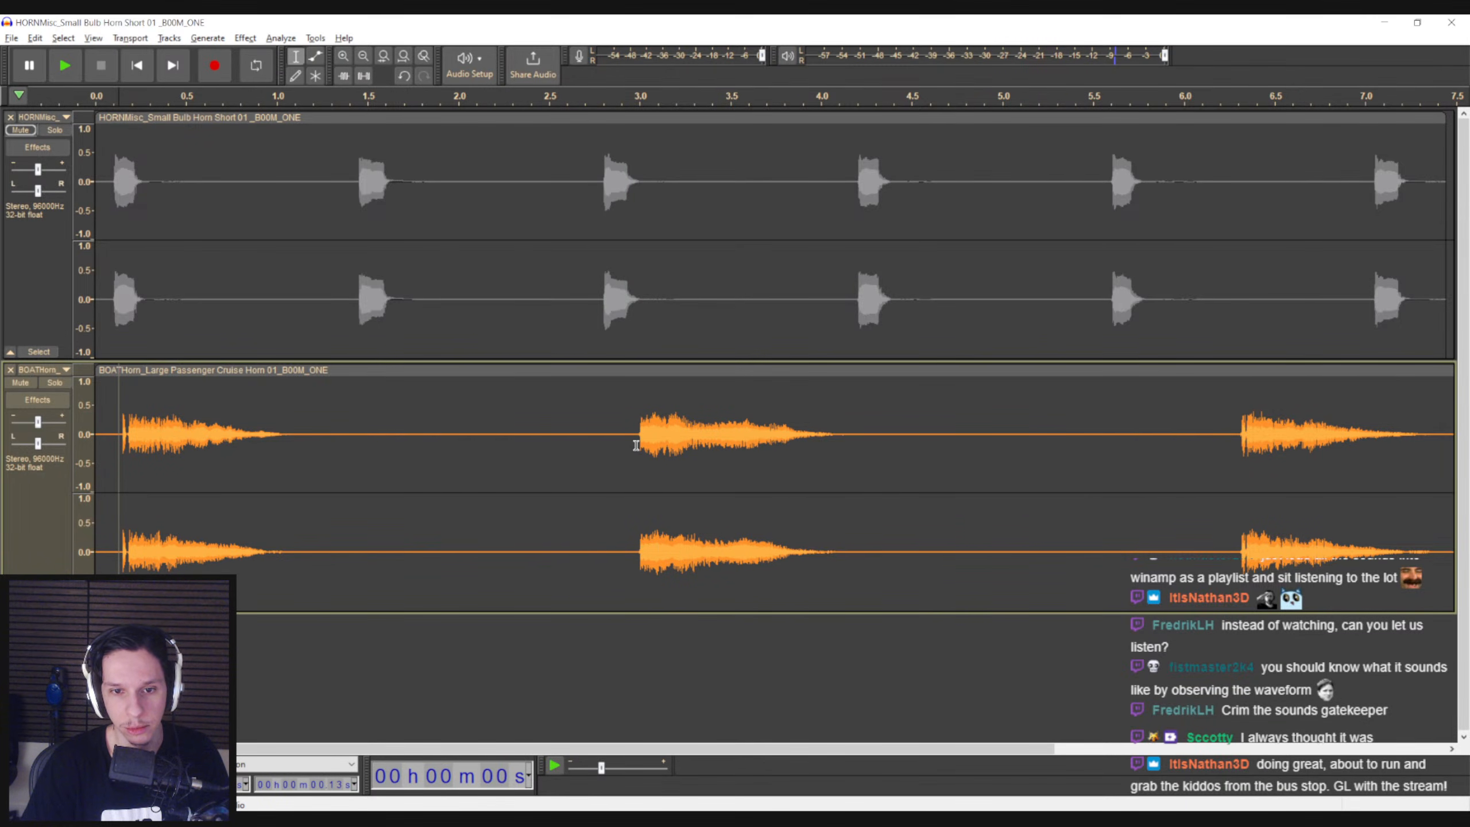
# Listen to the second and third blasts of the slowed cruise horn separately
pyautogui.moveTo(636, 445); pyautogui.dragTo(833, 450)
pyautogui.click(627, 464)
pyautogui.press('space')
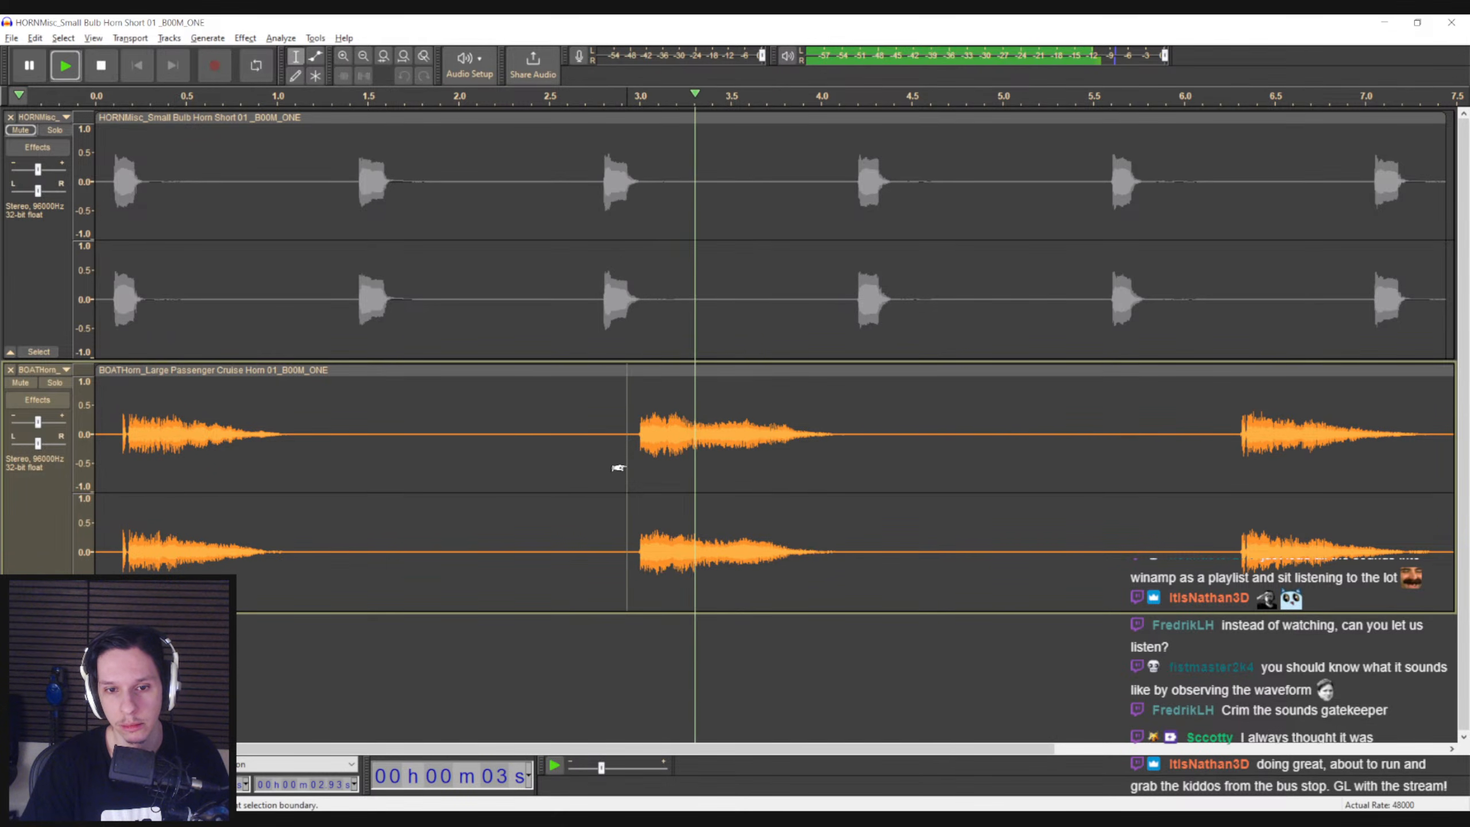
pyautogui.press('space')
pyautogui.click(1238, 463)
pyautogui.press('space')
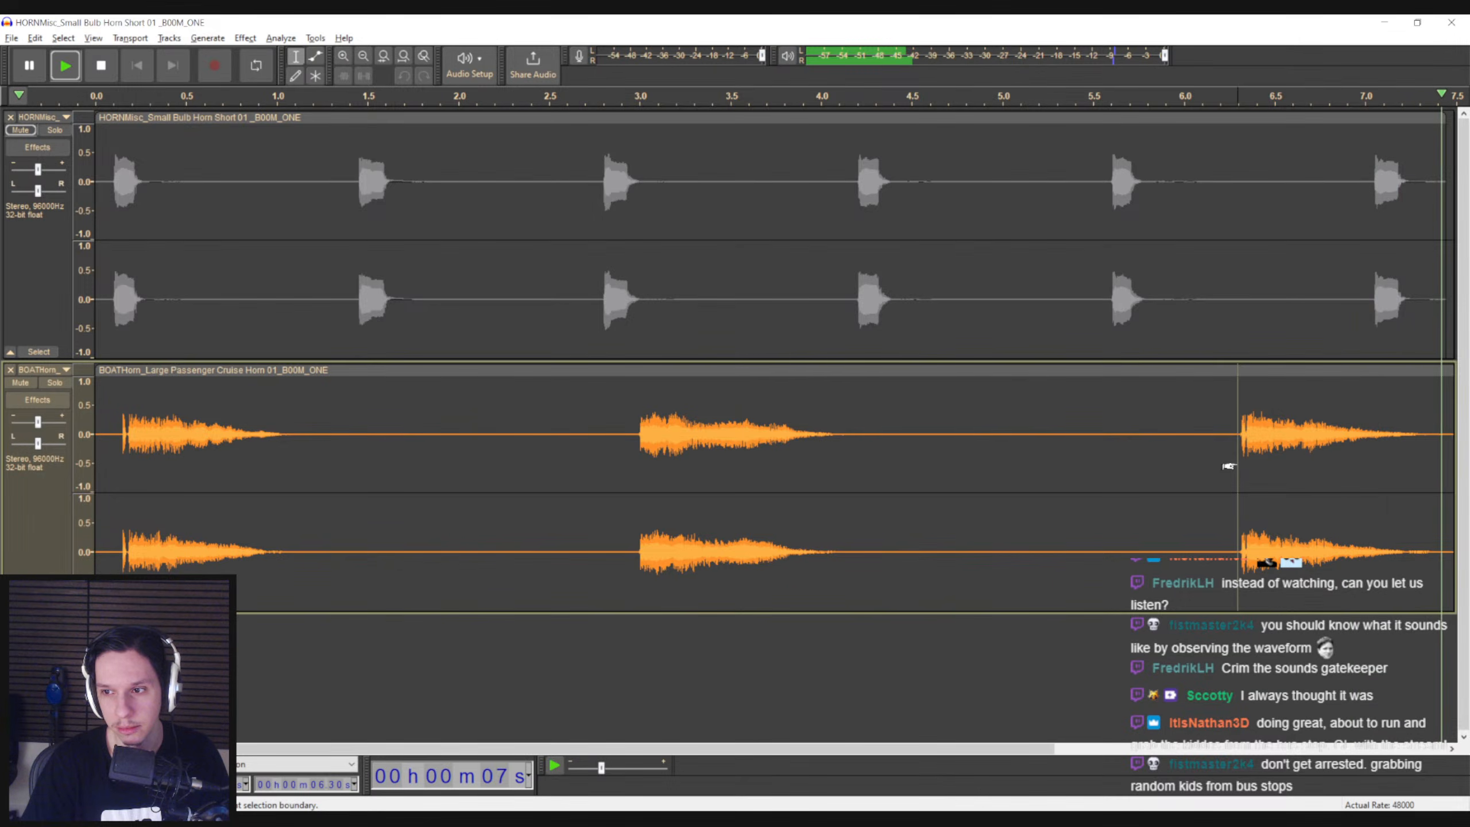
pyautogui.moveTo(641, 744); pyautogui.dragTo(376, 747)
pyautogui.click(398, 530)
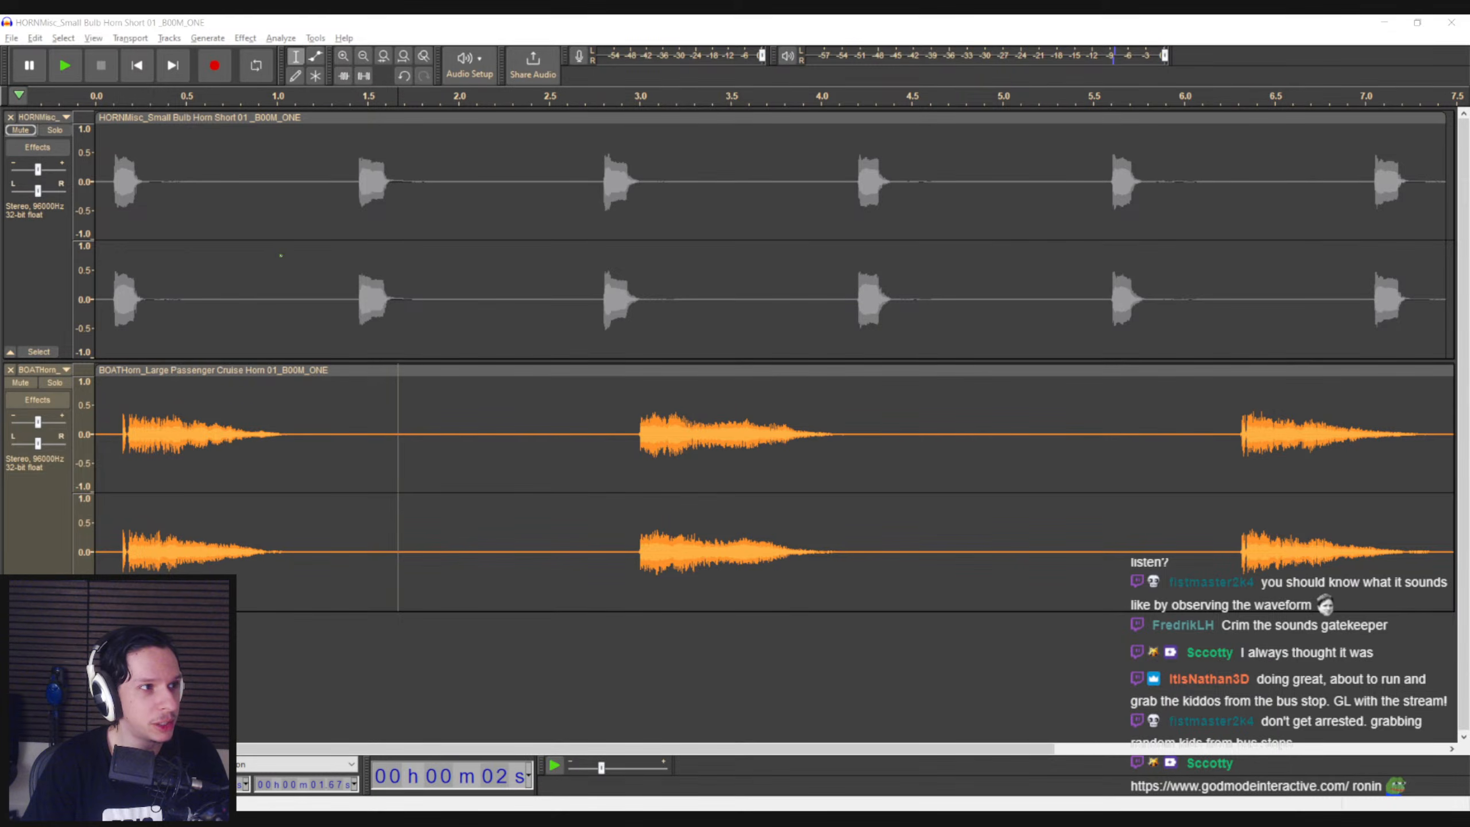
# Open godmodeinteractive.com in the browser, look through the Ronin 2072 page and close it
pyautogui.doubleClick(591, 271)
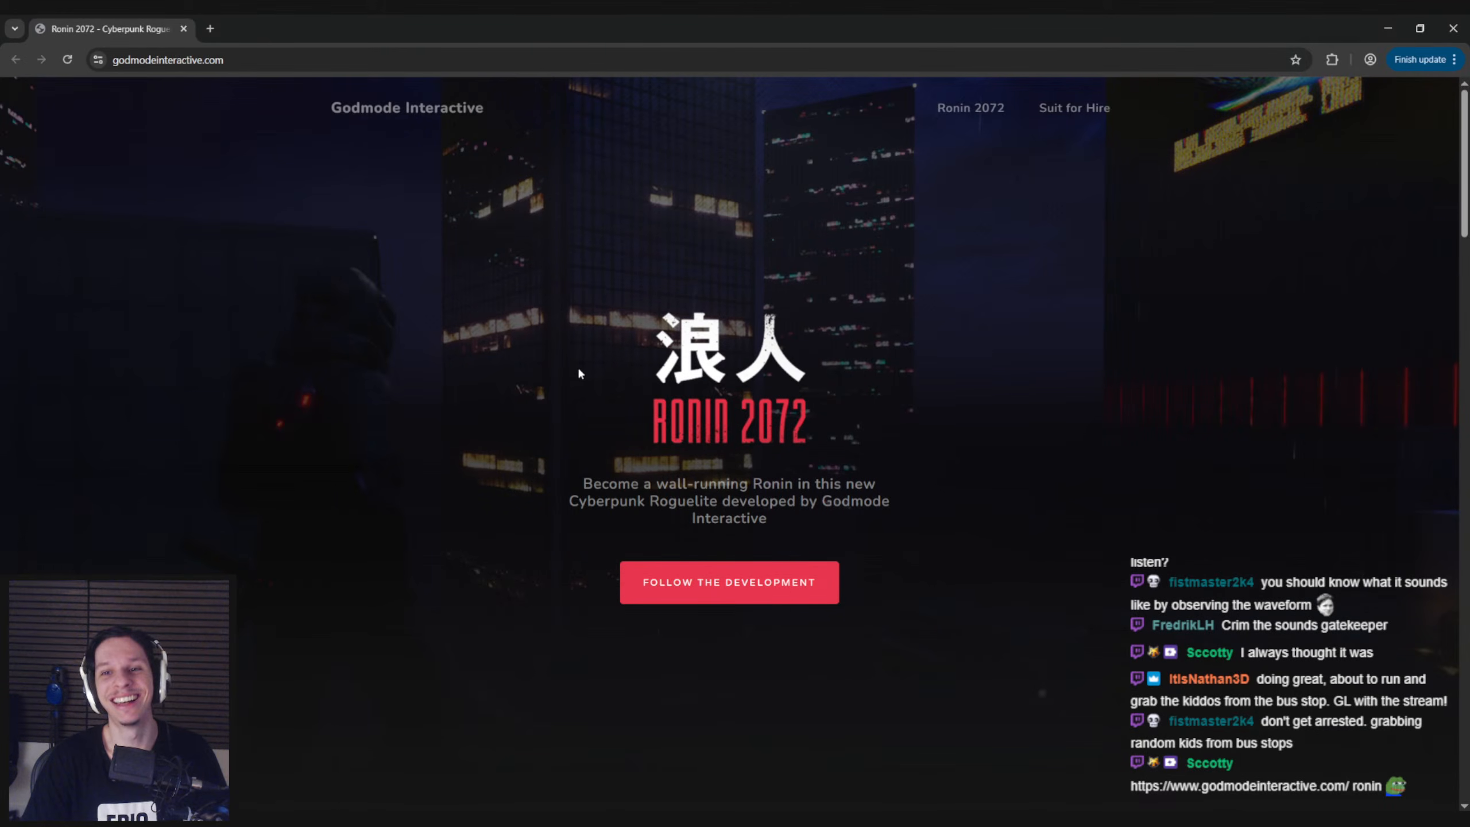
pyautogui.scroll(-15, 579, 372)
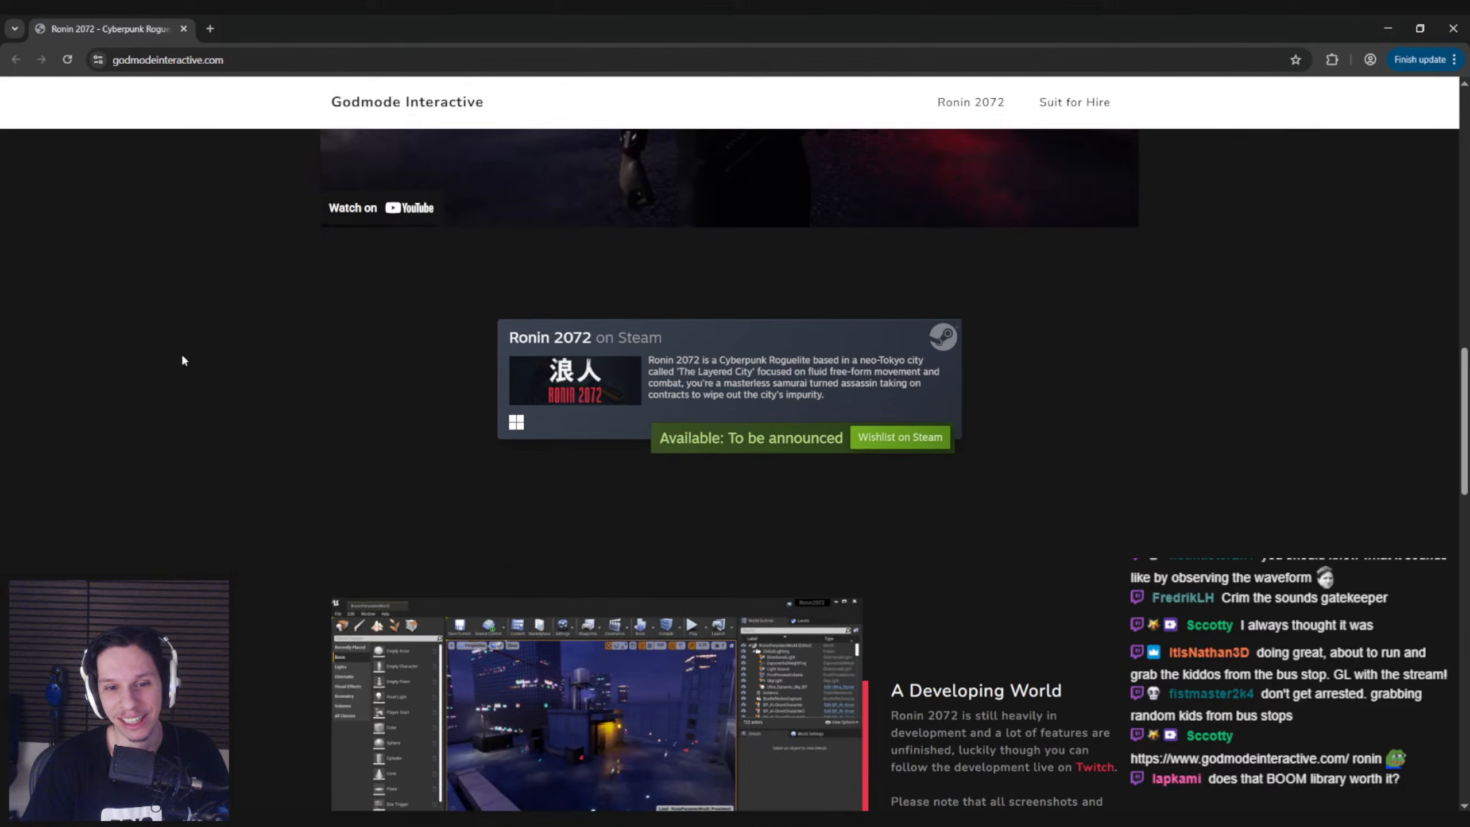
pyautogui.scroll(-20, 182, 357)
pyautogui.scroll(10, 178, 367)
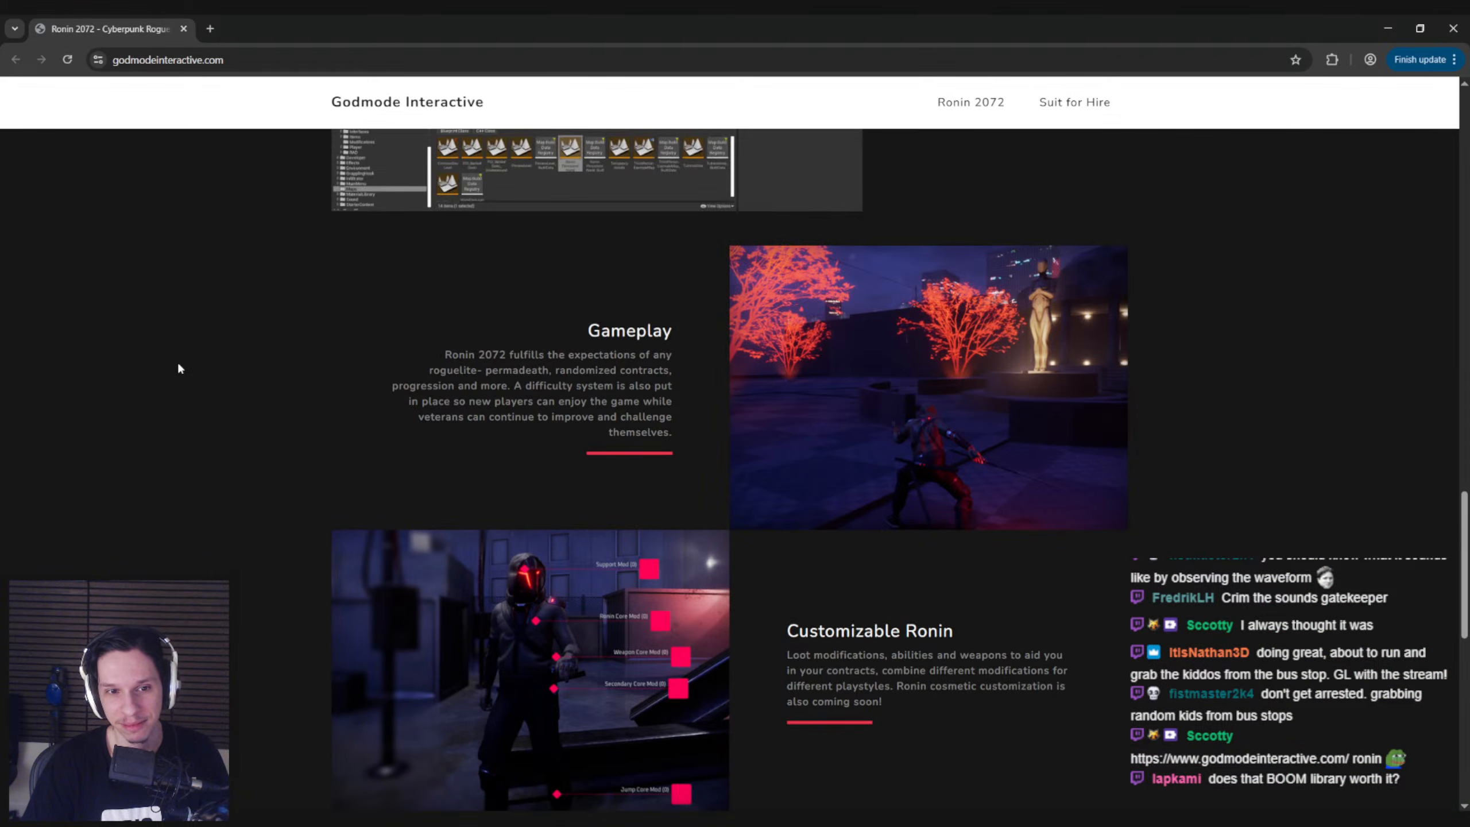
pyautogui.middleClick(129, 34)
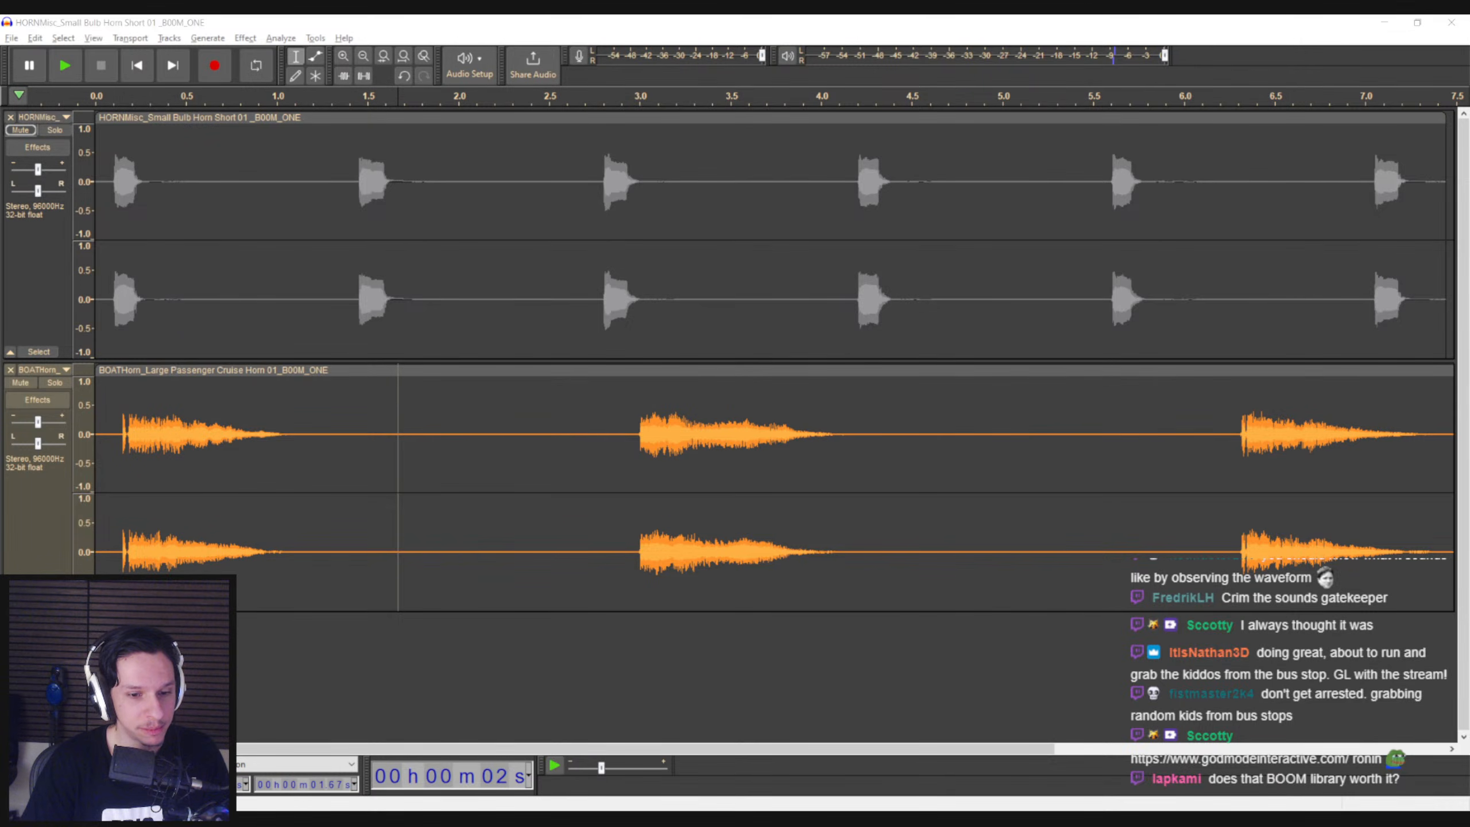
# Remove the Large Passenger Cruise Horn 01 track and switch to the BOOM ONE horn search results in File Explorer
pyautogui.click(11, 369)
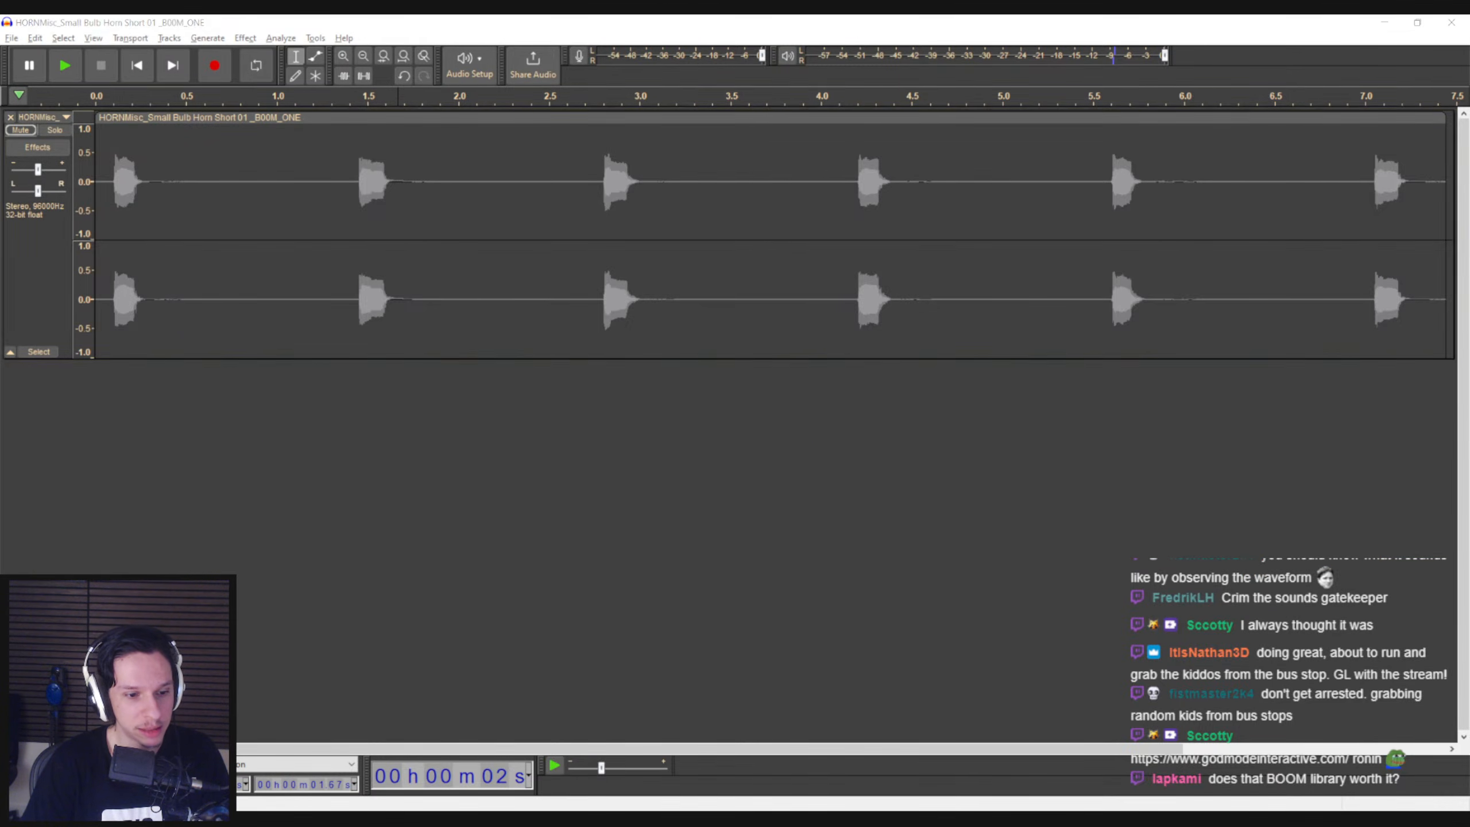
pyautogui.hotkey('alt', 'Tab')
# Find the Vintage Car Kamaz 5511 exterior horns in the search results and listen to a long and a short one
pyautogui.scroll(-3, 548, 521)
pyautogui.scroll(-5, 548, 520)
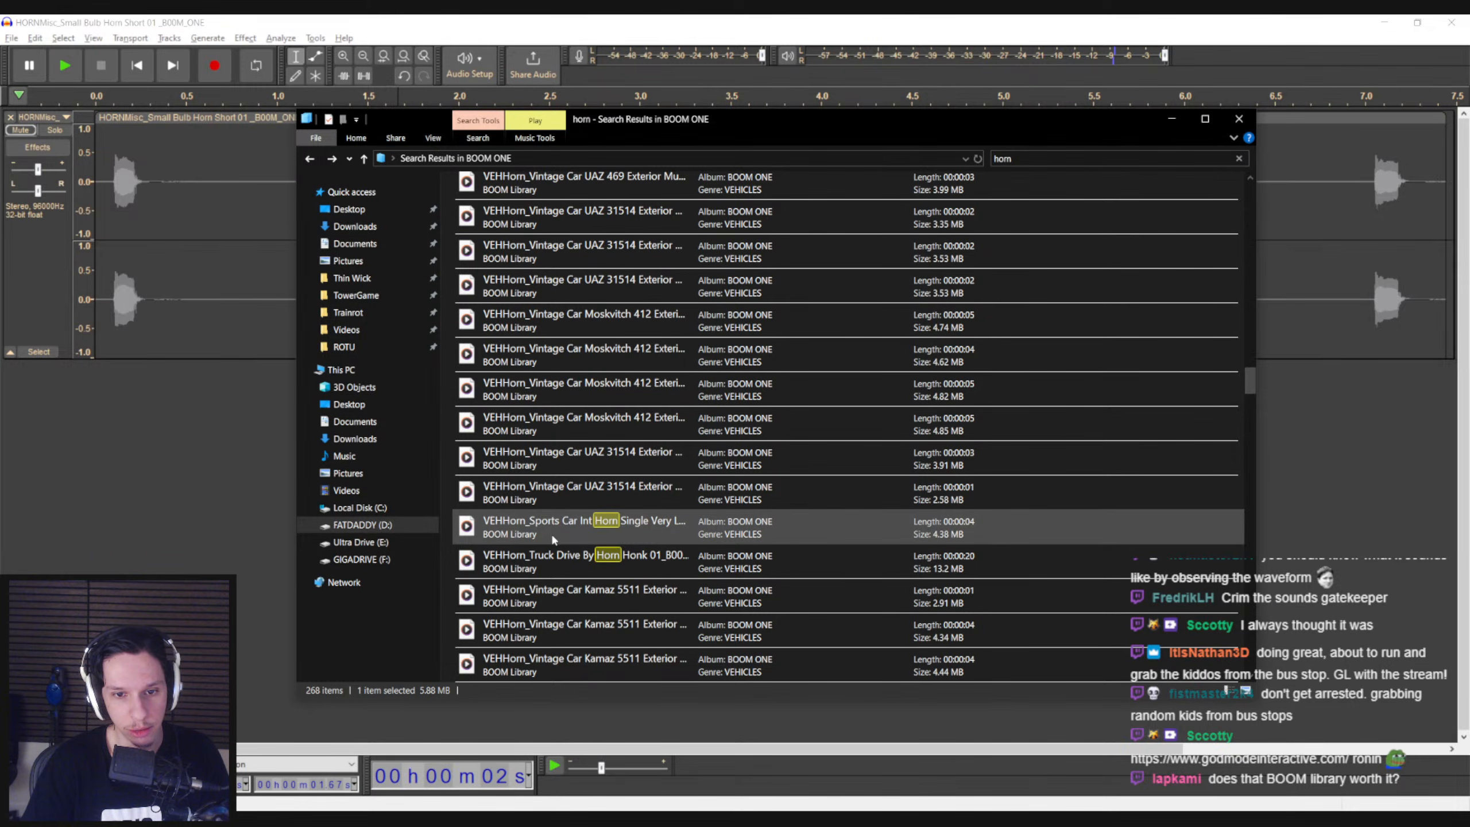
pyautogui.scroll(-3, 548, 536)
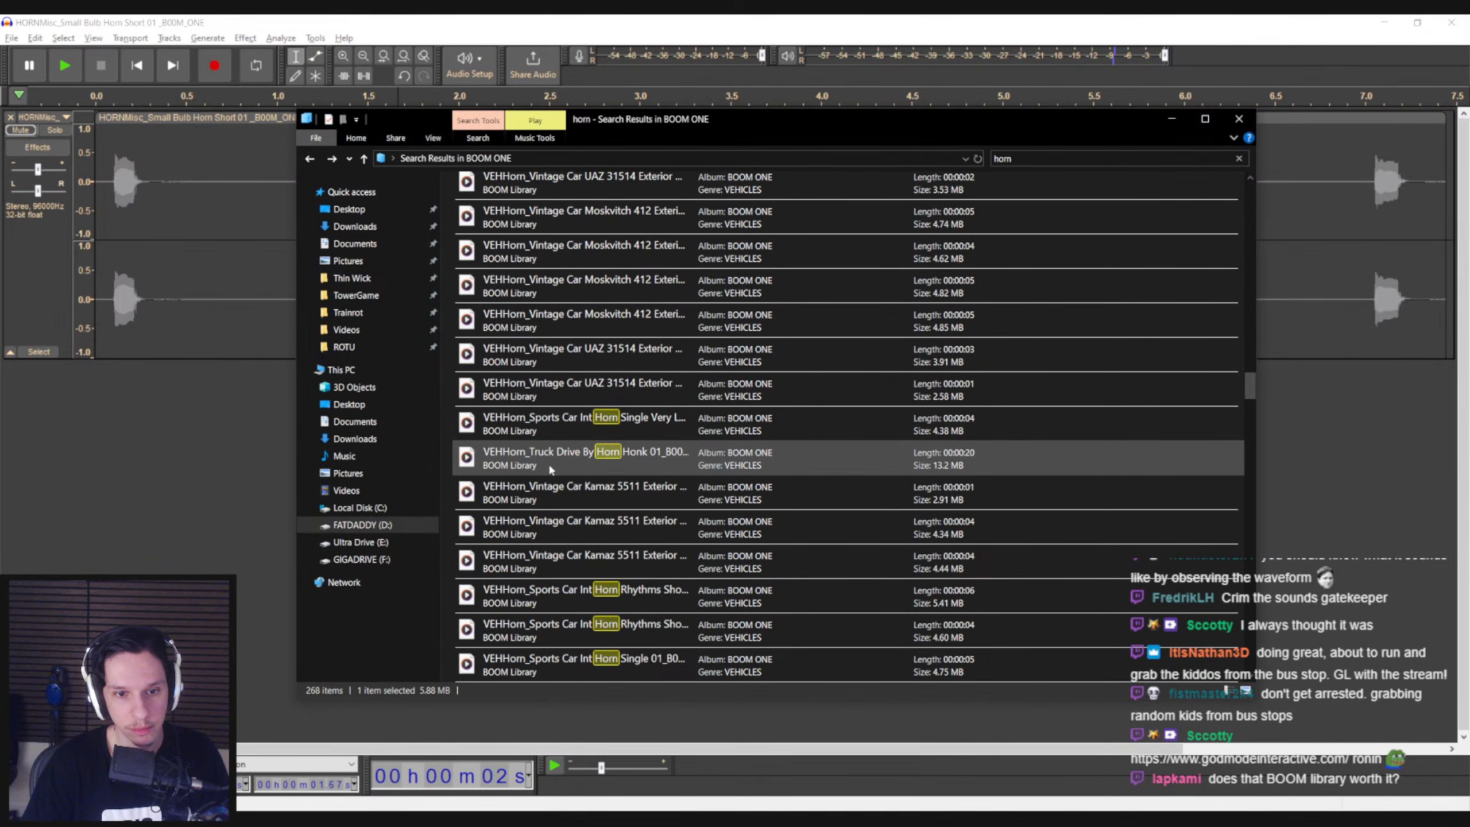
pyautogui.doubleClick(552, 491)
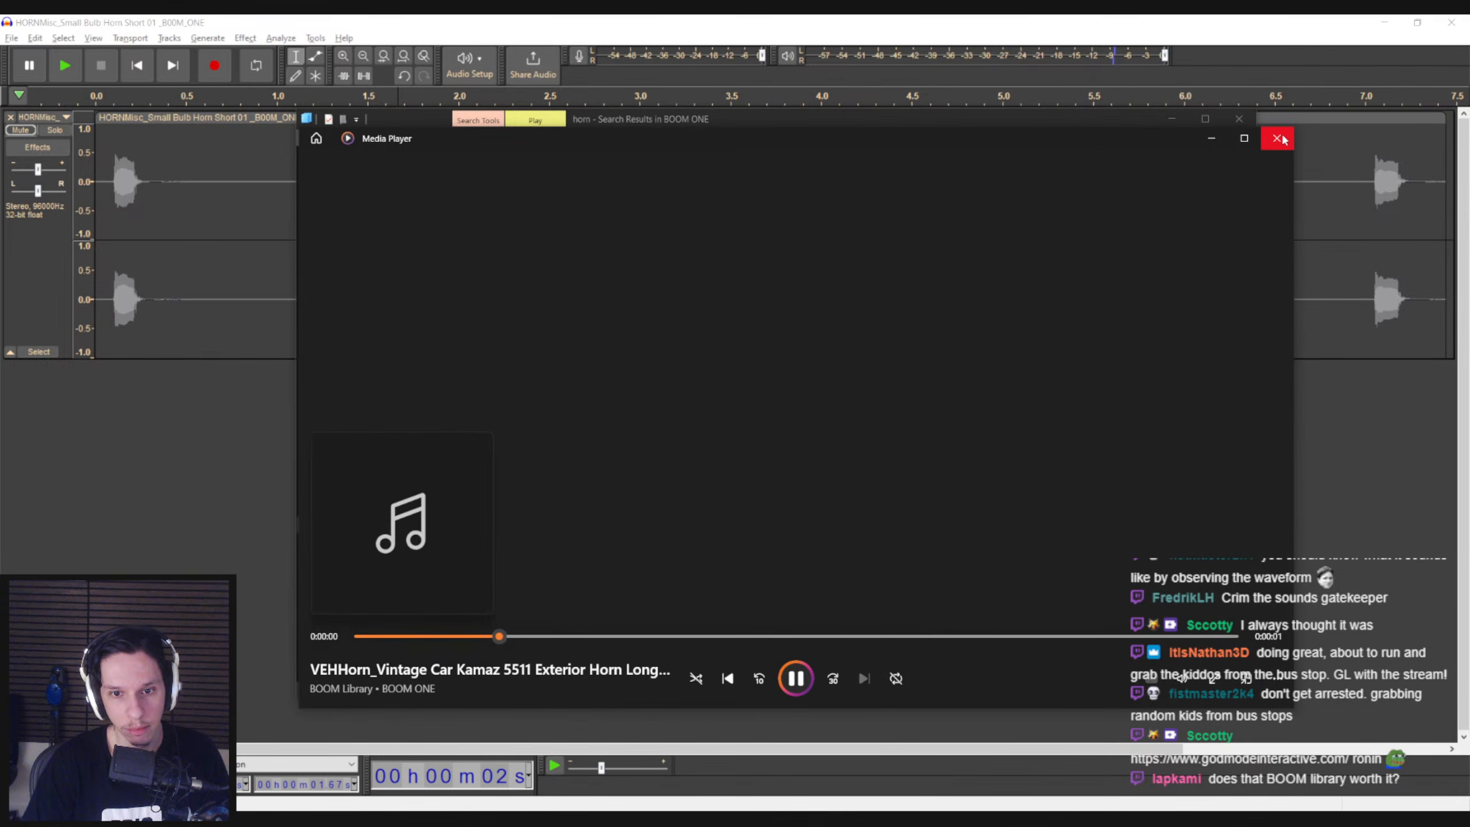
pyautogui.click(1277, 138)
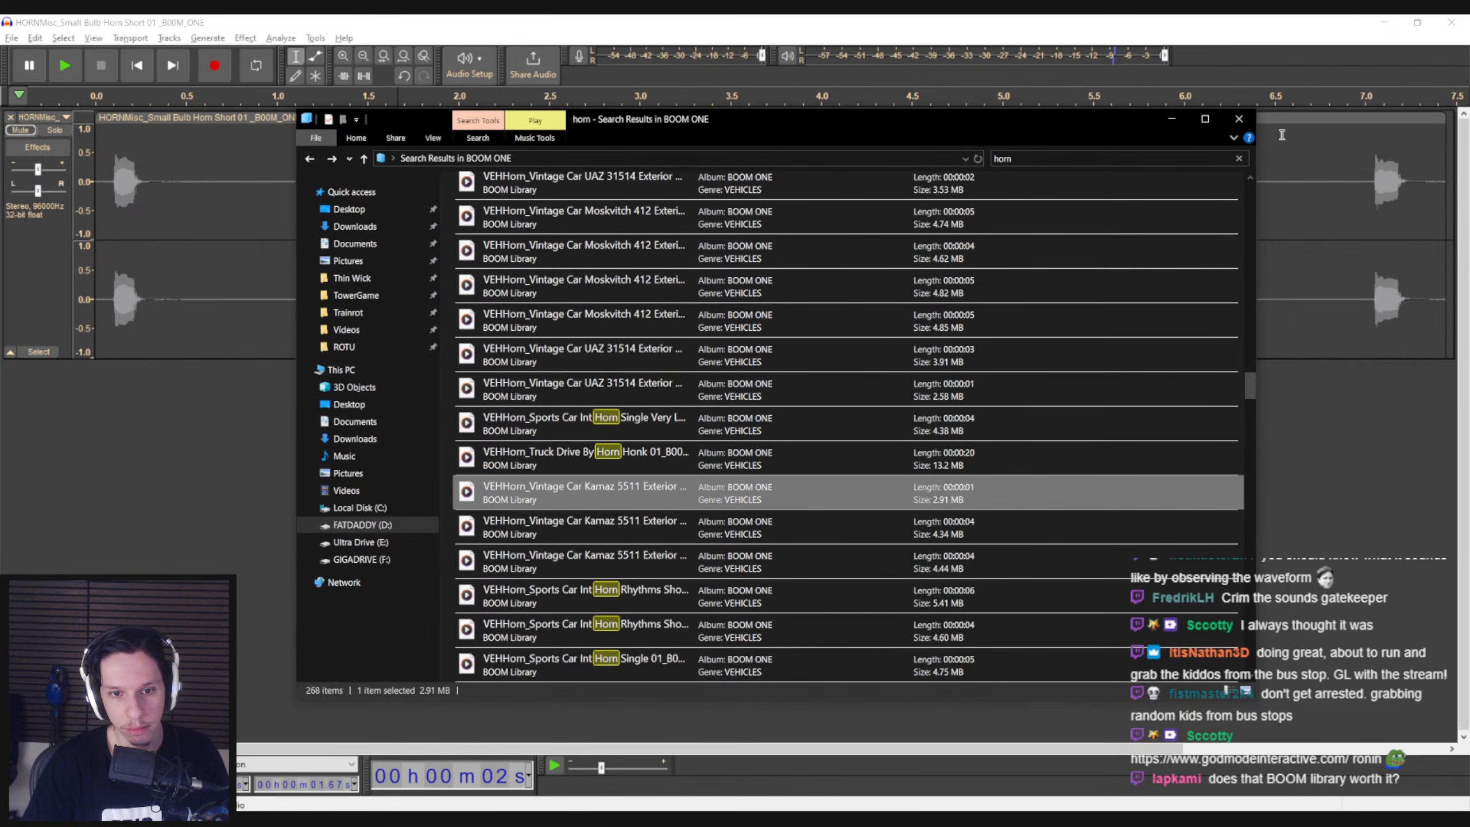
pyautogui.doubleClick(651, 521)
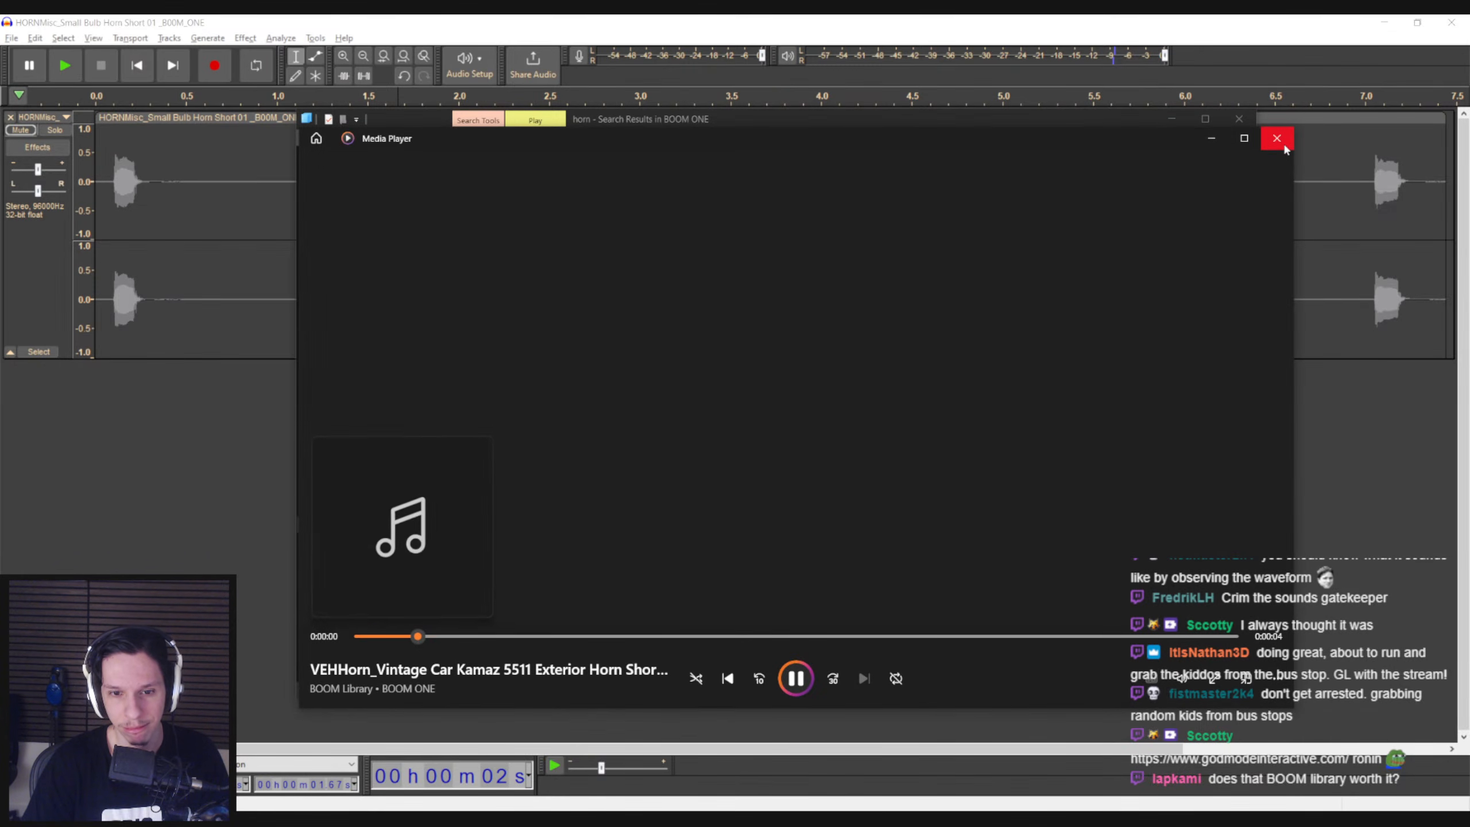
pyautogui.click(1277, 139)
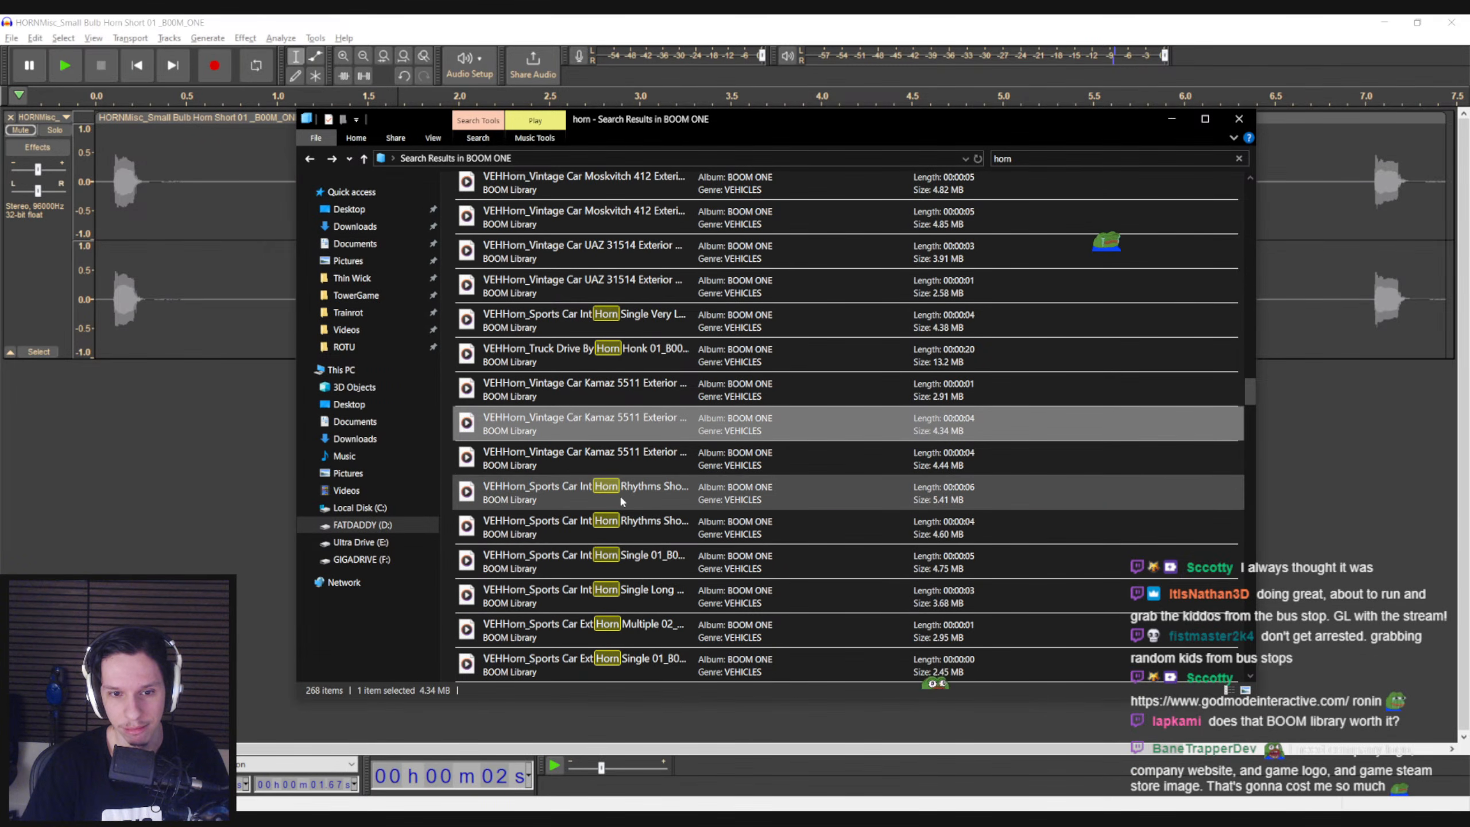
# Listen to Sports Car Int Horn Rhythms Short 01 and Firetruck Horn Single Sequence 01 from the search results
pyautogui.doubleClick(620, 494)
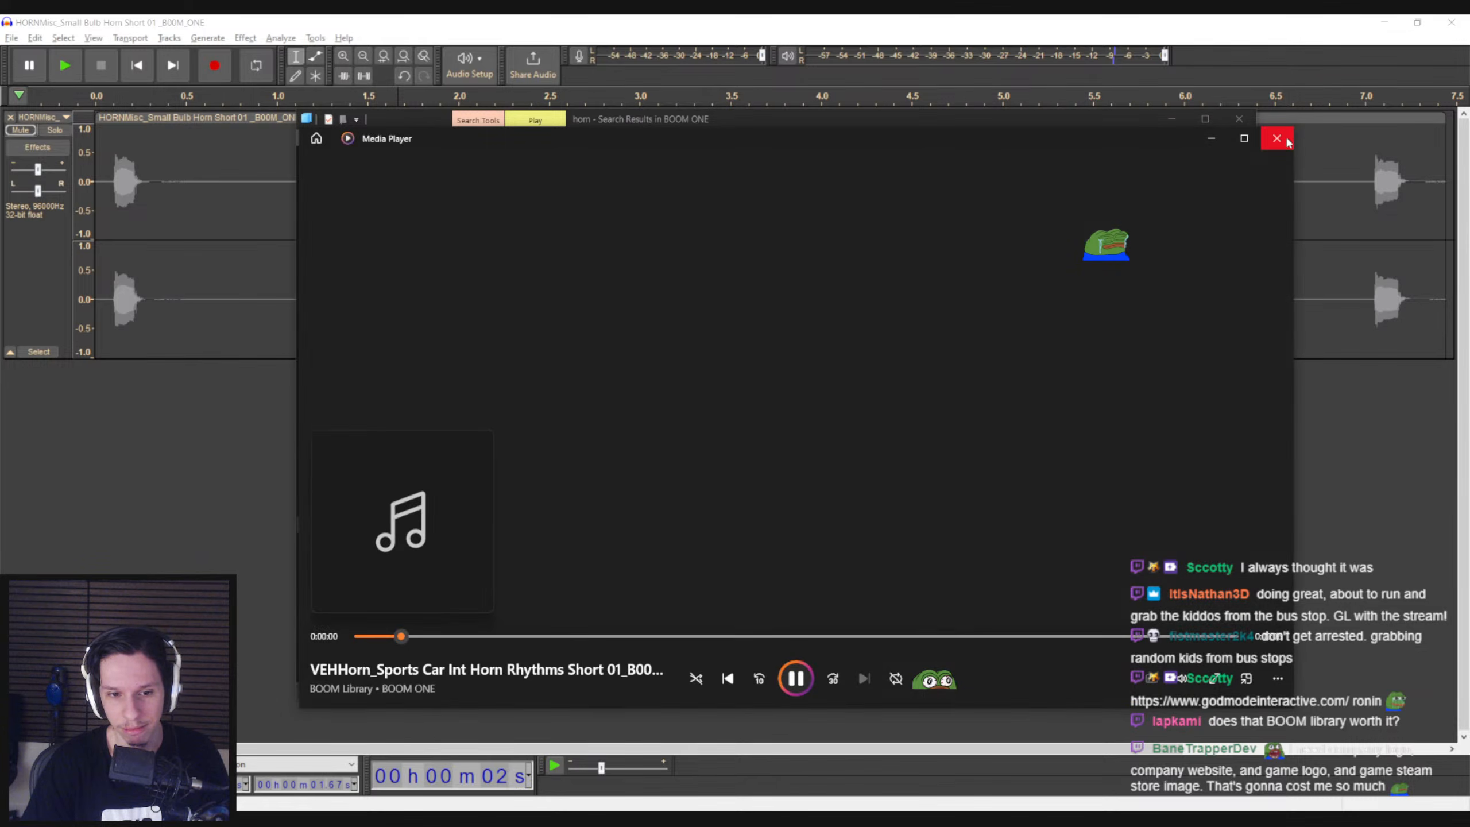
pyautogui.click(1277, 139)
pyautogui.scroll(-3, 645, 463)
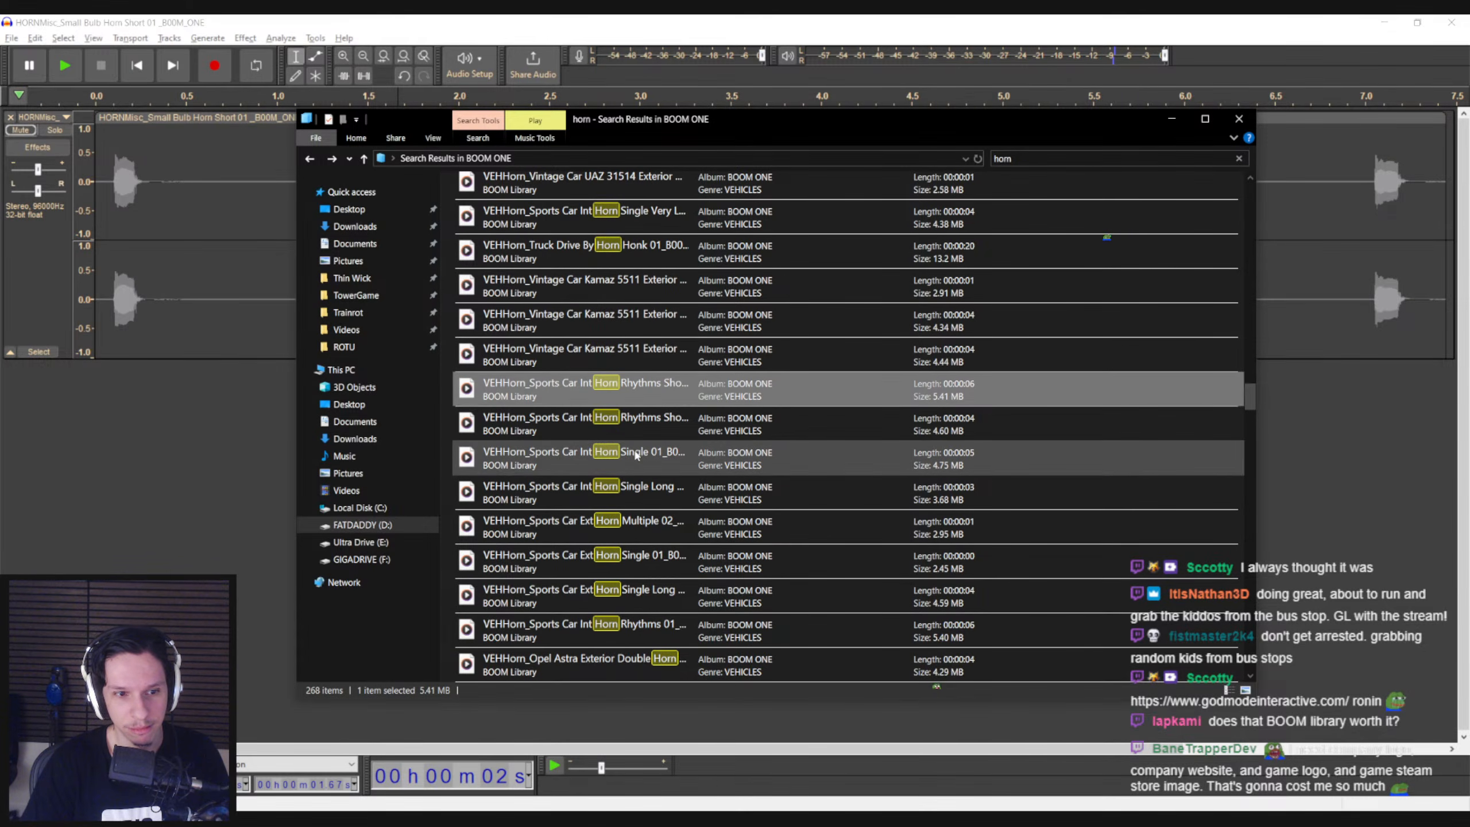
pyautogui.scroll(-3, 643, 524)
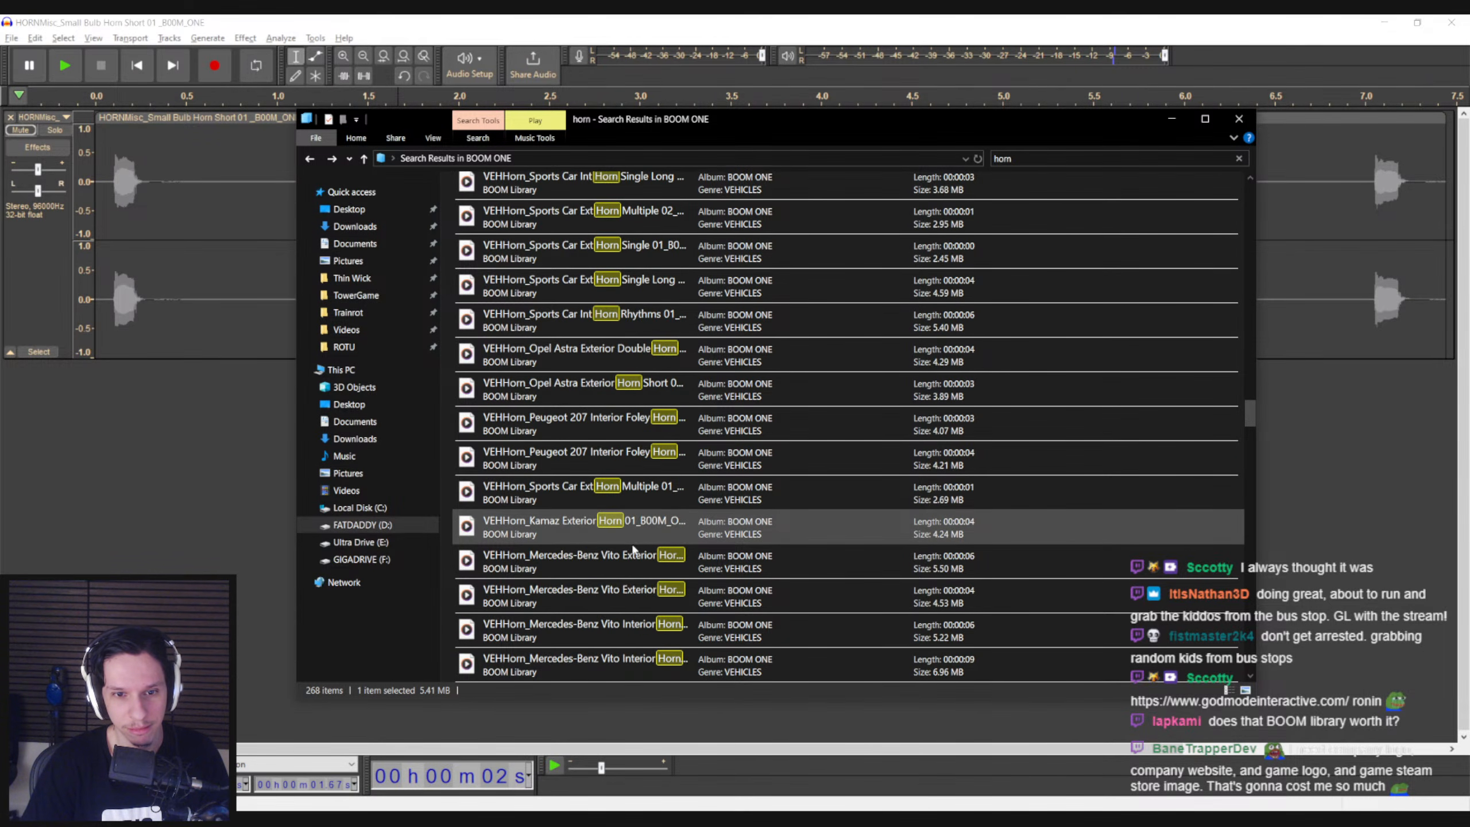
pyautogui.scroll(-2, 597, 461)
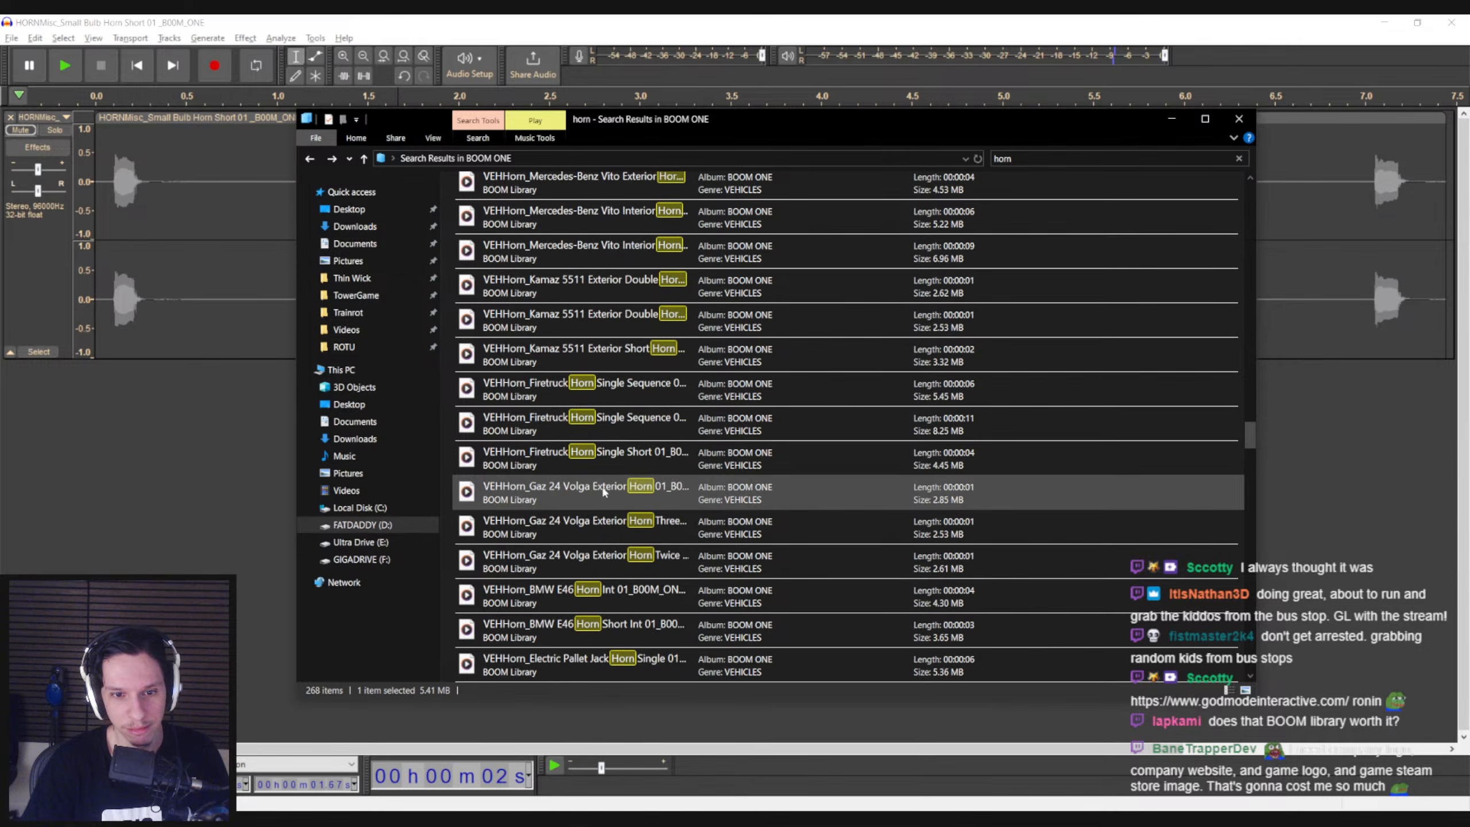
pyautogui.doubleClick(605, 398)
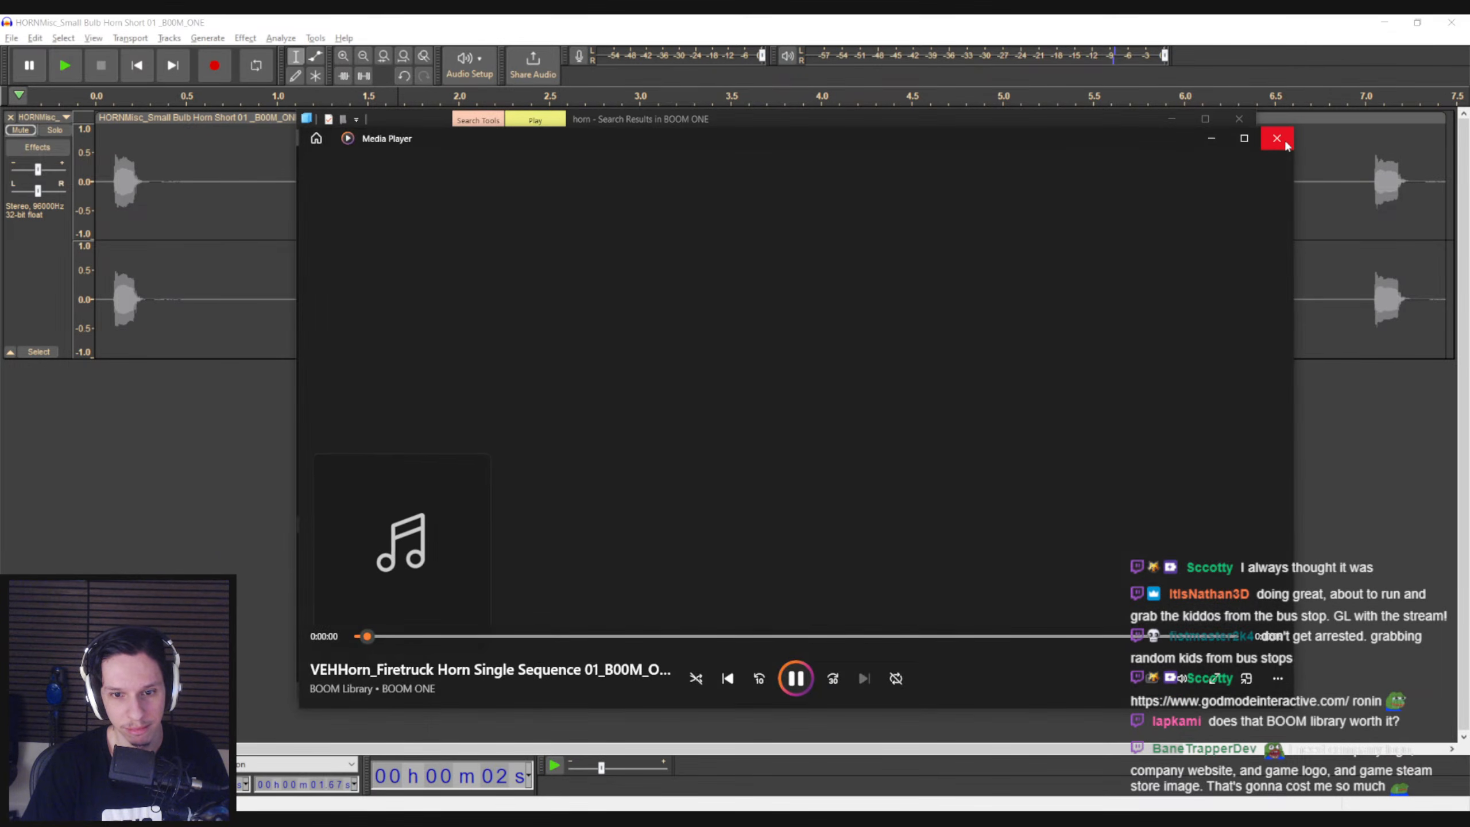
pyautogui.click(1276, 138)
# Find Firetruck Horn Single 01 and Damage Zing Horn High 01 in the search results and listen to both
pyautogui.scroll(-3, 598, 468)
pyautogui.click(593, 527)
pyautogui.doubleClick(593, 527)
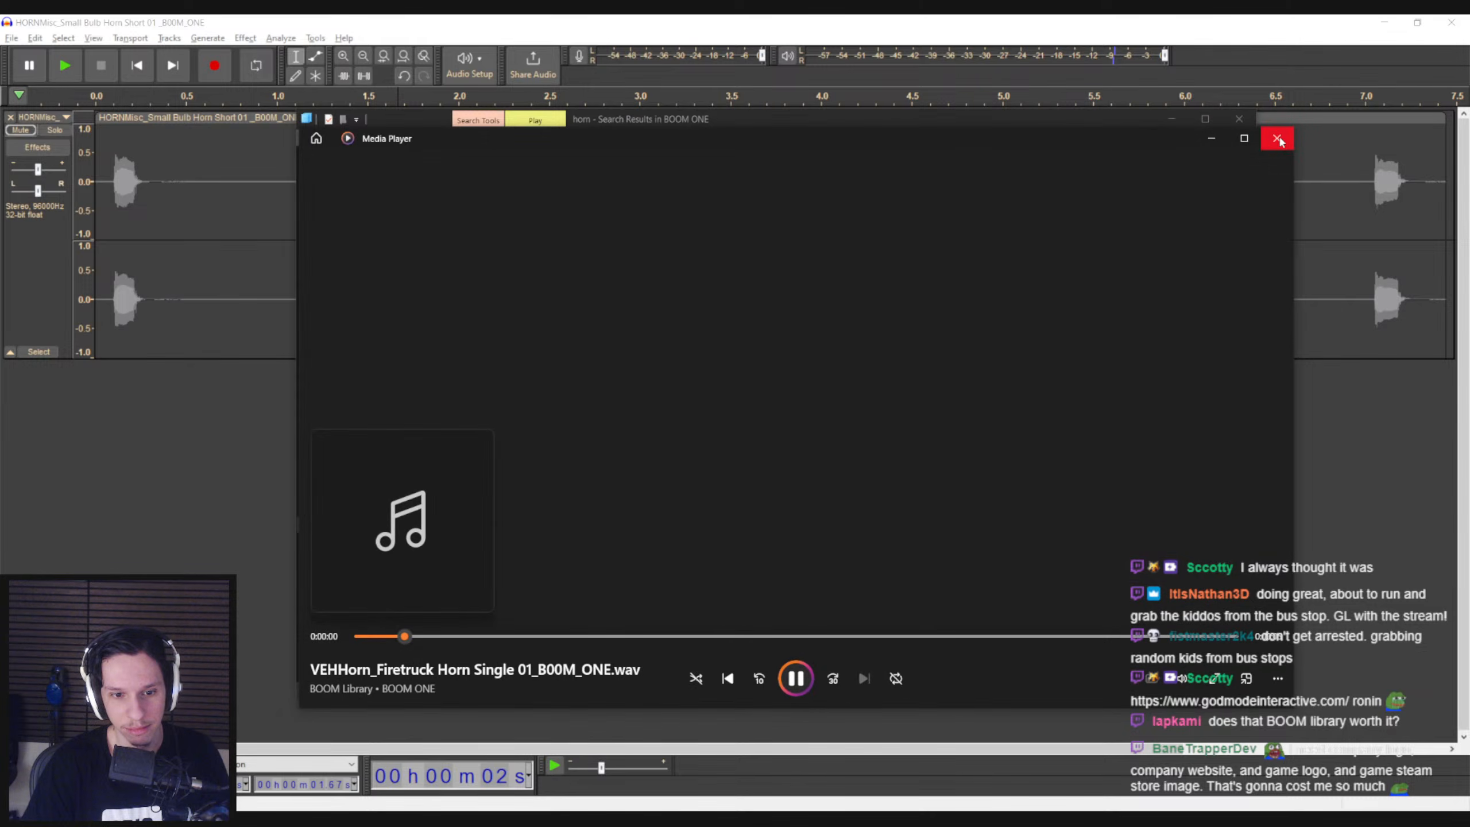
pyautogui.click(1276, 138)
pyautogui.scroll(-3, 647, 524)
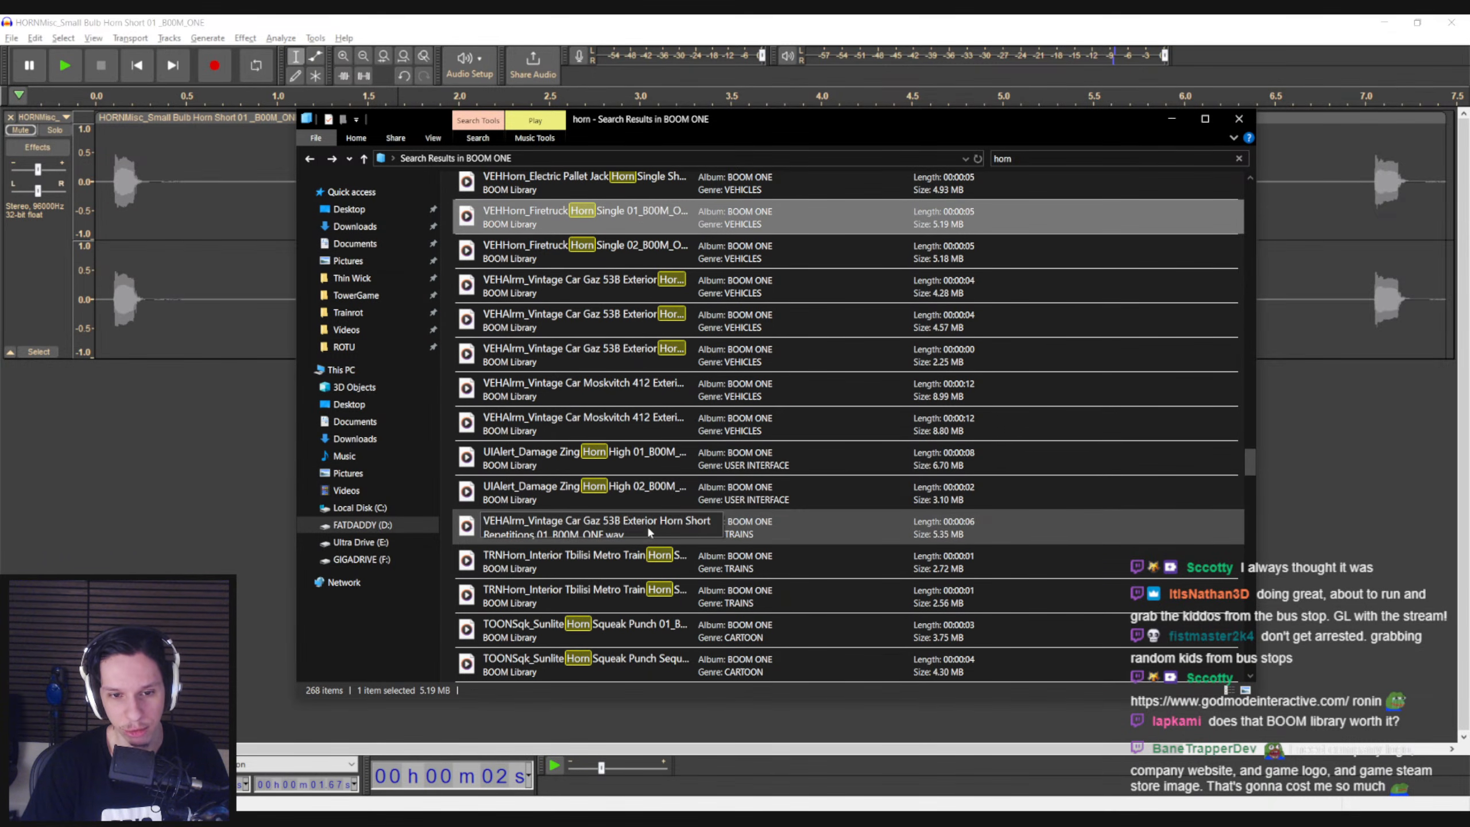
pyautogui.doubleClick(636, 463)
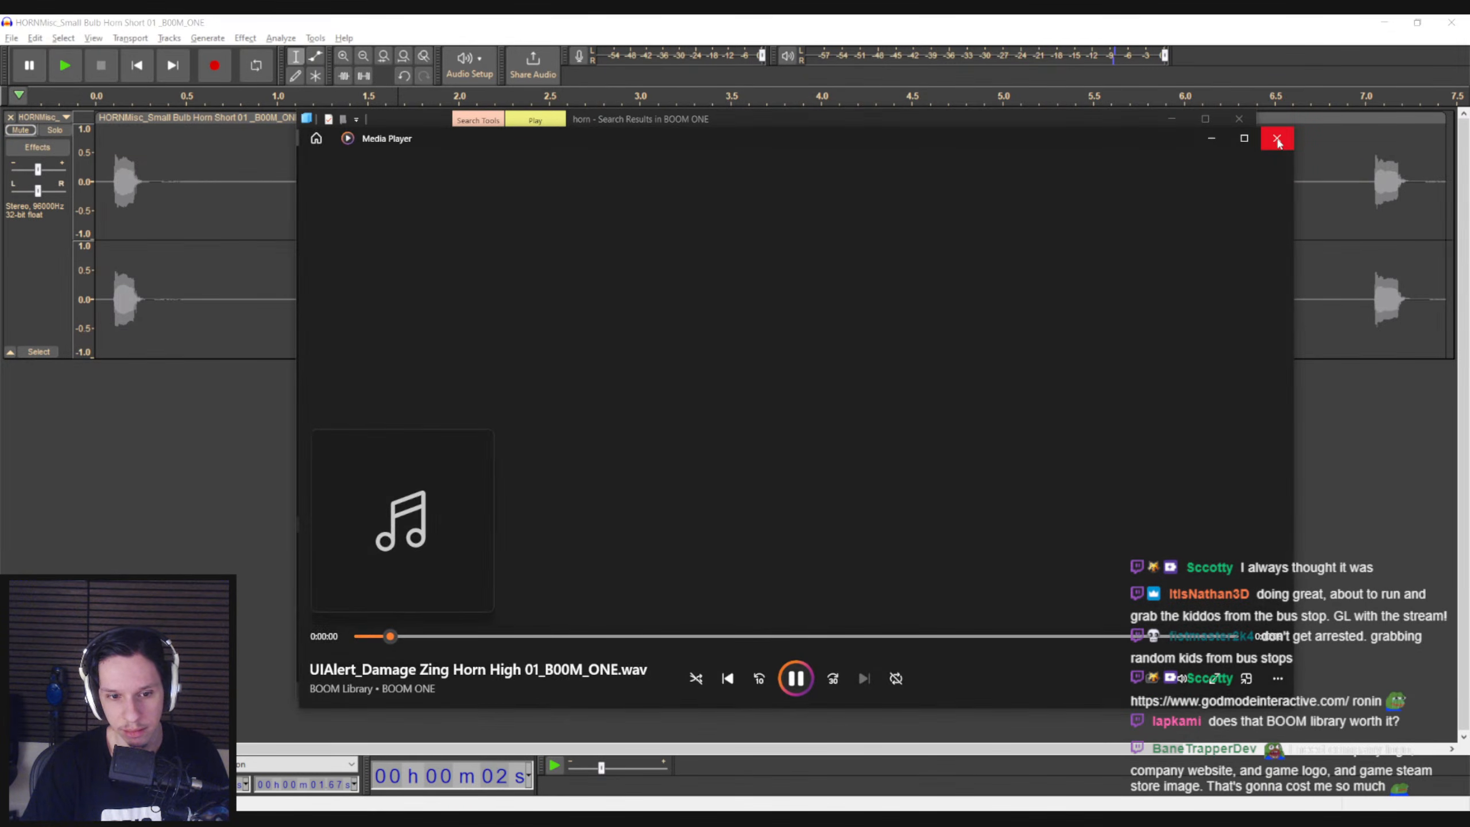
pyautogui.click(1277, 138)
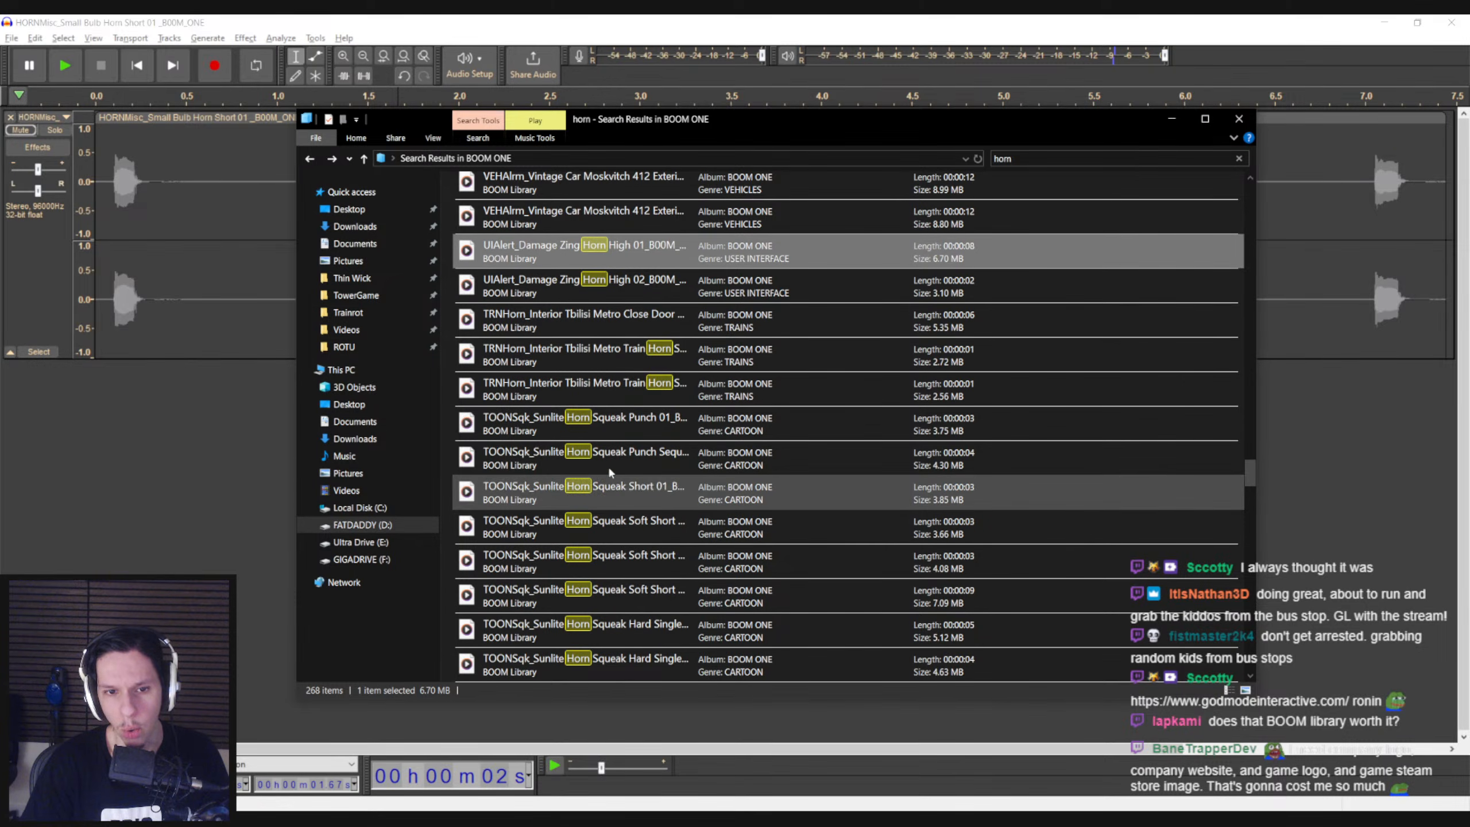
# Find the cartoon sound Punch Hit Horn High 01 in the search results and listen to it several times
pyautogui.scroll(-5, 613, 440)
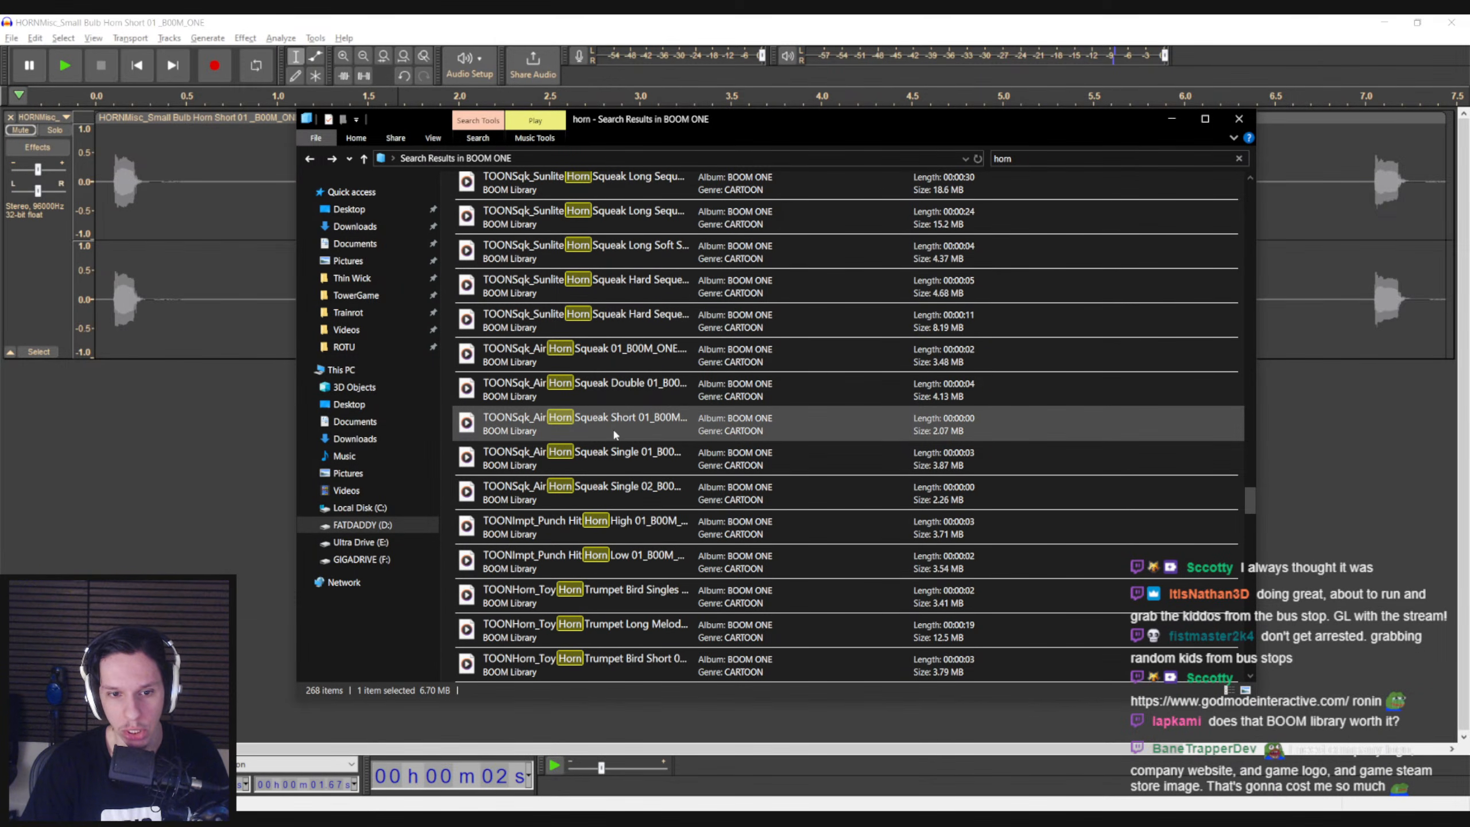
pyautogui.doubleClick(620, 422)
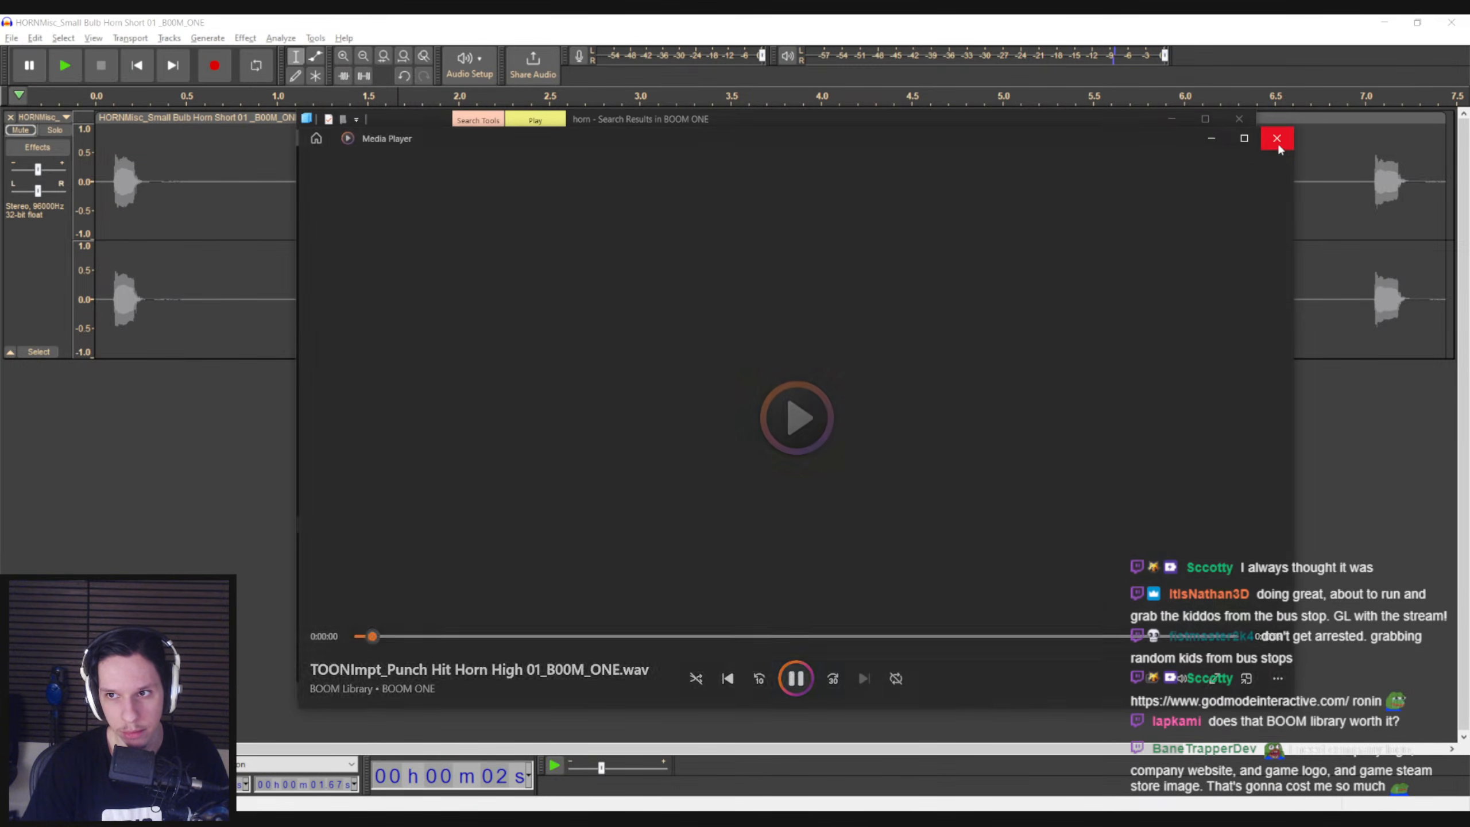
pyautogui.click(1276, 138)
pyautogui.doubleClick(622, 435)
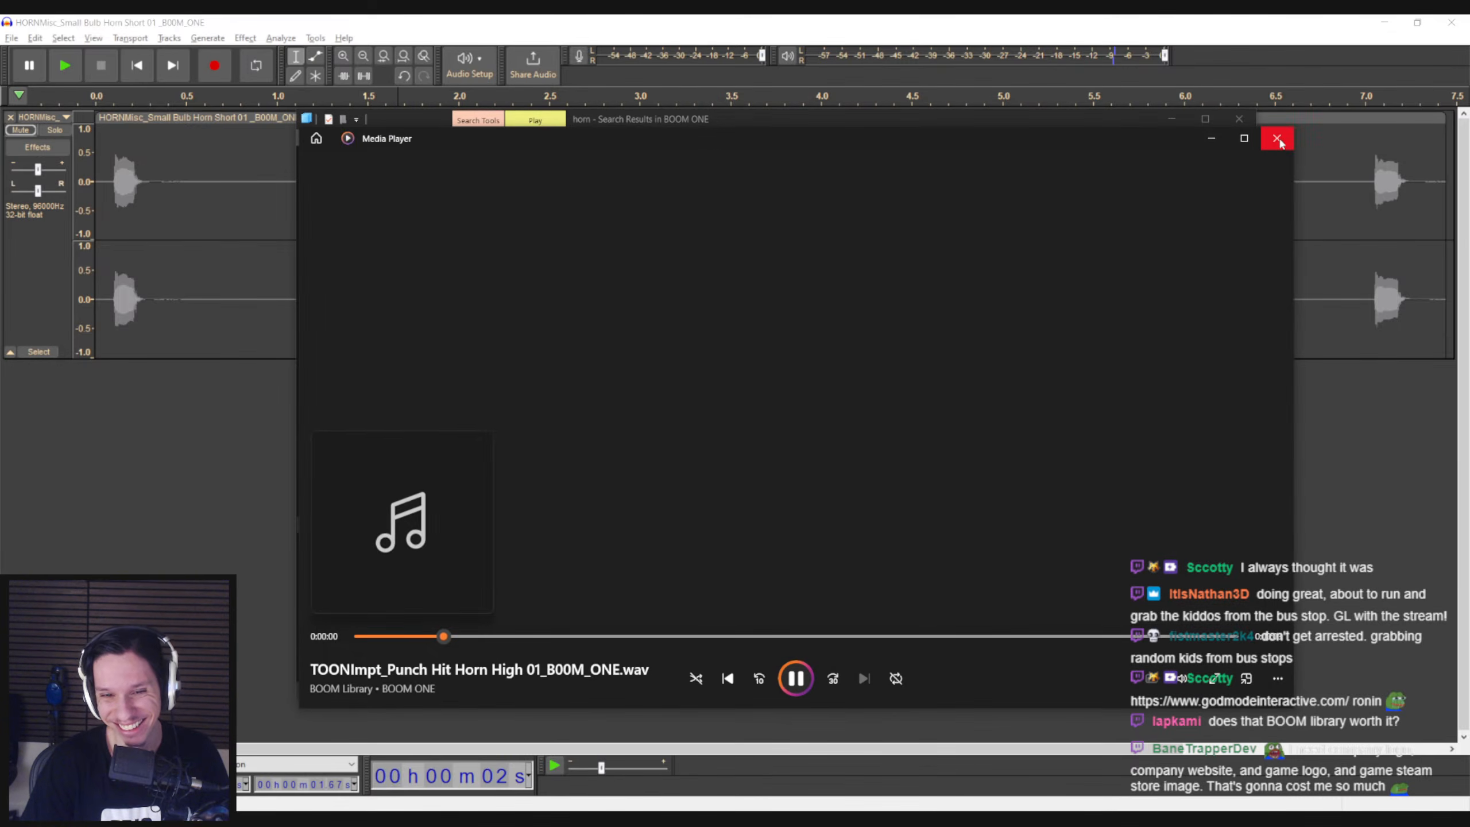
pyautogui.click(1277, 137)
pyautogui.doubleClick(623, 420)
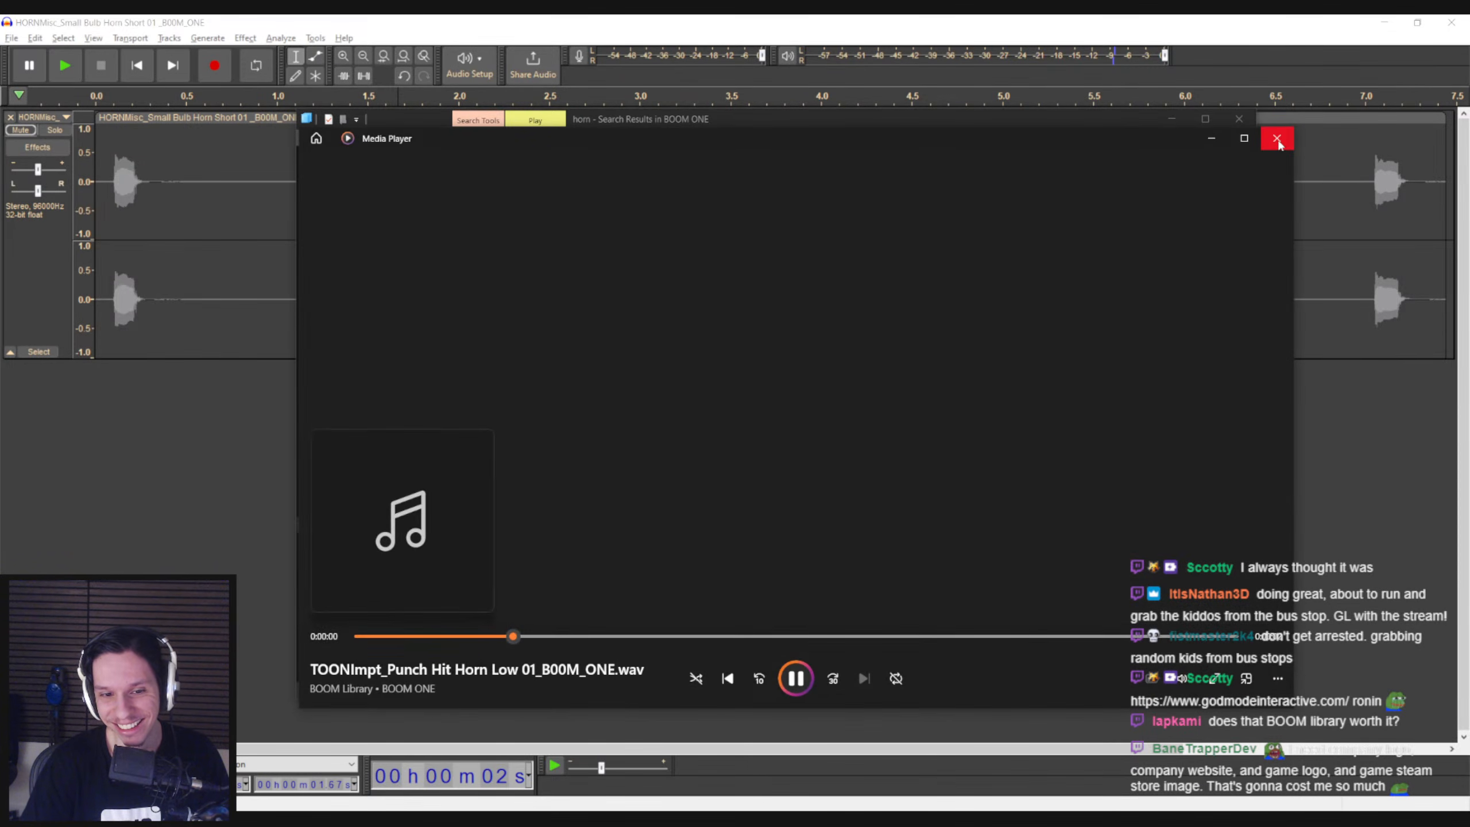
pyautogui.click(1277, 137)
pyautogui.doubleClick(623, 420)
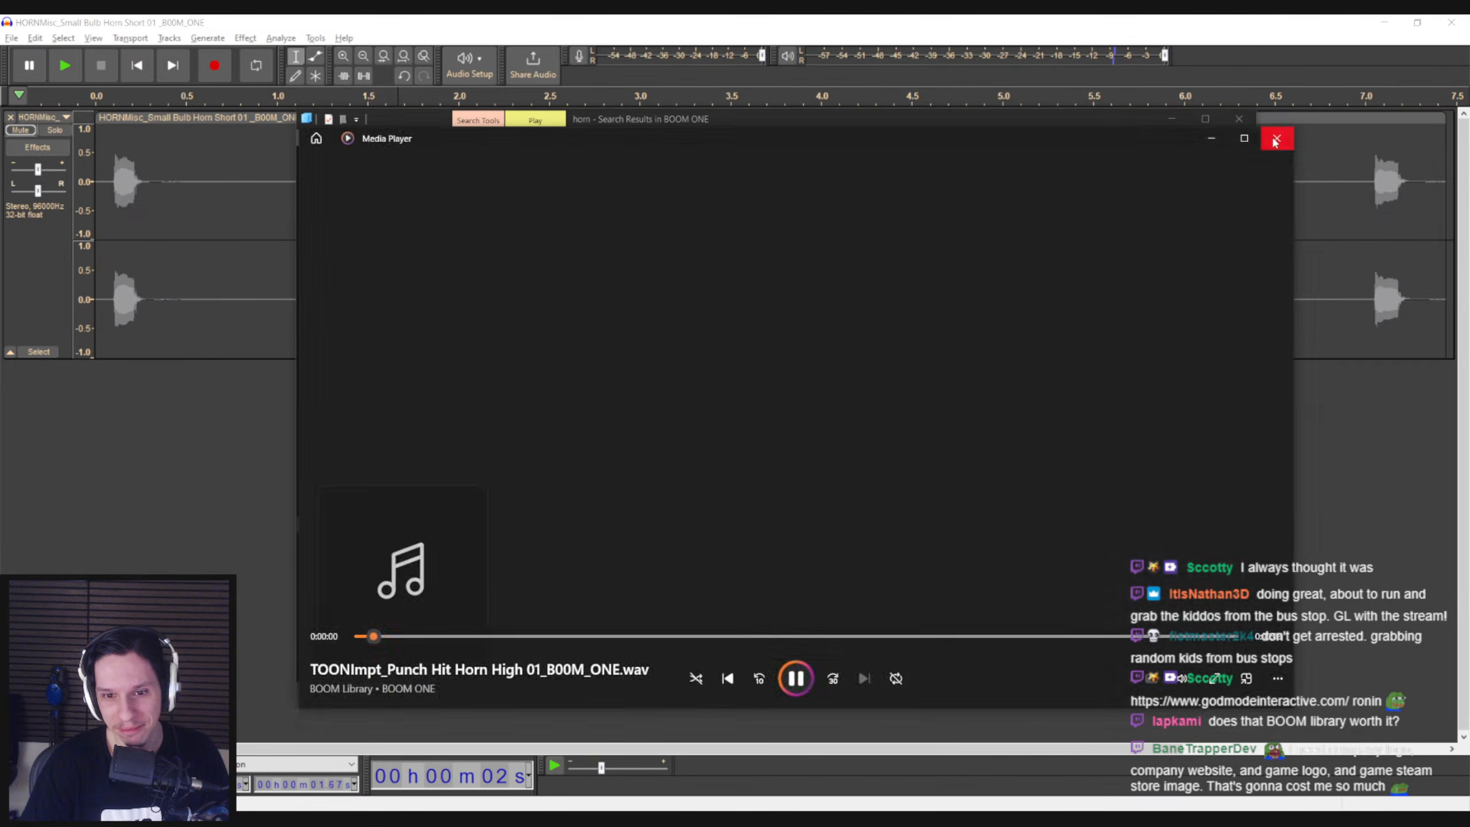
pyautogui.click(1276, 139)
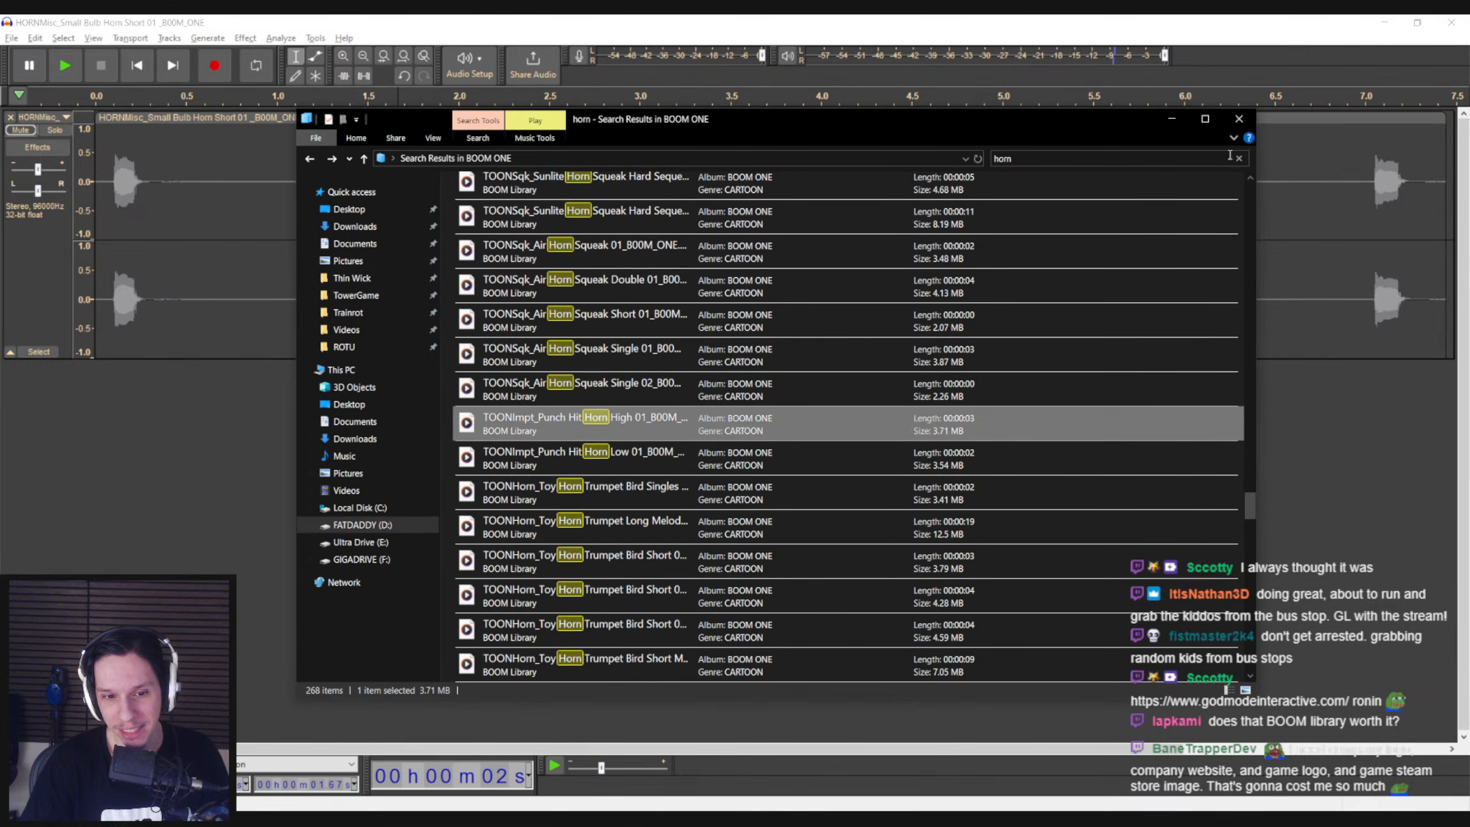
# Switch back to Audacity, unmute the Small Bulb Horn Short 01 track and play its first blast
pyautogui.click(120, 232)
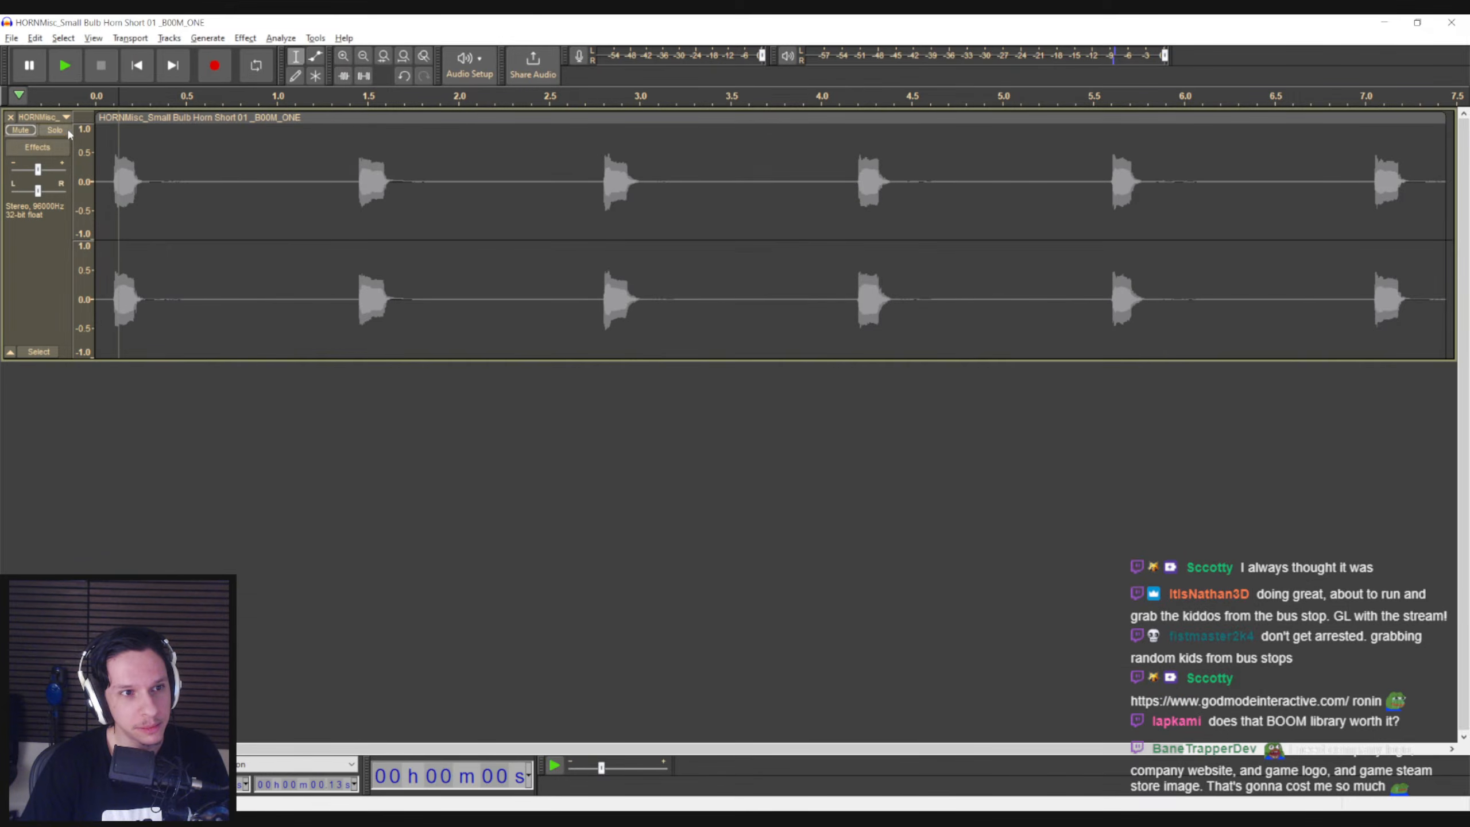
pyautogui.click(20, 130)
pyautogui.press('space')
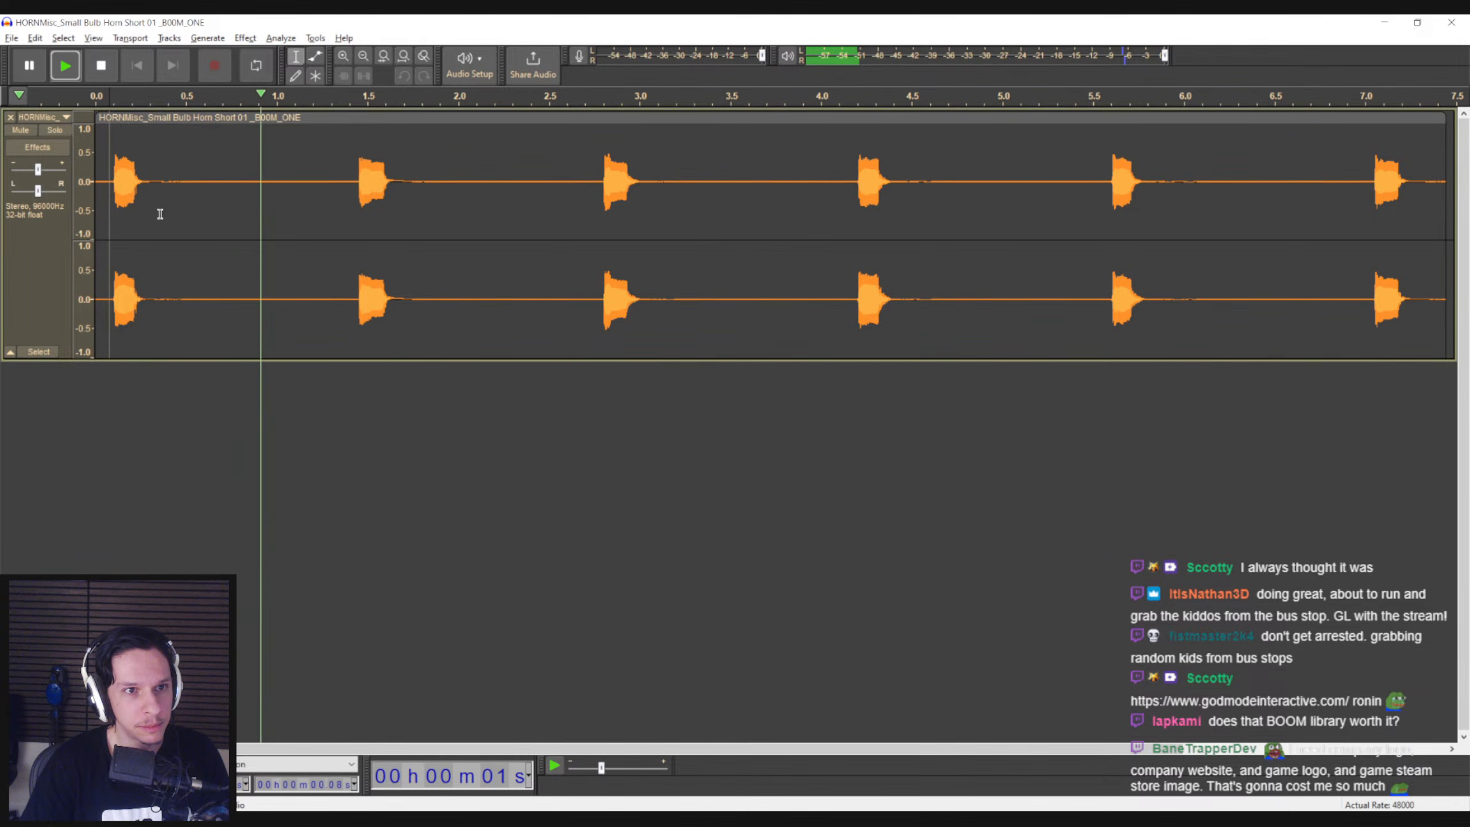
pyautogui.press('space')
# Slow the whole bulb horn track with Change Speed at a 0.490 multiplier (-51%) and play it from the start
pyautogui.hotkey('ctrl', 'a')
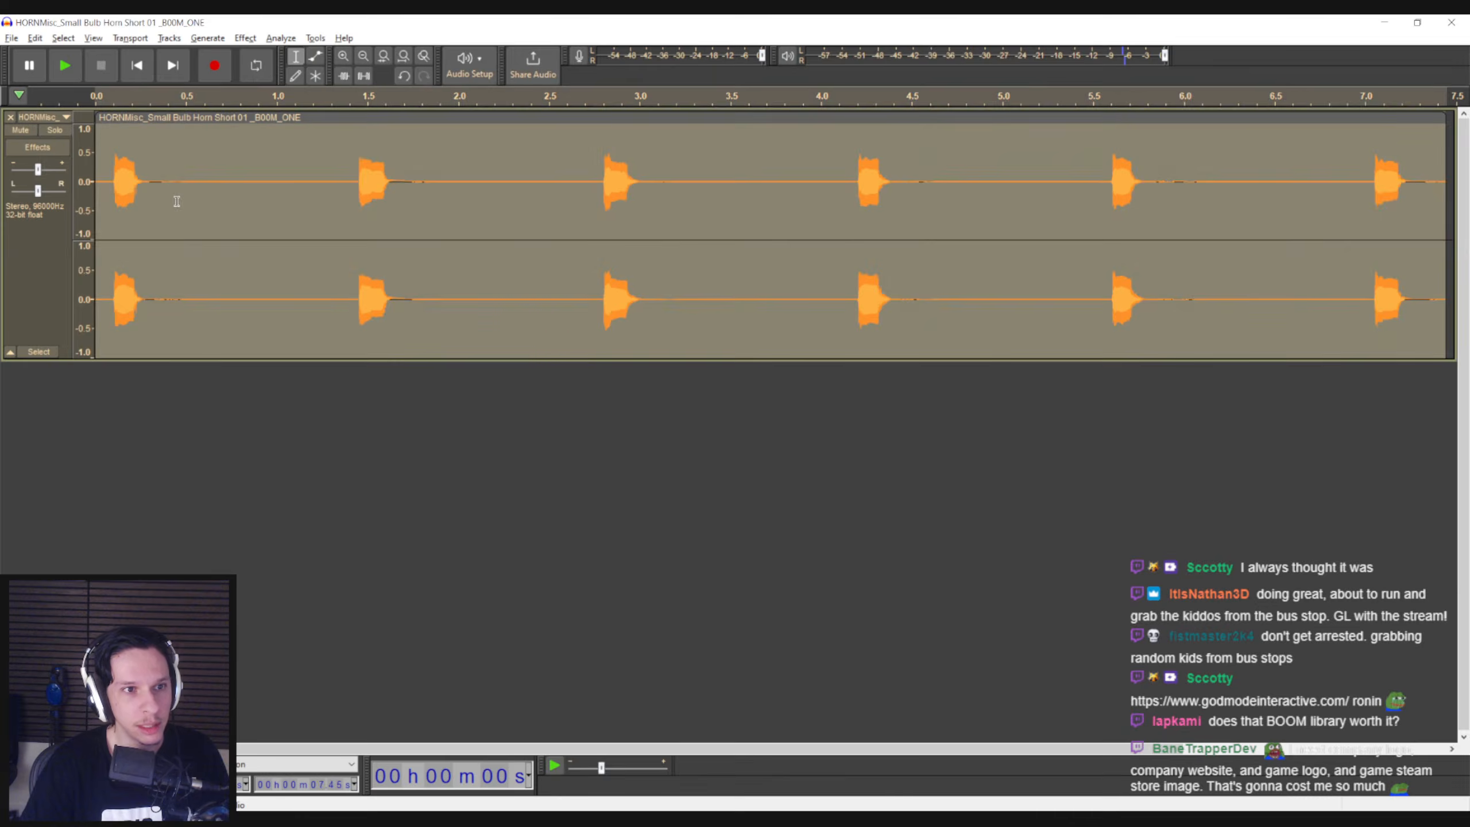
pyautogui.click(244, 38)
pyautogui.moveTo(280, 149)
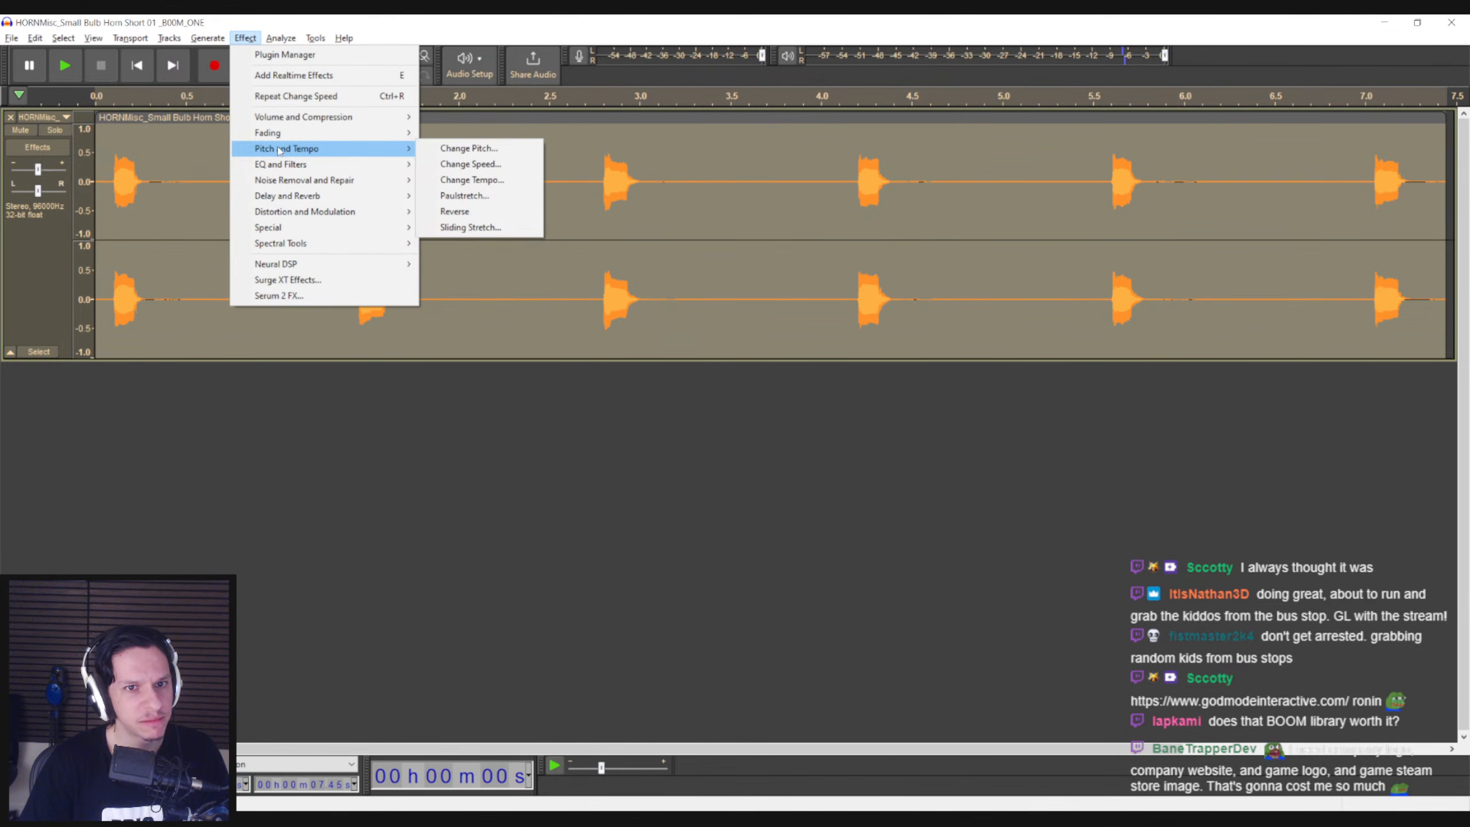
pyautogui.click(470, 164)
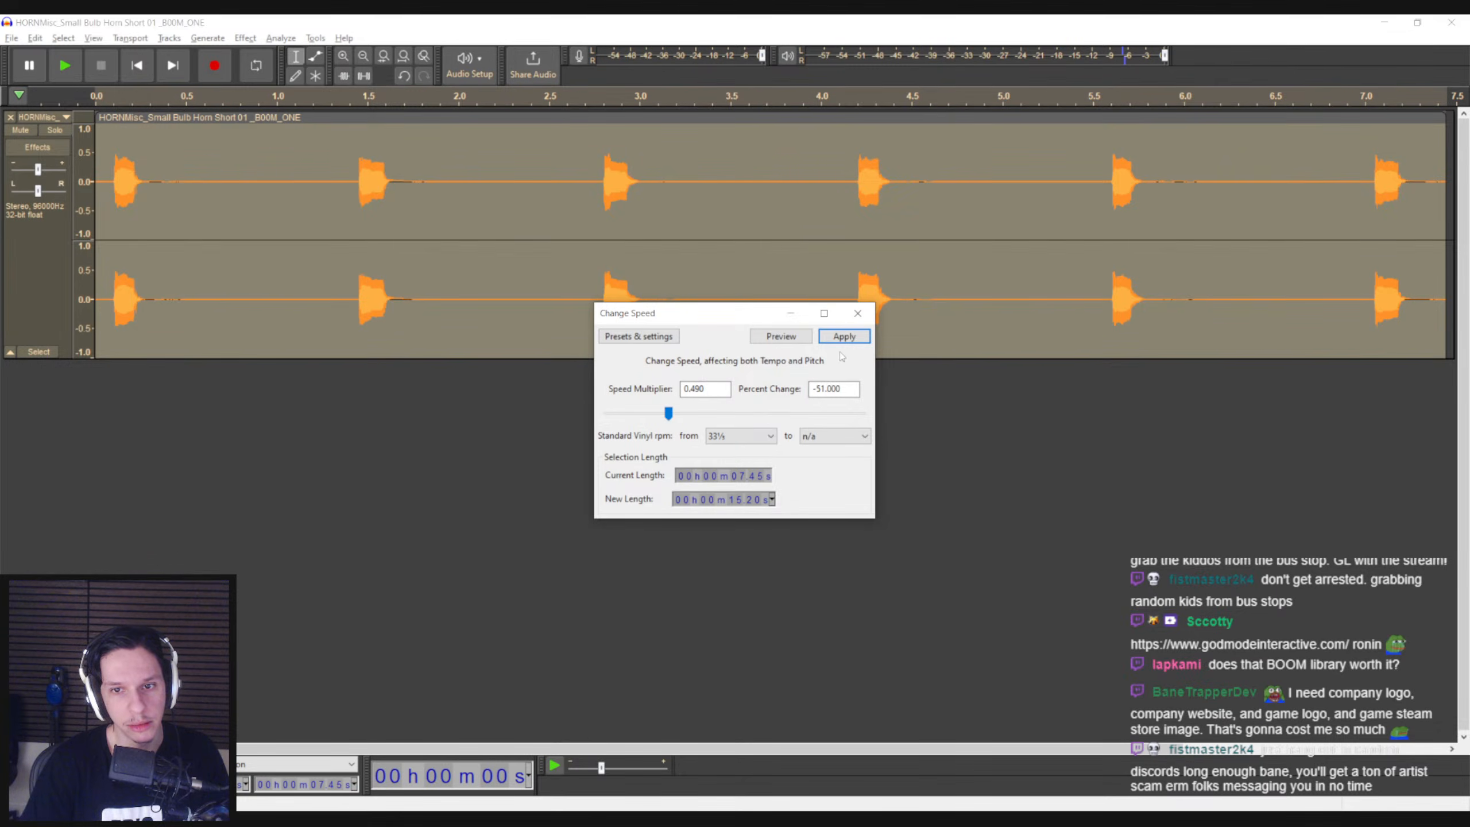
pyautogui.click(844, 337)
pyautogui.click(115, 217)
pyautogui.press('space')
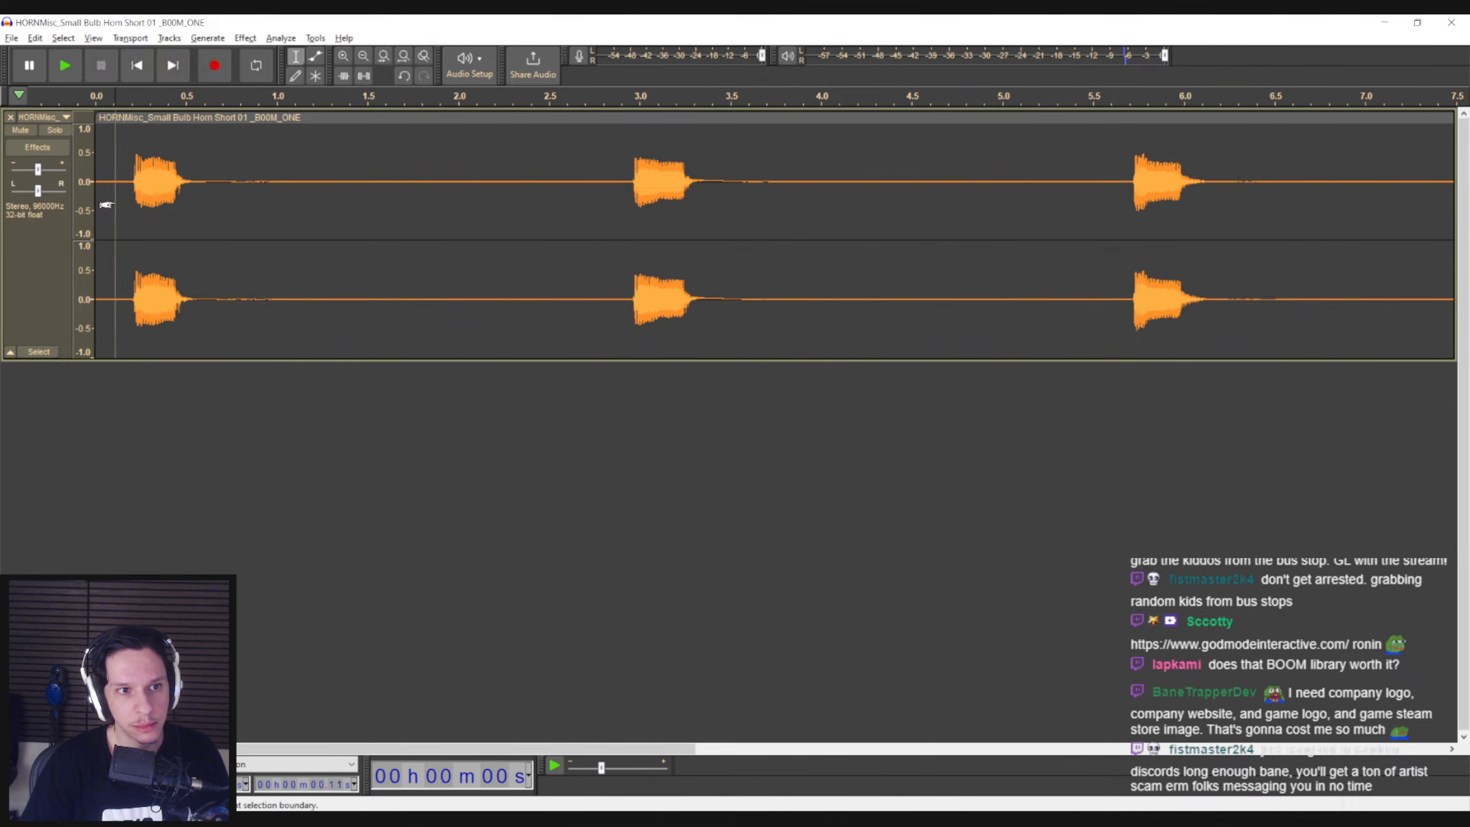
# Raise the whole bulb horn track's pitch by 8.40 semitones (62.478%) with Change Pitch and listen to the first blast
pyautogui.hotkey('ctrl', 'a')
pyautogui.click(245, 38)
pyautogui.moveTo(324, 132)
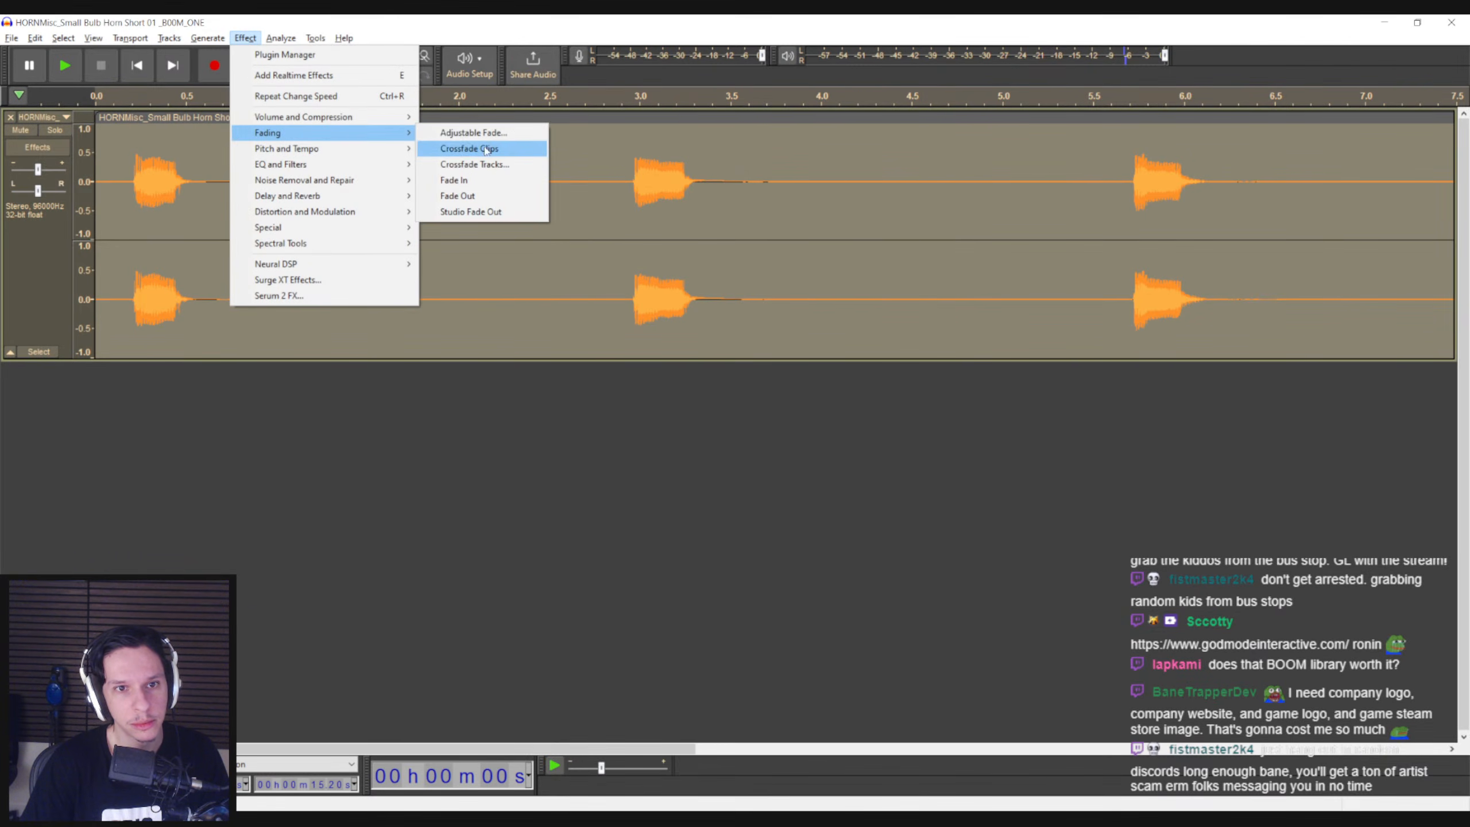
pyautogui.moveTo(376, 148)
pyautogui.click(463, 148)
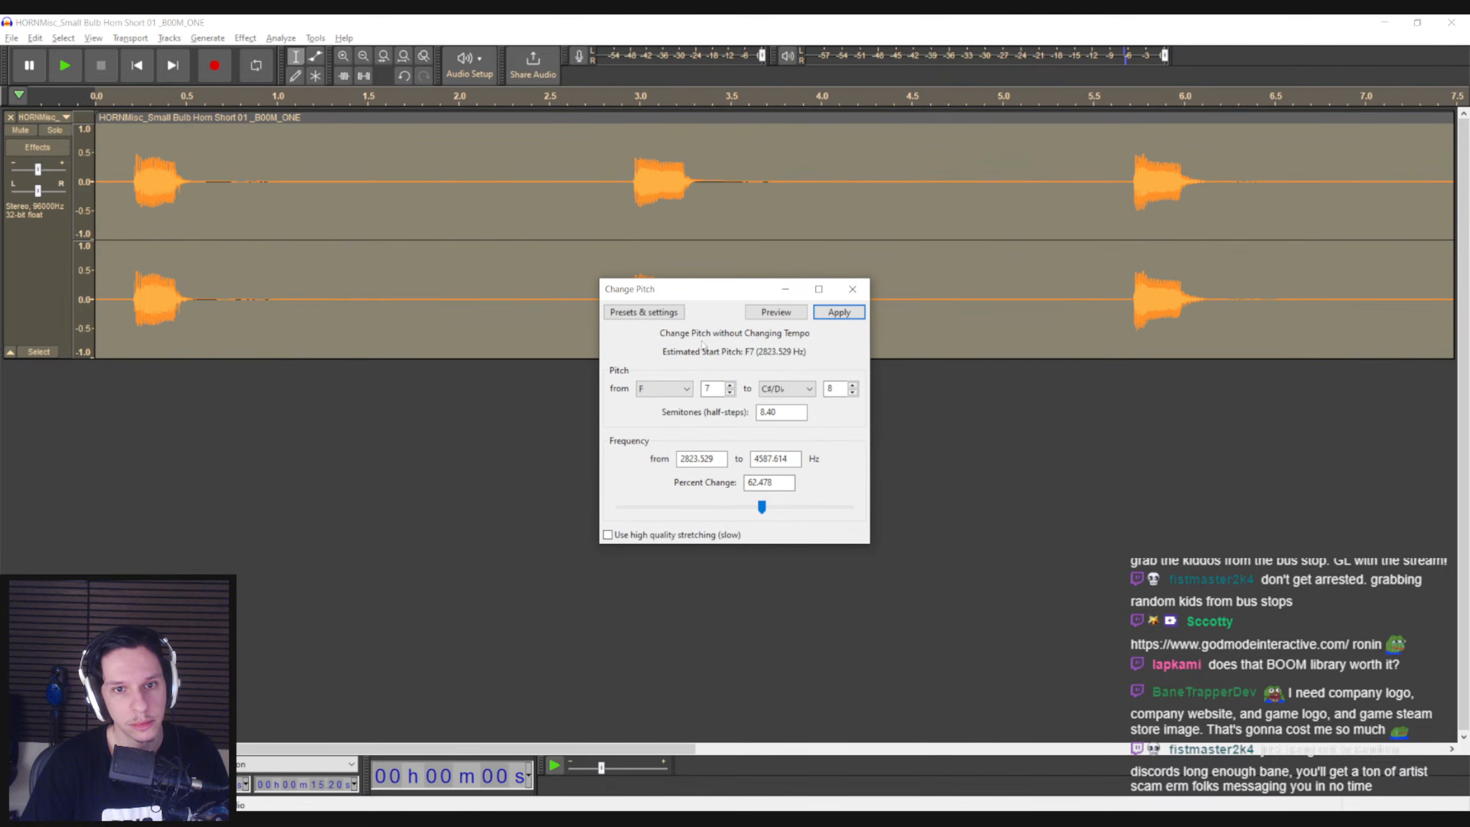
pyautogui.click(838, 313)
pyautogui.click(105, 202)
pyautogui.press('space')
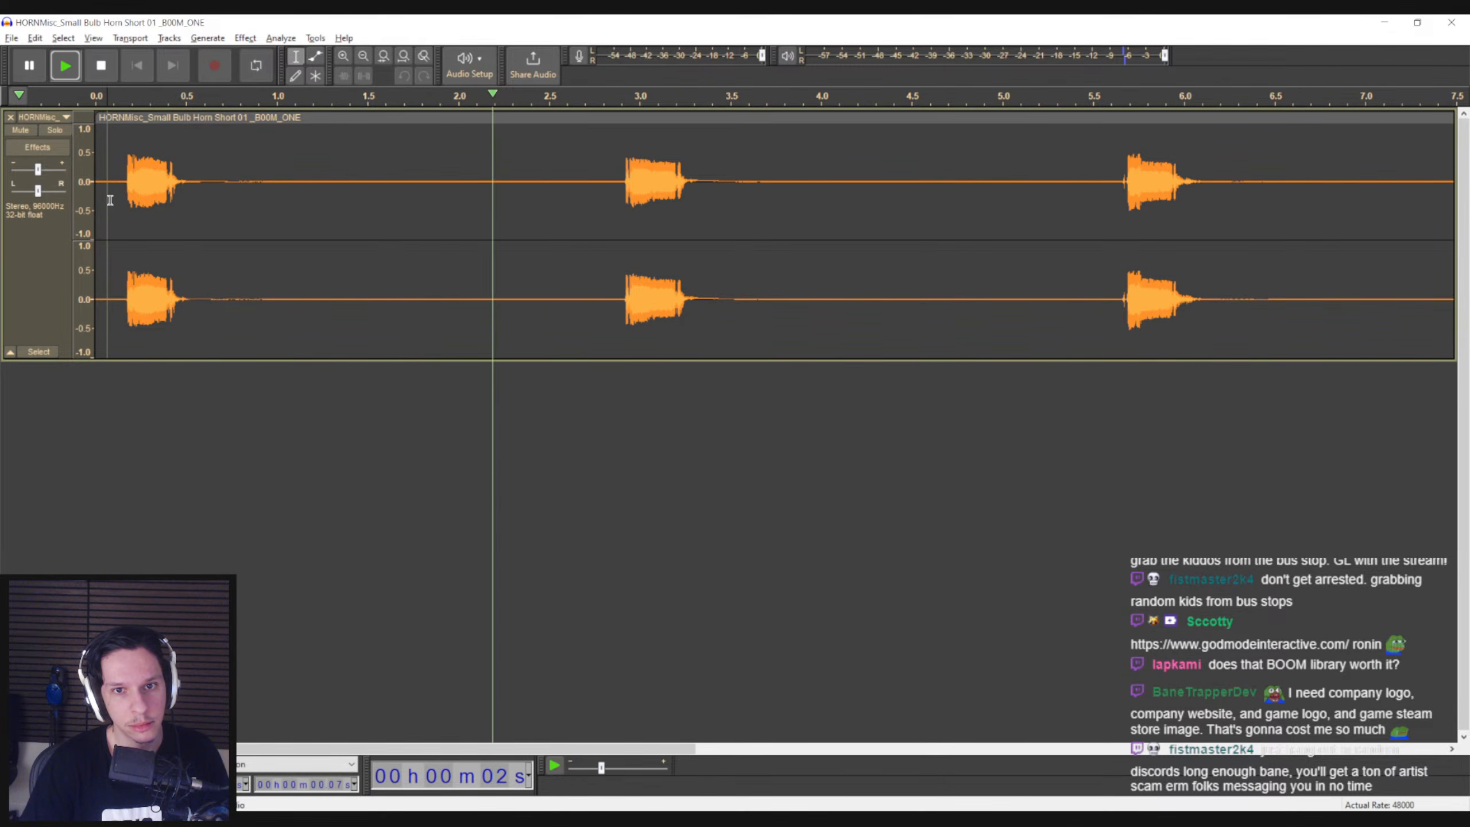
pyautogui.press('space')
# Apply Reverb with the Large Room factory preset to the whole bulb horn track and listen from the start
pyautogui.hotkey('ctrl', 'a')
pyautogui.click(245, 38)
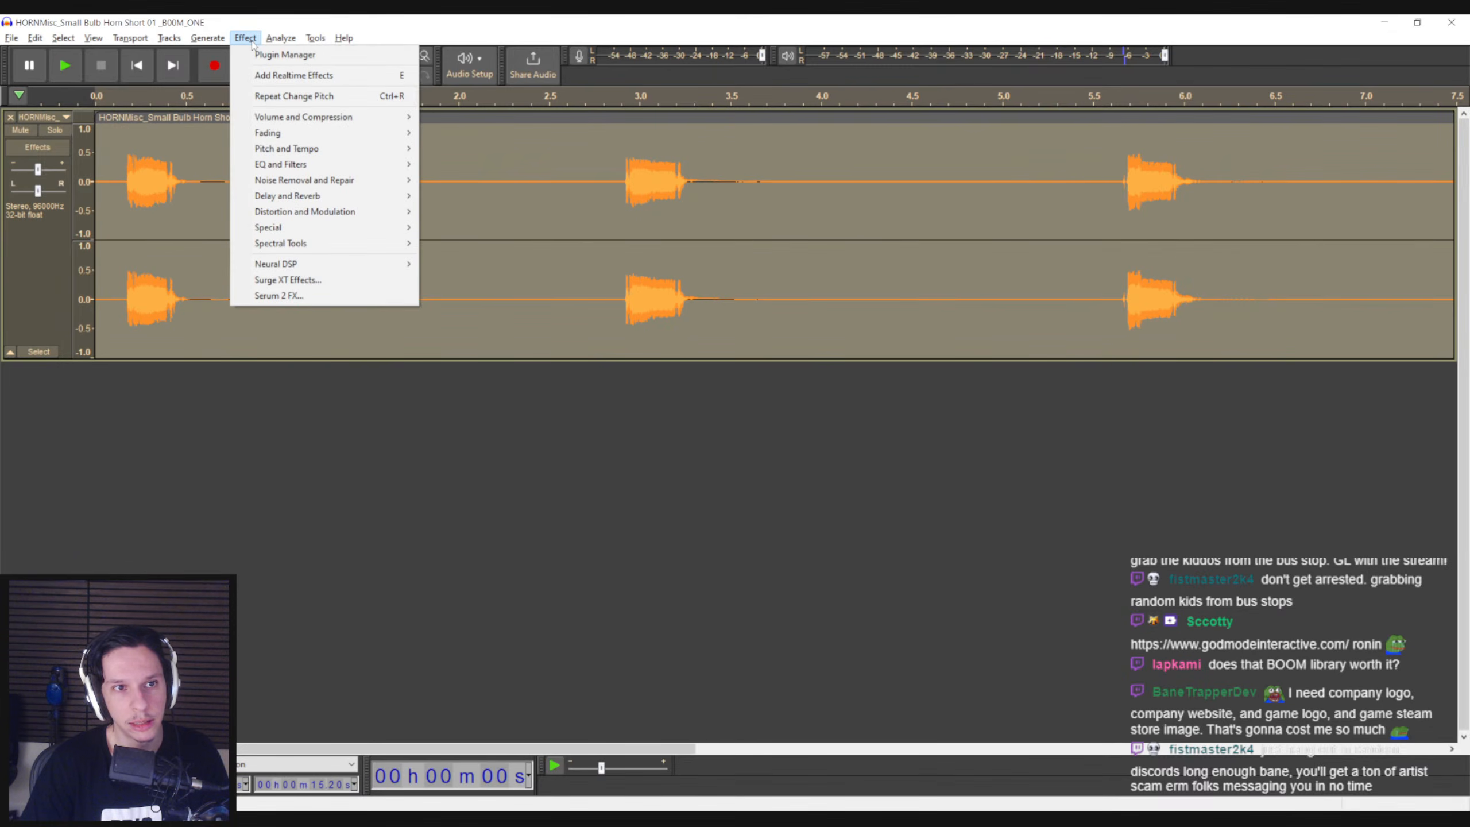
pyautogui.moveTo(288, 196)
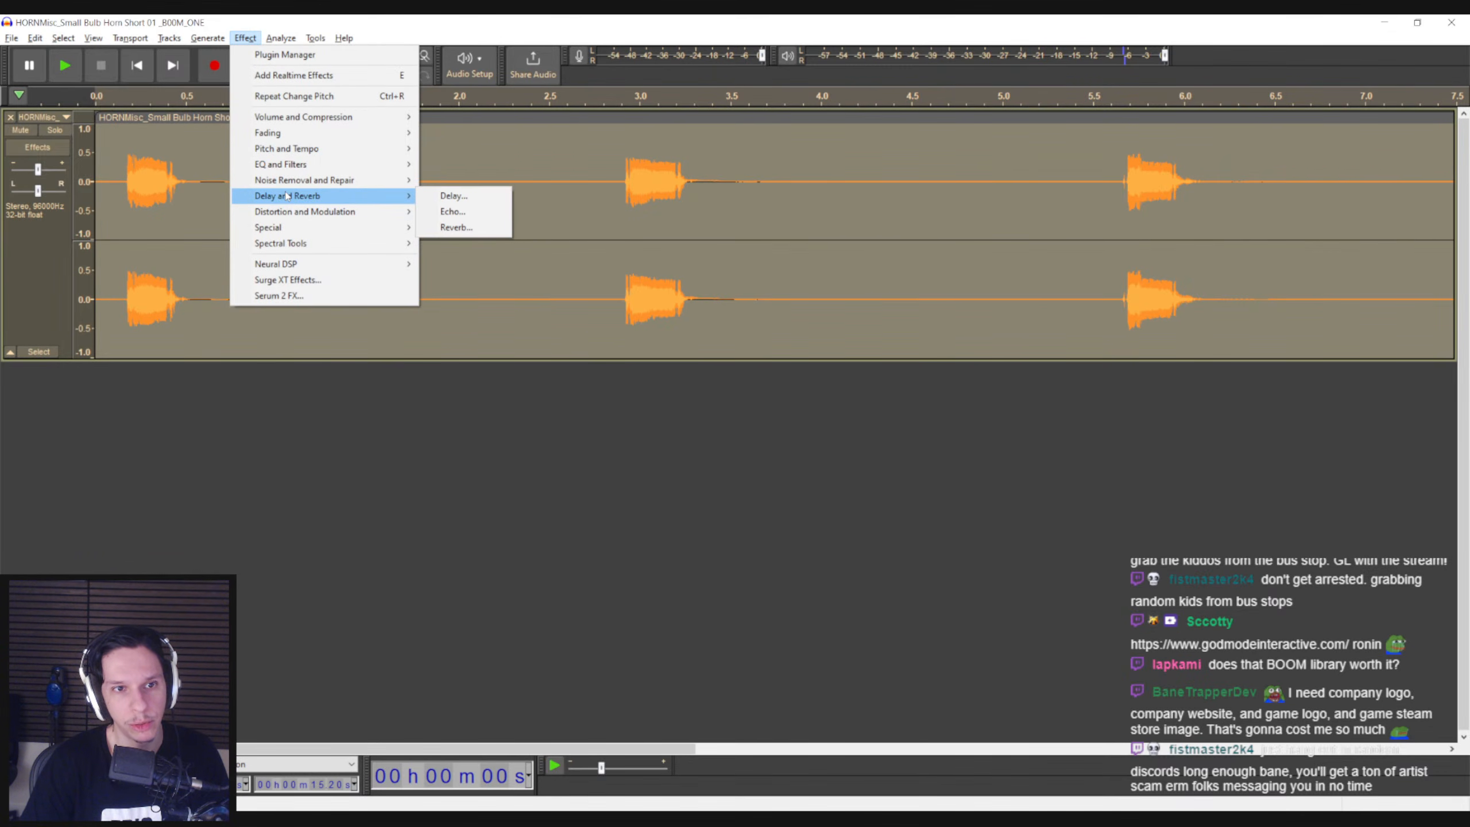
pyautogui.click(457, 227)
pyautogui.click(685, 305)
pyautogui.moveTo(710, 377)
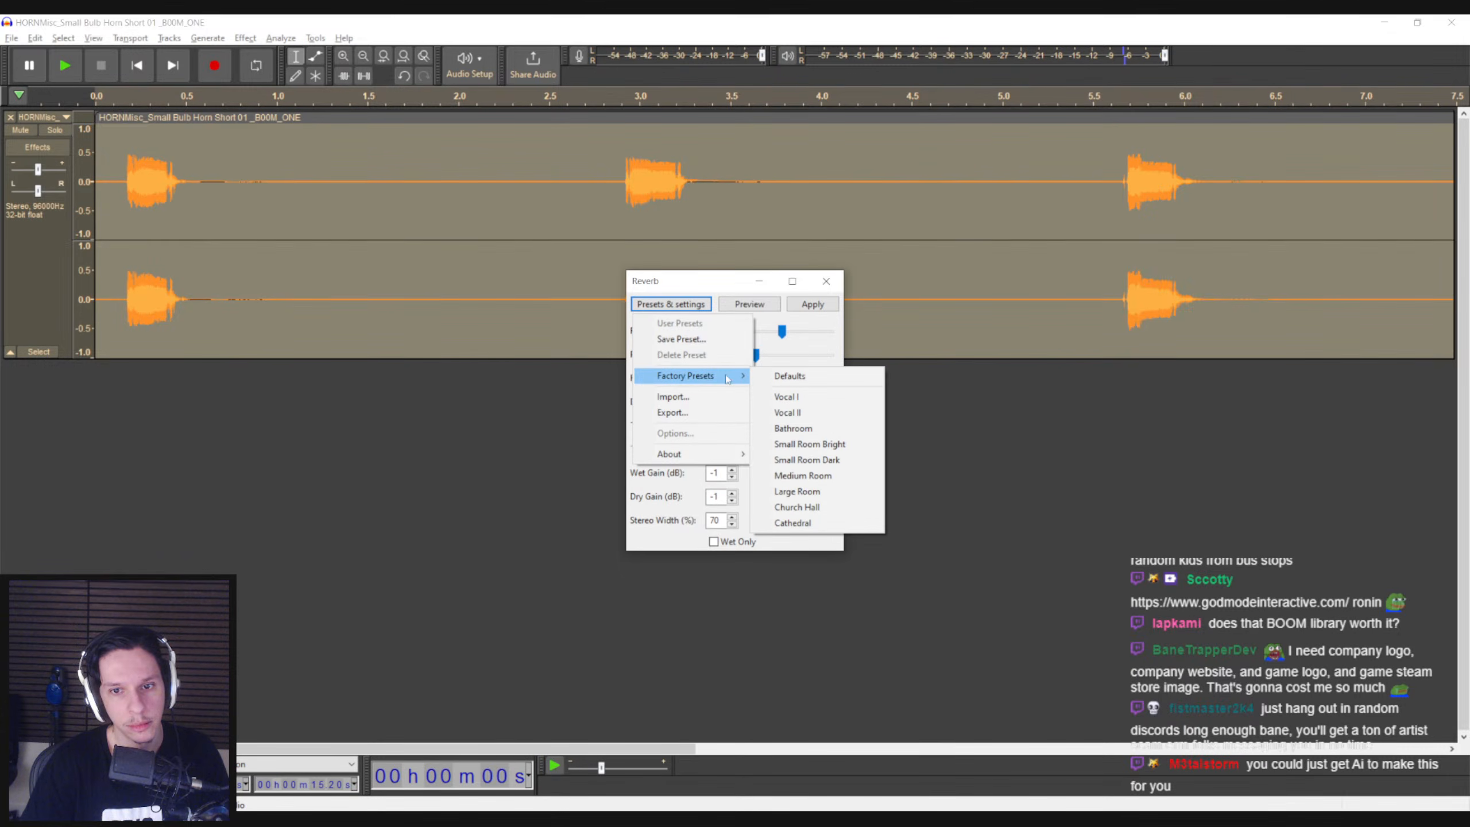
pyautogui.click(801, 491)
pyautogui.click(812, 304)
pyautogui.click(115, 213)
pyautogui.press('space')
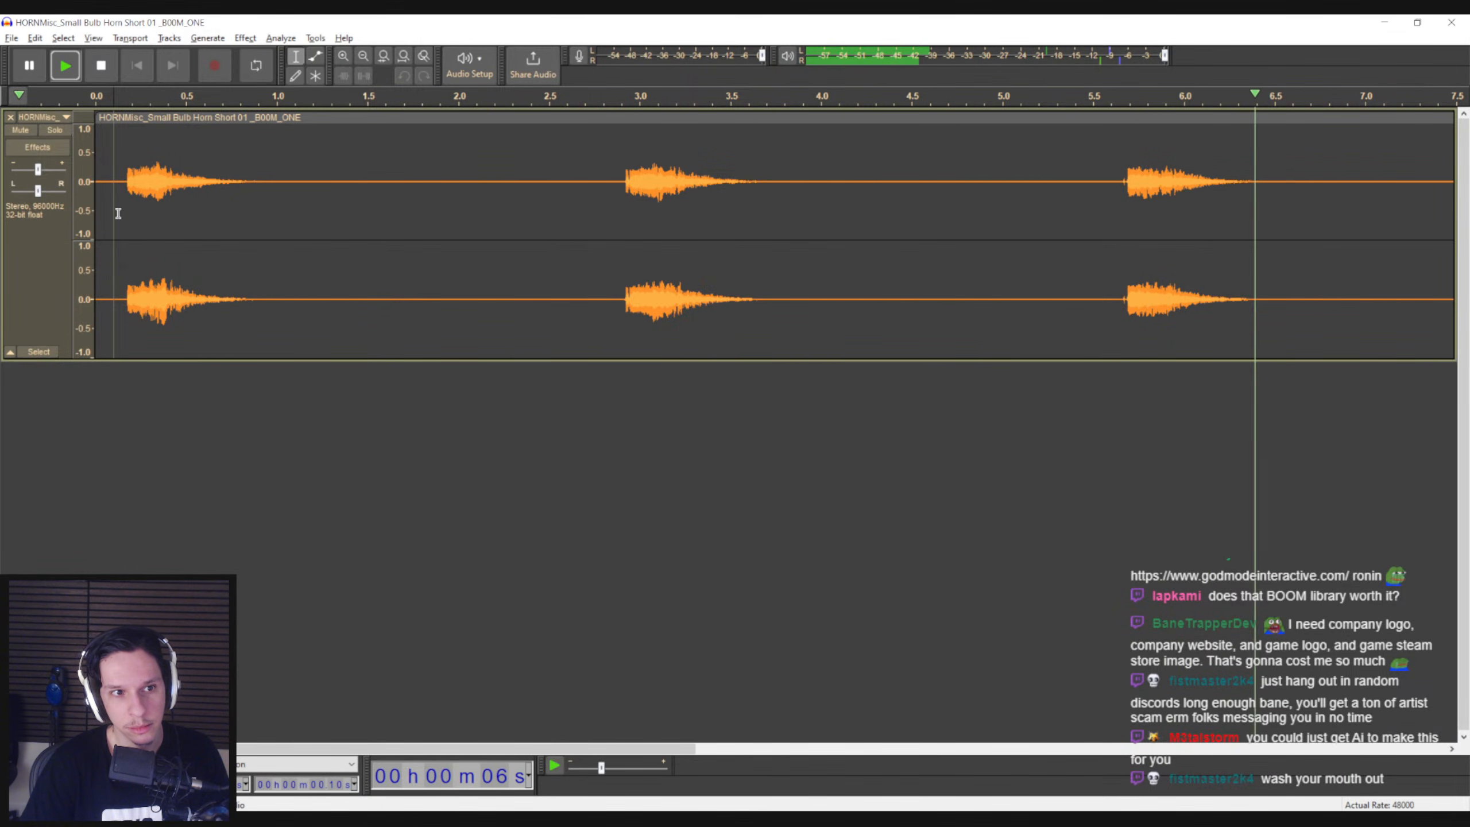
pyautogui.press('space')
pyautogui.hotkey('ctrl', 'a')
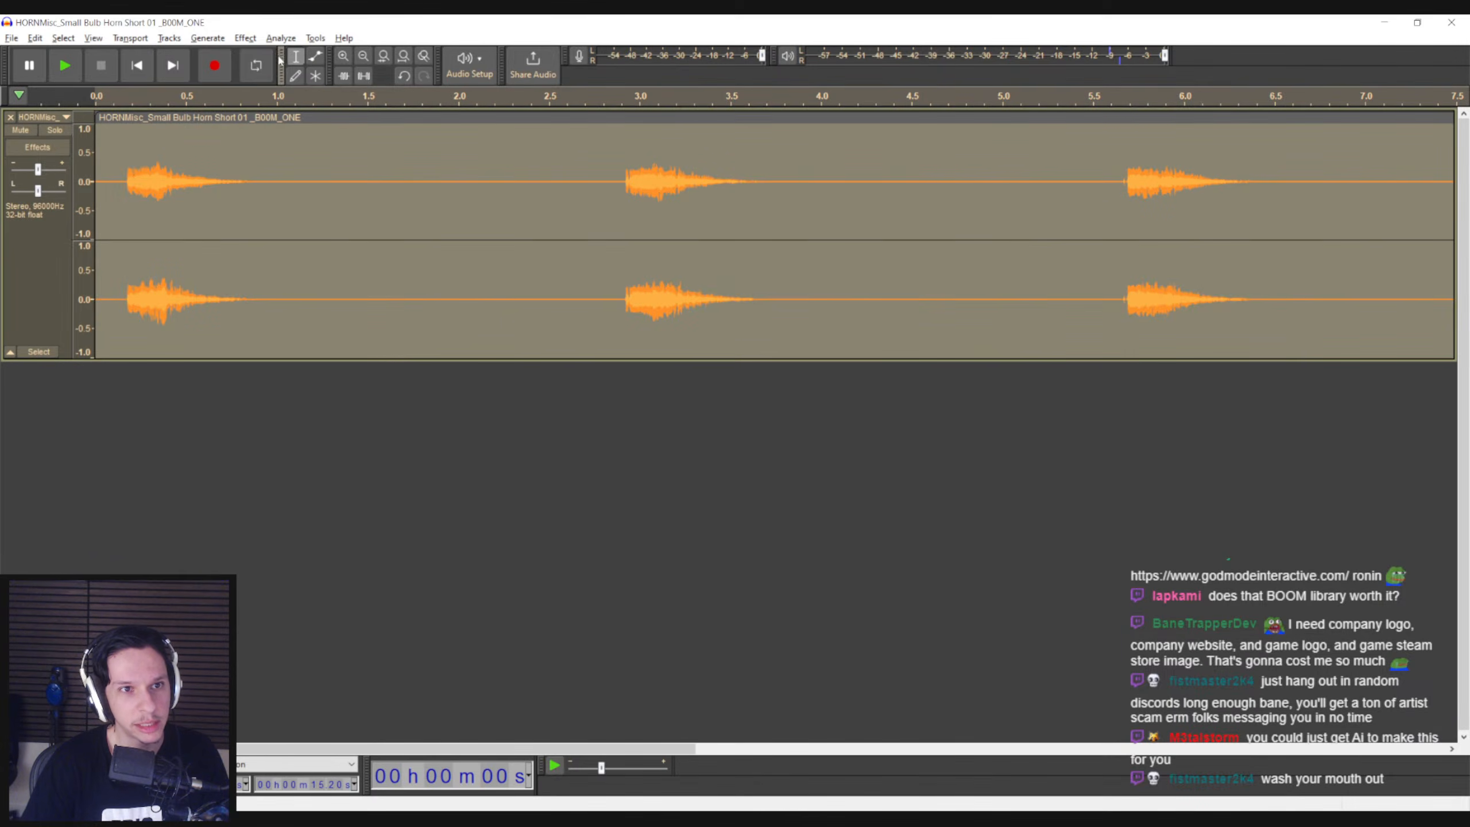
pyautogui.click(245, 38)
pyautogui.moveTo(270, 150)
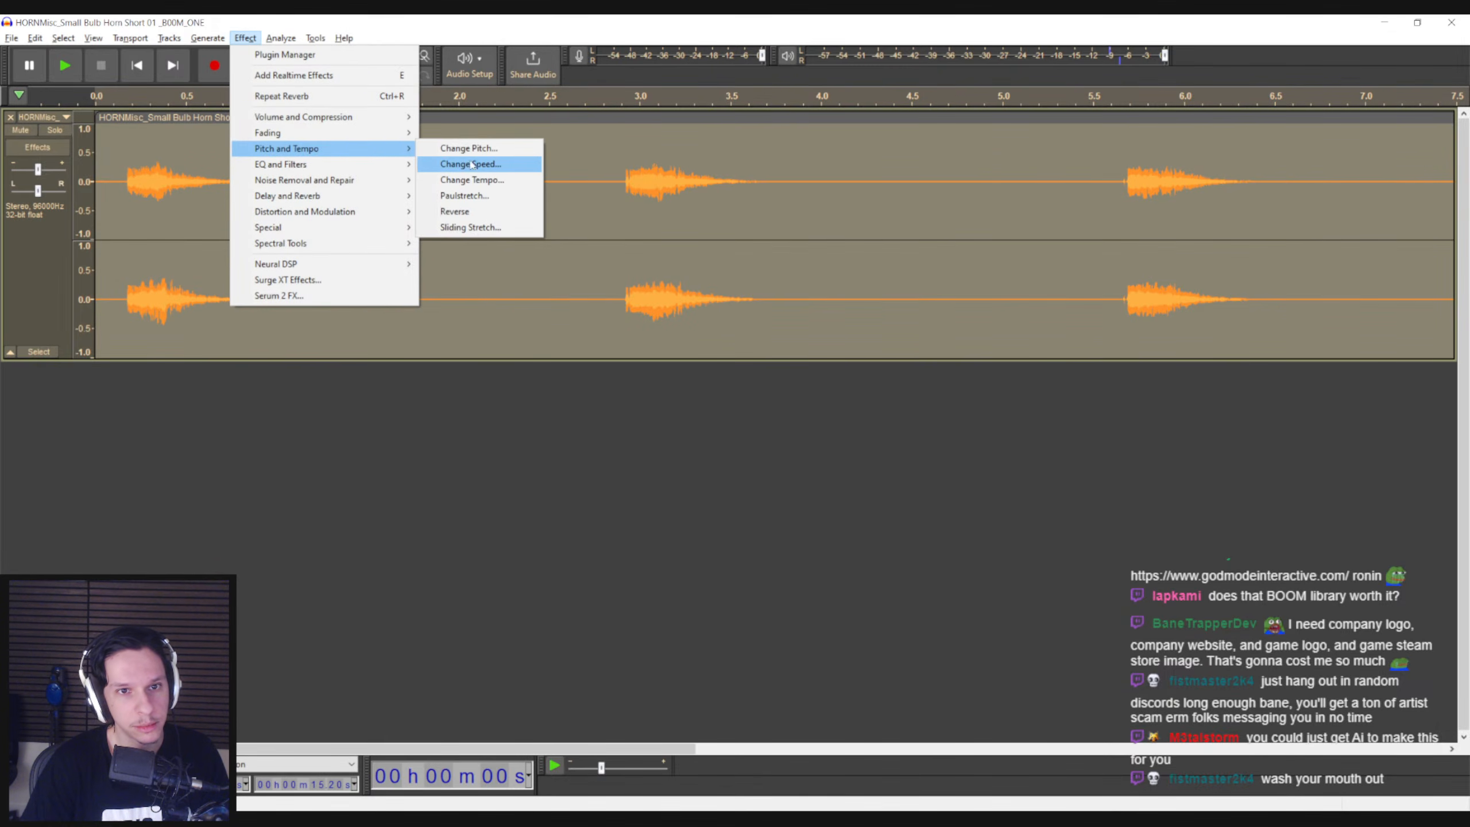
pyautogui.click(452, 148)
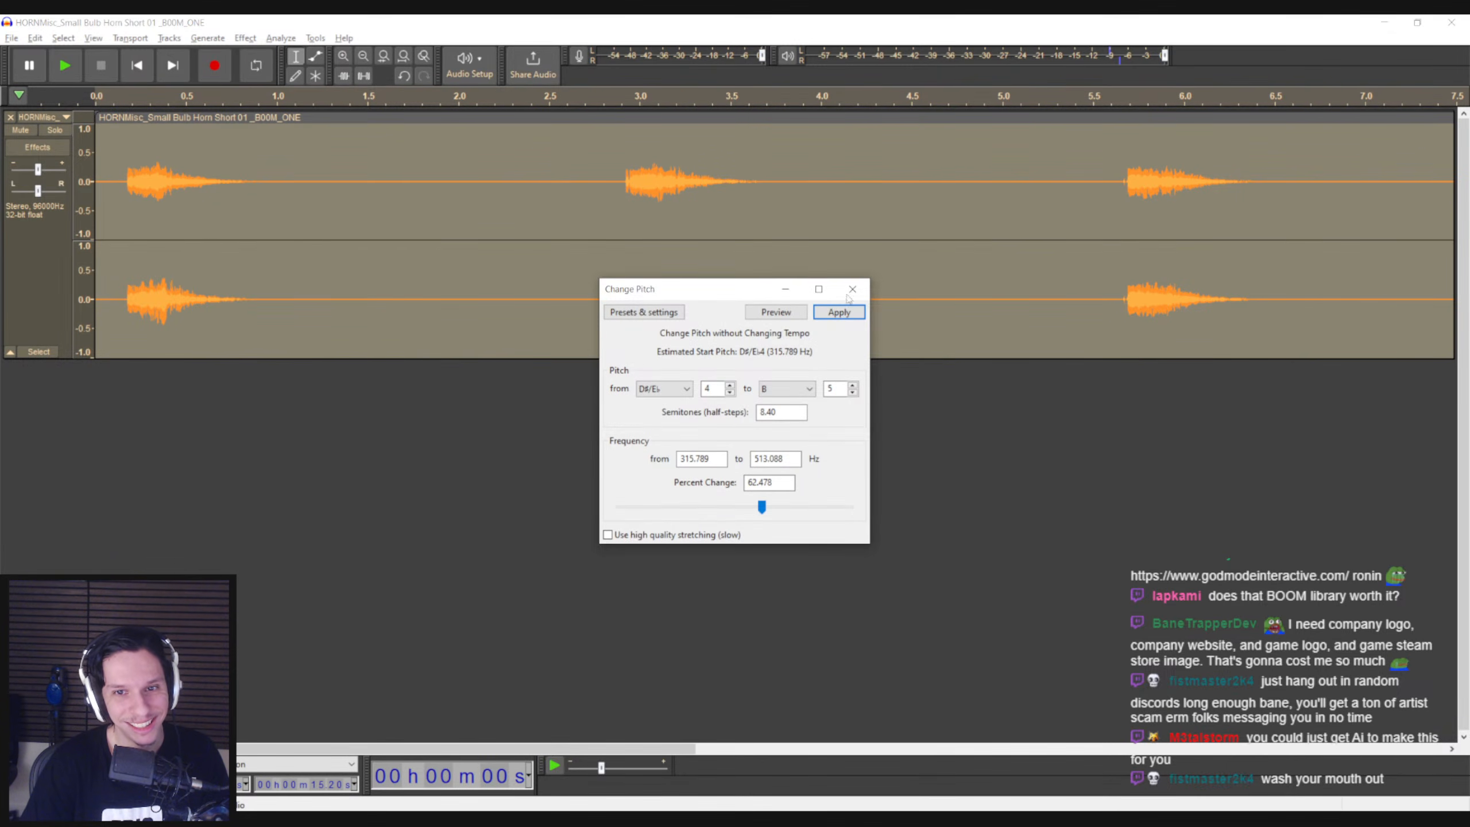
pyautogui.click(836, 311)
# Apply Paulstretch to the whole bulb horn track with stretch factor 10.0 and time resolution 0.25, and play the second blast
pyautogui.click(245, 38)
pyautogui.moveTo(281, 136)
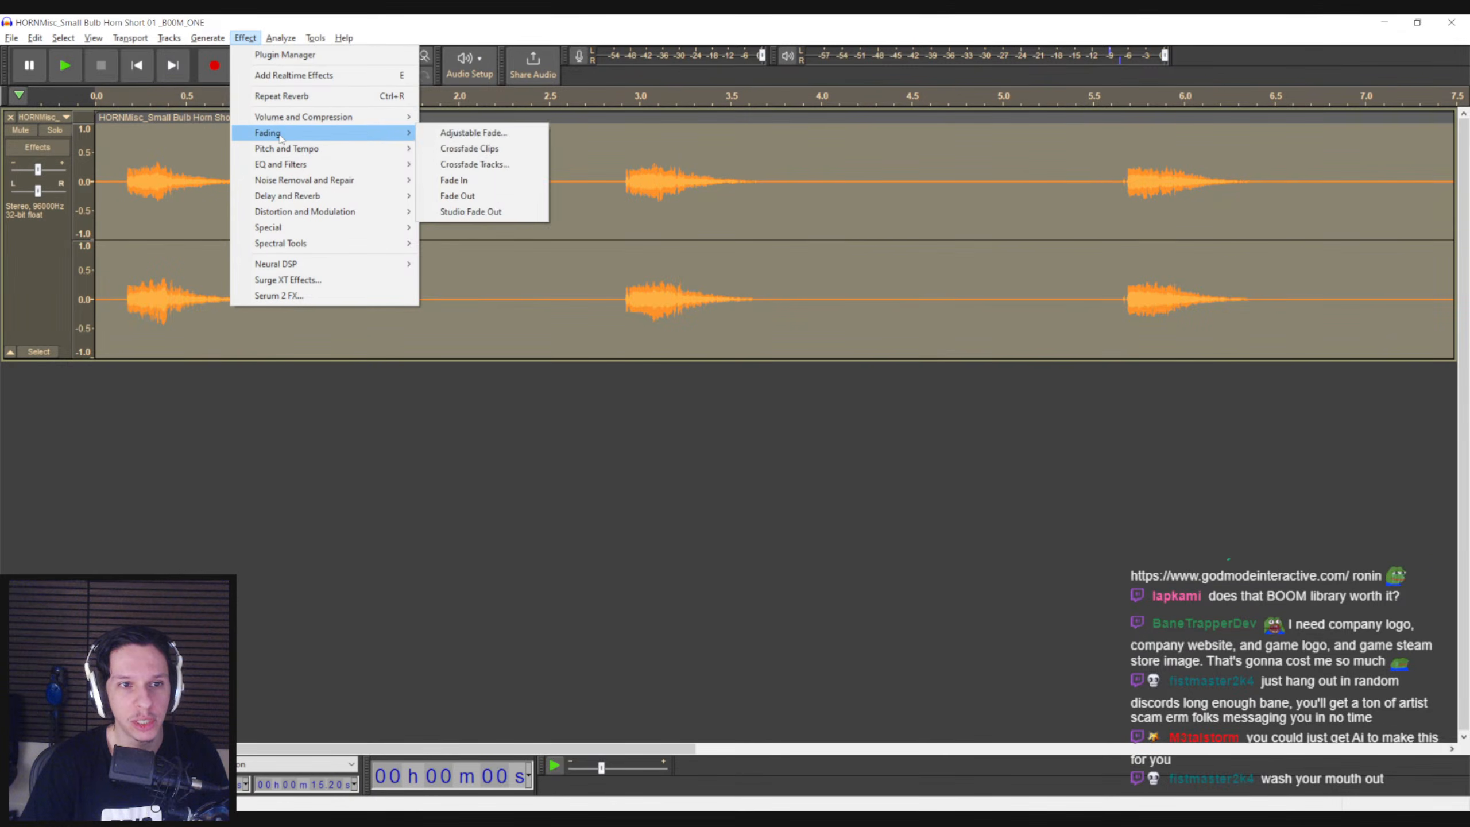
pyautogui.click(499, 197)
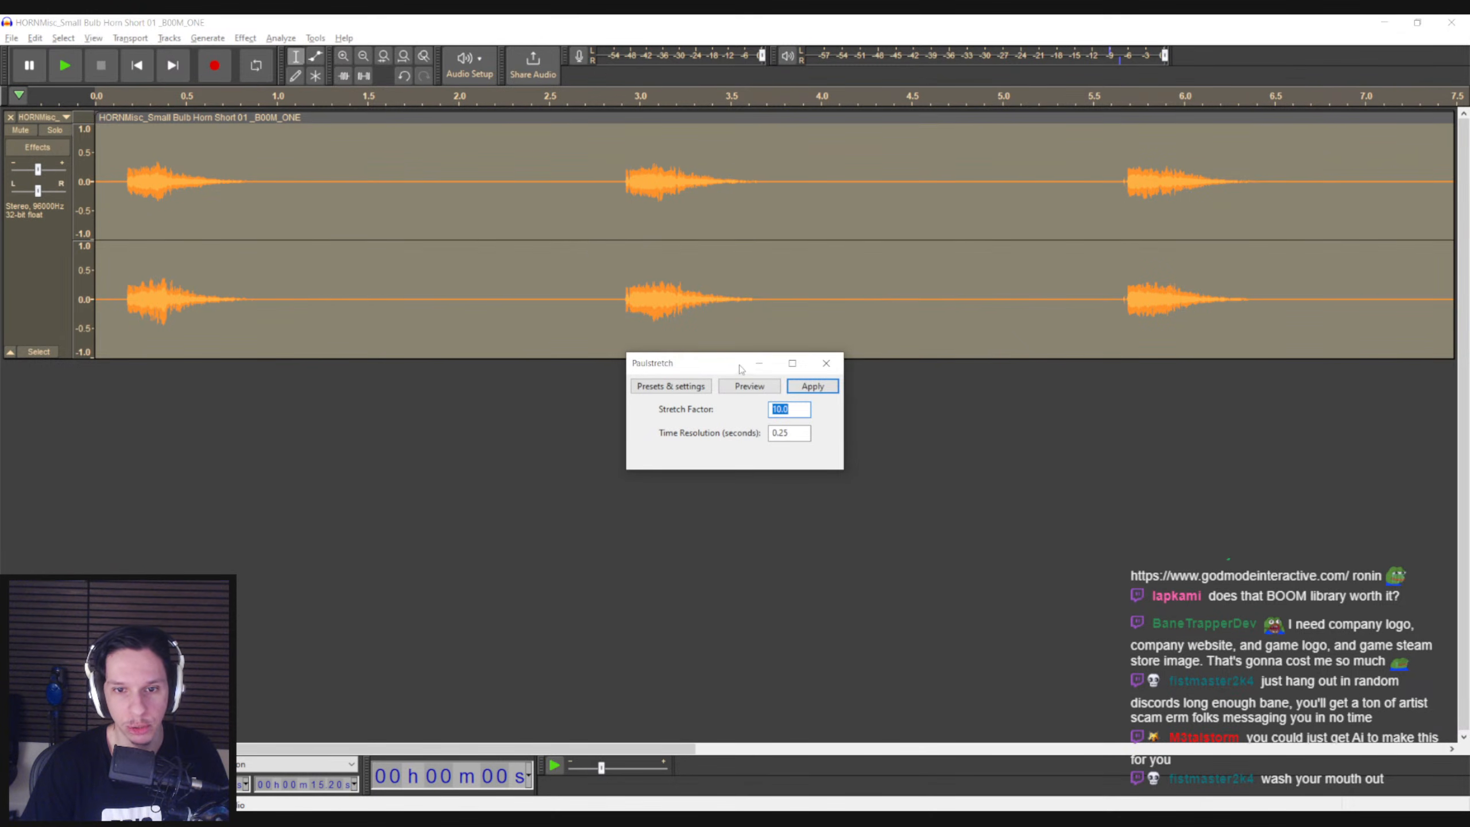
pyautogui.click(810, 388)
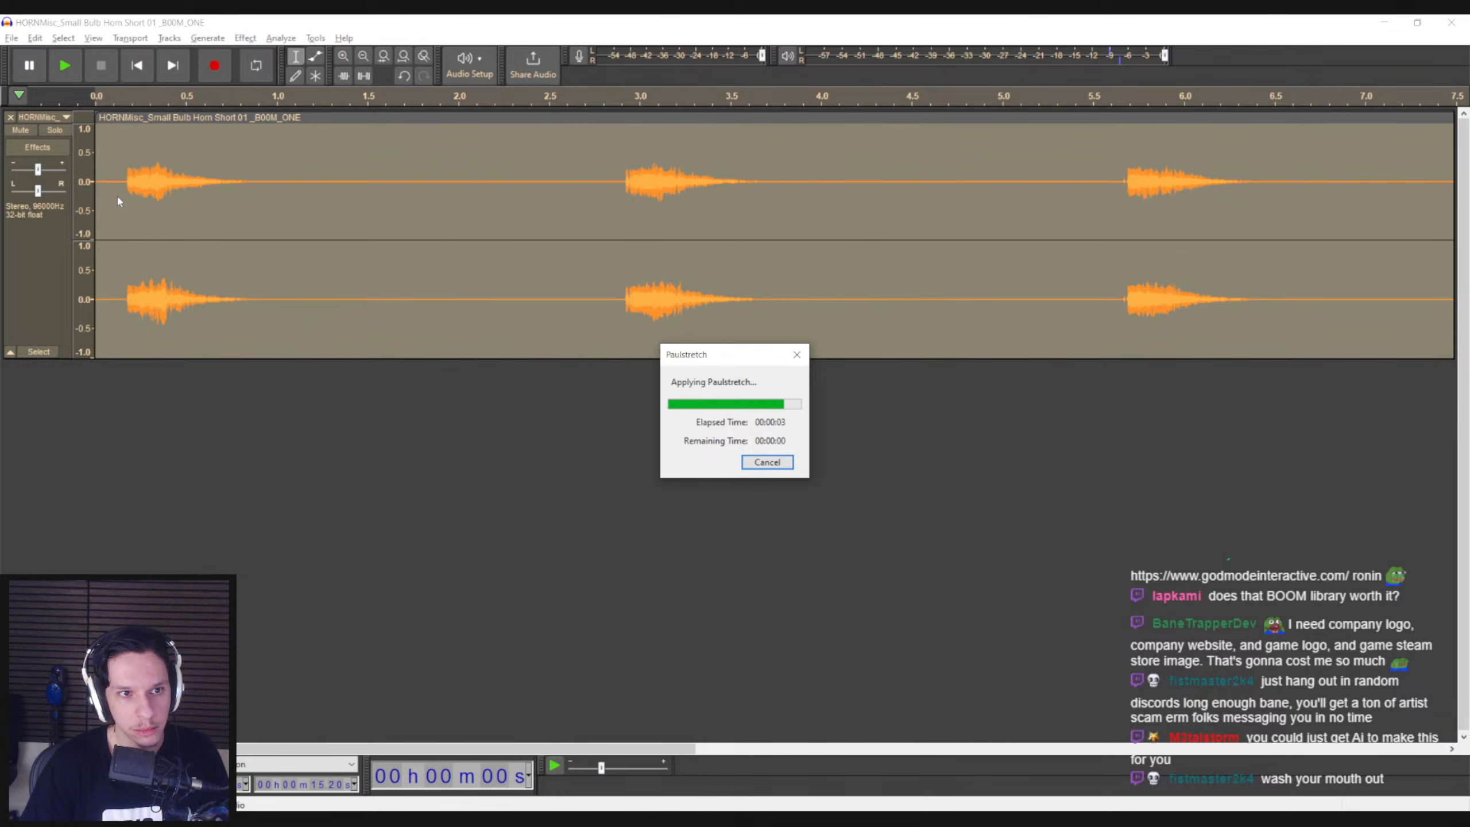
pyautogui.keyDown('ctrl'); pyautogui.scroll(-3, 257, 250); pyautogui.keyUp('ctrl')
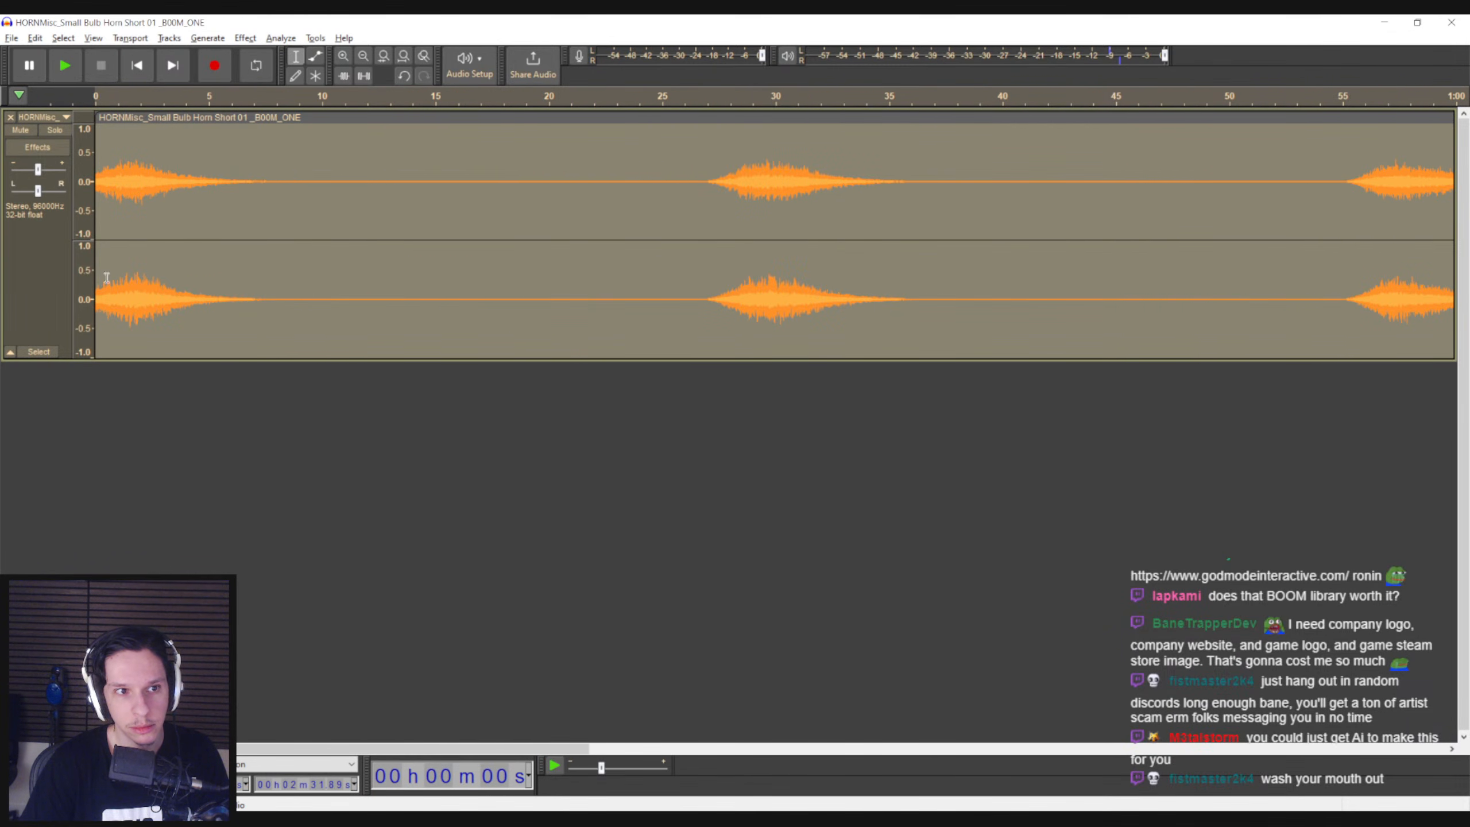
pyautogui.click(703, 201)
pyautogui.press('space')
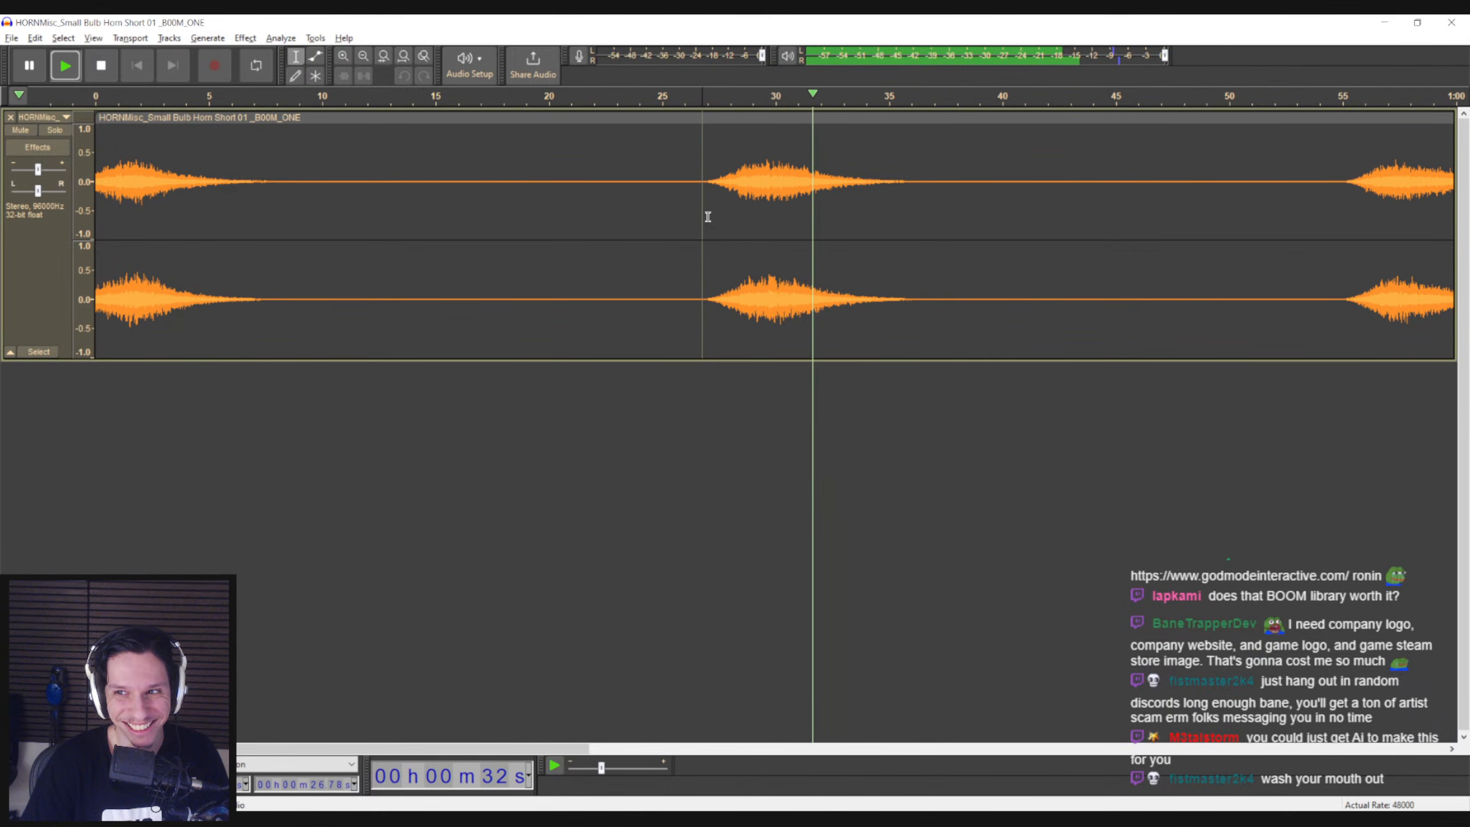
# Stop the playback and undo the Paulstretch on the bulb horn track
pyautogui.press('space')
pyautogui.hotkey('ctrl', 'z')
pyautogui.click(245, 38)
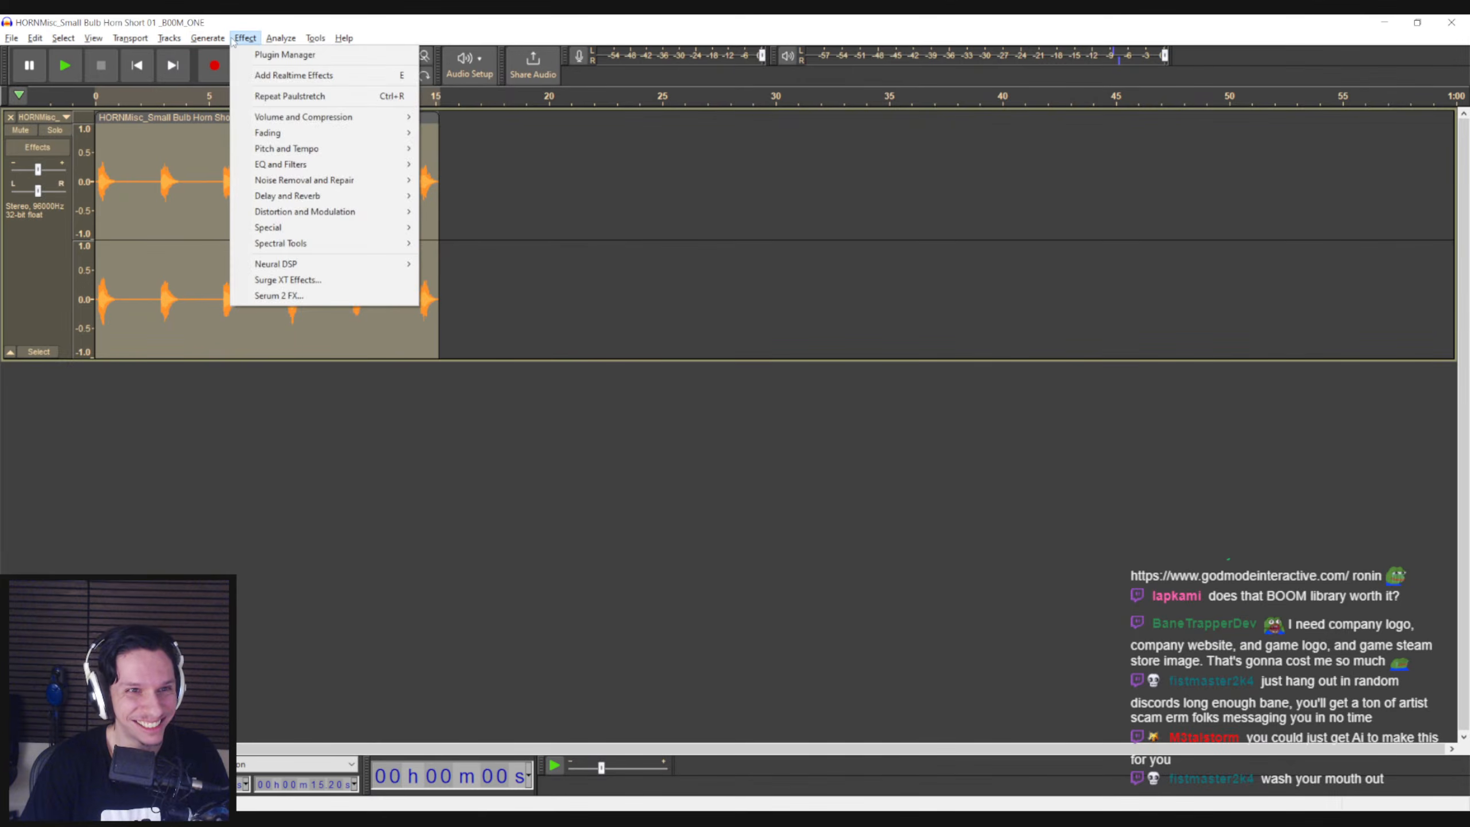
pyautogui.moveTo(259, 149)
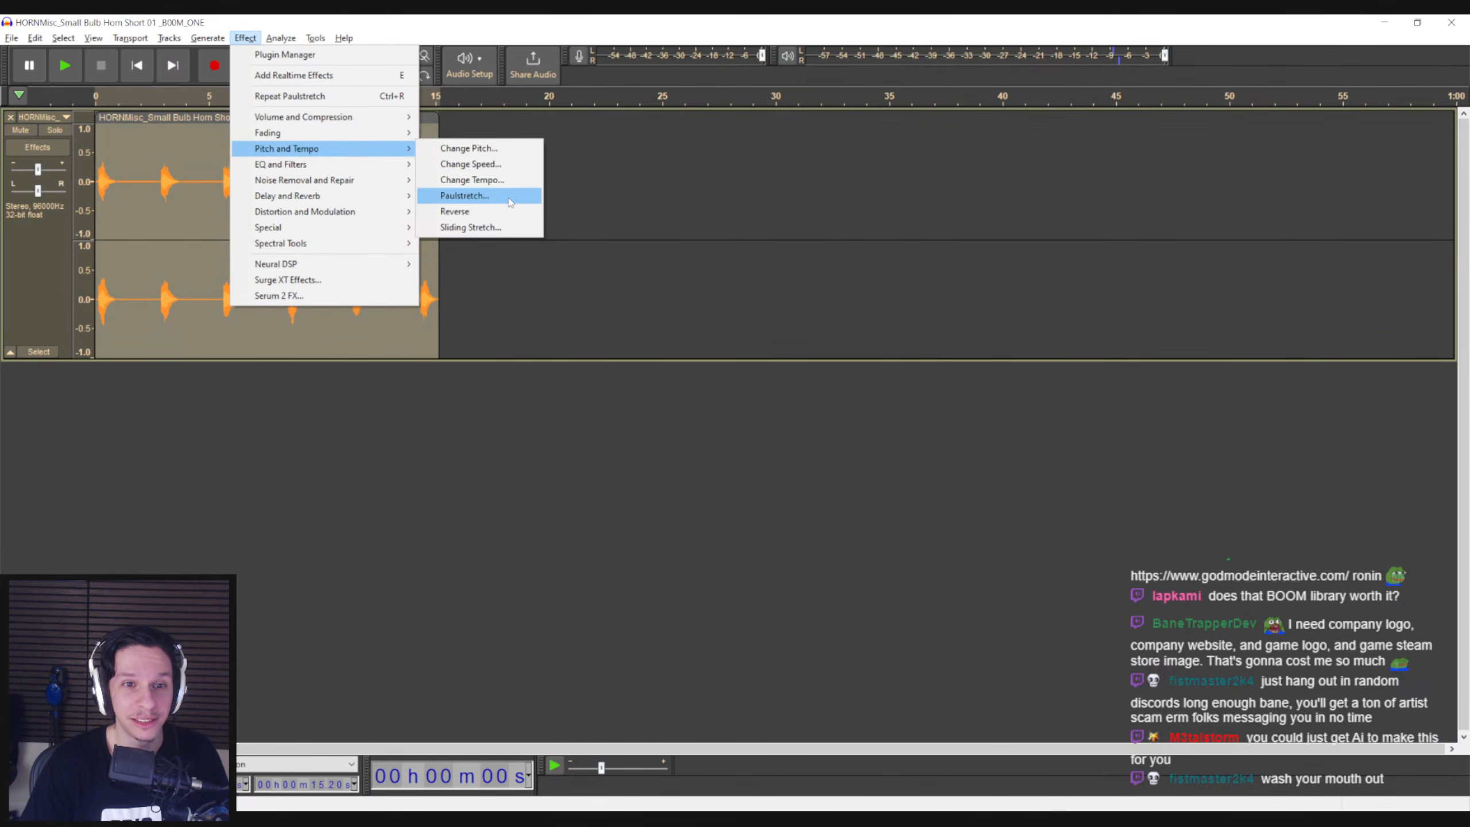
pyautogui.click(465, 195)
pyautogui.press('Escape')
# Apply Sliding Stretch with an initial pitch shift of -8 semitones to the whole bulb horn track and listen to the blasts
pyautogui.click(245, 38)
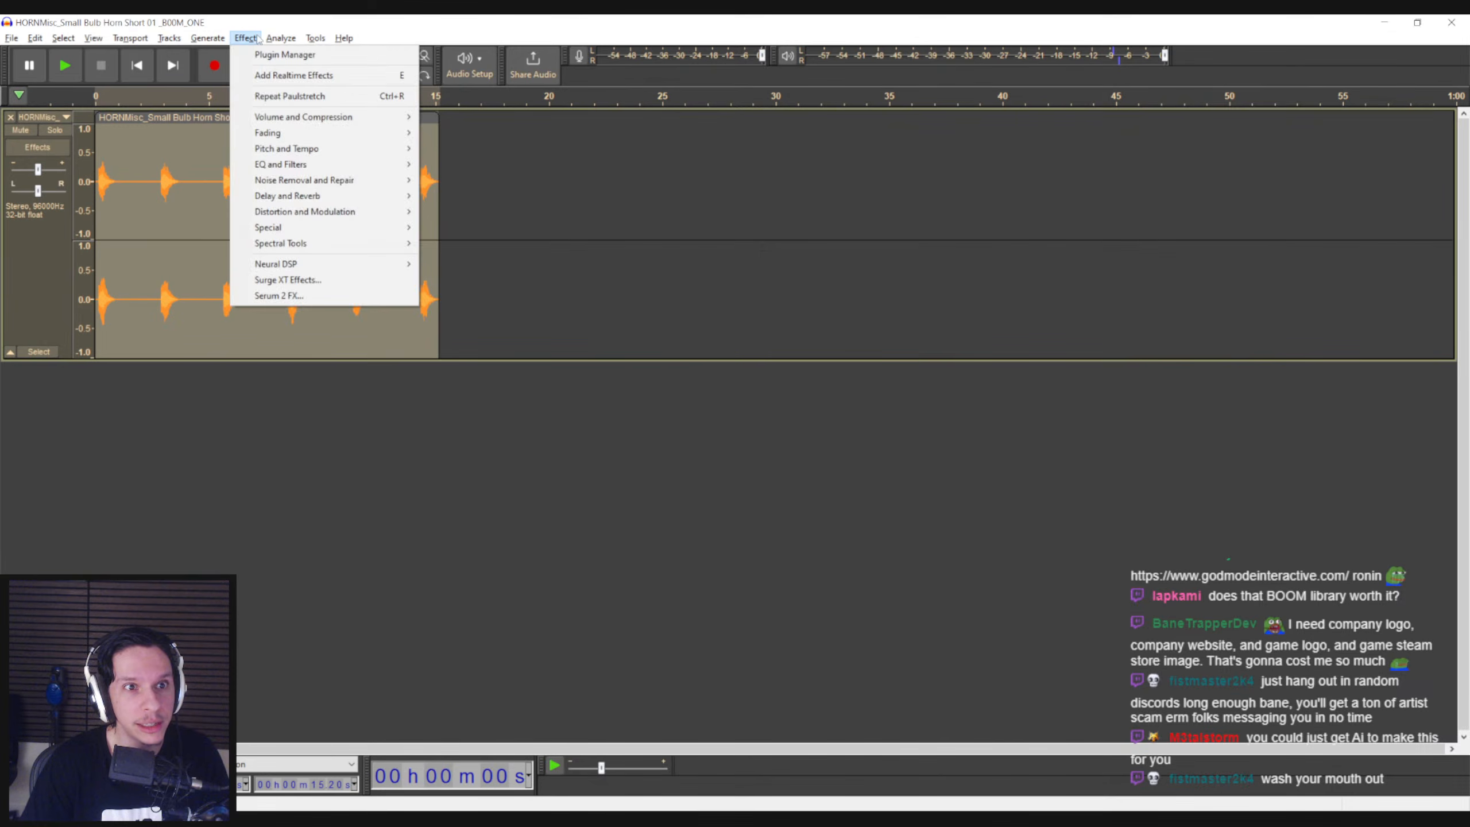
pyautogui.moveTo(267, 147)
pyautogui.click(472, 227)
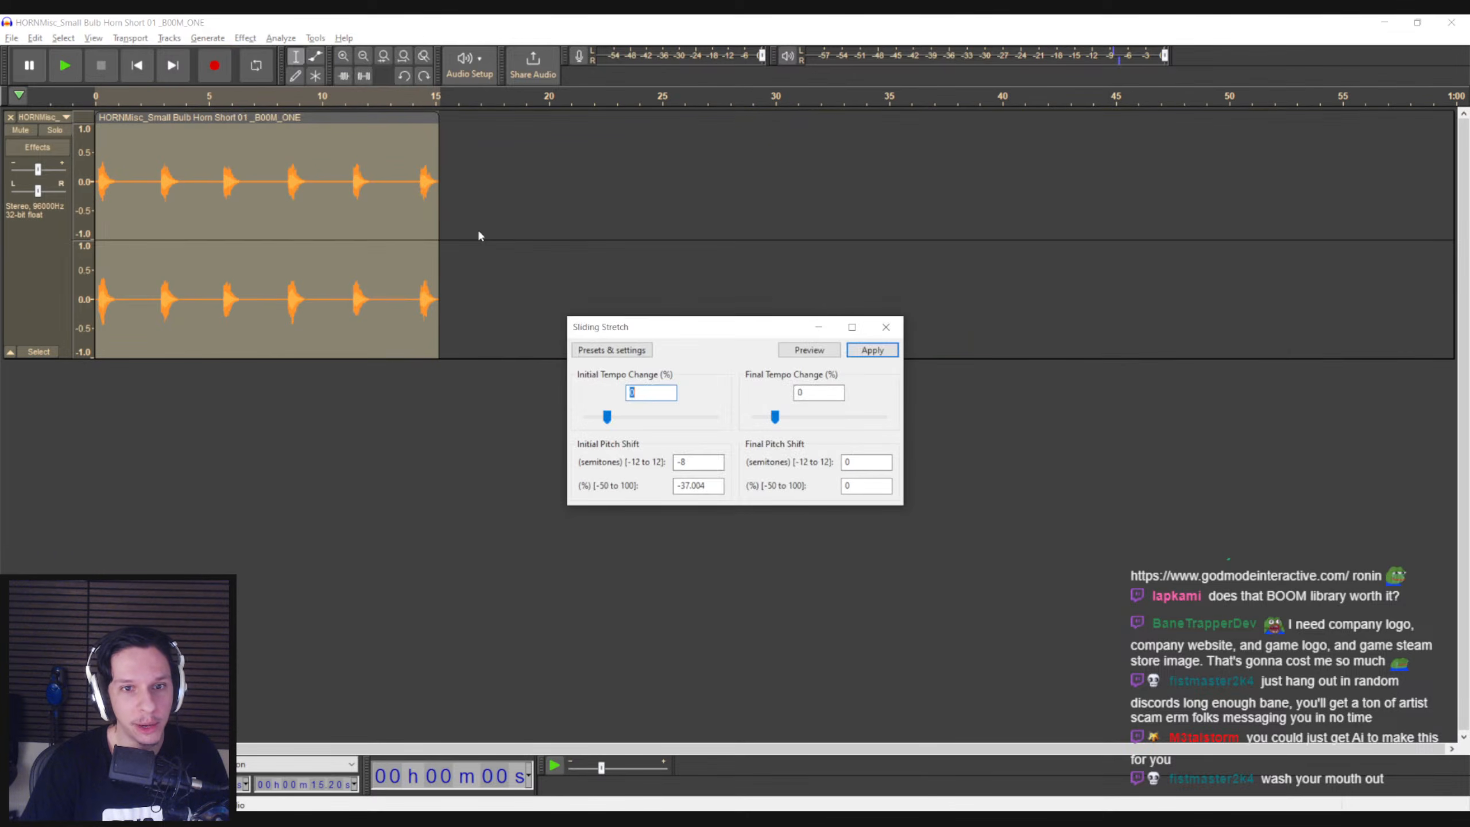
pyautogui.click(872, 351)
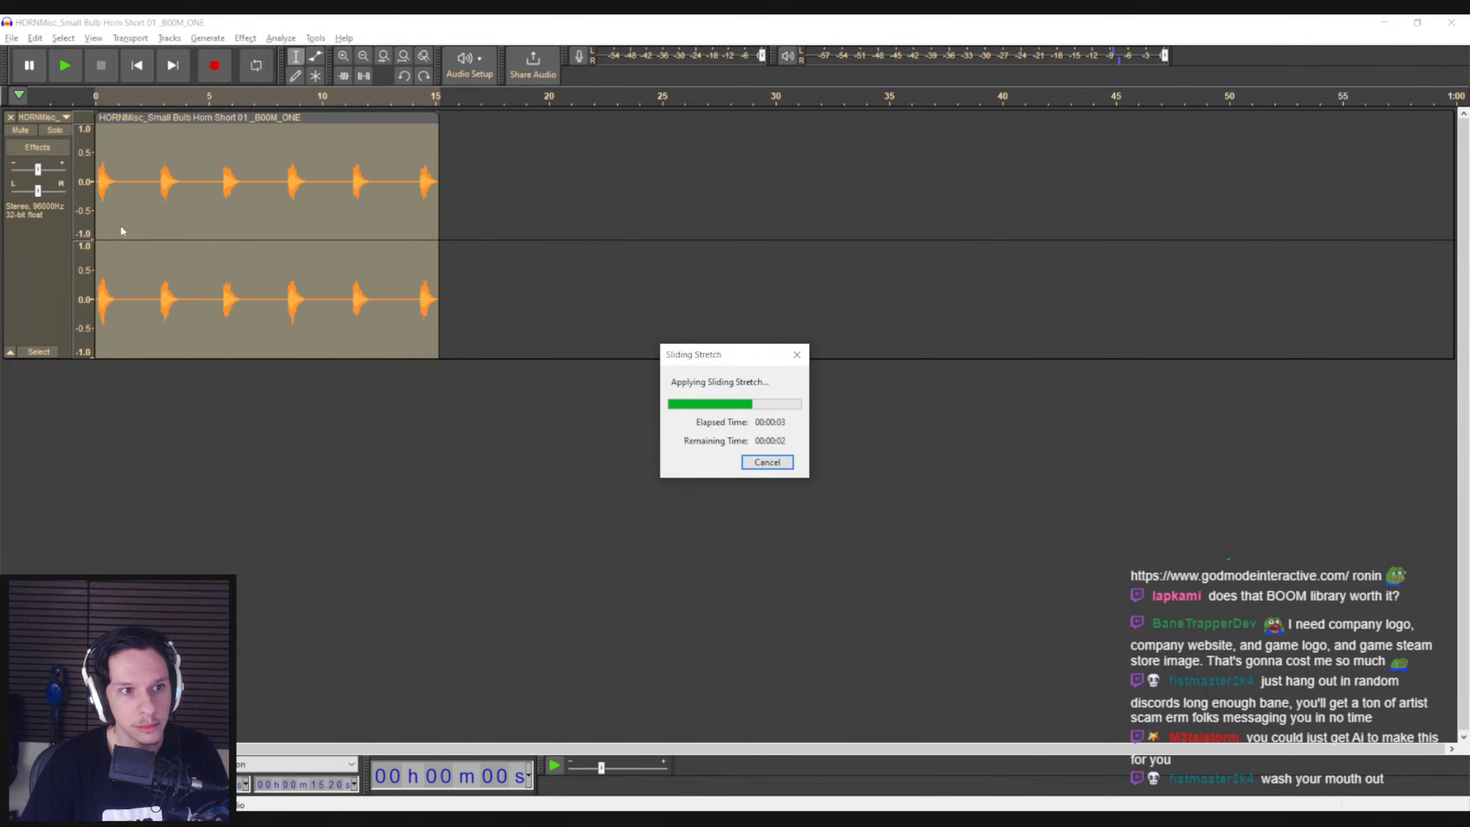
pyautogui.click(102, 201)
pyautogui.press('space')
pyautogui.click(161, 200)
pyautogui.click(414, 197)
pyautogui.click(228, 197)
pyautogui.press('x')
# Undo the Sliding Stretch on the horn track and listen again to the first blast
pyautogui.doubleClick(101, 197)
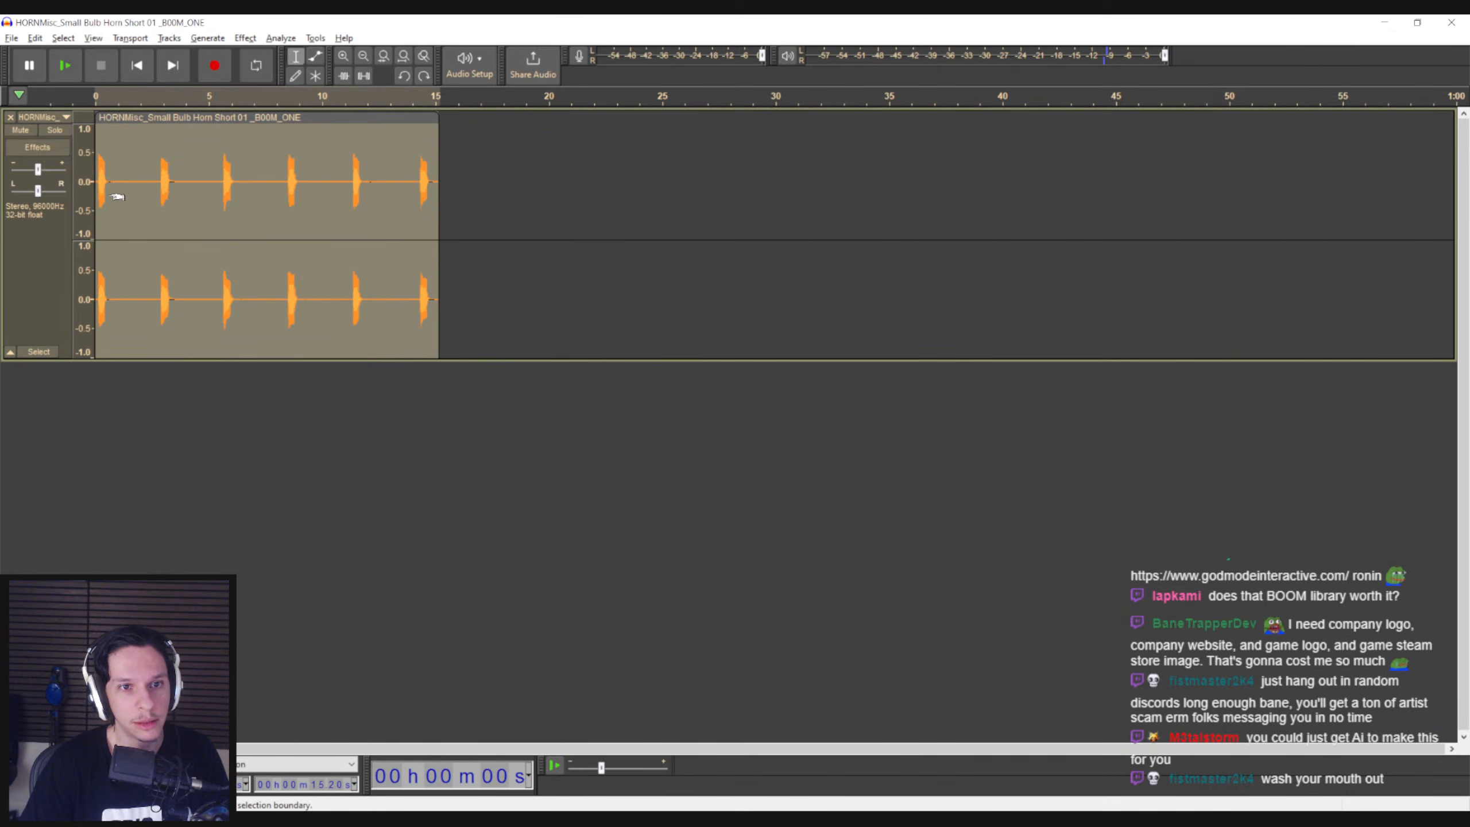
pyautogui.press('space')
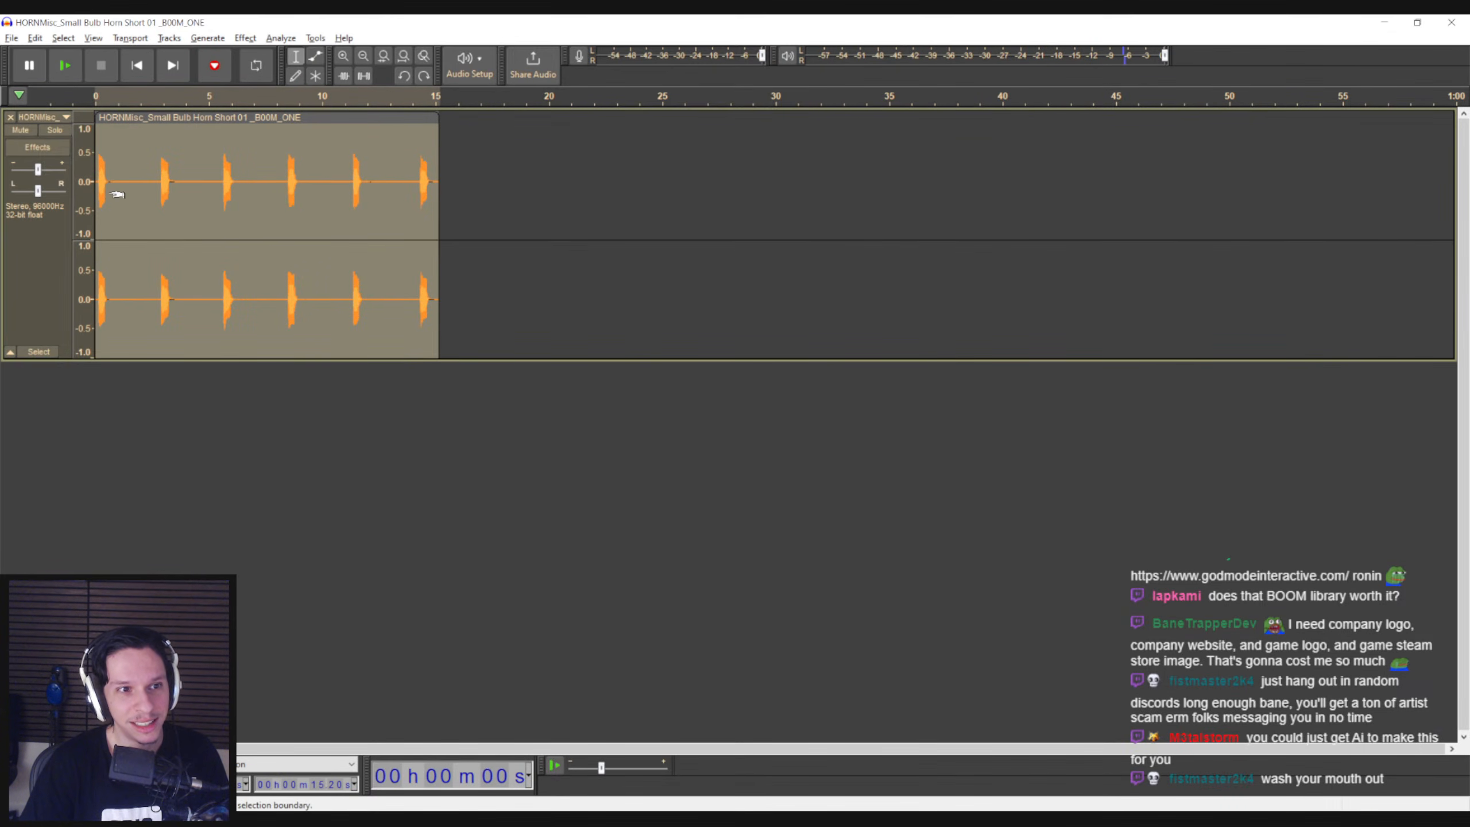
pyautogui.hotkey('ctrl', 'z')
pyautogui.click(99, 197)
pyautogui.press('space')
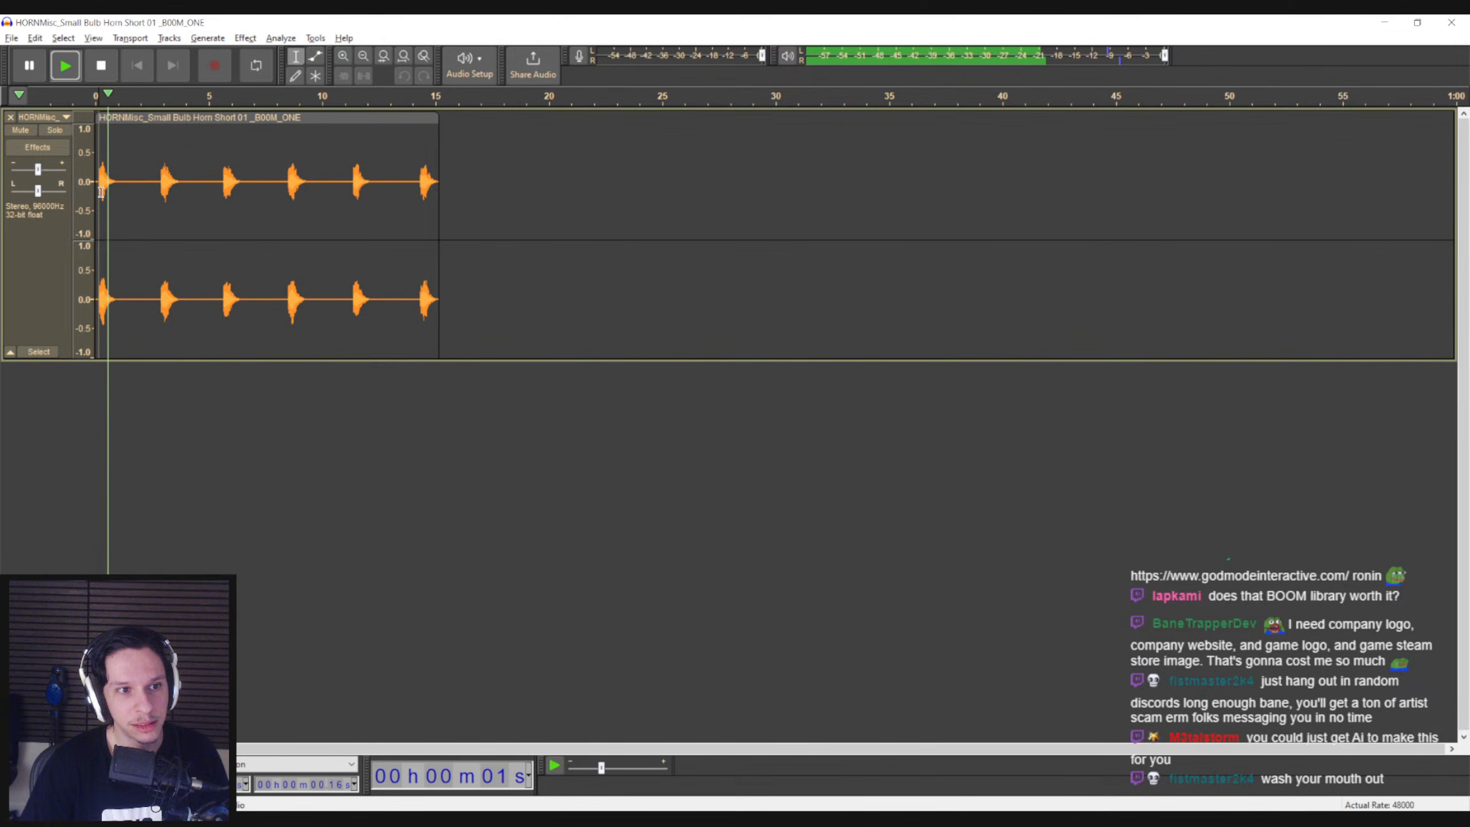
pyautogui.press('space')
# Apply Sliding Stretch with a -8 semitone initial pitch shift to the first blast's attack, up to about 0.32 s, and play it
pyautogui.keyDown('ctrl'); pyautogui.scroll(2, 99, 197); pyautogui.keyUp('ctrl')
pyautogui.keyDown('ctrl'); pyautogui.scroll(1, 99, 197); pyautogui.keyUp('ctrl')
pyautogui.moveTo(458, 749); pyautogui.dragTo(425, 751)
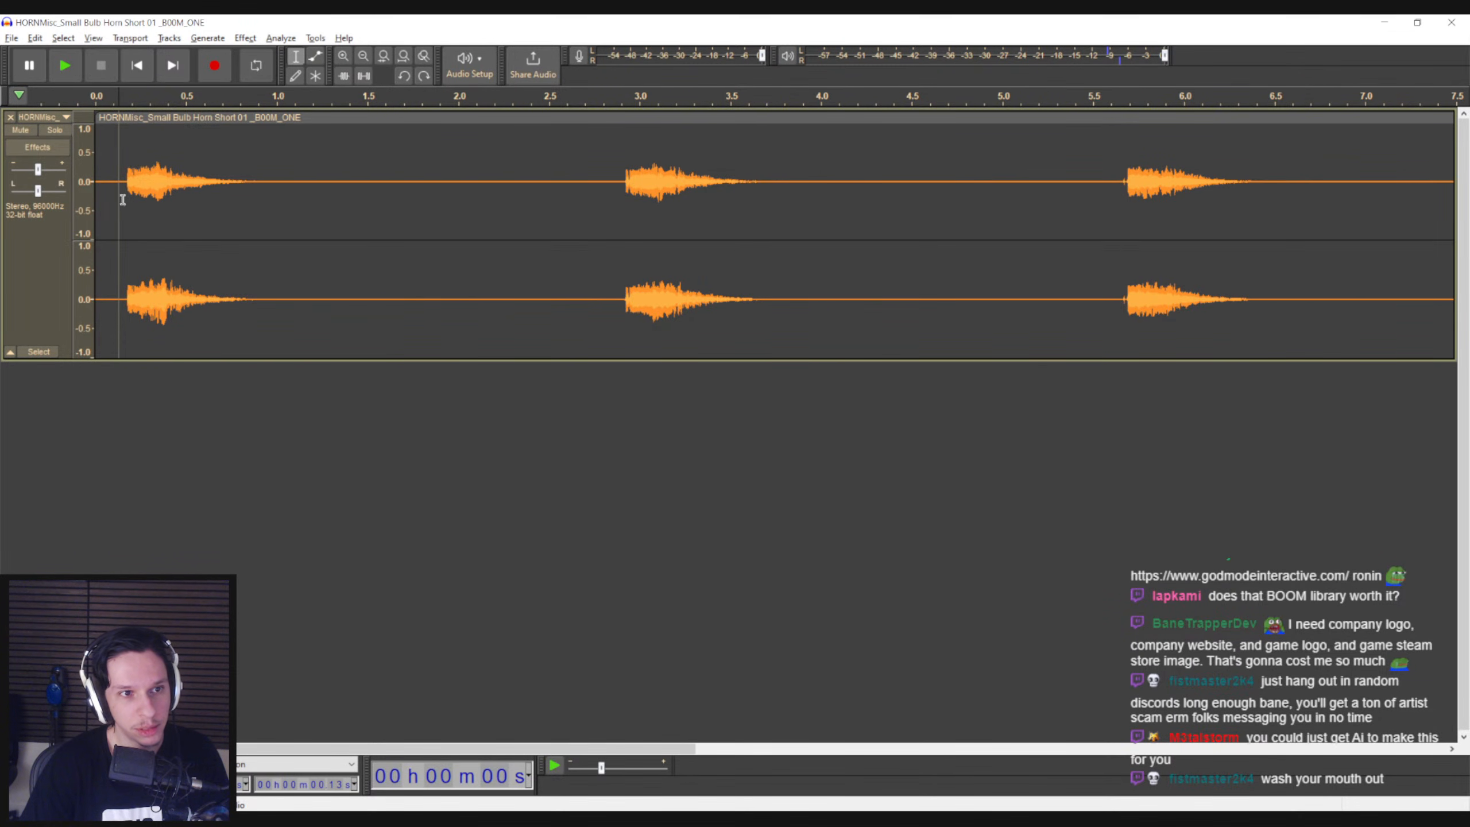
pyautogui.moveTo(127, 199); pyautogui.dragTo(155, 198)
pyautogui.click(280, 38)
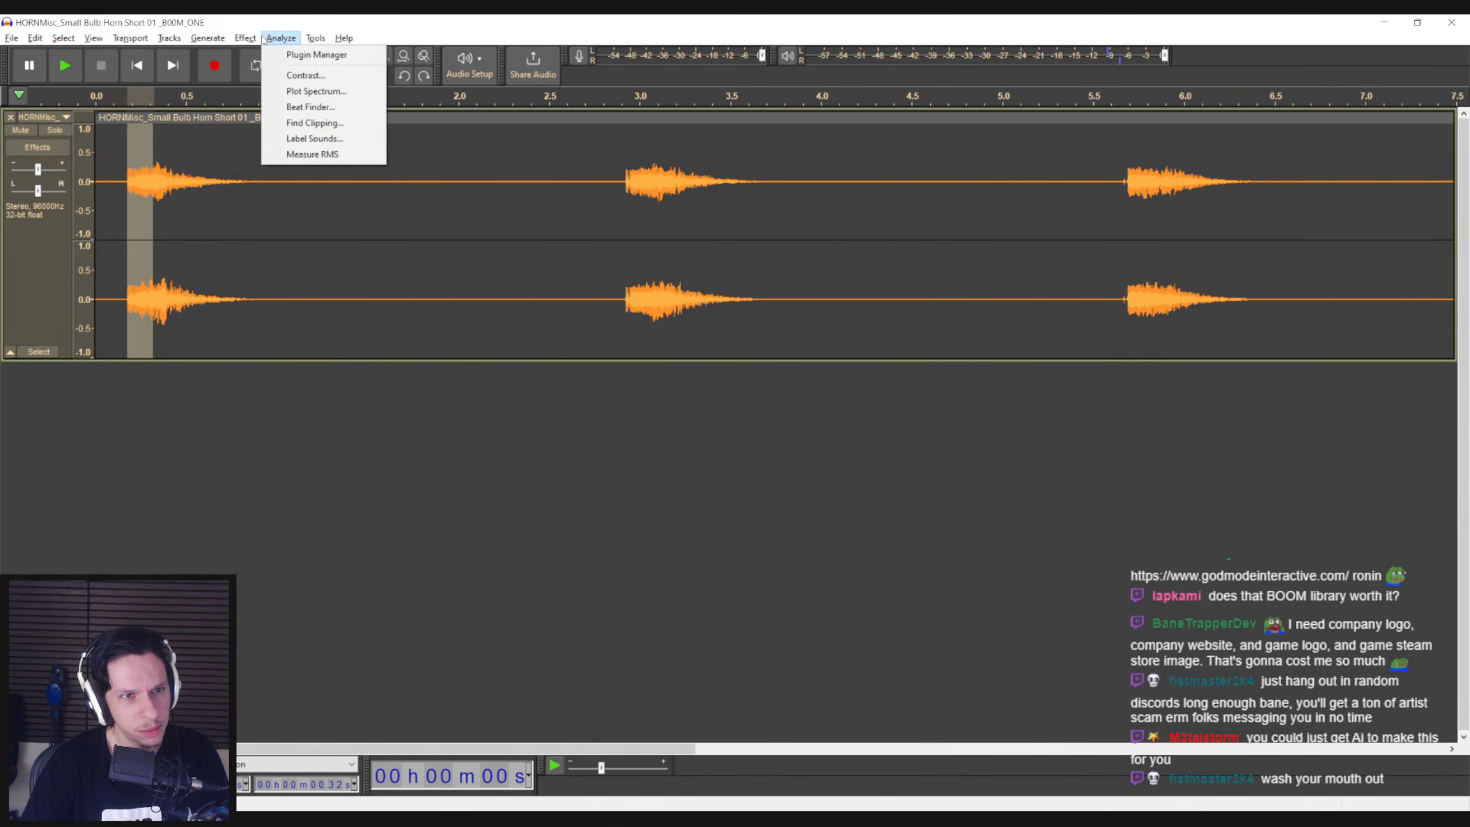
pyautogui.moveTo(245, 38)
pyautogui.moveTo(276, 149)
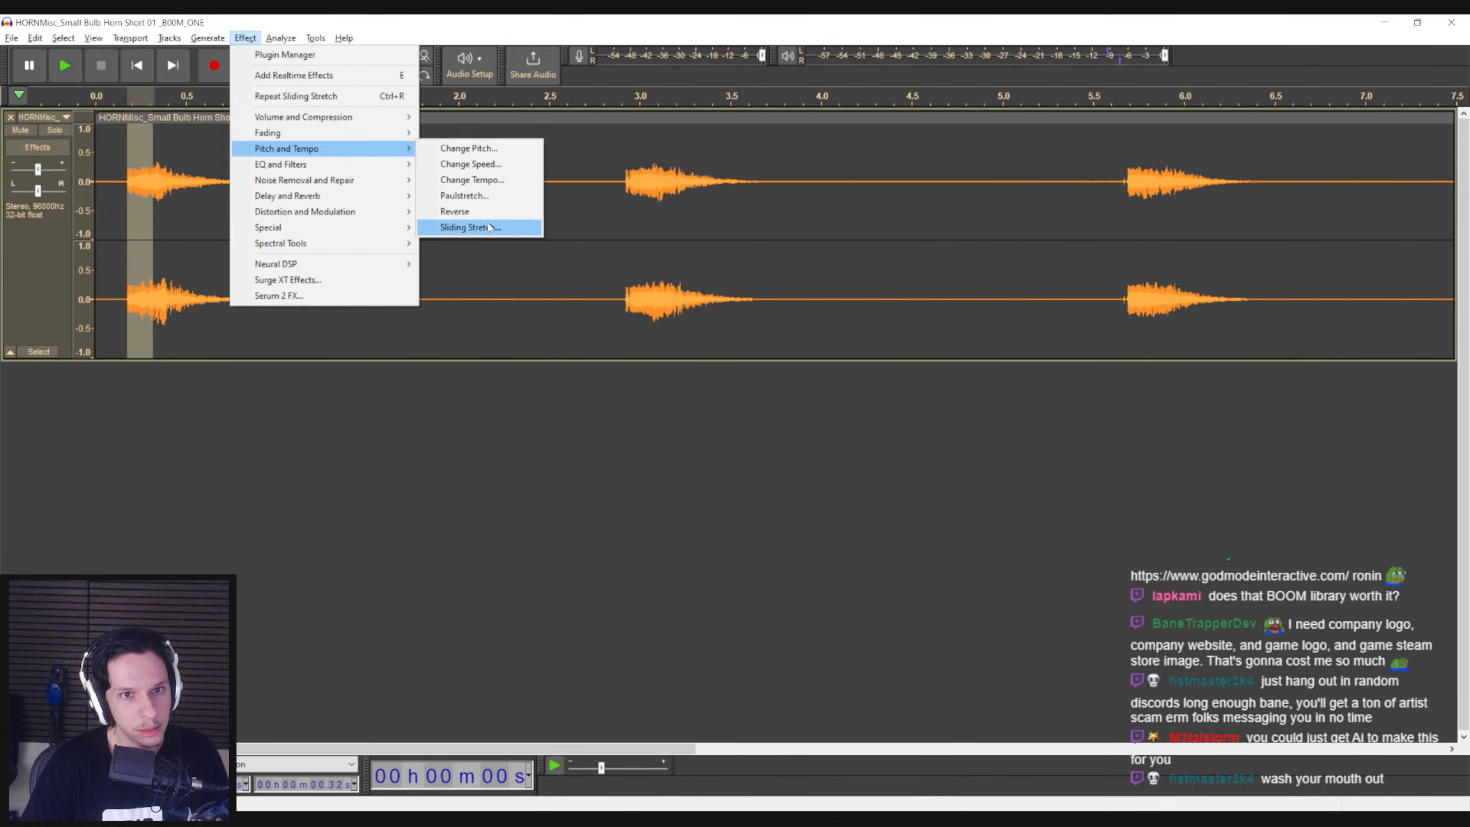
pyautogui.click(469, 226)
pyautogui.click(859, 353)
pyautogui.press('space')
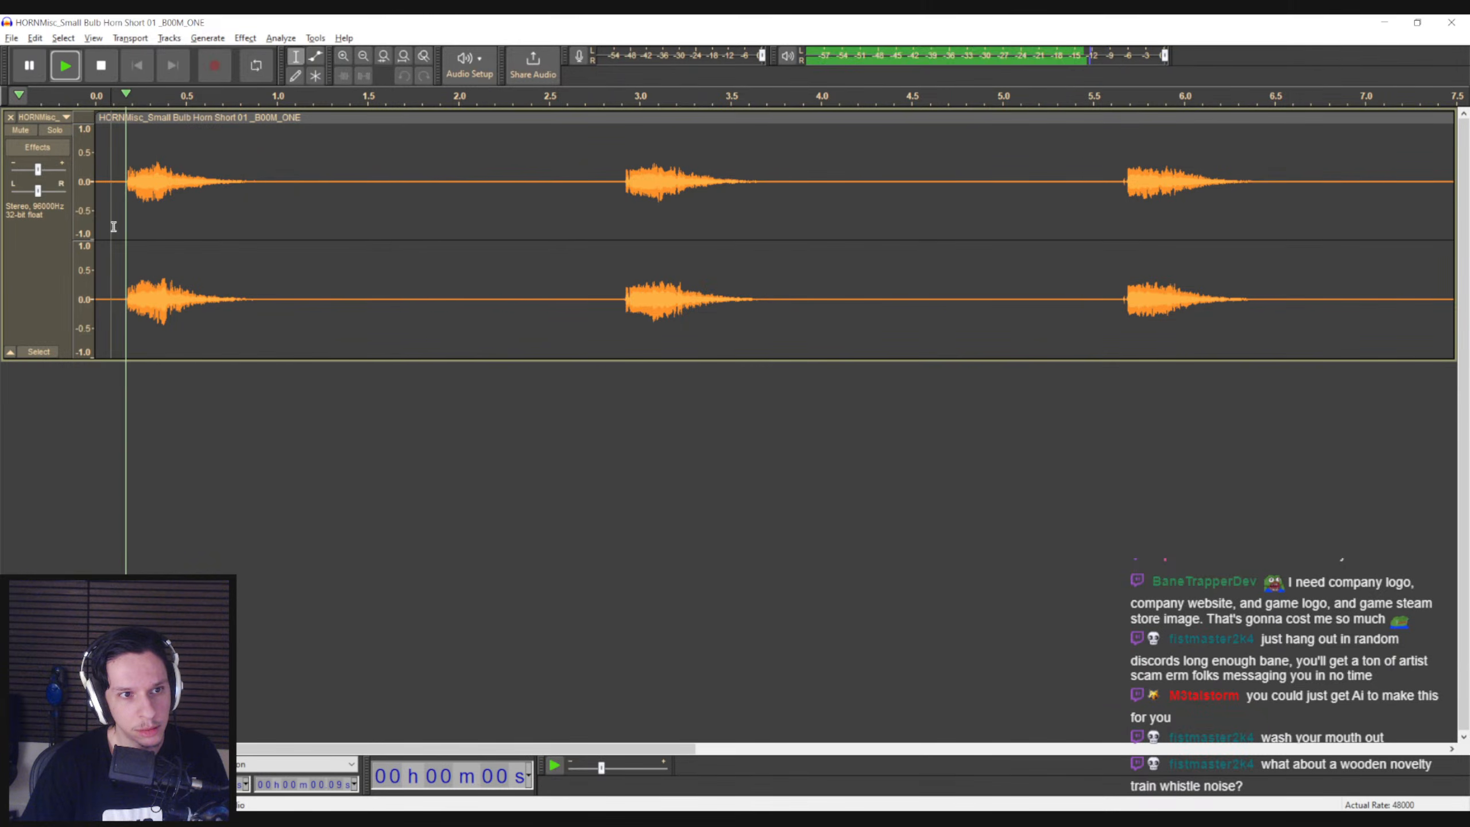
pyautogui.press('space')
# Replay the first blast from just before its start and listen to the second blast
pyautogui.click(112, 224)
pyautogui.press('space')
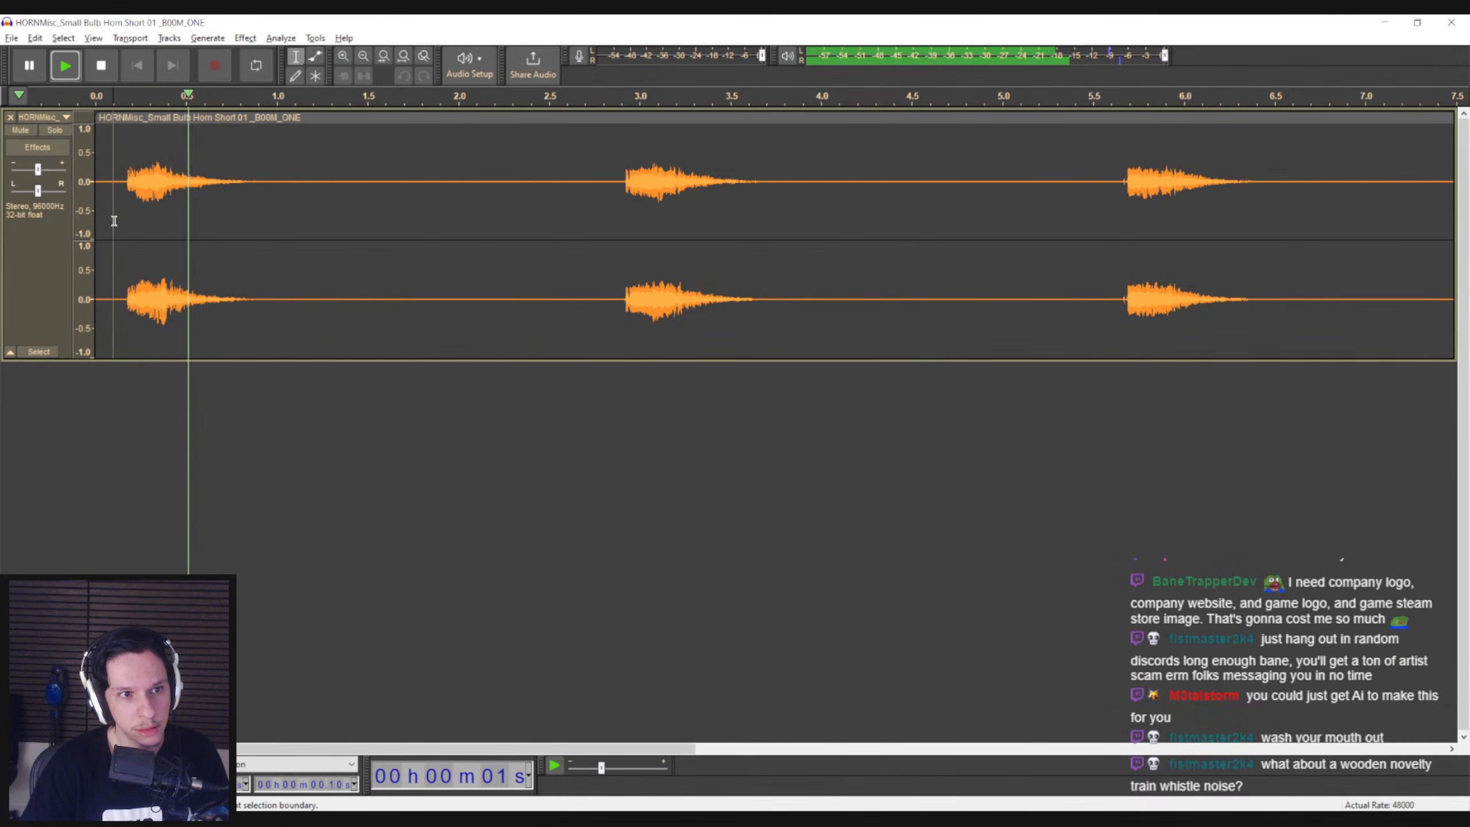
pyautogui.press('space')
pyautogui.click(612, 284)
pyautogui.press('space')
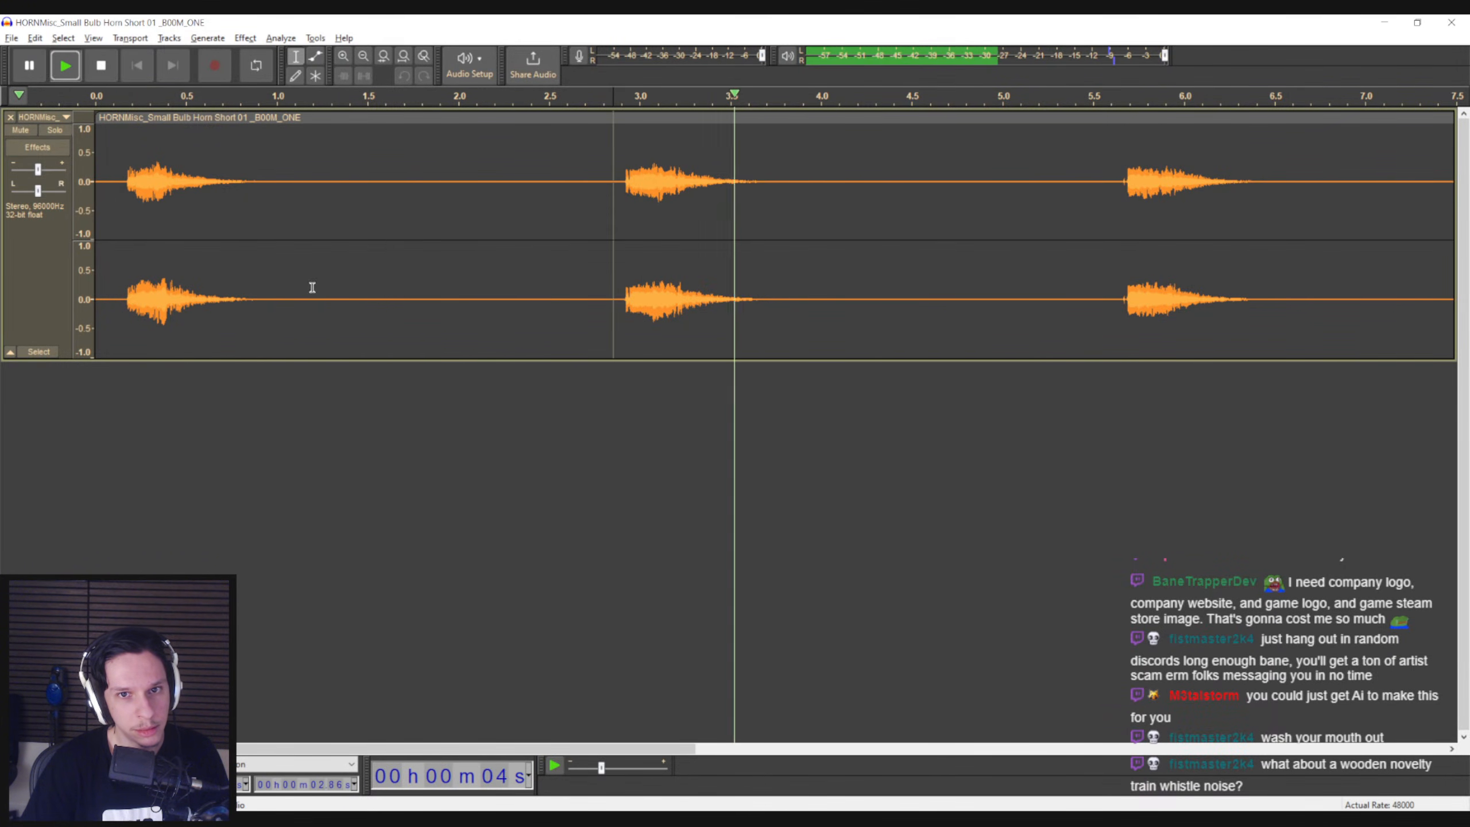
# Listen to the first blast several times and let the playback run on to about 8 s
pyautogui.press('space')
pyautogui.moveTo(154, 255); pyautogui.dragTo(128, 244)
pyautogui.click(124, 246)
pyautogui.press('space')
pyautogui.press('space')
pyautogui.click(122, 212)
pyautogui.press('space')
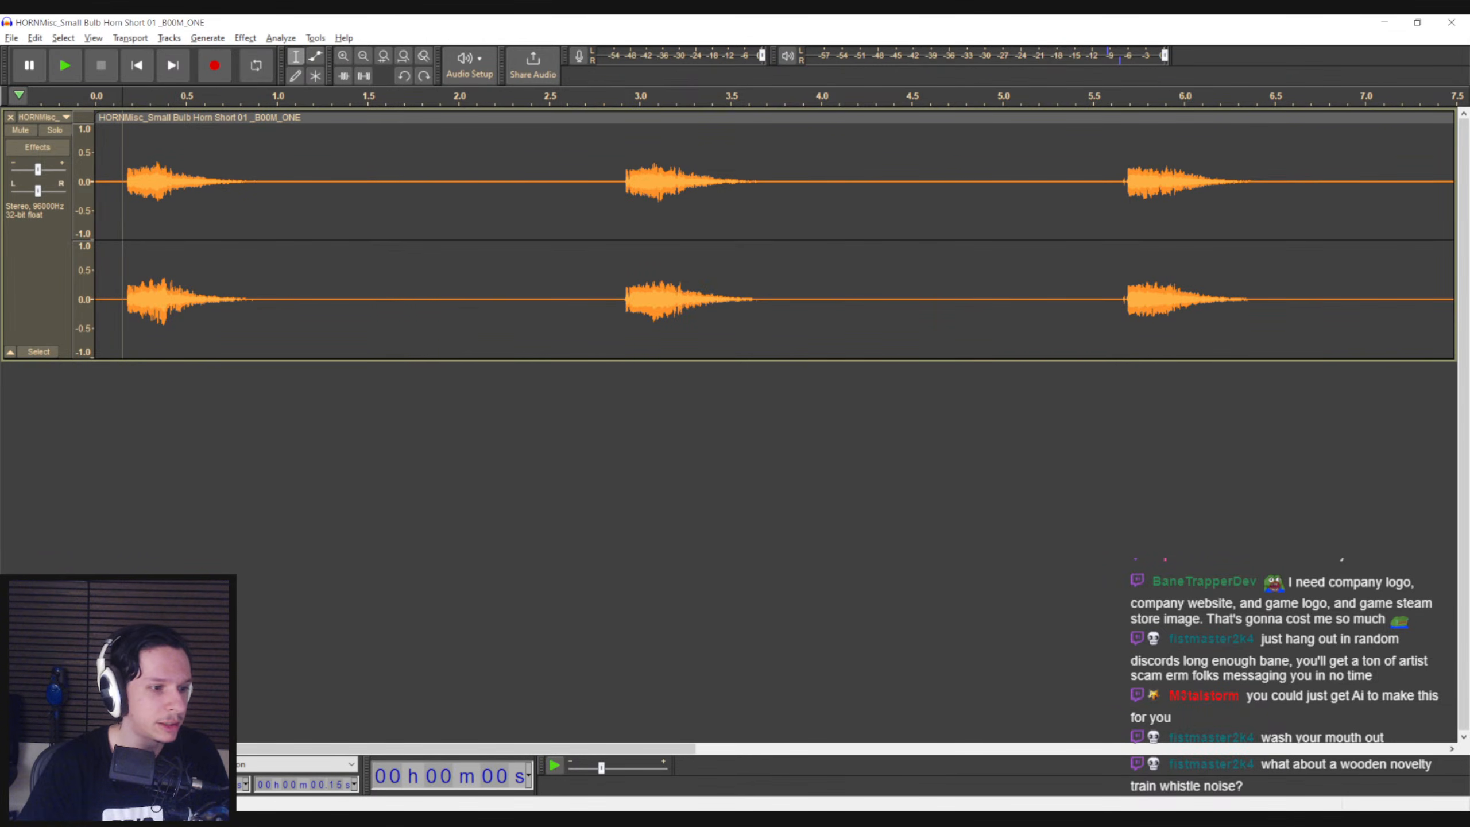
pyautogui.click(108, 217)
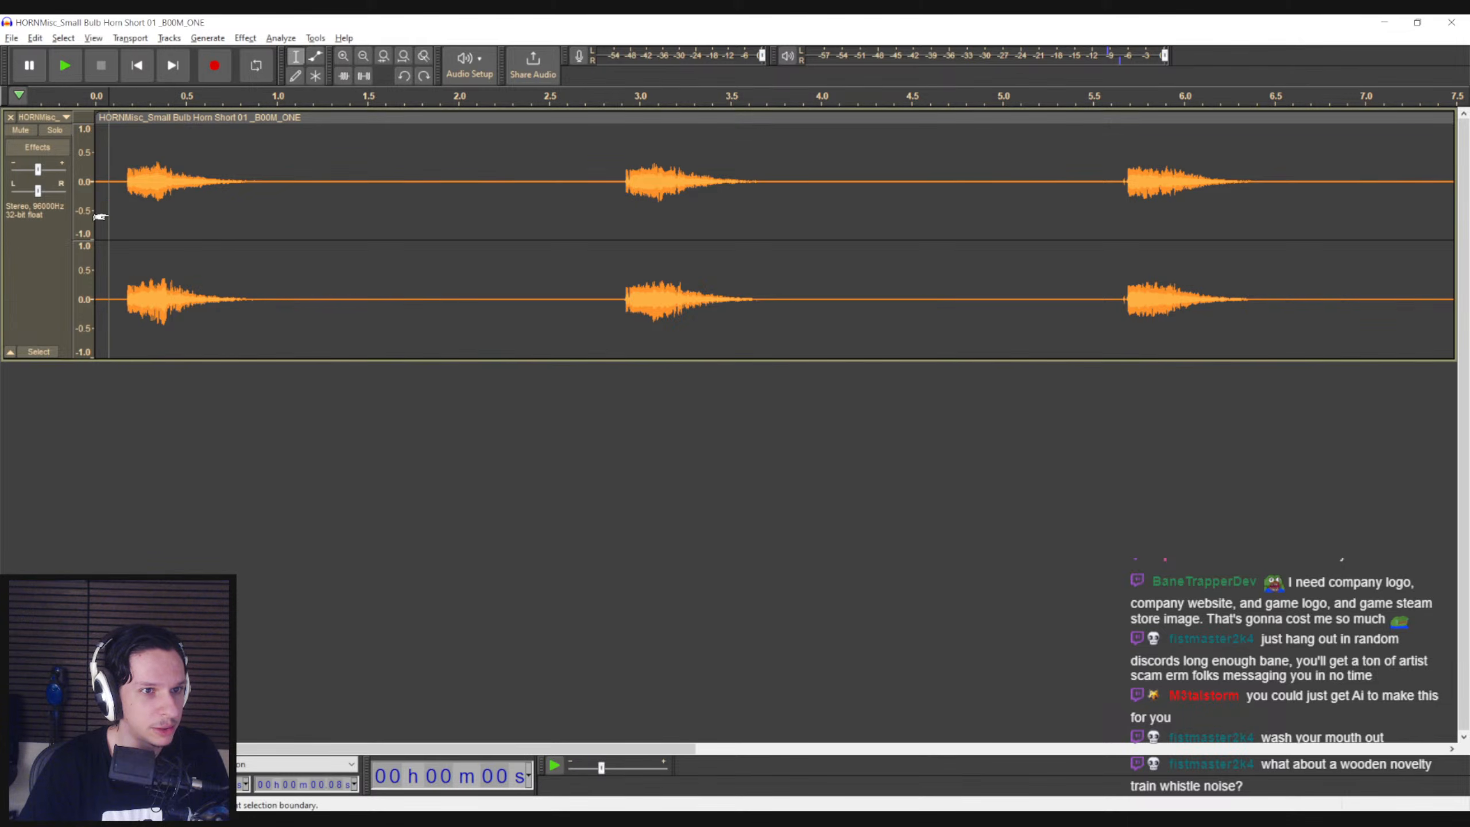
pyautogui.press('space')
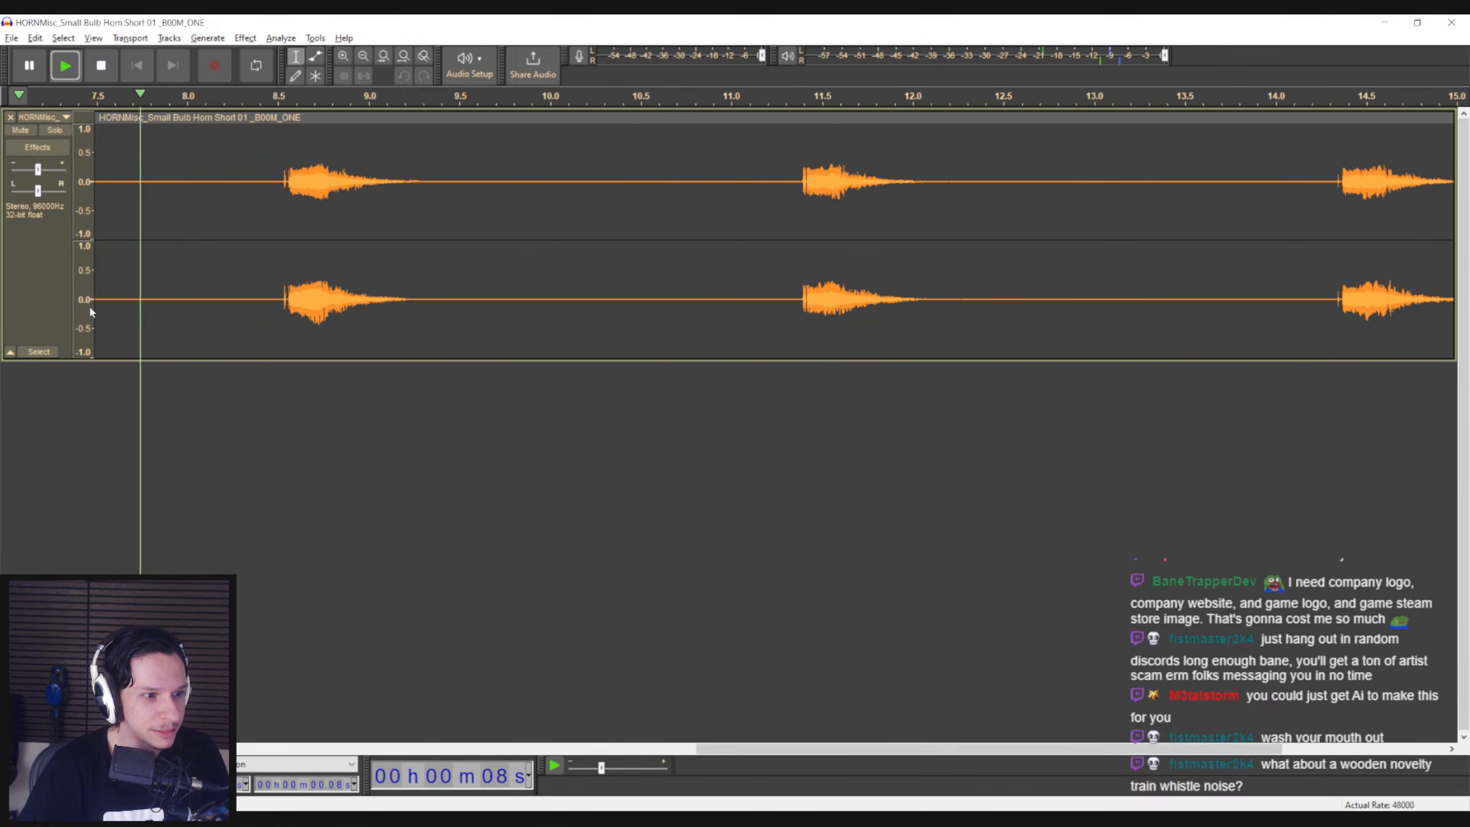
pyautogui.press('space')
# Apply Sliding Stretch with 40% initial tempo change and -8 semitones initial pitch shift to the first blast's attack, up to about 0.32 s
pyautogui.keyDown('ctrl'); pyautogui.scroll(-2, 301, 368); pyautogui.keyUp('ctrl')
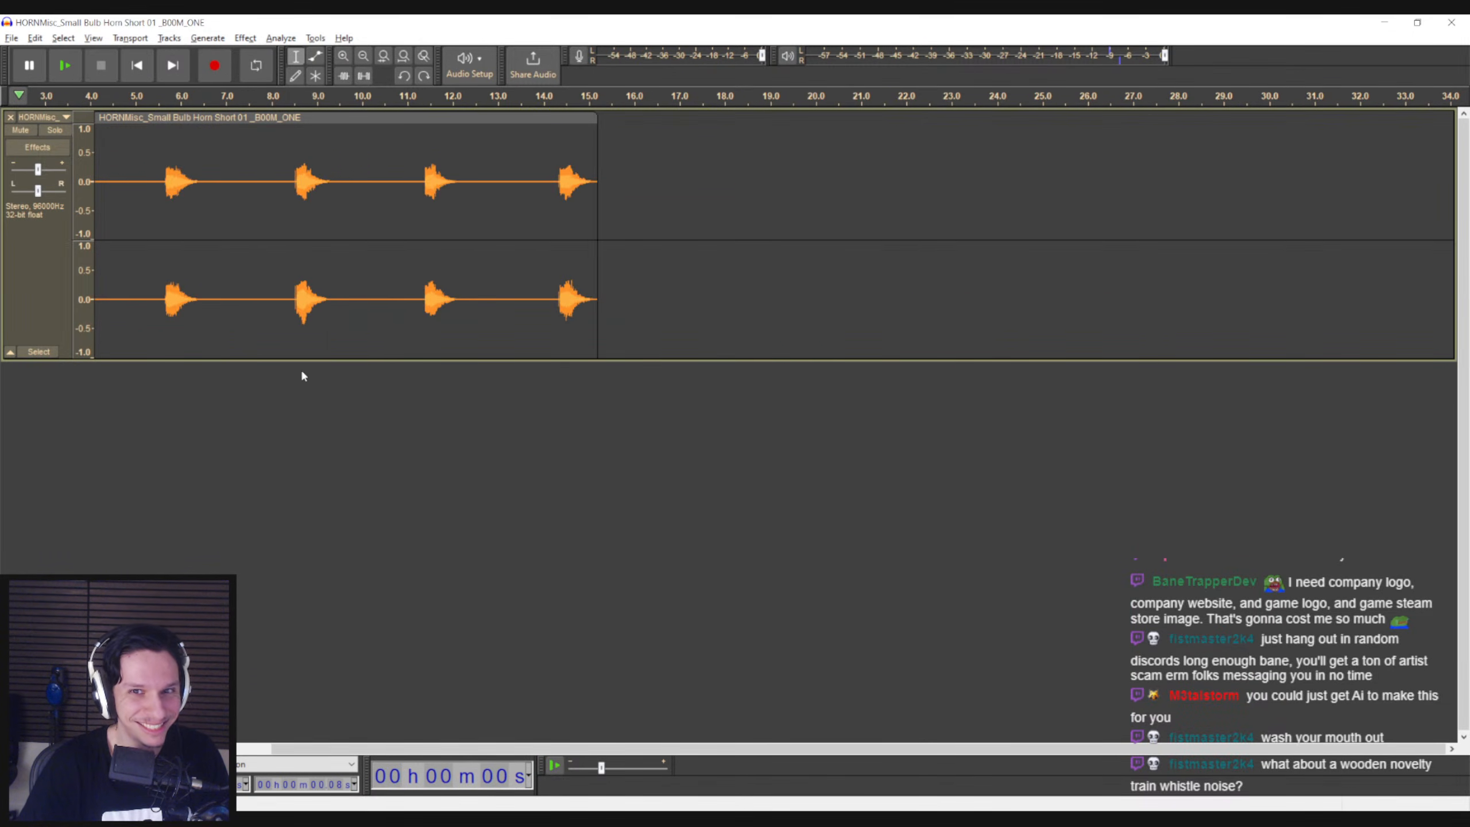
pyautogui.keyDown('ctrl'); pyautogui.scroll(1, 249, 607); pyautogui.keyUp('ctrl')
pyautogui.moveTo(485, 750); pyautogui.dragTo(242, 750)
pyautogui.moveTo(95, 226); pyautogui.dragTo(98, 223)
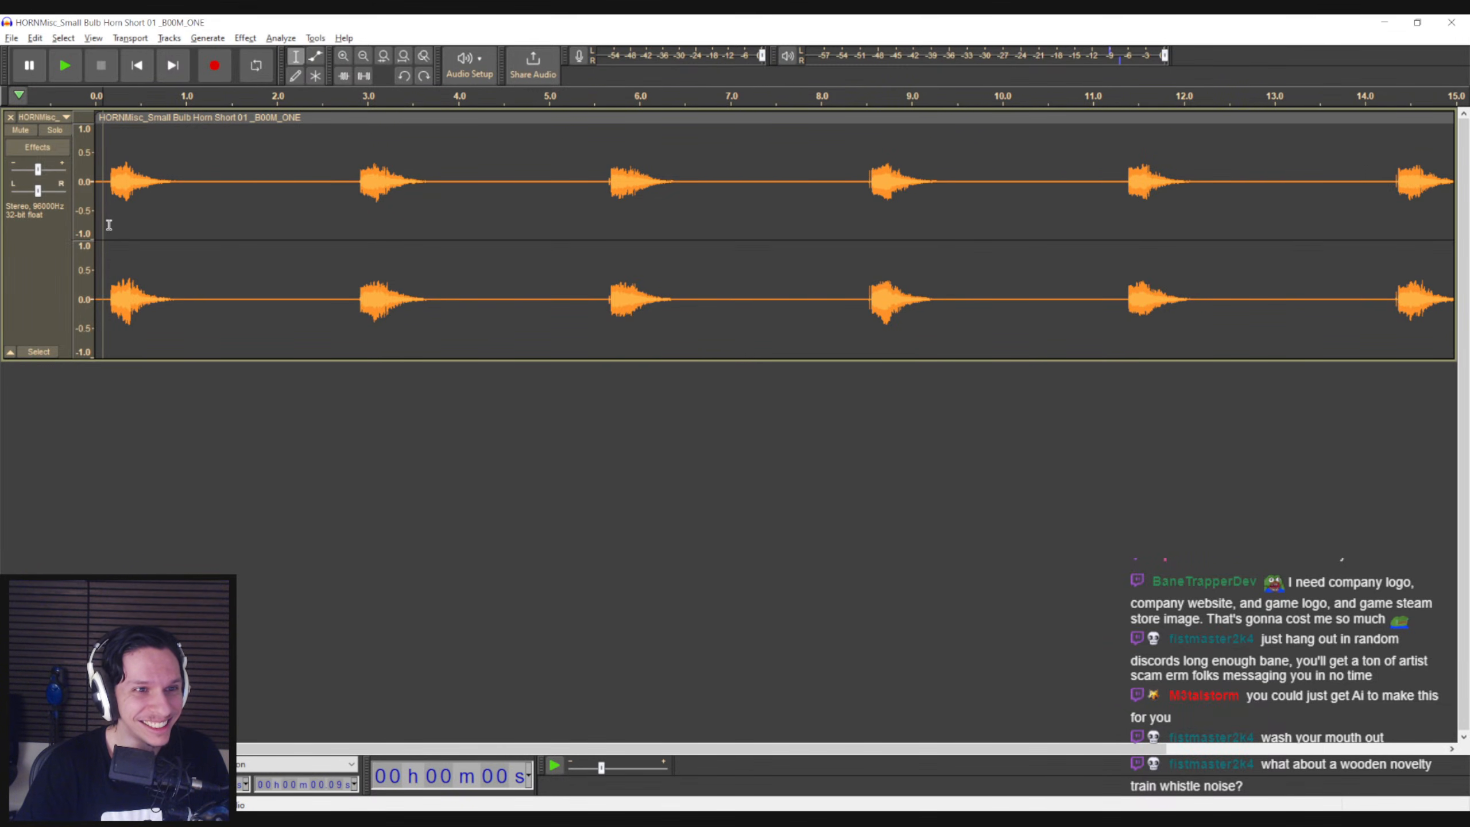
pyautogui.moveTo(108, 225)
pyautogui.mouseDown()
pyautogui.moveTo(174, 226)
pyautogui.moveTo(118, 235)
pyautogui.mouseUp()
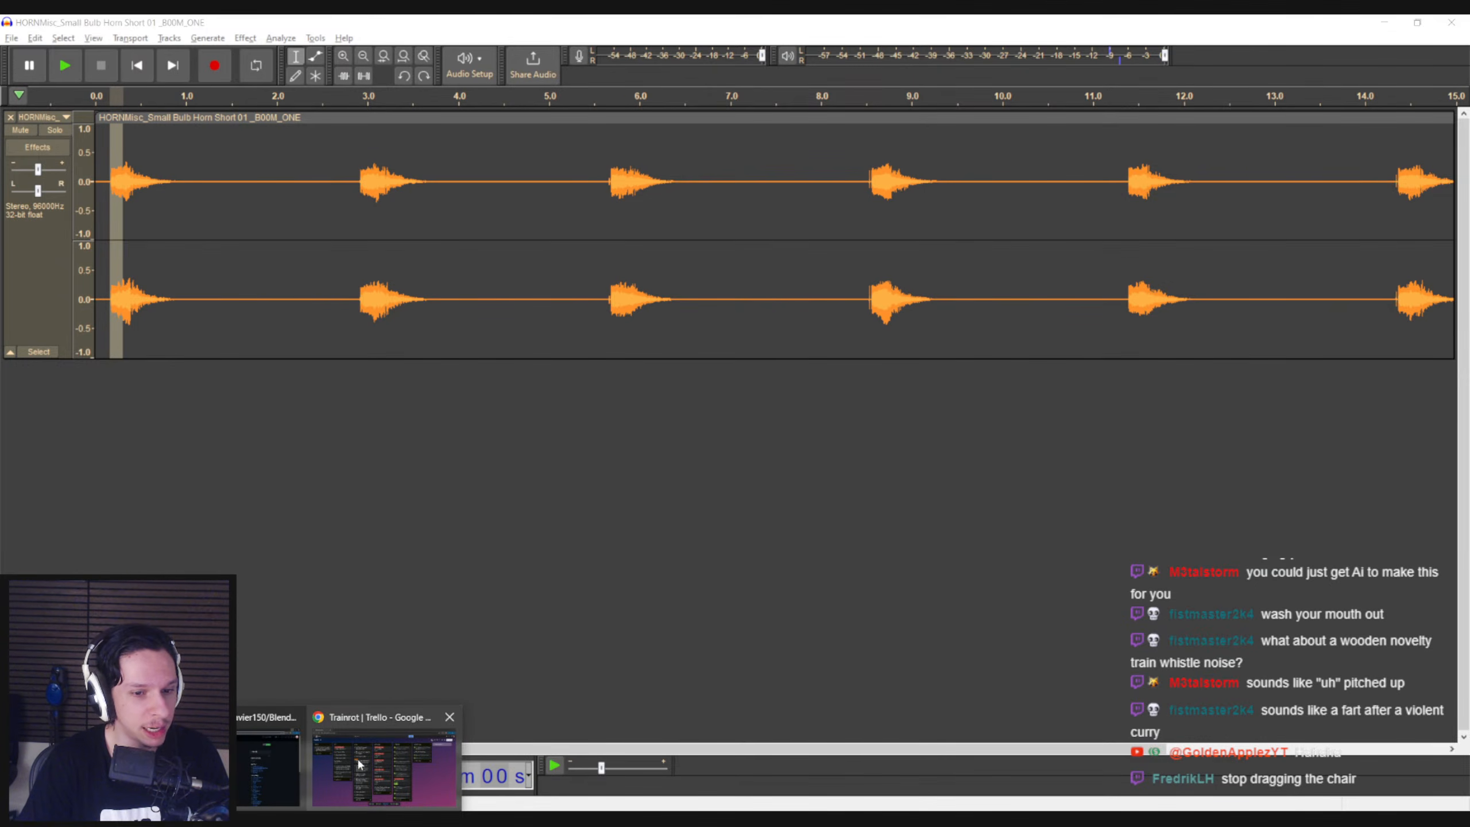
pyautogui.click(103, 229)
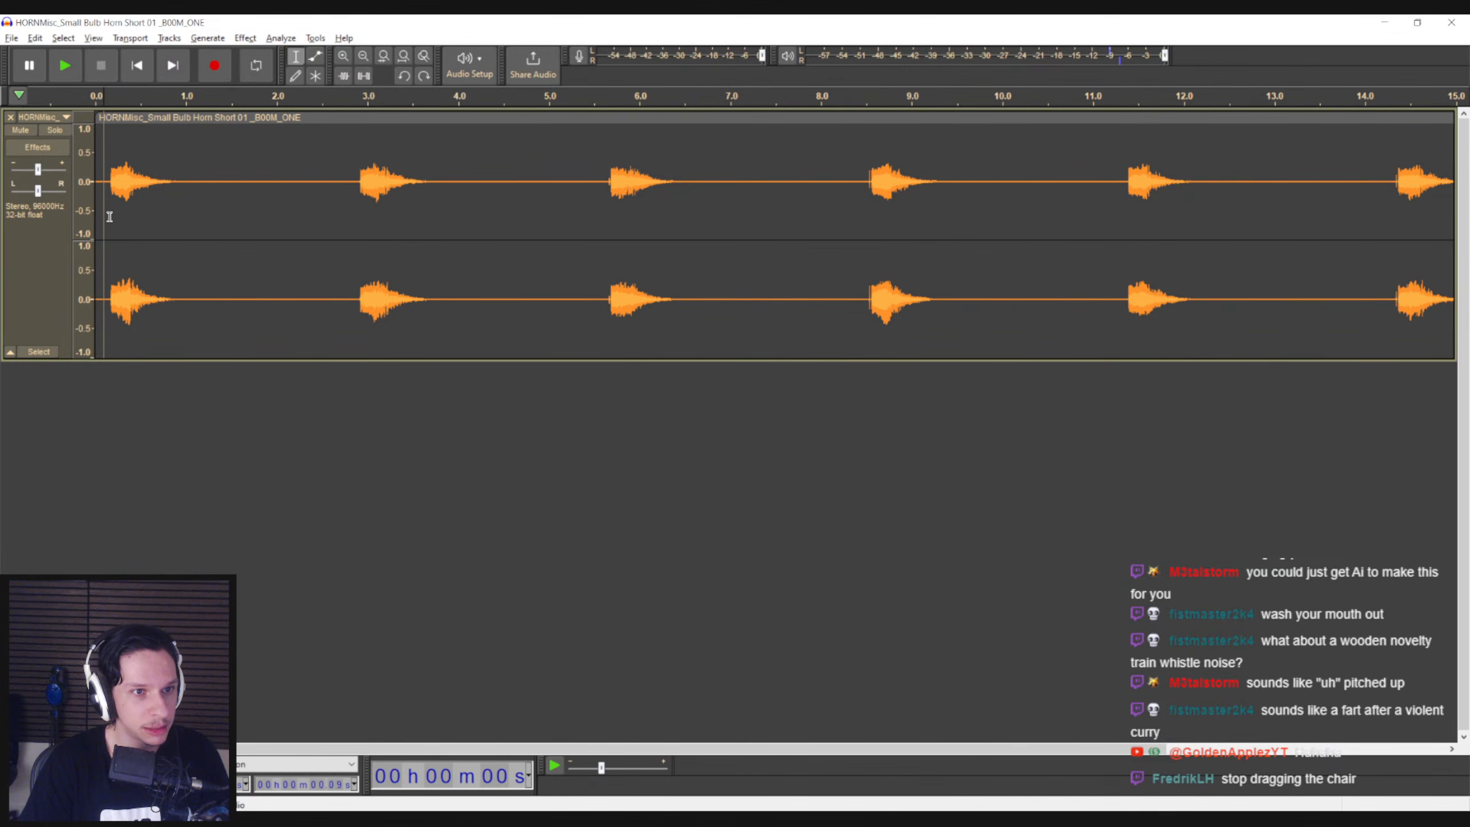
pyautogui.moveTo(108, 217); pyautogui.dragTo(120, 218)
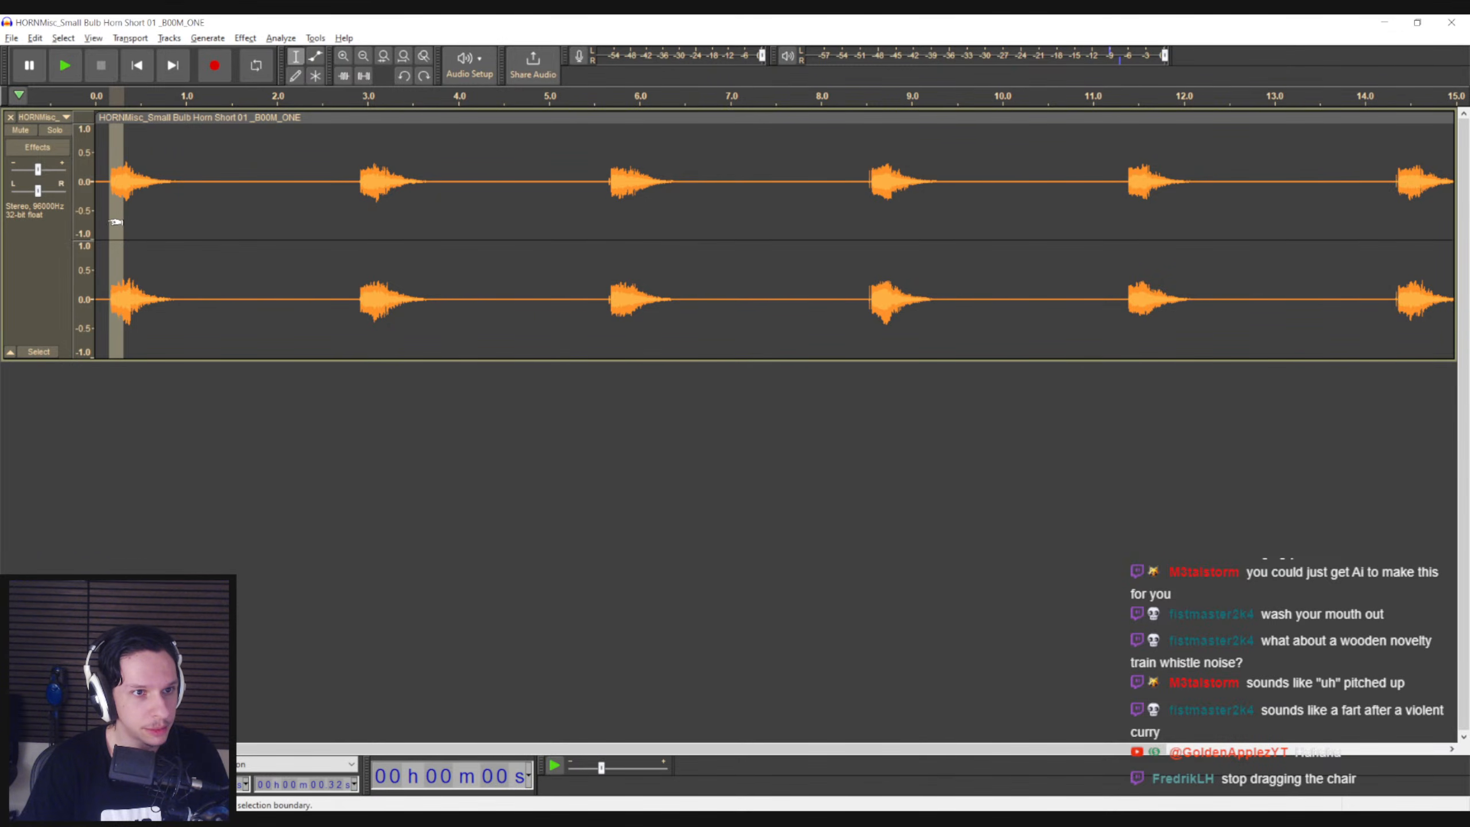
pyautogui.click(281, 38)
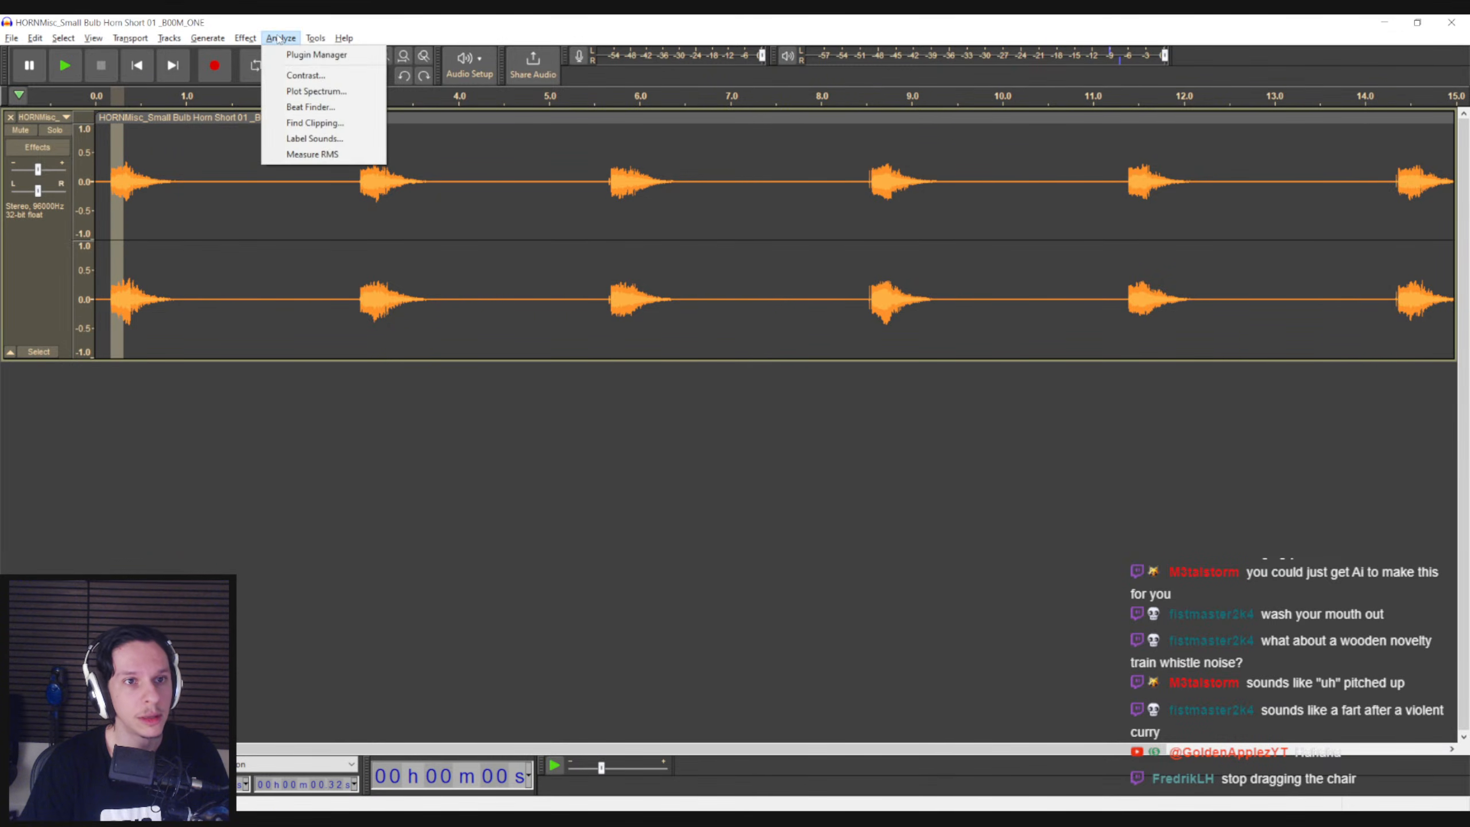
pyautogui.moveTo(245, 38)
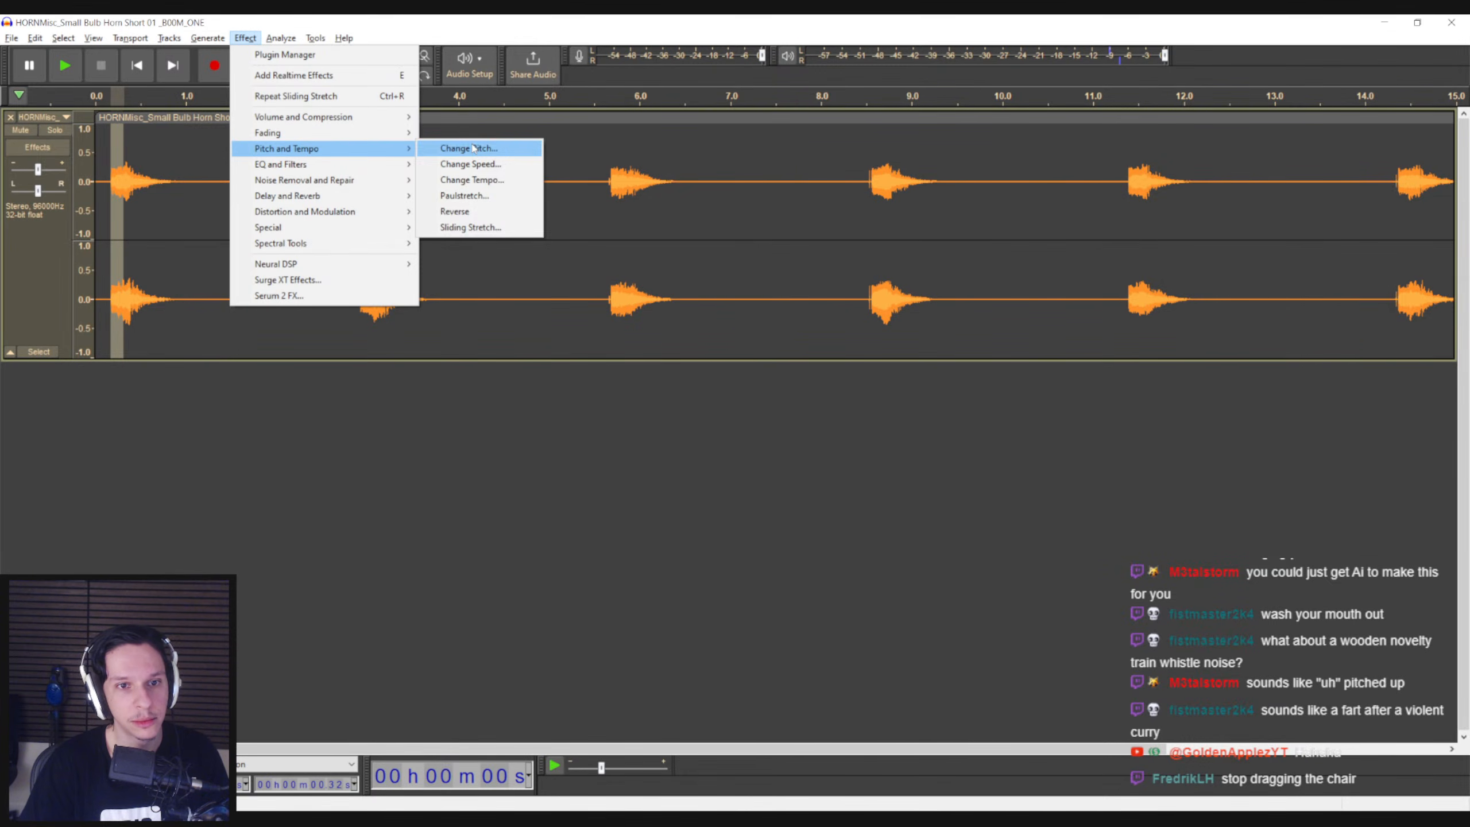
pyautogui.click(471, 227)
pyautogui.click(611, 350)
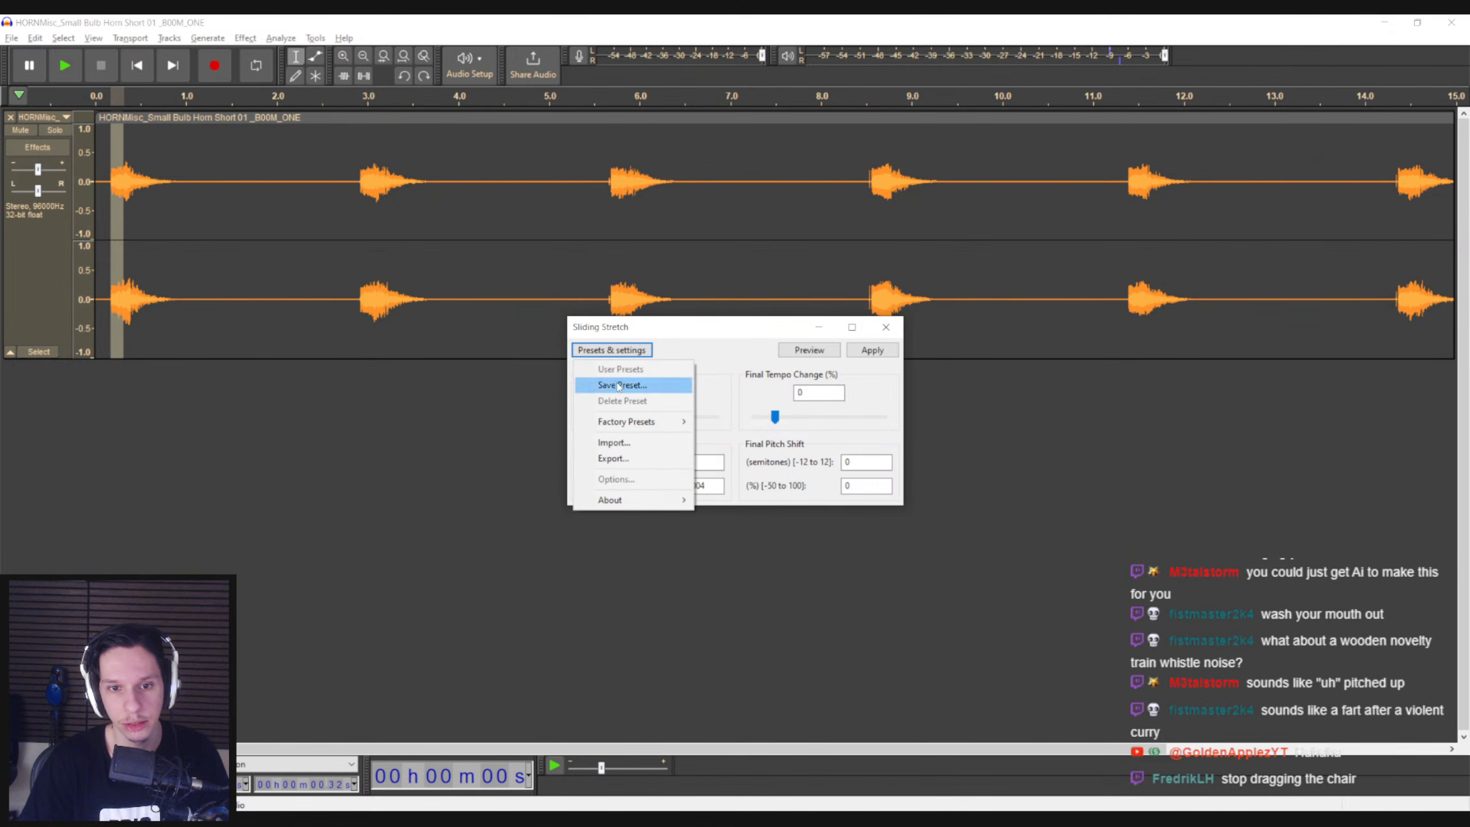
pyautogui.moveTo(627, 422)
pyautogui.click(699, 340)
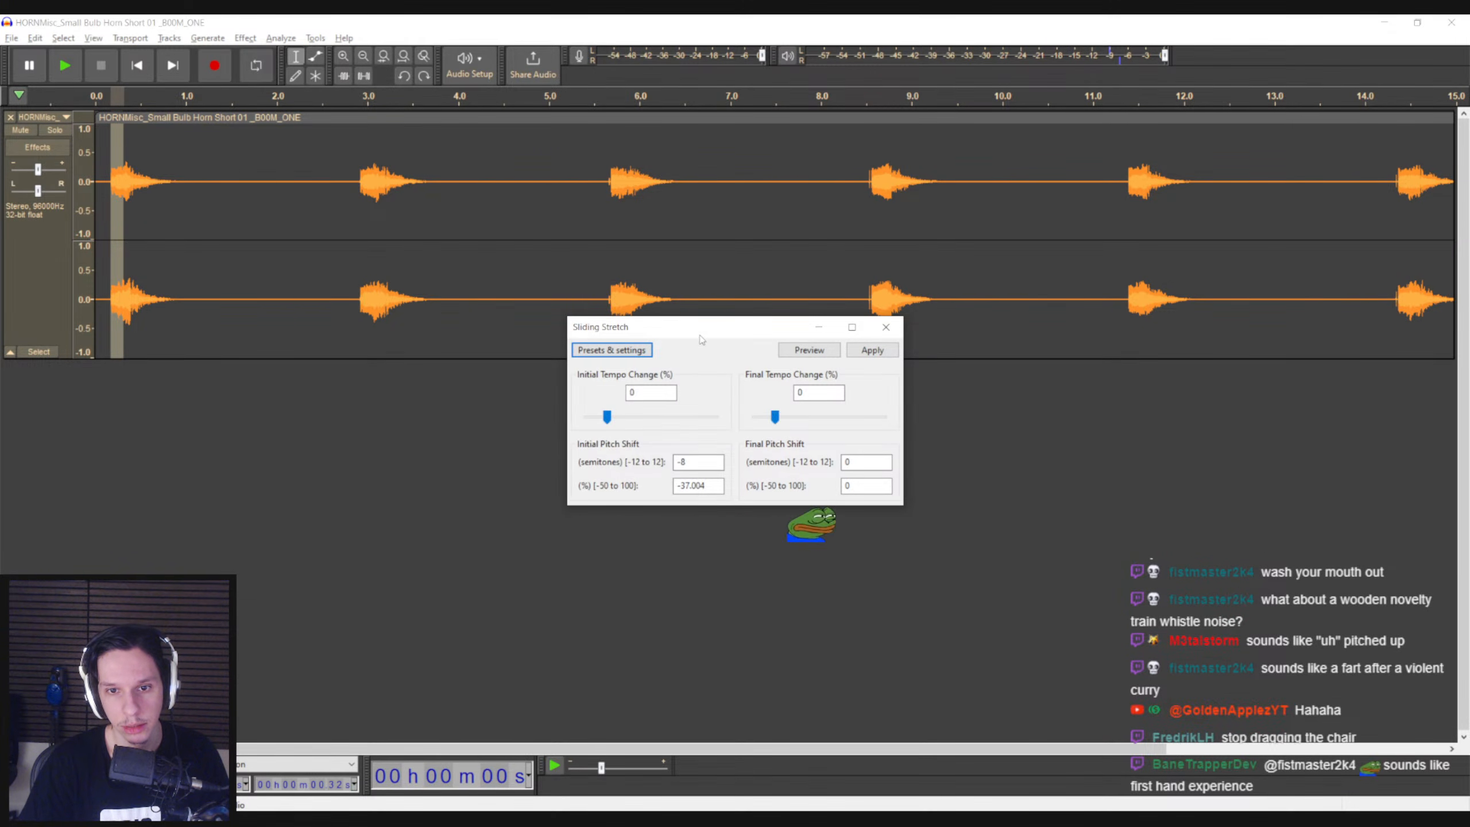
pyautogui.moveTo(615, 417); pyautogui.dragTo(618, 421)
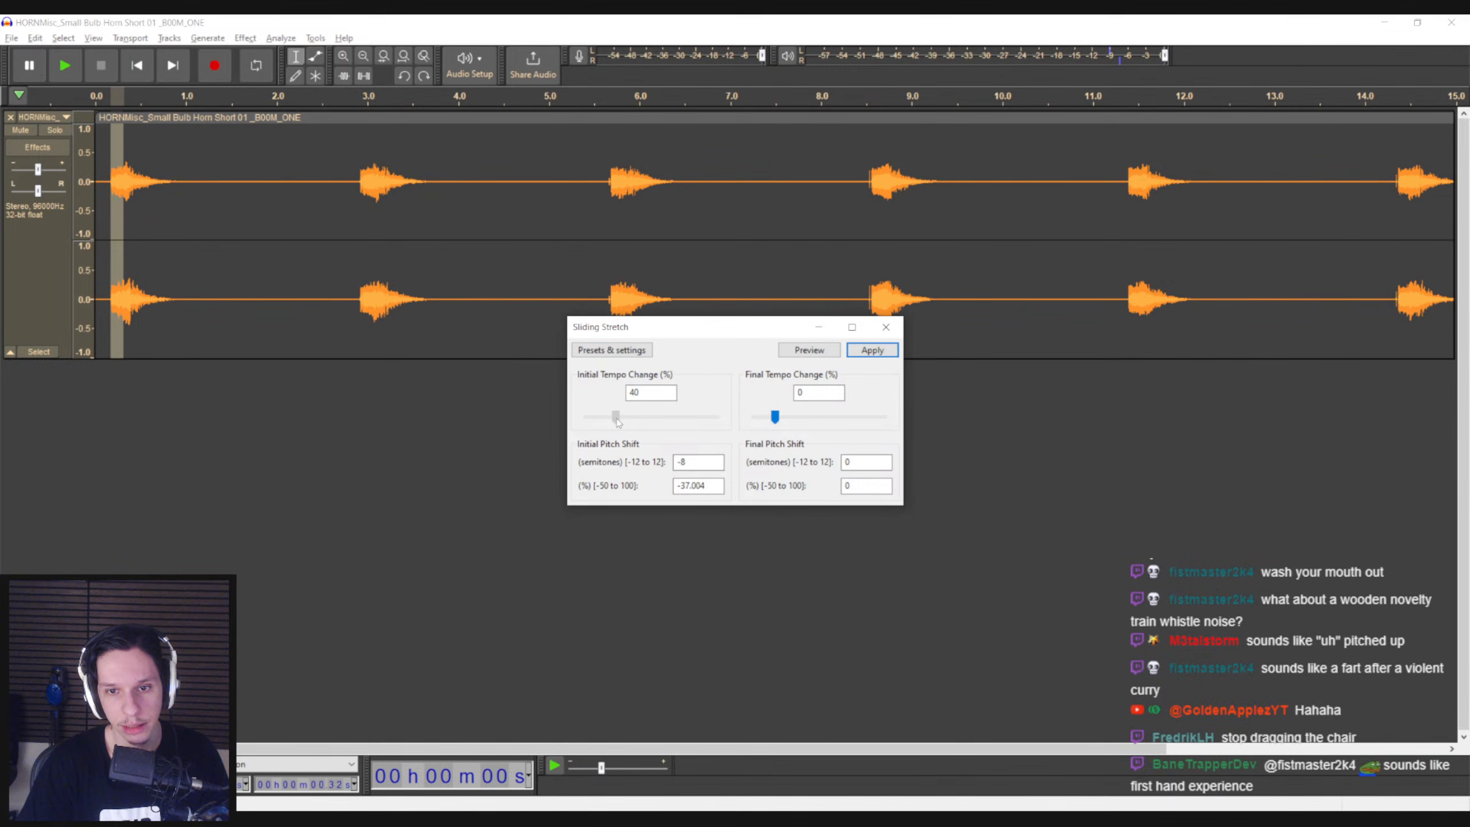
pyautogui.click(862, 351)
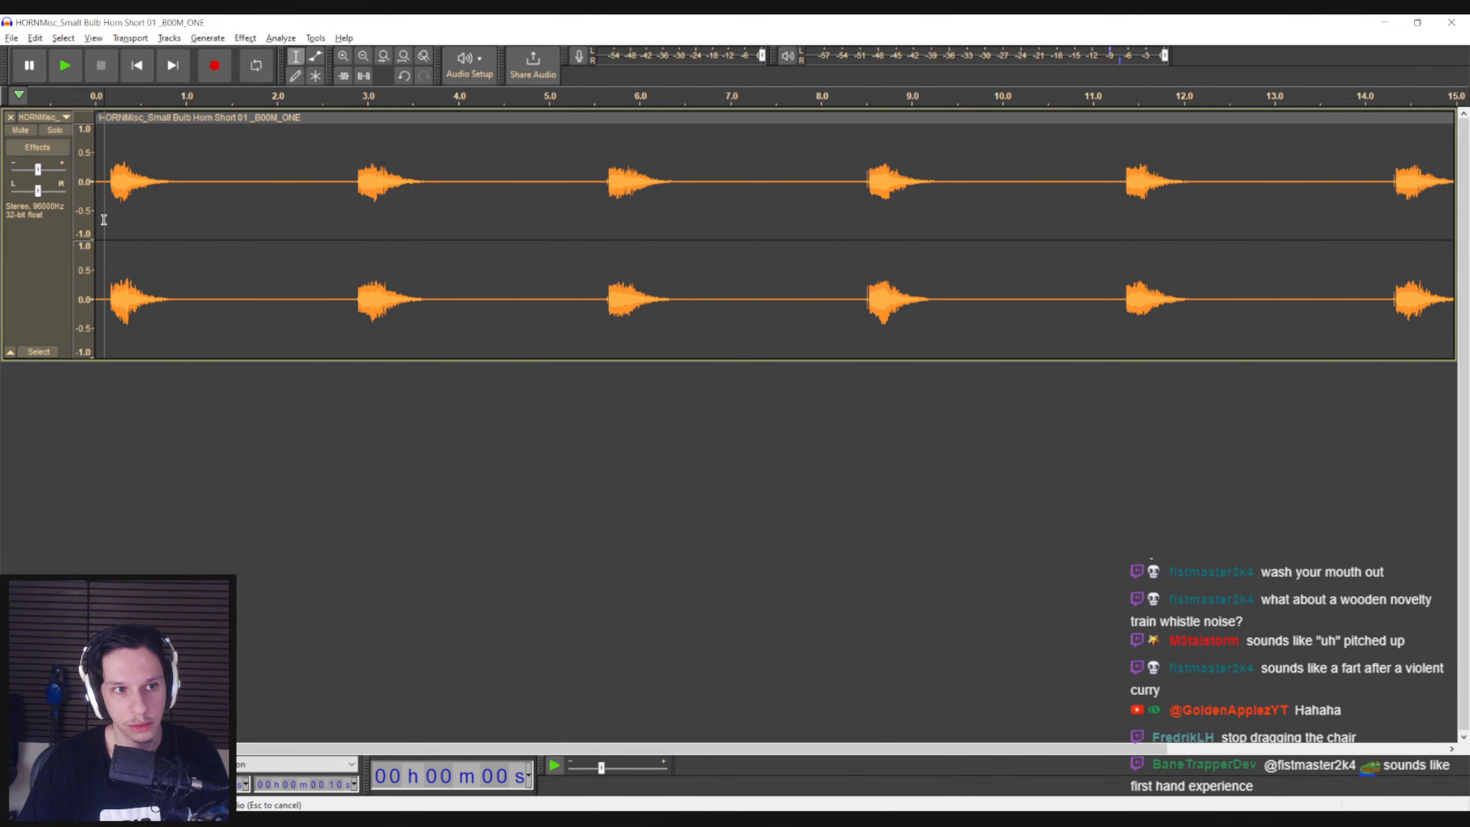
# Listen to the stretched first blast a few times and undo the Sliding Stretch
pyautogui.press('space')
pyautogui.press('space')
pyautogui.click(158, 240)
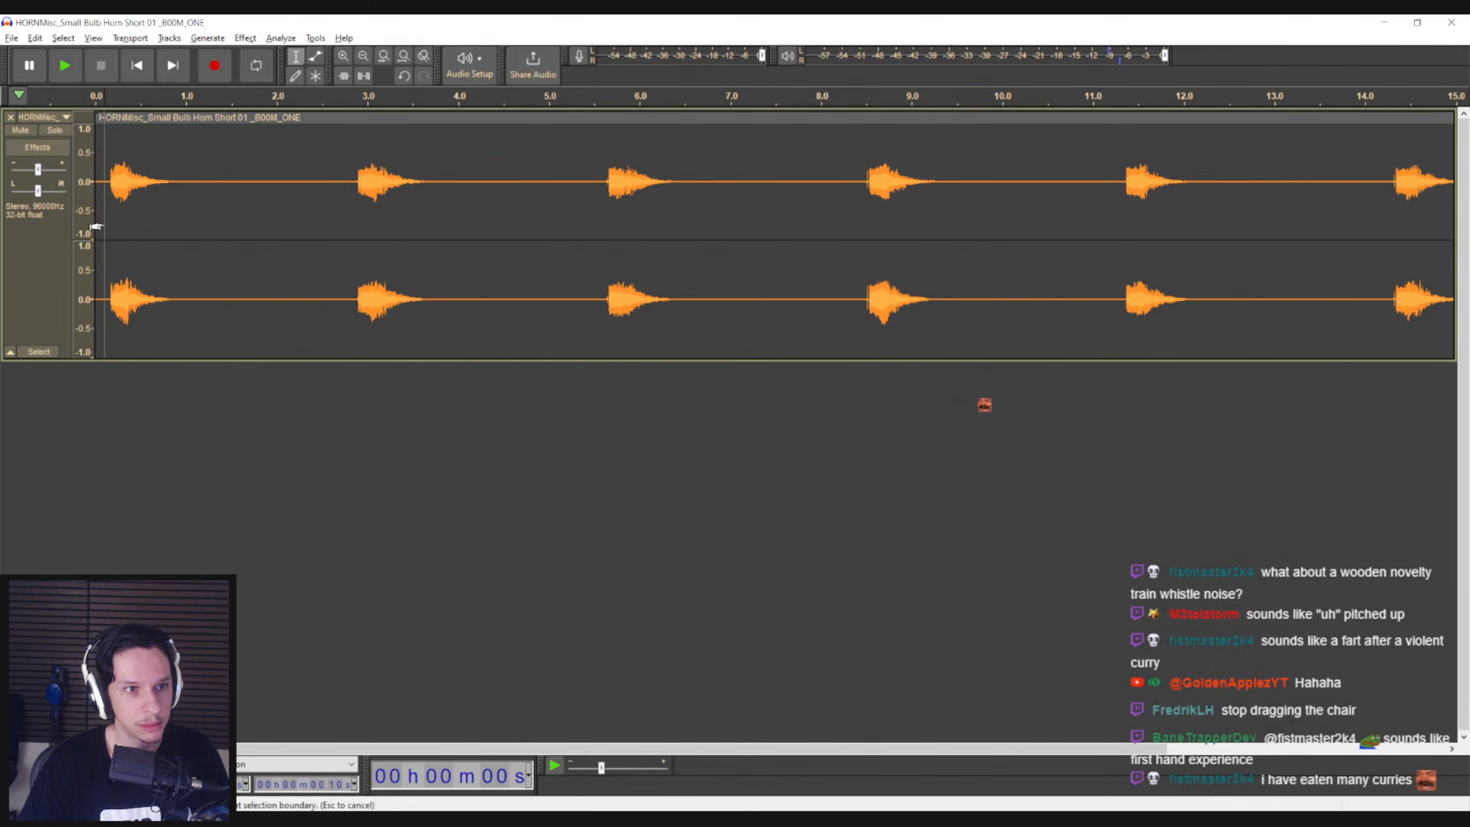
pyautogui.press('space')
pyautogui.click(94, 218)
pyautogui.press('space')
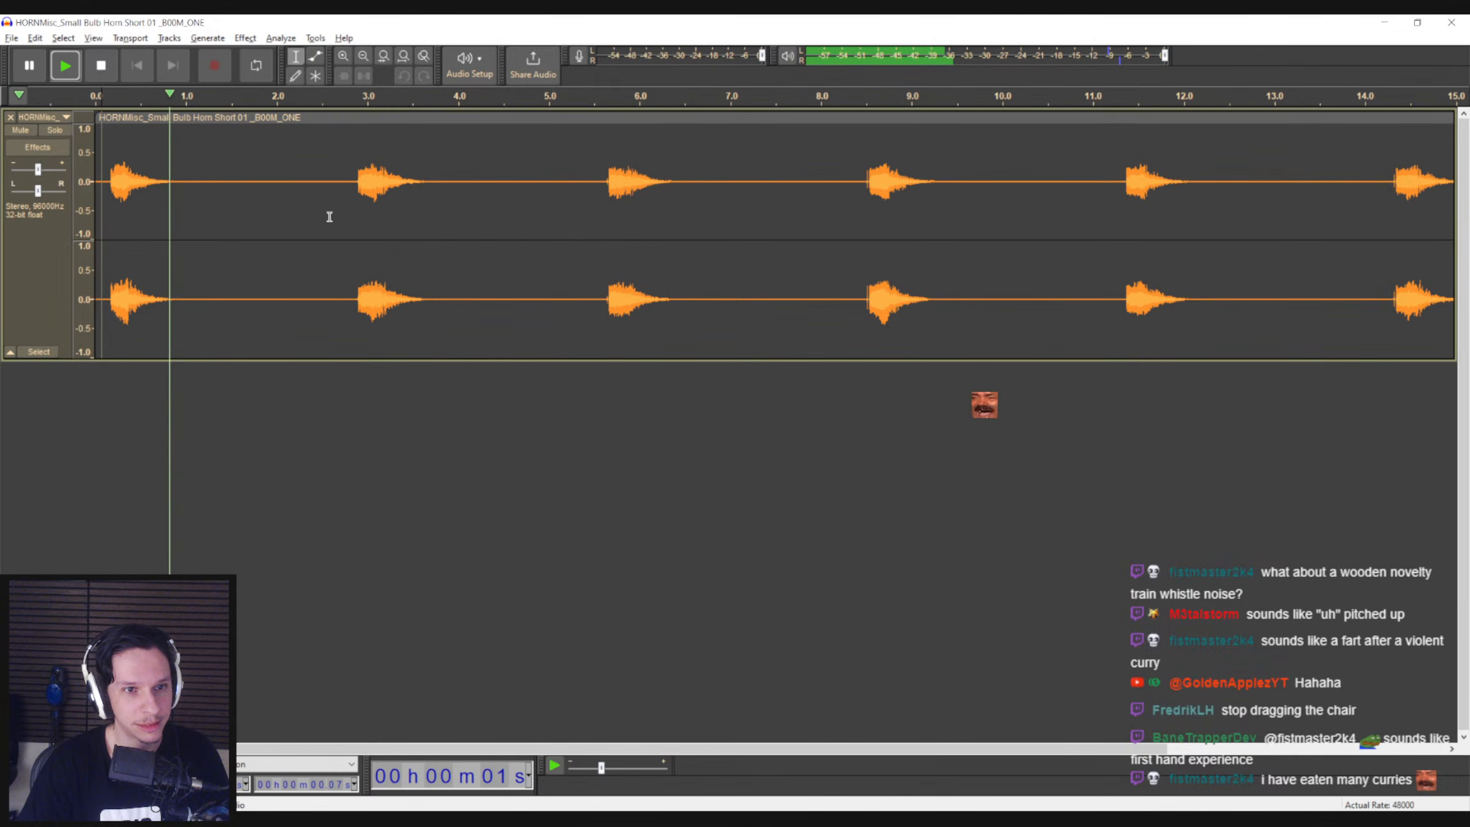
pyautogui.press('space')
pyautogui.moveTo(112, 236); pyautogui.dragTo(128, 206)
pyautogui.click(105, 206)
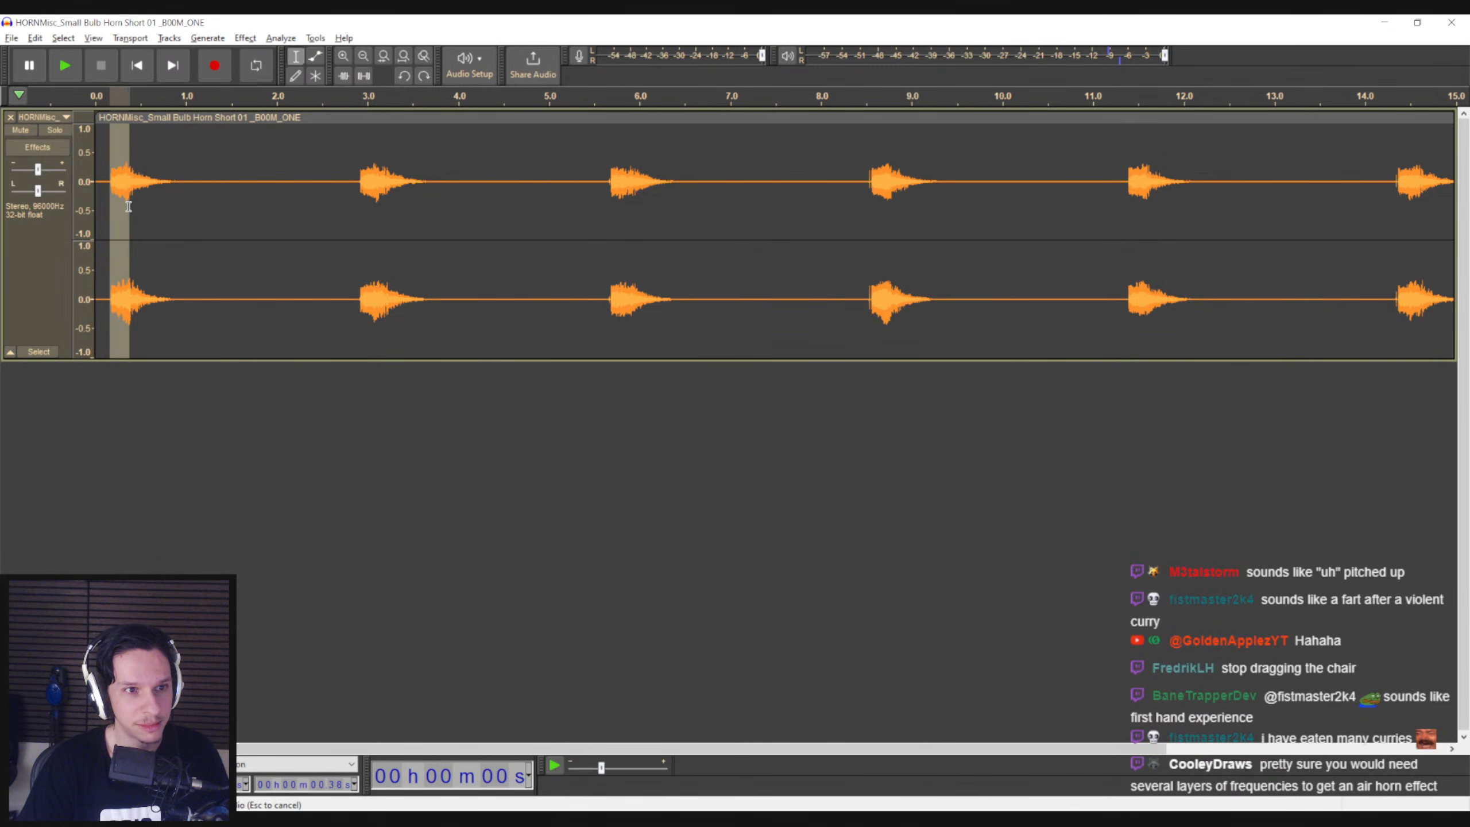
# Mix the whole stereo bulb horn track down to mono and play it from the first blast
pyautogui.doubleClick(167, 207)
pyautogui.click(208, 40)
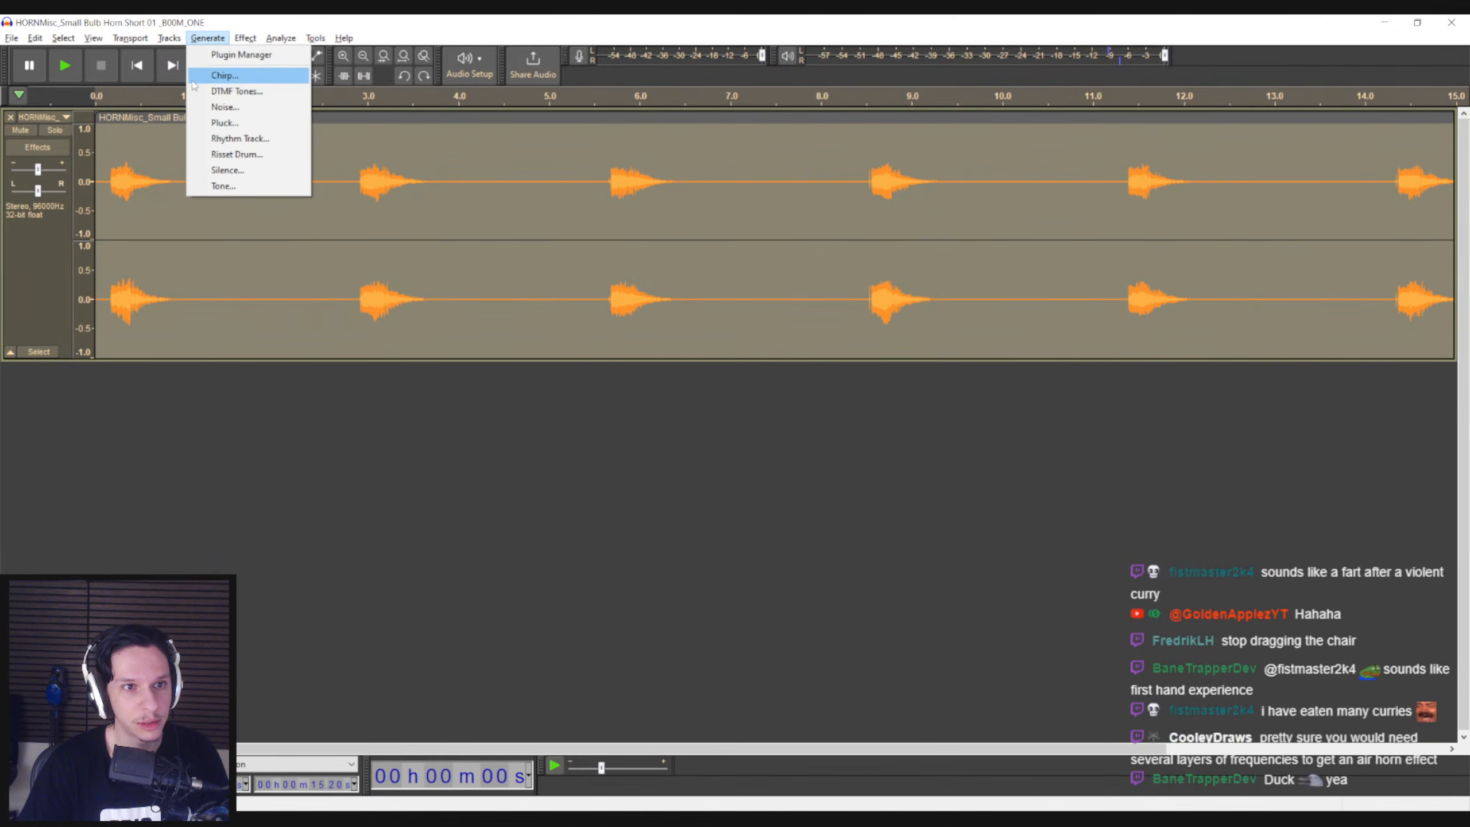
pyautogui.moveTo(177, 44)
pyautogui.moveTo(191, 76)
pyautogui.click(351, 75)
pyautogui.click(109, 198)
pyautogui.press('space')
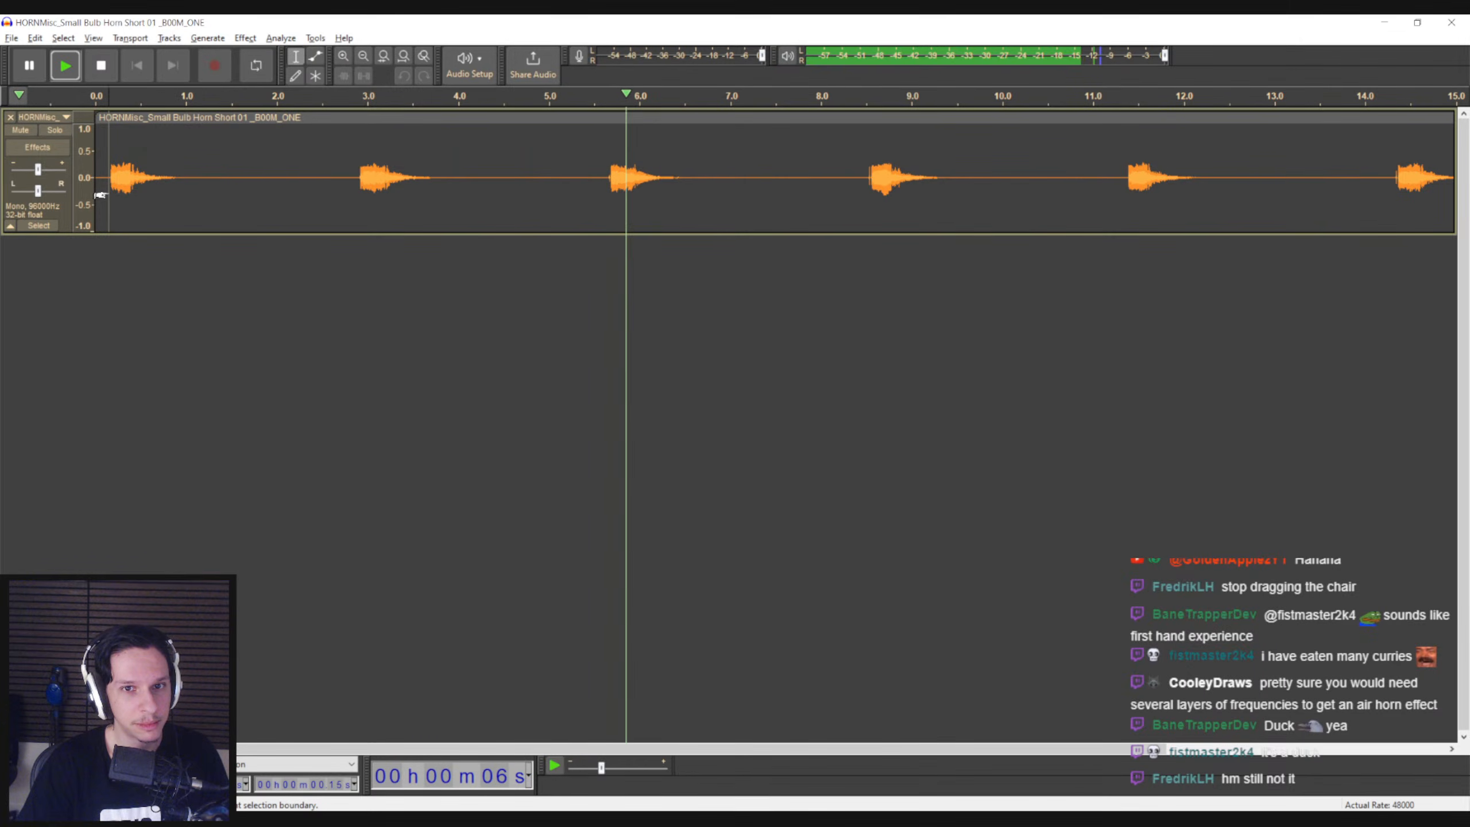
# Select the first blast's attack up to about 0.40 s and try Paulstretch with stretch factor 5.0 and time resolution 0.25 seconds
pyautogui.click(105, 198)
pyautogui.press('space')
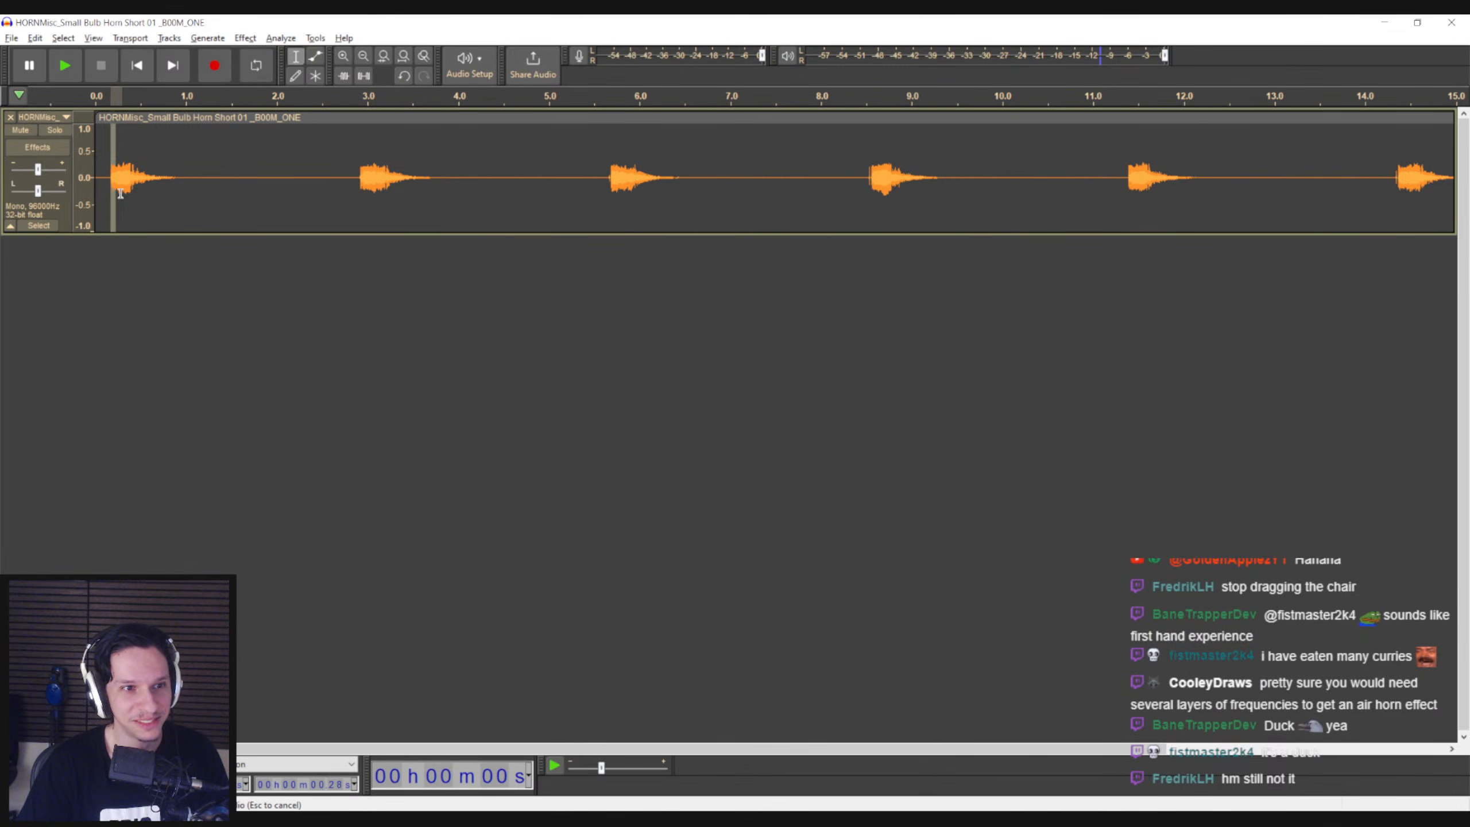
pyautogui.click(245, 38)
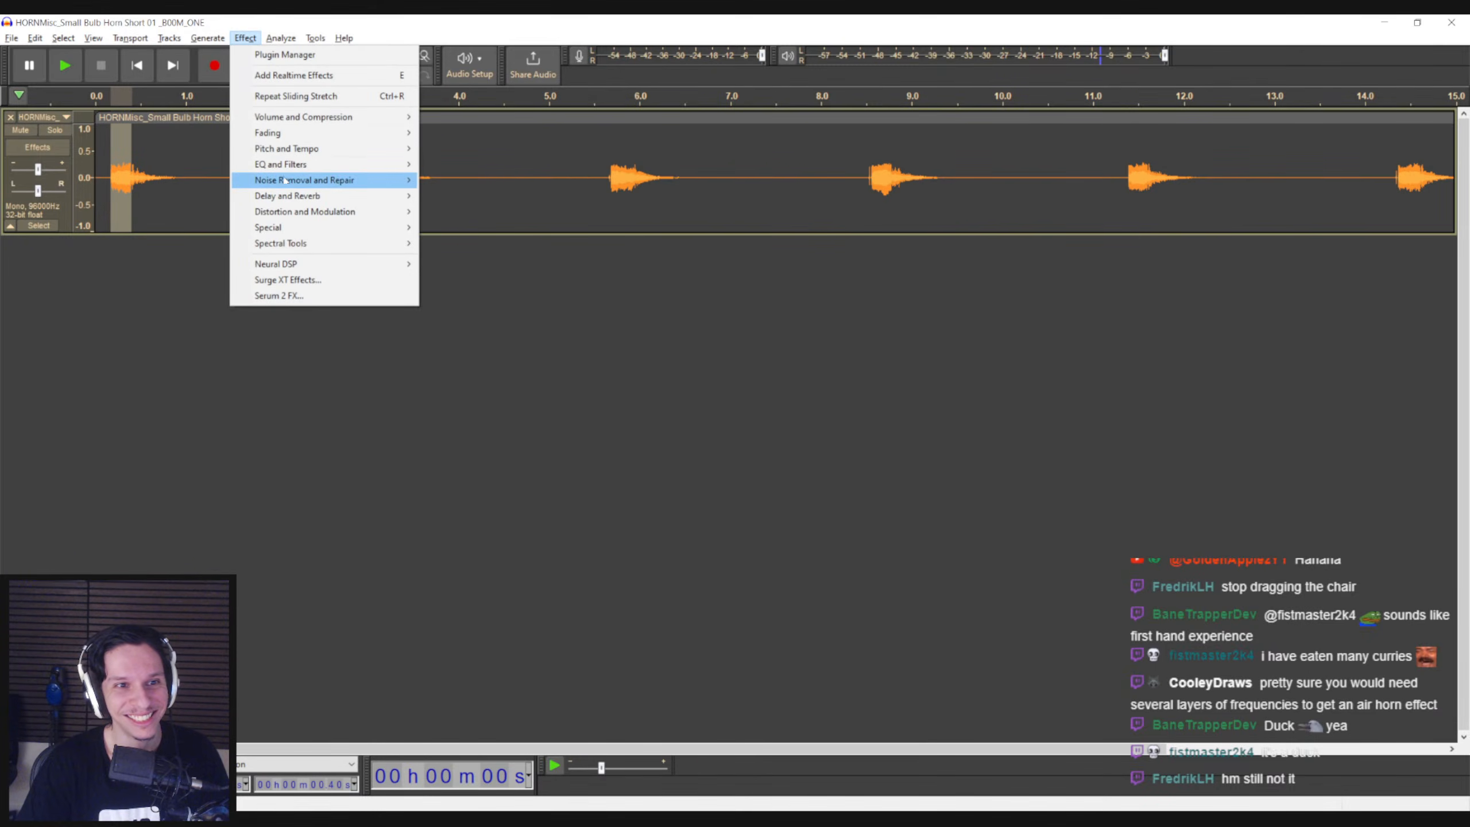
pyautogui.moveTo(349, 152)
pyautogui.click(464, 195)
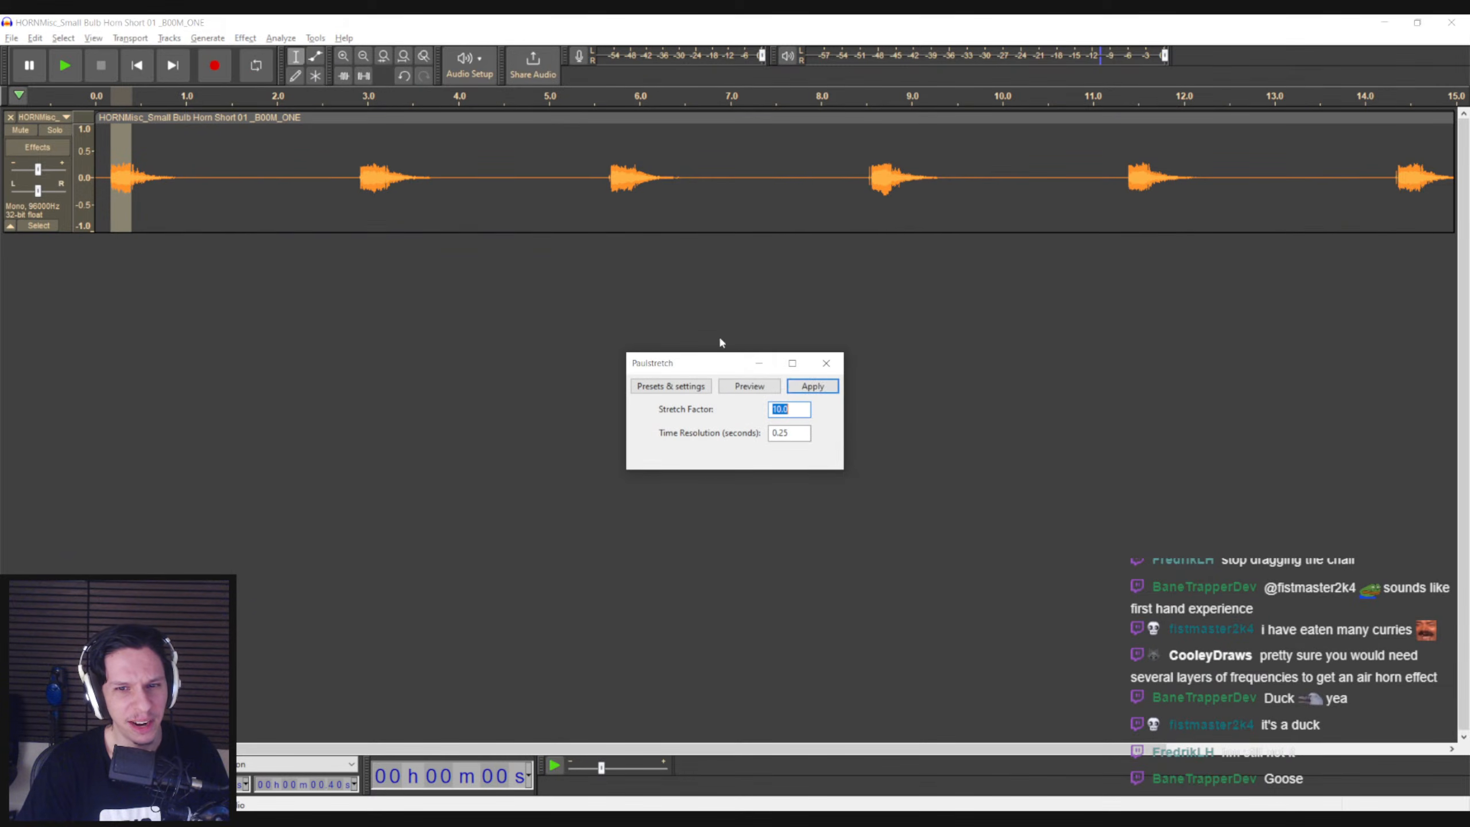
pyautogui.click(808, 394)
pyautogui.click(831, 440)
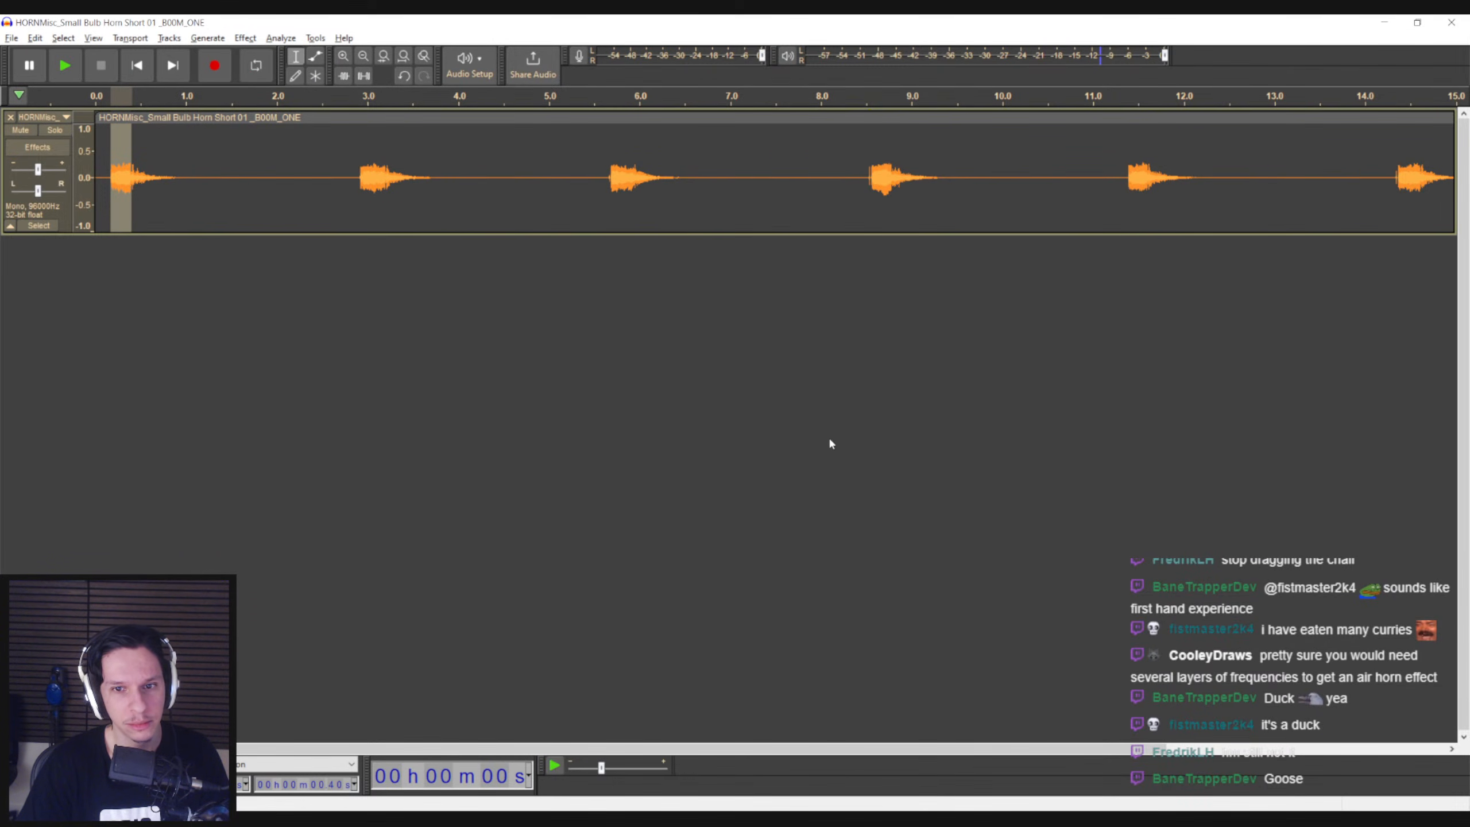
# Try Paulstretch on the same attack selection with the stretch factor set to 10 and time resolution 0.25 seconds
pyautogui.click(280, 38)
pyautogui.moveTo(245, 38)
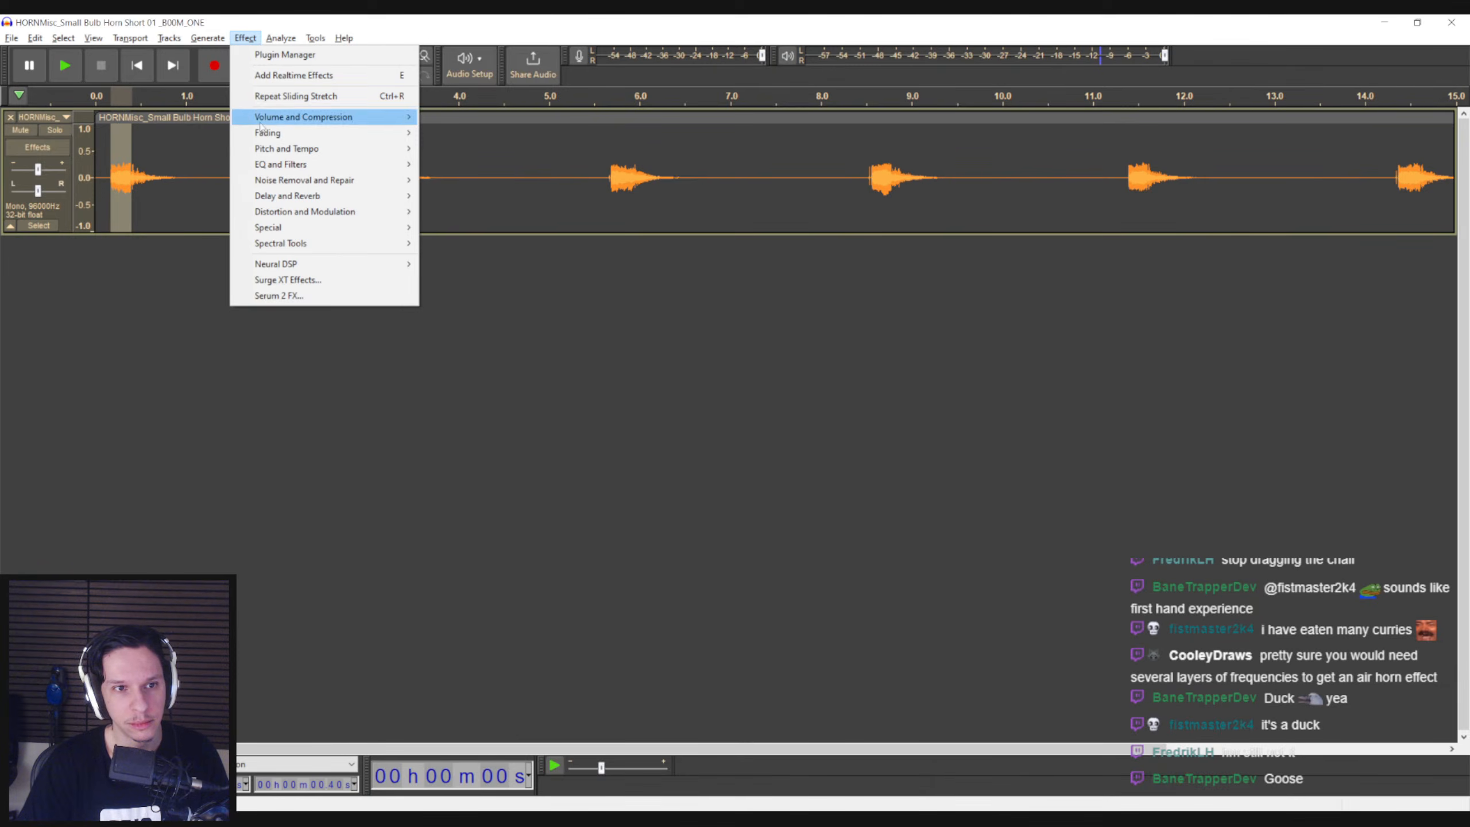
pyautogui.moveTo(260, 135)
pyautogui.click(463, 196)
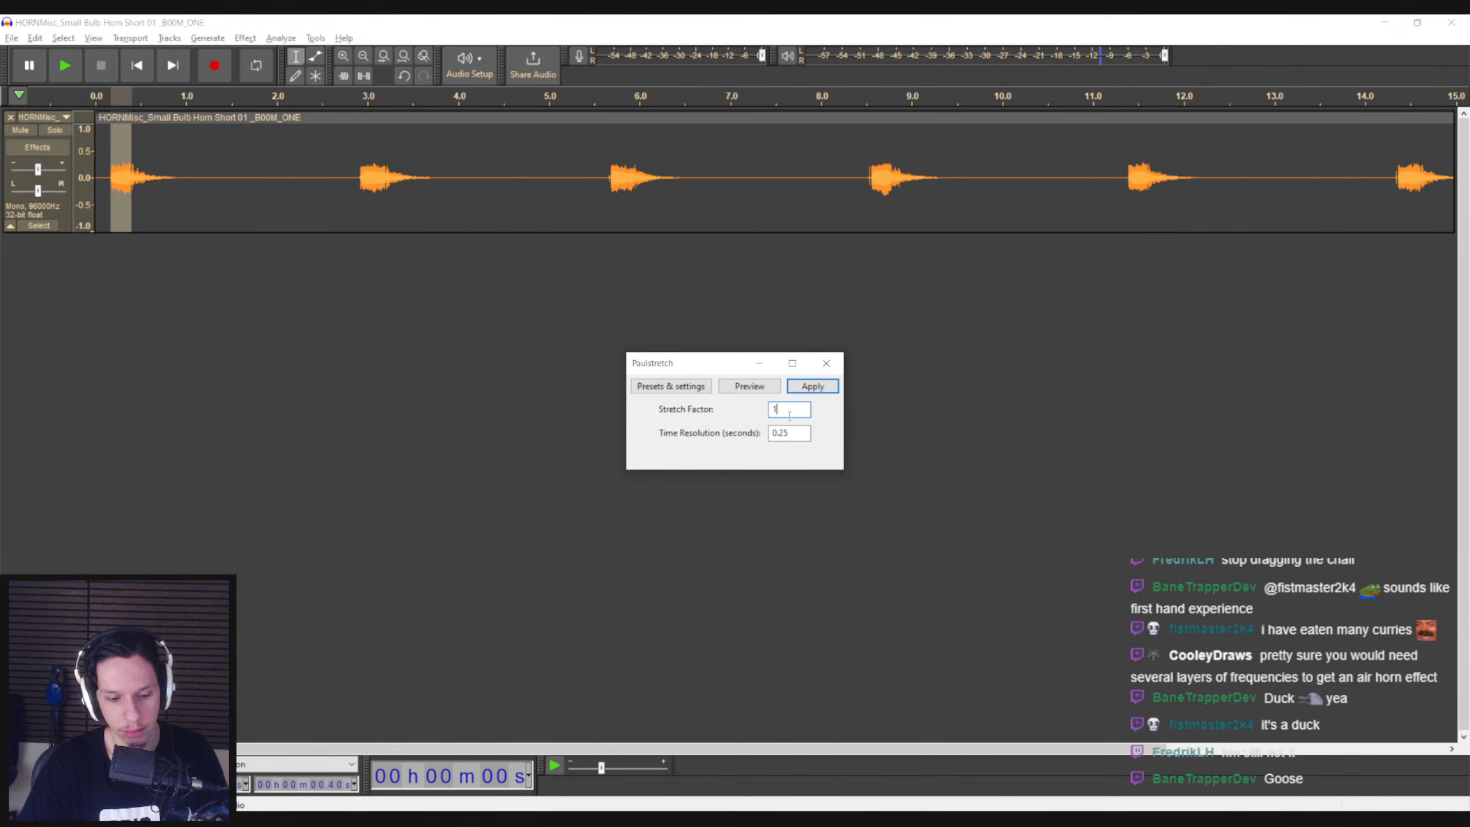
pyautogui.click(804, 390)
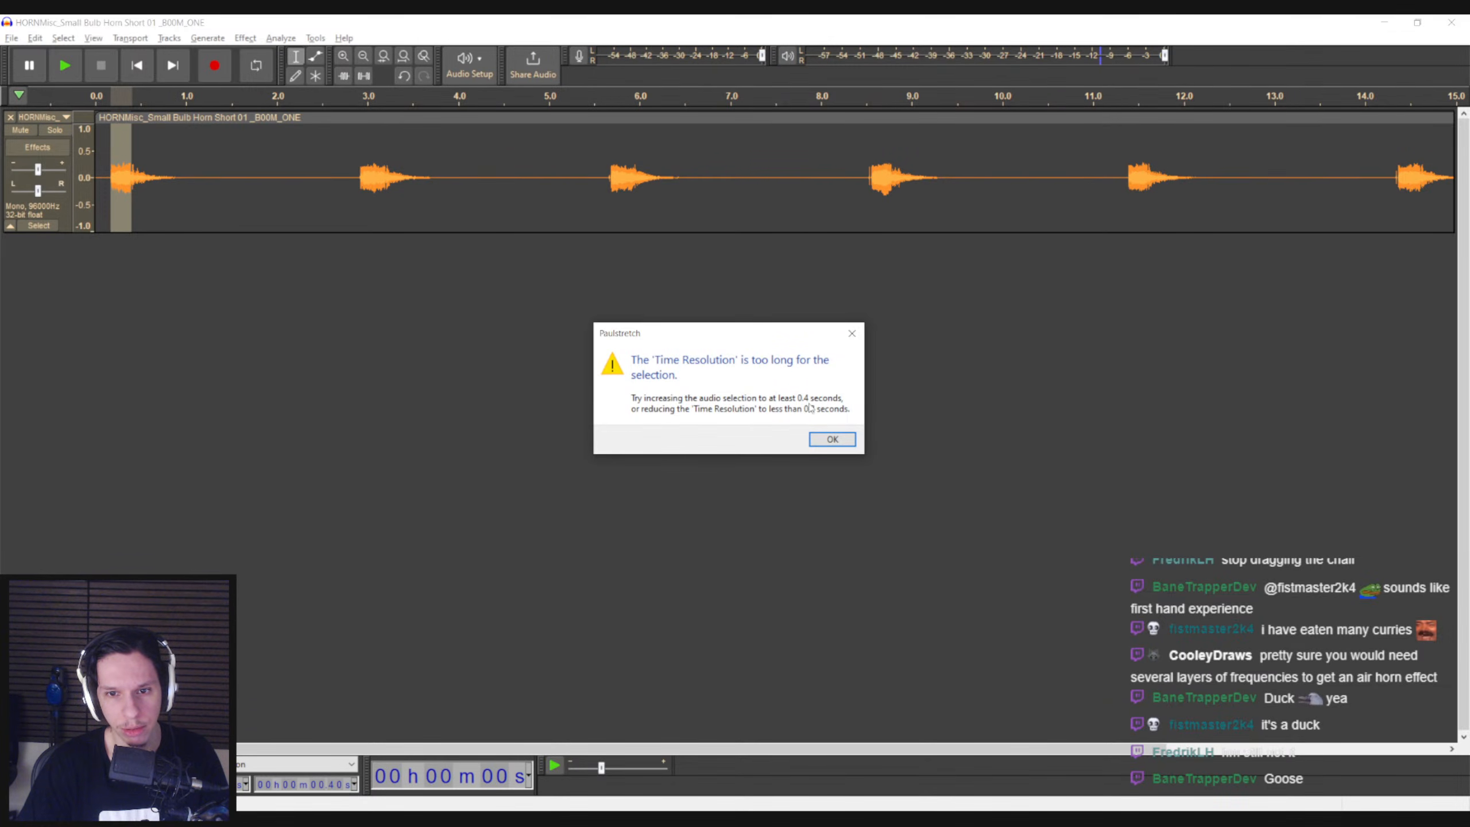
pyautogui.click(832, 438)
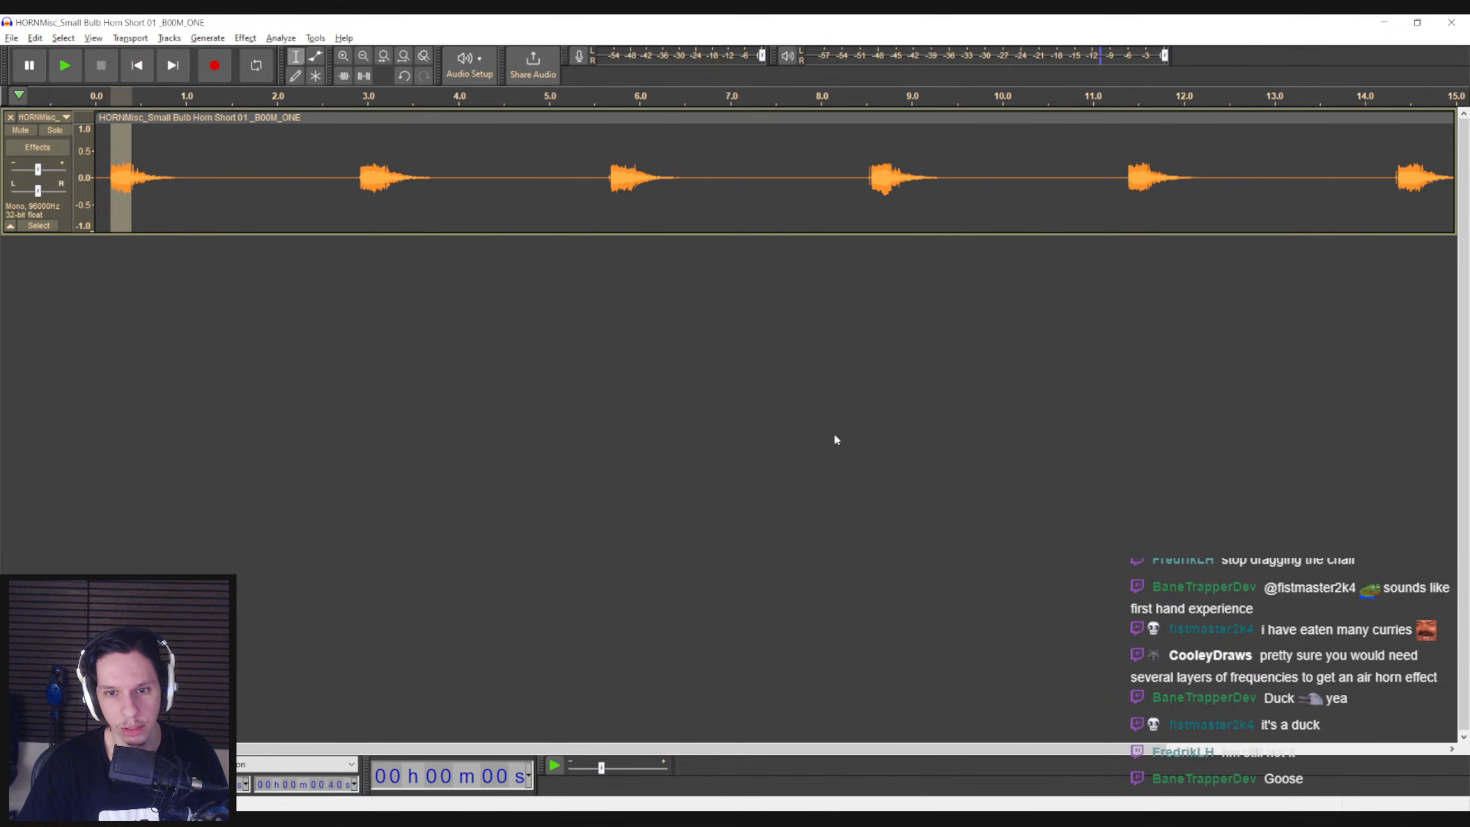
# Apply Paulstretch to the first blast's attack with stretch factor 10.0 and time resolution 0.05 seconds
pyautogui.click(281, 38)
pyautogui.moveTo(254, 41)
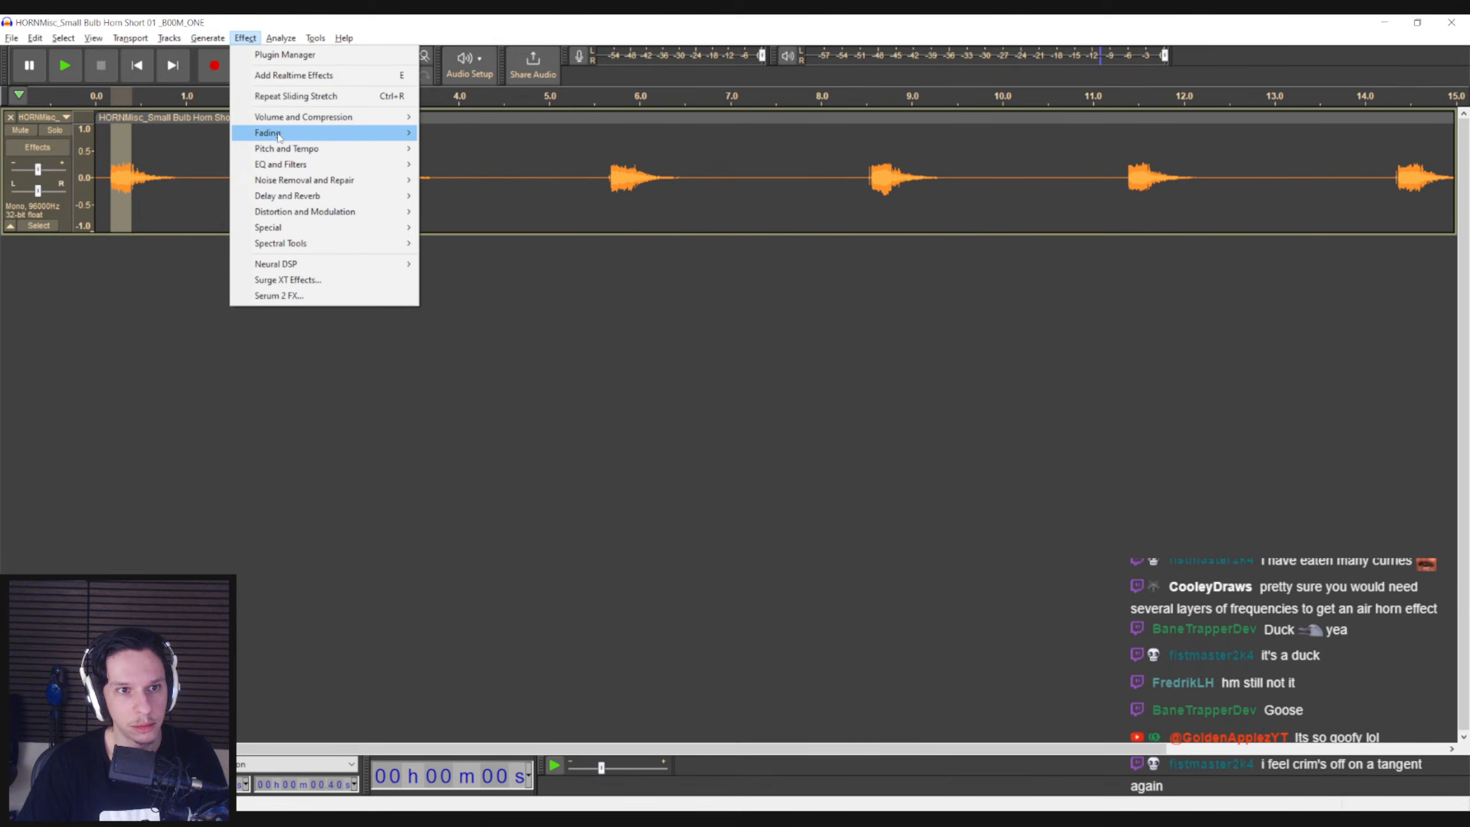
pyautogui.moveTo(290, 148)
pyautogui.click(481, 195)
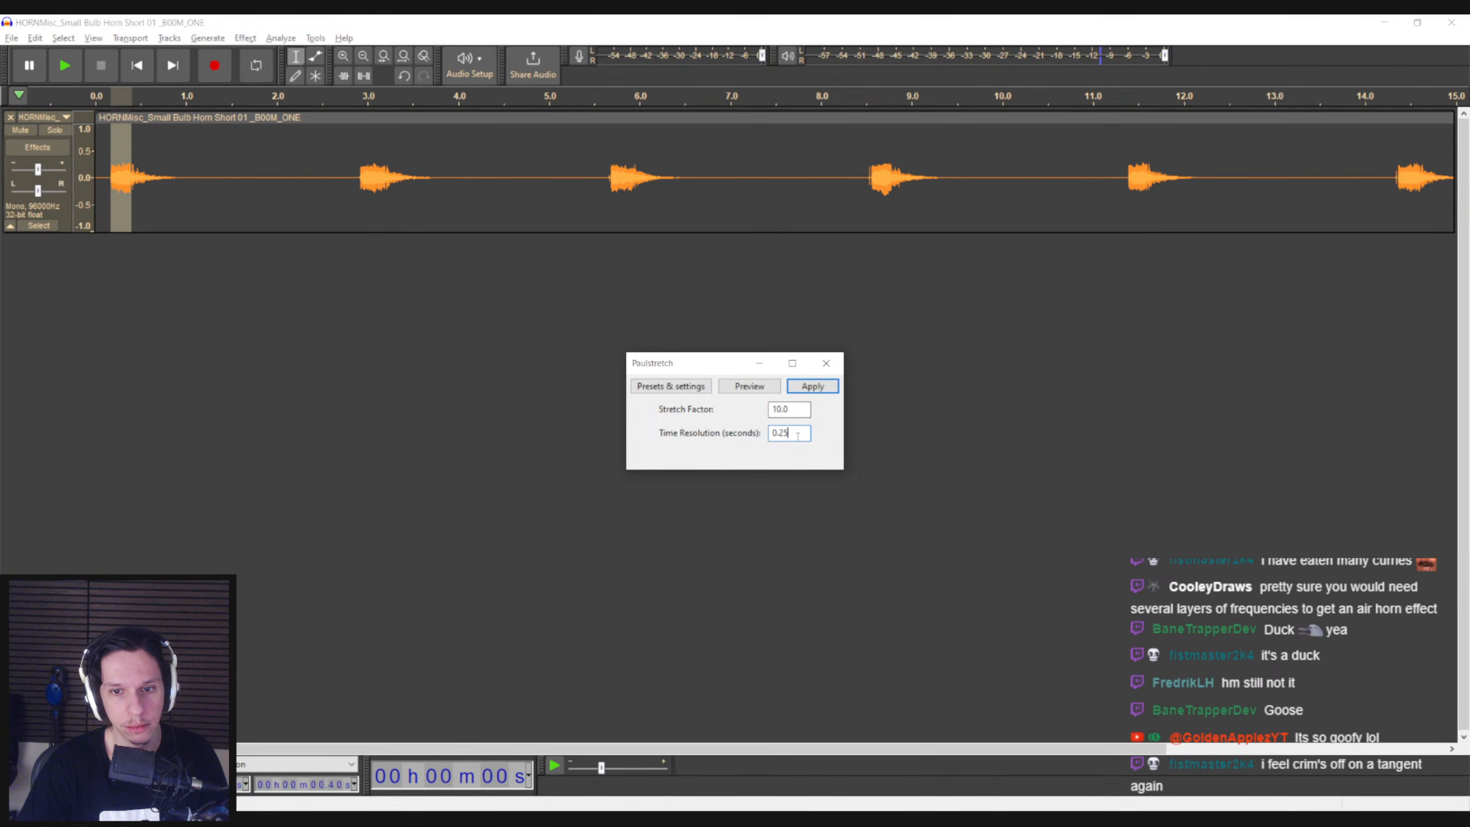
pyautogui.press('BackSpace')
pyautogui.press('BackSpace')
pyautogui.write('05')
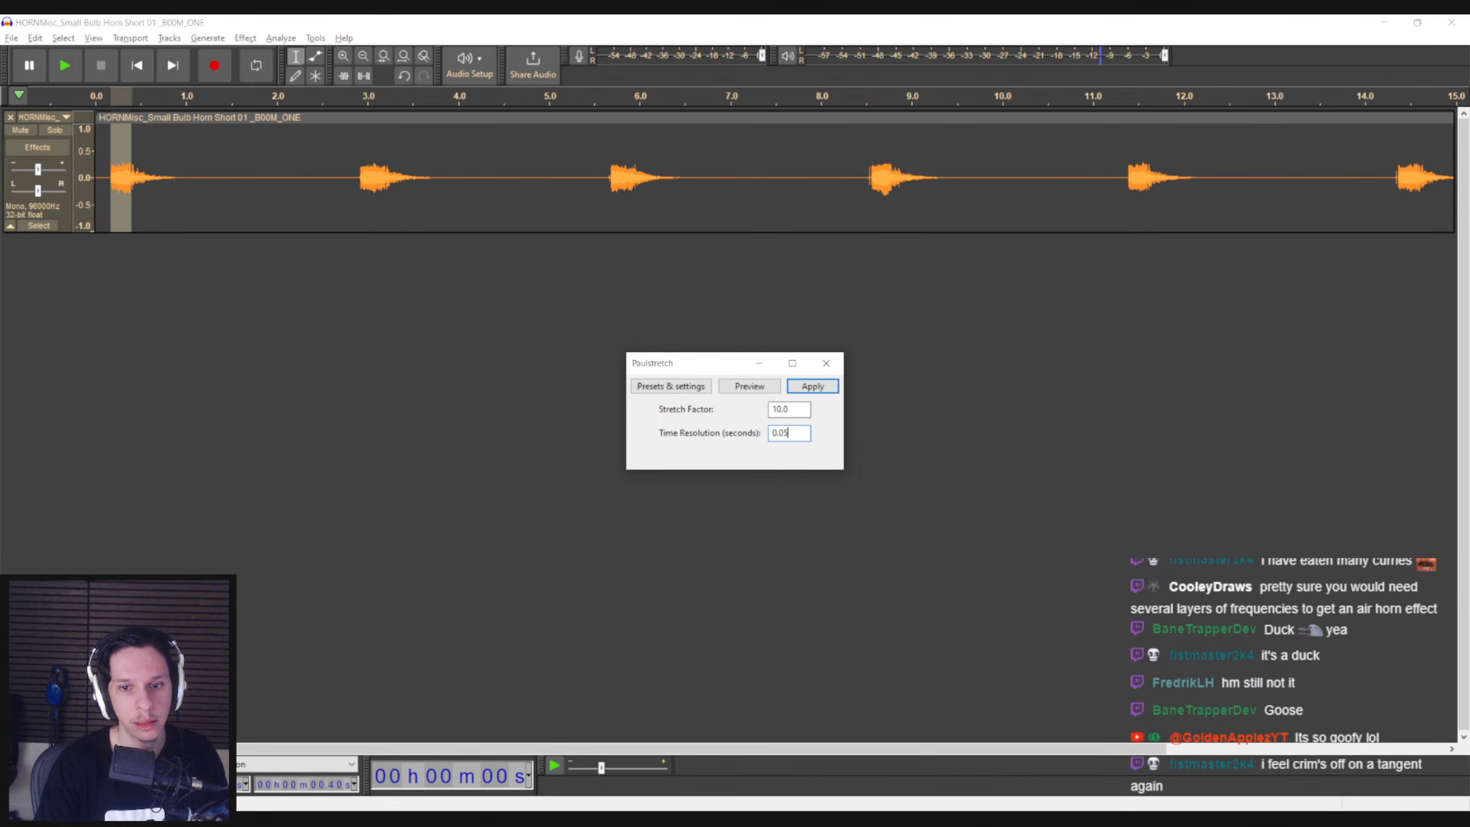
pyautogui.click(812, 386)
# Listen to the stretched first blast from its start and undo the Paulstretch
pyautogui.click(107, 196)
pyautogui.press('space')
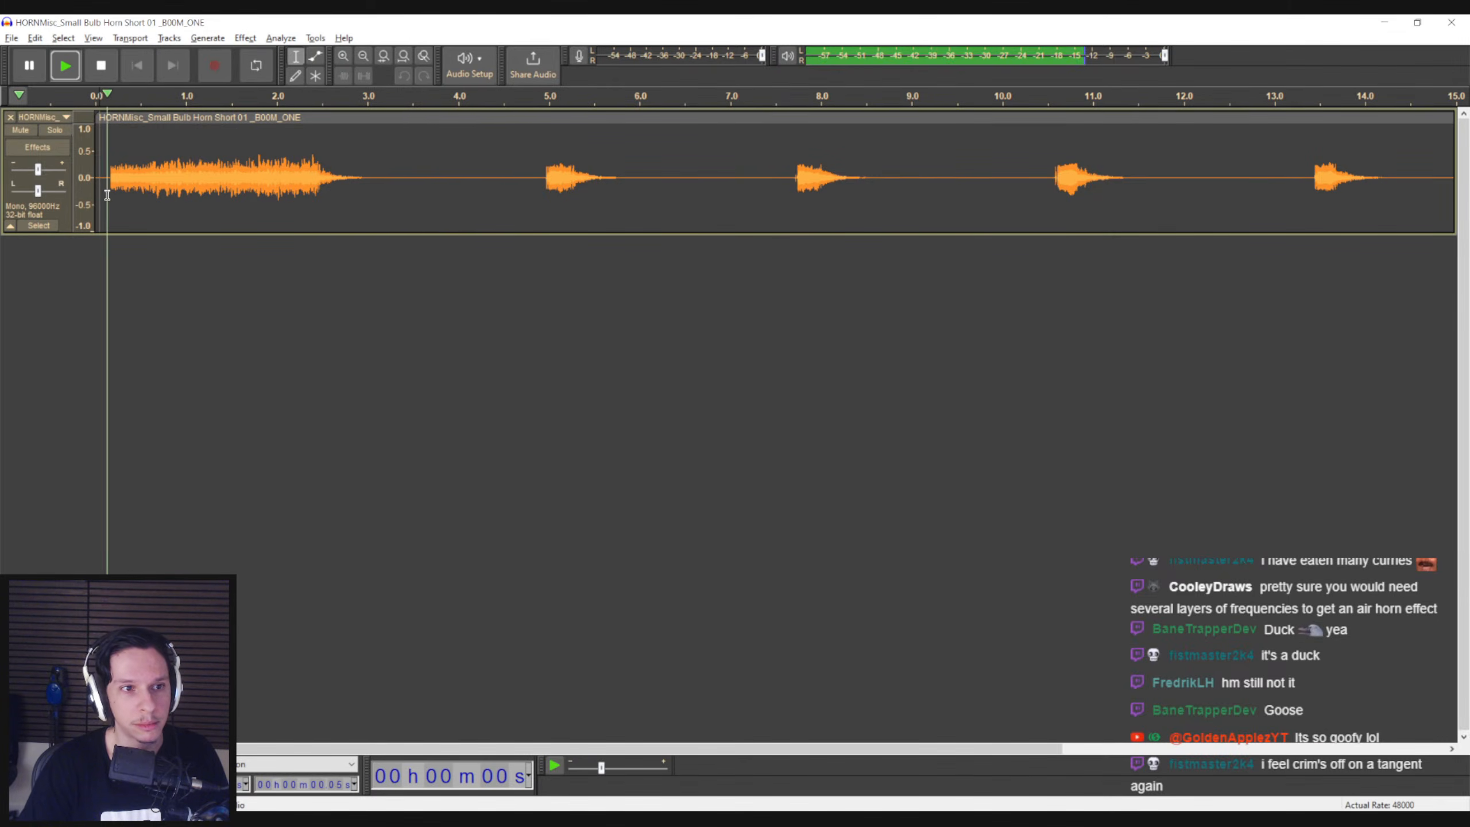
pyautogui.press('space')
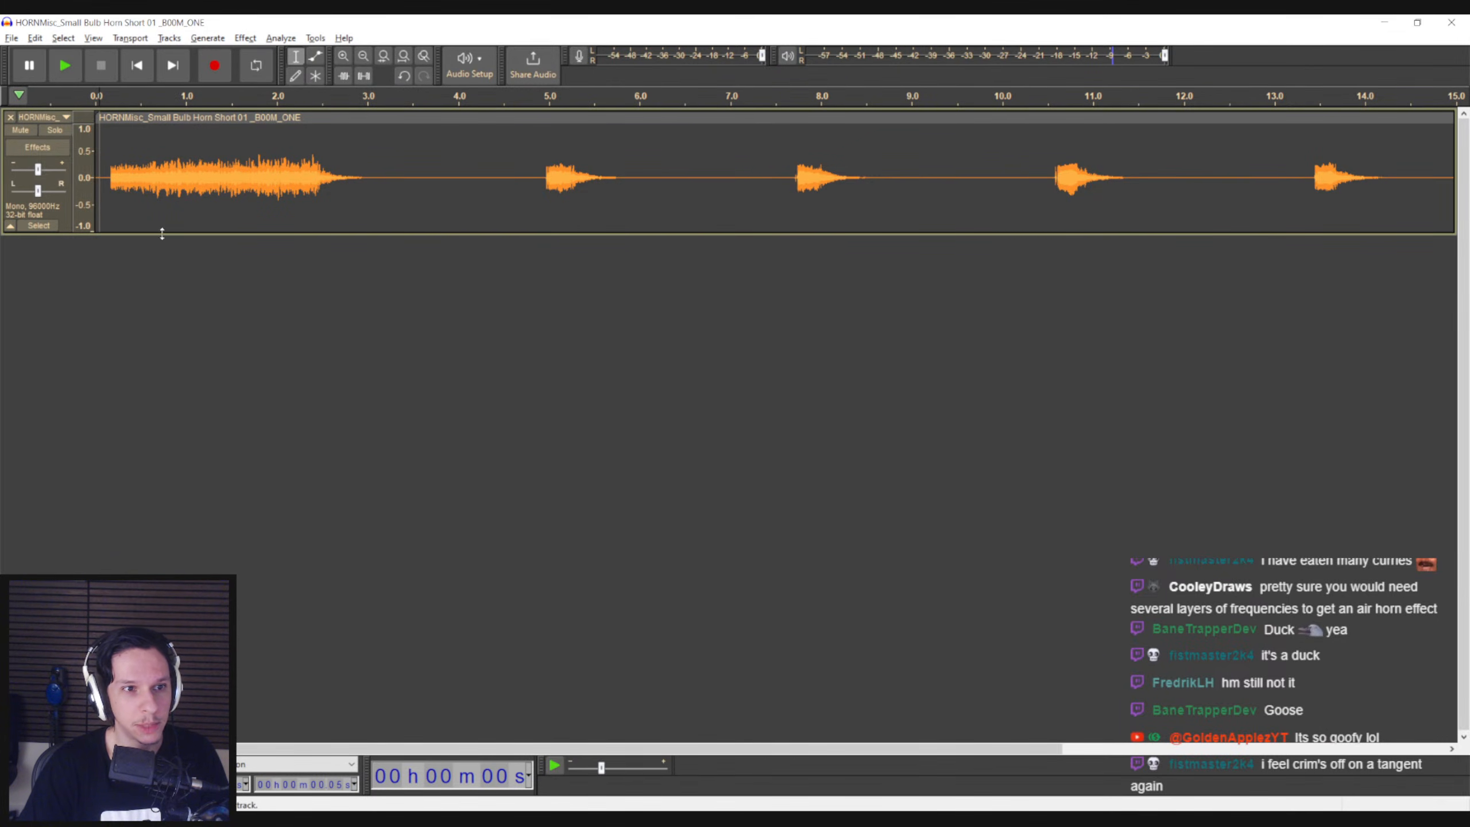
pyautogui.hotkey('ctrl', 'z')
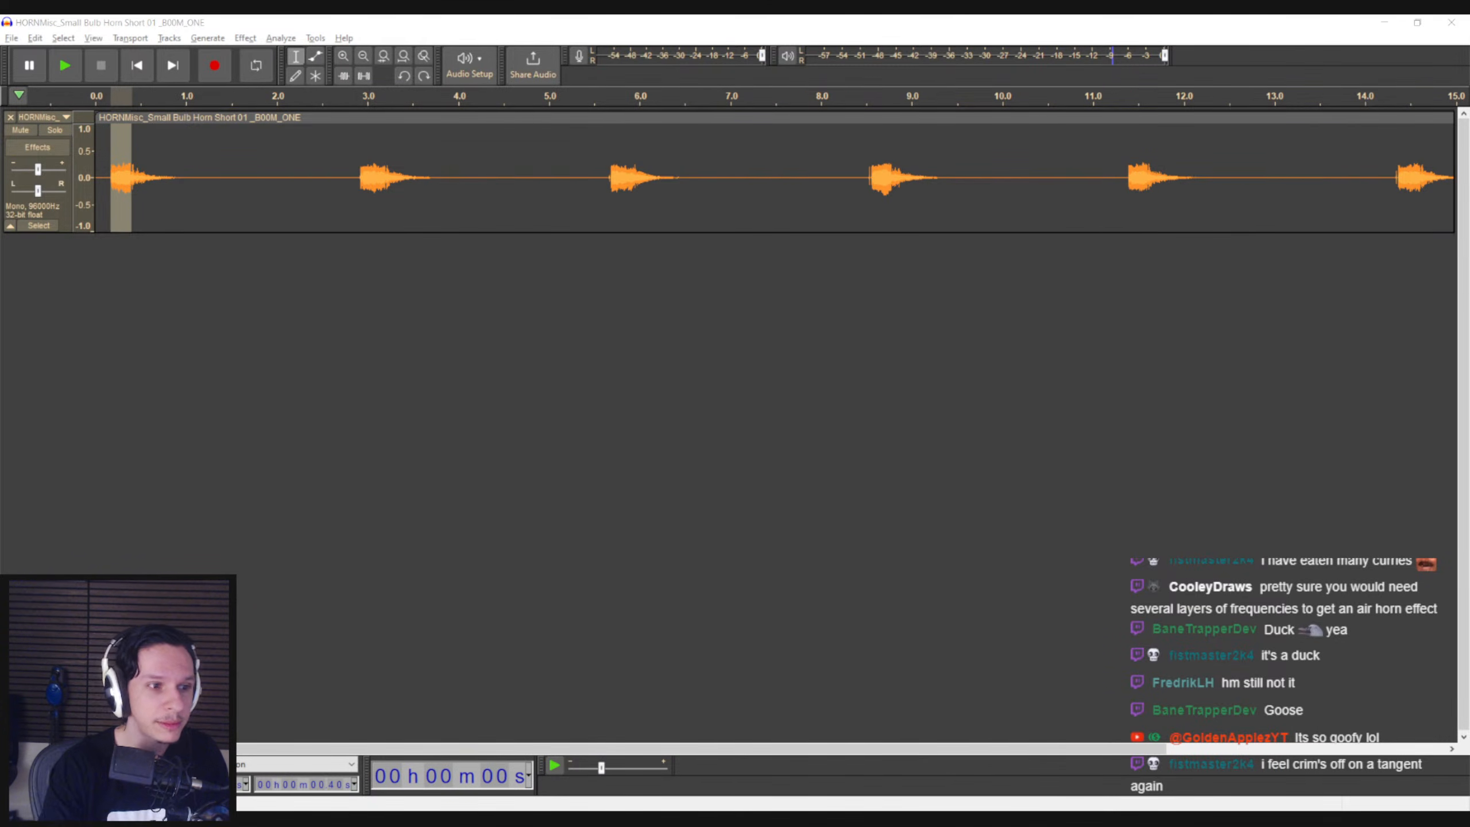
pyautogui.click(212, 198)
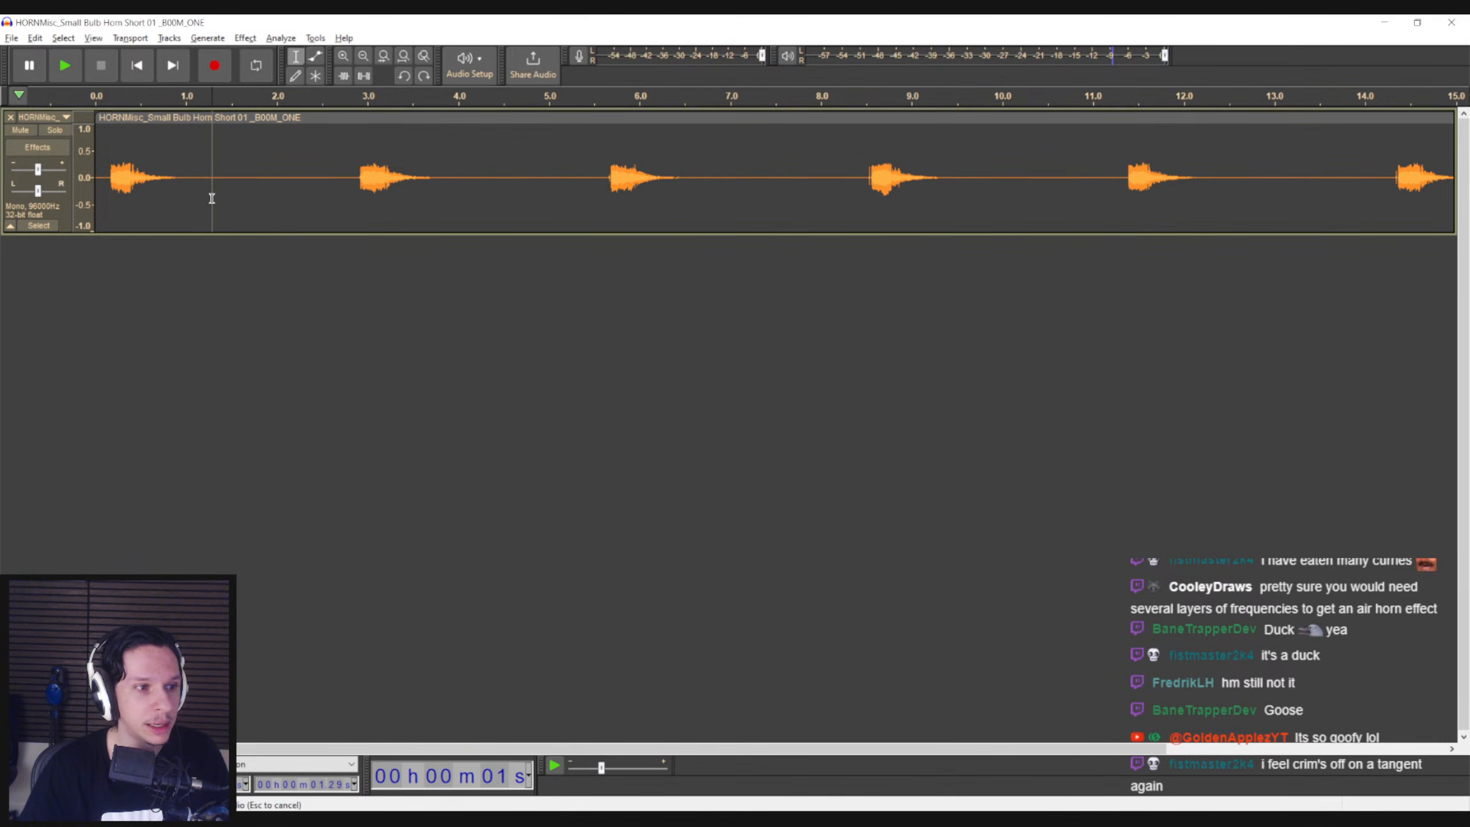
# Switch to the BOOM ONE horn search results in File Explorer and audition Toy Horn Trumpet Bird Singles 02 and the Toy Horn Trumpet Long melody clip
pyautogui.hotkey('alt', 'Tab')
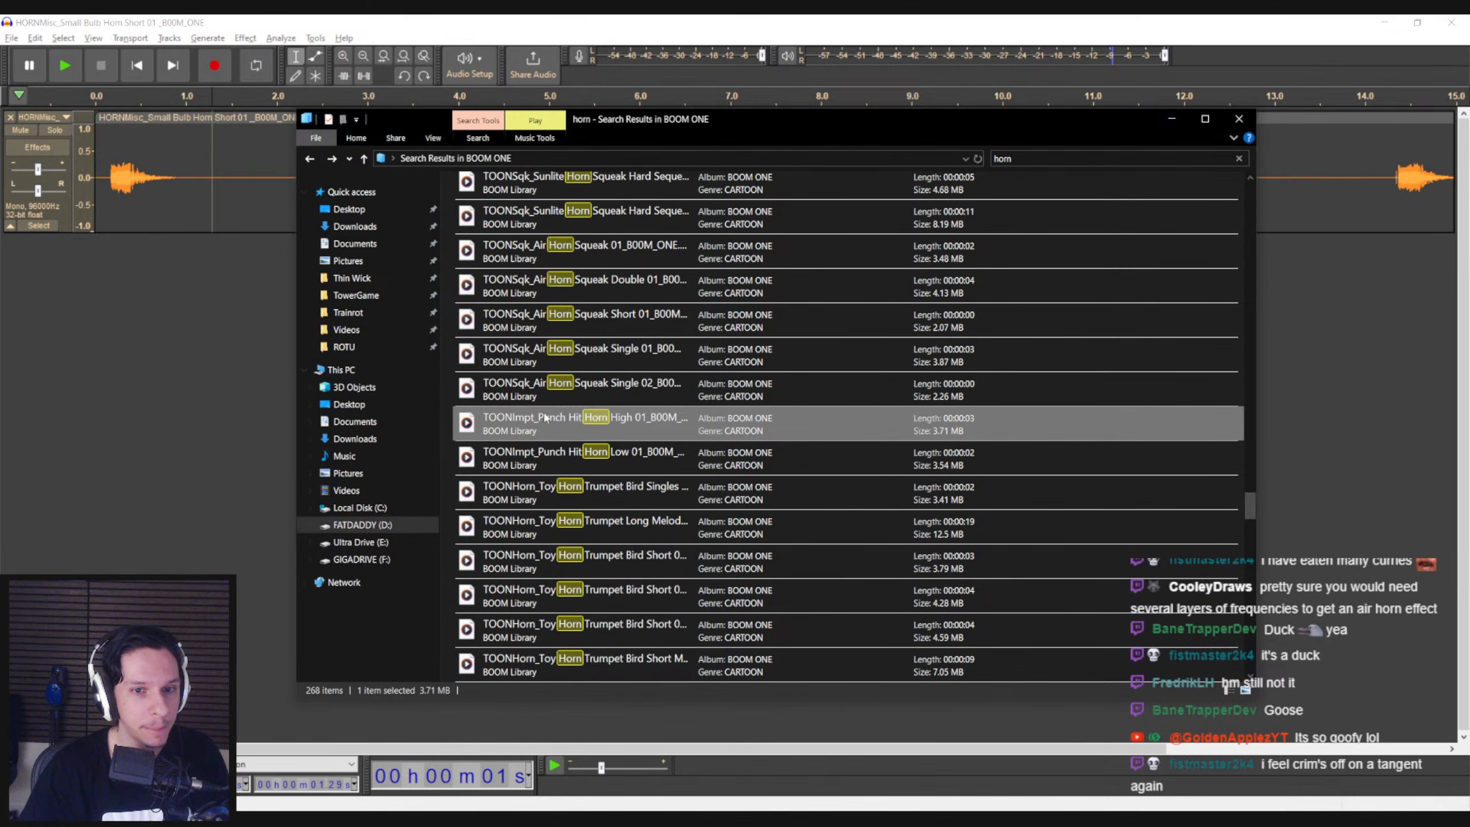
pyautogui.doubleClick(617, 490)
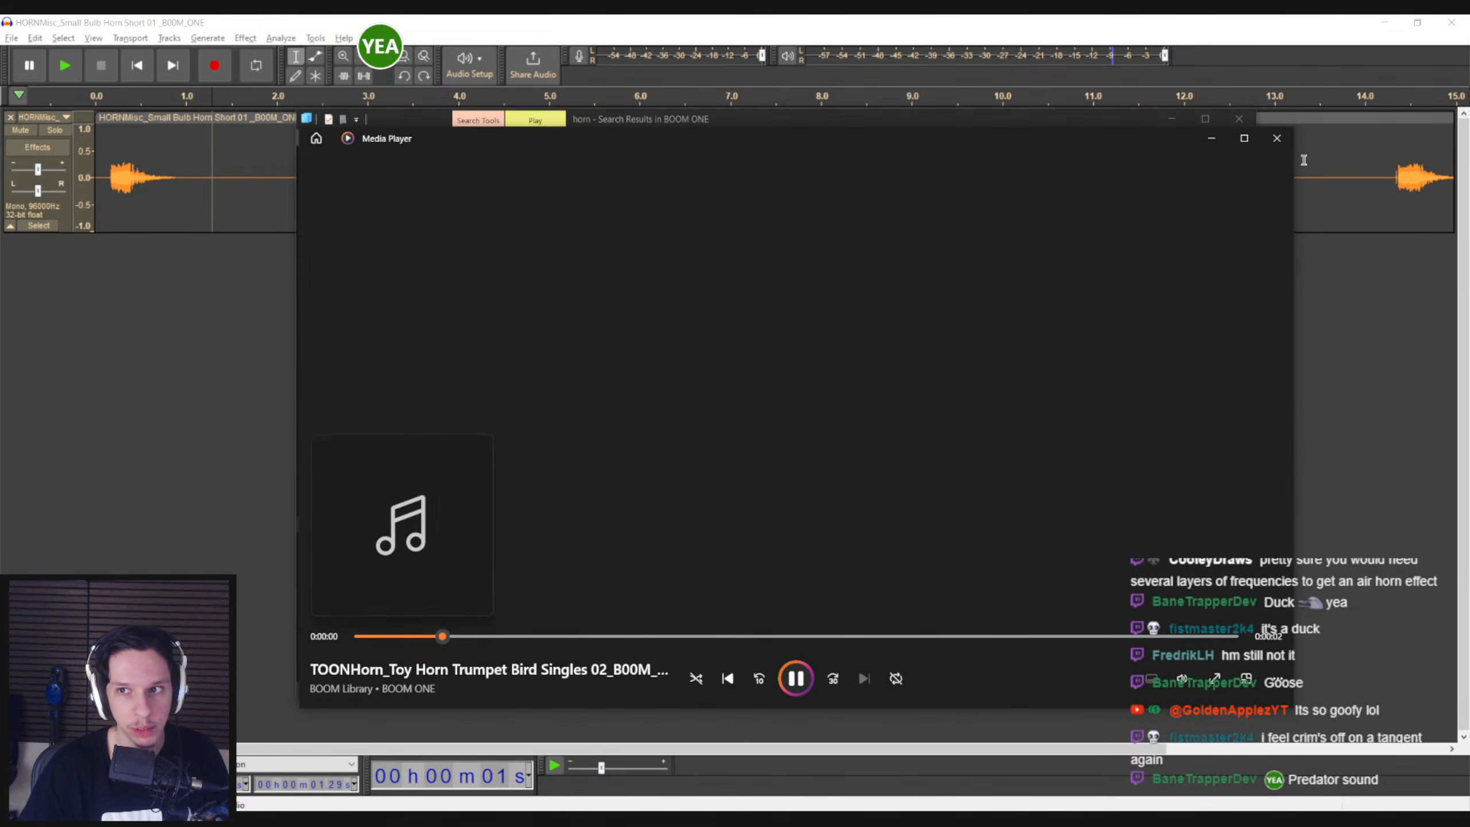
pyautogui.click(1278, 141)
pyautogui.doubleClick(632, 536)
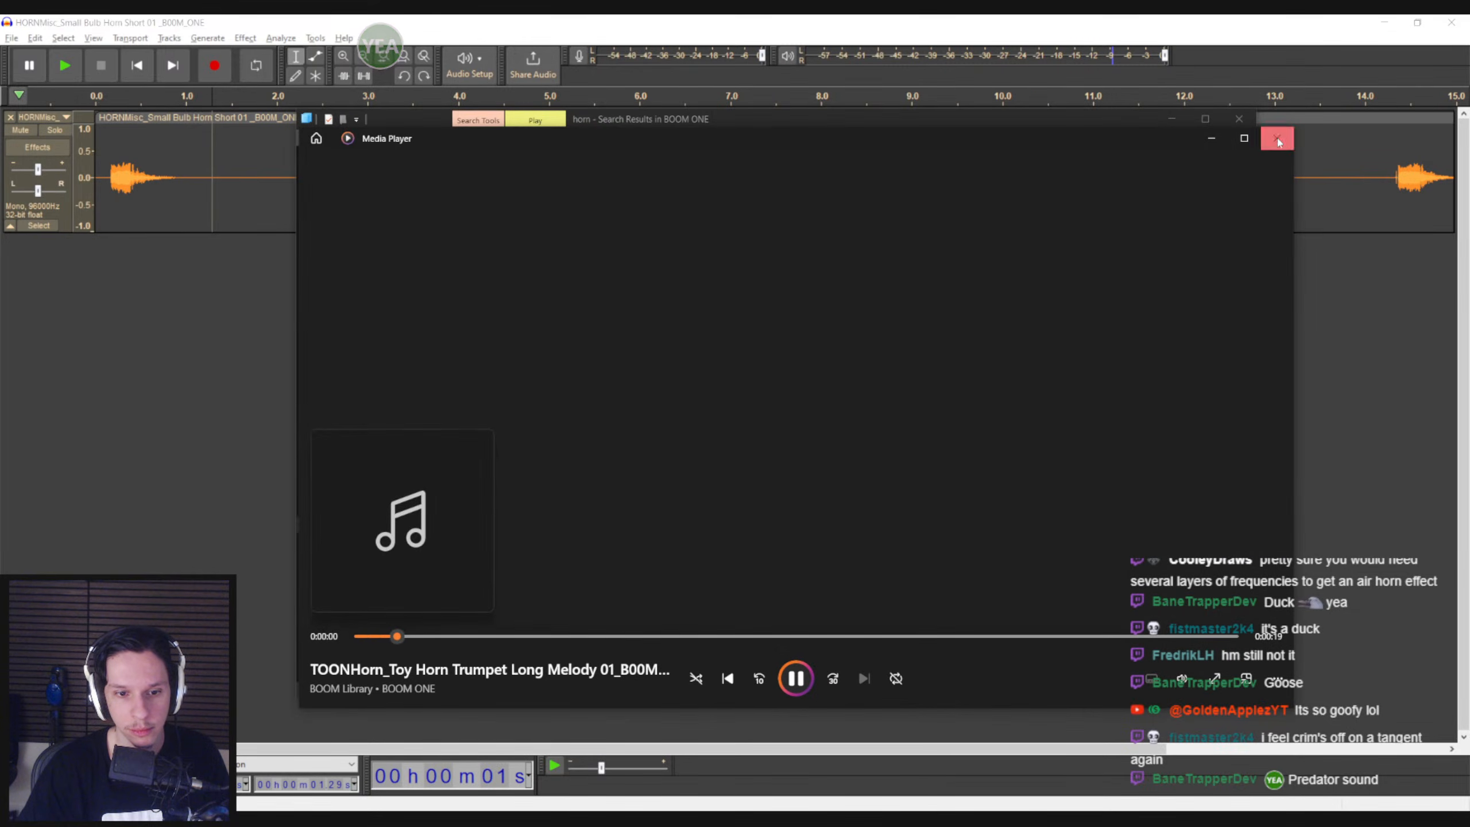
pyautogui.click(1276, 138)
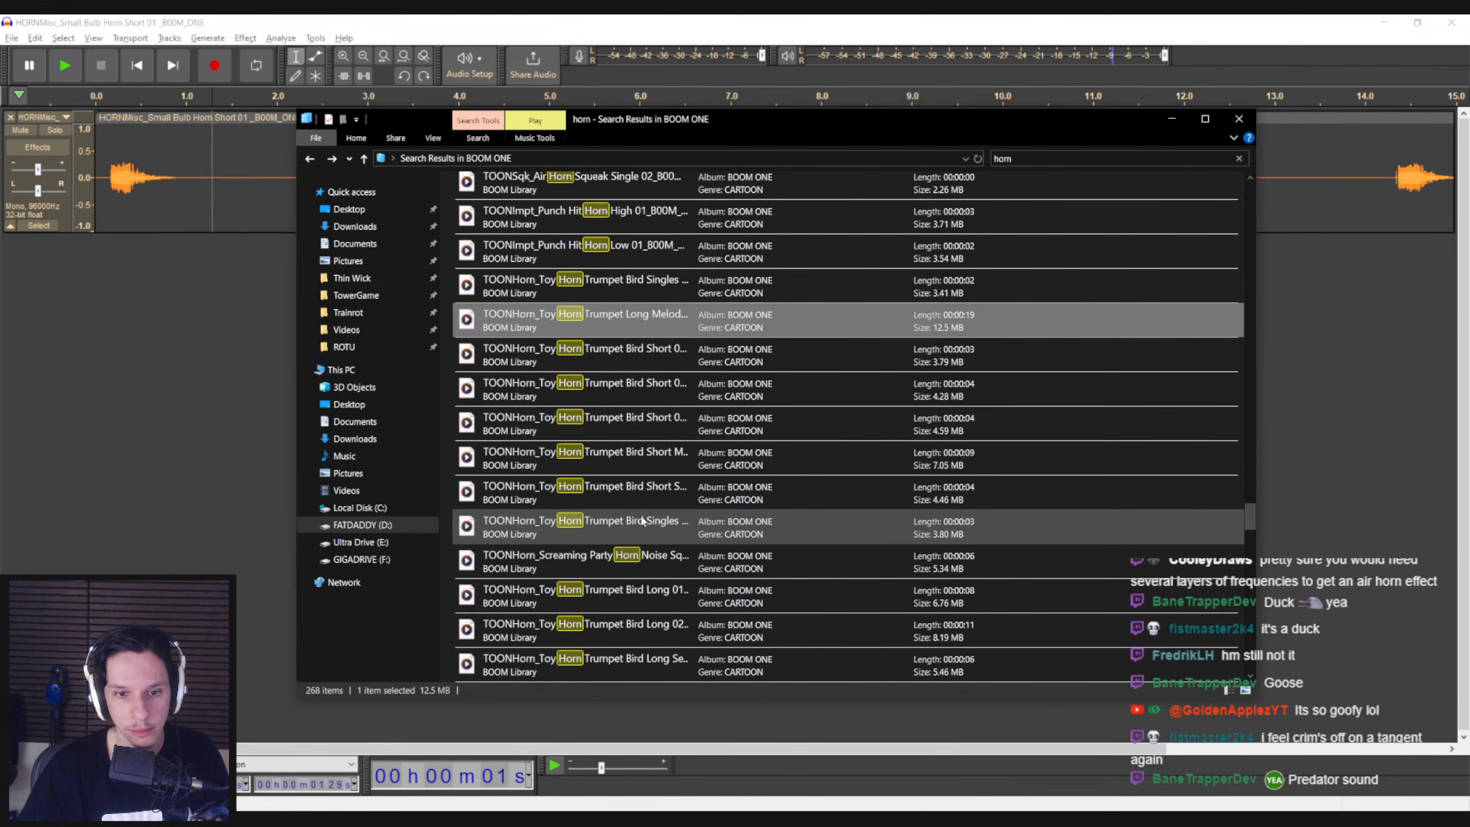
# Audition the 6-second Screaming Party Horn Noise clip and Screaming Party Horn Noise 01 from the search results
pyautogui.scroll(-1, 643, 522)
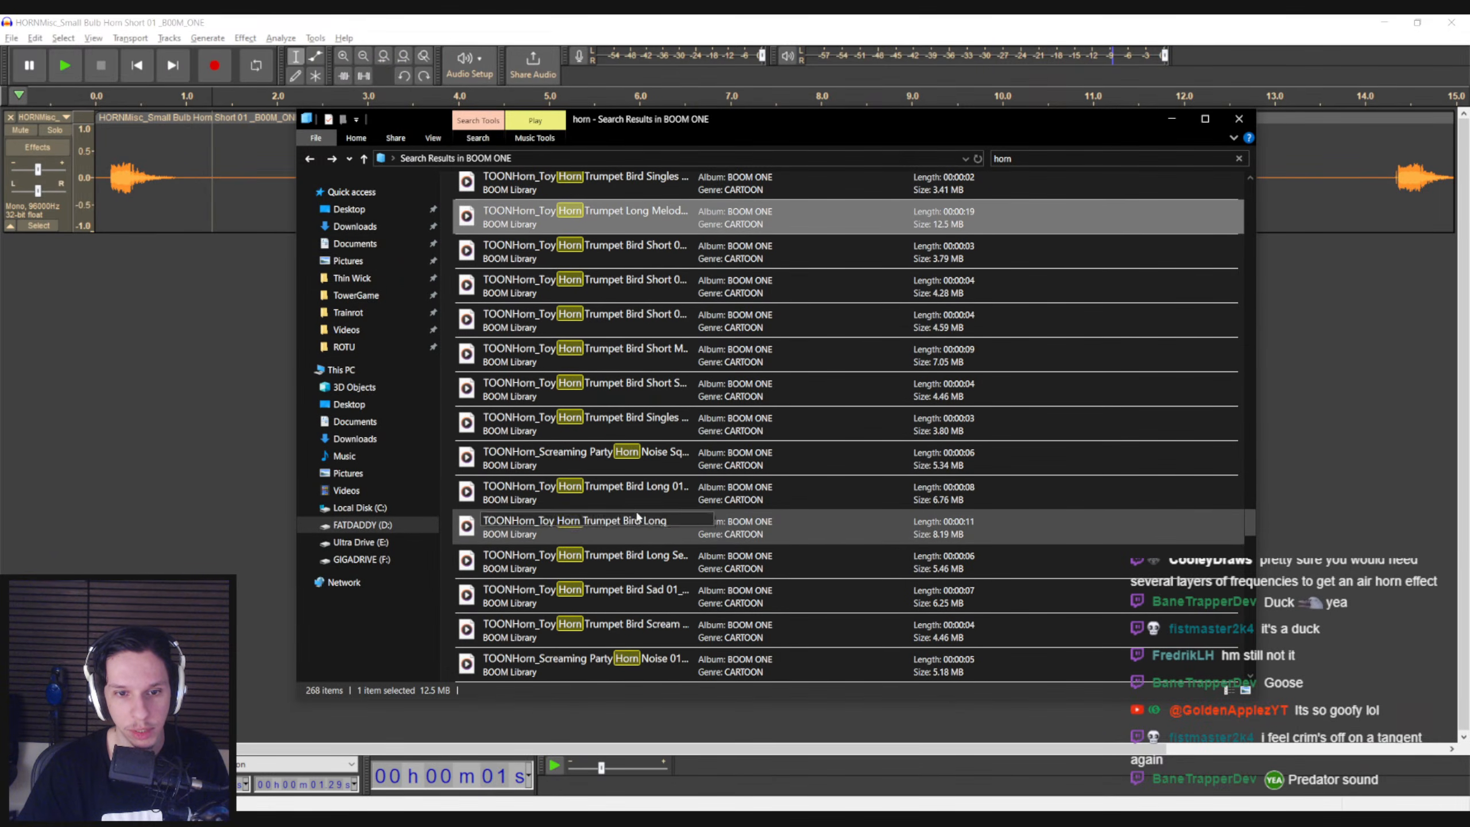
pyautogui.doubleClick(610, 462)
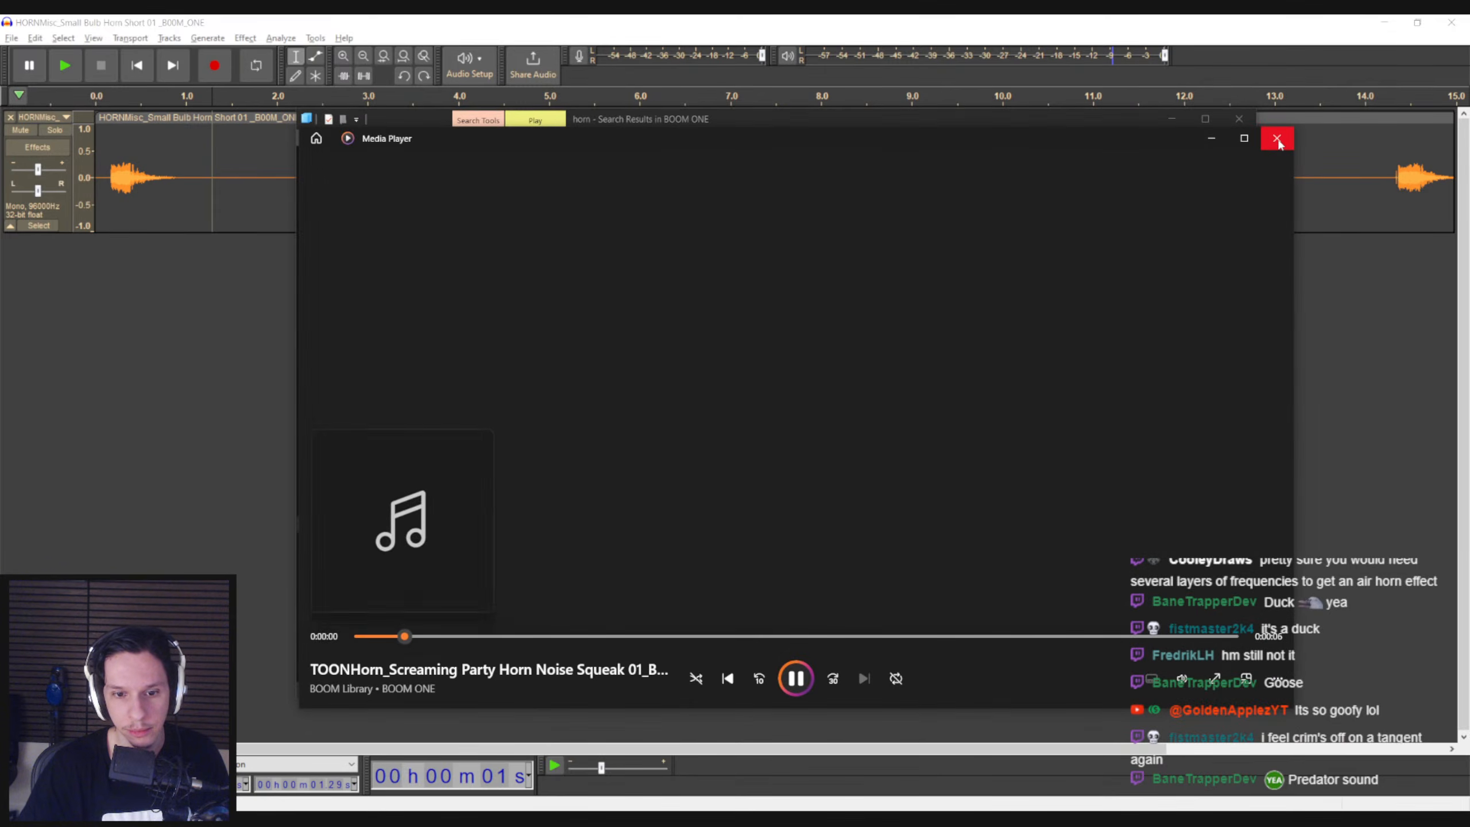
pyautogui.click(1277, 139)
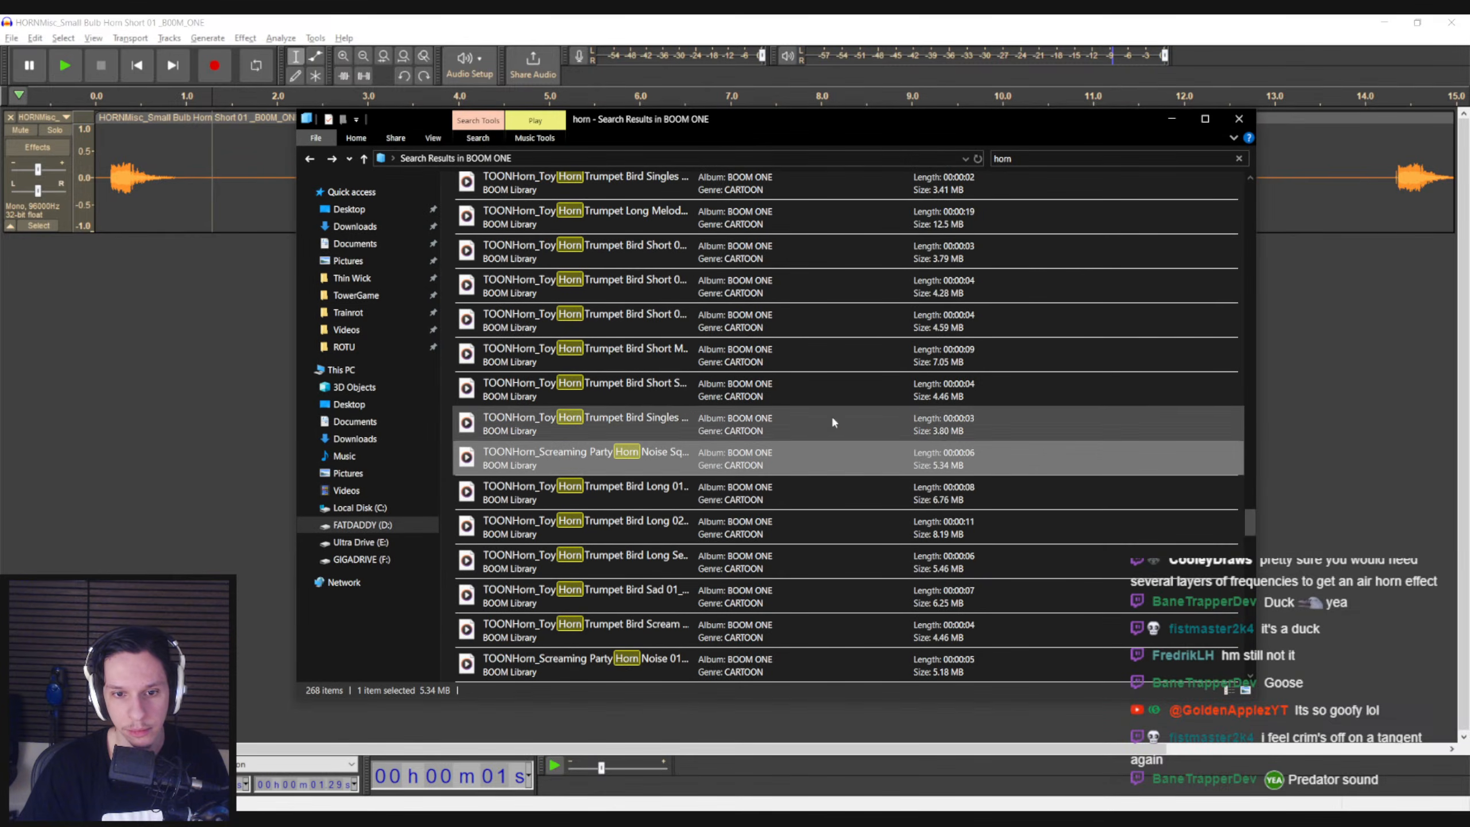
pyautogui.scroll(-2, 628, 467)
pyautogui.doubleClick(628, 468)
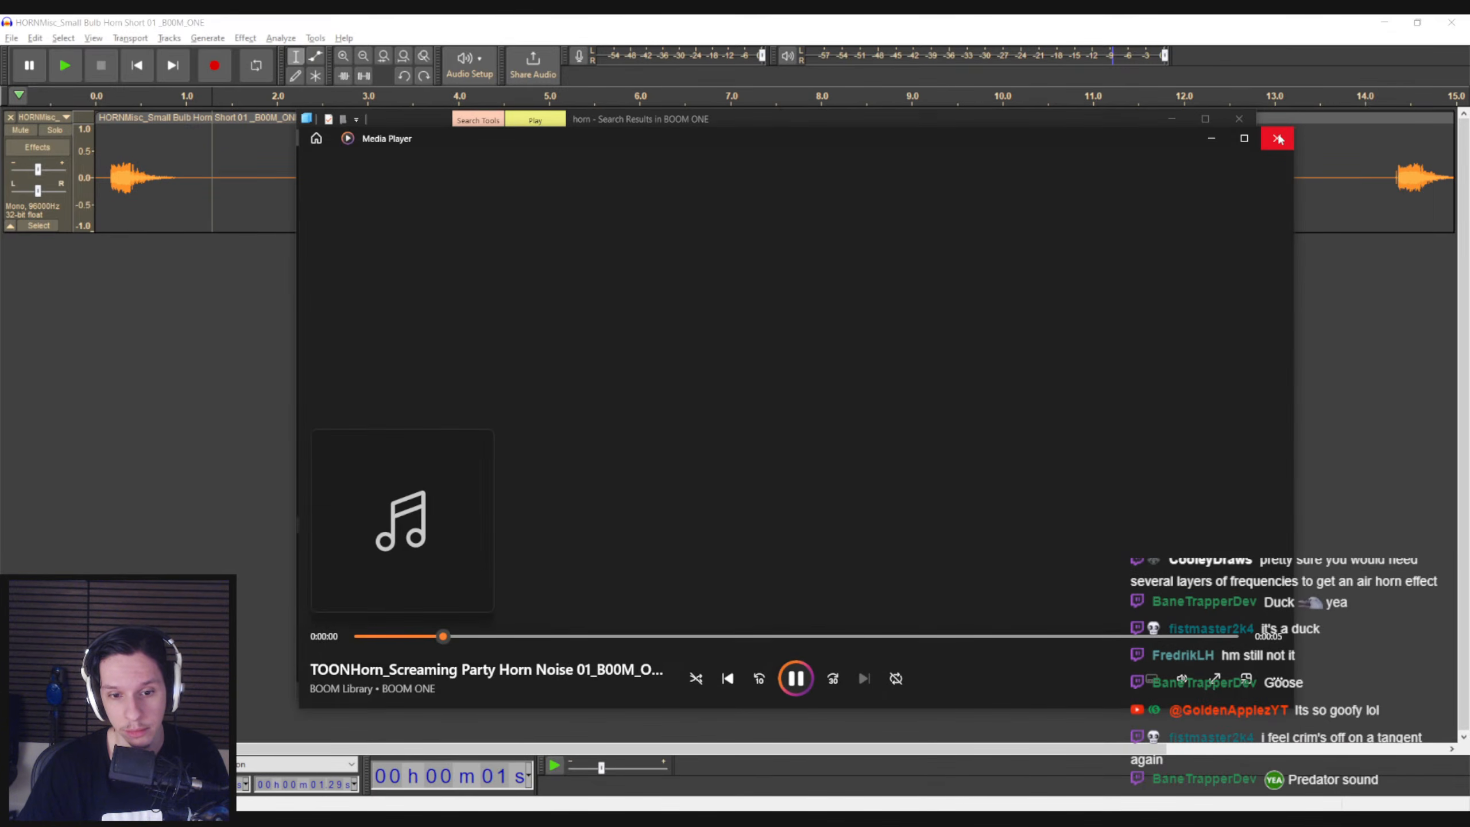
pyautogui.click(1278, 139)
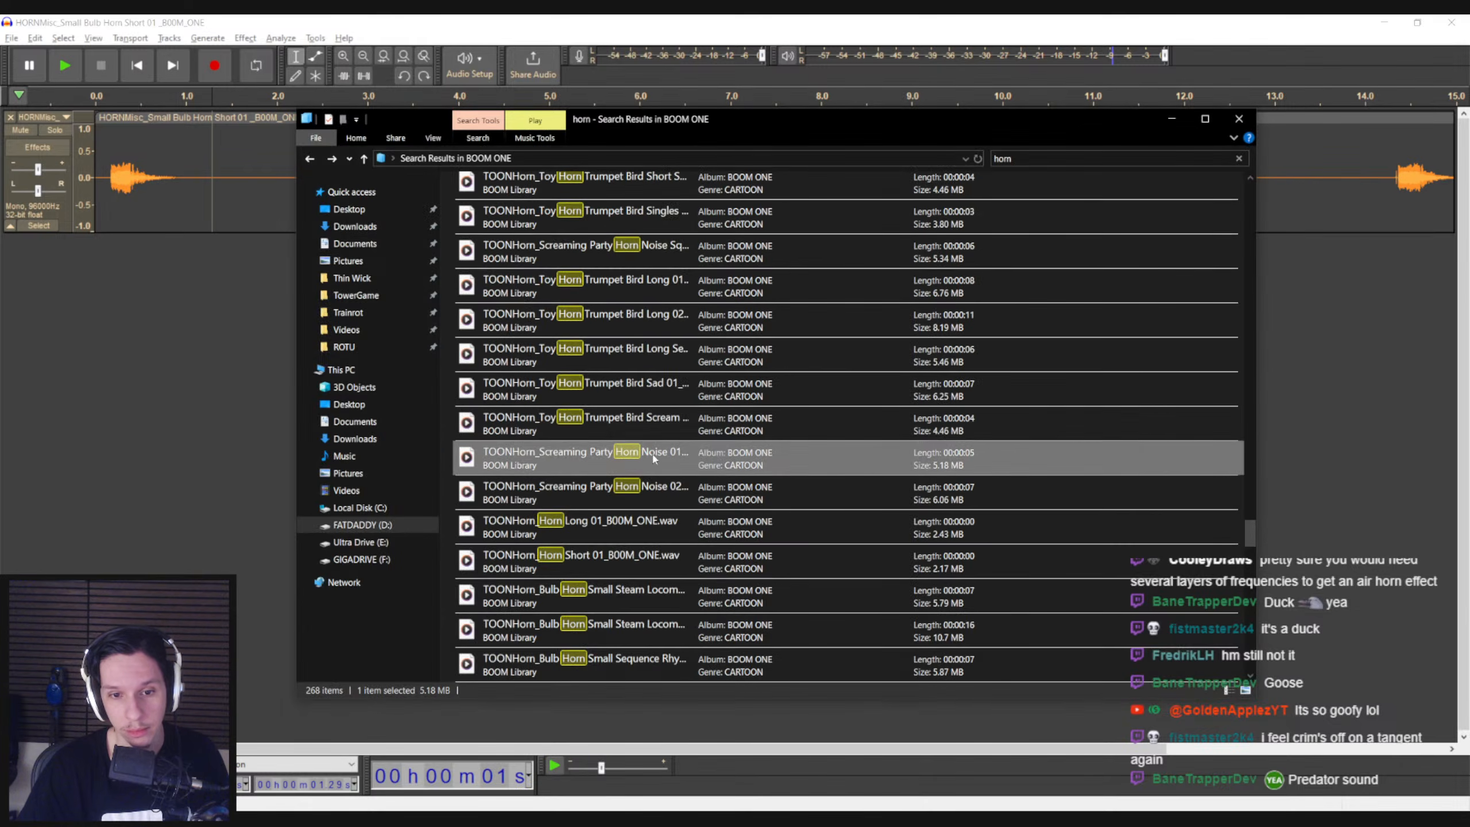
# Audition Bulb Horn Small Steam Locomotive 02, Bulb Horn Small Single Slow 01 and the 3-second damped single bulb horn clip
pyautogui.scroll(-1, 696, 433)
pyautogui.doubleClick(594, 494)
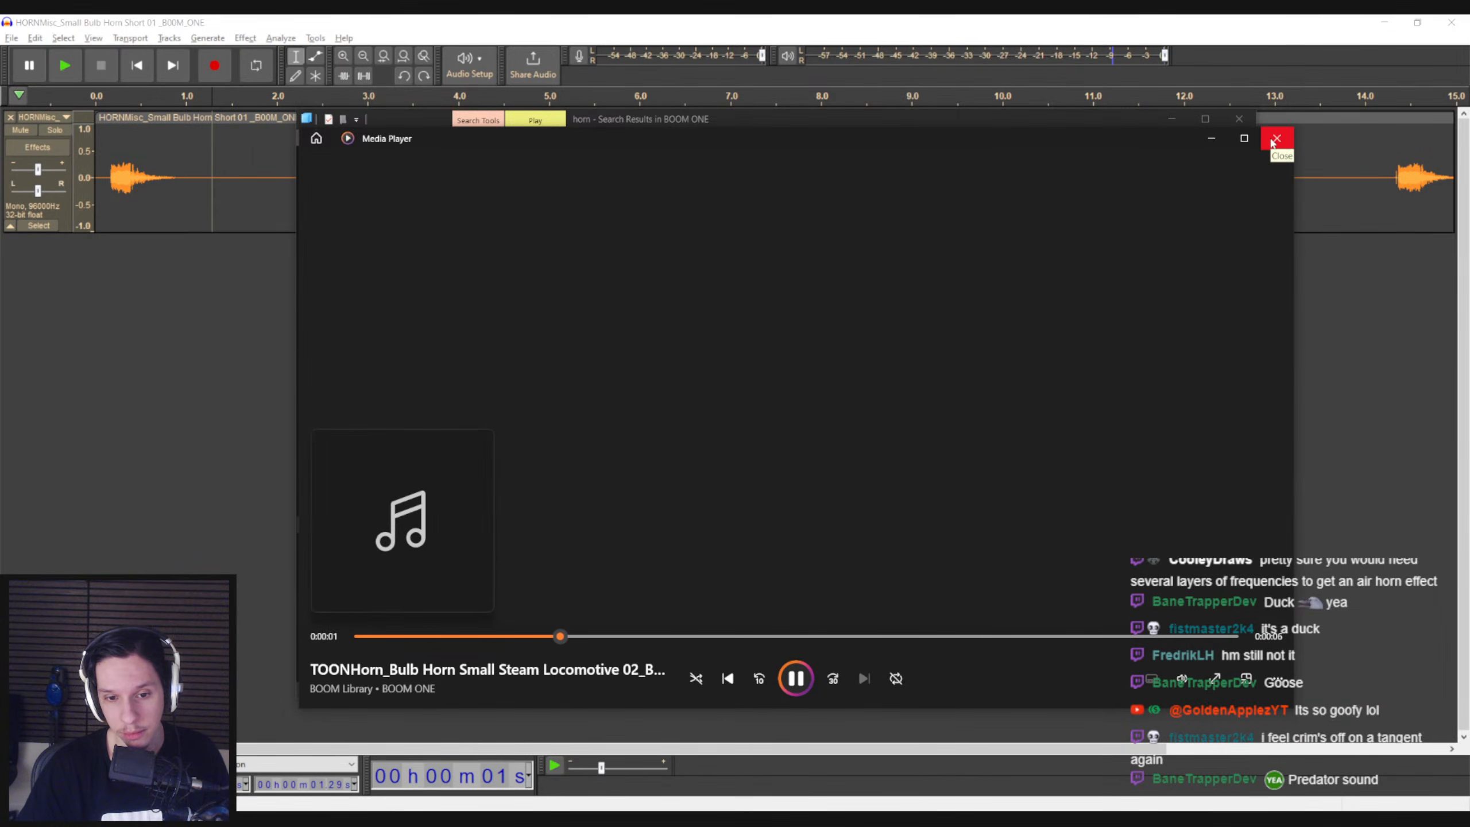
pyautogui.click(1277, 139)
pyautogui.scroll(-2, 700, 421)
pyautogui.scroll(-1, 696, 424)
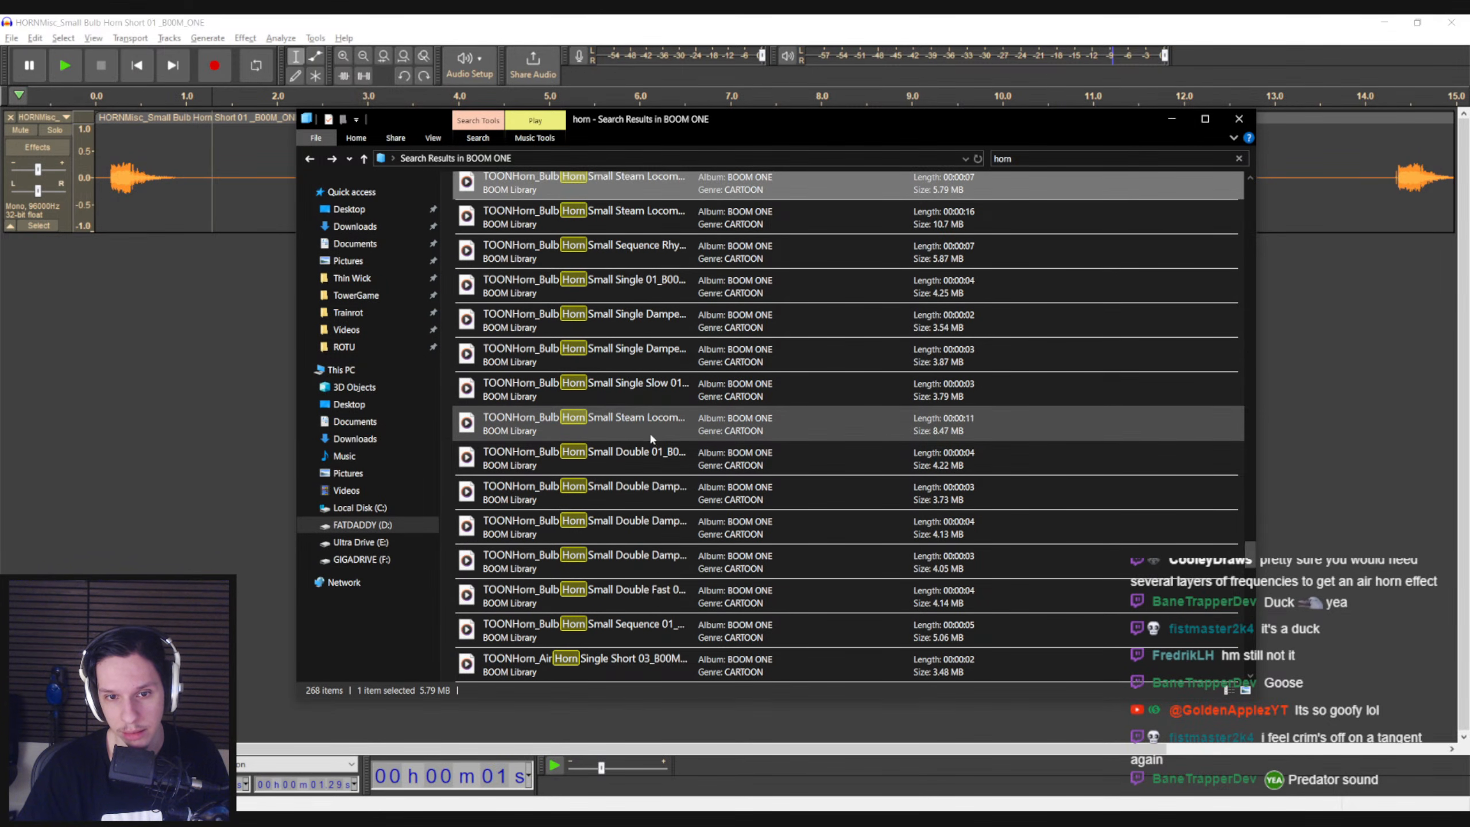
pyautogui.doubleClick(645, 387)
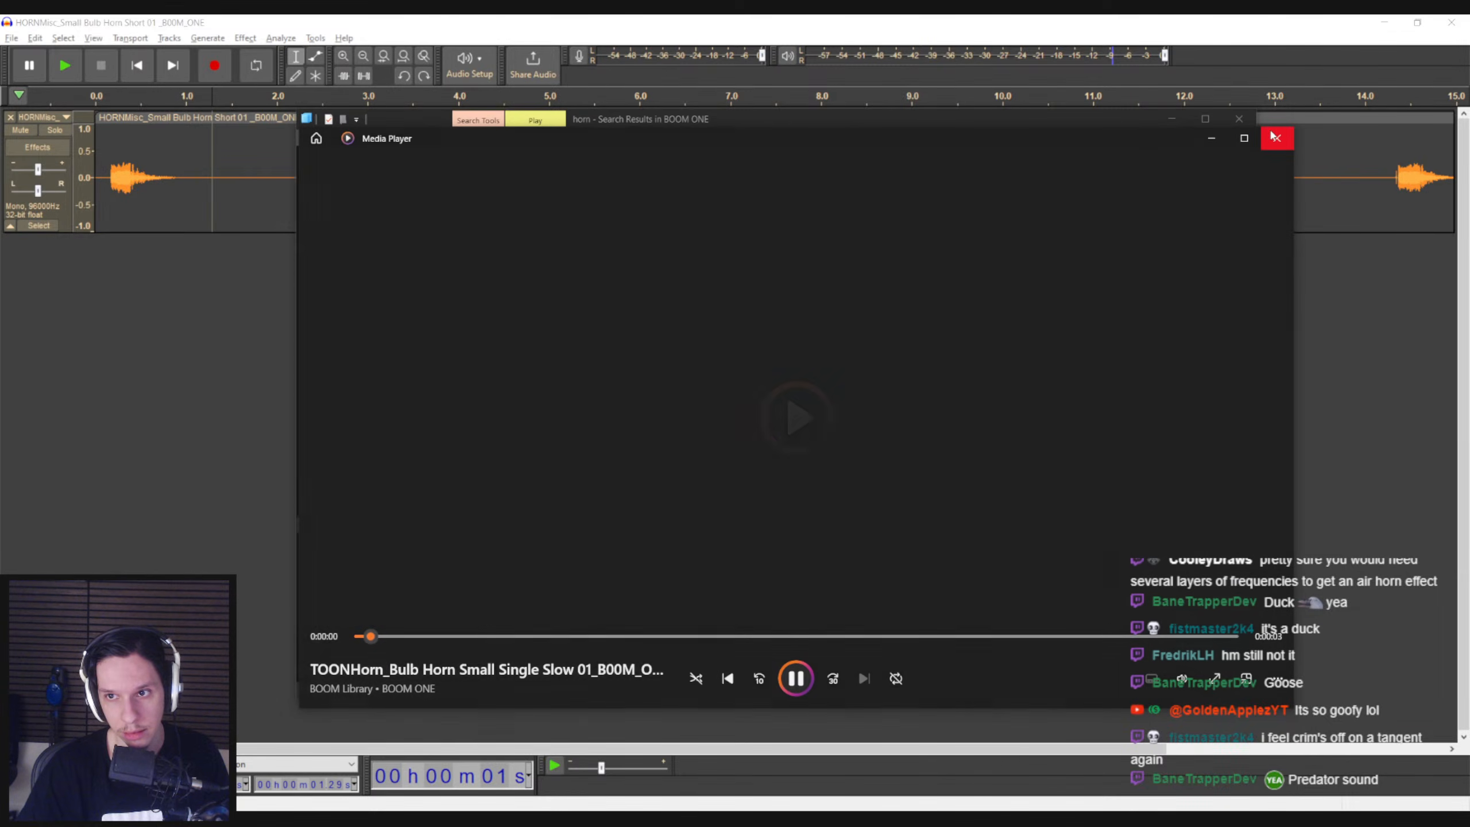
pyautogui.click(1272, 138)
pyautogui.doubleClick(585, 354)
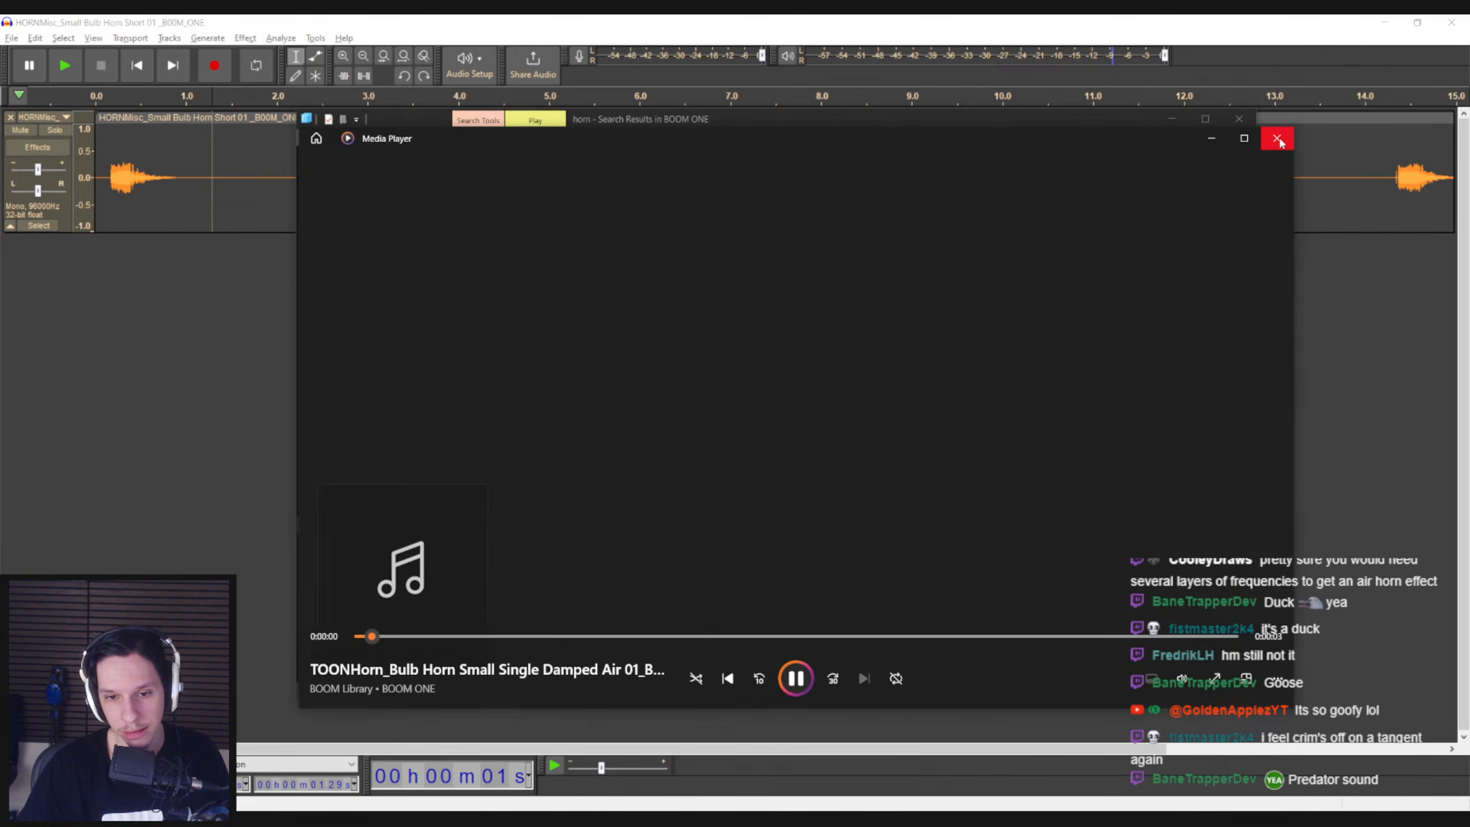
pyautogui.click(1277, 138)
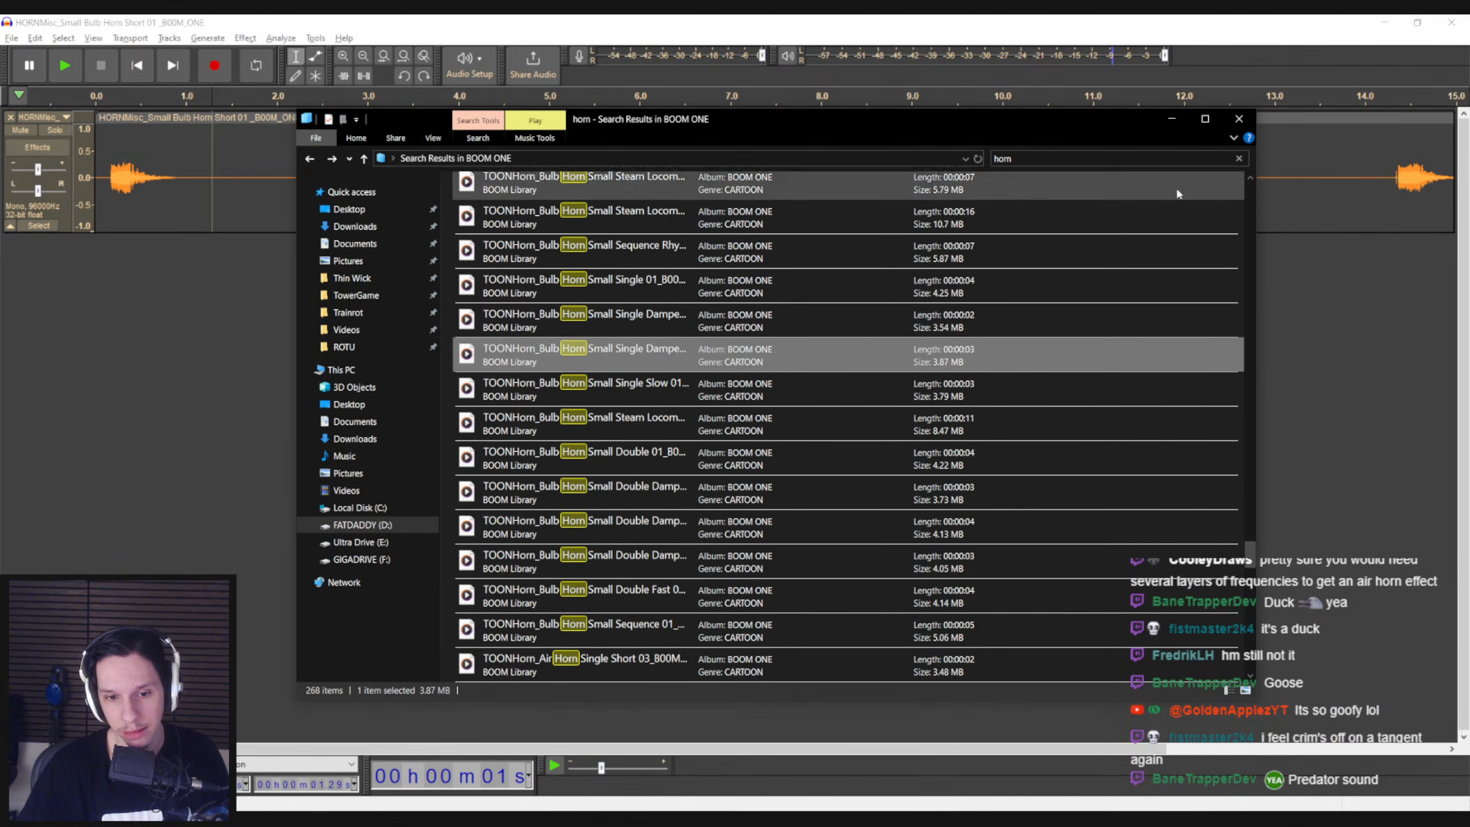
# Audition Bulb Horn Small Single 01, Bulb Horn Small Double Fast 01 and Bulb Horn Small Sequence 01
pyautogui.doubleClick(645, 289)
pyautogui.click(1276, 138)
pyautogui.doubleClick(646, 498)
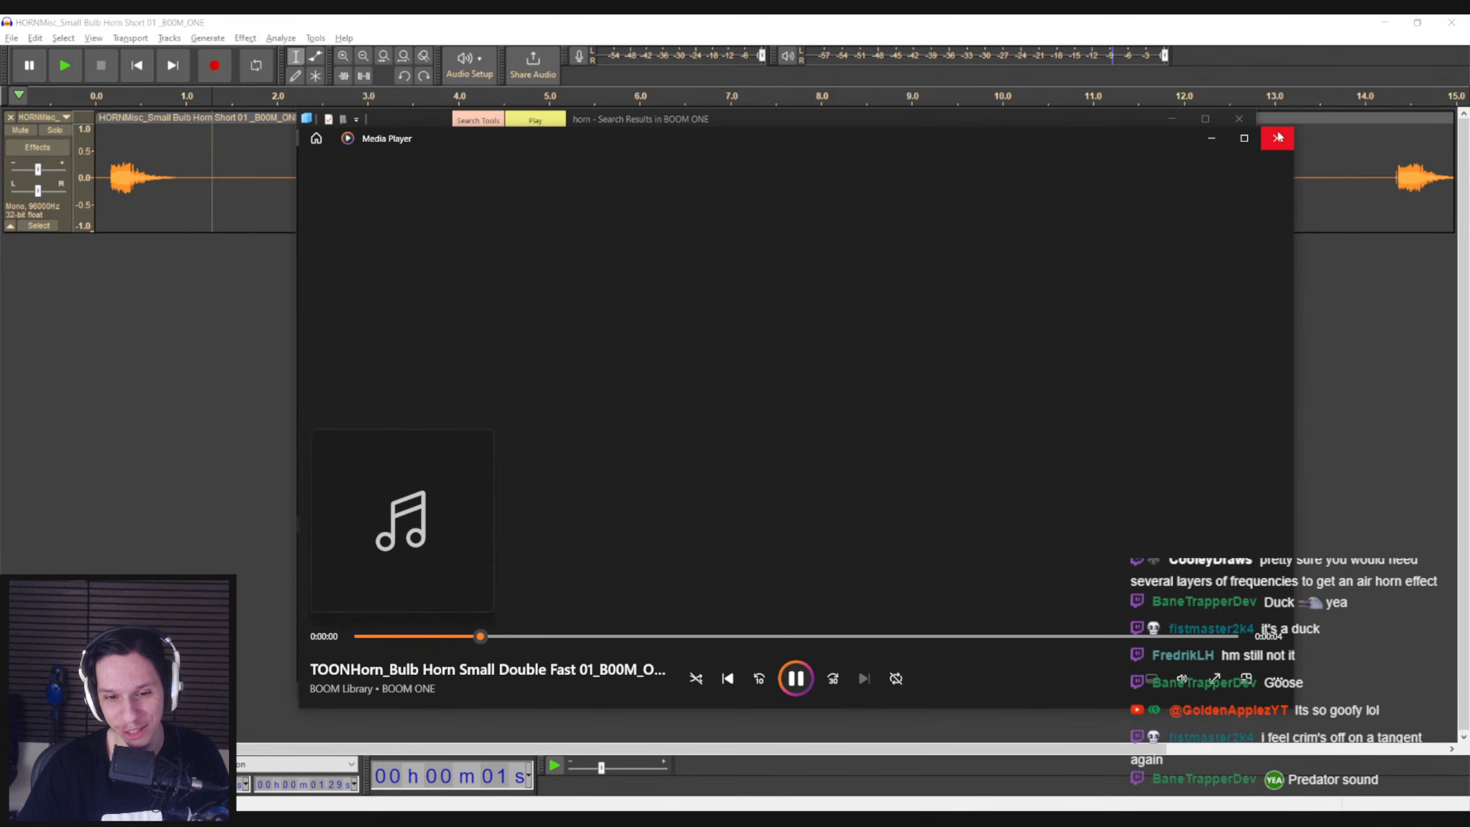
pyautogui.click(1277, 139)
pyautogui.doubleClick(637, 529)
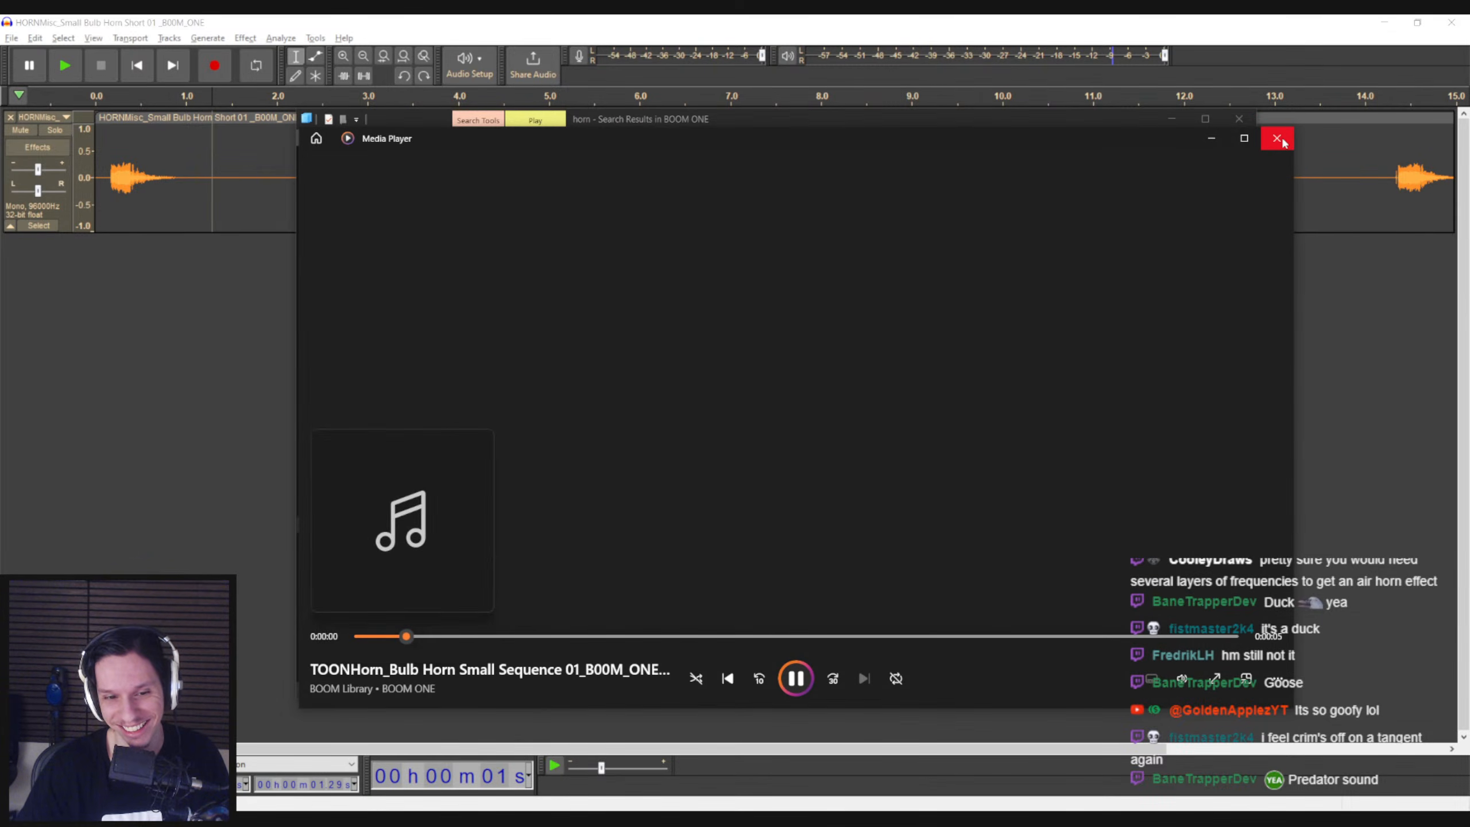
pyautogui.click(1276, 137)
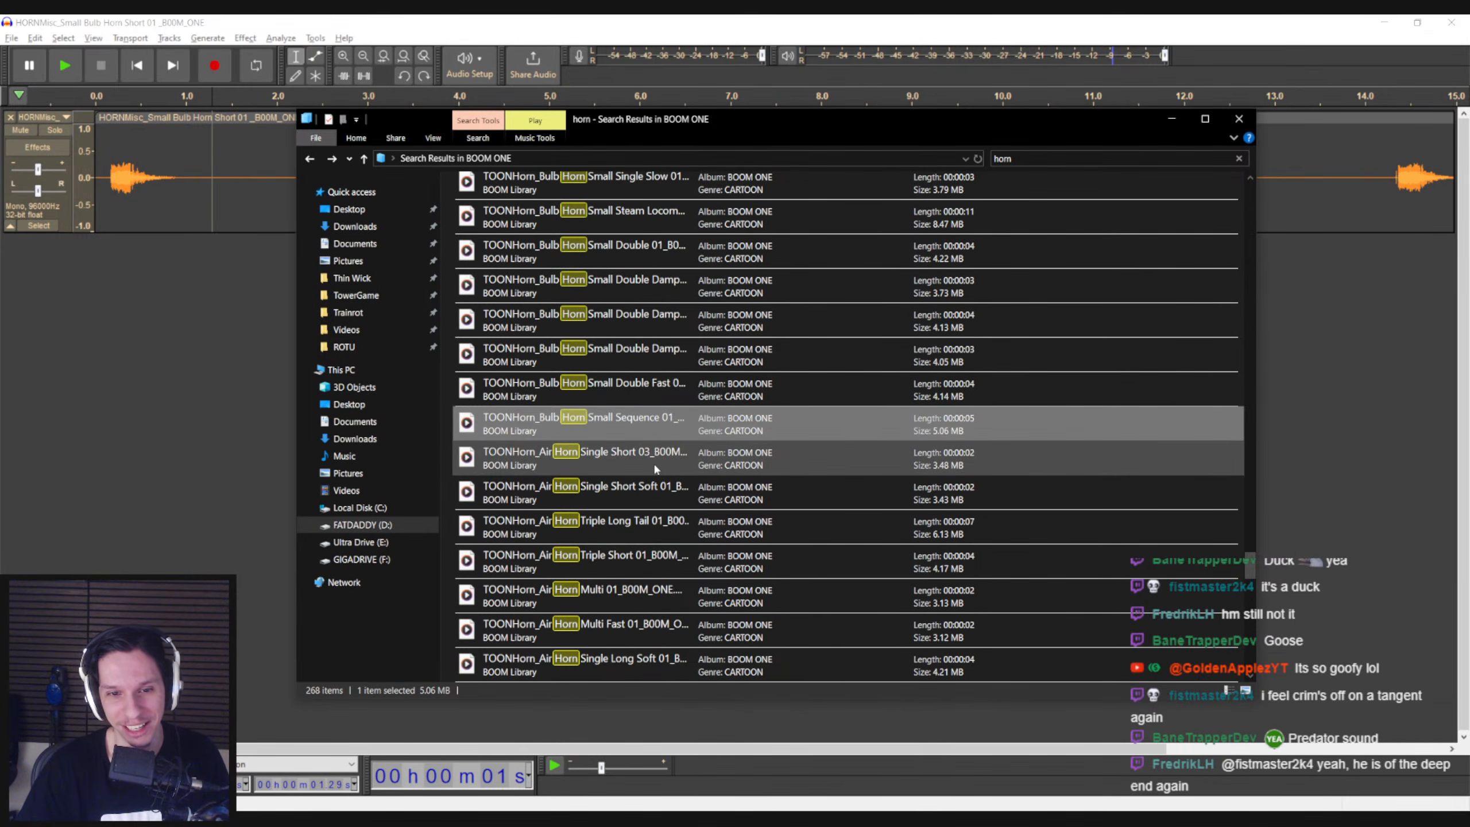
# Audition the cartoon air horn clips Air Horn Multi 01, Single Long Soft 01 and Single Long Strong 01
pyautogui.scroll(-2, 654, 462)
pyautogui.doubleClick(650, 489)
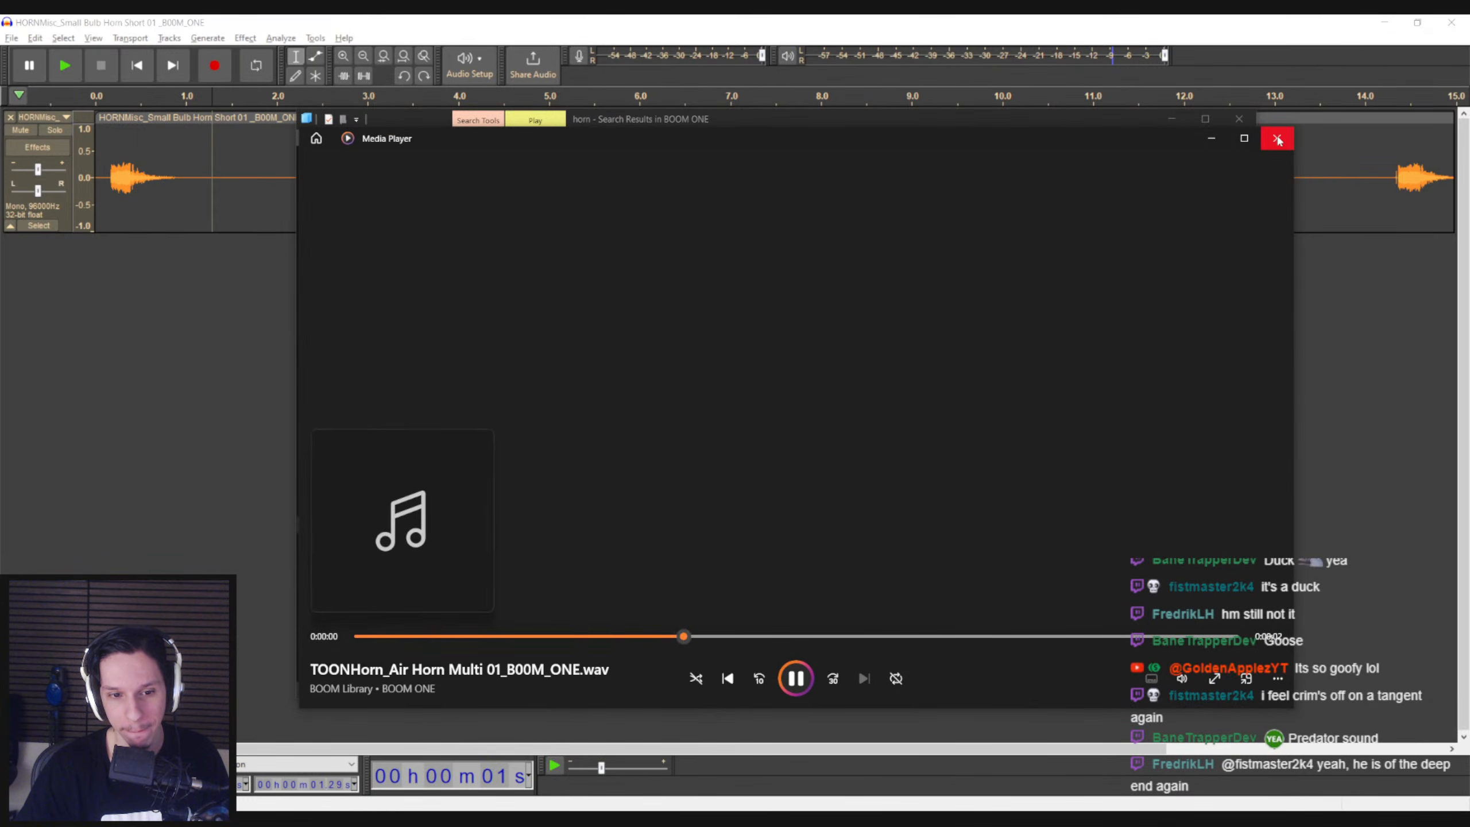
pyautogui.click(1277, 138)
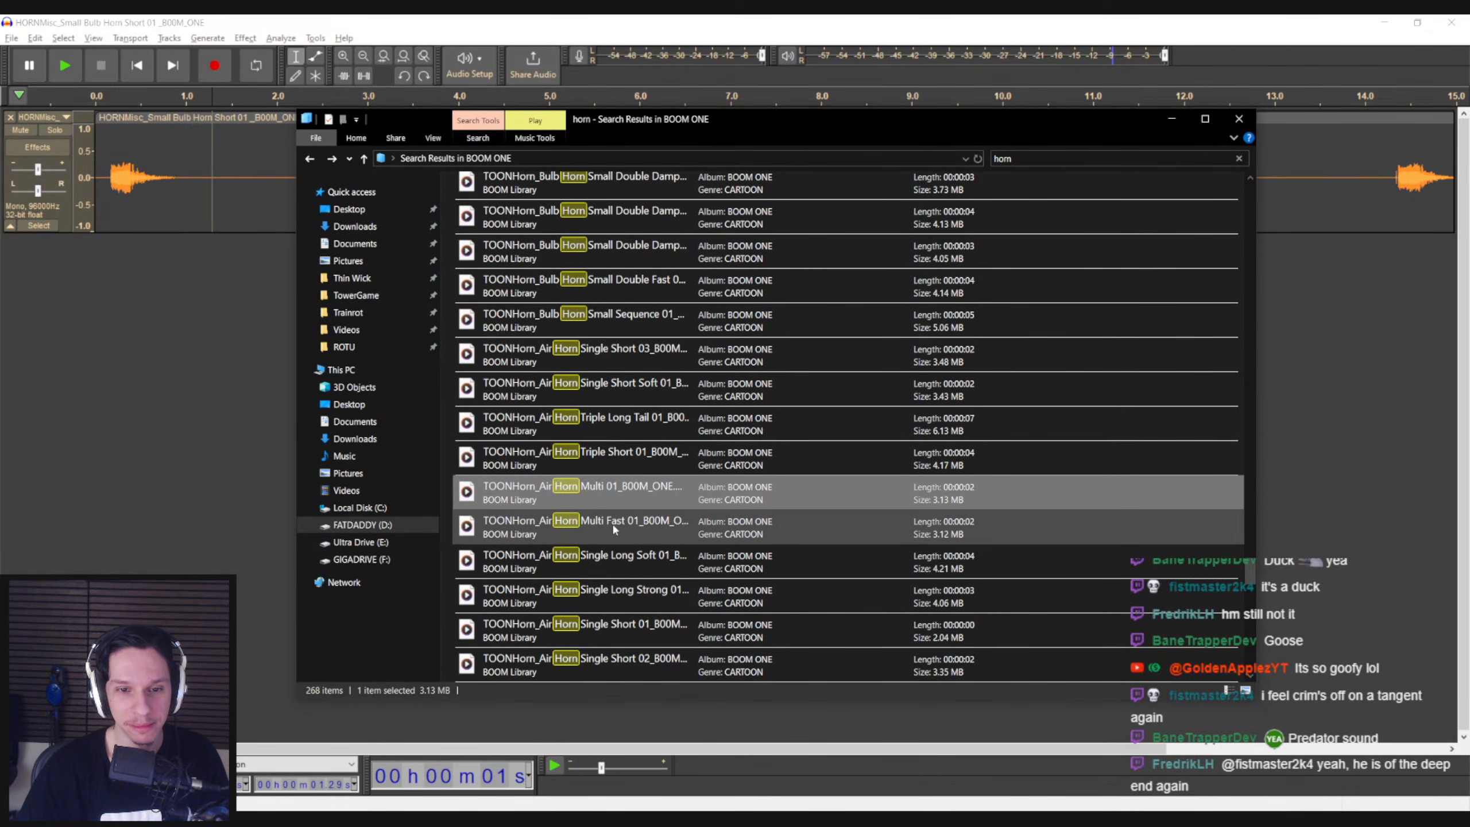
pyautogui.doubleClick(603, 560)
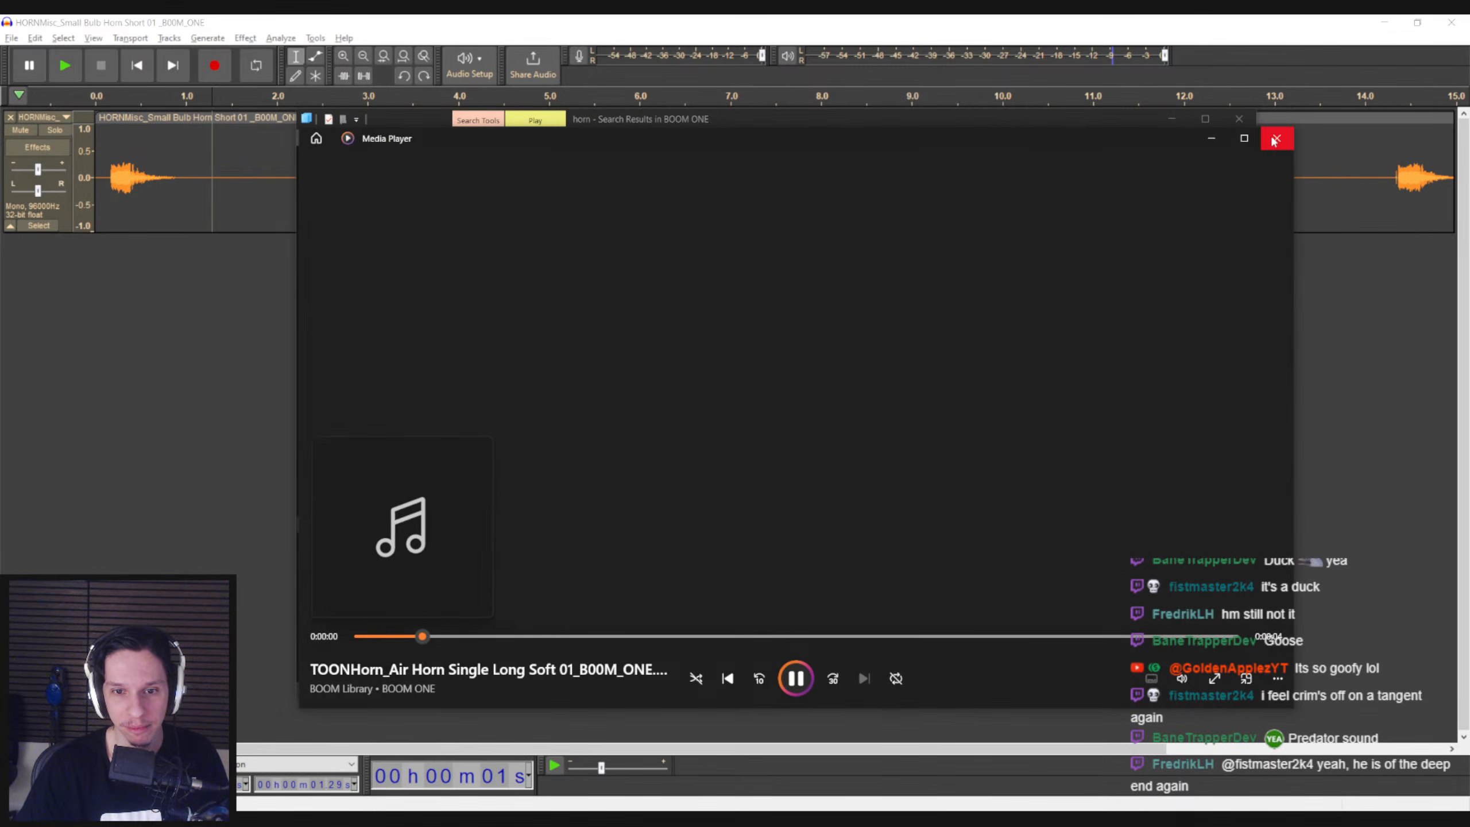
pyautogui.click(1275, 139)
pyautogui.scroll(-1, 661, 527)
pyautogui.doubleClick(660, 491)
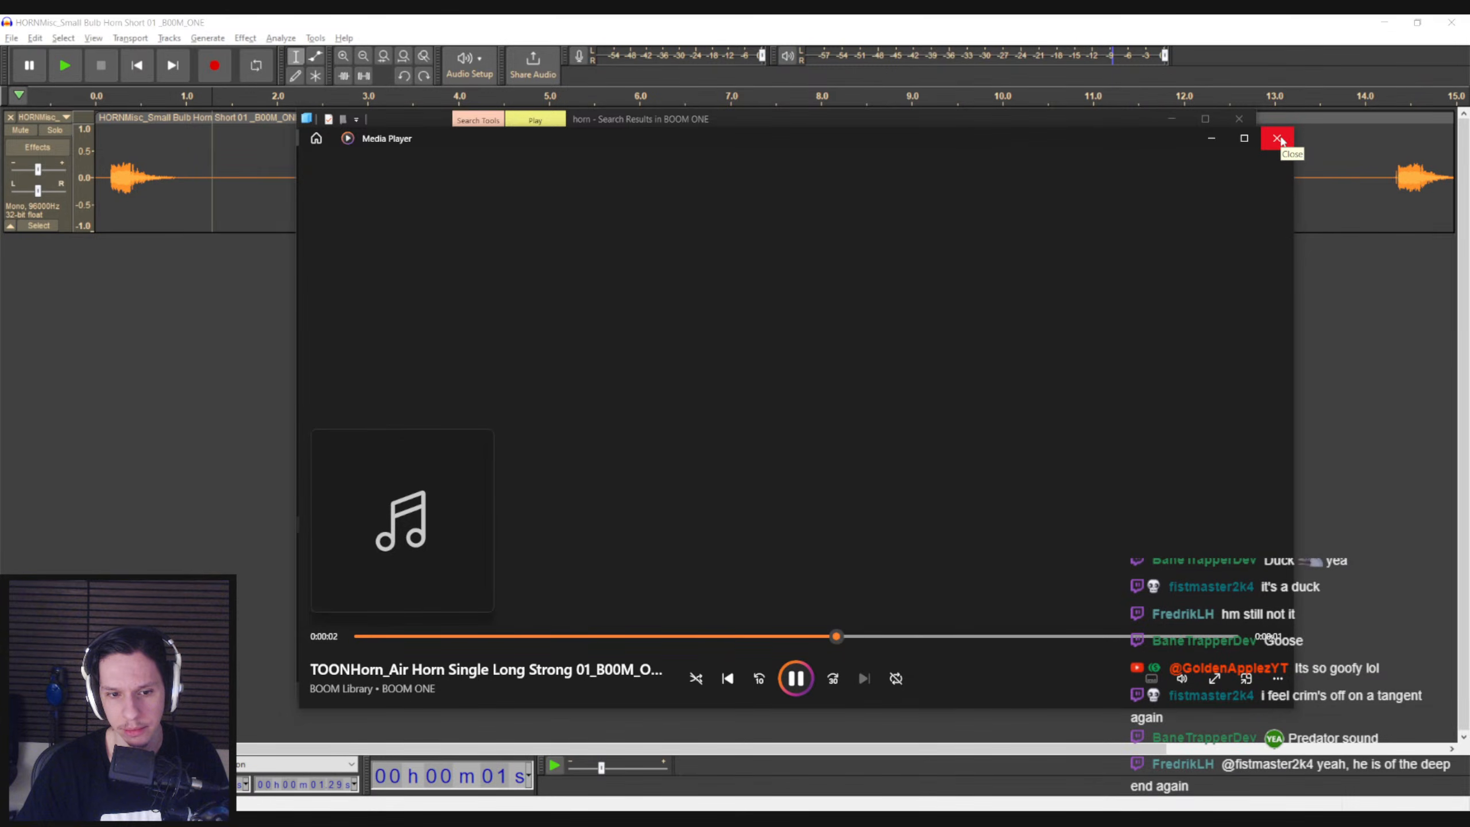
pyautogui.click(1277, 139)
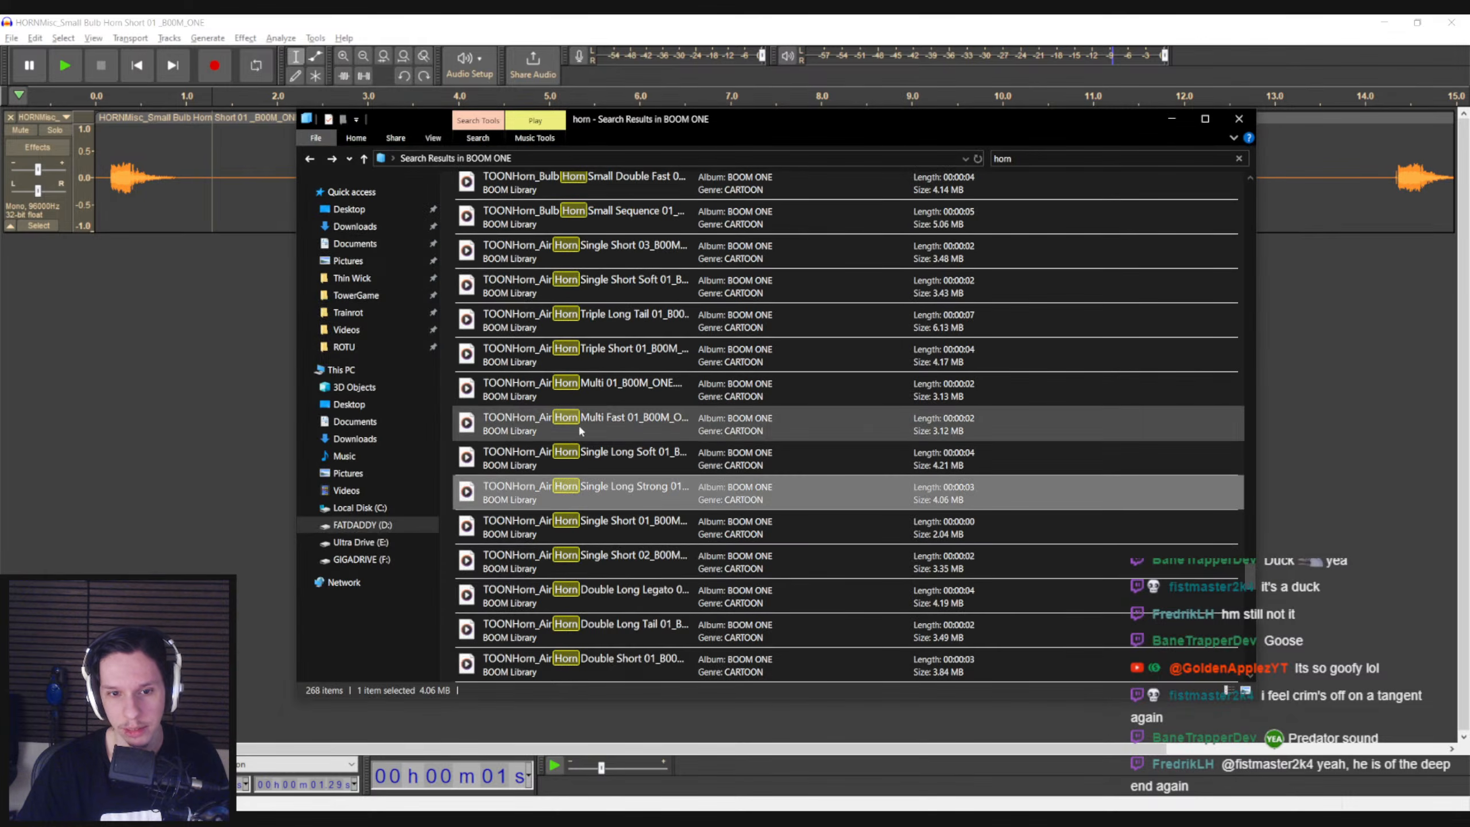
# Audition the cartoon air horn clips Single Short 01 and Double Long Legato from the search results
pyautogui.doubleClick(623, 527)
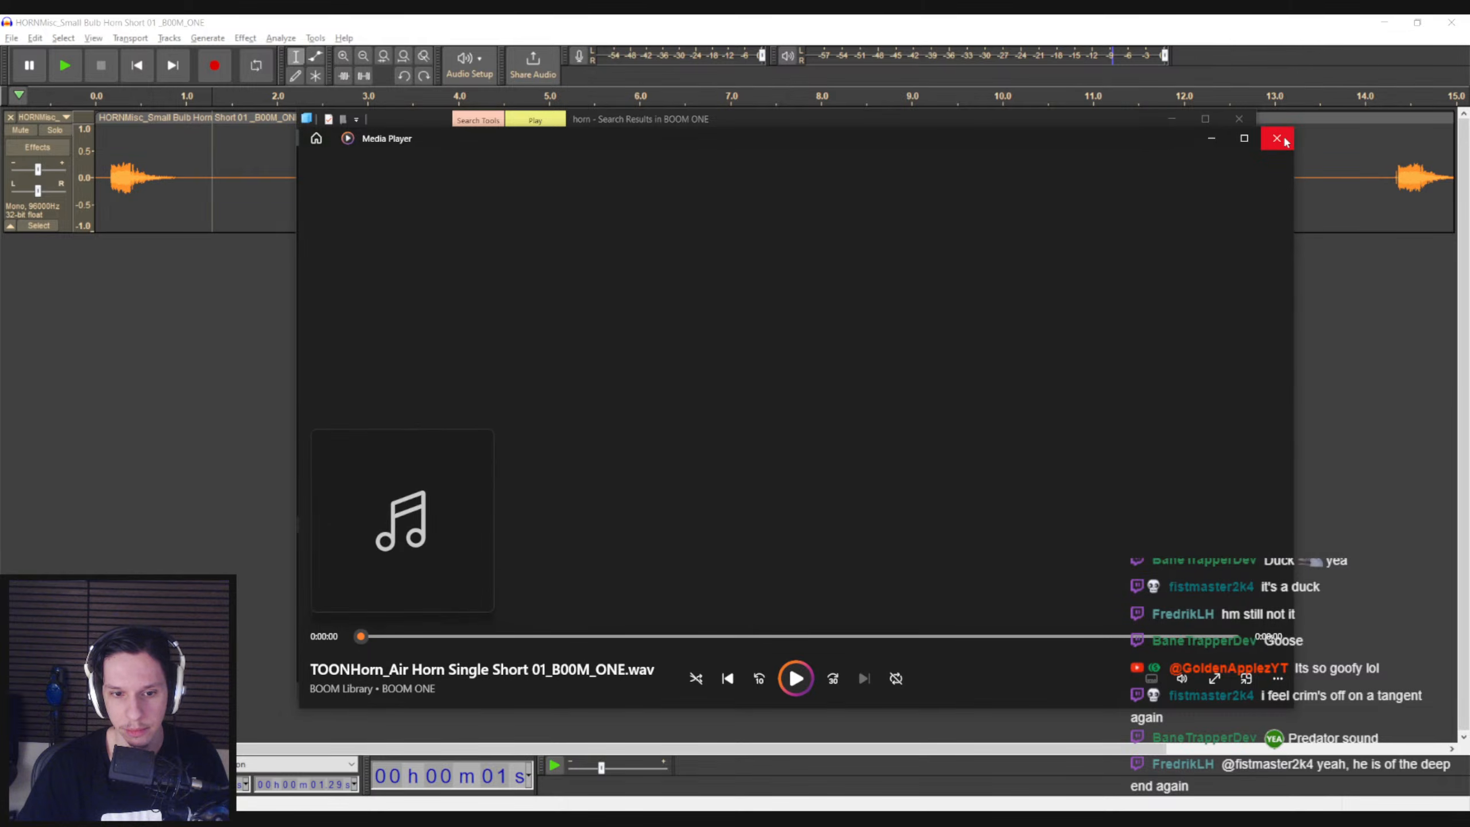
pyautogui.click(1277, 139)
pyautogui.doubleClick(833, 482)
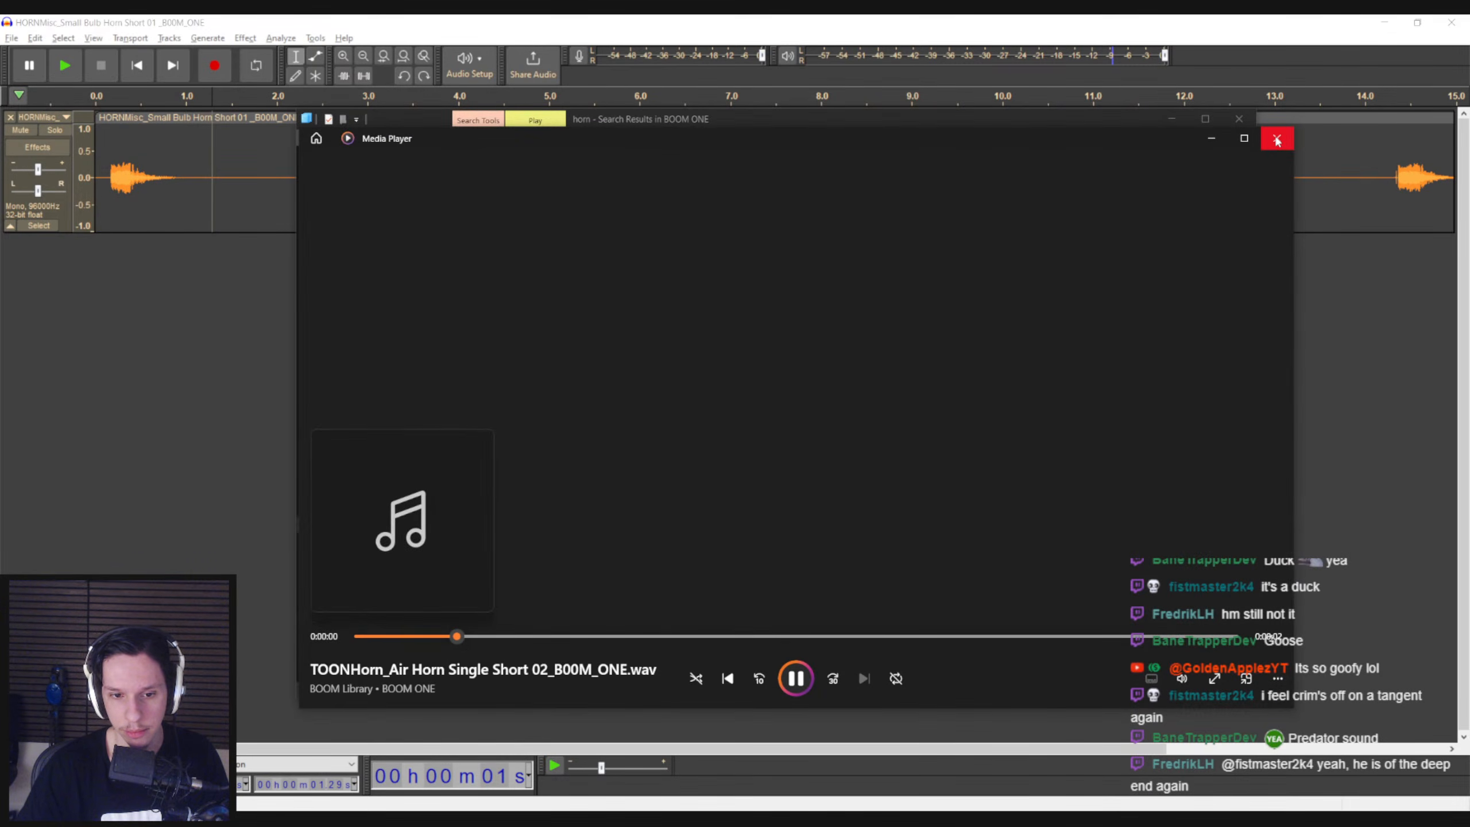
pyautogui.click(1277, 139)
pyautogui.doubleClick(760, 493)
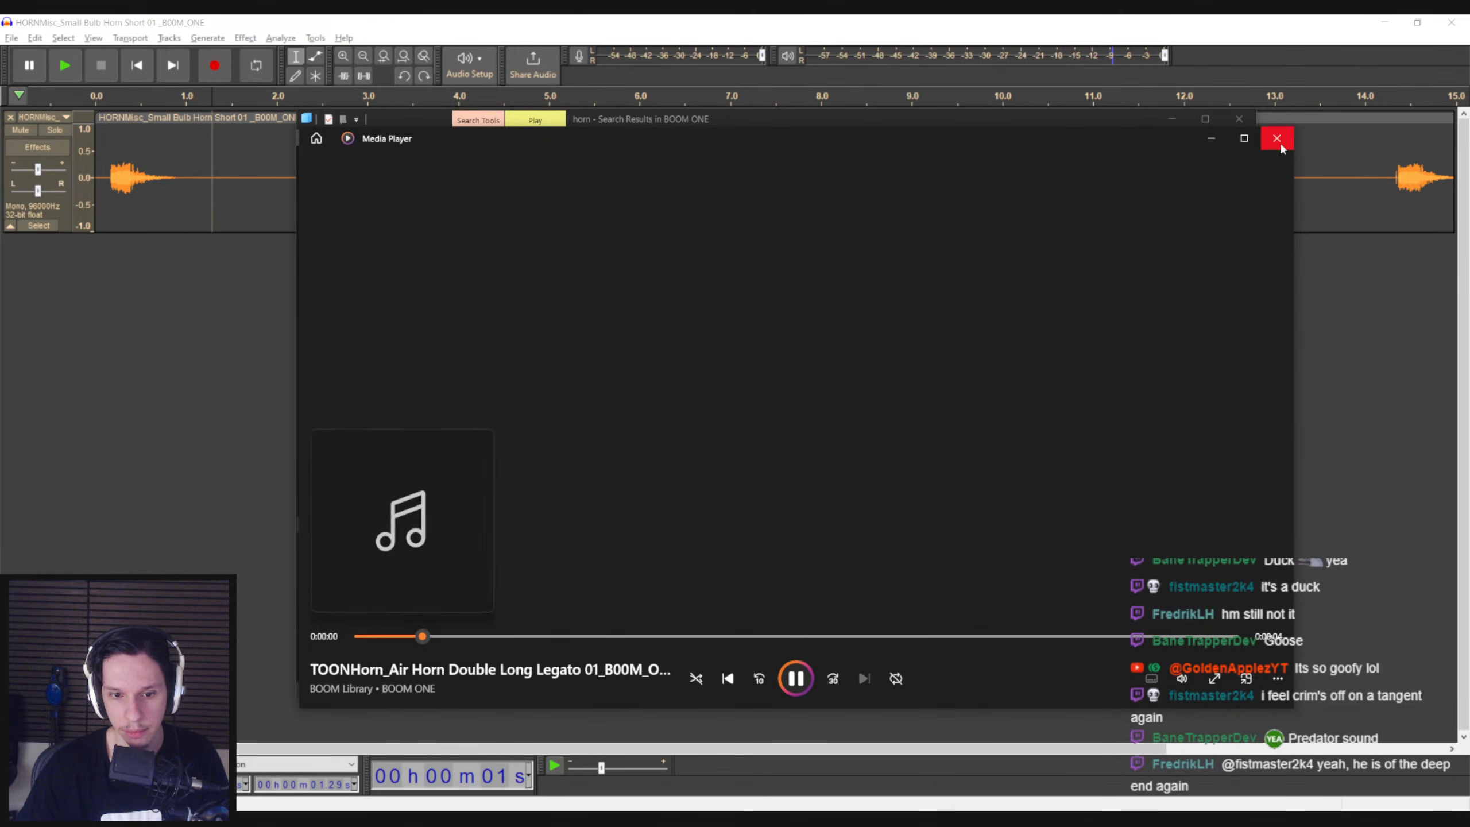
pyautogui.click(1277, 139)
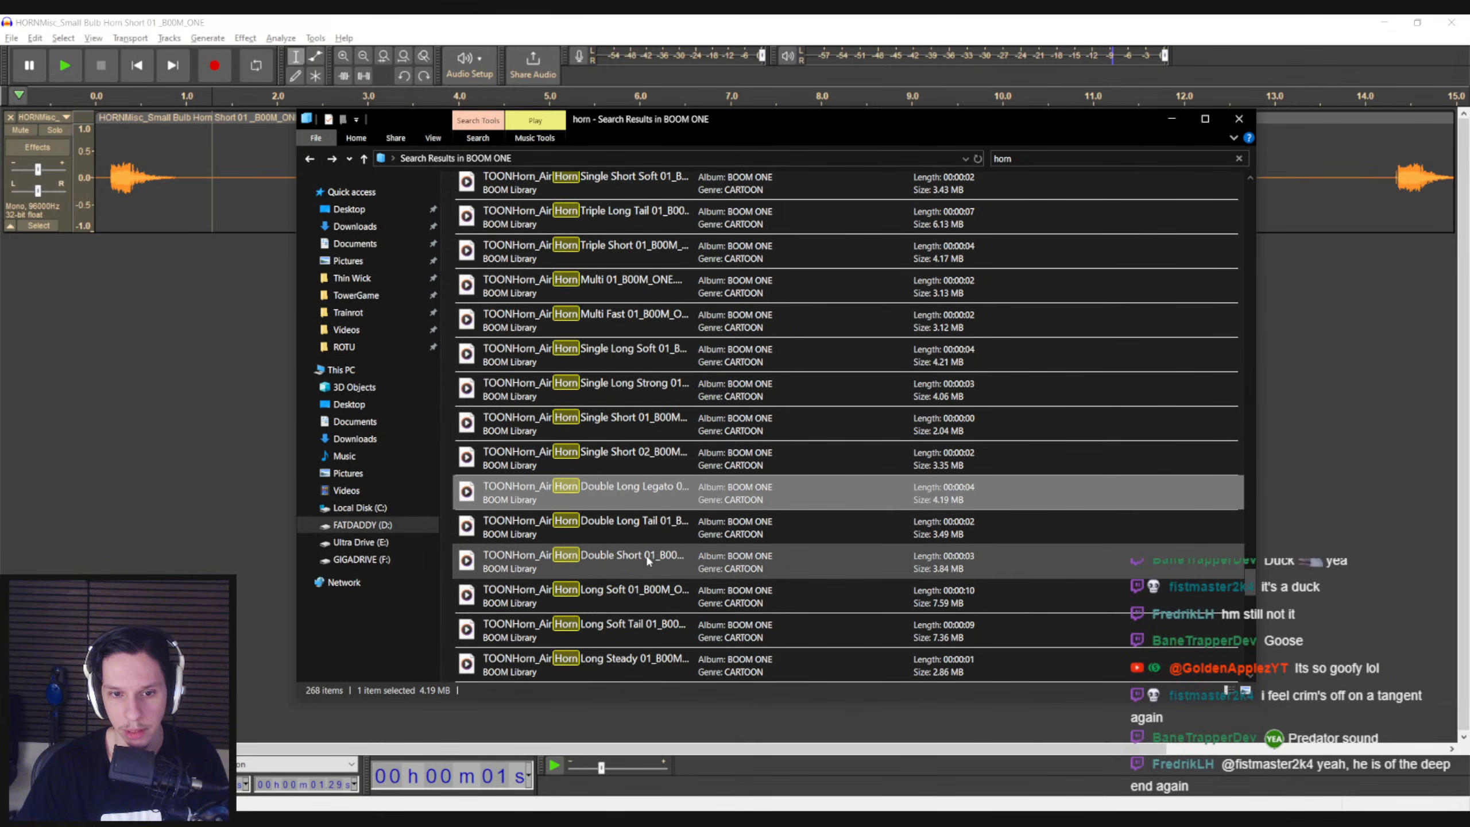
# Audition Air Horn Double Long 01 and the sci-fi clip Ship Alien Horning Signal 01
pyautogui.scroll(-1, 644, 606)
pyautogui.click(634, 588)
pyautogui.doubleClick(634, 588)
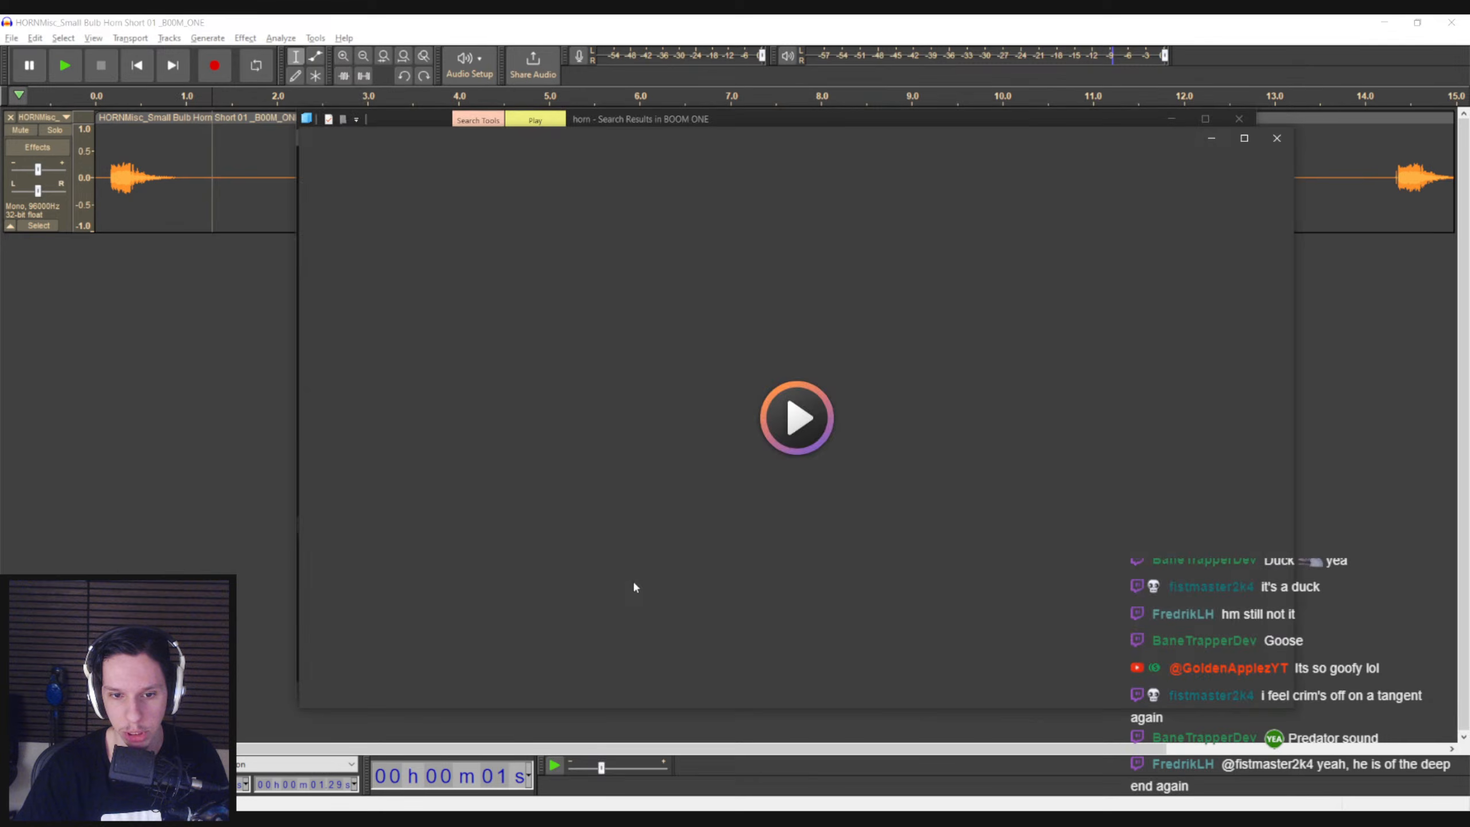
pyautogui.click(1277, 139)
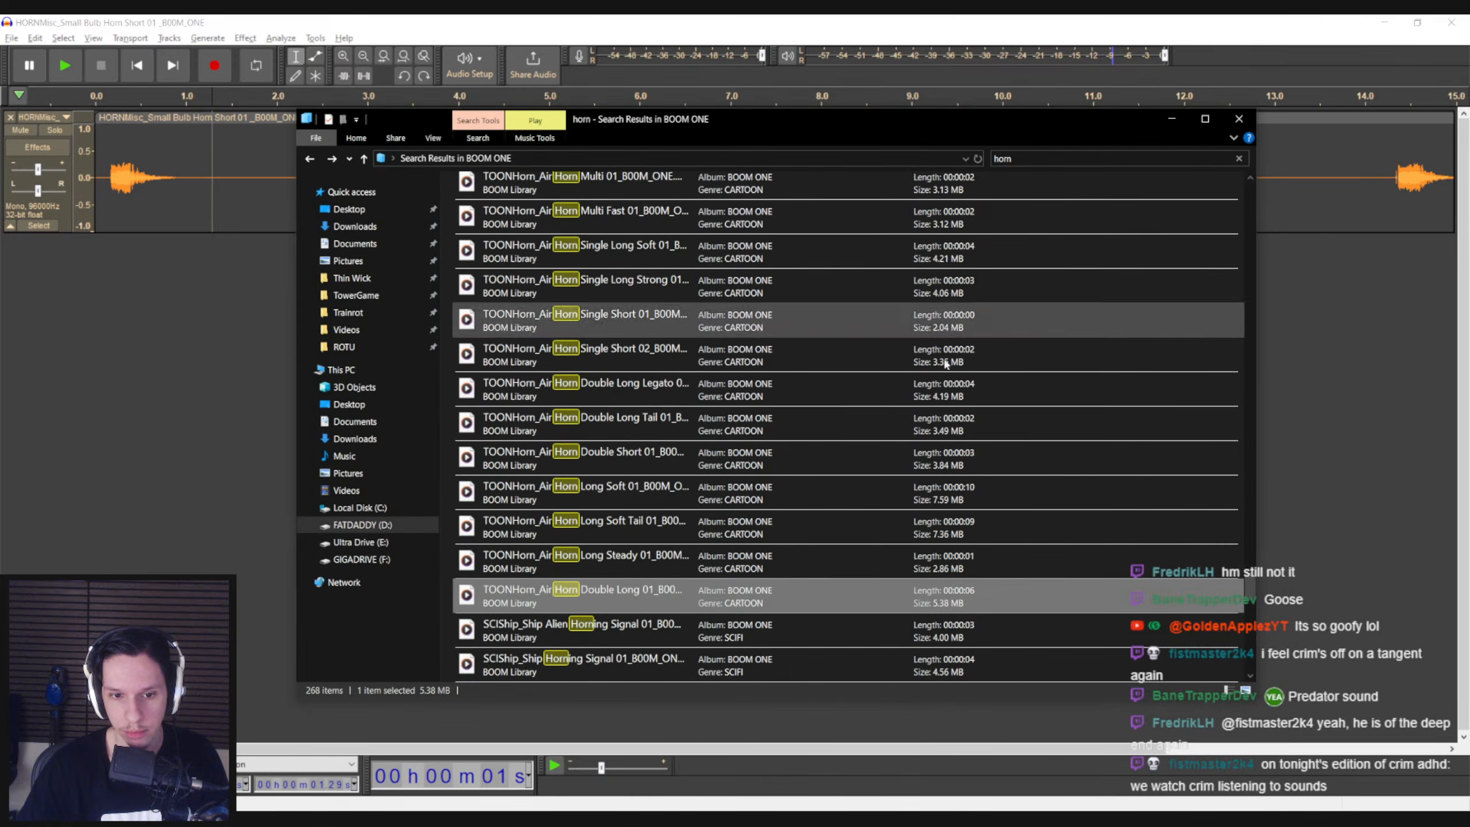
pyautogui.doubleClick(626, 644)
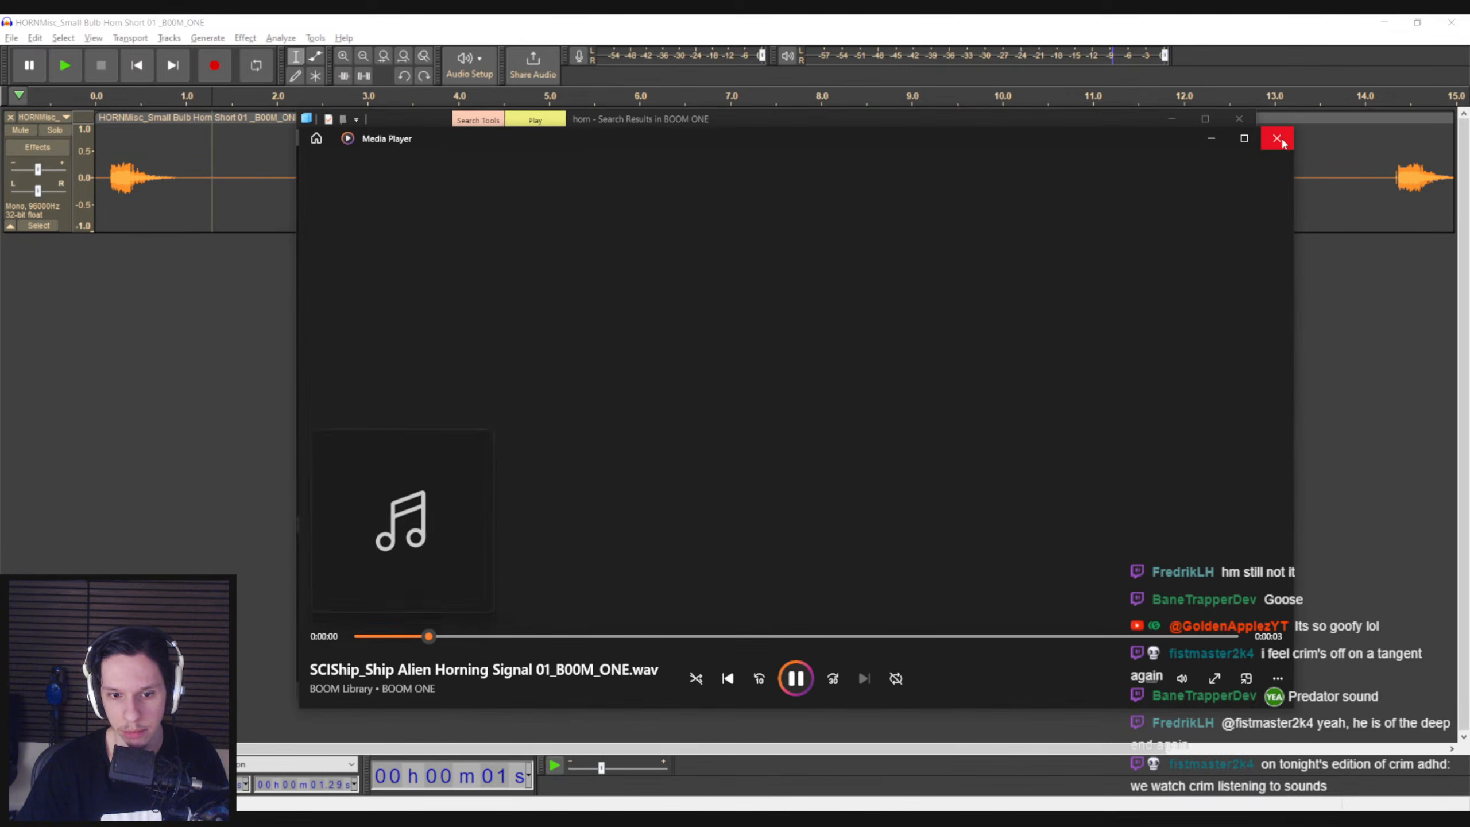
pyautogui.click(1277, 139)
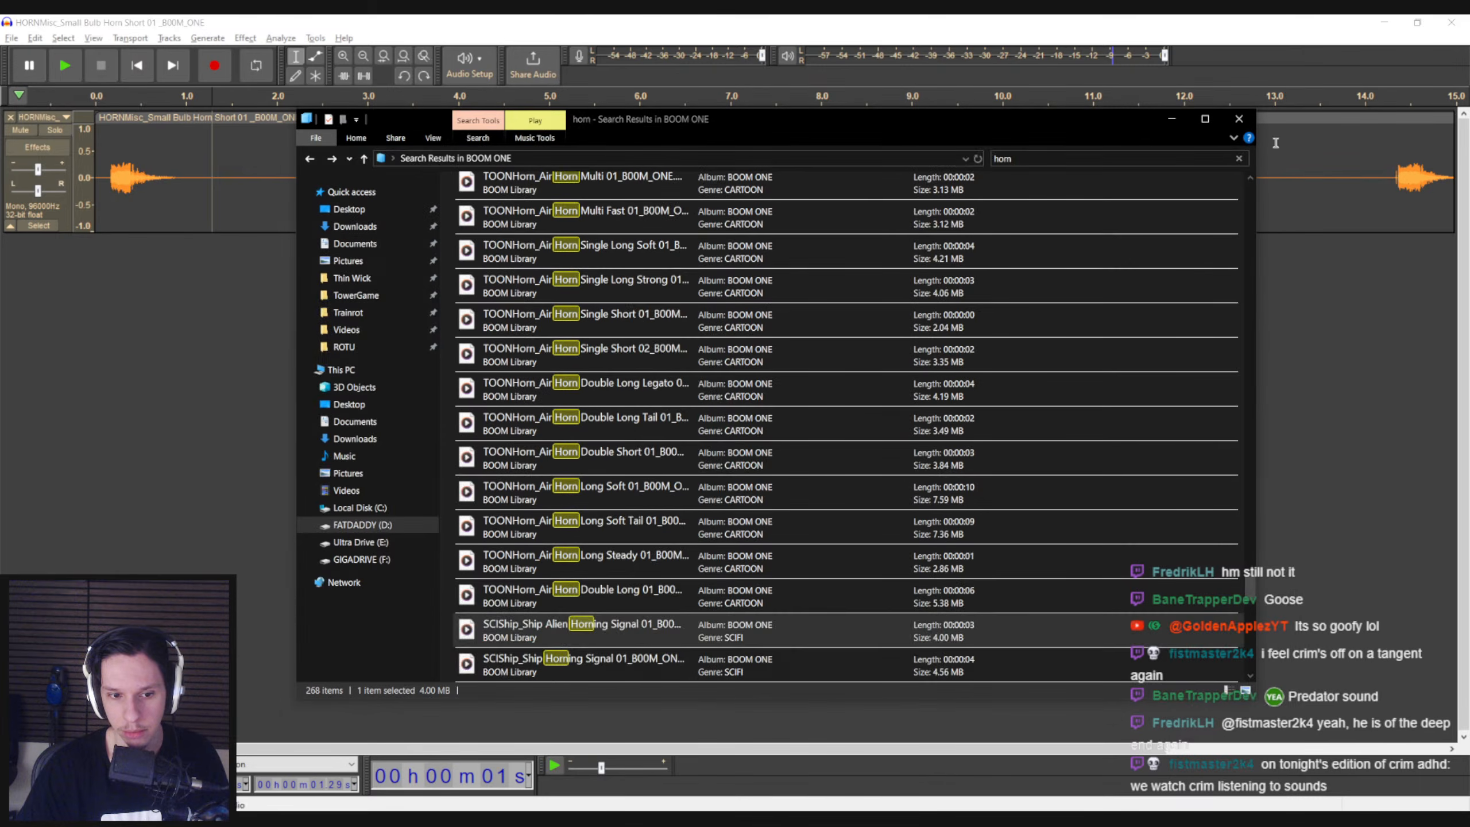
# Audition the Airhorn DJ 01 clip and the designed Horning Ringing 01 clip
pyautogui.scroll(-1, 689, 533)
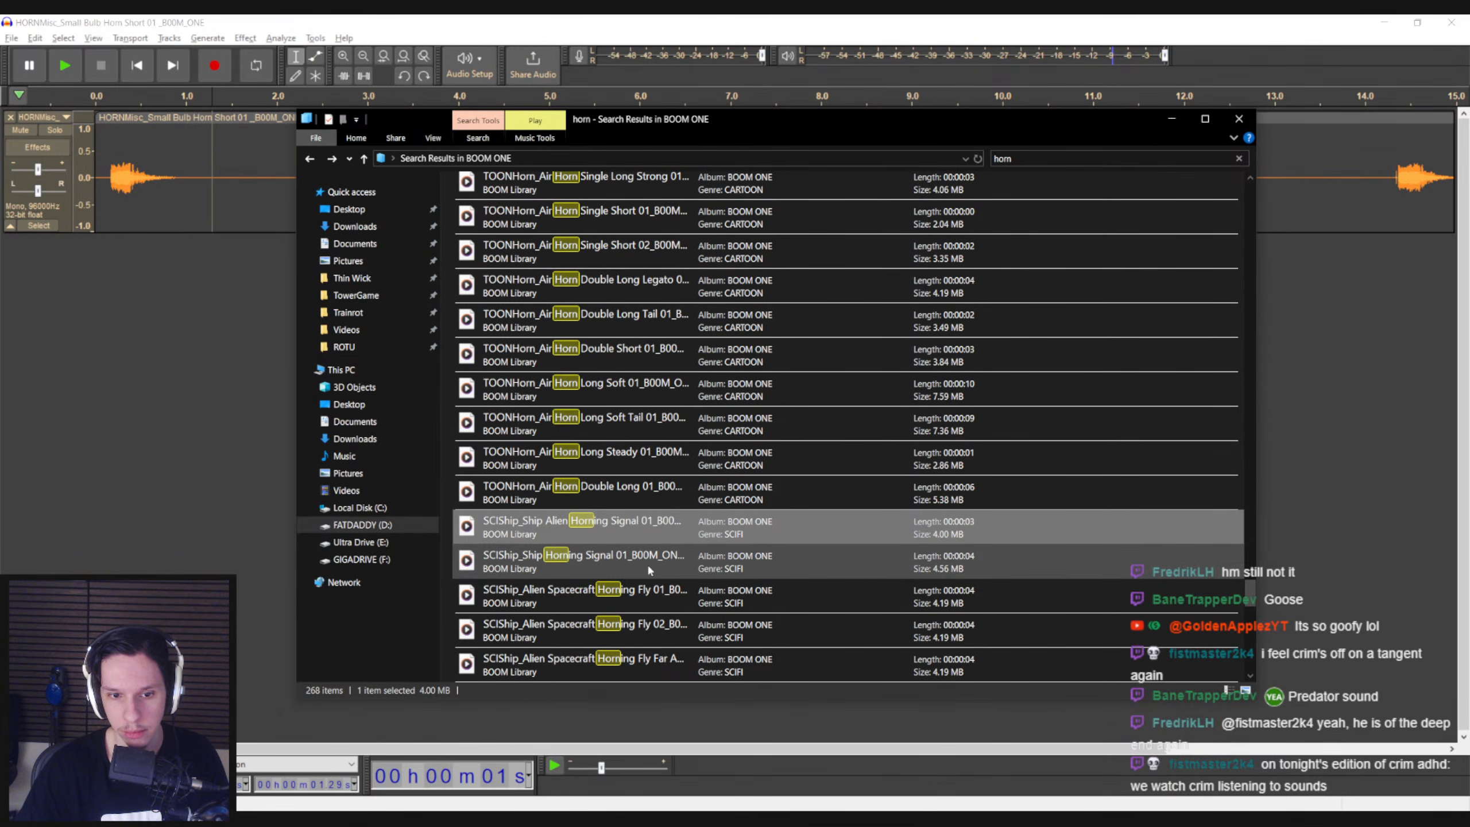
pyautogui.scroll(-2, 647, 563)
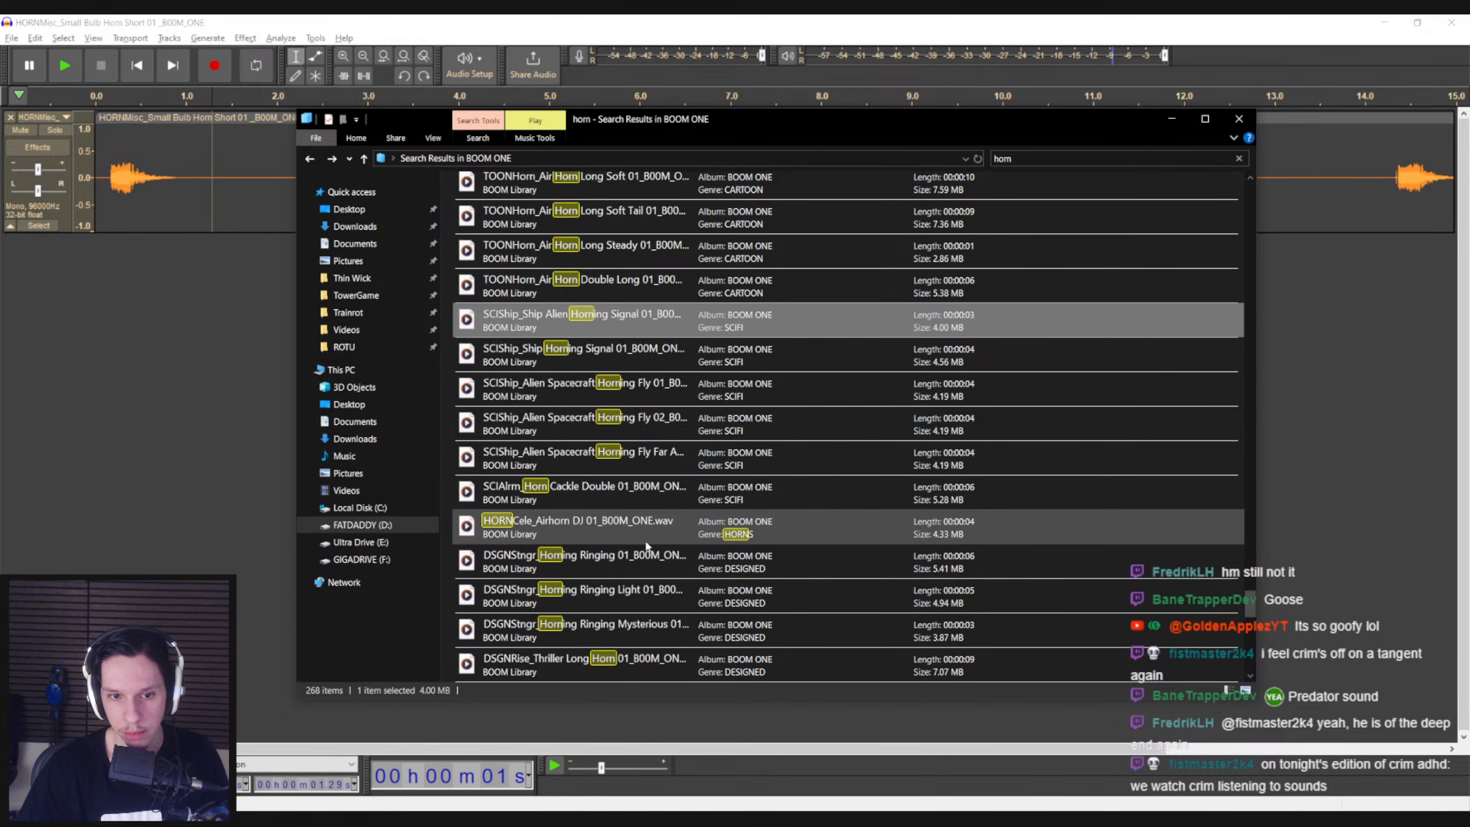
pyautogui.doubleClick(647, 545)
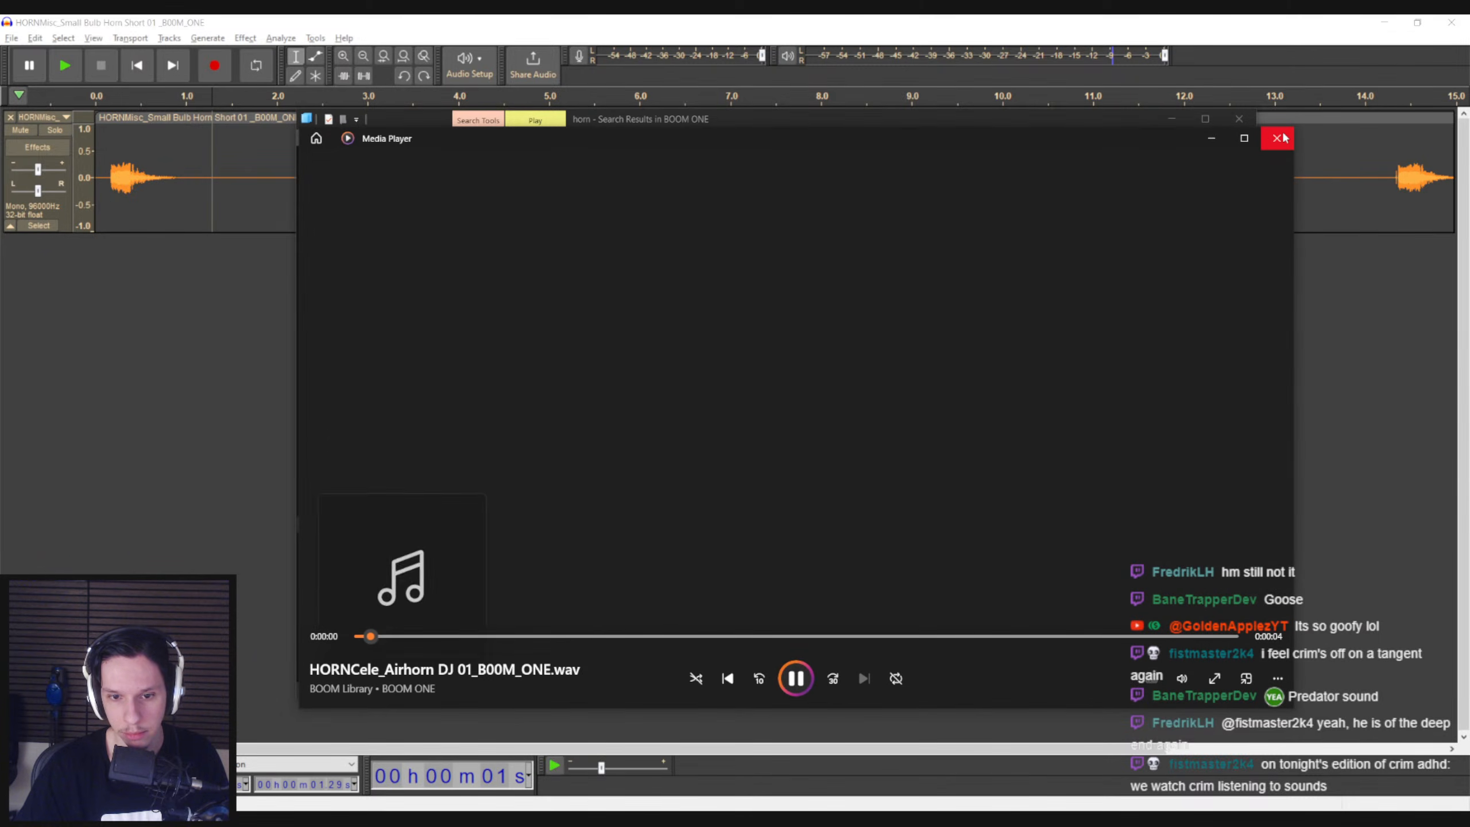
pyautogui.click(1277, 138)
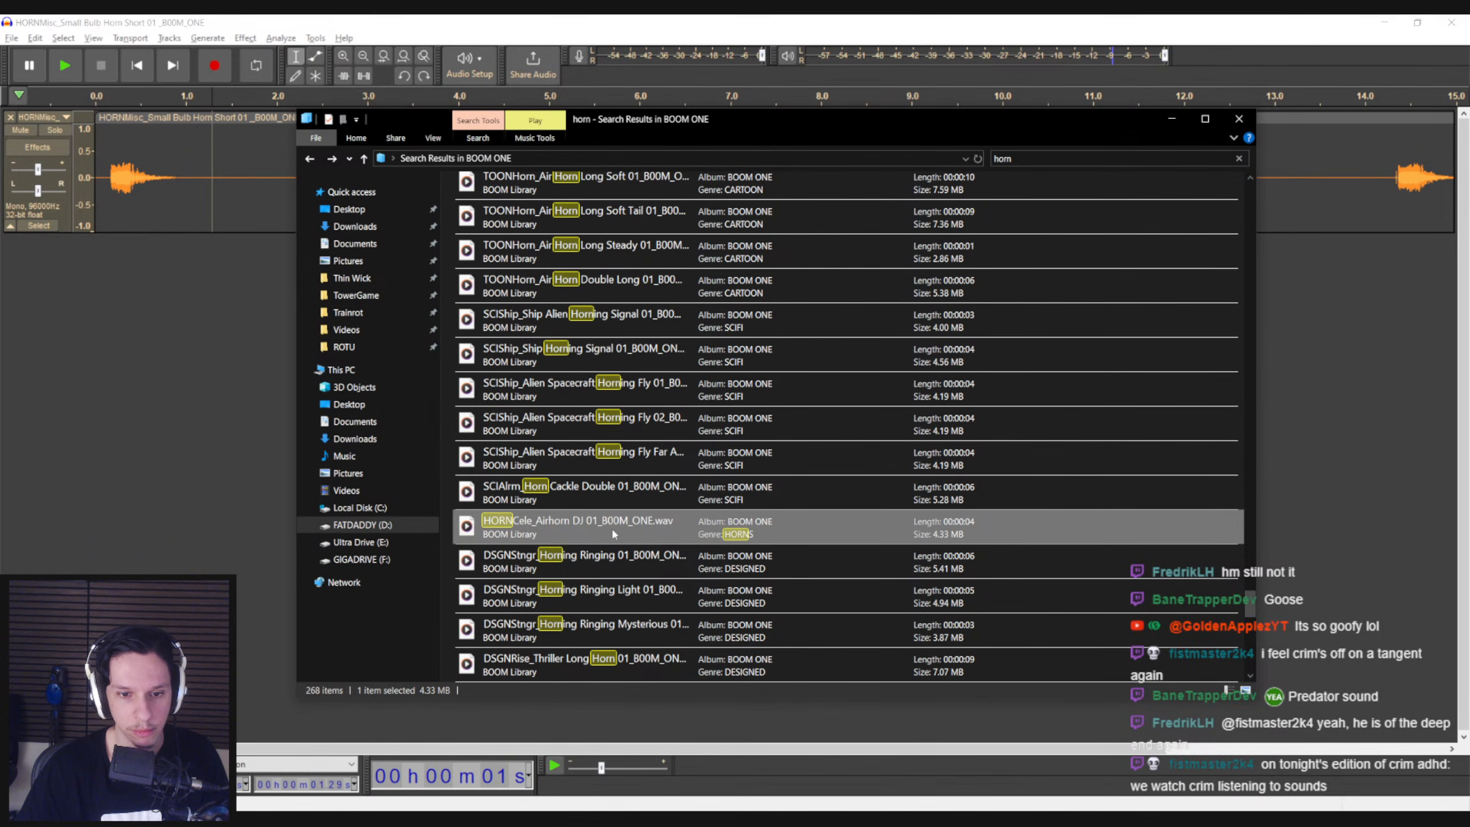
pyautogui.doubleClick(612, 563)
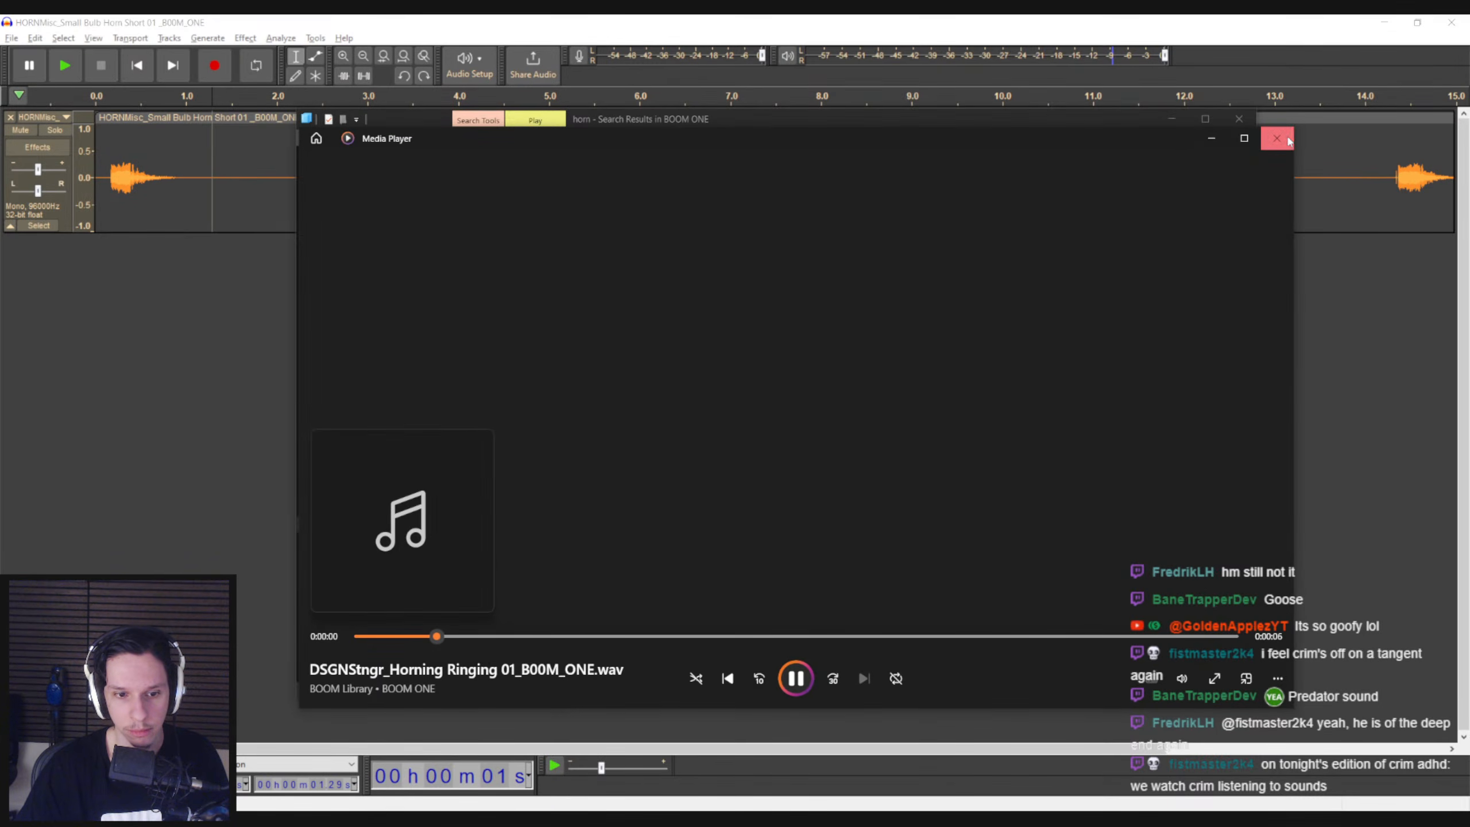
pyautogui.click(1276, 139)
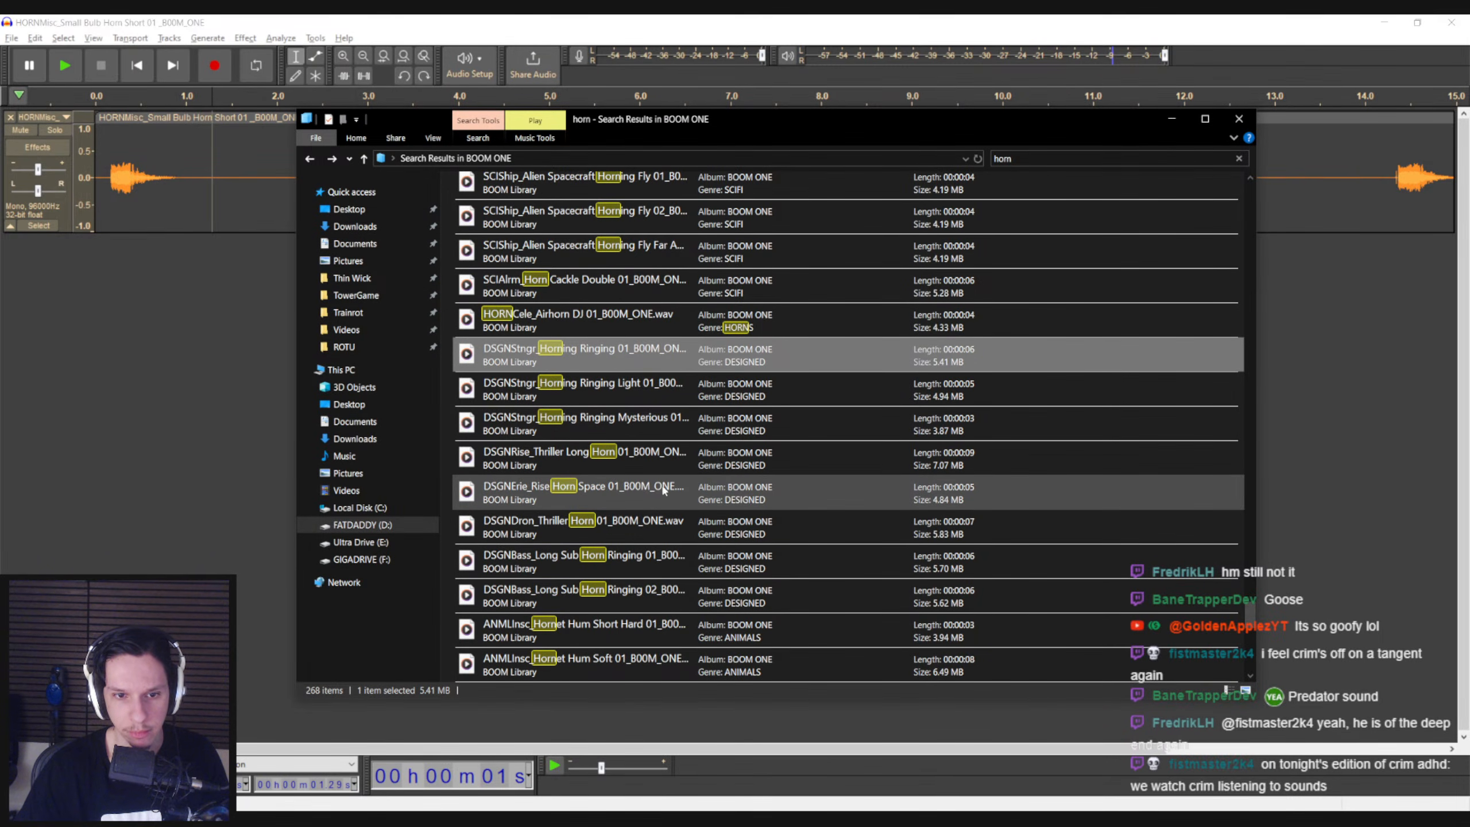
# Check the remaining horn results, then return to the cartoon air horns and audition Single Long Soft 01 again
pyautogui.scroll(-7, 622, 525)
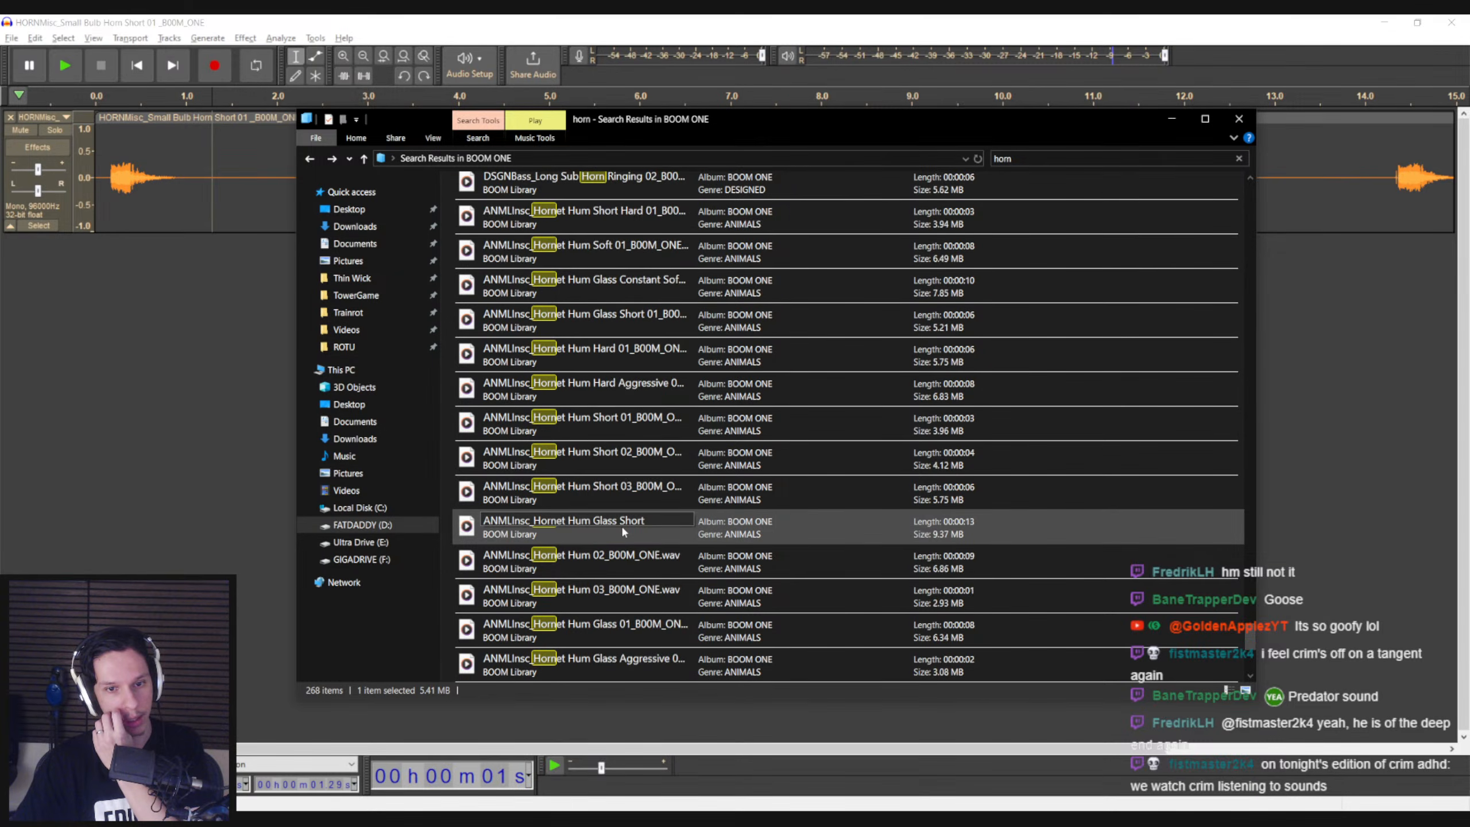
pyautogui.scroll(-10, 652, 584)
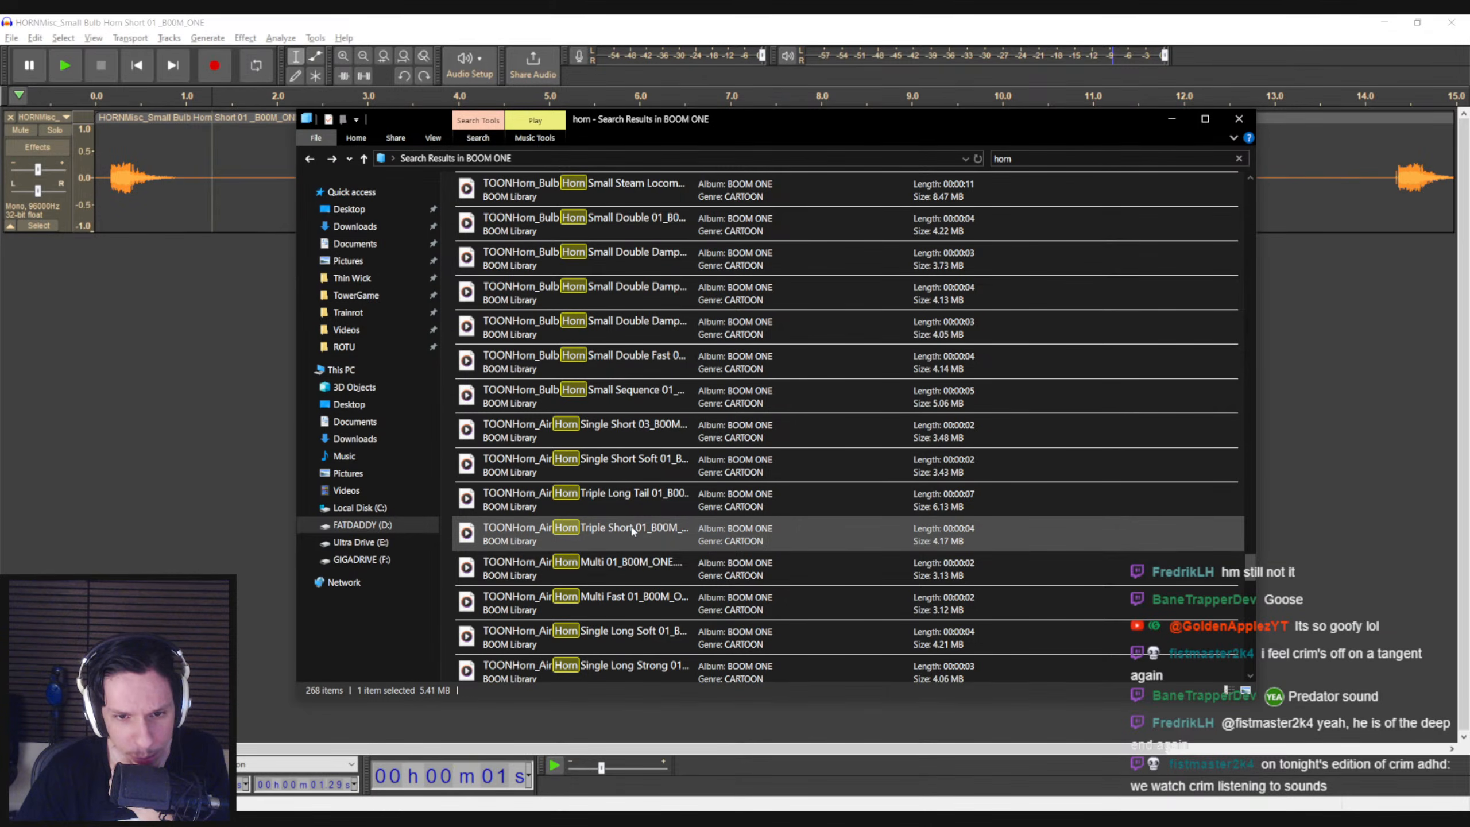
pyautogui.doubleClick(629, 570)
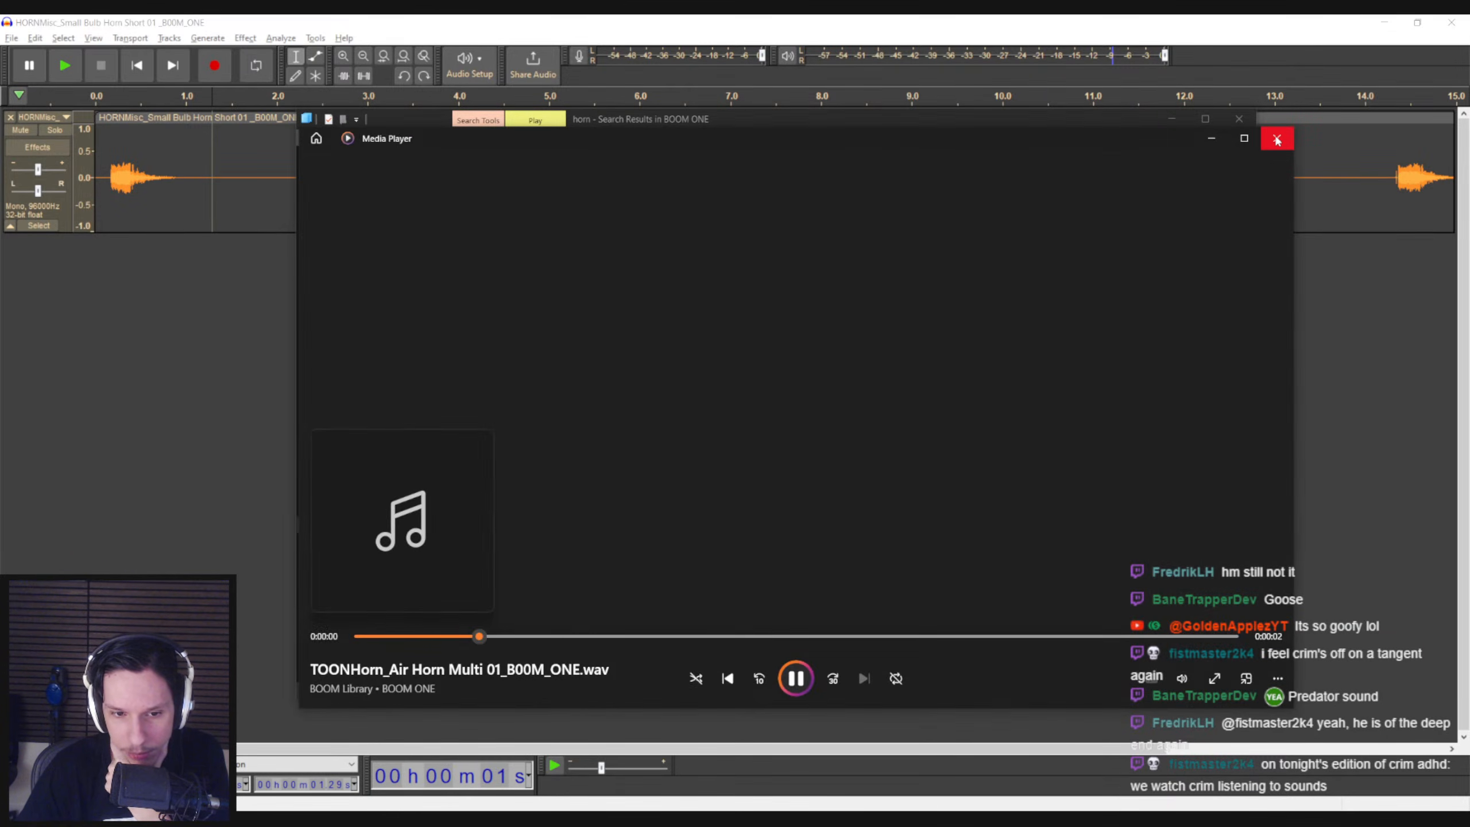
pyautogui.click(1277, 141)
pyautogui.doubleClick(613, 560)
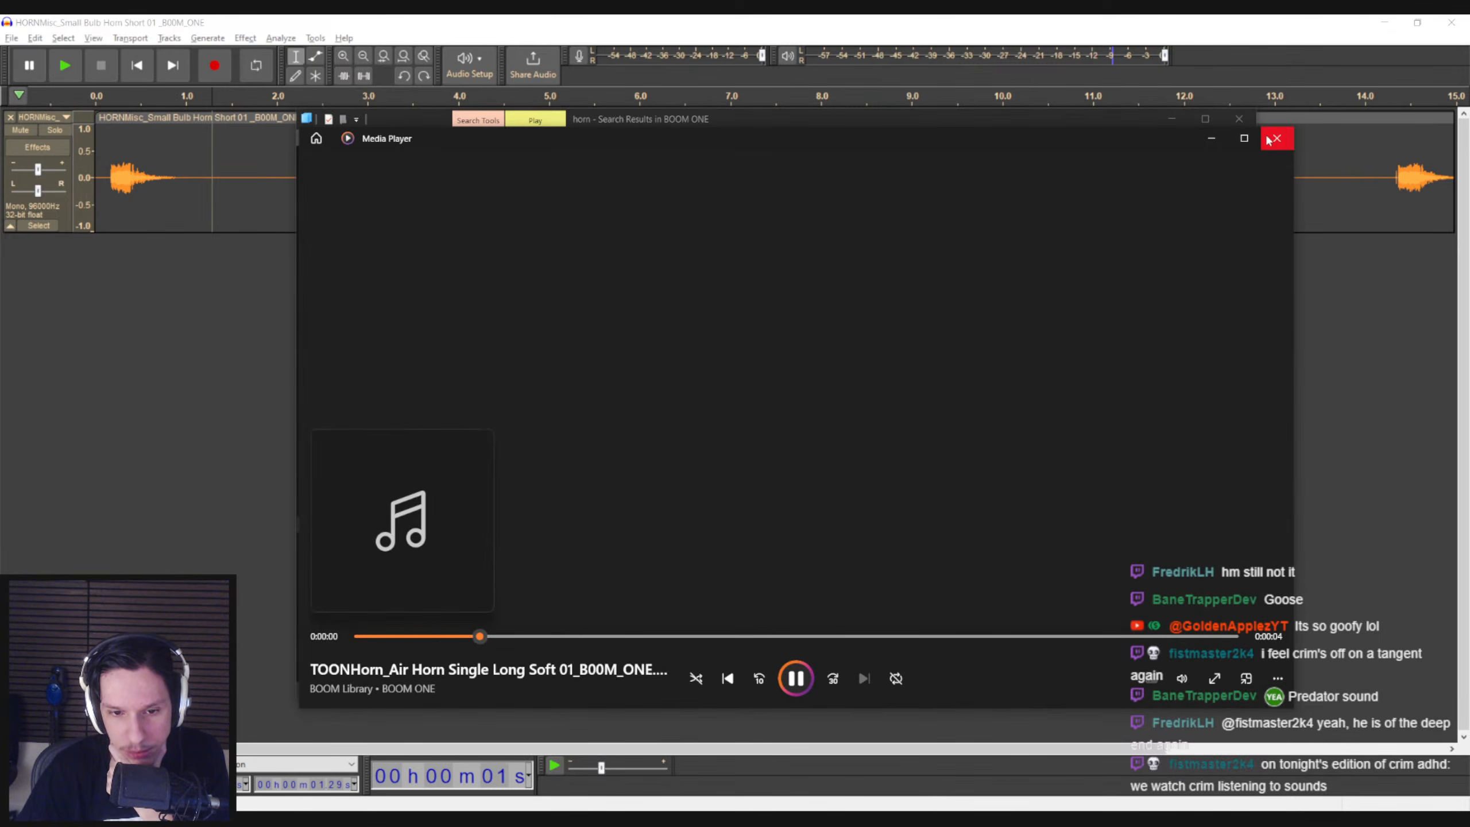
pyautogui.click(1277, 141)
# Audition the cartoon air horn clips Double Long Legato and Long Steady 01
pyautogui.scroll(-3, 691, 559)
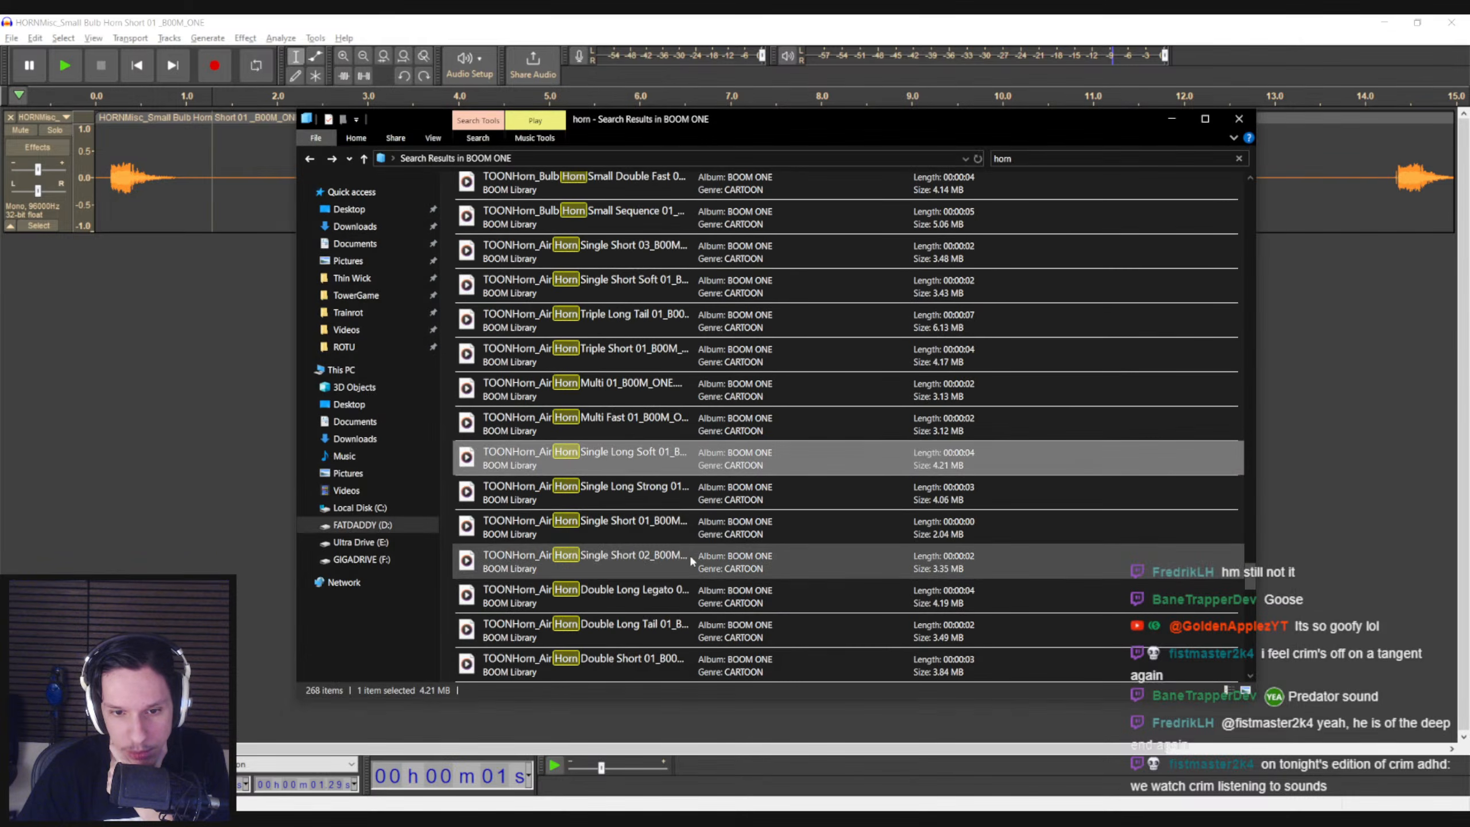
pyautogui.doubleClick(656, 603)
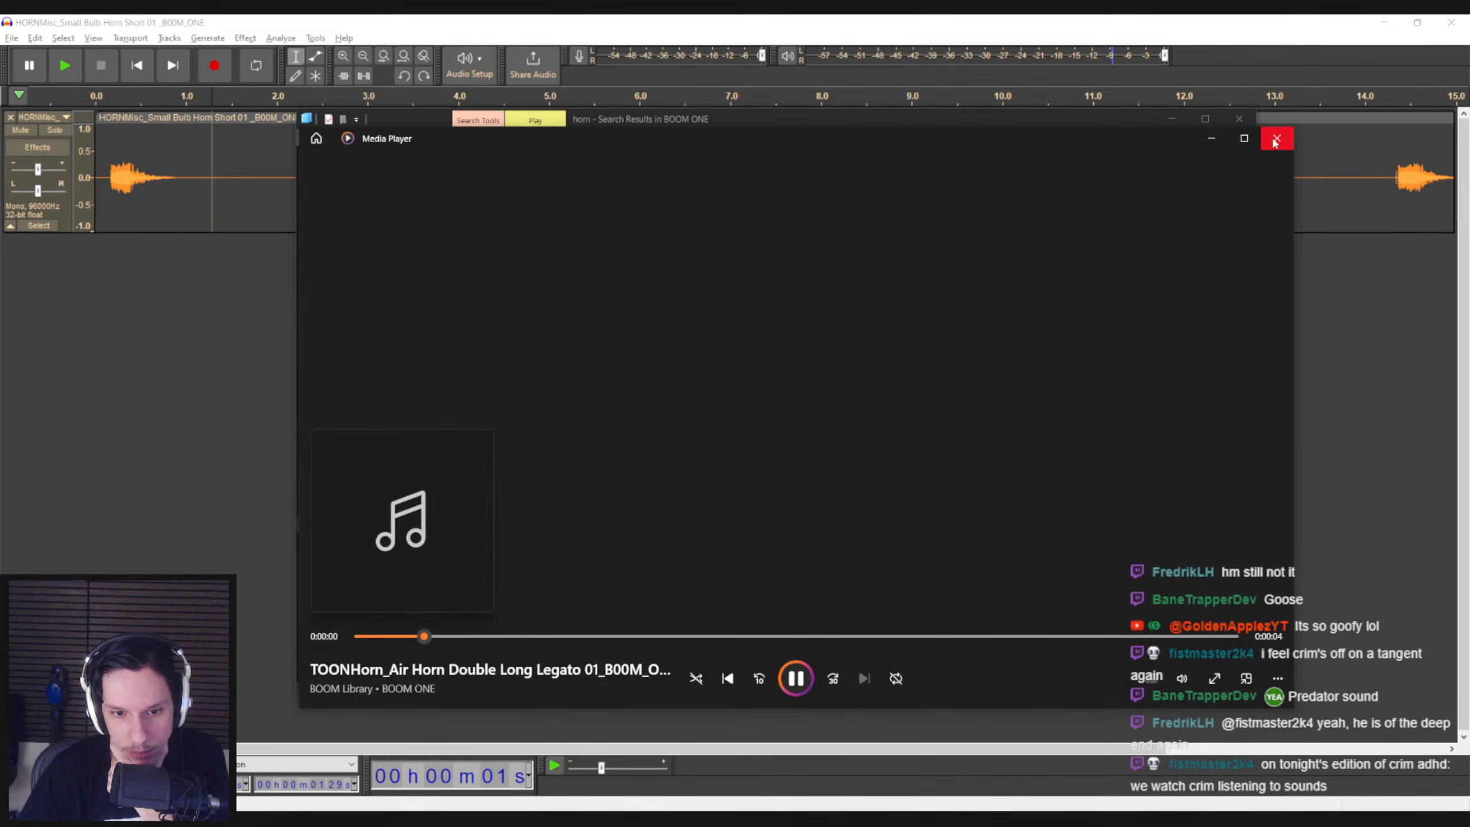
pyautogui.click(1277, 140)
pyautogui.scroll(-1, 651, 556)
pyautogui.scroll(-1, 649, 568)
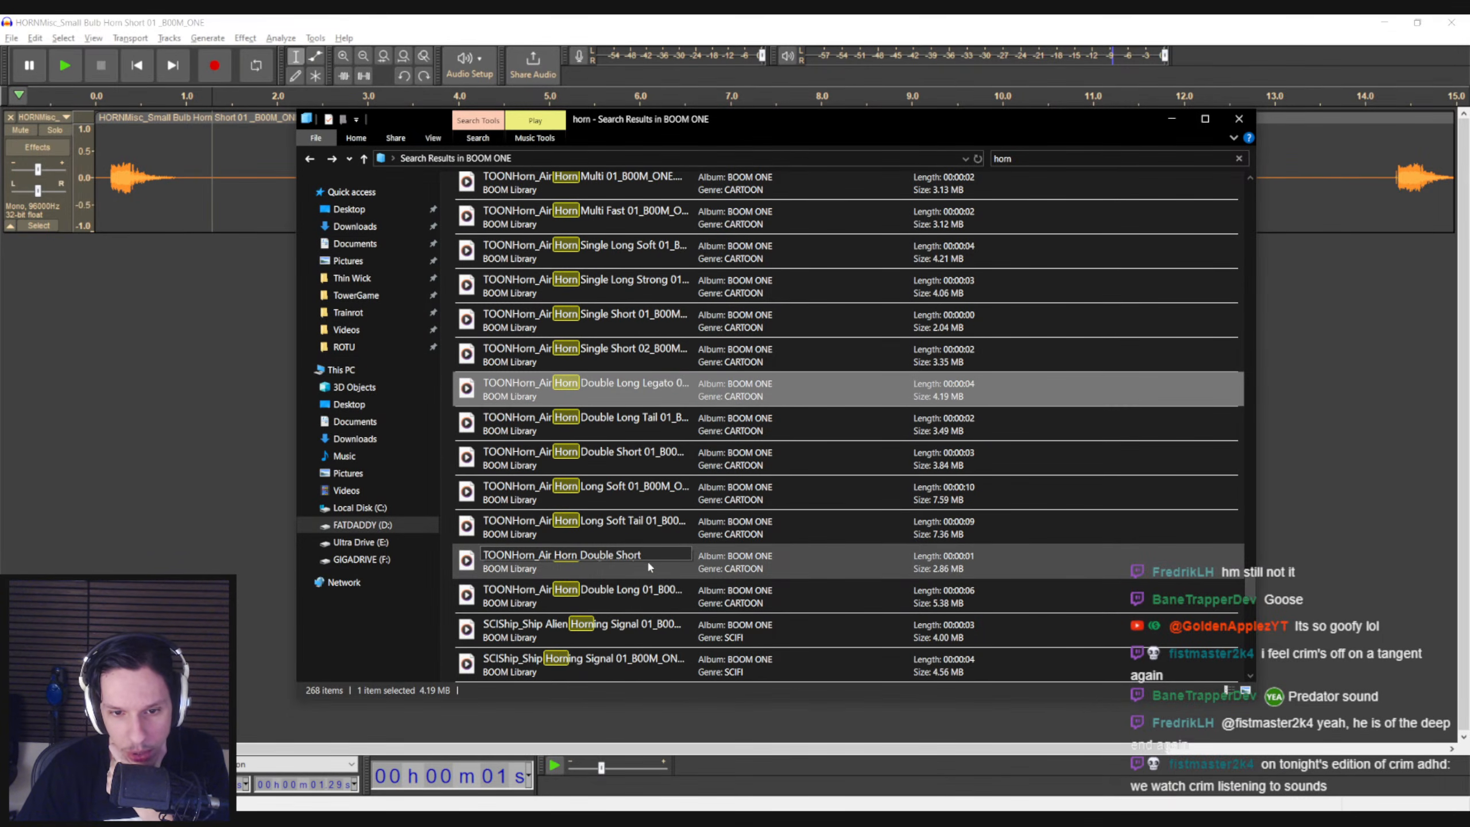
pyautogui.doubleClick(649, 576)
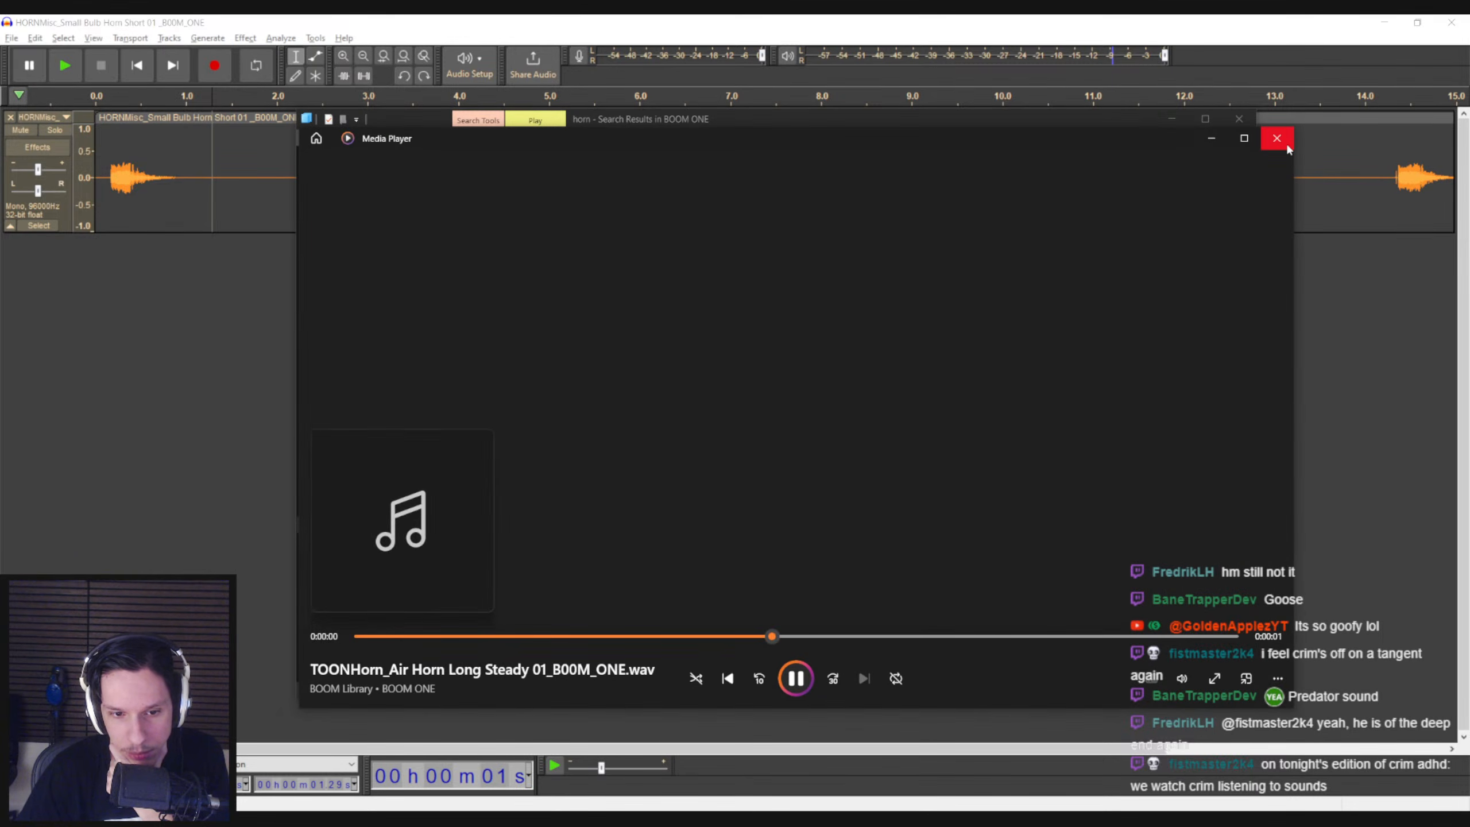
pyautogui.click(1285, 145)
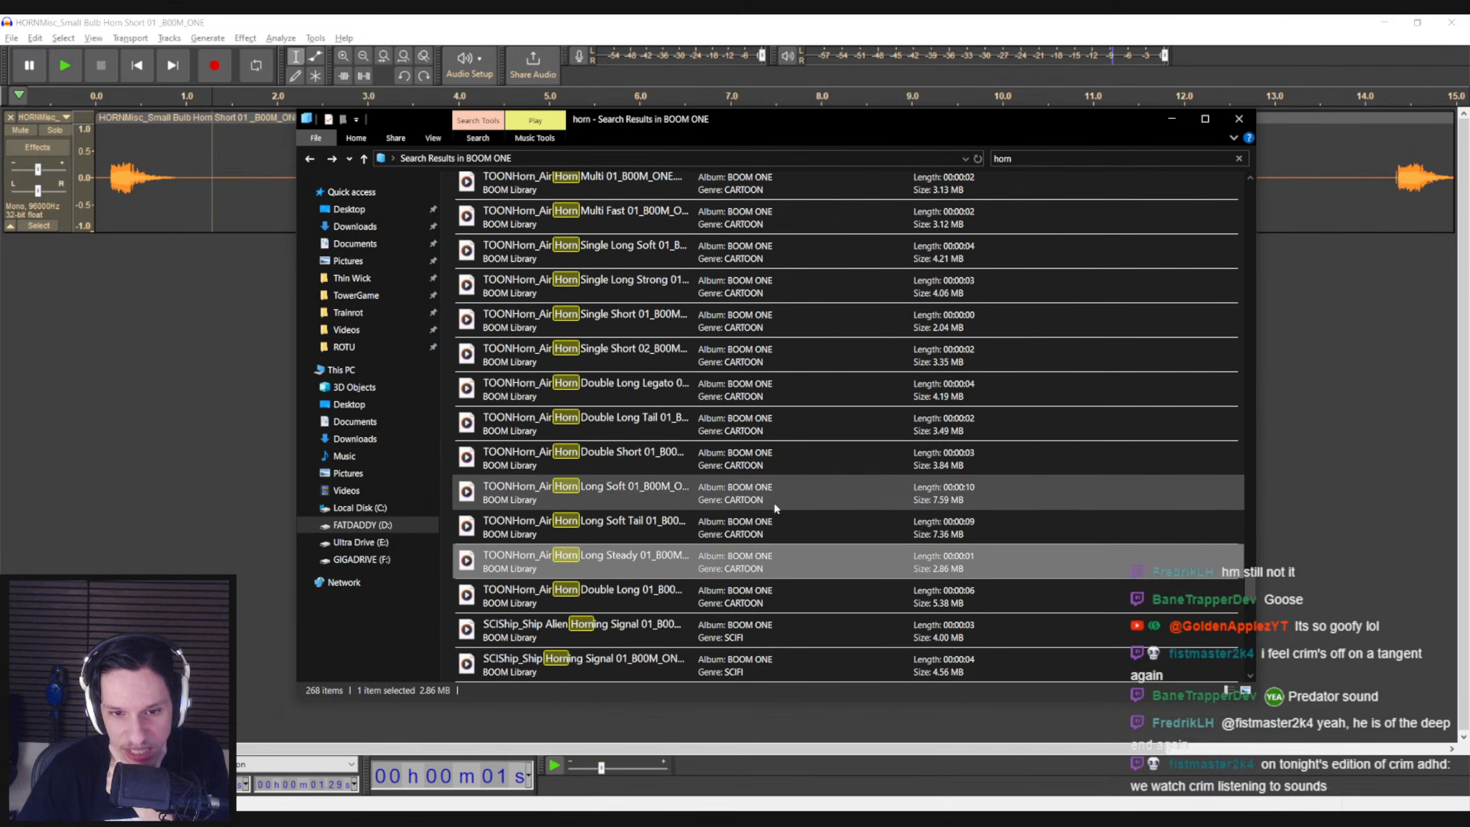
# Find Air Horn Single Short 03 among the cartoon air horn clips and audition it
pyautogui.scroll(3, 637, 561)
pyautogui.scroll(5, 638, 565)
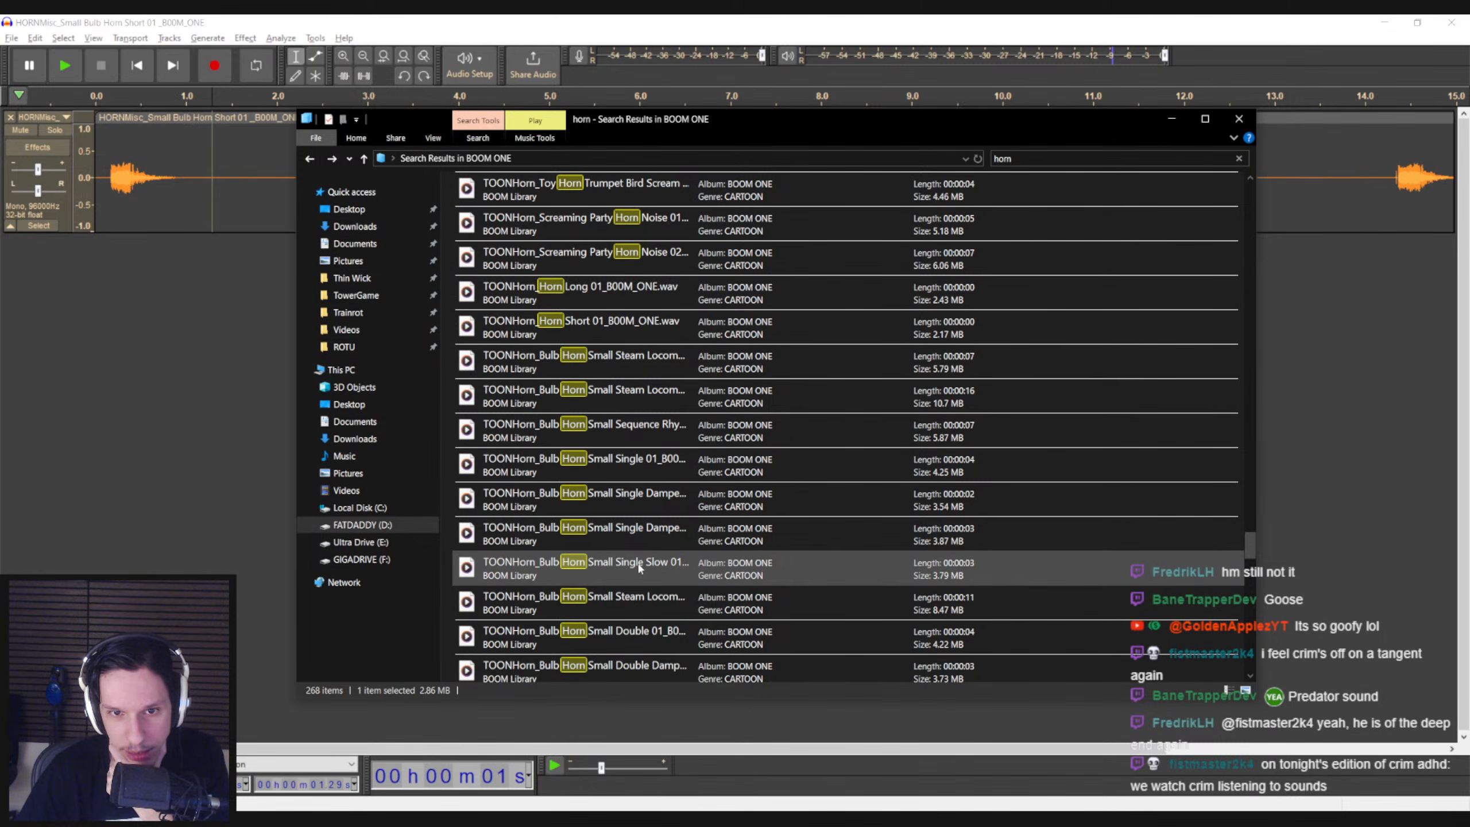
pyautogui.scroll(-3, 639, 568)
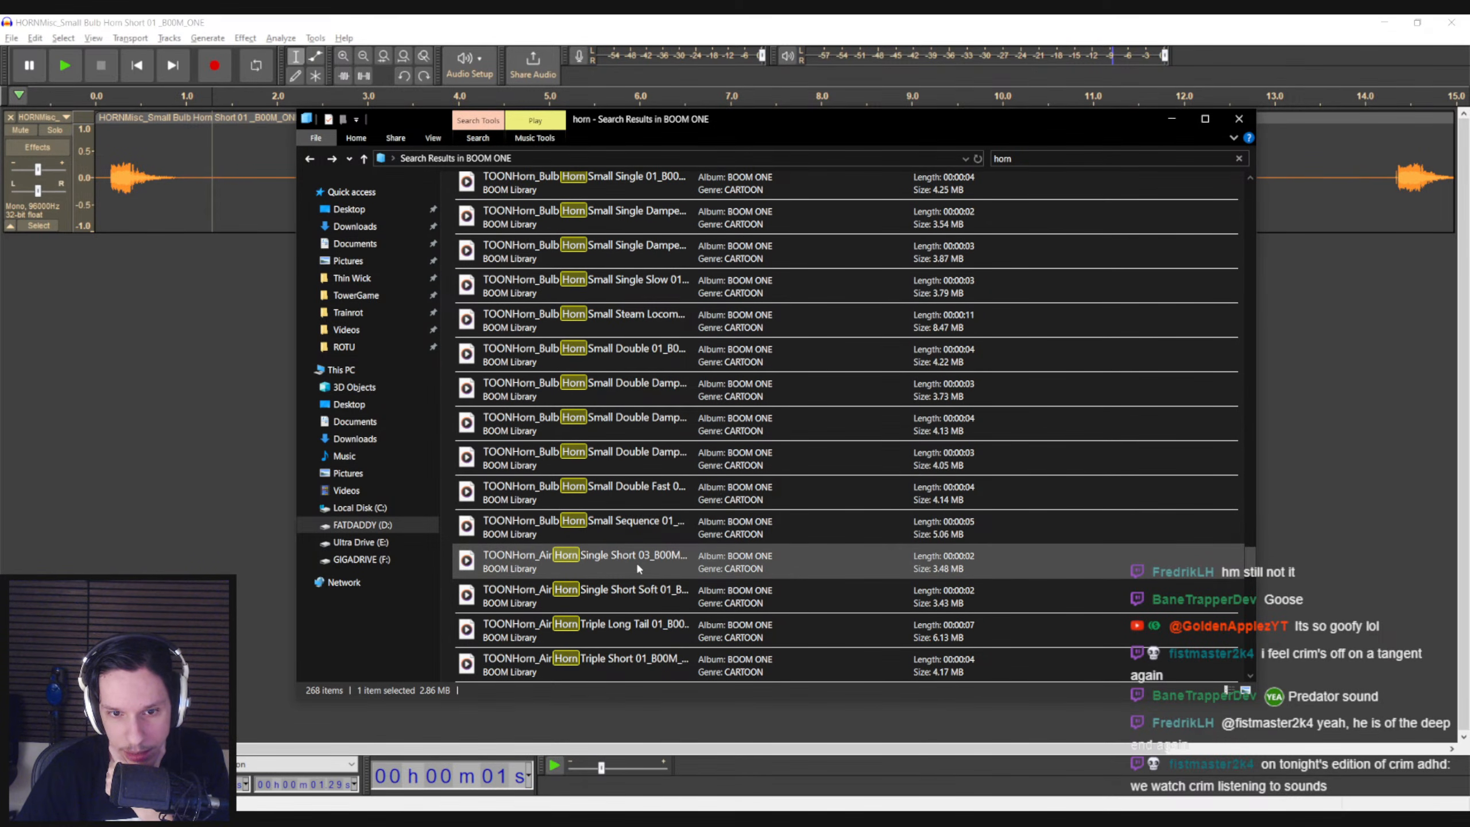
pyautogui.doubleClick(630, 556)
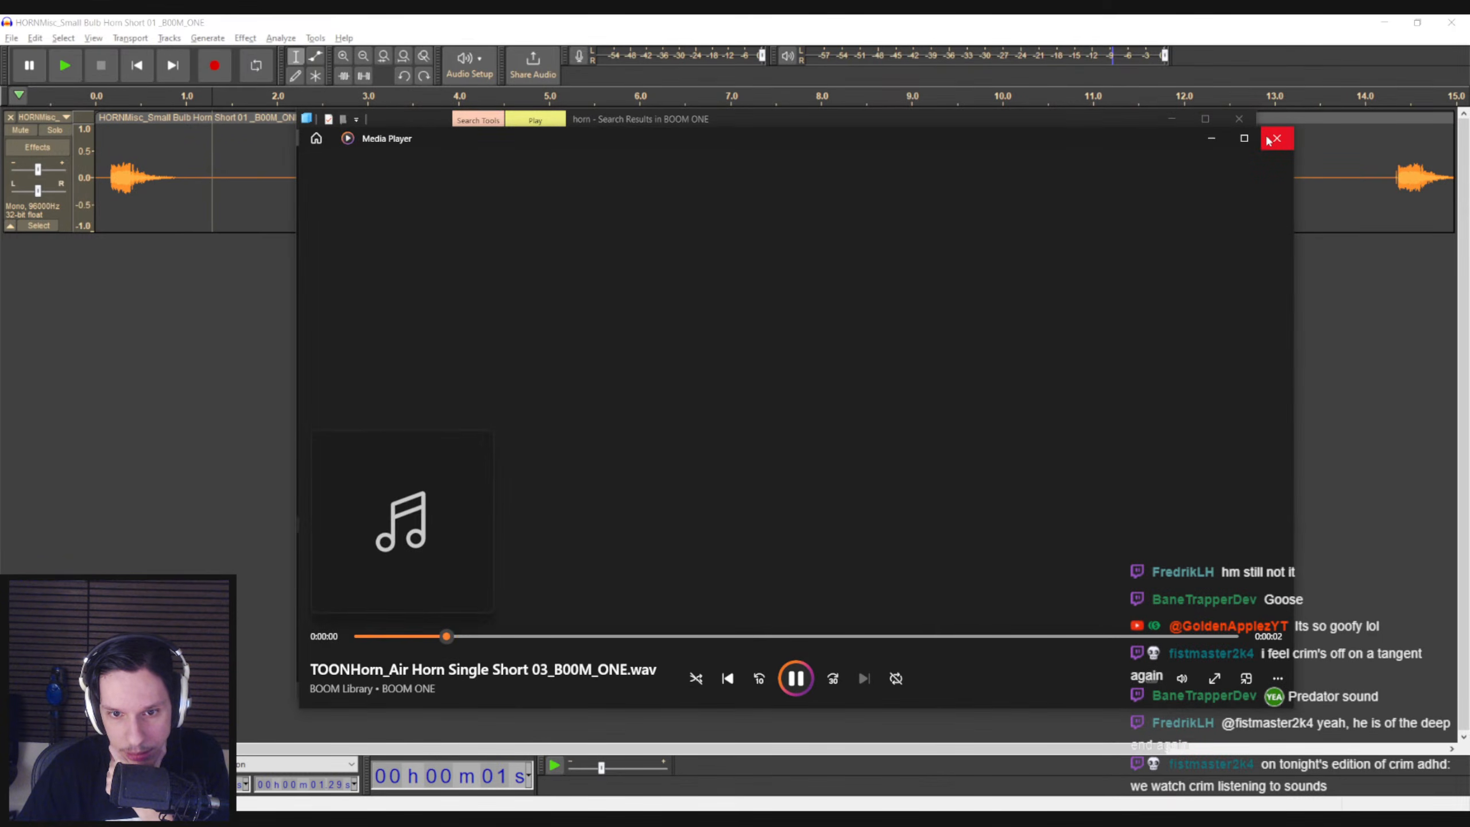
pyautogui.click(1275, 139)
# Import Air Horn Single Short 03 into Audacity below the bulb horn track and line up their first honks, checking by playback
pyautogui.moveTo(597, 562); pyautogui.dragTo(128, 296)
pyautogui.click(135, 301)
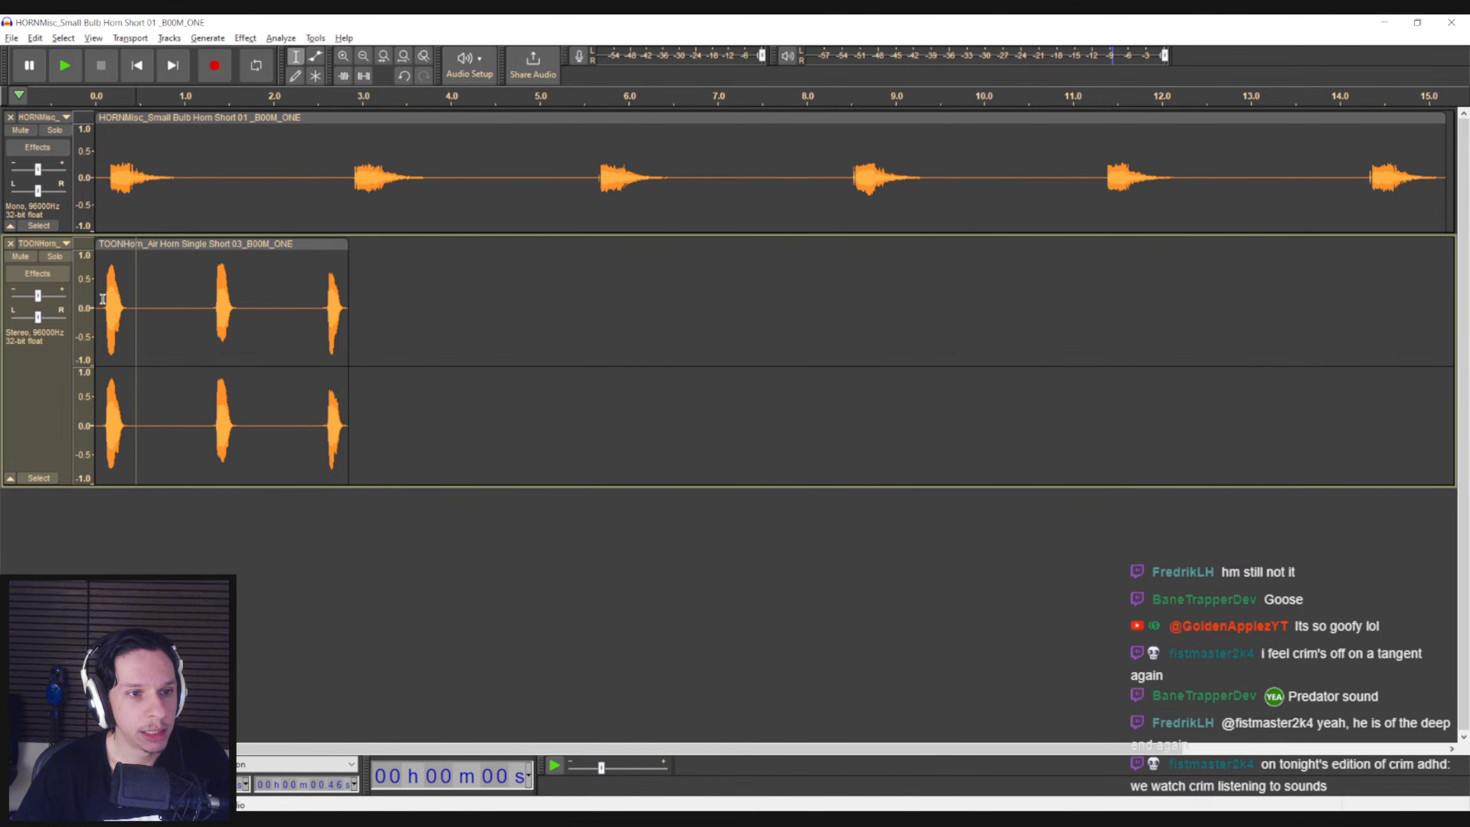
pyautogui.moveTo(130, 244); pyautogui.dragTo(135, 244)
pyautogui.click(101, 202)
pyautogui.press('space')
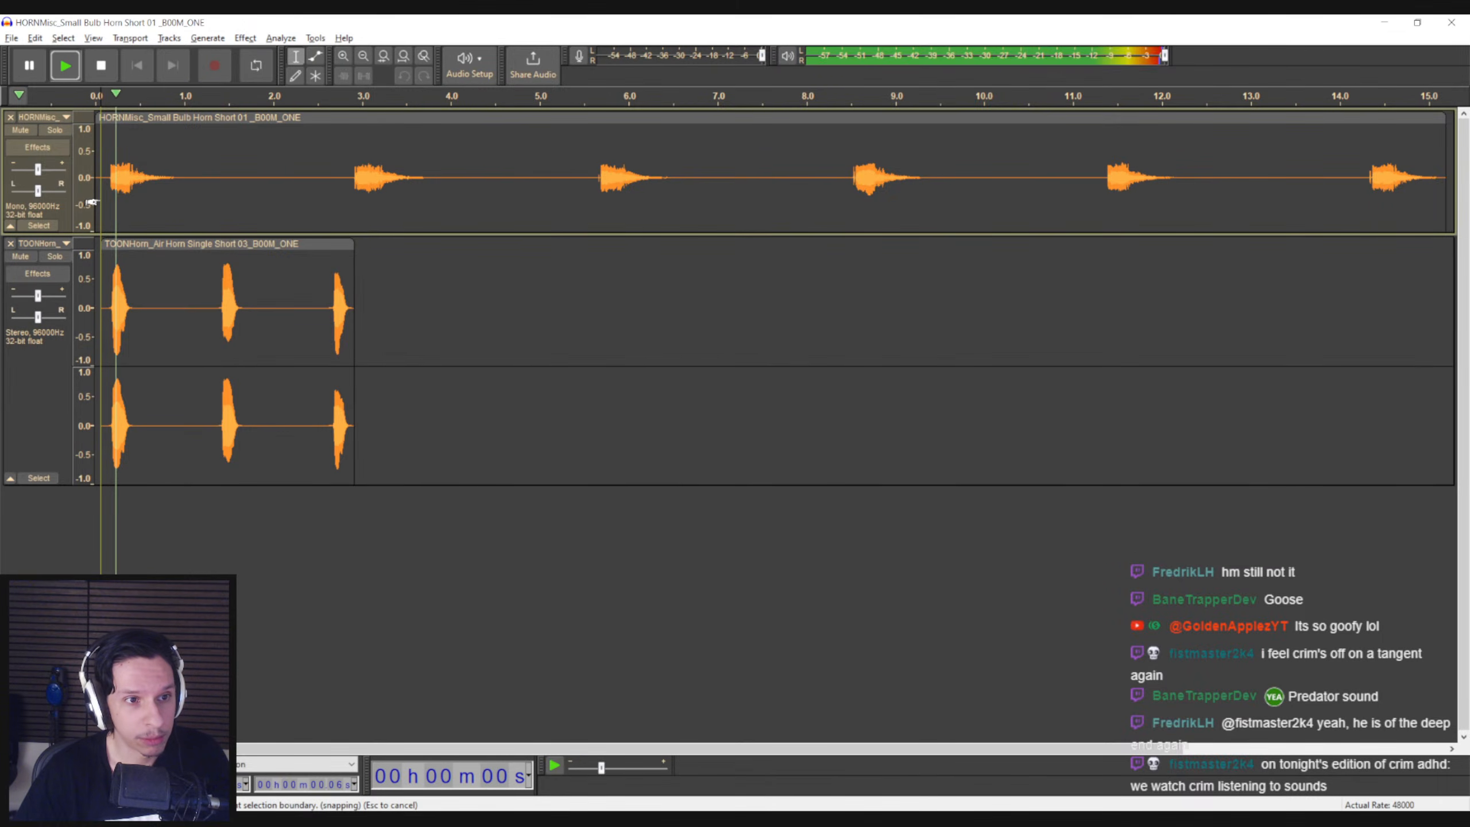
pyautogui.press('space')
pyautogui.press('space')
# Fine-tune the air horn clip's start against the bulb horn's first honk and play both tracks together
pyautogui.keyDown('ctrl'); pyautogui.scroll(3, 114, 259); pyautogui.keyUp('ctrl')
pyautogui.moveTo(144, 244); pyautogui.dragTo(129, 244)
pyautogui.keyDown('ctrl'); pyautogui.scroll(-2, 112, 231); pyautogui.keyUp('ctrl')
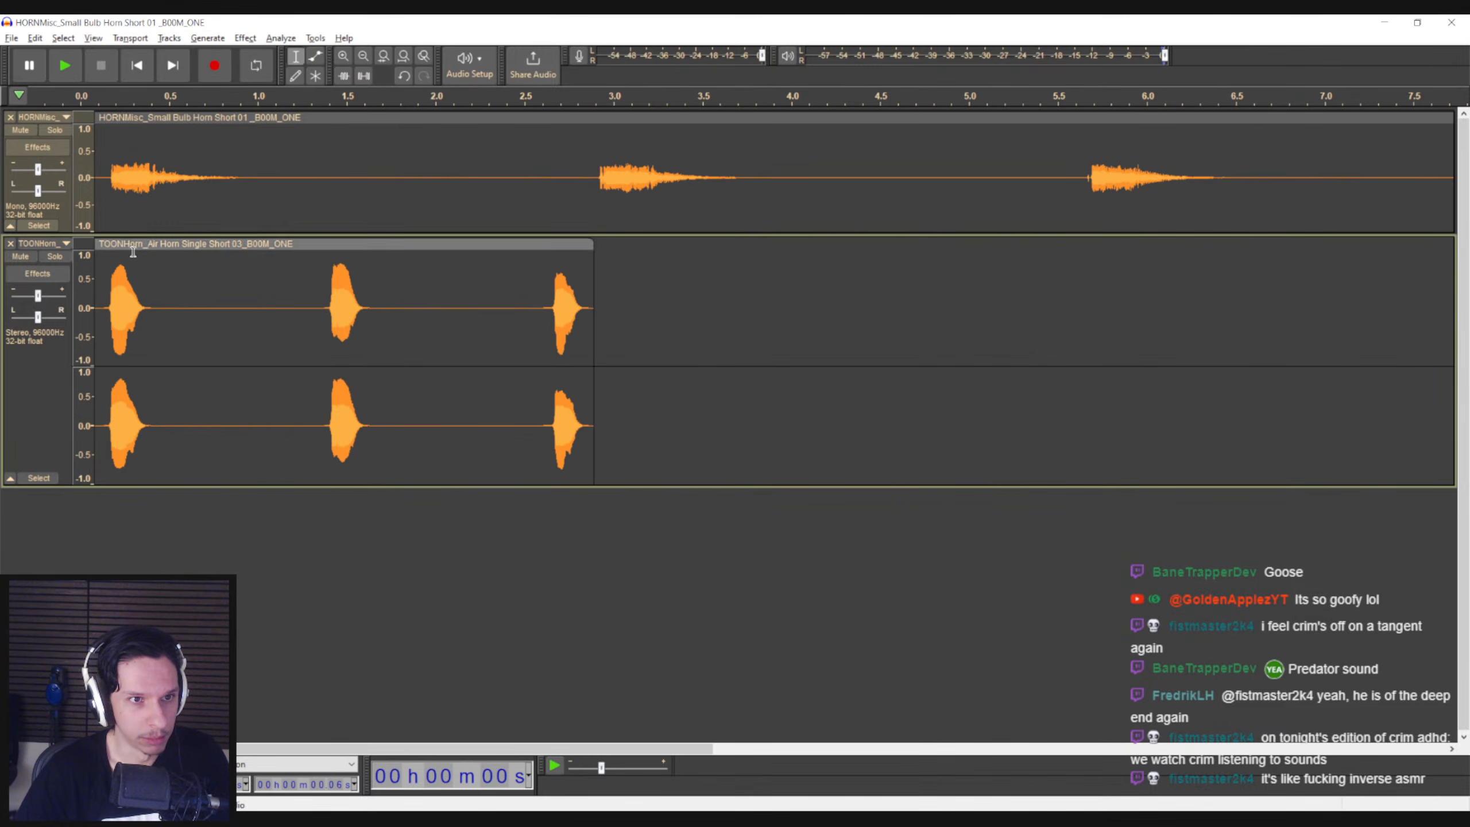
pyautogui.moveTo(449, 749); pyautogui.dragTo(376, 750)
pyautogui.click(99, 191)
pyautogui.press('space')
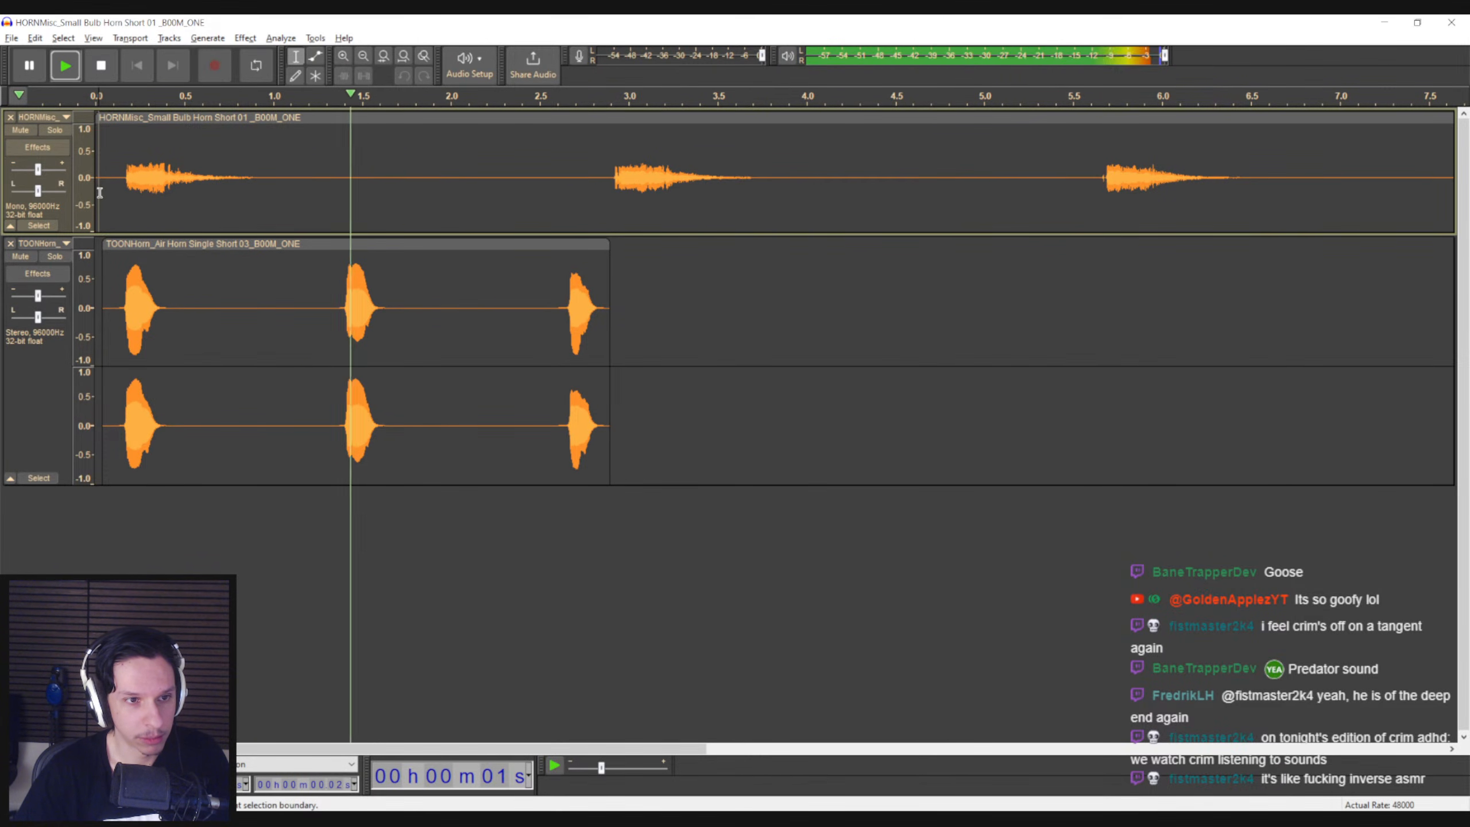
pyautogui.click(110, 200)
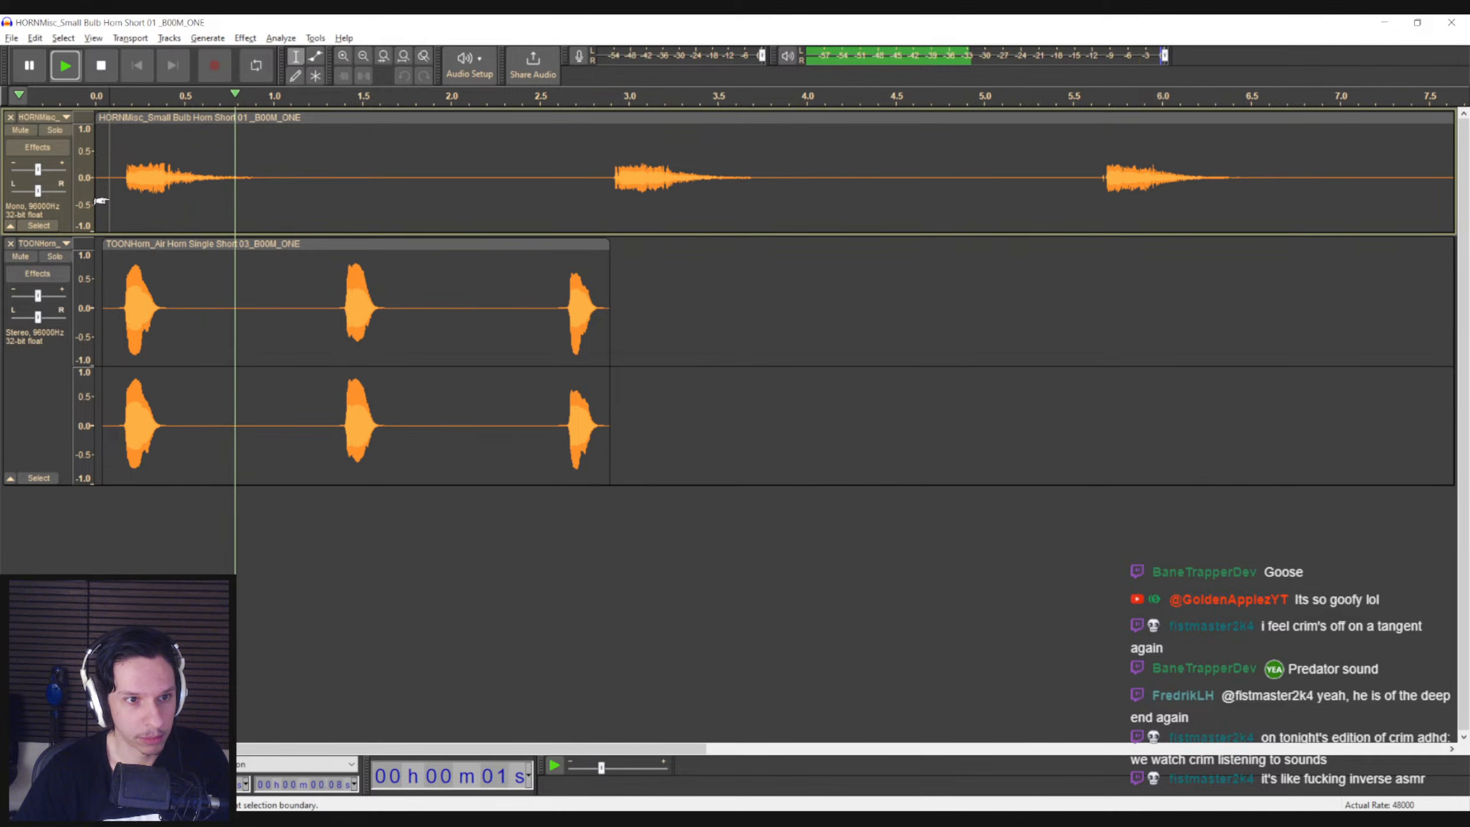
pyautogui.press('space')
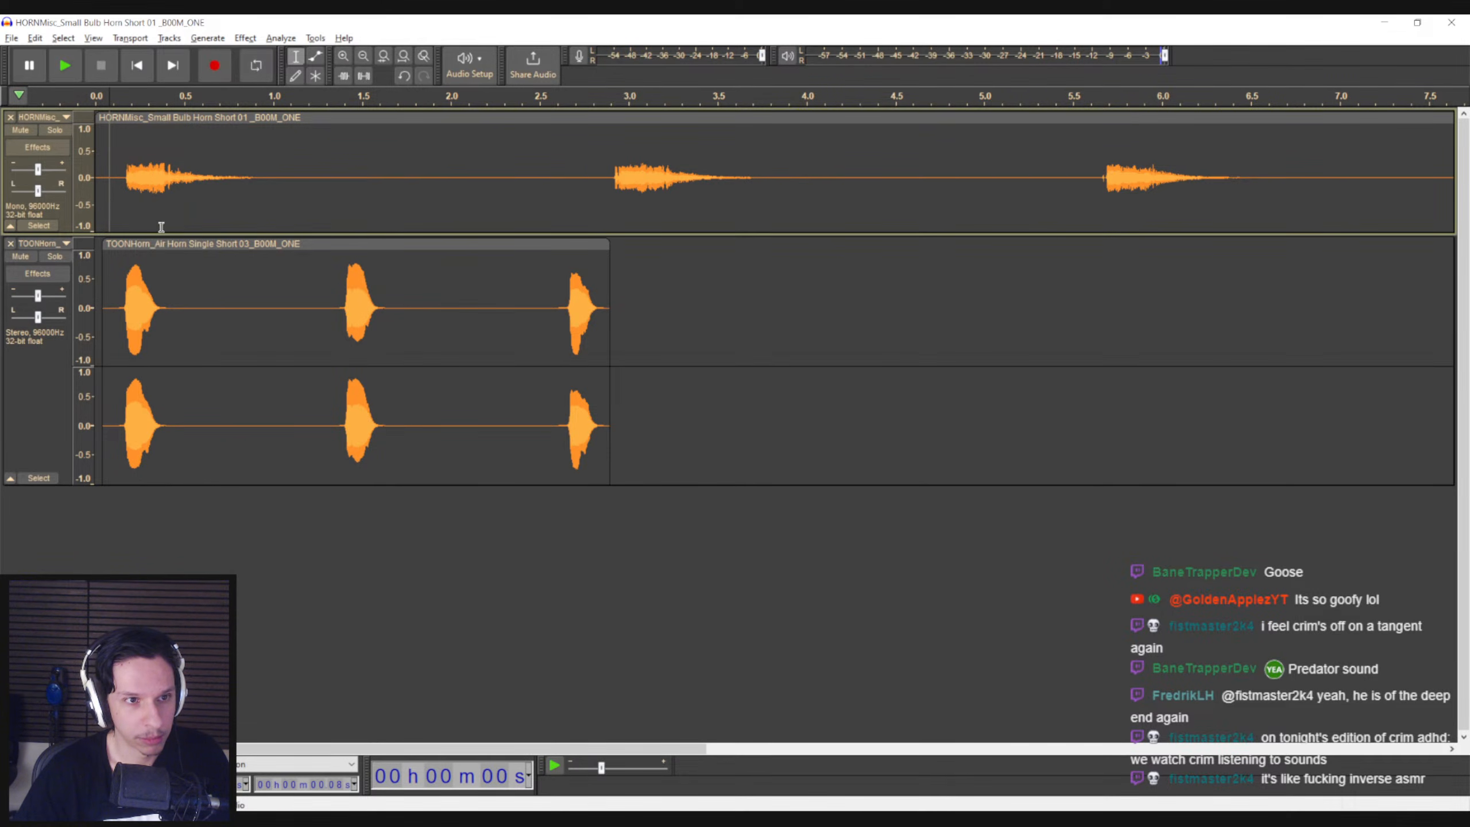
# Mute the bulb horn track and move the air horn clip to the start of the timeline
pyautogui.click(23, 130)
pyautogui.moveTo(137, 244); pyautogui.dragTo(127, 245)
# Slow the whole air horn clip to about half speed with Change Speed and play the result
pyautogui.doubleClick(126, 272)
pyautogui.click(241, 43)
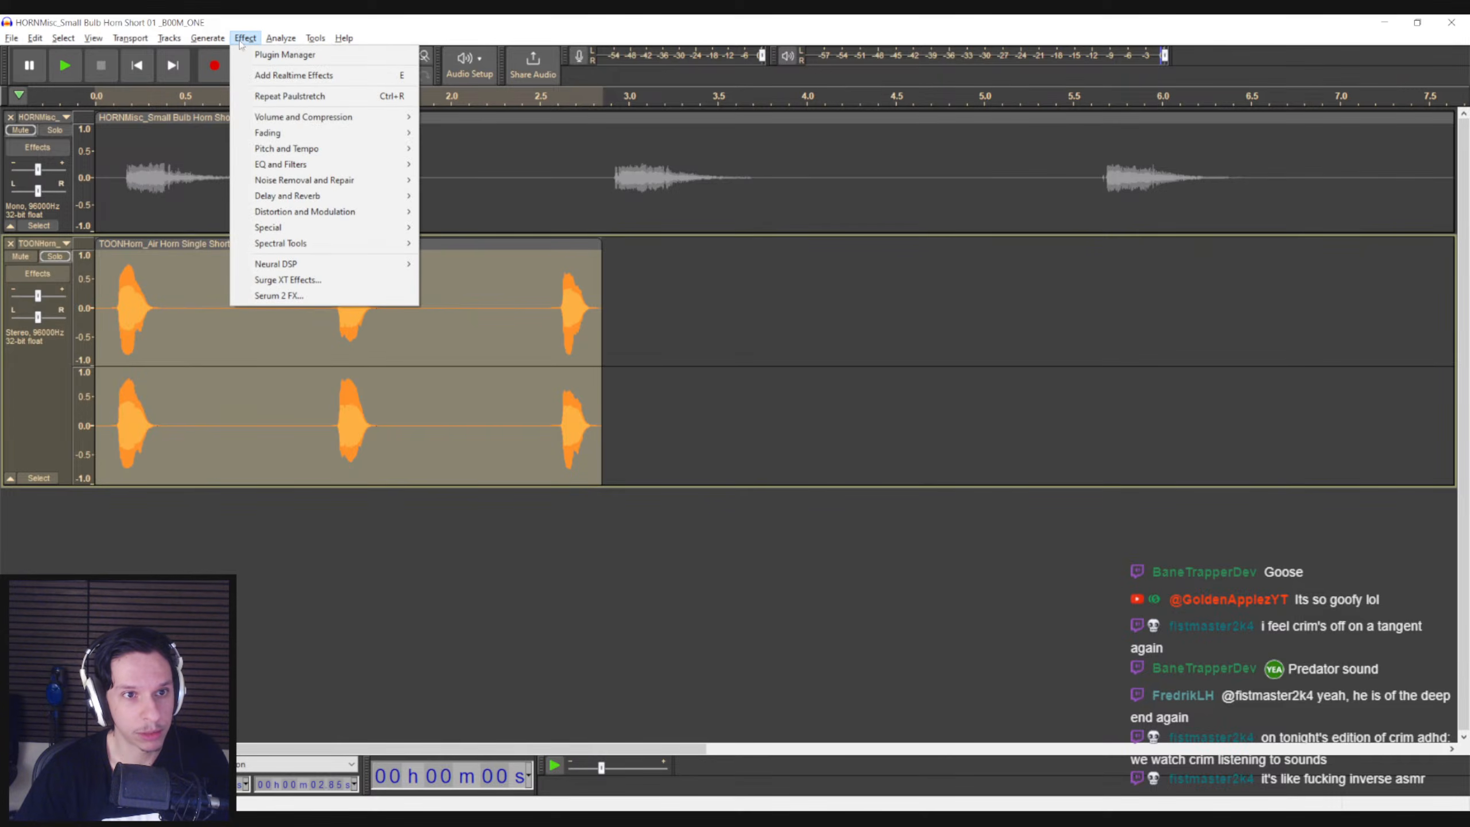
pyautogui.moveTo(269, 149)
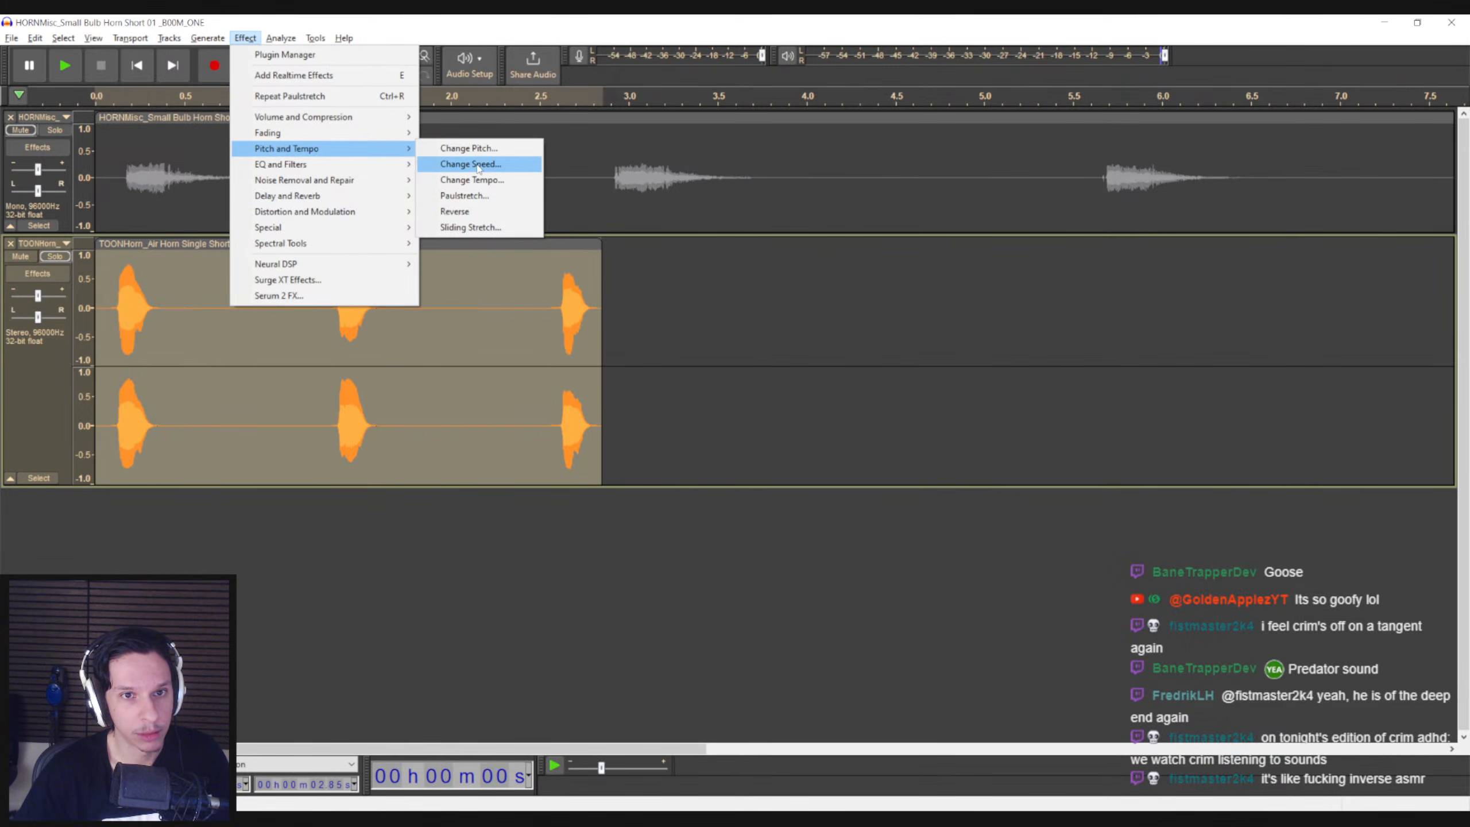
pyautogui.click(480, 165)
pyautogui.click(843, 338)
pyautogui.click(112, 320)
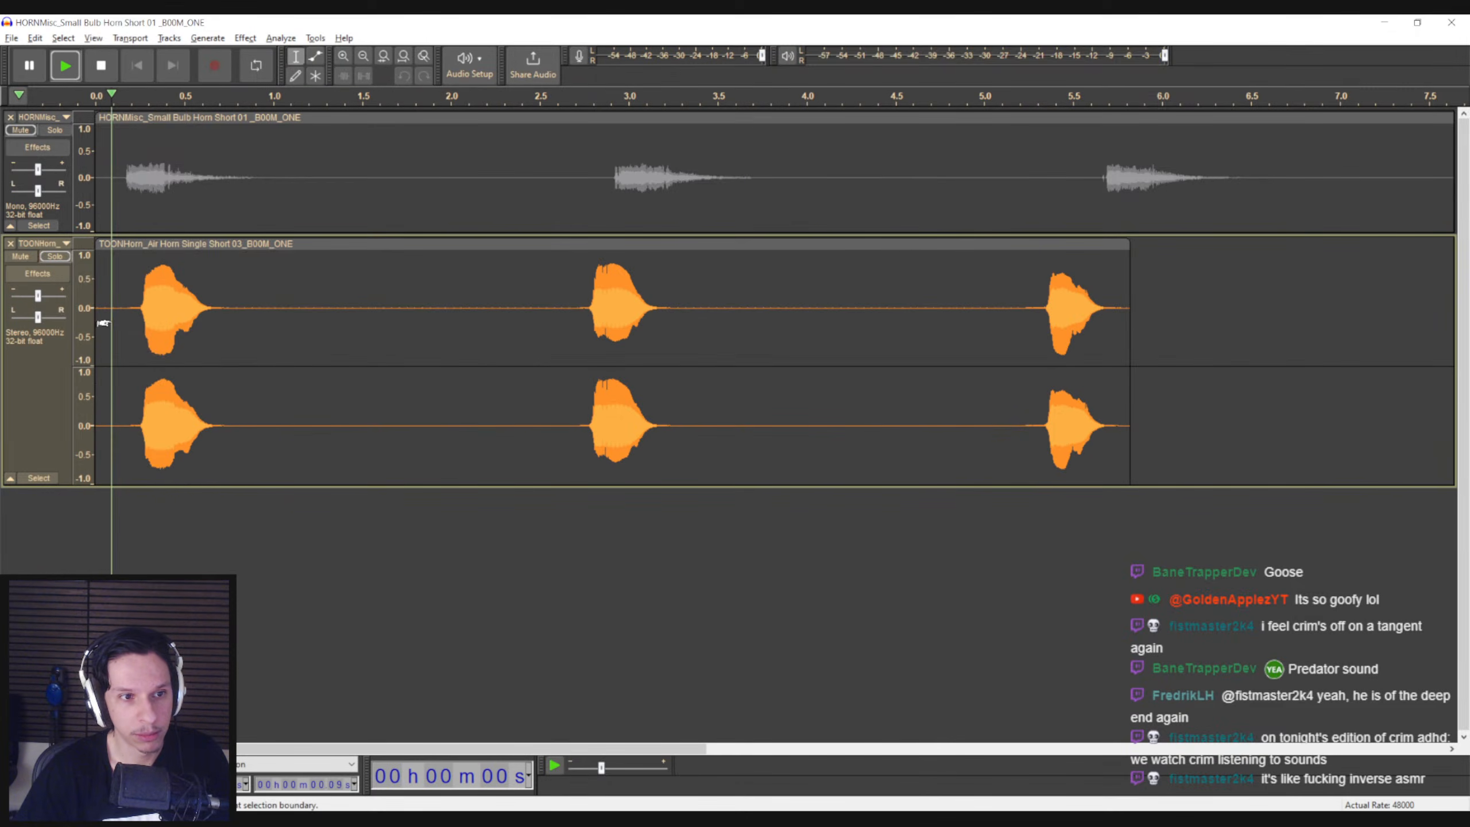
pyautogui.press('space')
# Apply Change Pitch to the whole air horn clip and play the result from just before its first honk
pyautogui.doubleClick(295, 308)
pyautogui.click(244, 38)
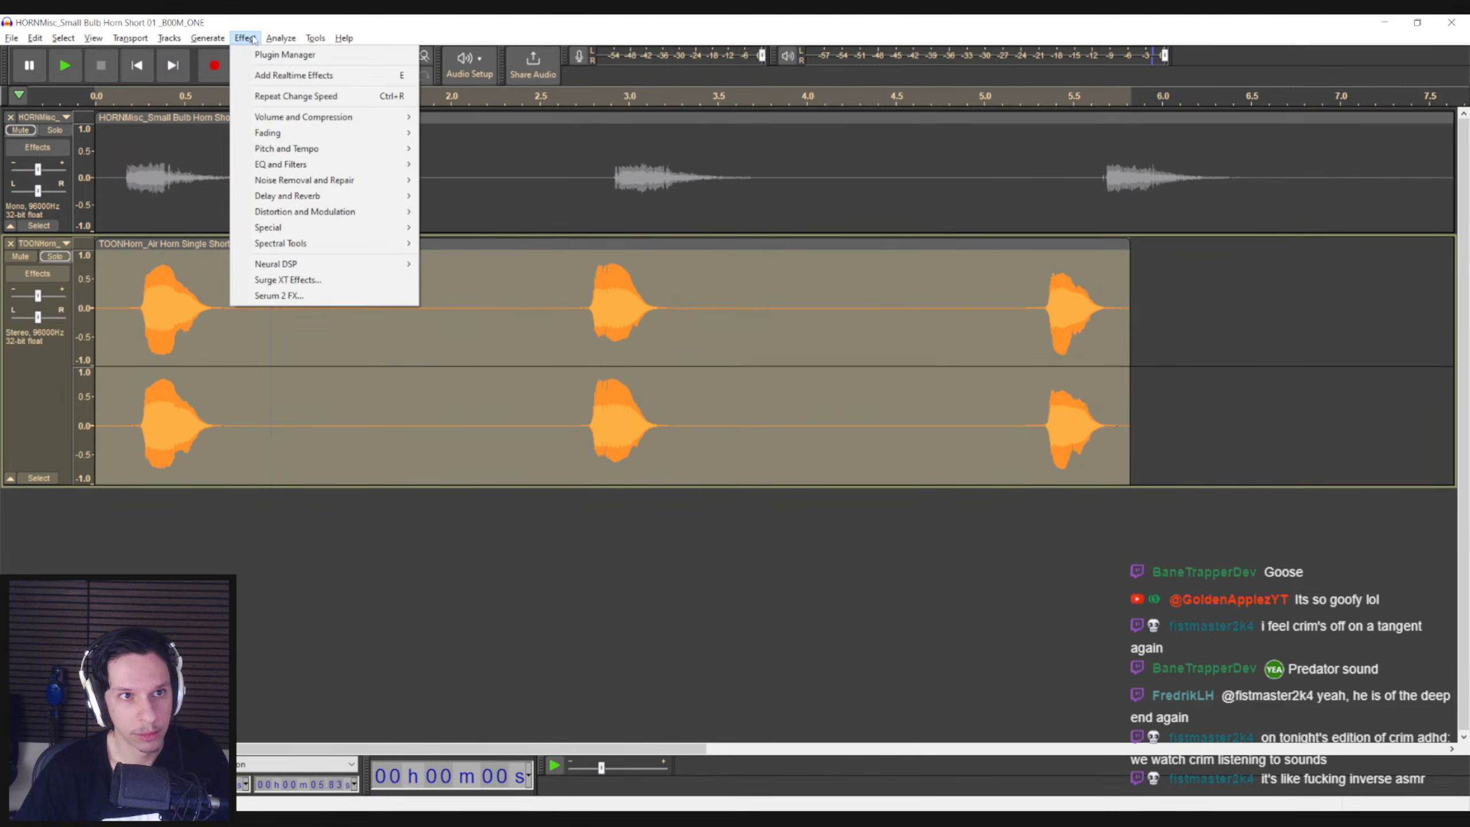
pyautogui.moveTo(280, 135)
pyautogui.click(471, 150)
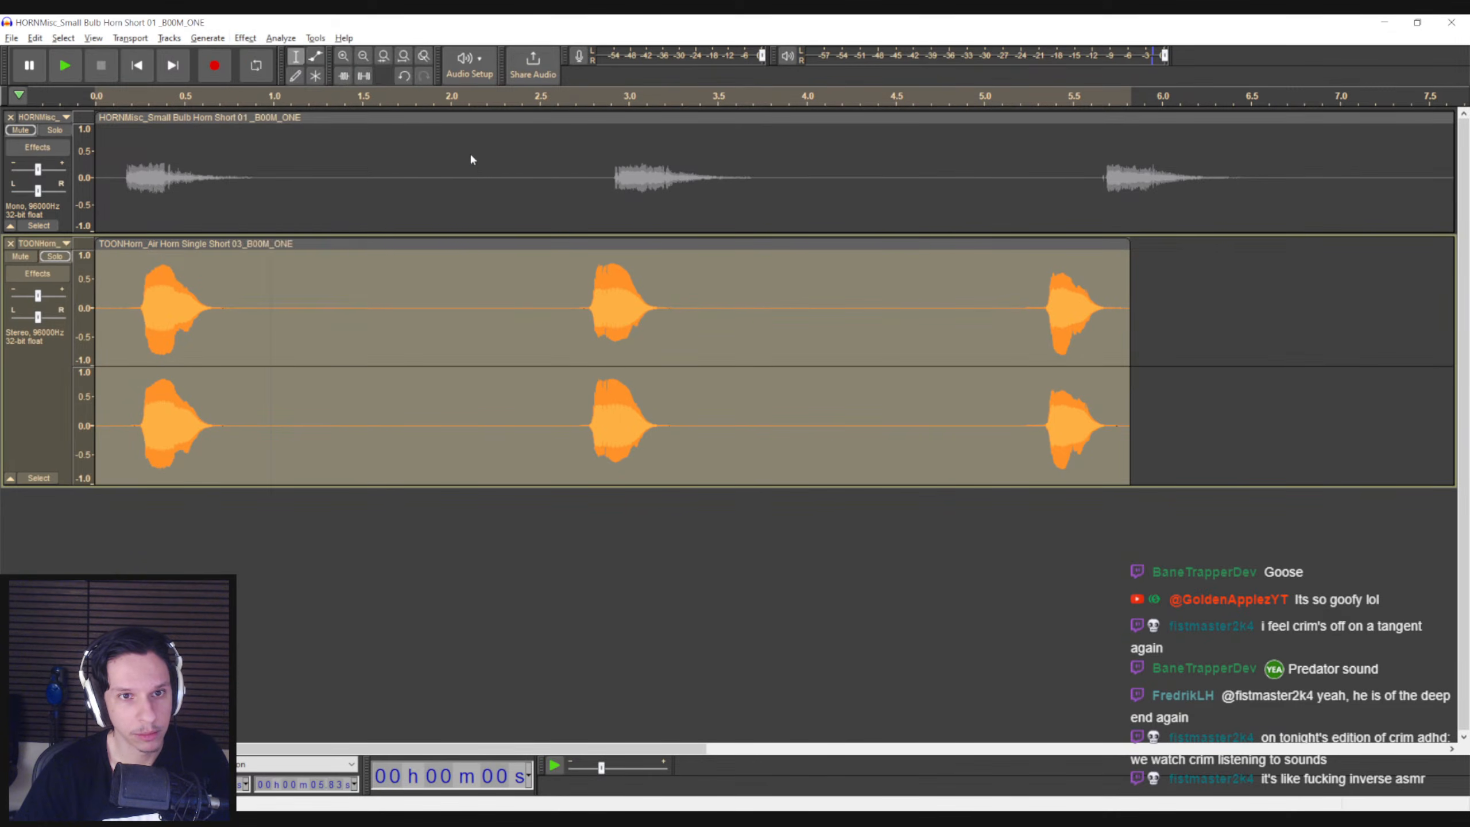
pyautogui.click(839, 313)
pyautogui.click(167, 322)
pyautogui.press('space')
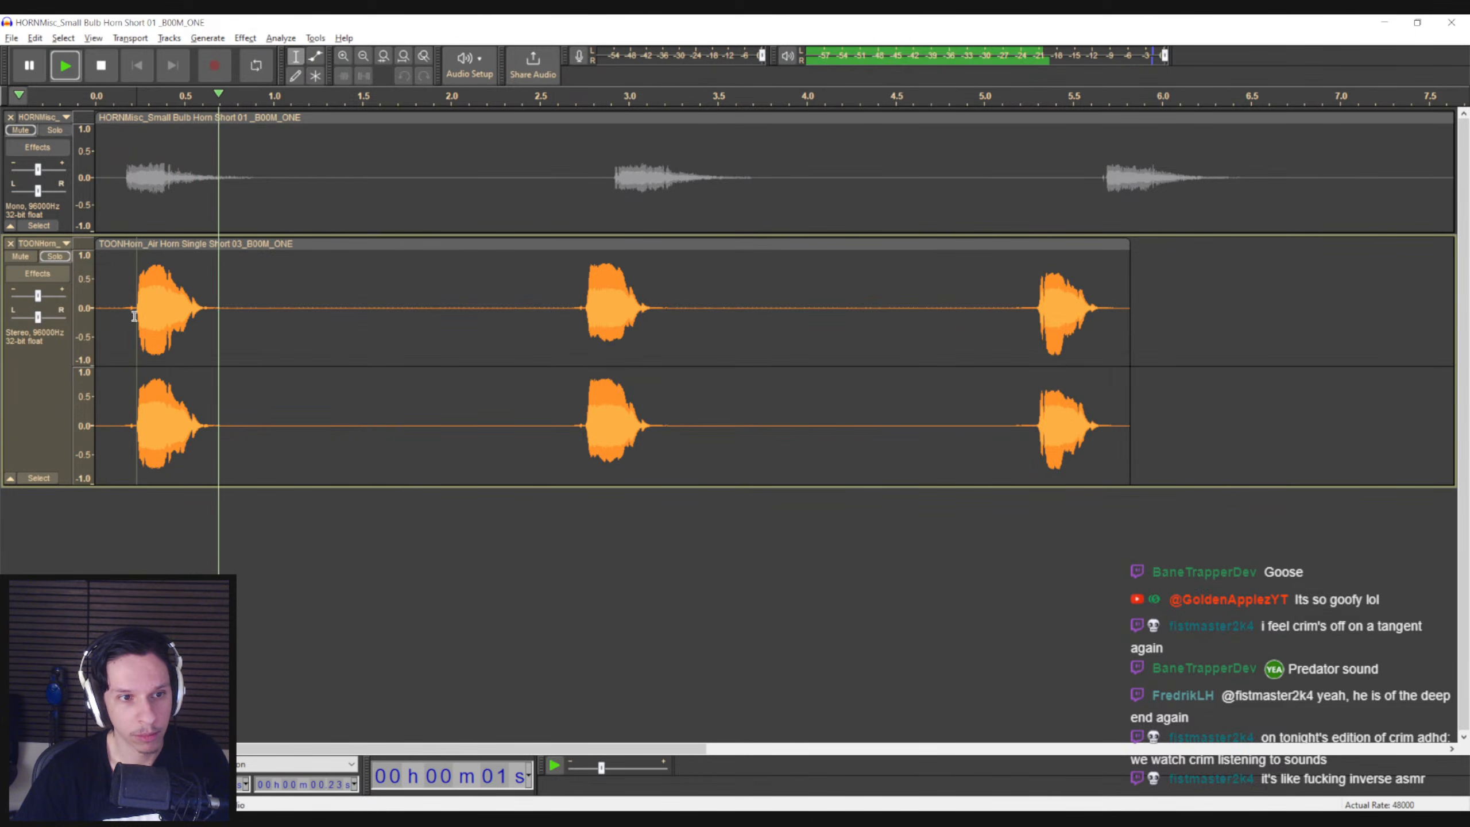
pyautogui.click(1003, 335)
# Try raising the whole air horn clip's pitch again by 8.40 semitones with Change Pitch, play it, and undo this second pitch change
pyautogui.doubleClick(131, 320)
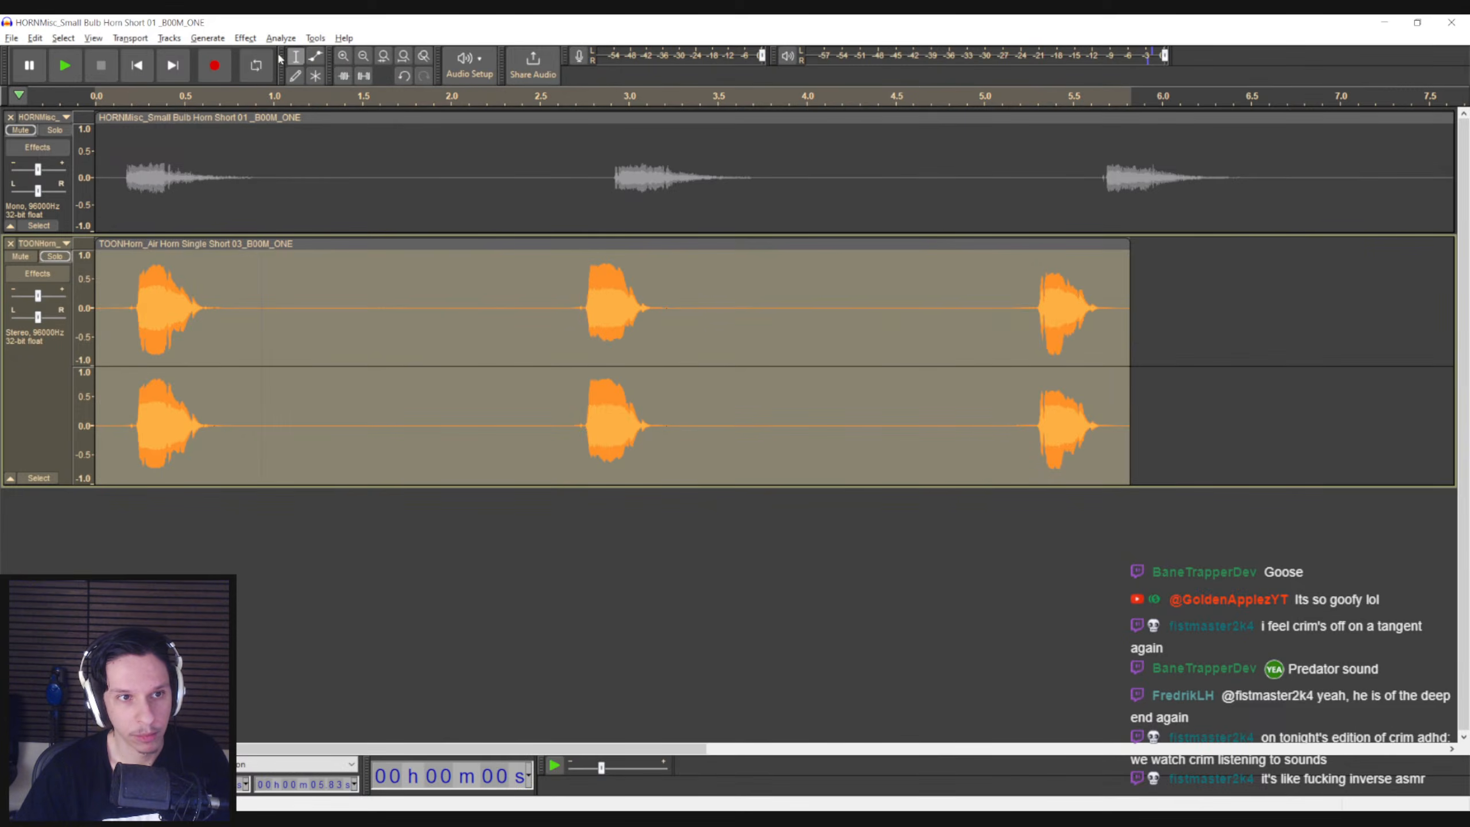
pyautogui.click(245, 38)
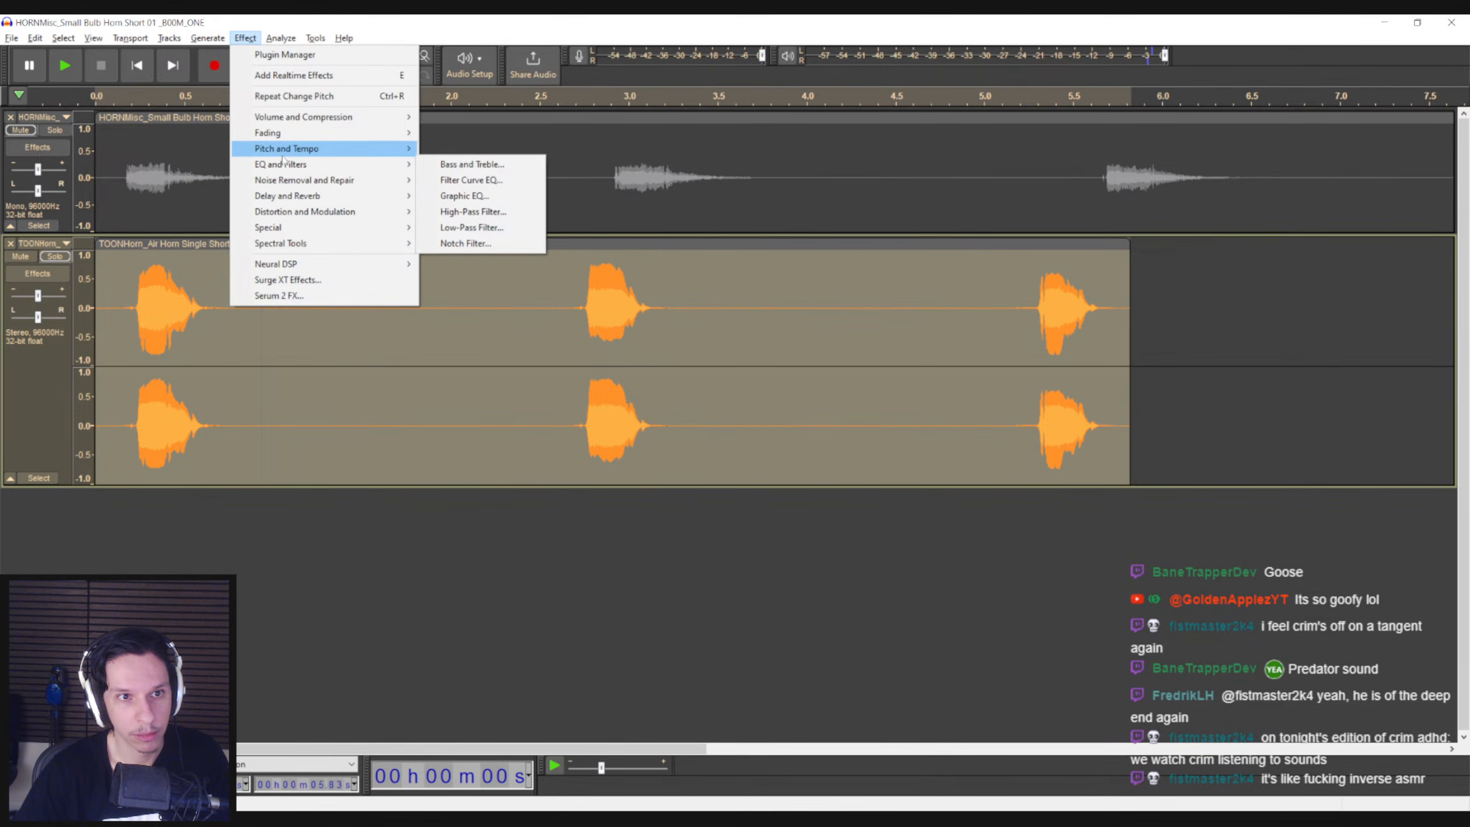
pyautogui.moveTo(282, 154)
pyautogui.click(523, 165)
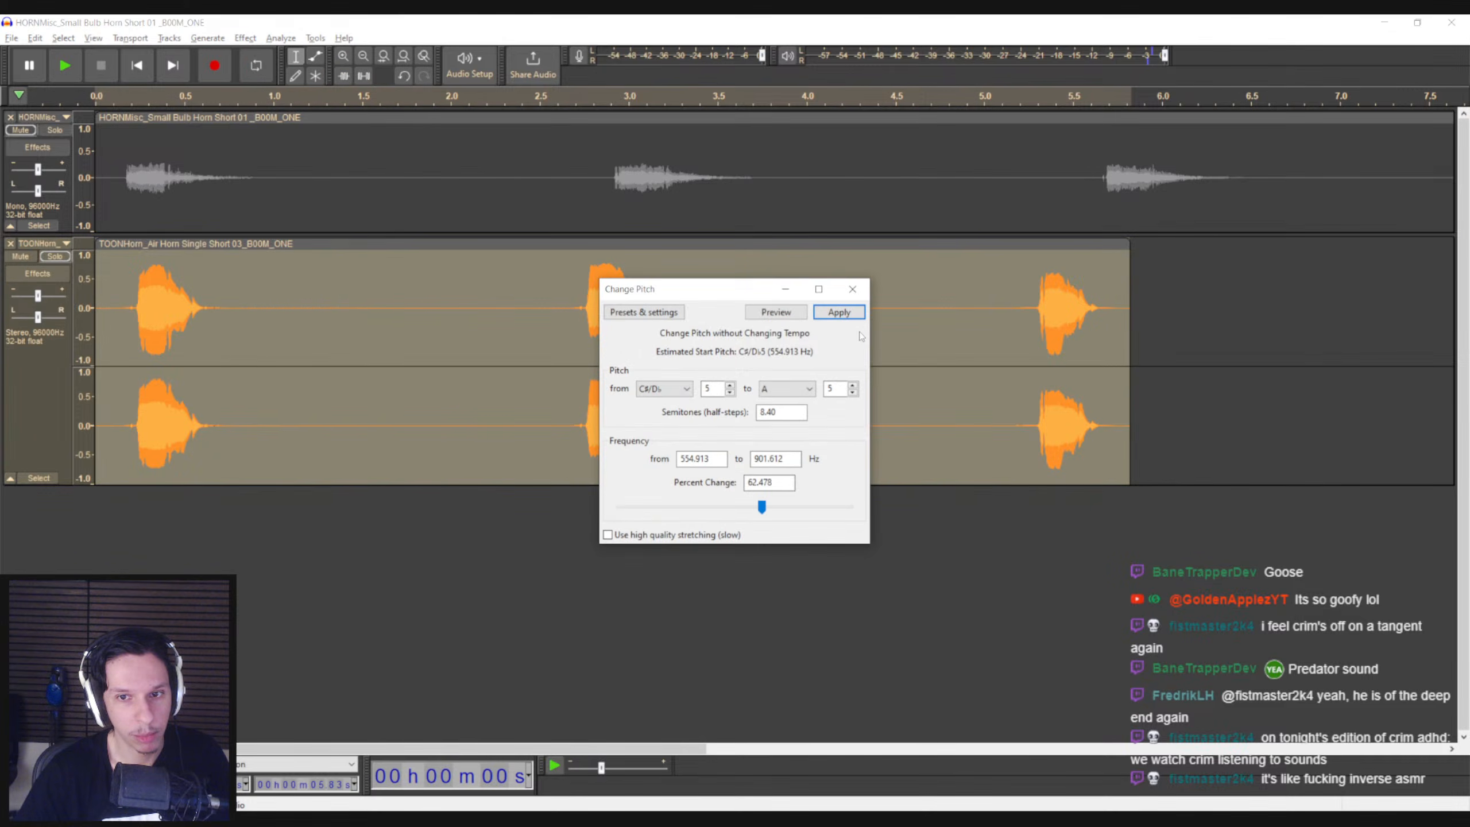
pyautogui.click(839, 313)
pyautogui.click(114, 316)
pyautogui.press('space')
pyautogui.press('space')
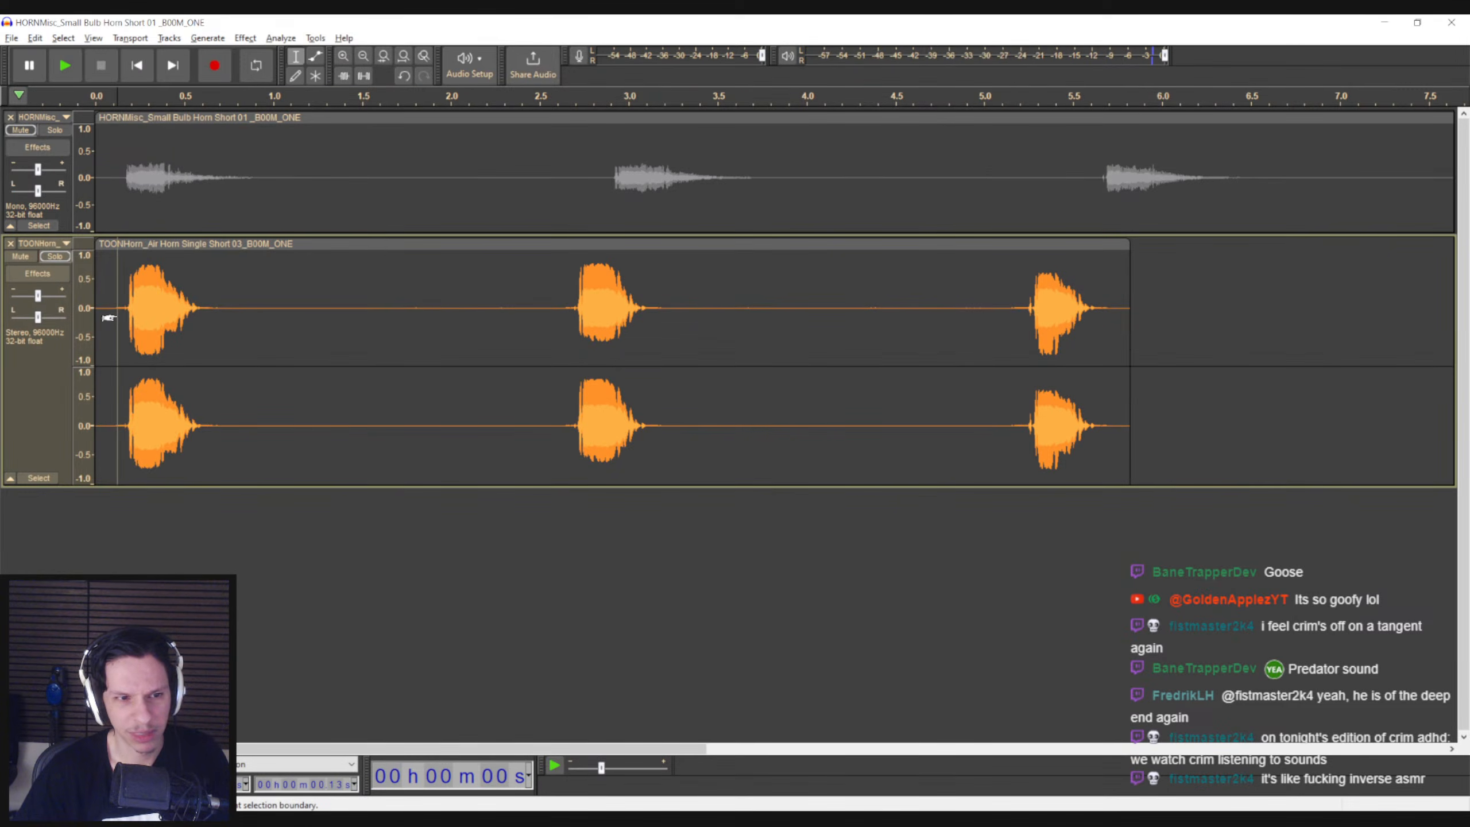
pyautogui.hotkey('ctrl', 'z')
# Try the Reverb effect on the whole air horn clip, play the result, and undo the reverb
pyautogui.doubleClick(142, 305)
pyautogui.click(252, 39)
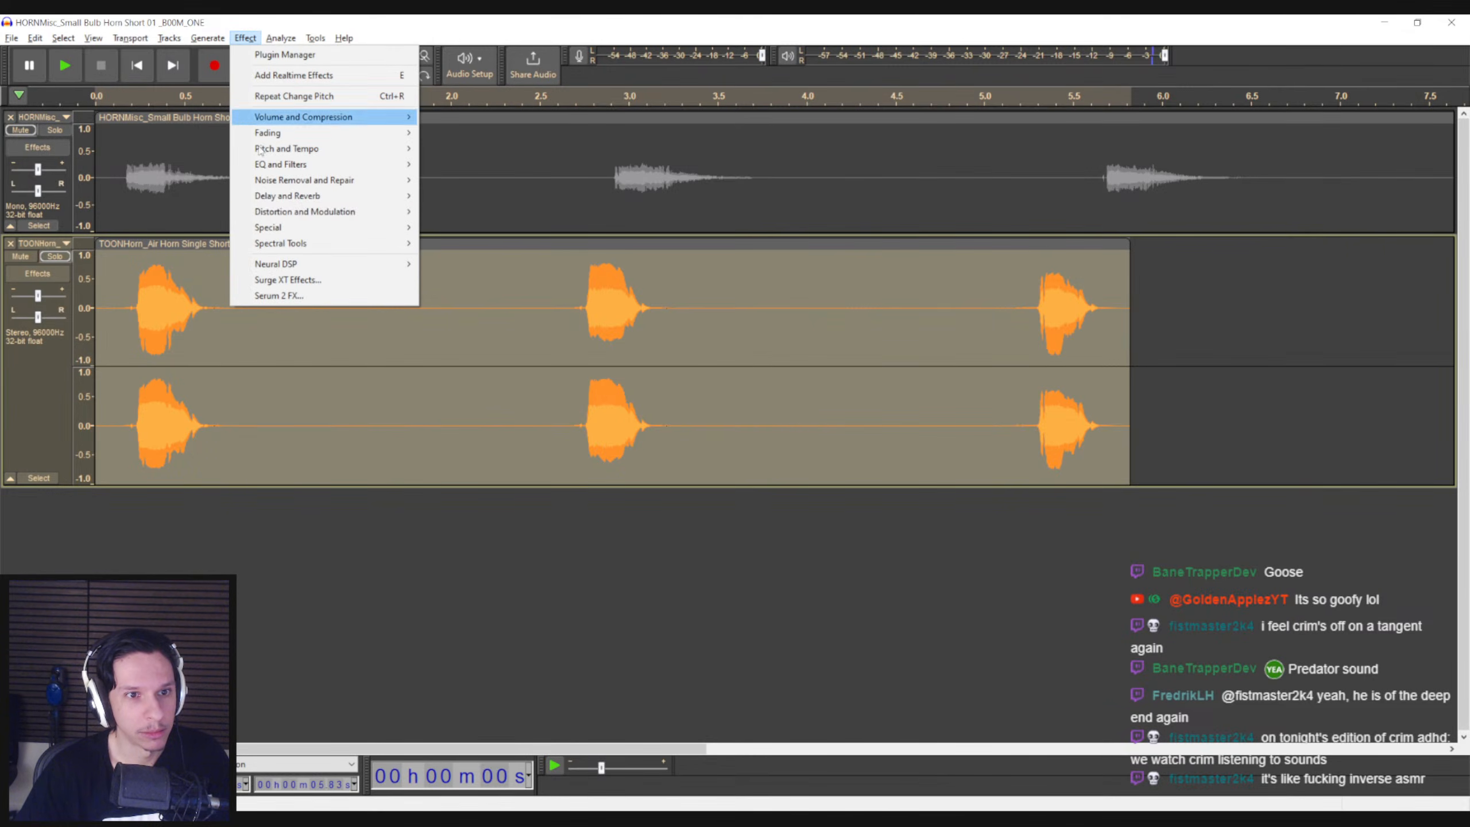
pyautogui.moveTo(282, 151)
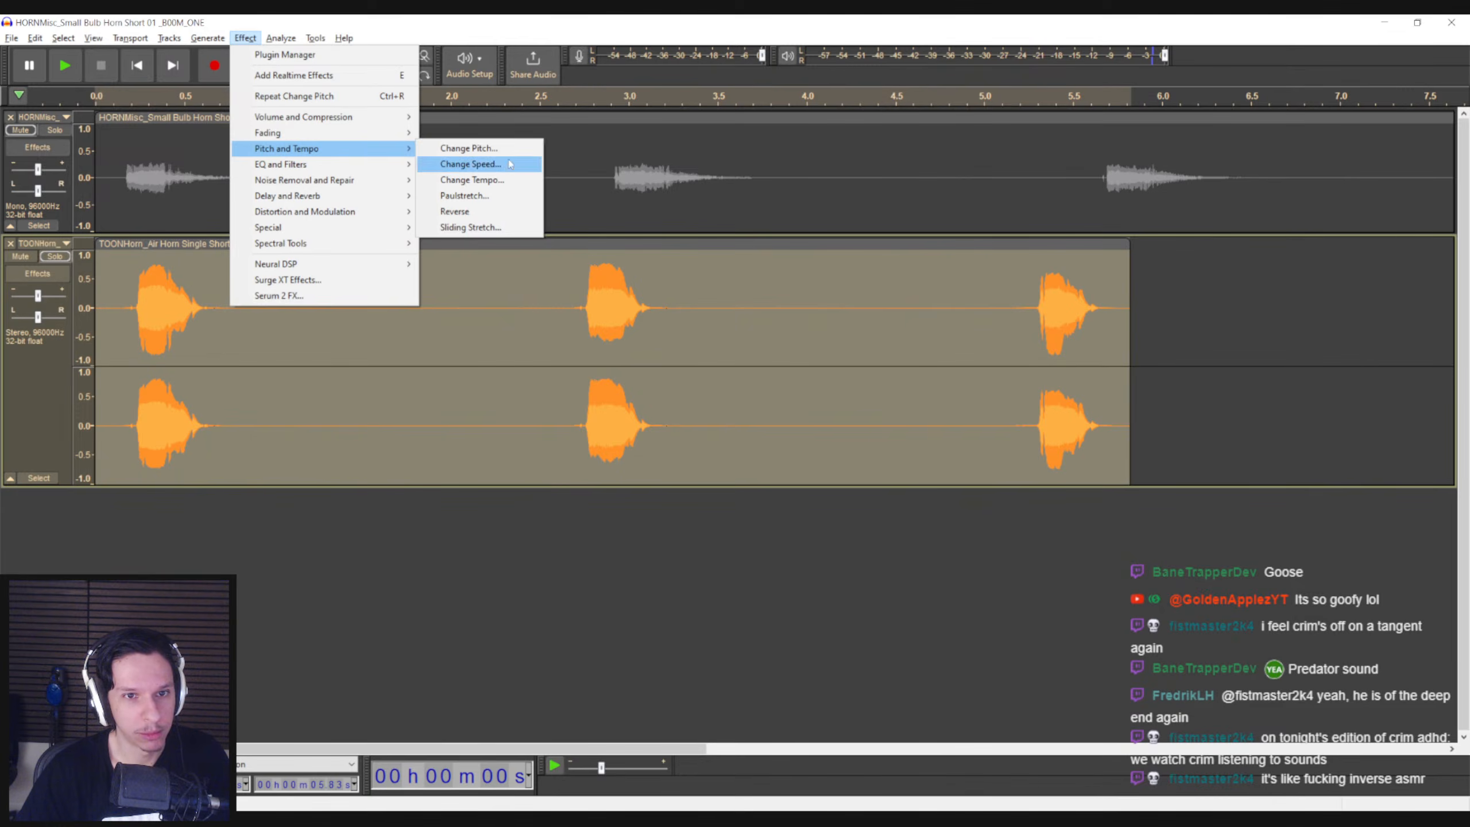
pyautogui.click(455, 232)
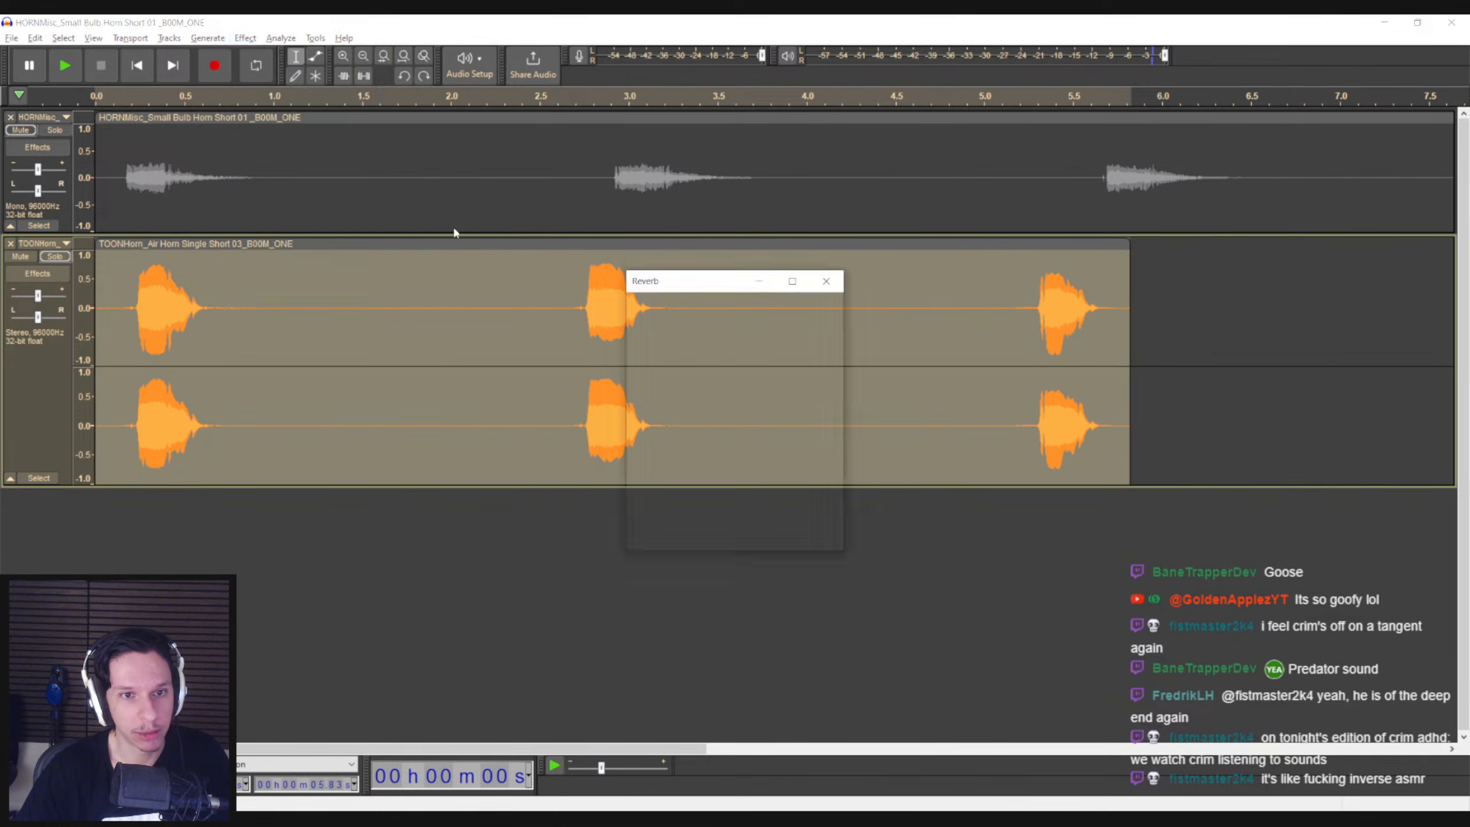
pyautogui.click(813, 305)
pyautogui.click(120, 313)
pyautogui.press('space')
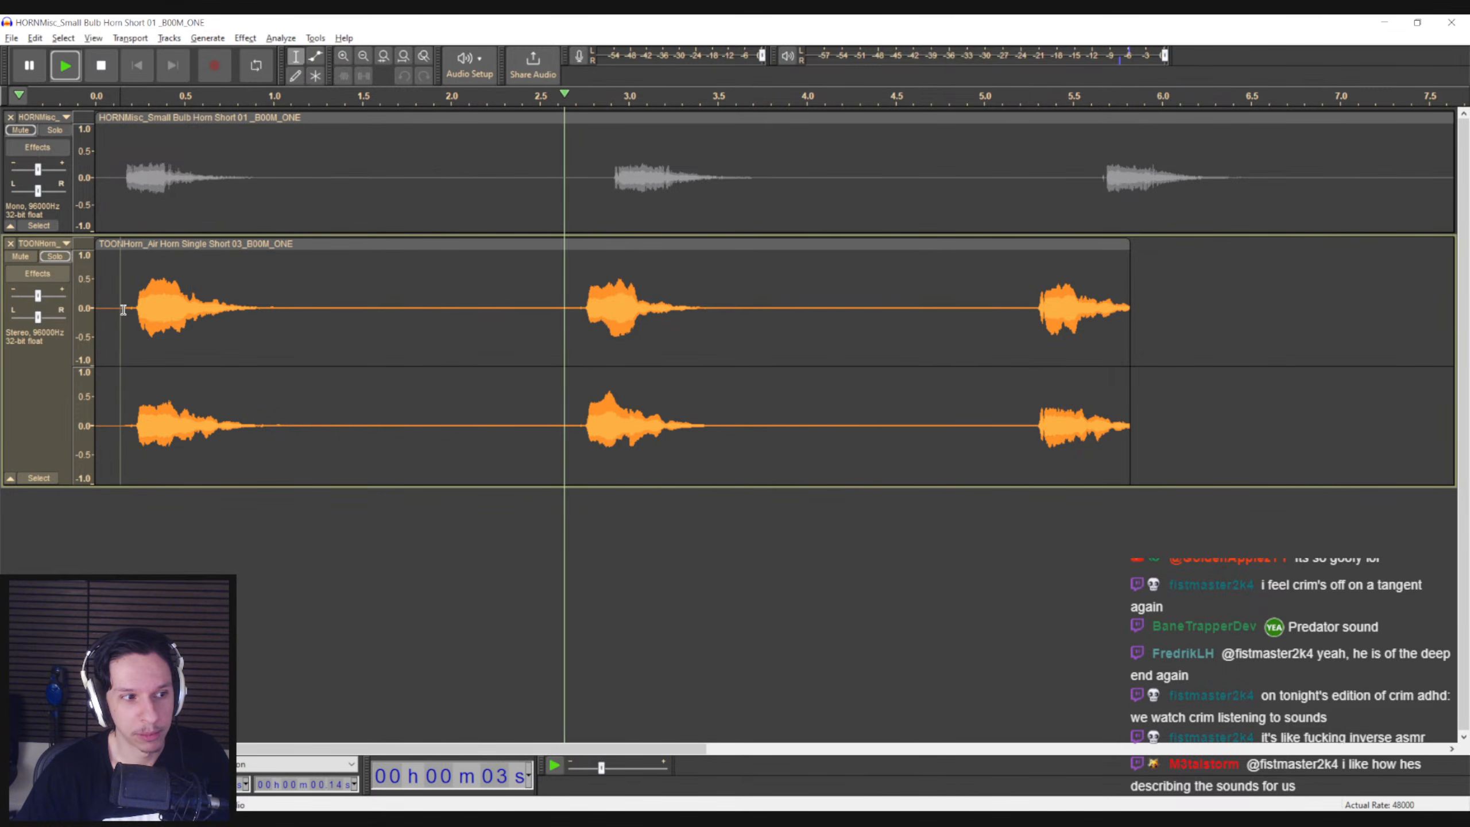
pyautogui.press('space')
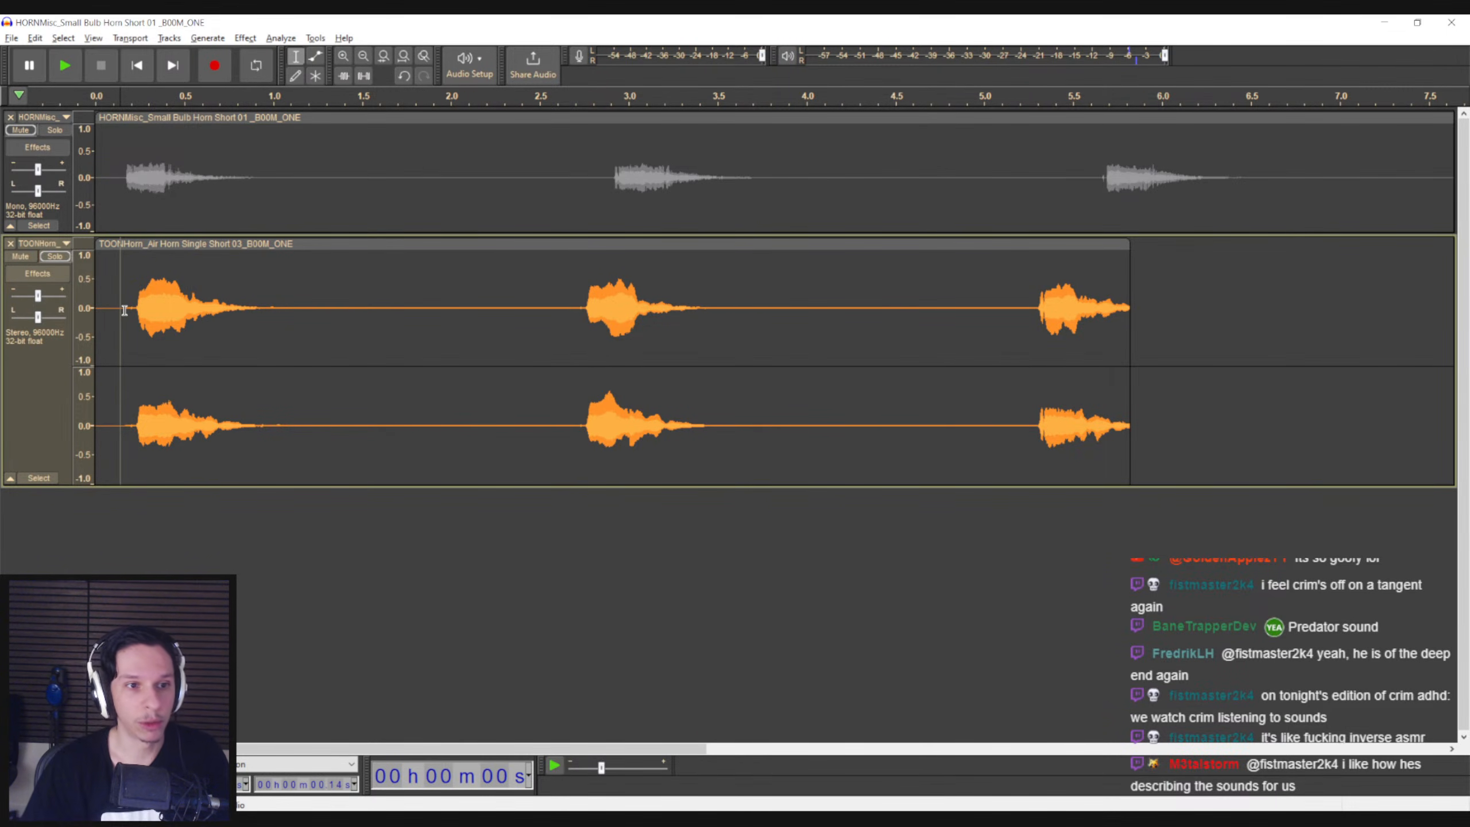
pyautogui.hotkey('ctrl', 'z')
# Open the Reverb effect's settings for the whole air horn clip
pyautogui.click(245, 39)
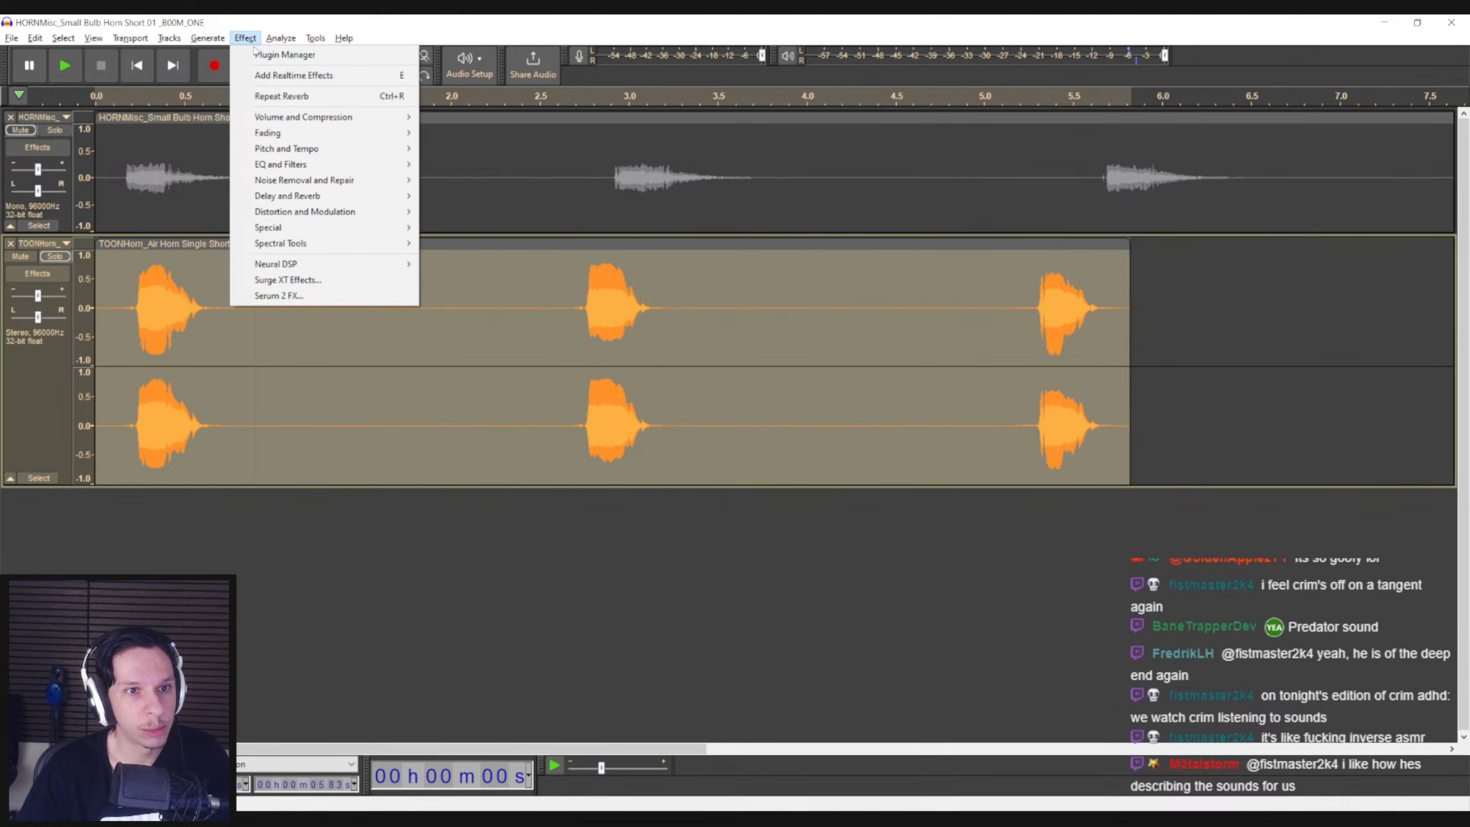
pyautogui.moveTo(324, 196)
pyautogui.click(462, 228)
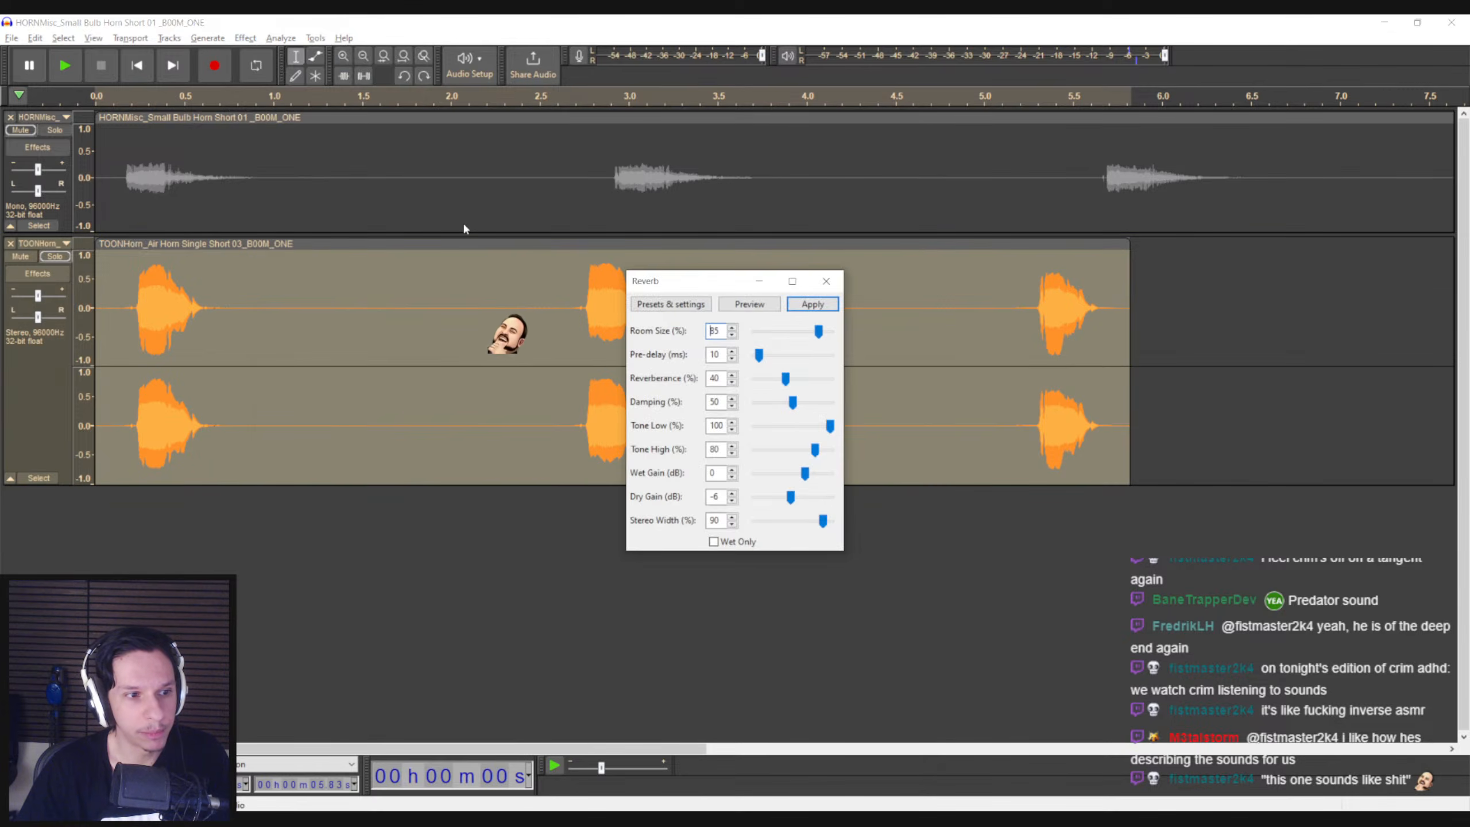
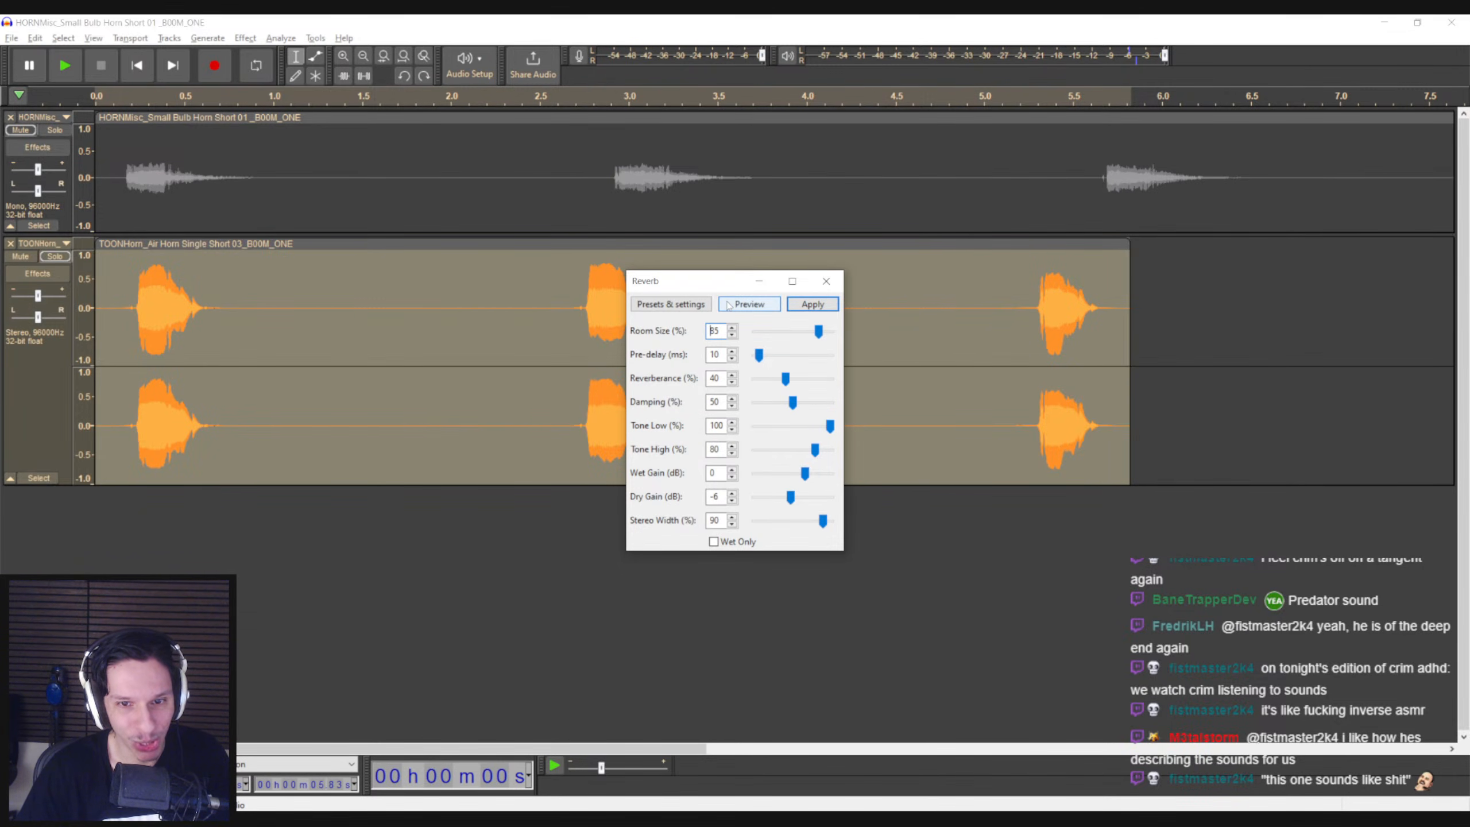
# Try Reverb with 85% room size and 40% reverberance on the air horn clip, undo it, and replay the dry clip
pyautogui.click(813, 304)
pyautogui.click(129, 319)
pyautogui.press('space')
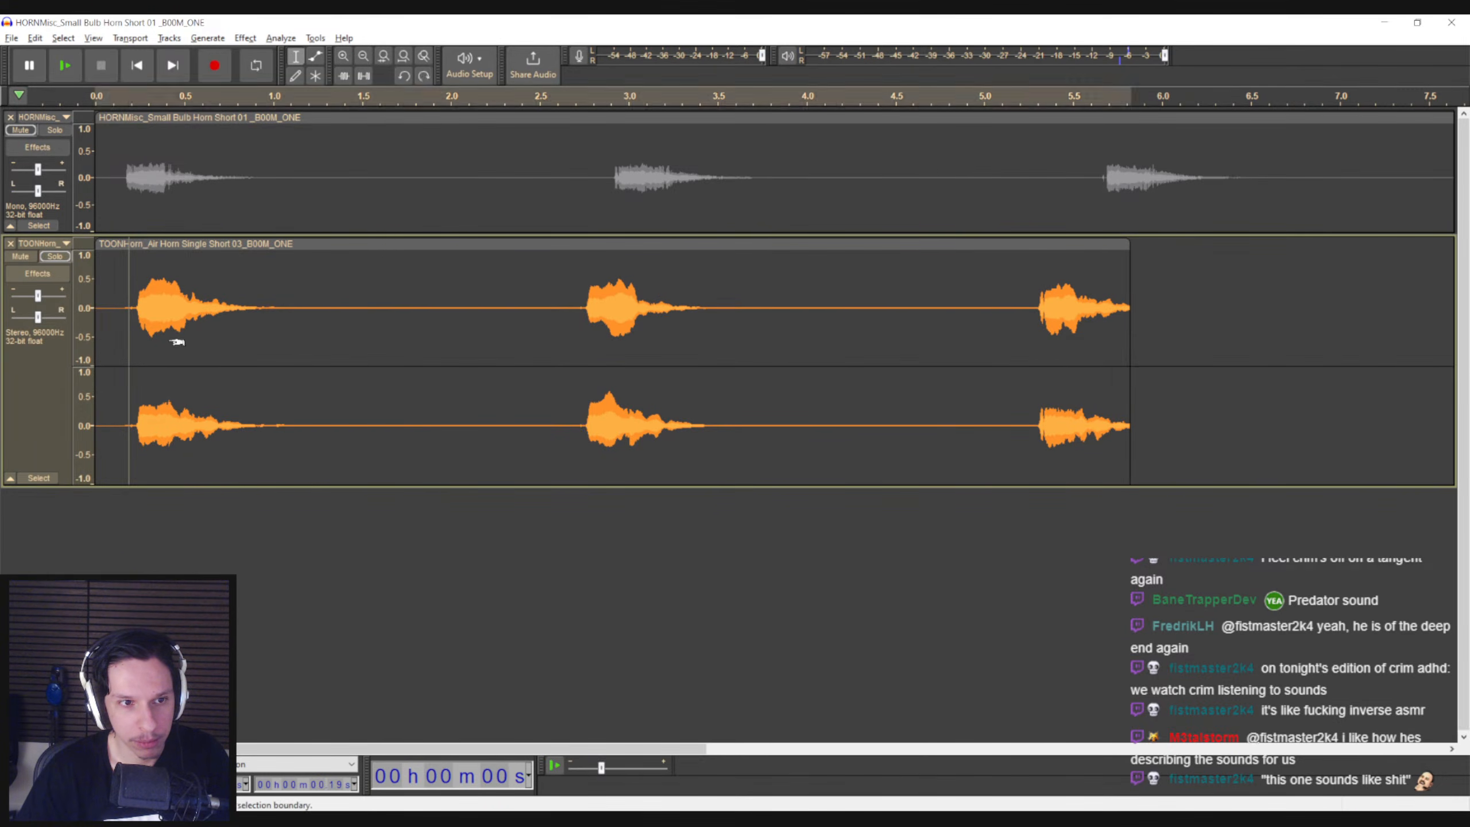
pyautogui.hotkey('ctrl', 'z')
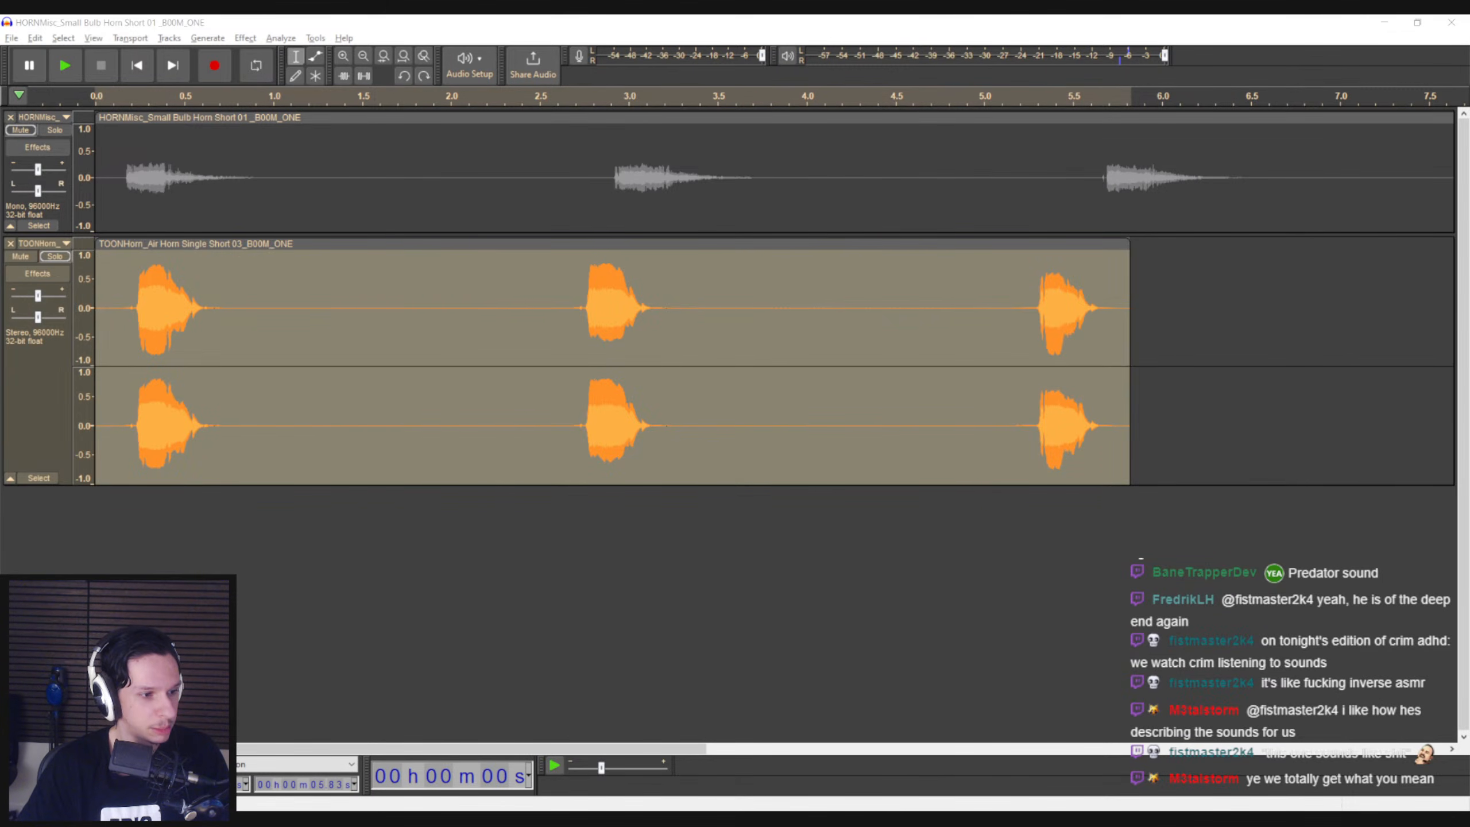
pyautogui.click(125, 322)
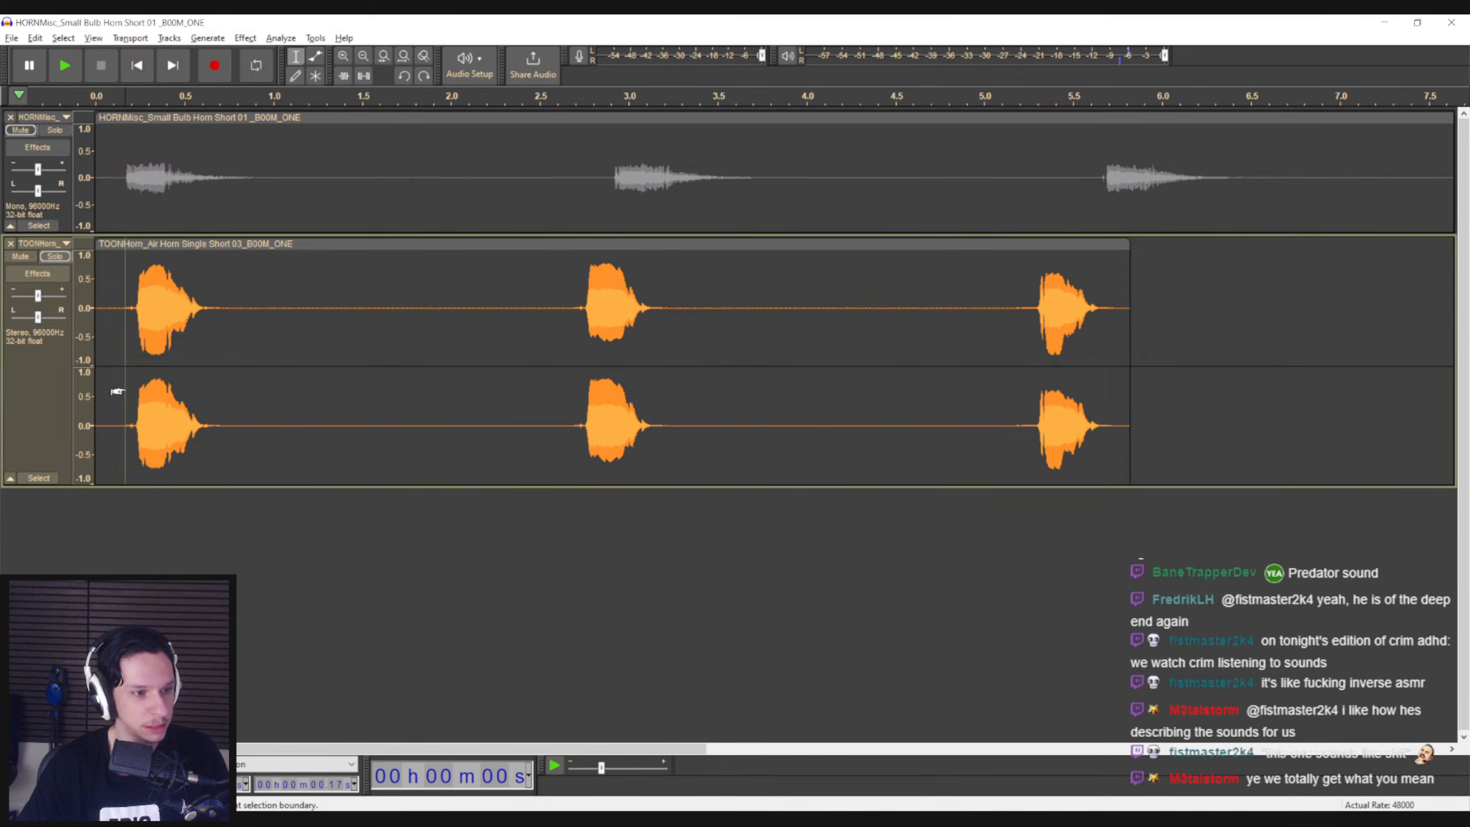
pyautogui.press('space')
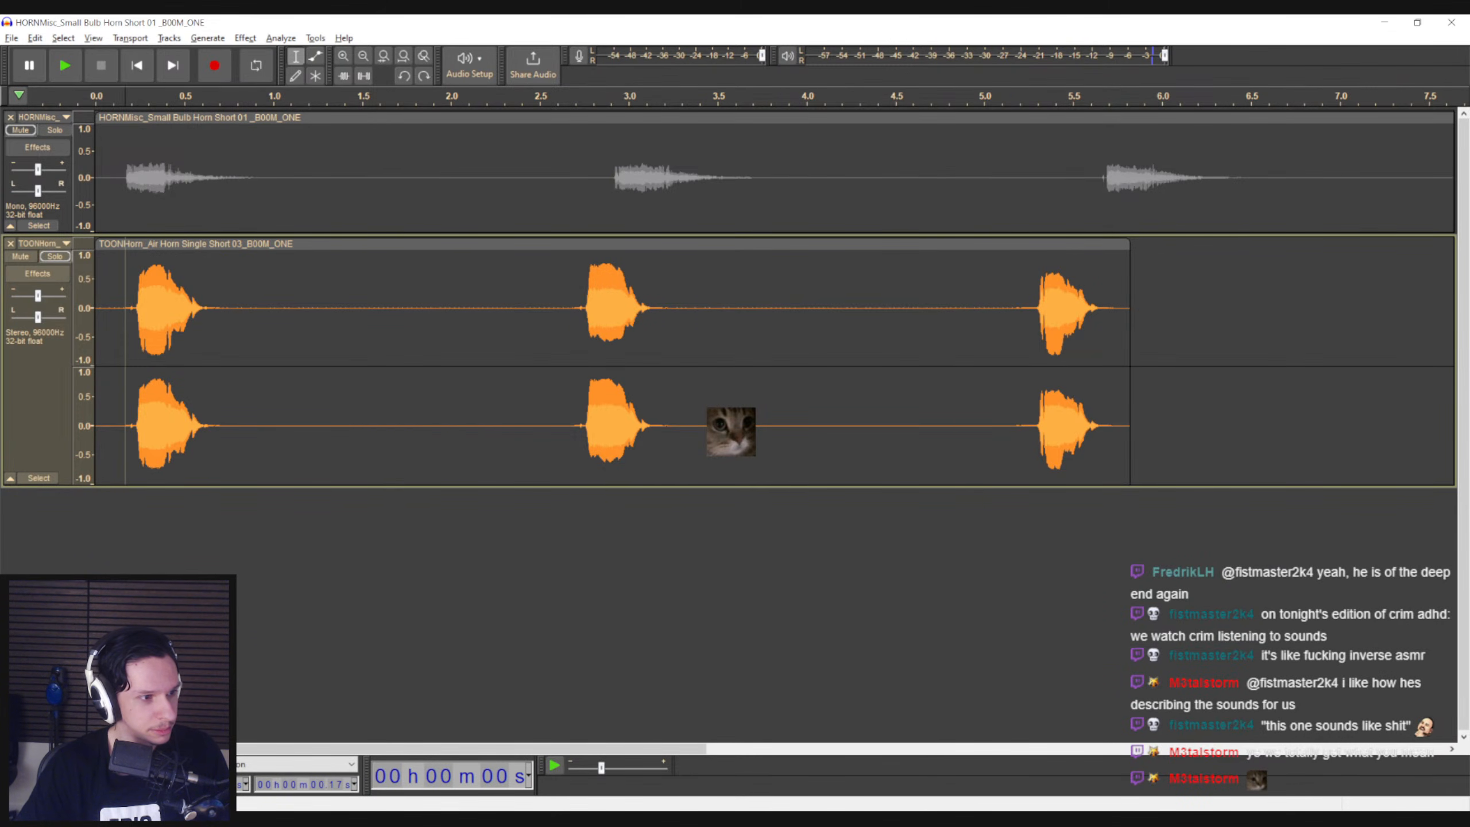
# Duplicate the whole air horn clip onto its own track
pyautogui.doubleClick(220, 338)
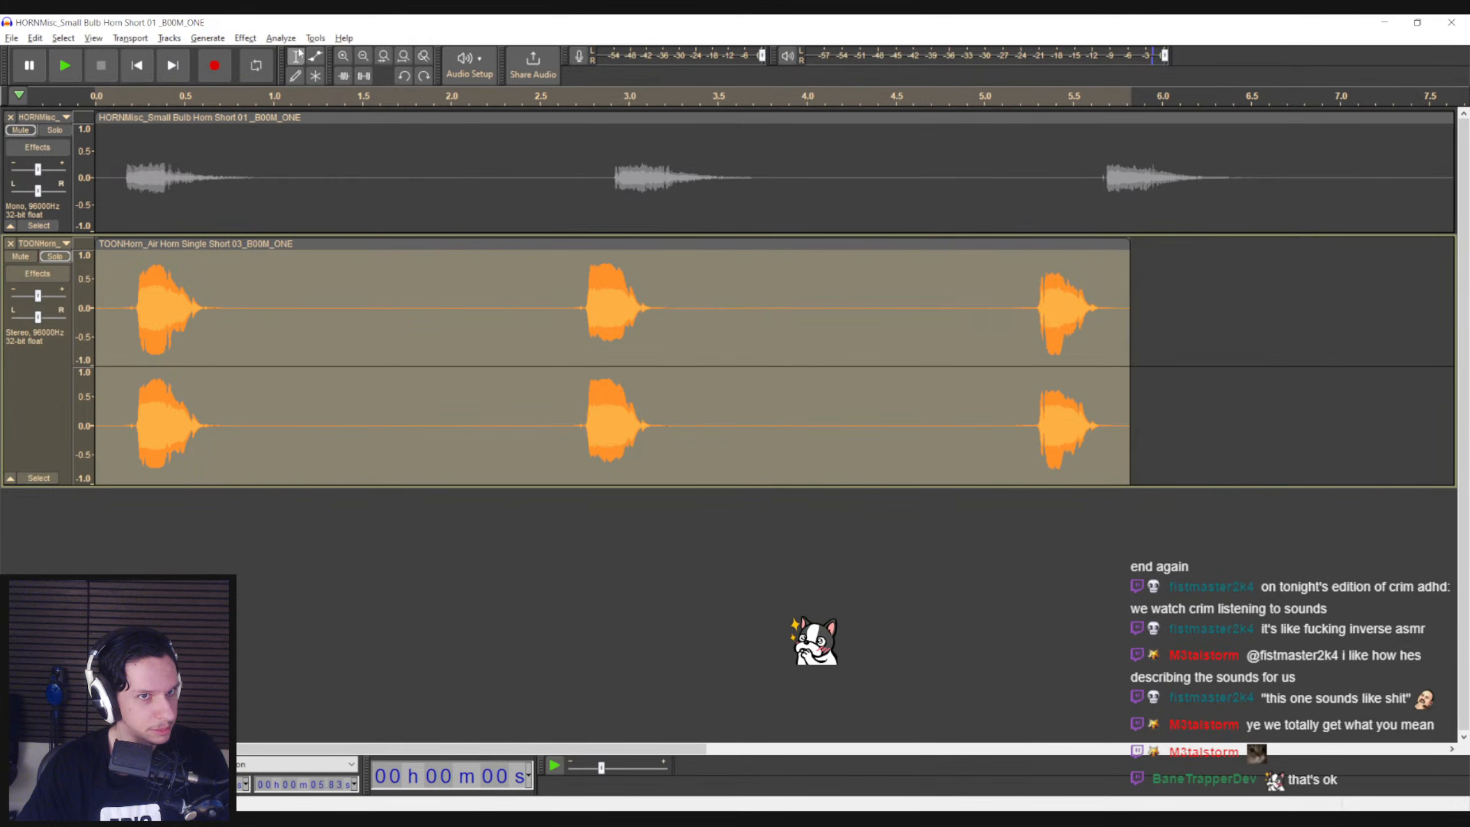
pyautogui.doubleClick(188, 345)
pyautogui.hotkey('ctrl', 'd')
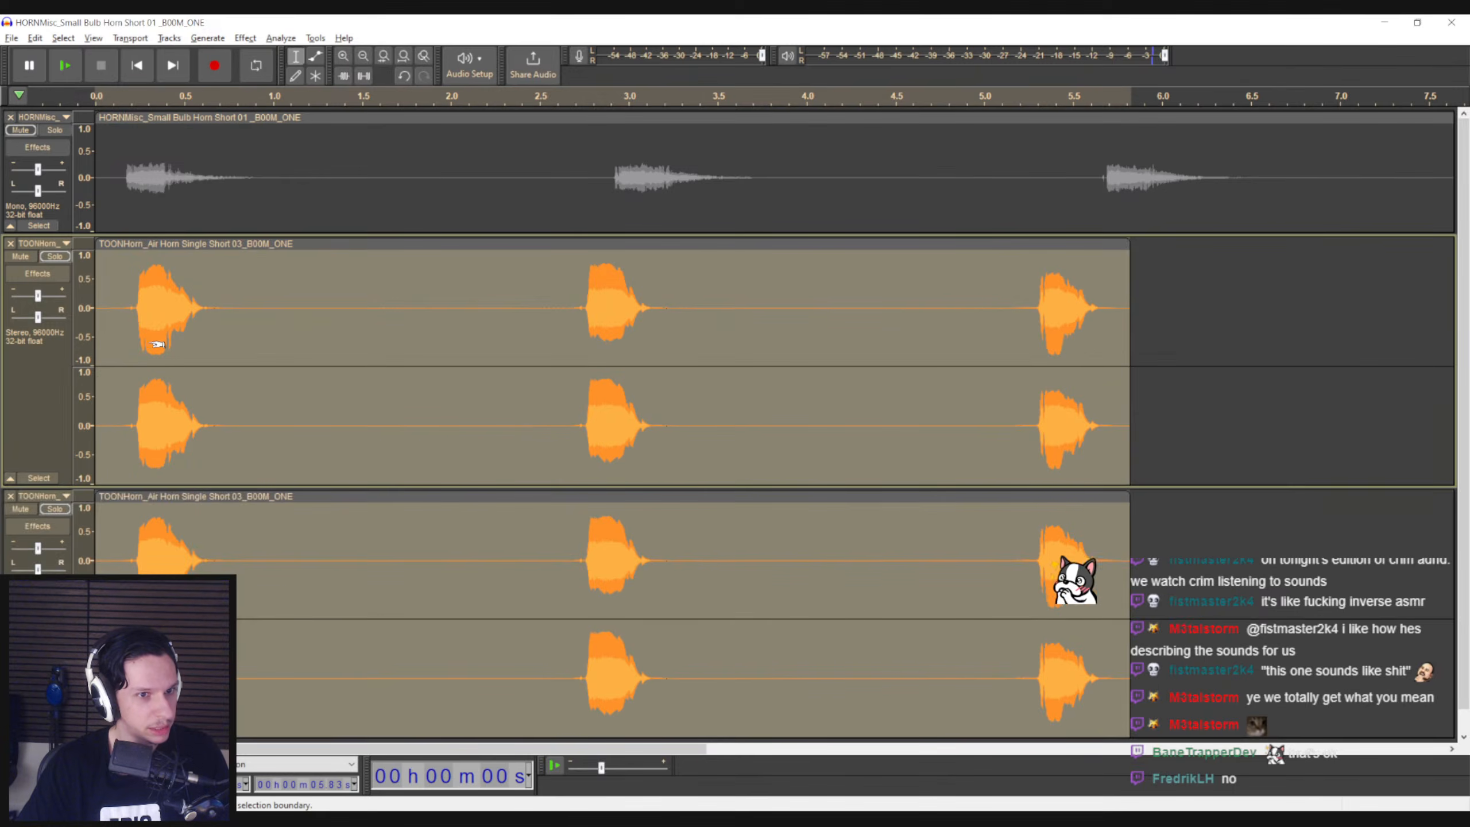
# Mix both the original air horn track and its duplicate from stereo down to mono
pyautogui.click(163, 531)
pyautogui.doubleClick(181, 370)
pyautogui.click(169, 38)
pyautogui.moveTo(292, 79)
pyautogui.click(384, 75)
pyautogui.click(211, 338)
pyautogui.doubleClick(177, 428)
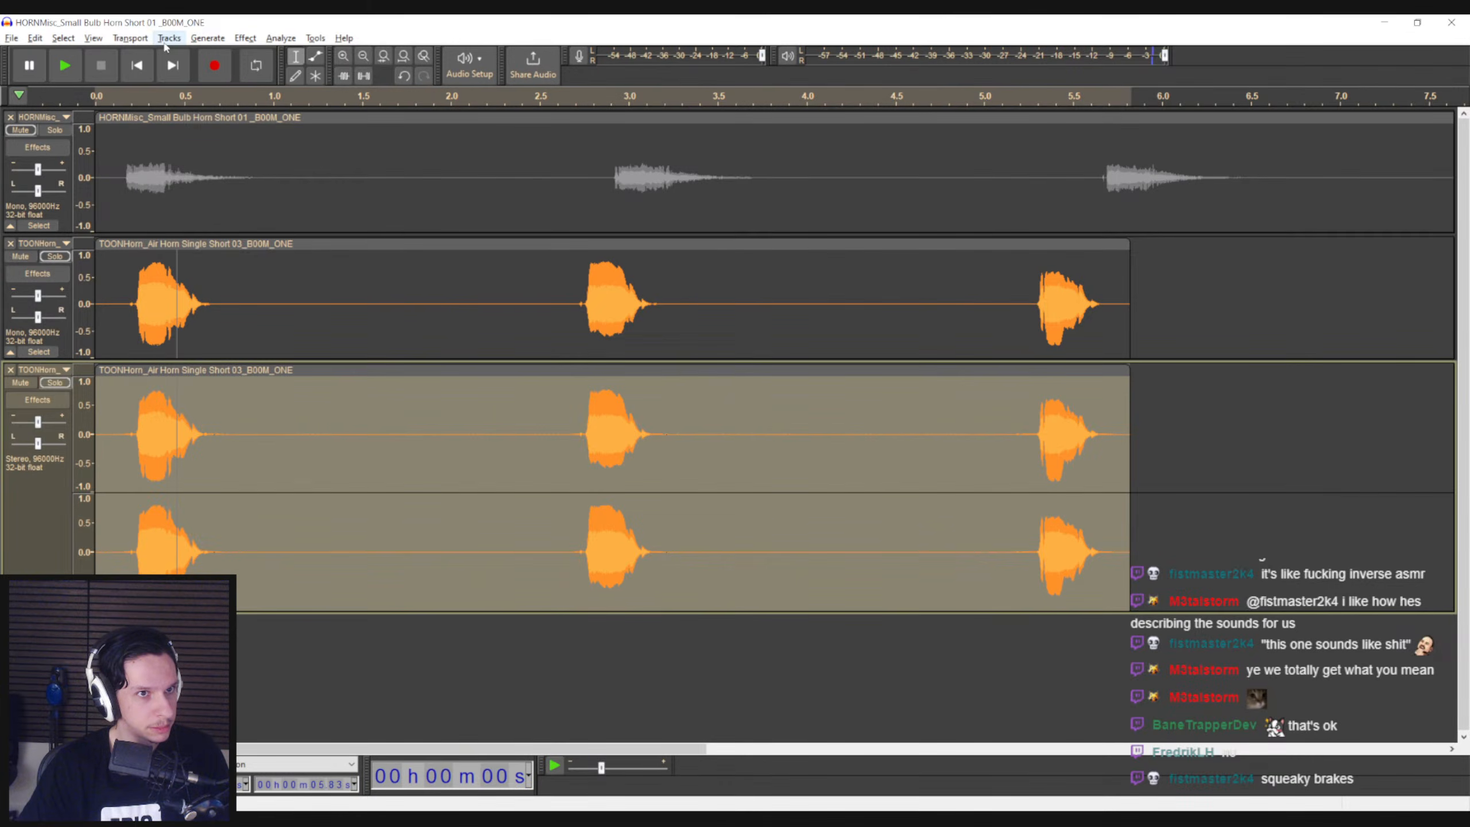
pyautogui.click(170, 39)
pyautogui.click(384, 75)
# Apply the Reverb effect to the whole duplicated air horn clip
pyautogui.click(151, 414)
pyautogui.doubleClick(146, 415)
pyautogui.click(207, 39)
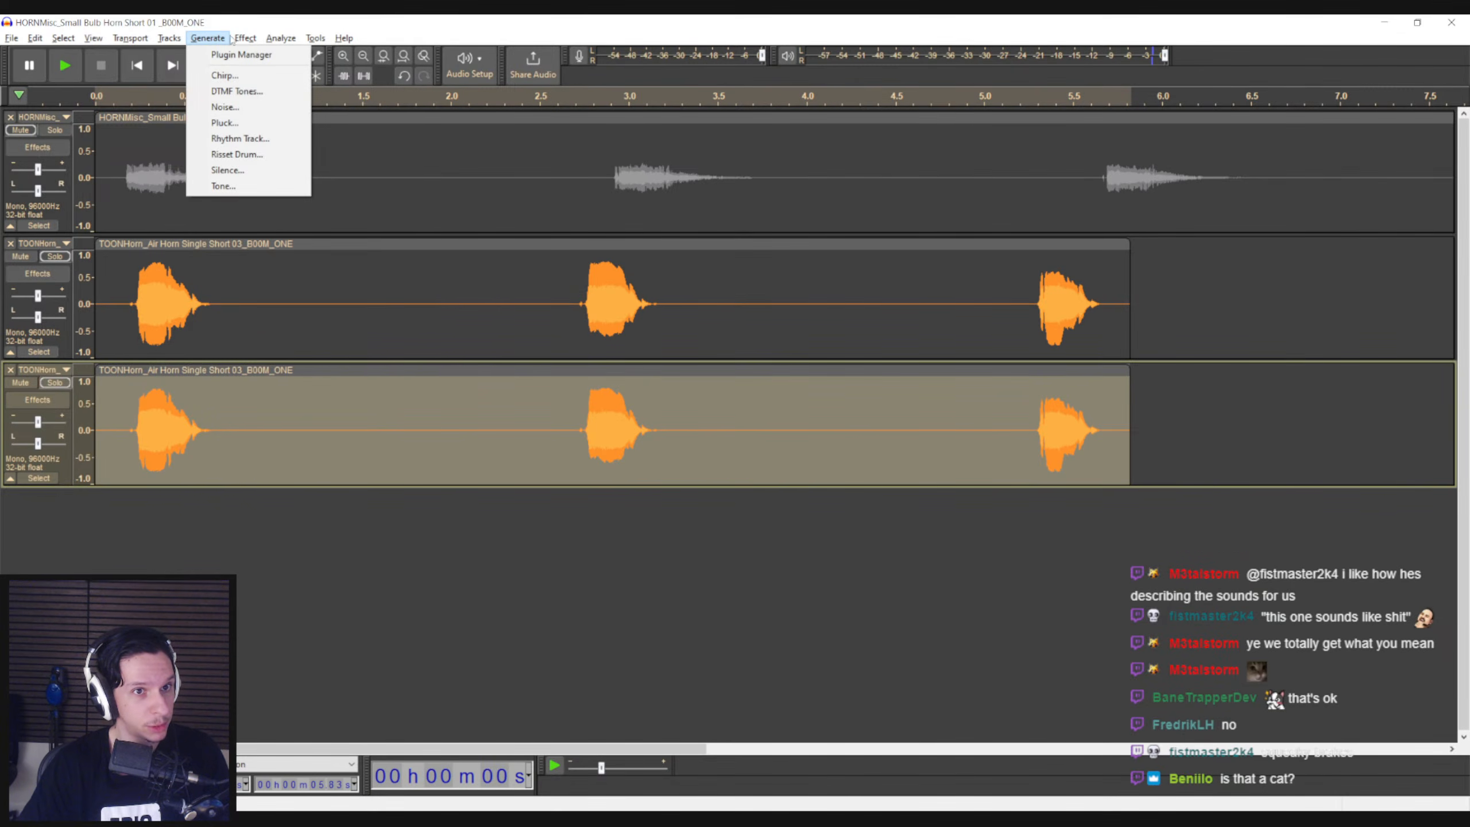
pyautogui.moveTo(238, 41)
pyautogui.moveTo(284, 199)
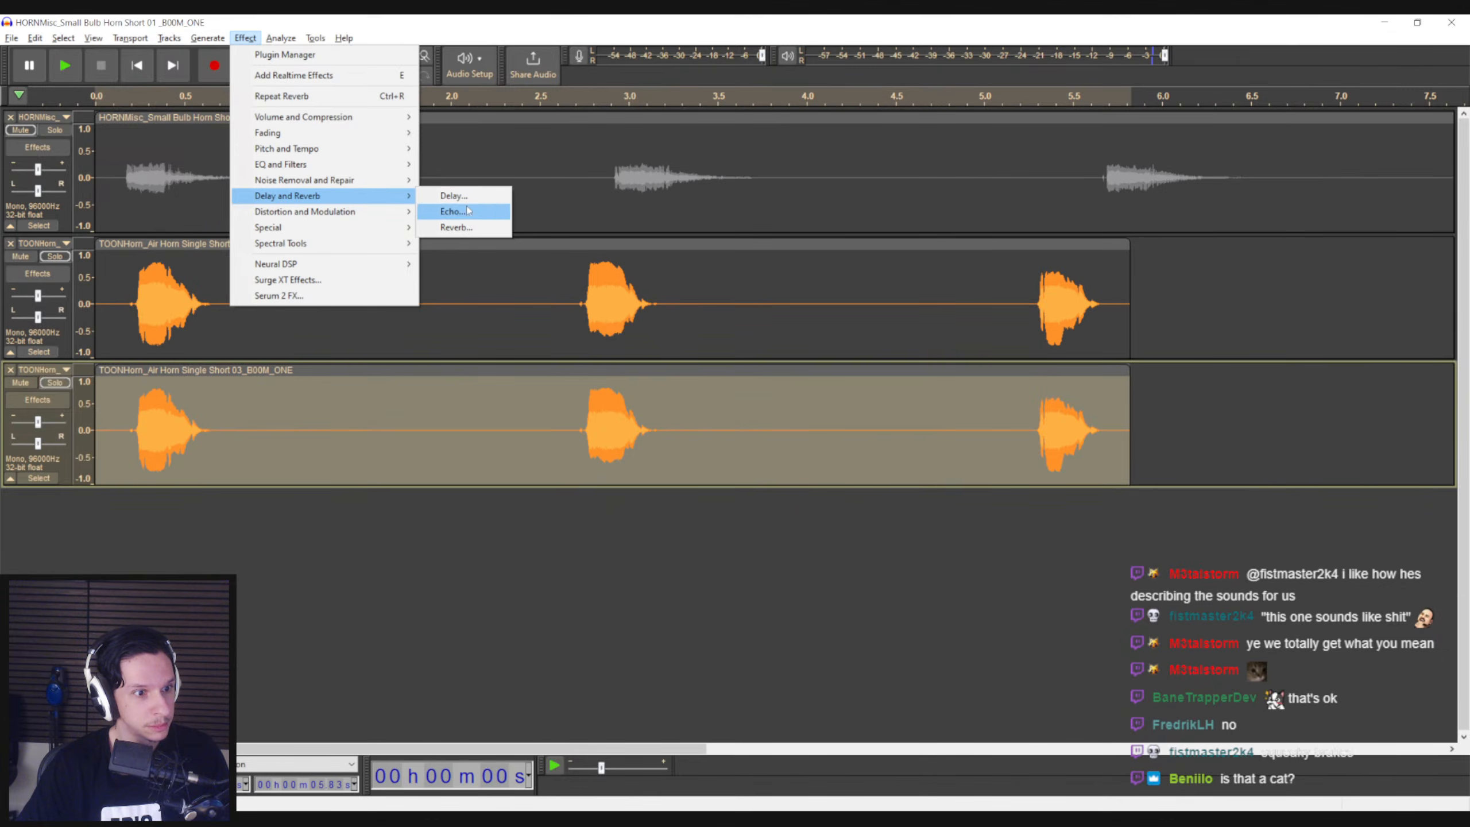
pyautogui.click(484, 232)
pyautogui.click(792, 306)
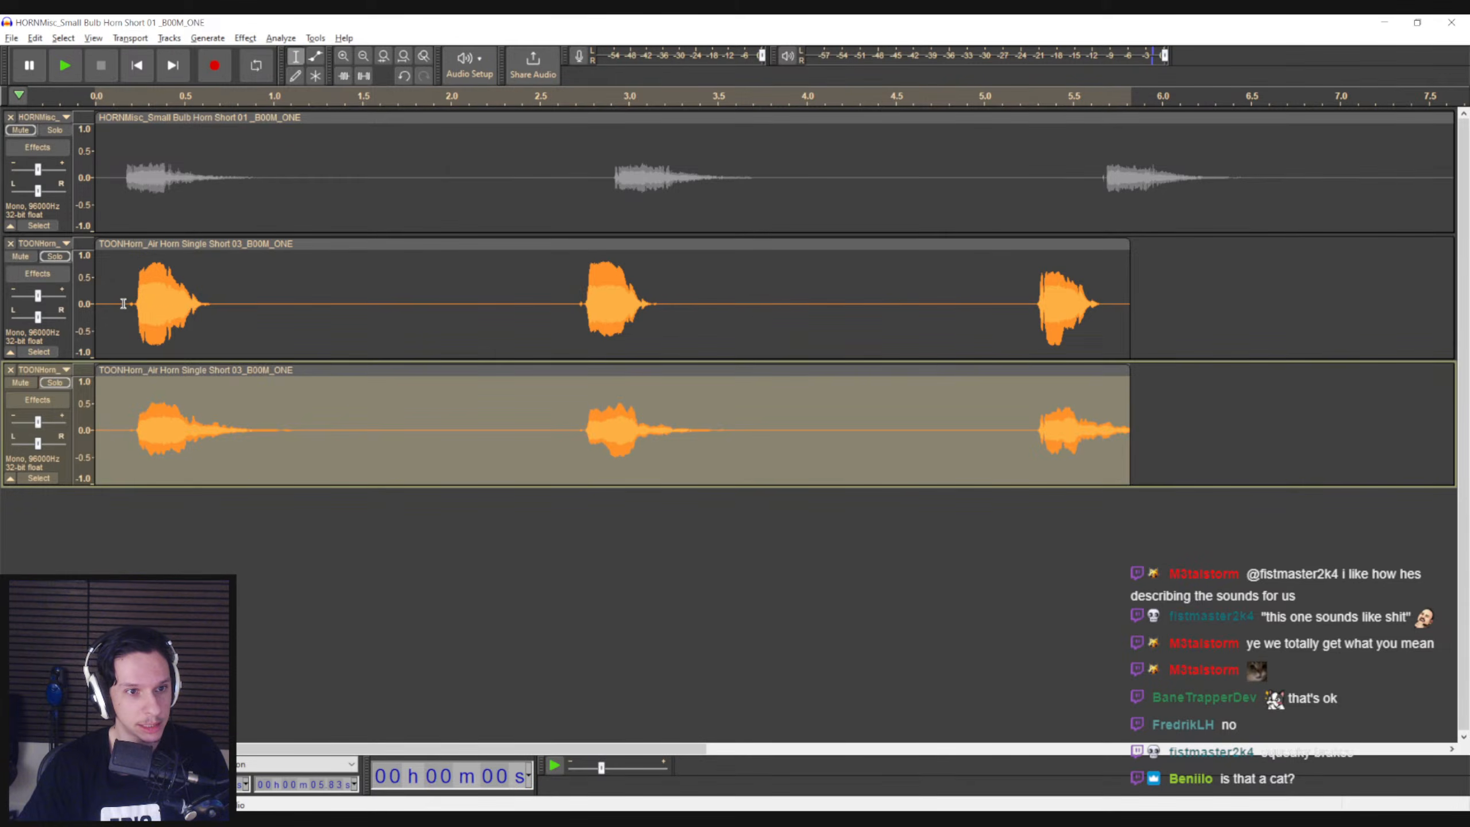
# Play the dry and reverberated air horn tracks together twice, starting just before the first honk
pyautogui.click(116, 308)
pyautogui.press('space')
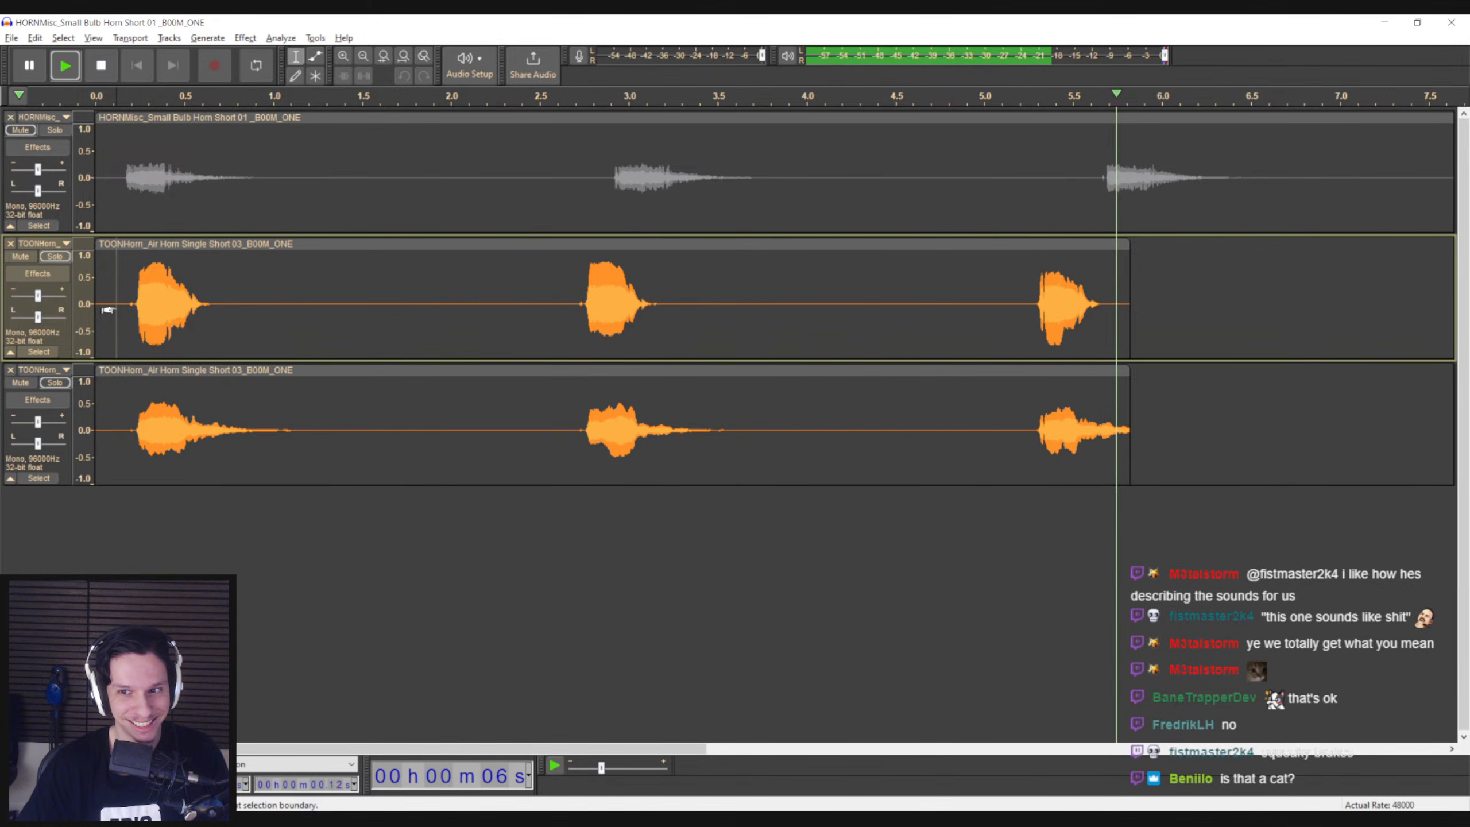
pyautogui.press('space')
pyautogui.moveTo(1129, 405); pyautogui.dragTo(1214, 409)
pyautogui.click(123, 313)
pyautogui.press('space')
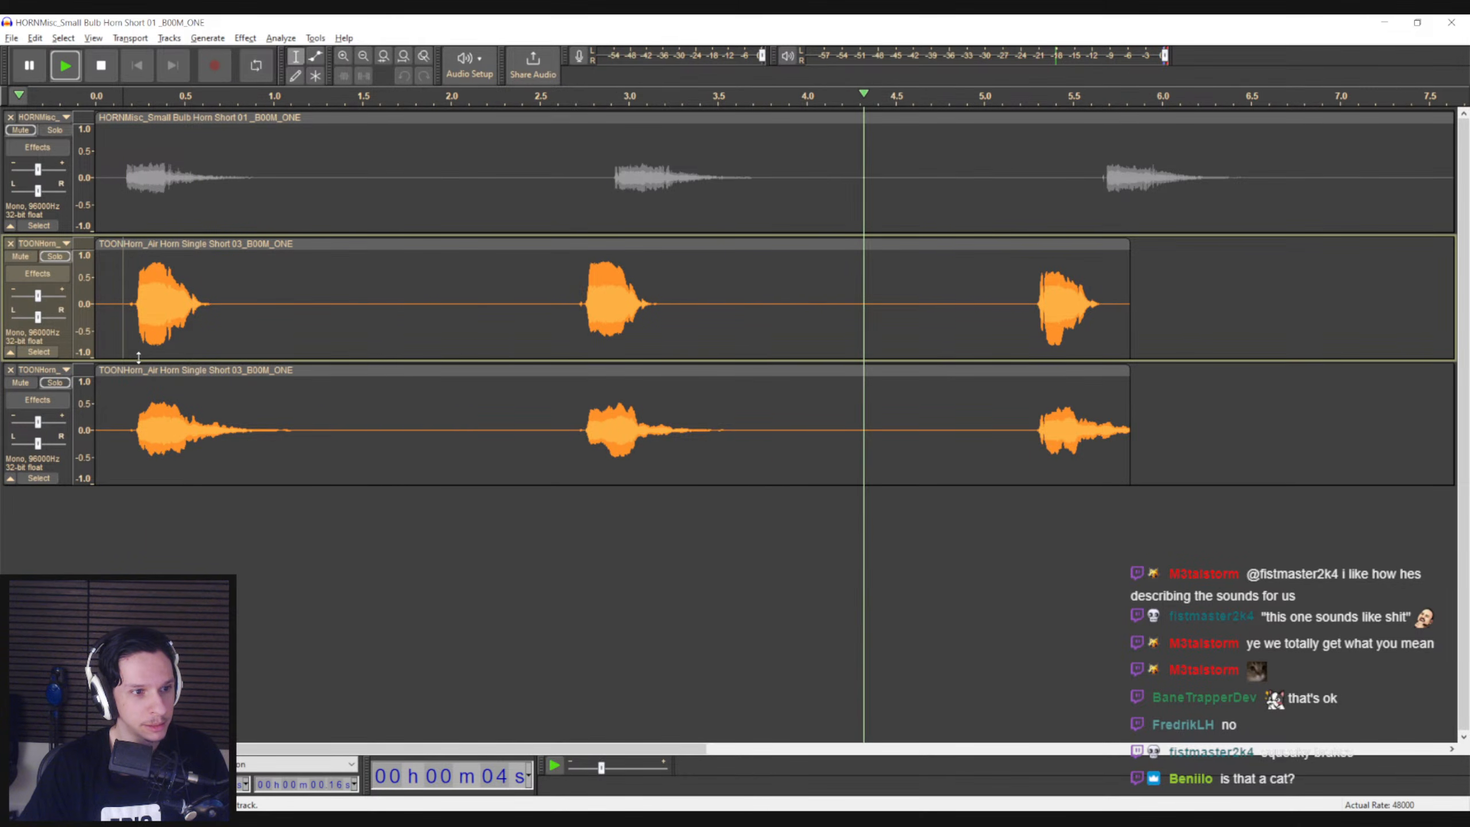
pyautogui.press('space')
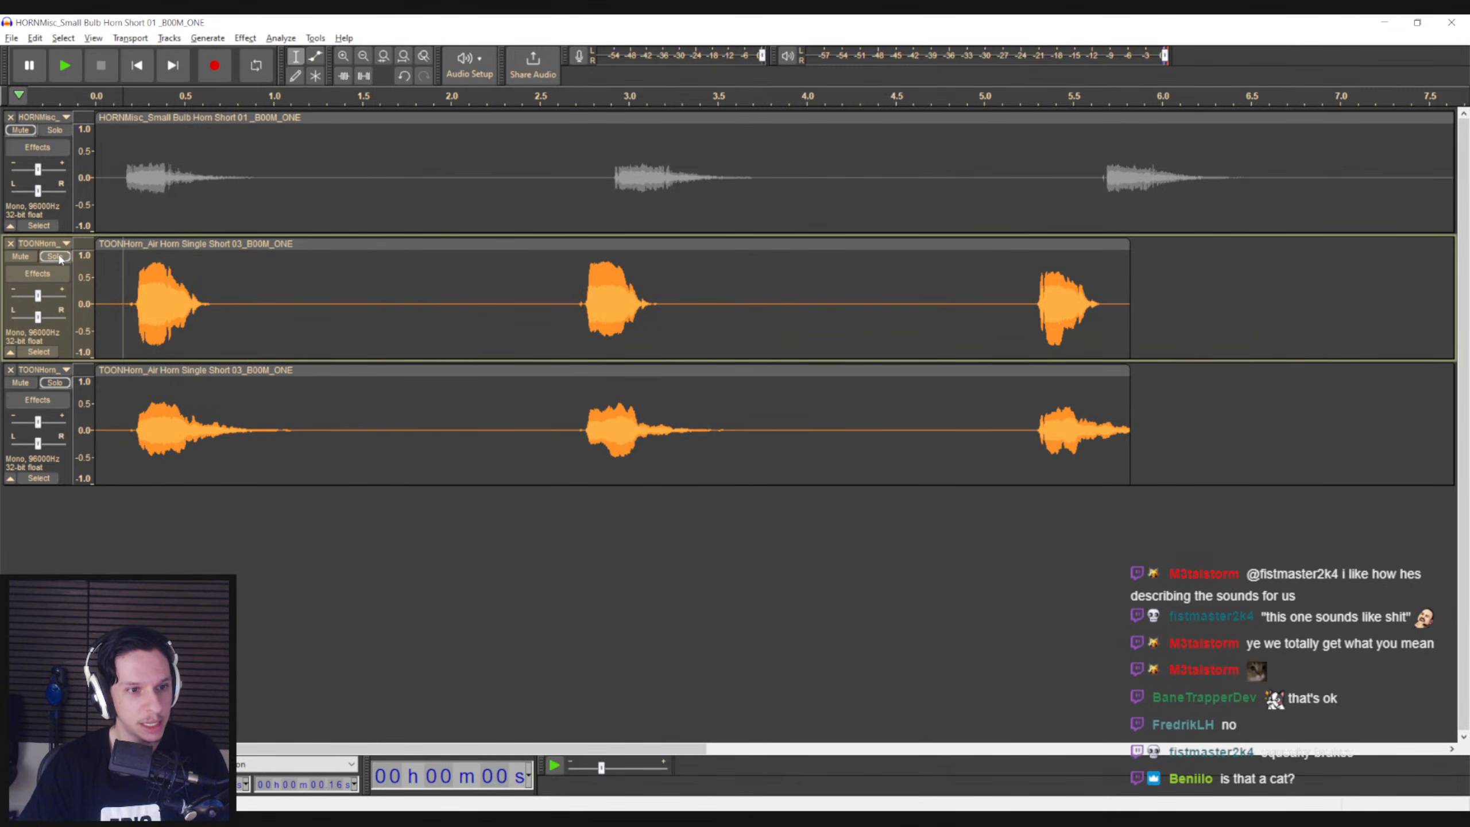
# Solo the small bulb horn track and play it from just before its first honk
pyautogui.click(56, 130)
pyautogui.click(104, 181)
pyautogui.press('space')
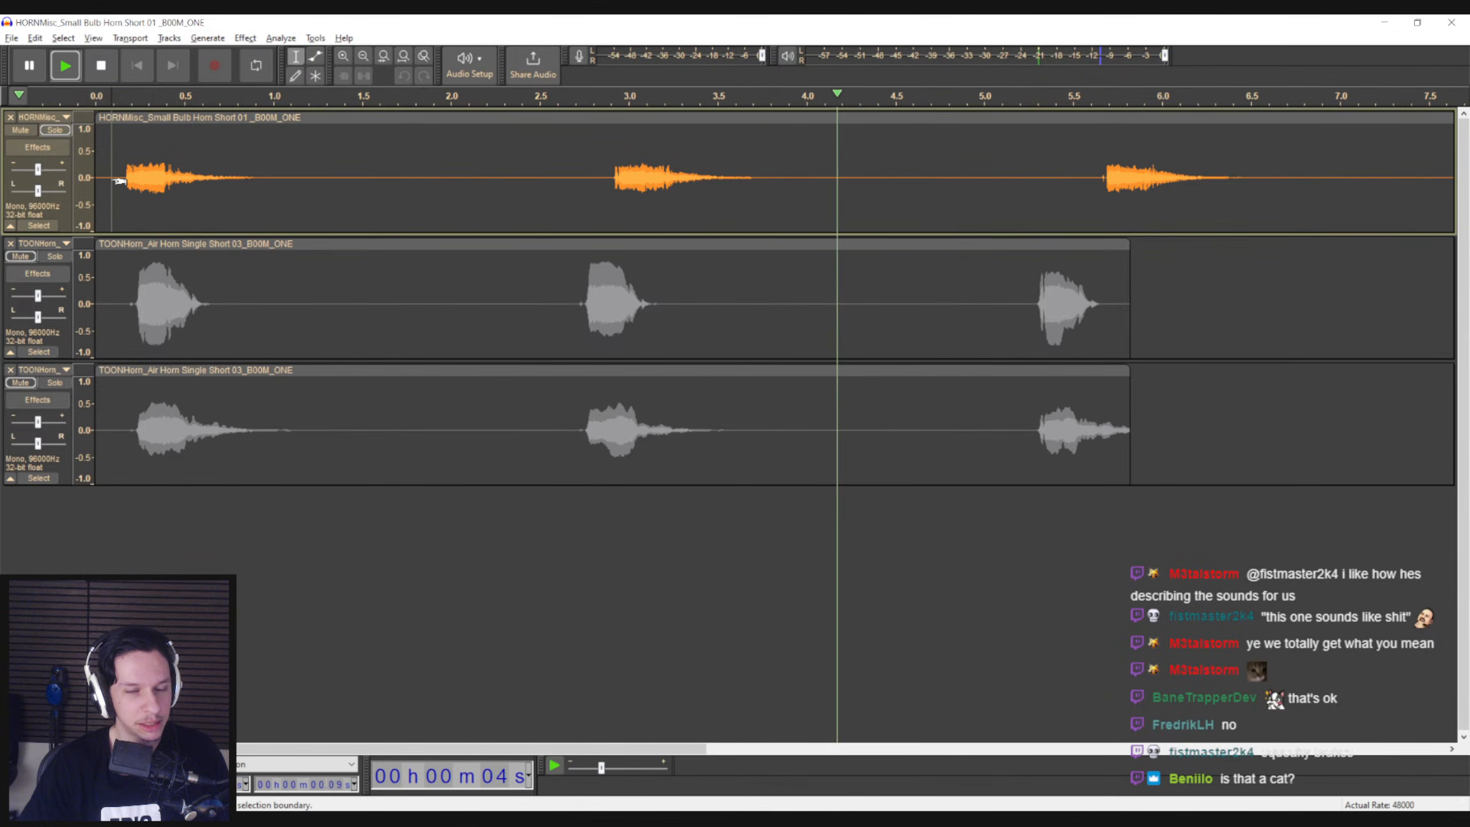
pyautogui.press('space')
# Unsolo and mute the small bulb horn track, and play only the two layered air horn tracks
pyautogui.click(55, 130)
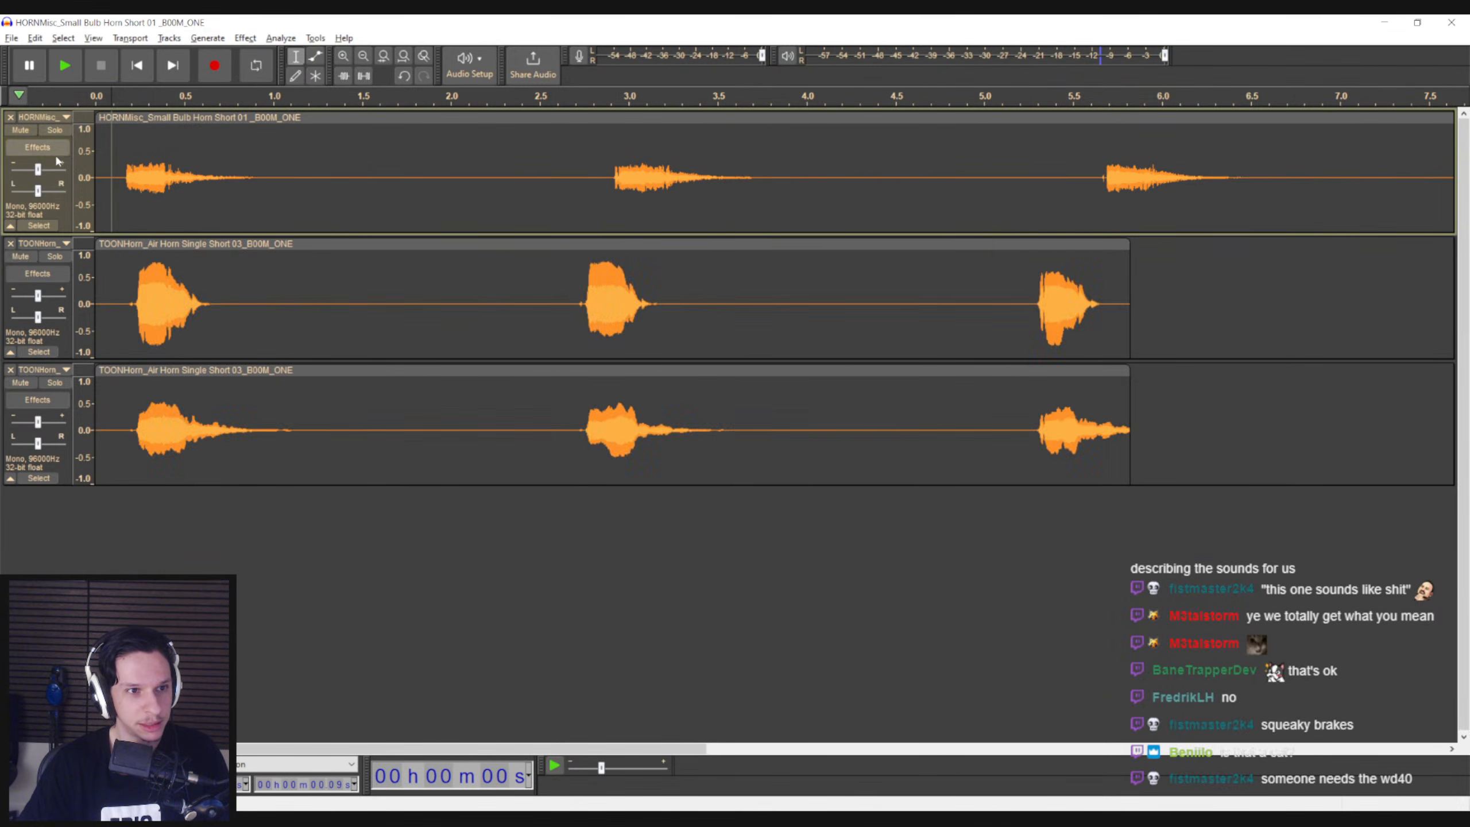
pyautogui.click(27, 132)
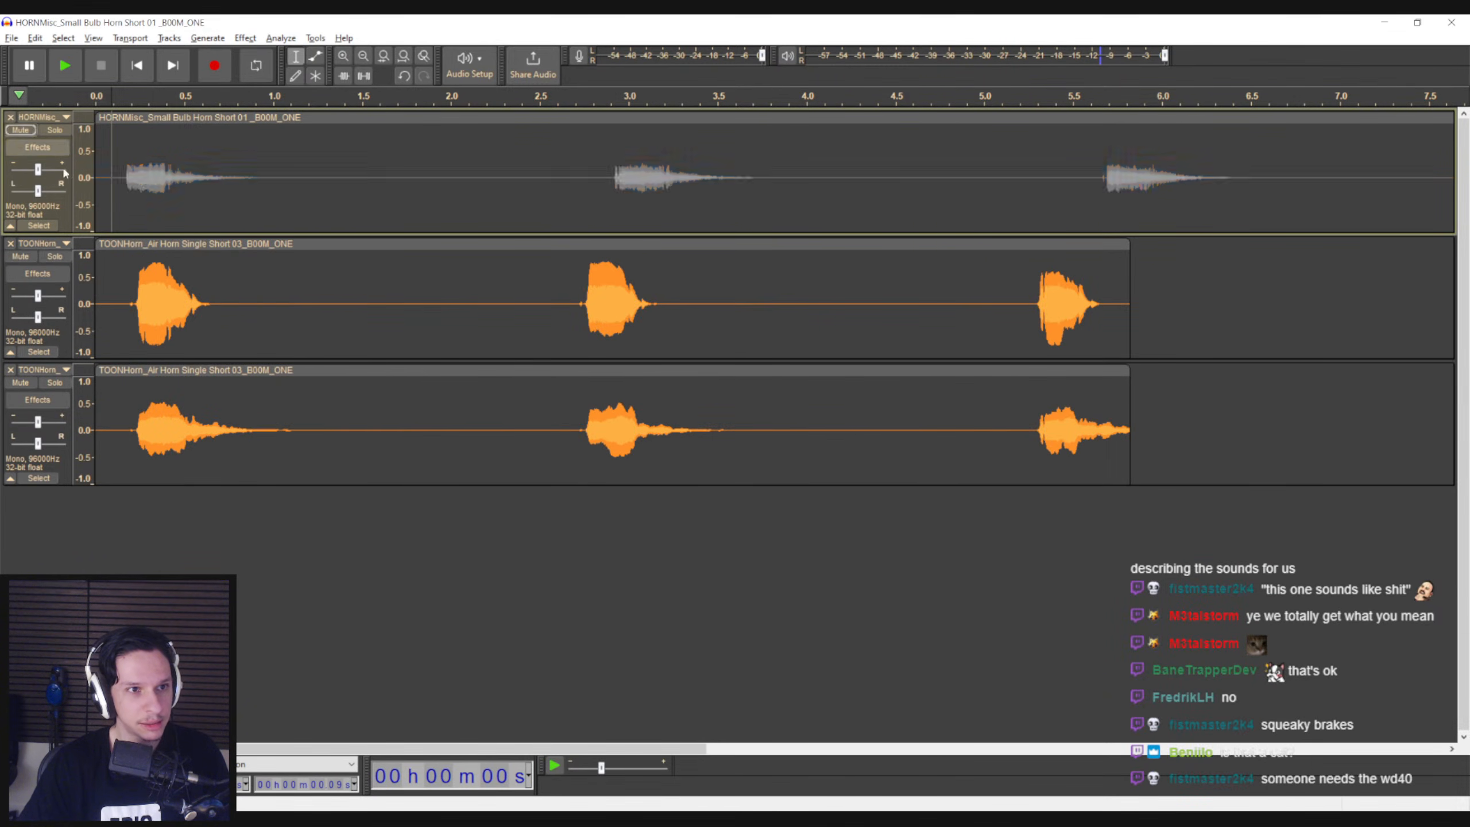
pyautogui.click(122, 301)
pyautogui.press('space')
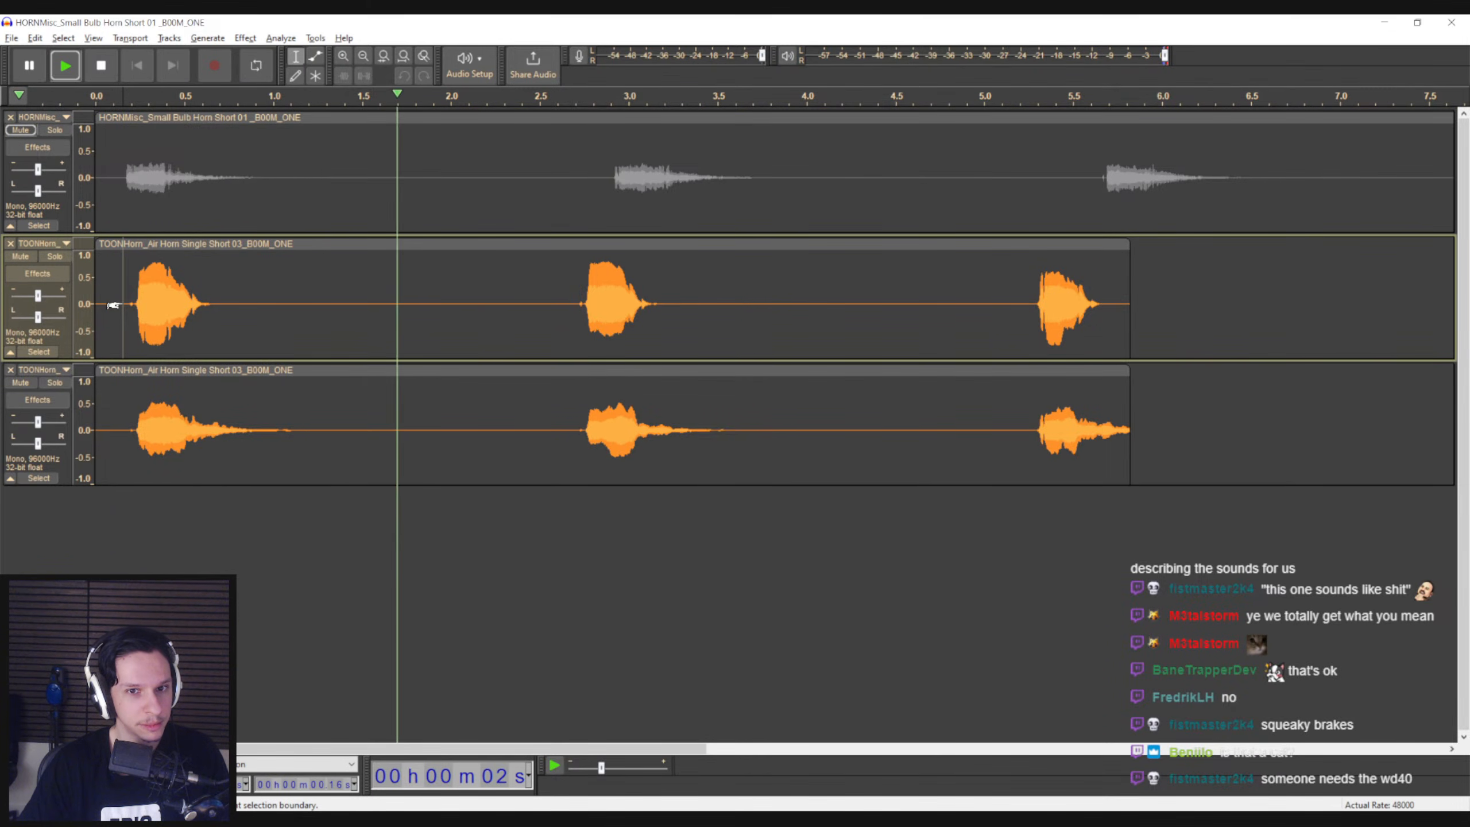
pyautogui.press('space')
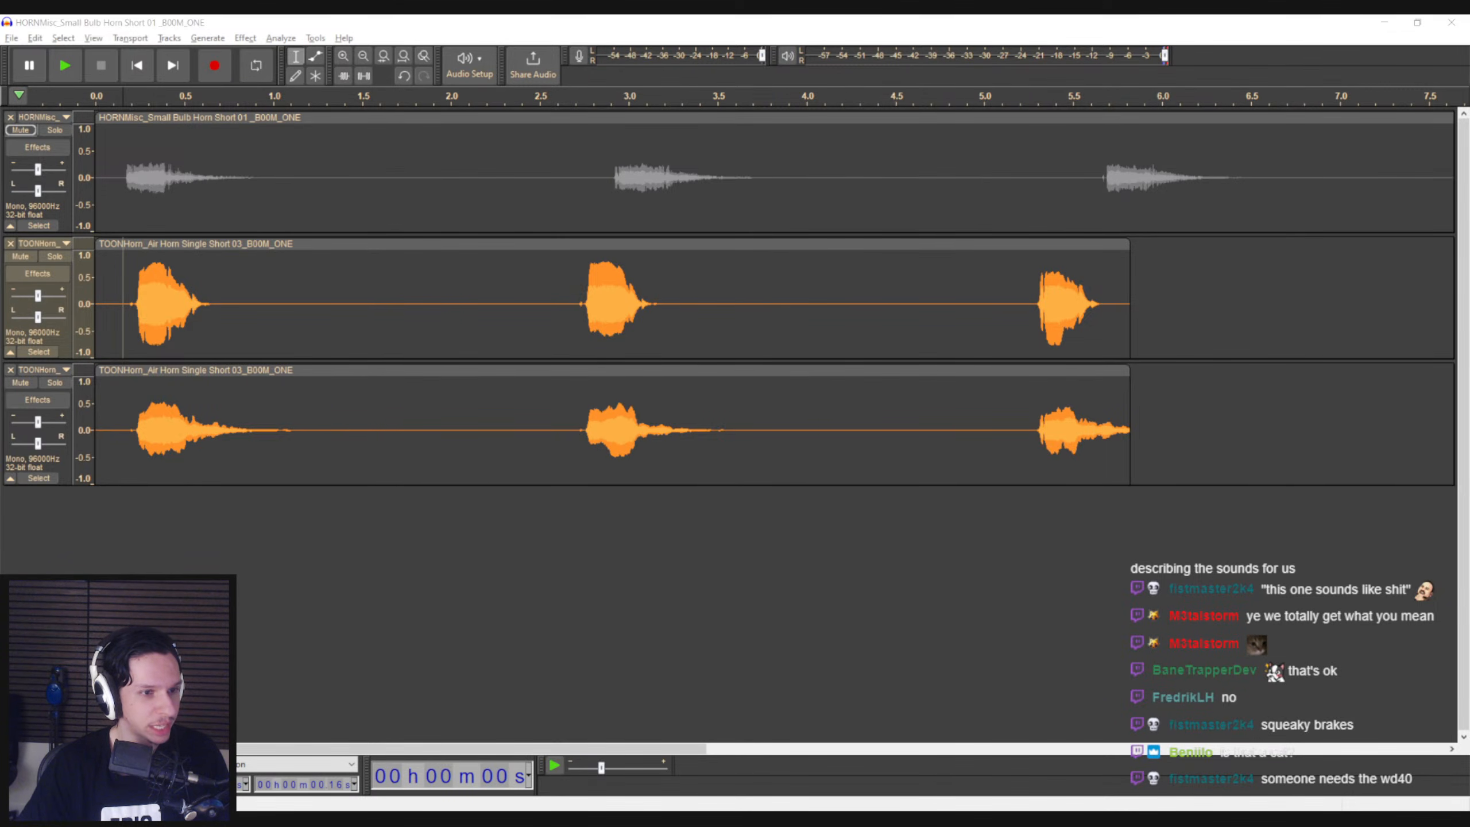
# Mute both air horn tracks, unmute and solo the small bulb horn track, and play it
pyautogui.click(20, 130)
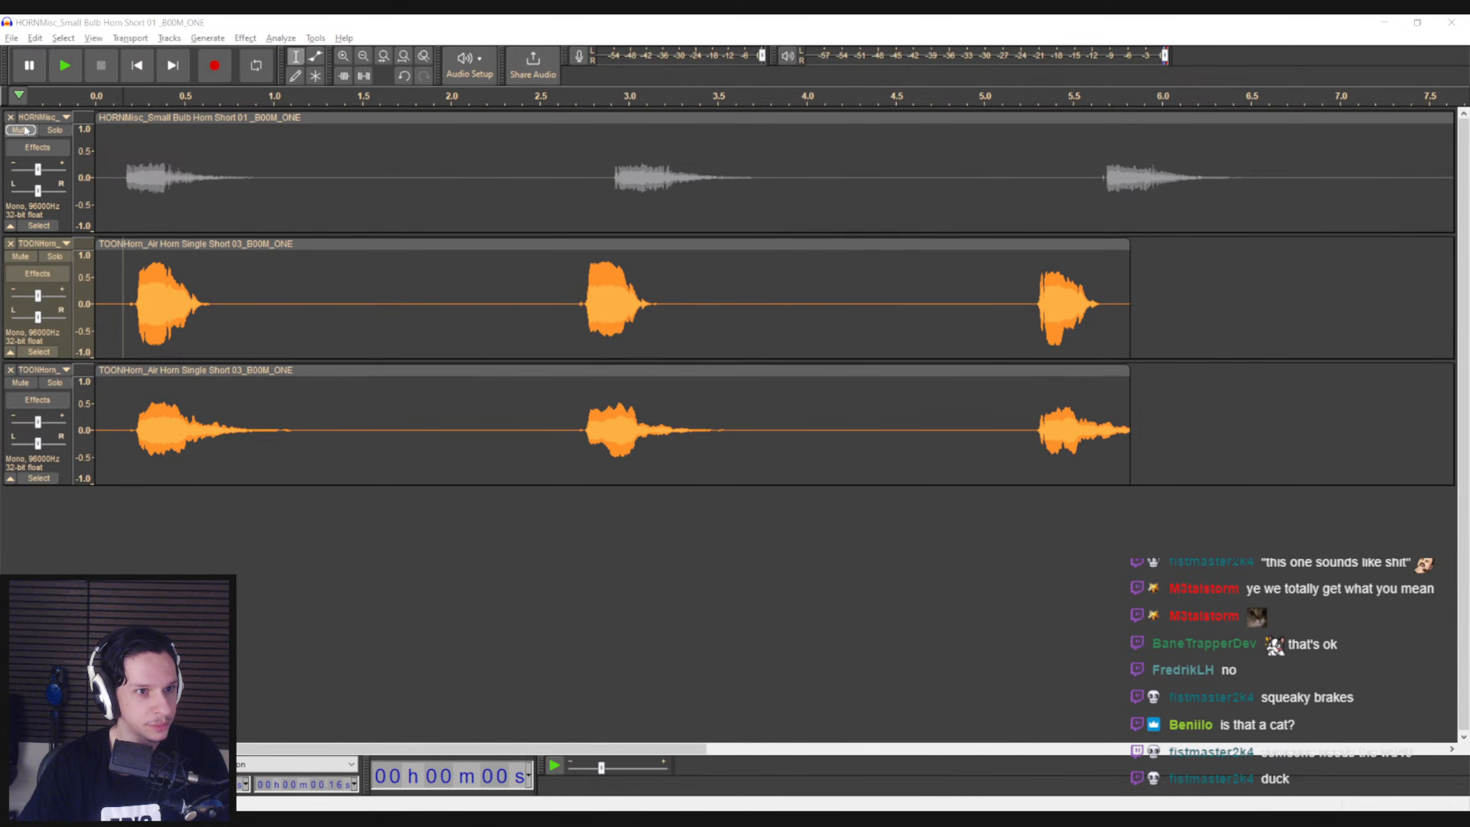
pyautogui.click(55, 130)
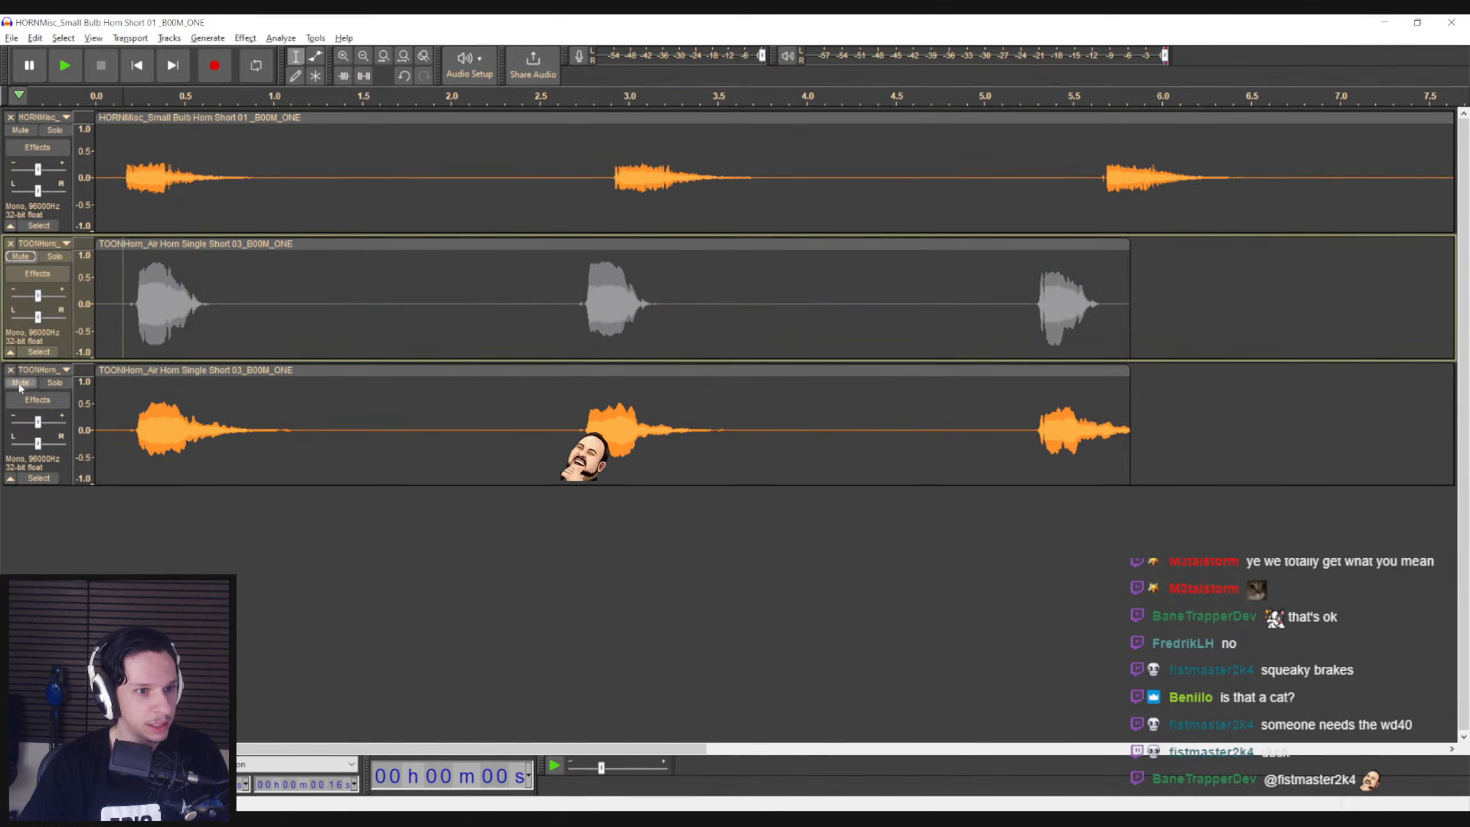
pyautogui.press('space')
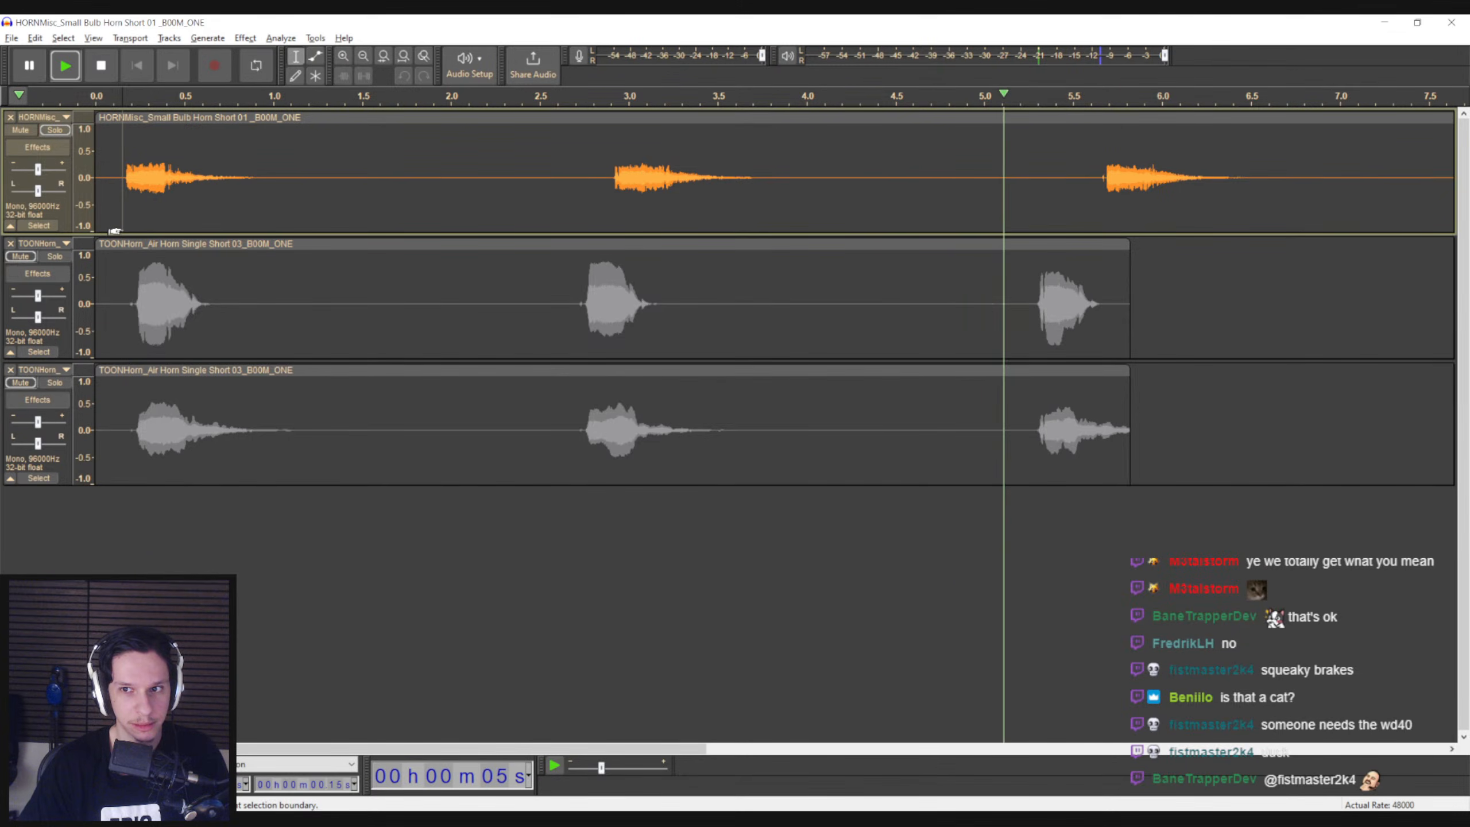
pyautogui.press('space')
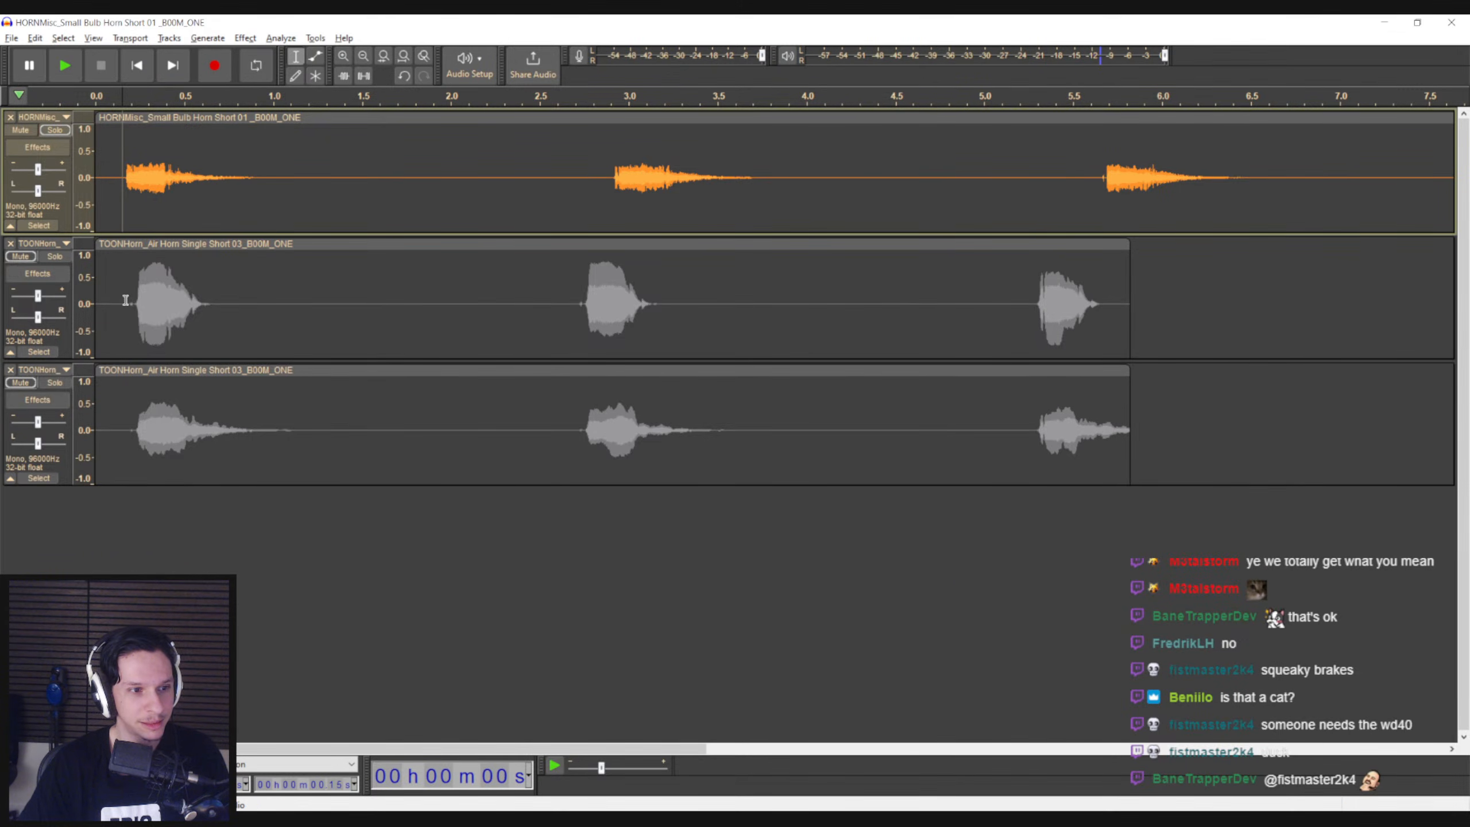
# Listen to the individual honks across the full length of the small bulb horn clip, including its last one
pyautogui.hotkey('ctrl', '3')
pyautogui.keyDown('ctrl'); pyautogui.scroll(1, 270, 229); pyautogui.keyUp('ctrl')
pyautogui.keyDown('ctrl'); pyautogui.scroll(-1, 269, 230); pyautogui.keyUp('ctrl')
pyautogui.press('space')
pyautogui.press('space')
pyautogui.click(1094, 191)
pyautogui.press('space')
pyautogui.press('space')
pyautogui.click(1366, 198)
pyautogui.press('space')
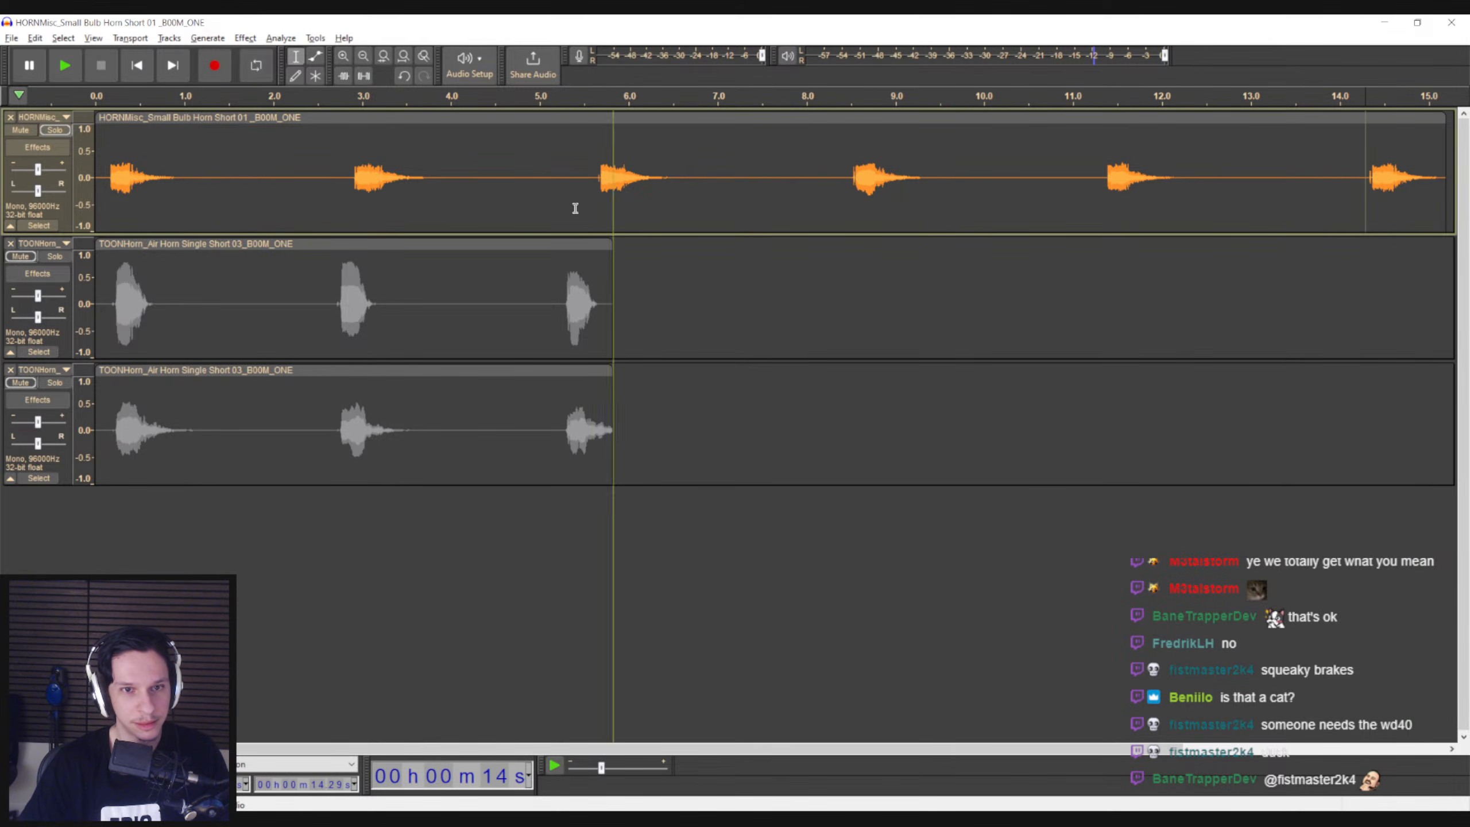
# Play the small bulb horn clip again from just before its first honk
pyautogui.keyDown('ctrl'); pyautogui.scroll(1, 452, 421); pyautogui.keyUp('ctrl')
pyautogui.moveTo(578, 749); pyautogui.dragTo(317, 738)
pyautogui.keyDown('ctrl'); pyautogui.scroll(-1, 381, 443); pyautogui.keyUp('ctrl')
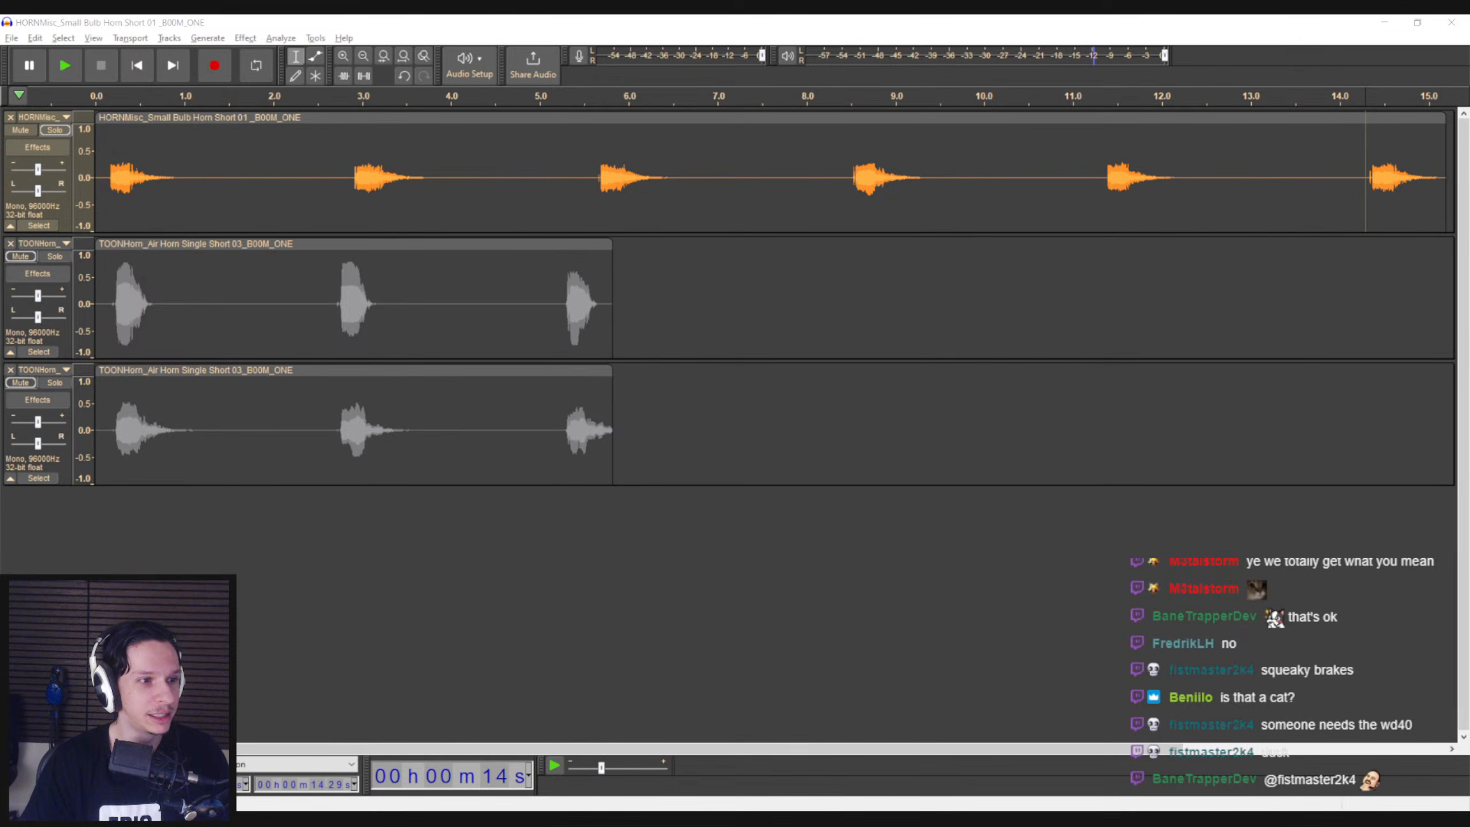
pyautogui.click(109, 184)
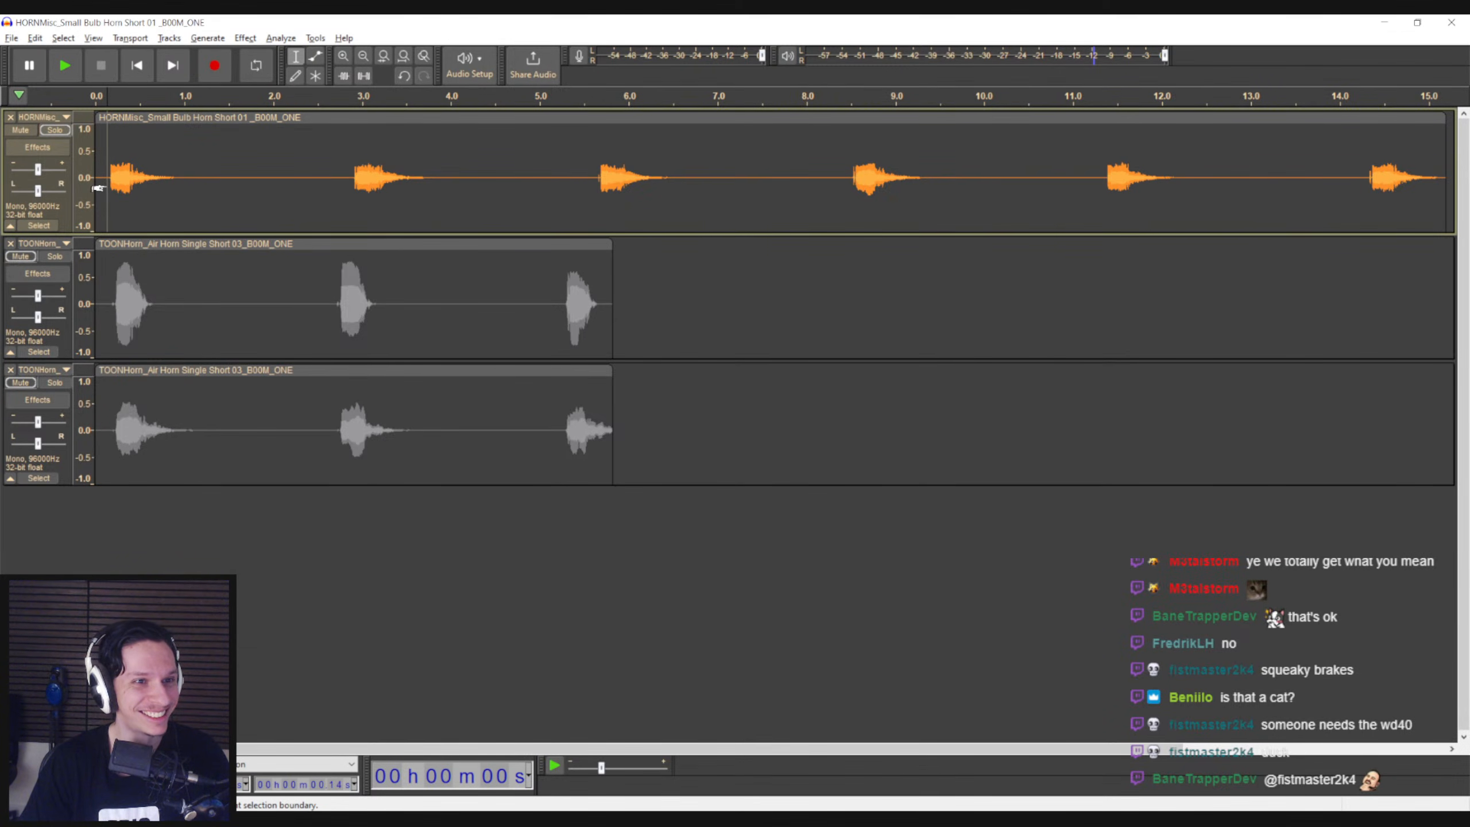
pyautogui.press('space')
pyautogui.press('space')
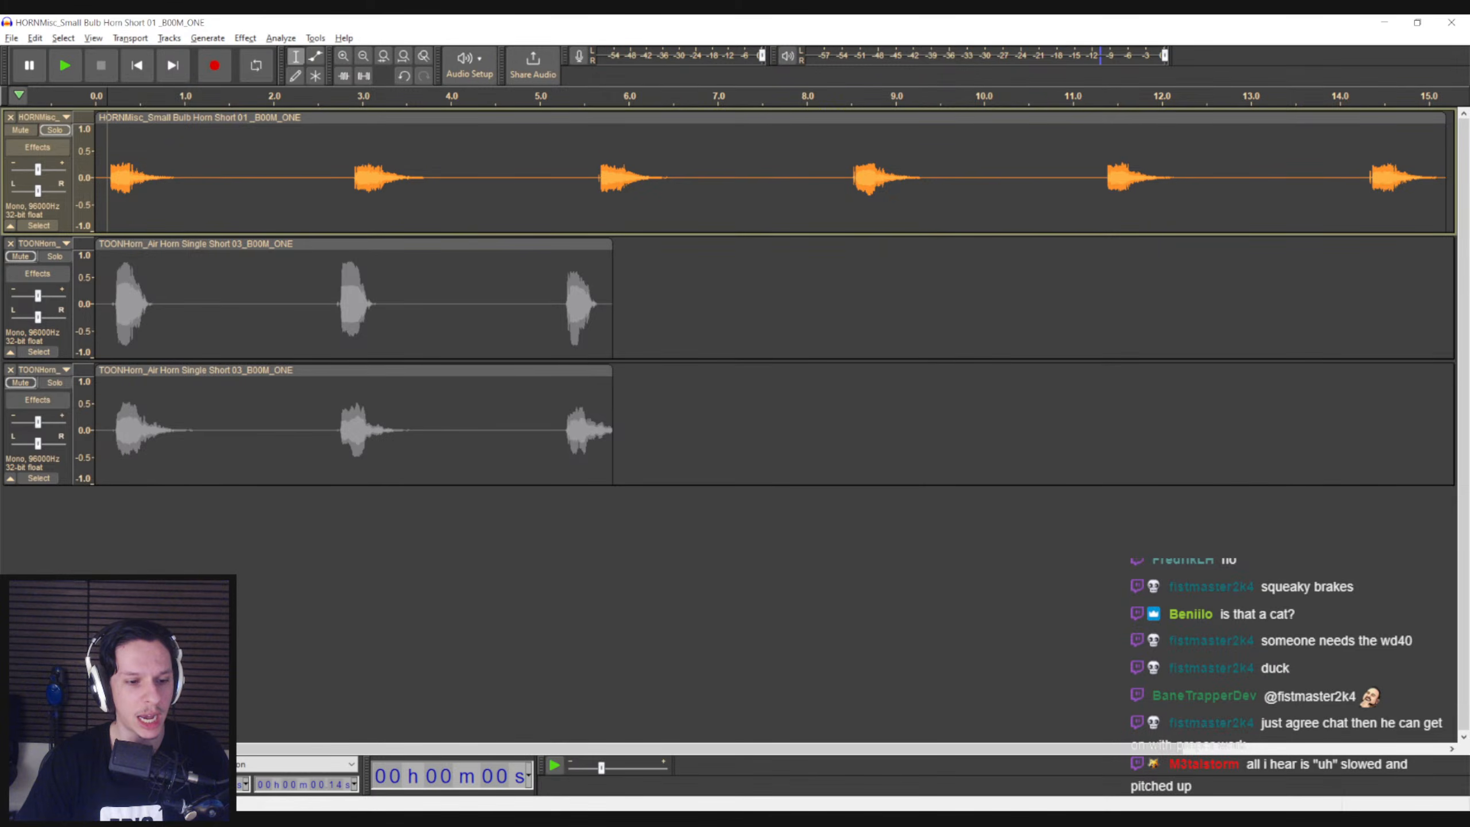
# Switch to File Explorer, look through the BOOM ONE horn search results, and close the window
pyautogui.hotkey('alt', 'Tab')
pyautogui.scroll(-10, 499, 499)
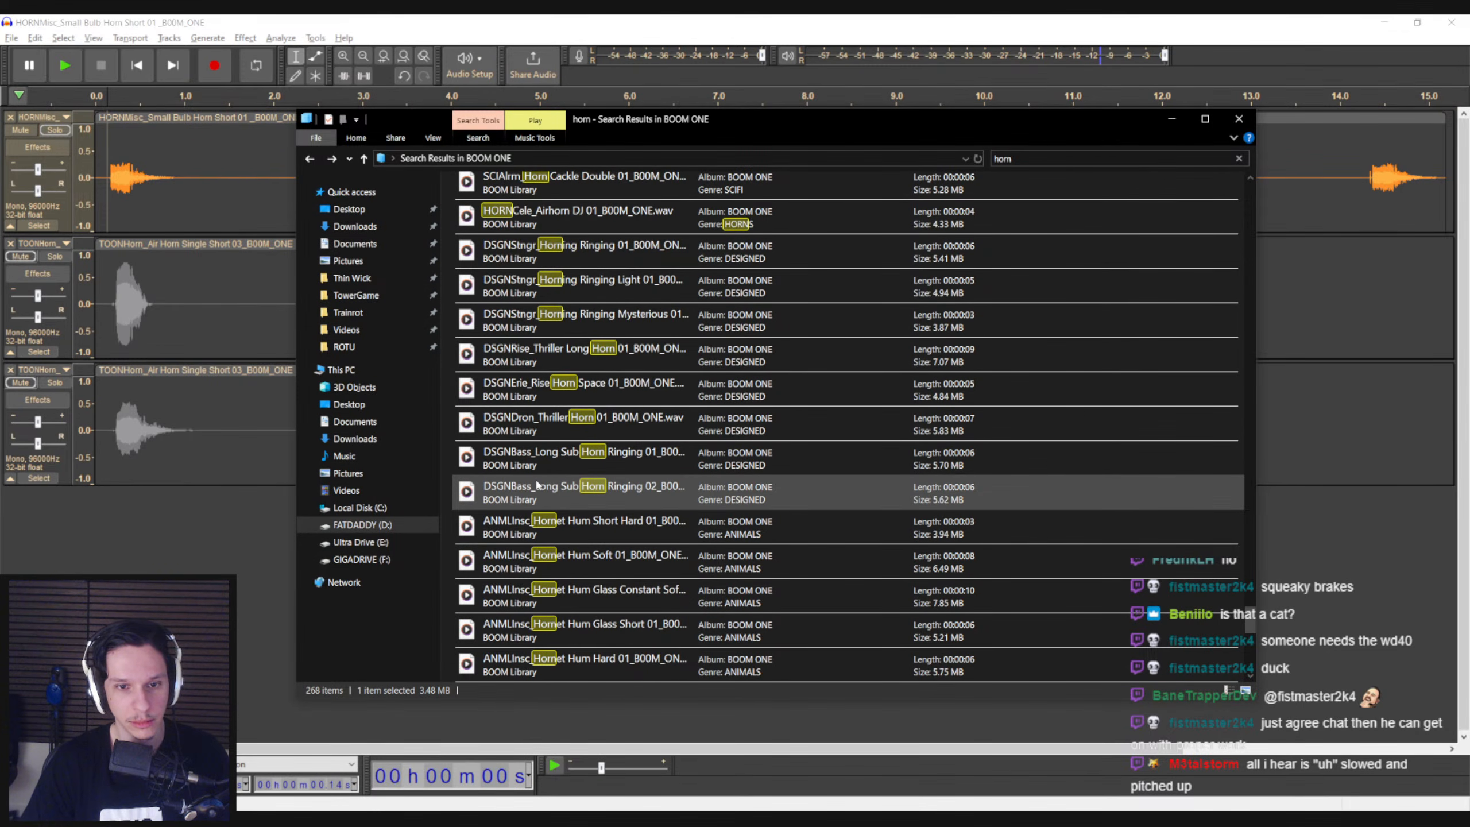
pyautogui.click(1226, 114)
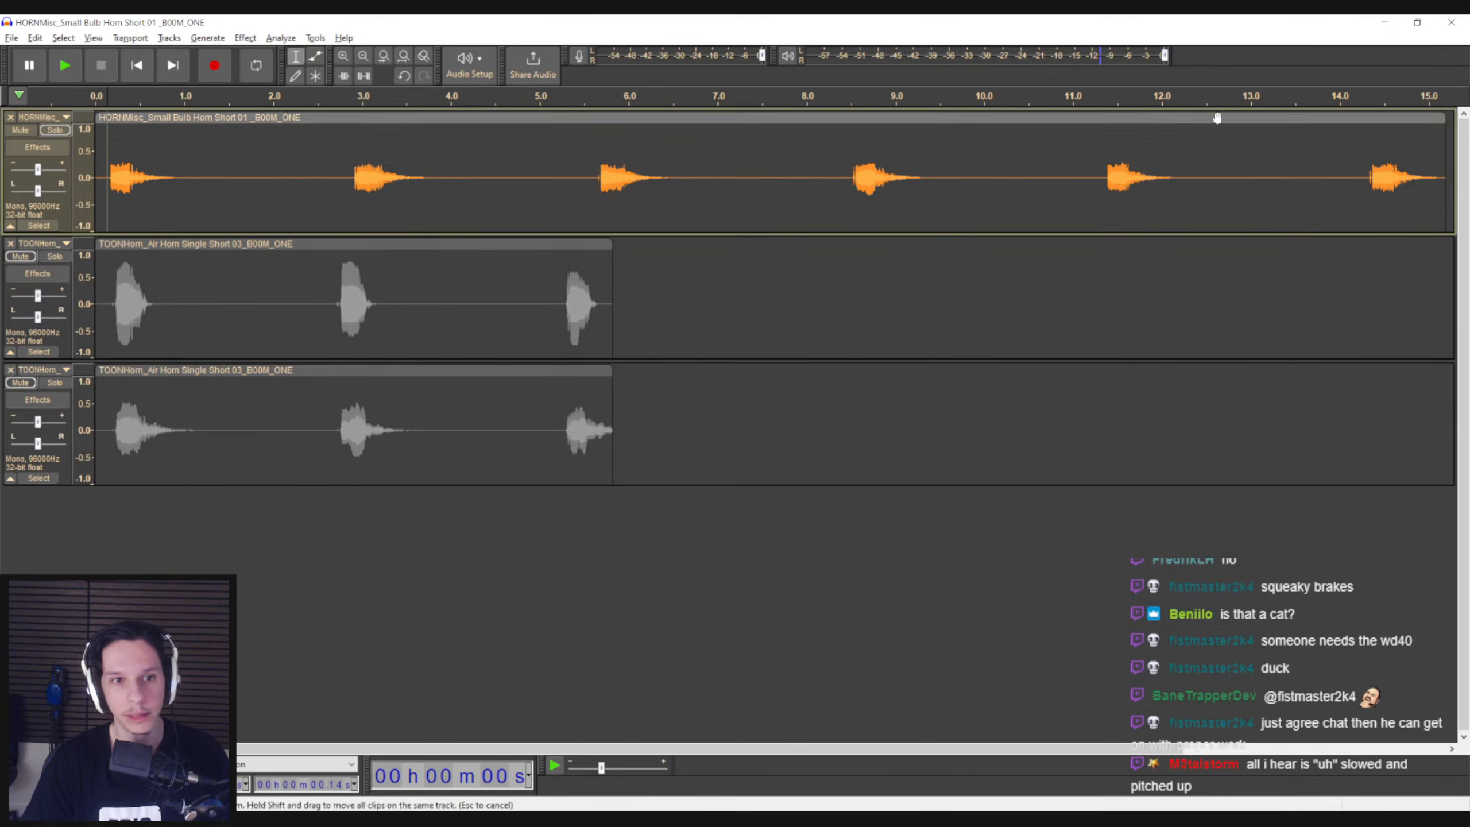
# Mute the small bulb horn track and record about 2 s of microphone sound at its end
pyautogui.click(134, 502)
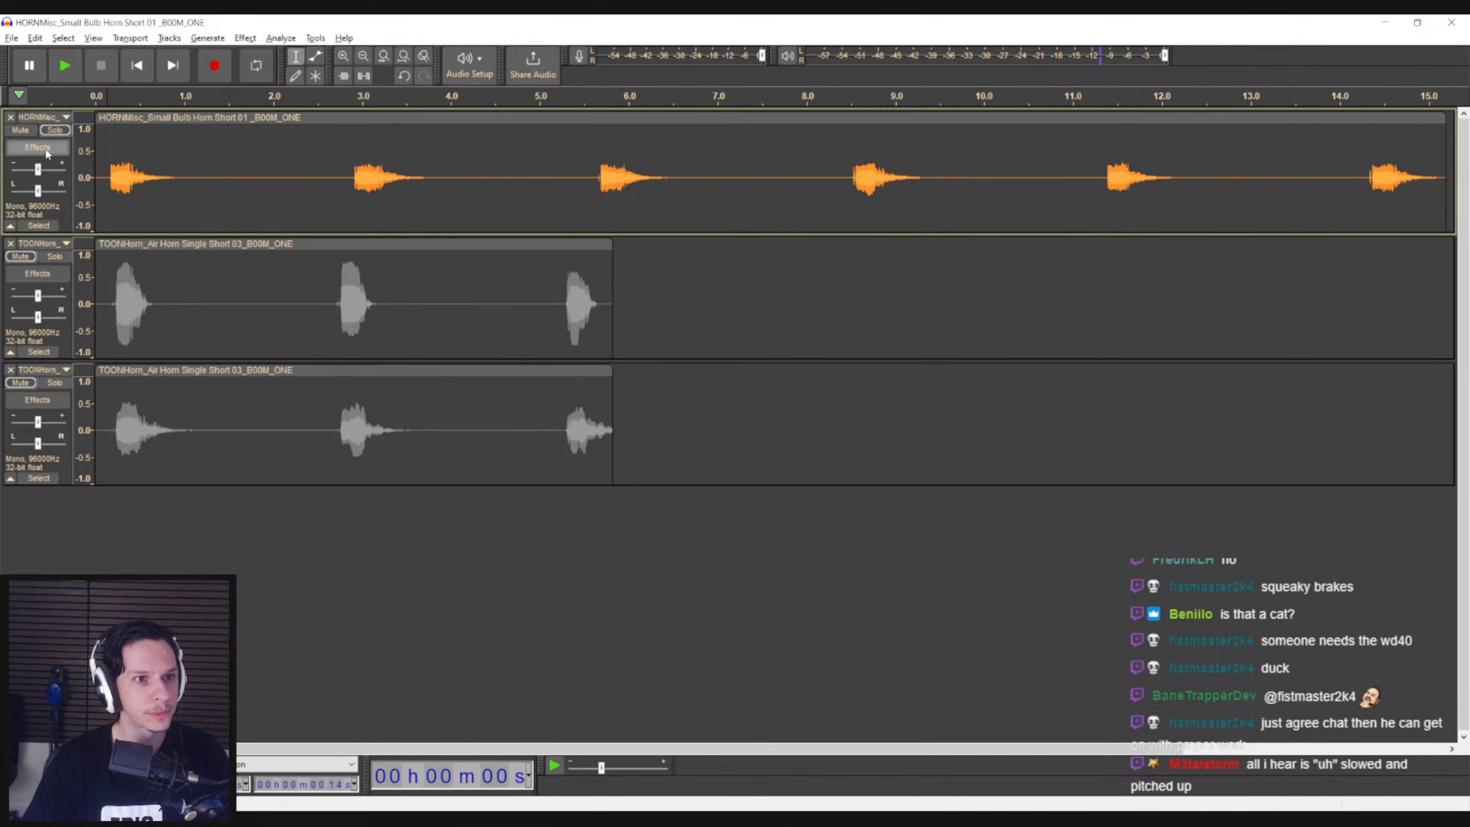
pyautogui.click(30, 133)
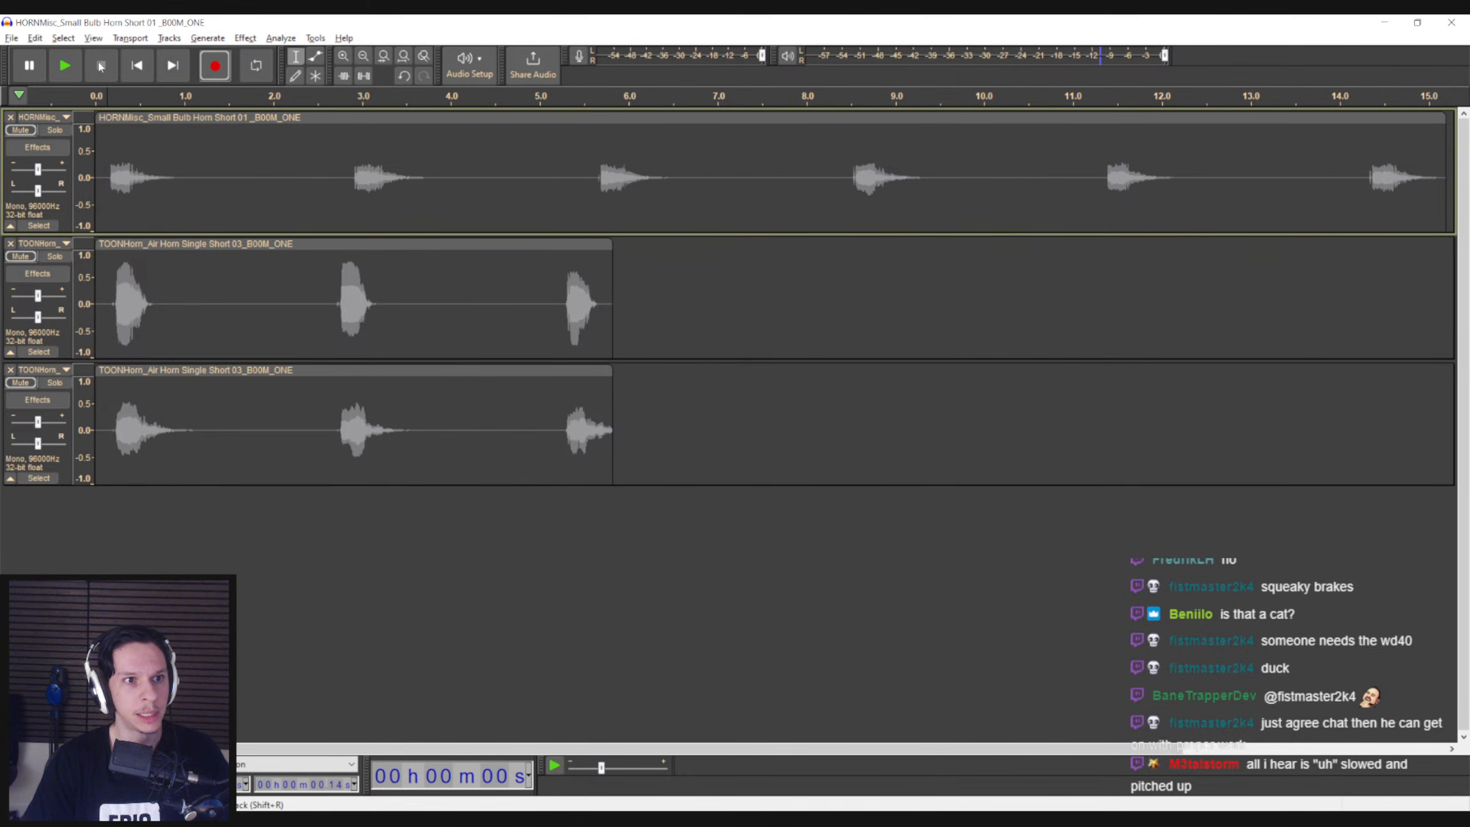
pyautogui.press('r')
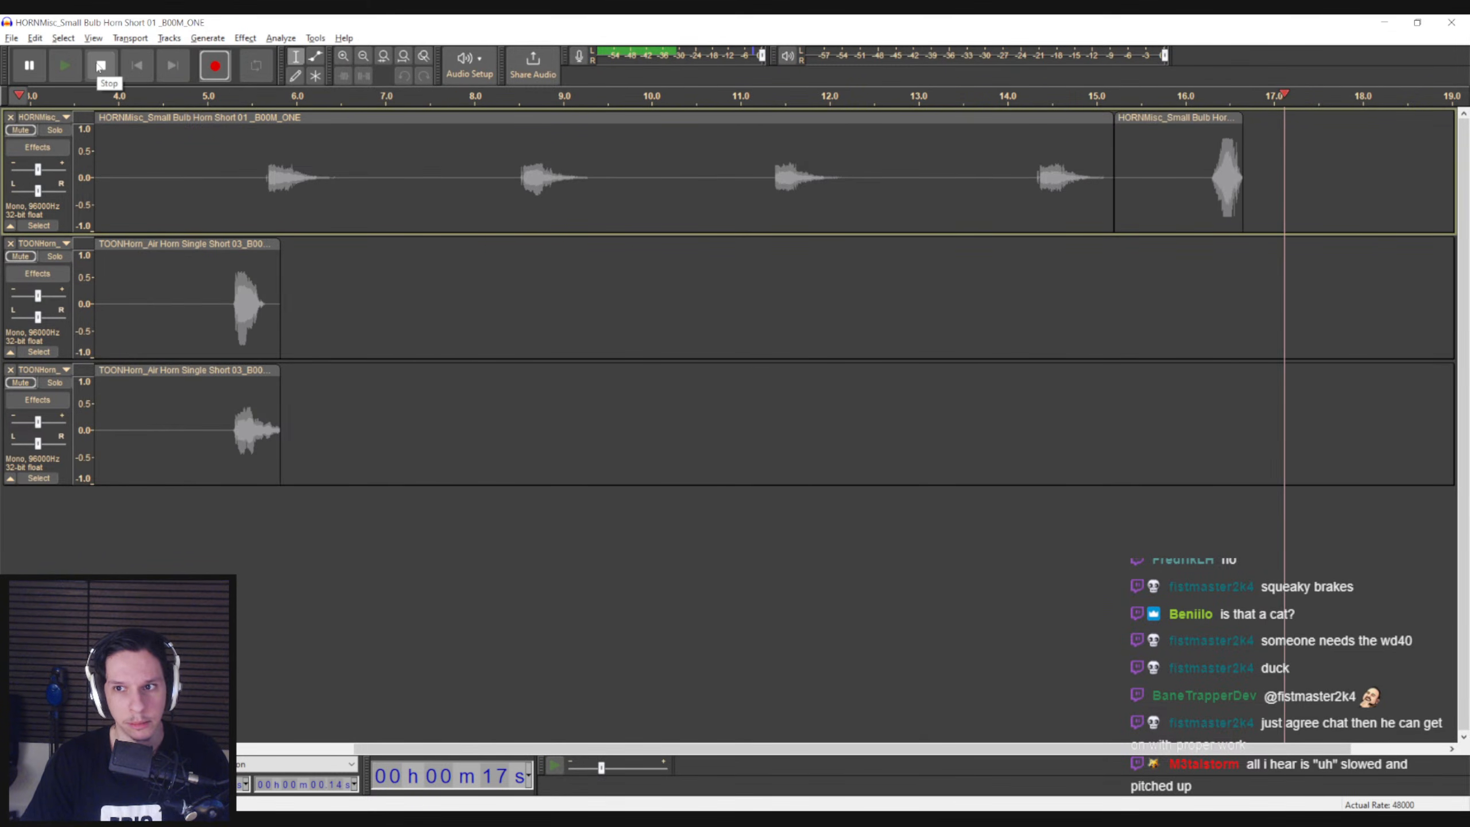
pyautogui.click(99, 66)
# Add a mono track and move the recorded clip onto it, near the start of the timeline
pyautogui.rightClick(281, 602)
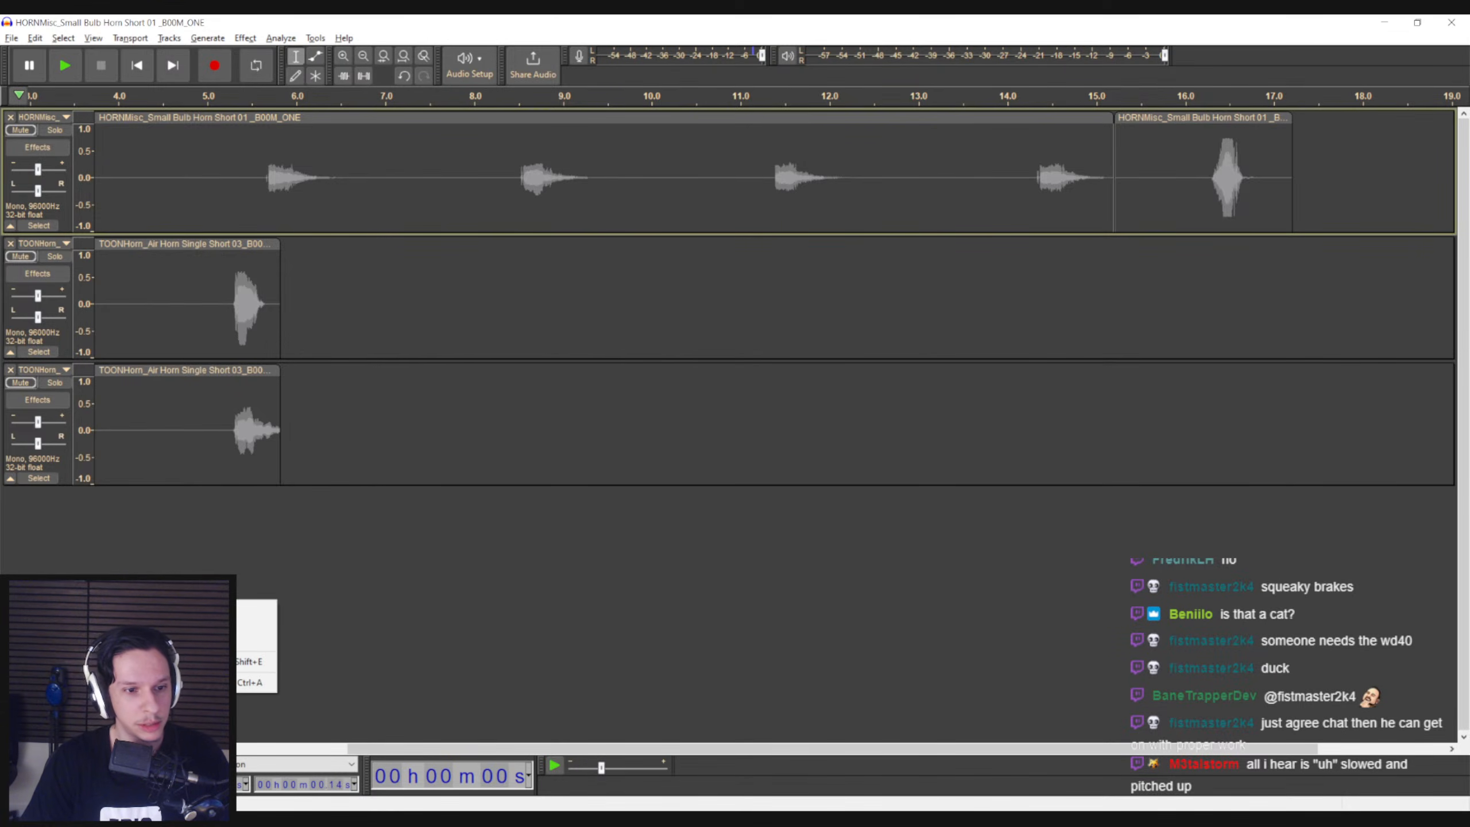
pyautogui.click(173, 609)
pyautogui.moveTo(1238, 118); pyautogui.dragTo(161, 550)
pyautogui.moveTo(440, 749); pyautogui.dragTo(162, 749)
pyautogui.moveTo(447, 496); pyautogui.dragTo(192, 496)
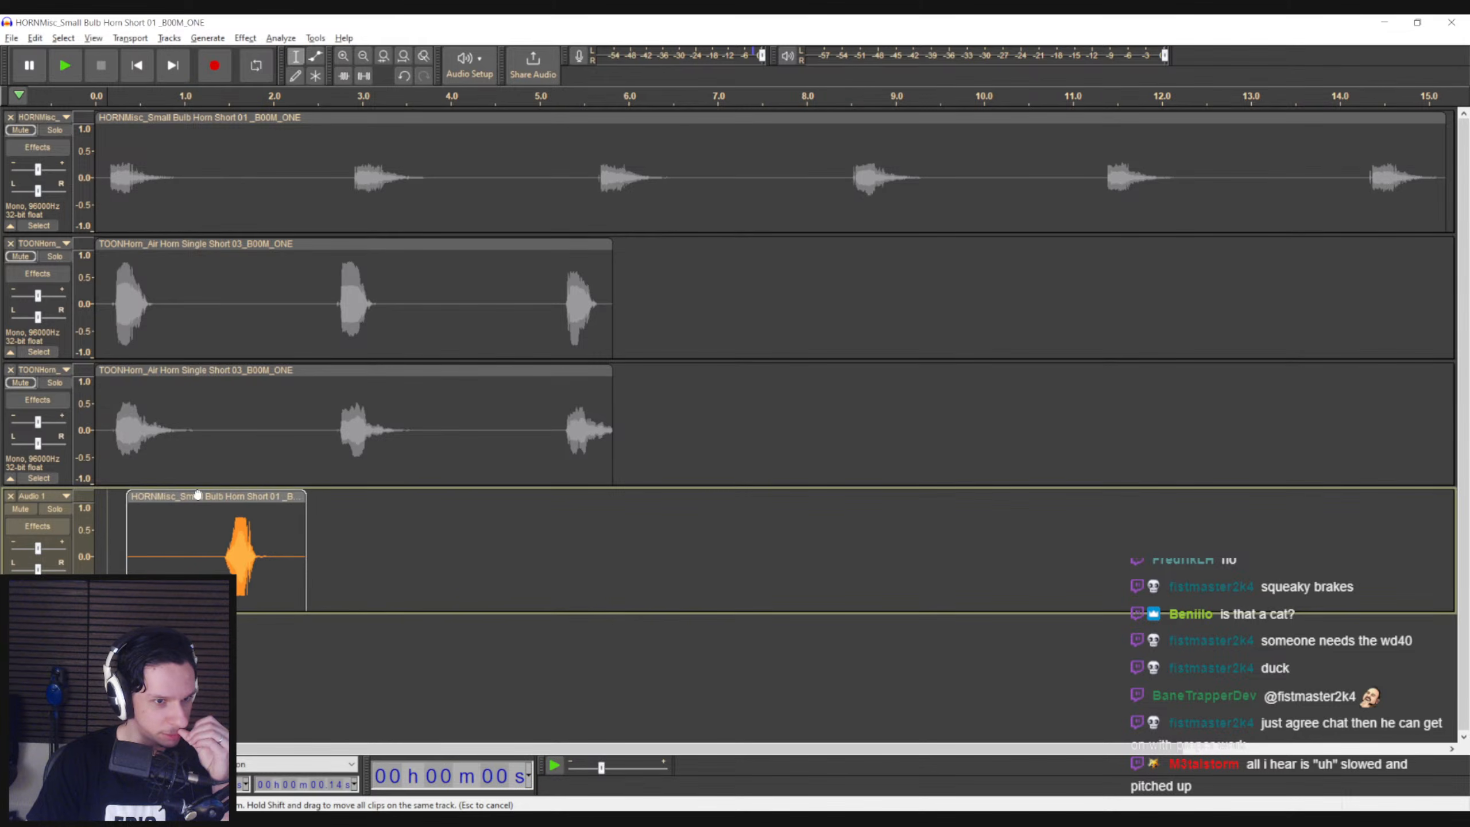
# Delete the silence before the sound in the recorded clip and play the trimmed clip
pyautogui.moveTo(206, 551); pyautogui.dragTo(108, 550)
pyautogui.press('Delete')
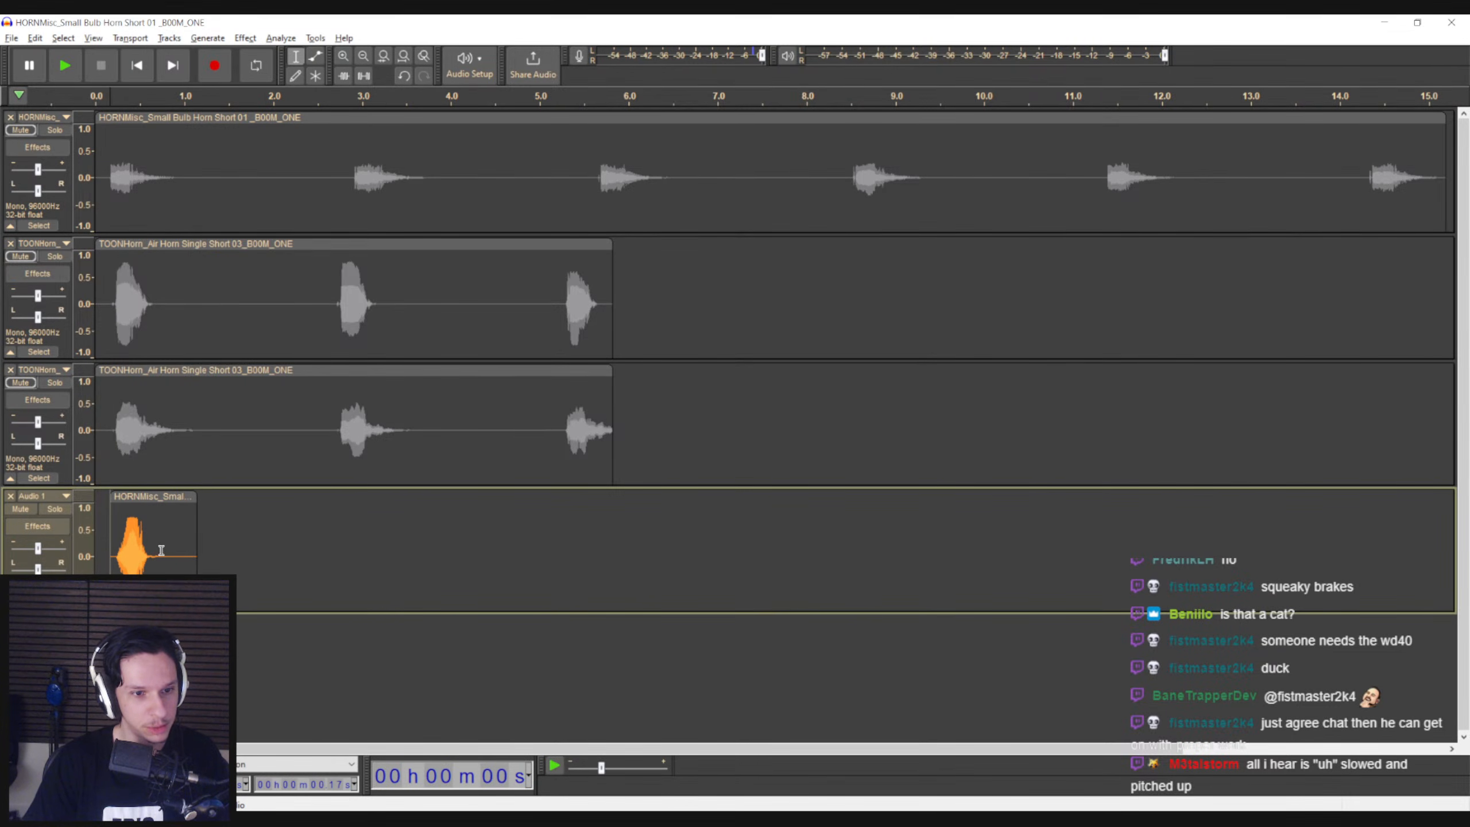
pyautogui.doubleClick(127, 555)
pyautogui.press('space')
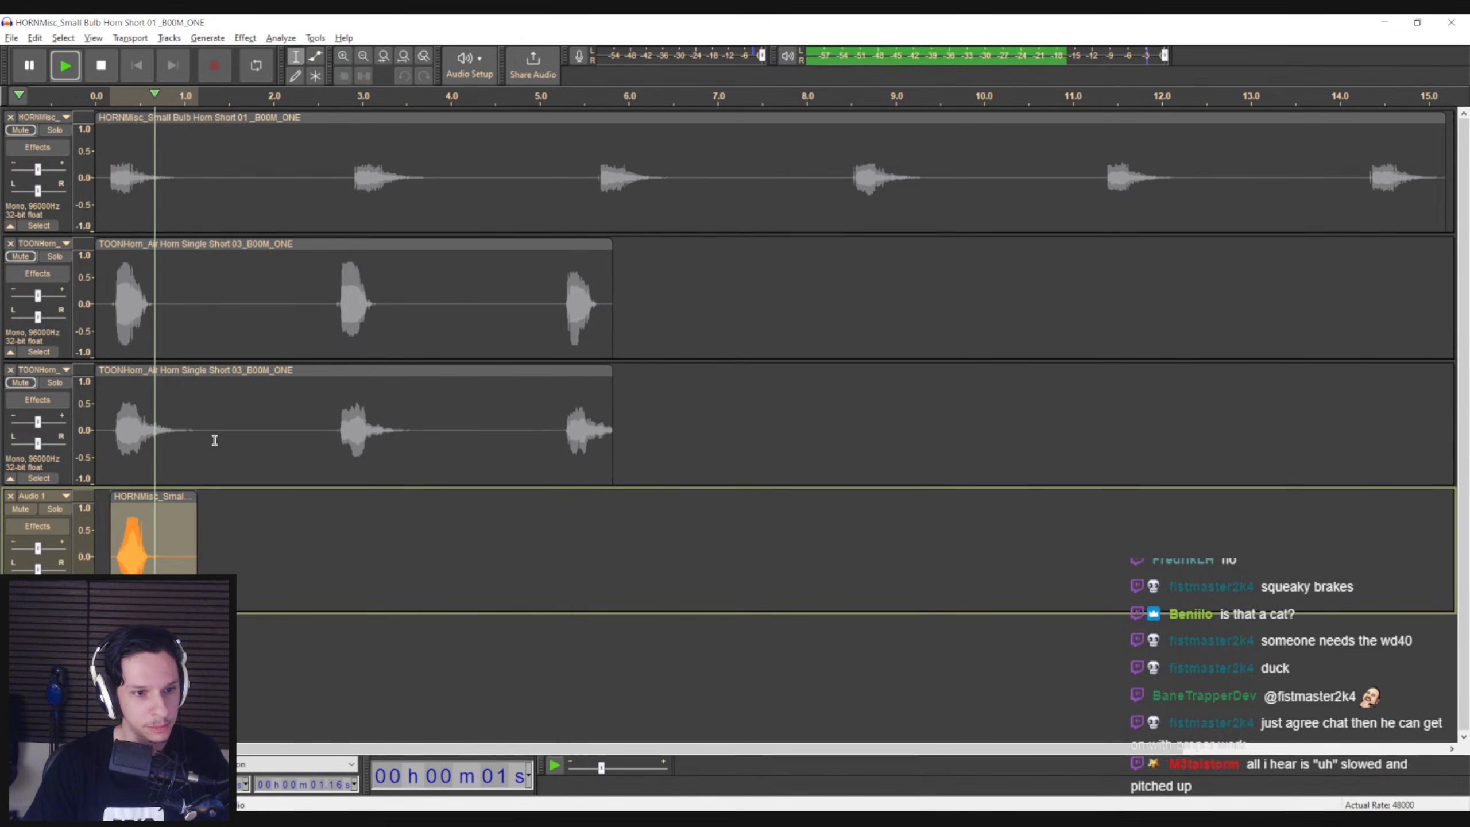
# Apply the Change Pitch effect to the recorded microphone clip and play it back
pyautogui.click(245, 38)
pyautogui.moveTo(286, 149)
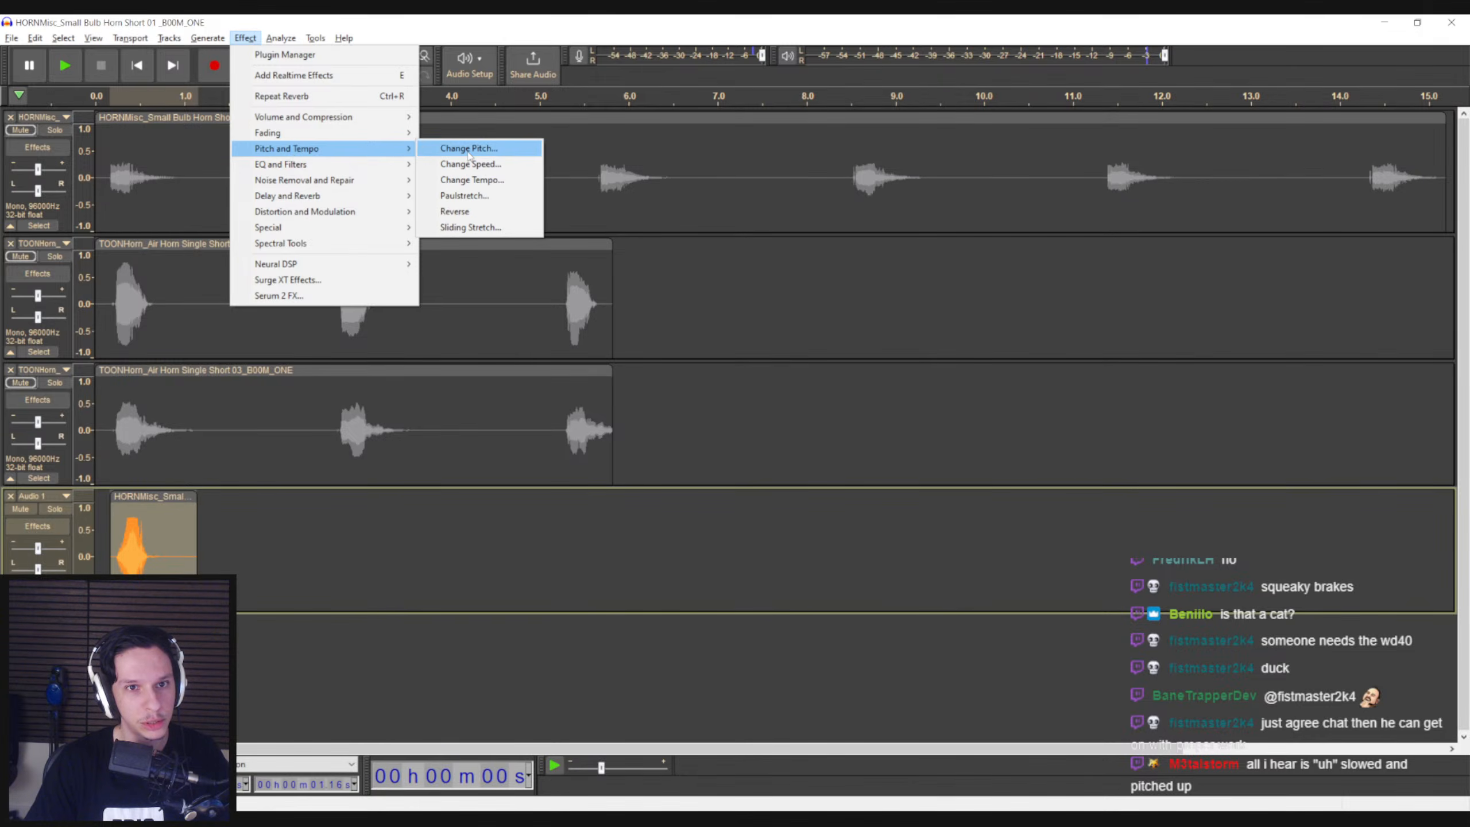
pyautogui.click(463, 149)
pyautogui.click(839, 312)
pyautogui.press('space')
pyautogui.press('space')
# Slow the whole recorded clip to about twice its length with Change Speed and play it back
pyautogui.doubleClick(152, 530)
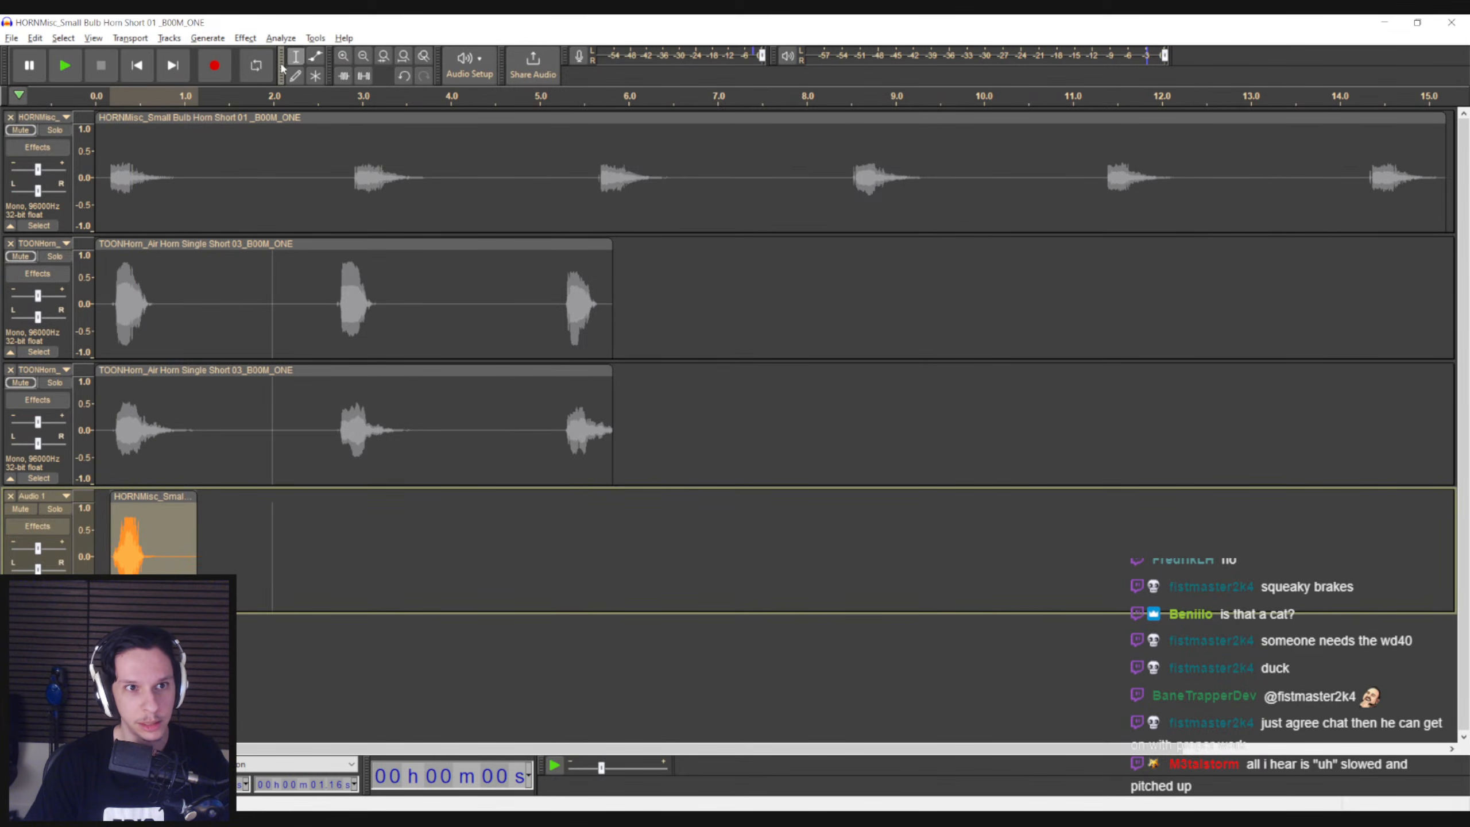
pyautogui.click(245, 38)
pyautogui.moveTo(313, 148)
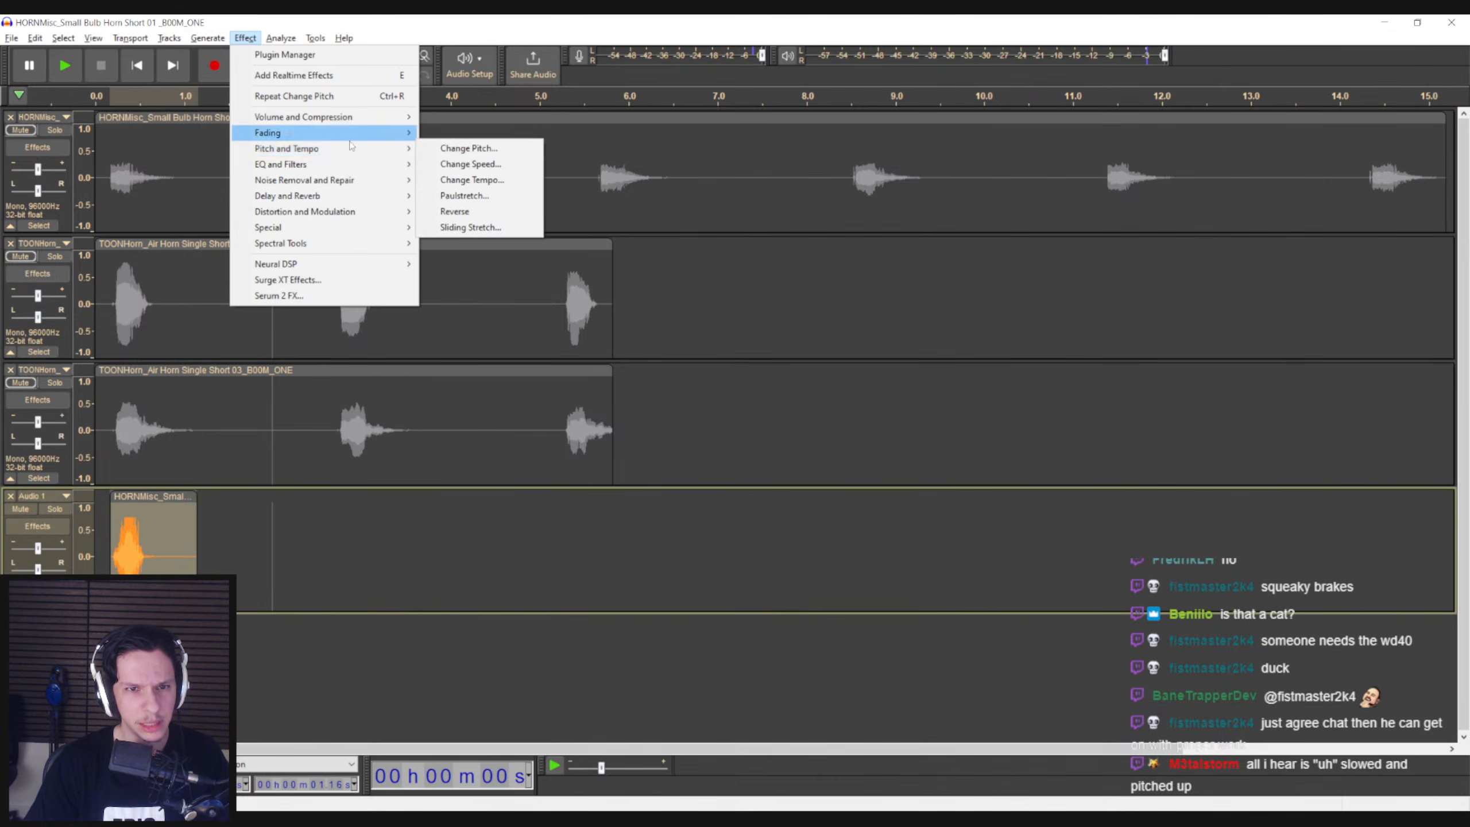
pyautogui.click(470, 164)
pyautogui.click(834, 343)
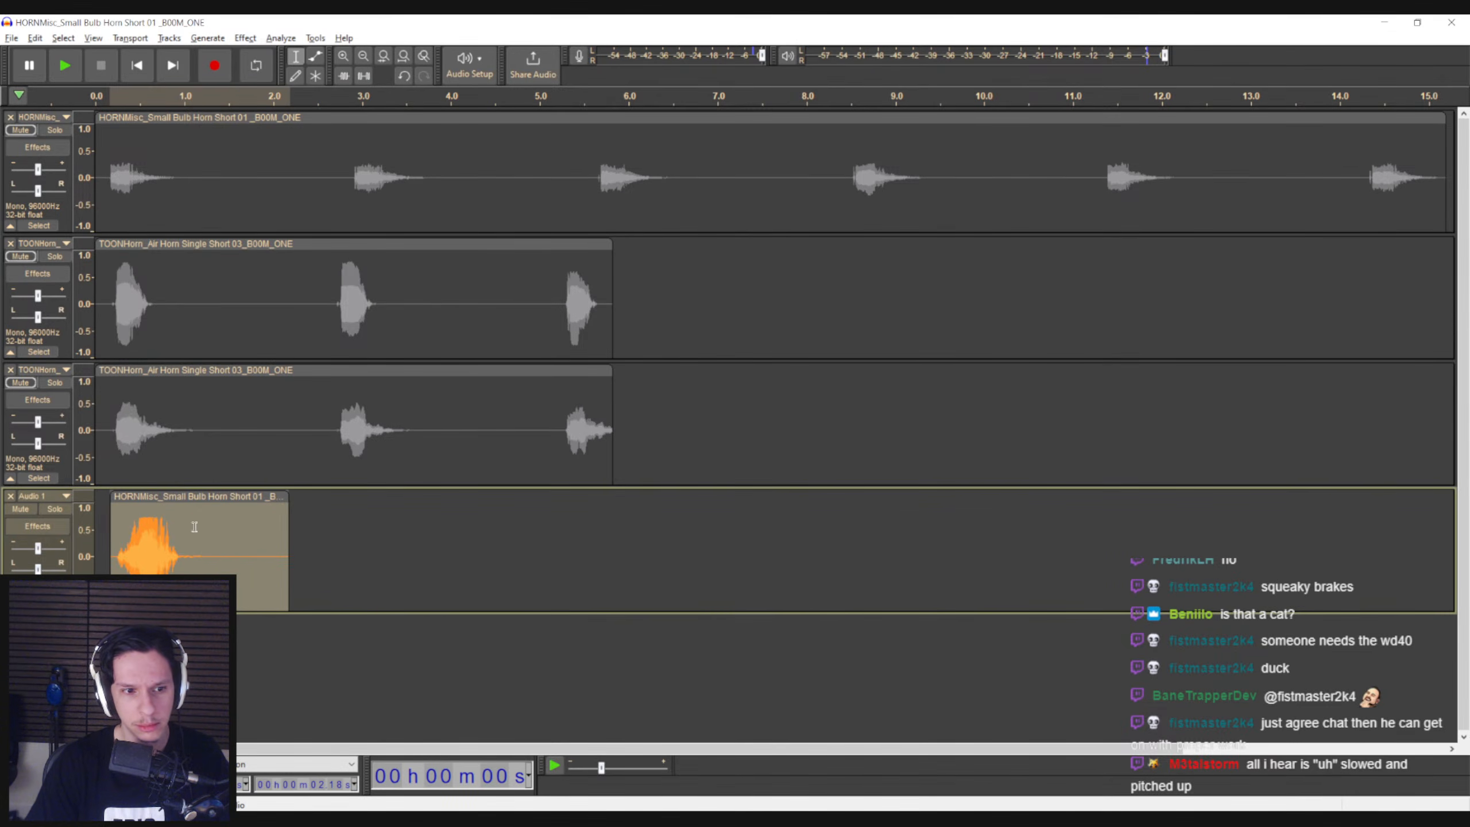
pyautogui.click(117, 564)
pyautogui.press('space')
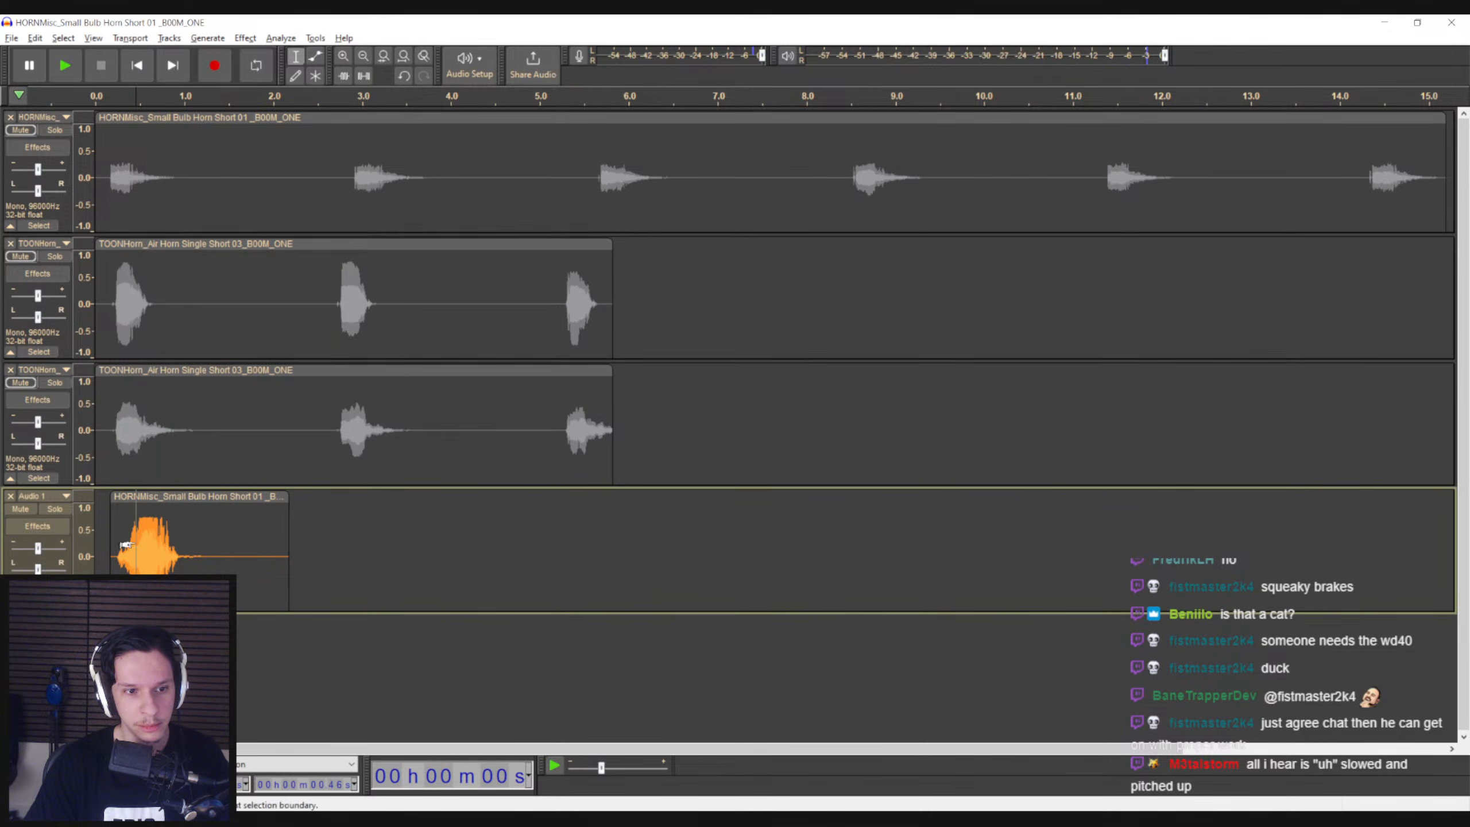
# Apply Change Pitch once more to the entire slowed recording and listen to it
pyautogui.doubleClick(117, 564)
pyautogui.click(245, 39)
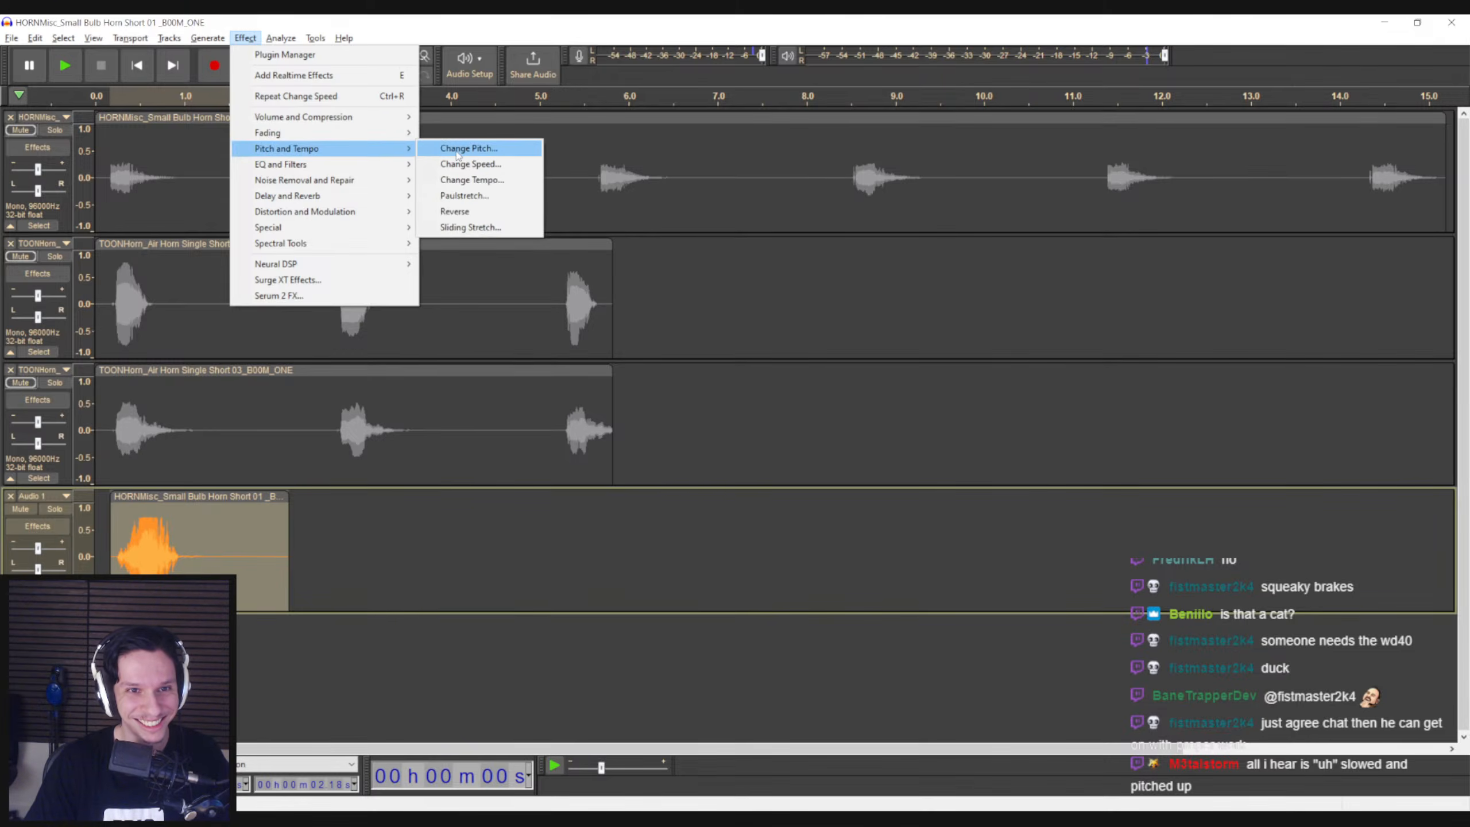
pyautogui.click(463, 148)
pyautogui.click(833, 316)
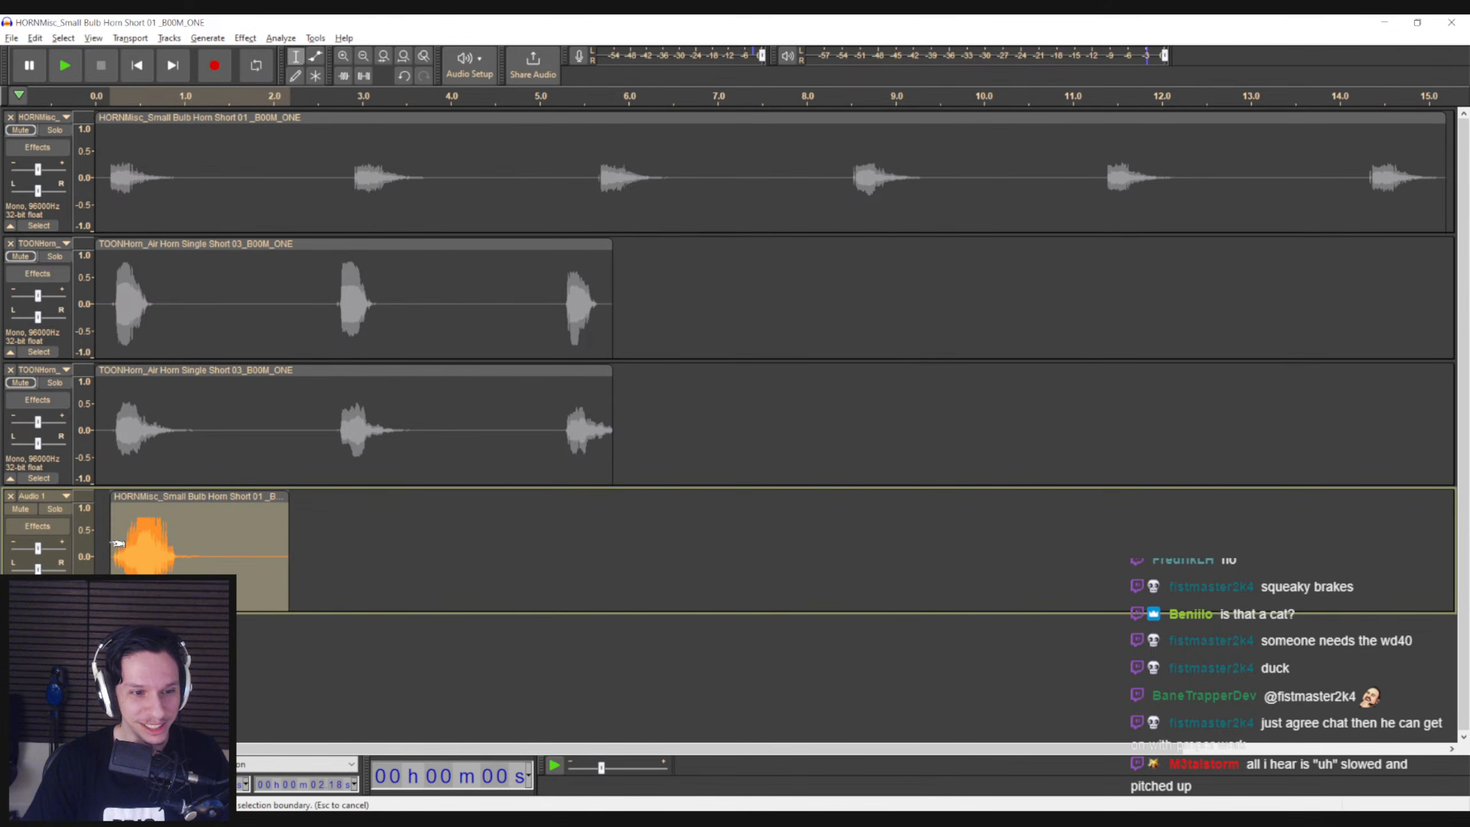
pyautogui.press('space')
# Apply the Reverb effect to the recorded clip and play it back
pyautogui.click(245, 39)
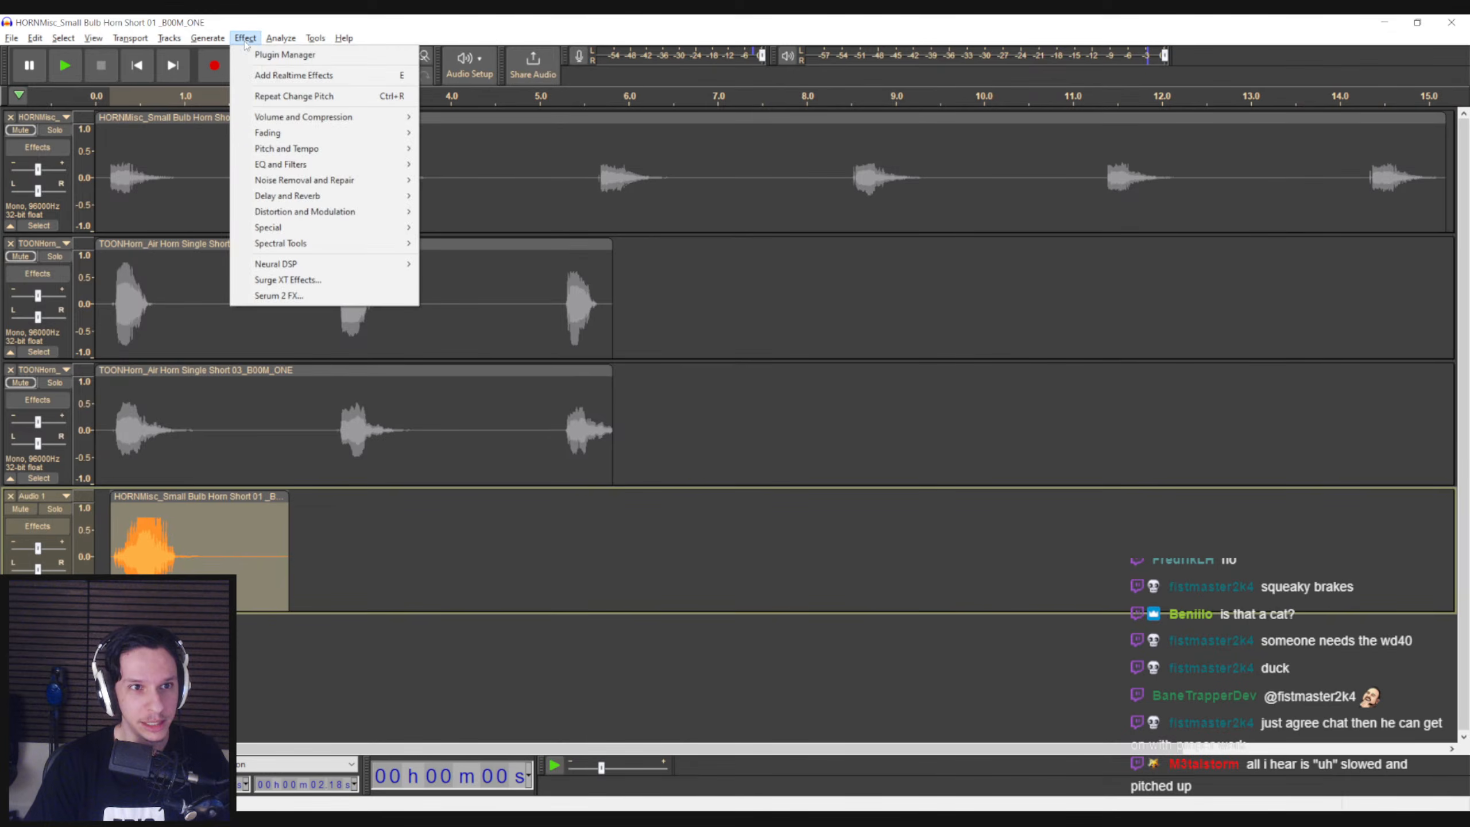
pyautogui.moveTo(376, 196)
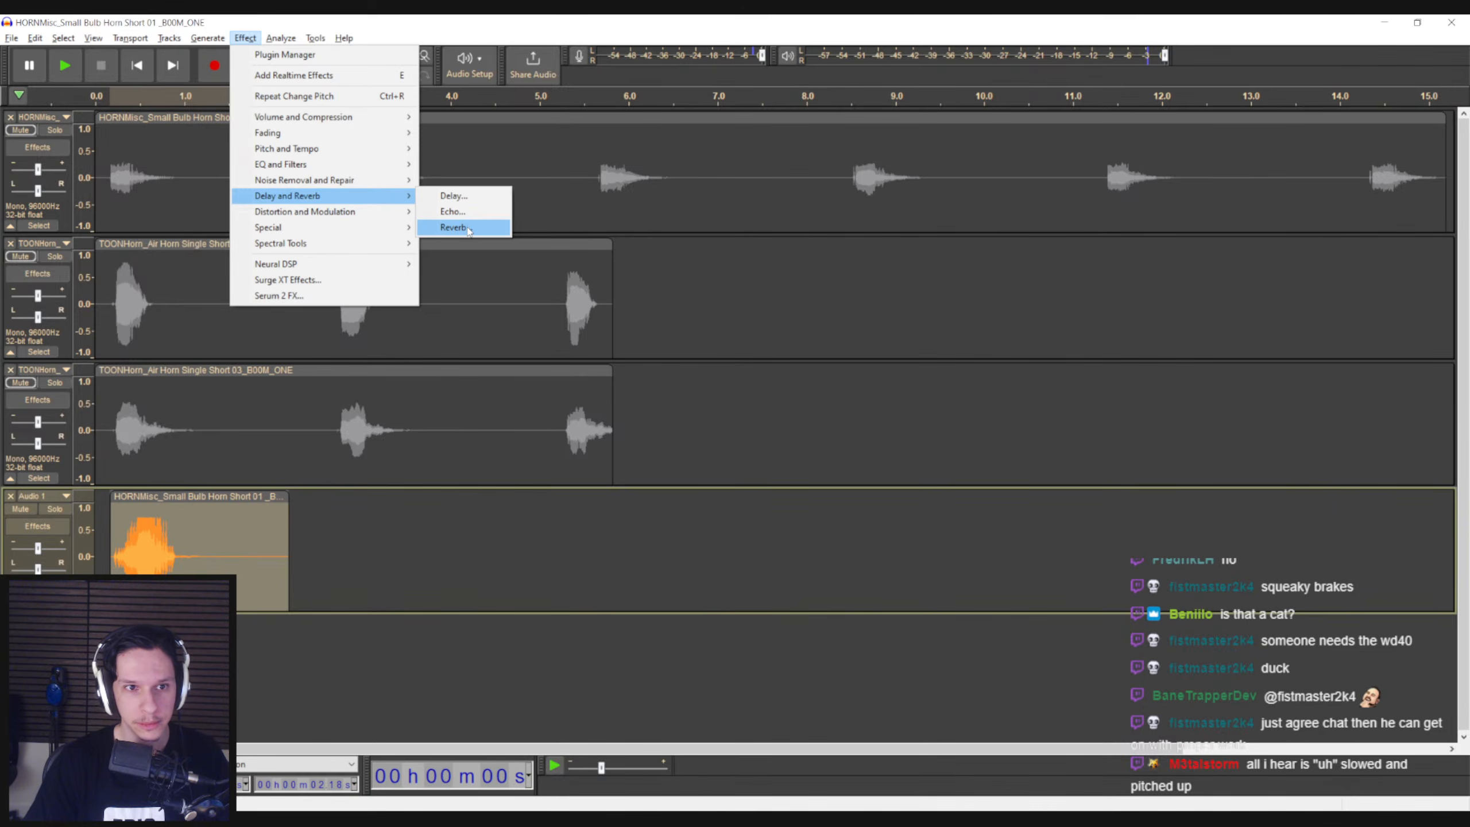
pyautogui.click(465, 227)
pyautogui.click(811, 303)
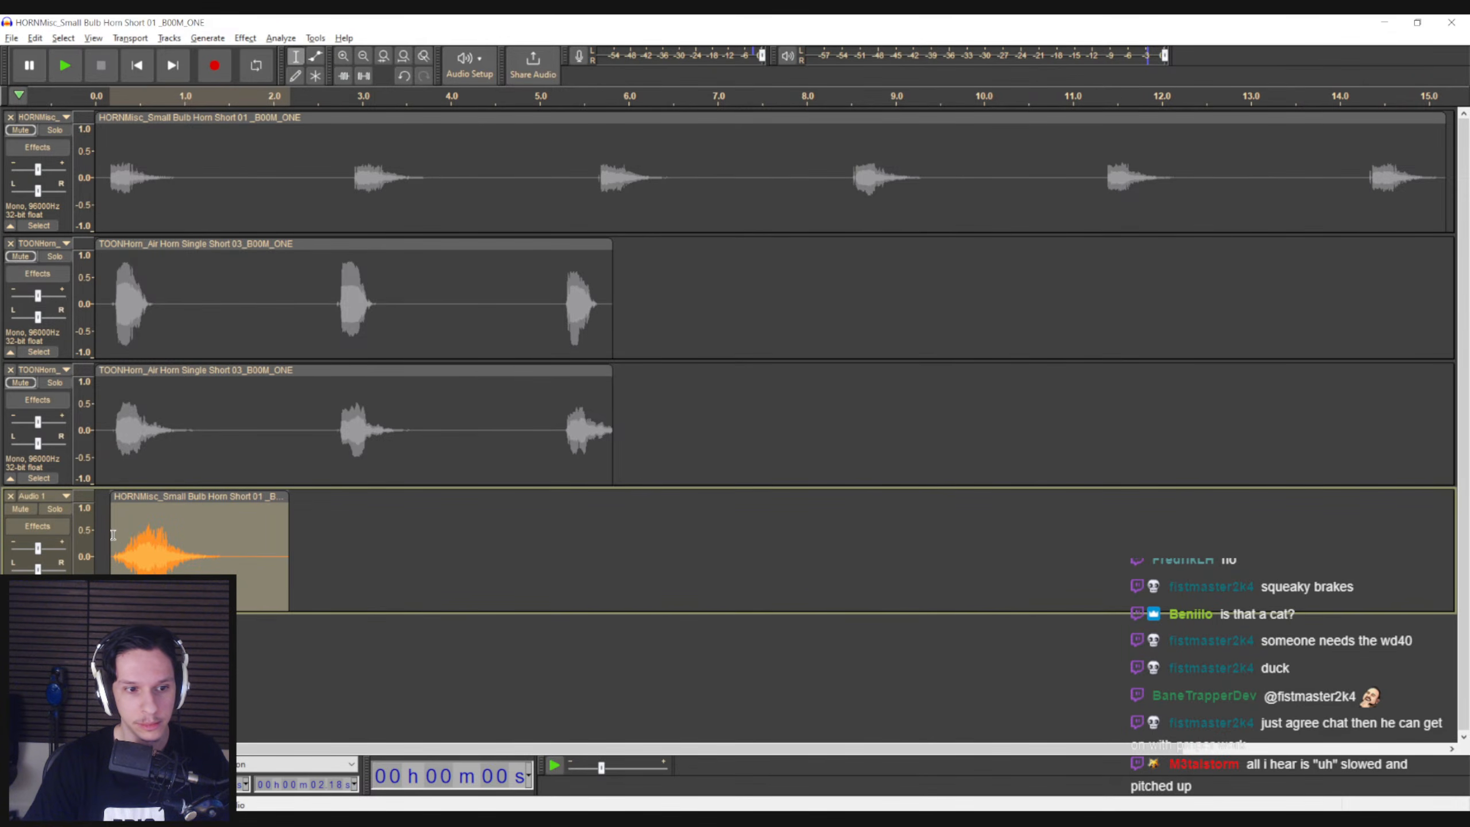
pyautogui.press('space')
# Play the recorded clip from points near its start and delete its opening up to about 0.48 s
pyautogui.click(128, 530)
pyautogui.press('space')
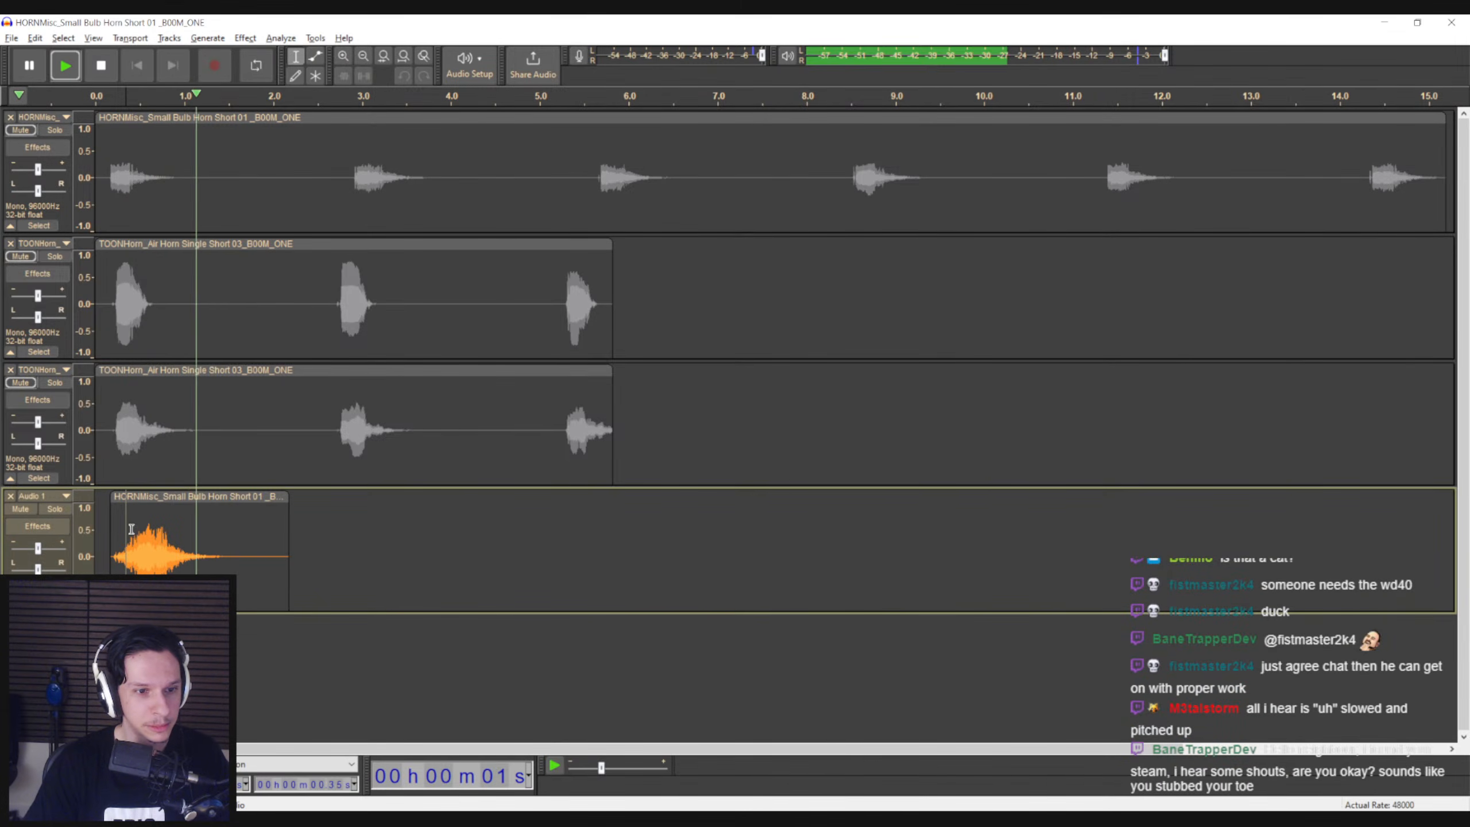
pyautogui.press('space')
pyautogui.click(136, 531)
pyautogui.press('space')
pyautogui.moveTo(135, 530); pyautogui.dragTo(101, 534)
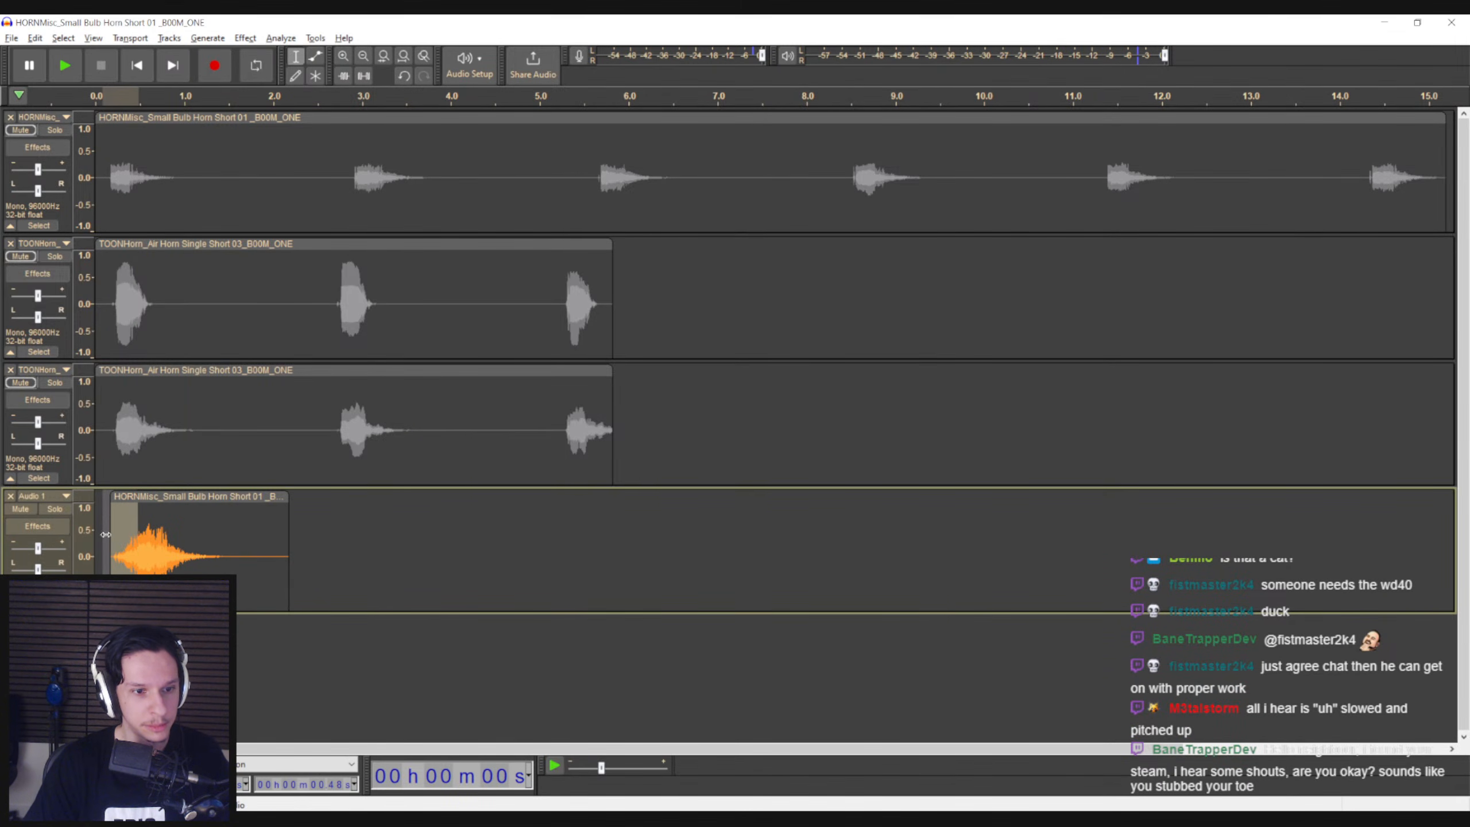
pyautogui.press('Delete')
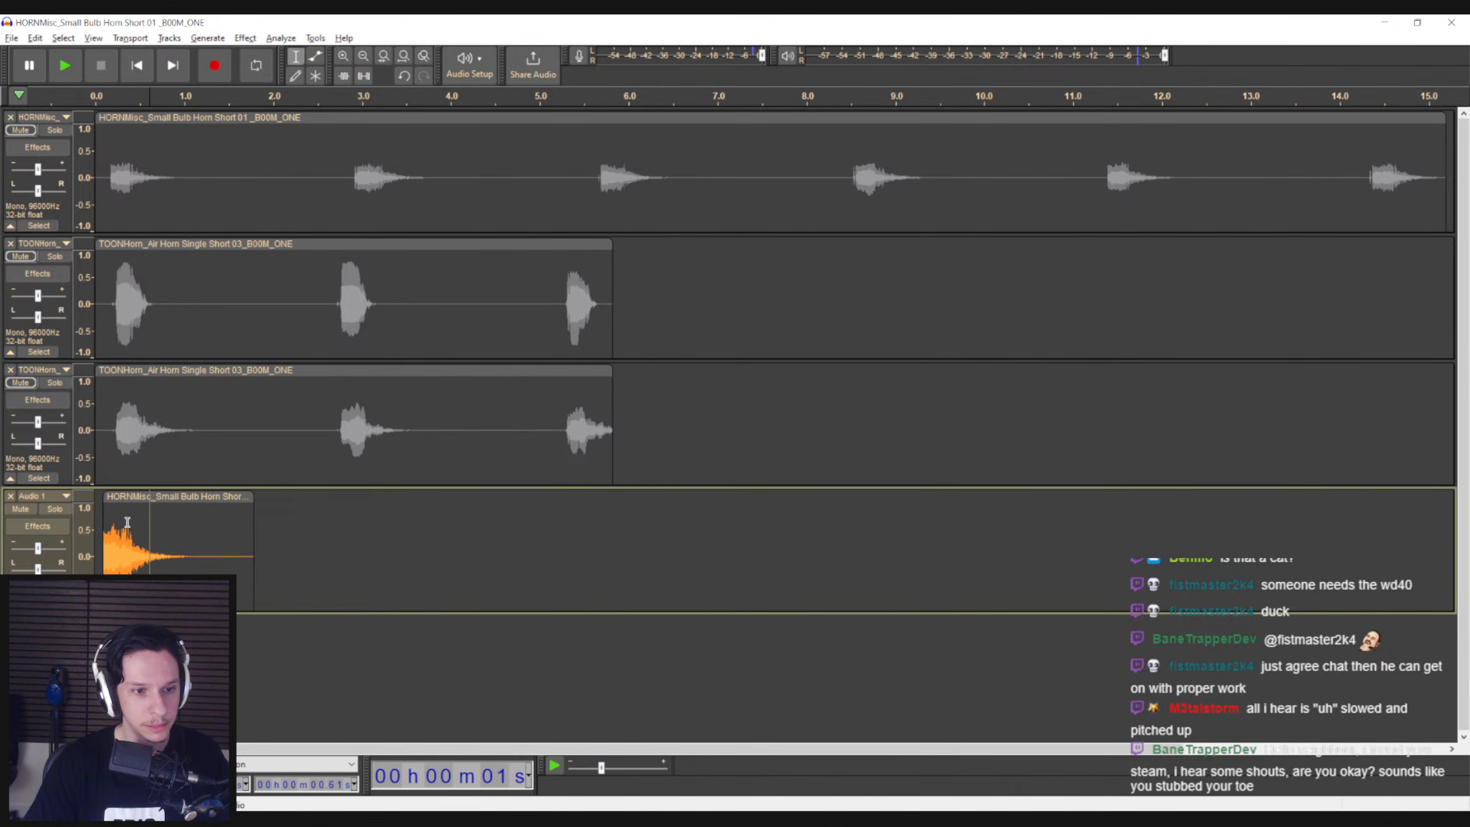
# Apply Sliding Stretch to the recorded clip's first 0.3 s with a 40% initial tempo change and -8 semitones initial pitch shift
pyautogui.moveTo(128, 521); pyautogui.dragTo(103, 524)
pyautogui.click(245, 38)
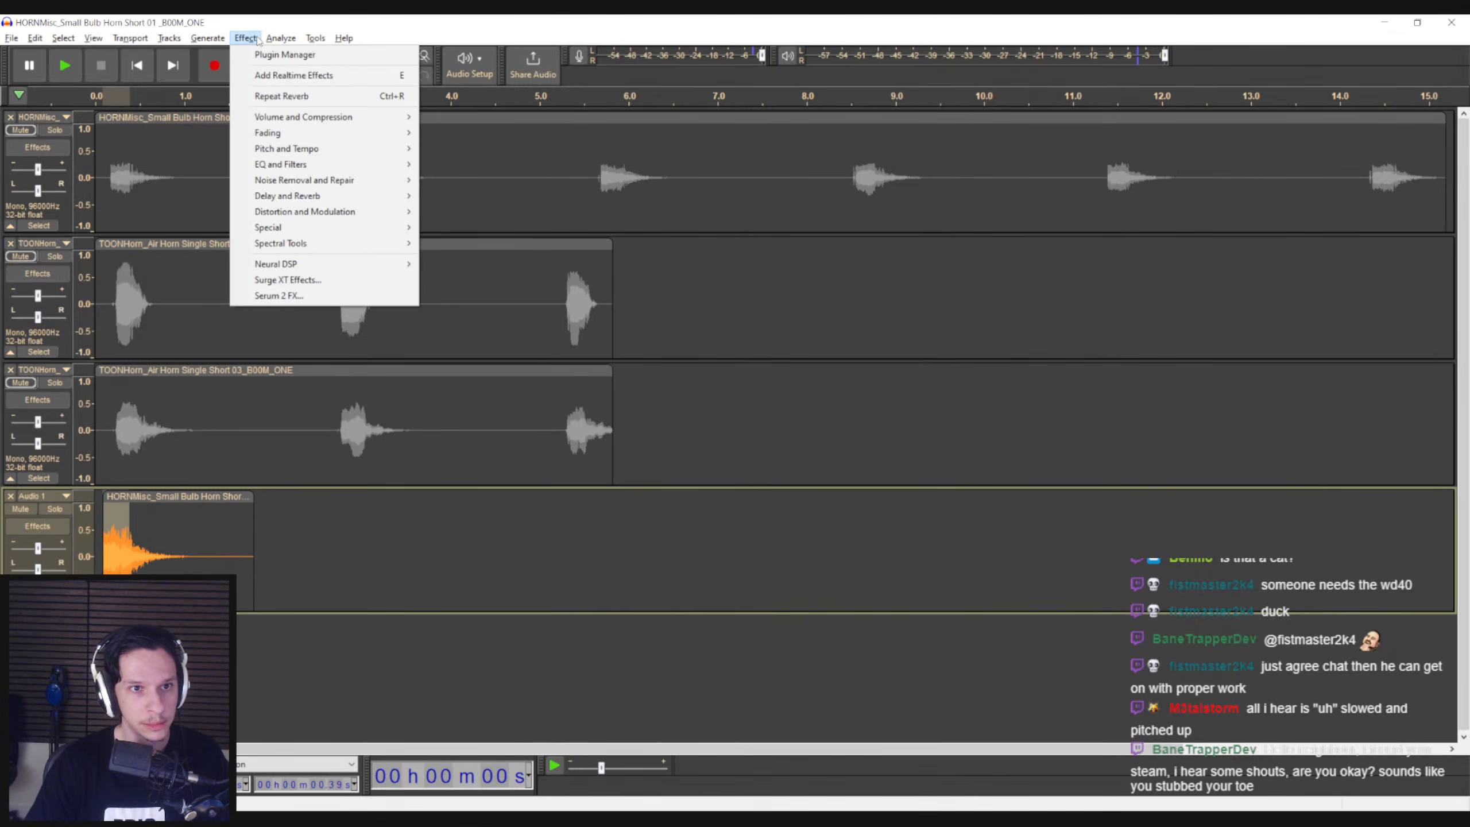
pyautogui.moveTo(289, 148)
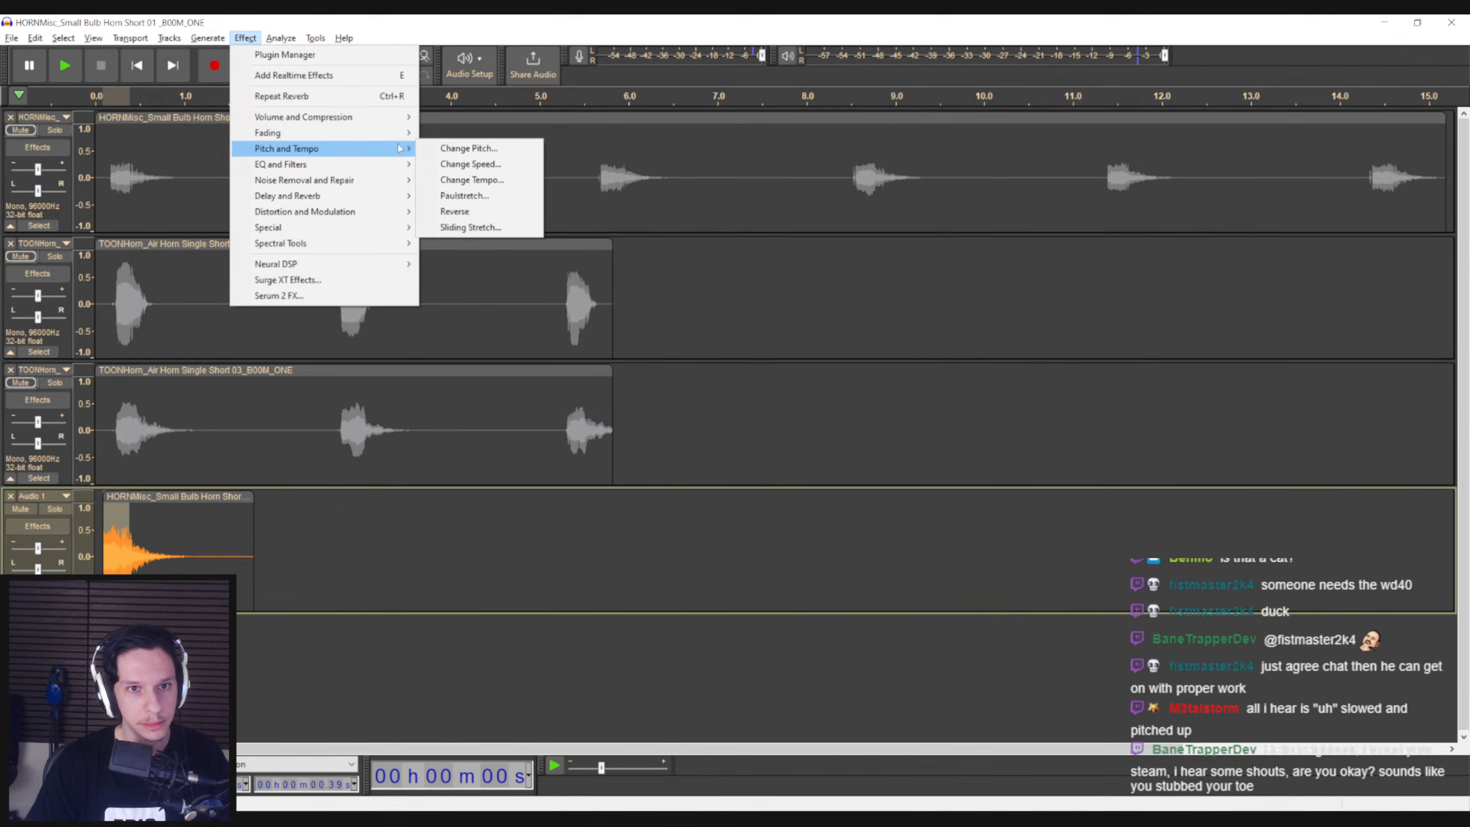
pyautogui.click(480, 228)
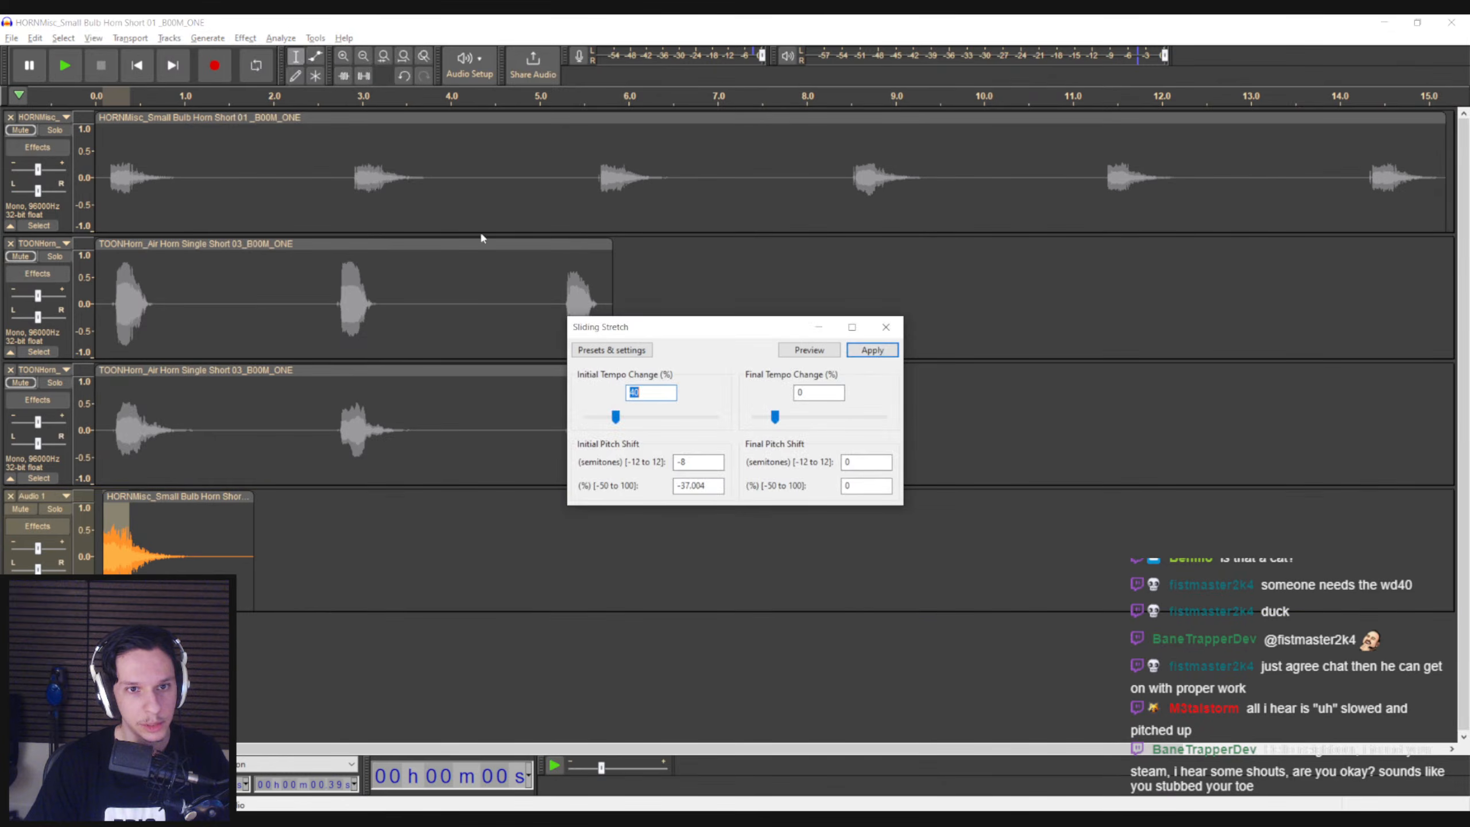
pyautogui.click(887, 354)
# Play the stretched clip from its start several times to judge the sound
pyautogui.click(108, 531)
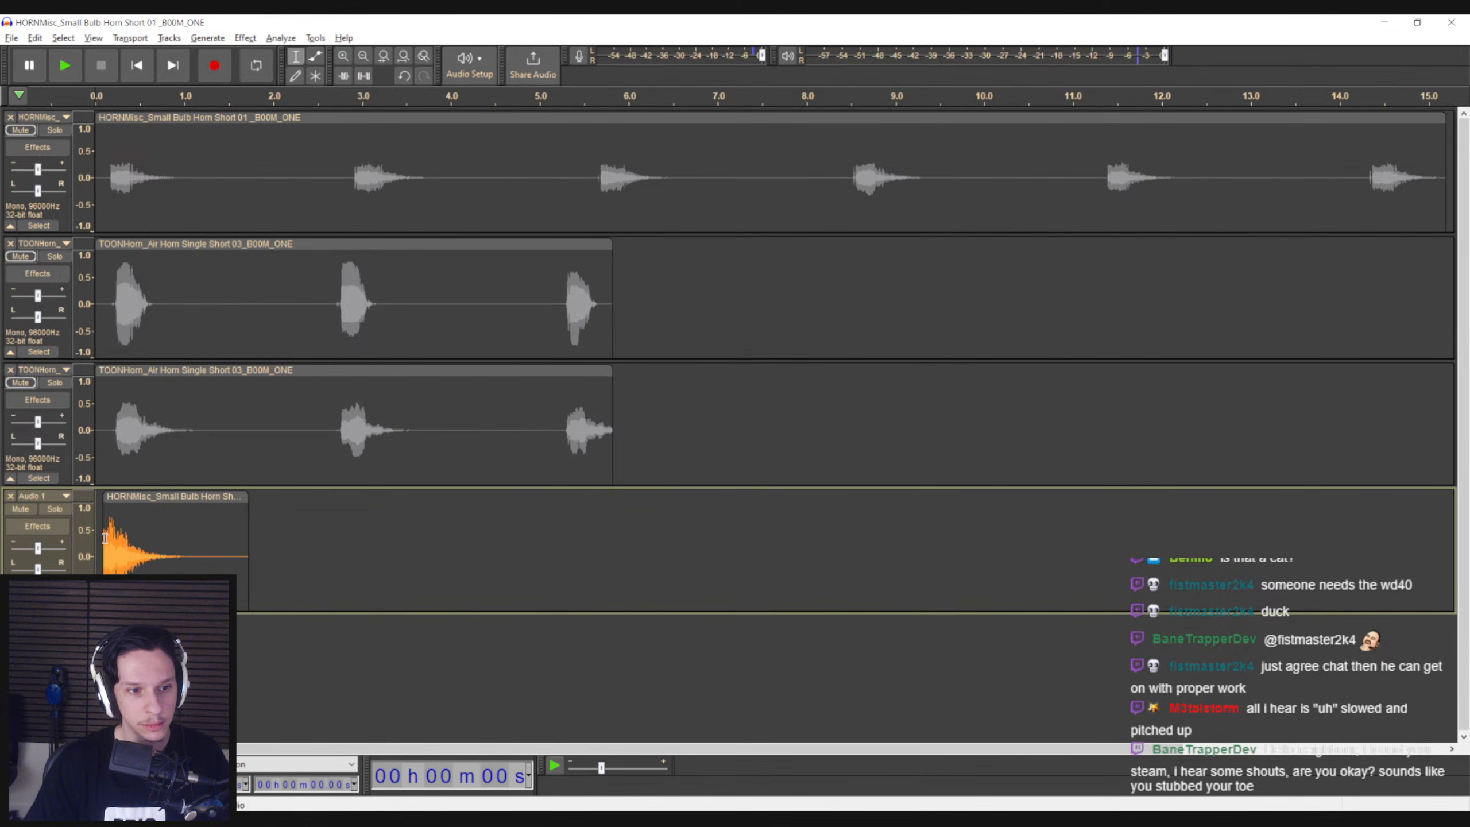
pyautogui.press('space')
pyautogui.press('space')
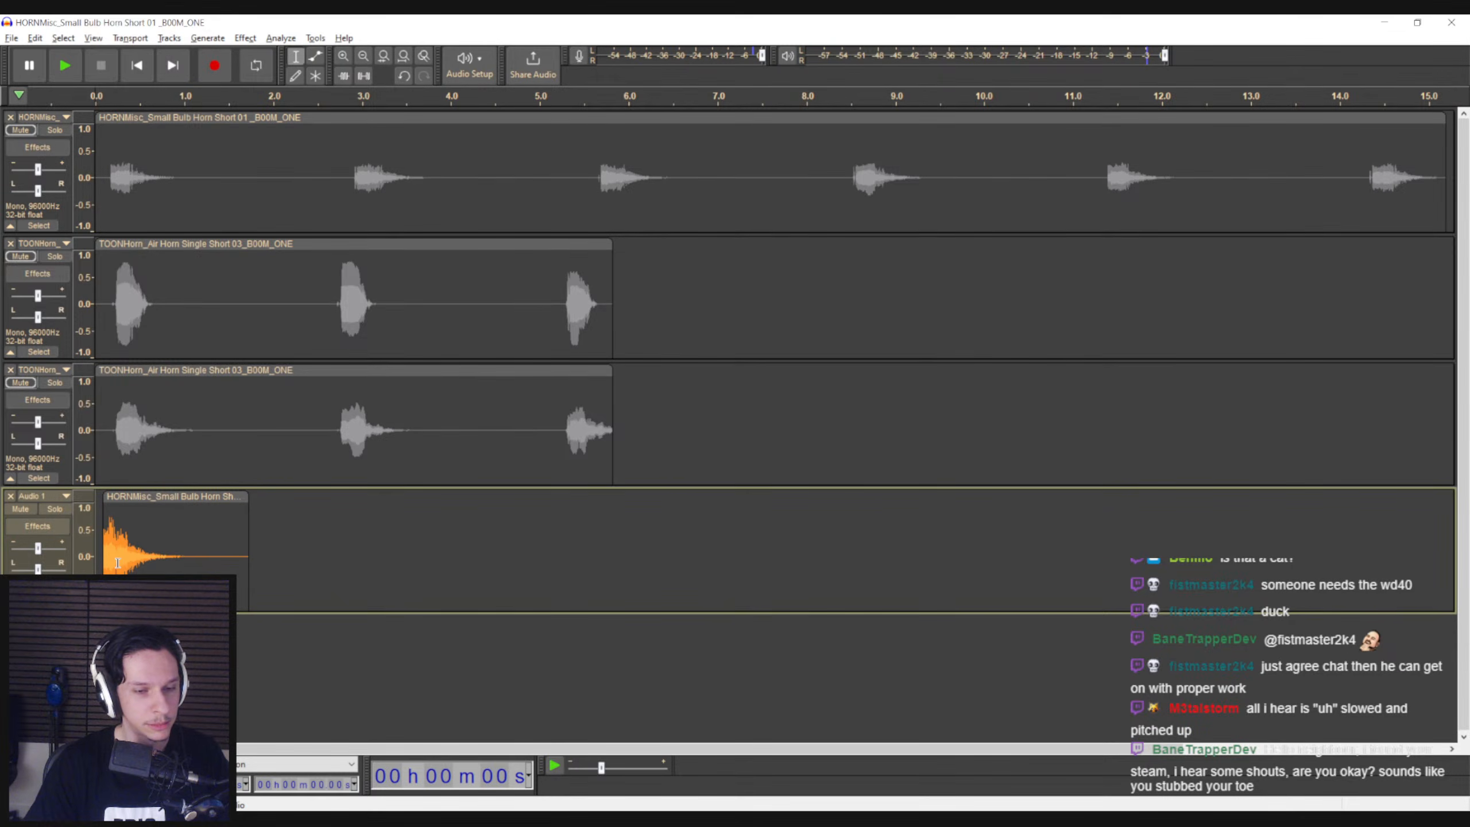
pyautogui.press('space')
pyautogui.press('space')
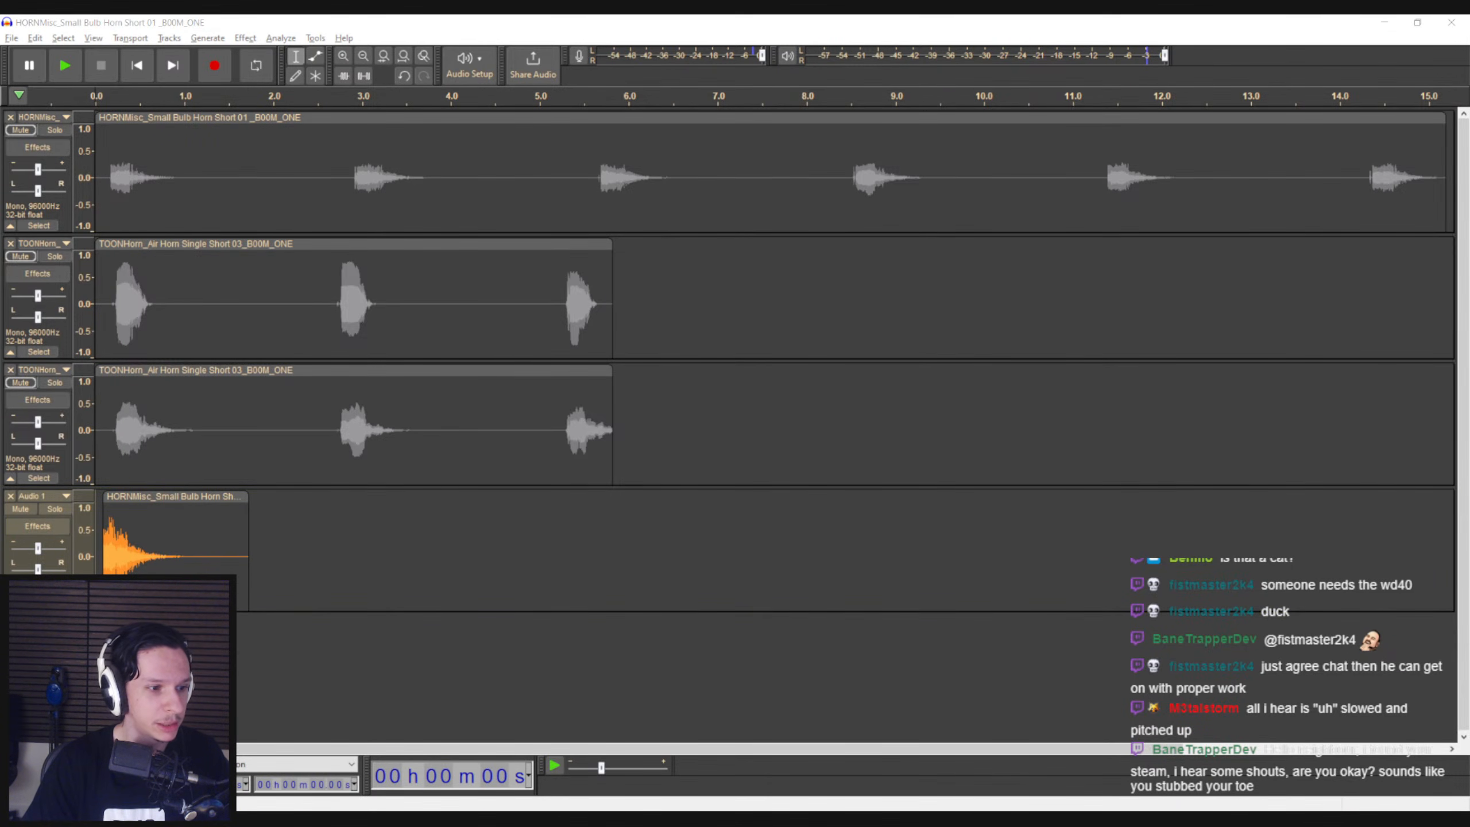
pyautogui.click(101, 518)
pyautogui.press('space')
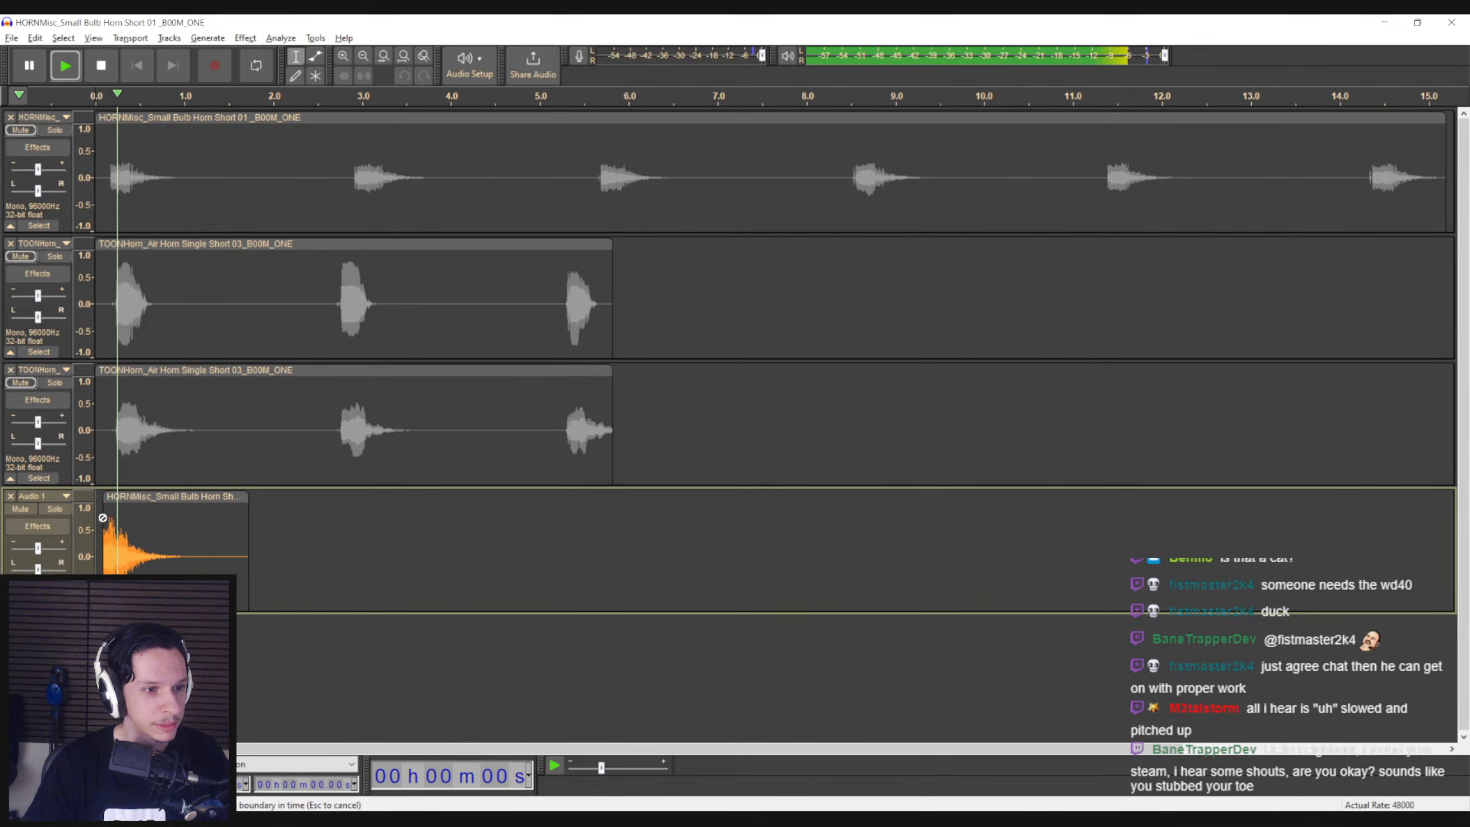
pyautogui.press('space')
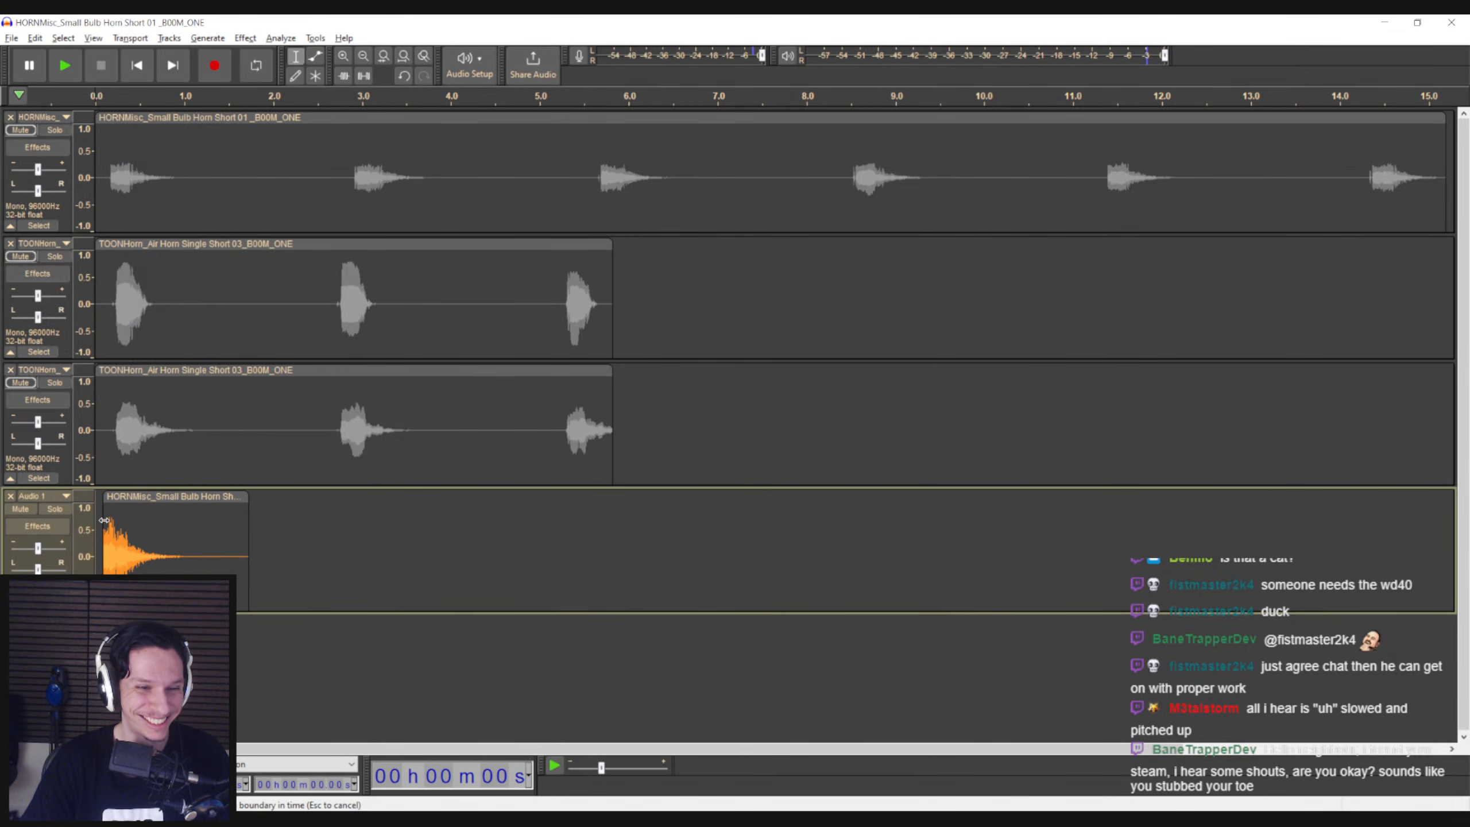
# Move the recorded clip to start at about 0.8 s on the timeline and play it from just before its start
pyautogui.moveTo(105, 498); pyautogui.dragTo(170, 513)
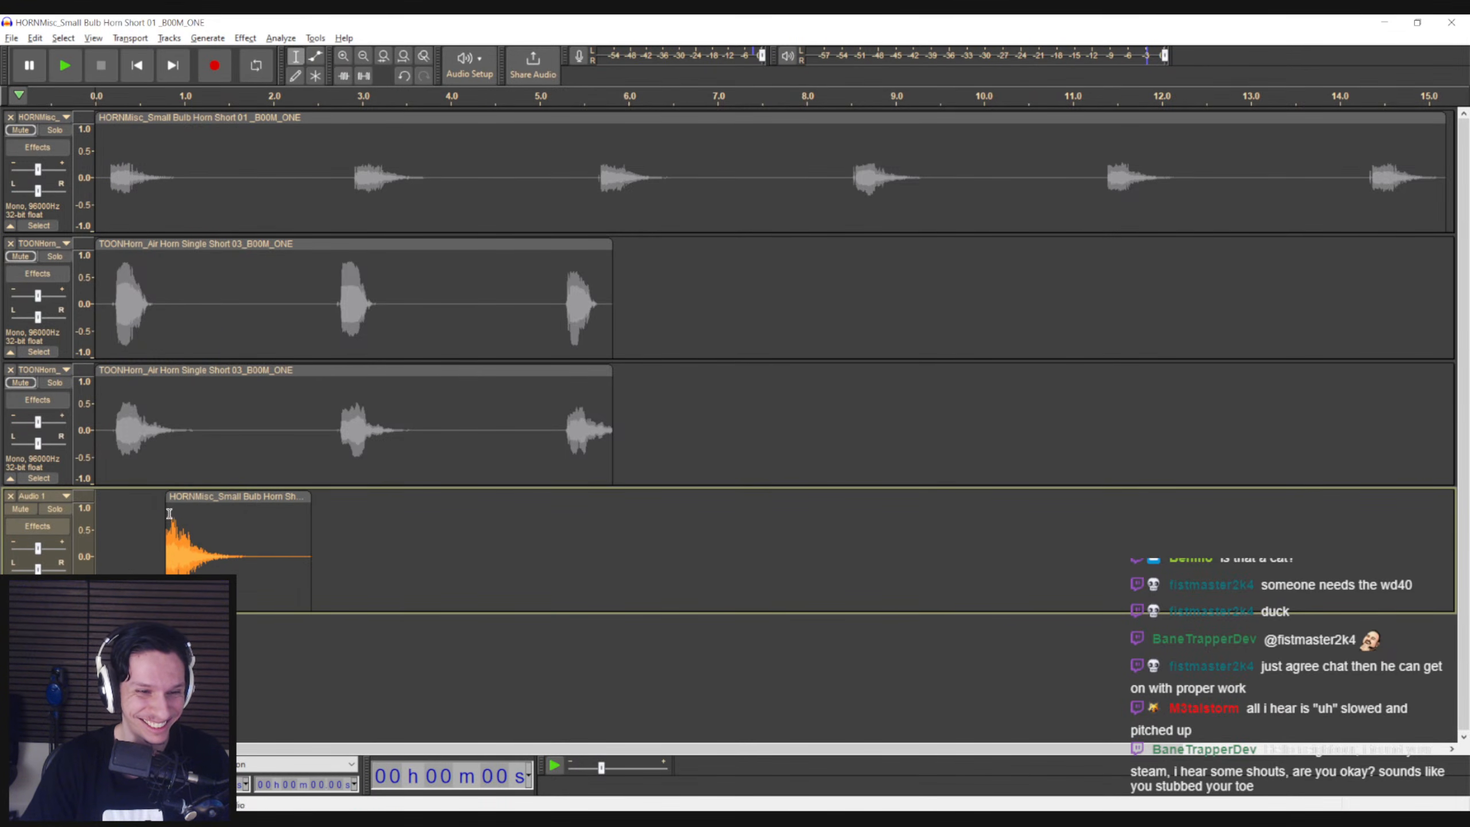
pyautogui.click(137, 524)
pyautogui.press('space')
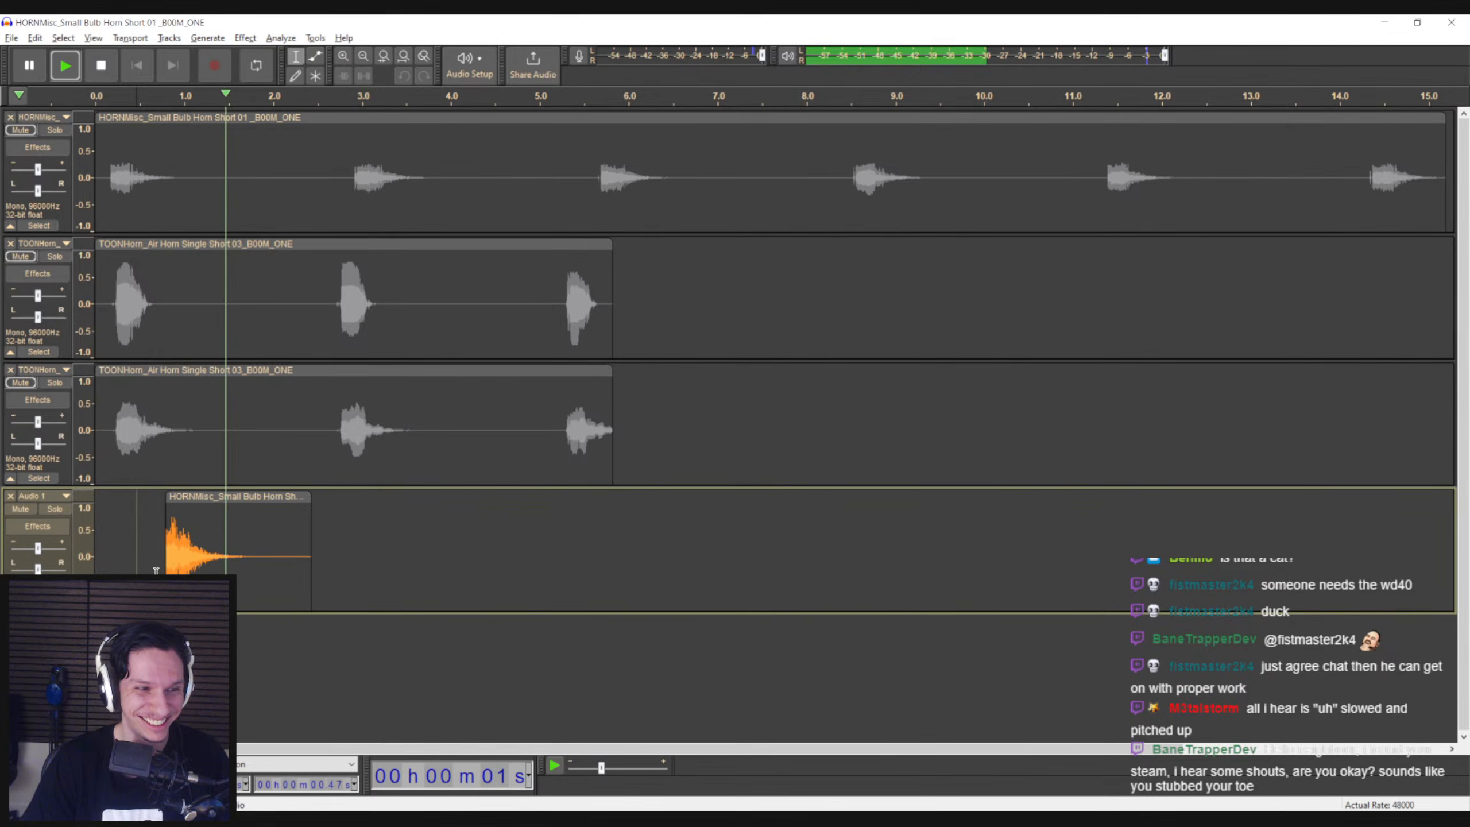
pyautogui.press('space')
pyautogui.click(142, 524)
pyautogui.press('space')
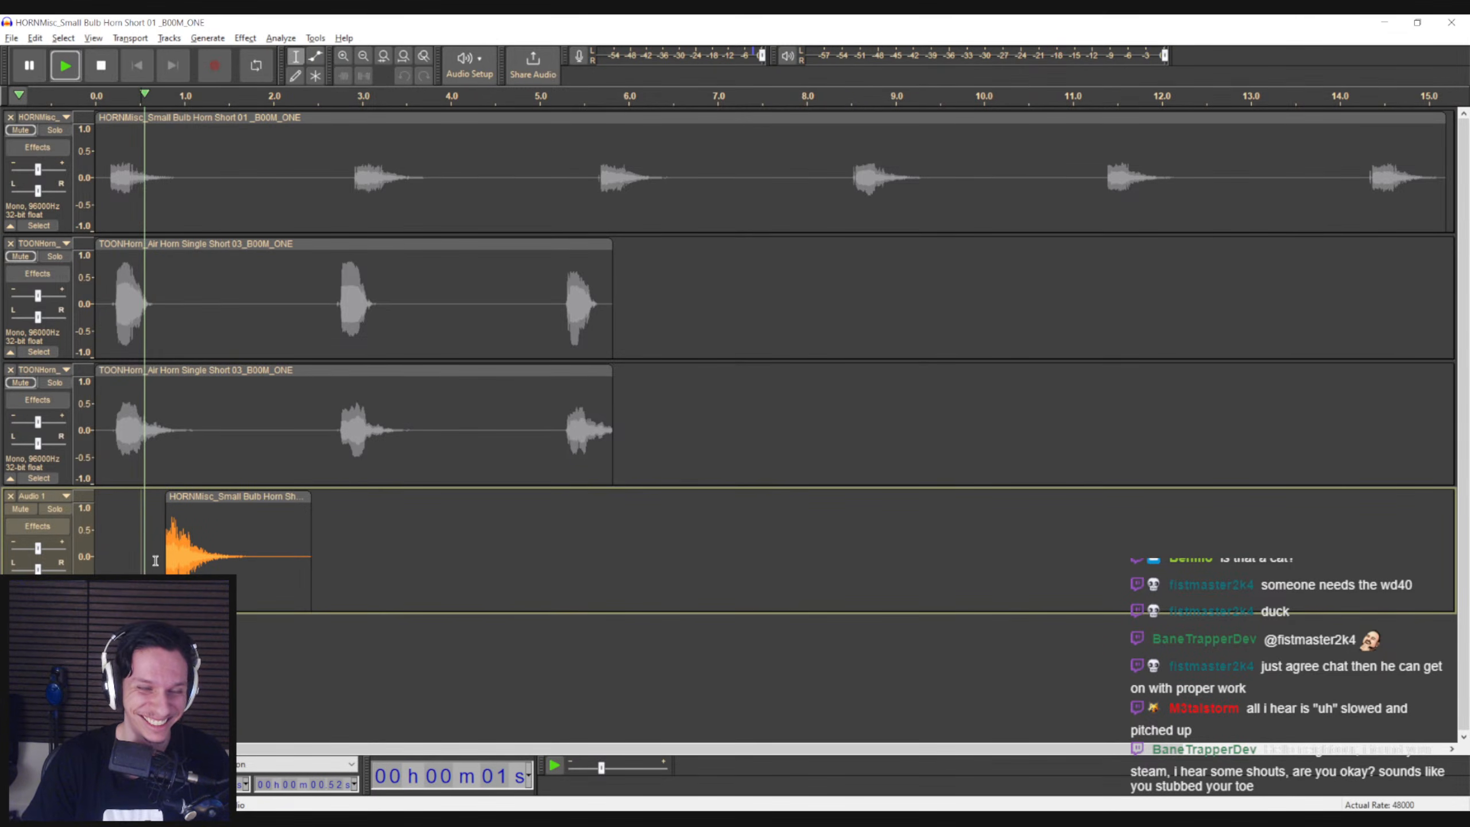
pyautogui.press('space')
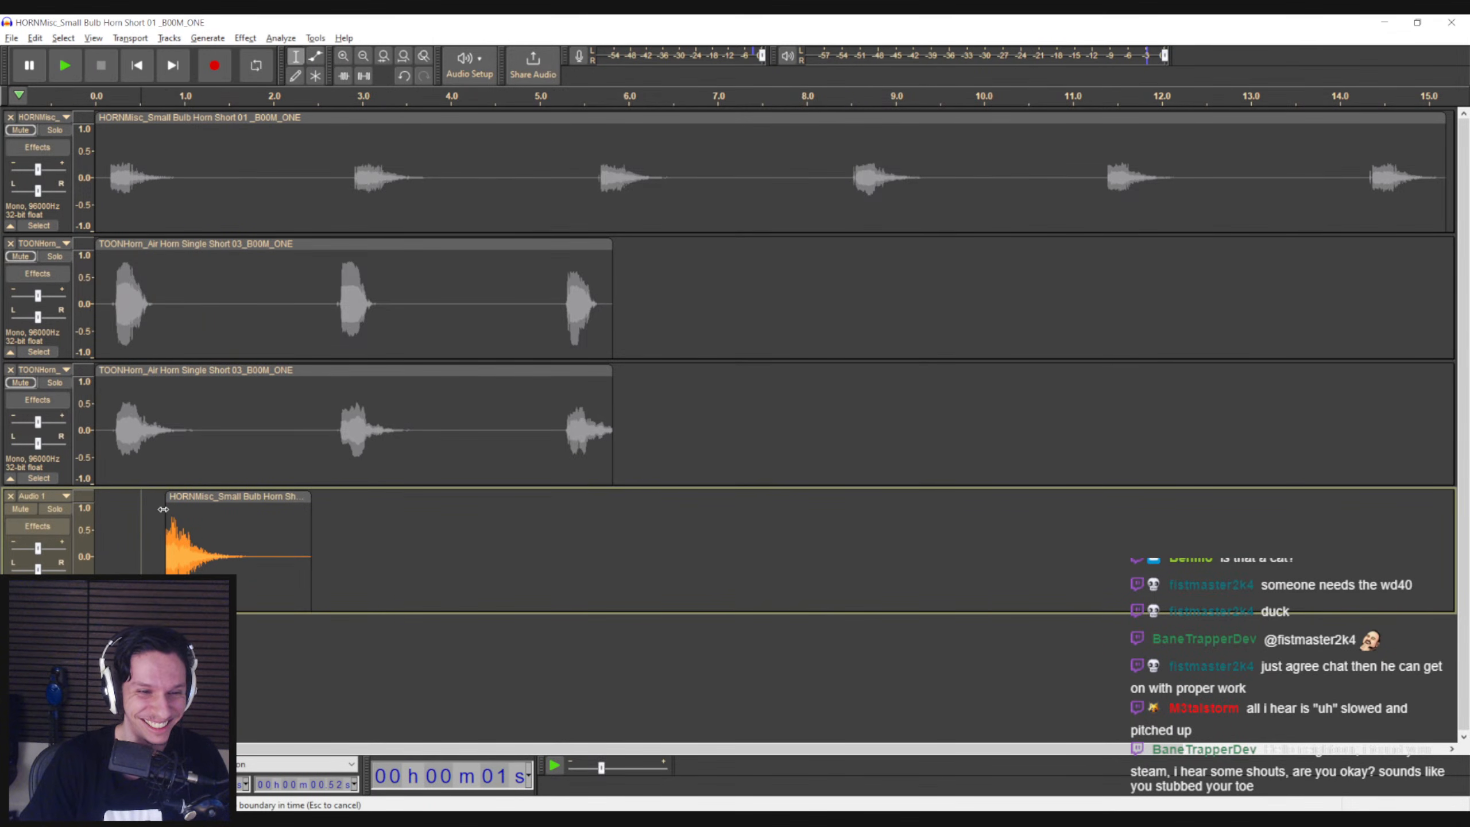
pyautogui.click(155, 521)
pyautogui.press('space')
# Try Paulstretch on the whole recorded clip with stretch factor 10 and time resolution 0.05 s, and undo it
pyautogui.doubleClick(181, 541)
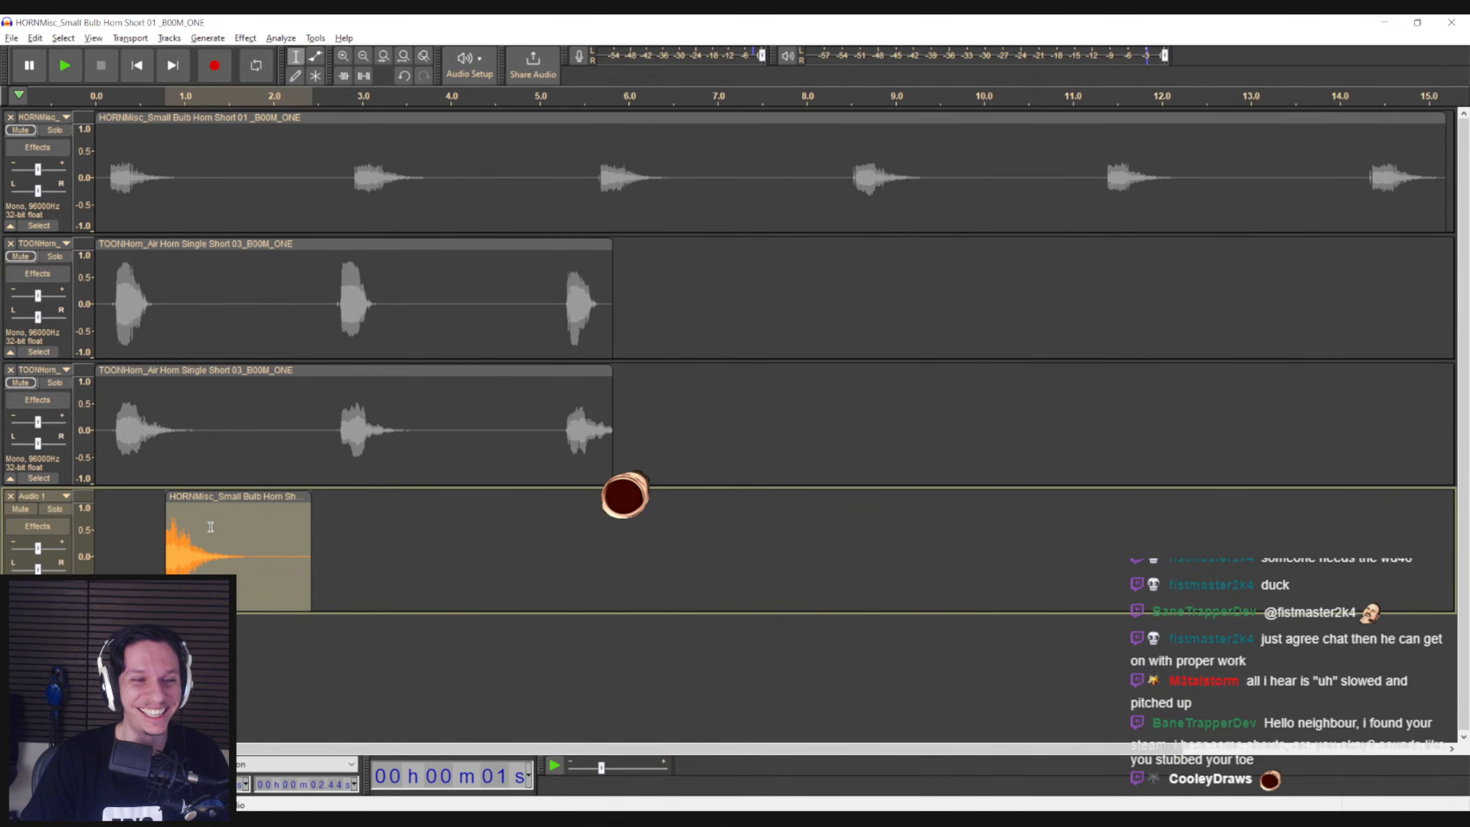
pyautogui.click(245, 38)
pyautogui.click(250, 42)
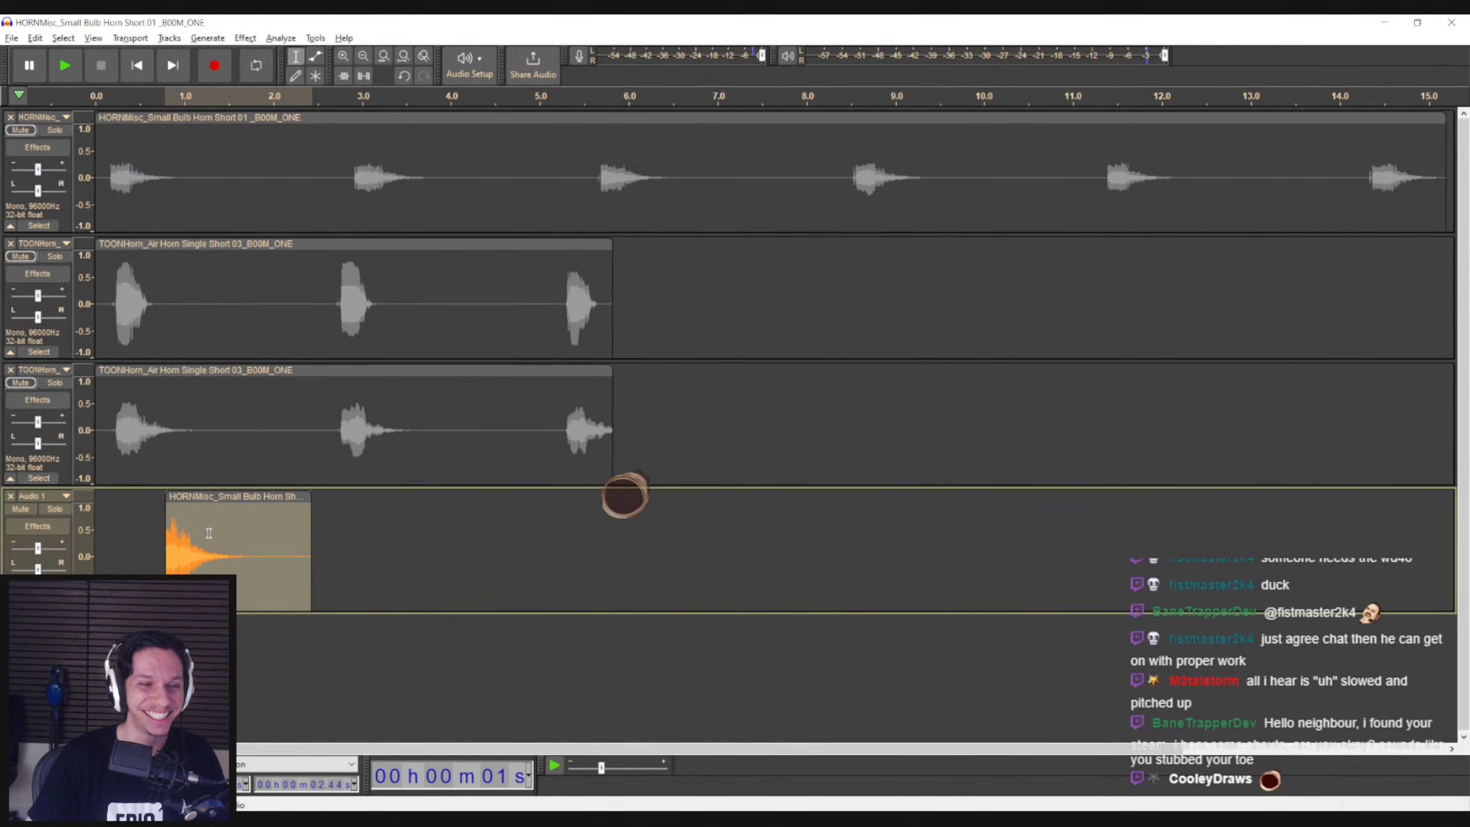
pyautogui.click(245, 38)
pyautogui.moveTo(270, 152)
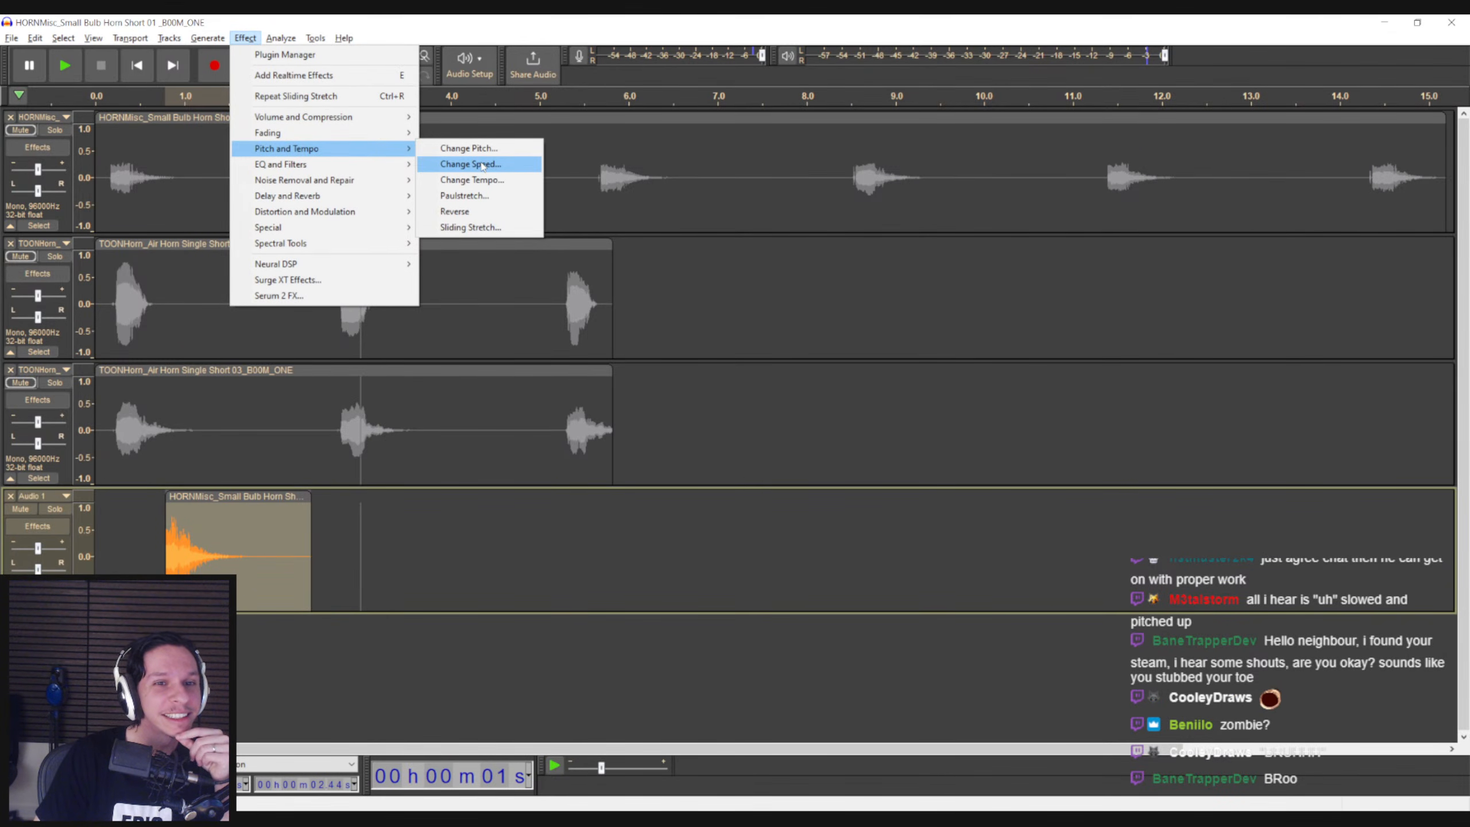
pyautogui.click(464, 195)
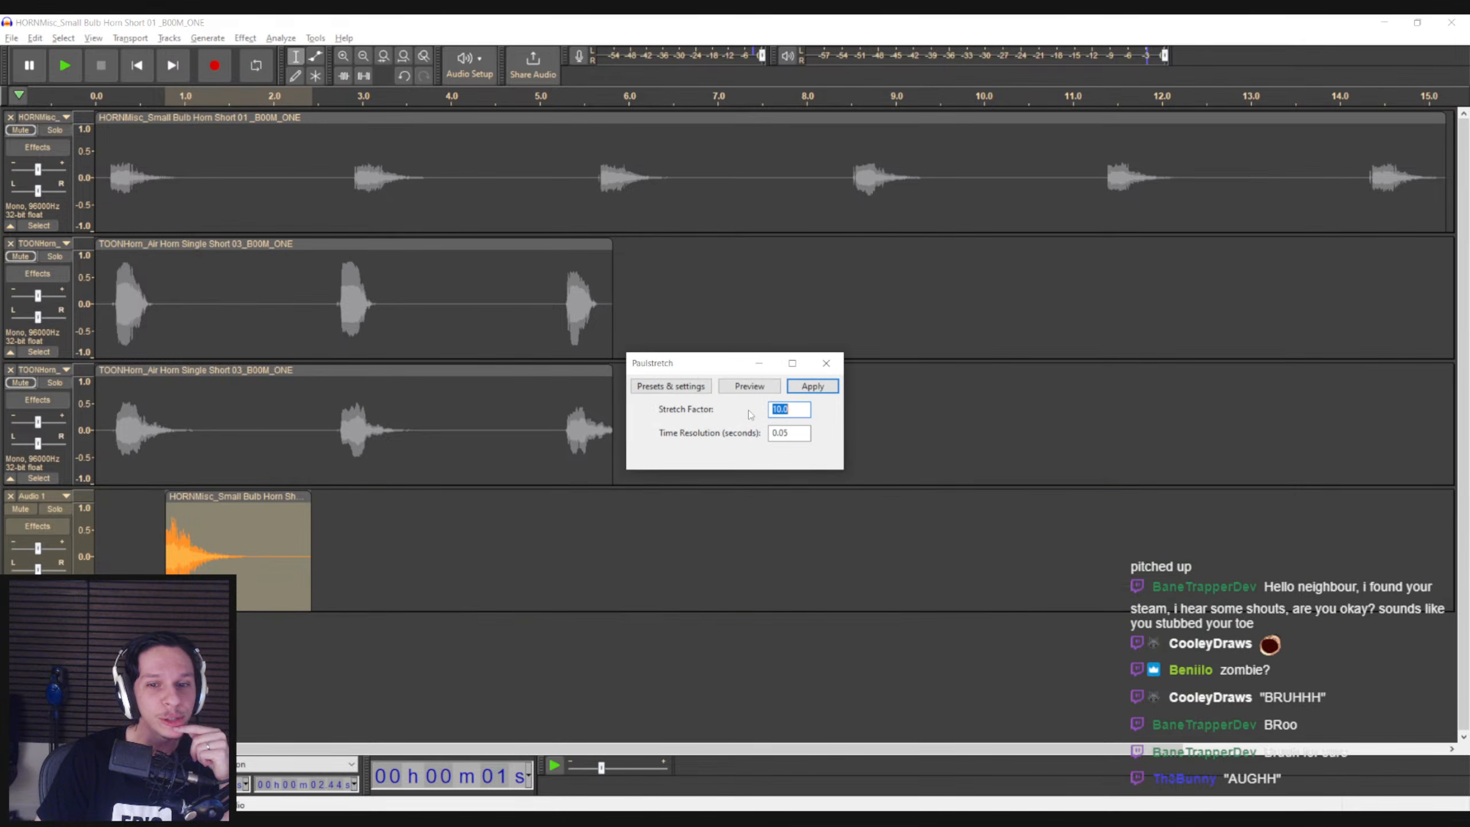
pyautogui.click(812, 386)
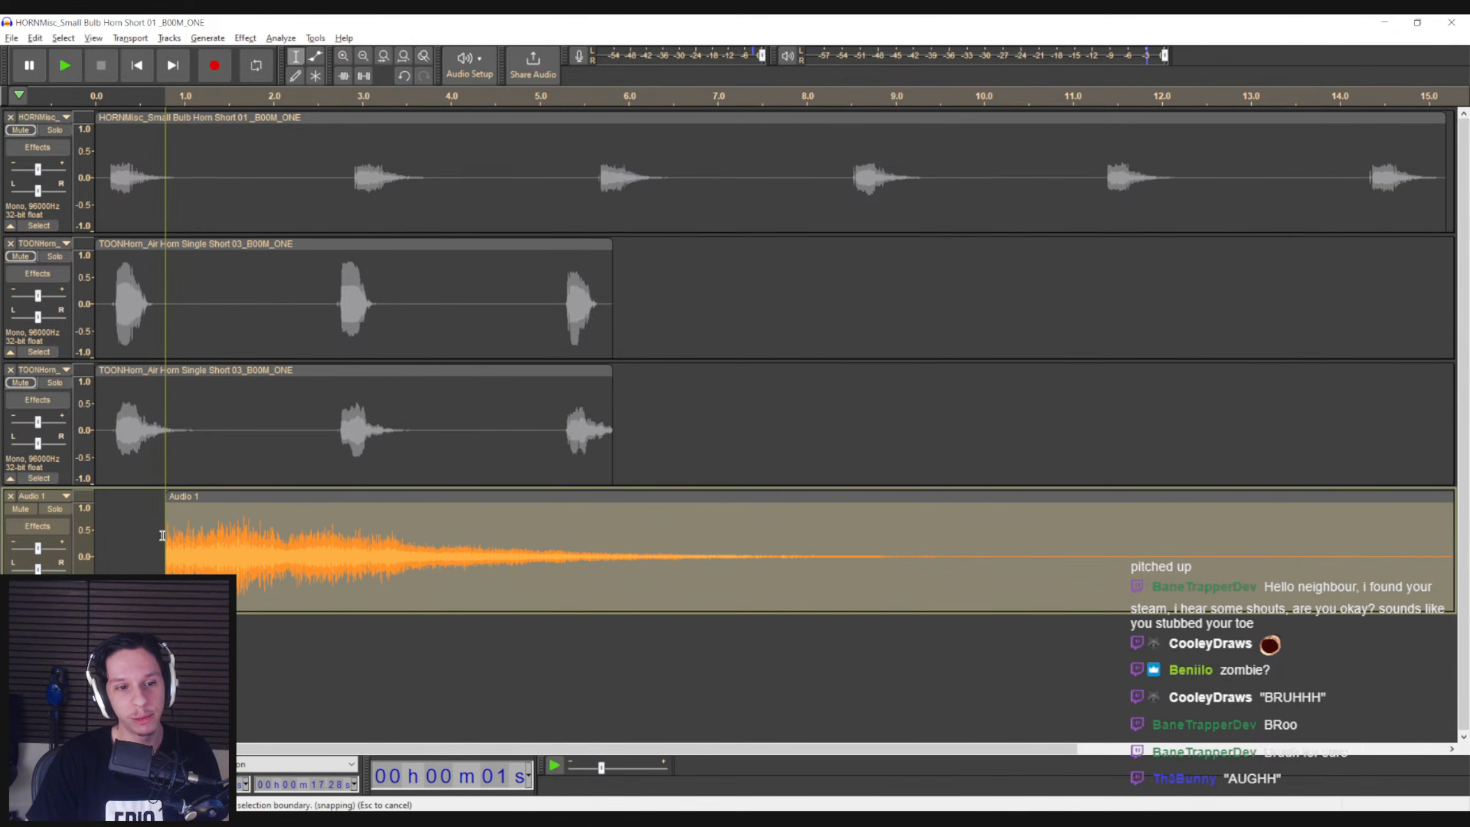
pyautogui.hotkey('ctrl', 'z')
# Stretch the recorded clip to about twice its length with Paulstretch and play the result
pyautogui.click(245, 38)
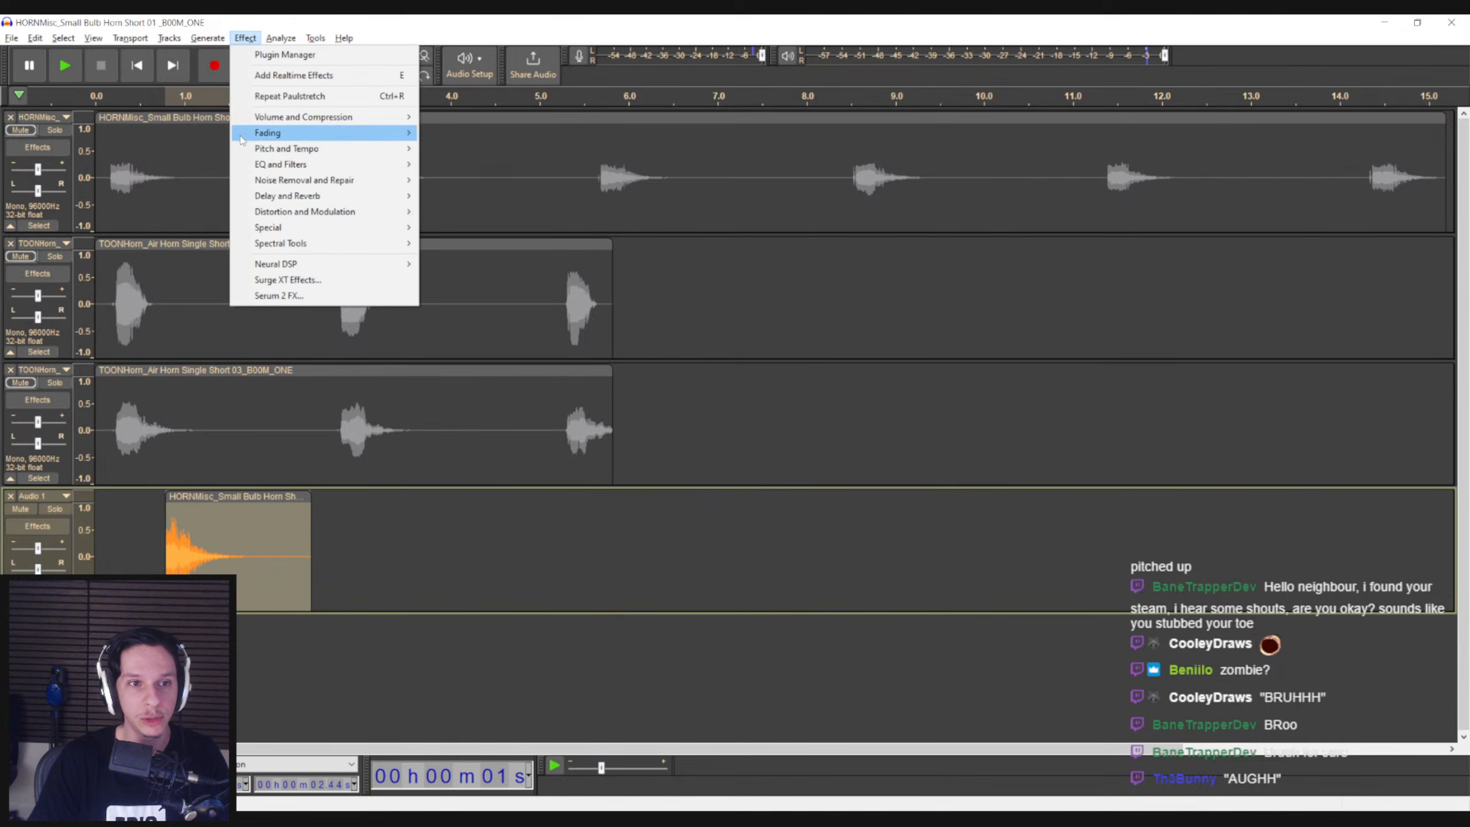
pyautogui.moveTo(262, 150)
pyautogui.click(464, 195)
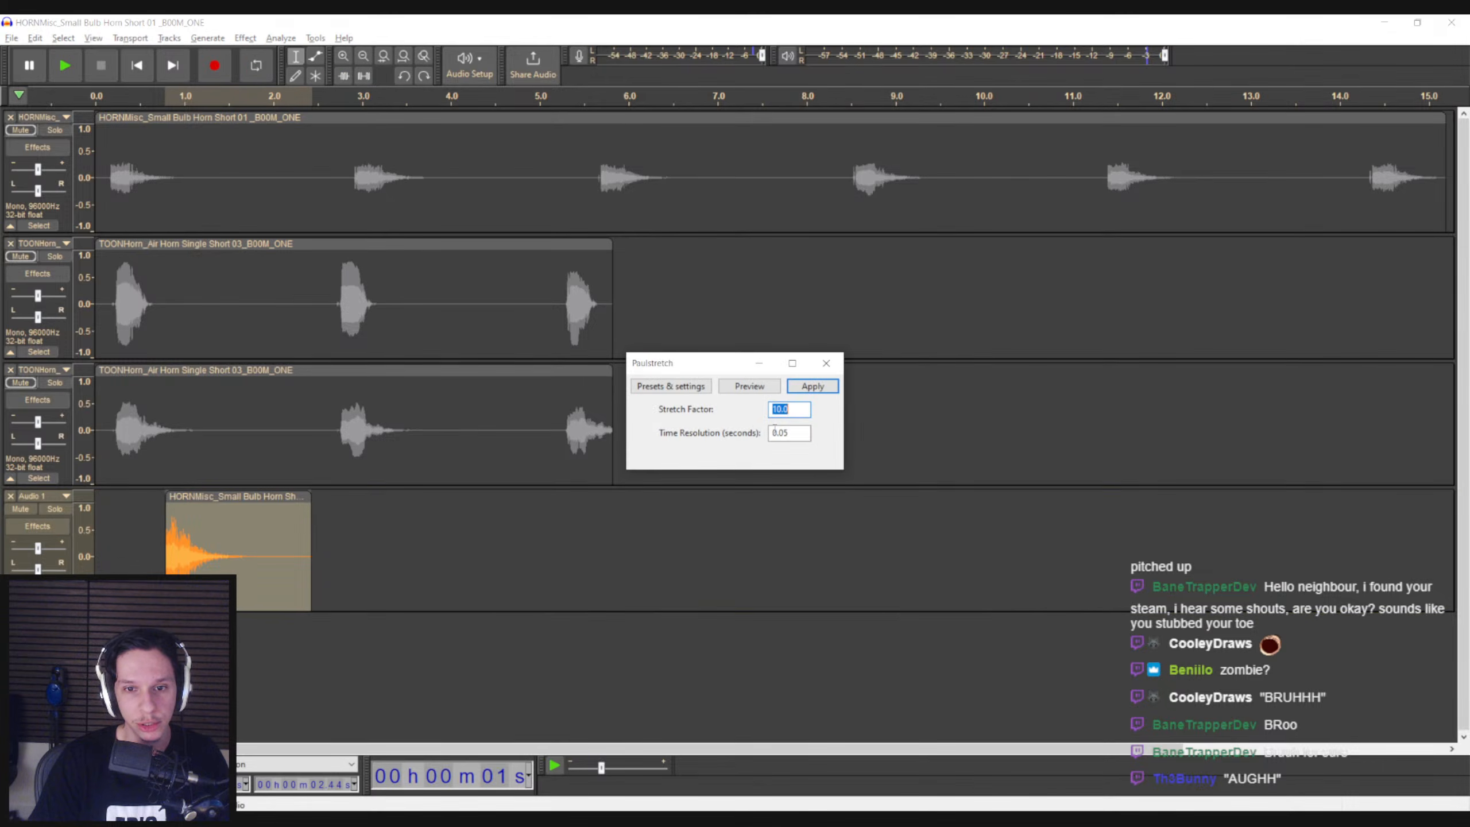
pyautogui.press('Return')
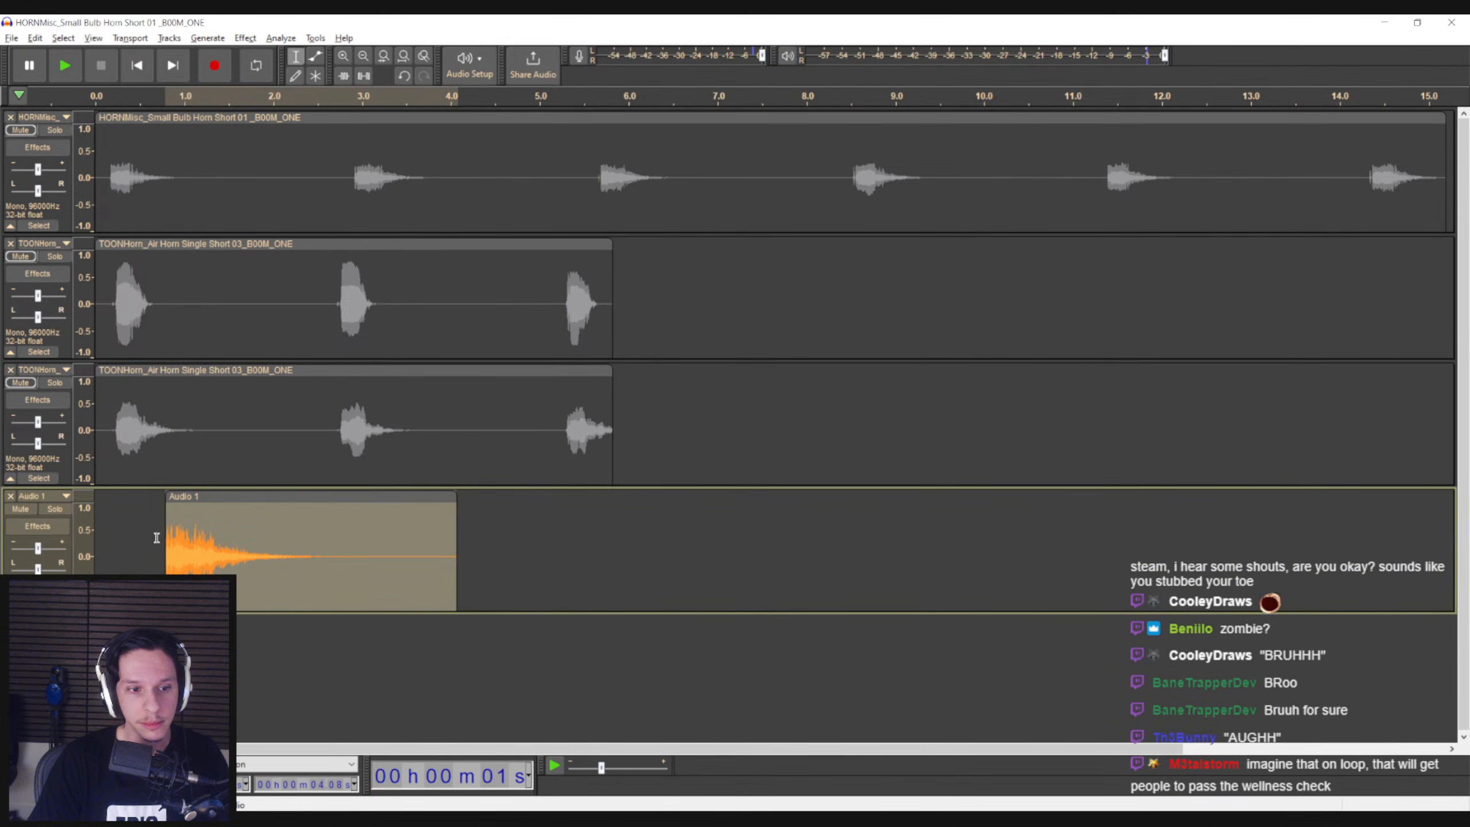
pyautogui.click(166, 561)
pyautogui.press('space')
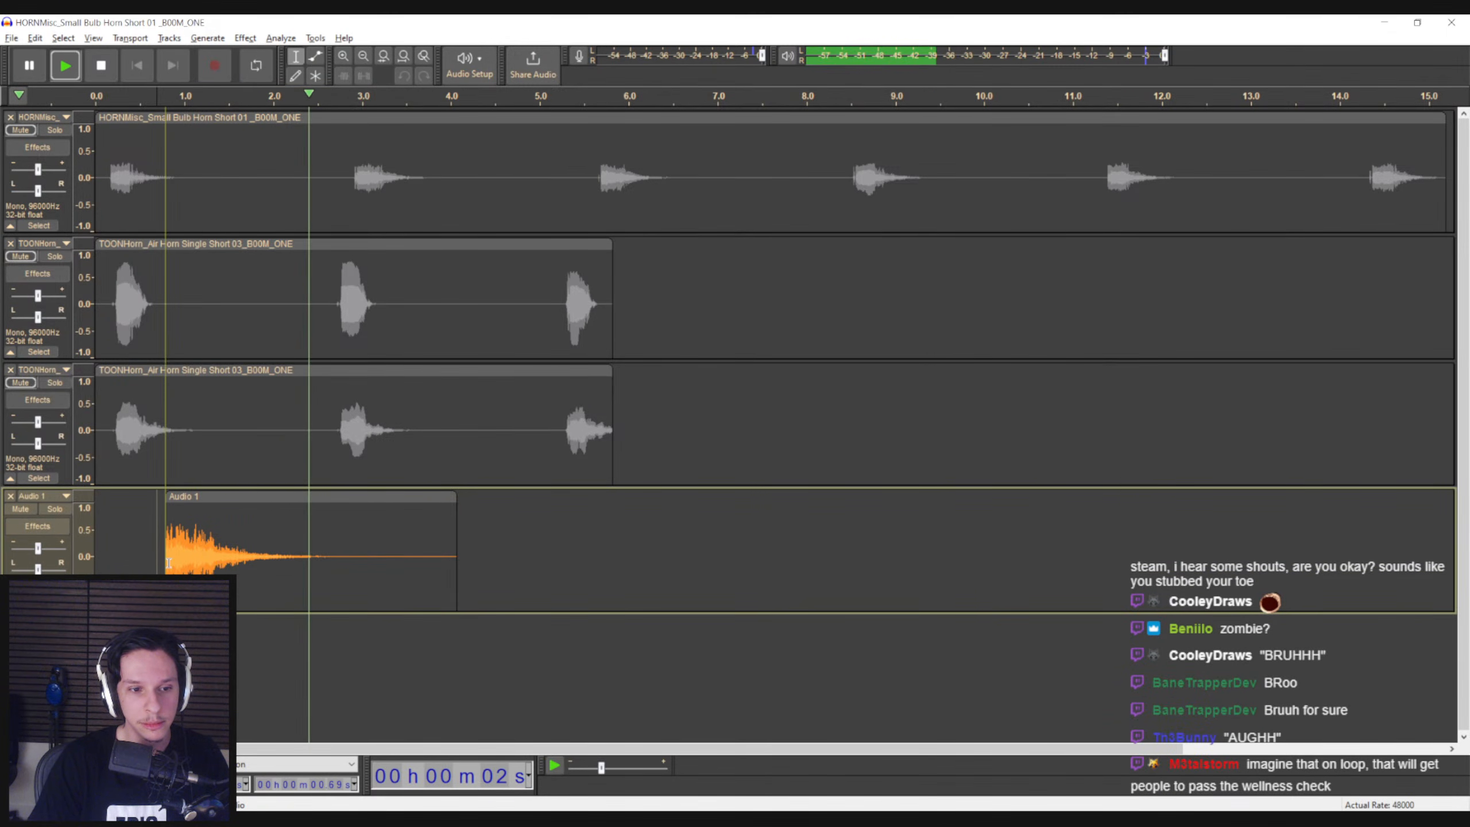
pyautogui.press('space')
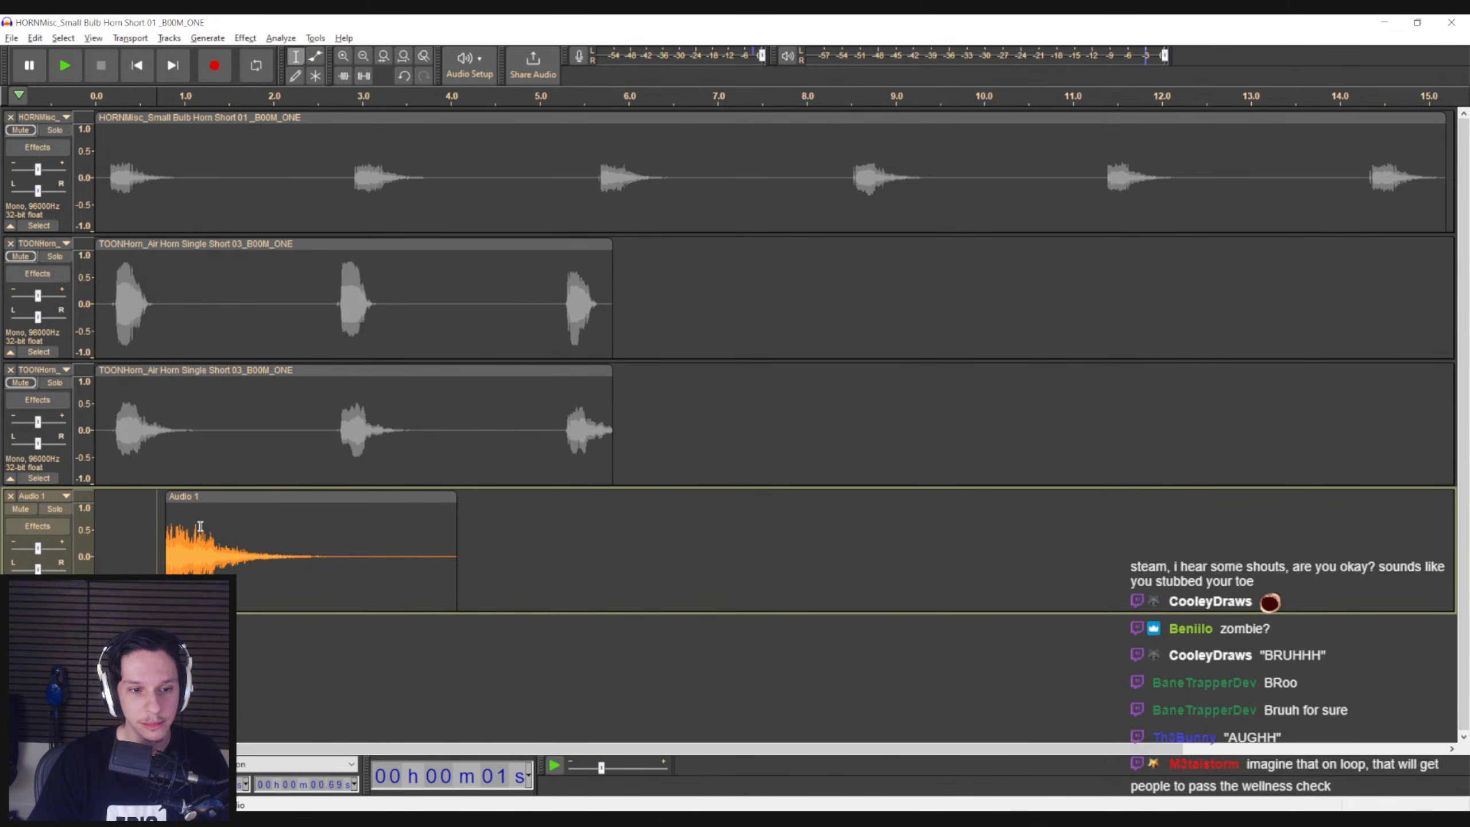
# Play the stretched recorded clip from just before its start
pyautogui.click(201, 526)
pyautogui.press('space')
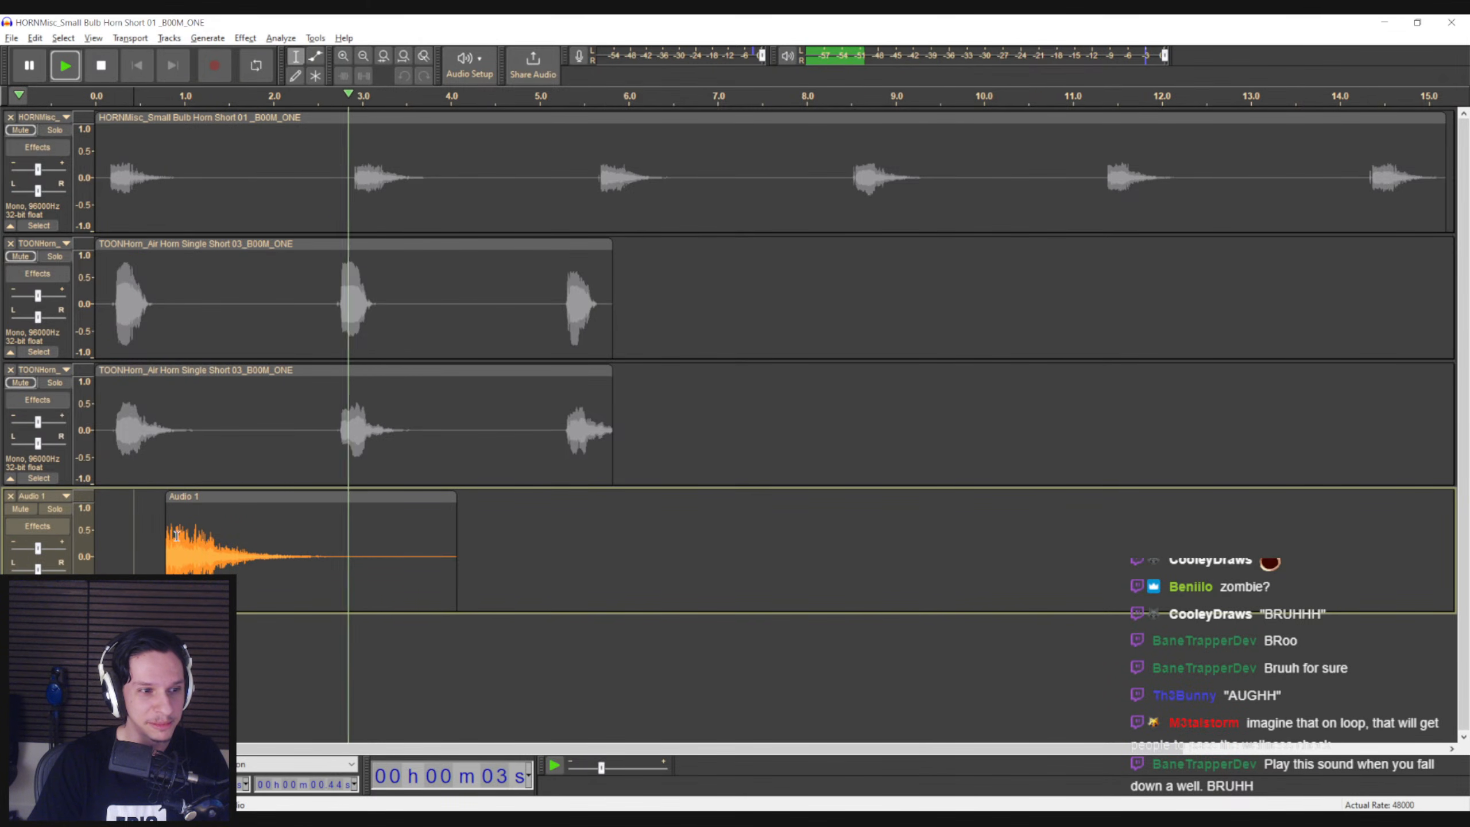
pyautogui.press('space')
pyautogui.doubleClick(189, 523)
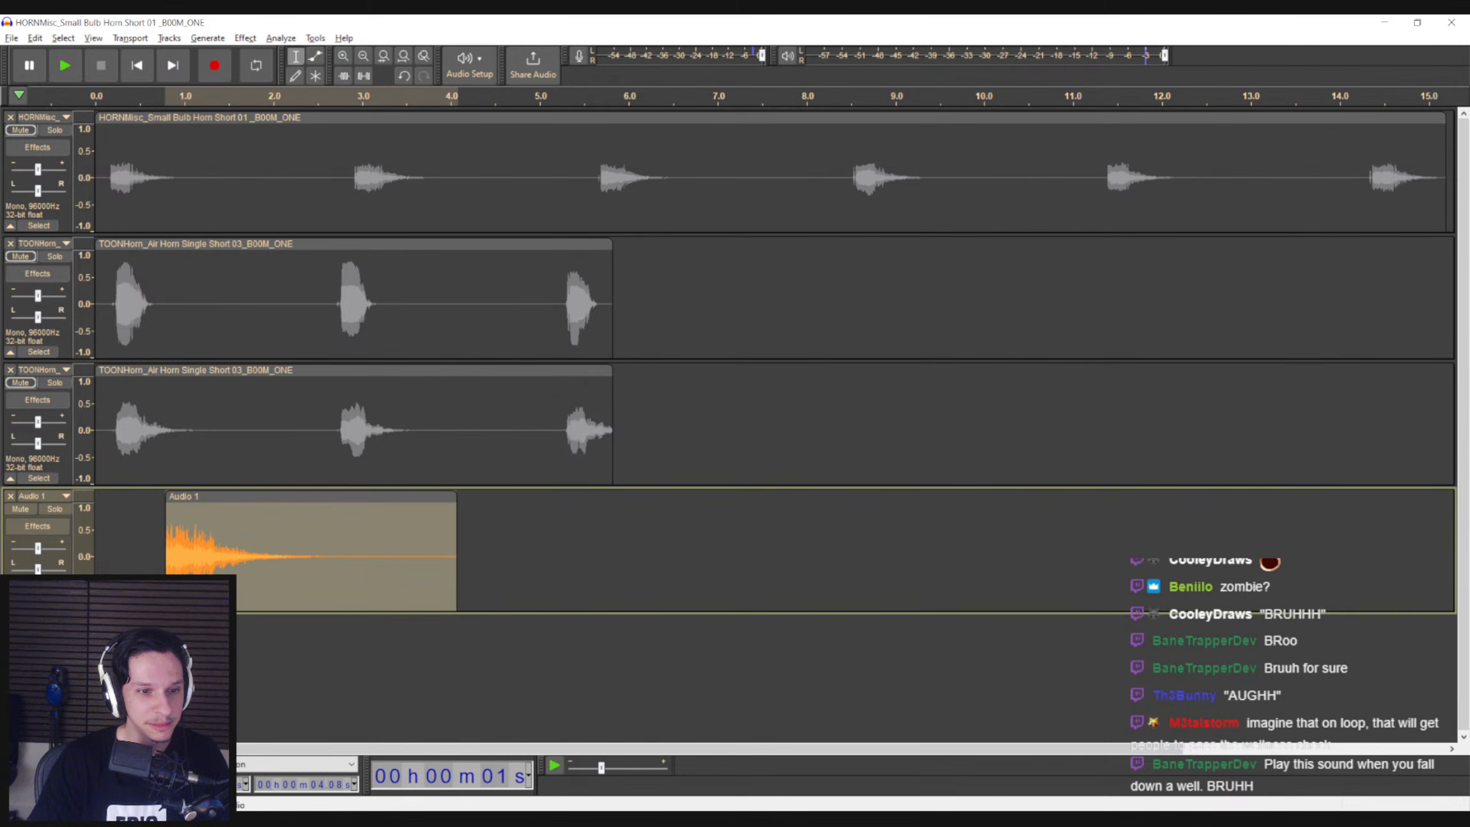
pyautogui.click(244, 39)
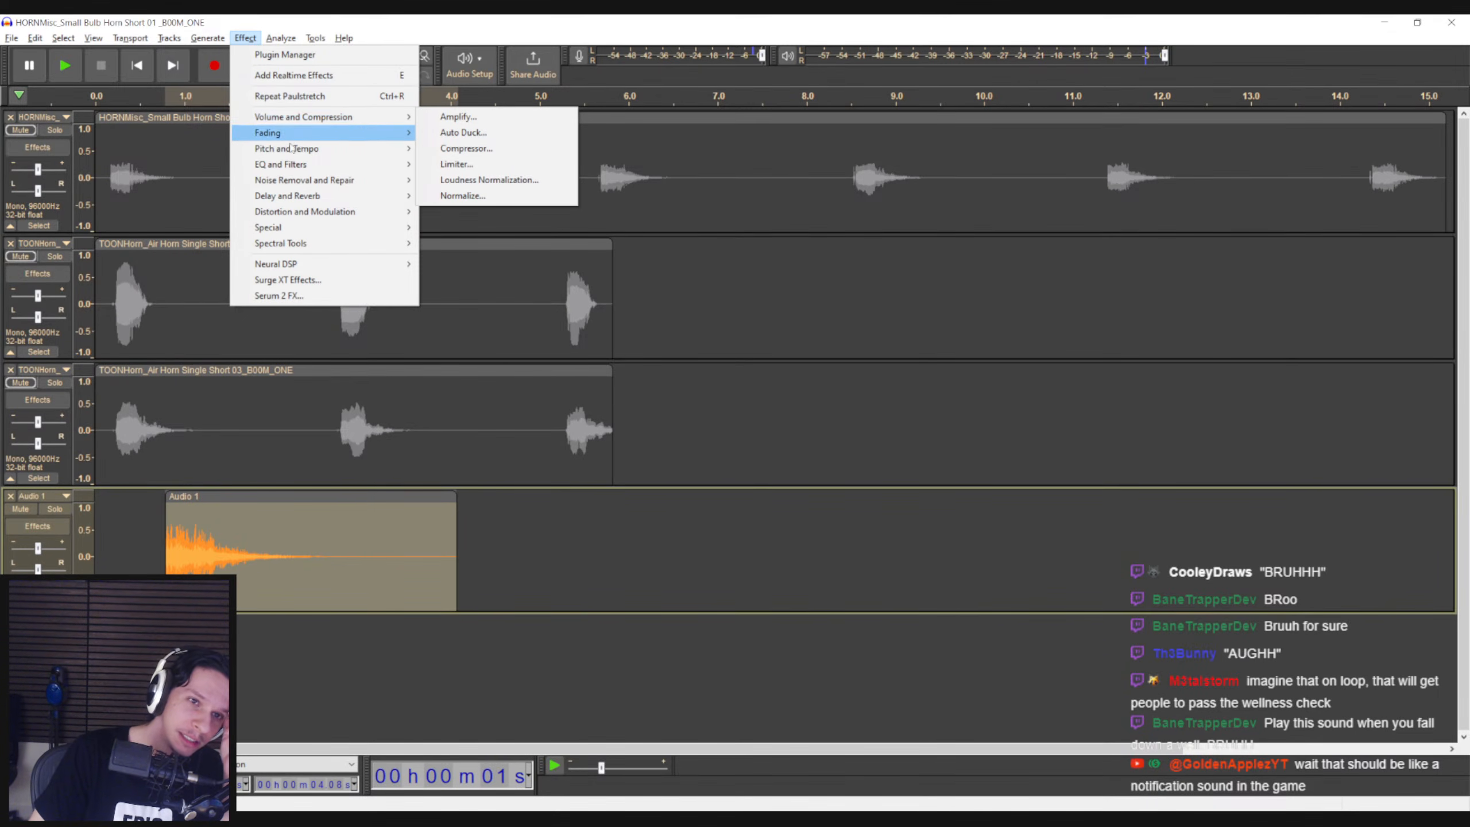
pyautogui.moveTo(290, 149)
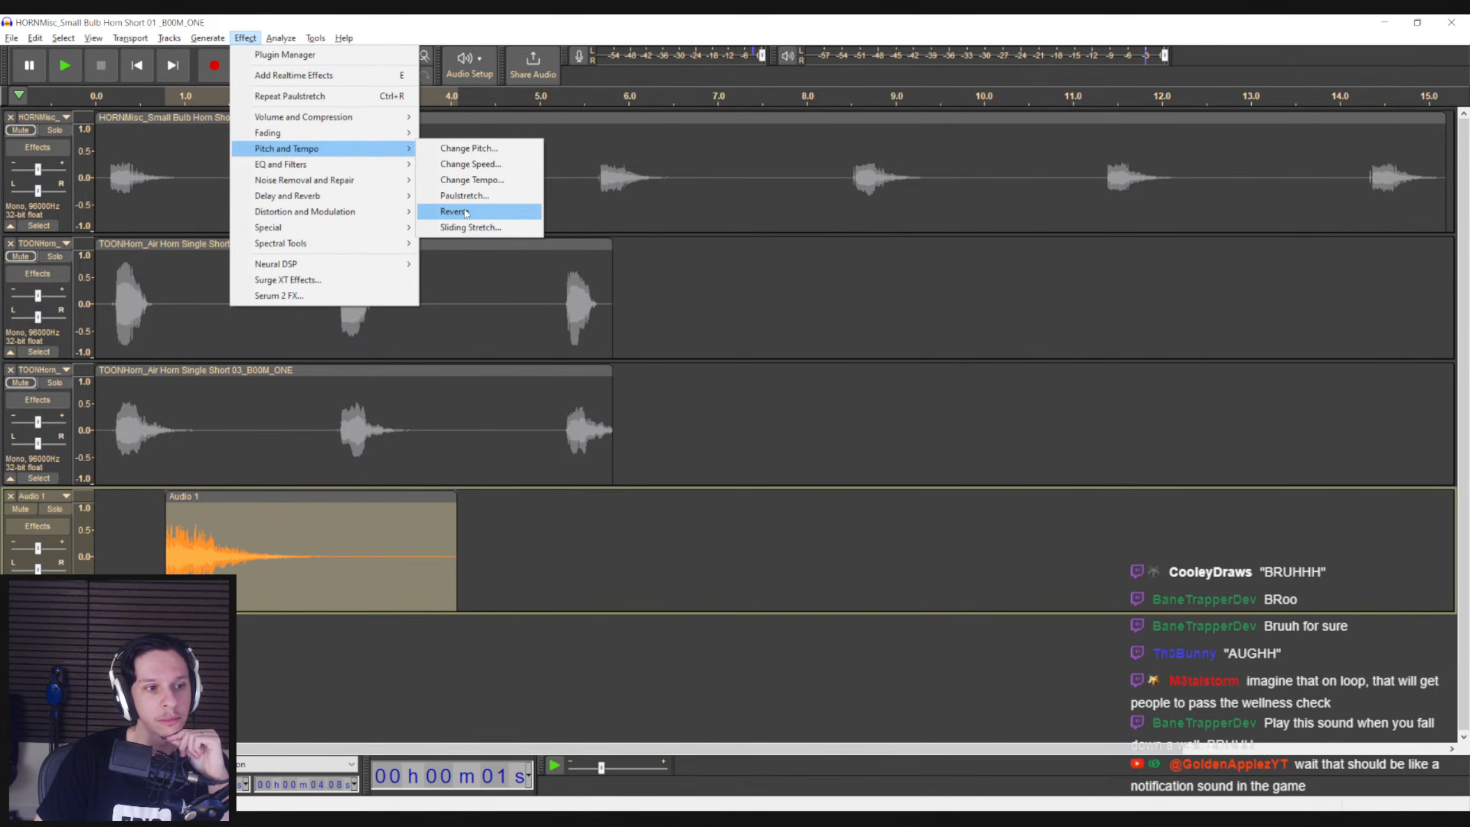
pyautogui.click(174, 541)
# Try Sliding Stretch on the opening of the recorded clip up to about 1.16 s, play it, and undo the effect
pyautogui.moveTo(200, 526); pyautogui.dragTo(164, 521)
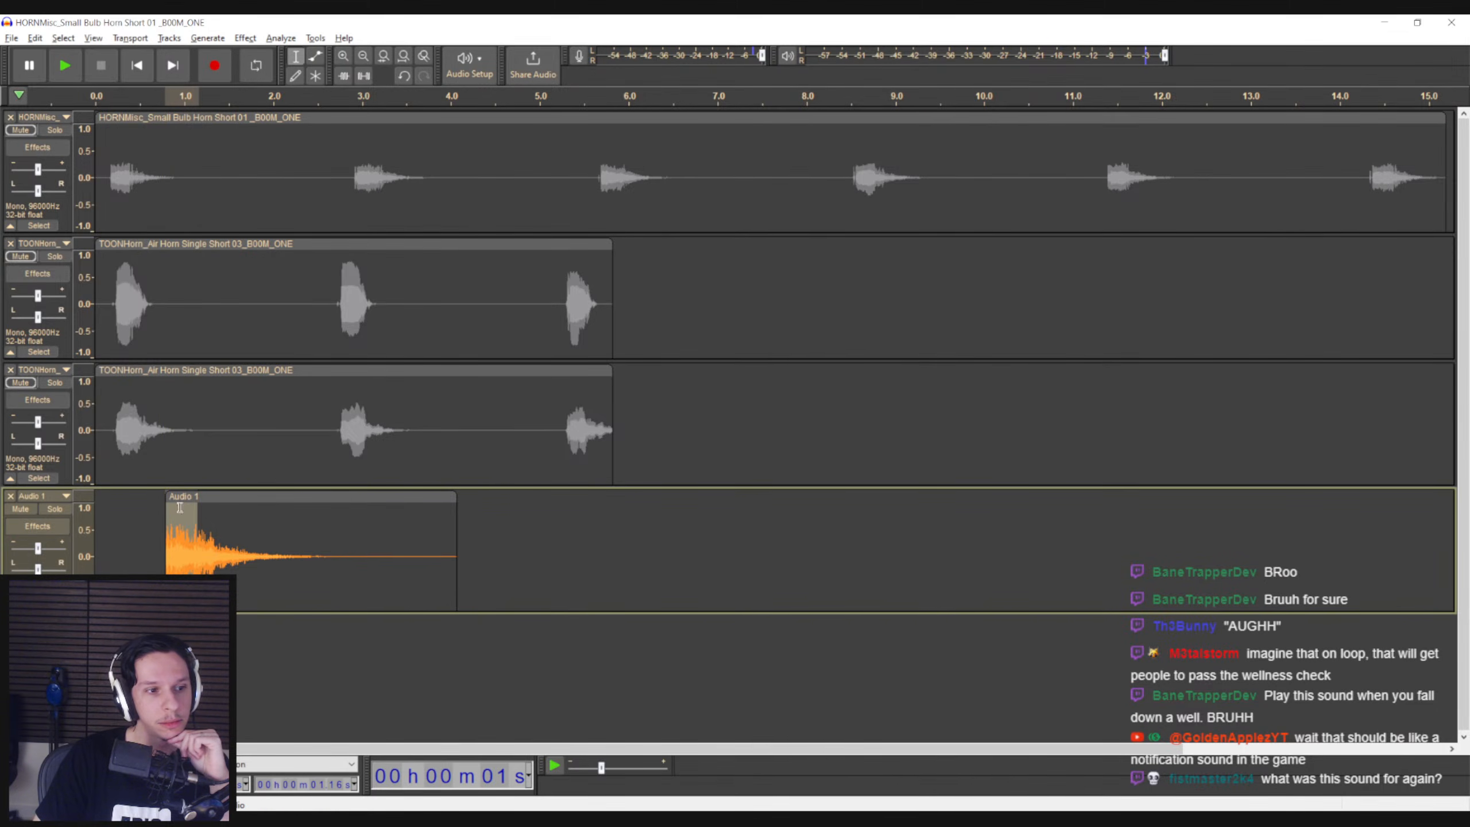
pyautogui.click(245, 38)
pyautogui.moveTo(347, 149)
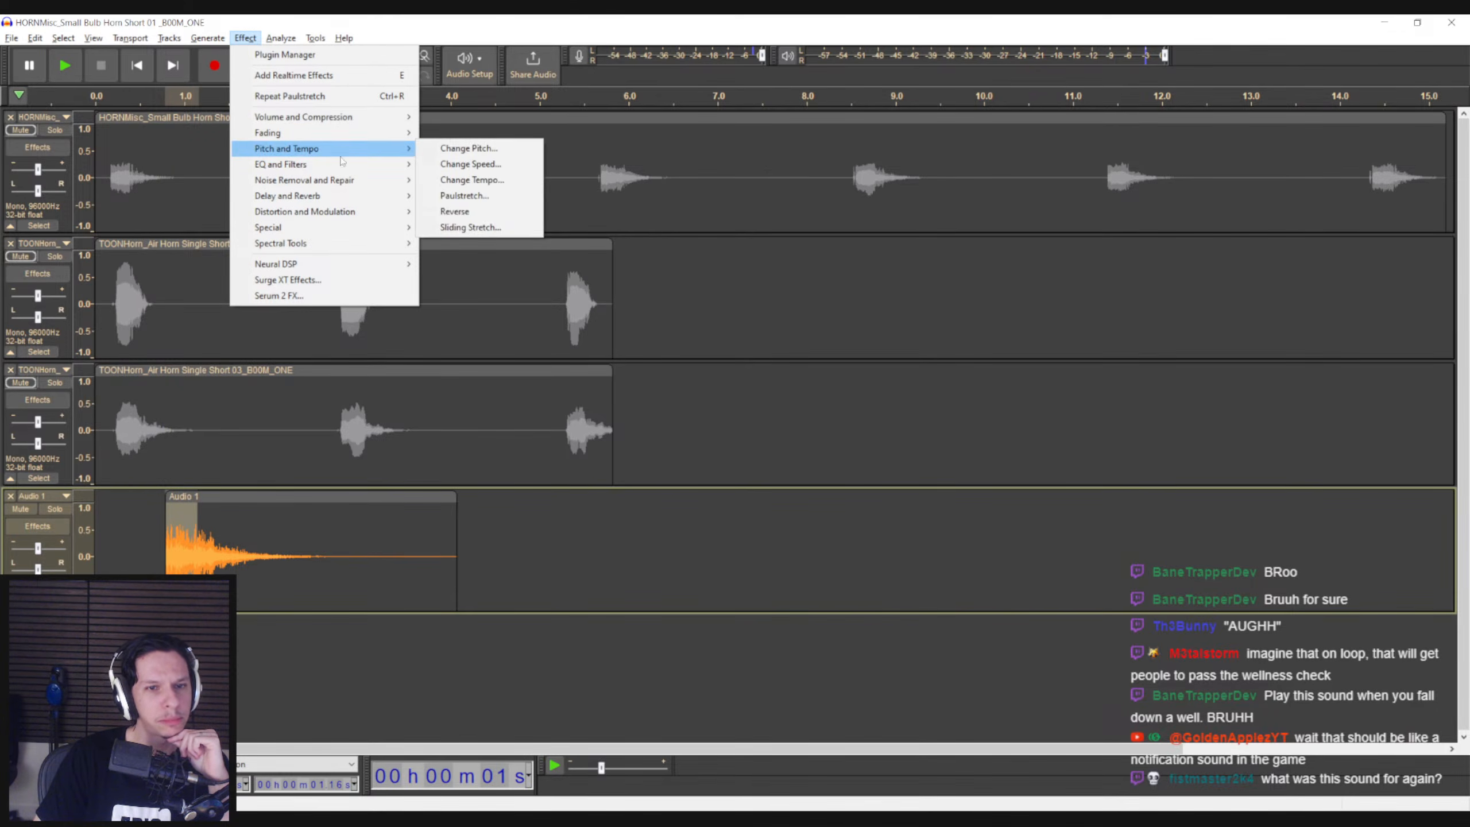
pyautogui.click(492, 227)
pyautogui.click(873, 351)
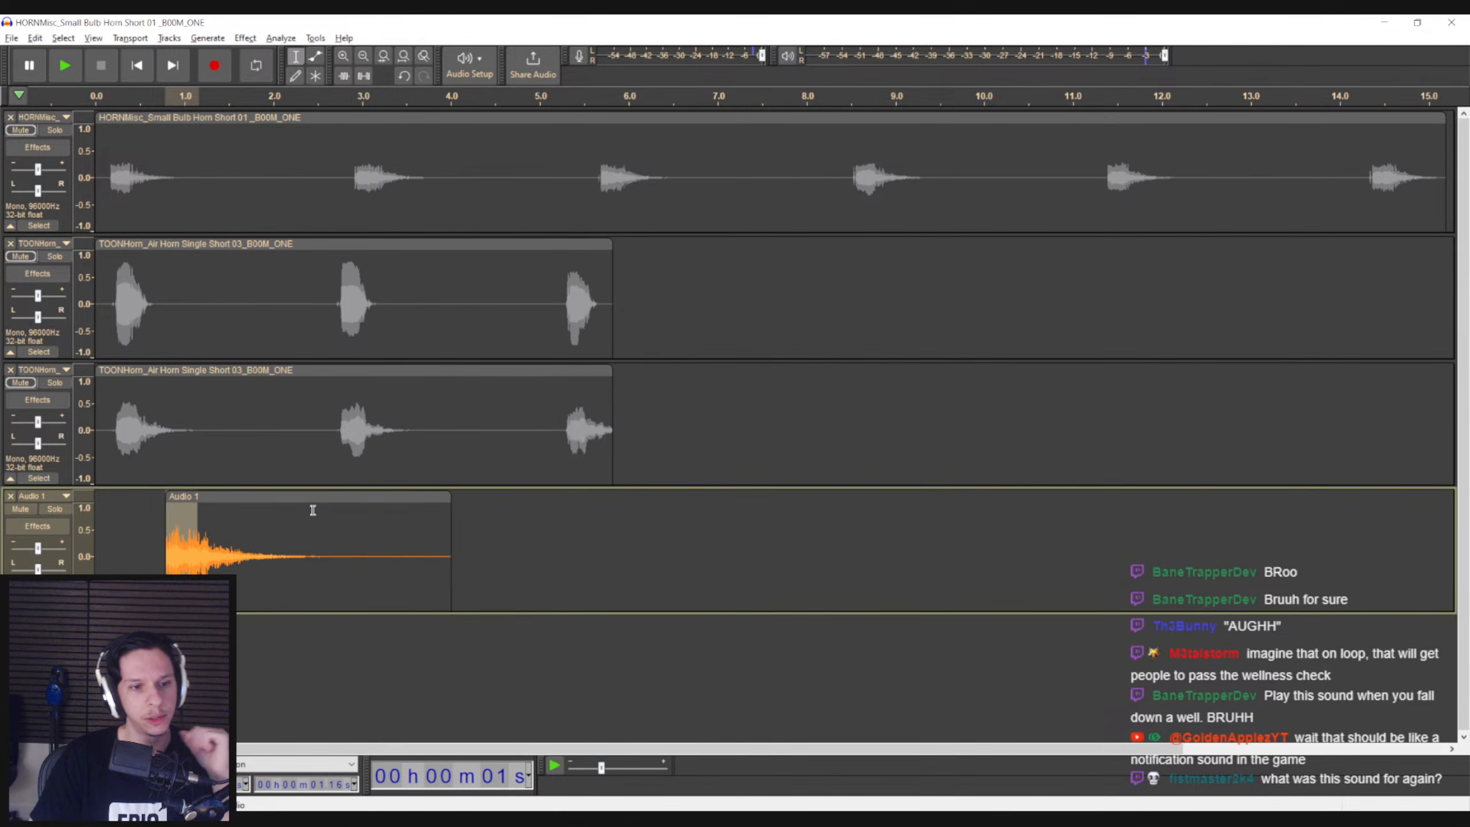
pyautogui.press('space')
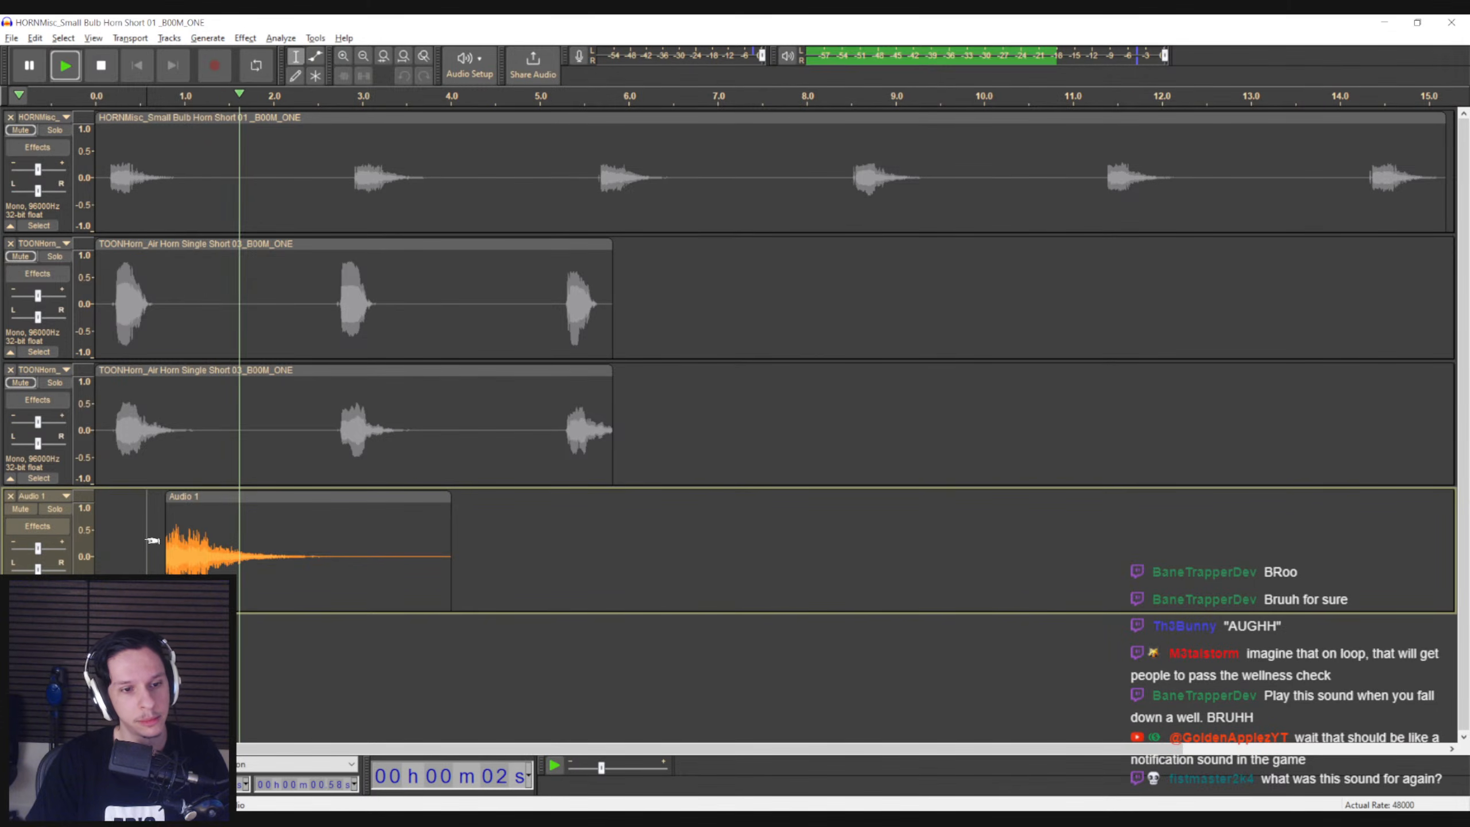
pyautogui.press('space')
pyautogui.hotkey('ctrl', 'z')
pyautogui.click(145, 524)
pyautogui.press('space')
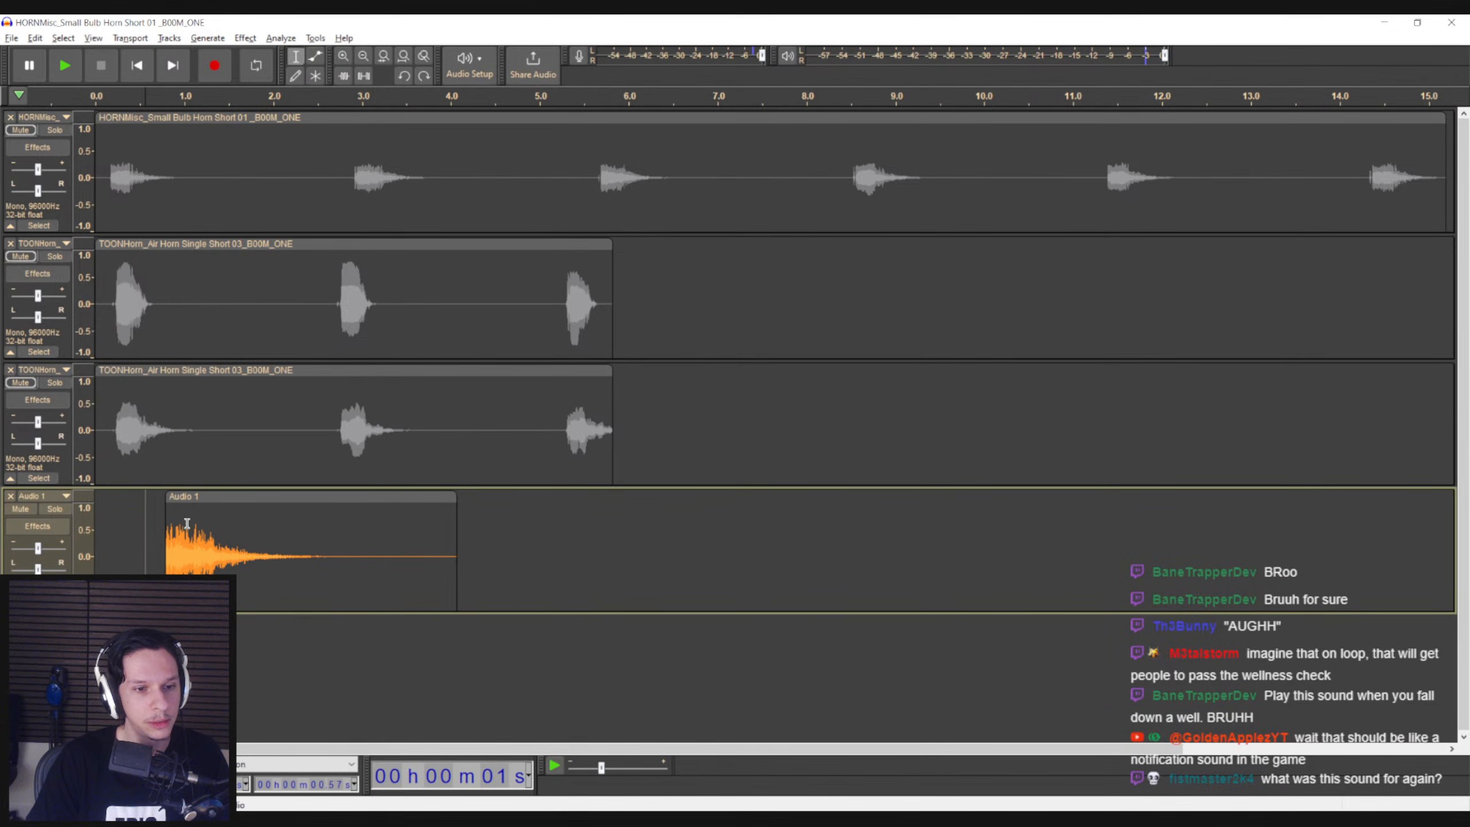
# Apply Sliding Stretch with a final tempo change of about 47% to the recorded clip's opening up to 0.97 s, and play it
pyautogui.click(272, 37)
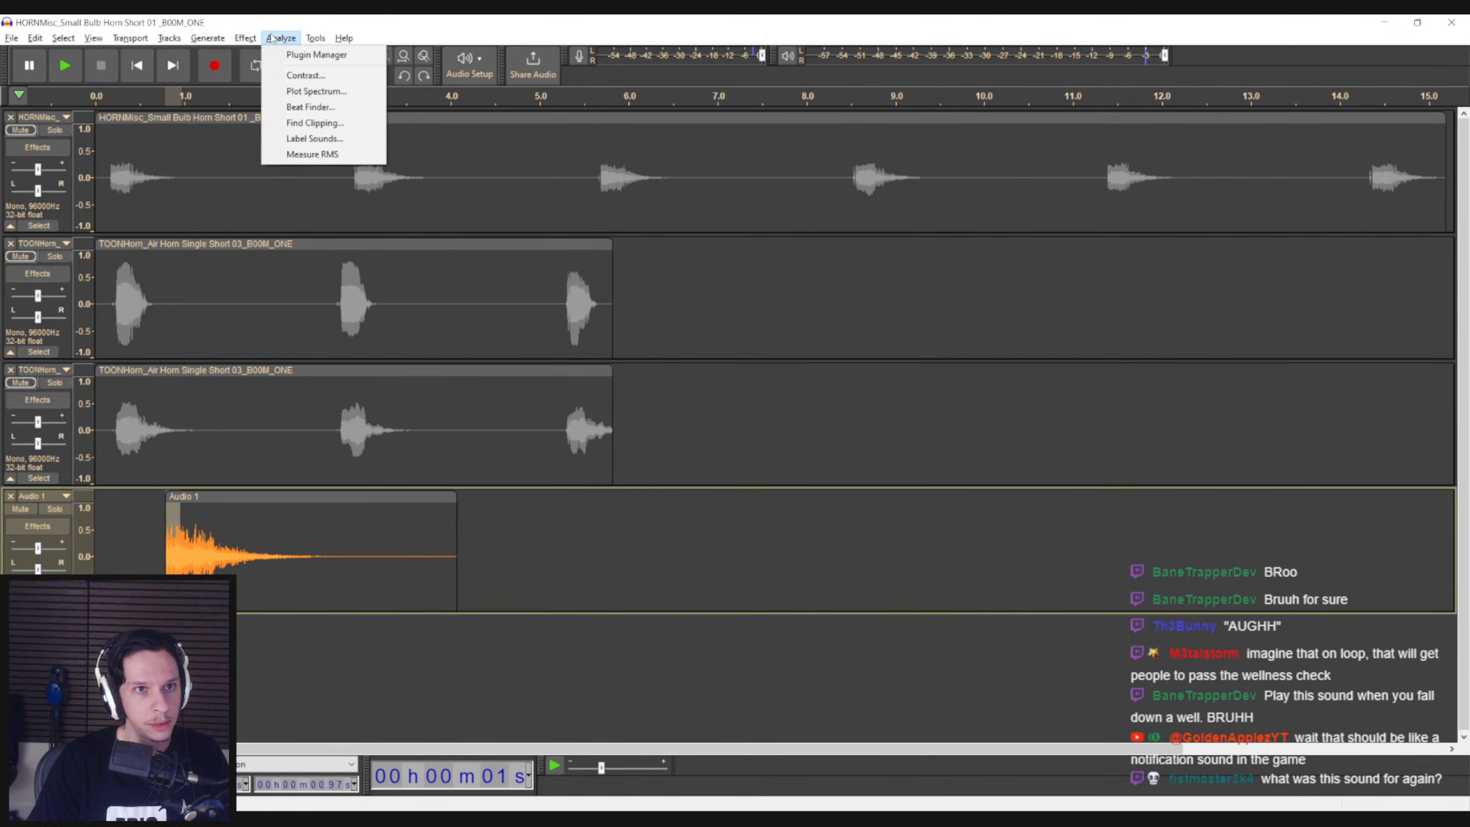
pyautogui.moveTo(244, 38)
pyautogui.moveTo(347, 148)
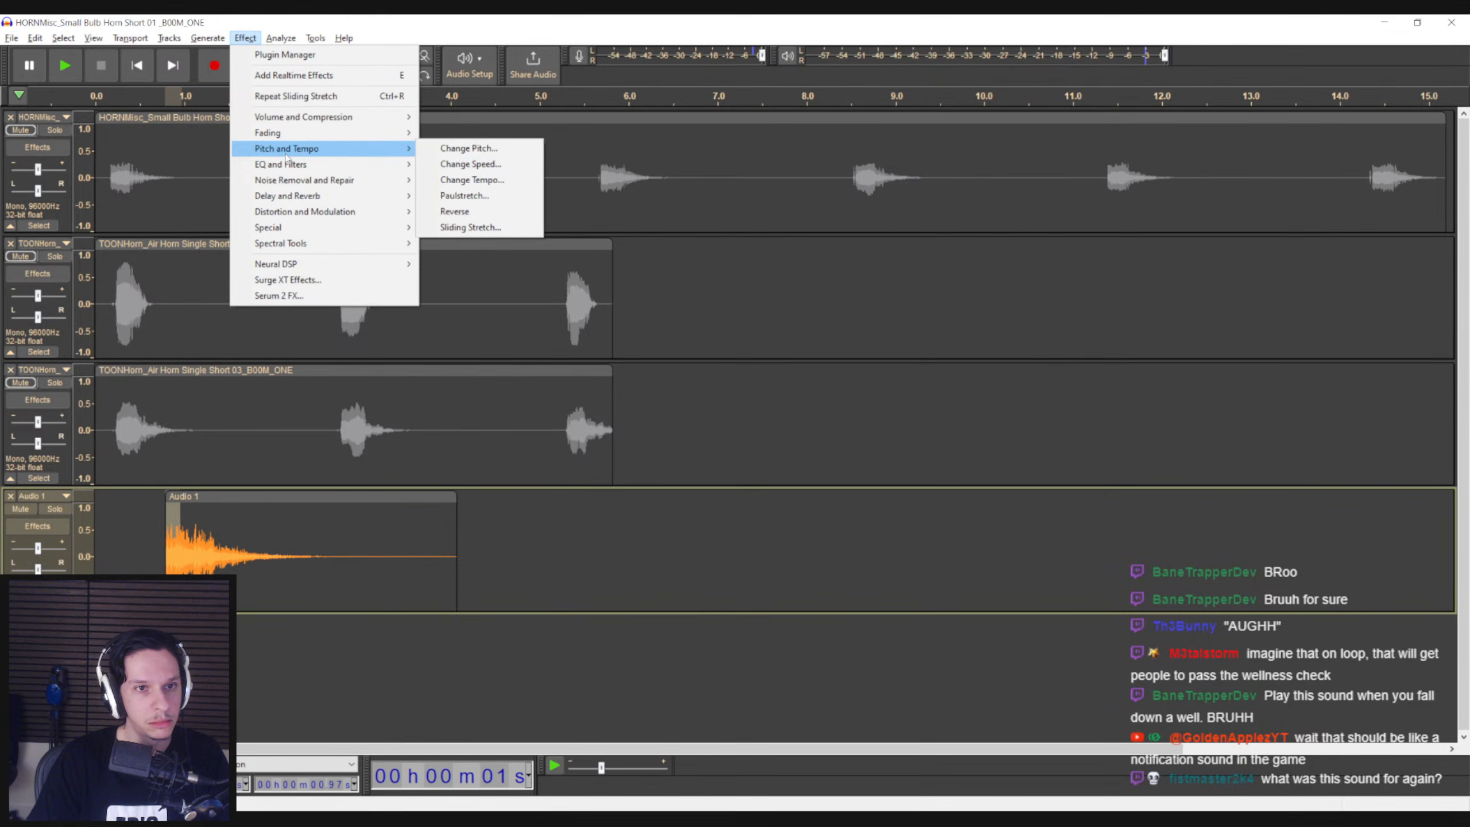
pyautogui.click(469, 227)
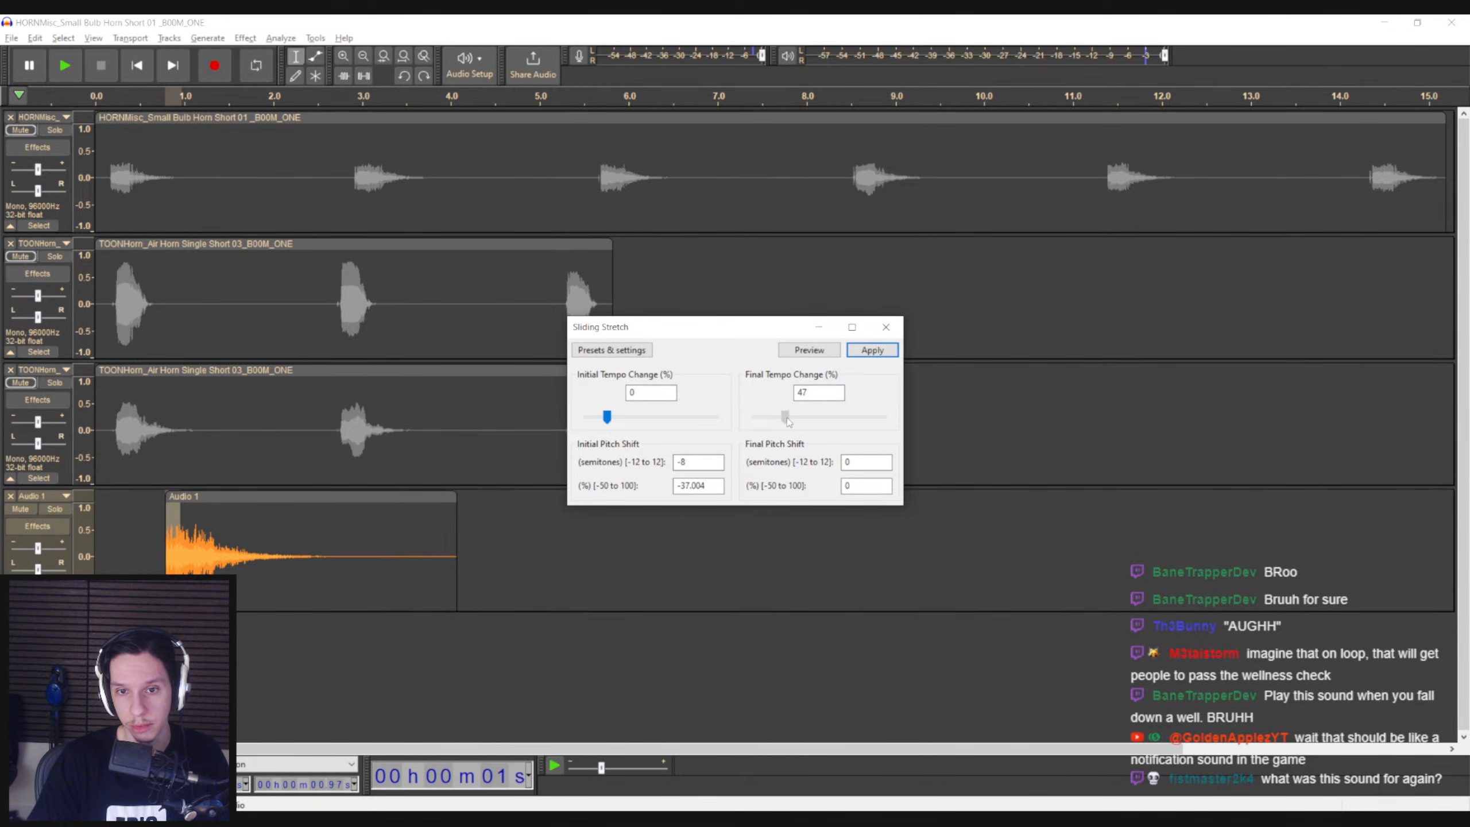
pyautogui.click(878, 357)
pyautogui.click(152, 544)
pyautogui.press('space')
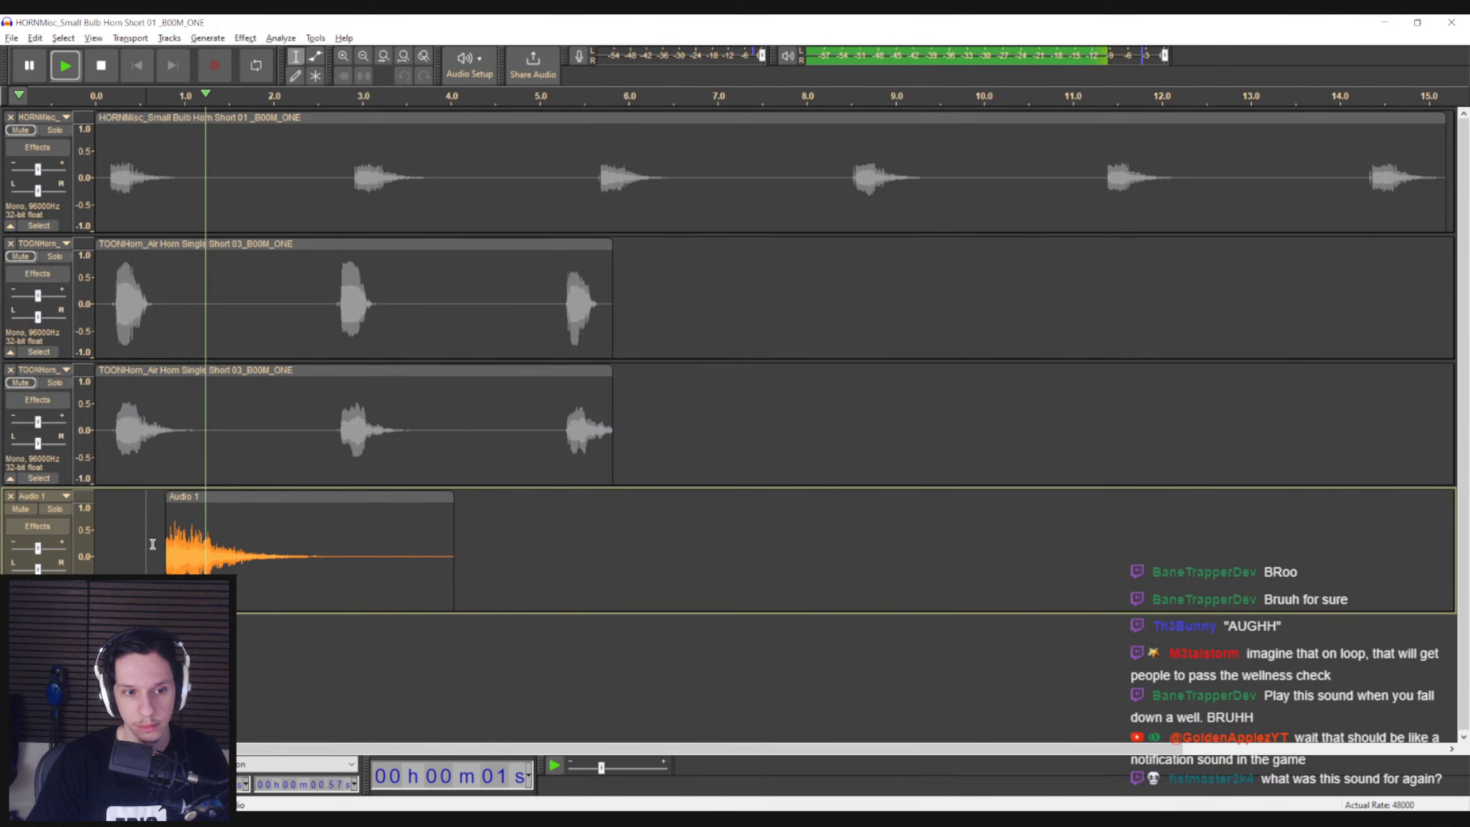
# Mute the recorded track, solo the Small Bulb Horn track and play its first honk
pyautogui.doubleClick(205, 530)
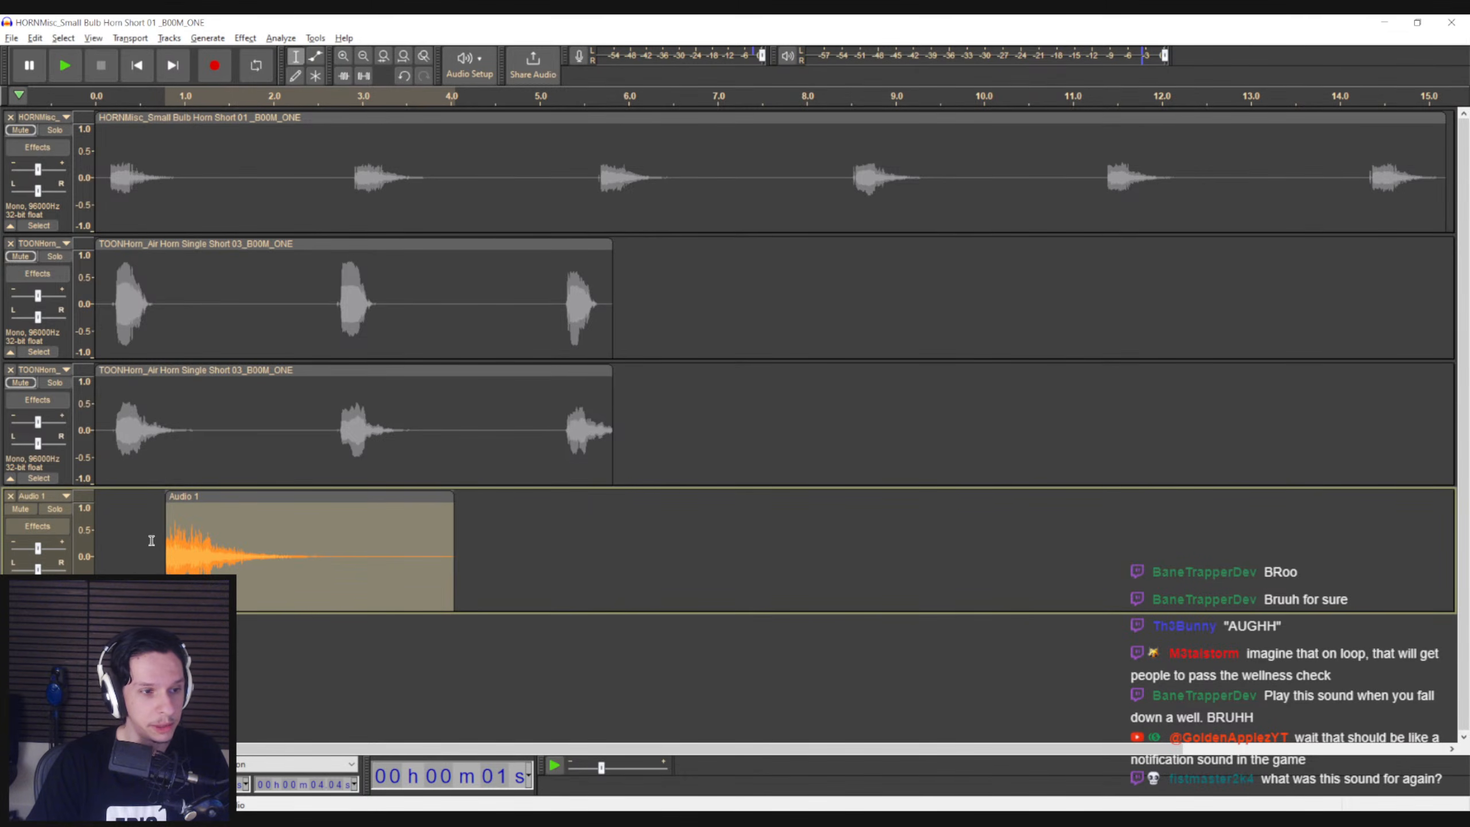
pyautogui.click(151, 540)
pyautogui.click(242, 523)
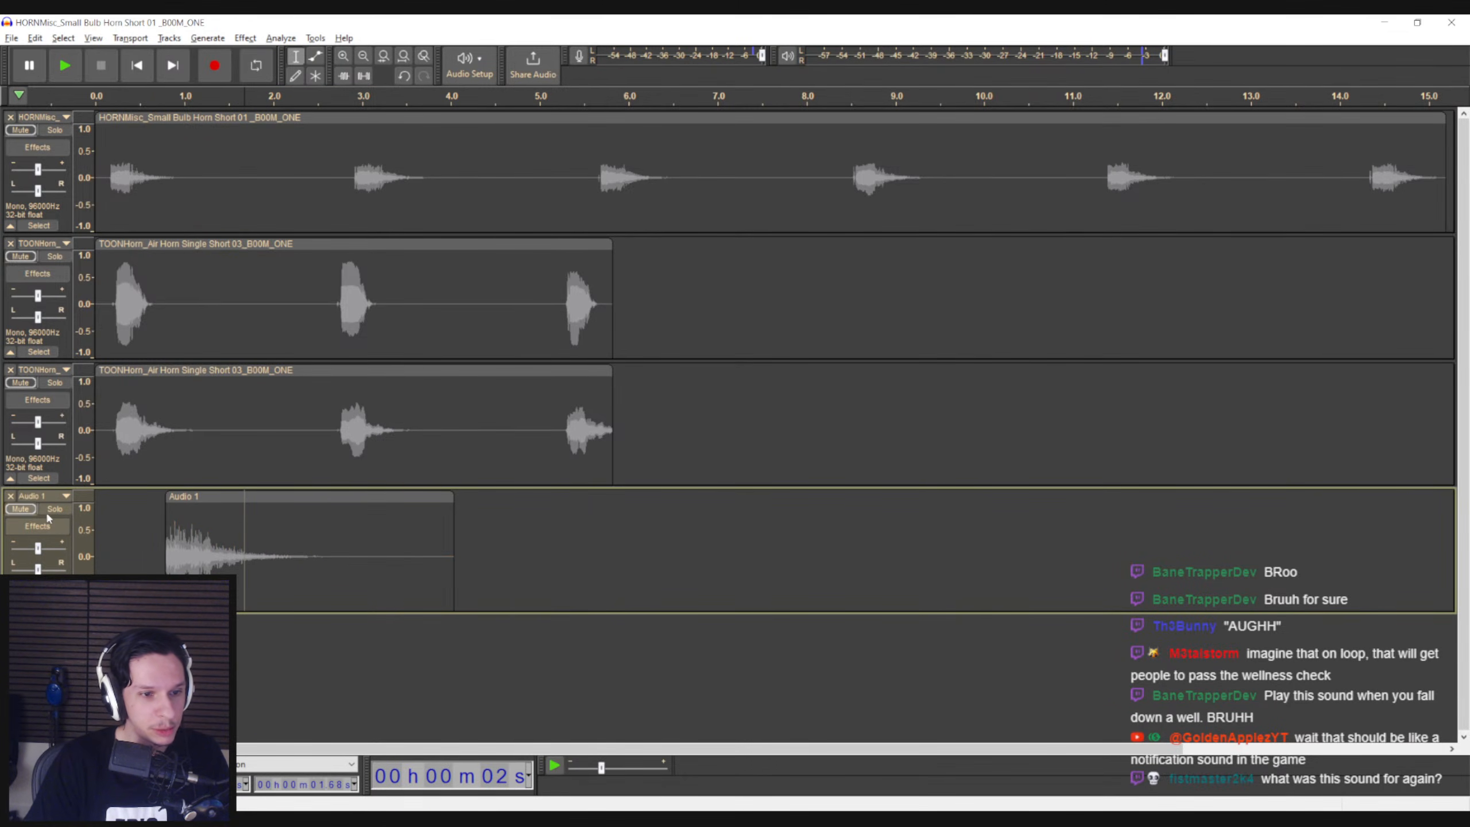
pyautogui.click(55, 130)
pyautogui.click(110, 181)
pyautogui.press('space')
pyautogui.press('space')
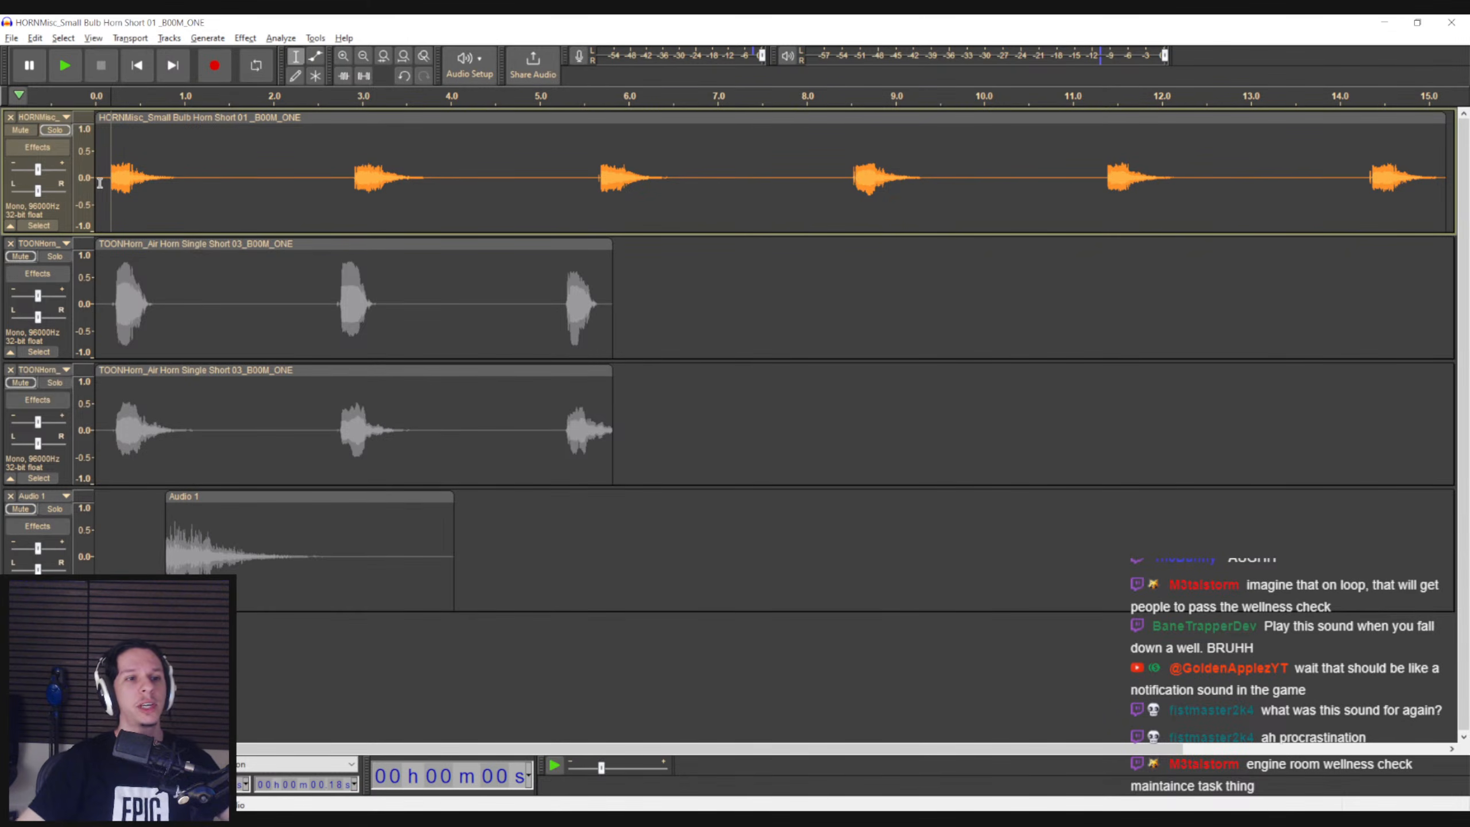
# Replay the first honk of the soloed Small Bulb Horn track and check where it begins and ends
pyautogui.click(108, 180)
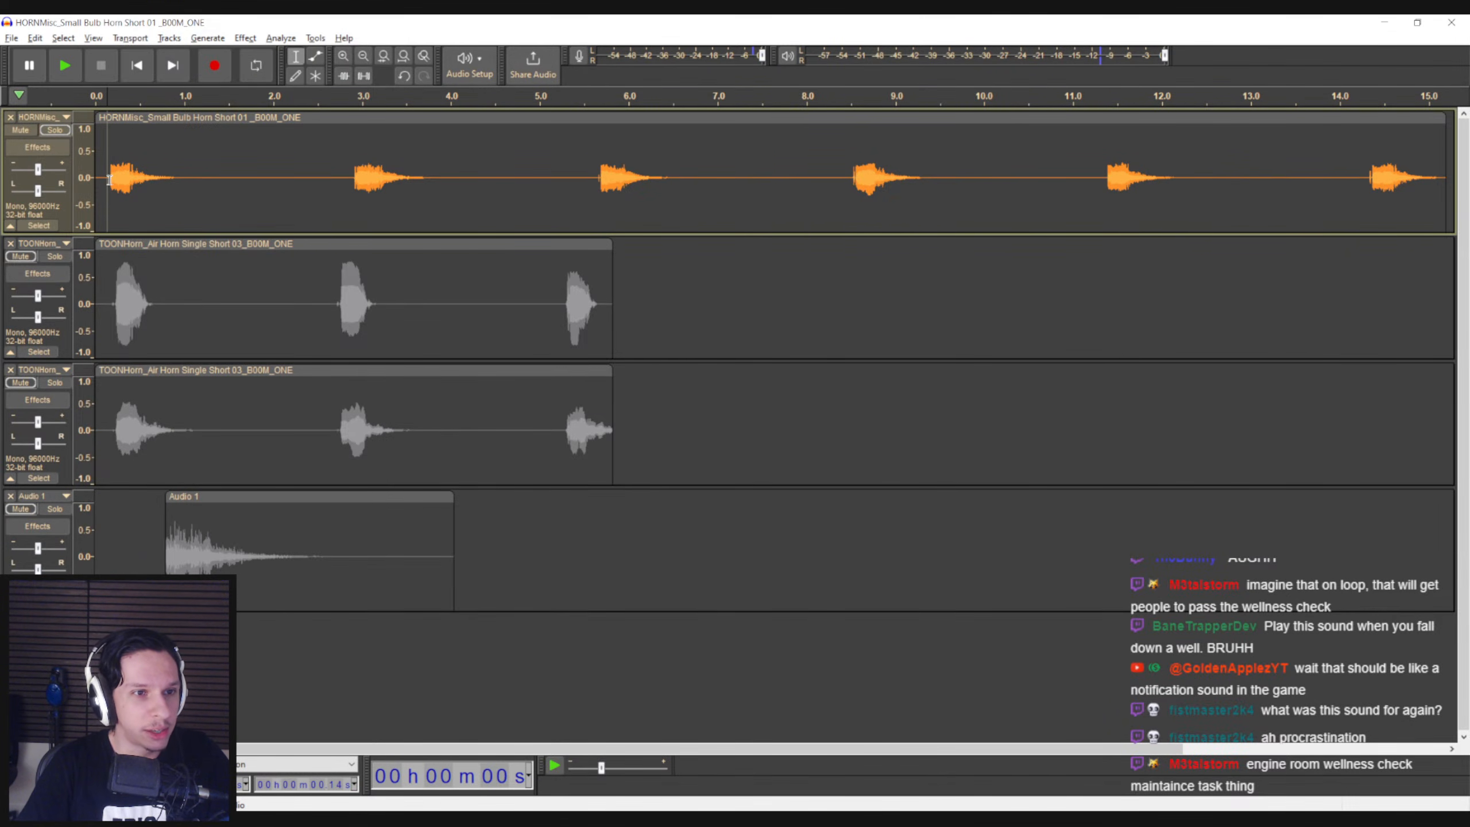
pyautogui.moveTo(108, 180); pyautogui.dragTo(189, 191)
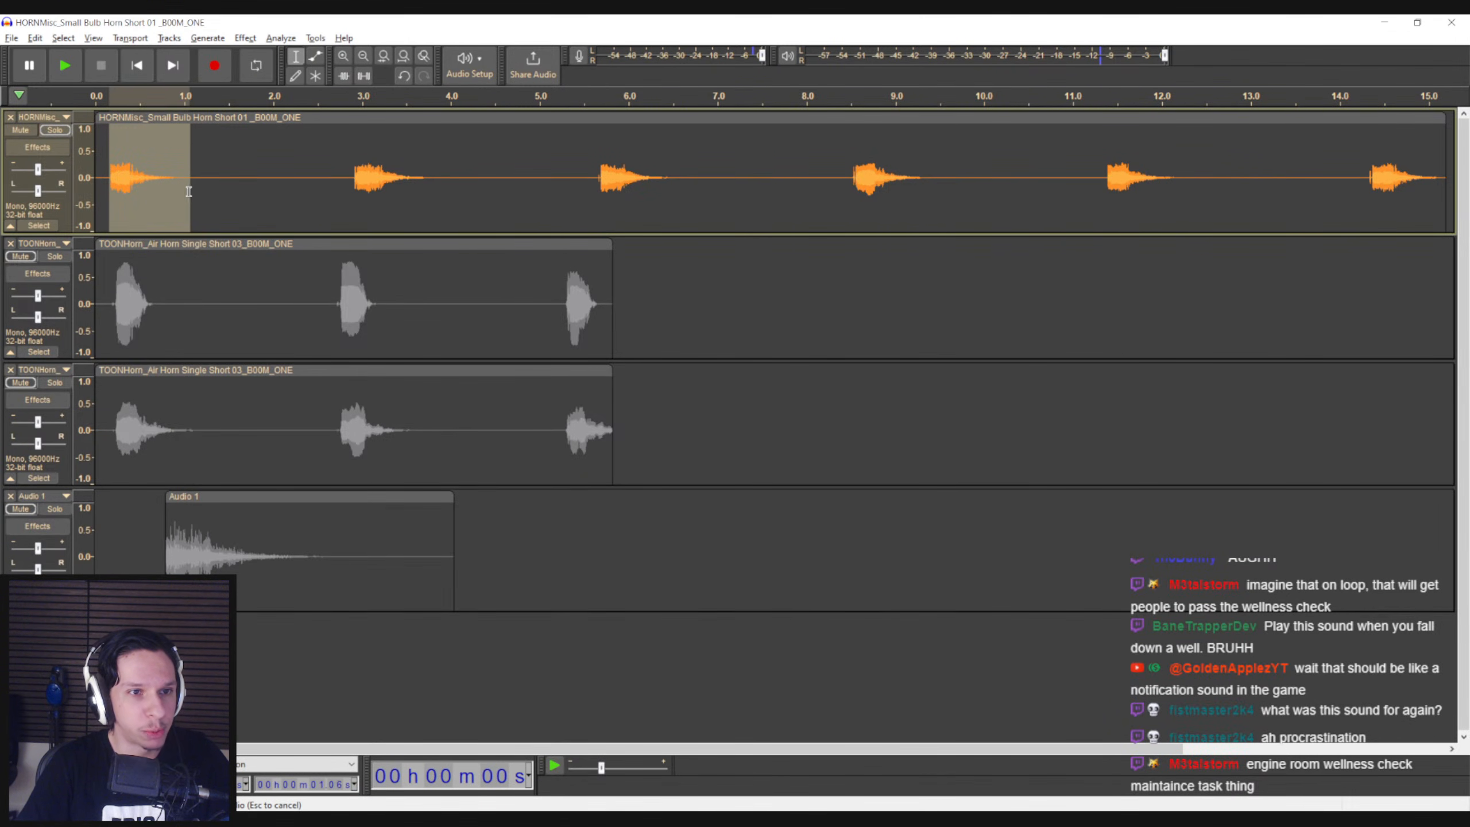
pyautogui.click(201, 189)
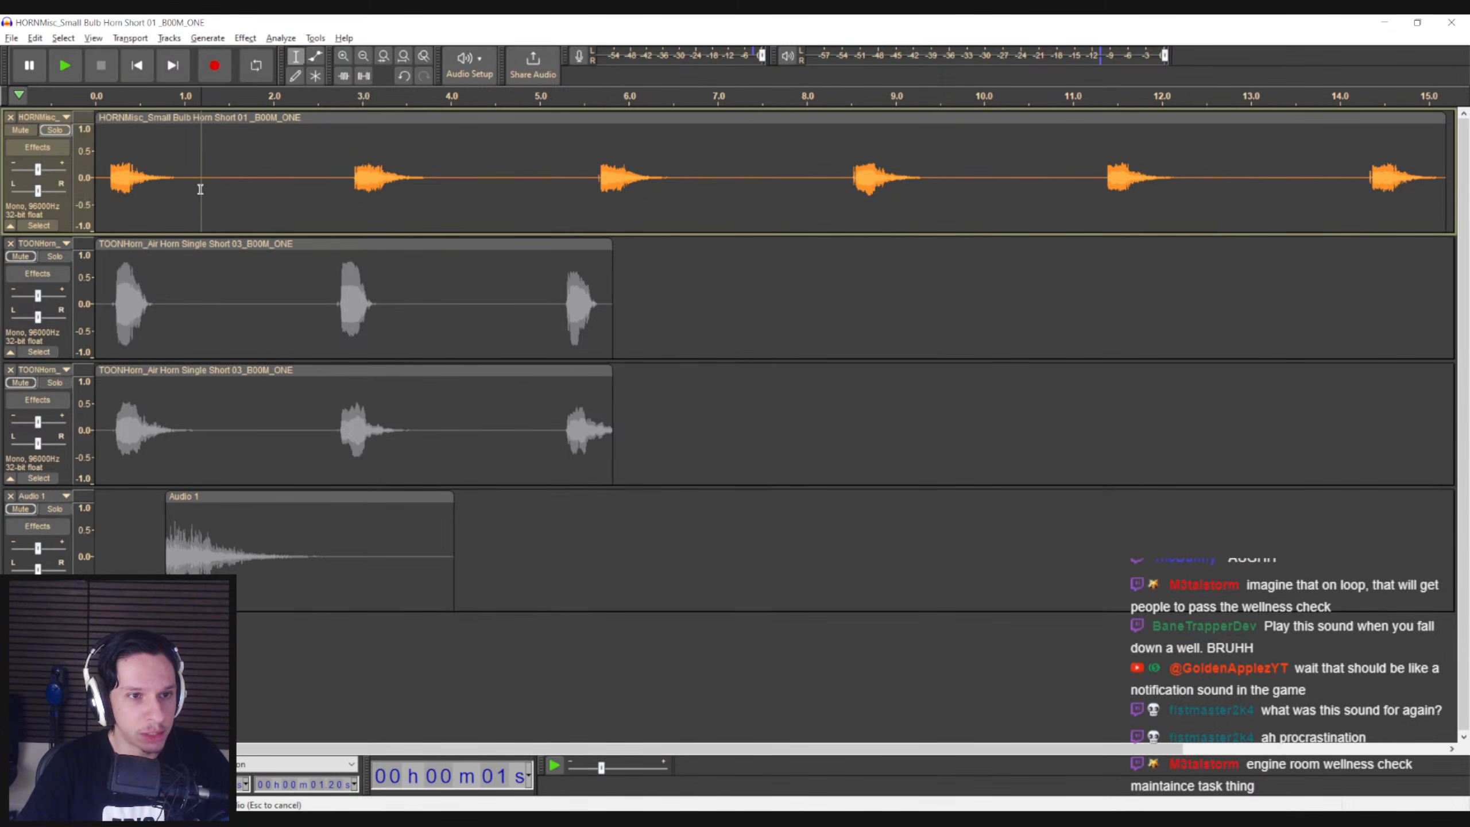
pyautogui.click(106, 182)
pyautogui.press('space')
pyautogui.press('space')
pyautogui.click(188, 185)
pyautogui.click(102, 184)
# Align the recorded clip's start with the first bulb horn honk at about 0.17 s and play both tracks together
pyautogui.moveTo(201, 496); pyautogui.dragTo(148, 496)
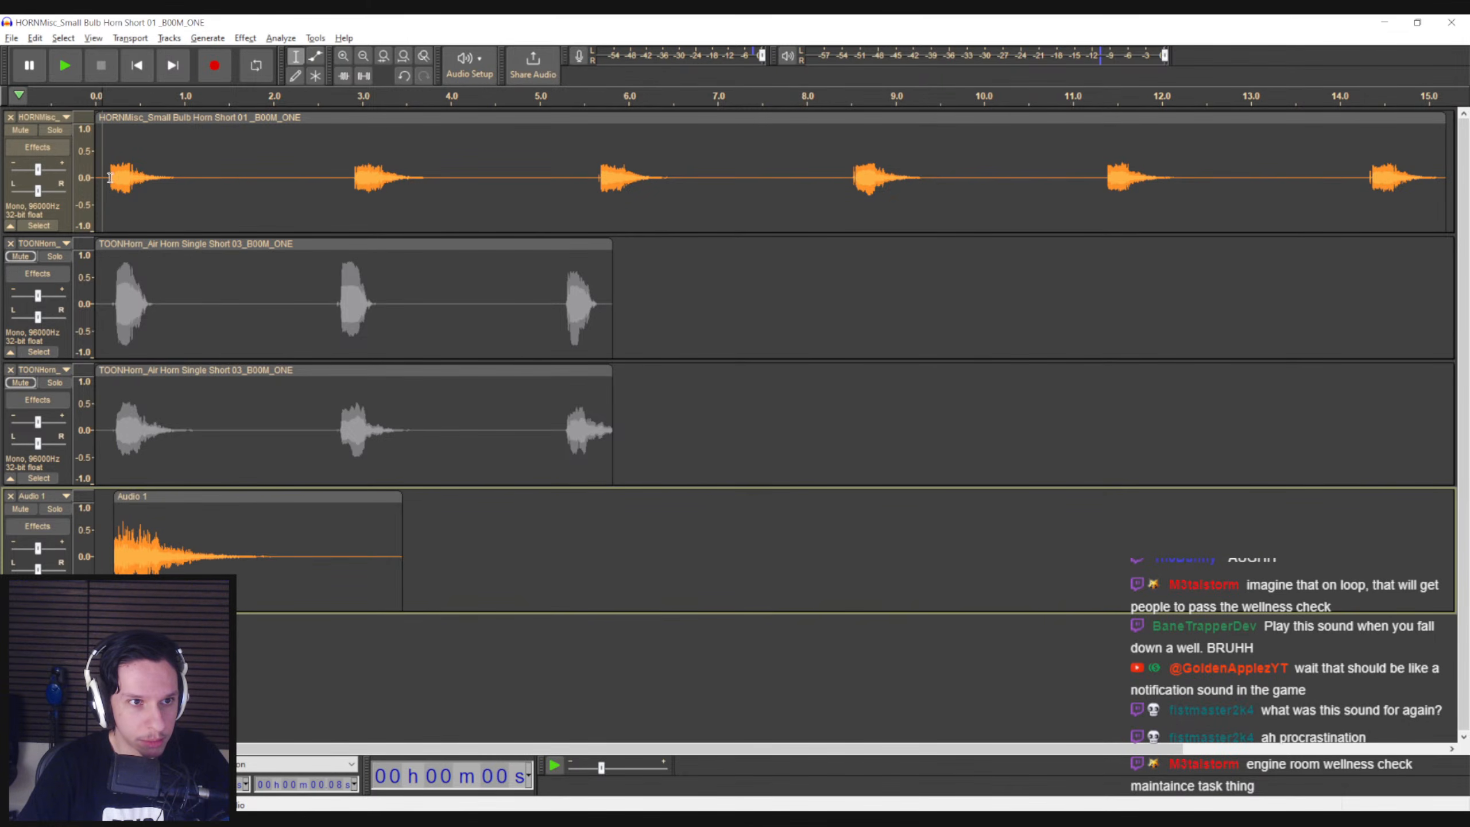
pyautogui.click(109, 188)
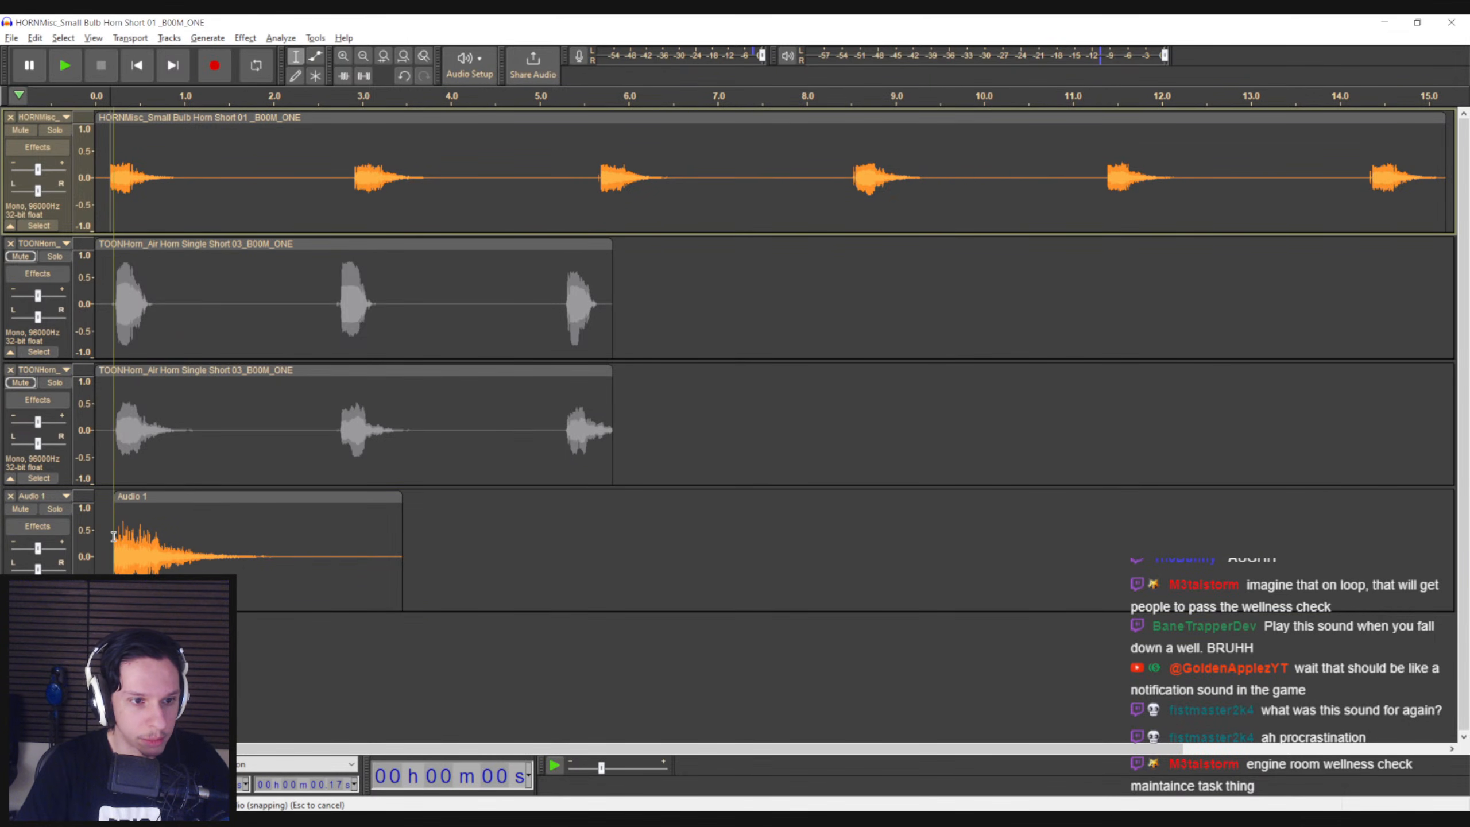
pyautogui.moveTo(142, 499); pyautogui.dragTo(139, 498)
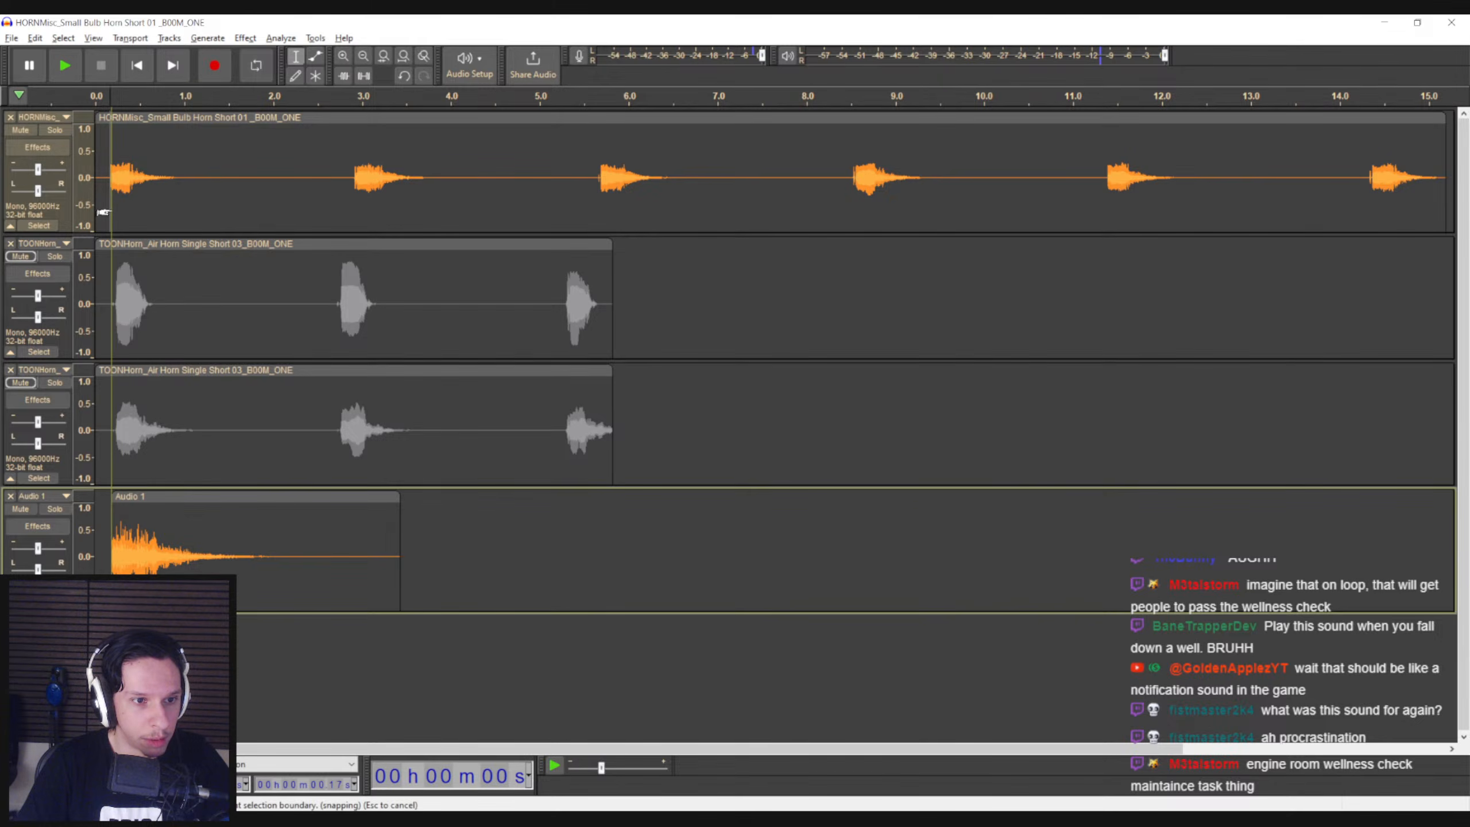
pyautogui.click(97, 212)
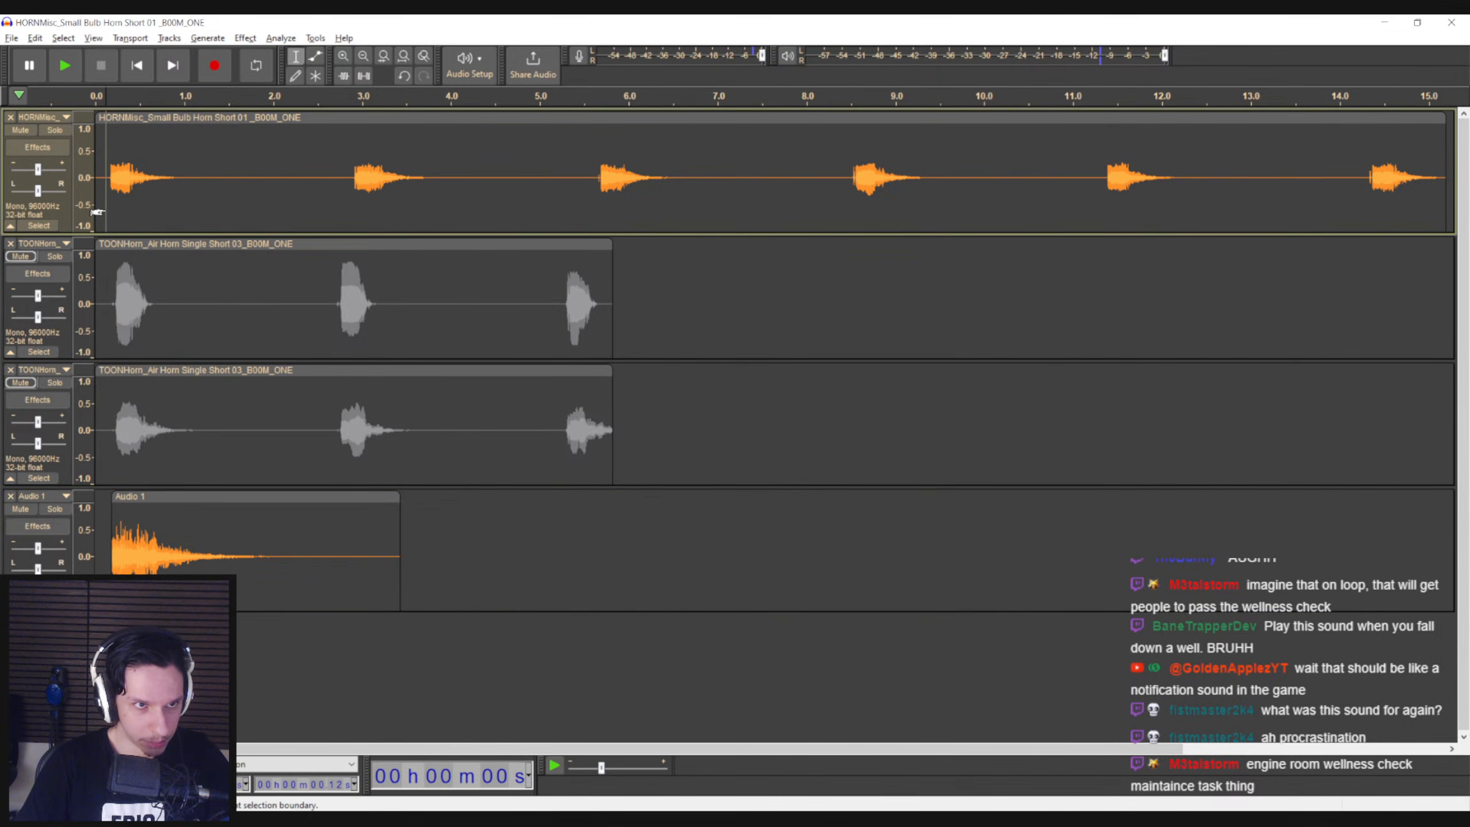
pyautogui.press('space')
pyautogui.press('space')
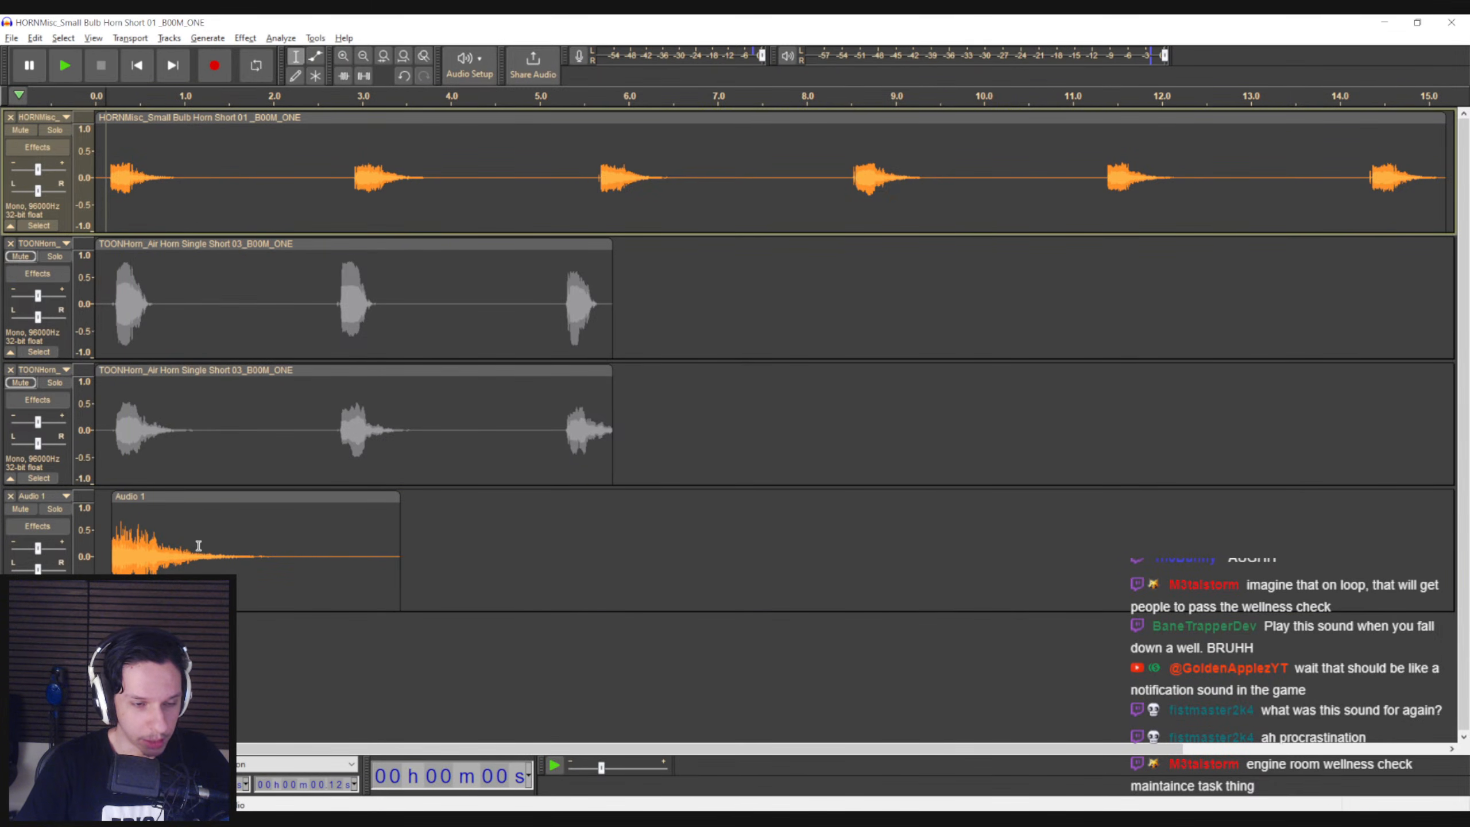
# Mute the recorded track, solo the Small Bulb Horn track again and listen to its first honk
pyautogui.click(195, 538)
pyautogui.click(55, 129)
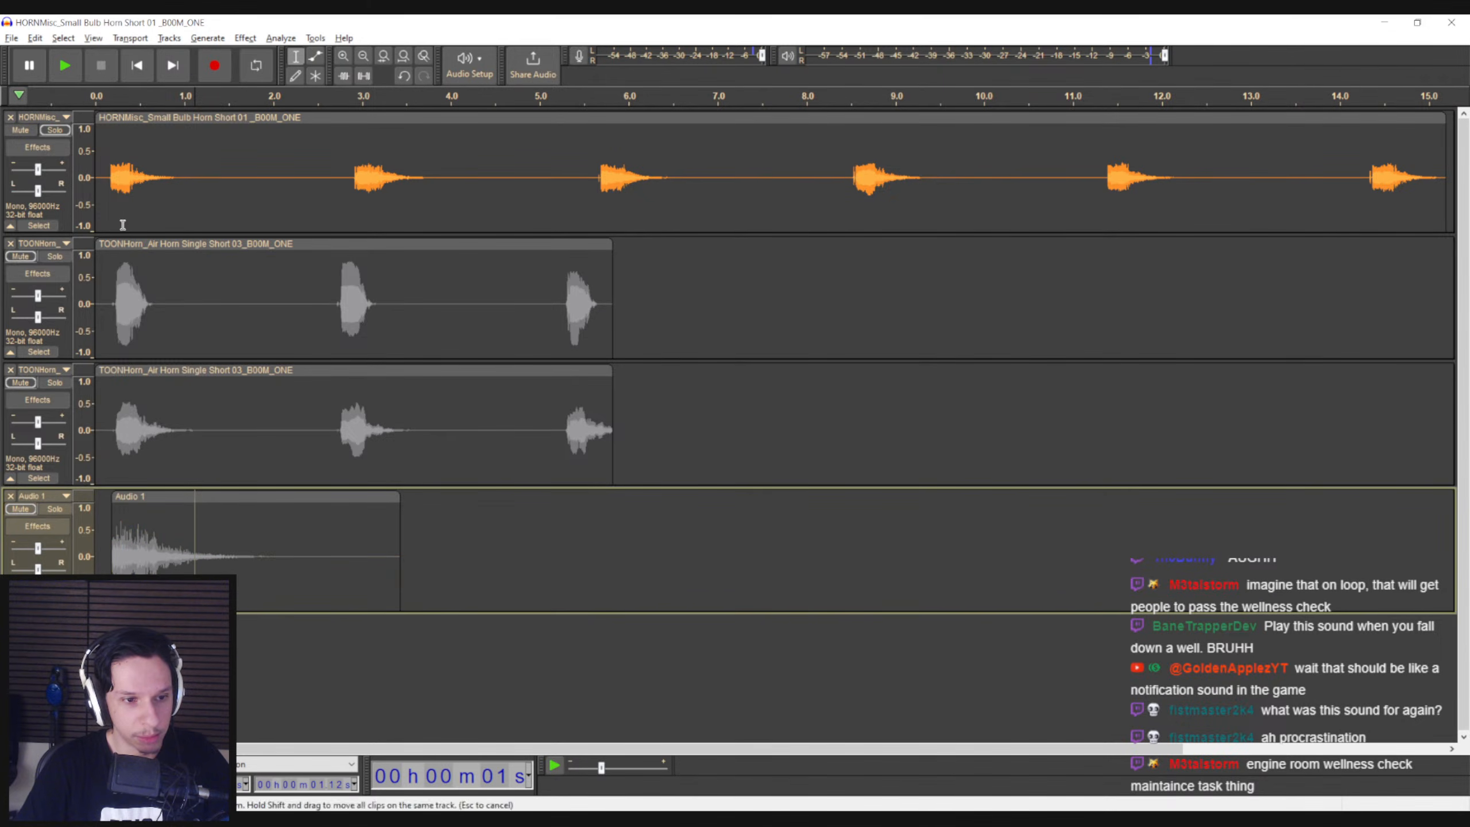
pyautogui.click(99, 184)
pyautogui.press('space')
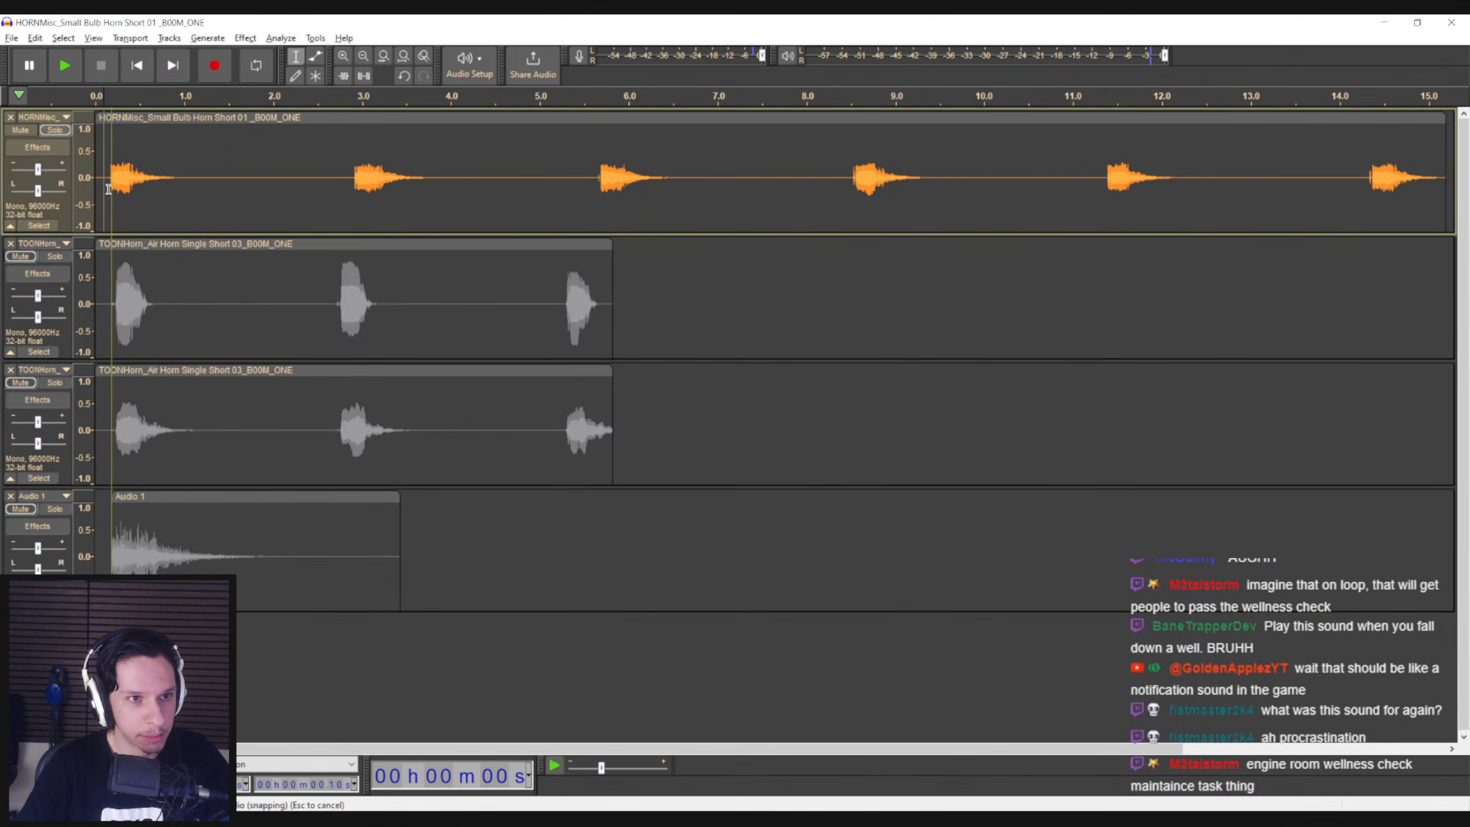
# Export only the first bulb horn honk, up to about 1.24 s, as a WAV file with a name starting with Airhorn_
pyautogui.moveTo(108, 189); pyautogui.dragTo(208, 193)
pyautogui.keyDown('ctrl'); pyautogui.scroll(1, 122, 193); pyautogui.keyUp('ctrl')
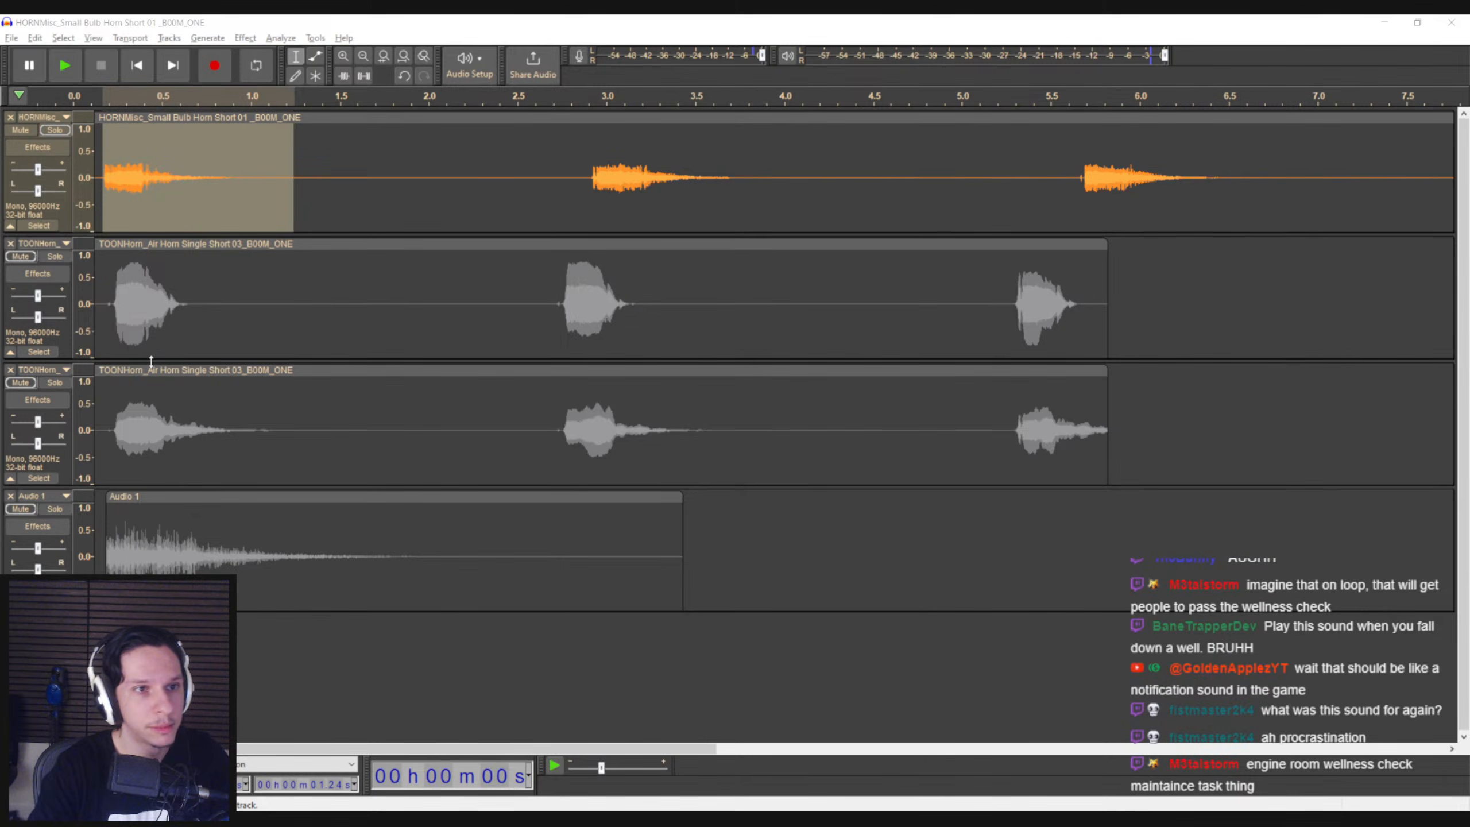
pyautogui.click(11, 38)
pyautogui.moveTo(70, 144)
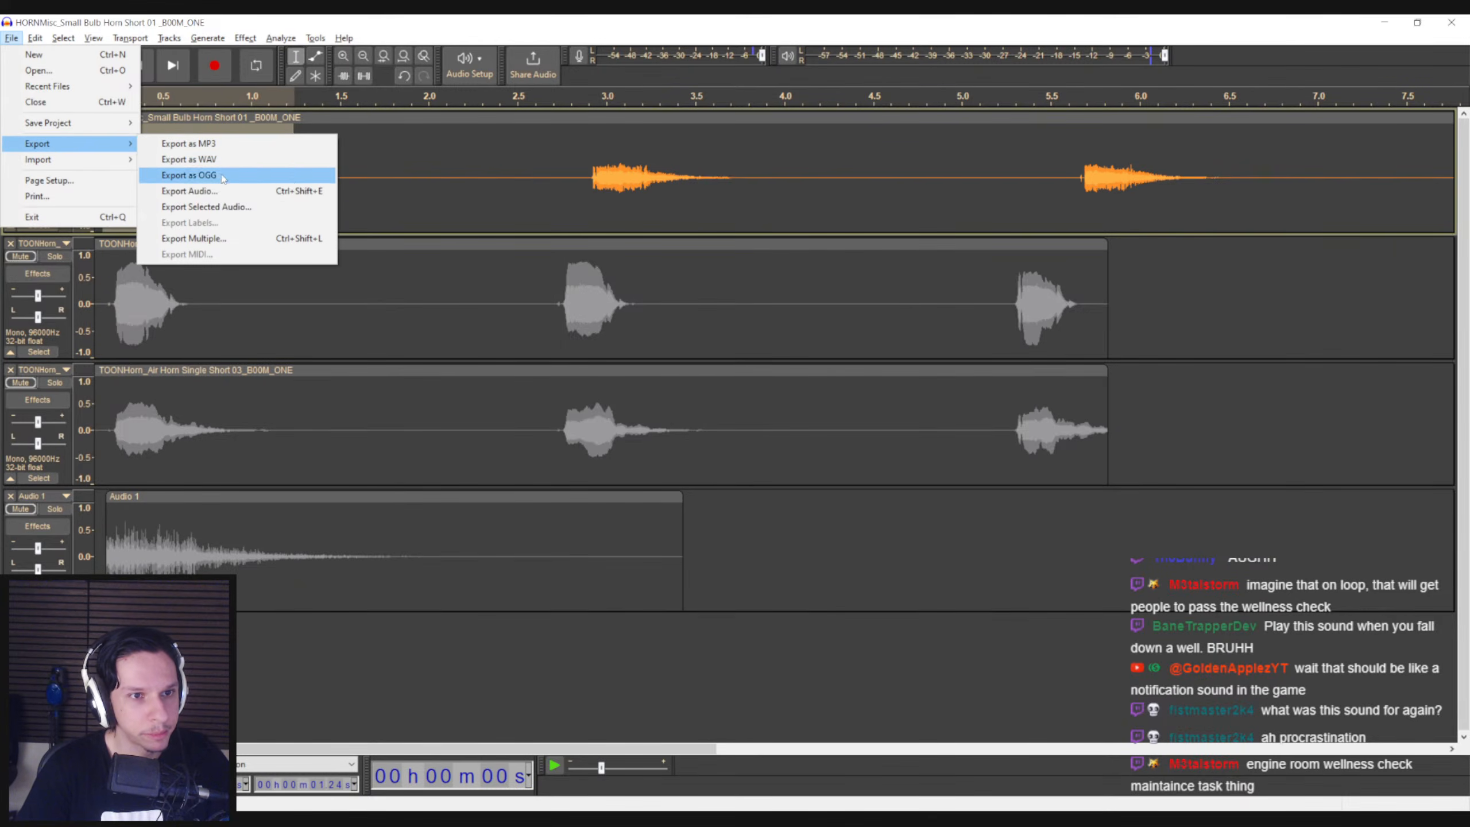
pyautogui.click(220, 206)
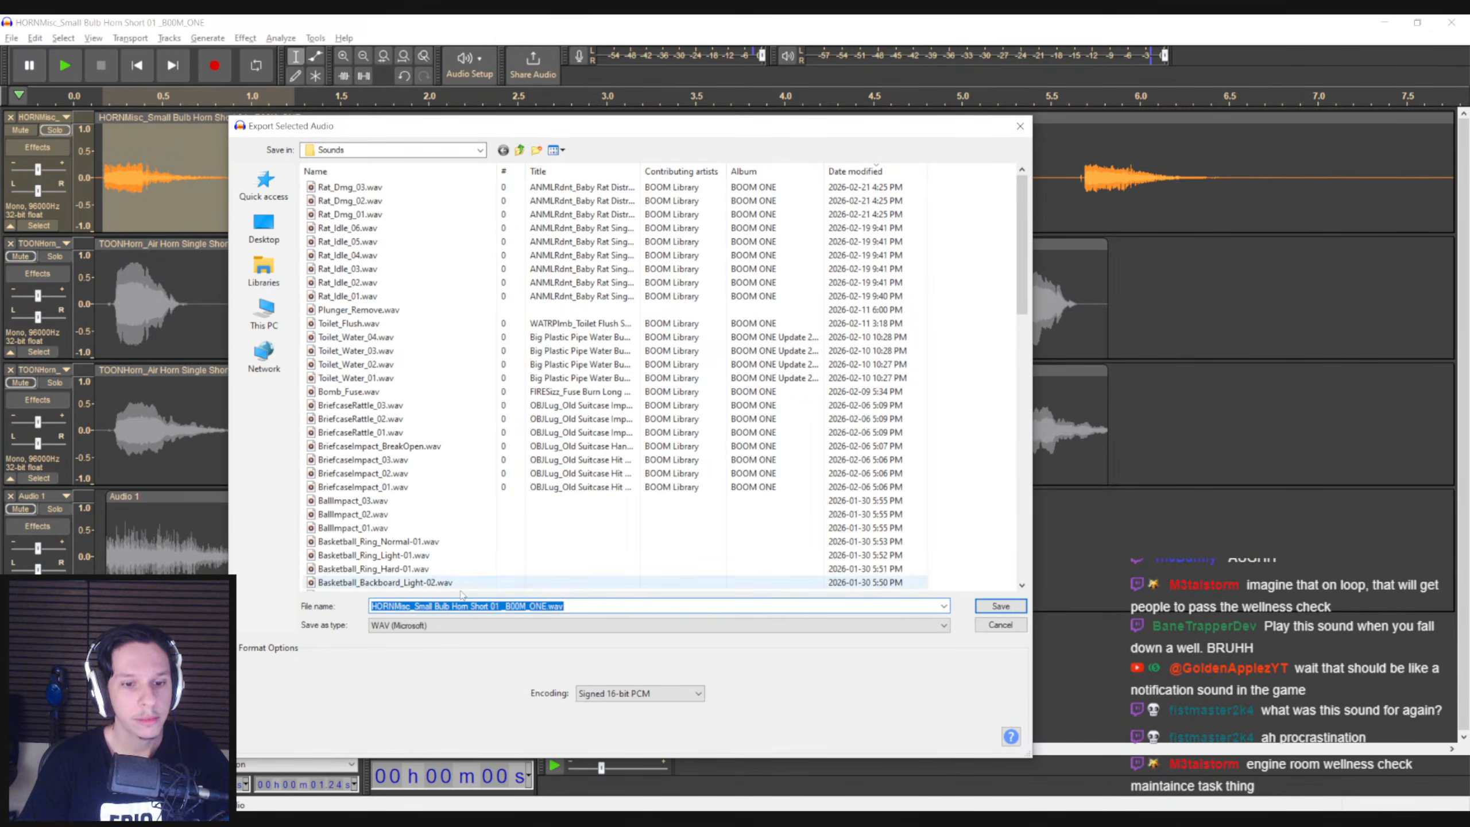
pyautogui.write('Air')
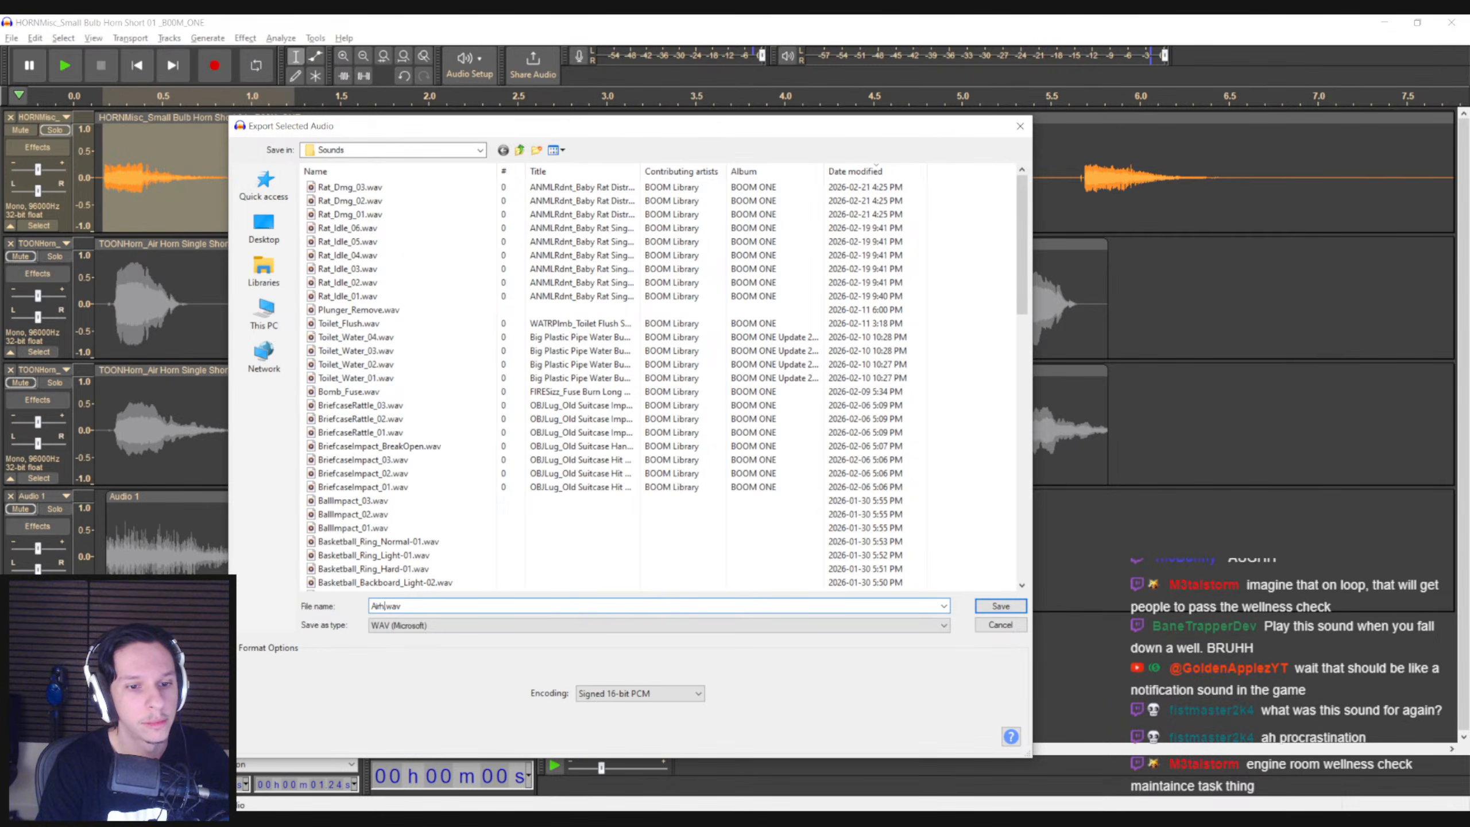
pyautogui.write('horn_')
pyautogui.press('Return')
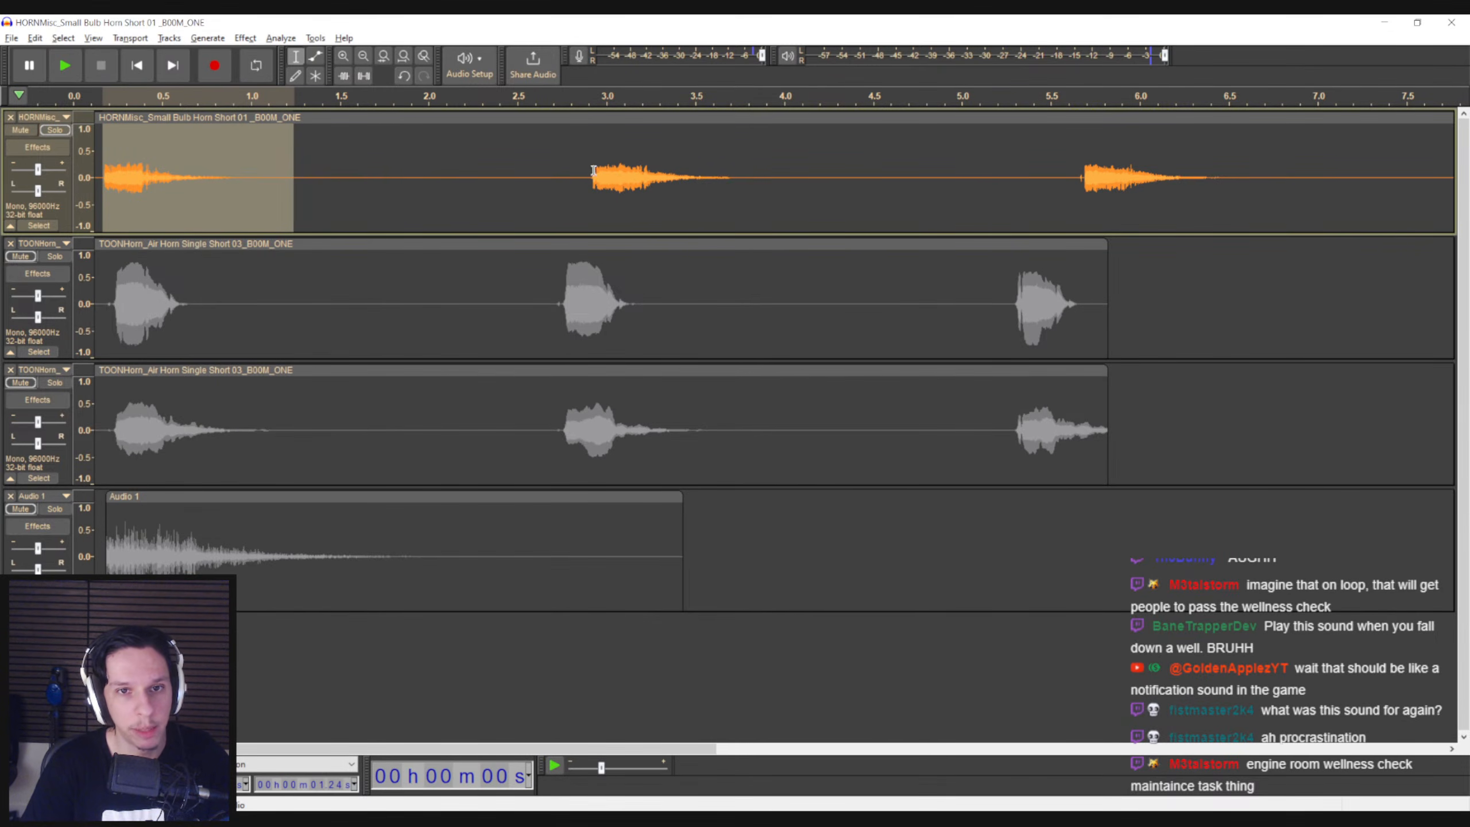
# Export the second bulb horn honk, from about 2.9 s to 3.86 s, under the same file name numbered 2
pyautogui.moveTo(591, 182); pyautogui.dragTo(757, 182)
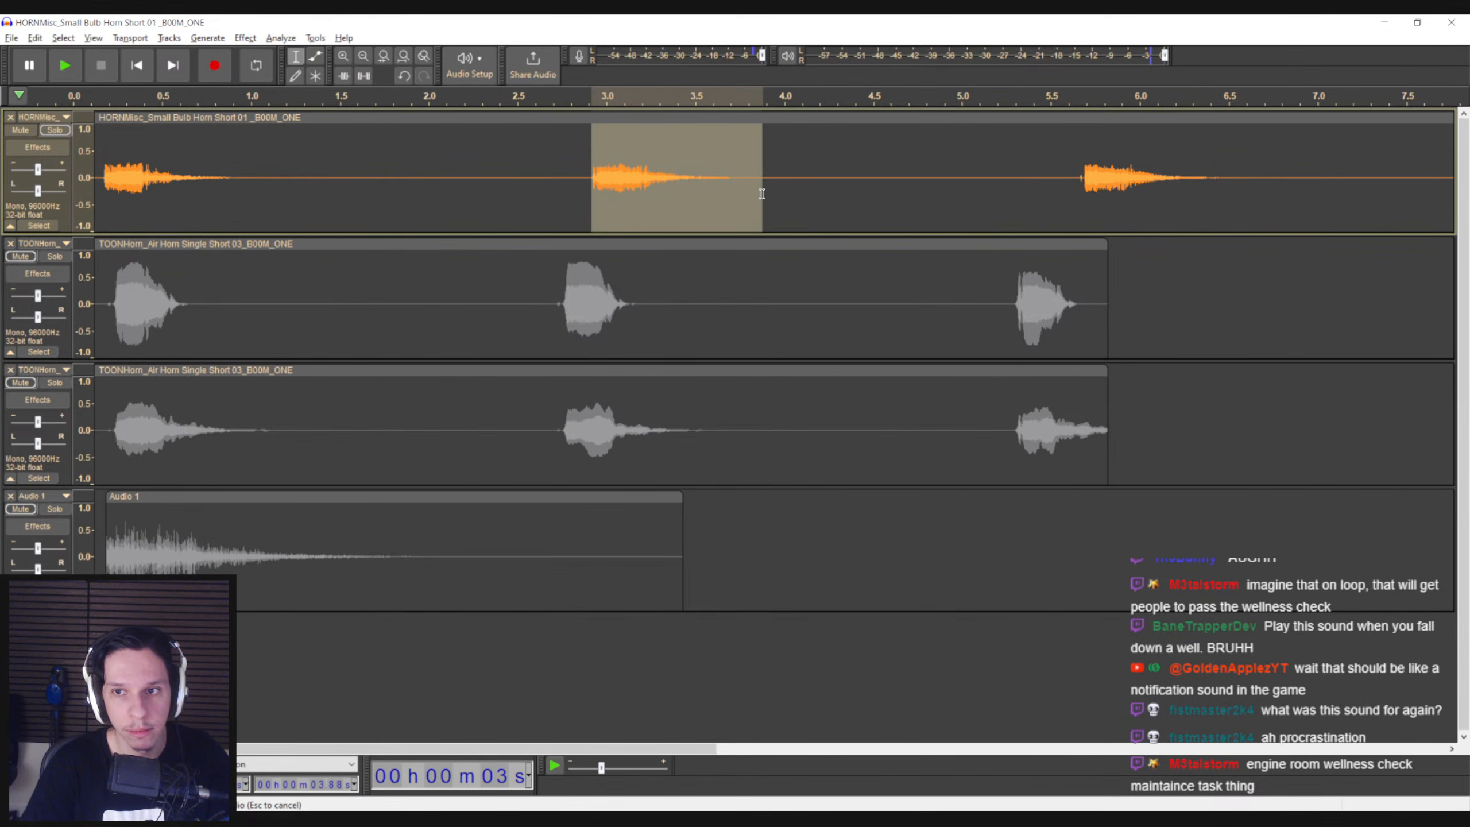
pyautogui.click(11, 38)
pyautogui.moveTo(58, 143)
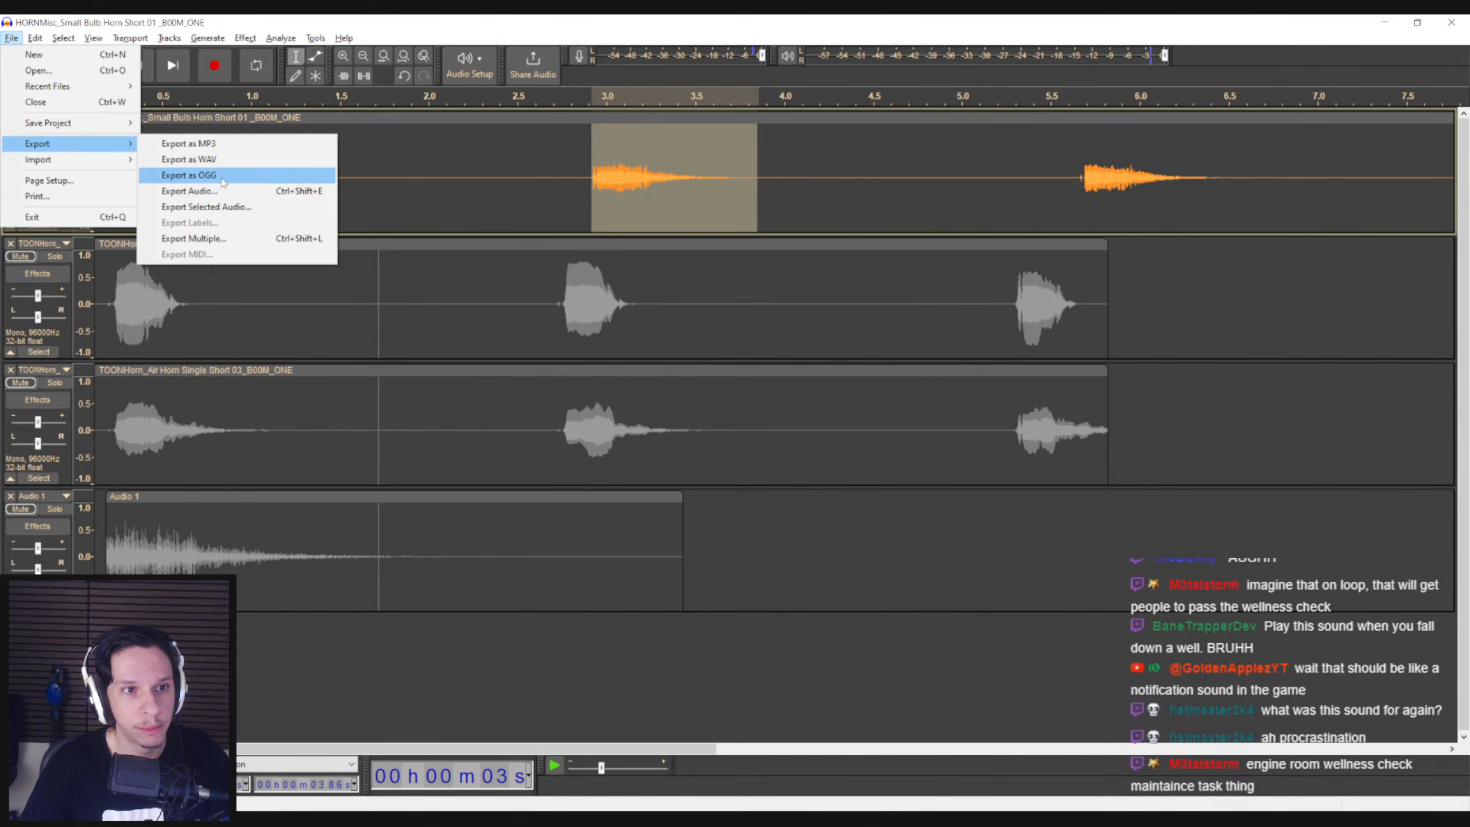
pyautogui.click(191, 208)
pyautogui.click(348, 188)
pyautogui.click(406, 605)
pyautogui.write('2')
pyautogui.click(987, 606)
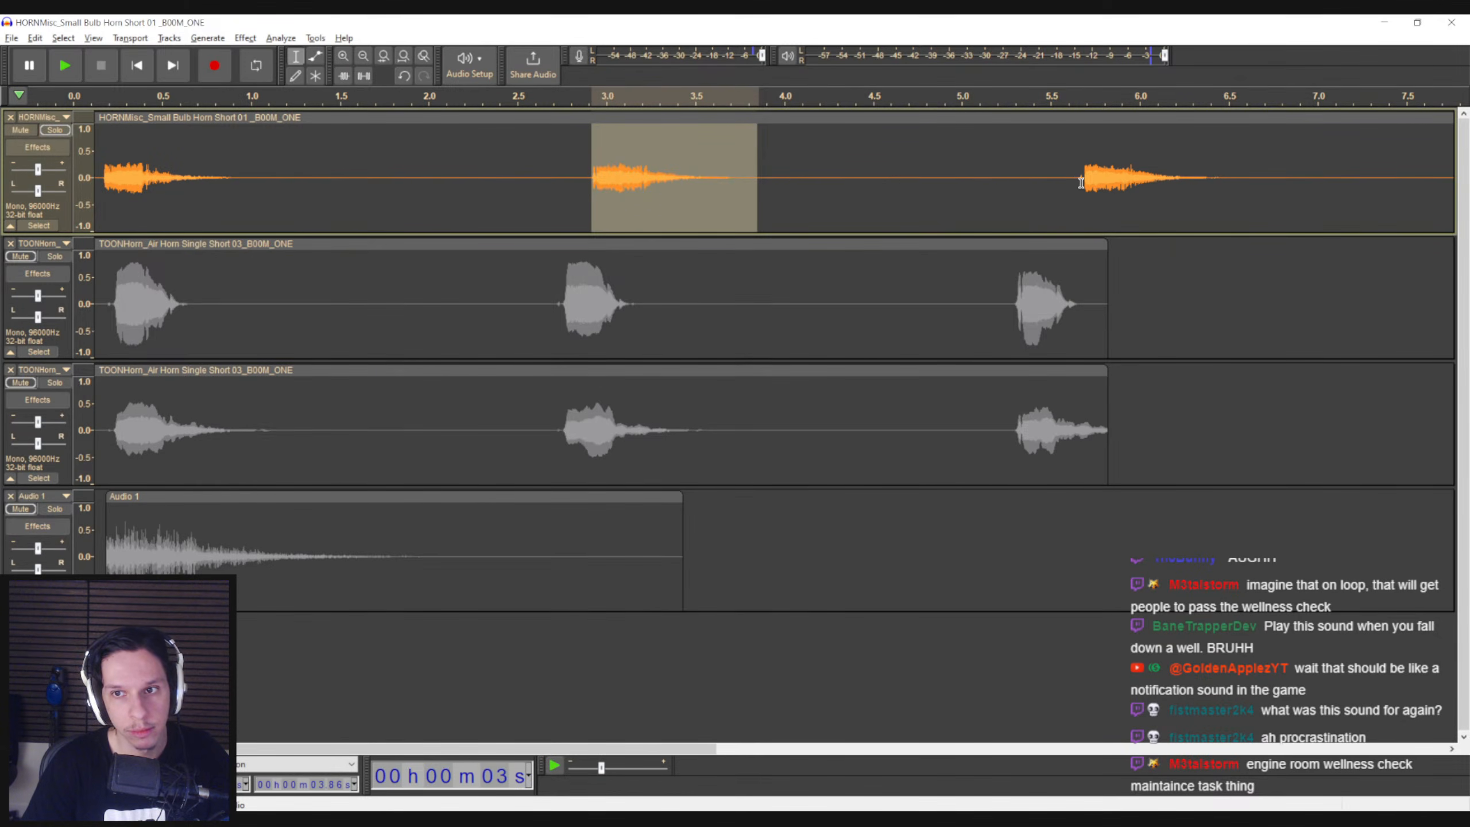
# Export the third bulb horn honk, from about 5.7 s to 6.6 s, under the same file name numbered 03
pyautogui.moveTo(1080, 184); pyautogui.dragTo(1247, 189)
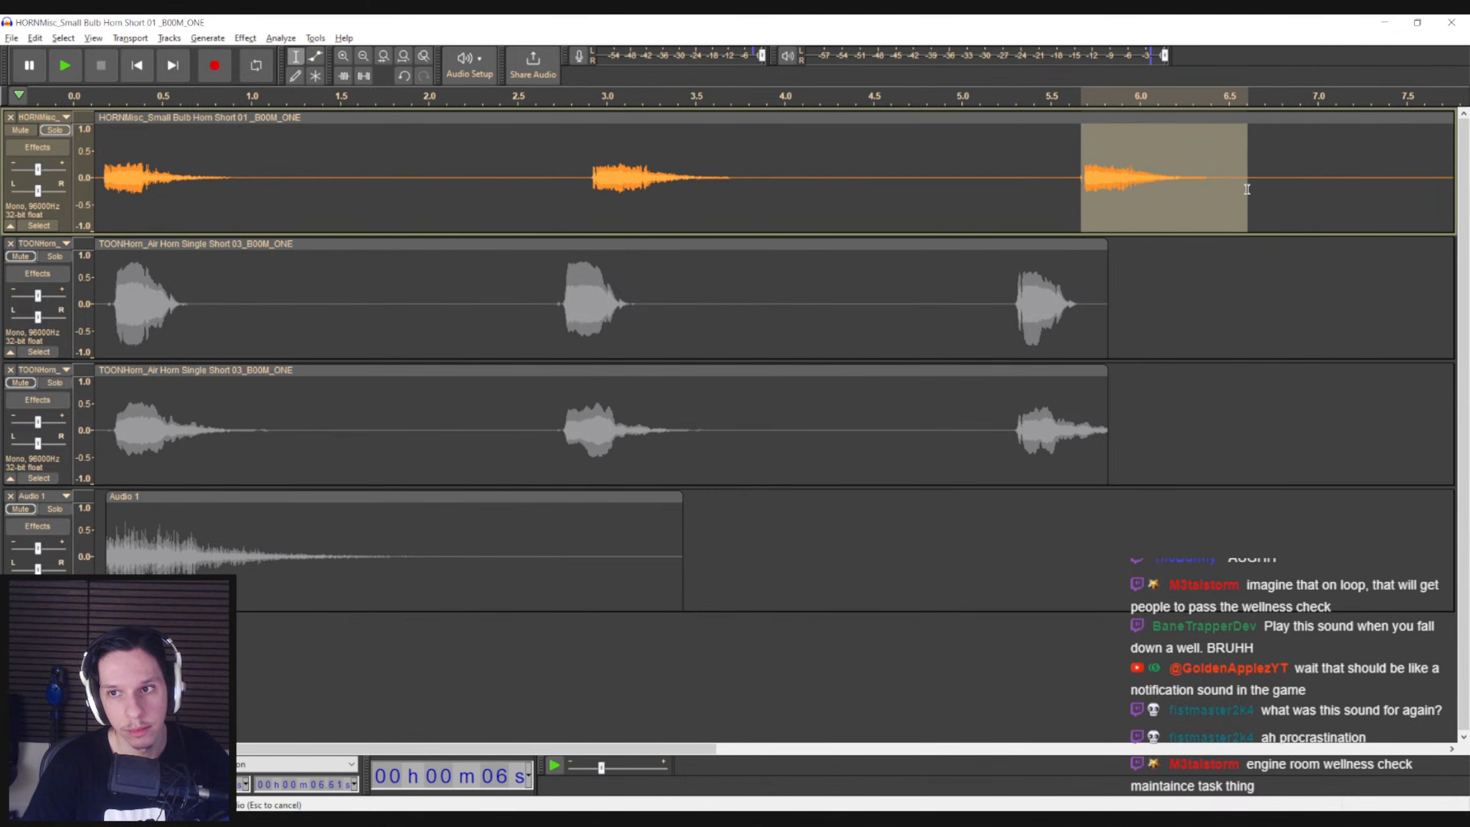
pyautogui.moveTo(1089, 200); pyautogui.dragTo(1094, 201)
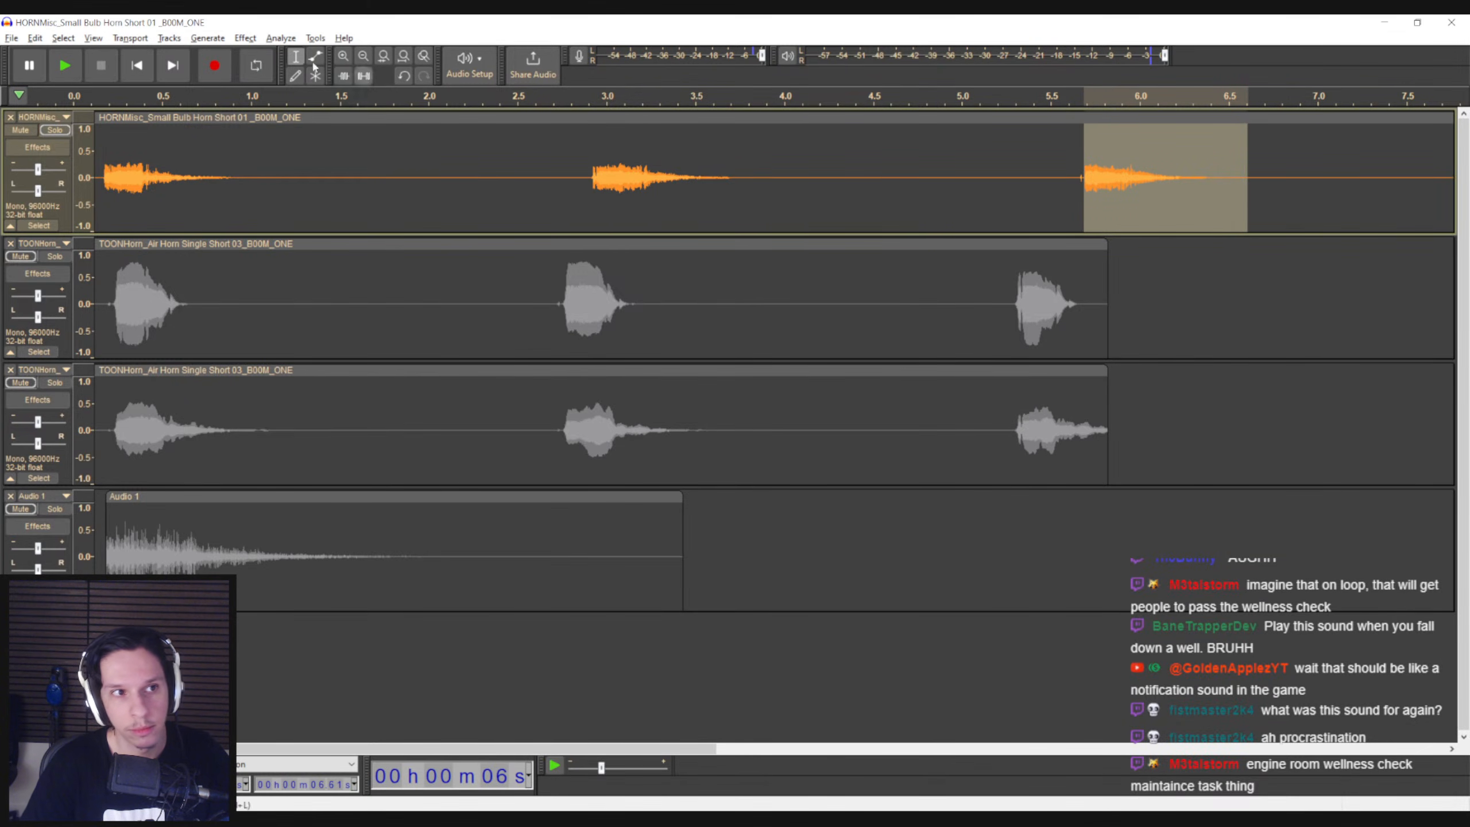
pyautogui.click(12, 39)
pyautogui.moveTo(116, 143)
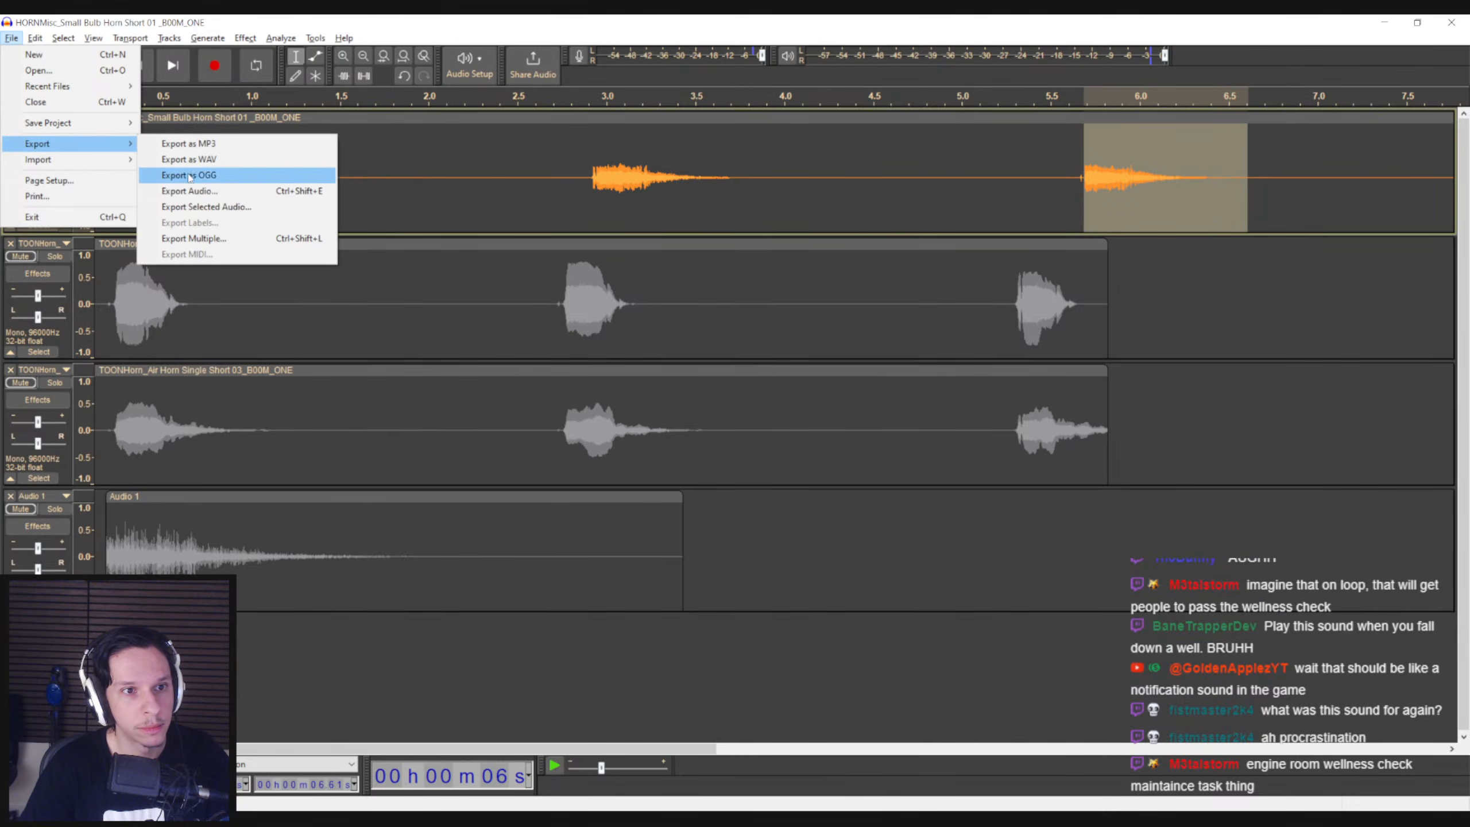
pyautogui.click(182, 206)
pyautogui.click(348, 187)
pyautogui.doubleClick(409, 606)
pyautogui.write('03')
pyautogui.click(978, 606)
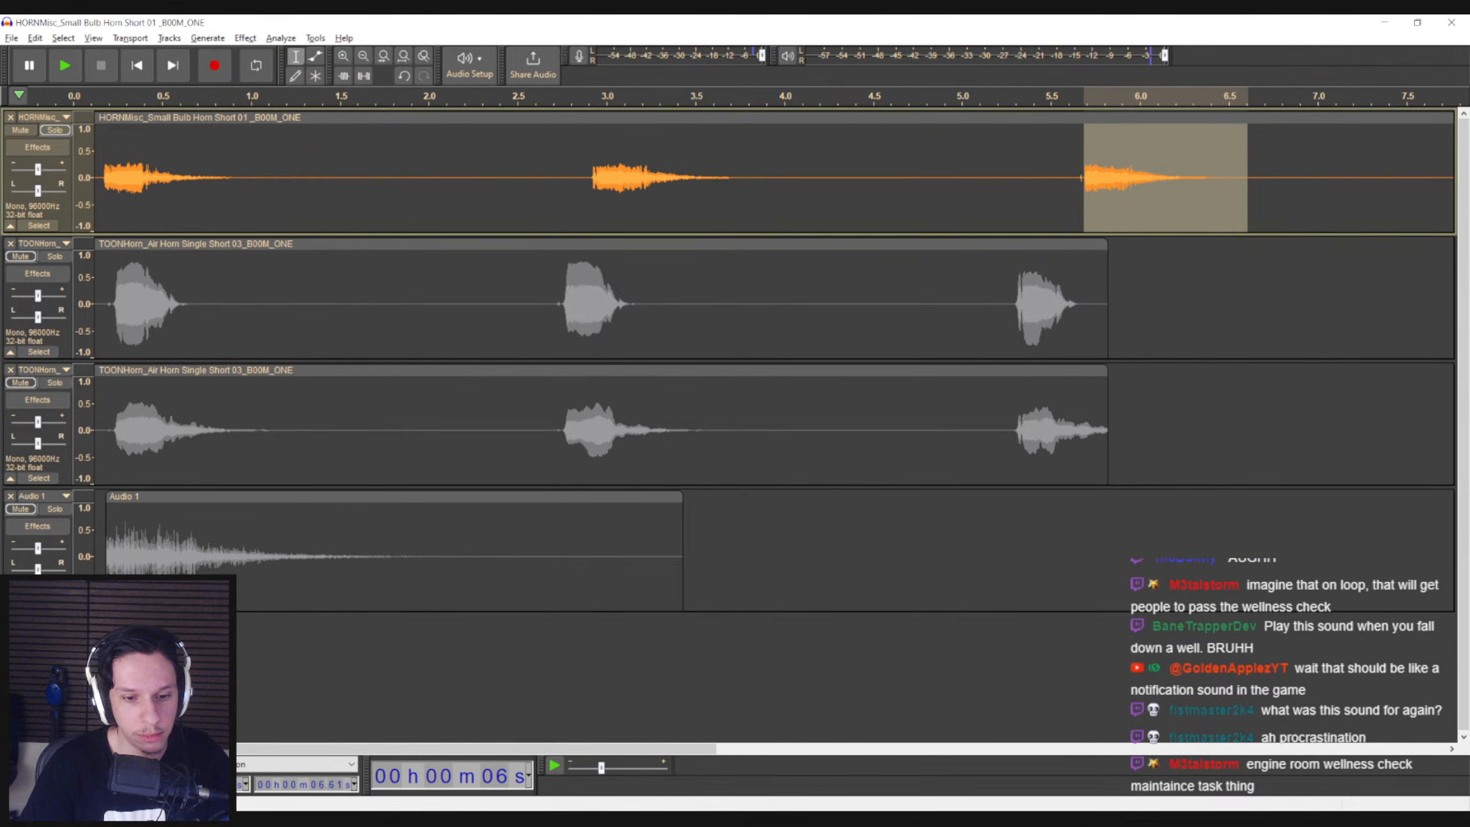
# Close the horn project window without saving the project
pyautogui.hotkey('alt', 'Tab')
pyautogui.hotkey('alt', 'Tab')
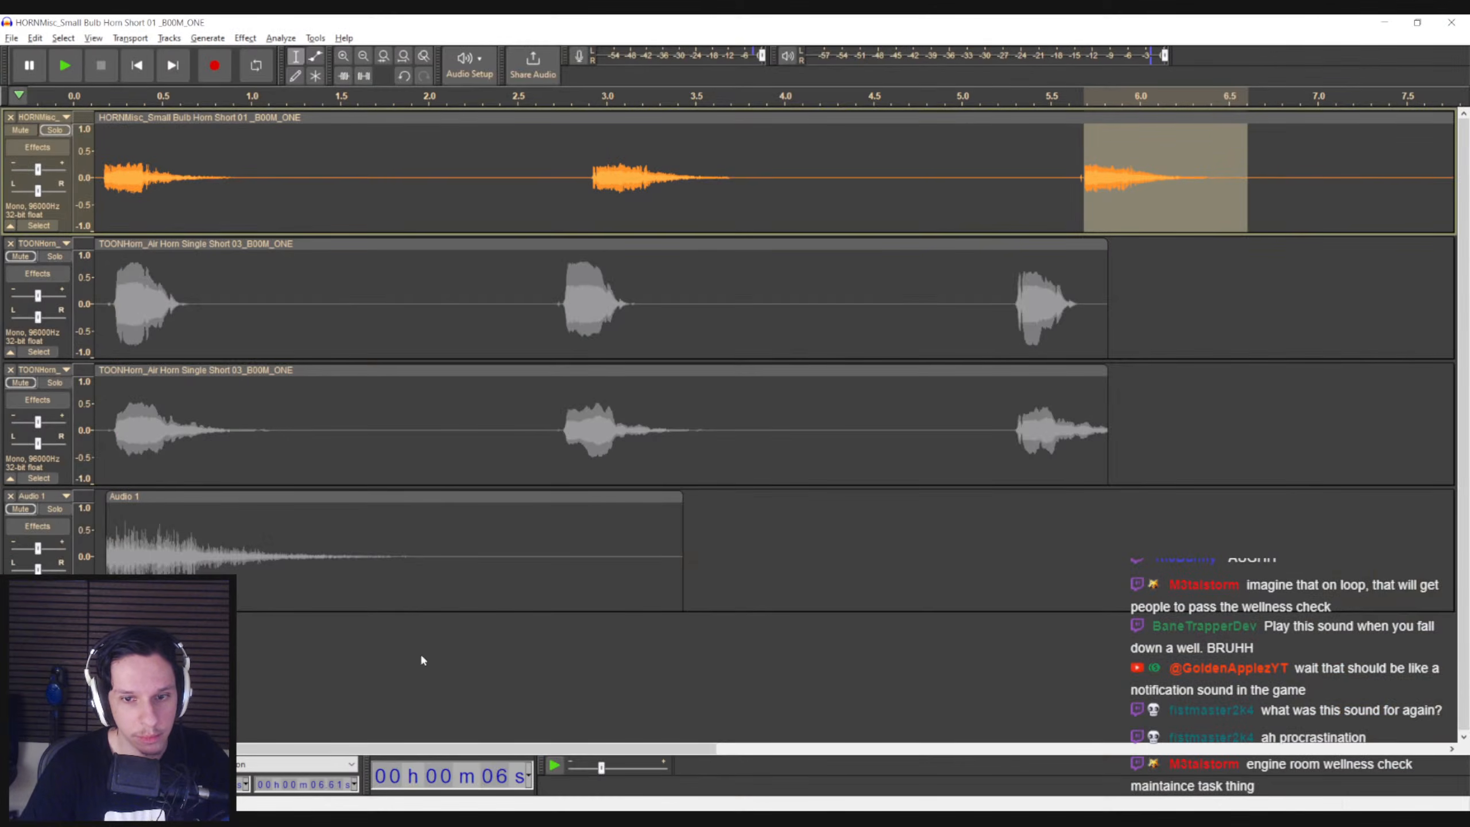
pyautogui.click(1464, 22)
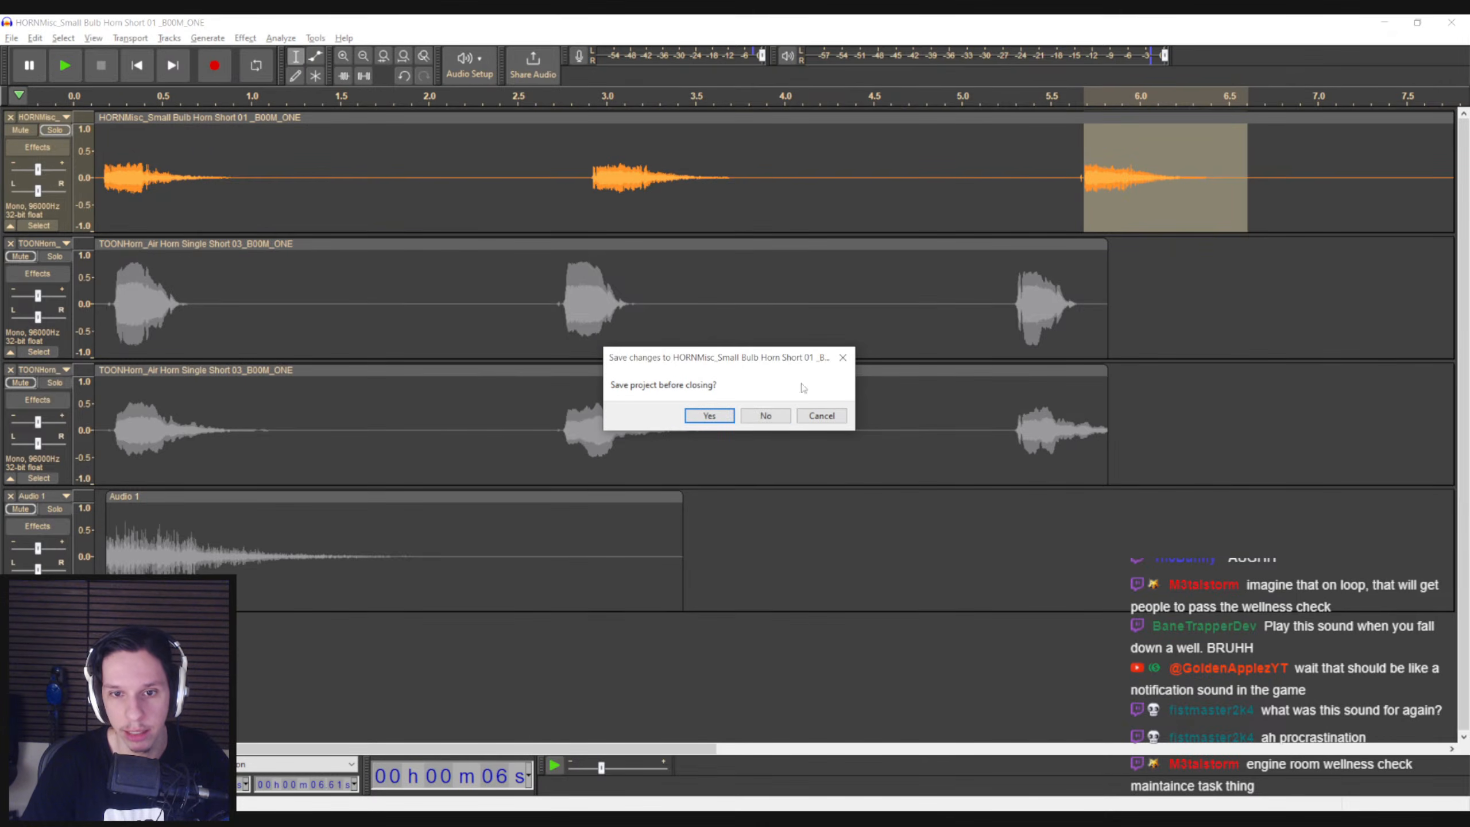
pyautogui.click(766, 415)
# Open a File Explorer window, move it aside, and take the Unreal Editor viewport out of its full-screen view
pyautogui.press('super+e')
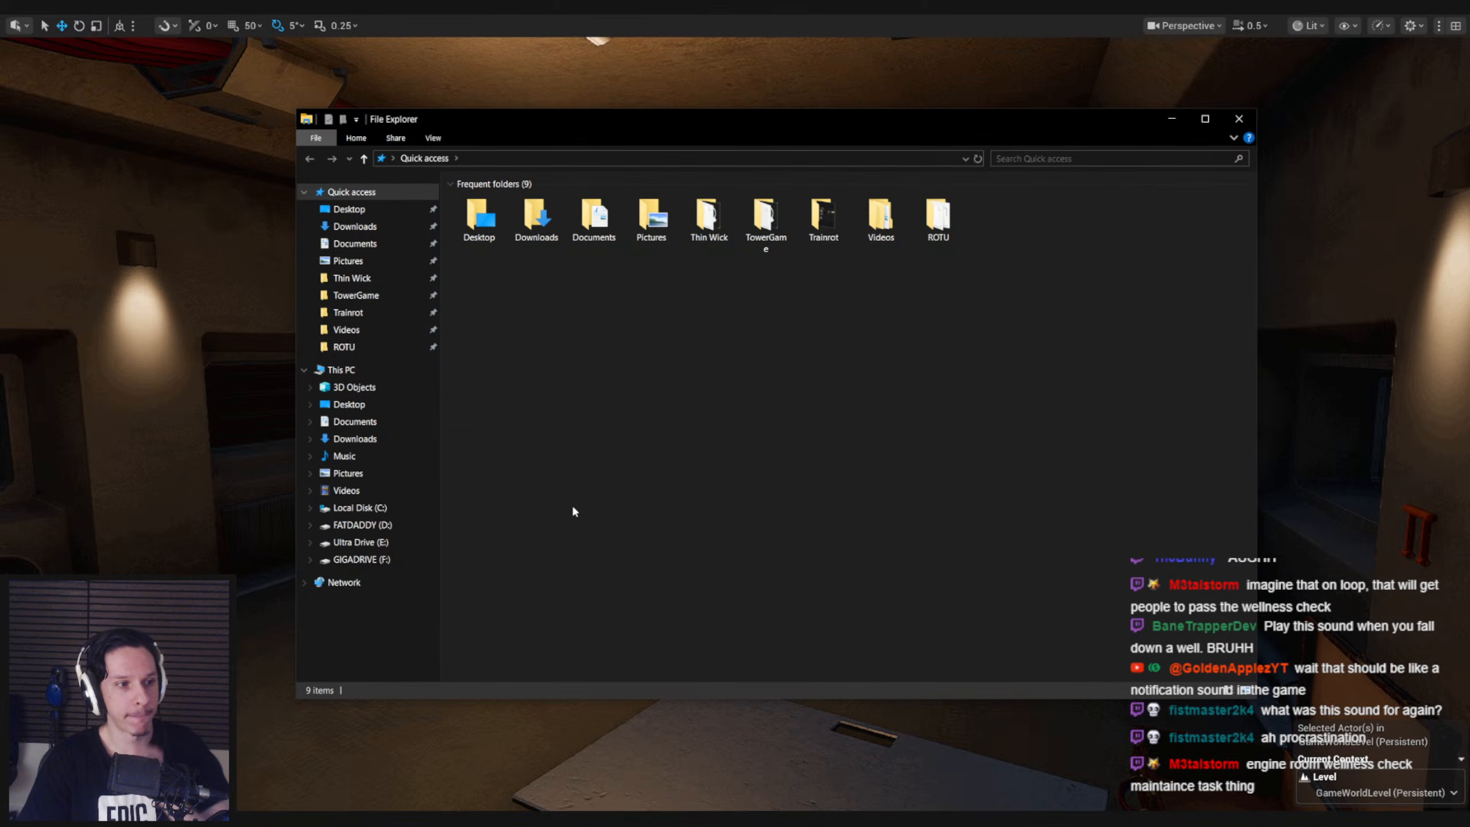
pyautogui.moveTo(616, 129); pyautogui.dragTo(0, 277)
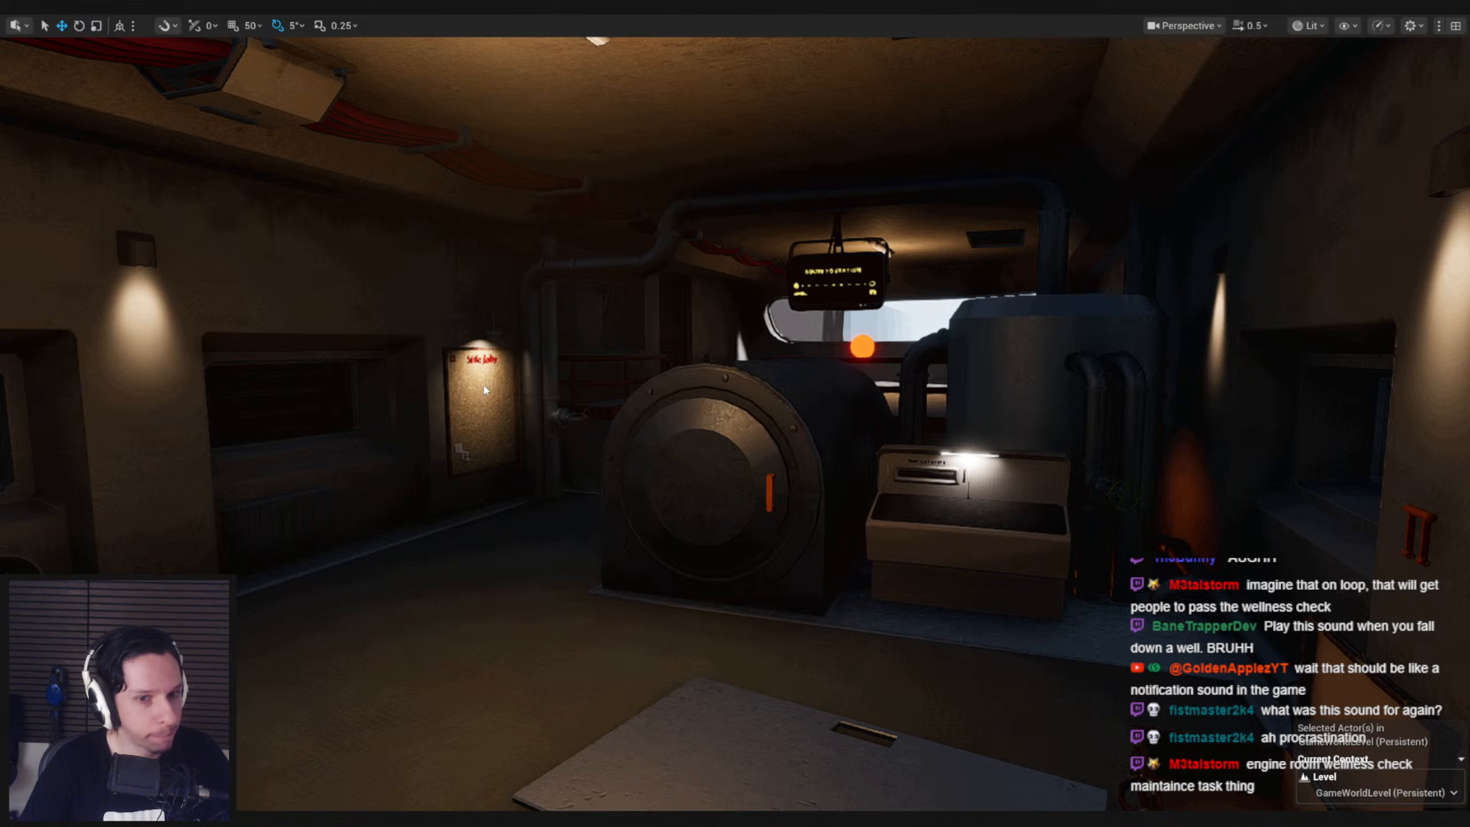
pyautogui.moveTo(485, 390); pyautogui.dragTo(462, 410, button='right')
pyautogui.press('F11')
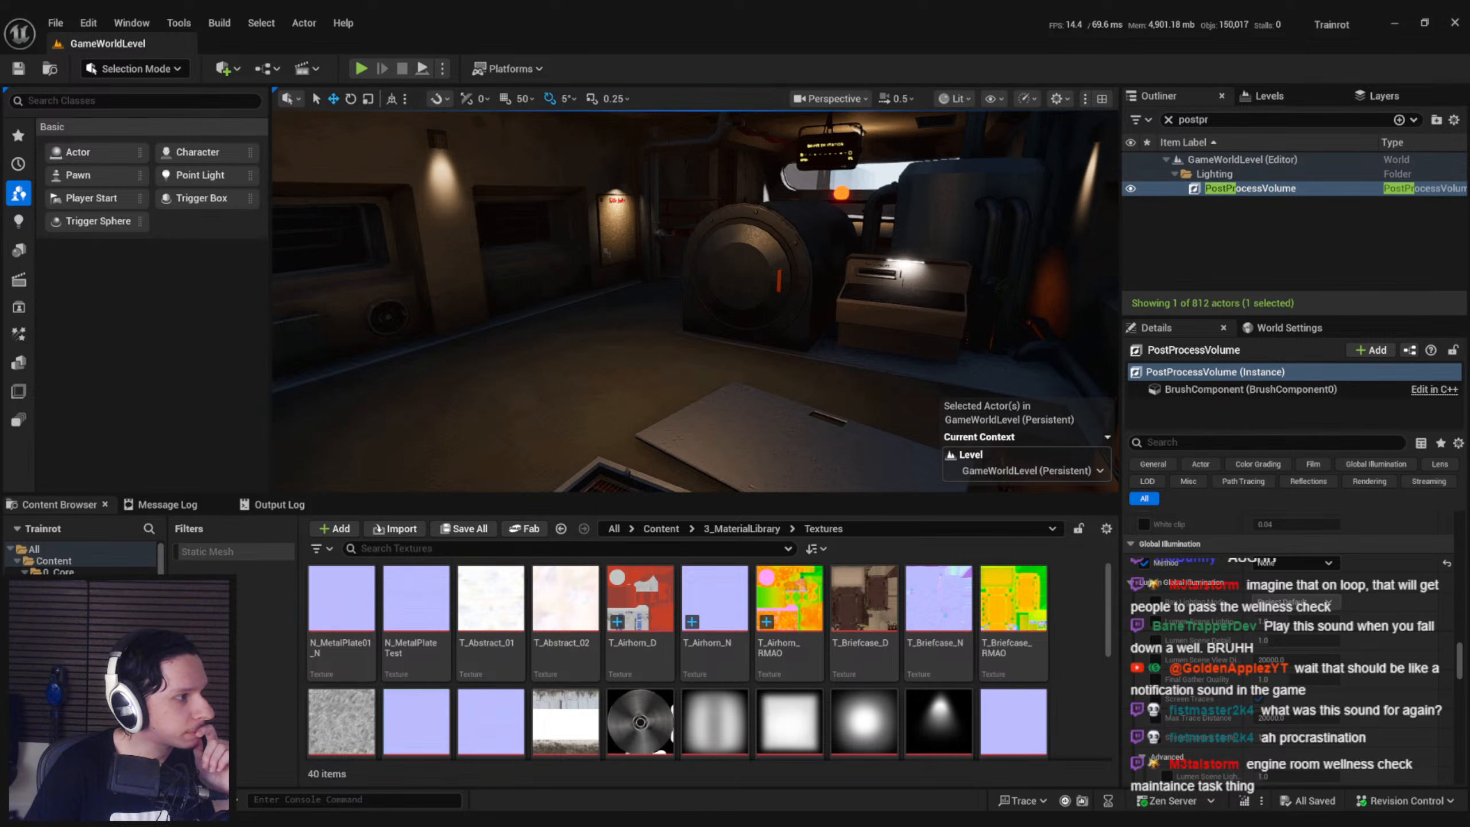
pyautogui.moveTo(662, 403); pyautogui.dragTo(631, 407, button='right')
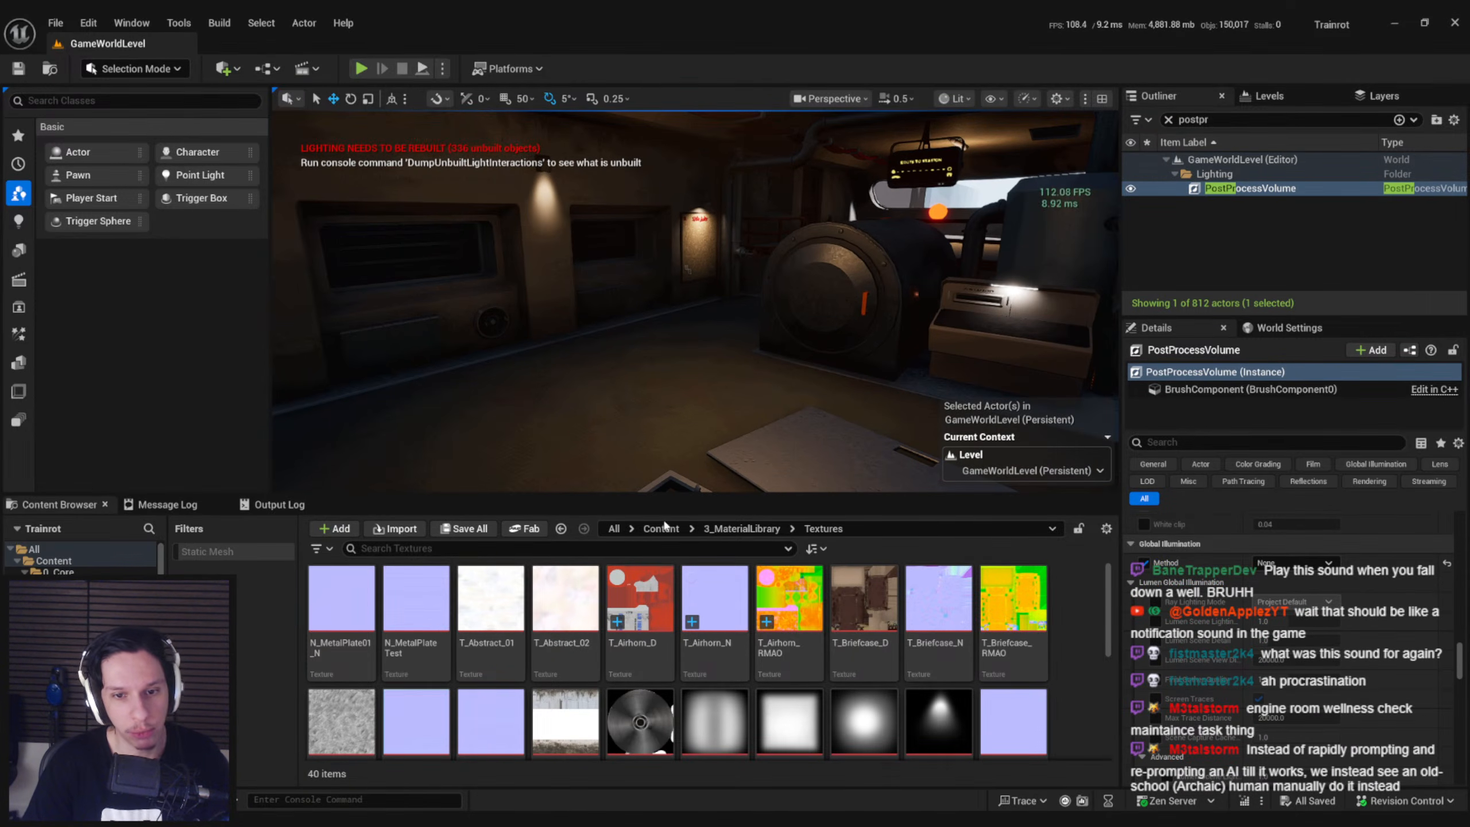
# Import Airhorn_01, Airhorn_02 and Airhorn_03 into the project's 2_Audio/Sounds folder and save the new sound waves
pyautogui.click(661, 528)
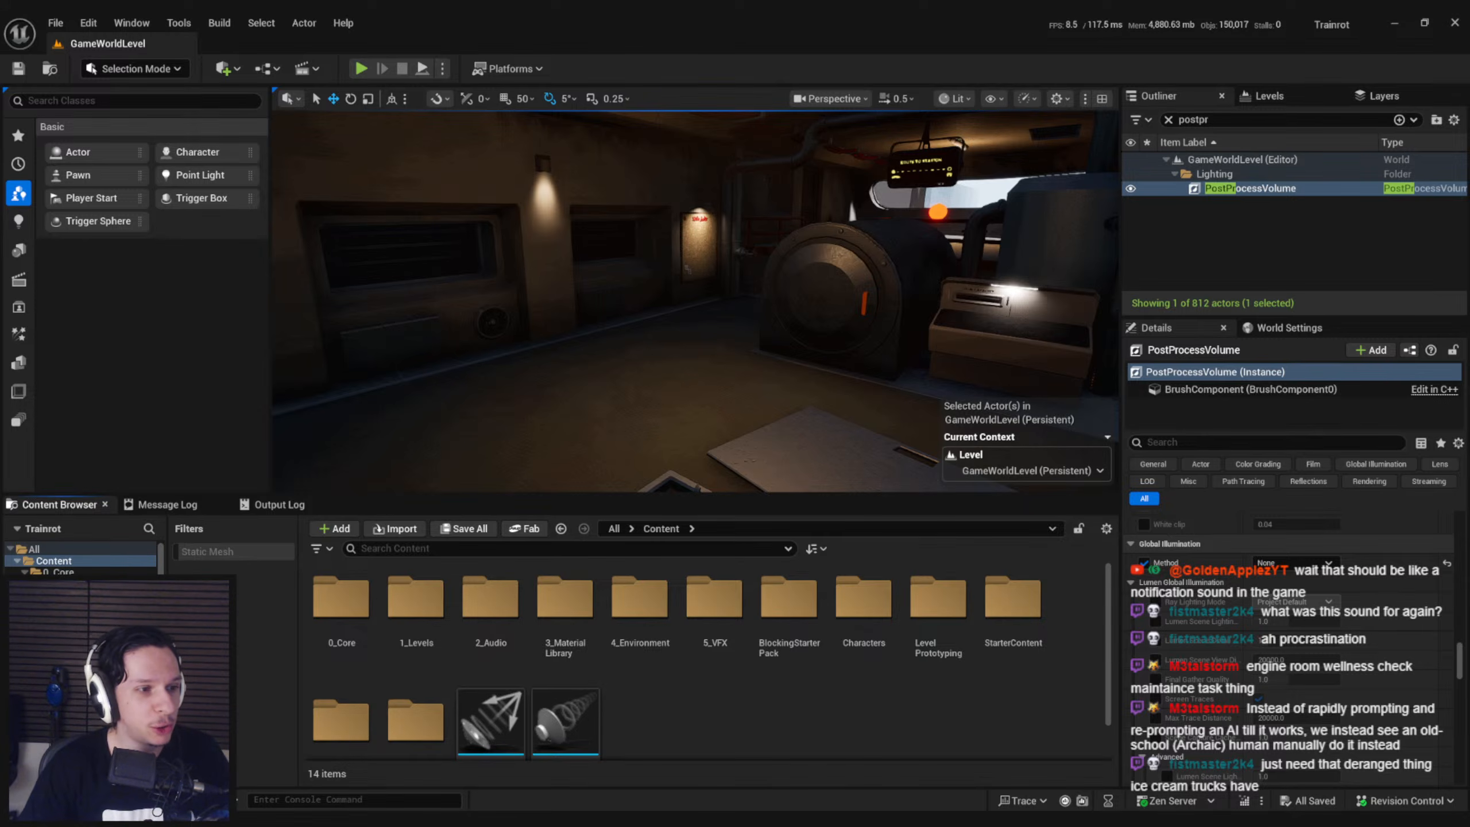
pyautogui.doubleClick(490, 633)
pyautogui.doubleClick(417, 629)
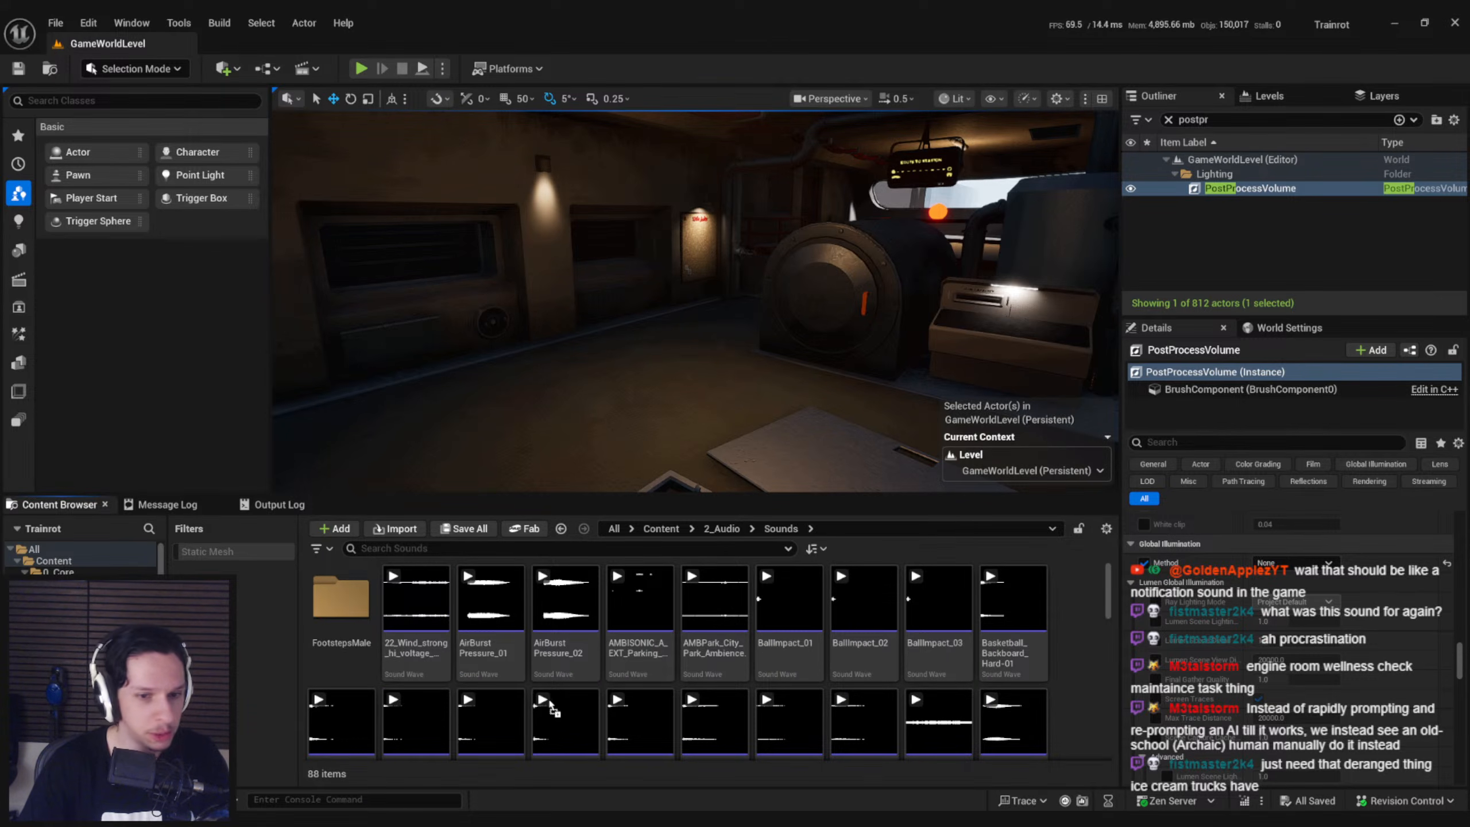
pyautogui.scroll(-3, 687, 671)
pyautogui.scroll(3, 686, 670)
pyautogui.click(654, 654)
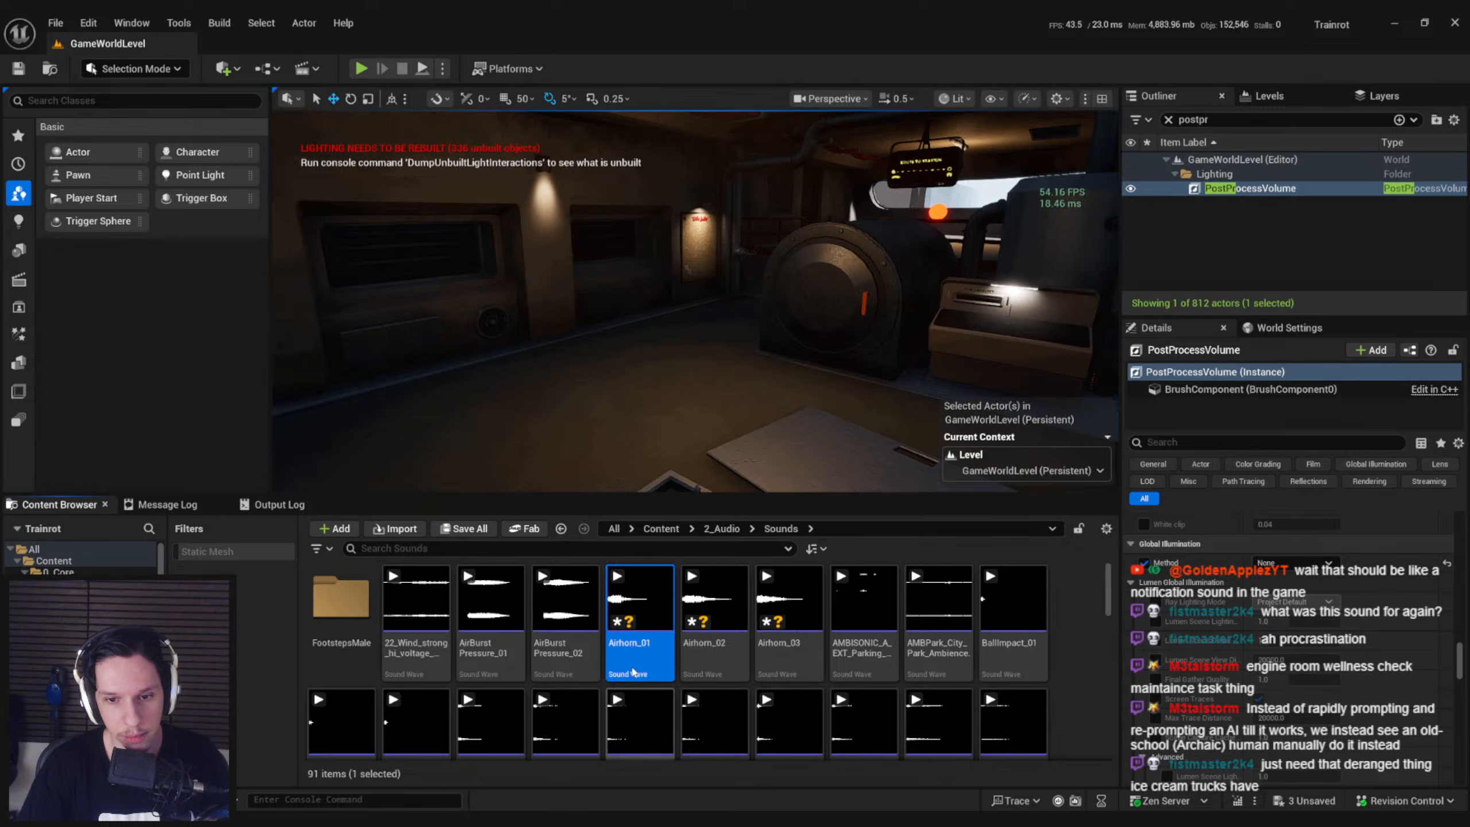
pyautogui.moveTo(801, 654)
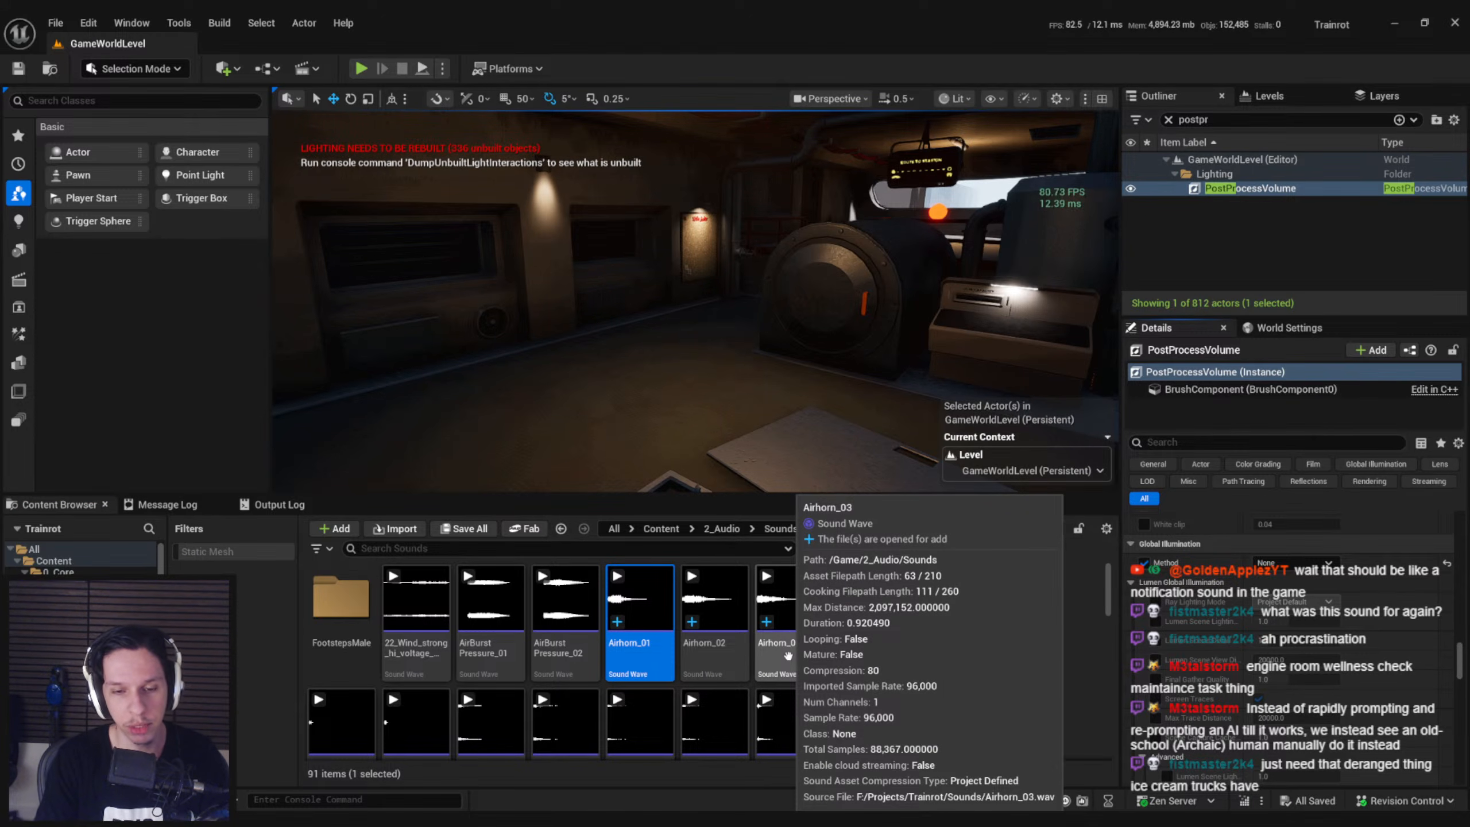
pyautogui.keyDown('shift'); pyautogui.click(788, 655); pyautogui.keyUp('shift')
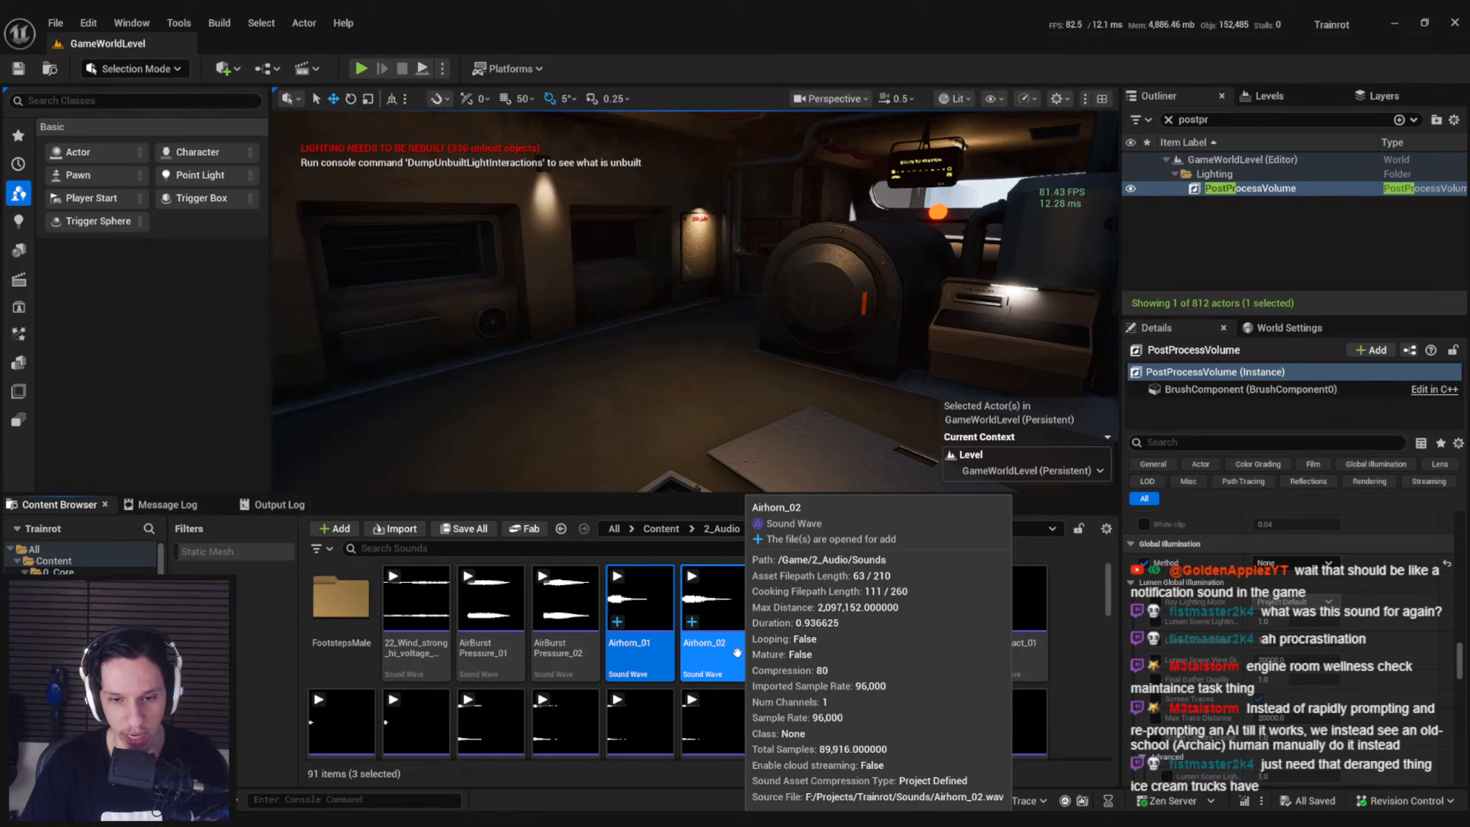
pyautogui.click(791, 655)
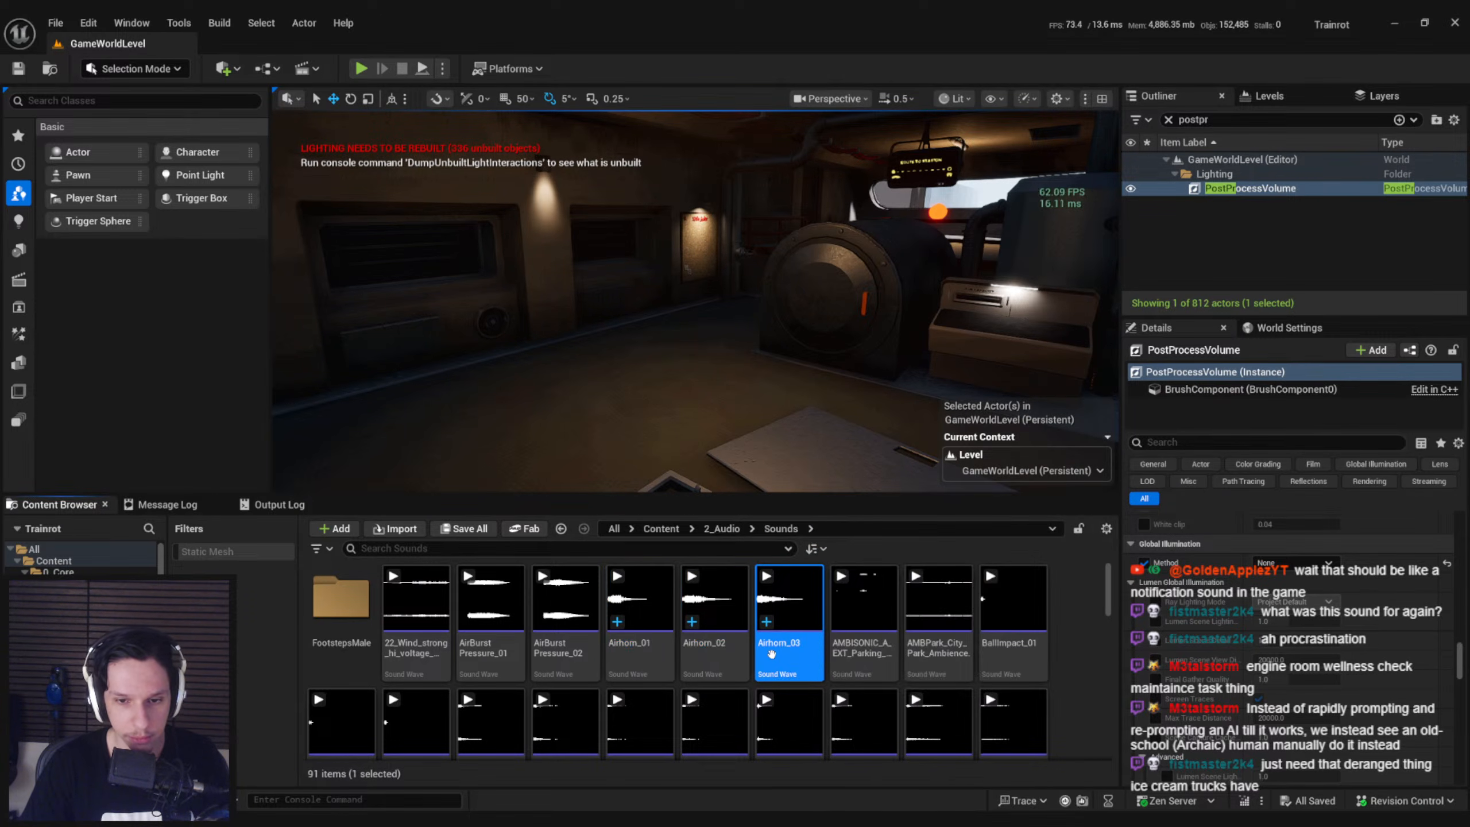
pyautogui.keyDown('shift'); pyautogui.click(620, 648); pyautogui.keyUp('shift')
# Duplicate the Cue_Ball-Impact sound cue in the 2_Audio folder and name the copy Cue_Airhorn
pyautogui.click(719, 530)
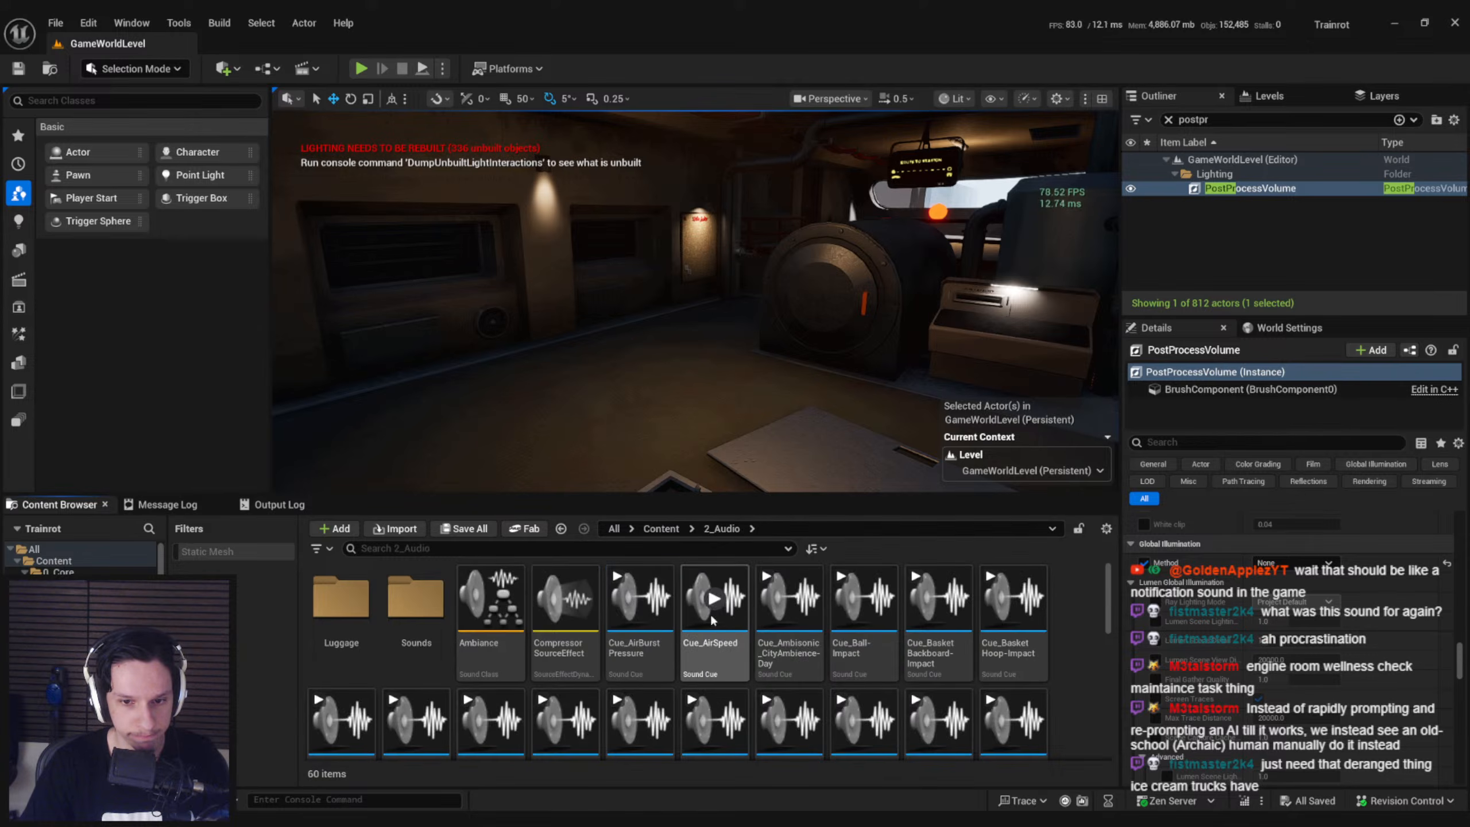
pyautogui.scroll(-1, 793, 695)
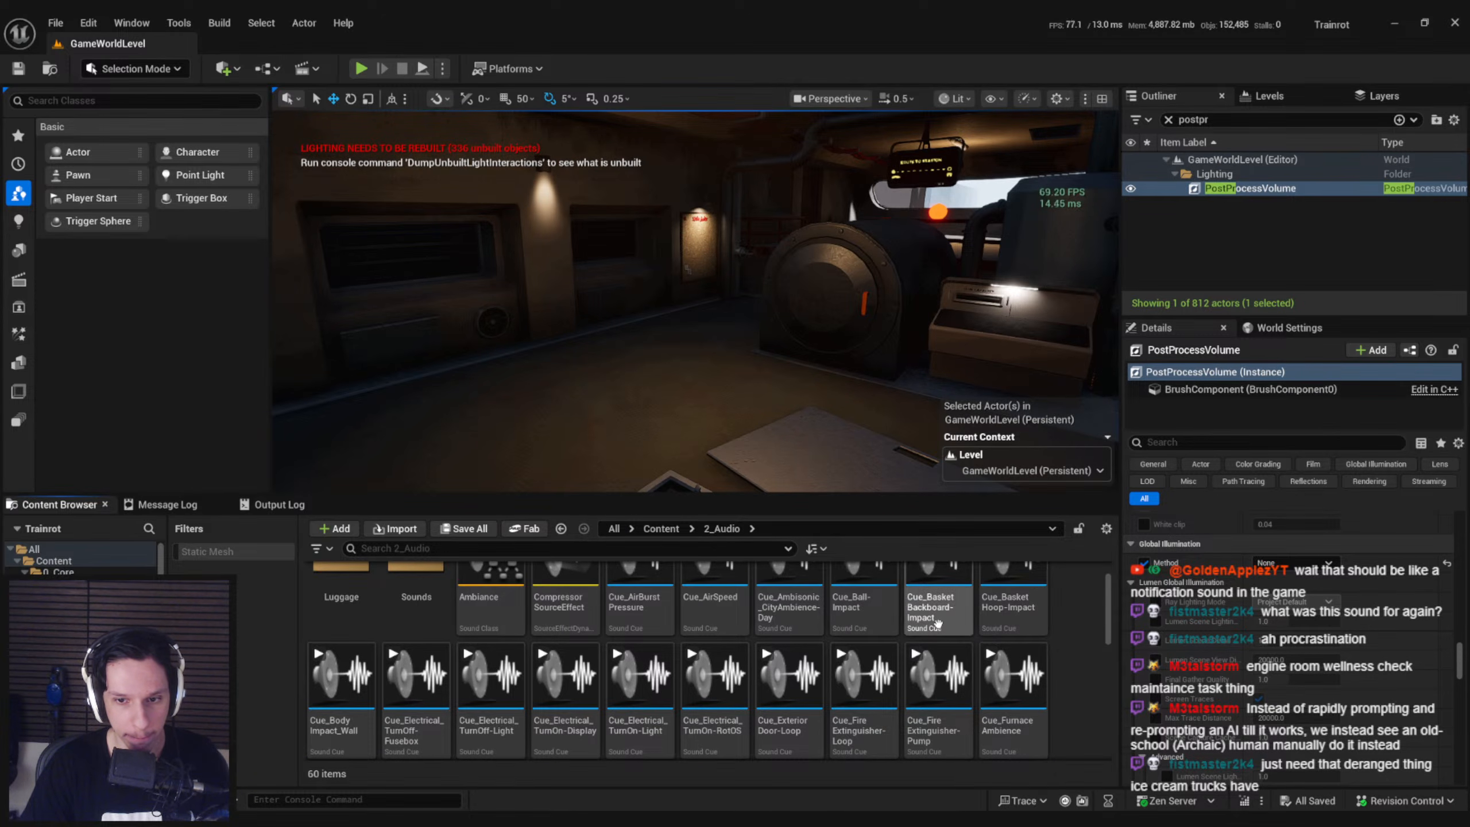
pyautogui.doubleClick(863, 605)
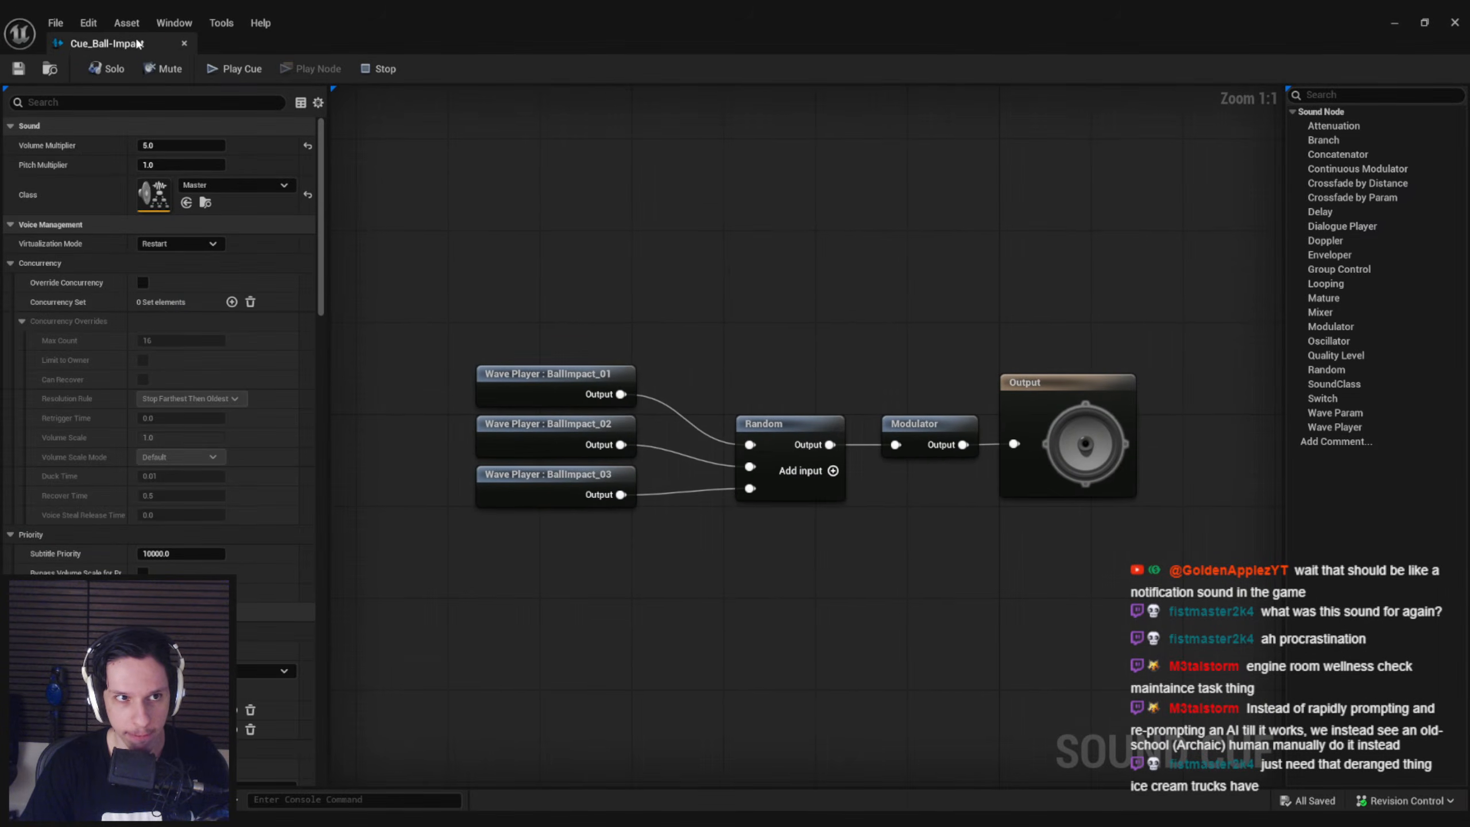
pyautogui.click(184, 43)
pyautogui.rightClick(879, 602)
pyautogui.click(976, 264)
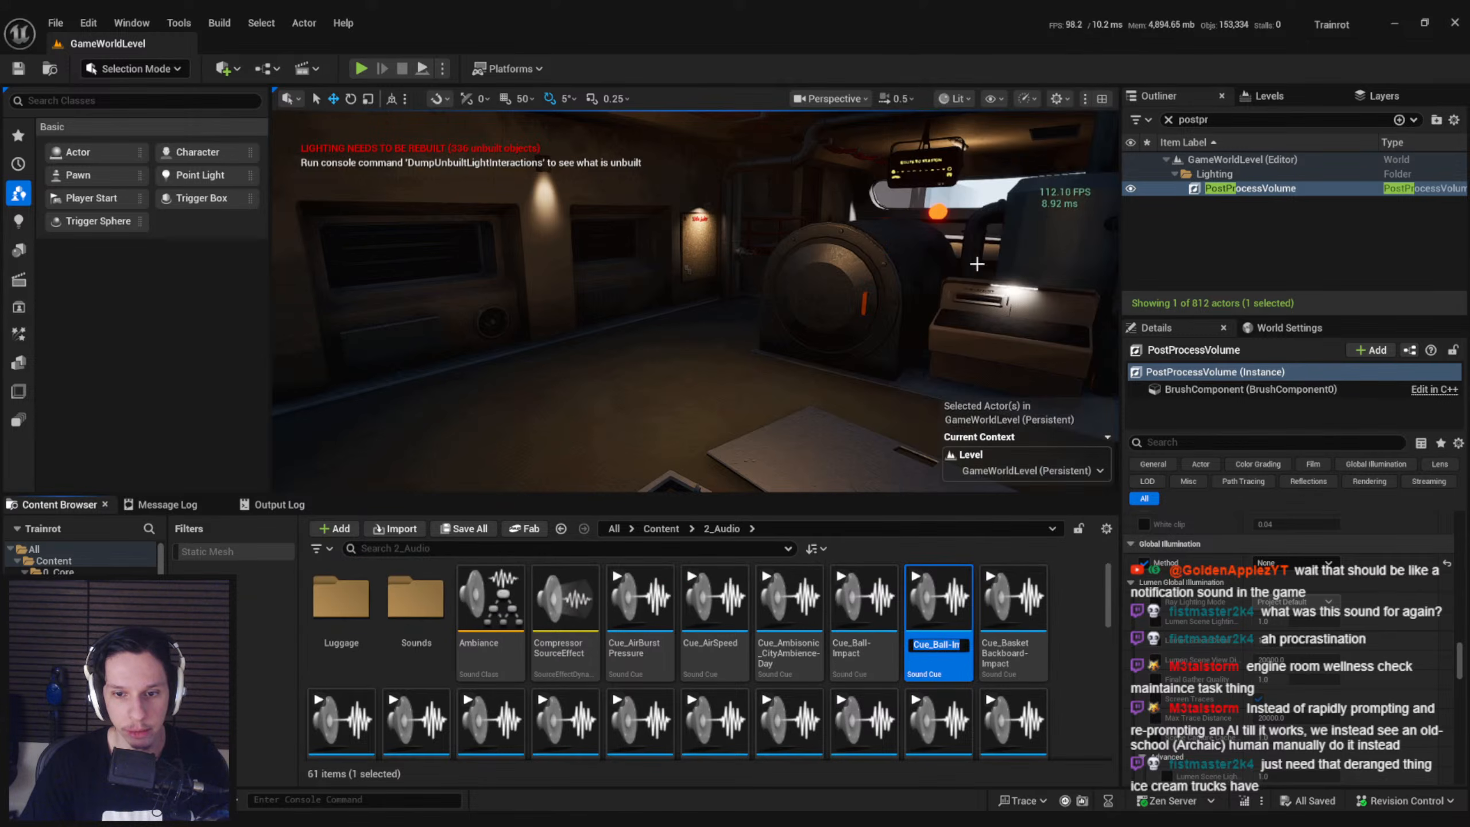
pyautogui.press('Return')
# Open Cue_Airhorn and delete its Random node and the three BallImpact wave players
pyautogui.doubleClick(712, 638)
pyautogui.scroll(-1, 718, 553)
pyautogui.moveTo(728, 560); pyautogui.dragTo(777, 549, button='right')
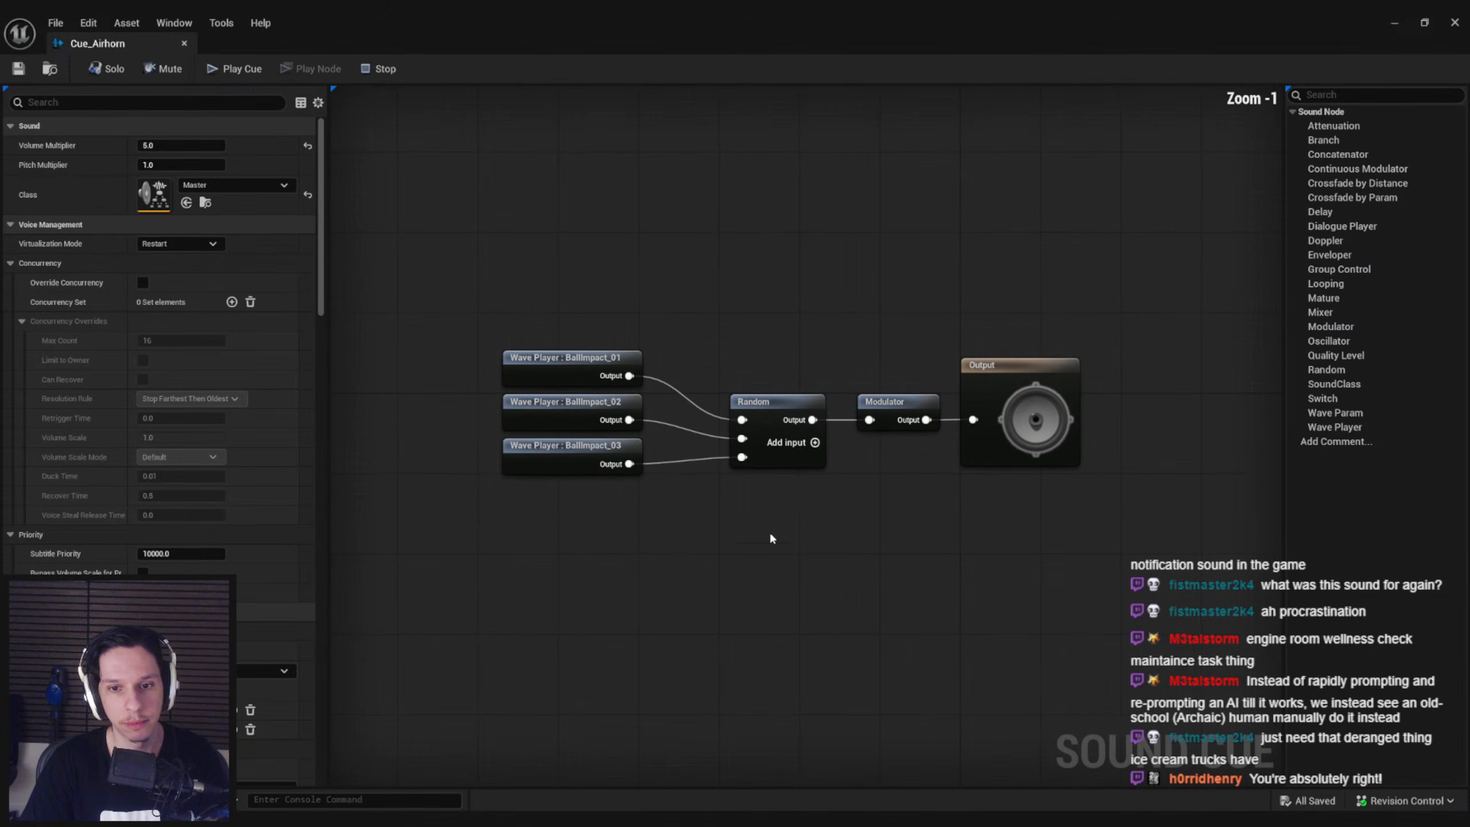
pyautogui.moveTo(777, 549); pyautogui.dragTo(541, 287)
pyautogui.press('Delete')
# Add a Random node for multiple WAVs to Cue_Airhorn, built from the three Airhorn sound waves in the Sounds folder
pyautogui.moveTo(666, 22); pyautogui.dragTo(718, 96)
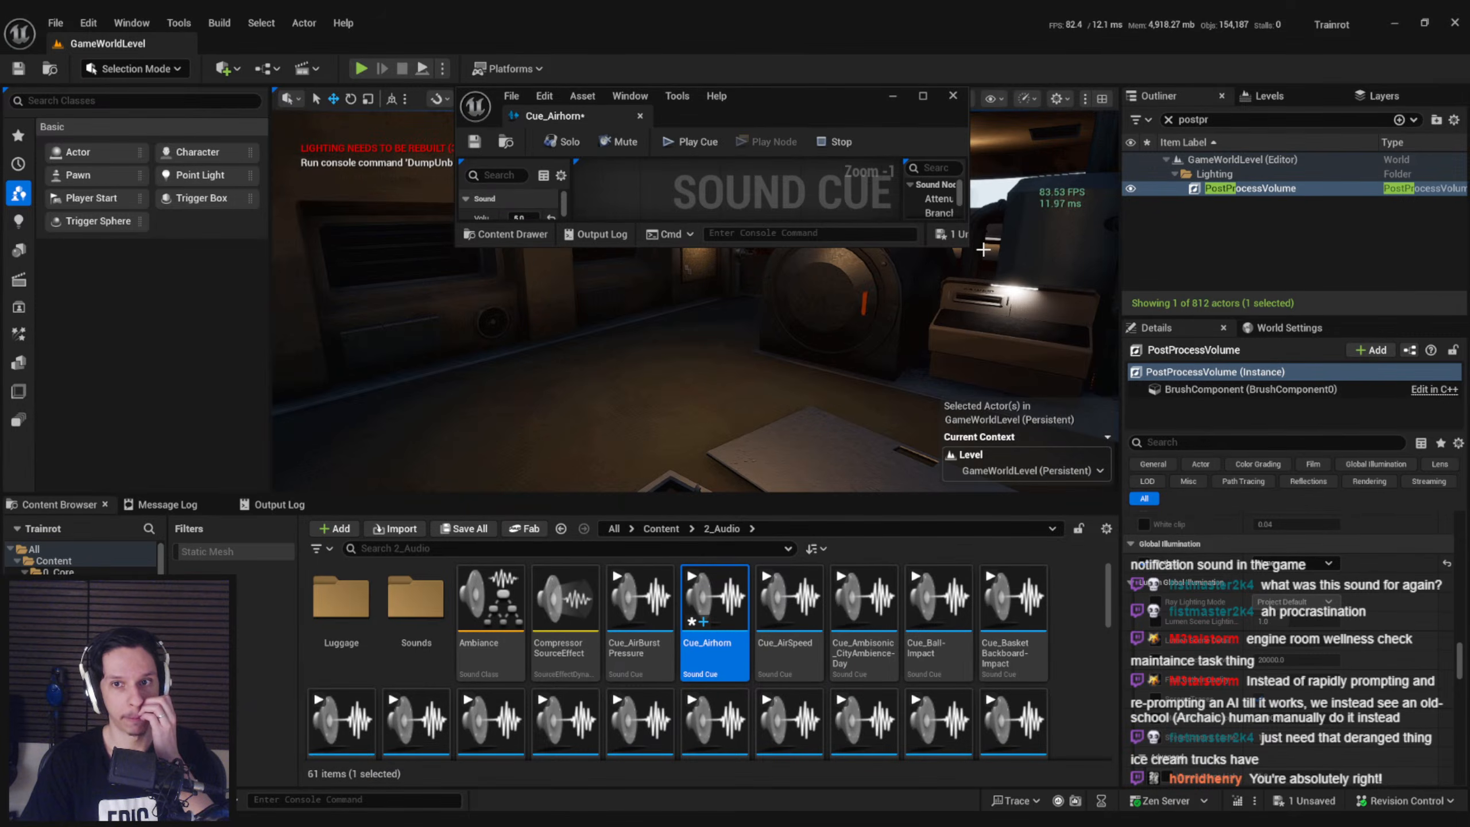
pyautogui.moveTo(968, 248); pyautogui.dragTo(1177, 384)
pyautogui.doubleClick(416, 597)
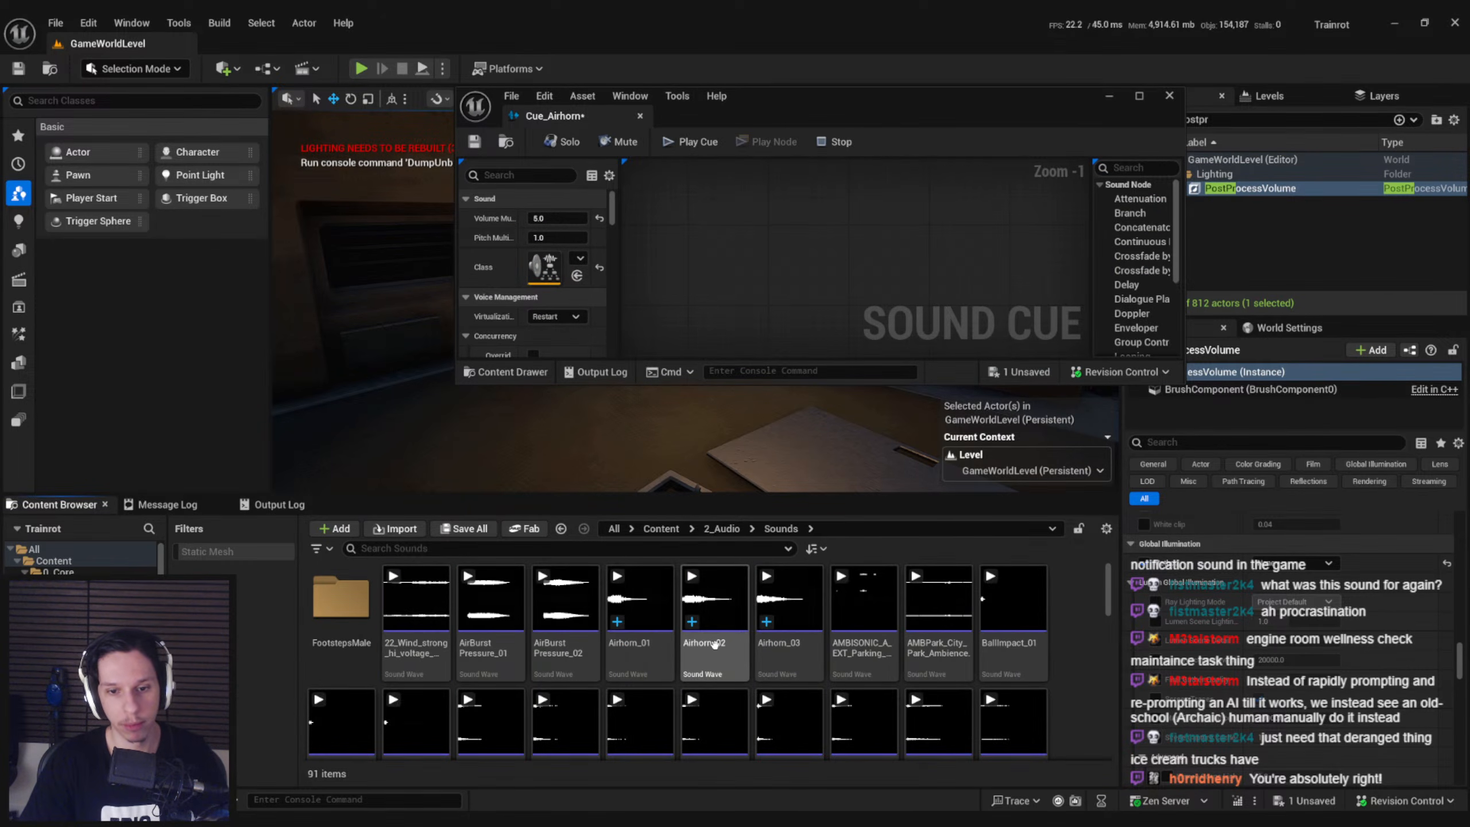
pyautogui.click(639, 602)
pyautogui.keyDown('shift'); pyautogui.click(770, 650); pyautogui.keyUp('shift')
pyautogui.rightClick(788, 250)
pyautogui.write('random')
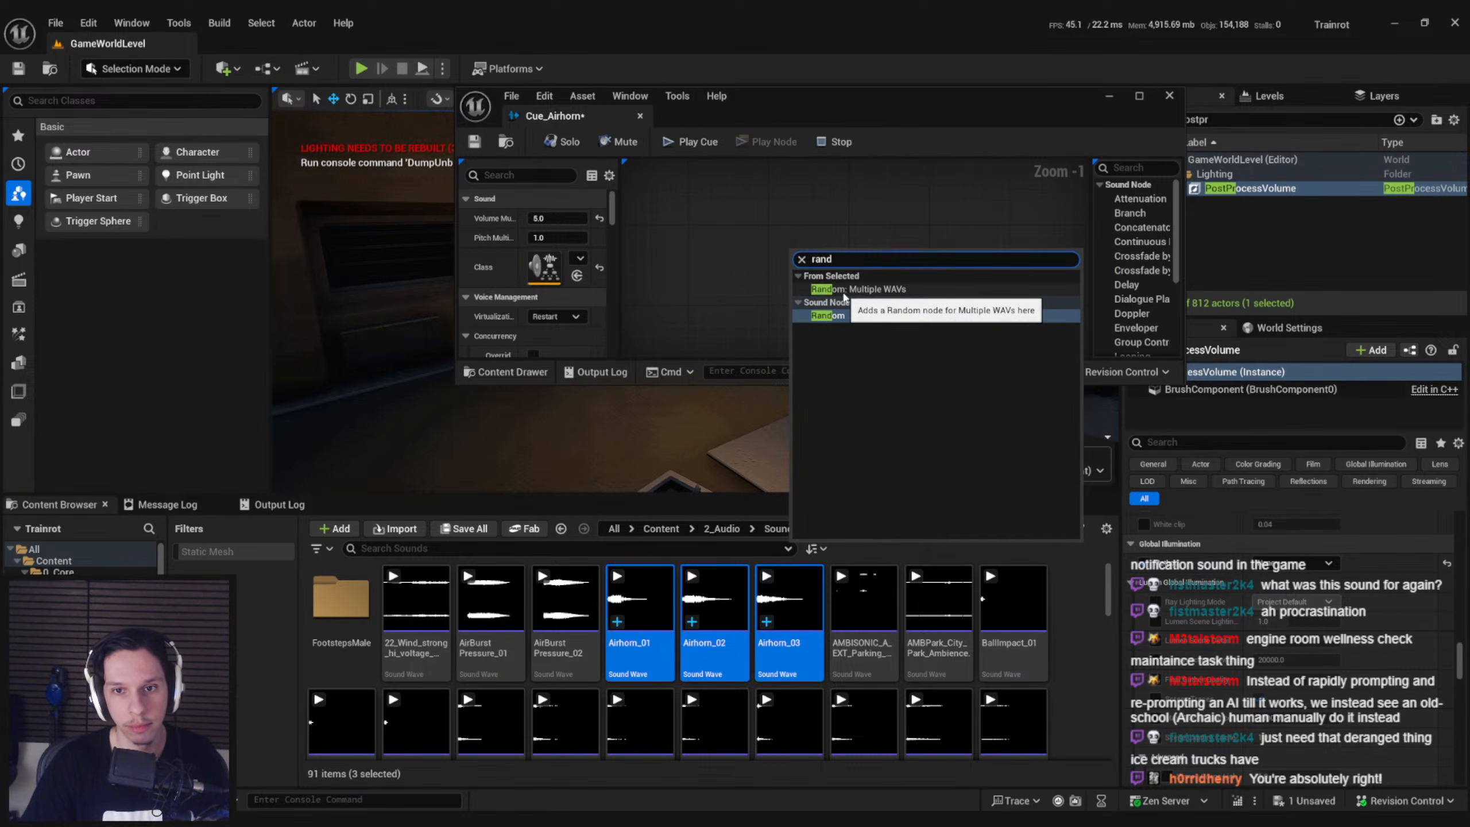
pyautogui.click(839, 287)
# Maximize the cue editor and arrange the Airhorn wave players and Random node ahead of the Modulator
pyautogui.doubleClick(775, 103)
pyautogui.moveTo(519, 293); pyautogui.dragTo(720, 387, button='right')
pyautogui.moveTo(733, 396); pyautogui.dragTo(473, 179)
pyautogui.moveTo(747, 344); pyautogui.dragTo(583, 332, button='right')
pyautogui.moveTo(584, 332); pyautogui.dragTo(632, 551)
pyautogui.click(634, 571)
# Add a Doppler node fed by the Random node's output
pyautogui.moveTo(667, 501); pyautogui.dragTo(737, 480)
pyautogui.write('dop')
pyautogui.press('Return')
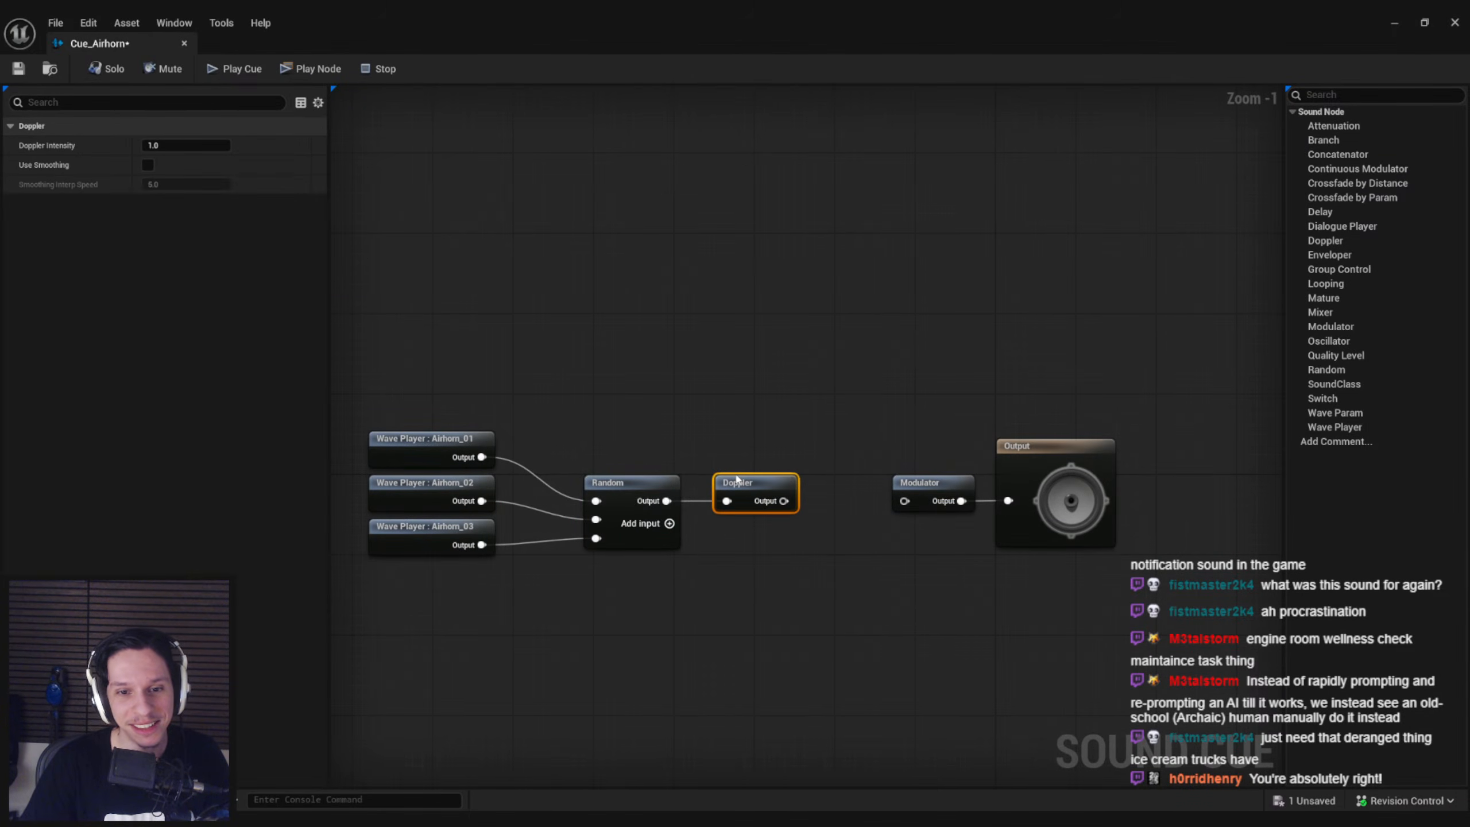
# Set the Doppler intensity to 2.0, enable smoothing with an interp speed of 10.0, and connect Doppler to the Modulator
pyautogui.click(148, 165)
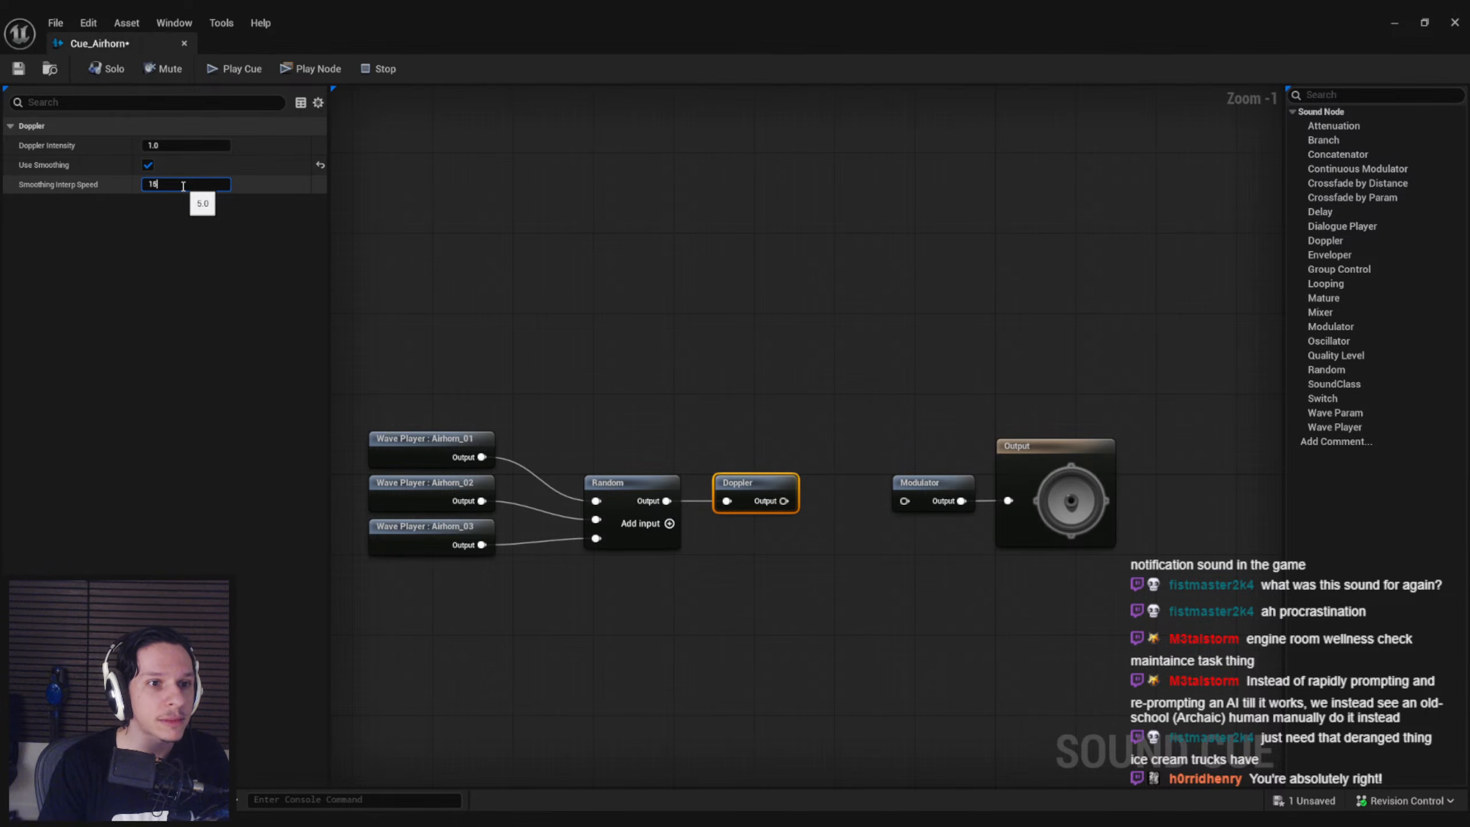
pyautogui.click(163, 145)
pyautogui.write('2')
pyautogui.click(151, 226)
pyautogui.moveTo(784, 501); pyautogui.dragTo(904, 500)
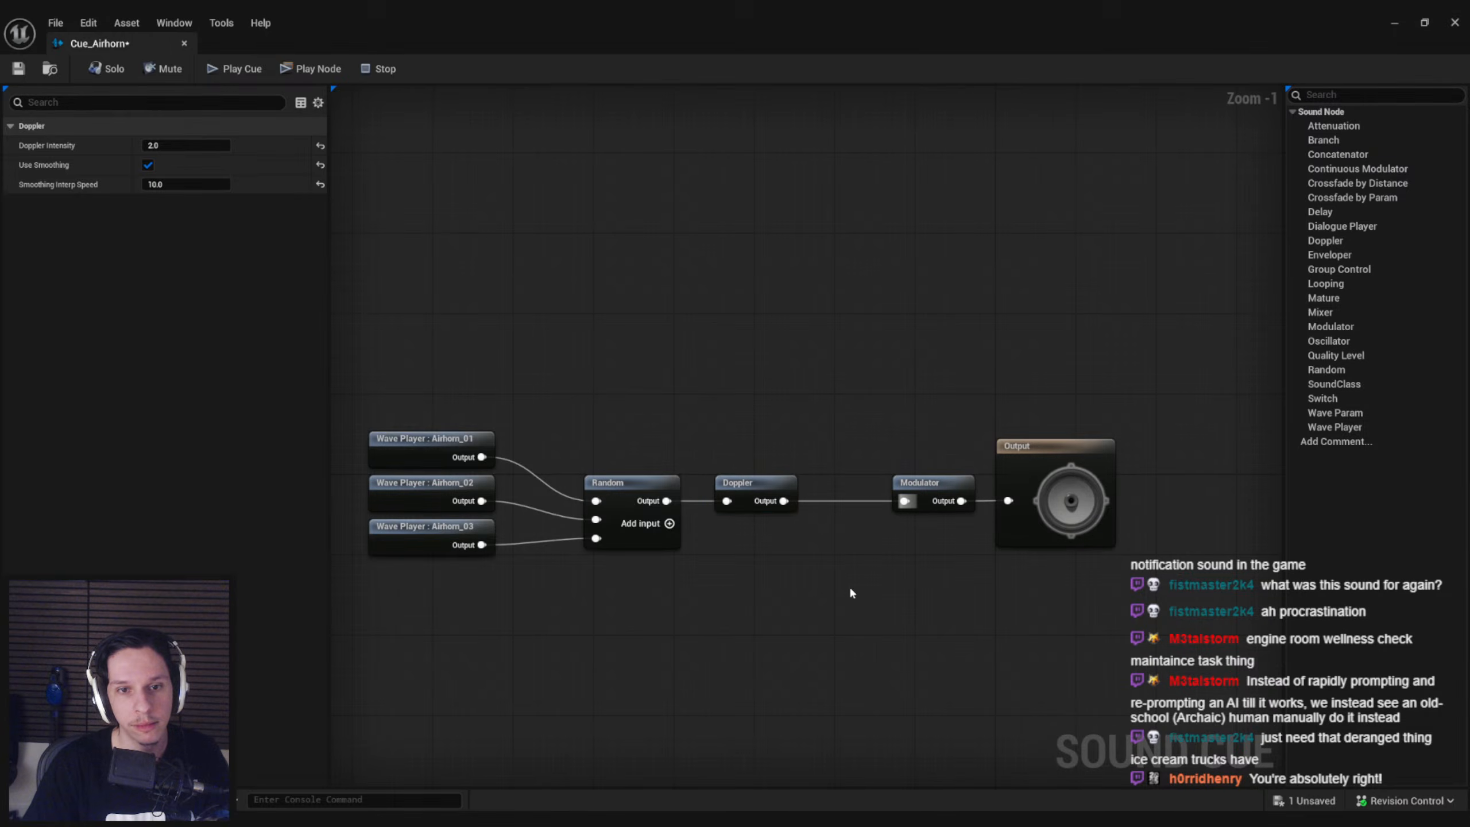
# Preview the airhorn cue, then set its volume multiplier to 2.0 and its sound class to Ambiance
pyautogui.click(850, 594)
pyautogui.click(235, 68)
pyautogui.click(391, 74)
pyautogui.click(181, 144)
pyautogui.write('2')
pyautogui.click(525, 250)
pyautogui.click(212, 183)
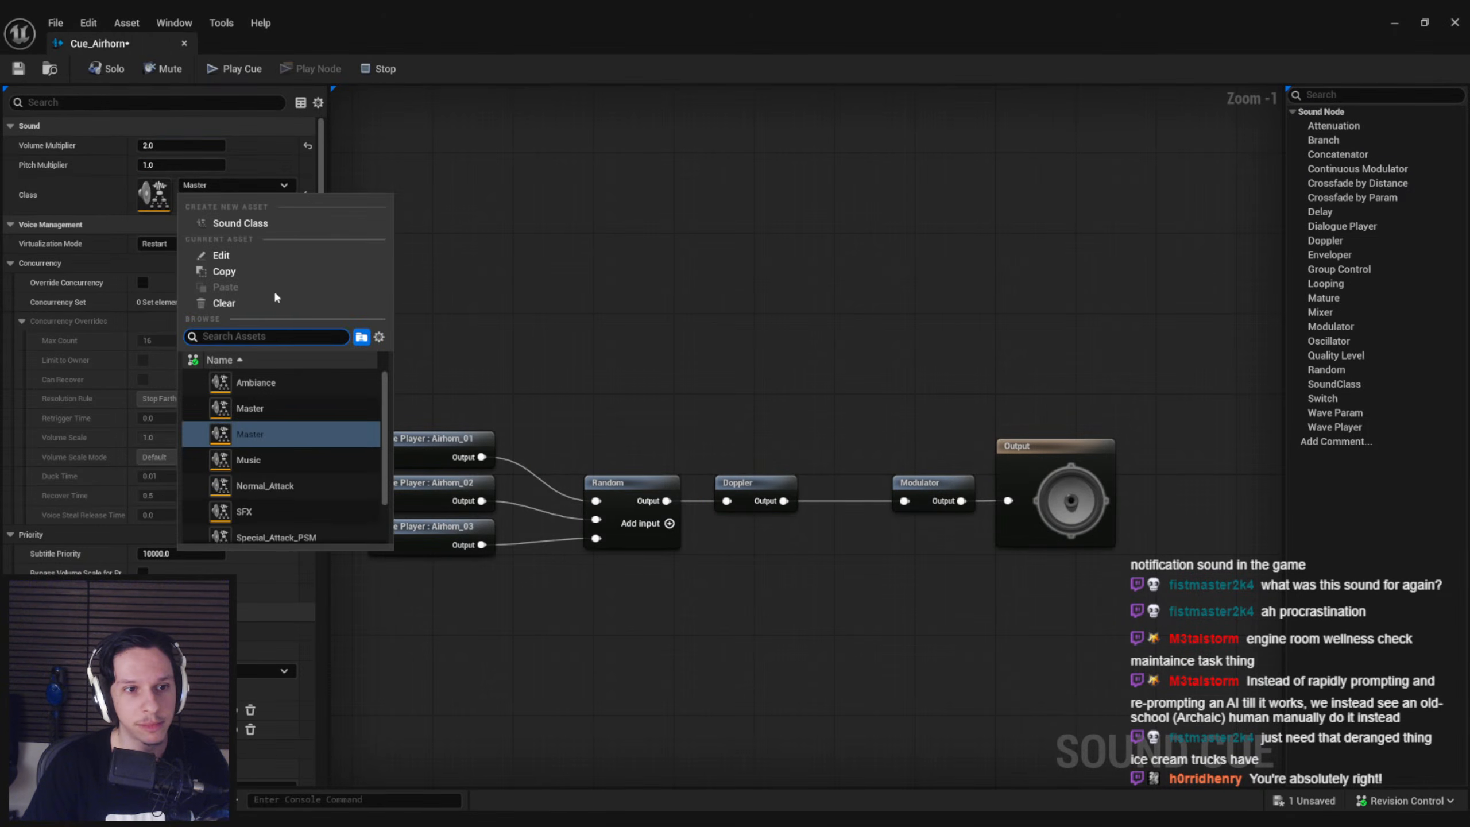
pyautogui.click(250, 384)
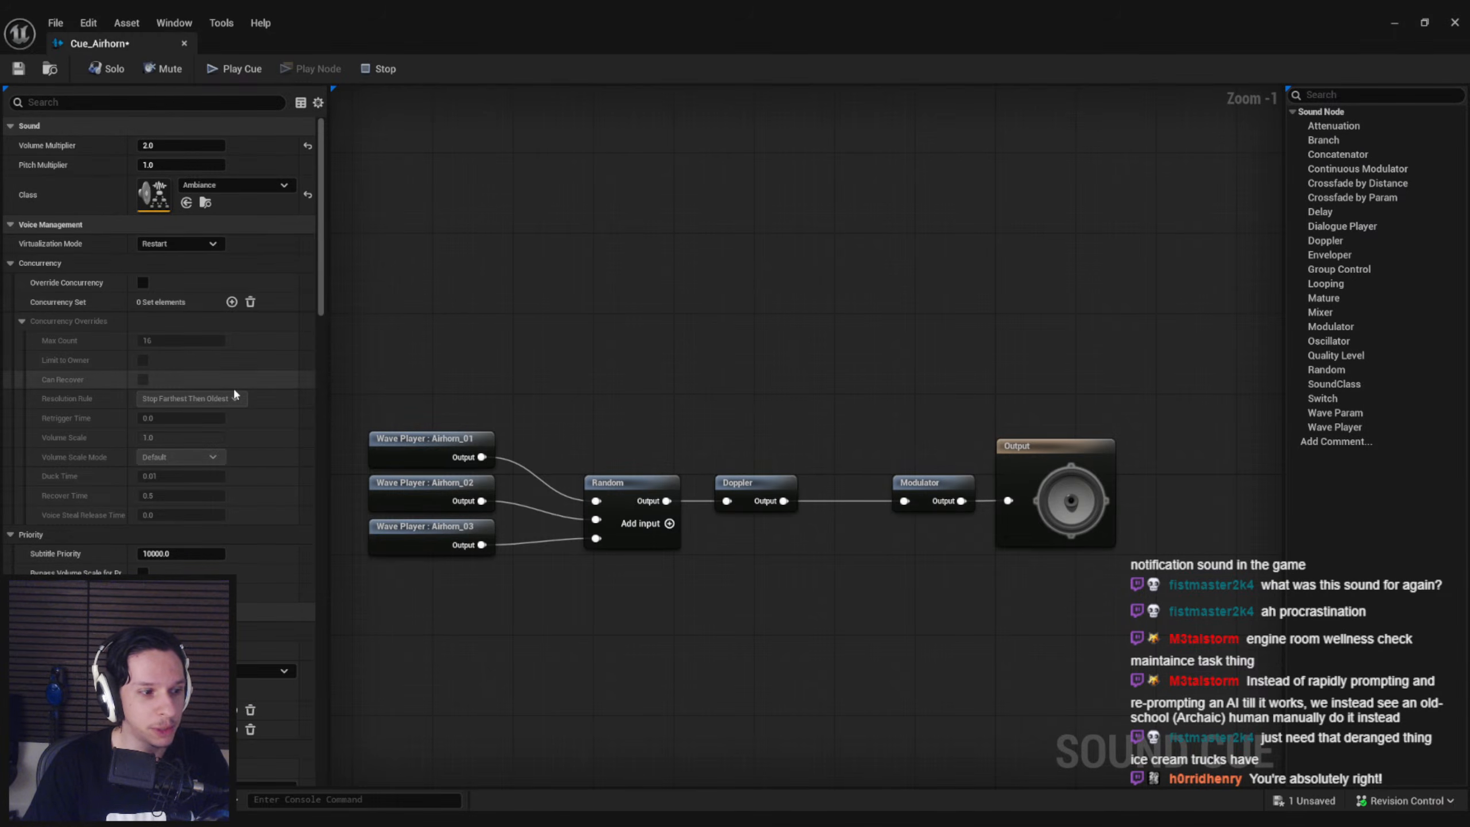
# Set the airhorn cue's attenuation falloff distance to 2500
pyautogui.moveTo(325, 273); pyautogui.dragTo(325, 442)
pyautogui.click(173, 427)
pyautogui.write('2500')
pyautogui.press('Return')
# Review the cue's occlusion and reverb attenuation settings, then save Cue_Airhorn and close its editor
pyautogui.scroll(-4, 246, 489)
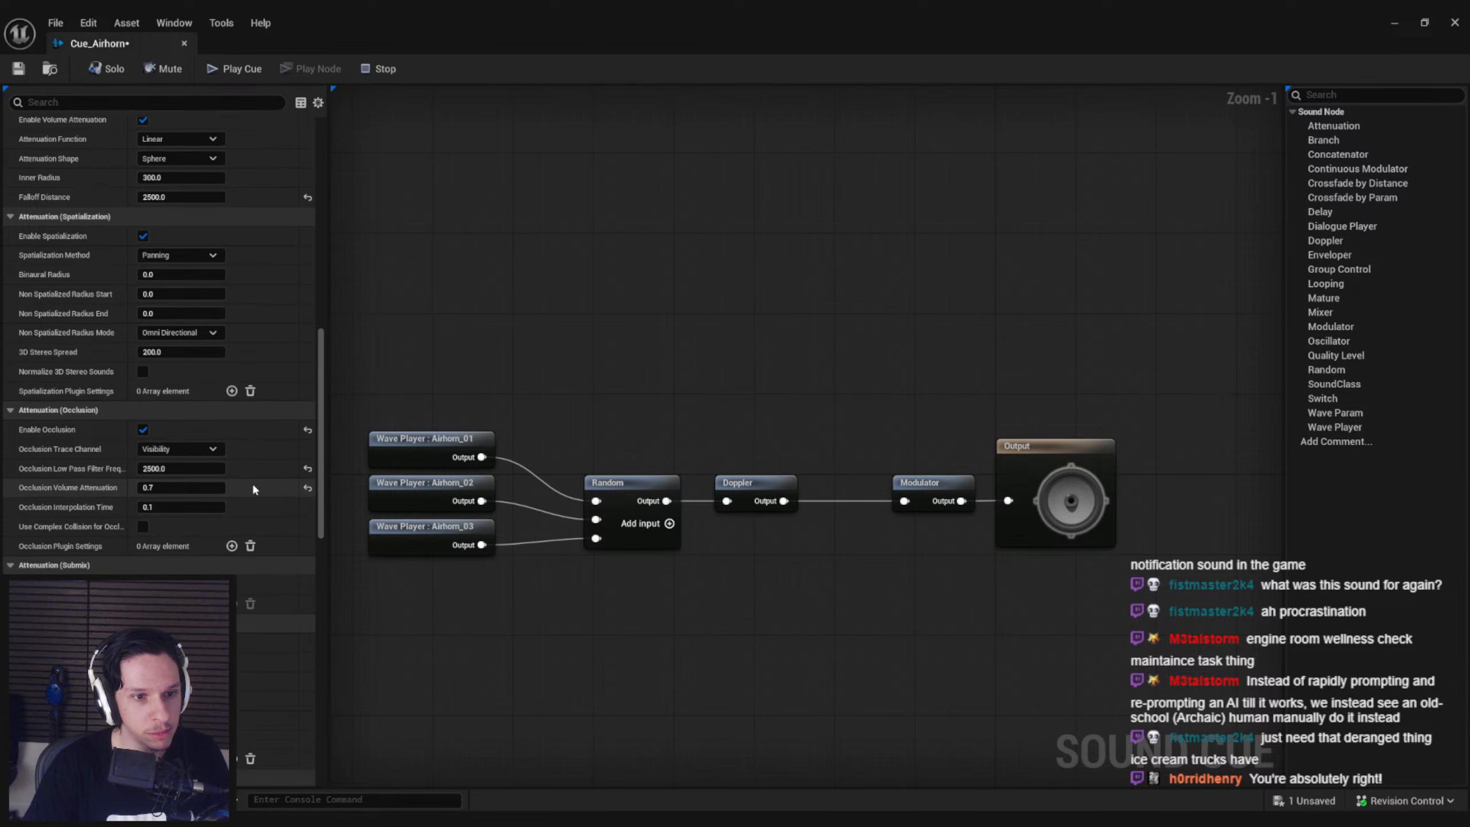
pyautogui.scroll(-7, 252, 489)
pyautogui.scroll(-20, 250, 489)
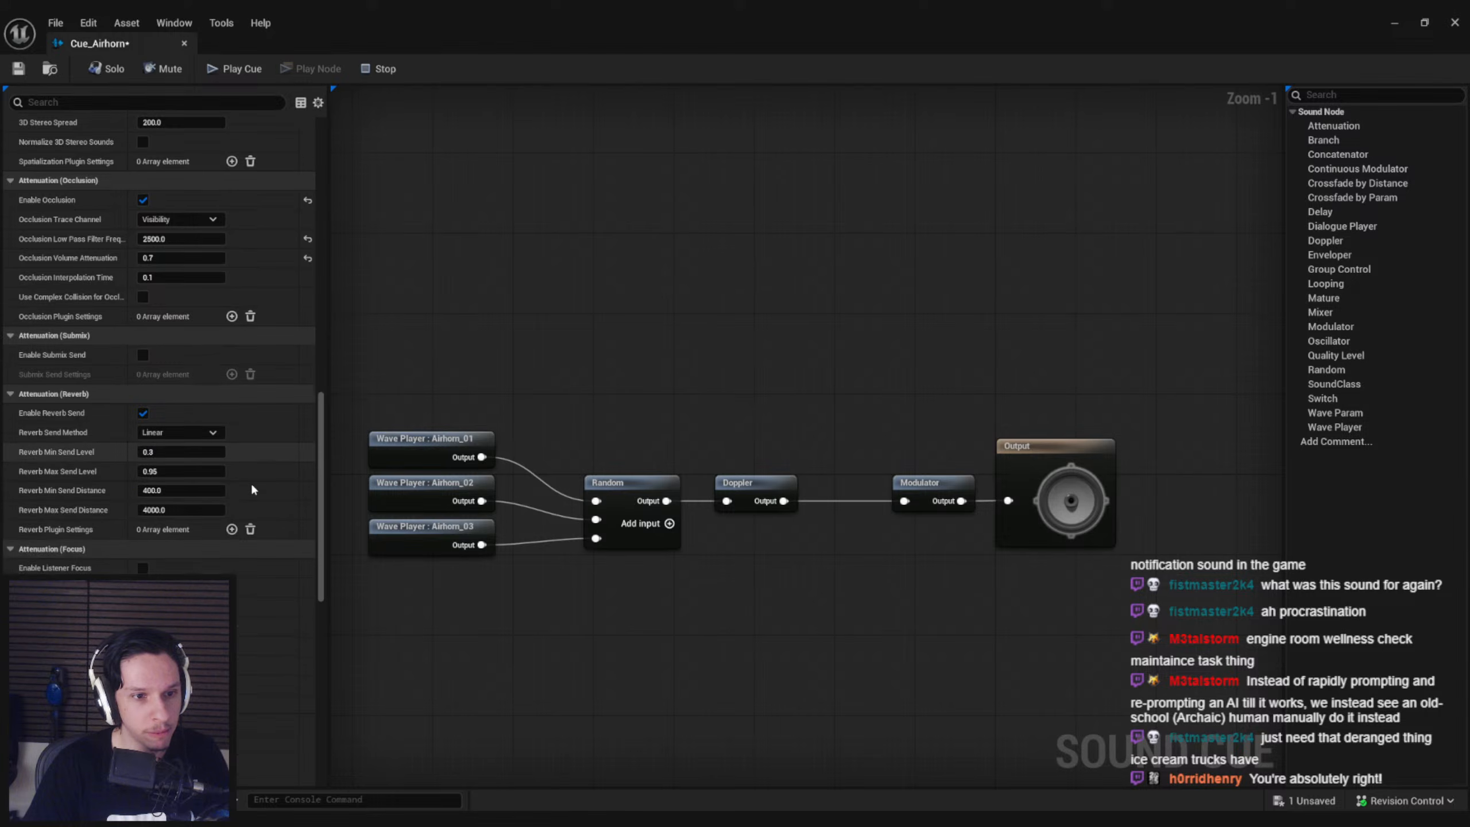
pyautogui.scroll(-5, 251, 490)
pyautogui.hotkey('ctrl', 's')
pyautogui.middleClick(130, 45)
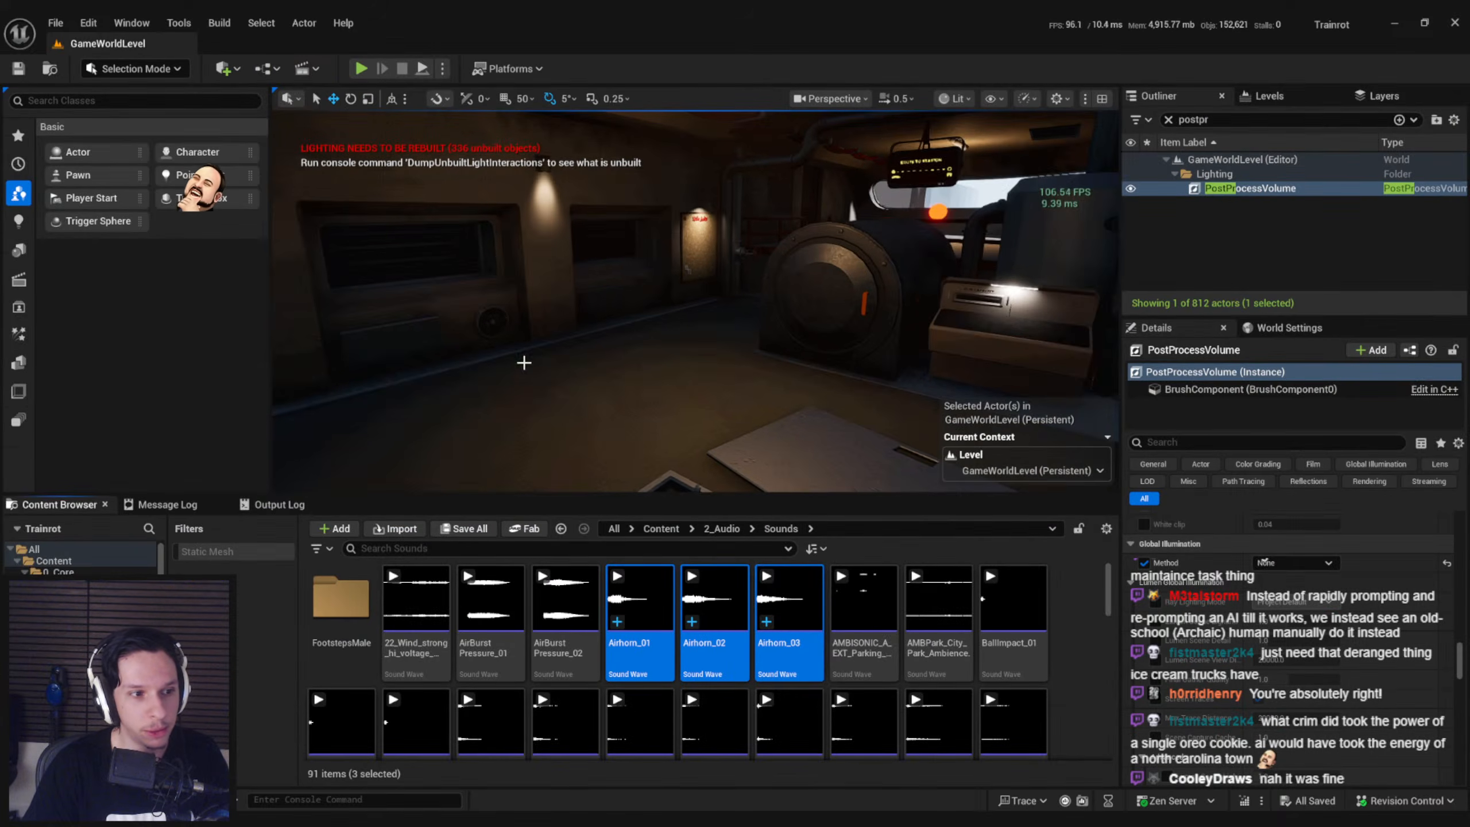
pyautogui.moveTo(515, 354); pyautogui.dragTo(494, 342, button='right')
pyautogui.click(579, 597)
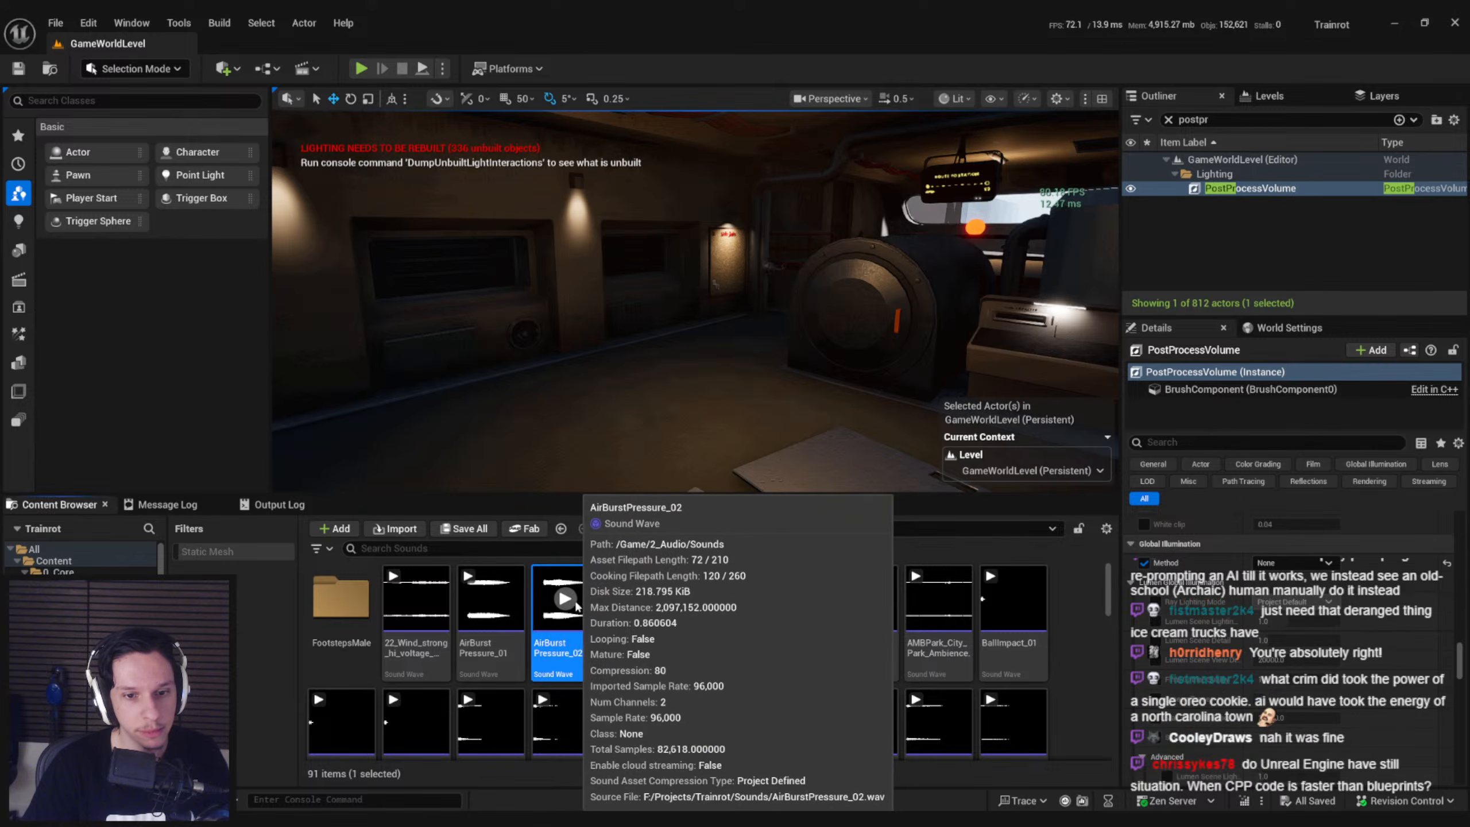
pyautogui.moveTo(613, 375); pyautogui.dragTo(613, 376, button='right')
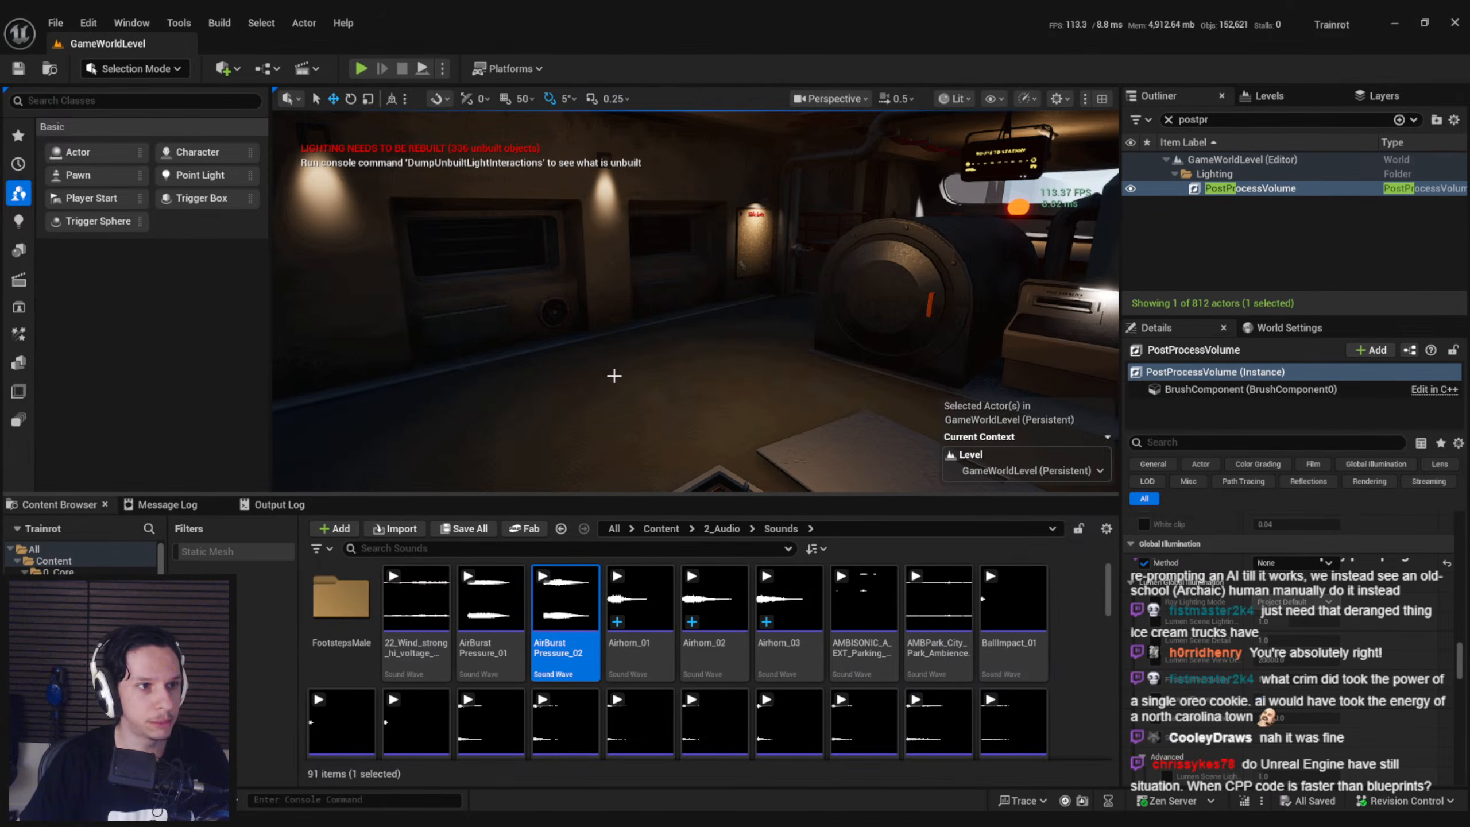
pyautogui.moveTo(694, 301); pyautogui.dragTo(666, 319, button='right')
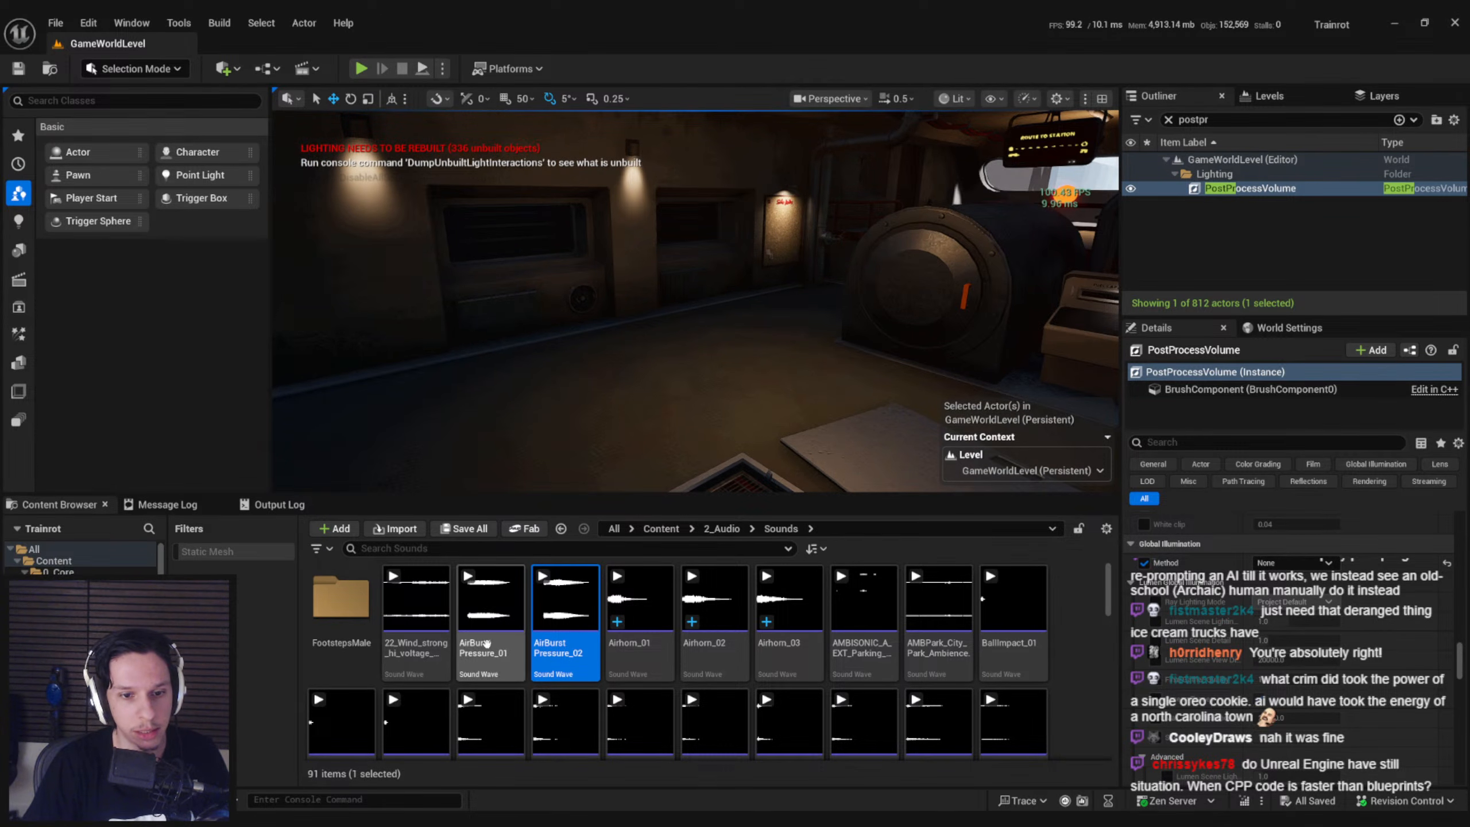
# Open the BP_Item-Airhorn blueprint from the 0_Core Items folder and enter its Primary Button Inputs collapsed graph
pyautogui.click(491, 602)
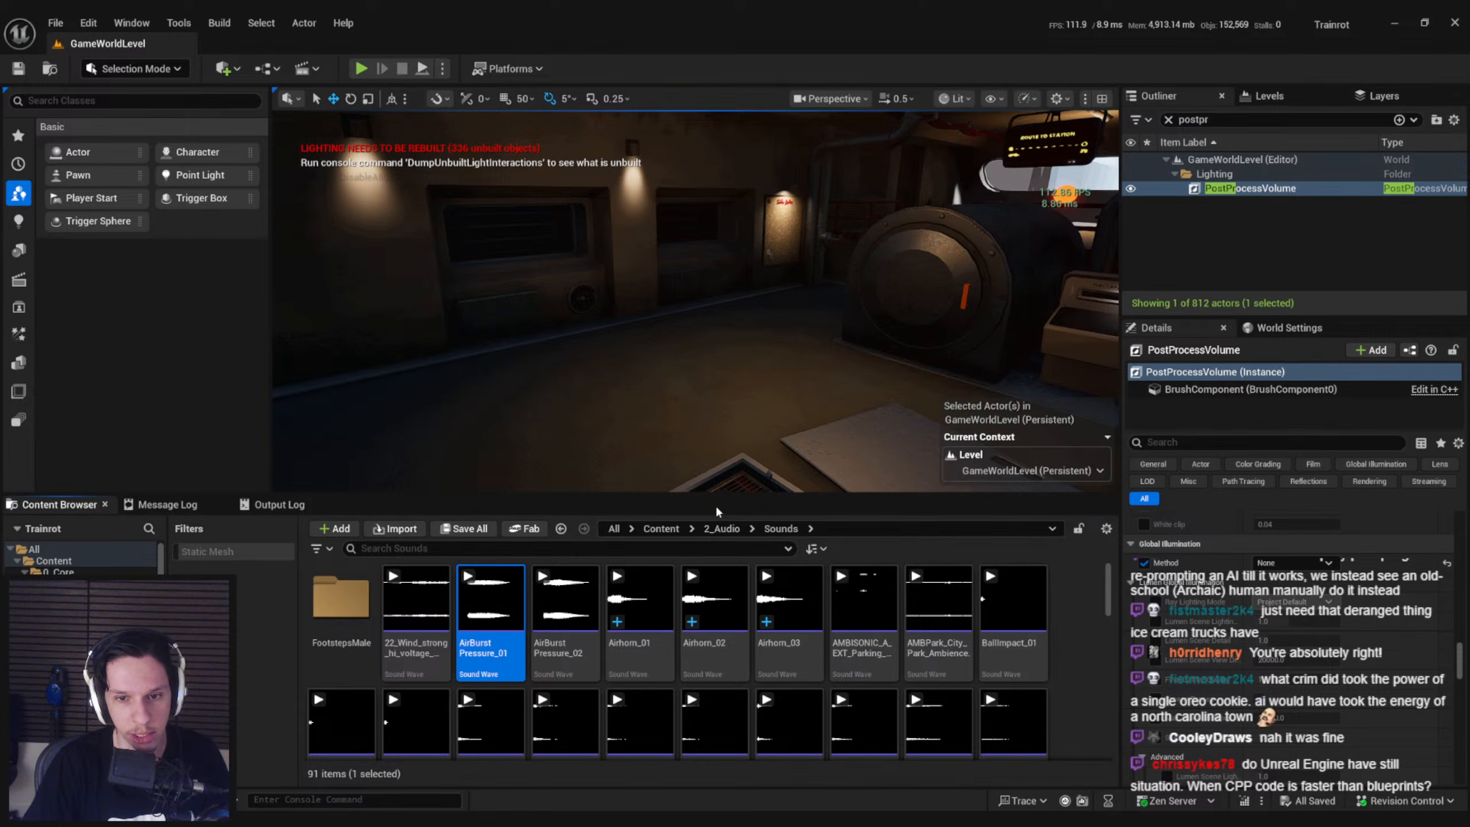
pyautogui.click(722, 529)
pyautogui.click(661, 528)
pyautogui.doubleClick(715, 600)
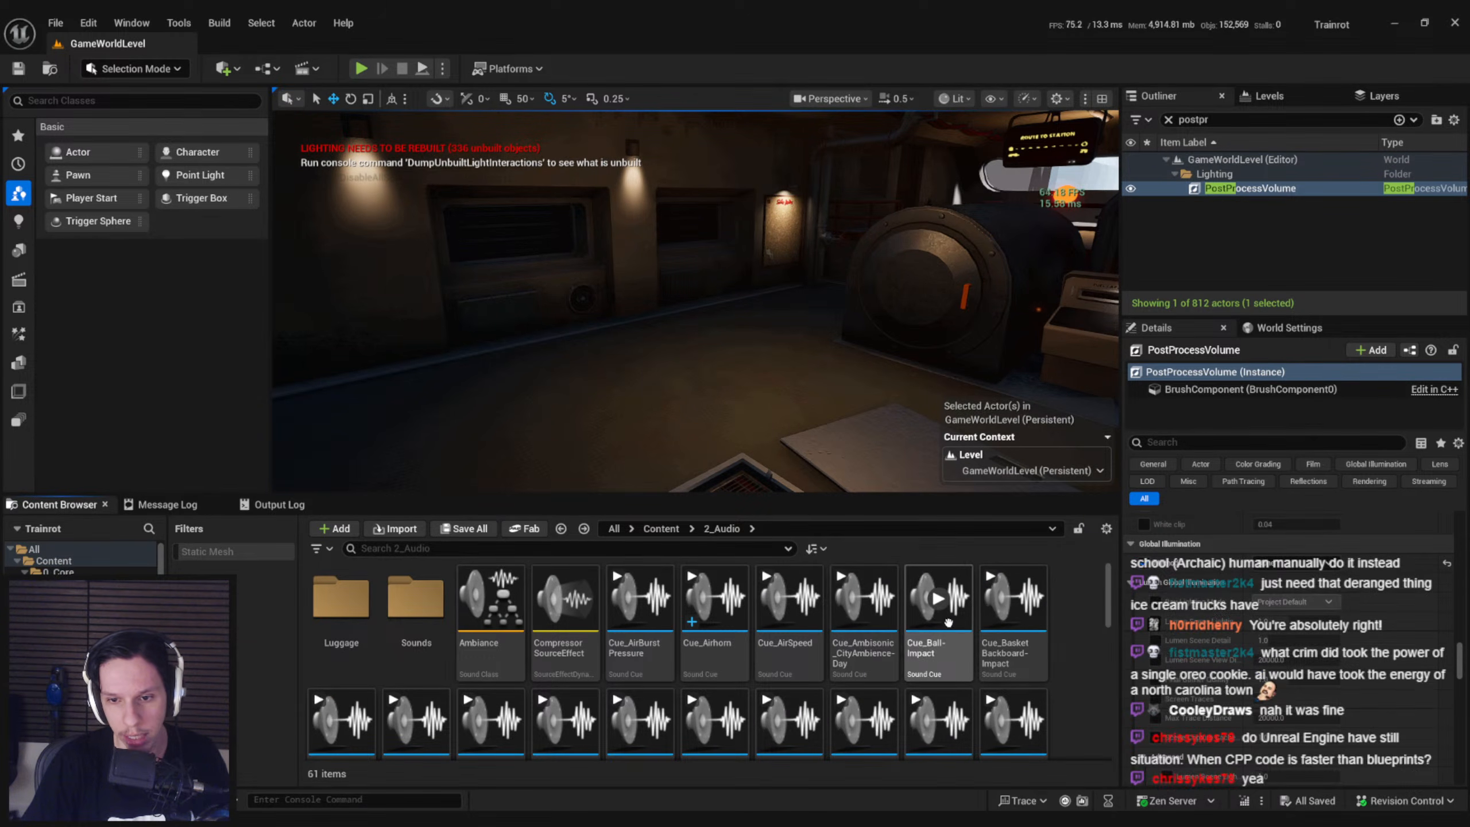
pyautogui.scroll(-2, 941, 625)
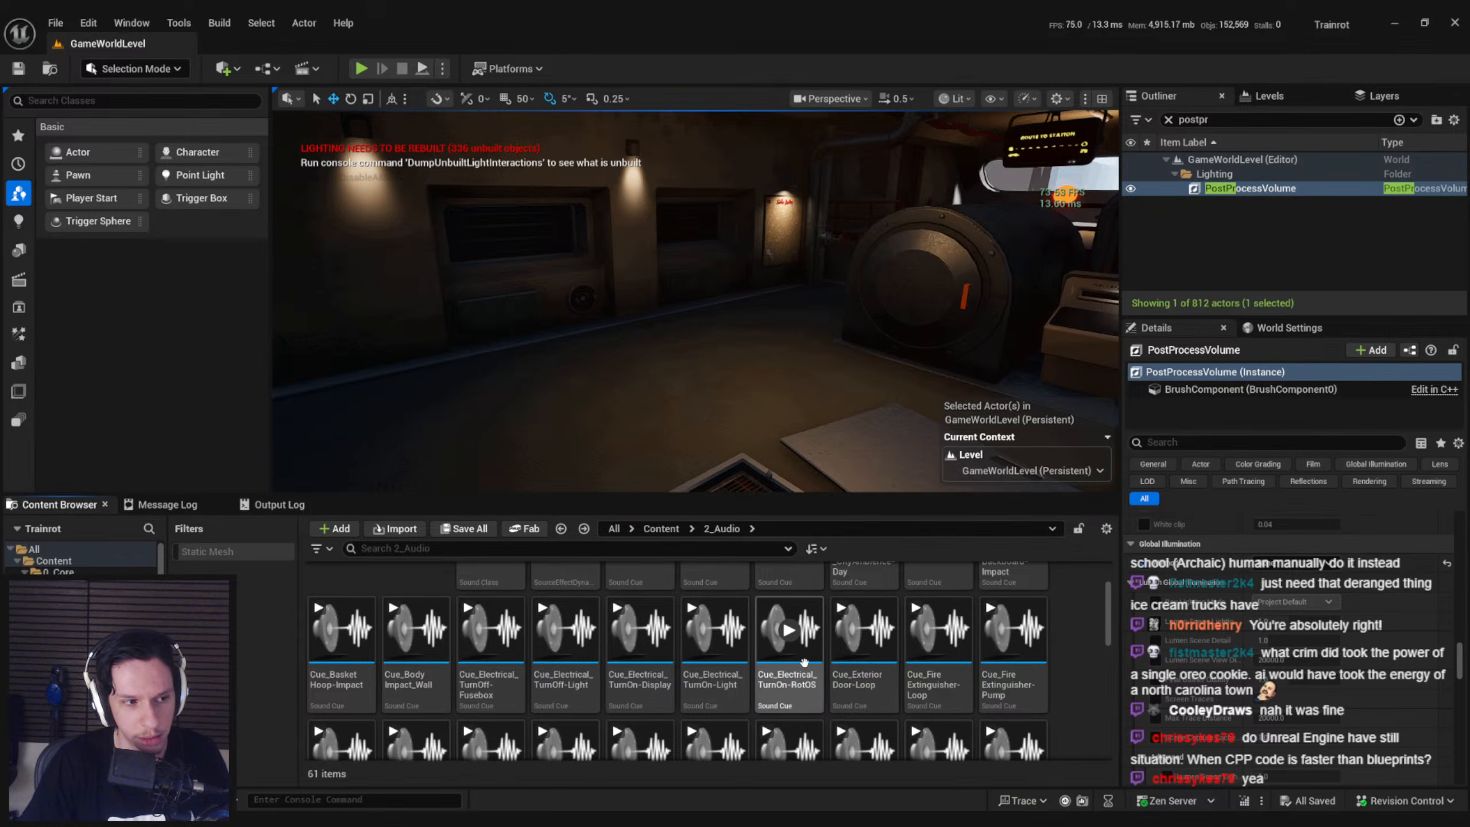
pyautogui.scroll(3, 810, 664)
pyautogui.click(666, 530)
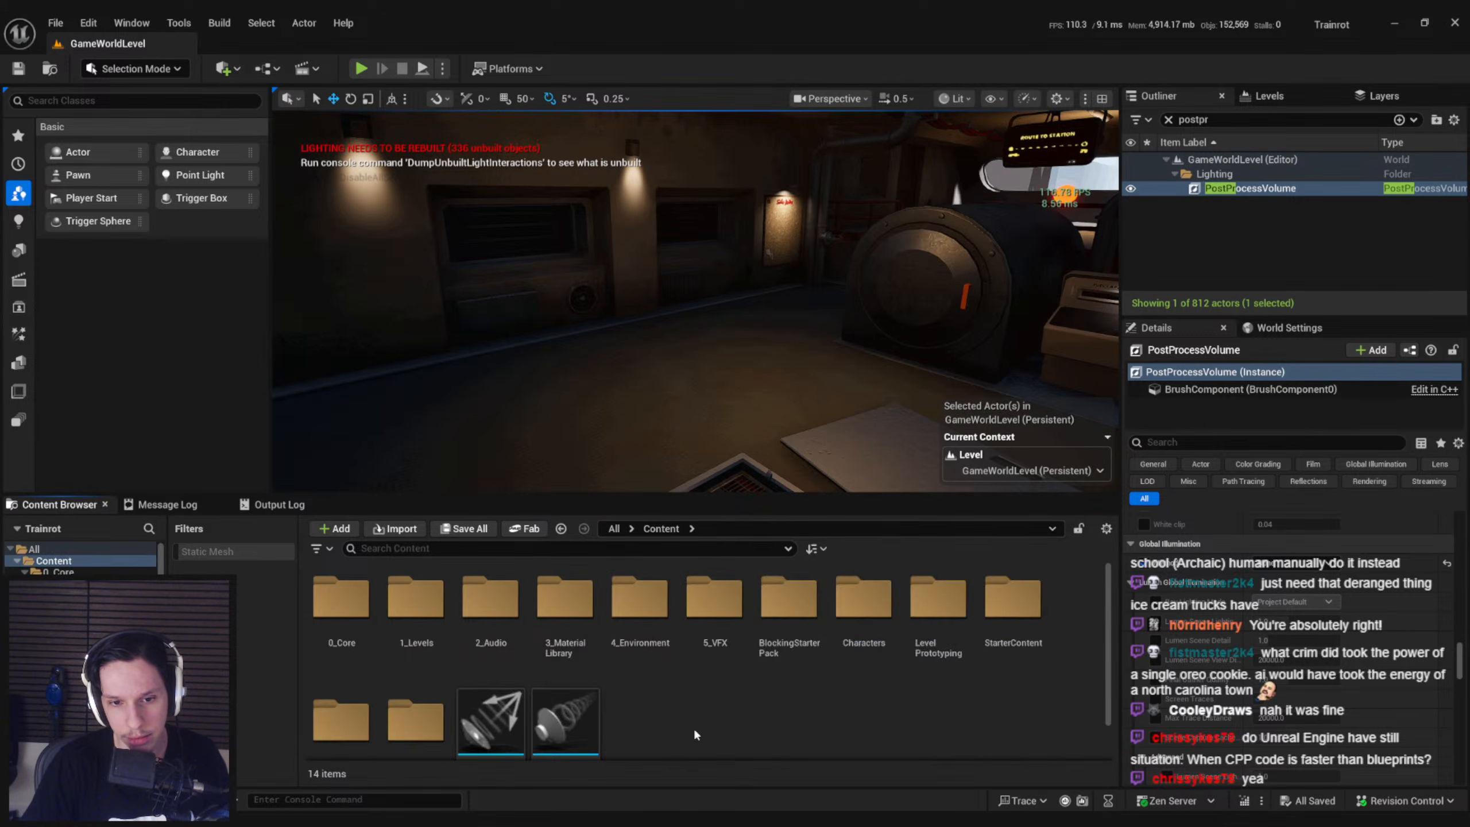
pyautogui.doubleClick(341, 605)
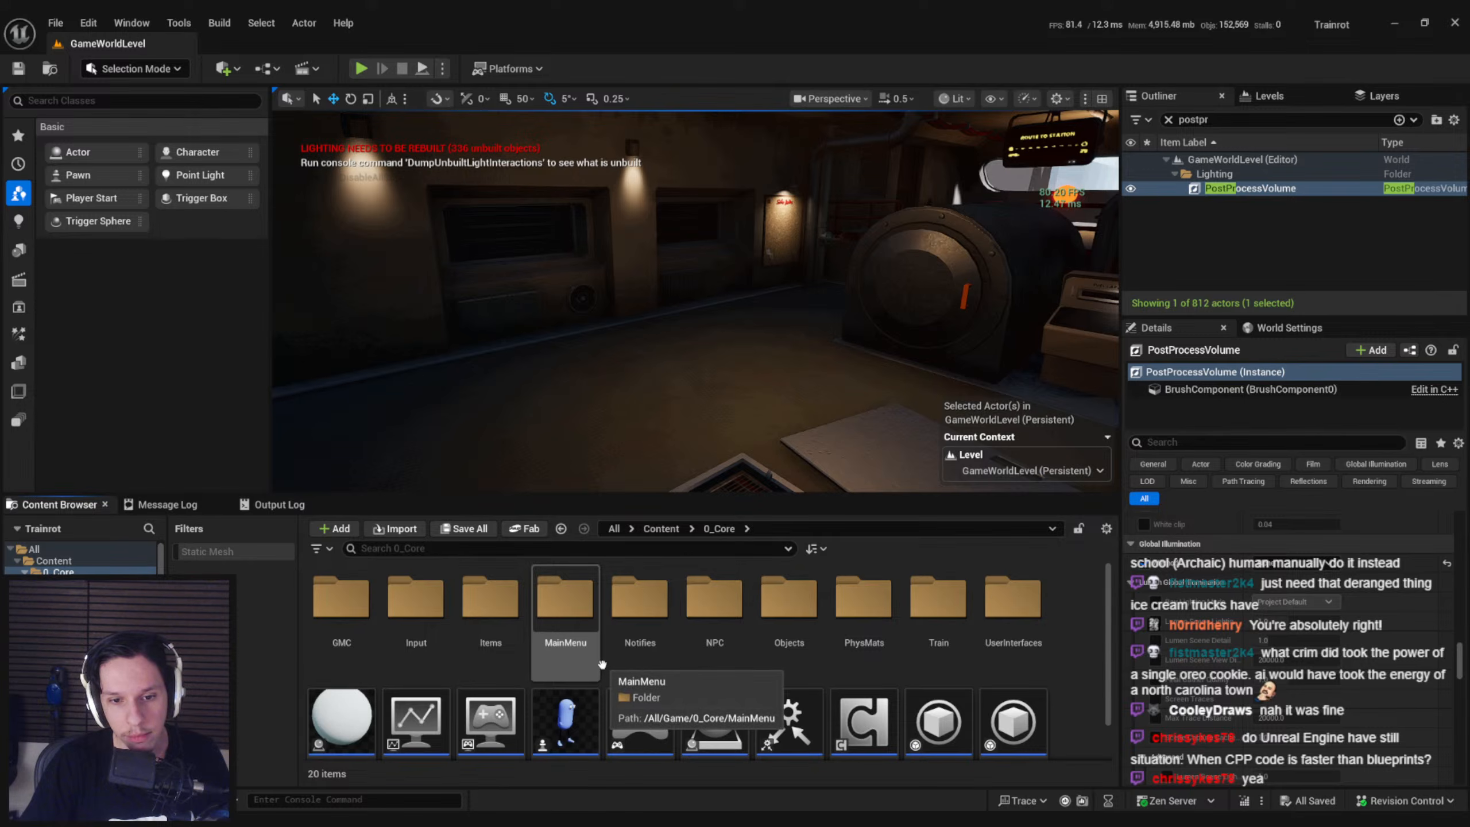
pyautogui.doubleClick(488, 642)
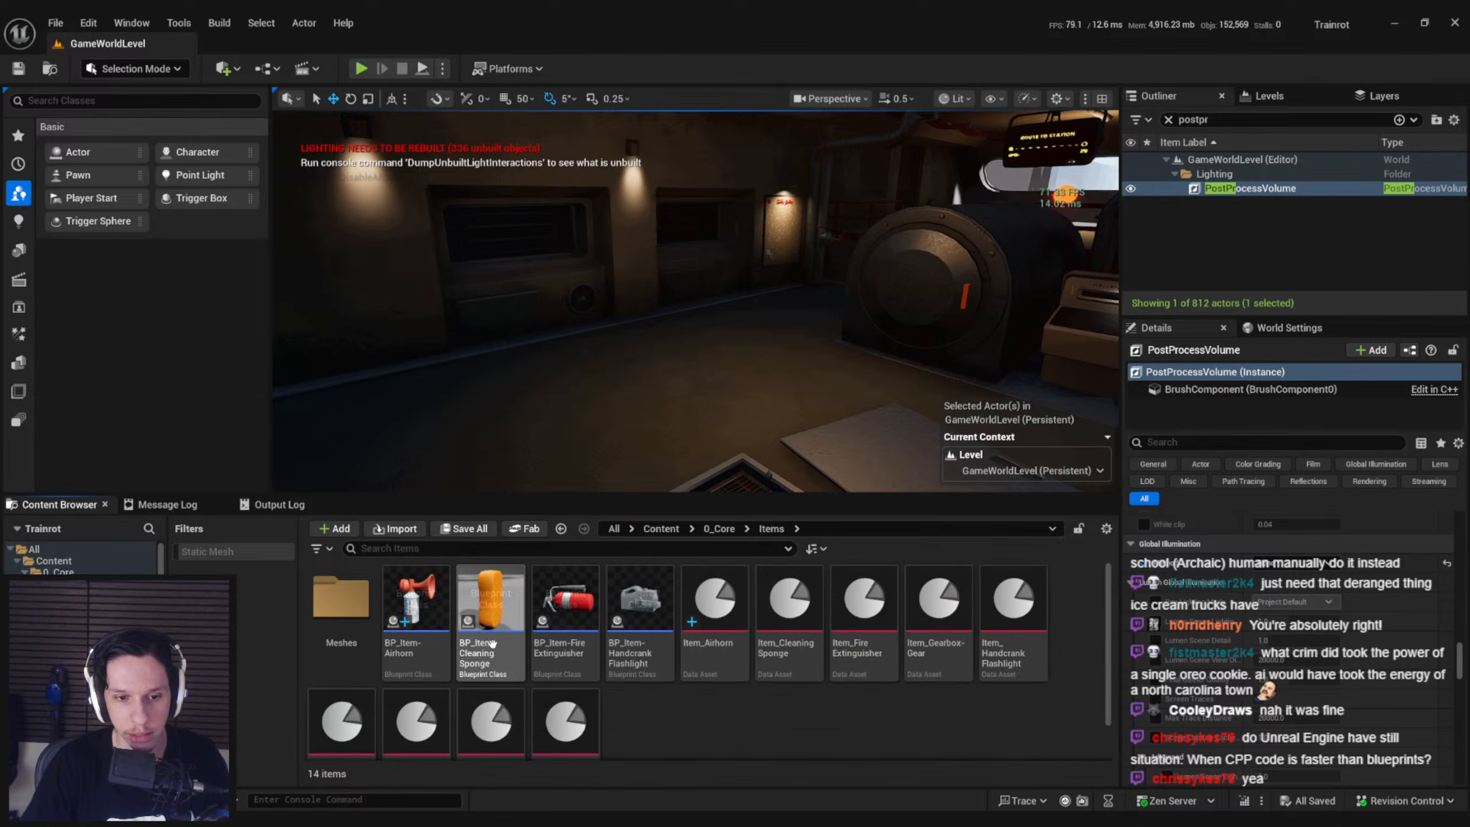
pyautogui.doubleClick(415, 666)
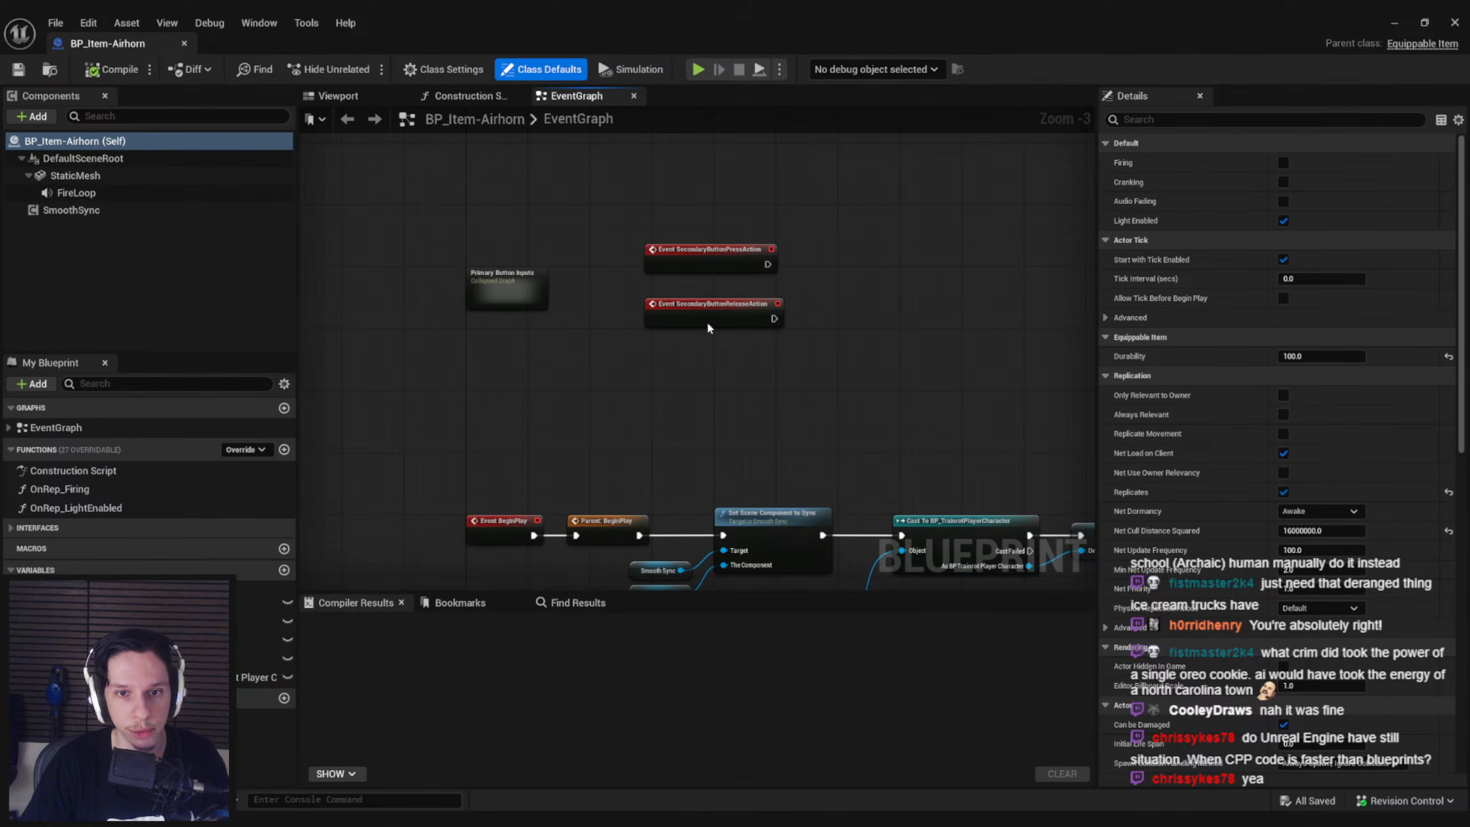
pyautogui.scroll(3, 632, 387)
pyautogui.doubleClick(602, 359)
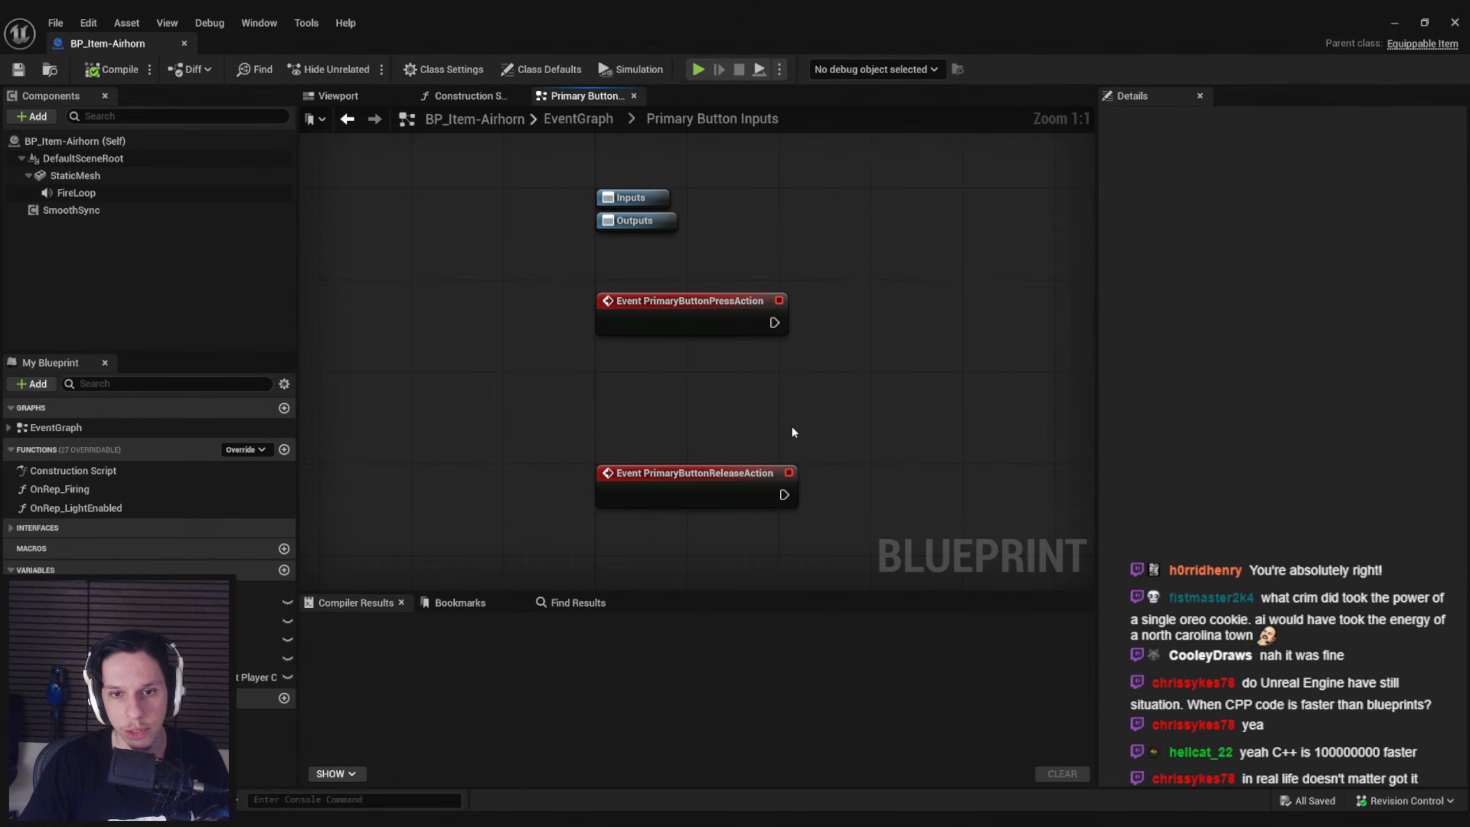
# Add a Spawn Sound Attached node fired by the PrimaryButtonPressAction event, space the release event lower, and save the blueprint
pyautogui.moveTo(655, 334); pyautogui.dragTo(782, 335)
pyautogui.write('play sound')
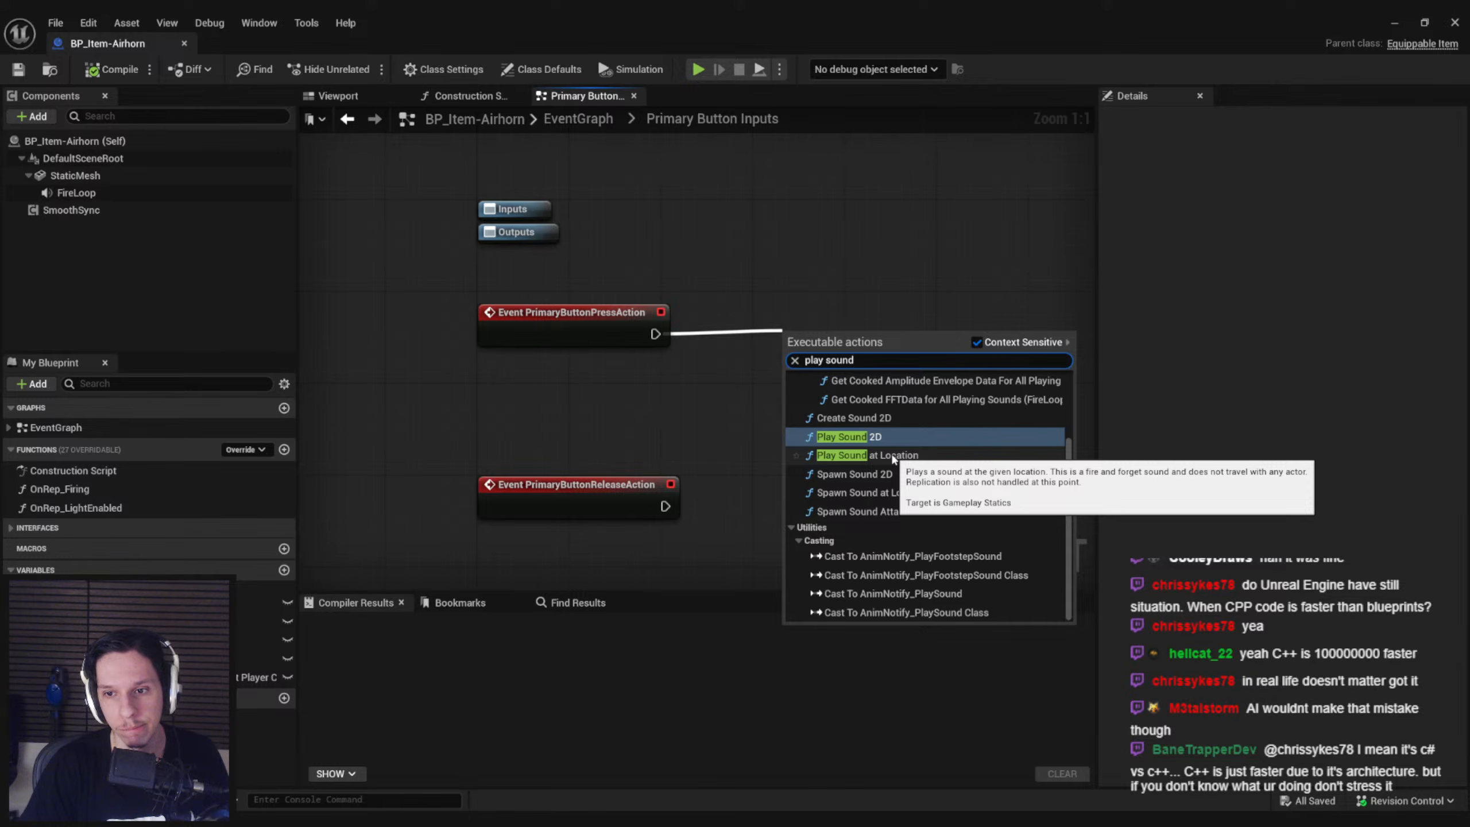
pyautogui.click(906, 515)
pyautogui.moveTo(867, 347); pyautogui.dragTo(890, 325)
pyautogui.scroll(-2, 735, 463)
pyautogui.moveTo(735, 463); pyautogui.dragTo(728, 327, button='right')
pyautogui.moveTo(629, 346); pyautogui.dragTo(629, 399)
pyautogui.click(634, 367)
pyautogui.hotkey('ctrl', 's')
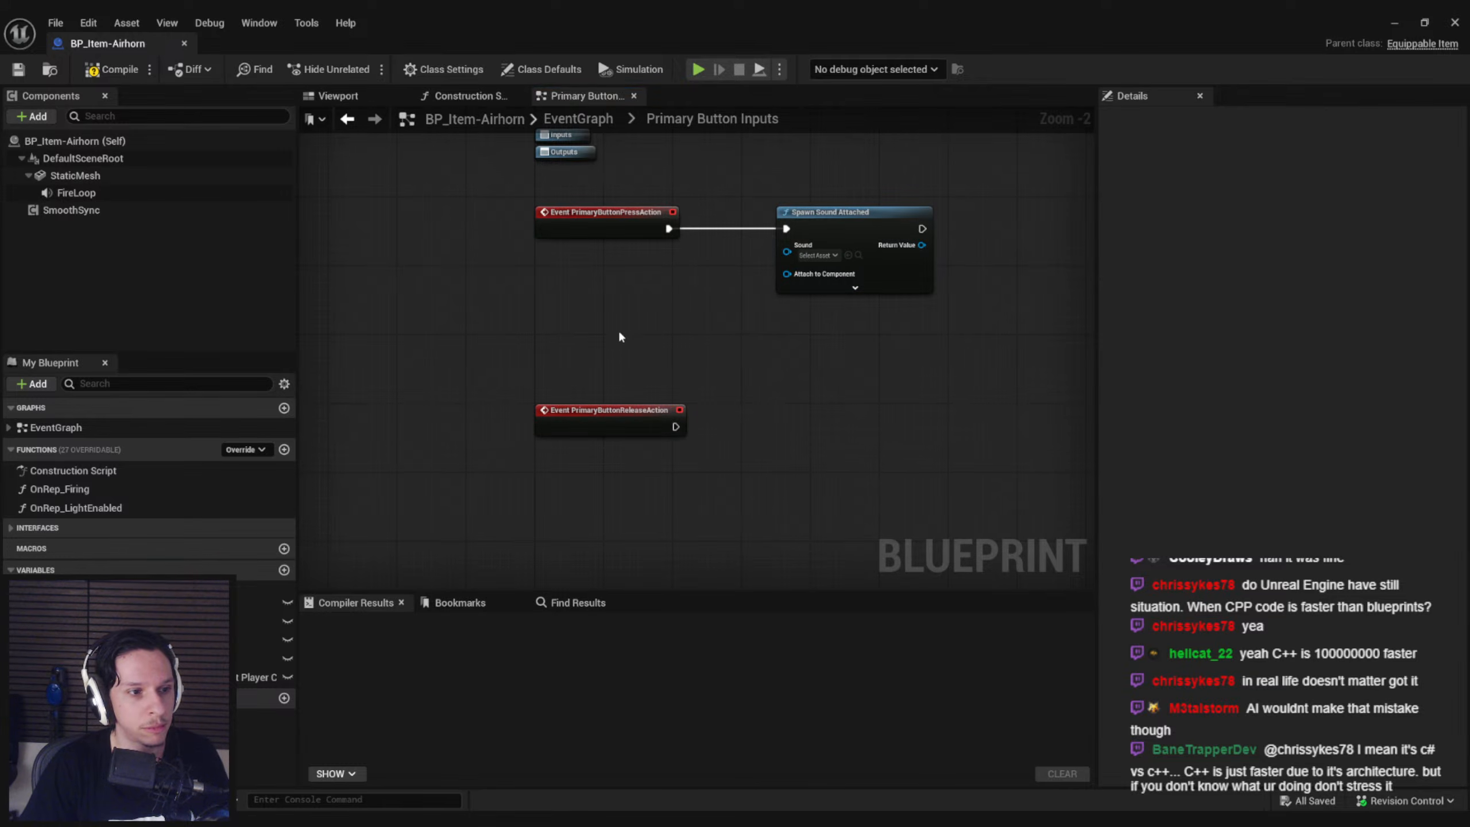
# Move the PrimaryButtonReleaseAction event further away from the press event and compile the blueprint
pyautogui.scroll(2, 618, 327)
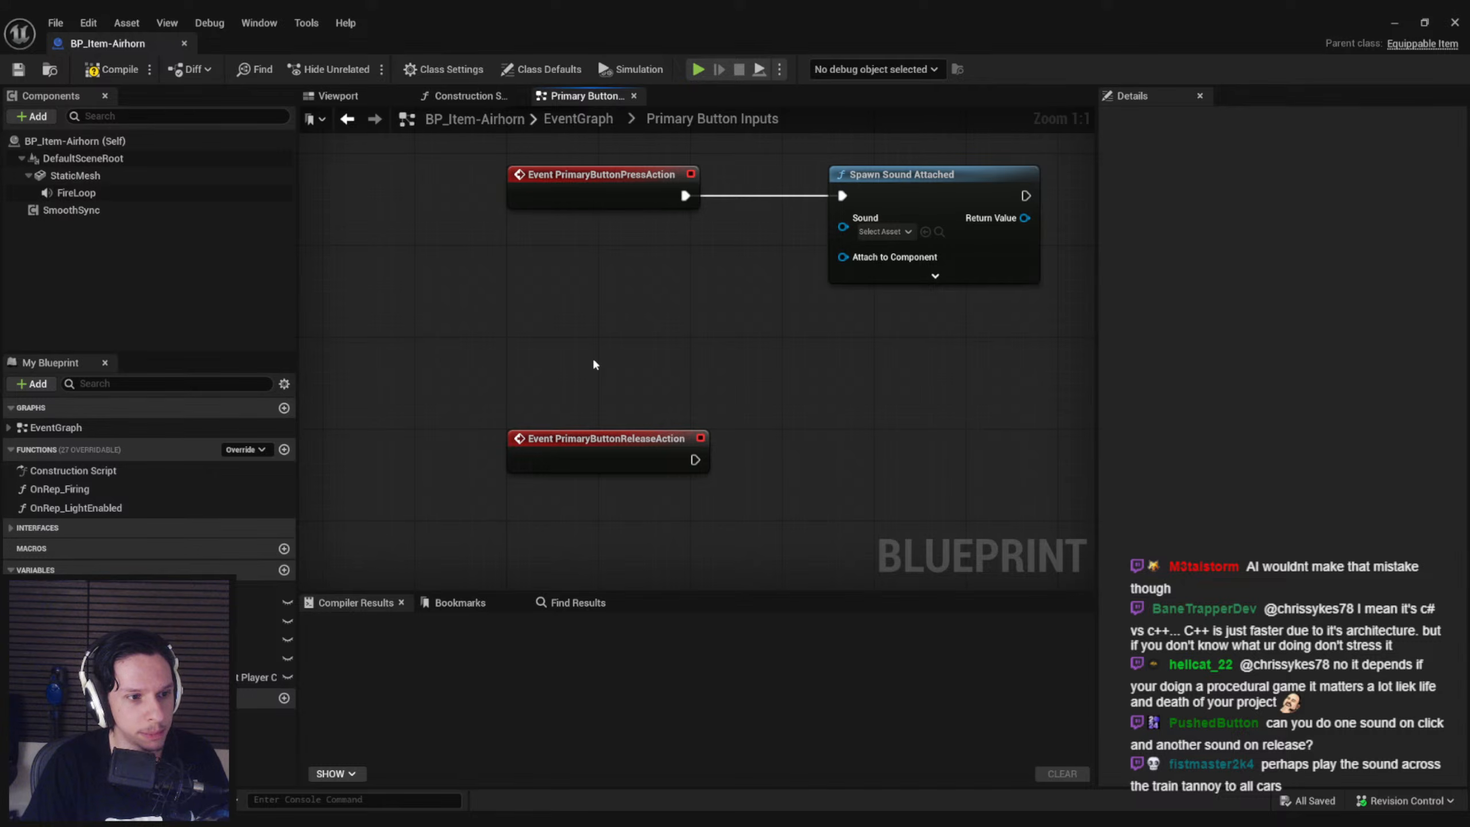
pyautogui.scroll(-1, 597, 336)
pyautogui.moveTo(596, 404); pyautogui.dragTo(598, 468)
pyautogui.click(620, 383)
pyautogui.moveTo(620, 383); pyautogui.dragTo(564, 451, button='right')
pyautogui.click(113, 69)
pyautogui.scroll(1, 628, 287)
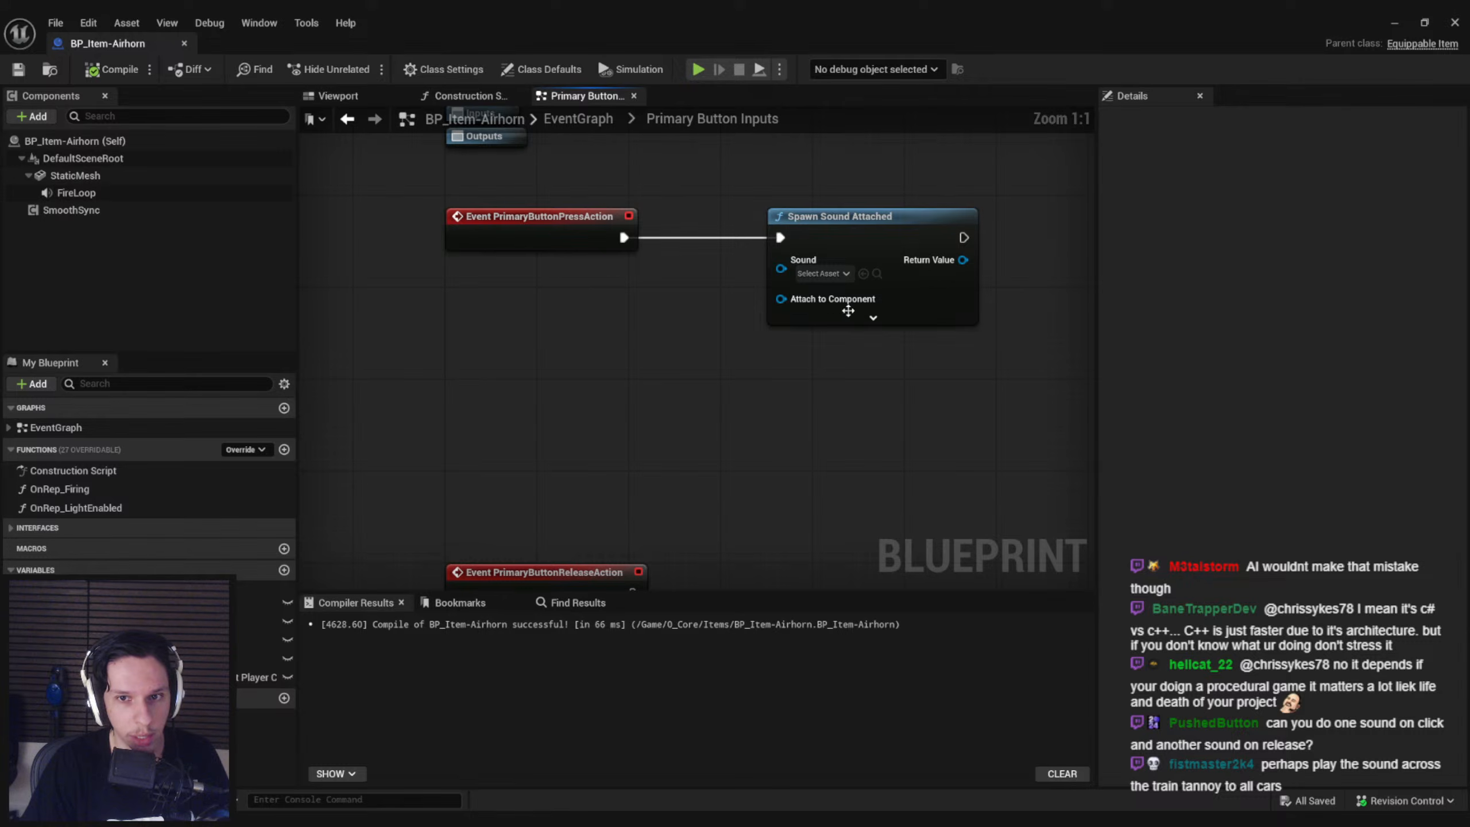
# Expand the Spawn Sound Attached node's advanced pins and set its sound to Cue_Airhorn
pyautogui.click(868, 317)
pyautogui.scroll(-1, 671, 356)
pyautogui.moveTo(684, 358); pyautogui.dragTo(609, 384, button='right')
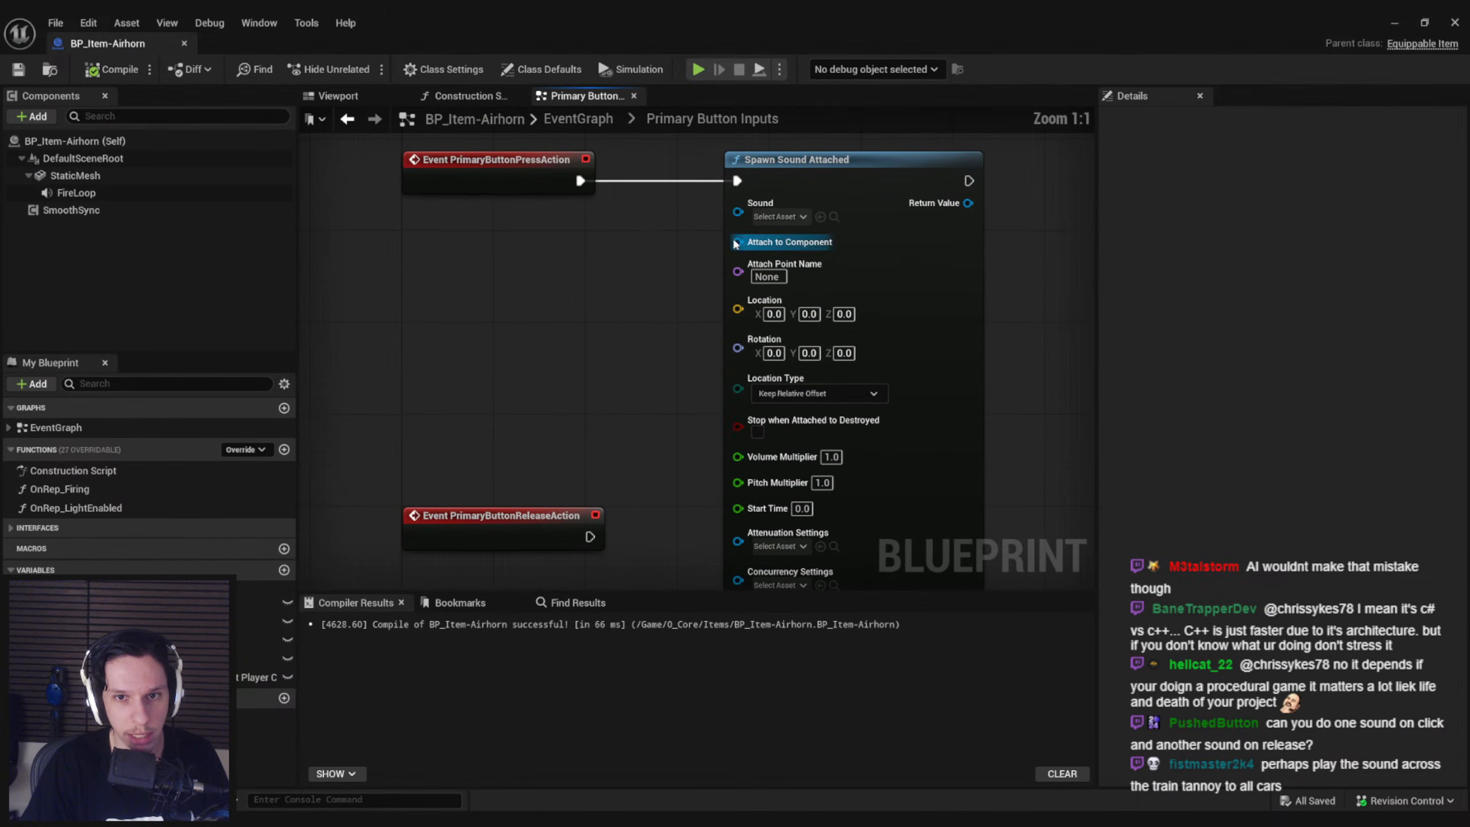
pyautogui.scroll(1, 648, 289)
pyautogui.click(793, 271)
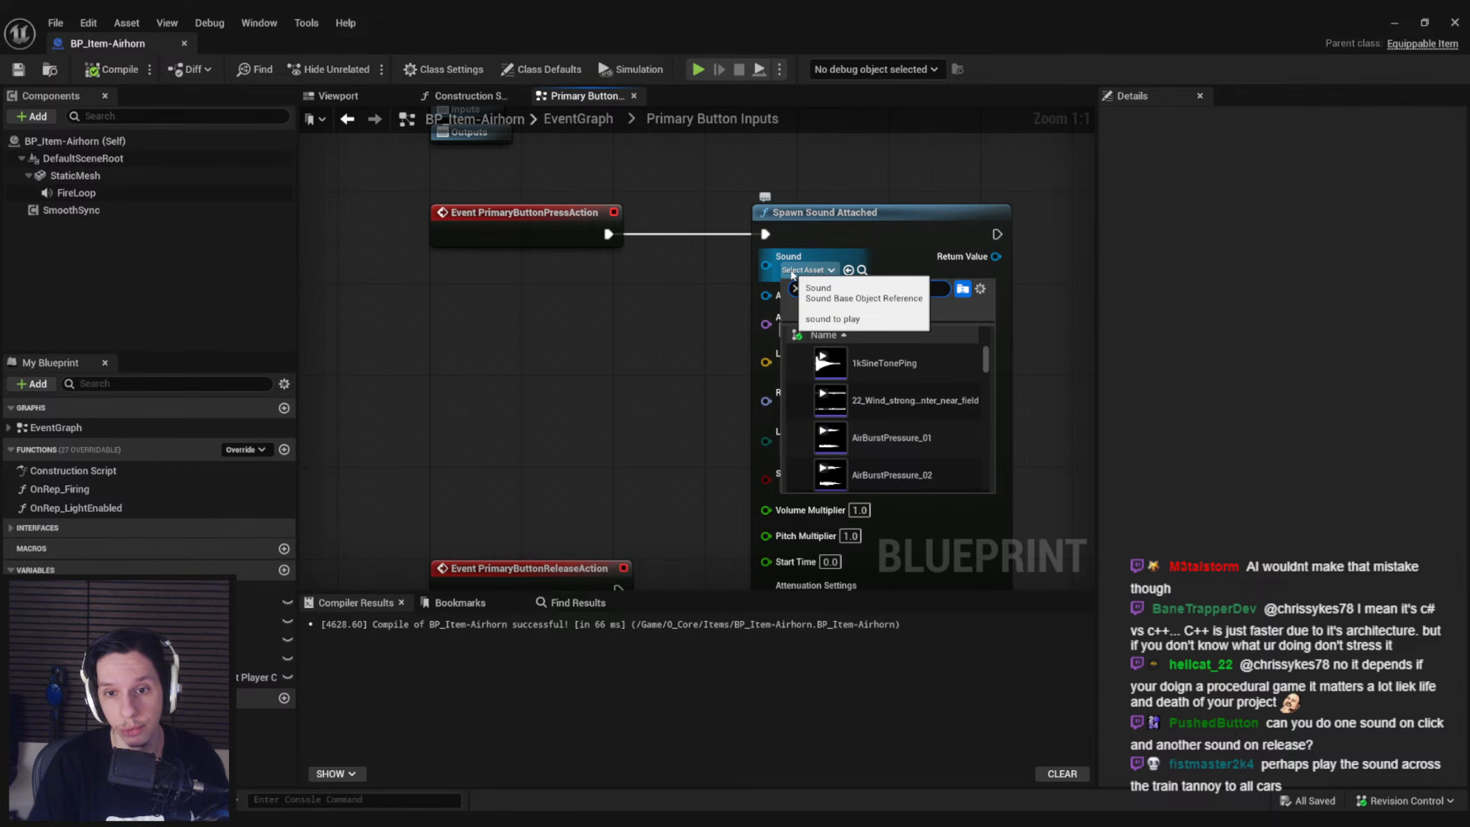
pyautogui.write('airhorn')
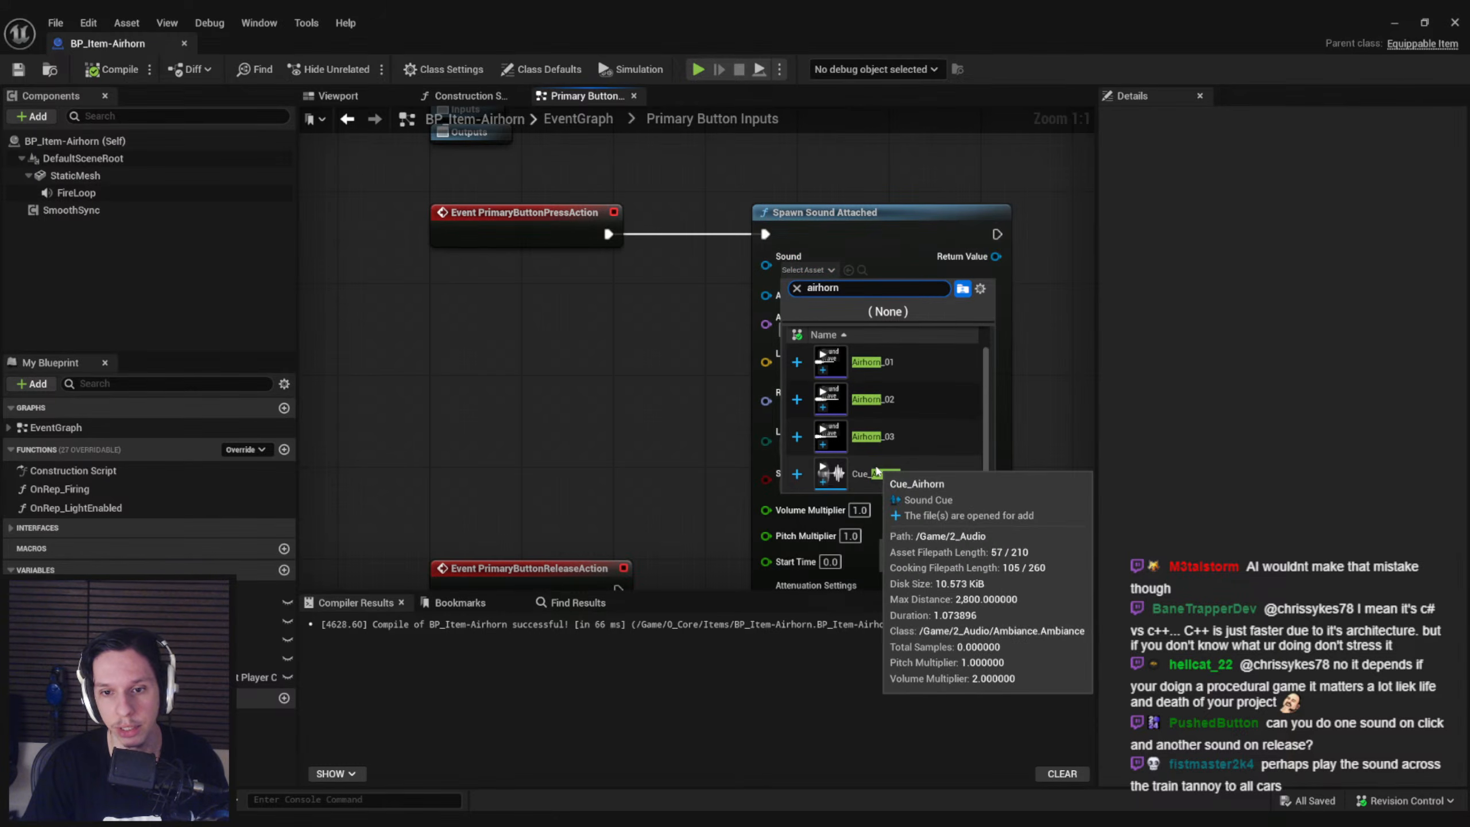
pyautogui.click(878, 472)
# Move the PrimaryButtonReleaseAction event down so it clears the expanded Spawn Sound Attached node
pyautogui.moveTo(678, 307); pyautogui.dragTo(822, 180, button='right')
pyautogui.scroll(-2, 805, 319)
pyautogui.scroll(1, 823, 342)
pyautogui.moveTo(713, 399); pyautogui.dragTo(709, 568)
pyautogui.moveTo(695, 301); pyautogui.dragTo(680, 344, button='right')
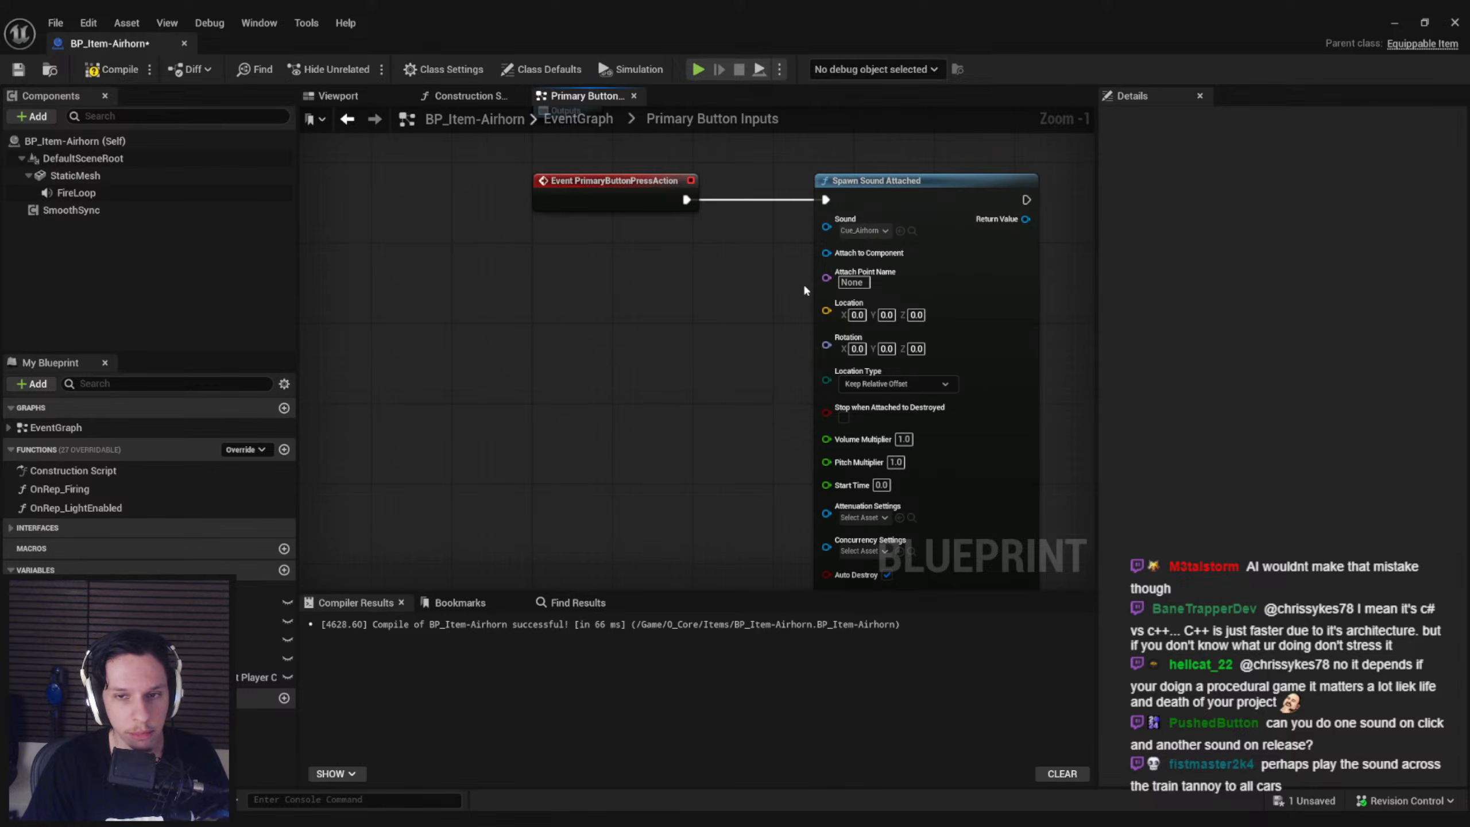
# Connect a StaticMesh component reference to the Spawn Sound Attached node's Attach to Component input, then compile and save the blueprint
pyautogui.moveTo(826, 253); pyautogui.dragTo(502, 290)
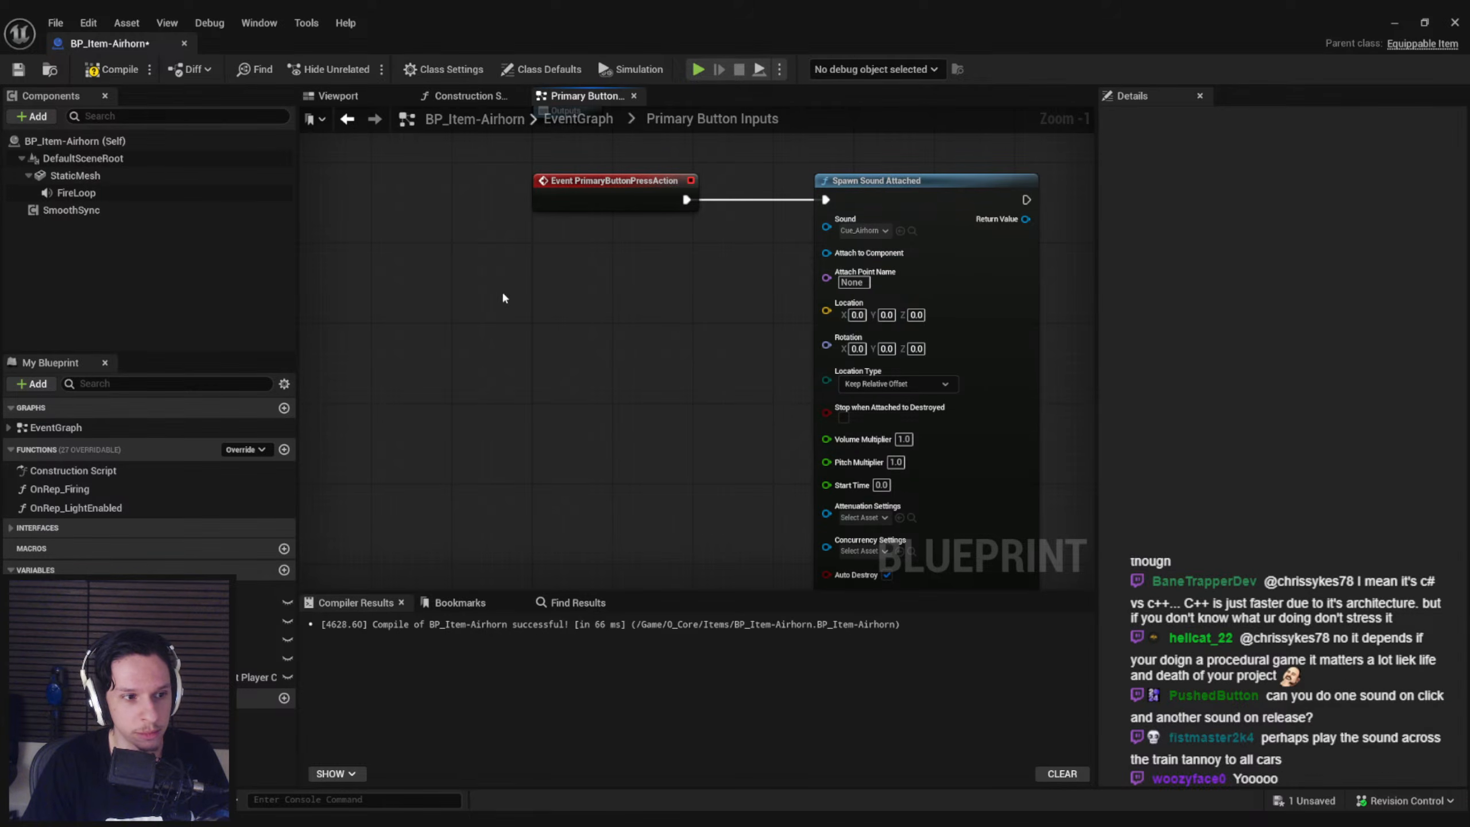
pyautogui.moveTo(827, 255); pyautogui.dragTo(680, 285)
pyautogui.moveTo(131, 178); pyautogui.dragTo(827, 255)
pyautogui.moveTo(693, 373); pyautogui.dragTo(584, 371, button='right')
pyautogui.click(626, 297)
pyautogui.click(106, 78)
# Open Cue_Airhorn from the 2_Audio folder and examine its effects, occlusion and reverb settings
pyautogui.scroll(1, 834, 225)
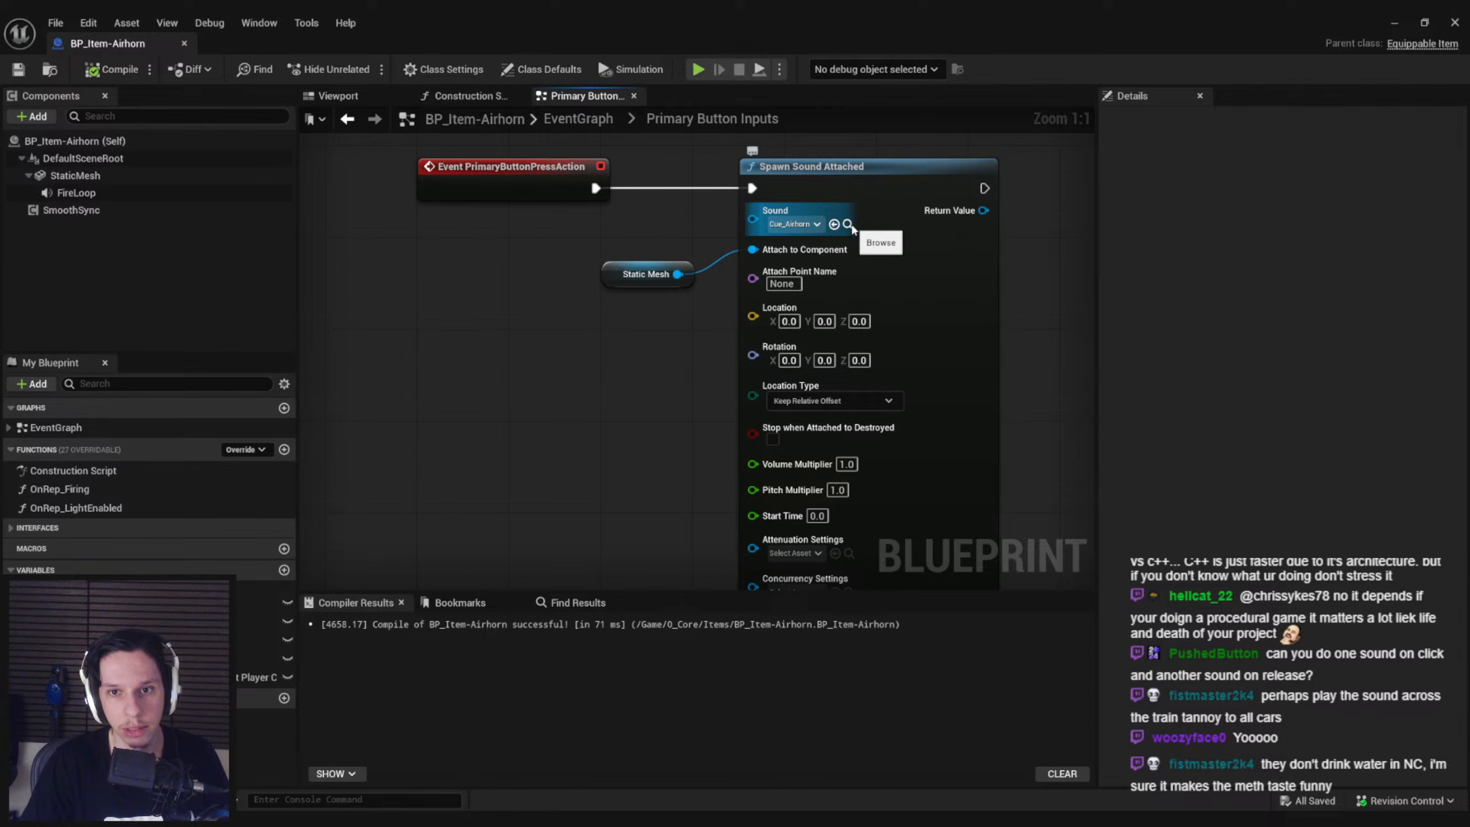
pyautogui.click(1394, 23)
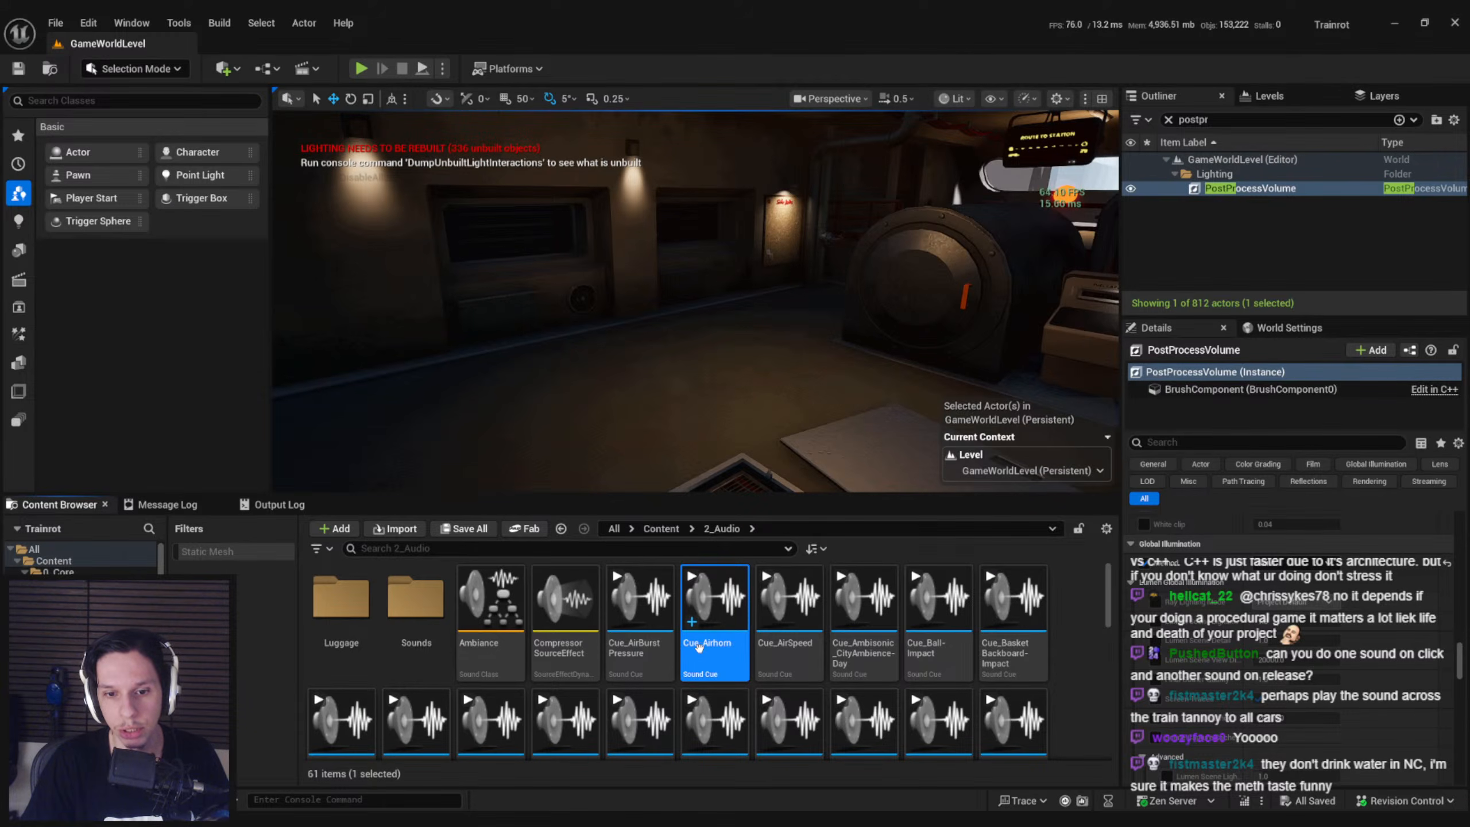
pyautogui.doubleClick(715, 605)
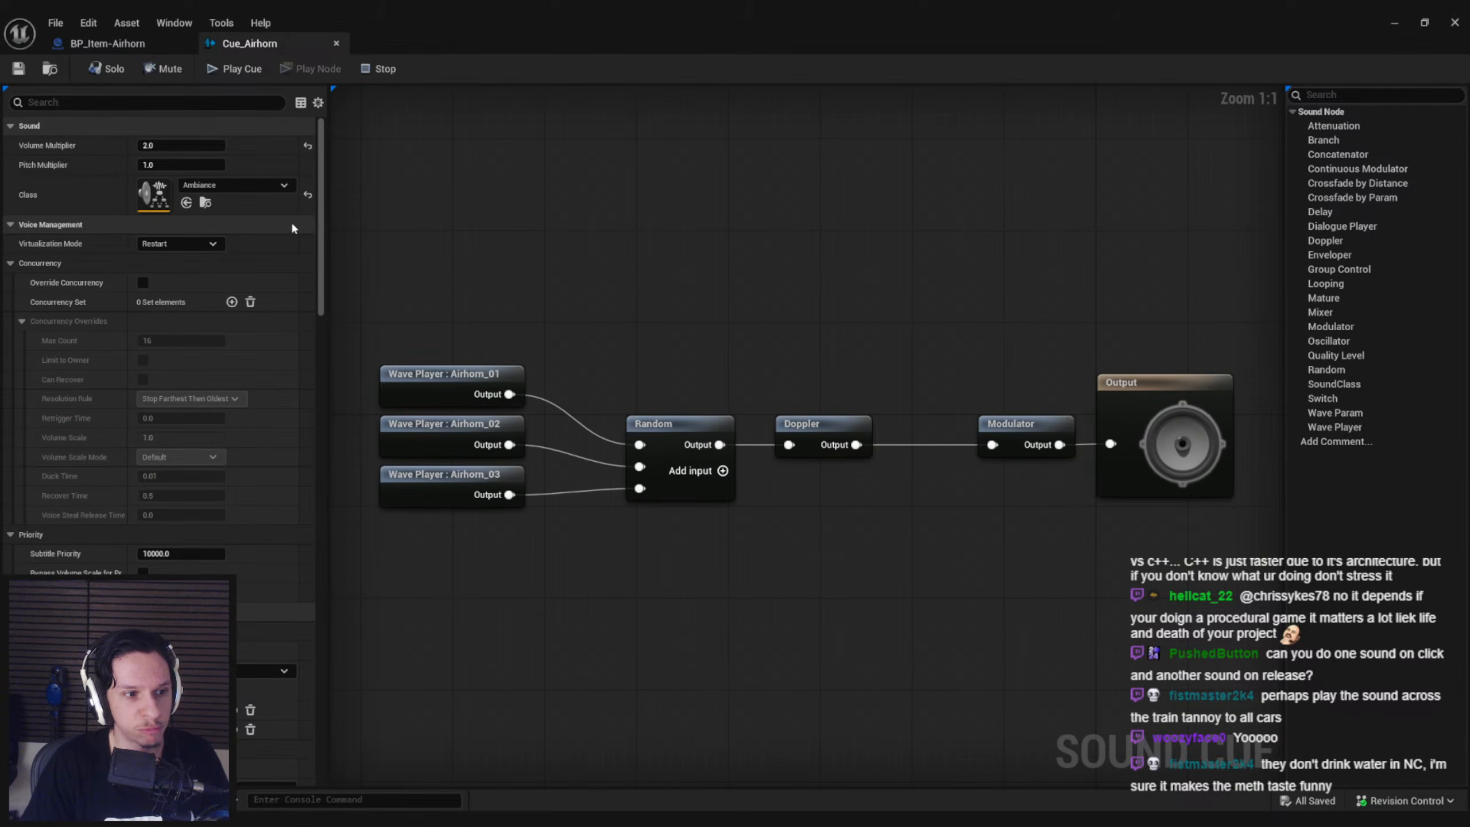
pyautogui.scroll(-1, 324, 220)
pyautogui.scroll(-10, 324, 220)
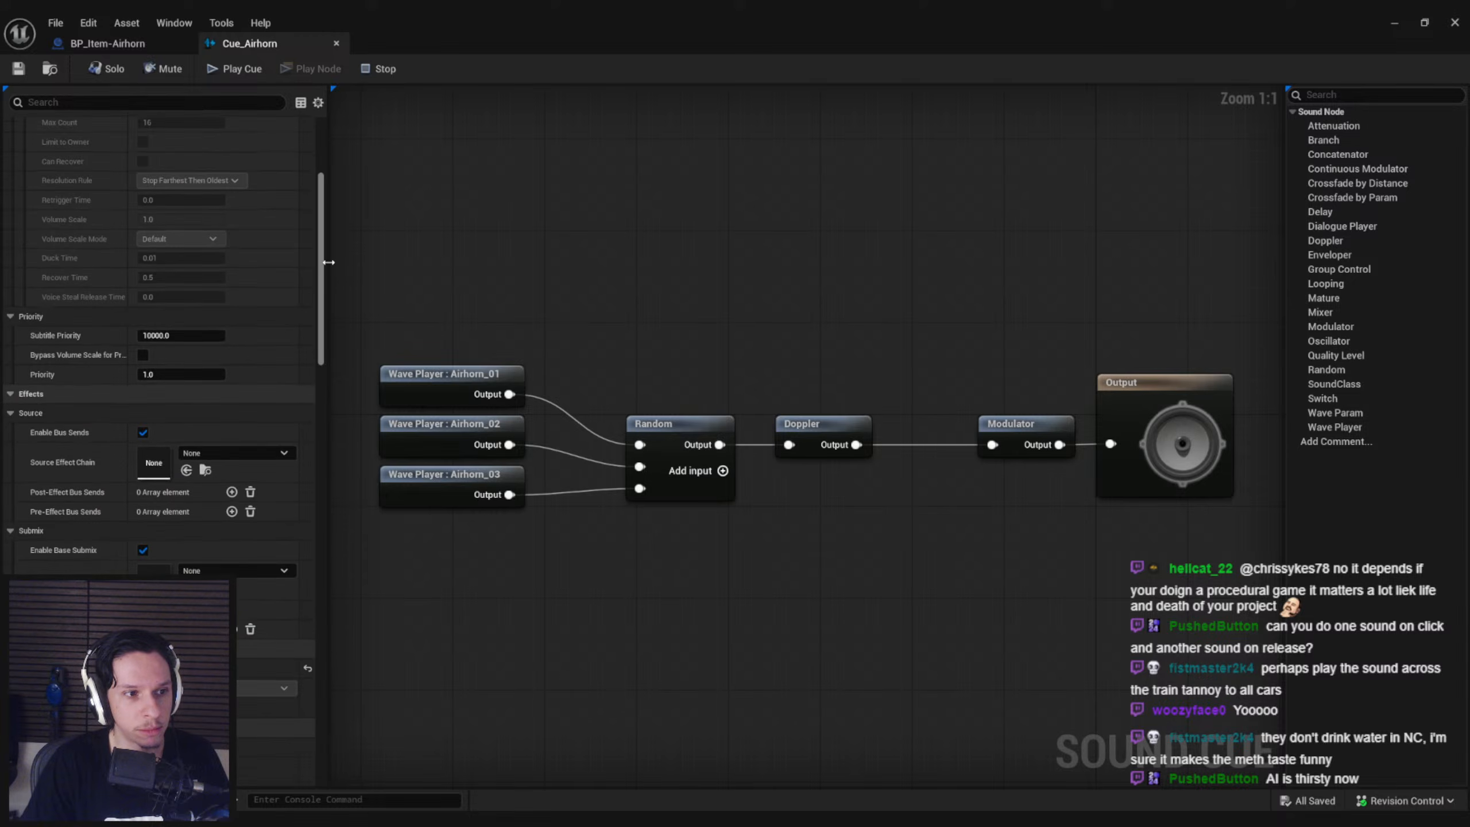
pyautogui.moveTo(338, 356); pyautogui.dragTo(329, 506)
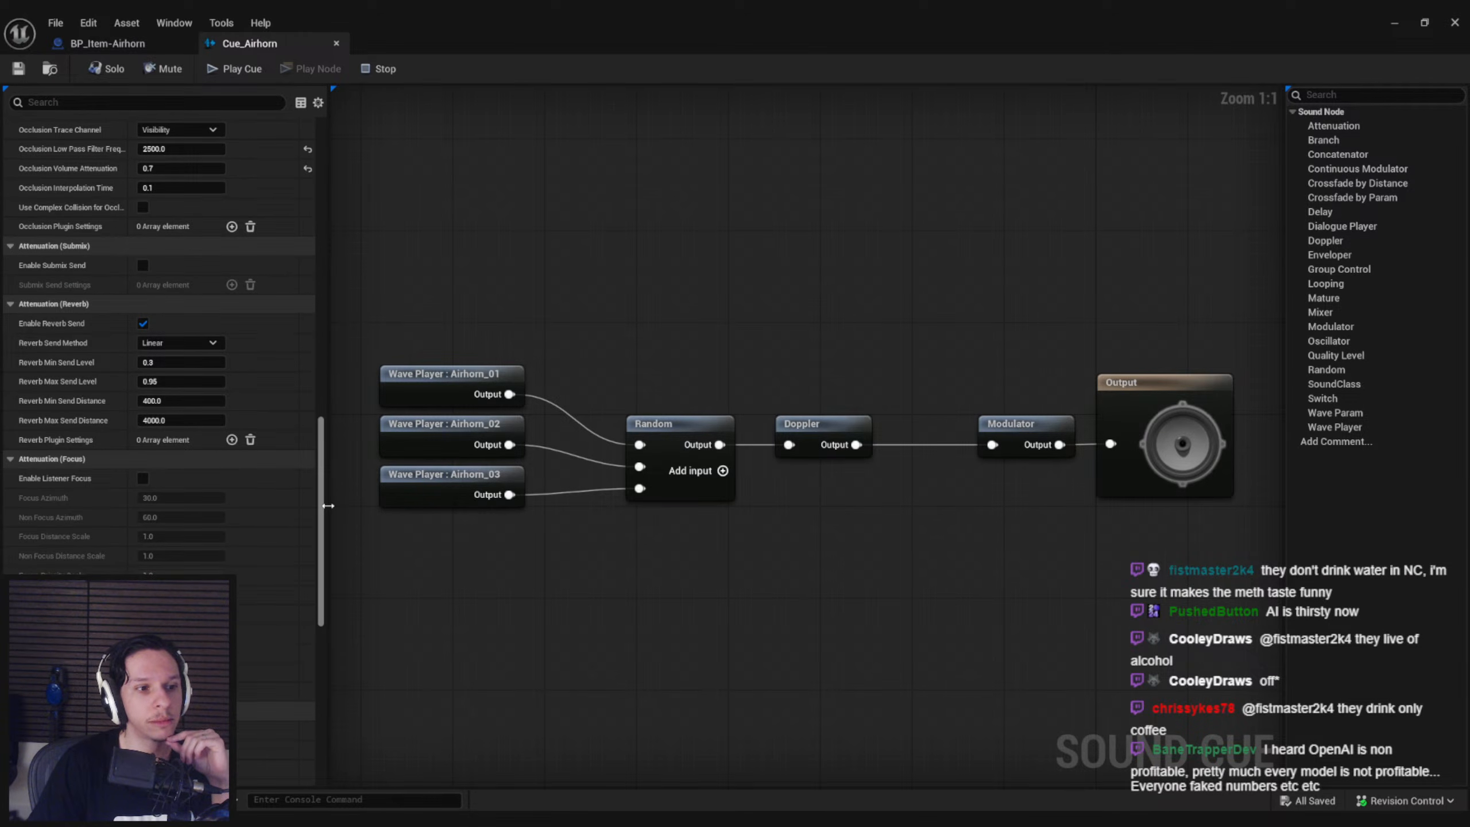
pyautogui.moveTo(328, 505); pyautogui.dragTo(311, 440)
pyautogui.scroll(2, 311, 440)
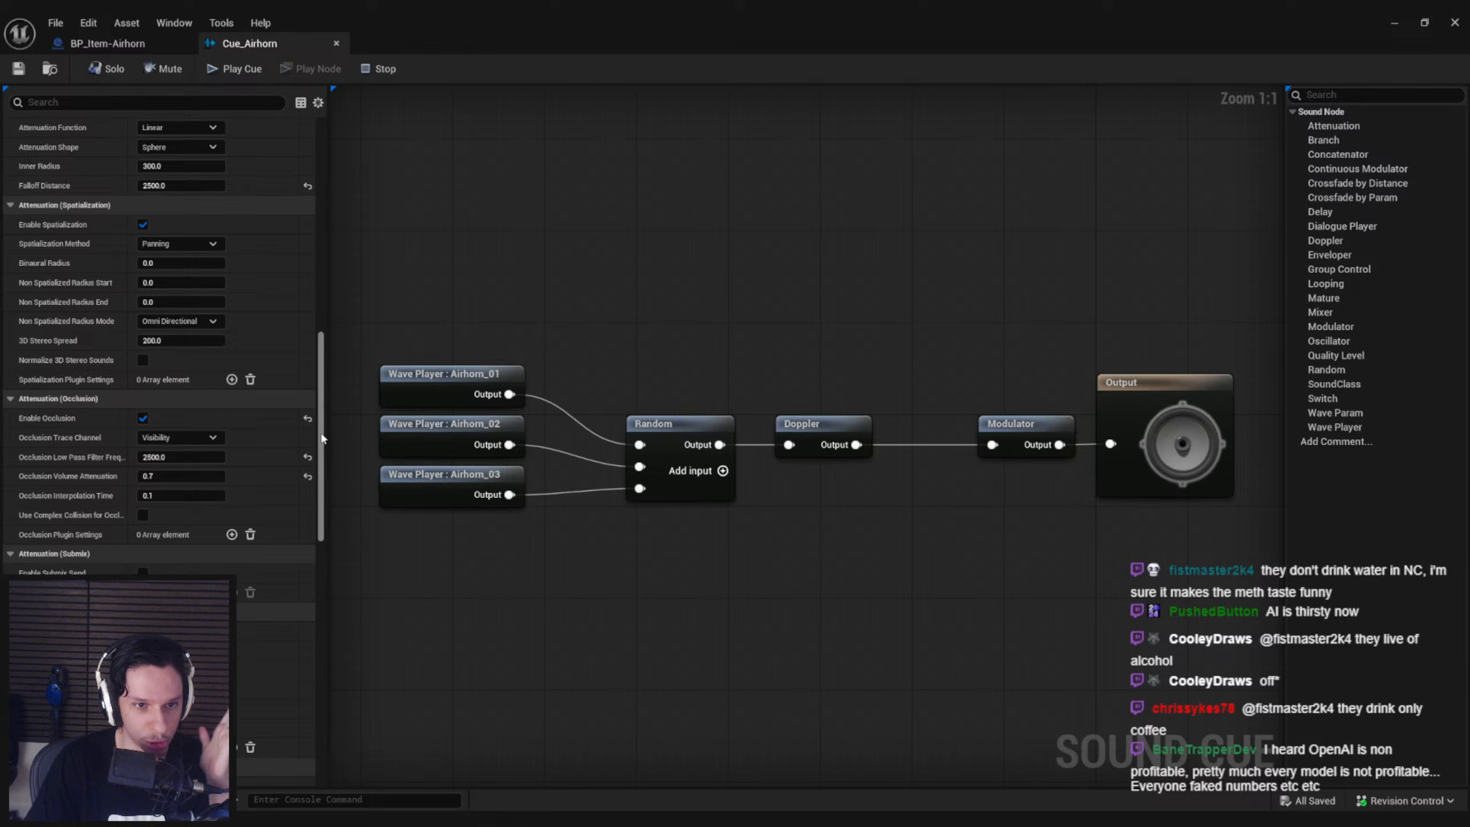
# Examine the cue's remaining attenuation settings and the available attenuation shapes, keeping Sphere
pyautogui.moveTo(322, 438); pyautogui.dragTo(321, 695)
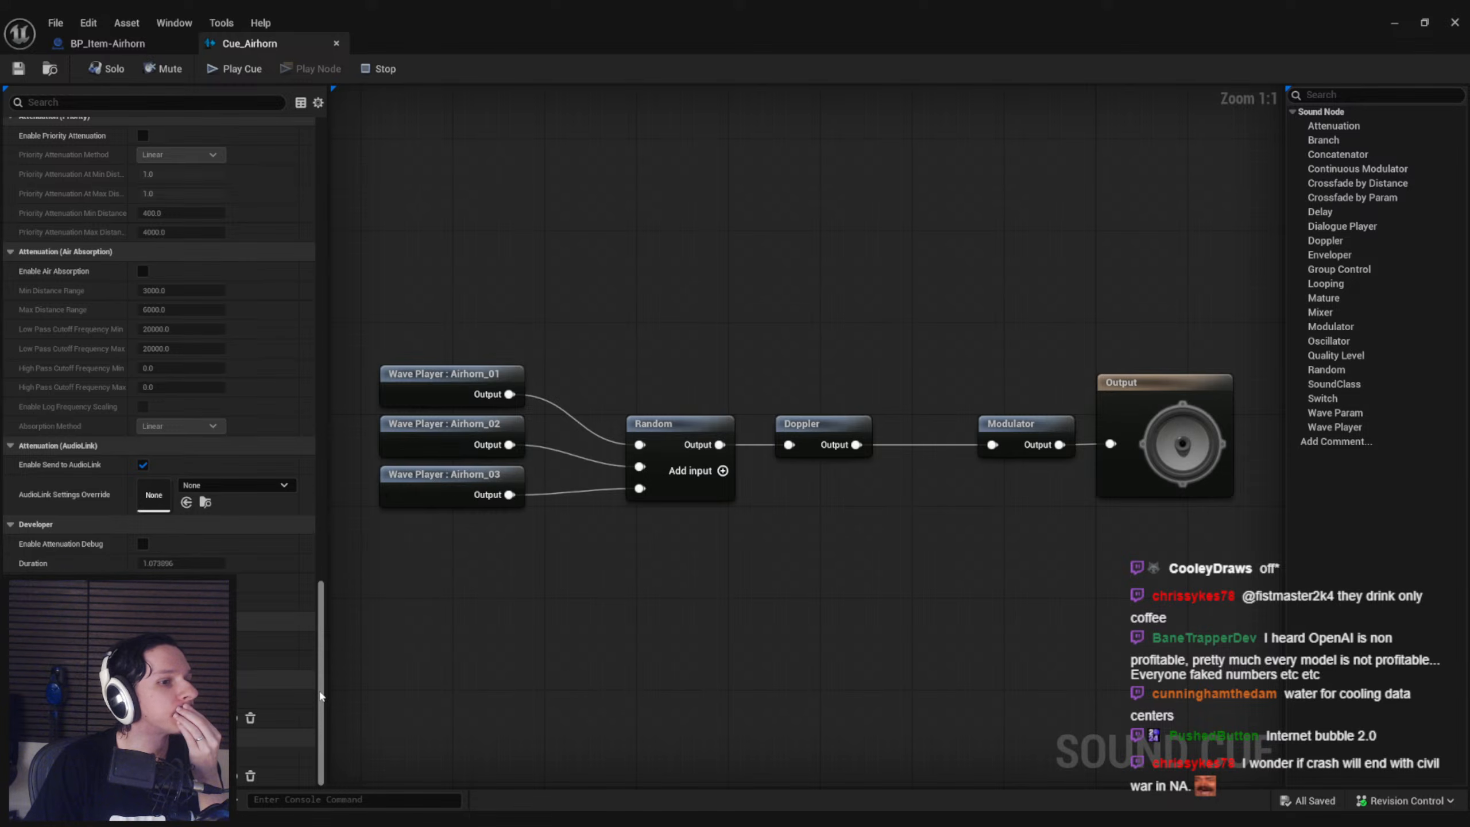
pyautogui.scroll(5, 306, 617)
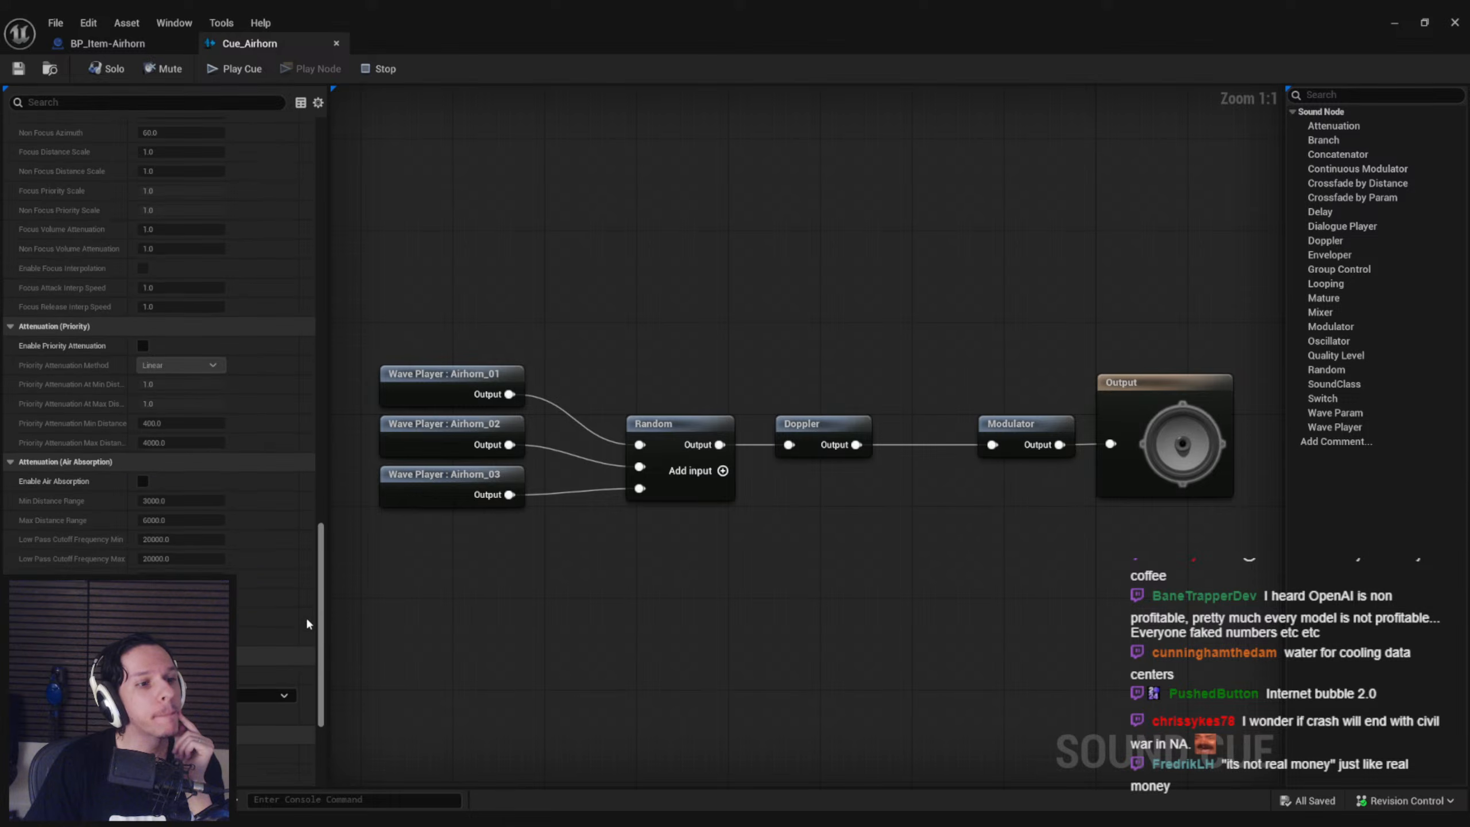
pyautogui.scroll(5, 305, 586)
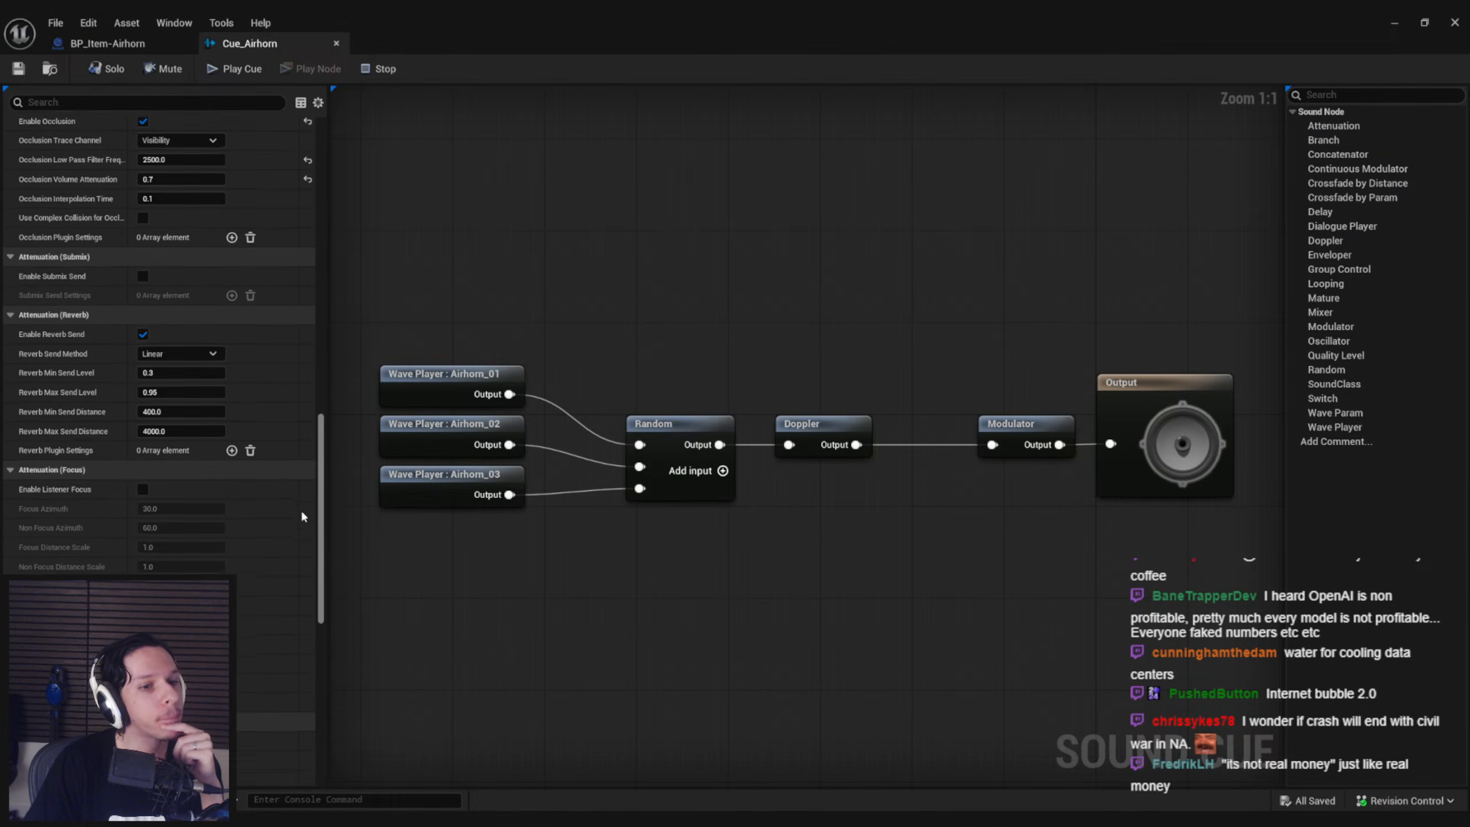
pyautogui.scroll(5, 297, 487)
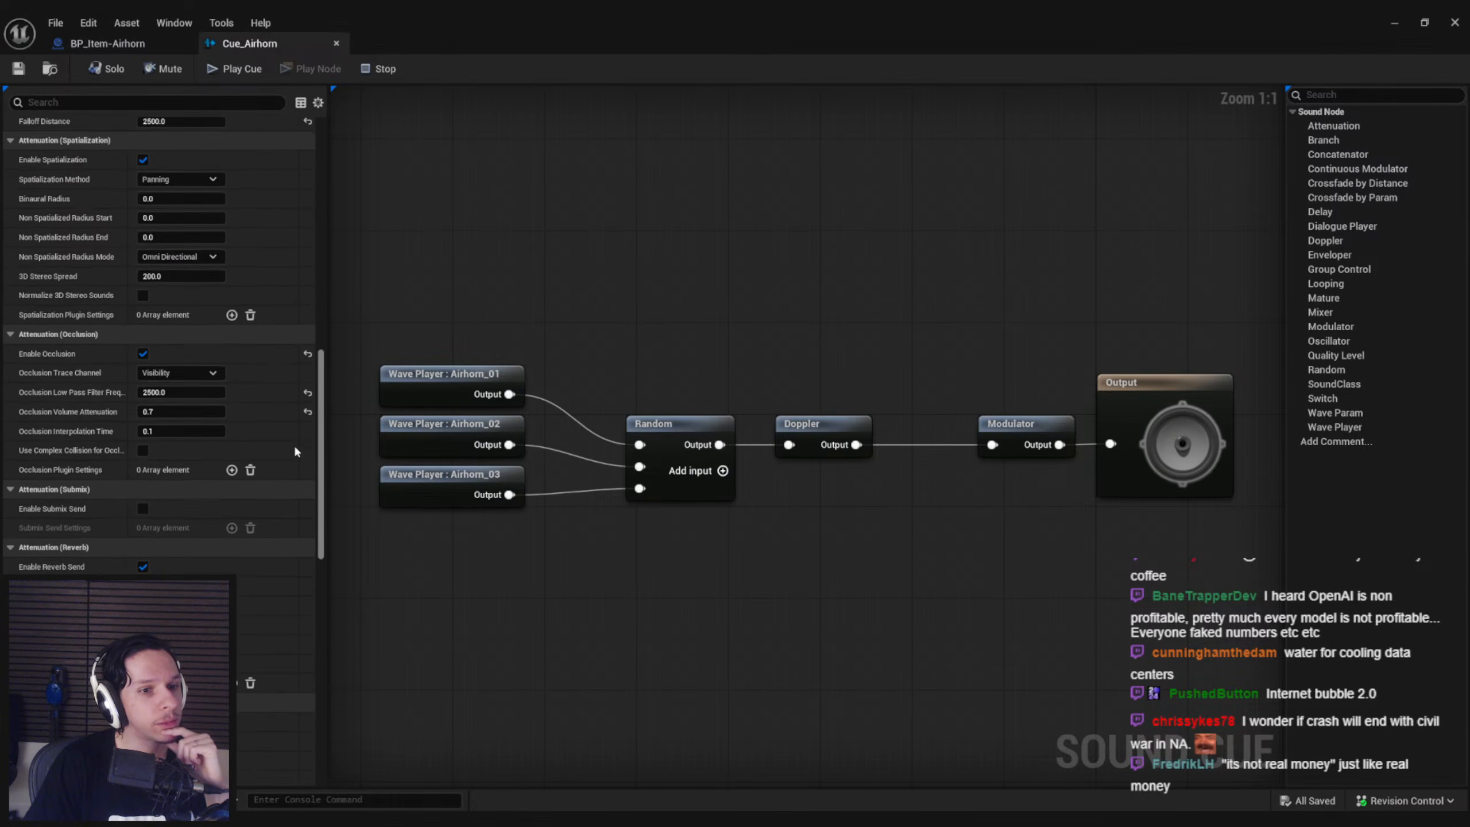
pyautogui.scroll(3, 288, 404)
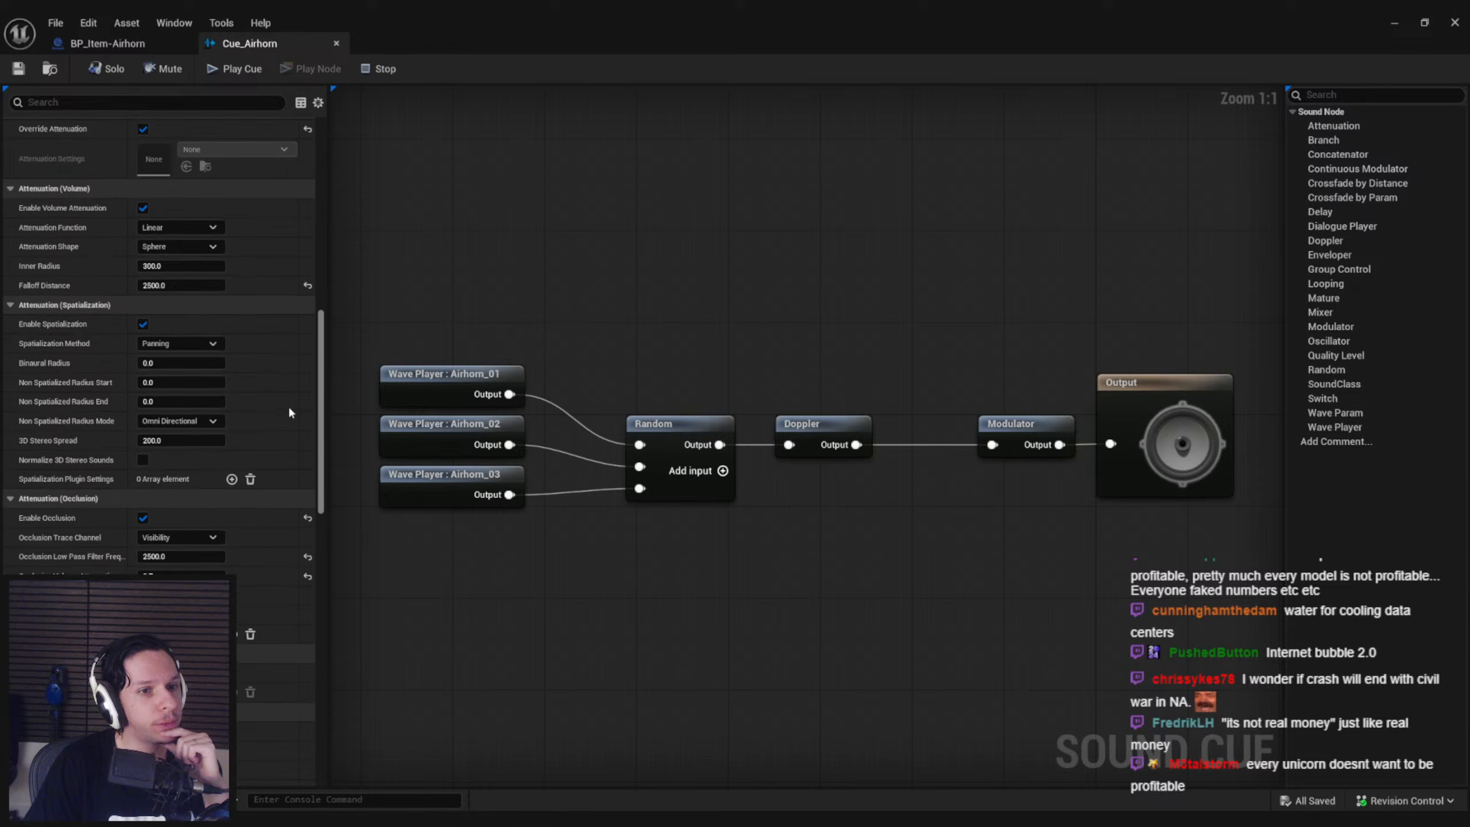
pyautogui.scroll(2, 288, 404)
pyautogui.click(198, 316)
pyautogui.click(193, 328)
pyautogui.click(191, 335)
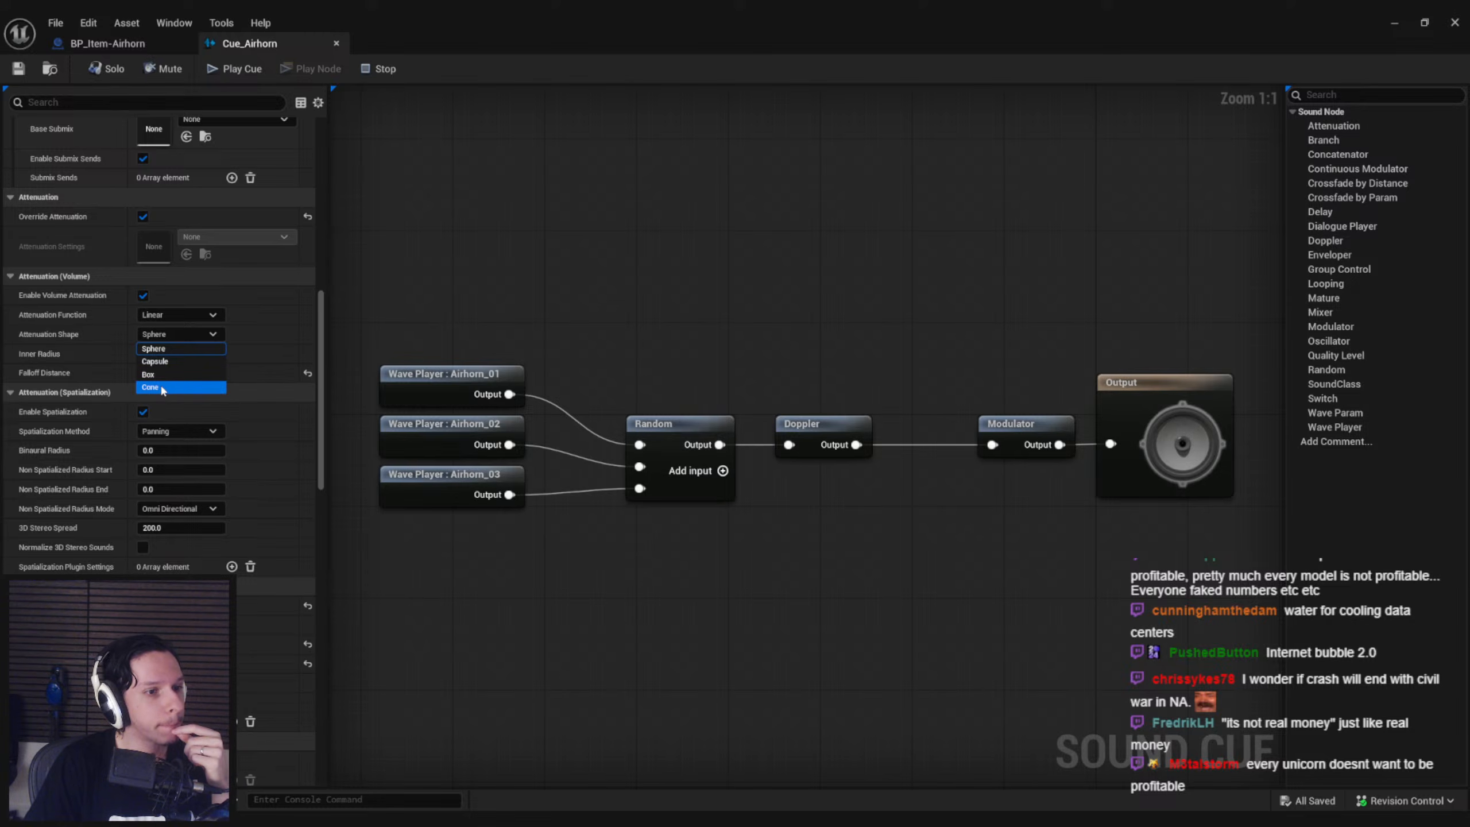
pyautogui.click(207, 348)
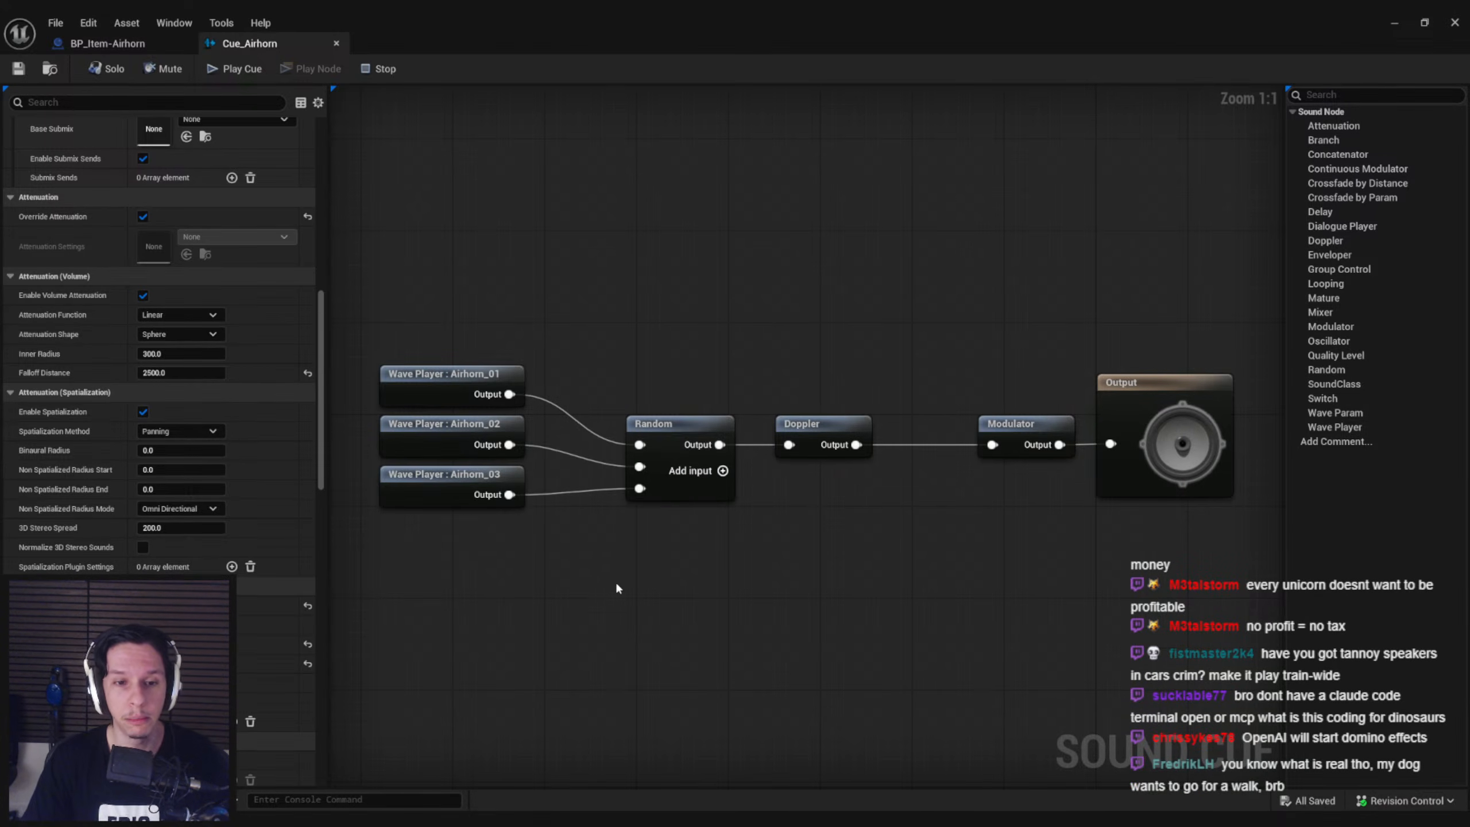
# Move the three airhorn Wave Player nodes closer to the Random node, aligned with its inputs, and save the cue
pyautogui.moveTo(588, 561); pyautogui.dragTo(426, 337)
pyautogui.moveTo(427, 434); pyautogui.dragTo(443, 441)
pyautogui.moveTo(584, 600); pyautogui.dragTo(430, 370)
pyautogui.moveTo(464, 458); pyautogui.dragTo(486, 477)
pyautogui.click(564, 263)
pyautogui.hotkey('ctrl', 's')
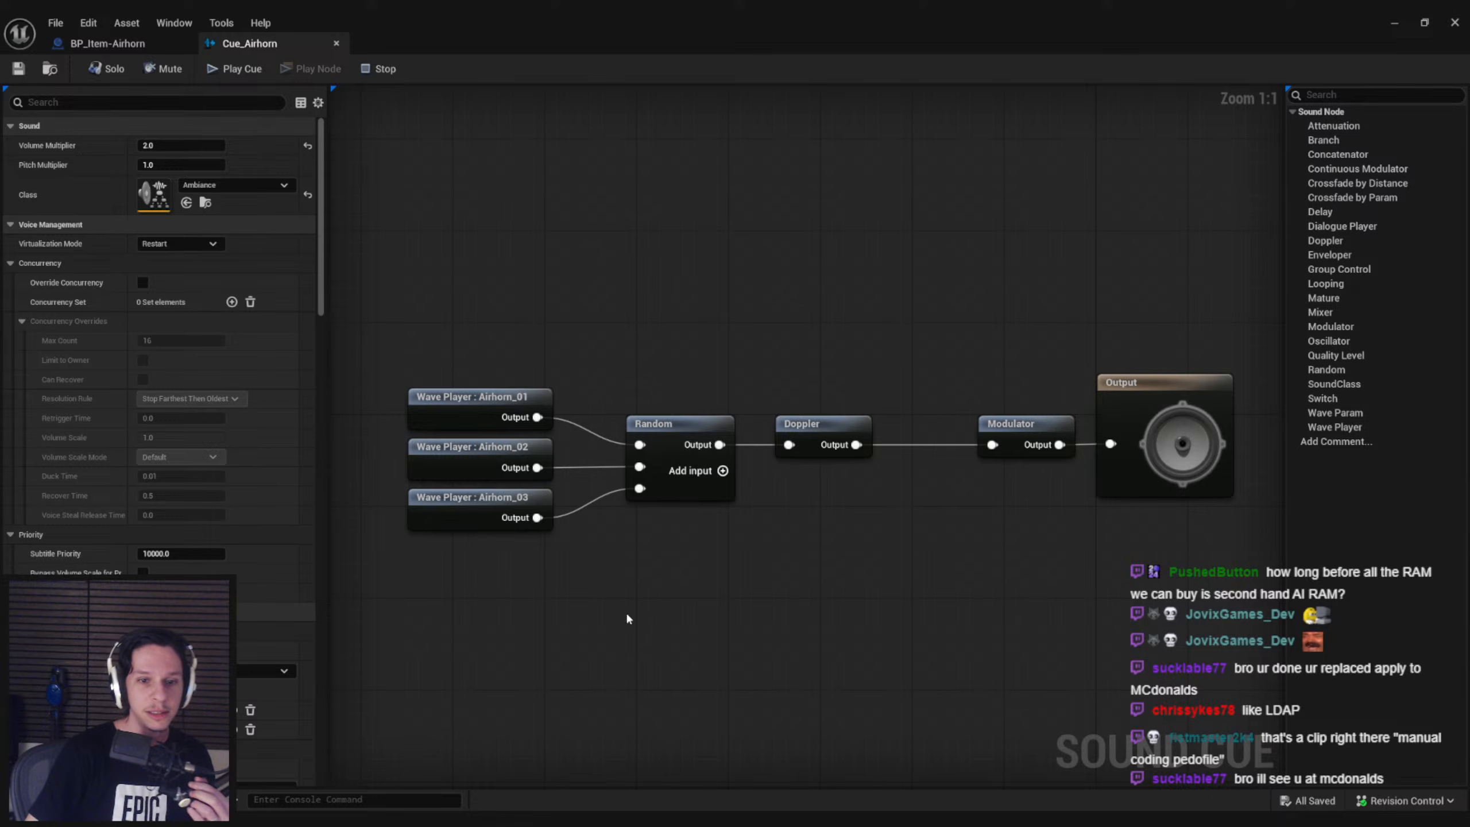
# Shift the Wave Player, Random and Doppler nodes together closer to the Modulator and save Cue_Airhorn
pyautogui.moveTo(469, 354); pyautogui.dragTo(820, 600)
pyautogui.press('Right')
pyautogui.press('Right')
pyautogui.press('Right')
pyautogui.press('Right')
pyautogui.press('Right')
pyautogui.press('Right')
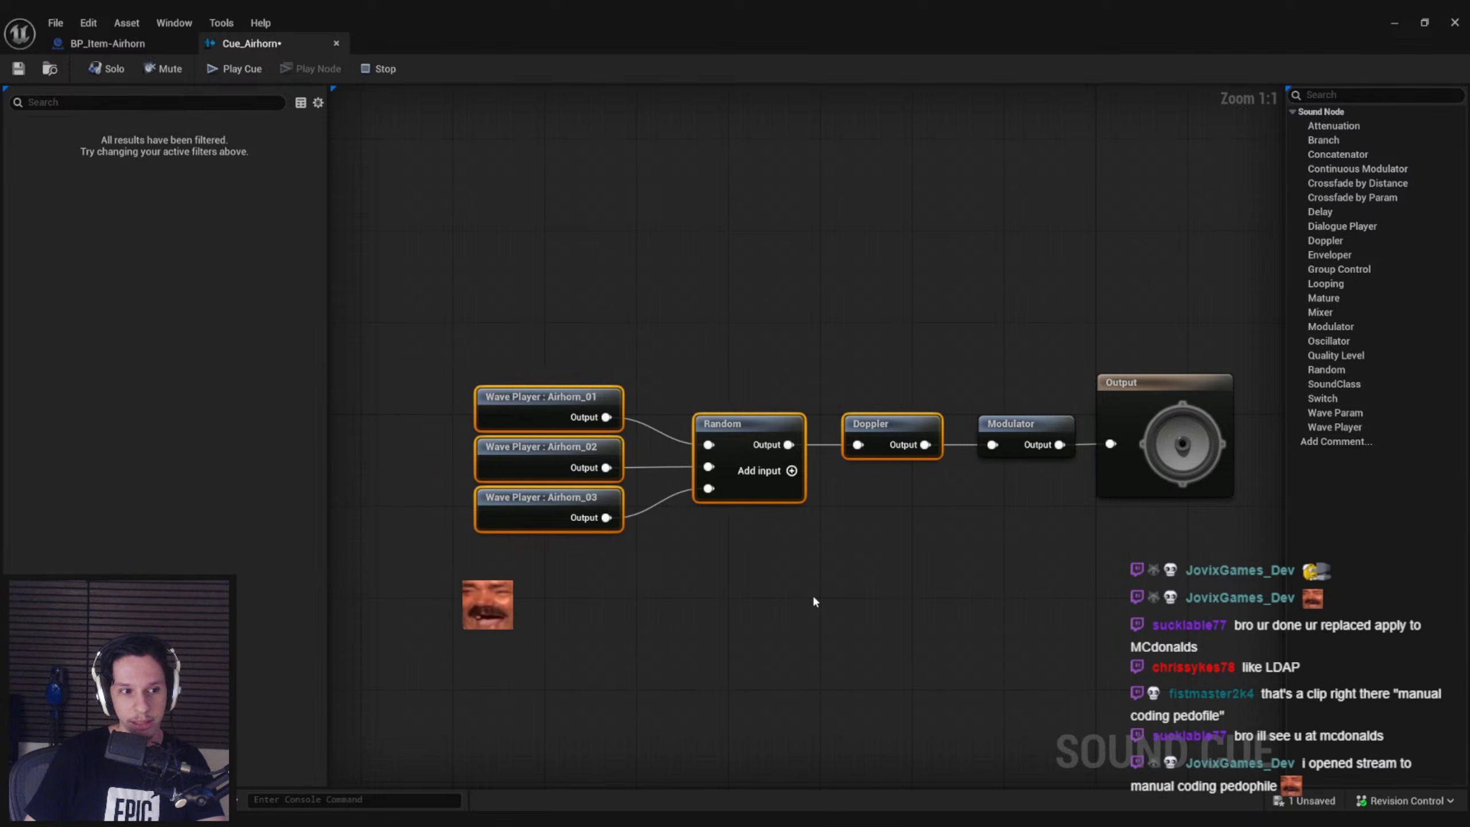
pyautogui.press('Left')
pyautogui.click(924, 598)
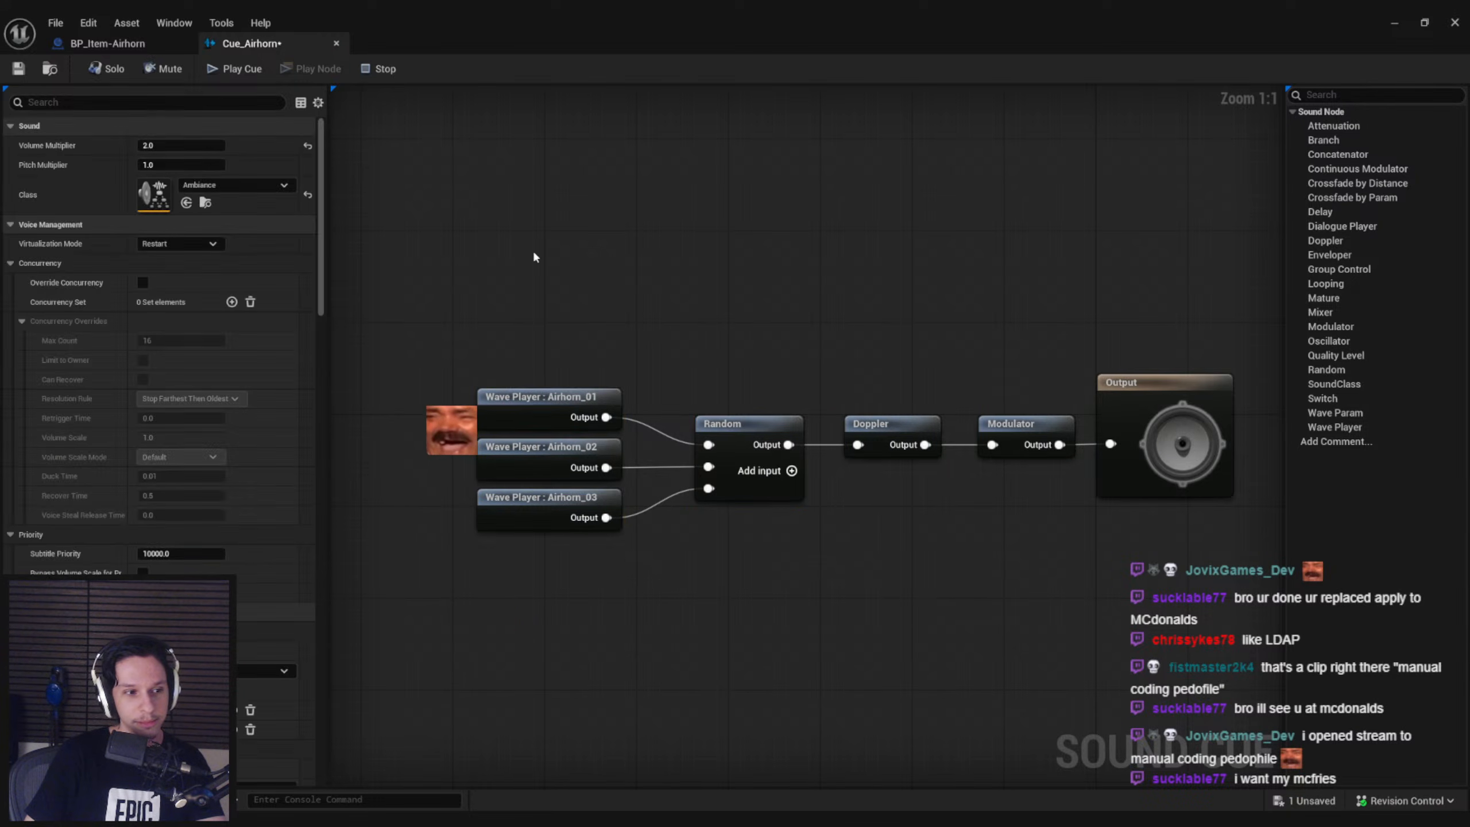
pyautogui.click(17, 68)
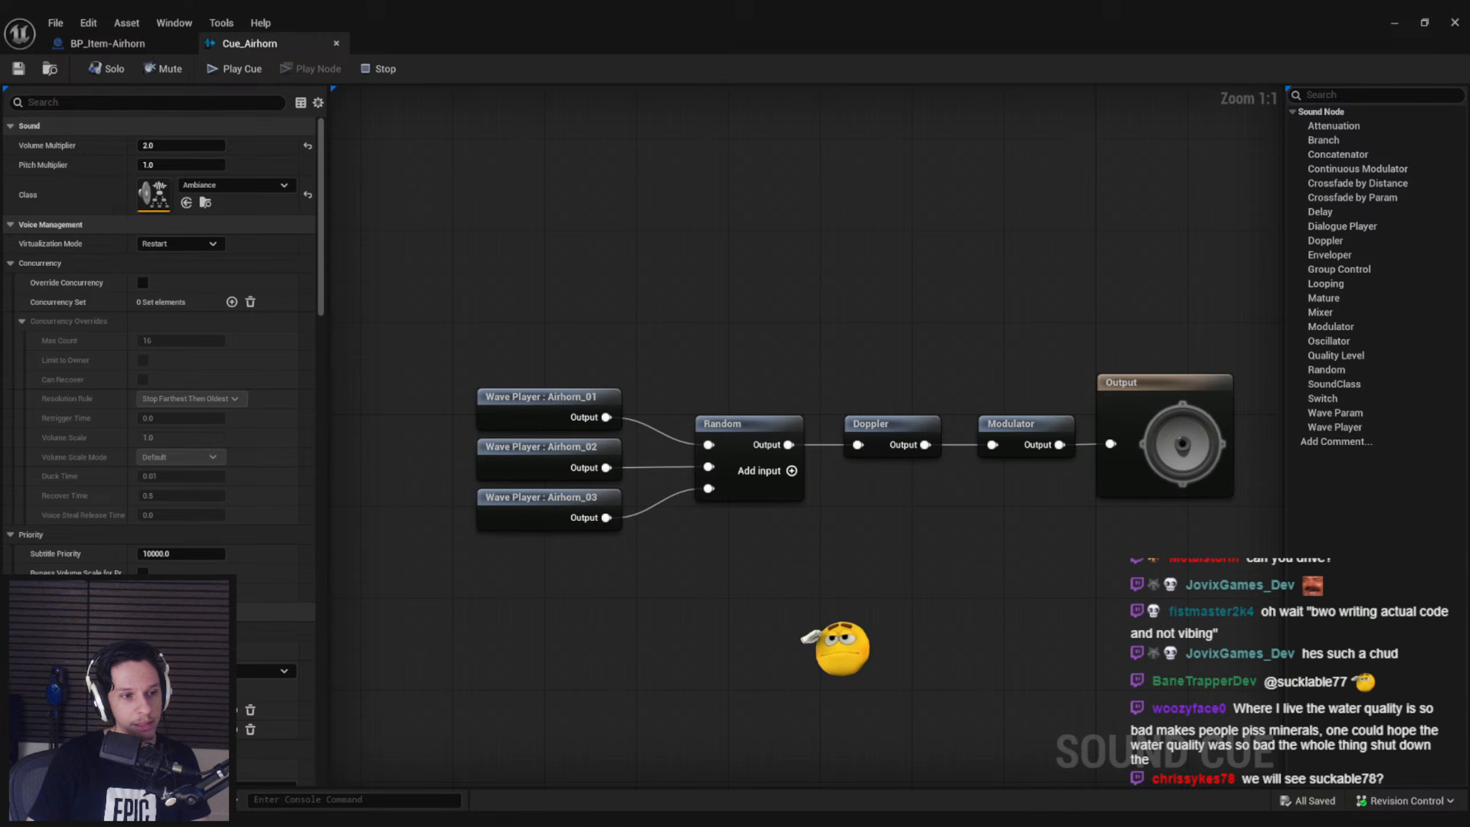
pyautogui.moveTo(568, 331); pyautogui.dragTo(555, 336, button='right')
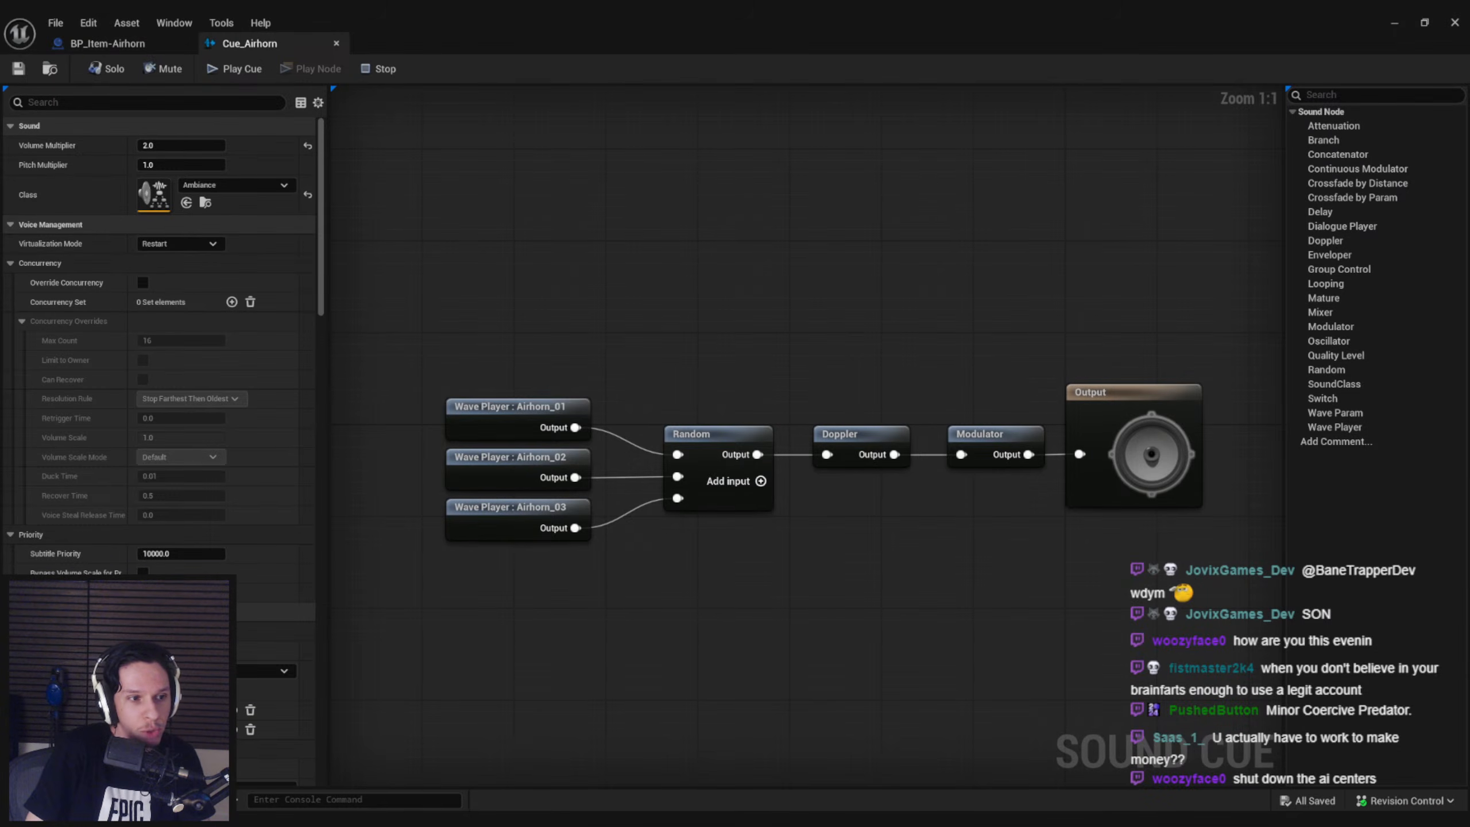
# Return to the BP_Item-Airhorn blueprint's Primary Button Inputs graph and start a full-screen play test of the level
pyautogui.moveTo(660, 264); pyautogui.dragTo(623, 253, button='right')
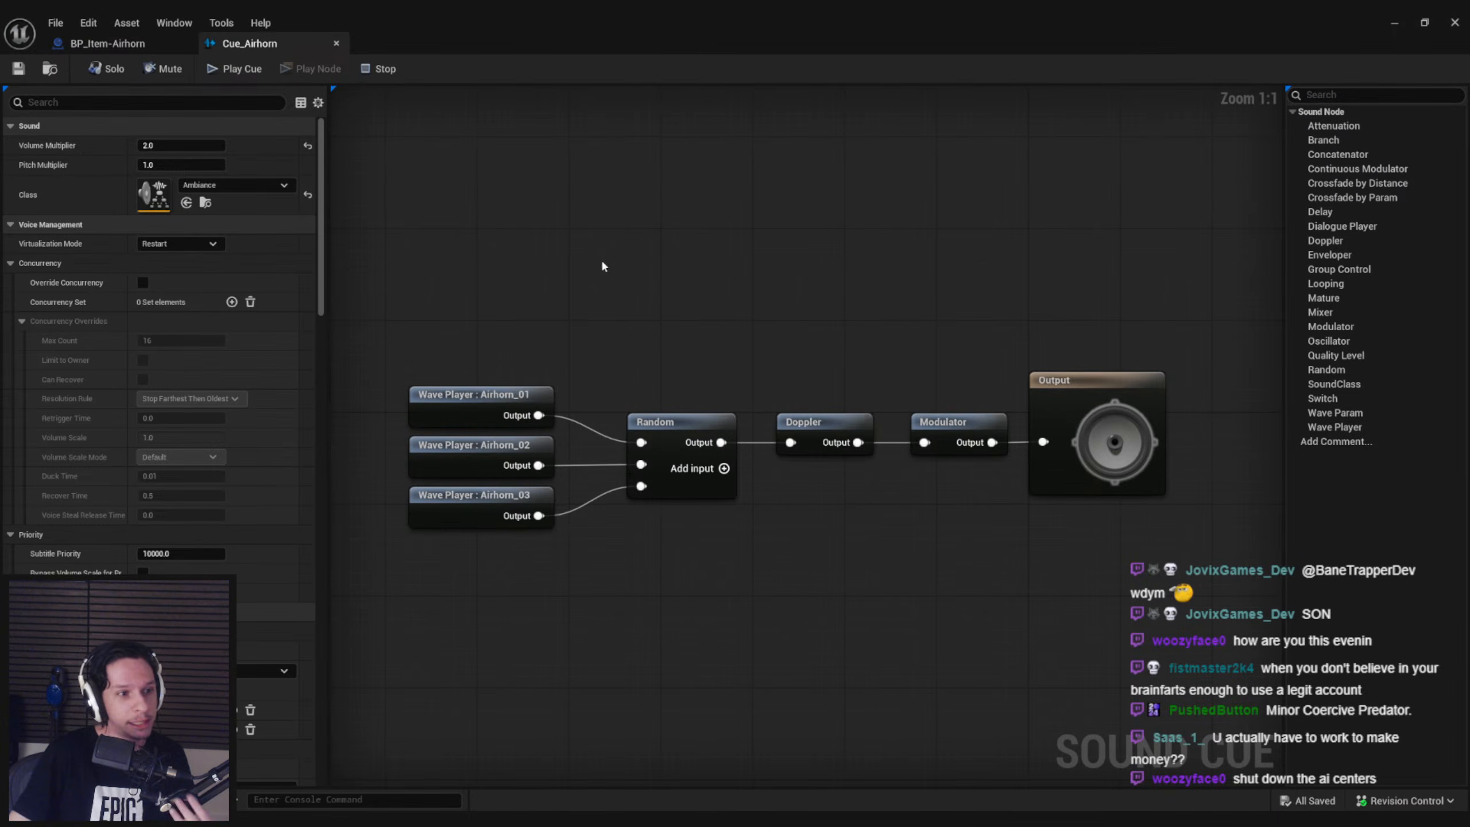
pyautogui.click(107, 43)
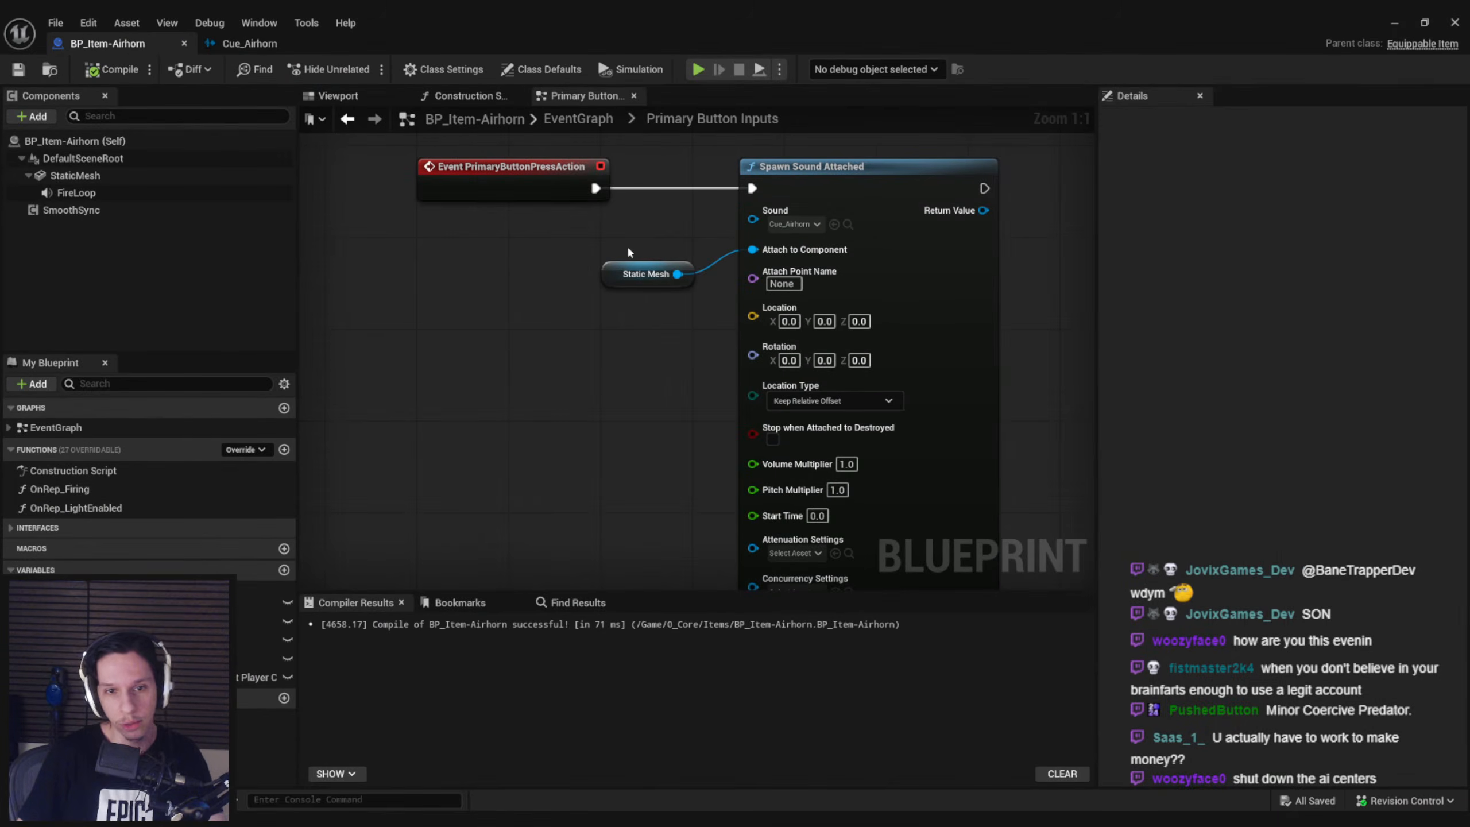
pyautogui.scroll(-2, 634, 333)
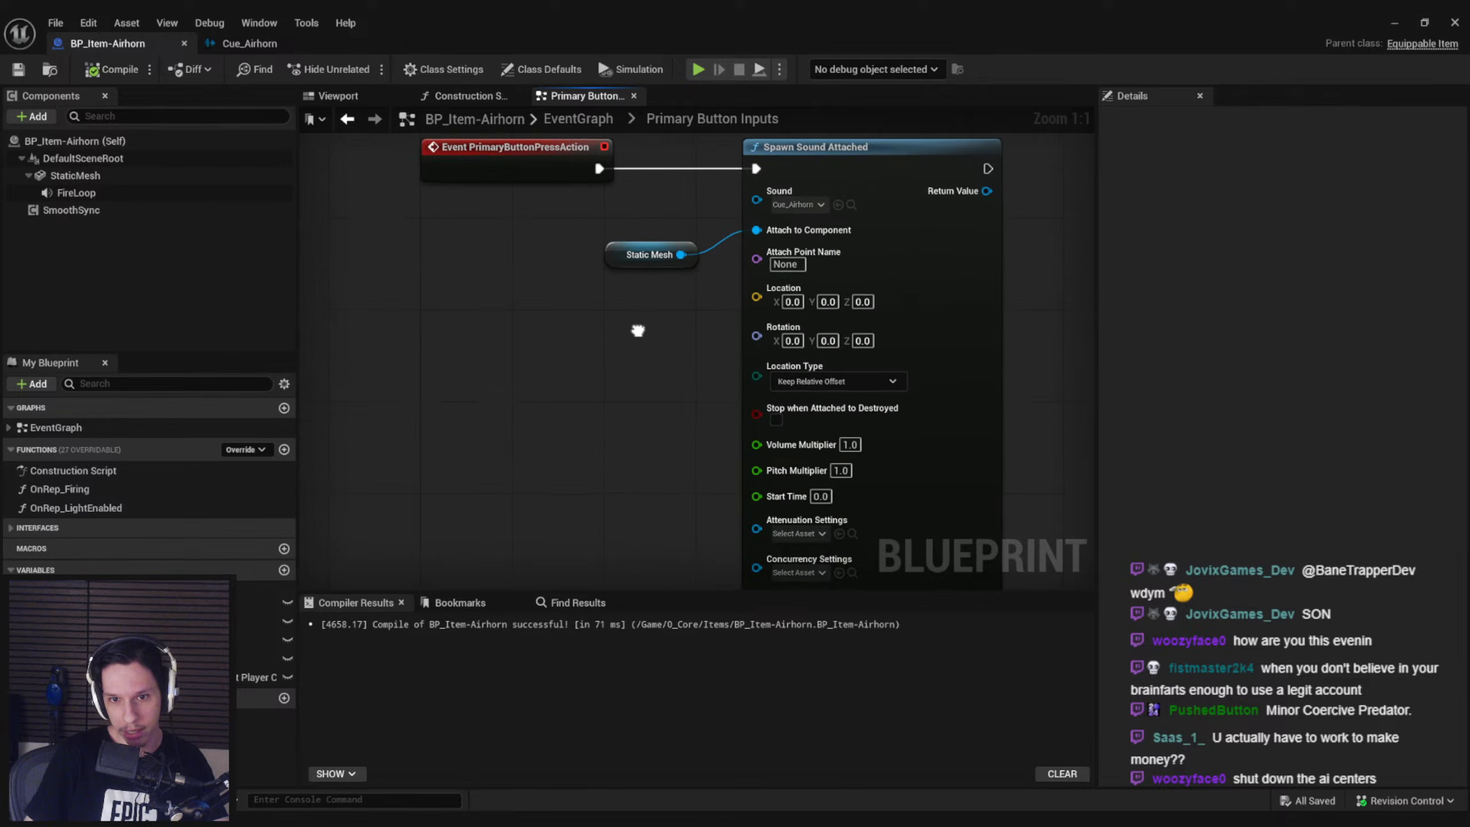
pyautogui.click(1395, 22)
pyautogui.hotkey('alt', 'p')
pyautogui.press('F11')
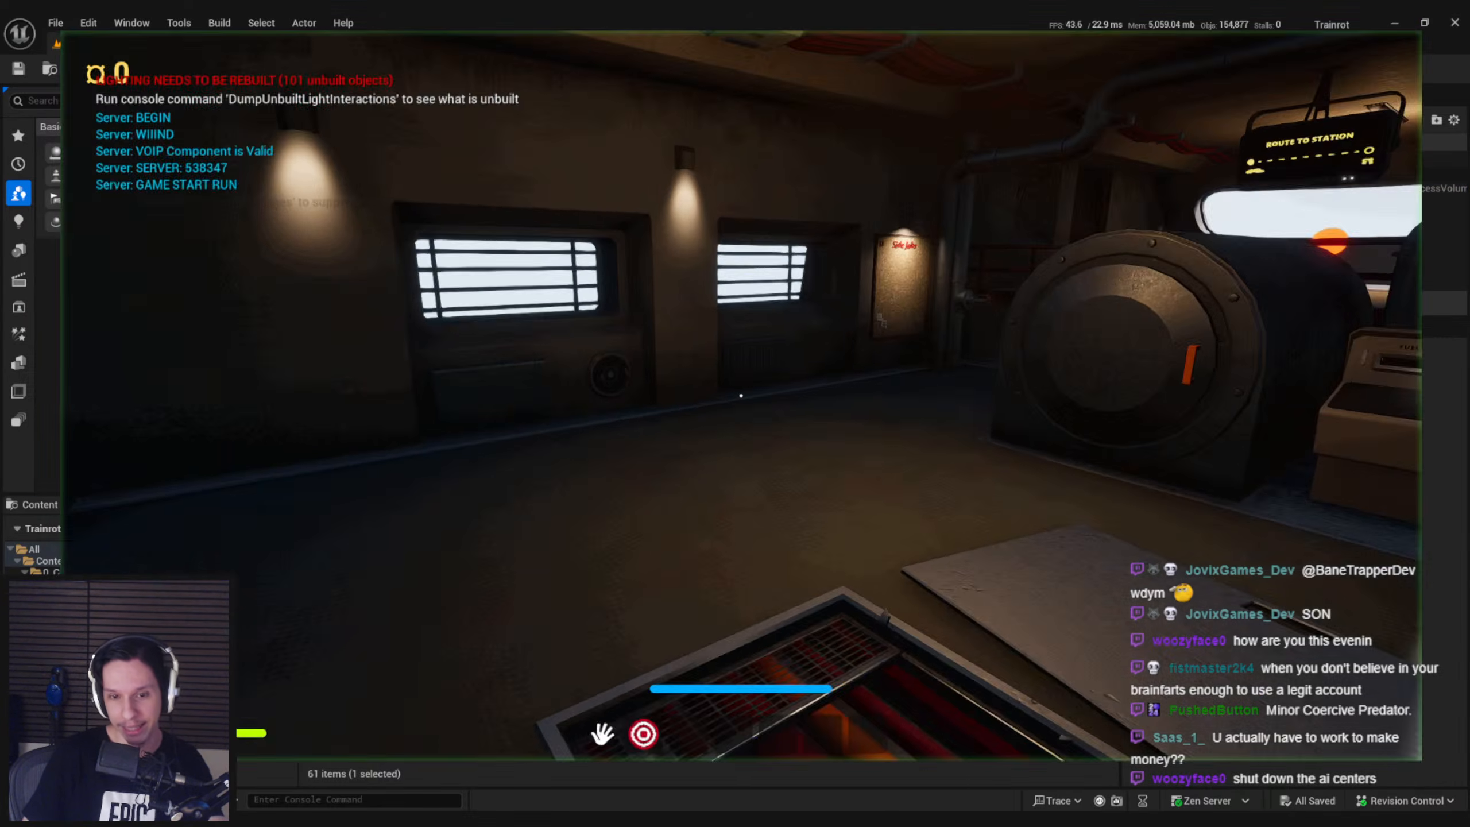
# Pick up the airhorn from the train floor and equip it from the second inventory slot
pyautogui.hotkey('shift', 'w')
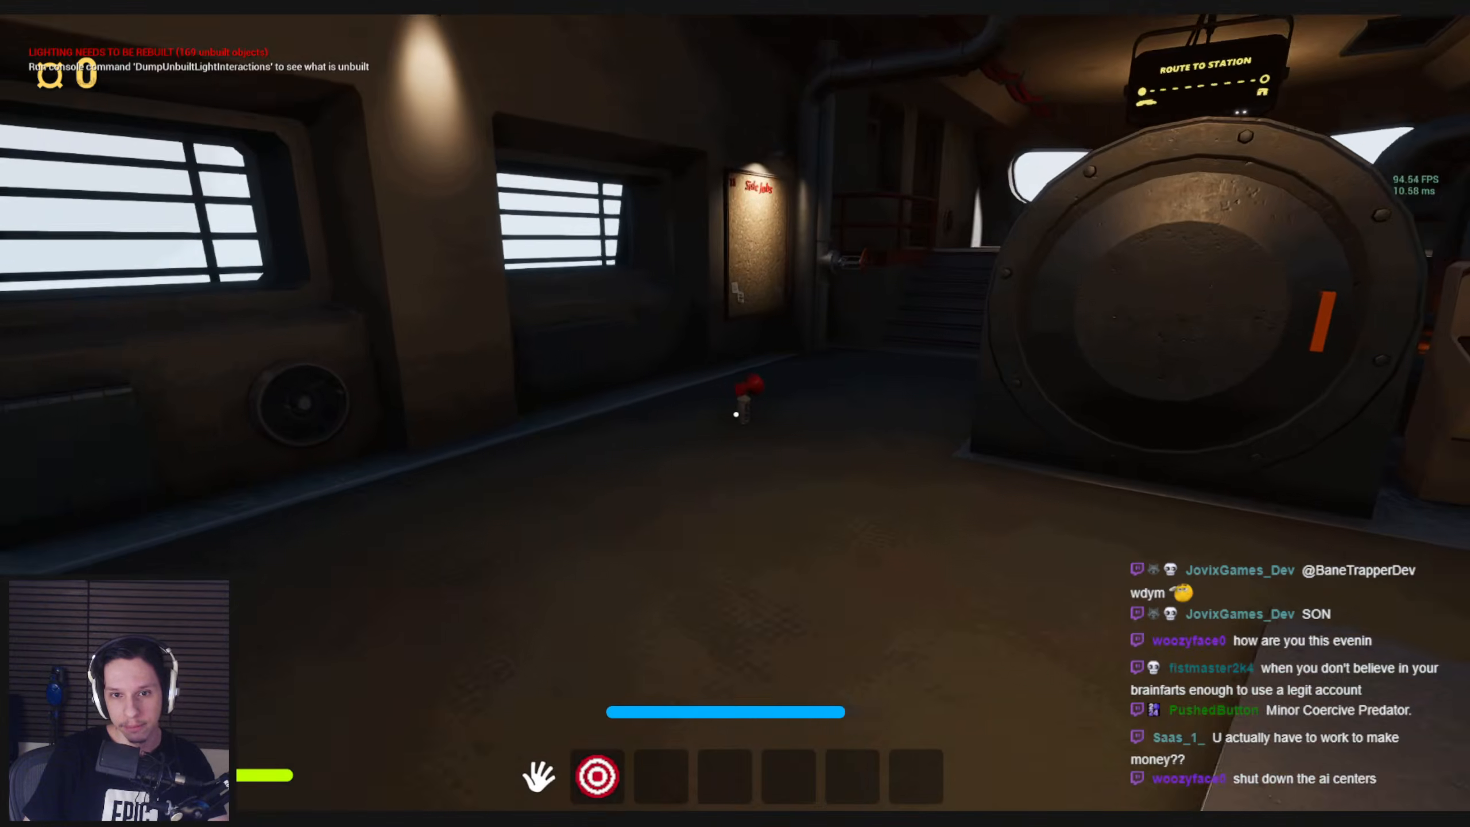
pyautogui.press('e')
pyautogui.press('2')
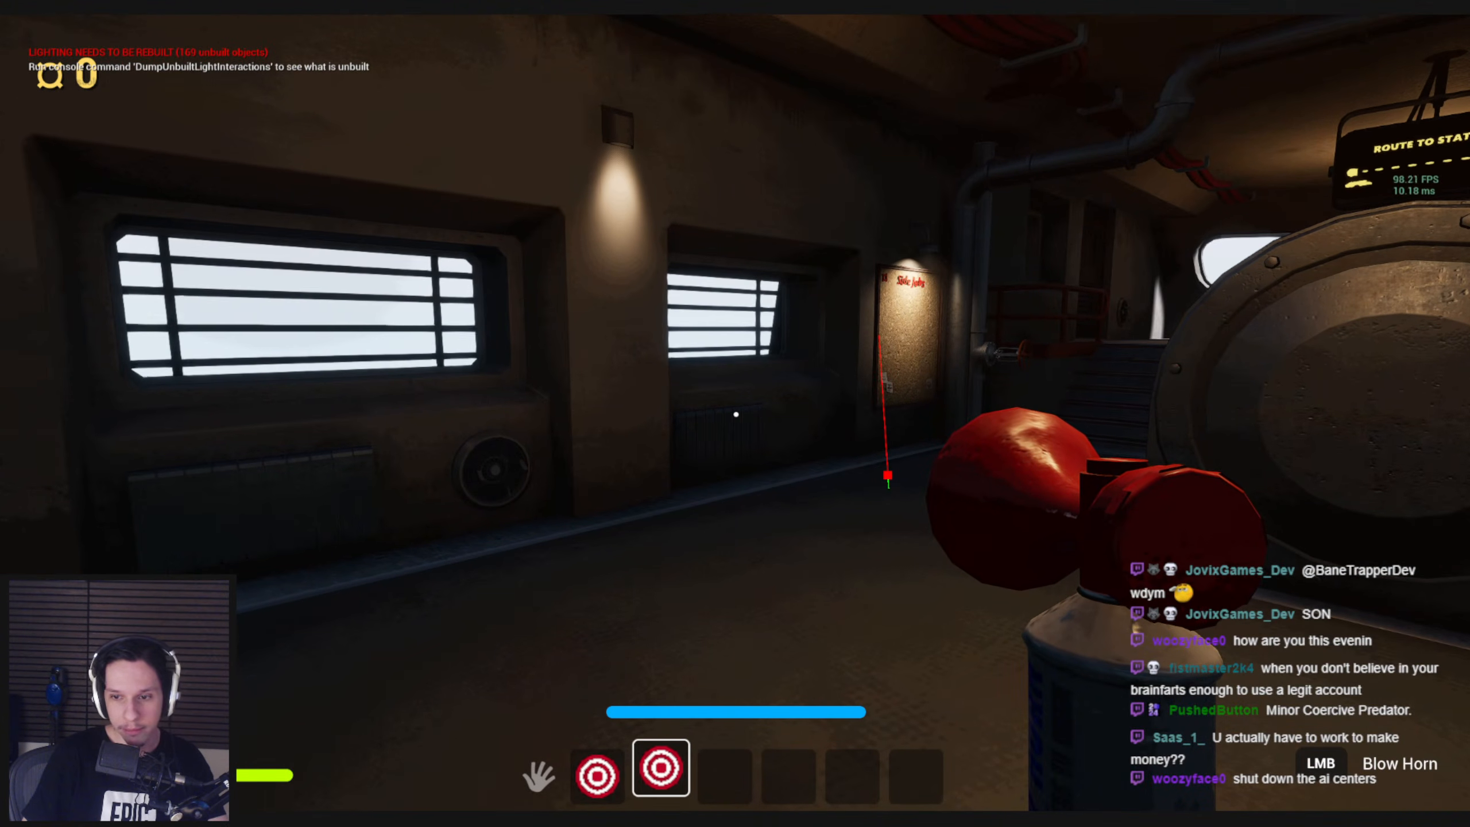
# Carry the airhorn past the Side Jobs board, the train door and the front cabin to test its sound around the train
pyautogui.hotkey('shift', 'w')
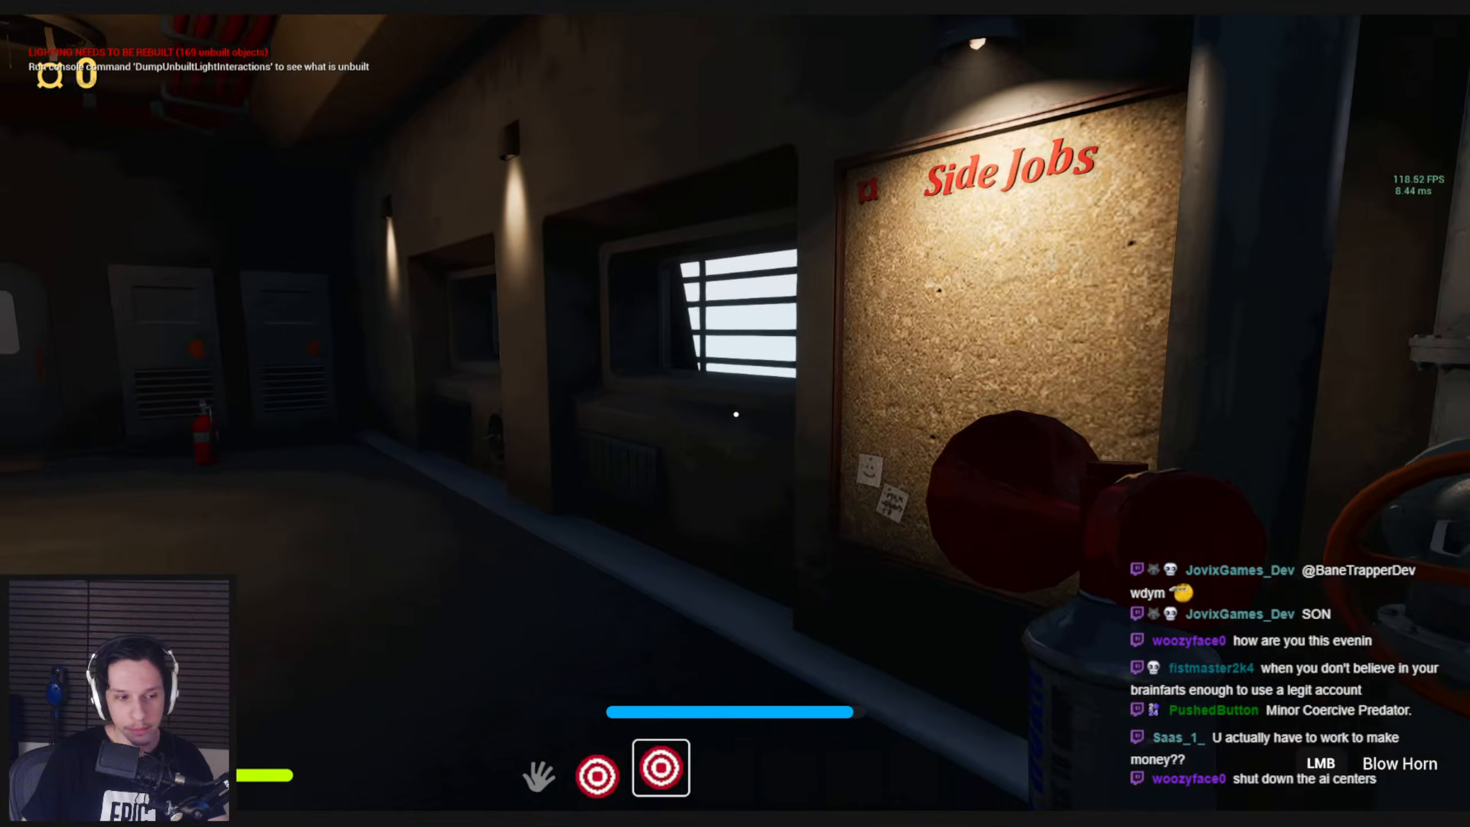
pyautogui.hotkey('shift', 'w')
pyautogui.press('w')
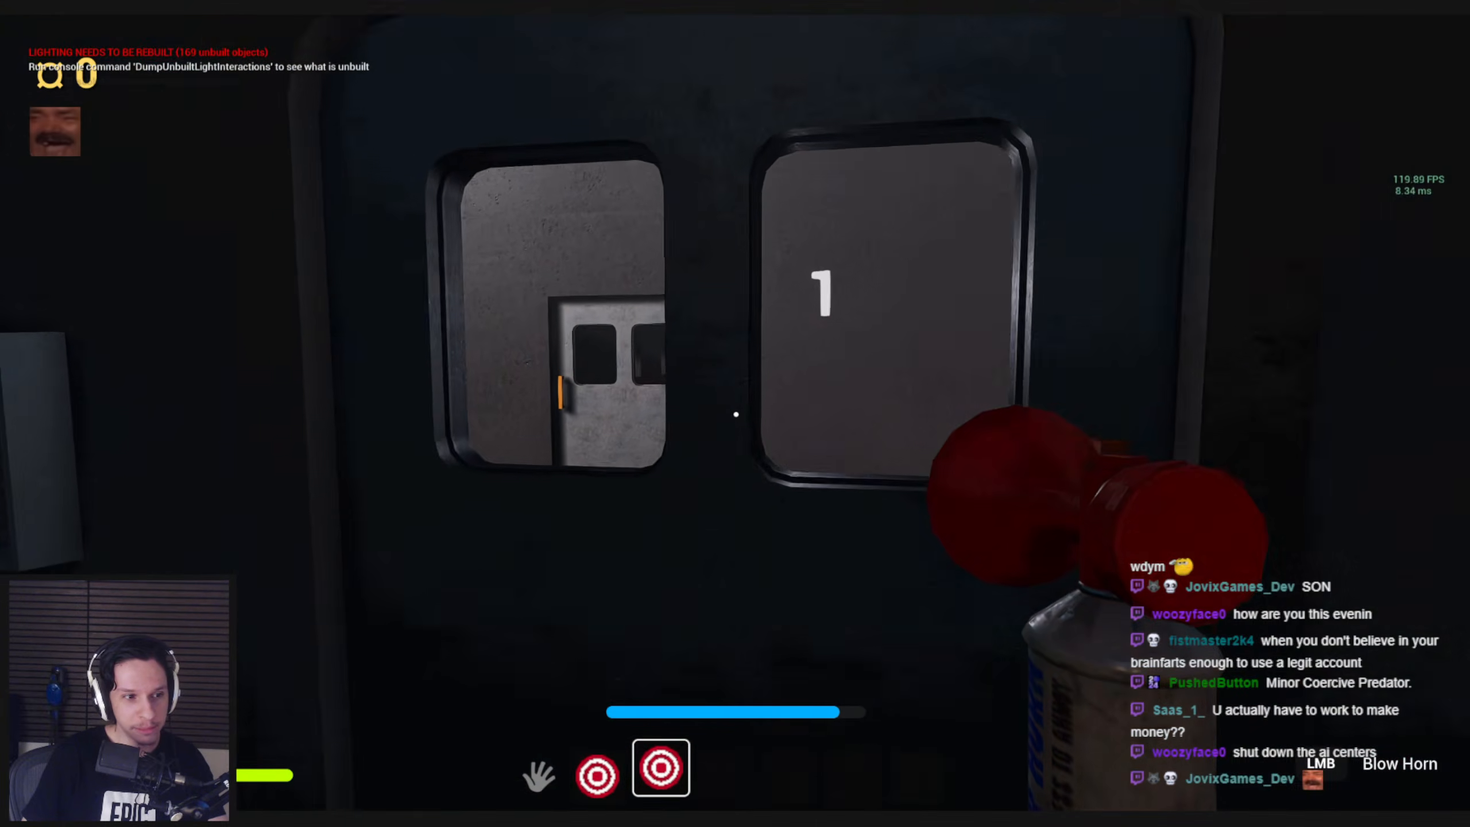
pyautogui.press('w')
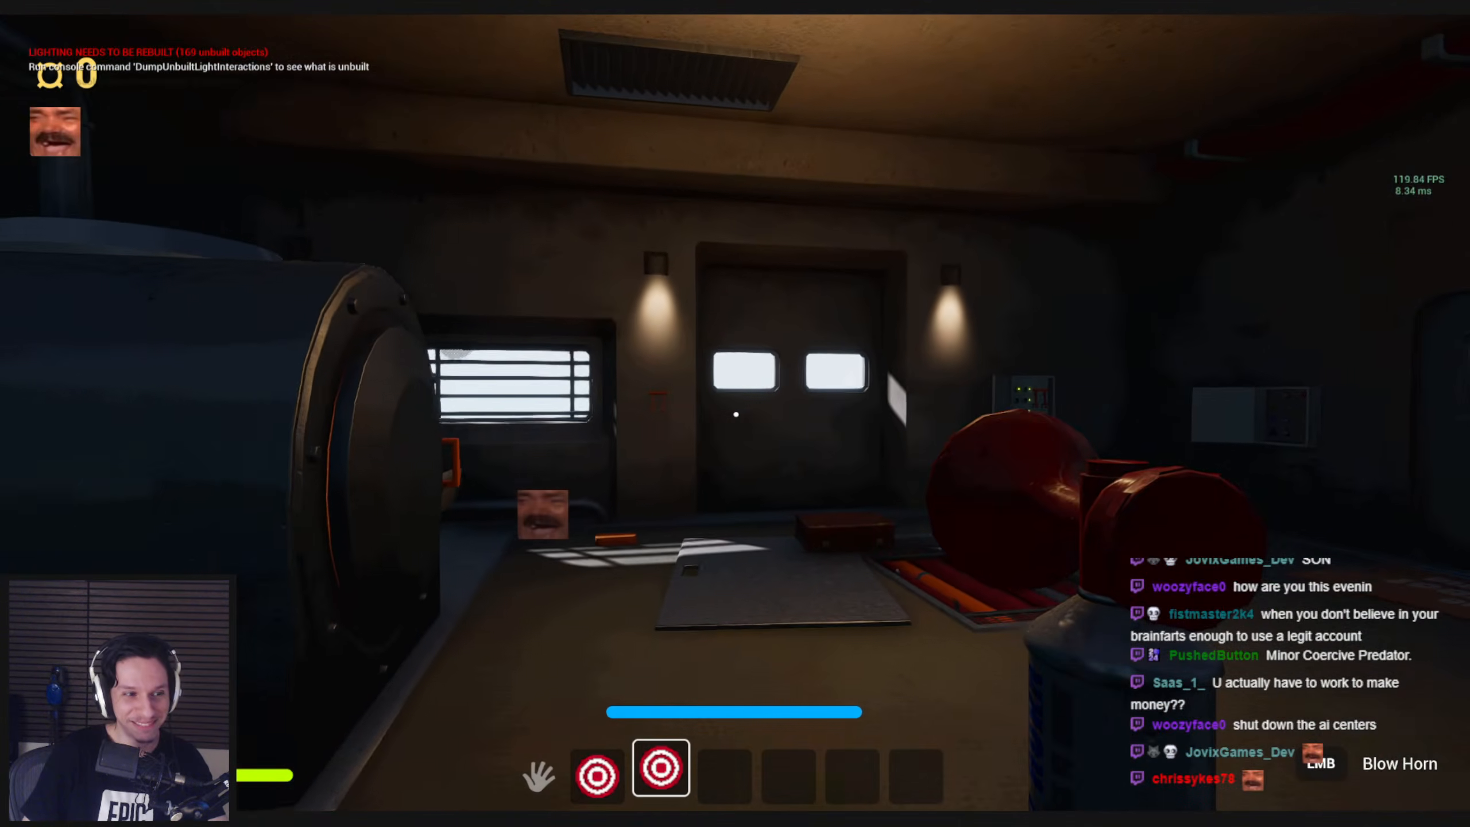
pyautogui.hotkey('shift', 'w')
pyautogui.hotkey('shift', 'w')
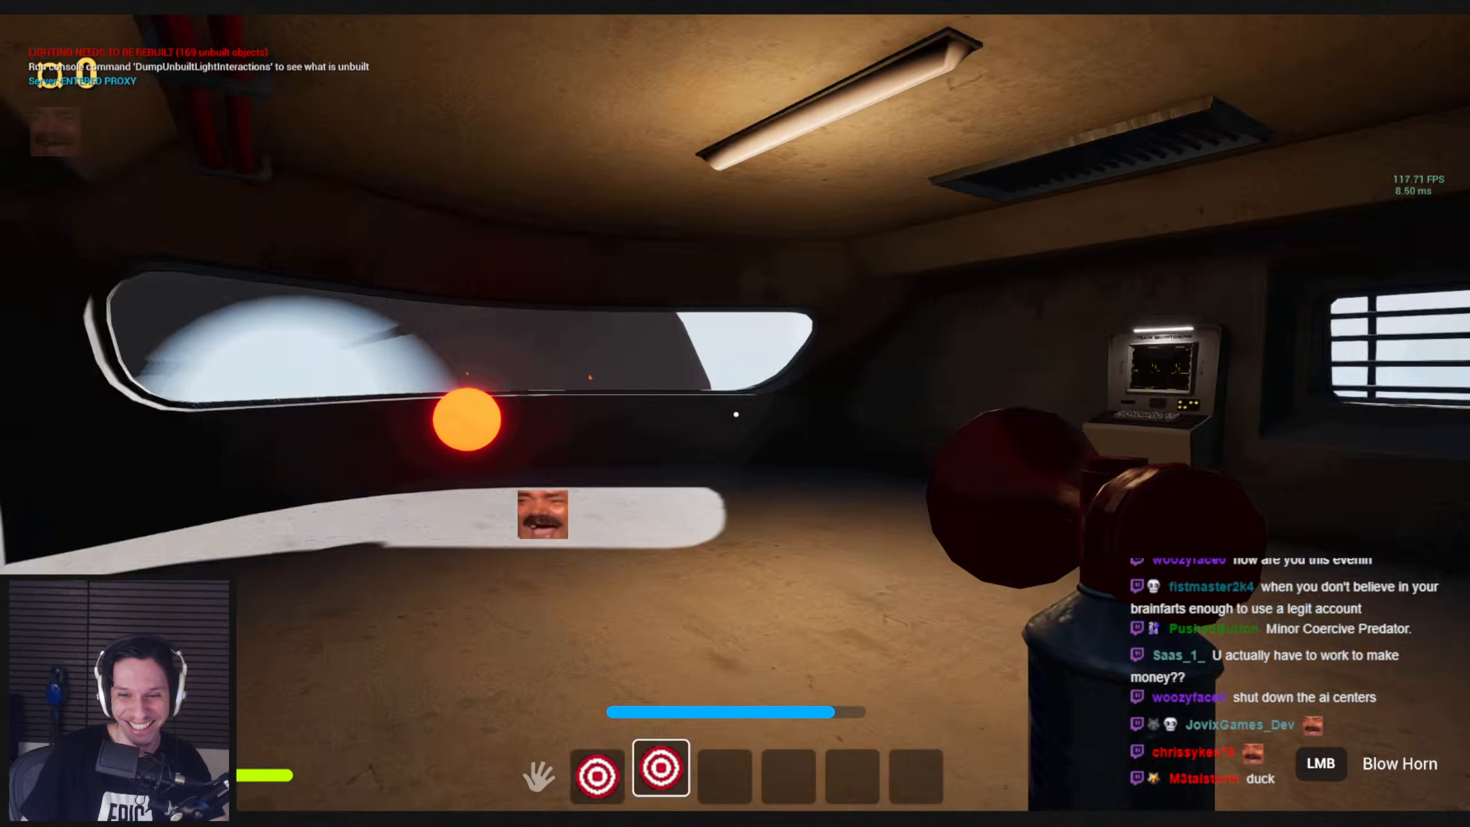
pyautogui.hotkey('shift', 'w')
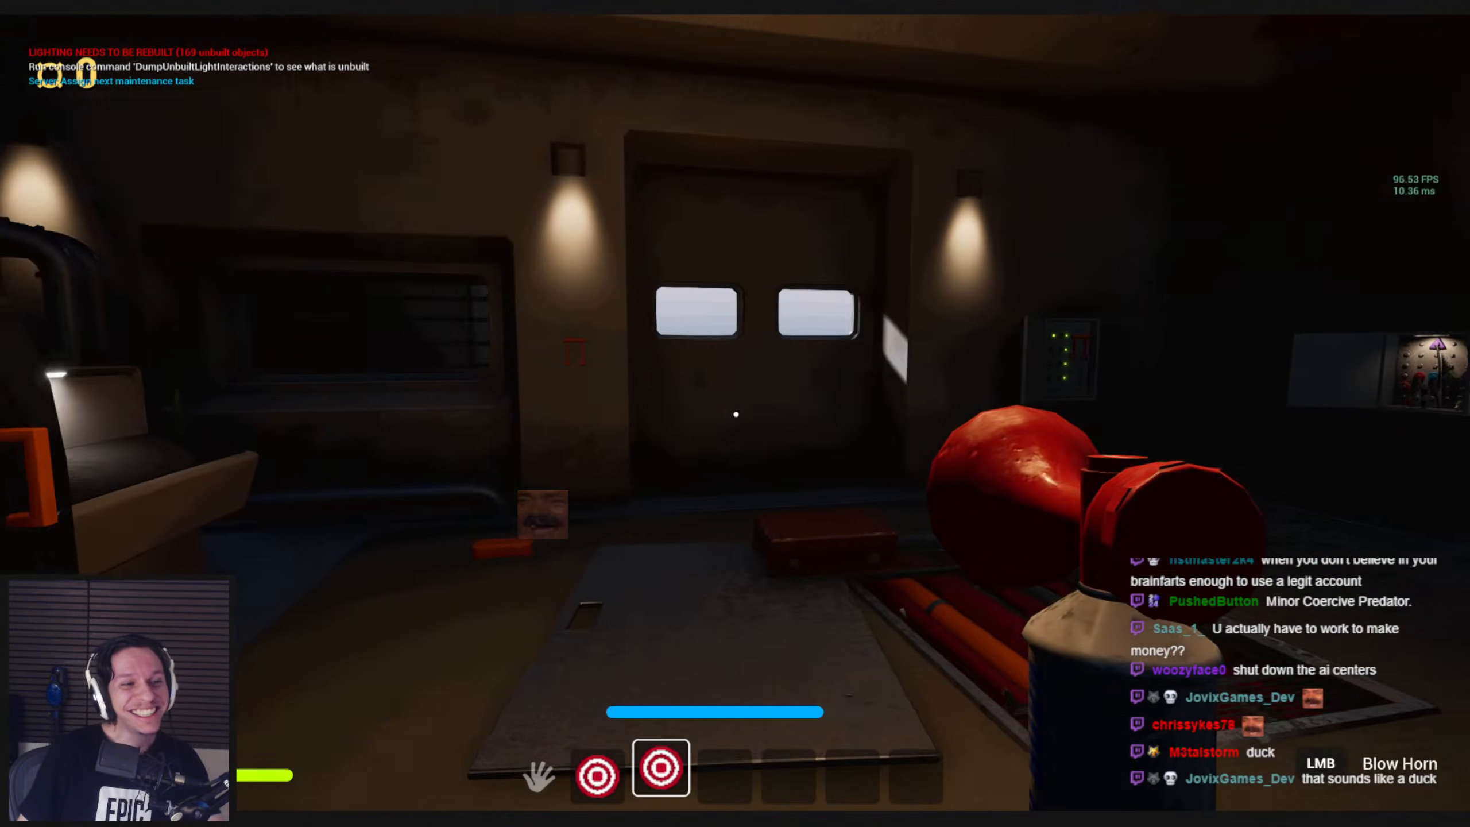
pyautogui.press('w')
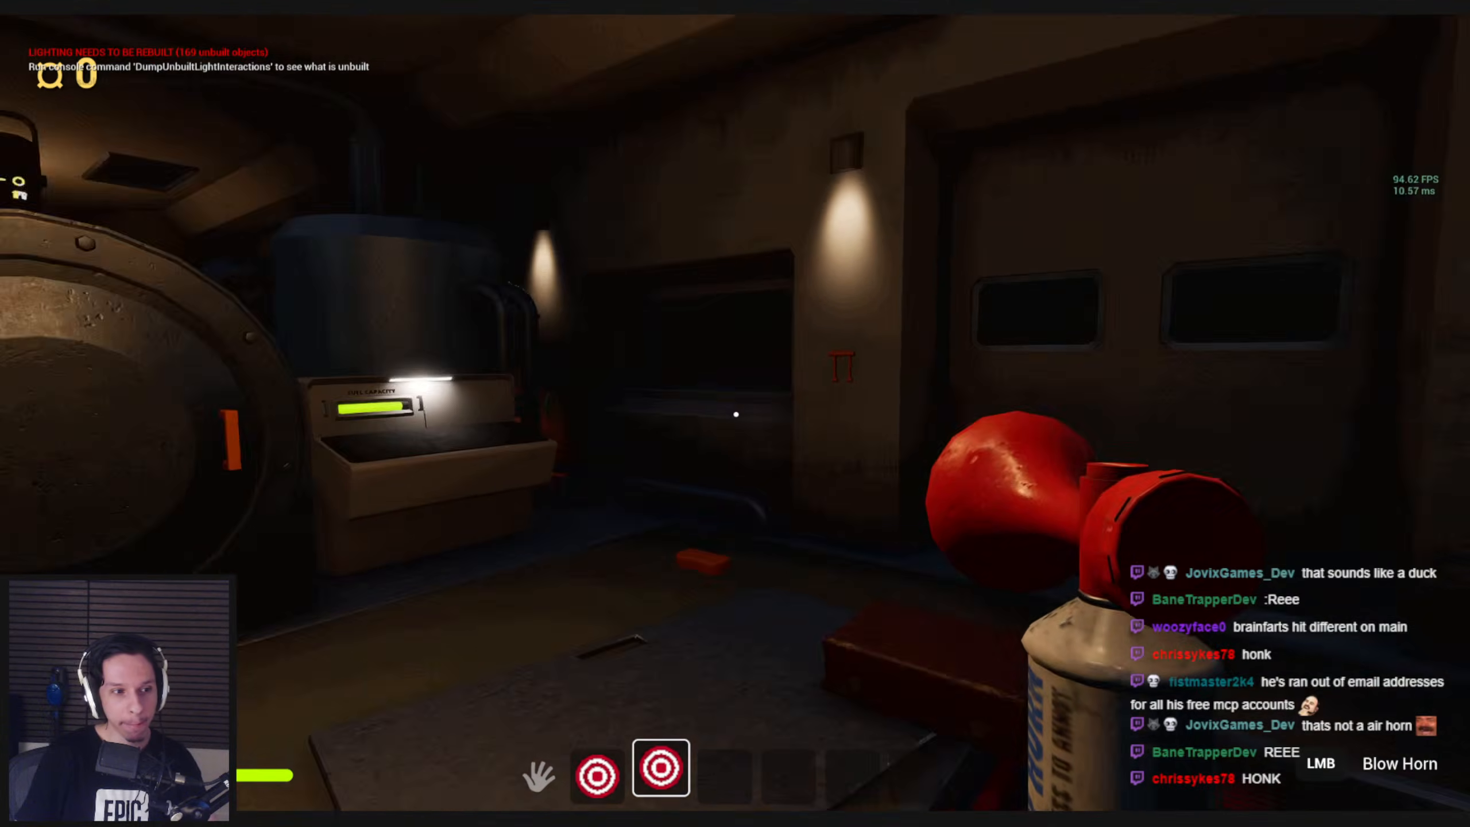
# Test the airhorn around the boiler, the raised cabin and the doormat area, and end the play session
pyautogui.press('s')
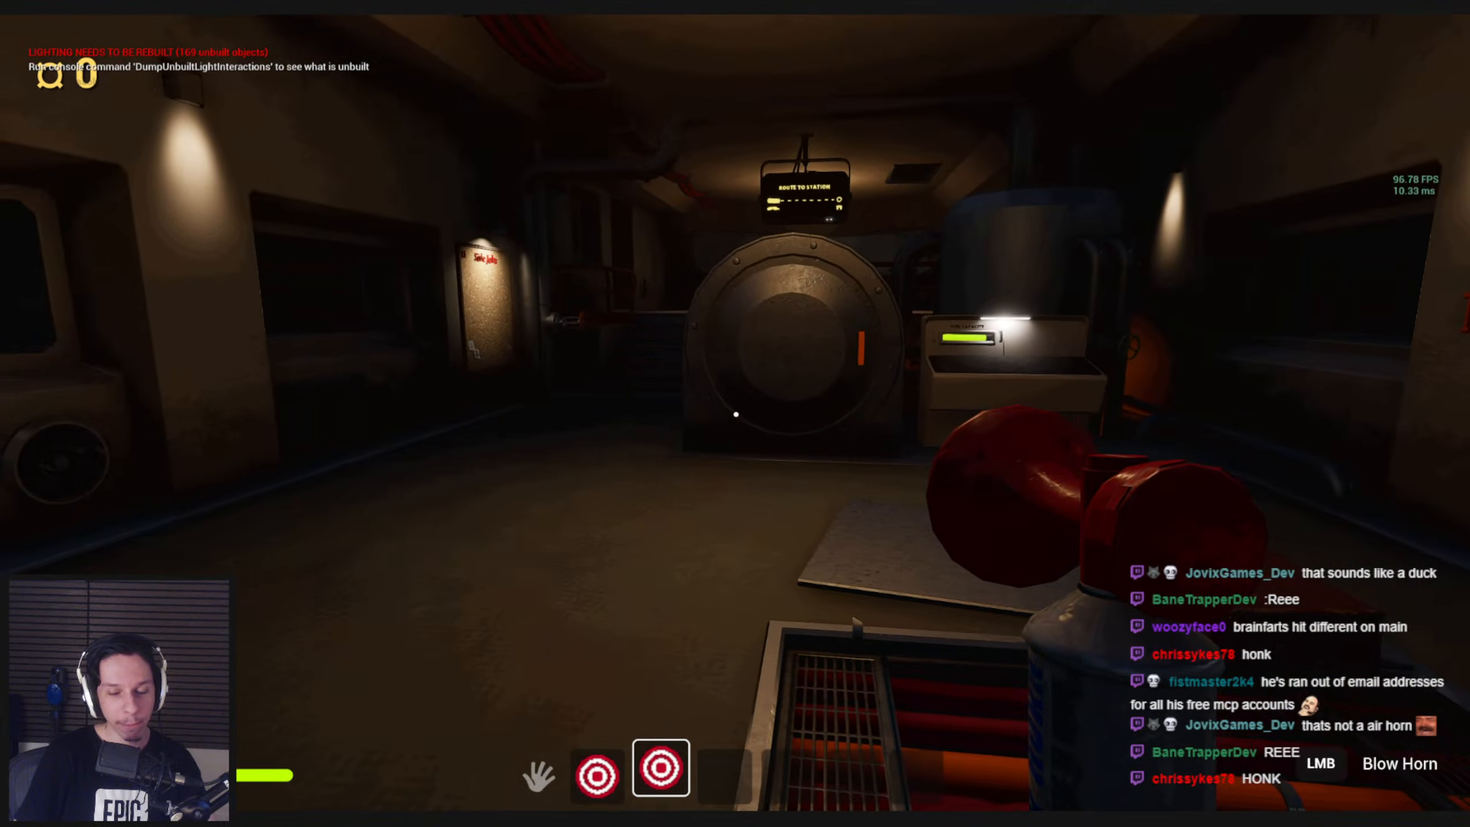
pyautogui.press('w')
pyautogui.press('s')
pyautogui.hotkey('shift', 'w')
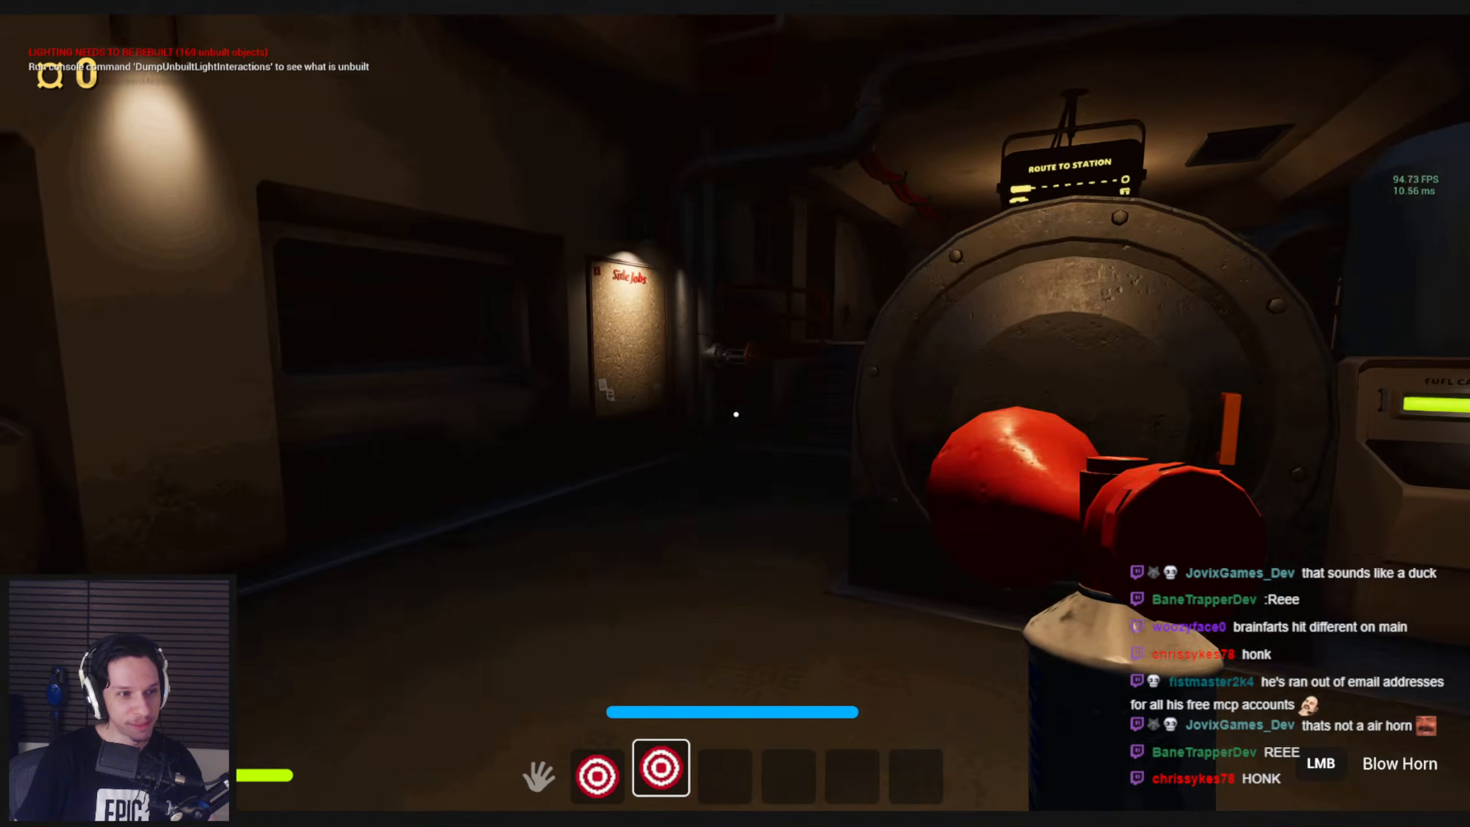
pyautogui.hotkey('shift', 'w')
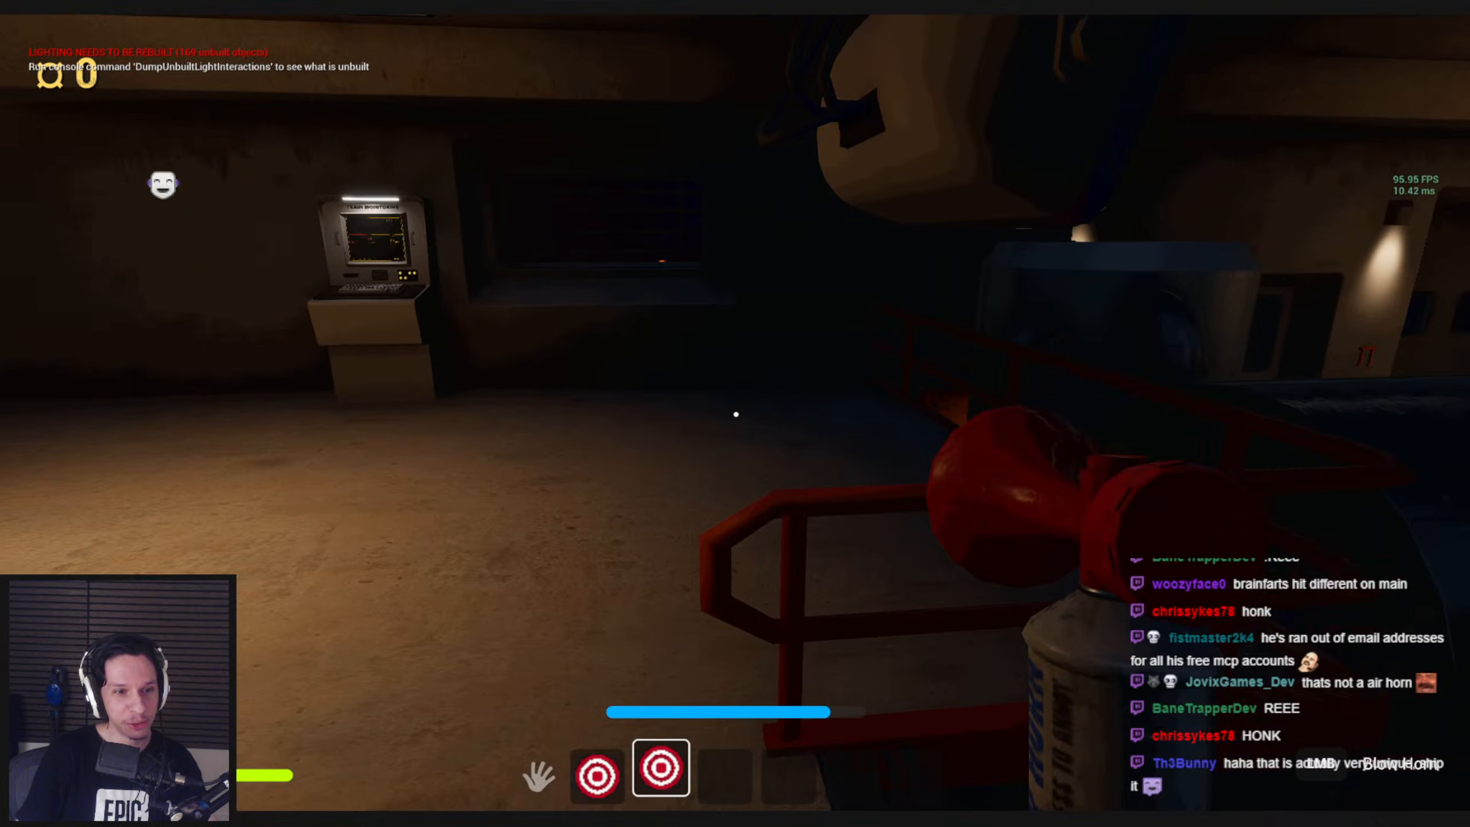
pyautogui.hotkey('shift', 'w')
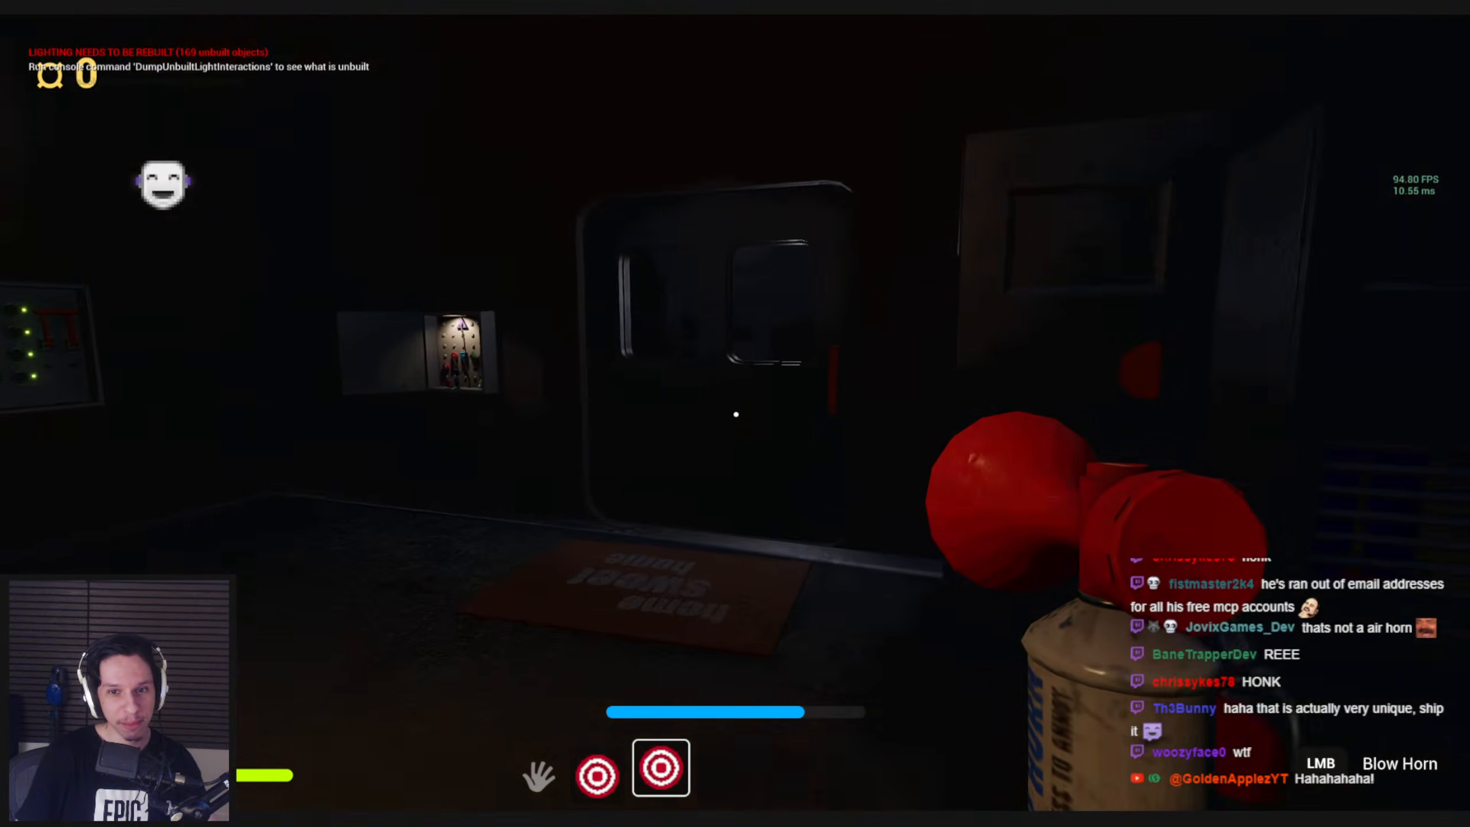
pyautogui.hotkey('shift', 'w')
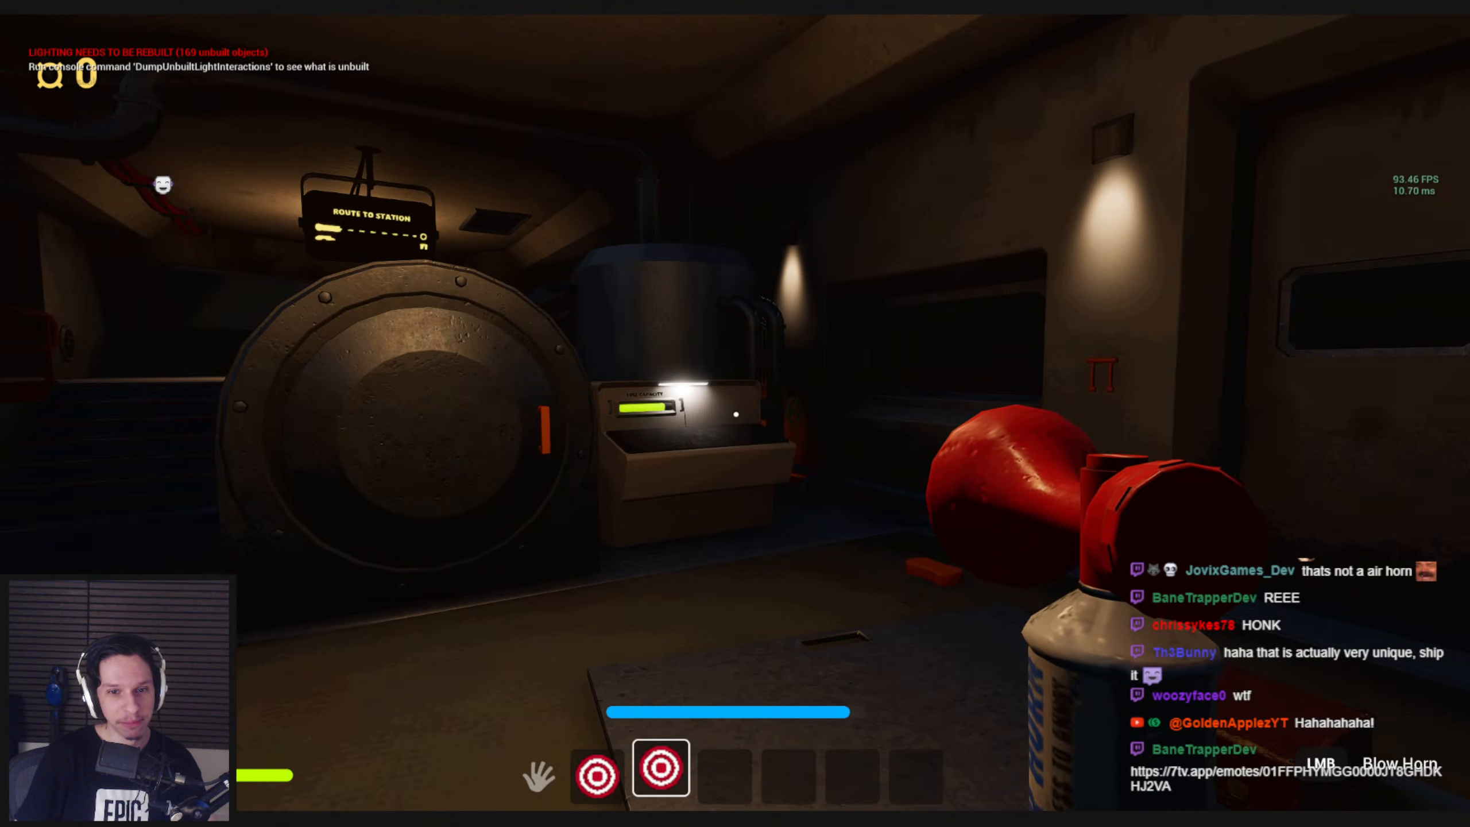
pyautogui.press('a')
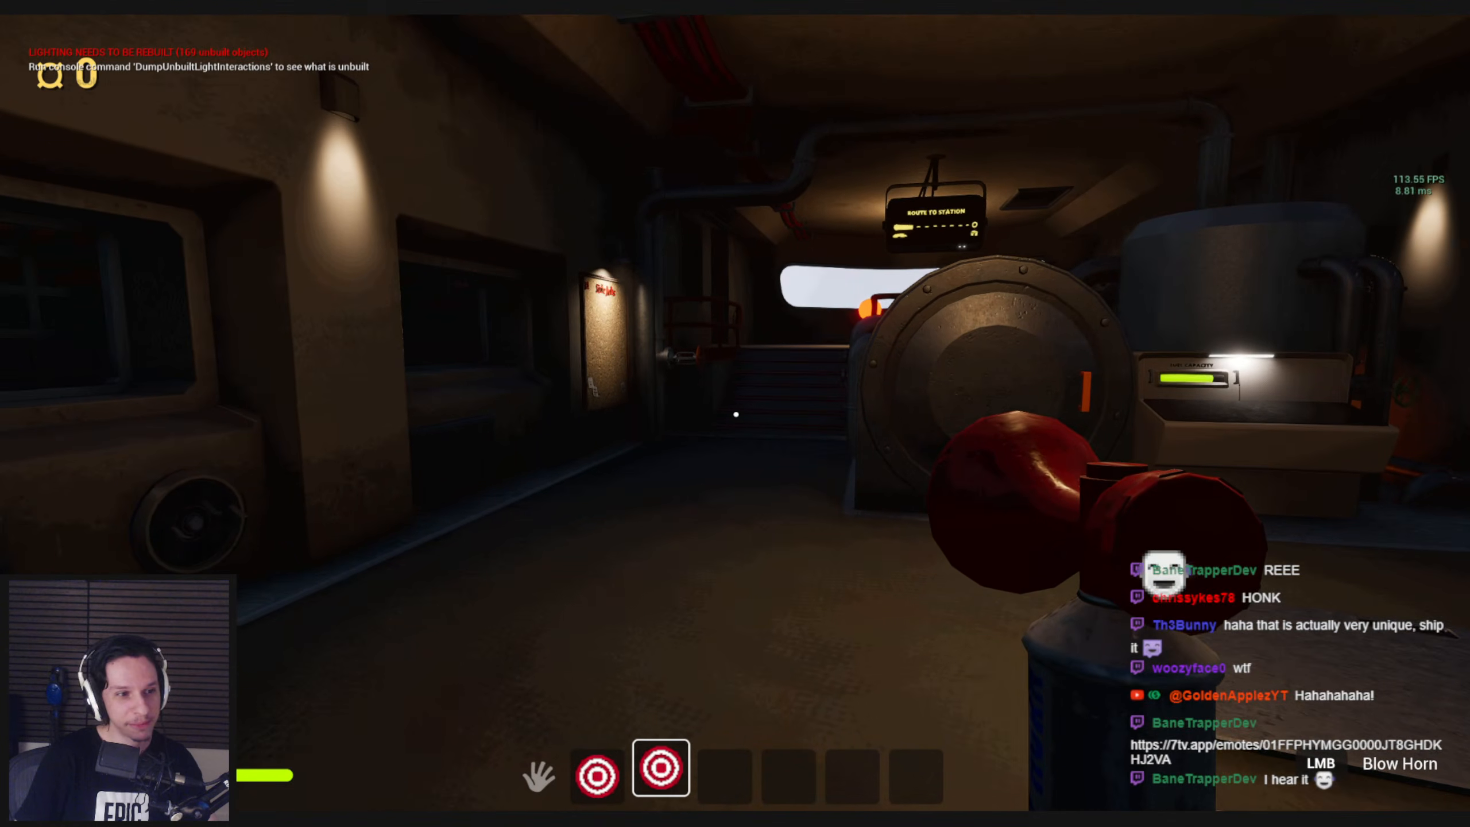
pyautogui.press('s')
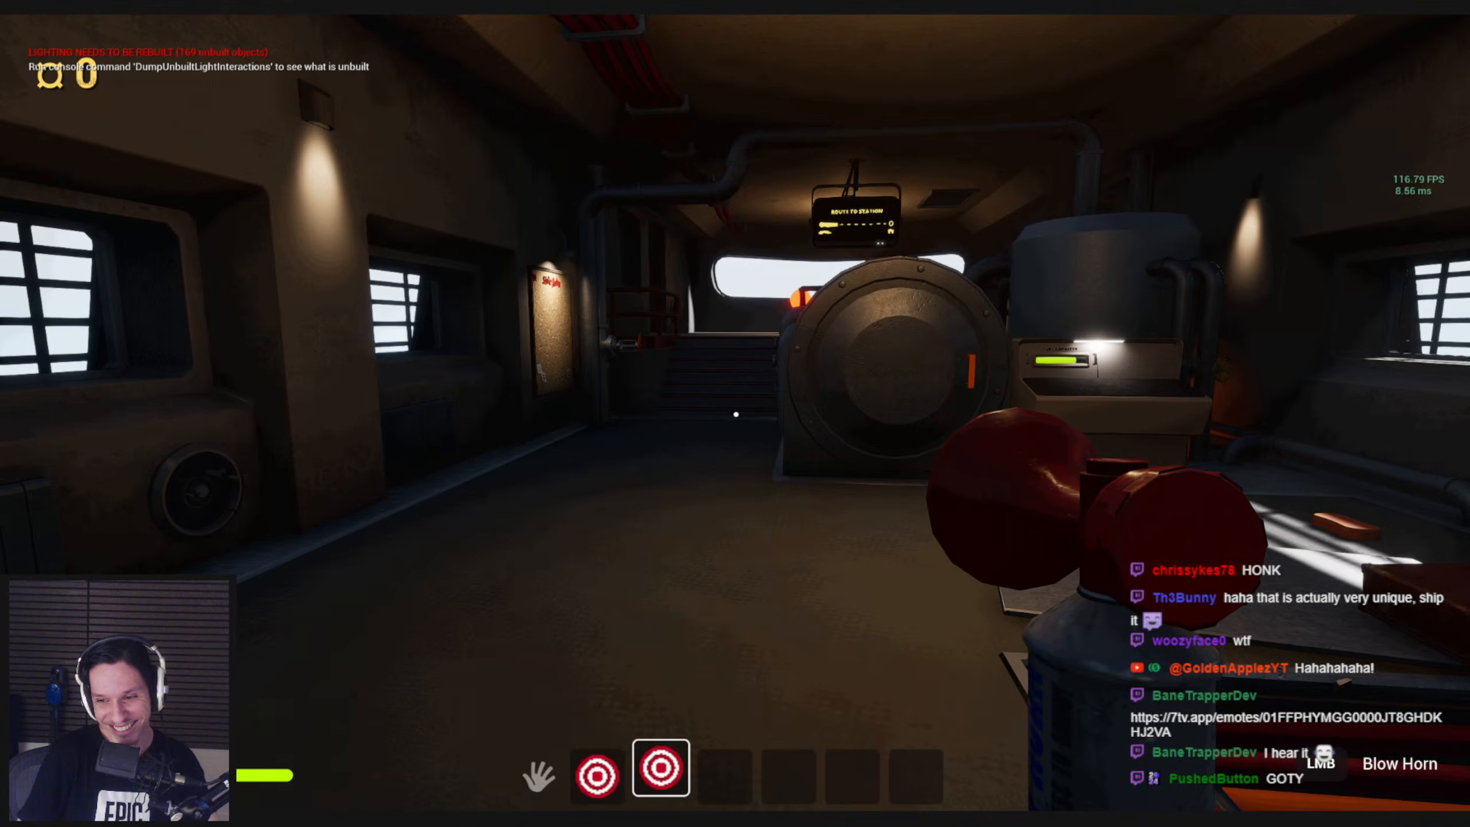
pyautogui.press('Escape')
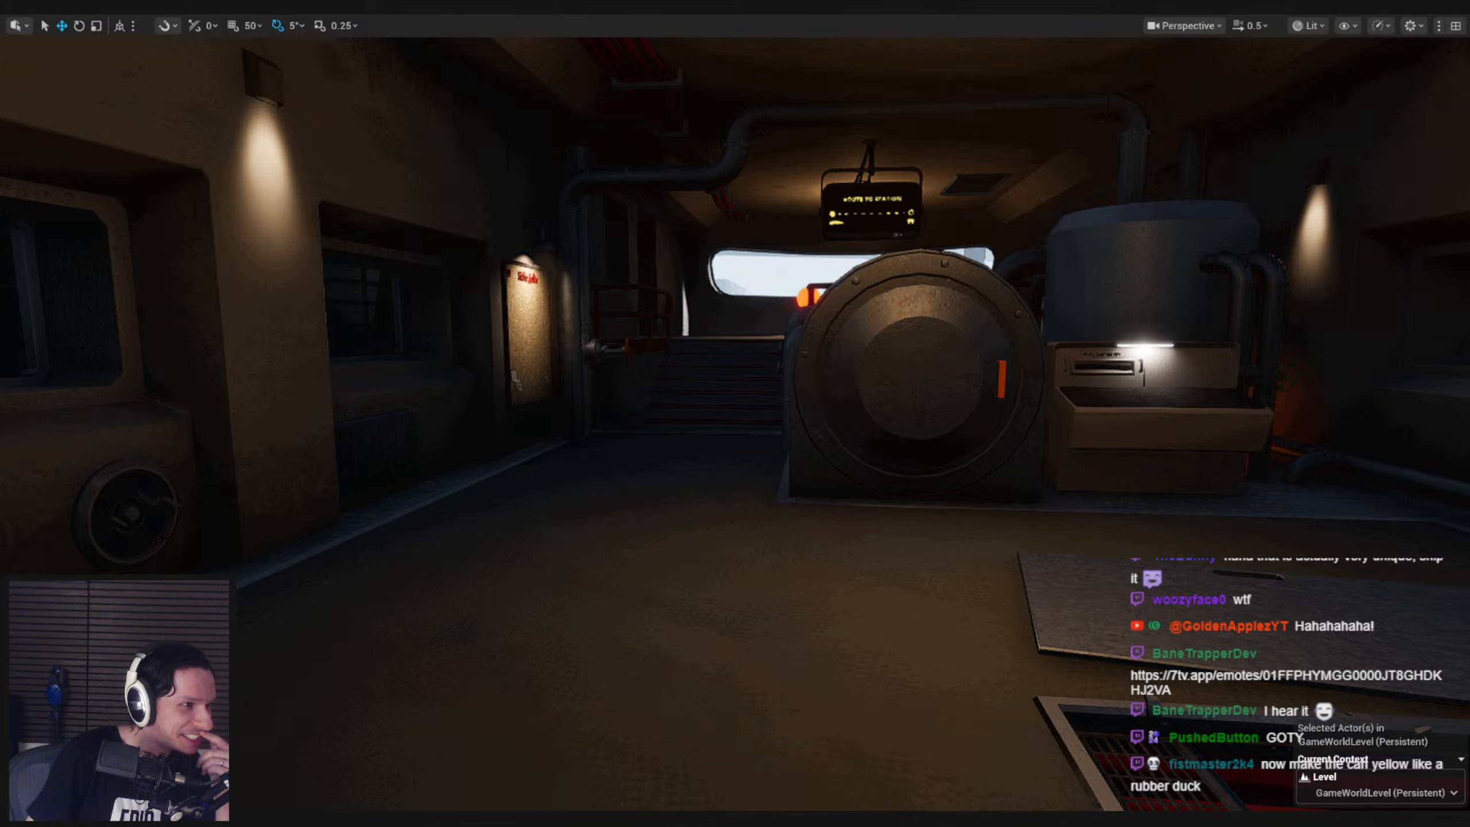
# Bring back the BP_Item-Airhorn blueprint, review its Spawn Sound Attached node and save the blueprint
pyautogui.moveTo(505, 573); pyautogui.dragTo(486, 569, button='right')
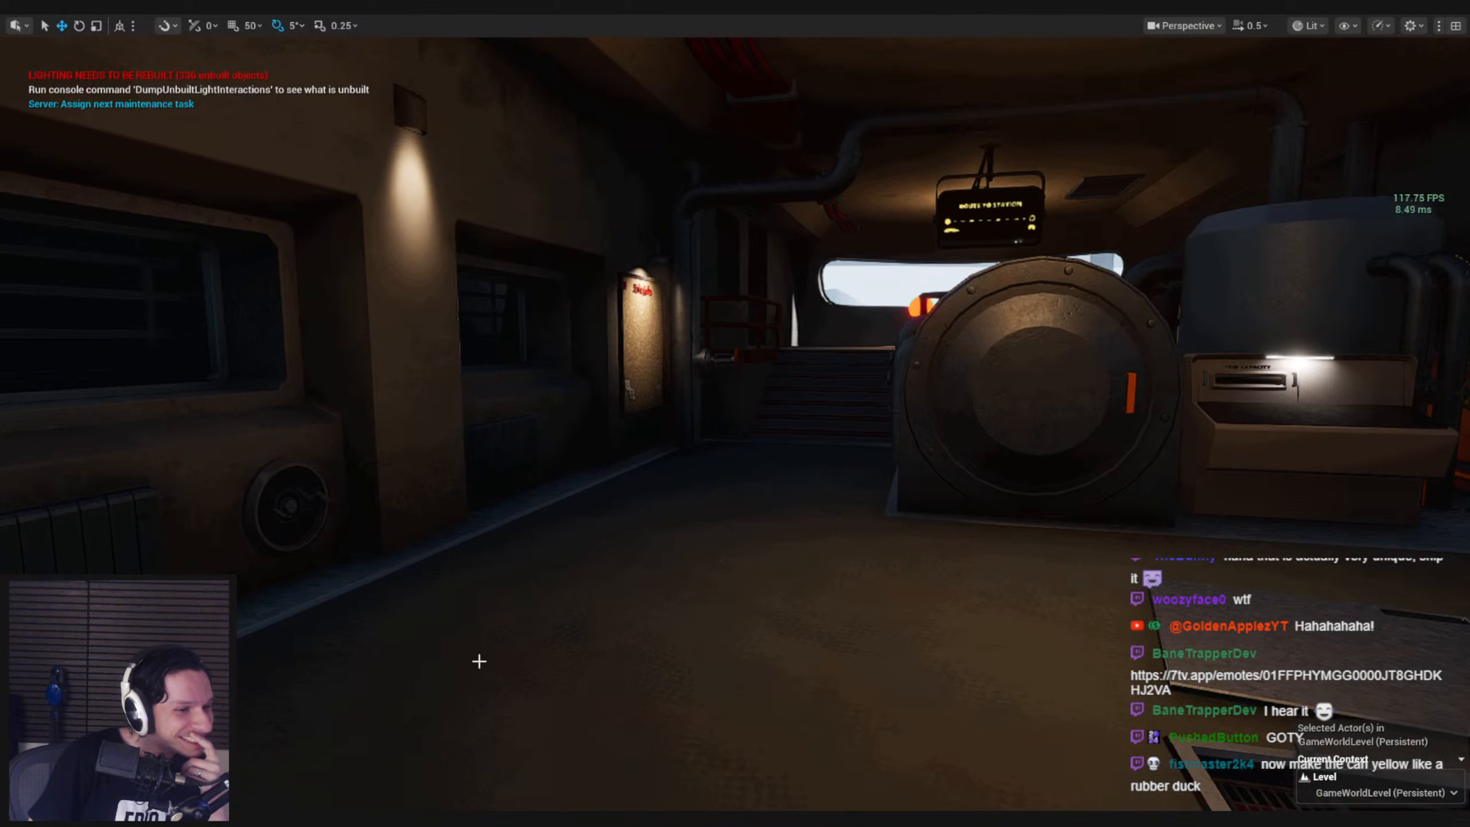
pyautogui.moveTo(444, 821)
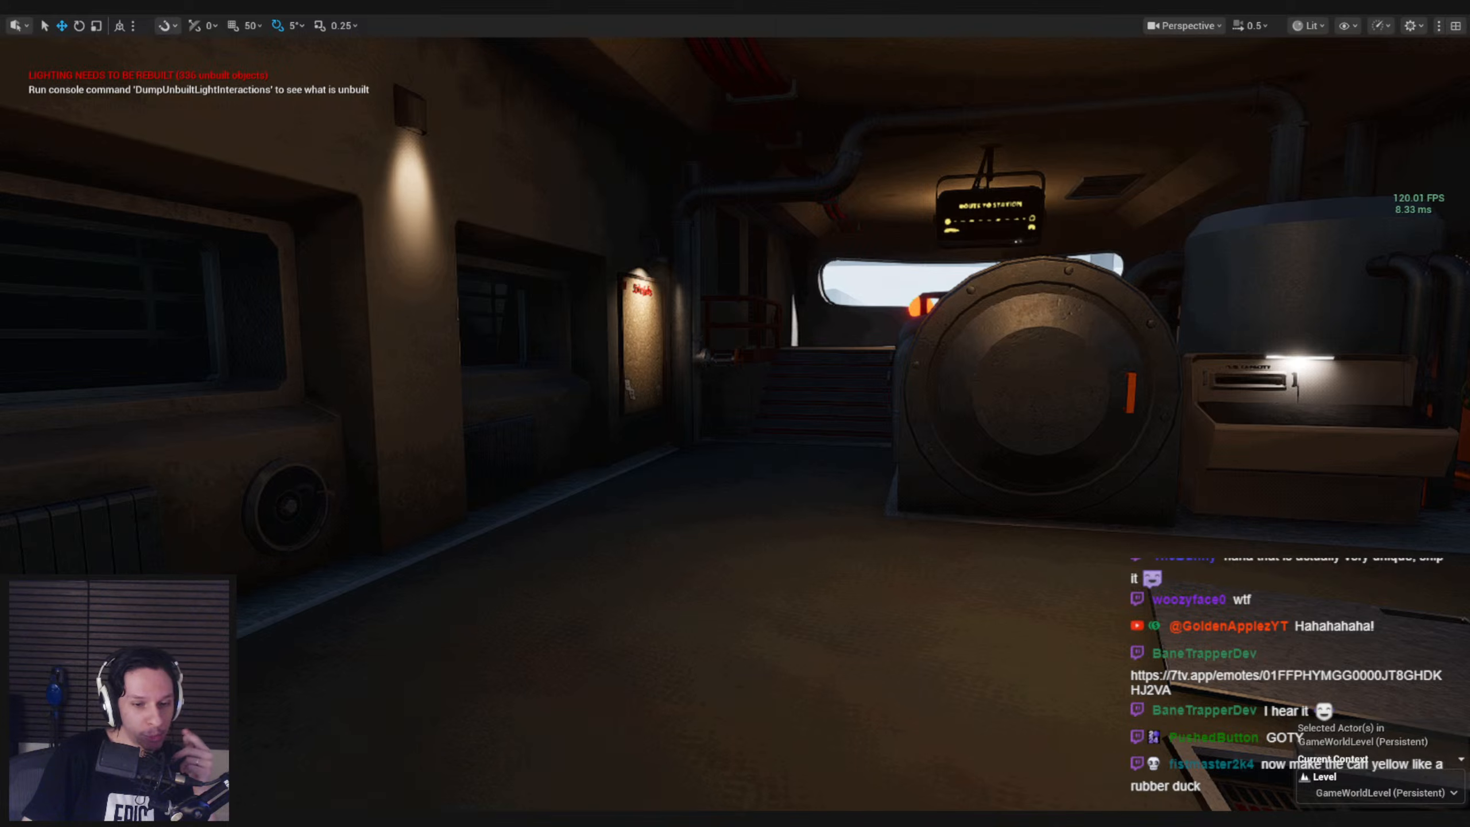
pyautogui.click(538, 758)
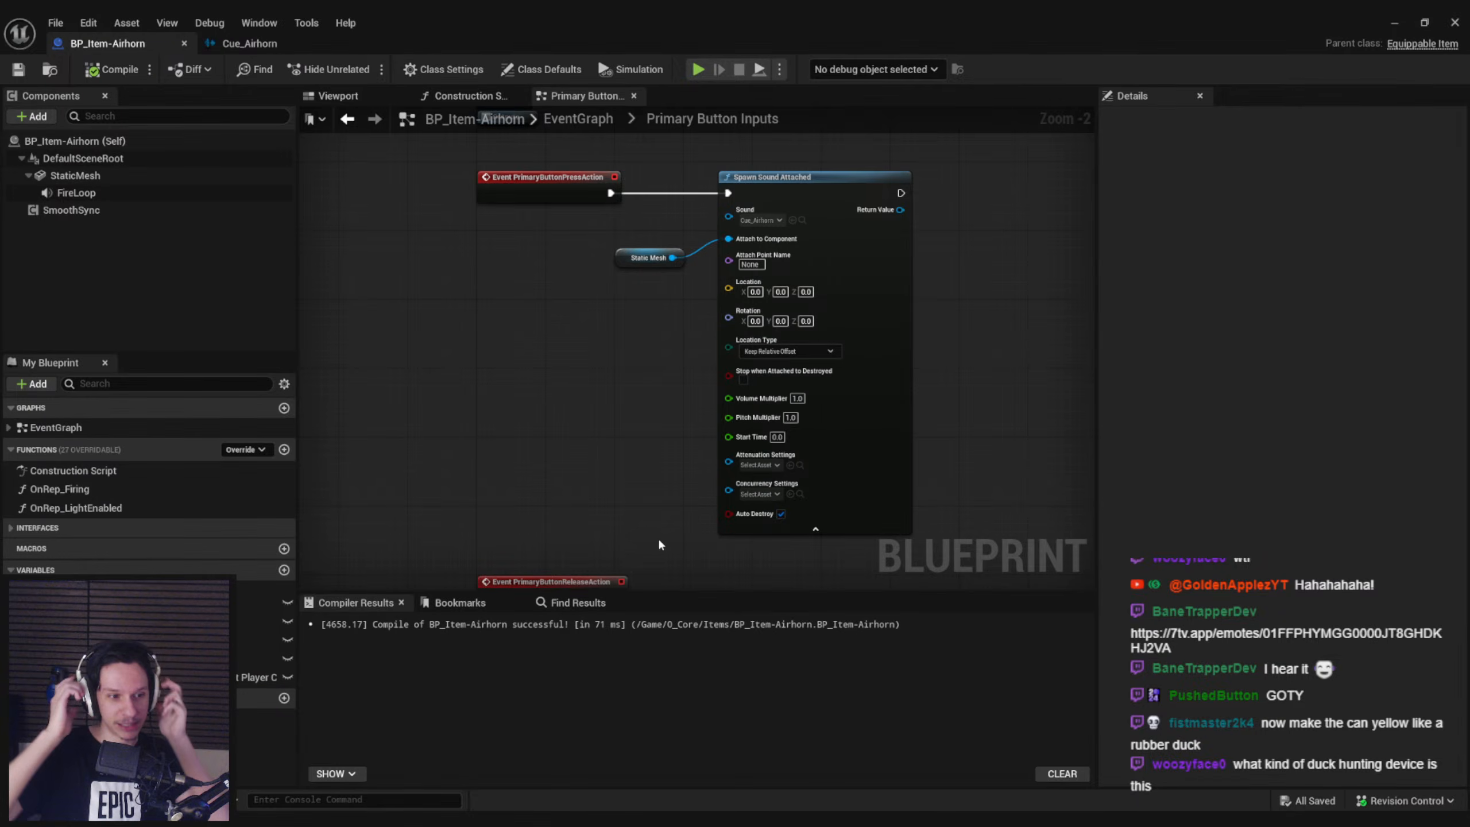
pyautogui.scroll(2, 618, 278)
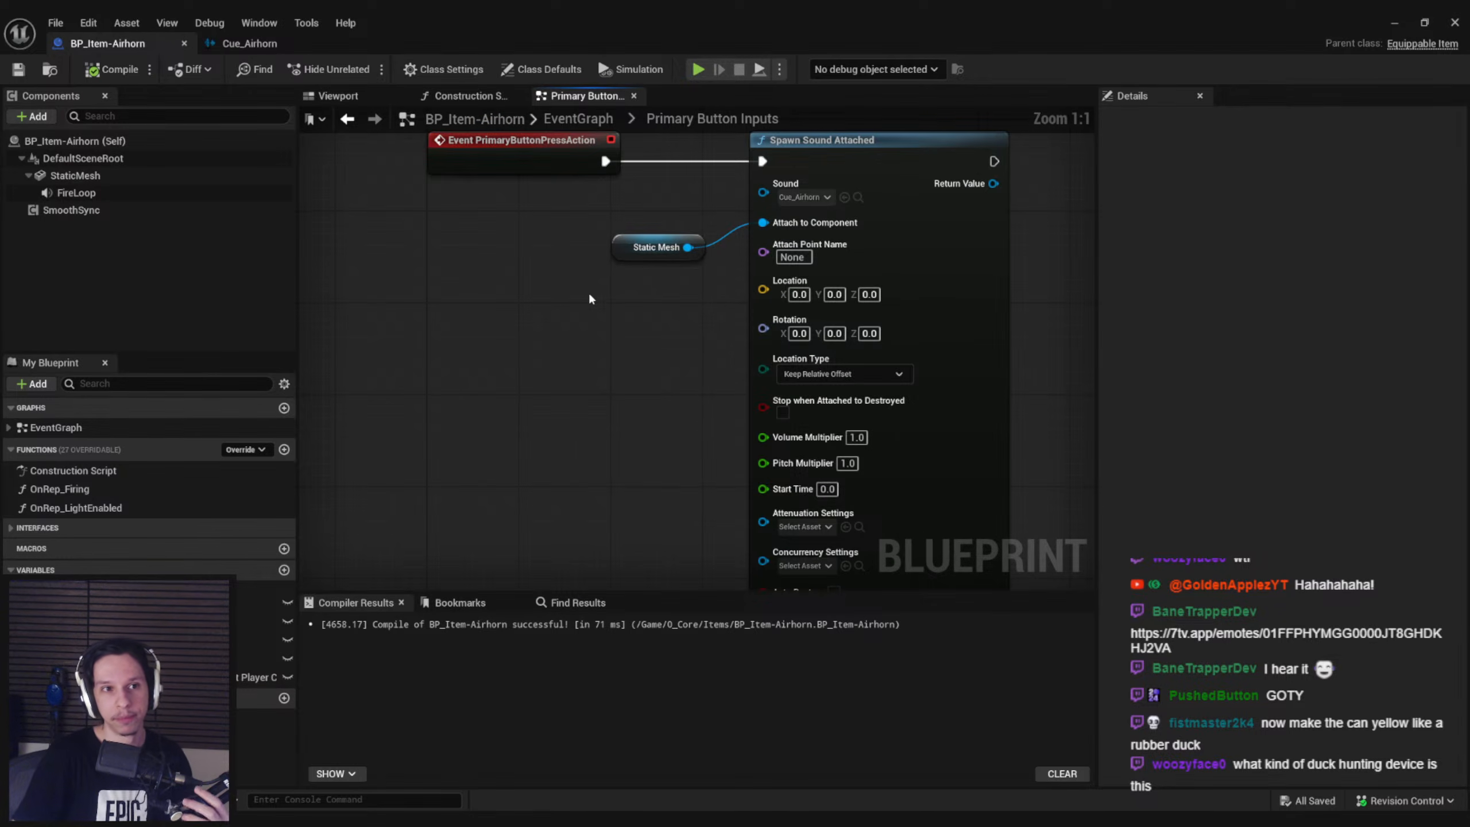
pyautogui.scroll(-3, 573, 336)
pyautogui.scroll(2, 522, 412)
pyautogui.moveTo(519, 446); pyautogui.dragTo(518, 526)
pyautogui.click(537, 464)
pyautogui.scroll(-2, 545, 439)
pyautogui.moveTo(545, 438); pyautogui.dragTo(543, 455, button='right')
pyautogui.hotkey('ctrl', 's')
pyautogui.scroll(1, 623, 322)
pyautogui.moveTo(635, 325); pyautogui.dragTo(627, 424, button='right')
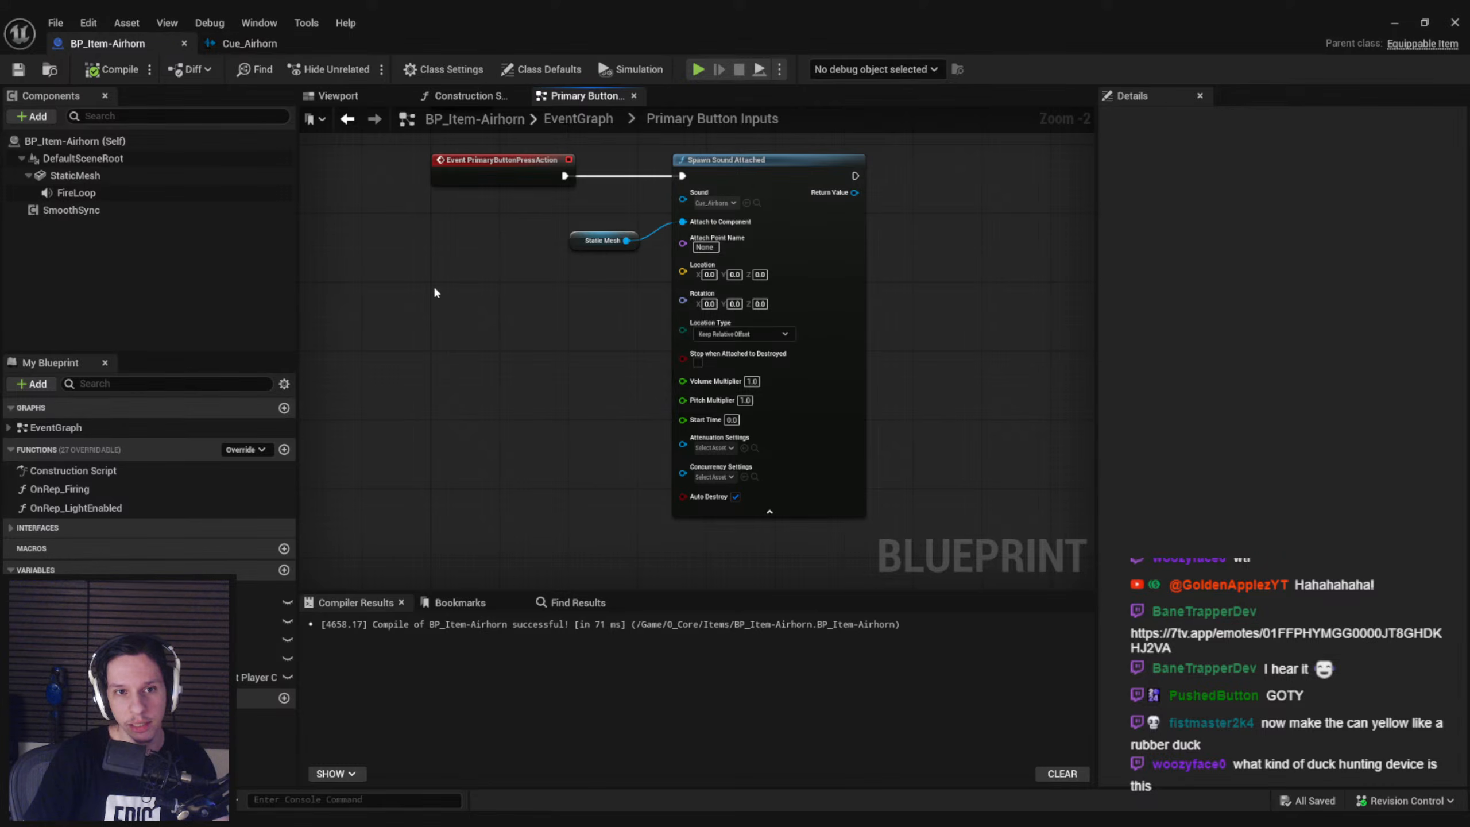
# Examine the primary button press and release events in the Primary Button Inputs graph
pyautogui.scroll(-1, 457, 307)
pyautogui.moveTo(457, 306); pyautogui.dragTo(443, 292, button='right')
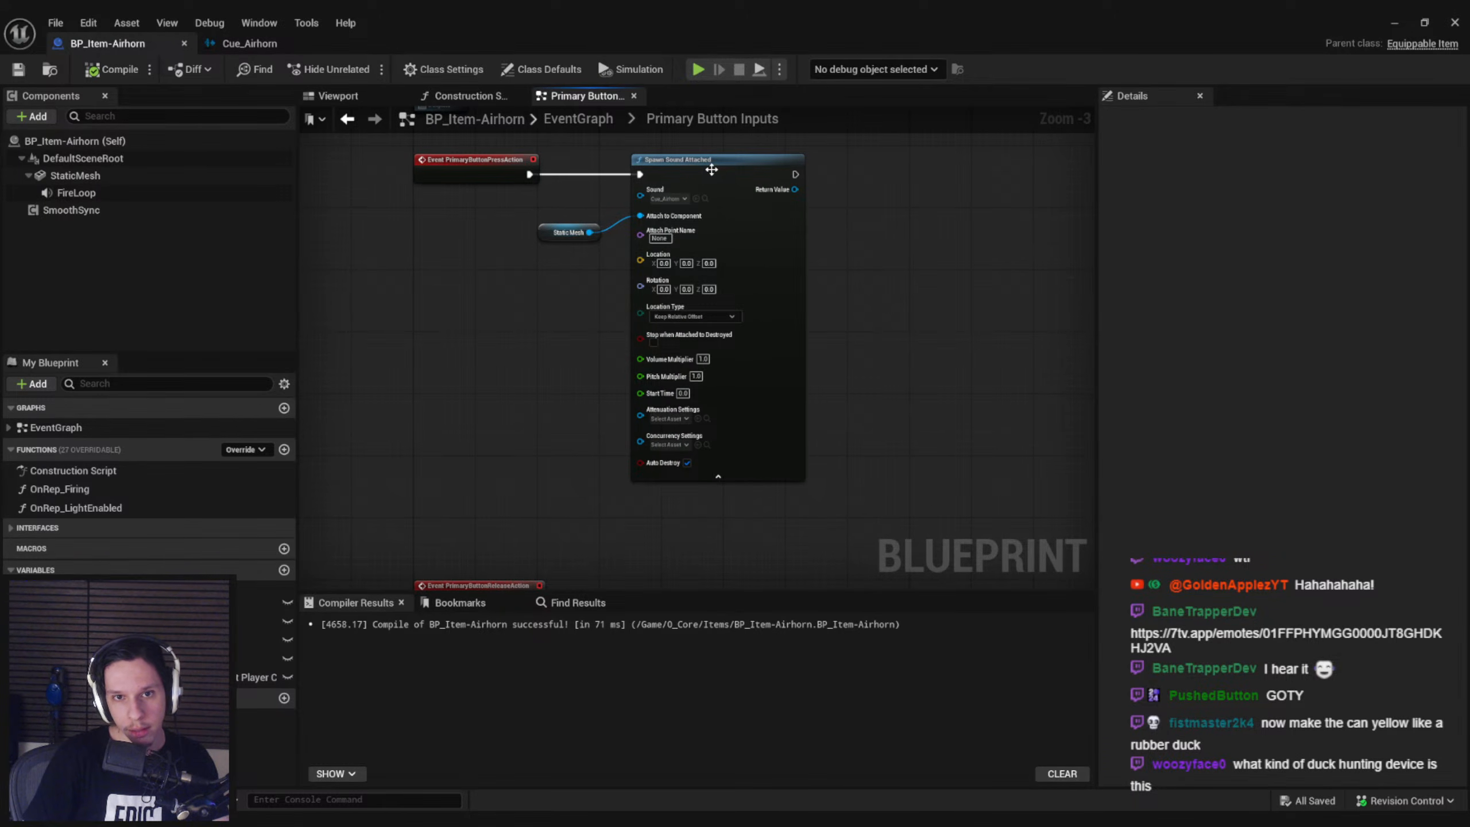
pyautogui.moveTo(932, 297); pyautogui.dragTo(812, 296, button='right')
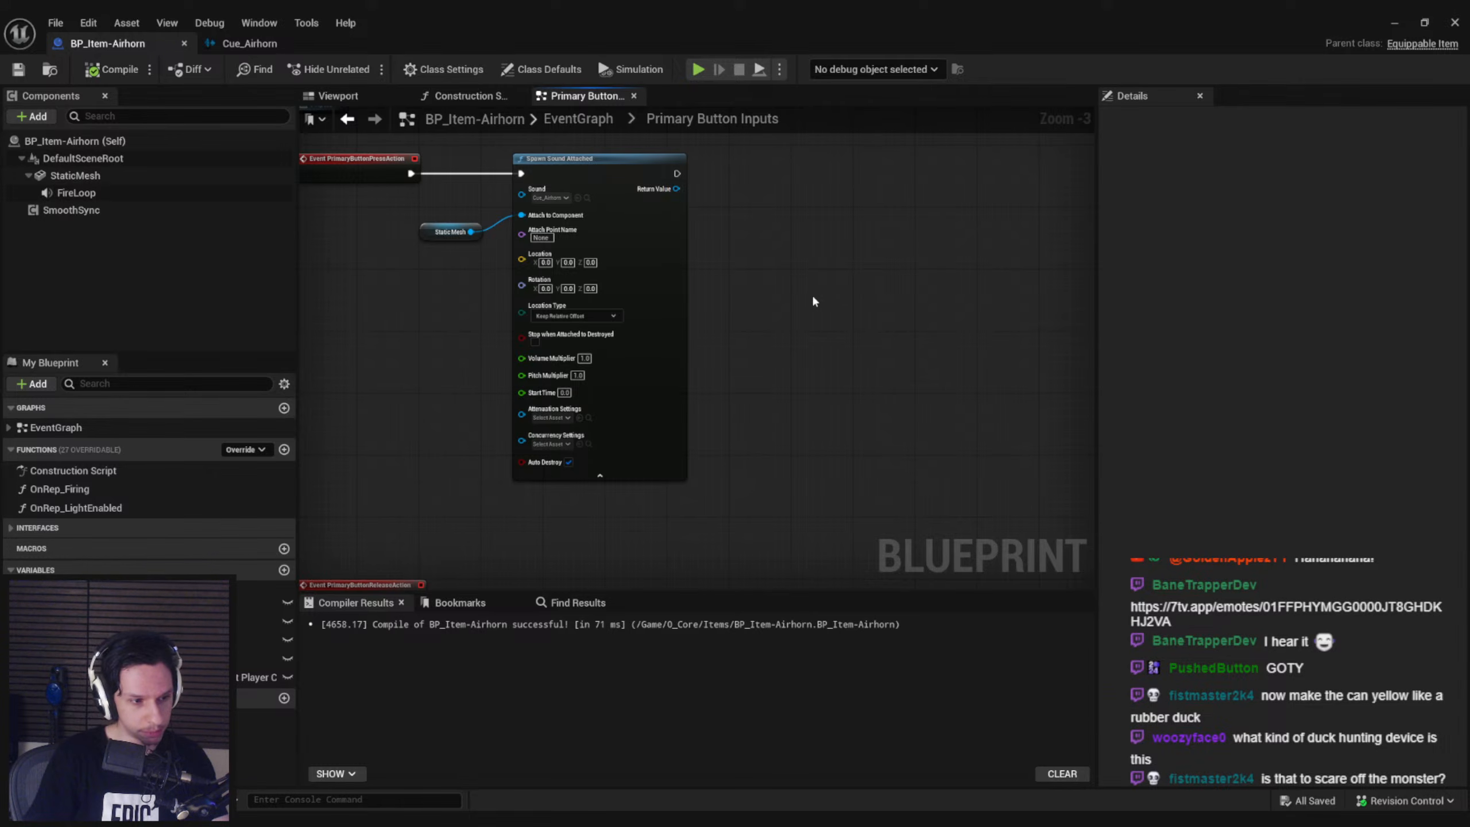
pyautogui.scroll(-1, 780, 432)
pyautogui.moveTo(491, 468); pyautogui.dragTo(490, 513)
pyautogui.click(500, 437)
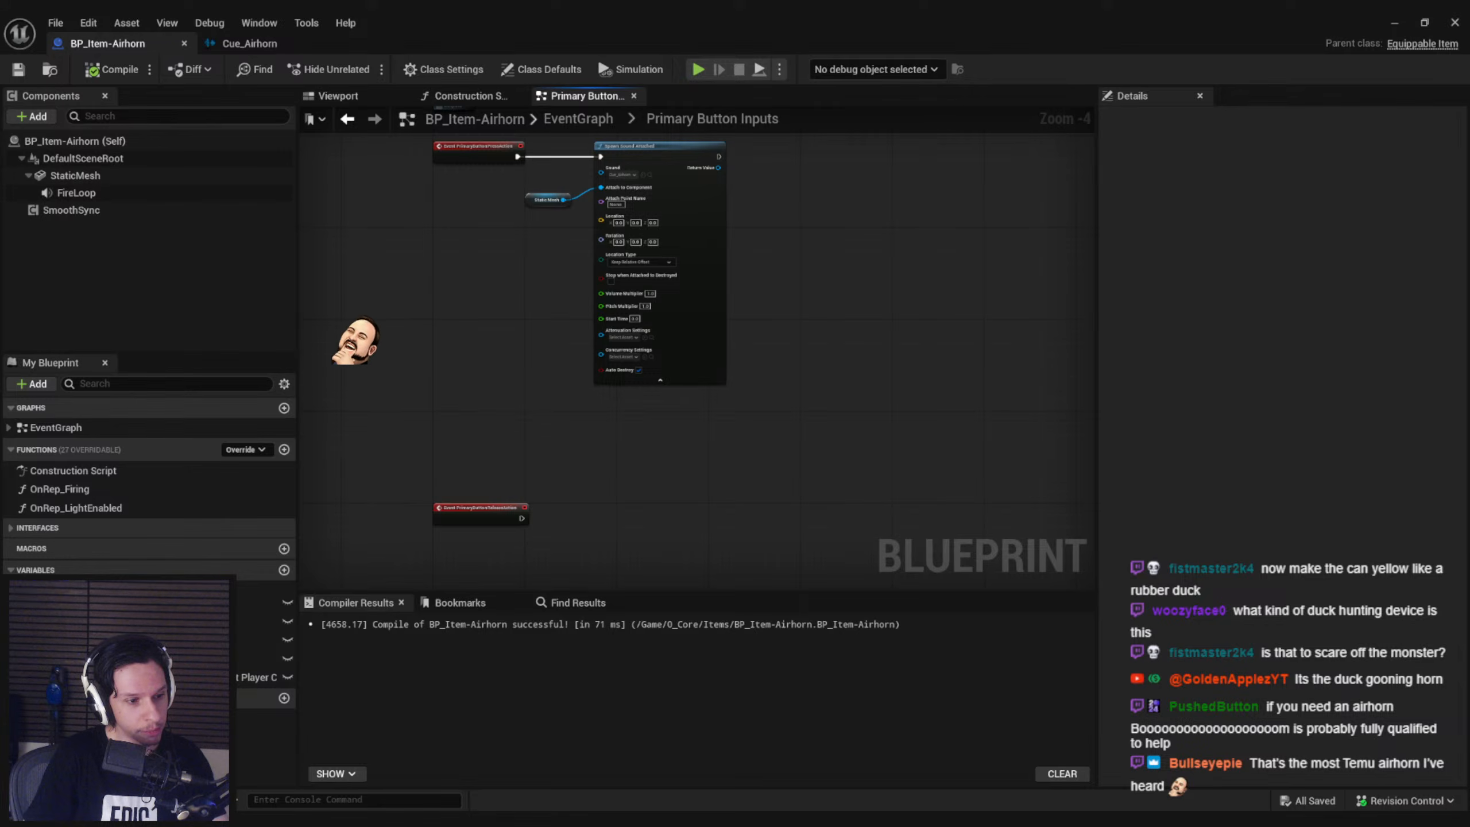
pyautogui.moveTo(542, 454); pyautogui.dragTo(551, 507, button='right')
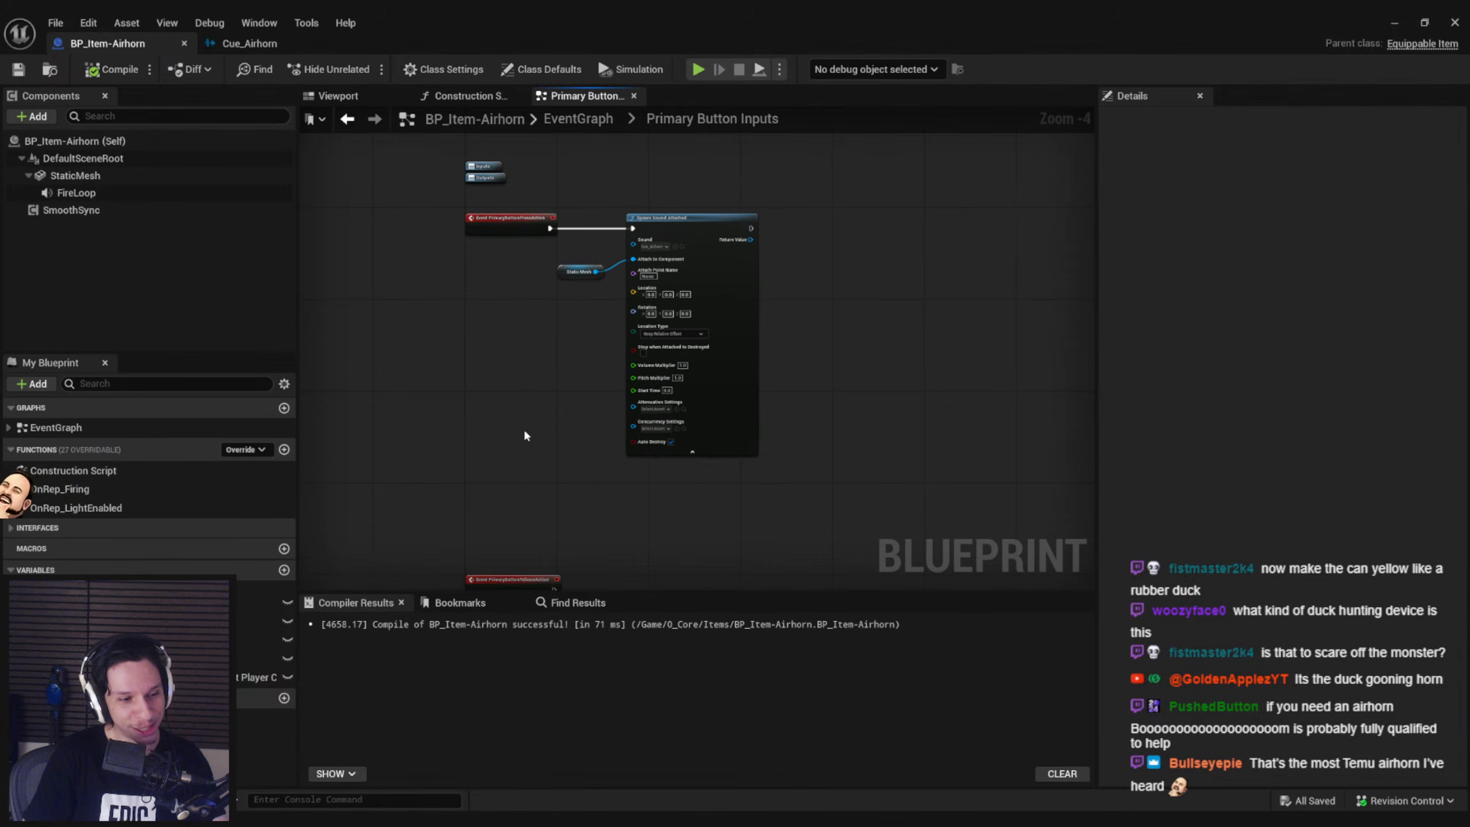
pyautogui.scroll(1, 520, 426)
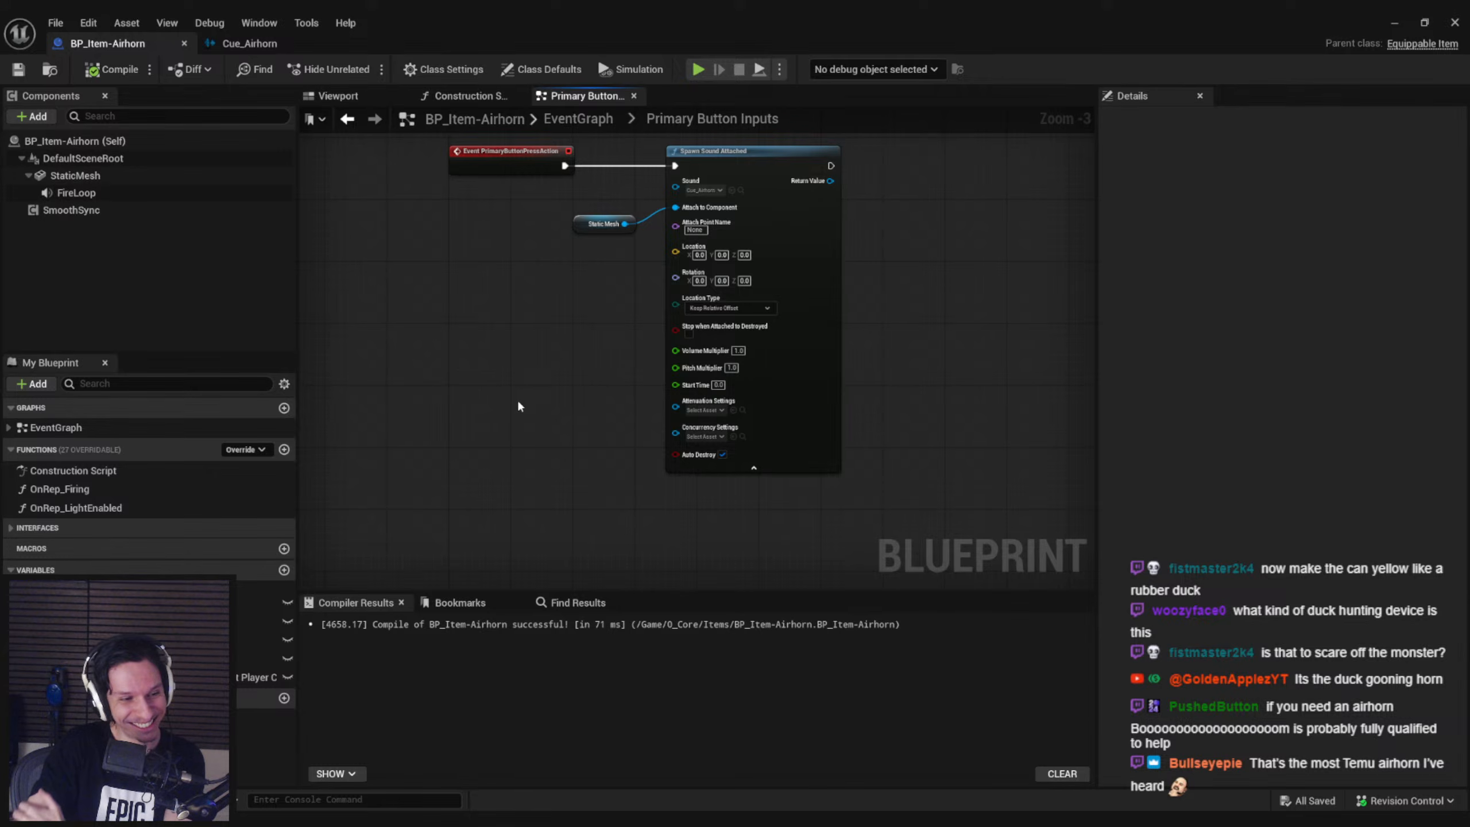
# Start another play test of the level and open the locker beside the train door
pyautogui.click(1394, 21)
pyautogui.hotkey('alt', 'p')
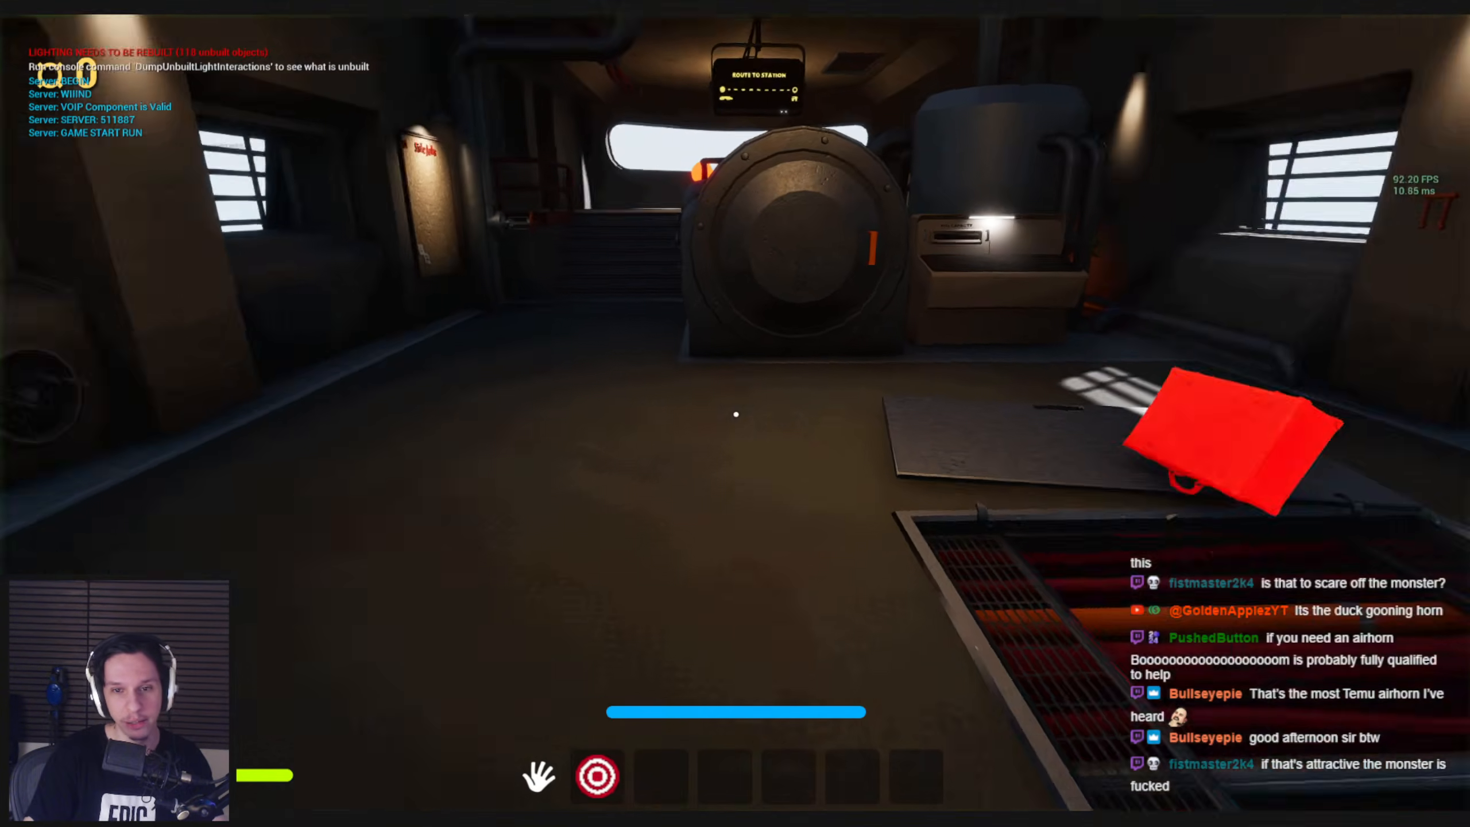
pyautogui.press('w')
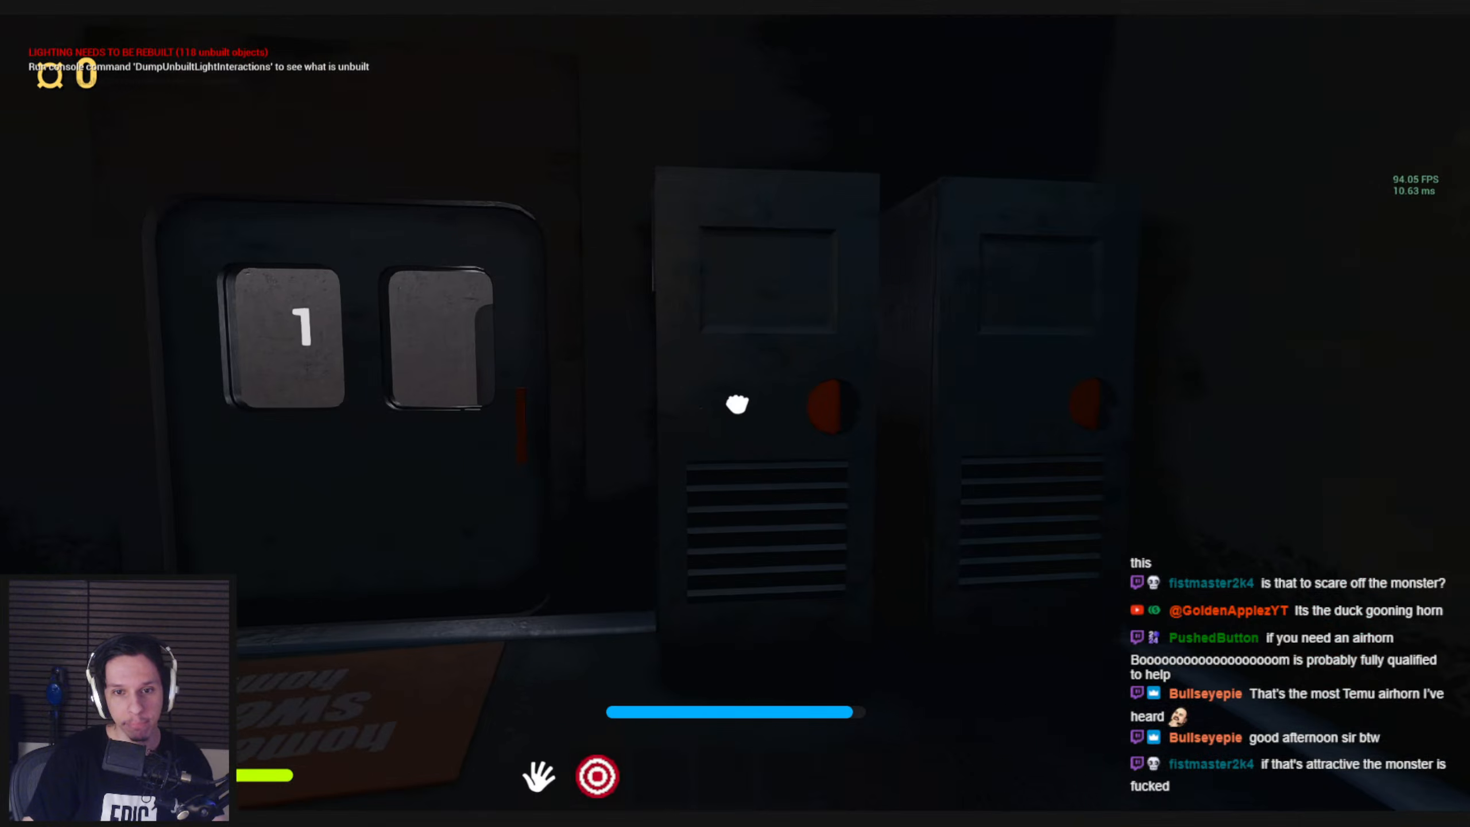
pyautogui.press('e')
pyautogui.press('s')
pyautogui.press('w')
pyautogui.press('s')
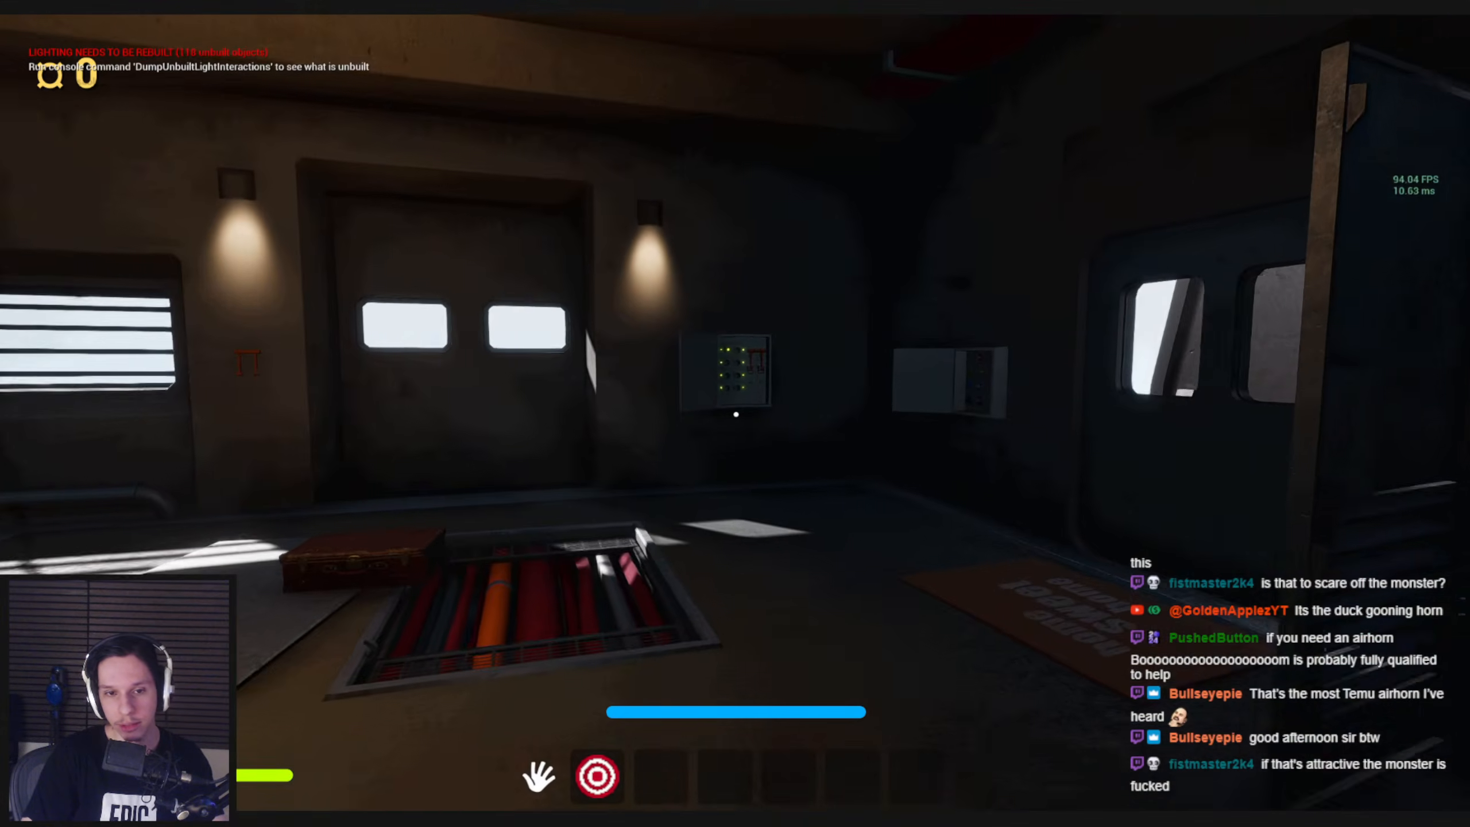
# Run through the train interior past the railing and the open floor hatch in the play test, and end the session
pyautogui.hotkey('shift', 'w')
pyautogui.hotkey('shift', 'w')
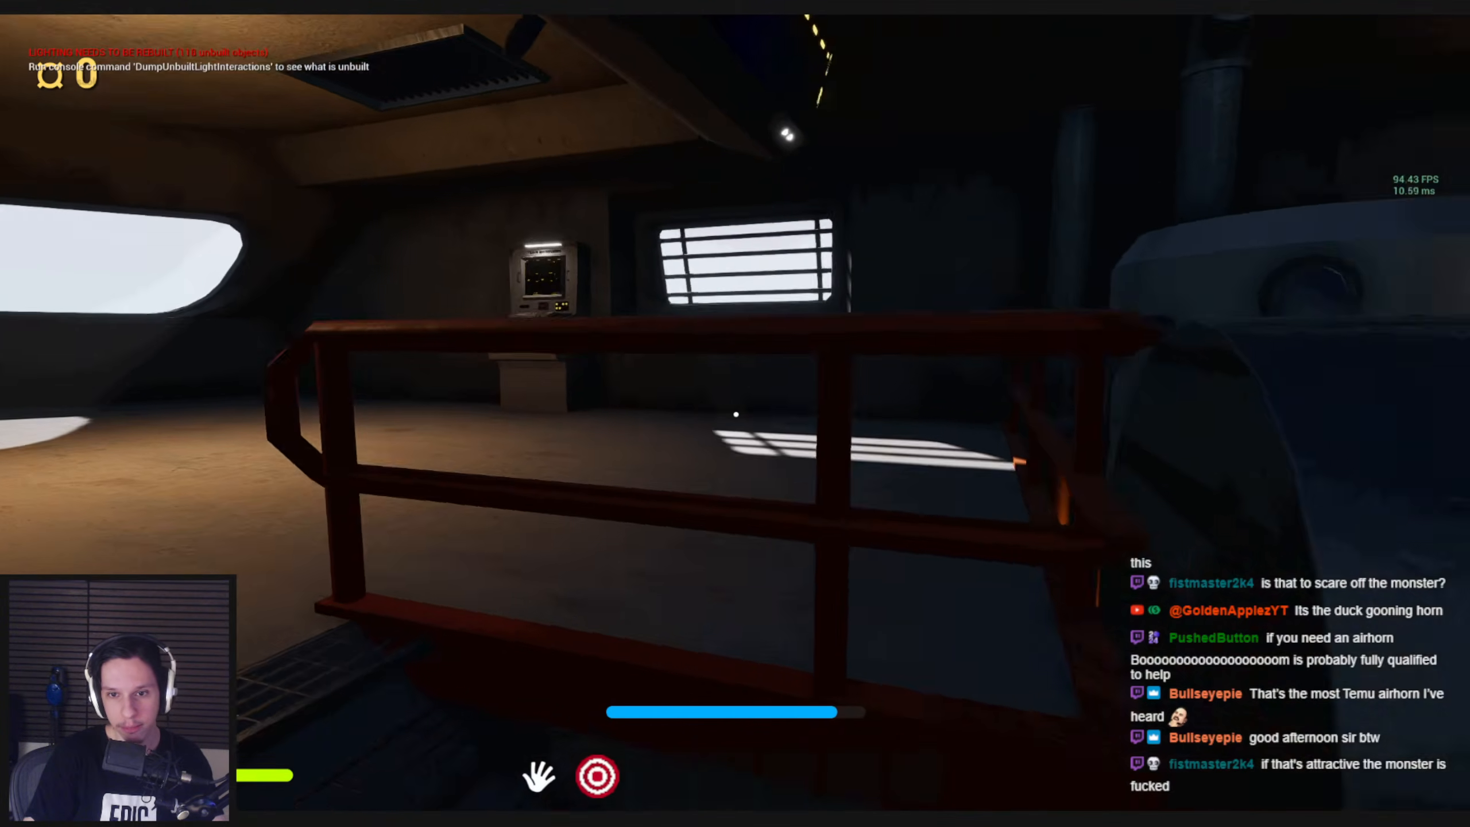
pyautogui.press('1')
pyautogui.press('s')
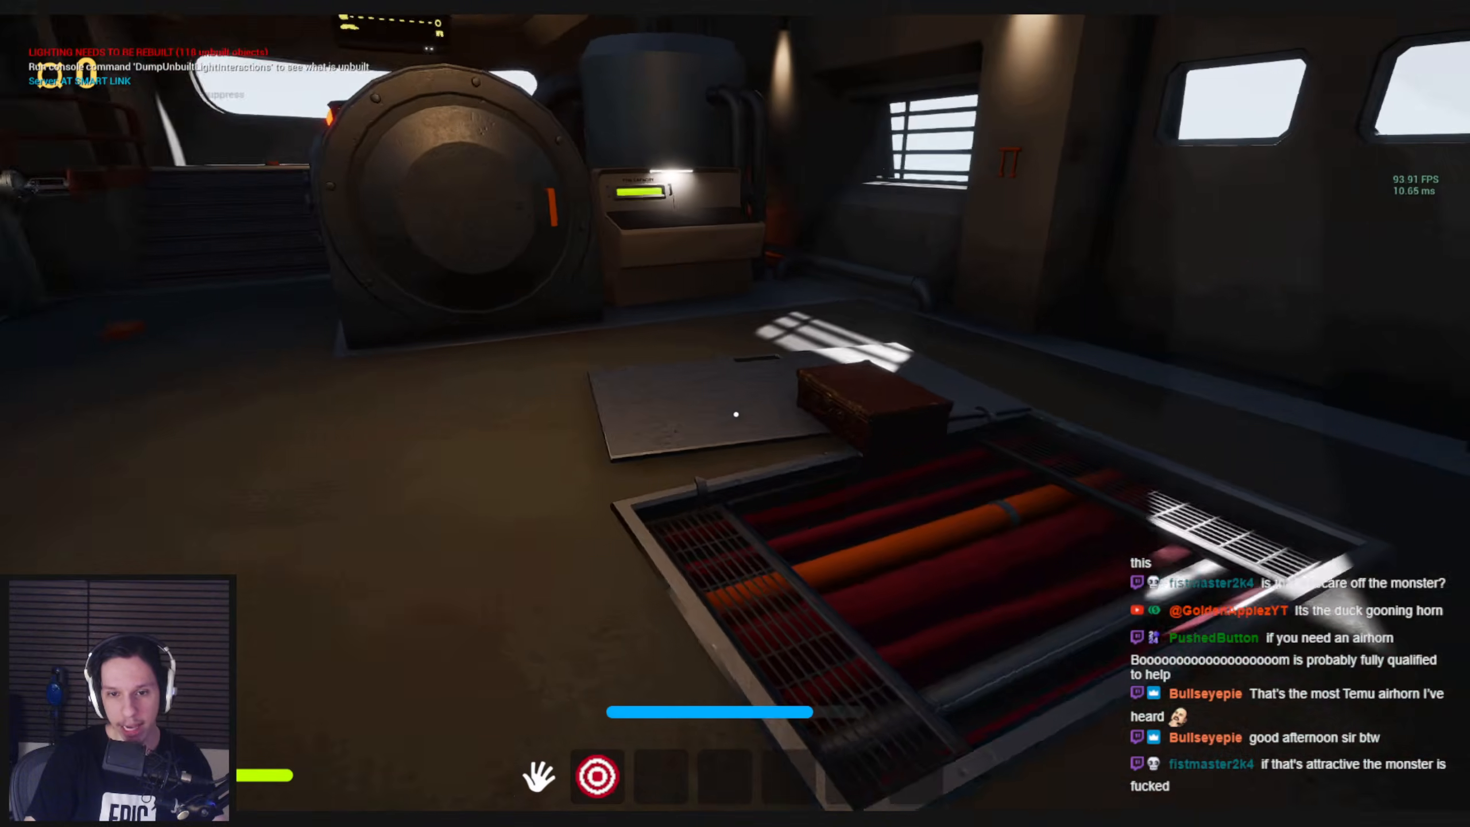
pyautogui.press('w')
pyautogui.press('Escape')
# Bring back the BP_Item-Airhorn blueprint and review how its press event feeds the Spawn Sound Attached node
pyautogui.moveTo(448, 820)
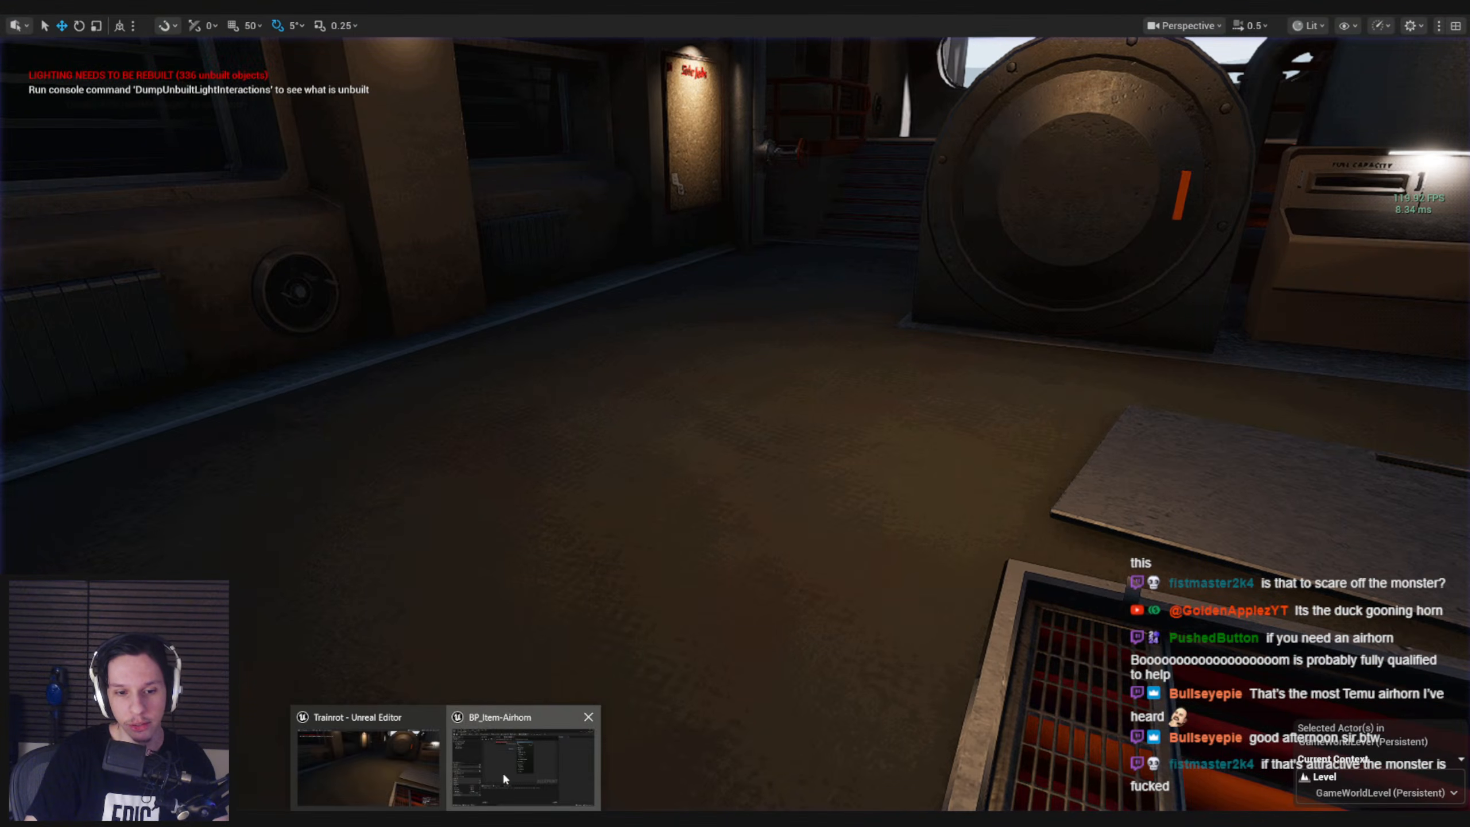
pyautogui.click(524, 763)
pyautogui.scroll(2, 495, 443)
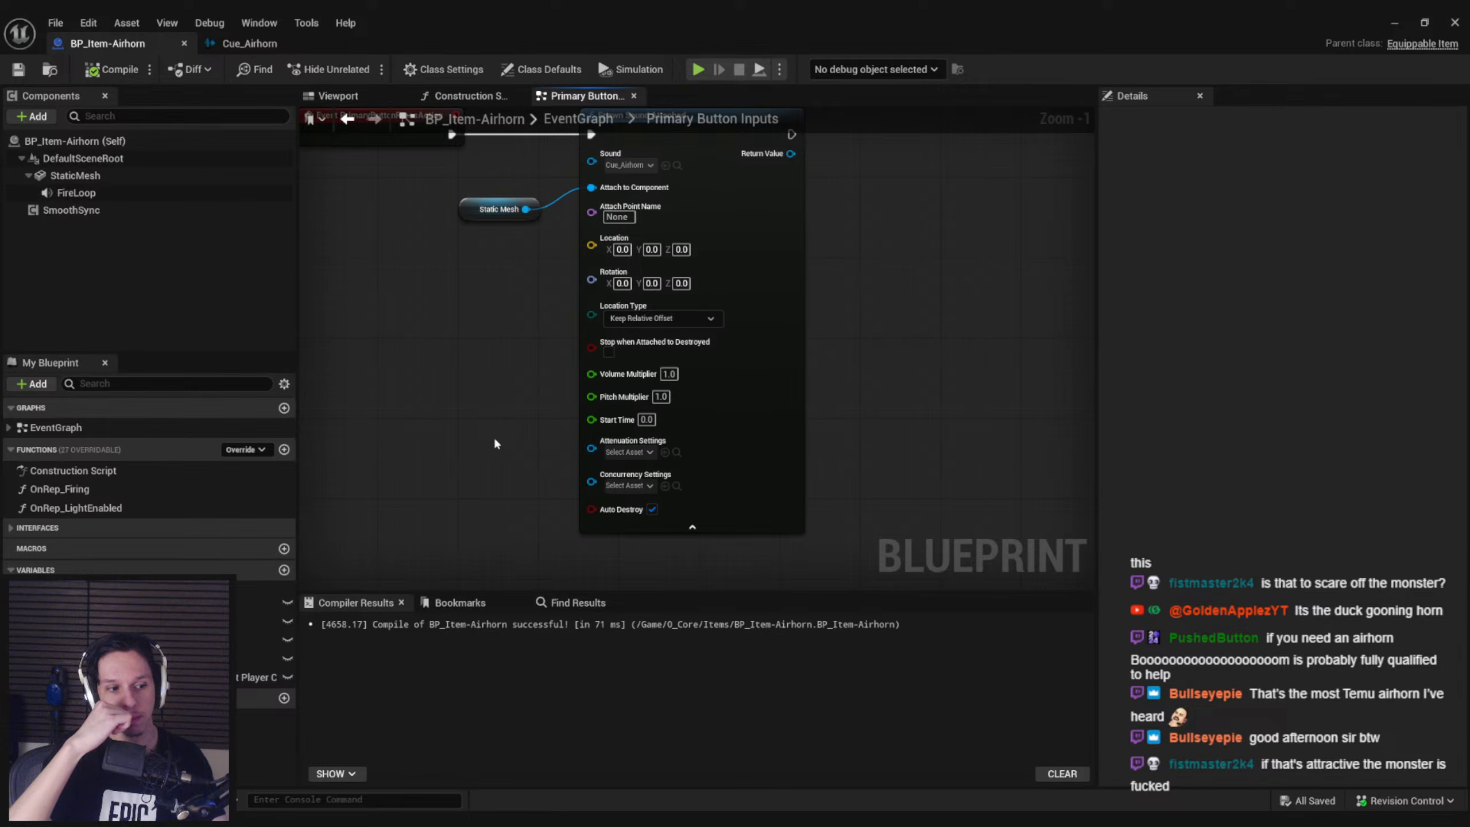
pyautogui.scroll(-1, 526, 408)
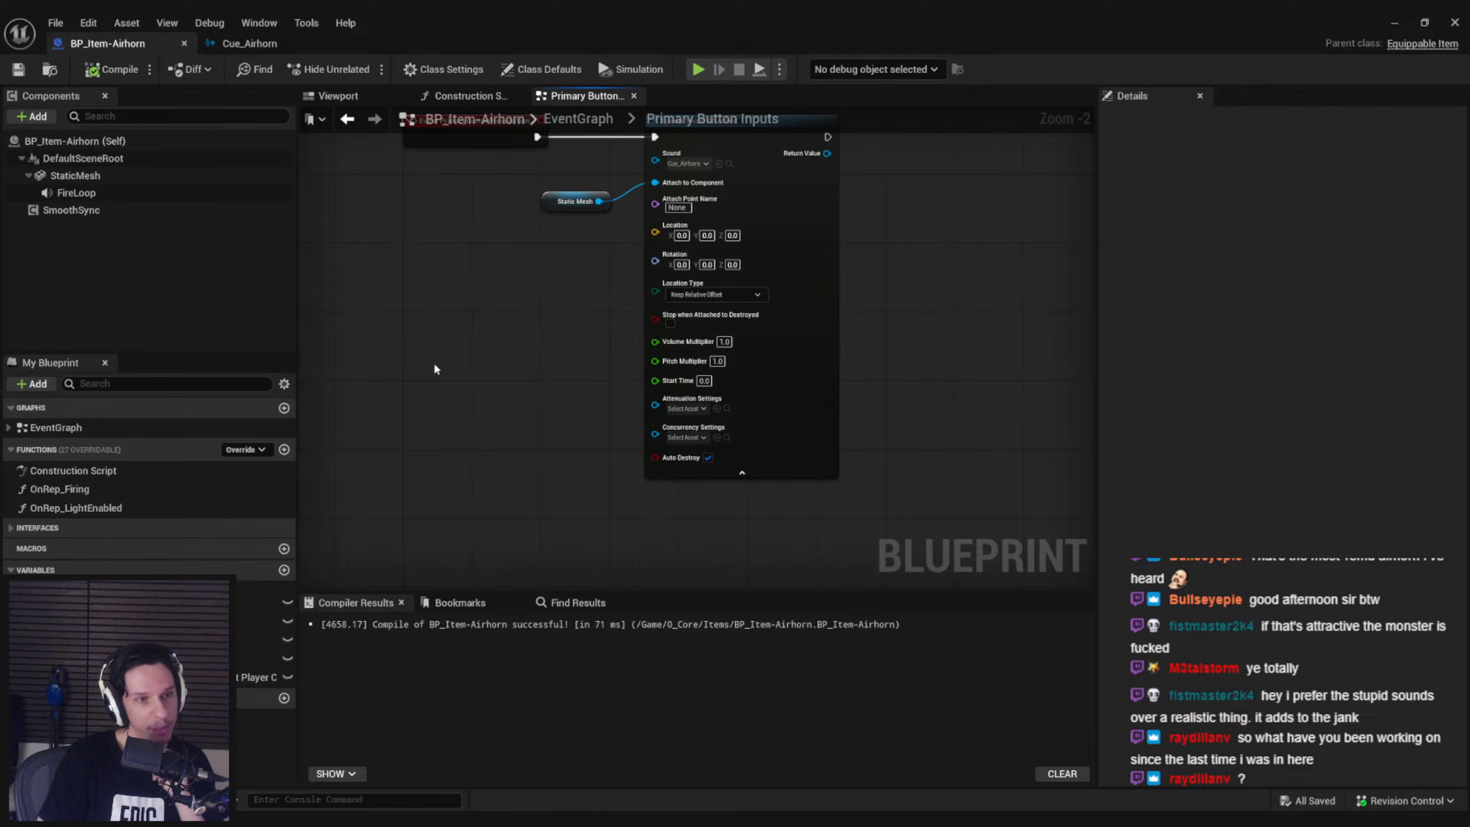
pyautogui.click(244, 44)
pyautogui.click(121, 47)
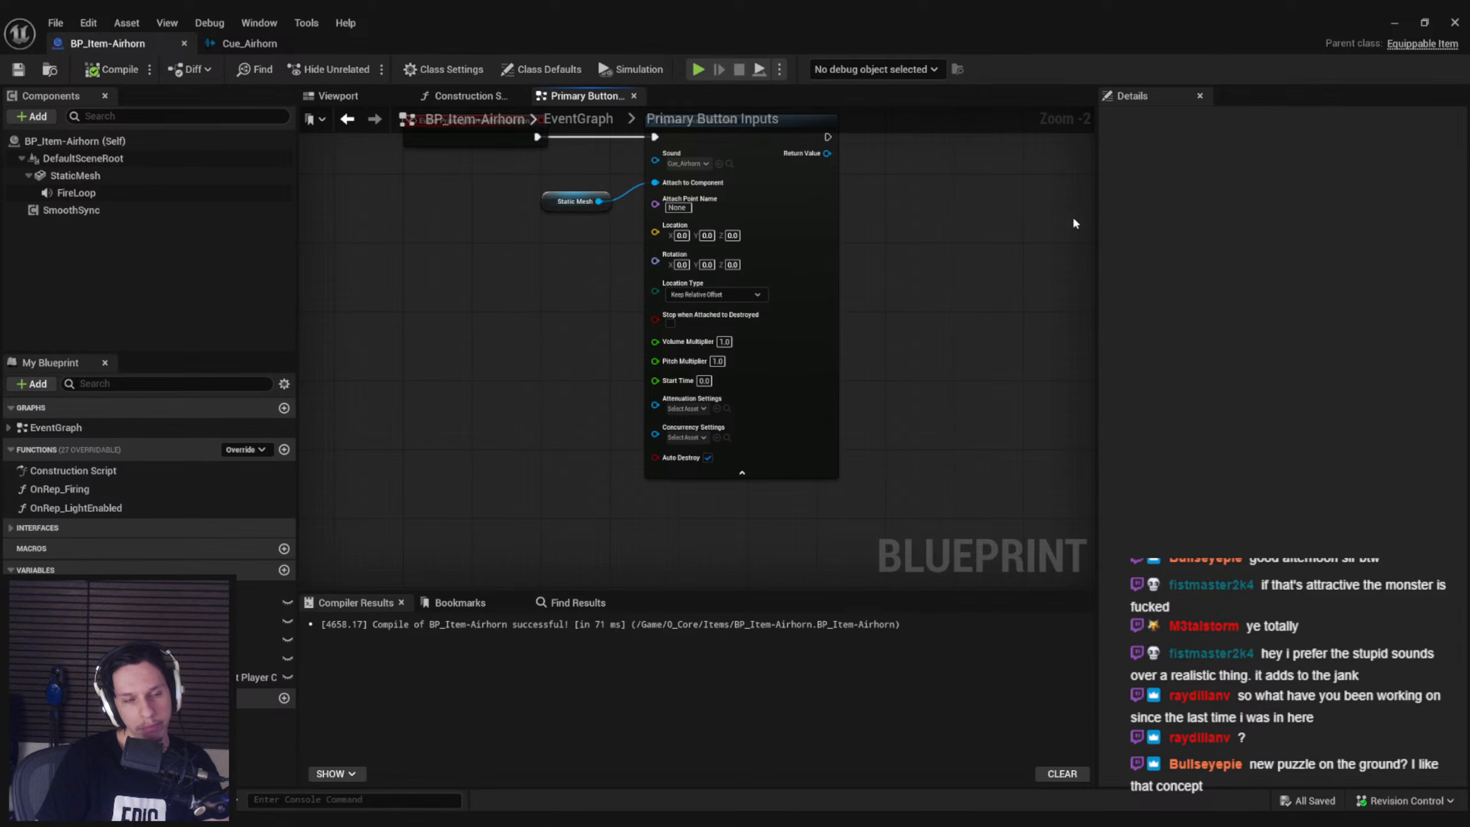
pyautogui.moveTo(517, 285); pyautogui.dragTo(535, 328, button='right')
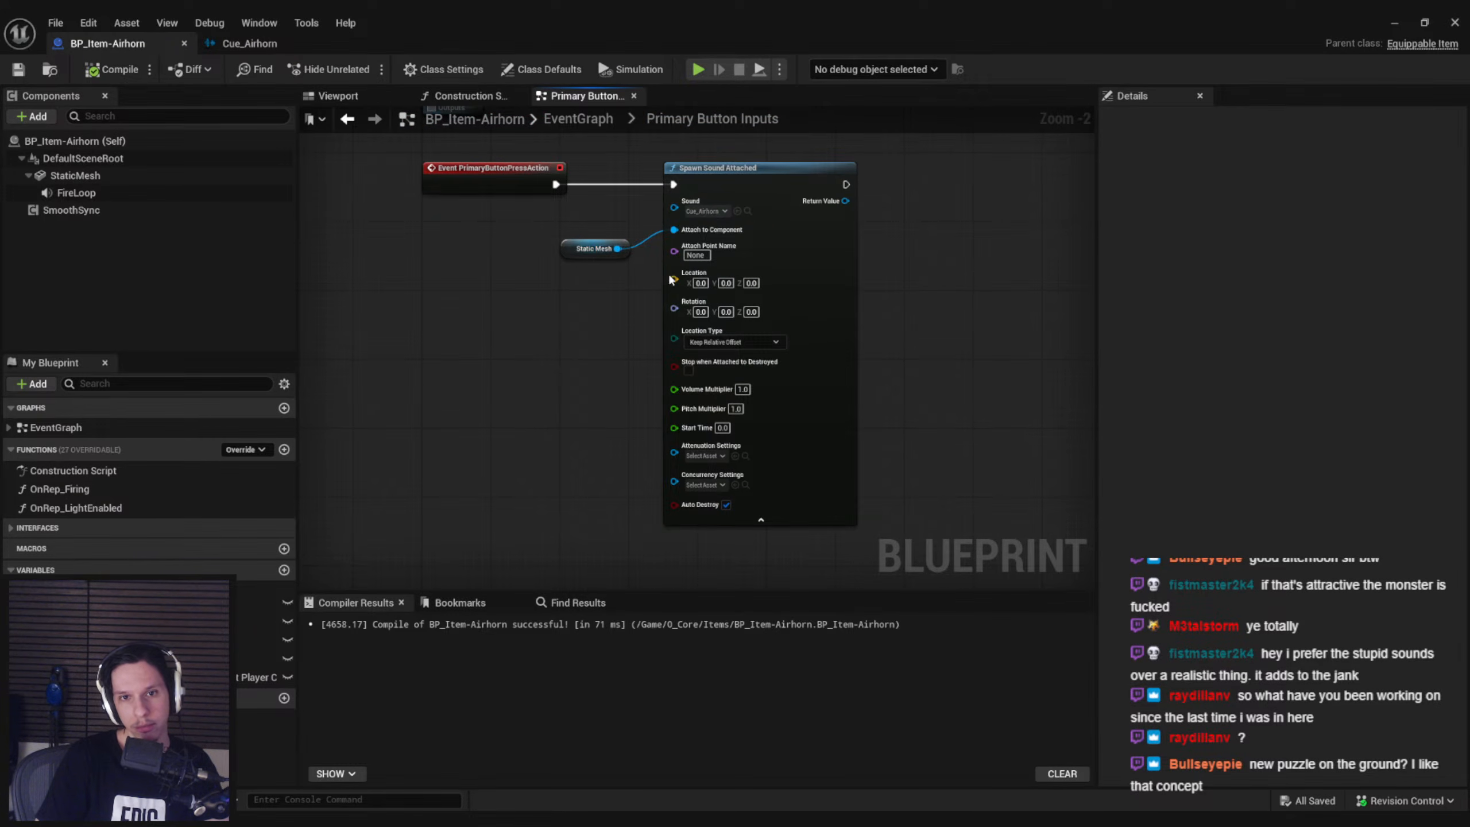
pyautogui.scroll(-2, 590, 338)
pyautogui.scroll(2, 792, 339)
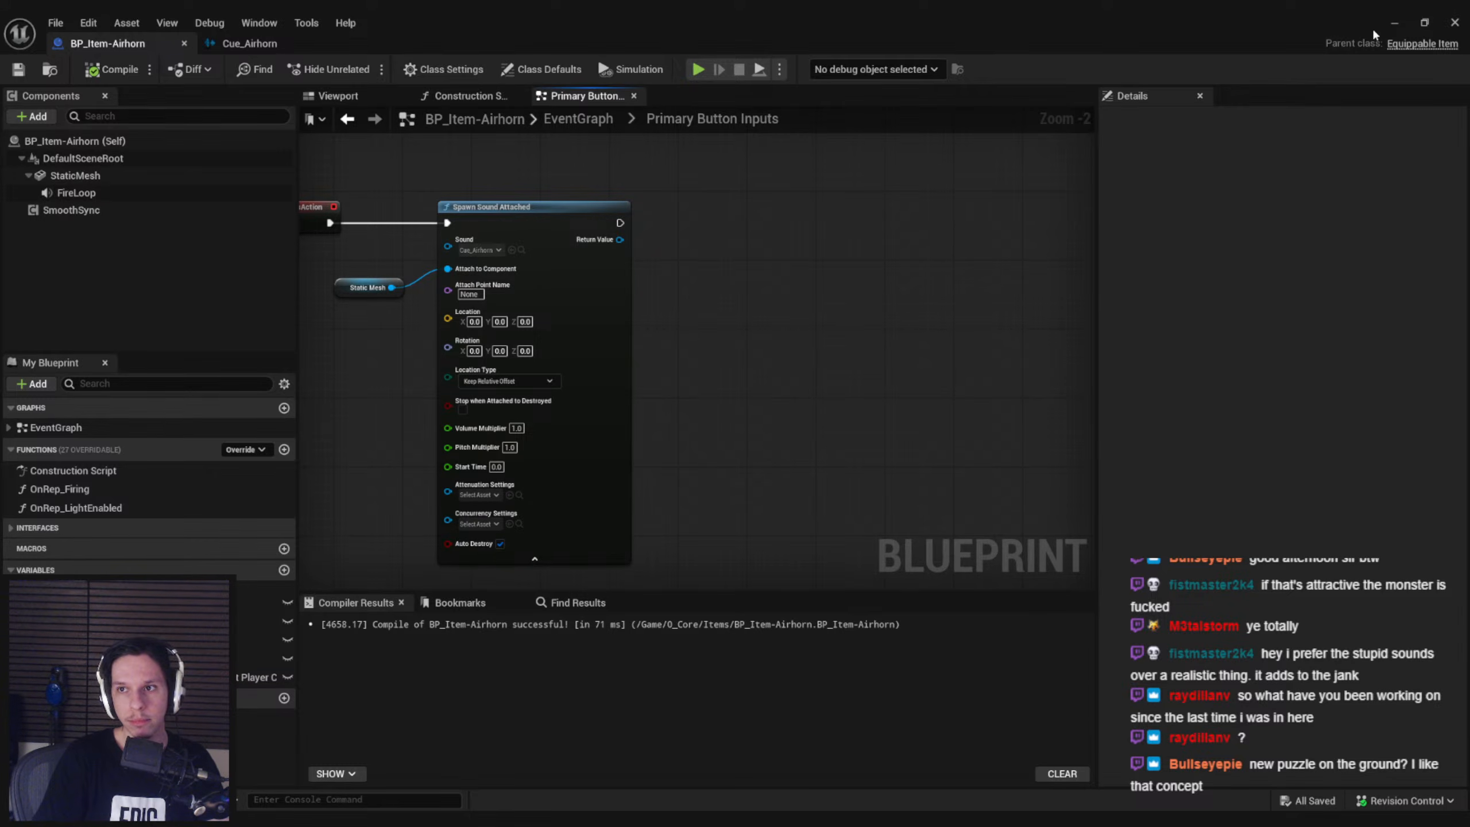
pyautogui.click(1394, 23)
pyautogui.press('s')
pyautogui.moveTo(1165, 175)
pyautogui.mouseDown(button='right')
pyautogui.moveTo(1192, 110)
pyautogui.moveTo(1221, 109)
pyautogui.moveTo(1152, 107)
pyautogui.mouseUp(button='right')
pyautogui.press('w')
pyautogui.hotkey('alt', 'Tab')
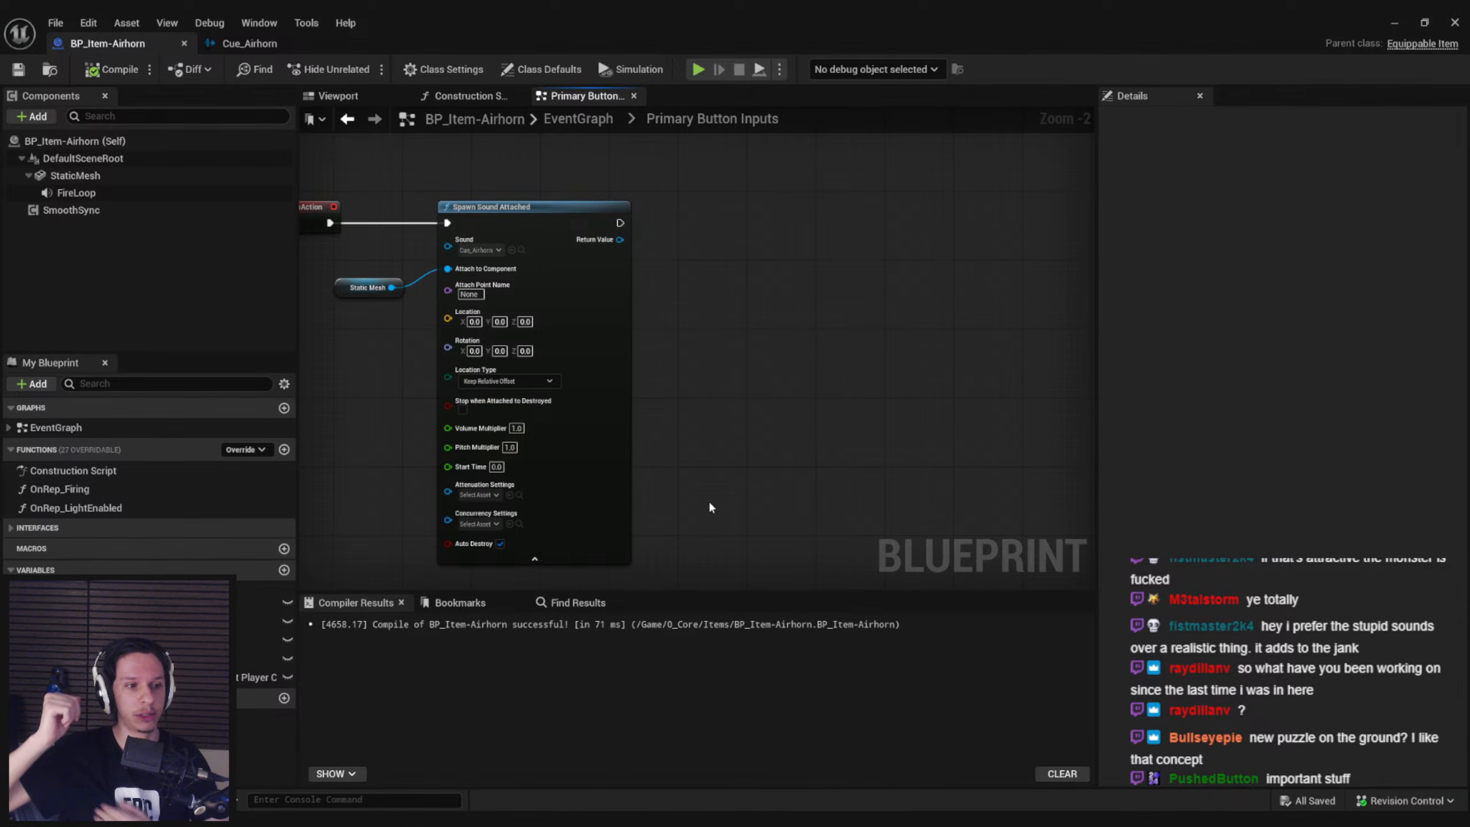
# Examine the unconnected PrimaryButtonReleaseAction event and the free graph space around the Spawn Sound Attached node
pyautogui.scroll(-1, 710, 503)
pyautogui.moveTo(710, 502); pyautogui.dragTo(711, 409, button='right')
pyautogui.scroll(-2, 640, 484)
pyautogui.moveTo(640, 484); pyautogui.dragTo(667, 403, button='right')
pyautogui.scroll(1, 483, 530)
pyautogui.scroll(3, 483, 530)
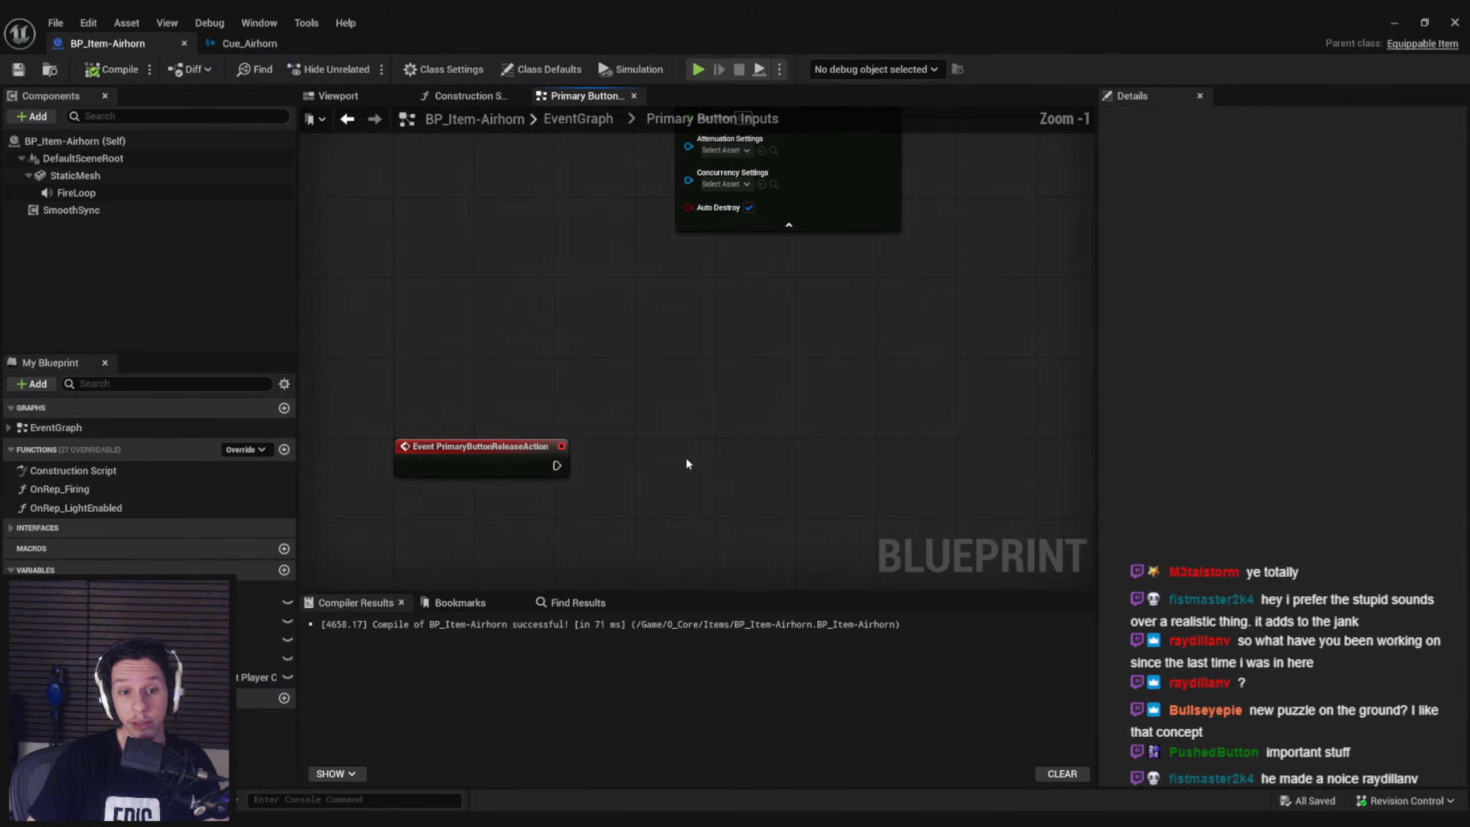
pyautogui.scroll(-2, 686, 460)
pyautogui.moveTo(687, 459); pyautogui.dragTo(466, 547, button='right')
pyautogui.moveTo(660, 410); pyautogui.dragTo(696, 505, button='right')
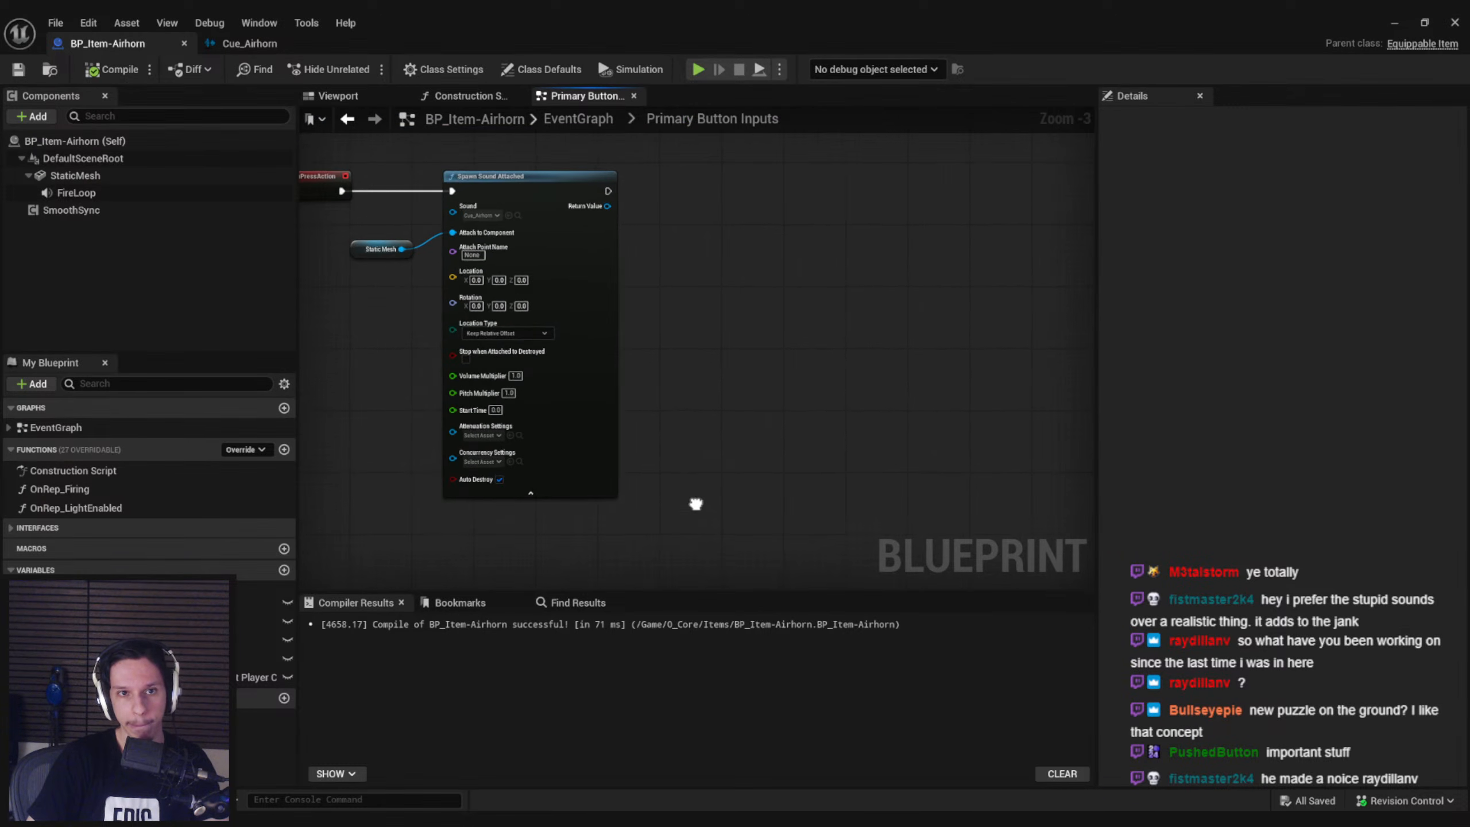
# Add a custom event named ServerPlayHornSound in the empty graph area beside the PrimaryButtonReleaseAction event
pyautogui.scroll(-1, 756, 426)
pyautogui.moveTo(754, 440); pyautogui.dragTo(758, 390, button='right')
pyautogui.moveTo(758, 528); pyautogui.dragTo(732, 457, button='right')
pyautogui.rightClick(733, 461)
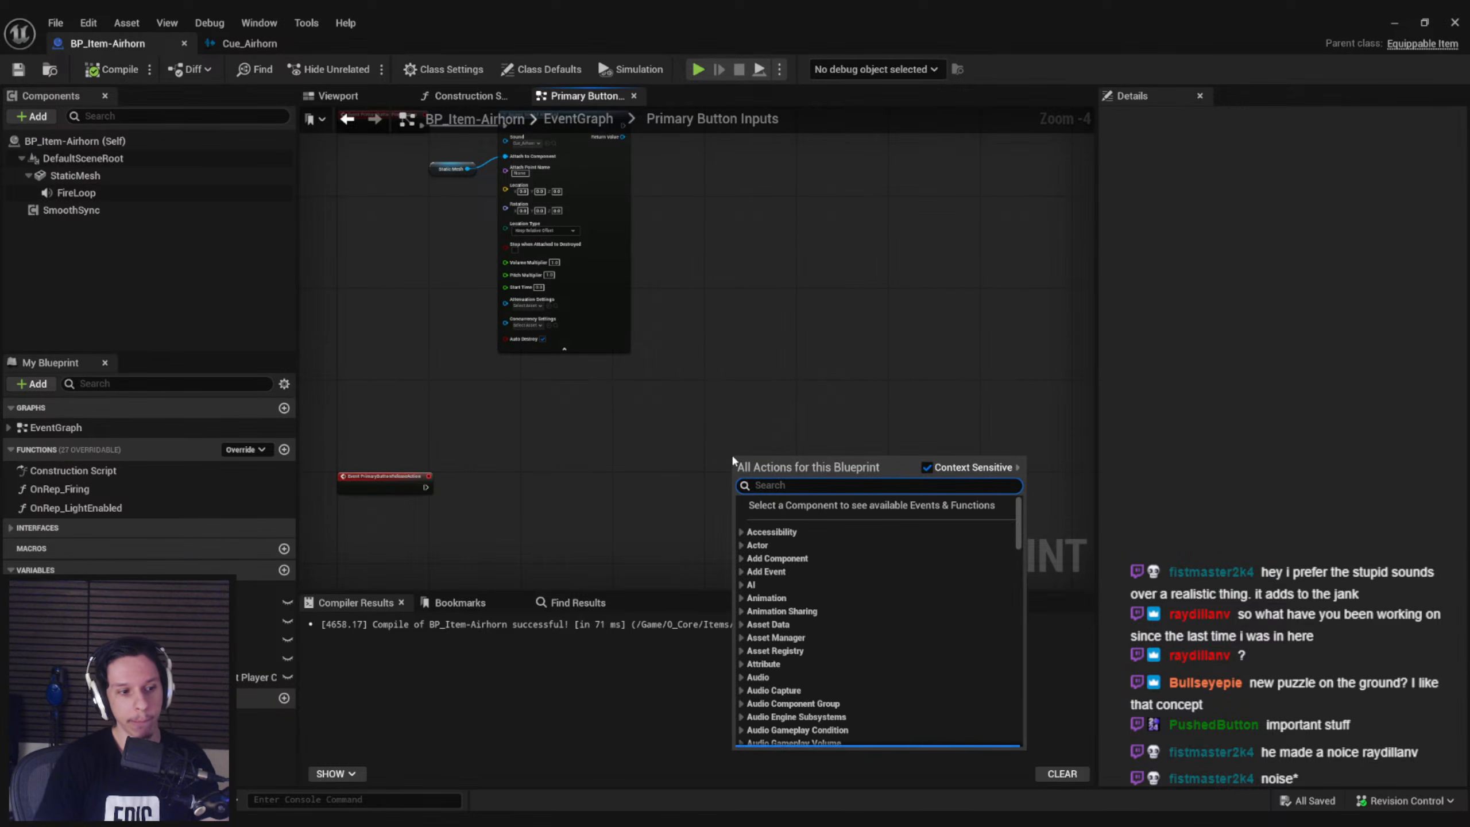
pyautogui.write('custom event')
pyautogui.press('Return')
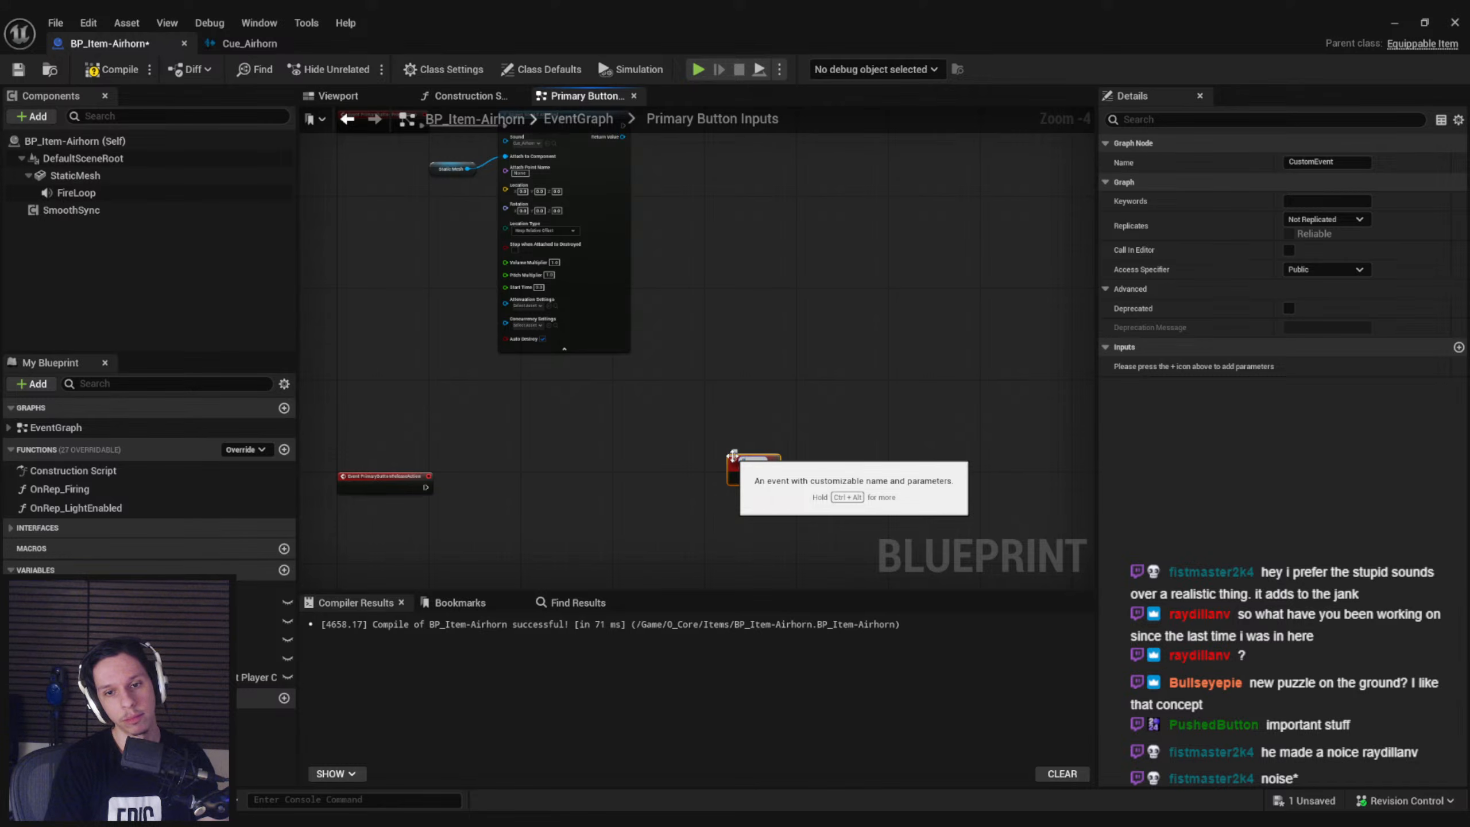
pyautogui.write('PlayHornSound')
pyautogui.press('Return')
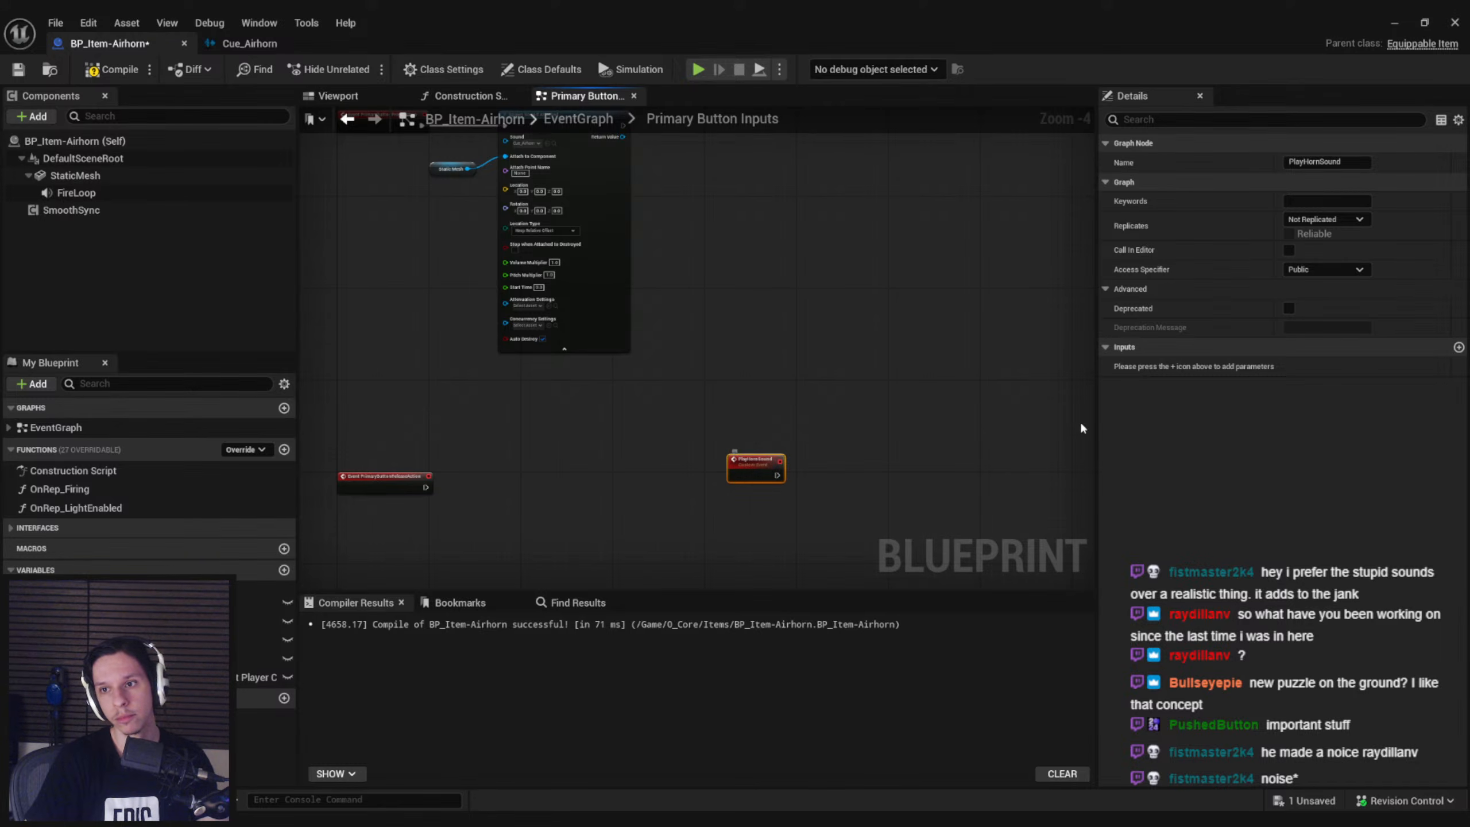
pyautogui.write('Server')
pyautogui.press('Return')
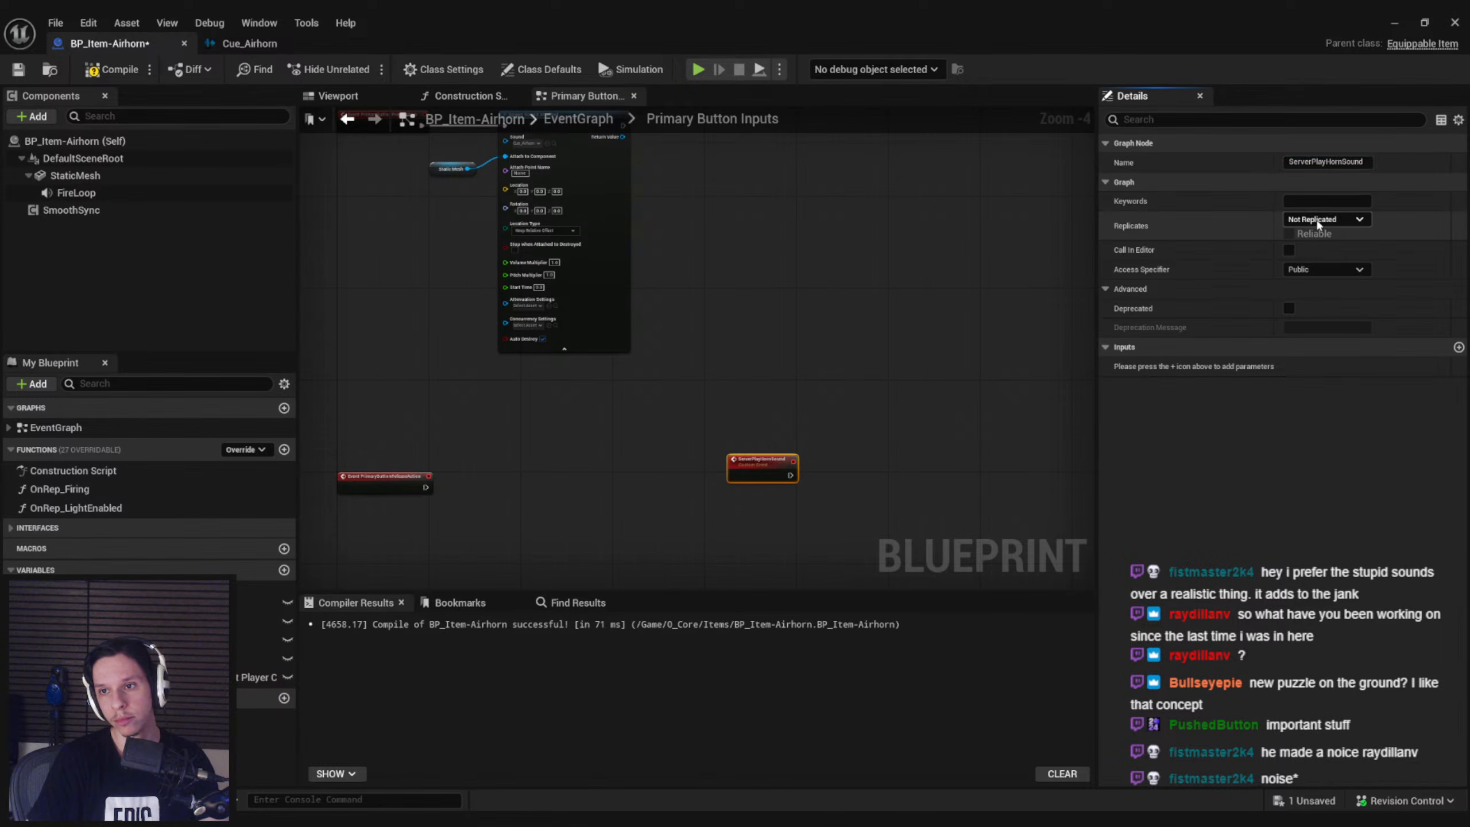
# Set ServerPlayHornSound to replicate as Run on Server and move it closer to the release event
pyautogui.click(1316, 219)
pyautogui.click(1317, 277)
pyautogui.moveTo(669, 425); pyautogui.dragTo(670, 374, button='right')
pyautogui.moveTo(733, 424); pyautogui.dragTo(601, 456)
pyautogui.click(670, 489)
pyautogui.scroll(1, 670, 489)
pyautogui.scroll(-2, 666, 478)
pyautogui.scroll(1, 688, 469)
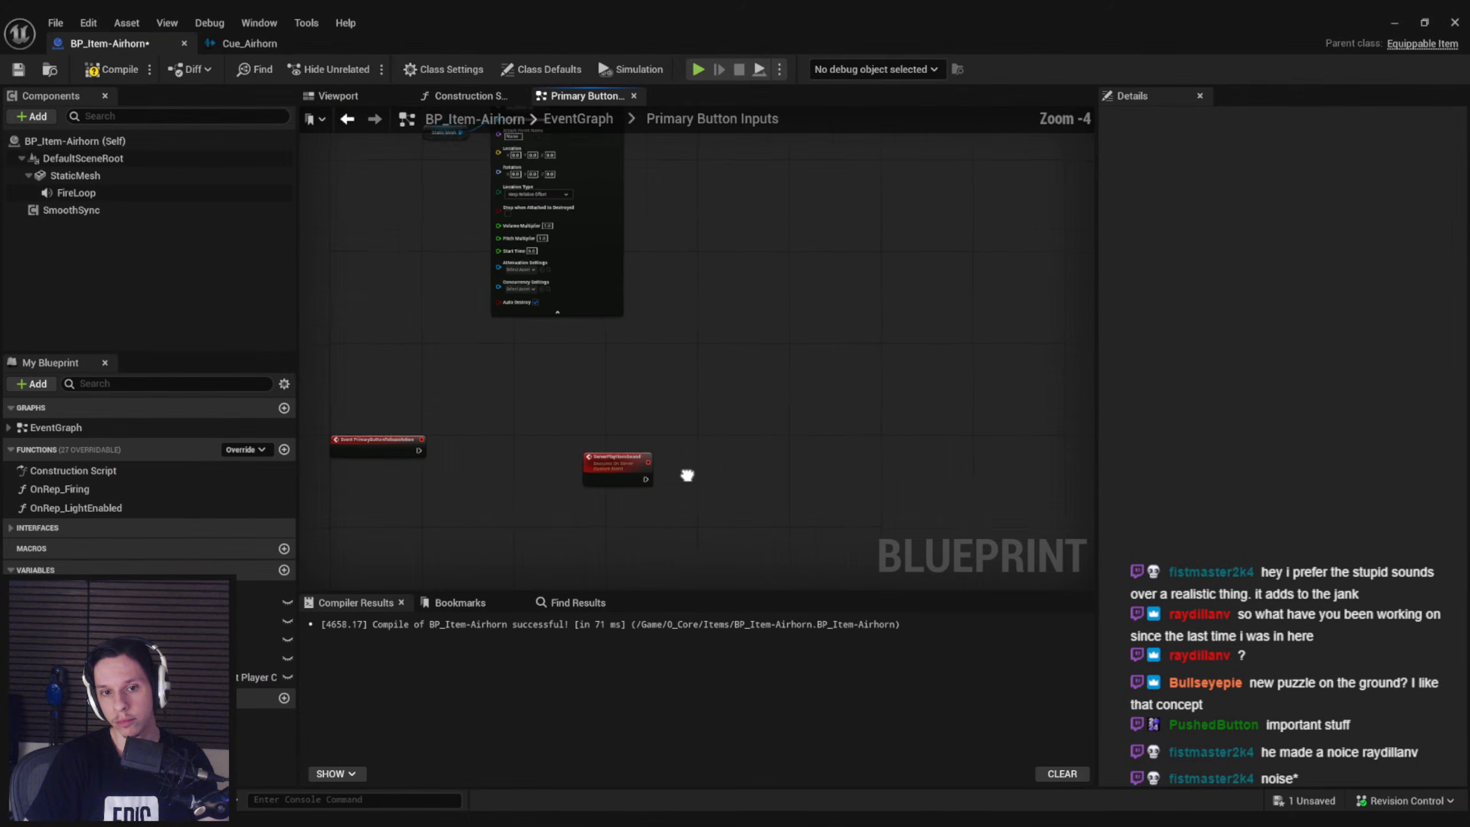
pyautogui.scroll(2, 589, 485)
pyautogui.click(589, 485)
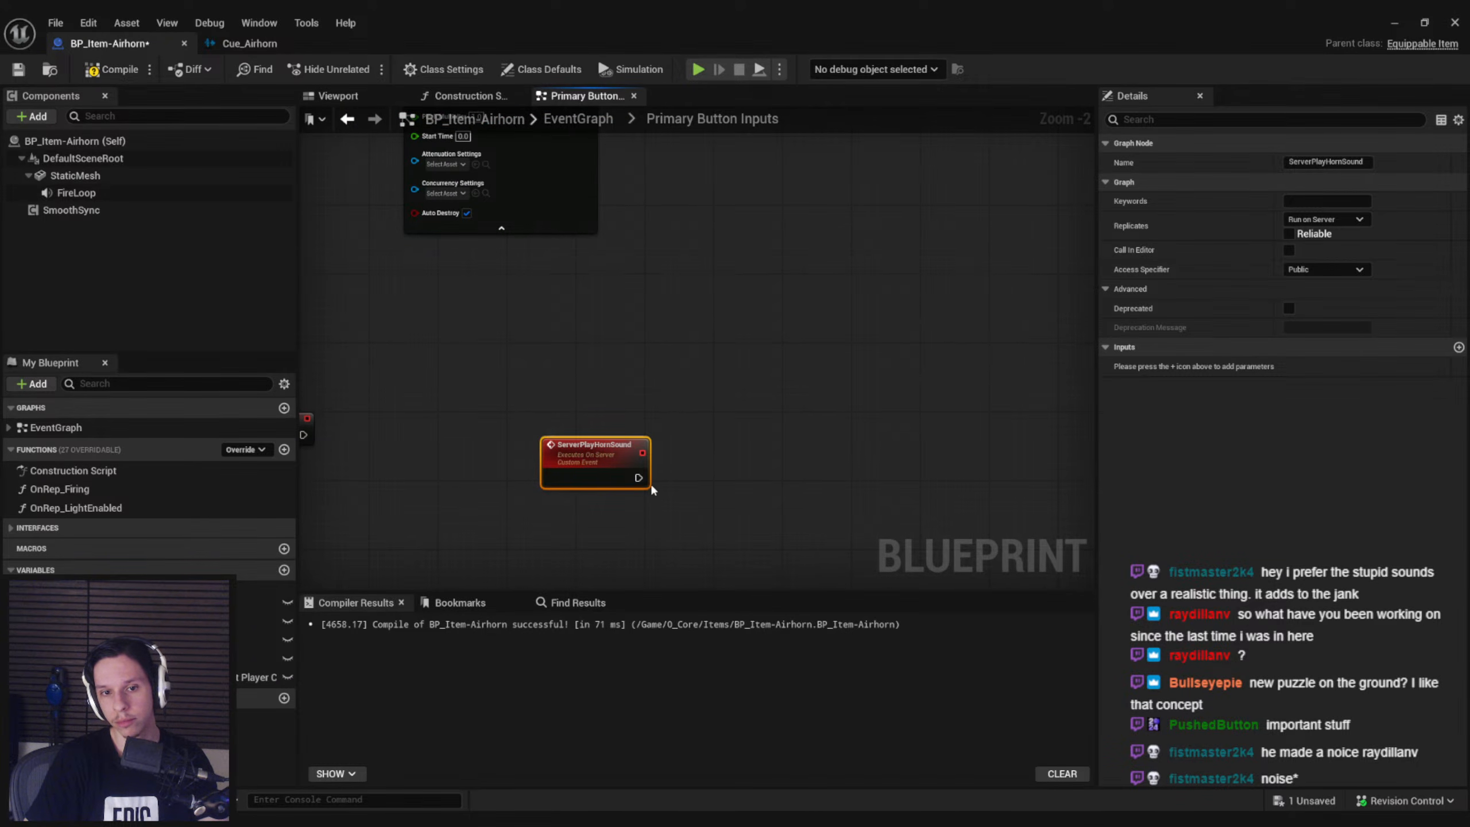
# Add a second custom event named MultiPlayHornSound below ServerPlayHornSound
pyautogui.scroll(-1, 578, 498)
pyautogui.click(566, 501)
pyautogui.rightClick(566, 501)
pyautogui.write('custom')
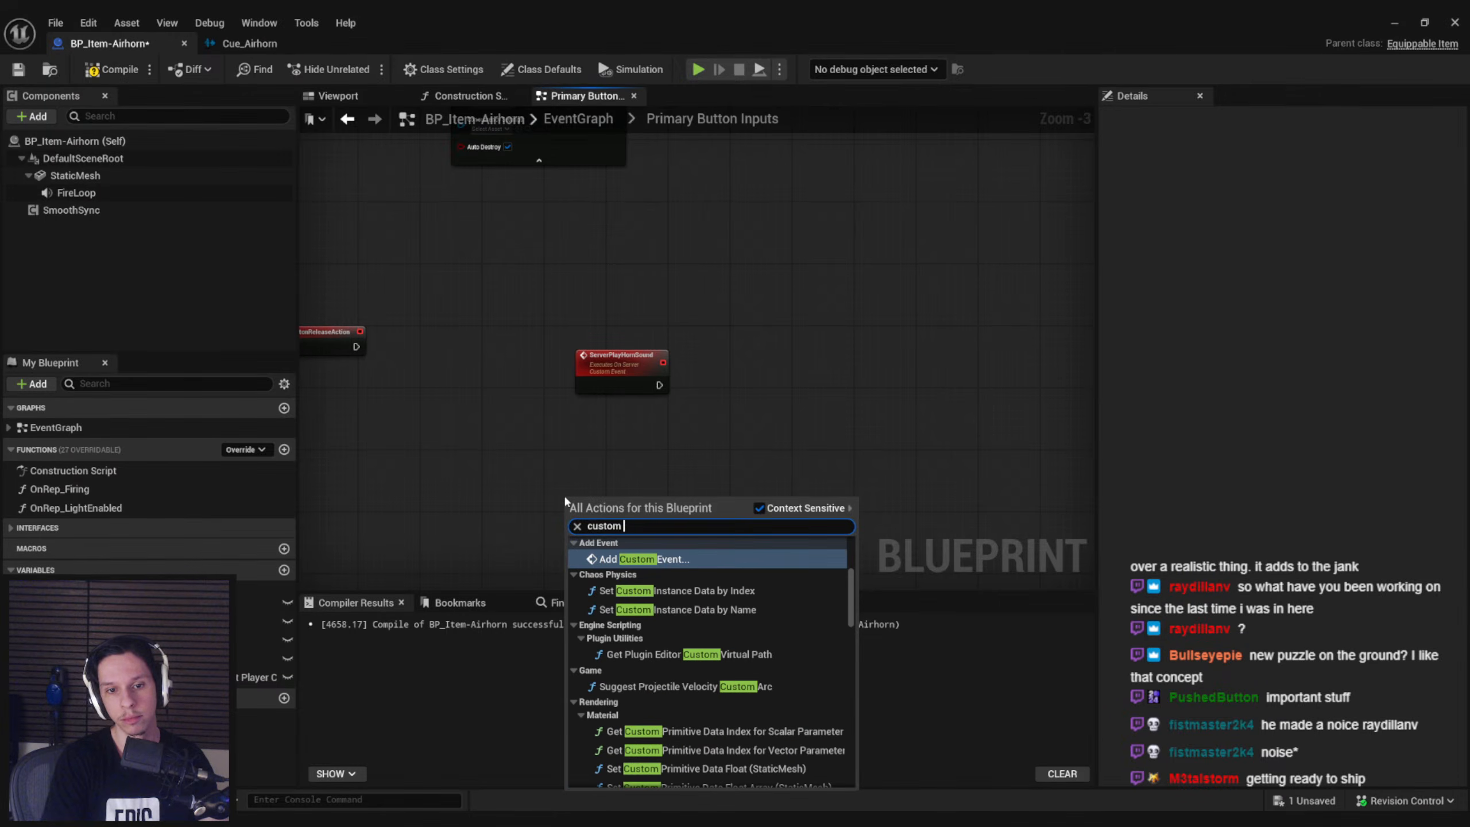
pyautogui.press('Return')
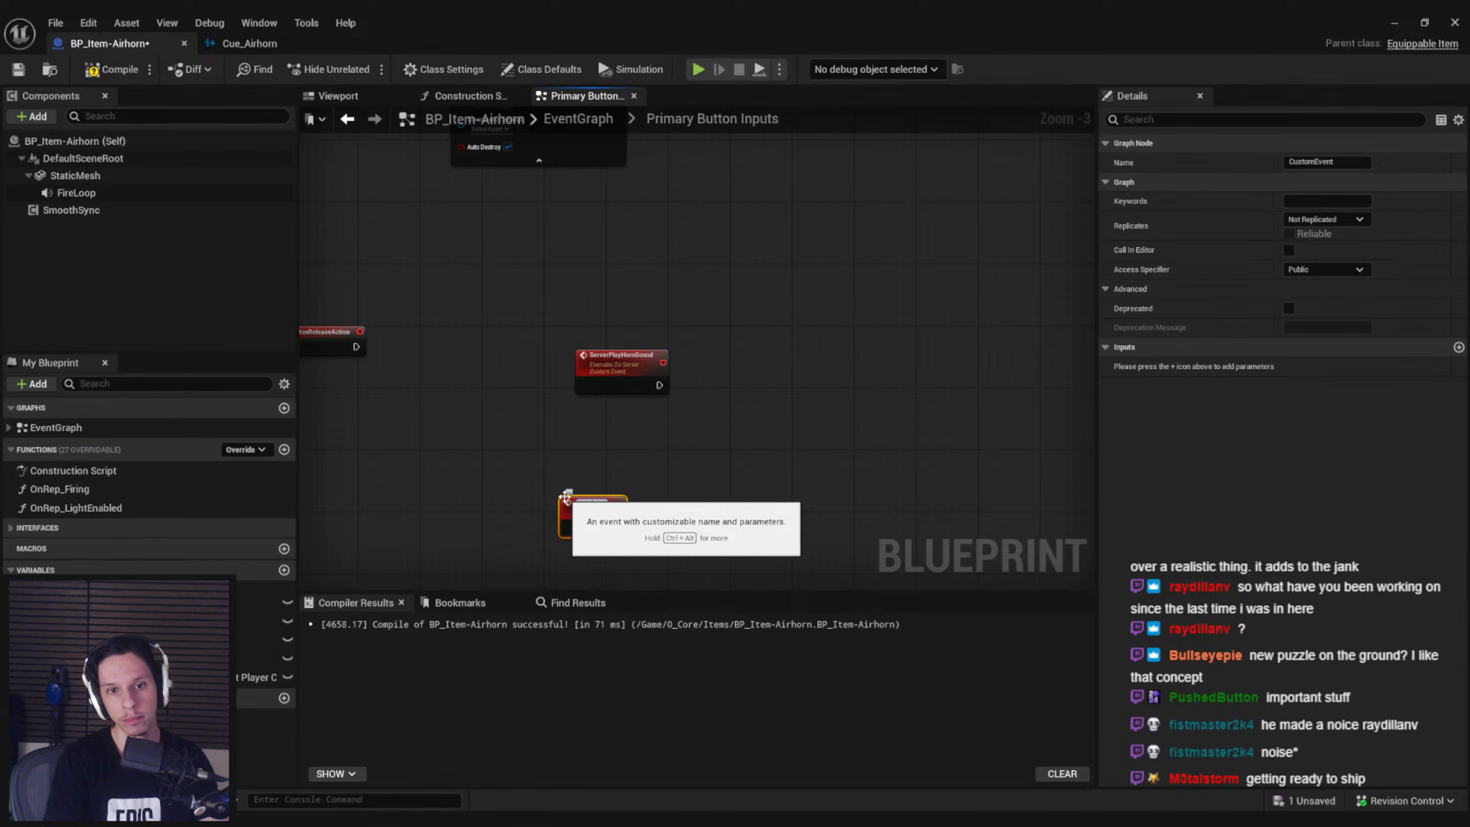
pyautogui.write('MultiPlayHornSound')
pyautogui.press('Return')
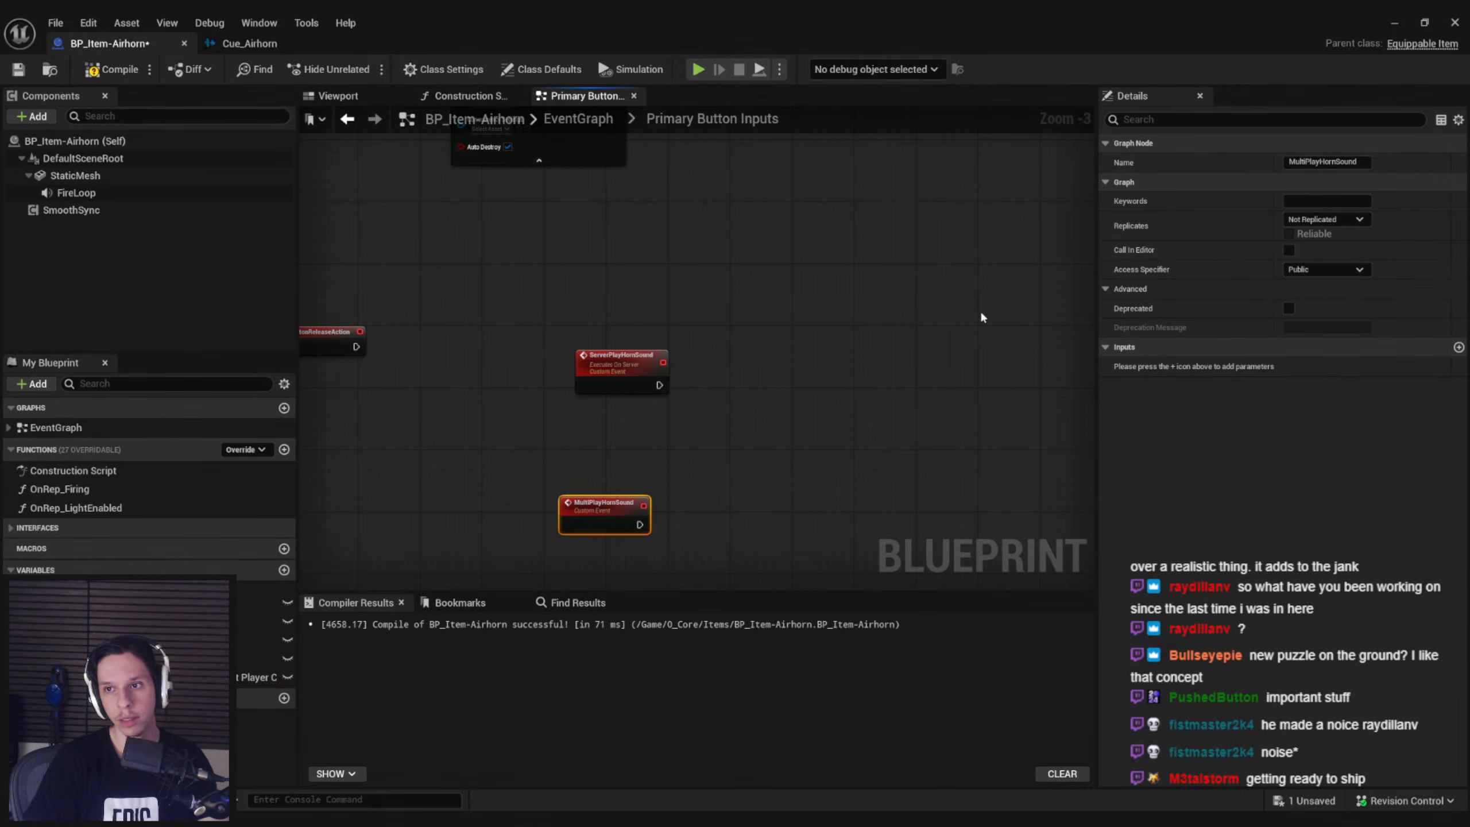
# Set MultiPlayHornSound to replicate as Multicast and align it under the ServerPlayHornSound event
pyautogui.click(1328, 222)
pyautogui.click(1322, 258)
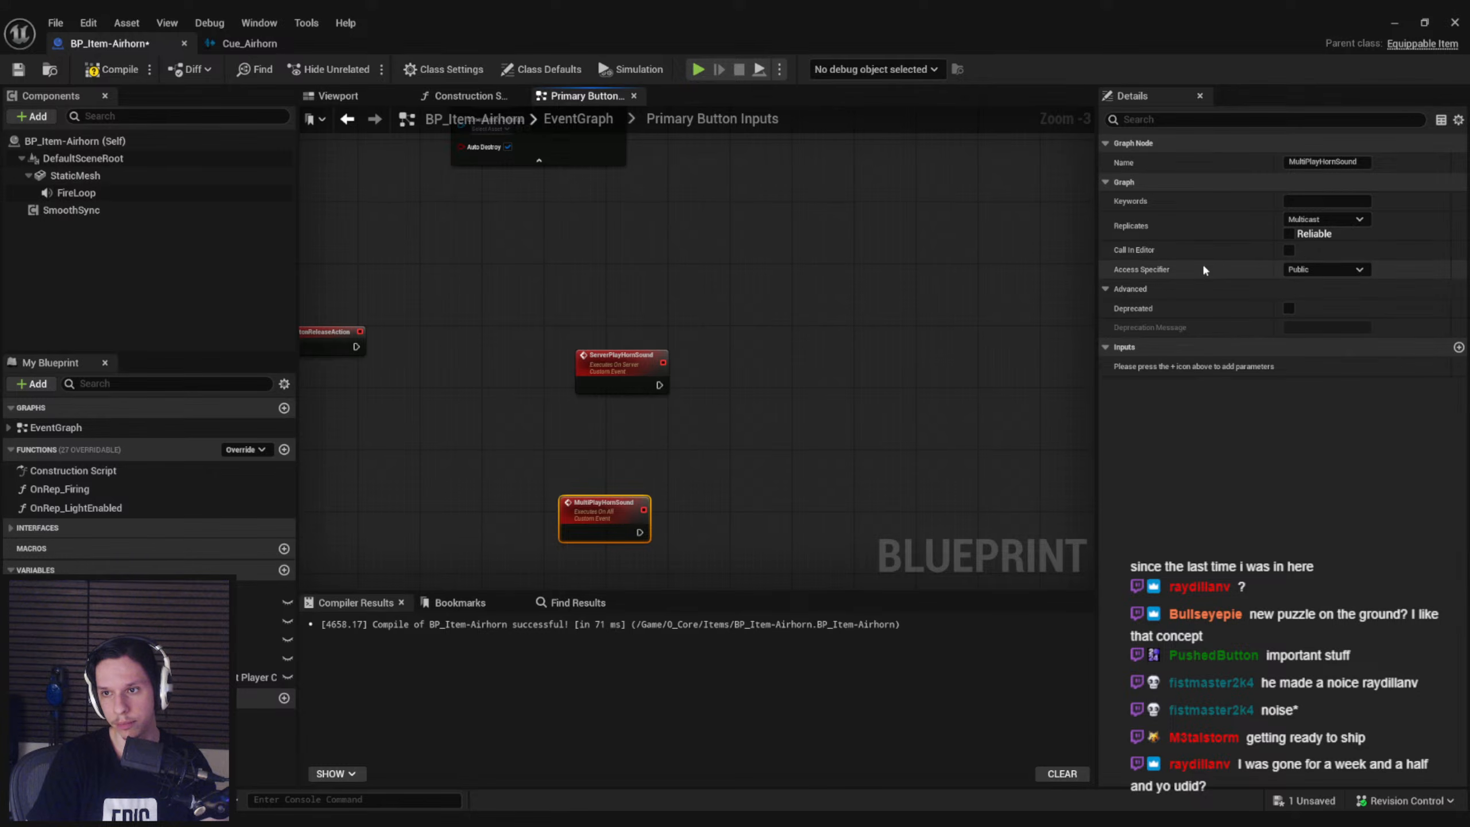
pyautogui.moveTo(578, 530); pyautogui.dragTo(593, 537)
pyautogui.click(640, 467)
pyautogui.moveTo(640, 467); pyautogui.dragTo(636, 383, button='right')
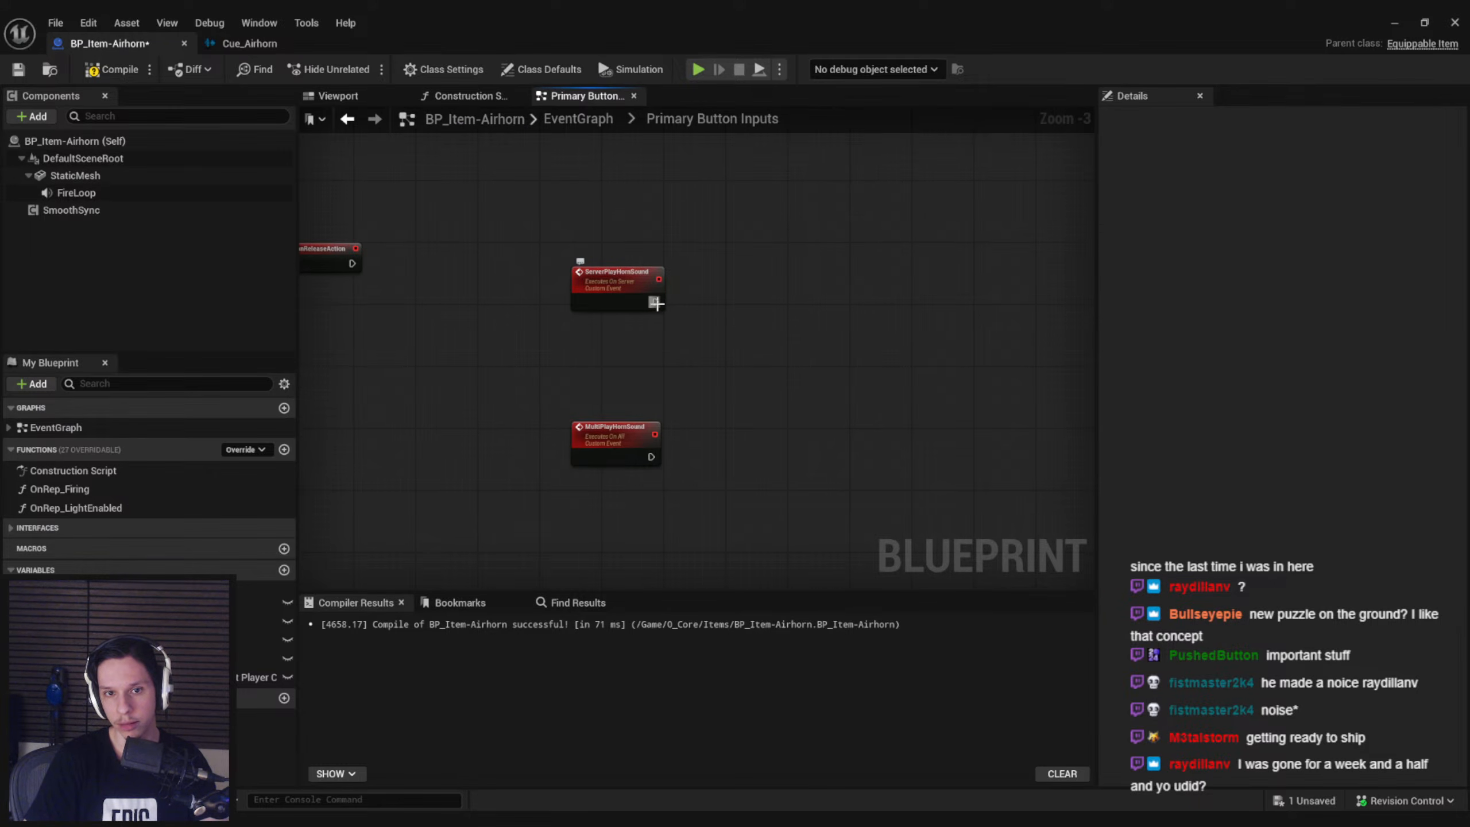
# Add an input parameter to ServerPlayHornSound and give it a Pawn class reference type
pyautogui.click(634, 296)
pyautogui.moveTo(666, 370); pyautogui.dragTo(683, 402, button='right')
pyautogui.scroll(-1, 706, 566)
pyautogui.scroll(1, 682, 422)
pyautogui.moveTo(554, 420); pyautogui.dragTo(636, 411, button='right')
pyautogui.scroll(-1, 677, 556)
pyautogui.scroll(2, 770, 422)
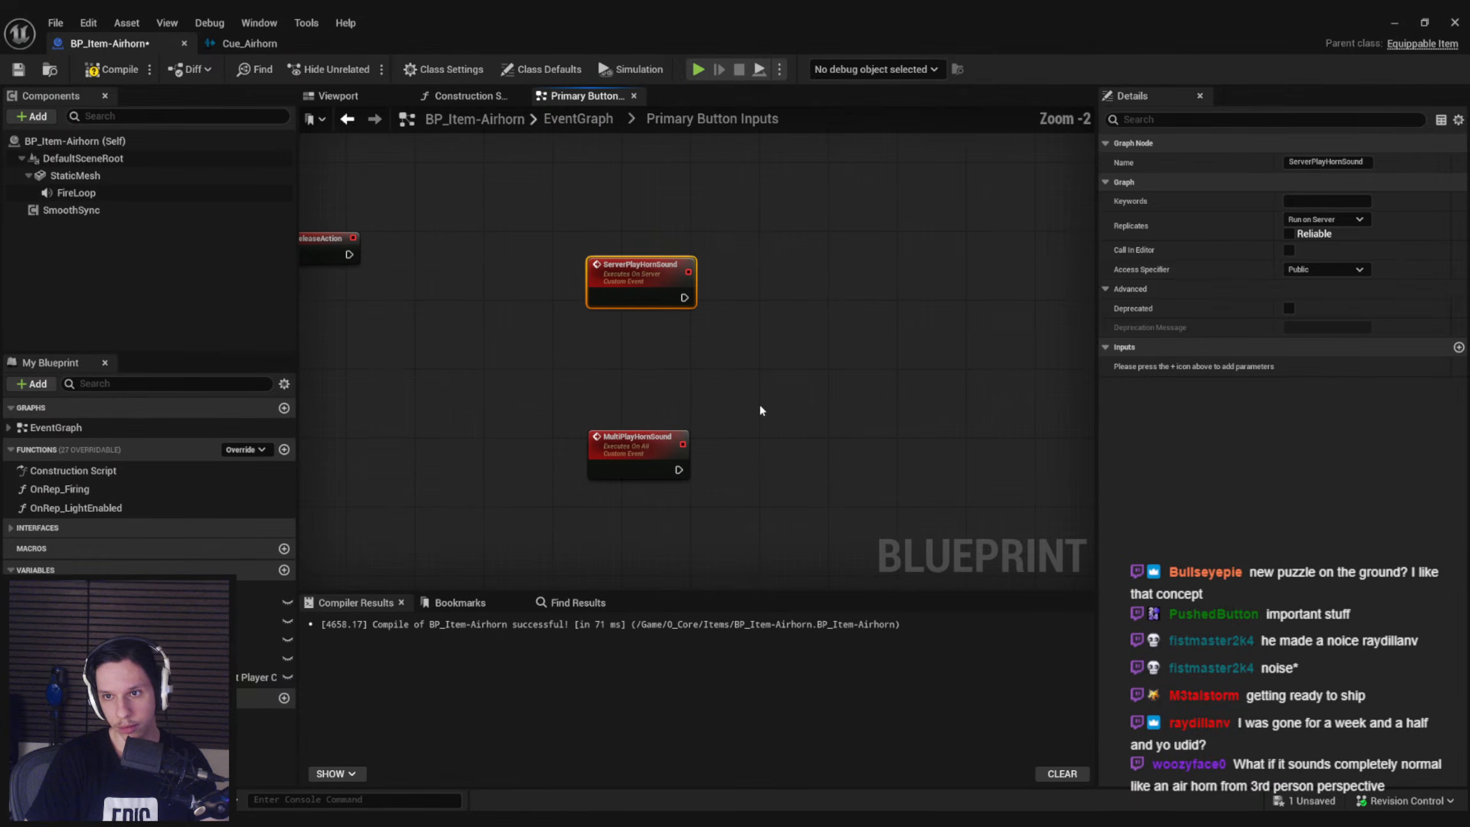
pyautogui.click(1459, 346)
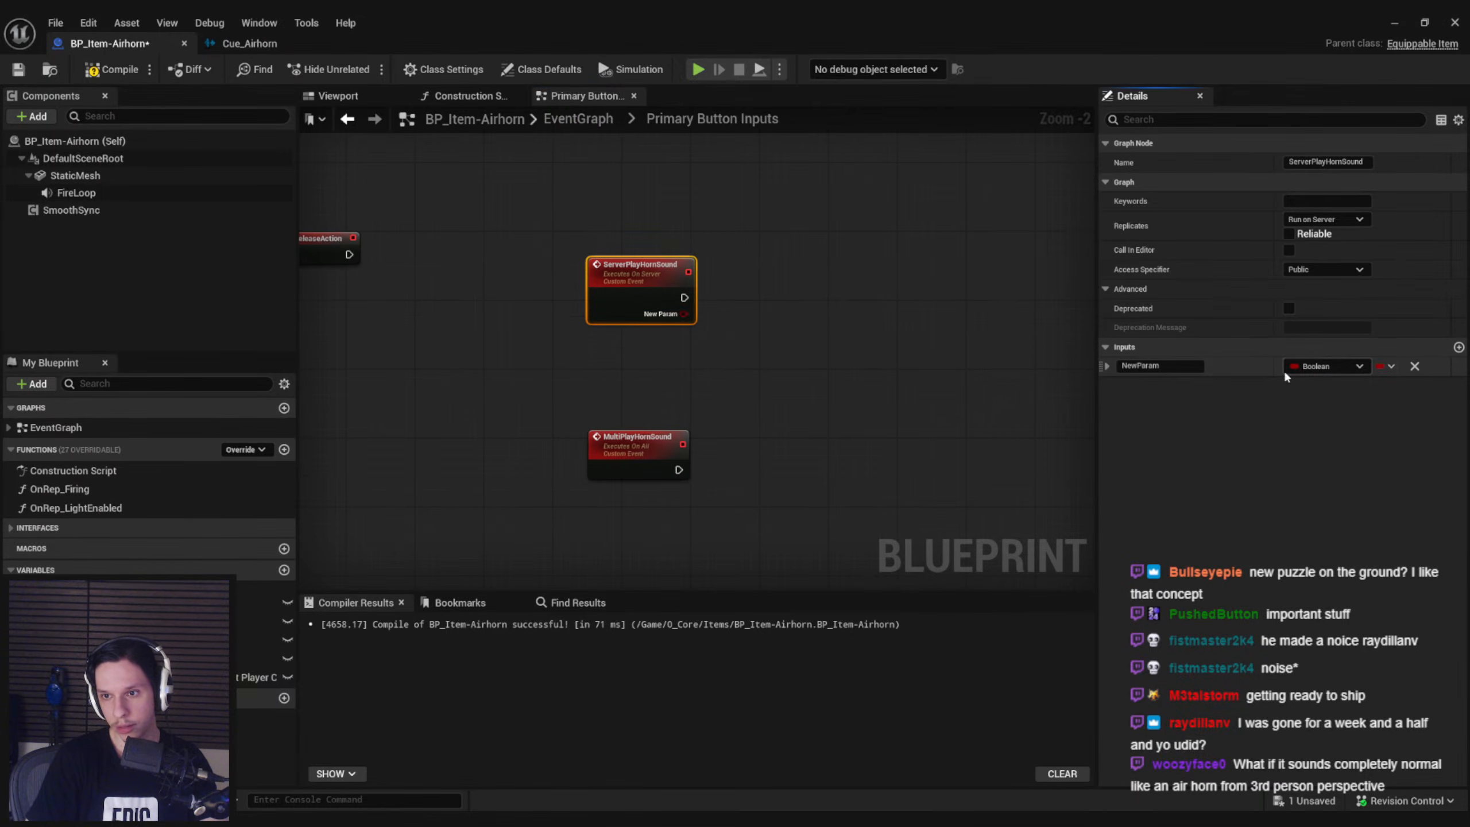
pyautogui.click(1318, 366)
pyautogui.write('pawn')
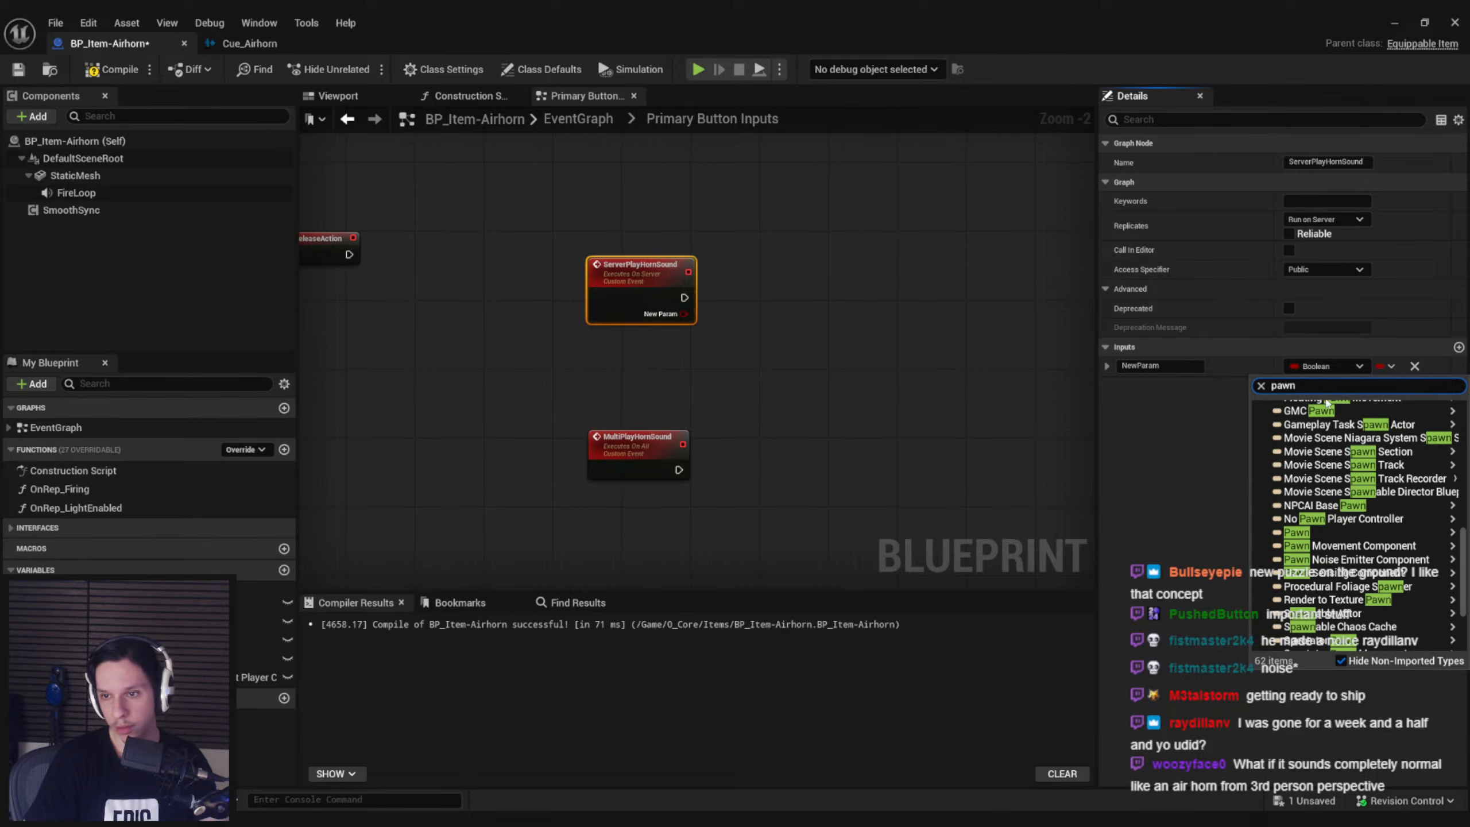
pyautogui.moveTo(1320, 530)
pyautogui.click(1239, 533)
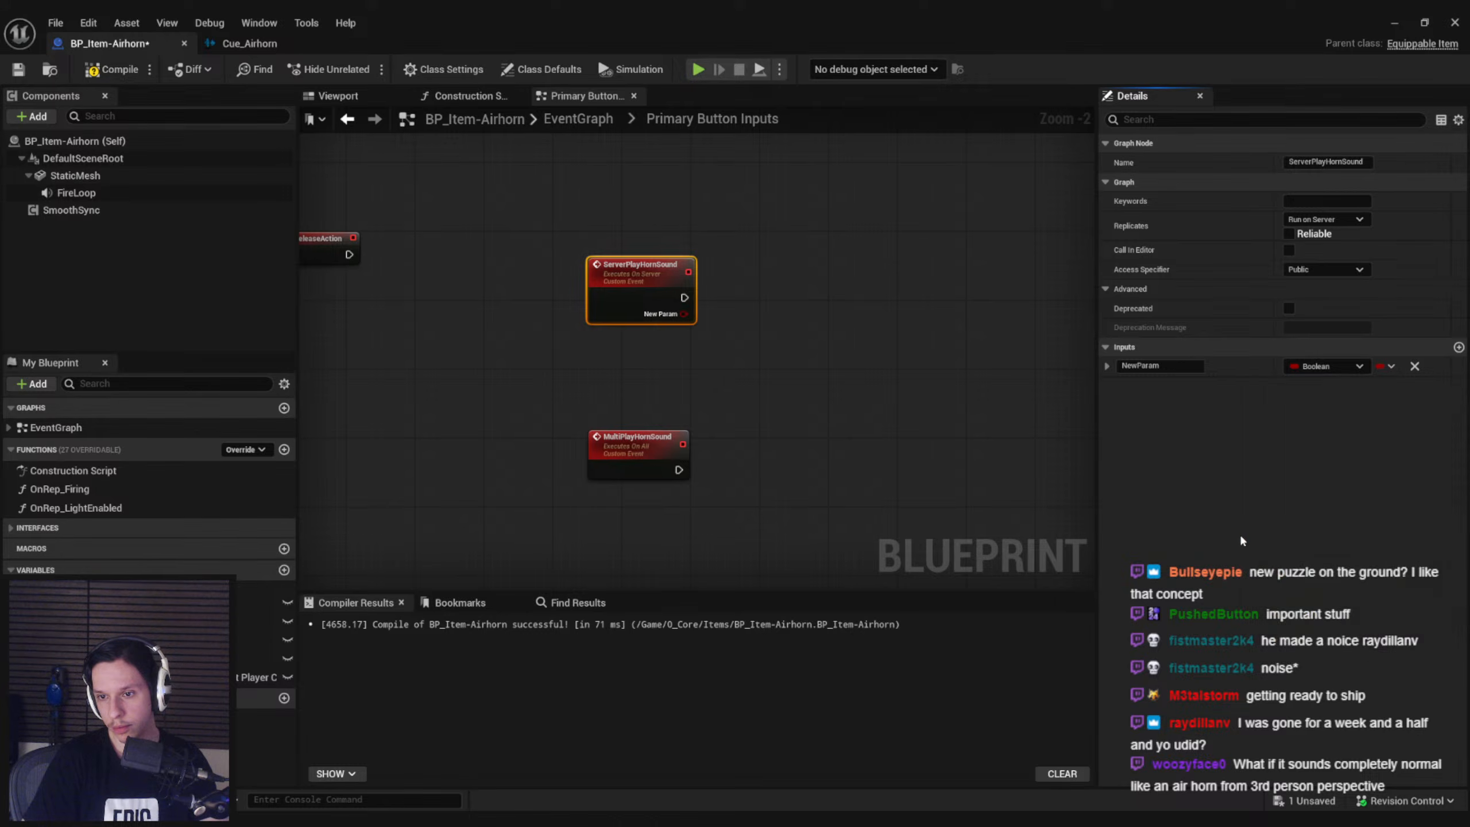
# Change the ServerPlayHornSound parameter to a Pawn object reference and name it Owner
pyautogui.click(1331, 367)
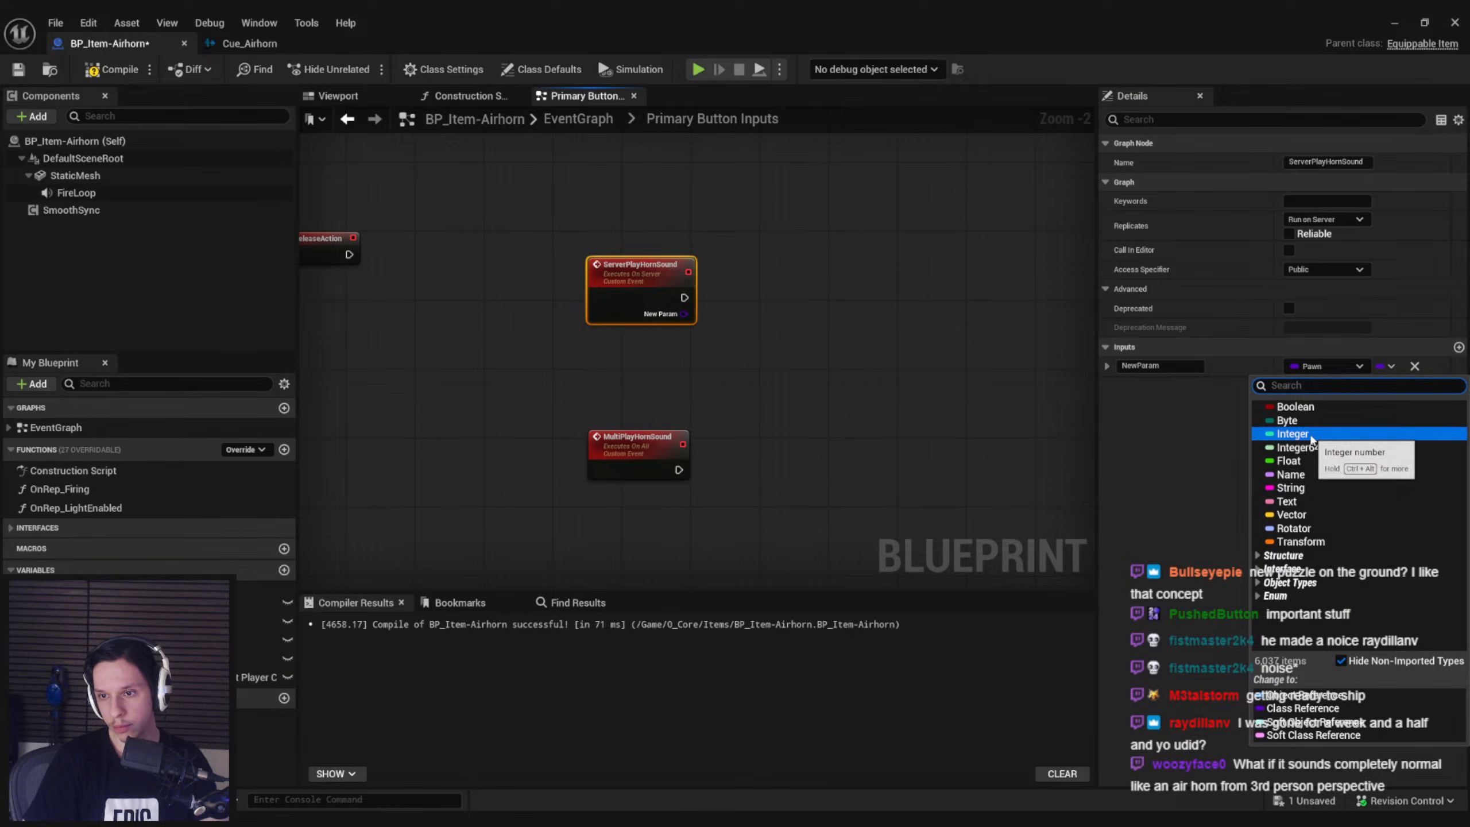
pyautogui.write('pawn')
pyautogui.moveTo(1308, 532)
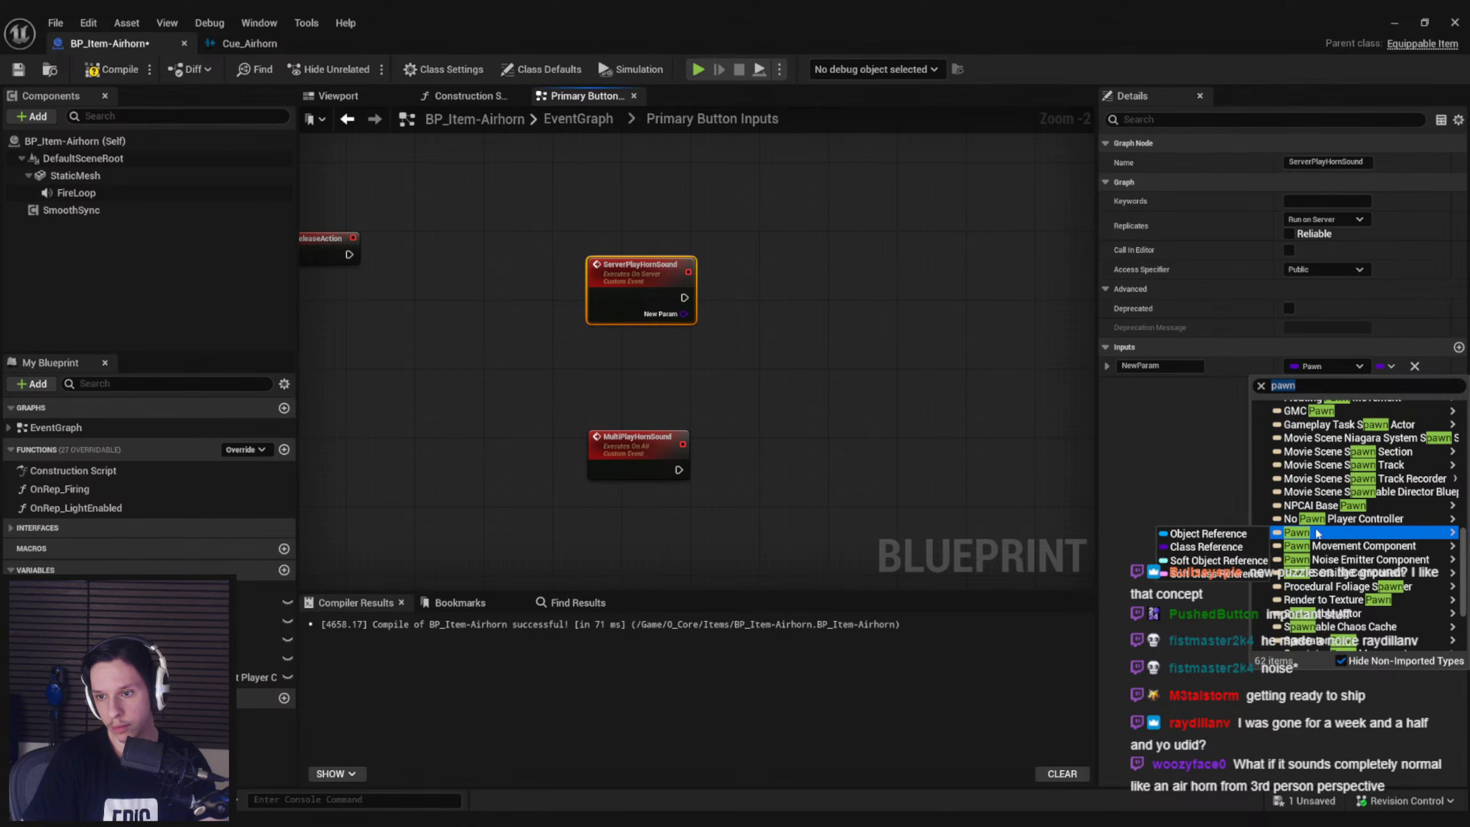
pyautogui.click(1238, 534)
pyautogui.click(1161, 366)
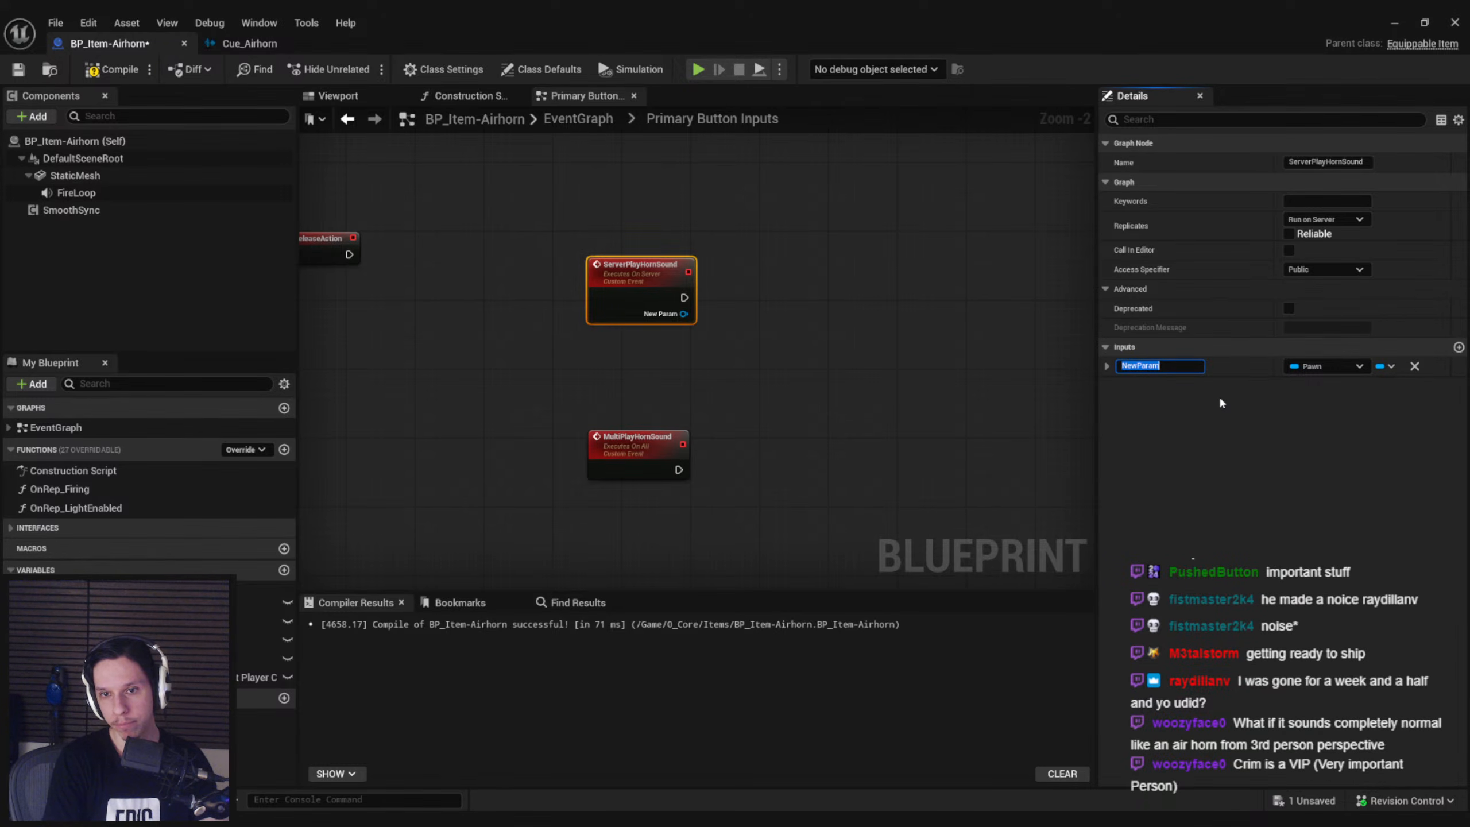
pyautogui.write('Owner')
pyautogui.press('Return')
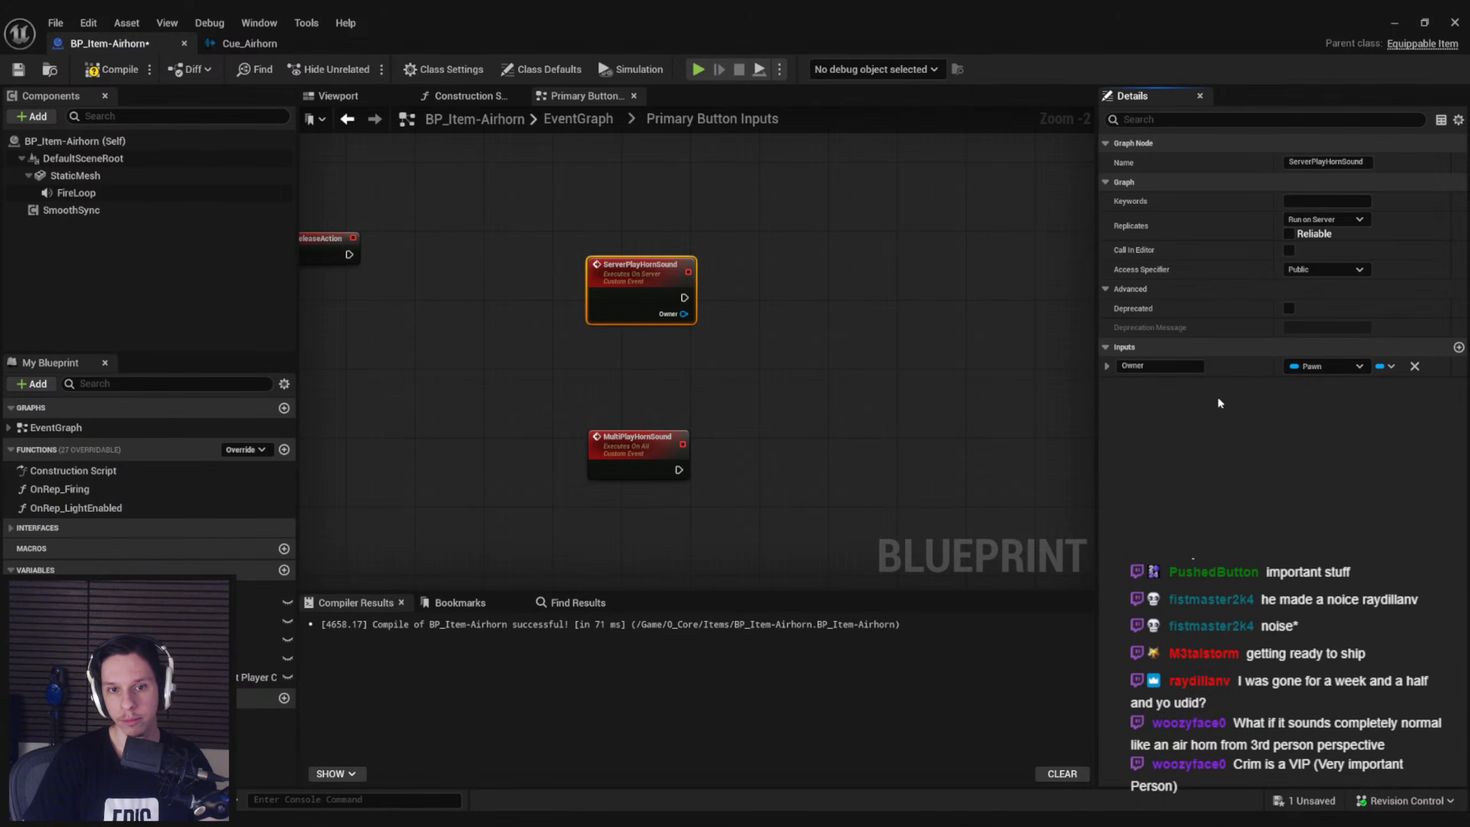
# Add a Pawn object reference input named Owner to the MultiPlayHornSound event
pyautogui.click(714, 357)
pyautogui.click(637, 446)
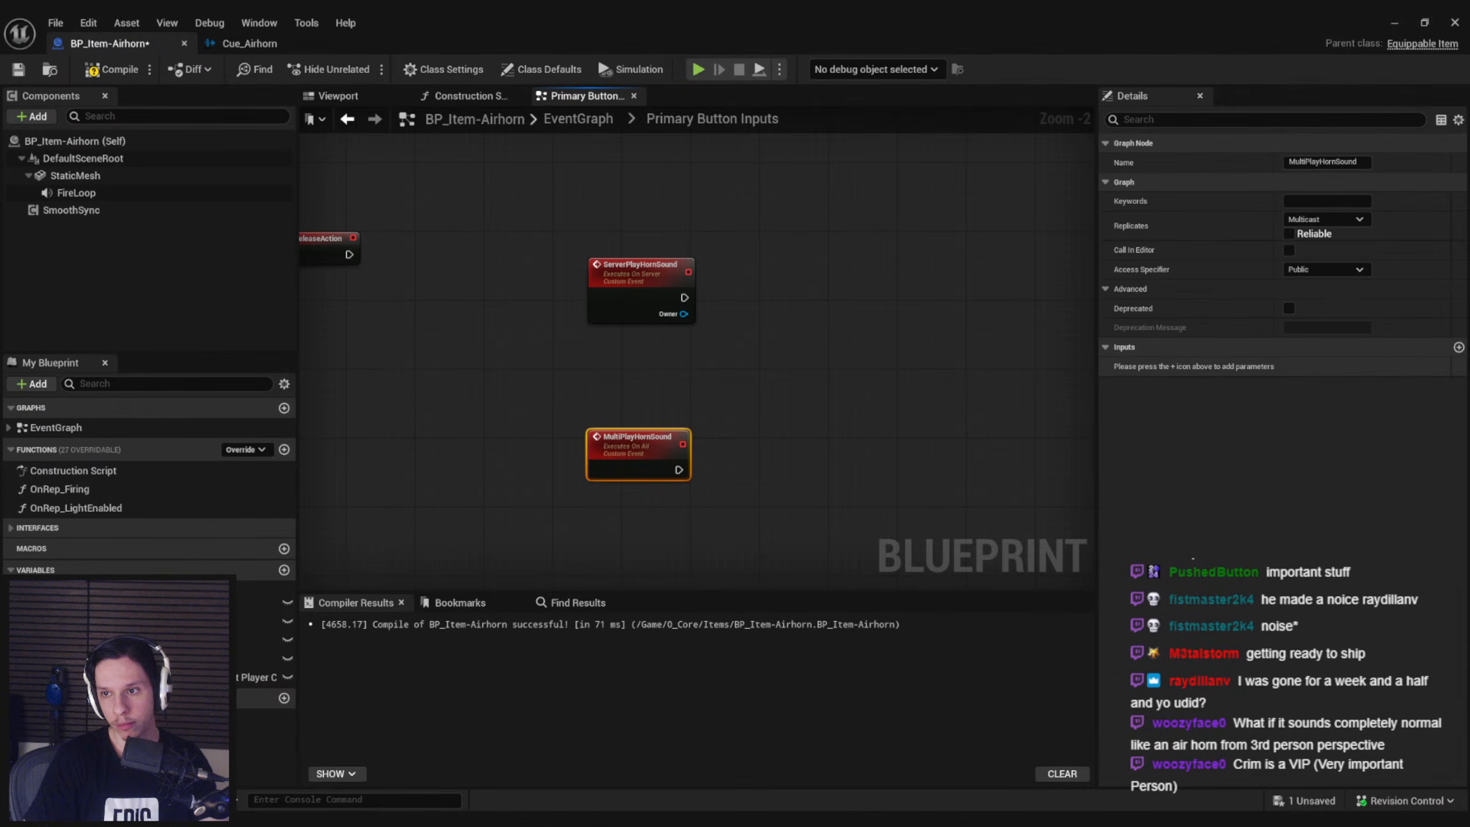
pyautogui.click(1458, 347)
pyautogui.doubleClick(1157, 365)
pyautogui.write('Owner')
pyautogui.press('Return')
pyautogui.click(1028, 375)
# Call Multi Play Horn Sound from ServerPlayHornSound, passing the Owner value, and line the call node up with the event
pyautogui.moveTo(684, 314); pyautogui.dragTo(730, 319)
pyautogui.write('mutl')
pyautogui.press('BackSpace')
pyautogui.press('BackSpace')
pyautogui.write('lti')
pyautogui.press('Return')
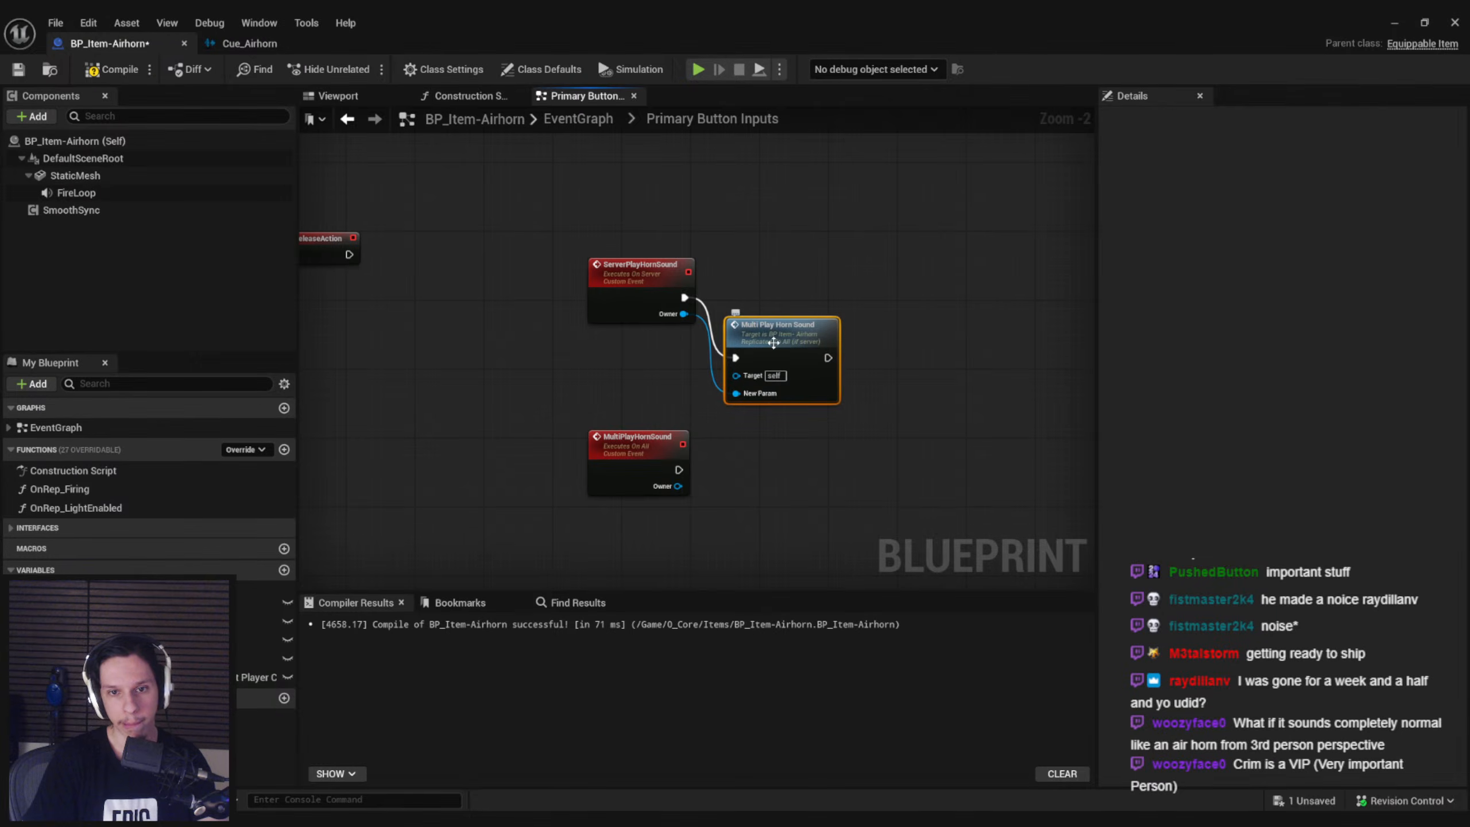
pyautogui.moveTo(777, 296); pyautogui.dragTo(777, 287)
pyautogui.click(765, 415)
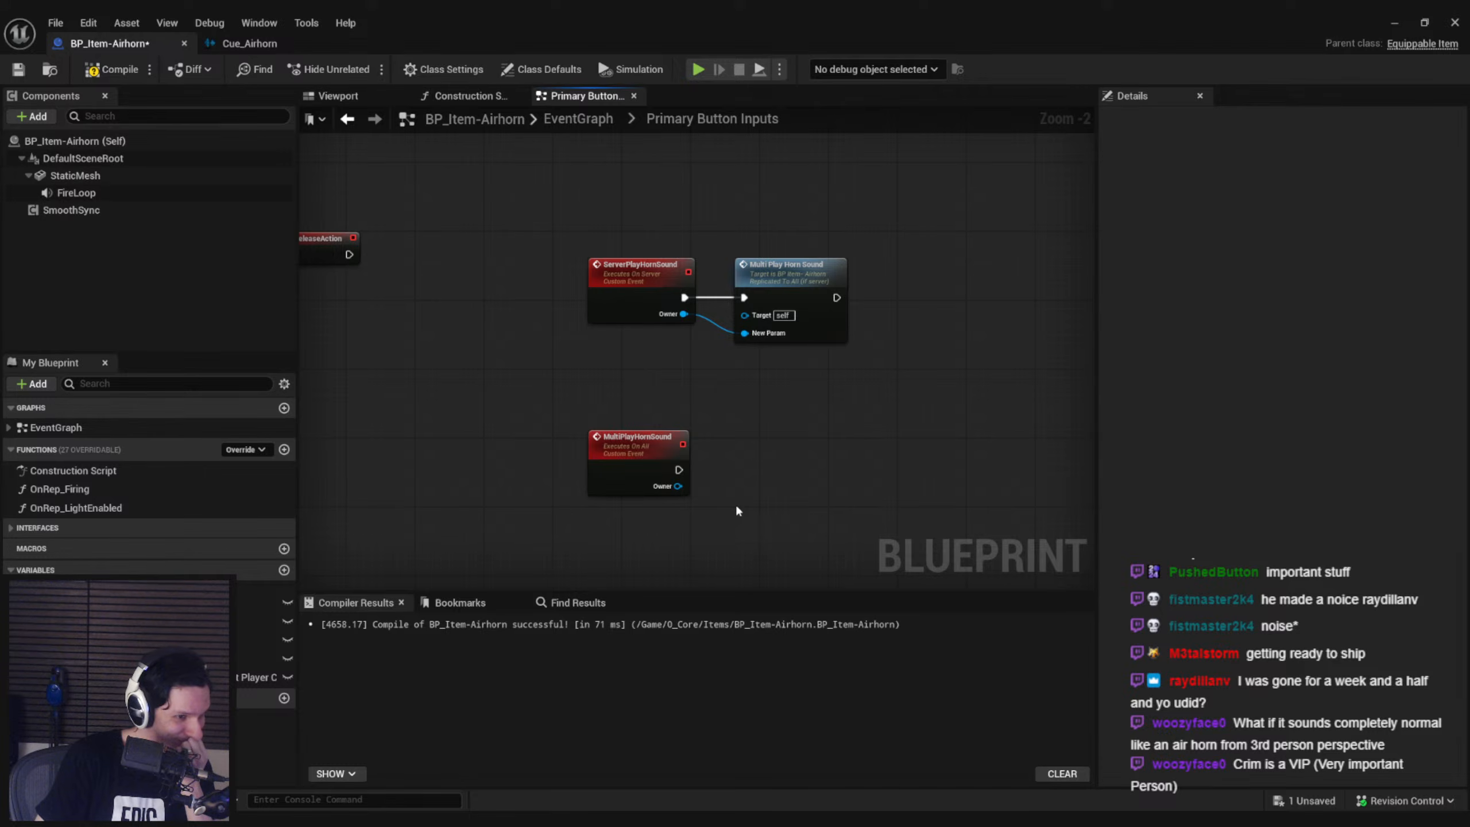
# Switch to the level viewport, look over the train interior around the boiler and floor hatch, and save the level
pyautogui.click(1395, 23)
pyautogui.moveTo(751, 349)
pyautogui.mouseDown(button='right')
pyautogui.moveTo(769, 368)
pyautogui.moveTo(723, 350)
pyautogui.moveTo(943, 347)
pyautogui.moveTo(856, 377)
pyautogui.moveTo(960, 423)
pyautogui.moveTo(949, 426)
pyautogui.moveTo(857, 388)
pyautogui.moveTo(1088, 359)
pyautogui.moveTo(1128, 359)
pyautogui.moveTo(1180, 388)
pyautogui.moveTo(810, 307)
pyautogui.moveTo(776, 267)
pyautogui.moveTo(590, 394)
pyautogui.moveTo(631, 380)
pyautogui.moveTo(428, 383)
pyautogui.moveTo(231, 354)
pyautogui.moveTo(282, 330)
pyautogui.mouseUp(button='right')
pyautogui.press('w')
pyautogui.press('w')
pyautogui.press('s')
pyautogui.press('w')
pyautogui.press('s')
pyautogui.press('d')
pyautogui.press('s')
pyautogui.press('s')
pyautogui.moveTo(677, 371); pyautogui.dragTo(735, 338, button='right')
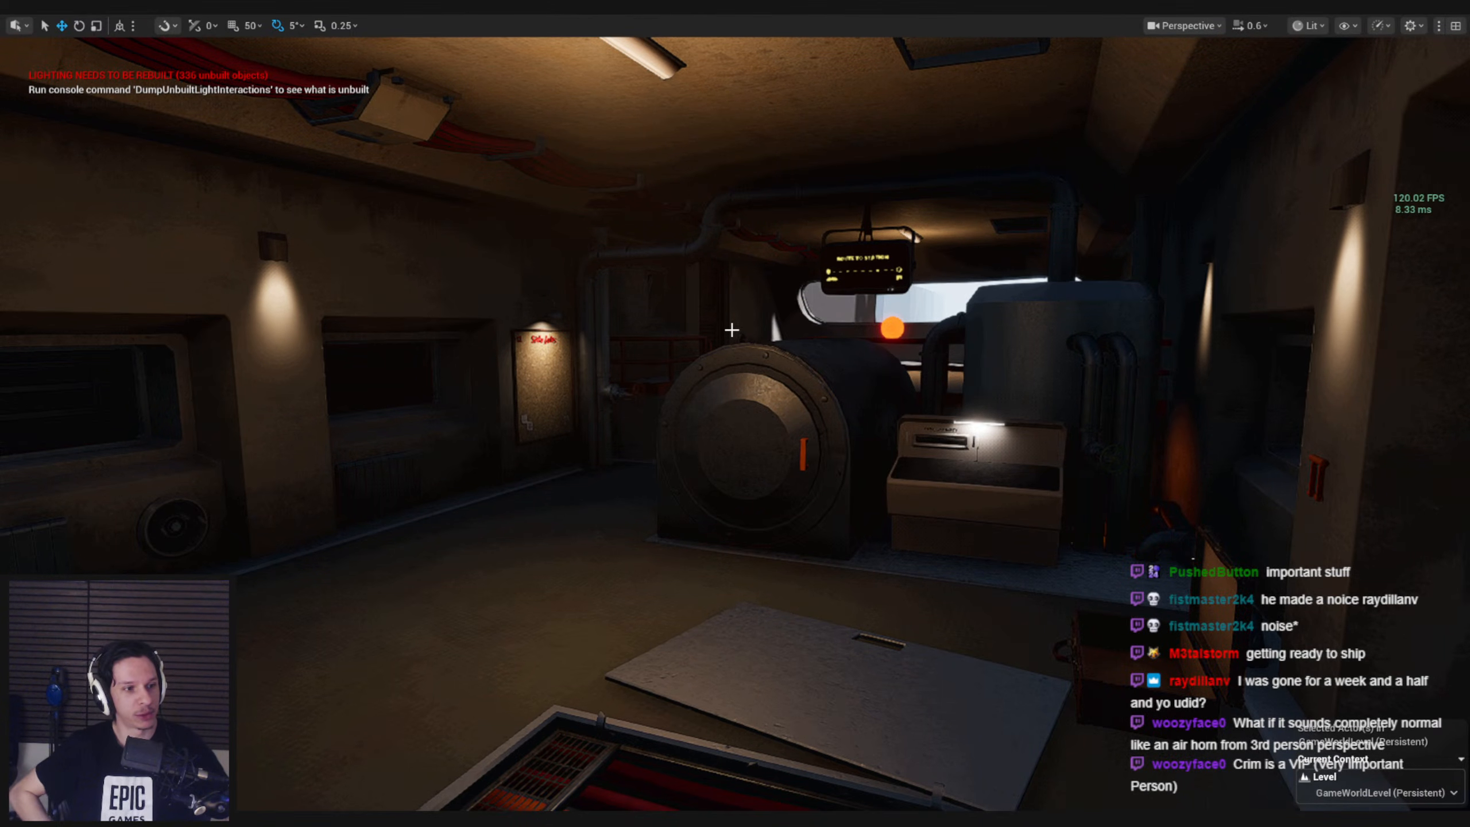
pyautogui.moveTo(731, 330); pyautogui.dragTo(733, 374, button='right')
pyautogui.hotkey('ctrl', 's')
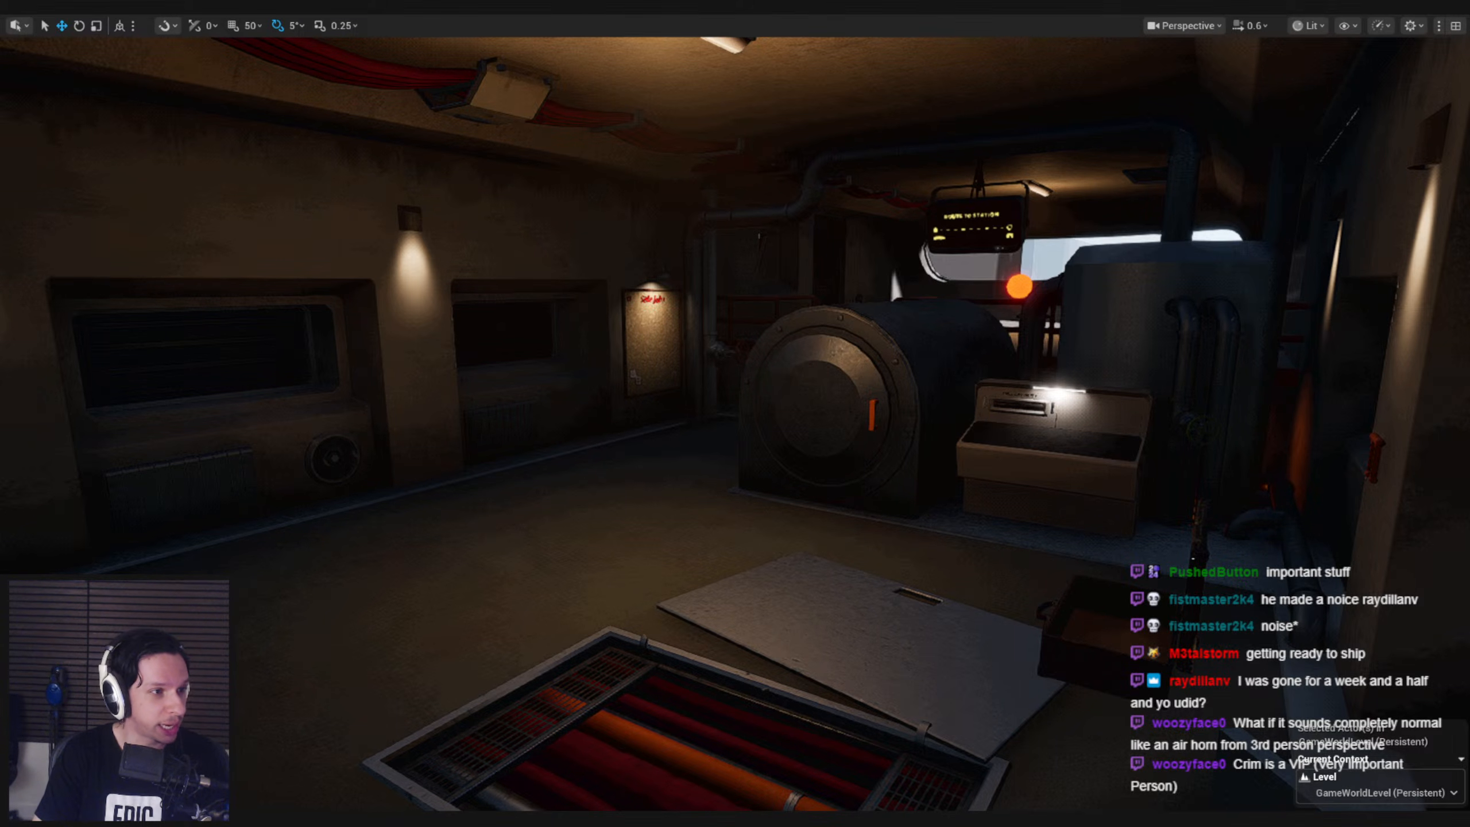
# Look over the train's engine room from several angles, including the boiler, wall lamps and open floor hatch, and leave the full-screen viewport
pyautogui.moveTo(613, 386); pyautogui.dragTo(611, 370, button='right')
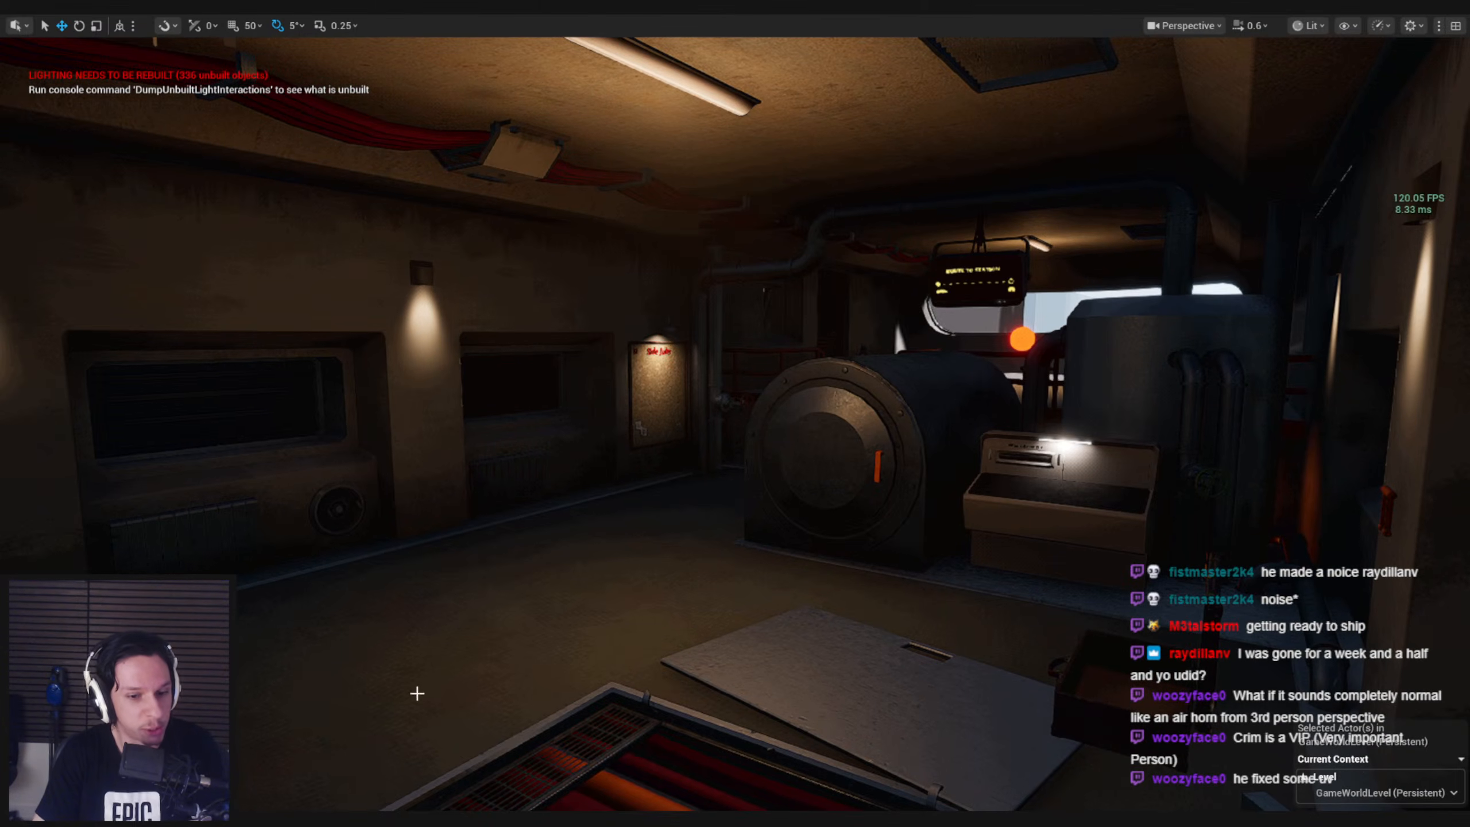
pyautogui.moveTo(374, 821)
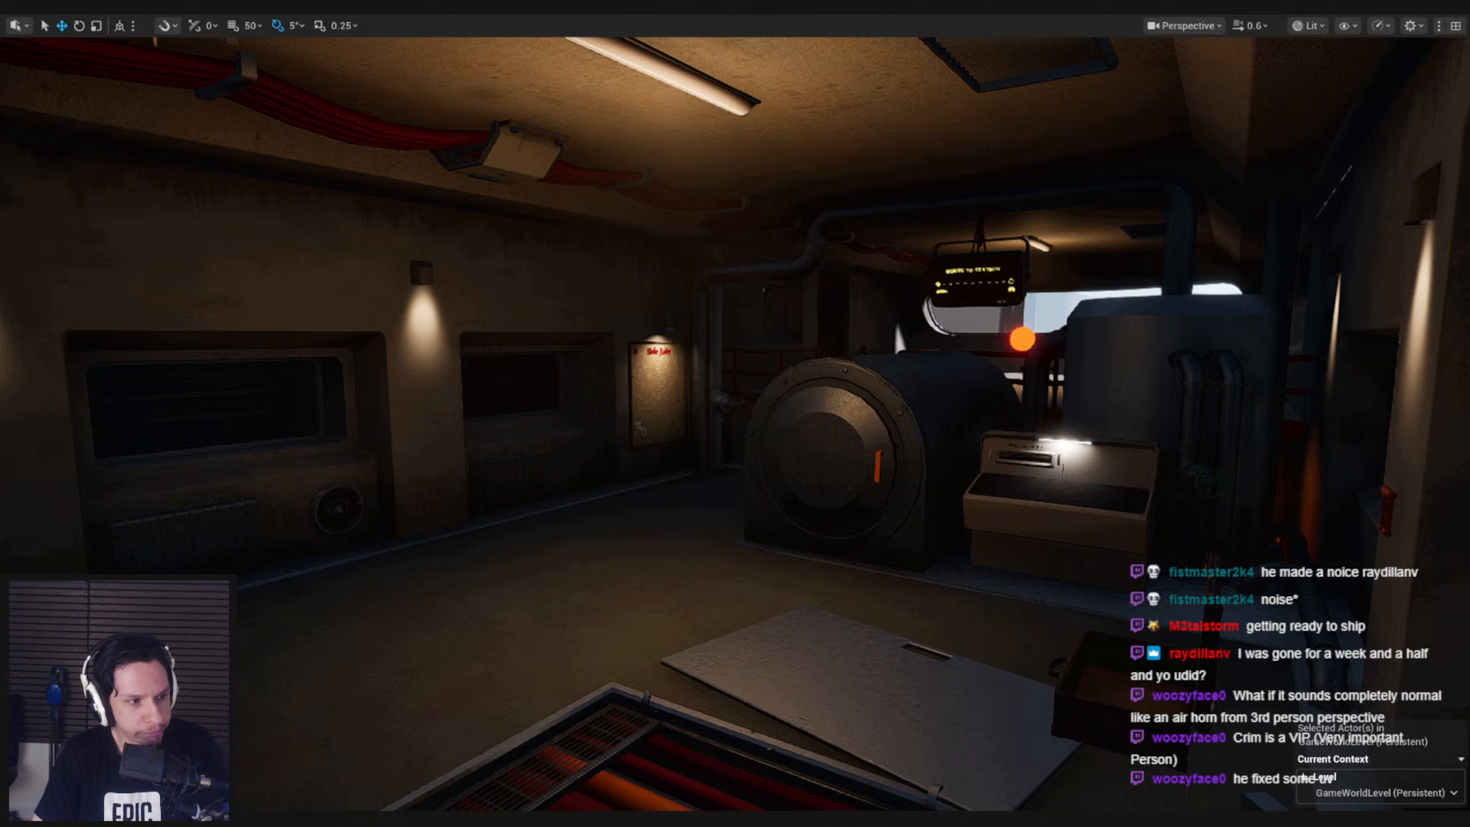
pyautogui.moveTo(570, 532); pyautogui.dragTo(28, 472, button='right')
pyautogui.press('w')
pyautogui.press('s')
pyautogui.press('s')
pyautogui.press('w')
pyautogui.press('s')
pyautogui.press('s')
pyautogui.moveTo(735, 428)
pyautogui.mouseDown(button='right')
pyautogui.moveTo(635, 422)
pyautogui.moveTo(599, 445)
pyautogui.moveTo(628, 449)
pyautogui.moveTo(607, 450)
pyautogui.moveTo(605, 420)
pyautogui.mouseUp(button='right')
pyautogui.press('s')
pyautogui.press('w')
pyautogui.press('w')
pyautogui.press('s')
pyautogui.moveTo(568, 522)
pyautogui.mouseDown(button='right')
pyautogui.moveTo(547, 503)
pyautogui.moveTo(543, 546)
pyautogui.moveTo(566, 523)
pyautogui.mouseUp(button='right')
pyautogui.press('s')
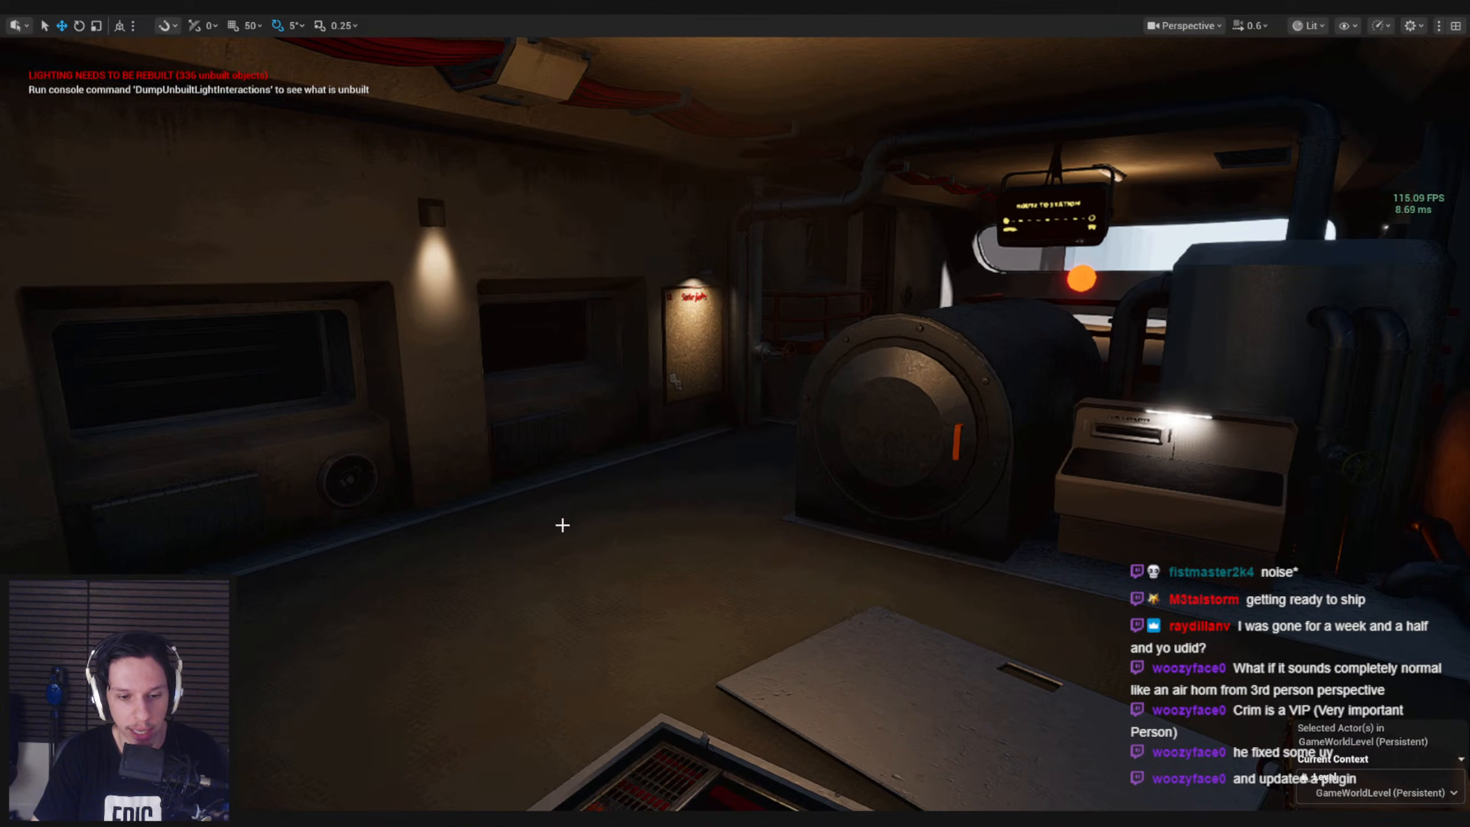
pyautogui.press('F11')
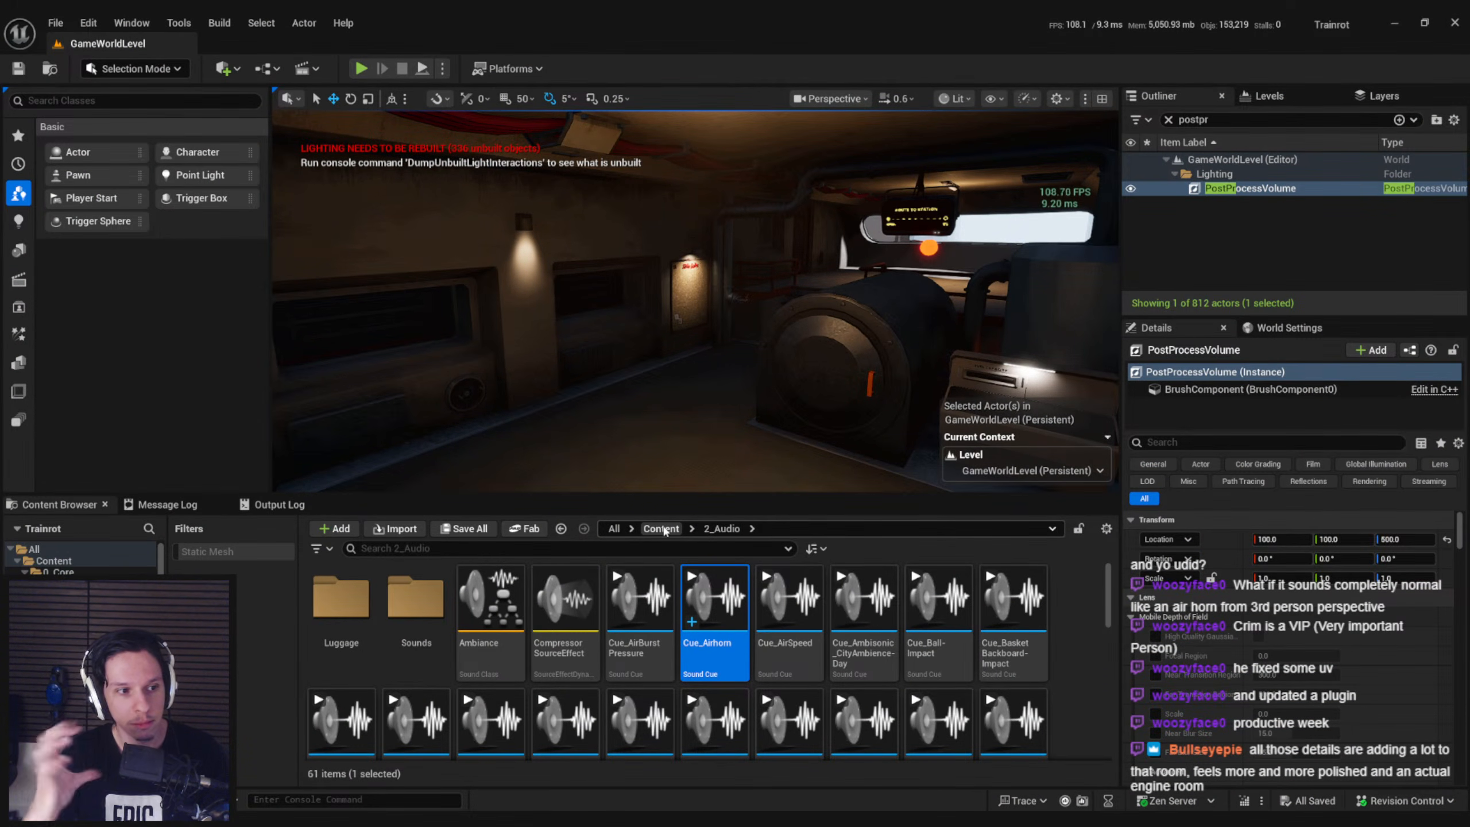
# Examine the engine room's overall lighting, ceiling and machinery by flying around it in the regular editor viewport
pyautogui.press('s')
pyautogui.moveTo(702, 296)
pyautogui.mouseDown(button='right')
pyautogui.moveTo(747, 292)
pyautogui.moveTo(730, 292)
pyautogui.mouseUp(button='right')
pyautogui.press('w')
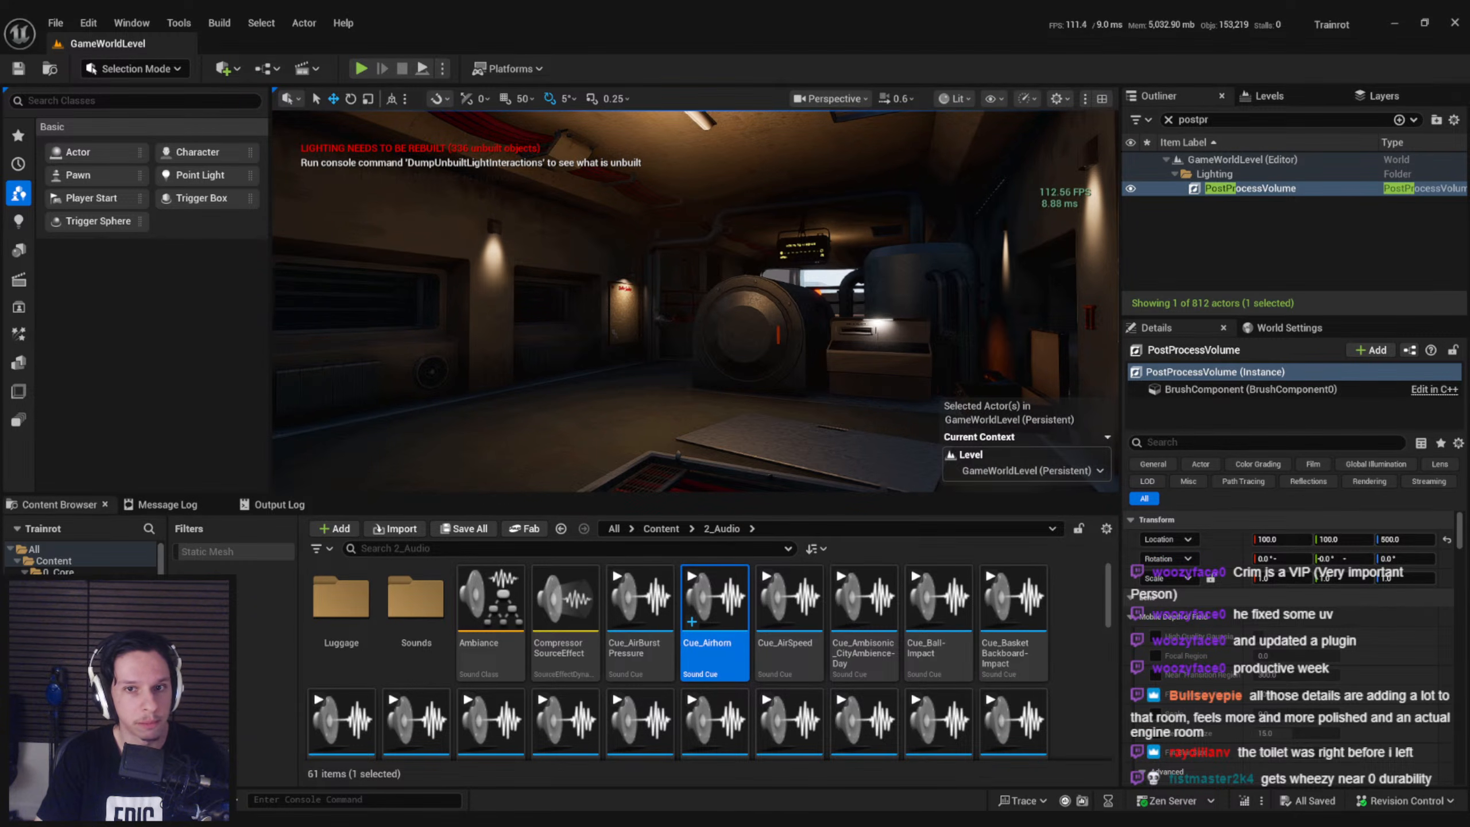
pyautogui.moveTo(730, 292); pyautogui.dragTo(707, 339, button='right')
pyautogui.press('s')
pyautogui.press('w')
pyautogui.press('d')
pyautogui.press('w')
pyautogui.press('s')
pyautogui.press('e')
pyautogui.moveTo(770, 155); pyautogui.dragTo(863, 312, button='right')
pyautogui.press('w')
pyautogui.press('a')
pyautogui.press('s')
pyautogui.press('s')
pyautogui.press('w')
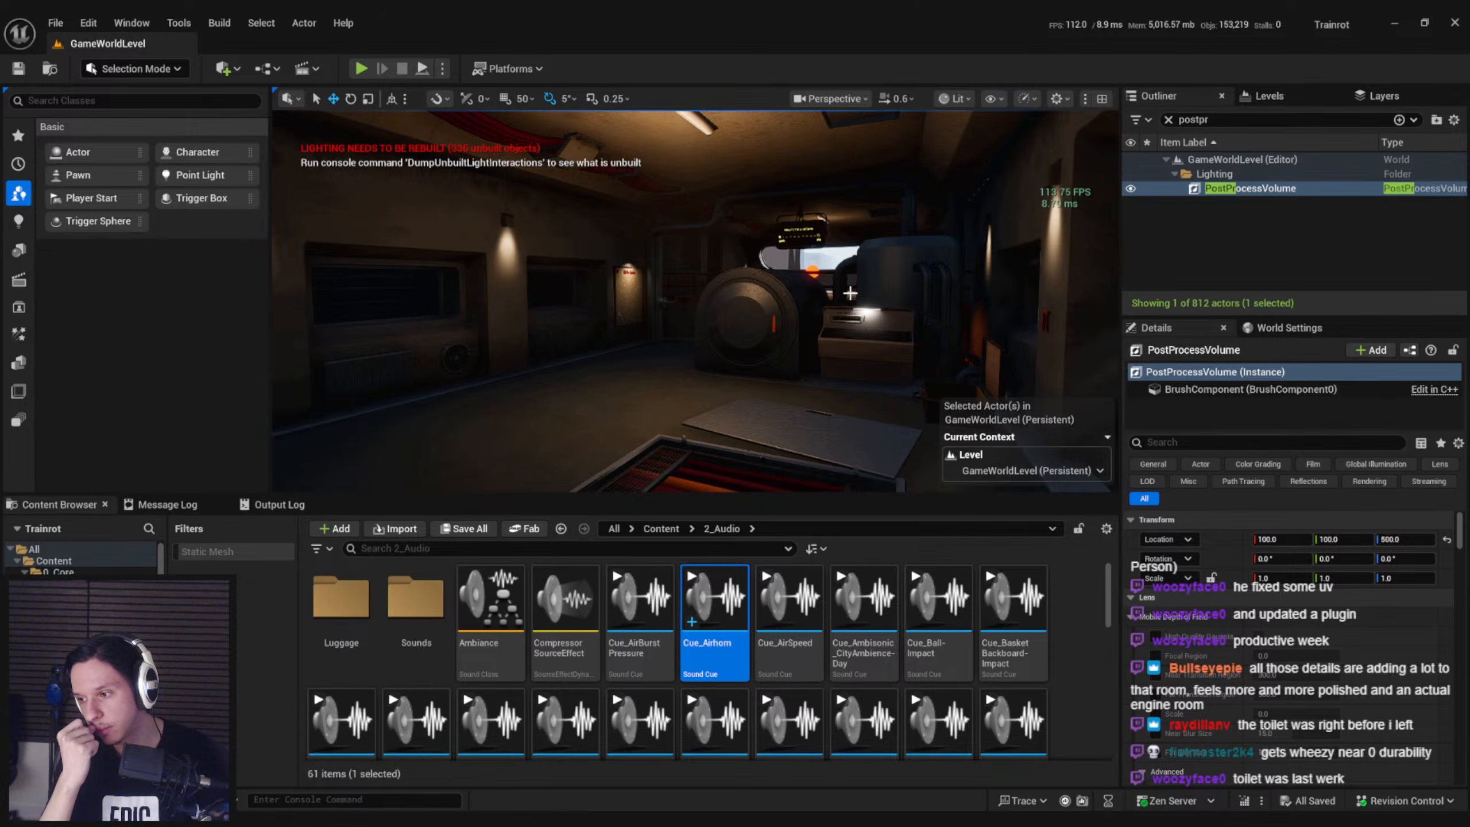
pyautogui.moveTo(802, 298); pyautogui.dragTo(793, 286, button='right')
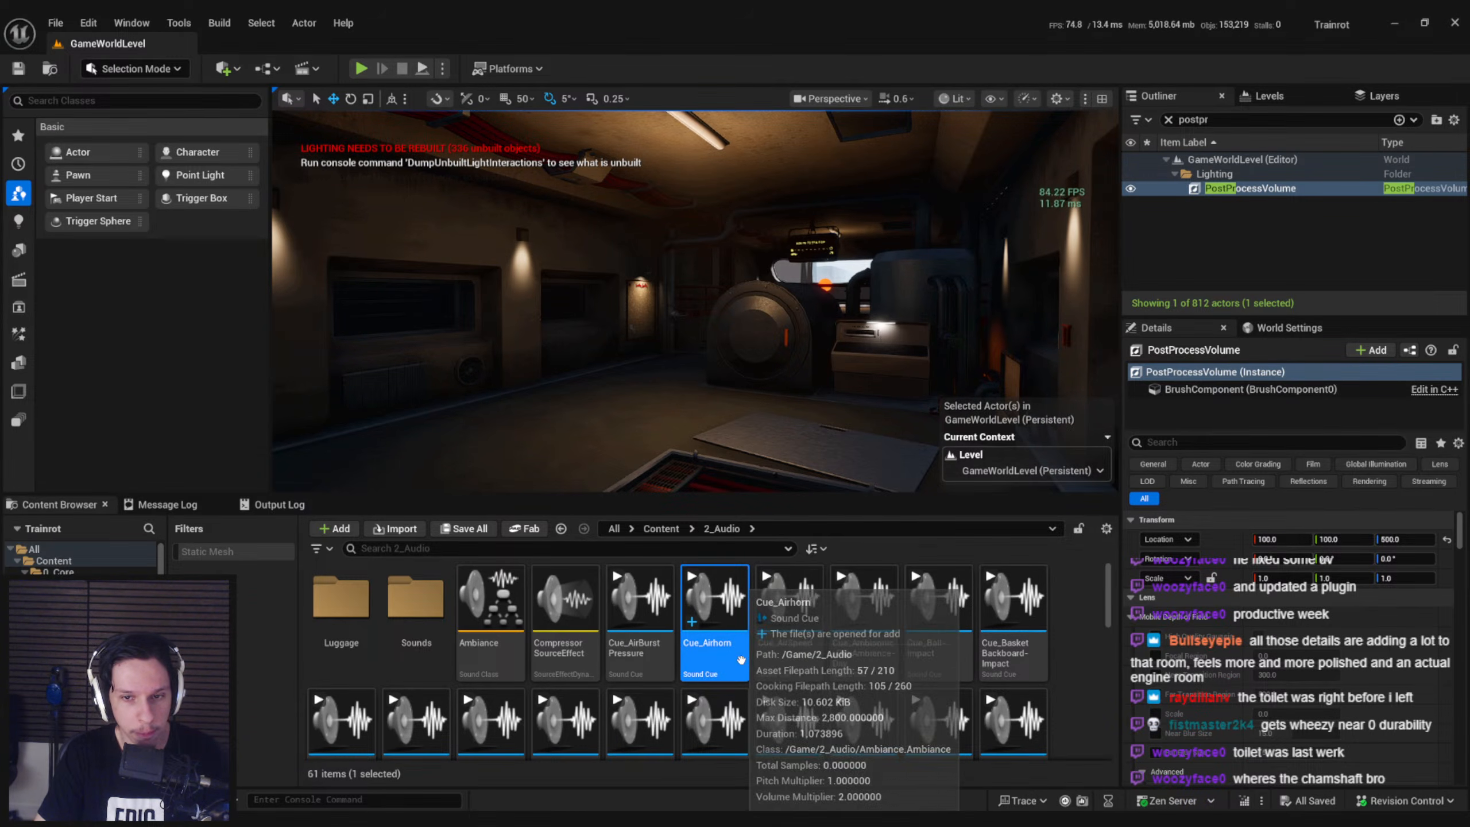
pyautogui.moveTo(782, 408)
pyautogui.mouseDown(button='right')
pyautogui.moveTo(783, 457)
pyautogui.moveTo(747, 481)
pyautogui.moveTo(793, 446)
pyautogui.moveTo(782, 347)
pyautogui.mouseUp(button='right')
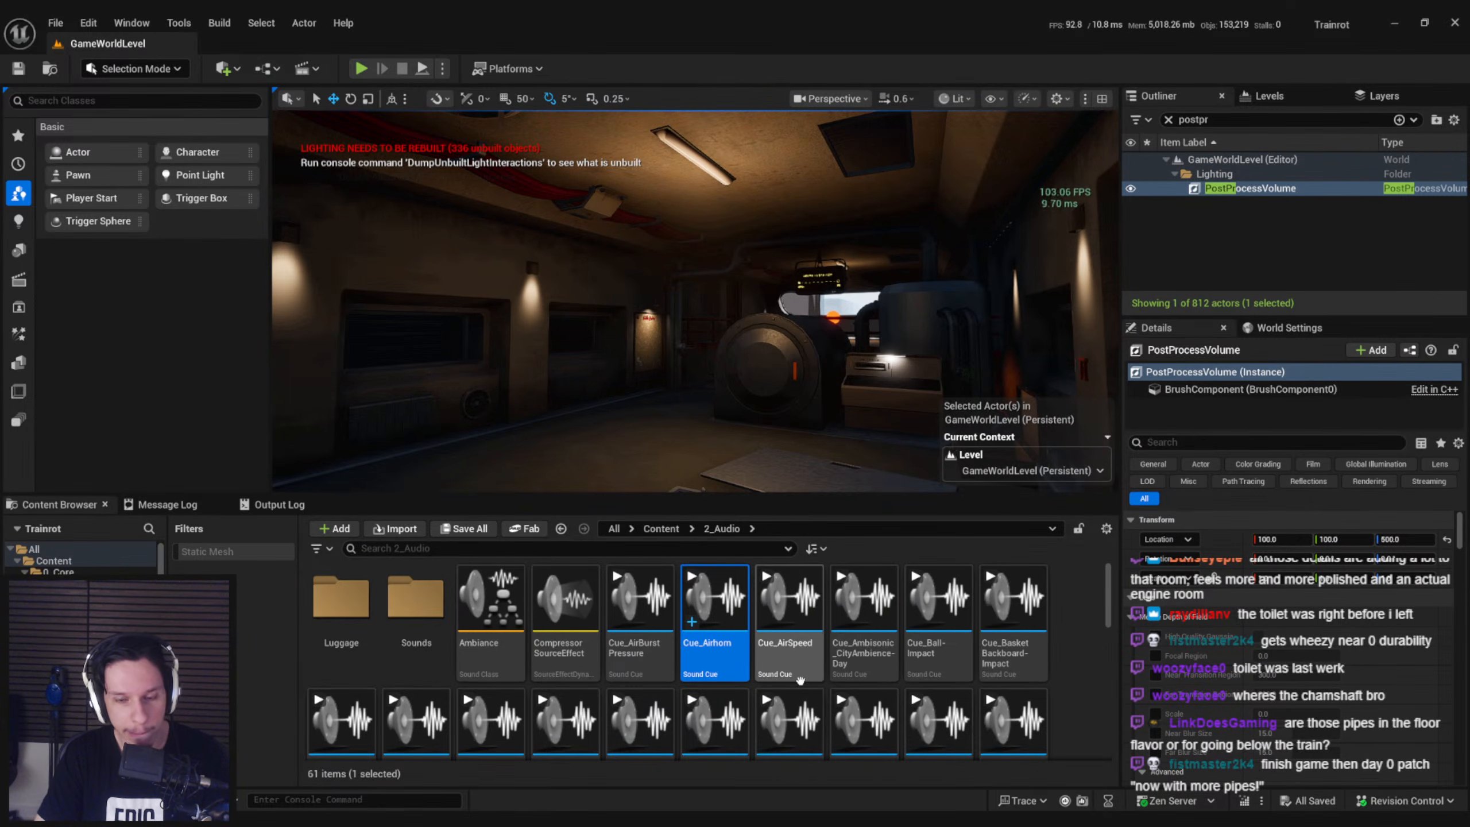
# Examine the pipes and cables inside the open floor hatch up close and from several sides
pyautogui.moveTo(800, 680)
pyautogui.moveTo(752, 359)
pyautogui.mouseDown(button='right')
pyautogui.moveTo(752, 434)
pyautogui.moveTo(643, 480)
pyautogui.moveTo(655, 475)
pyautogui.mouseUp(button='right')
pyautogui.moveTo(313, 347); pyautogui.dragTo(402, 344, button='right')
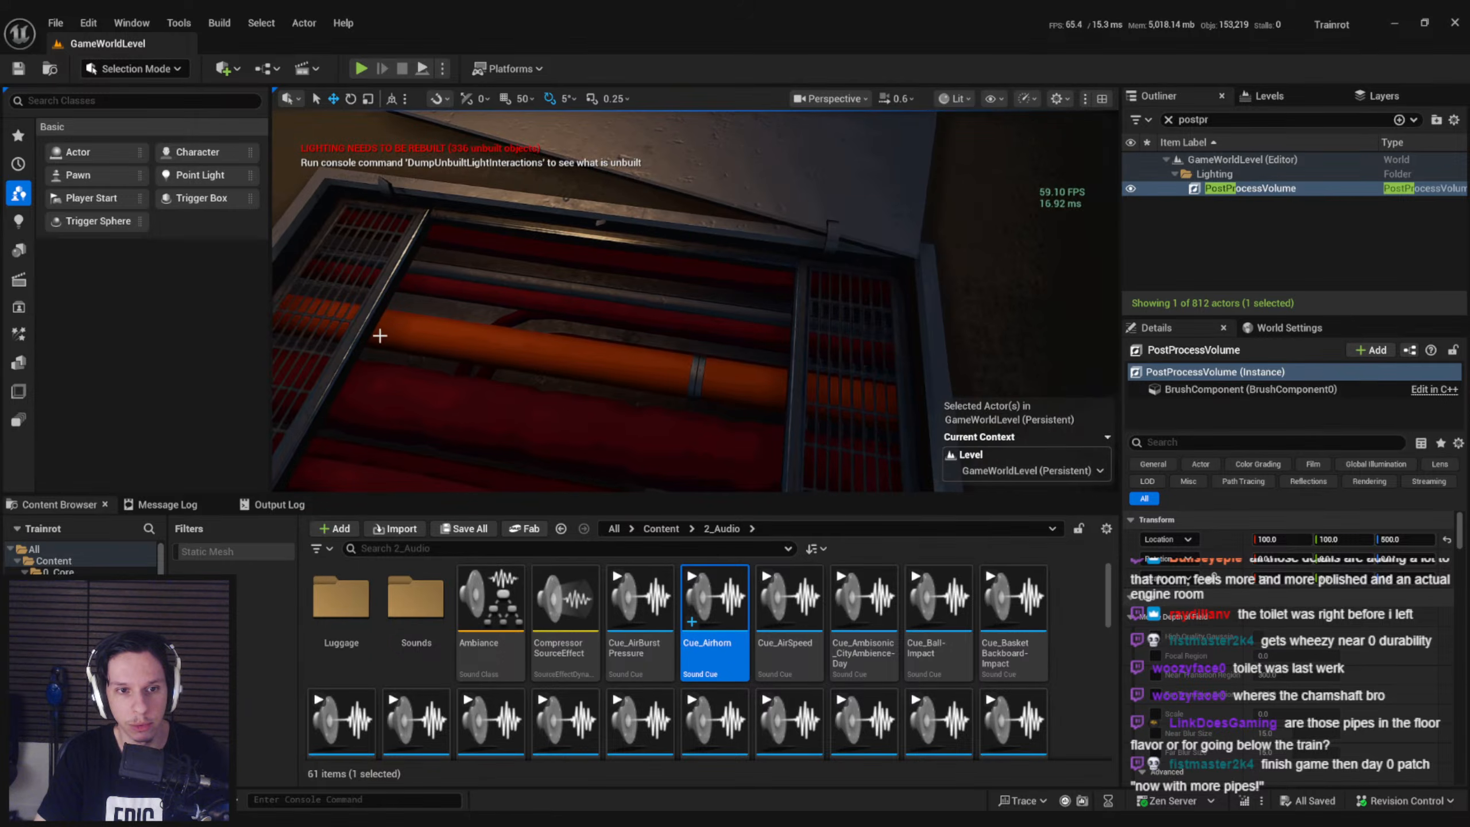
pyautogui.moveTo(607, 361)
pyautogui.mouseDown(button='right')
pyautogui.moveTo(701, 375)
pyautogui.moveTo(643, 370)
pyautogui.moveTo(619, 336)
pyautogui.moveTo(497, 333)
pyautogui.moveTo(543, 316)
pyautogui.moveTo(590, 333)
pyautogui.moveTo(544, 339)
pyautogui.mouseUp(button='right')
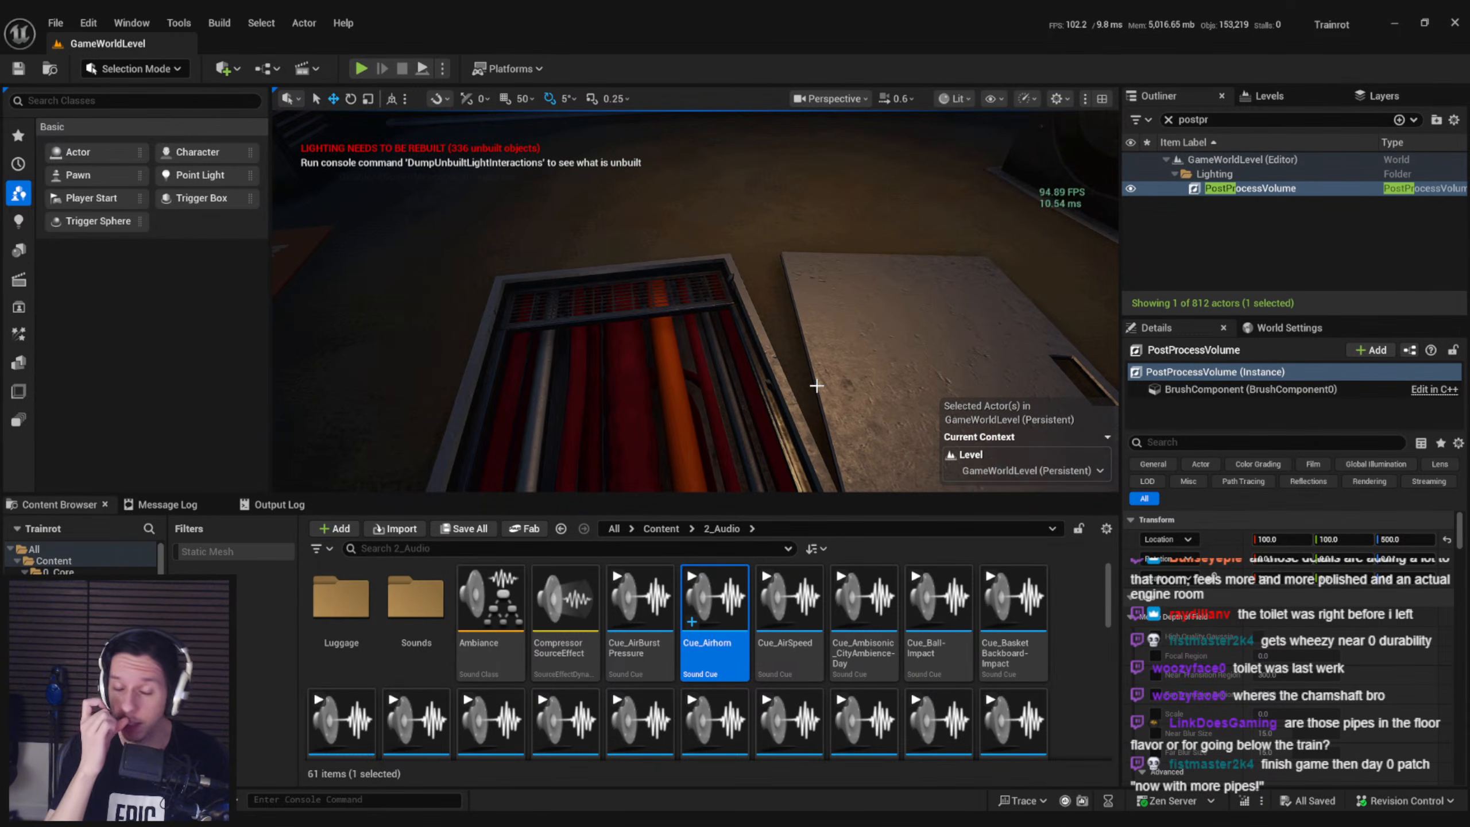
pyautogui.moveTo(817, 385)
pyautogui.mouseDown(button='right')
pyautogui.moveTo(914, 336)
pyautogui.moveTo(911, 377)
pyautogui.moveTo(885, 353)
pyautogui.moveTo(894, 391)
pyautogui.moveTo(796, 382)
pyautogui.moveTo(844, 388)
pyautogui.moveTo(810, 371)
pyautogui.moveTo(773, 382)
pyautogui.mouseUp(button='right')
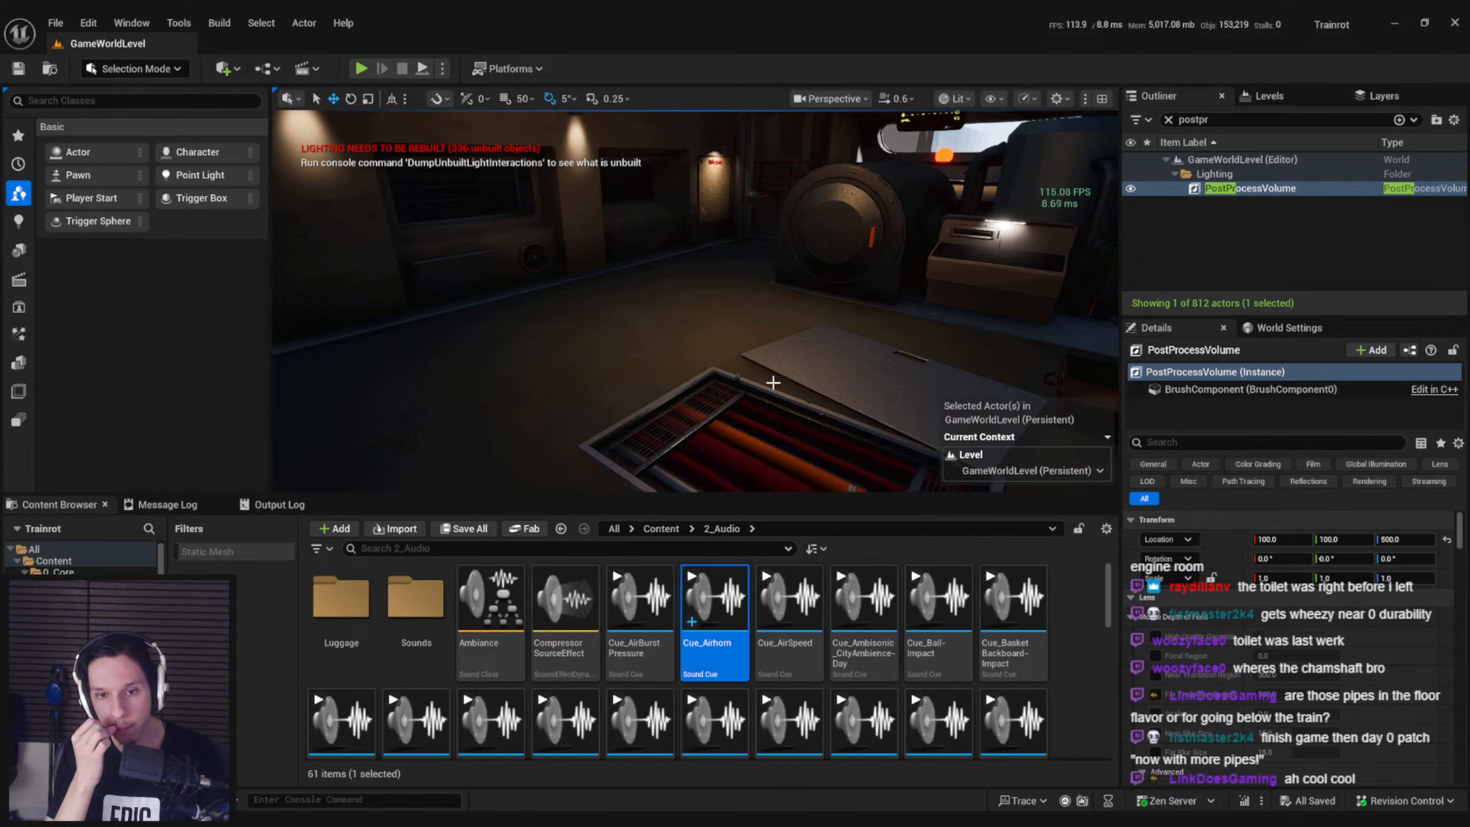
pyautogui.moveTo(774, 383)
pyautogui.mouseDown(button='right')
pyautogui.moveTo(813, 432)
pyautogui.moveTo(781, 426)
pyautogui.moveTo(799, 405)
pyautogui.moveTo(691, 425)
pyautogui.moveTo(728, 413)
pyautogui.mouseUp(button='right')
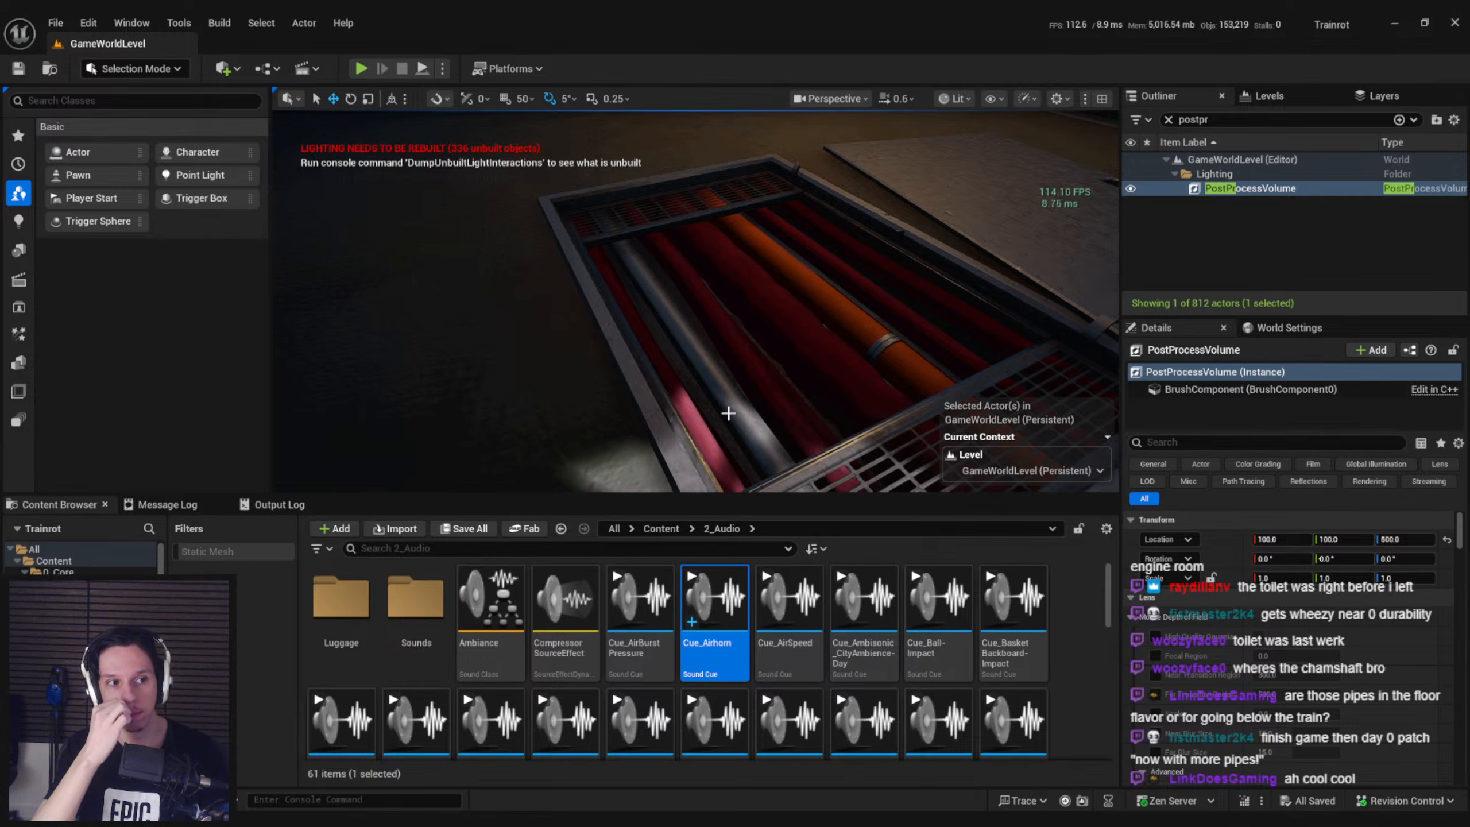
pyautogui.moveTo(728, 412); pyautogui.dragTo(713, 424, button='right')
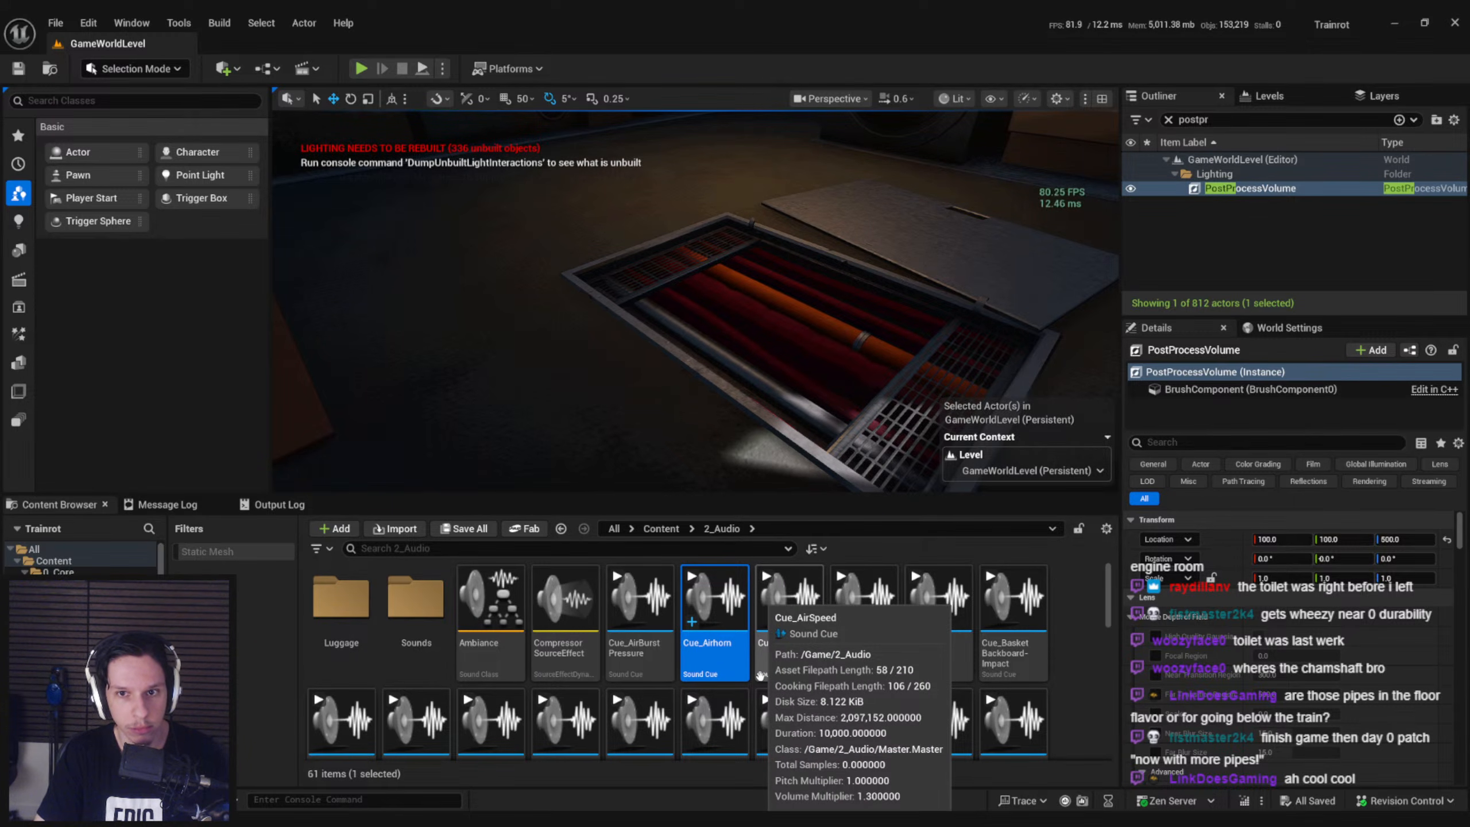
pyautogui.moveTo(718, 452)
pyautogui.mouseDown(button='right')
pyautogui.moveTo(729, 370)
pyautogui.moveTo(764, 371)
pyautogui.moveTo(713, 476)
pyautogui.mouseUp(button='right')
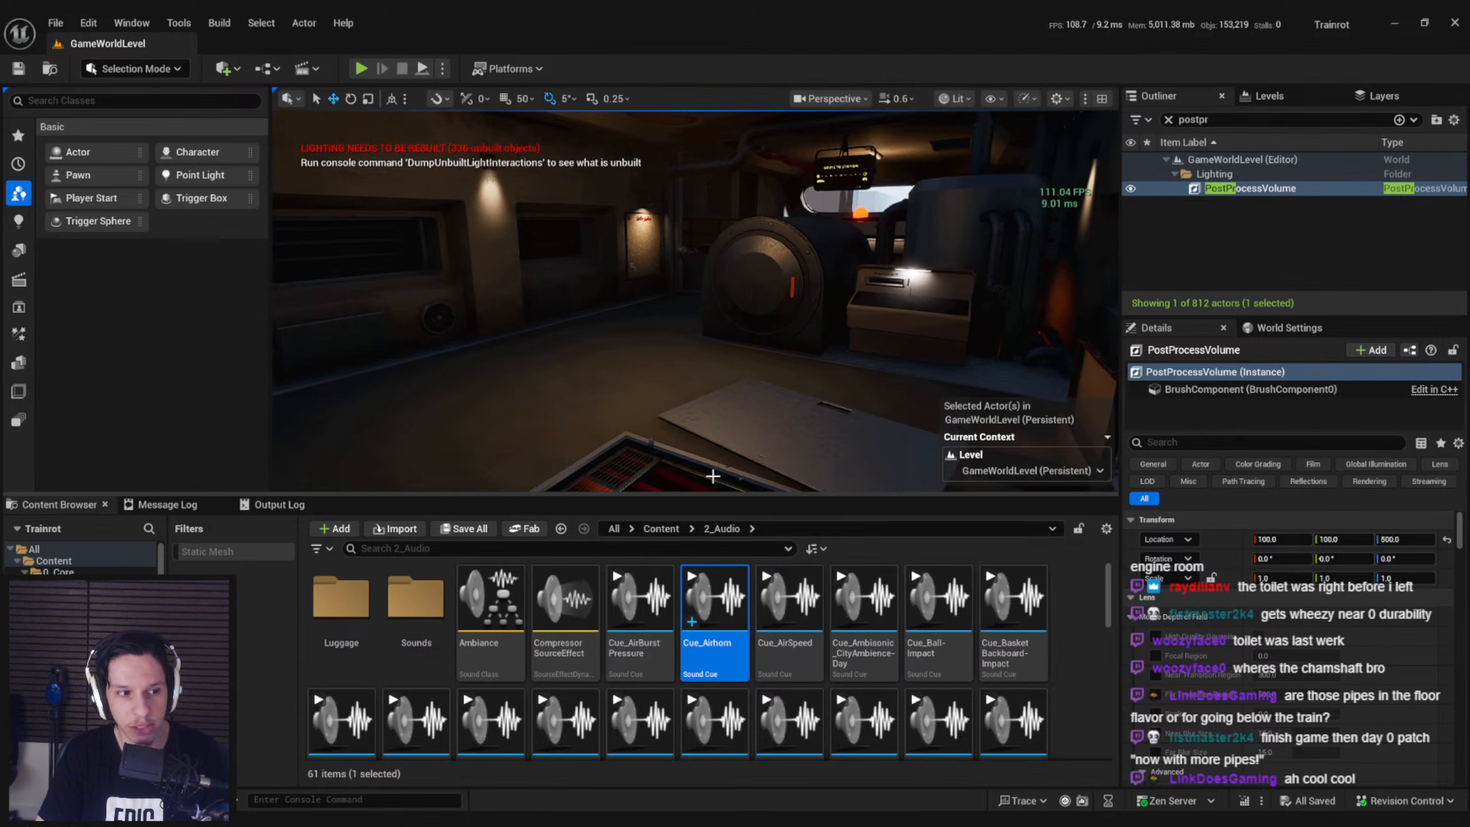
# Browse the sound cues in the 2_Audio folder and return to Cue_Airhorn
pyautogui.scroll(-4, 716, 730)
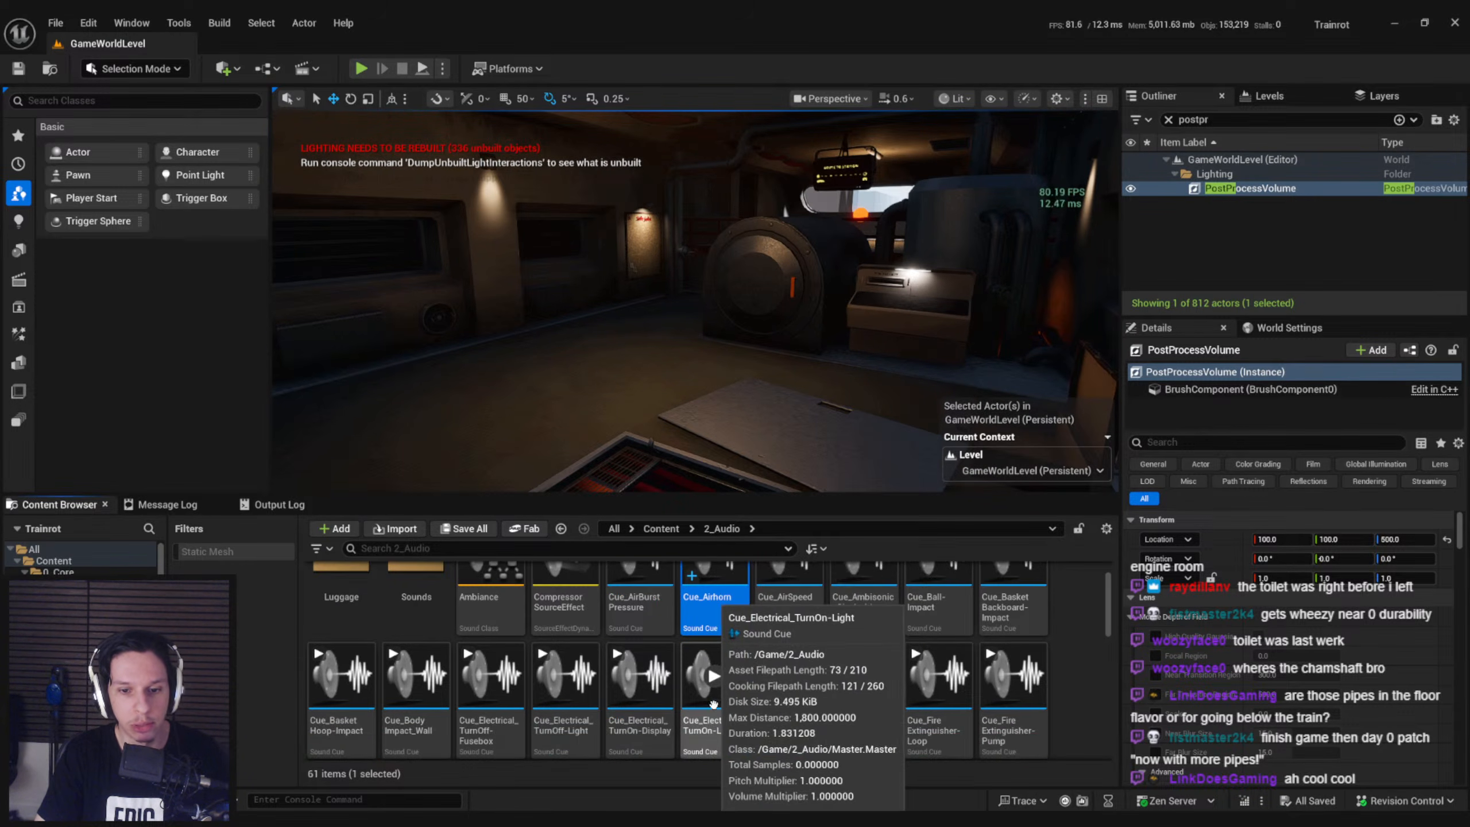
pyautogui.scroll(4, 714, 704)
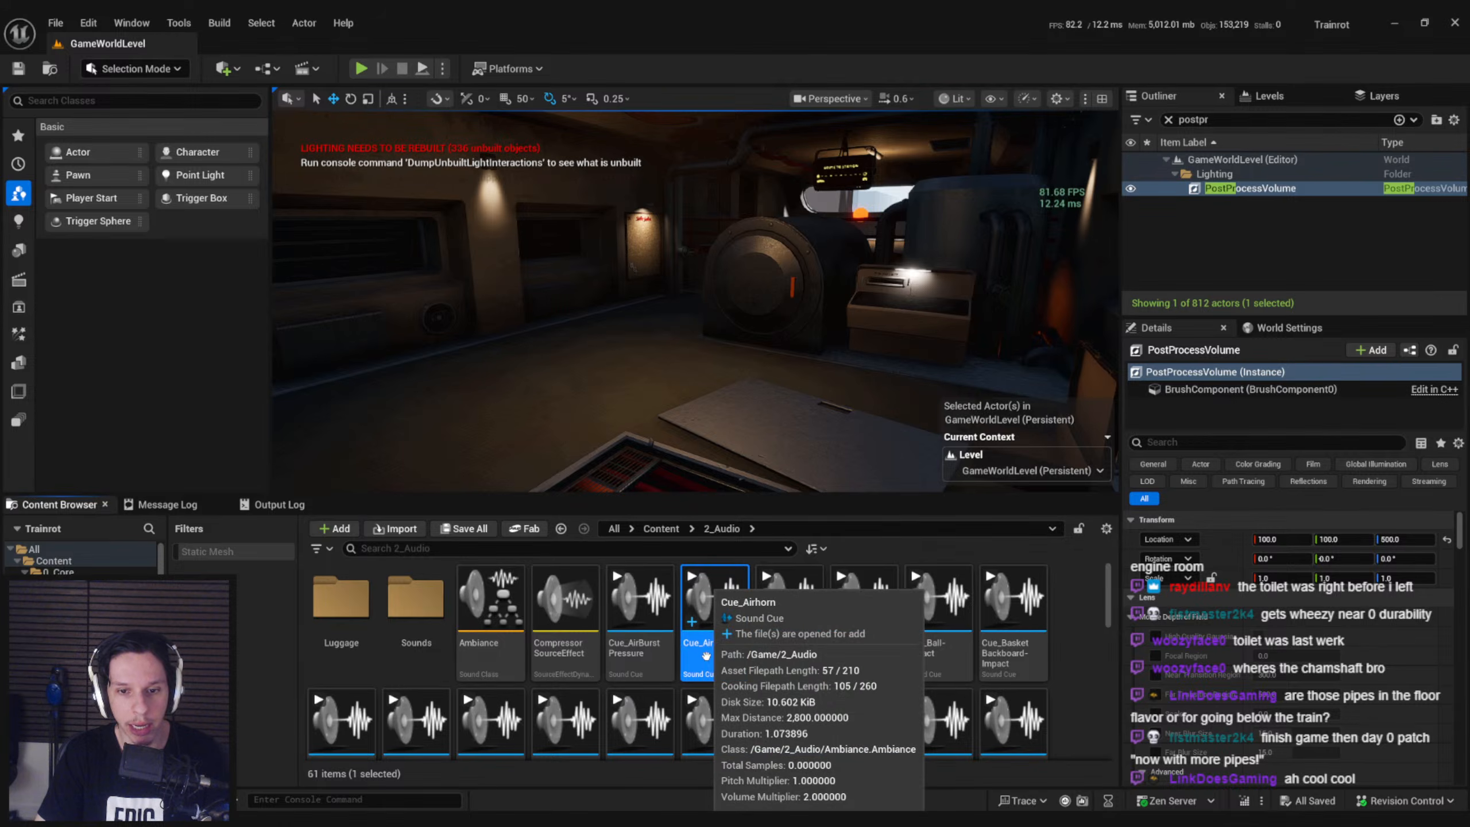
pyautogui.scroll(-8, 718, 659)
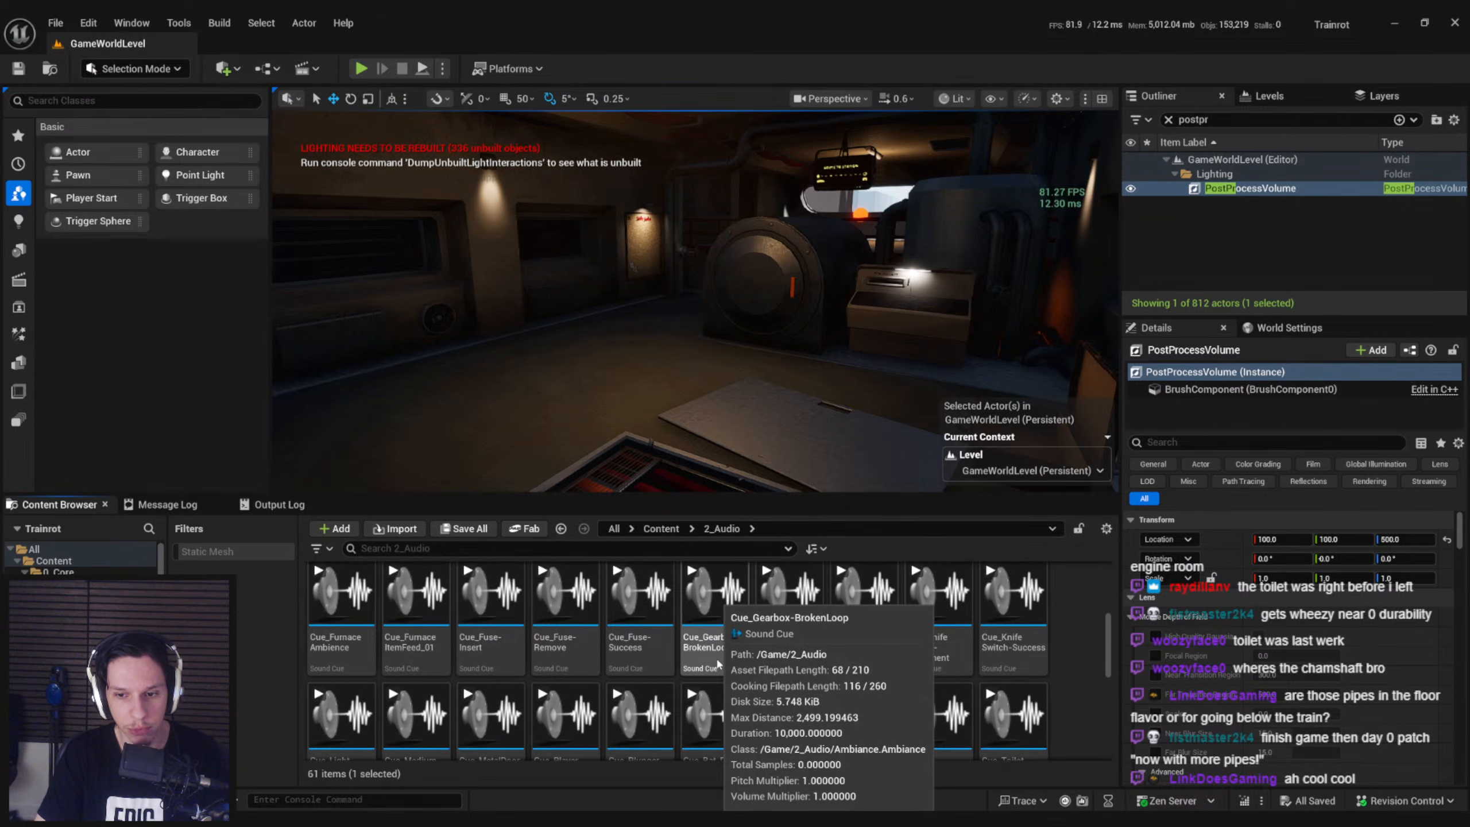
pyautogui.scroll(5, 637, 672)
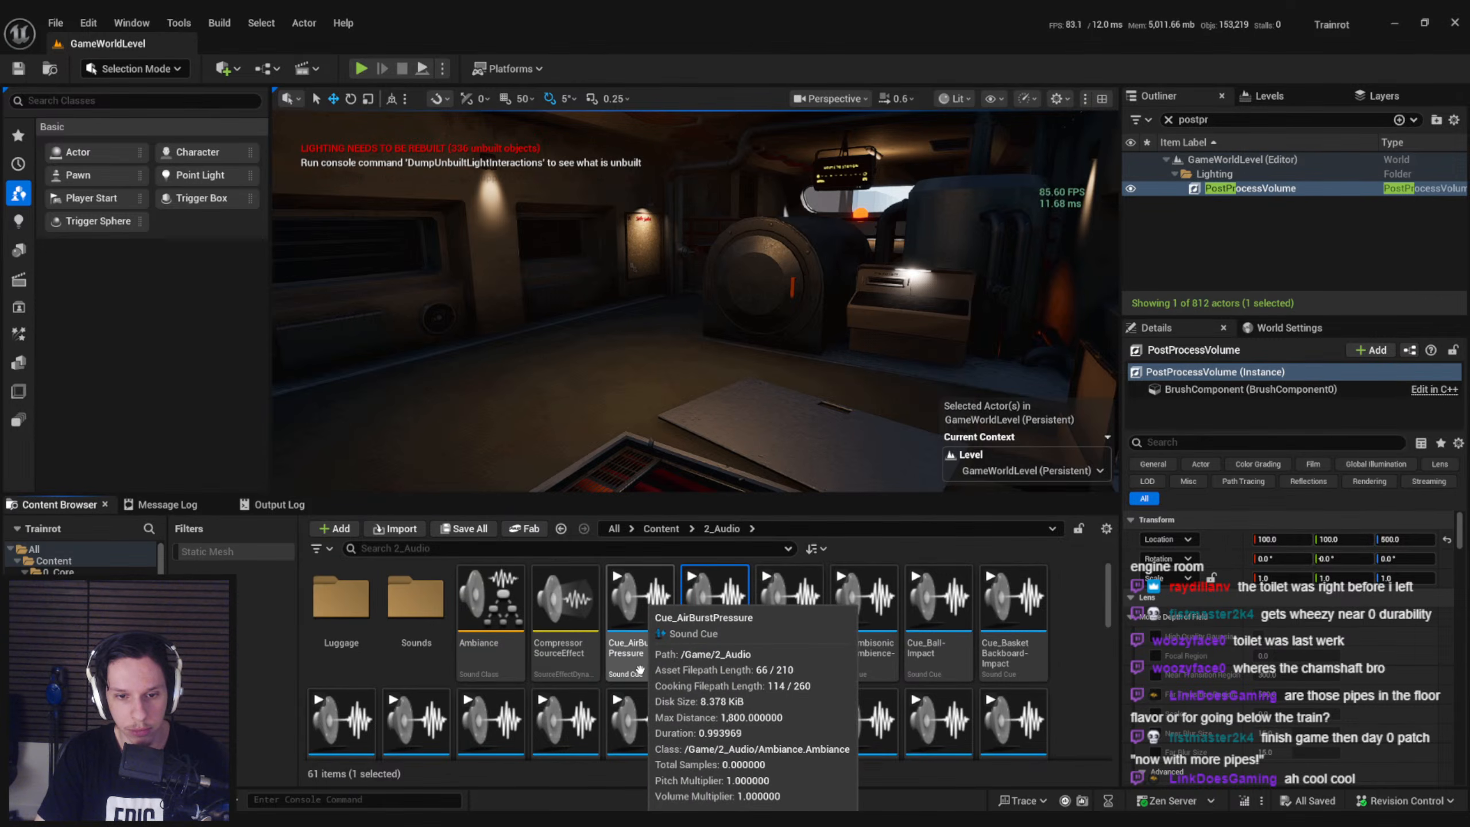
pyautogui.scroll(-3, 636, 677)
pyautogui.scroll(-5, 635, 690)
pyautogui.moveTo(1109, 635); pyautogui.dragTo(1108, 591)
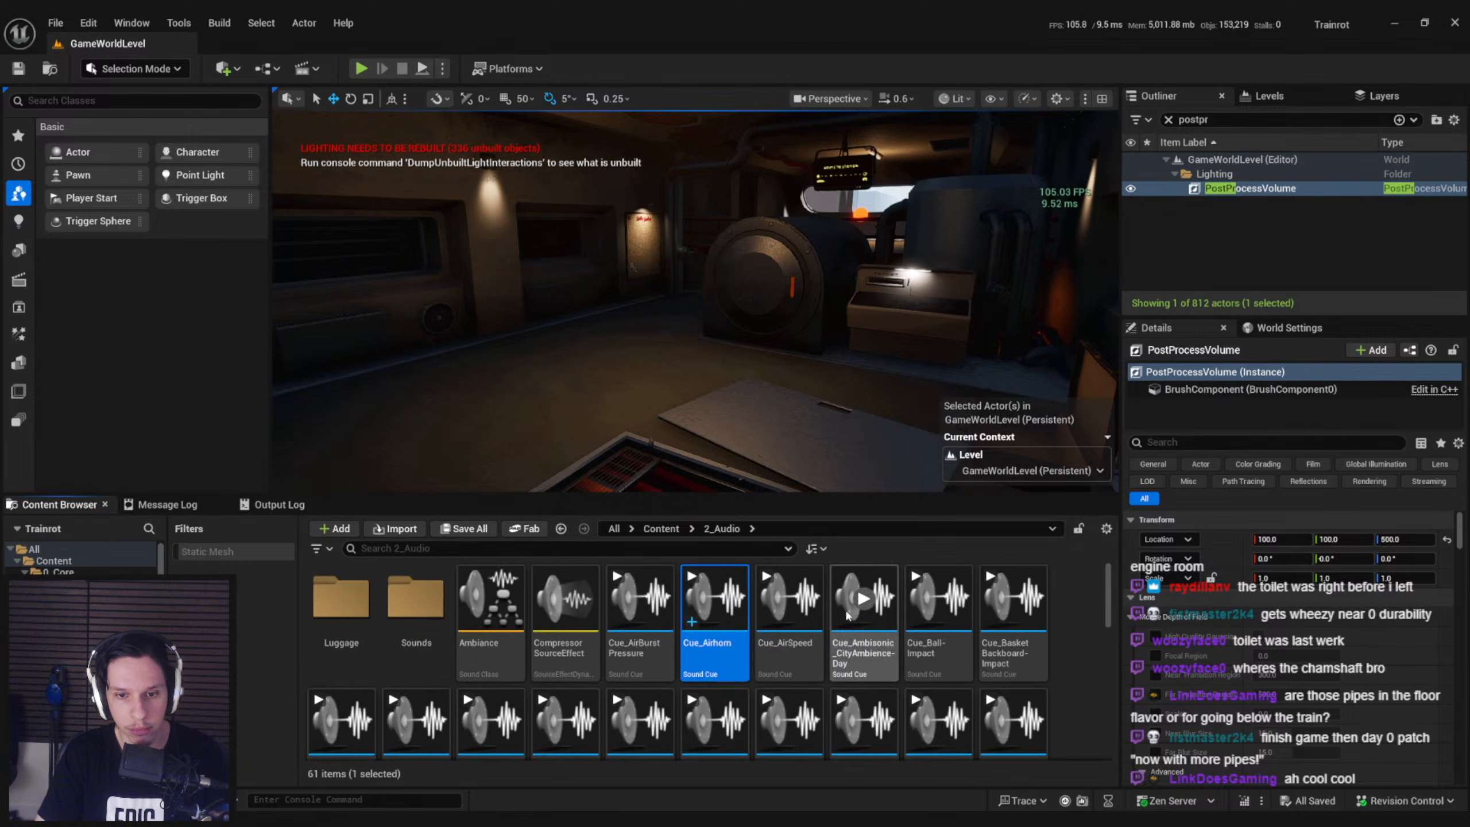
pyautogui.click(651, 662)
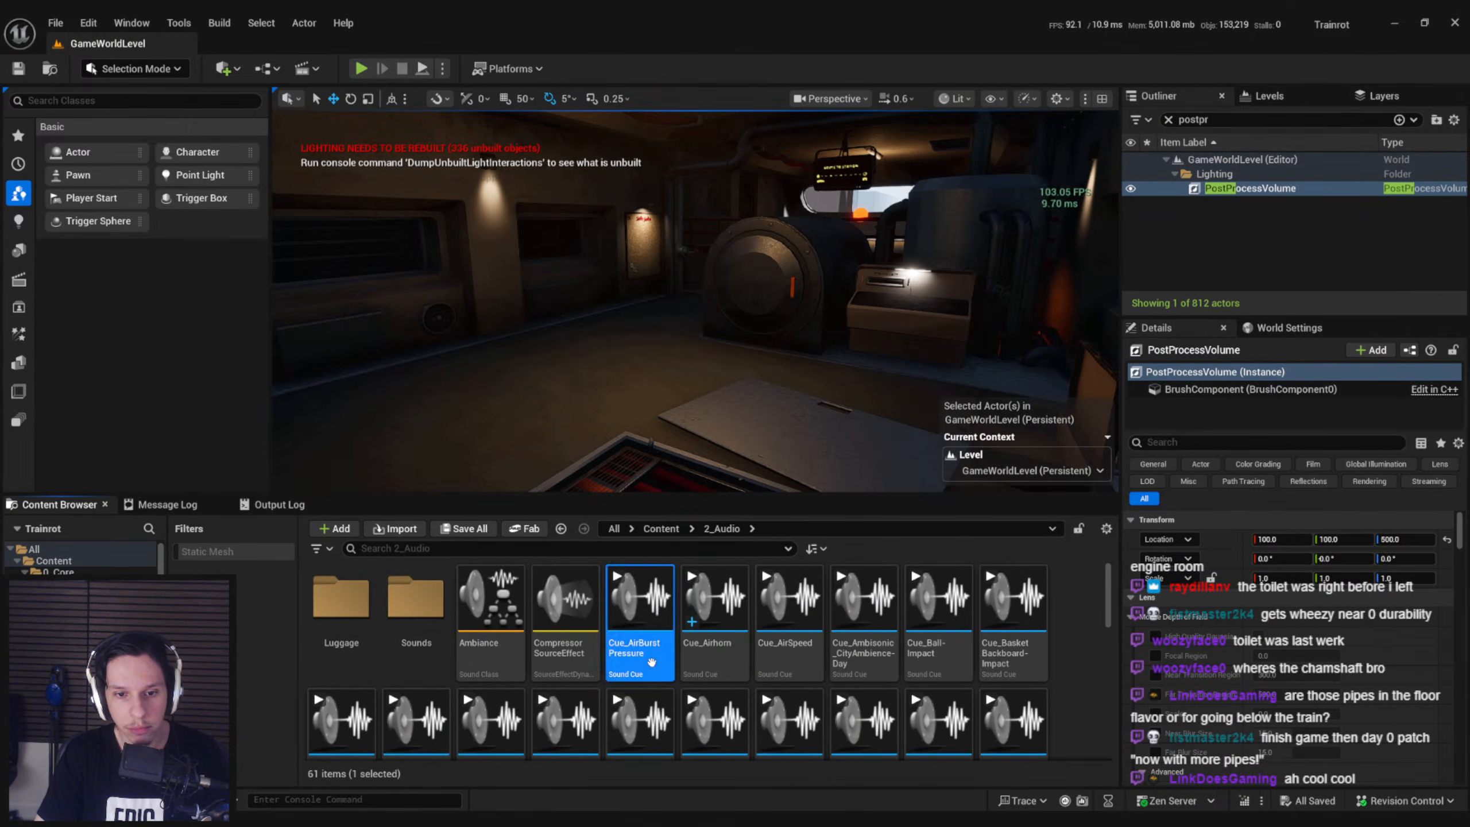
pyautogui.click(713, 658)
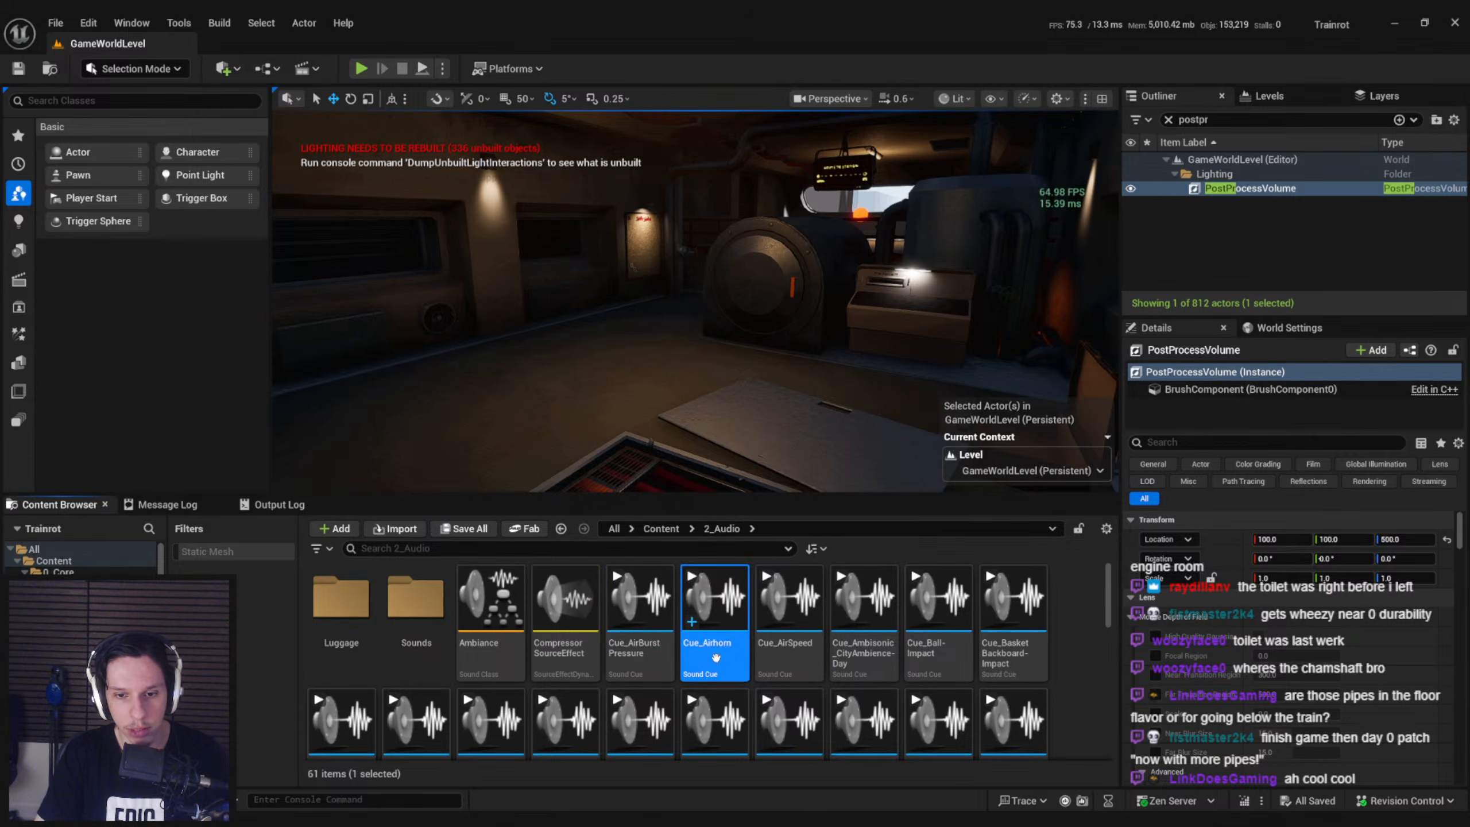
# Switch to the BP_Item-Airhorn graph and paste the Static Mesh and Spawn Sound Attached nodes beside the MultiPlayHornSound event
pyautogui.click(519, 785)
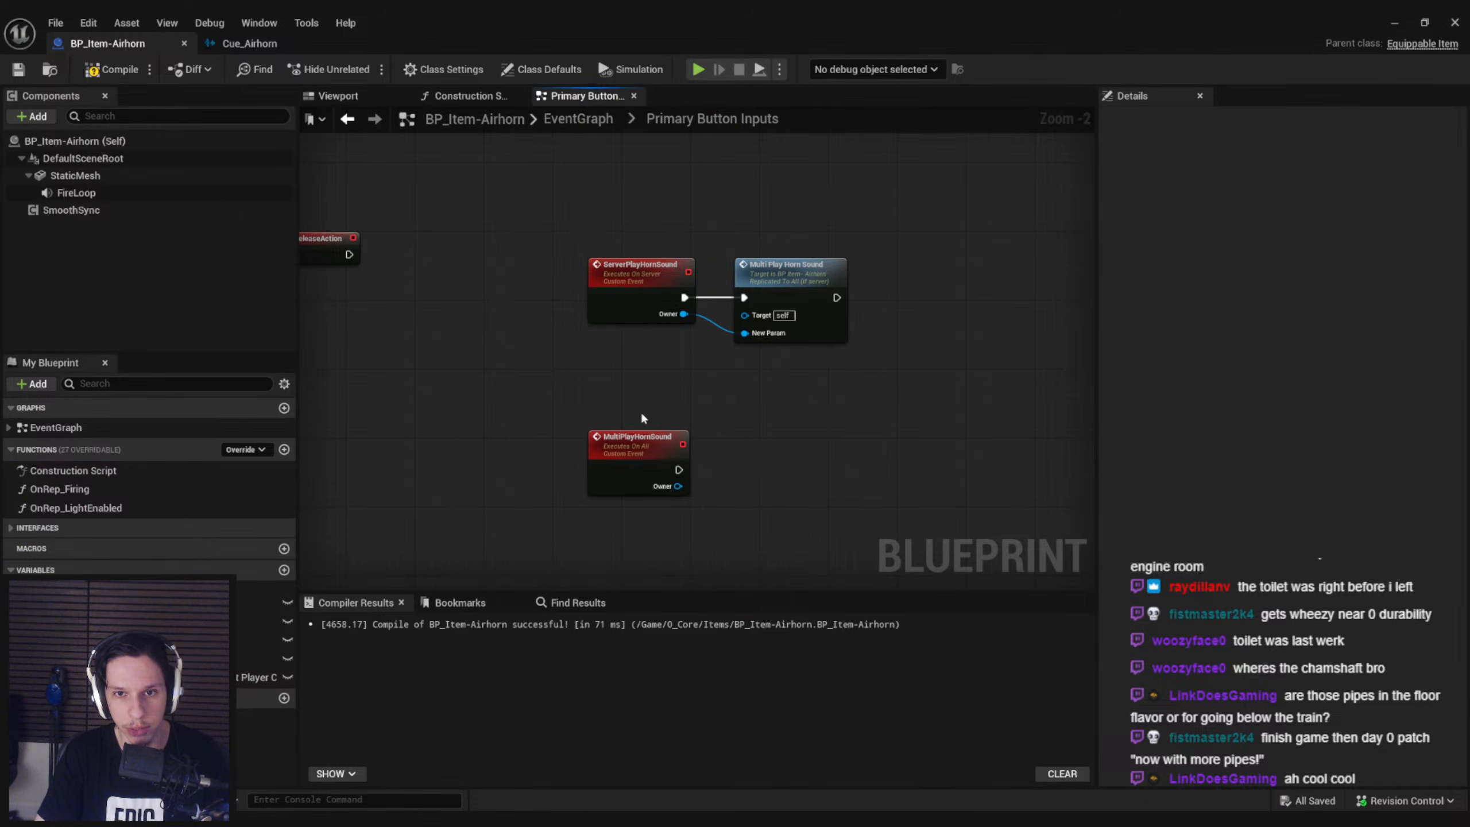
pyautogui.moveTo(679, 472); pyautogui.dragTo(730, 584, button='right')
pyautogui.moveTo(560, 400); pyautogui.dragTo(640, 634, button='right')
pyautogui.scroll(-1, 690, 549)
pyautogui.moveTo(700, 519); pyautogui.dragTo(583, 256)
pyautogui.moveTo(694, 504); pyautogui.dragTo(597, 230, button='right')
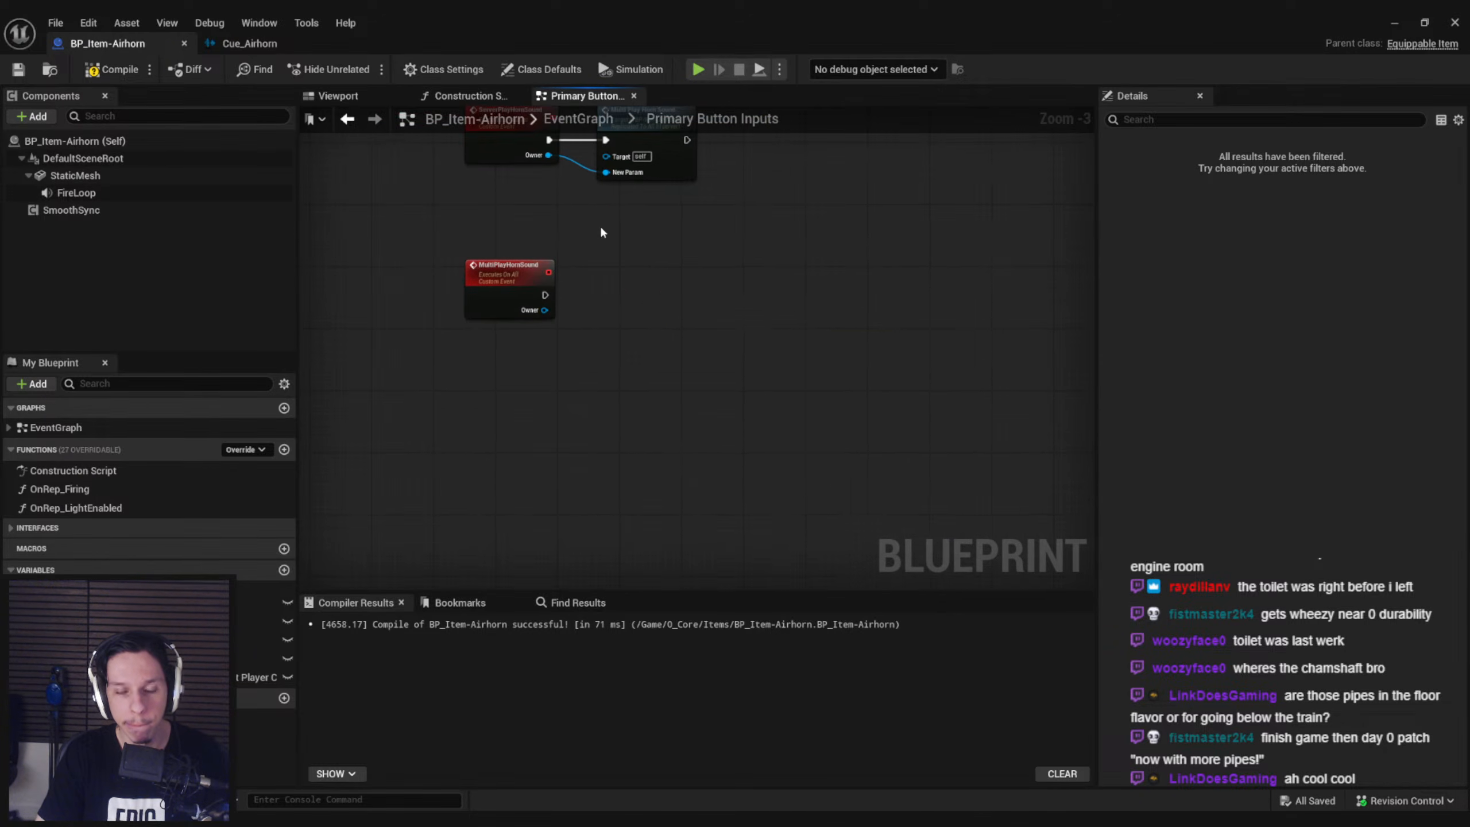
pyautogui.hotkey('ctrl', 'v')
pyautogui.moveTo(873, 347); pyautogui.dragTo(943, 308)
# Compare the MultiPlayHornSound Owner with Get Player Pawn using a not-equal node
pyautogui.write('!=')
pyautogui.moveTo(543, 310); pyautogui.dragTo(466, 351)
pyautogui.press('Return')
pyautogui.write('player')
pyautogui.press('Return')
pyautogui.scroll(3, 550, 363)
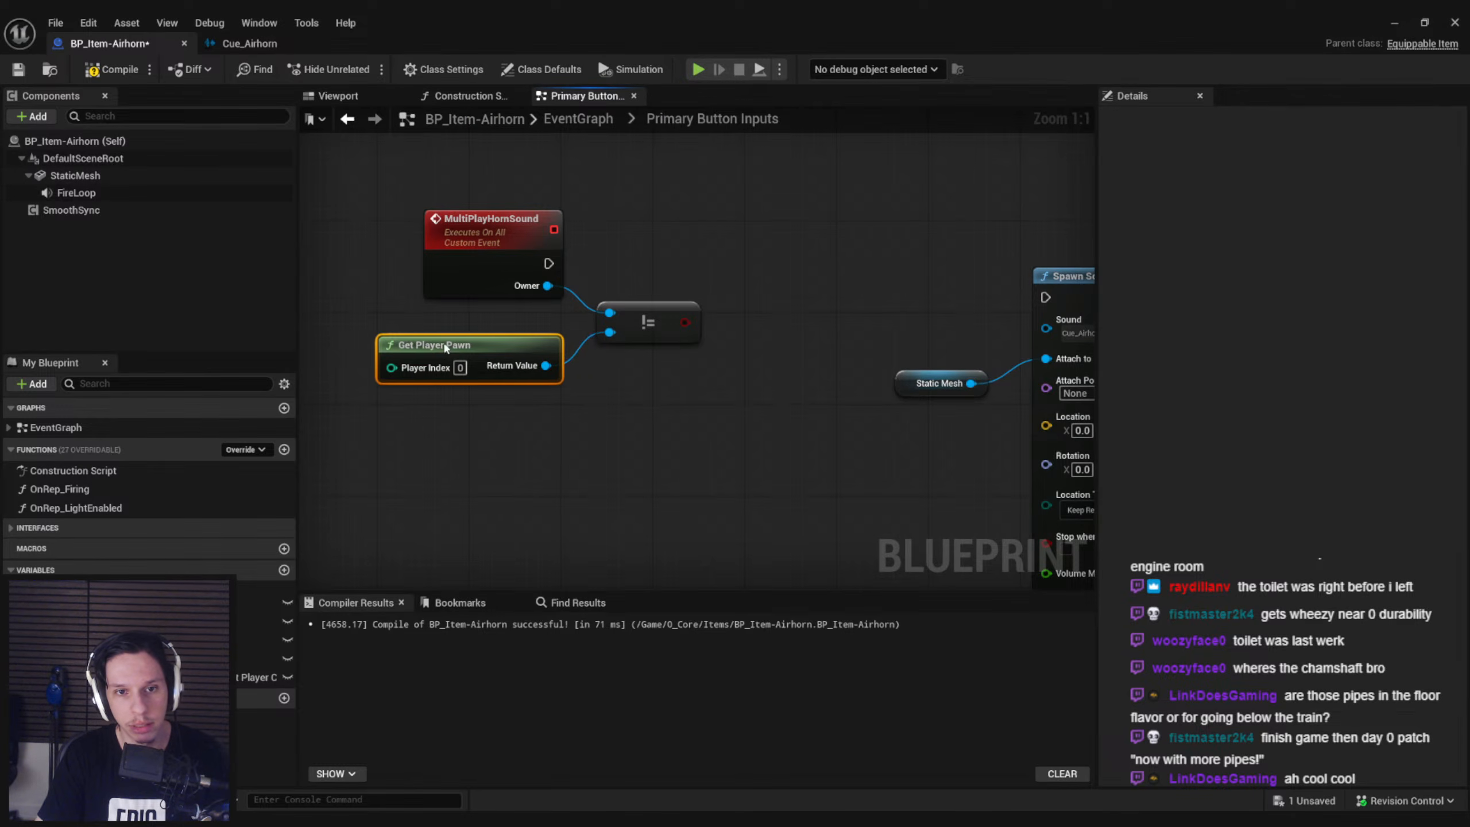
# Add a Branch after MultiPlayHornSound driven by the not-equal result, and run Spawn Sound Attached from its True output
pyautogui.moveTo(685, 322); pyautogui.dragTo(773, 285)
pyautogui.write('branch')
pyautogui.press('Return')
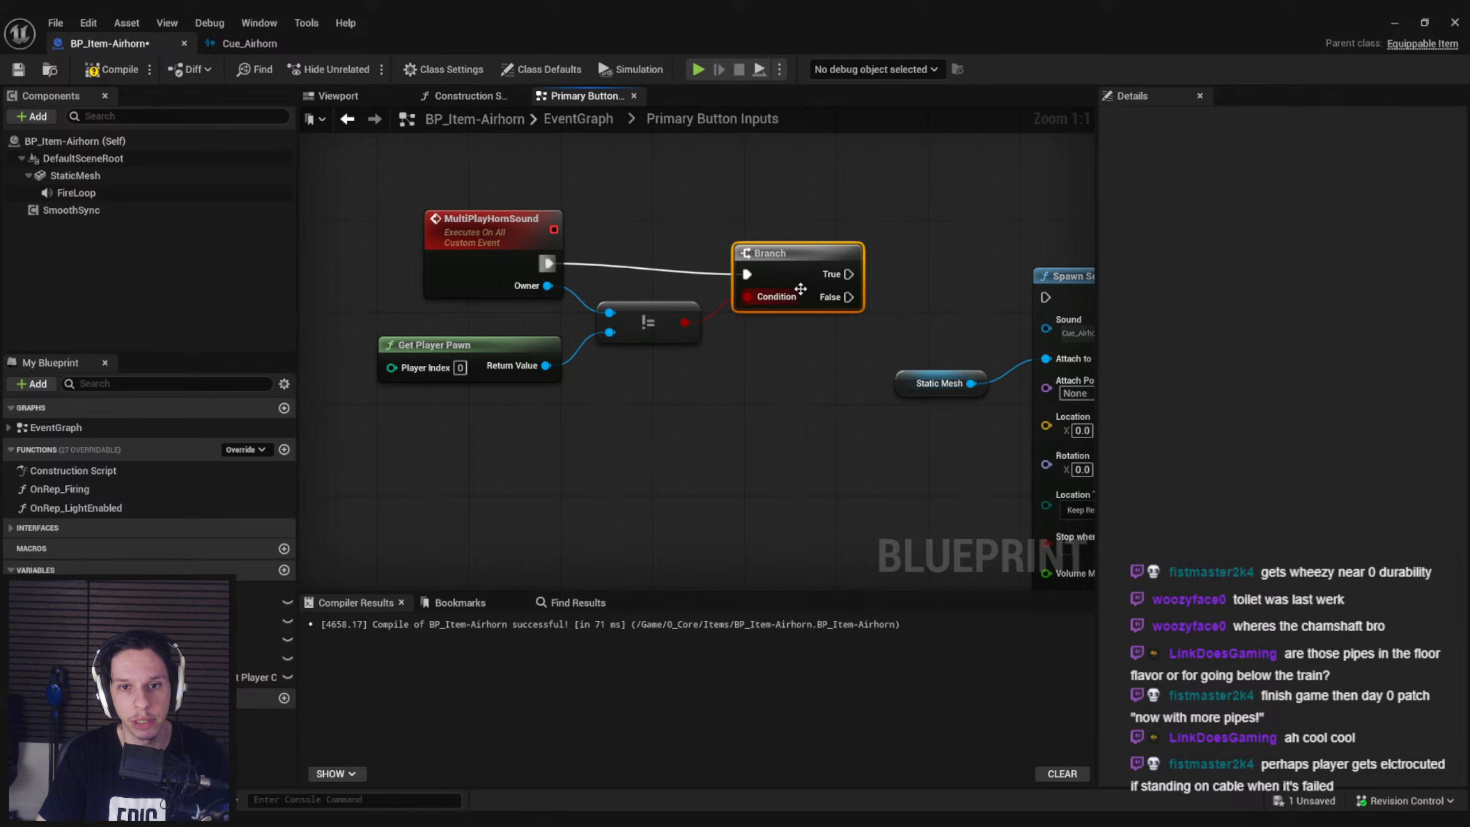
pyautogui.moveTo(803, 347); pyautogui.dragTo(519, 340, button='right')
pyautogui.moveTo(637, 286); pyautogui.dragTo(782, 359)
pyautogui.moveTo(810, 280); pyautogui.dragTo(809, 246)
pyautogui.moveTo(760, 257); pyautogui.dragTo(721, 260)
pyautogui.click(511, 353)
# Call Server Play Horn Sound after the primary button event's Spawn Sound Attached node and line the call up with it
pyautogui.scroll(-1, 511, 353)
pyautogui.moveTo(511, 354); pyautogui.dragTo(782, 435, button='right')
pyautogui.moveTo(727, 241); pyautogui.dragTo(762, 429, button='right')
pyautogui.scroll(-1, 642, 194)
pyautogui.moveTo(643, 194); pyautogui.dragTo(674, 477, button='right')
pyautogui.scroll(-2, 612, 211)
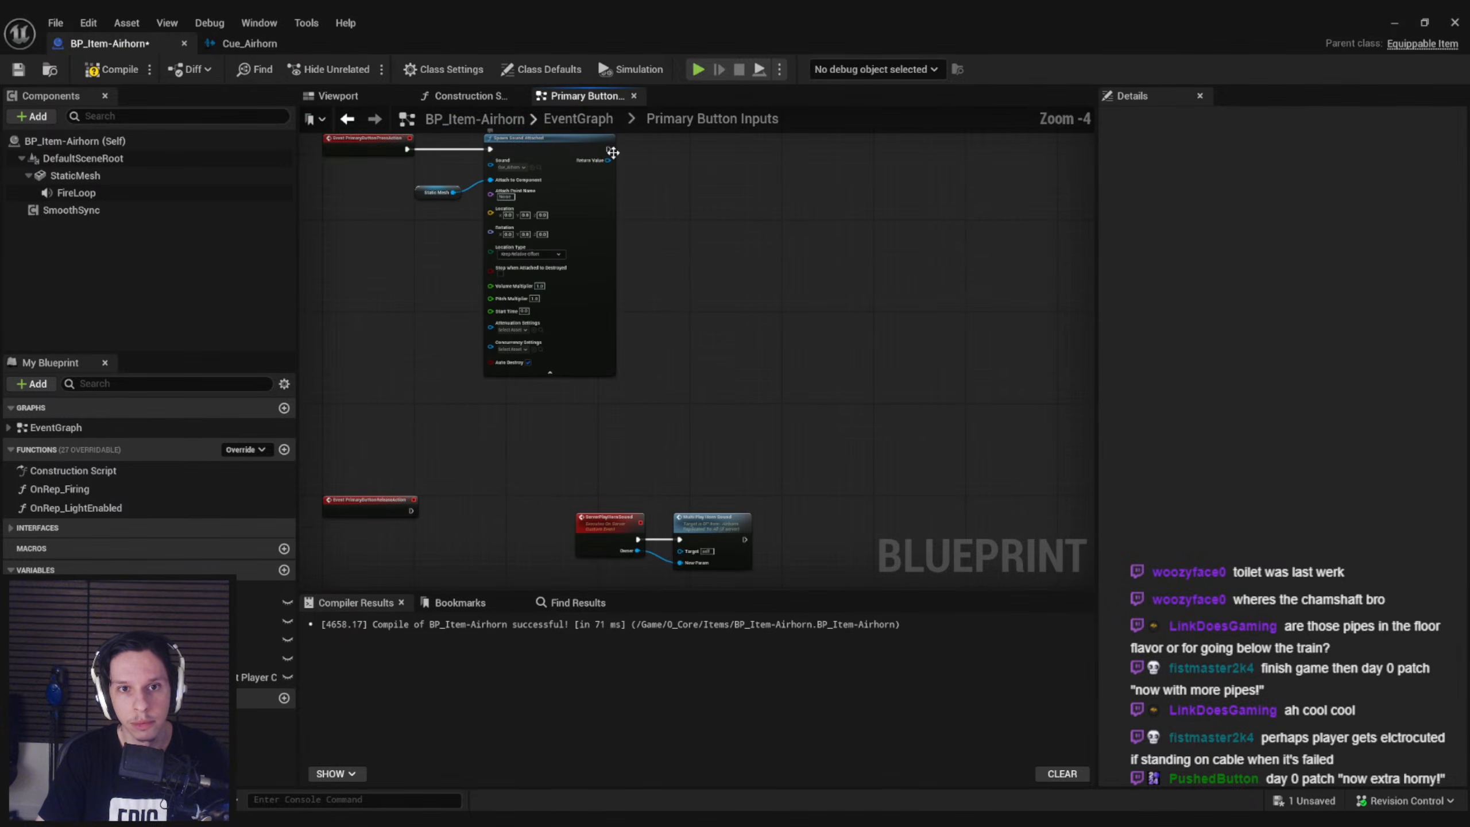
pyautogui.write('server play hor')
pyautogui.moveTo(626, 152); pyautogui.dragTo(859, 161)
pyautogui.press('Return')
pyautogui.scroll(3, 637, 162)
pyautogui.moveTo(871, 143); pyautogui.dragTo(843, 182, button='right')
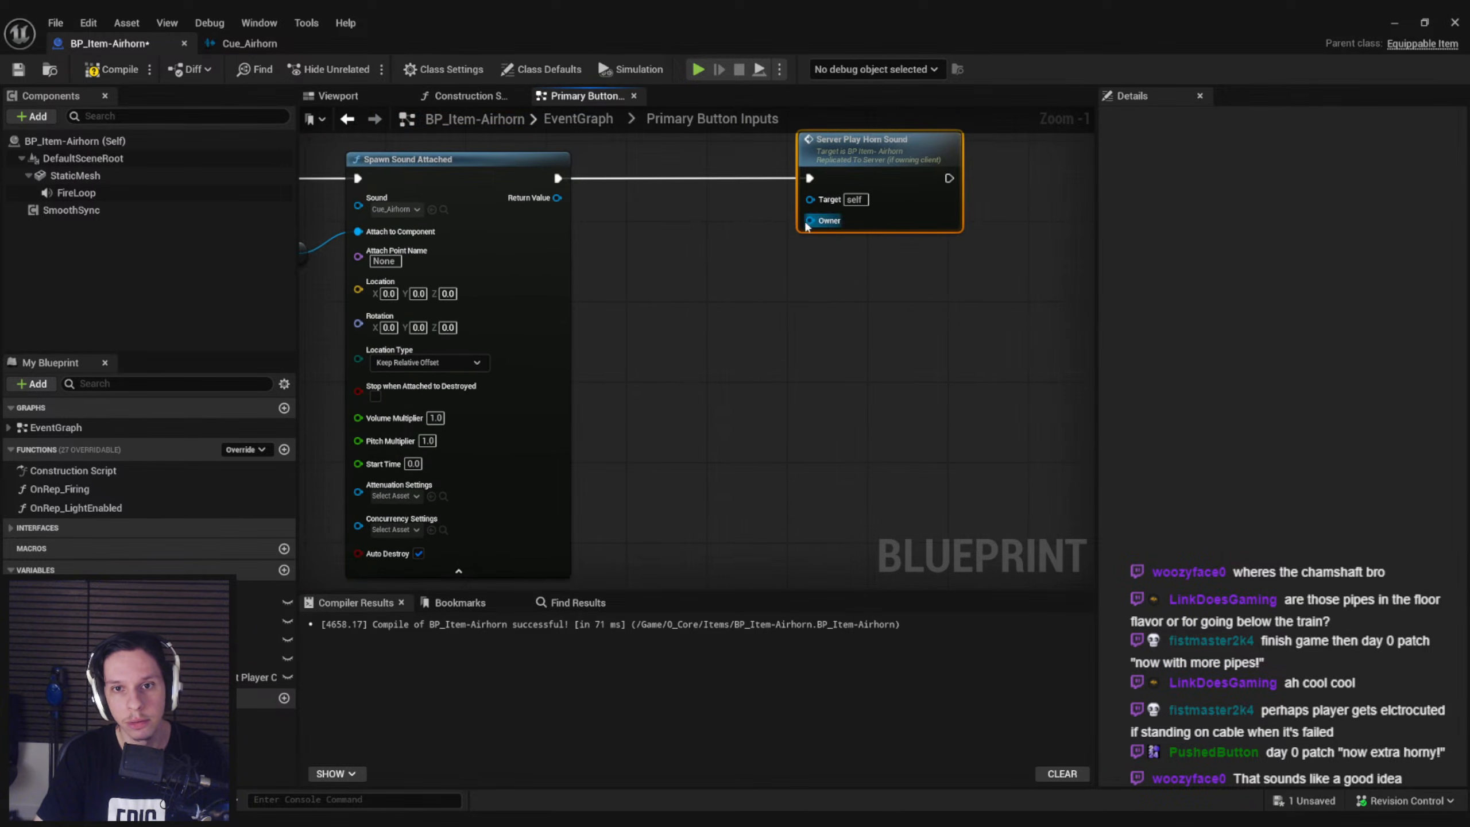
# Feed Owning Player Pawn into the Owner input of Server Play Horn Sound, then compile and save the blueprint
pyautogui.moveTo(810, 220); pyautogui.dragTo(760, 257)
pyautogui.write('get owner')
pyautogui.press('BackSpace')
pyautogui.press('BackSpace')
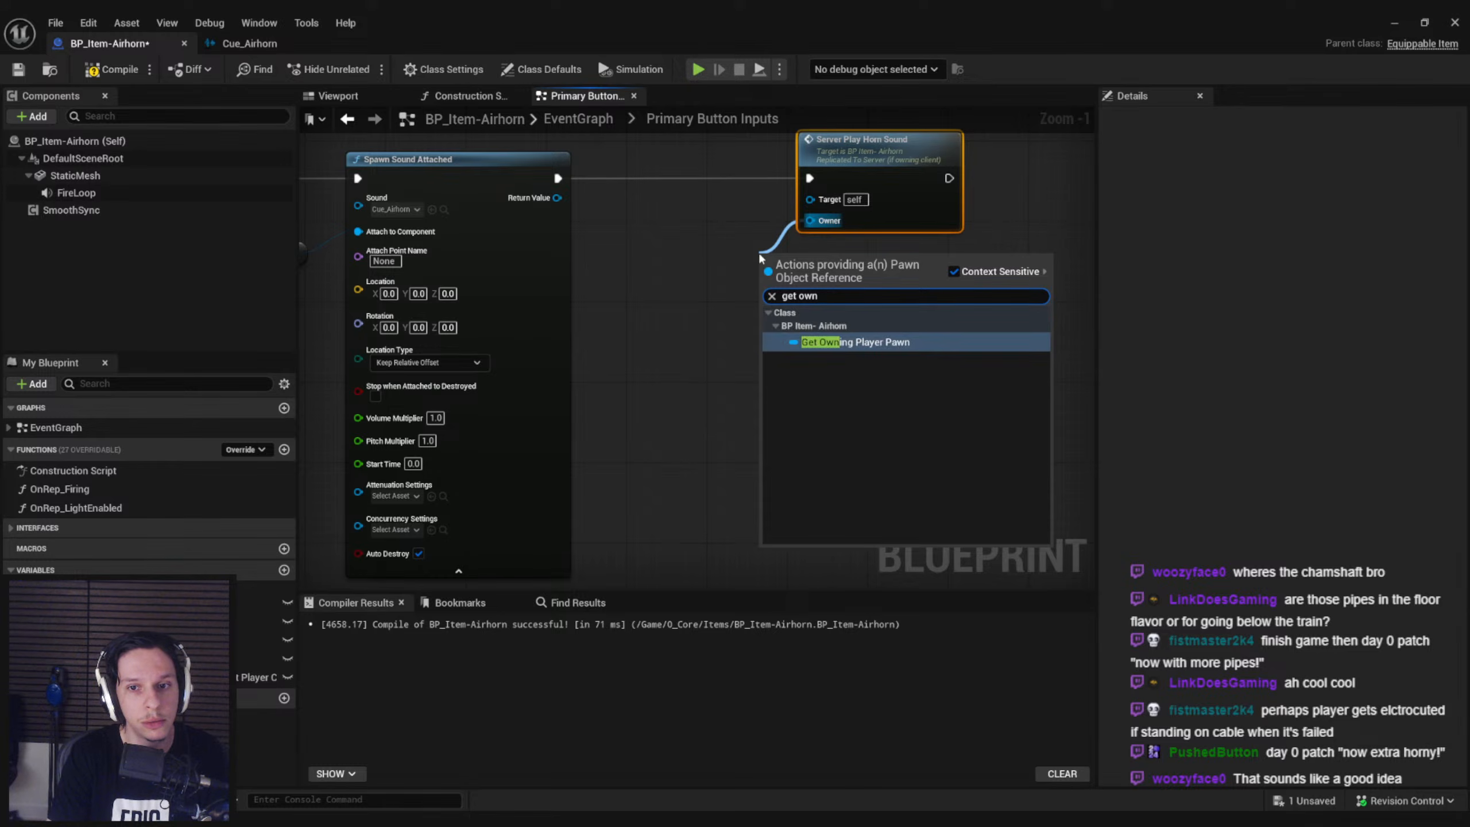
pyautogui.press('Return')
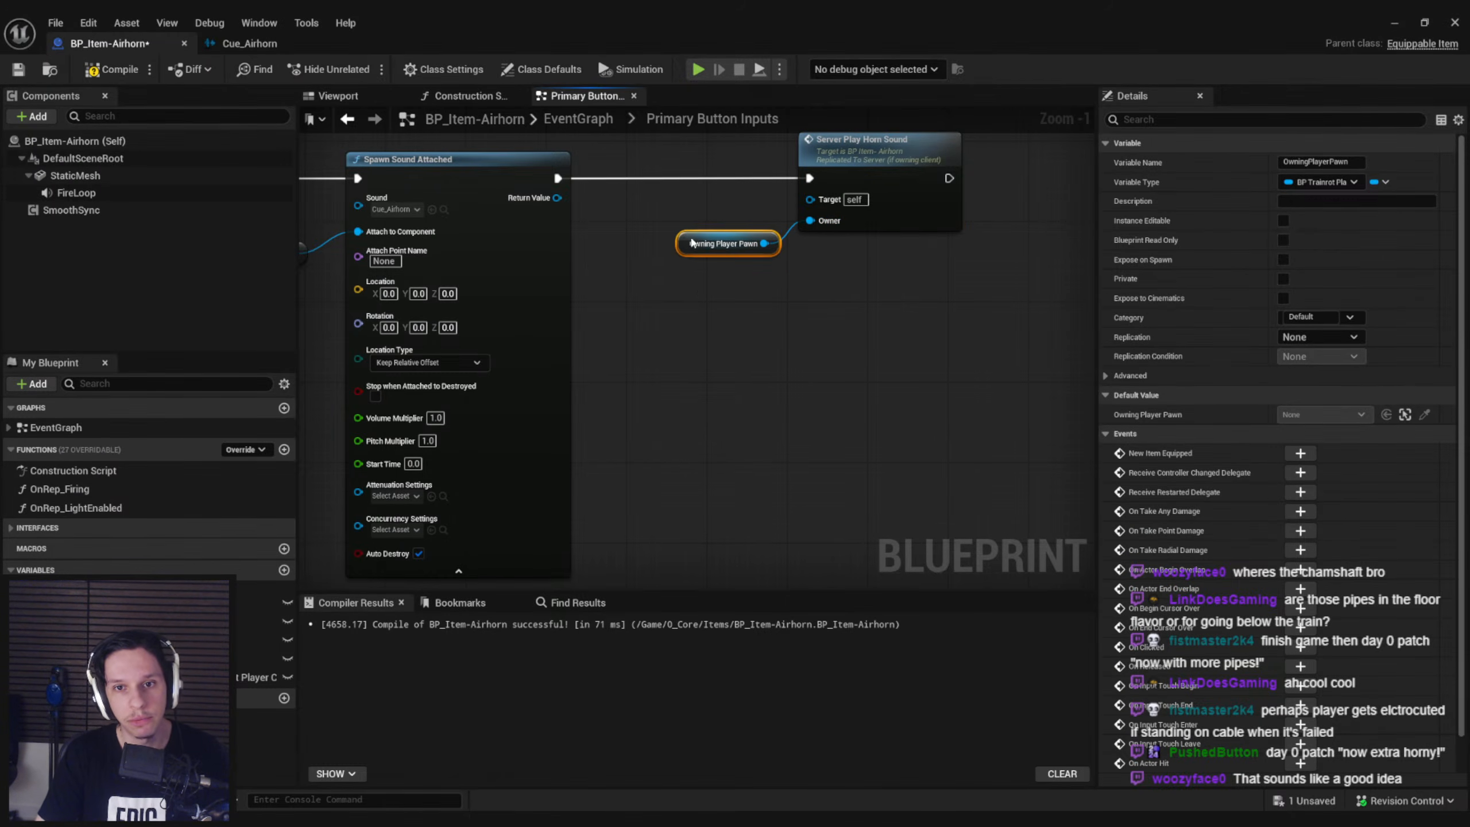
pyautogui.click(716, 344)
pyautogui.click(19, 69)
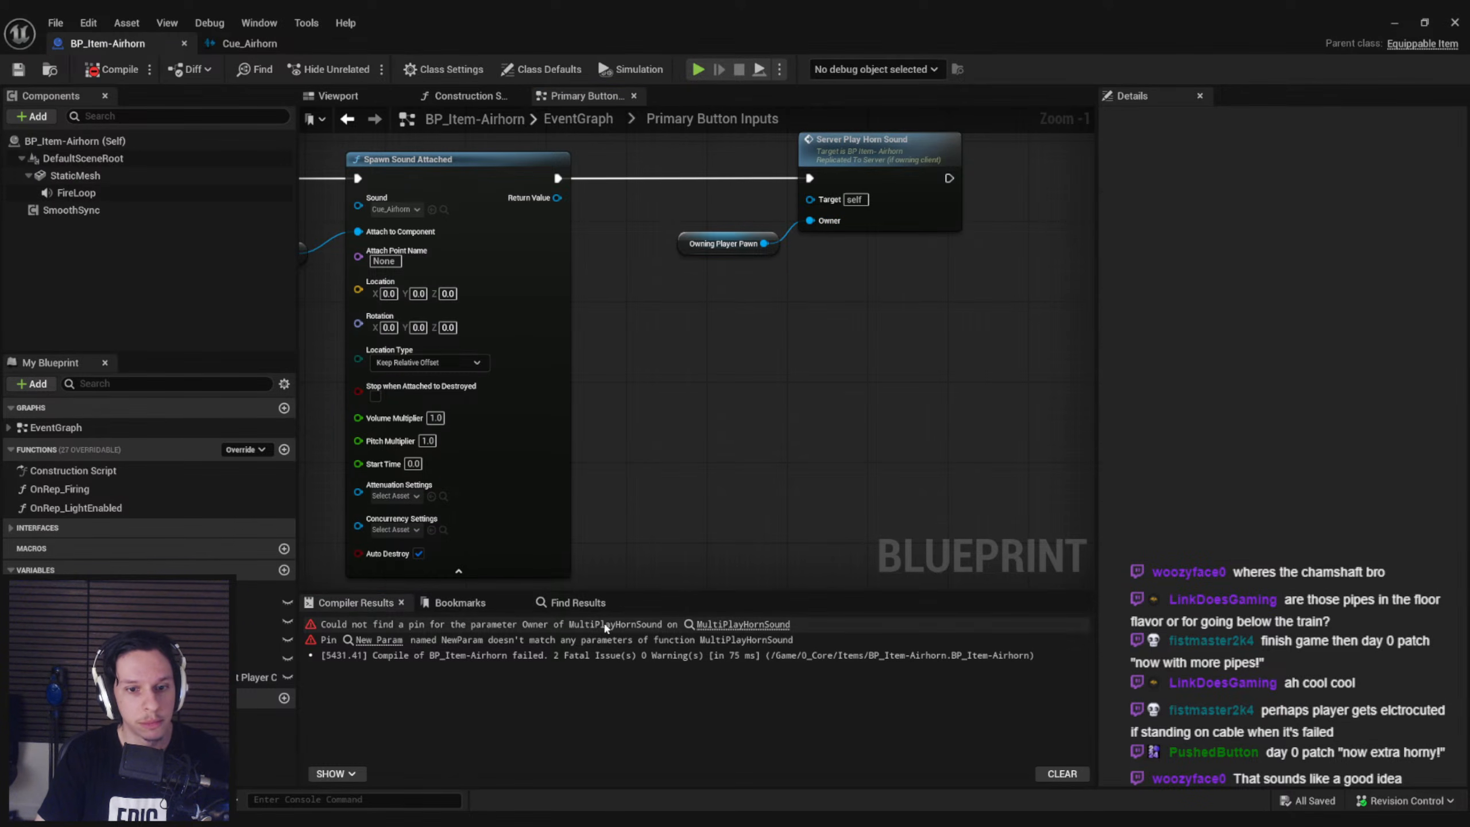
# Locate the Multi Play Horn Sound call from the compile error, refresh its outdated Owner parameter, then compile and save the blueprint
pyautogui.click(735, 625)
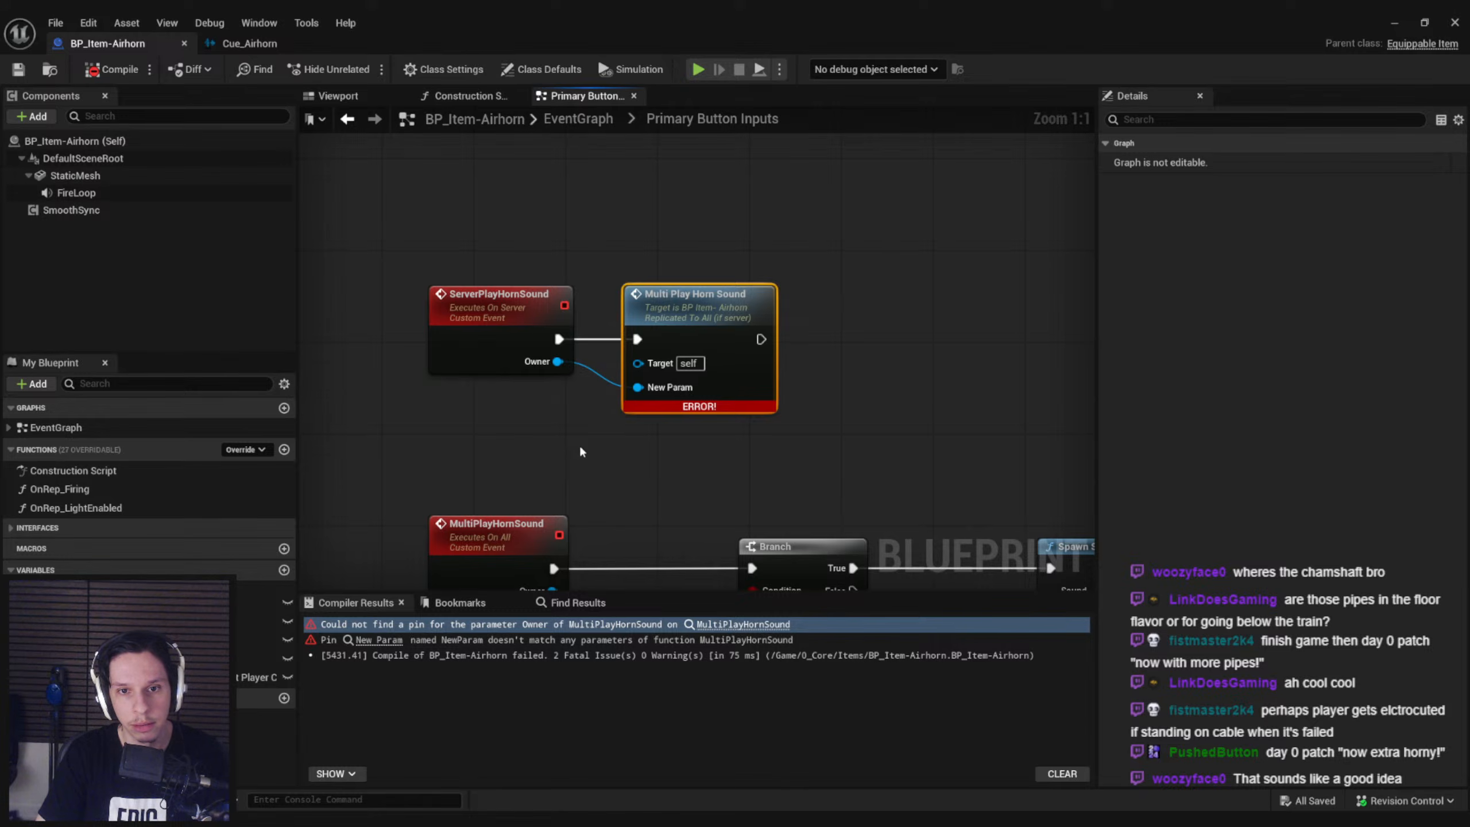
pyautogui.rightClick(696, 343)
pyautogui.click(722, 450)
pyautogui.moveTo(558, 362); pyautogui.dragTo(567, 375)
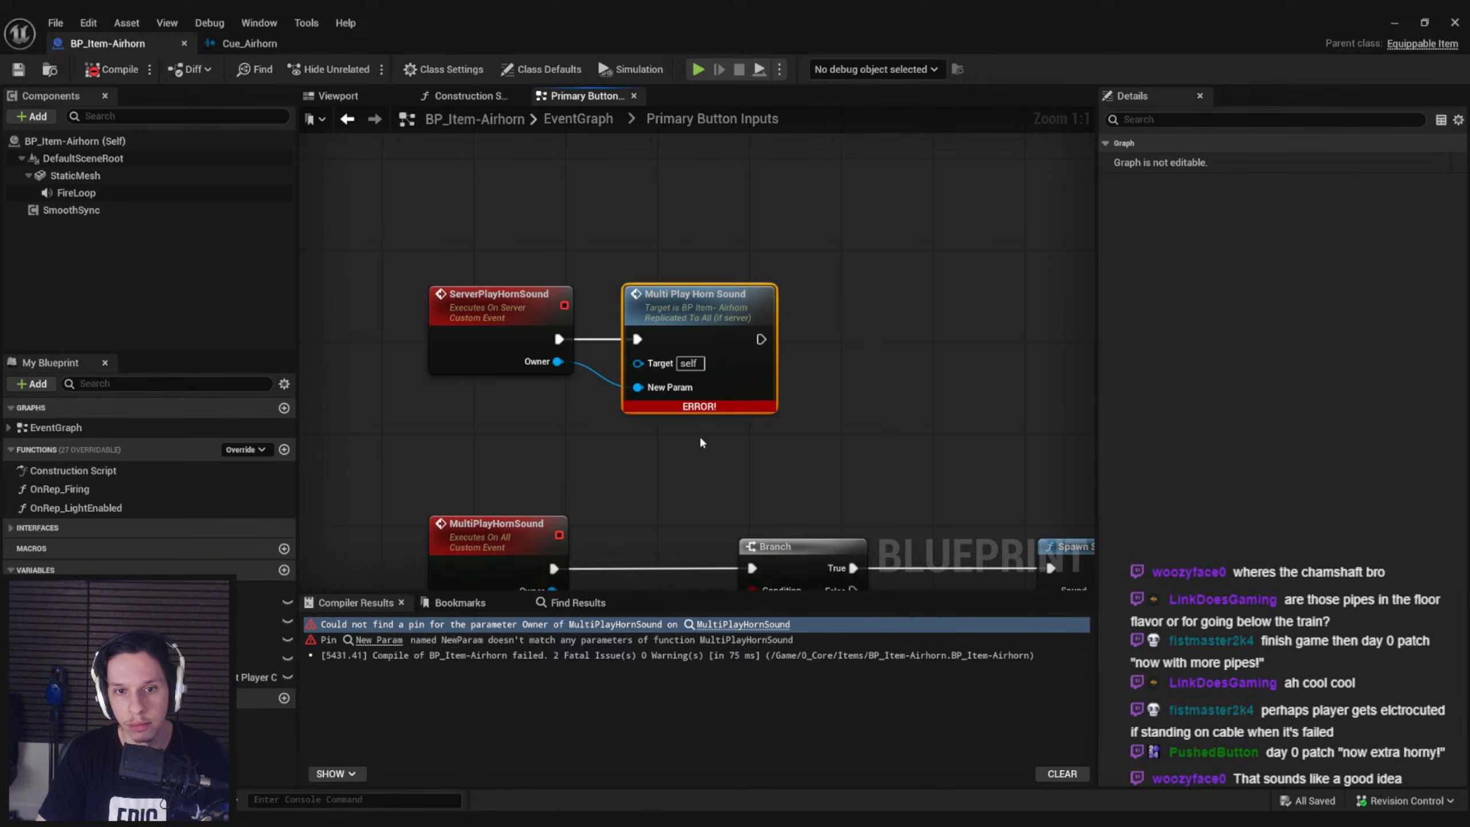
pyautogui.click(113, 69)
pyautogui.hotkey('ctrl', 's')
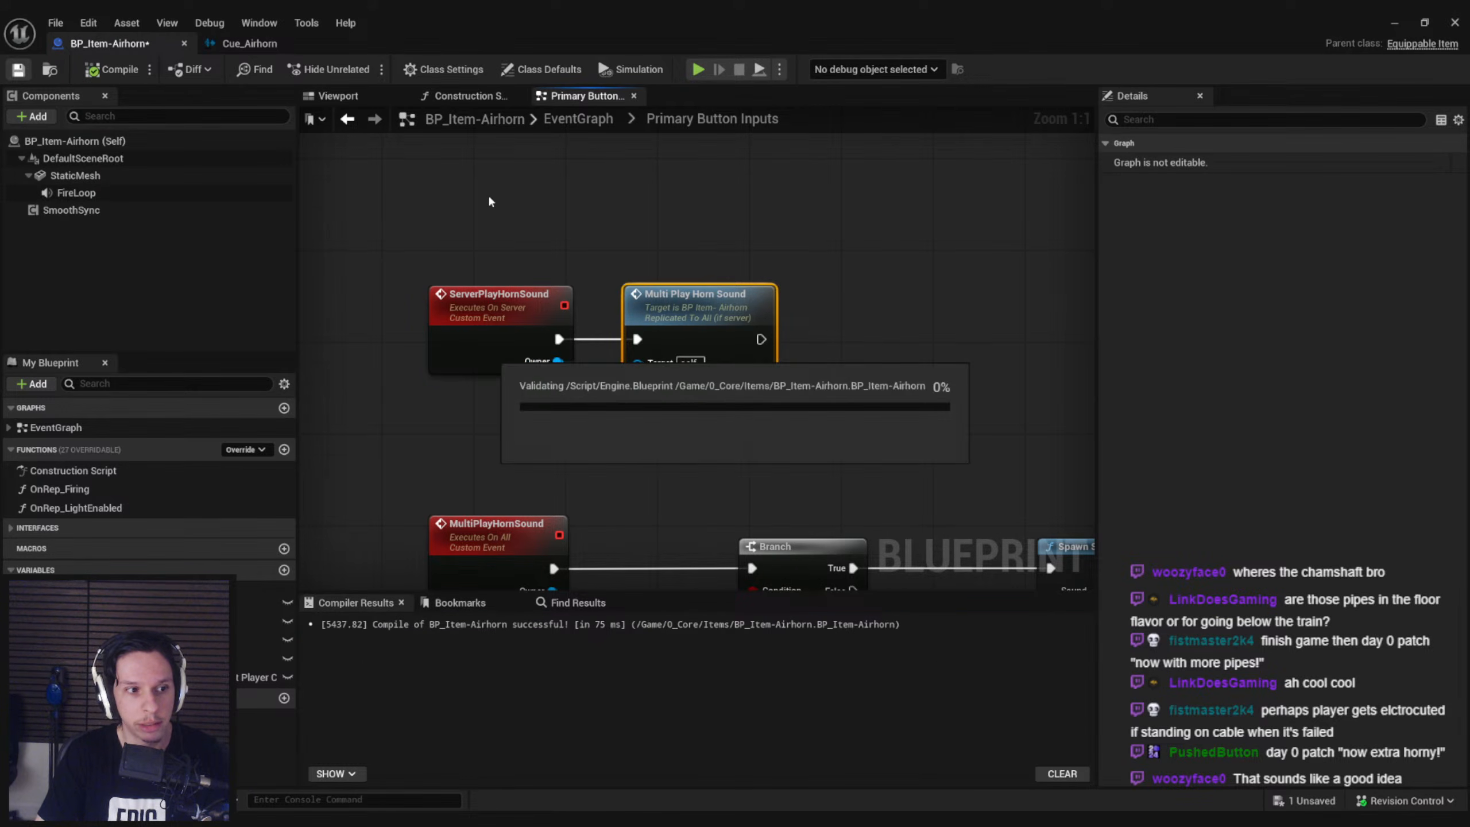
# Return to the level editor, start a two-player play session, and enlarge the Client 1 preview window
pyautogui.click(1394, 23)
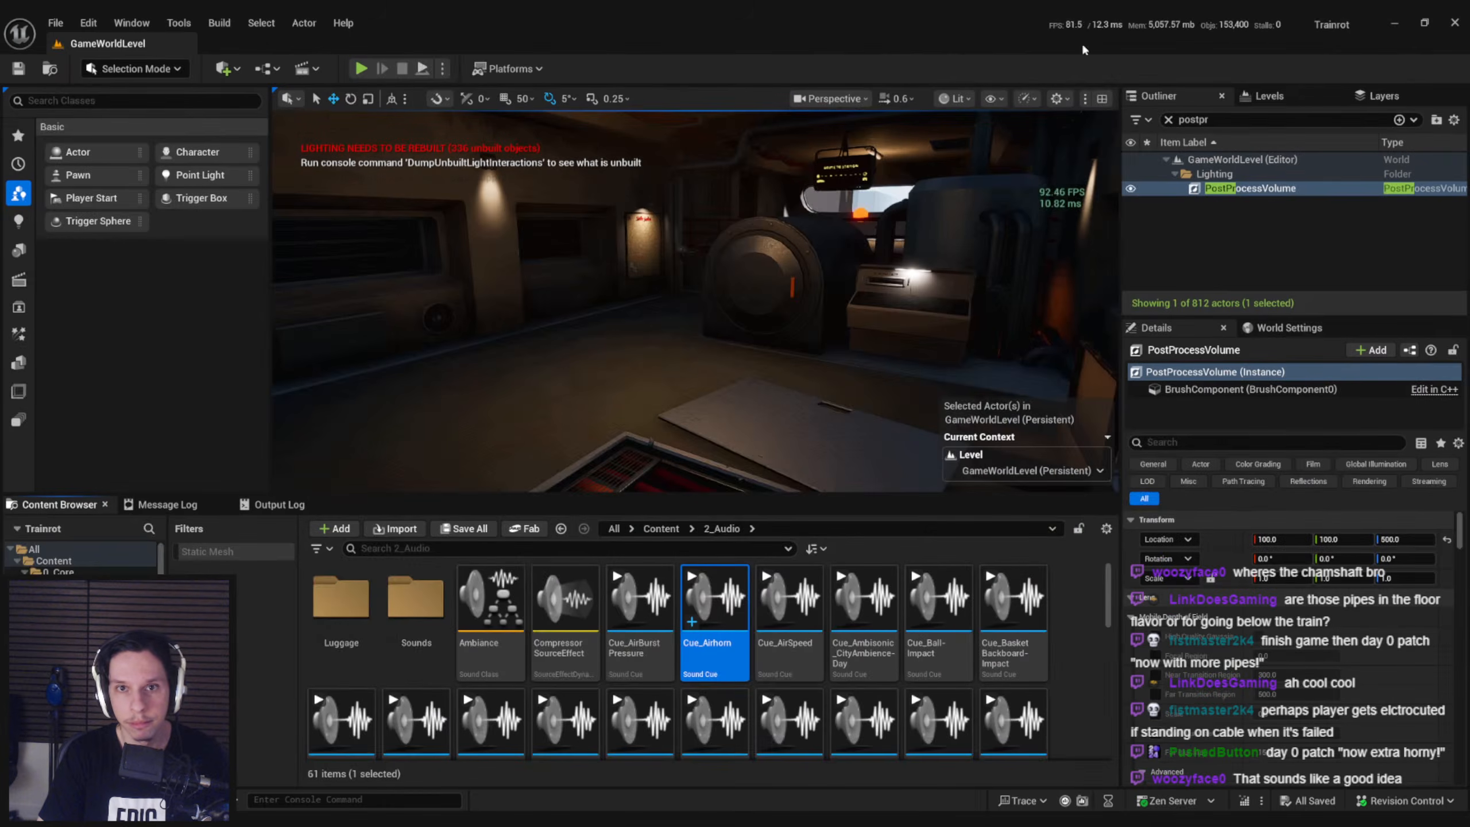
pyautogui.click(442, 68)
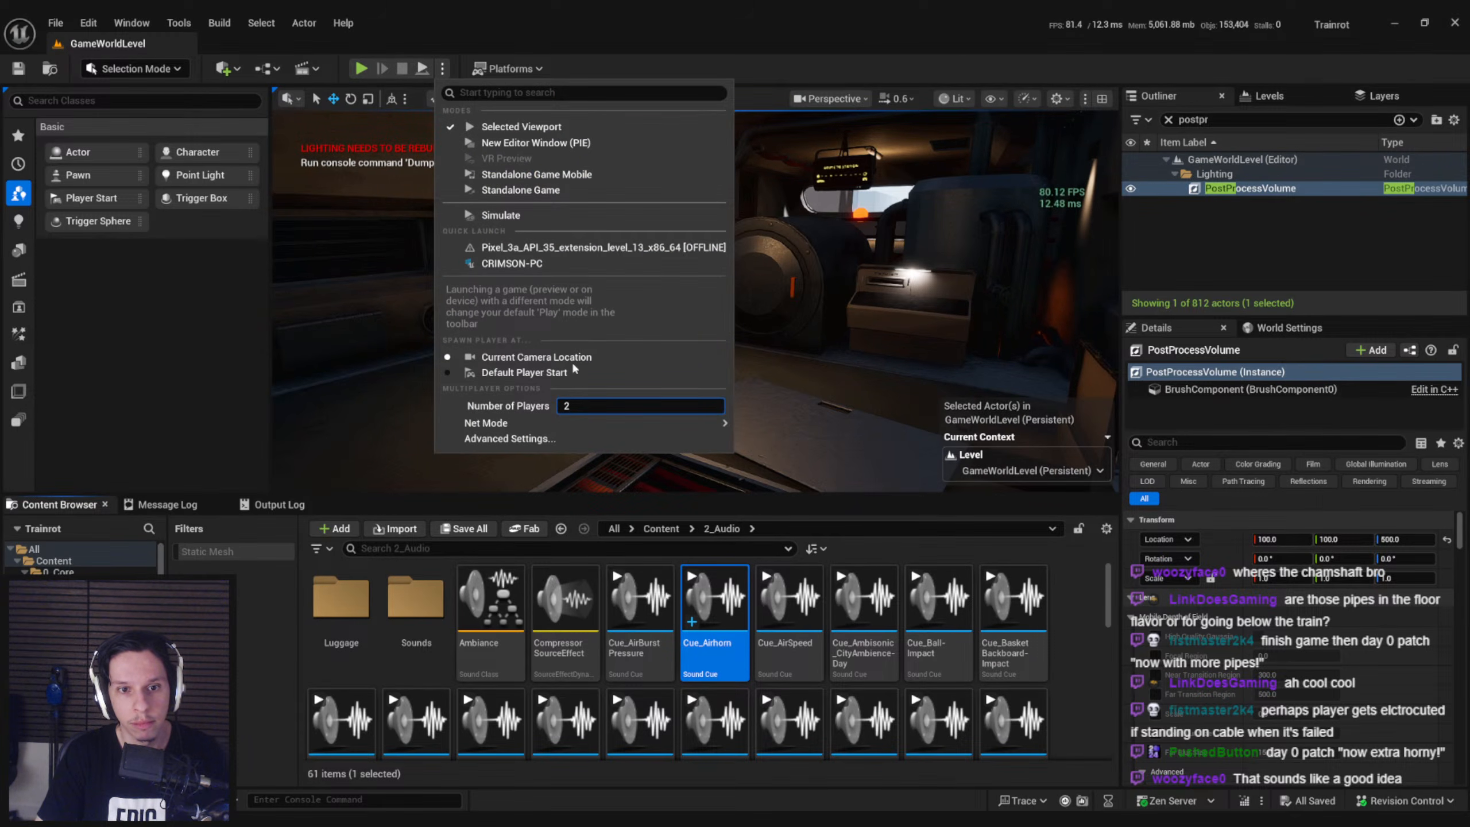
pyautogui.click(510, 126)
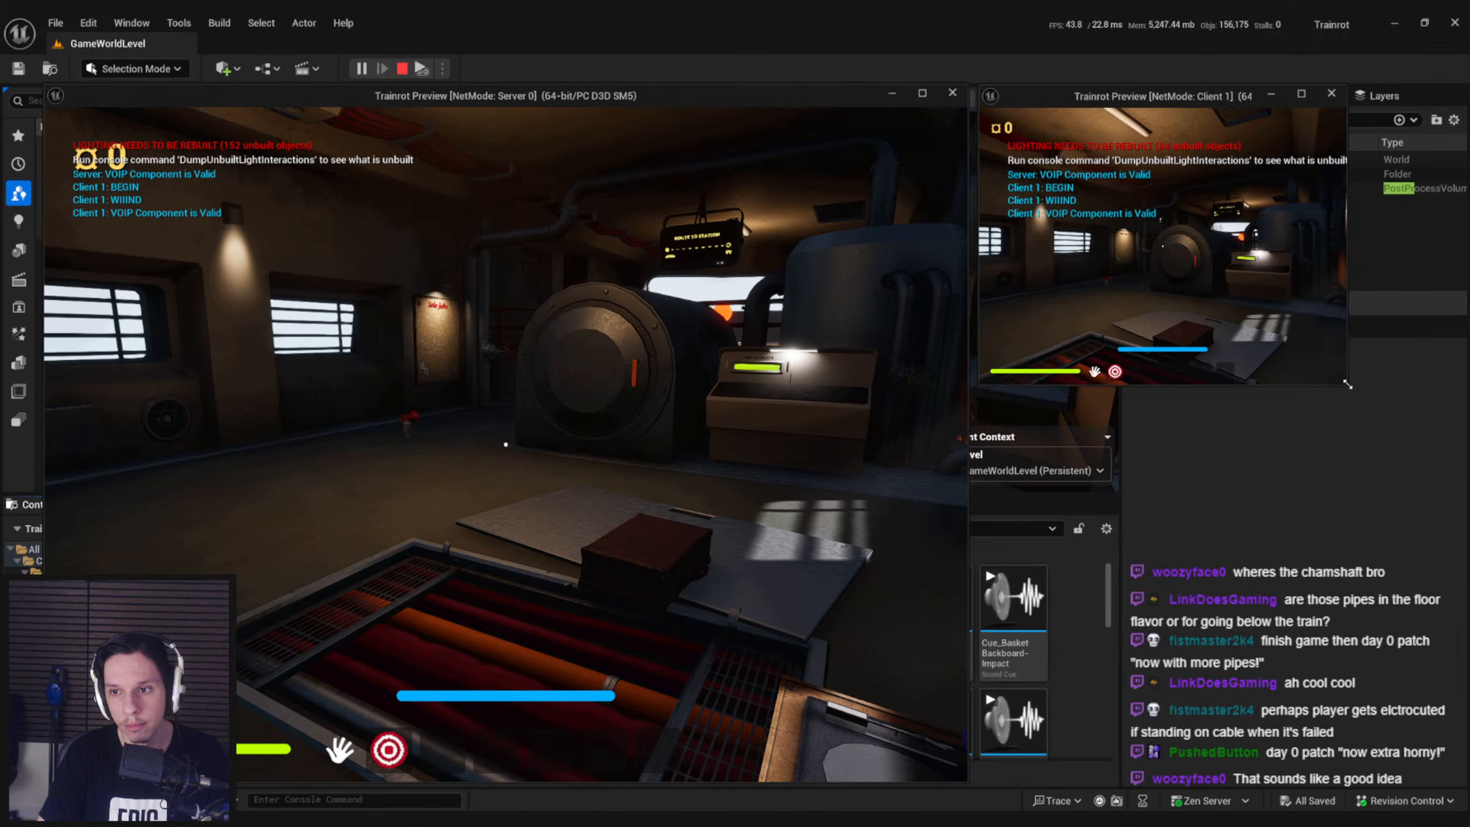
pyautogui.moveTo(1347, 385); pyautogui.dragTo(1447, 449)
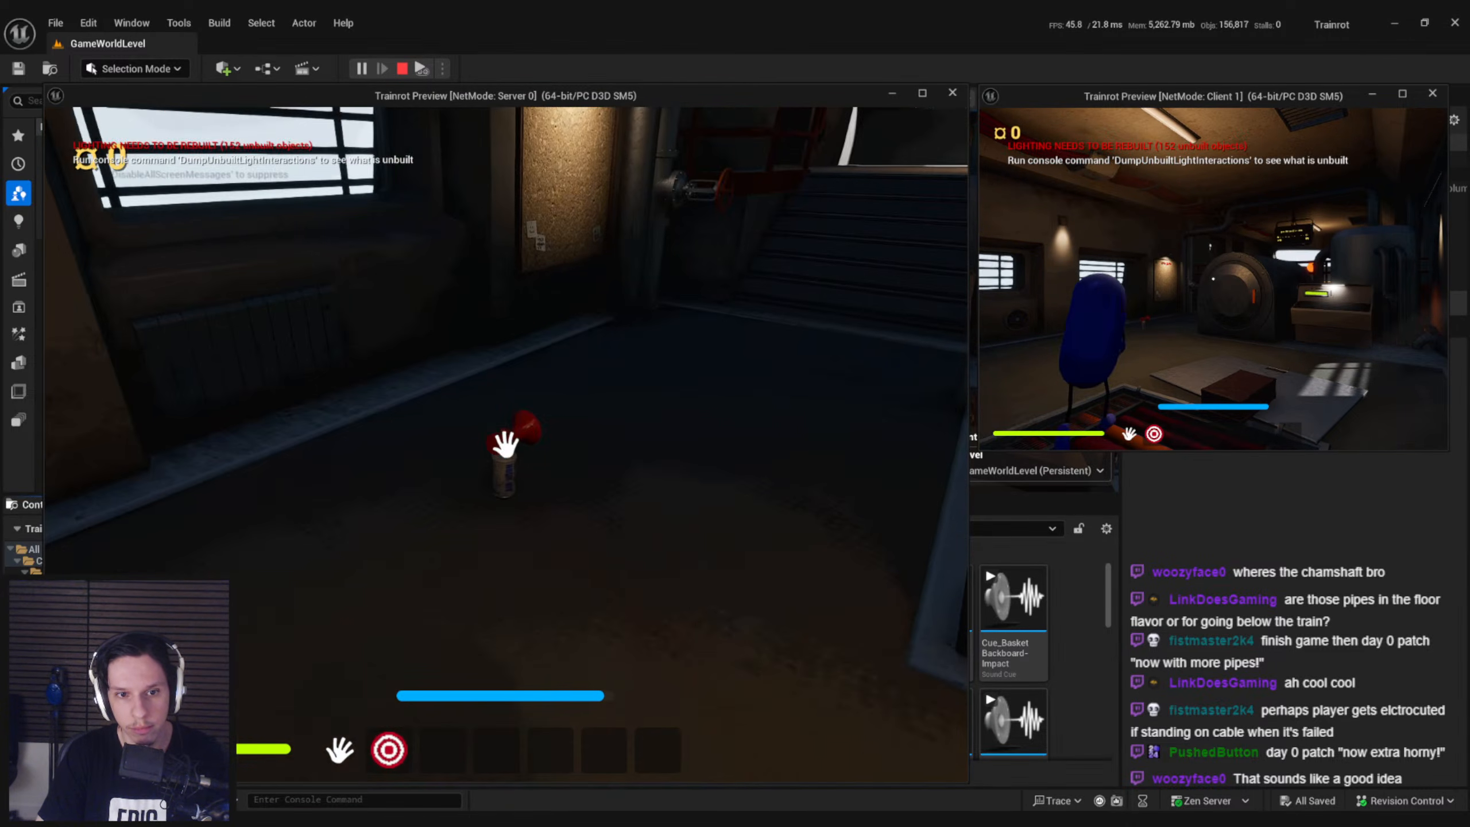
# Pick up the airhorn from the floor in the server window and carry it around the engine room near the other player
pyautogui.press('e')
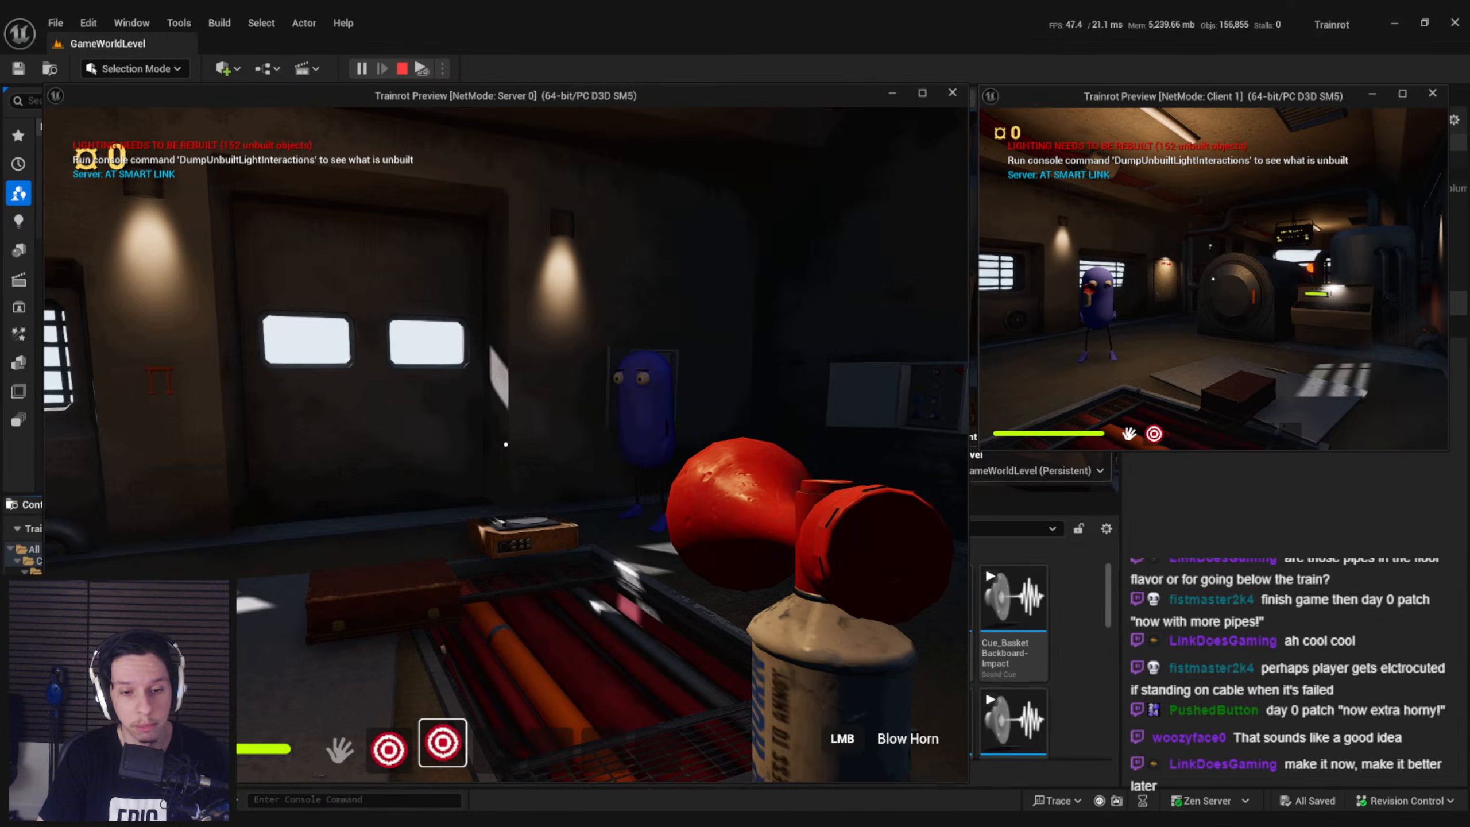
pyautogui.press('s')
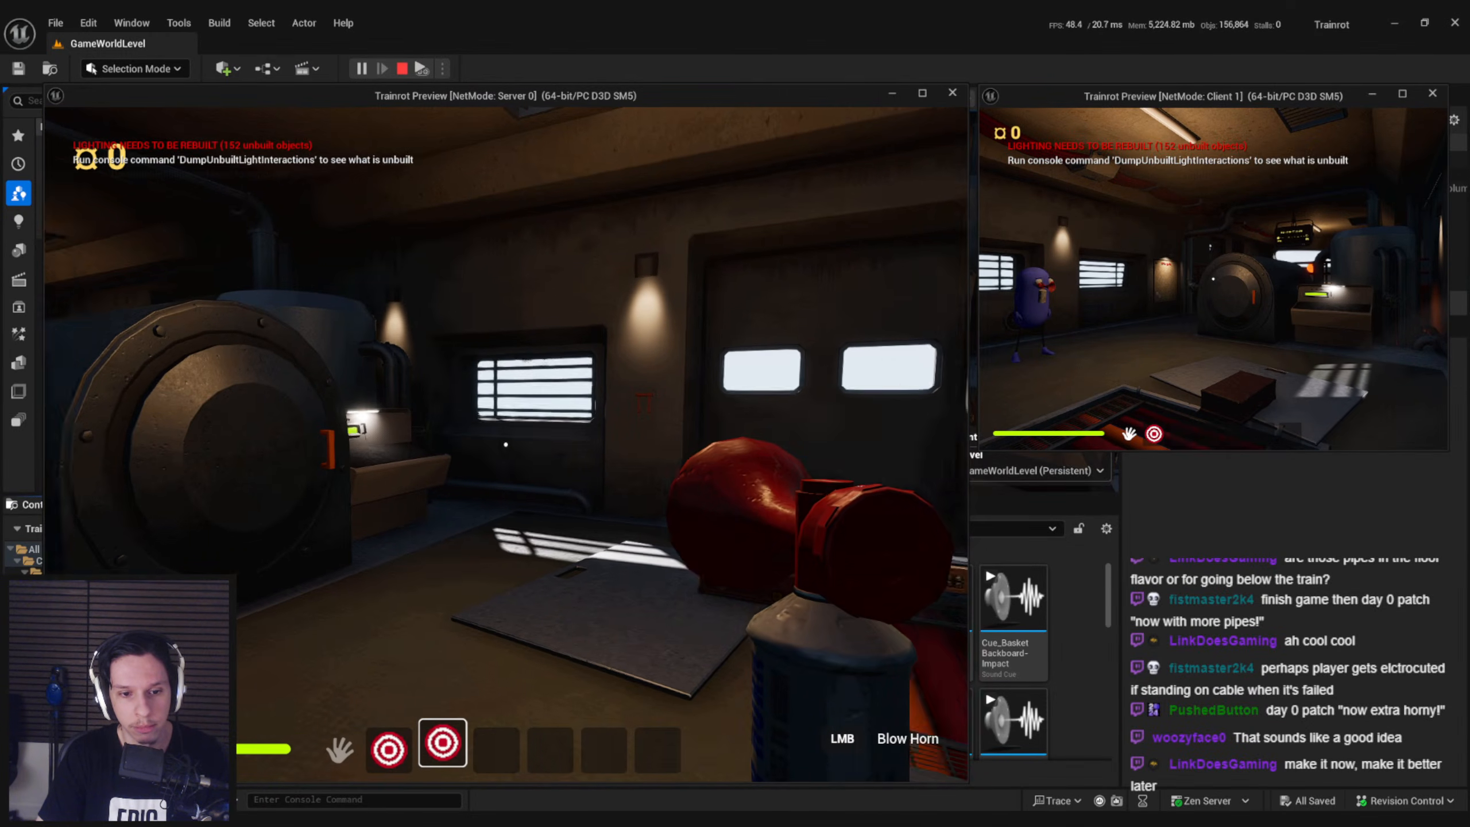
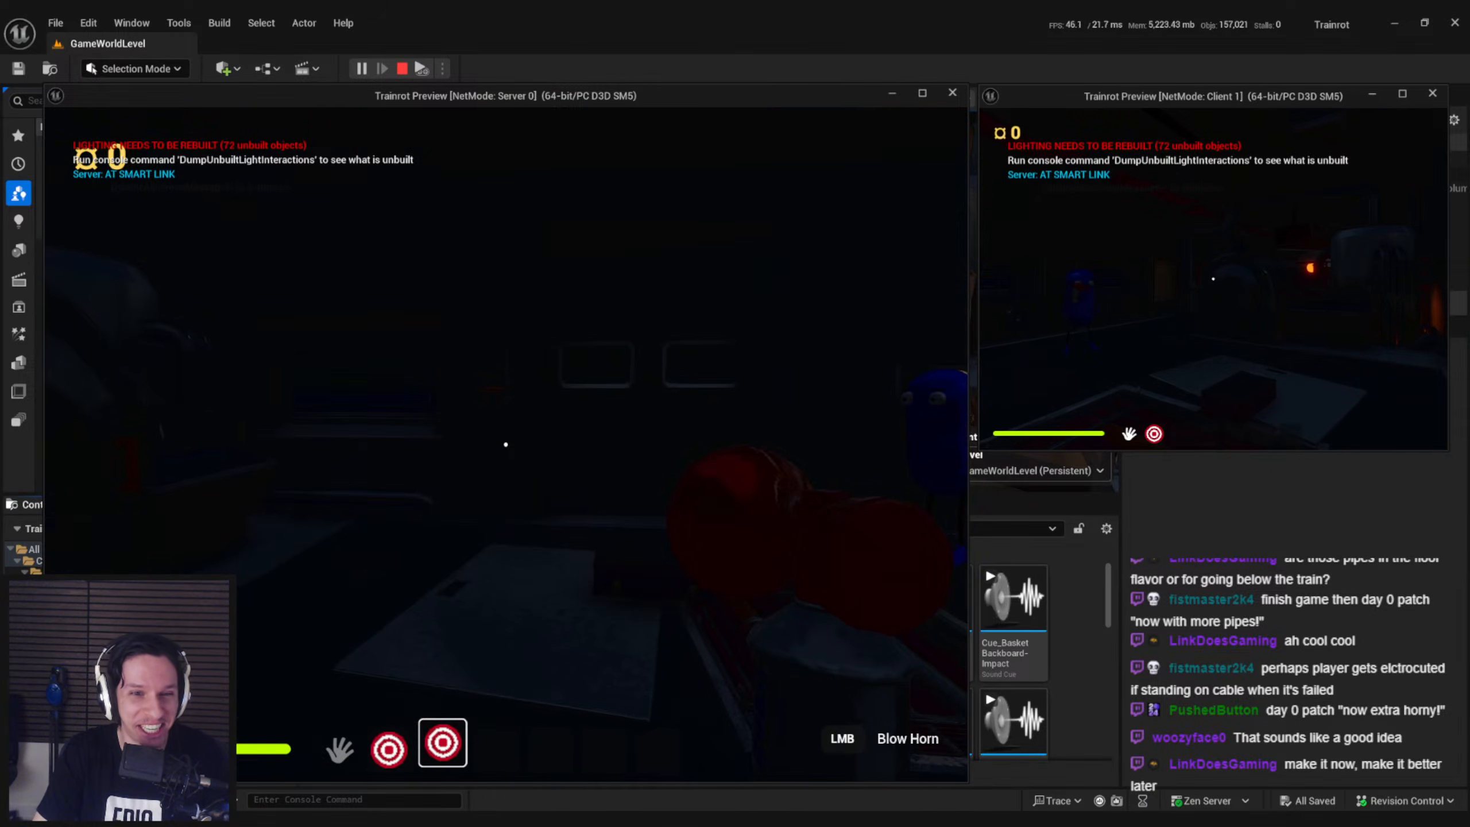
# Drop the airhorn from the server player, then switch to the Client 1 window and pick it up there
pyautogui.press('g')
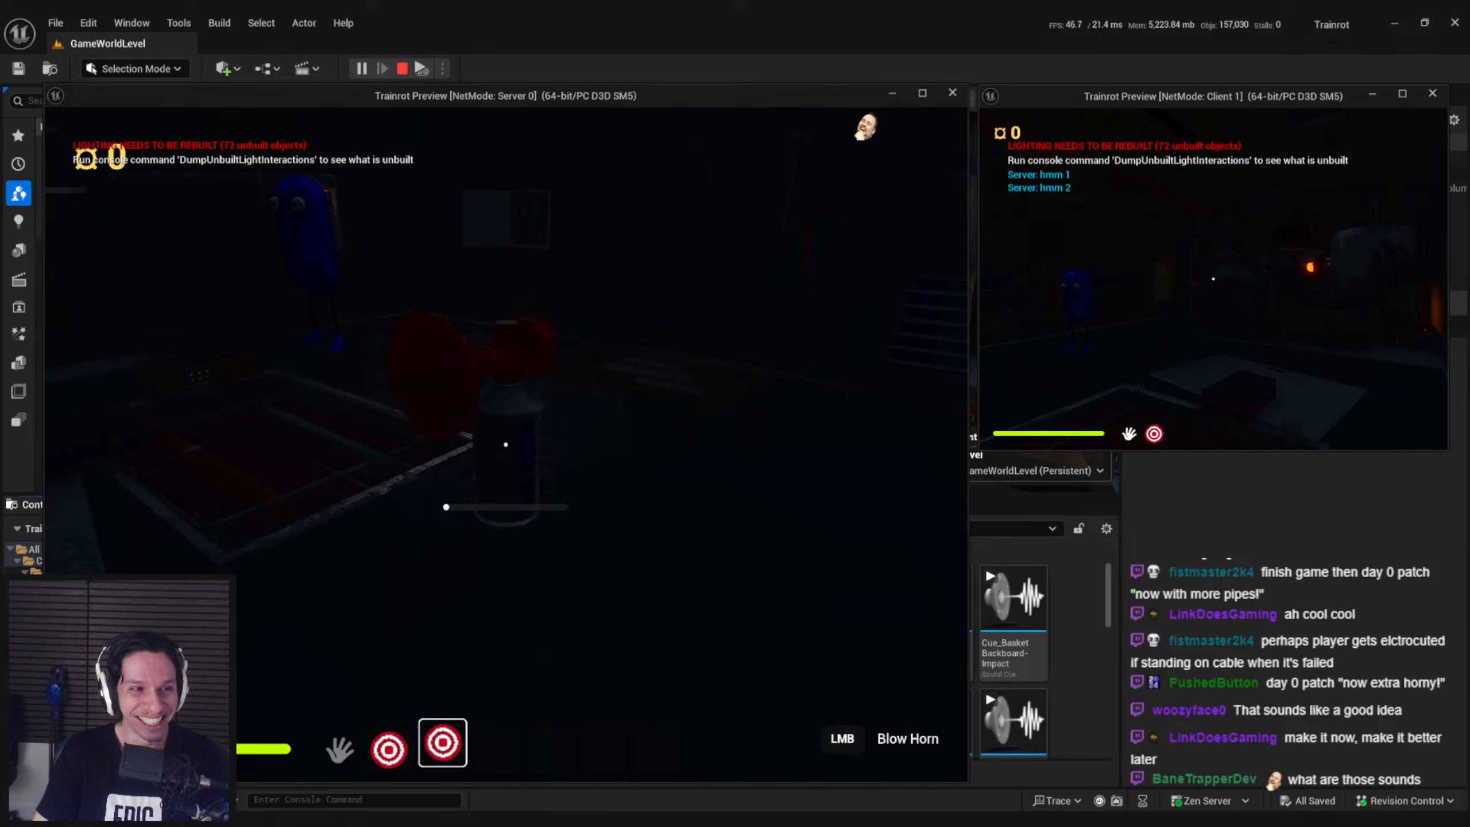
pyautogui.press('s')
pyautogui.press('super')
pyautogui.click(1284, 256)
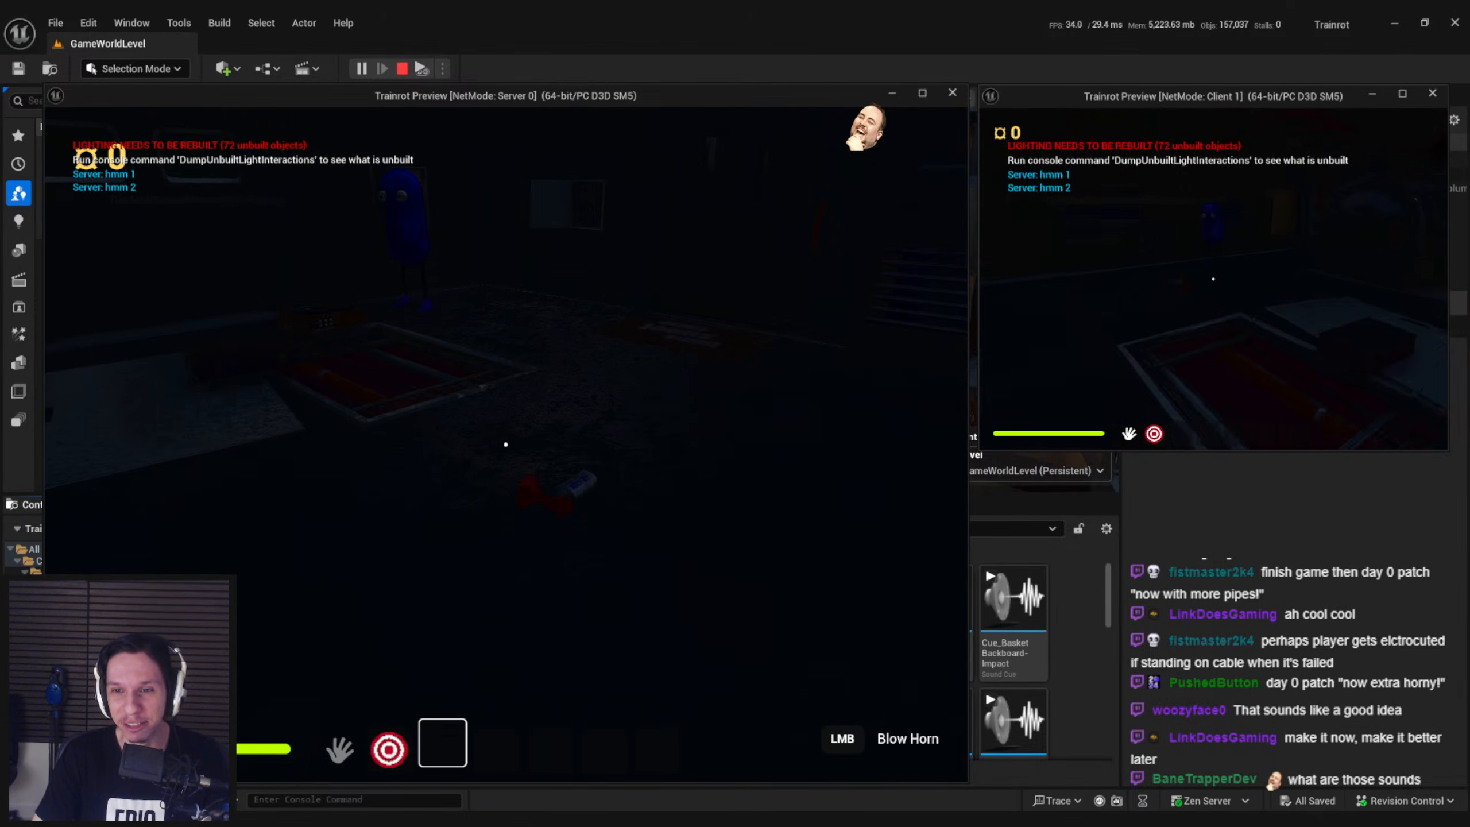
pyautogui.press('w')
pyautogui.press('e')
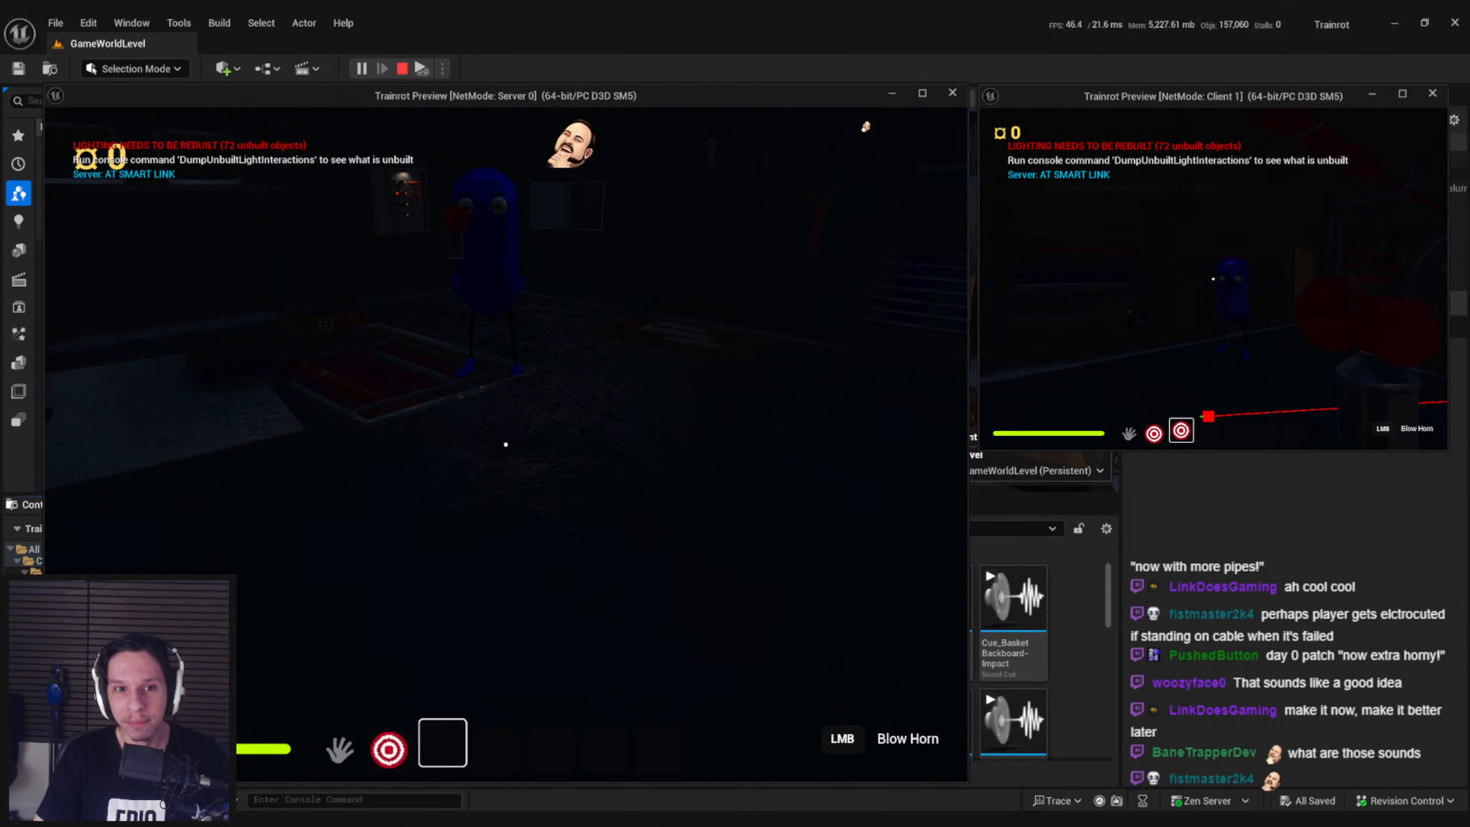
# Sprint around the dark train interior as Client 1 with the airhorn in hand, passing the server player
pyautogui.press('w')
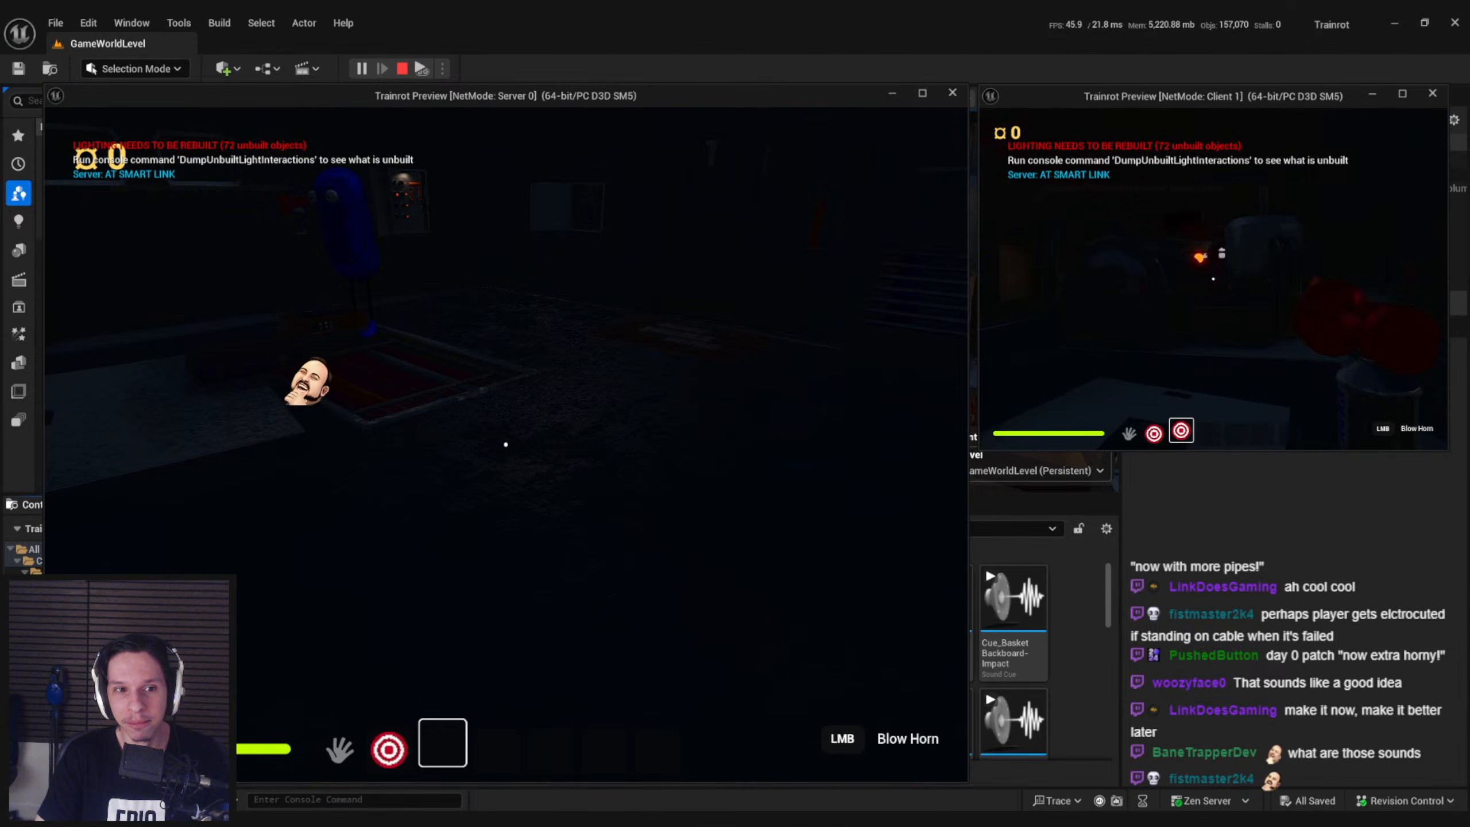
pyautogui.press('shift')
pyautogui.press('w')
pyautogui.press('shift')
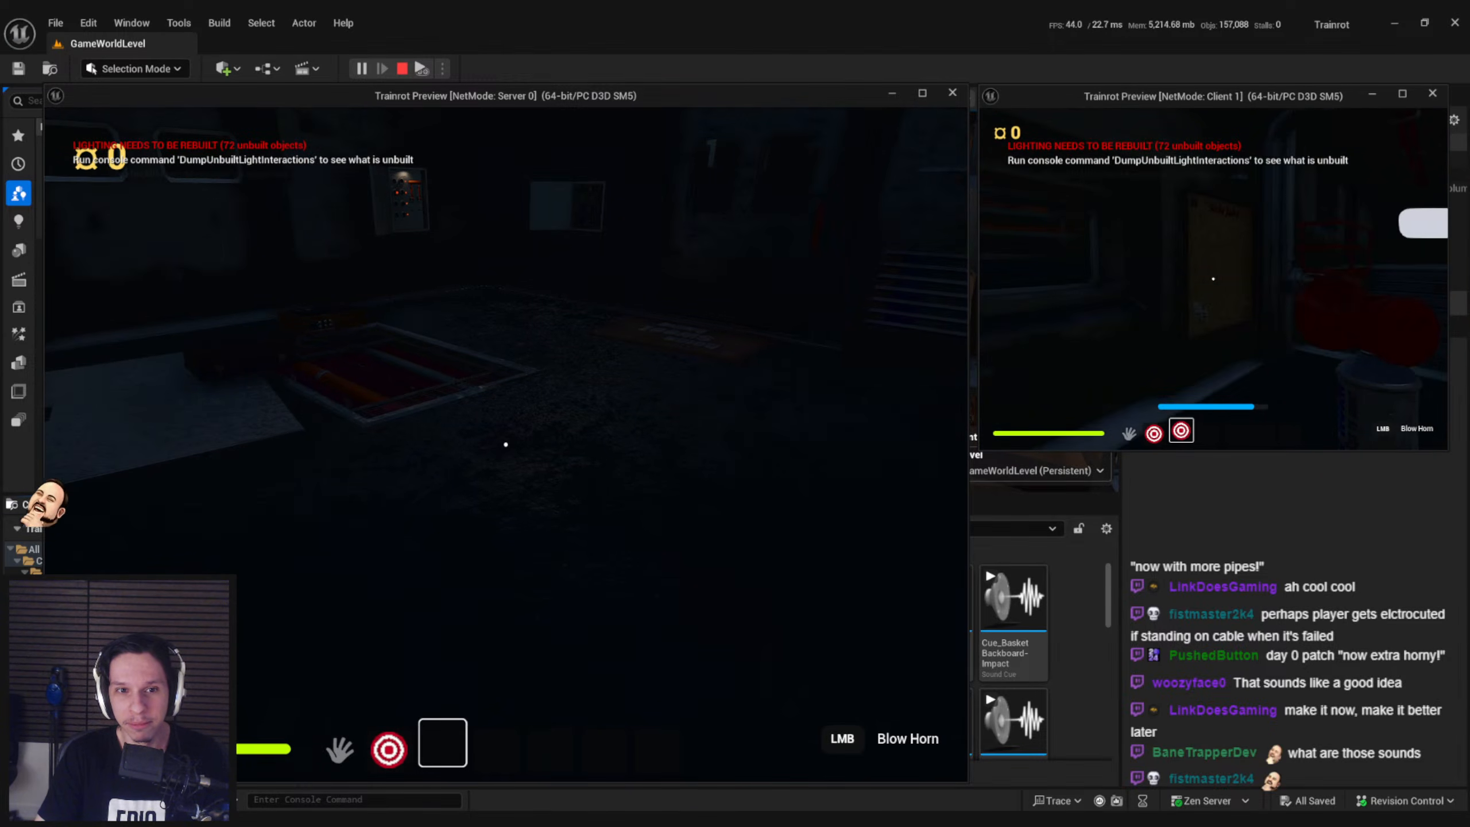
pyautogui.hotkey('shift', 'w')
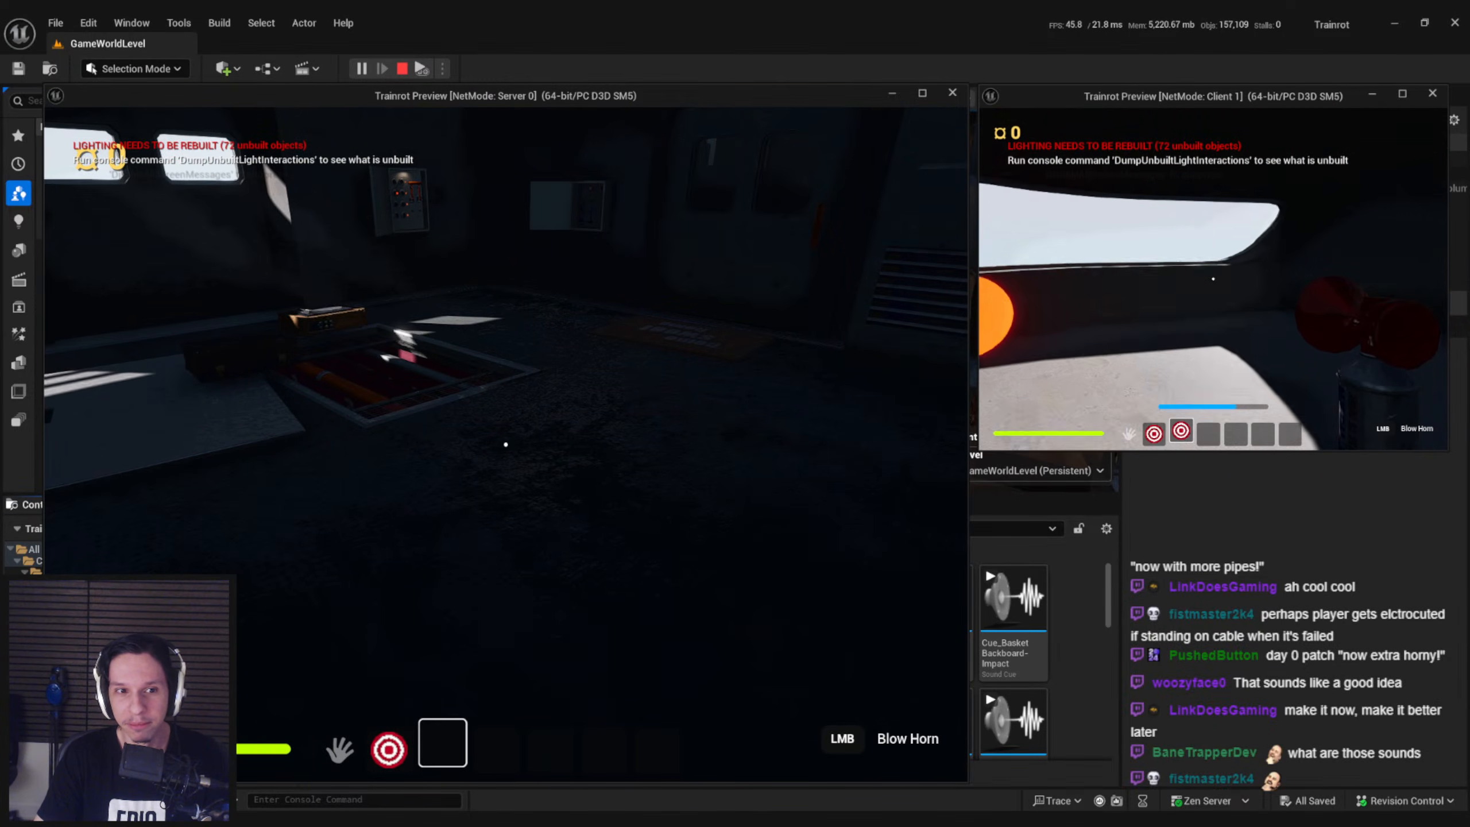
pyautogui.hotkey('shift', 'w')
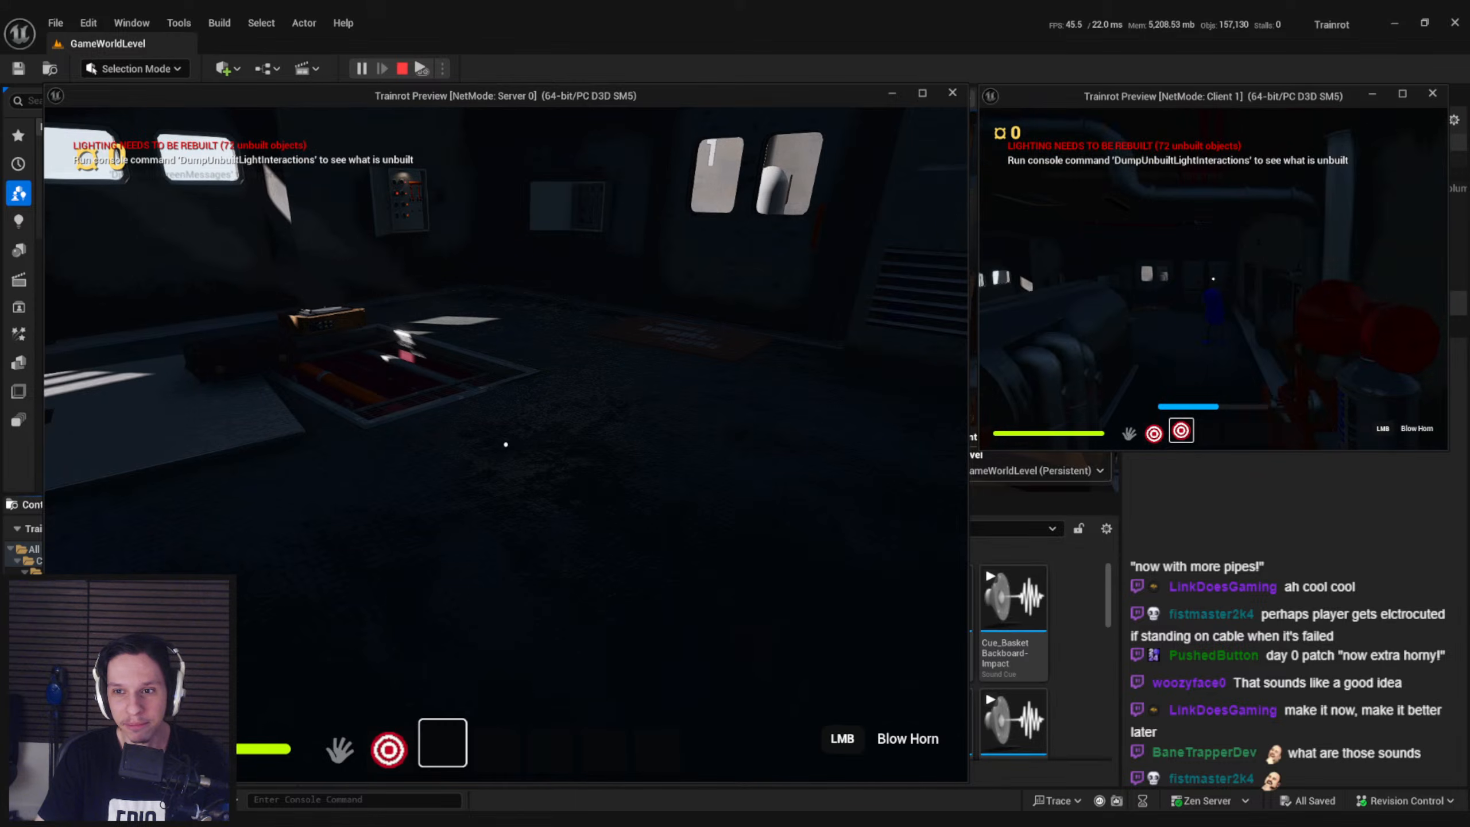
pyautogui.hotkey('shift', 'w')
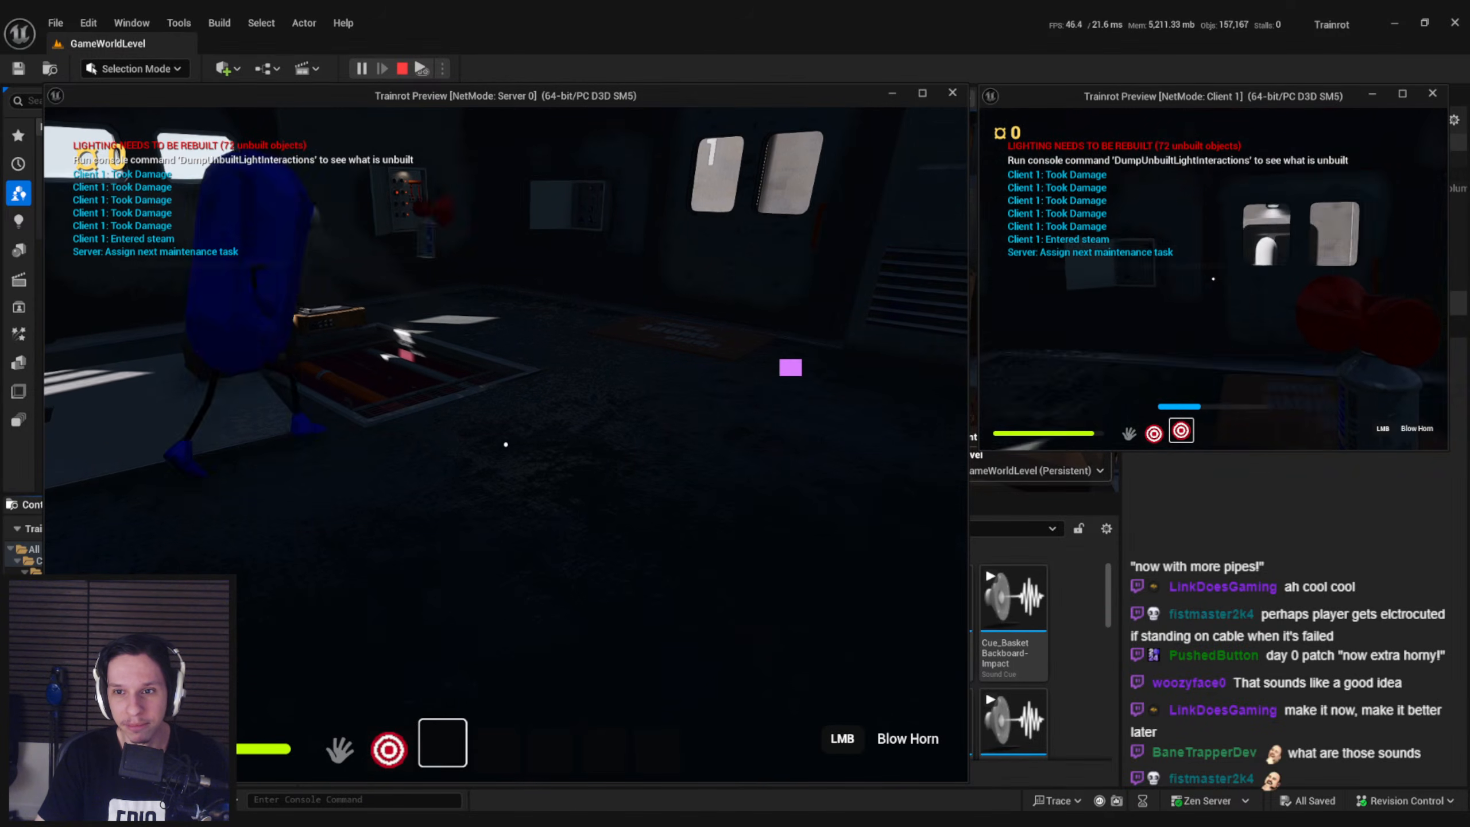
# Open the engine room's exterior door as Client 1 with empty hands, then re-equip the airhorn
pyautogui.press('w')
pyautogui.press('1')
pyautogui.press('e')
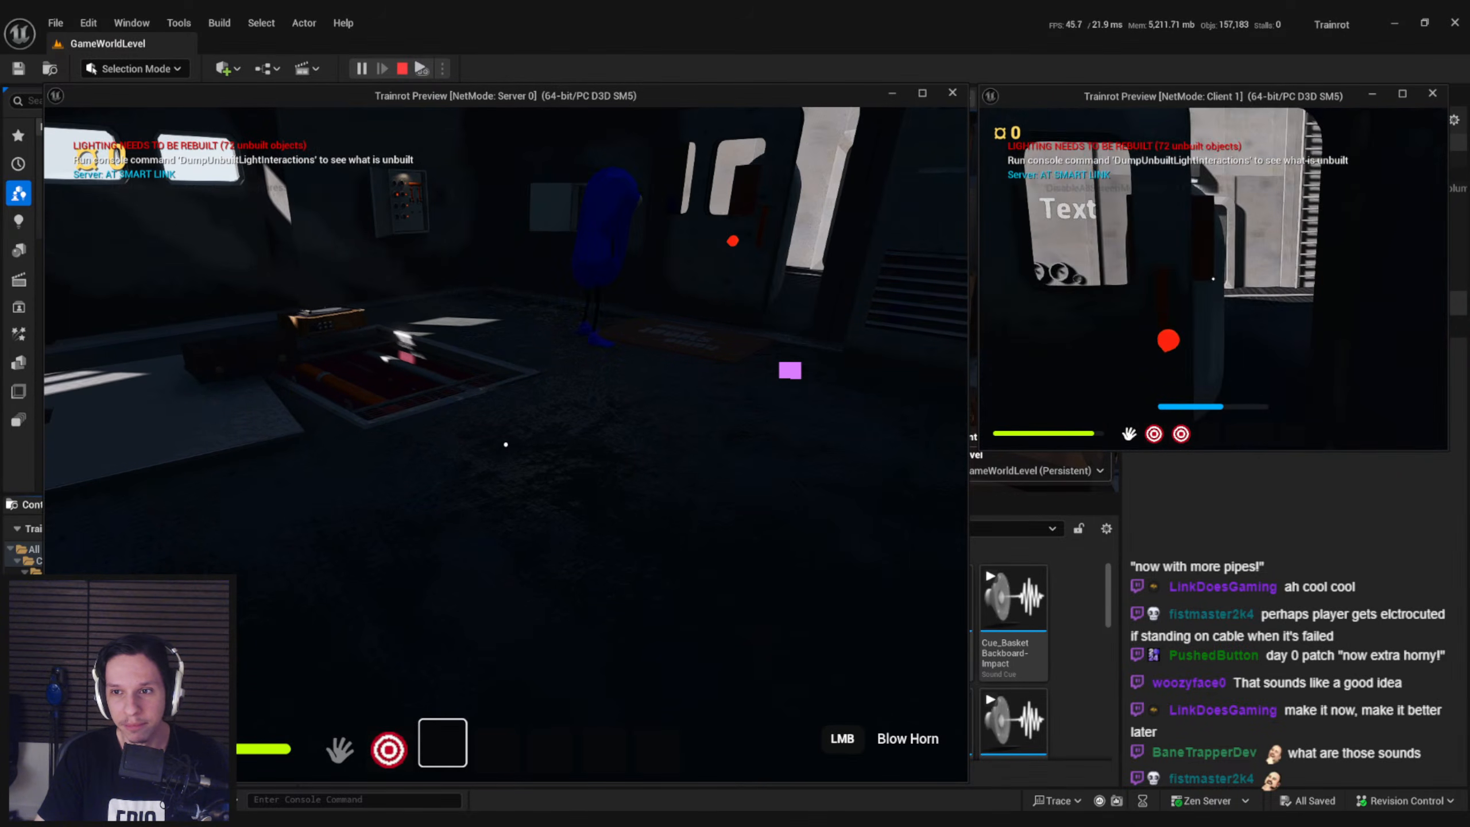
pyautogui.press('3')
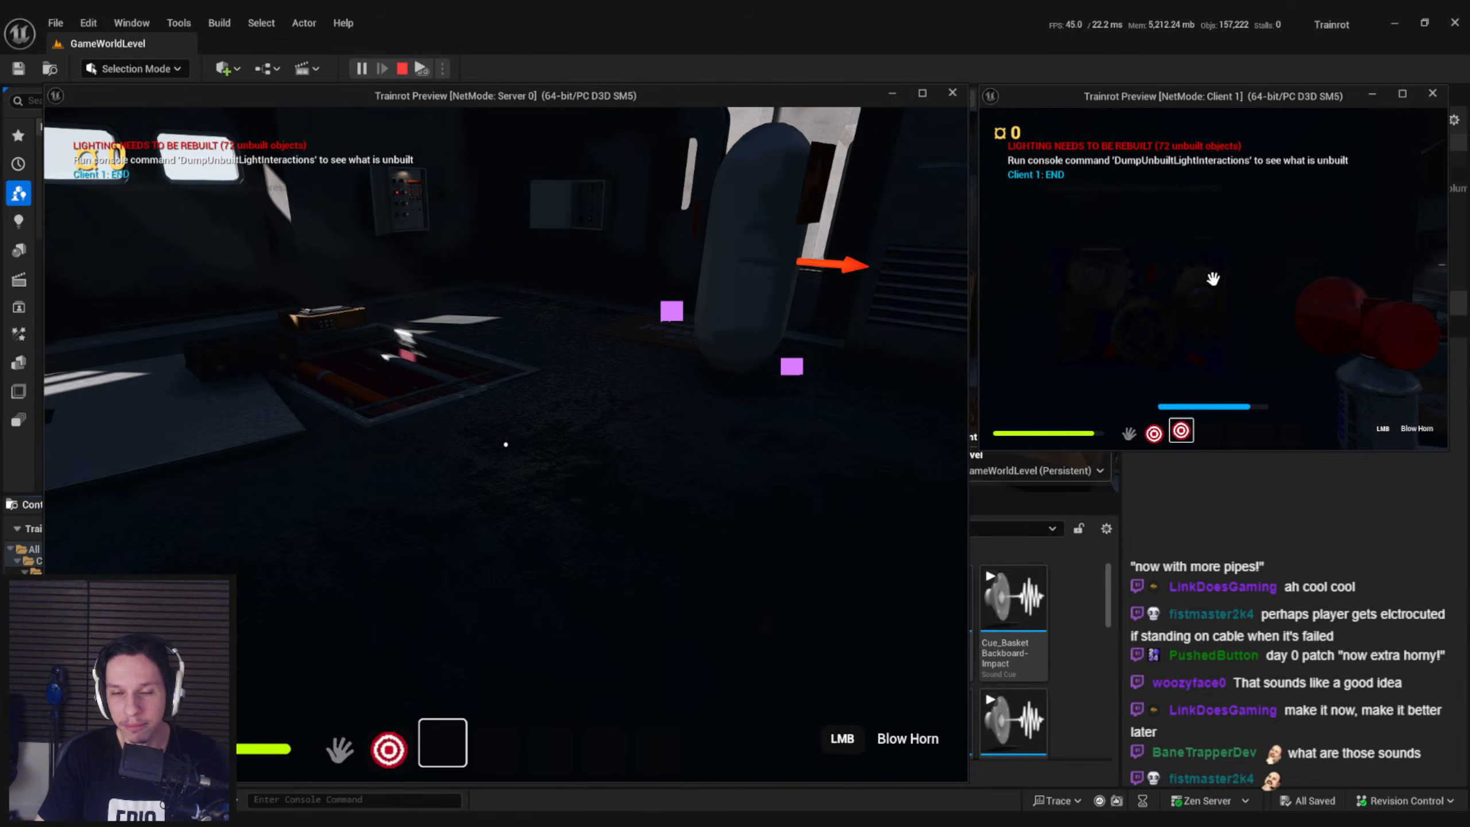
# Carry the airhorn back toward the server player as Client 1 and move around the engine room
pyautogui.press('w')
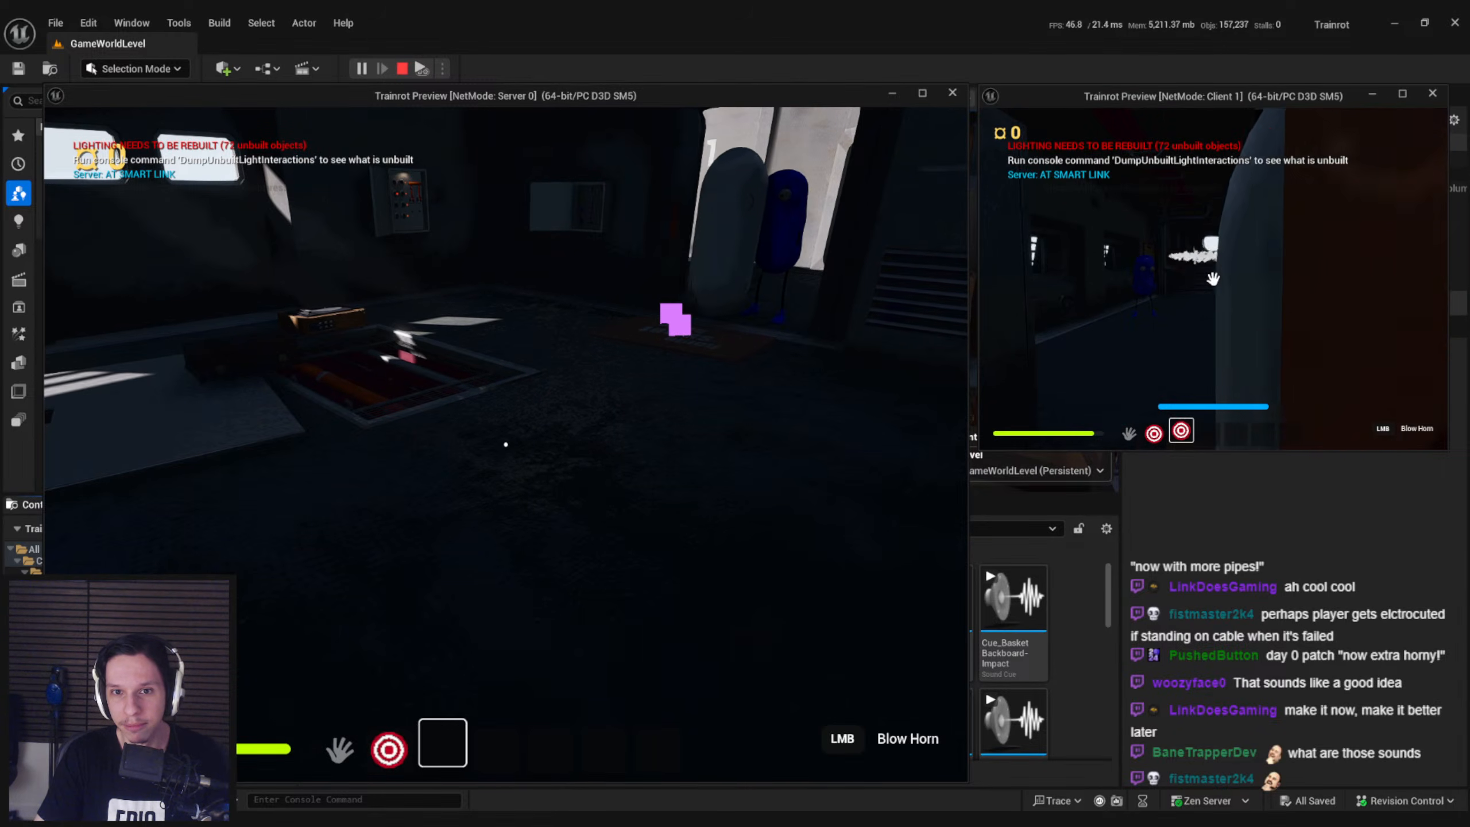
pyautogui.press('w')
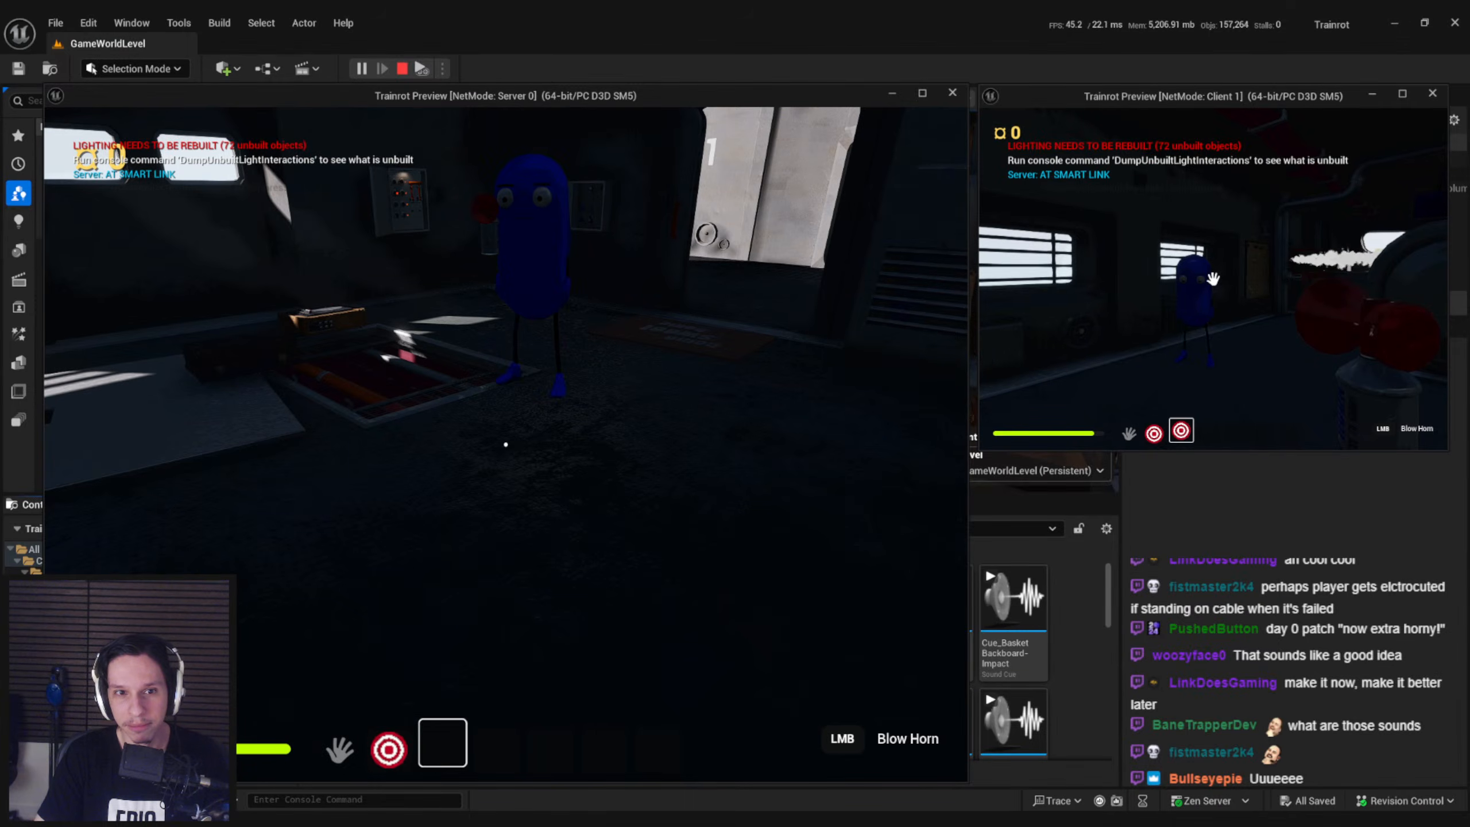
pyautogui.press('d')
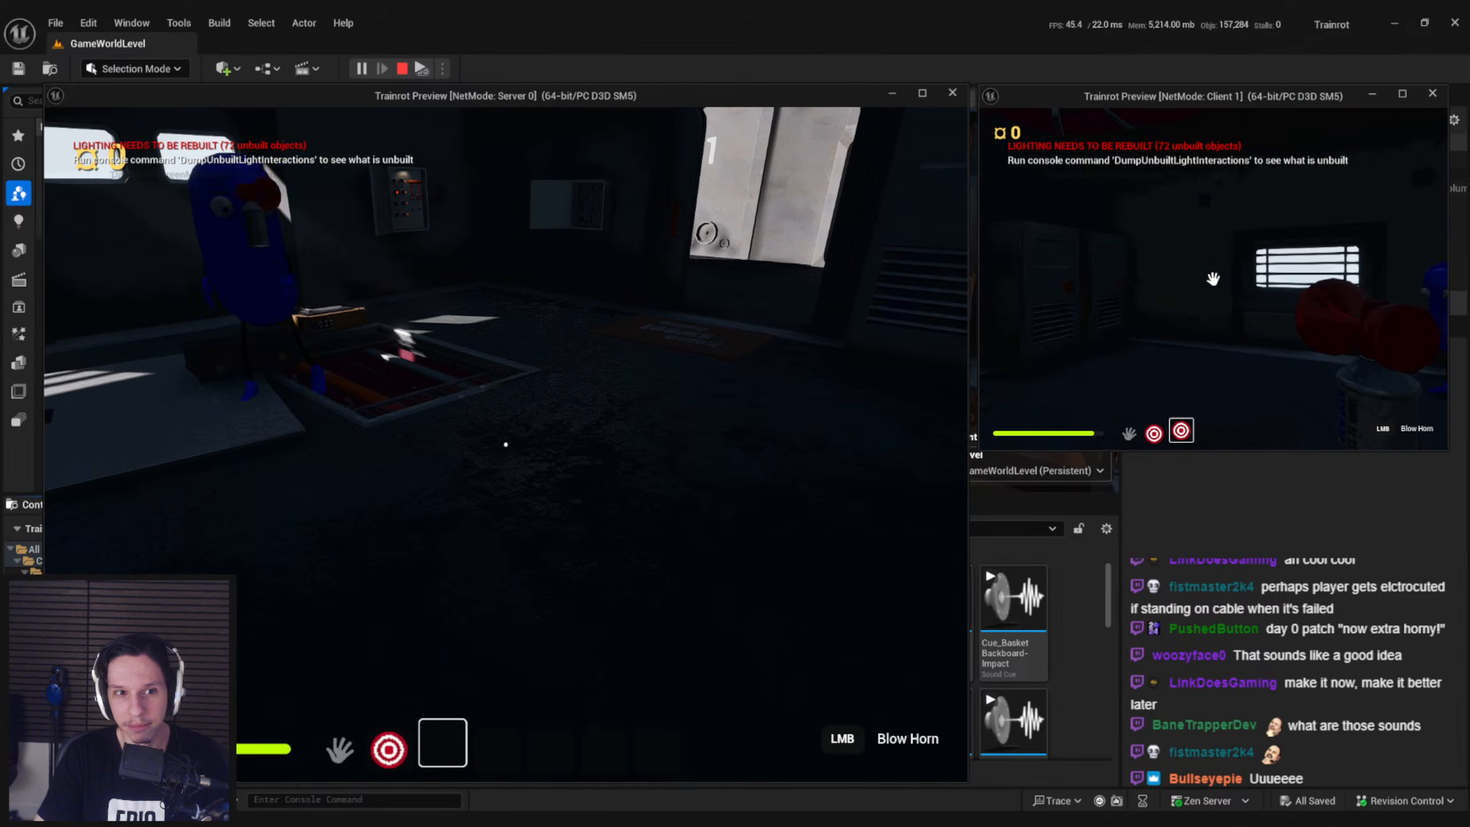
pyautogui.press('ctrl')
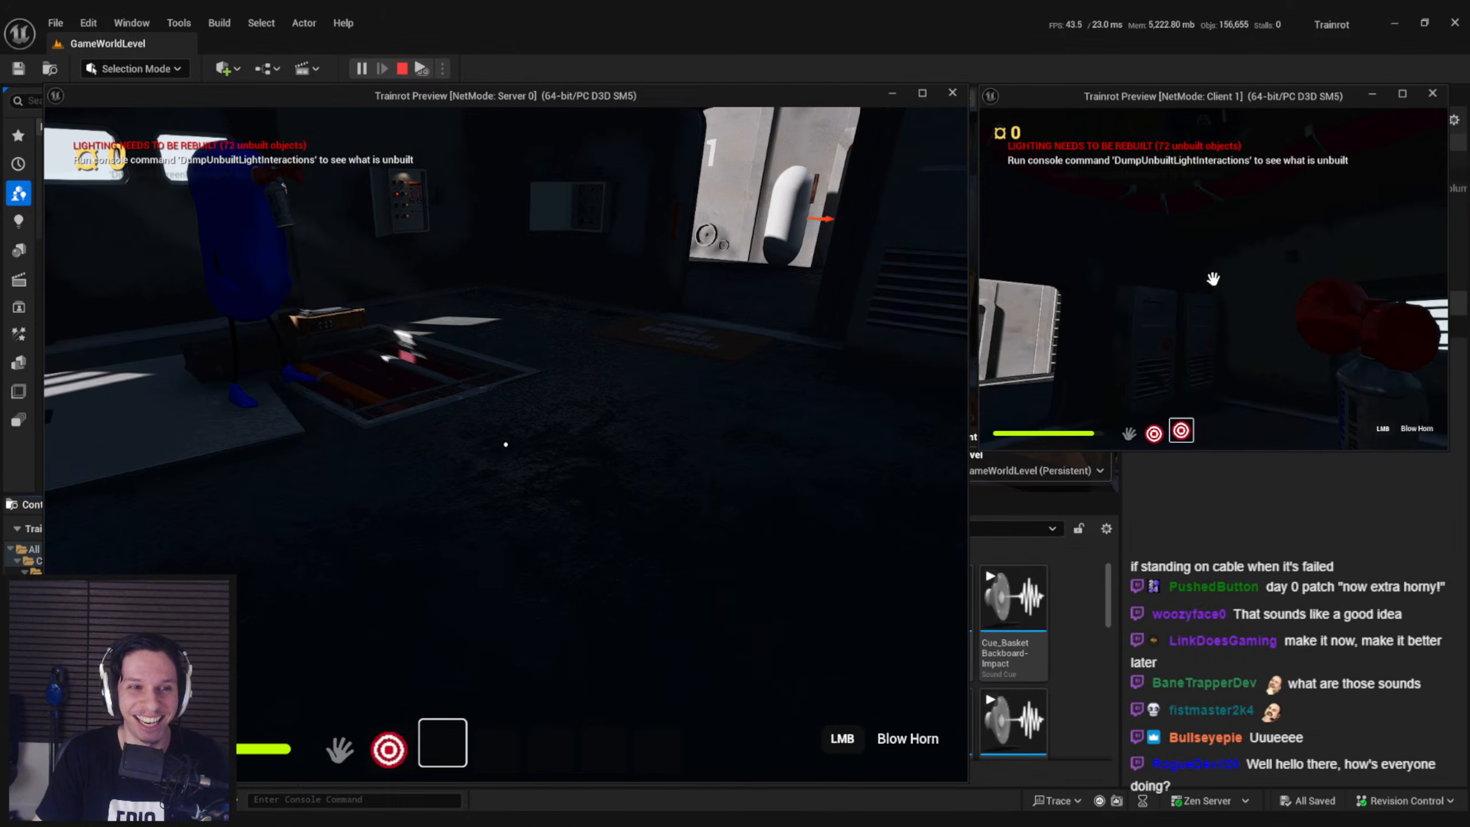
pyautogui.hotkey('shift', 'w')
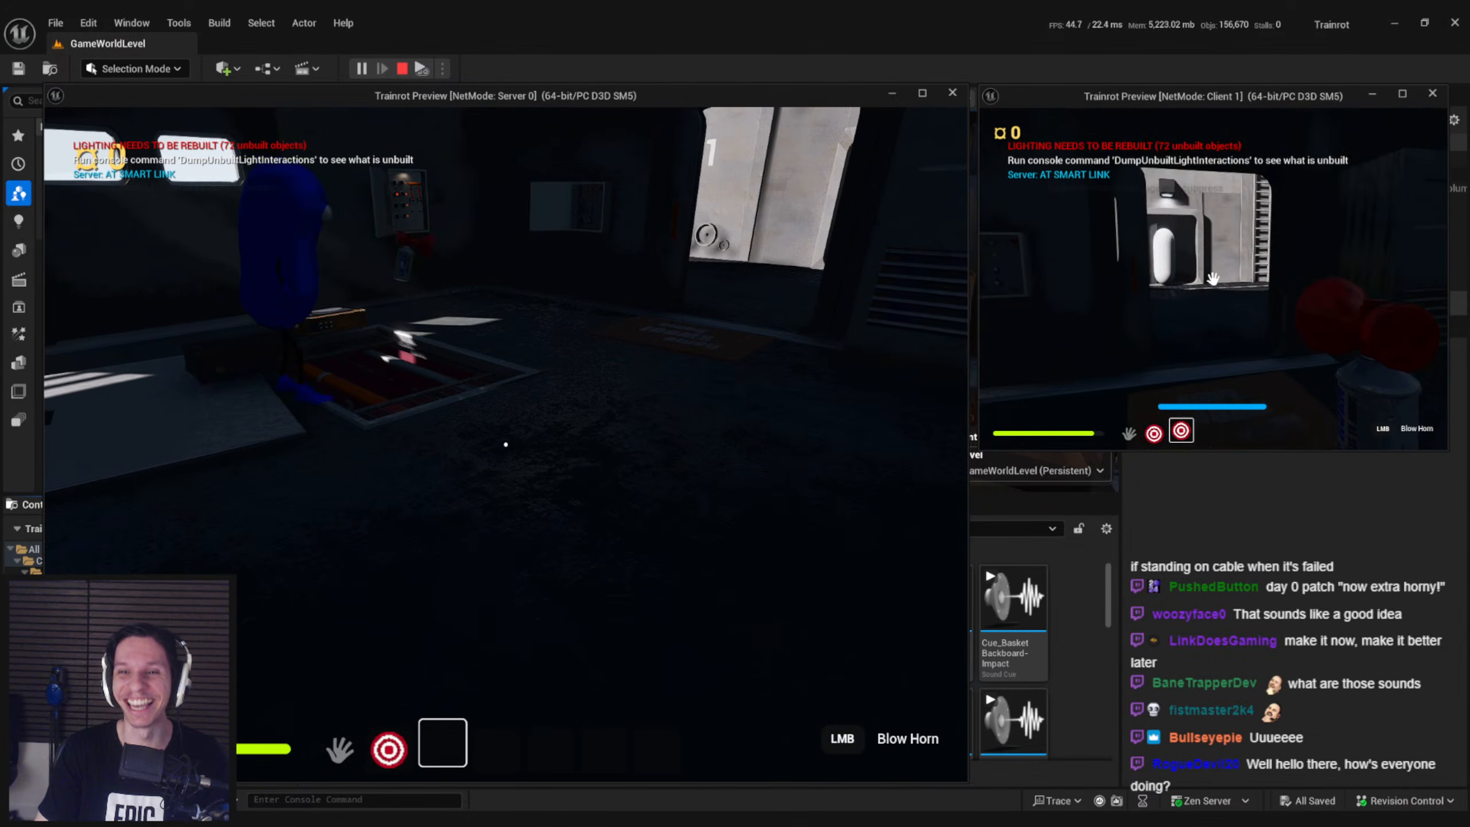
pyautogui.press('w')
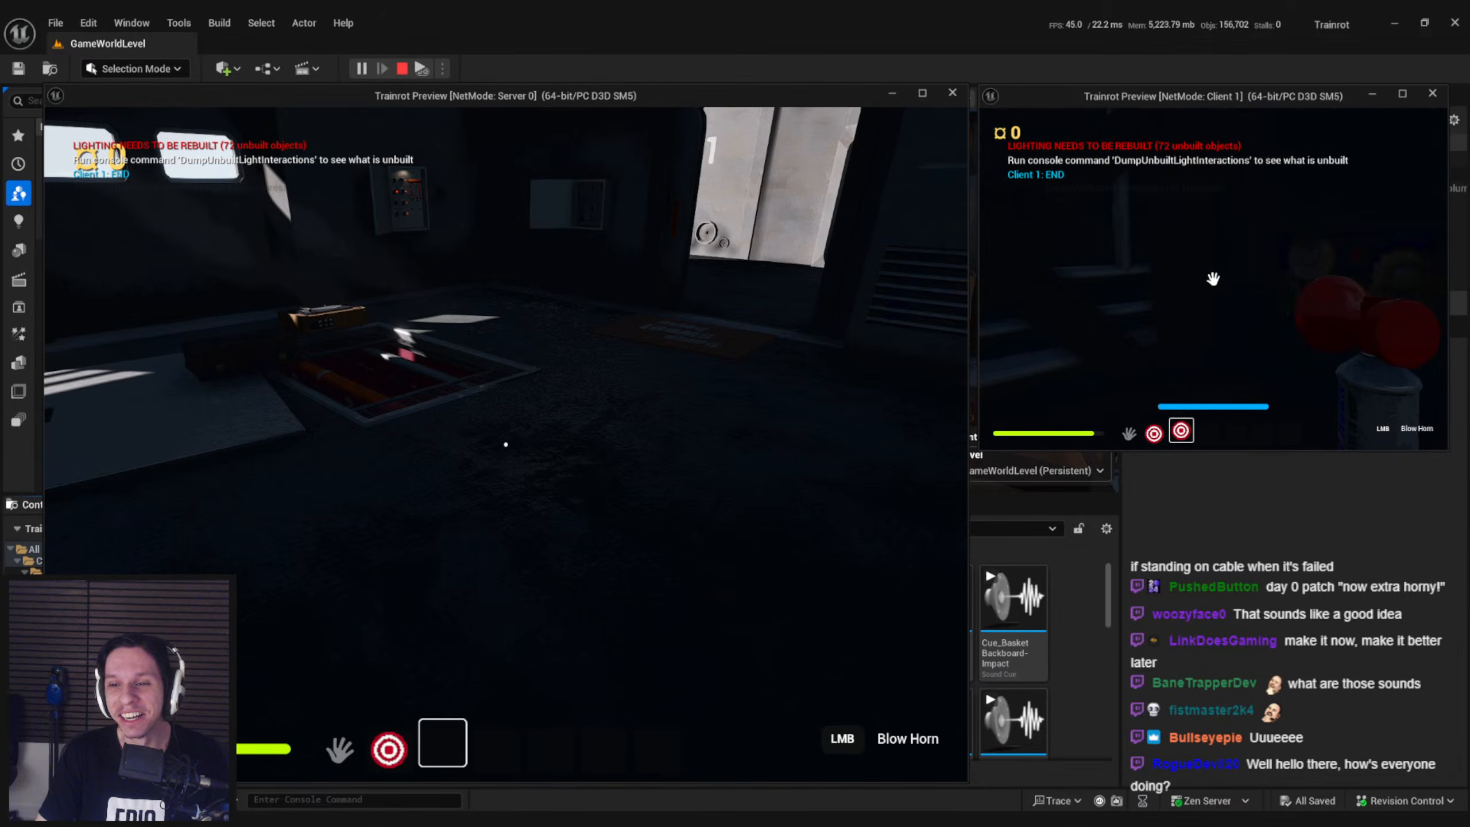
# Switch to the server window and move its player to the open exterior doorway, with Client 1 in view
pyautogui.press('super')
pyautogui.click(831, 324)
pyautogui.hotkey('shift', 'w')
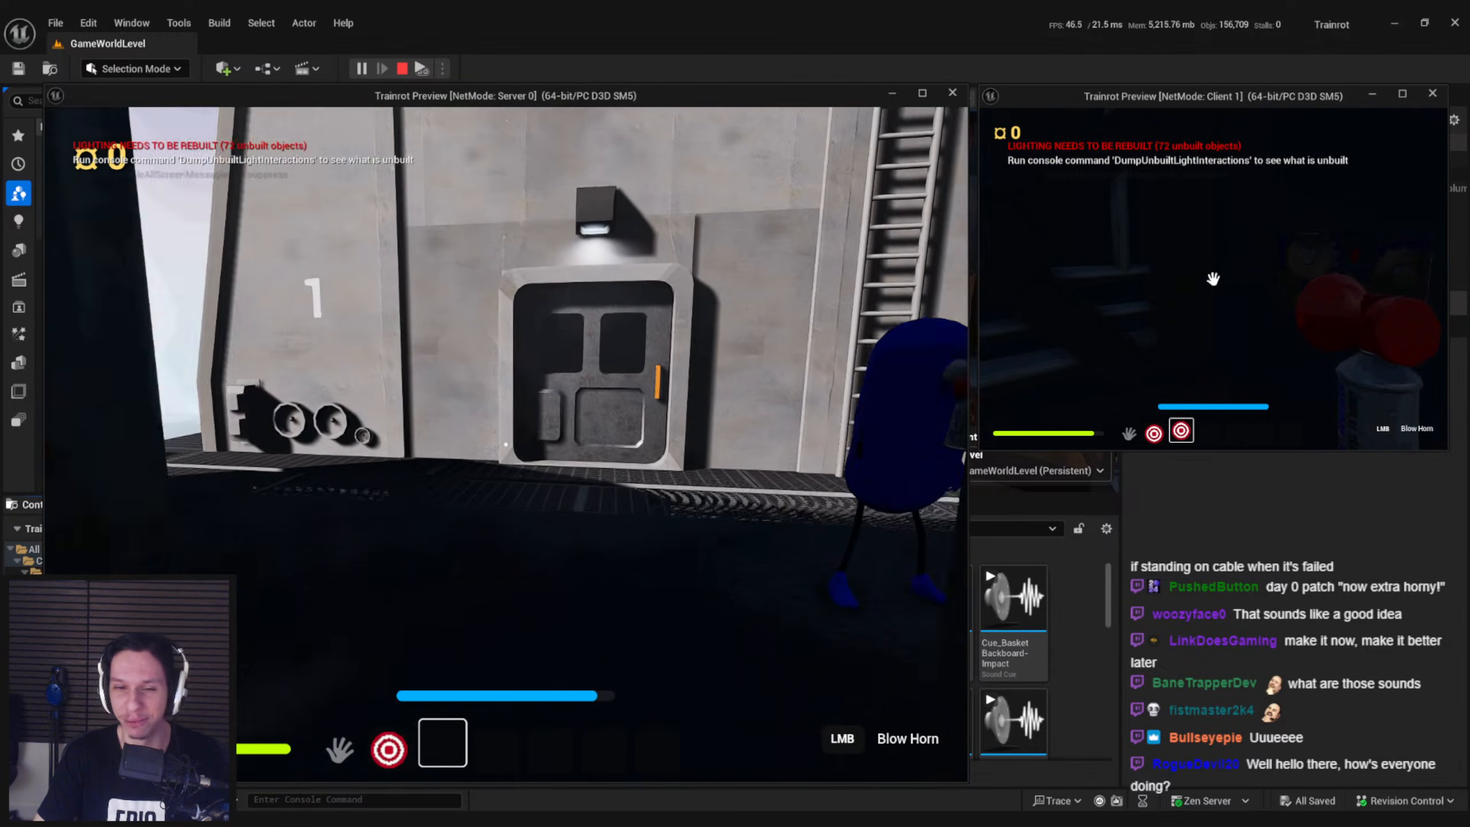
pyautogui.press('s')
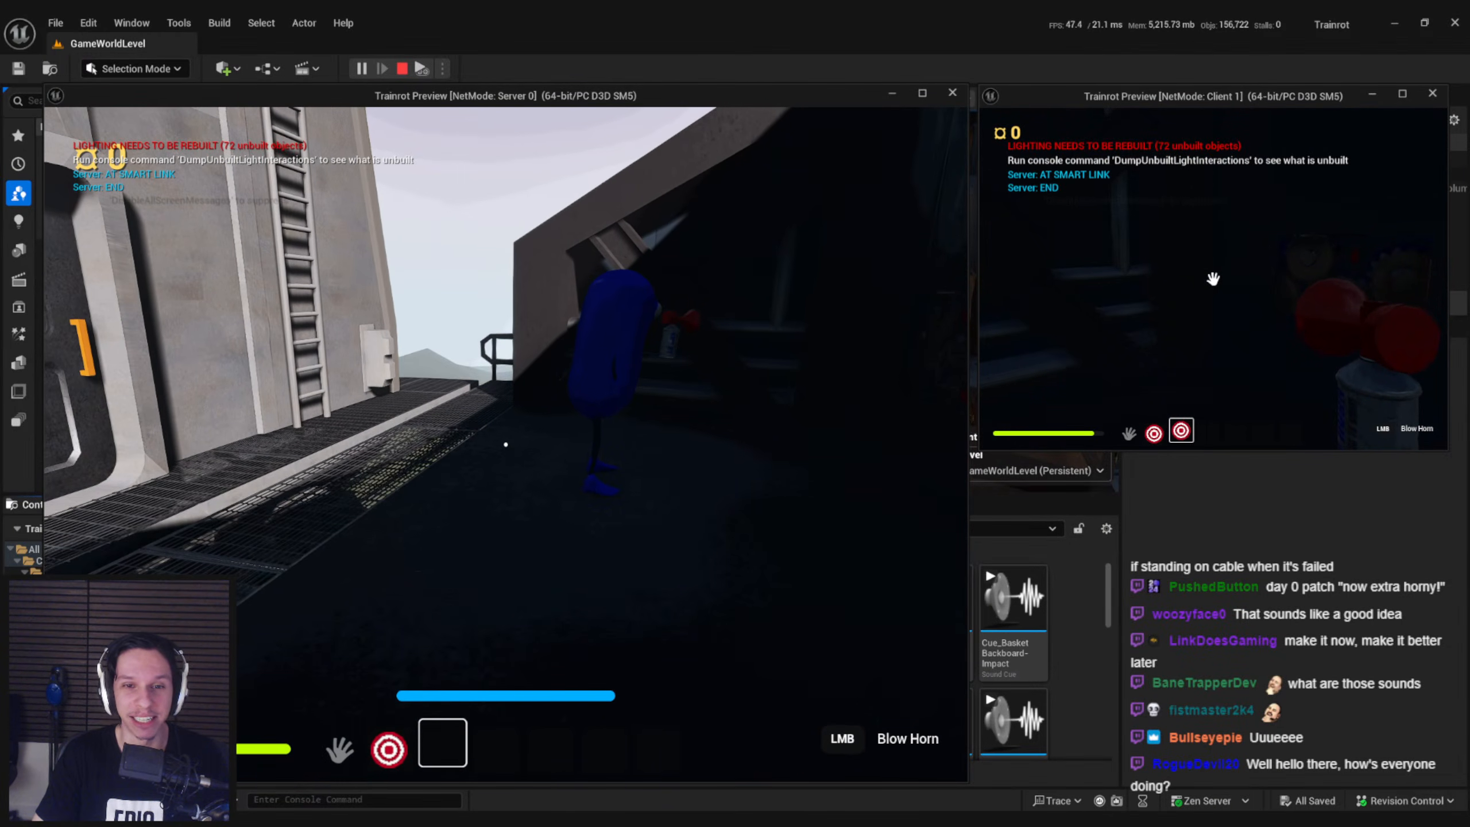
# Return to controlling Client 1, interact with empty hands by the exterior doorway, then re-equip the airhorn
pyautogui.press('super')
pyautogui.click(1239, 280)
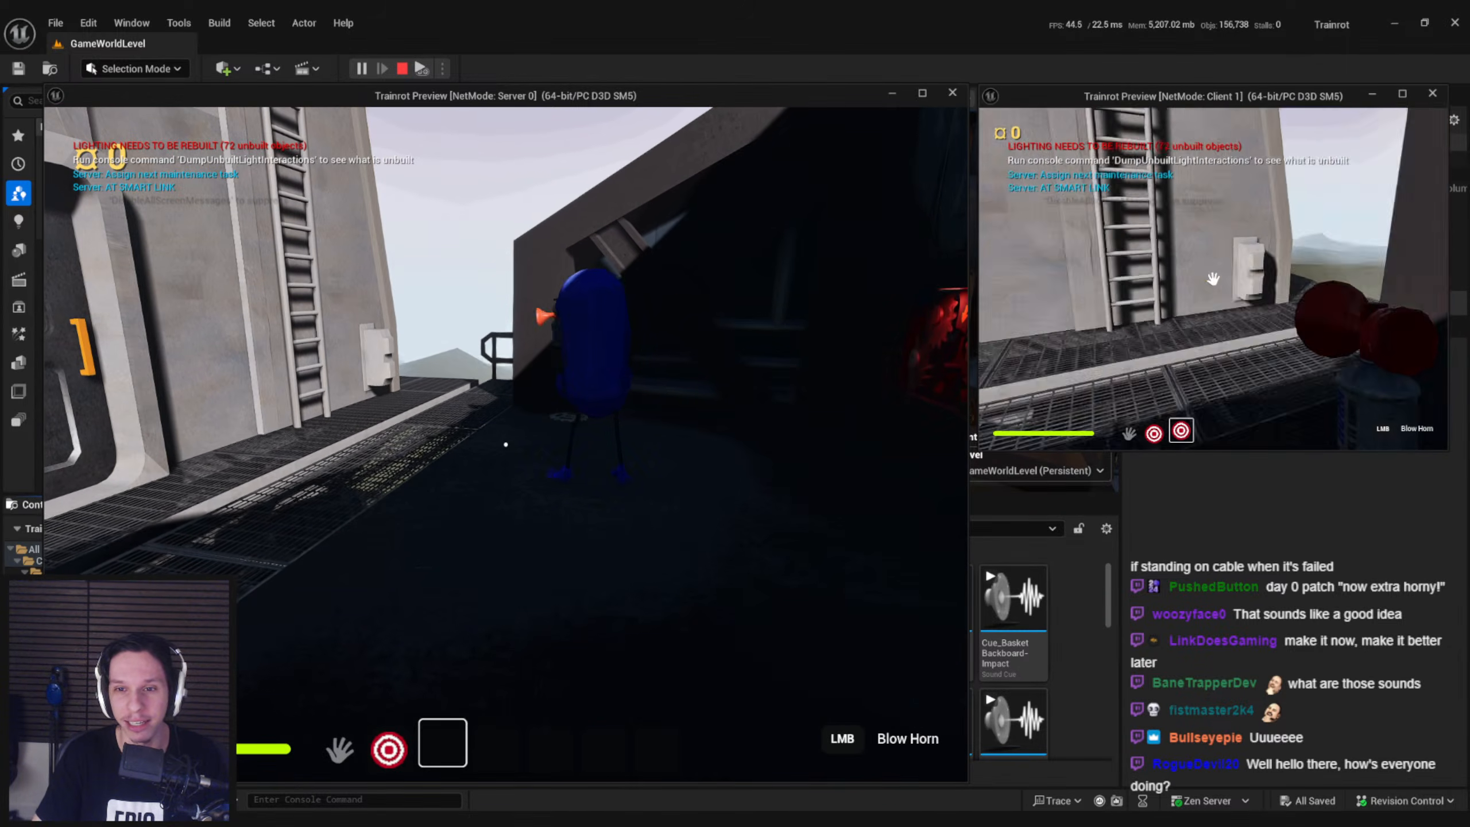
pyautogui.press('s')
pyautogui.press('1')
pyautogui.click(1212, 278)
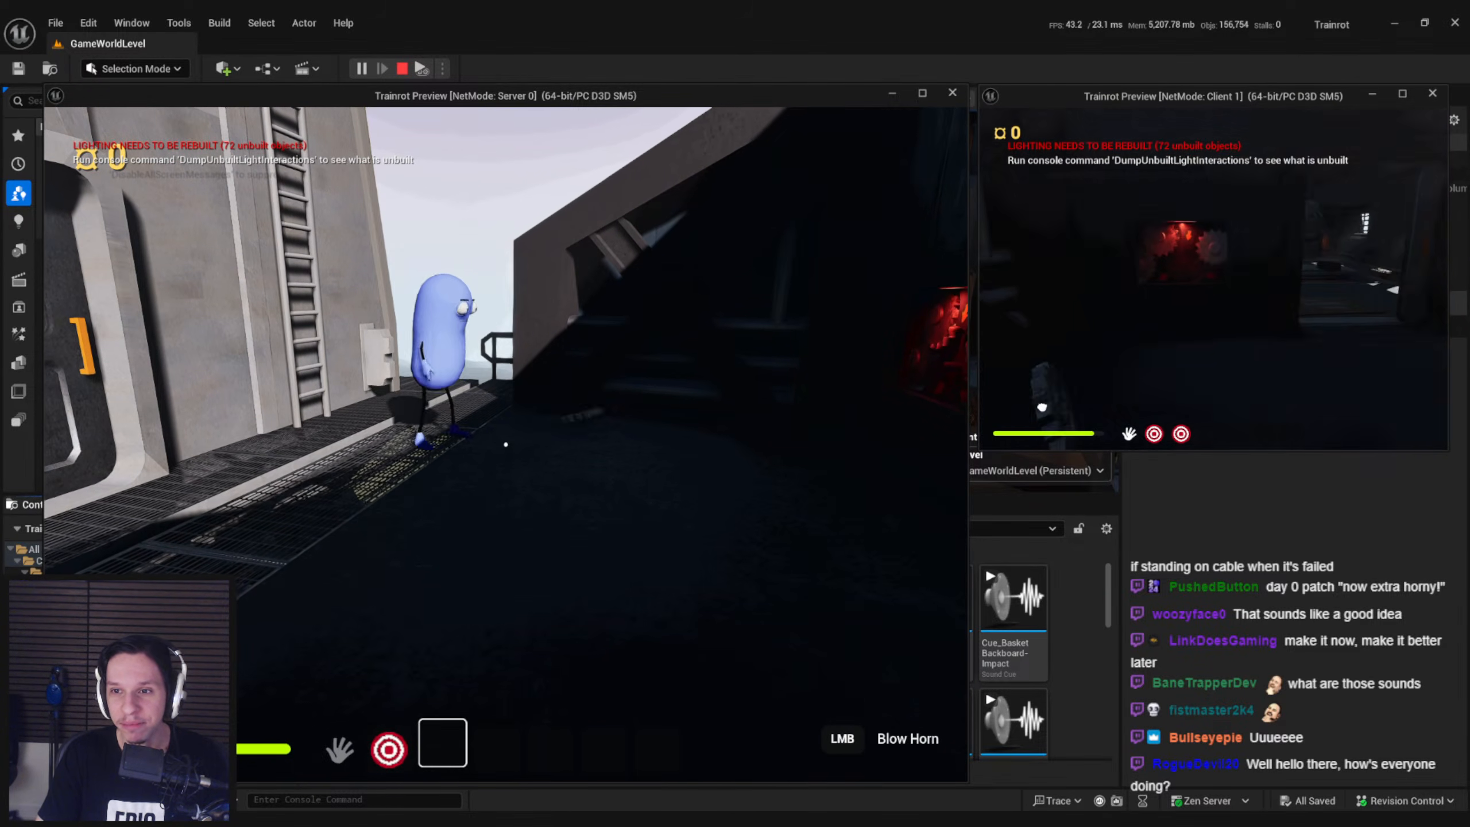
pyautogui.press('w')
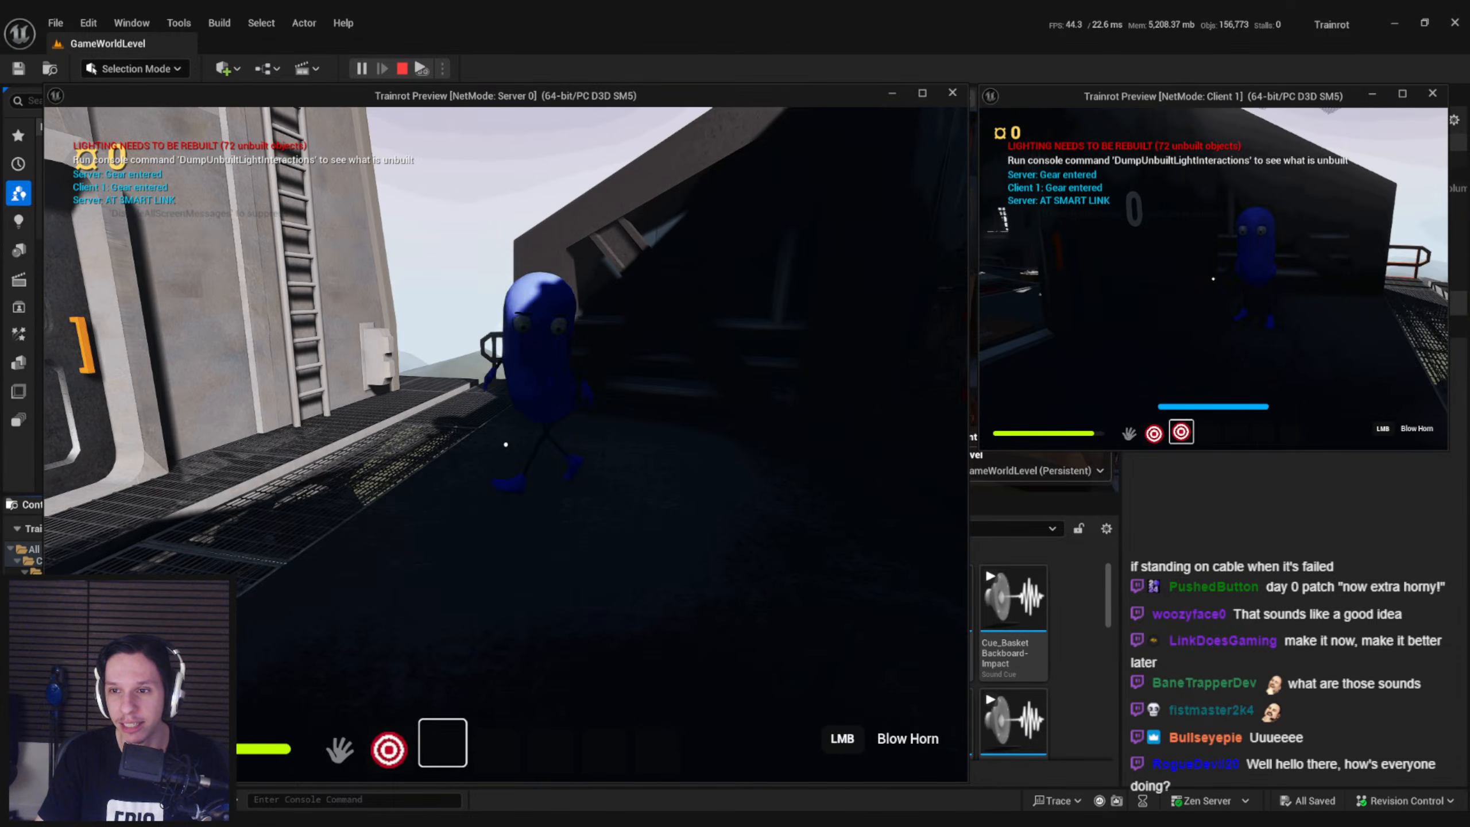
pyautogui.press('3')
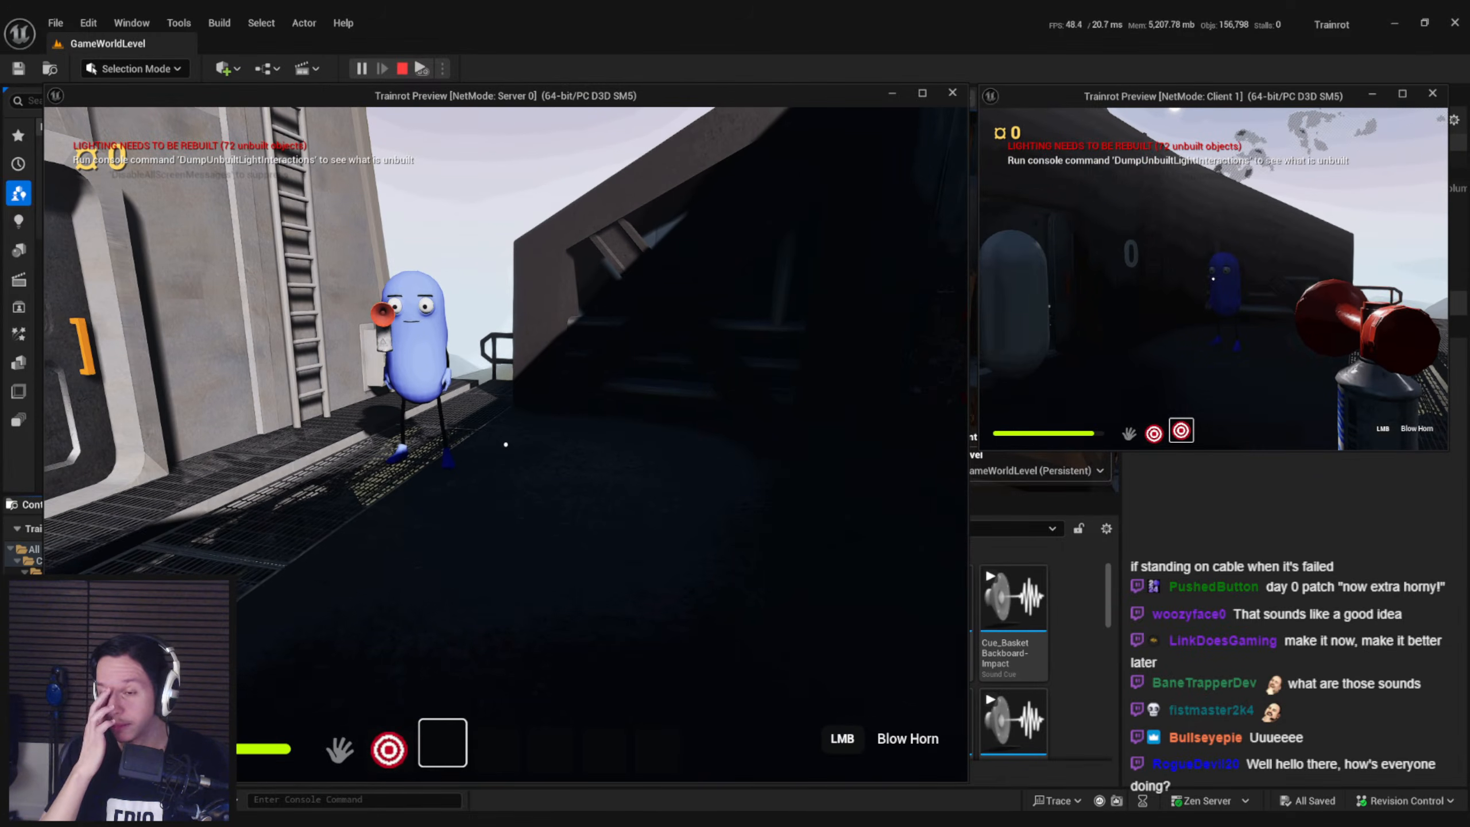
# Walk Client 1 along the train's outer walkway with the airhorn, moving away from the server player
pyautogui.press('w')
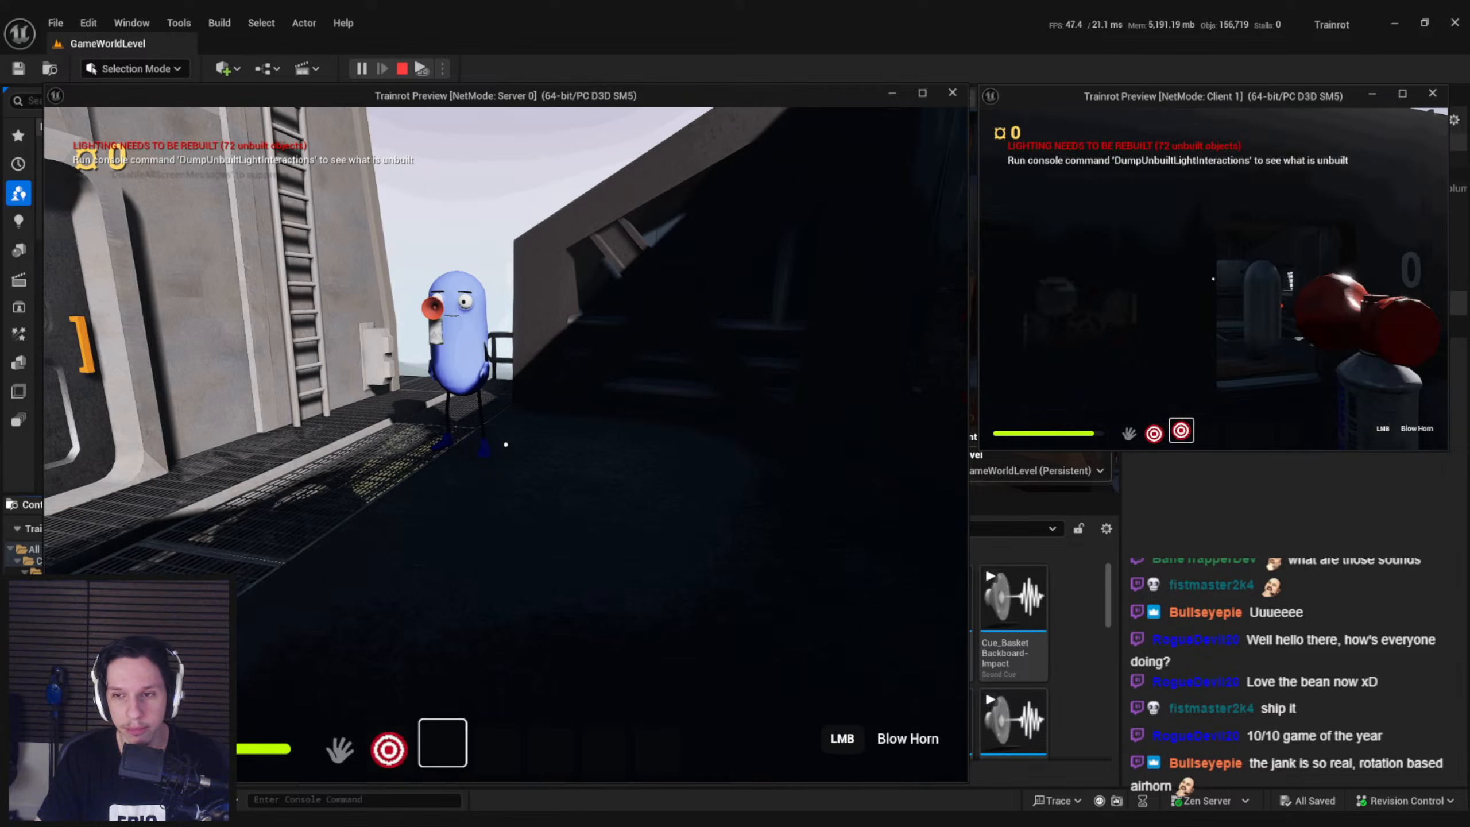
pyautogui.press('w')
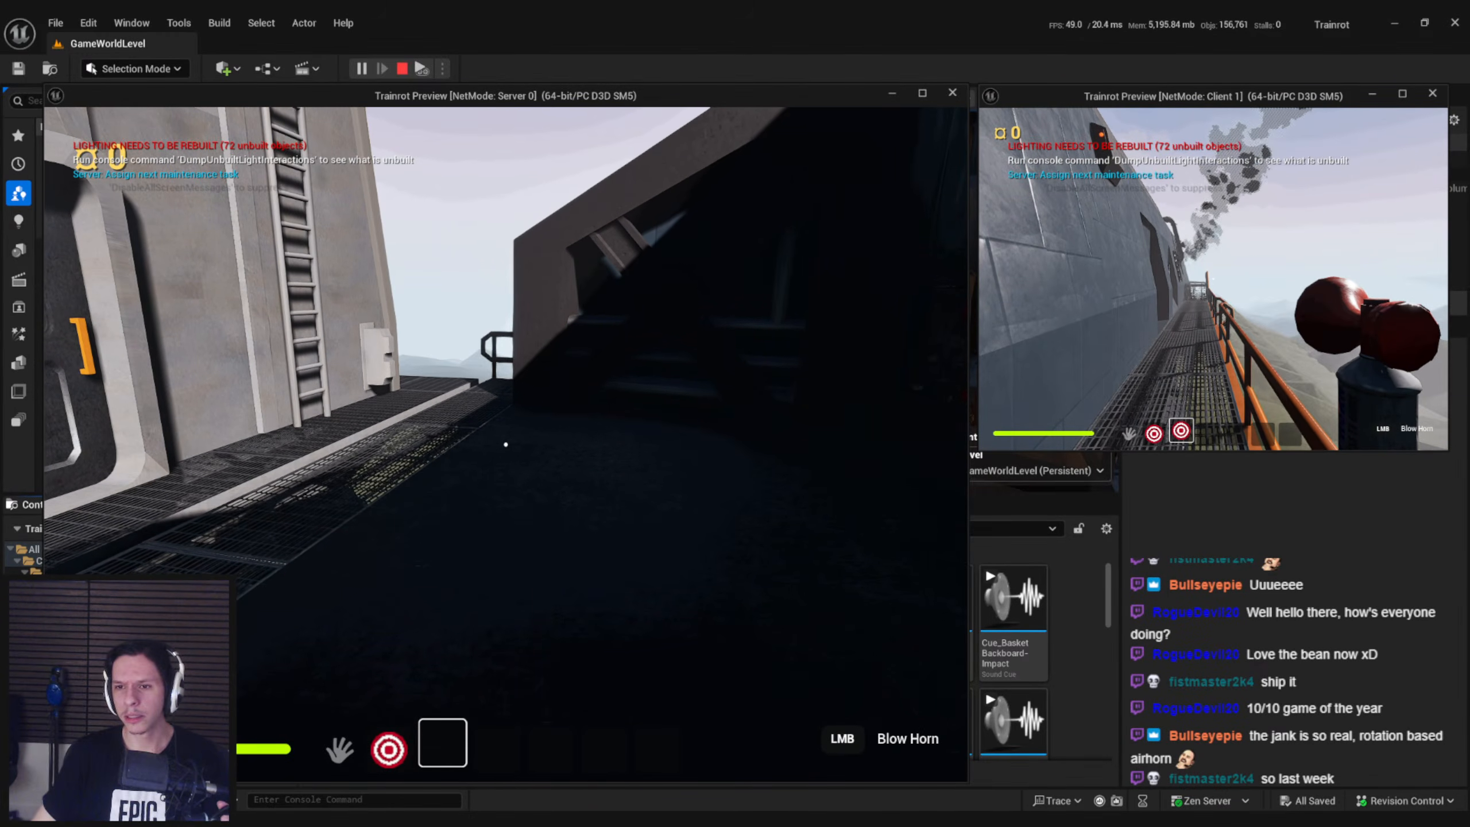
pyautogui.press('w')
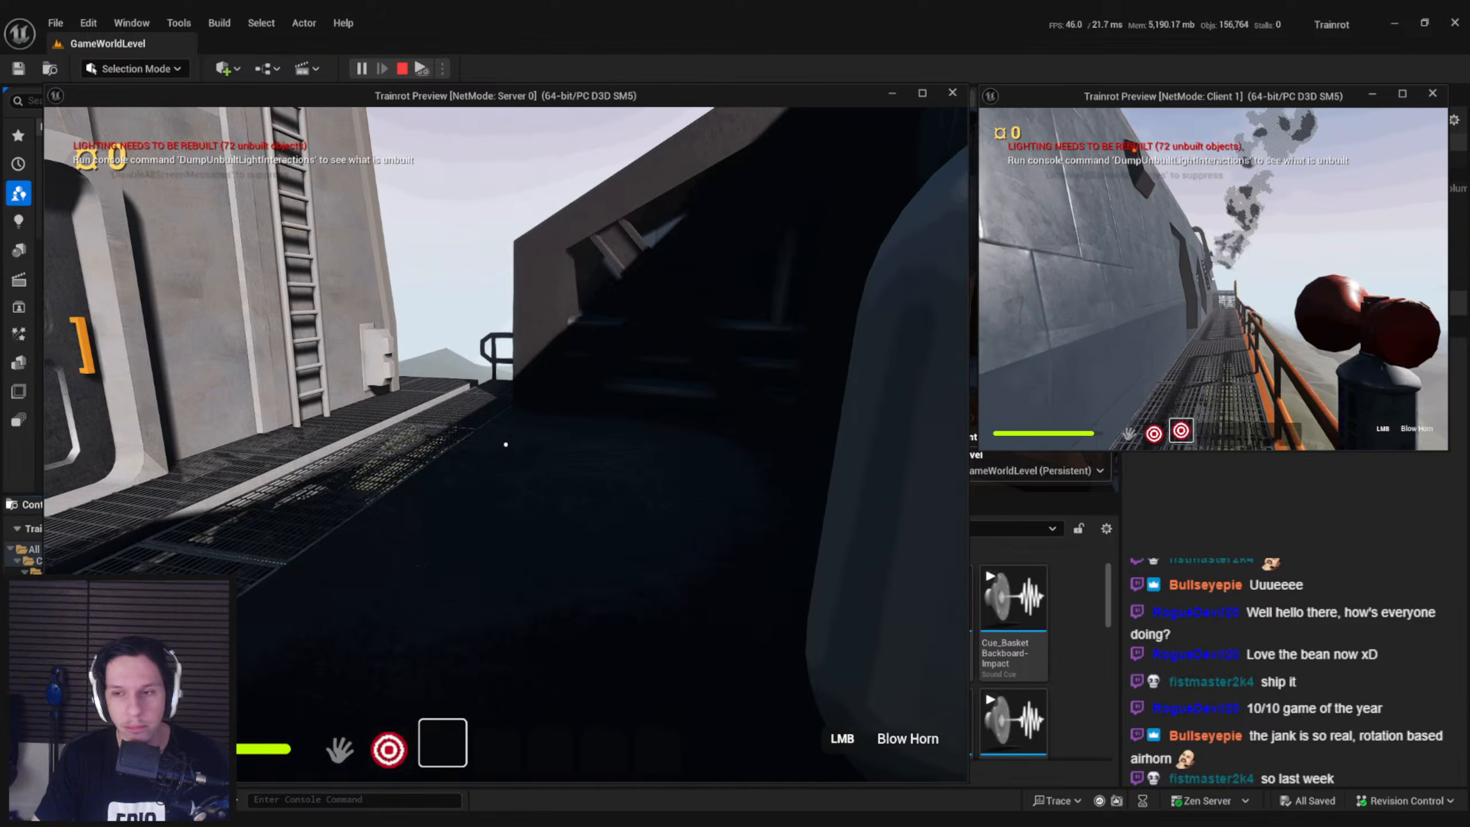
pyautogui.press('w')
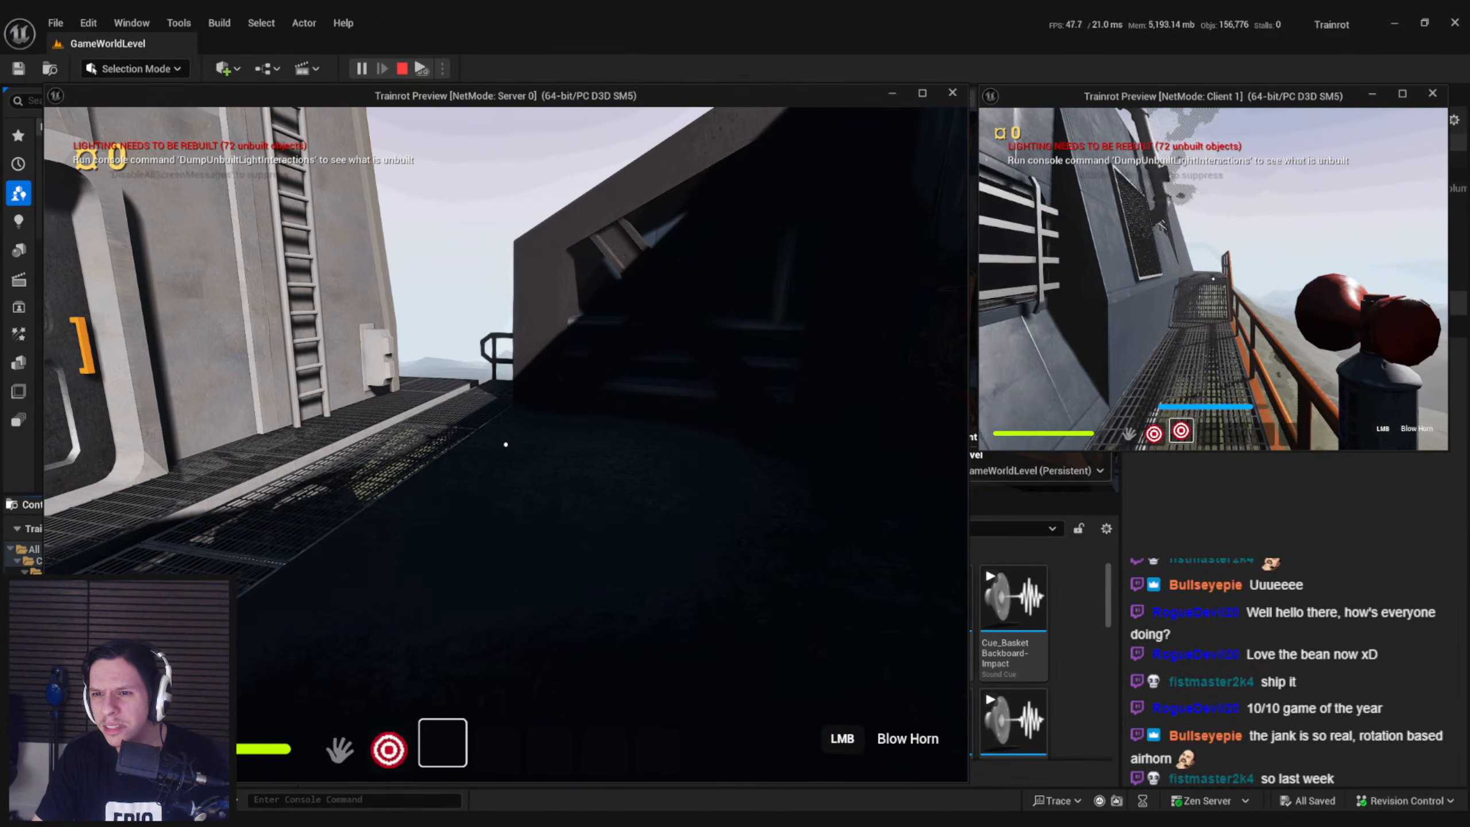
pyautogui.press('w')
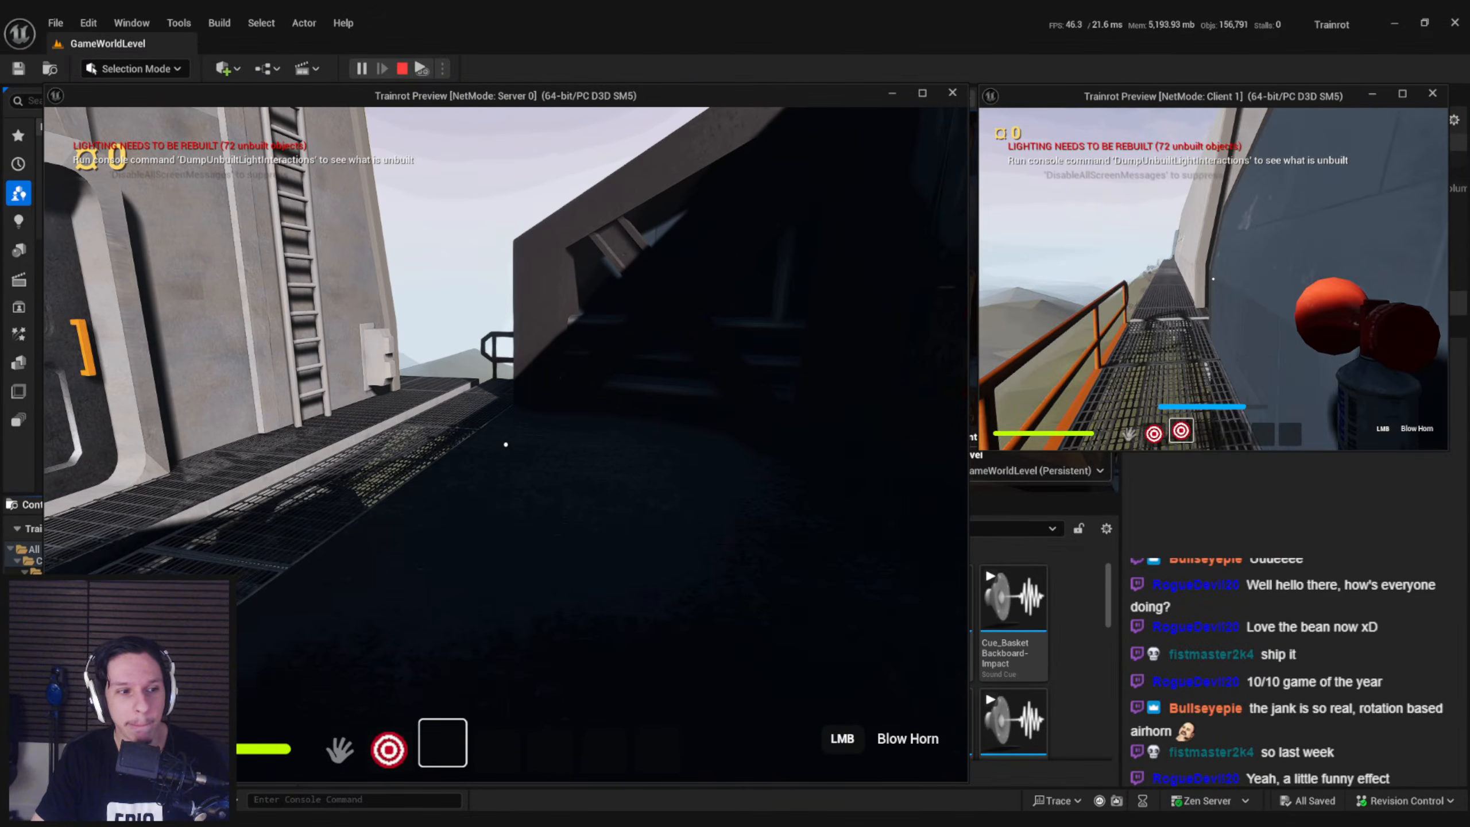
# Bring Client 1 back along the walkway through the tunnel and into the engine room with the airhorn
pyautogui.press('w')
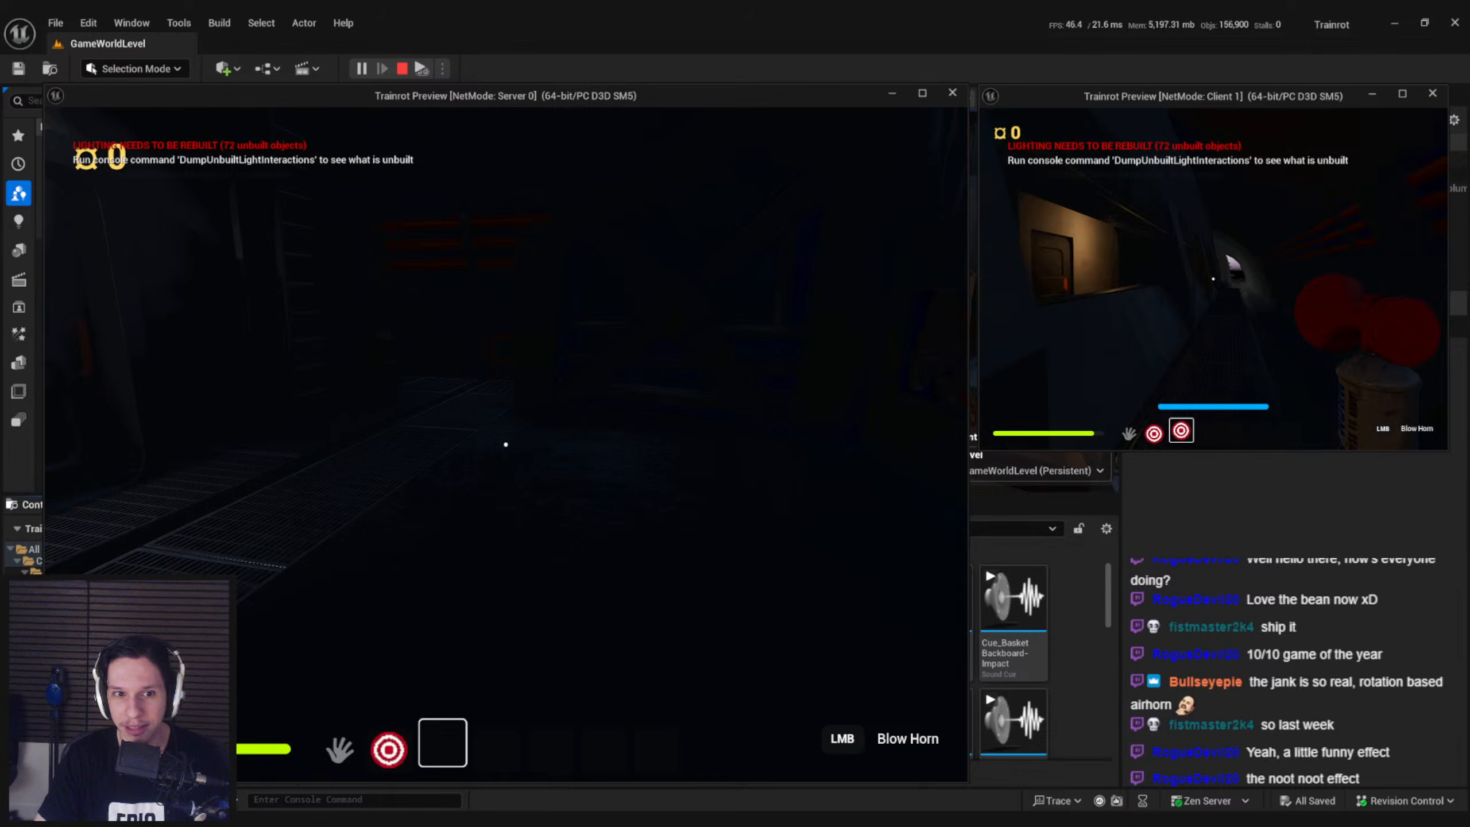
pyautogui.press('w')
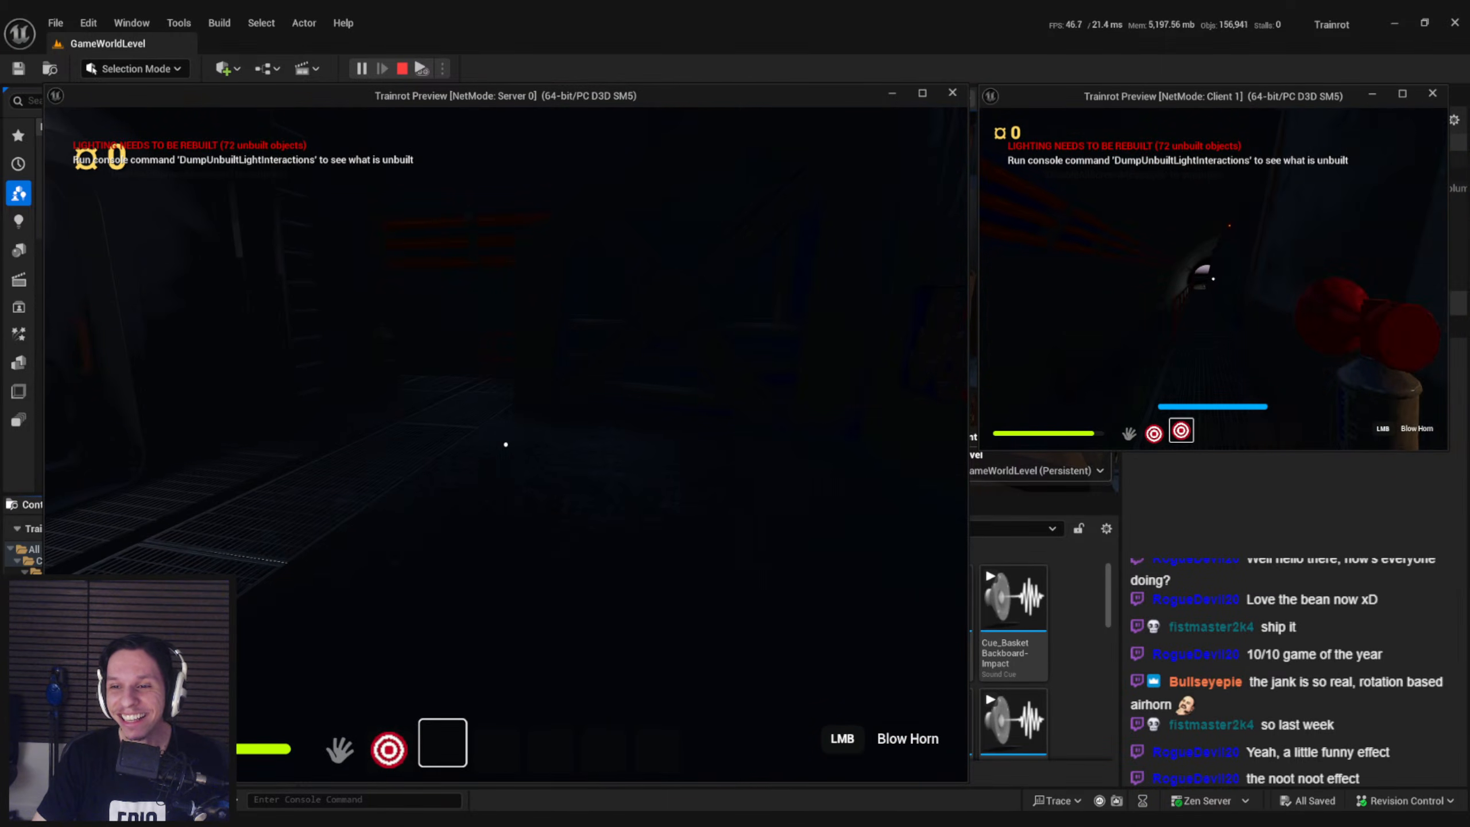
pyautogui.press('w')
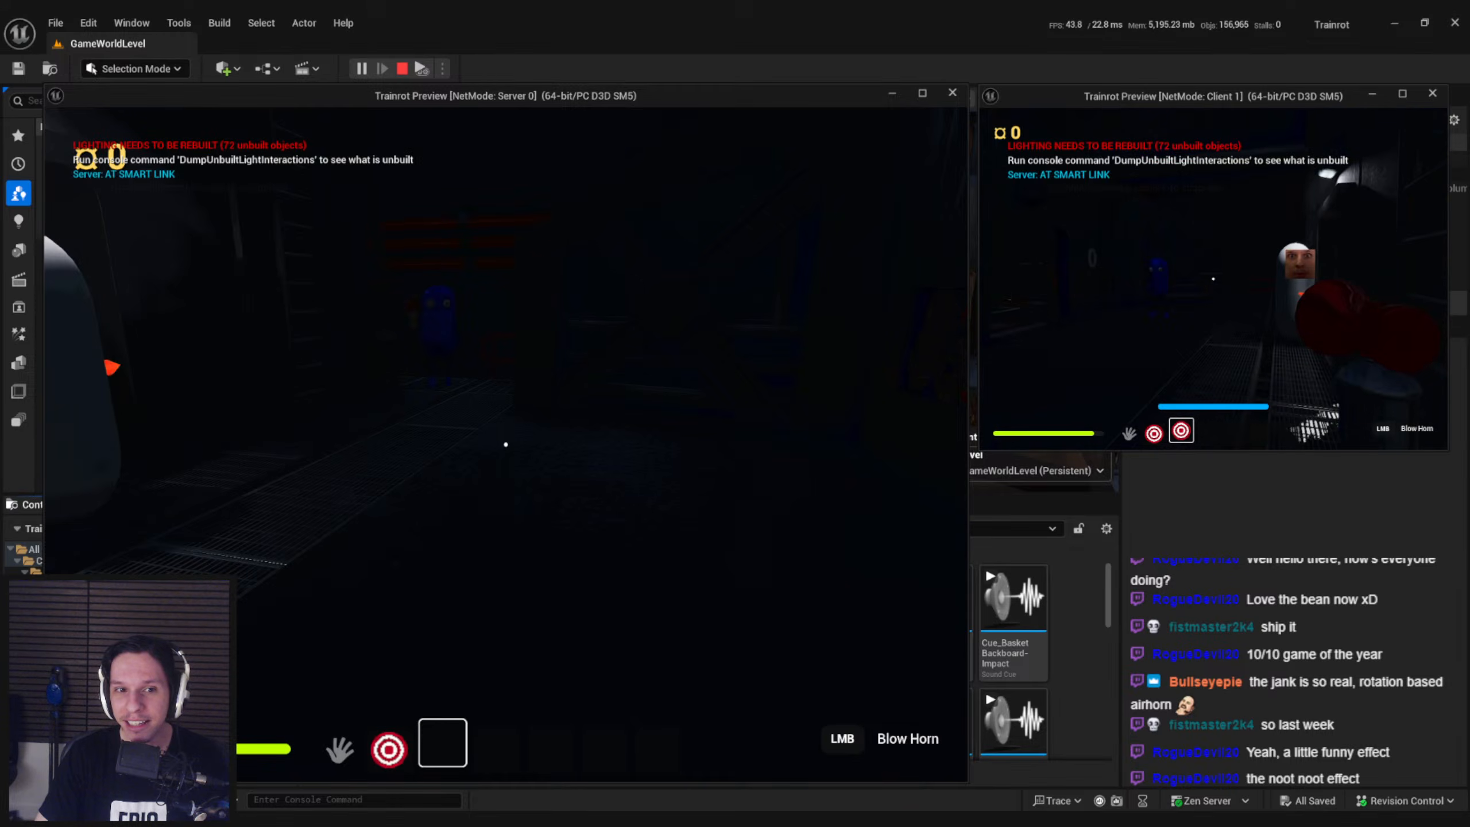
pyautogui.press('w')
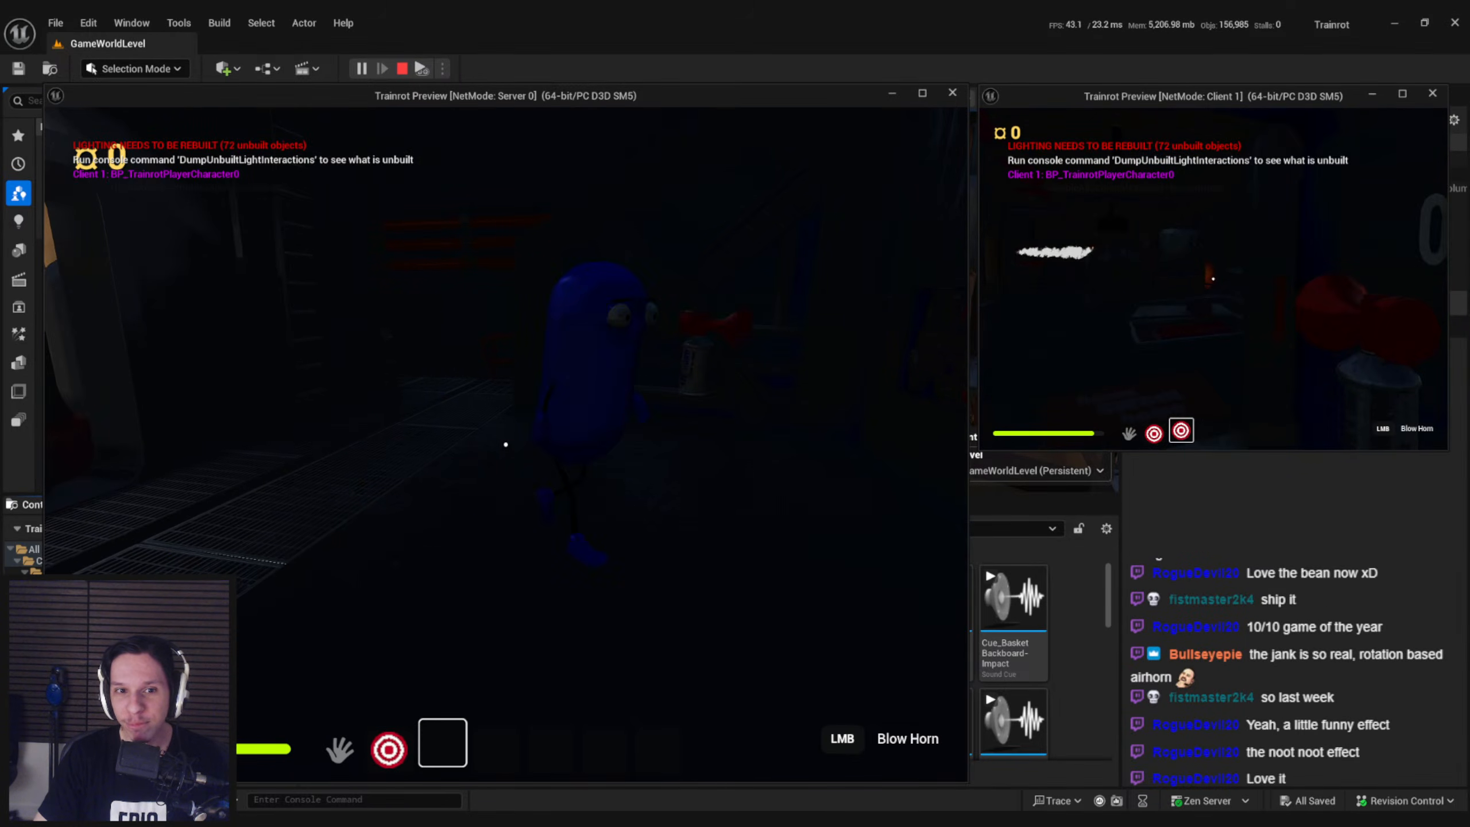
pyautogui.press('w')
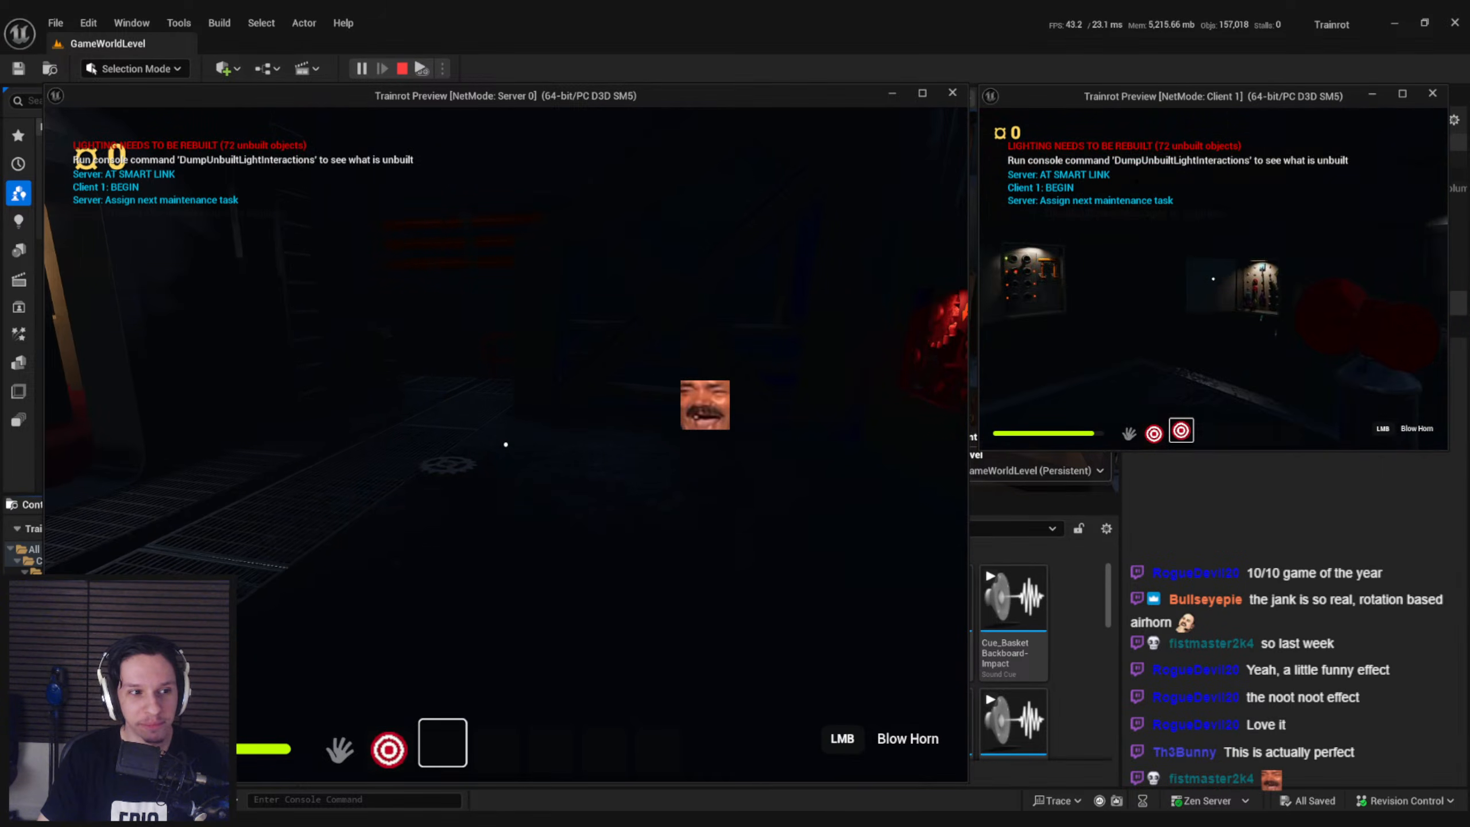
pyautogui.press('w')
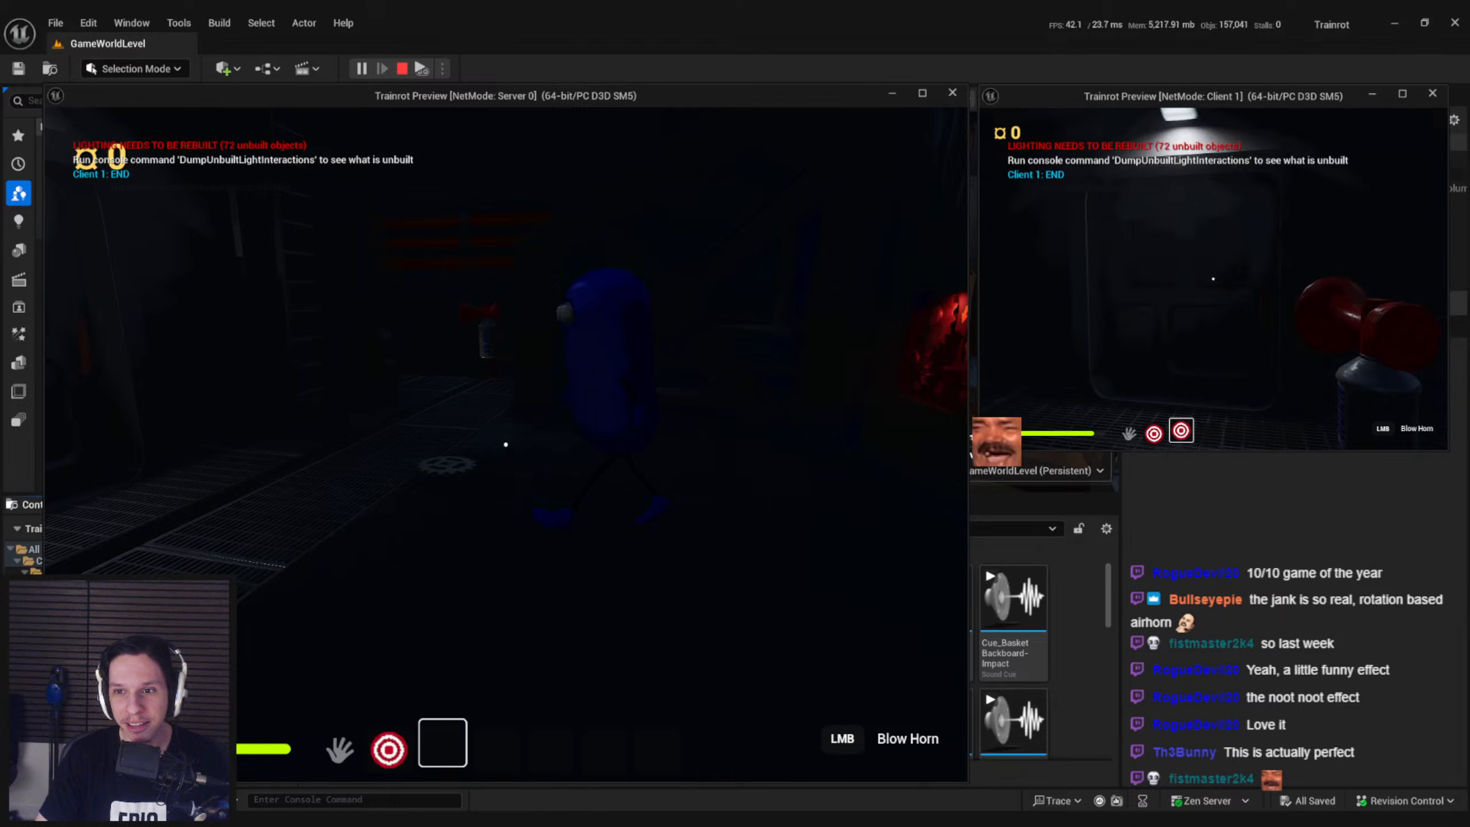
# Enter the red-carpeted carriage corridor as Client 1 and re-equip the airhorn
pyautogui.press('w')
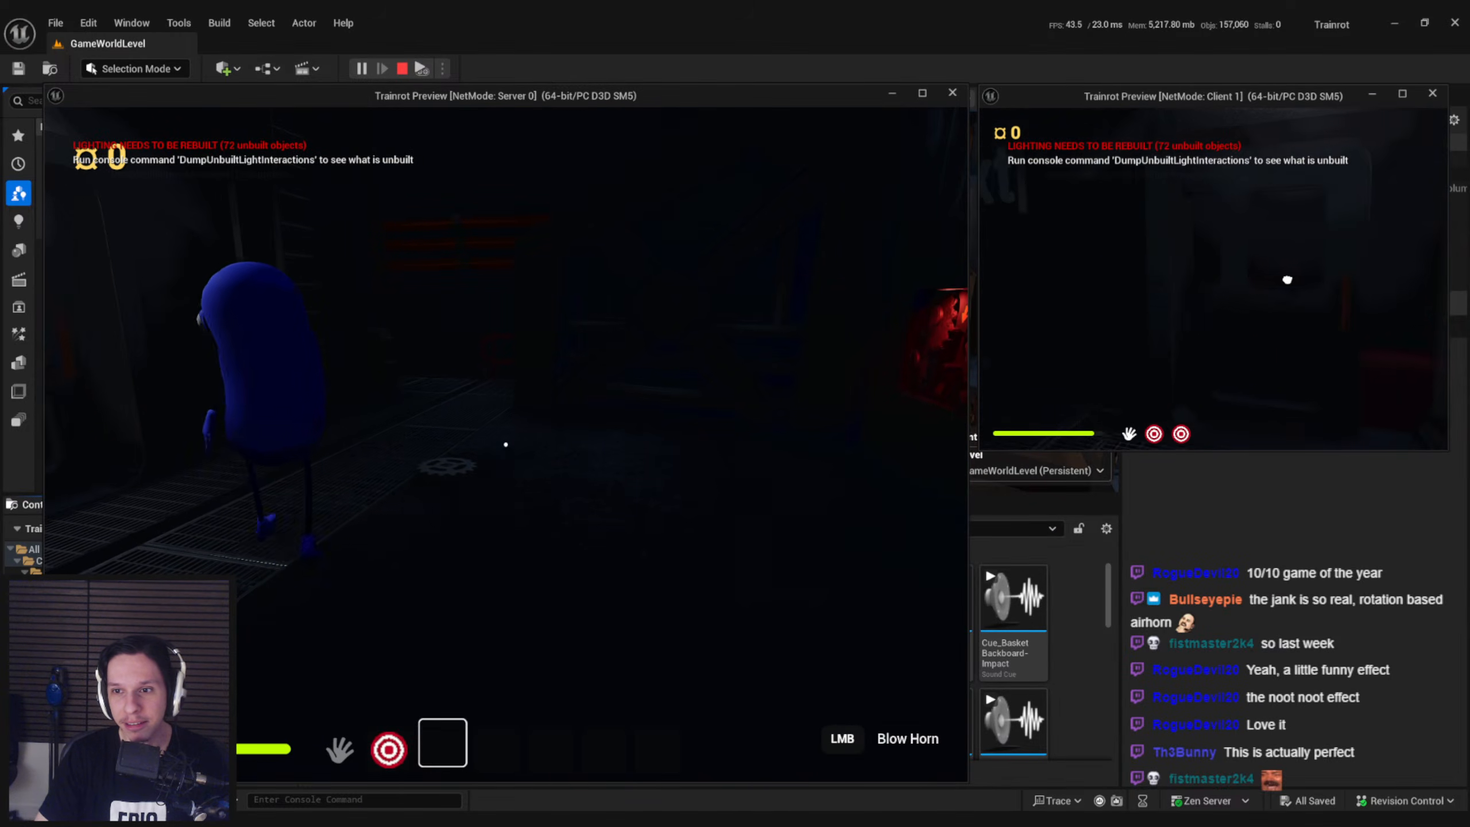
pyautogui.press('3')
pyautogui.click(1213, 279)
pyautogui.press('w')
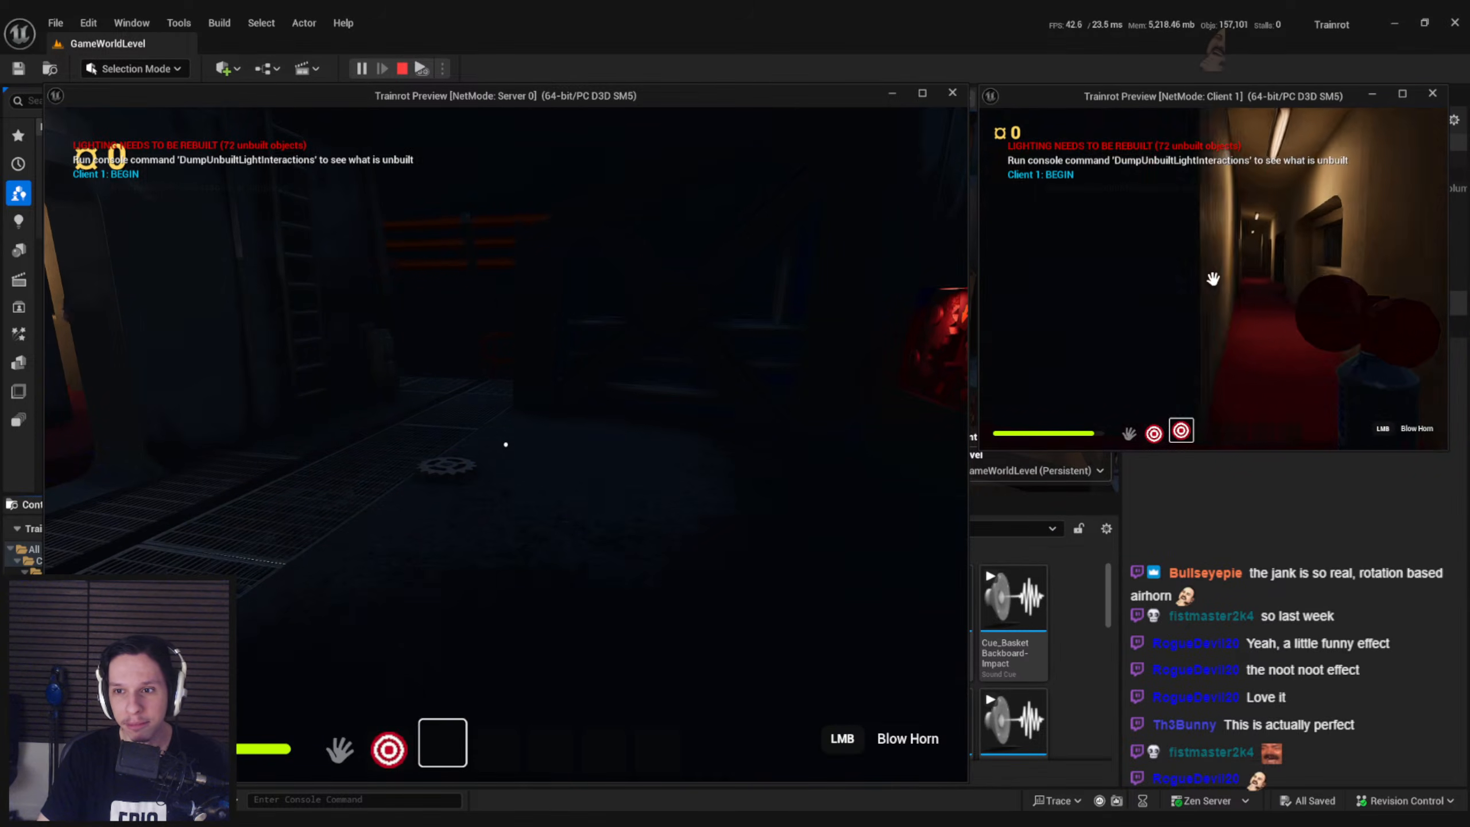
# Walk Client 1 back to the server player with the airhorn, and end the two-player play session
pyautogui.press('w')
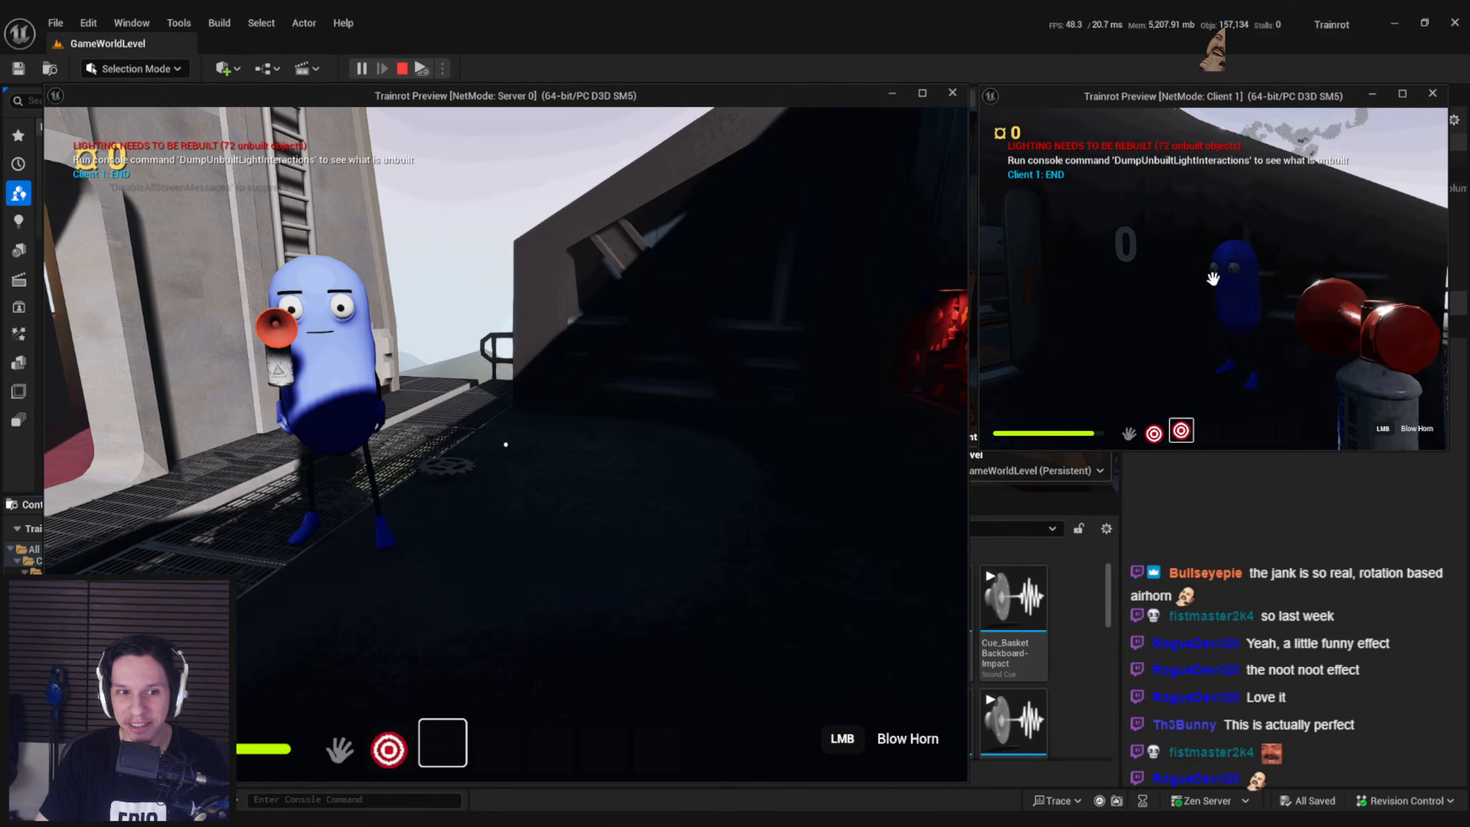
pyautogui.press('Escape')
pyautogui.press('Escape')
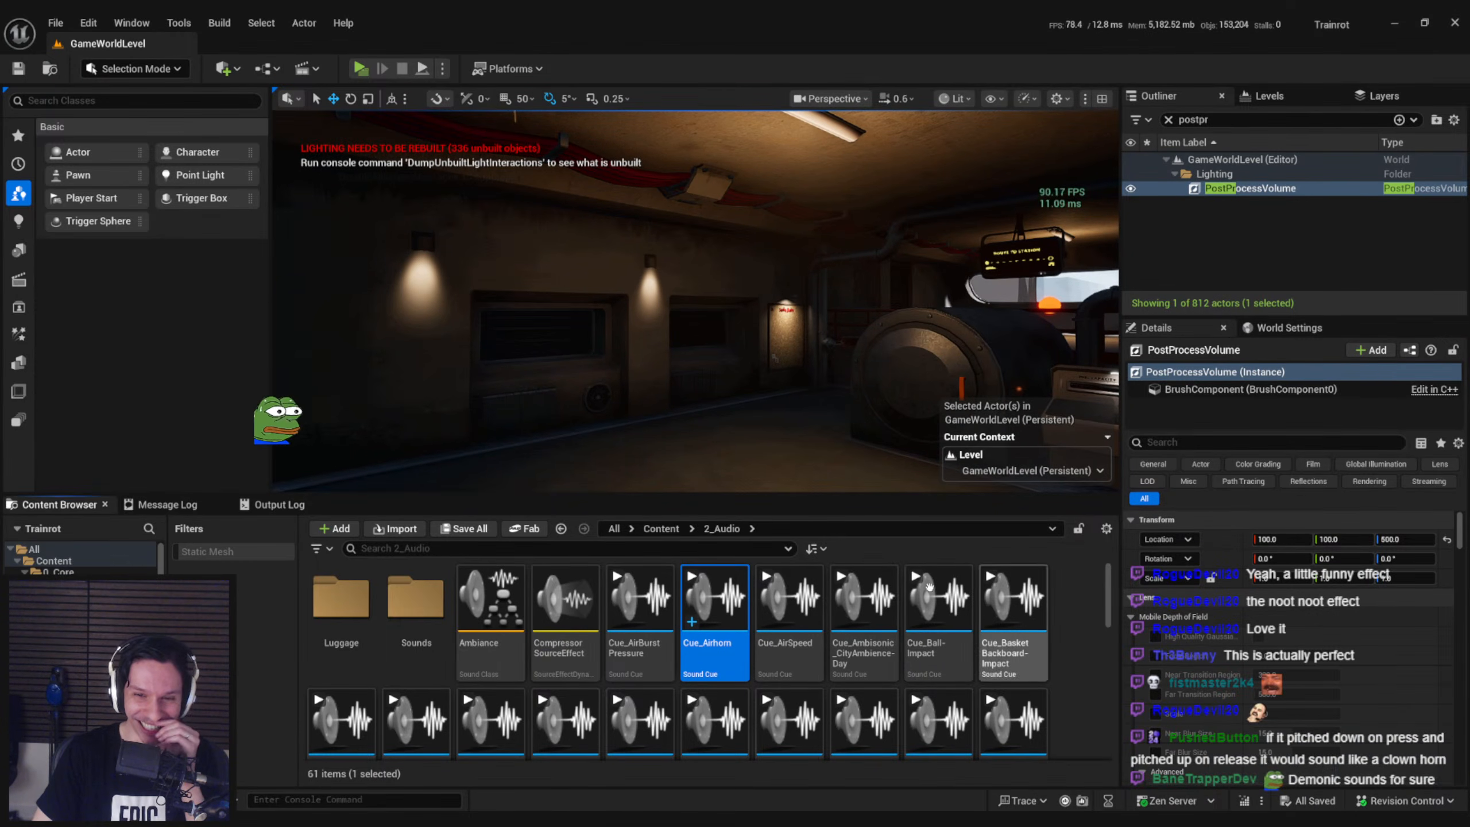
pyautogui.moveTo(753, 348); pyautogui.dragTo(772, 400, button='right')
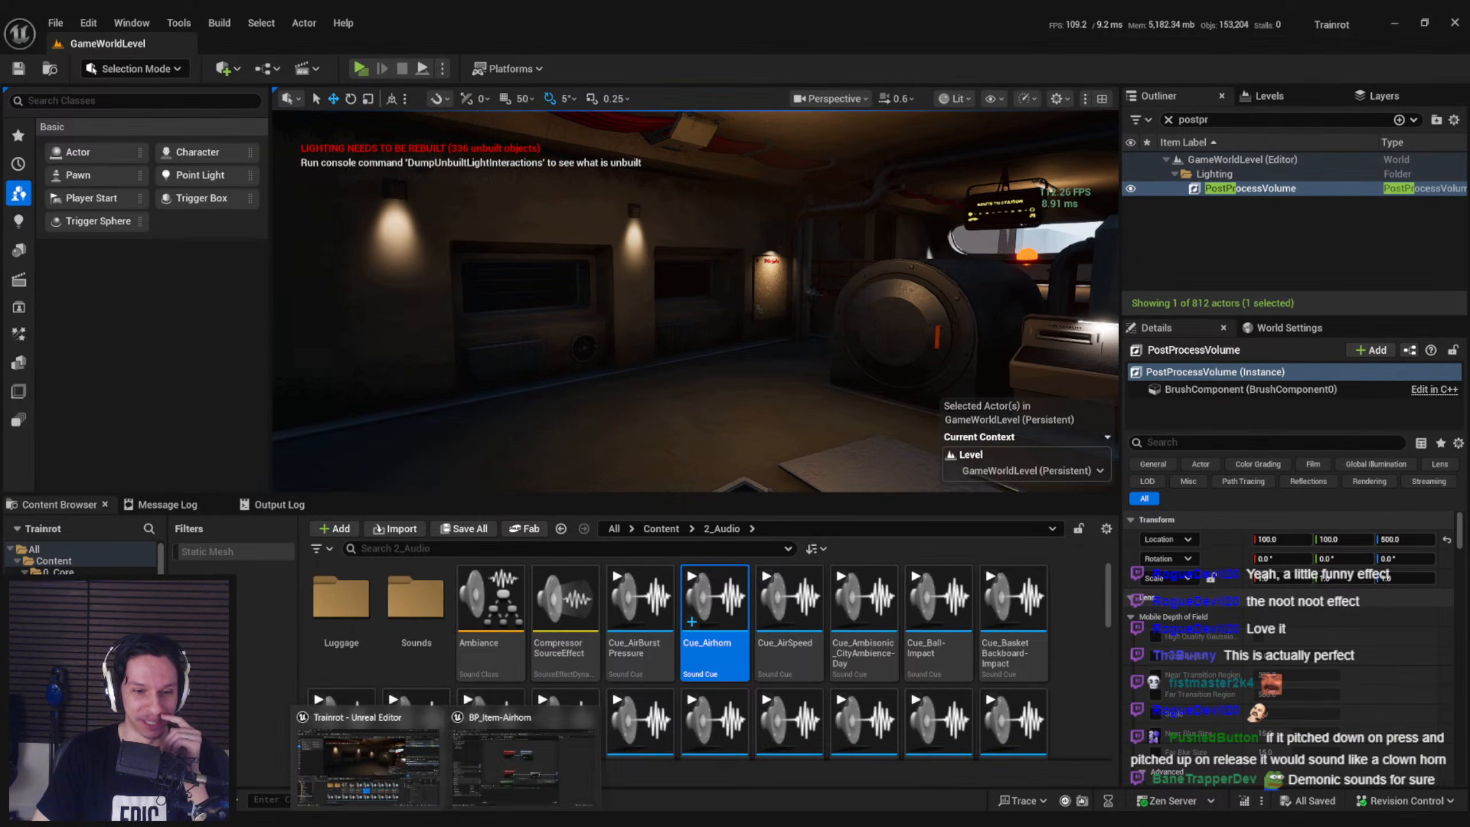
# Open the BP_Item-Airhorn blueprint and examine the ServerPlayHornSound and MultiPlayHornSound event nodes
pyautogui.click(526, 767)
pyautogui.moveTo(557, 396); pyautogui.dragTo(464, 390, button='right')
pyautogui.scroll(-1, 464, 390)
pyautogui.click(249, 43)
pyautogui.click(107, 43)
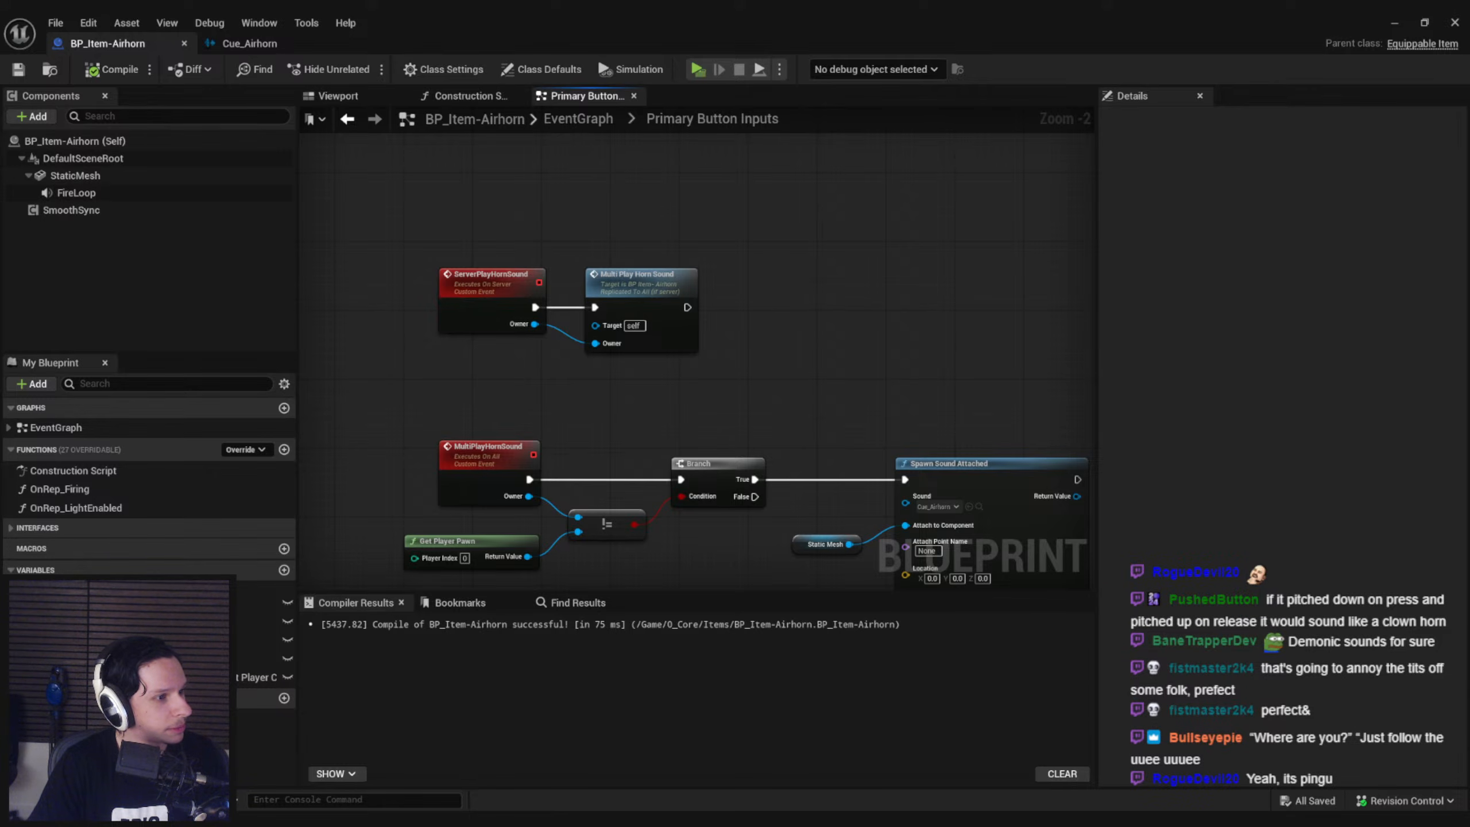
# Play the "Pingu As A Chef" video on YouTube in a maximized browser, skip through it, and return to the airhorn blueprint
pyautogui.moveTo(1469, 234); pyautogui.dragTo(753, 235)
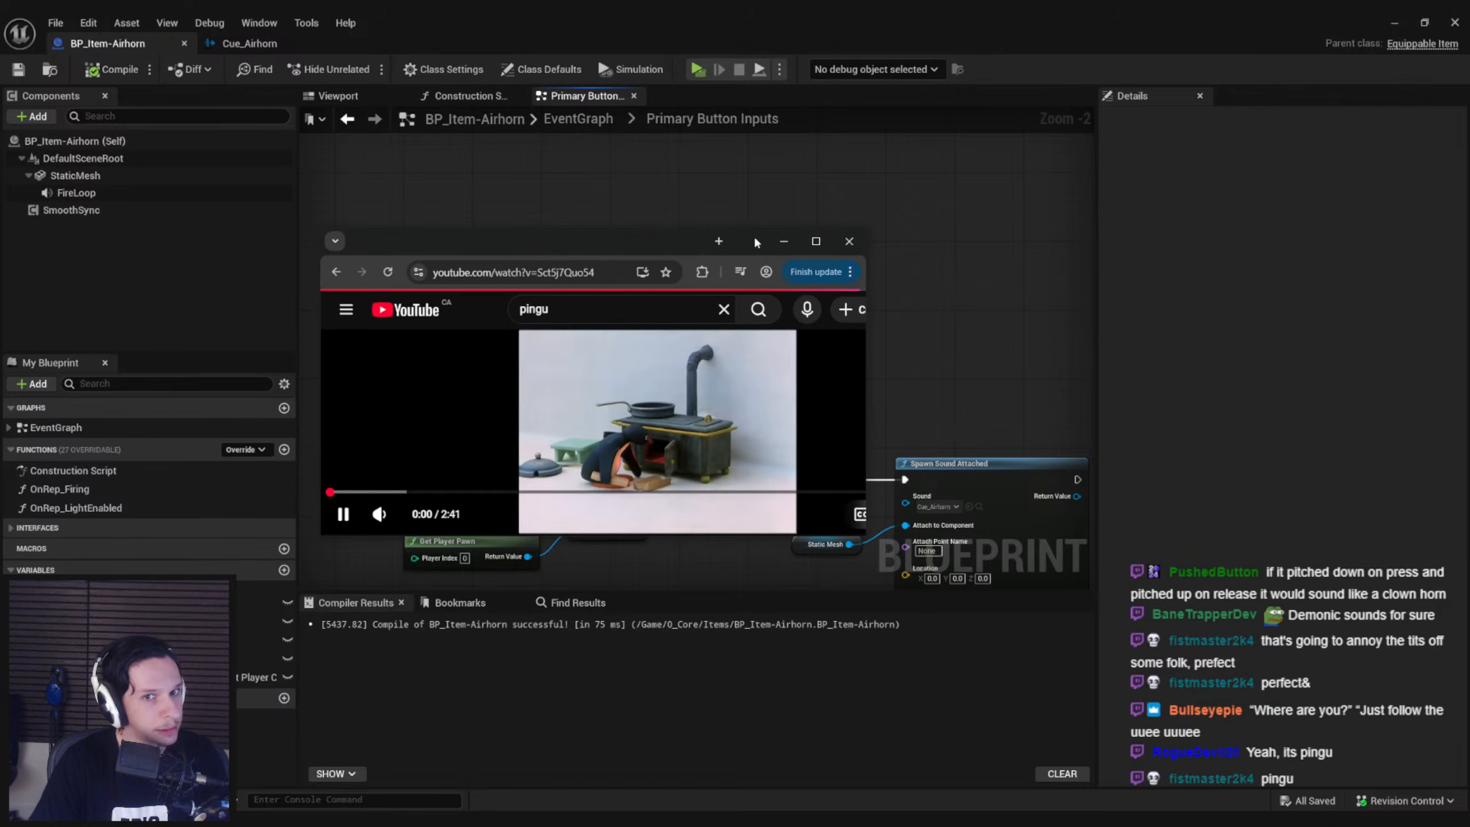
pyautogui.doubleClick(753, 234)
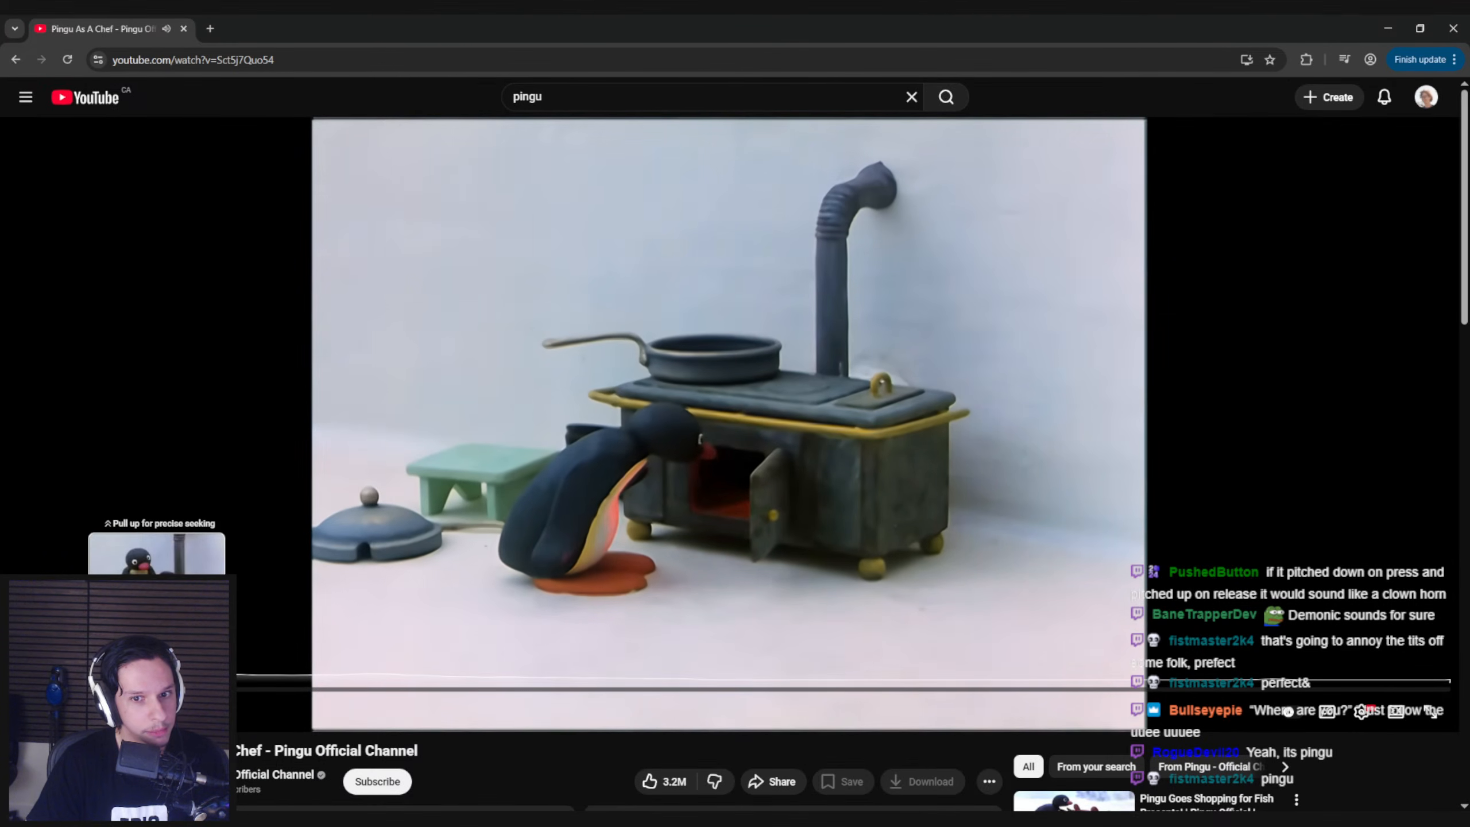
pyautogui.click(161, 689)
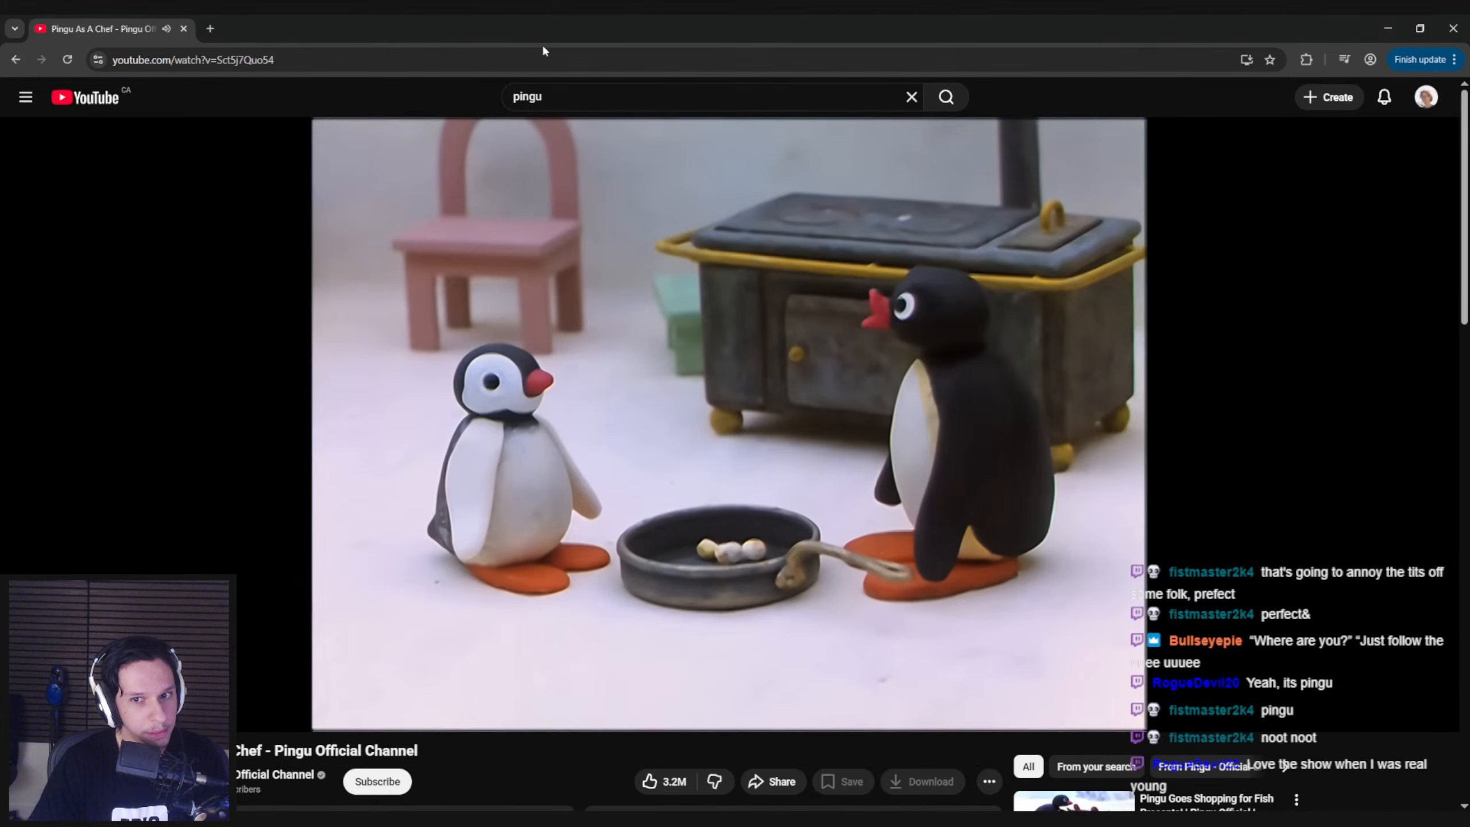
pyautogui.hotkey('alt', 'Tab')
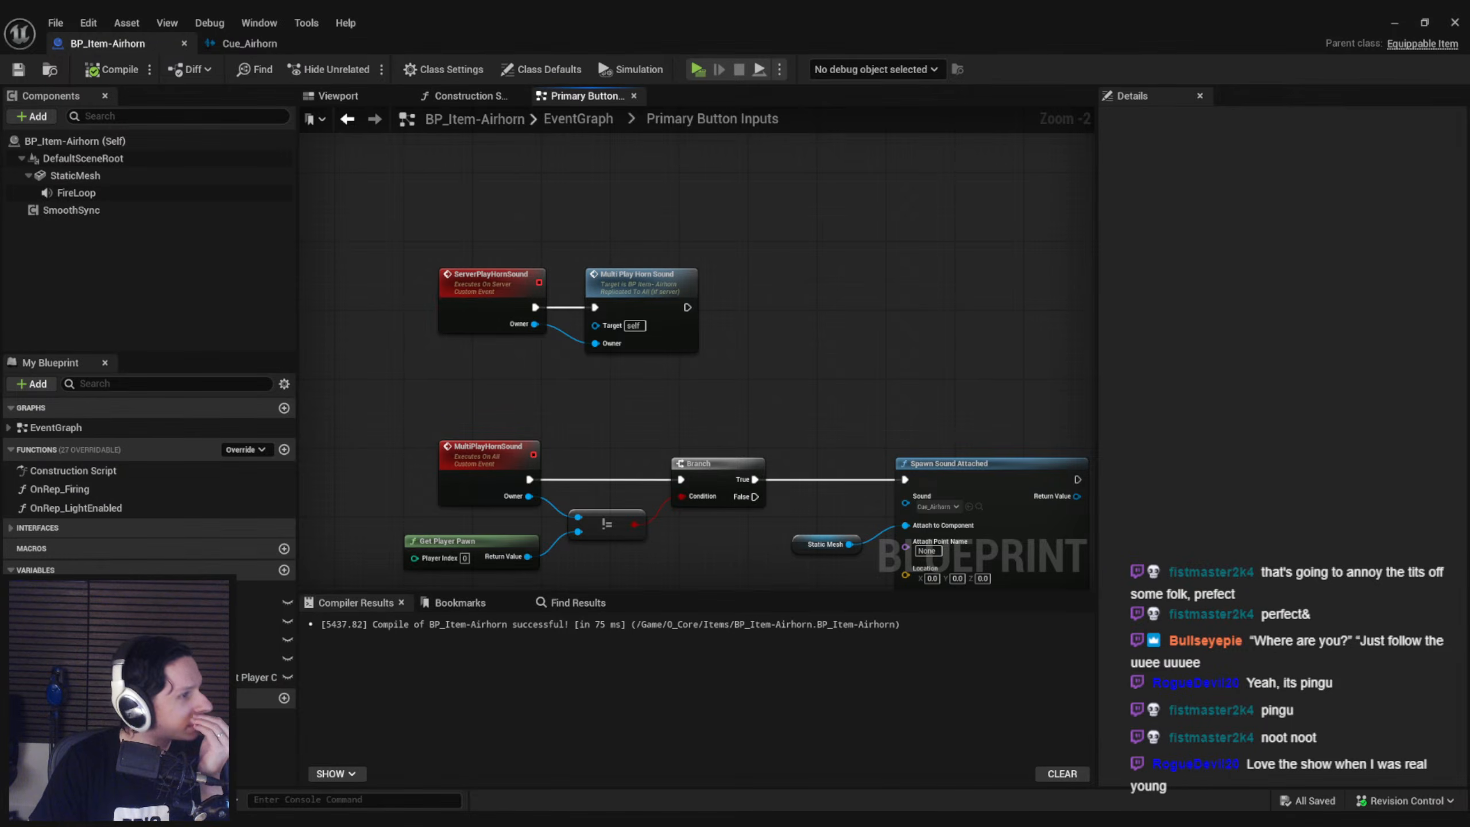
# Play the Pingu NOOT NOOT compilation on YouTube as a reference for the horn sound
pyautogui.hotkey('alt', 'Tab')
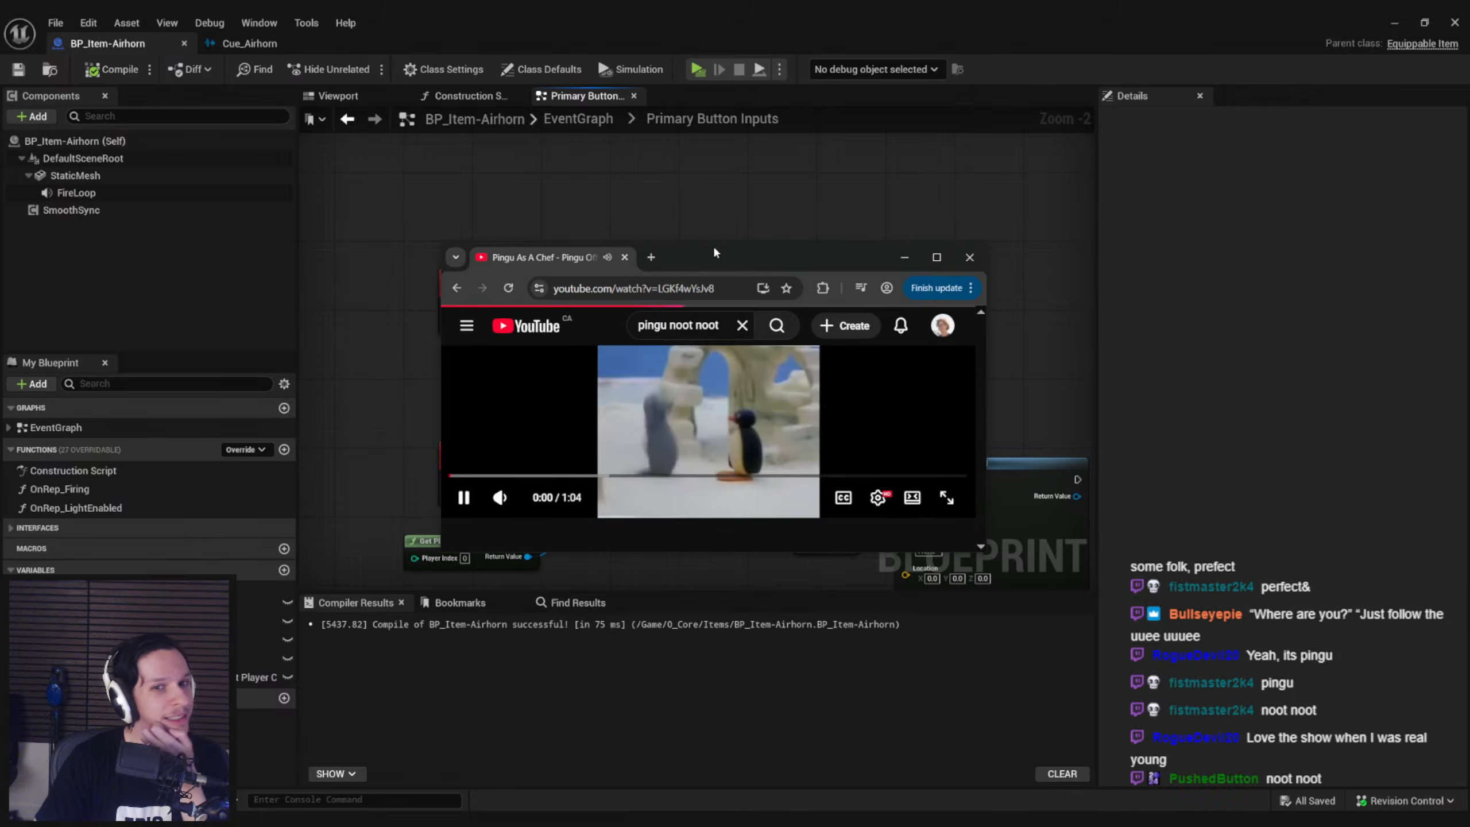
pyautogui.click(800, 487)
pyautogui.click(783, 495)
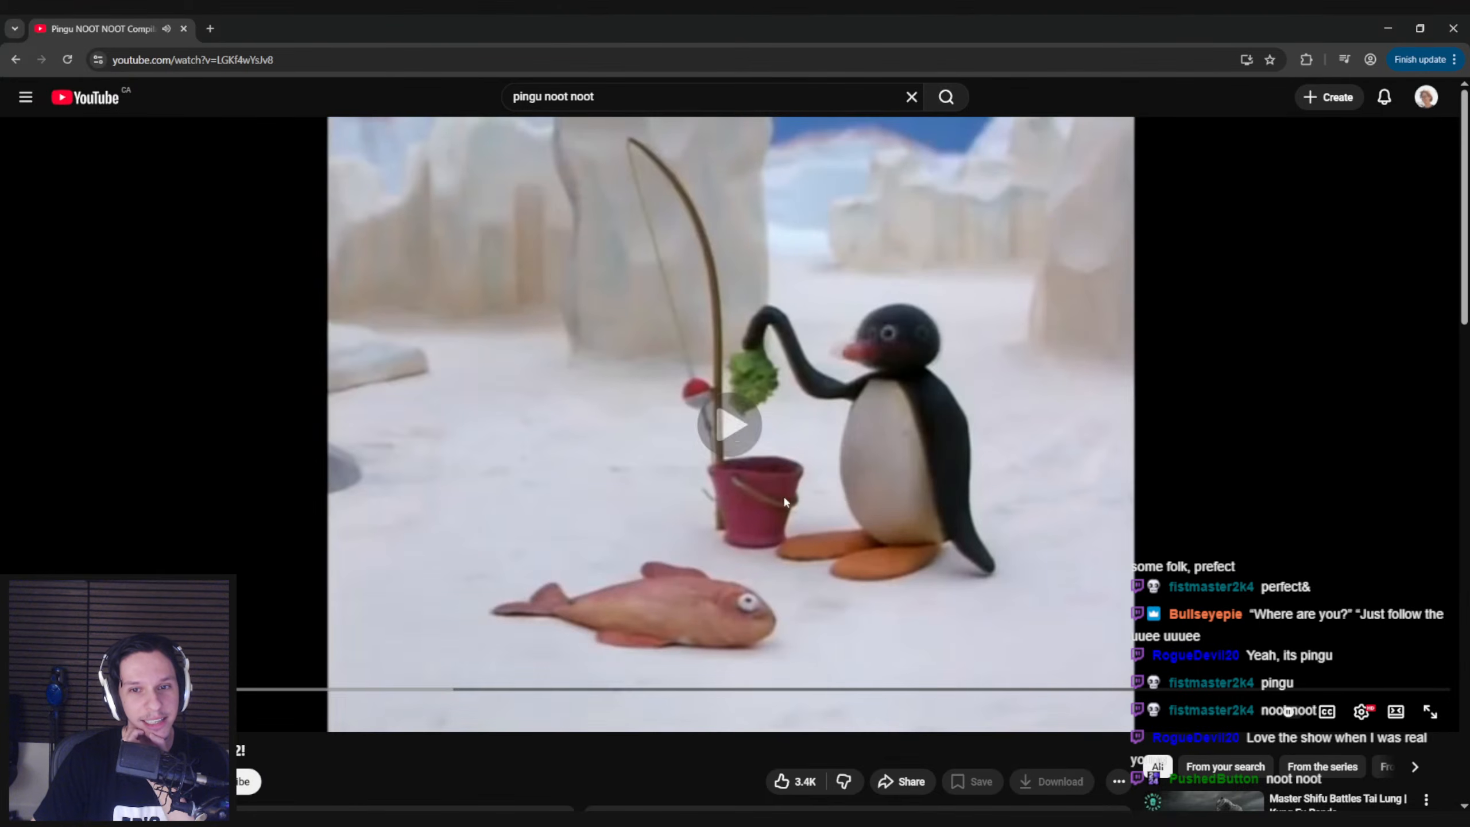
pyautogui.click(789, 554)
# Switch to Blender, open Trainrot_Di_AirHorn.blend, and put the horn_tunnel_front object into Vertex Paint mode
pyautogui.hotkey('alt', 'Tab')
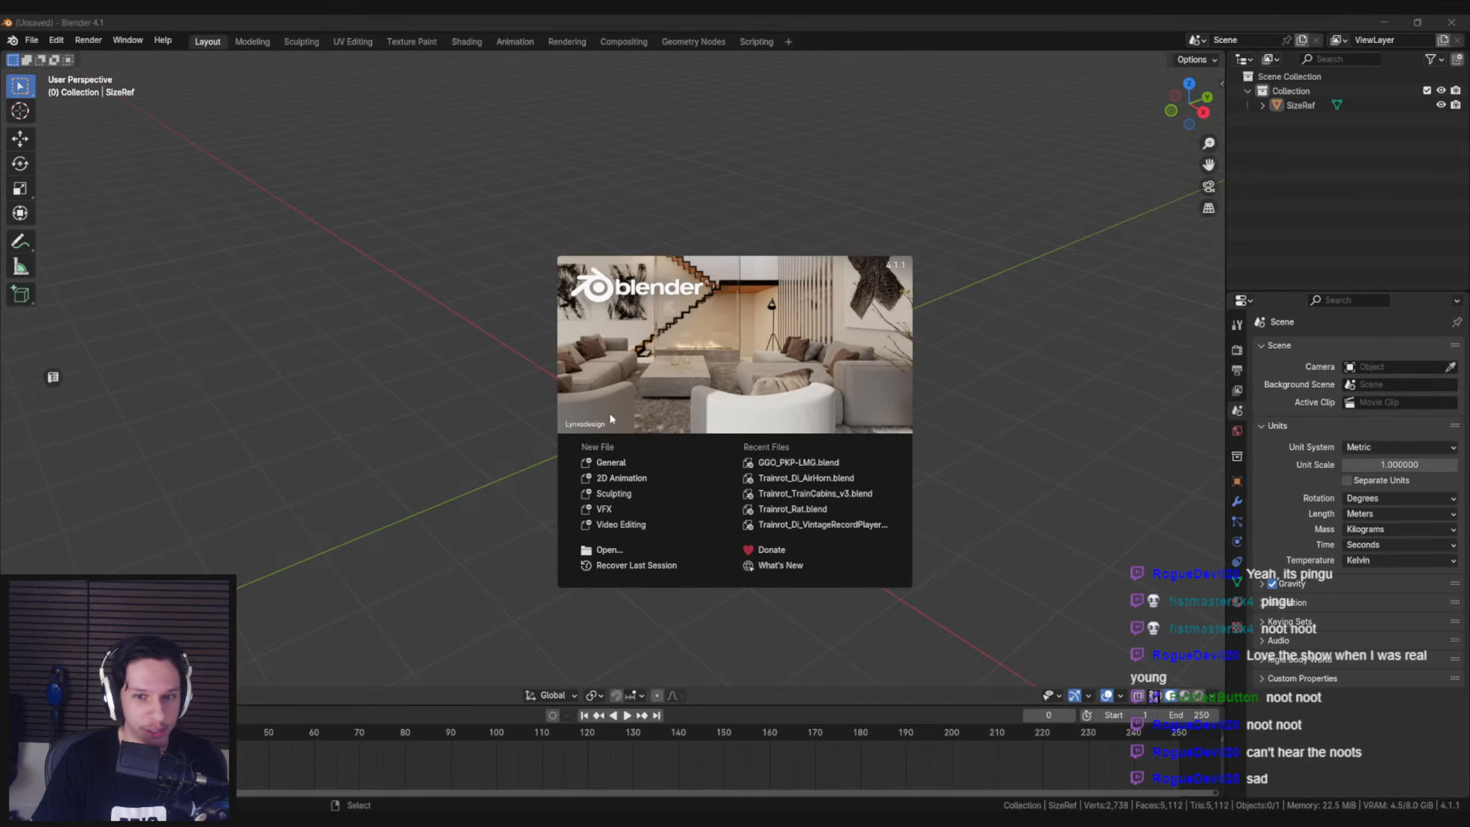
pyautogui.click(806, 479)
pyautogui.keyDown('shift'); pyautogui.moveTo(617, 470); pyautogui.dragTo(618, 397, button='middle'); pyautogui.keyUp('shift')
pyautogui.moveTo(617, 397)
pyautogui.mouseDown(button='middle')
pyautogui.moveTo(599, 386)
pyautogui.moveTo(661, 414)
pyautogui.moveTo(619, 440)
pyautogui.moveTo(752, 409)
pyautogui.moveTo(679, 417)
pyautogui.moveTo(704, 425)
pyautogui.mouseUp(button='middle')
pyautogui.hotkey('ctrl', 's')
pyautogui.rightClick(674, 403)
pyautogui.scroll(2, 753, 409)
pyautogui.click(63, 674)
pyautogui.press('Tab')
pyautogui.press('Tab')
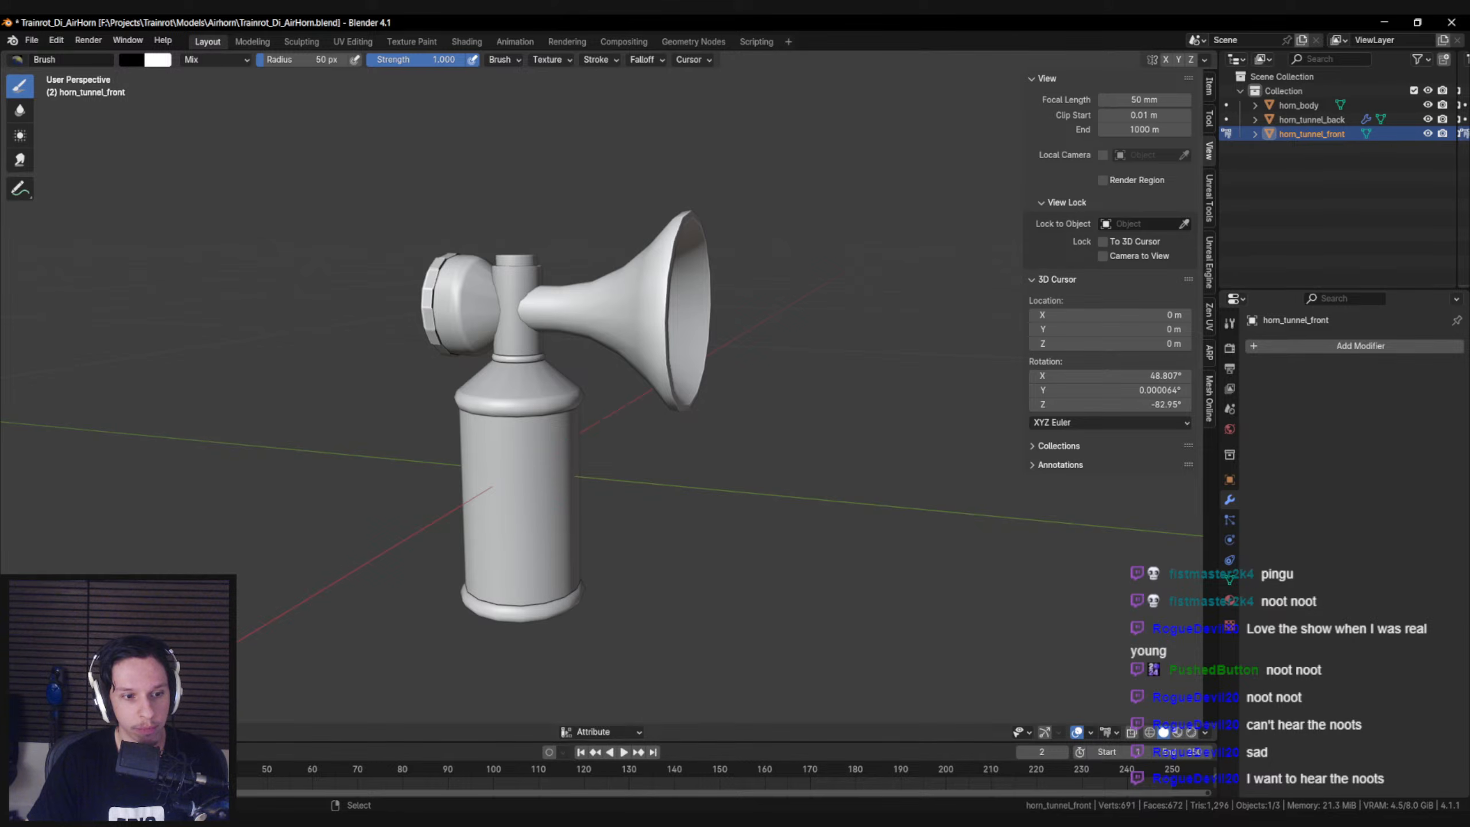
# Fill all vertices of the front horn tunnel with black using Set Vertex Colors
pyautogui.click(196, 732)
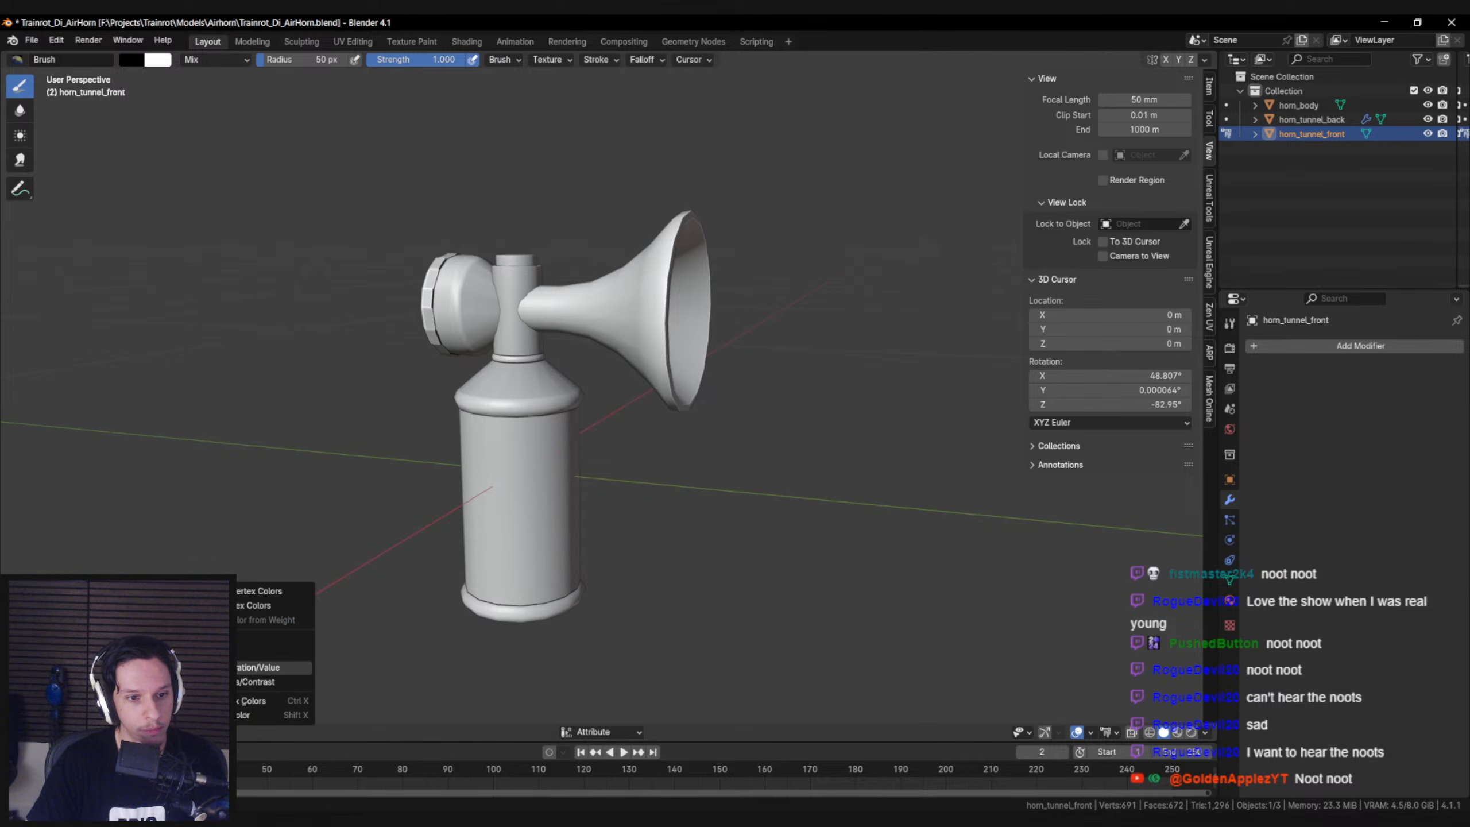
pyautogui.click(223, 716)
pyautogui.keyDown('shift'); pyautogui.moveTo(524, 378); pyautogui.dragTo(505, 408, button='middle'); pyautogui.keyUp('shift')
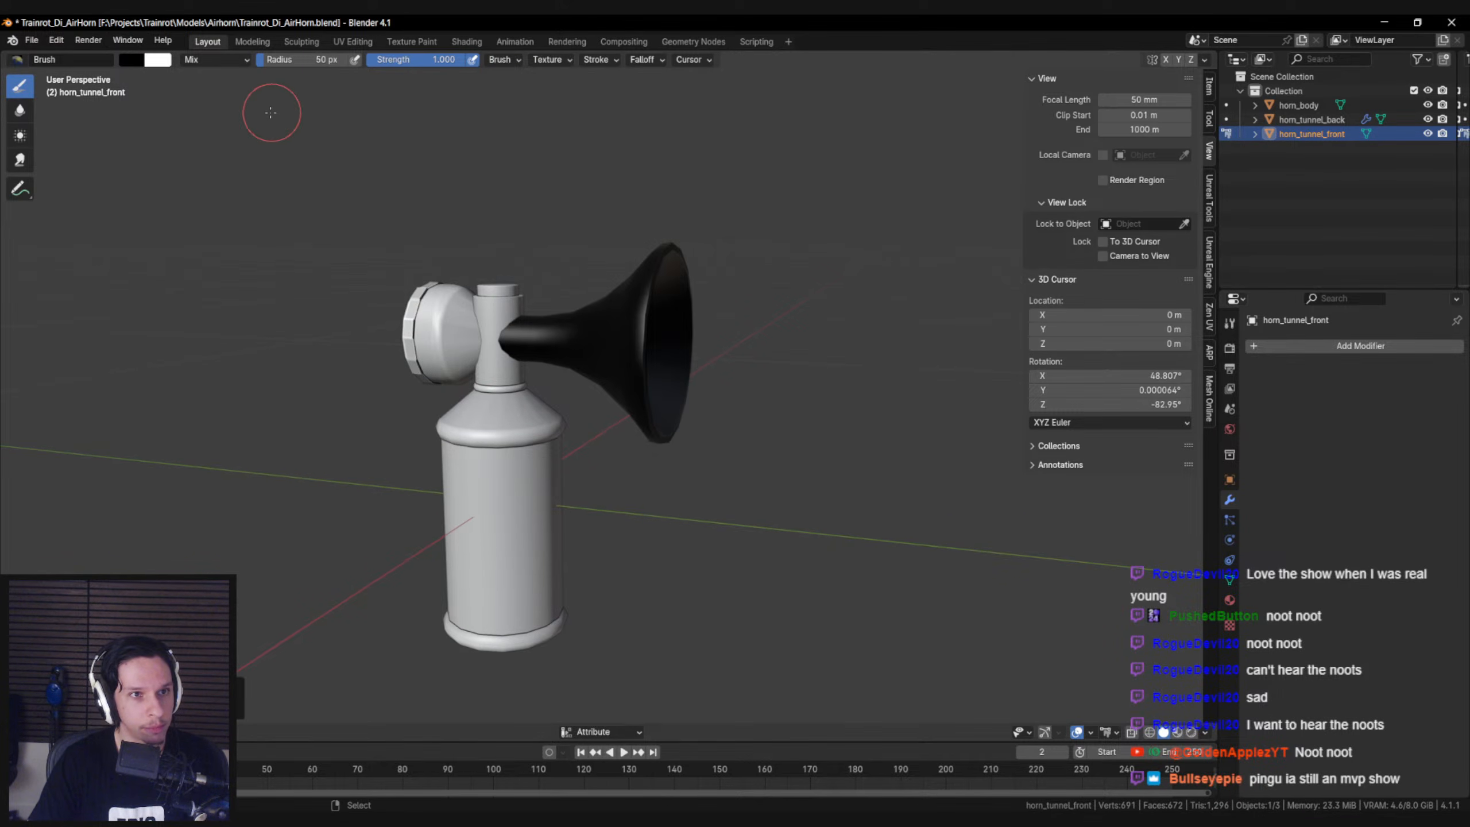
# Set the vertex paint brush colour to pure red, with Red 1.000, Green 0.000 and Blue 0.000
pyautogui.keyDown('shift'); pyautogui.moveTo(274, 112); pyautogui.dragTo(294, 118, button='middle'); pyautogui.keyUp('shift')
pyautogui.click(124, 61)
pyautogui.click(151, 214)
pyautogui.press('Return')
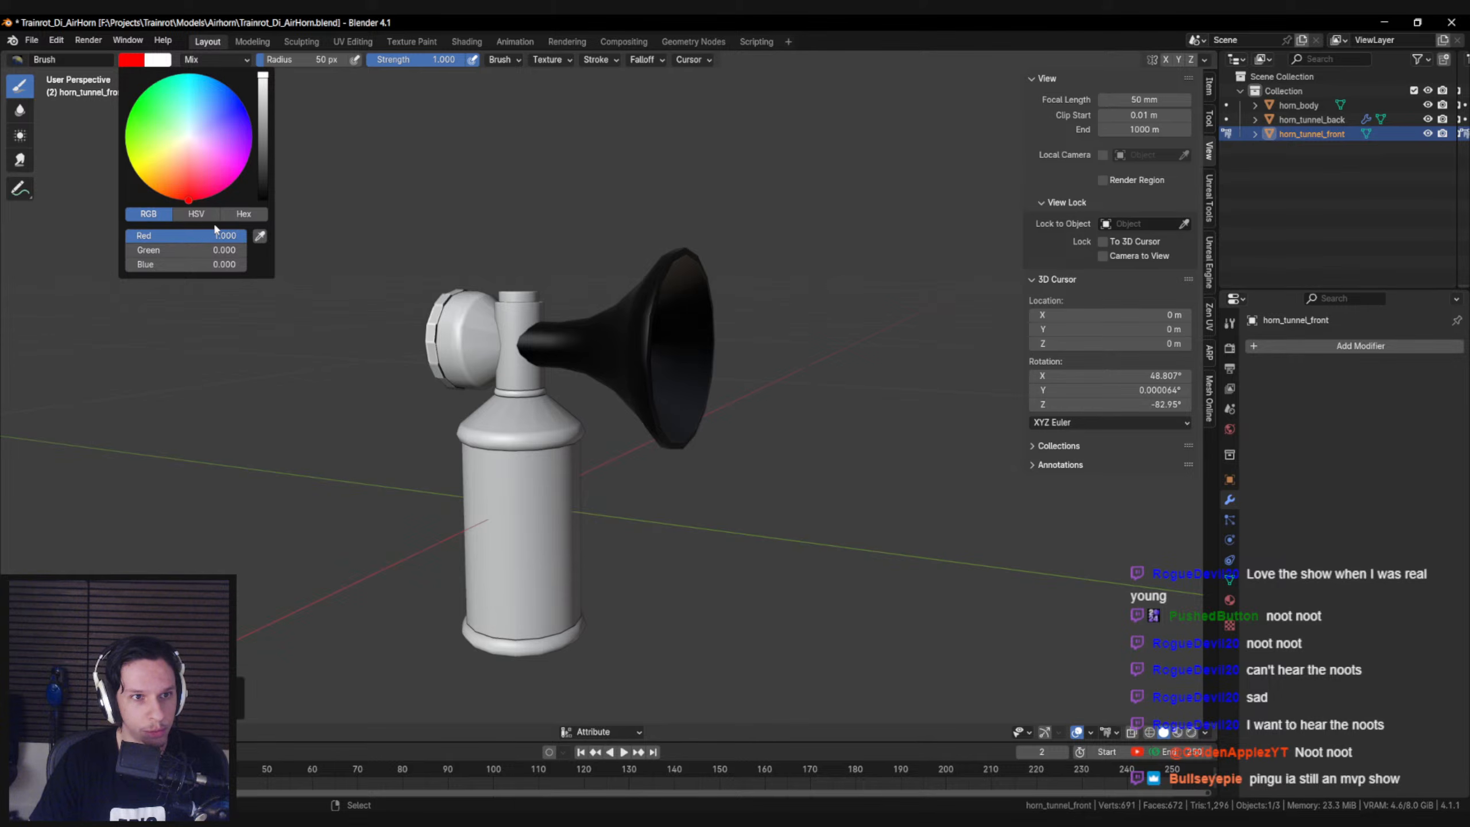
# Try to brush the flared rim of the front horn tunnel red from the right orthographic view with a 74 px radius, and undo it
pyautogui.moveTo(679, 347); pyautogui.dragTo(714, 343, button='middle')
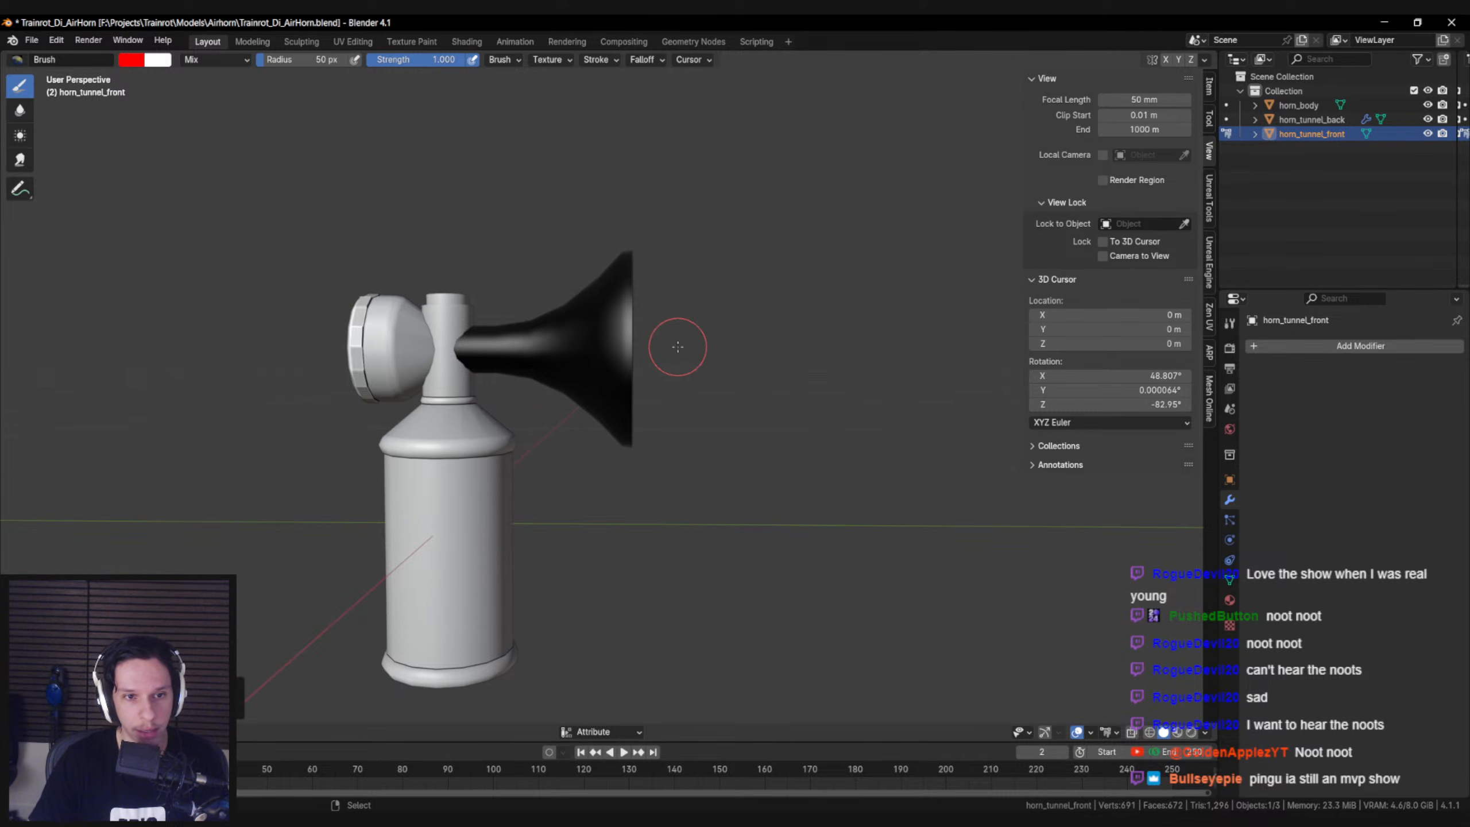
pyautogui.press('KP_1')
pyautogui.press('KP_3')
pyautogui.hotkey('shift', 'z')
pyautogui.hotkey('shift', 'z')
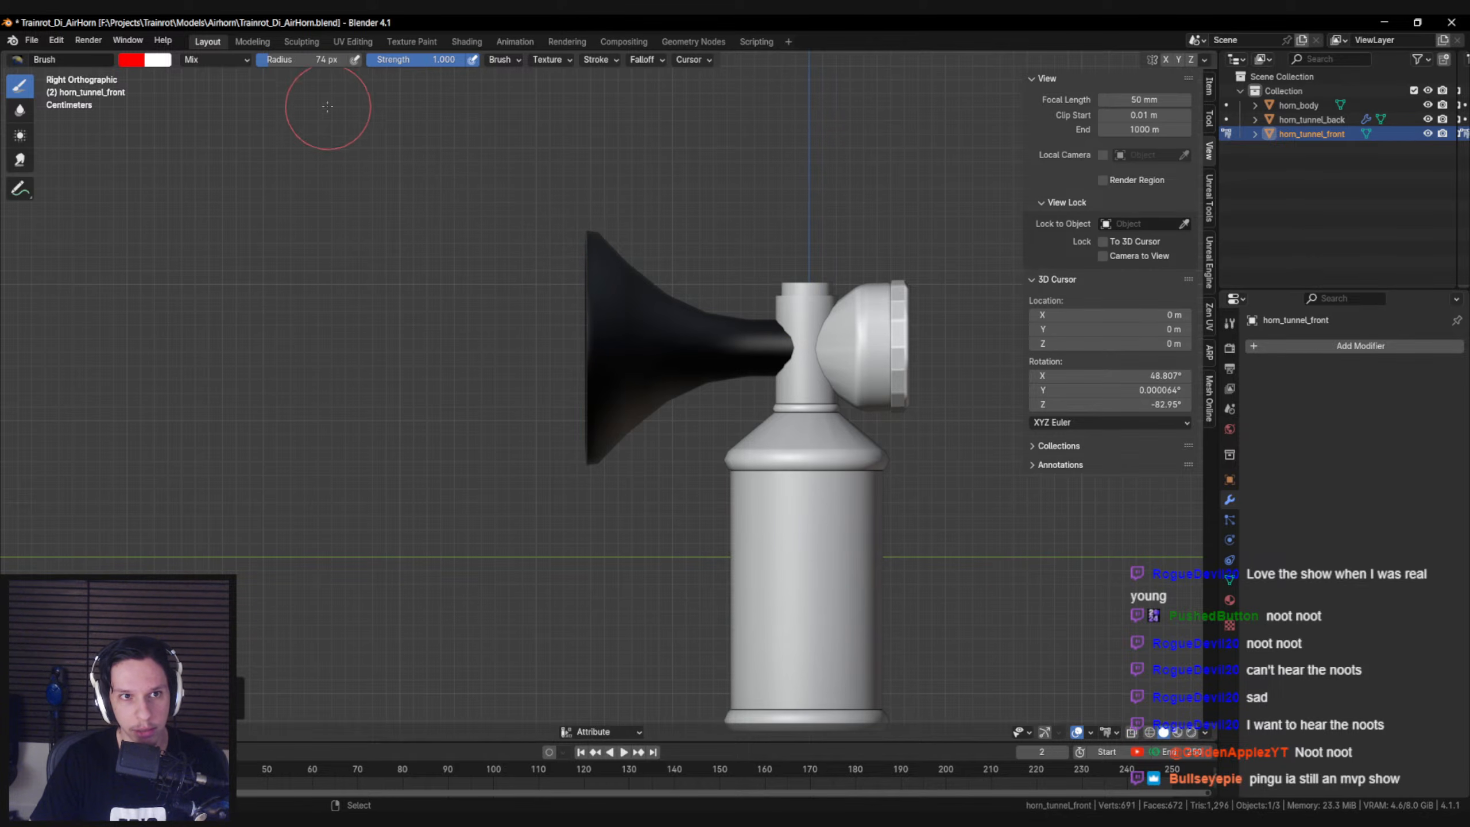
pyautogui.click(544, 60)
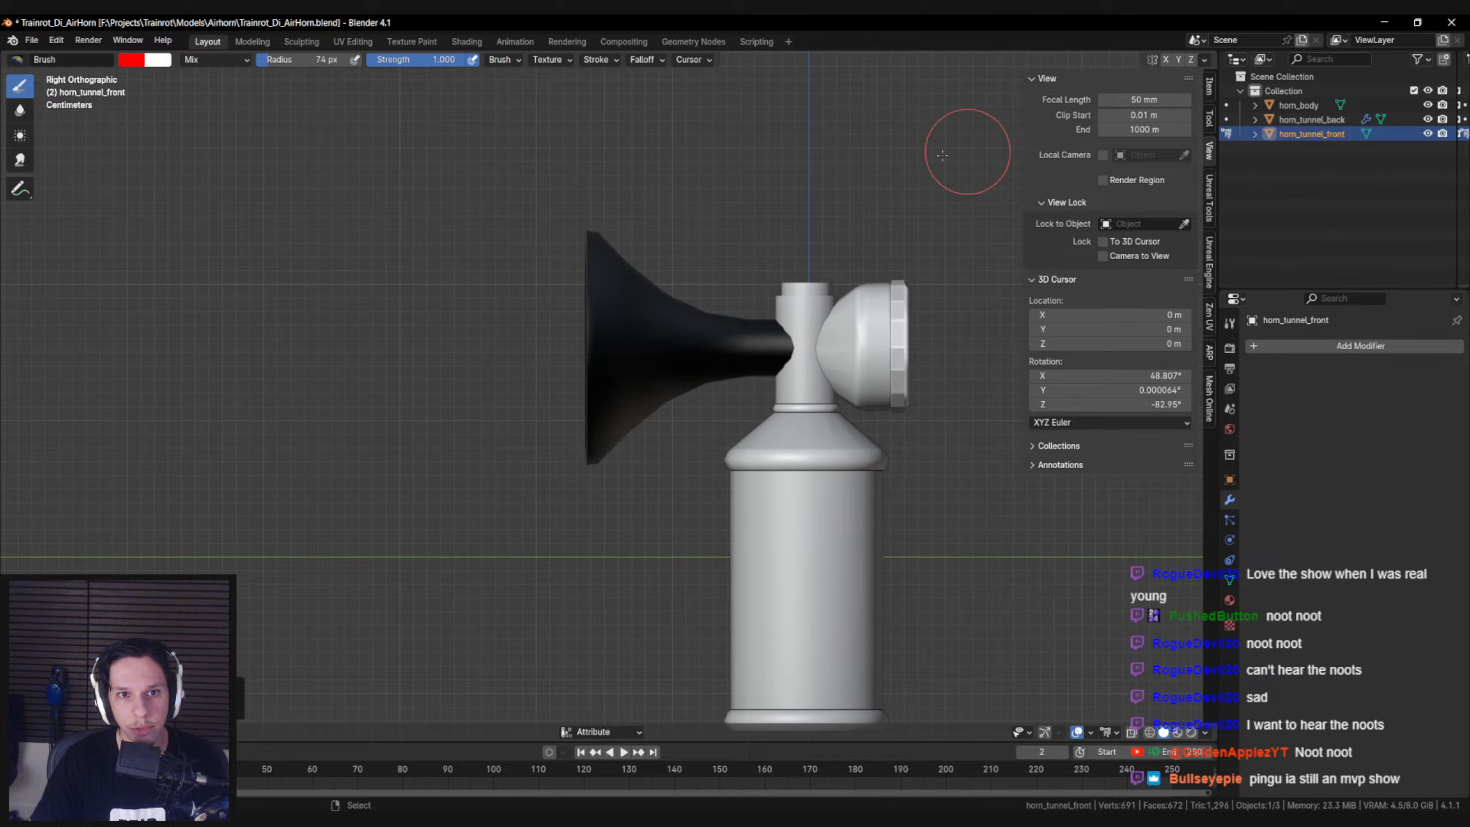
pyautogui.moveTo(587, 220); pyautogui.dragTo(587, 441)
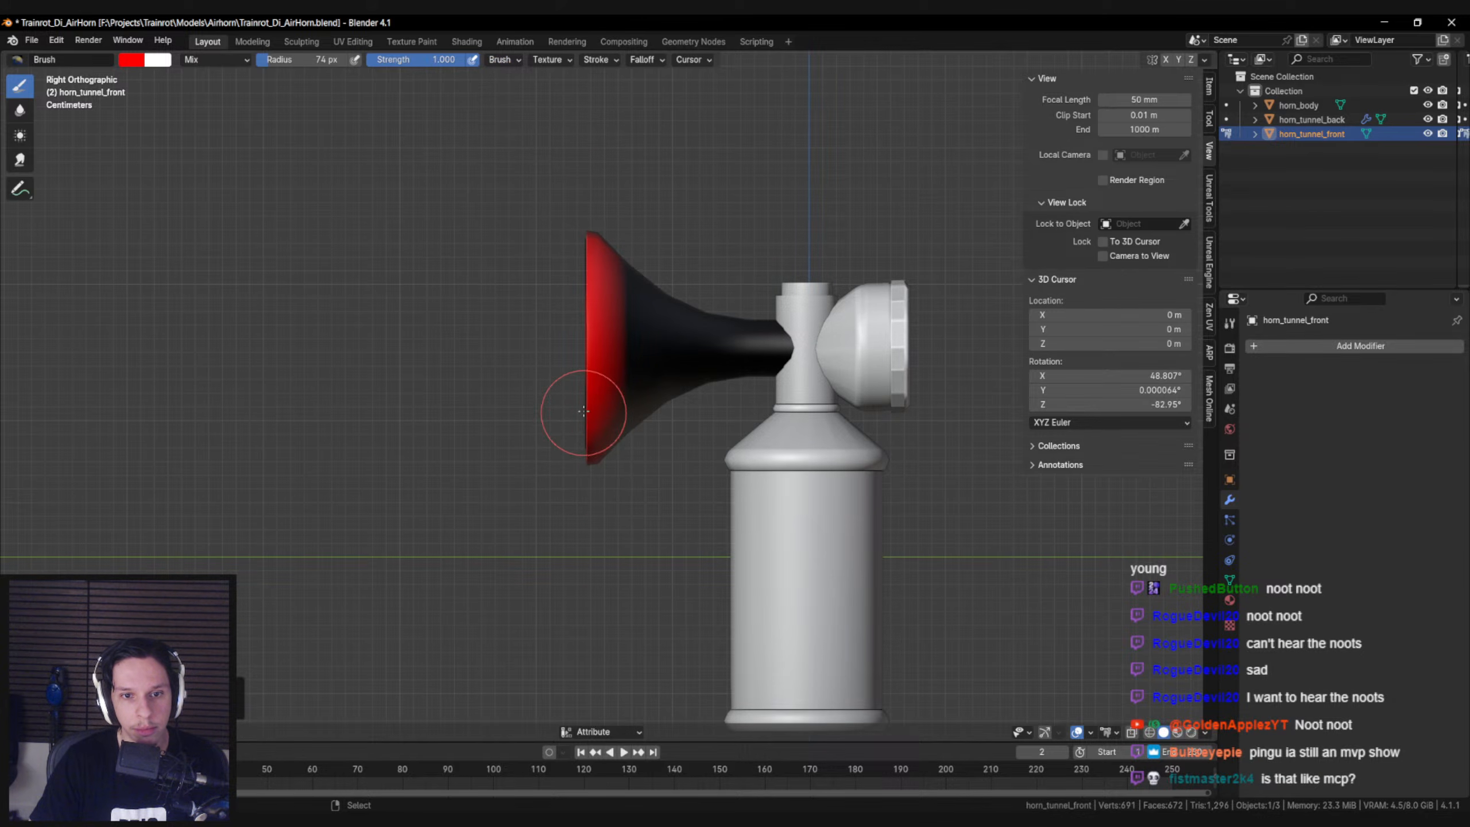
pyautogui.moveTo(589, 254)
pyautogui.mouseDown(button='middle')
pyautogui.moveTo(538, 307)
pyautogui.moveTo(442, 312)
pyautogui.mouseUp(button='middle')
pyautogui.hotkey('ctrl', 'z')
pyautogui.press('KP_3')
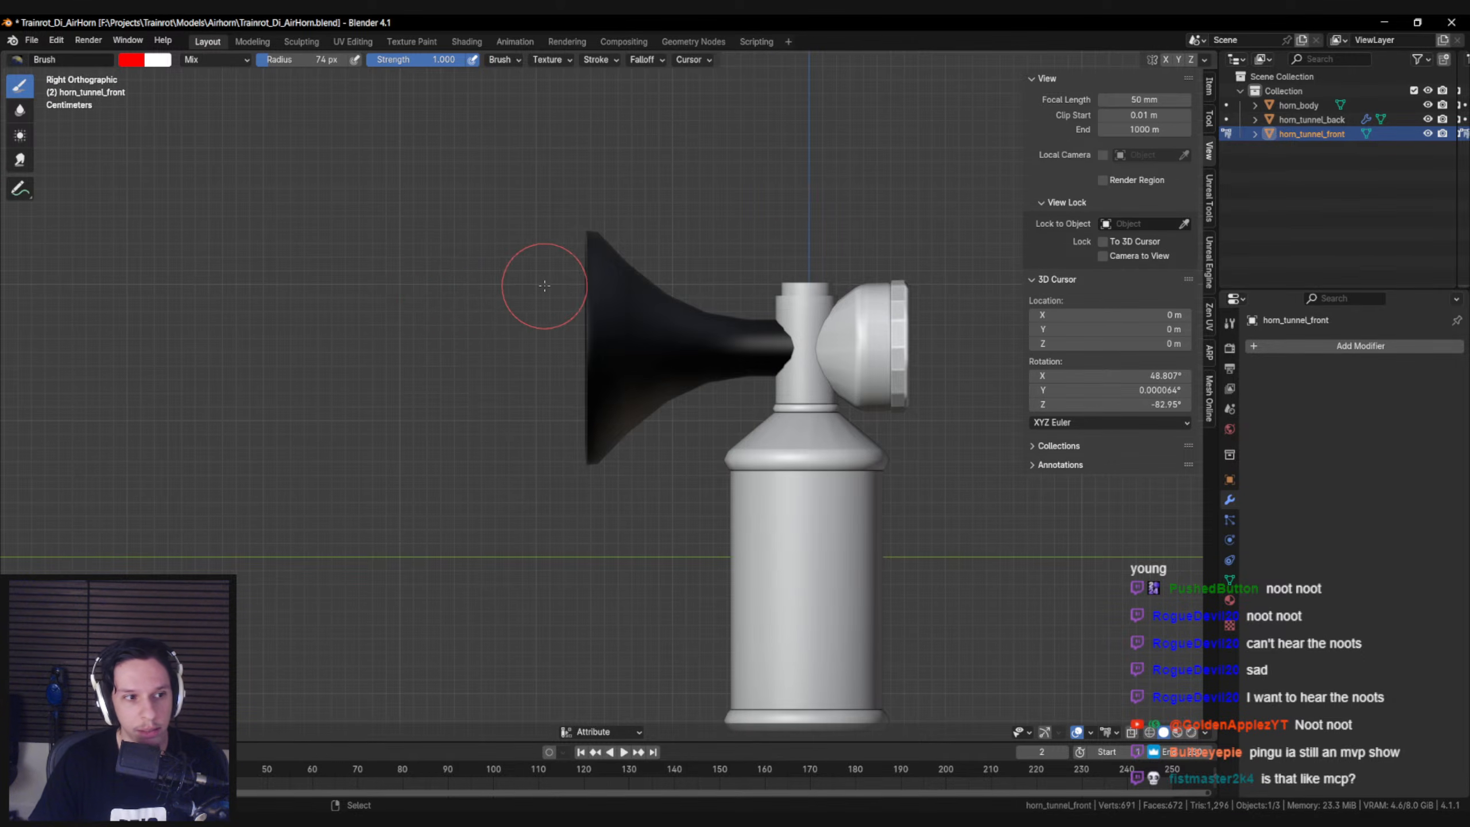
# Select only the outermost rim vertices of the front horn tunnel and fill them with red using Set Vertex Colors
pyautogui.press('v')
pyautogui.press('b')
pyautogui.moveTo(523, 140)
pyautogui.mouseDown()
pyautogui.moveTo(584, 574)
pyautogui.moveTo(605, 582)
pyautogui.mouseUp()
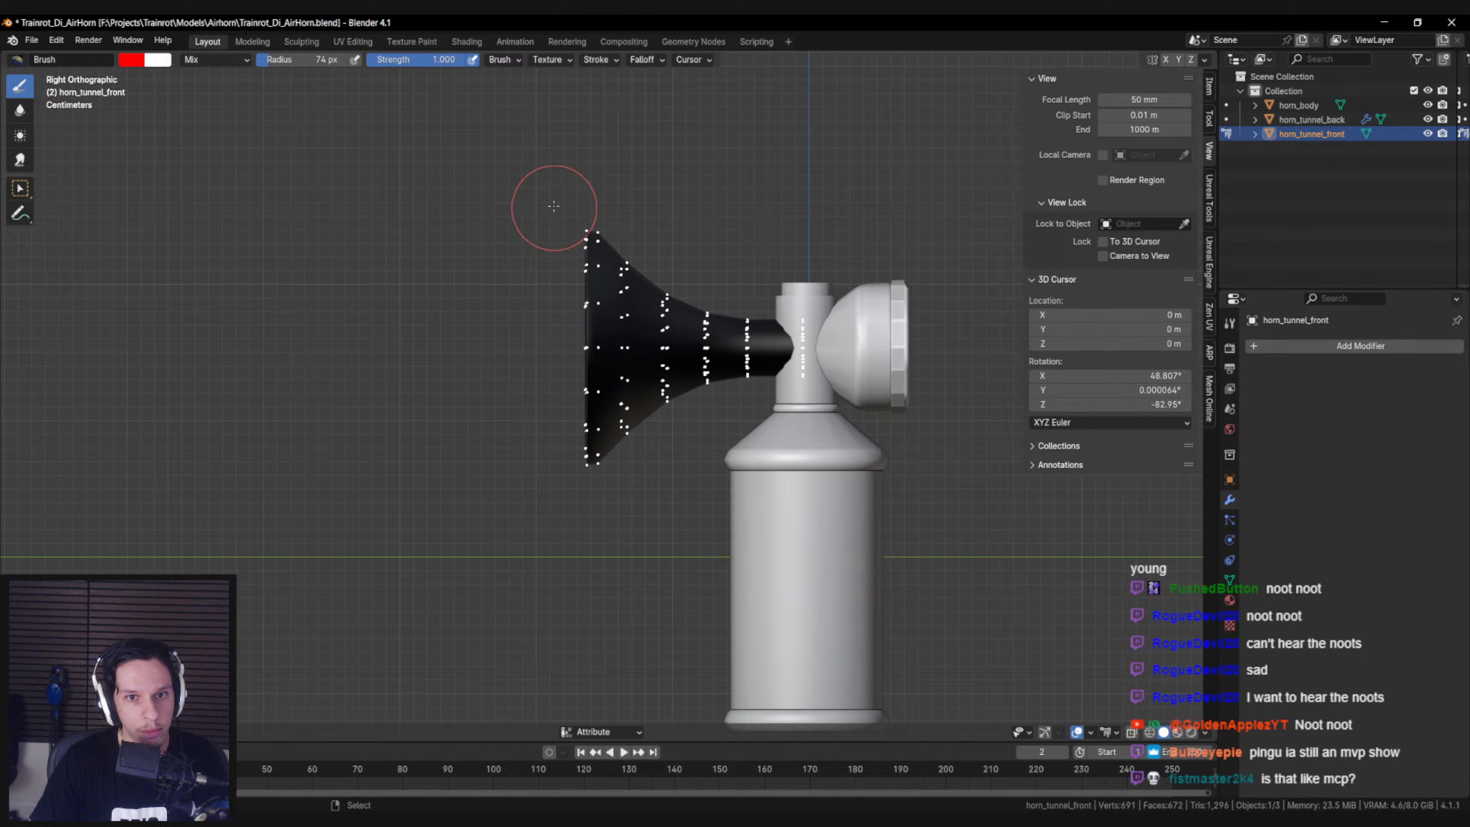
pyautogui.moveTo(549, 184); pyautogui.dragTo(602, 563)
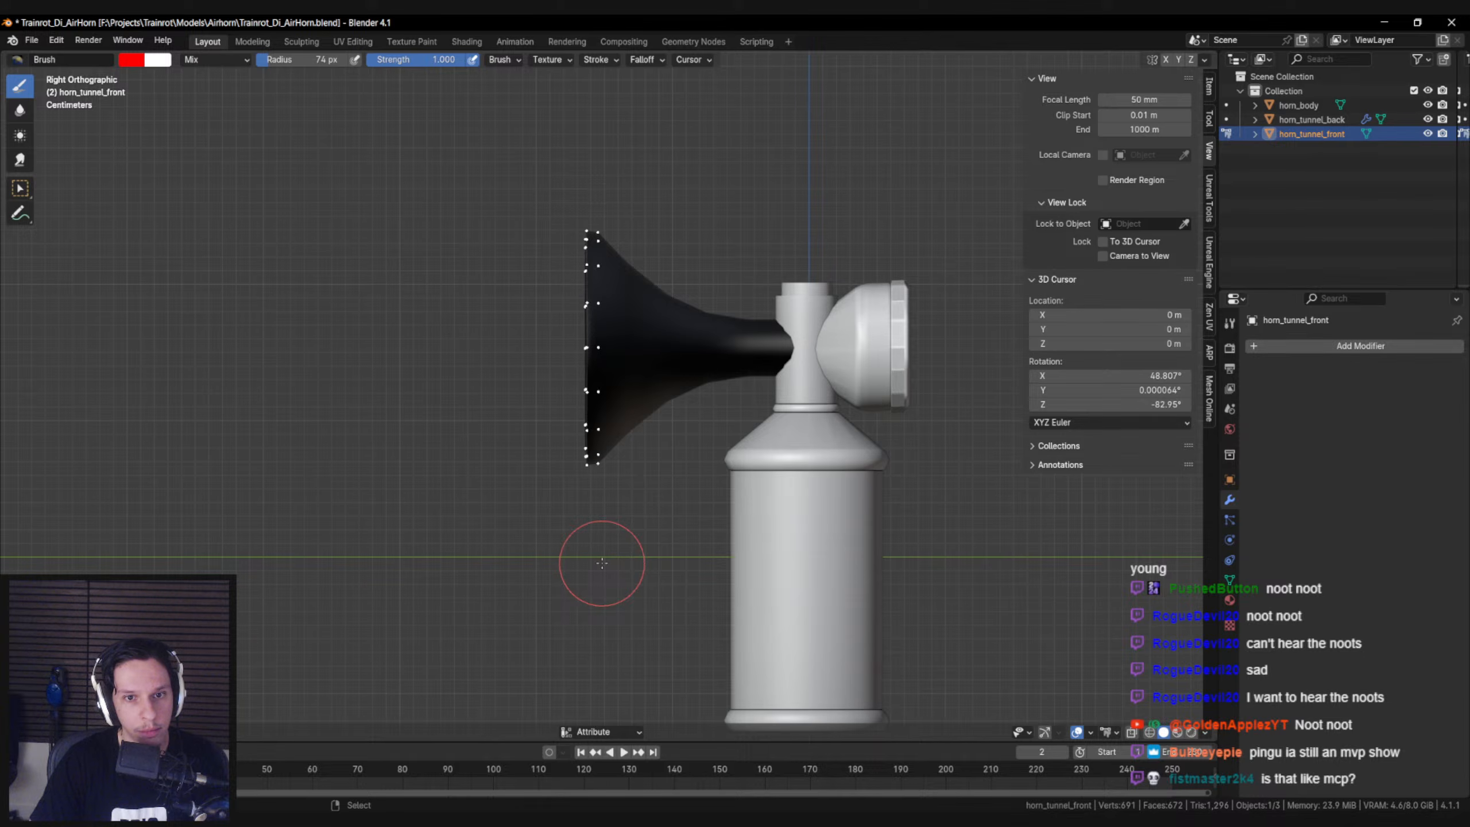
pyautogui.click(247, 734)
pyautogui.click(252, 704)
# Apply Smooth Vertex Colors repeatedly to the selected rim vertices, and enlarge the brush radius to 168 px
pyautogui.moveTo(477, 494)
pyautogui.mouseDown(button='middle')
pyautogui.moveTo(548, 481)
pyautogui.moveTo(603, 492)
pyautogui.moveTo(457, 492)
pyautogui.mouseUp(button='middle')
pyautogui.click(247, 734)
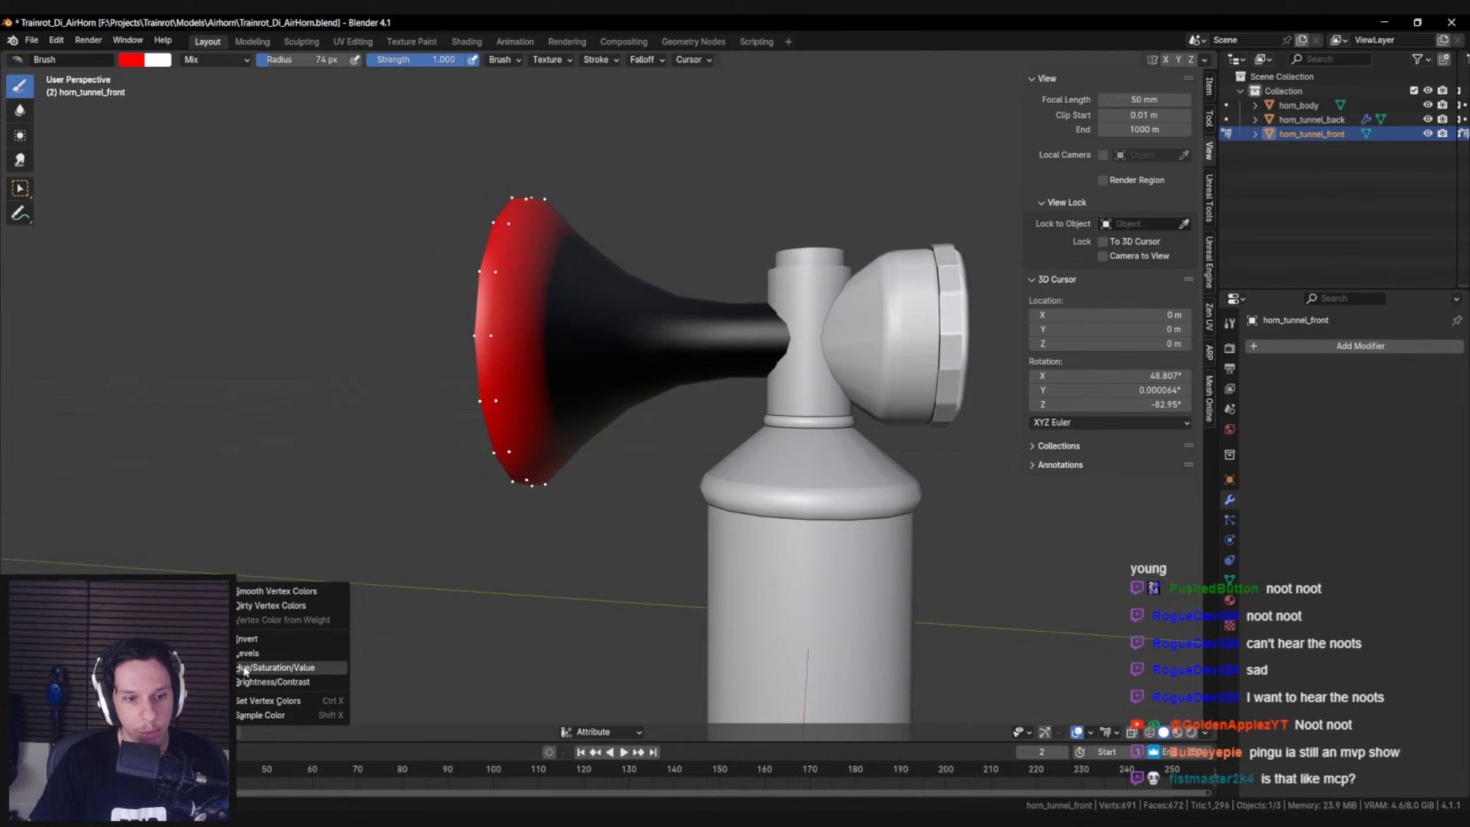
pyautogui.click(265, 591)
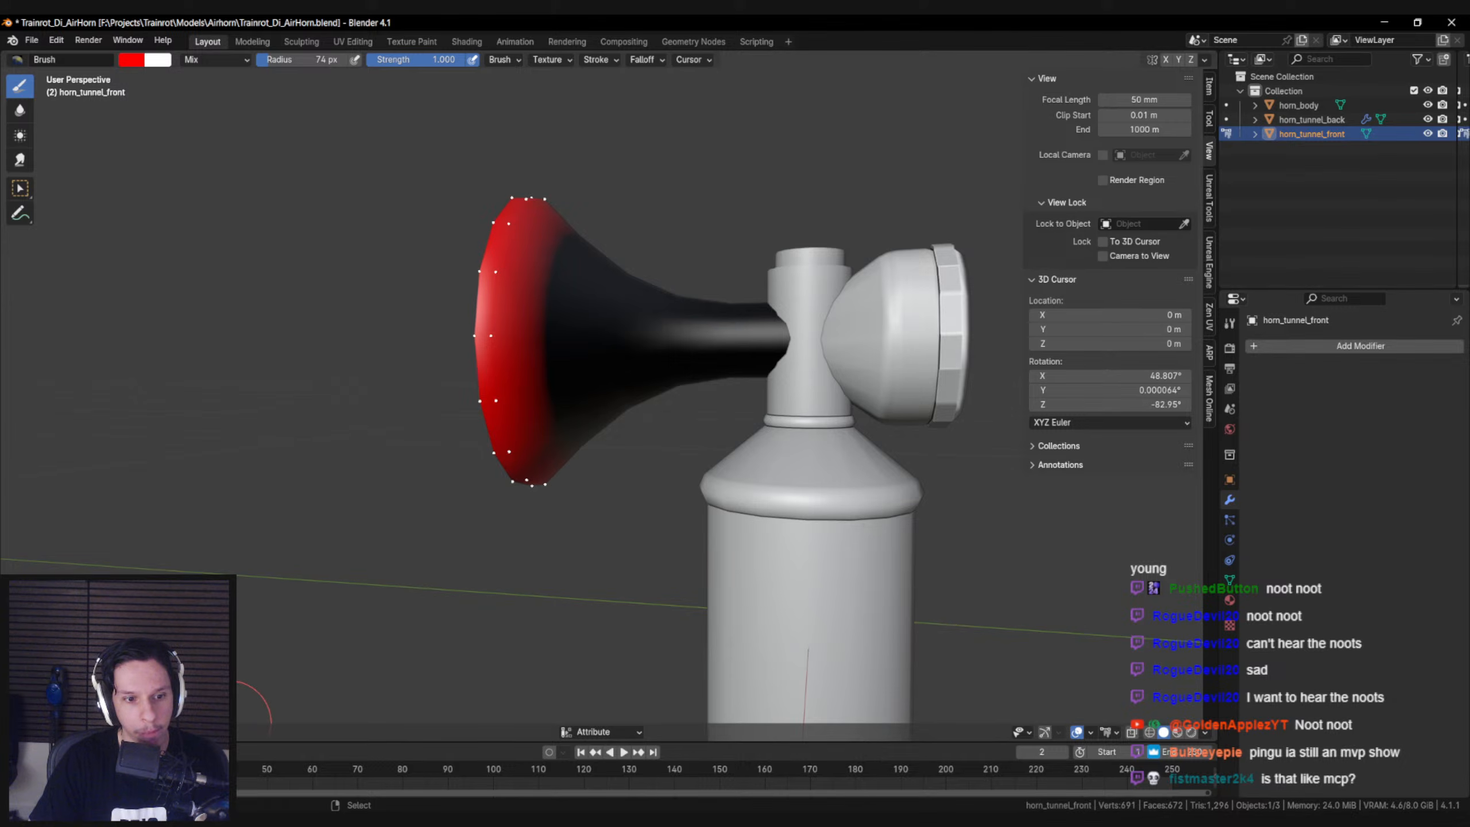
pyautogui.moveTo(354, 574); pyautogui.dragTo(378, 558, button='middle')
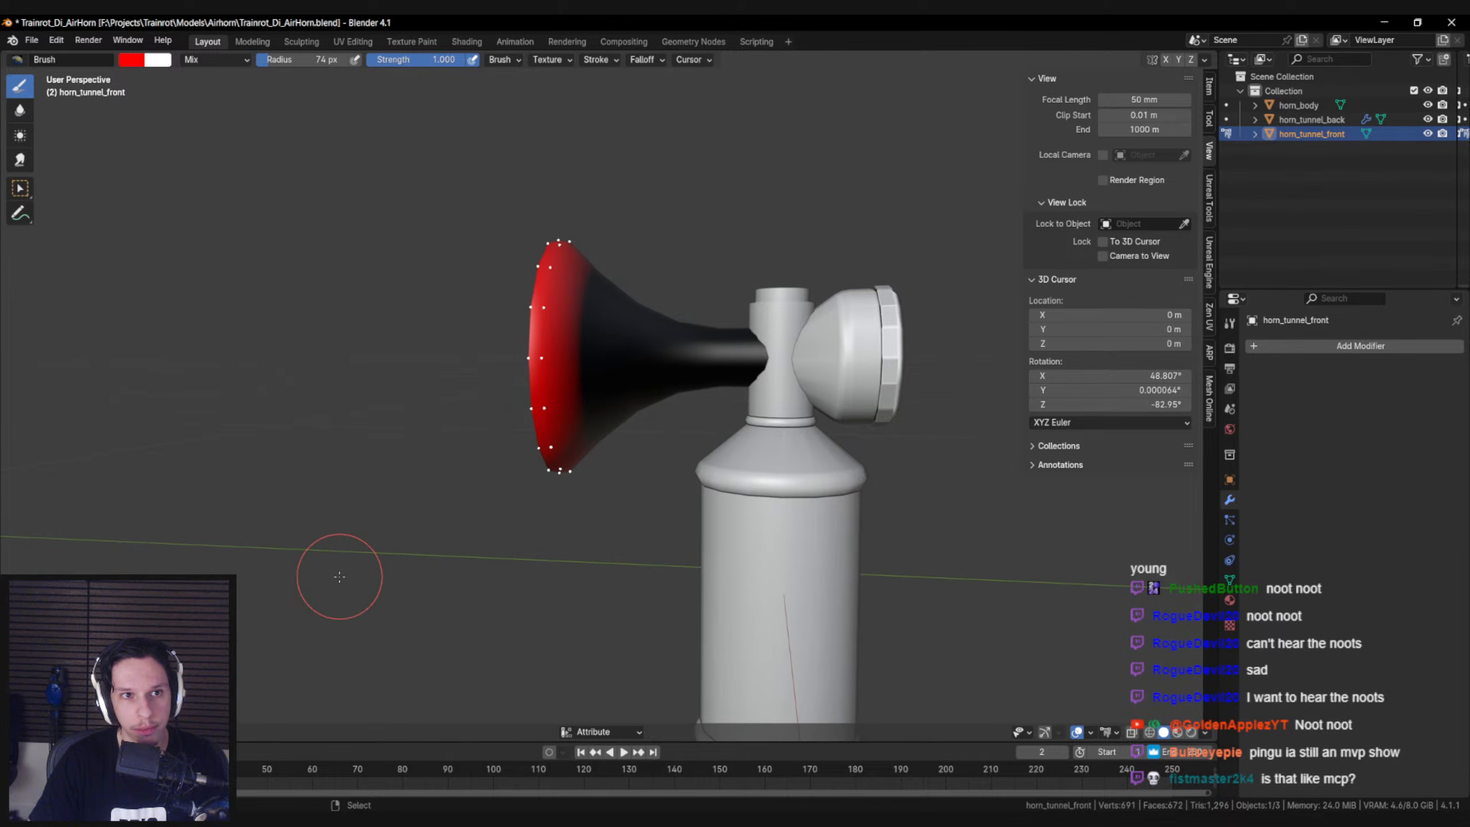
pyautogui.press(']')
pyautogui.press(']')
pyautogui.press(']')
pyautogui.press(']')
pyautogui.press(']')
pyautogui.press(']')
pyautogui.press(']')
pyautogui.press(']')
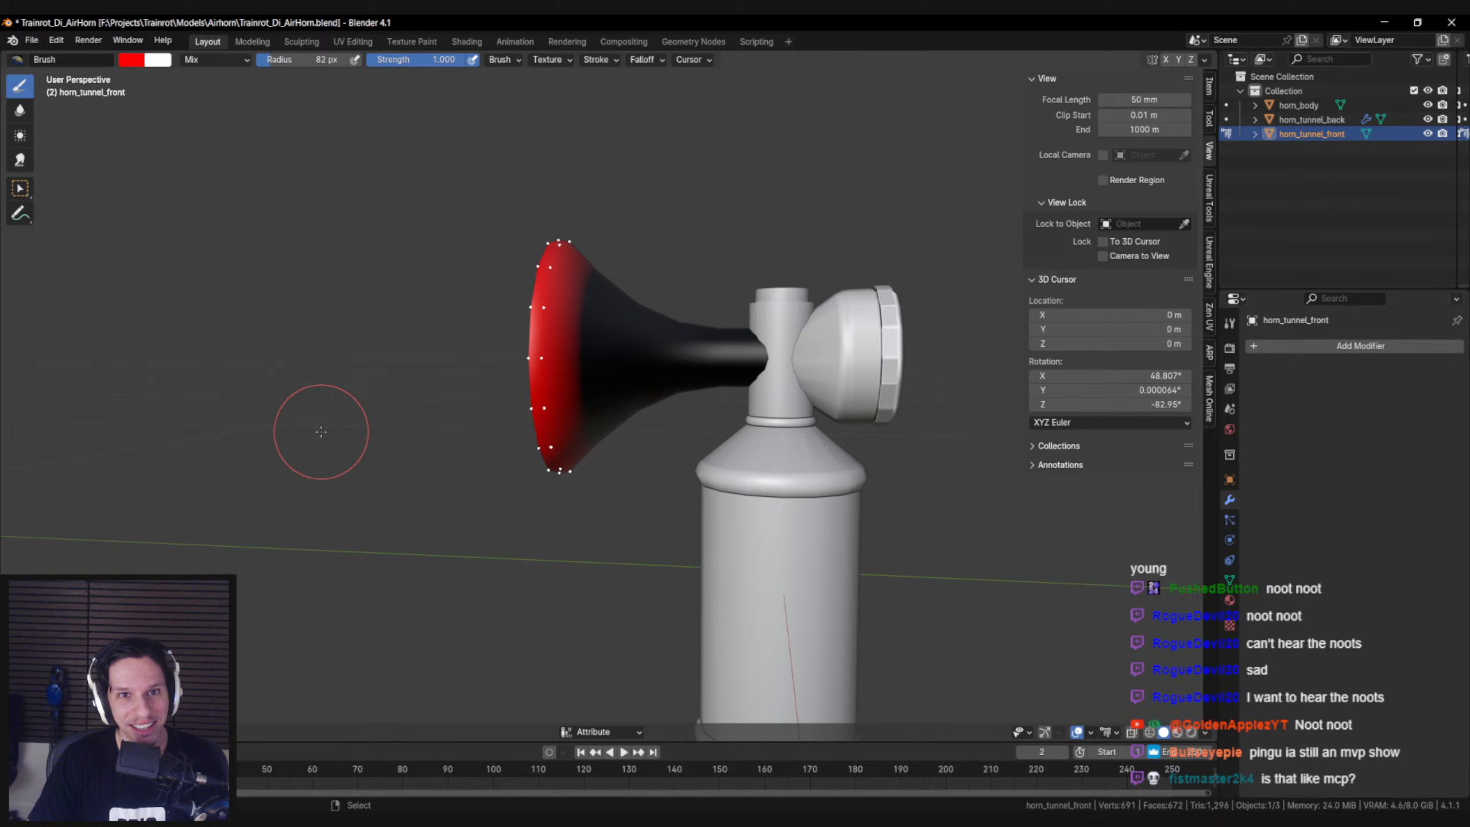
pyautogui.click(247, 735)
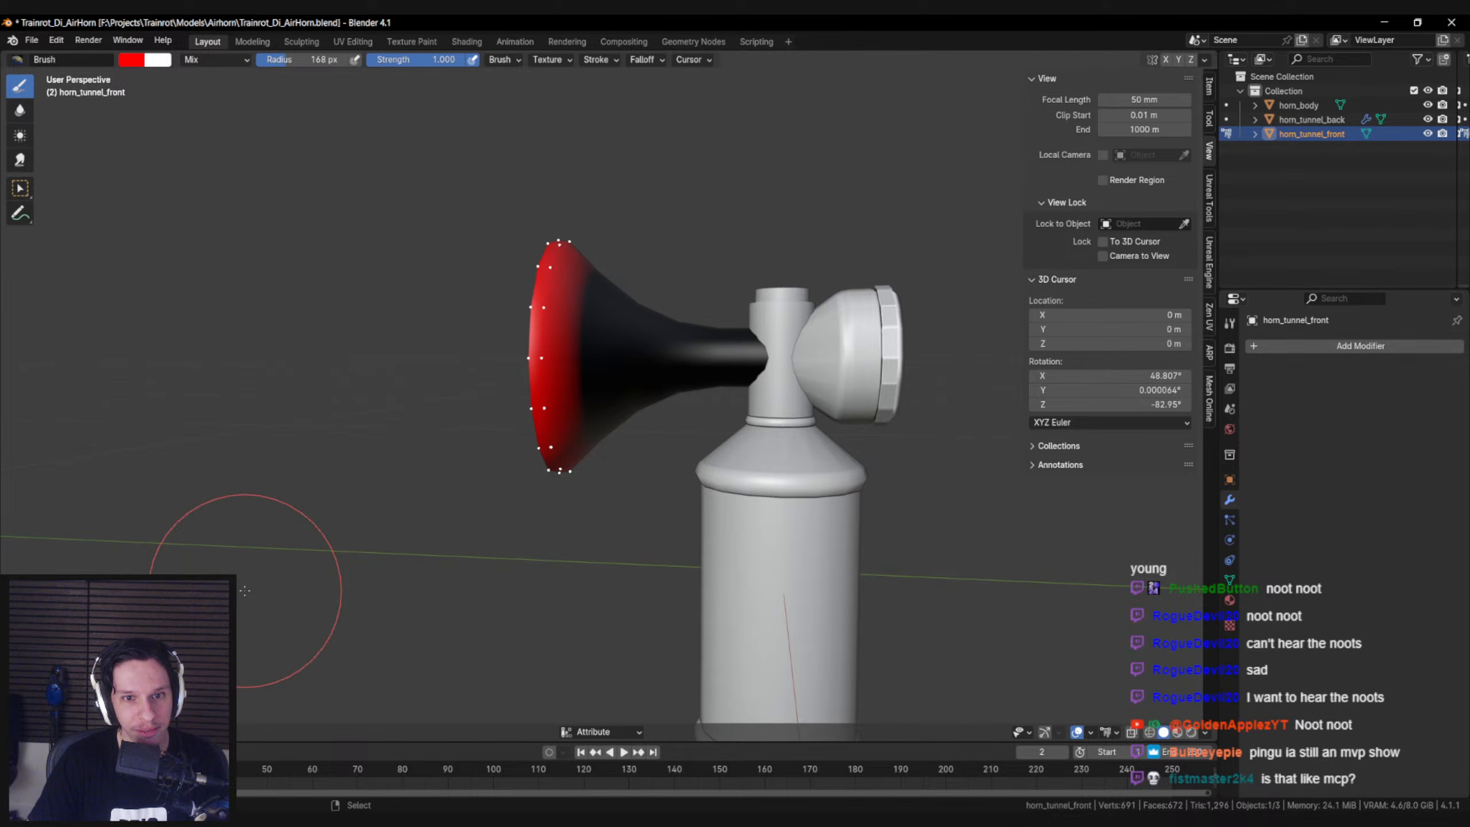
pyautogui.click(231, 732)
pyautogui.click(245, 592)
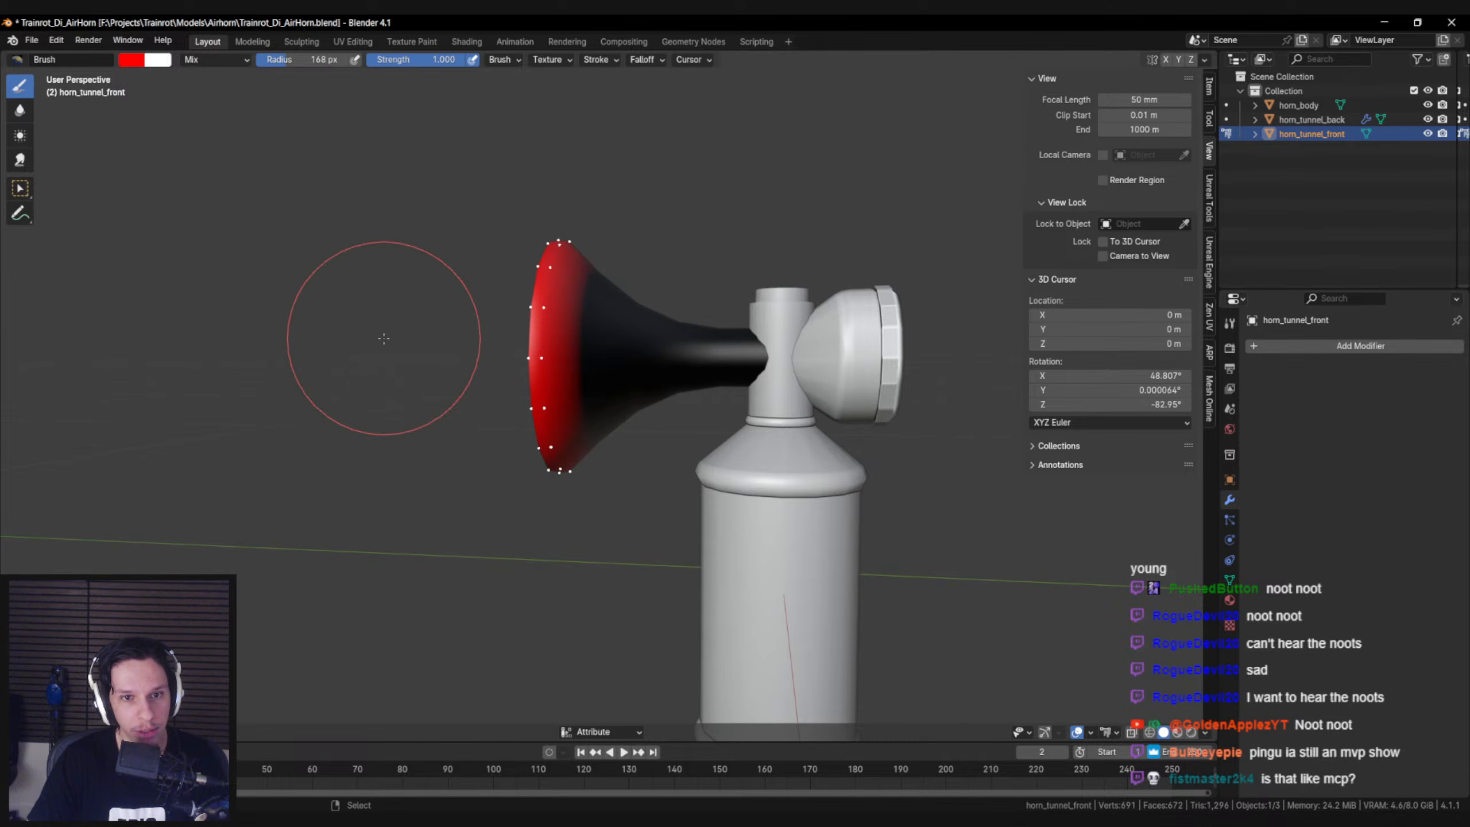
# Select all vertices of the front horn tunnel and apply Smooth Vertex Colors to the whole tunnel
pyautogui.moveTo(388, 332); pyautogui.dragTo(393, 354, button='middle')
pyautogui.press('a')
pyautogui.click(242, 730)
pyautogui.click(266, 593)
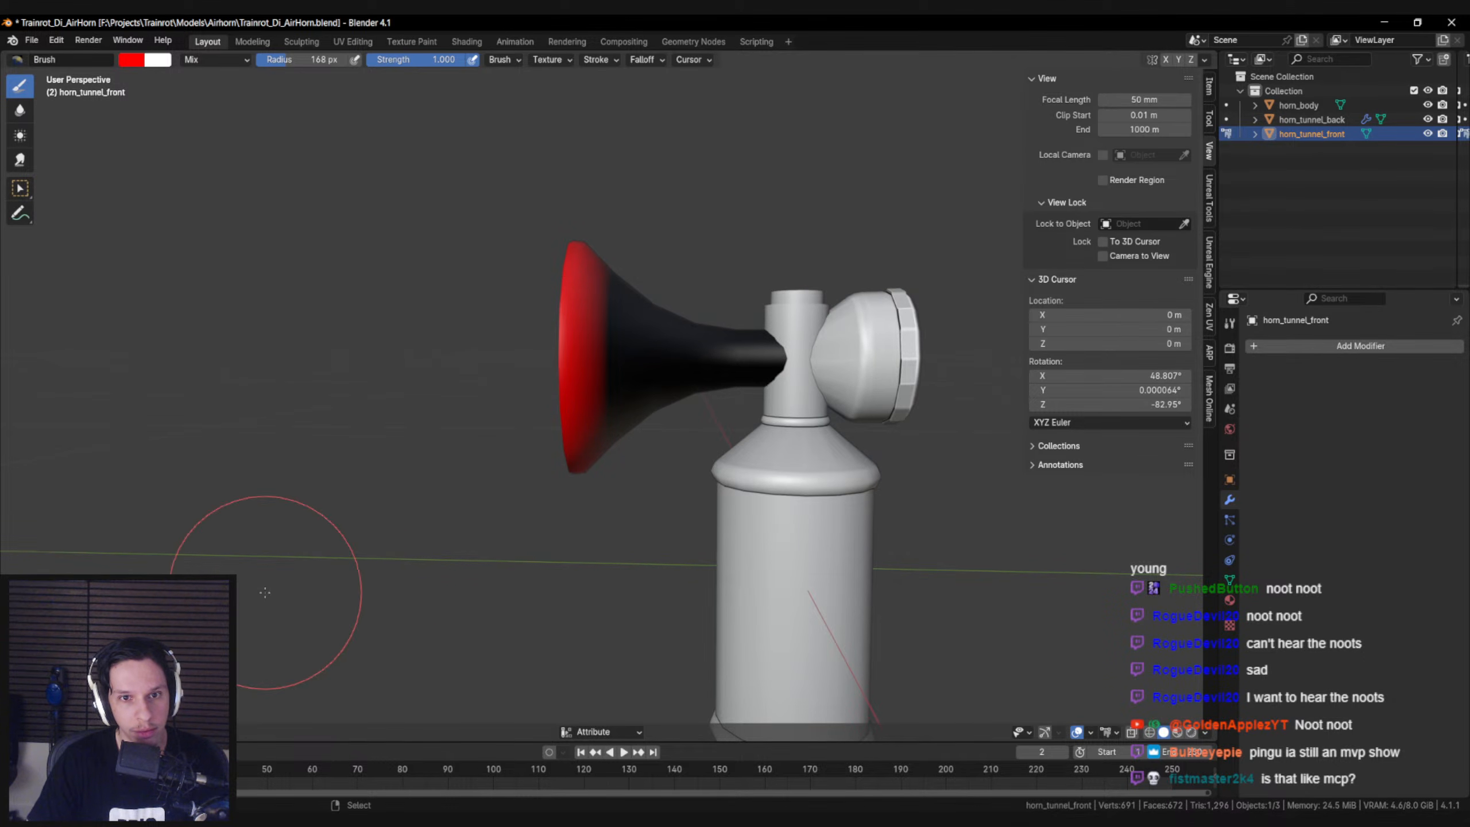
pyautogui.click(243, 731)
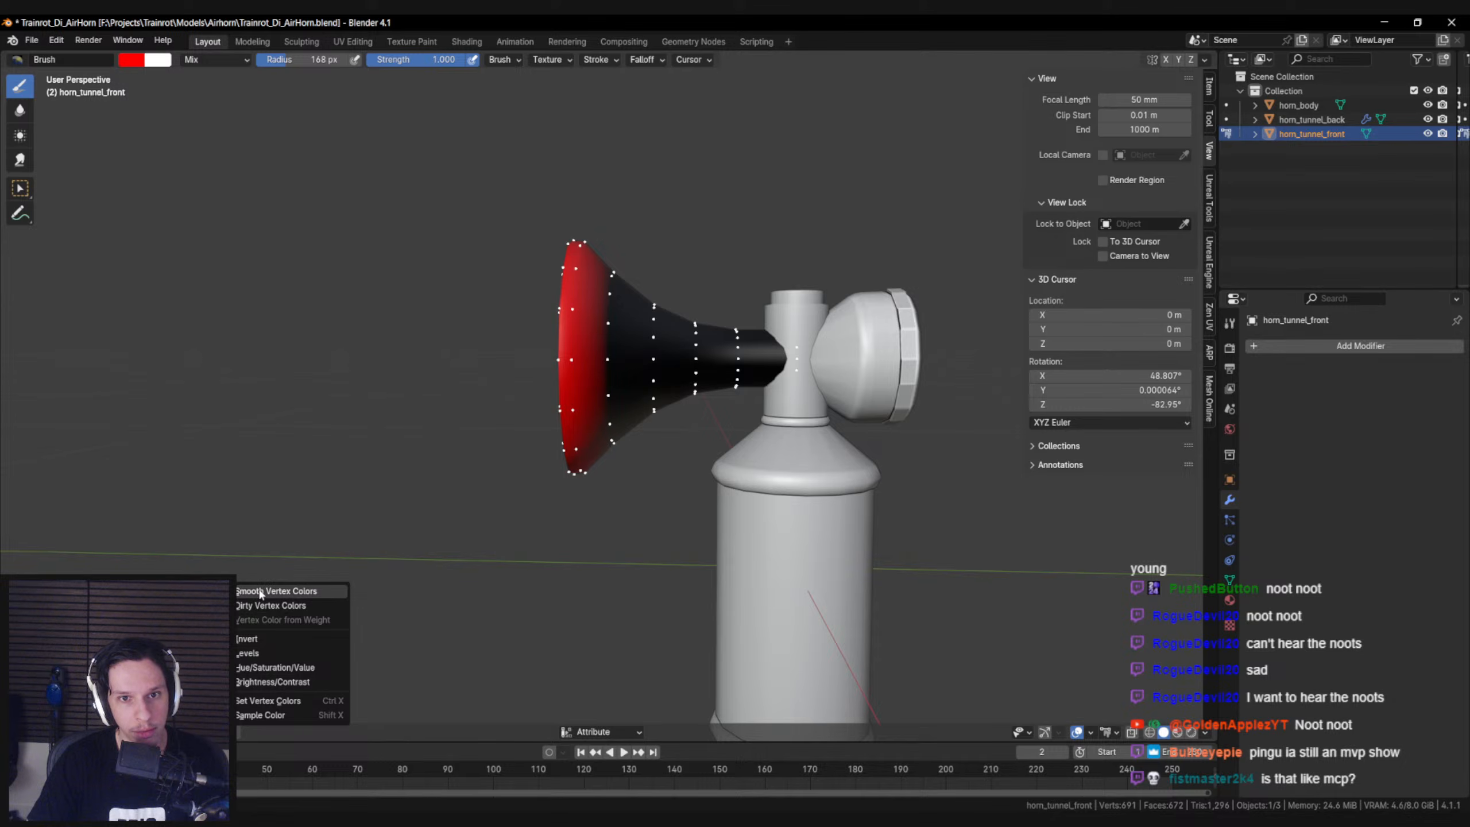
pyautogui.click(259, 589)
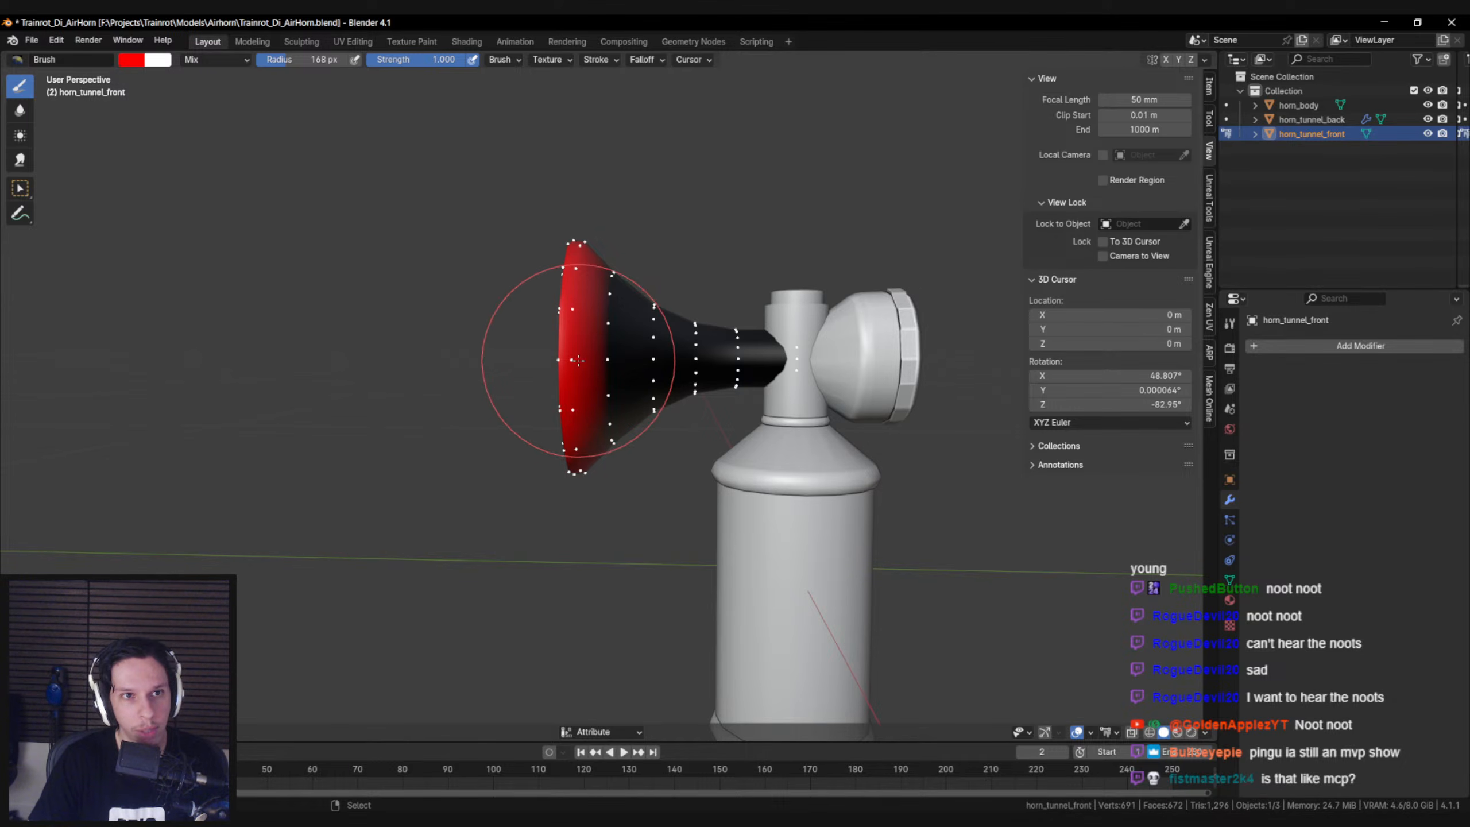
pyautogui.moveTo(591, 361); pyautogui.dragTo(584, 359, button='middle')
pyautogui.click(510, 59)
pyautogui.click(511, 59)
pyautogui.click(551, 61)
pyautogui.click(552, 61)
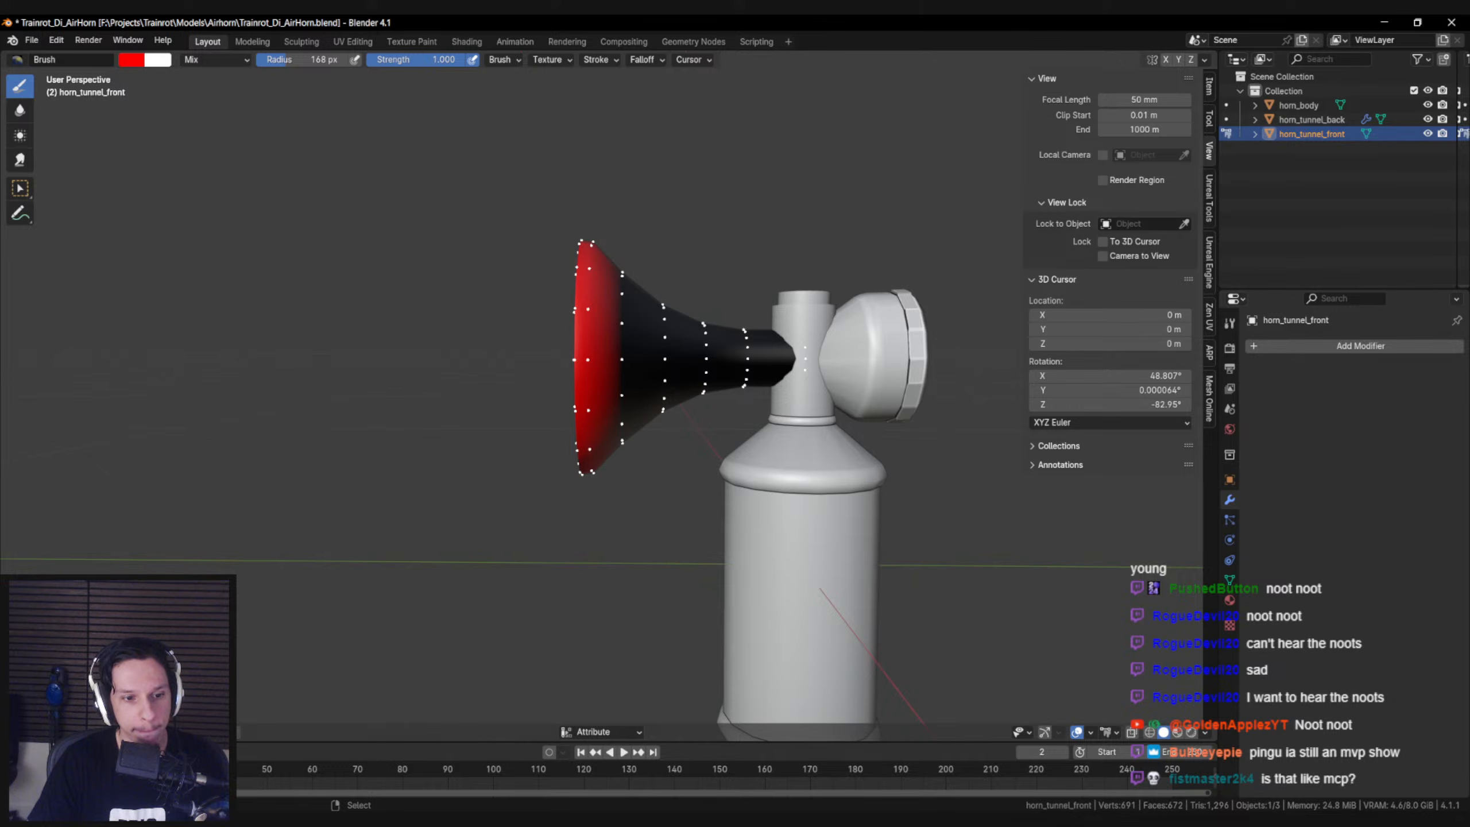
# Apply Dirty Vertex Colors to the front horn tunnel and inspect the inside of its flared opening
pyautogui.click(243, 731)
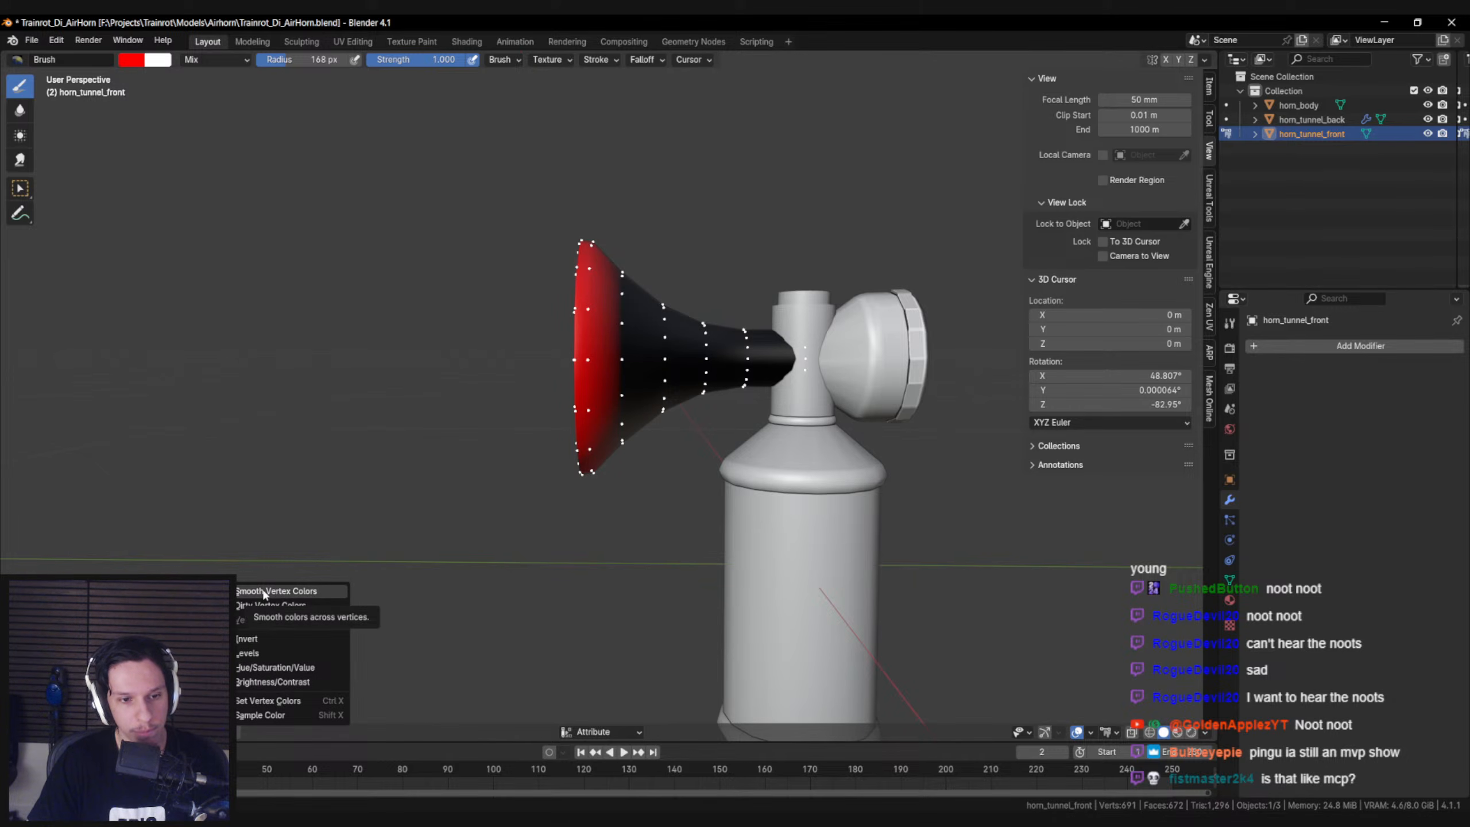
pyautogui.click(262, 607)
pyautogui.moveTo(296, 578); pyautogui.dragTo(378, 518, button='middle')
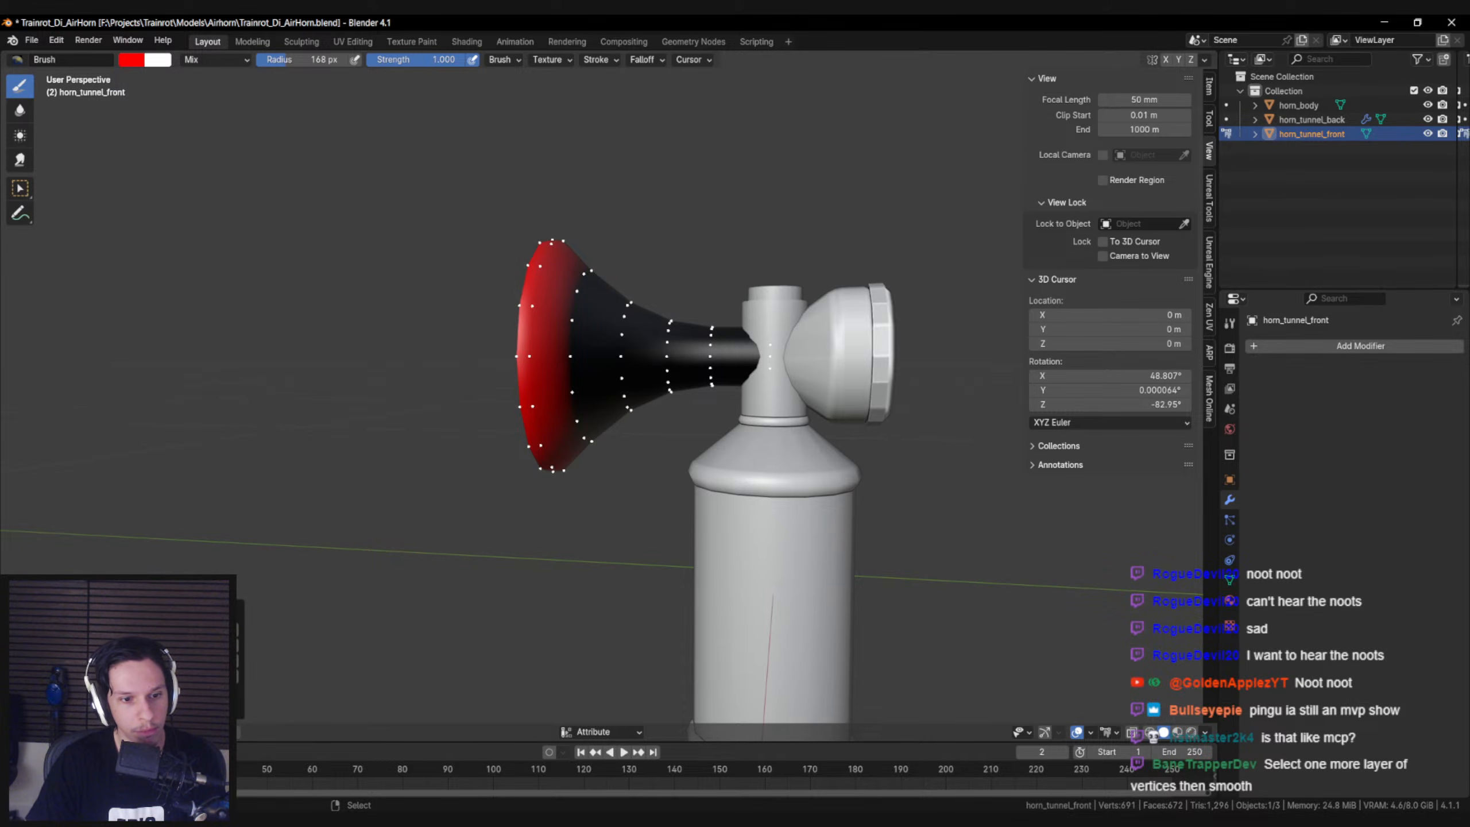
pyautogui.moveTo(285, 482); pyautogui.dragTo(371, 484, button='middle')
pyautogui.press('2')
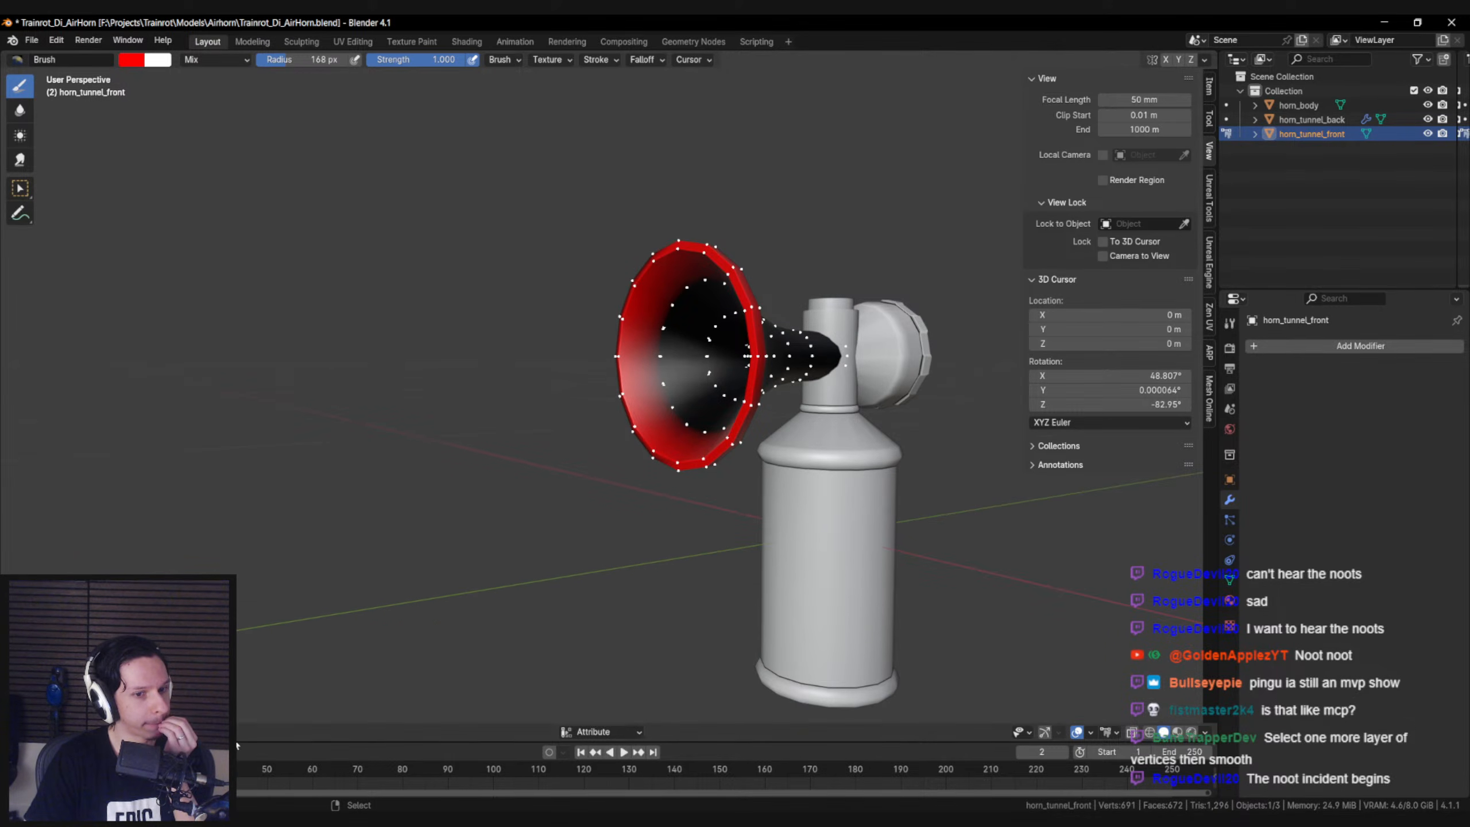
# Apply Smooth Vertex Colors twice to the selected front tunnel vertices and check the red-to-black transition from the side
pyautogui.click(247, 732)
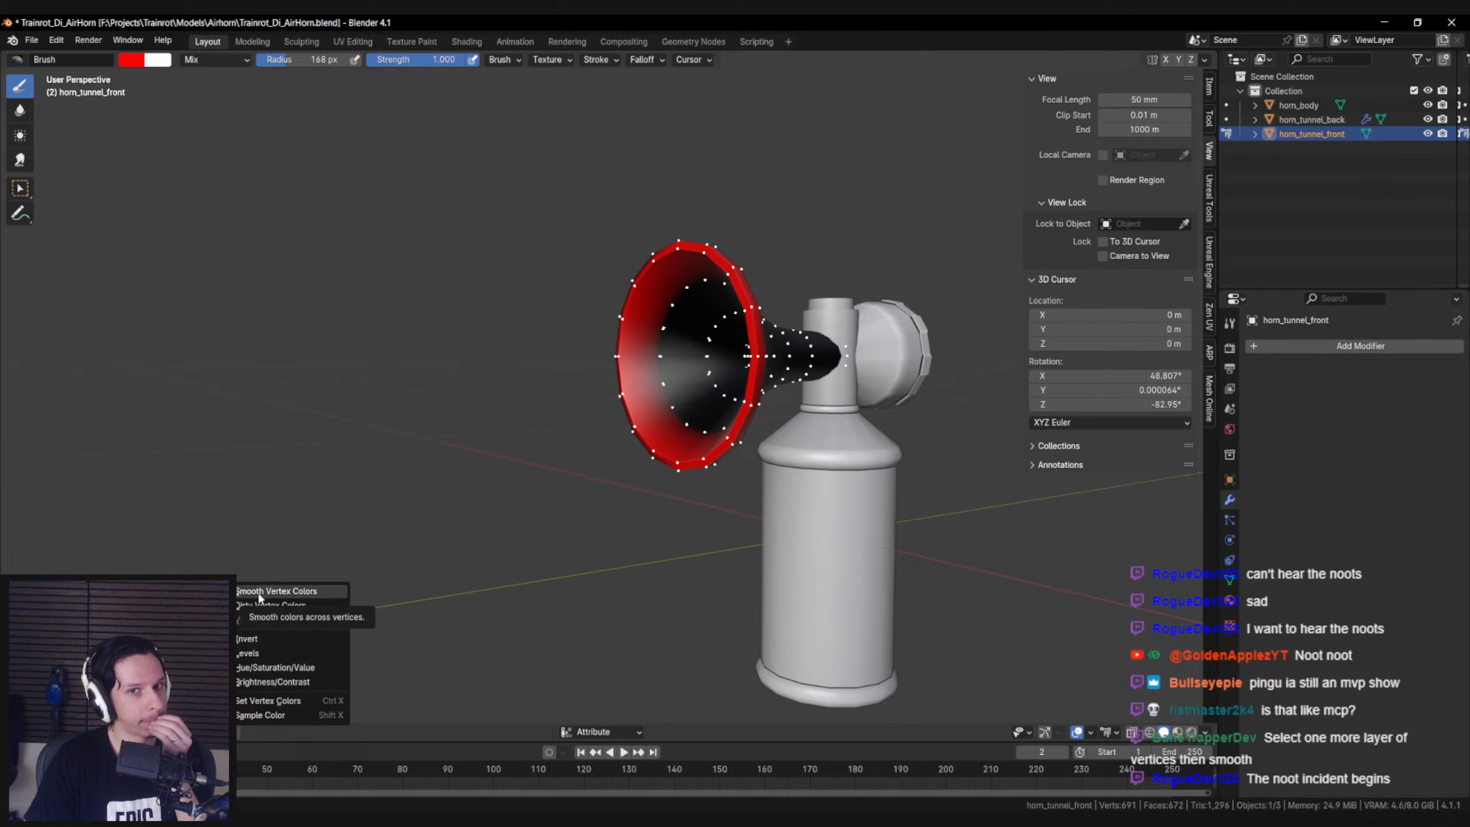
pyautogui.click(262, 596)
pyautogui.moveTo(476, 532); pyautogui.dragTo(406, 544, button='middle')
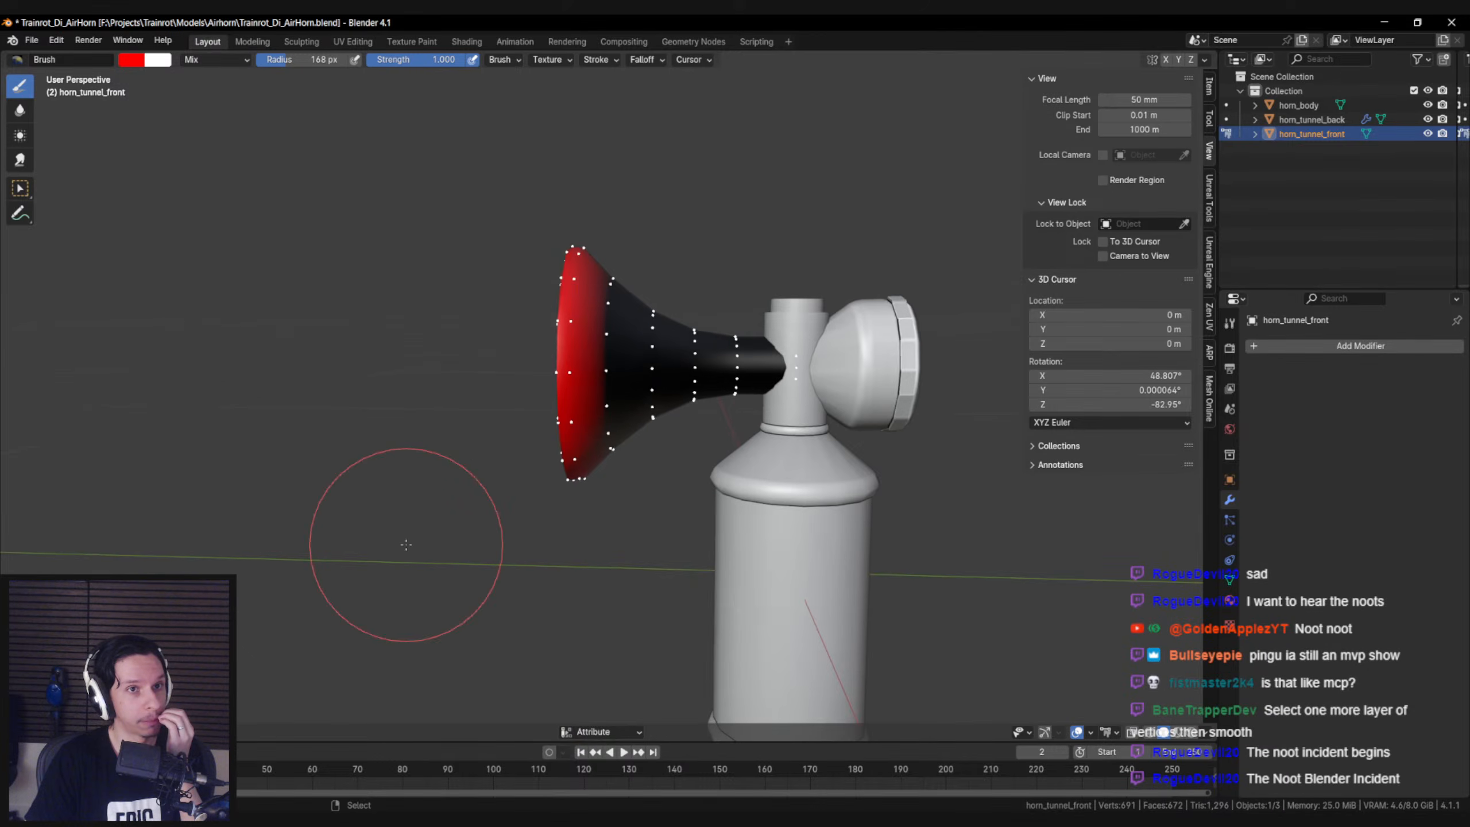
pyautogui.press('F3')
pyautogui.write('smooth')
pyautogui.press('Return')
pyautogui.scroll(6, 603, 420)
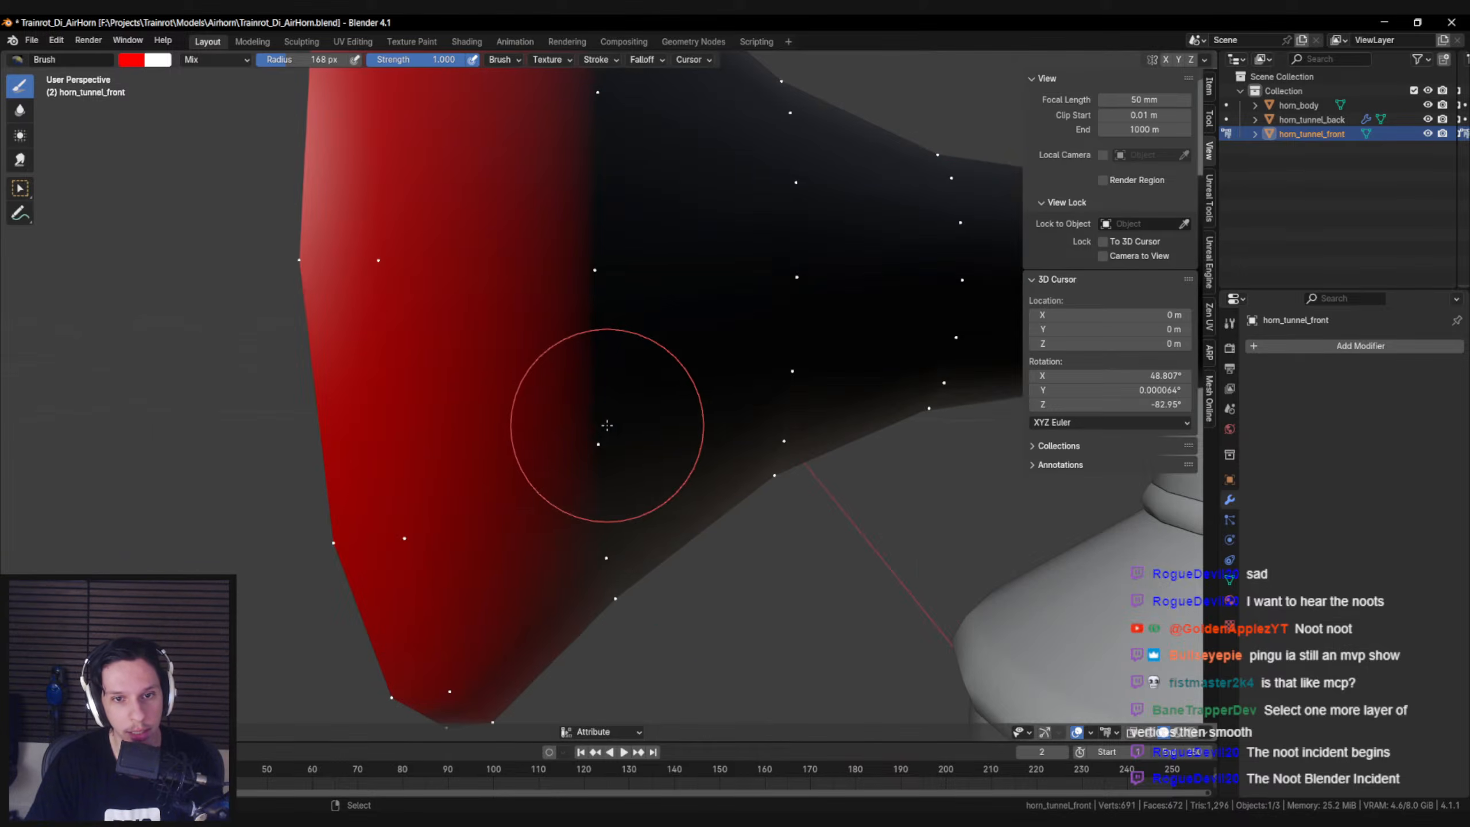
pyautogui.scroll(-3, 600, 426)
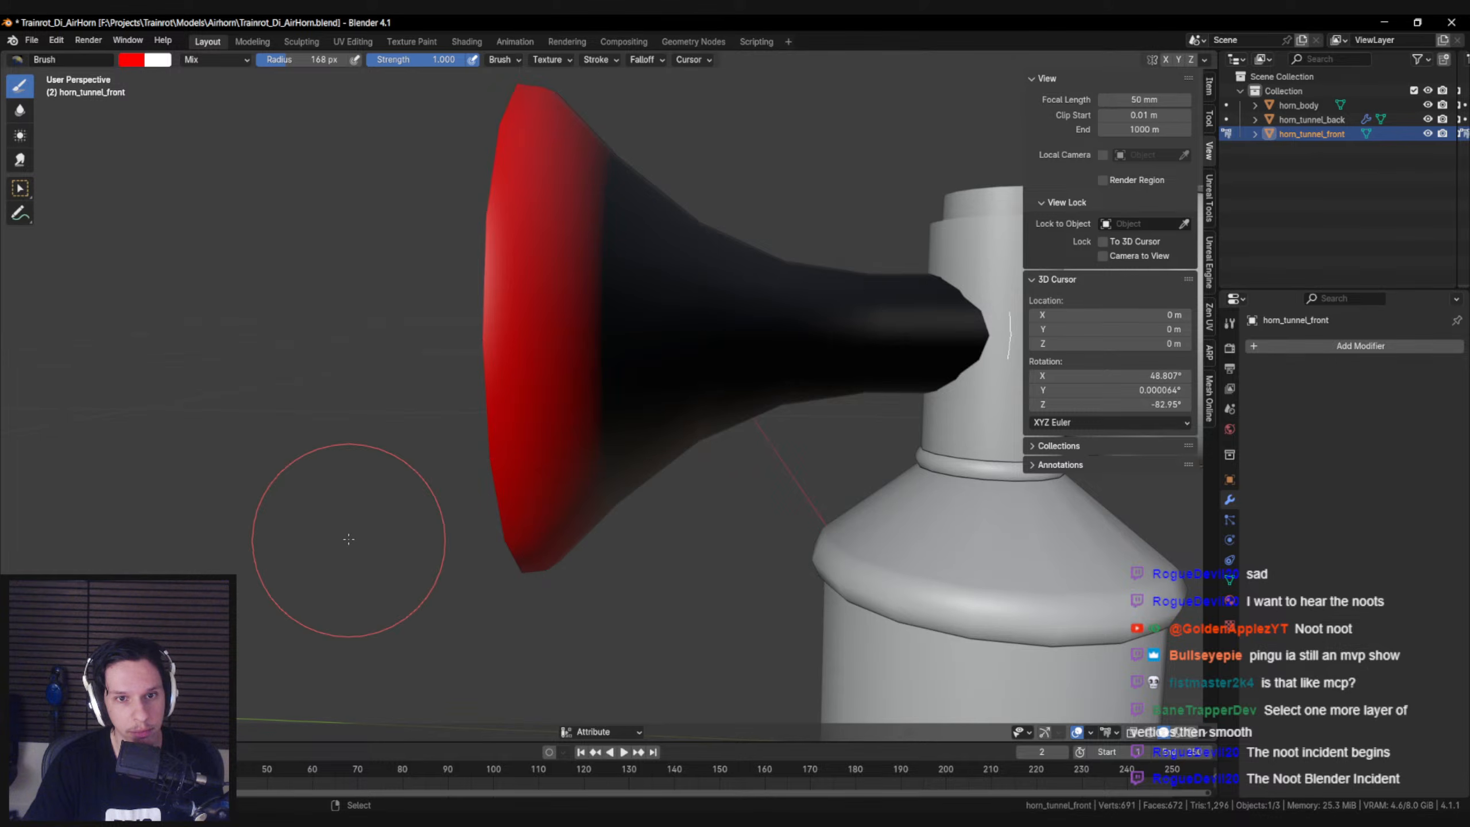
# Turn off the paint selection mask and apply Smooth Vertex Colors to the whole front horn tunnel
pyautogui.hotkey('alt', 'a')
pyautogui.click(226, 732)
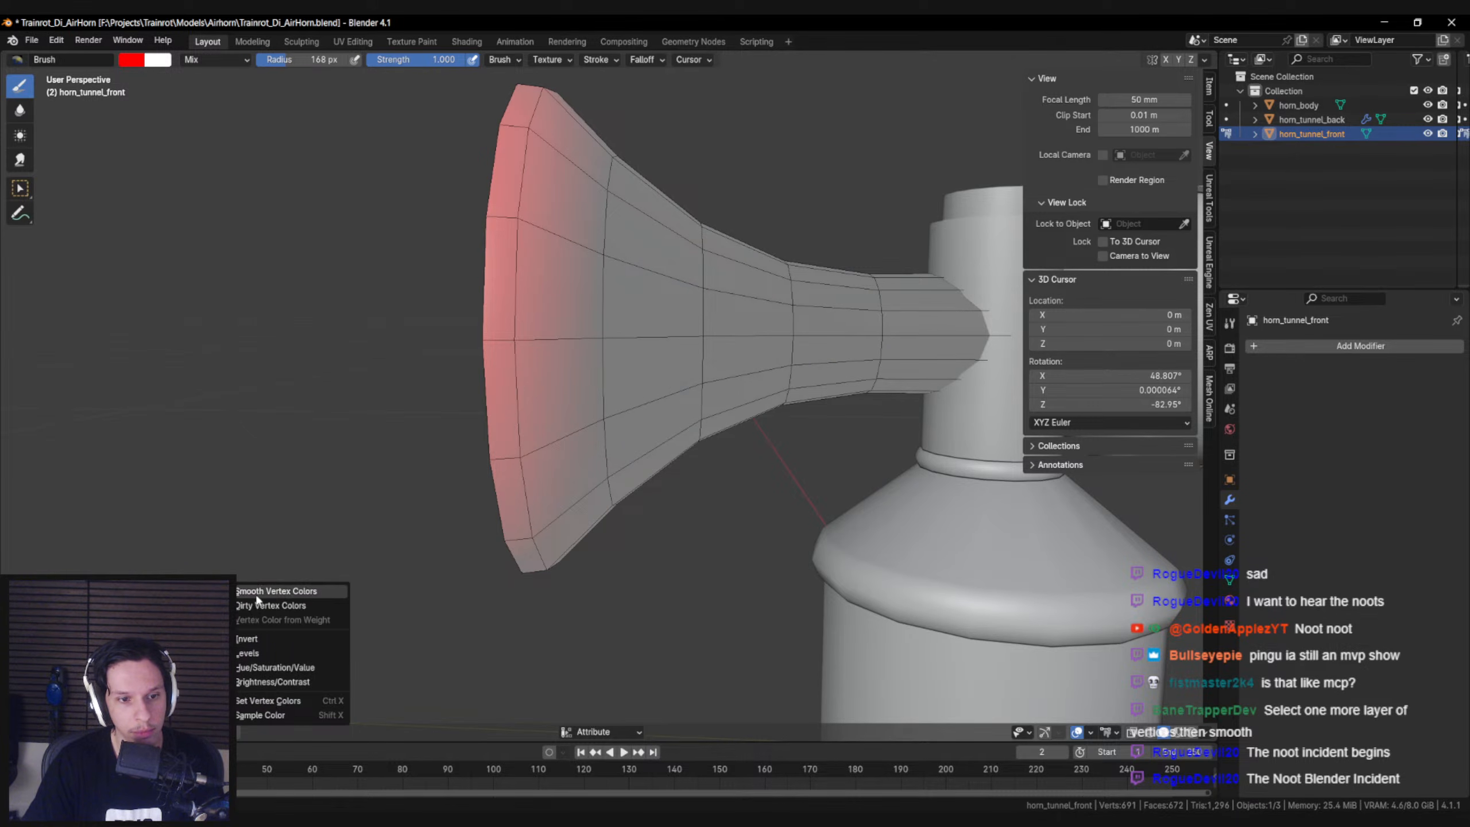
pyautogui.click(260, 592)
pyautogui.moveTo(331, 425); pyautogui.dragTo(339, 411, button='middle')
pyautogui.press('1')
pyautogui.click(225, 732)
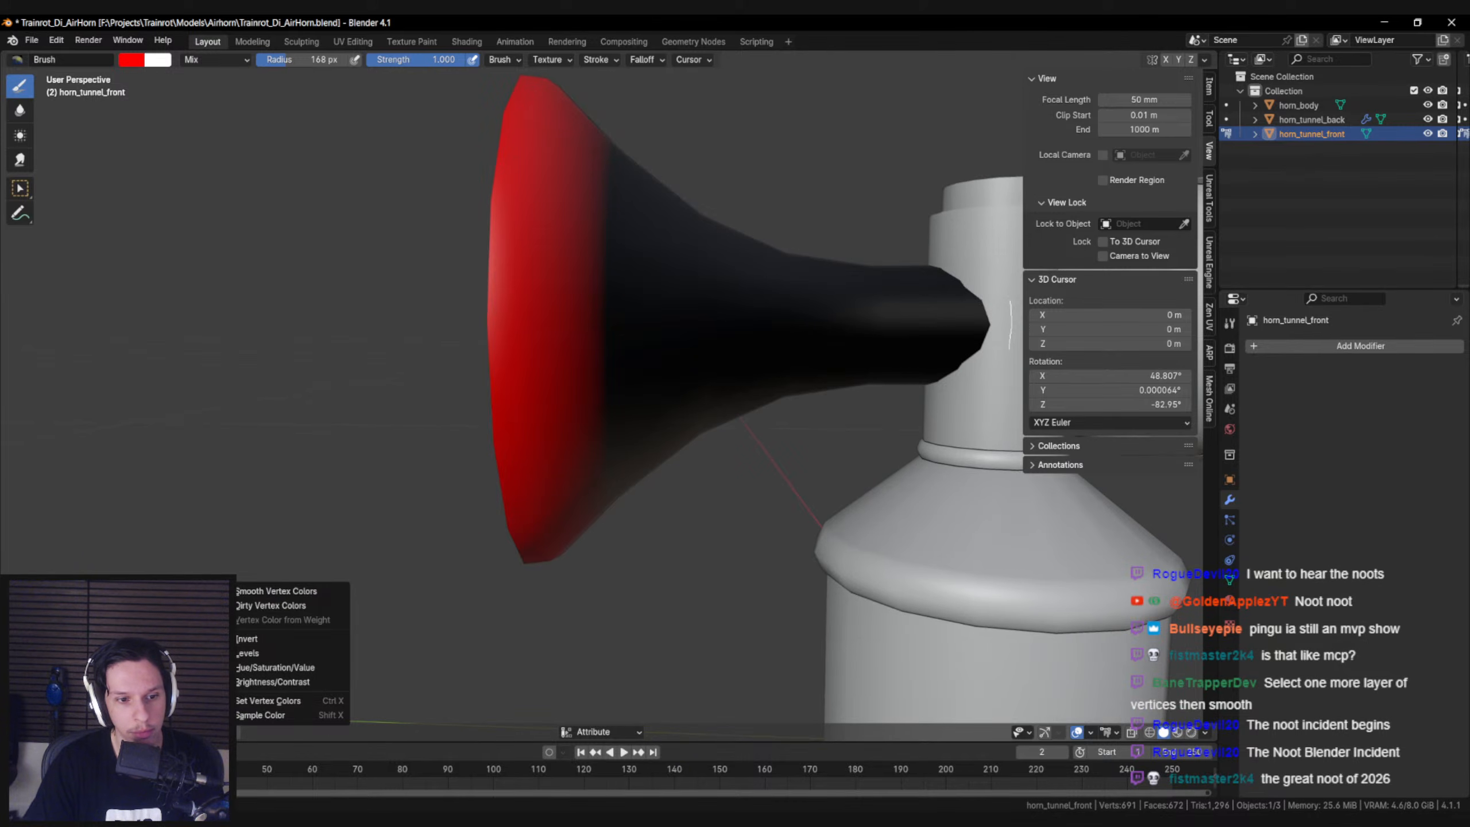
pyautogui.click(261, 591)
pyautogui.moveTo(246, 624); pyautogui.dragTo(279, 624, button='middle')
# Try blending red over the front tunnel with brush strokes in the right orthographic view, and undo the strokes
pyautogui.keyDown('alt'); pyautogui.middleClick(533, 362); pyautogui.keyUp('alt')
pyautogui.moveTo(542, 368); pyautogui.dragTo(553, 402, button='middle')
pyautogui.press('KP_1')
pyautogui.press('KP_3')
pyautogui.moveTo(695, 269)
pyautogui.mouseDown()
pyautogui.moveTo(643, 263)
pyautogui.moveTo(636, 518)
pyautogui.moveTo(672, 328)
pyautogui.moveTo(673, 394)
pyautogui.moveTo(689, 378)
pyautogui.moveTo(709, 448)
pyautogui.mouseUp()
pyautogui.hotkey('ctrl', 'z')
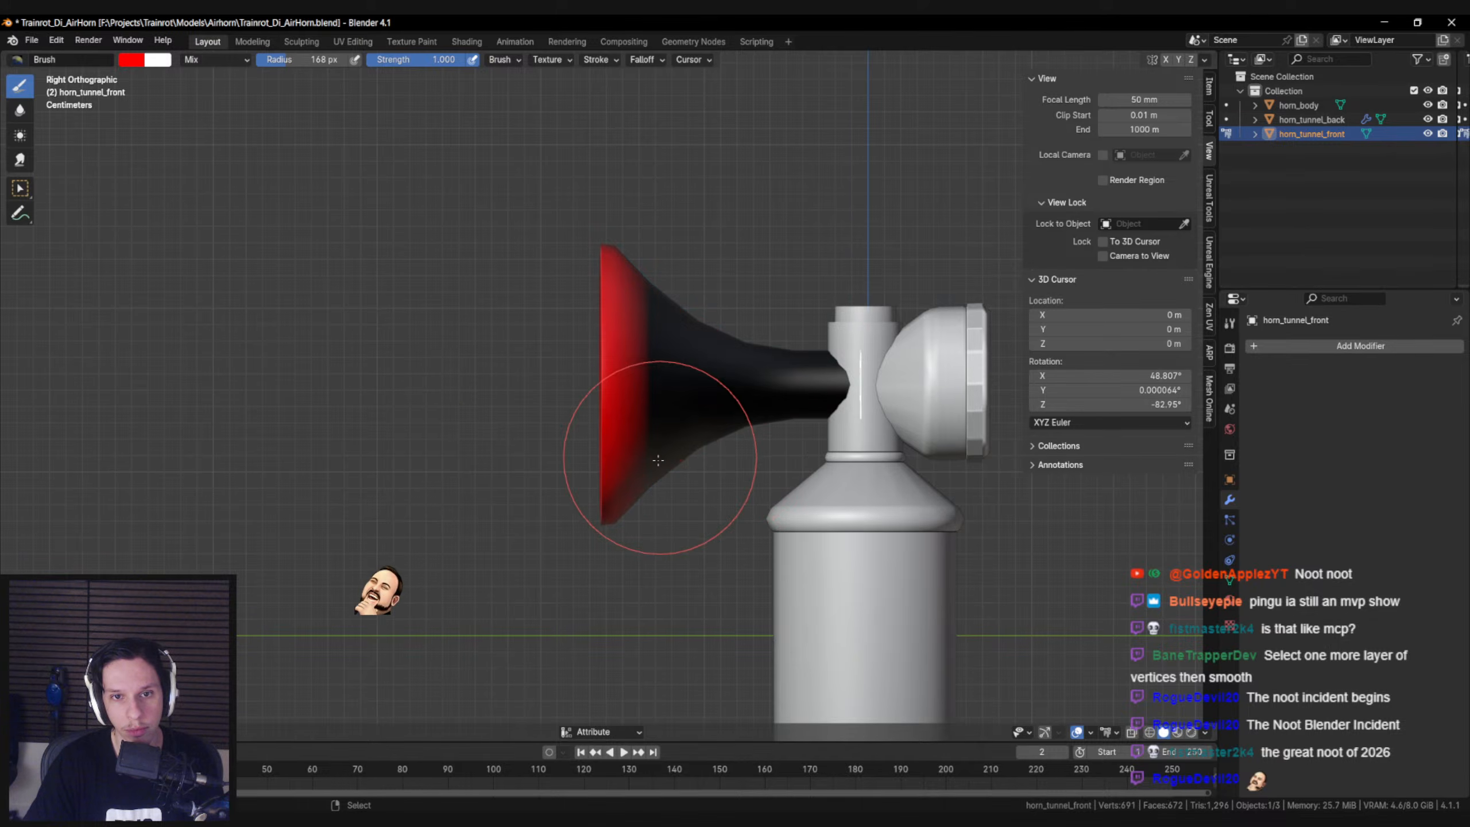
pyautogui.moveTo(650, 501); pyautogui.dragTo(658, 211)
pyautogui.hotkey('ctrl', 'z')
pyautogui.hotkey('ctrl', 'shift', 'z')
pyautogui.hotkey('ctrl', 'z')
pyautogui.moveTo(644, 491)
pyautogui.mouseDown()
pyautogui.moveTo(645, 250)
pyautogui.moveTo(750, 329)
pyautogui.mouseUp()
pyautogui.hotkey('ctrl', 'z')
pyautogui.hotkey('ctrl', 'z')
pyautogui.moveTo(657, 284)
pyautogui.keyDown('shift'); pyautogui.mouseDown()
pyautogui.moveTo(653, 328)
pyautogui.moveTo(754, 360)
pyautogui.moveTo(746, 475)
pyautogui.mouseUp(); pyautogui.keyUp('shift')
pyautogui.hotkey('ctrl', 'z')
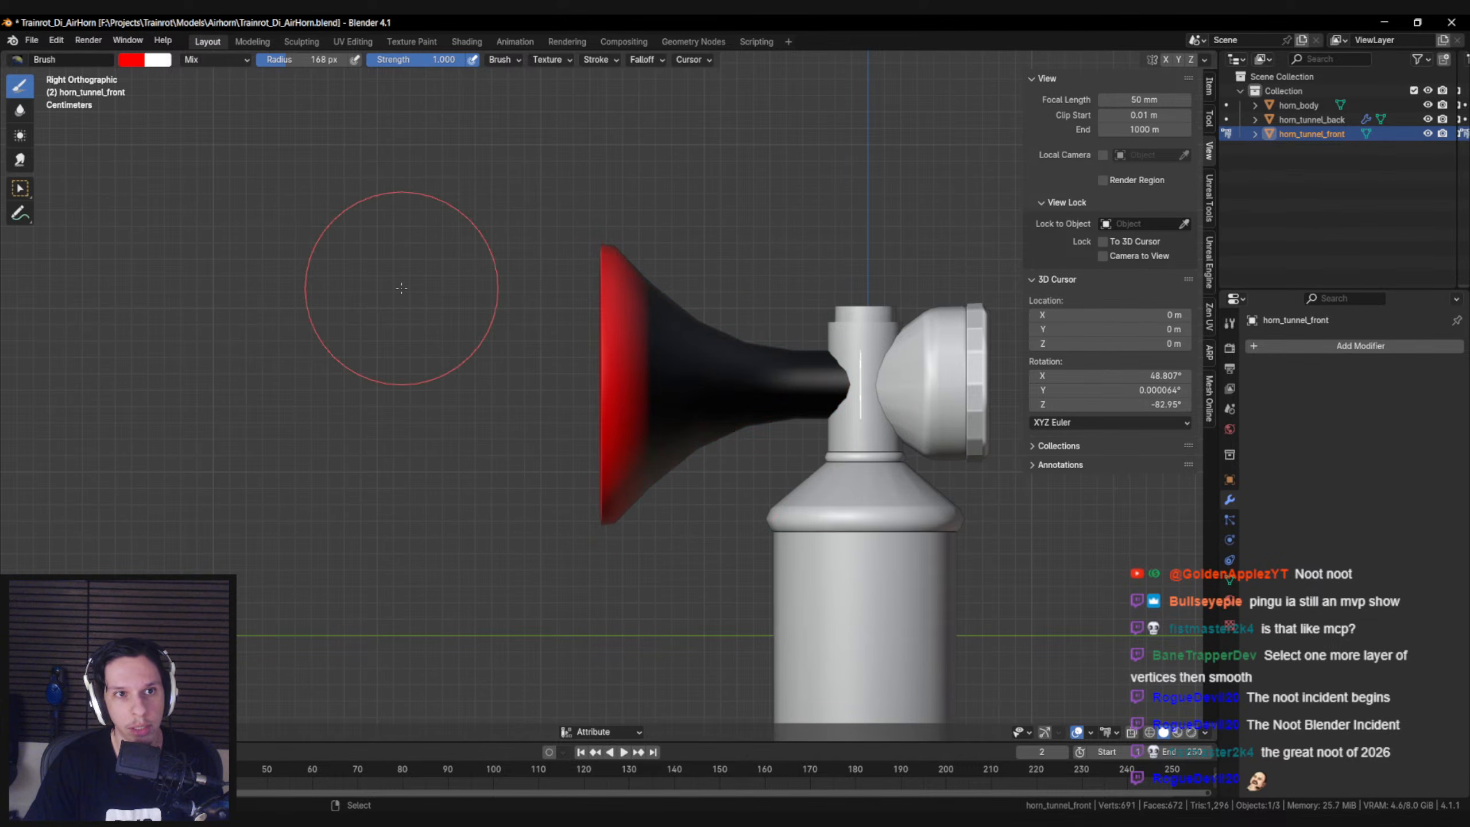
# Show the active brush's settings and look through its available blend modes, keeping Mix
pyautogui.click(223, 59)
pyautogui.click(220, 62)
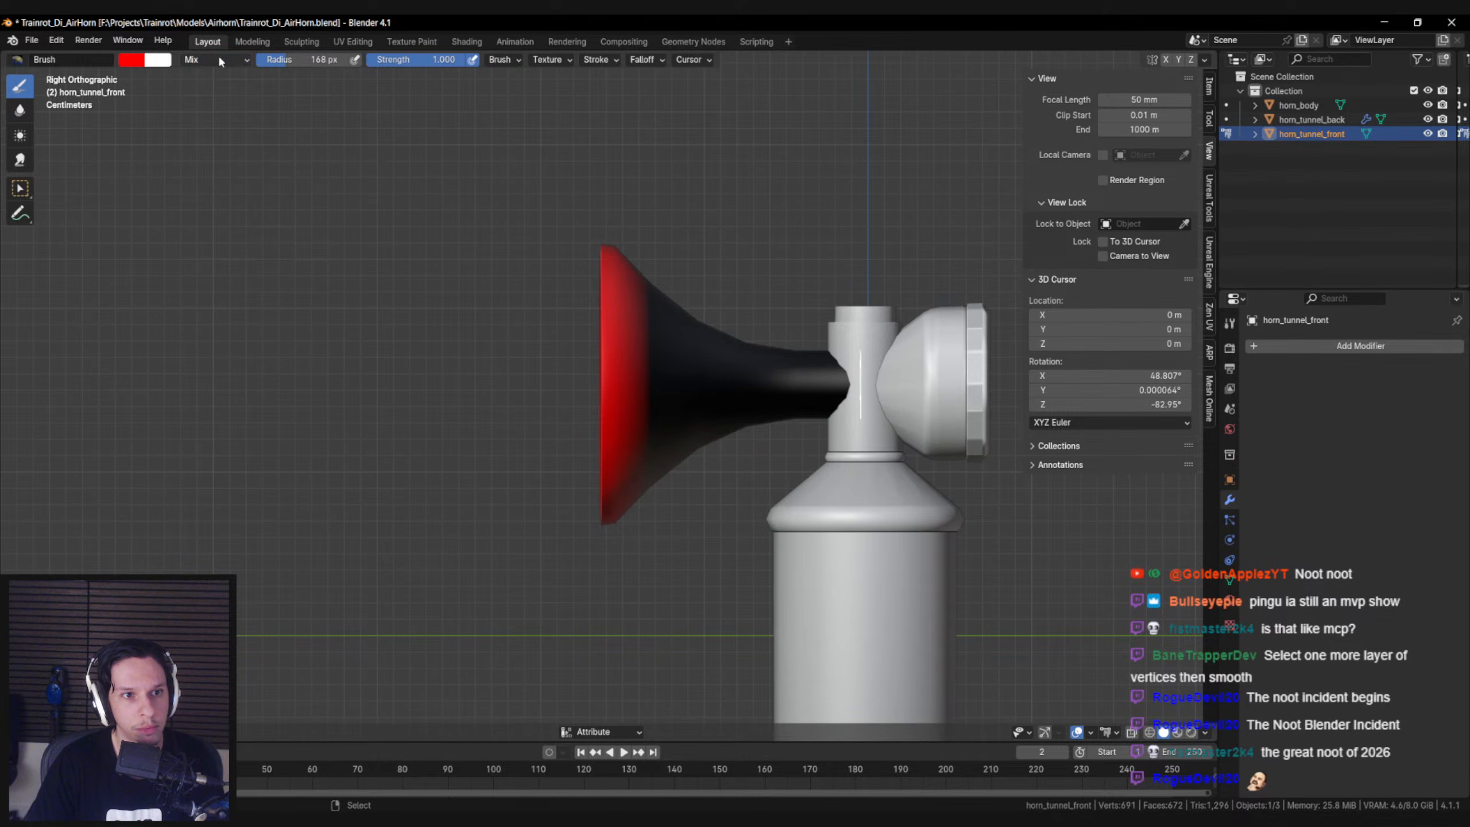
pyautogui.click(1208, 118)
pyautogui.click(1079, 185)
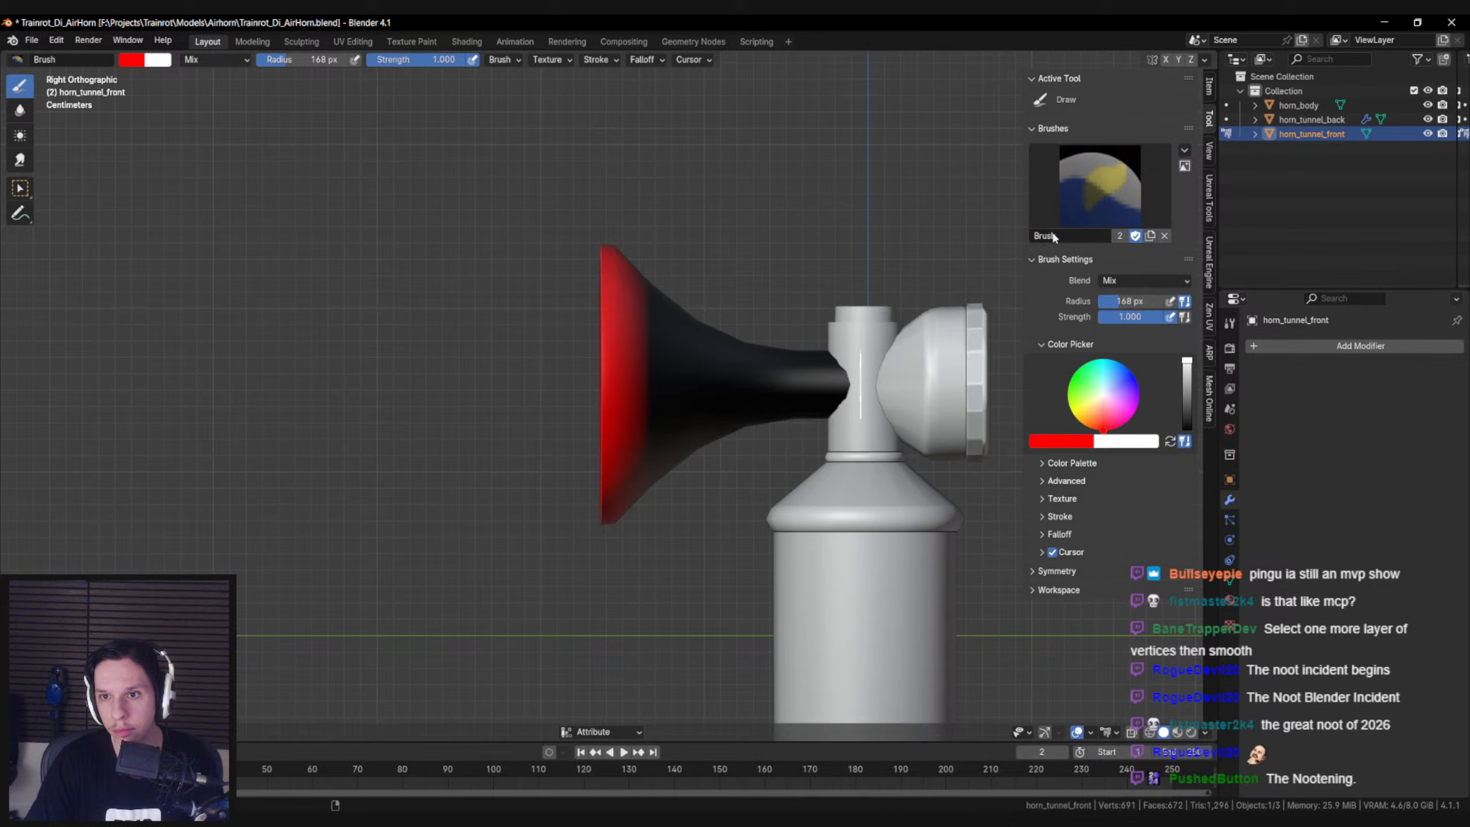
pyautogui.click(1119, 282)
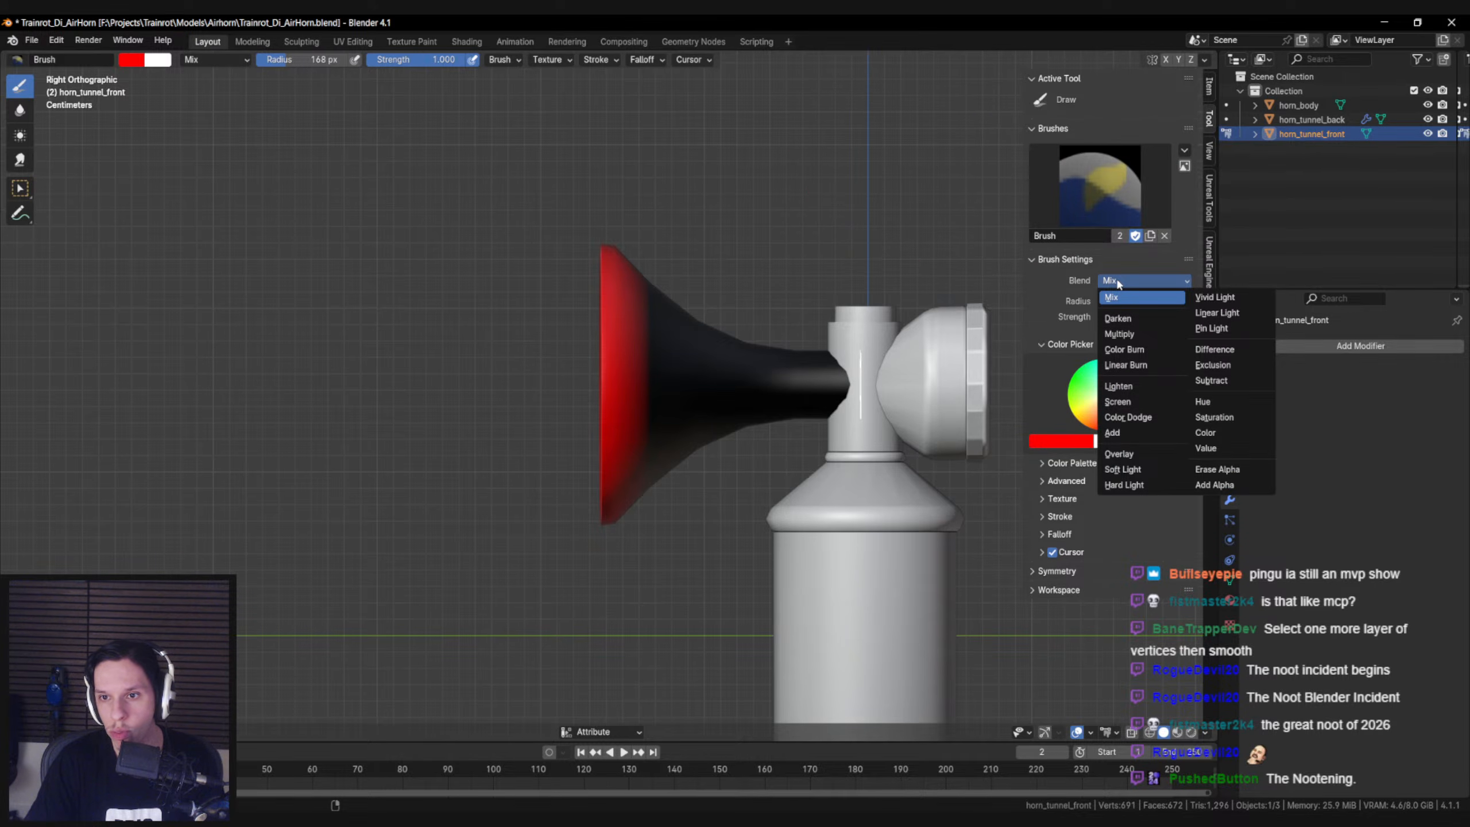
pyautogui.click(1117, 283)
# Try another Mix brush stroke down the flared end of the front tunnel, undo it, and hide the sidebar
pyautogui.keyDown('shift'); pyautogui.moveTo(696, 221); pyautogui.dragTo(635, 190, button='middle'); pyautogui.keyUp('shift')
pyautogui.moveTo(605, 203); pyautogui.dragTo(598, 453)
pyautogui.hotkey('ctrl', 'z')
pyautogui.hotkey('ctrl', 'z')
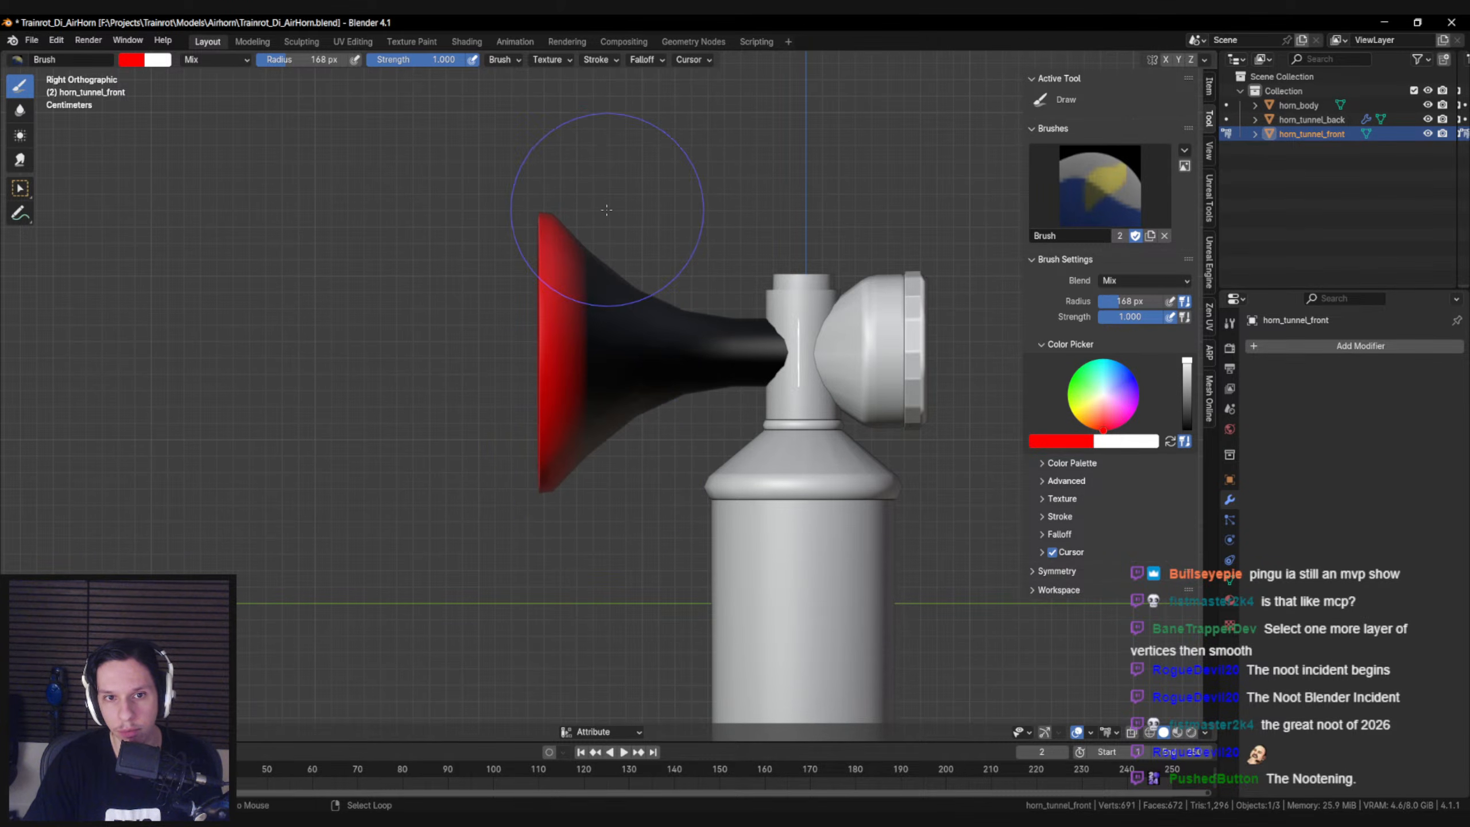
pyautogui.keyDown('shift'); pyautogui.moveTo(542, 257); pyautogui.dragTo(515, 282, button='middle'); pyautogui.keyUp('shift')
pyautogui.press('n')
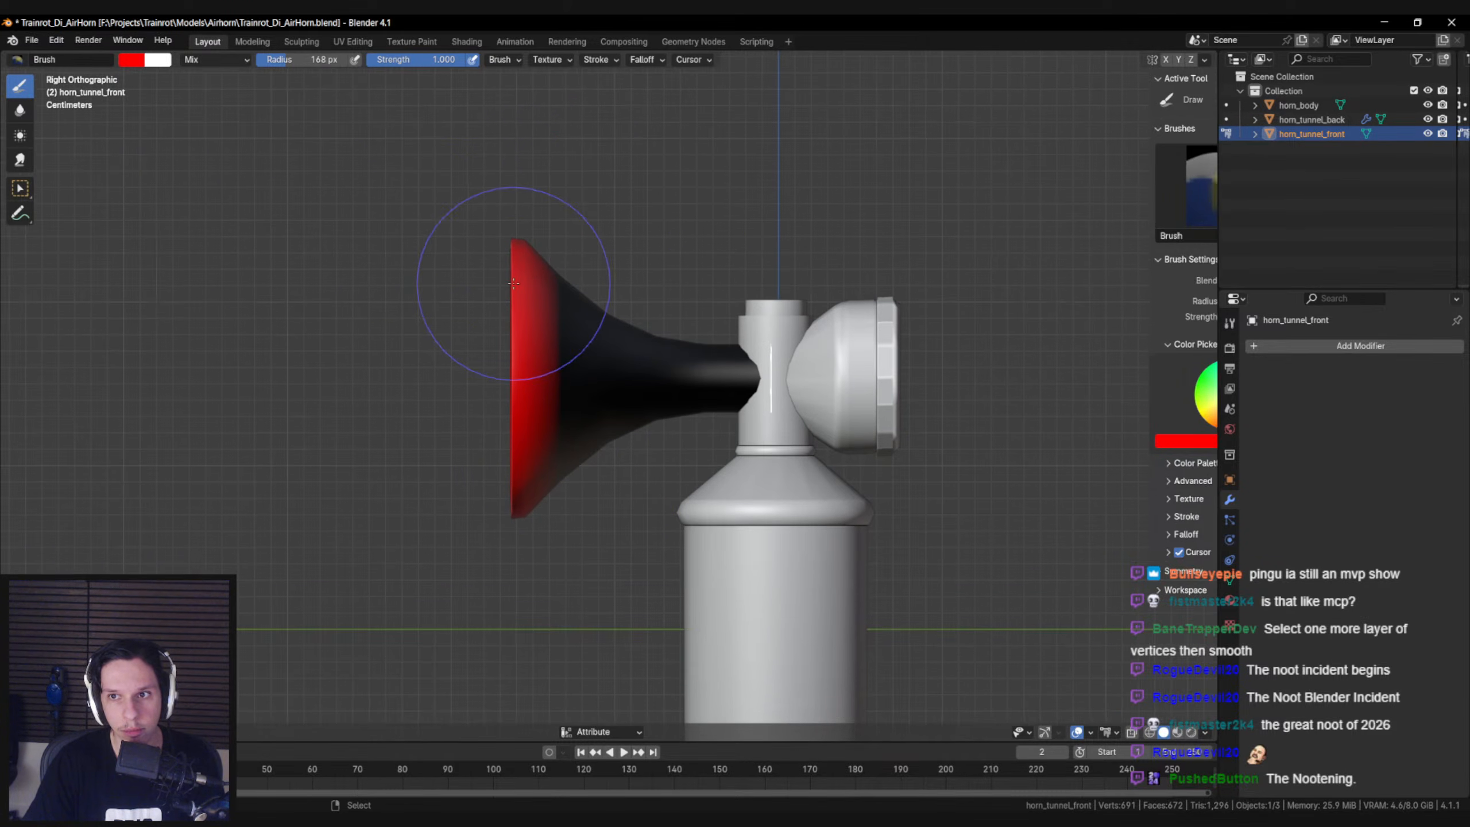
pyautogui.press('n')
pyautogui.press('n')
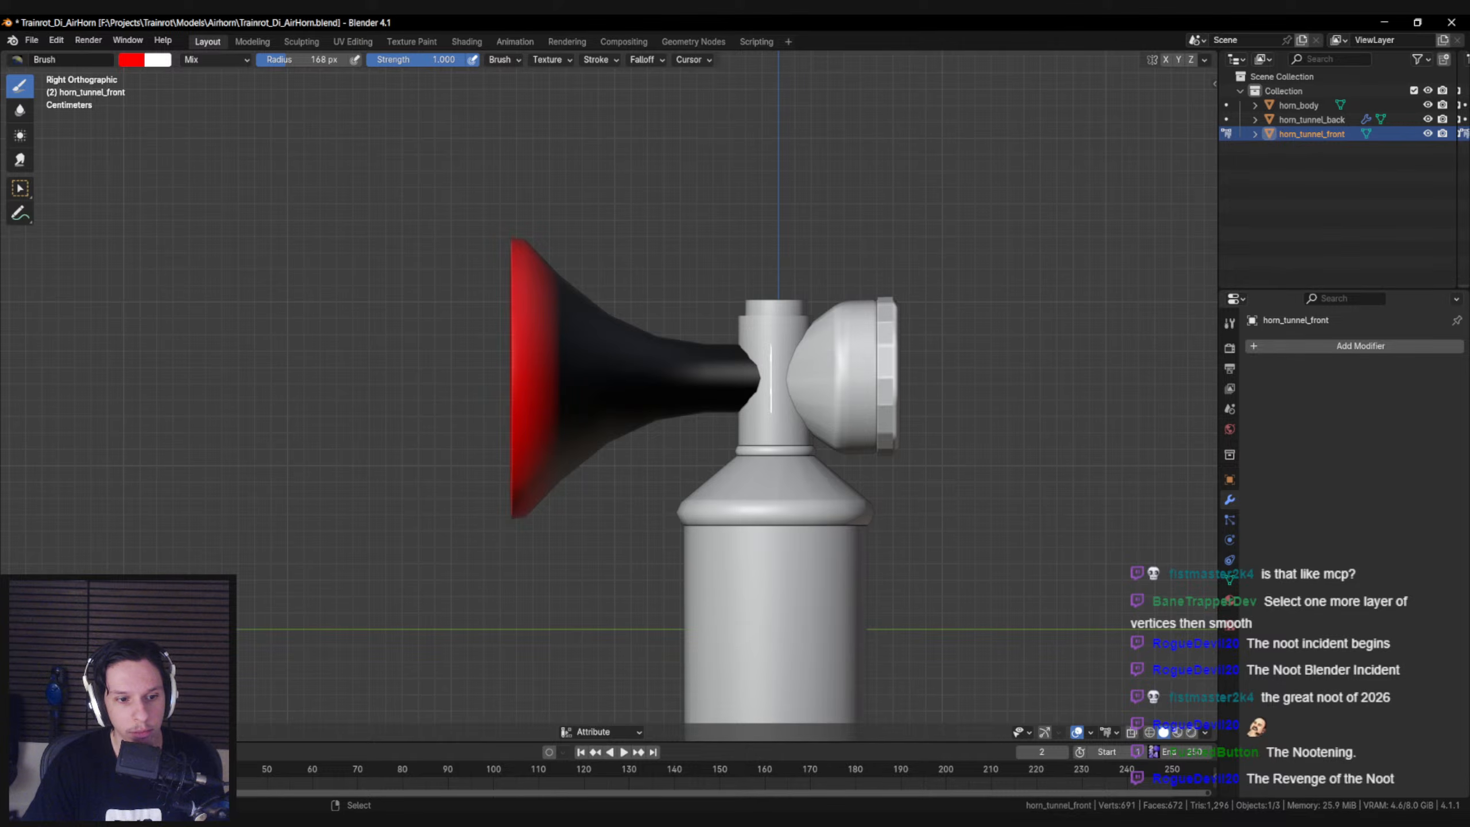
# Apply Smooth Vertex Colors two more times to the unmasked front horn tunnel
pyautogui.click(176, 731)
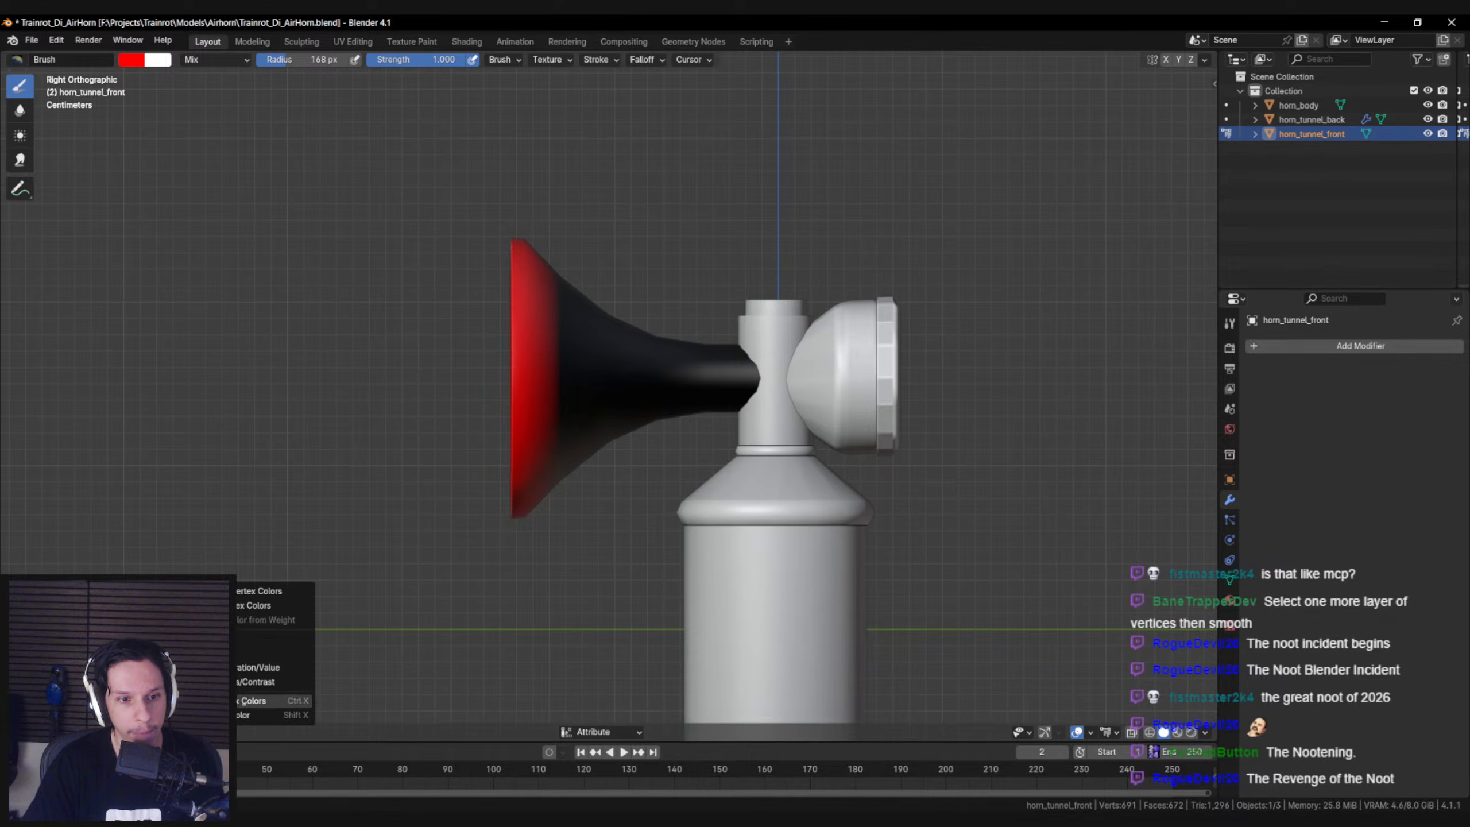
pyautogui.click(230, 591)
pyautogui.click(178, 731)
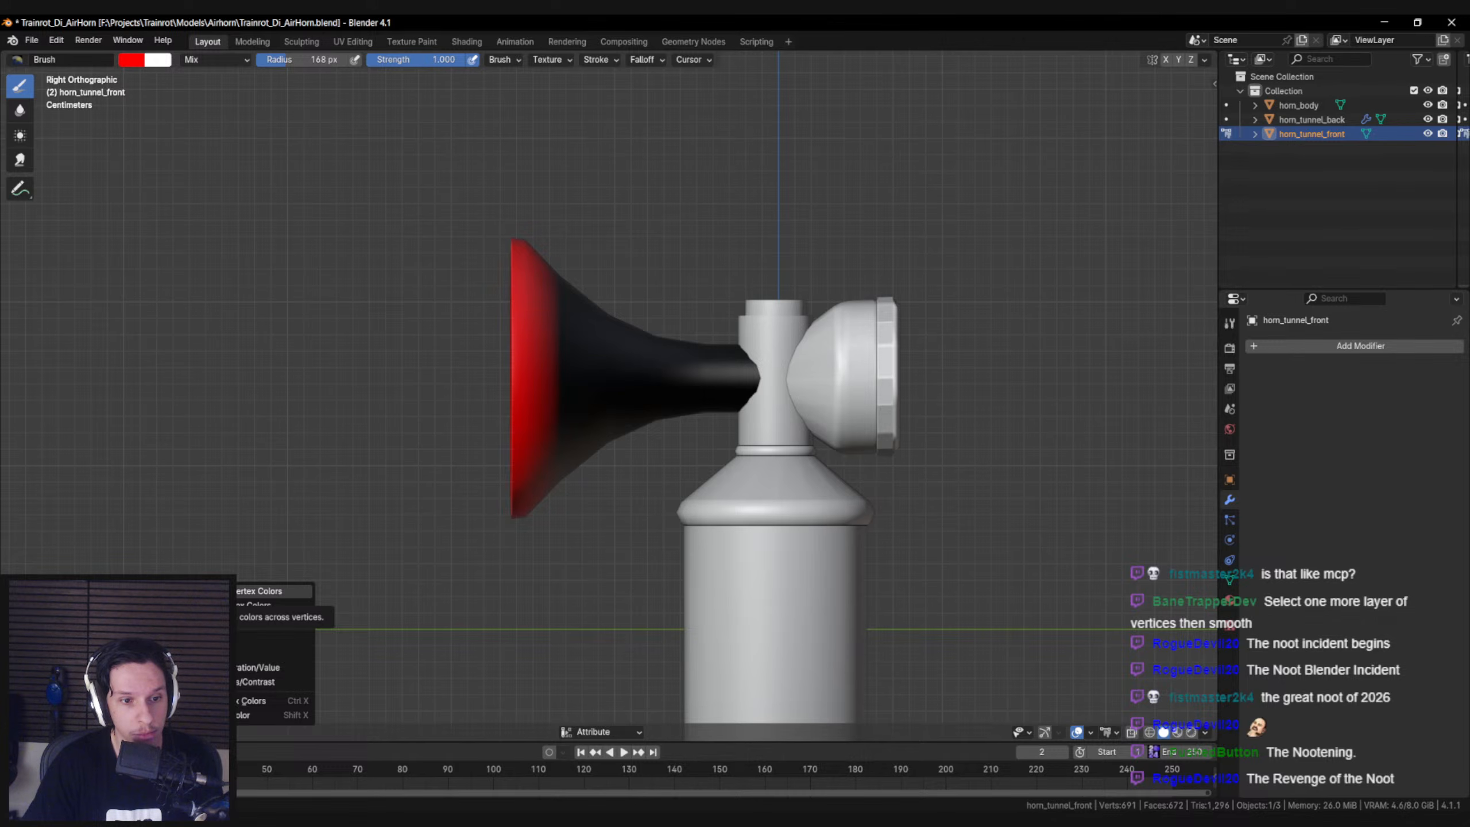
pyautogui.click(230, 591)
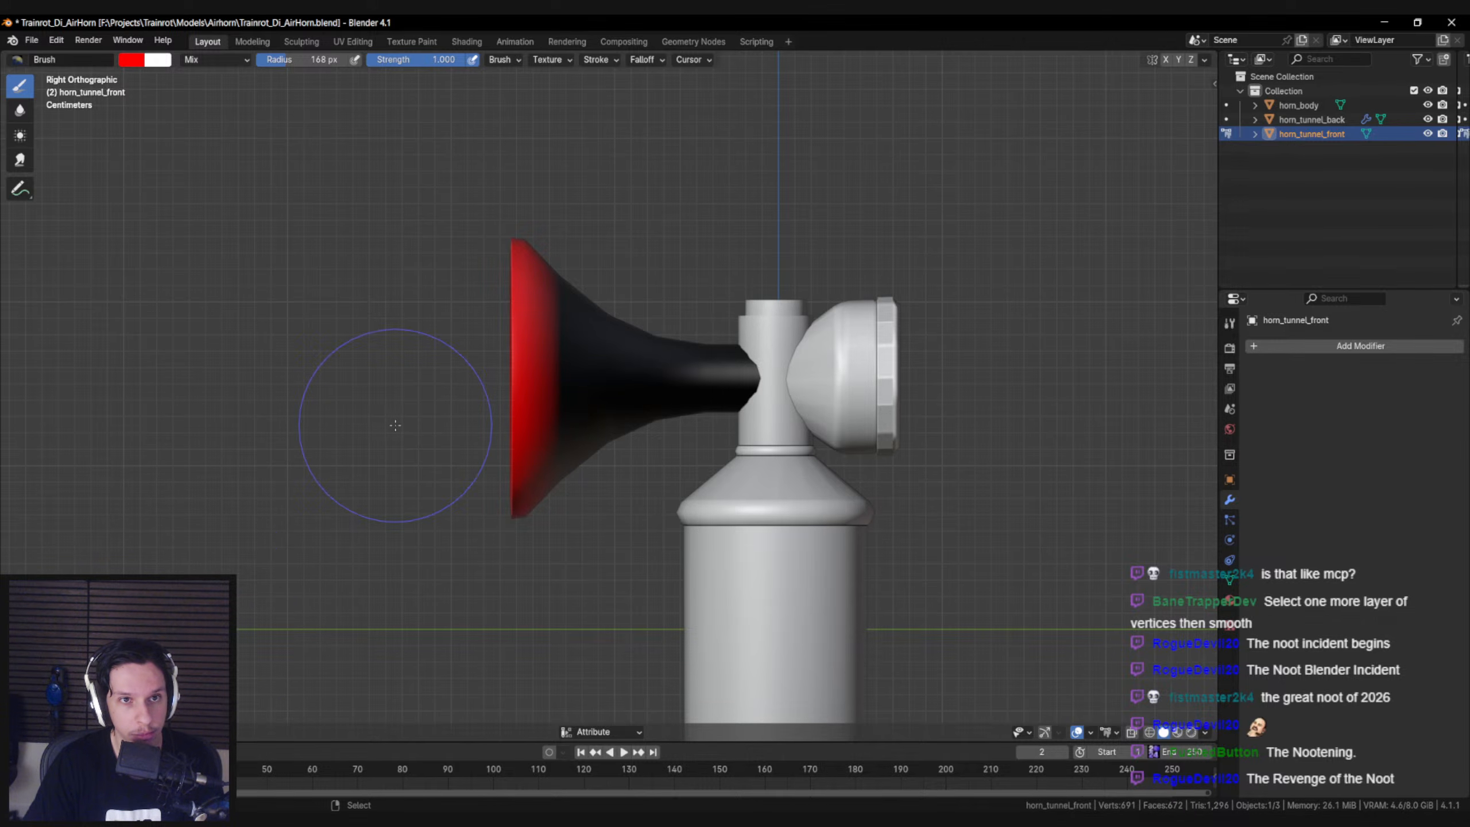
# Look through the paint brush's advanced, texture, stroke and blend options for a way to soften the colors
pyautogui.click(505, 60)
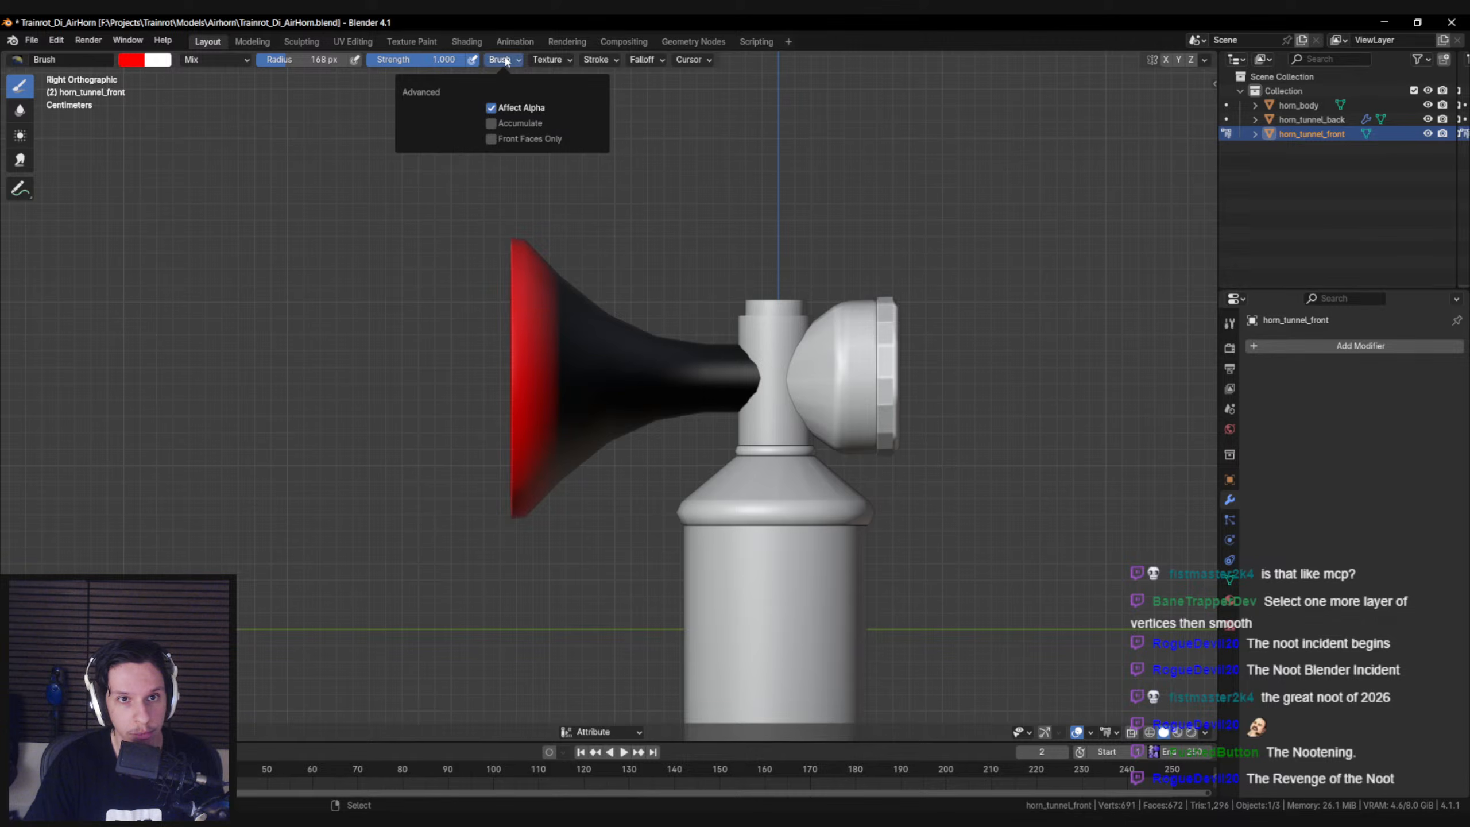
pyautogui.click(550, 59)
pyautogui.click(596, 61)
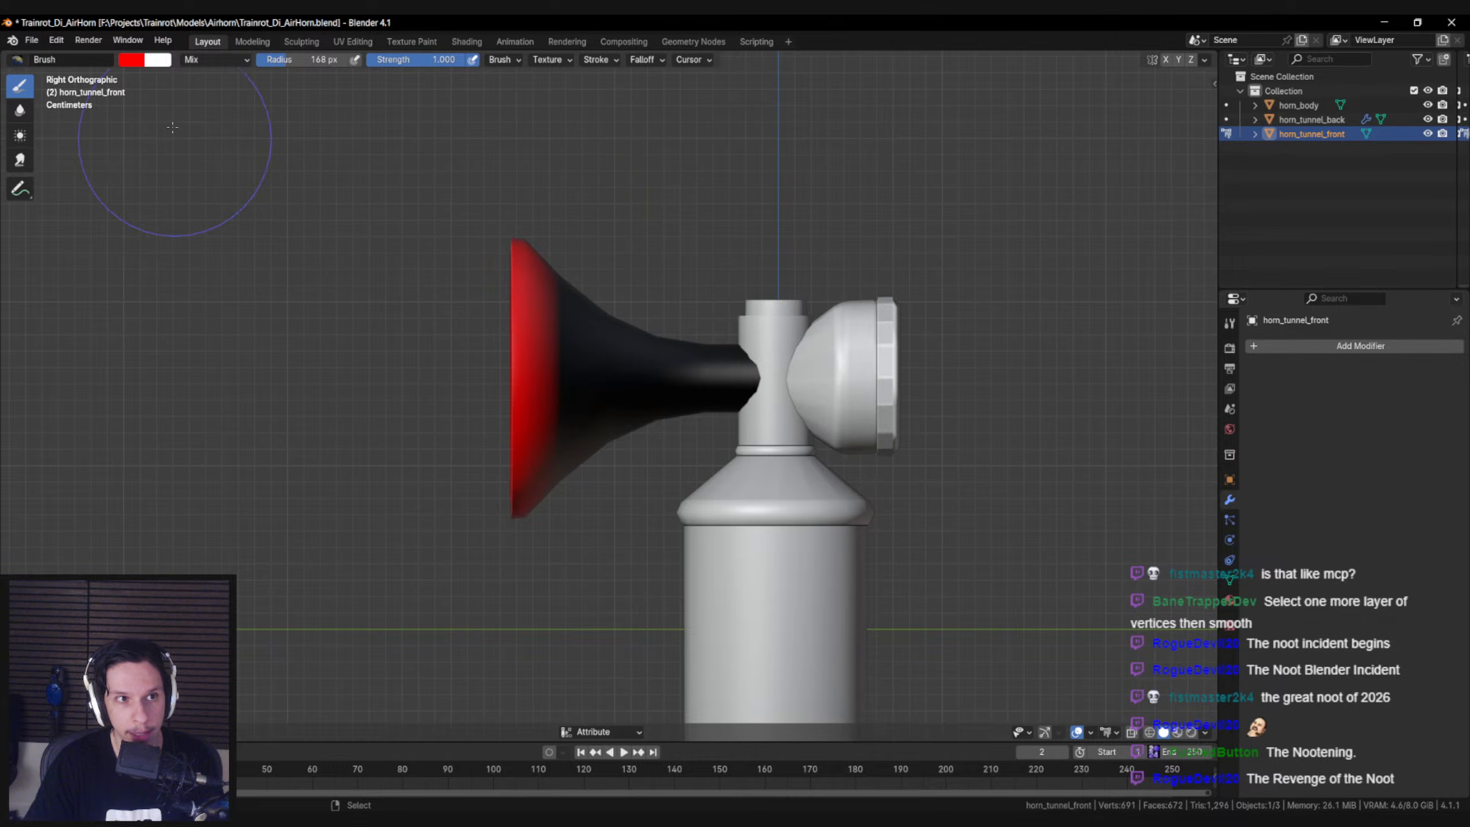
pyautogui.click(197, 60)
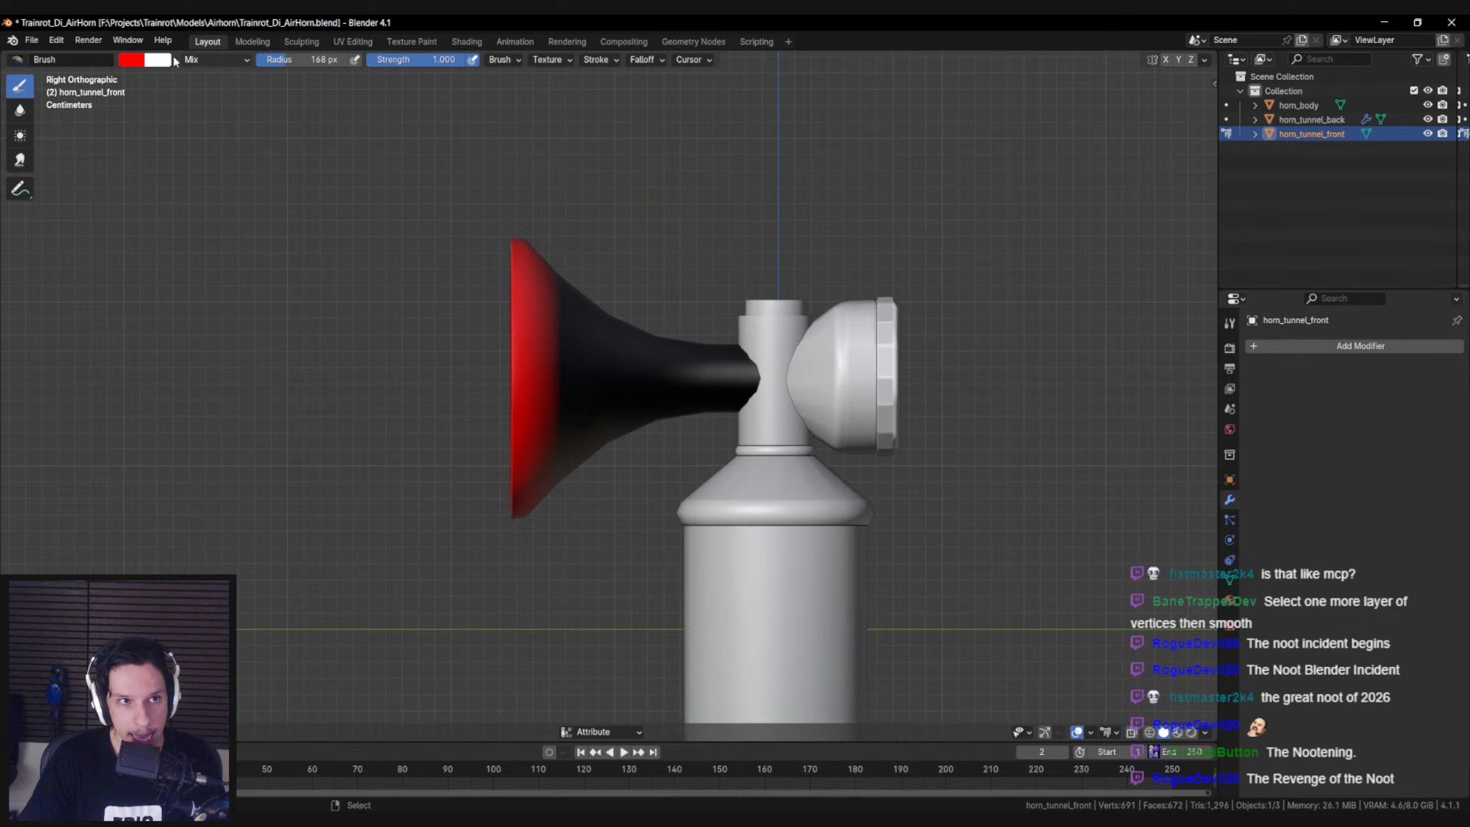
pyautogui.click(16, 60)
pyautogui.click(17, 63)
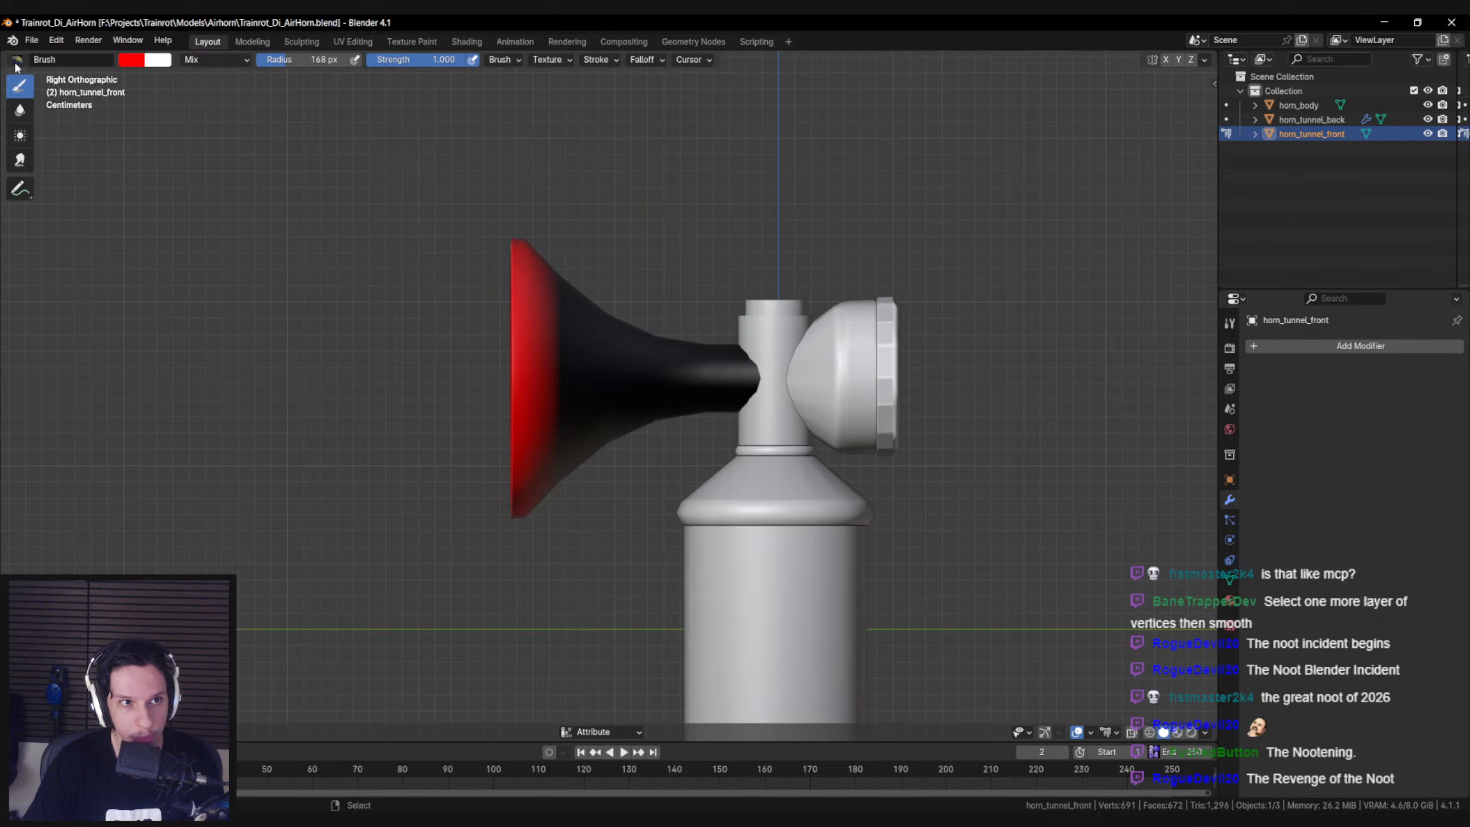
# Switch the brush's vertex paint tool to Blur and blur the red into the black on the tunnel's near side
pyautogui.press('n')
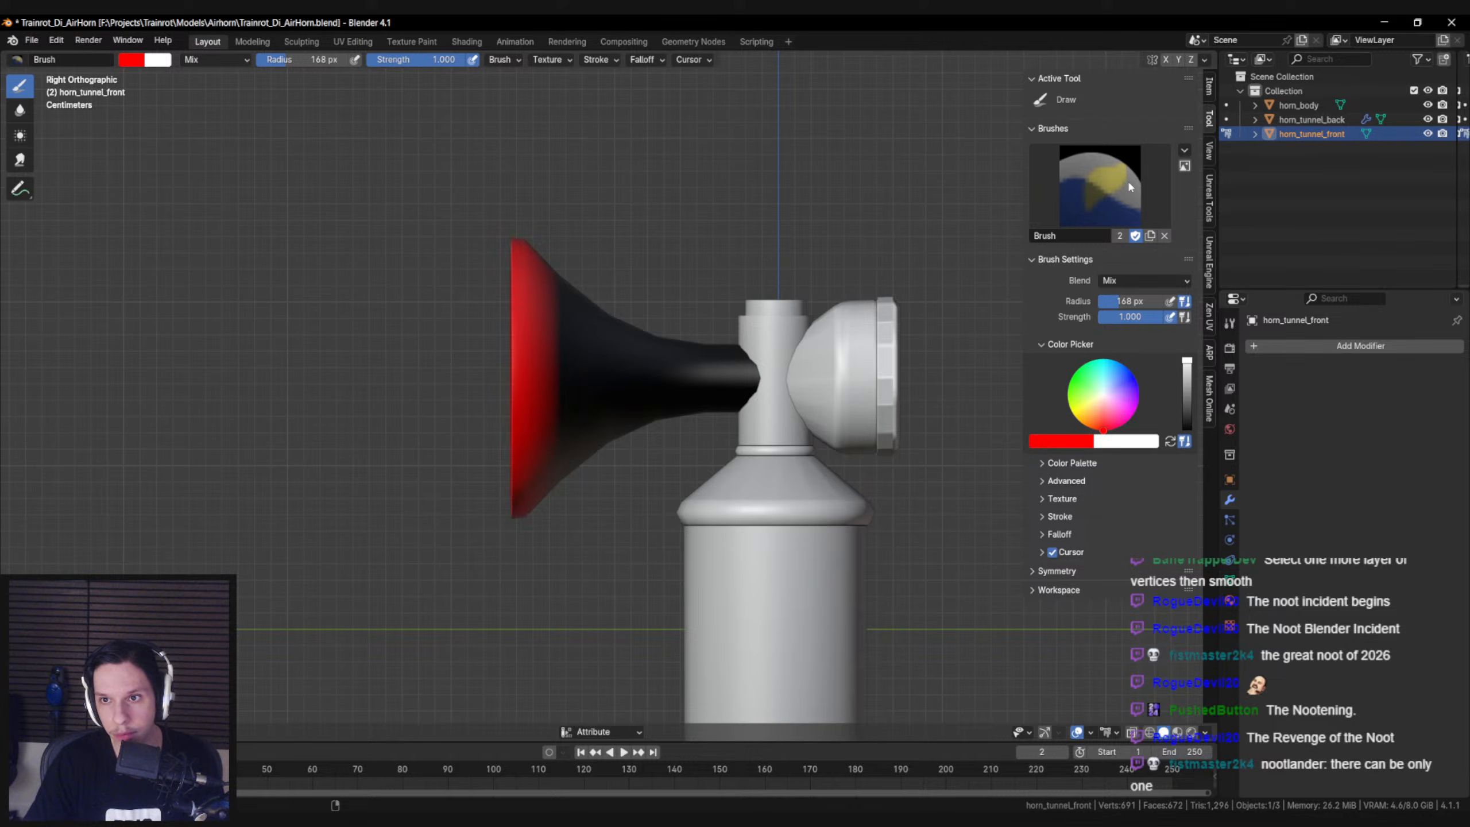
pyautogui.click(1183, 152)
pyautogui.moveTo(1191, 163)
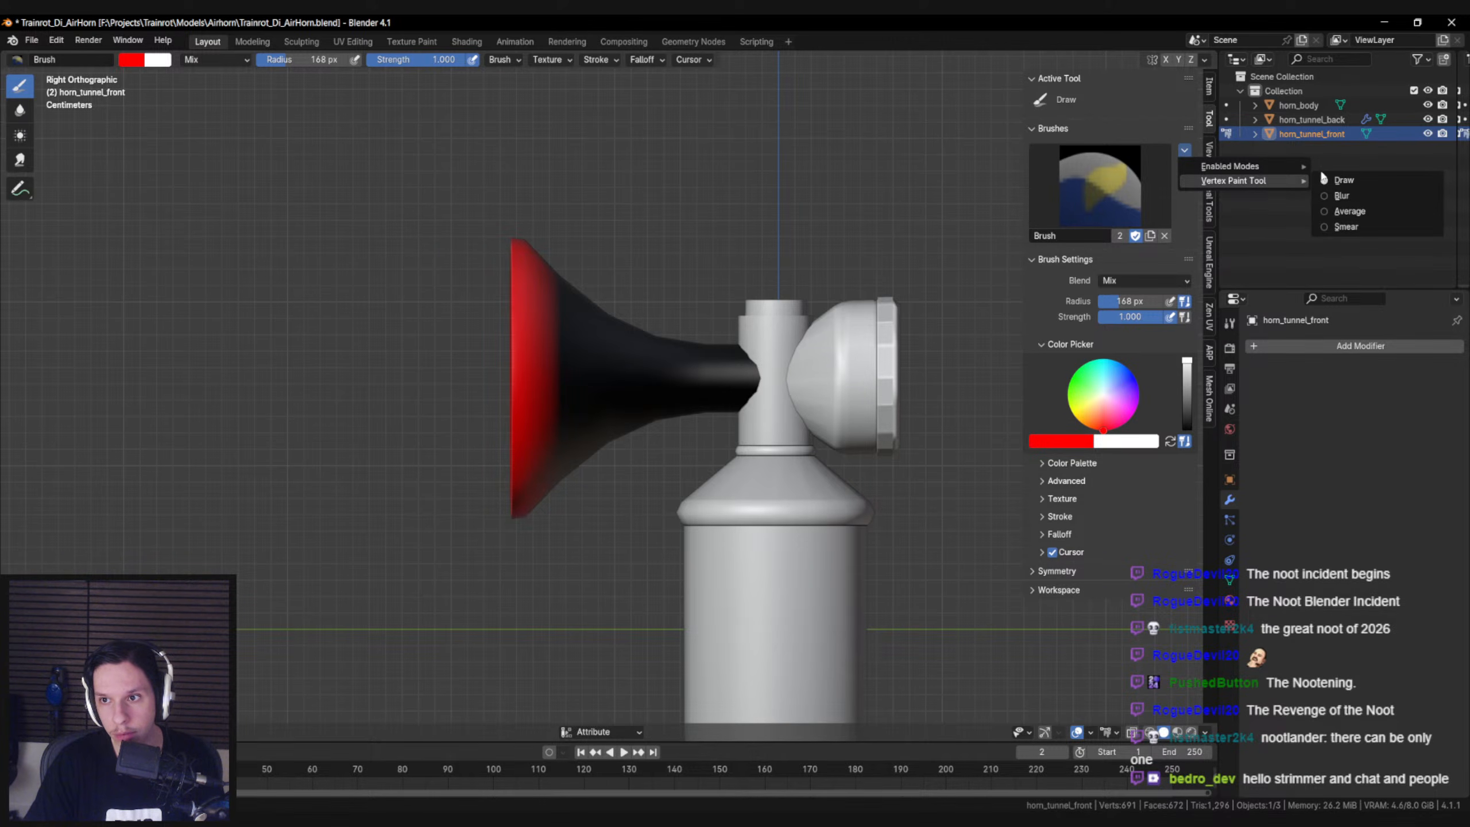
pyautogui.click(1329, 196)
pyautogui.moveTo(547, 285)
pyautogui.mouseDown()
pyautogui.moveTo(558, 427)
pyautogui.moveTo(603, 310)
pyautogui.mouseUp()
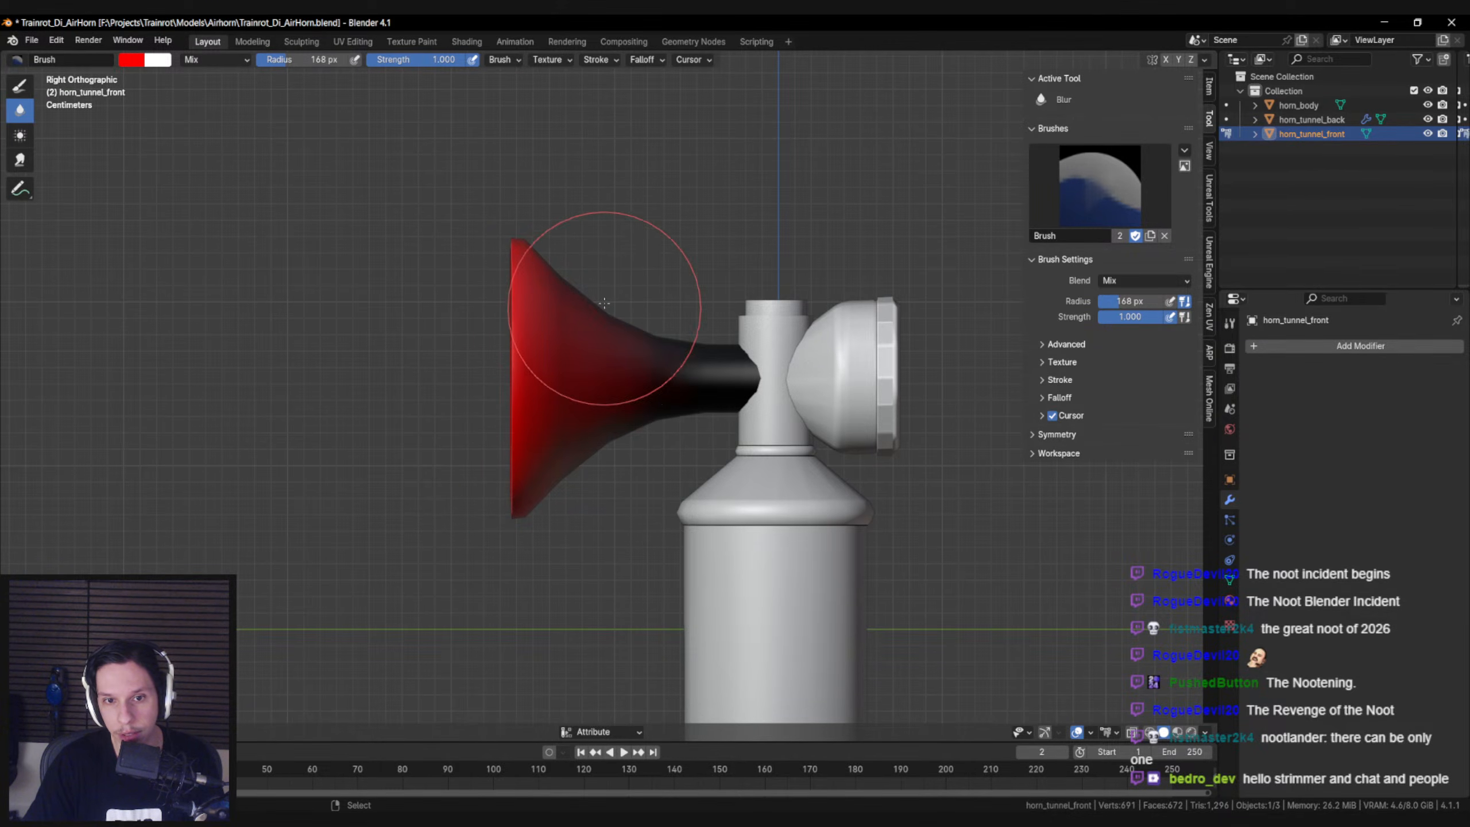
# Blur the red-to-black transition around the far side, underside and top of the front horn tunnel
pyautogui.moveTo(725, 494); pyautogui.dragTo(444, 344, button='middle')
pyautogui.moveTo(452, 446)
pyautogui.mouseDown(button='middle')
pyautogui.moveTo(532, 417)
pyautogui.moveTo(474, 406)
pyautogui.moveTo(493, 395)
pyautogui.moveTo(699, 401)
pyautogui.moveTo(735, 420)
pyautogui.moveTo(674, 343)
pyautogui.mouseUp(button='middle')
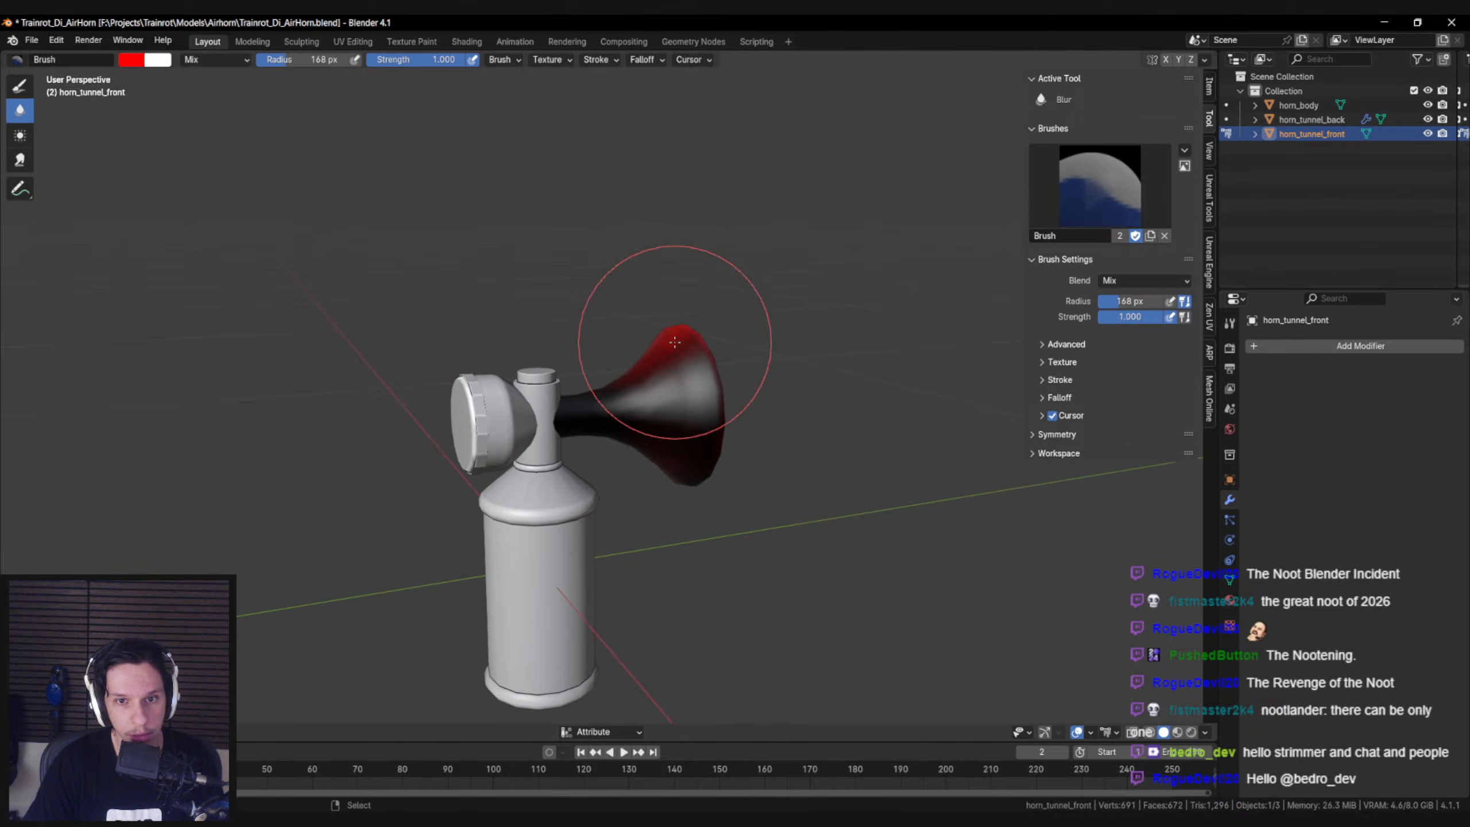
pyautogui.moveTo(707, 470)
pyautogui.mouseDown(button='middle')
pyautogui.moveTo(695, 440)
pyautogui.moveTo(847, 368)
pyautogui.moveTo(565, 502)
pyautogui.moveTo(695, 427)
pyautogui.mouseUp(button='middle')
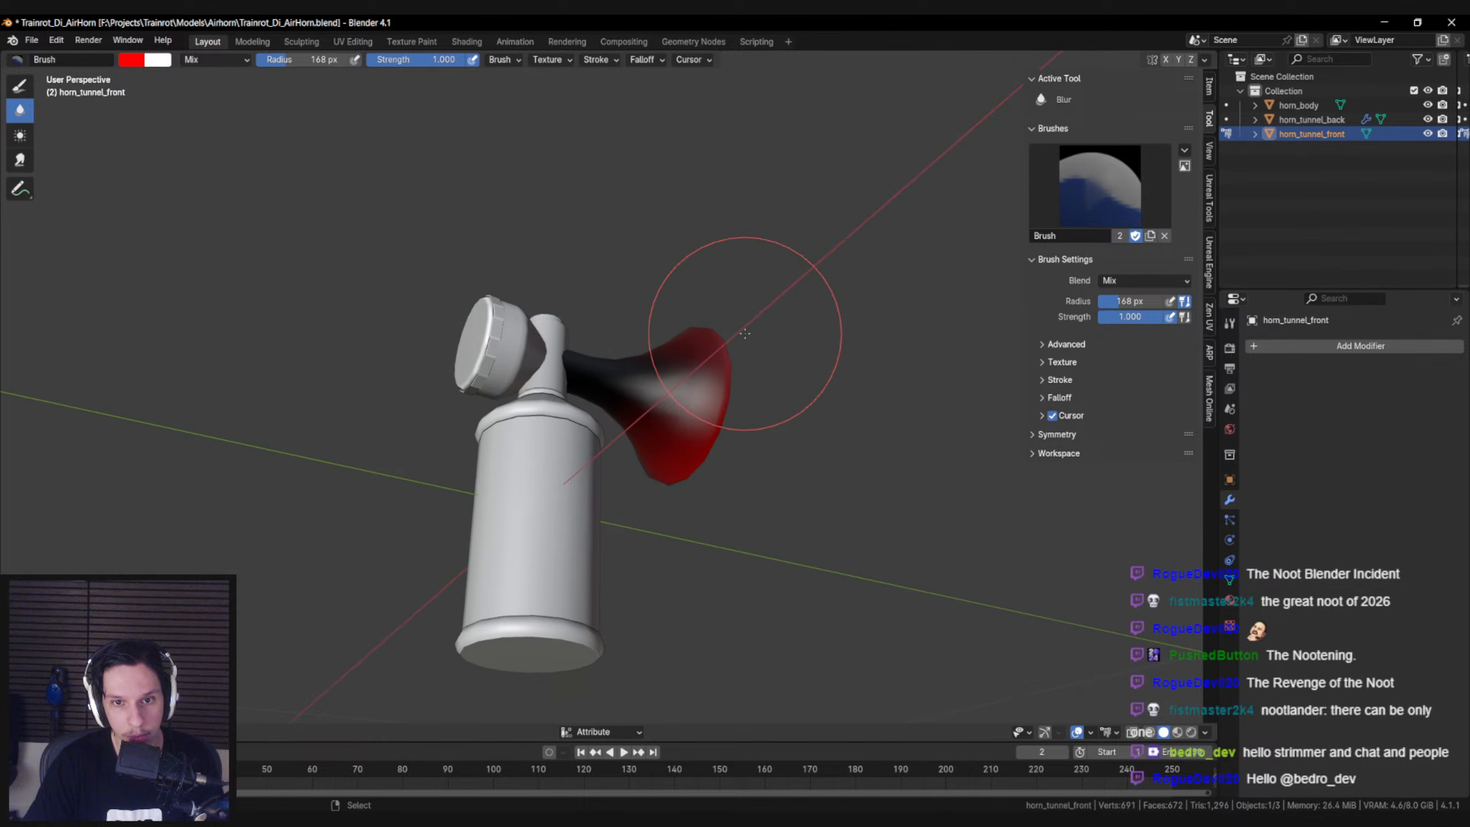
pyautogui.moveTo(637, 434); pyautogui.dragTo(579, 466, button='middle')
pyautogui.moveTo(550, 357); pyautogui.dragTo(558, 465, button='middle')
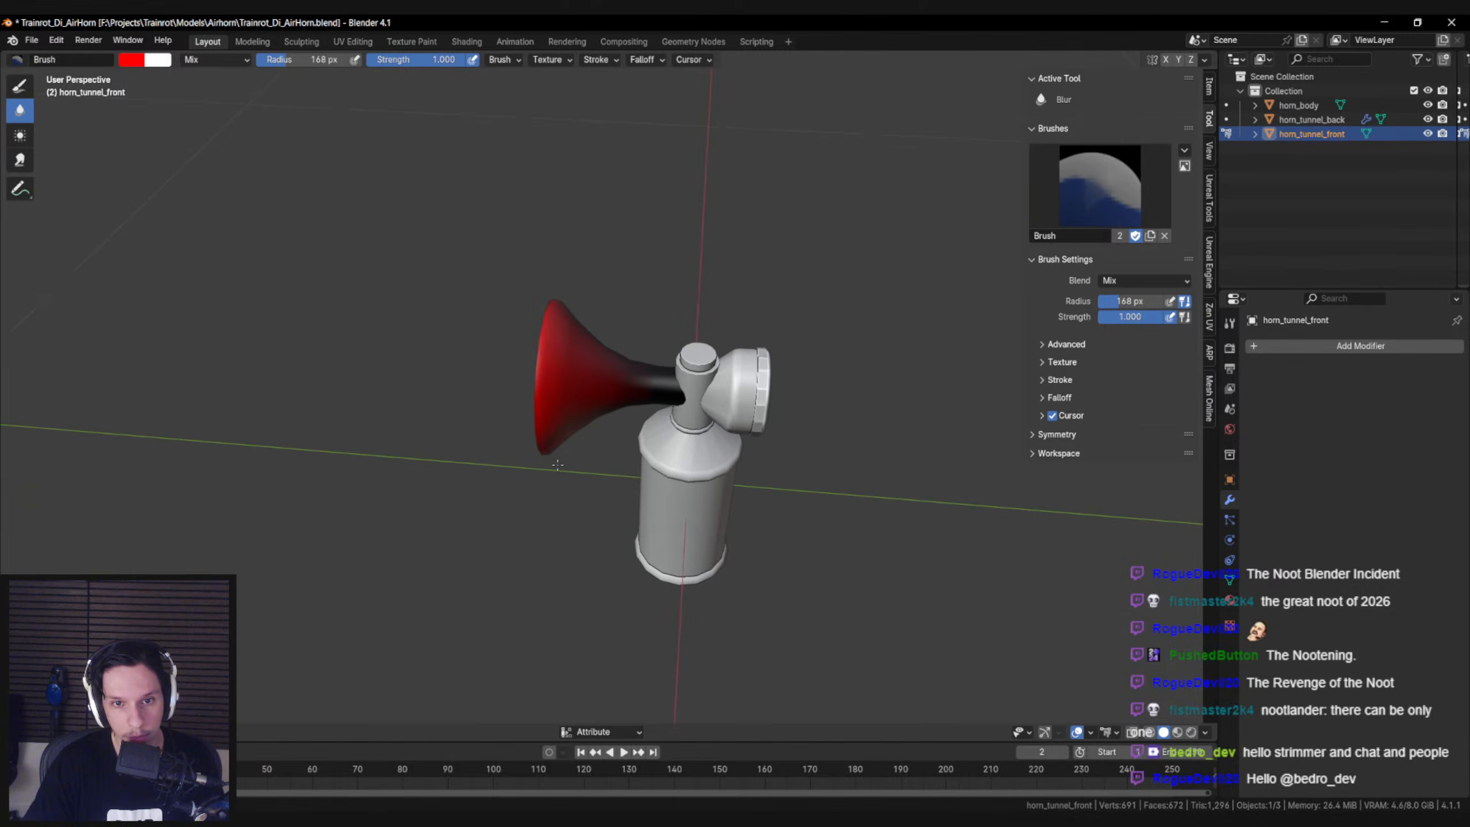
pyautogui.moveTo(564, 334); pyautogui.dragTo(536, 480, button='middle')
# Return to the right orthographic view and set the brush's vertex paint tool back to Draw
pyautogui.press('KP_1')
pyautogui.press('KP_3')
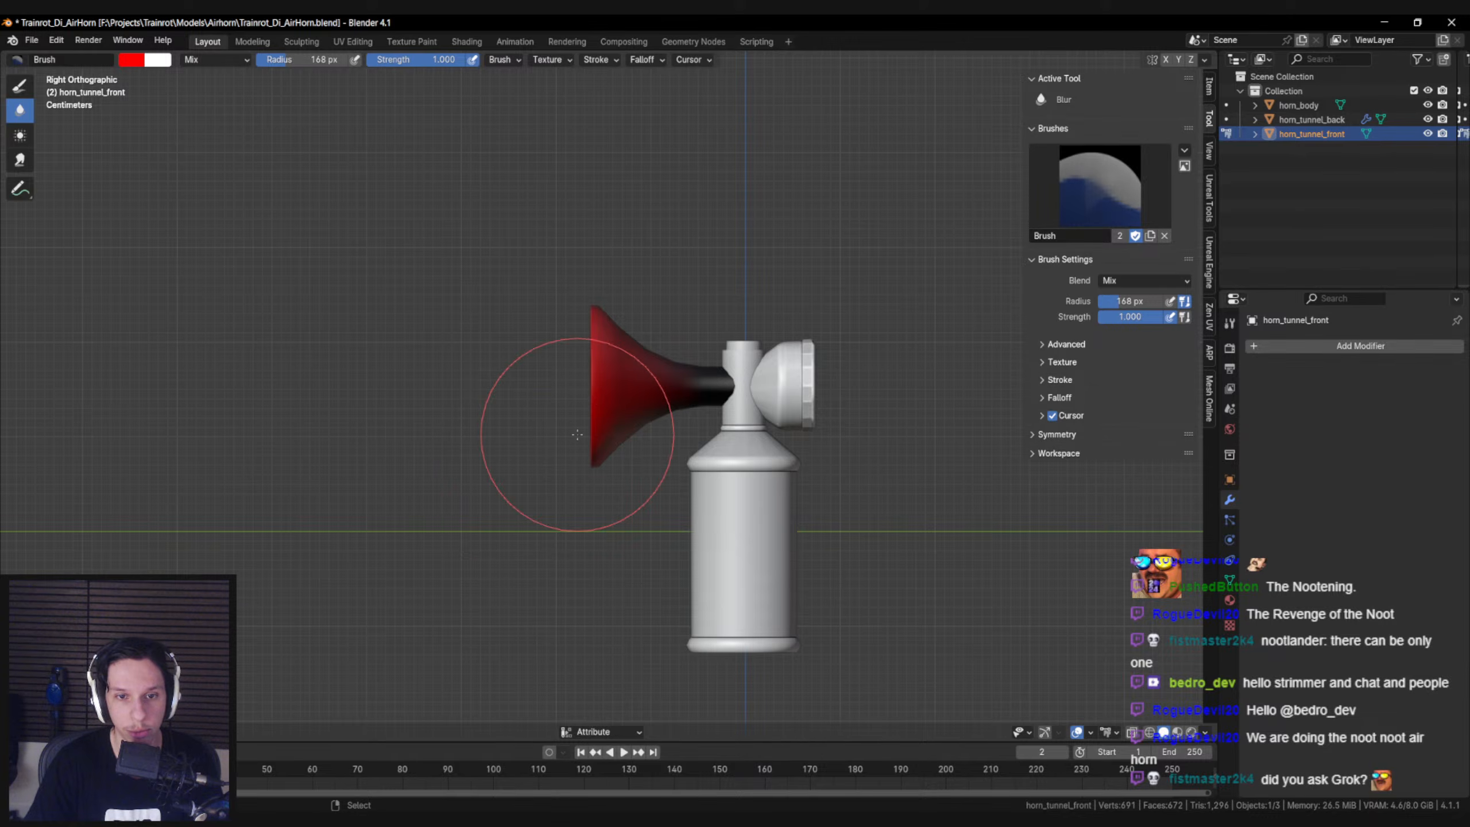
pyautogui.scroll(2, 577, 434)
pyautogui.click(1184, 150)
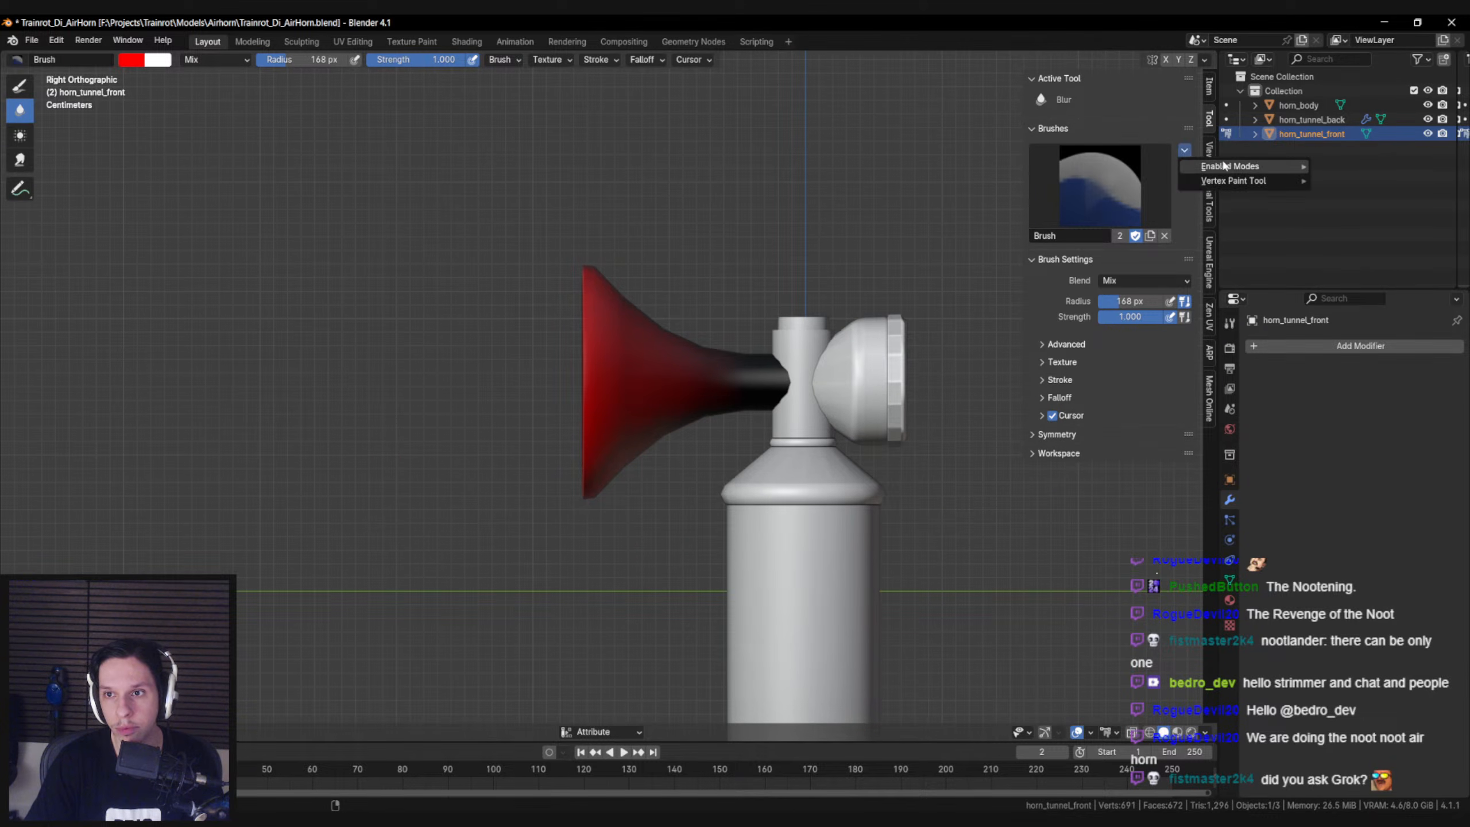
pyautogui.click(1331, 182)
# Select only the front tunnel's outermost rim vertices in wireframe shading and fill them with red using Set Vertex Colors
pyautogui.keyDown('shift'); pyautogui.moveTo(640, 278); pyautogui.dragTo(647, 276, button='middle'); pyautogui.keyUp('shift')
pyautogui.click(137, 733)
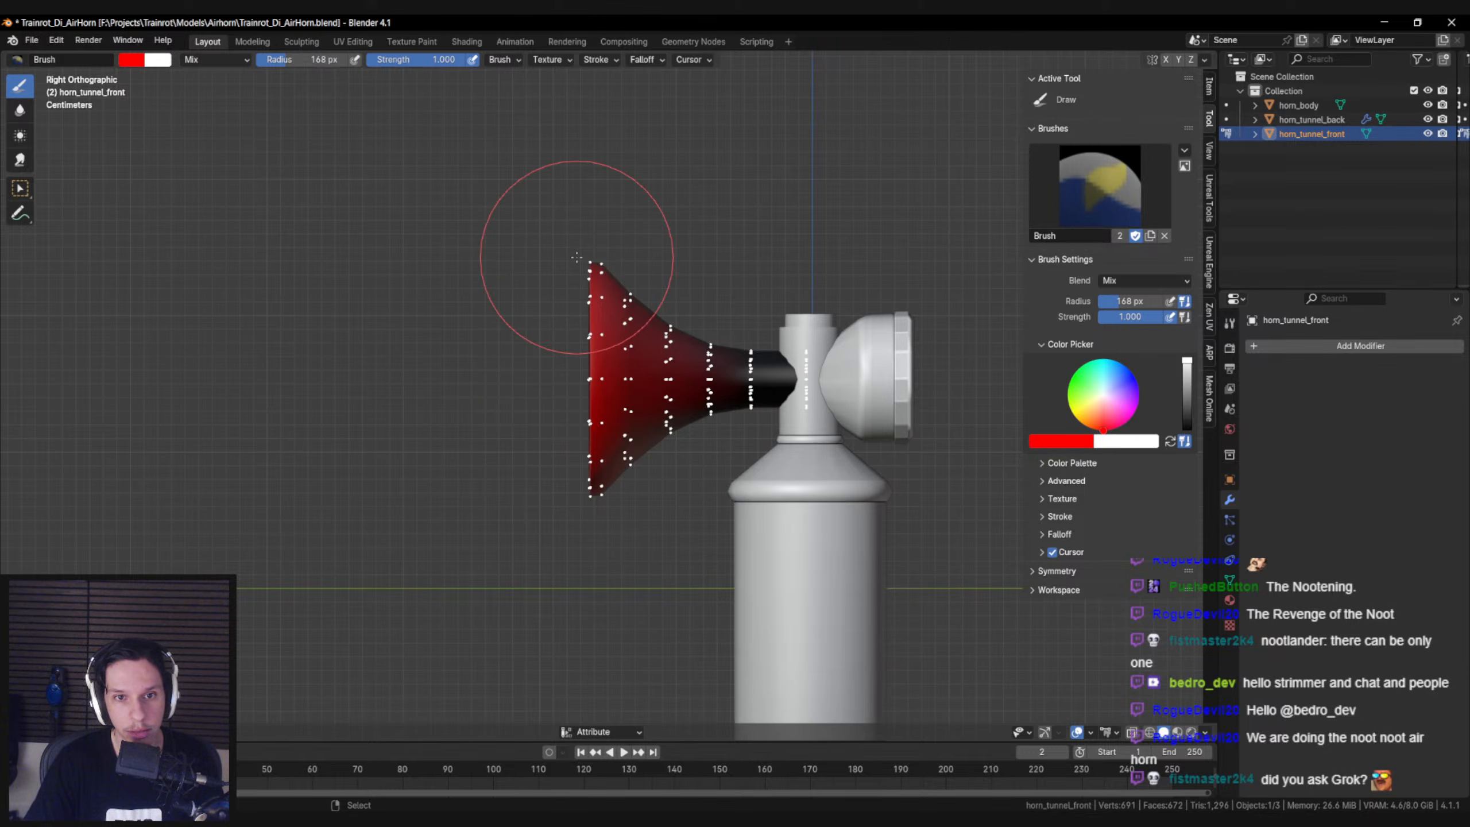
pyautogui.hotkey('shift', 'z')
pyautogui.press('b')
pyautogui.moveTo(567, 232)
pyautogui.mouseDown()
pyautogui.moveTo(570, 538)
pyautogui.moveTo(597, 695)
pyautogui.mouseUp()
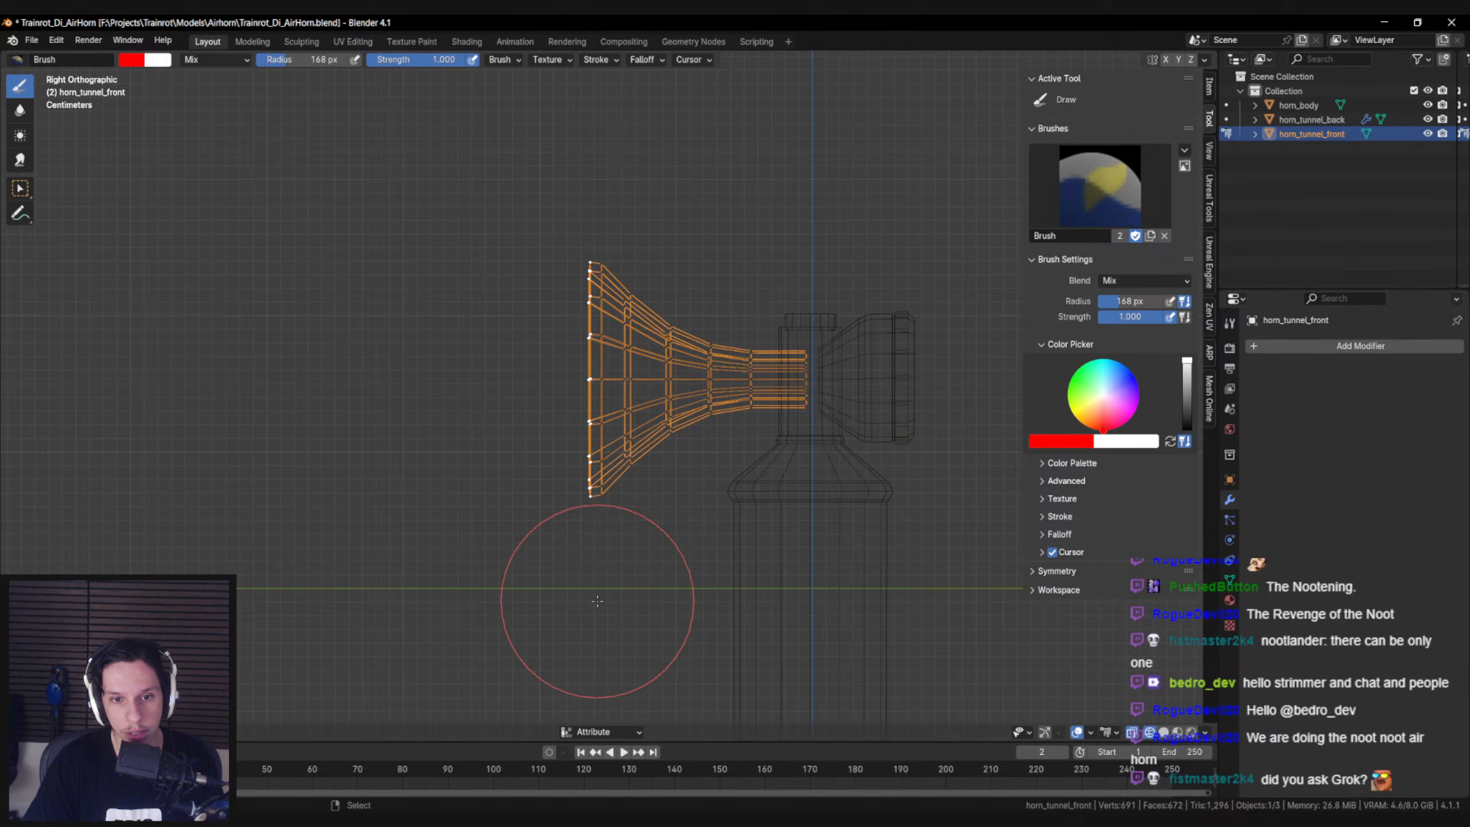
pyautogui.hotkey('shift', 'z')
pyautogui.click(230, 732)
pyautogui.click(240, 700)
# Switch to Object Mode and select the horn body, back tunnel and front tunnel together
pyautogui.moveTo(373, 546)
pyautogui.mouseDown(button='middle')
pyautogui.moveTo(460, 559)
pyautogui.moveTo(425, 559)
pyautogui.mouseUp(button='middle')
pyautogui.hotkey('ctrl', 'Tab')
pyautogui.scroll(-3, 425, 560)
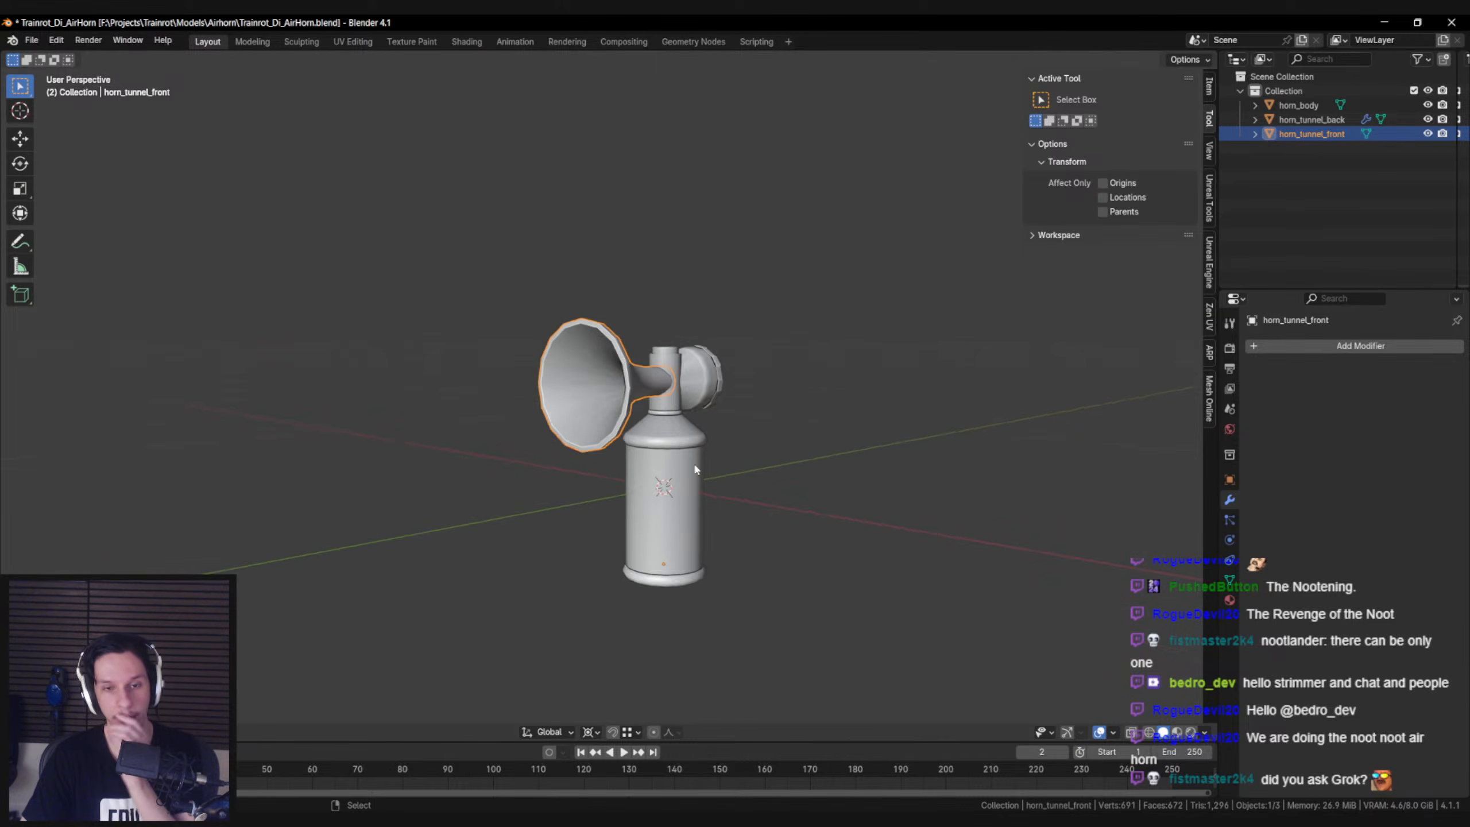
pyautogui.click(673, 468)
pyautogui.hotkey('shift', 'z')
pyautogui.moveTo(490, 215); pyautogui.dragTo(899, 630)
pyautogui.hotkey('shift', 'z')
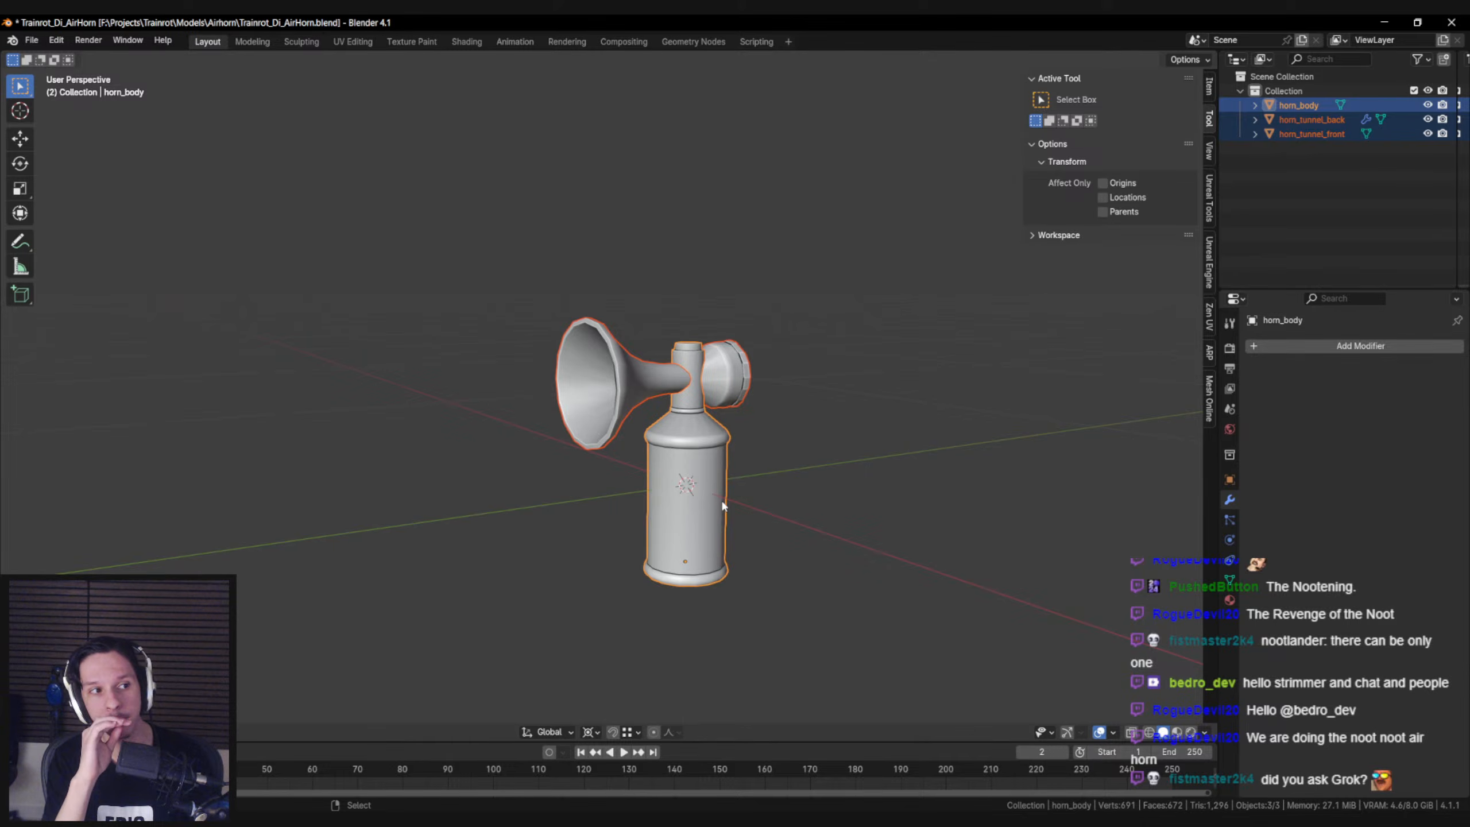
# Save the blend file and export only the selected mesh objects as FBX, overwriting S_AirHorn.fbx
pyautogui.moveTo(723, 506); pyautogui.dragTo(347, 406, button='middle')
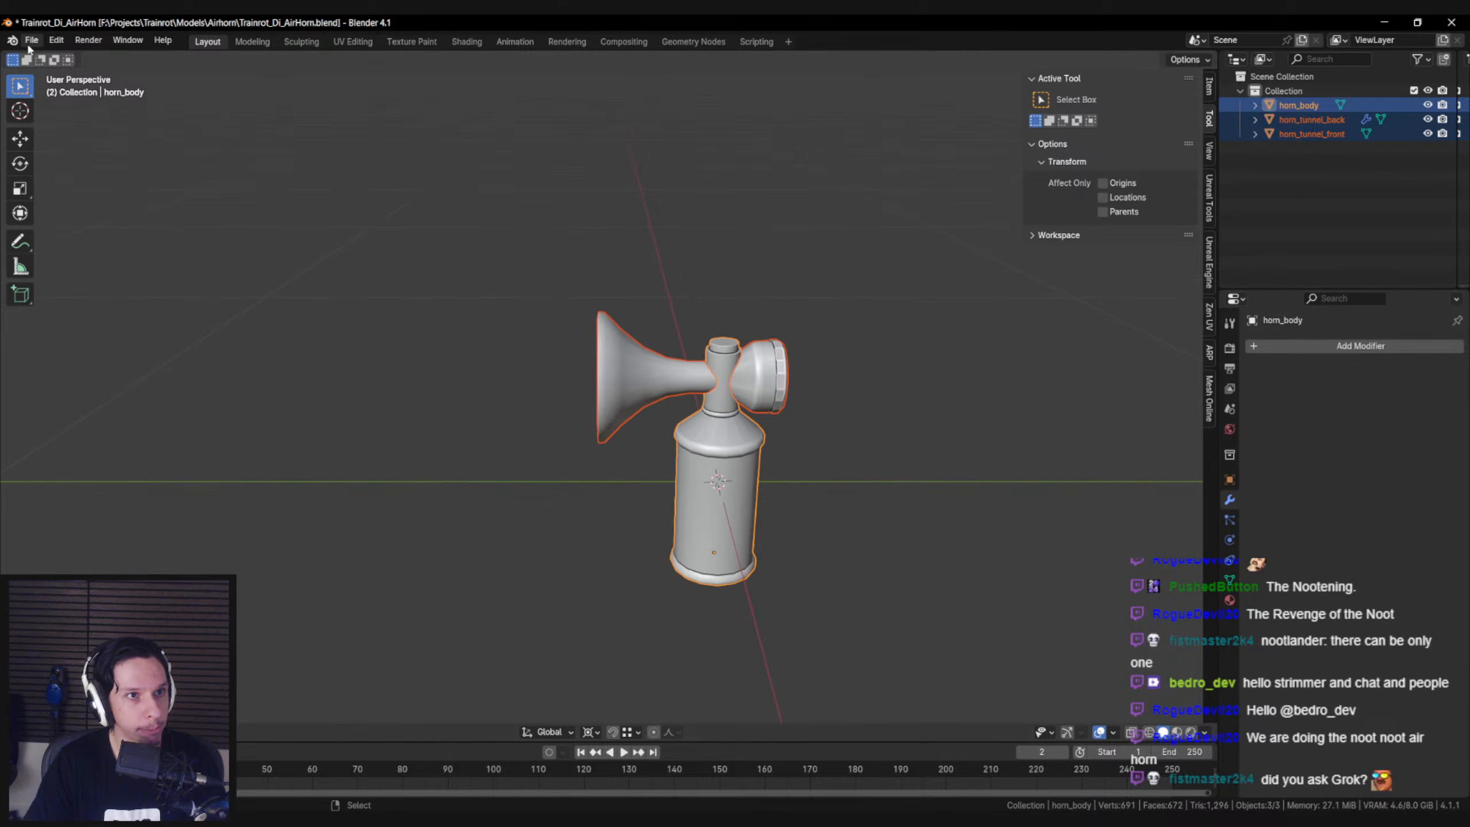
pyautogui.hotkey('ctrl', 's')
pyautogui.click(31, 40)
pyautogui.moveTo(76, 257)
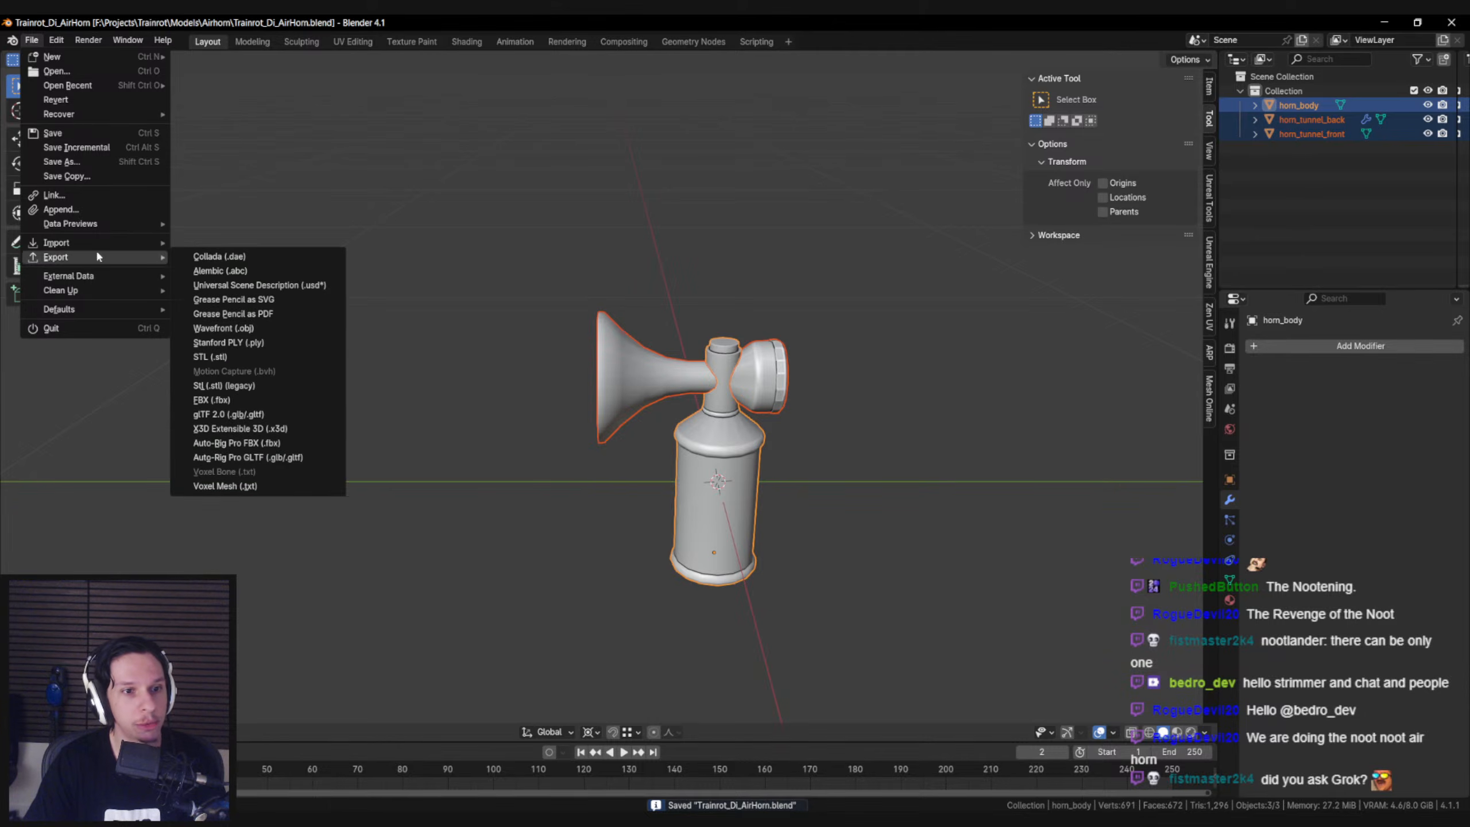
pyautogui.click(238, 398)
pyautogui.click(1115, 342)
pyautogui.click(1073, 445)
pyautogui.doubleClick(528, 263)
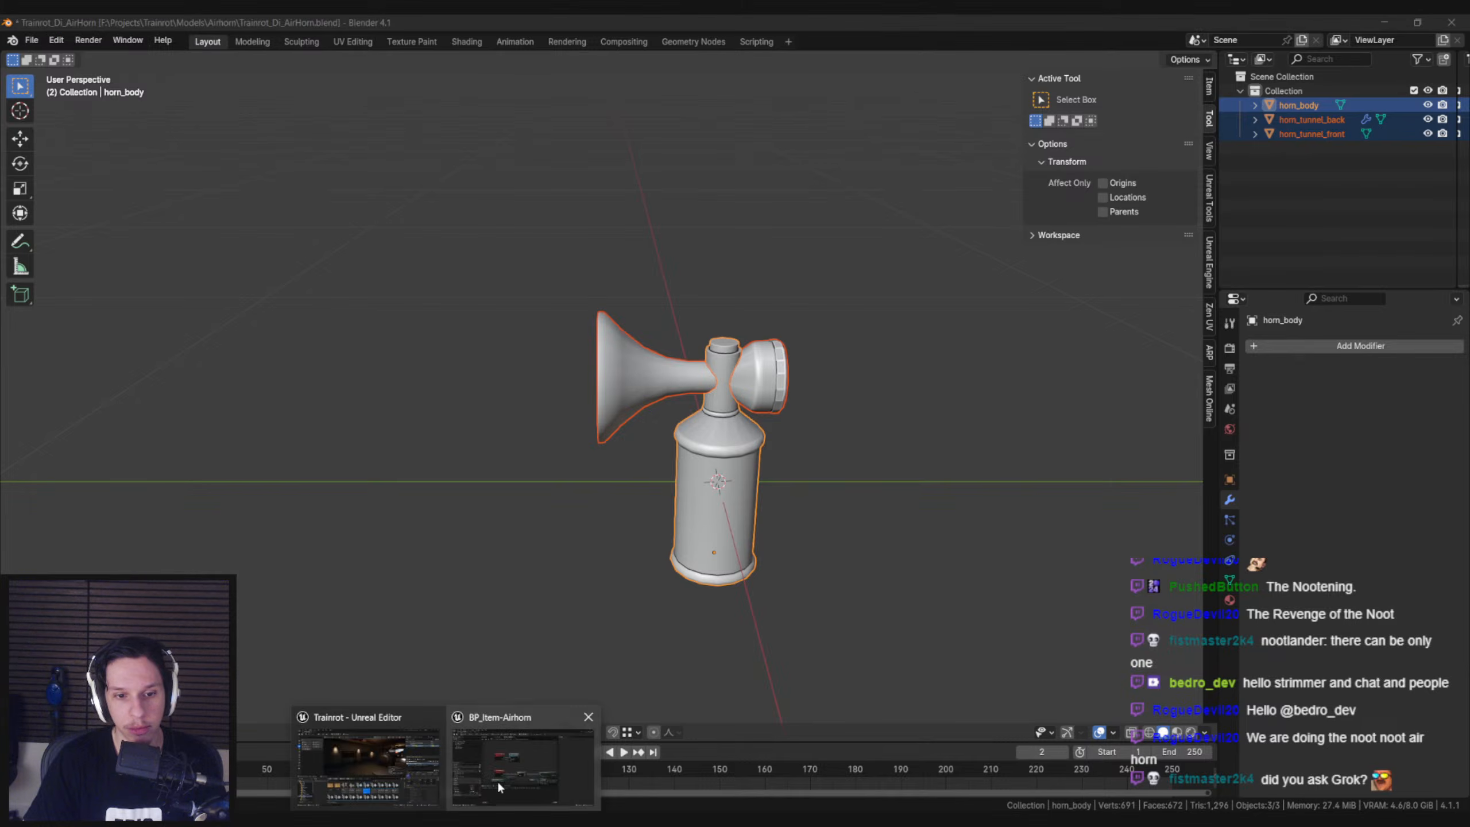
# Switch to the BP_Item-Airhorn blueprint in Unreal Editor, open its S_AirHorn static mesh and reimport it
pyautogui.click(510, 770)
pyautogui.click(211, 44)
pyautogui.click(109, 44)
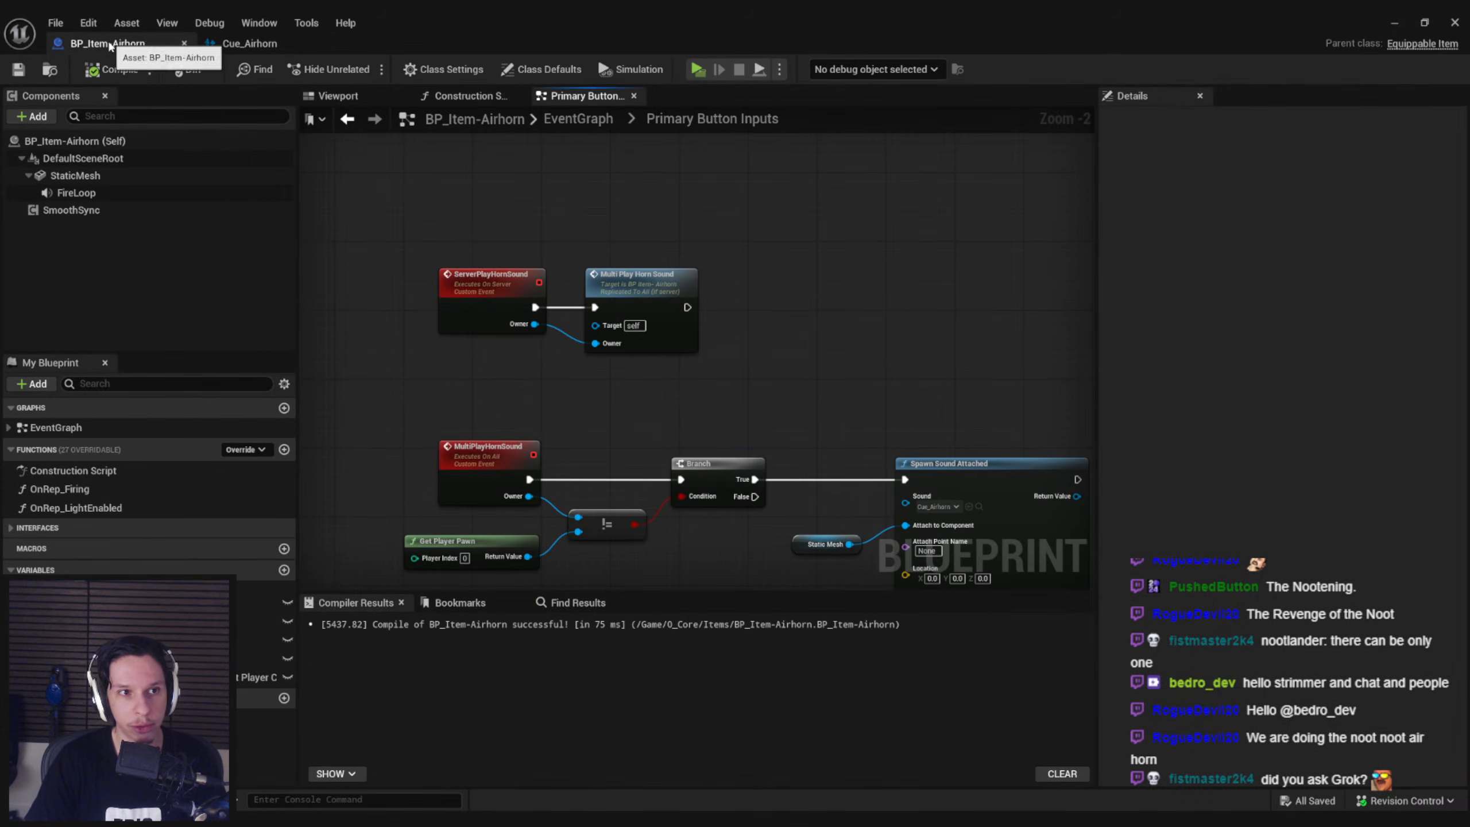
pyautogui.click(78, 176)
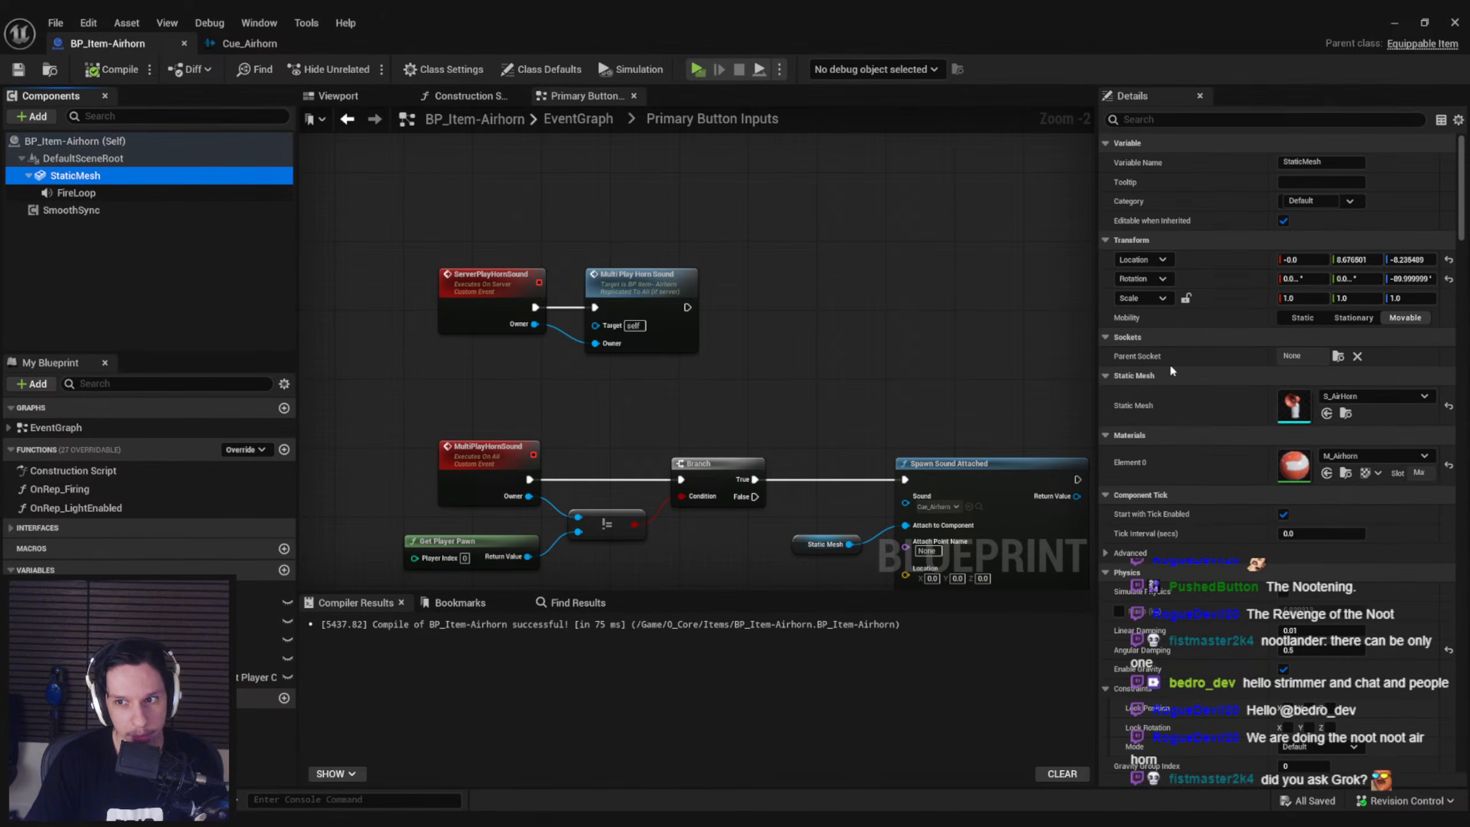
pyautogui.doubleClick(1295, 406)
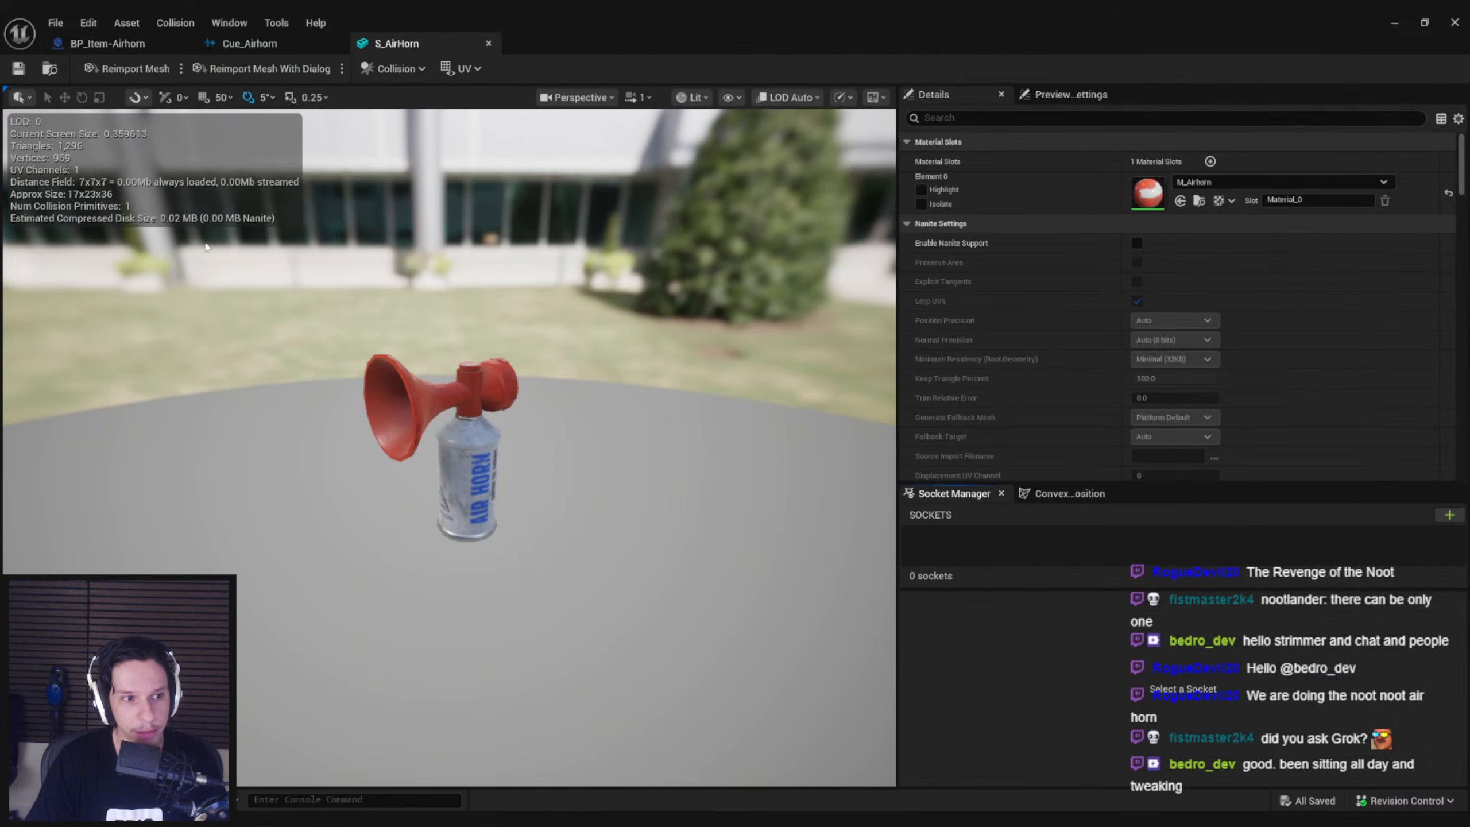
pyautogui.click(137, 70)
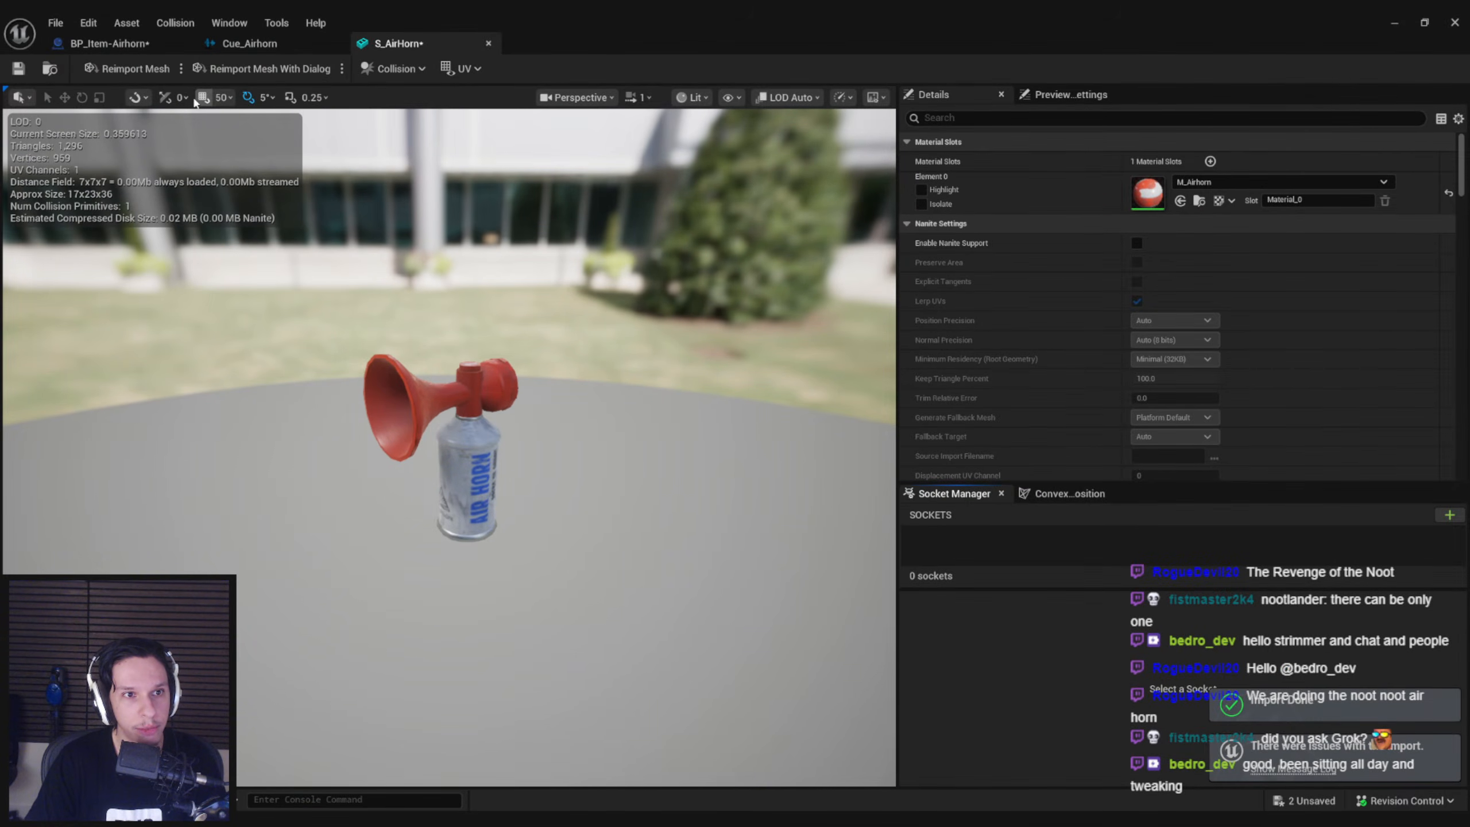
# Show vertex colors in the S_AirHorn preview and inspect the airhorn from the side
pyautogui.click(732, 99)
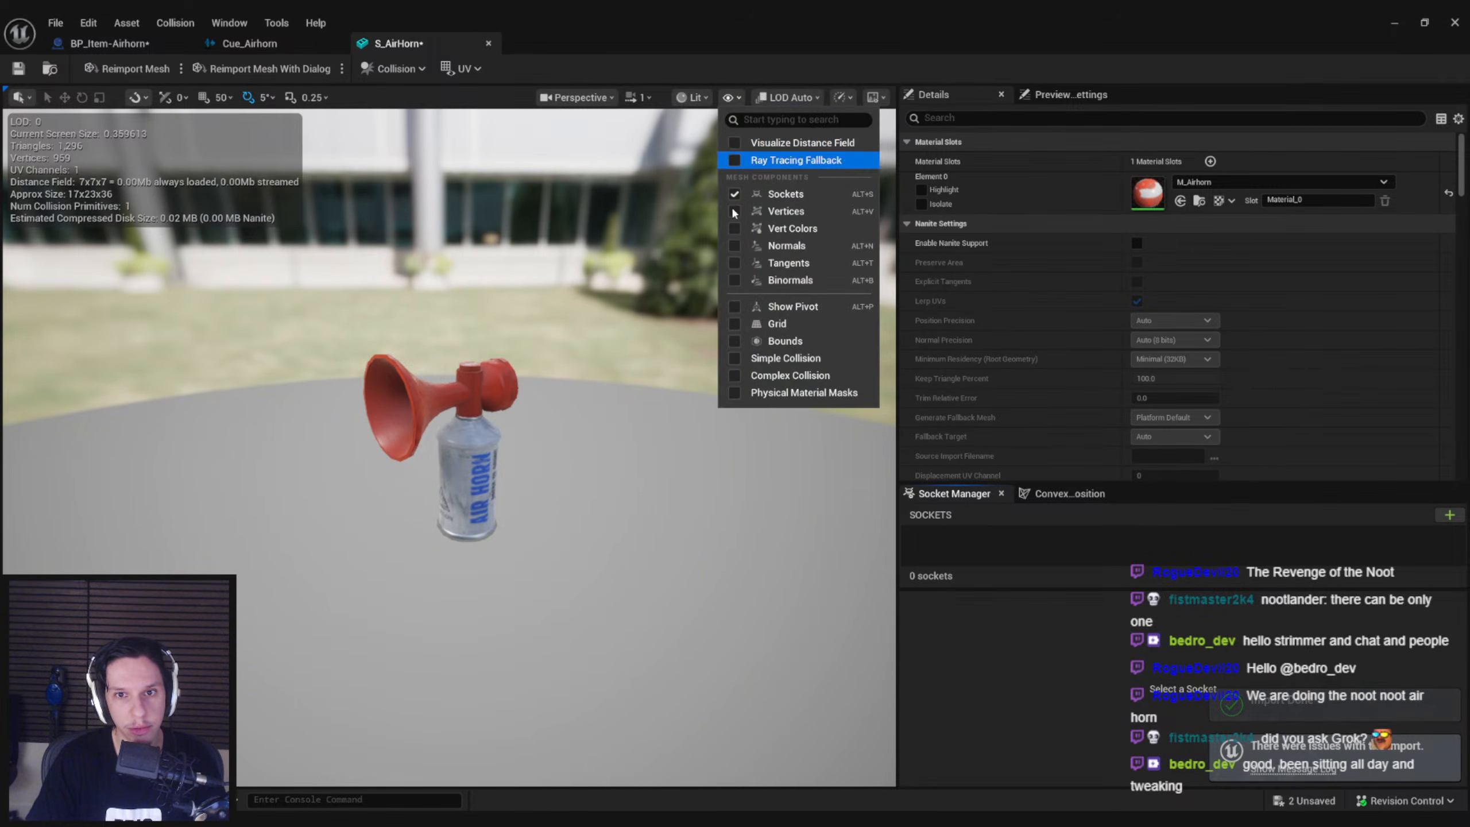
pyautogui.click(733, 227)
pyautogui.moveTo(473, 349); pyautogui.dragTo(452, 370, button='right')
pyautogui.press('w')
pyautogui.scroll(-2, 573, 368)
pyautogui.press('s')
pyautogui.scroll(-1, 451, 371)
pyautogui.press('w')
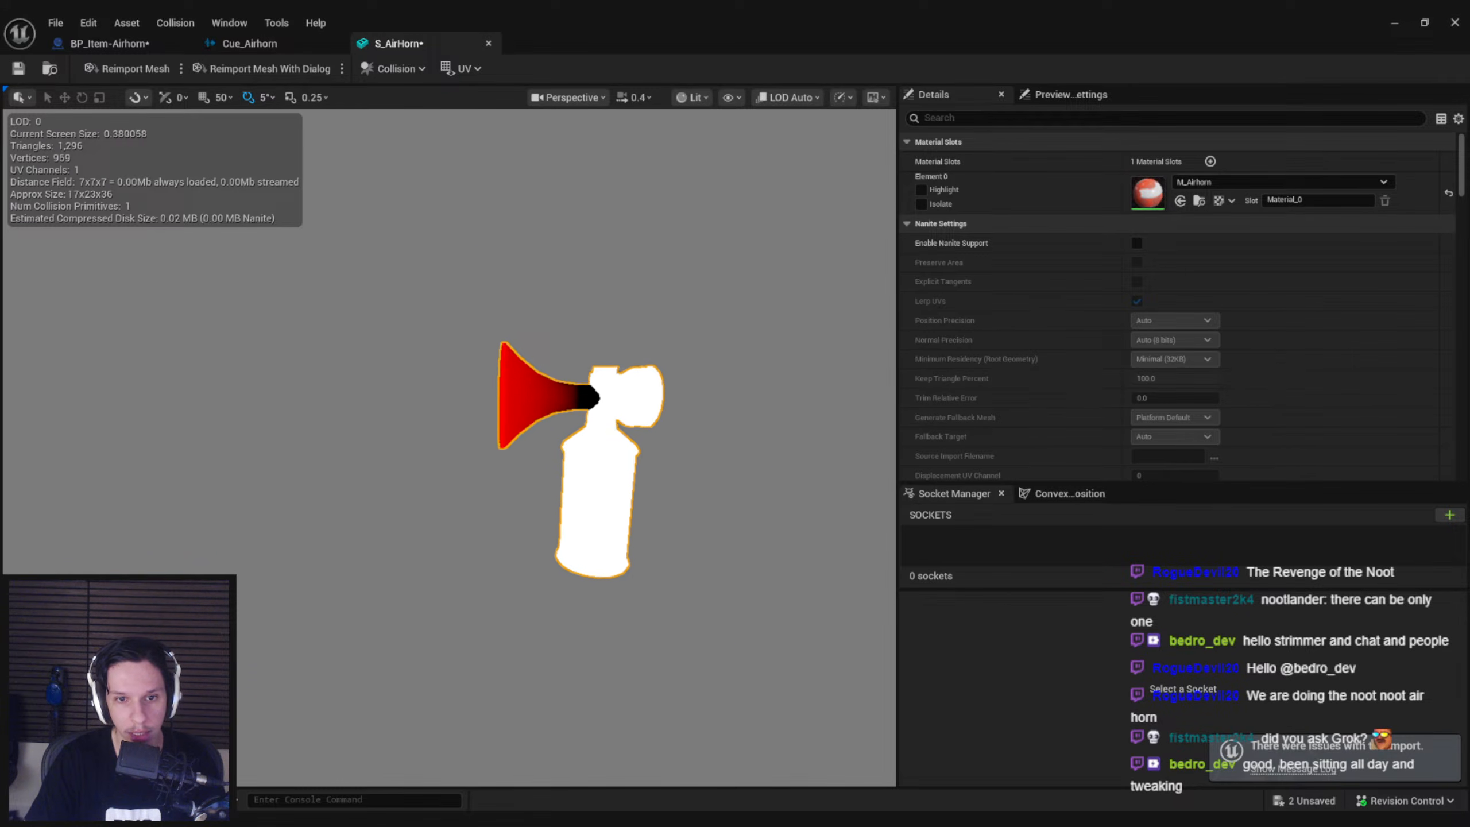
# Switch back to Blender, select the horn body in Vertex Paint mode and fill it with black using Set Vertex Colors
pyautogui.hotkey('alt', 'Tab')
pyautogui.click(735, 492)
pyautogui.hotkey('shift', 'z')
pyautogui.hotkey('shift', 'z')
pyautogui.click(70, 732)
pyautogui.click(75, 673)
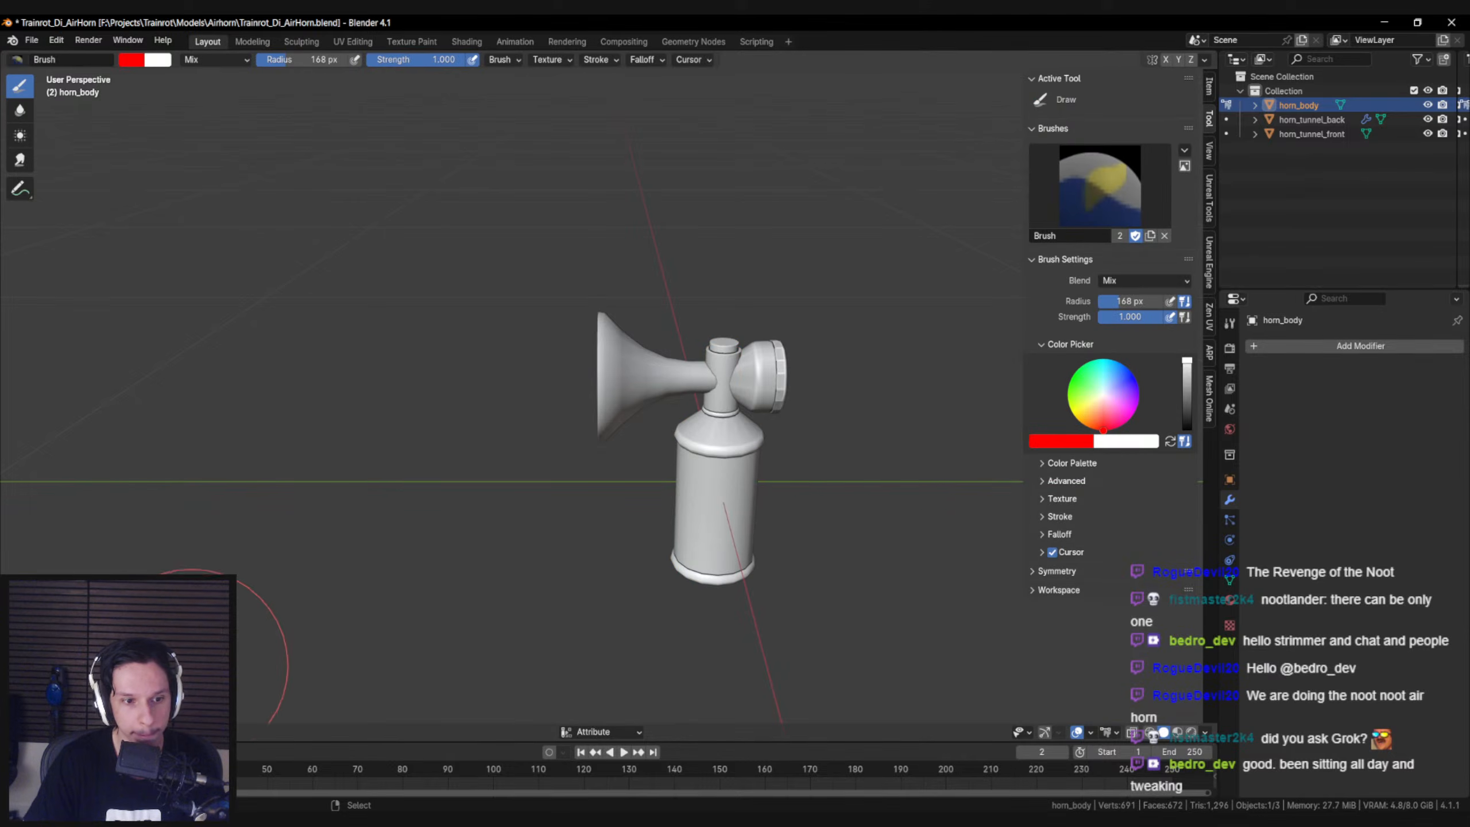
pyautogui.click(140, 63)
pyautogui.moveTo(266, 136); pyautogui.dragTo(367, 253)
pyautogui.keyDown('shift'); pyautogui.moveTo(431, 605); pyautogui.dragTo(416, 584, button='middle'); pyautogui.keyUp('shift')
pyautogui.click(188, 732)
pyautogui.click(254, 700)
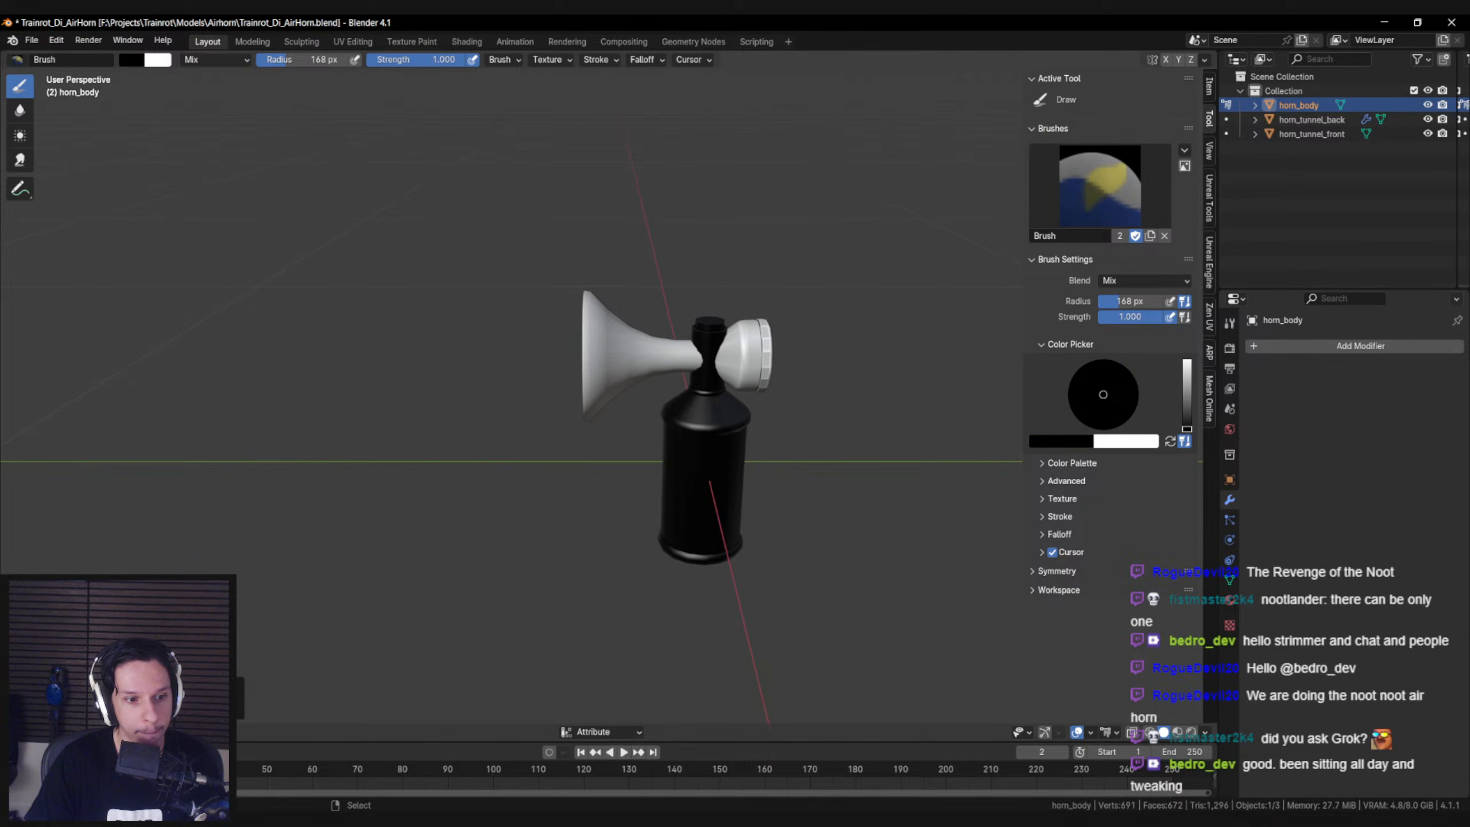
# Fill the back tunnel with black vertex color, return to Object Mode and save the file
pyautogui.click(69, 732)
pyautogui.click(75, 717)
pyautogui.rightClick(743, 366)
pyautogui.click(69, 732)
pyautogui.click(75, 673)
pyautogui.click(188, 732)
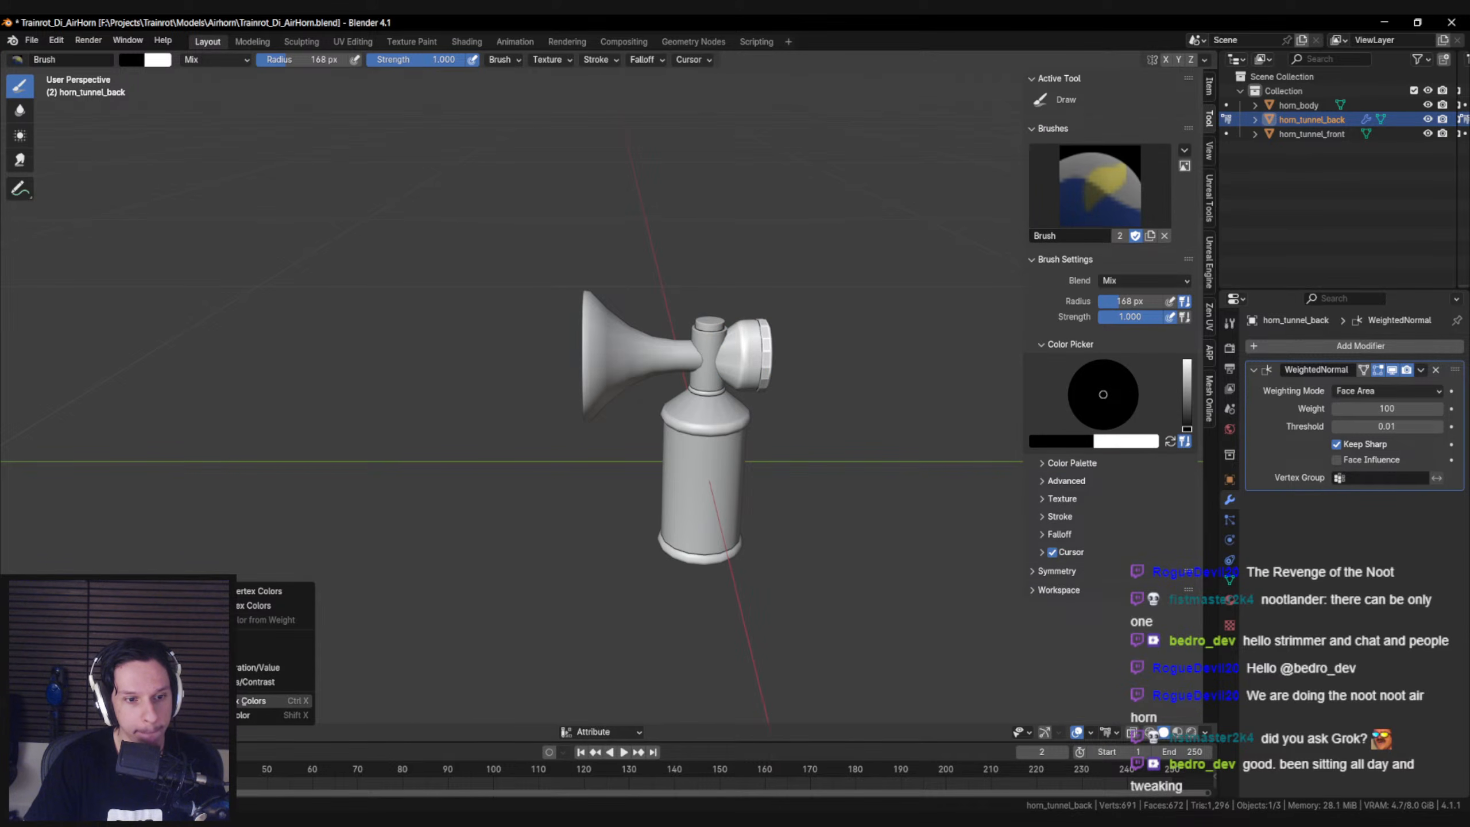
pyautogui.click(254, 700)
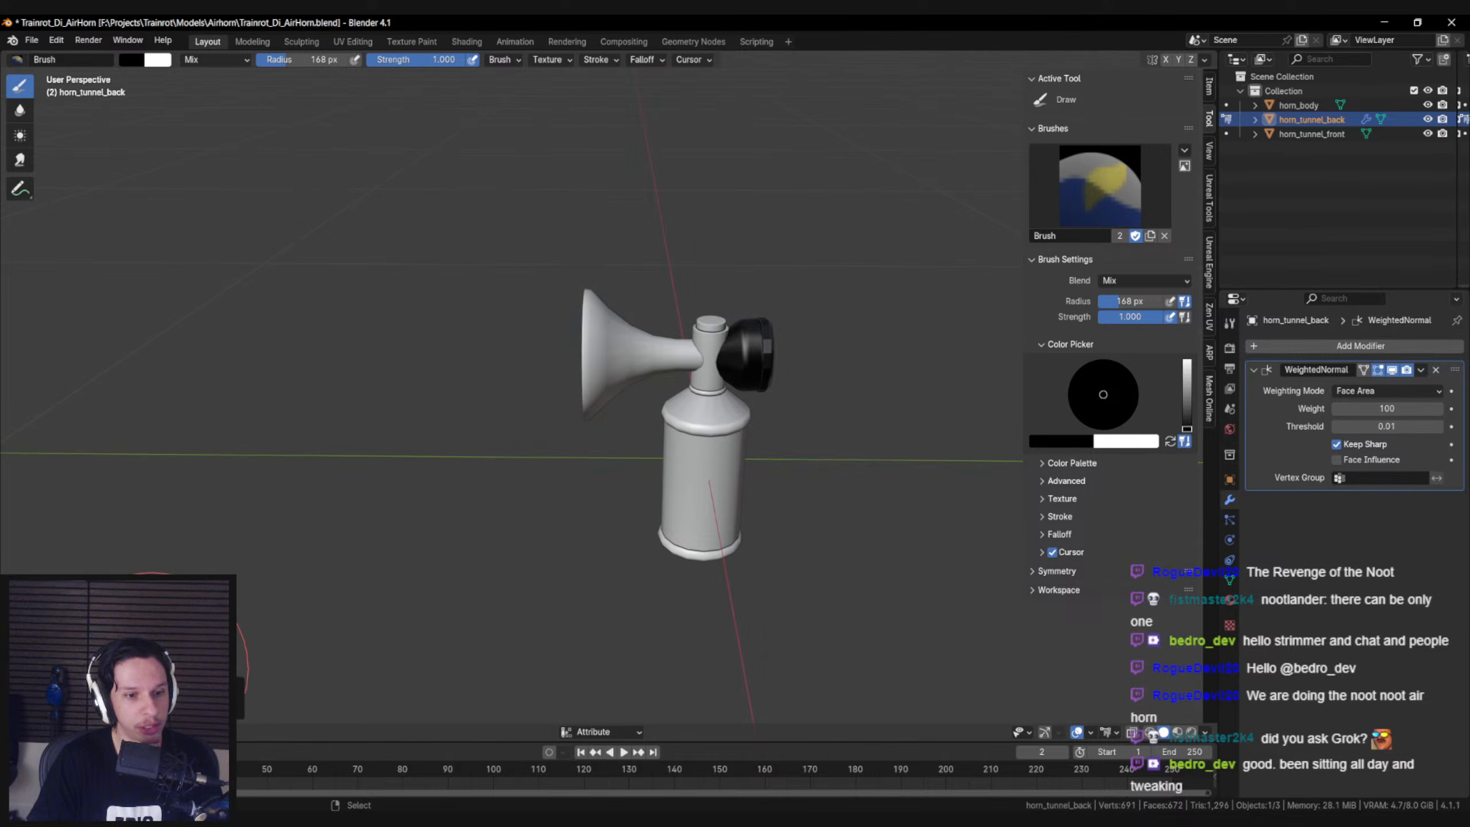
pyautogui.click(76, 715)
pyautogui.keyDown('shift'); pyautogui.moveTo(363, 473); pyautogui.dragTo(348, 485, button='middle'); pyautogui.keyUp('shift')
pyautogui.hotkey('ctrl', 's')
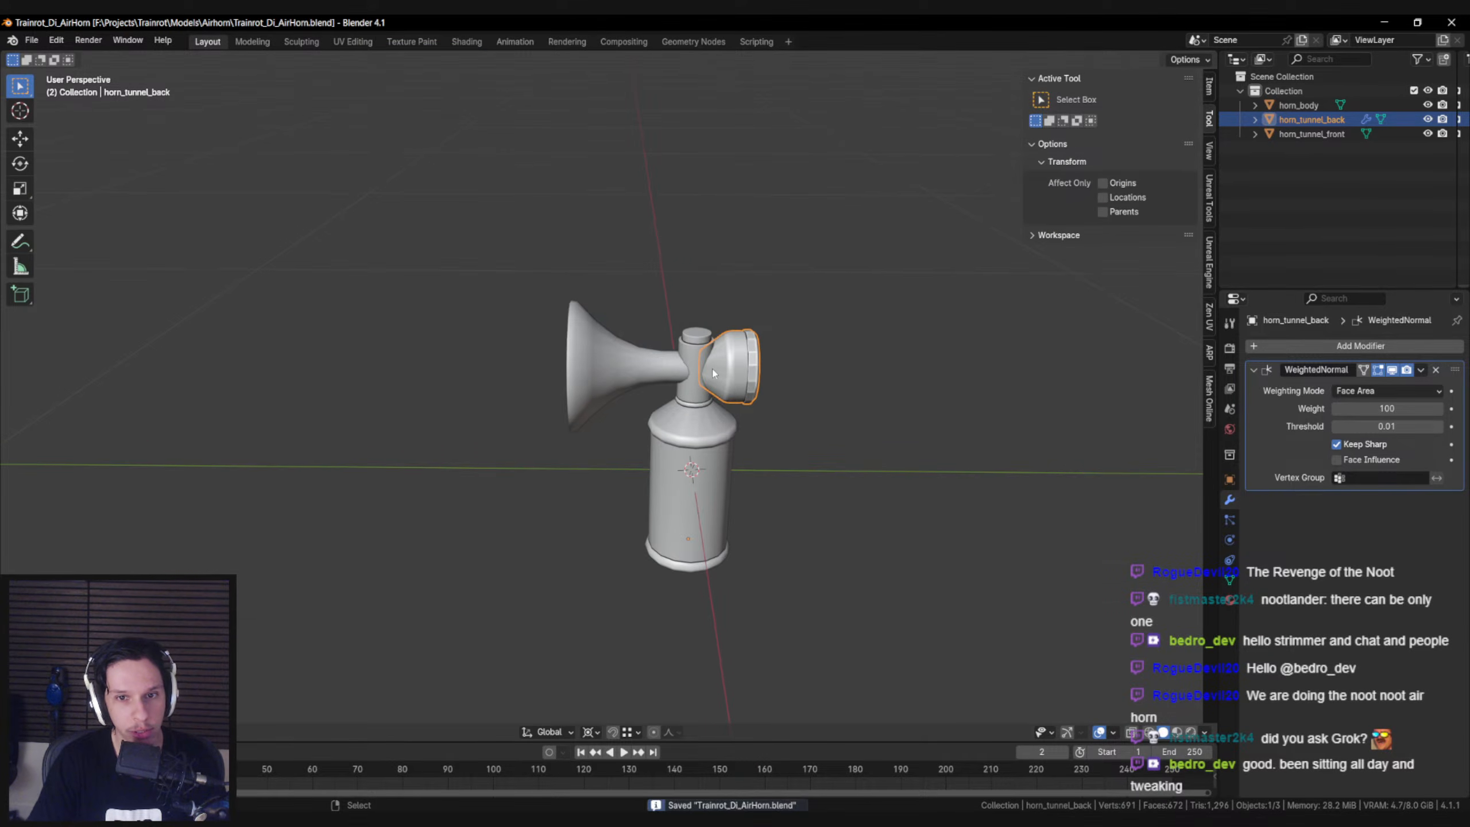
# Box-select the horn body, back tunnel and front tunnel together, toggling wireframe shading for the selection
pyautogui.moveTo(677, 436); pyautogui.dragTo(709, 458, button='middle')
pyautogui.scroll(-2, 709, 463)
pyautogui.hotkey('shift', 'z')
pyautogui.press('b')
pyautogui.moveTo(538, 289); pyautogui.dragTo(767, 526)
pyautogui.hotkey('shift', 'z')
pyautogui.scroll(3, 677, 486)
pyautogui.moveTo(672, 482)
pyautogui.mouseDown(button='middle')
pyautogui.moveTo(768, 465)
pyautogui.moveTo(654, 463)
pyautogui.mouseUp(button='middle')
# Save the blend file and export the selected airhorn parts as FBX over S_AirHorn.fbx
pyautogui.hotkey('ctrl', 's')
pyautogui.click(31, 40)
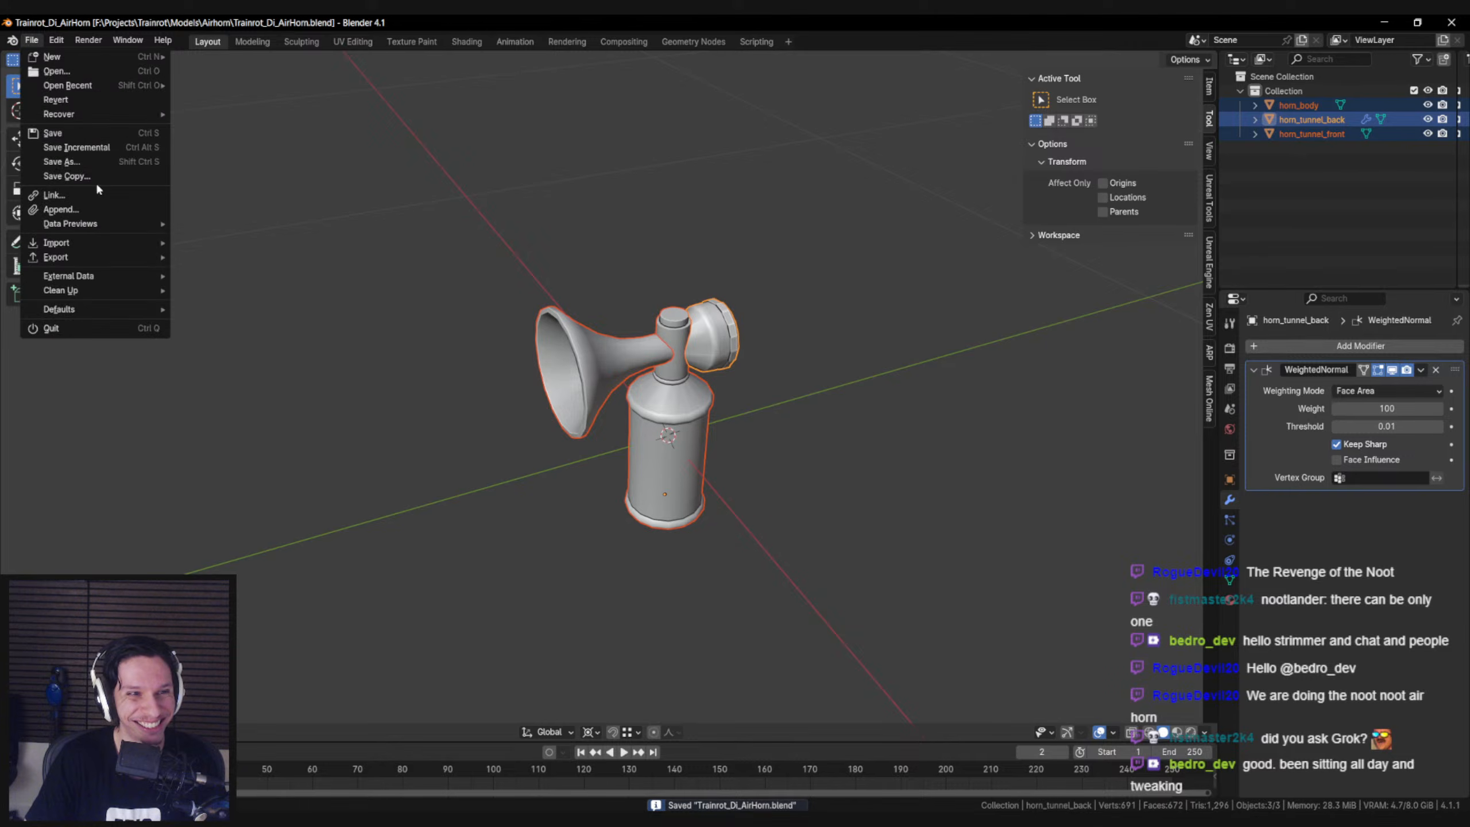
pyautogui.moveTo(90, 264)
pyautogui.click(212, 400)
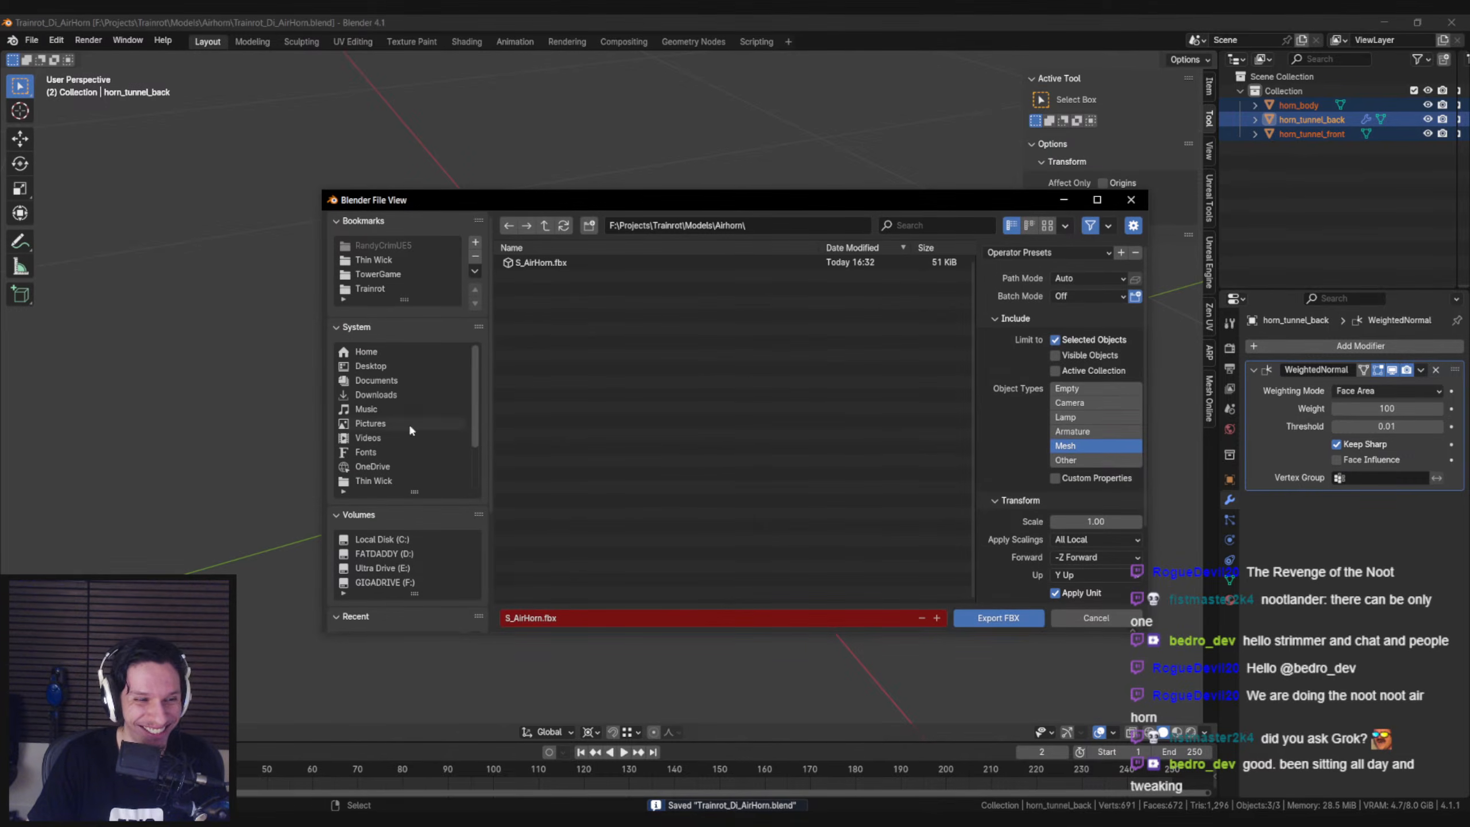
pyautogui.click(995, 621)
# Switch to Unreal Editor, reimport the S_AirHorn mesh and save all changed assets
pyautogui.hotkey('alt', 'Tab')
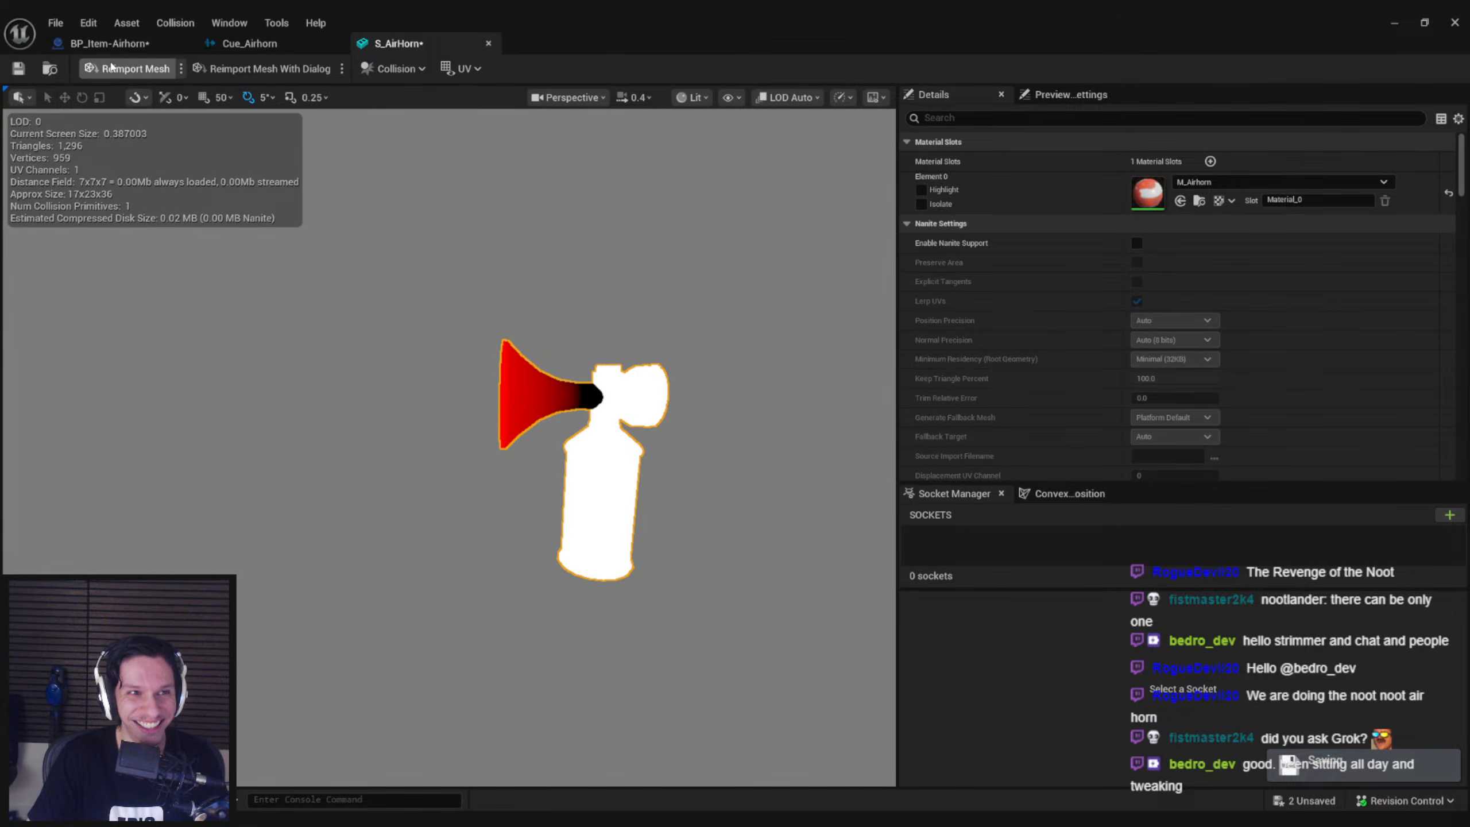
pyautogui.click(112, 67)
pyautogui.hotkey('ctrl', 'shift', 's')
# Examine the reimported vertex colors on the airhorn's body and tunnels from several angles and distances
pyautogui.moveTo(633, 301); pyautogui.dragTo(620, 270, button='right')
pyautogui.press('w')
pyautogui.scroll(-3, 633, 301)
pyautogui.press('s')
pyautogui.scroll(2, 607, 255)
pyautogui.press('w')
pyautogui.press('s')
pyautogui.press('w')
pyautogui.press('s')
pyautogui.press('w')
pyautogui.moveTo(490, 334)
pyautogui.mouseDown(button='right')
pyautogui.moveTo(470, 341)
pyautogui.moveTo(477, 371)
pyautogui.moveTo(490, 334)
pyautogui.mouseUp(button='right')
pyautogui.press('s')
pyautogui.press('w')
pyautogui.press('s')
pyautogui.moveTo(476, 223); pyautogui.dragTo(486, 237, button='right')
pyautogui.press('w')
pyautogui.press('s')
pyautogui.scroll(-1, 486, 223)
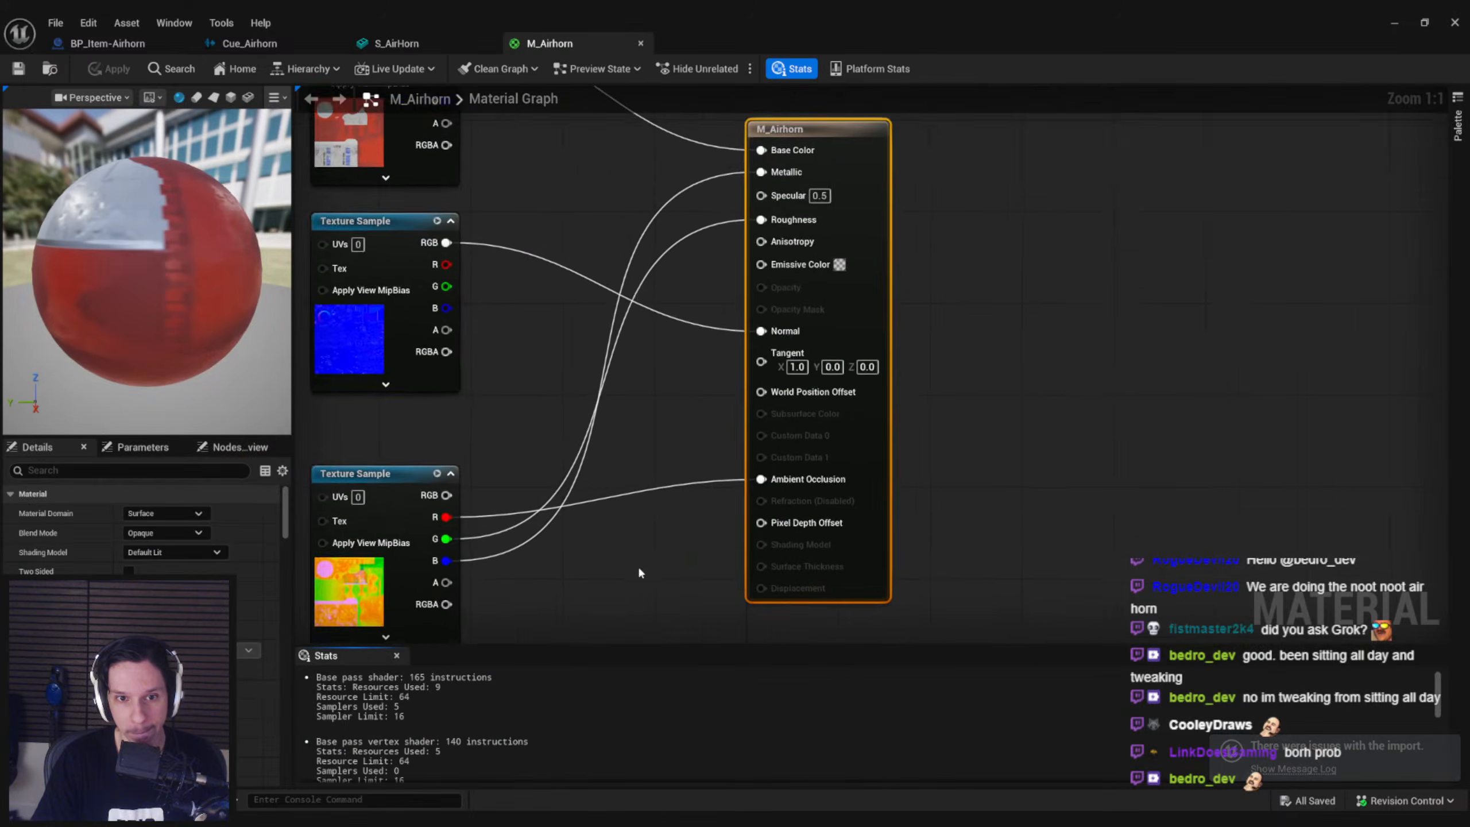
# Open the M_Airhorn material and look over its texture samples, Lerp node and World Position Offset input
pyautogui.scroll(-2, 613, 533)
pyautogui.moveTo(597, 499); pyautogui.dragTo(777, 295, button='right')
pyautogui.click(718, 481)
pyautogui.scroll(-2, 712, 488)
pyautogui.moveTo(712, 488); pyautogui.dragTo(819, 344, button='right')
pyautogui.moveTo(781, 525); pyautogui.dragTo(651, 345)
pyautogui.moveTo(776, 387); pyautogui.dragTo(581, 169)
pyautogui.click(684, 350)
pyautogui.moveTo(774, 366); pyautogui.dragTo(732, 461, button='right')
pyautogui.scroll(4, 889, 251)
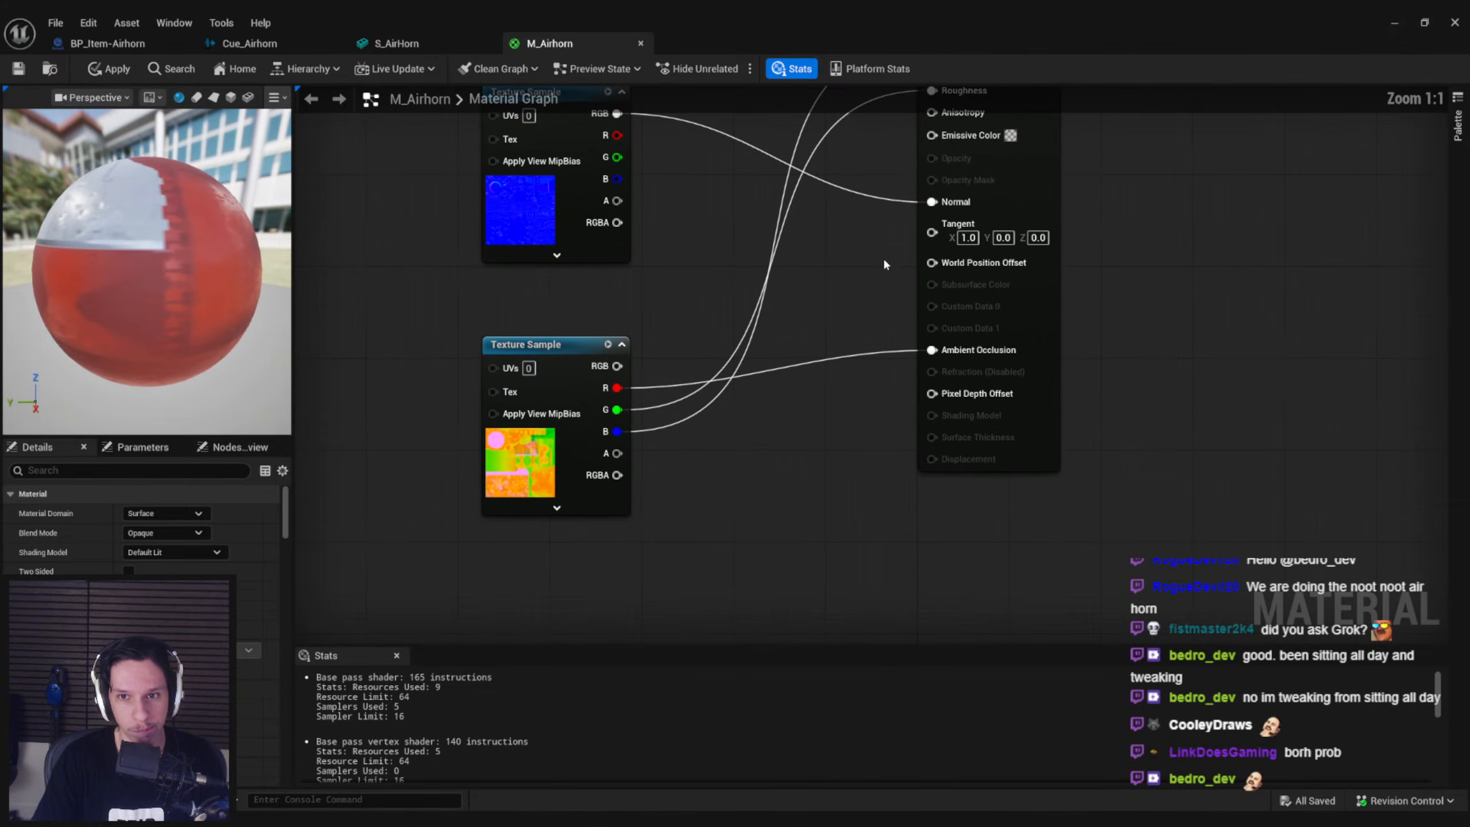
pyautogui.scroll(-5, 799, 407)
pyautogui.scroll(2, 809, 485)
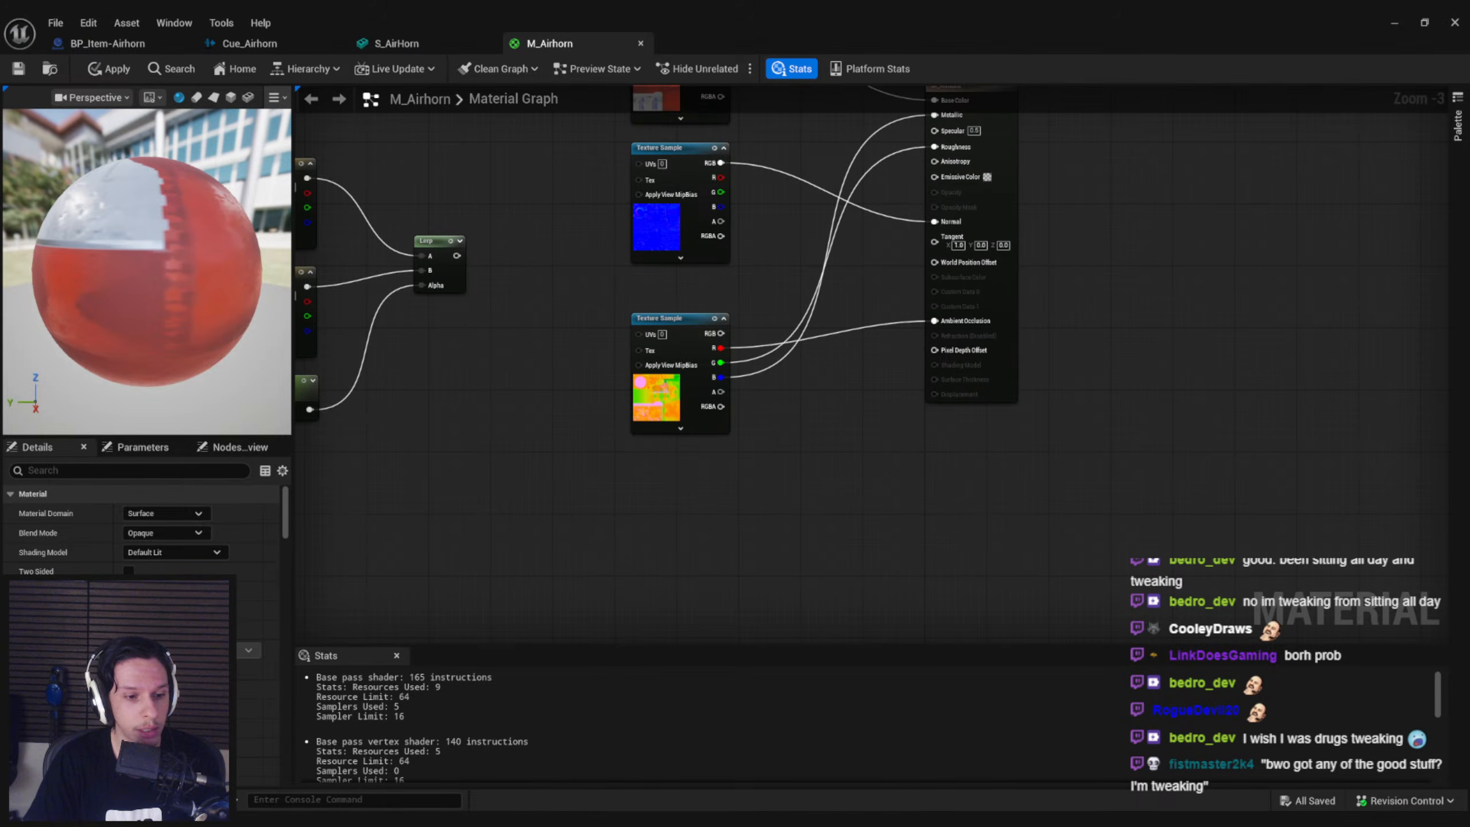
pyautogui.moveTo(231, 819)
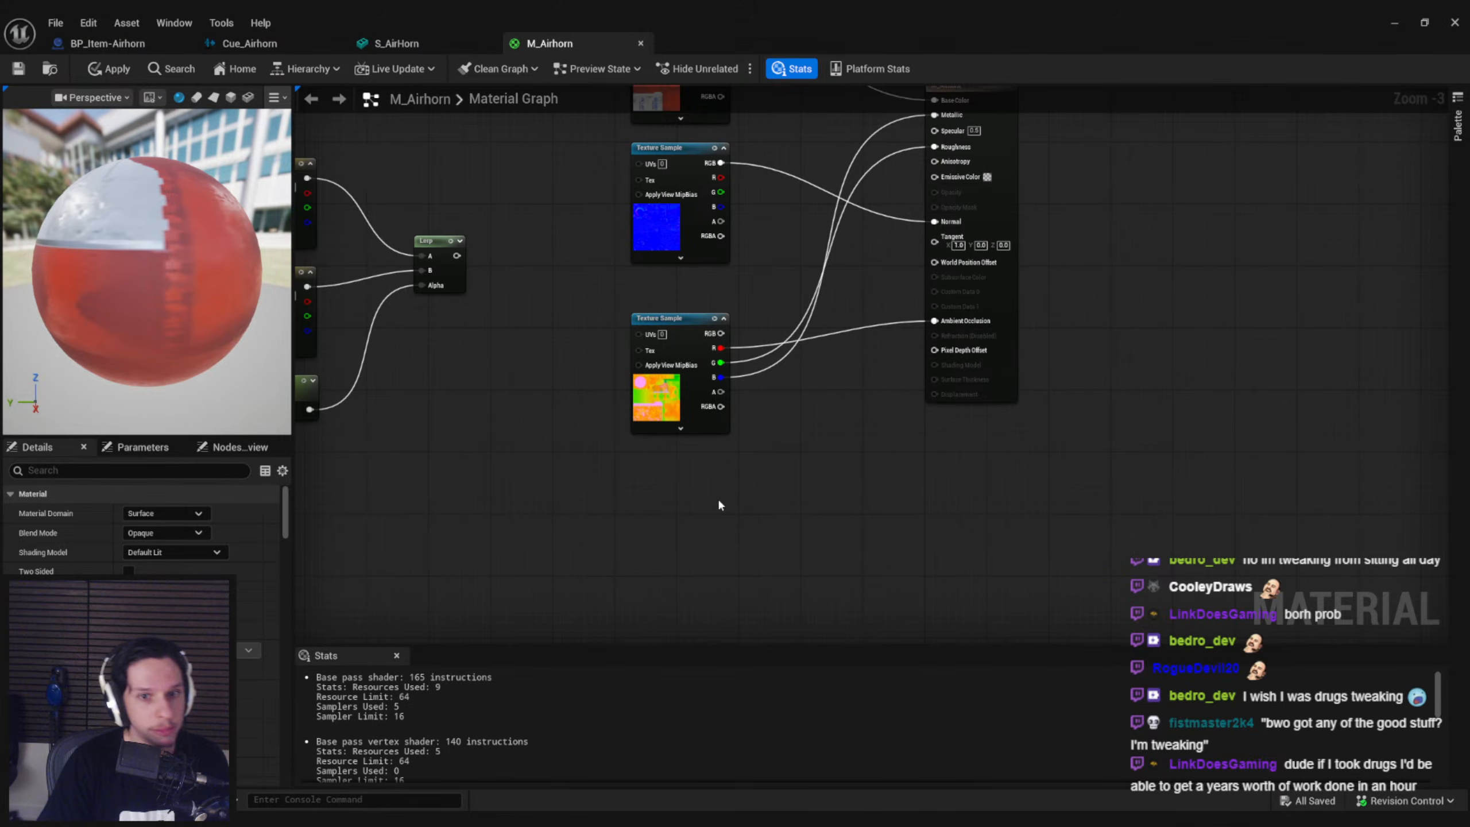
# Add Object Position and Absolute World Position nodes in M_Airhorn and feed them into the A and B inputs of a Subtract node
pyautogui.moveTo(731, 504); pyautogui.dragTo(764, 404, button='right')
pyautogui.rightClick(565, 463)
pyautogui.write('object posit')
pyautogui.press('Return')
pyautogui.moveTo(664, 479); pyautogui.dragTo(606, 550)
pyautogui.write('subtra')
pyautogui.click(753, 545)
pyautogui.write('world pos')
pyautogui.press('Return')
pyautogui.moveTo(661, 558); pyautogui.dragTo(645, 442, button='right')
pyautogui.click(645, 443)
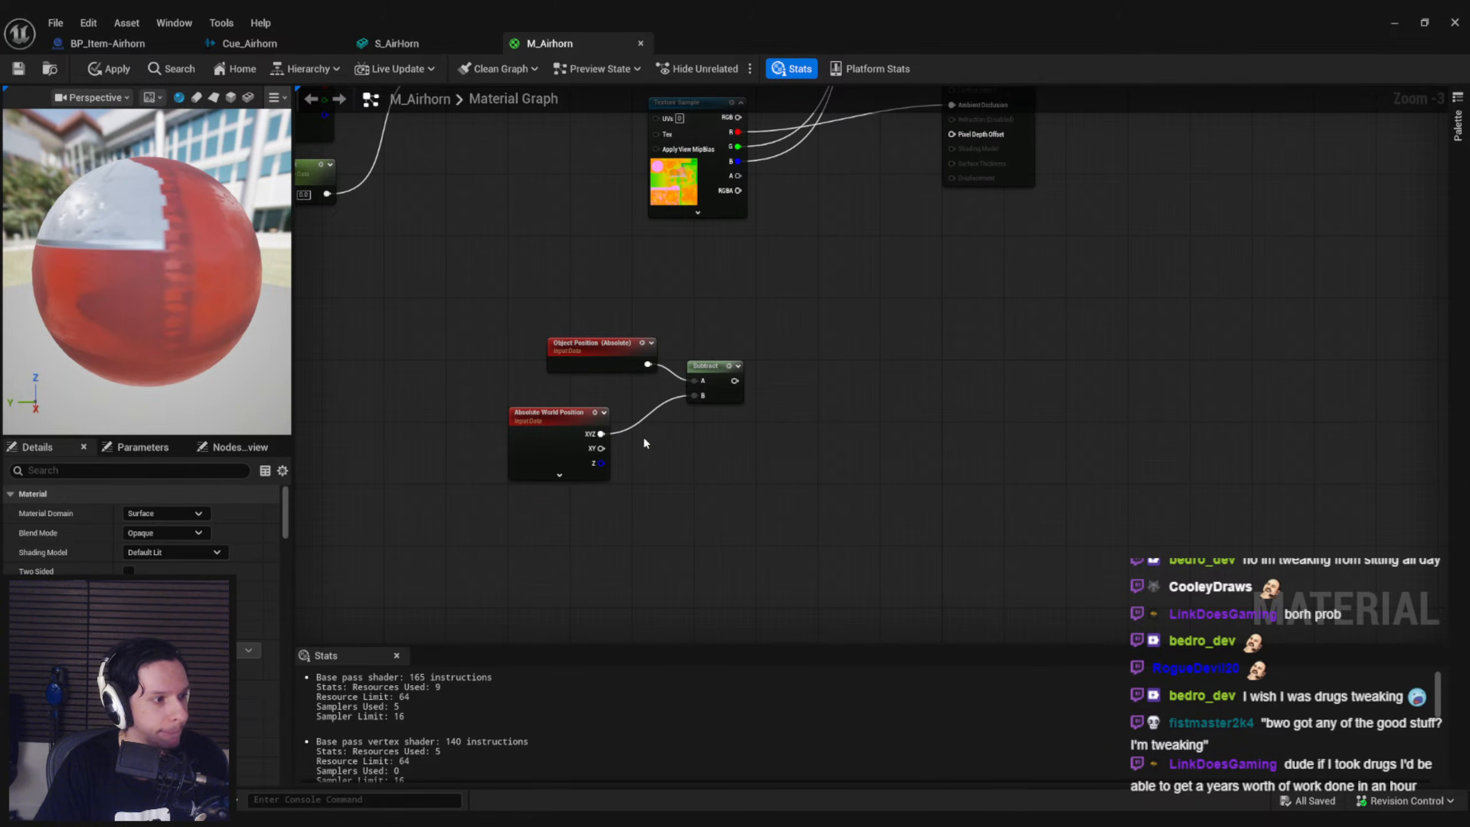
# Multiply the Subtract result by a Sine node driven by a Time node
pyautogui.moveTo(734, 382); pyautogui.dragTo(812, 399)
pyautogui.write('multi')
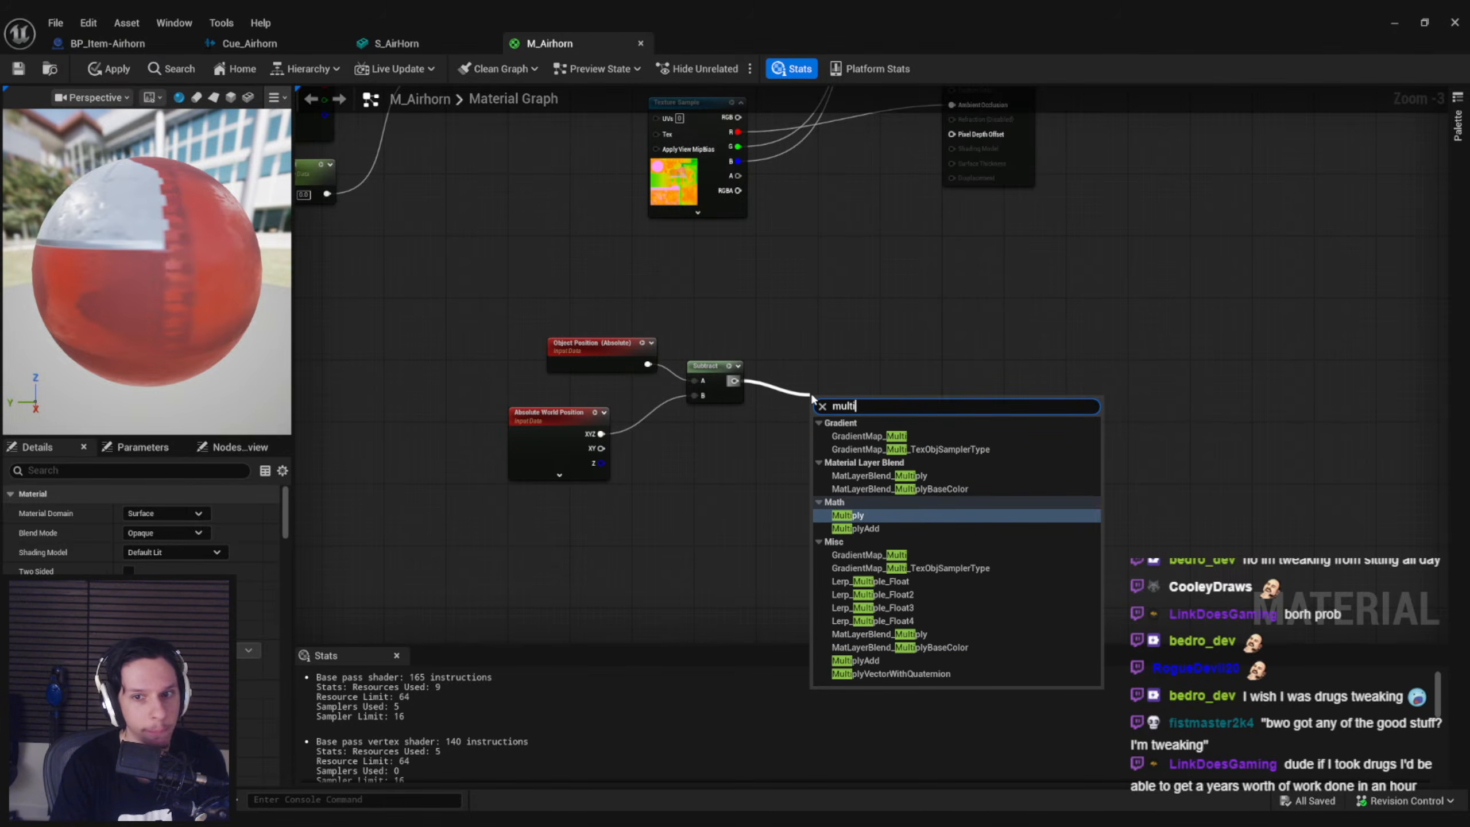
pyautogui.press('Return')
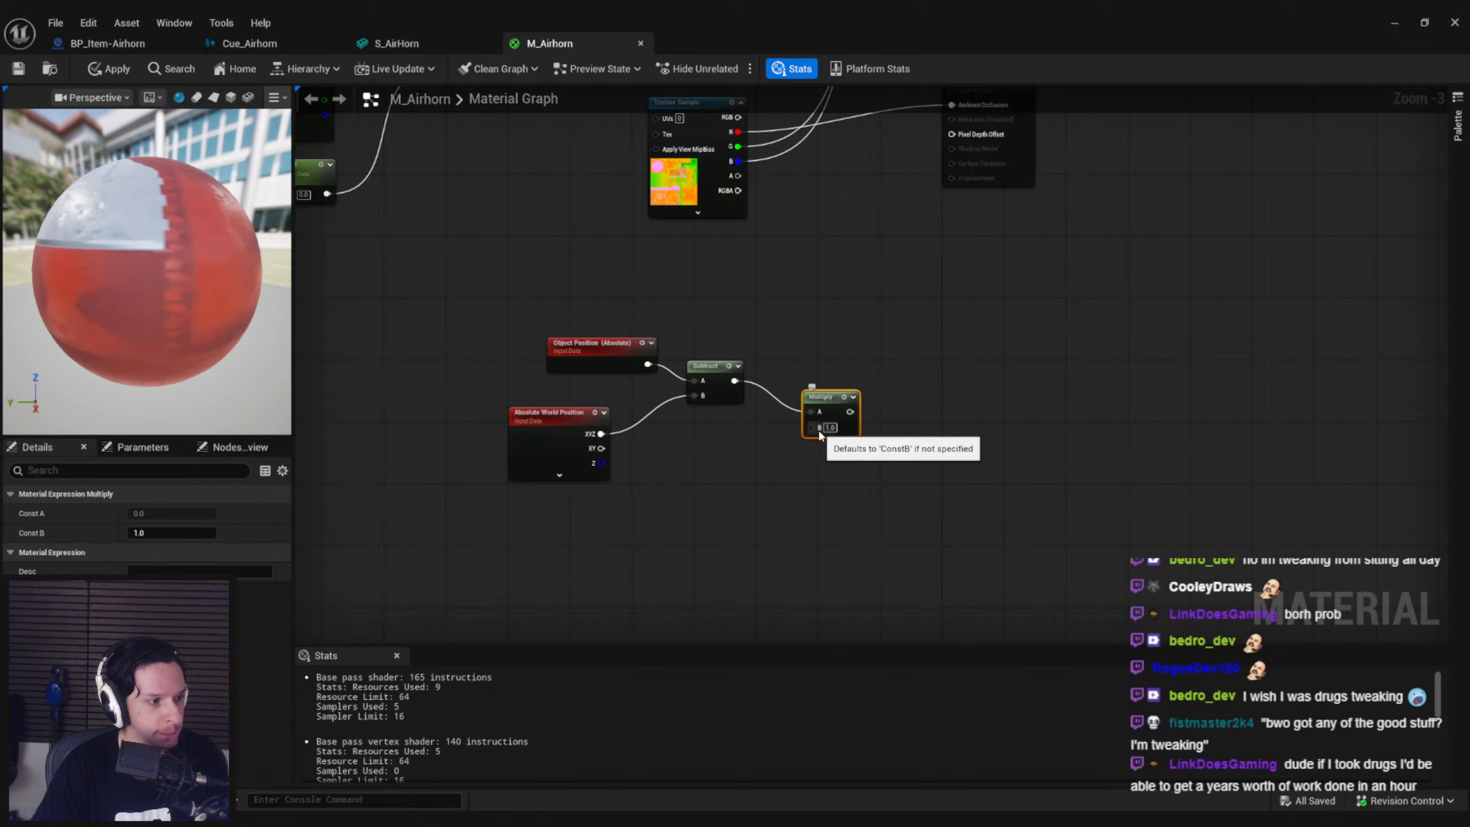
pyautogui.moveTo(835, 435); pyautogui.dragTo(669, 513)
pyautogui.click(868, 479)
pyautogui.write('sine')
pyautogui.press('Return')
pyautogui.write('ti')
pyautogui.press('Return')
pyautogui.moveTo(874, 420); pyautogui.dragTo(887, 424)
# Add a Lerp with the Multiply result in B and Vertex Color's red channel as Alpha, and connect it to World Position Offset
pyautogui.rightClick(822, 316)
pyautogui.write('ver')
pyautogui.press('Return')
pyautogui.moveTo(789, 322); pyautogui.dragTo(760, 261, button='right')
pyautogui.moveTo(819, 264); pyautogui.dragTo(799, 446)
pyautogui.rightClick(923, 369)
pyautogui.write('lerp')
pyautogui.press('Return')
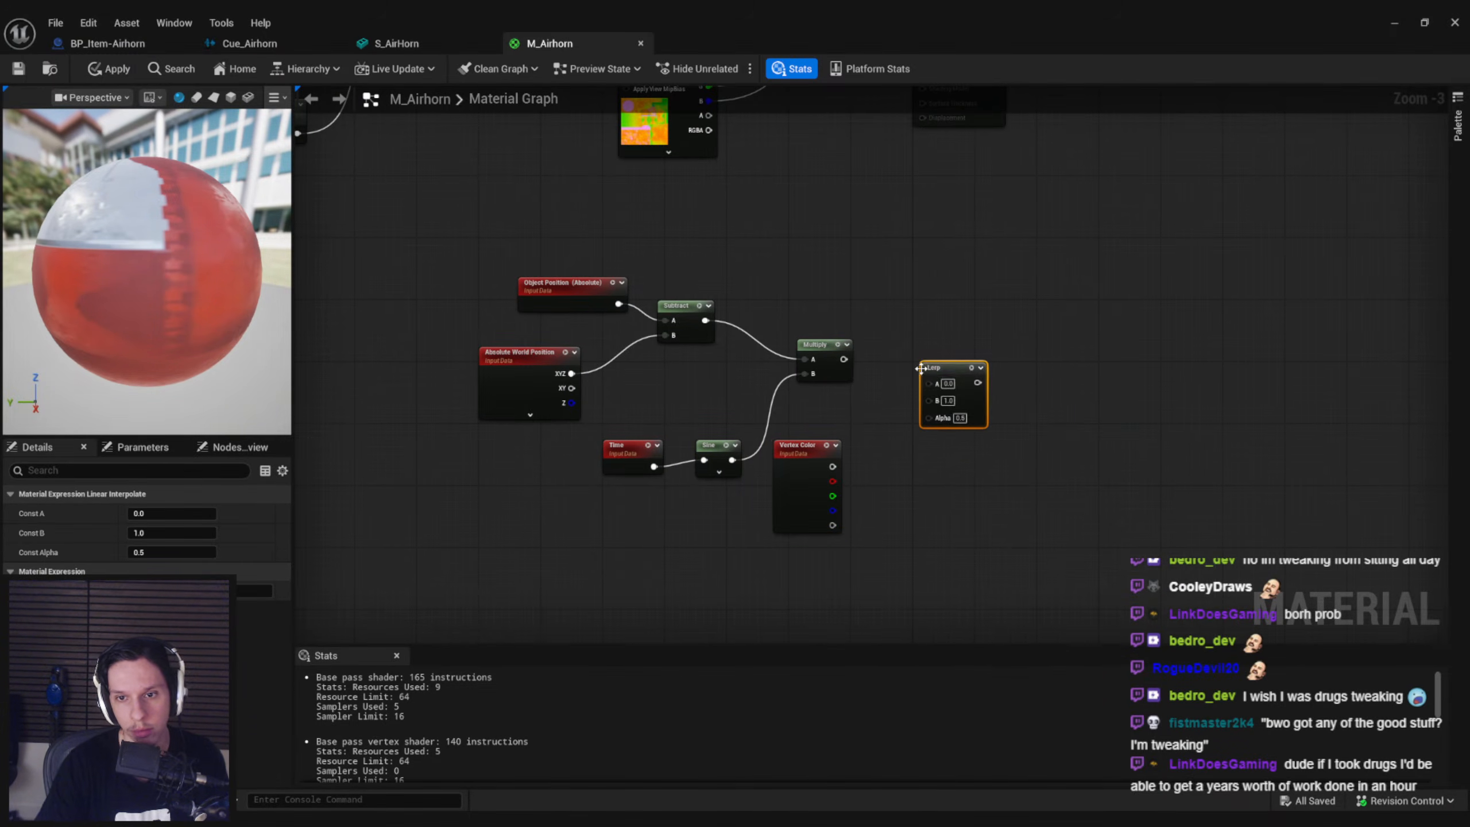
pyautogui.moveTo(930, 399); pyautogui.dragTo(833, 481)
pyautogui.moveTo(965, 383); pyautogui.dragTo(925, 169)
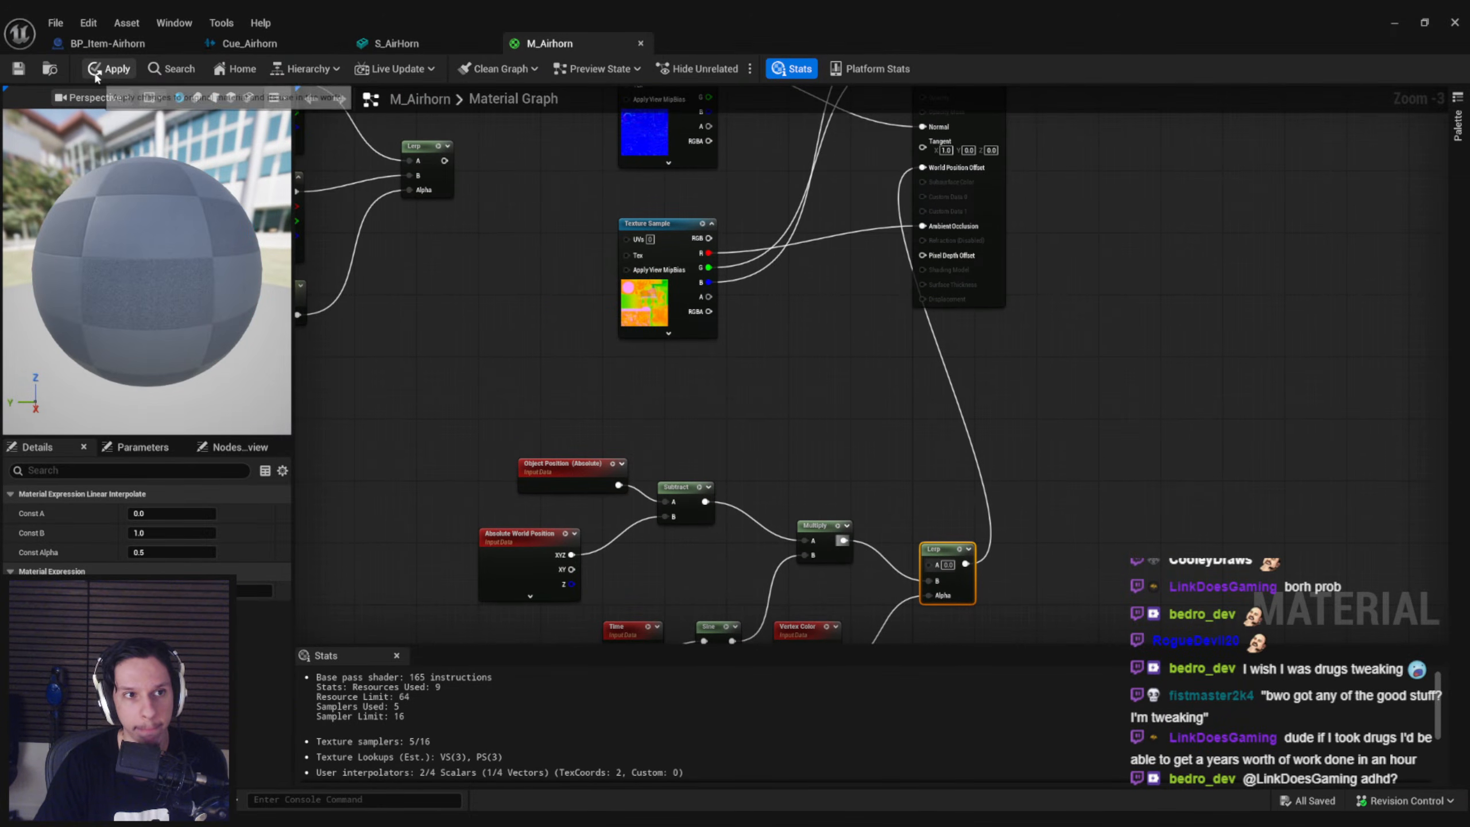
# Apply the material changes and turn off the vertex color display in the S_AirHorn preview
pyautogui.click(116, 71)
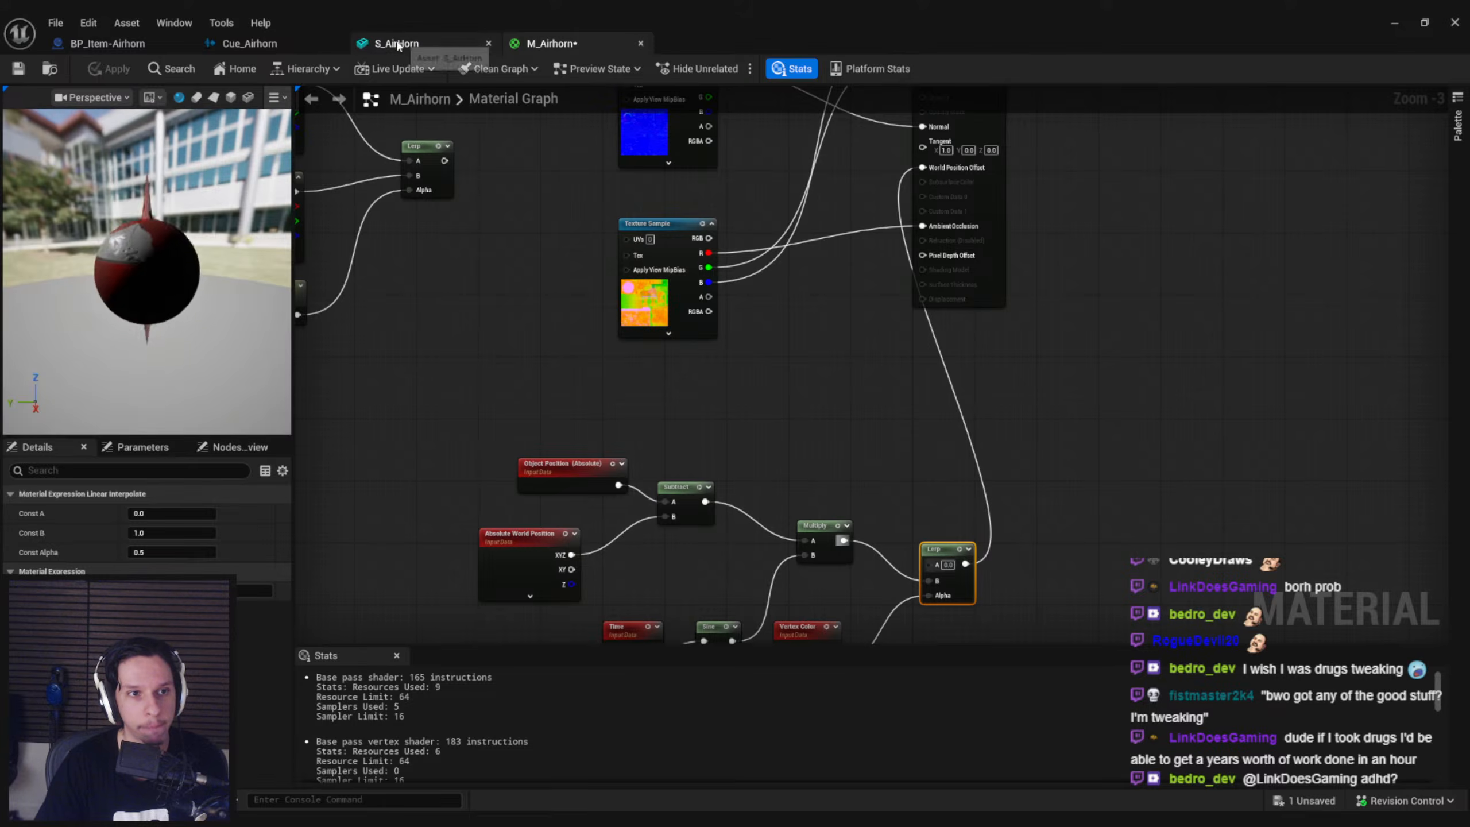
pyautogui.click(395, 42)
pyautogui.click(729, 98)
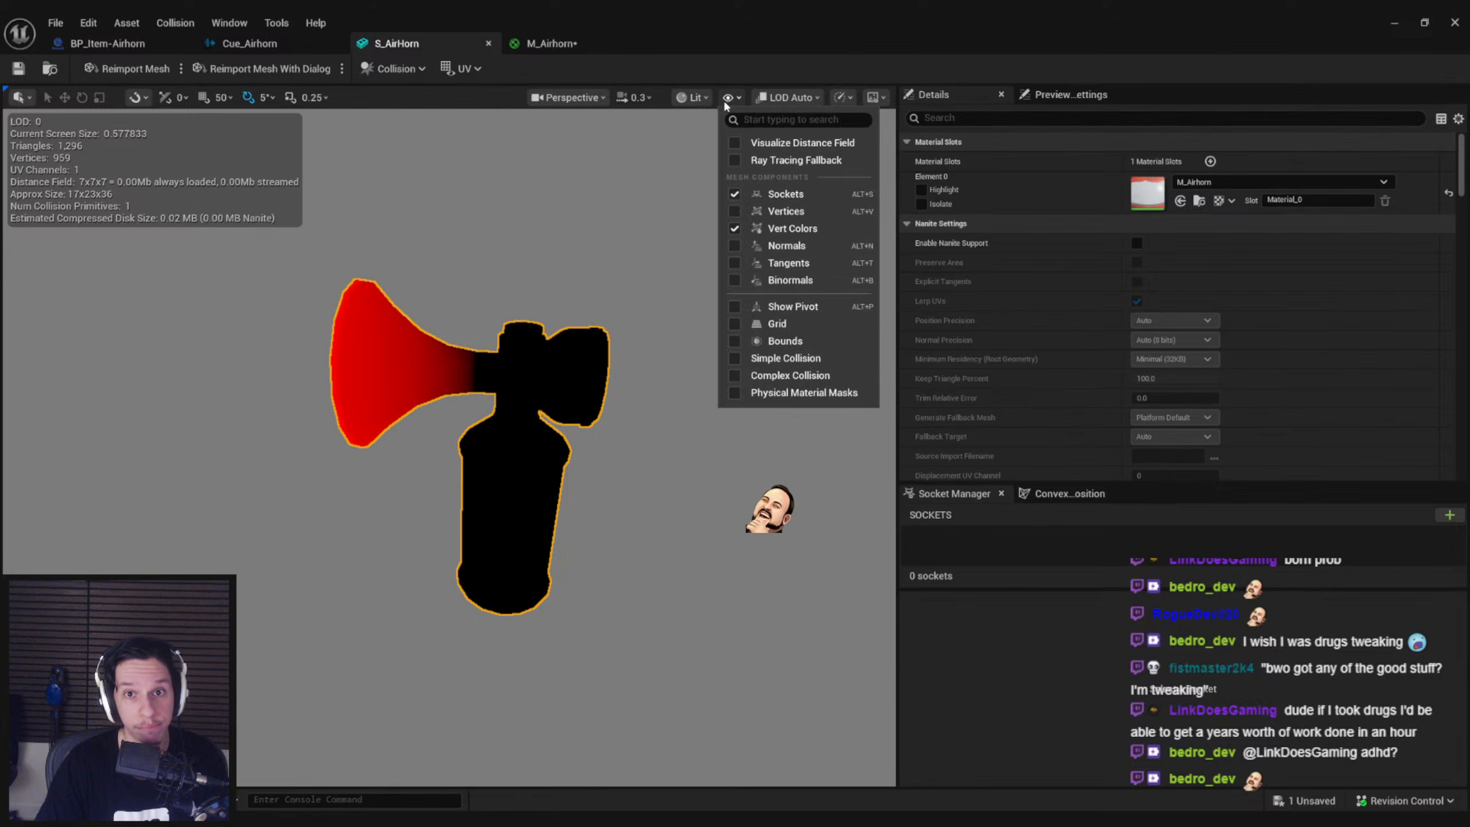
pyautogui.click(737, 228)
# Examine how the front tunnel deforms in the S_AirHorn preview from different angles
pyautogui.click(566, 253)
pyautogui.scroll(-4, 565, 251)
pyautogui.keyDown('alt'); pyautogui.moveTo(565, 251); pyautogui.dragTo(596, 262); pyautogui.keyUp('alt')
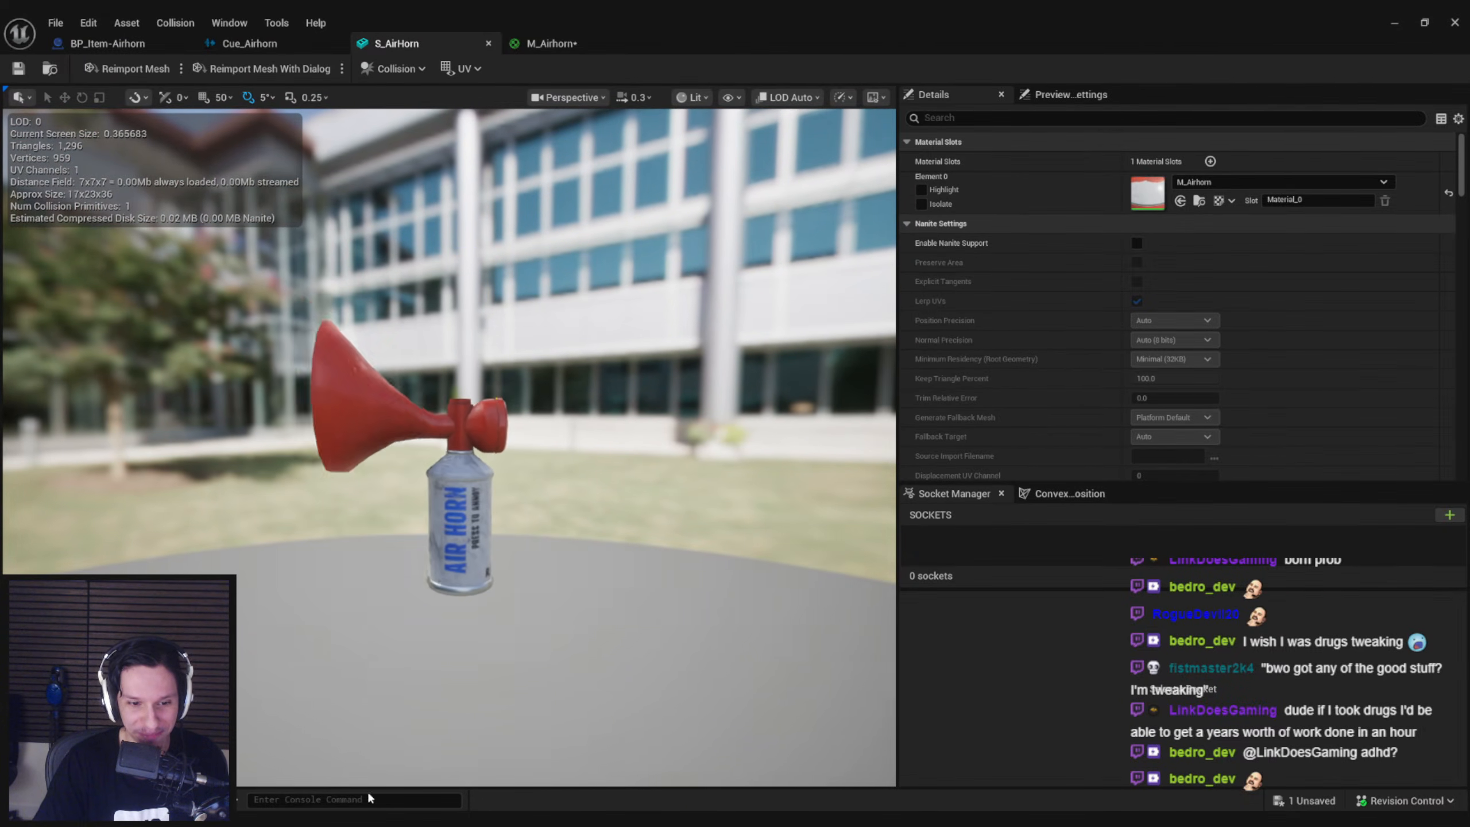
pyautogui.hotkey('alt', 'Tab')
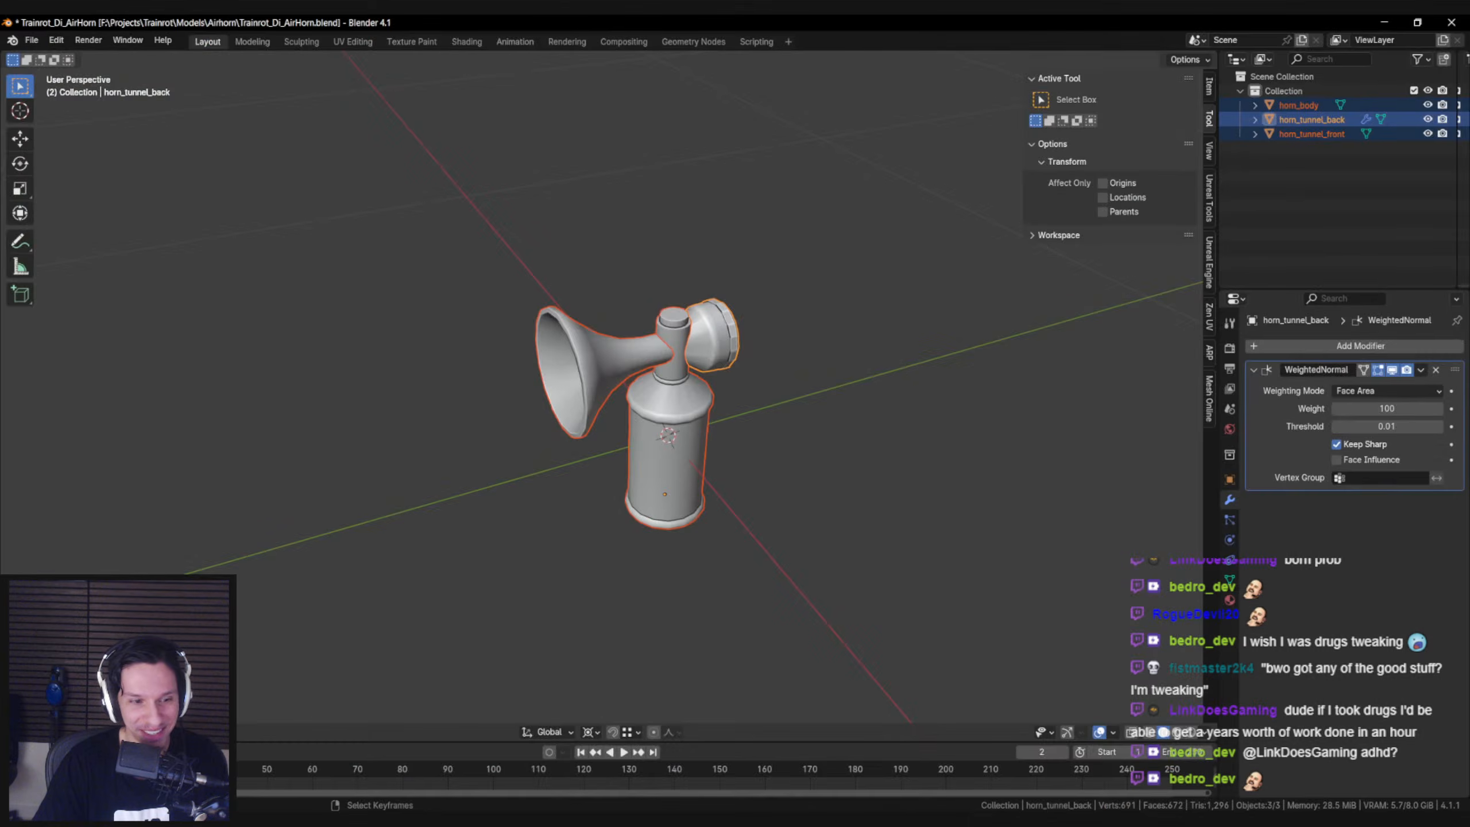
pyautogui.hotkey('alt', 'Tab')
pyautogui.moveTo(521, 370); pyautogui.dragTo(454, 402, button='right')
pyautogui.press('w')
pyautogui.moveTo(469, 455); pyautogui.dragTo(515, 541, button='right')
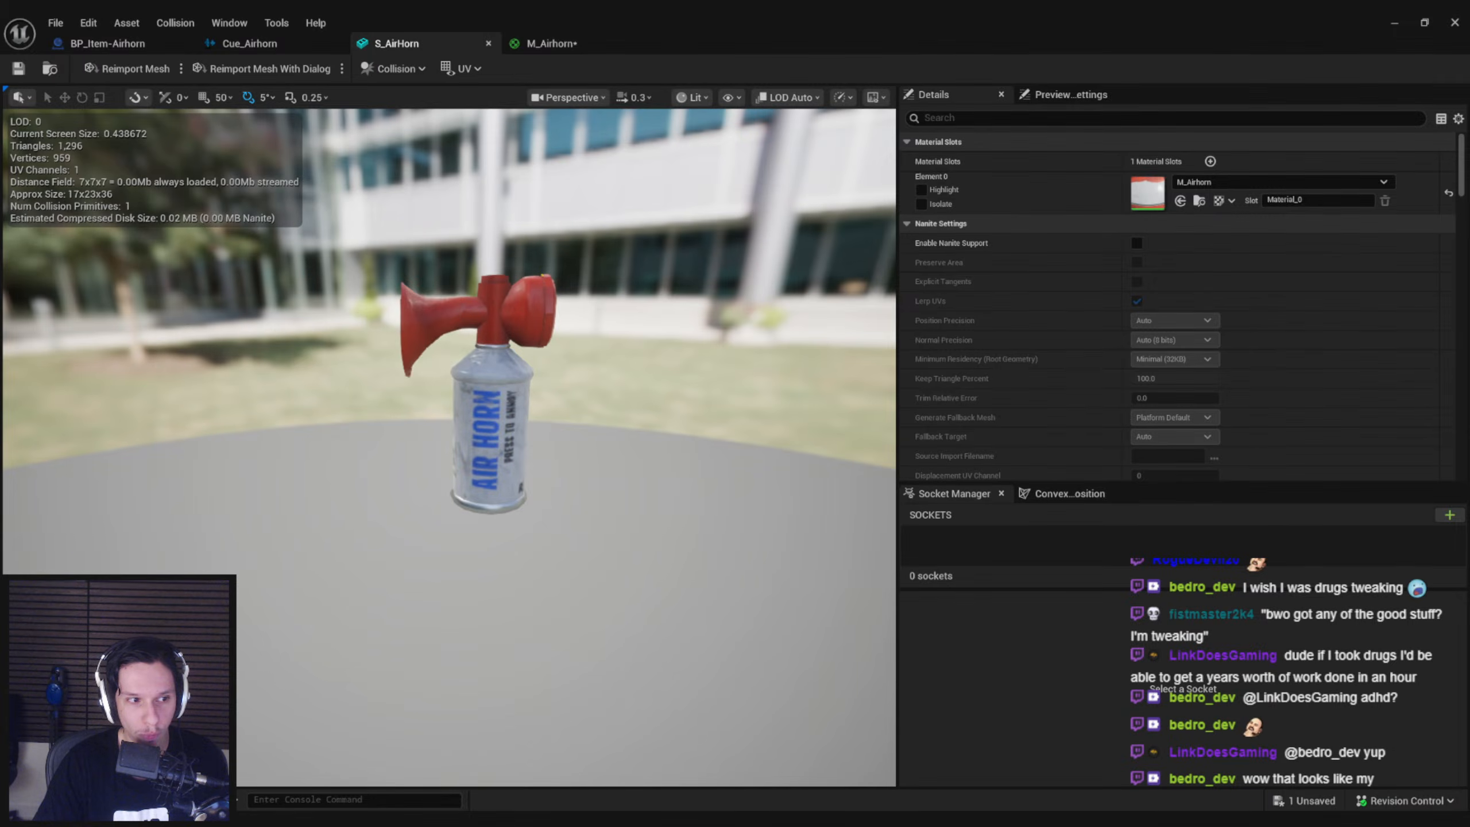
# Add a socket to S_AirHorn and raise it to the joint between the front and back tunnels
pyautogui.click(1450, 514)
pyautogui.moveTo(521, 452); pyautogui.dragTo(535, 399, button='right')
pyautogui.moveTo(480, 450); pyautogui.dragTo(485, 341)
pyautogui.moveTo(490, 413); pyautogui.dragTo(472, 440, button='right')
# Try offsetting the Subtract result with an Add node and a constant vector of (0, 0, 15.3), apply it and check the mesh preview
pyautogui.click(539, 44)
pyautogui.moveTo(622, 532); pyautogui.dragTo(731, 399, button='right')
pyautogui.moveTo(663, 348); pyautogui.dragTo(731, 466)
pyautogui.click(679, 396)
pyautogui.write('add')
pyautogui.press('Return')
pyautogui.write('constant3')
pyautogui.press('Return')
pyautogui.click(731, 467)
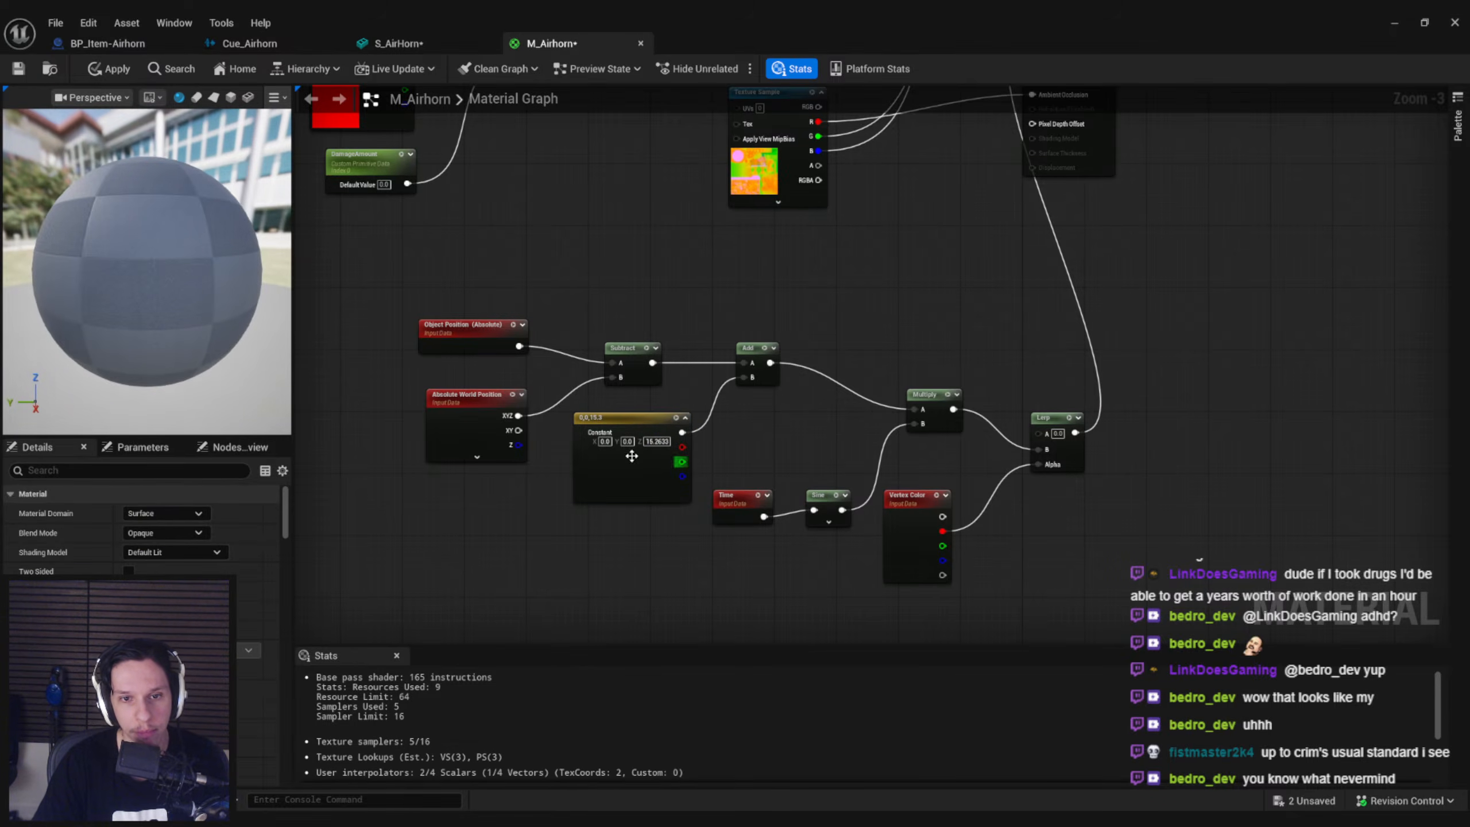
pyautogui.click(118, 69)
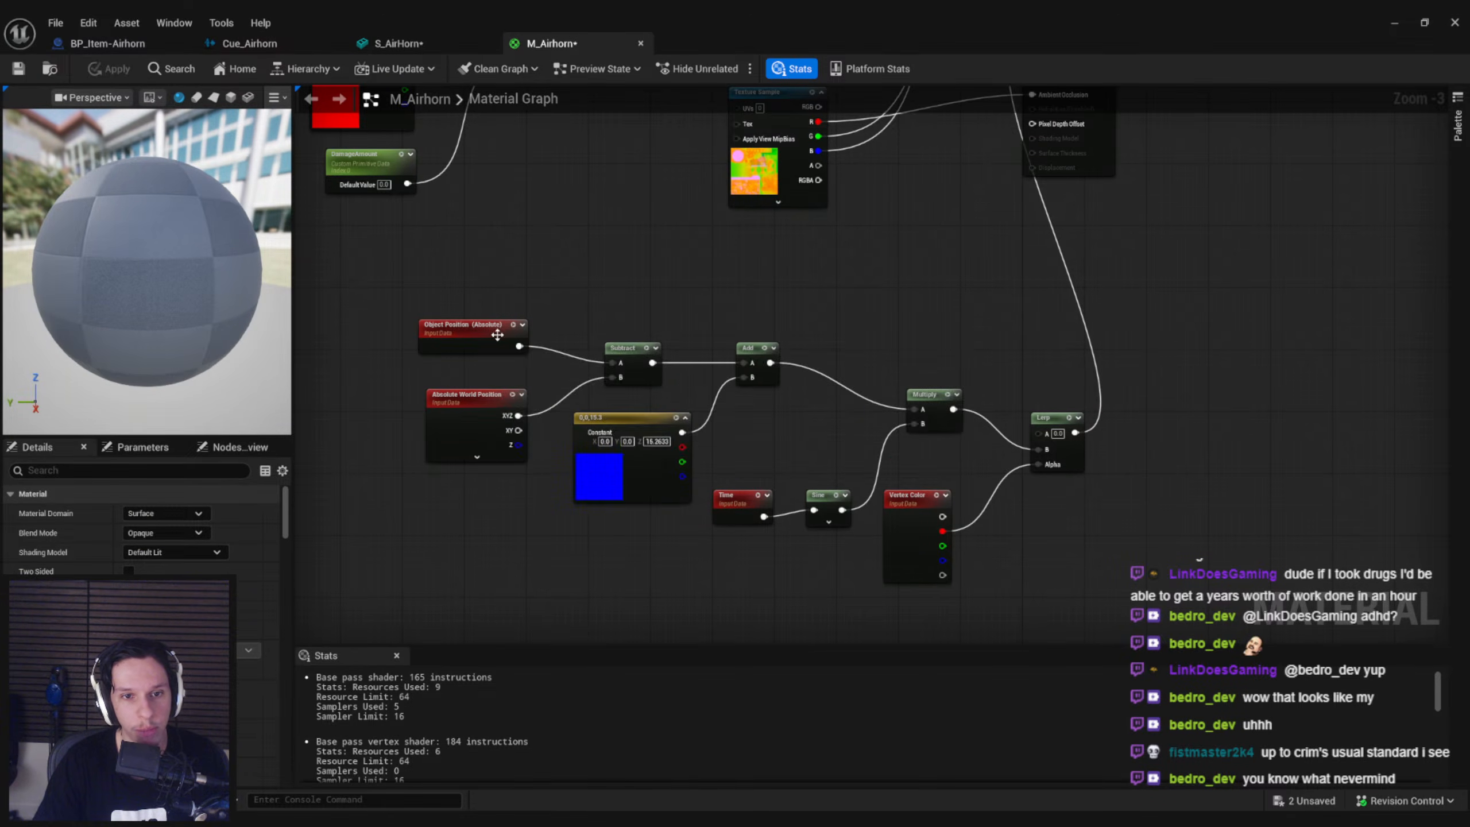
pyautogui.click(431, 46)
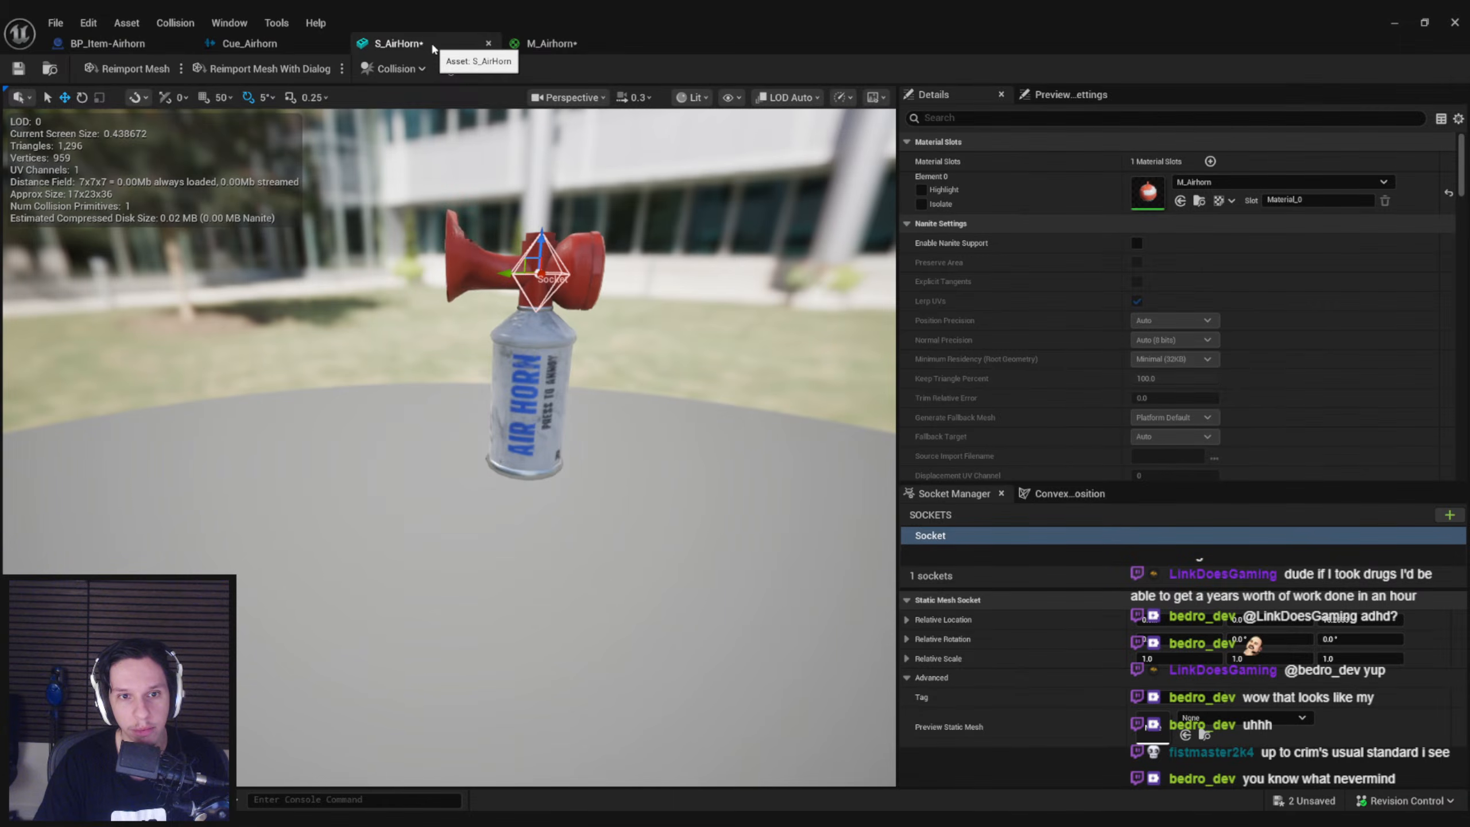
pyautogui.moveTo(553, 216); pyautogui.dragTo(570, 199, button='right')
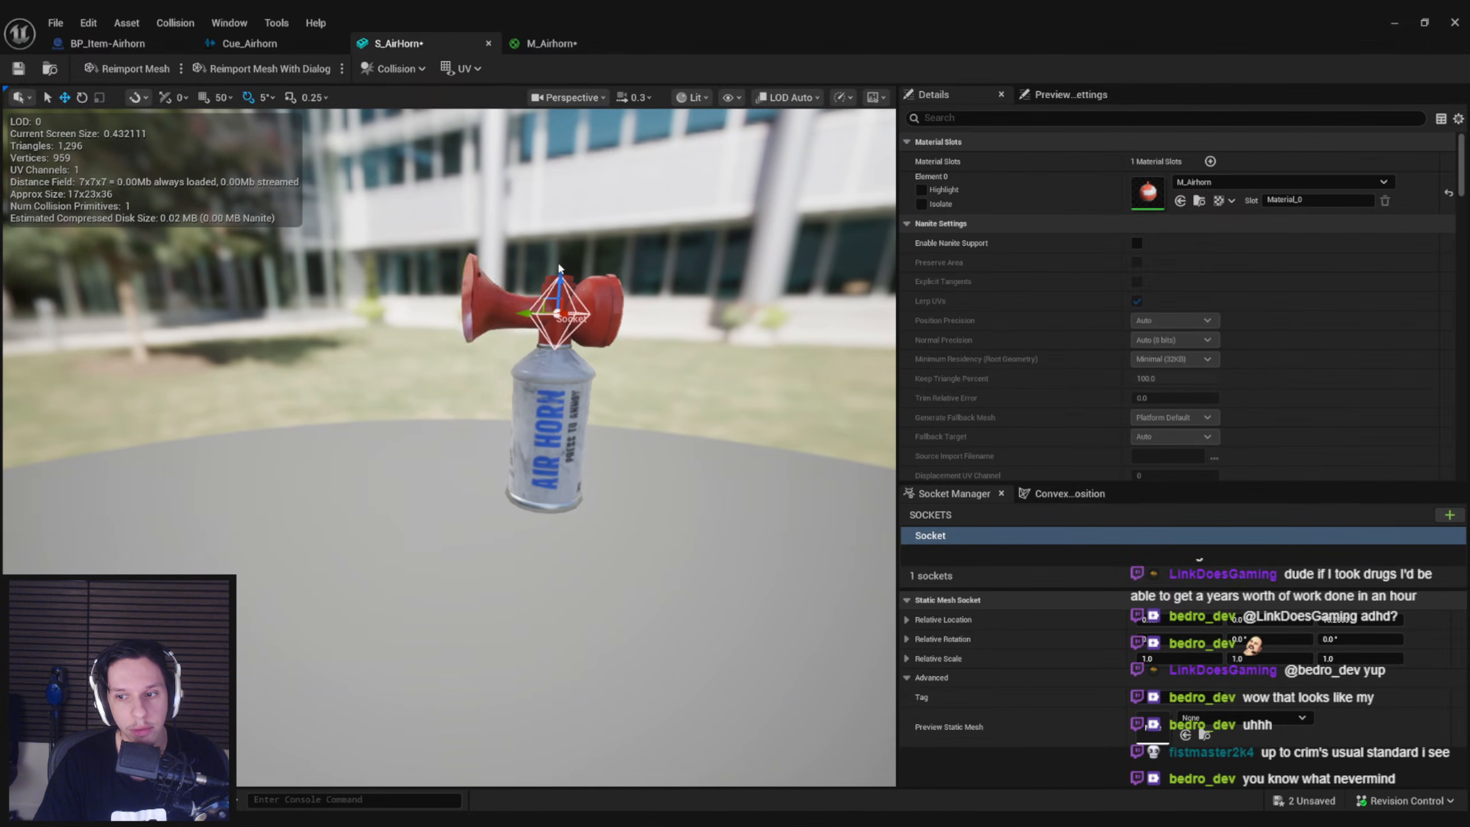
# Delete the Add and constant vector nodes in M_Airhorn, reconnect Subtract to Multiply and move Subtract closer to it
pyautogui.click(530, 50)
pyautogui.moveTo(753, 446); pyautogui.dragTo(671, 350)
pyautogui.press('Delete')
pyautogui.moveTo(653, 363); pyautogui.dragTo(797, 380)
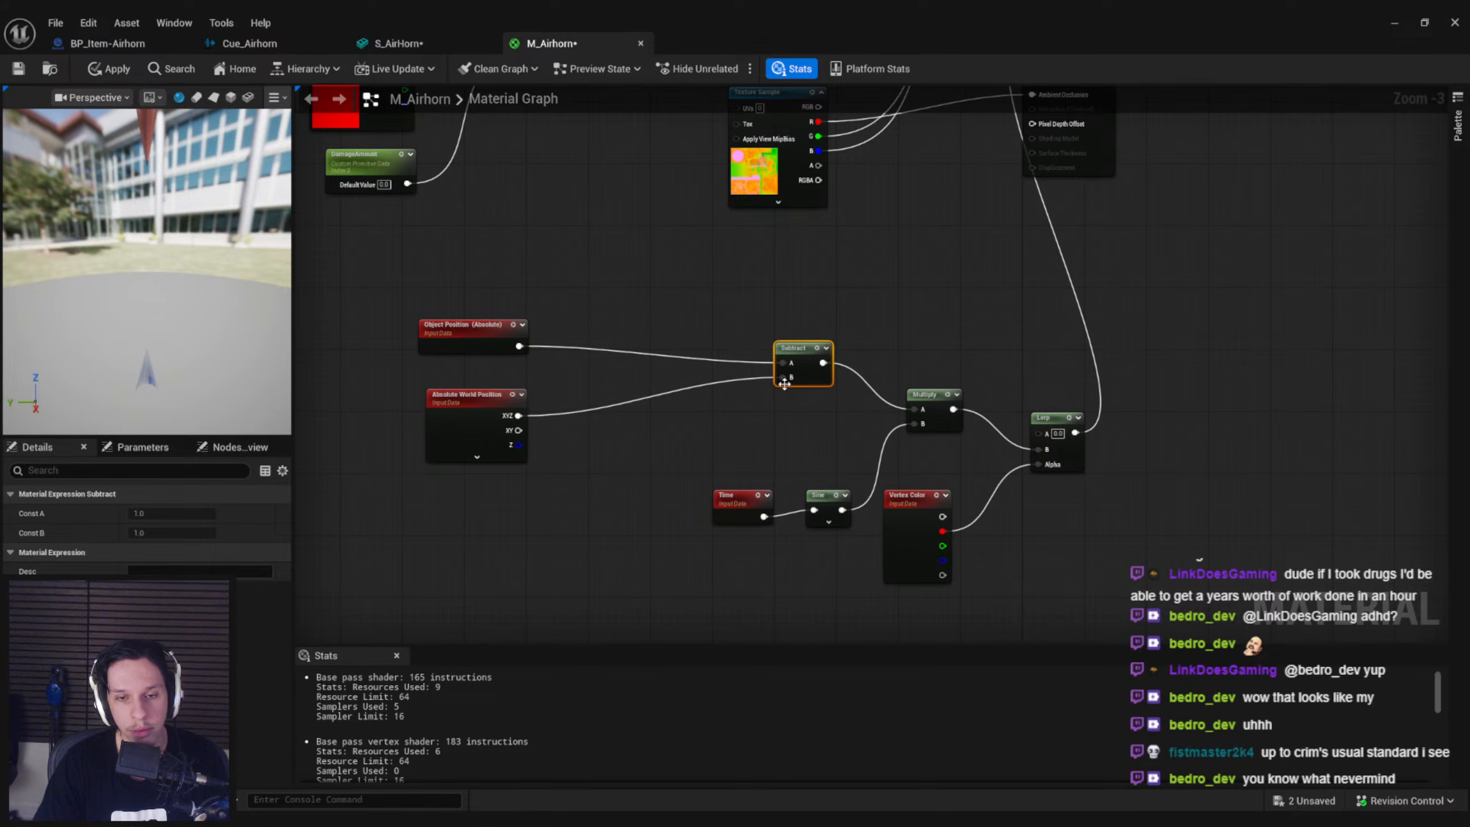
# Insert an Add node with the constant vector (0, 0, 15.3) between Object Position and Subtract, apply it and check the mesh preview
pyautogui.hotkey('ctrl', 'v')
pyautogui.moveTo(635, 418); pyautogui.dragTo(475, 559)
pyautogui.hotkey('ctrl', 'x')
pyautogui.hotkey('ctrl', 'v')
pyautogui.moveTo(580, 398); pyautogui.dragTo(519, 346)
pyautogui.click(509, 375)
pyautogui.moveTo(488, 467); pyautogui.dragTo(472, 445)
pyautogui.click(565, 417)
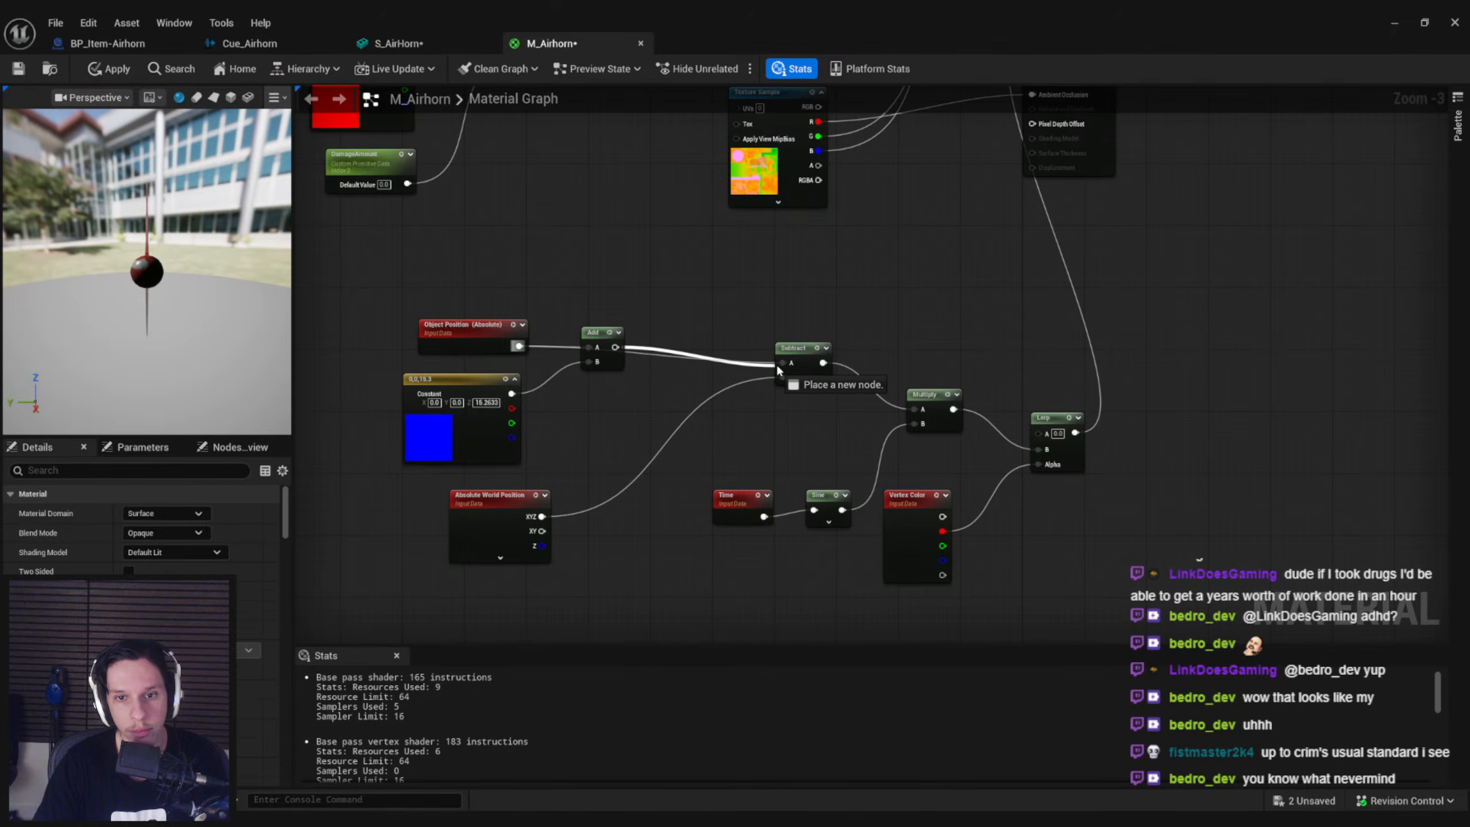
pyautogui.click(427, 42)
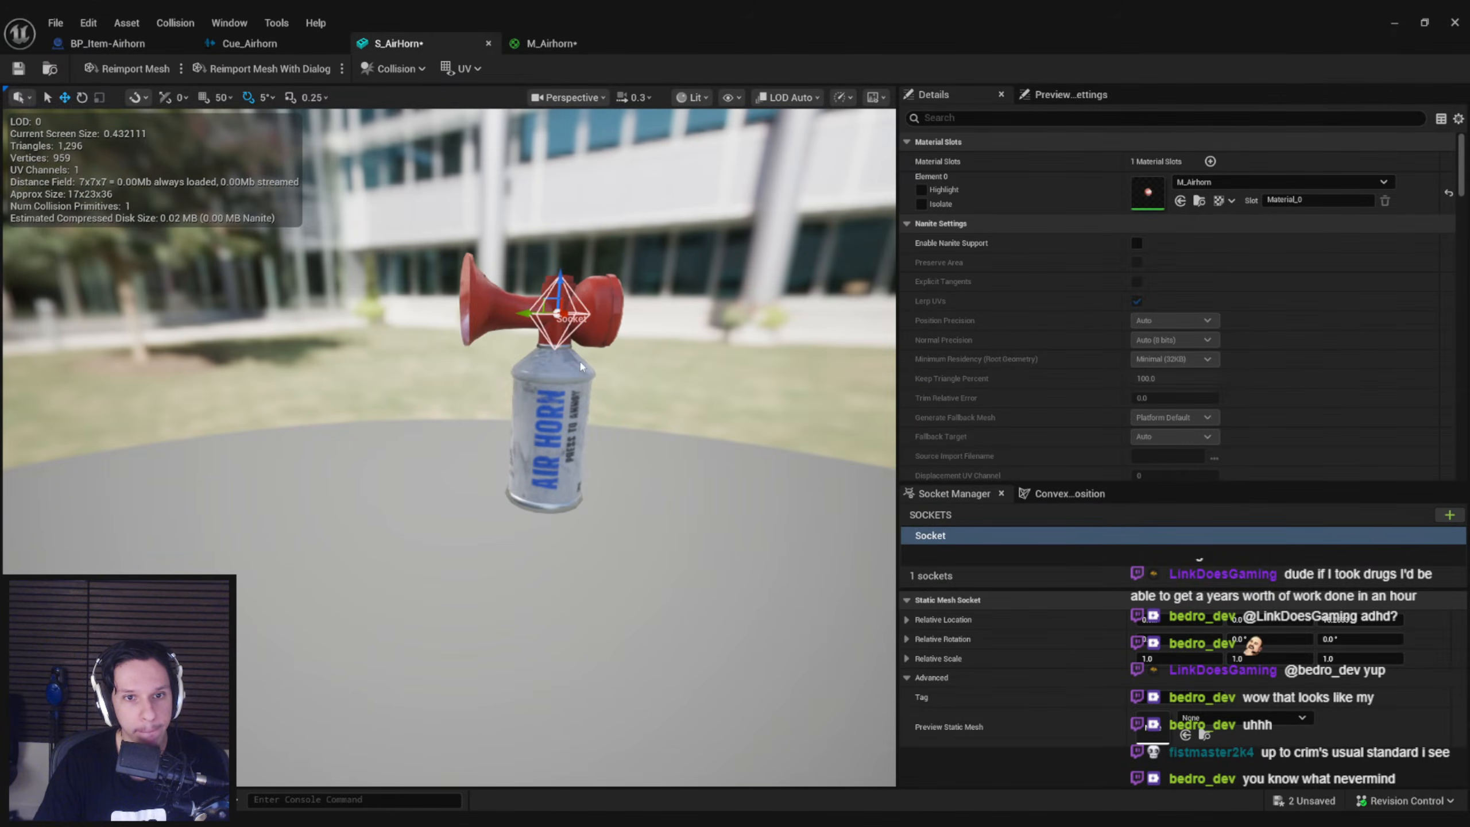
pyautogui.click(550, 44)
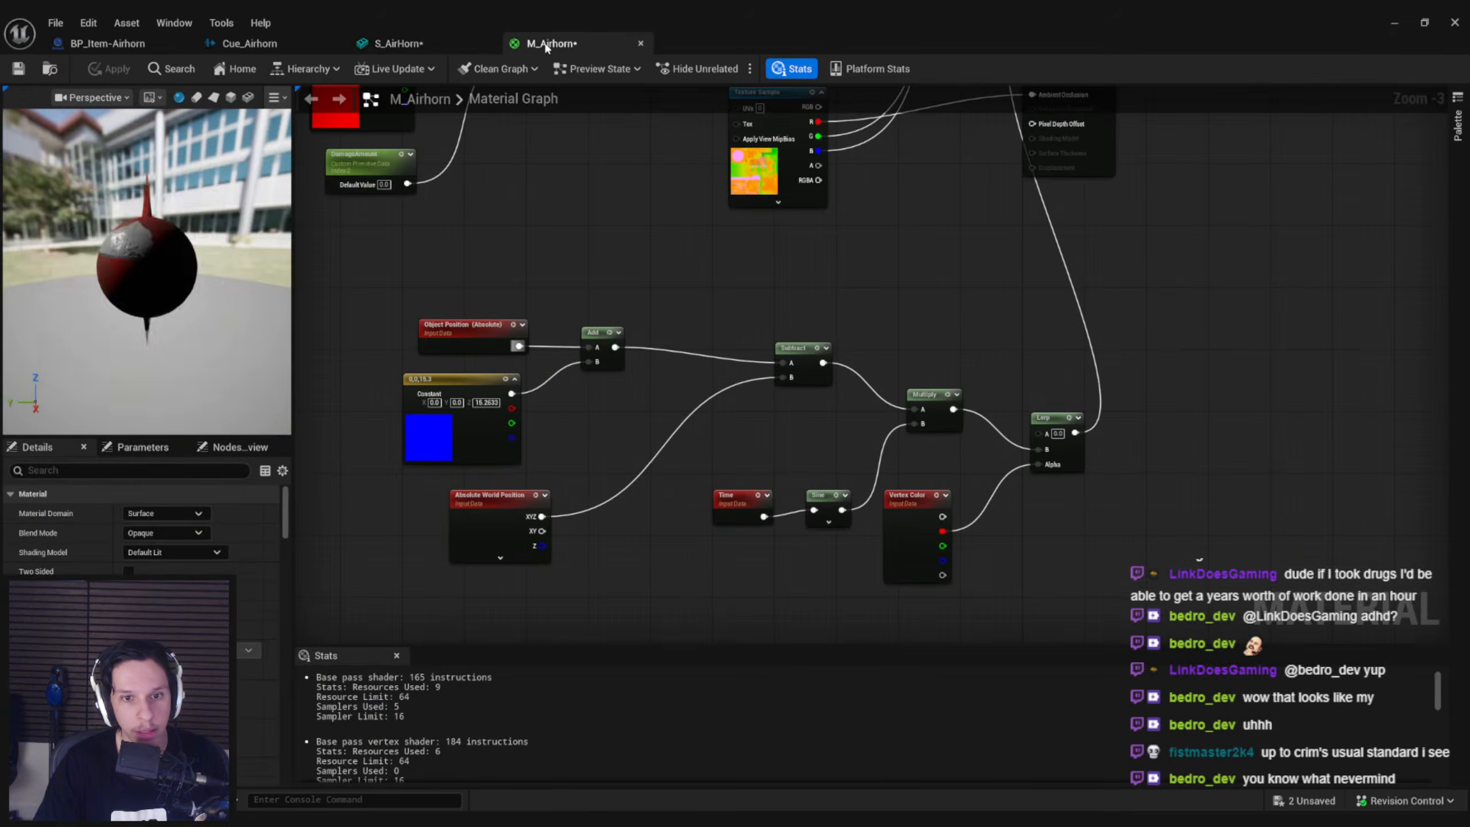
# Move Time and Sine lower, insert Add 1 and Divide 2 between Sine and Multiply's B, apply and check the mesh preview
pyautogui.moveTo(833, 563); pyautogui.dragTo(736, 608)
pyautogui.press('q')
pyautogui.moveTo(736, 609); pyautogui.dragTo(751, 494, button='right')
pyautogui.moveTo(712, 487); pyautogui.dragTo(929, 309)
pyautogui.click(608, 570)
pyautogui.write('add')
pyautogui.press('Return')
pyautogui.write('/')
pyautogui.click(856, 298)
pyautogui.click(108, 68)
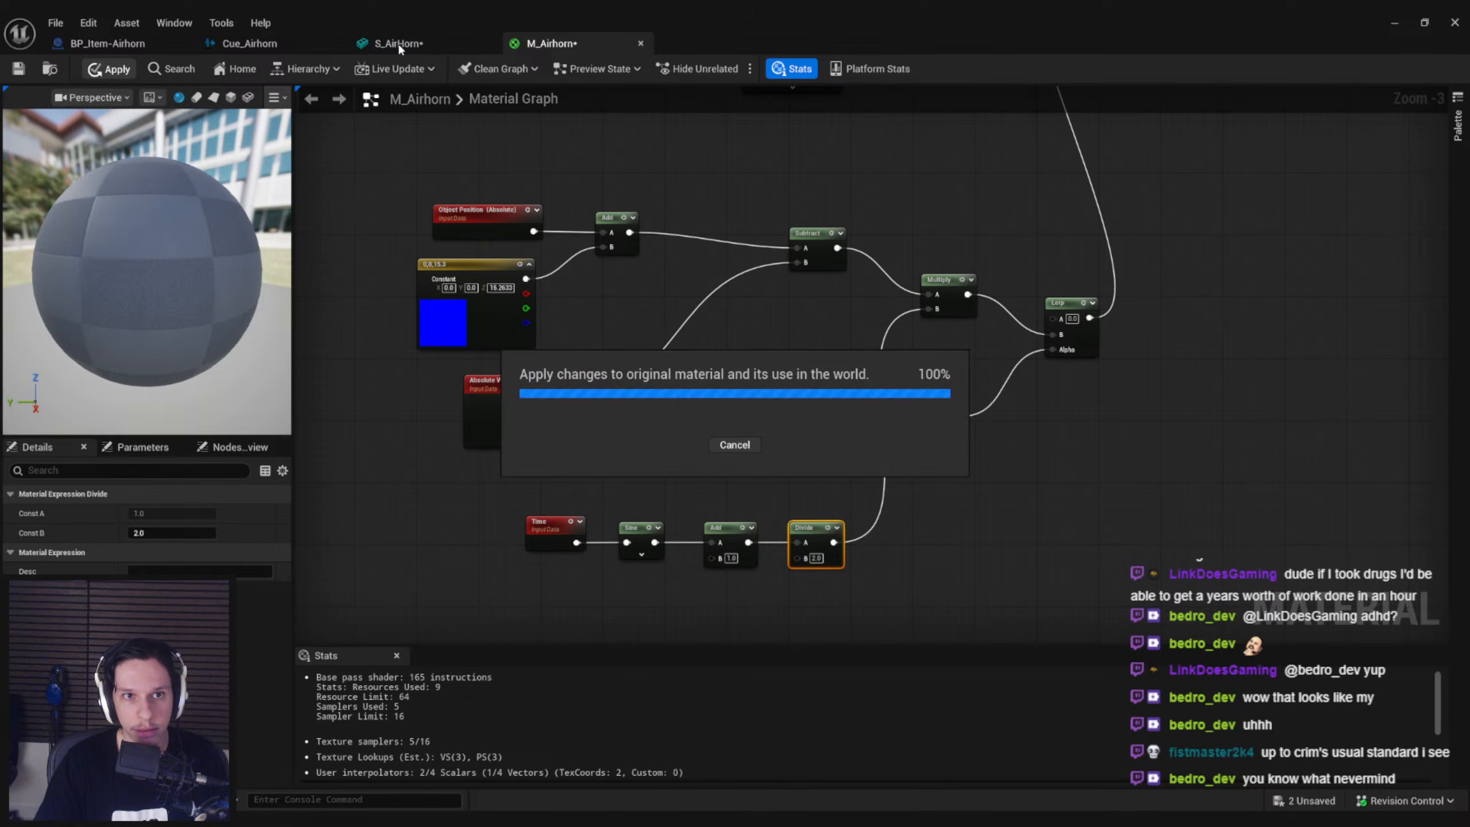
pyautogui.click(397, 41)
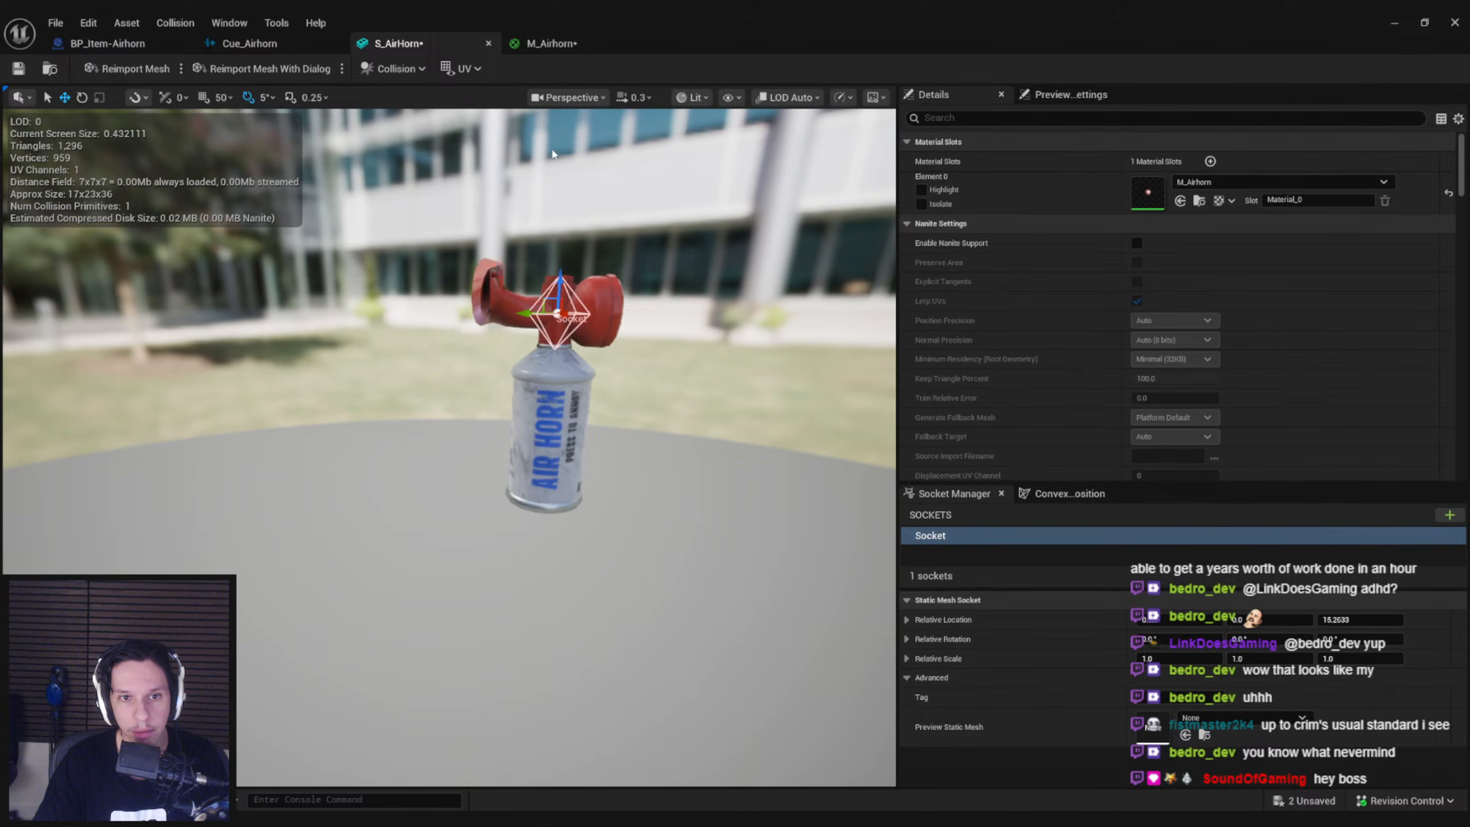
pyautogui.click(550, 44)
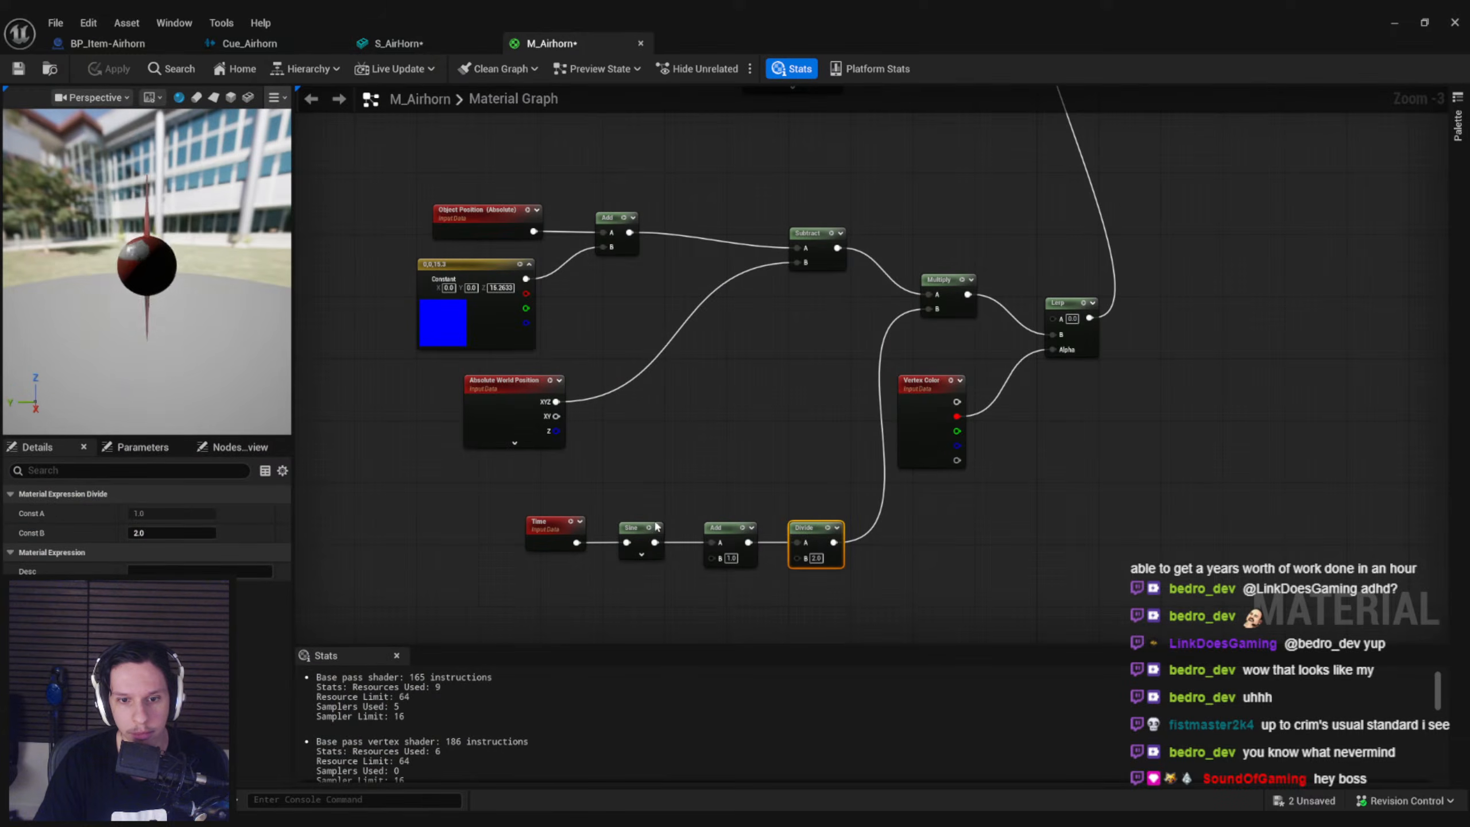
# Shift the Time, Sine, Add and Divide nodes together away from the Vertex Color node
pyautogui.moveTo(837, 598); pyautogui.dragTo(580, 524)
pyautogui.moveTo(799, 531)
pyautogui.mouseDown()
pyautogui.moveTo(731, 533)
pyautogui.moveTo(803, 542)
pyautogui.mouseUp()
pyautogui.click(746, 500)
pyautogui.click(797, 598)
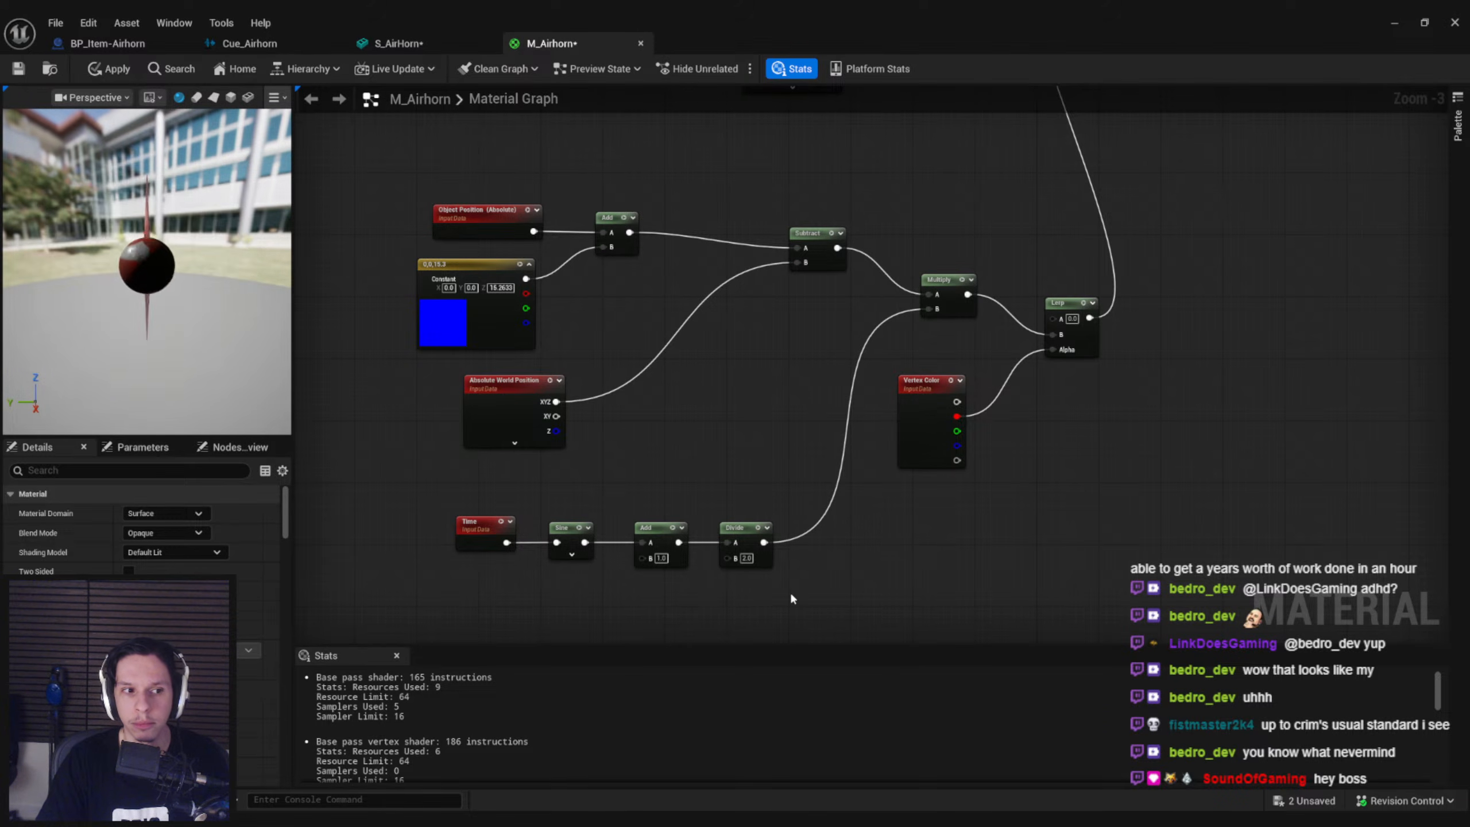
pyautogui.moveTo(763, 543); pyautogui.dragTo(808, 547)
pyautogui.write('*')
pyautogui.click(735, 519)
pyautogui.moveTo(733, 498); pyautogui.dragTo(757, 590)
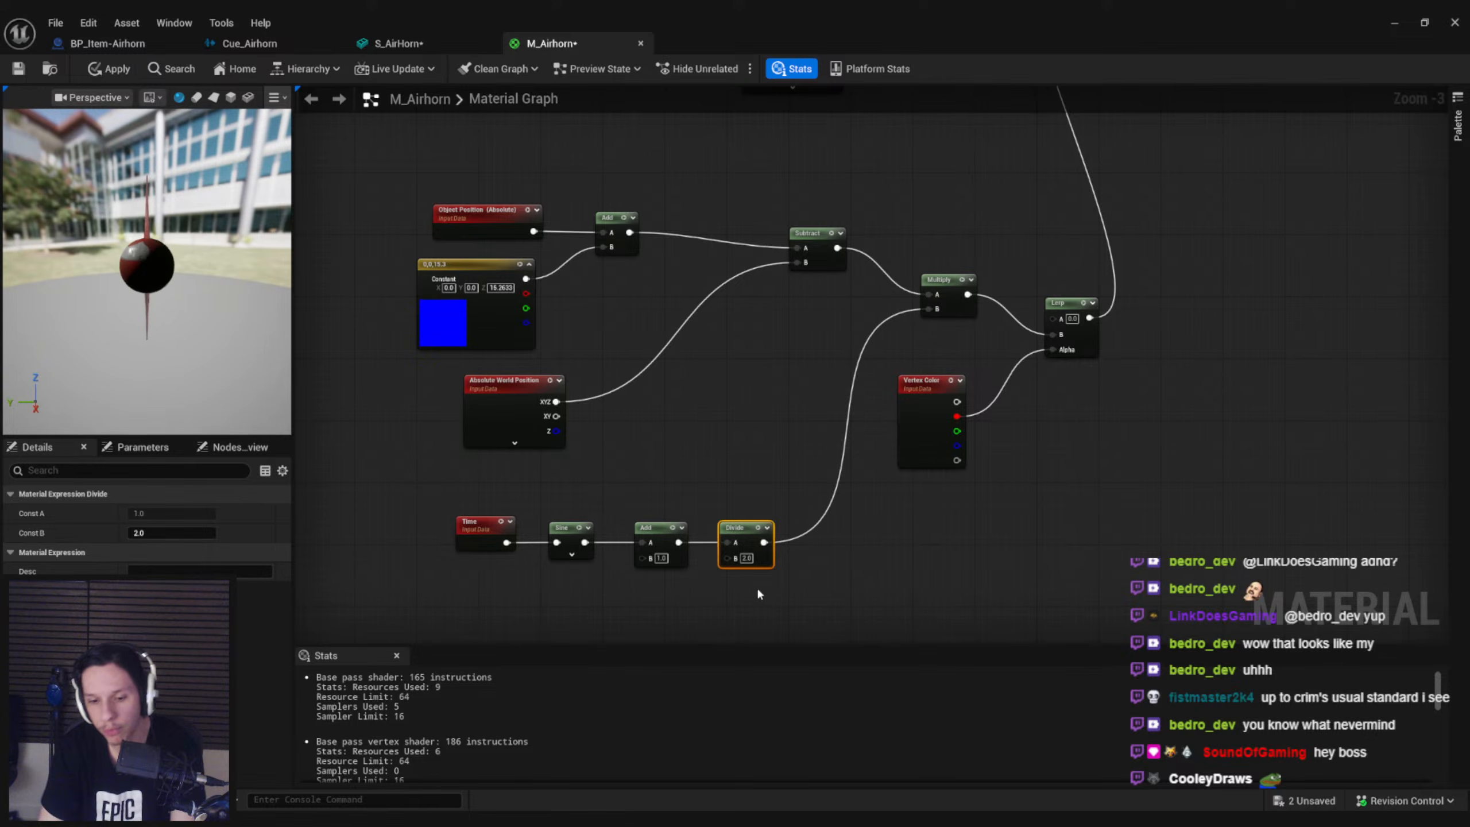
# Set B to 2 on the Add node after Sine and to 3 on Divide, apply and check the mesh preview
pyautogui.click(662, 558)
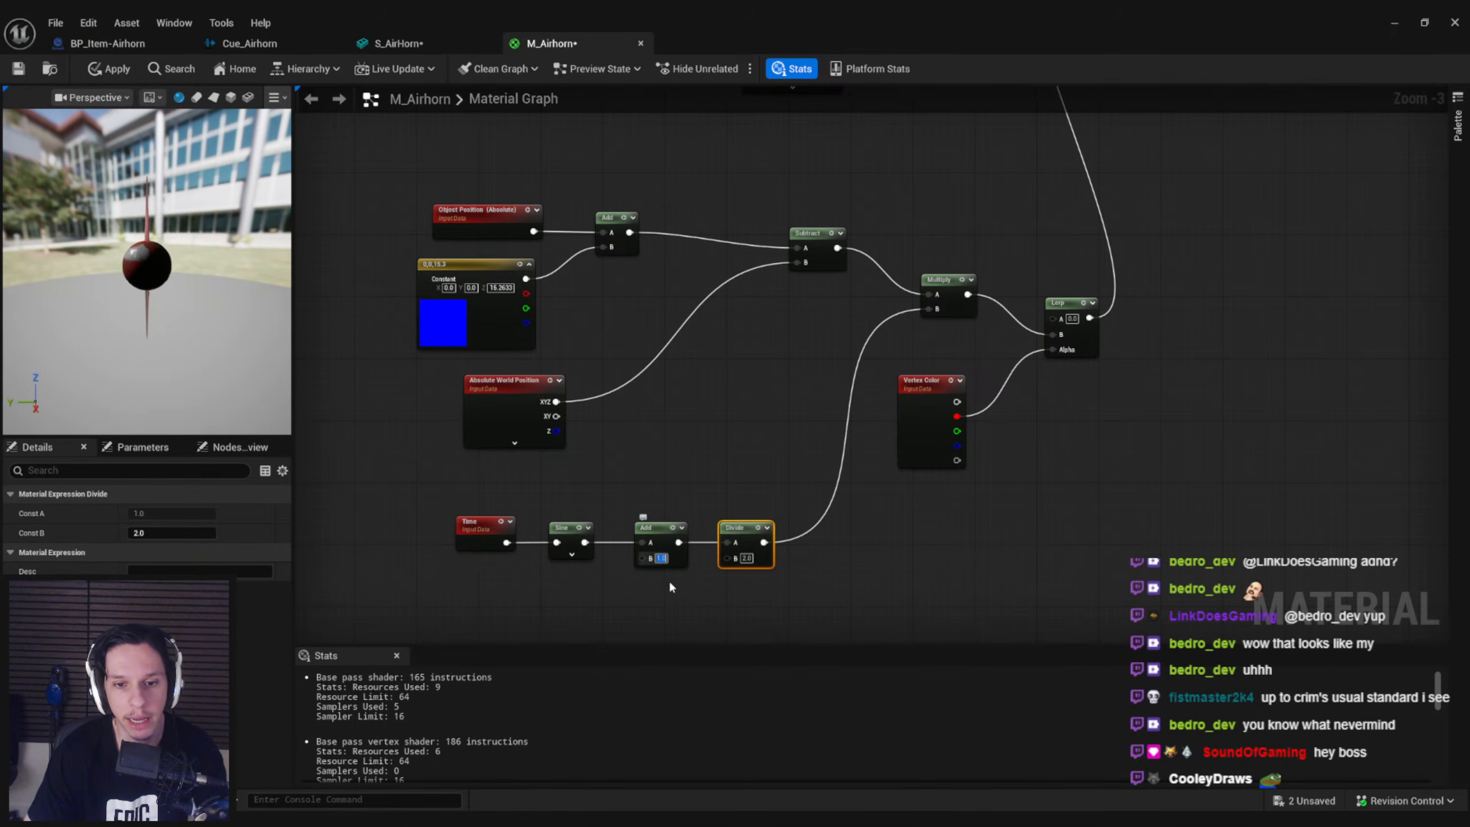
pyautogui.write('2')
pyautogui.click(671, 597)
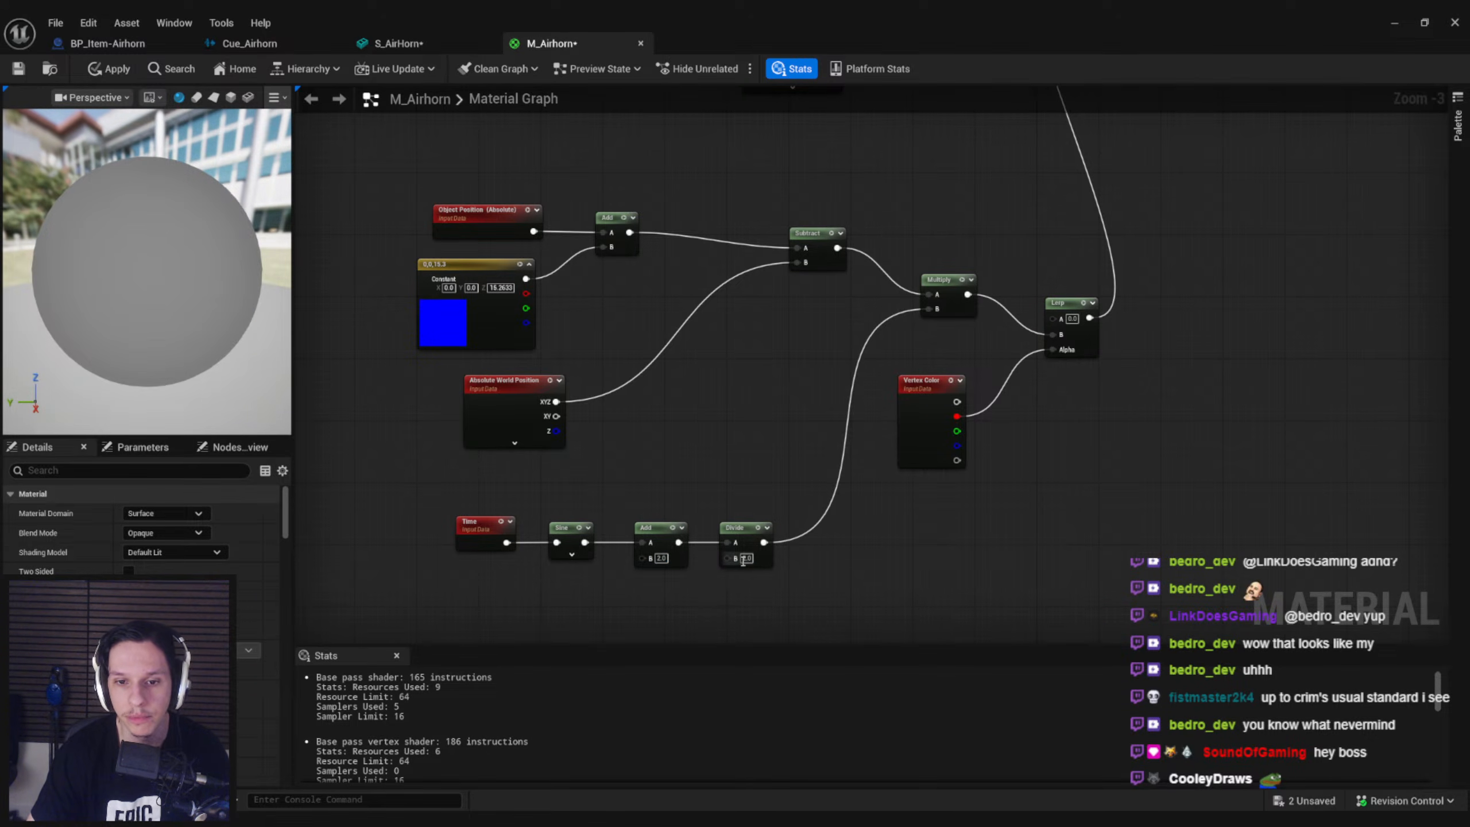
pyautogui.write('3')
pyautogui.press('Return')
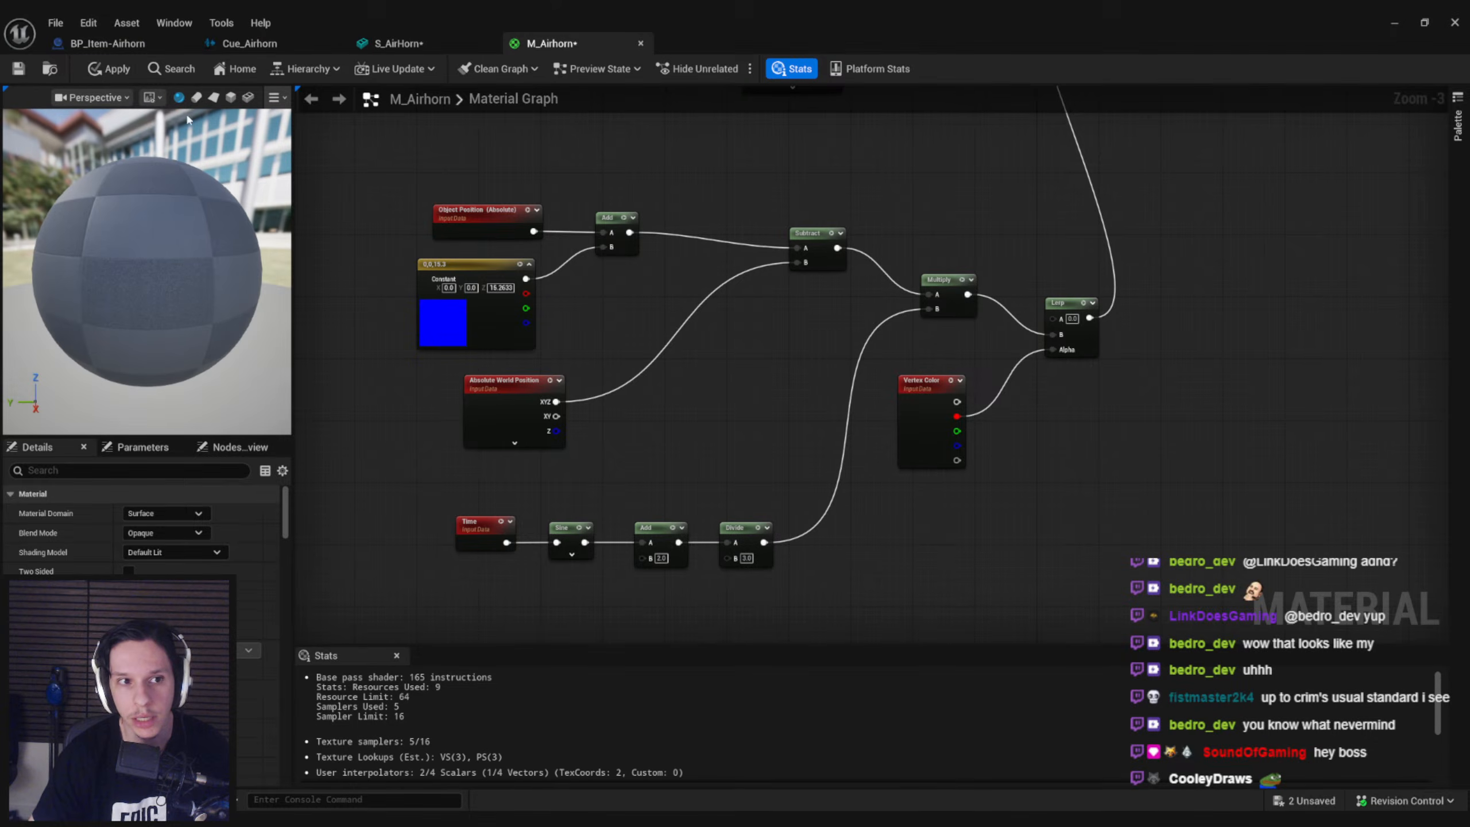
pyautogui.click(110, 69)
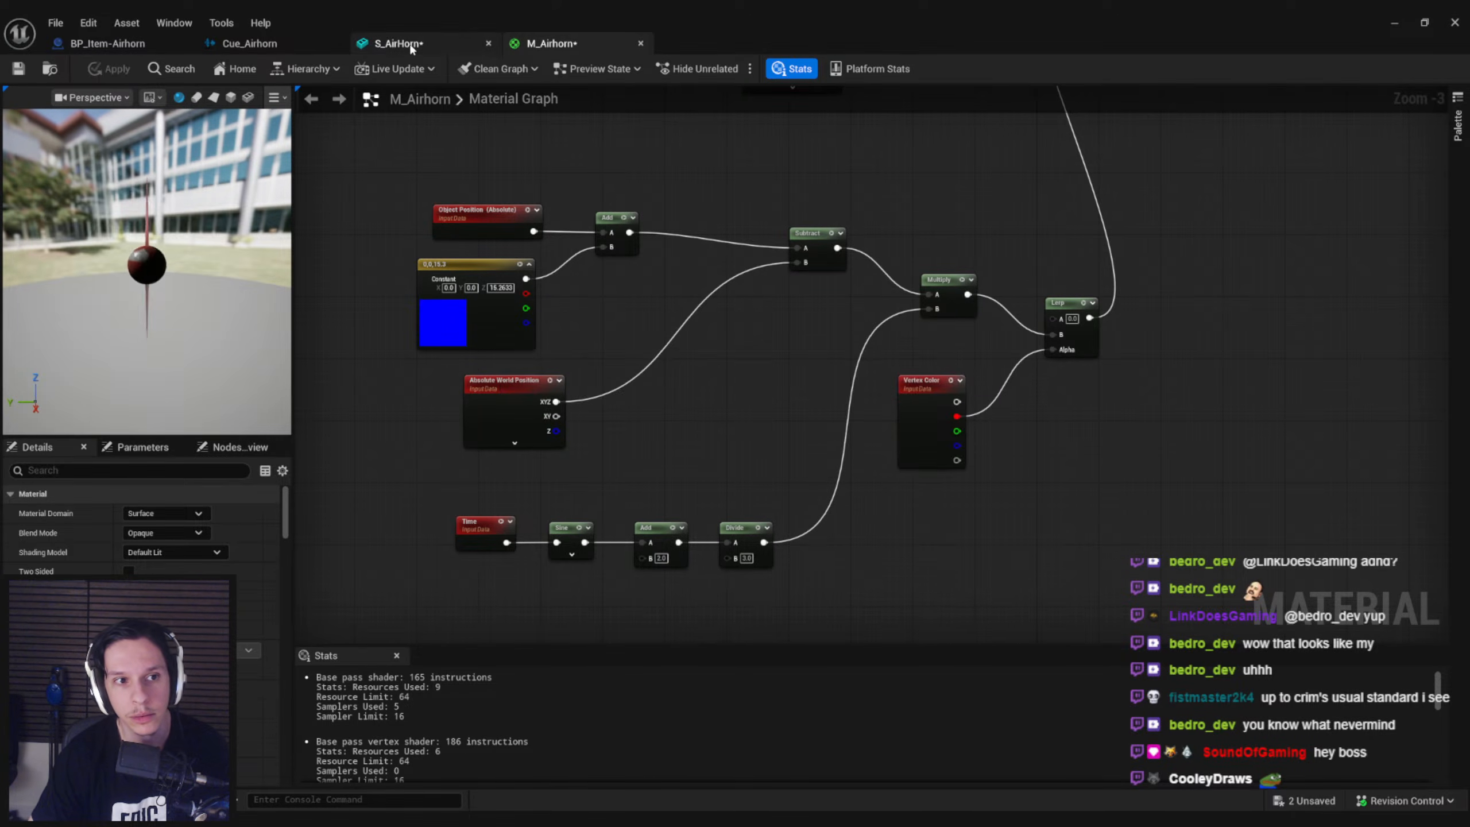
pyautogui.click(399, 44)
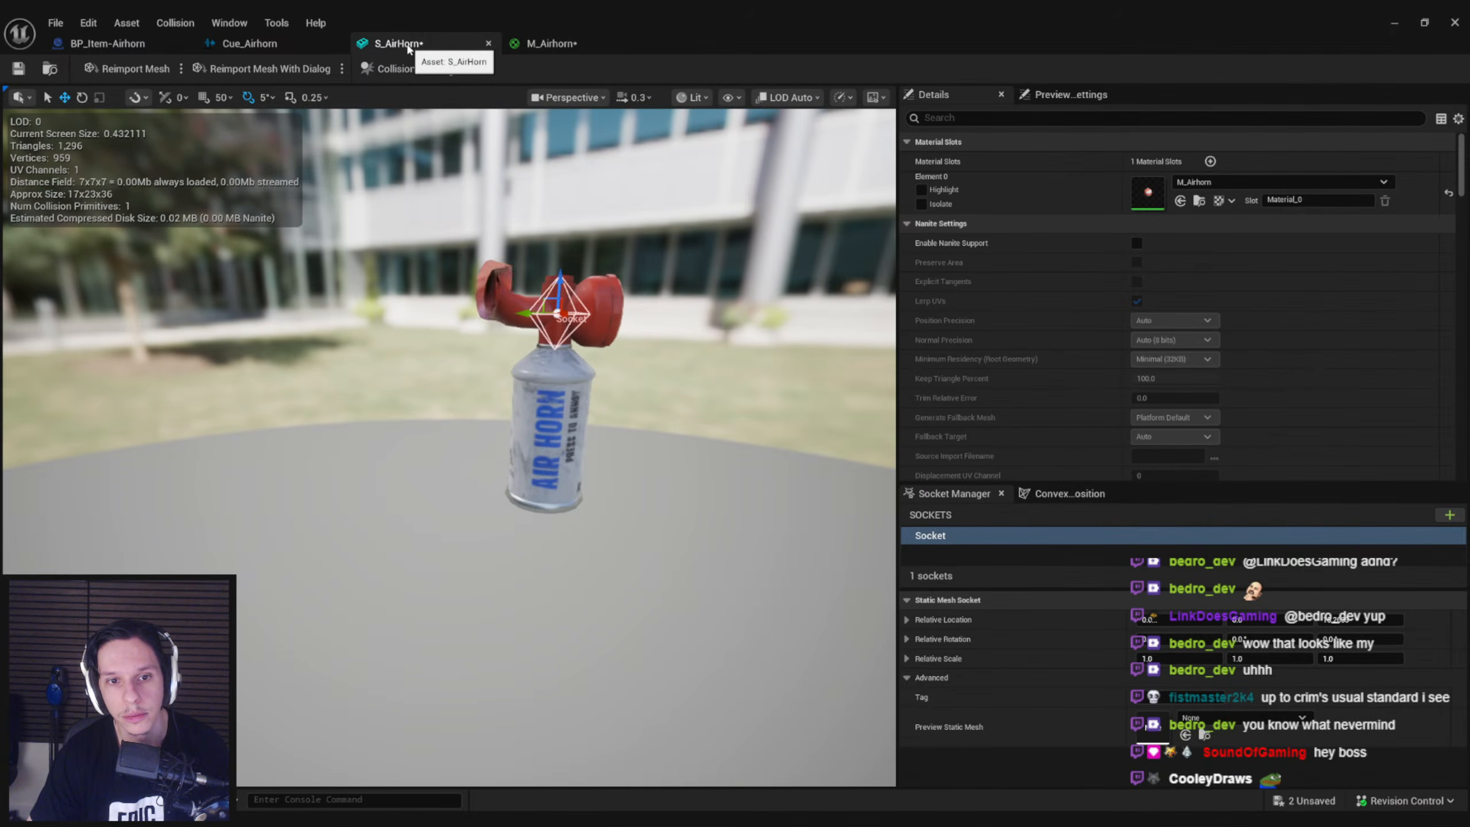
pyautogui.click(551, 44)
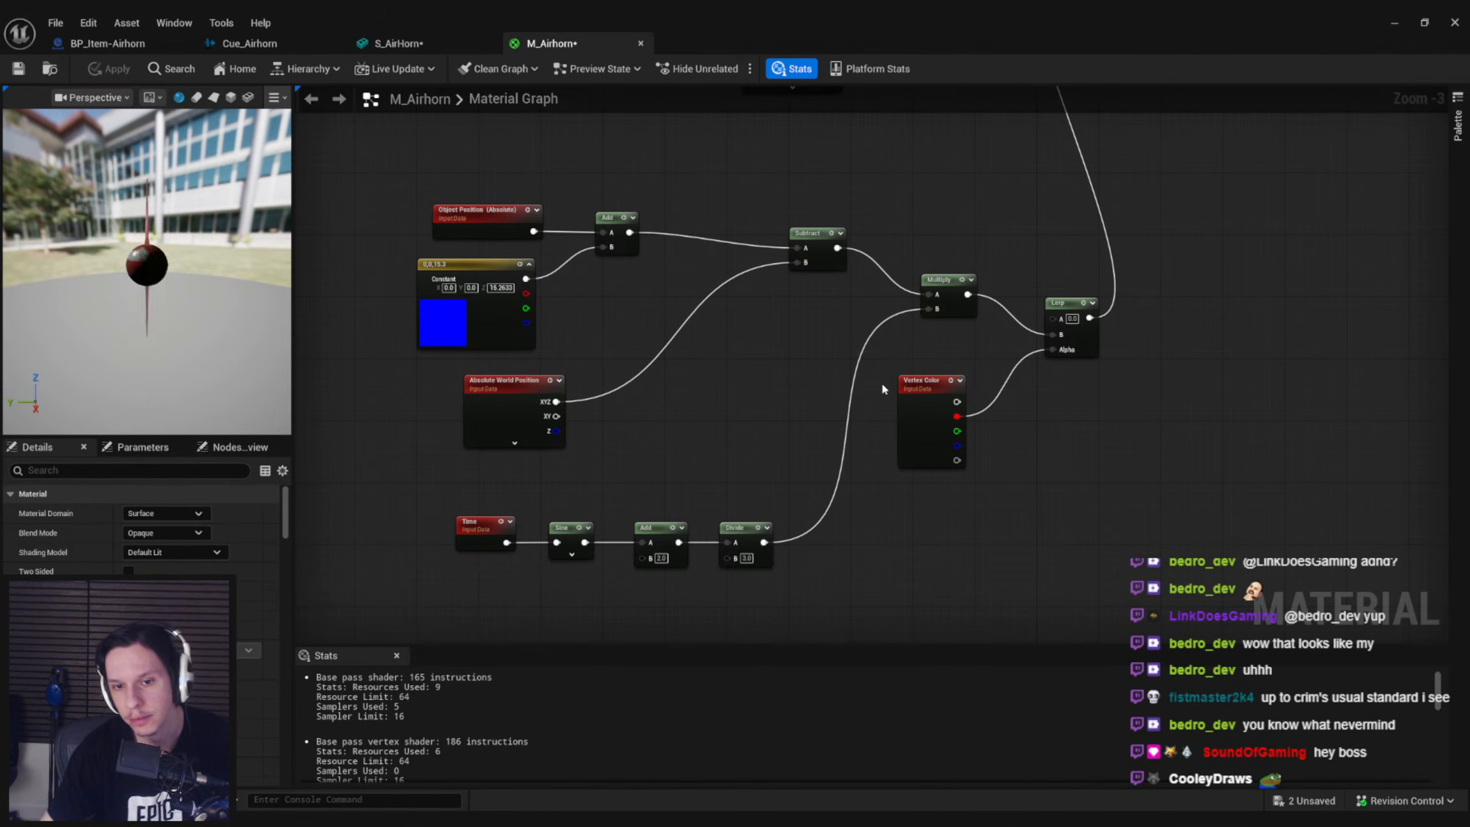
# Delete the Divide node, connect Add straight to Multiply's B, apply and inspect the S_AirHorn mesh preview
pyautogui.click(741, 565)
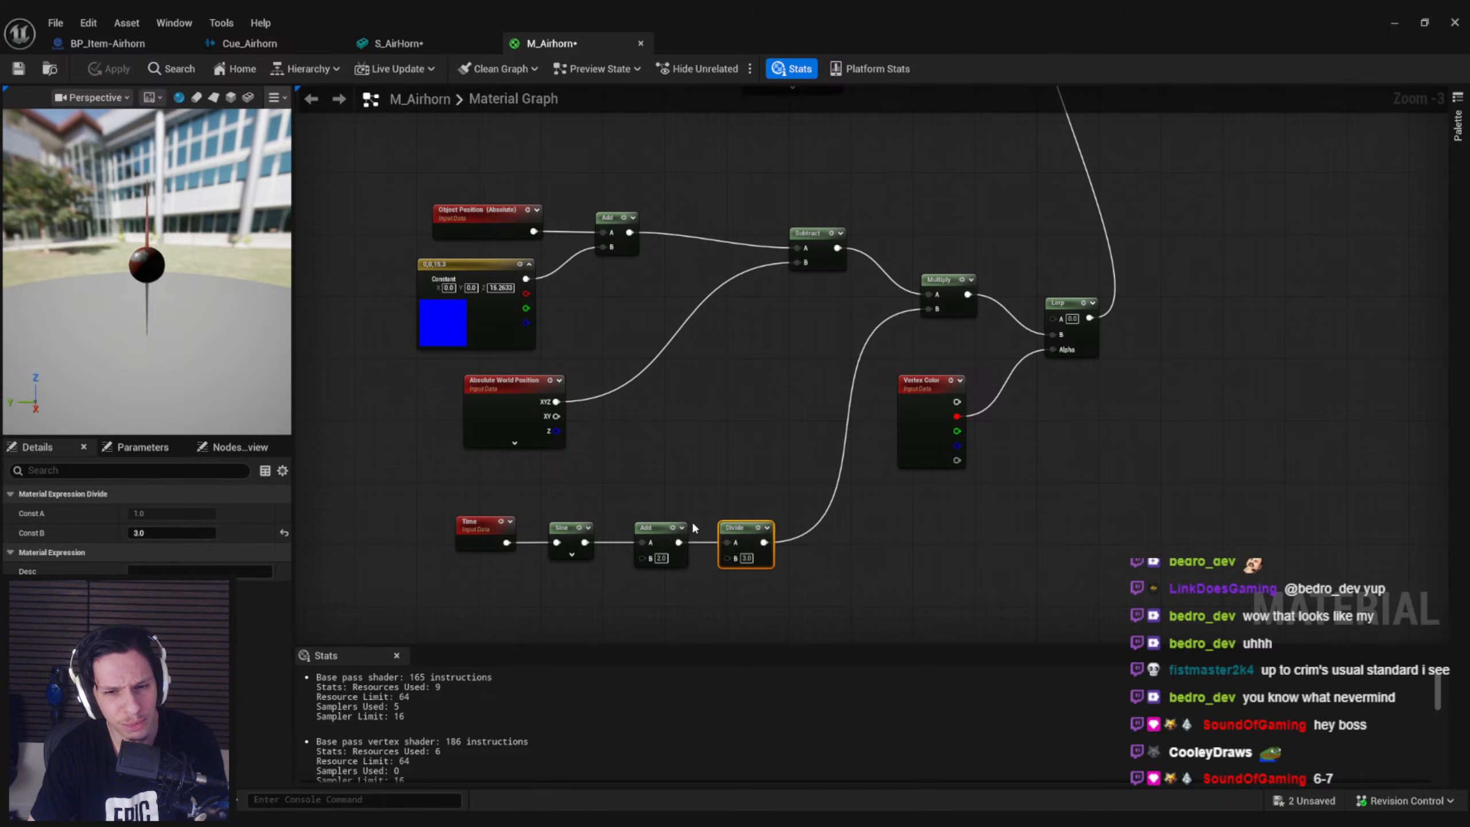
pyautogui.press('Delete')
pyautogui.moveTo(678, 543); pyautogui.dragTo(934, 309)
pyautogui.click(107, 70)
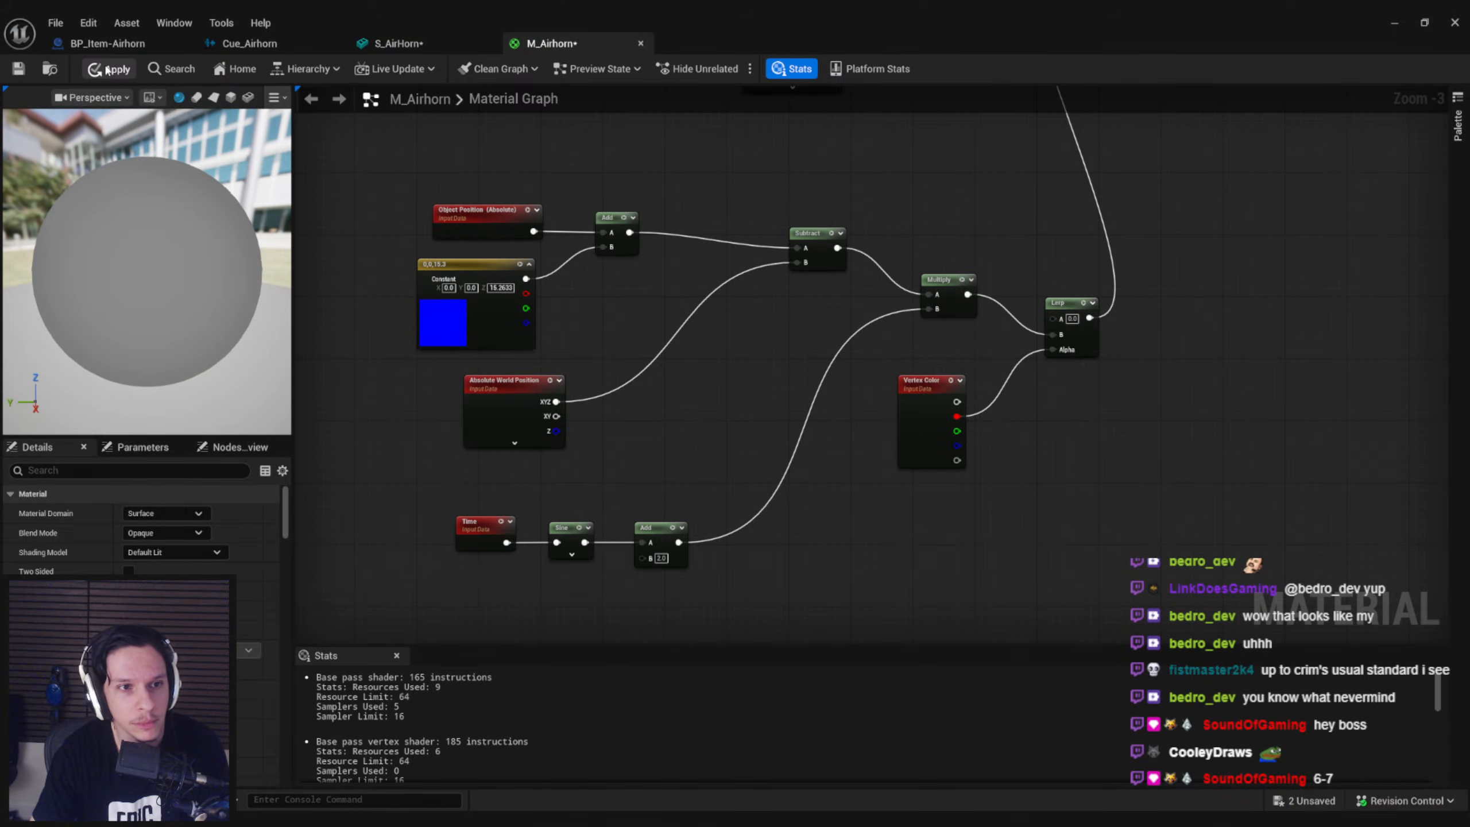
pyautogui.click(423, 46)
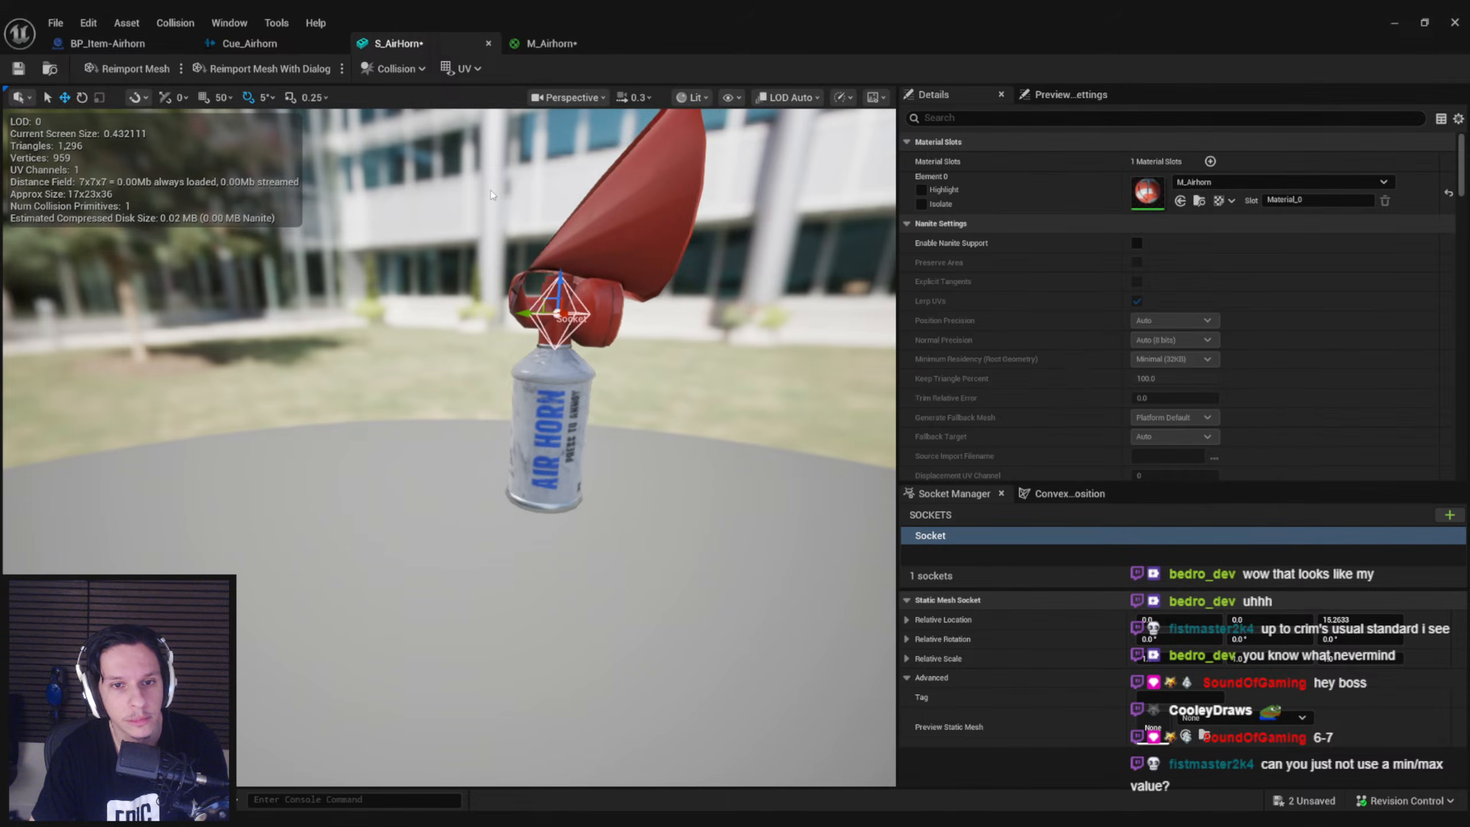
pyautogui.moveTo(491, 195)
pyautogui.mouseDown(button='right')
pyautogui.moveTo(497, 217)
pyautogui.moveTo(491, 196)
pyautogui.mouseUp(button='right')
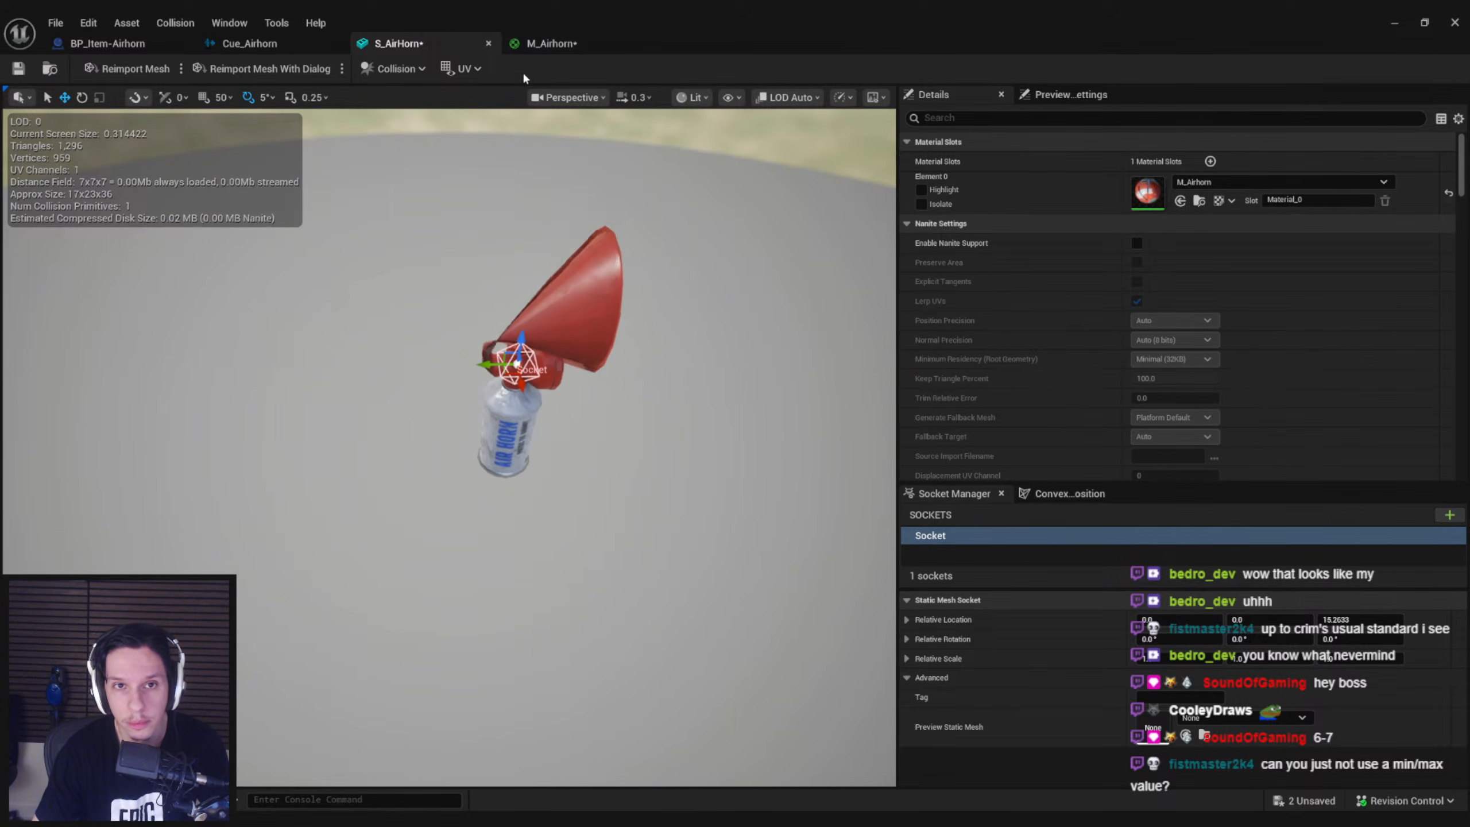
pyautogui.click(549, 43)
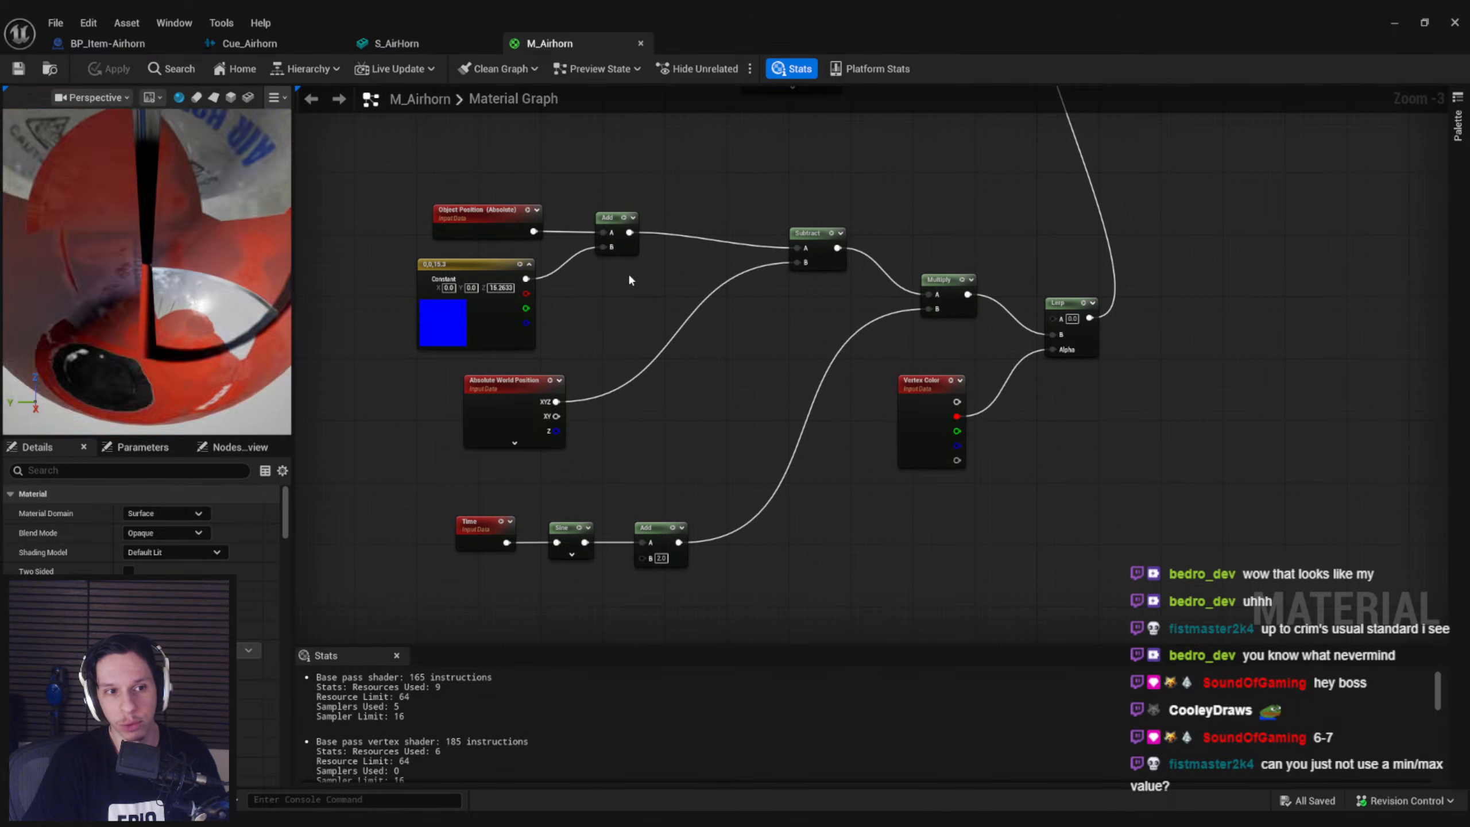
pyautogui.click(398, 46)
pyautogui.moveTo(597, 314)
pyautogui.keyDown('alt'); pyautogui.mouseDown()
pyautogui.moveTo(654, 314)
pyautogui.moveTo(613, 272)
pyautogui.moveTo(654, 255)
pyautogui.moveTo(597, 313)
pyautogui.mouseUp(); pyautogui.keyUp('alt')
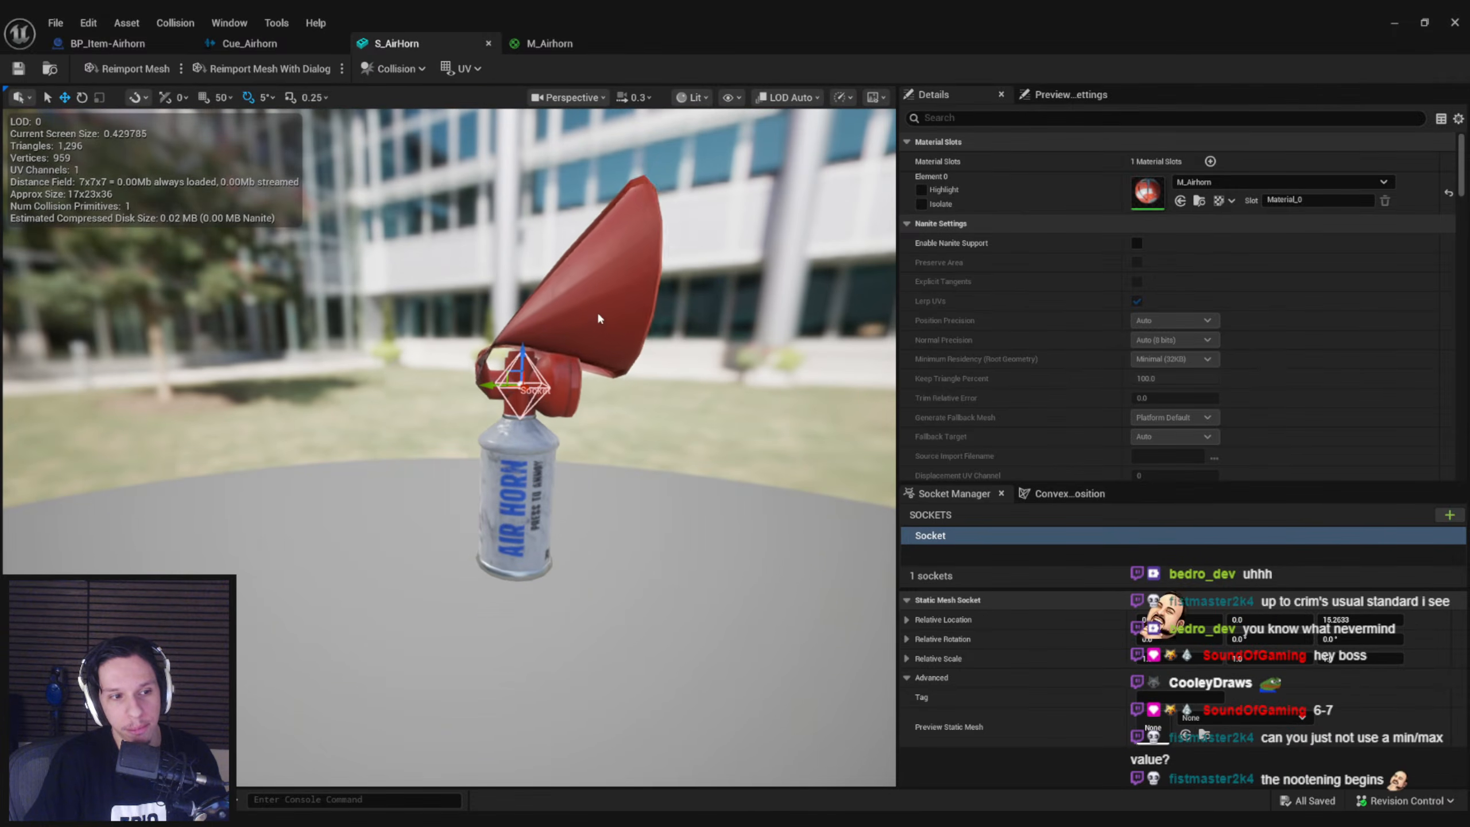
pyautogui.click(541, 43)
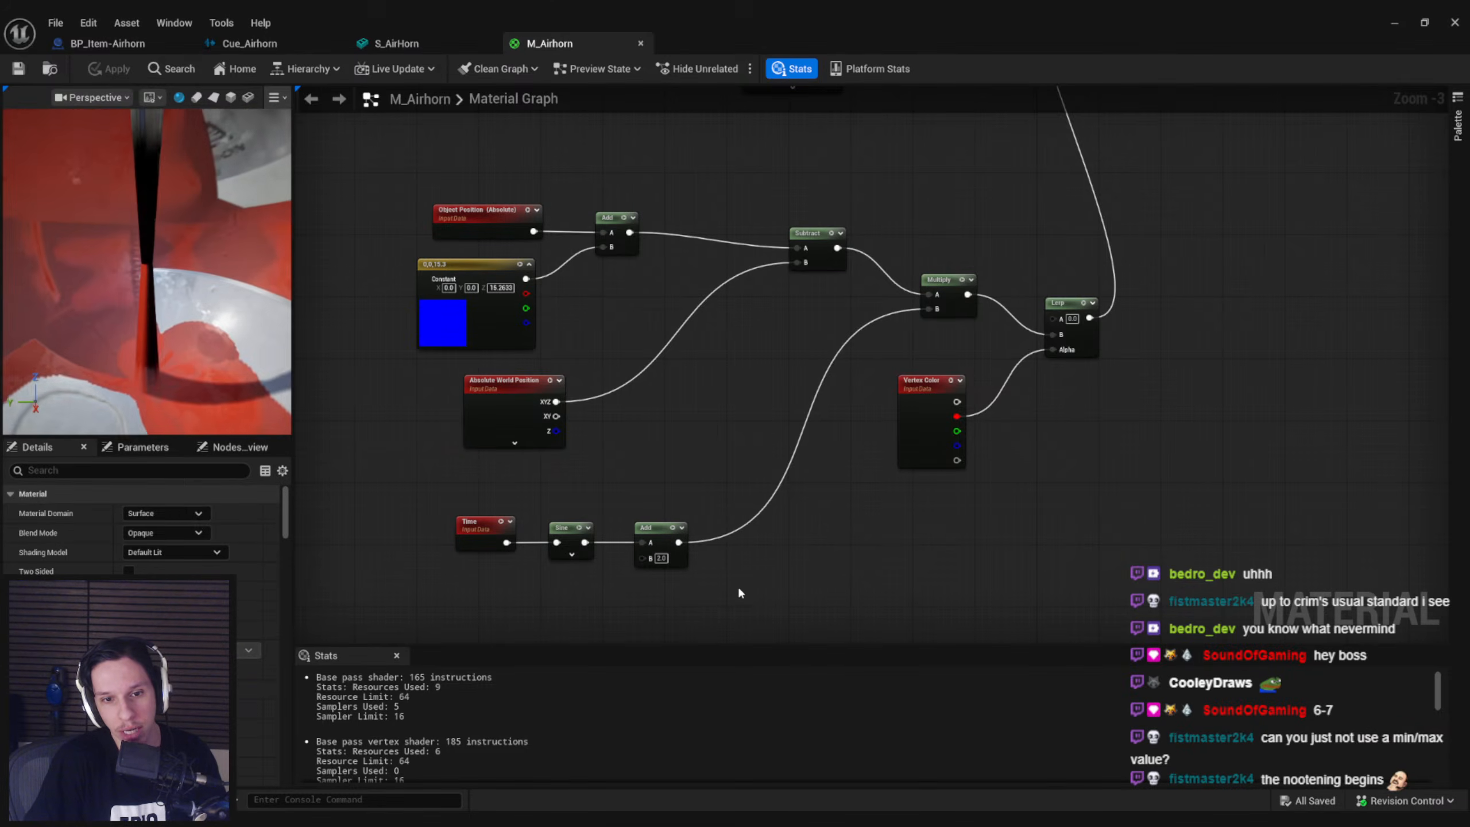
# Insert a TransformVector node from Local Space to World Space between Multiply and Lerp, apply it and check the mesh preview
pyautogui.moveTo(511, 193); pyautogui.dragTo(748, 581)
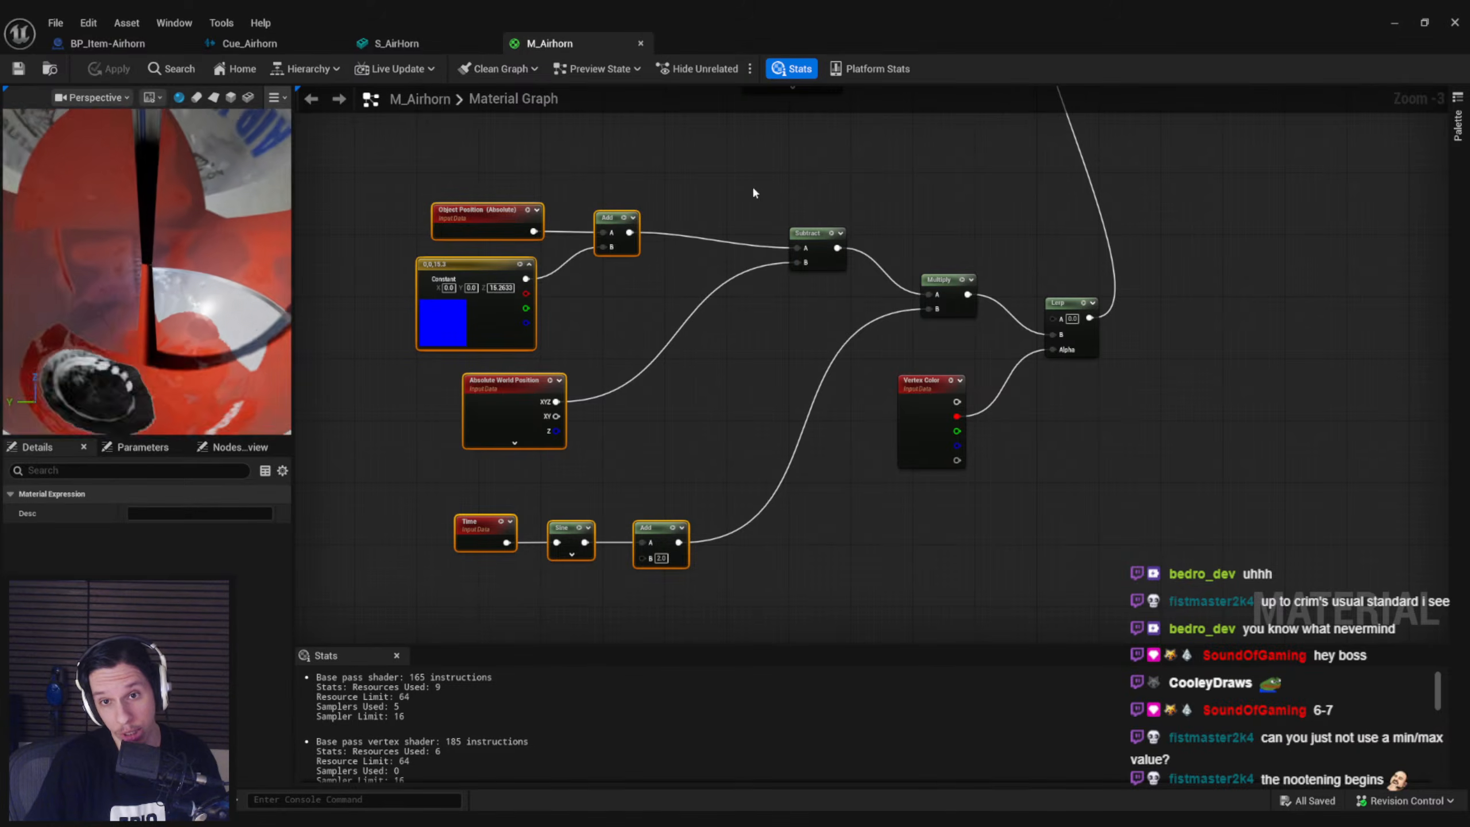
pyautogui.moveTo(952, 314); pyautogui.dragTo(855, 292)
pyautogui.click(790, 371)
pyautogui.write('transform')
pyautogui.press('Return')
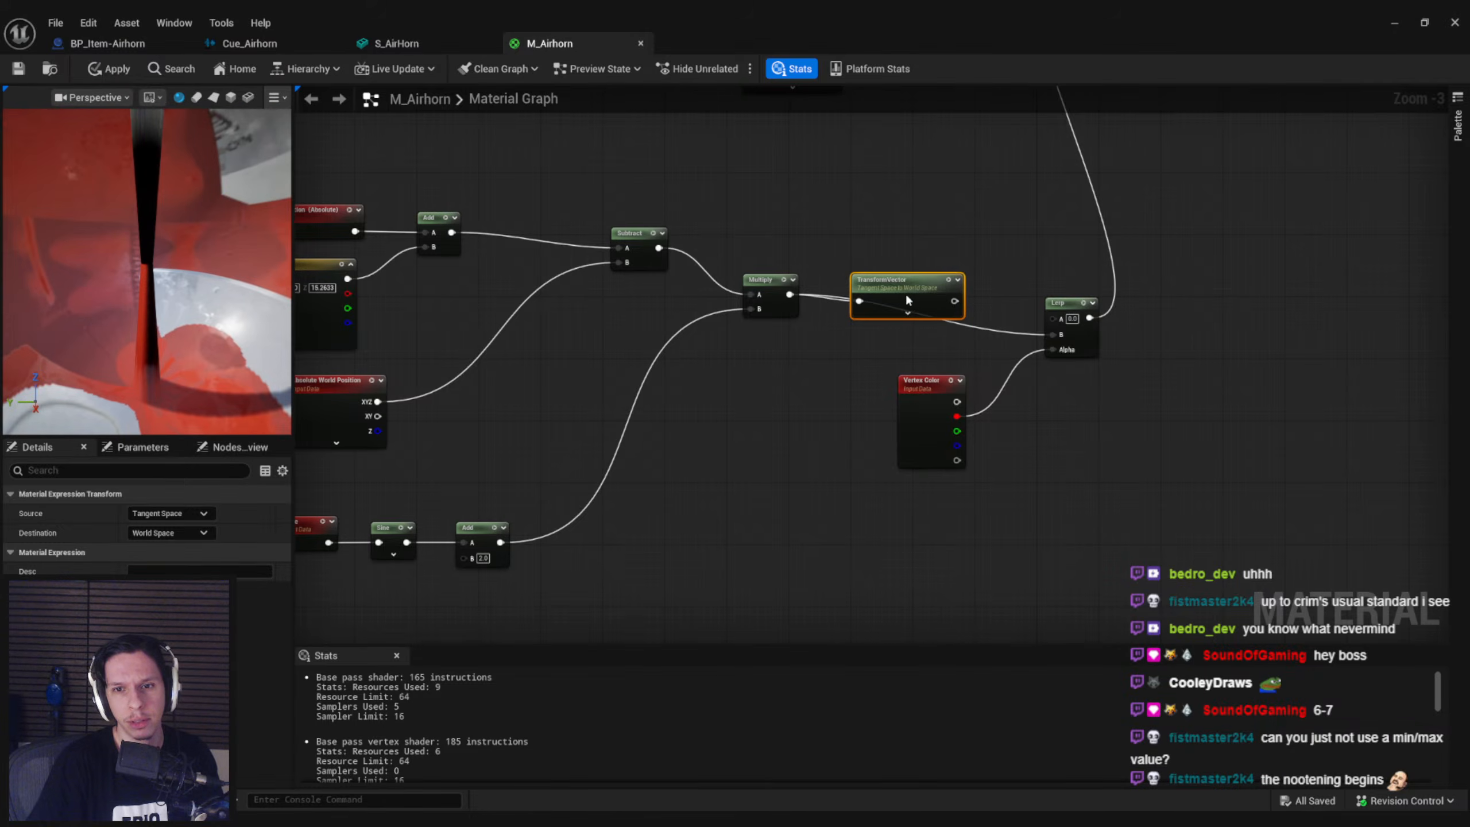
pyautogui.click(157, 513)
pyautogui.click(152, 540)
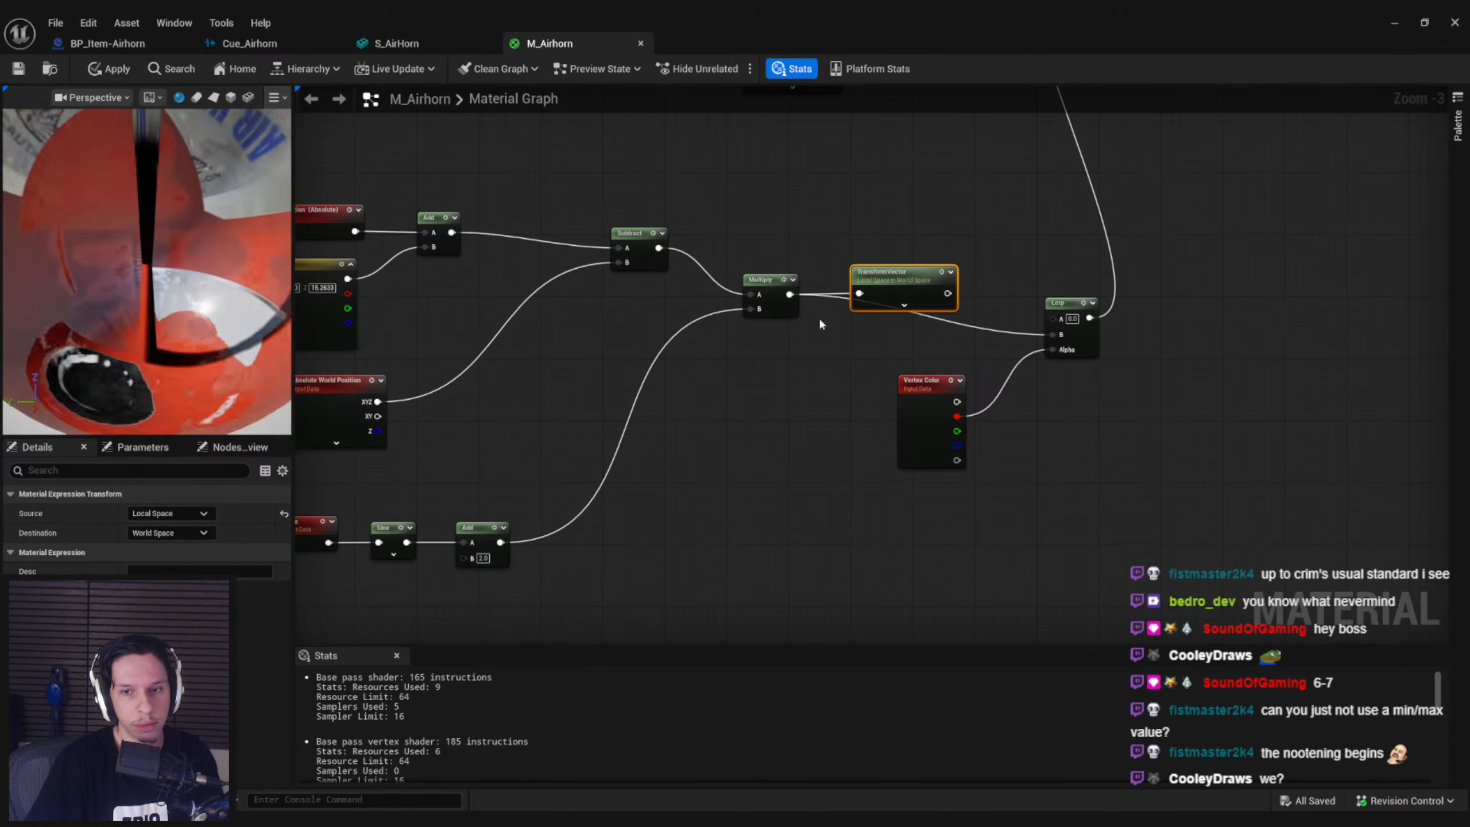
pyautogui.moveTo(954, 293); pyautogui.dragTo(1052, 334)
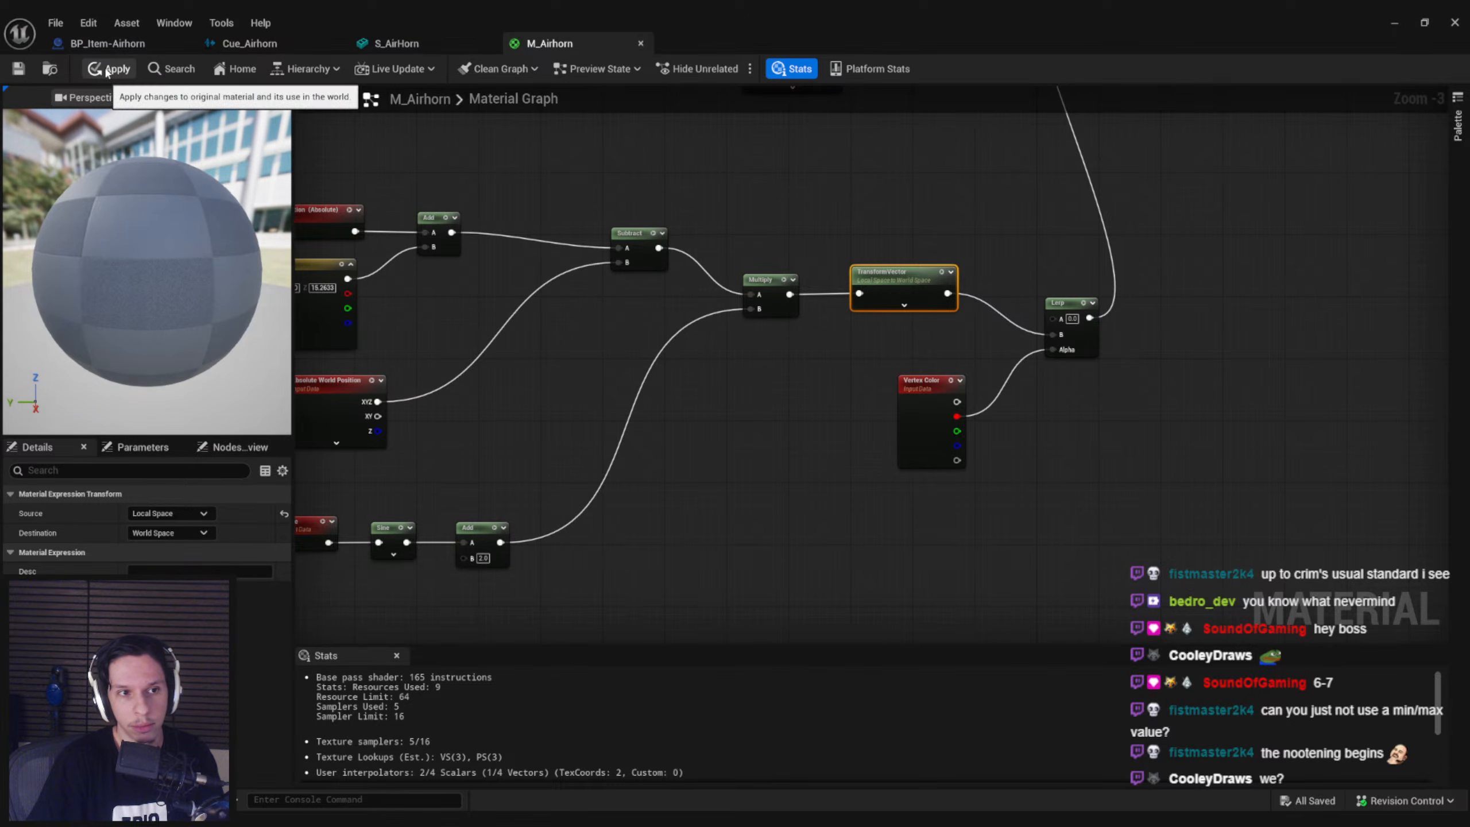
pyautogui.click(116, 70)
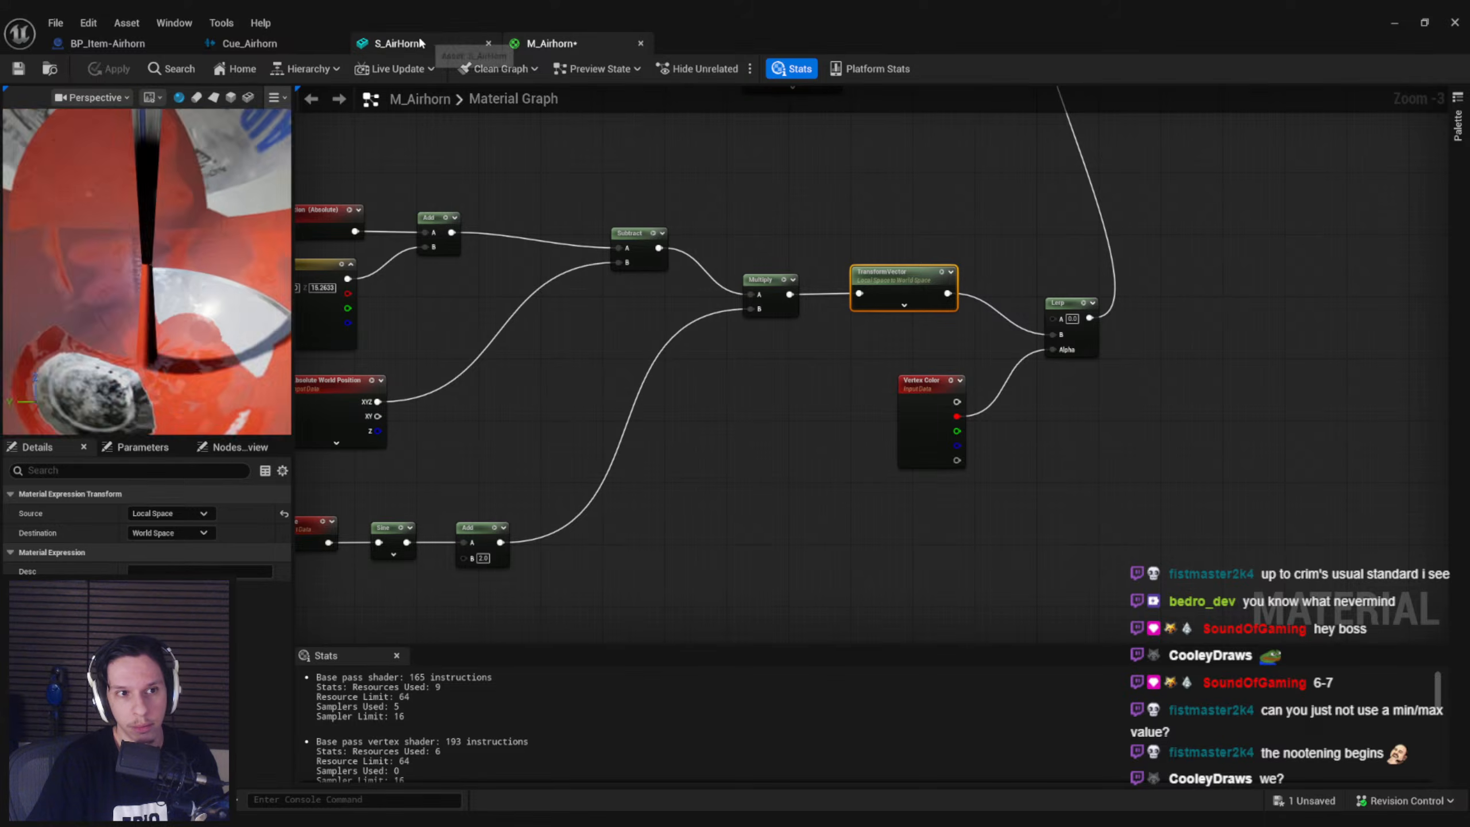
pyautogui.click(423, 45)
pyautogui.click(568, 54)
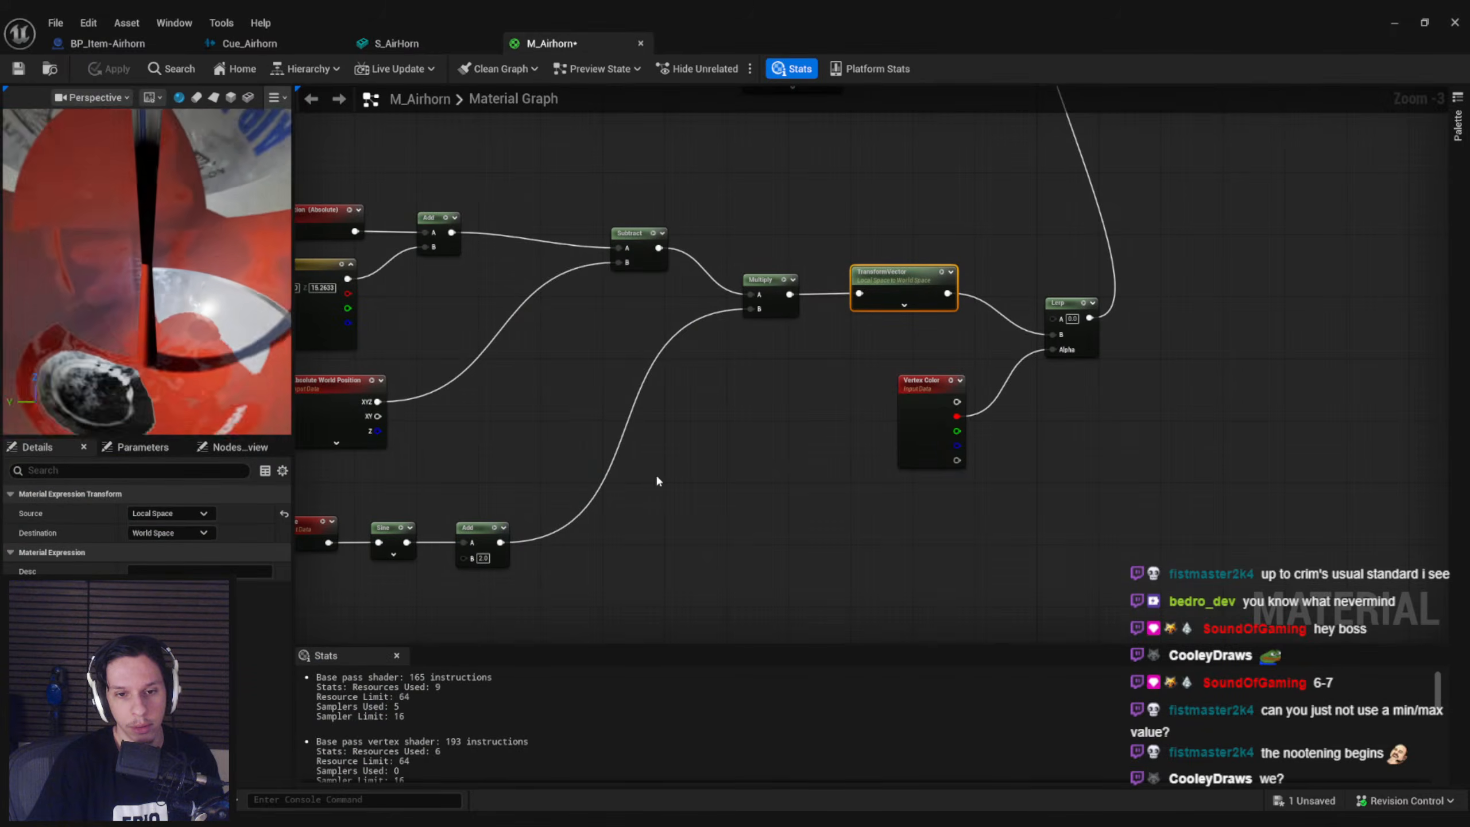
# Space out the node chain, insert a 1-x node between the sine's Add and Multiply's B, apply and check the mesh preview
pyautogui.moveTo(881, 578); pyautogui.dragTo(289, 223)
pyautogui.moveTo(897, 328); pyautogui.dragTo(792, 319)
pyautogui.write('1-')
pyautogui.press('Escape')
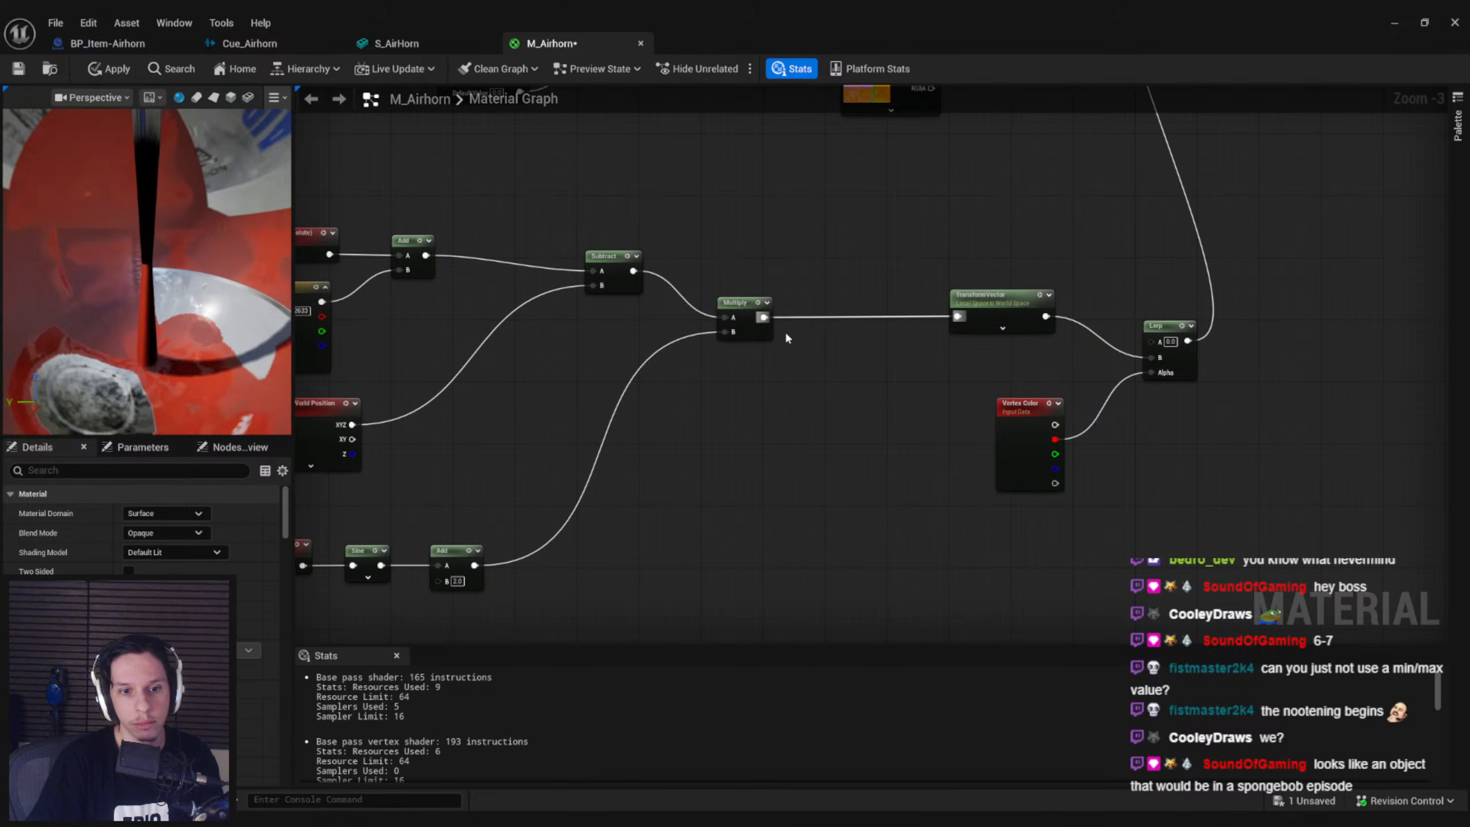
pyautogui.moveTo(474, 565); pyautogui.dragTo(725, 332)
pyautogui.write('1-')
pyautogui.press('Return')
pyautogui.click(104, 70)
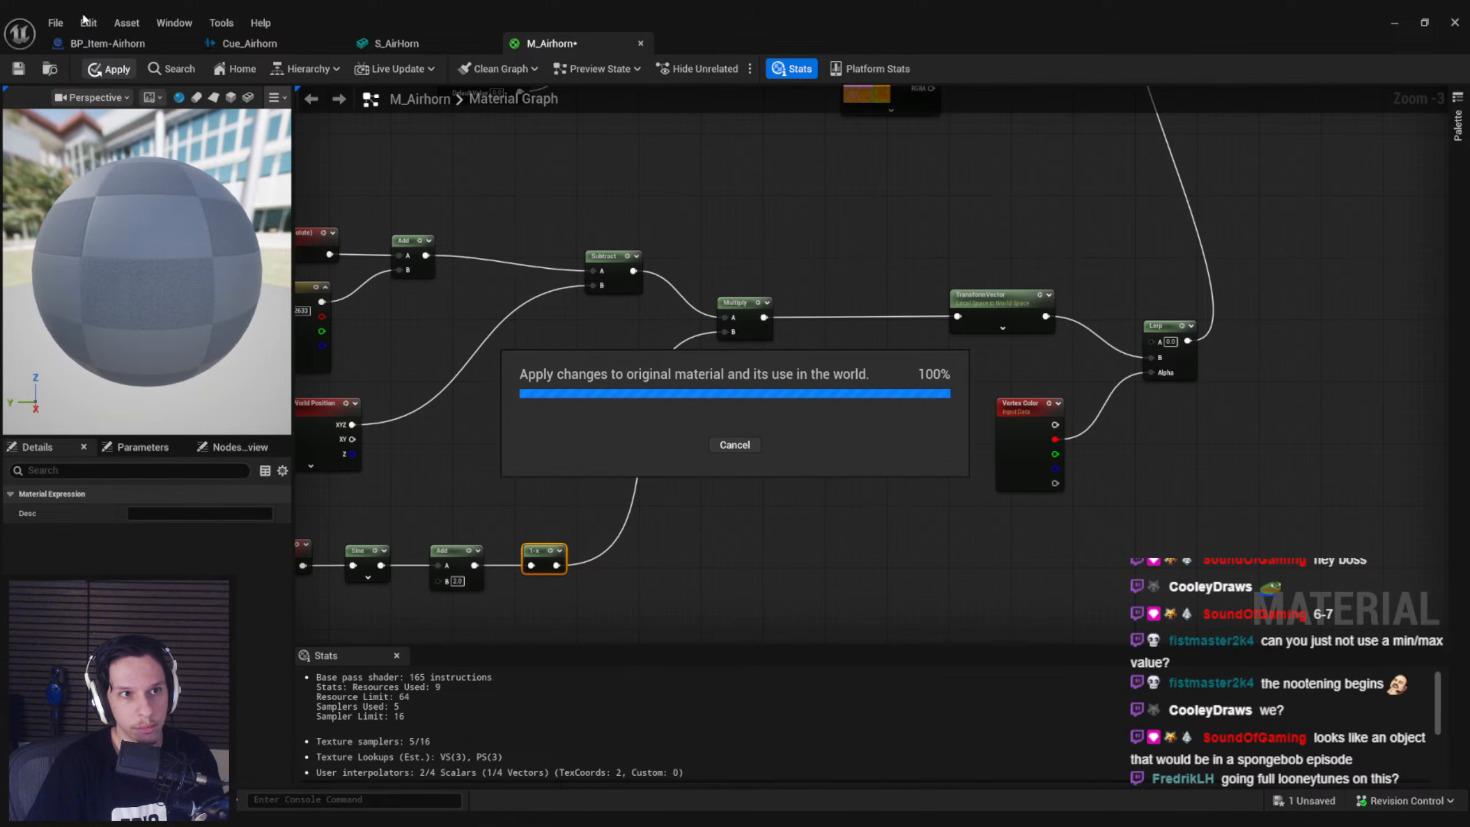
pyautogui.click(363, 42)
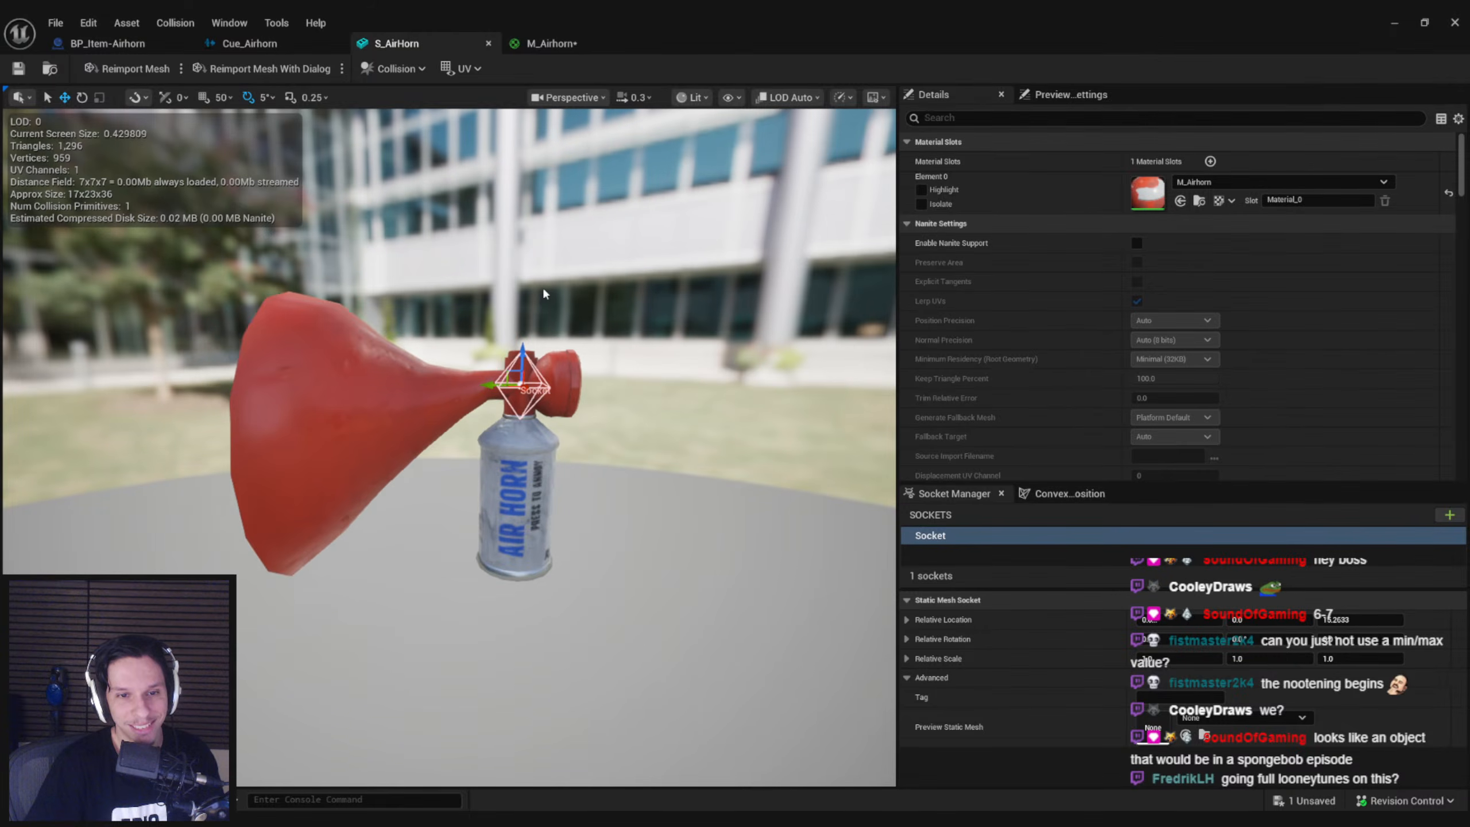
pyautogui.click(548, 43)
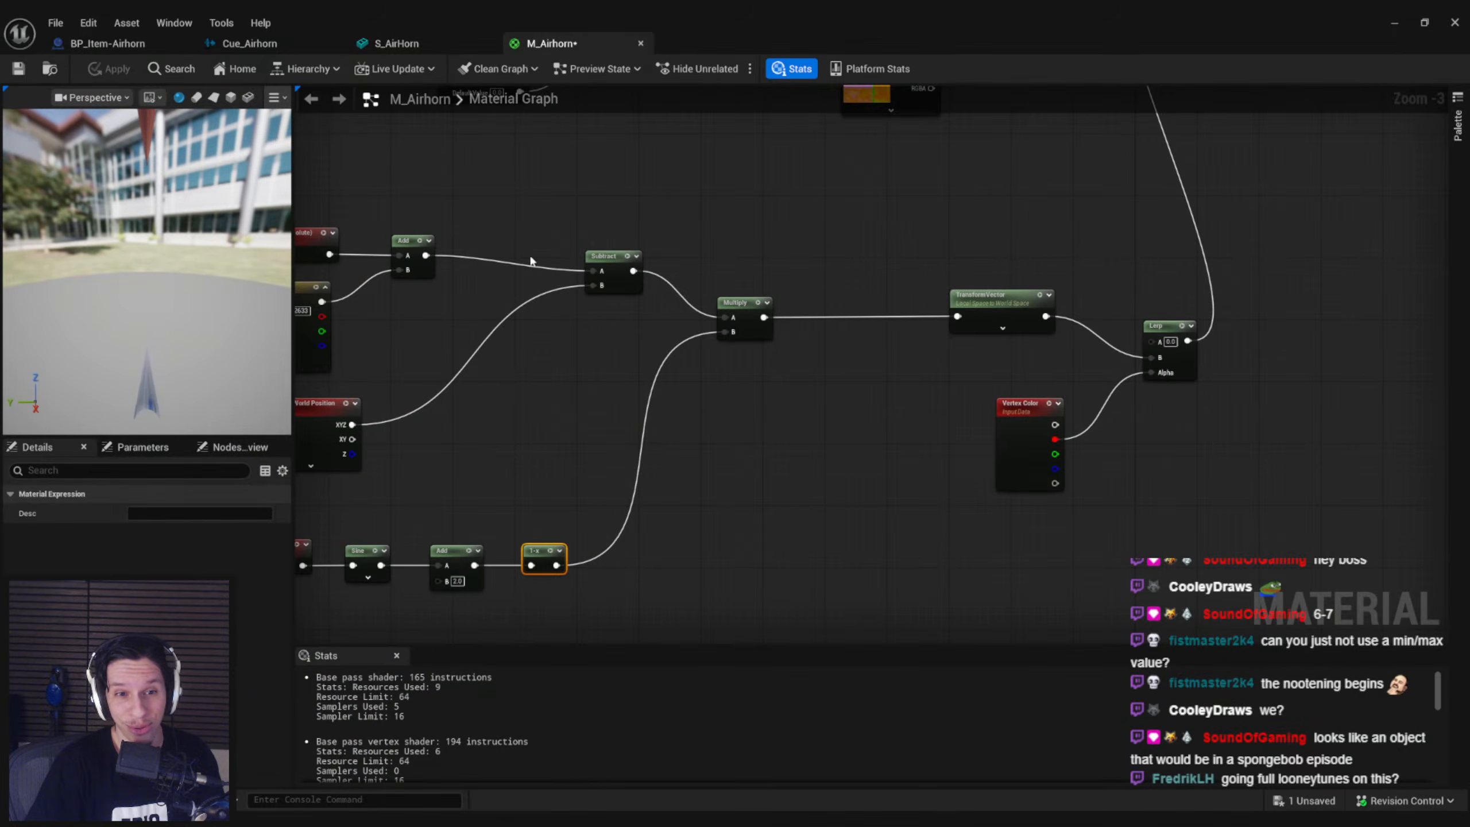
# Connect Object Position directly to Subtract, place the Add with its (0, 0, 15.3) vector between Subtract and Multiply, apply and check the mesh preview
pyautogui.moveTo(523, 397); pyautogui.dragTo(654, 405, button='right')
pyautogui.click(654, 404)
pyautogui.moveTo(543, 333); pyautogui.dragTo(573, 338)
pyautogui.press('Delete')
pyautogui.moveTo(416, 420); pyautogui.dragTo(393, 359)
pyautogui.hotkey('ctrl', 'v')
pyautogui.moveTo(690, 390); pyautogui.dragTo(585, 317)
pyautogui.click(710, 333)
pyautogui.moveTo(721, 353); pyautogui.dragTo(726, 331)
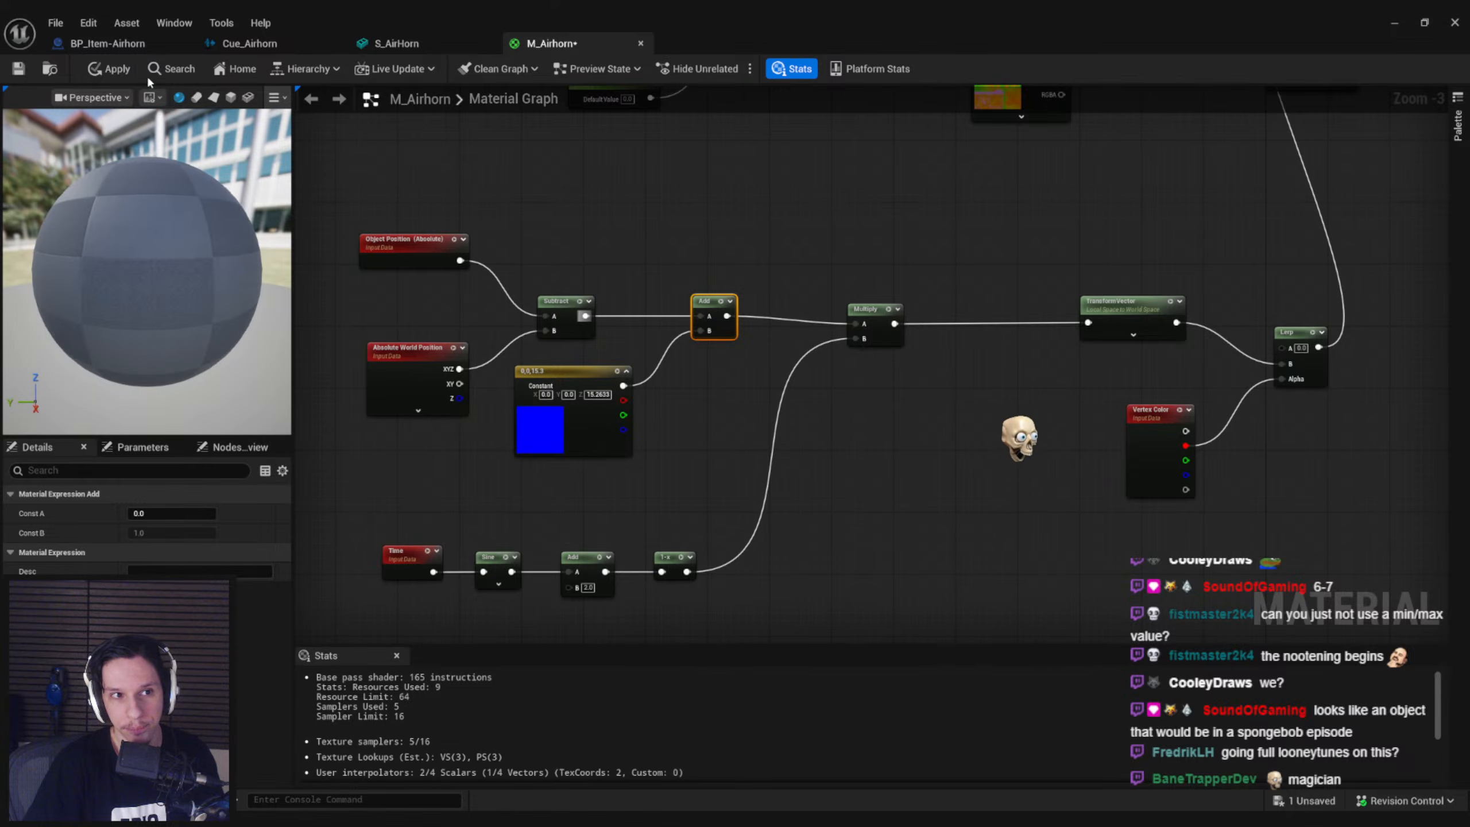
pyautogui.click(110, 69)
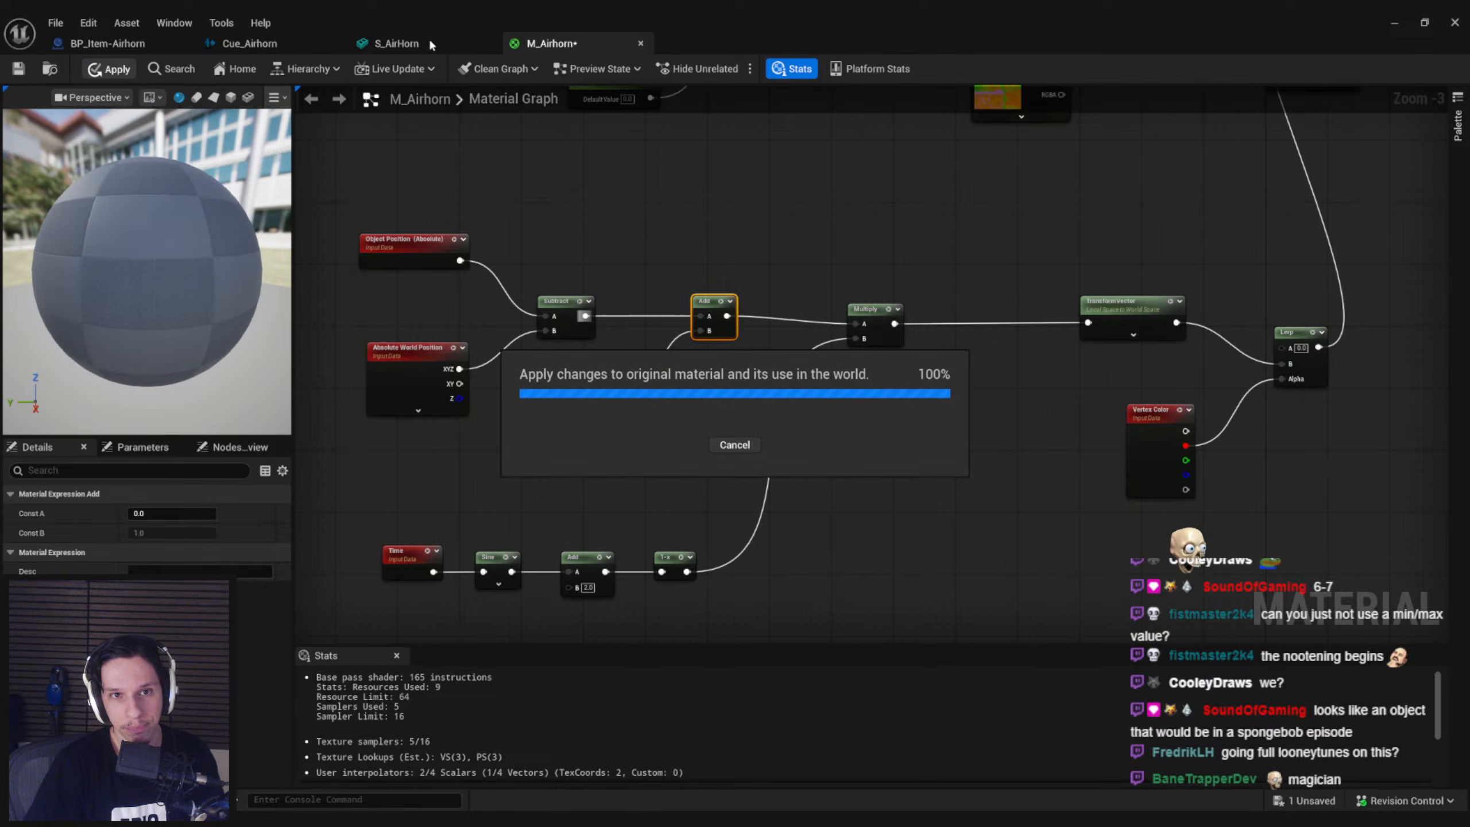
pyautogui.click(429, 37)
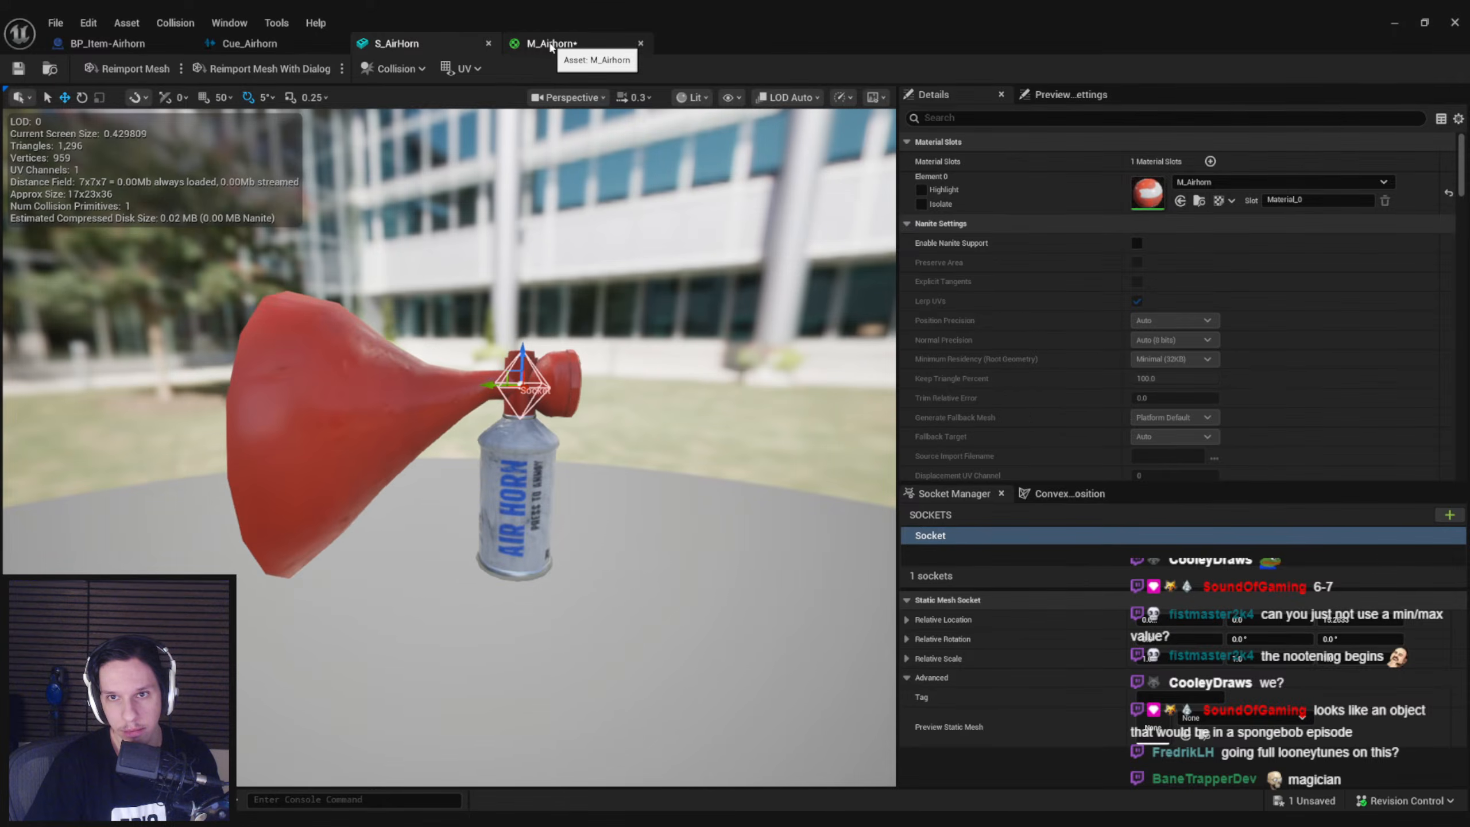
# Save all assets, return to the level editor and show the Content folder in the Content Browser
pyautogui.hotkey('ctrl', 'shift', 's')
pyautogui.click(1395, 23)
pyautogui.moveTo(534, 423)
pyautogui.mouseDown(button='right')
pyautogui.moveTo(579, 492)
pyautogui.moveTo(509, 486)
pyautogui.moveTo(535, 423)
pyautogui.mouseUp(button='right')
pyautogui.click(661, 528)
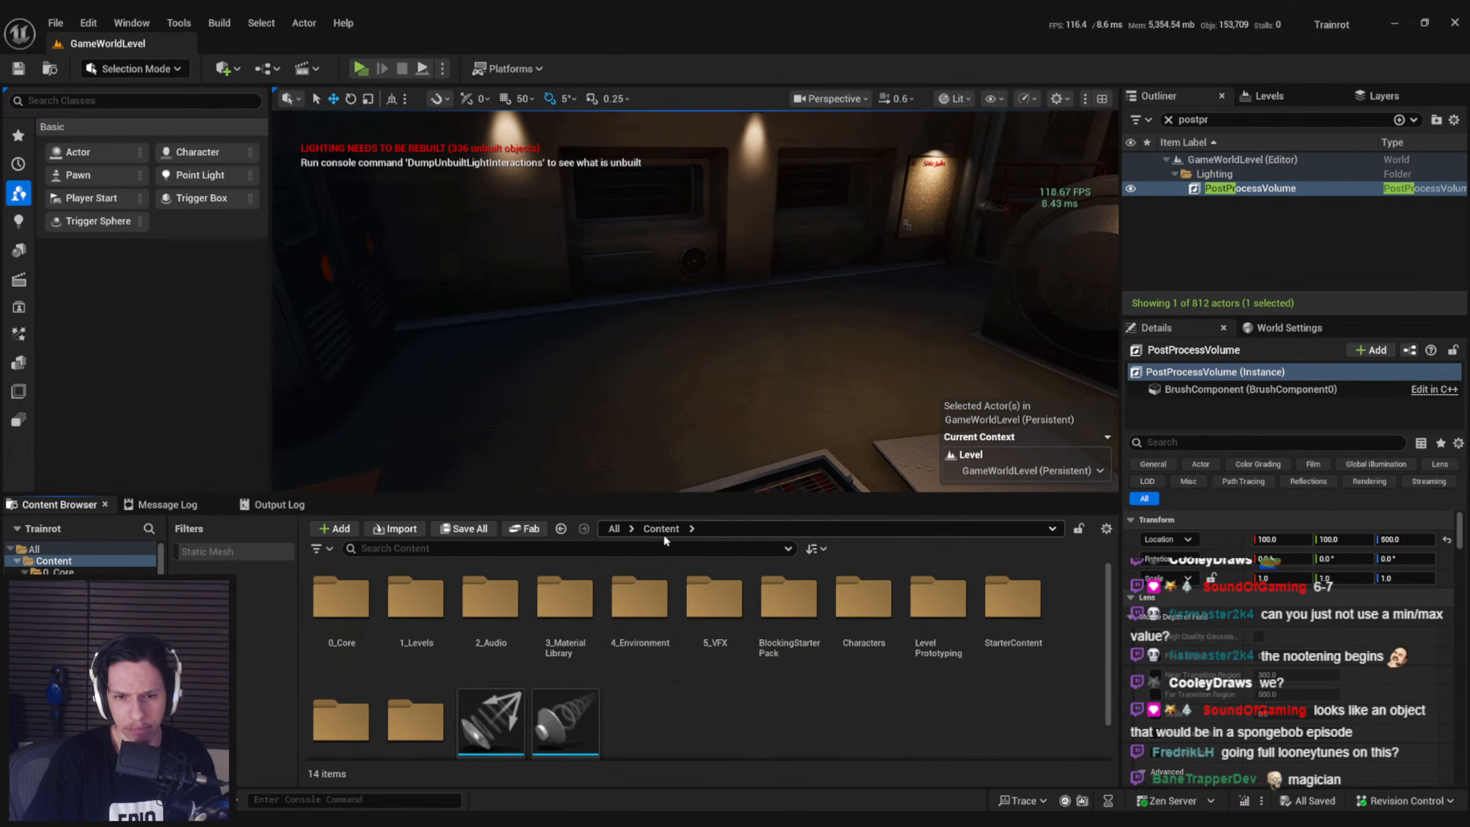
# Open the 0_Core Items folder, place BP_Item-Airhorn on the train floor and try rotating it
pyautogui.doubleClick(344, 602)
pyautogui.doubleClick(491, 600)
pyautogui.moveTo(416, 602); pyautogui.dragTo(762, 294)
pyautogui.press('f')
pyautogui.press('e')
pyautogui.moveTo(685, 332); pyautogui.dragTo(661, 366)
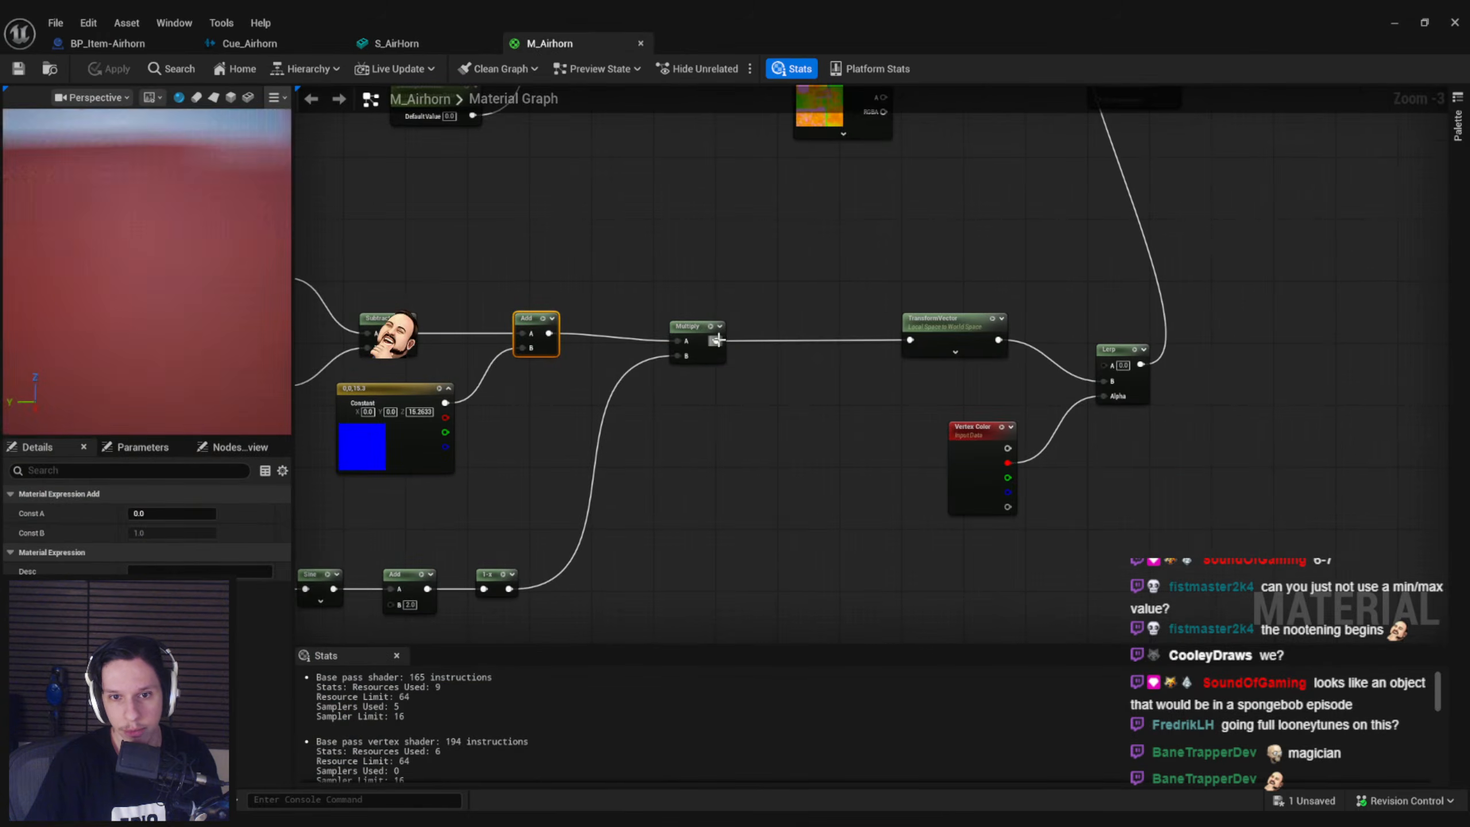
# Connect Multiply directly to the Lerp's B input, bypassing TransformVector, apply the material and check the S_AirHorn mesh preview
pyautogui.moveTo(717, 341); pyautogui.dragTo(1104, 381)
pyautogui.click(172, 69)
pyautogui.click(110, 68)
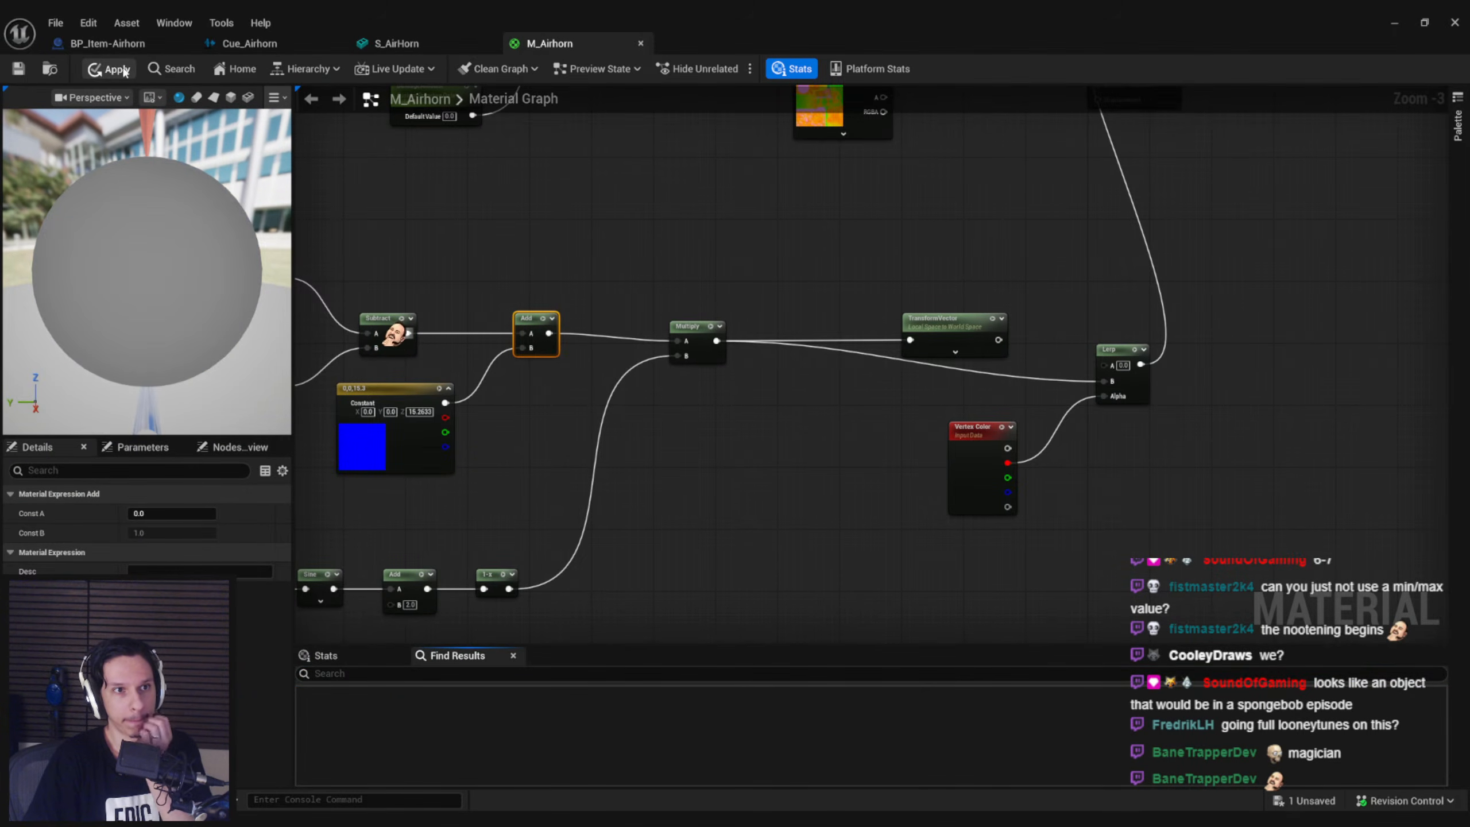
pyautogui.click(416, 42)
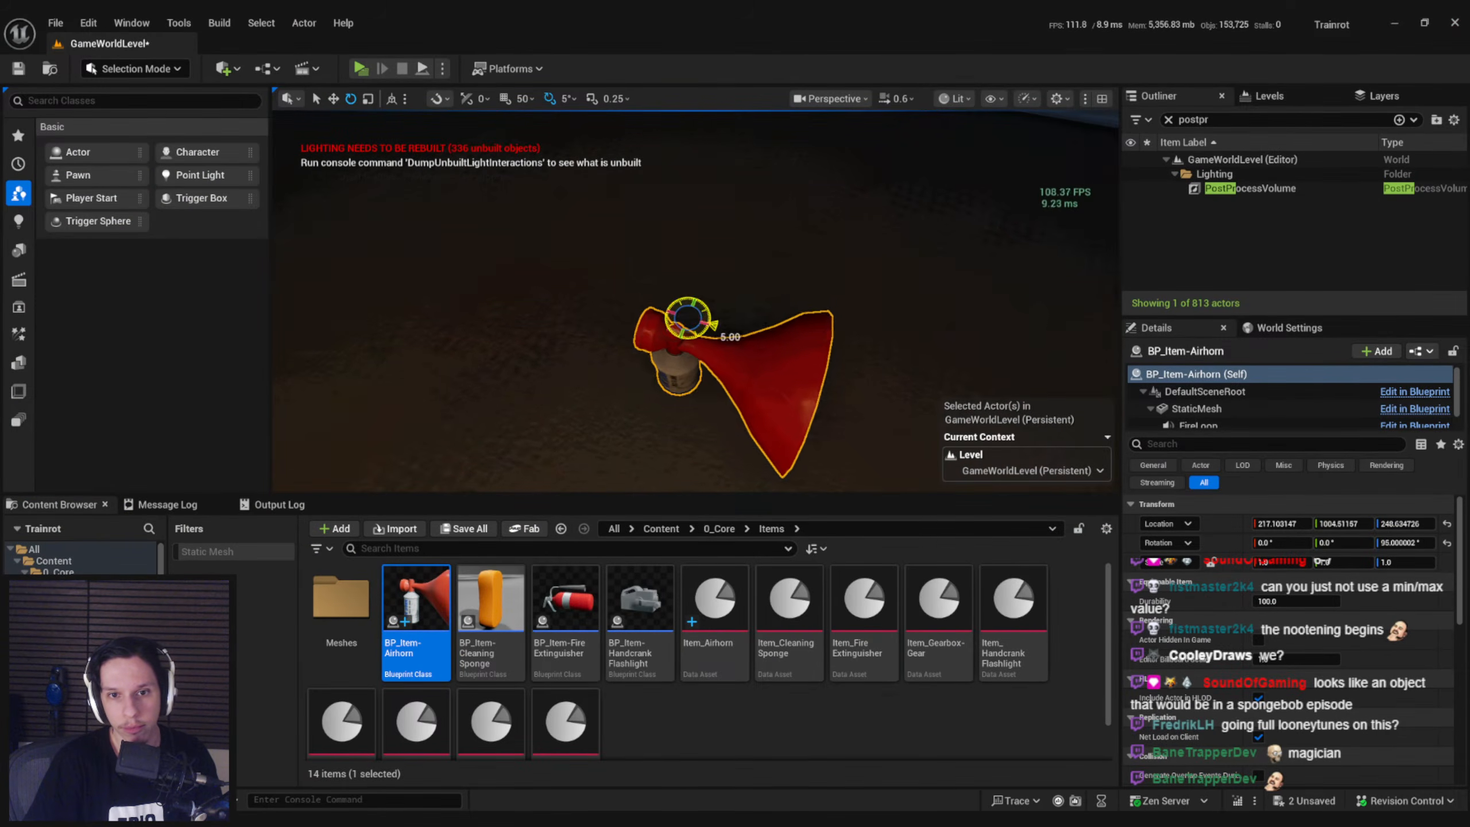
# Try rotating the placed airhorn in the level, undo the rotations and save the level
pyautogui.moveTo(713, 324)
pyautogui.mouseDown()
pyautogui.moveTo(680, 343)
pyautogui.moveTo(639, 324)
pyautogui.moveTo(676, 286)
pyautogui.moveTo(709, 287)
pyautogui.moveTo(703, 304)
pyautogui.mouseUp()
pyautogui.keyDown('alt'); pyautogui.moveTo(866, 370); pyautogui.dragTo(972, 359); pyautogui.keyUp('alt')
pyautogui.hotkey('ctrl', 'z')
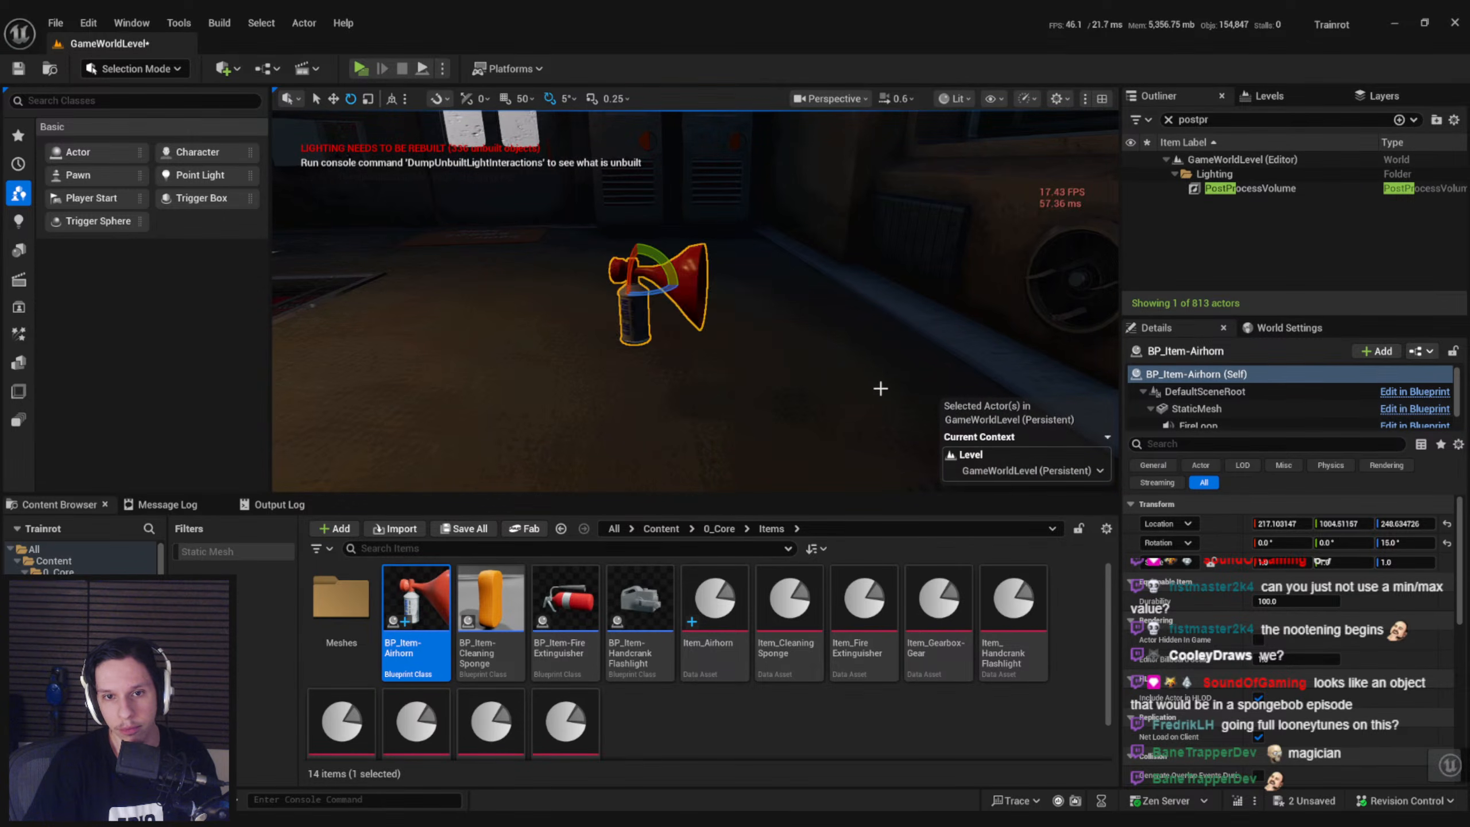
pyautogui.moveTo(660, 273); pyautogui.dragTo(666, 316)
pyautogui.hotkey('ctrl', 'z')
pyautogui.hotkey('ctrl', 's')
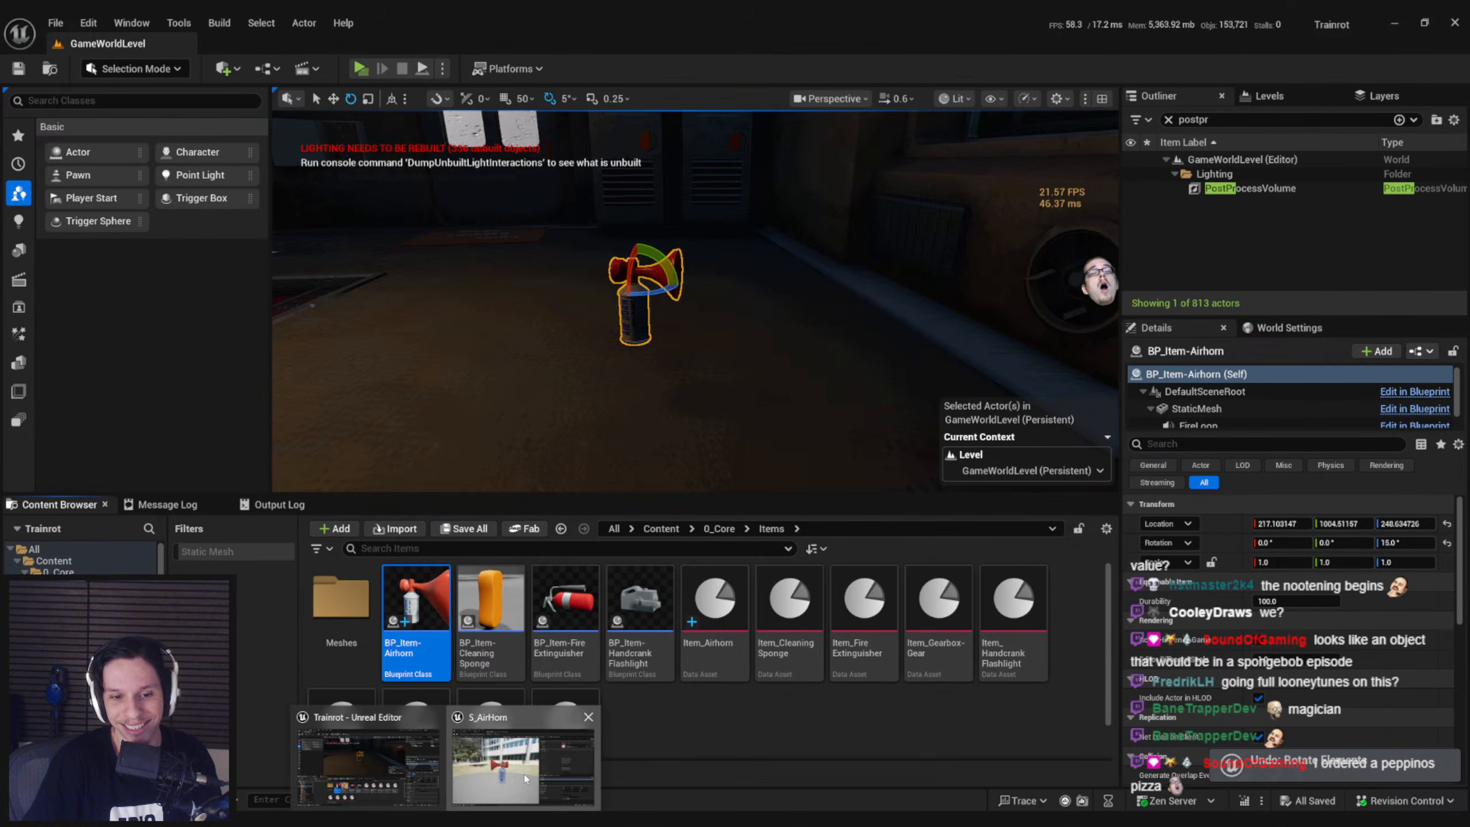
# Make room in the M_Airhorn graph by moving the Time chain down and the (0, 0, 15.3) vector away from the Add node
pyautogui.click(526, 778)
pyautogui.click(558, 46)
pyautogui.moveTo(737, 447); pyautogui.dragTo(741, 446, button='right')
pyautogui.moveTo(736, 464); pyautogui.dragTo(409, 280)
pyautogui.moveTo(702, 351); pyautogui.dragTo(713, 363)
pyautogui.click(696, 429)
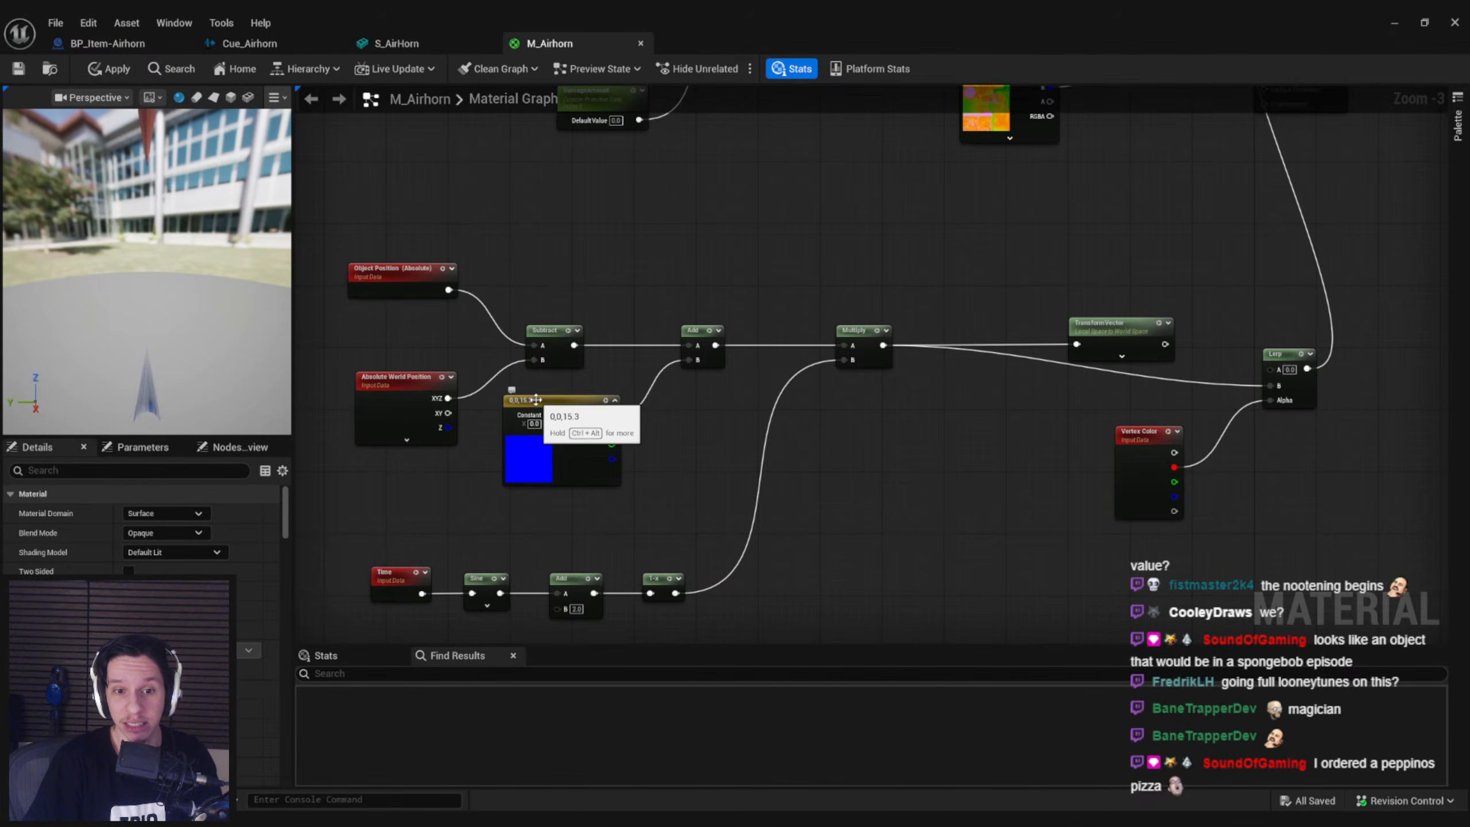
pyautogui.moveTo(536, 400); pyautogui.dragTo(710, 312, button='right')
pyautogui.moveTo(962, 547); pyautogui.dragTo(510, 439)
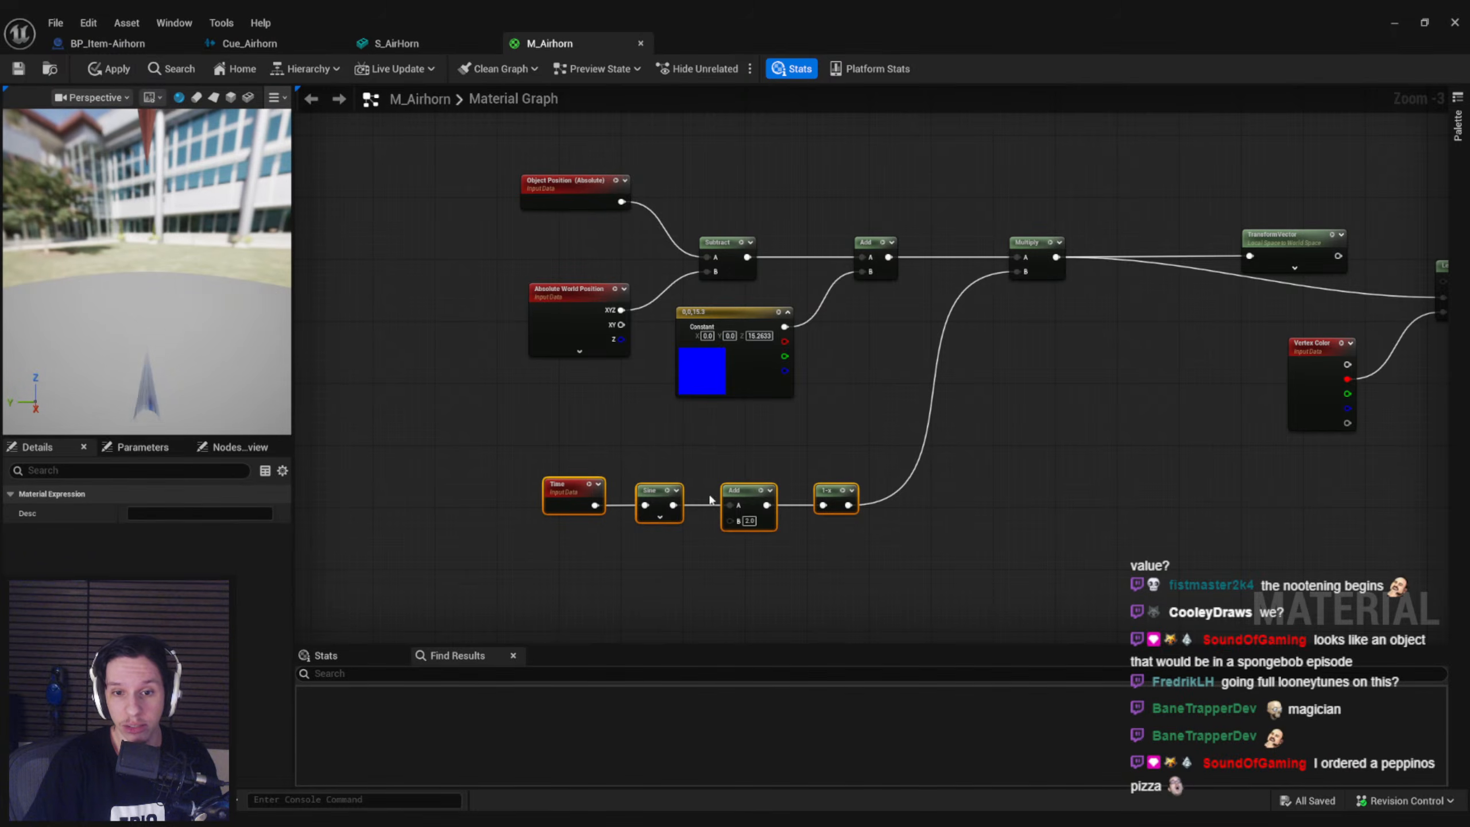
pyautogui.moveTo(725, 504); pyautogui.dragTo(727, 557)
pyautogui.moveTo(724, 399); pyautogui.dragTo(590, 495)
pyautogui.click(735, 458)
# Copy the TransformVector node and insert the copy between the (0, 0, 15.3) vector and the Add node's B input
pyautogui.click(1259, 264)
pyautogui.hotkey('ctrl', 'c')
pyautogui.click(718, 405)
pyautogui.hotkey('ctrl', 'v')
pyautogui.moveTo(699, 434); pyautogui.dragTo(653, 428)
pyautogui.moveTo(729, 426); pyautogui.dragTo(862, 272)
# Delete the original unused TransformVector after Multiply, tidy the nodes and apply the material
pyautogui.moveTo(1064, 307); pyautogui.dragTo(814, 353, button='right')
pyautogui.click(1005, 313)
pyautogui.press('Delete')
pyautogui.moveTo(860, 437); pyautogui.dragTo(1018, 360, button='right')
pyautogui.click(114, 69)
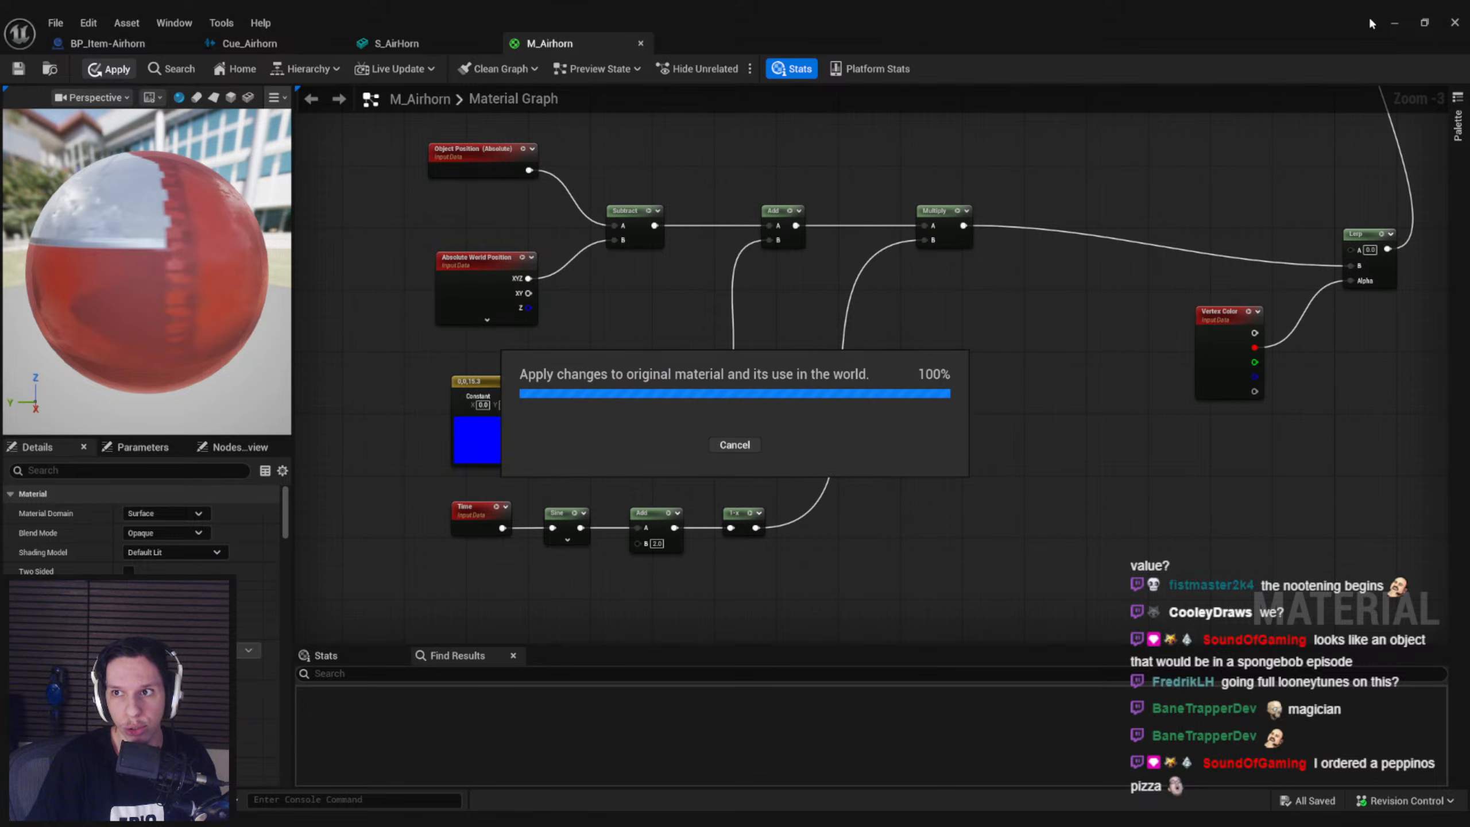
# Return to the level, tilt the airhorn by 5° and check how its horn deforms
pyautogui.click(1393, 24)
pyautogui.moveTo(681, 300)
pyautogui.mouseDown()
pyautogui.moveTo(662, 328)
pyautogui.moveTo(621, 331)
pyautogui.moveTo(576, 289)
pyautogui.moveTo(579, 264)
pyautogui.moveTo(672, 255)
pyautogui.moveTo(704, 339)
pyautogui.moveTo(693, 309)
pyautogui.mouseUp()
pyautogui.press('w')
pyautogui.moveTo(693, 310); pyautogui.dragTo(682, 269, button='right')
pyautogui.scroll(-3, 683, 278)
pyautogui.scroll(-2, 671, 370)
pyautogui.moveTo(677, 374); pyautogui.dragTo(671, 370, button='right')
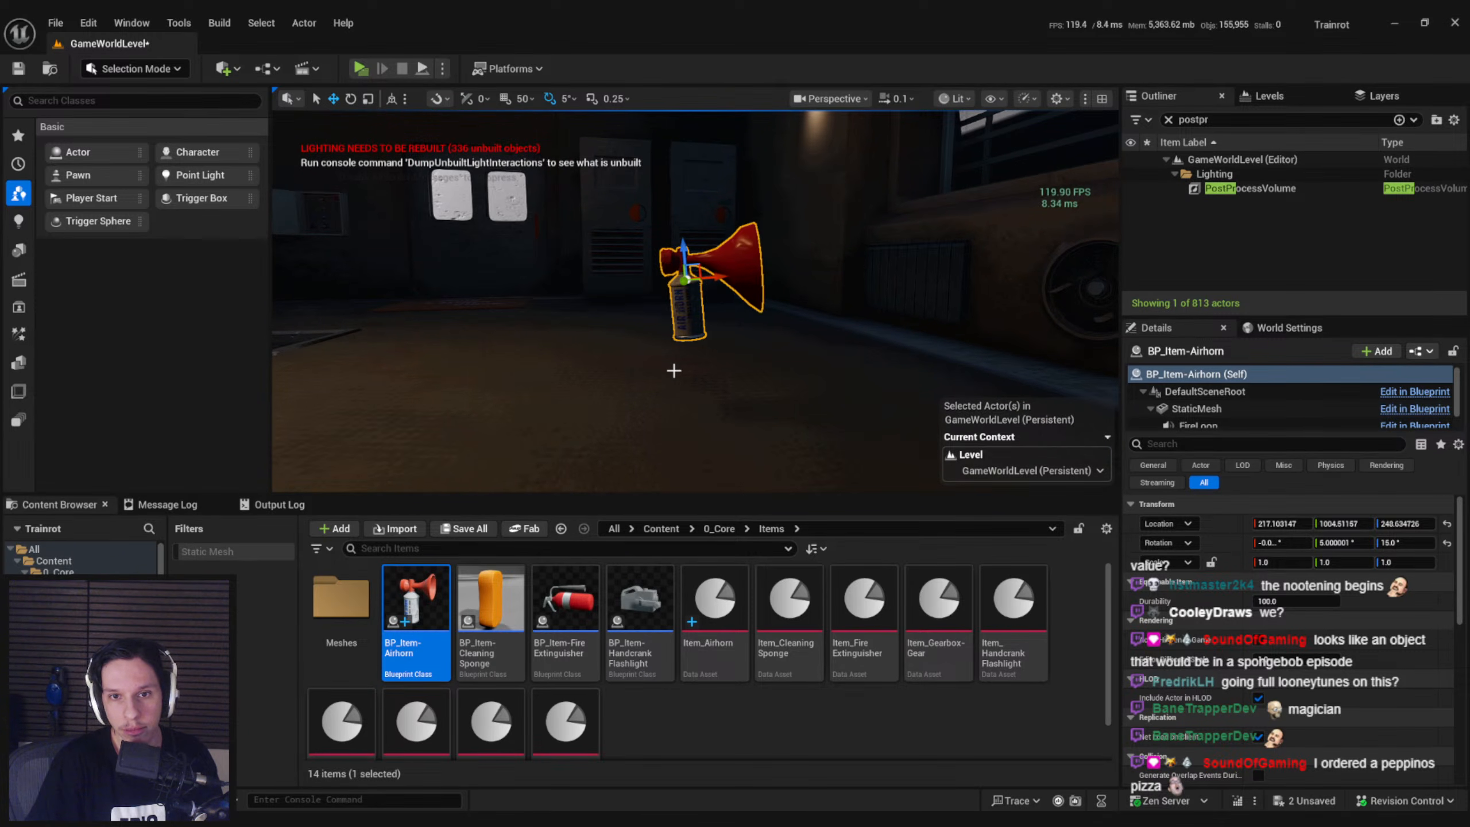
# Revisit the M_Airhorn material and examine the airhorn's pulse in the level from different viewpoints
pyautogui.moveTo(445, 822)
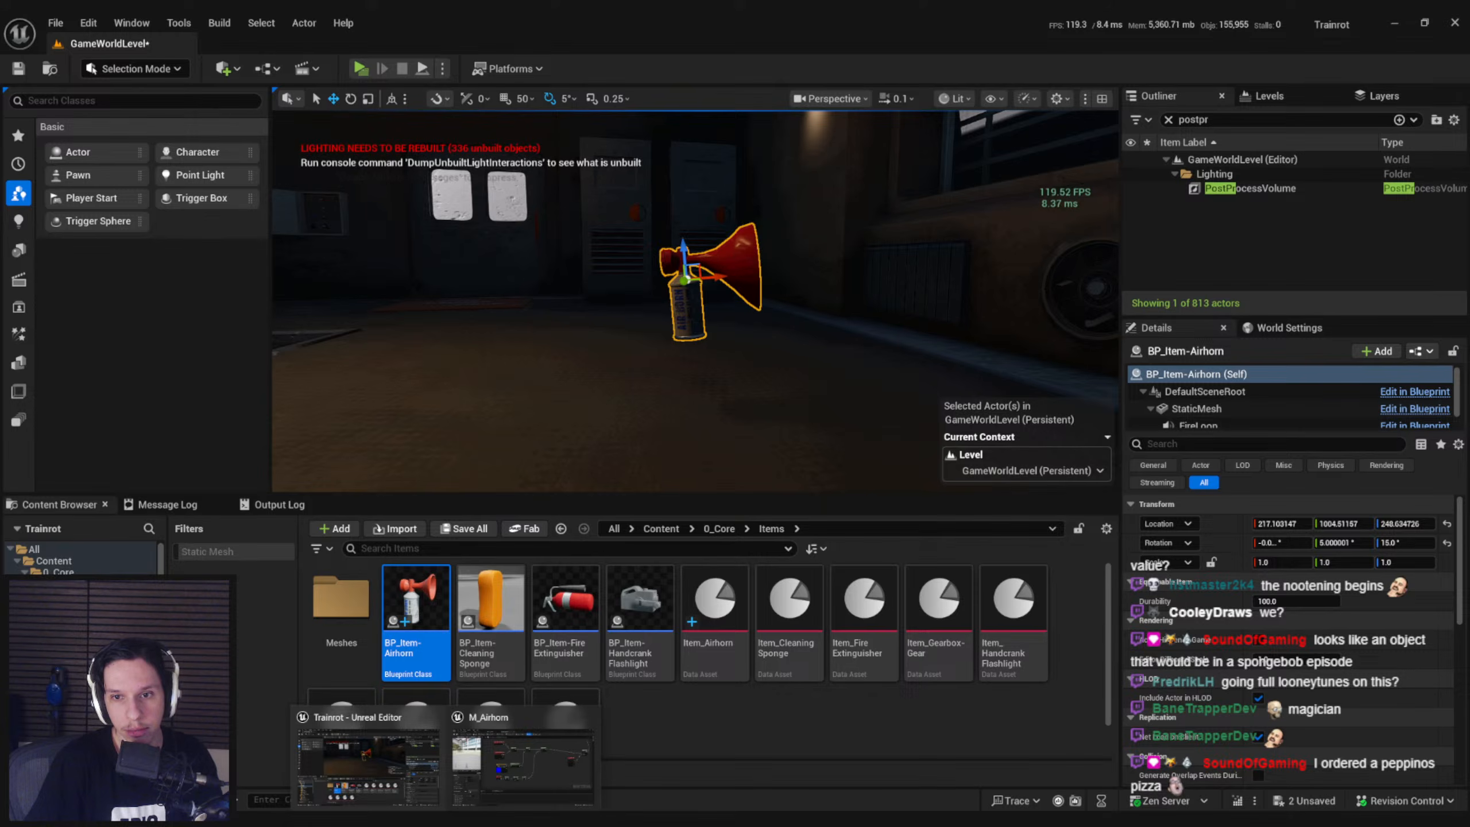
pyautogui.click(499, 788)
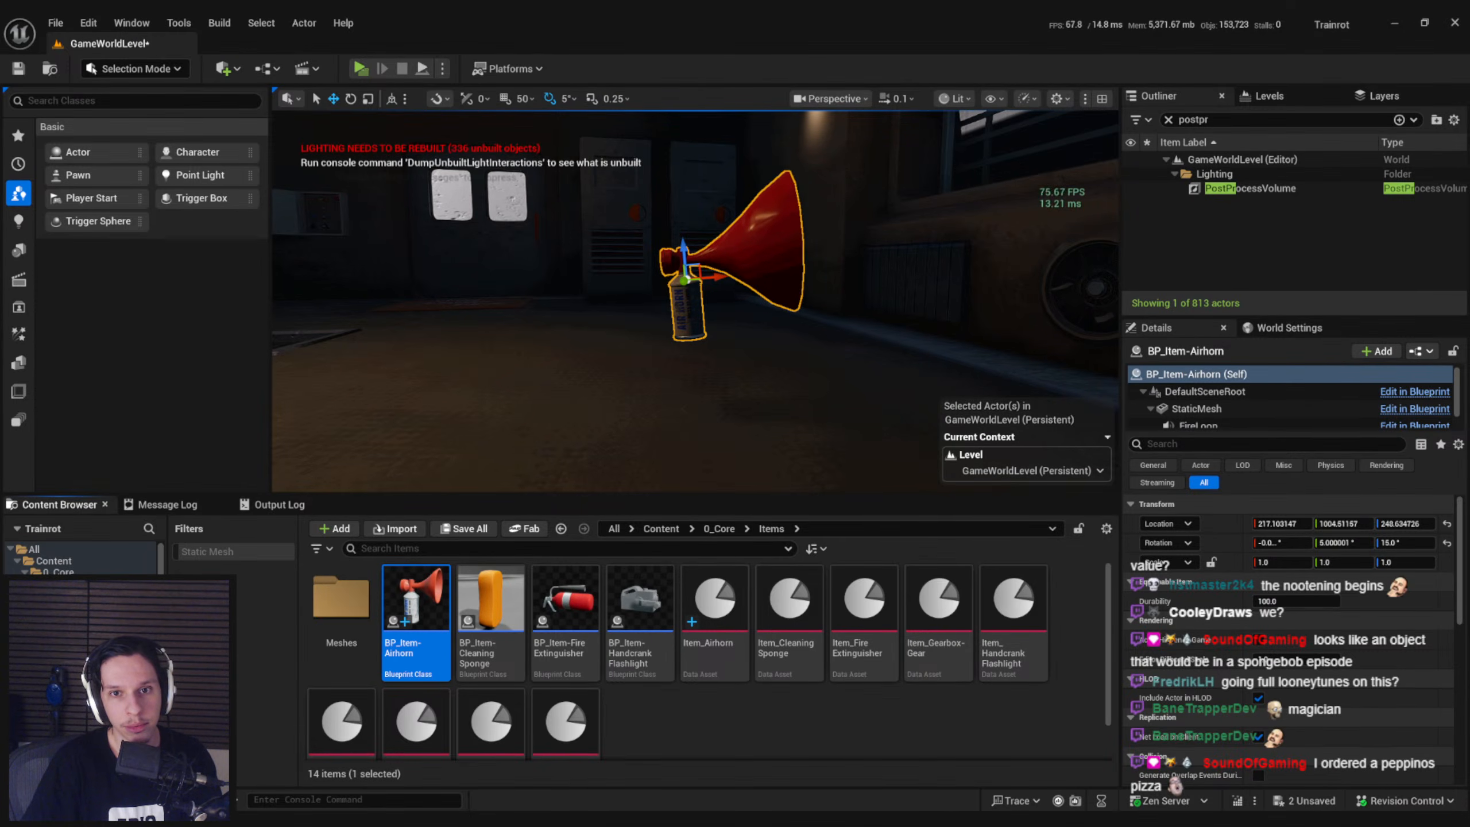
pyautogui.scroll(5, 541, 403)
pyautogui.press('e')
pyautogui.moveTo(541, 403); pyautogui.dragTo(541, 417, button='right')
pyautogui.press('g')
pyautogui.press('d')
pyautogui.press('a')
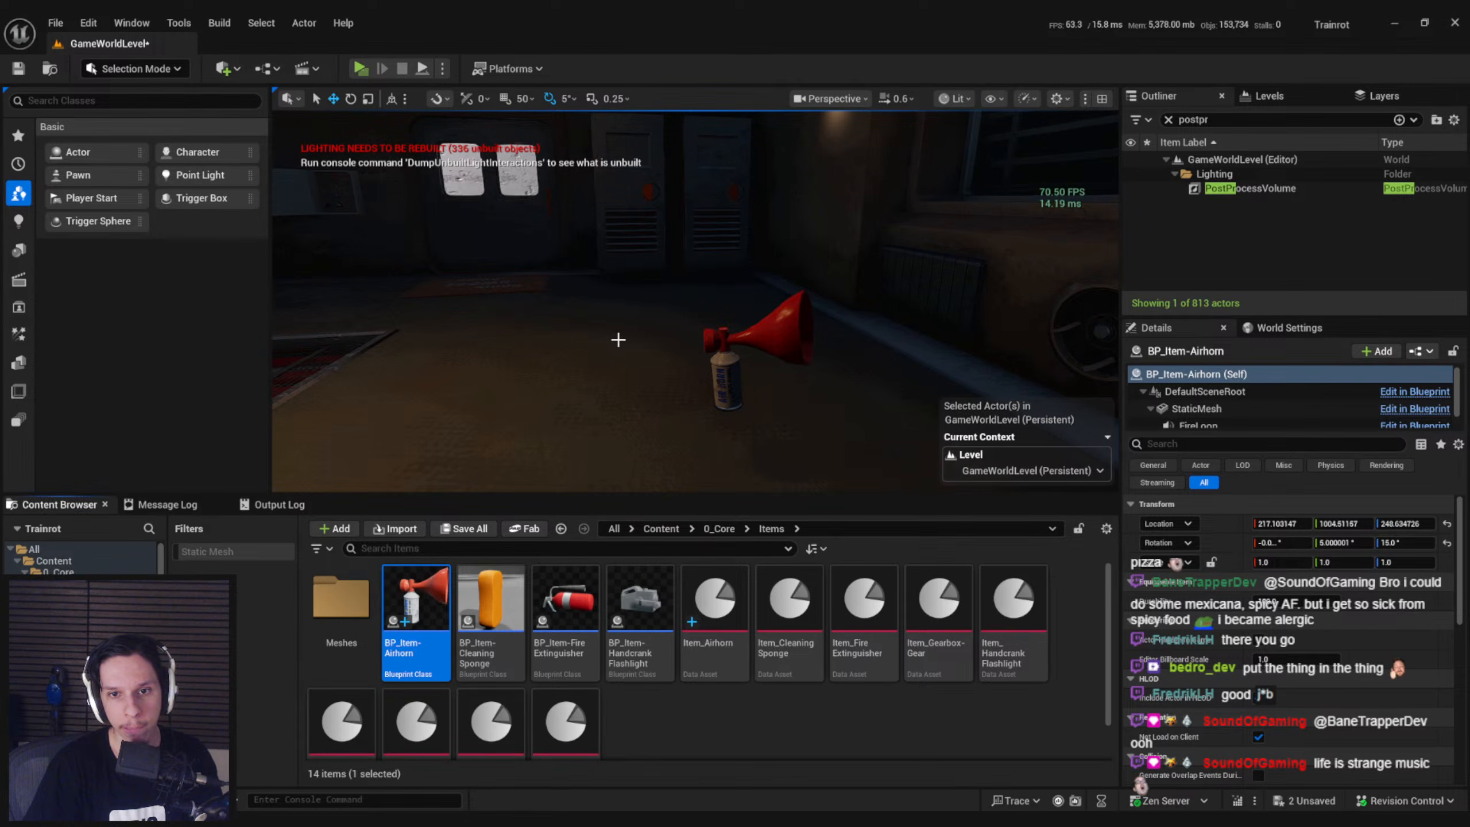
# Rotate the airhorn about its vertical axis to a yaw of about -170°
pyautogui.moveTo(640, 344); pyautogui.dragTo(643, 345, button='right')
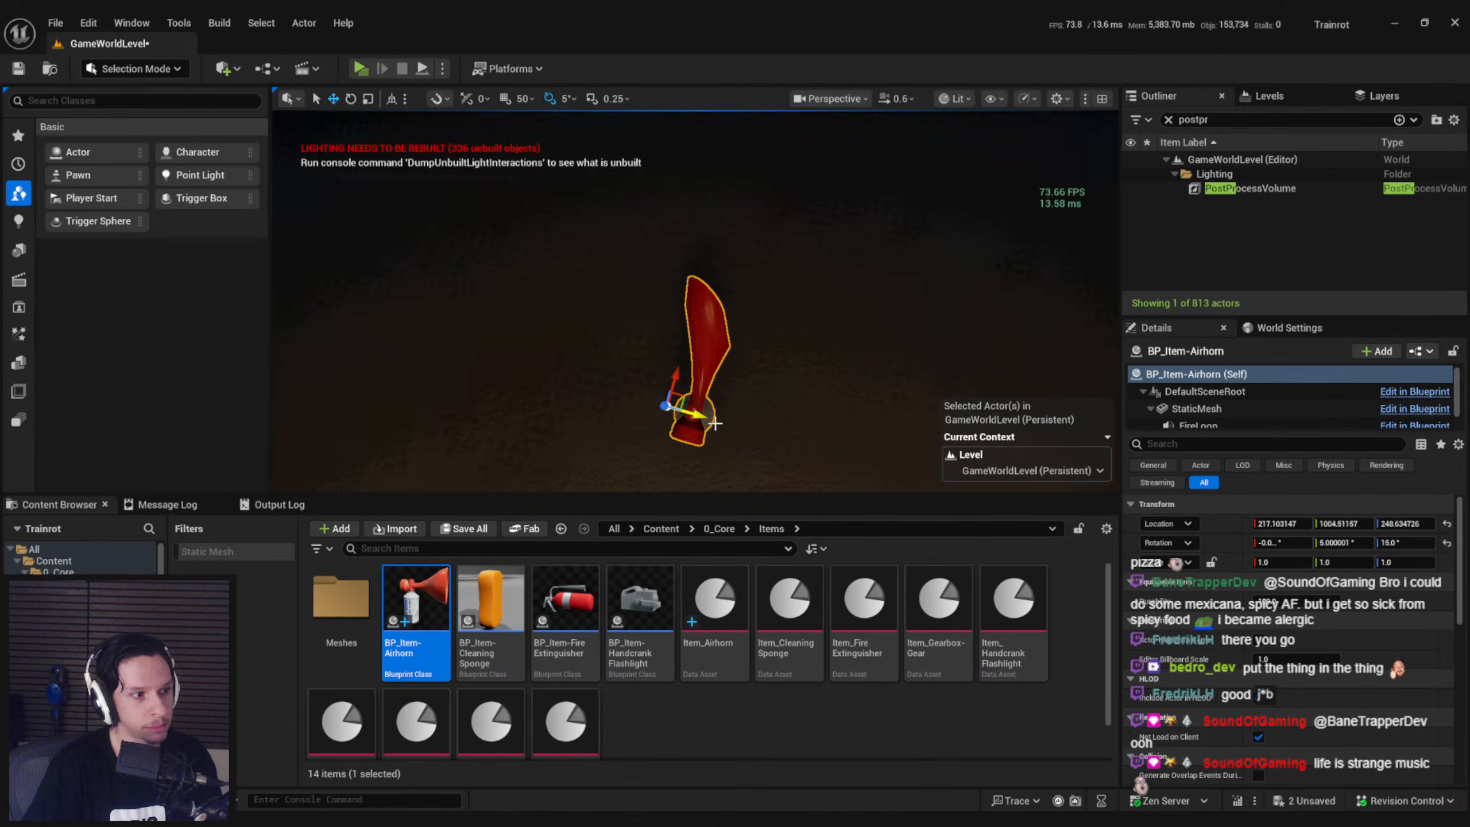
pyautogui.moveTo(676, 378)
pyautogui.mouseDown()
pyautogui.moveTo(696, 395)
pyautogui.moveTo(692, 423)
pyautogui.moveTo(686, 381)
pyautogui.mouseUp()
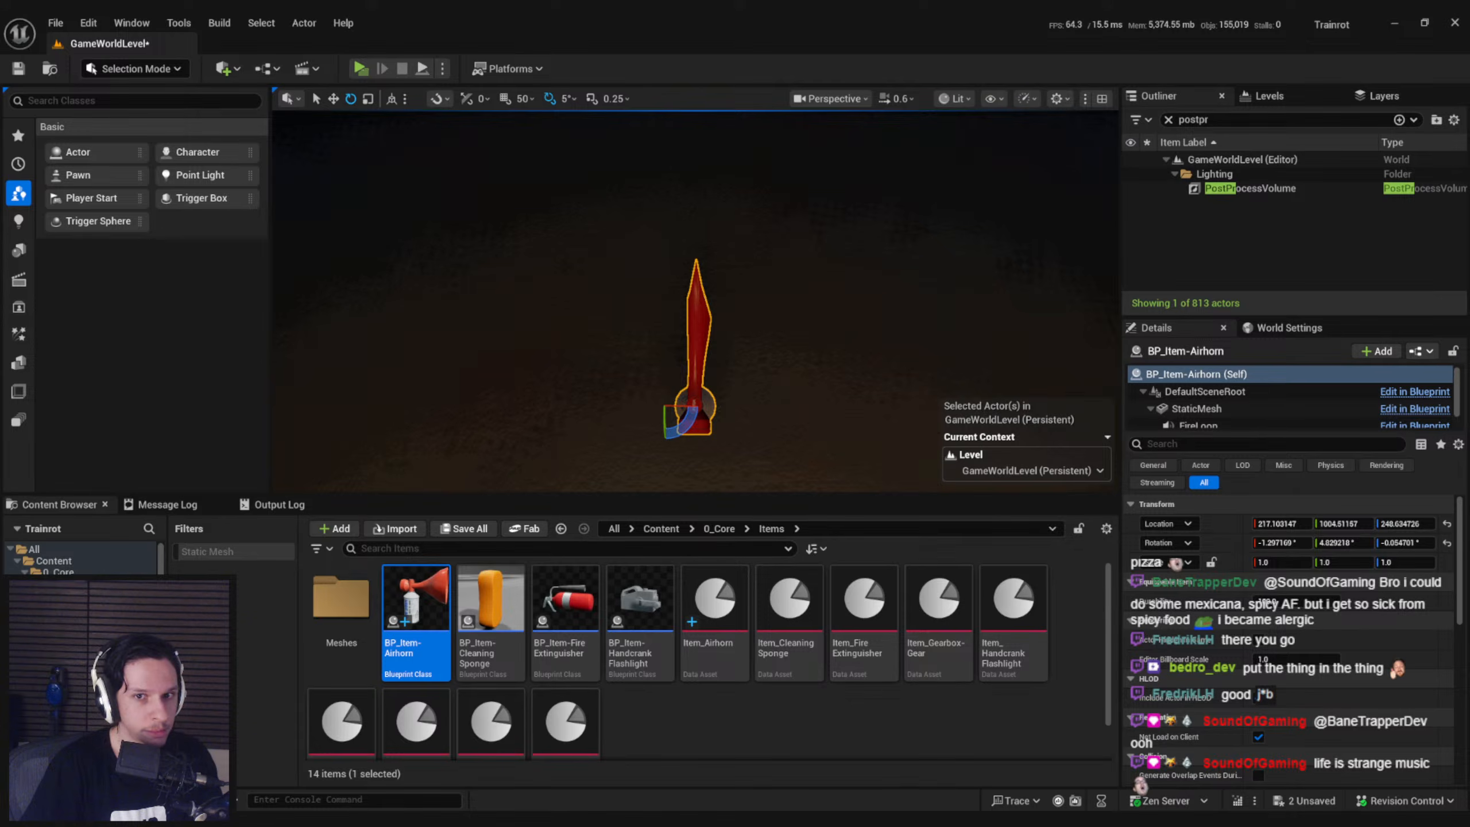
pyautogui.moveTo(693, 423); pyautogui.dragTo(644, 451)
pyautogui.moveTo(644, 451); pyautogui.dragTo(729, 336, button='right')
pyautogui.moveTo(671, 350); pyautogui.dragTo(799, 346)
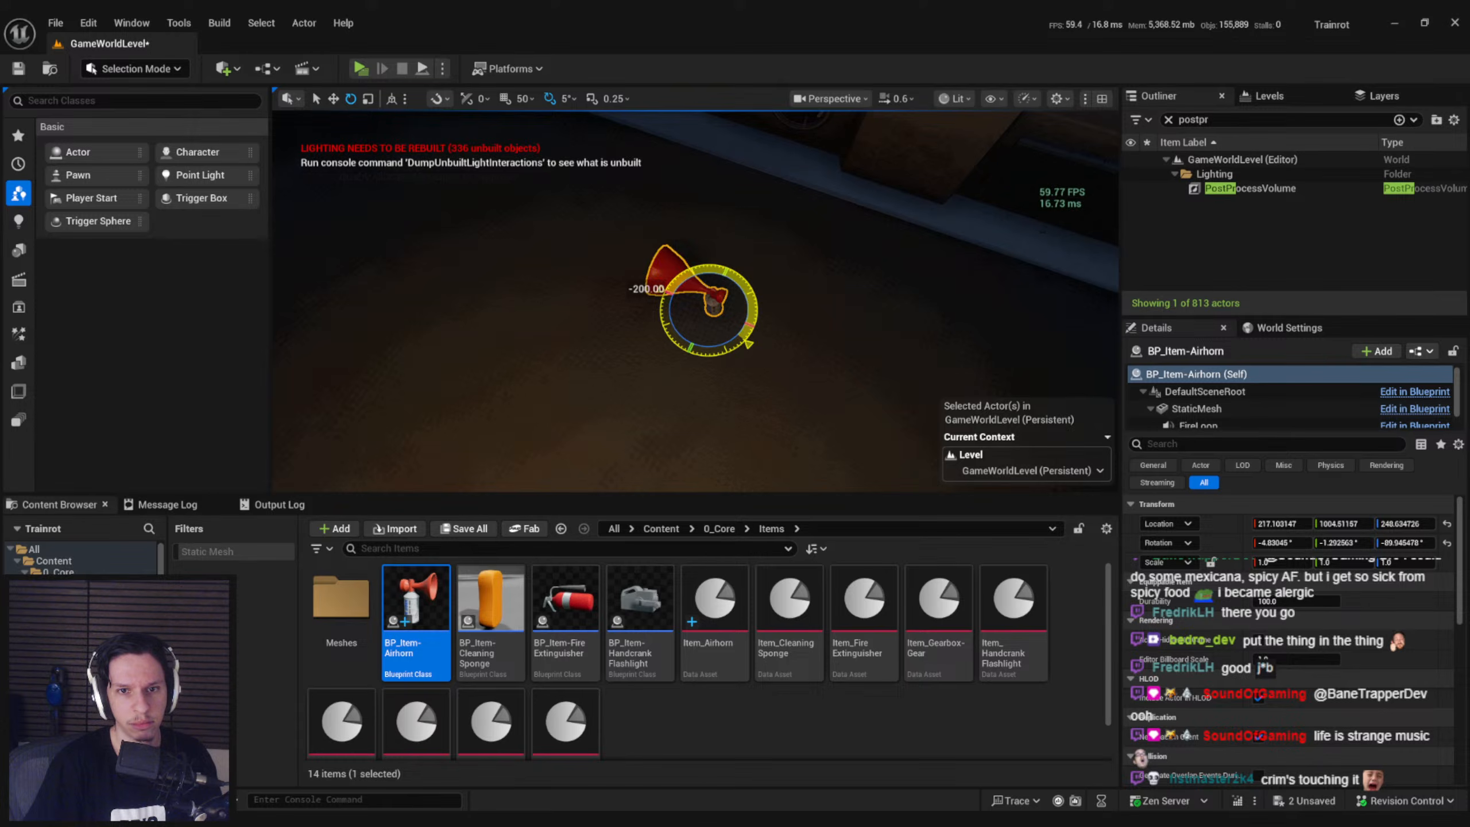
# Try tilting the airhorn around its other axes to test the deformation and undo these rotations
pyautogui.moveTo(713, 266); pyautogui.dragTo(728, 222, button='right')
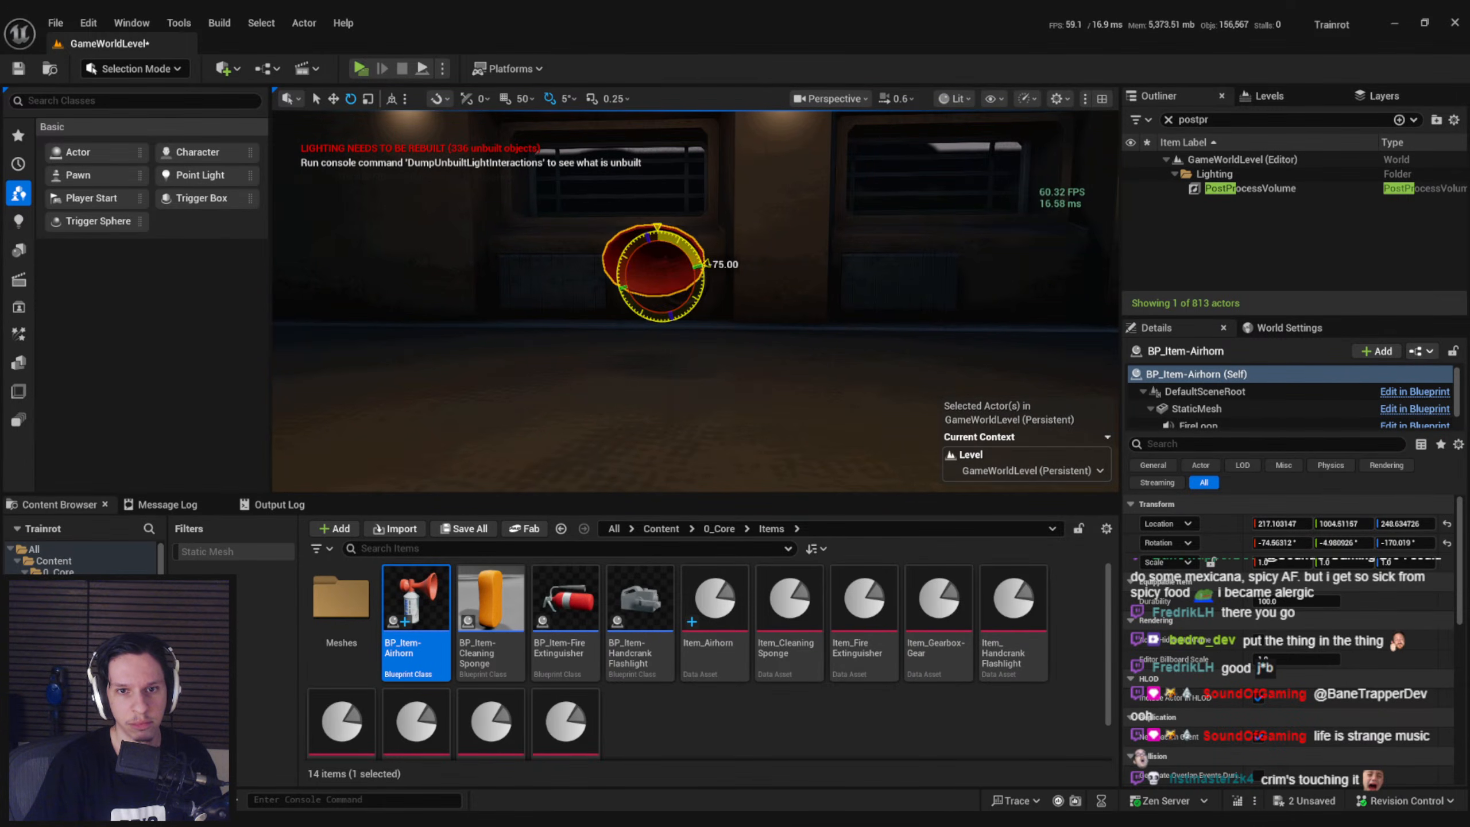
pyautogui.hotkey('ctrl', 'z')
pyautogui.hotkey('ctrl', 'z')
pyautogui.moveTo(647, 259); pyautogui.dragTo(646, 272)
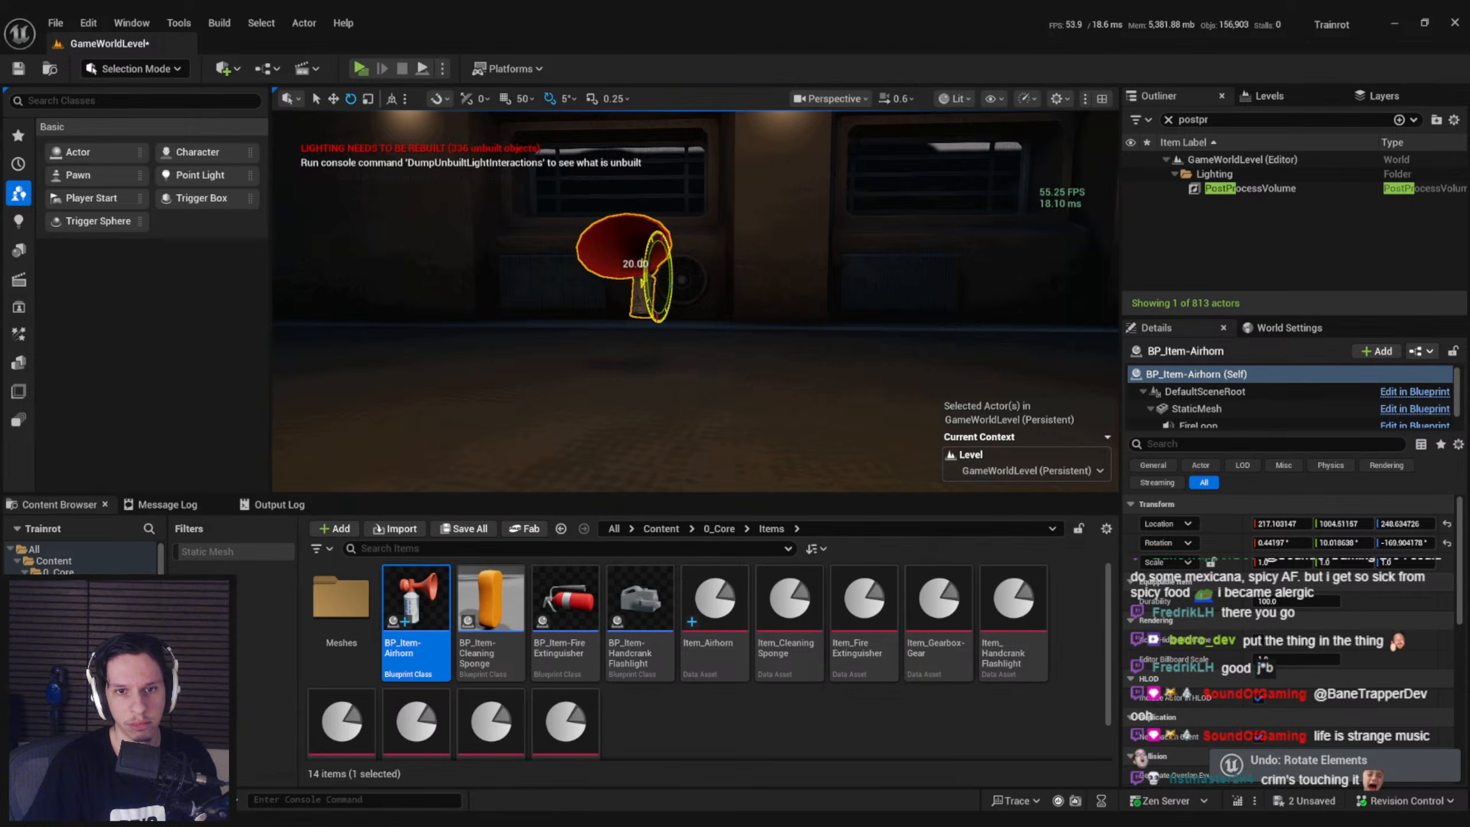
pyautogui.moveTo(691, 249); pyautogui.dragTo(681, 244, button='right')
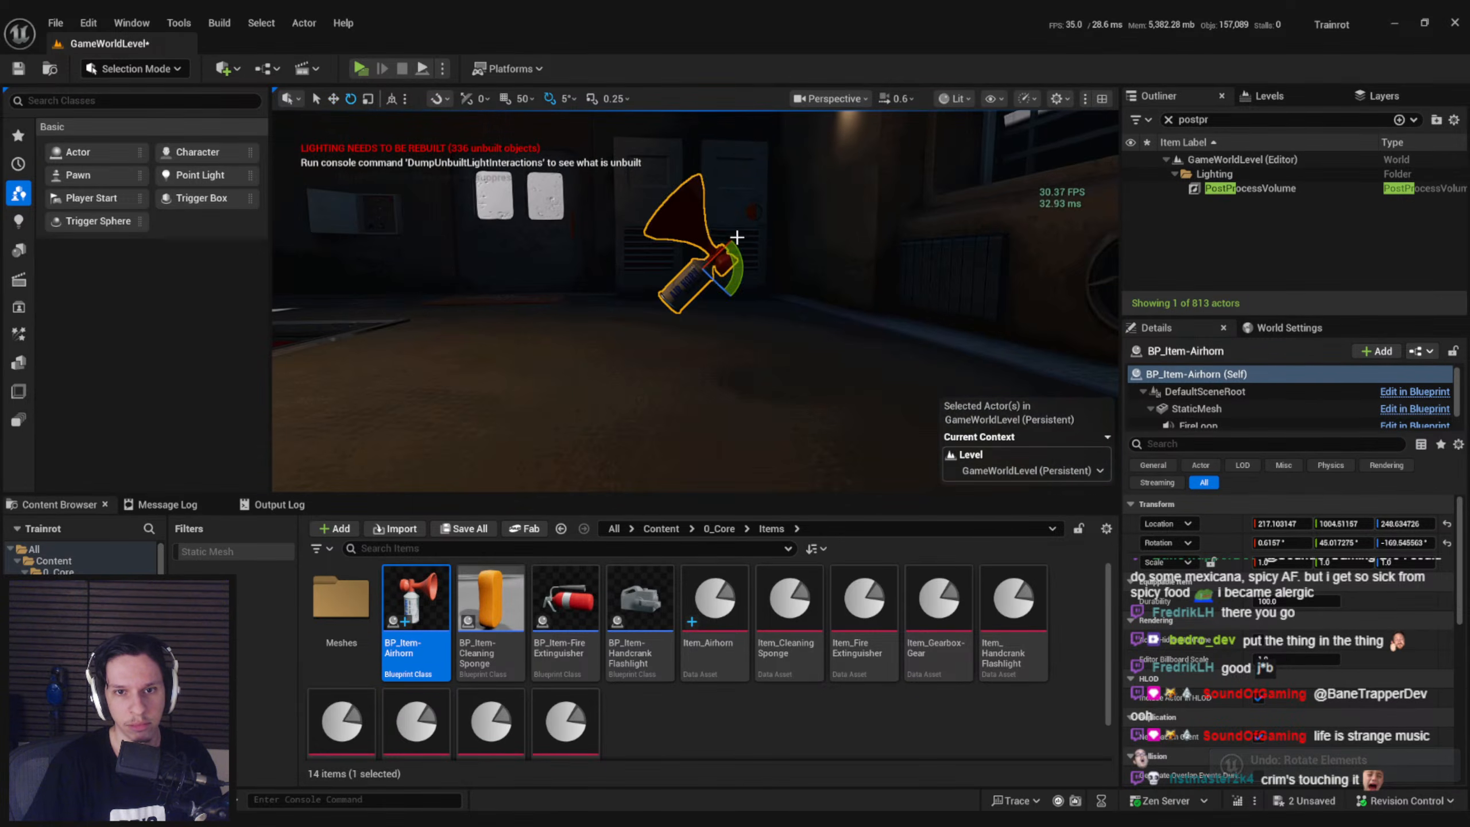
pyautogui.moveTo(747, 229); pyautogui.dragTo(645, 256)
pyautogui.hotkey('ctrl', 'z')
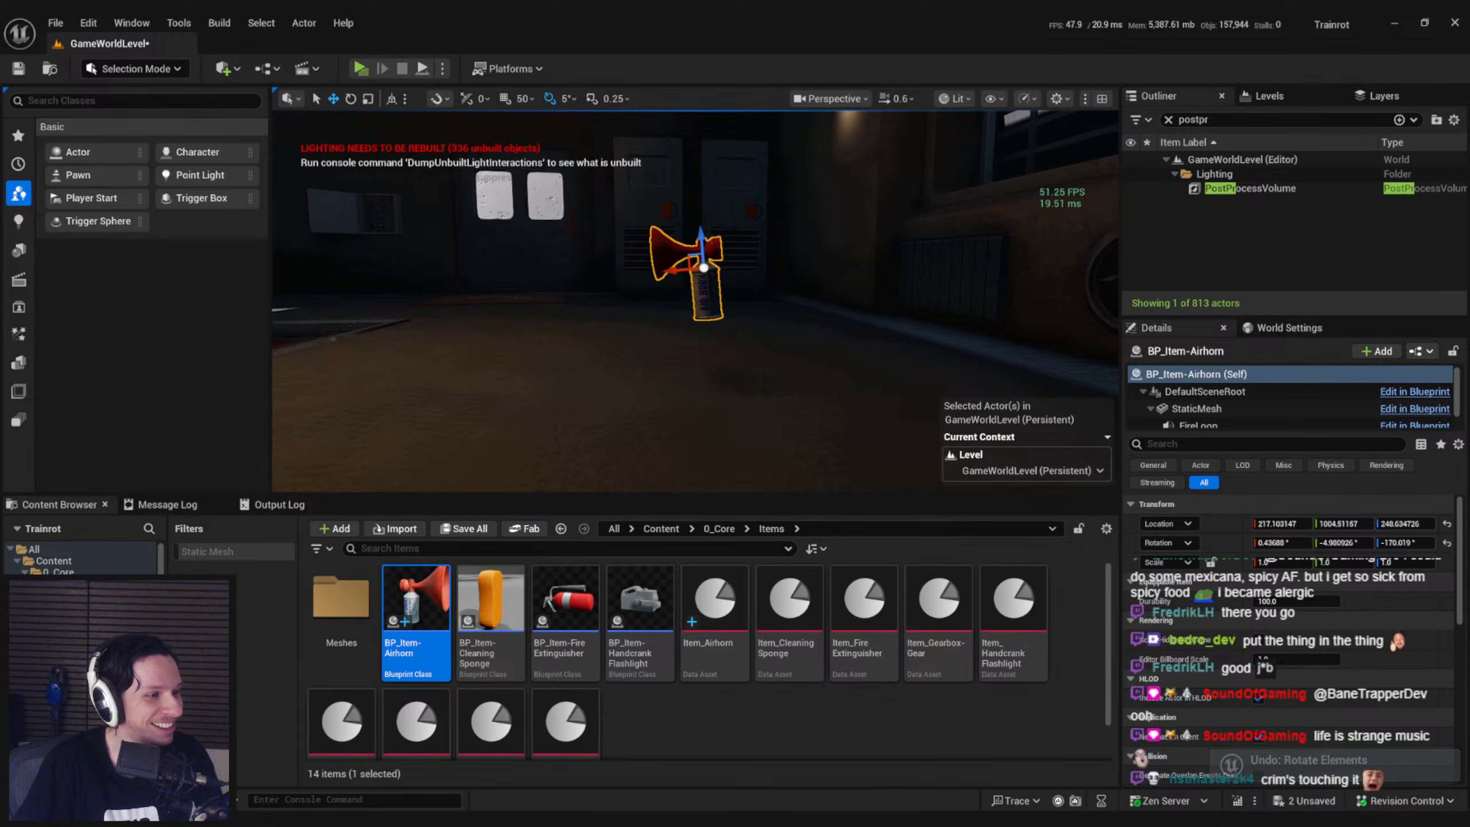
# Examine the pulsing airhorn in the level from the side and straight into the horn
pyautogui.moveTo(683, 272); pyautogui.dragTo(498, 292, button='right')
pyautogui.moveTo(726, 262); pyautogui.dragTo(665, 268, button='right')
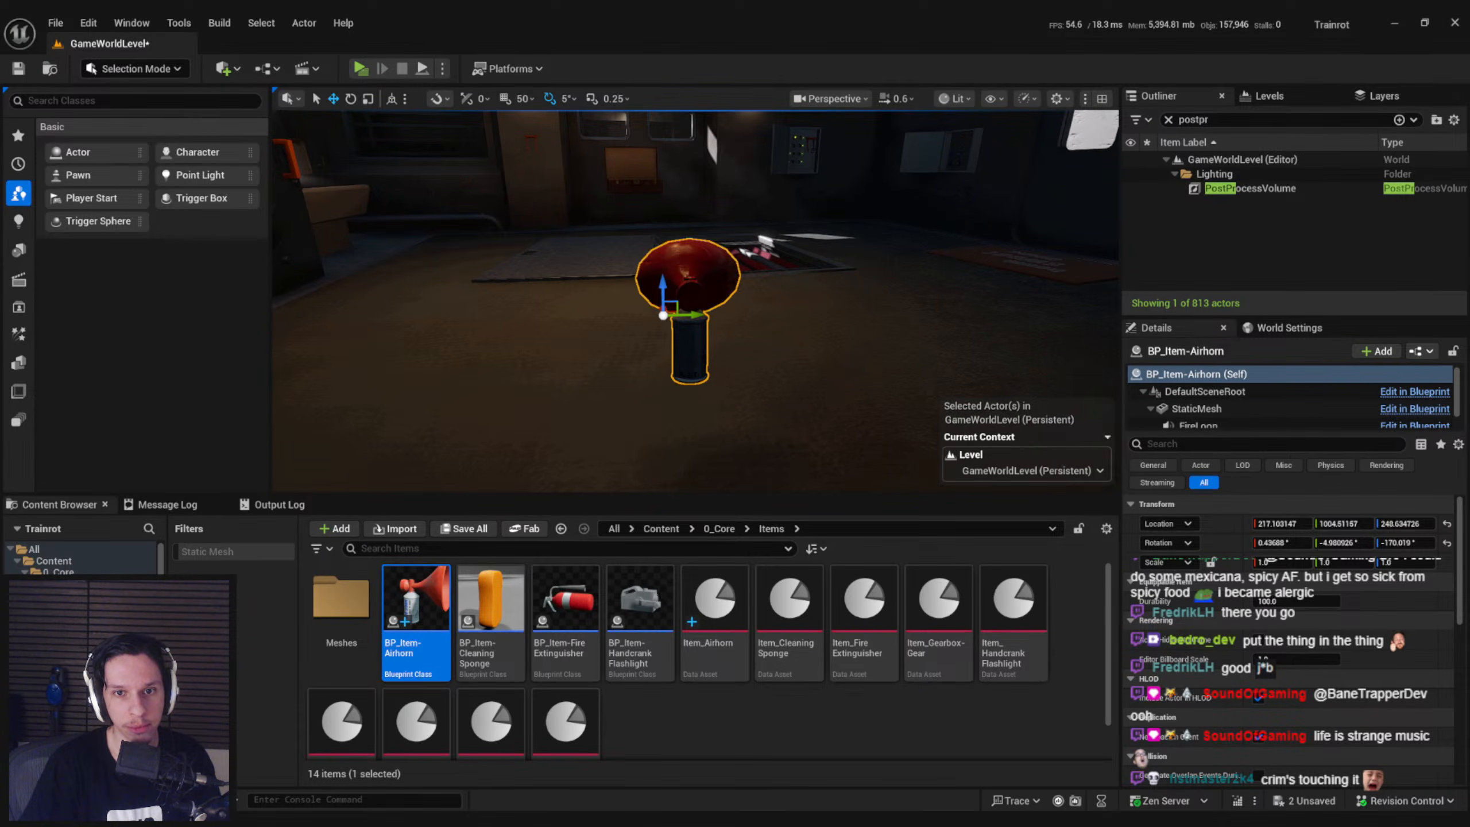
pyautogui.press('a')
pyautogui.moveTo(496, 308); pyautogui.dragTo(464, 321, button='right')
pyautogui.press('a')
pyautogui.press('d')
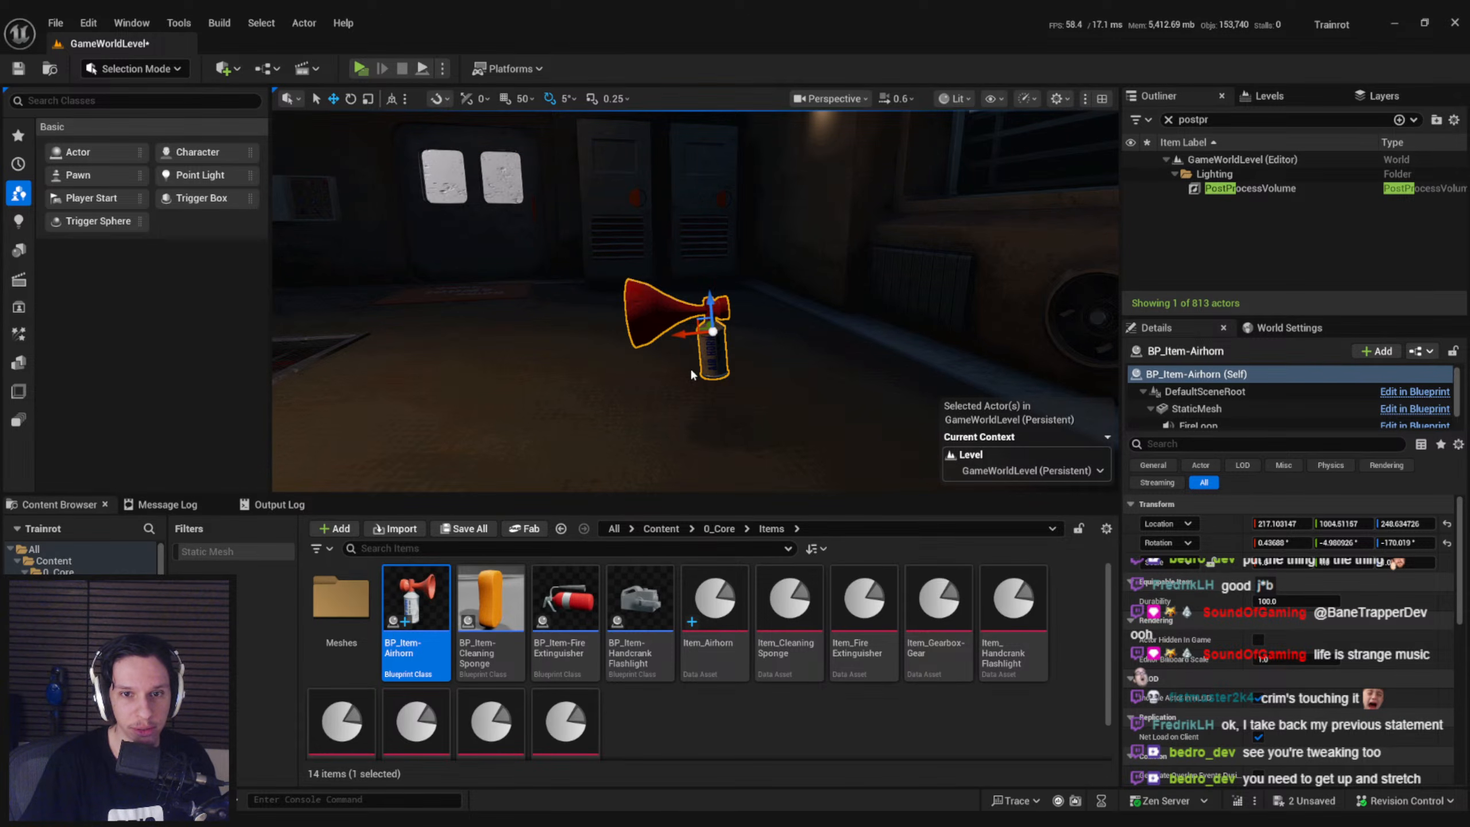
pyautogui.press('d')
pyautogui.moveTo(692, 370); pyautogui.dragTo(556, 369, button='right')
pyautogui.press('d')
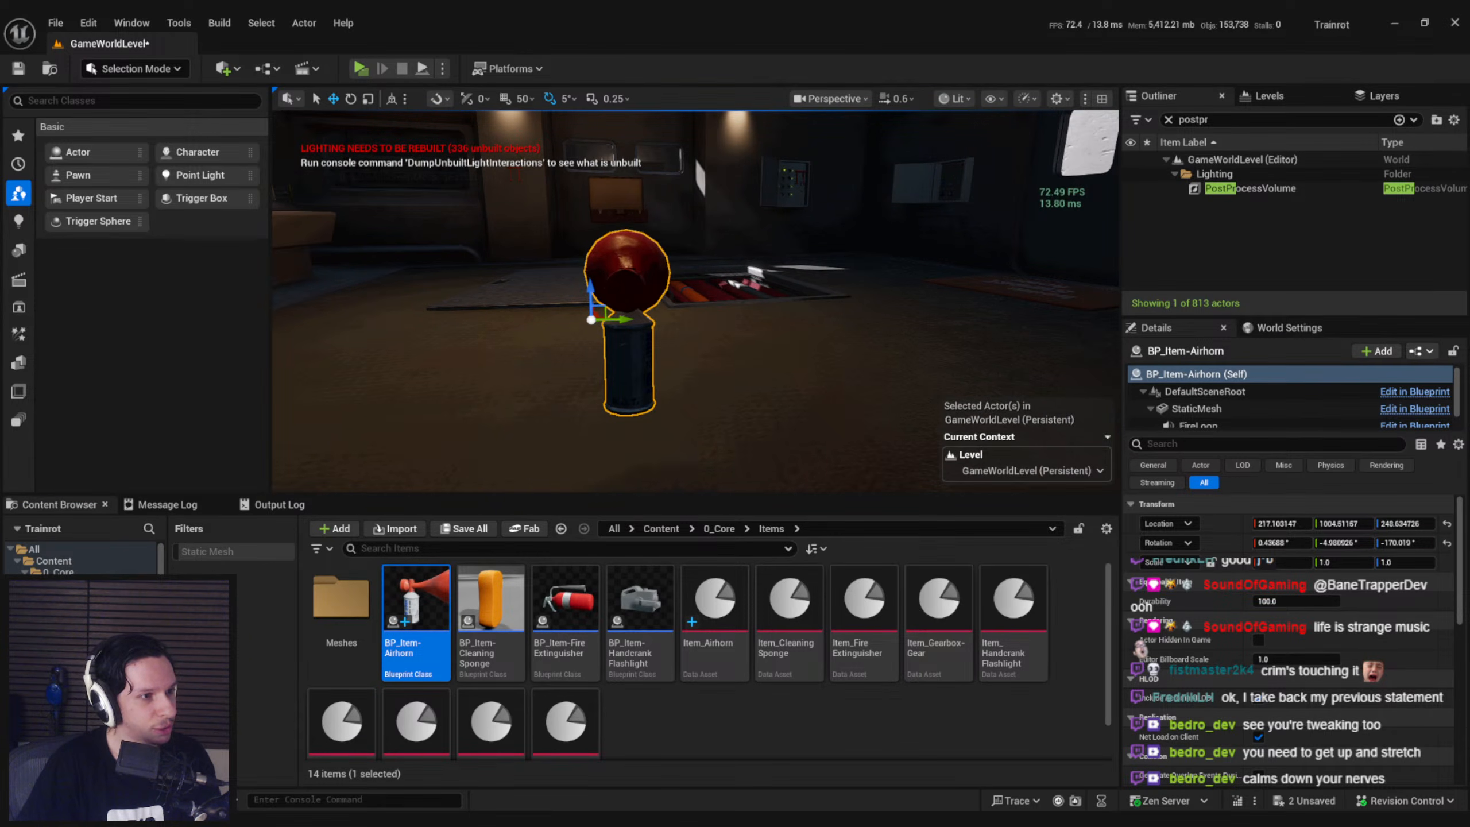
pyautogui.press('a')
pyautogui.moveTo(613, 368); pyautogui.dragTo(775, 370, button='right')
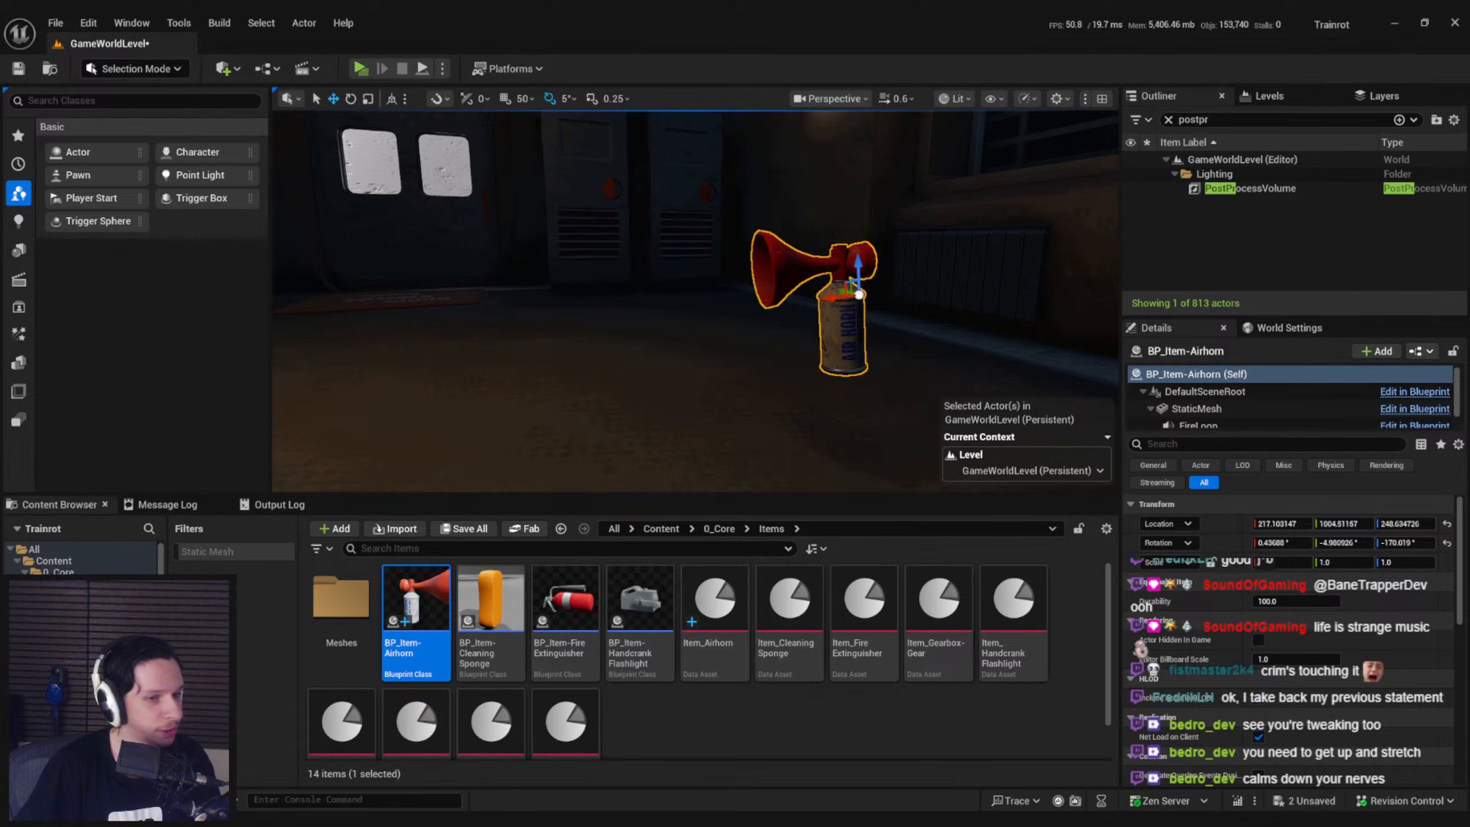
# Save the current changes and move the Time, Sine, Add and 1-x nodes in M_Airhorn below the TransformVector branch
pyautogui.hotkey('ctrl', 's')
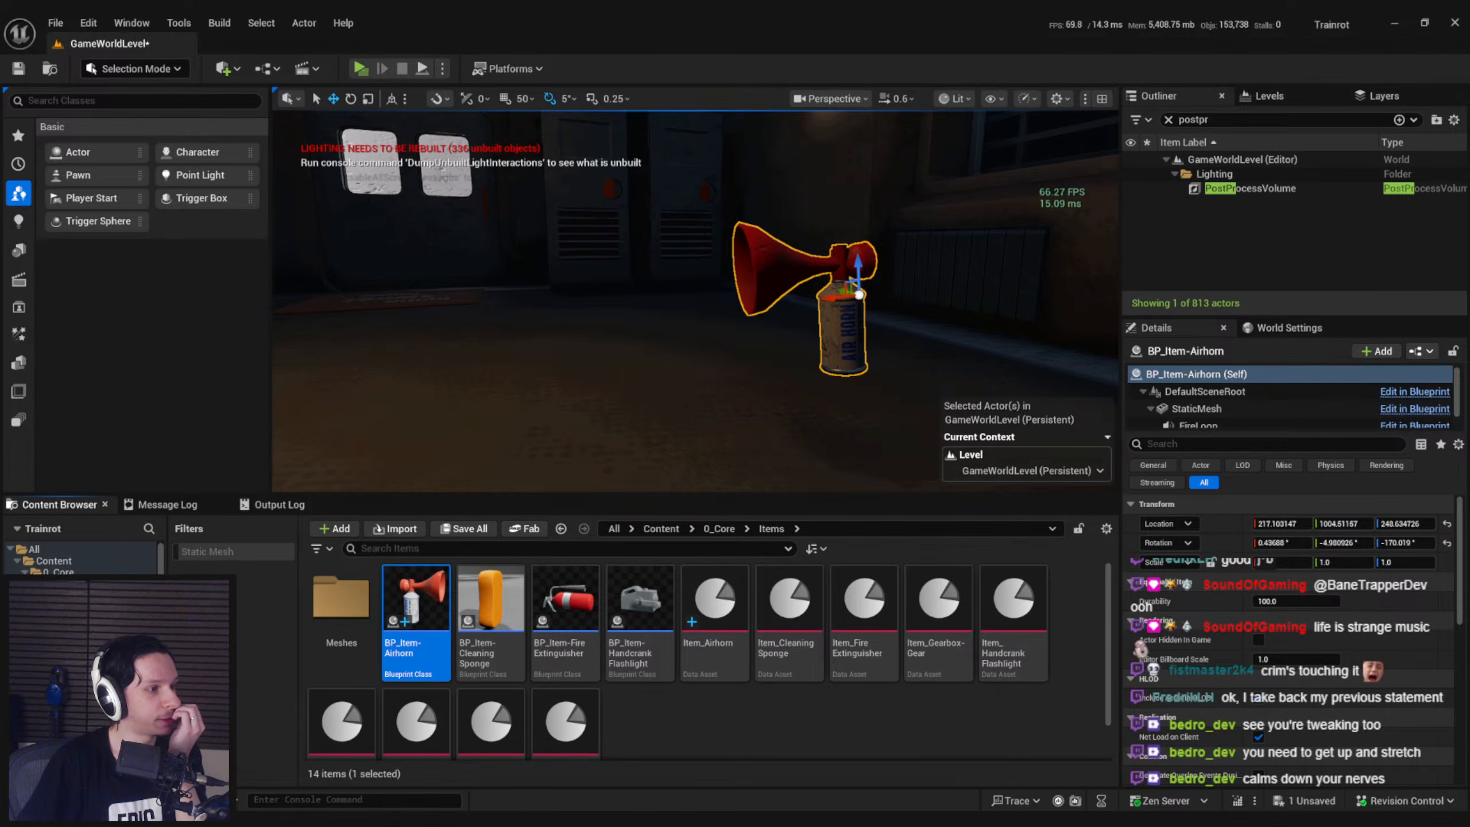
pyautogui.moveTo(749, 1); pyautogui.dragTo(752, 308)
pyautogui.doubleClick(775, 306)
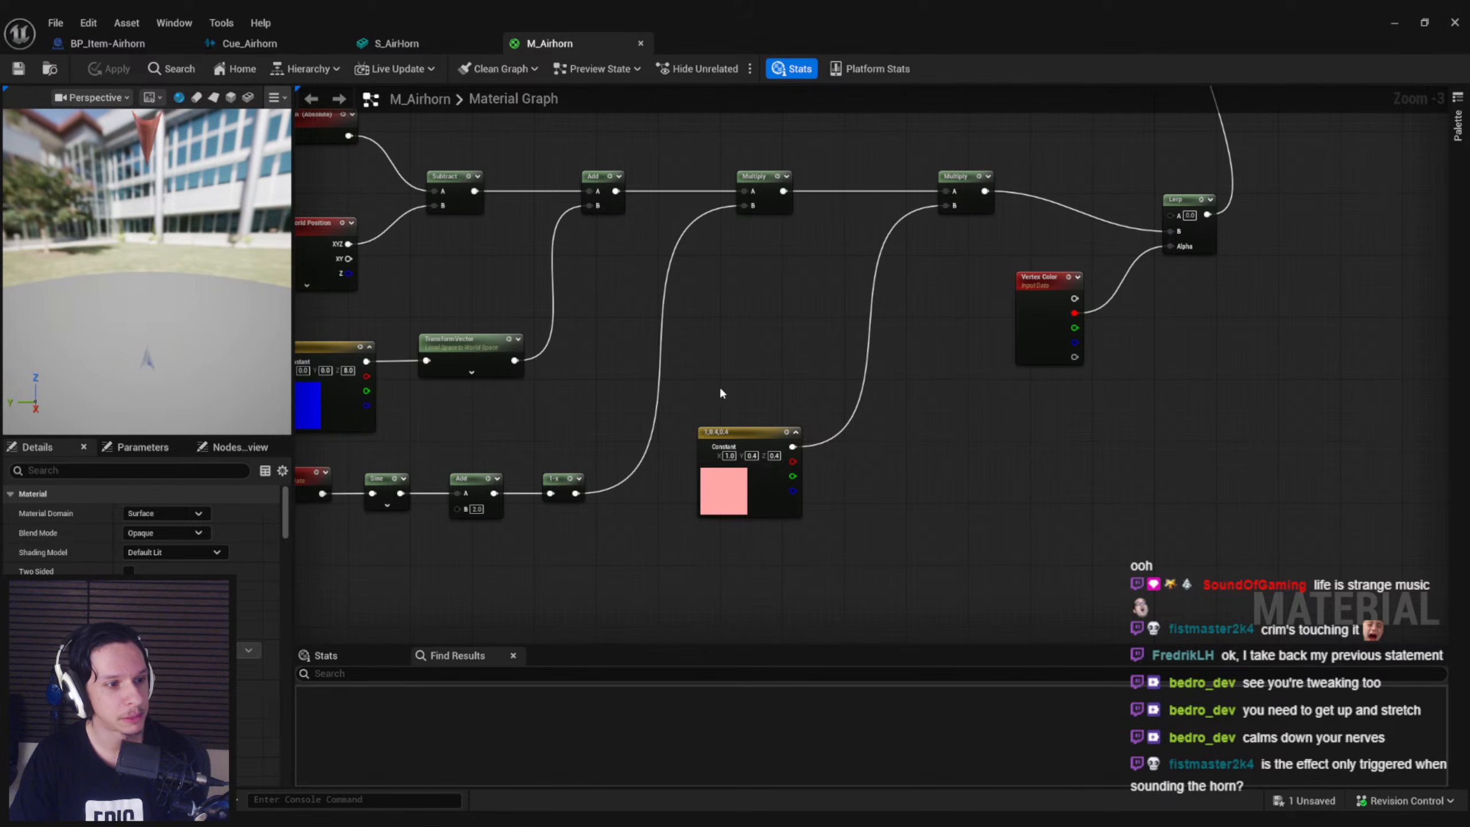
pyautogui.moveTo(766, 374); pyautogui.dragTo(778, 345, button='right')
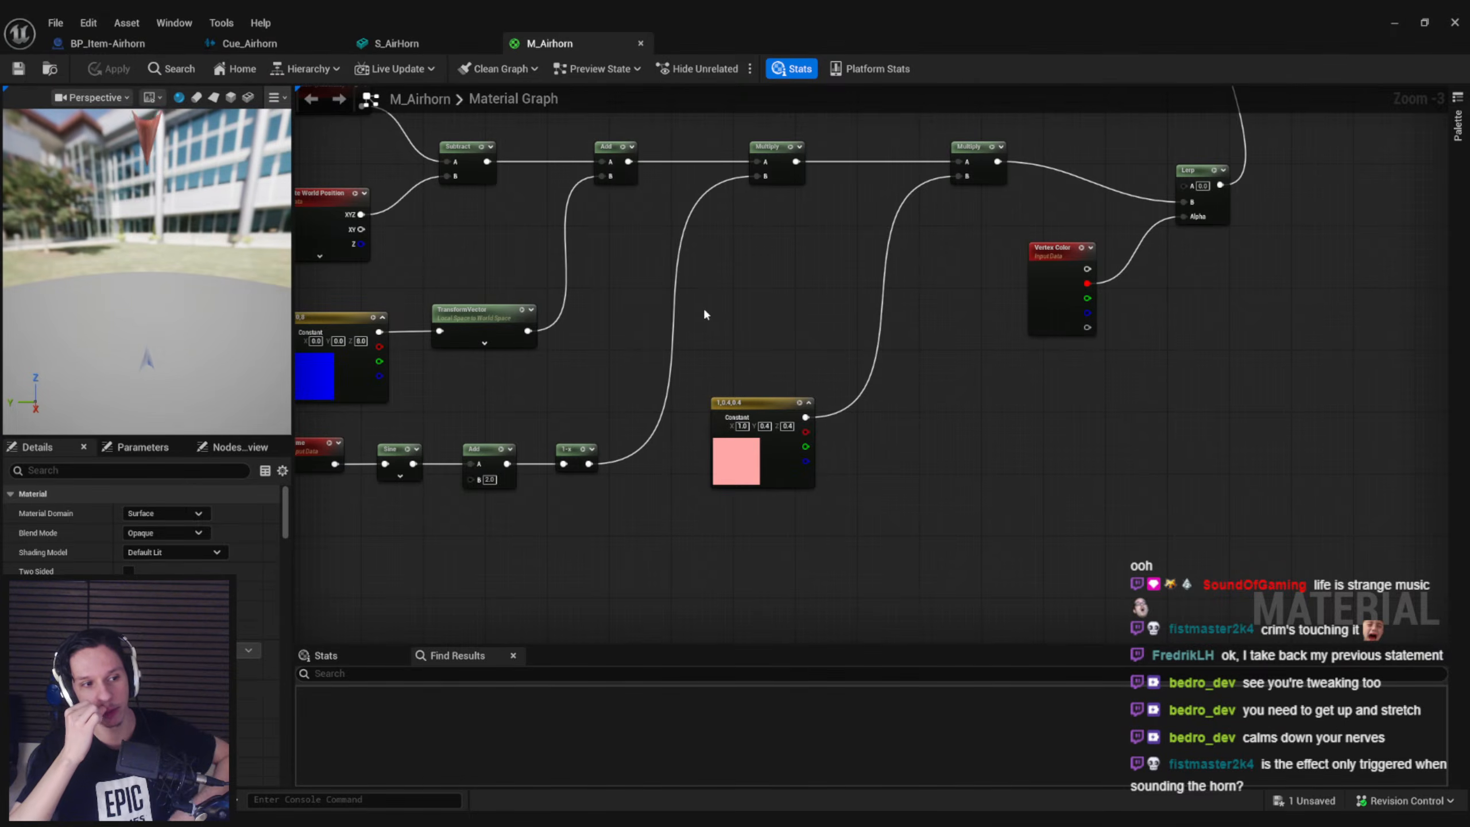
pyautogui.moveTo(702, 315); pyautogui.dragTo(980, 327, button='right')
pyautogui.moveTo(528, 434); pyautogui.dragTo(801, 499)
pyautogui.moveTo(800, 498); pyautogui.dragTo(684, 556, button='right')
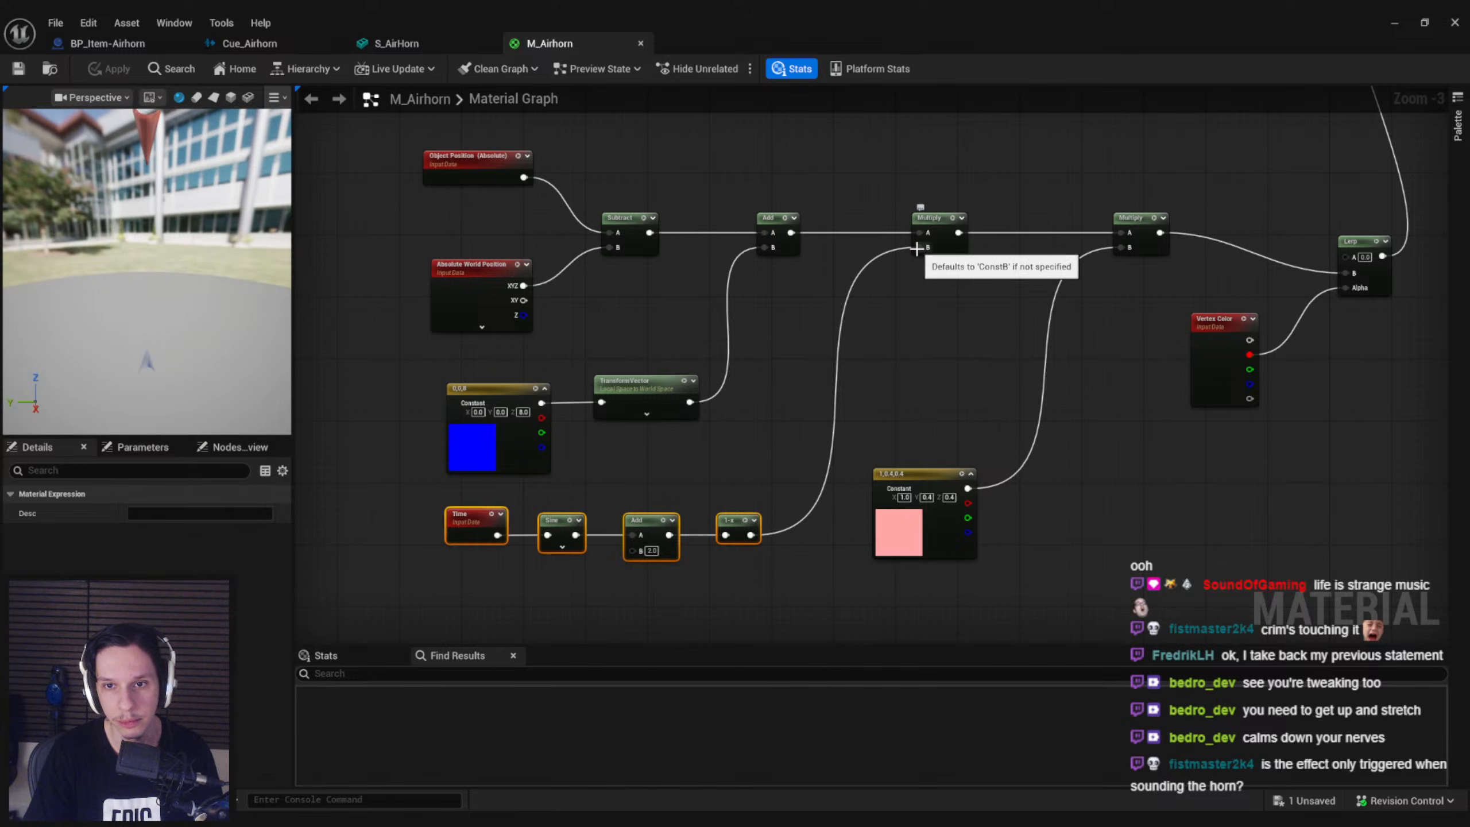
# Delete the Time, Sine and Add nodes and add a Constant node feeding 1-x in their place
pyautogui.click(697, 465)
pyautogui.moveTo(684, 489); pyautogui.dragTo(740, 407, button='right')
pyautogui.moveTo(736, 409); pyautogui.dragTo(553, 492)
pyautogui.press('Delete')
pyautogui.moveTo(783, 452); pyautogui.dragTo(671, 444)
pyautogui.write('constant')
pyautogui.press('Return')
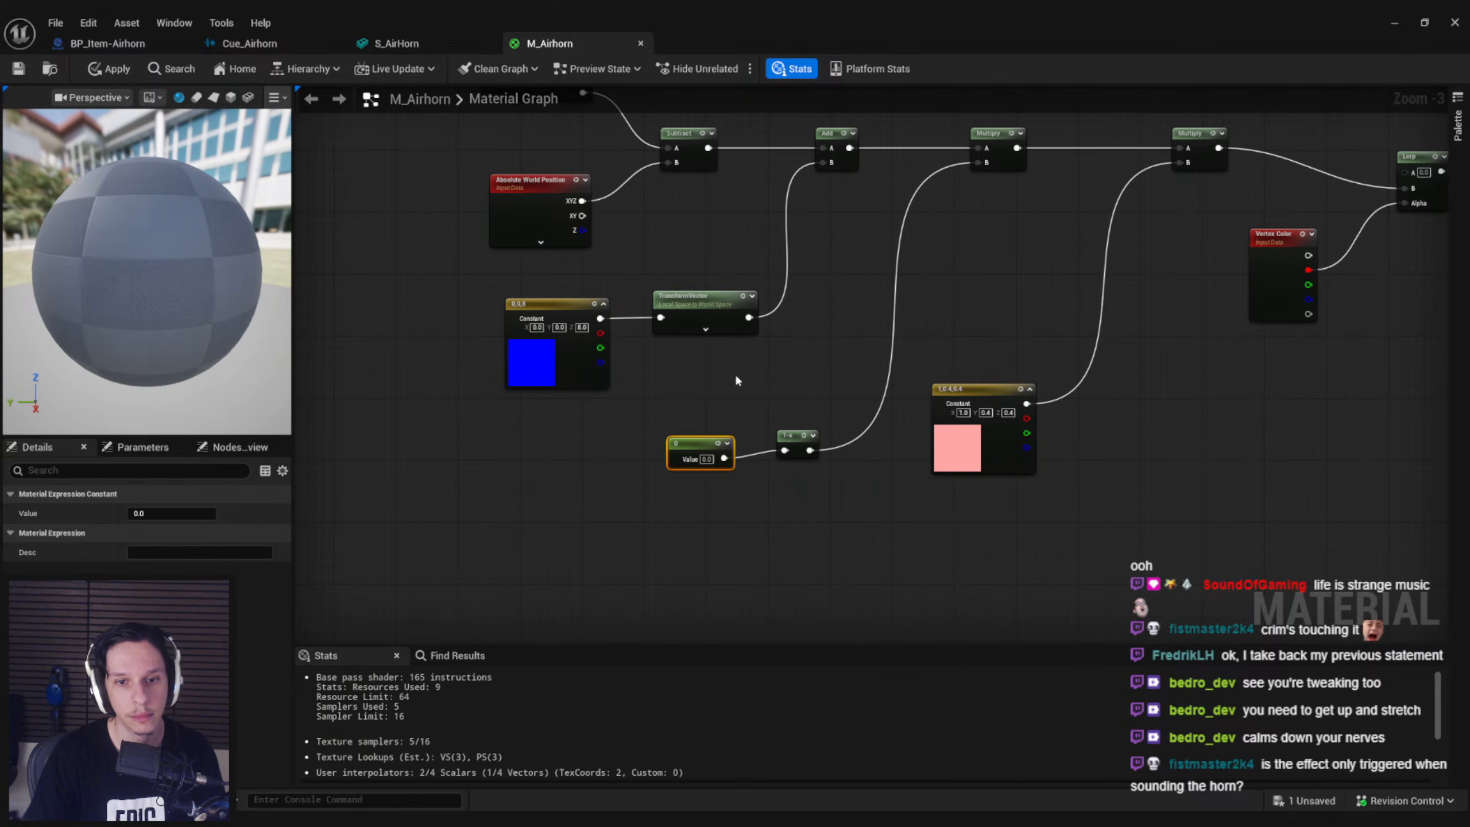
# Align the Constant with 1-x and convert it to a parameter named Airhorn
pyautogui.moveTo(687, 452); pyautogui.dragTo(694, 443)
pyautogui.rightClick(694, 444)
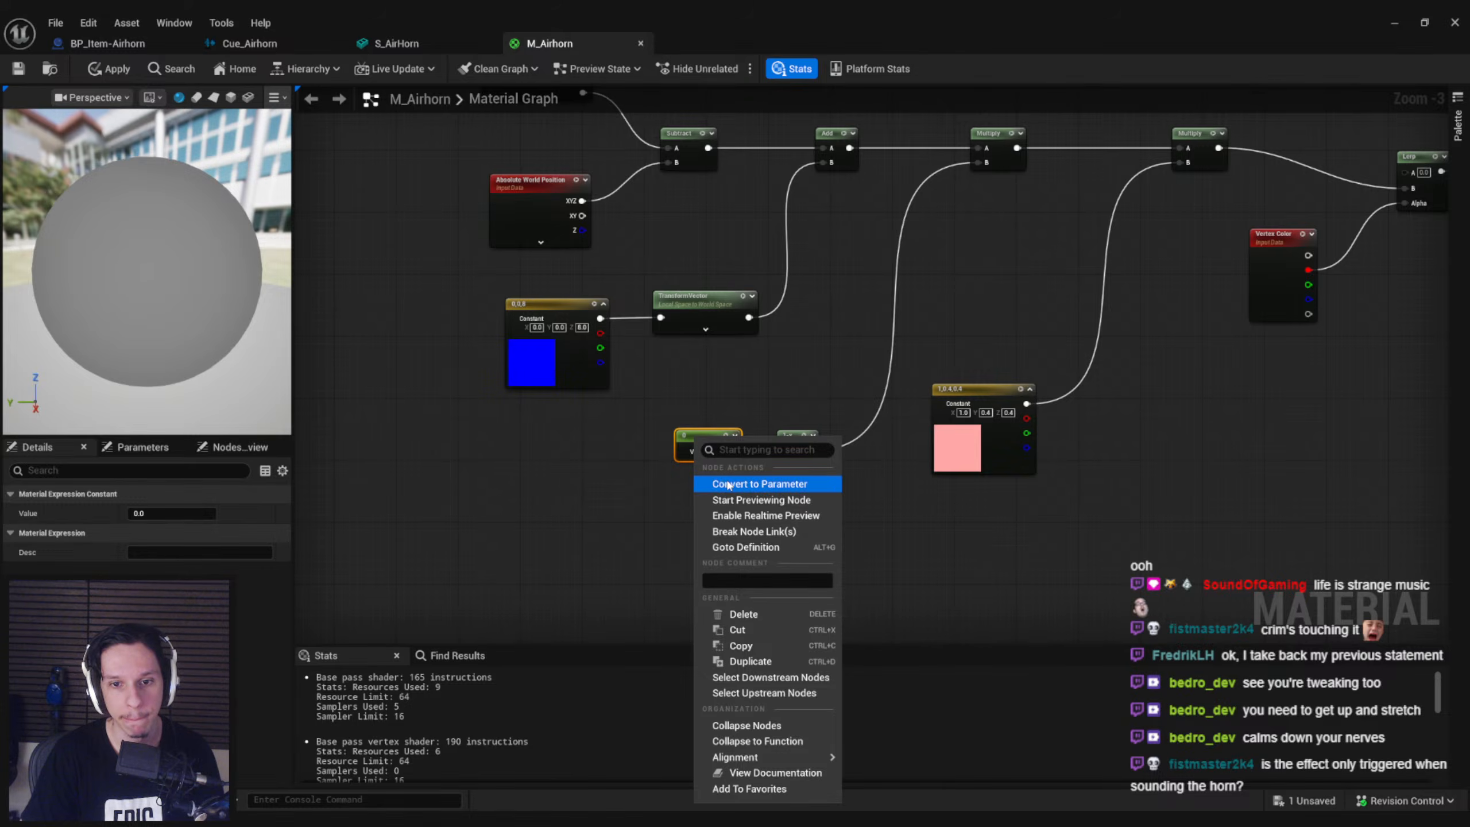
pyautogui.click(728, 484)
pyautogui.write('Airhorn')
pyautogui.press('Return')
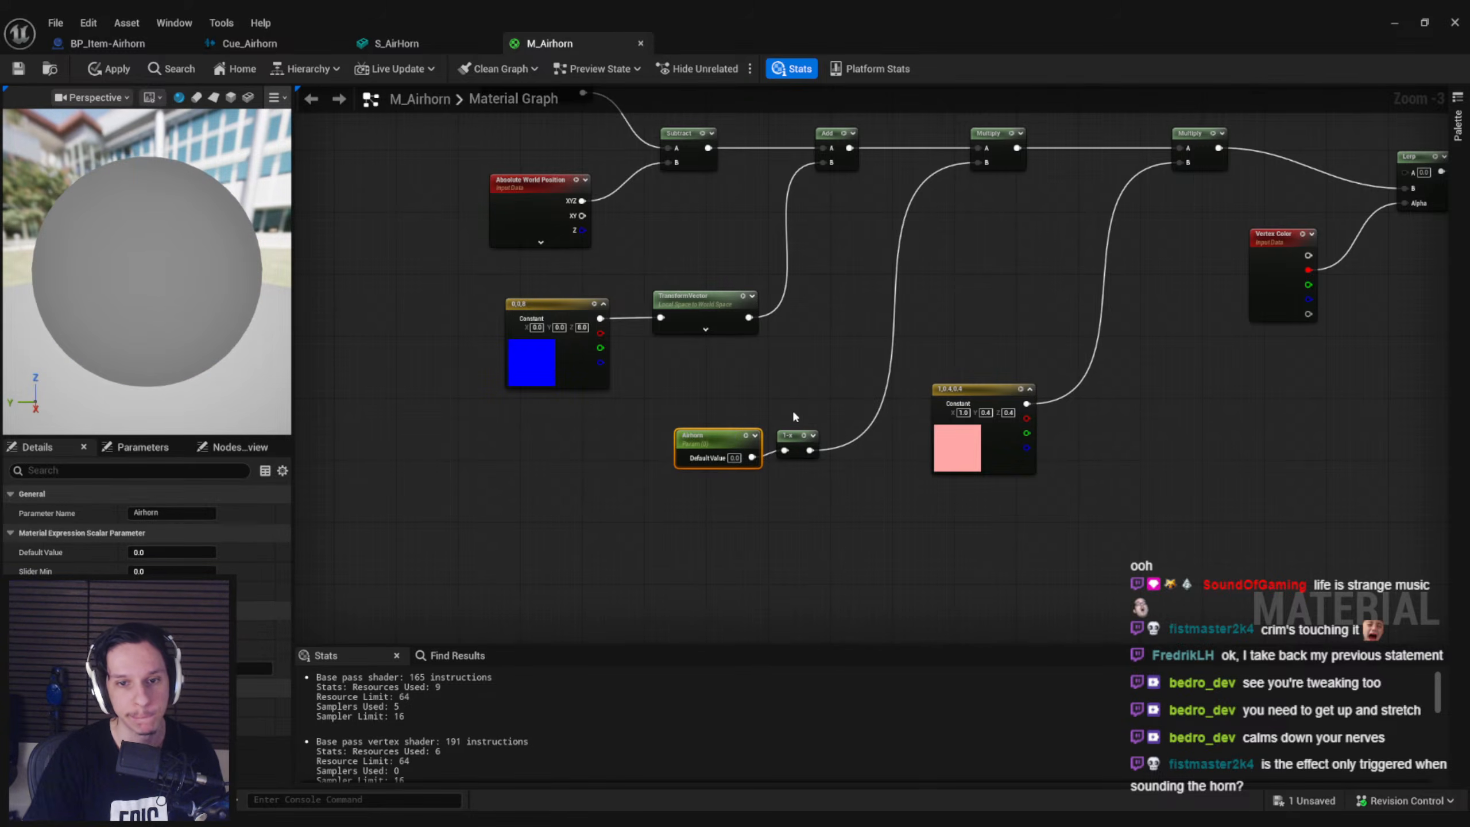
# Enable Use Custom Primitive Data on the Airhorn parameter with primitive data index 1 and align the node with 1-x
pyautogui.moveTo(720, 436); pyautogui.dragTo(714, 429)
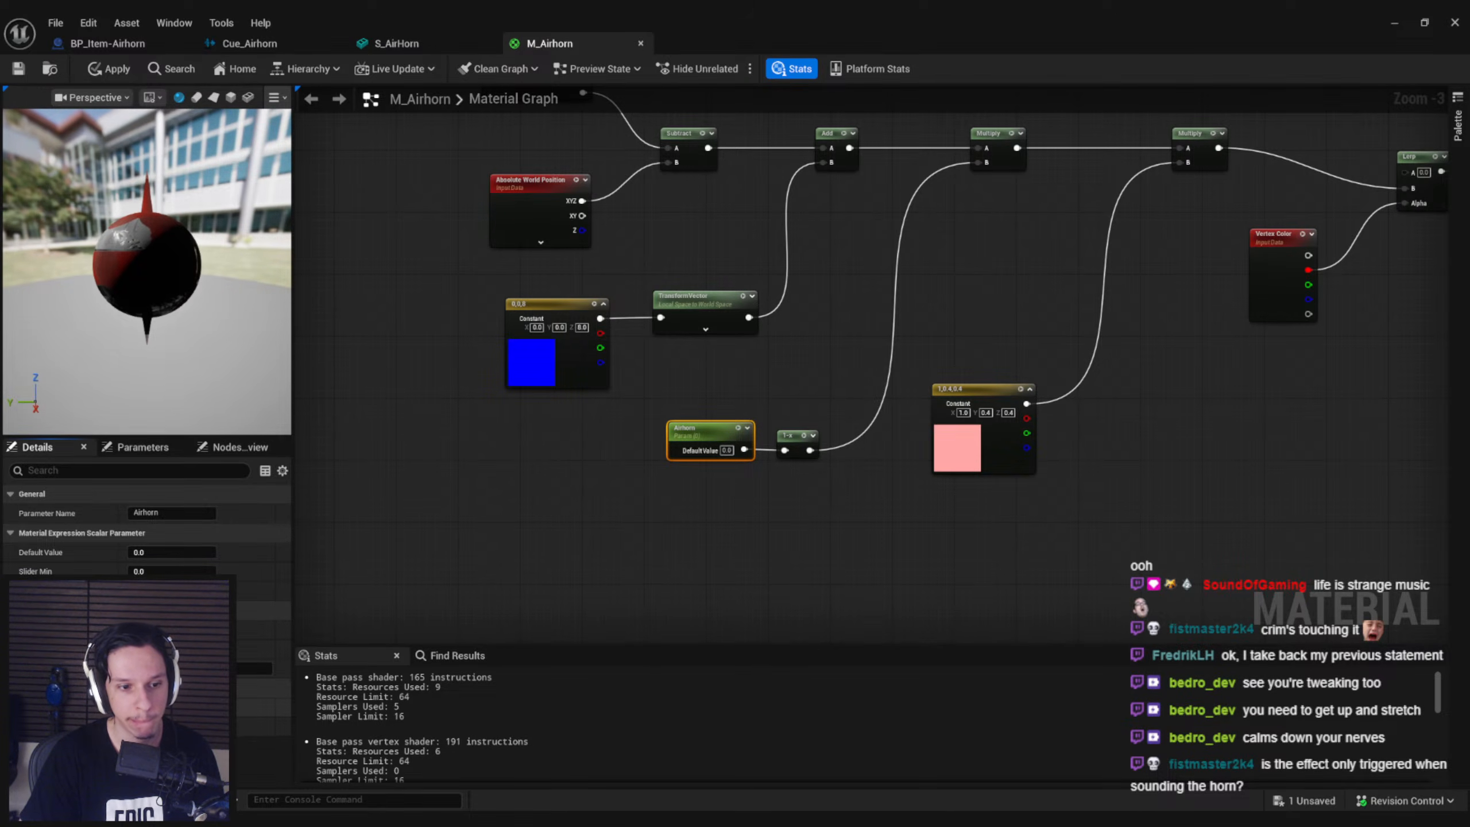
pyautogui.click(134, 708)
pyautogui.click(149, 571)
pyautogui.write('1')
pyautogui.moveTo(719, 442); pyautogui.dragTo(696, 444, button='right')
pyautogui.moveTo(695, 445); pyautogui.dragTo(687, 445)
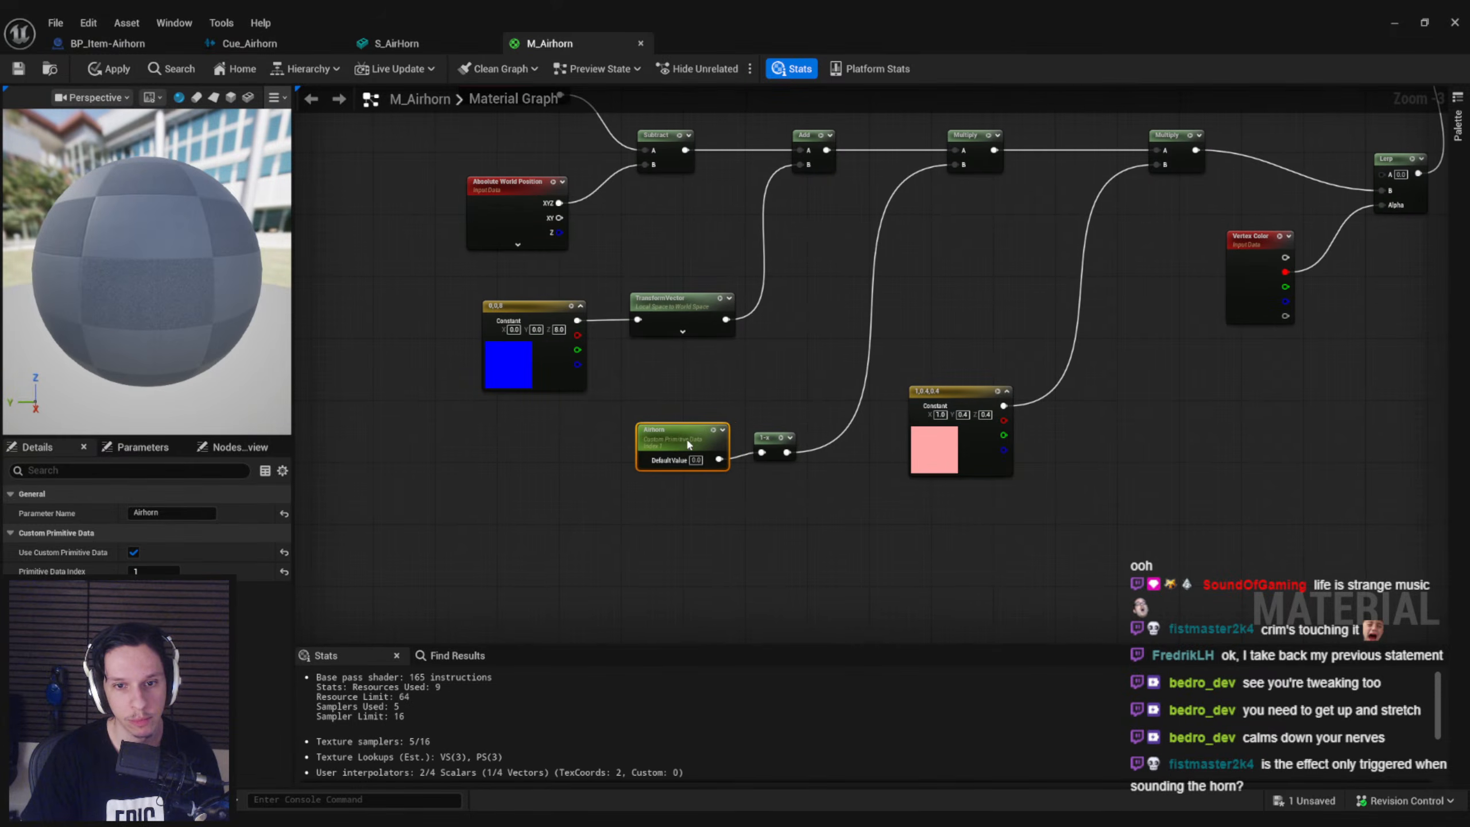
# Apply the M_Airhorn material and inspect the horn's shape in the S_AirHorn mesh preview
pyautogui.click(109, 68)
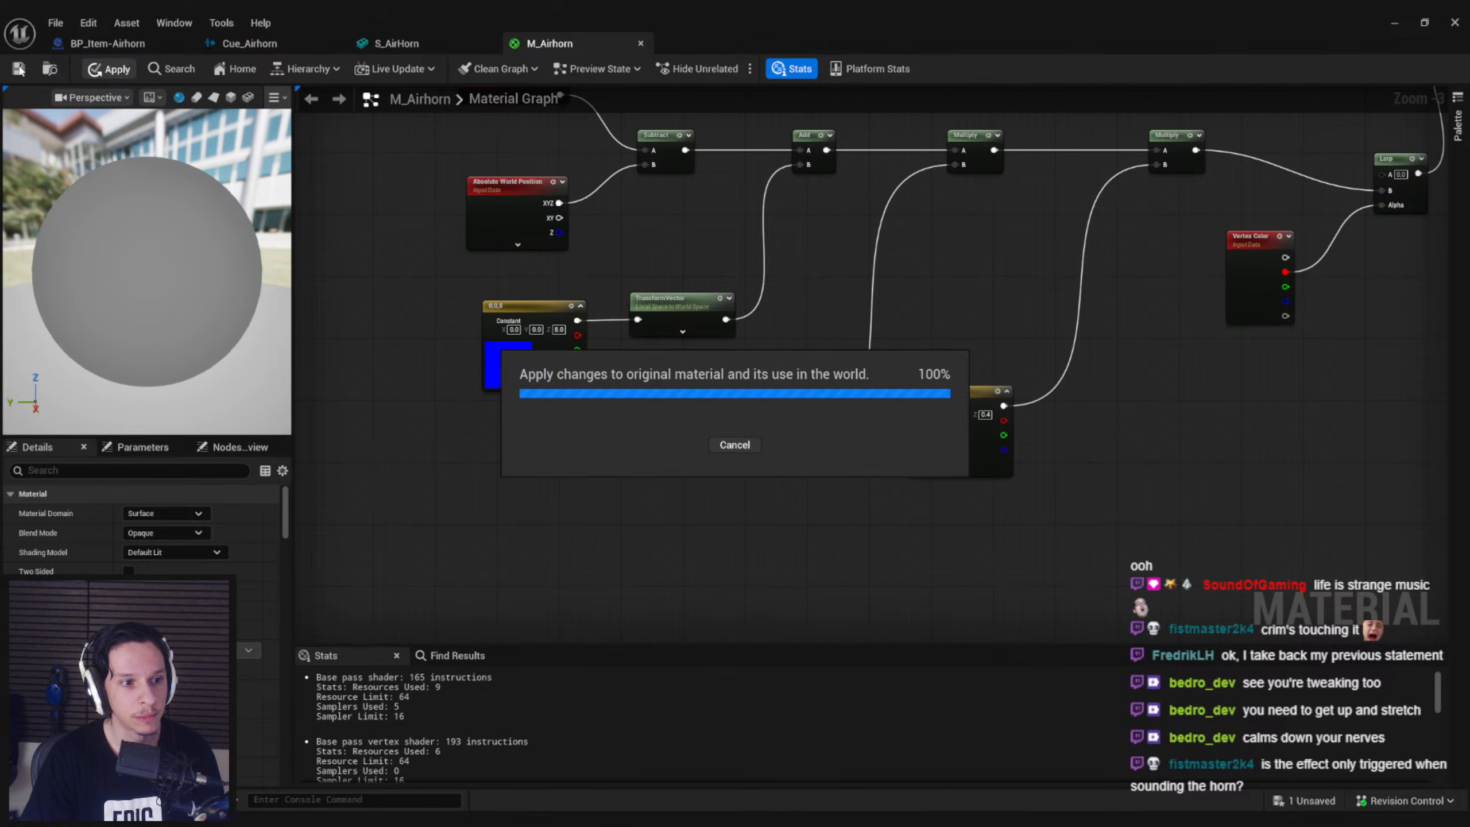
pyautogui.click(437, 39)
pyautogui.moveTo(449, 445); pyautogui.dragTo(570, 441, button='right')
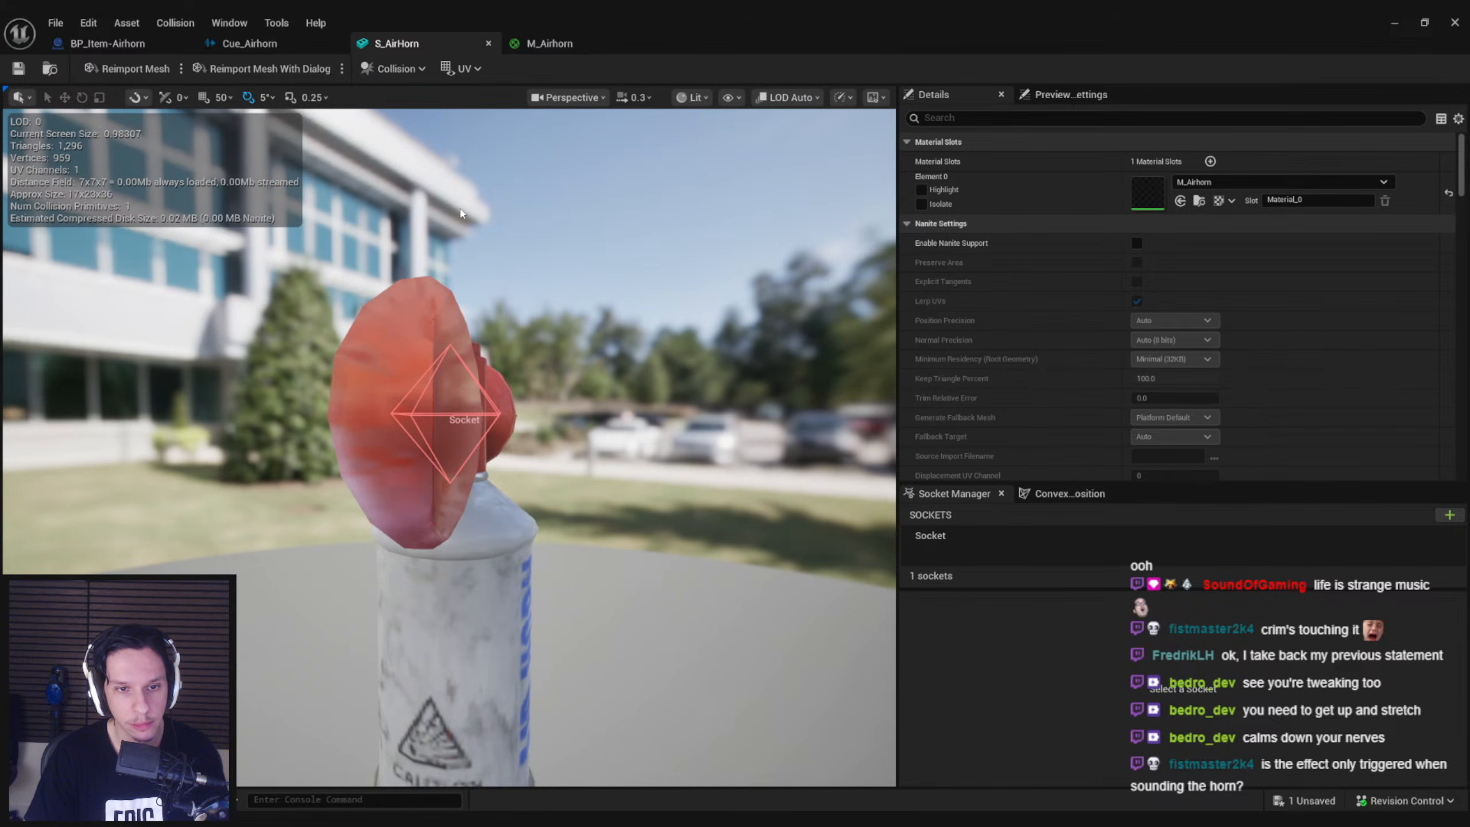
pyautogui.moveTo(474, 262); pyautogui.dragTo(560, 176, button='right')
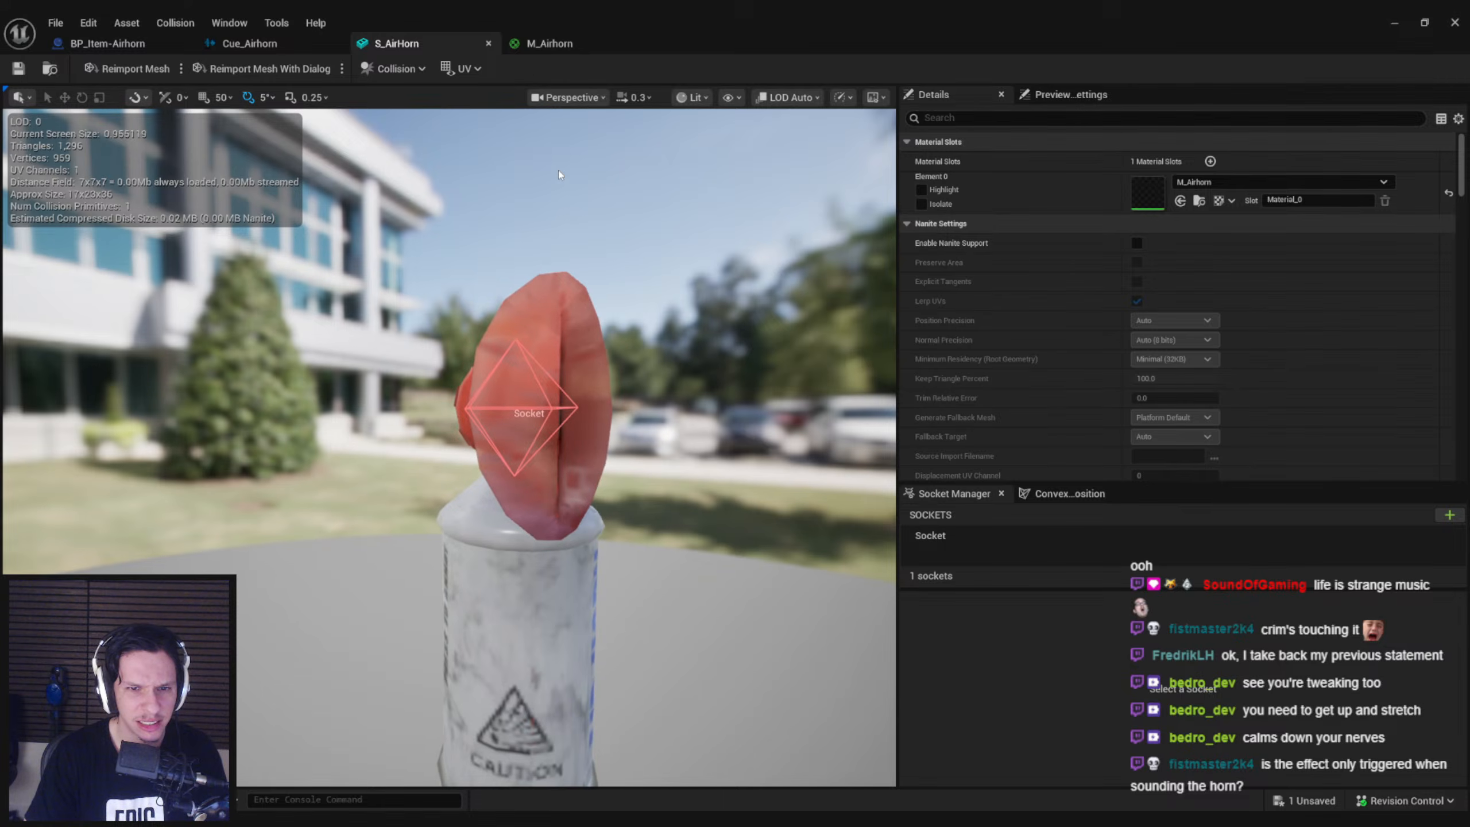
# Rearrange the M_Airhorn graph so the 1,0.4,0.4 constant multiplies the Add result first and the Airhorn 1-x value multiplies second, feeding the Lerp
pyautogui.click(542, 51)
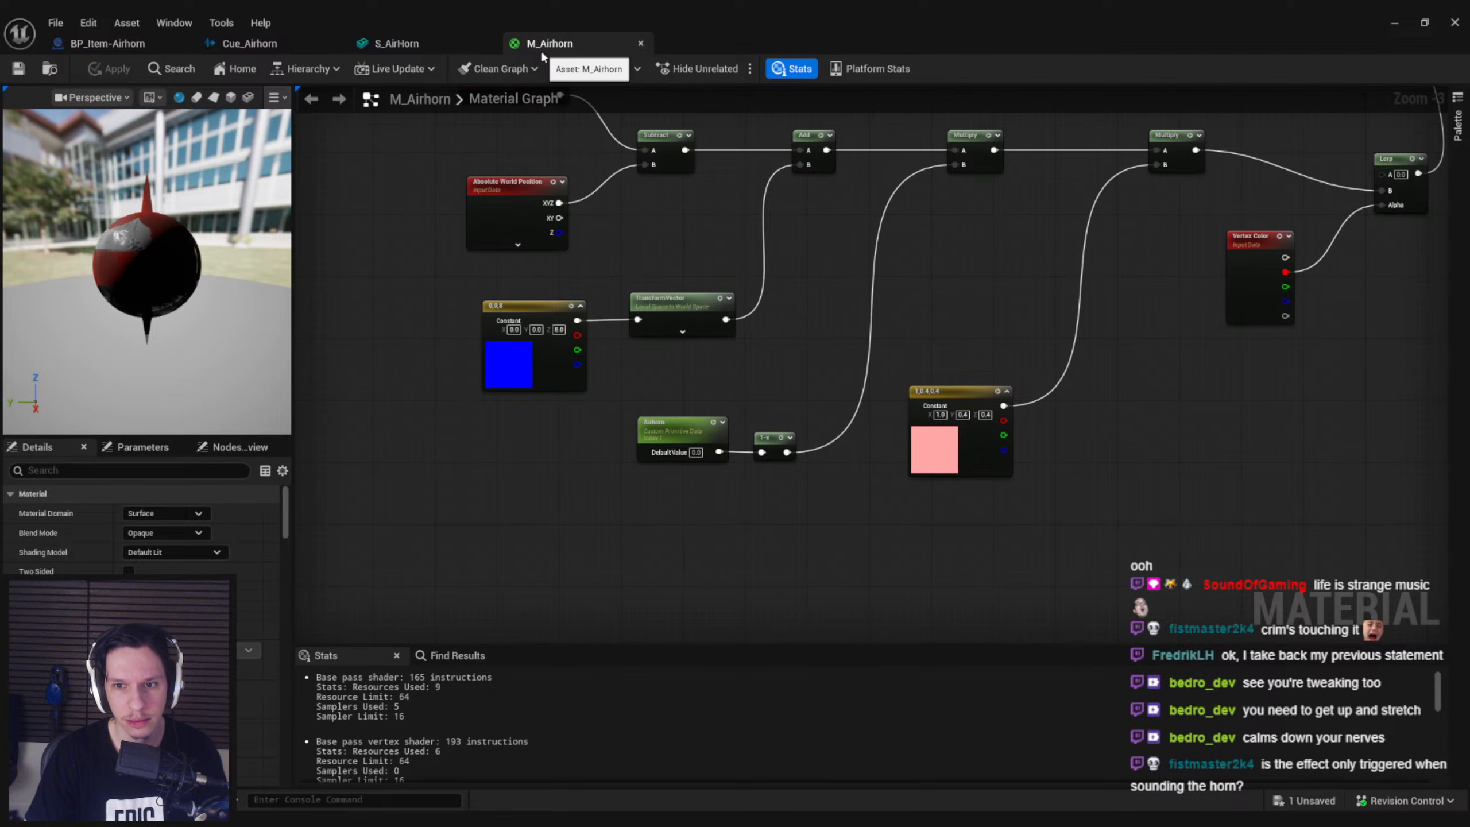
pyautogui.moveTo(964, 336); pyautogui.dragTo(848, 378, button='right')
pyautogui.moveTo(946, 498); pyautogui.dragTo(876, 418)
pyautogui.keyDown('shift'); pyautogui.moveTo(1077, 230); pyautogui.dragTo(974, 154); pyautogui.keyUp('shift')
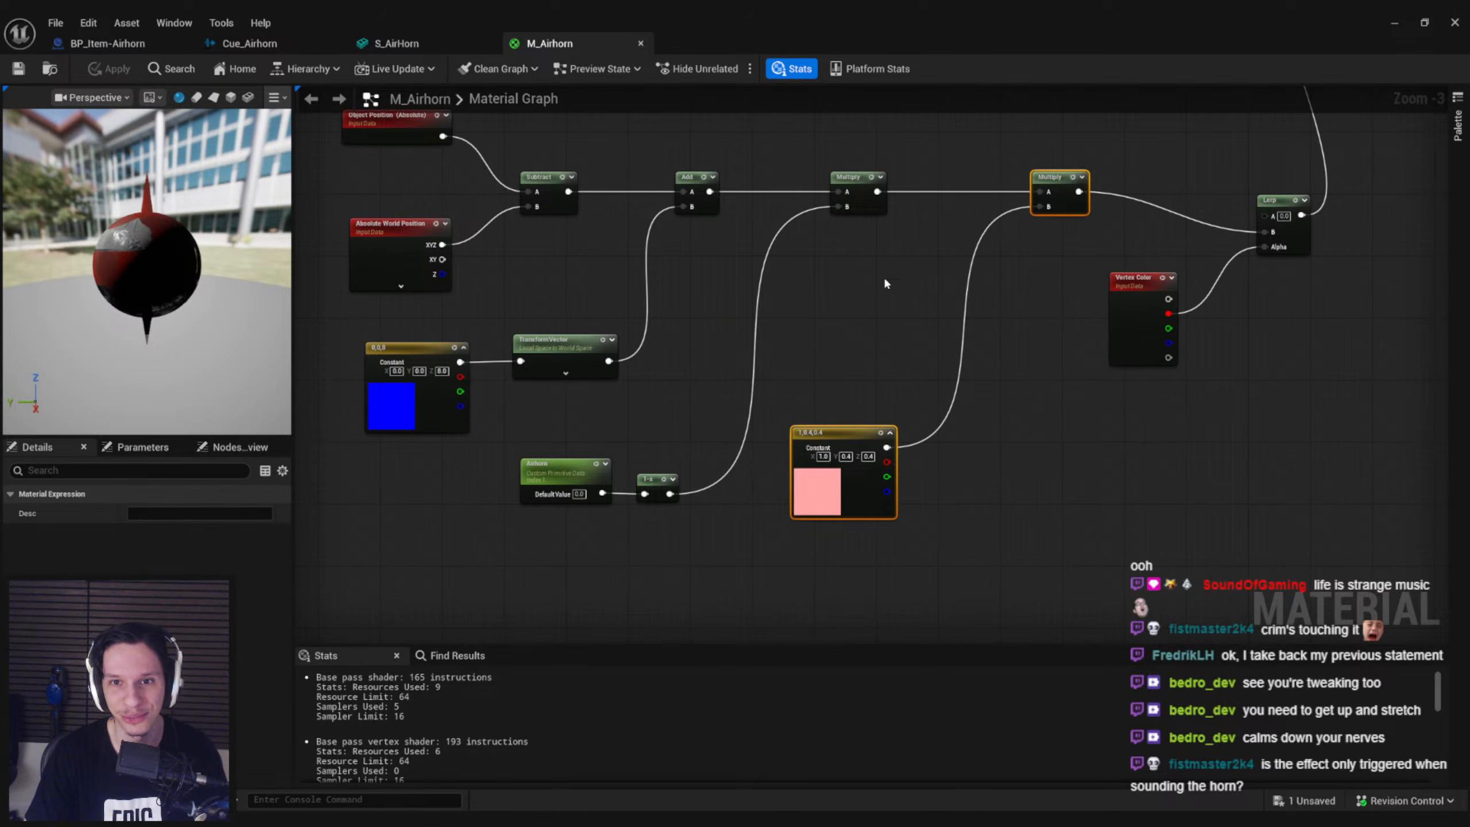
pyautogui.press('Delete')
pyautogui.click(864, 205)
pyautogui.keyDown('shift'); pyautogui.moveTo(859, 547); pyautogui.dragTo(585, 481); pyautogui.keyUp('shift')
pyautogui.moveTo(736, 334); pyautogui.dragTo(649, 354, button='right')
pyautogui.moveTo(797, 226); pyautogui.dragTo(1082, 232)
pyautogui.click(760, 284)
pyautogui.hotkey('ctrl', 'v')
pyautogui.moveTo(828, 168); pyautogui.dragTo(1184, 254)
pyautogui.click(848, 259)
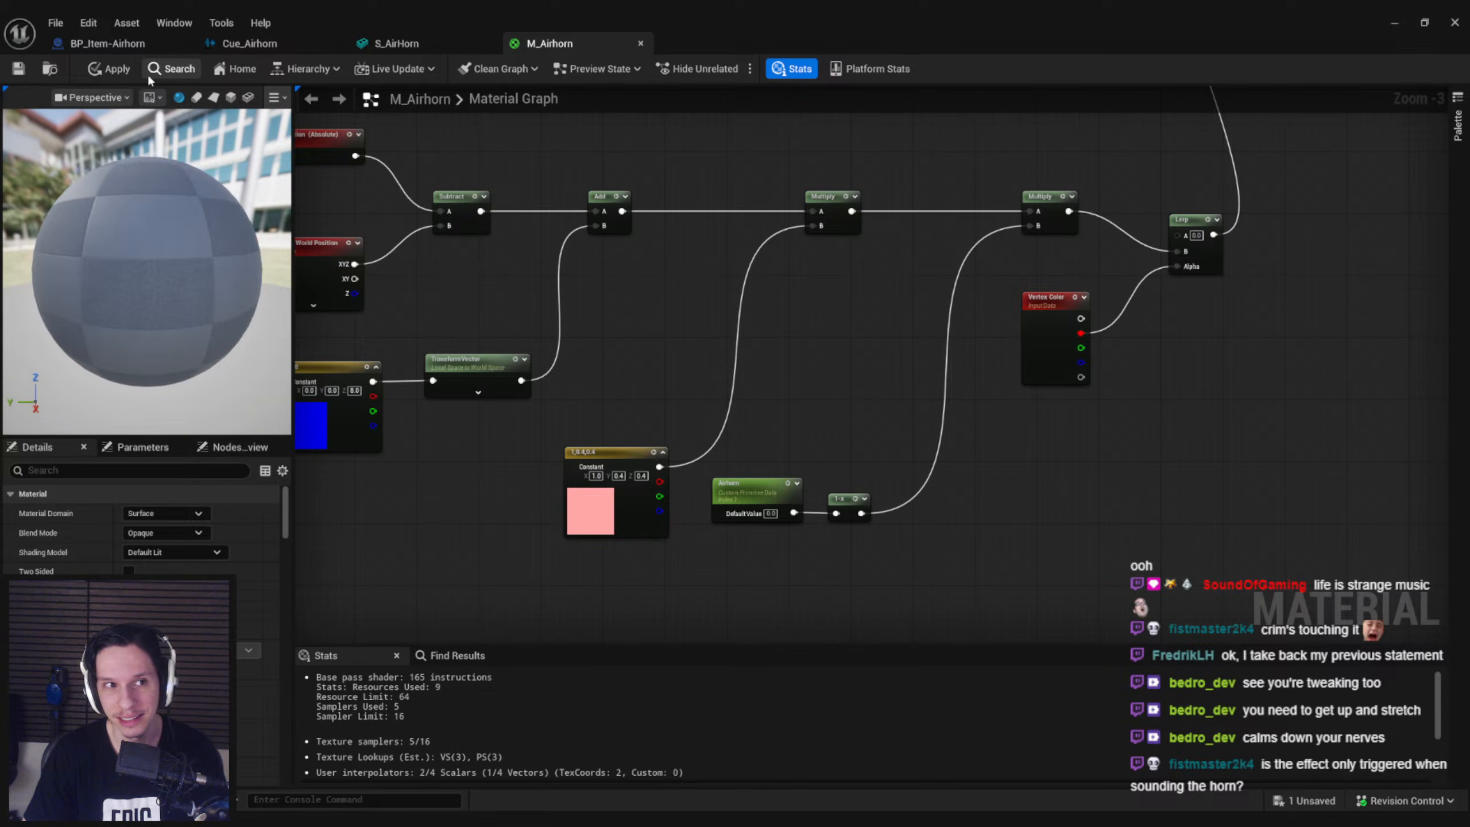
# Check the S_AirHorn preview and move the 1,0.4,0.4 constant node up beside the first Multiply in M_Airhorn
pyautogui.click(410, 41)
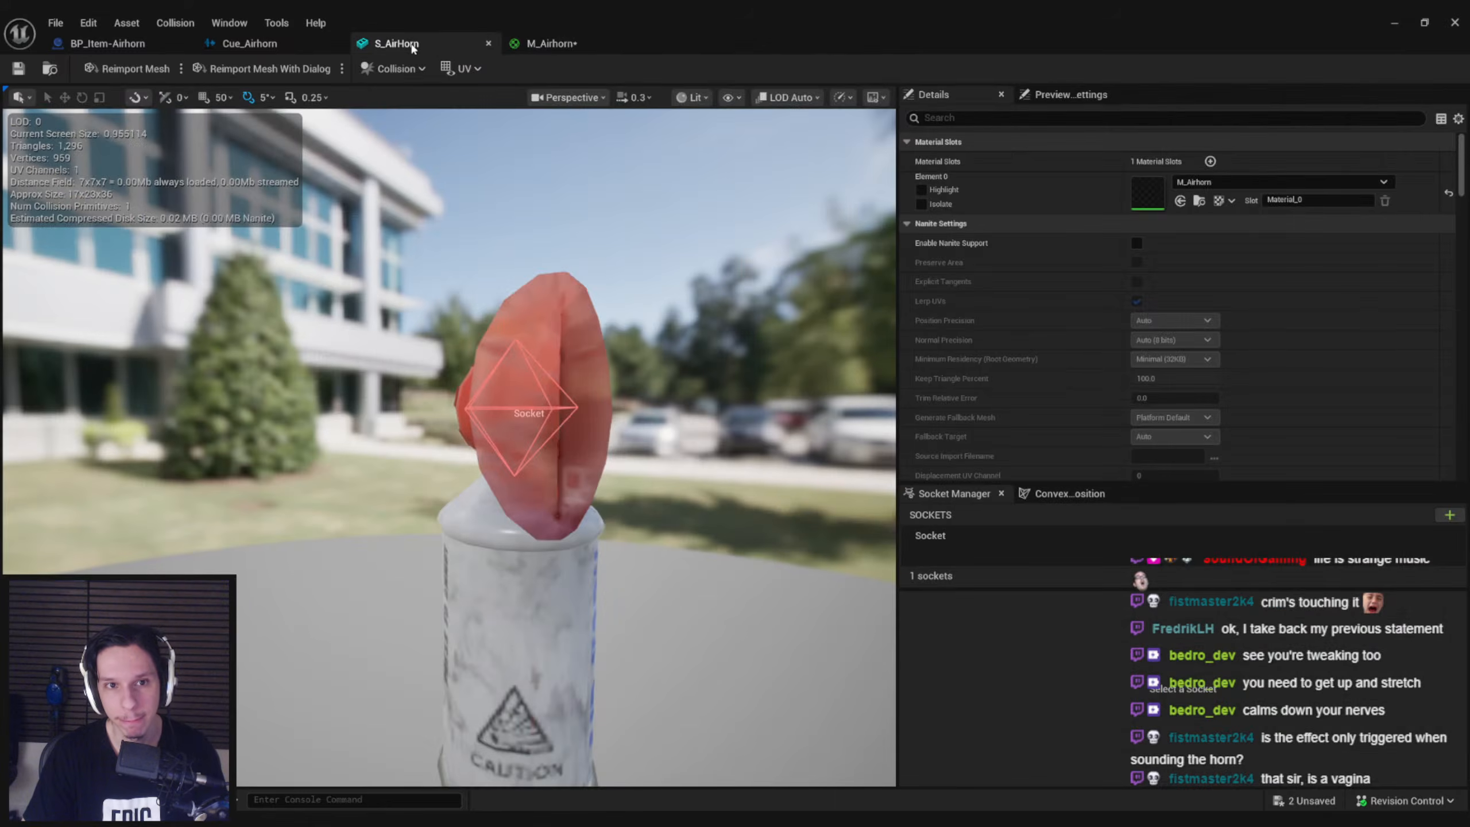
pyautogui.click(524, 42)
pyautogui.moveTo(612, 529); pyautogui.dragTo(697, 350)
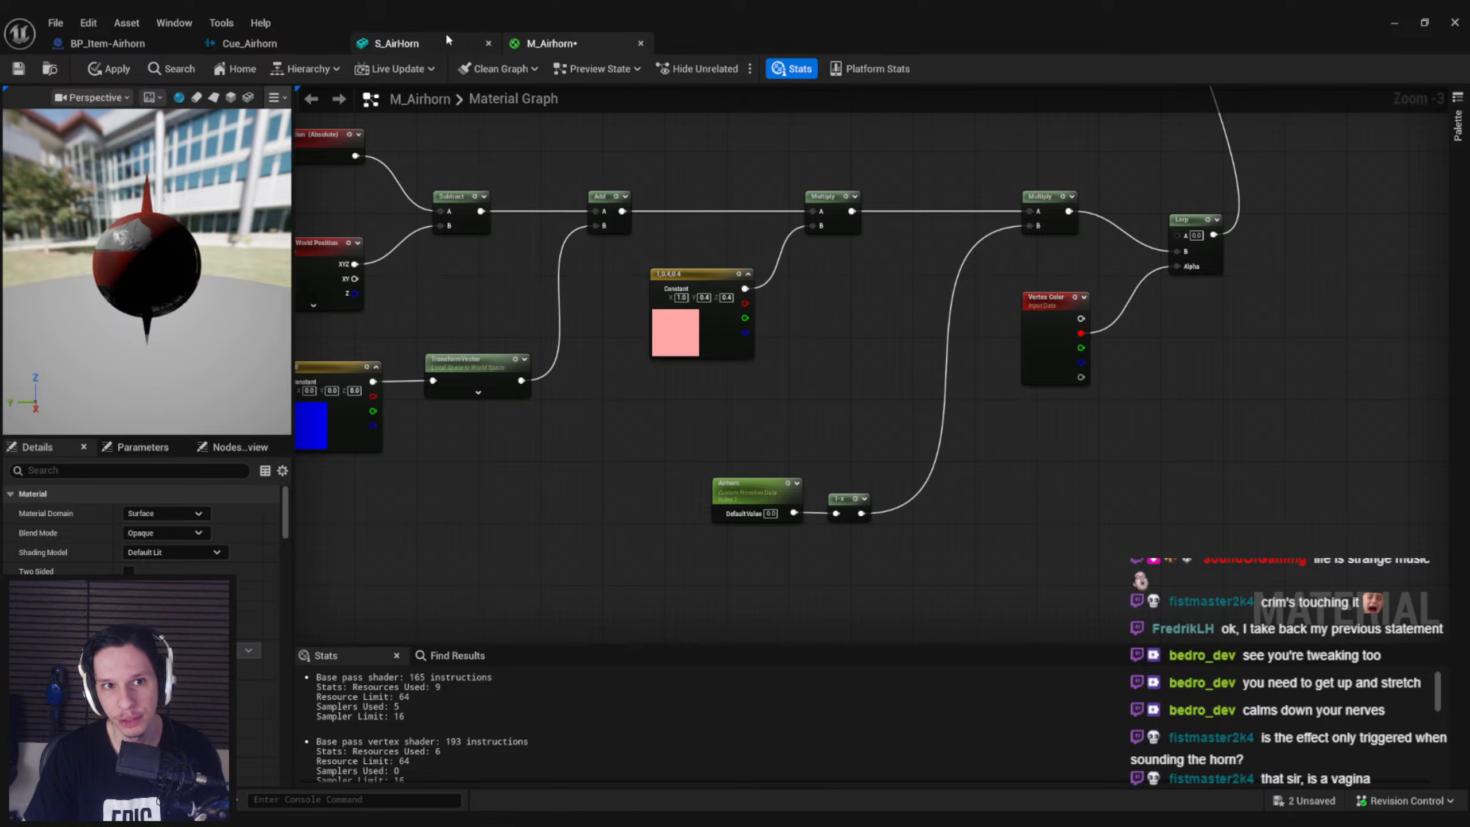
# Inspect the horn's deformation from several angles in the S_AirHorn preview and compare it with the M_Airhorn graph
pyautogui.click(405, 44)
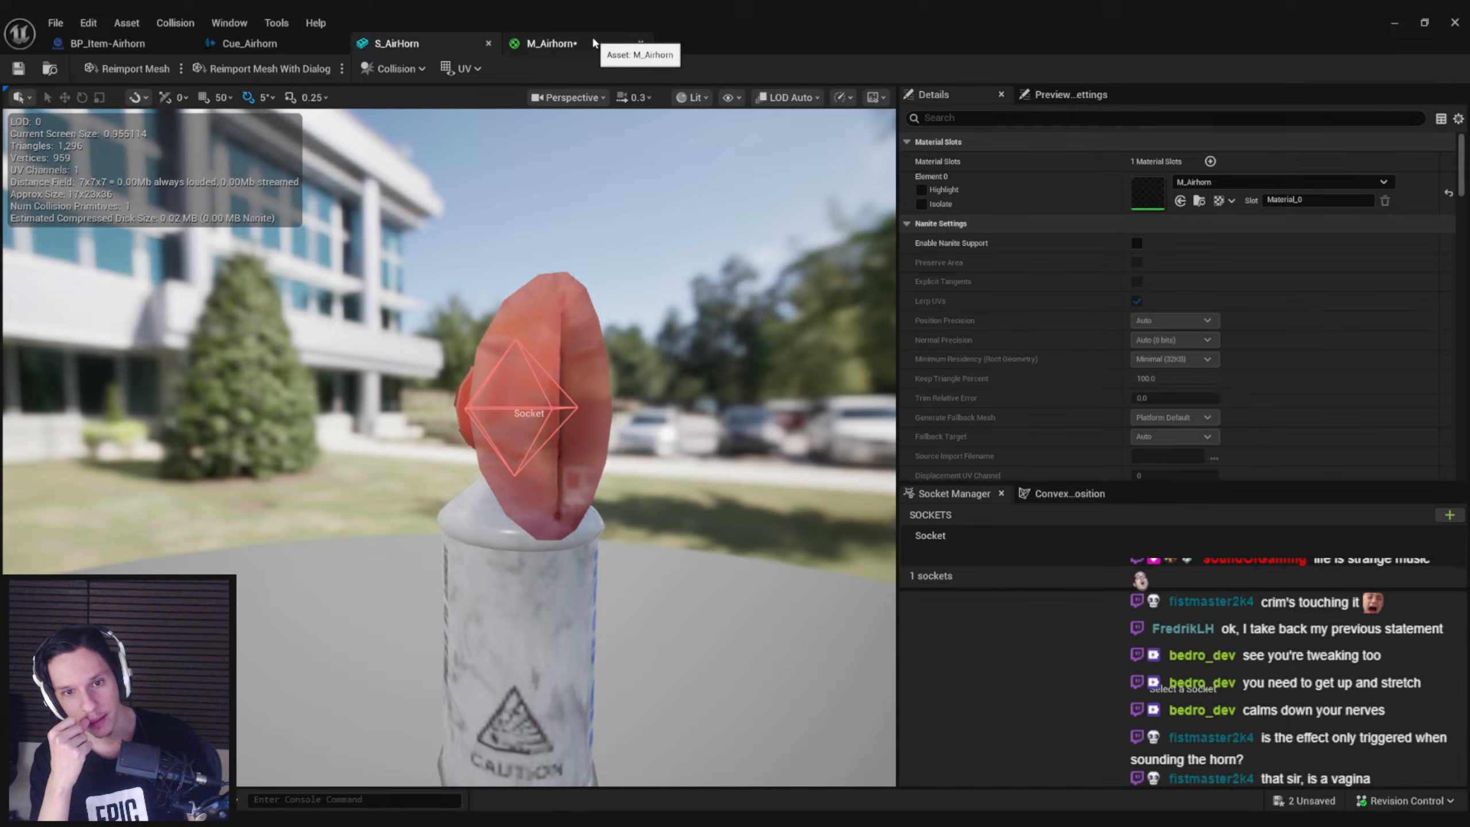
pyautogui.moveTo(579, 313); pyautogui.dragTo(428, 319)
pyautogui.moveTo(428, 347); pyautogui.dragTo(578, 359, button='right')
pyautogui.click(550, 44)
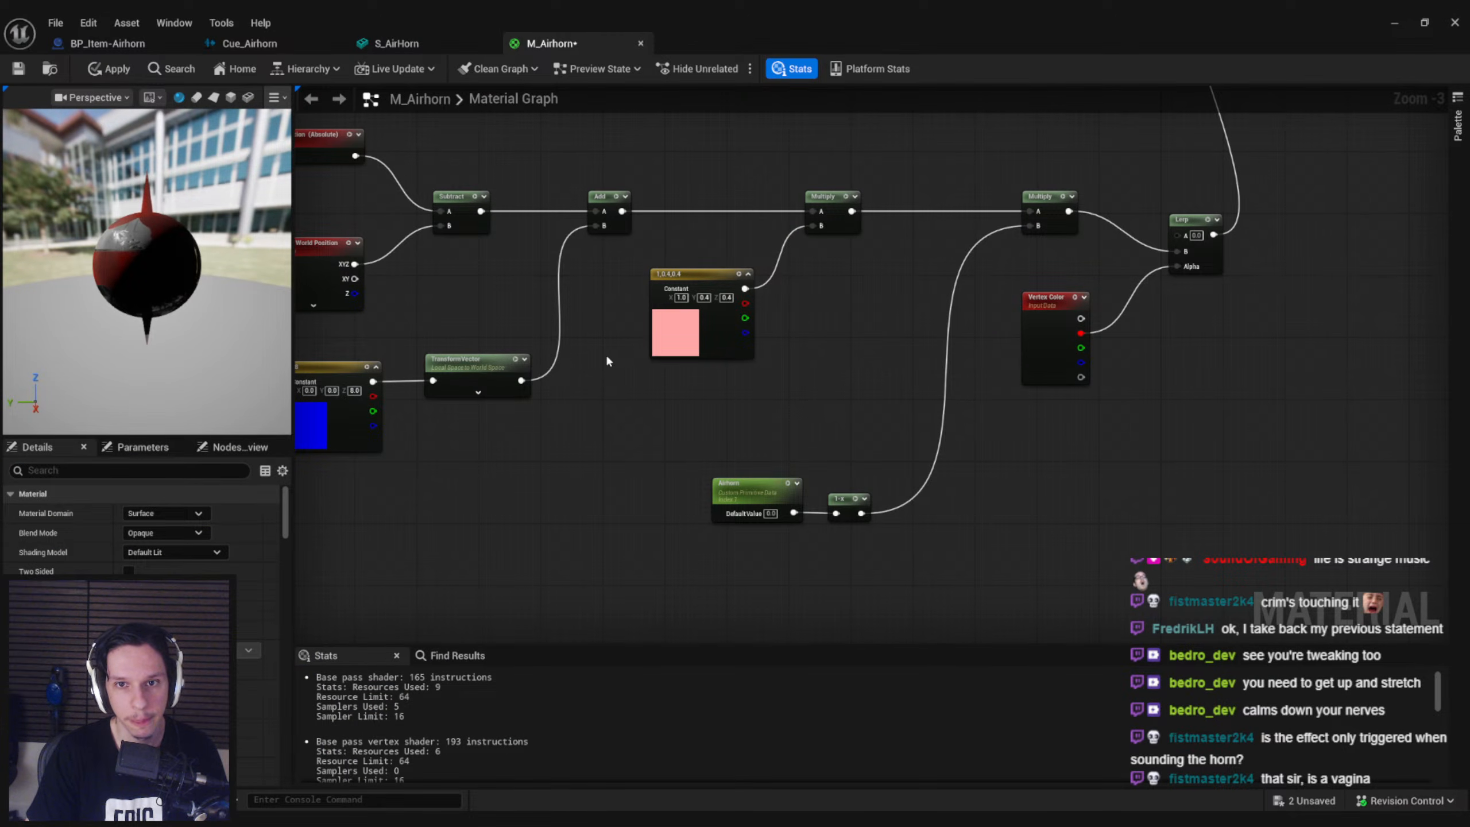
pyautogui.moveTo(584, 374); pyautogui.dragTo(650, 396, button='right')
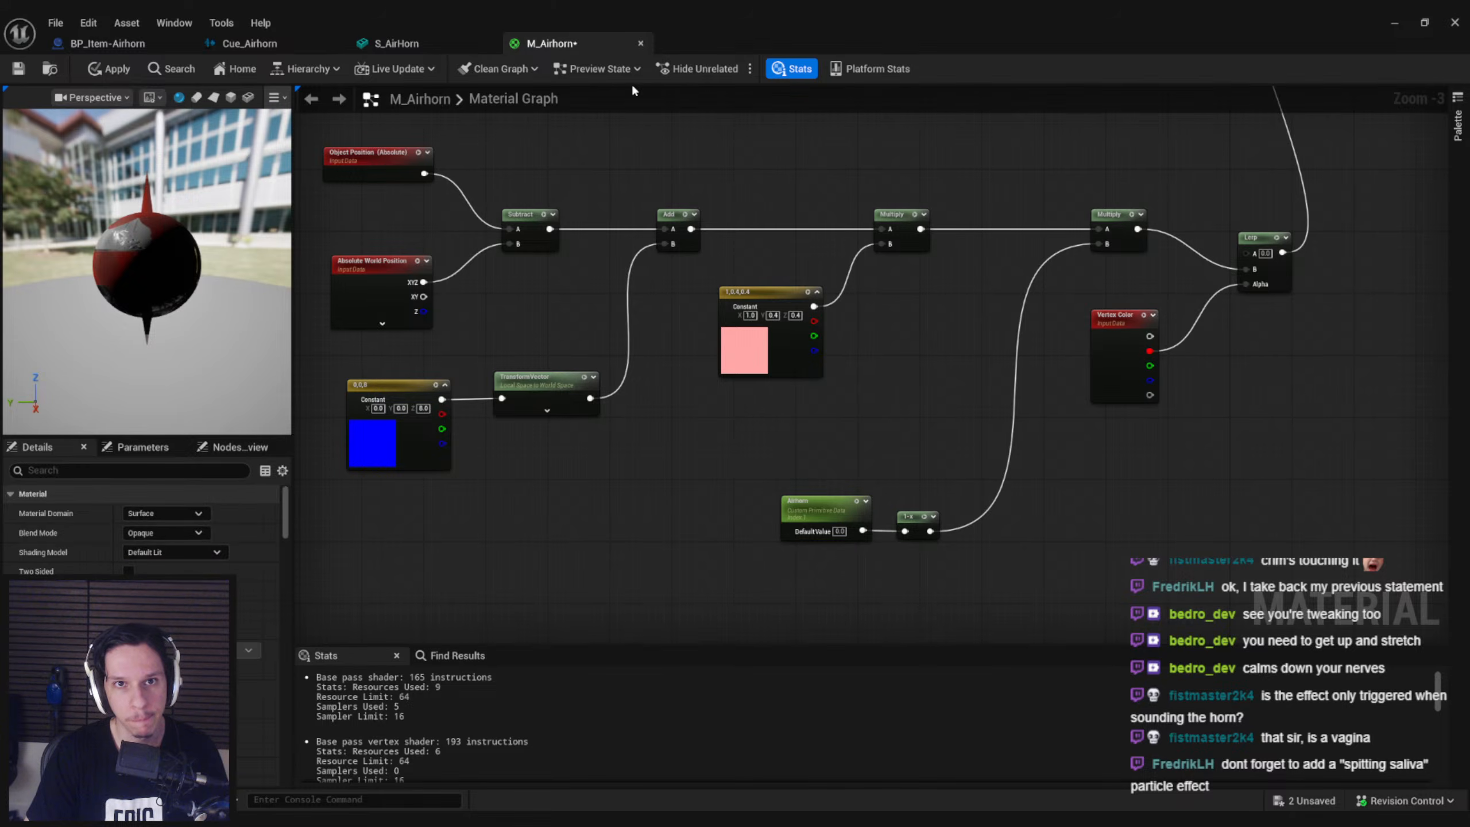
pyautogui.click(432, 41)
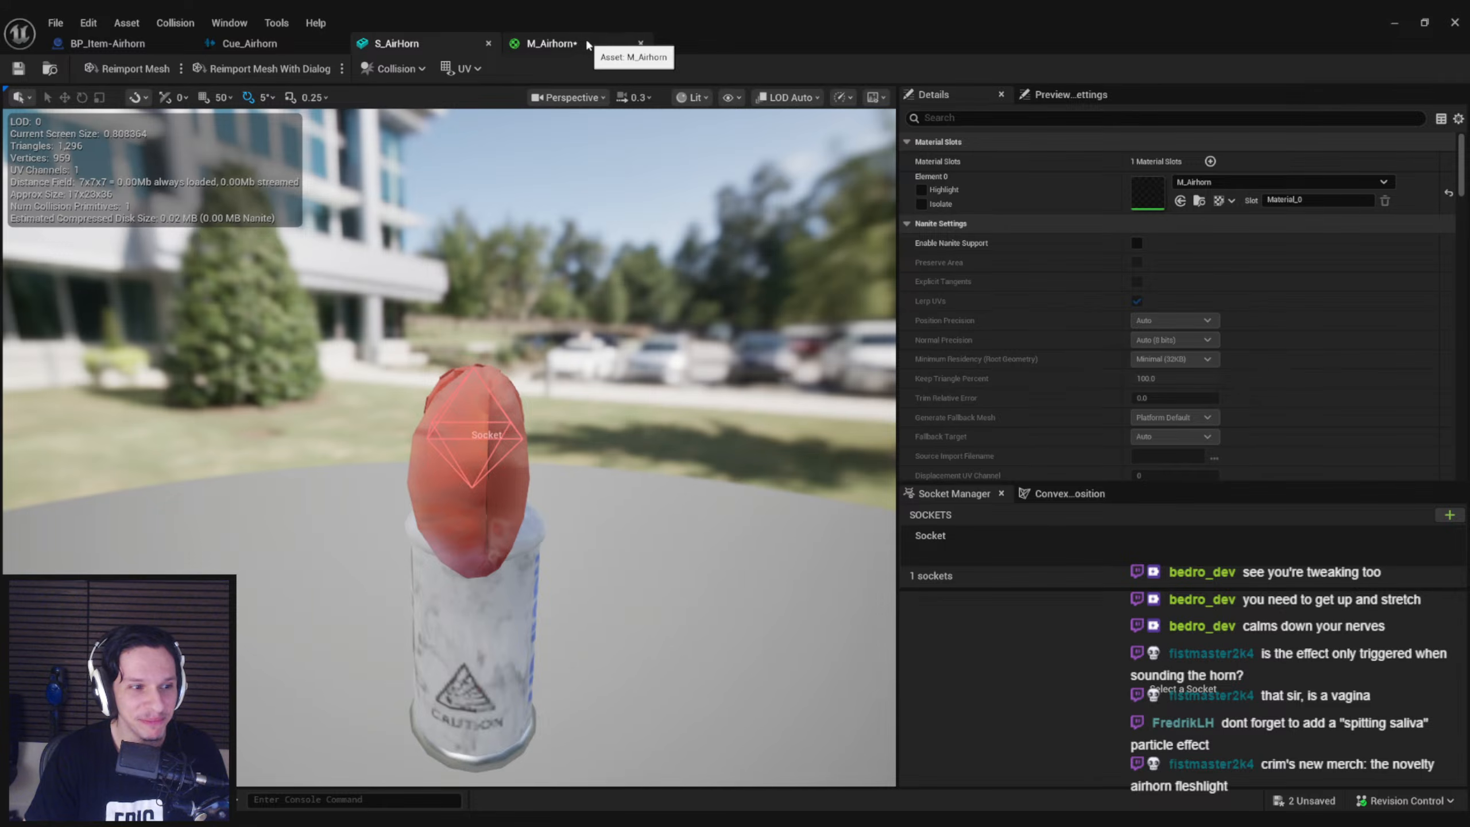
pyautogui.click(587, 44)
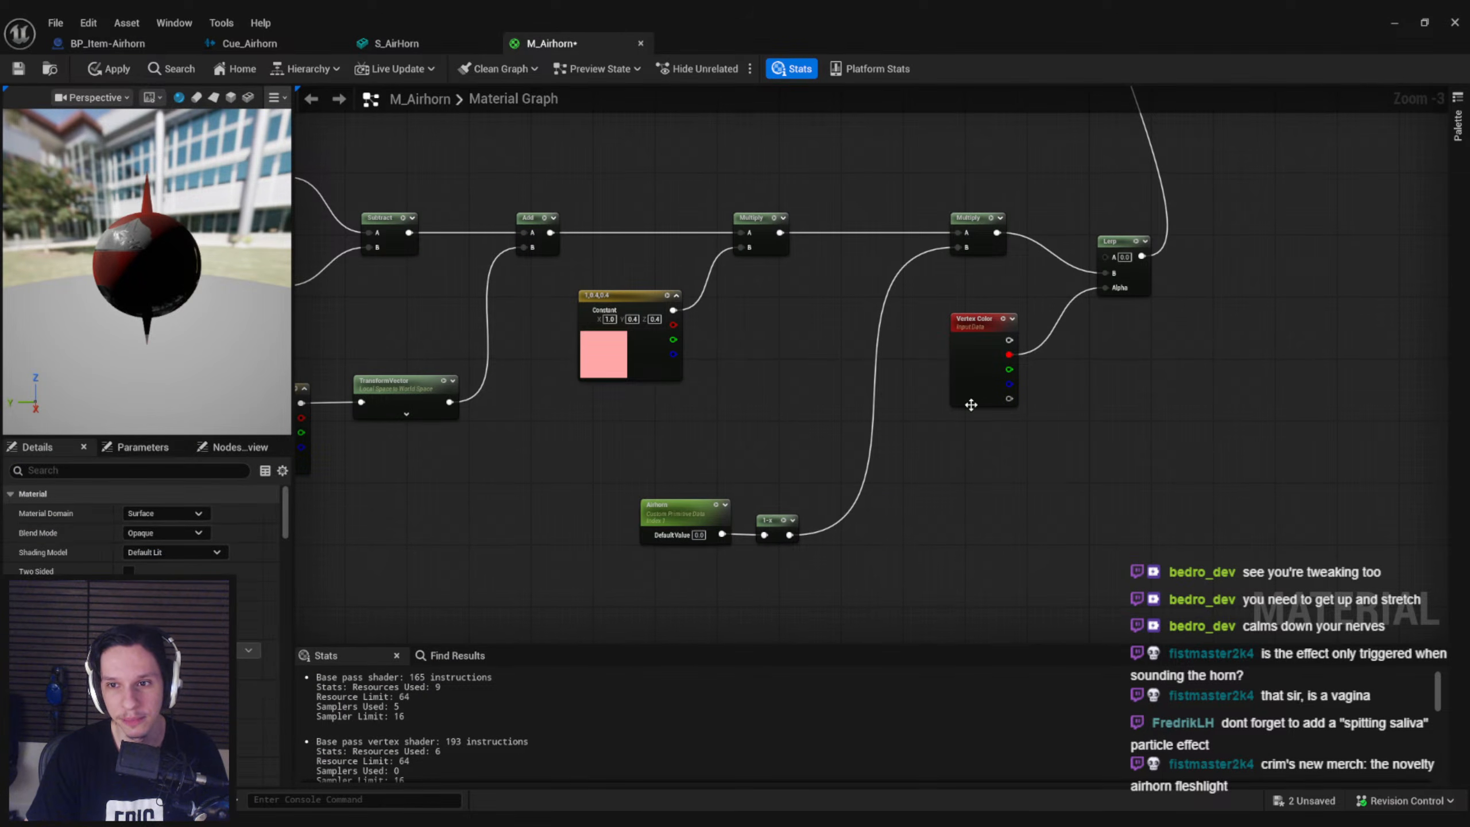
# Duplicate the Airhorn parameter, multiply it with the Vertex Color red channel, and feed the product into the Lerp's Alpha
pyautogui.hotkey('ctrl', 'v')
pyautogui.moveTo(1014, 467); pyautogui.dragTo(973, 443)
pyautogui.click(1051, 383)
pyautogui.moveTo(1009, 354); pyautogui.dragTo(1037, 360)
pyautogui.write('*')
pyautogui.press('Return')
pyautogui.moveTo(1024, 464); pyautogui.dragTo(1106, 287)
pyautogui.click(622, 273)
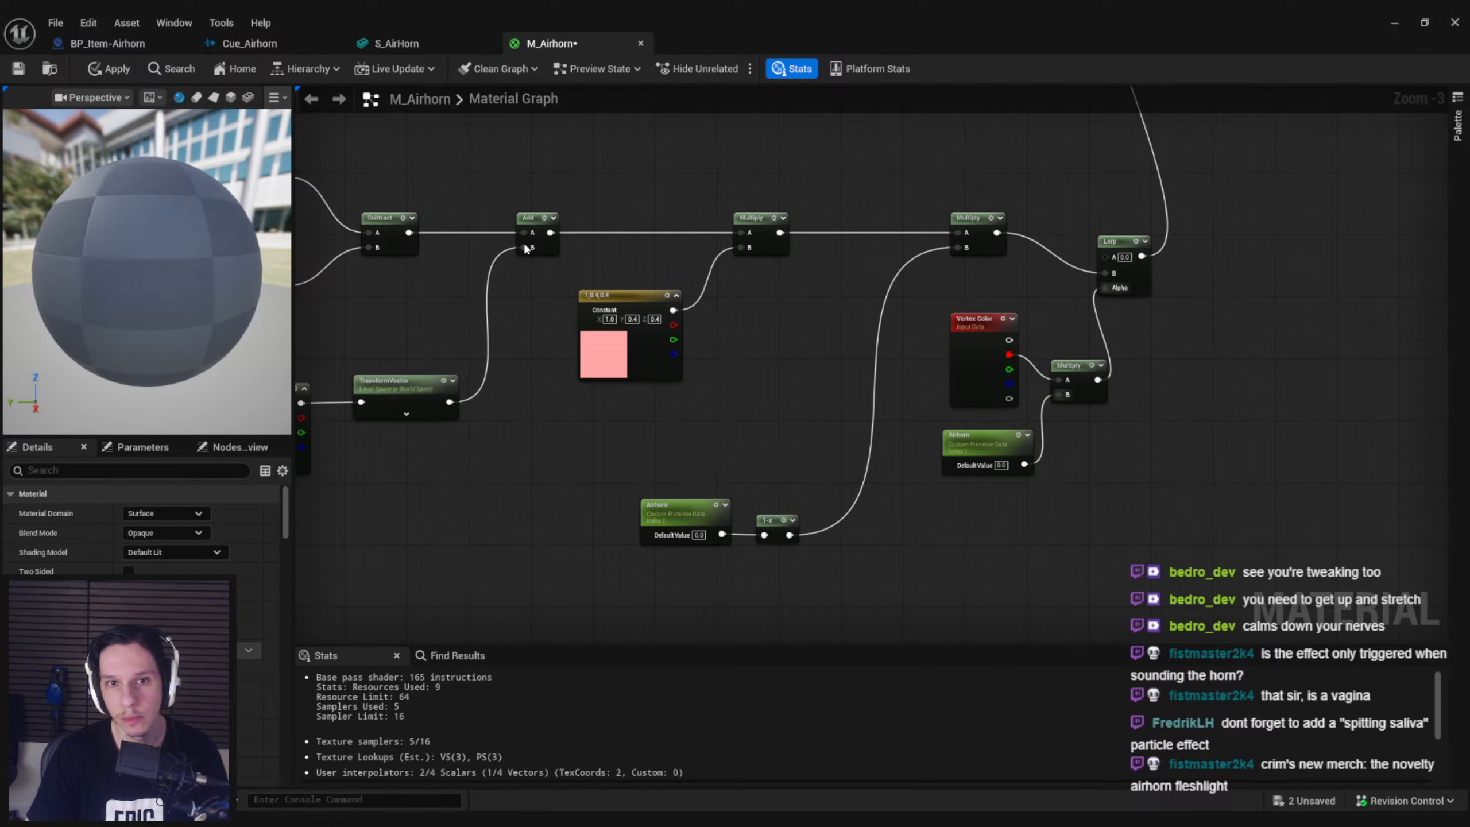
# Apply the M_Airhorn changes and inspect the horn in the S_AirHorn mesh preview
pyautogui.click(128, 71)
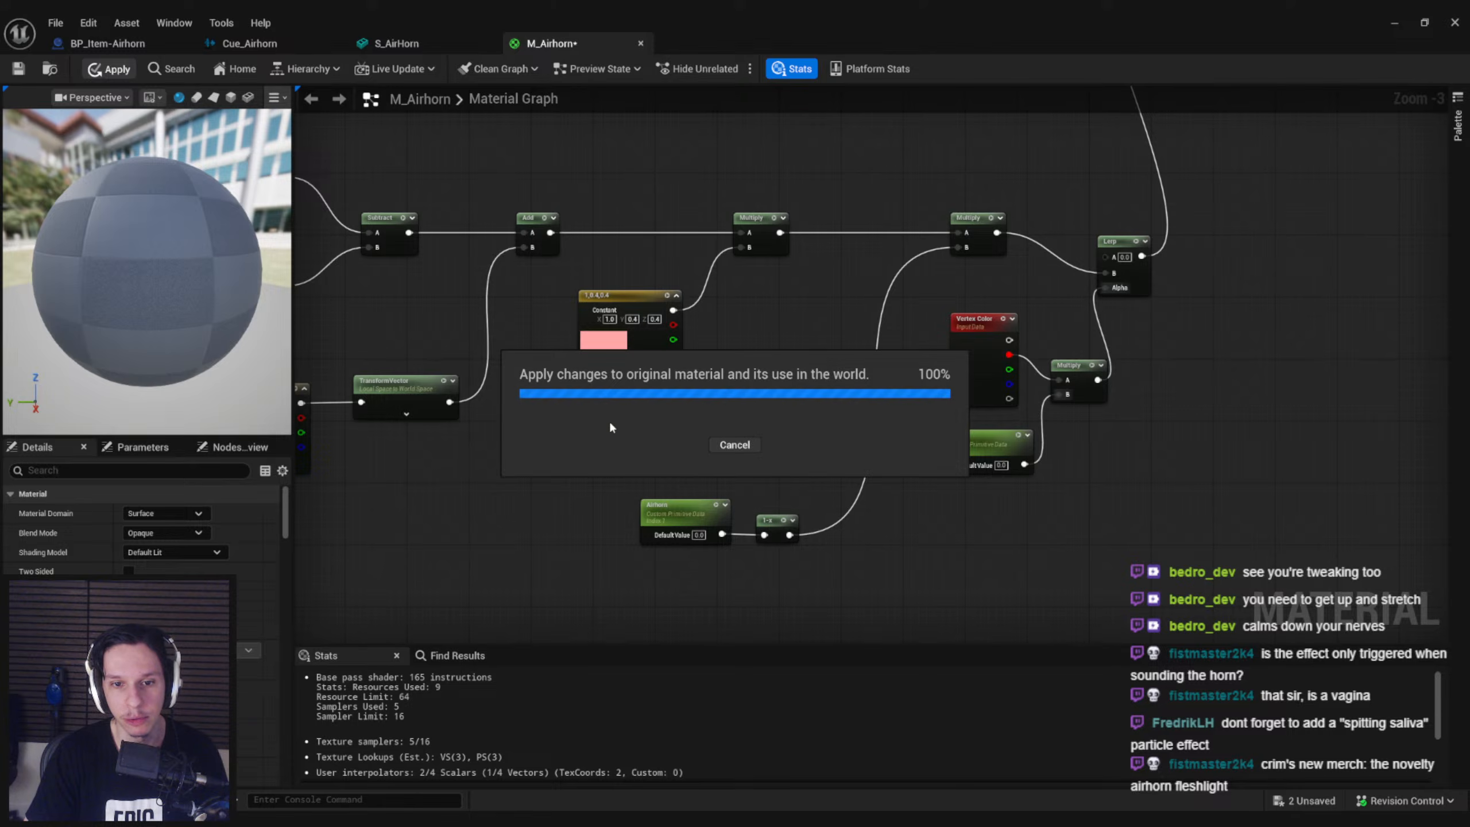
pyautogui.click(442, 43)
pyautogui.keyDown('alt'); pyautogui.moveTo(592, 180); pyautogui.dragTo(460, 171); pyautogui.keyUp('alt')
pyautogui.click(581, 39)
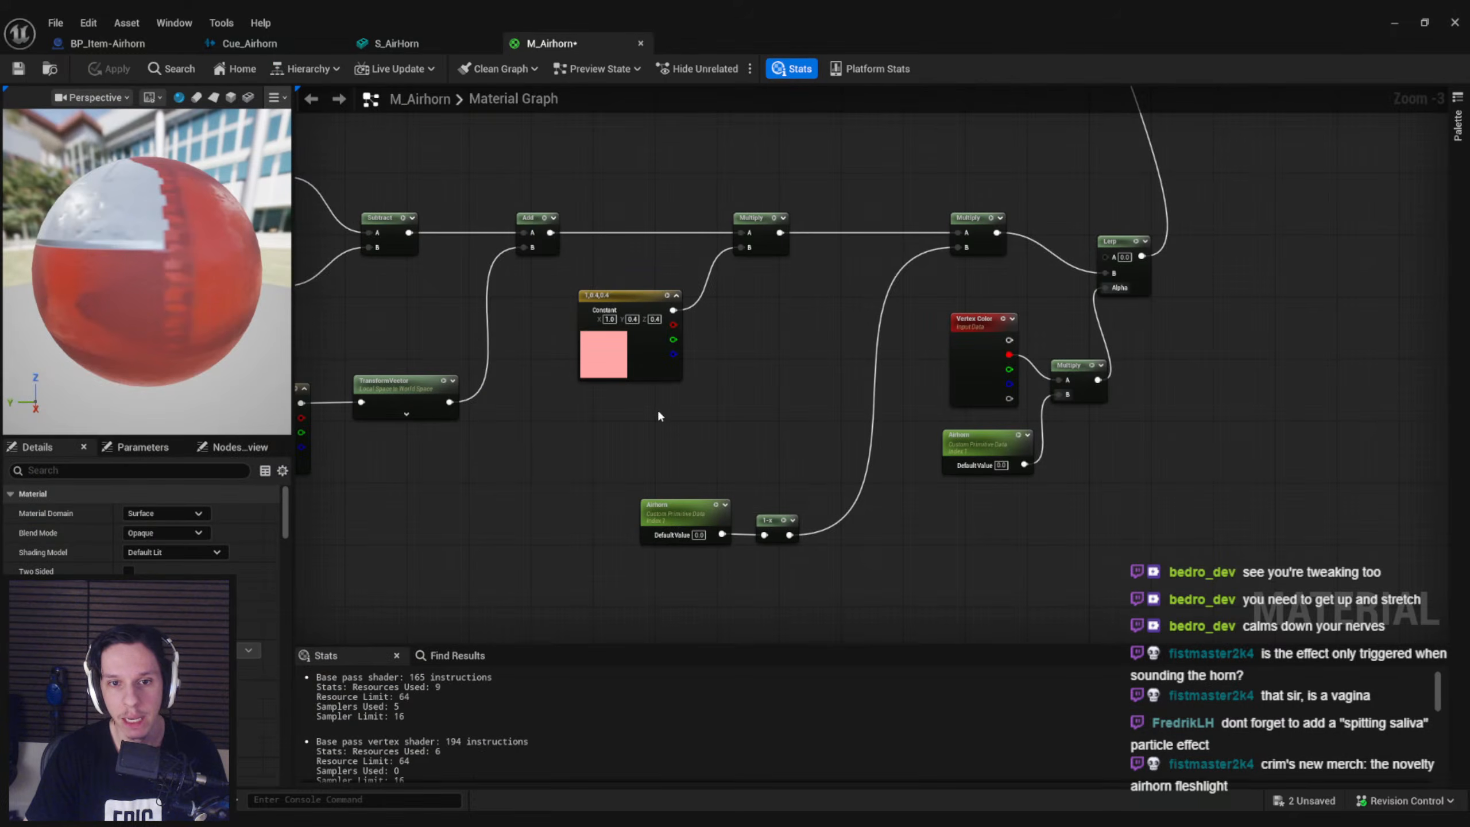
# Move the Airhorn and 1-x nodes up closer to the Multiply chain and save the M_Airhorn material
pyautogui.moveTo(665, 449); pyautogui.dragTo(767, 460)
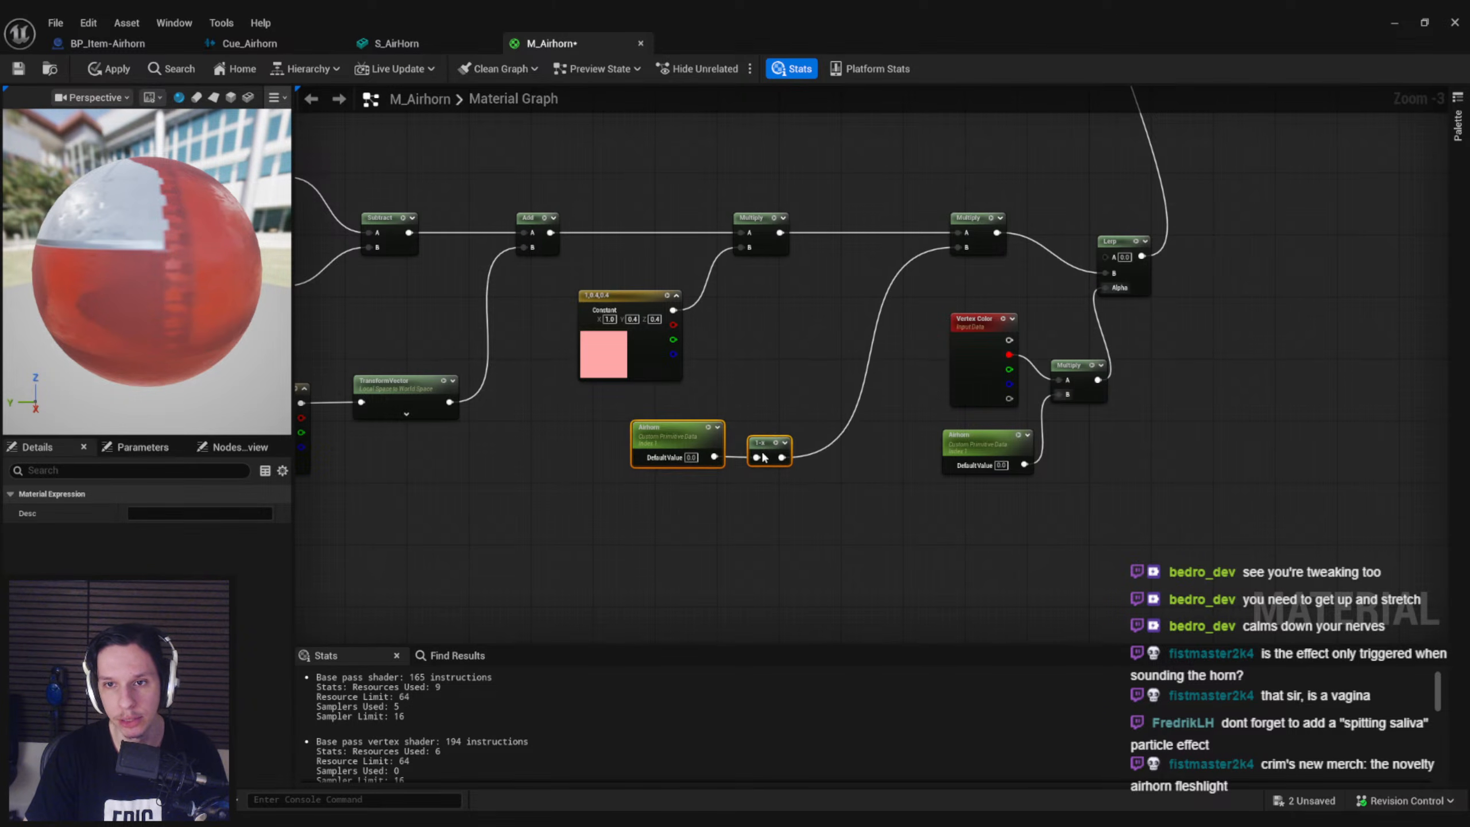
pyautogui.click(808, 344)
pyautogui.hotkey('ctrl', 's')
# Add a timeline named NootNootTimeline below the sound nodes in BP_Item-Airhorn's Primary Button Inputs graph
pyautogui.click(267, 46)
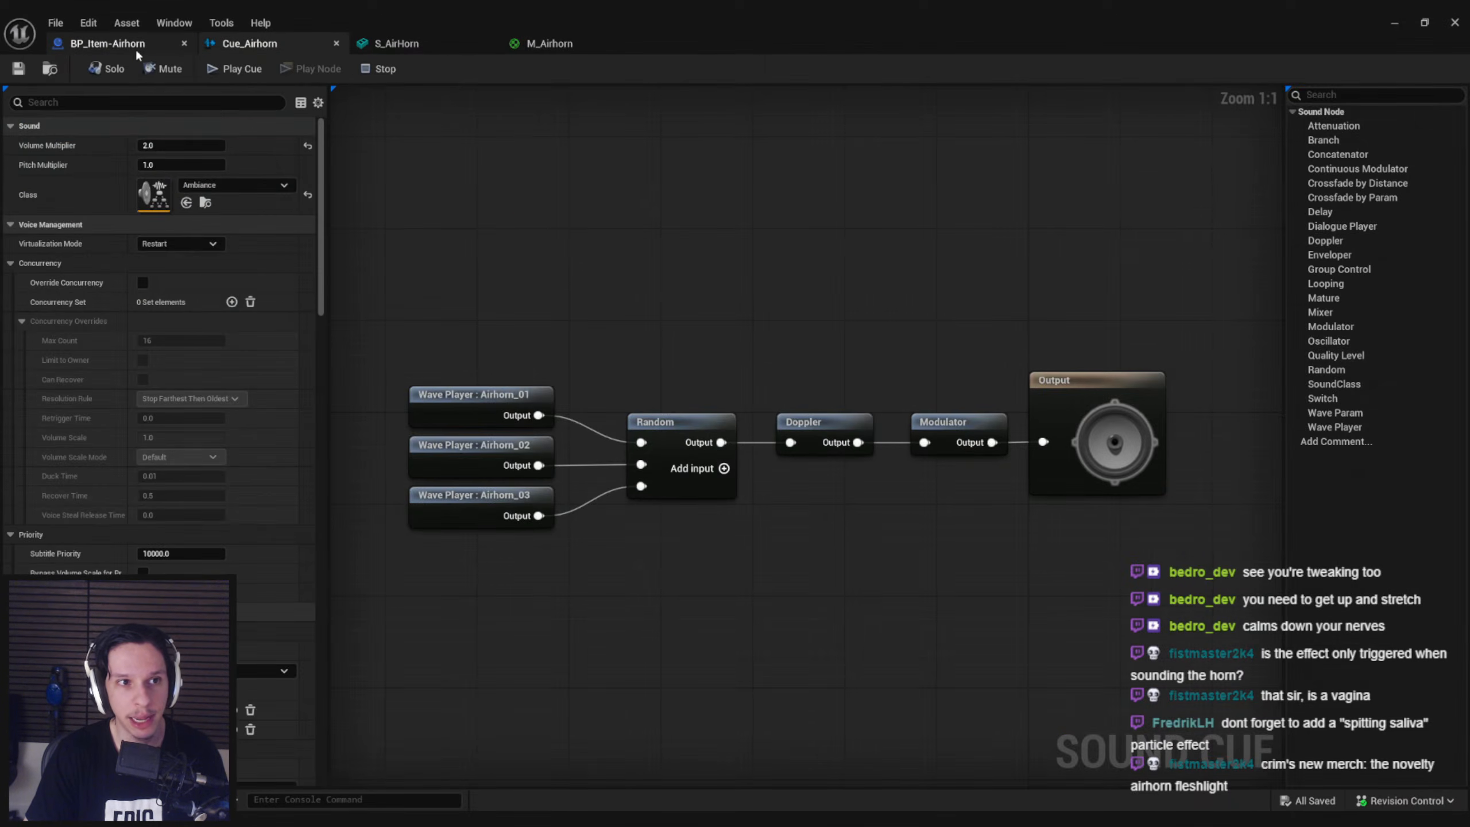
pyautogui.click(137, 47)
pyautogui.scroll(-3, 684, 380)
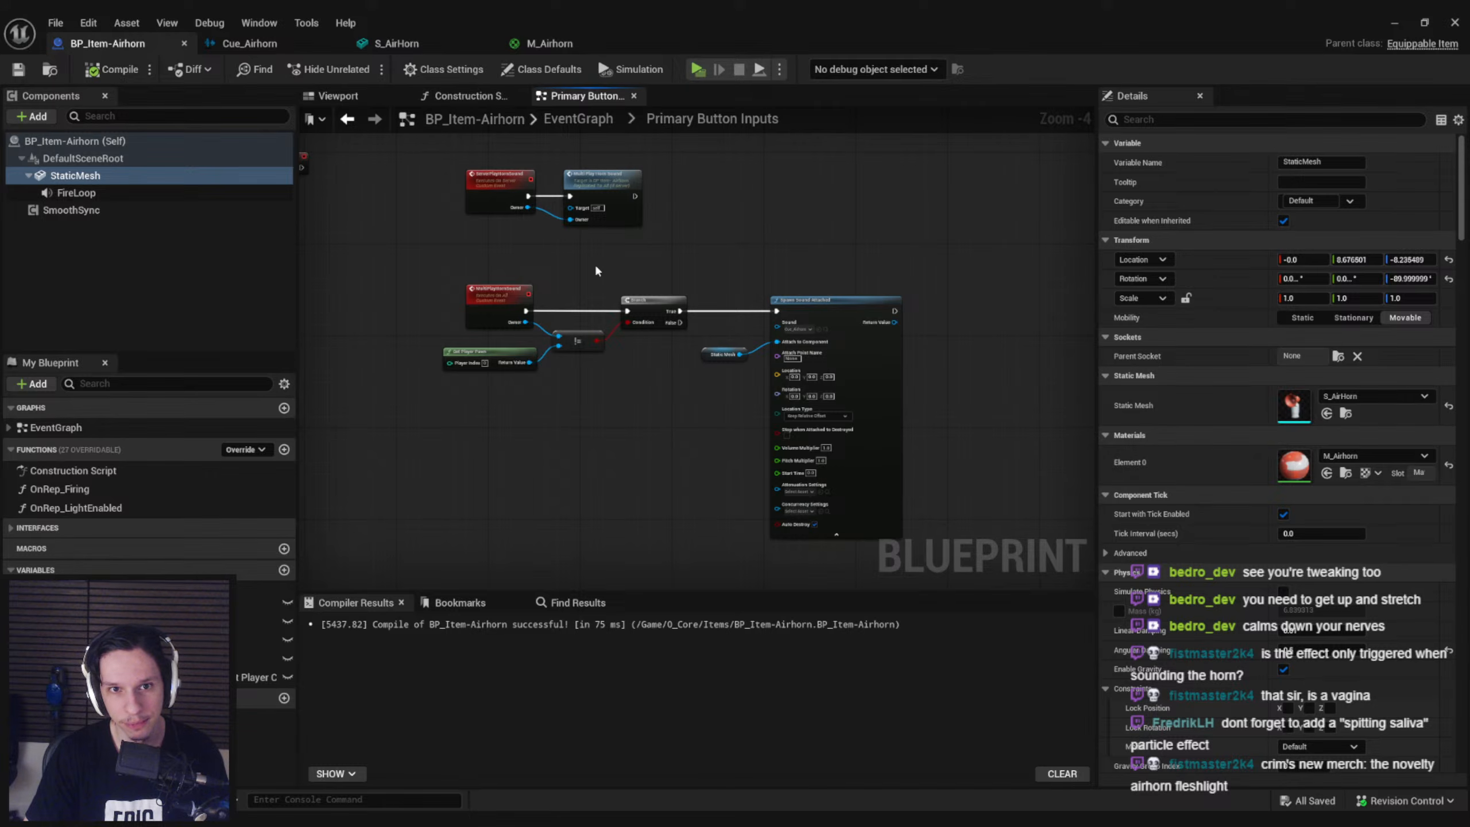
pyautogui.scroll(-2, 600, 267)
pyautogui.moveTo(562, 195); pyautogui.dragTo(794, 413, button='right')
pyautogui.scroll(1, 819, 330)
pyautogui.scroll(-1, 781, 434)
pyautogui.moveTo(755, 486); pyautogui.dragTo(704, 243, button='right')
pyautogui.rightClick(657, 418)
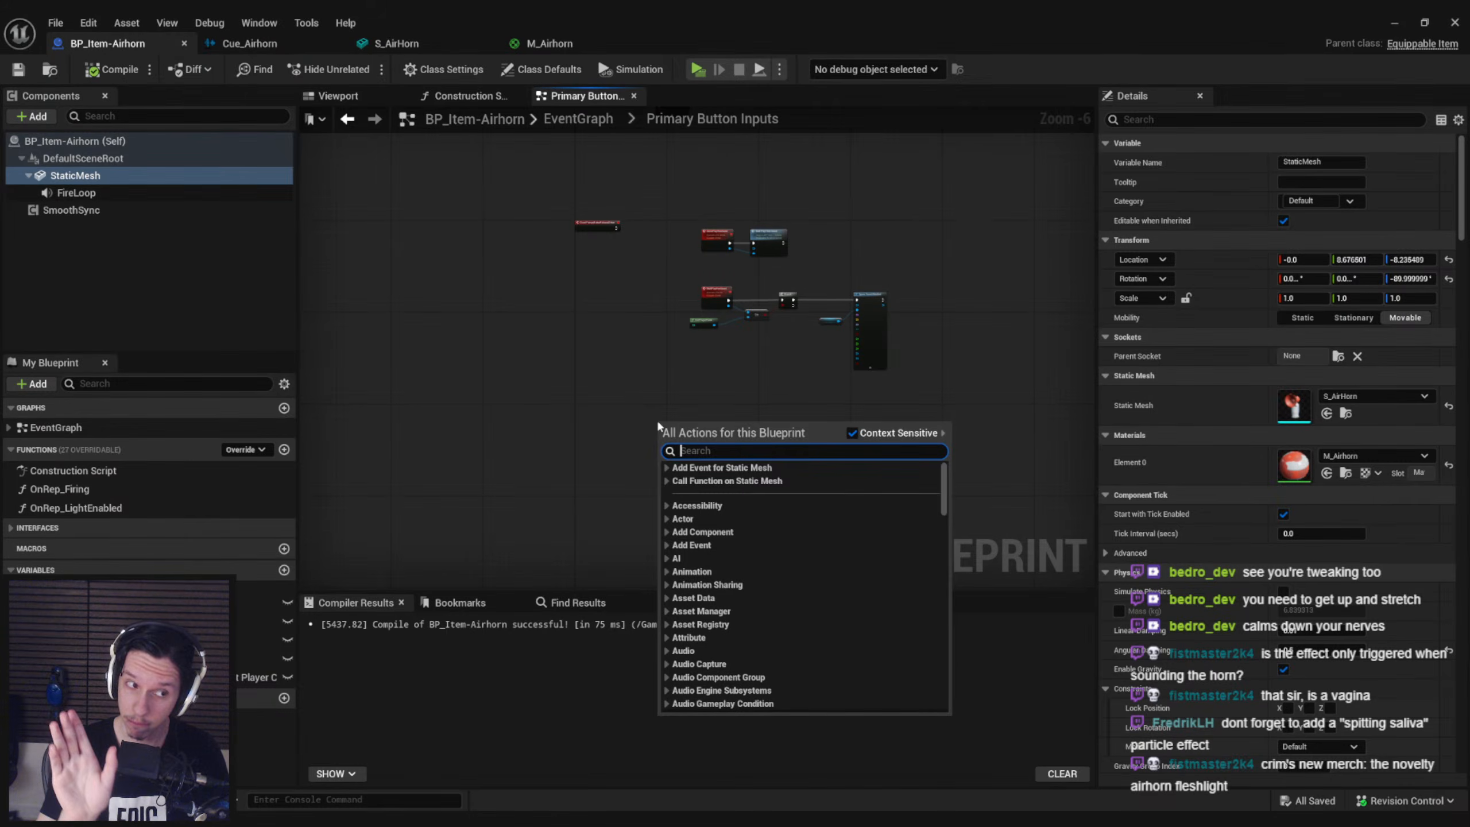
pyautogui.write('timeline')
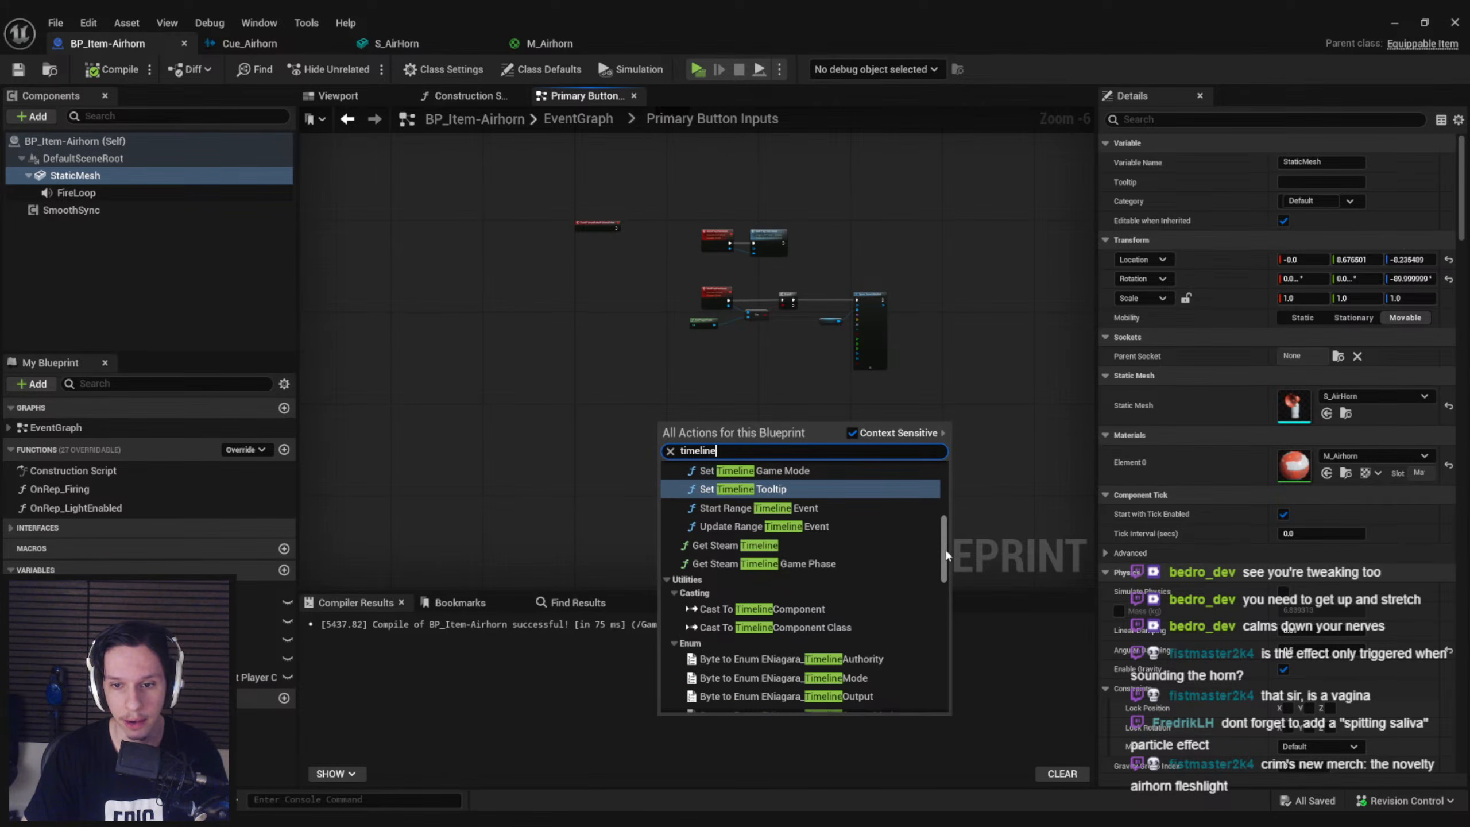
pyautogui.moveTo(945, 551); pyautogui.dragTo(947, 718)
pyautogui.click(777, 702)
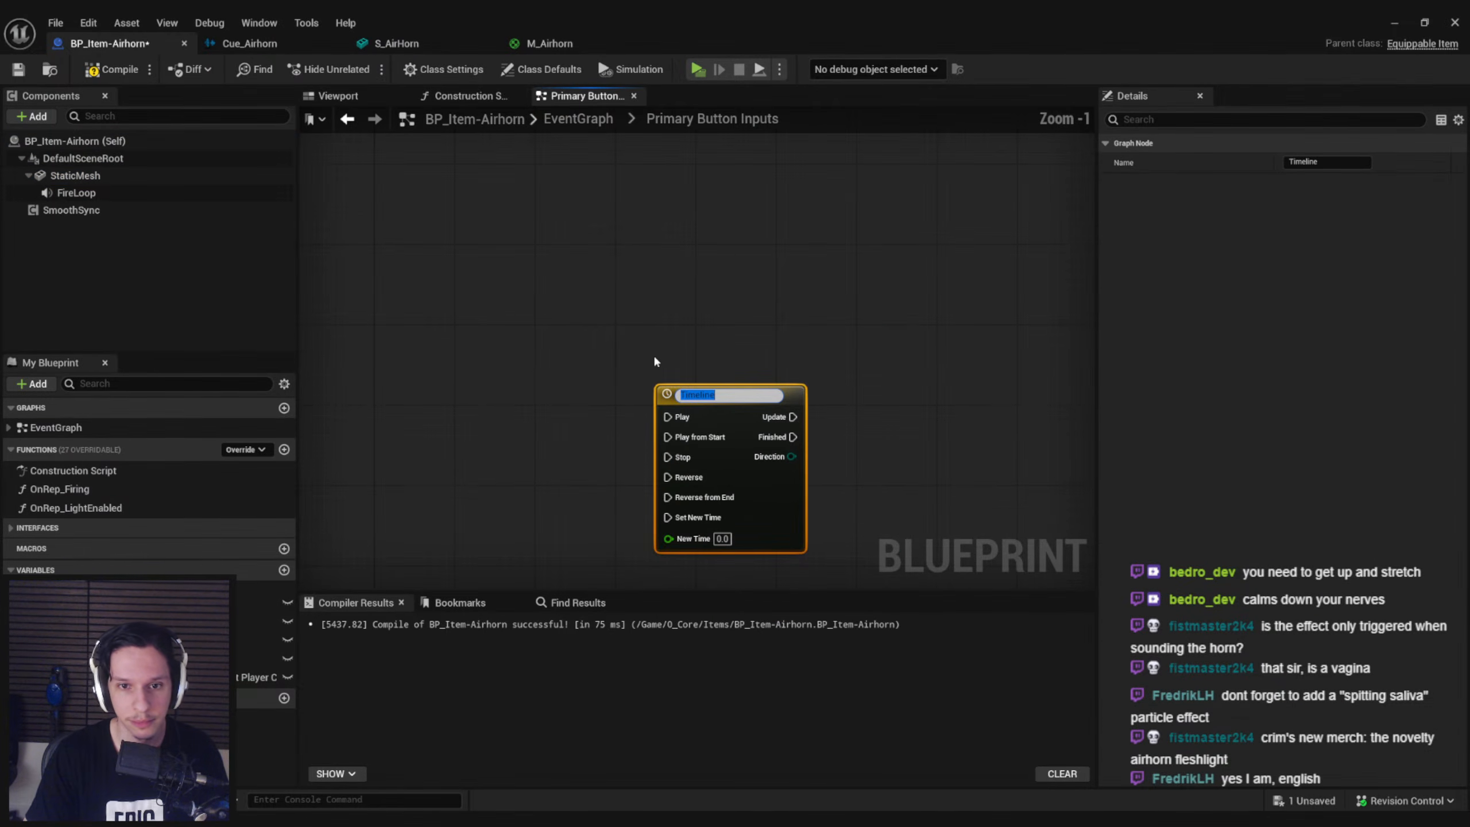
pyautogui.write('NootNootTimeline')
pyautogui.press('Return')
# Open NootNootTimeline, set its length to 0.50, and add a float track named Alpha
pyautogui.scroll(-1, 722, 377)
pyautogui.scroll(-1, 723, 380)
pyautogui.moveTo(707, 430); pyautogui.dragTo(629, 440, button='right')
pyautogui.moveTo(660, 419); pyautogui.dragTo(629, 435)
pyautogui.click(639, 376)
pyautogui.moveTo(689, 411); pyautogui.dragTo(641, 296, button='right')
pyautogui.doubleClick(614, 401)
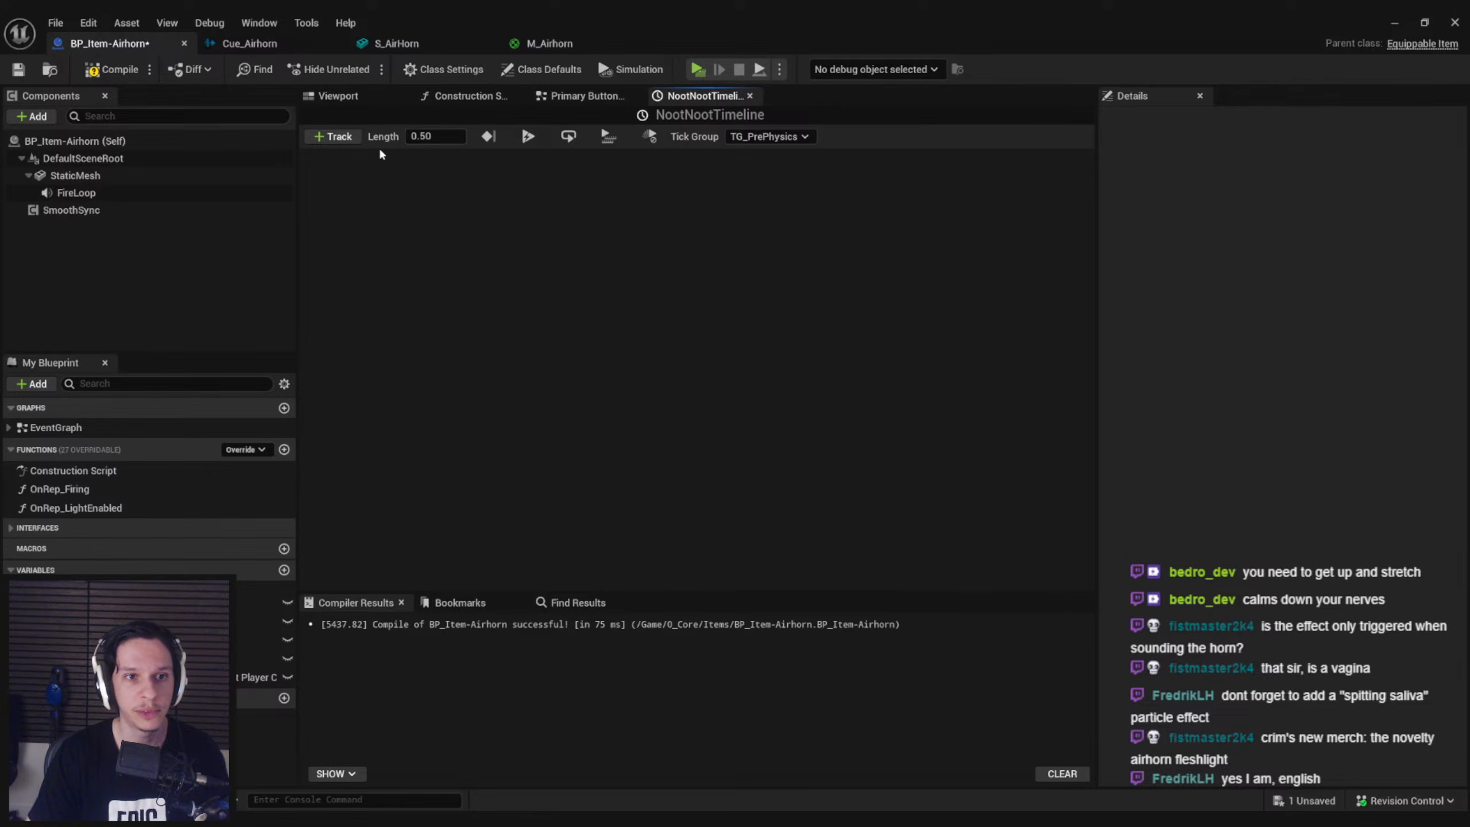
pyautogui.click(334, 136)
pyautogui.click(439, 154)
pyautogui.write('Al')
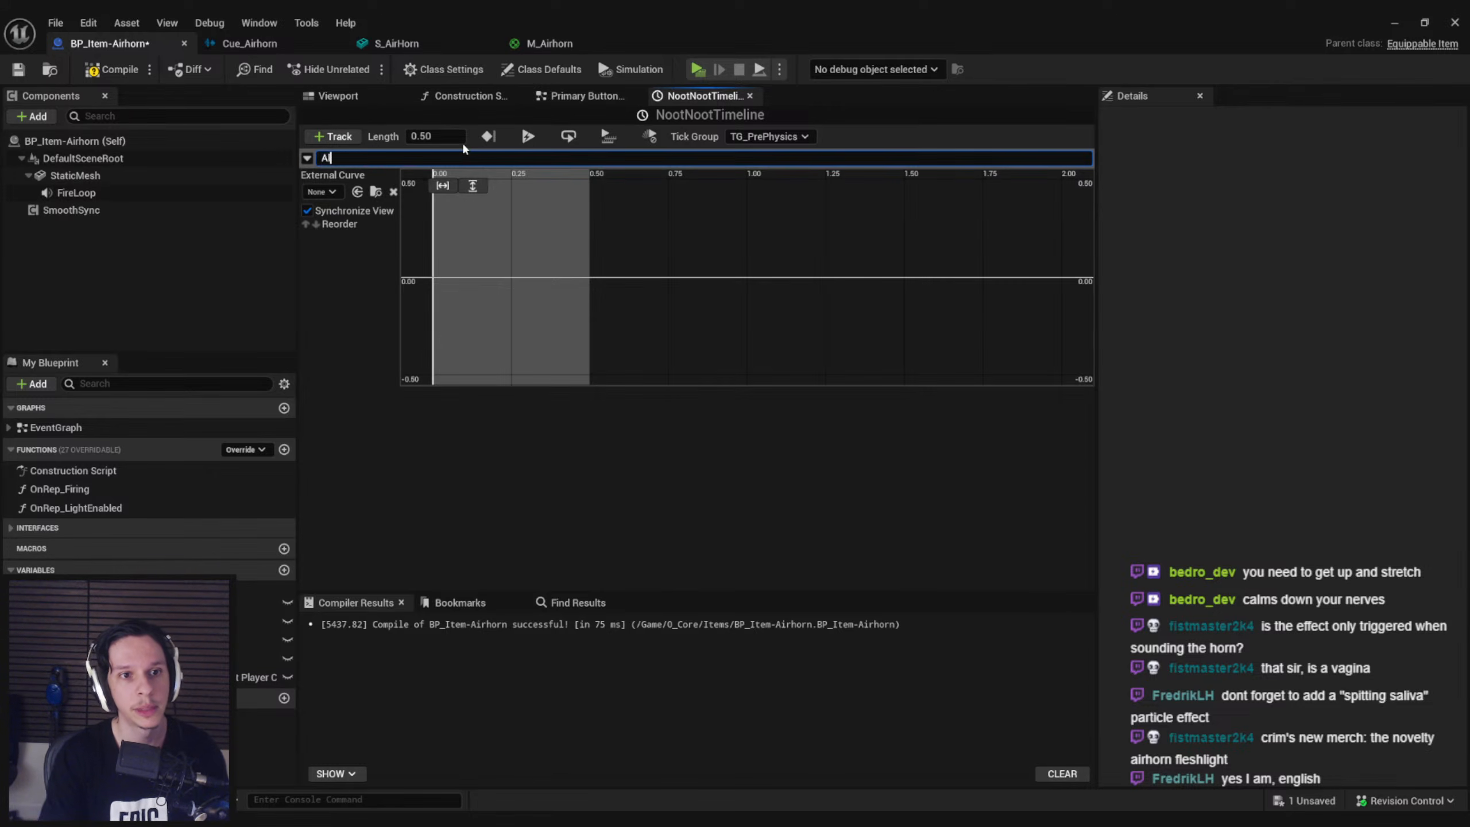
pyautogui.write('pha')
pyautogui.press('Return')
# Add three keys to the Alpha track: value 0 at time 0, value 1 at time 0.1, and value 0 at time 0.5
pyautogui.rightClick(449, 283)
pyautogui.click(461, 299)
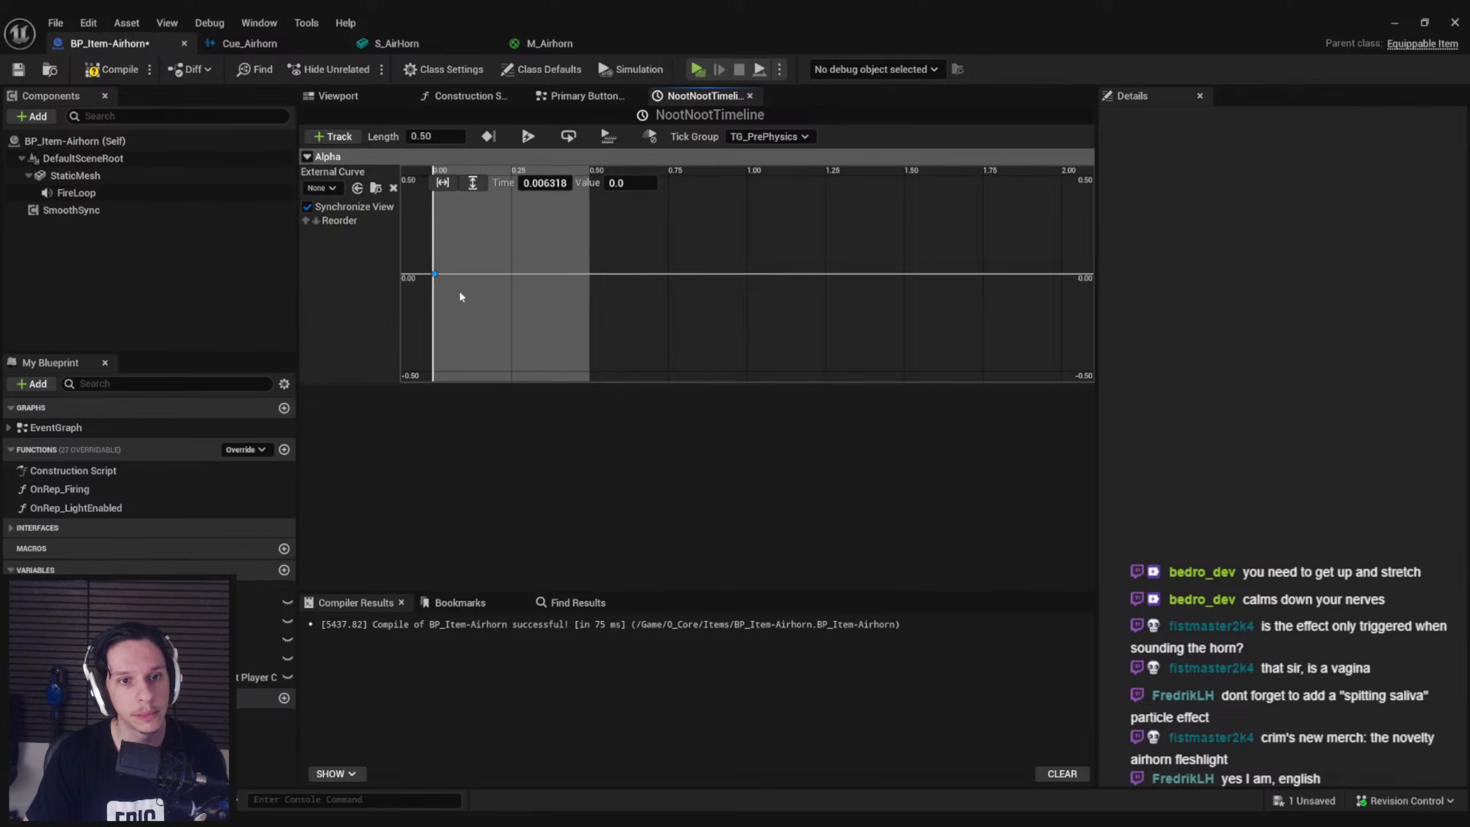
pyautogui.scroll(1, 485, 233)
pyautogui.scroll(-1, 485, 233)
pyautogui.moveTo(476, 226); pyautogui.dragTo(560, 265, button='right')
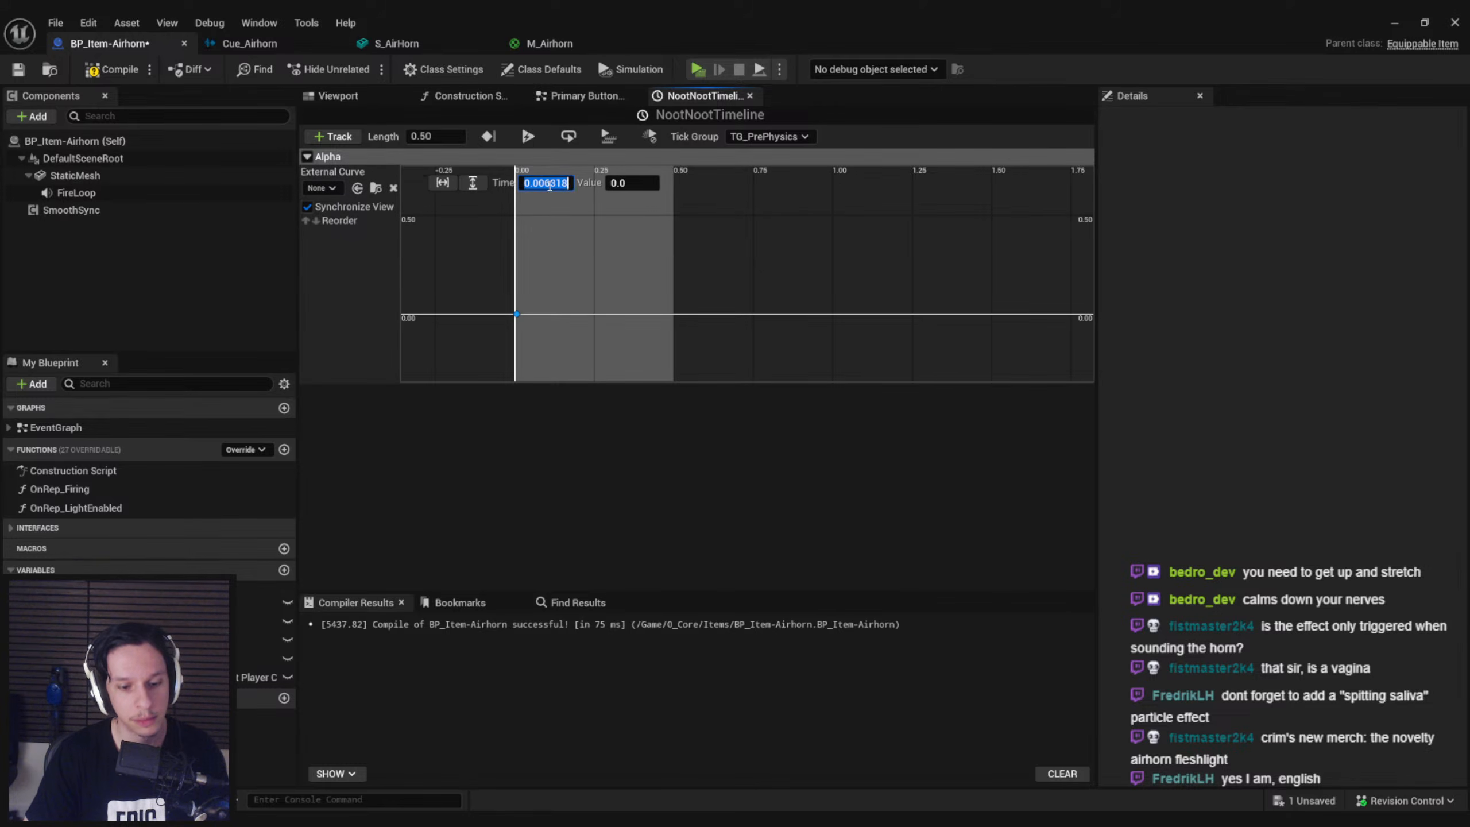
pyautogui.keyDown('shift'); pyautogui.click(542, 270); pyautogui.keyUp('shift')
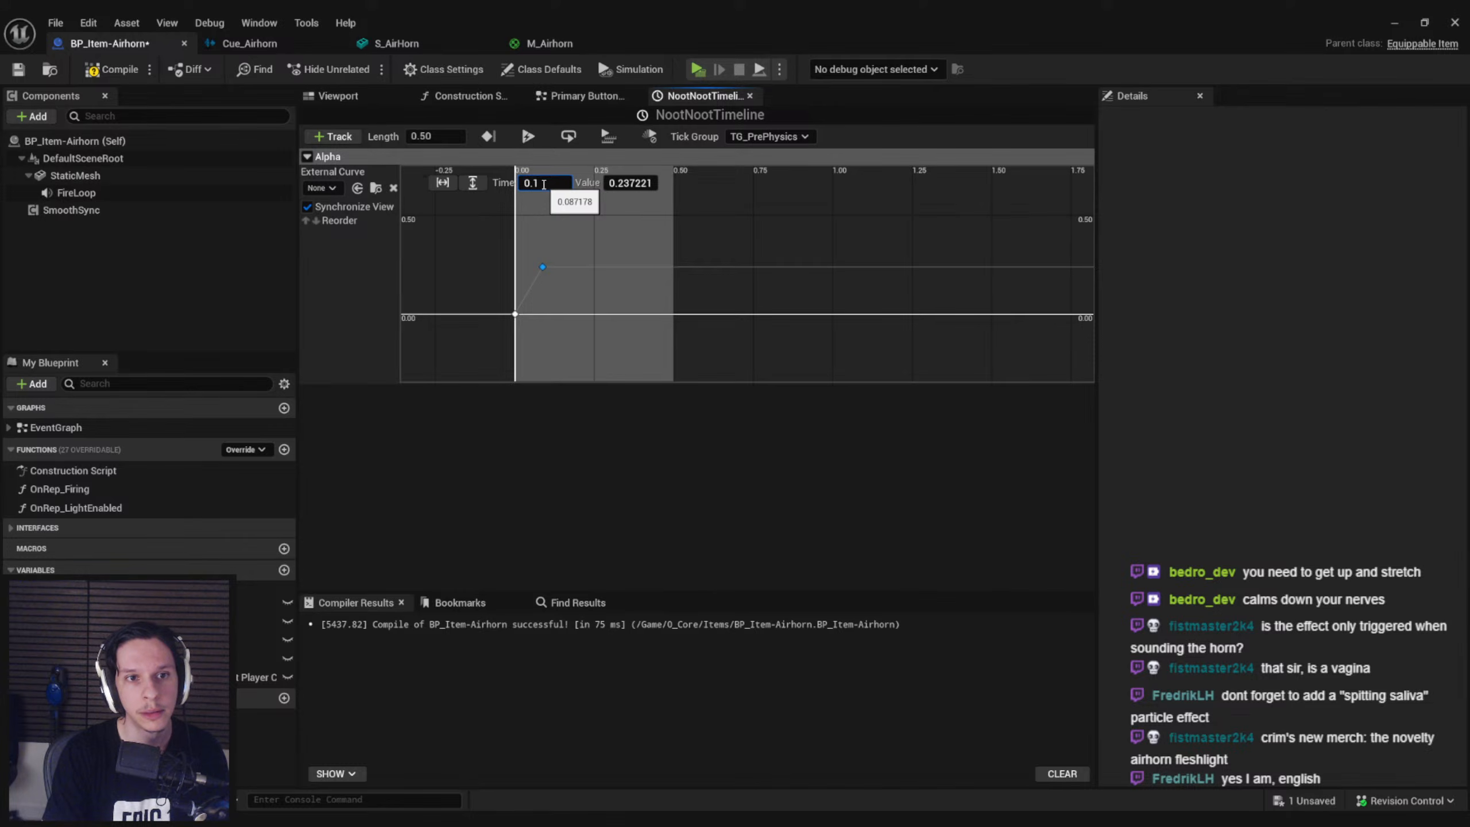
pyautogui.rightClick(661, 297)
pyautogui.click(701, 331)
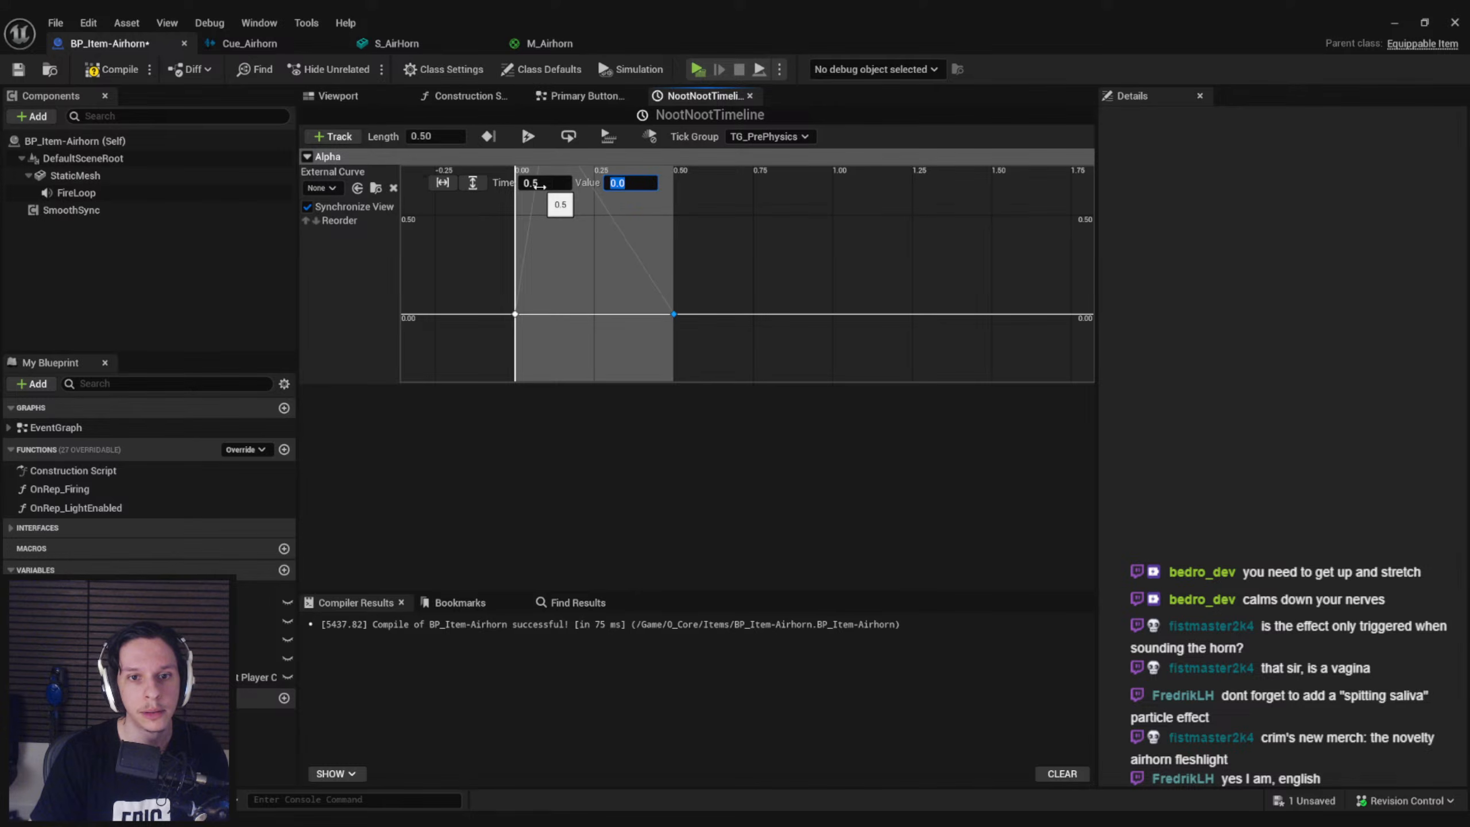
# Select all three Alpha keys and change their interpolation from straight segments to a smooth curve
pyautogui.click(583, 271)
pyautogui.press('f')
pyautogui.scroll(-7, 583, 271)
pyautogui.moveTo(539, 213); pyautogui.dragTo(1026, 353)
pyautogui.rightClick(652, 226)
pyautogui.click(691, 286)
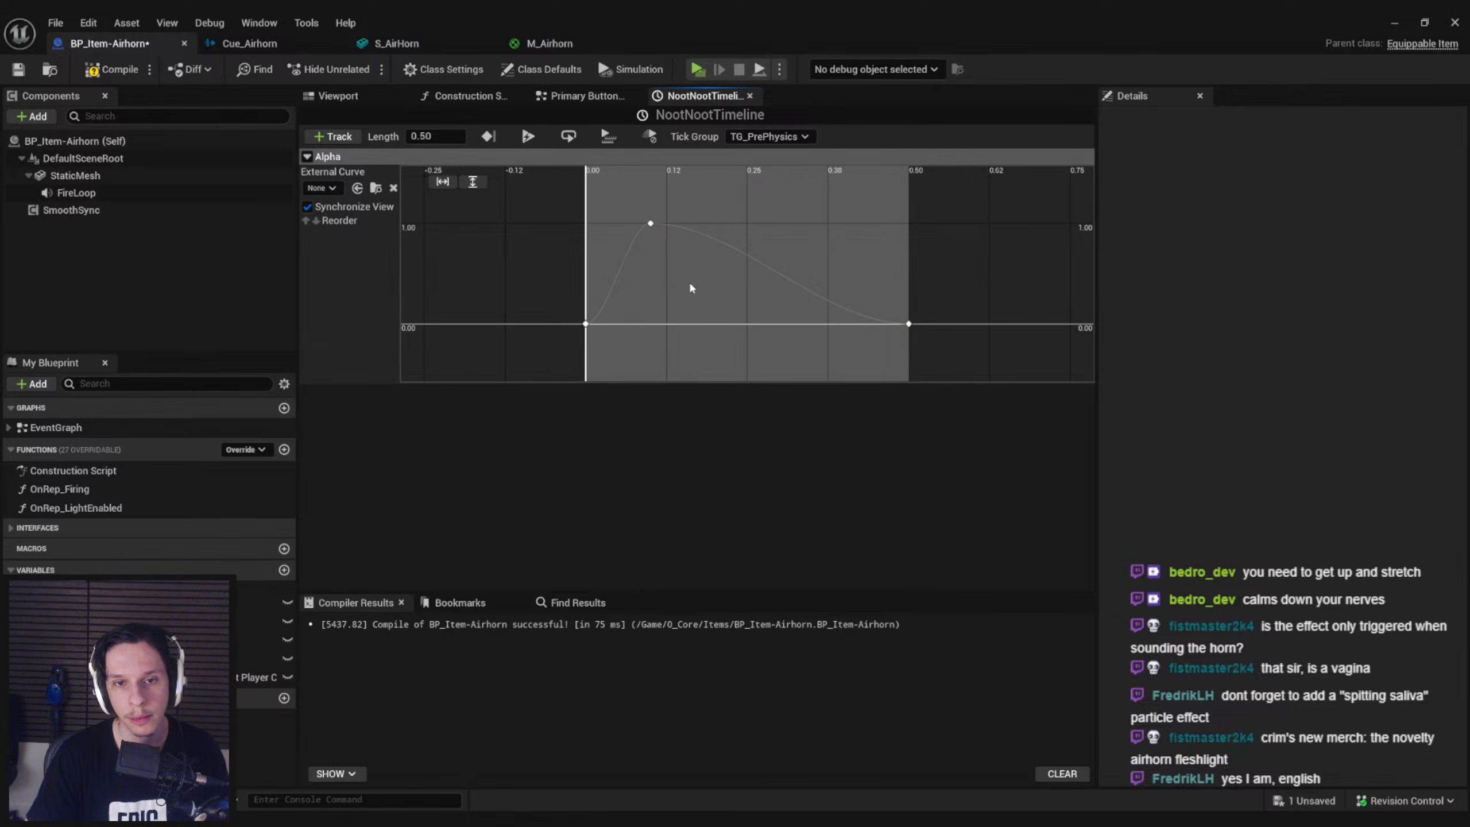
# Adjust the Alpha curve's tangents so it overshoots past the 0.1 key and rises steeply from the first key, and save the blueprint
pyautogui.click(650, 223)
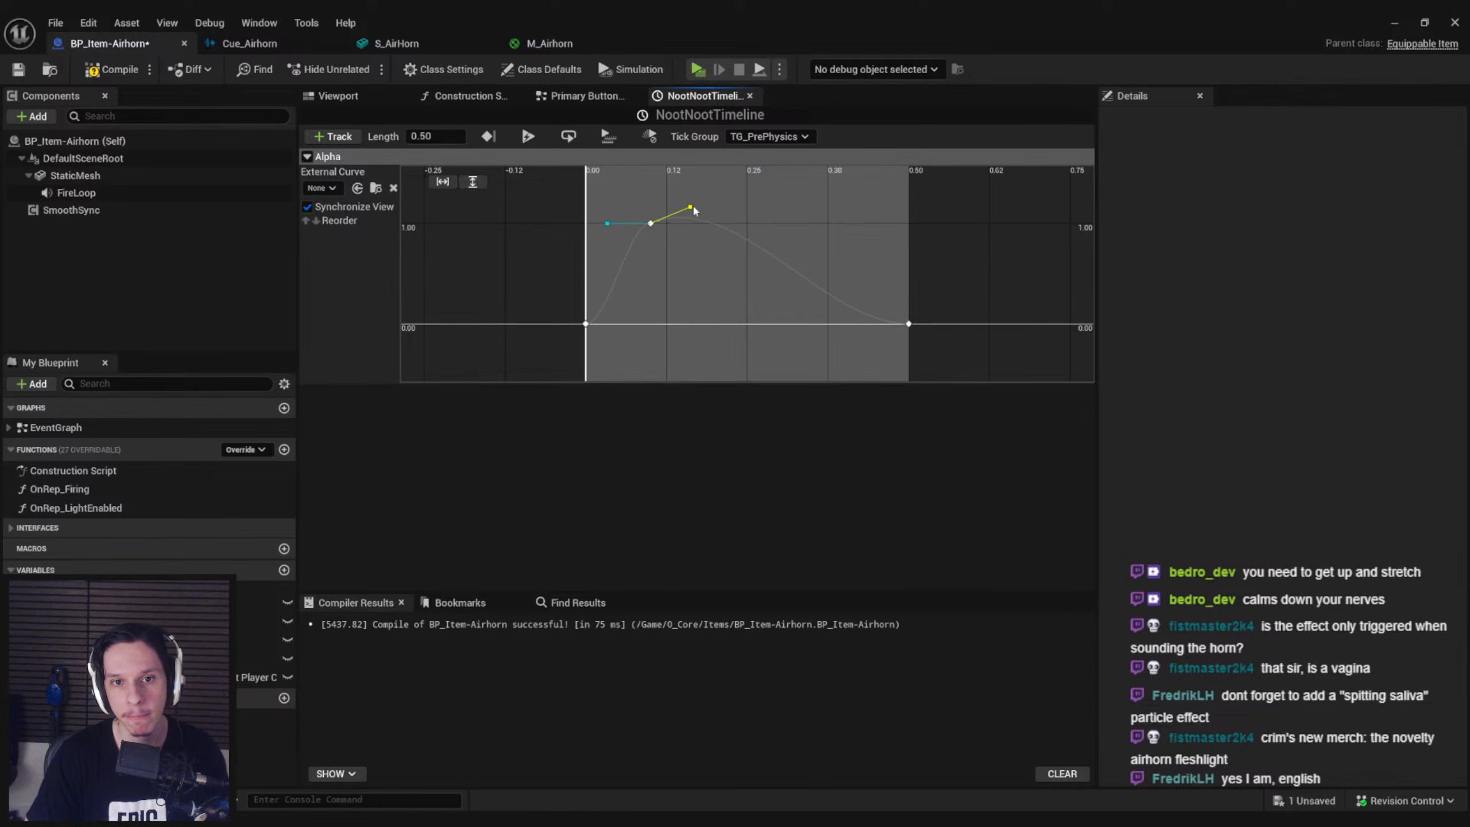
pyautogui.moveTo(609, 224); pyautogui.dragTo(624, 250)
pyautogui.press('f')
pyautogui.click(608, 200)
pyautogui.rightClick(608, 201)
pyautogui.click(645, 233)
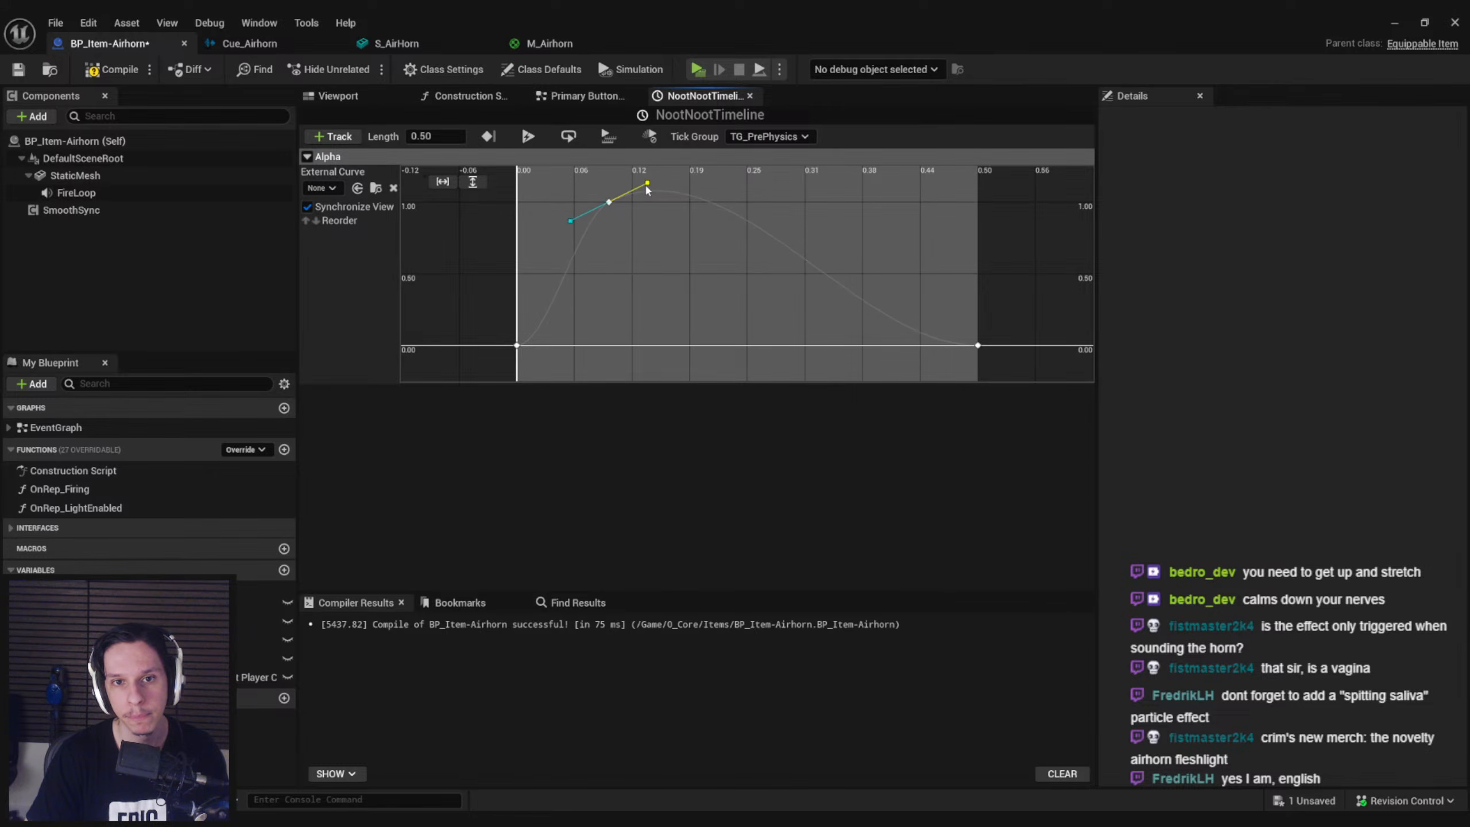
pyautogui.scroll(-2, 638, 231)
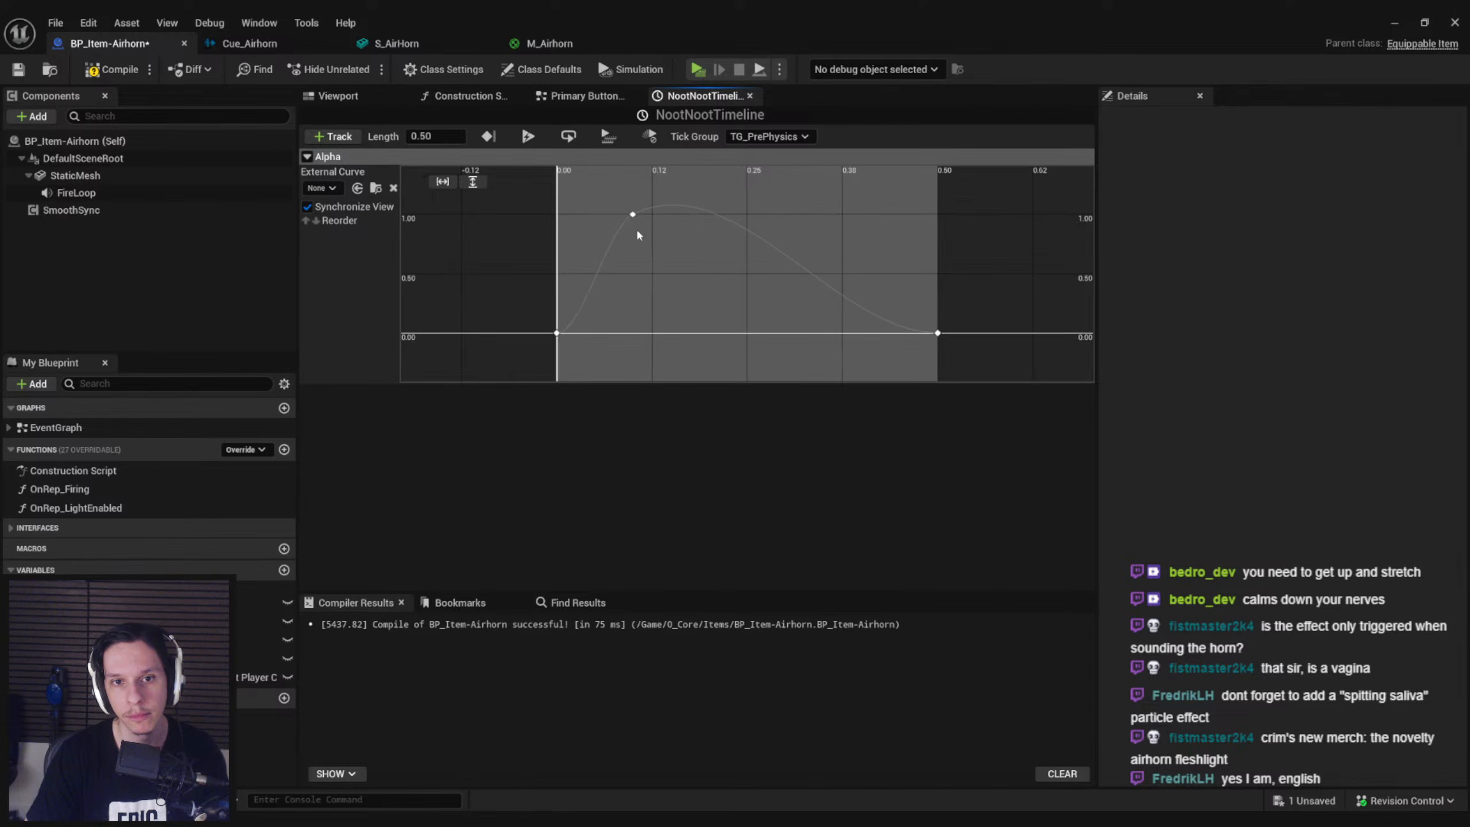
pyautogui.click(18, 71)
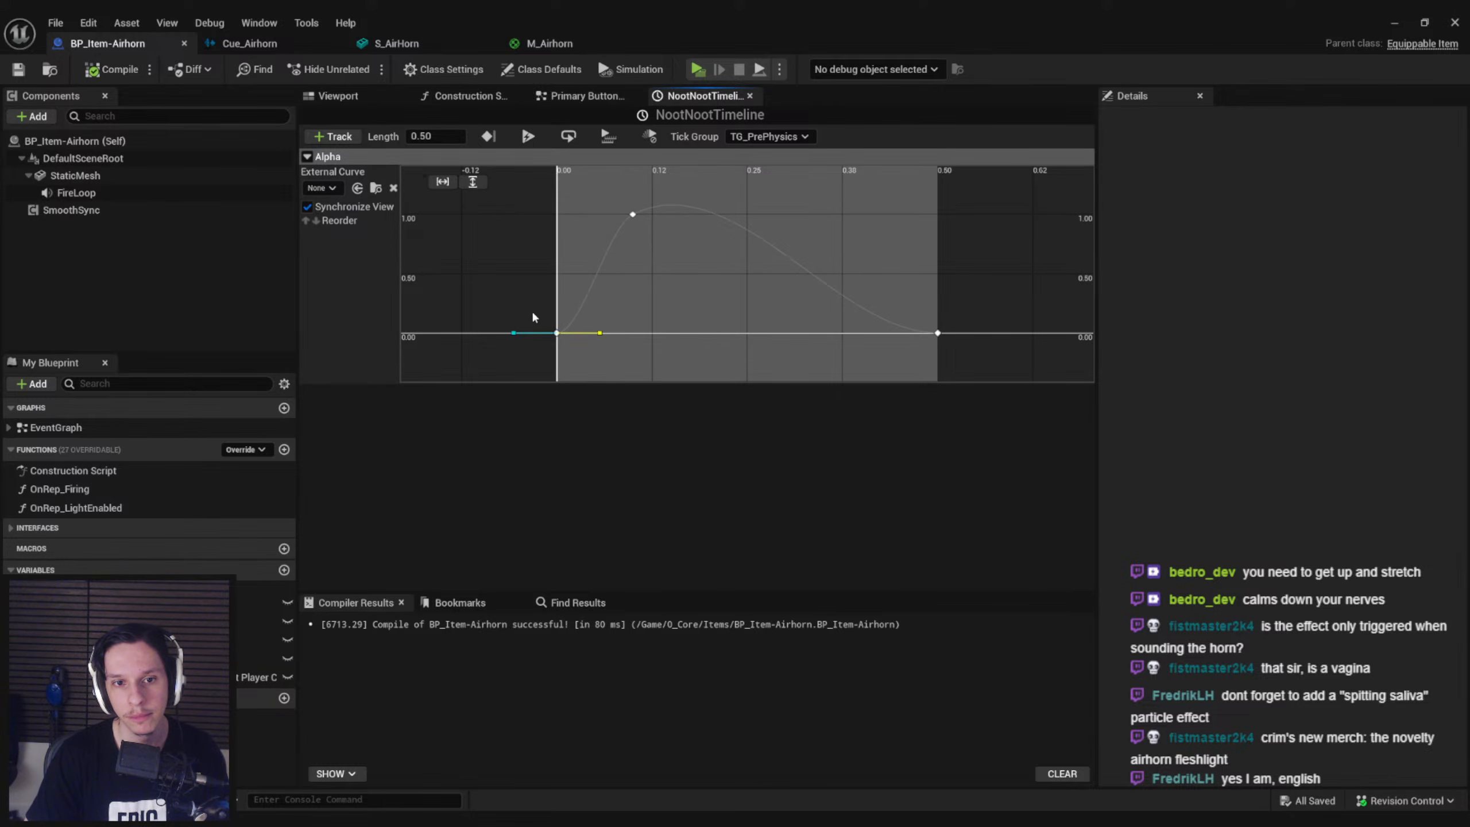
pyautogui.moveTo(599, 333); pyautogui.dragTo(579, 300)
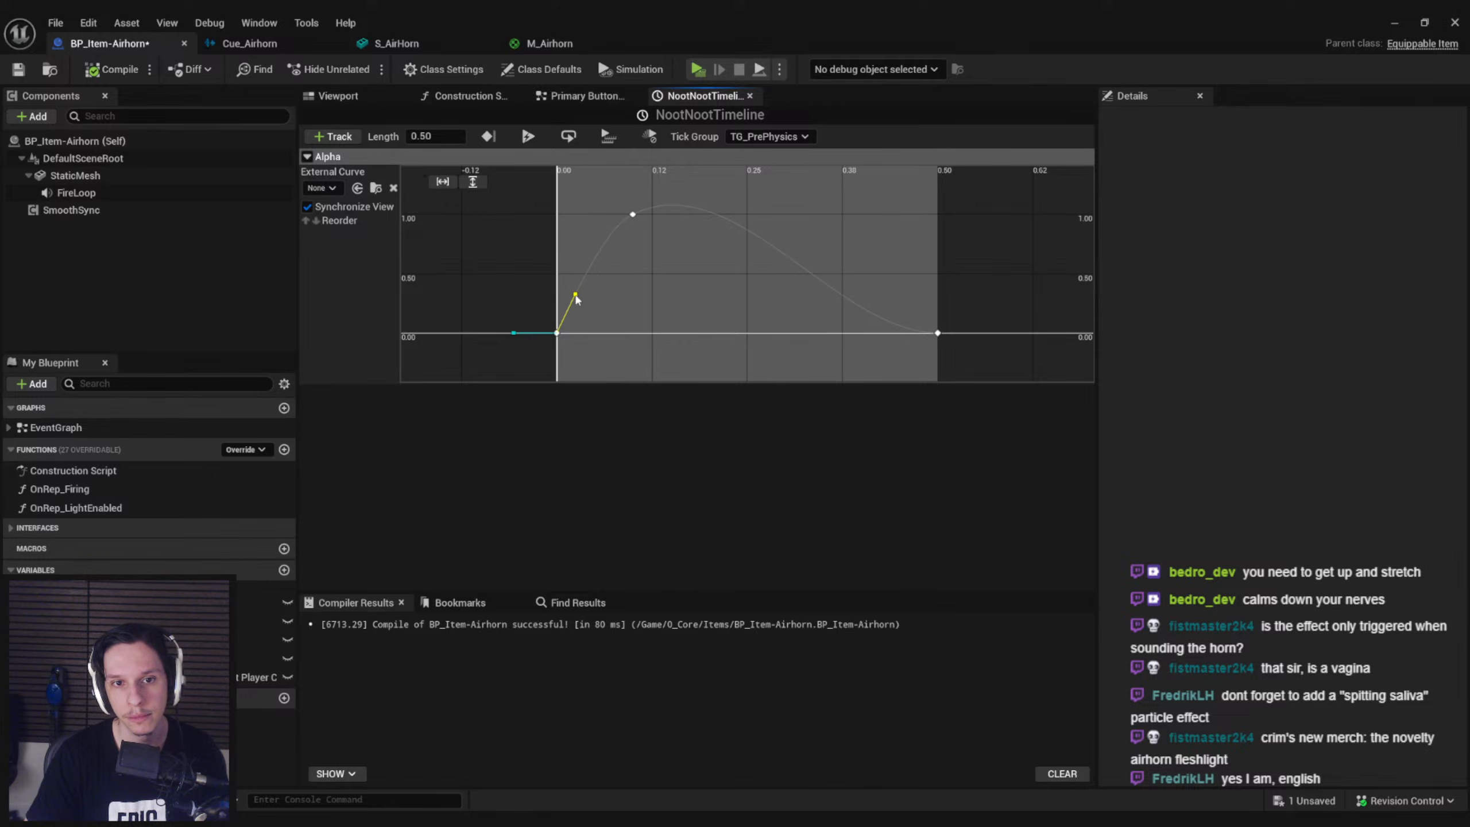
pyautogui.hotkey('ctrl', 's')
# Add a Set Custom Primitive Data Float node targeting the StaticMesh component, with Data Index 1, to the Primary Button Inputs graph
pyautogui.click(580, 97)
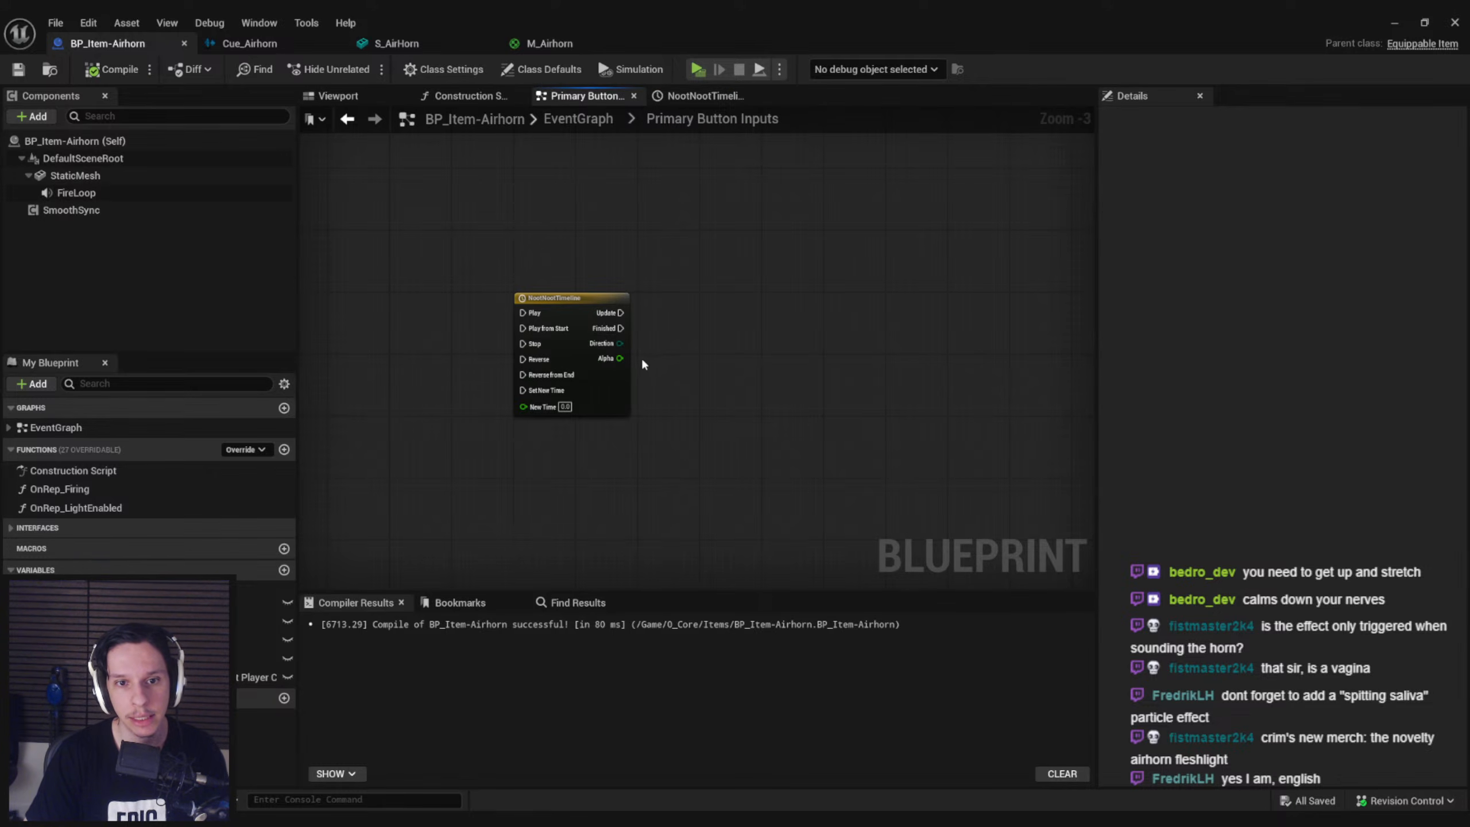
pyautogui.scroll(2, 643, 362)
pyautogui.moveTo(75, 175); pyautogui.dragTo(753, 458)
pyautogui.write('set primitive')
pyautogui.hotkey('ctrl', 'a')
pyautogui.write('sta')
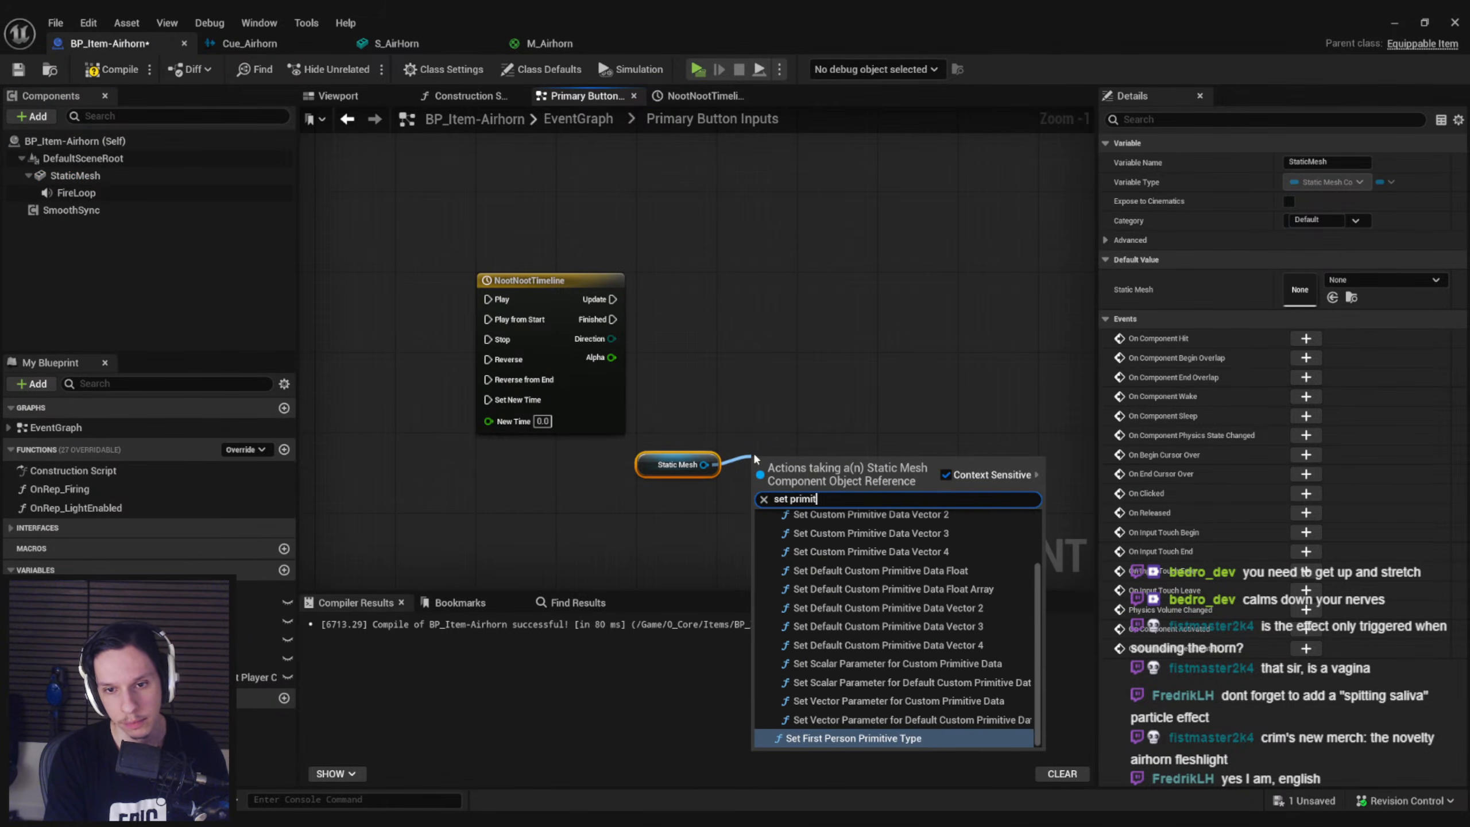
pyautogui.write('ive')
pyautogui.click(787, 537)
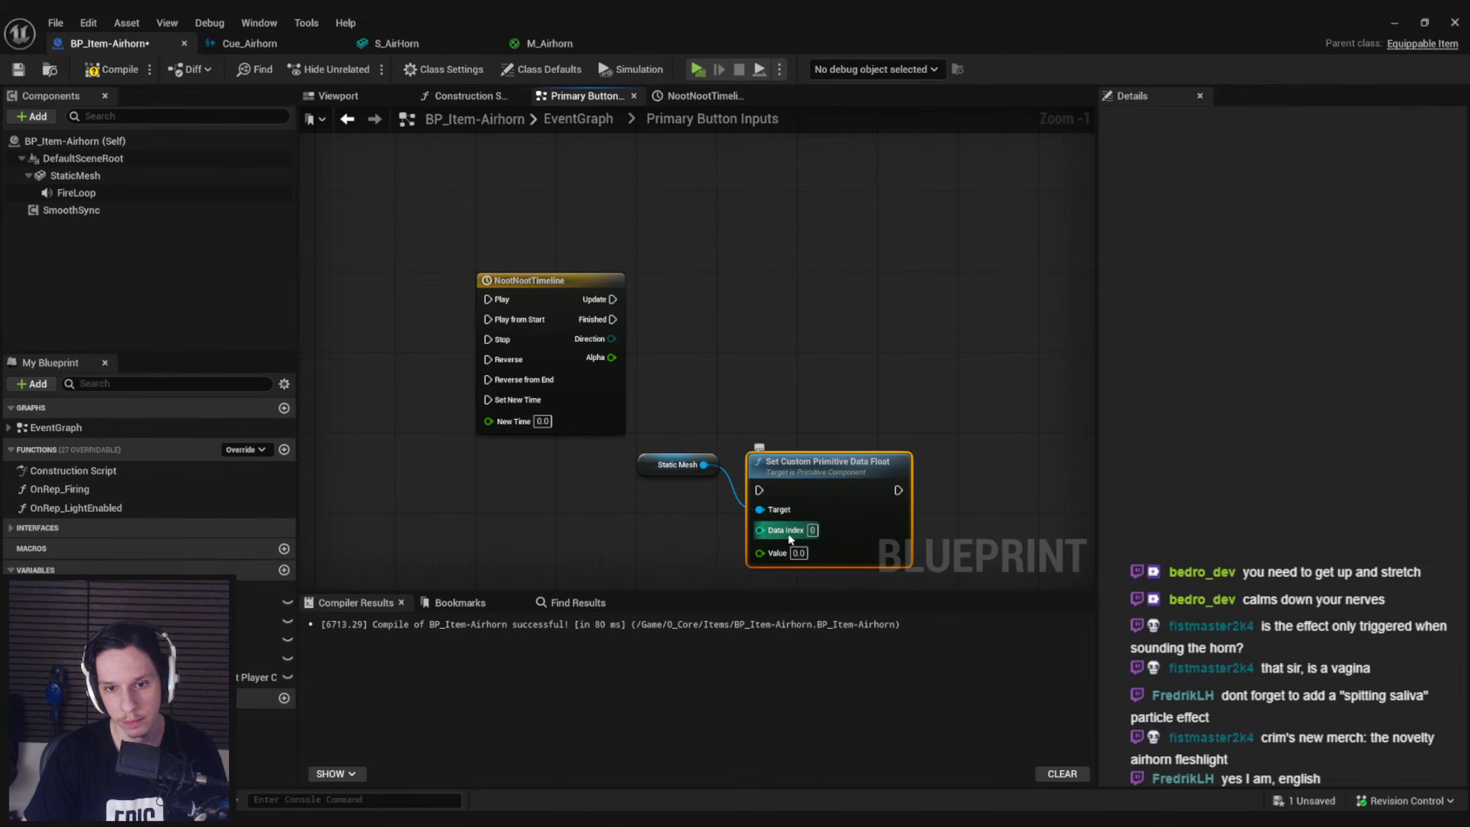
# Connect NootNootTimeline's Update and Alpha outputs to Set Custom Primitive Data Float, tidy the nodes, and compile and save the blueprint
pyautogui.moveTo(807, 466); pyautogui.dragTo(808, 266)
pyautogui.moveTo(612, 299); pyautogui.dragTo(840, 306)
pyautogui.moveTo(611, 357); pyautogui.dragTo(758, 361)
pyautogui.moveTo(657, 463); pyautogui.dragTo(666, 331)
pyautogui.click(450, 283)
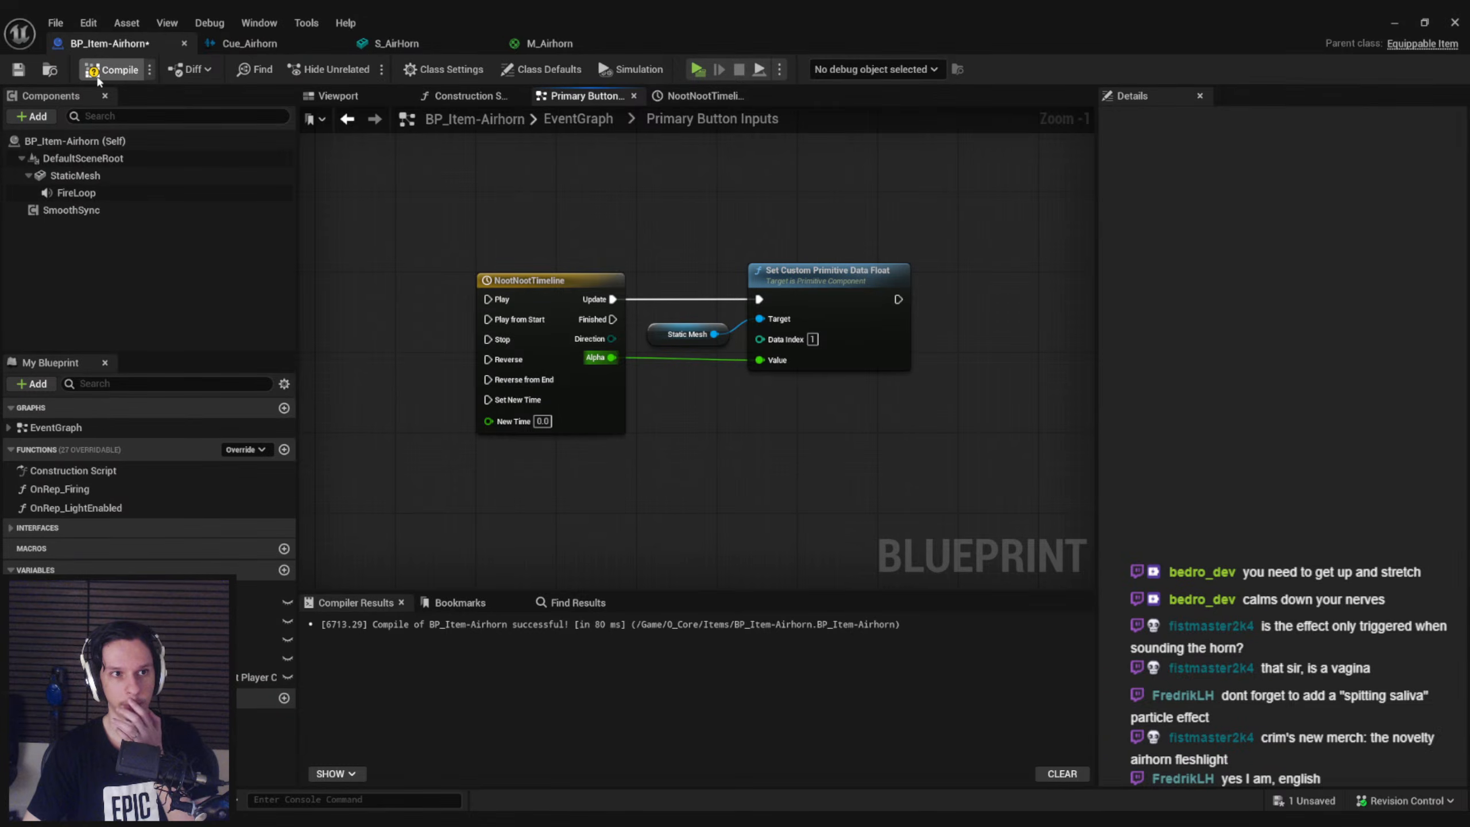
pyautogui.scroll(-3, 654, 207)
pyautogui.moveTo(654, 207); pyautogui.dragTo(492, 514, button='right')
pyautogui.moveTo(891, 322); pyautogui.dragTo(811, 335, button='right')
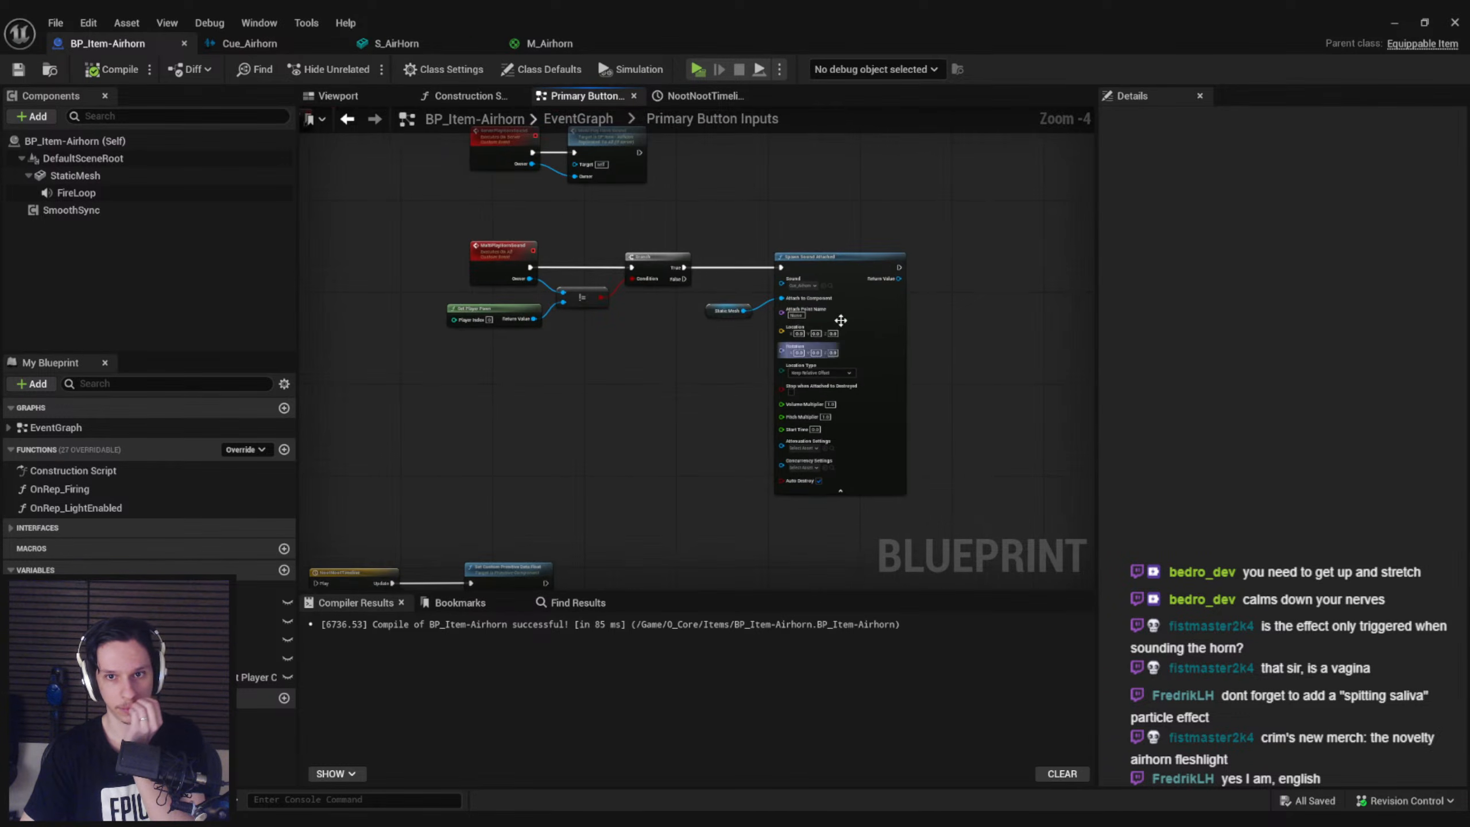
pyautogui.scroll(2, 874, 285)
pyautogui.moveTo(529, 355); pyautogui.dragTo(574, 372, button='right')
pyautogui.scroll(-1, 573, 372)
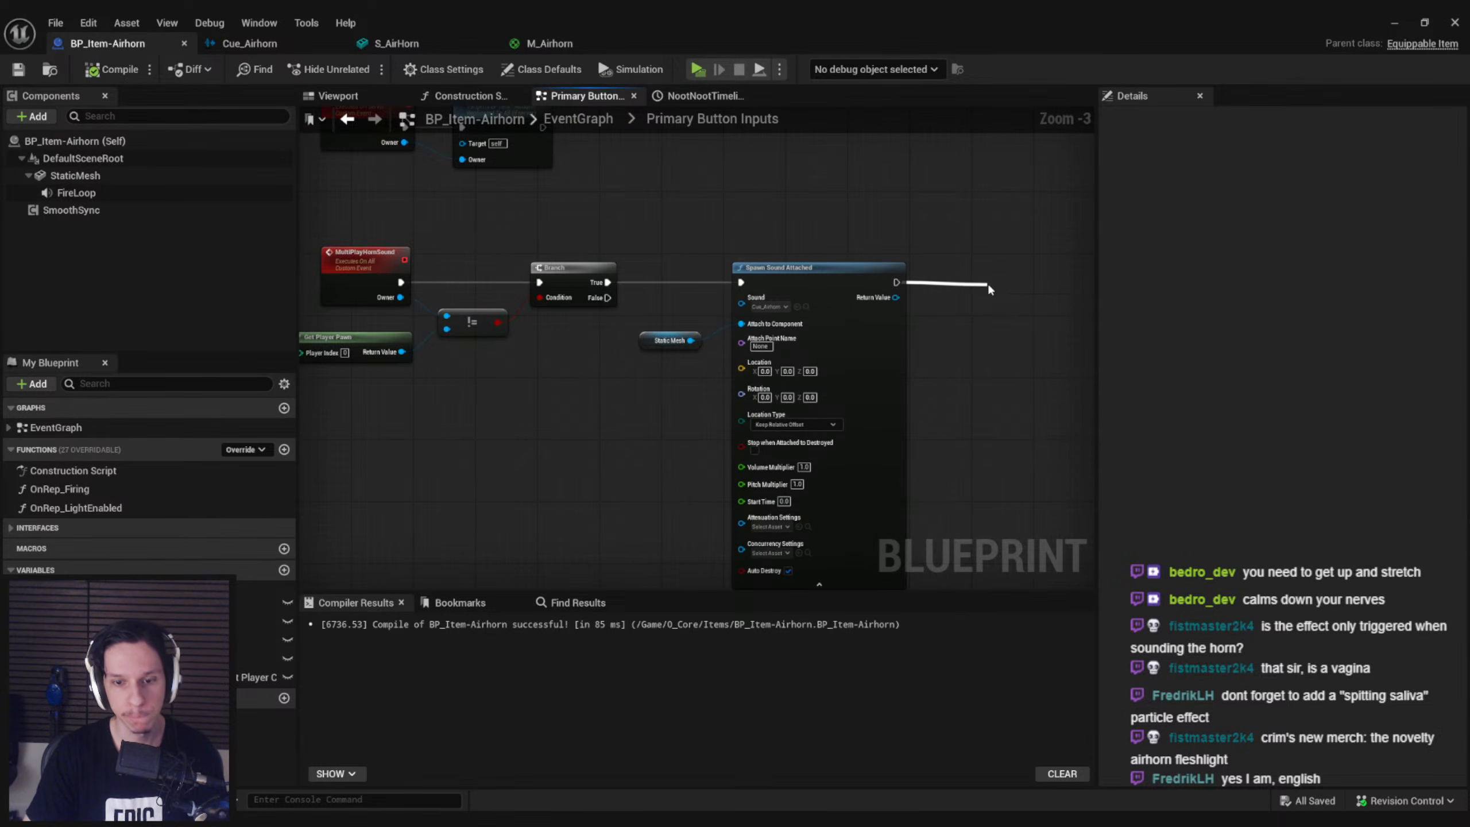
pyautogui.moveTo(988, 287); pyautogui.dragTo(988, 286)
pyautogui.write('play ti')
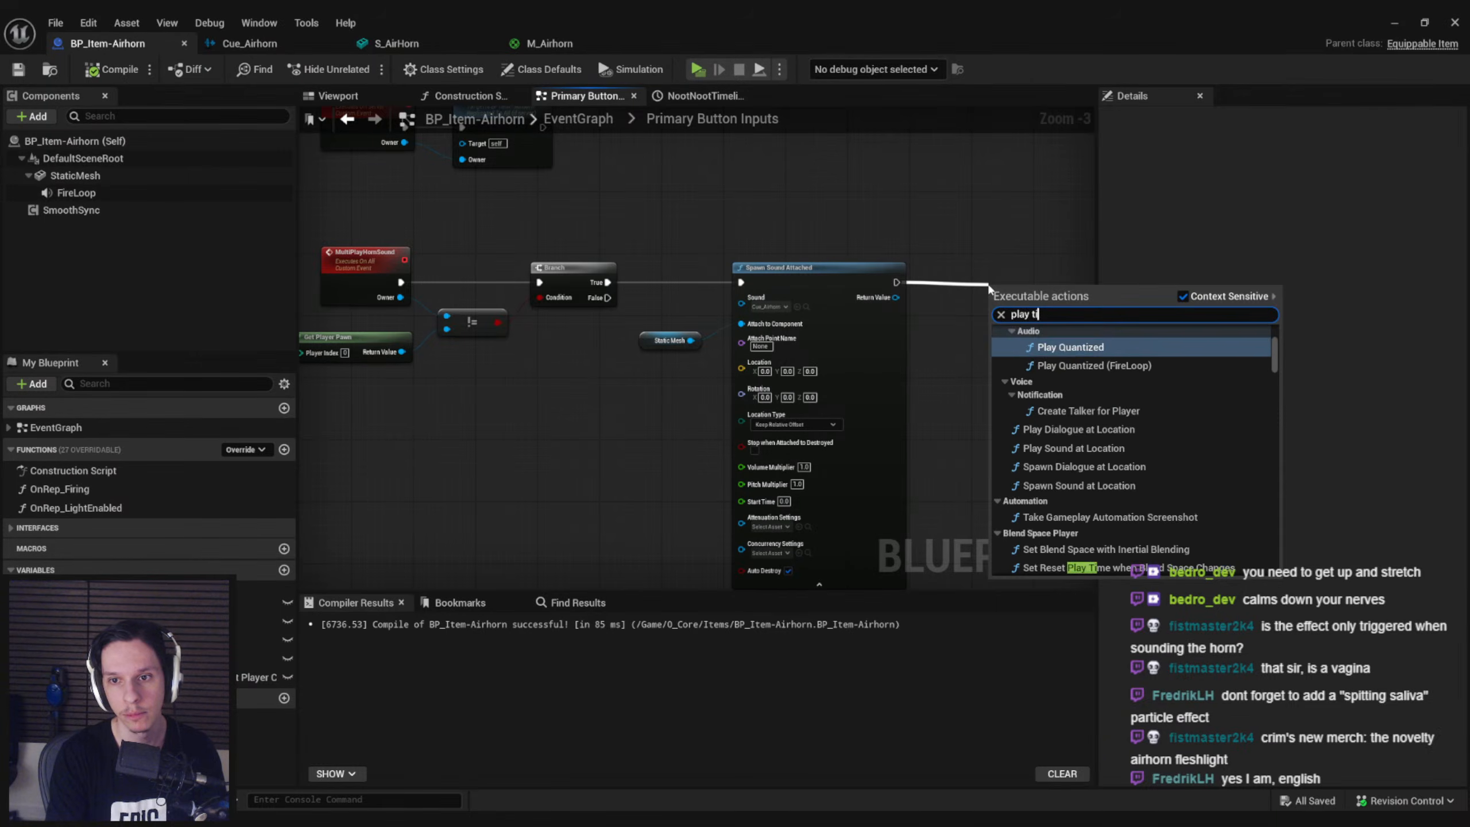
pyautogui.write('meline')
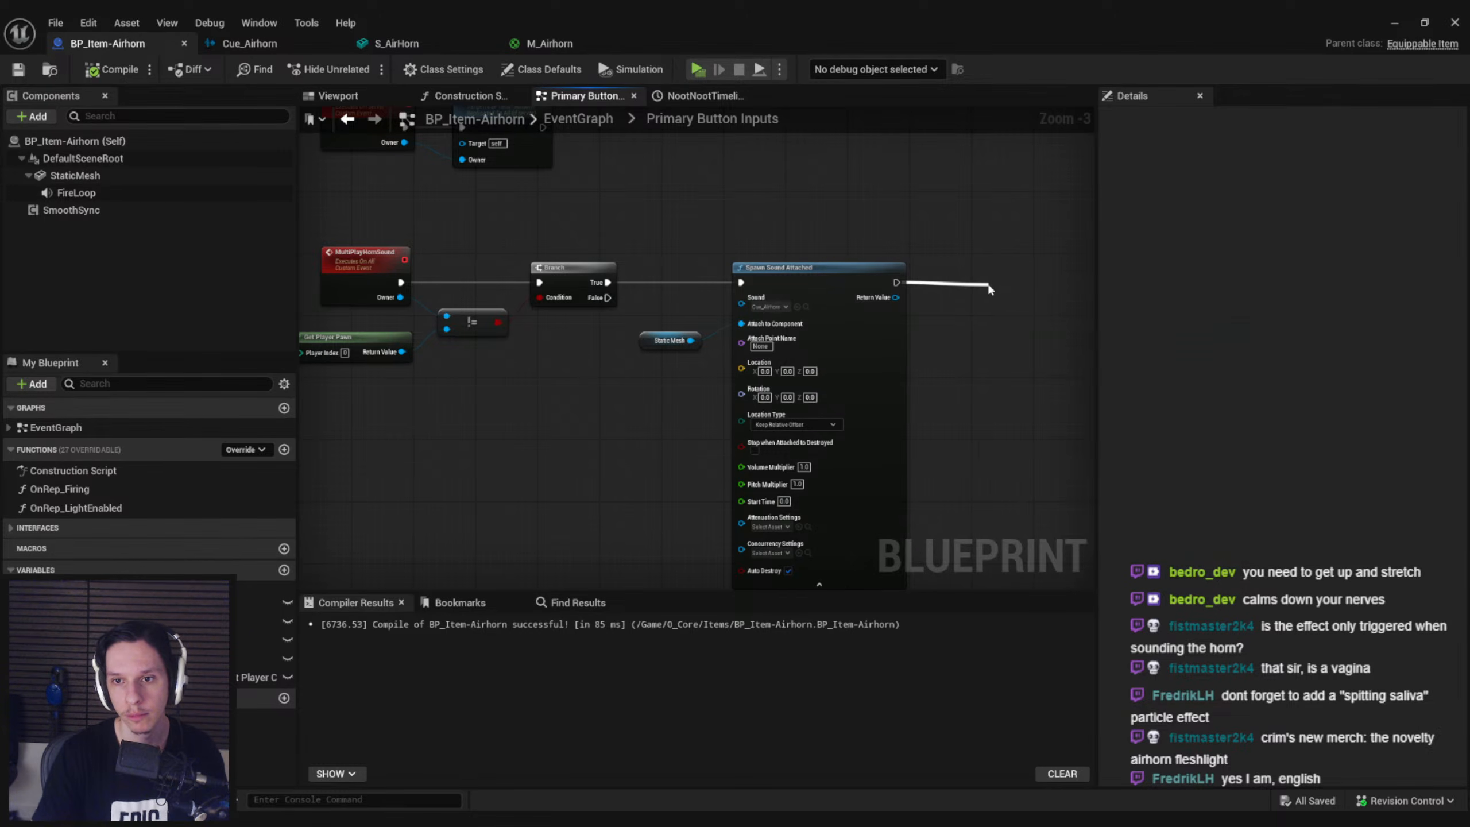
# Add a NootNootTimeline reference with a Play from Start node and run it after MultiPlayHornSound's Spawn Sound Attached
pyautogui.moveTo(864, 365); pyautogui.dragTo(755, 351, button='right')
pyautogui.click(9, 587)
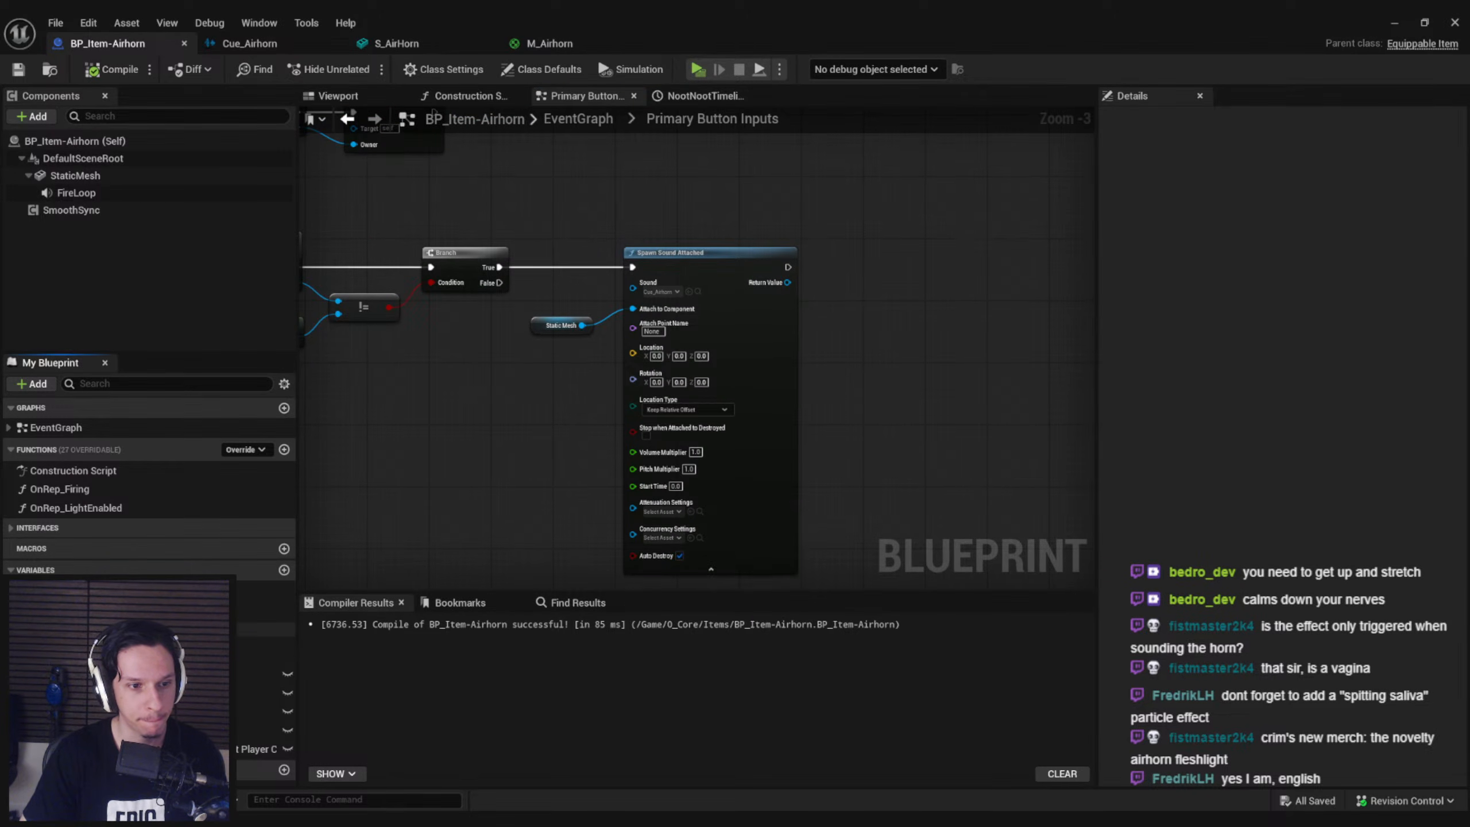
pyautogui.moveTo(261, 659); pyautogui.dragTo(843, 354)
pyautogui.click(871, 360)
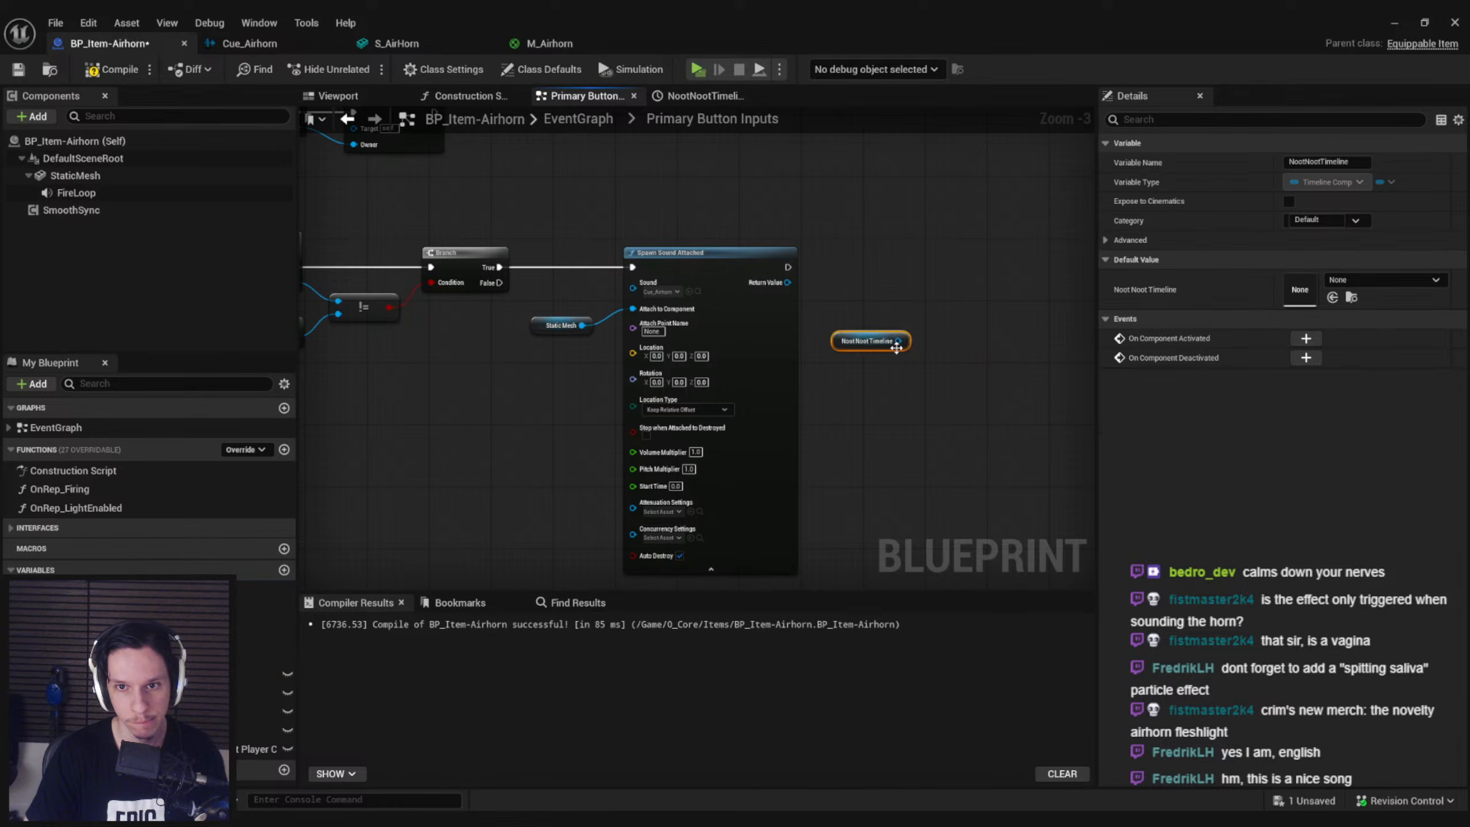
pyautogui.moveTo(937, 313); pyautogui.dragTo(932, 323)
pyautogui.write('play')
pyautogui.click(1016, 391)
pyautogui.press('Delete')
pyautogui.write('play')
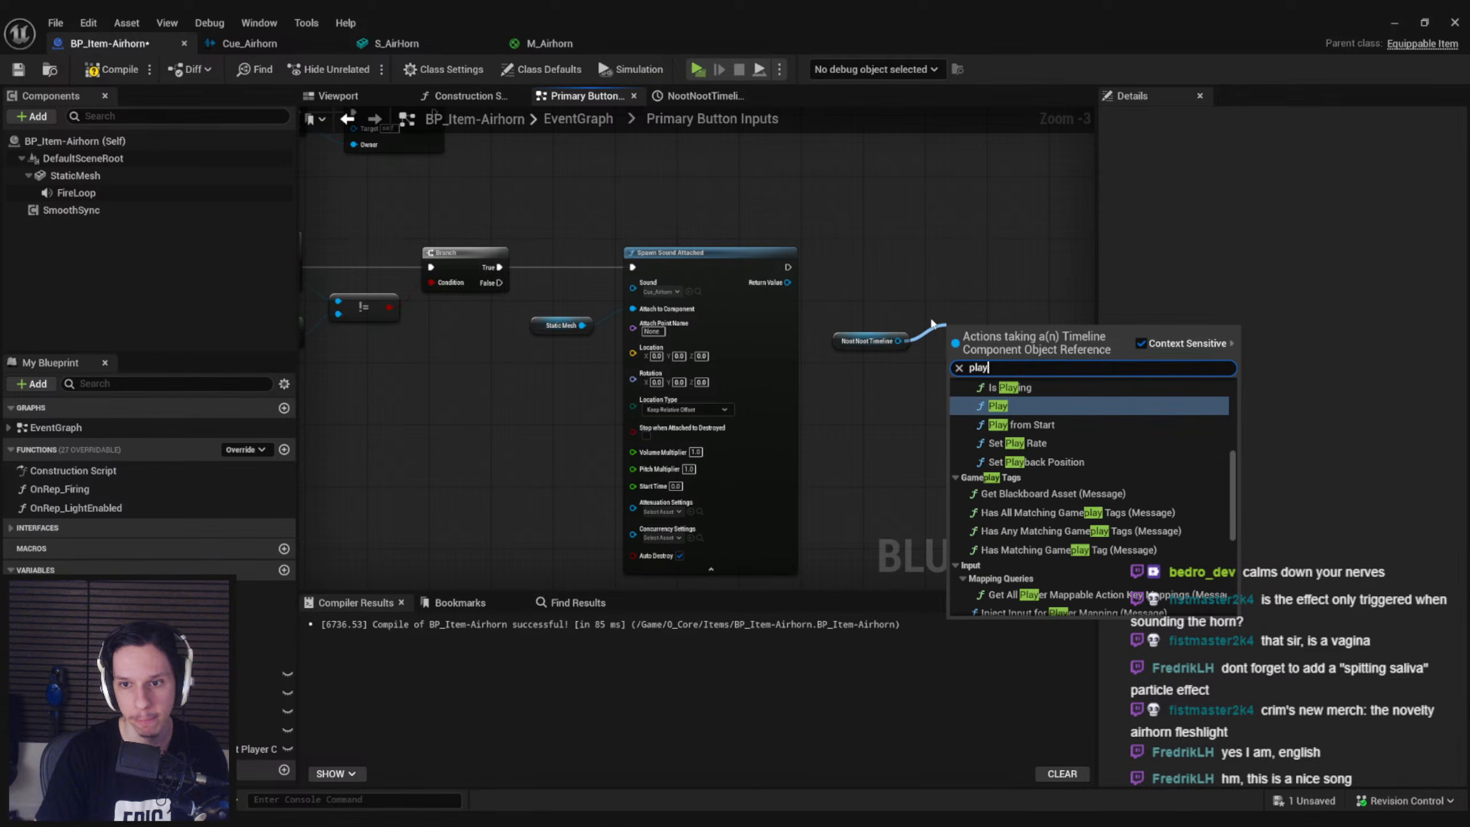
pyautogui.click(1032, 425)
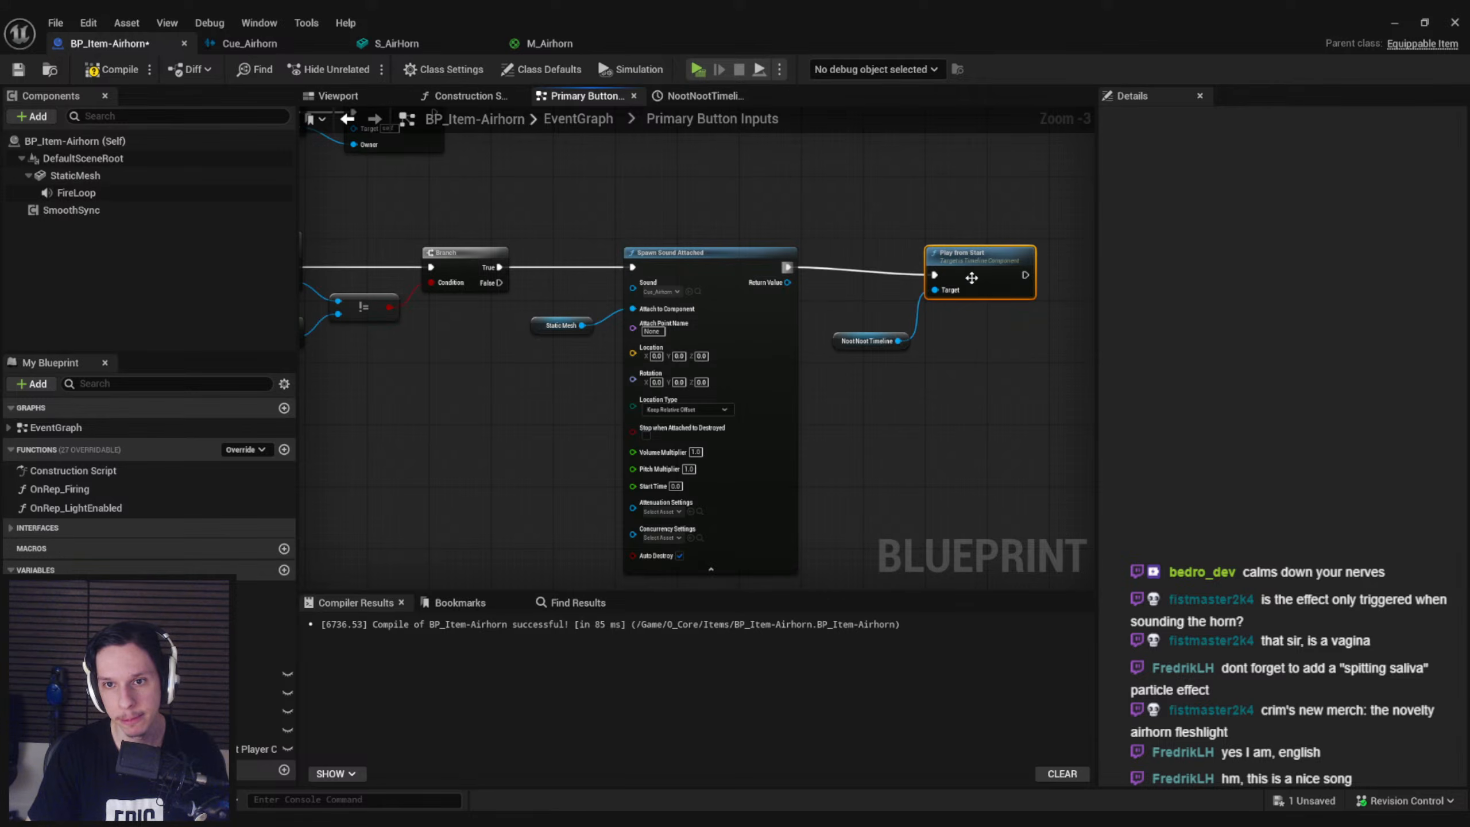
pyautogui.moveTo(864, 338); pyautogui.dragTo(864, 290)
pyautogui.click(966, 258)
# Paste the NootNootTimeline and Play from Start nodes between the other Spawn Sound Attached and Server Play Horn Sound, then compile and save
pyautogui.scroll(-1, 745, 206)
pyautogui.moveTo(744, 205); pyautogui.dragTo(1014, 398, button='right')
pyautogui.moveTo(794, 300); pyautogui.dragTo(937, 563, button='right')
pyautogui.moveTo(849, 322); pyautogui.dragTo(703, 336, button='right')
pyautogui.scroll(2, 697, 333)
pyautogui.moveTo(802, 359); pyautogui.dragTo(646, 213)
pyautogui.moveTo(781, 250); pyautogui.dragTo(978, 251)
pyautogui.click(708, 292)
pyautogui.hotkey('ctrl', 'v')
pyautogui.moveTo(530, 262); pyautogui.dragTo(530, 258)
pyautogui.moveTo(765, 273); pyautogui.dragTo(756, 265)
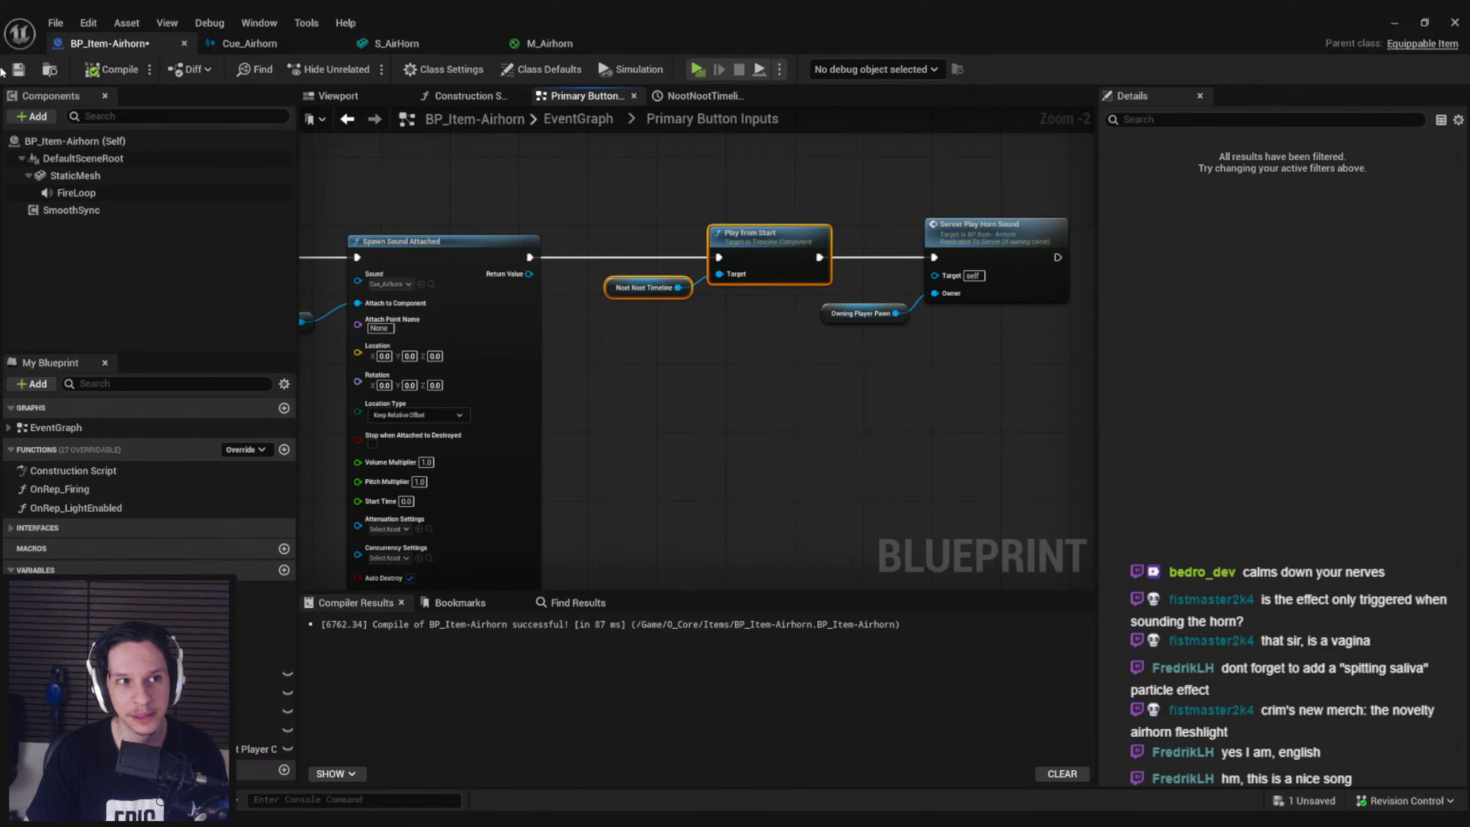
# Return to GameWorldLevel, delete the placed BP_Item-Airhorn actor from the train floor, and save the level
pyautogui.click(1399, 25)
pyautogui.scroll(-5, 787, 327)
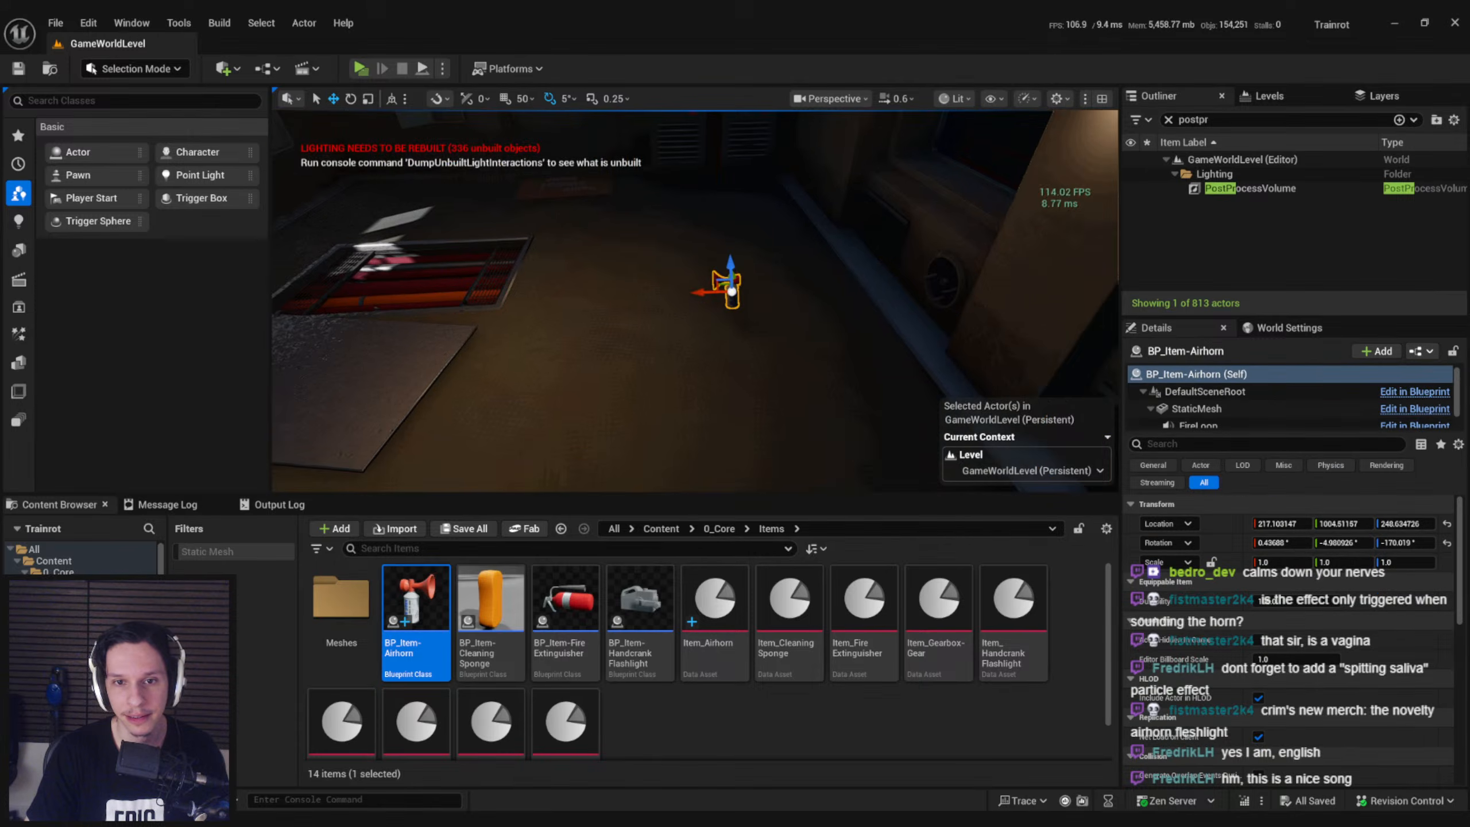
pyautogui.press('Delete')
pyautogui.moveTo(823, 314); pyautogui.dragTo(822, 292, button='right')
pyautogui.hotkey('ctrl', 's')
# Play-test the level by picking up the airhorn, equipping it near the other player to check the horn pulse, and ending the session
pyautogui.click(360, 68)
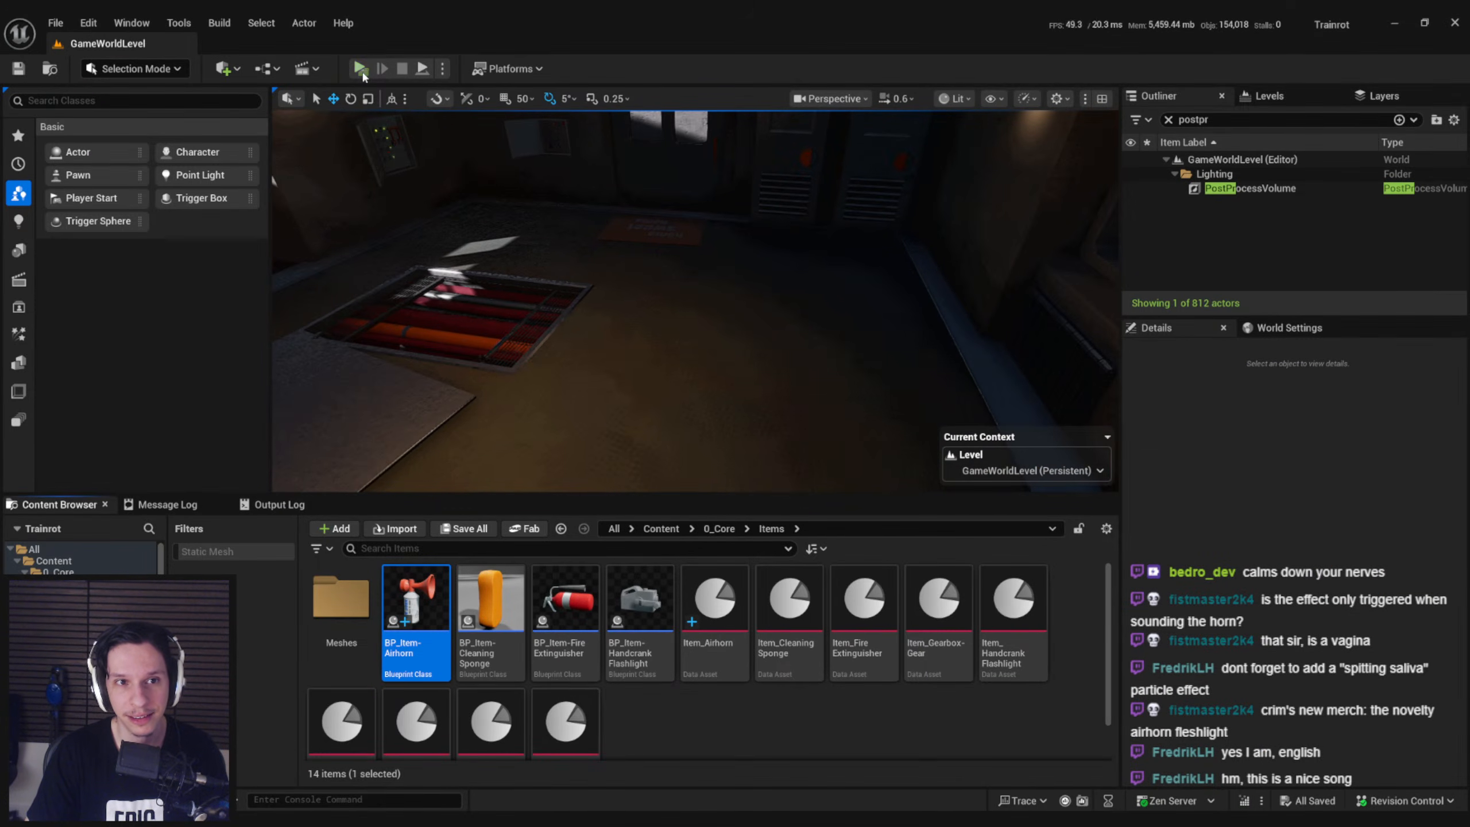
pyautogui.click(706, 322)
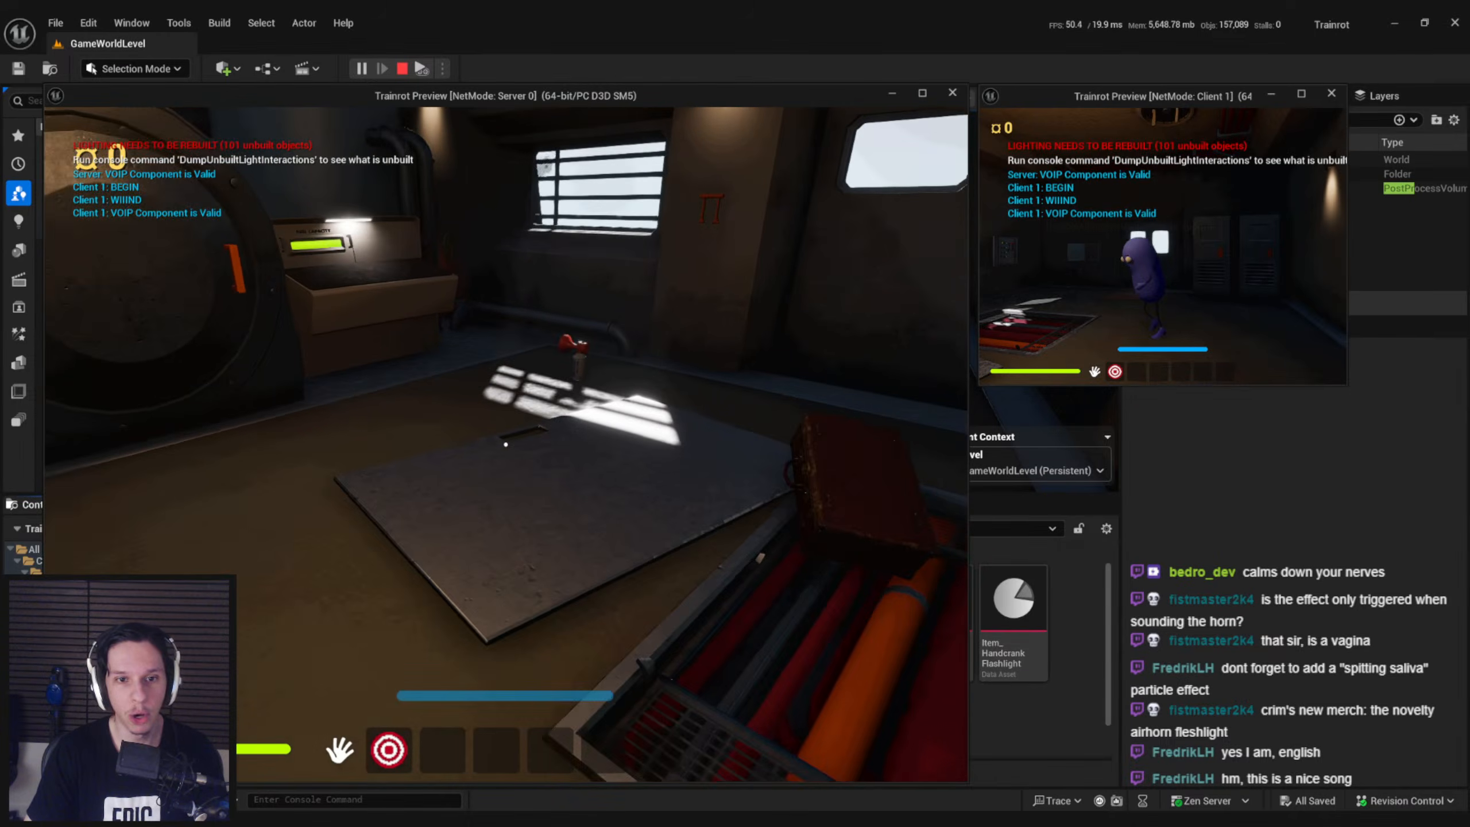
pyautogui.press('w')
pyautogui.press('e')
pyautogui.press('2')
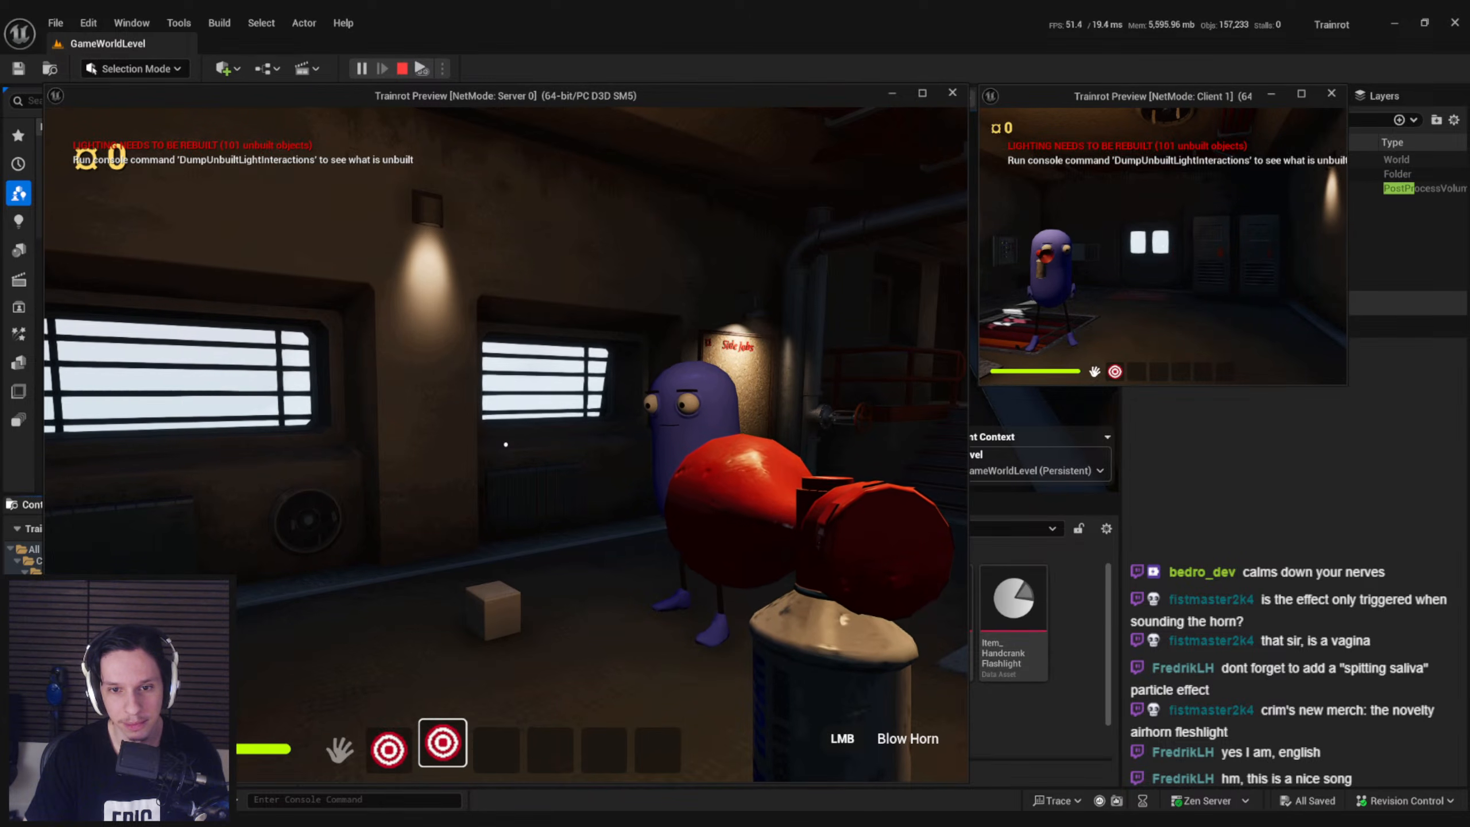
pyautogui.press('Escape')
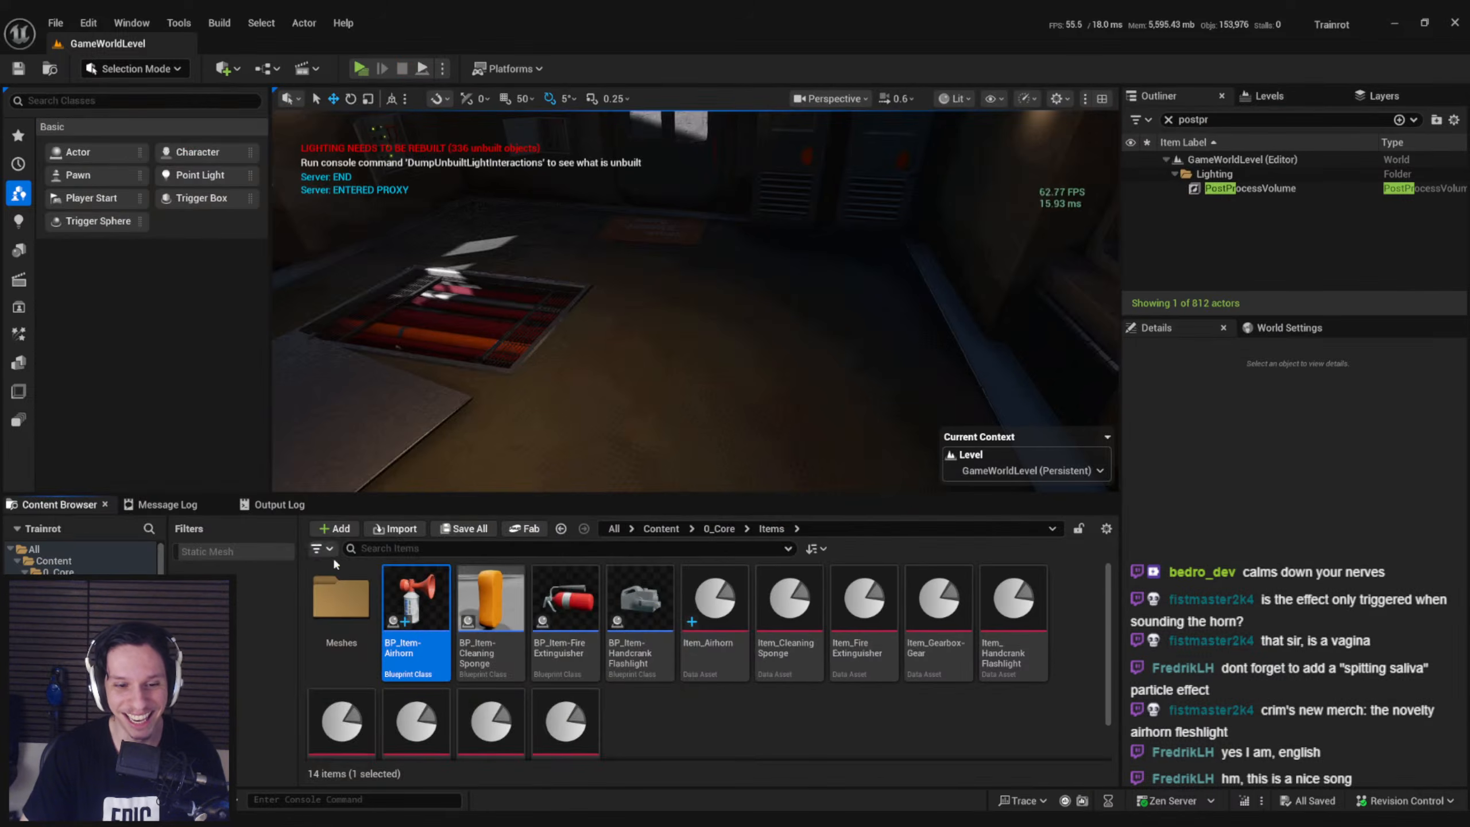
# Return to the airhorn blueprint, review the horn nodes down to Set Custom Primitive Data Float, and open NootNootTimeline for editing
pyautogui.click(522, 757)
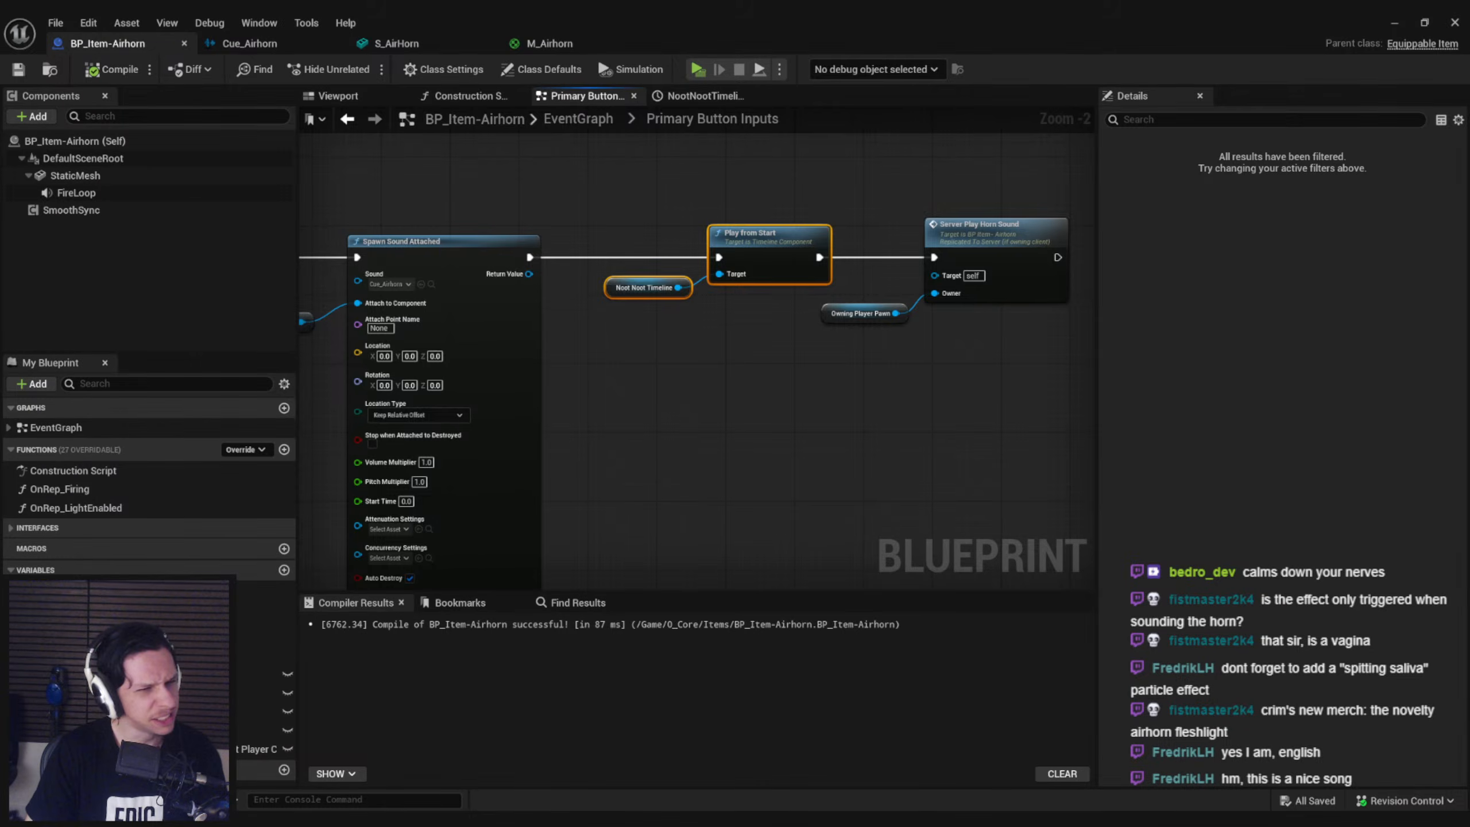
pyautogui.scroll(-2, 649, 436)
pyautogui.moveTo(649, 437); pyautogui.dragTo(947, 269, button='right')
pyautogui.moveTo(587, 351); pyautogui.dragTo(615, 157, button='right')
pyautogui.moveTo(786, 285); pyautogui.dragTo(562, 154, button='right')
pyautogui.scroll(2, 885, 370)
pyautogui.scroll(-2, 882, 369)
pyautogui.moveTo(882, 369); pyautogui.dragTo(821, 158, button='right')
pyautogui.moveTo(541, 425); pyautogui.dragTo(628, 341, button='right')
pyautogui.scroll(3, 629, 340)
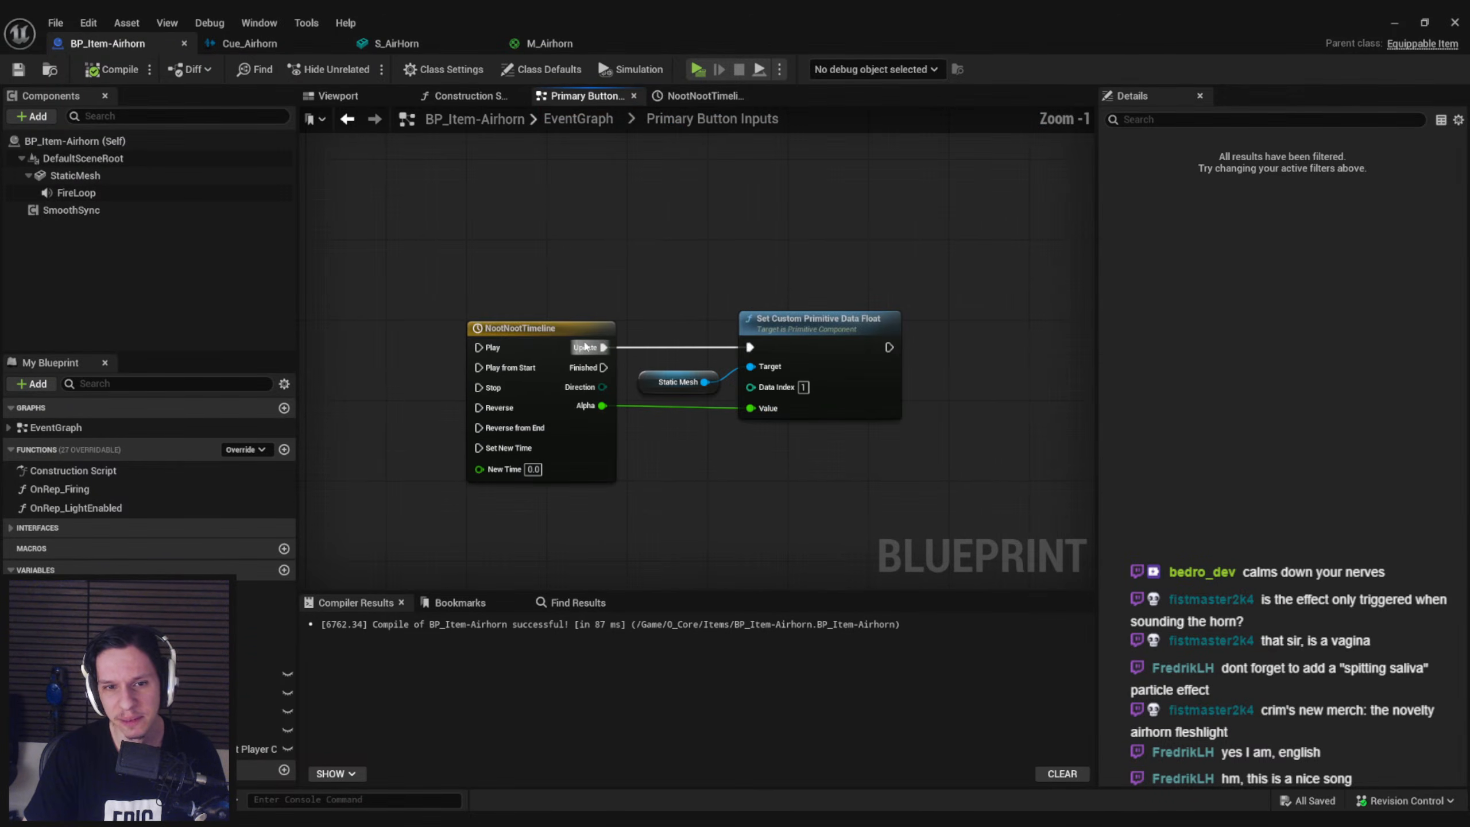
pyautogui.doubleClick(549, 344)
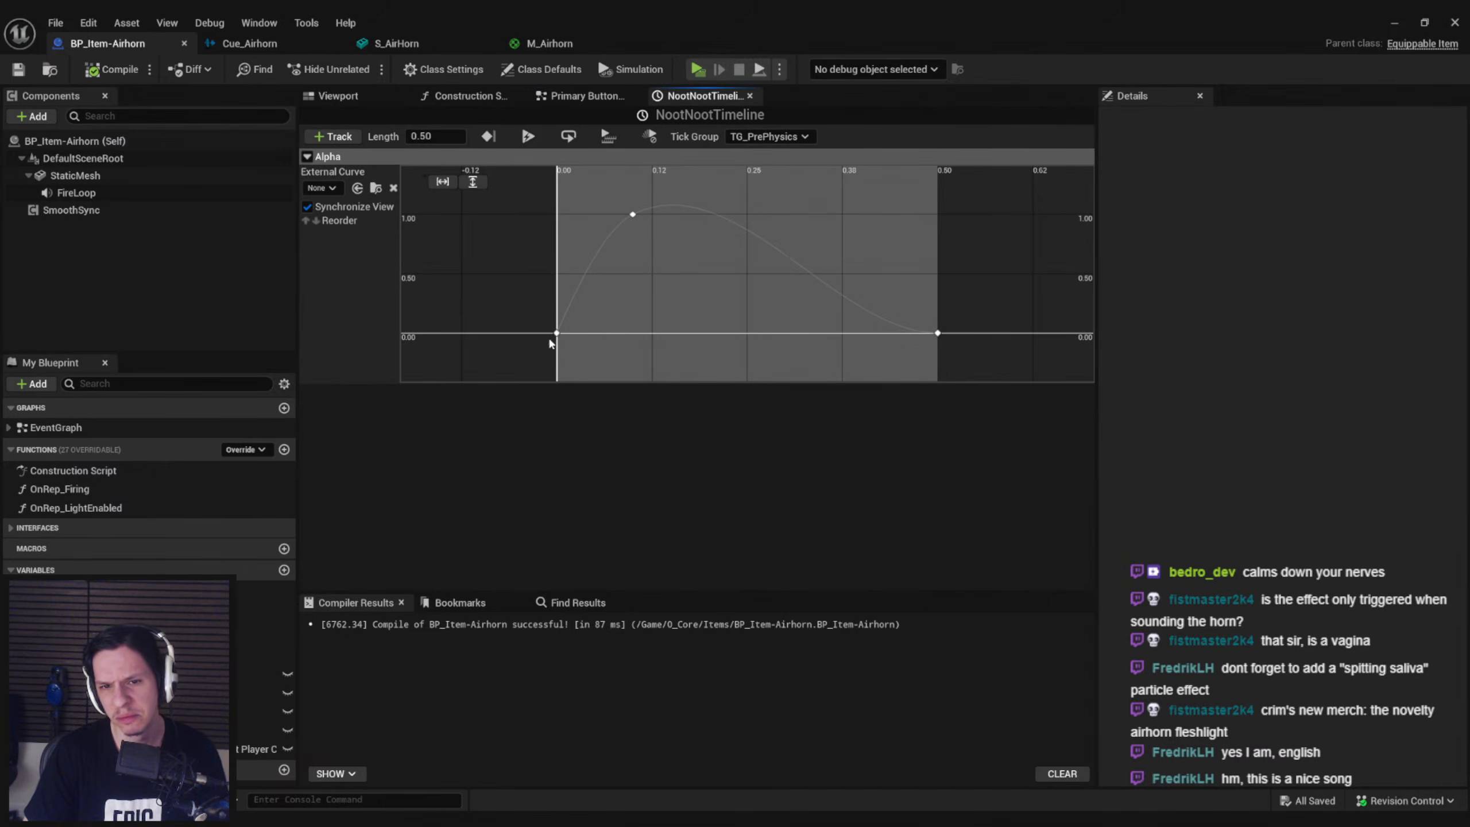
# Move the middle Alpha key to time 0.088443, set its value to 2, and save the blueprint
pyautogui.click(624, 214)
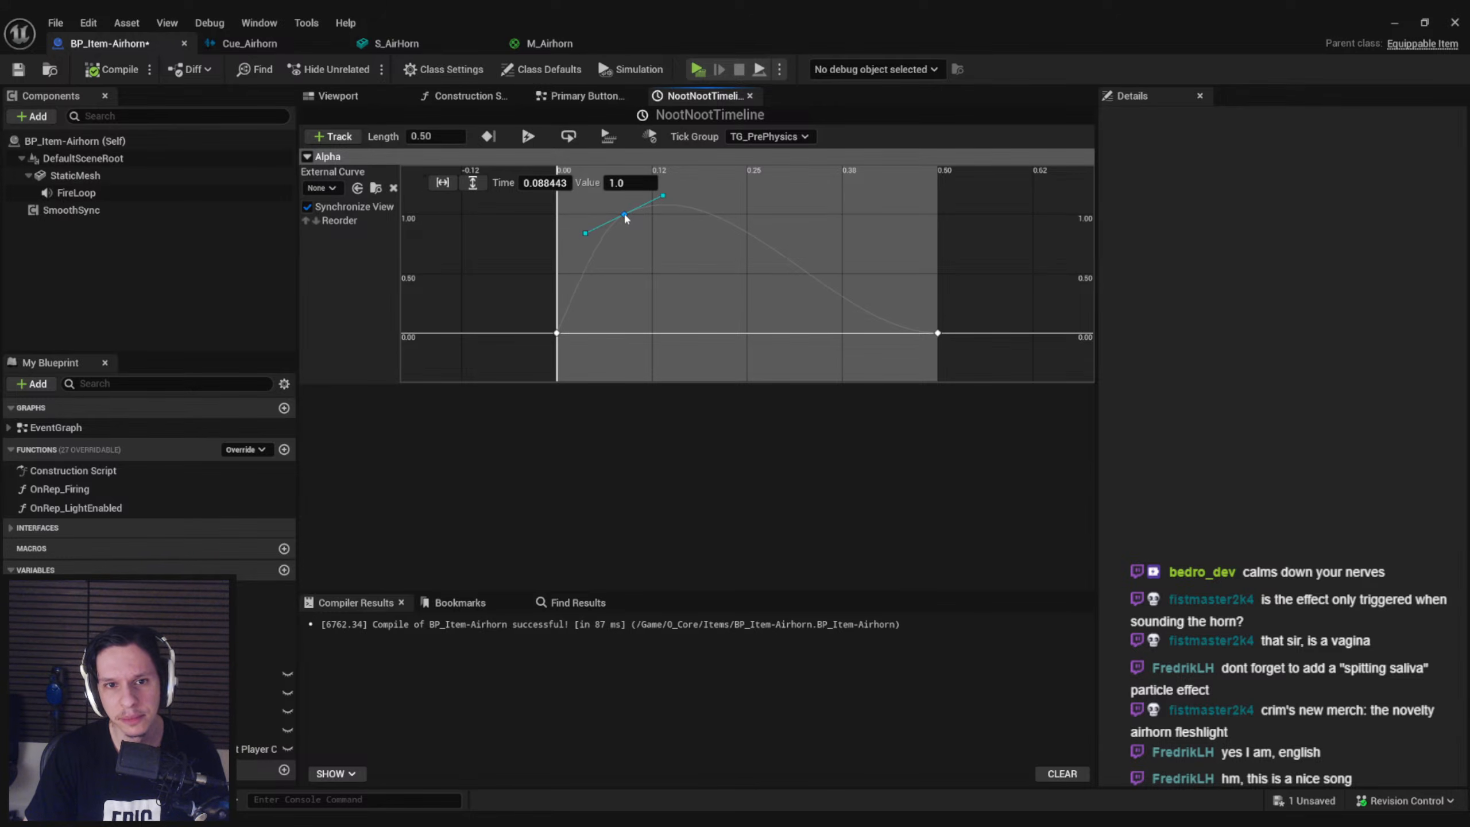
pyautogui.click(630, 183)
pyautogui.write('2')
pyautogui.press('Return')
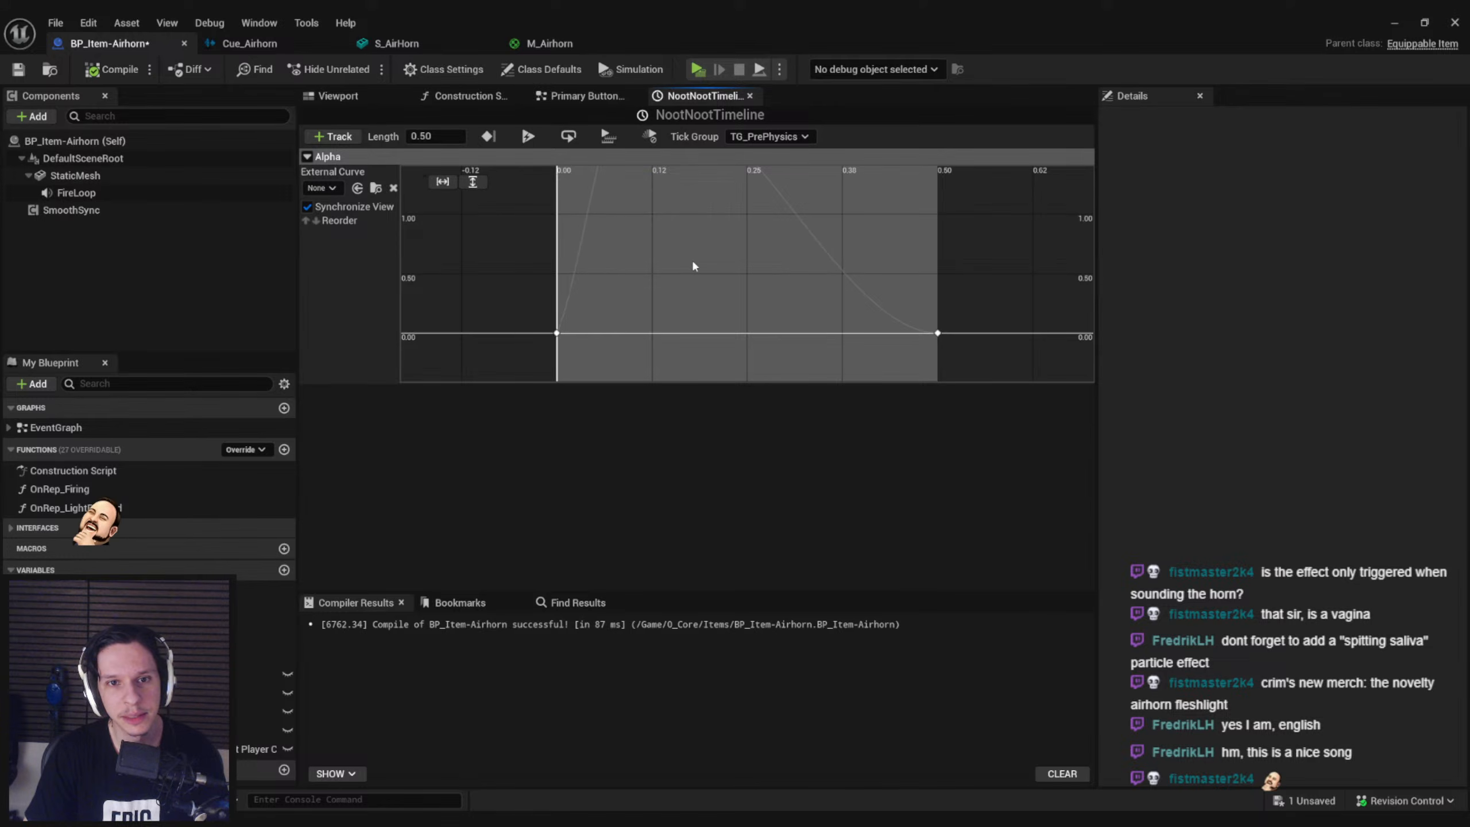
pyautogui.moveTo(674, 212); pyautogui.dragTo(651, 197)
pyautogui.click(678, 238)
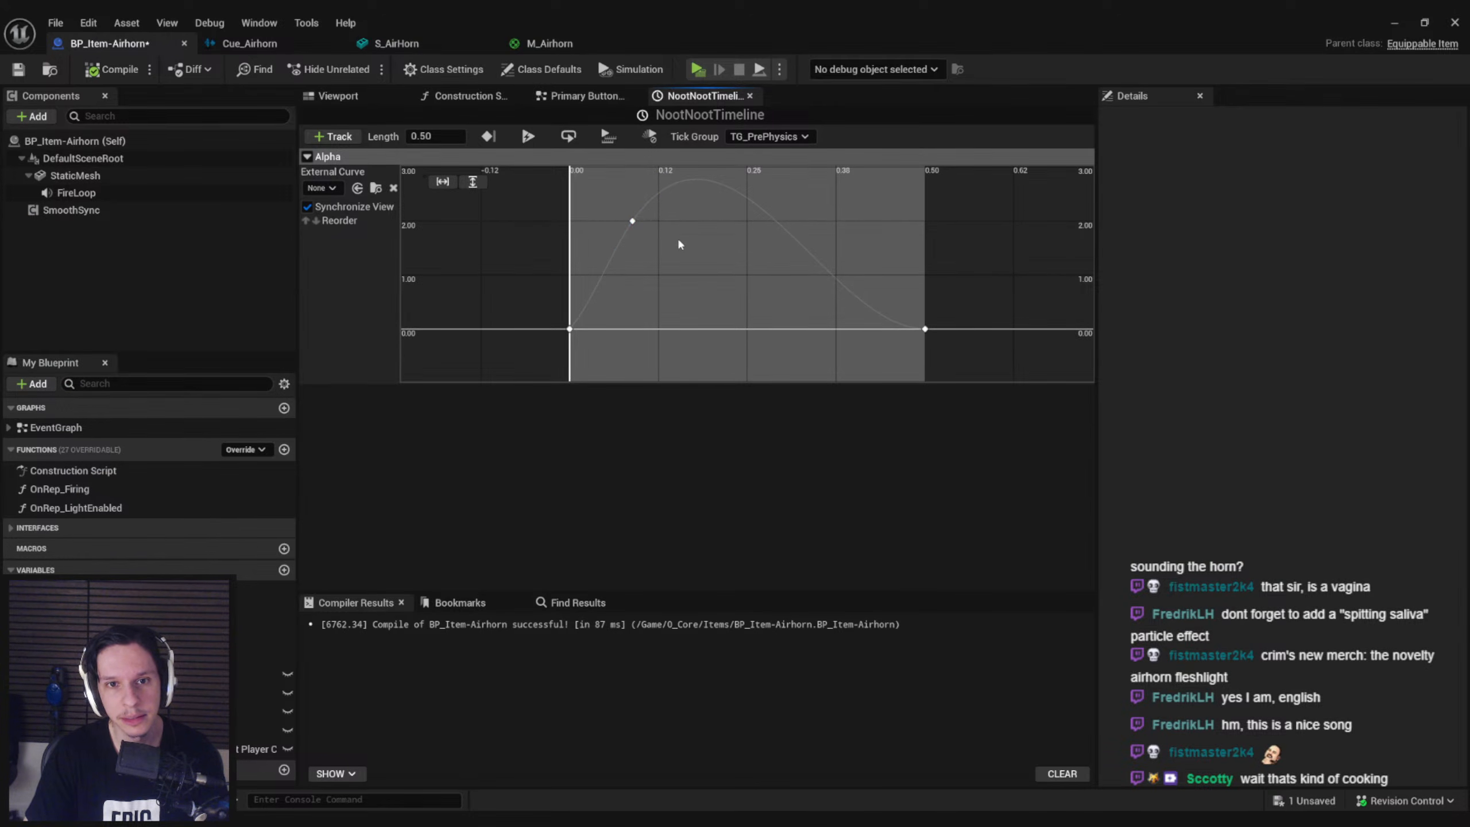
pyautogui.hotkey('ctrl', 's')
# Run repeated play sessions of the level and look around the train interior for an airhorn to test
pyautogui.click(1454, 23)
pyautogui.click(360, 68)
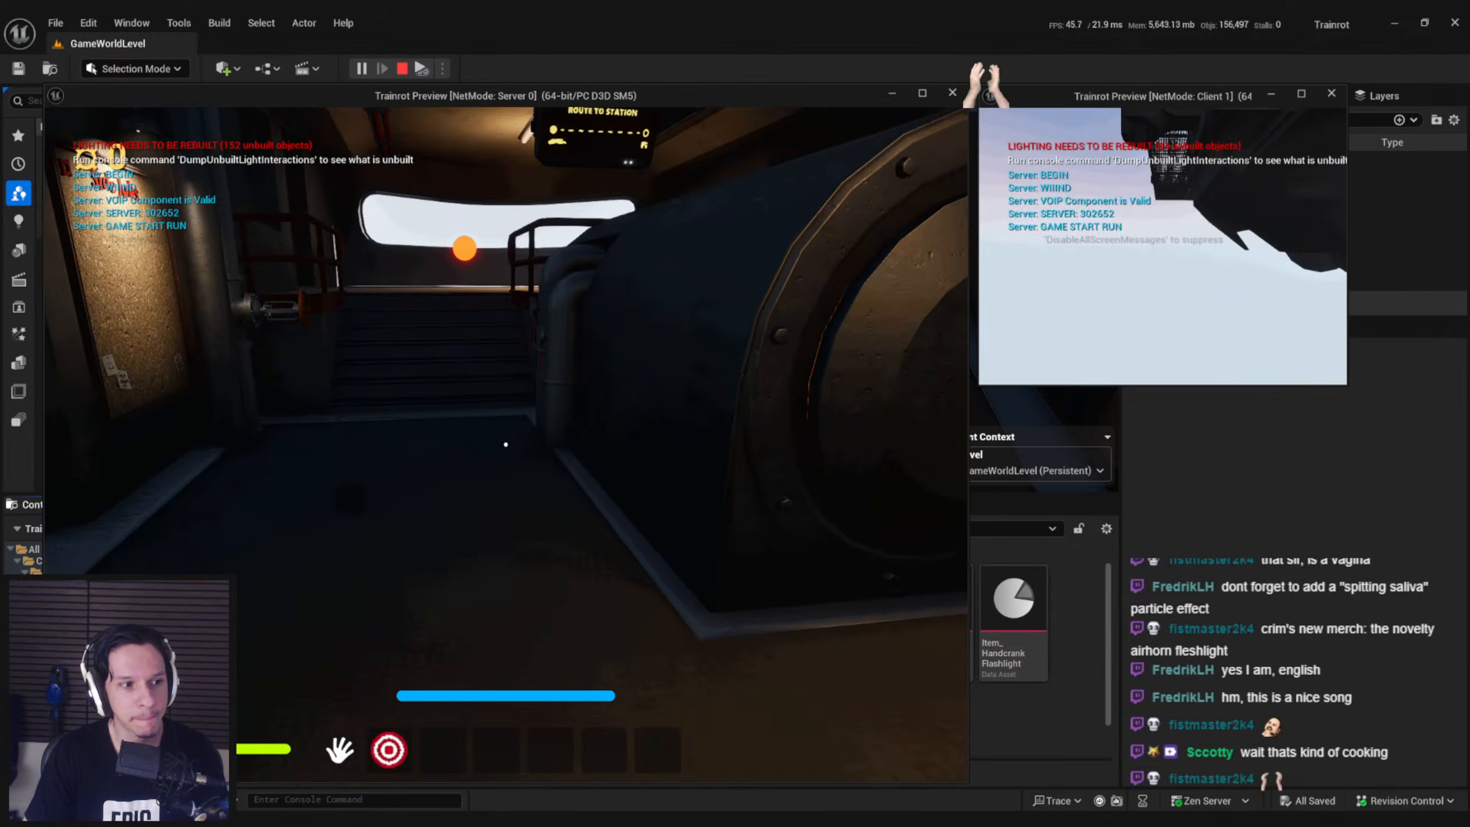
pyautogui.hotkey('shift', 'w')
pyautogui.hotkey('shift', 'w')
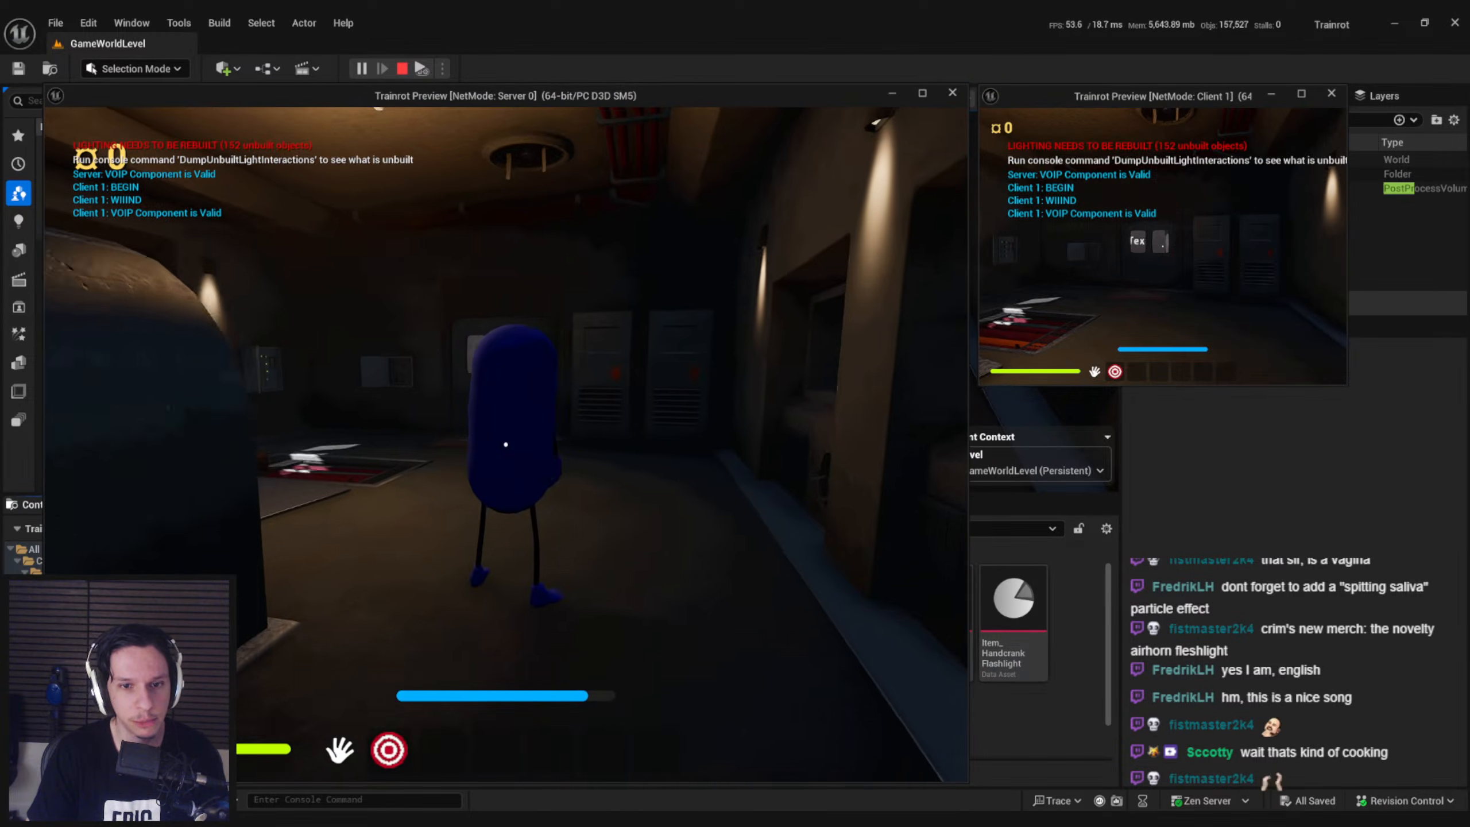
pyautogui.press('Escape')
pyautogui.click(360, 68)
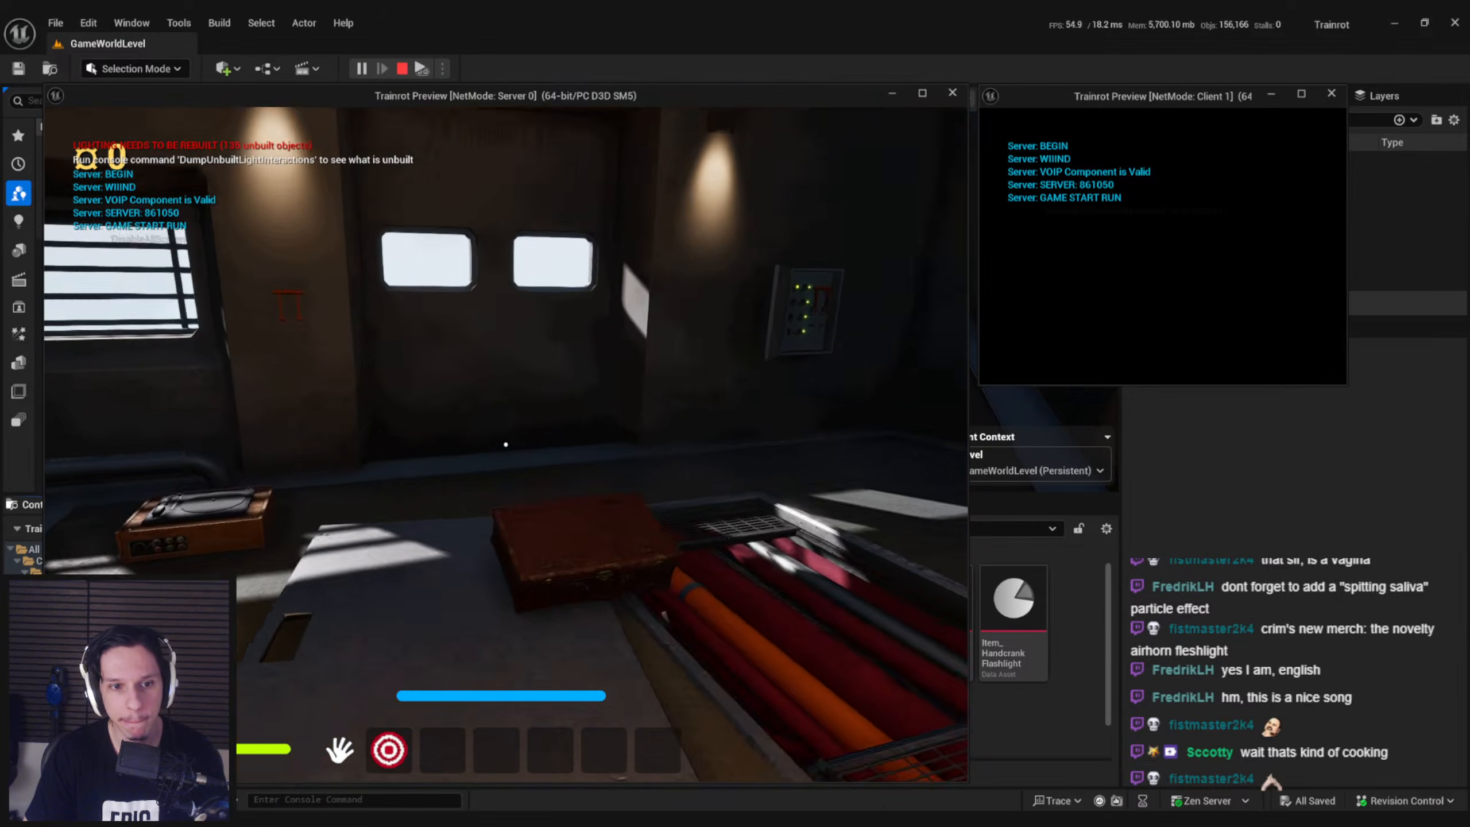
pyautogui.hotkey('shift', 'w')
pyautogui.press('w')
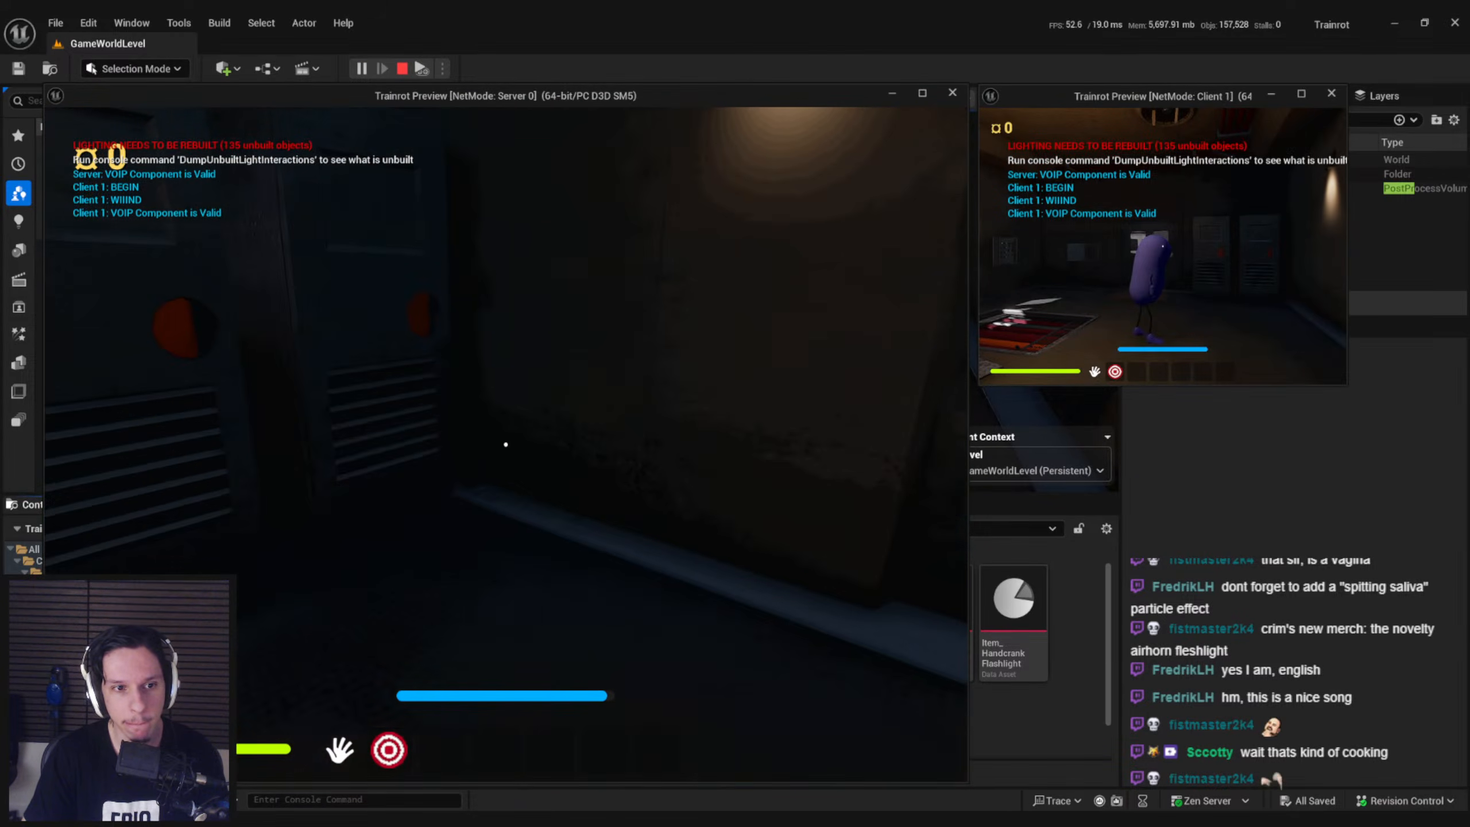
pyautogui.moveTo(505, 444)
pyautogui.mouseDown()
pyautogui.moveTo(688, 418)
pyautogui.moveTo(519, 418)
pyautogui.mouseUp()
pyautogui.hotkey('shift', 'w')
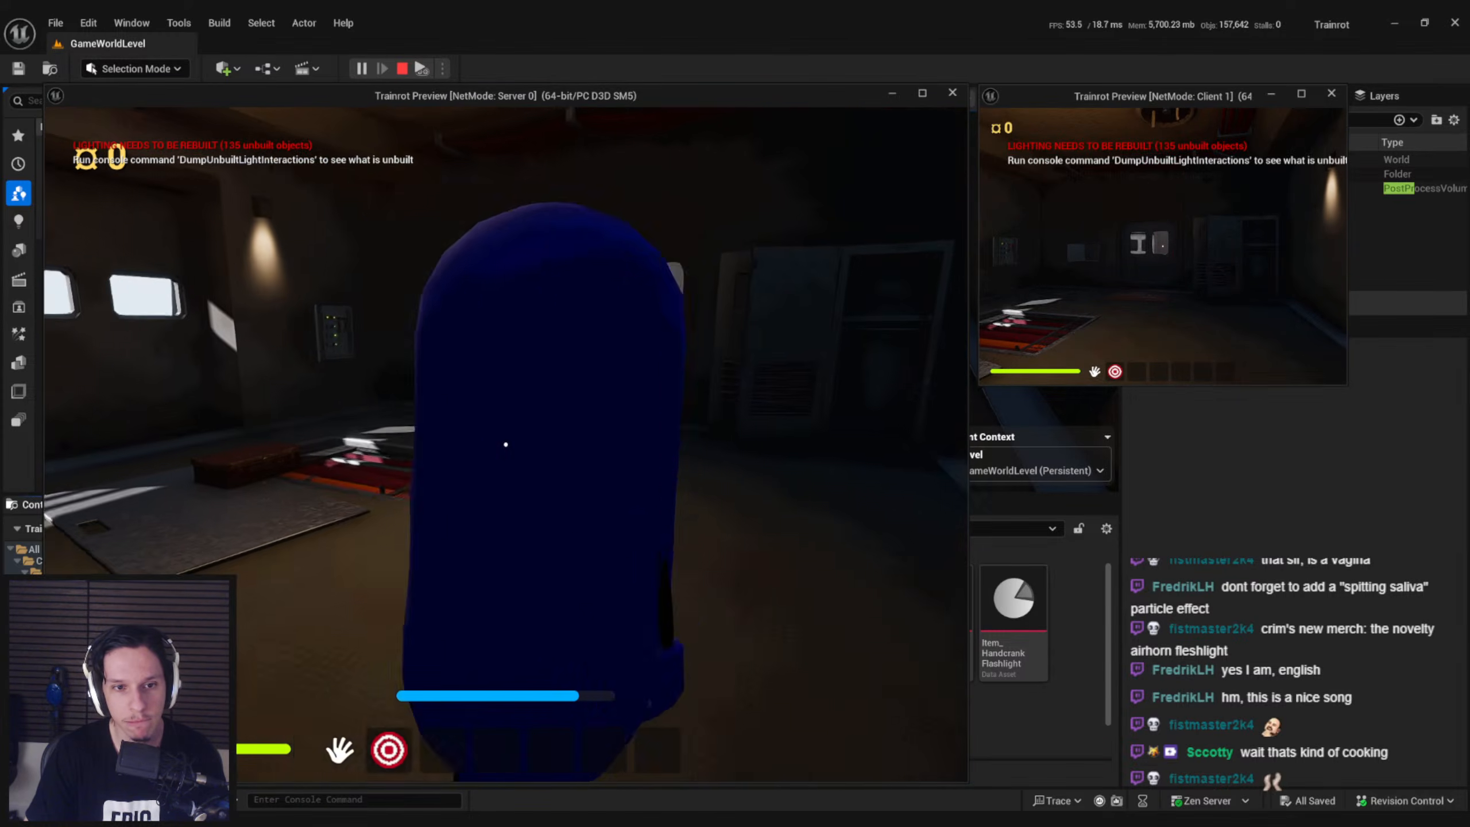
pyautogui.press('Escape')
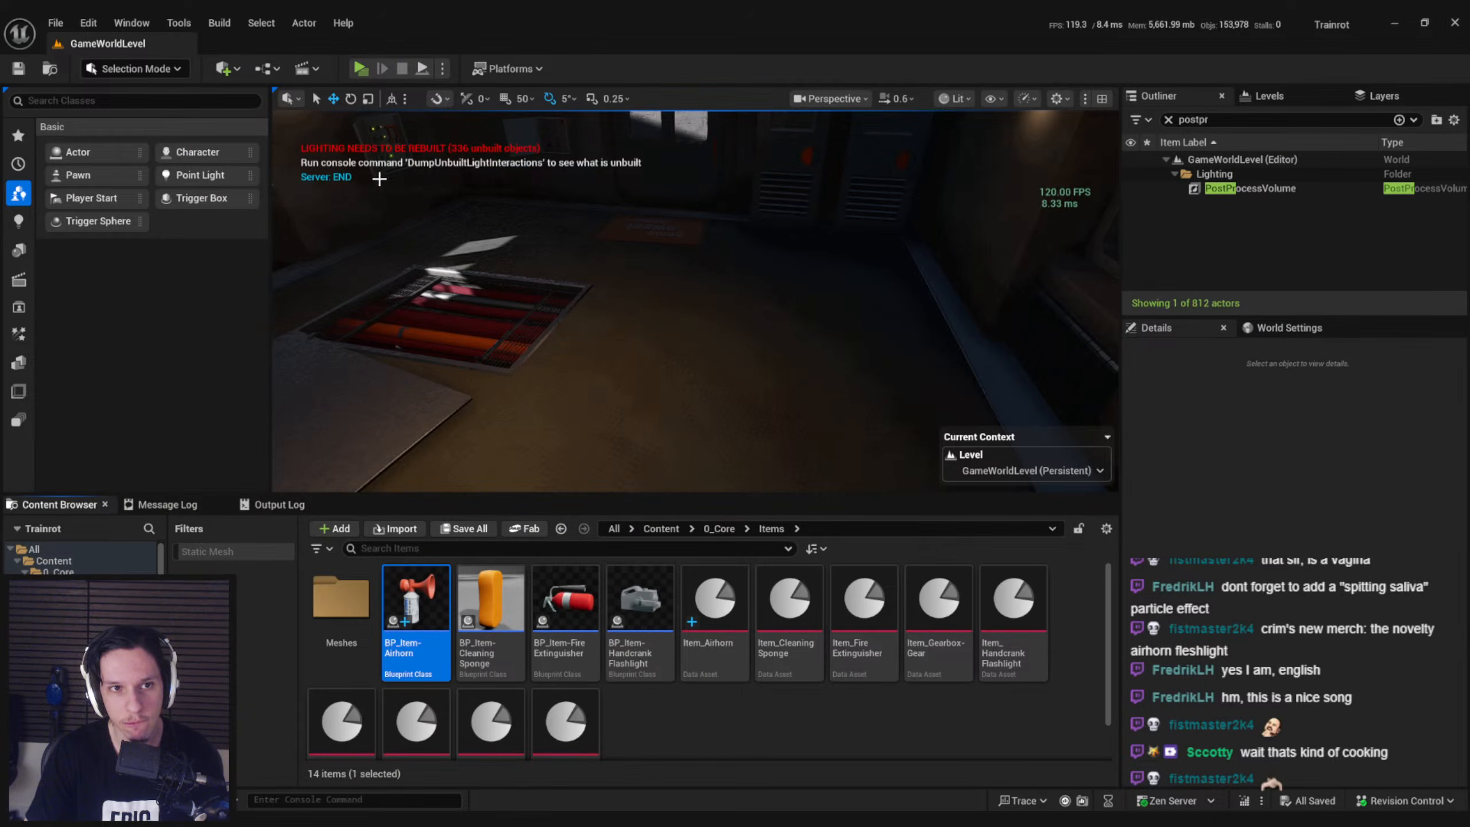
pyautogui.click(361, 72)
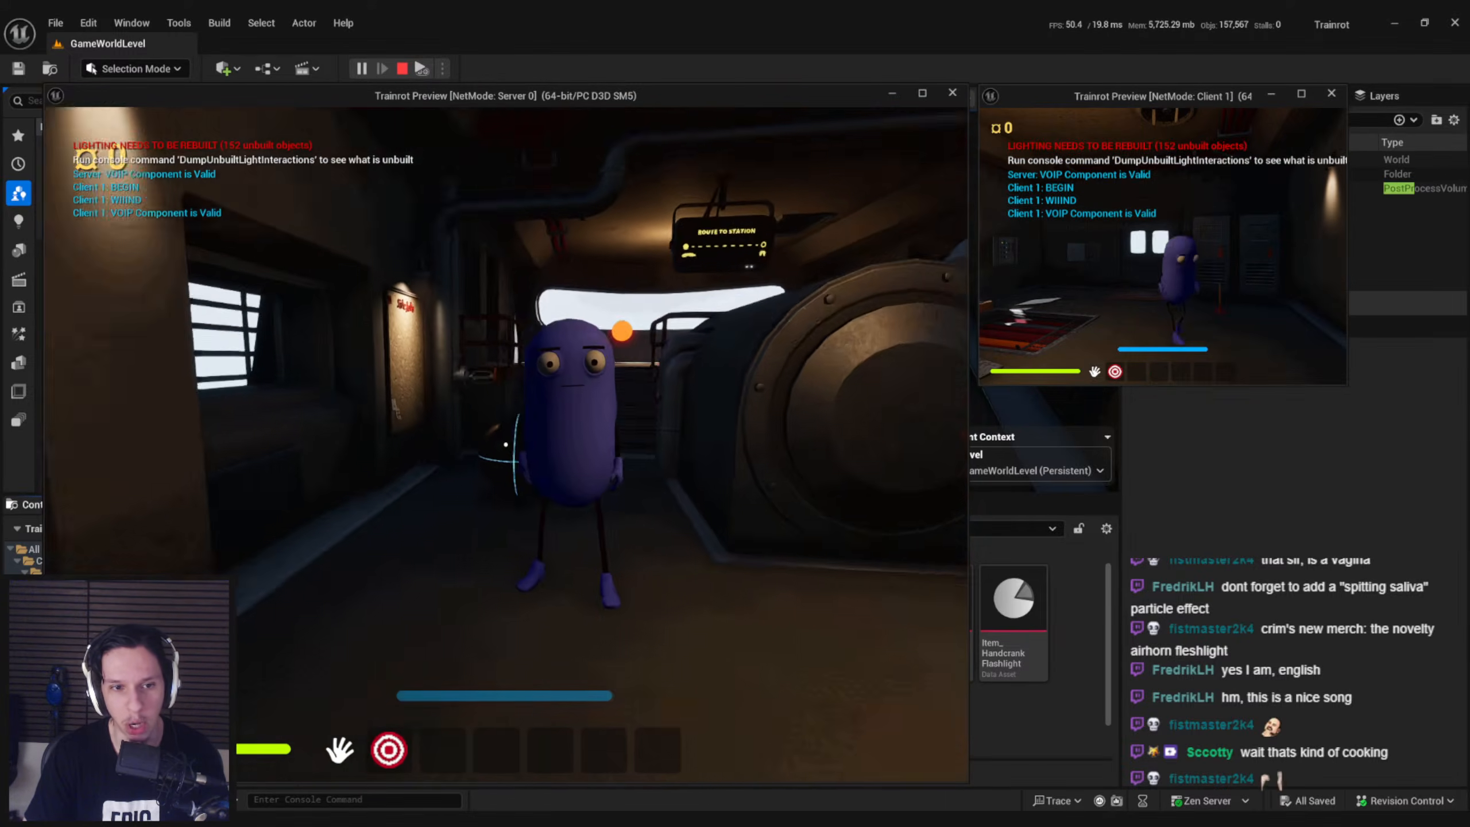
pyautogui.hotkey('shift', 'w')
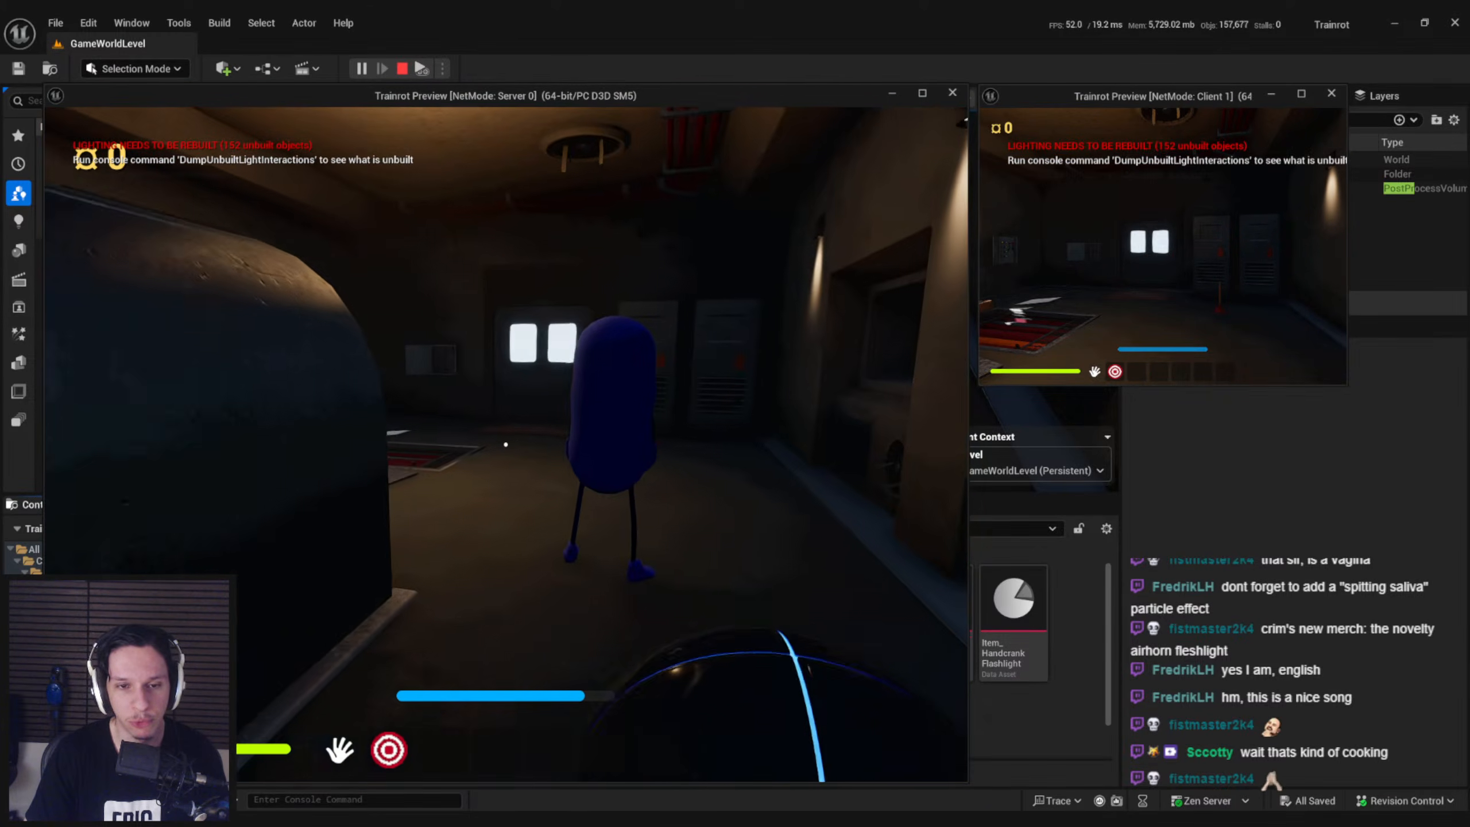
pyautogui.press('Escape')
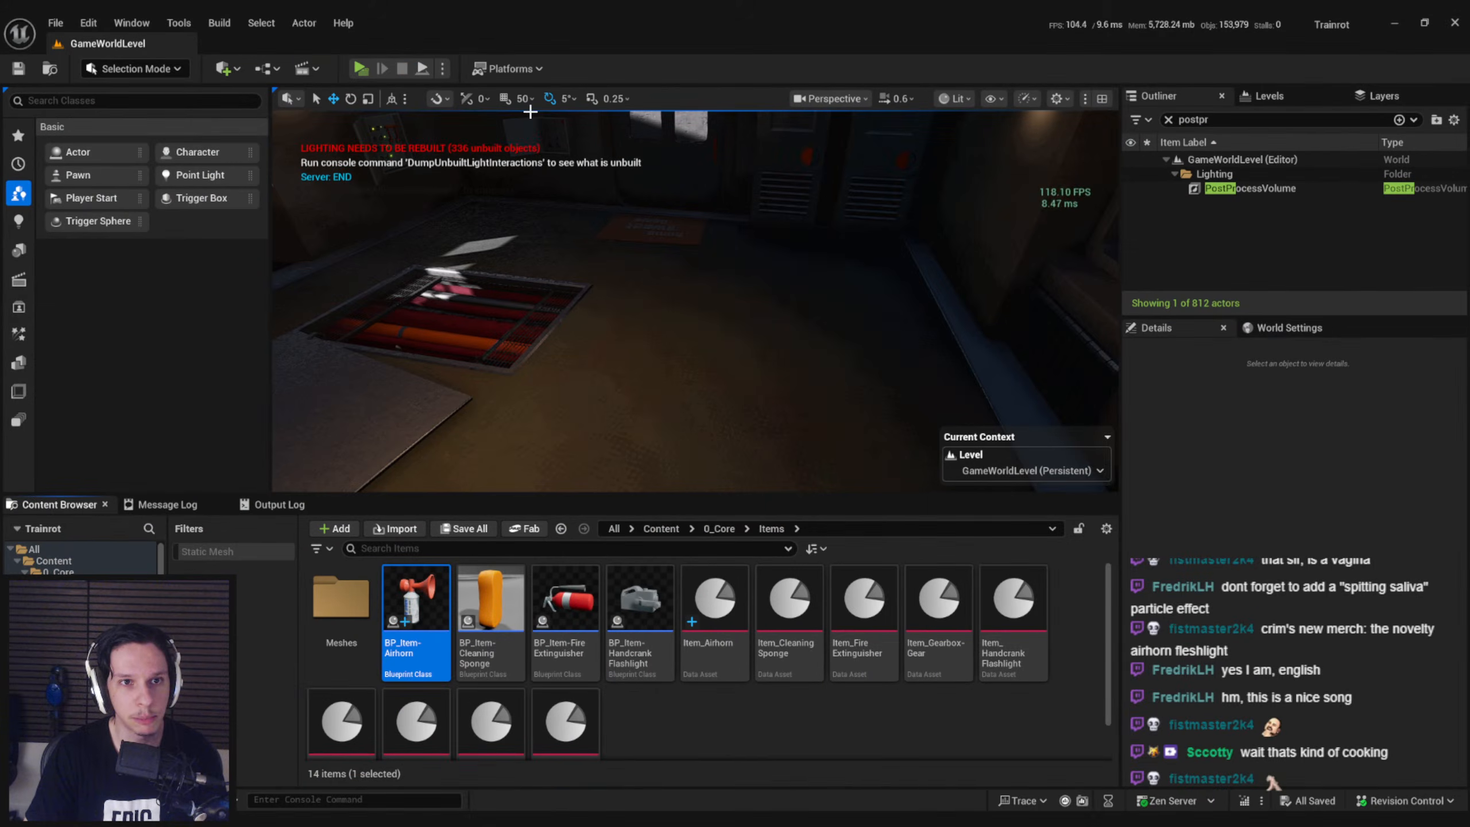
# Start another play session, search around the boiler and floor hatch, grab the loose objects there, and end the session
pyautogui.click(361, 69)
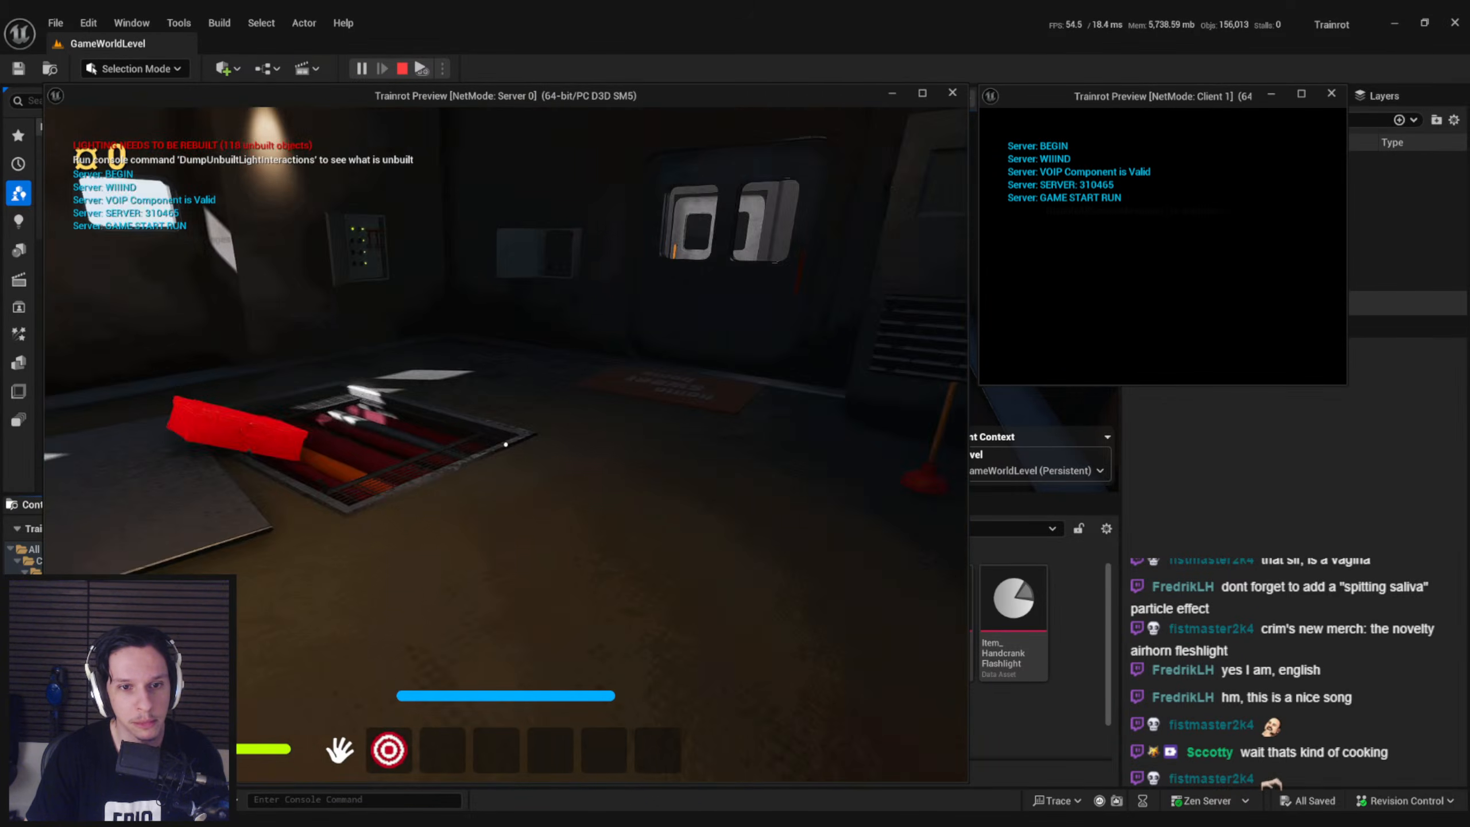
pyautogui.hotkey('shift', 'w')
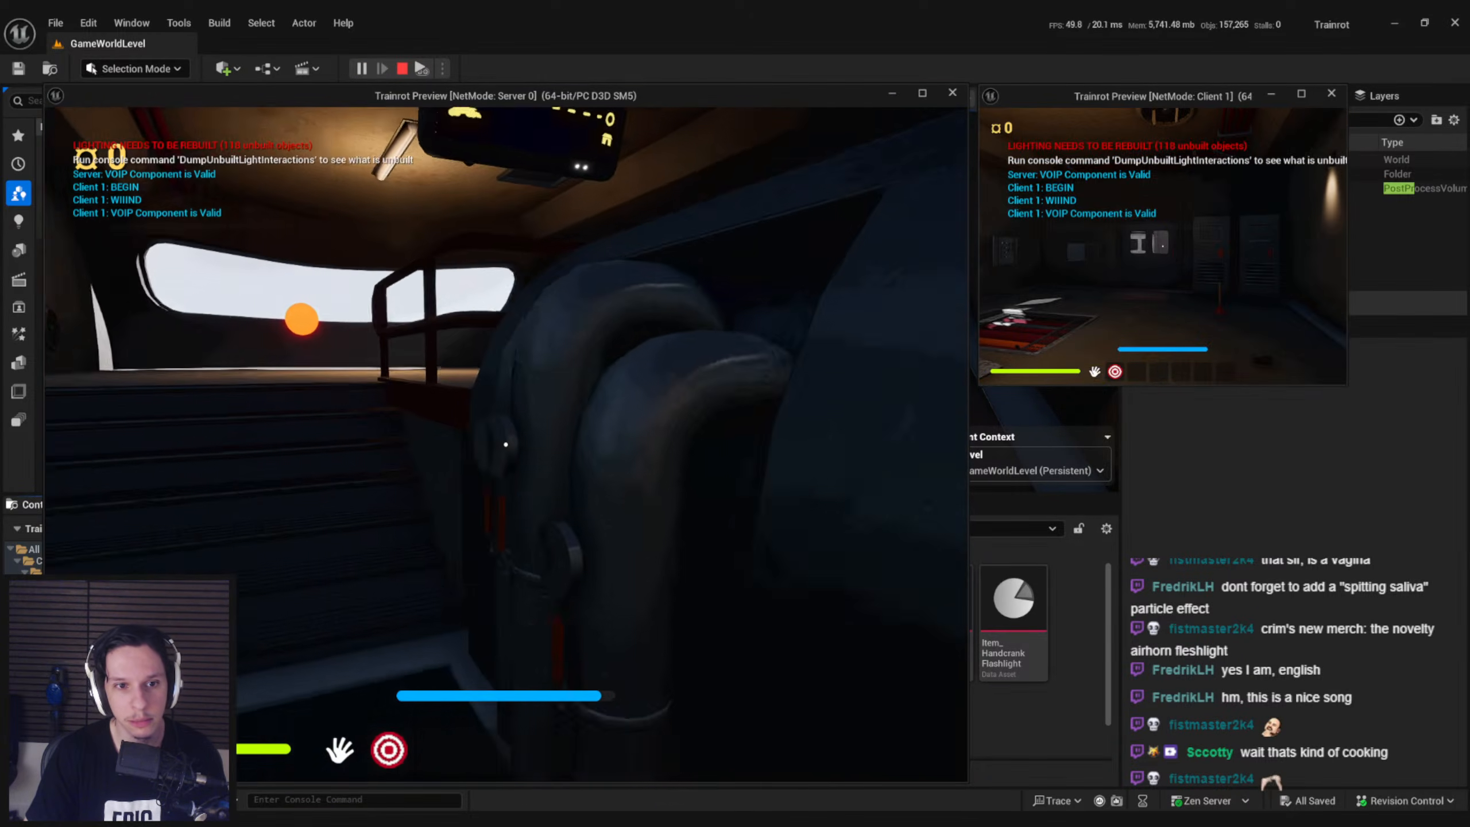
pyautogui.hotkey('shift', 'w')
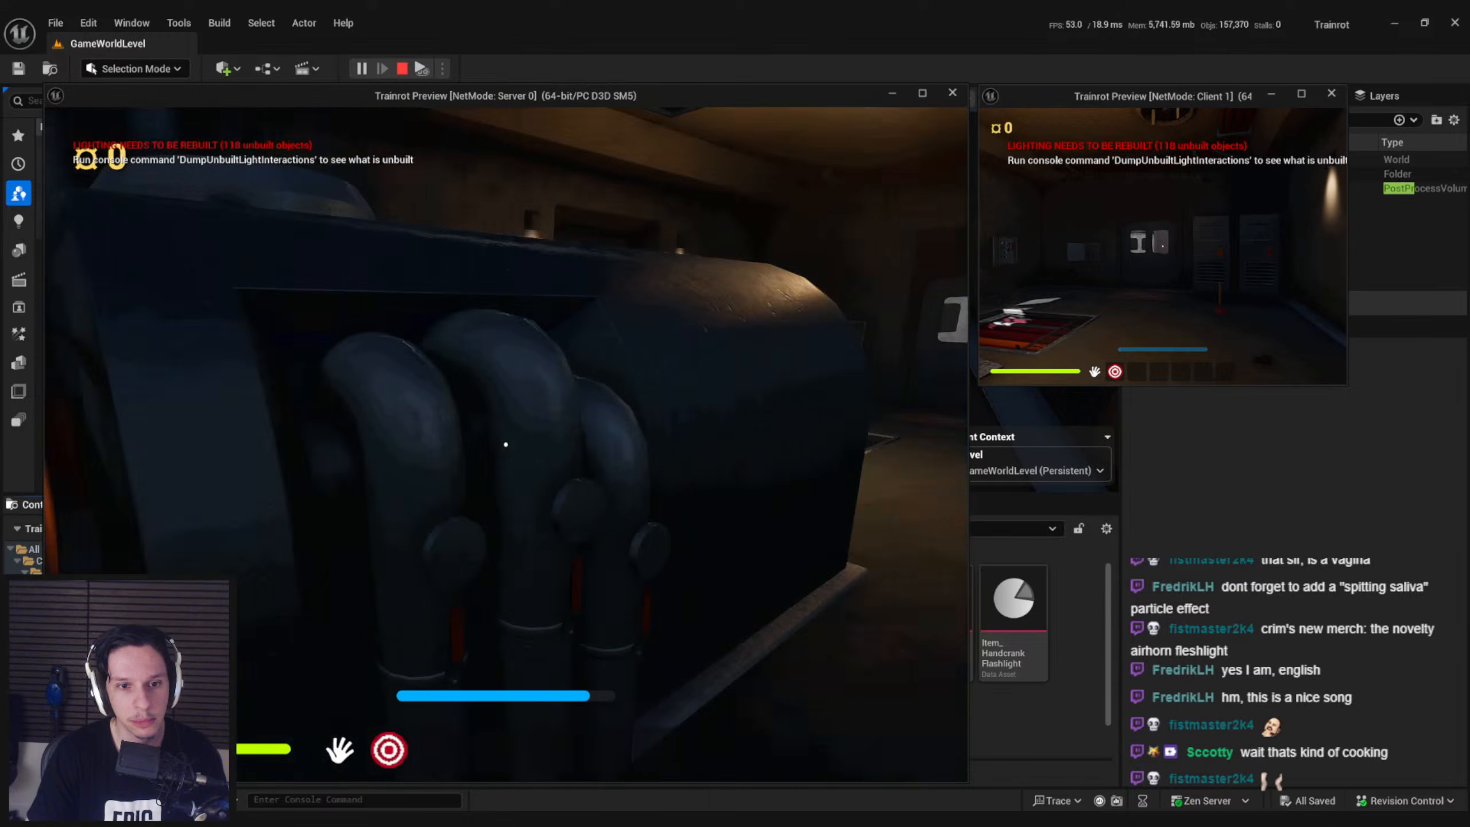
pyautogui.hotkey('shift', 'w')
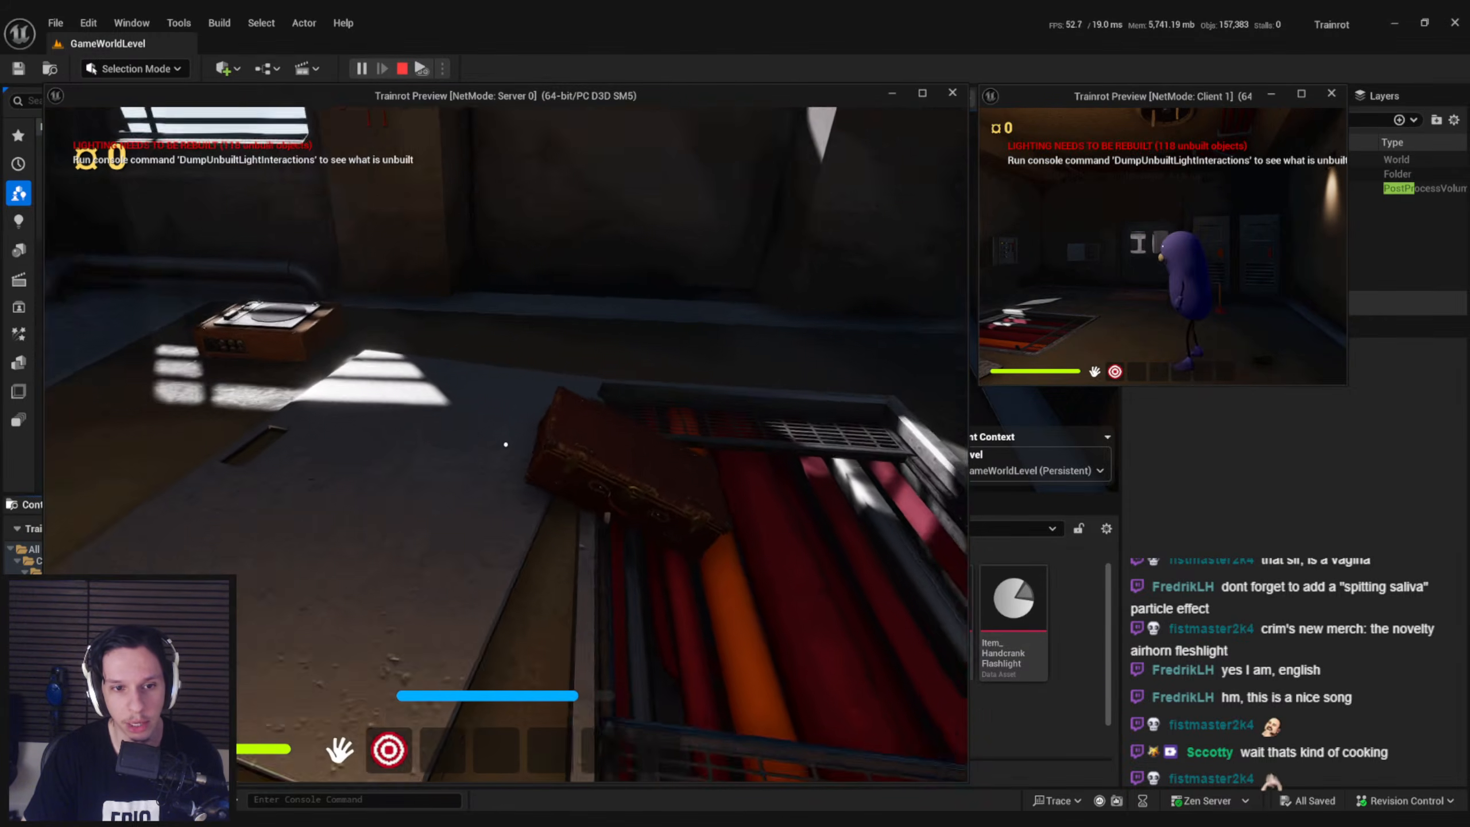
pyautogui.click(505, 444)
pyautogui.press('s')
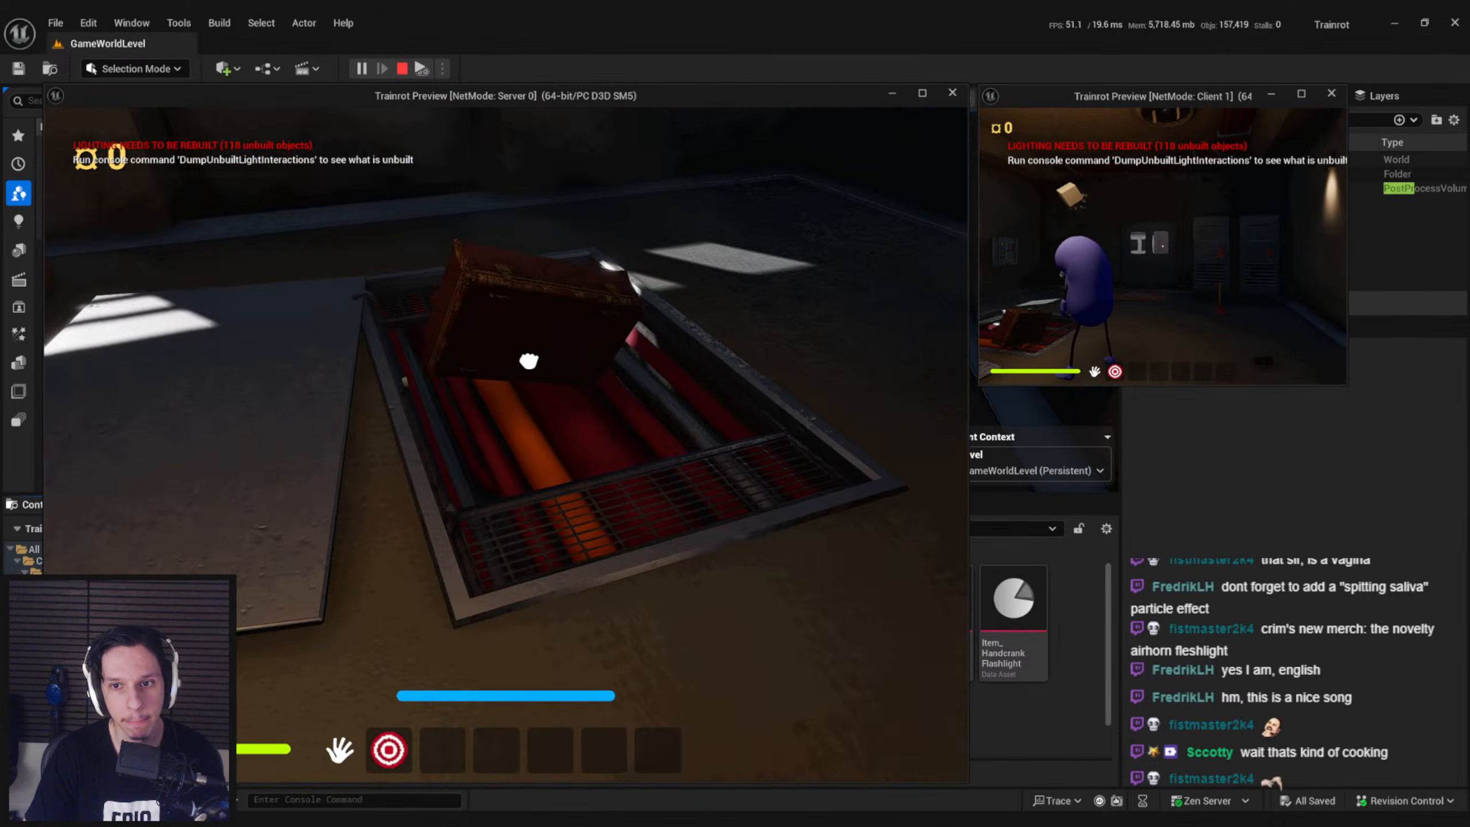
pyautogui.click(505, 444)
pyautogui.press('s')
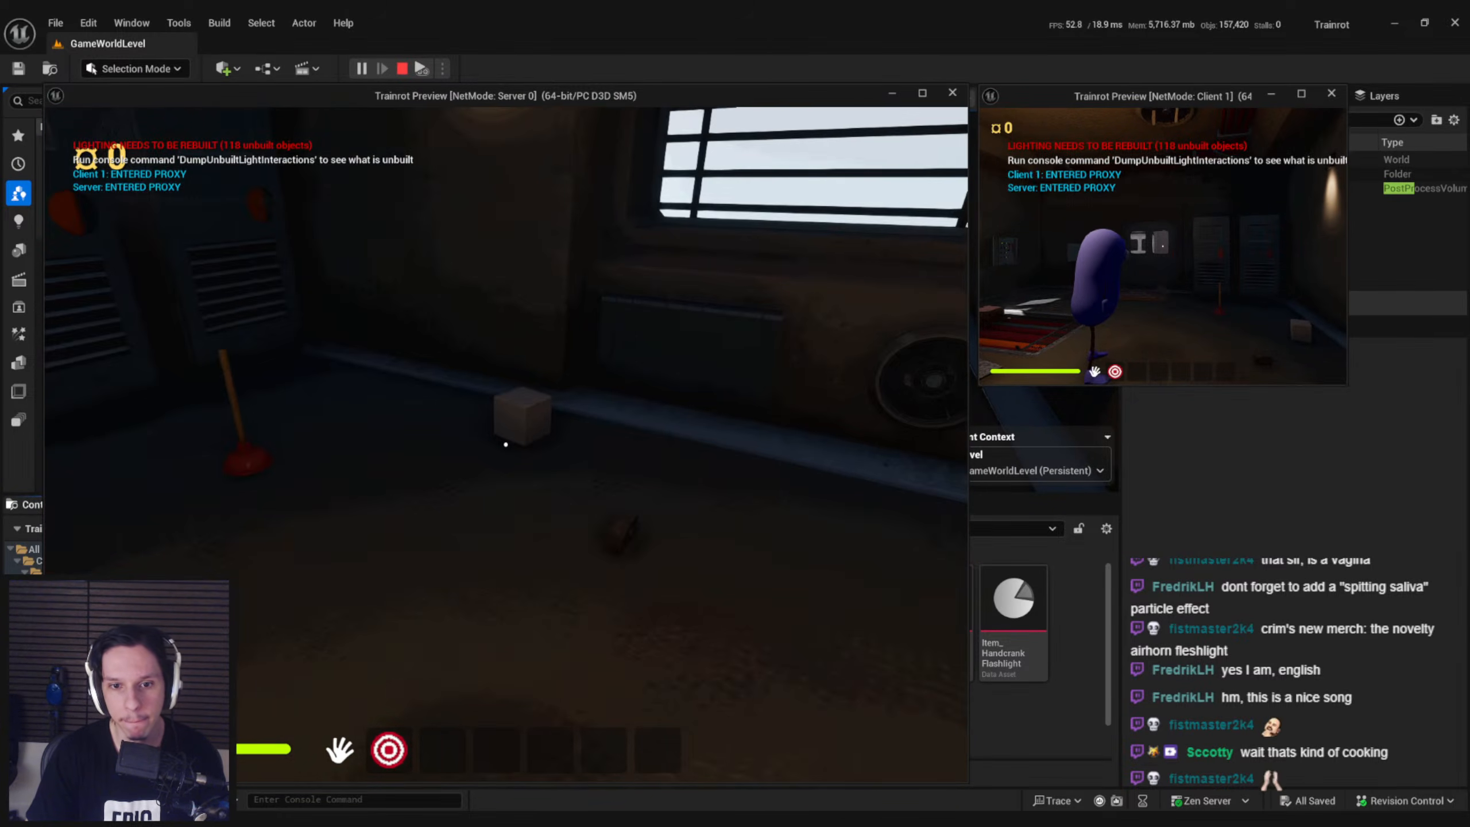
pyautogui.press('Escape')
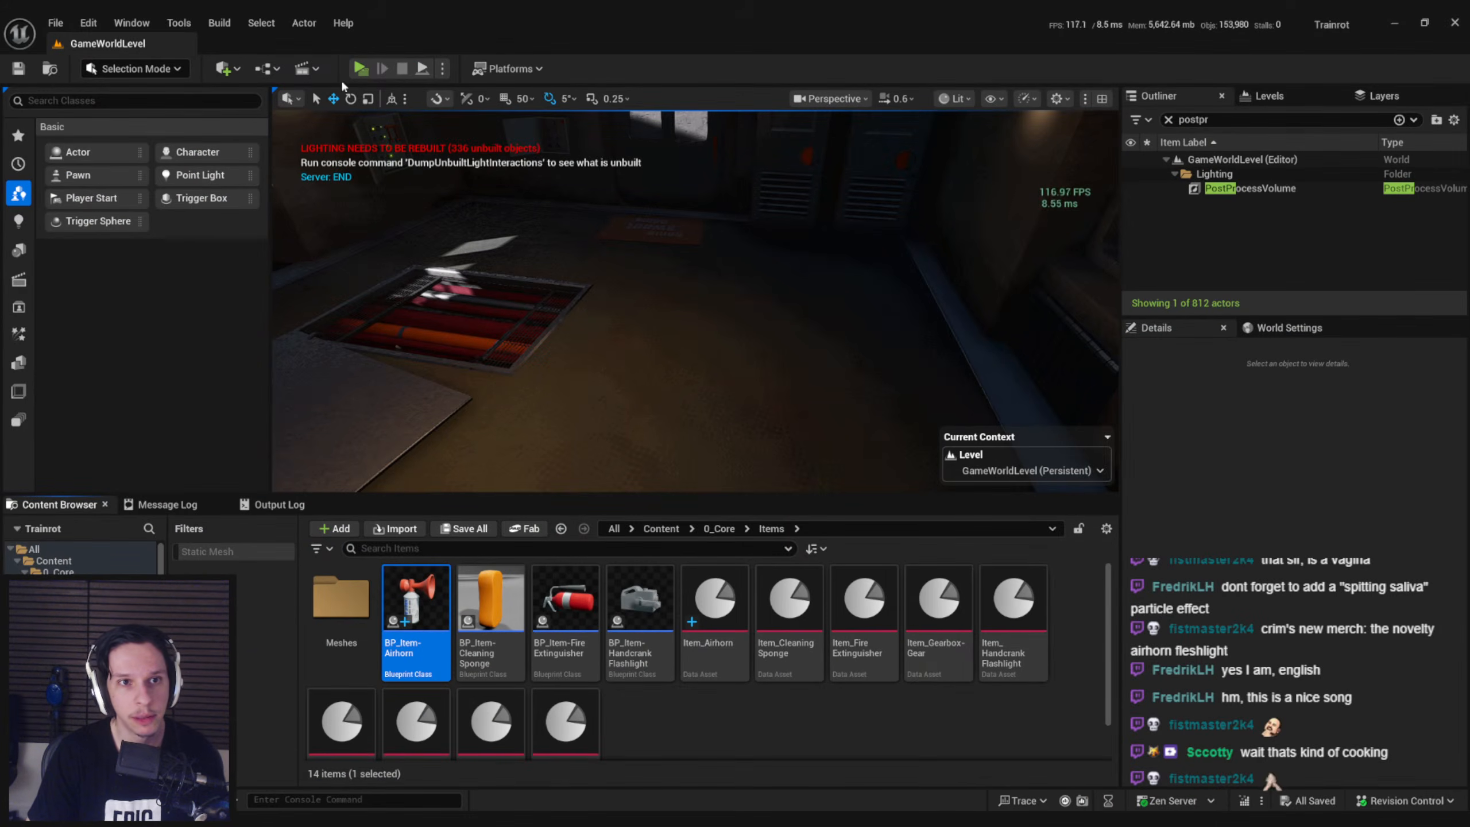
pyautogui.hotkey('alt', 'p')
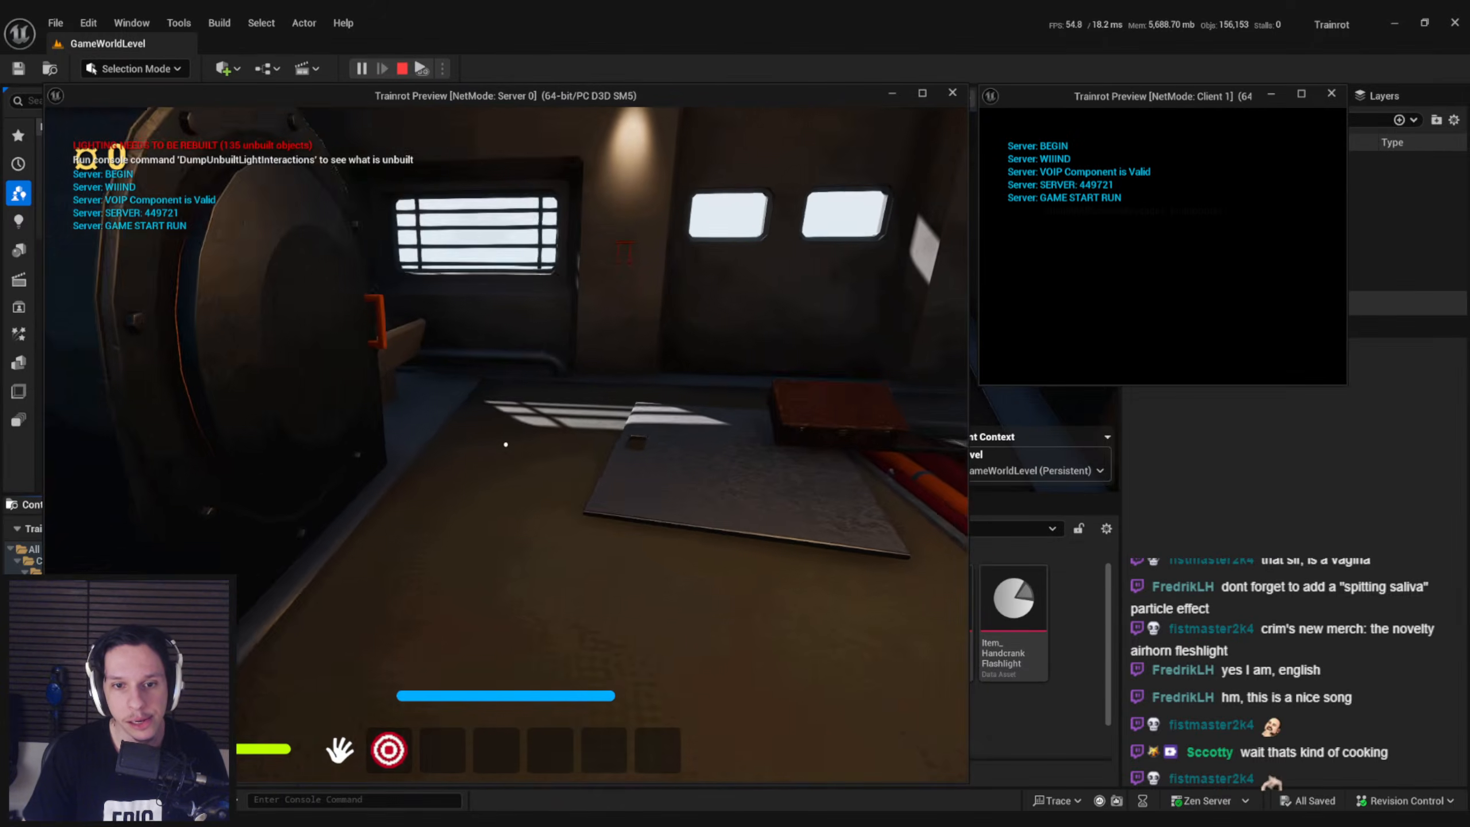
pyautogui.hotkey('shift', 'w')
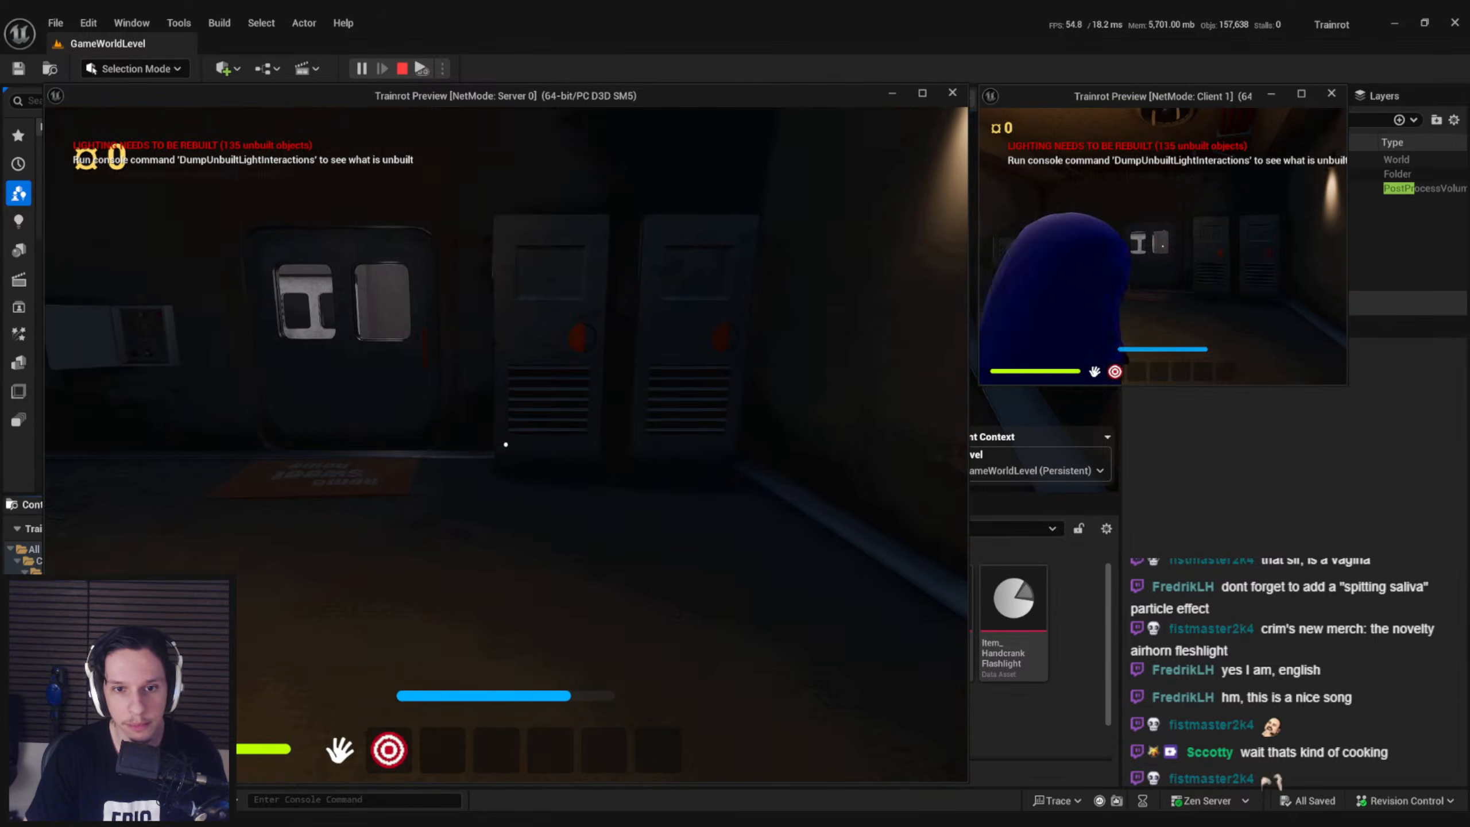
pyautogui.press('Escape')
# Start a new play session, take the airhorn from the open locker, and equip it
pyautogui.click(361, 73)
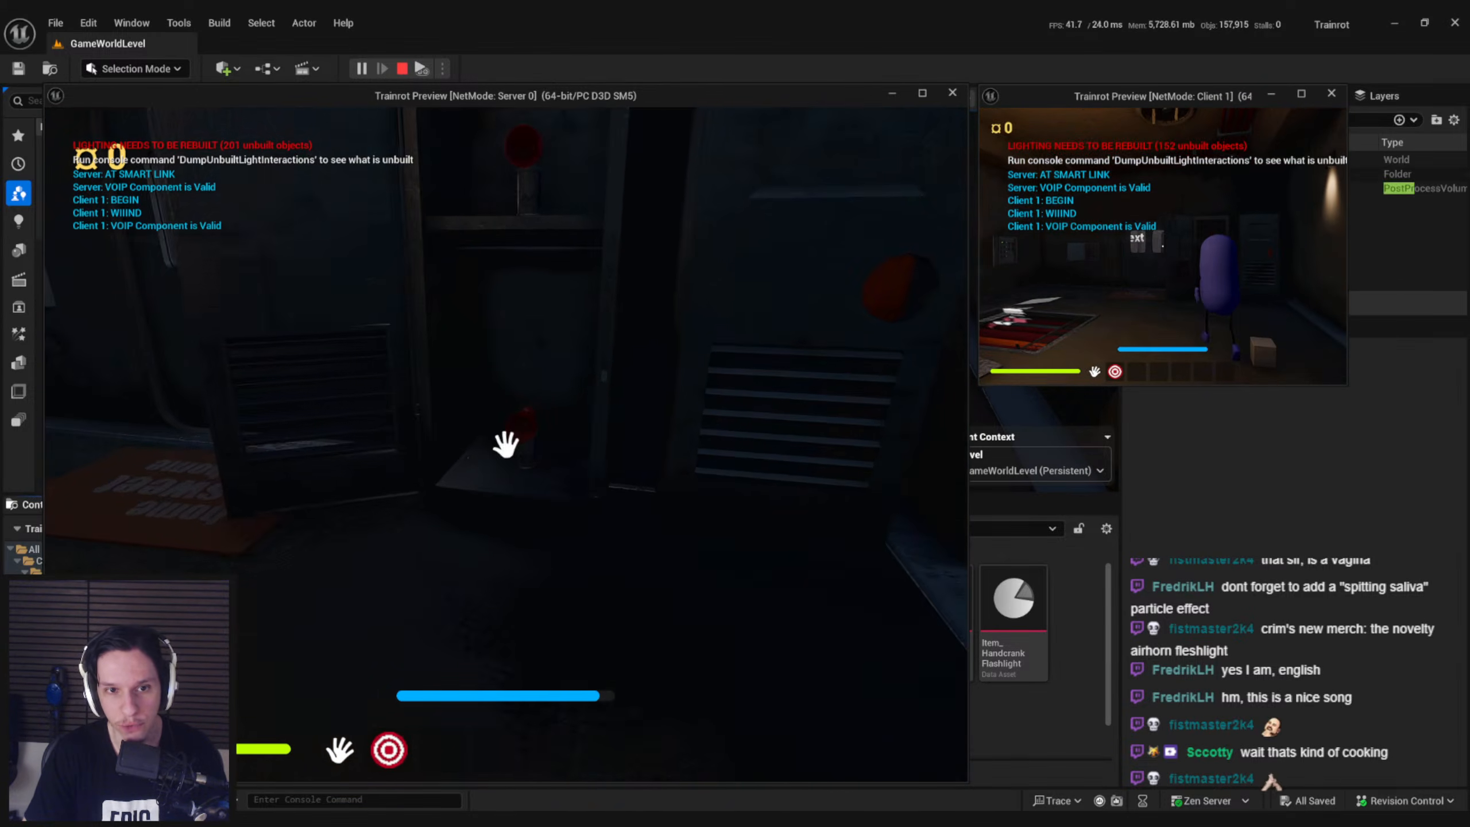
pyautogui.press('e')
pyautogui.press('2')
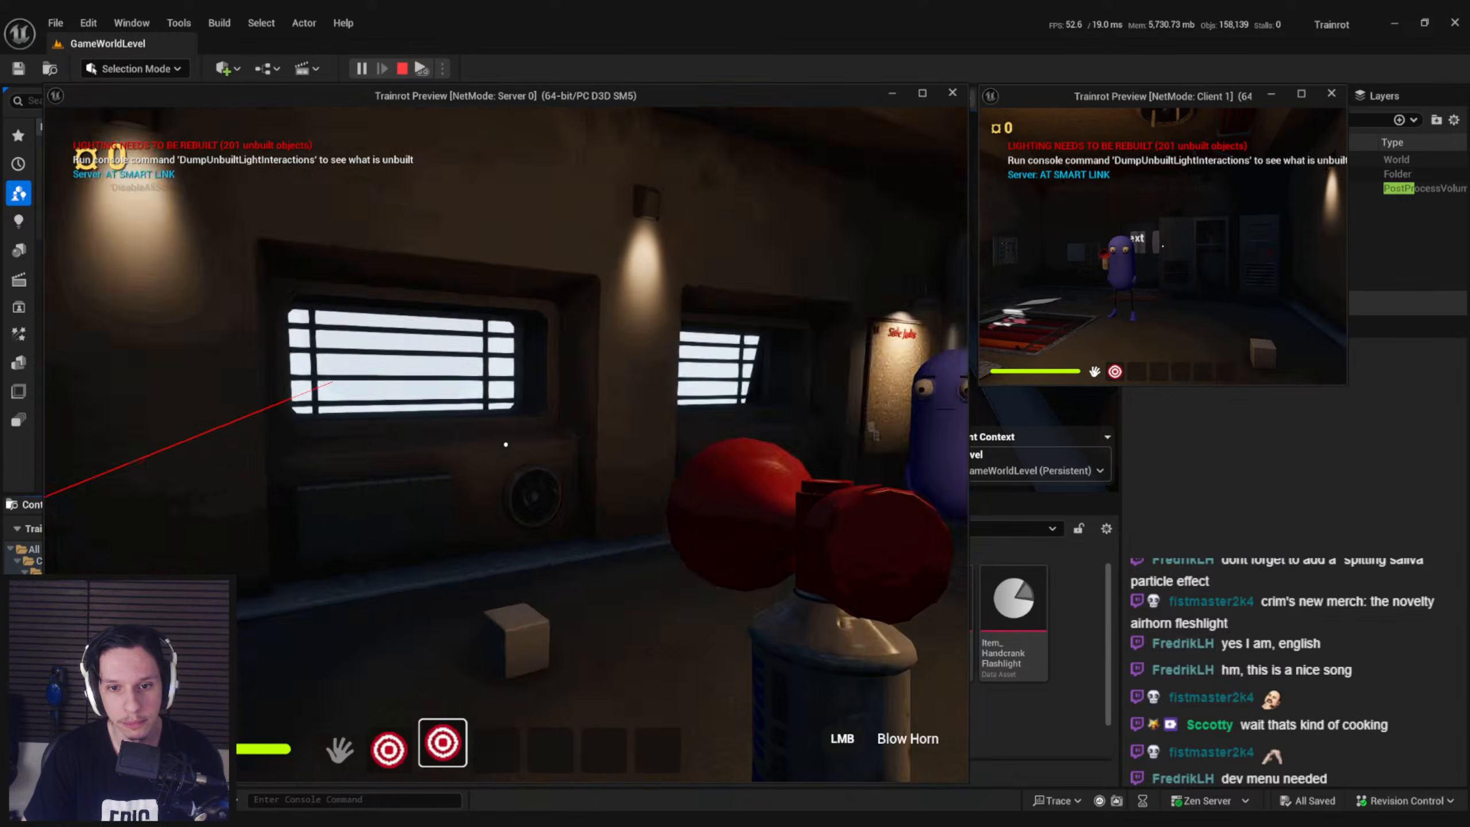
# Blow the airhorn repeatedly around the train interior to test its sounds and the pulsing horn in both player views
pyautogui.click(505, 444)
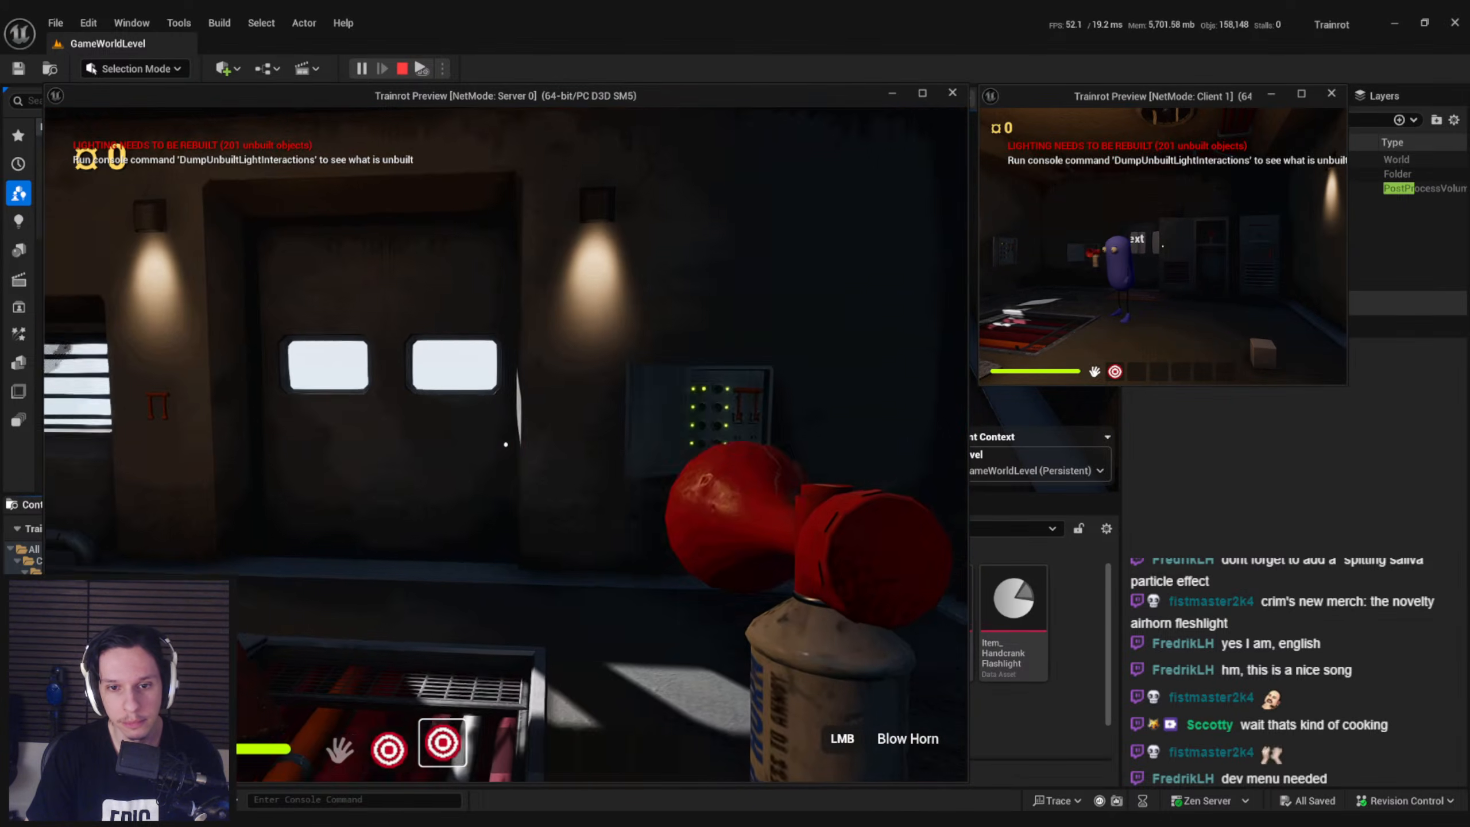
pyautogui.click(506, 444)
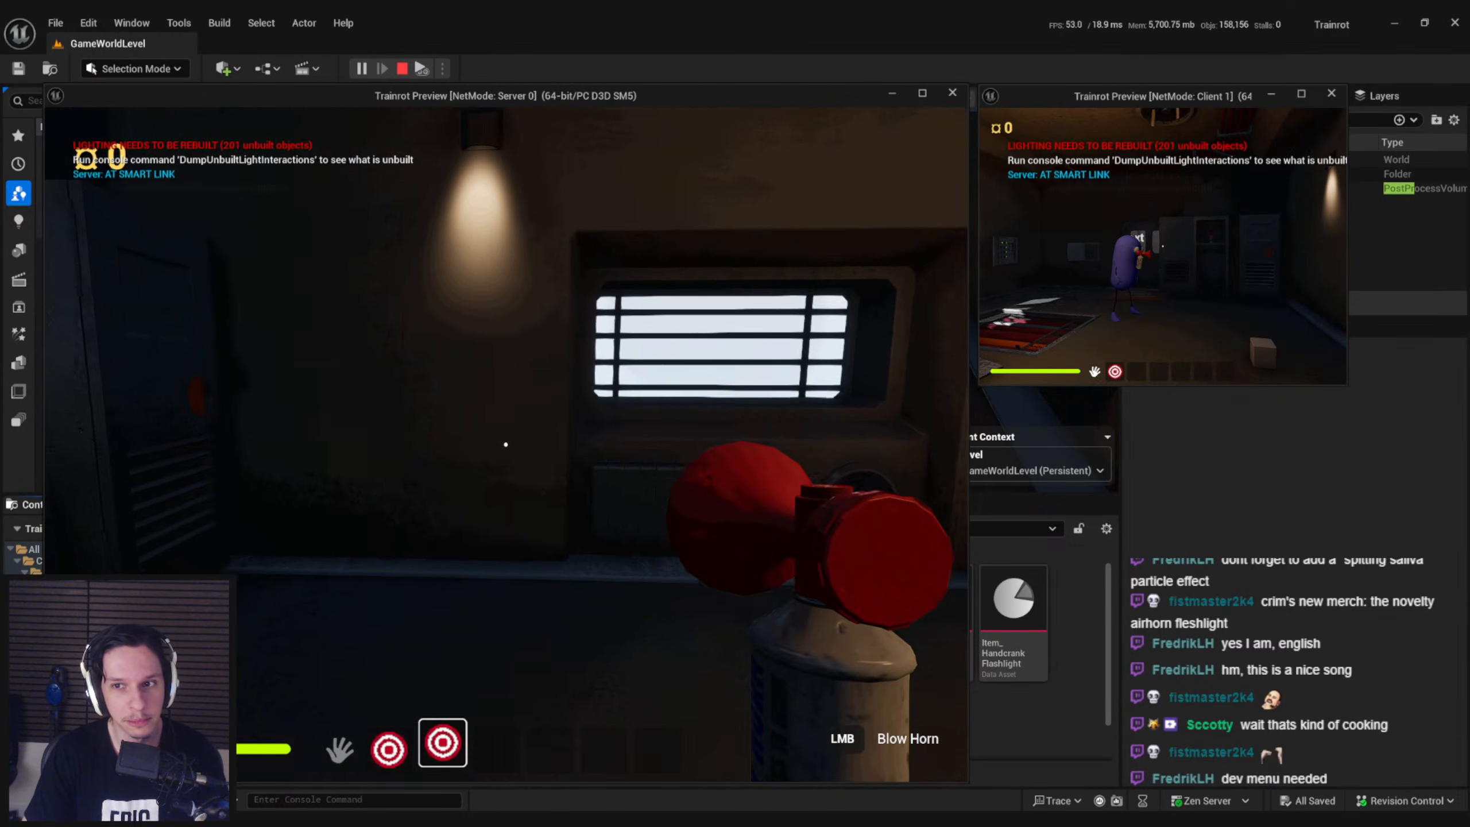
pyautogui.click(506, 444)
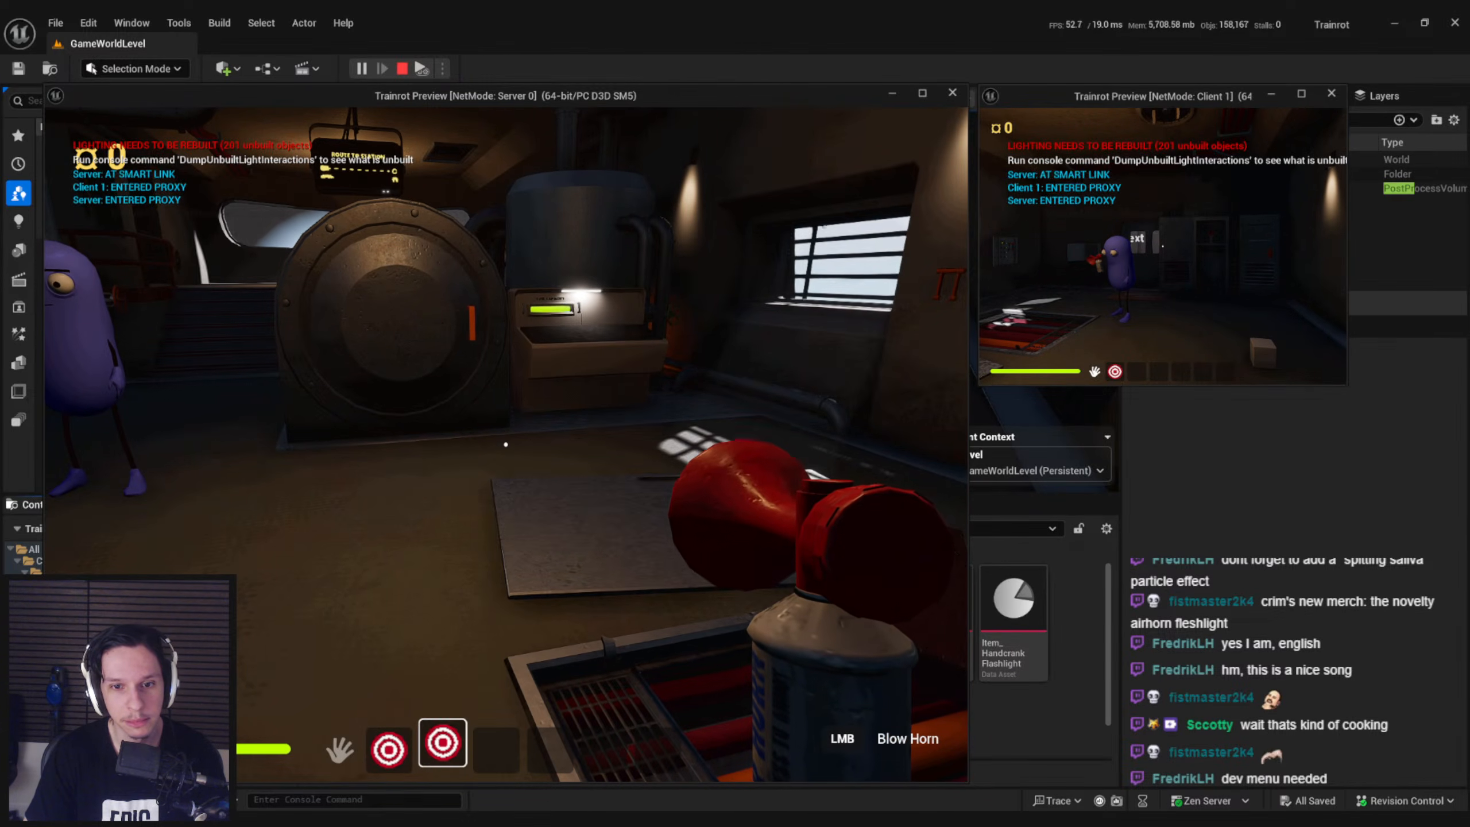
pyautogui.click(505, 443)
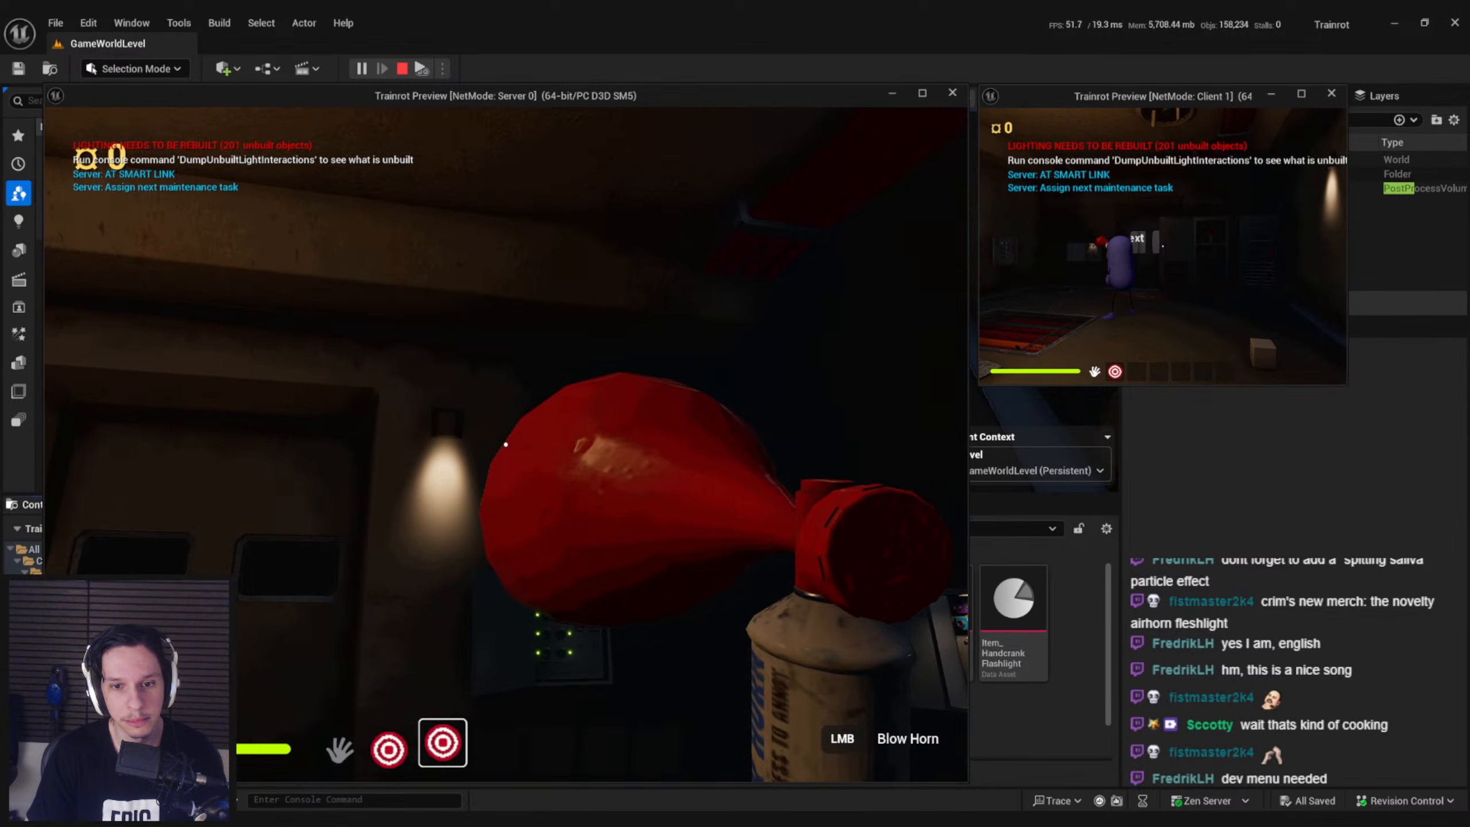
pyautogui.click(505, 444)
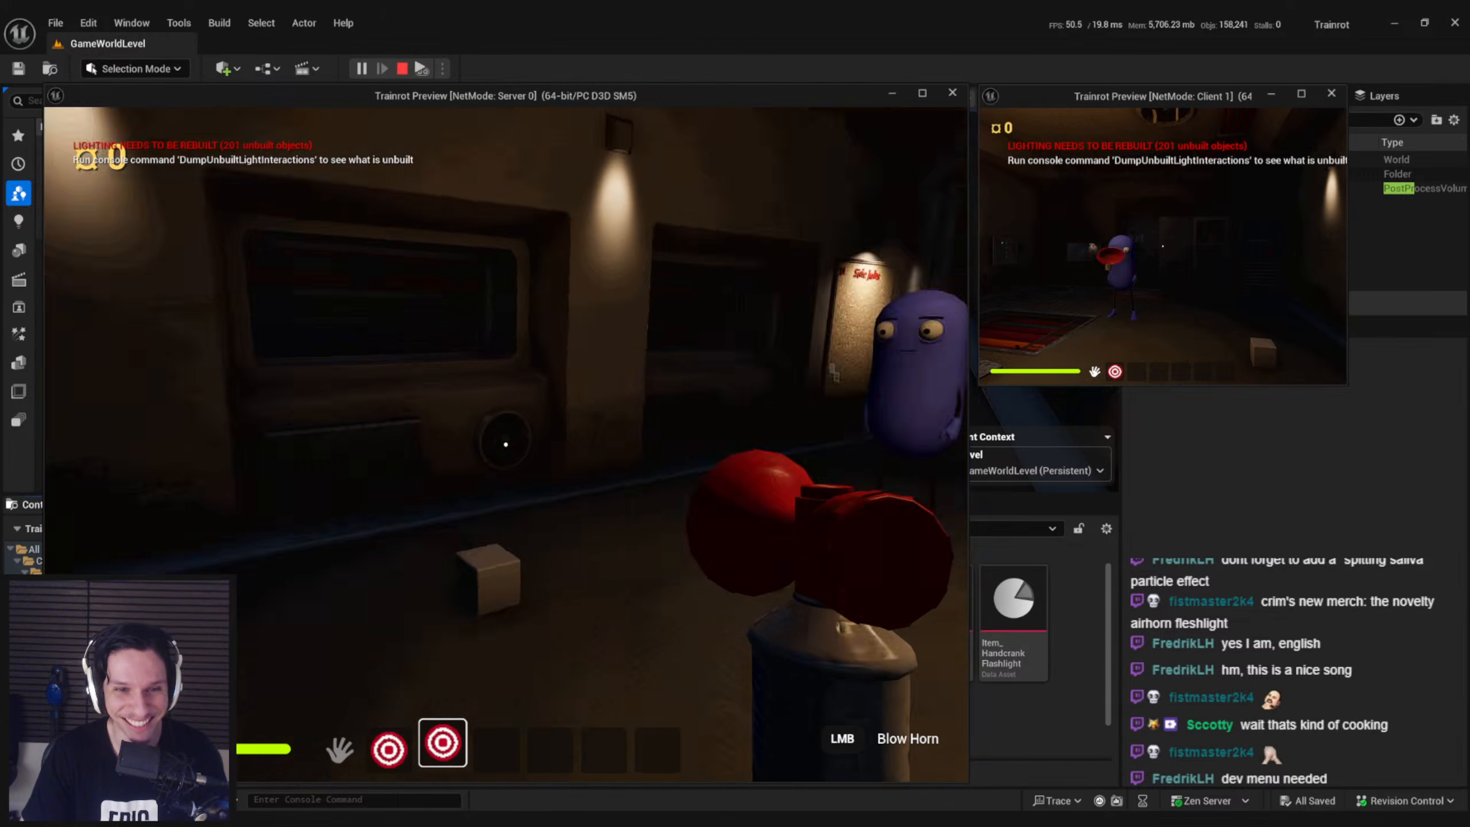
pyautogui.click(505, 444)
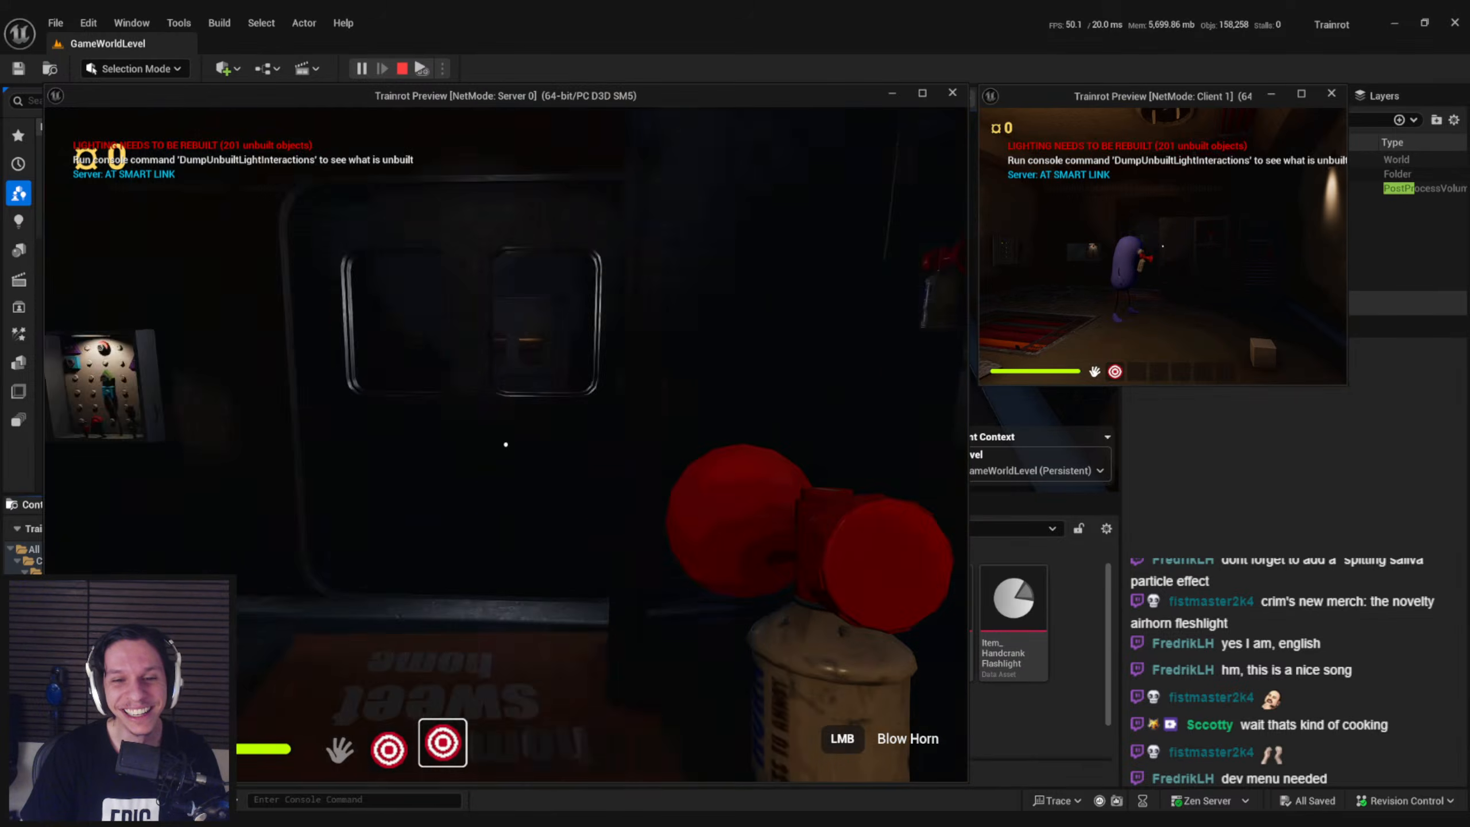
pyautogui.click(505, 444)
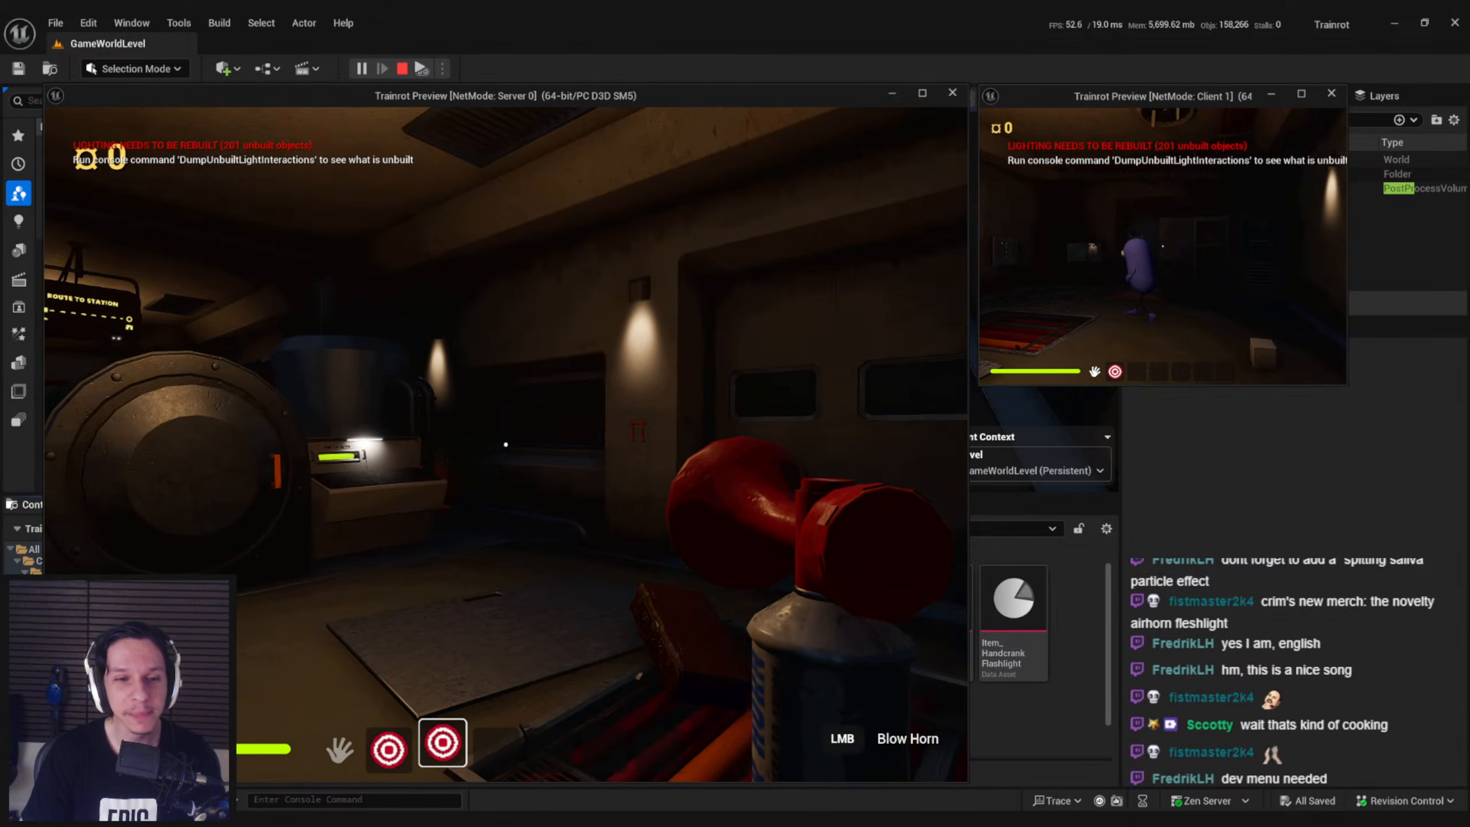
pyautogui.click(506, 444)
pyautogui.click(506, 444)
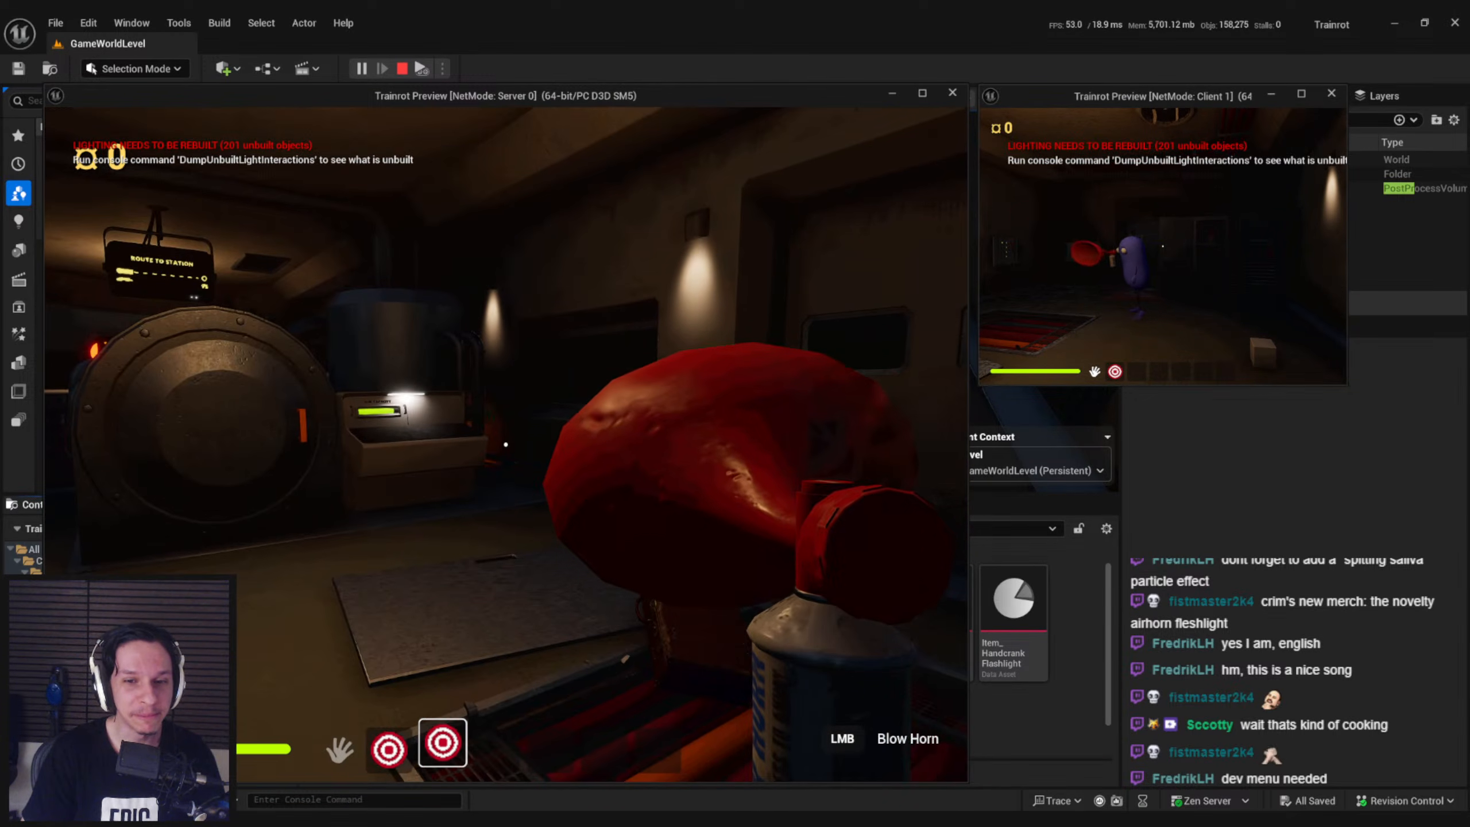
pyautogui.click(505, 443)
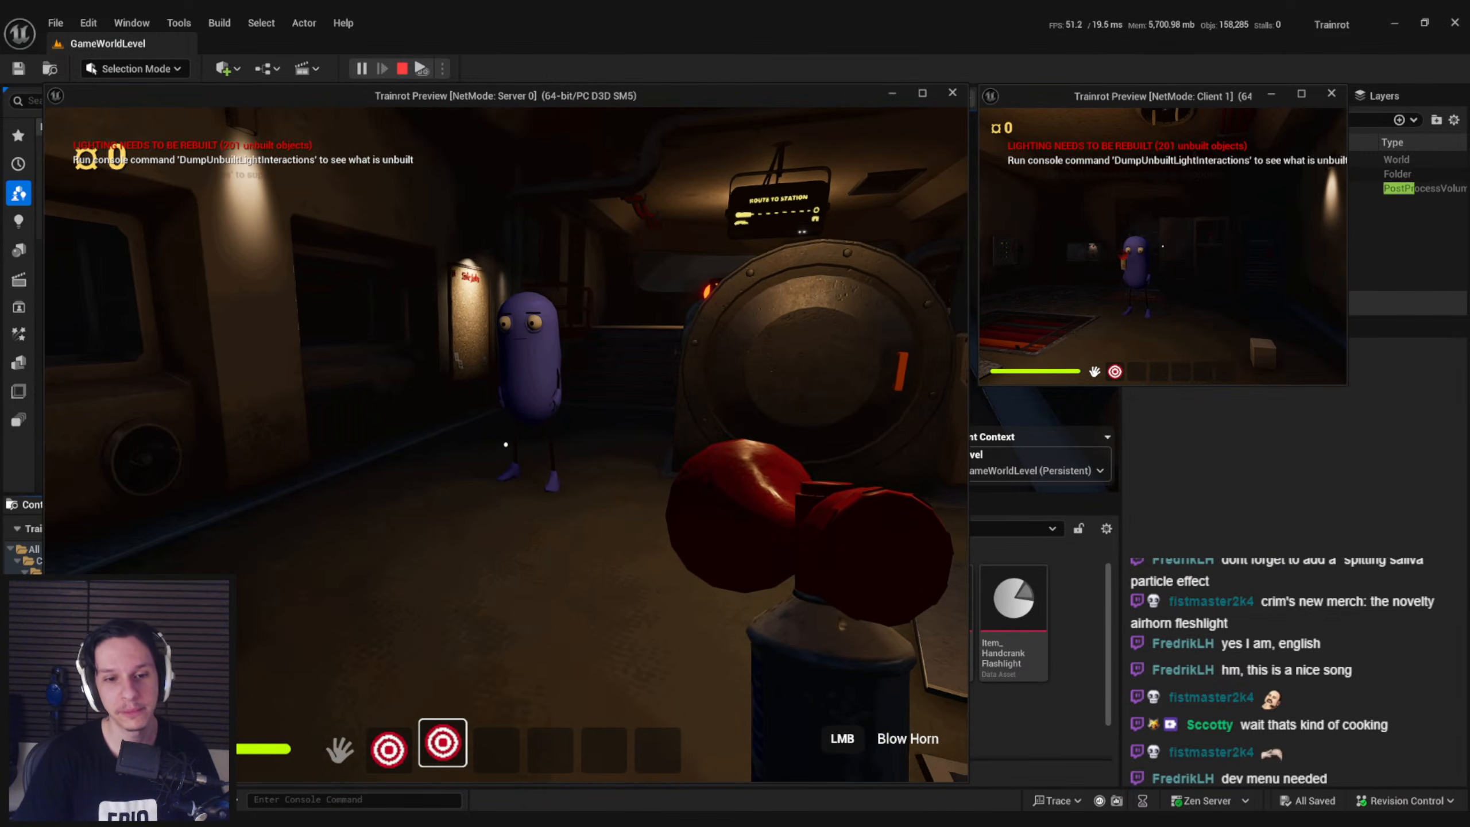
# Drop the airhorn in front of the other player and switch control to the Client 1 preview to pick it up
pyautogui.press('g')
pyautogui.press('super')
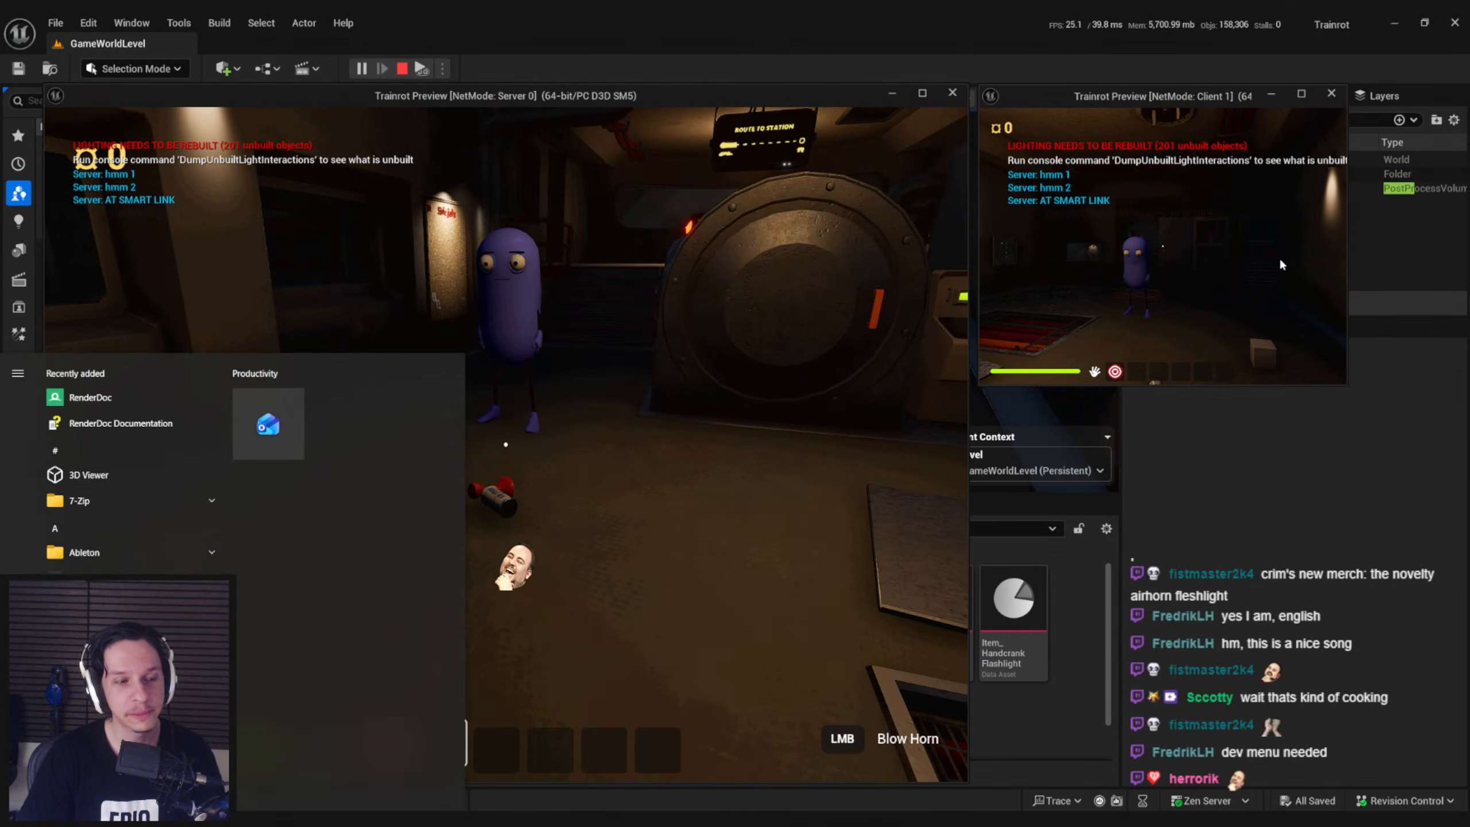
pyautogui.click(1280, 263)
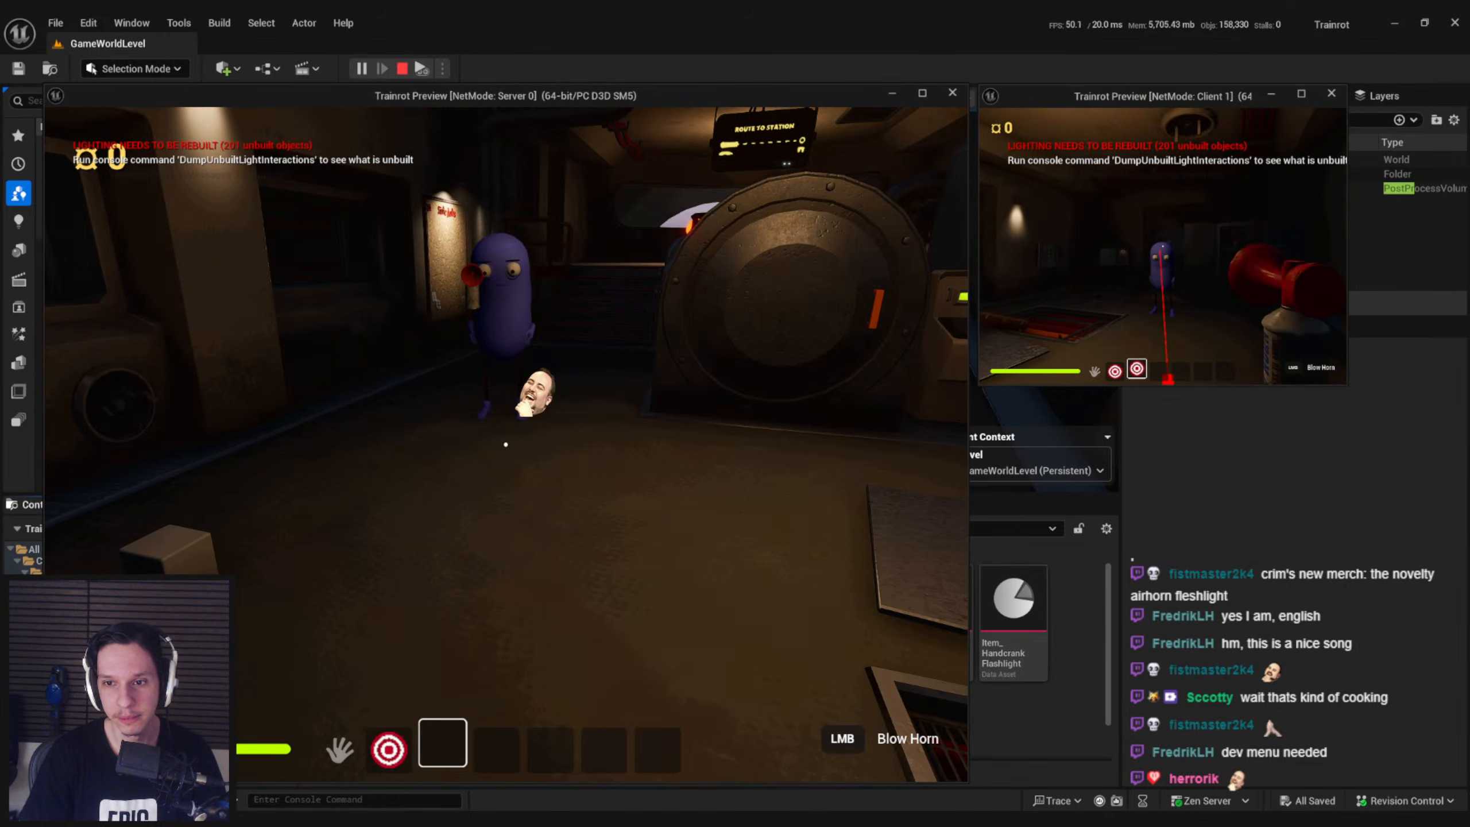
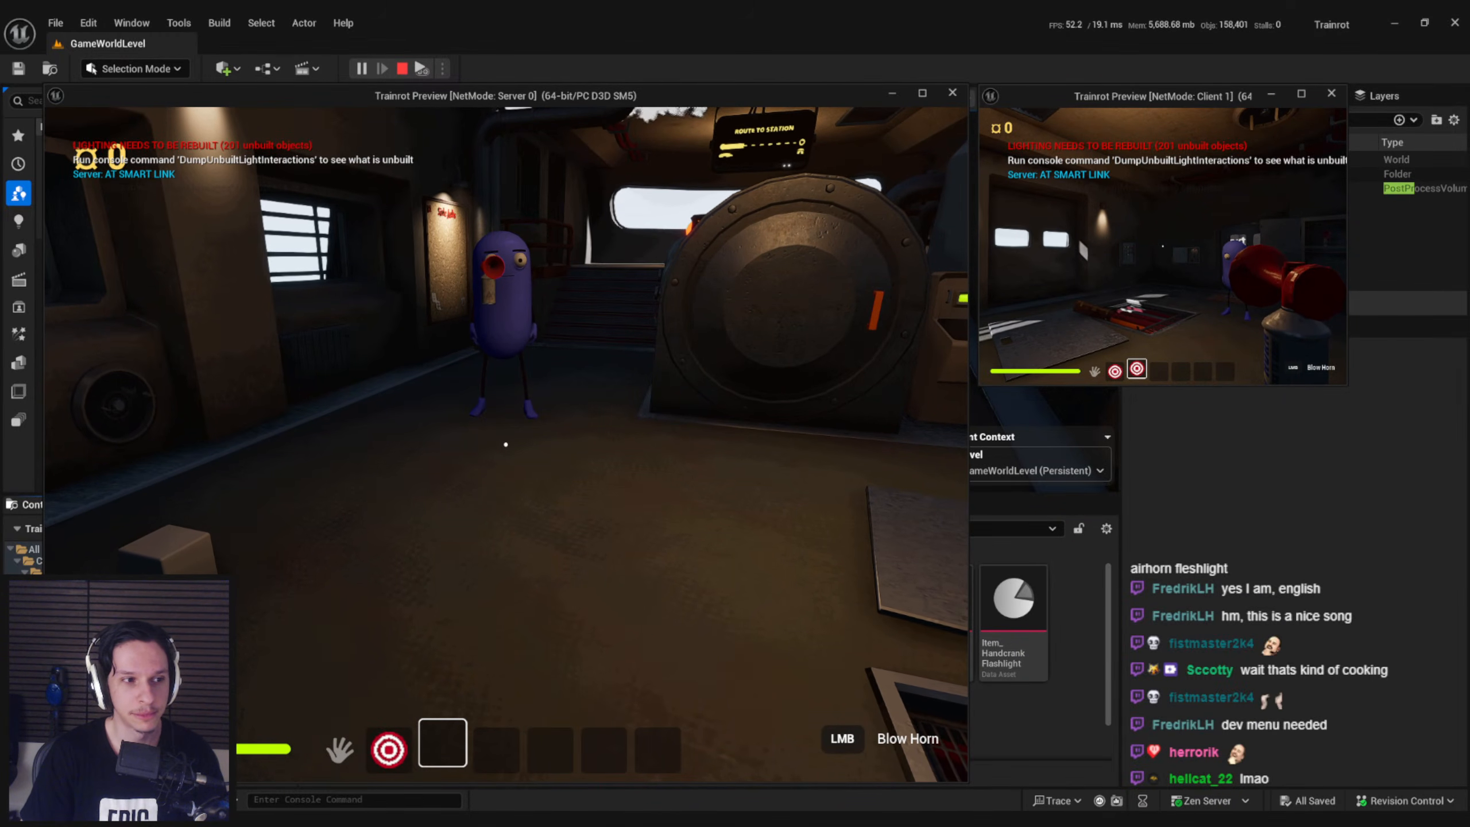
# Blow the airhorn in the client preview and end the play session
pyautogui.click(1163, 246)
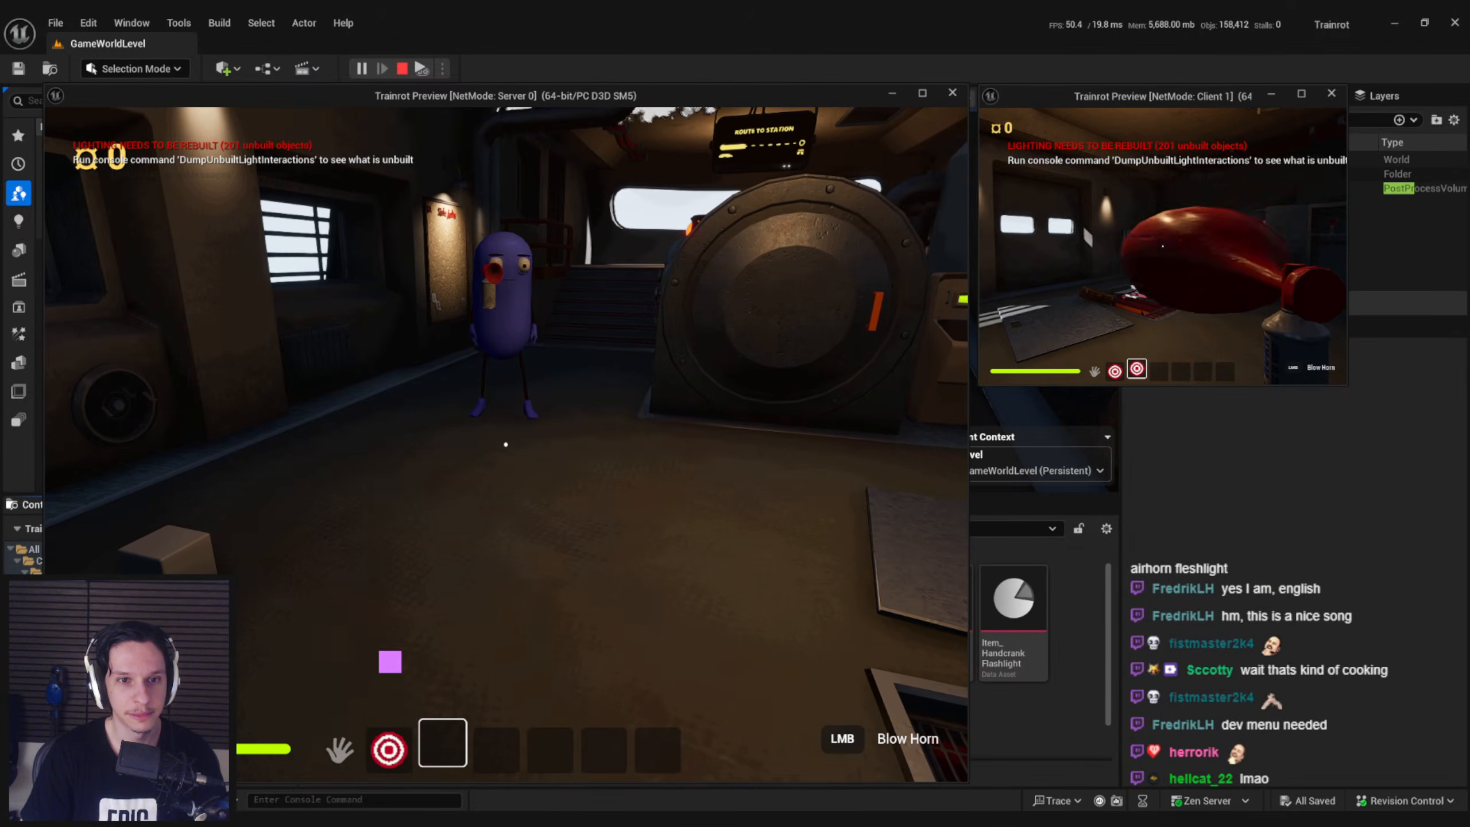
pyautogui.press('Escape')
# Move the middle key of the airhorn's NootNootTimeline Alpha curve to a value of about 1.3 at about 0.06 s and save the blueprint
pyautogui.click(515, 789)
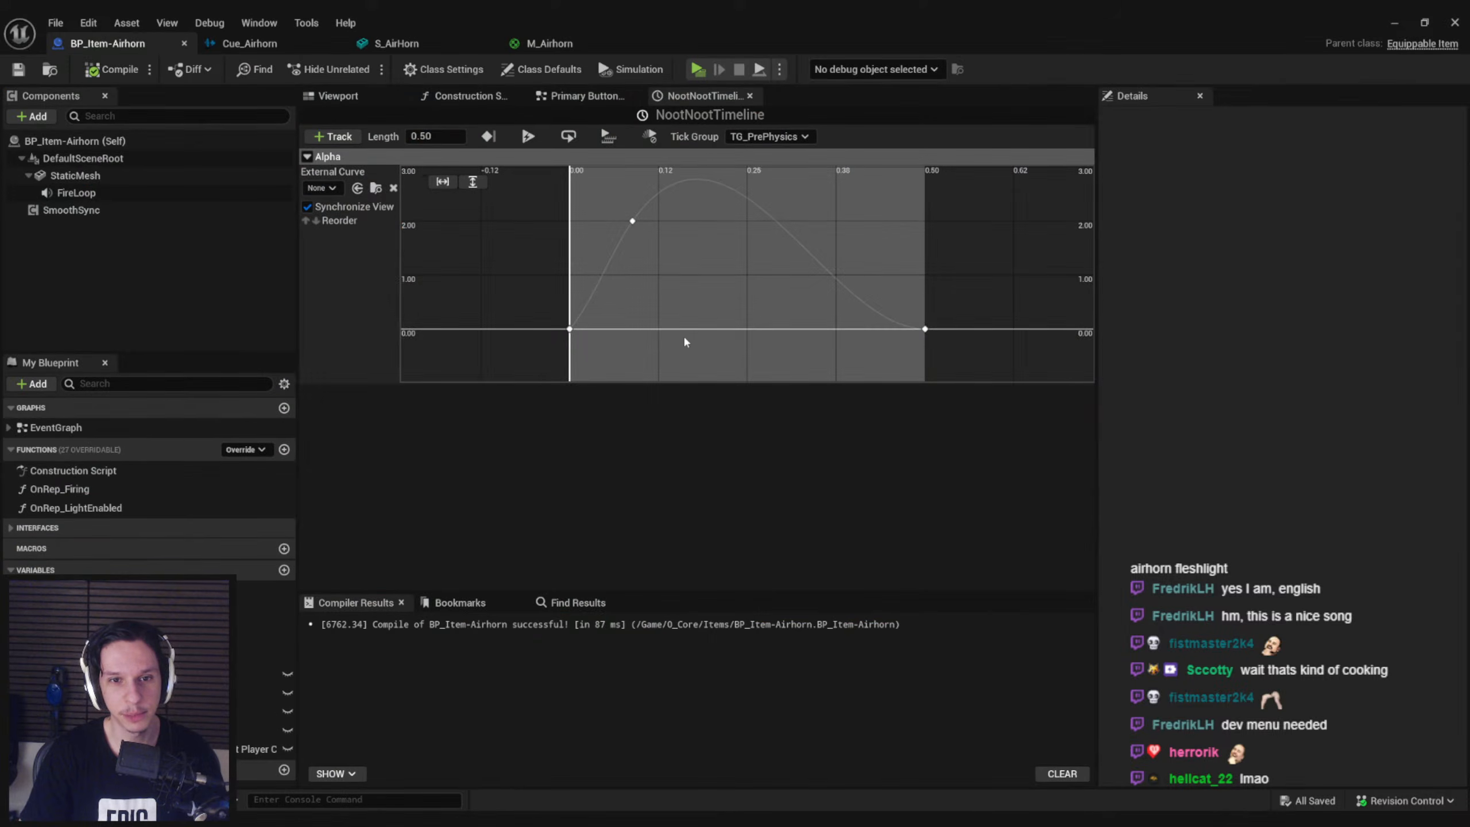
pyautogui.click(570, 96)
pyautogui.doubleClick(520, 327)
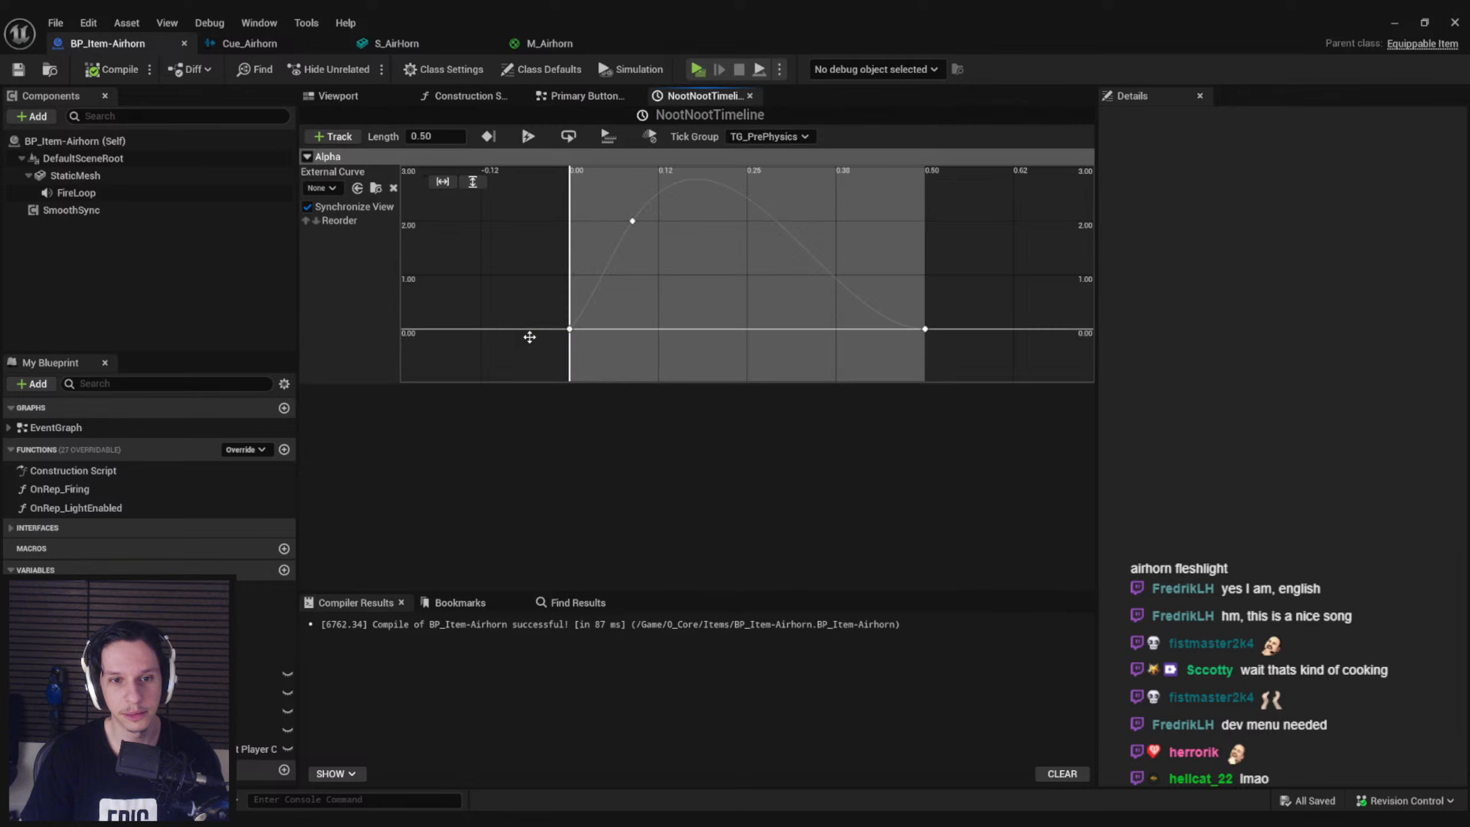
pyautogui.write('1.5')
pyautogui.press('Return')
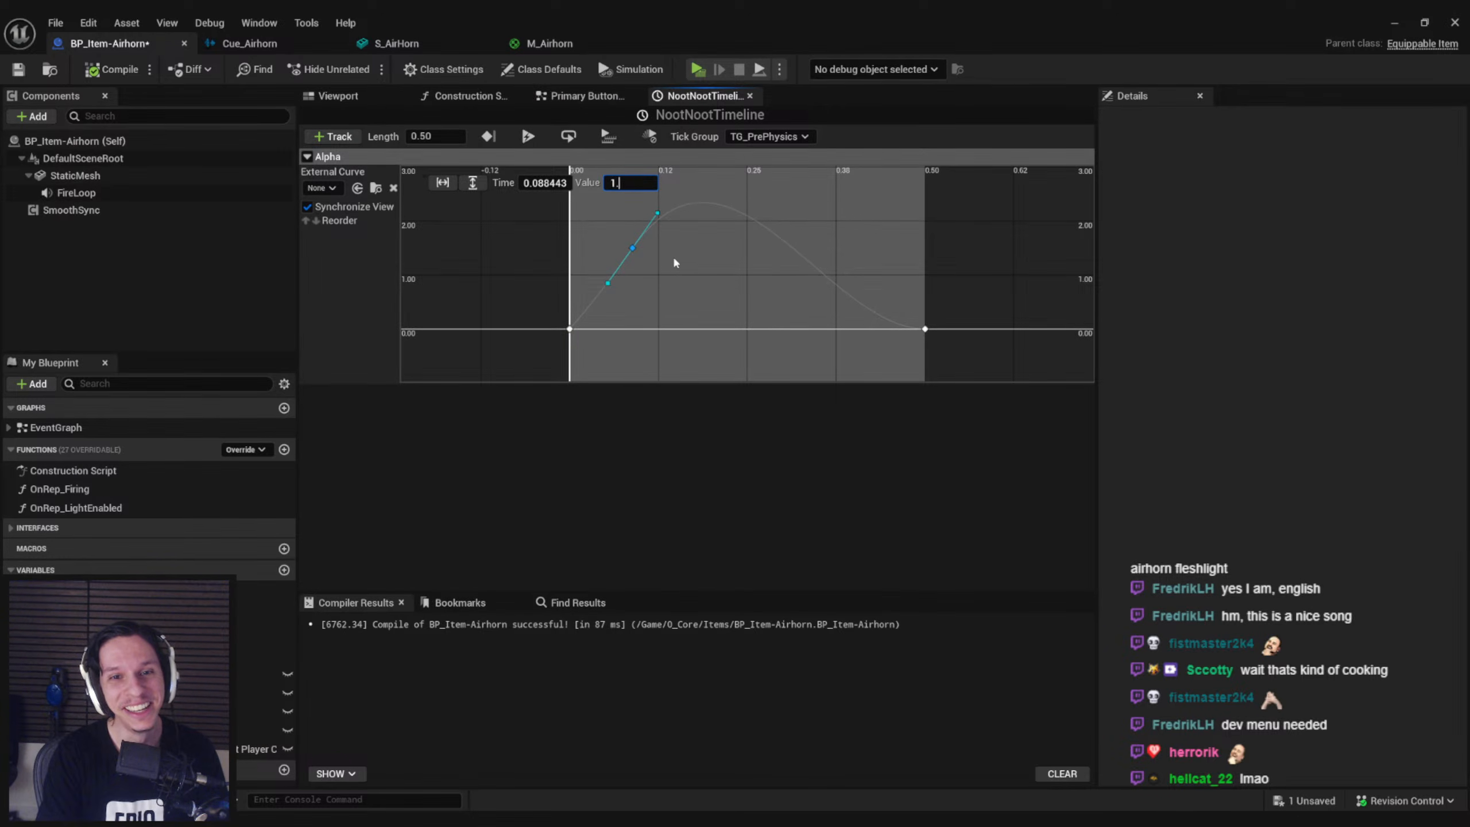
pyautogui.click(672, 264)
pyautogui.click(632, 259)
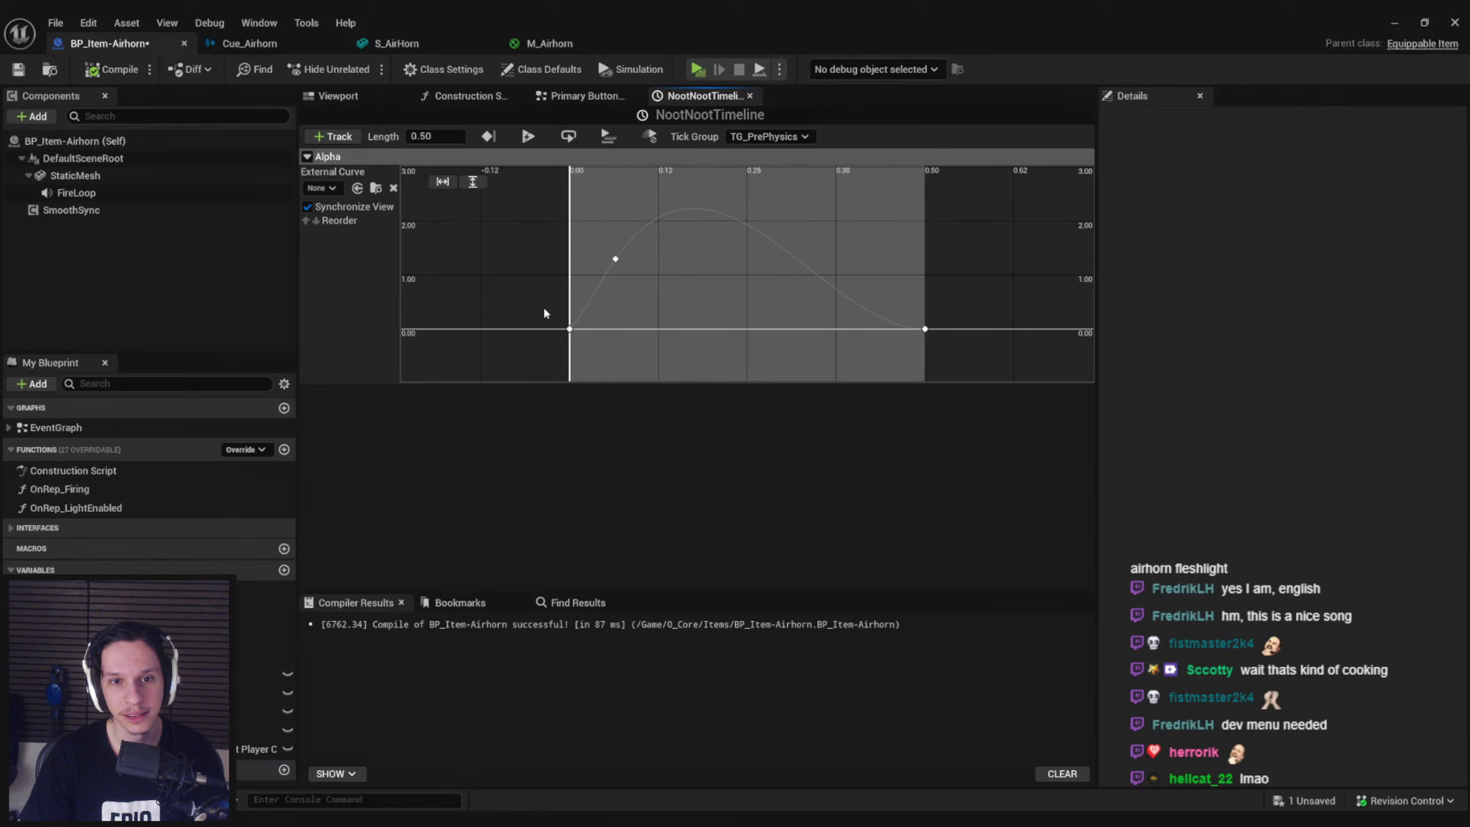
pyautogui.hotkey('ctrl', 's')
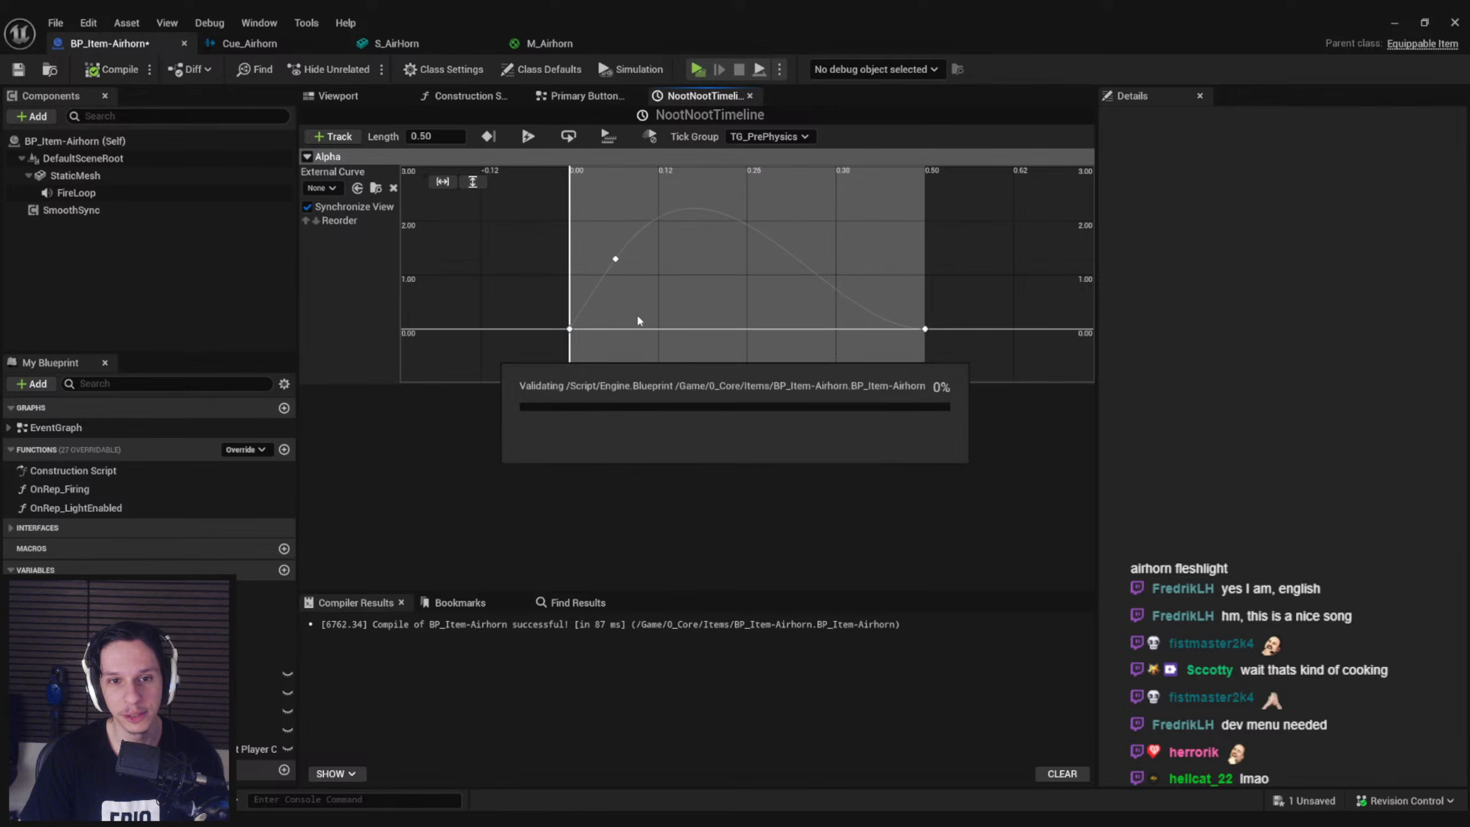
pyautogui.click(588, 95)
pyautogui.click(468, 96)
pyautogui.click(686, 100)
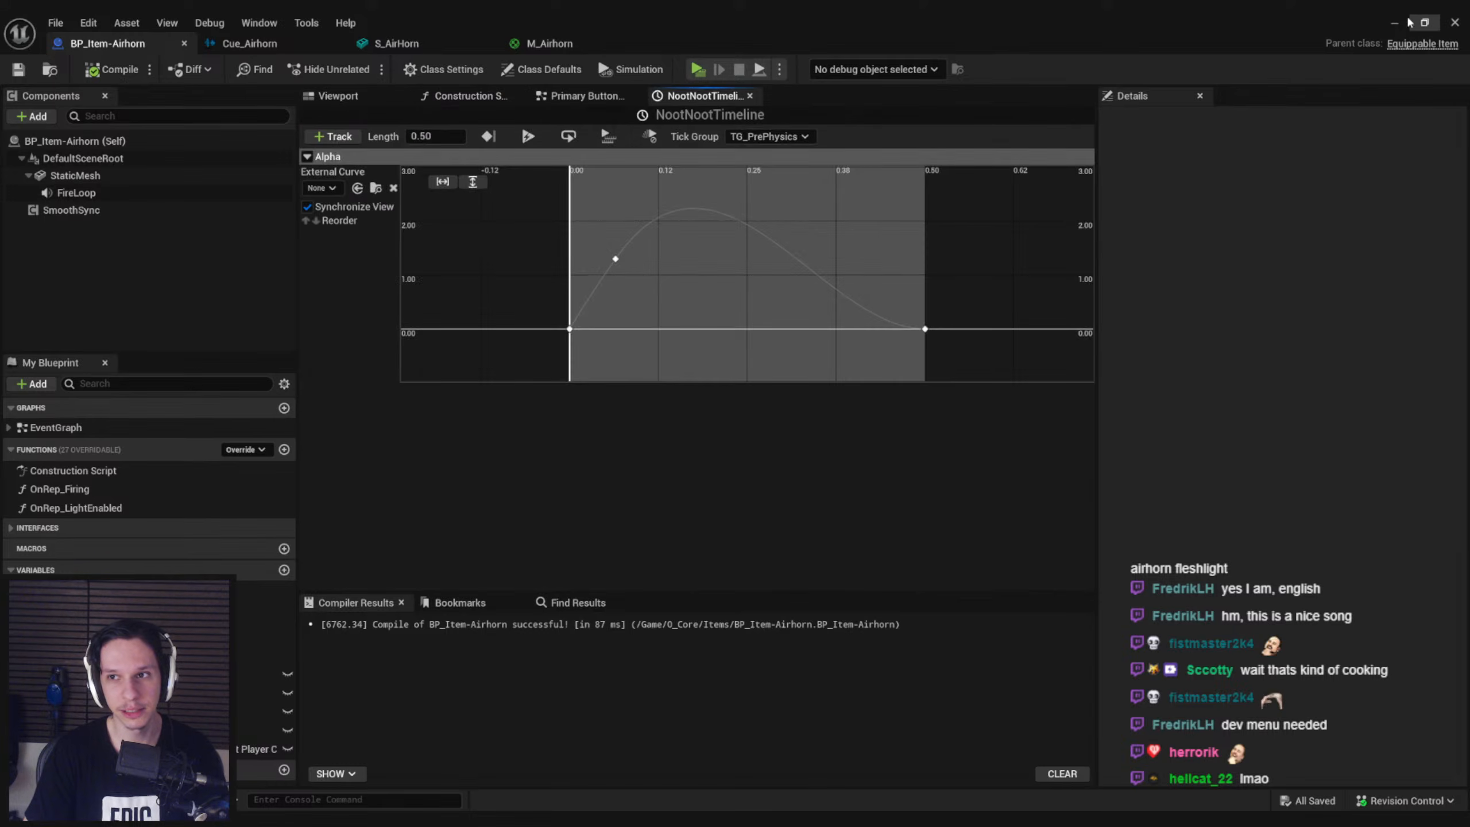
# Start a play session from the level editor, pick up the airhorn with the server player and blow it
pyautogui.click(1395, 23)
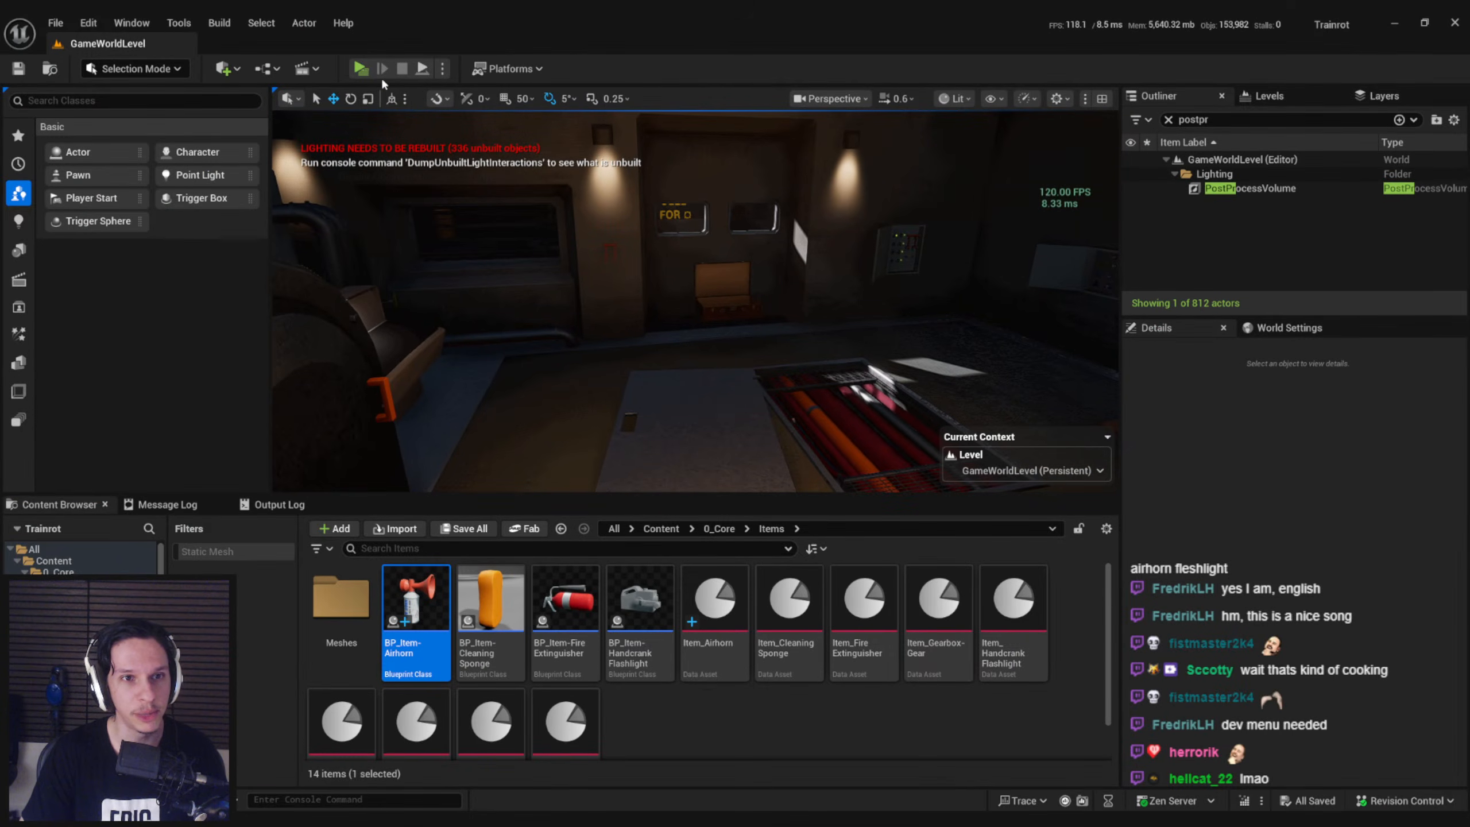
pyautogui.click(362, 69)
pyautogui.click(785, 295)
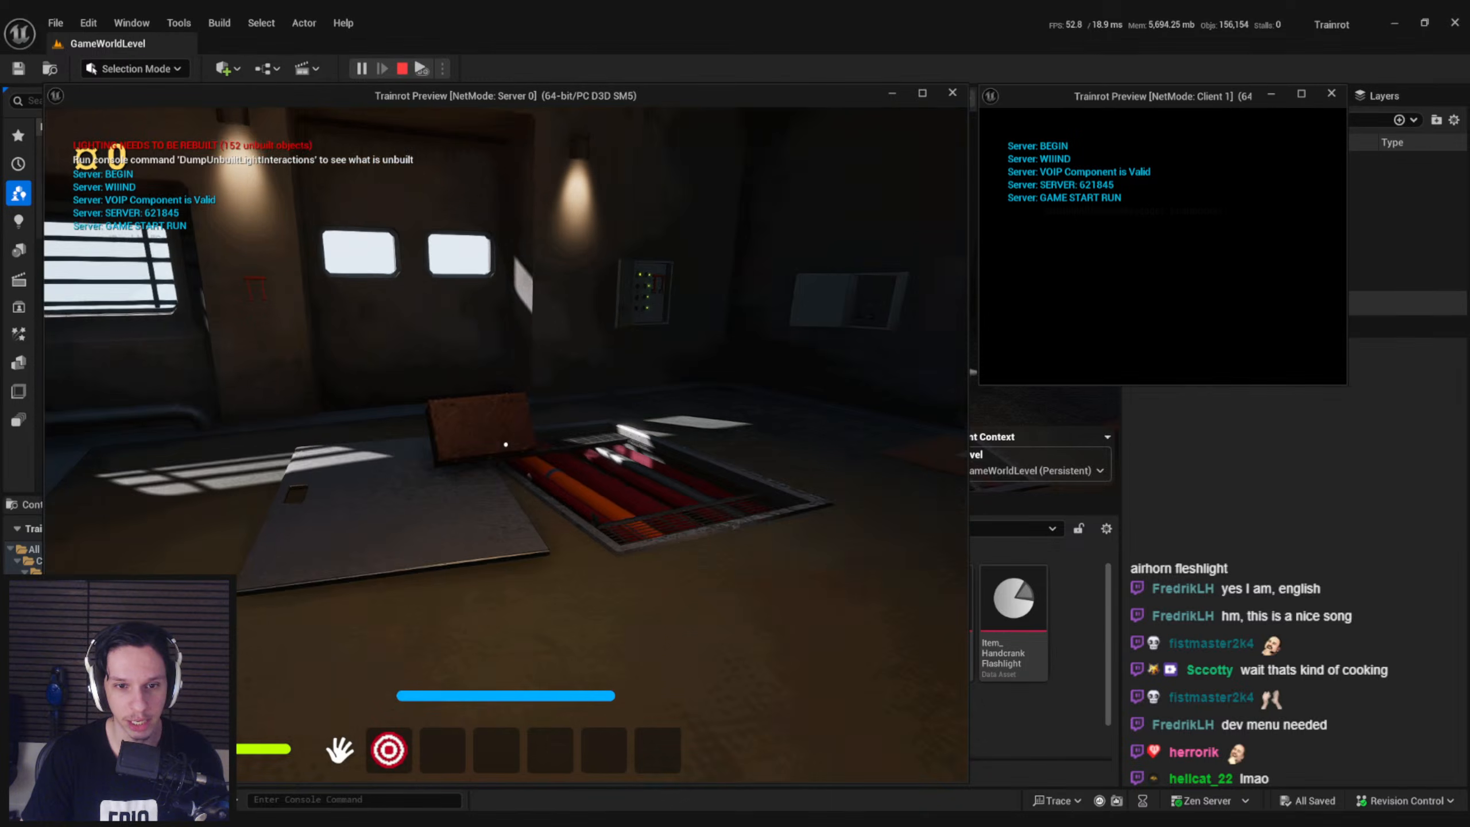
pyautogui.press('e')
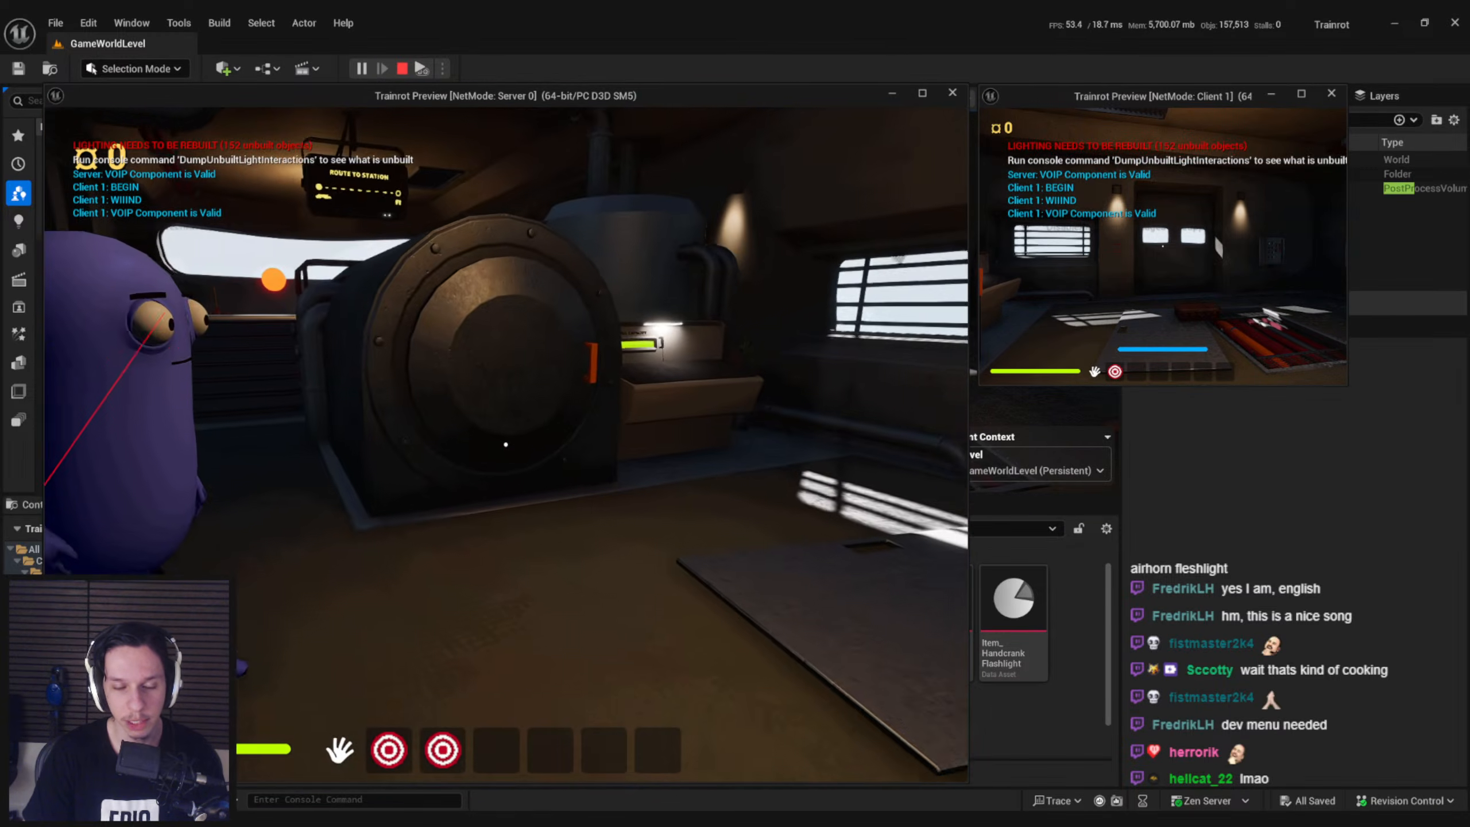
pyautogui.press('2')
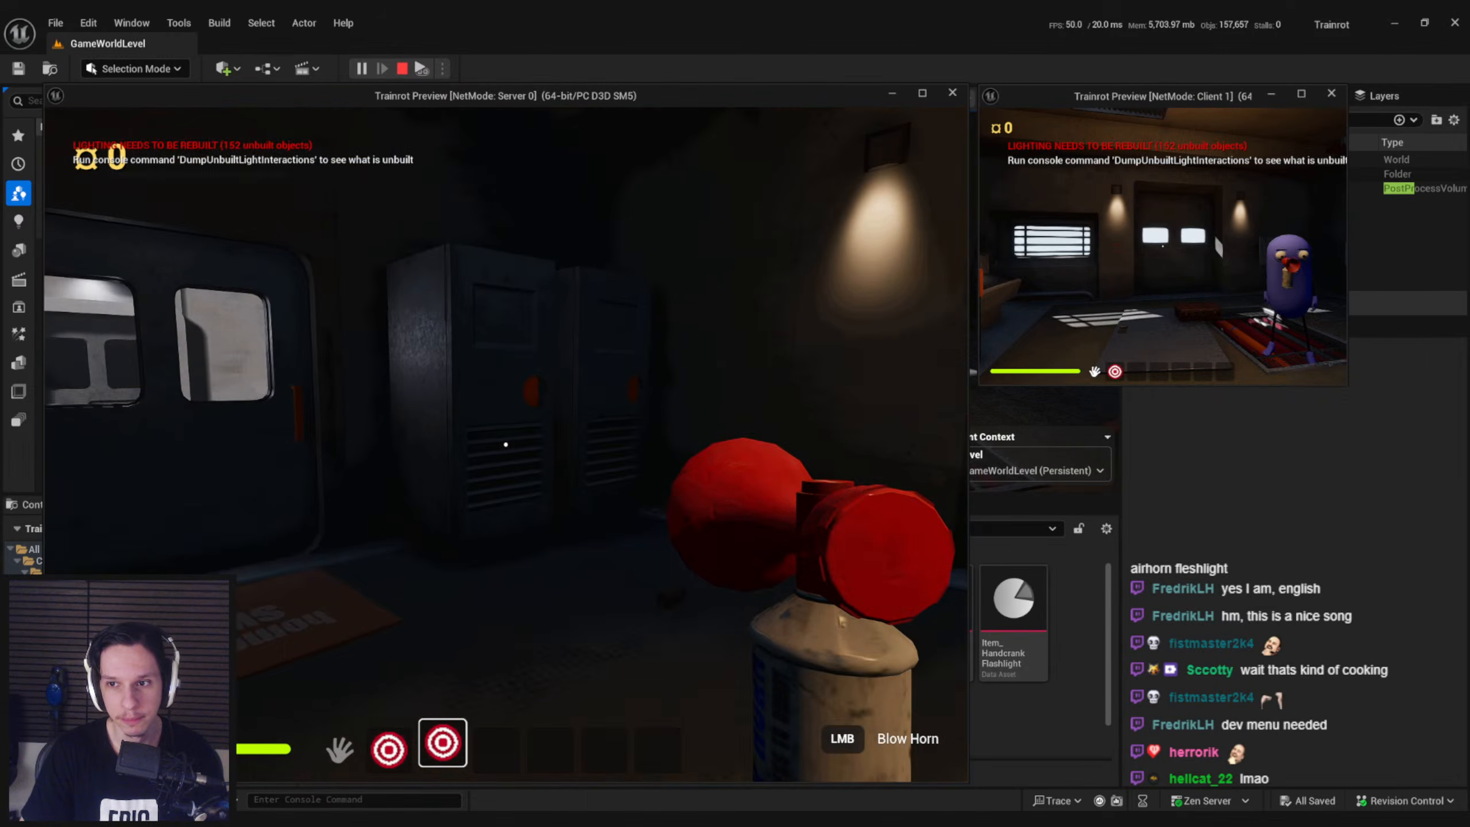
pyautogui.click(506, 444)
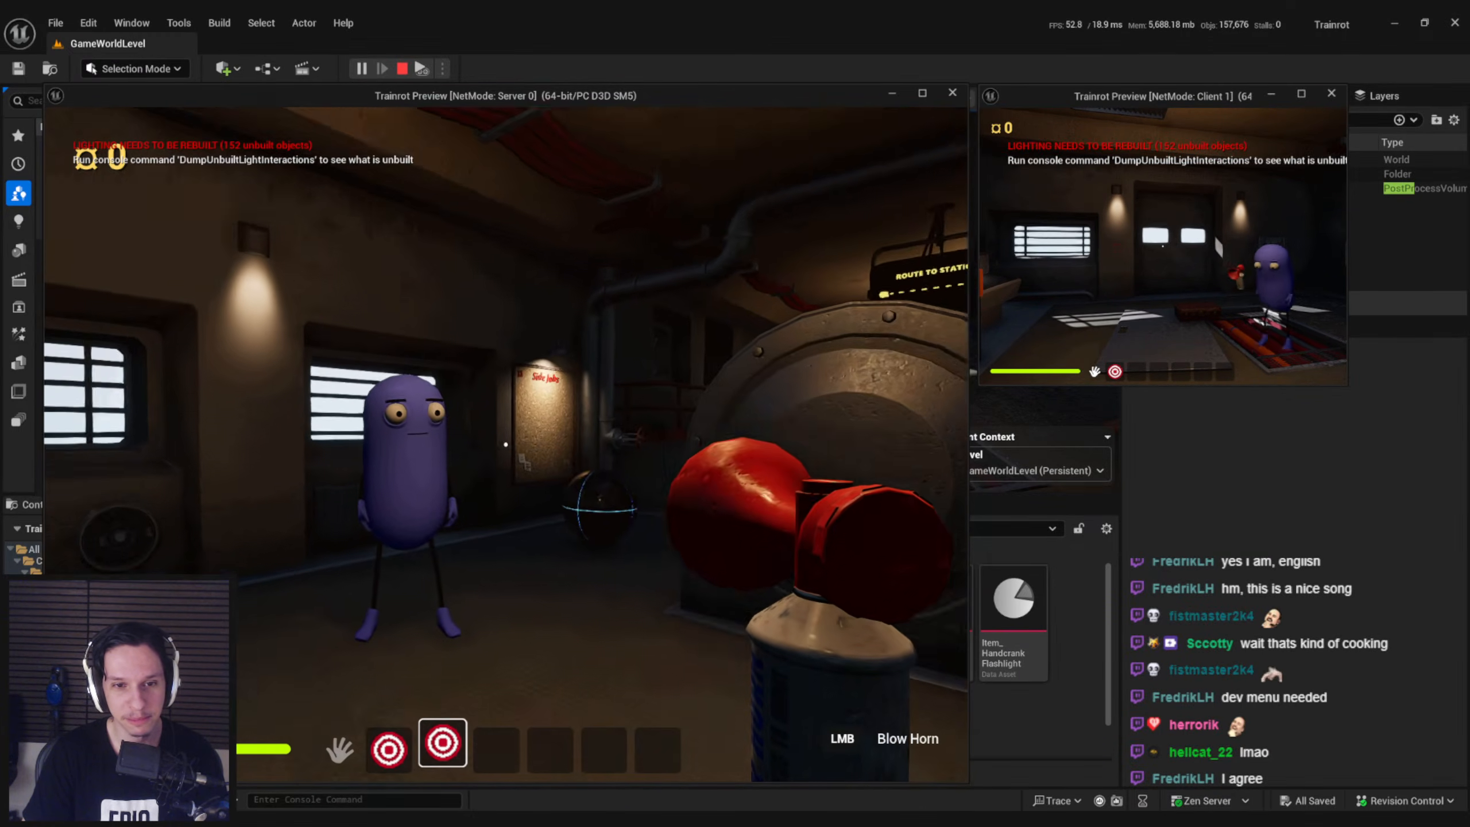
pyautogui.click(506, 445)
# Drop the airhorn with the server player and pick it up with the client player
pyautogui.press('g')
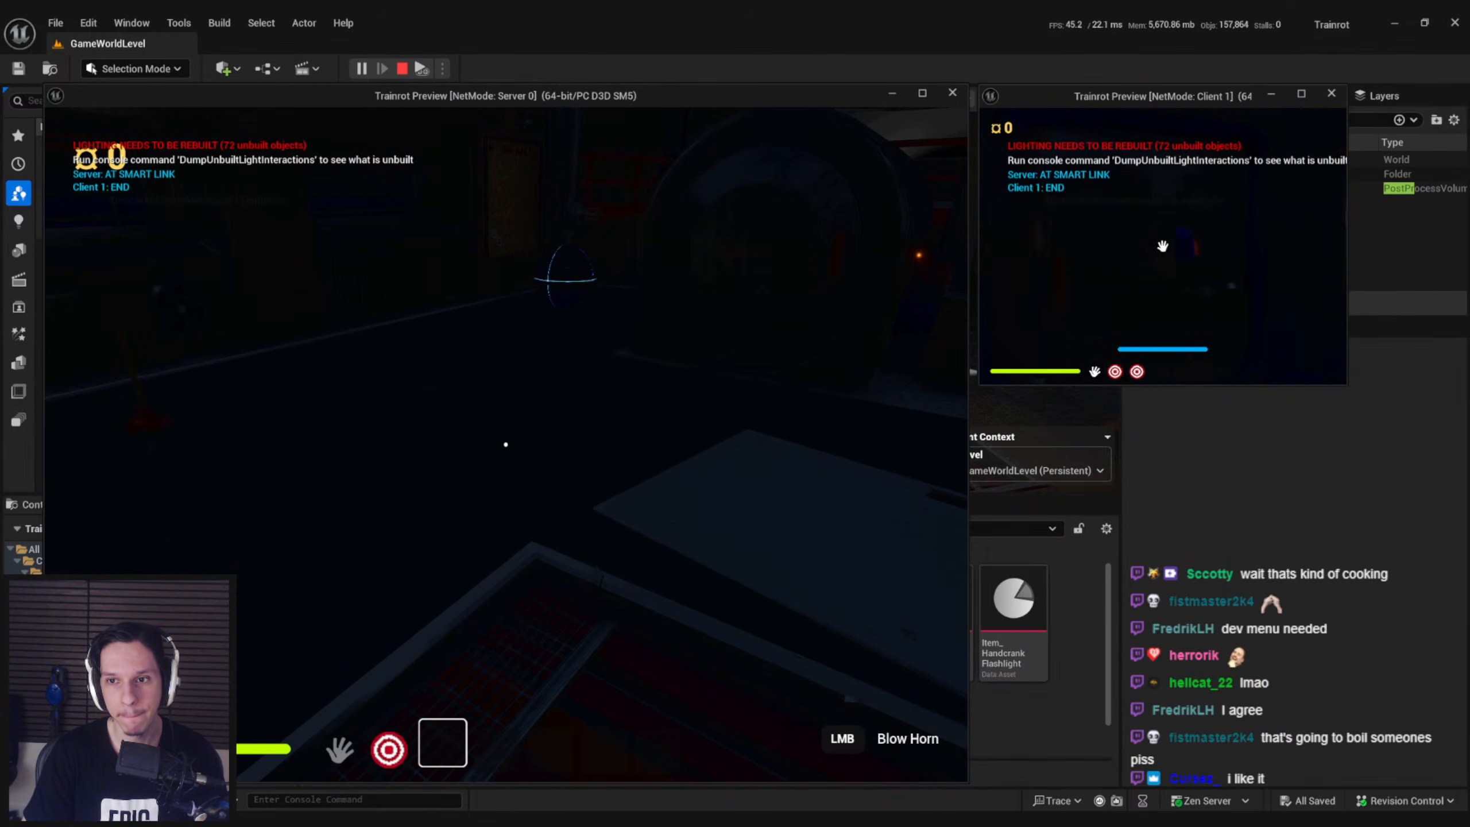
pyautogui.press('super')
pyautogui.click(595, 275)
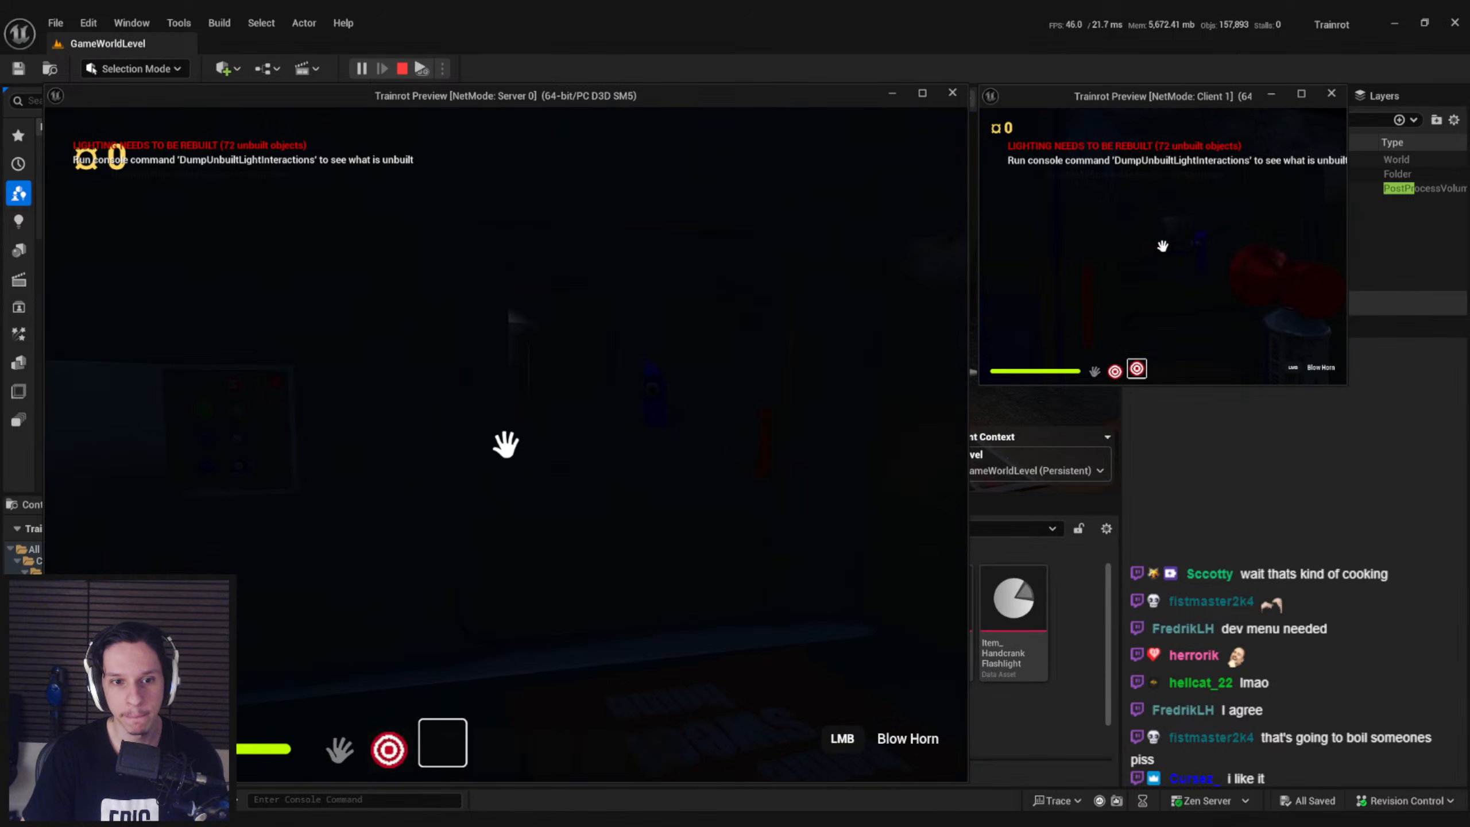
pyautogui.press('super')
pyautogui.press('super')
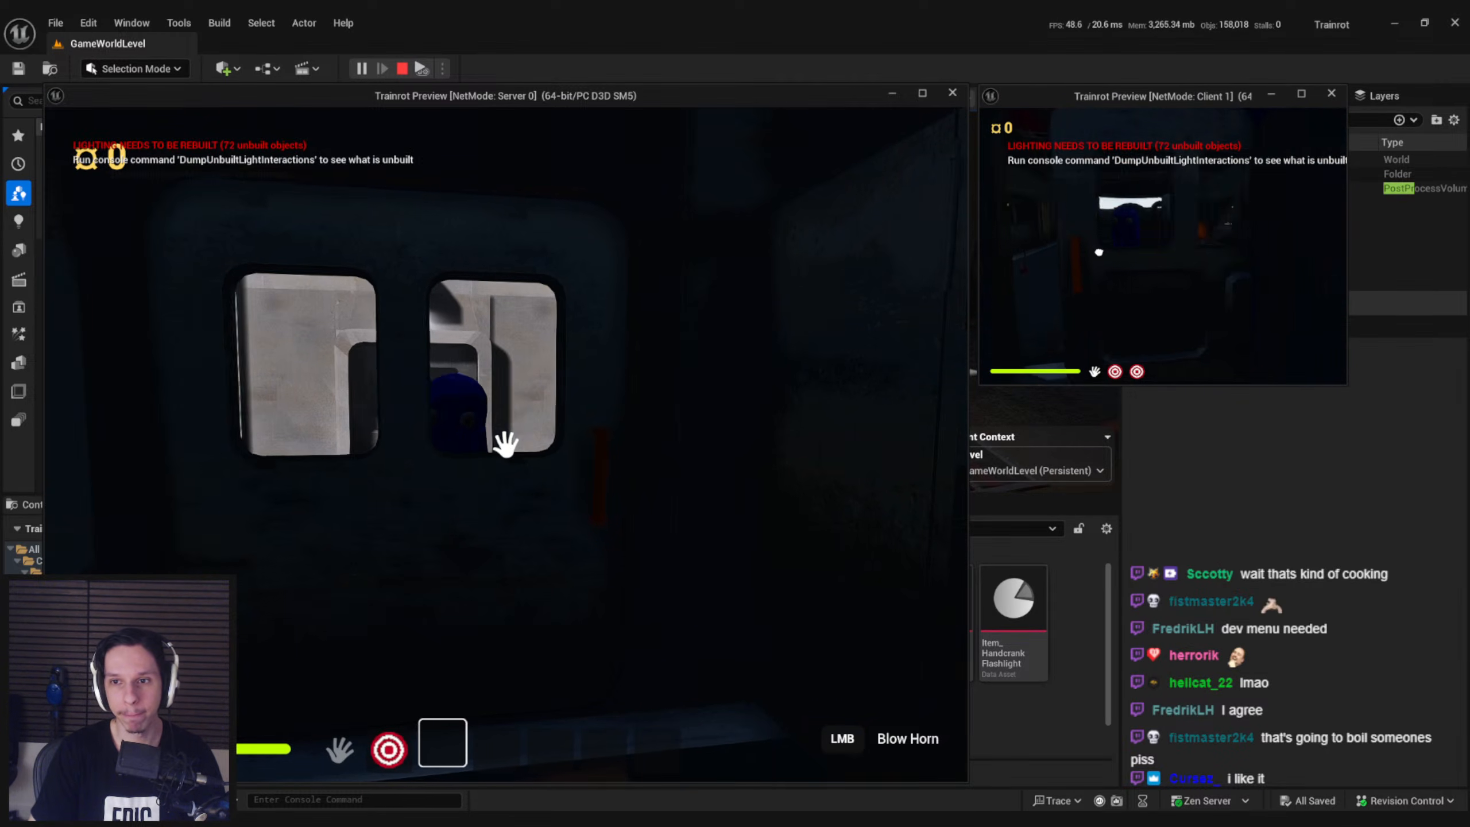
# Open the train door and watch the client player's airhorn from the server view while moving around the doorway
pyautogui.press('e')
pyautogui.click(1163, 246)
pyautogui.press('w')
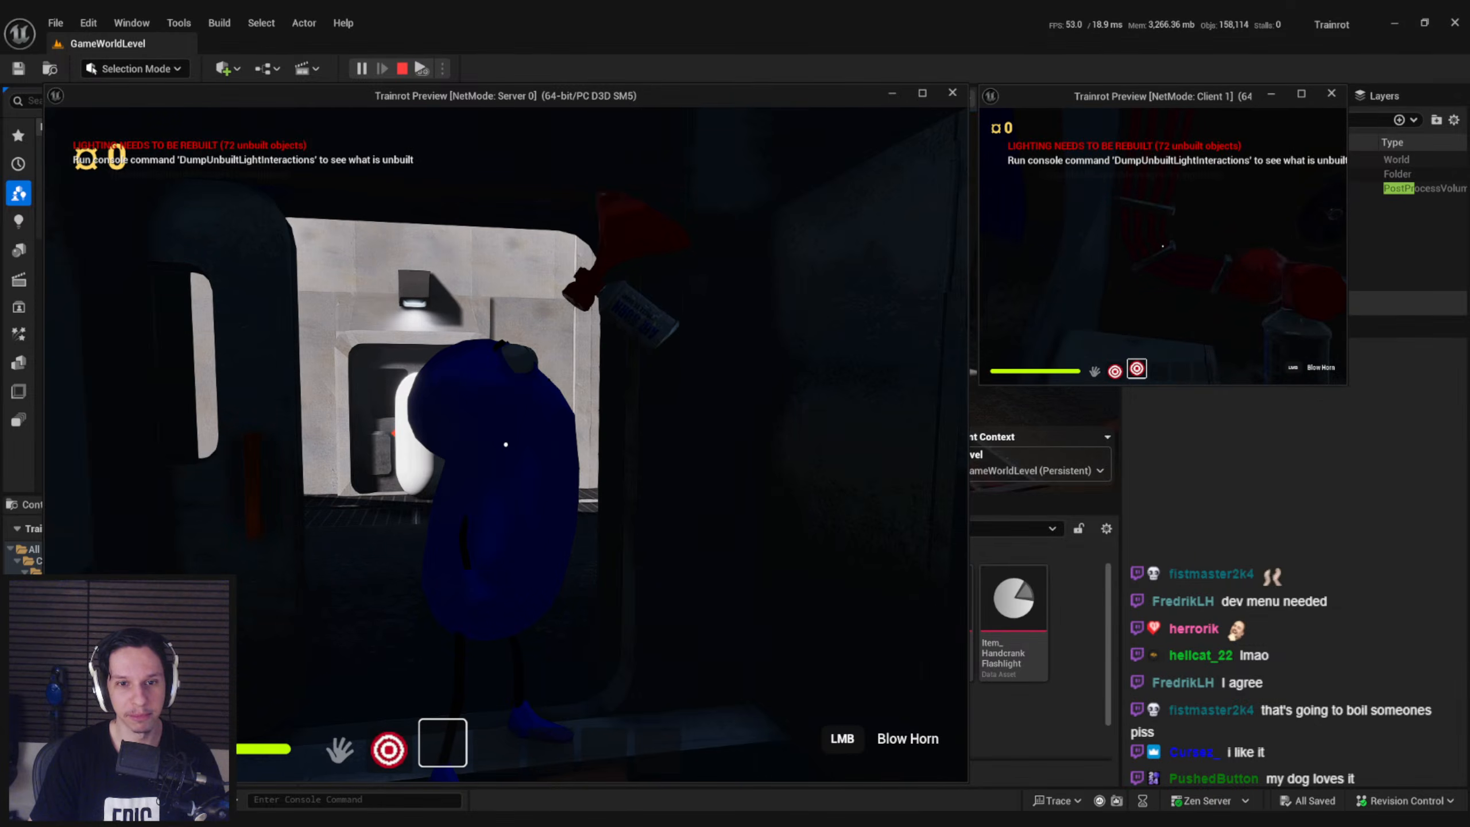
pyautogui.press('w')
pyautogui.press('w')
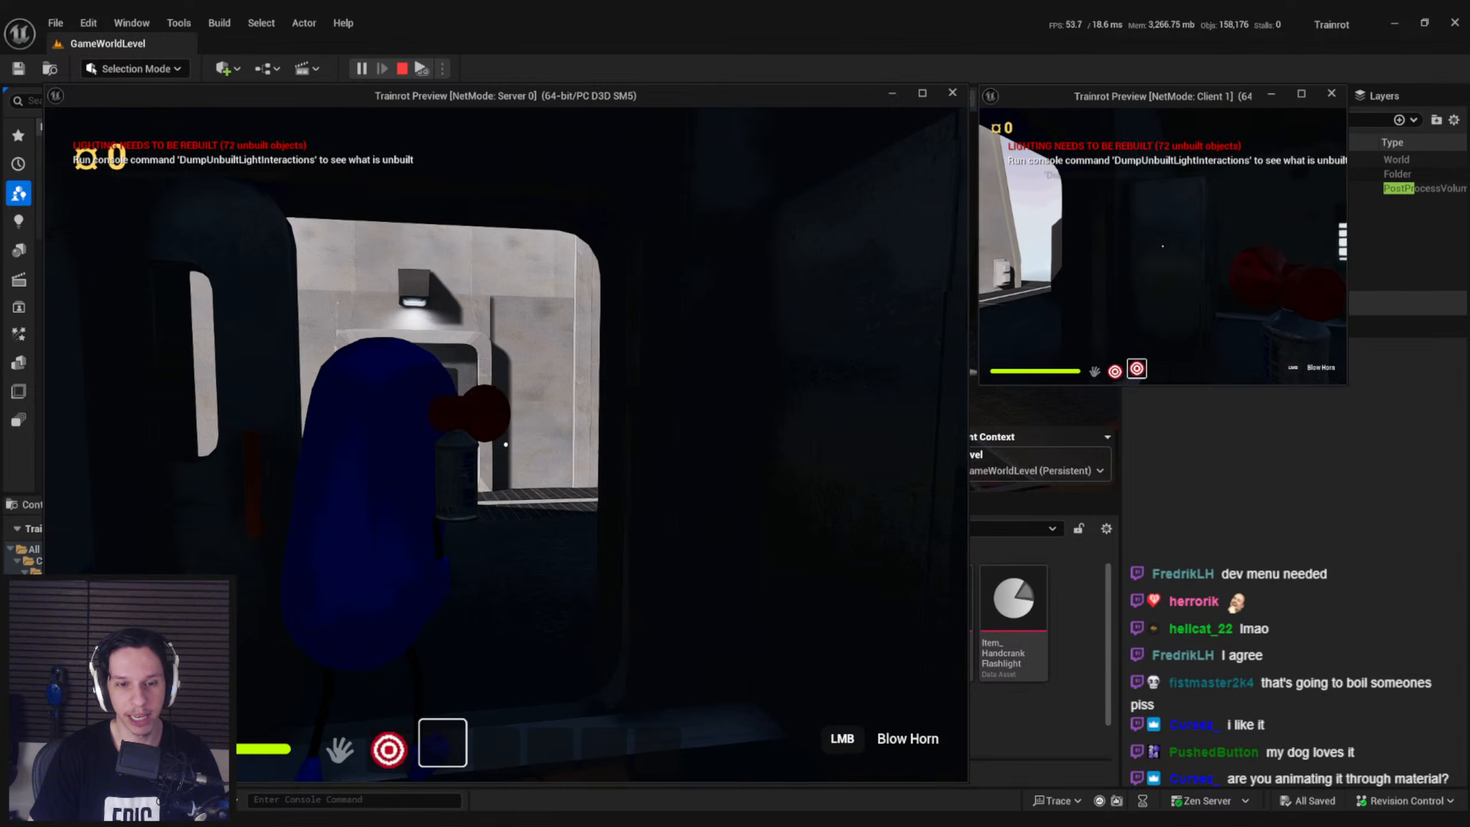
pyautogui.press('s')
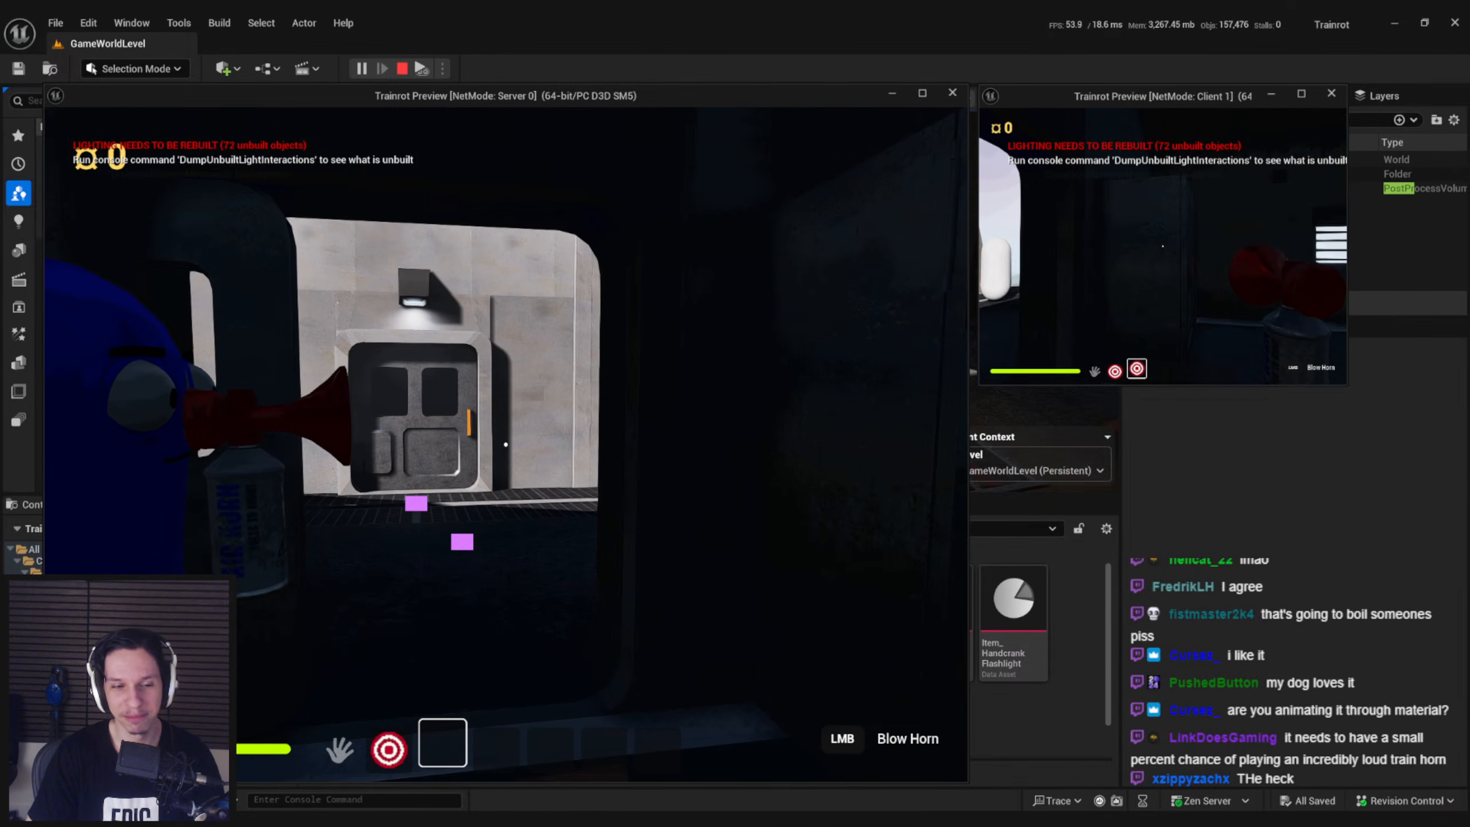
# End the play session and lower the middle key of the airhorn timeline's Alpha curve to about 0.9
pyautogui.press('Escape')
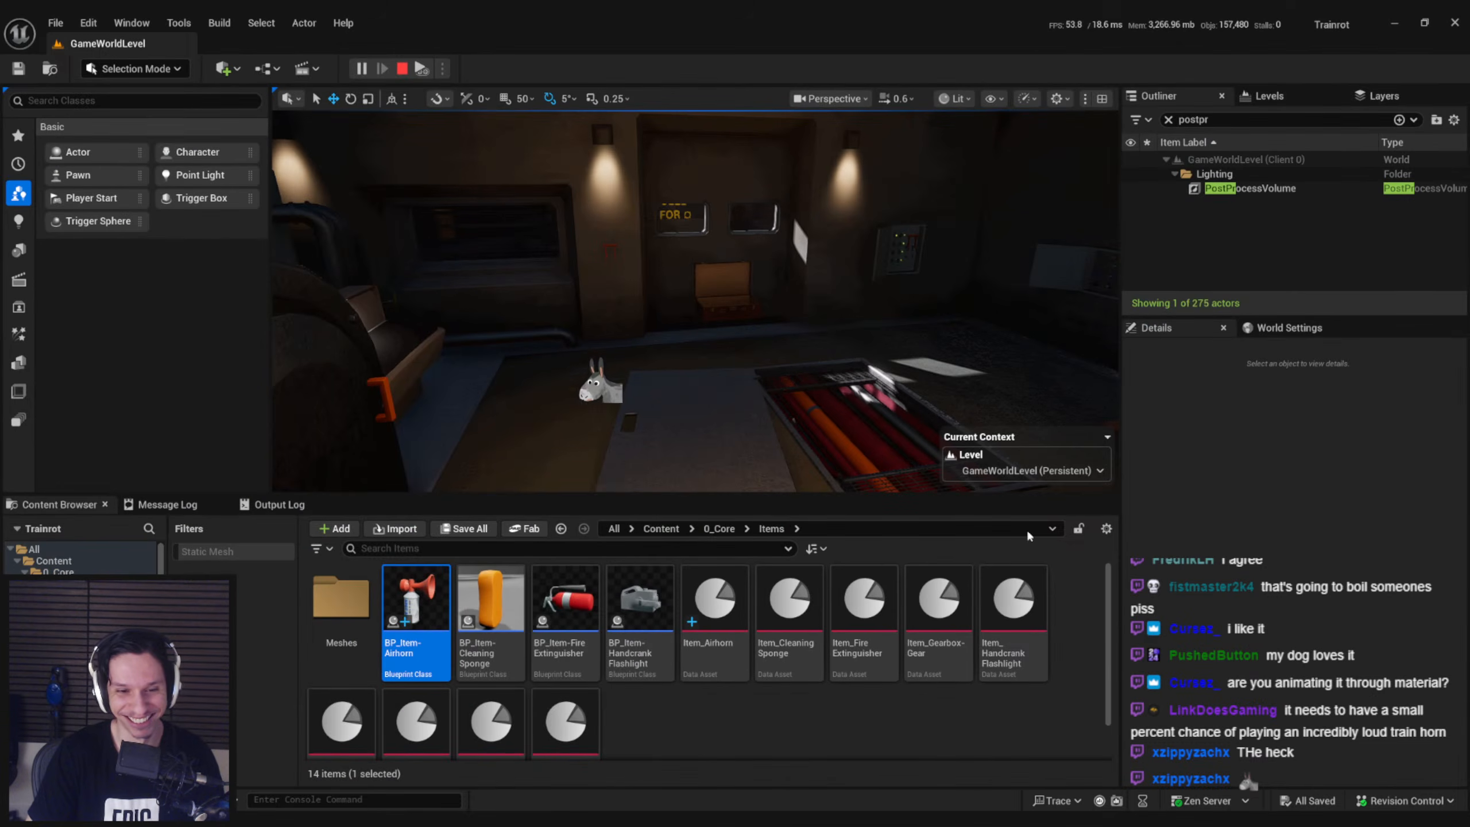
pyautogui.click(505, 794)
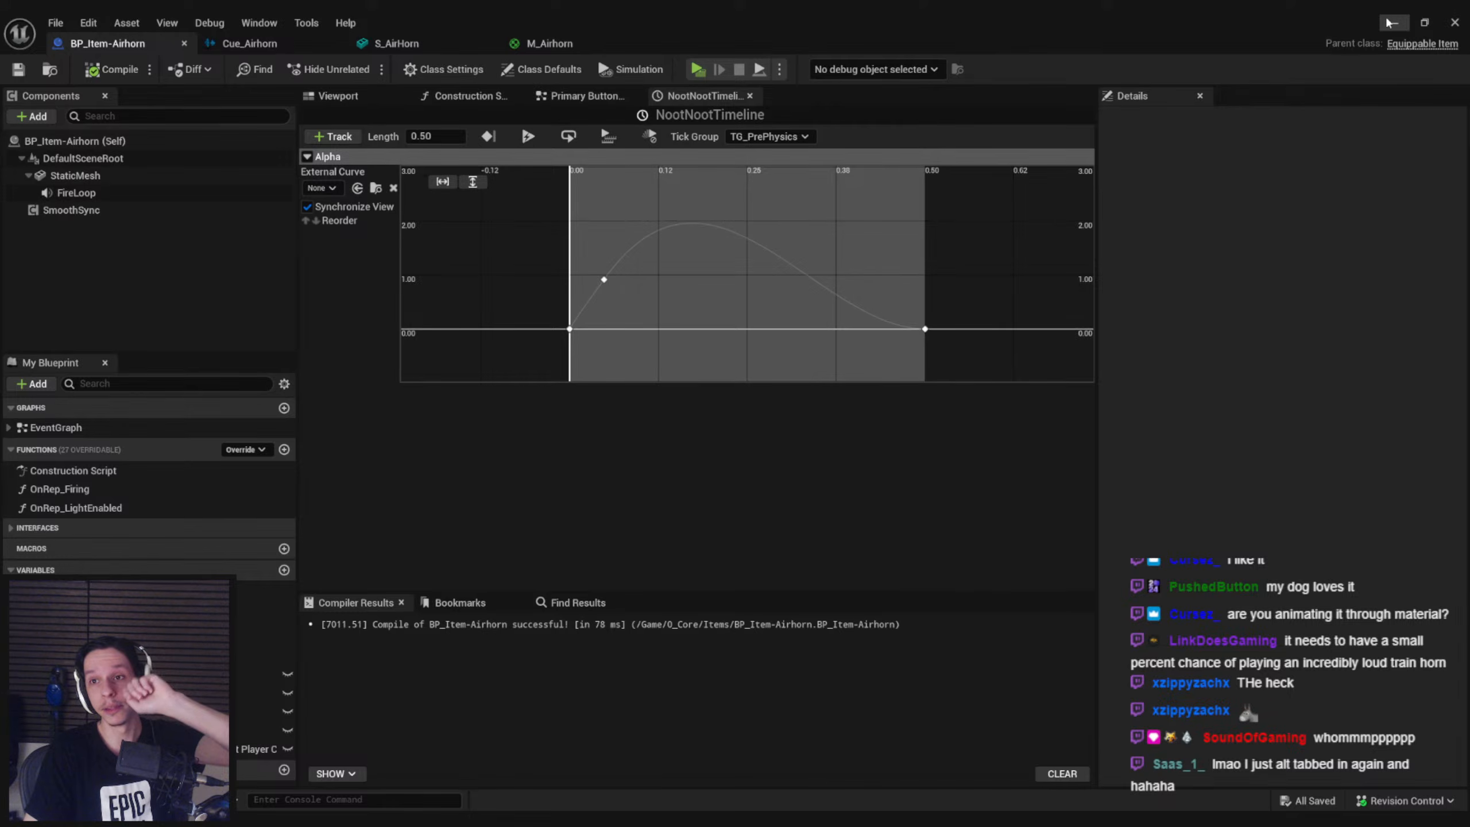
pyautogui.click(1391, 22)
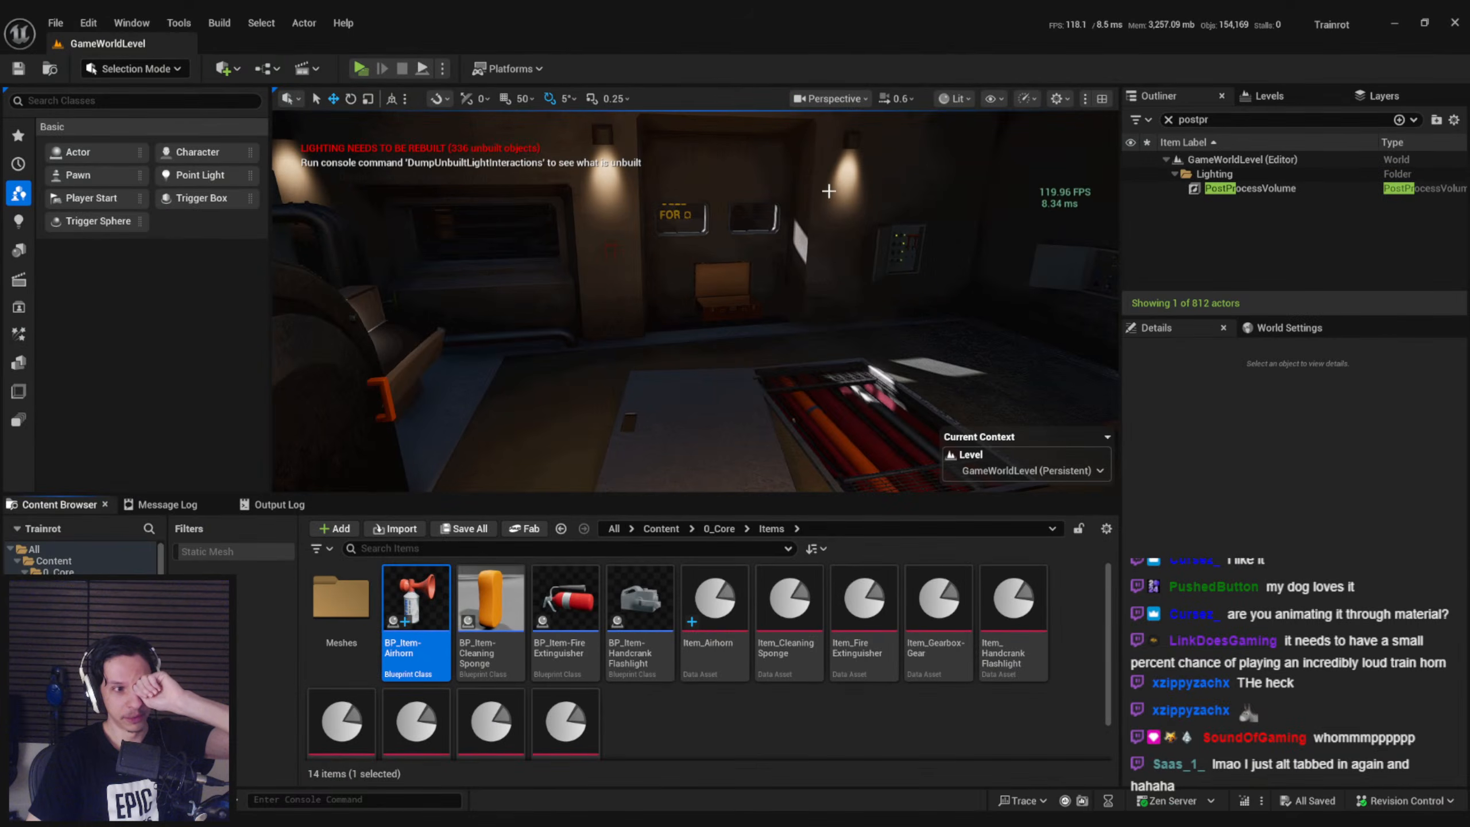
# Start a new play session and have the server player pick up and equip the airhorn by the front window
pyautogui.click(359, 69)
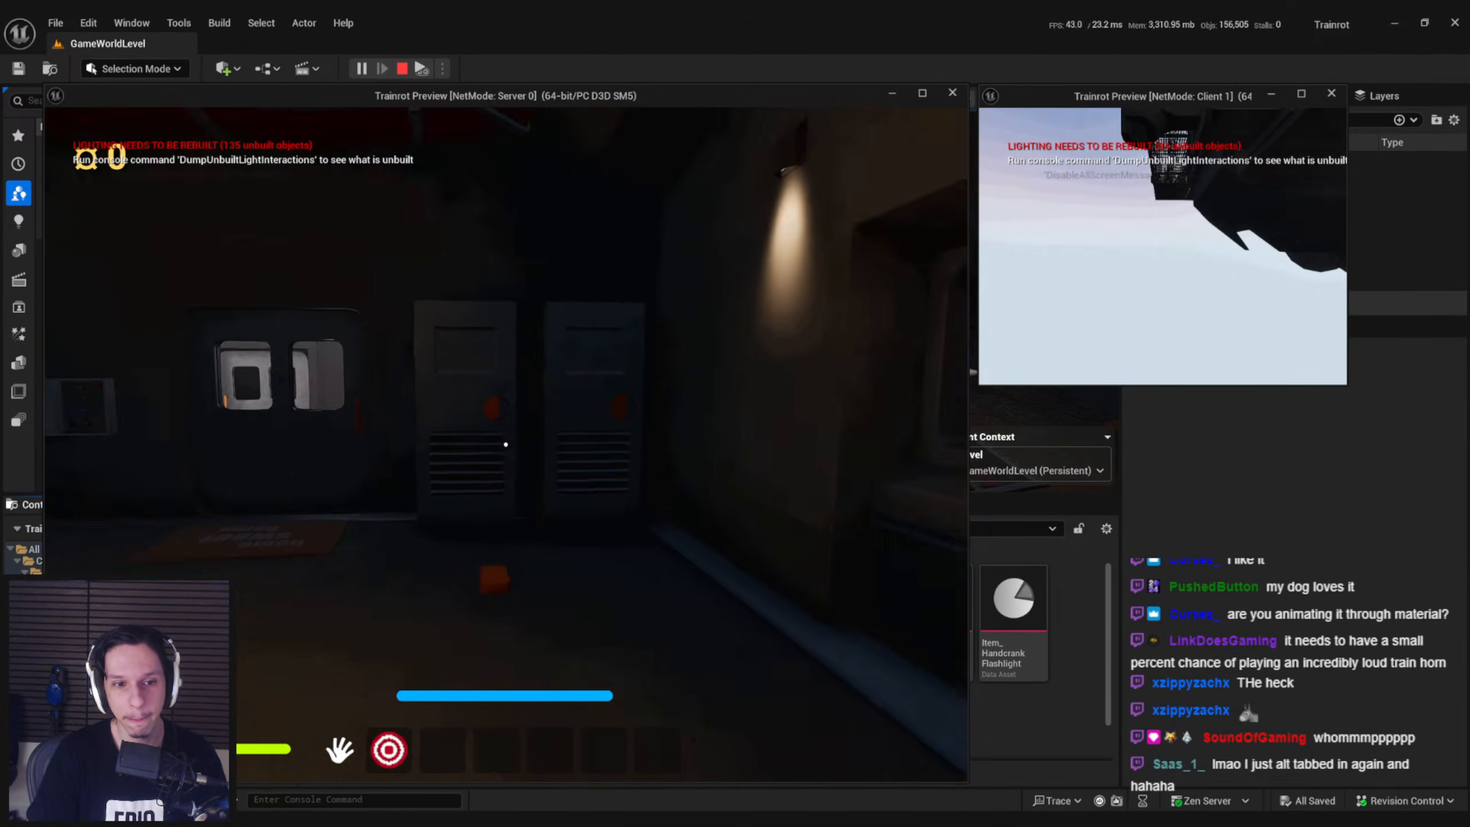
pyautogui.press('w')
pyautogui.moveTo(505, 444); pyautogui.dragTo(370, 444)
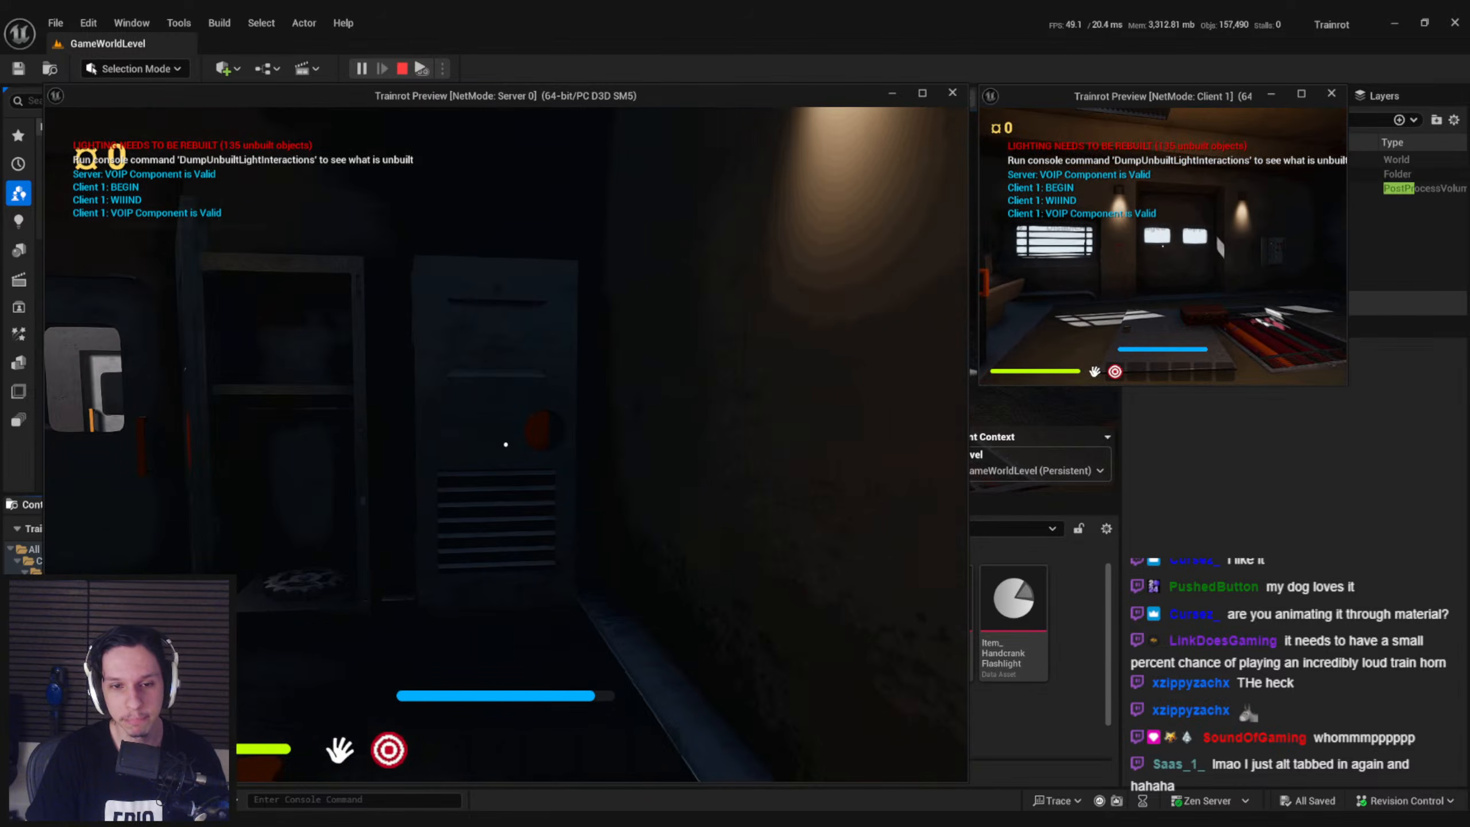
pyautogui.moveTo(505, 444); pyautogui.dragTo(716, 413)
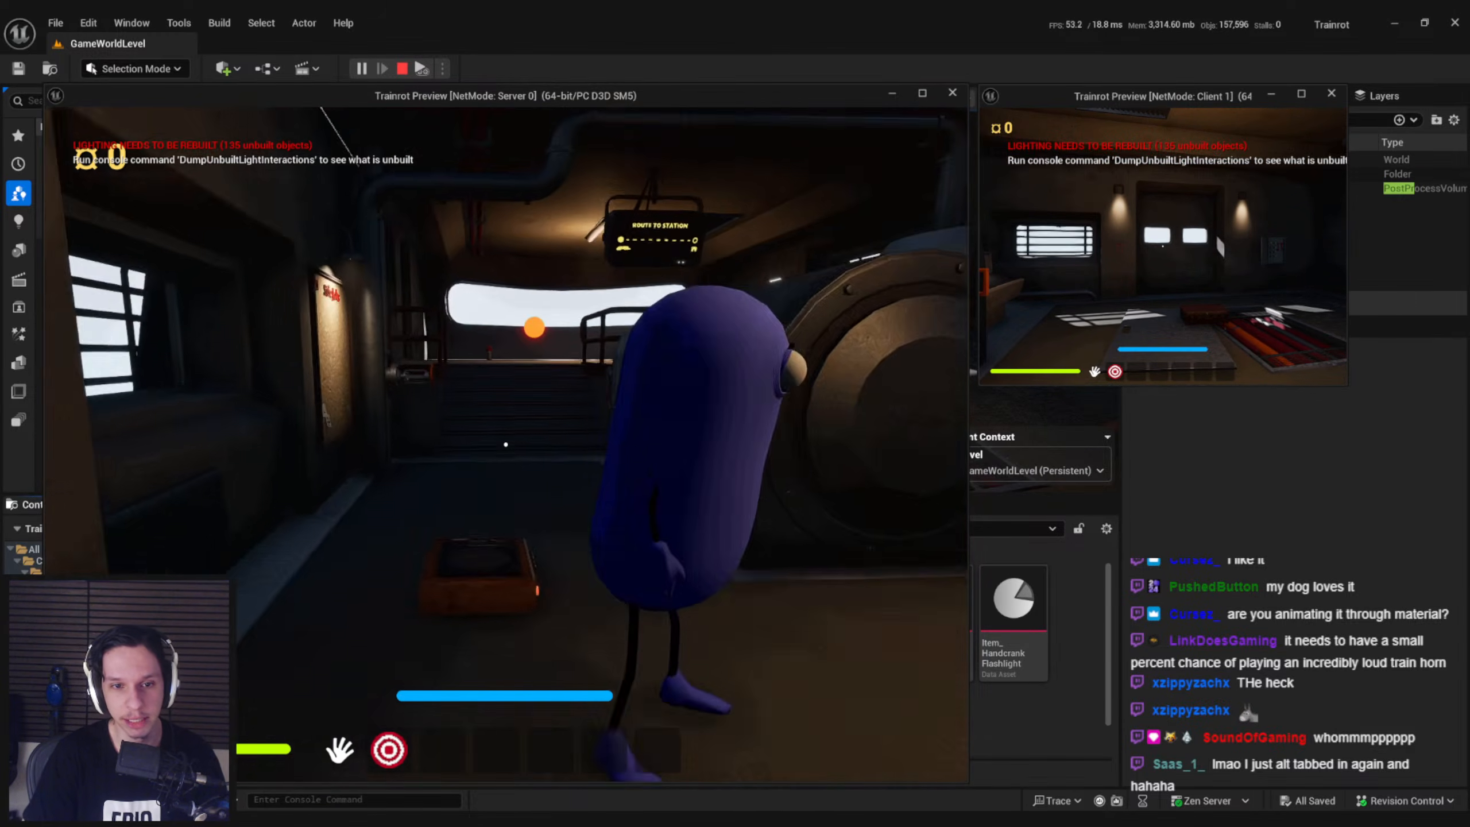
pyautogui.hotkey('shift', 'w')
pyautogui.hotkey('shift', 'w')
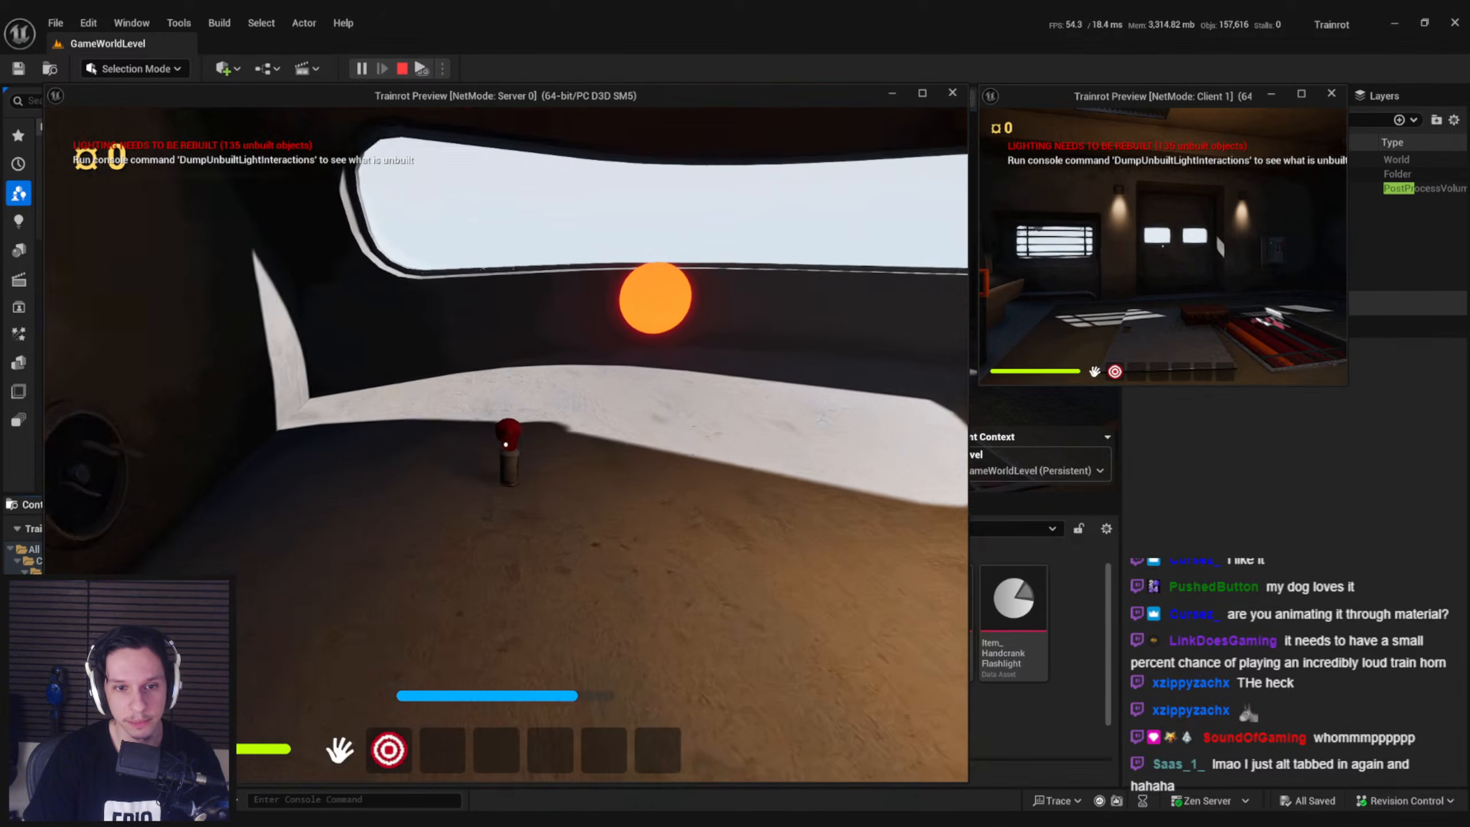
pyautogui.press('e')
pyautogui.press('2')
pyautogui.press('w')
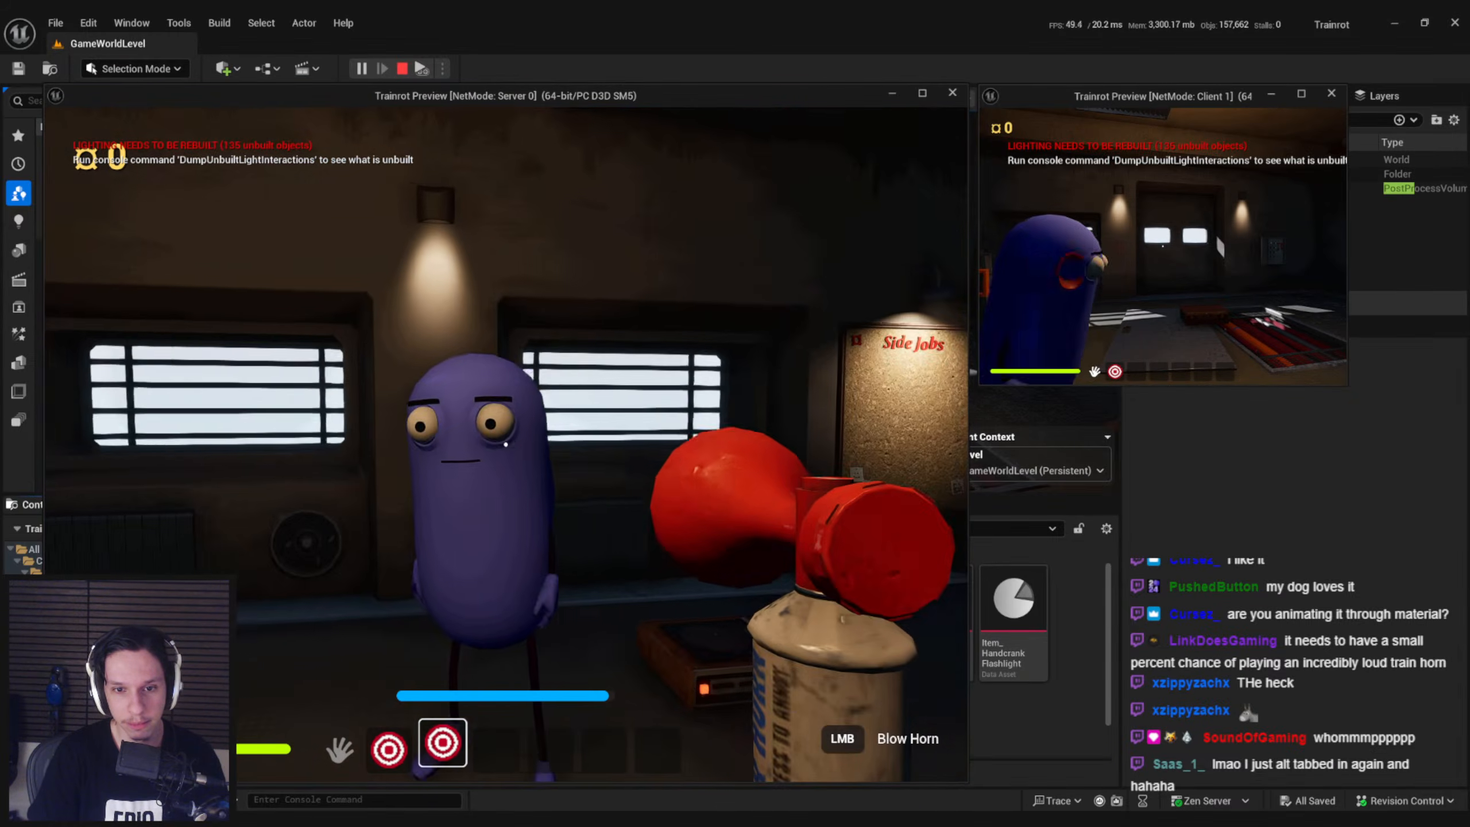
# Blow the airhorn repeatedly beside the other player and around the carriage to check its deformation
pyautogui.click(505, 444)
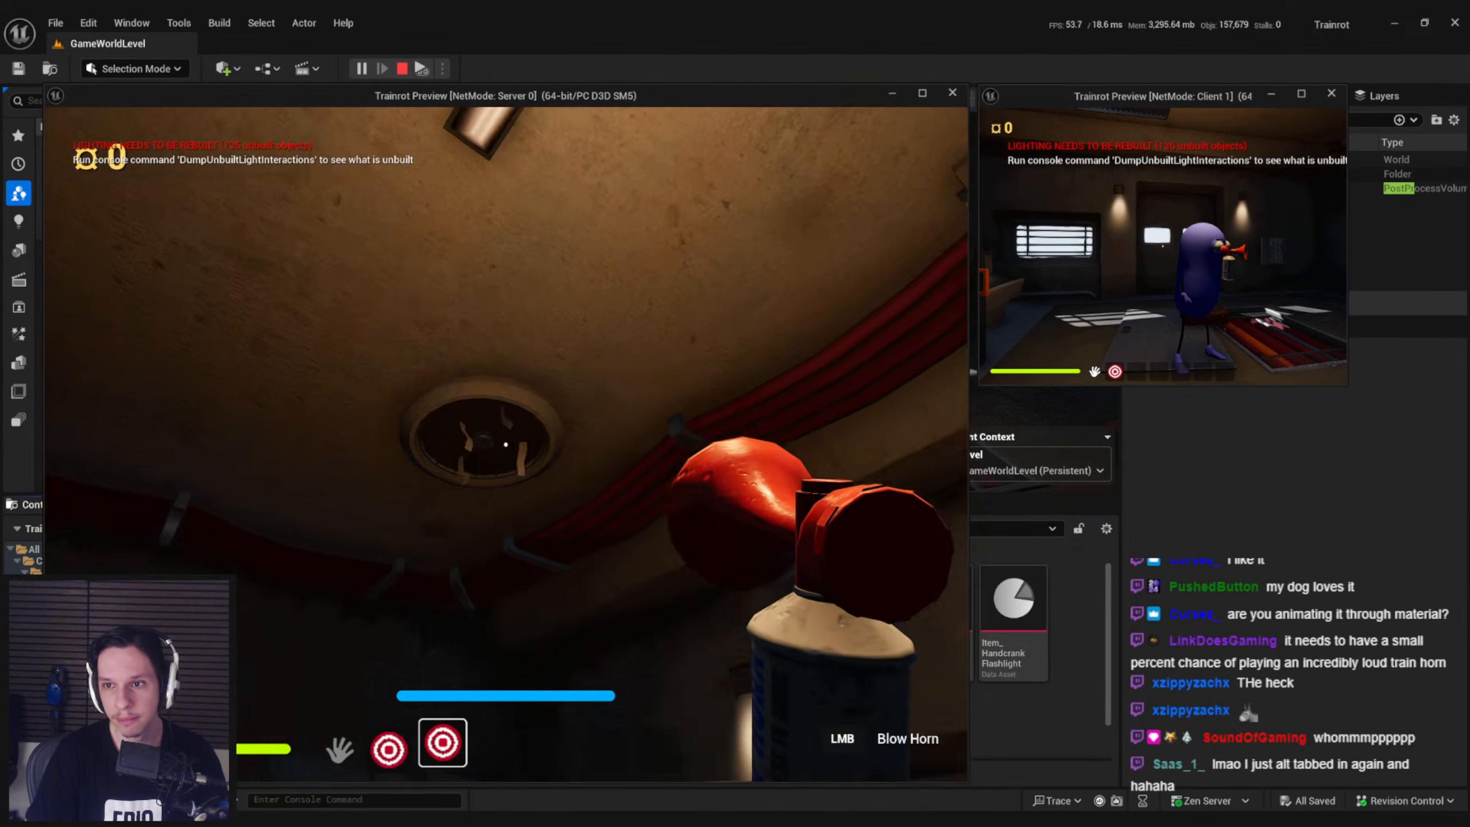
pyautogui.click(505, 444)
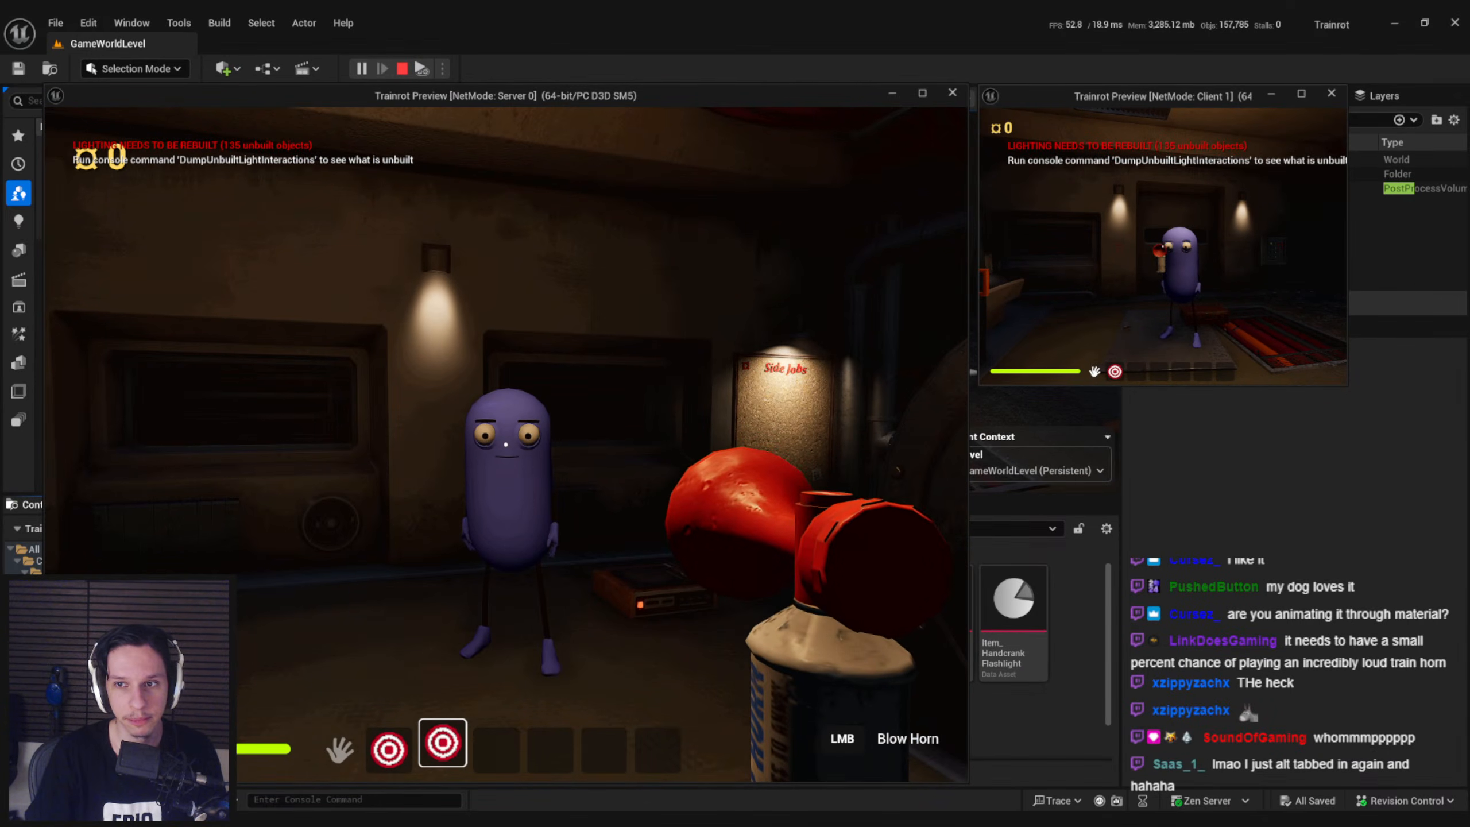
pyautogui.hotkey('shift', 'w')
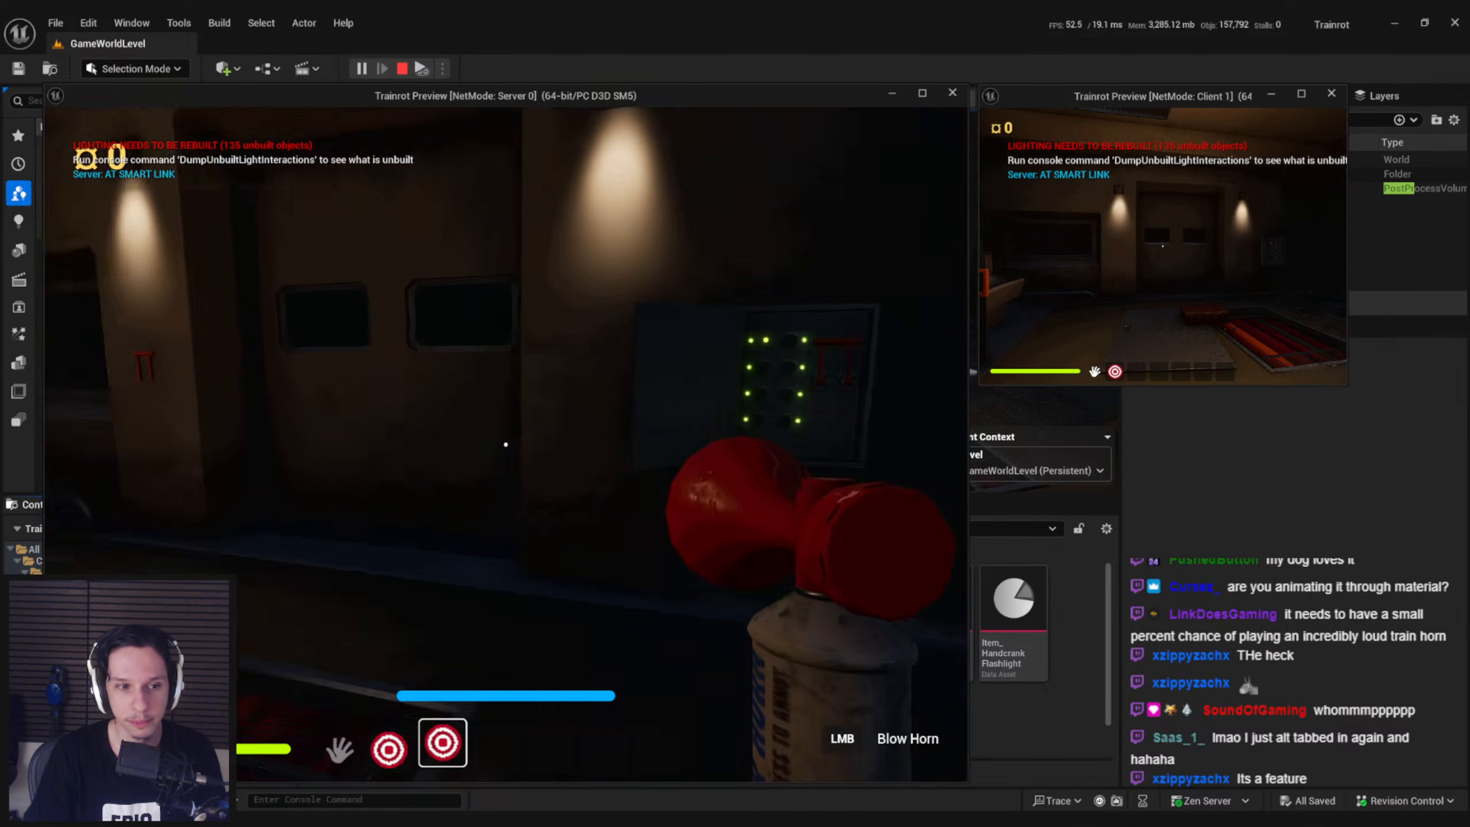
pyautogui.press('w')
pyautogui.click(505, 444)
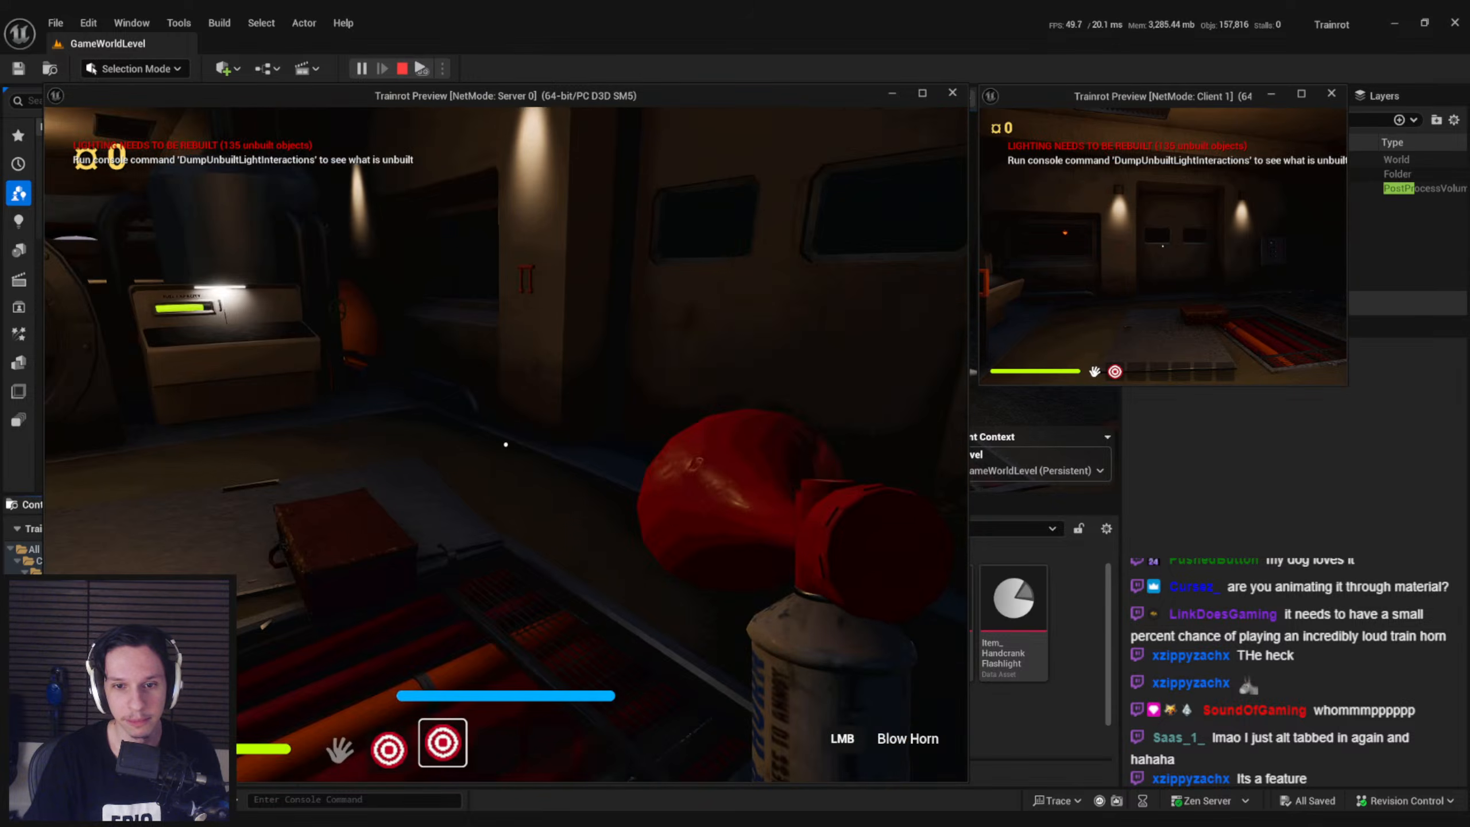
pyautogui.press('w')
pyautogui.click(506, 445)
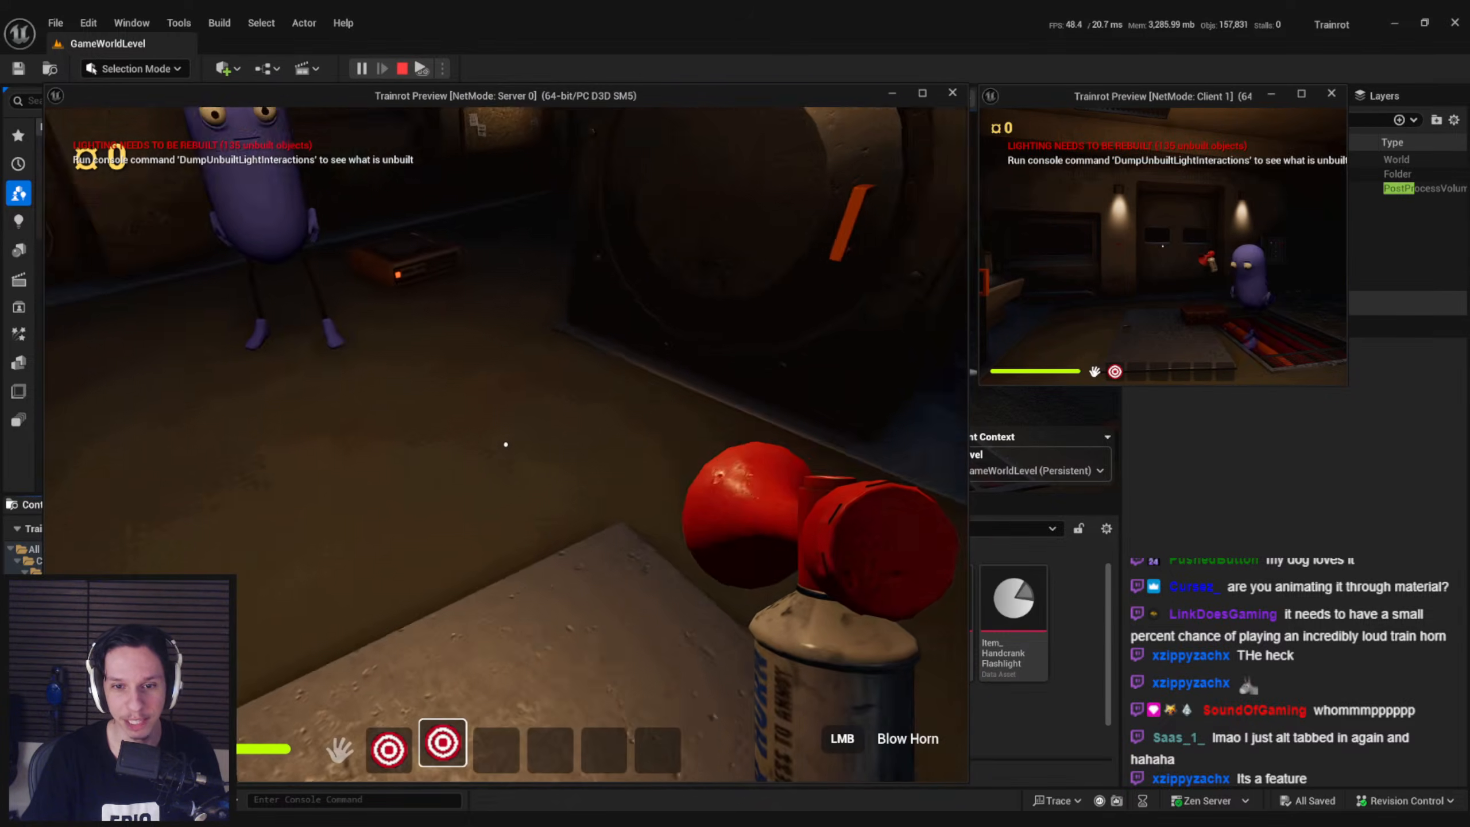
# Drop the airhorn, equip it on the client player and walk that player past the server player's view
pyautogui.press('w')
pyautogui.press('g')
pyautogui.click(860, 351)
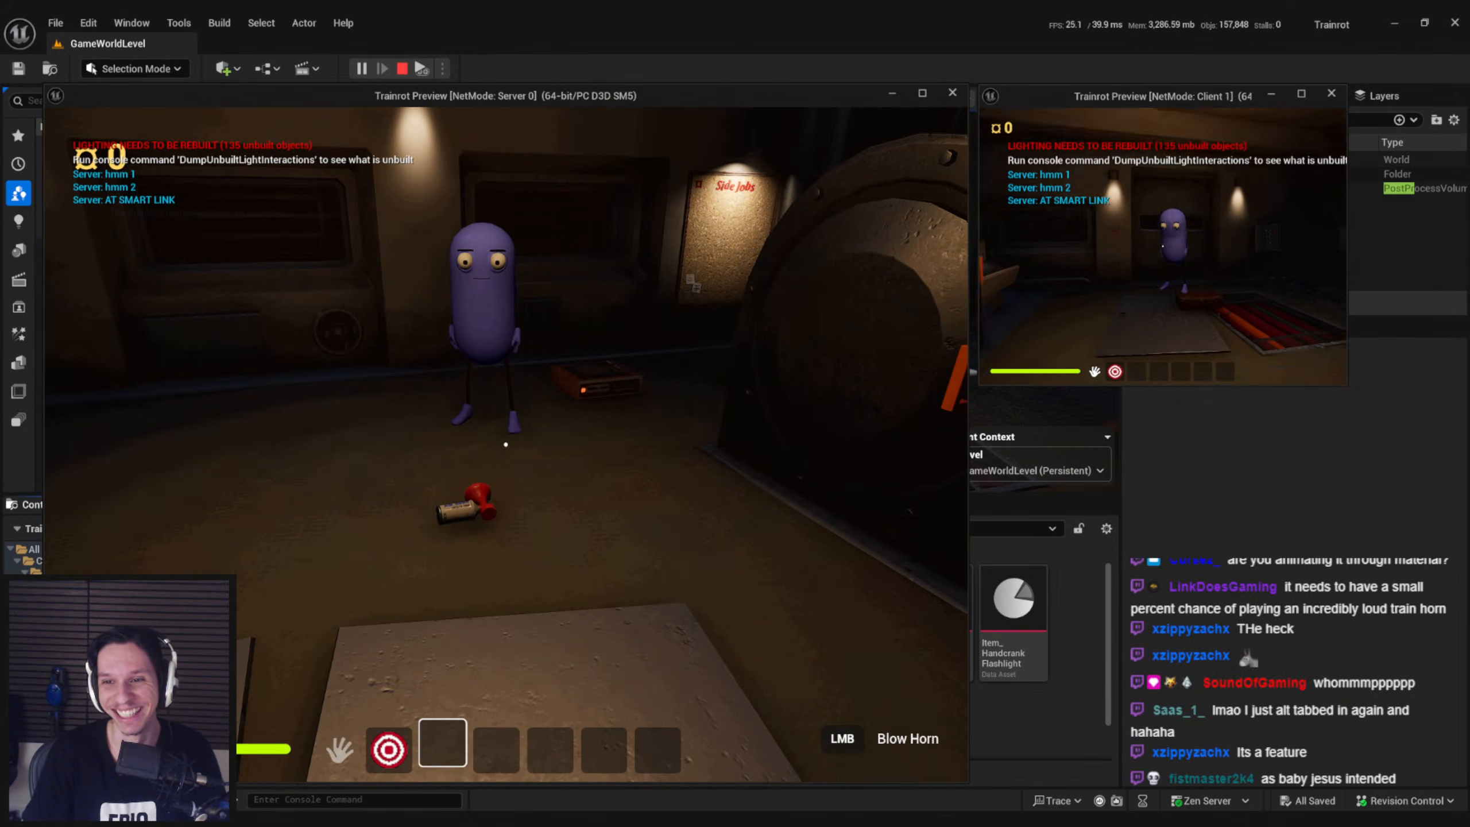
pyautogui.press('2')
pyautogui.press('d')
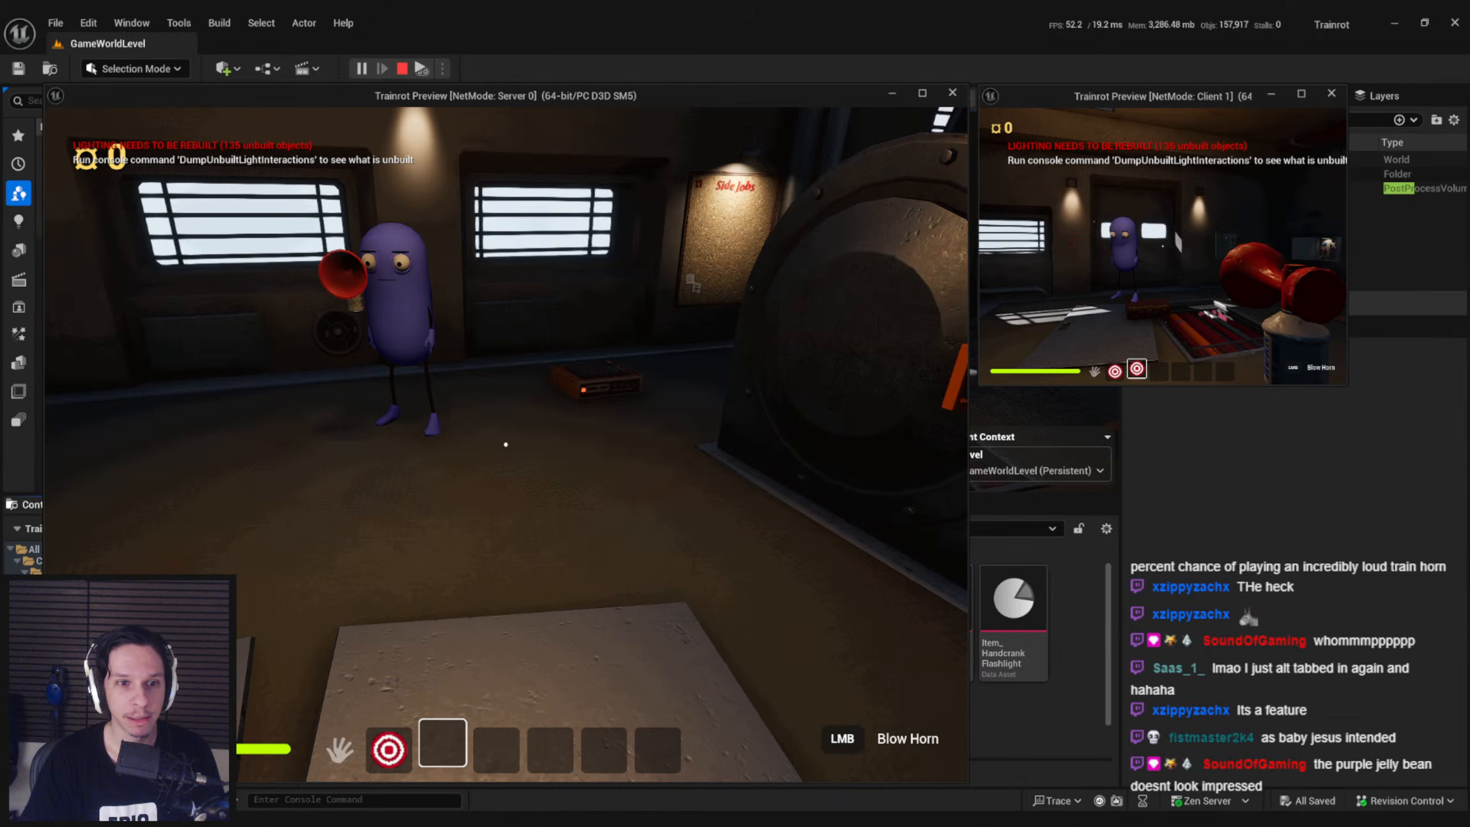
pyautogui.press('w')
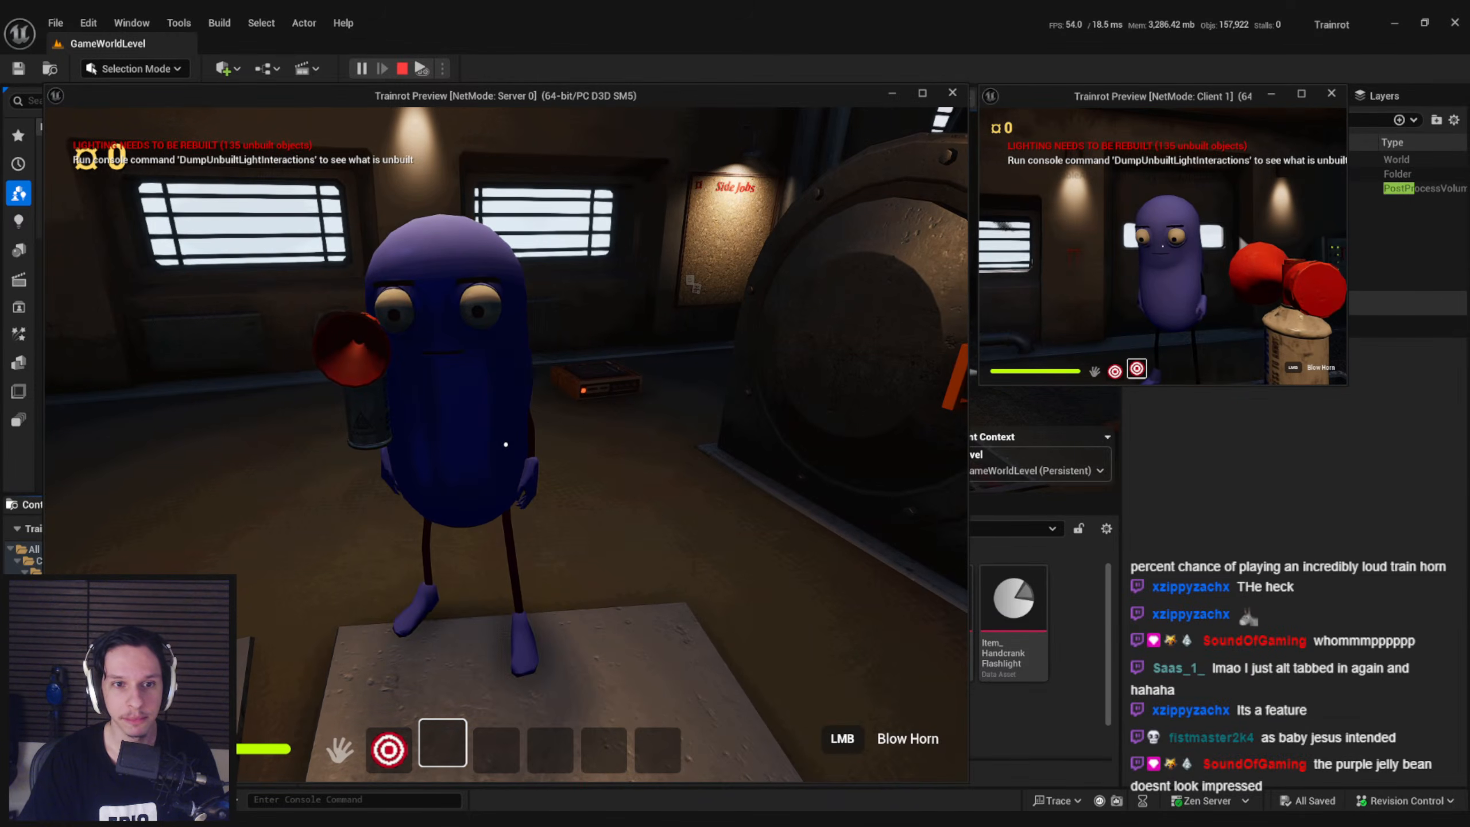
pyautogui.press('w')
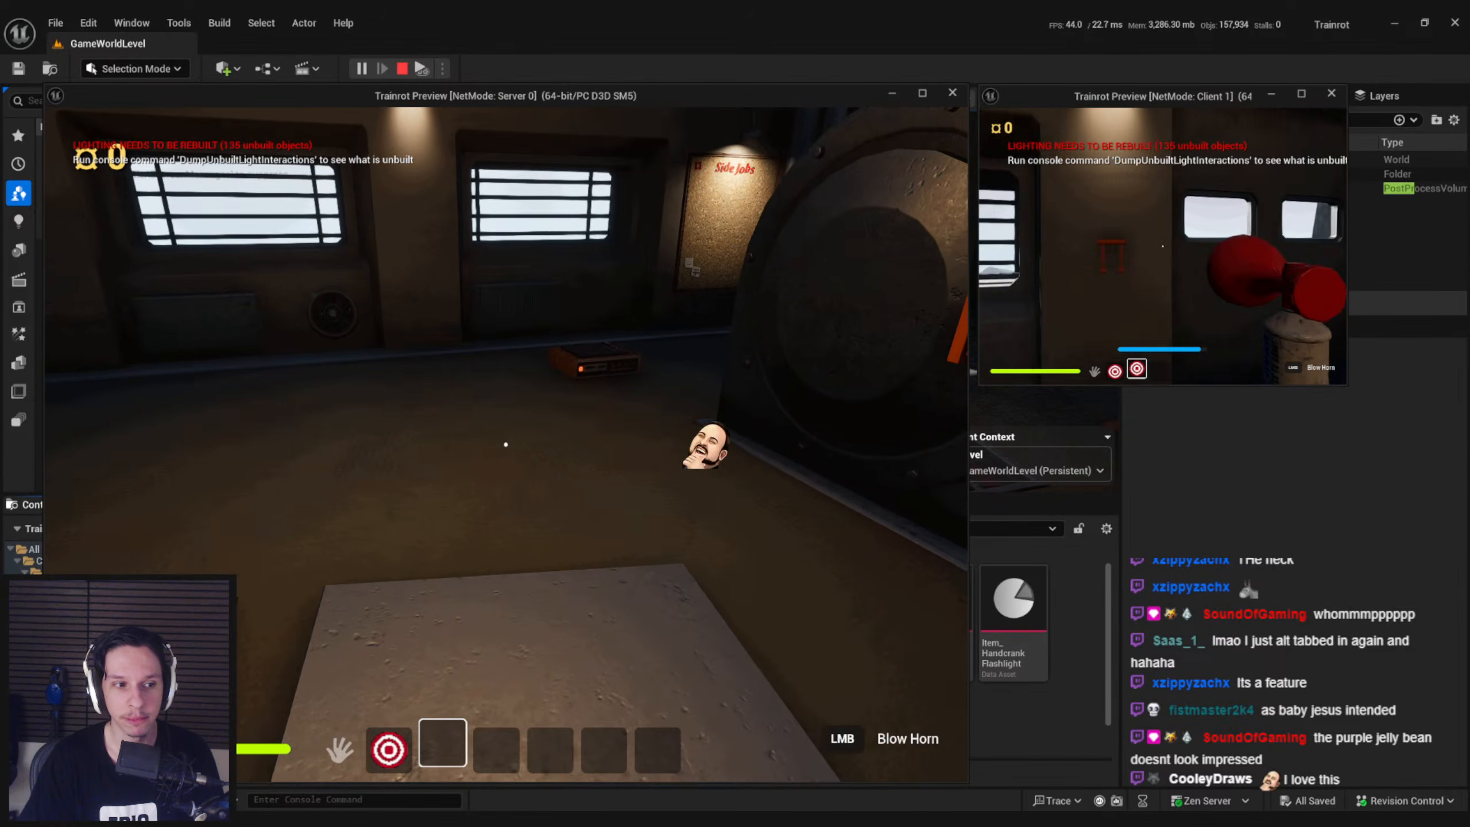
# Walk the airhorn-carrying client player around the carriage and in front of the server player, and end the play session
pyautogui.press('w')
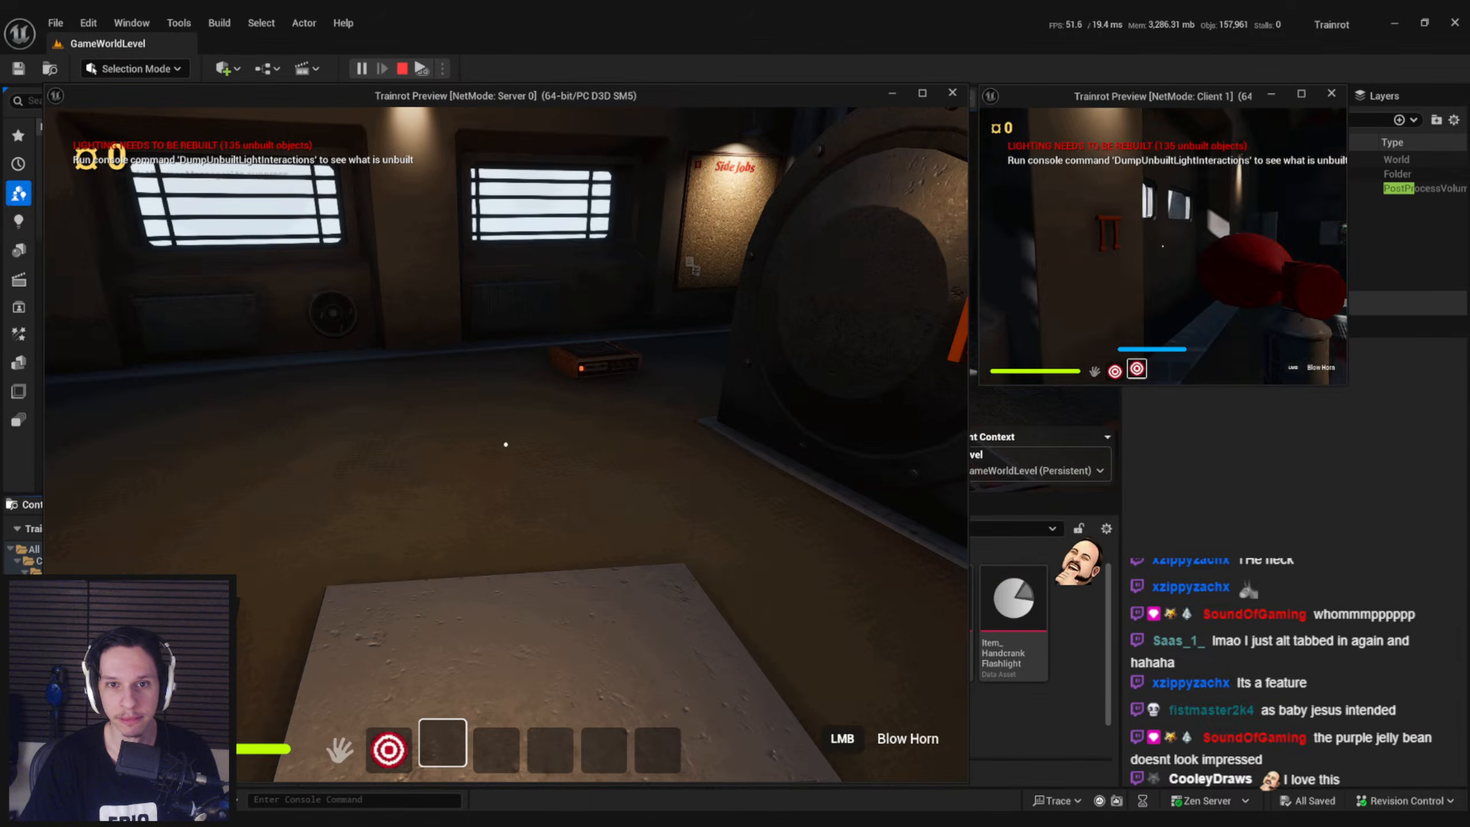
pyautogui.press('w')
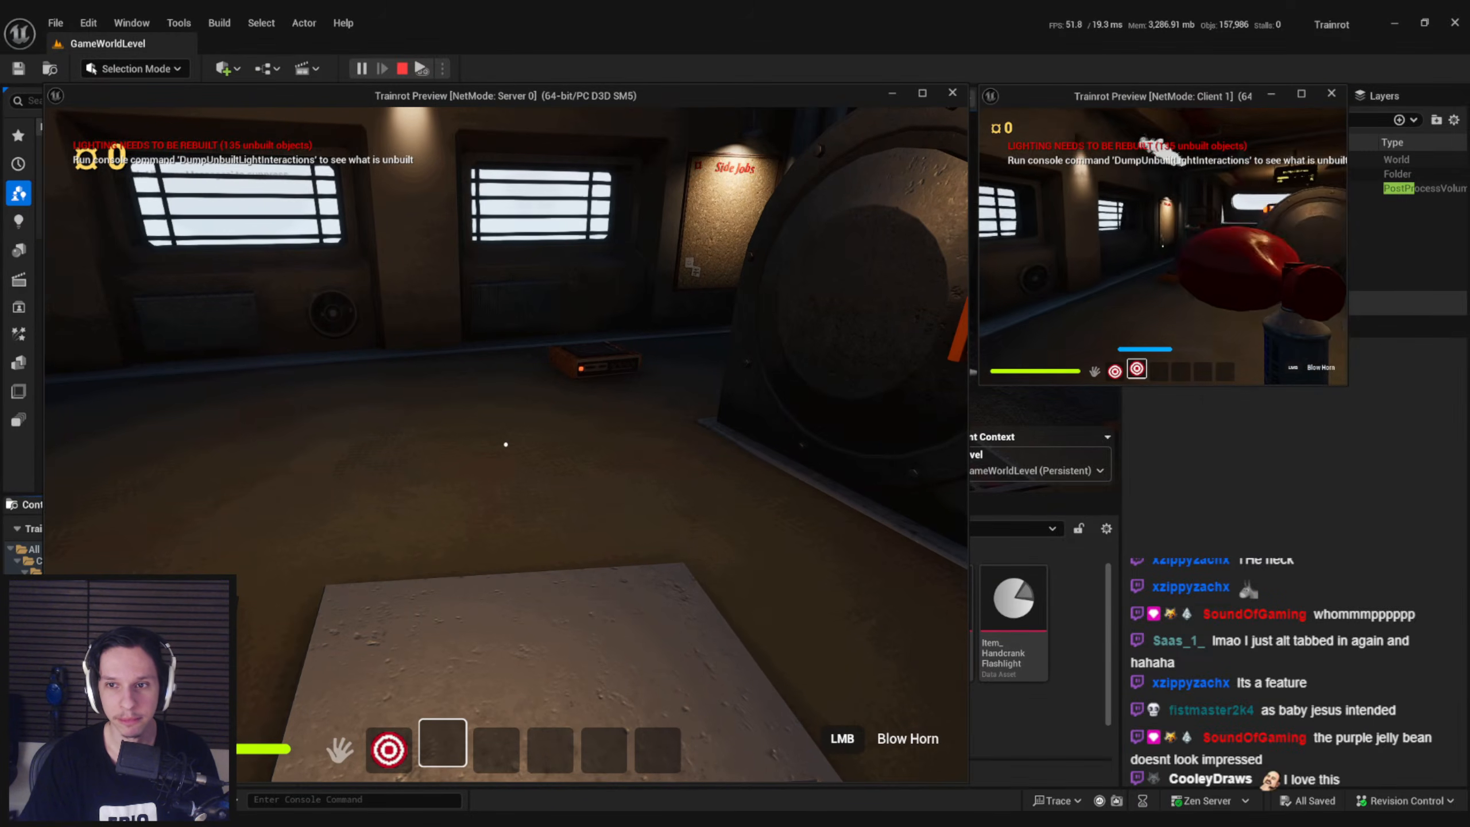
pyautogui.press('w')
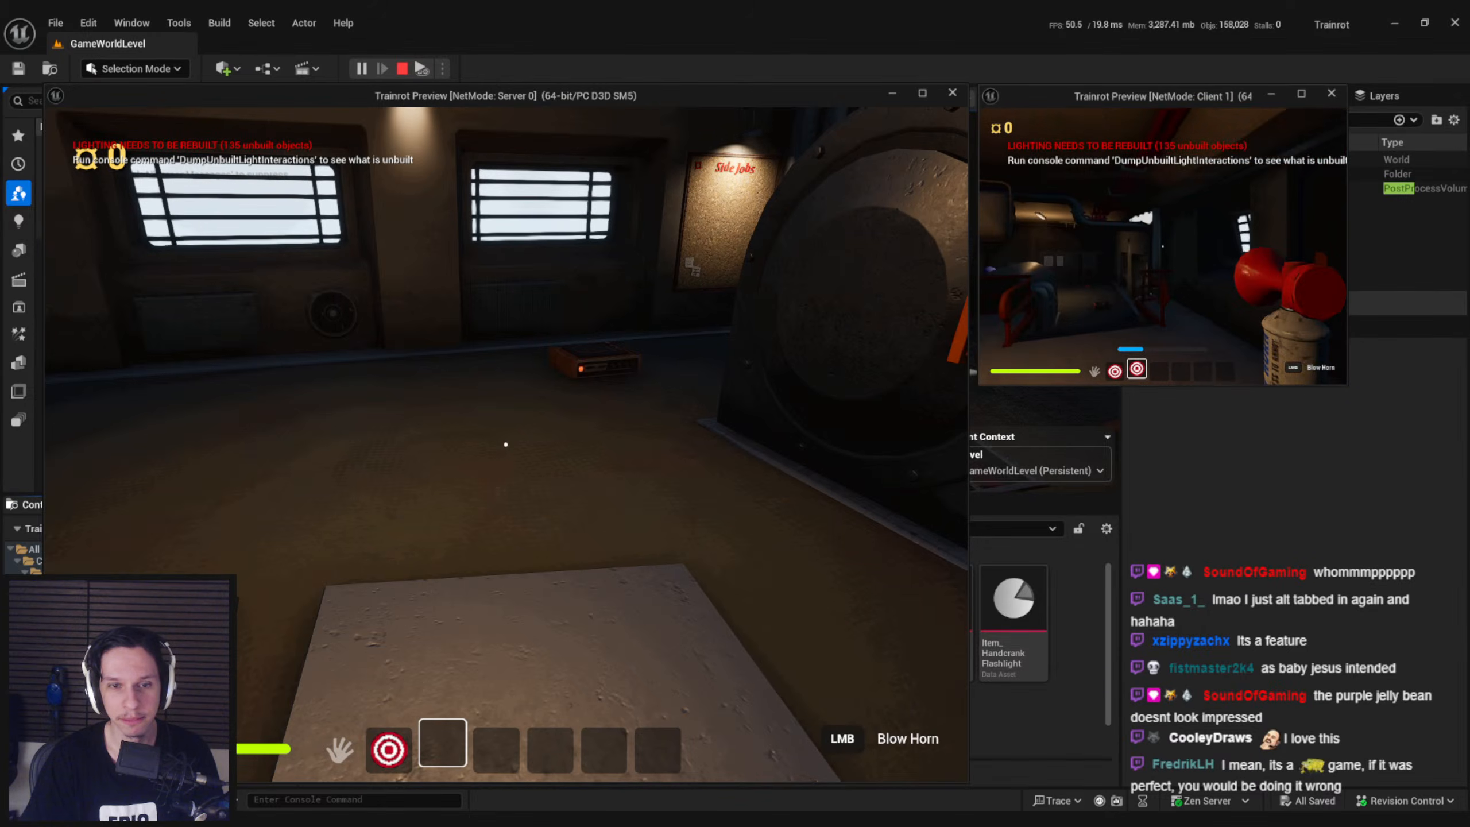
pyautogui.press('w')
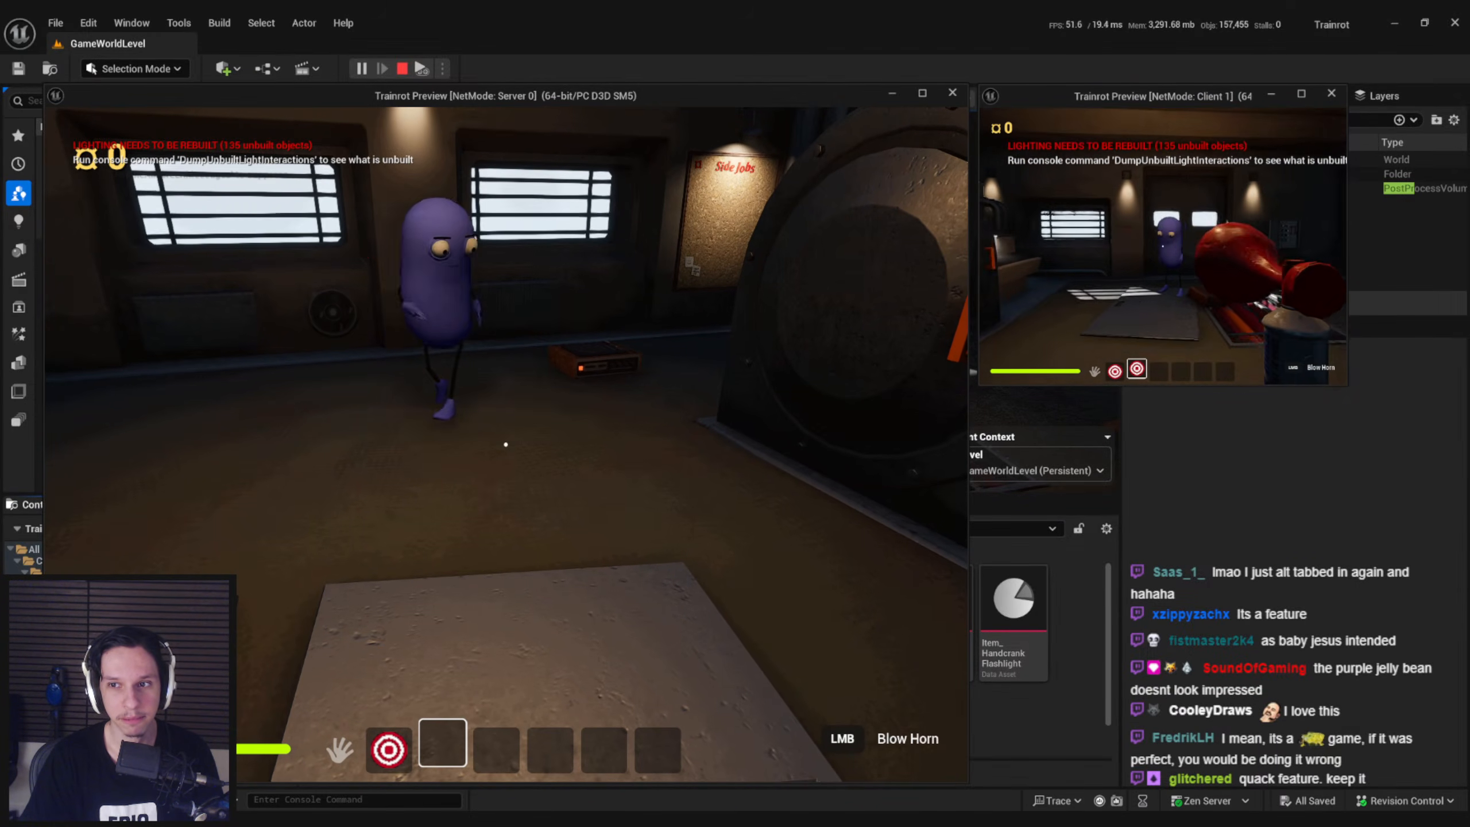
pyautogui.press('Escape')
pyautogui.moveTo(662, 271); pyautogui.dragTo(657, 270, button='right')
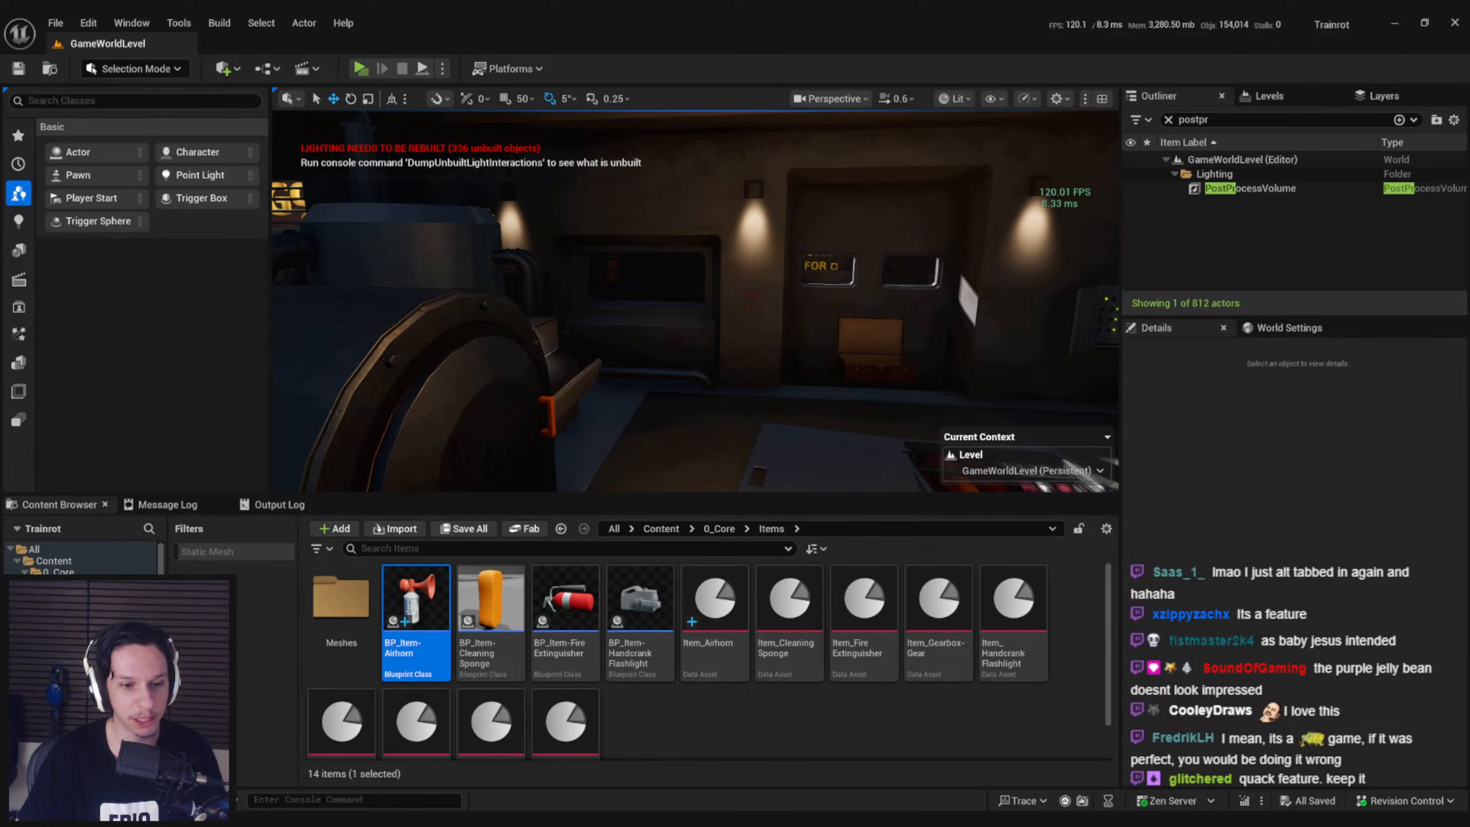
# Switch to the Trainrot board in Trello and move the Airhorn item card from In Progress to Completed
pyautogui.hotkey('alt', 'Tab')
pyautogui.hotkey('alt', 'Tab')
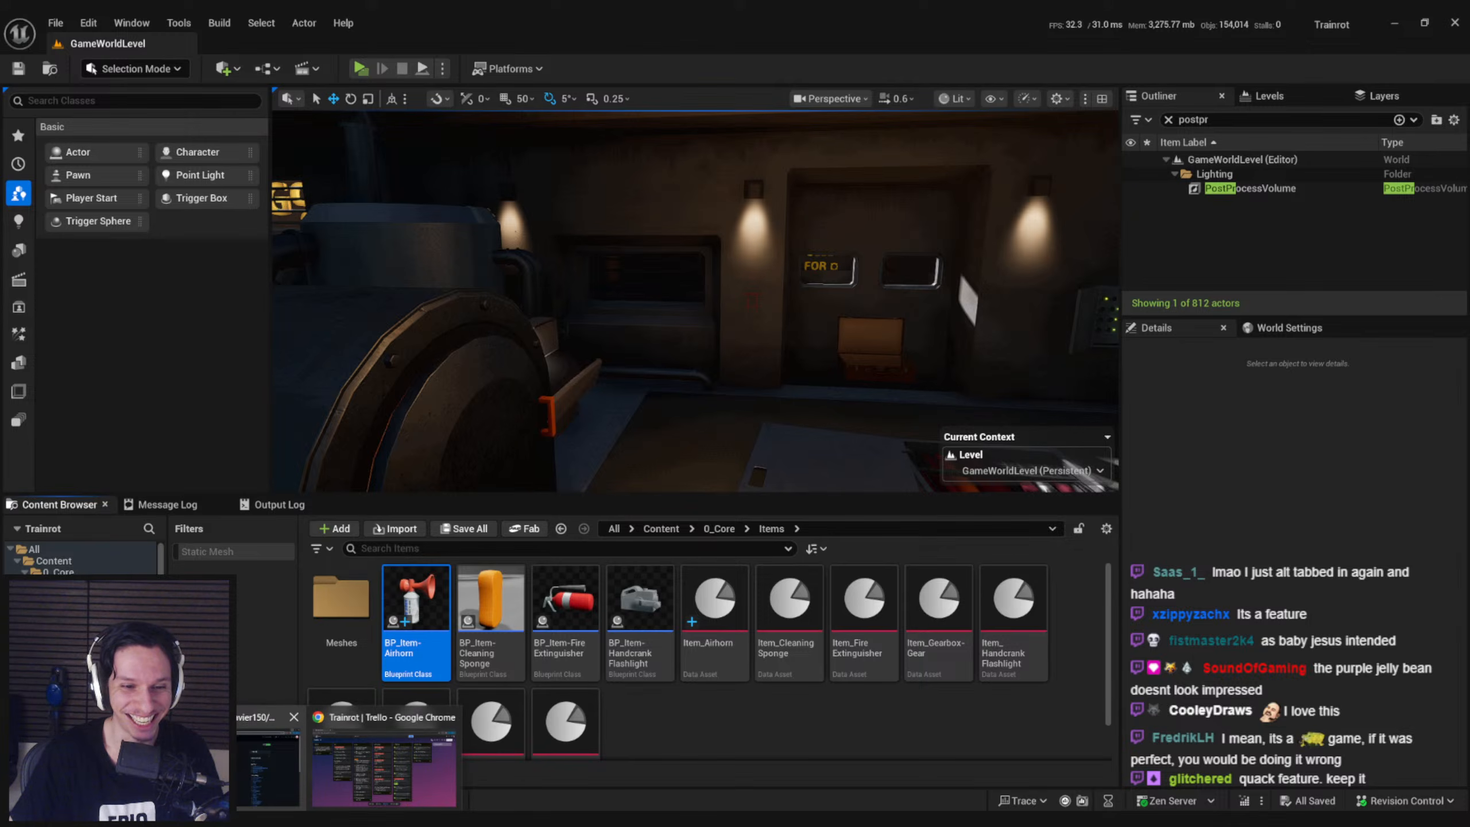
pyautogui.hotkey('alt', 'Tab')
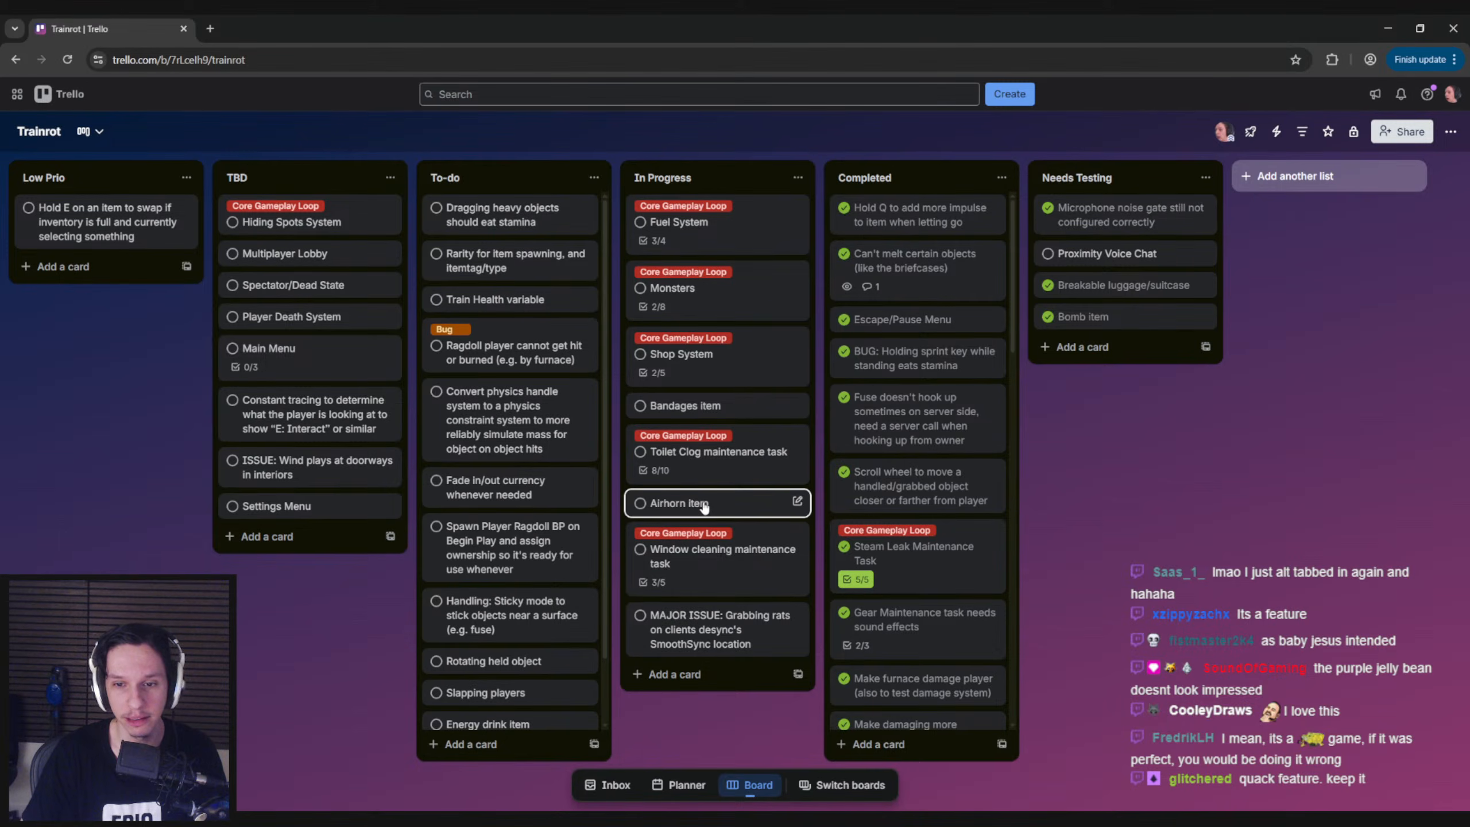
pyautogui.moveTo(665, 507); pyautogui.dragTo(874, 532)
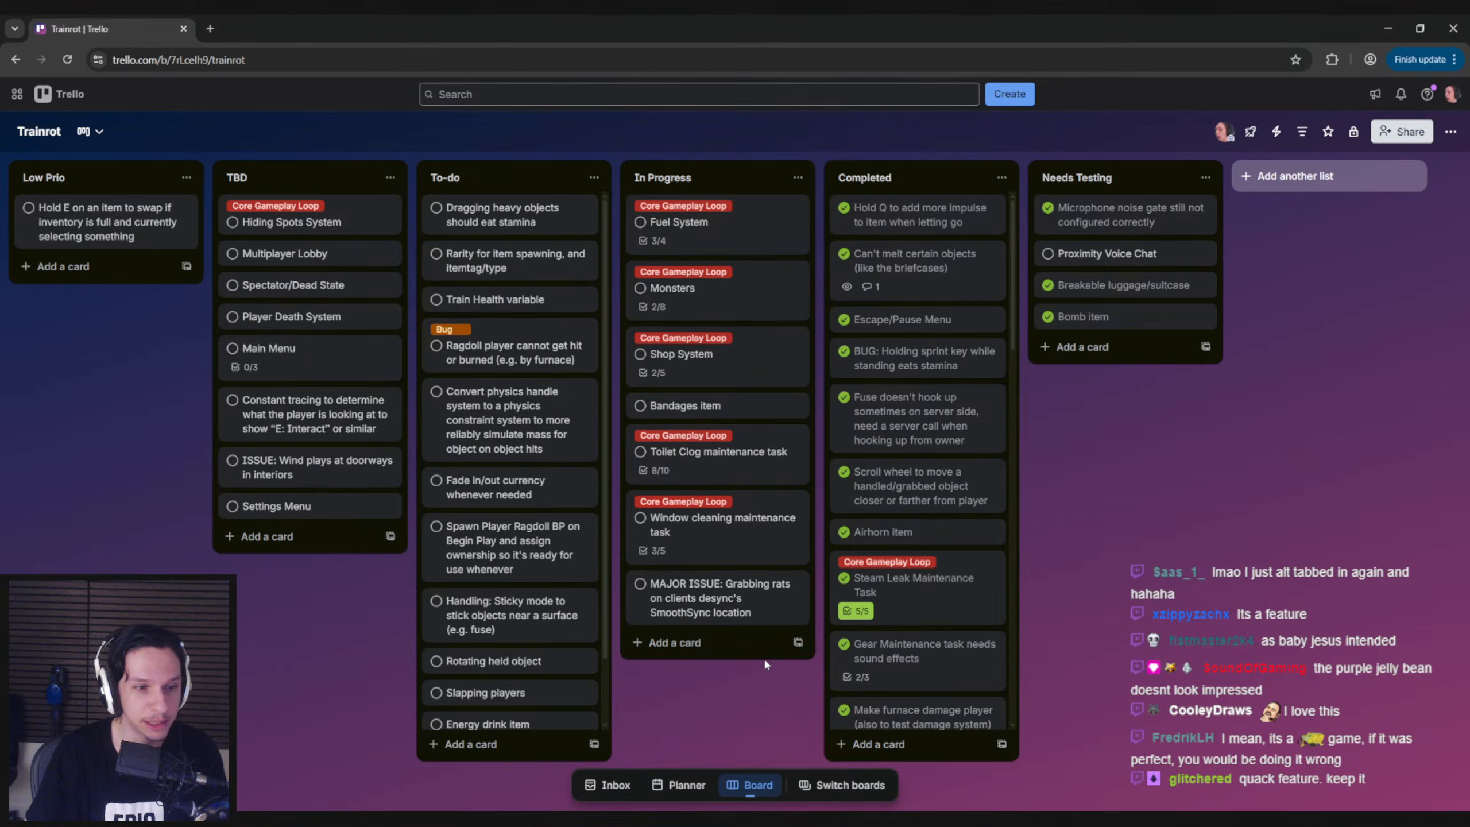
# Switch to the Notion Items page and give the Airhorn entry under Usable Junk Items a green background
pyautogui.click(449, 819)
pyautogui.click(385, 782)
pyautogui.moveTo(719, 273); pyautogui.dragTo(544, 509, button='right')
pyautogui.press('s')
pyautogui.hotkey('alt', 'Tab')
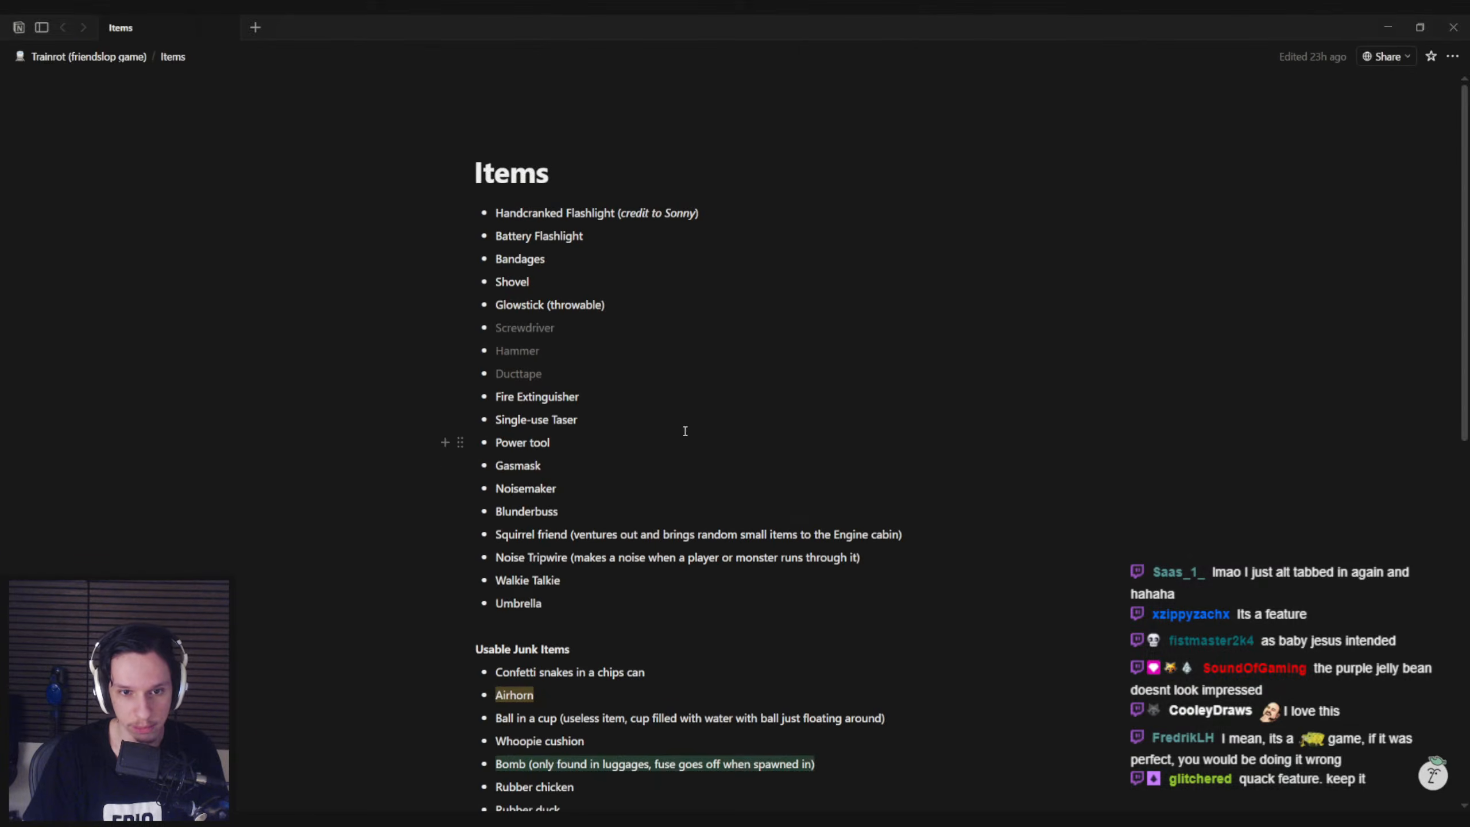
pyautogui.scroll(-1, 565, 611)
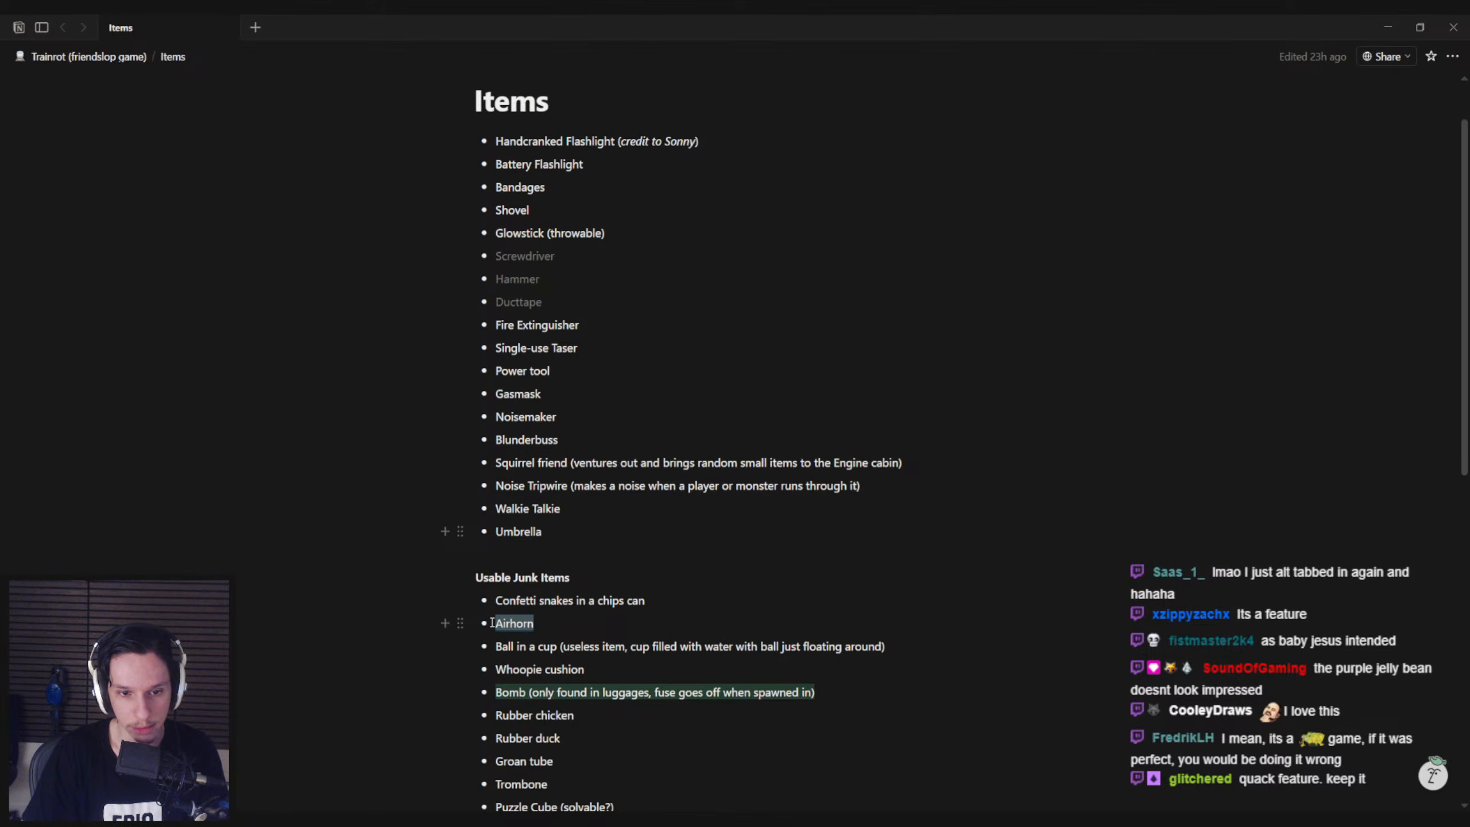
pyautogui.click(943, 594)
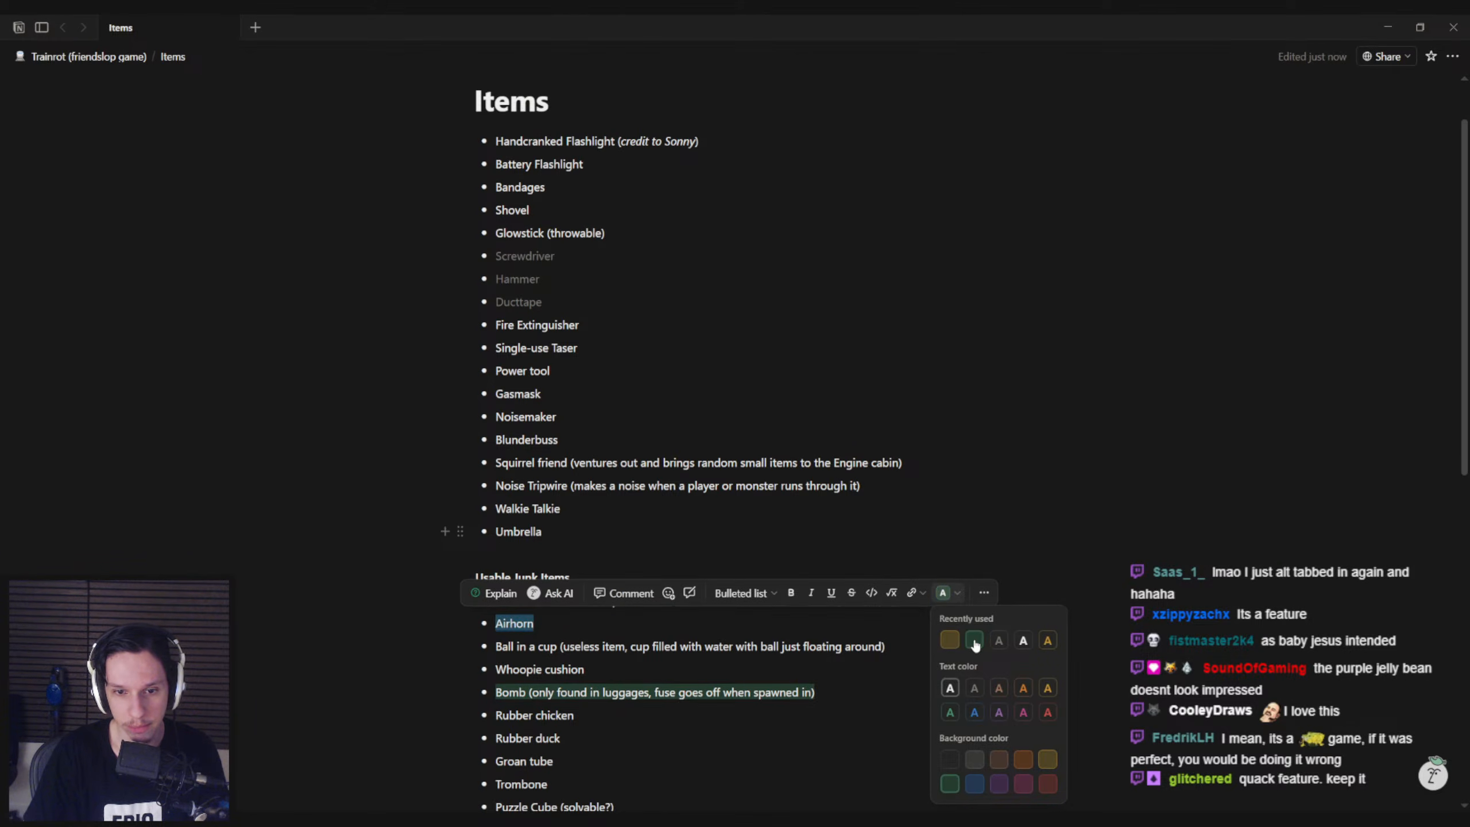
pyautogui.click(974, 640)
# Review the Items page and the Trello board for remaining work, and return to the Unreal Editor
pyautogui.hotkey('alt', 'Tab')
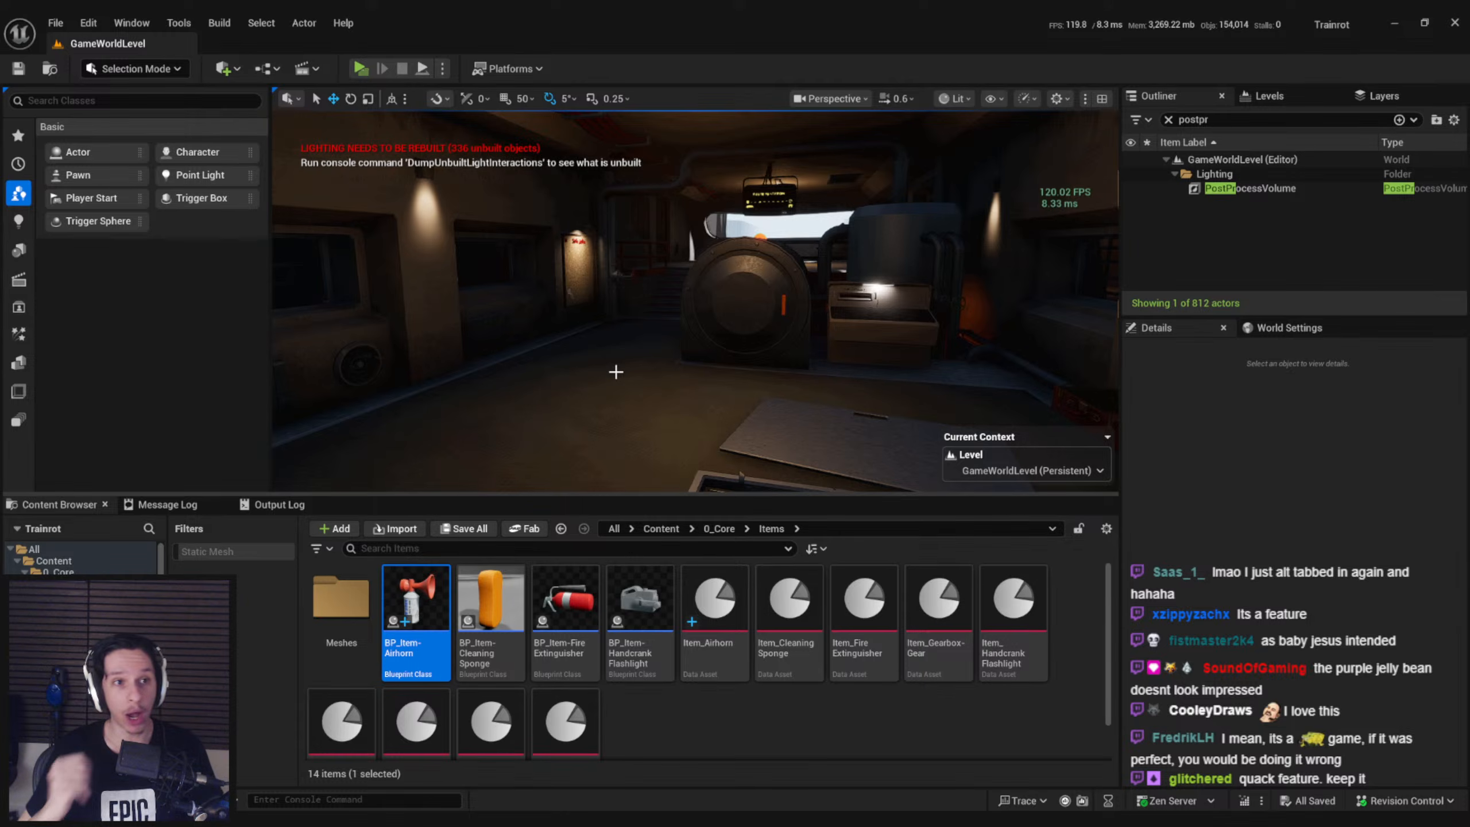
pyautogui.hotkey('alt', 'Tab')
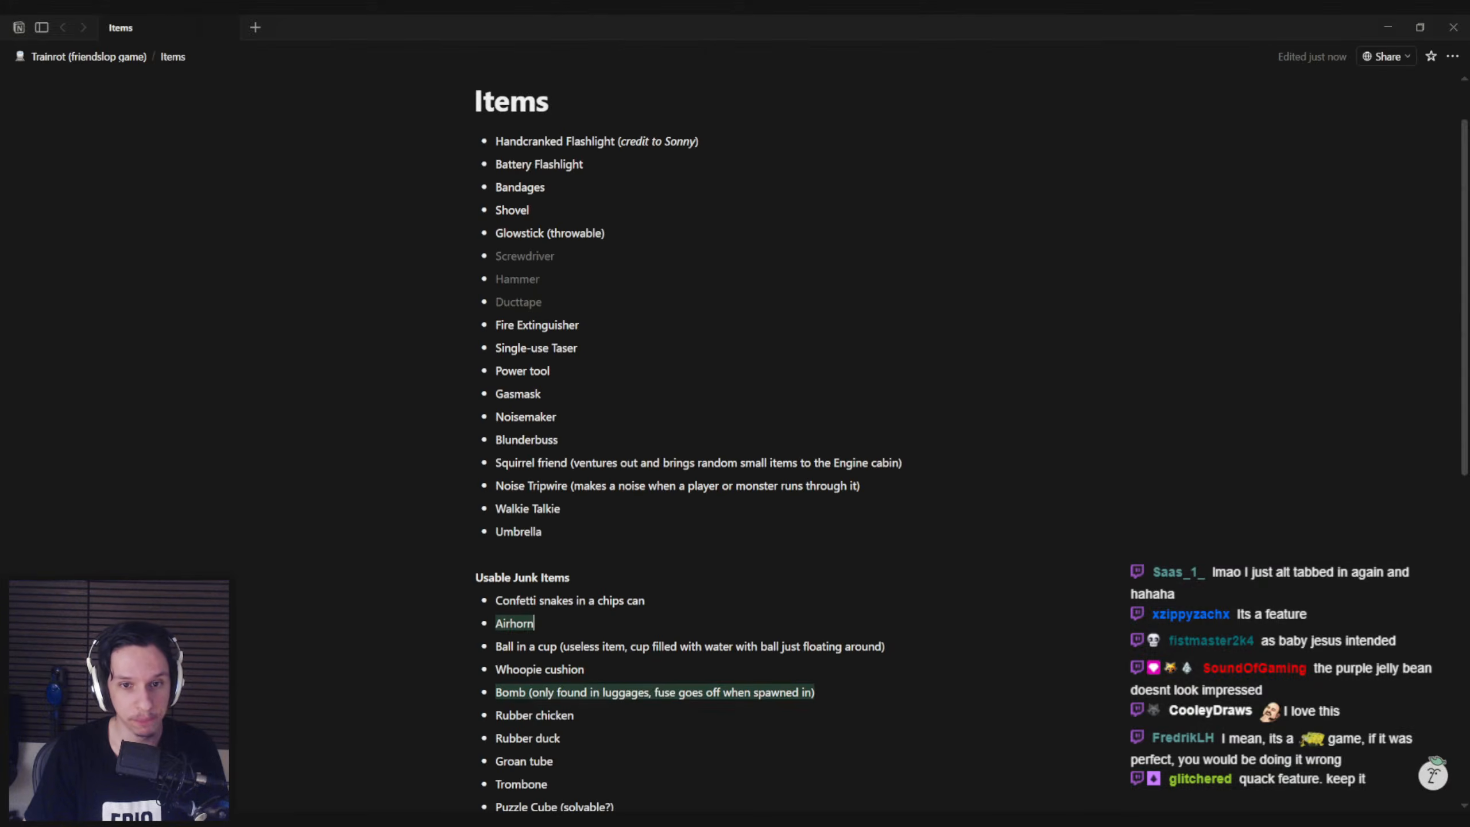
pyautogui.scroll(3, 492, 539)
pyautogui.scroll(-6, 492, 539)
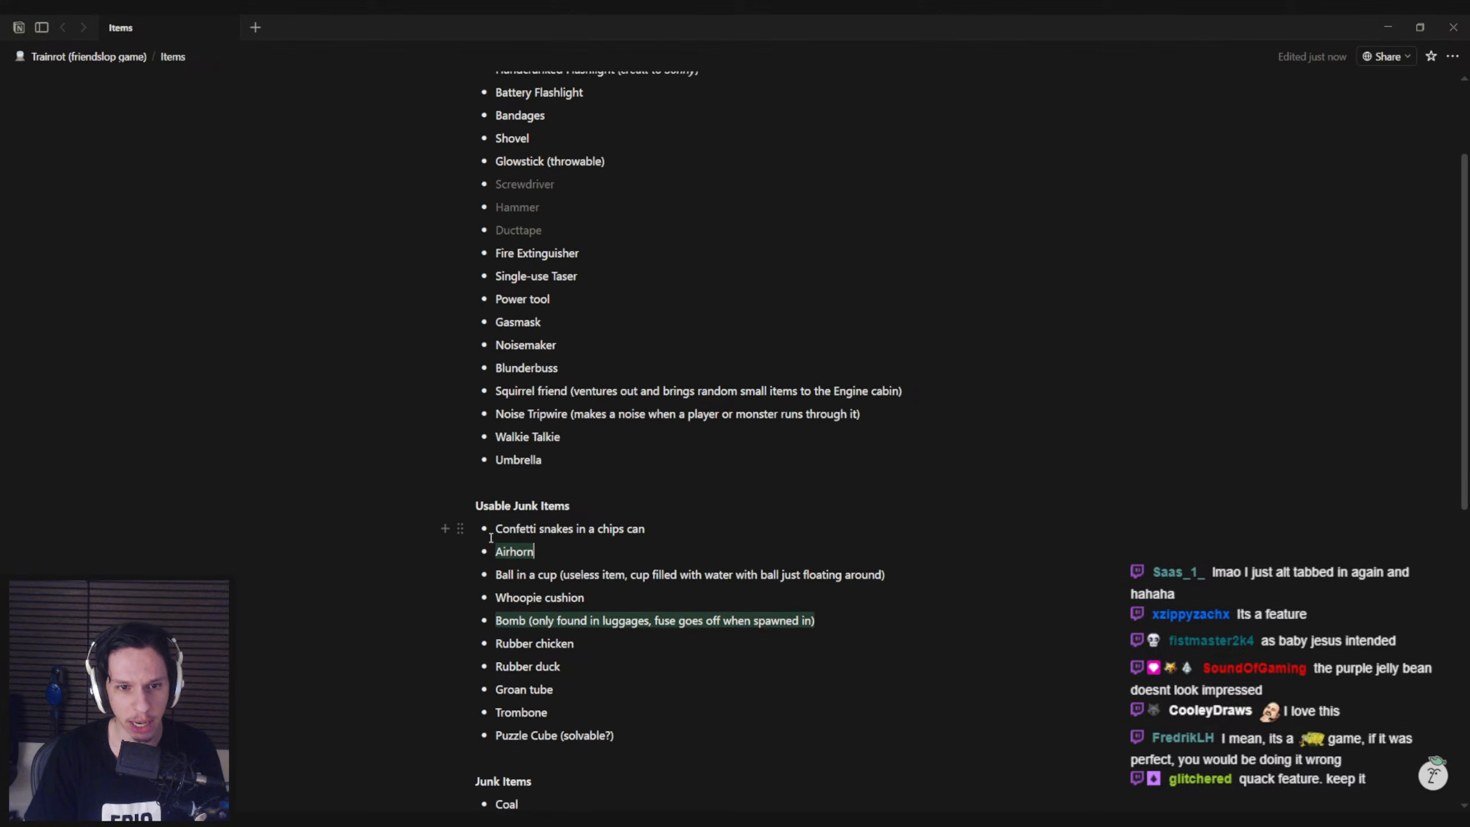
pyautogui.scroll(5, 491, 539)
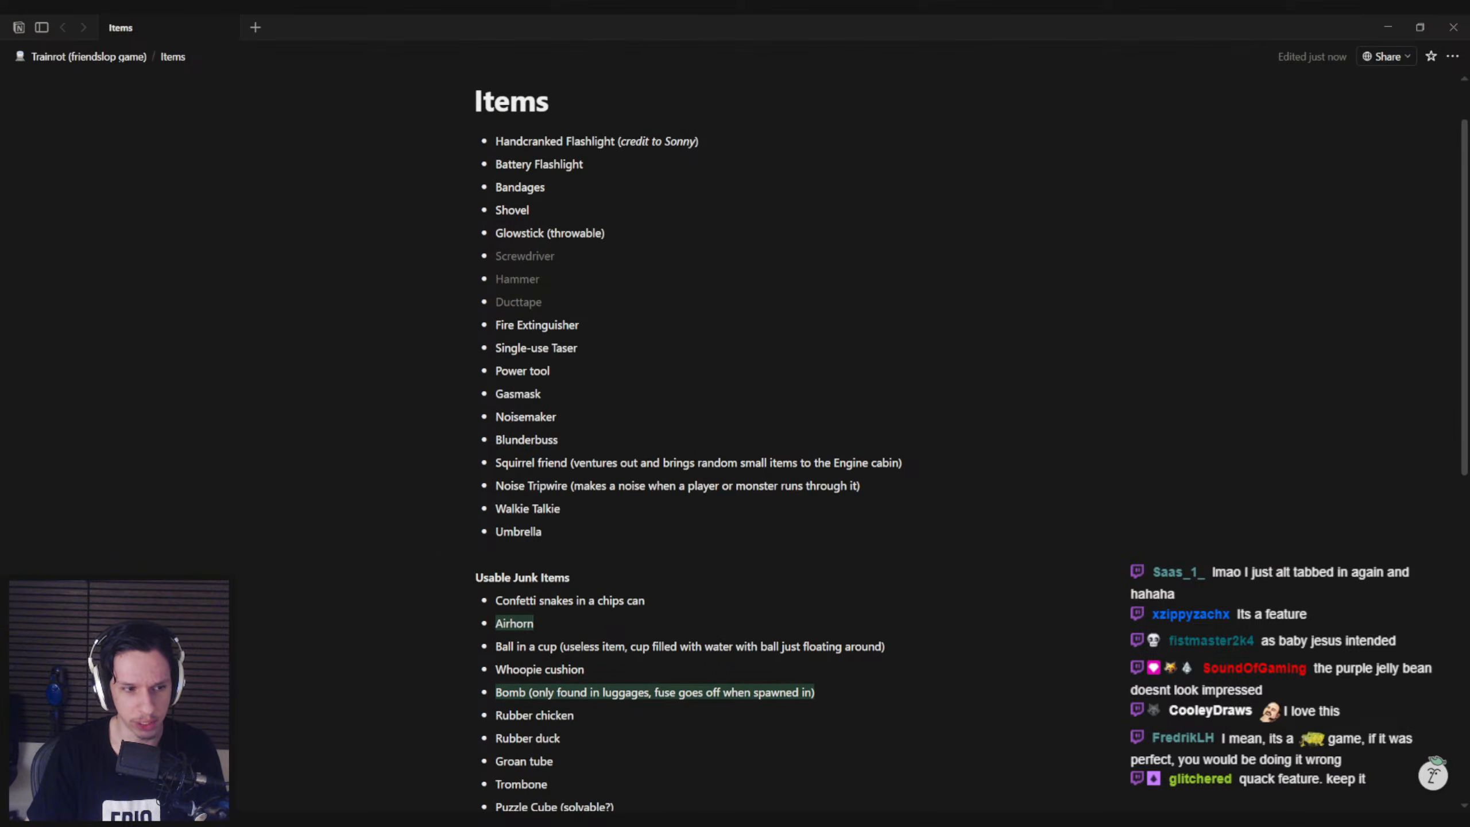
pyautogui.hotkey('alt', 'Tab')
pyautogui.moveTo(308, 817)
pyautogui.click(339, 769)
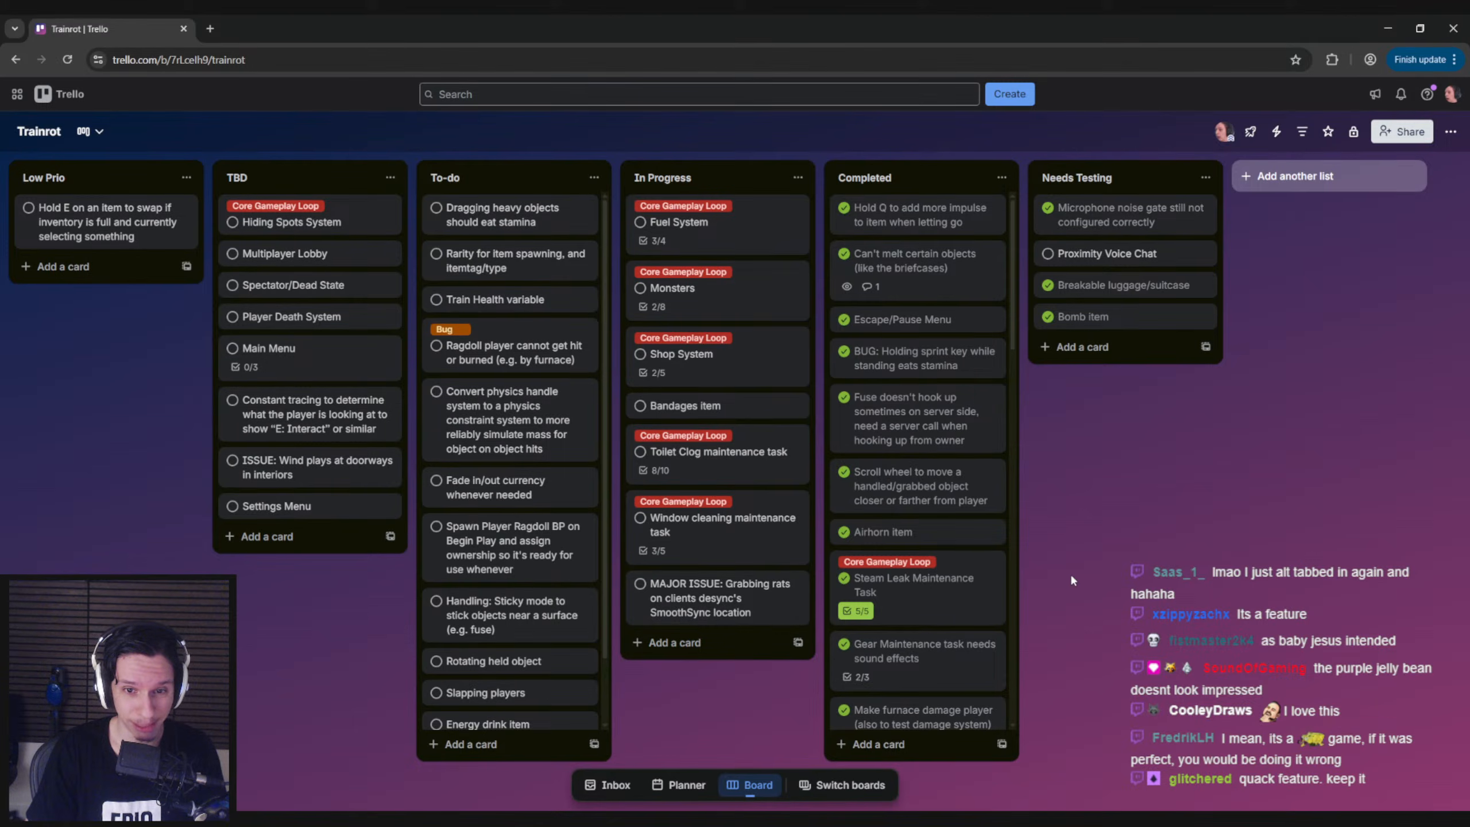
pyautogui.click(1388, 28)
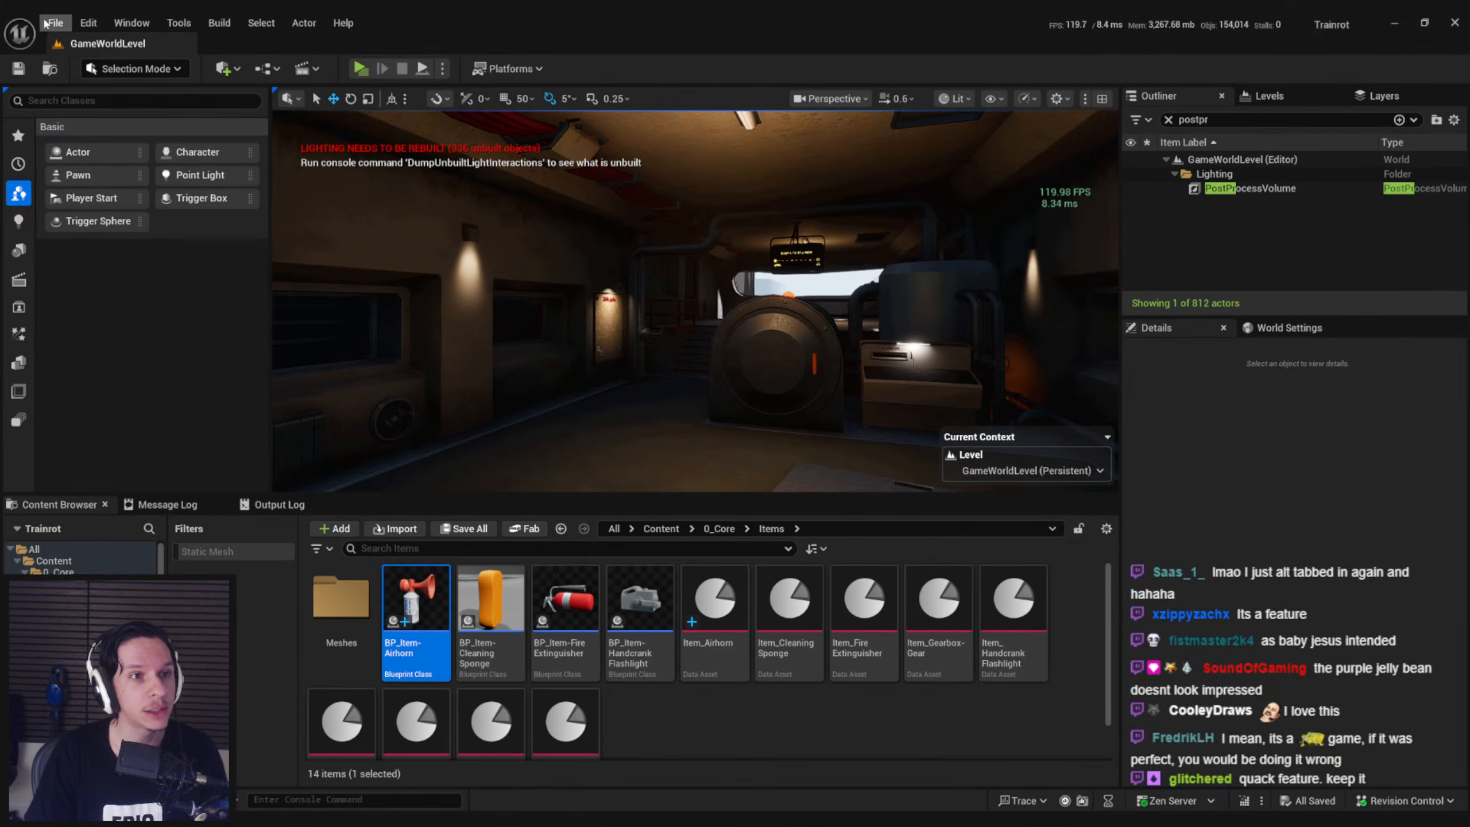
# Open the Lvl_ThirdPerson level and start a full-screen play session for 1 player in the selected viewport
pyautogui.click(46, 23)
pyautogui.moveTo(173, 123)
pyautogui.click(335, 182)
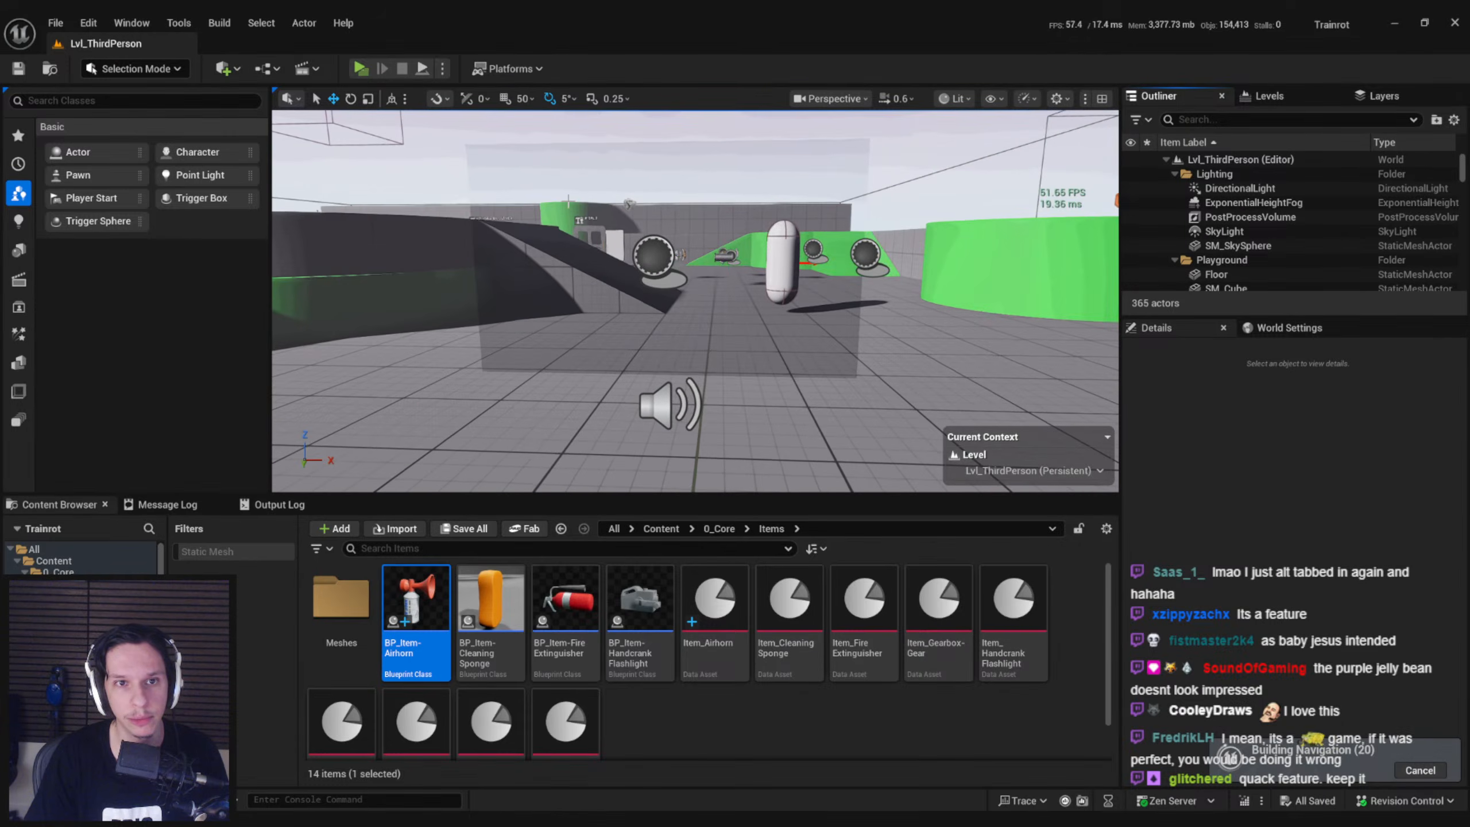
pyautogui.click(442, 69)
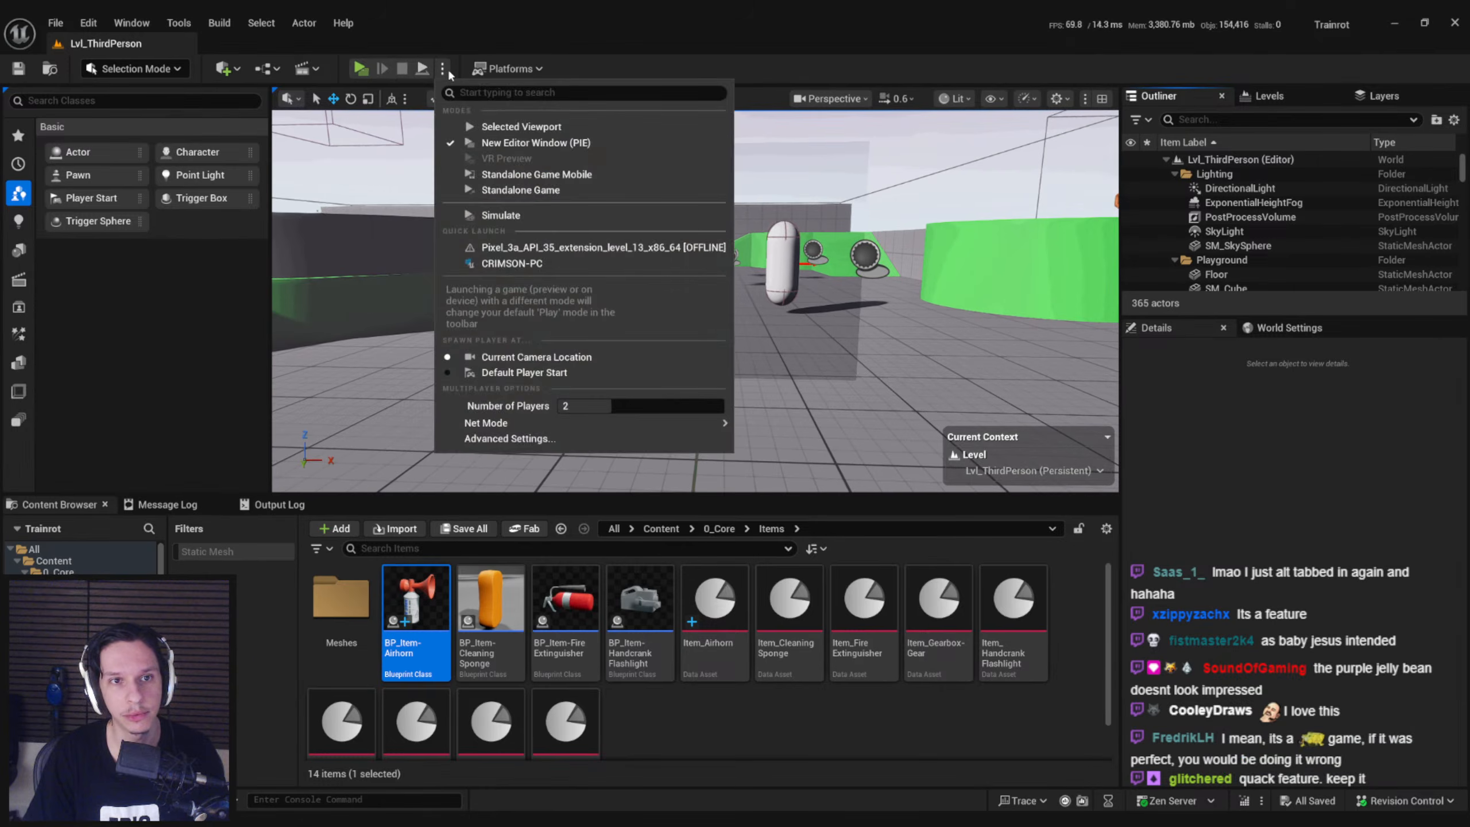
pyautogui.click(532, 127)
pyautogui.press('F11')
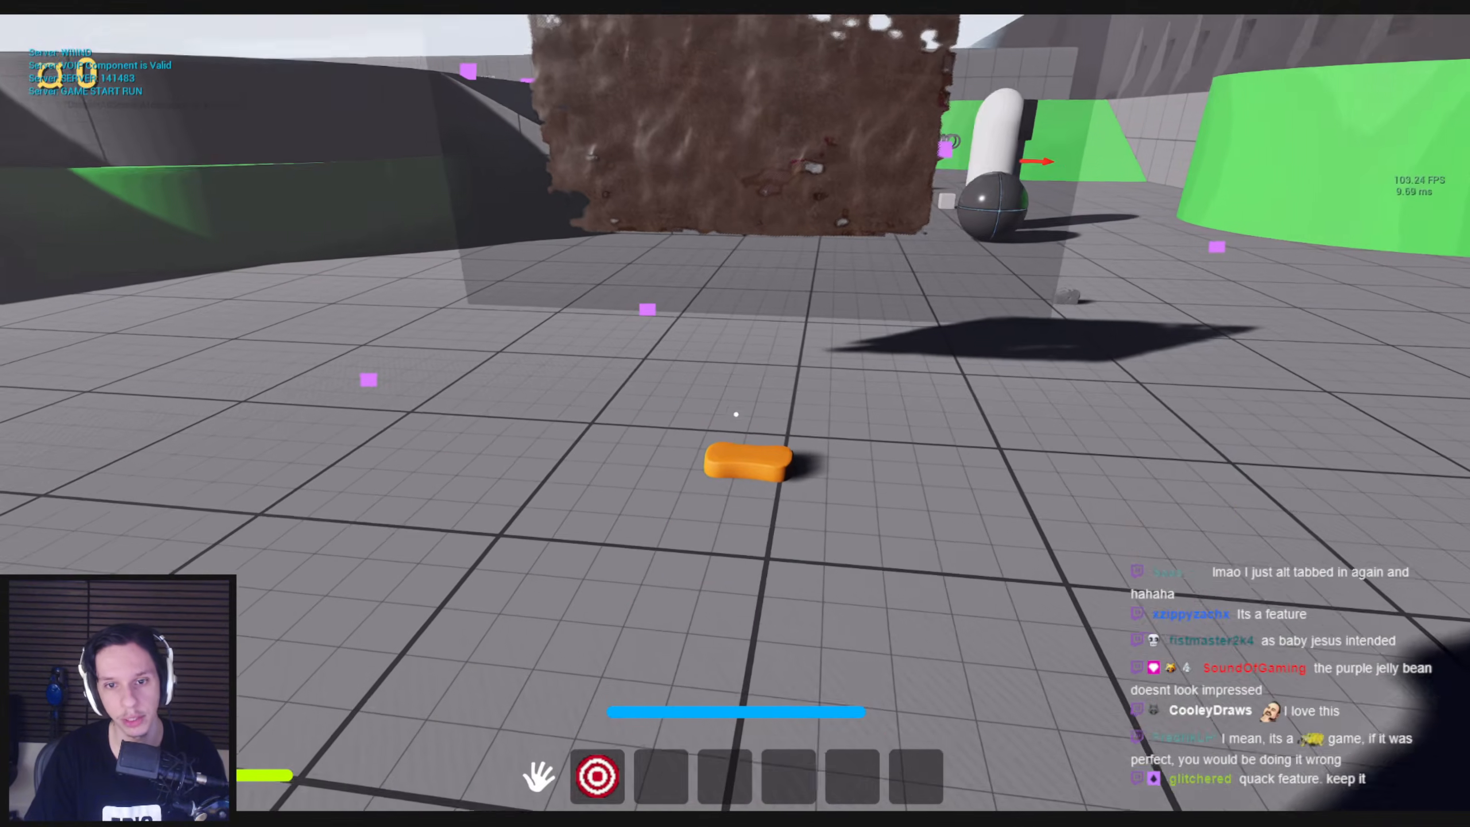
# Pick up and equip the cleaning sponge and wipe all the dirt off the window pane with it
pyautogui.press('e')
pyautogui.press('w')
pyautogui.press('2')
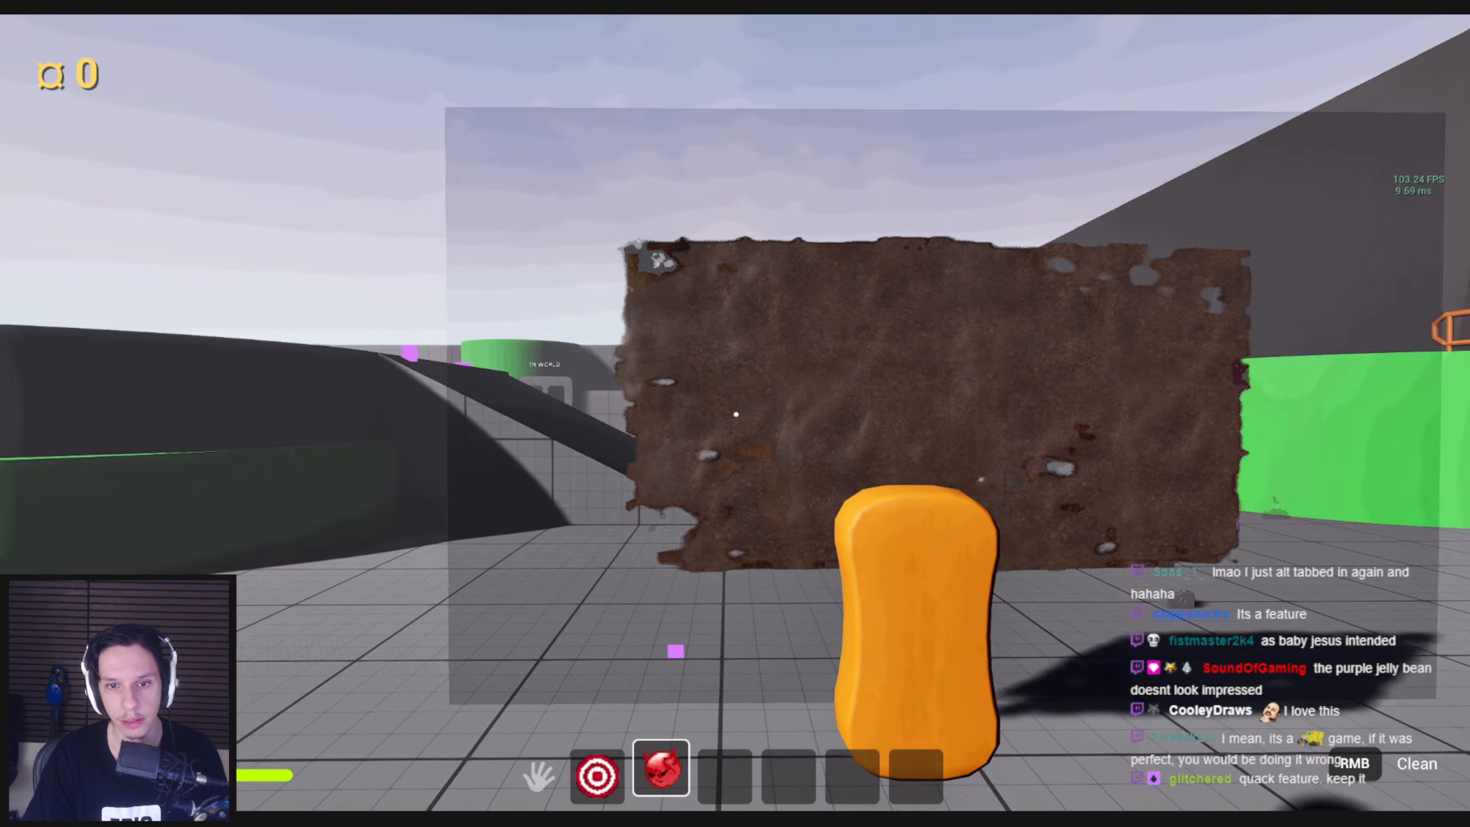
pyautogui.moveTo(736, 414)
pyautogui.mouseDown(button='right')
pyautogui.moveTo(748, 420)
pyautogui.moveTo(631, 492)
pyautogui.moveTo(675, 388)
pyautogui.moveTo(838, 253)
pyautogui.moveTo(641, 246)
pyautogui.moveTo(728, 188)
pyautogui.moveTo(847, 164)
pyautogui.moveTo(541, 262)
pyautogui.moveTo(613, 283)
pyautogui.moveTo(657, 728)
pyautogui.moveTo(866, 627)
pyautogui.moveTo(780, 636)
pyautogui.moveTo(974, 305)
pyautogui.moveTo(565, 393)
pyautogui.moveTo(623, 50)
pyautogui.moveTo(806, 139)
pyautogui.moveTo(682, 148)
pyautogui.moveTo(1147, 160)
pyautogui.mouseUp(button='right')
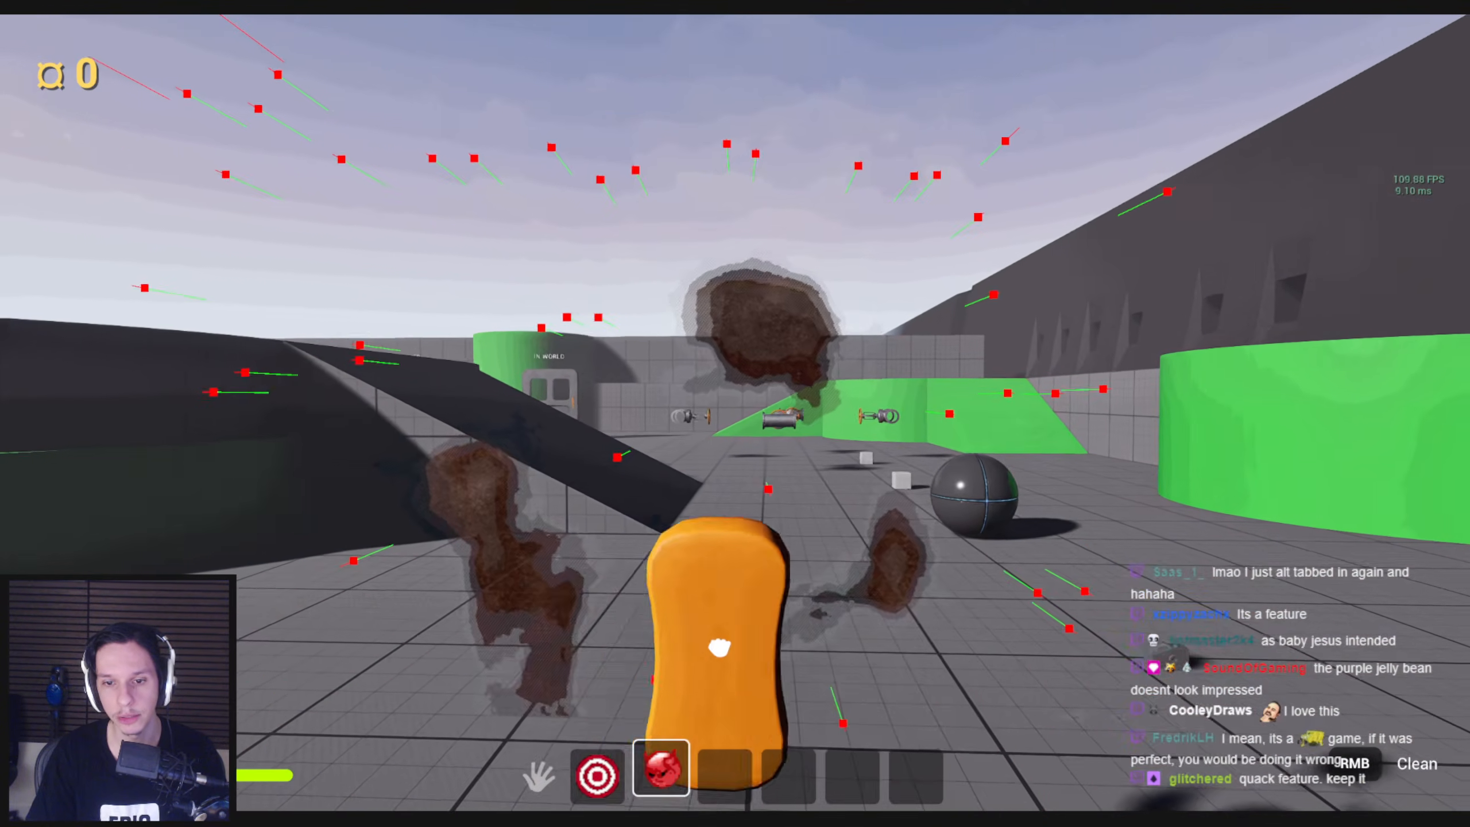
pyautogui.moveTo(720, 648)
pyautogui.mouseDown(button='right')
pyautogui.moveTo(886, 624)
pyautogui.moveTo(535, 617)
pyautogui.moveTo(401, 236)
pyautogui.moveTo(796, 274)
pyautogui.mouseUp(button='right')
pyautogui.press('s')
pyautogui.press('w')
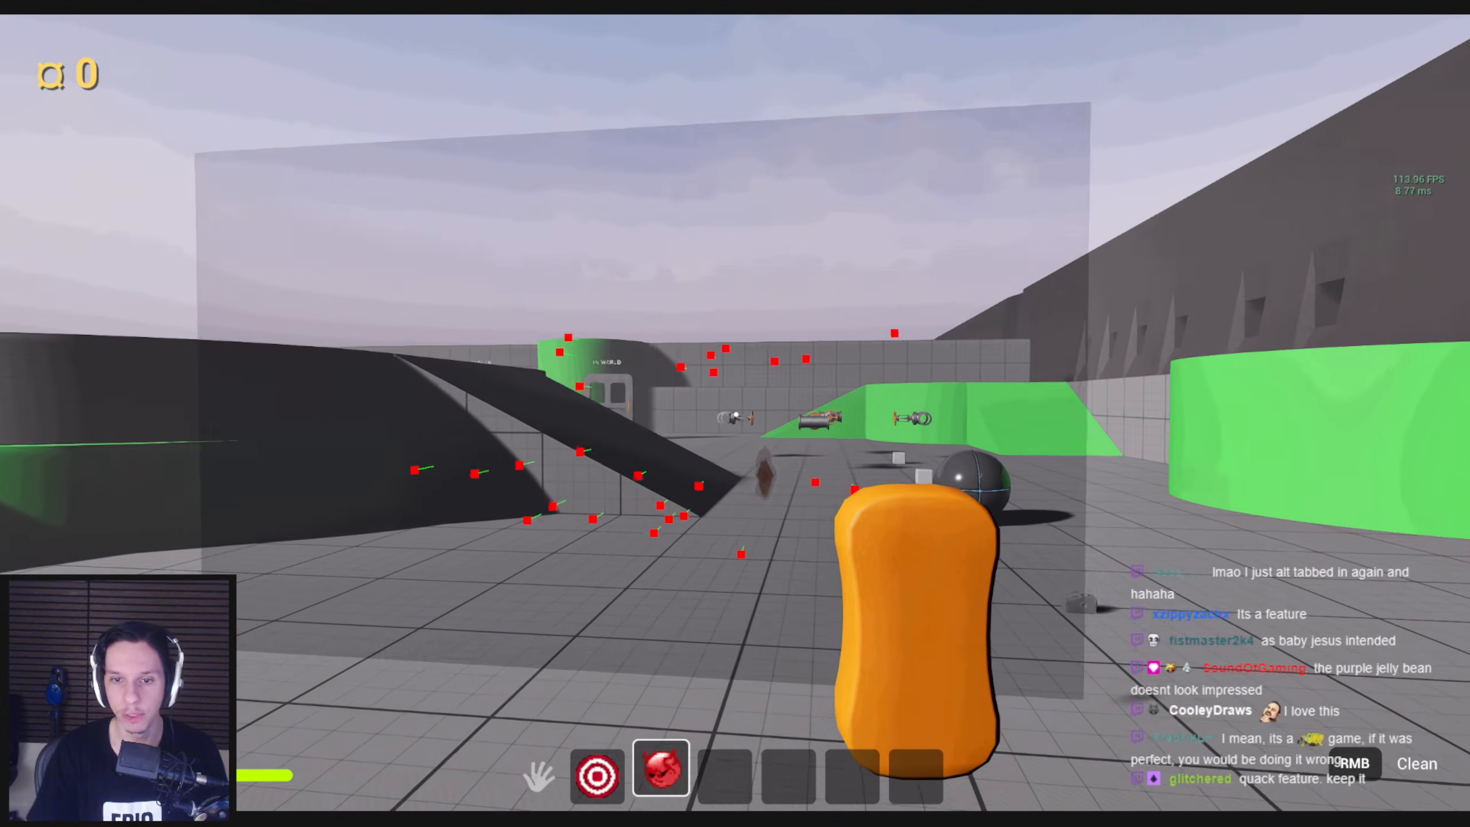
pyautogui.moveTo(735, 413); pyautogui.dragTo(784, 497, button='right')
pyautogui.press('s')
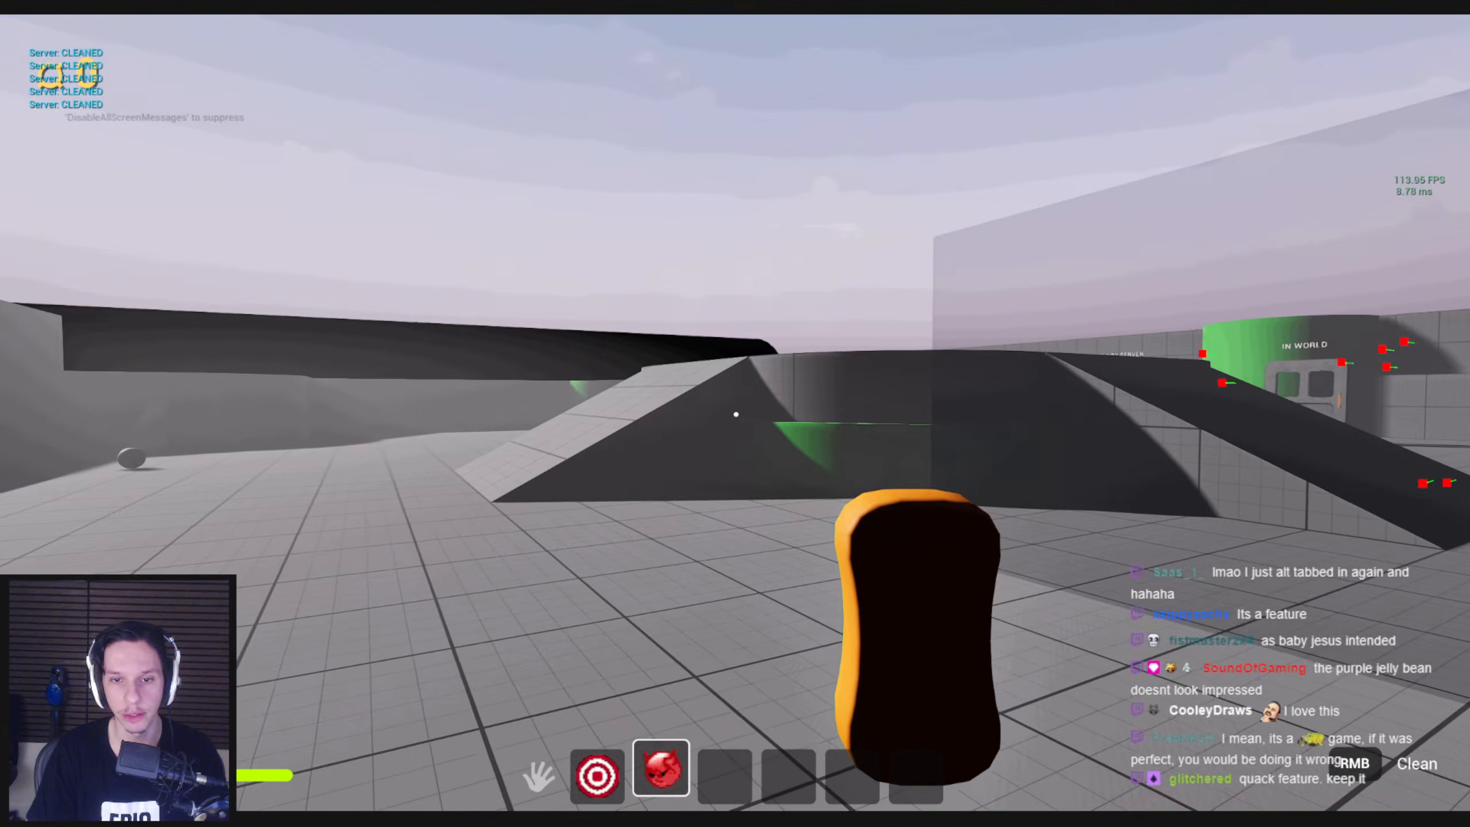
# Put the sponge away, run over to the toilet and grab the plunger
pyautogui.press('2')
pyautogui.hotkey('shift', 'w')
pyautogui.moveTo(735, 414)
pyautogui.mouseDown()
pyautogui.moveTo(900, 550)
pyautogui.moveTo(735, 413)
pyautogui.mouseUp()
pyautogui.press('w')
pyautogui.click(735, 414)
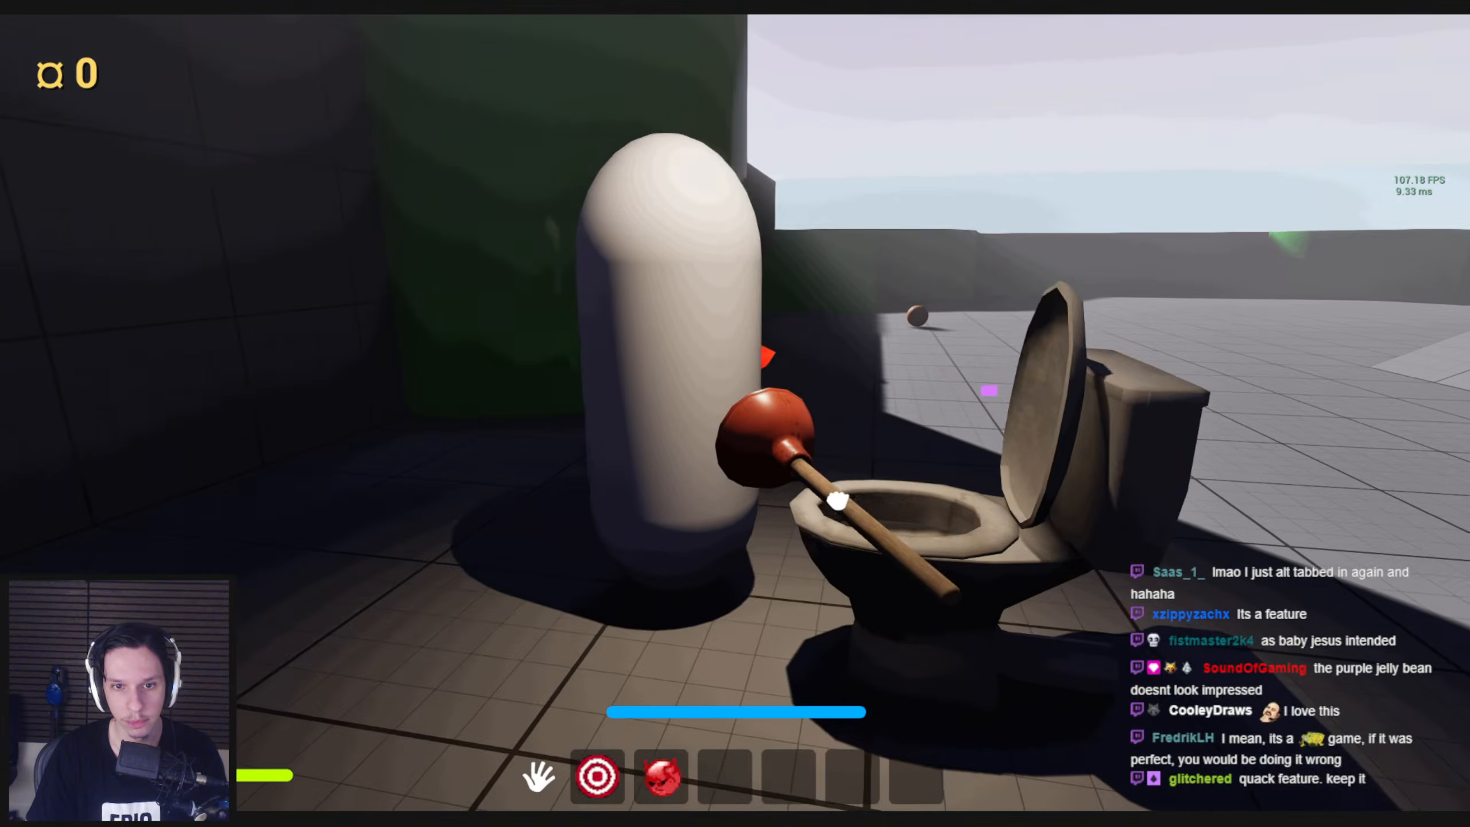
# Carry the plunger around the white capsule character, stick it onto the character's body and back away
pyautogui.press('a')
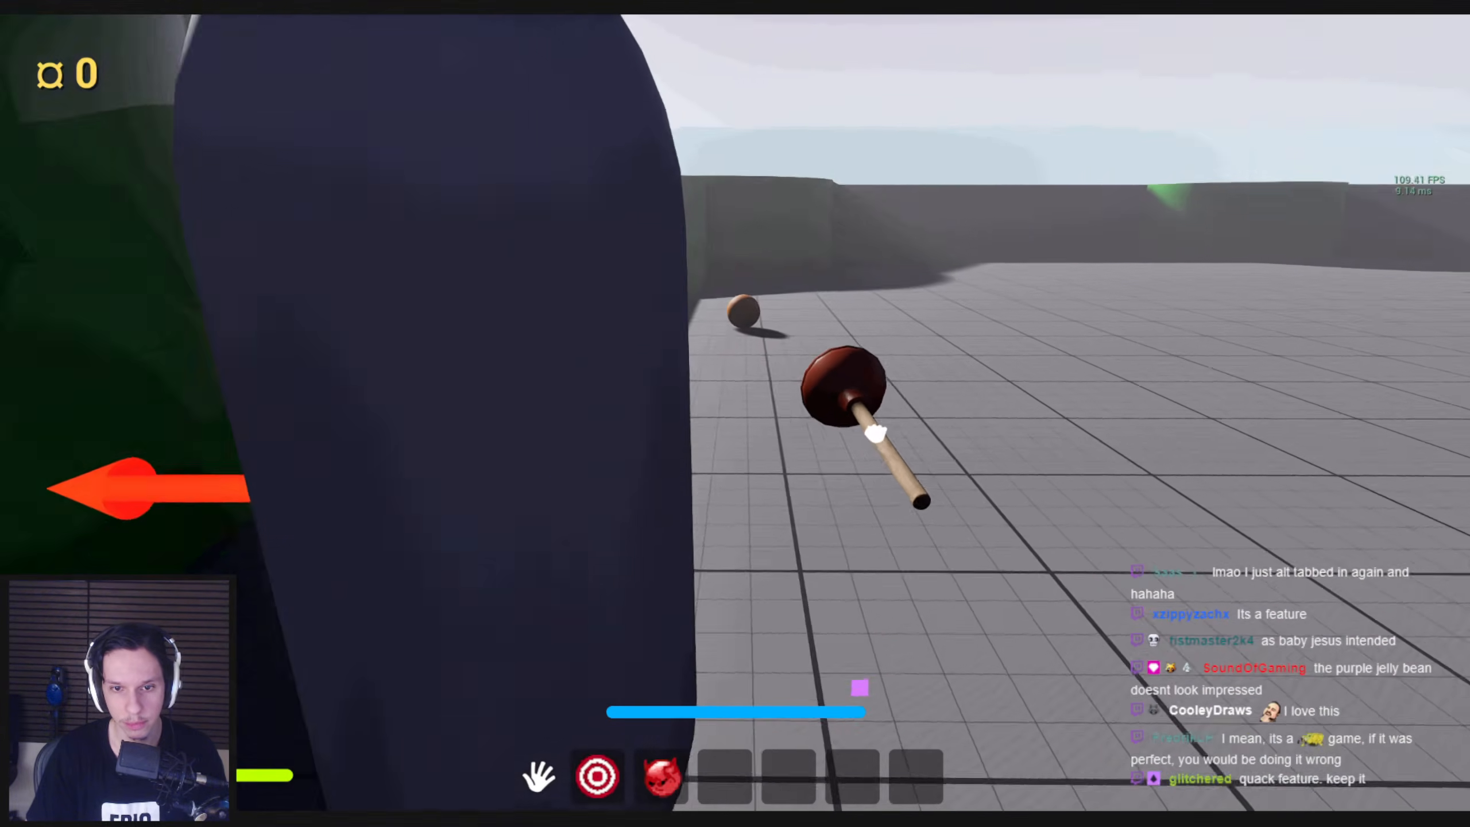
pyautogui.press('w')
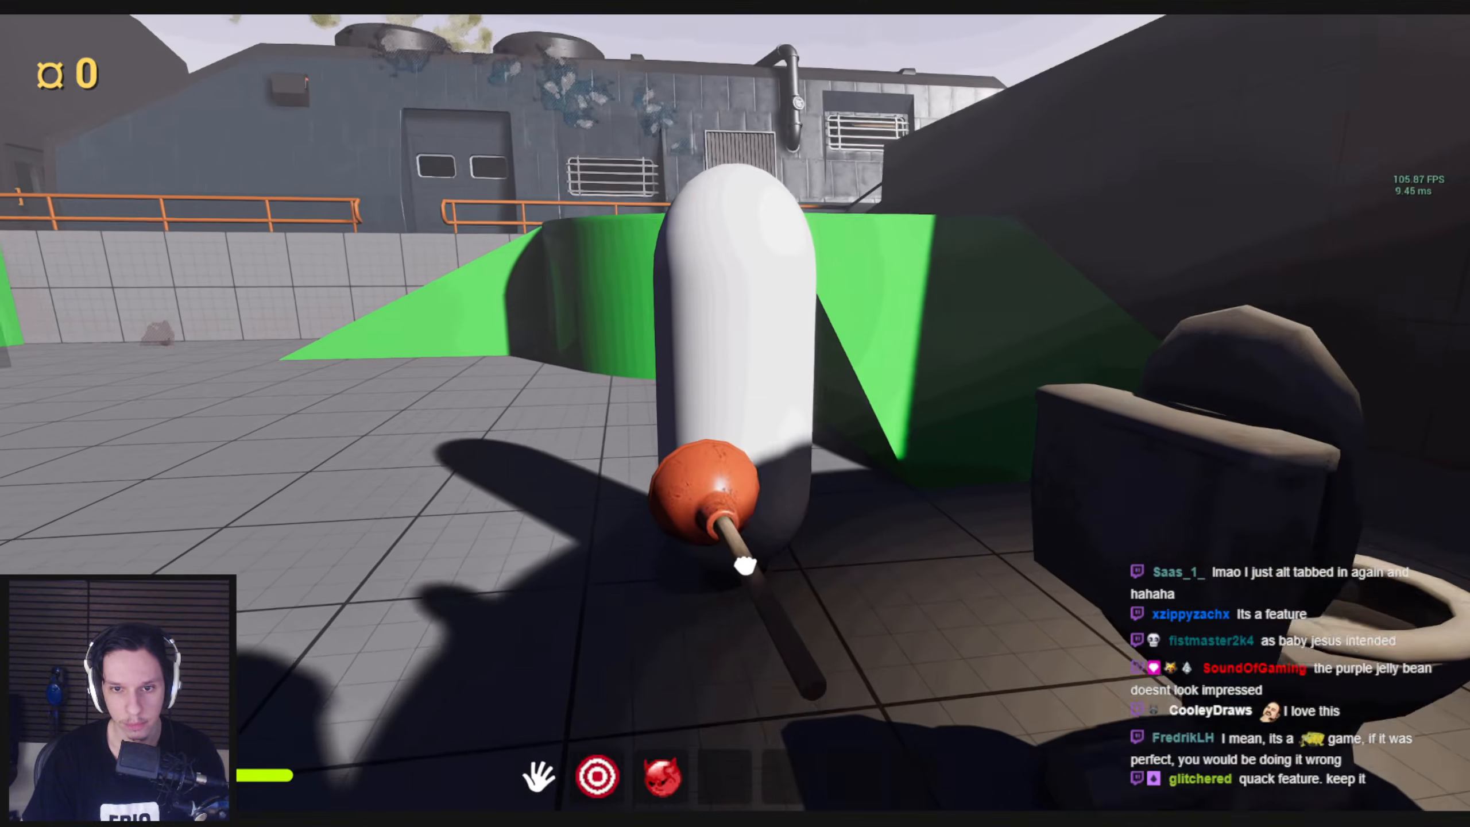
pyautogui.press('d')
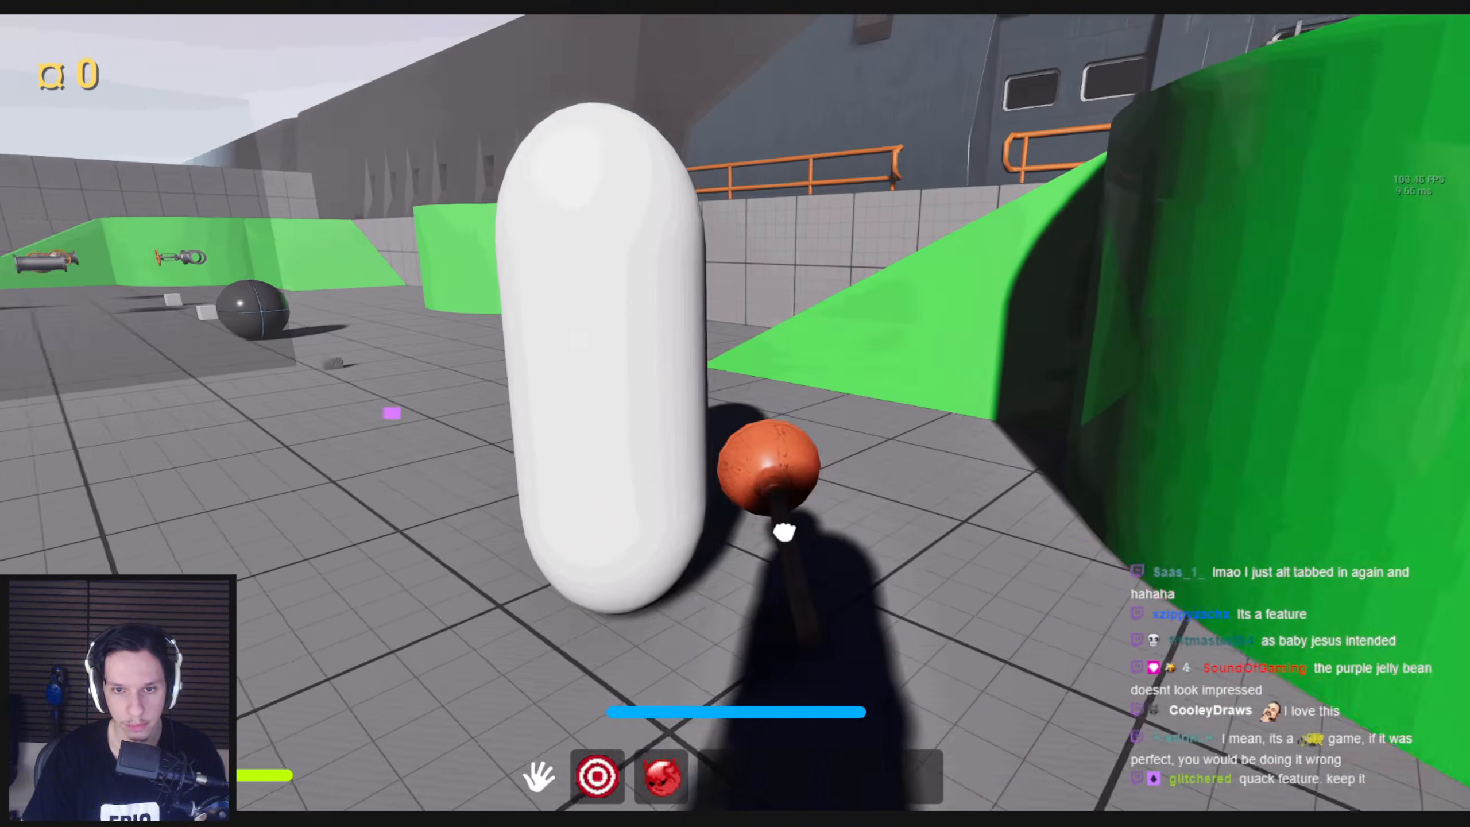
pyautogui.press('w')
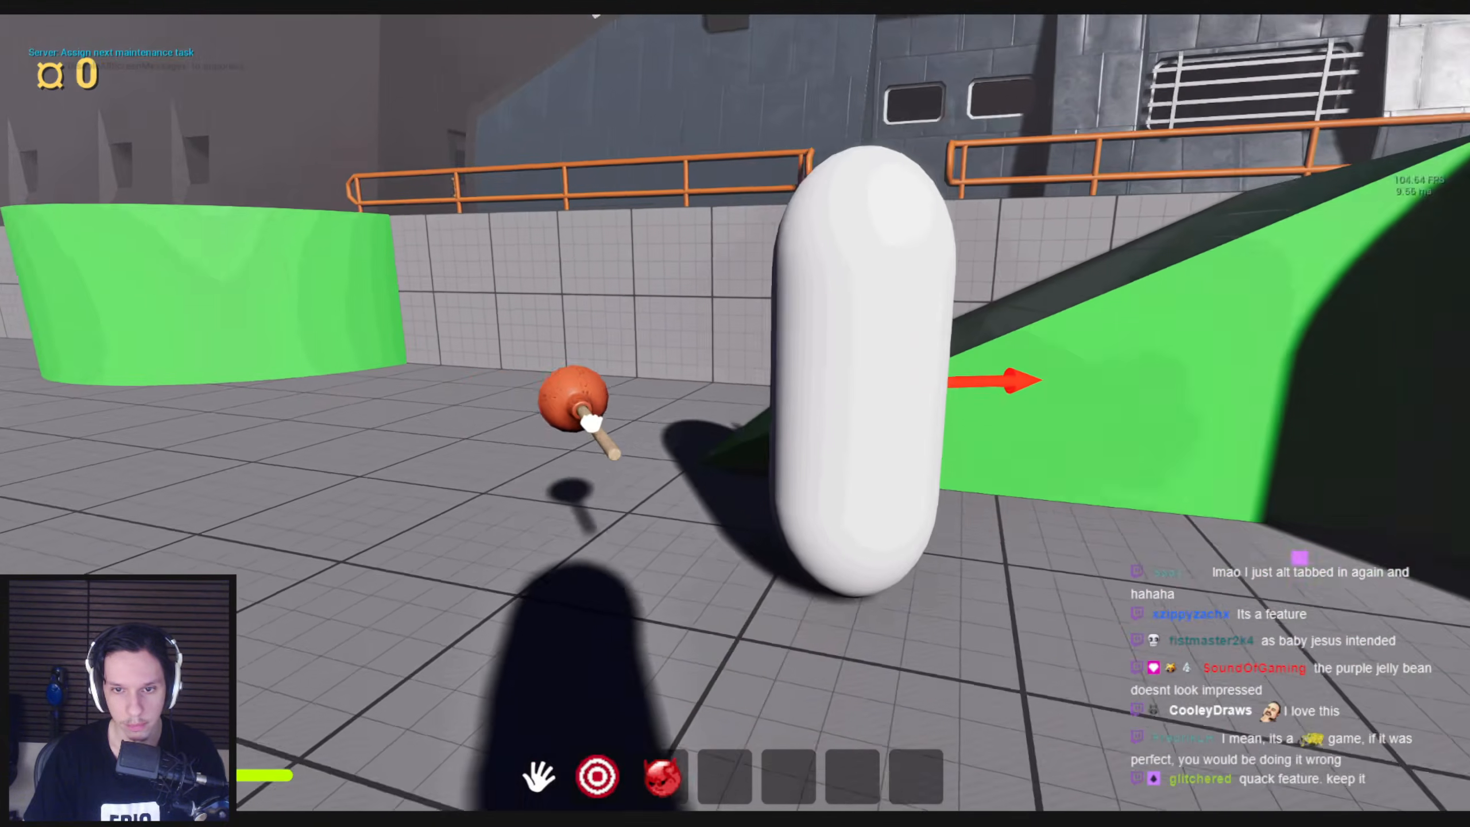
pyautogui.press('d')
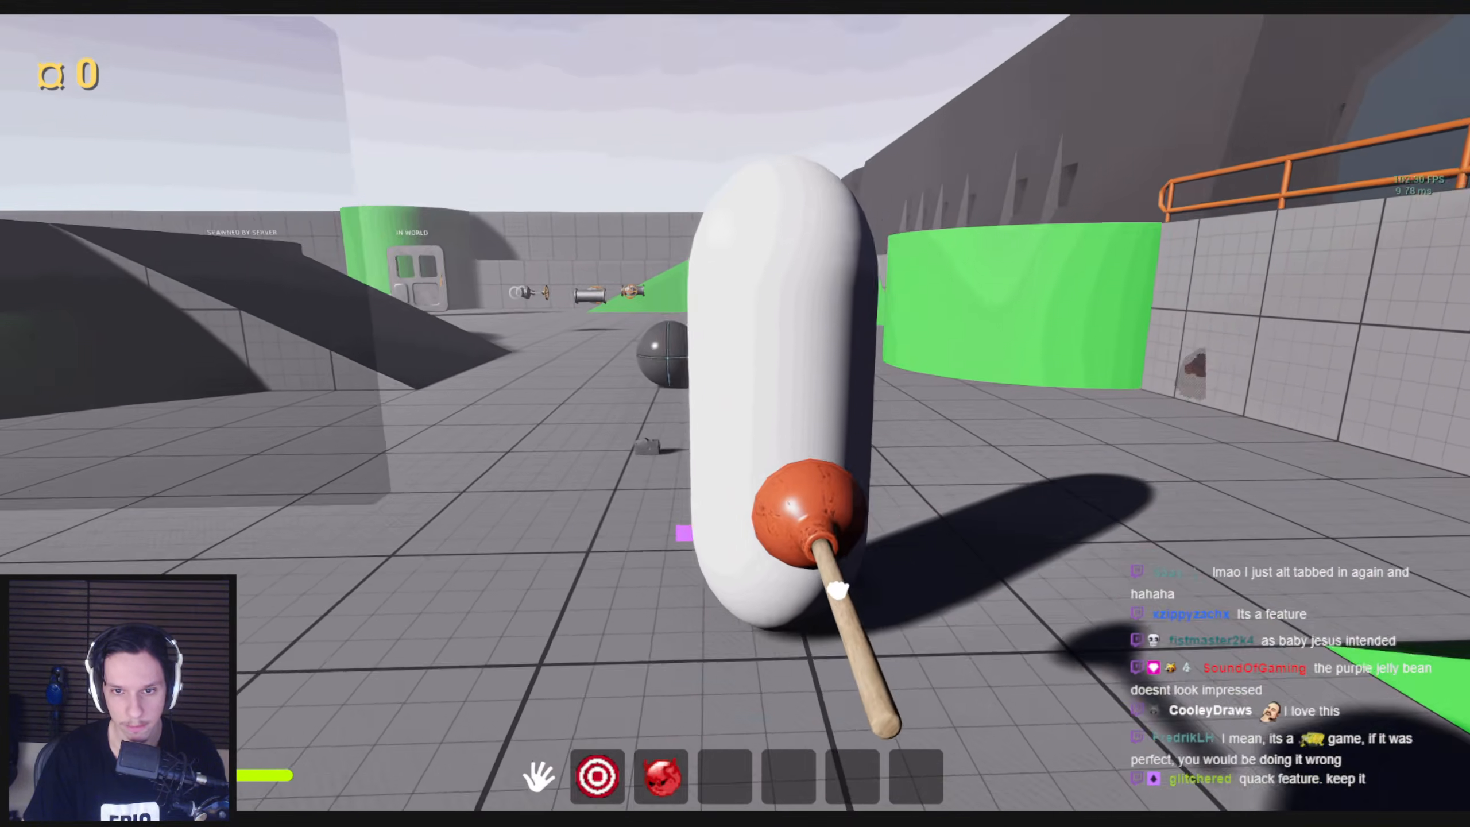
pyautogui.press('w')
pyautogui.click(735, 413)
pyautogui.press('s')
pyautogui.press('s')
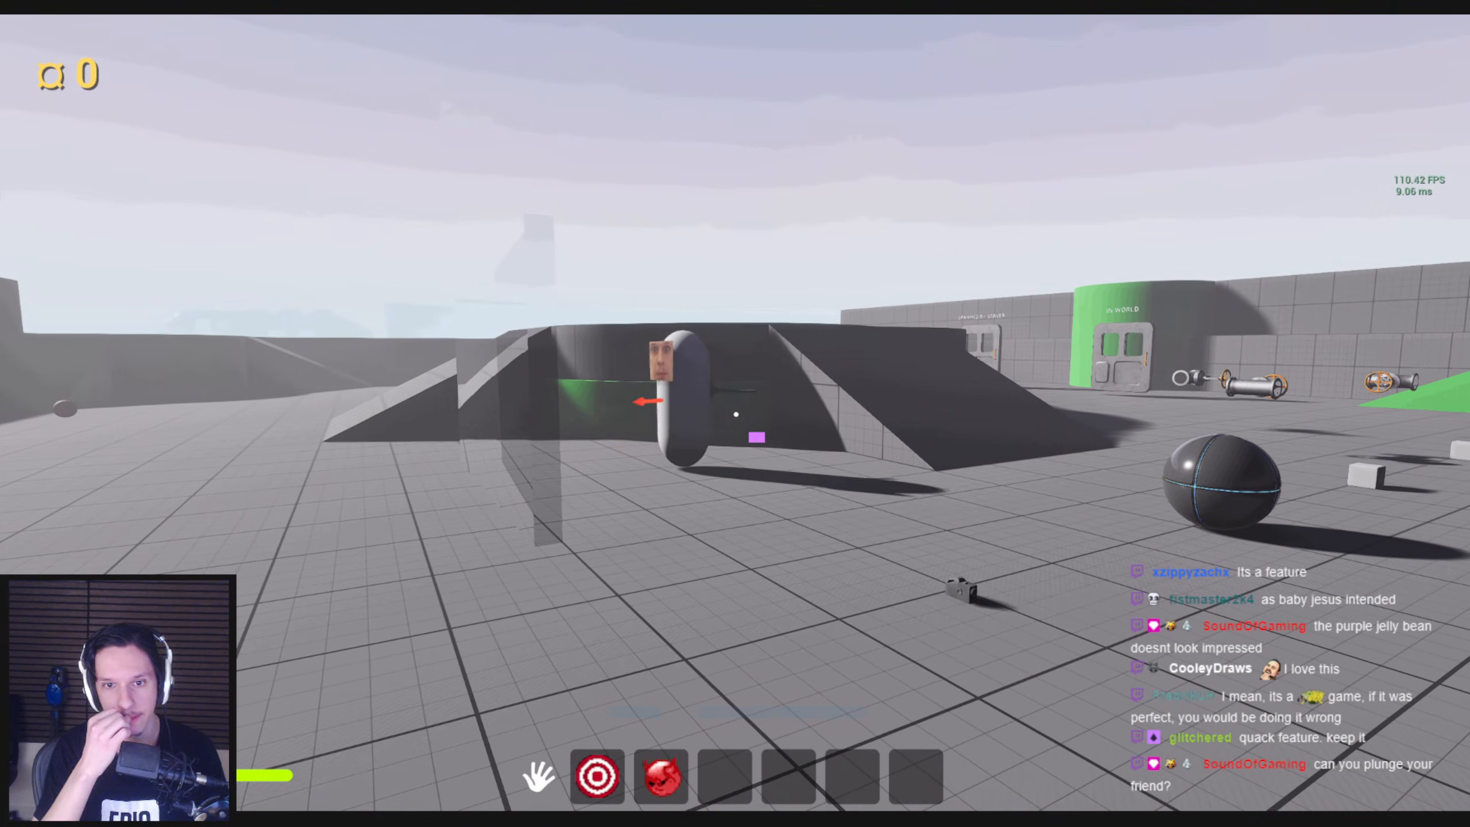
# Watch the capsule character move with the plunger attached while cycling inventory items and running across the playground
pyautogui.press('d')
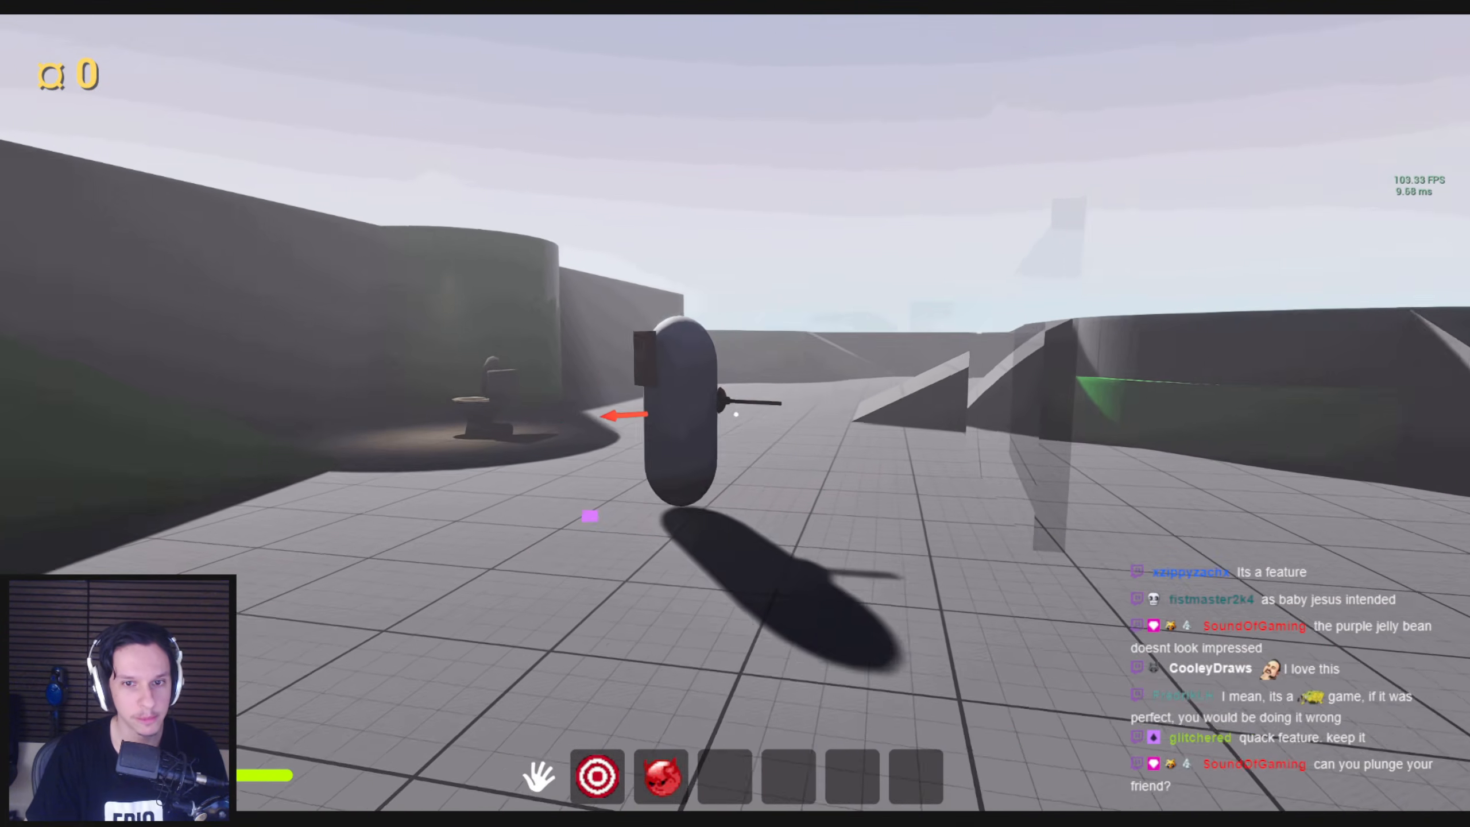
pyautogui.scroll(-2, 735, 413)
pyautogui.scroll(2, 735, 414)
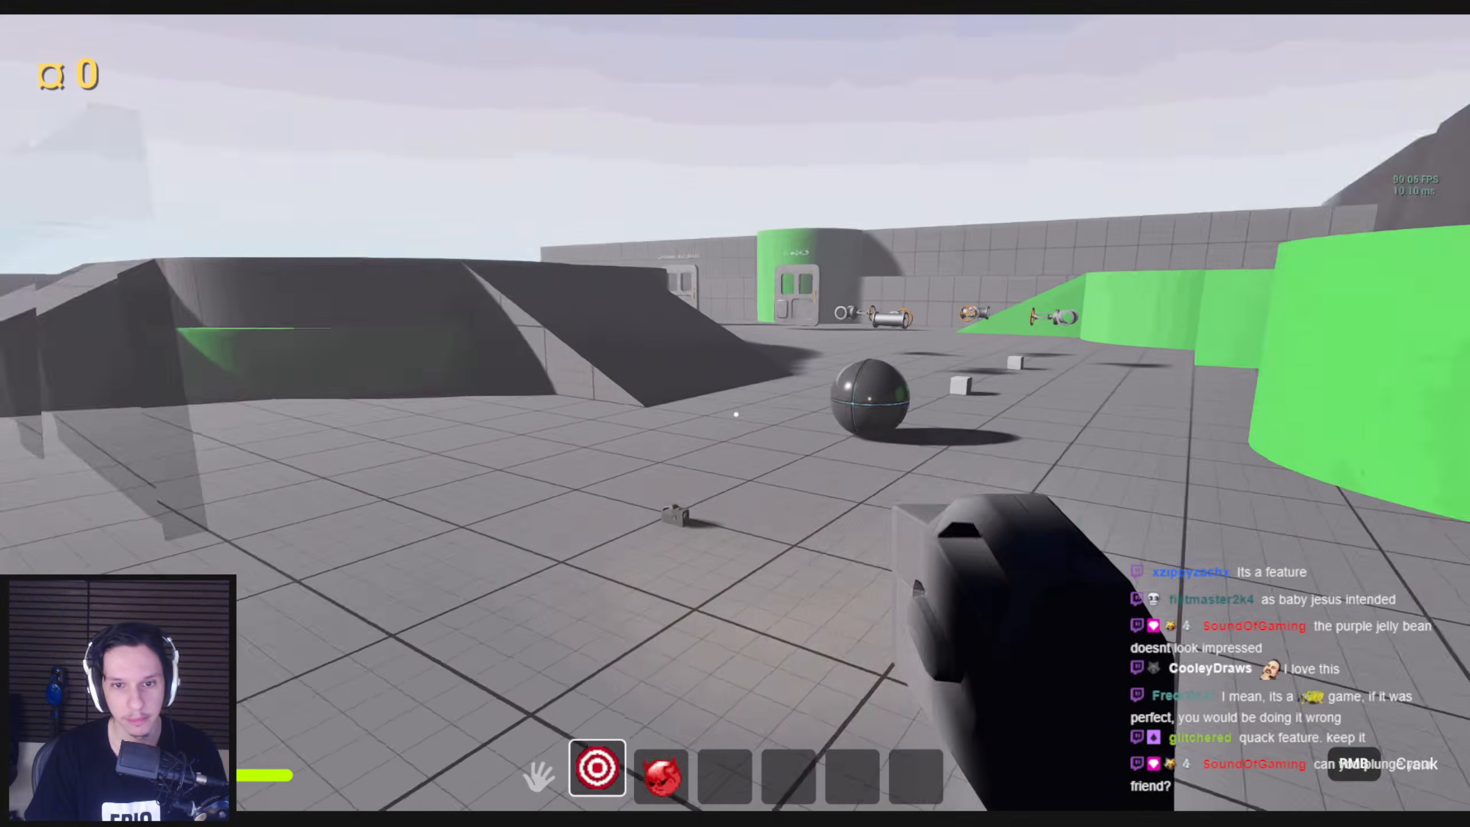
pyautogui.hotkey('shift', 'w')
pyautogui.press('w')
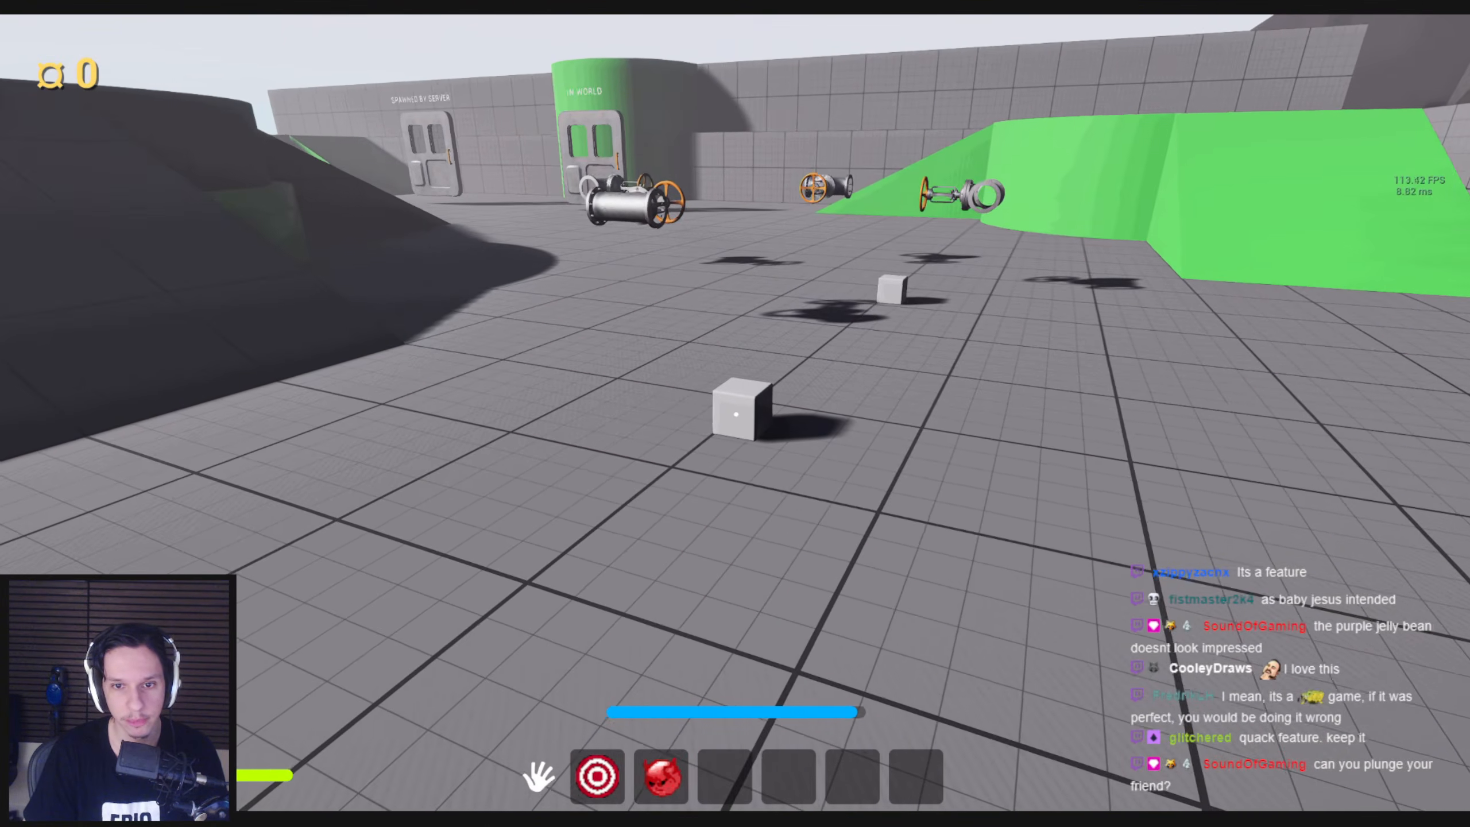
pyautogui.hotkey('shift', 'w')
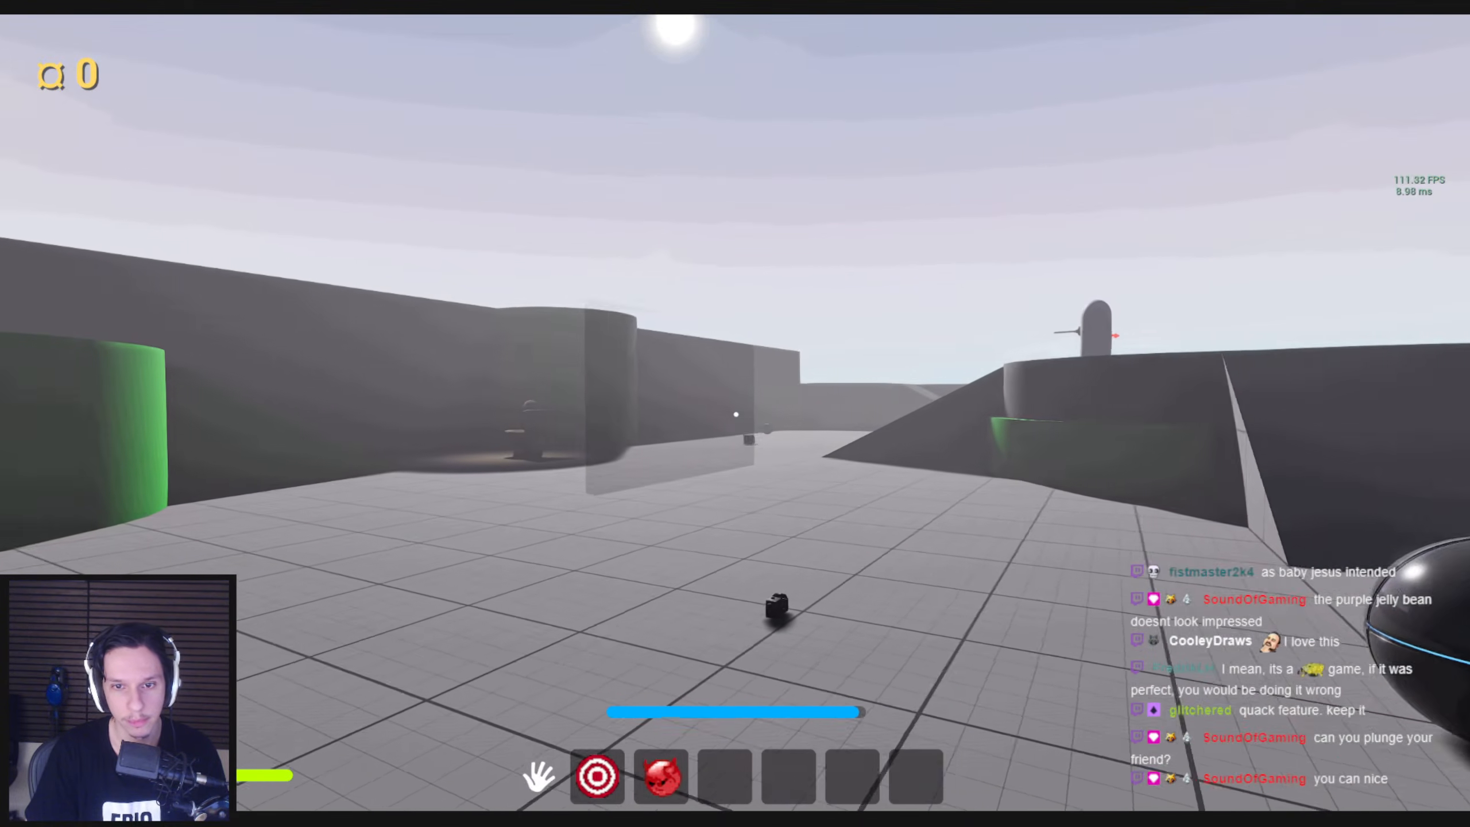
# Run across the playground to the orange ball, grab it and throw it at the basketball hoop twice
pyautogui.hotkey('shift', 'w')
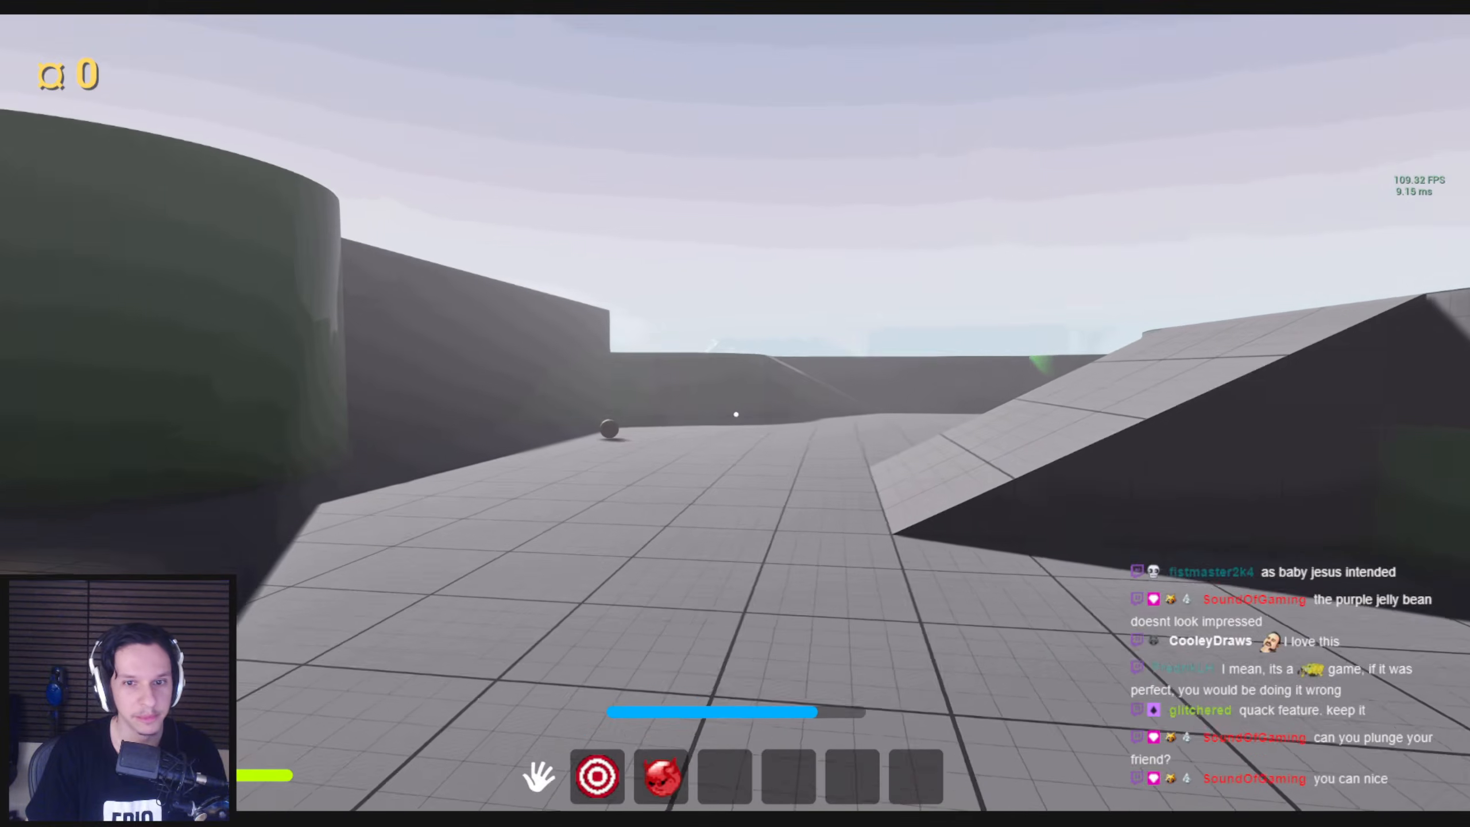
pyautogui.hotkey('shift', 'w')
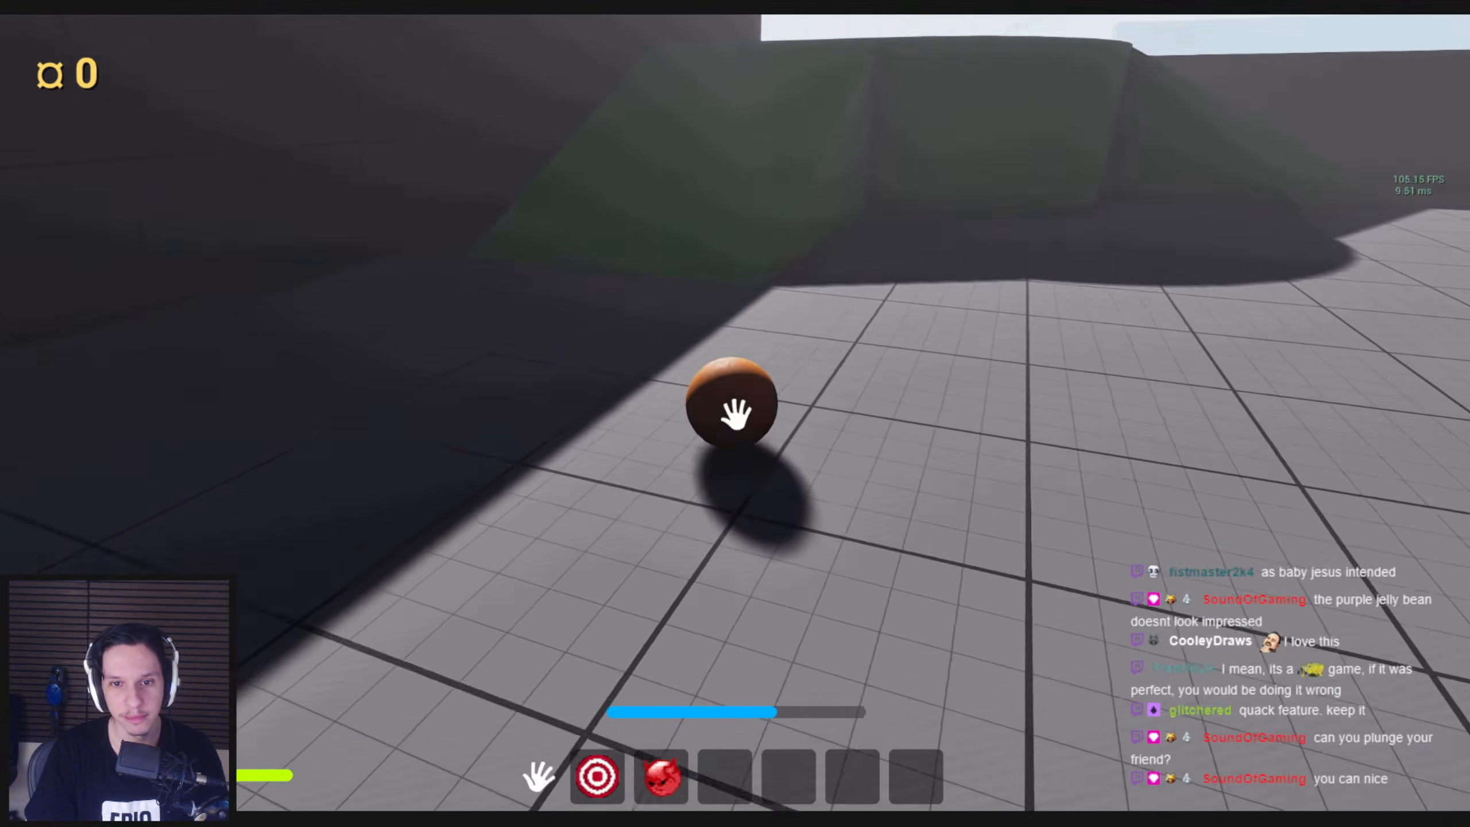
pyautogui.click(735, 414)
pyautogui.rightClick(736, 414)
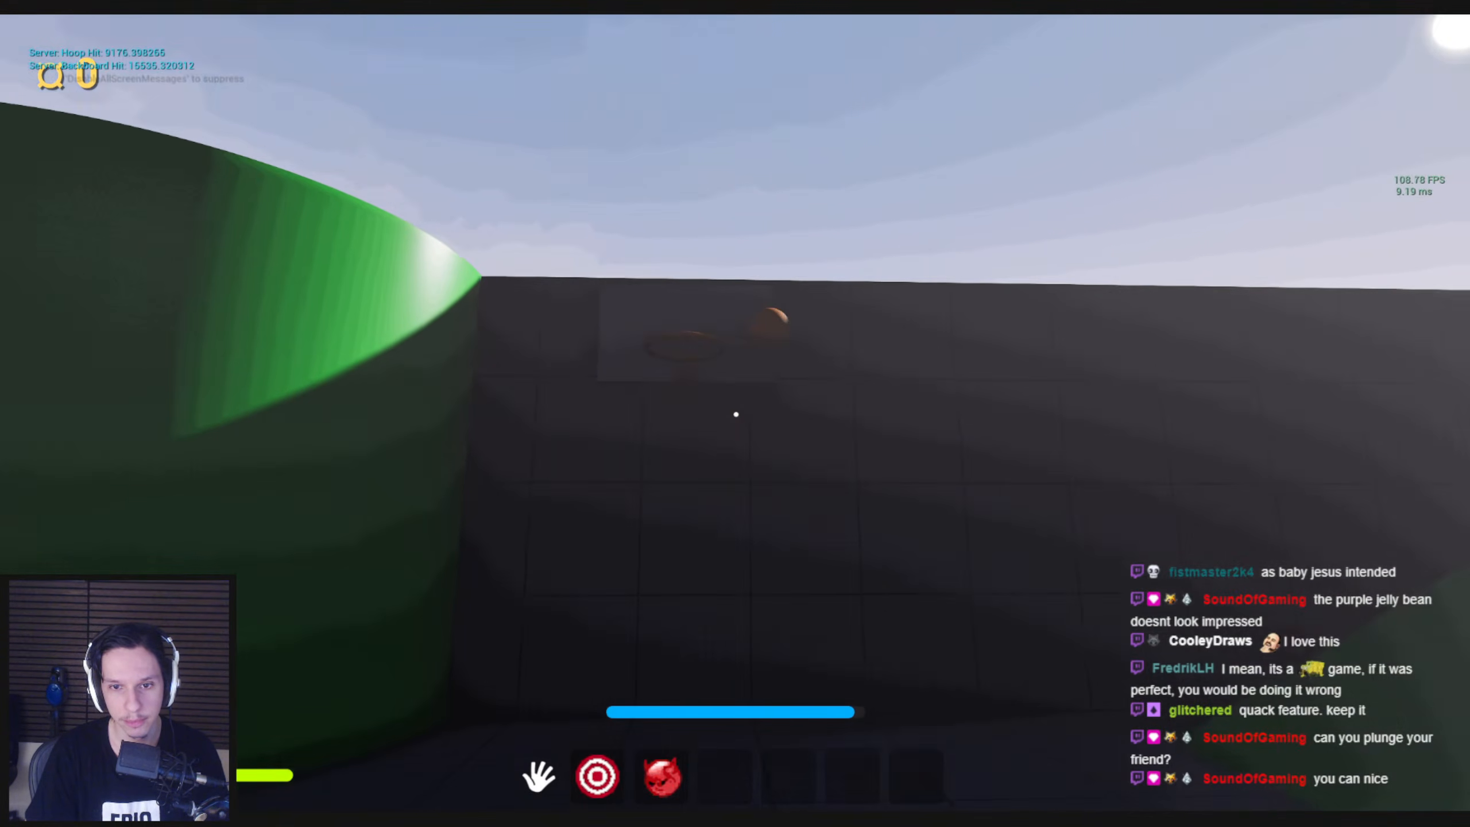
pyautogui.hotkey('shift', 'w')
pyautogui.click(735, 414)
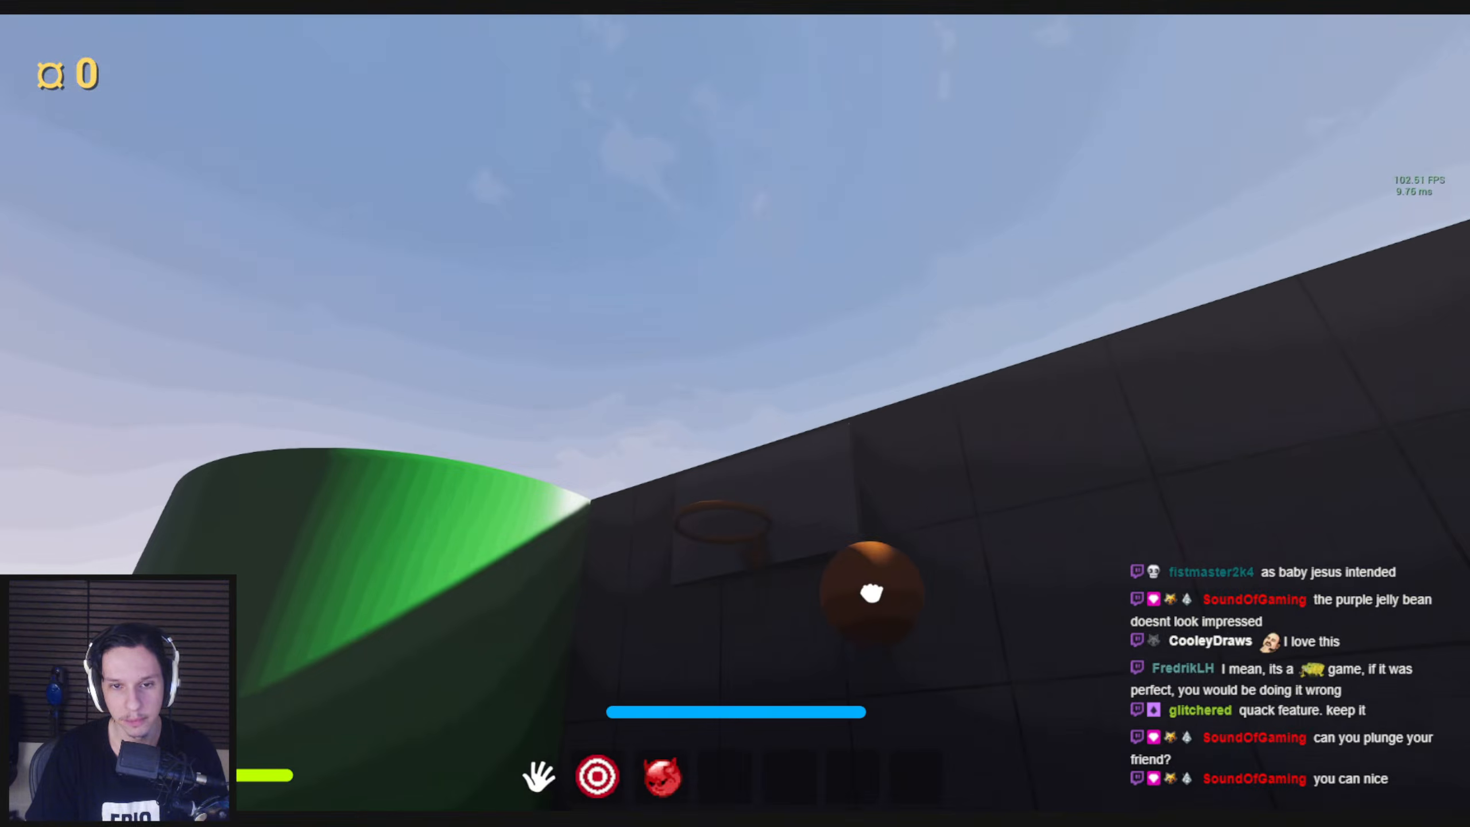
pyautogui.rightClick(735, 414)
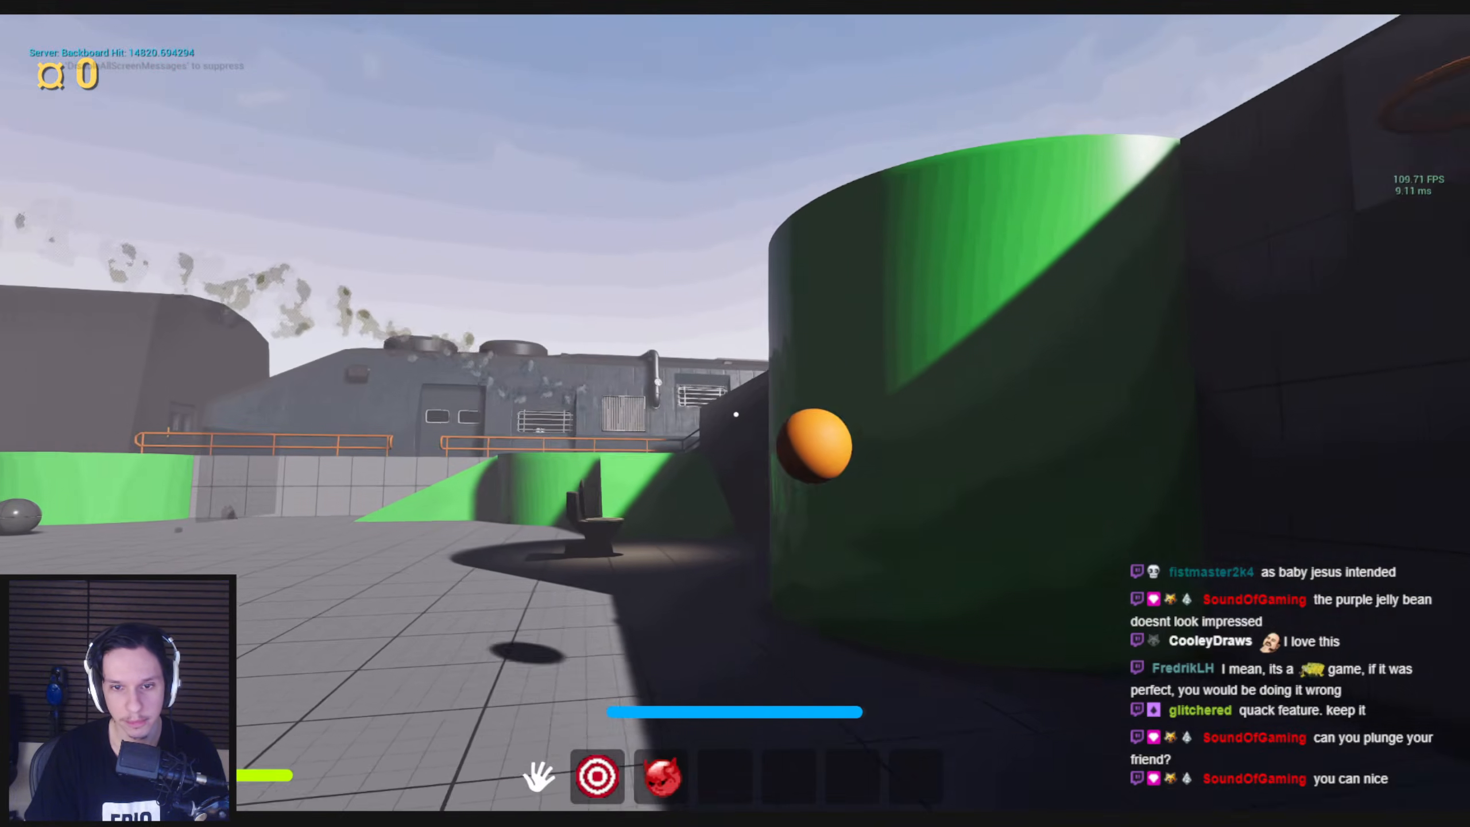
# Chase the orange ball, pick it up, throw it at the capsule character and follow it towards the toilet
pyautogui.hotkey('shift', 'w')
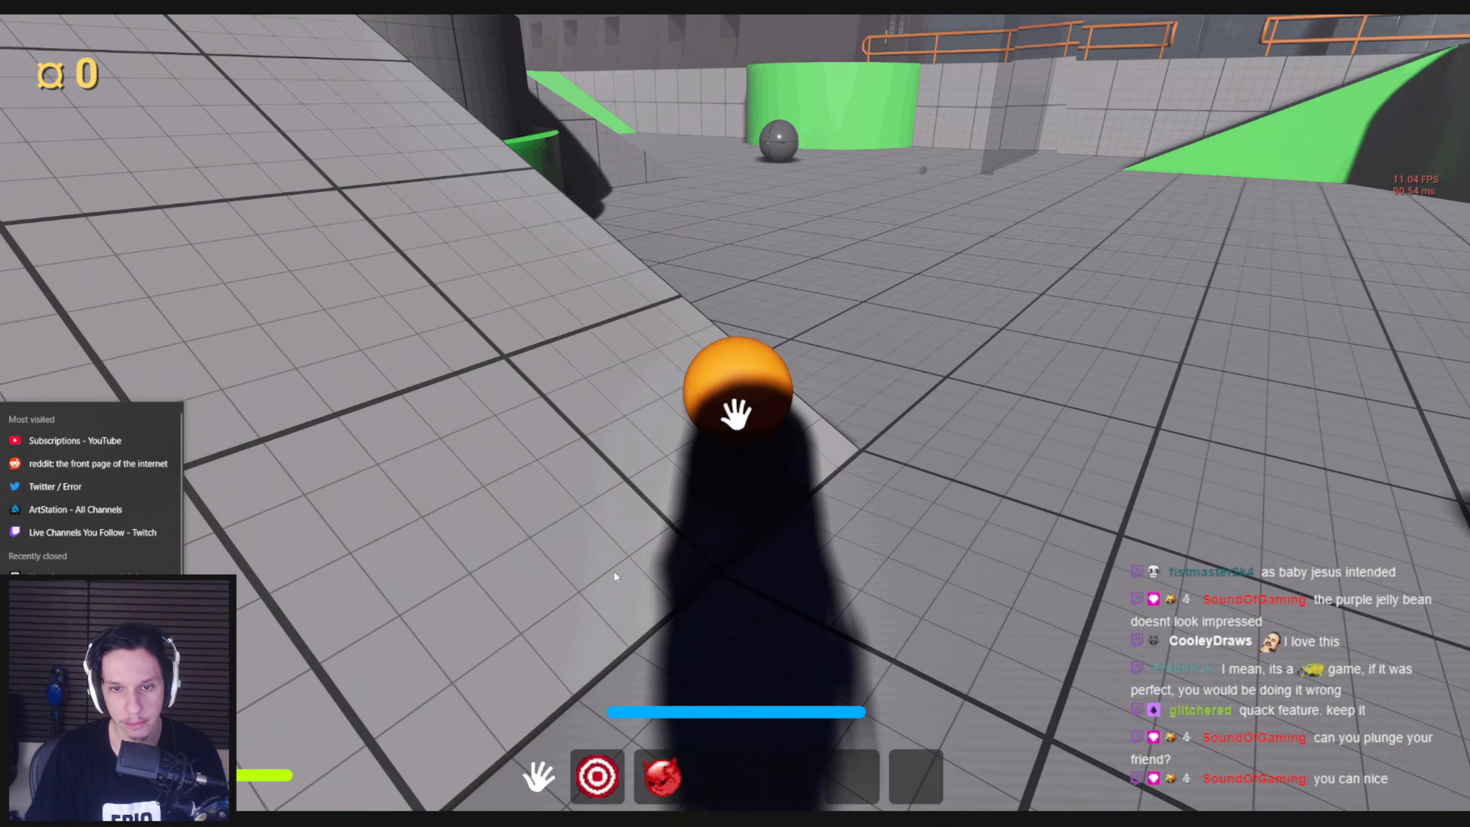
pyautogui.click(735, 414)
pyautogui.rightClick(735, 414)
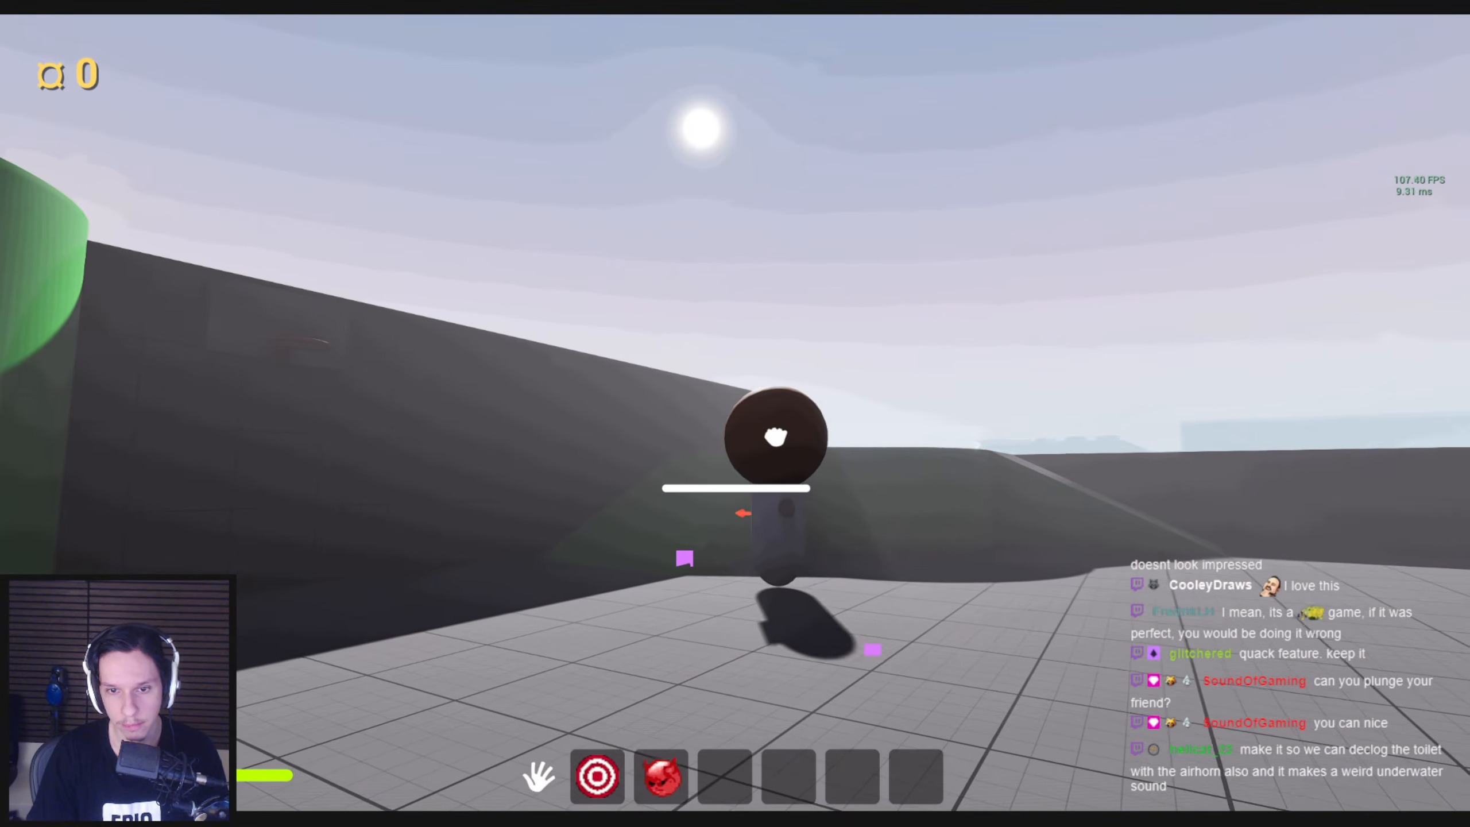
pyautogui.press('w')
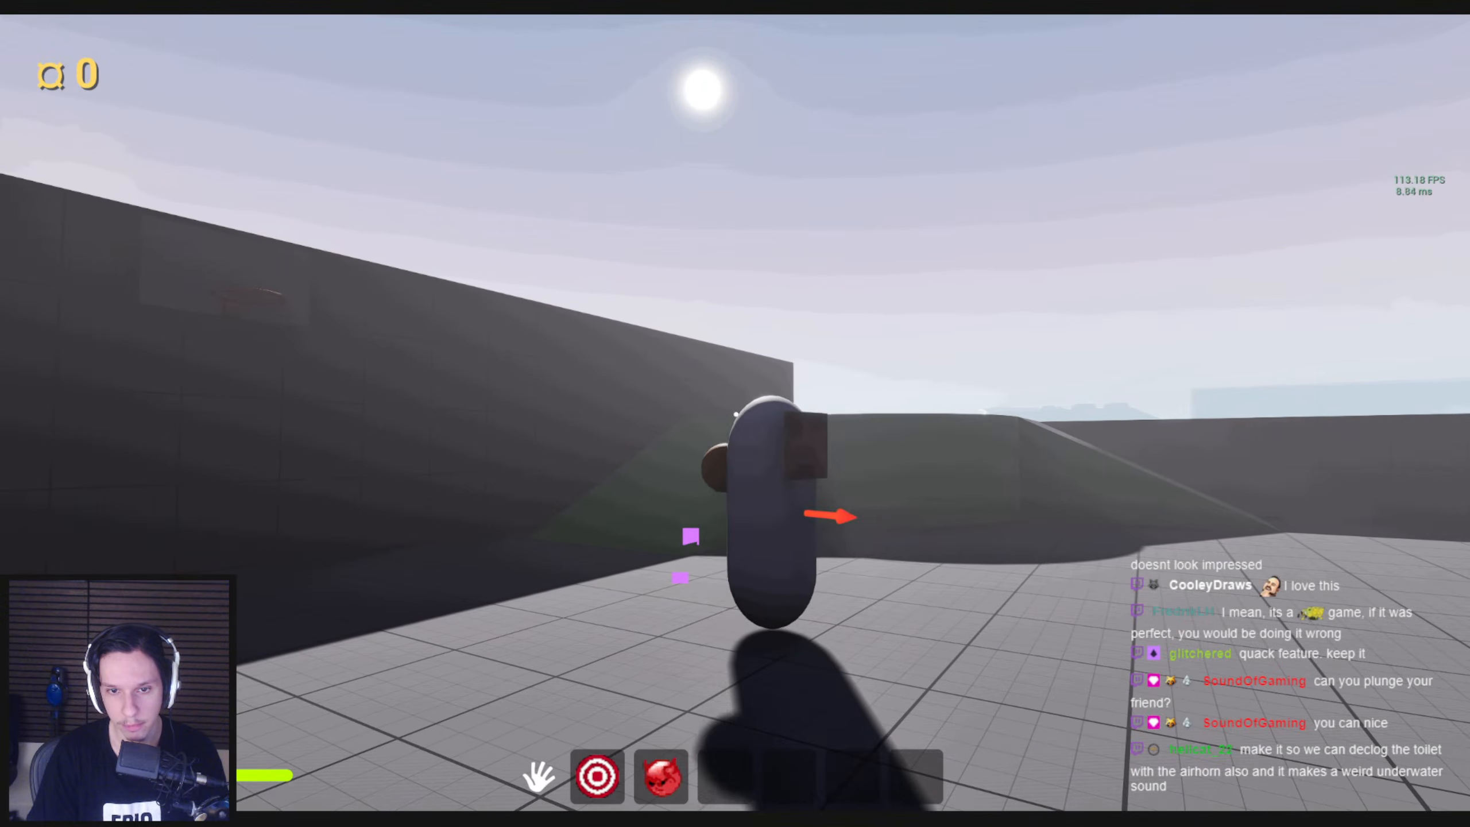
pyautogui.press('w')
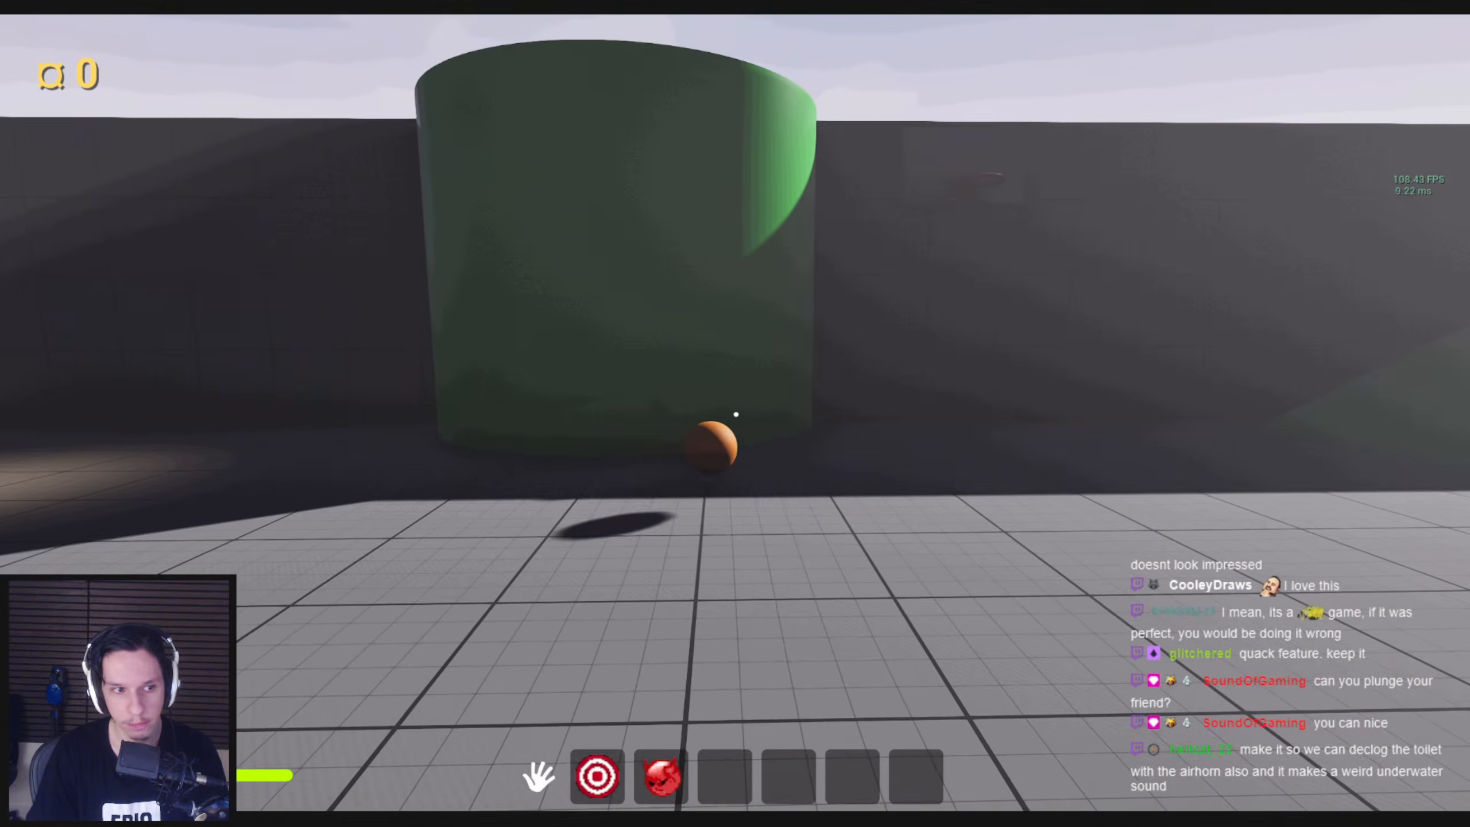
pyautogui.press('w')
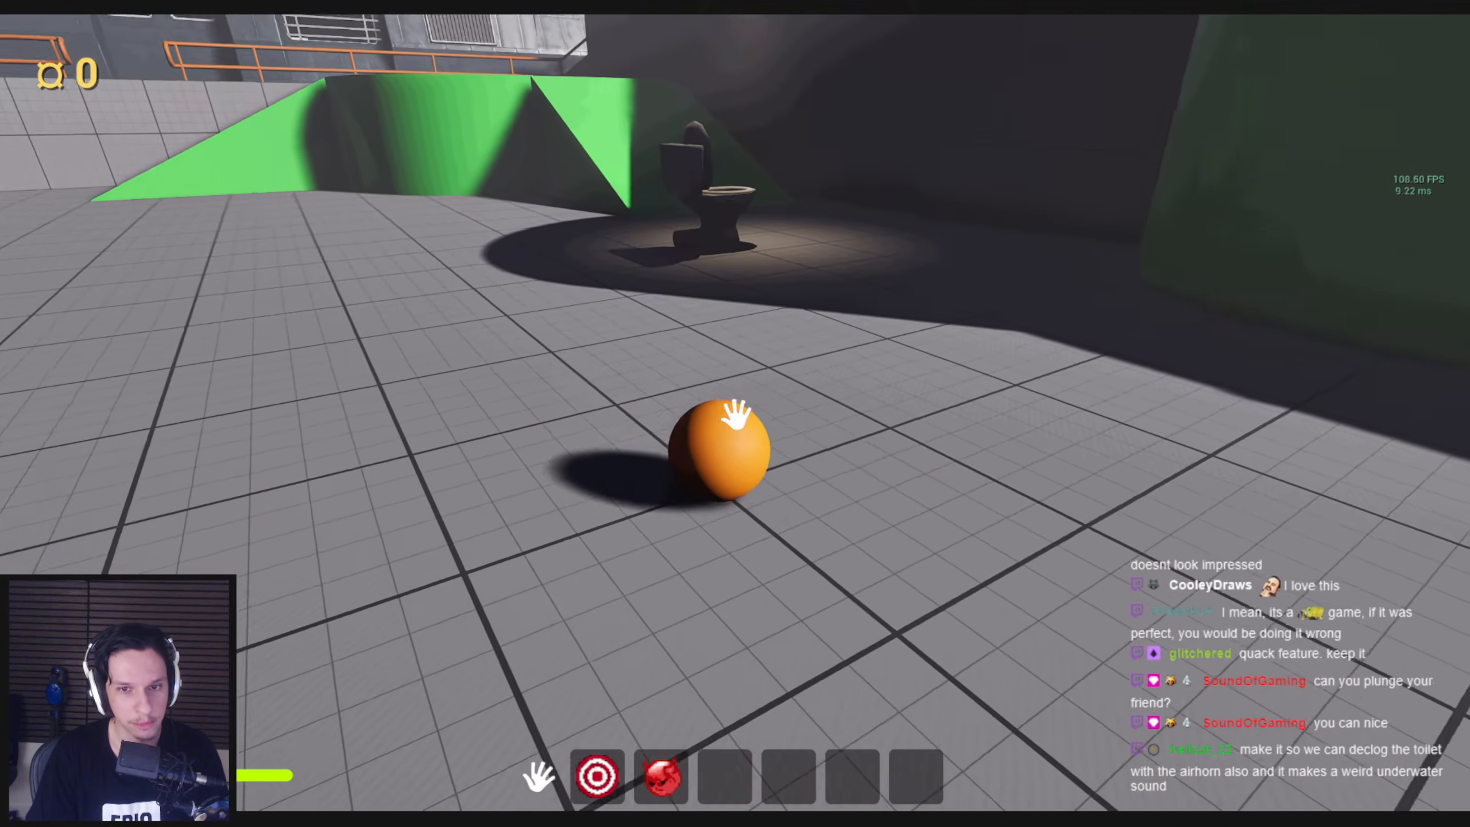
# Look around the playground from the green platforms, the toilet area and the ledge beside the train
pyautogui.moveTo(736, 414); pyautogui.dragTo(697, 464)
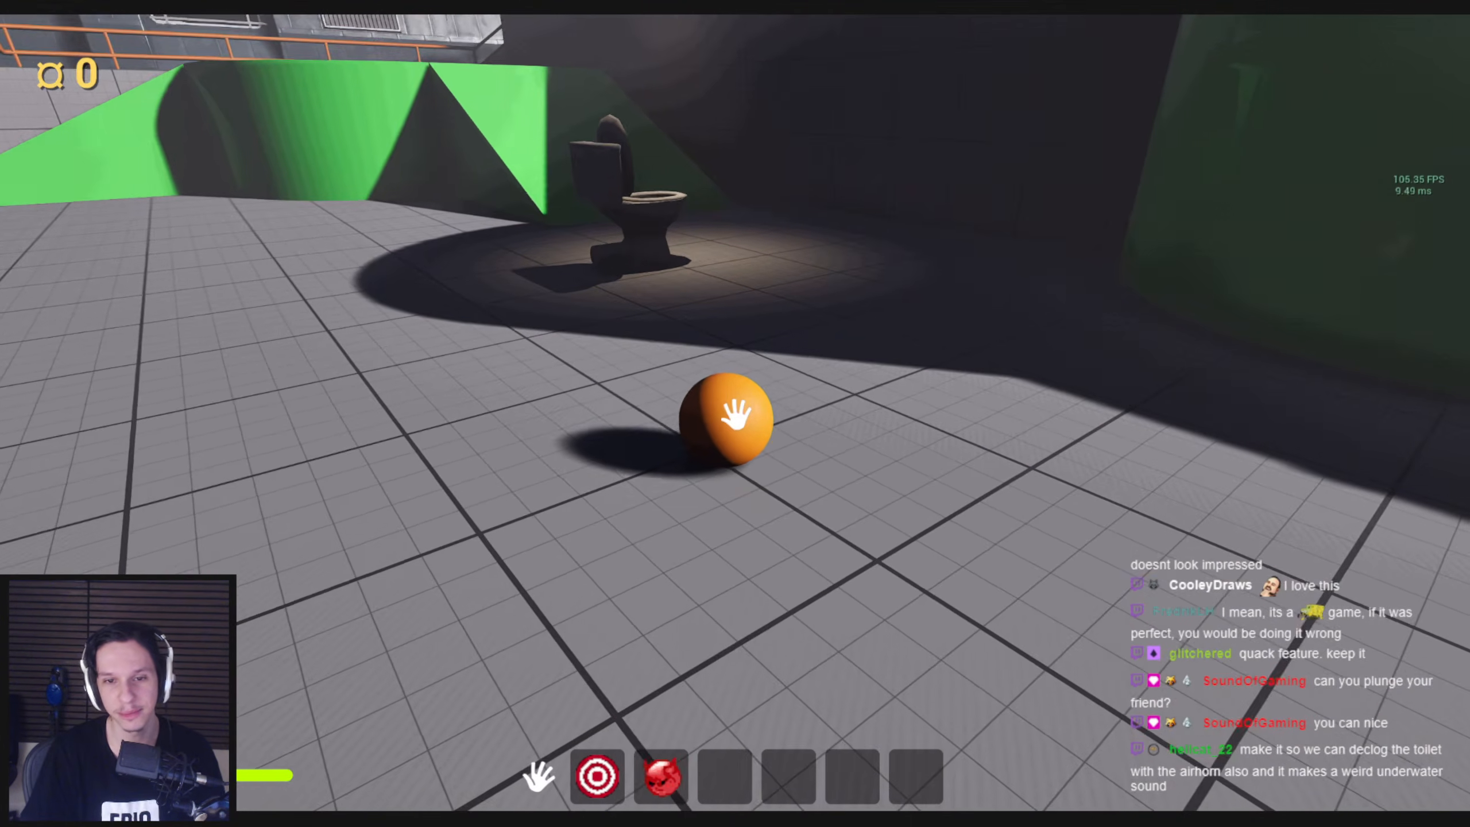
pyautogui.moveTo(737, 416)
pyautogui.mouseDown()
pyautogui.moveTo(607, 410)
pyautogui.moveTo(564, 427)
pyautogui.moveTo(716, 460)
pyautogui.moveTo(920, 463)
pyautogui.moveTo(894, 444)
pyautogui.moveTo(656, 486)
pyautogui.moveTo(637, 453)
pyautogui.moveTo(673, 421)
pyautogui.moveTo(623, 624)
pyautogui.moveTo(781, 476)
pyautogui.moveTo(1011, 484)
pyautogui.moveTo(542, 401)
pyautogui.moveTo(442, 410)
pyautogui.moveTo(629, 432)
pyautogui.moveTo(626, 496)
pyautogui.moveTo(606, 466)
pyautogui.moveTo(736, 414)
pyautogui.mouseUp()
pyautogui.press('w')
pyautogui.press('w')
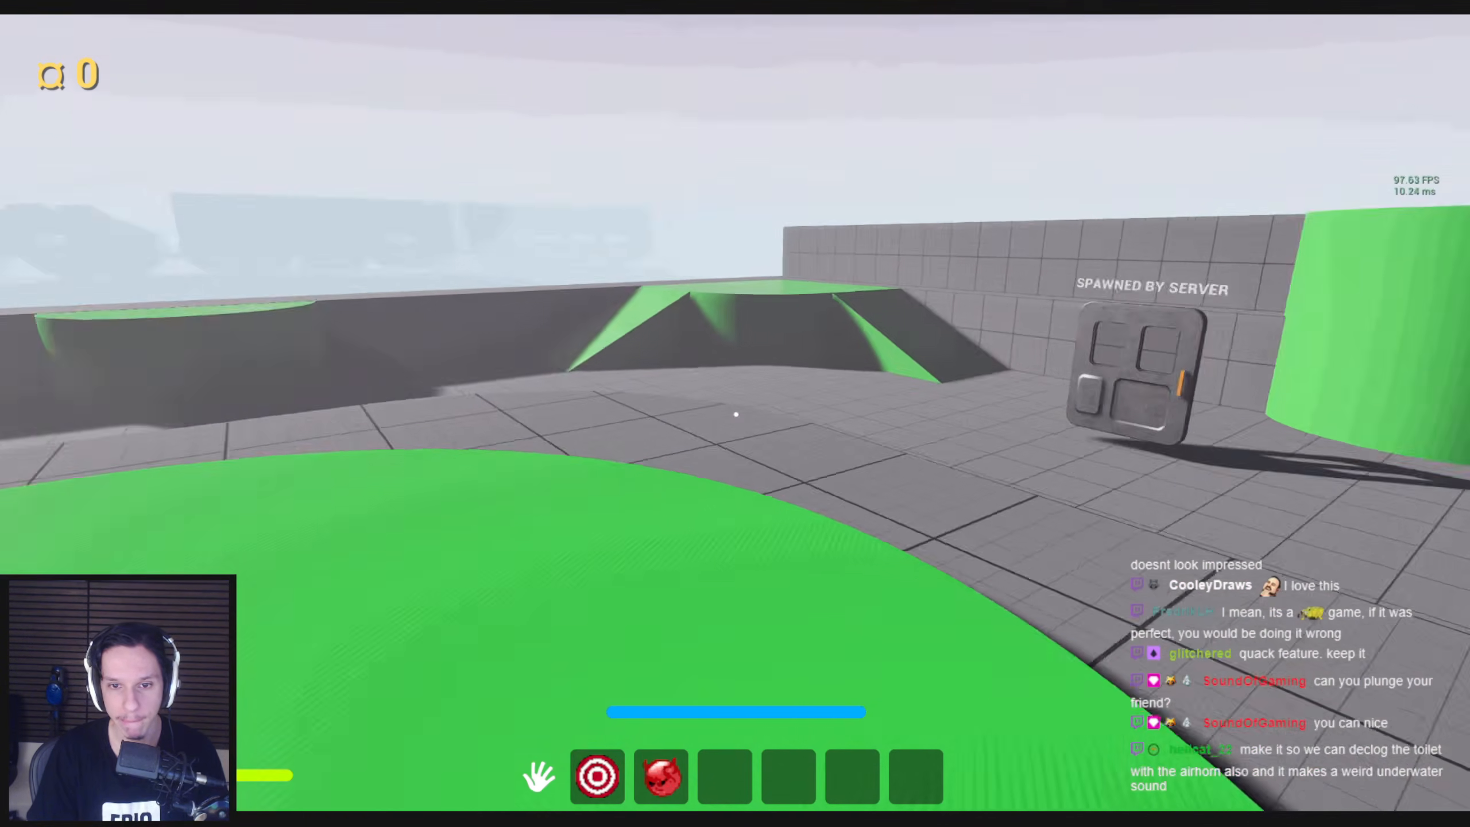
pyautogui.press('F1')
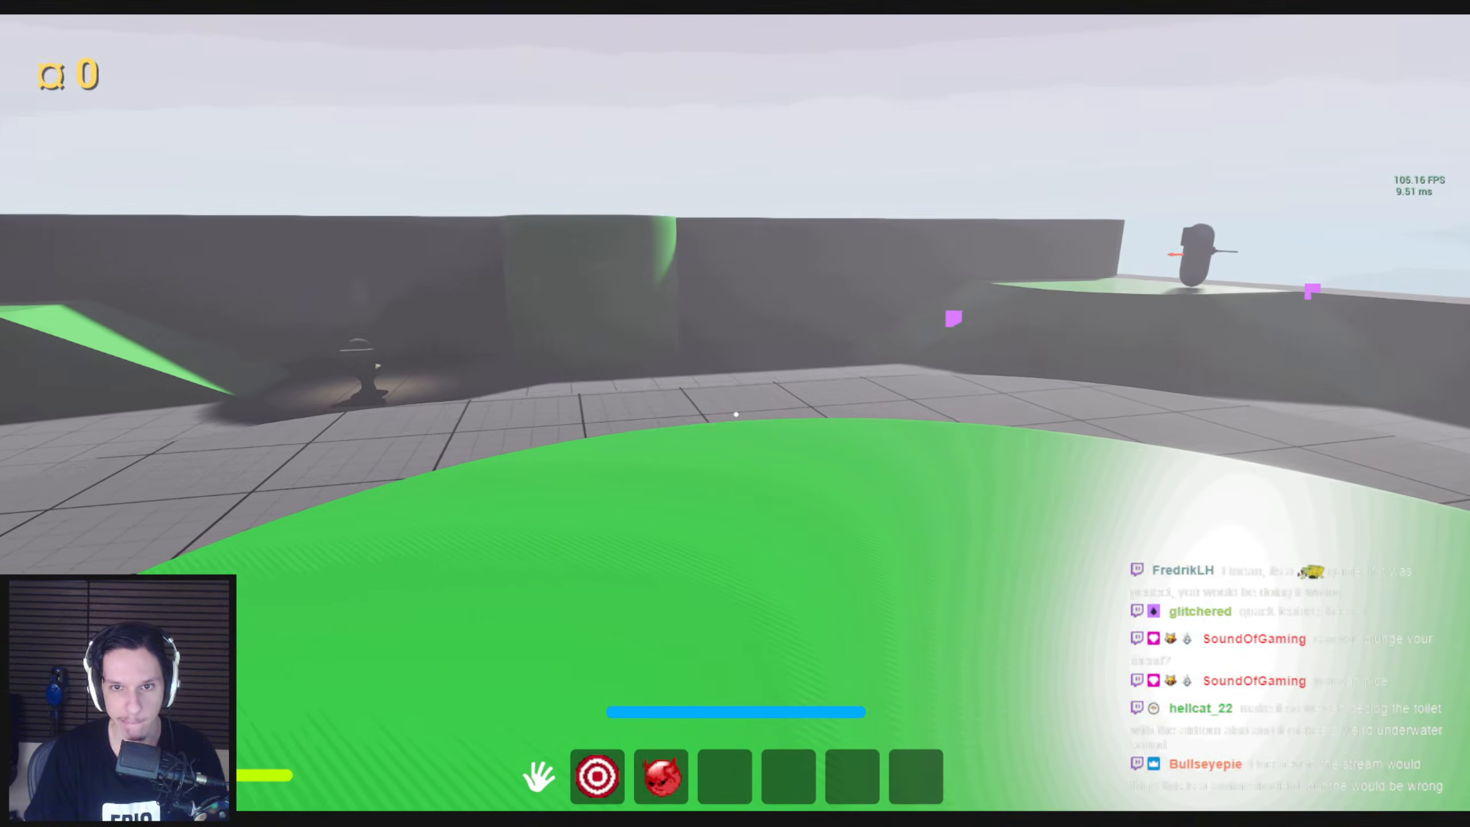
pyautogui.press('w')
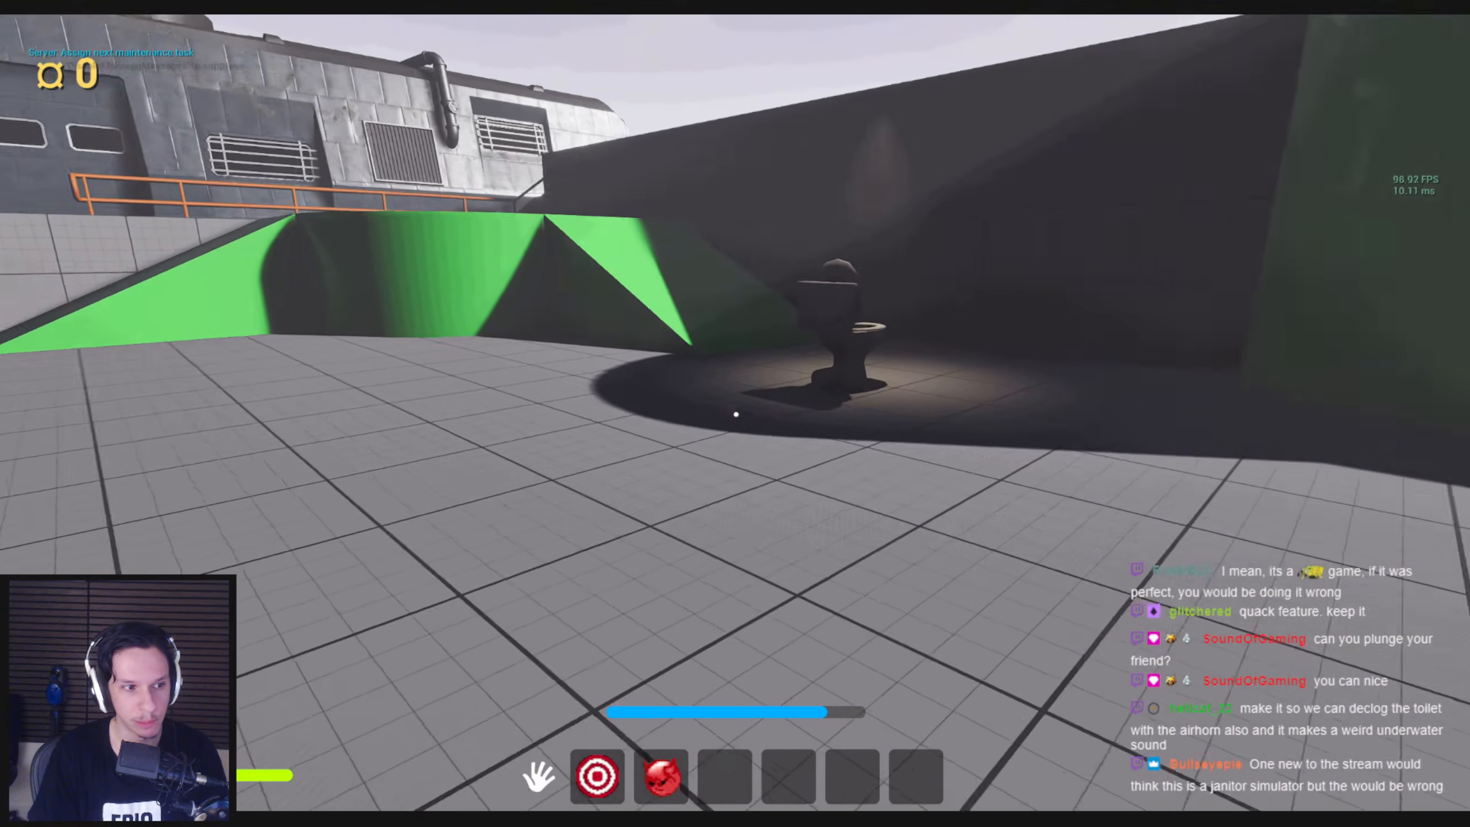
pyautogui.press('w')
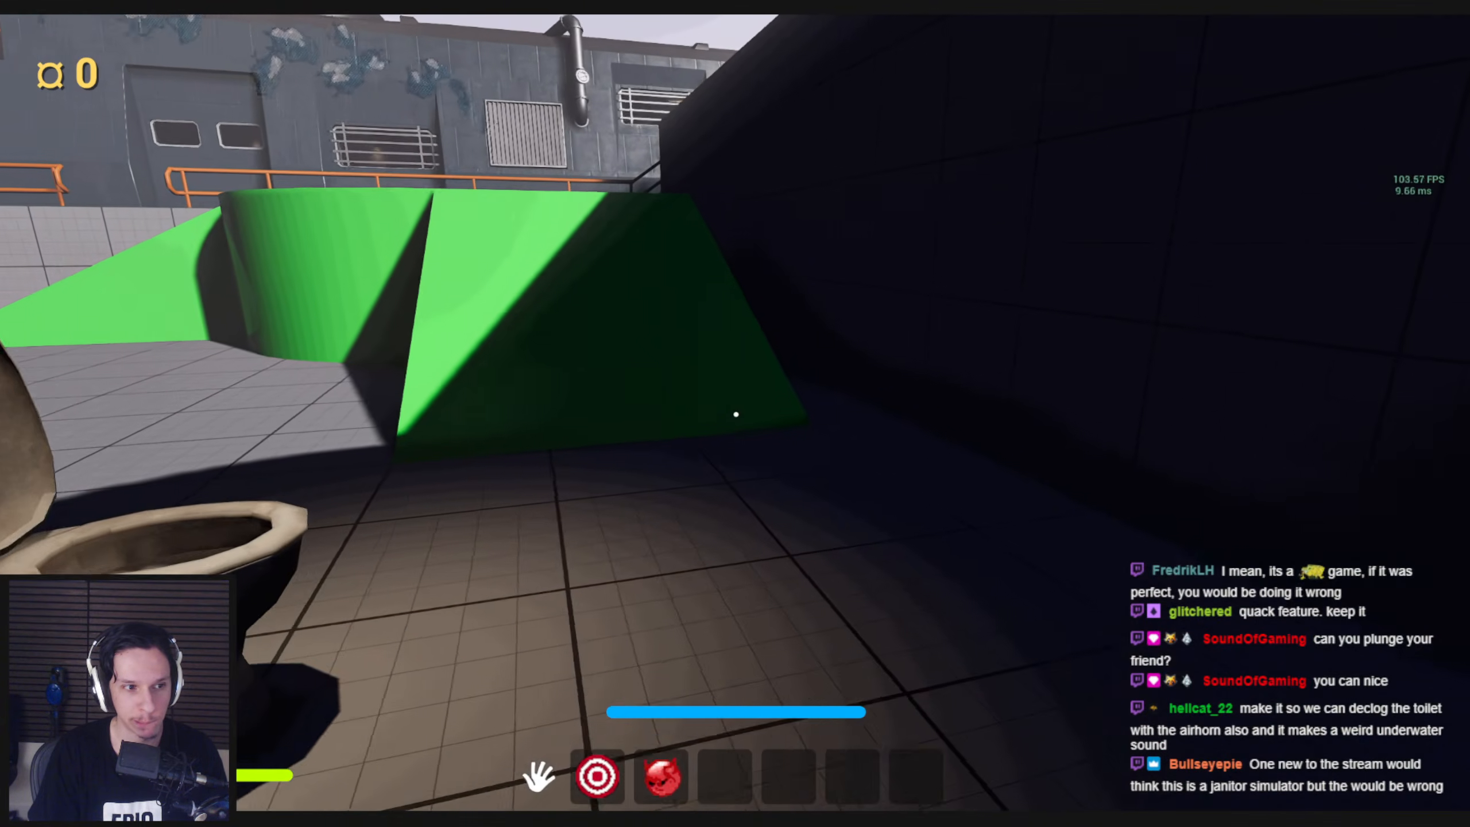
pyautogui.press('w')
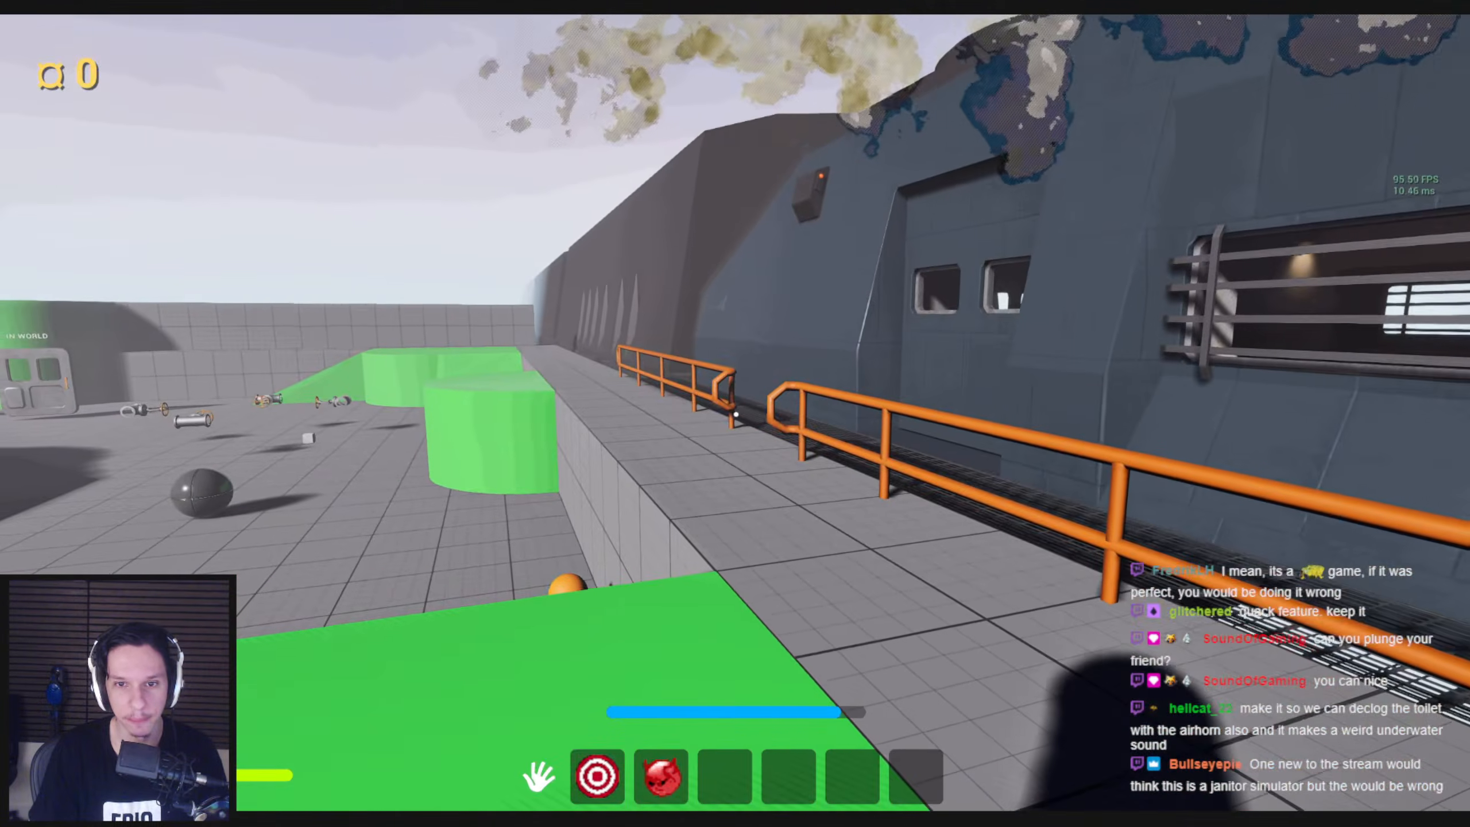
pyautogui.press('w')
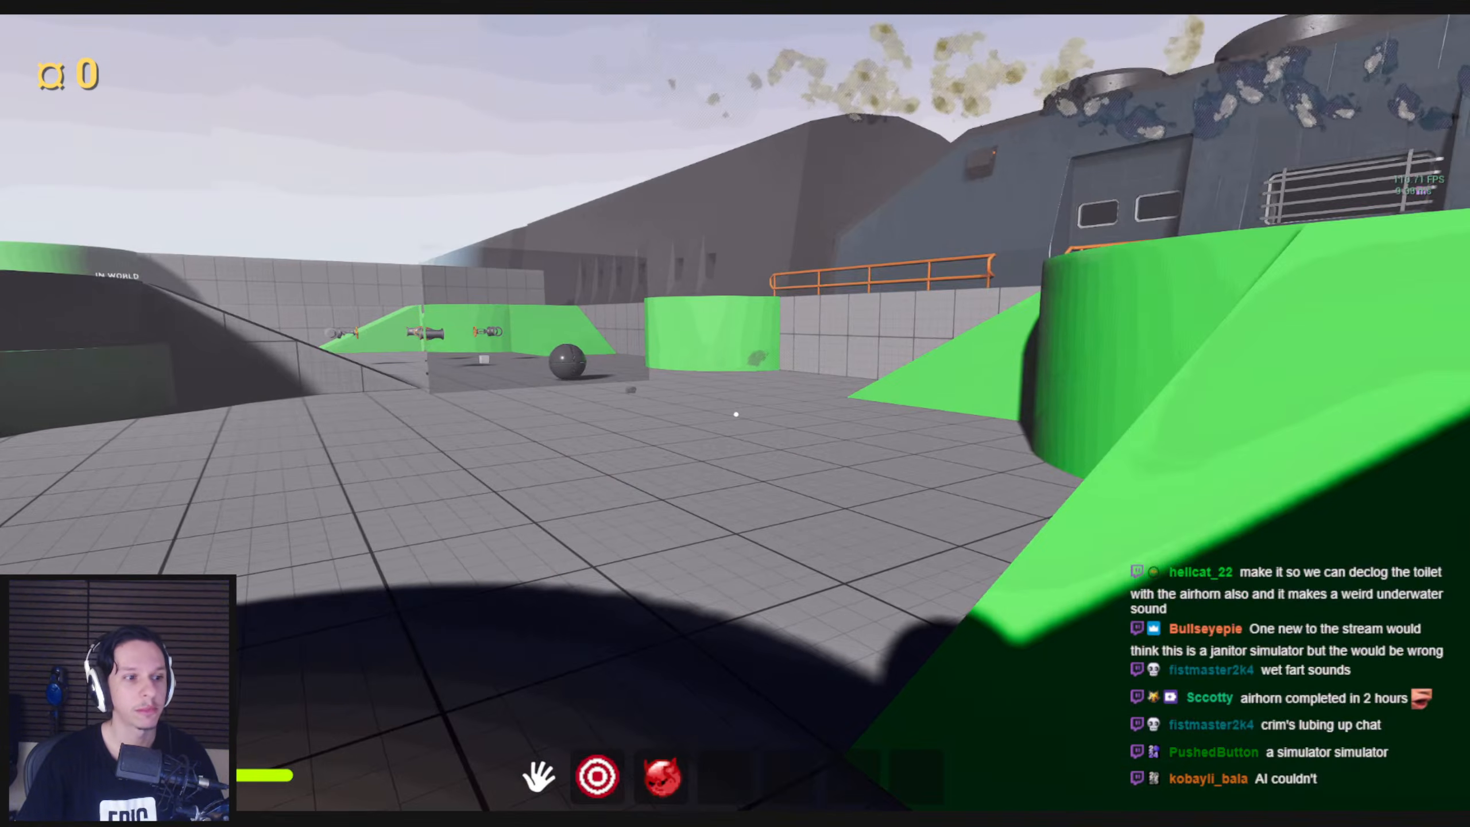
# Cross the green platform near the train, drop down behind its ramp and grab the orange ball
pyautogui.press('w')
pyautogui.press('shift')
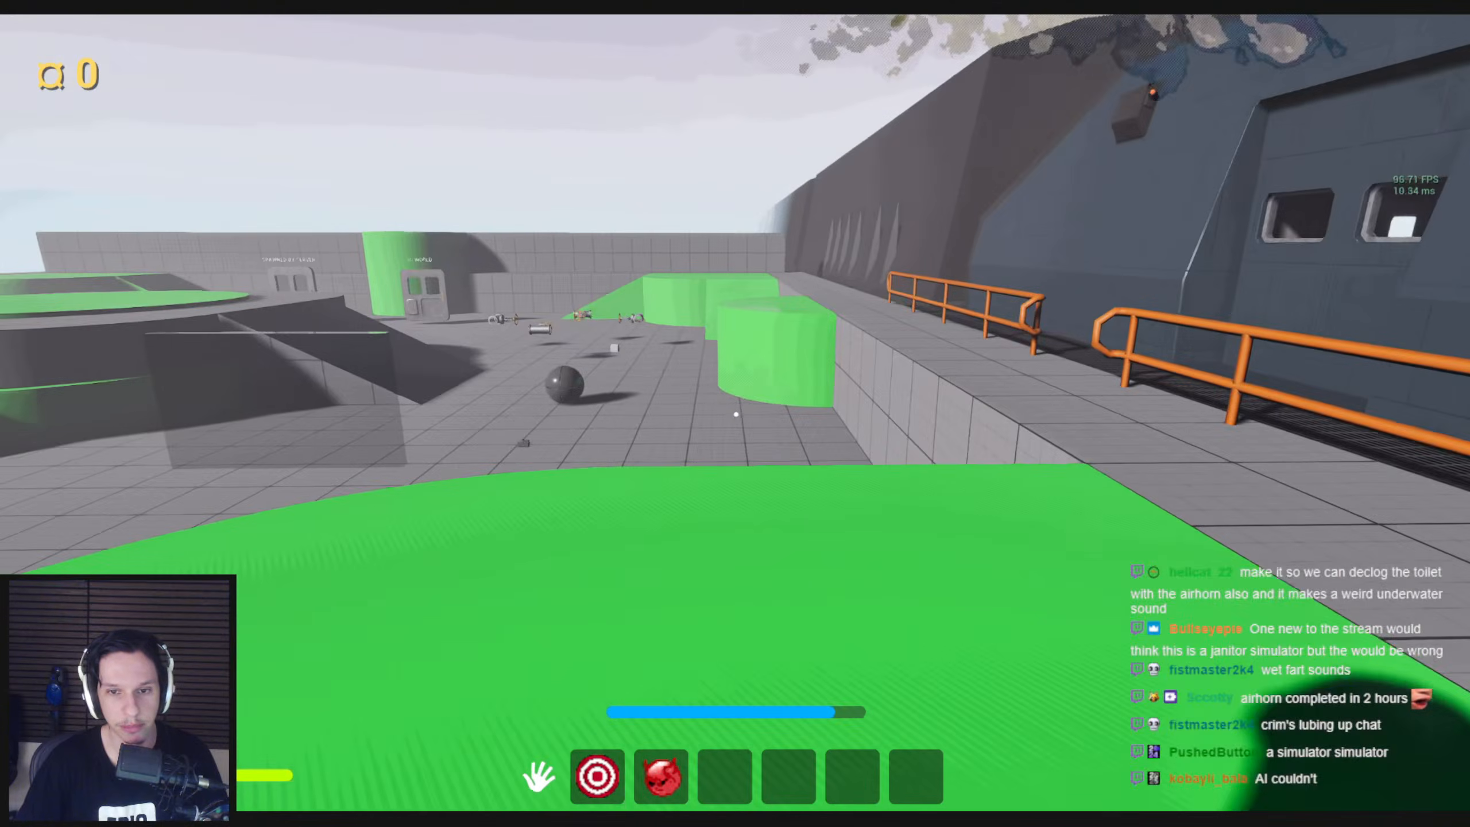
pyautogui.press('w')
pyautogui.press('shift')
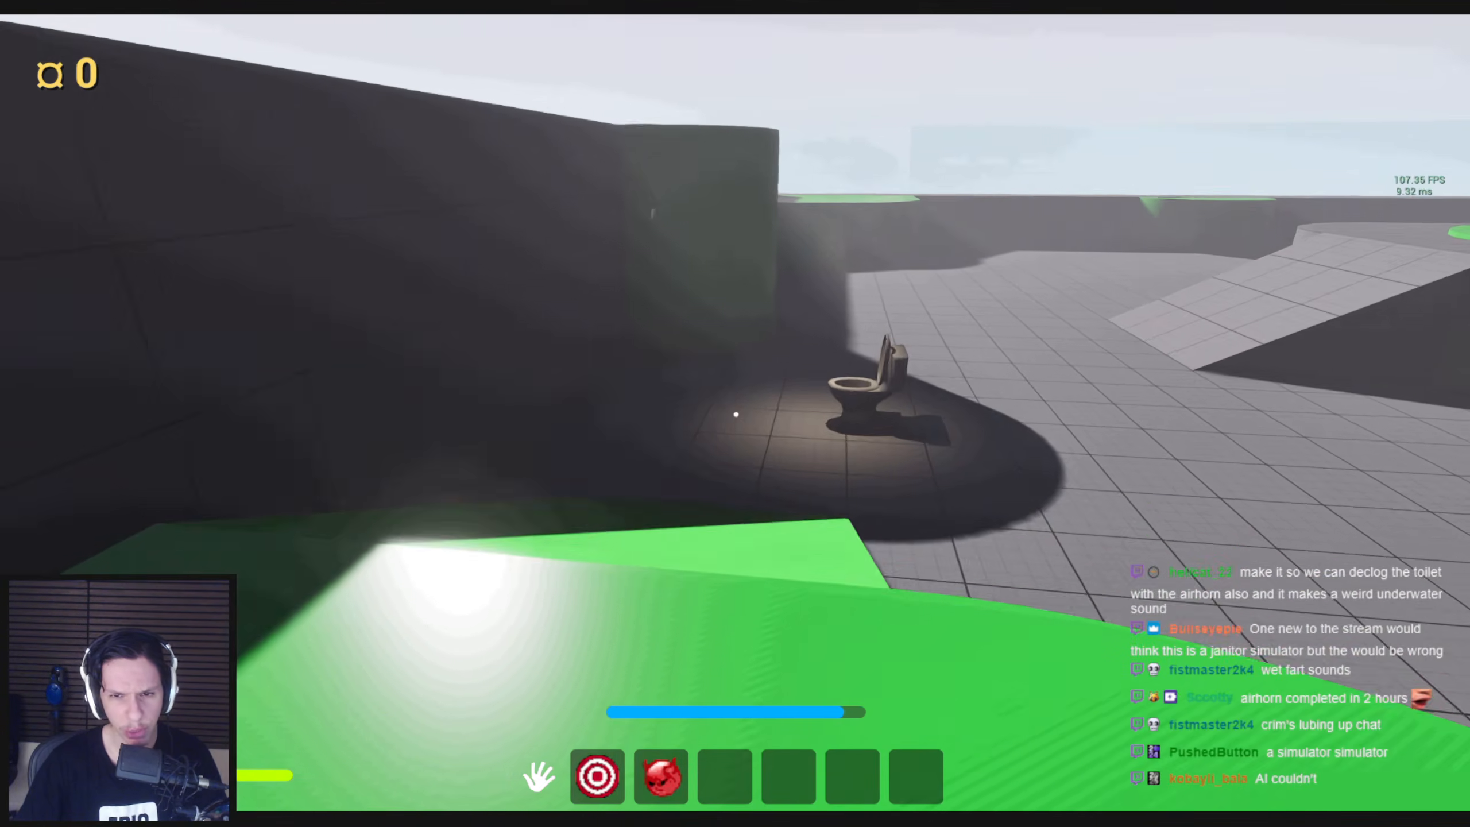
pyautogui.press('w')
pyautogui.press('shift')
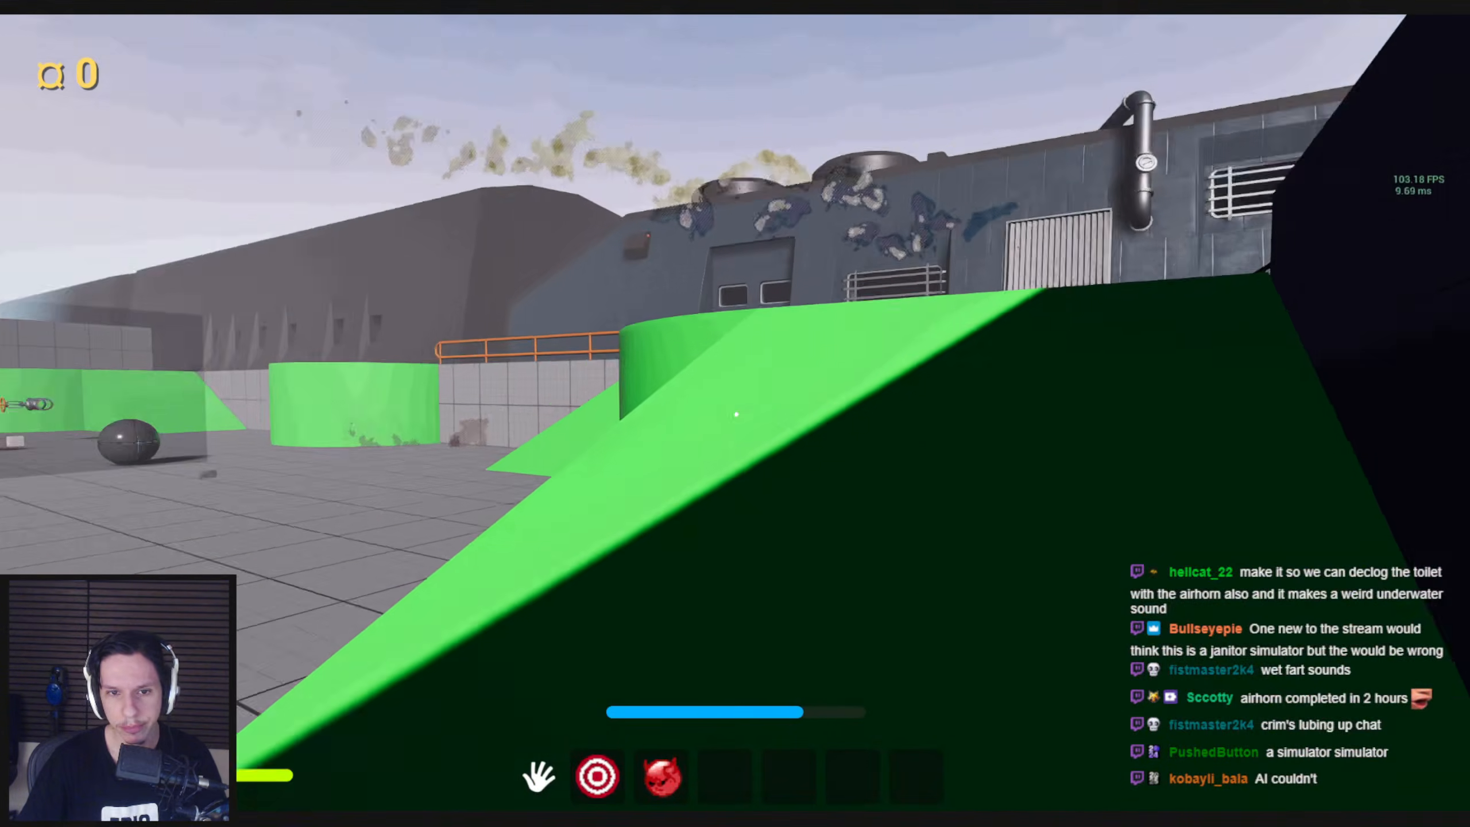
pyautogui.press('w')
pyautogui.click(737, 414)
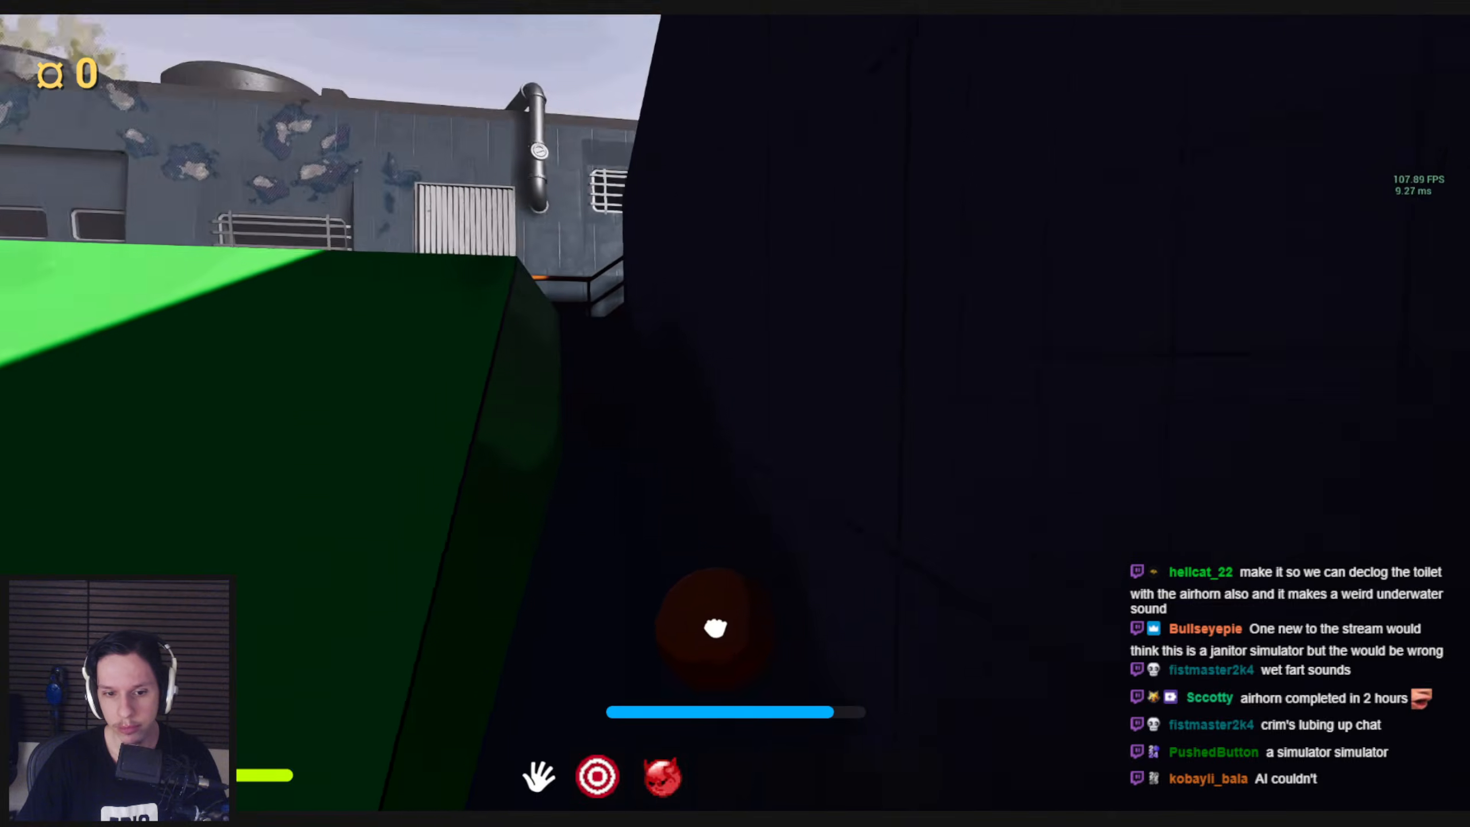
# Carry the orange ball back to the basketball hoop and take repeated shots at it
pyautogui.press('w')
pyautogui.press('shift')
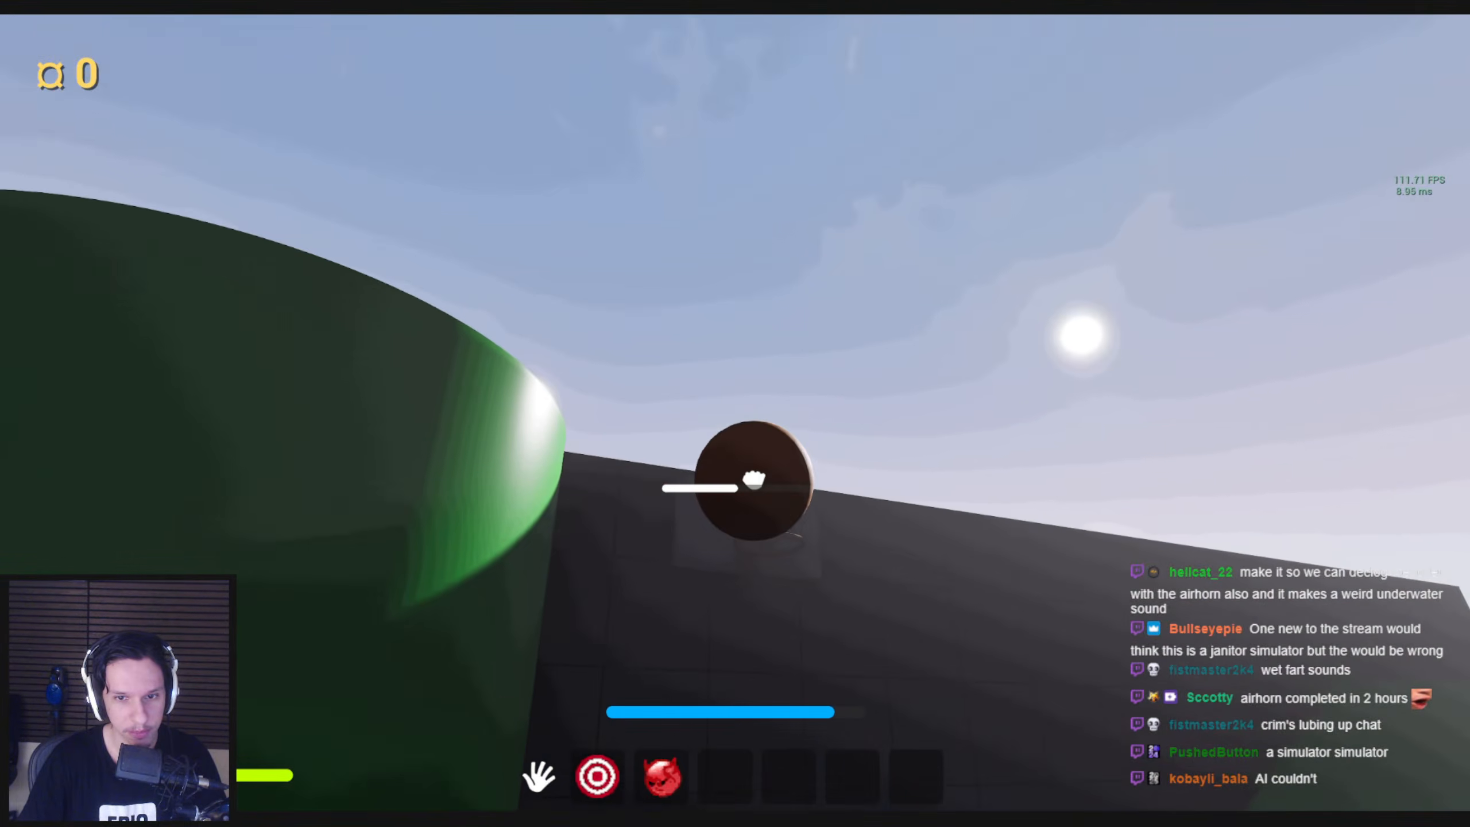
pyautogui.click(736, 414)
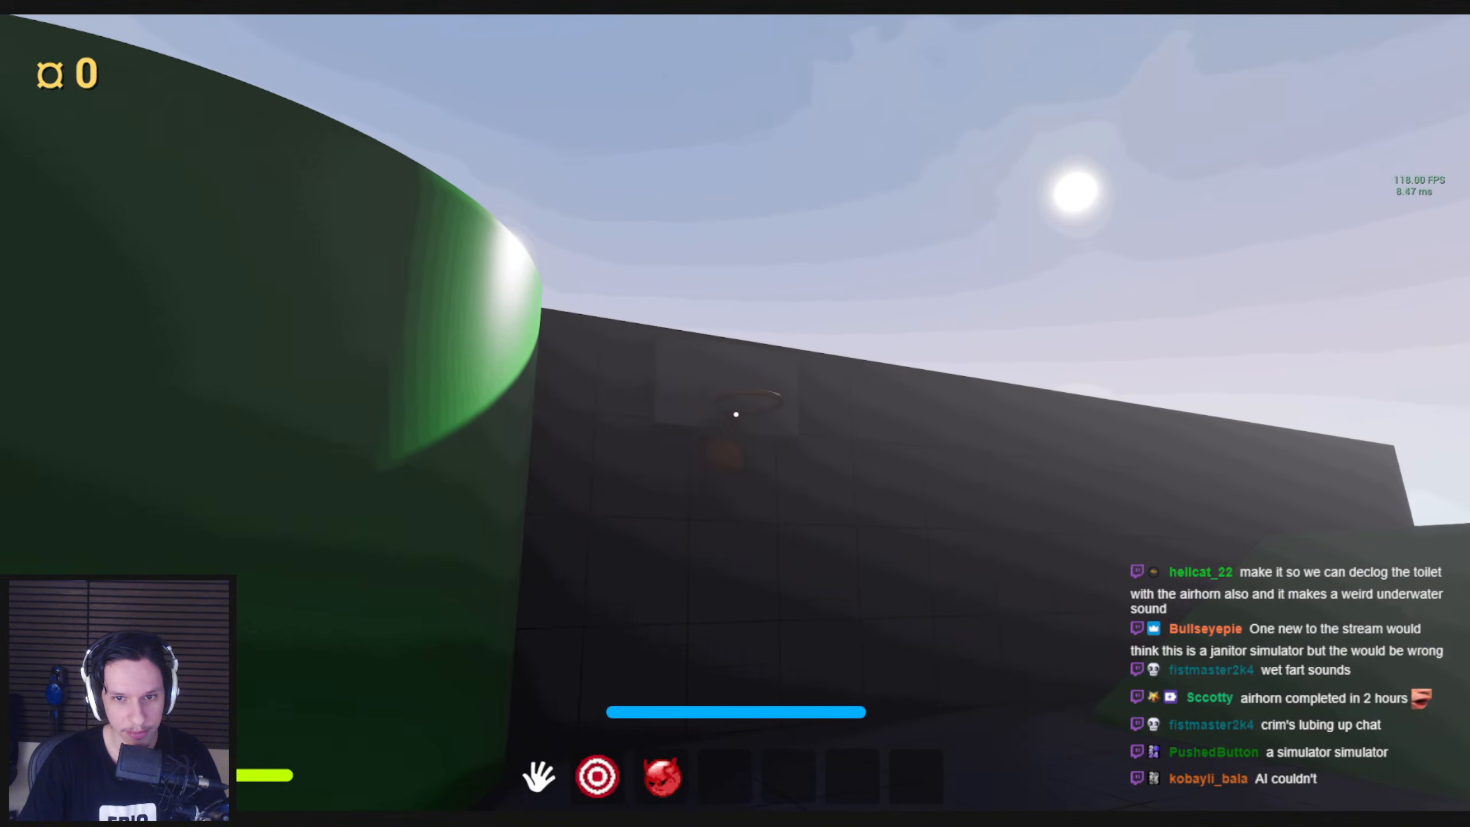
pyautogui.press('w')
pyautogui.click(736, 414)
pyautogui.click(737, 414)
pyautogui.click(736, 414)
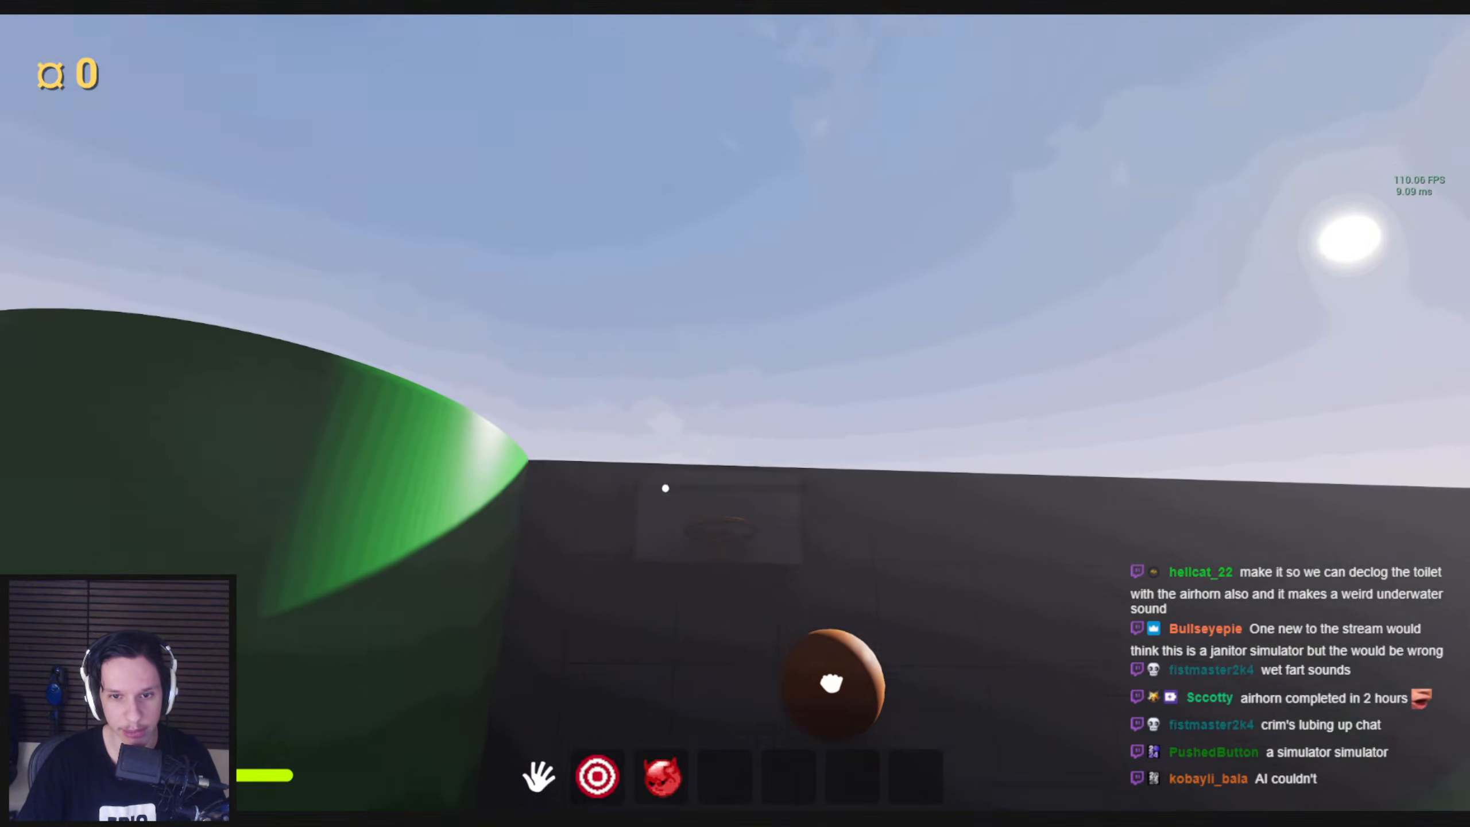
pyautogui.click(736, 414)
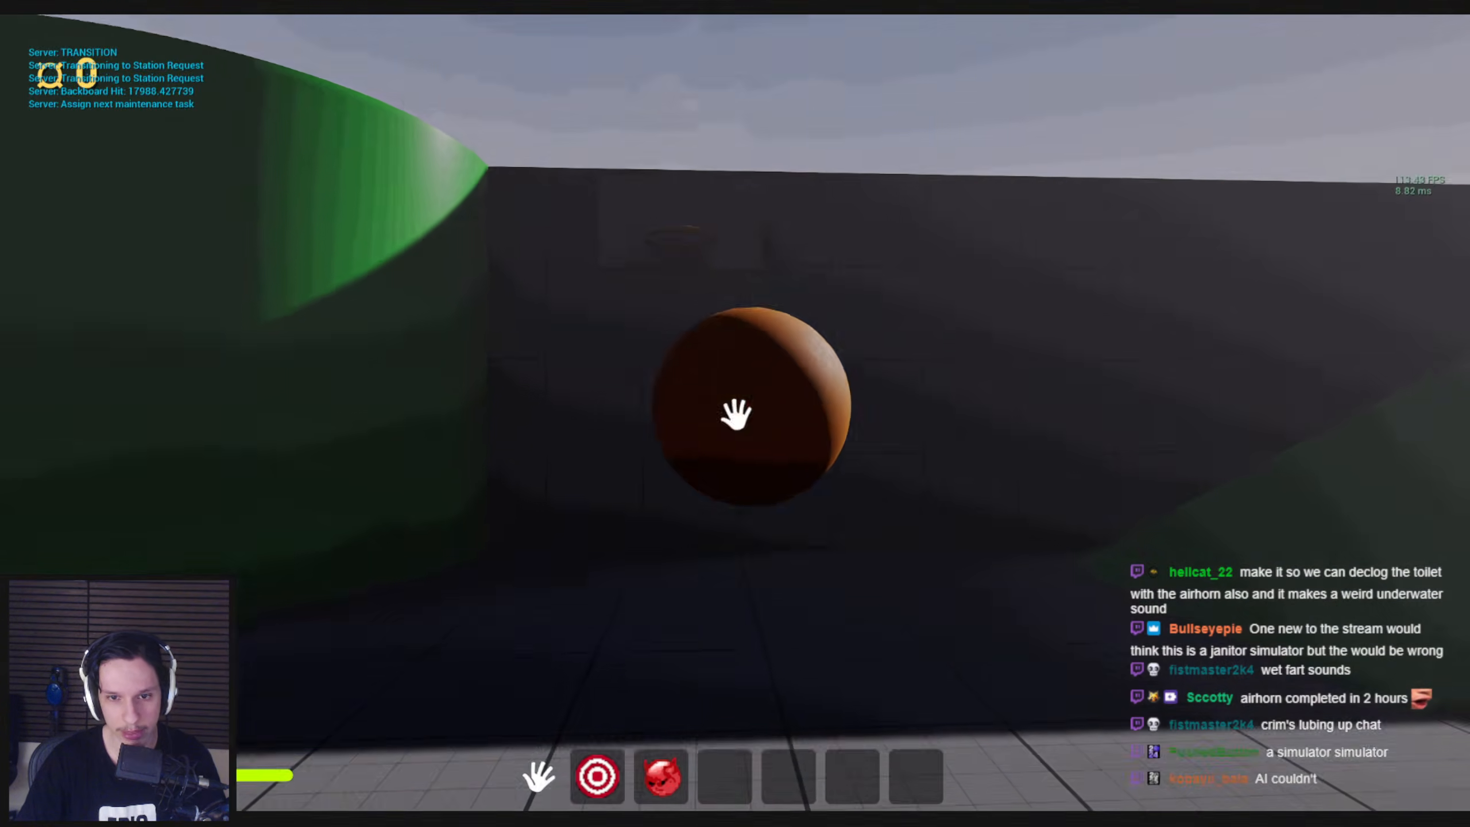
pyautogui.click(736, 414)
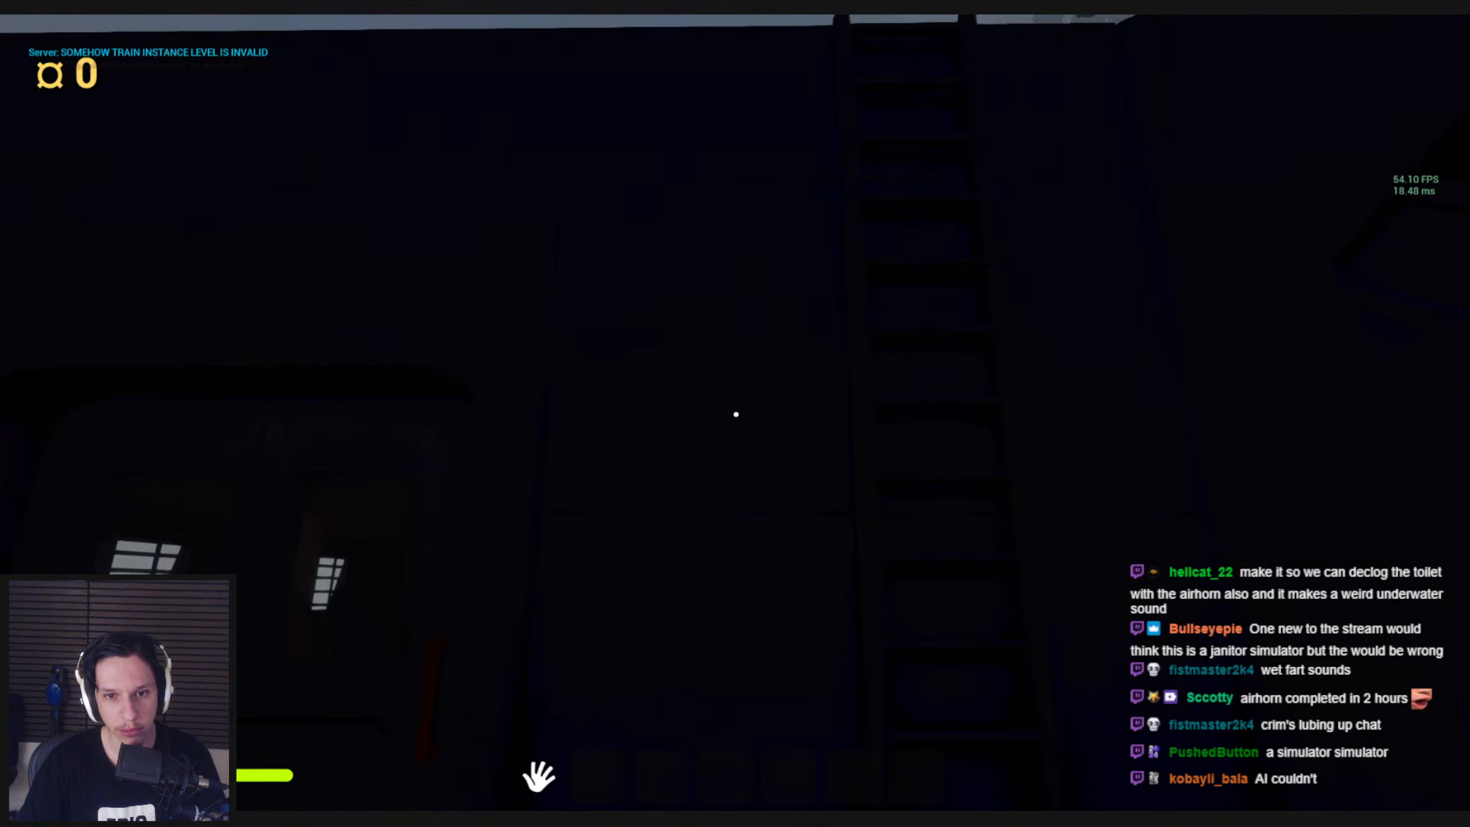
# End the play session, frame the toilet and green ramp in the level viewport, and restore the full editor layout
pyautogui.press('Escape')
pyautogui.moveTo(741, 608); pyautogui.dragTo(512, 595, button='right')
pyautogui.press('s')
pyautogui.scroll(3, 741, 608)
pyautogui.press('F11')
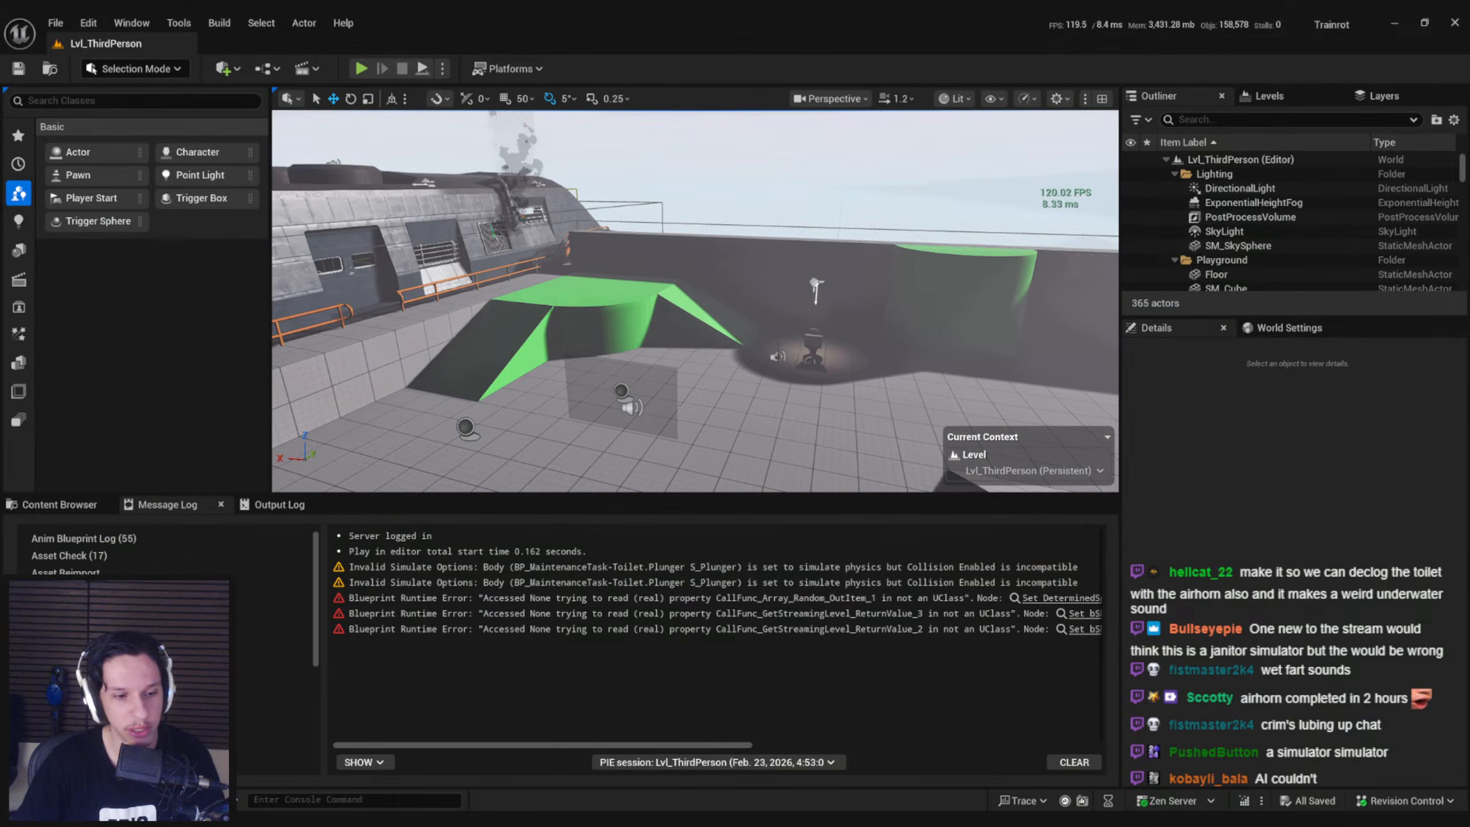
# Switch to the Trainrot board in Trello and review the Window cleaning and Toilet Clog maintenance task cards
pyautogui.moveTo(312, 818)
pyautogui.click(379, 764)
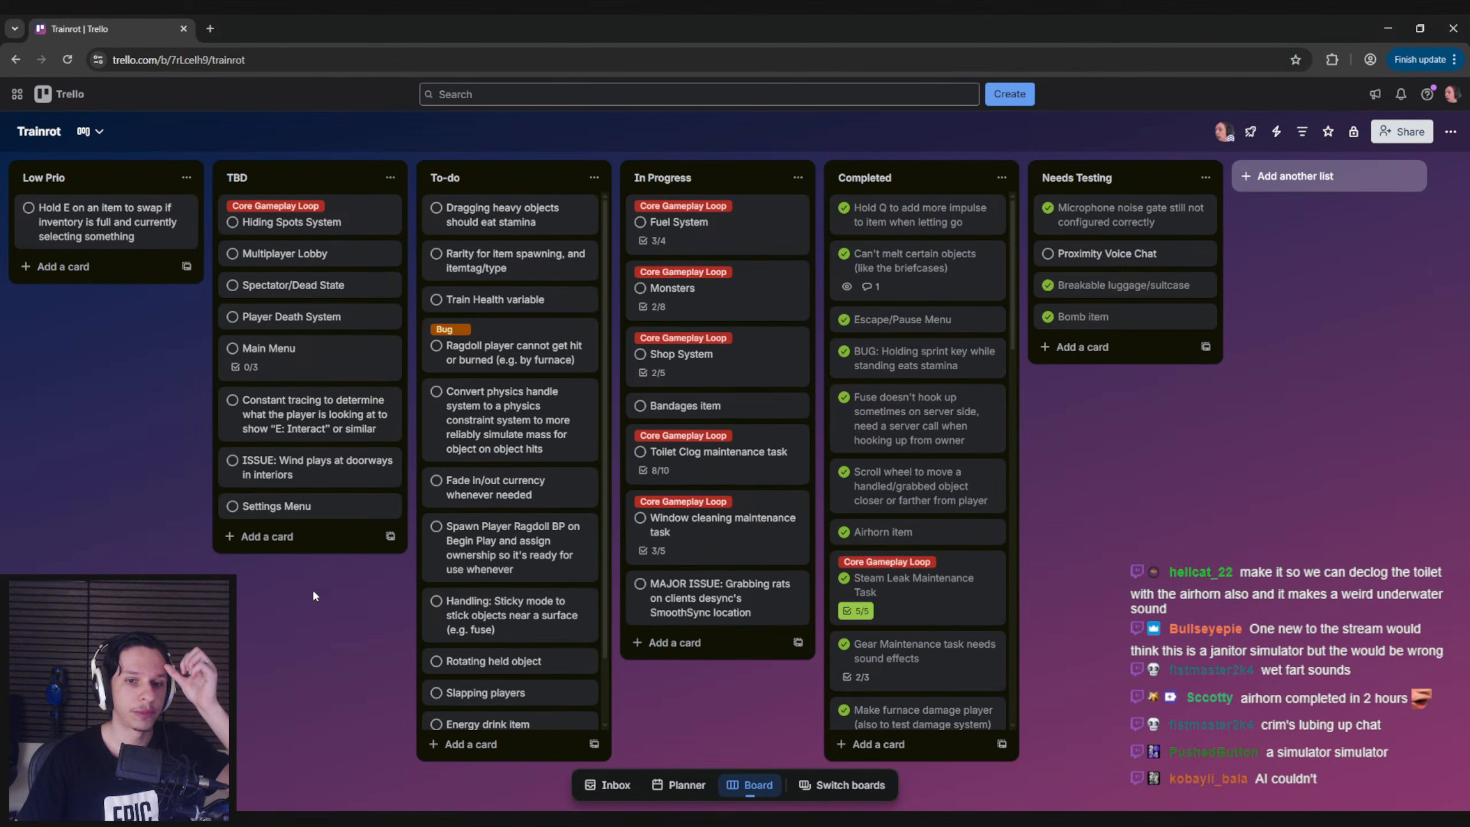
pyautogui.click(688, 524)
pyautogui.press('Escape')
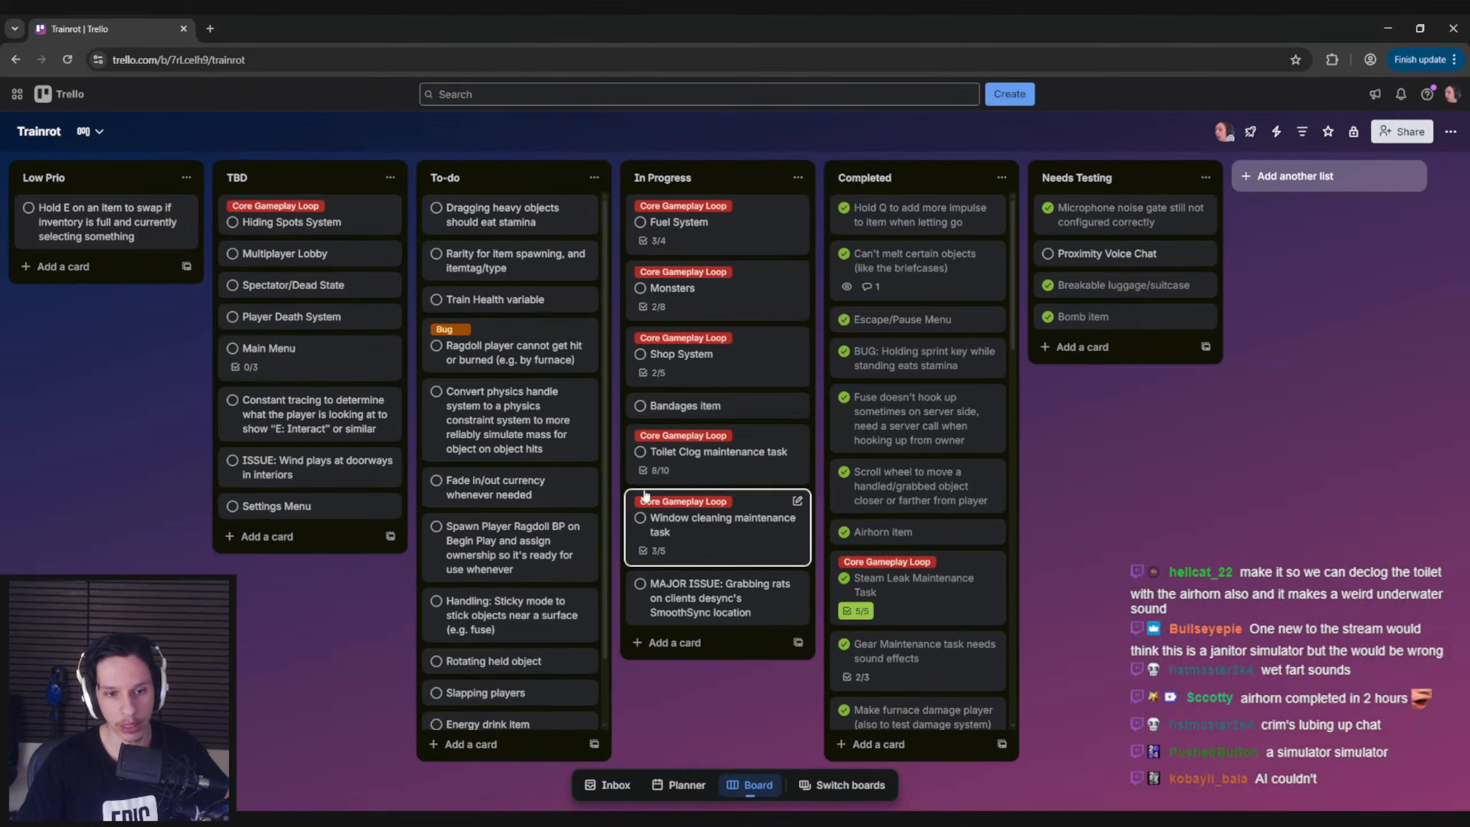
pyautogui.click(665, 462)
pyautogui.scroll(-2, 421, 587)
pyautogui.scroll(2, 421, 587)
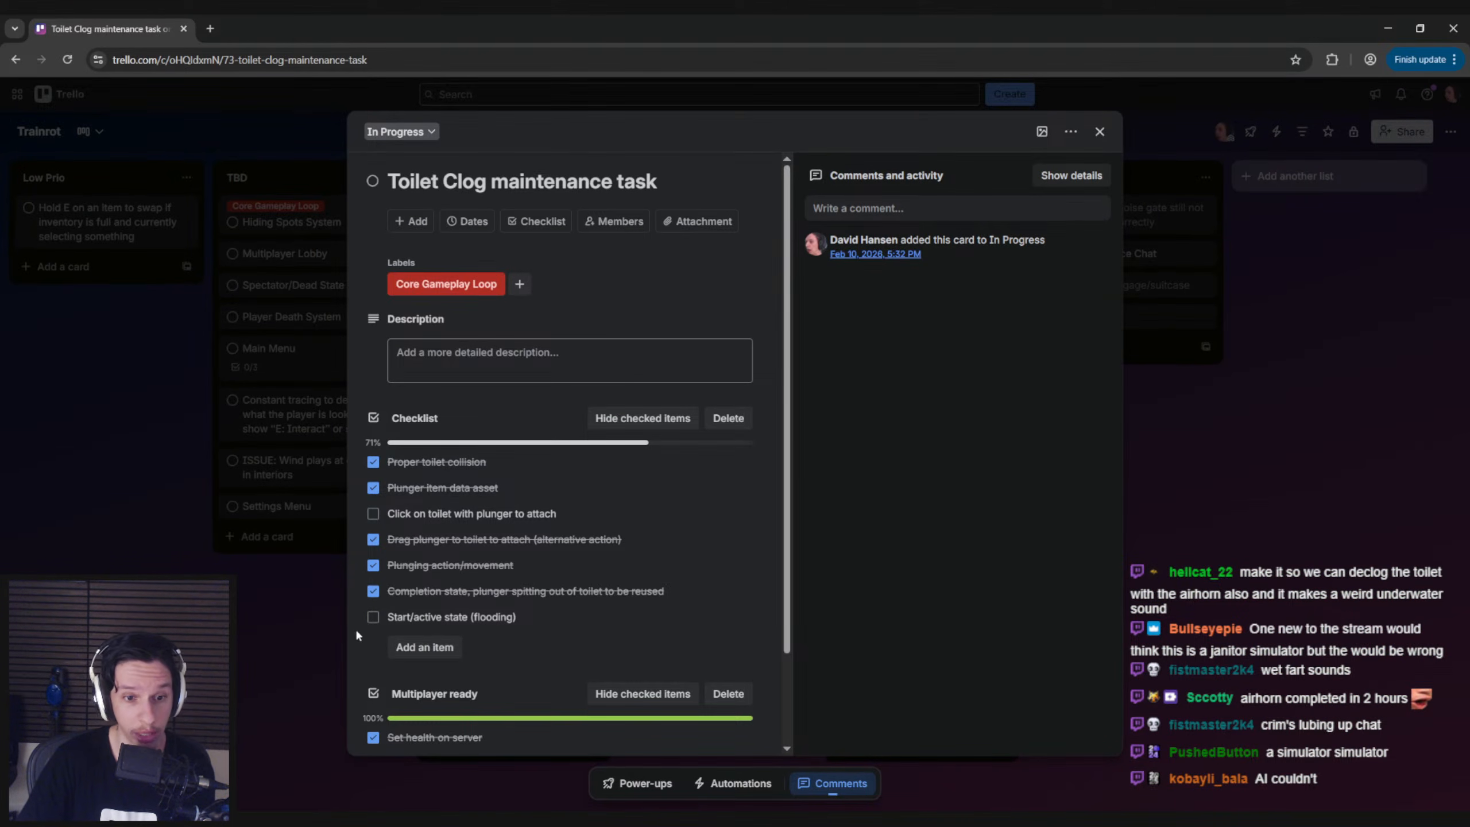
pyautogui.click(338, 629)
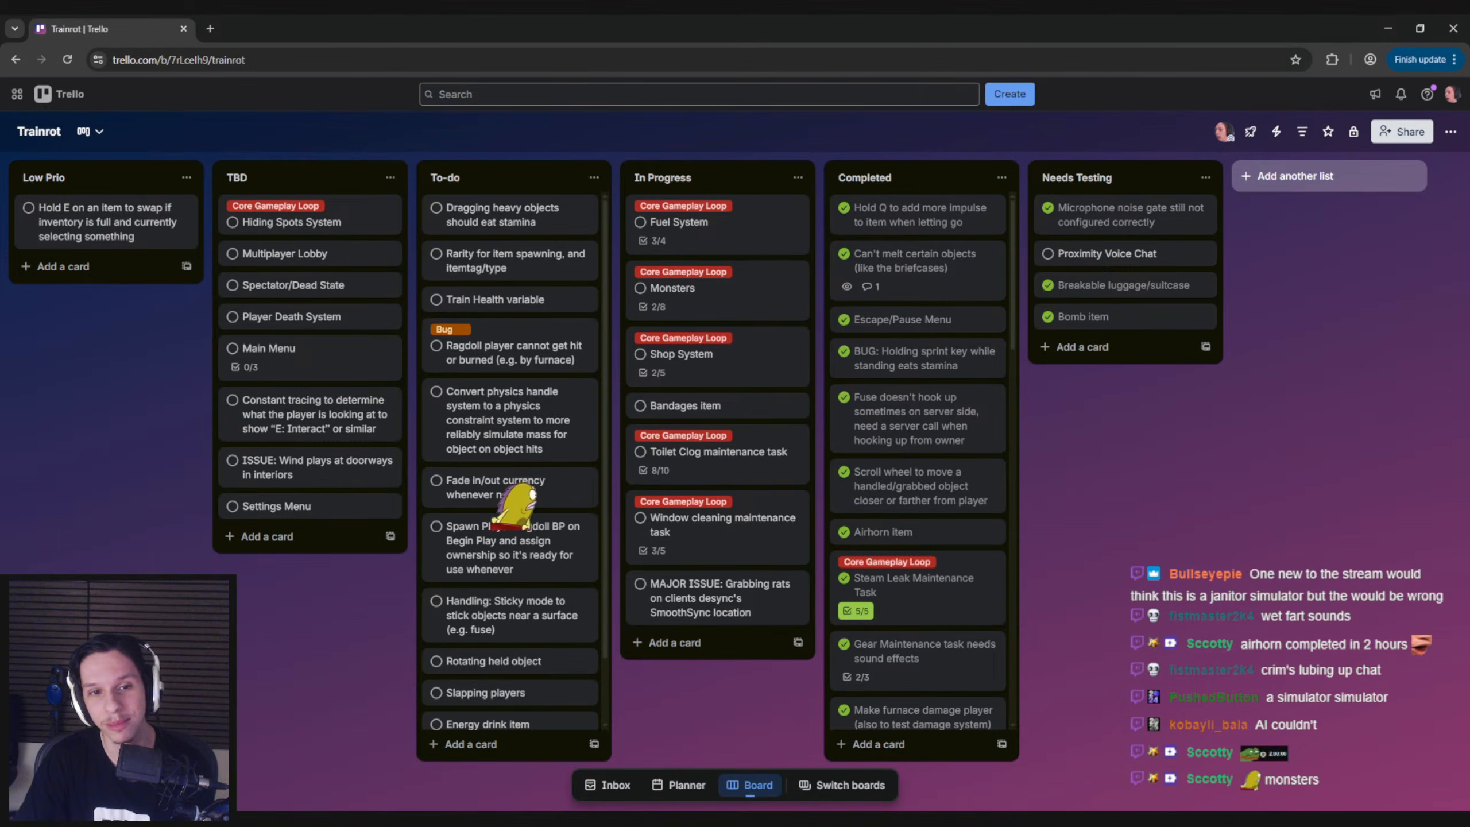
# Open the Monsters card, read through its Perception and Checklist items, and close it
pyautogui.click(671, 288)
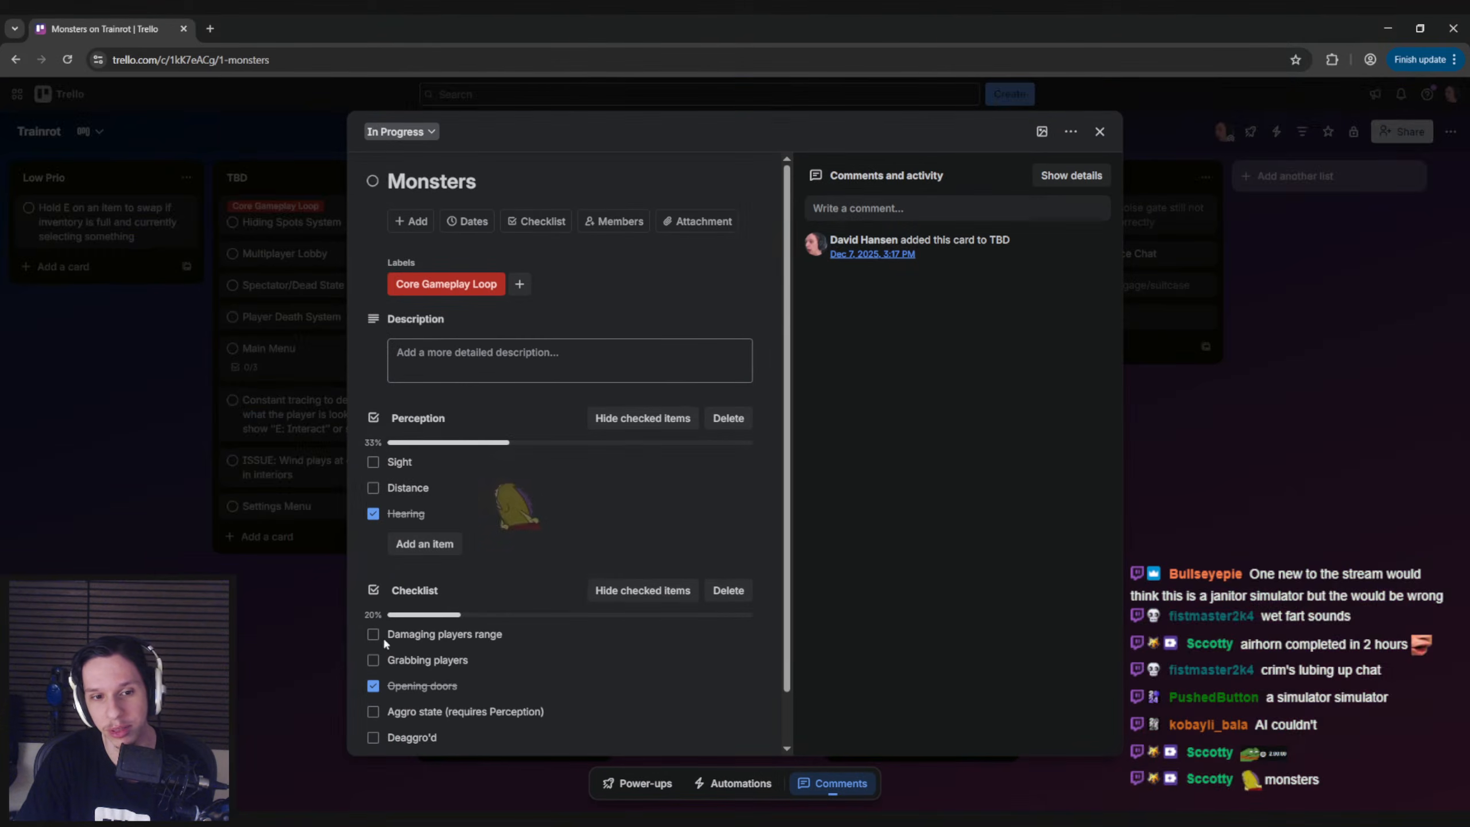
pyautogui.scroll(-1, 359, 645)
pyautogui.scroll(1, 359, 645)
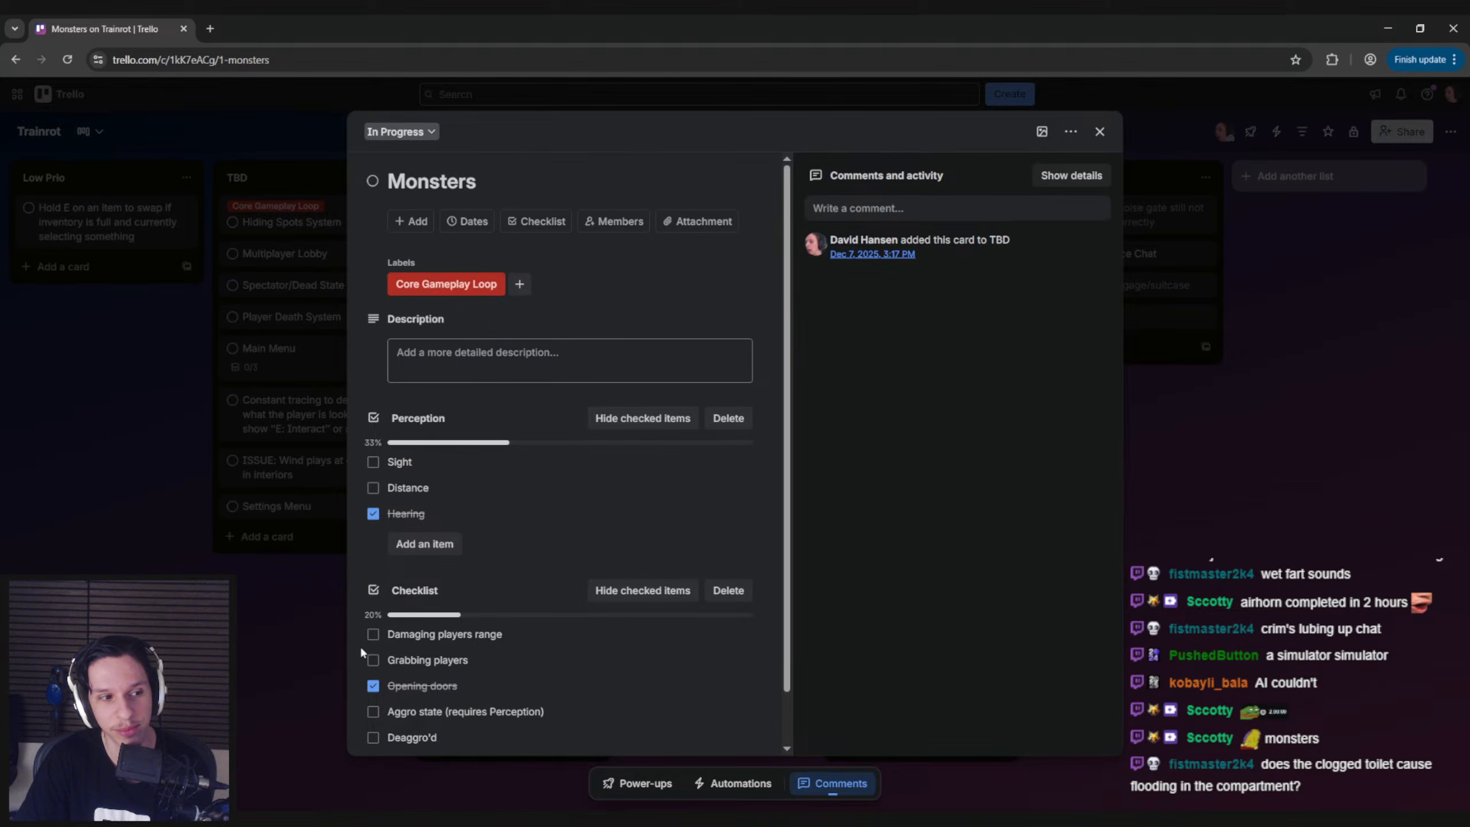
pyautogui.click(253, 634)
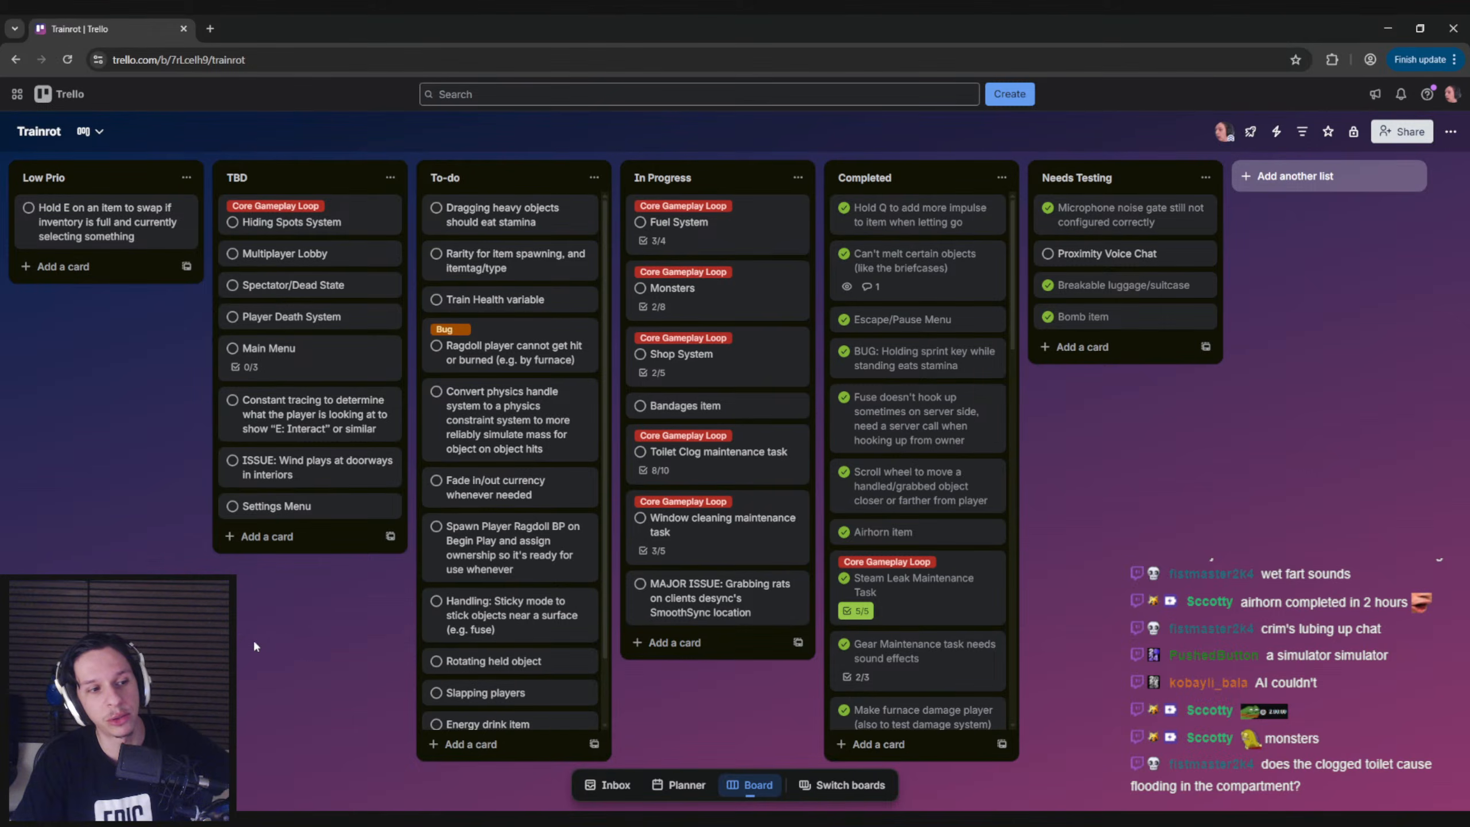
# Reopen the Toilet Clog maintenance task card and examine its open checklist items, including Start/active state (flooding)
pyautogui.click(717, 453)
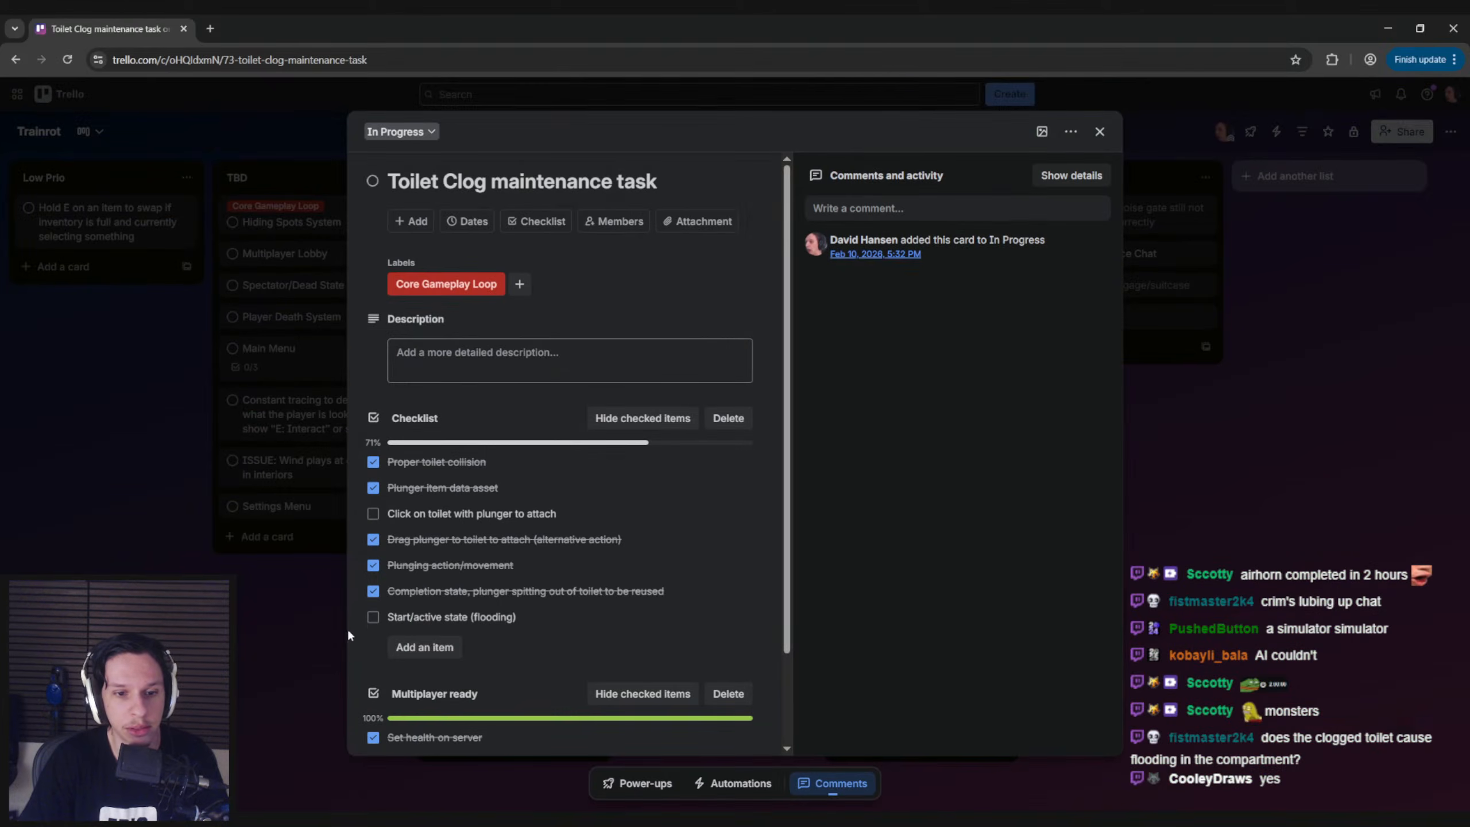
pyautogui.scroll(-2, 376, 639)
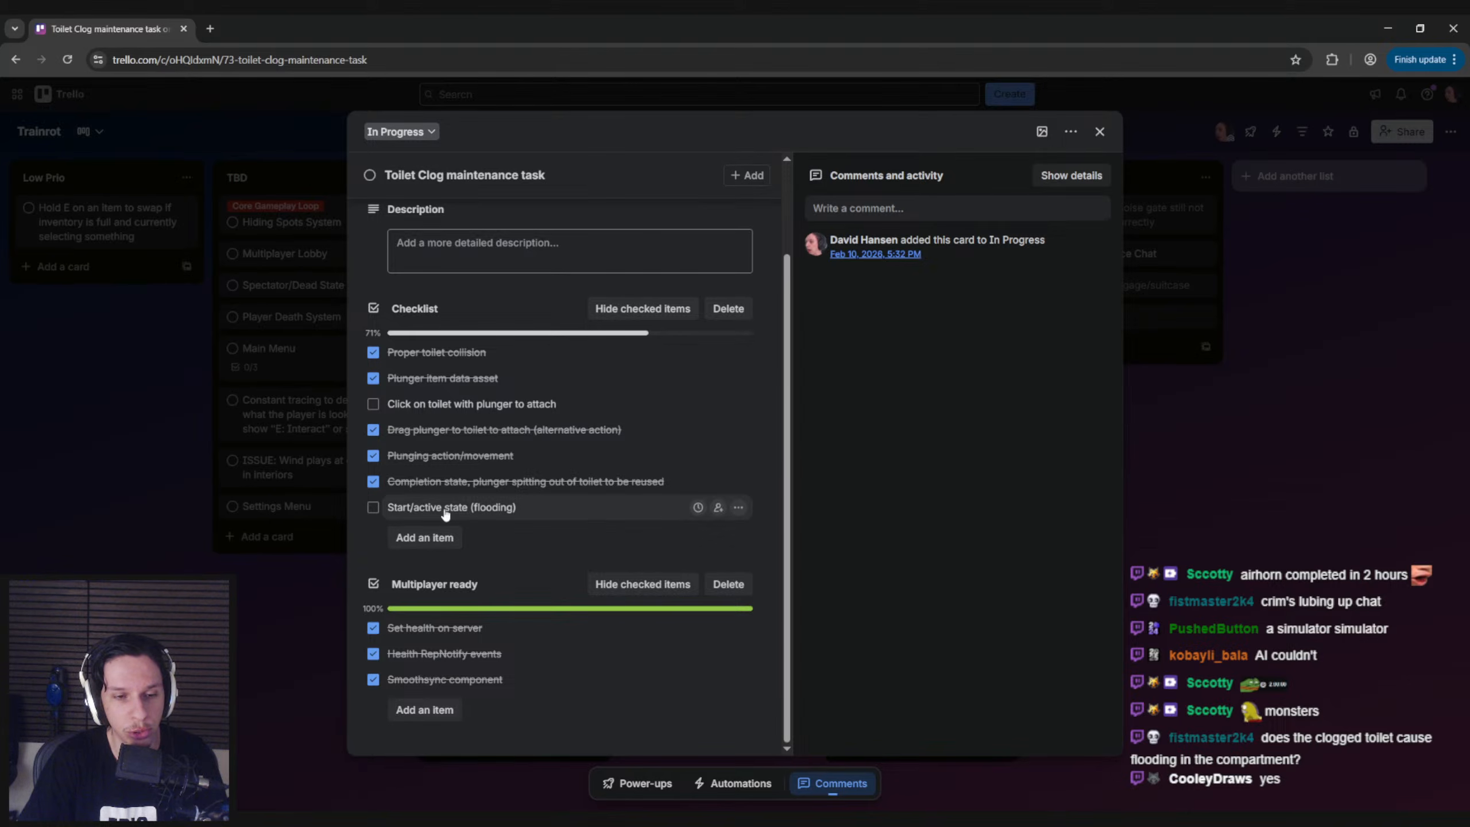
# Switch back to the Unreal Editor, look over the green ramps in Lvl_ThirdPerson, and show the Items folder in the Content Browser
pyautogui.click(265, 598)
pyautogui.click(449, 819)
pyautogui.click(371, 759)
pyautogui.moveTo(613, 449); pyautogui.dragTo(825, 363, button='right')
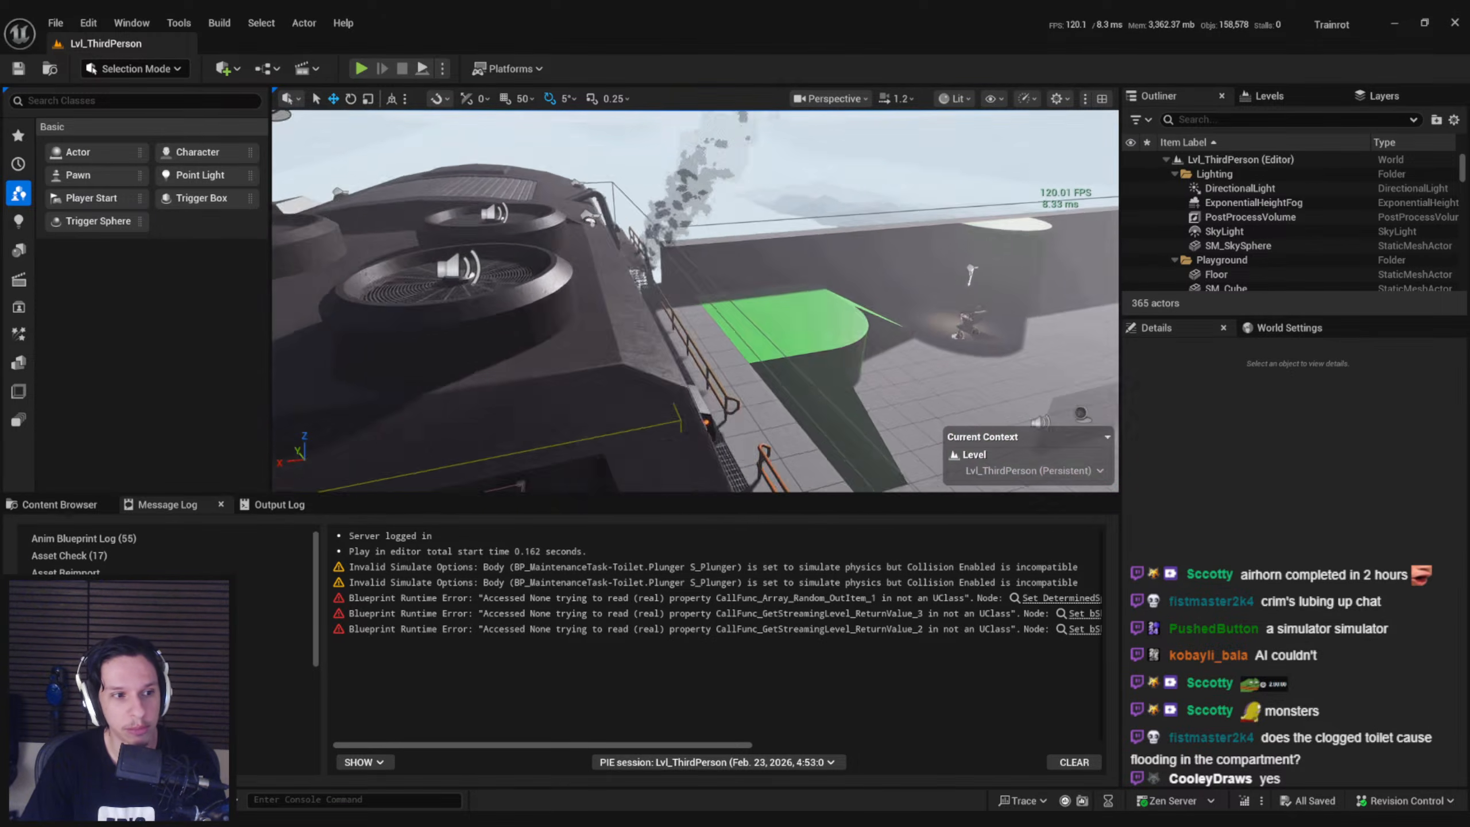
pyautogui.moveTo(694, 324); pyautogui.dragTo(567, 370, button='right')
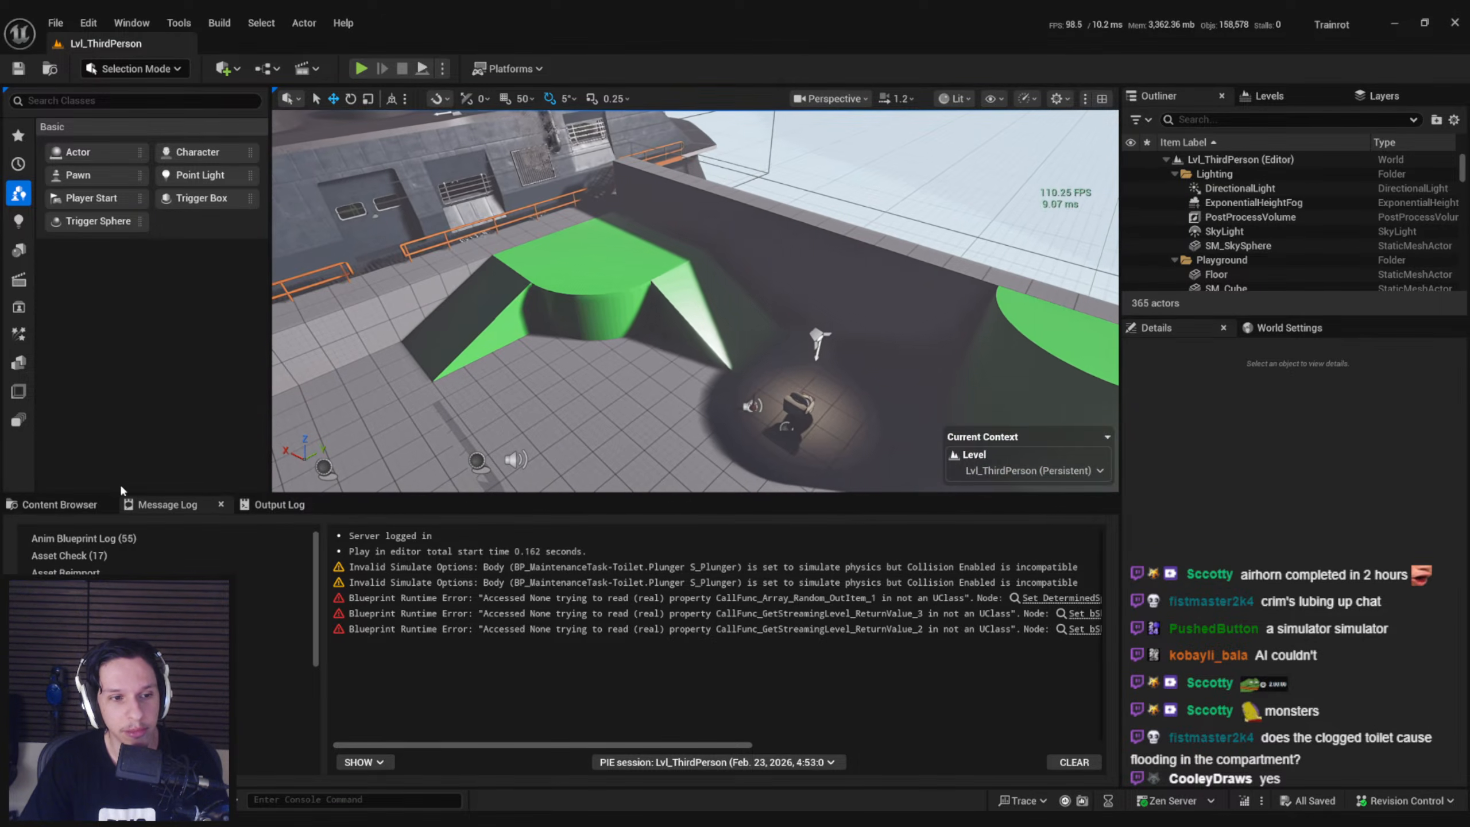
pyautogui.click(60, 504)
# Open the recently used GameWorldLevel in place of the test level
pyautogui.moveTo(695, 301); pyautogui.dragTo(665, 318, button='right')
pyautogui.moveTo(584, 345)
pyautogui.mouseDown(button='right')
pyautogui.moveTo(649, 356)
pyautogui.moveTo(584, 345)
pyautogui.mouseUp(button='right')
pyautogui.click(55, 22)
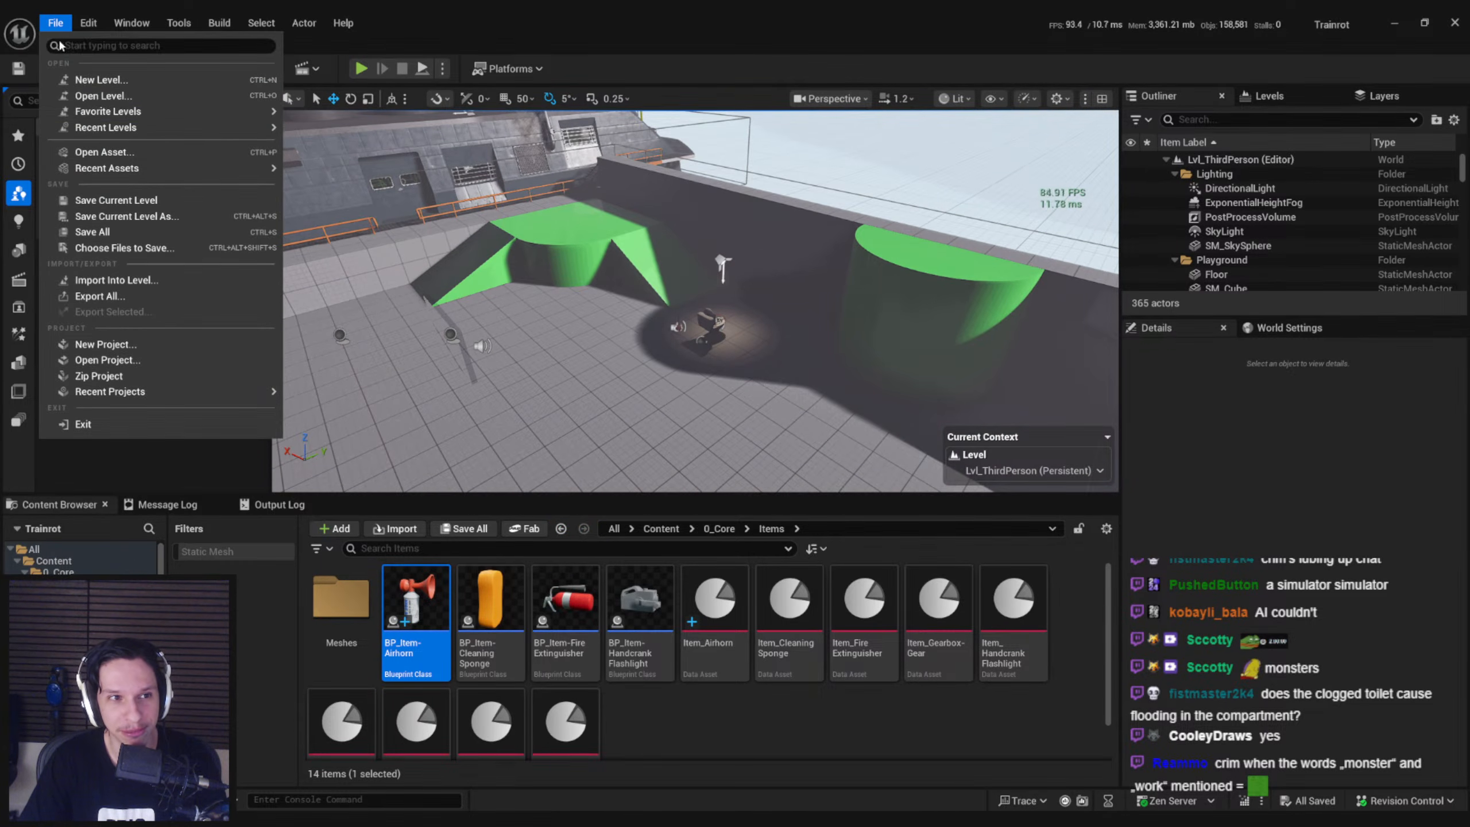
pyautogui.moveTo(116, 126)
pyautogui.click(379, 167)
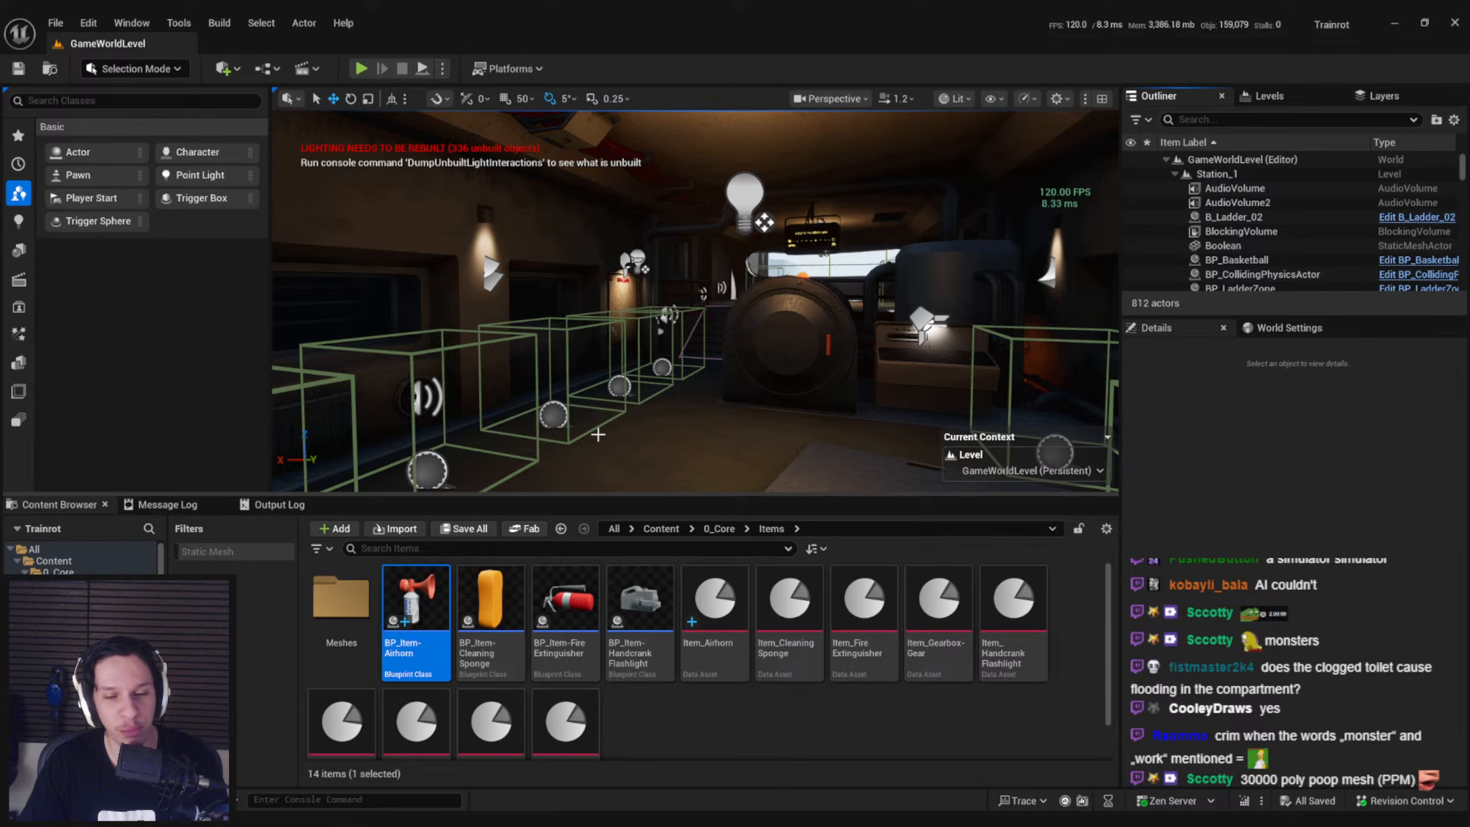
# Switch from the Unreal Editor to the Items page of the Trainrot notes in Notion
pyautogui.click(773, 746)
pyautogui.hotkey('alt', 'Tab')
pyautogui.moveTo(605, 533); pyautogui.dragTo(629, 504, button='middle')
pyautogui.hotkey('ctrl', 's')
pyautogui.click(1451, 21)
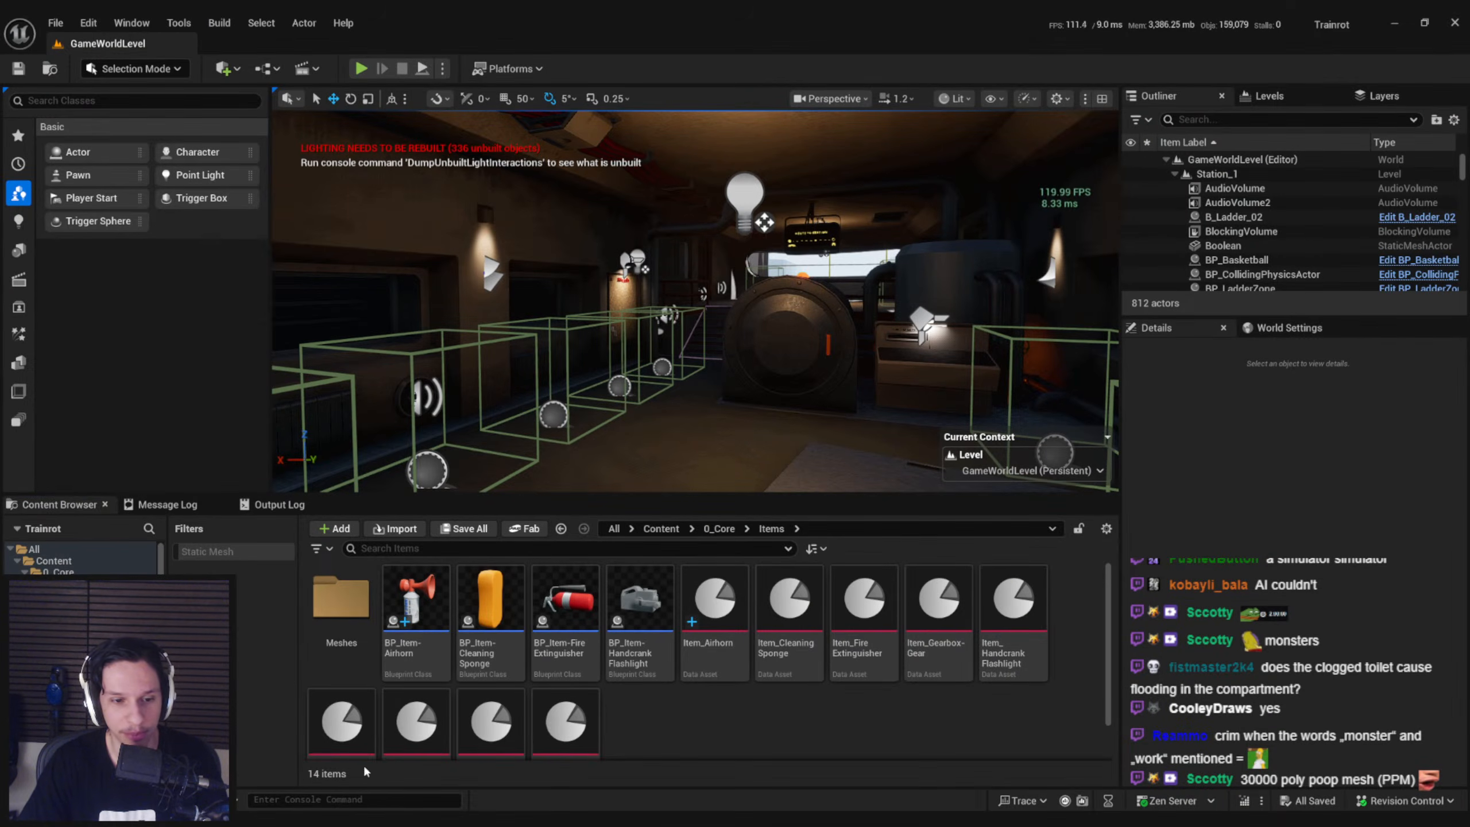
pyautogui.hotkey('alt', 'Tab')
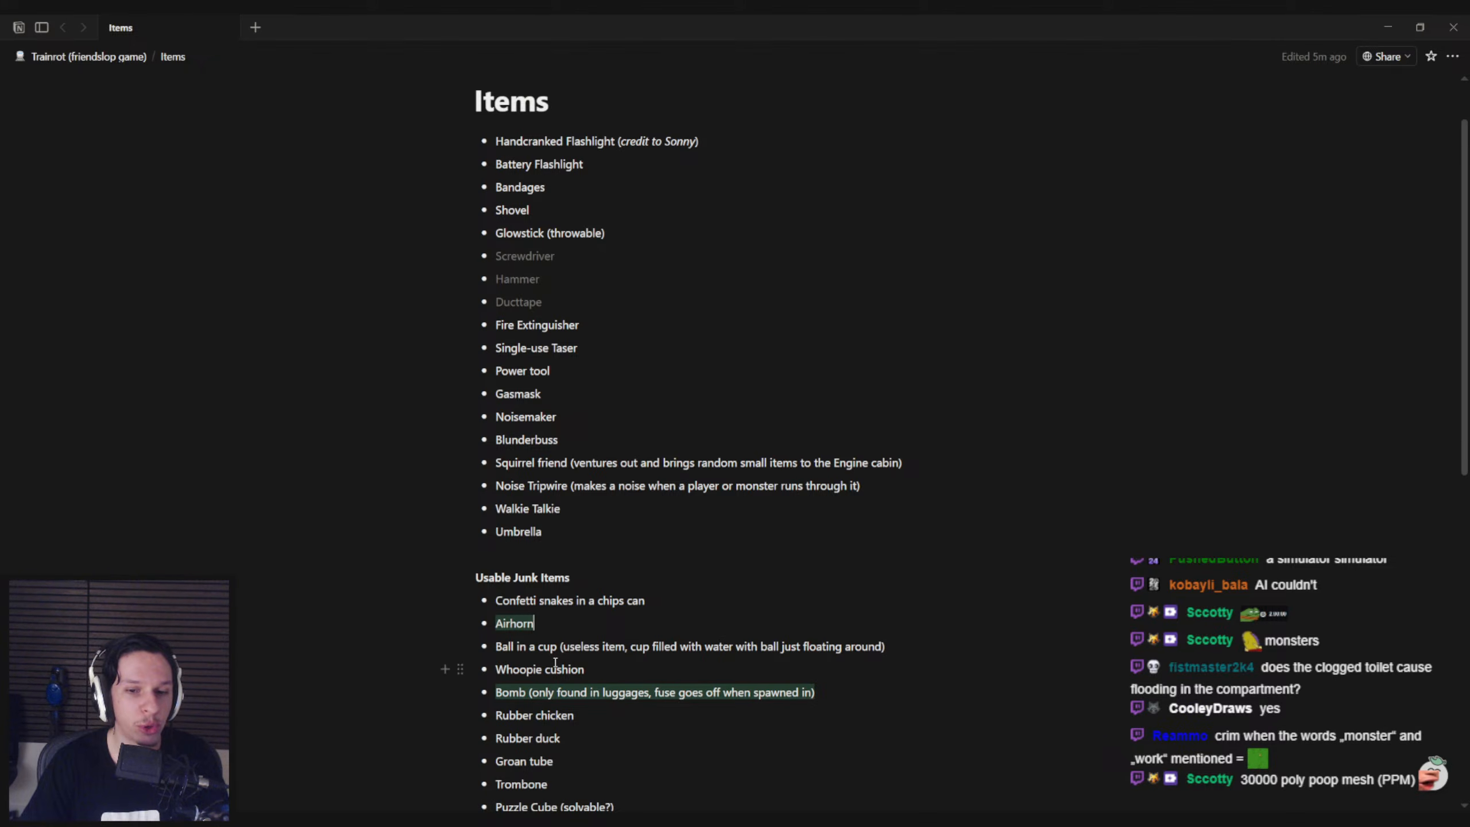
# Review the Items and Usable Junk Items lists, and mark the Fire Extinguisher entry with a green background
pyautogui.scroll(-1, 559, 660)
pyautogui.scroll(-1, 564, 637)
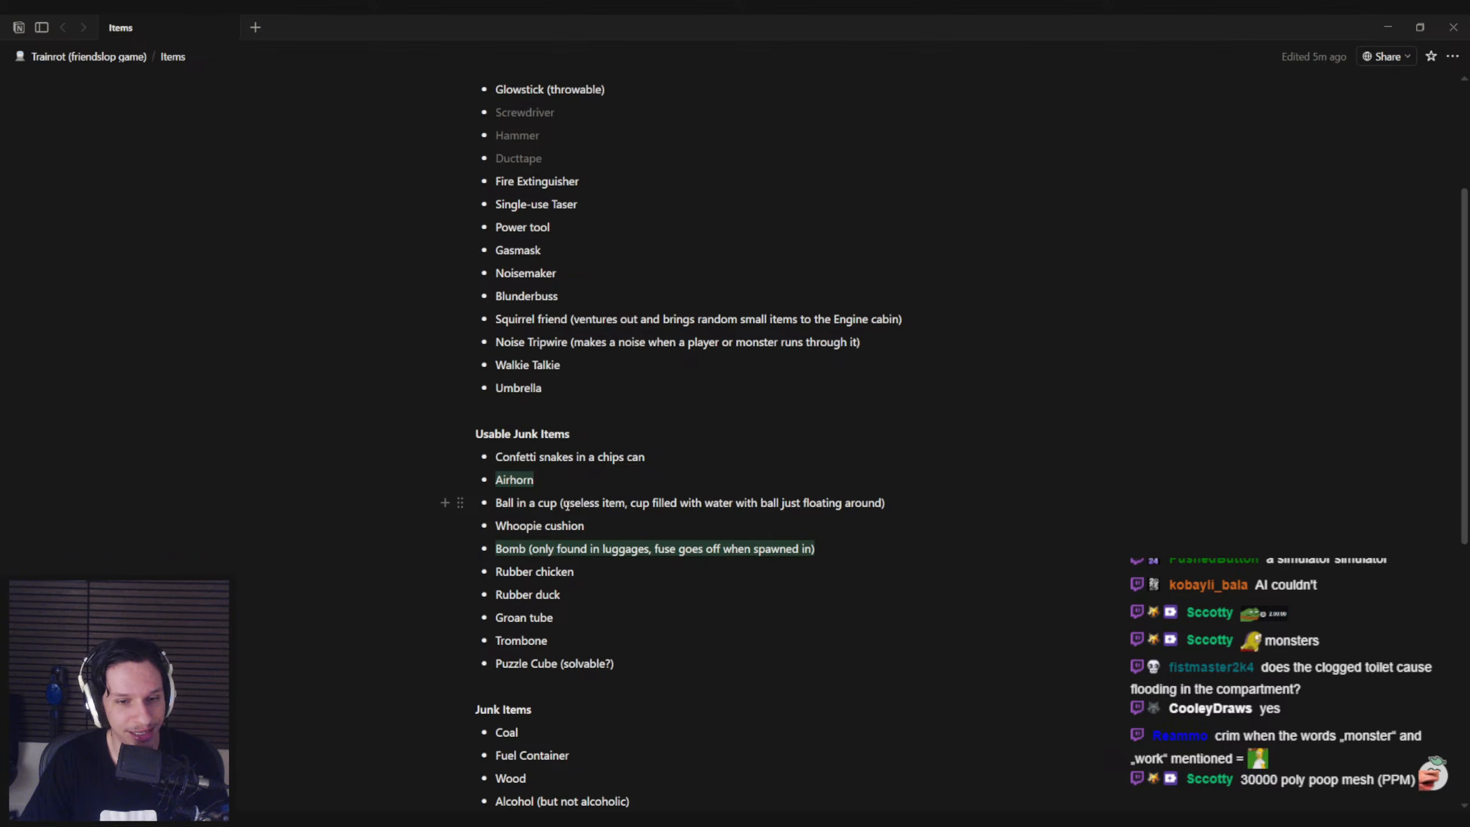
pyautogui.scroll(-3, 567, 505)
pyautogui.scroll(4, 567, 505)
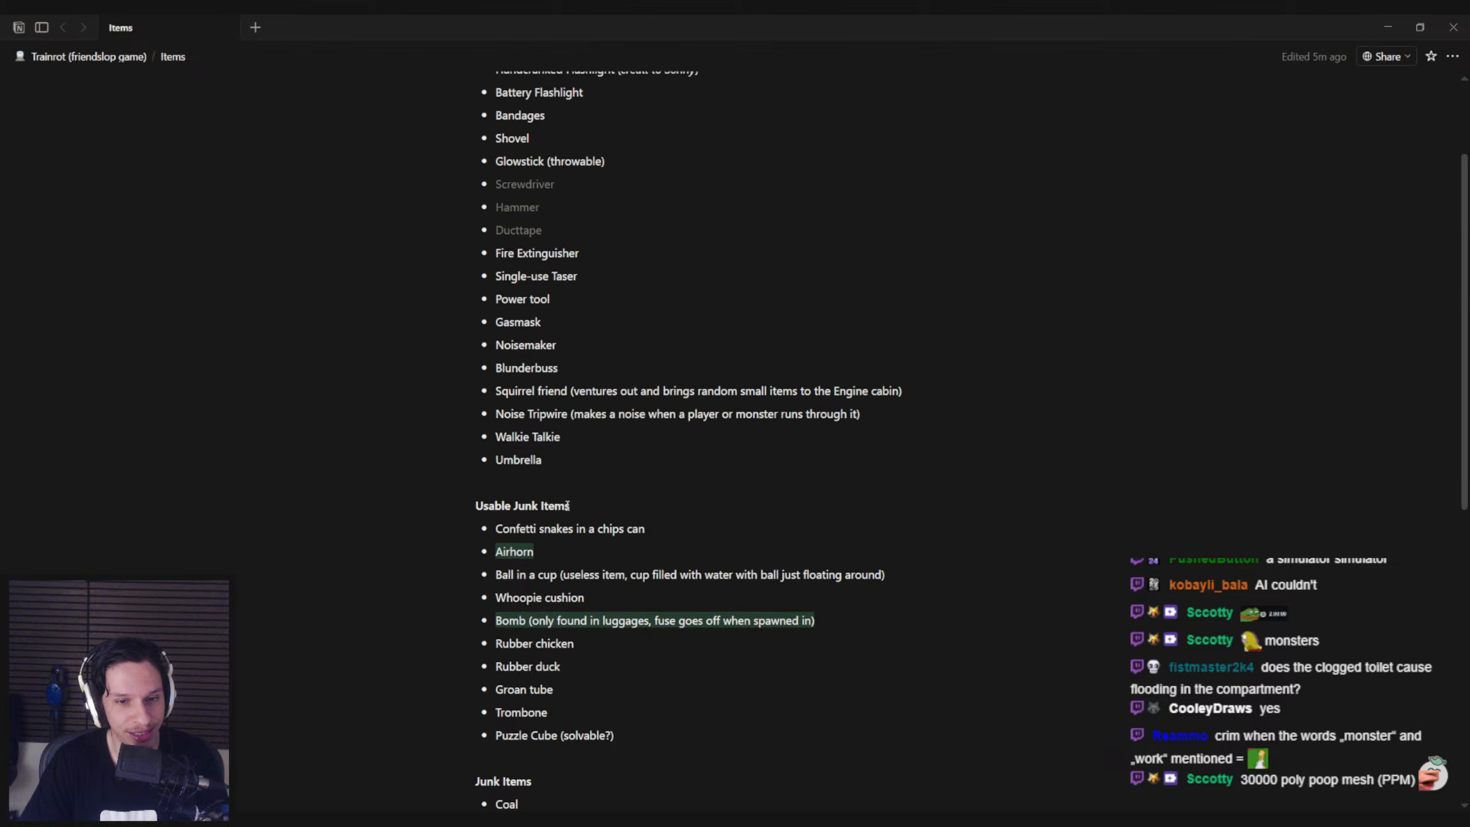
pyautogui.scroll(2, 567, 505)
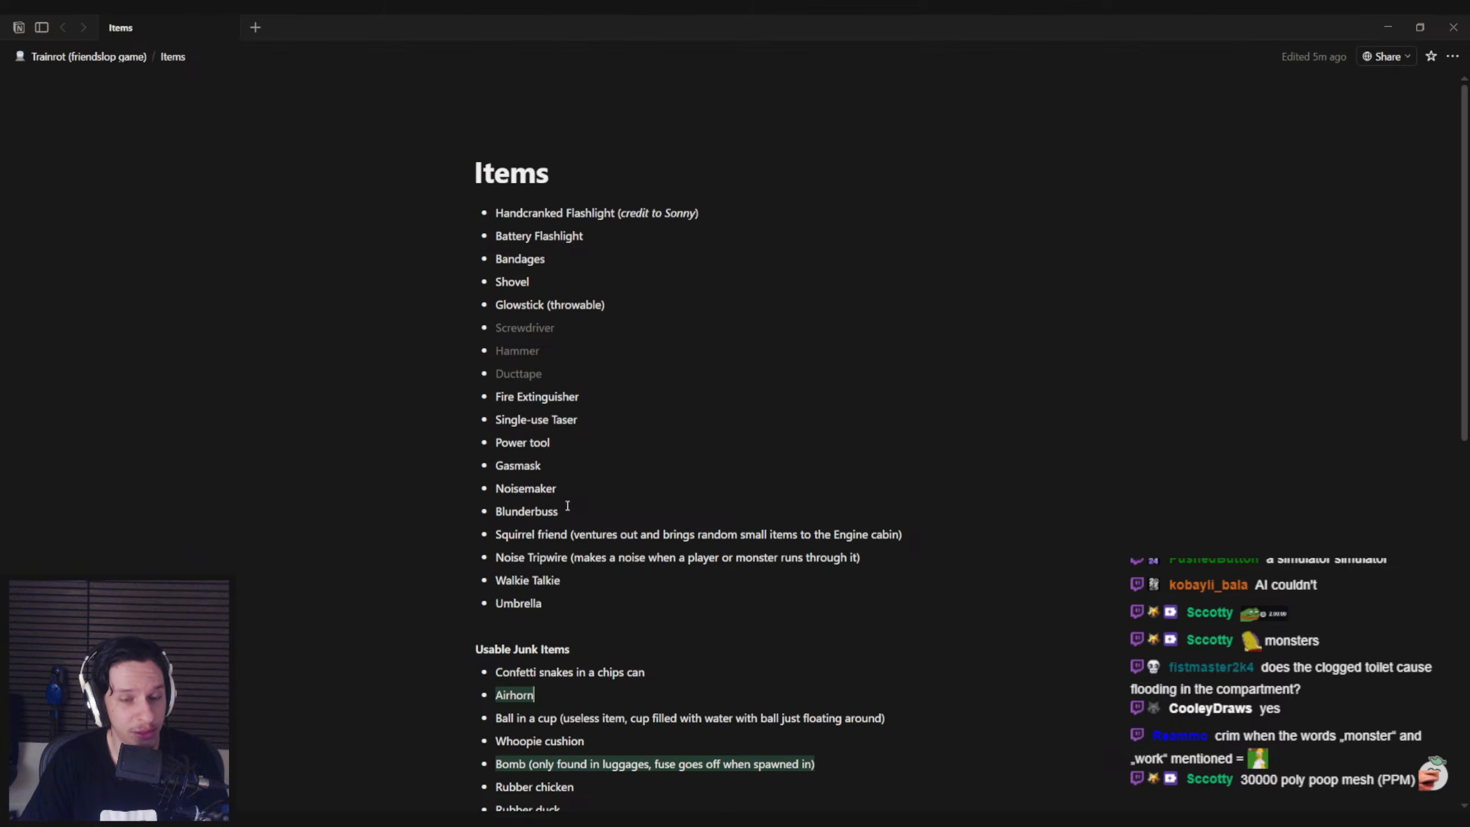
pyautogui.scroll(-3, 567, 505)
pyautogui.scroll(2, 567, 506)
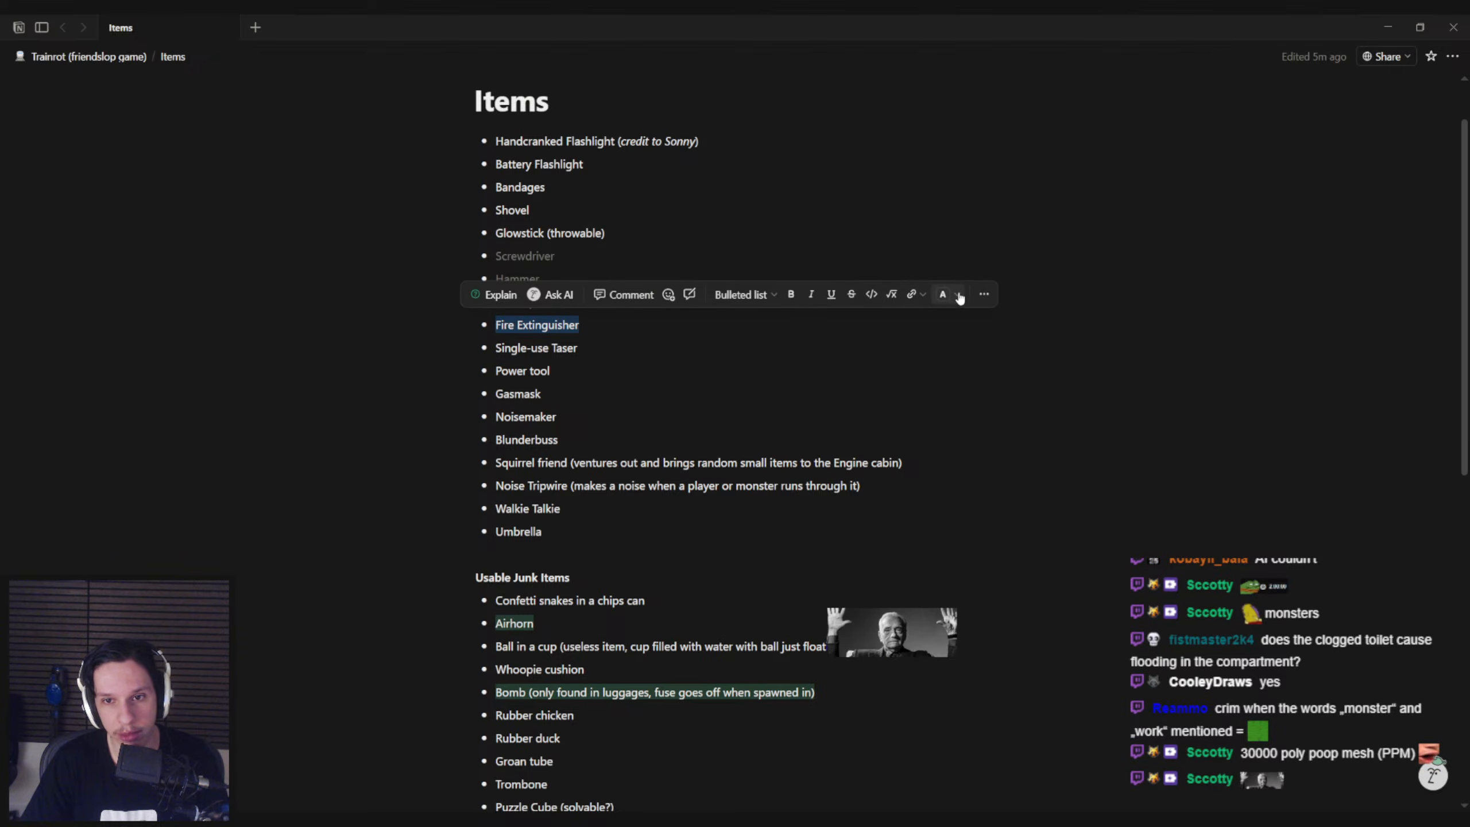
pyautogui.click(960, 297)
pyautogui.click(951, 344)
pyautogui.click(562, 383)
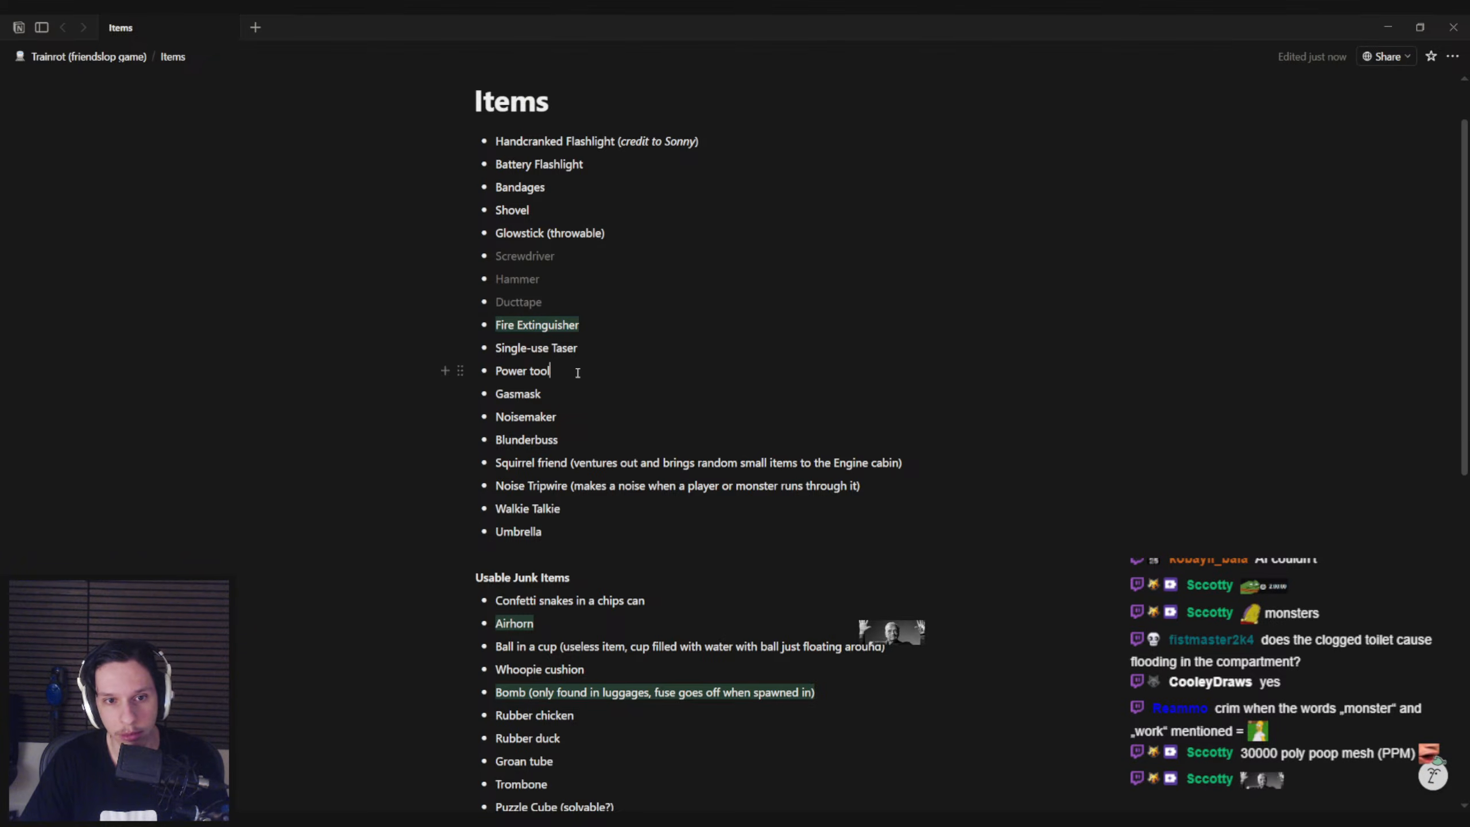
# Mark the Handcranked Flashlight entry at the start of the Items list with a yellow background
pyautogui.scroll(1, 664, 258)
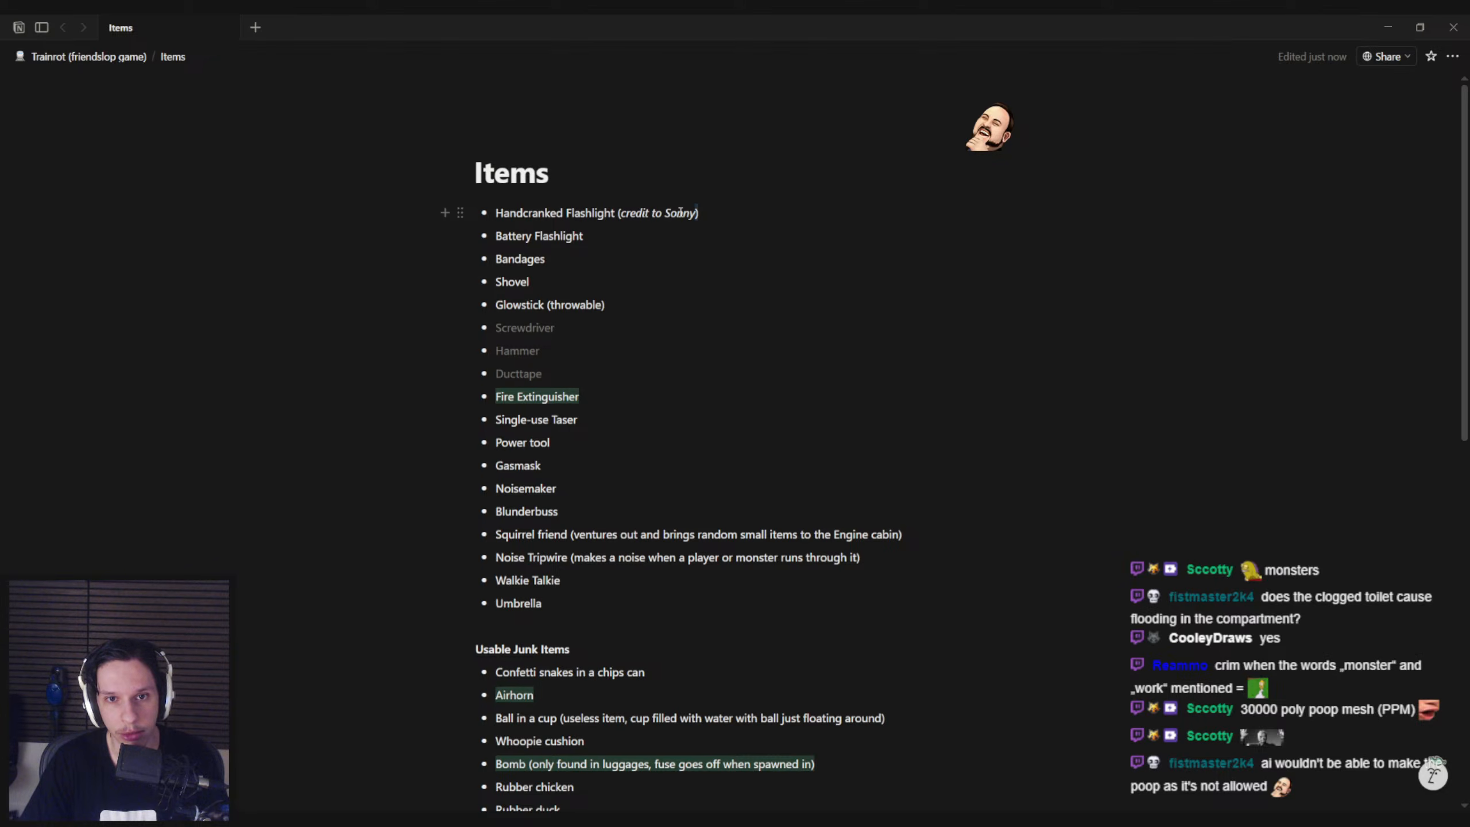
pyautogui.moveTo(502, 214); pyautogui.dragTo(494, 213)
pyautogui.click(942, 183)
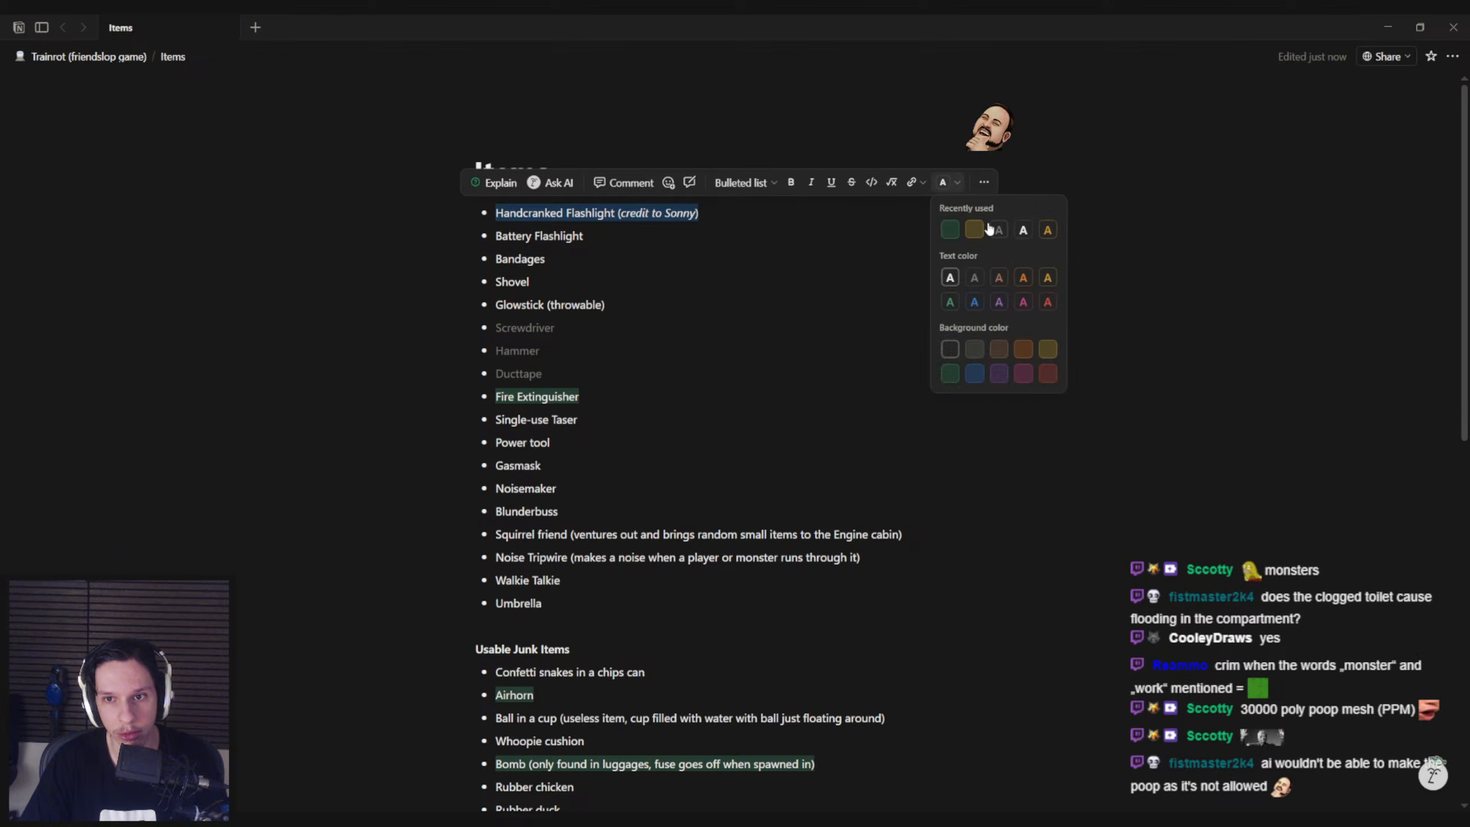
pyautogui.click(982, 231)
pyautogui.click(551, 287)
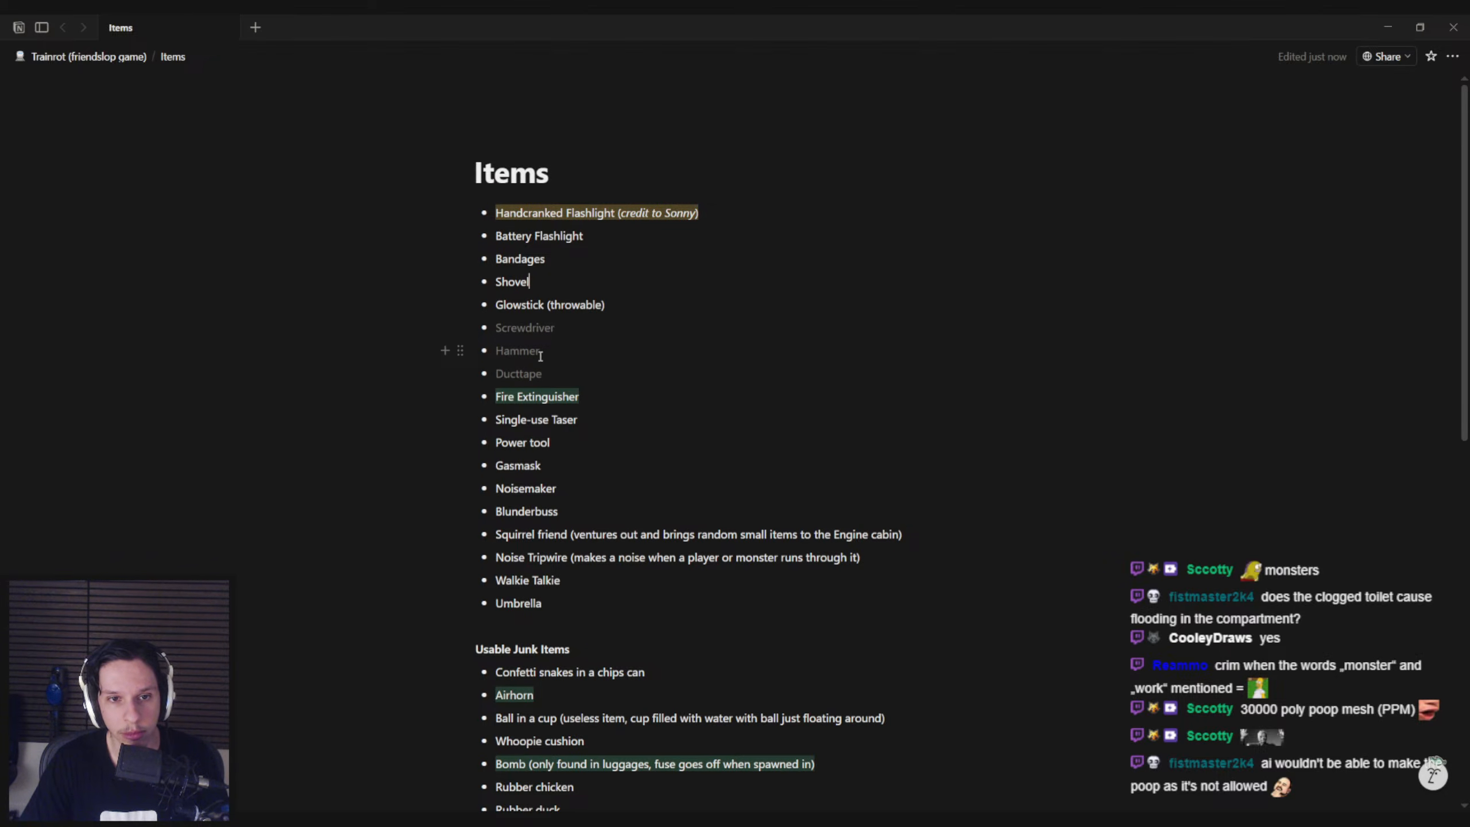
# Mark the Bandages entry in the Items list with the same yellow background
pyautogui.scroll(-1, 540, 355)
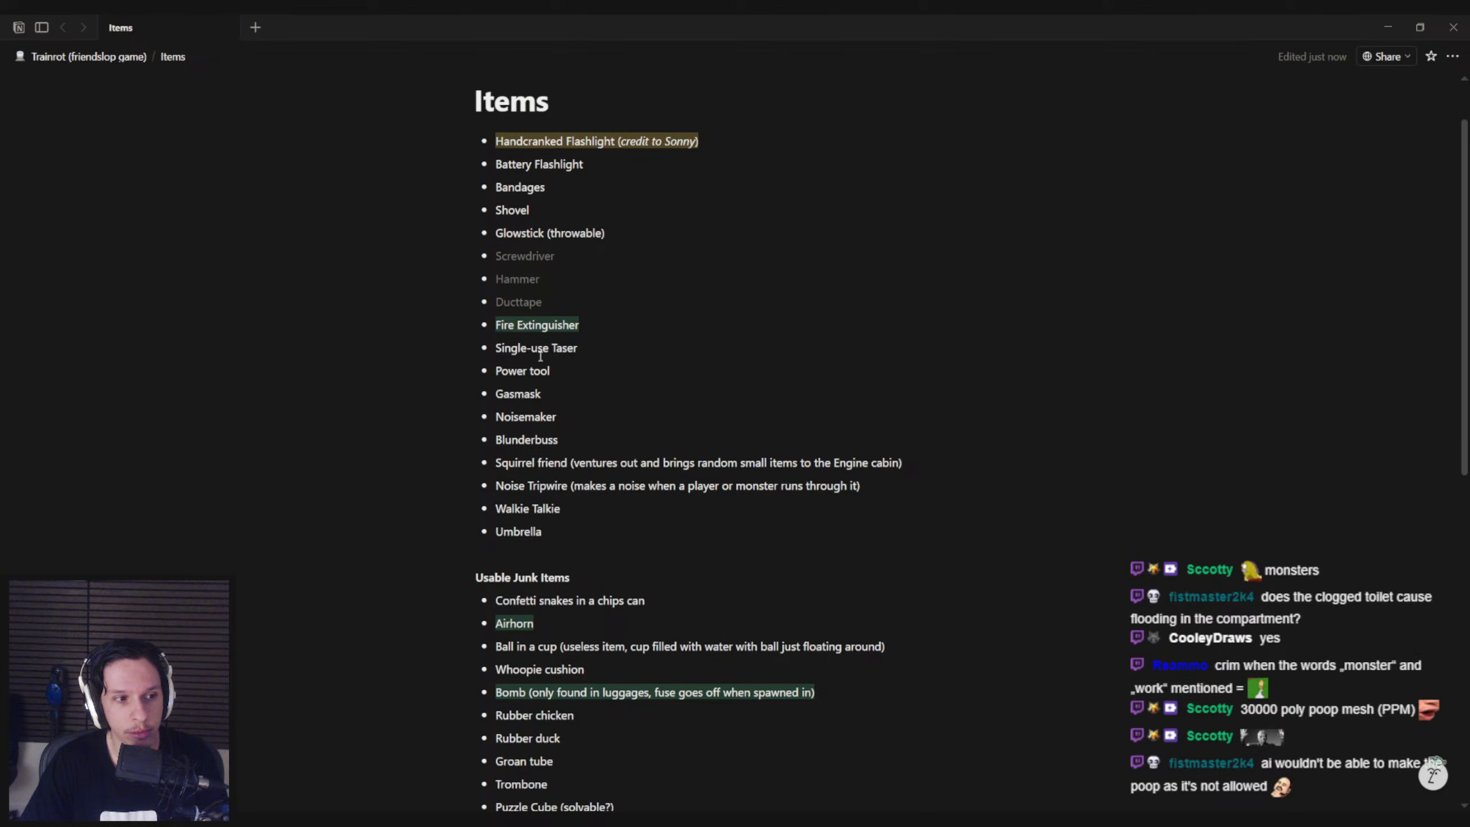
pyautogui.click(958, 156)
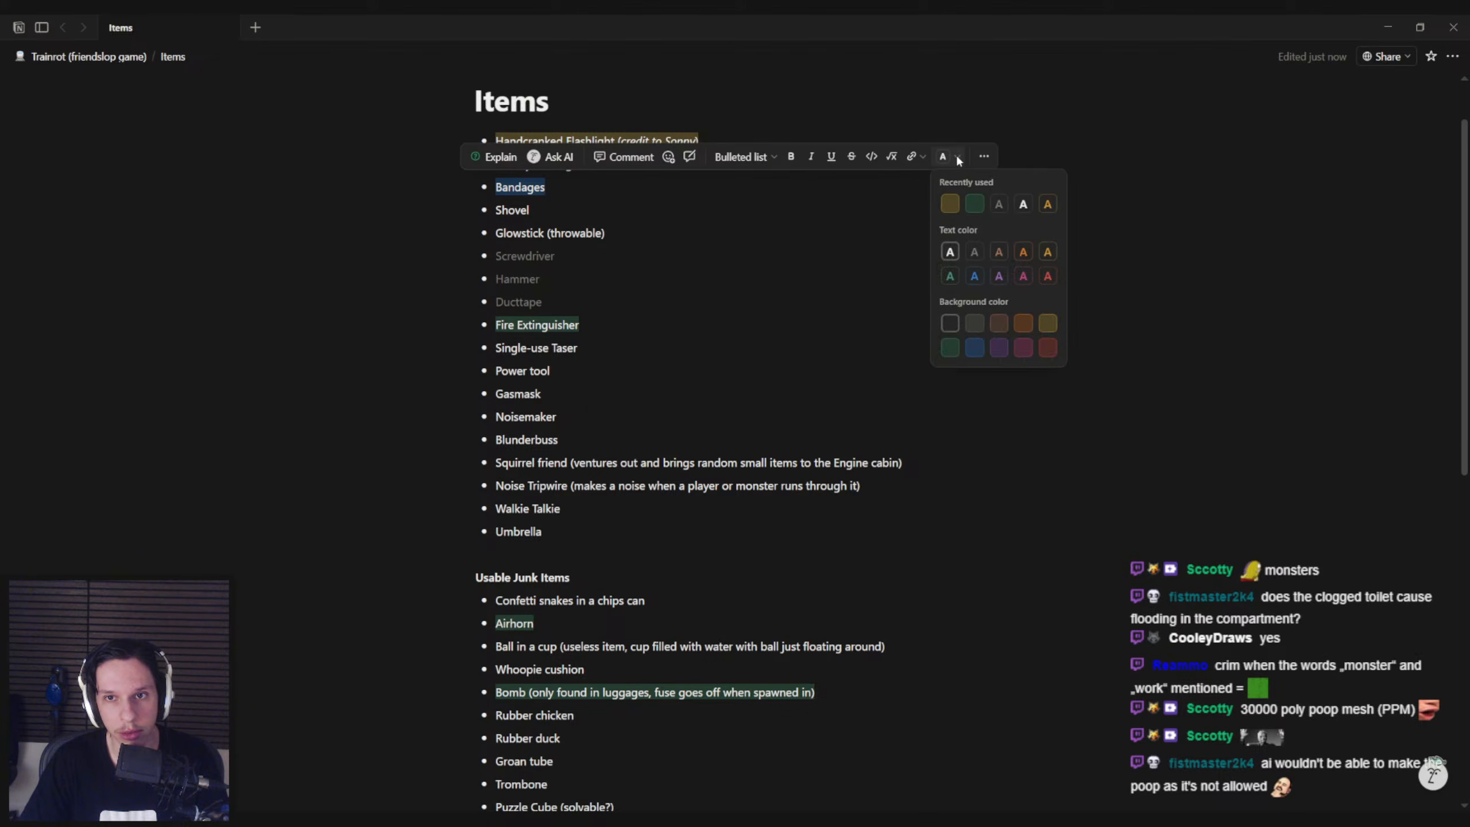
pyautogui.click(637, 231)
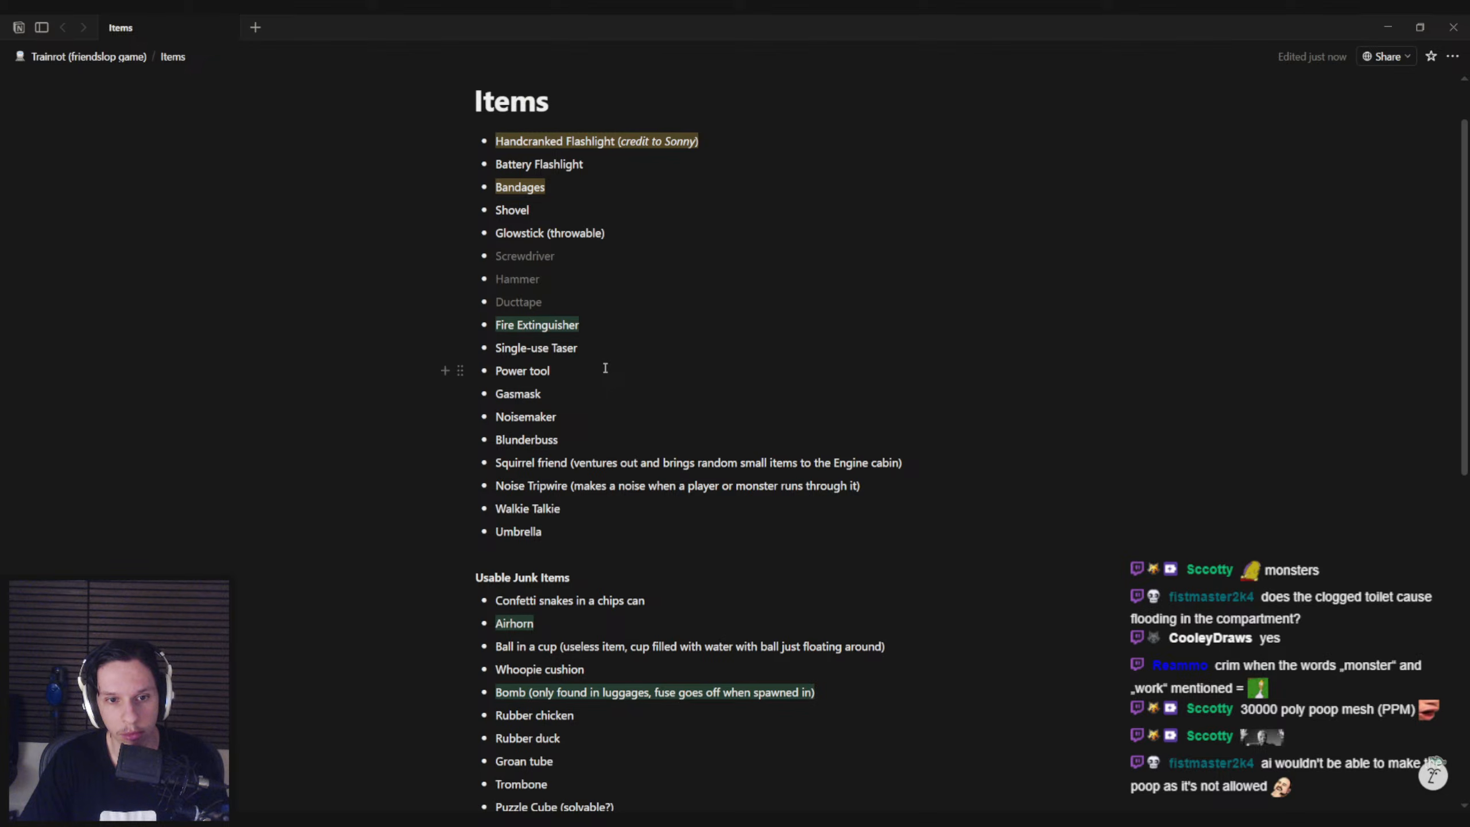
# Glance over the remaining item lists, switch back to the Unreal Editor, and open the NPC folder under 0_Core
pyautogui.scroll(-1, 605, 368)
pyautogui.scroll(-1, 604, 369)
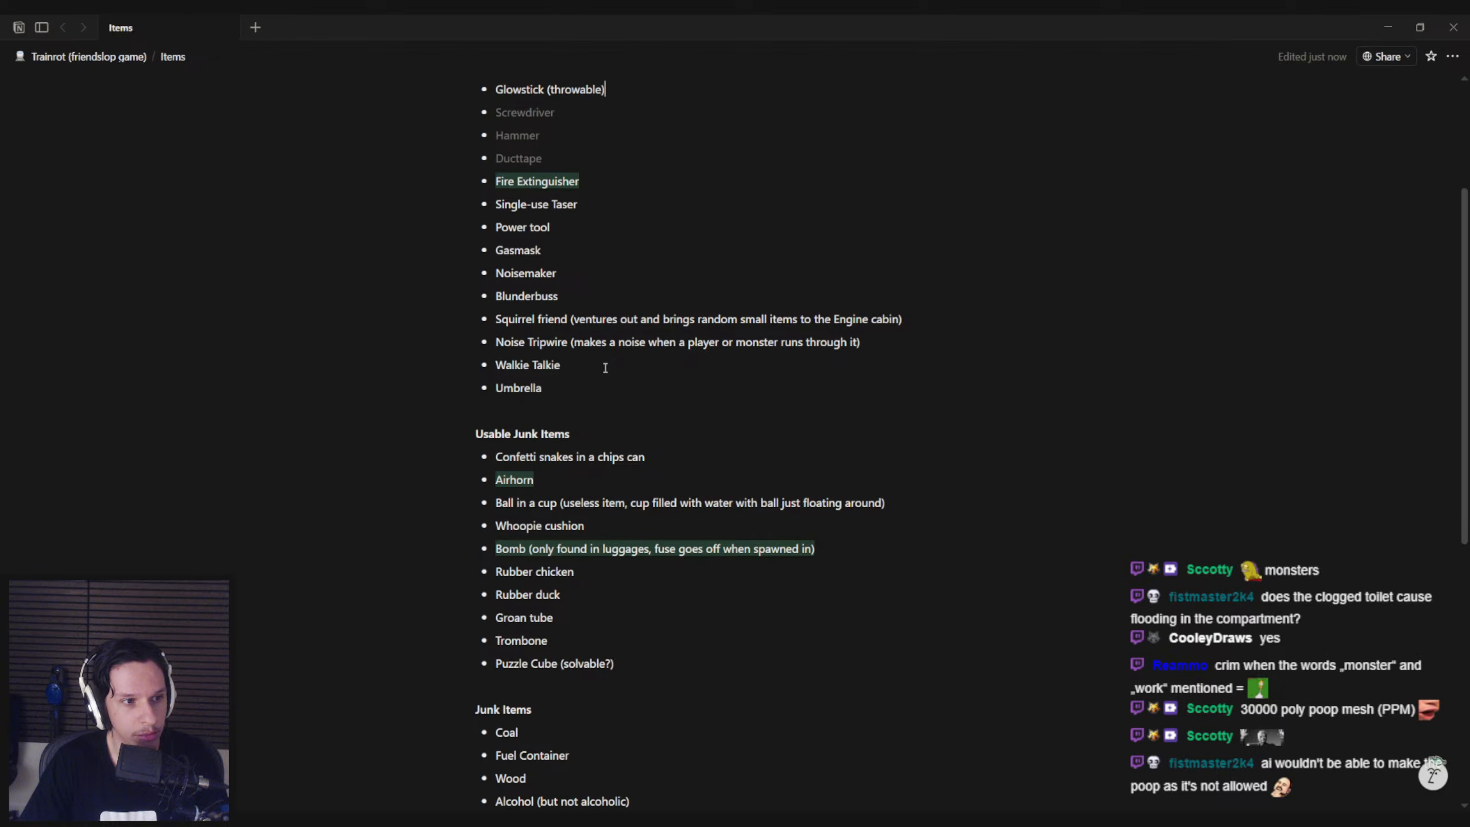
pyautogui.moveTo(448, 819)
pyautogui.click(394, 788)
pyautogui.moveTo(640, 429); pyautogui.dragTo(641, 442, button='right')
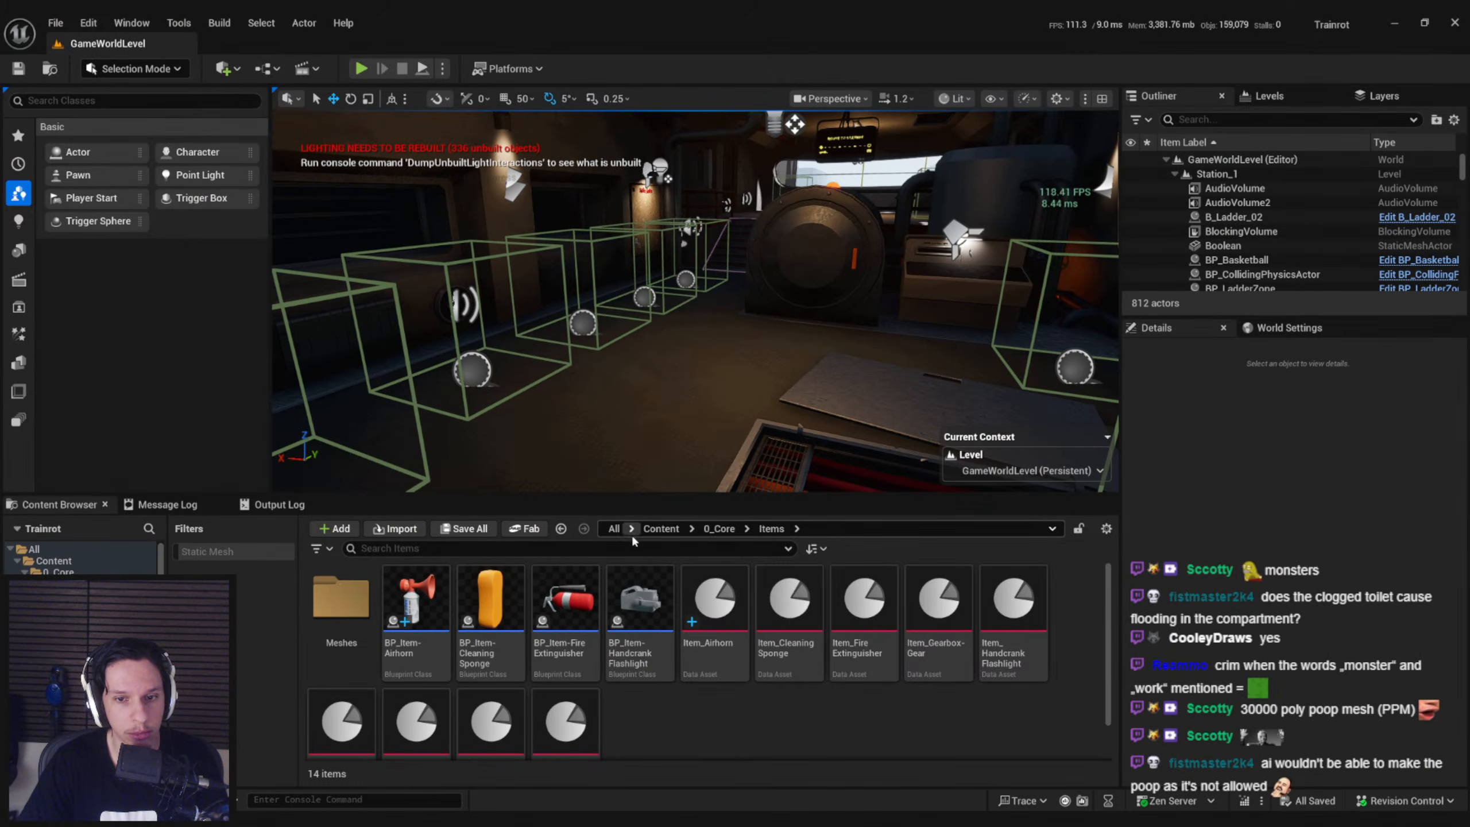
pyautogui.click(718, 529)
pyautogui.doubleClick(767, 599)
pyautogui.hotkey('alt', 'Left')
pyautogui.doubleClick(741, 605)
# Place an NPCAI_Rat on the engine room floor and lay out two more copies beside it in a row
pyautogui.press('d')
pyautogui.moveTo(671, 443); pyautogui.dragTo(673, 442, button='right')
pyautogui.moveTo(642, 605); pyautogui.dragTo(577, 347)
pyautogui.keyDown('alt'); pyautogui.moveTo(547, 292); pyautogui.dragTo(857, 327); pyautogui.keyUp('alt')
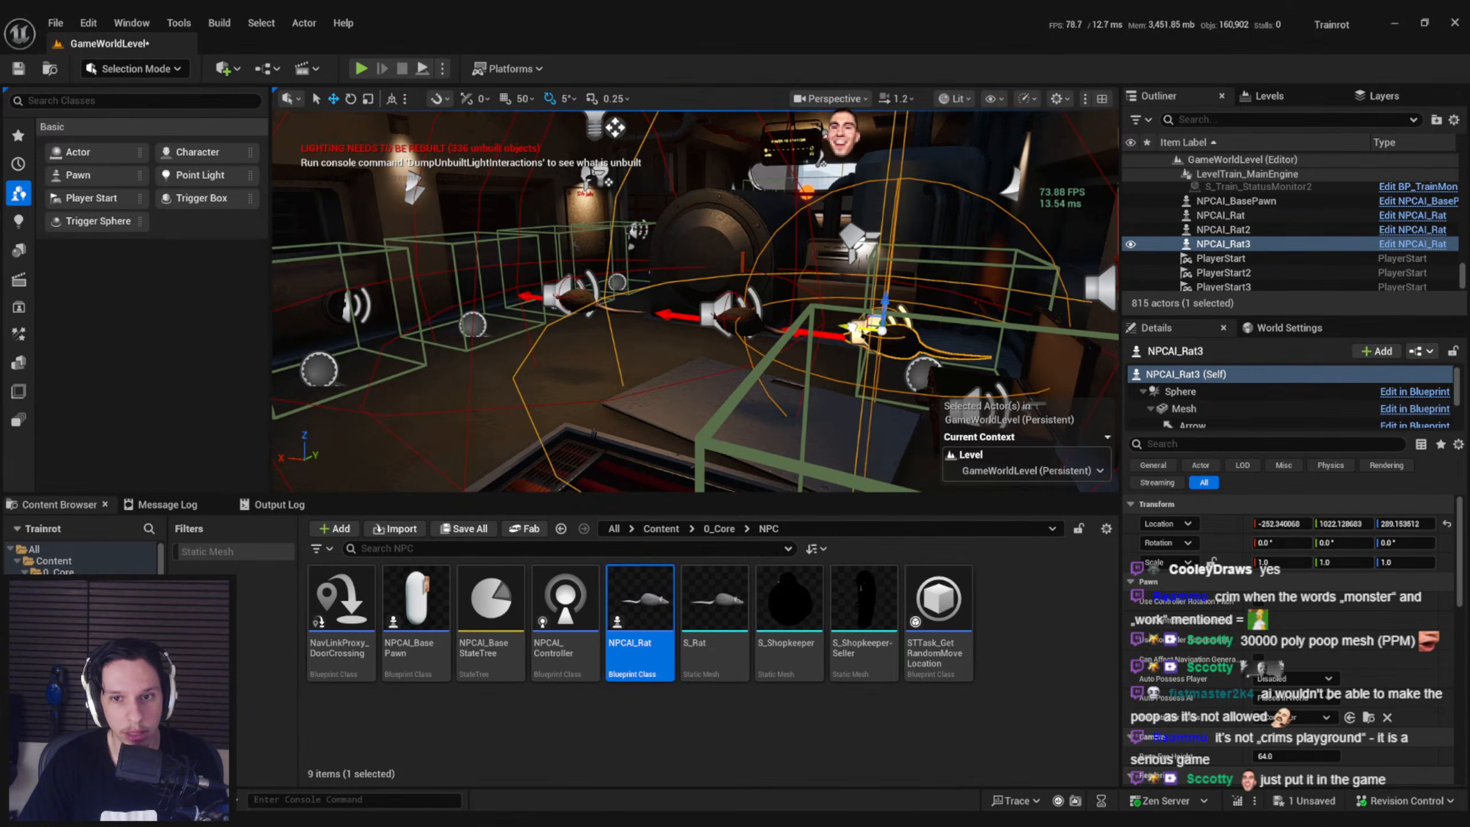
# Move the second and third rats closer to the first, and add a fourth rat to the row by duplication
pyautogui.keyDown('ctrl'); pyautogui.click(732, 321); pyautogui.keyUp('ctrl')
pyautogui.moveTo(732, 322); pyautogui.dragTo(649, 301)
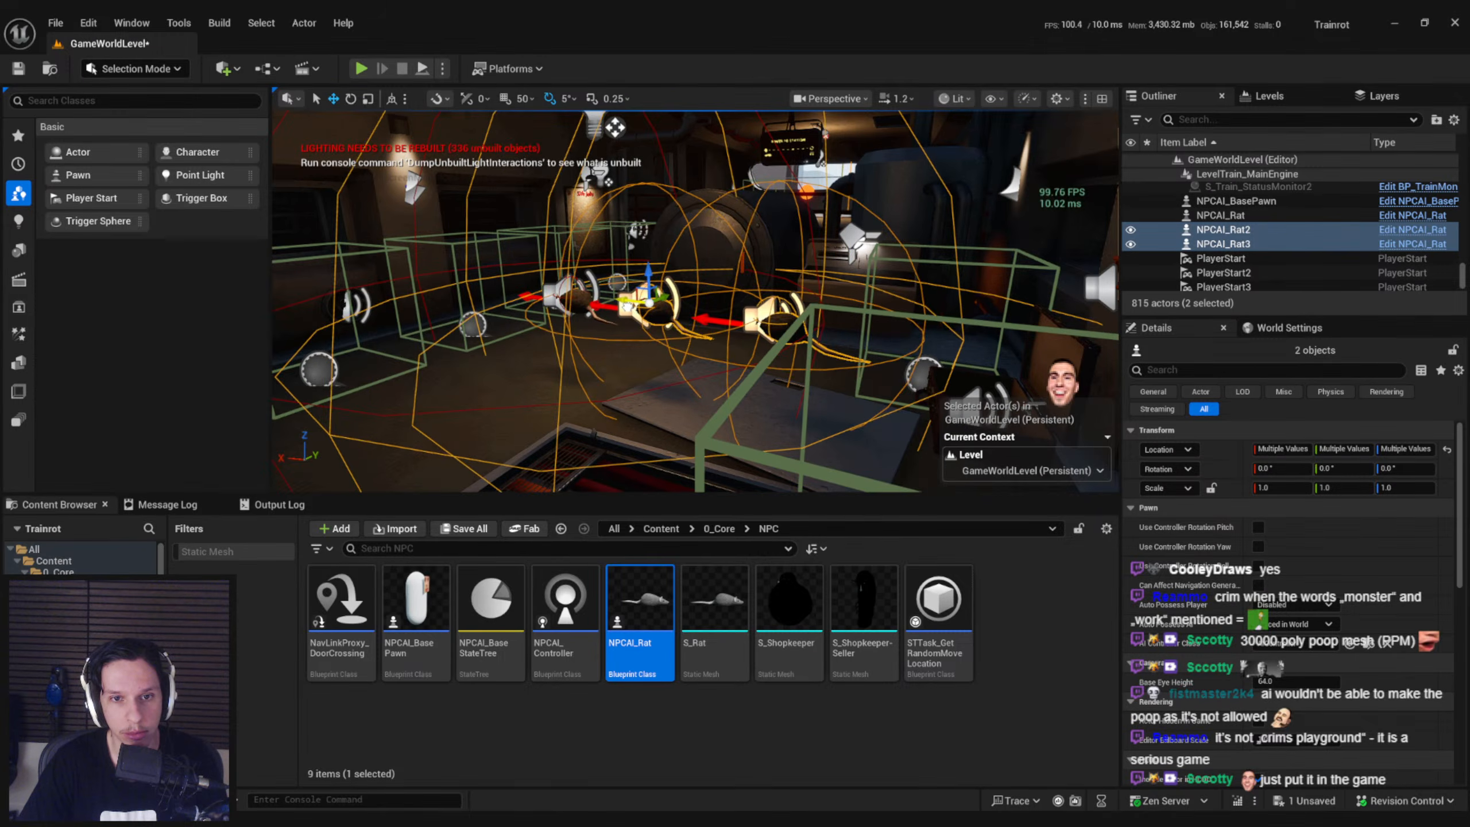
pyautogui.click(781, 322)
pyautogui.hotkey('ctrl', 'd')
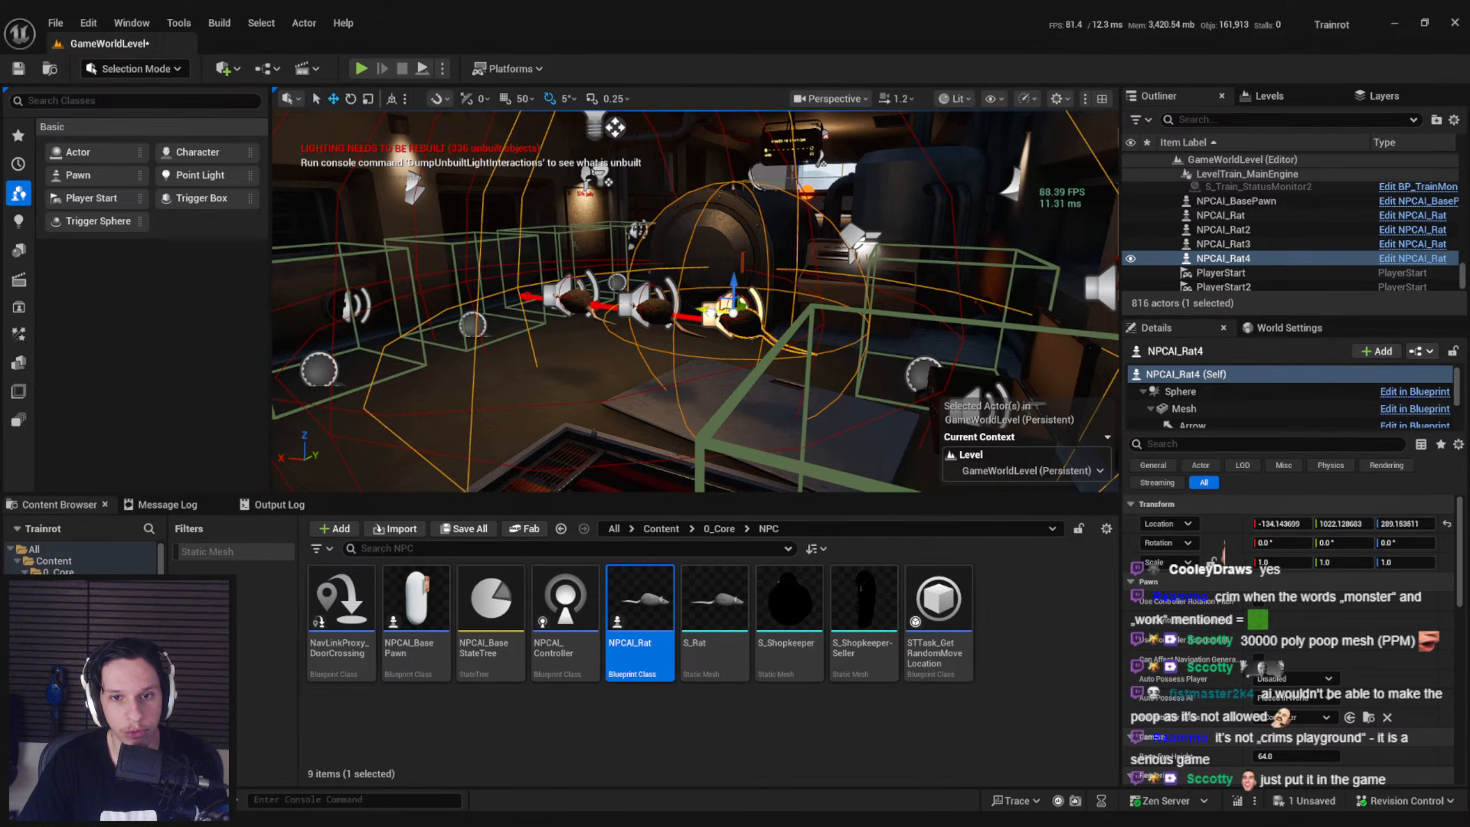
pyautogui.moveTo(826, 330); pyautogui.dragTo(447, 174, button='right')
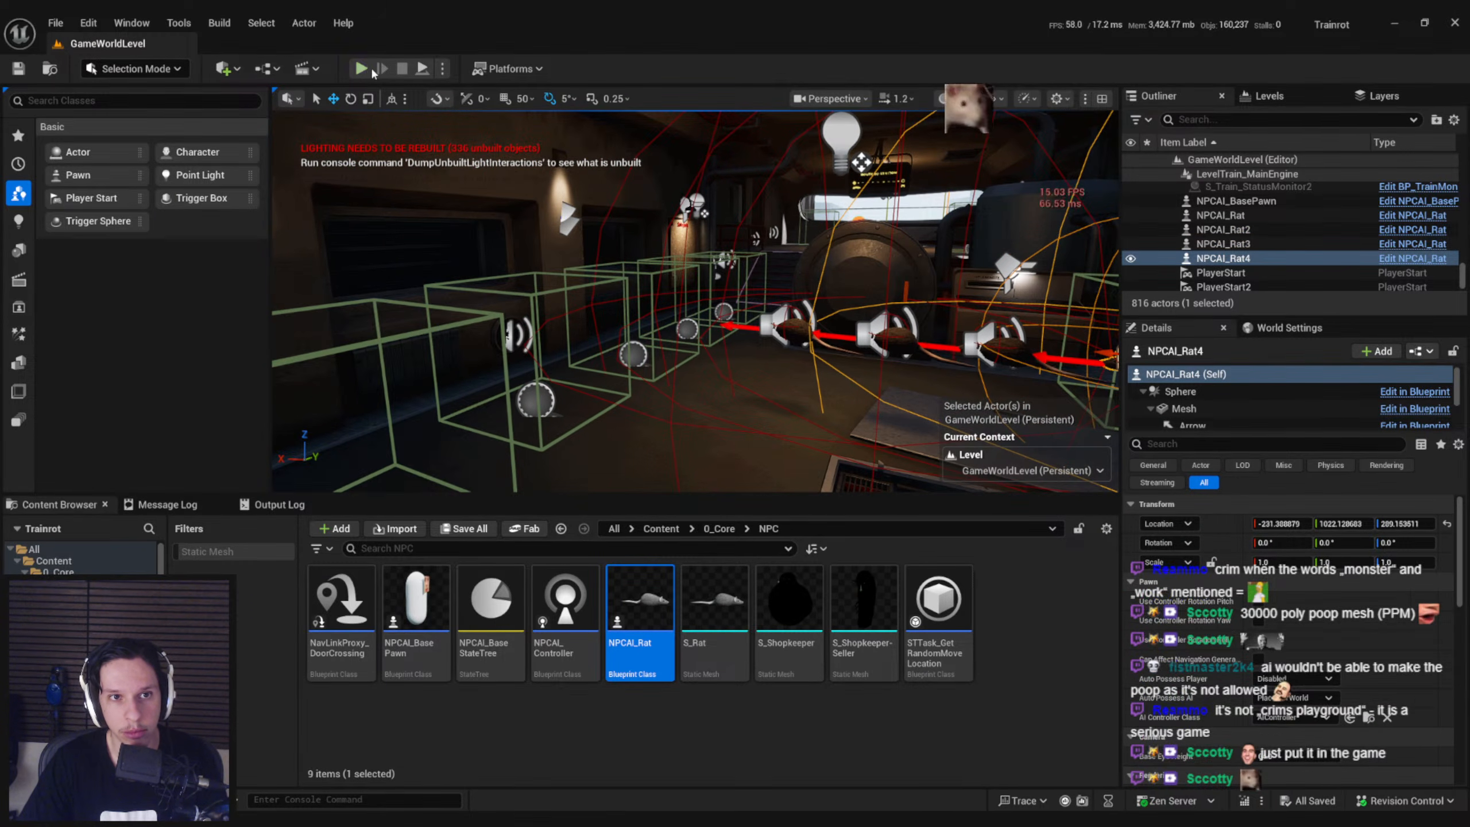
# Start a full-screen play session in GameWorldLevel and walk up to the placed rats
pyautogui.click(361, 68)
pyautogui.press('F11')
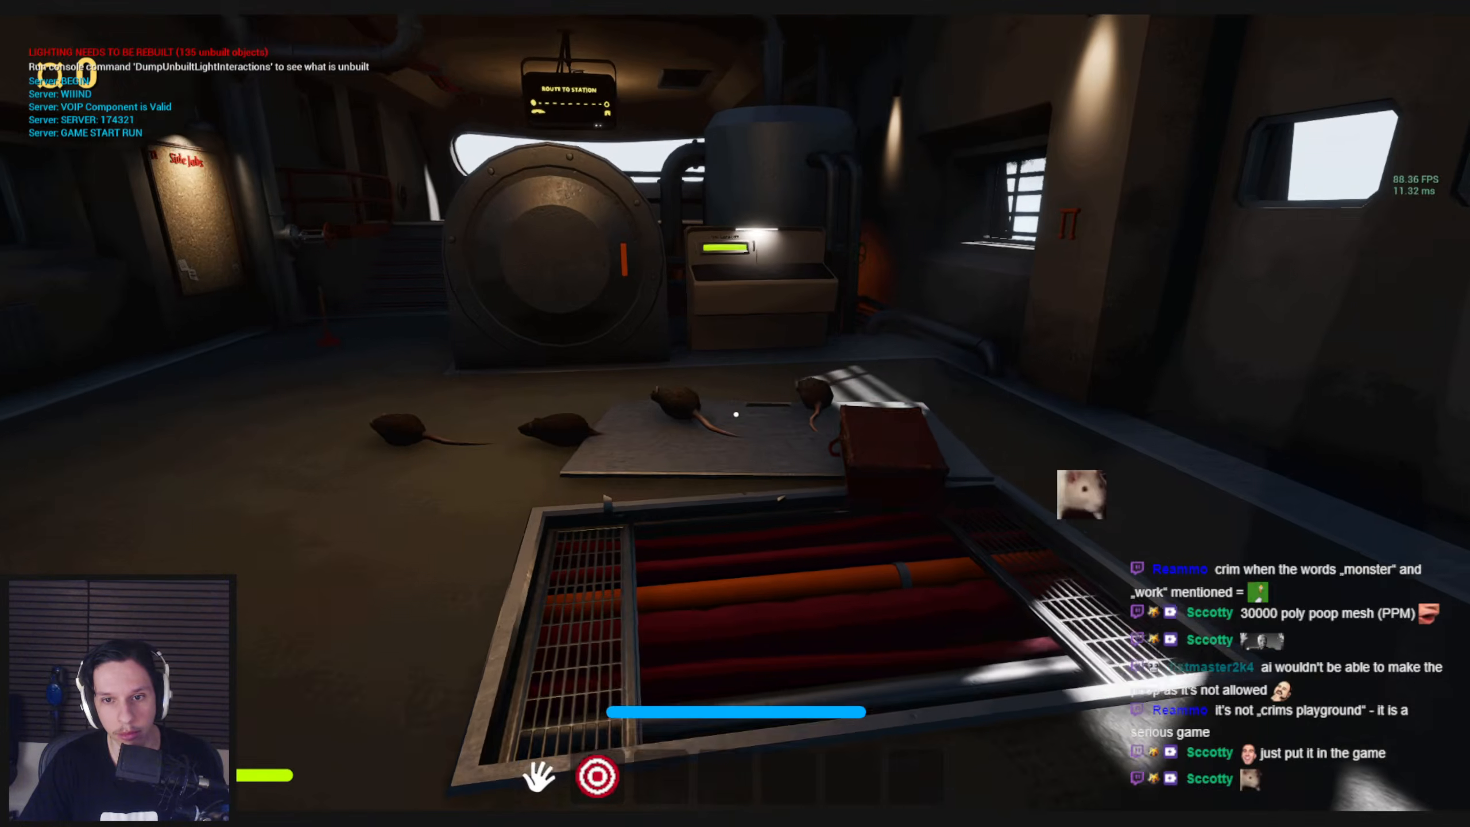
pyautogui.press('w')
pyautogui.press('w')
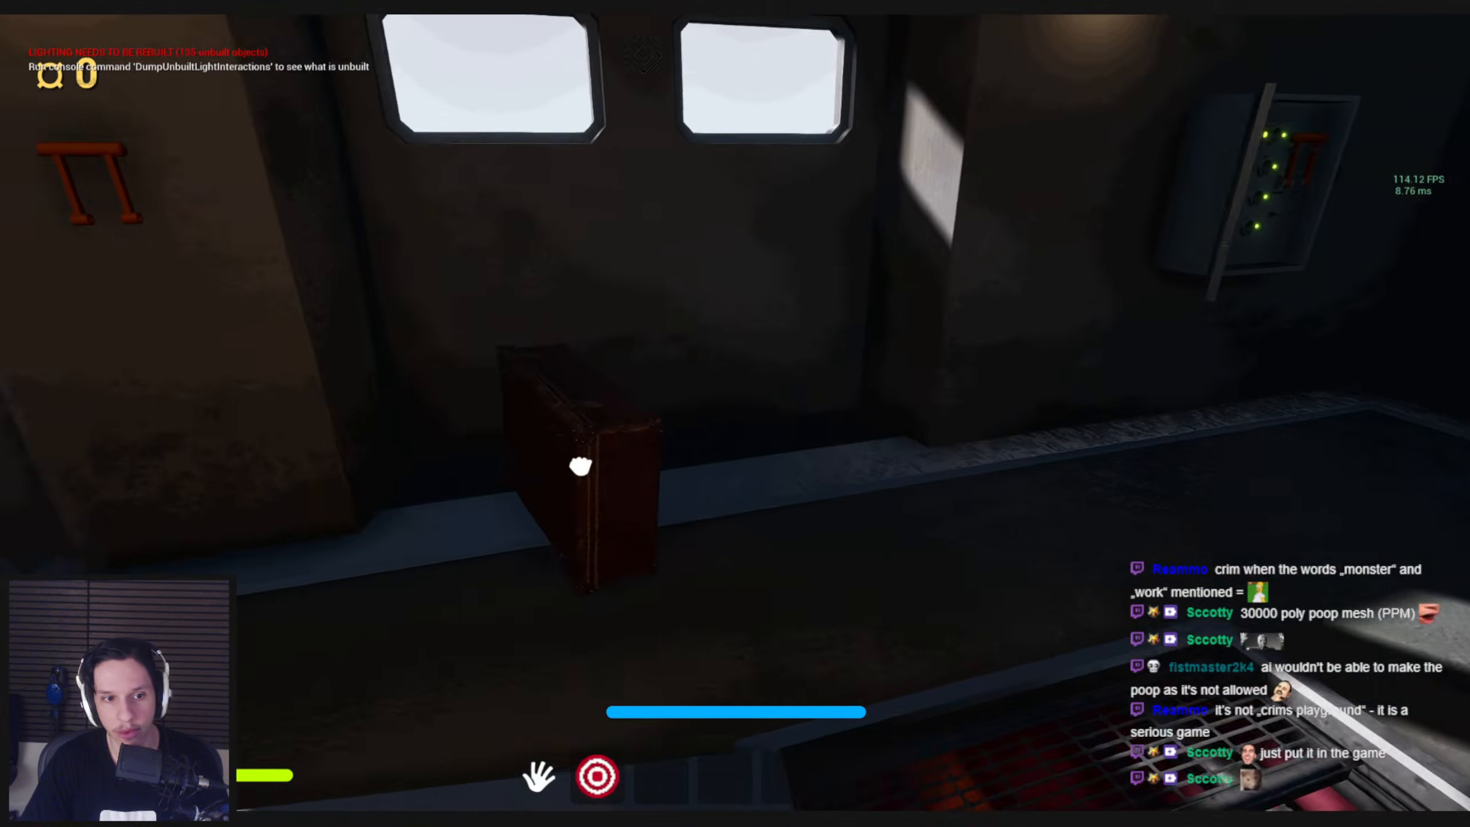
# Playtest grabbing objects around the rats in the engine room, and stick the plunger onto one of the rats
pyautogui.moveTo(581, 466); pyautogui.dragTo(736, 414)
pyautogui.click(735, 414)
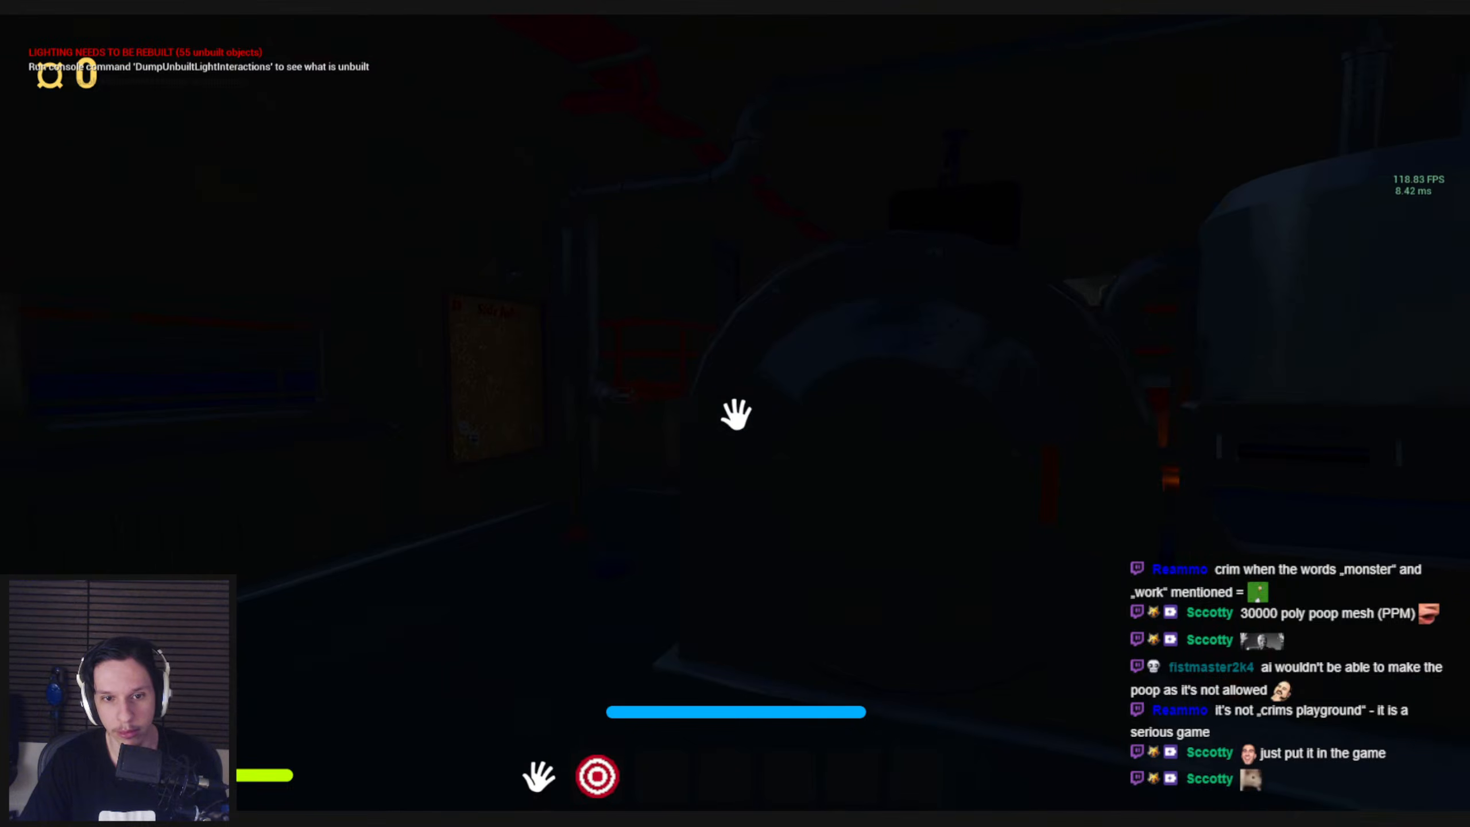
pyautogui.click(736, 414)
pyautogui.press('alt+super+8')
pyautogui.click(499, 361)
pyautogui.moveTo(735, 414)
pyautogui.mouseDown()
pyautogui.moveTo(646, 579)
pyautogui.moveTo(672, 431)
pyautogui.moveTo(729, 420)
pyautogui.moveTo(781, 370)
pyautogui.moveTo(655, 469)
pyautogui.moveTo(722, 437)
pyautogui.moveTo(699, 388)
pyautogui.moveTo(736, 478)
pyautogui.moveTo(726, 381)
pyautogui.moveTo(371, 397)
pyautogui.moveTo(410, 457)
pyautogui.moveTo(735, 490)
pyautogui.moveTo(722, 502)
pyautogui.moveTo(764, 480)
pyautogui.moveTo(731, 391)
pyautogui.moveTo(735, 414)
pyautogui.moveTo(1150, 521)
pyautogui.moveTo(735, 413)
pyautogui.mouseUp()
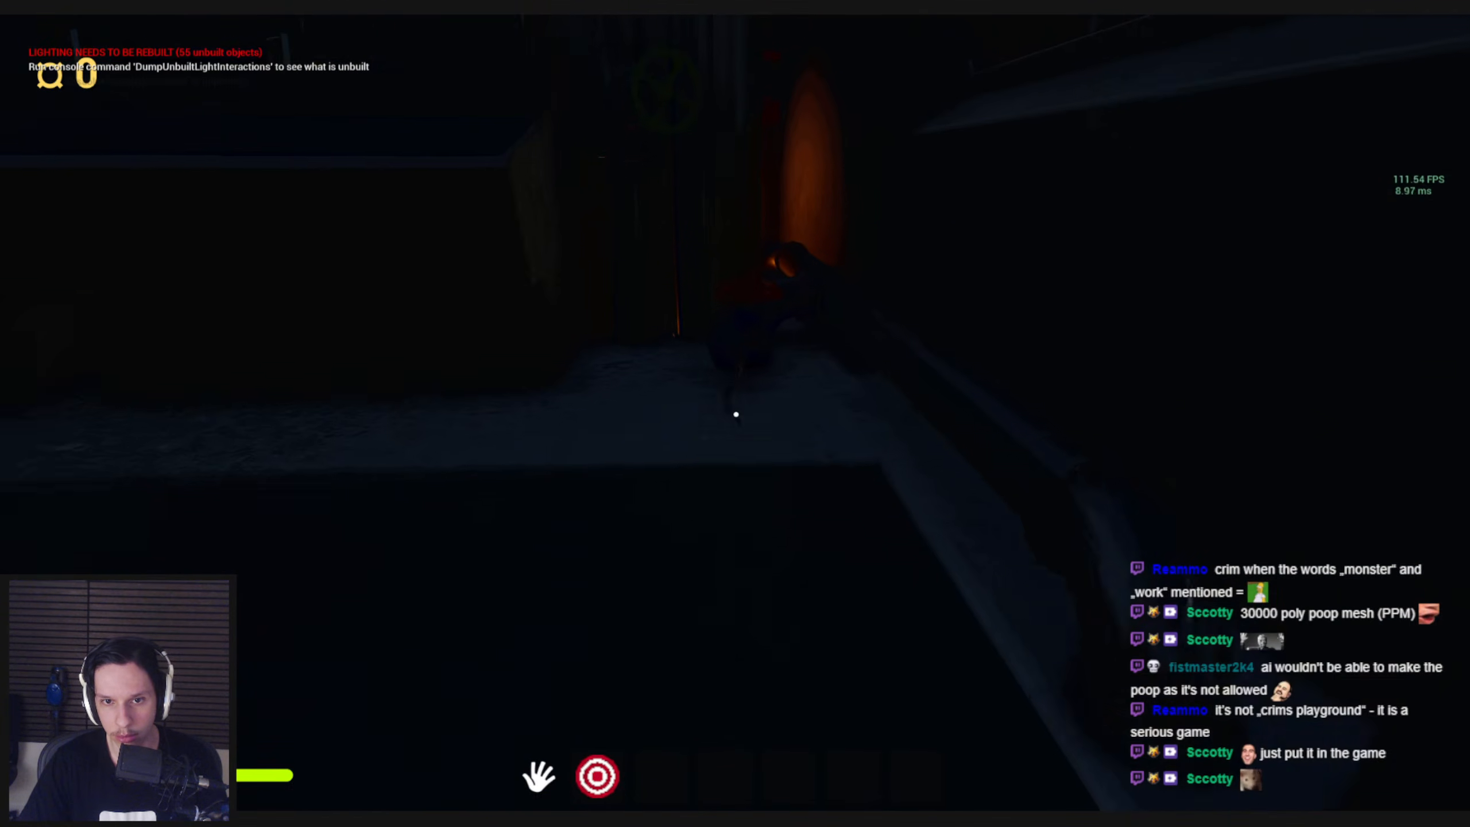
pyautogui.moveTo(738, 413)
pyautogui.mouseDown()
pyautogui.moveTo(946, 438)
pyautogui.moveTo(735, 413)
pyautogui.moveTo(949, 506)
pyautogui.moveTo(736, 414)
pyautogui.mouseUp()
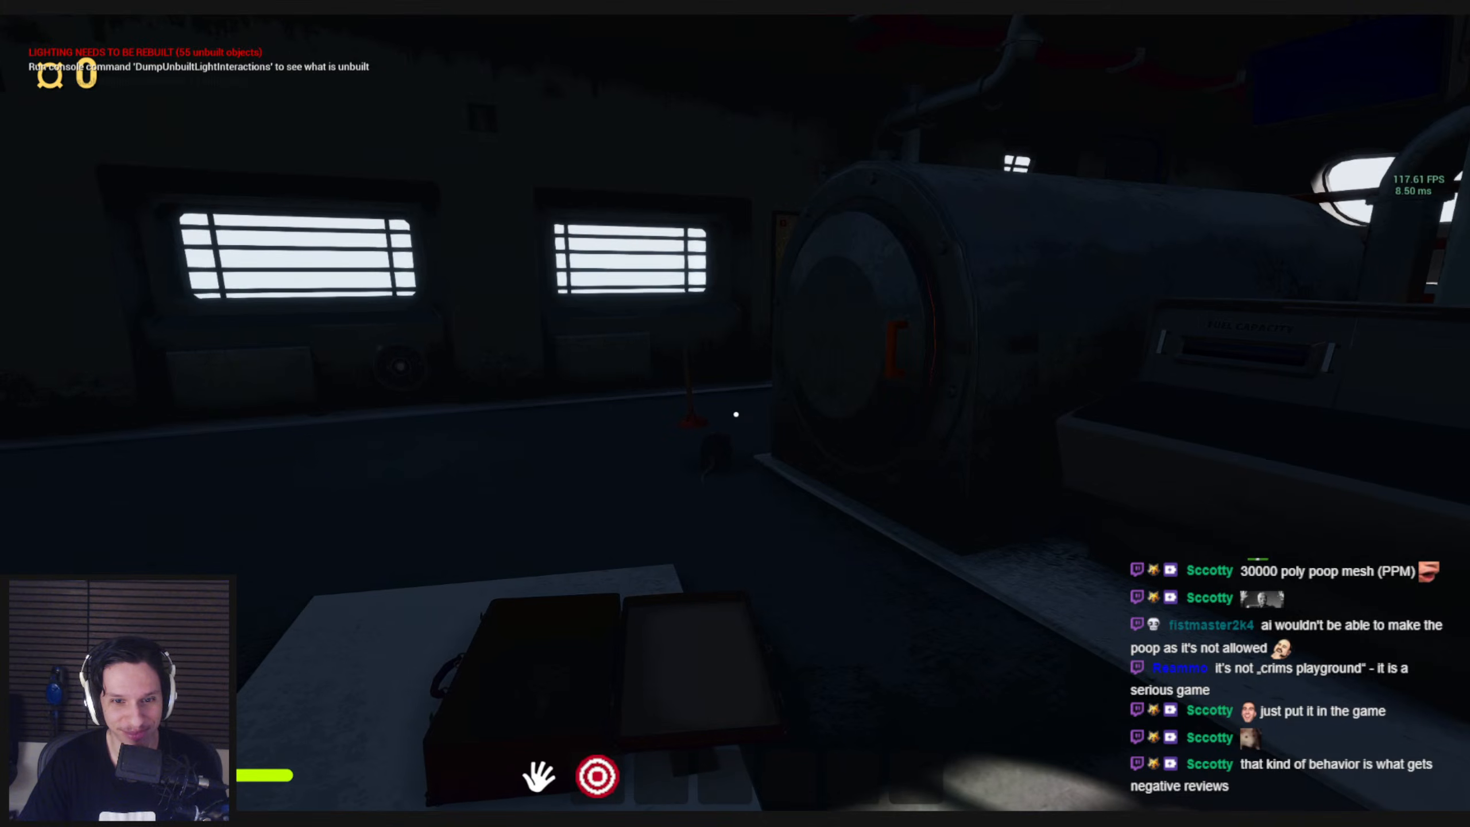
# Equip the handcrank flashlight, follow the plunger-carrying rat up the stairs to the front window, and put the flashlight away
pyautogui.press('1')
pyautogui.press('a')
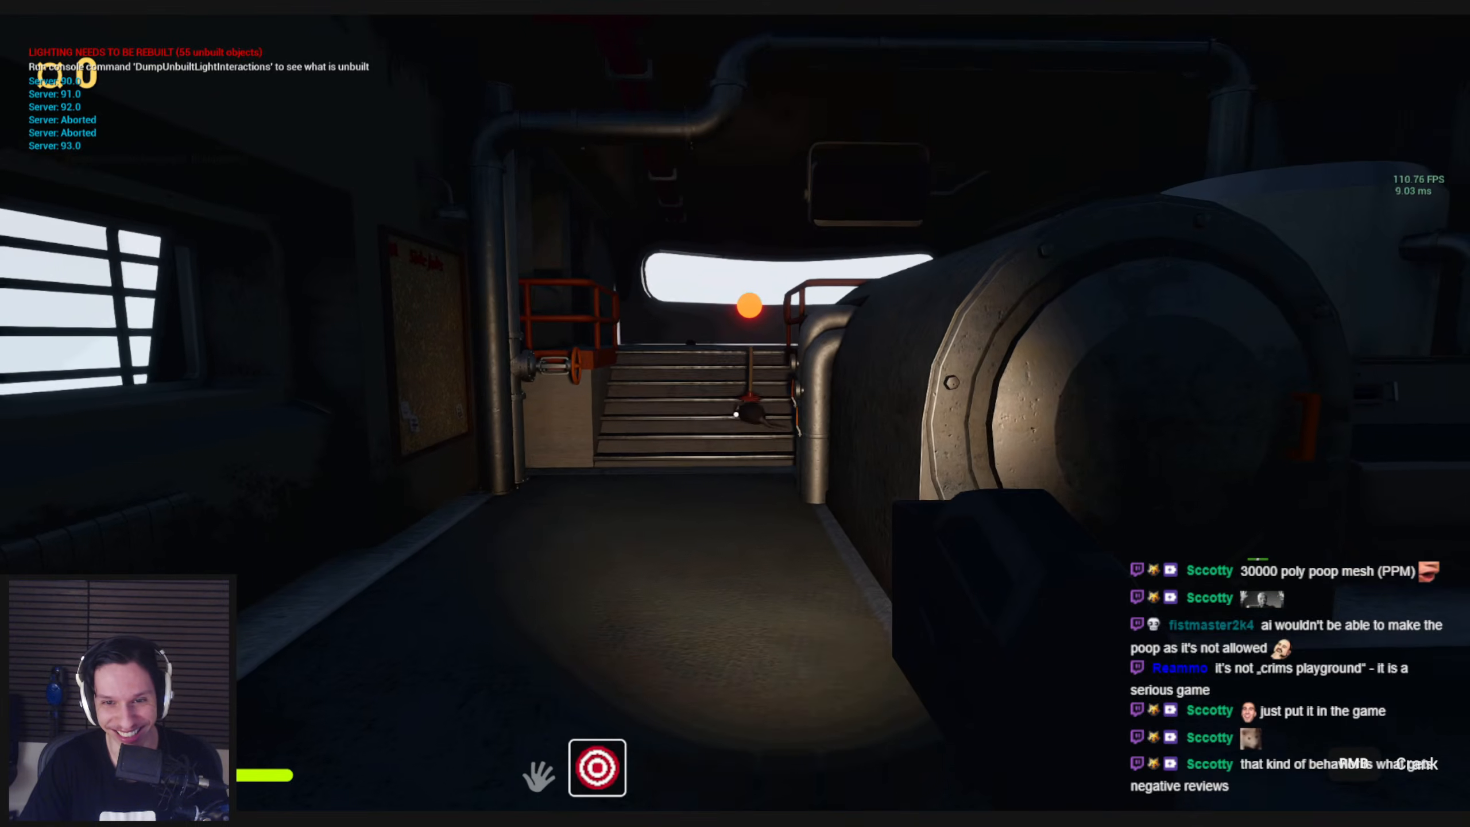
pyautogui.press('w')
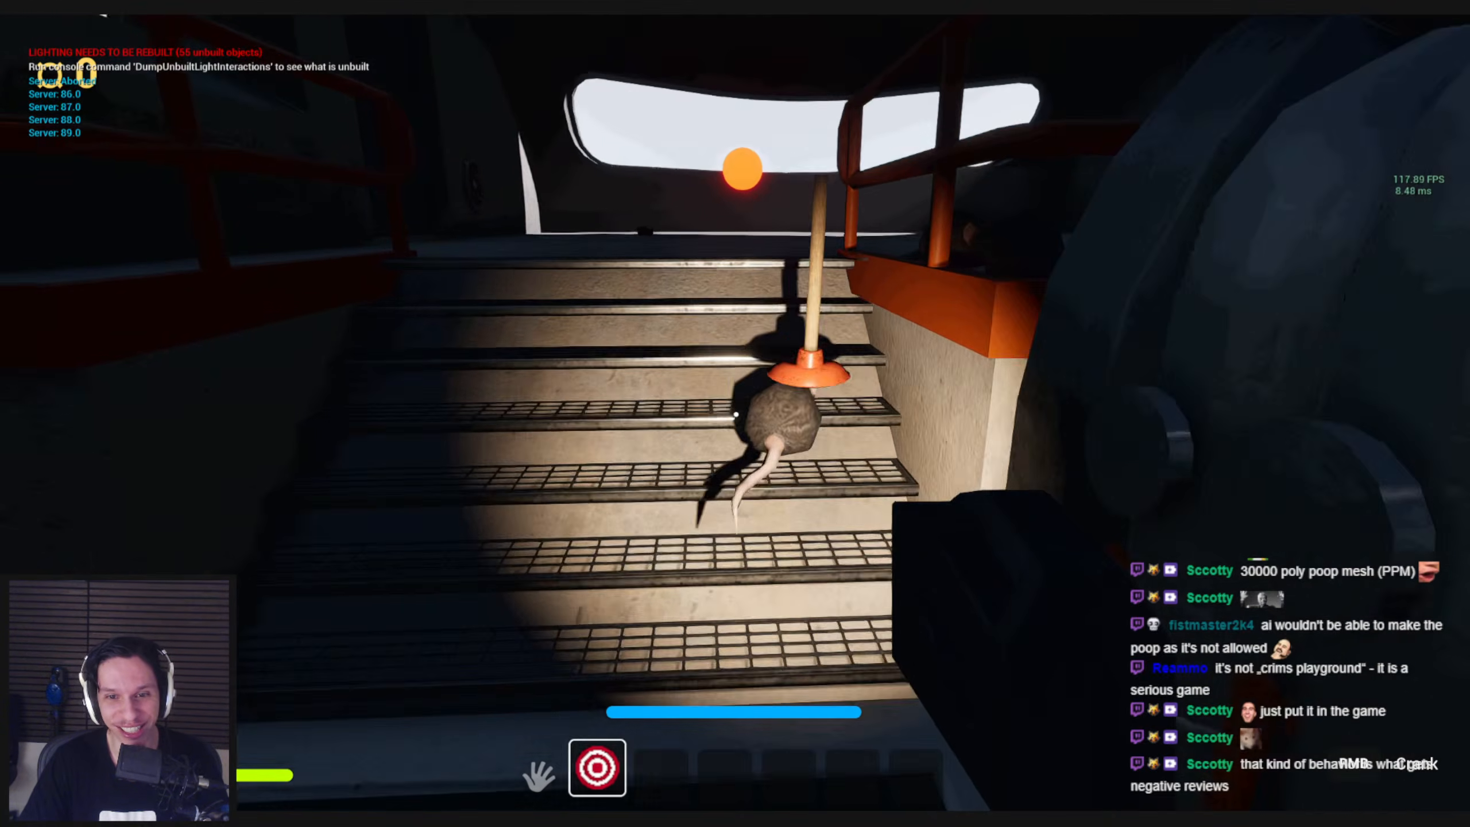
pyautogui.press('w')
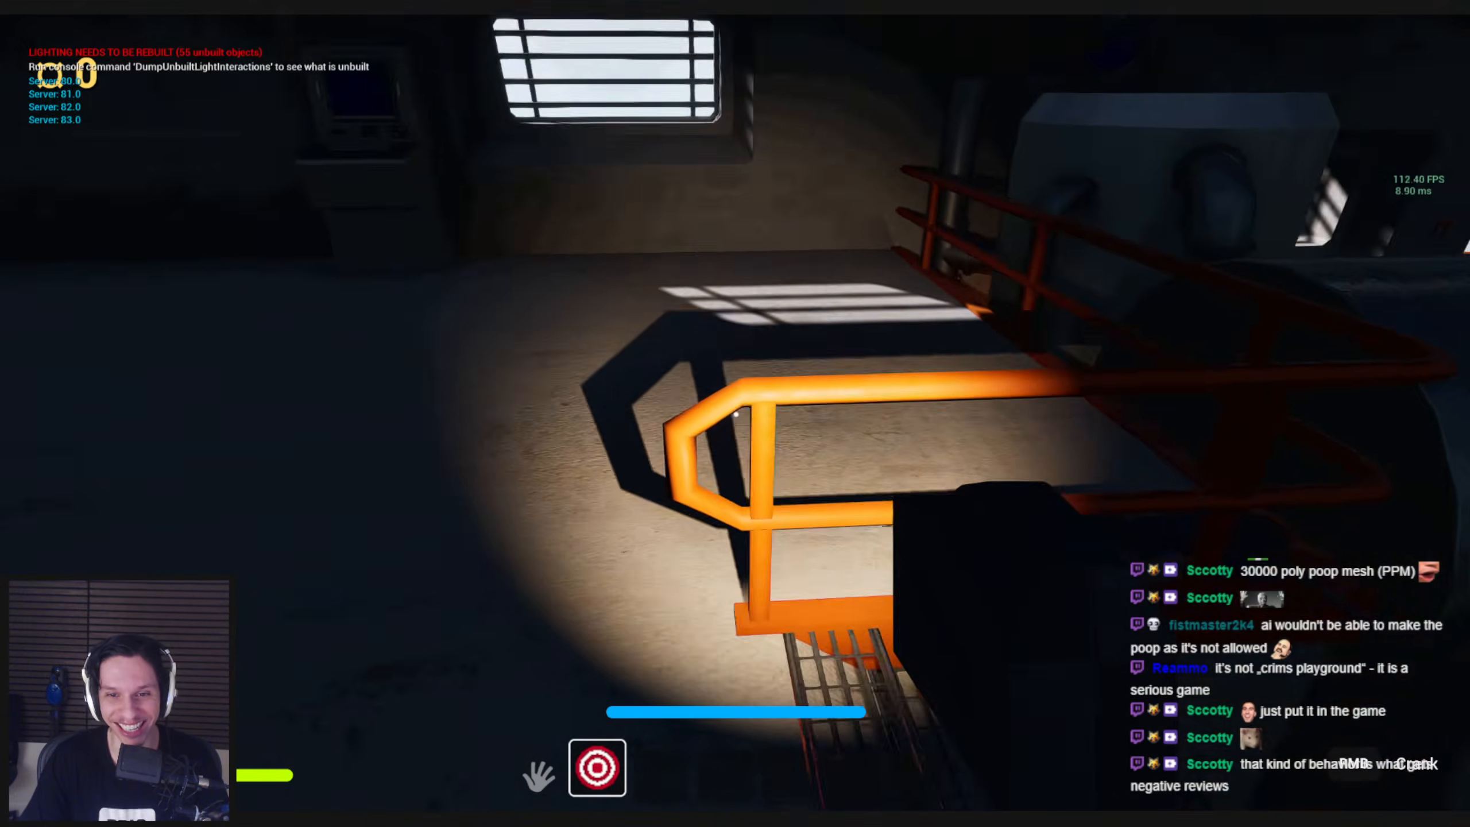
pyautogui.scroll(1, 735, 414)
pyautogui.press('w')
pyautogui.moveTo(736, 414); pyautogui.dragTo(752, 492)
pyautogui.press('w')
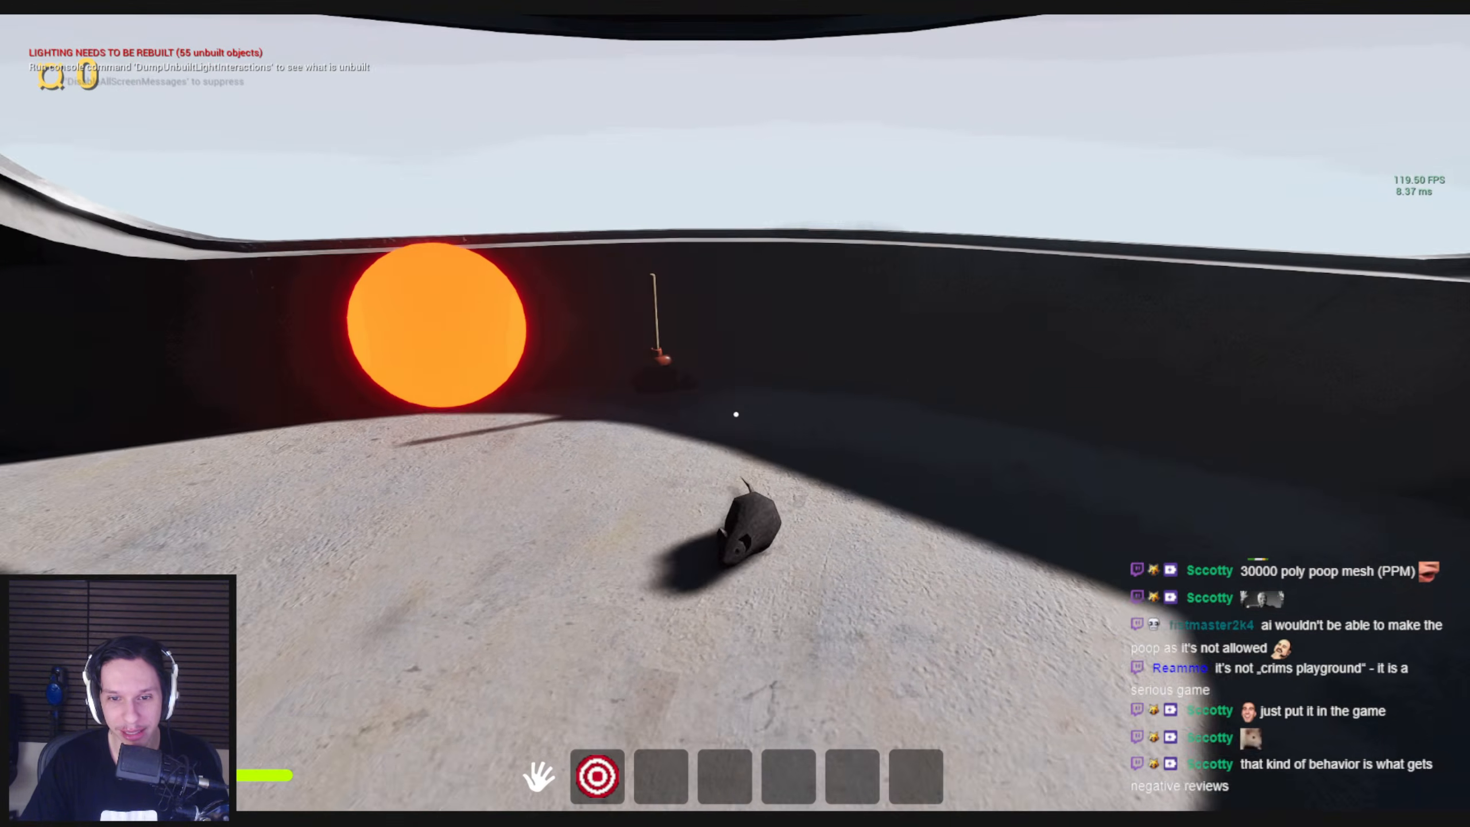
# Observe the rats on the upper platform, and run back down past the valve to the Side Jobs board
pyautogui.press('s')
pyautogui.press('w')
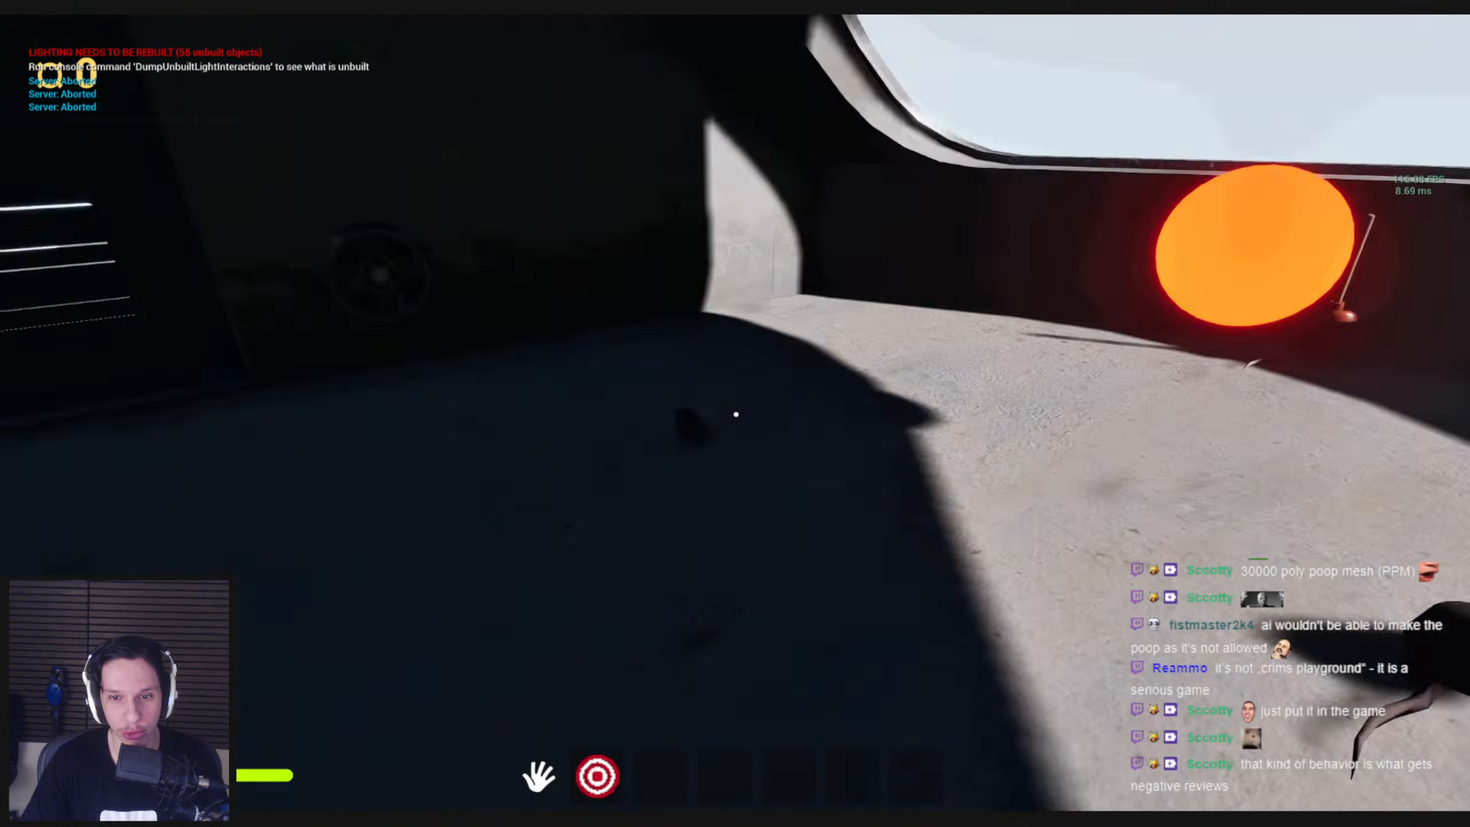
pyautogui.press('shift')
pyautogui.press('w')
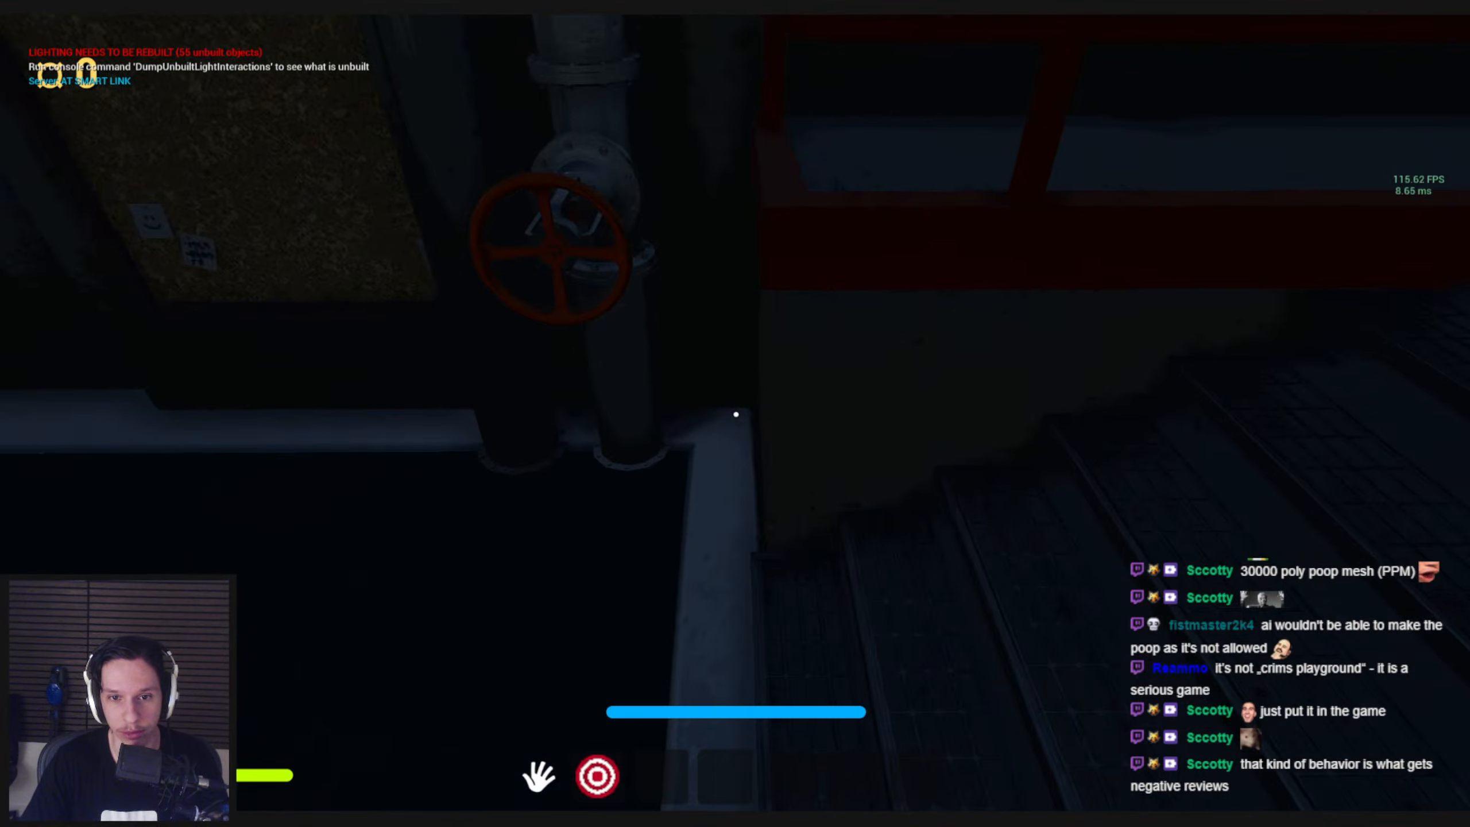
pyautogui.press('w')
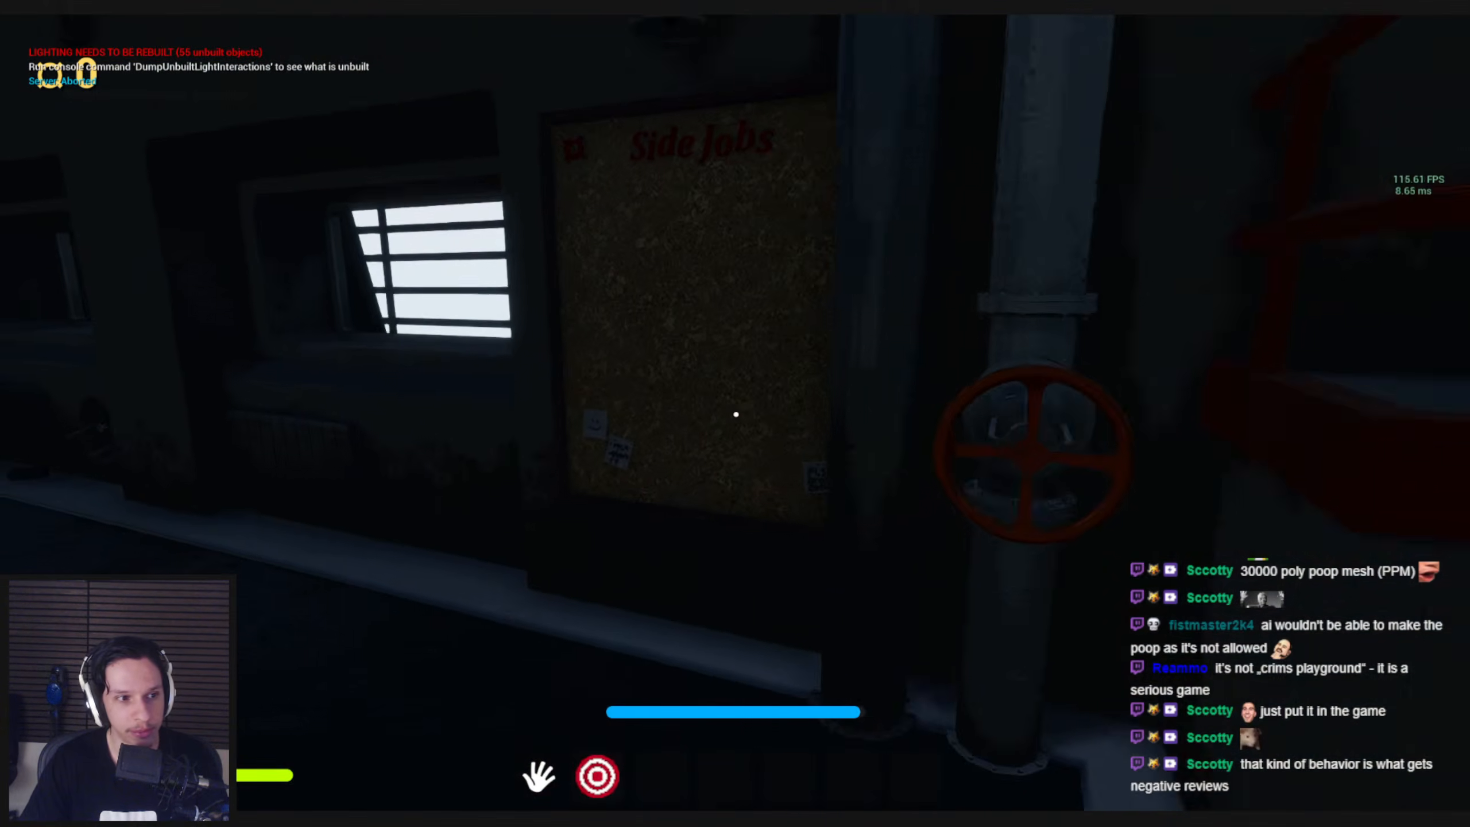
# Run to the fuse box, try the fuse in its sockets, and pull the orange lever down to restore the train's power
pyautogui.press('shift')
pyautogui.press('w')
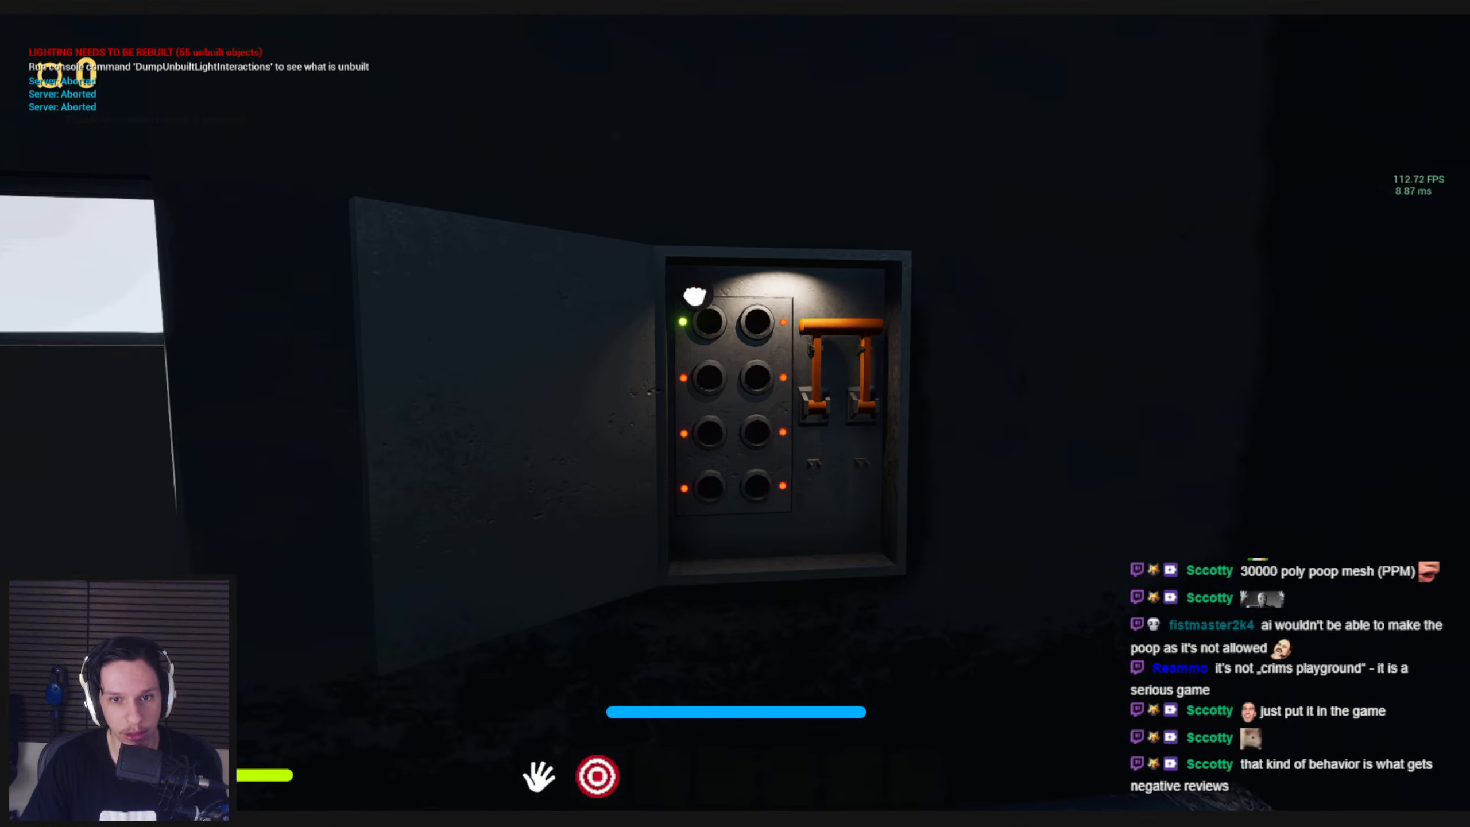
pyautogui.click(727, 472)
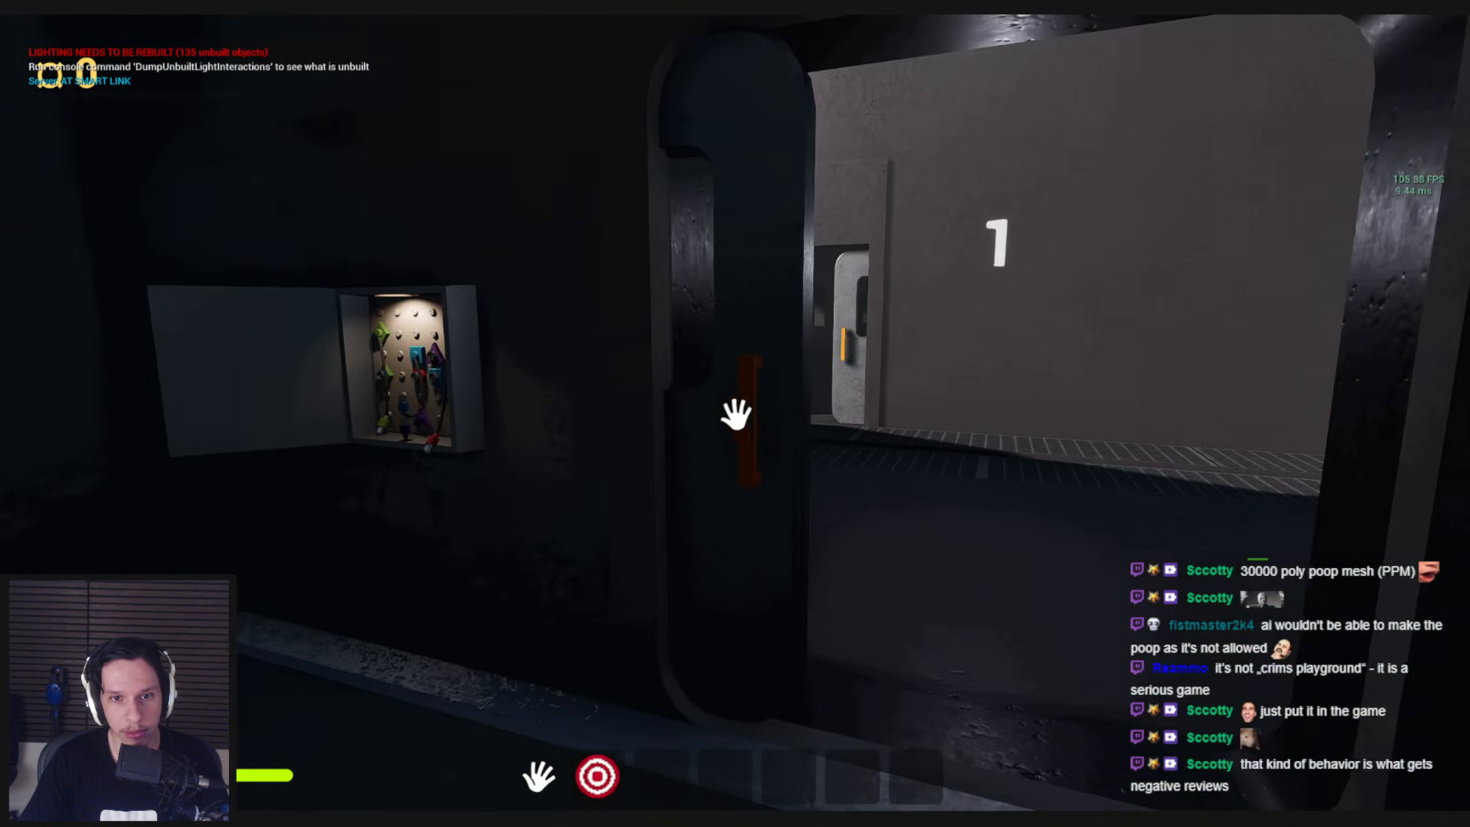
pyautogui.moveTo(736, 414)
pyautogui.mouseDown()
pyautogui.moveTo(456, 433)
pyautogui.moveTo(737, 414)
pyautogui.mouseUp()
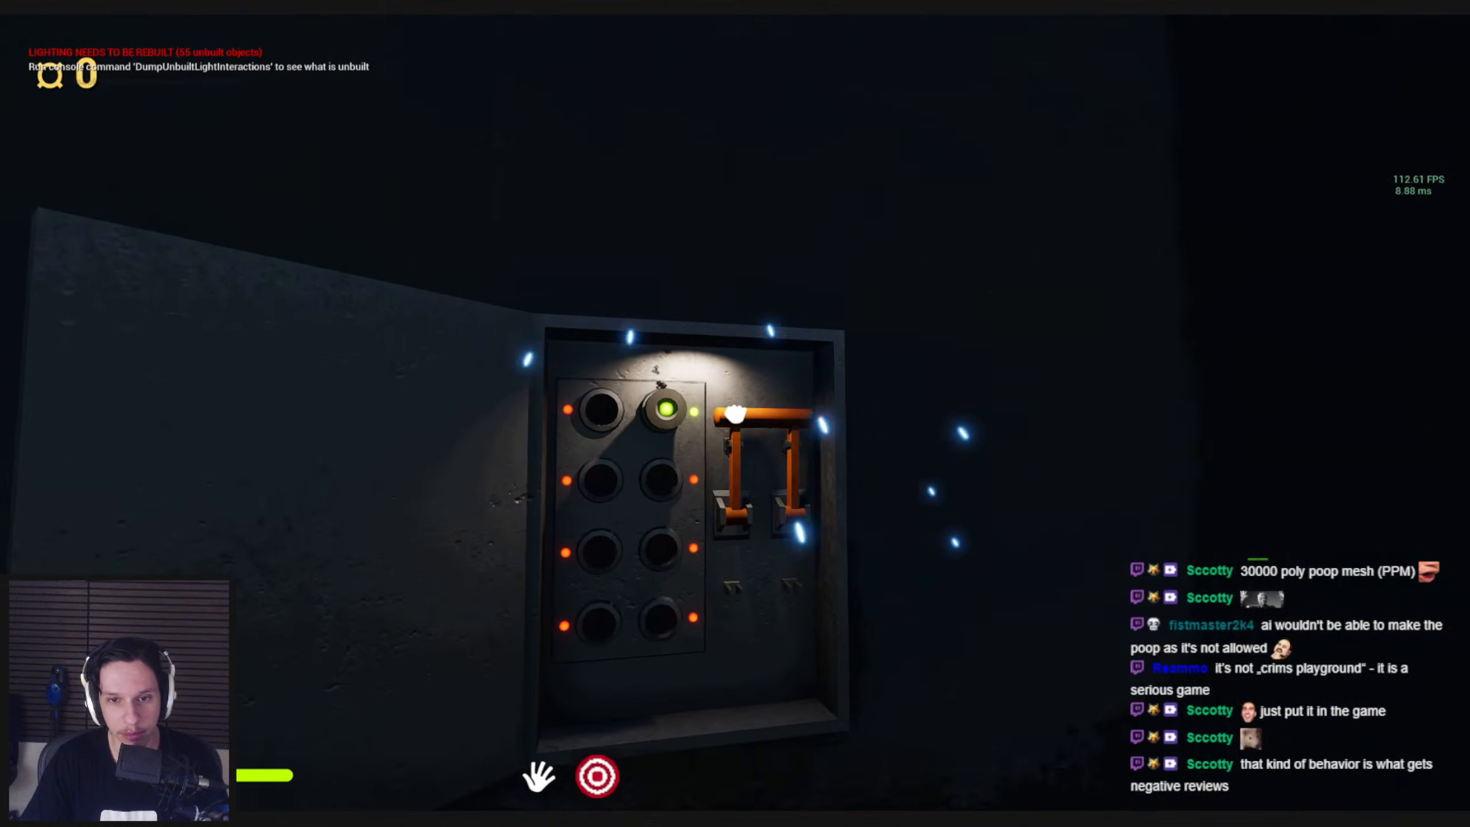
pyautogui.moveTo(744, 457); pyautogui.dragTo(758, 529)
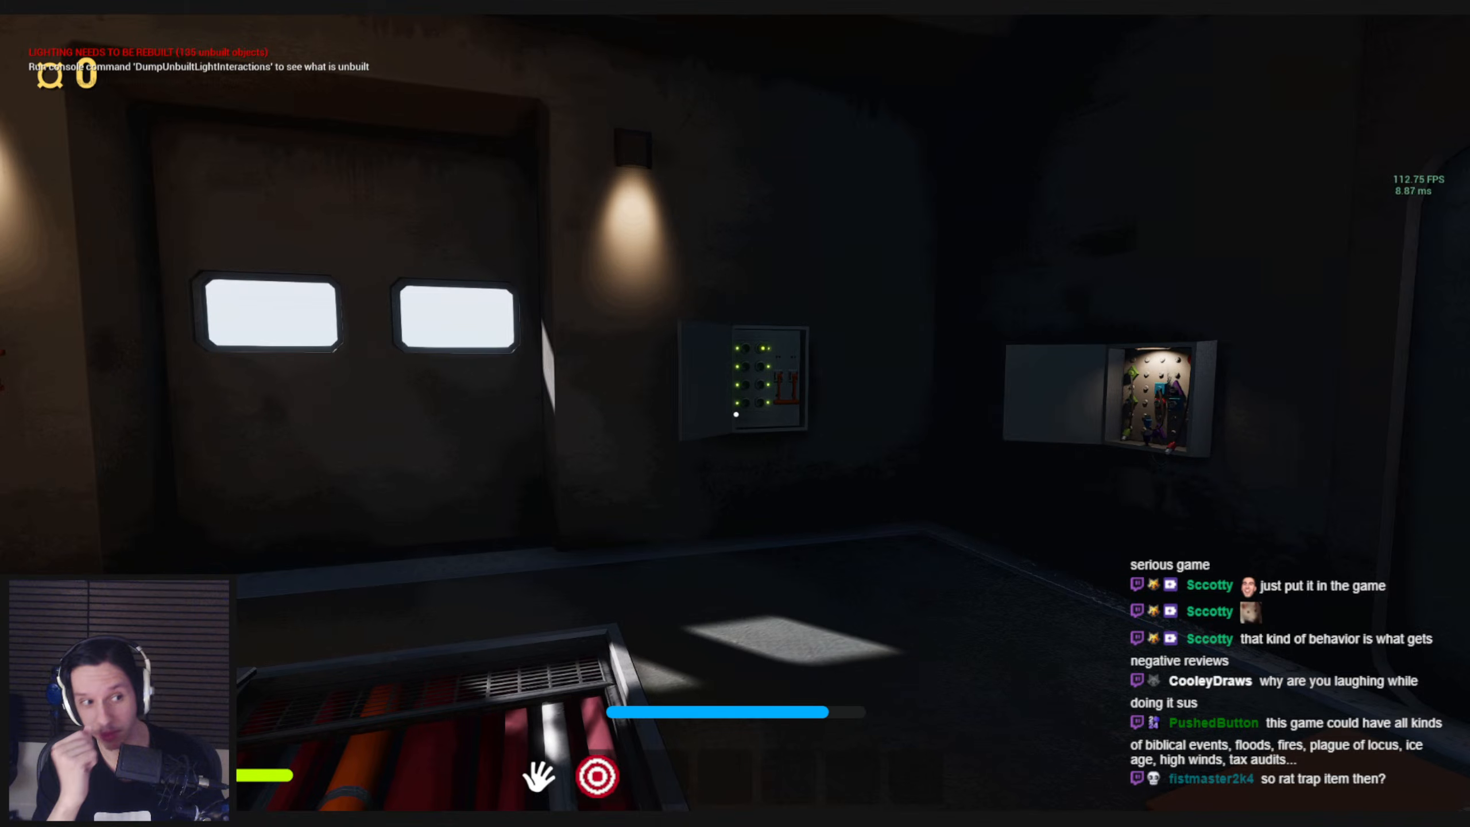
# Walk around the lit engine room past the fuel station, boiler valve and windows to check on the rats
pyautogui.press('w')
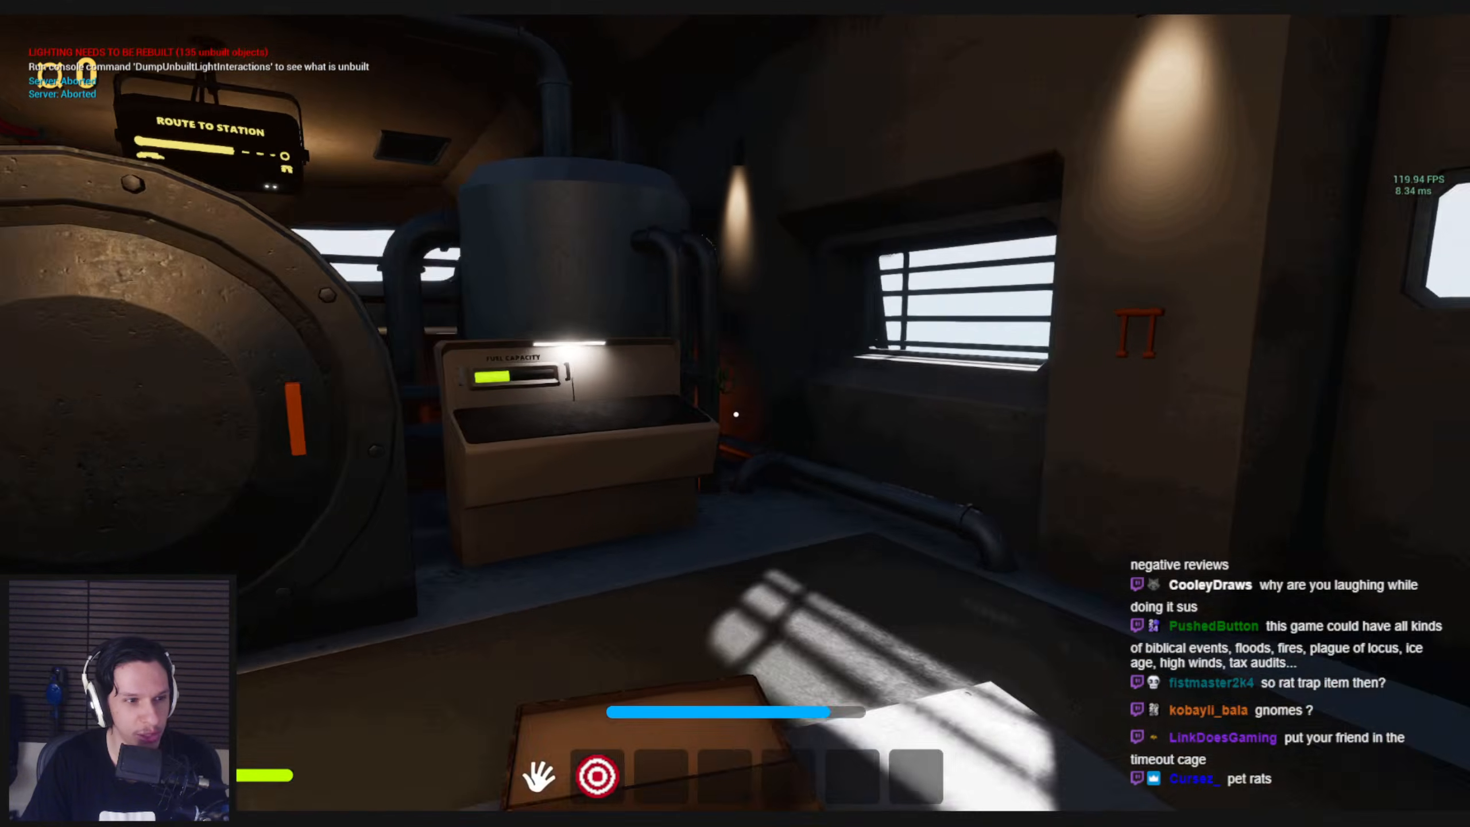
pyautogui.press('w')
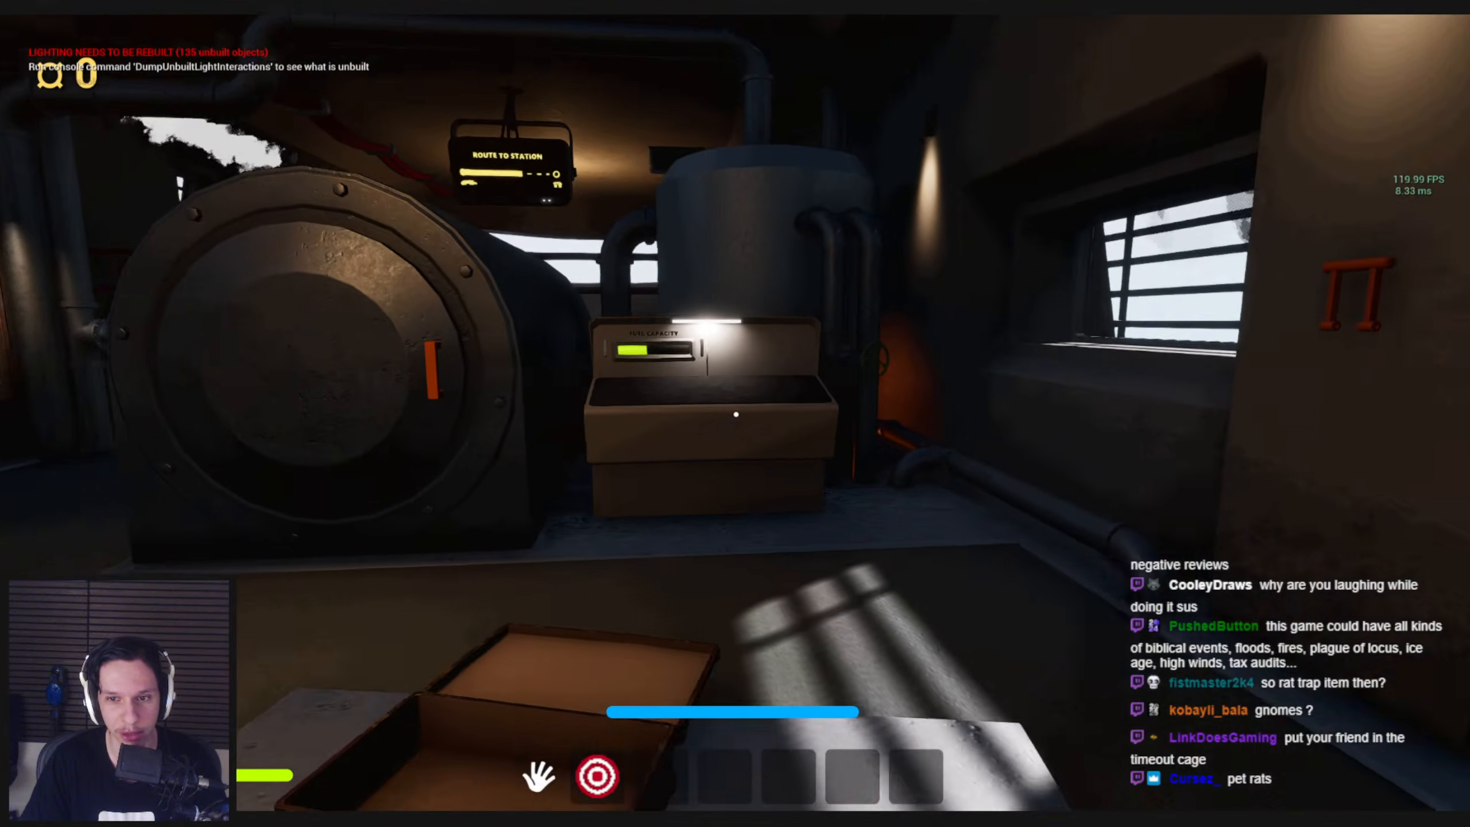
pyautogui.press('w')
pyautogui.press('s')
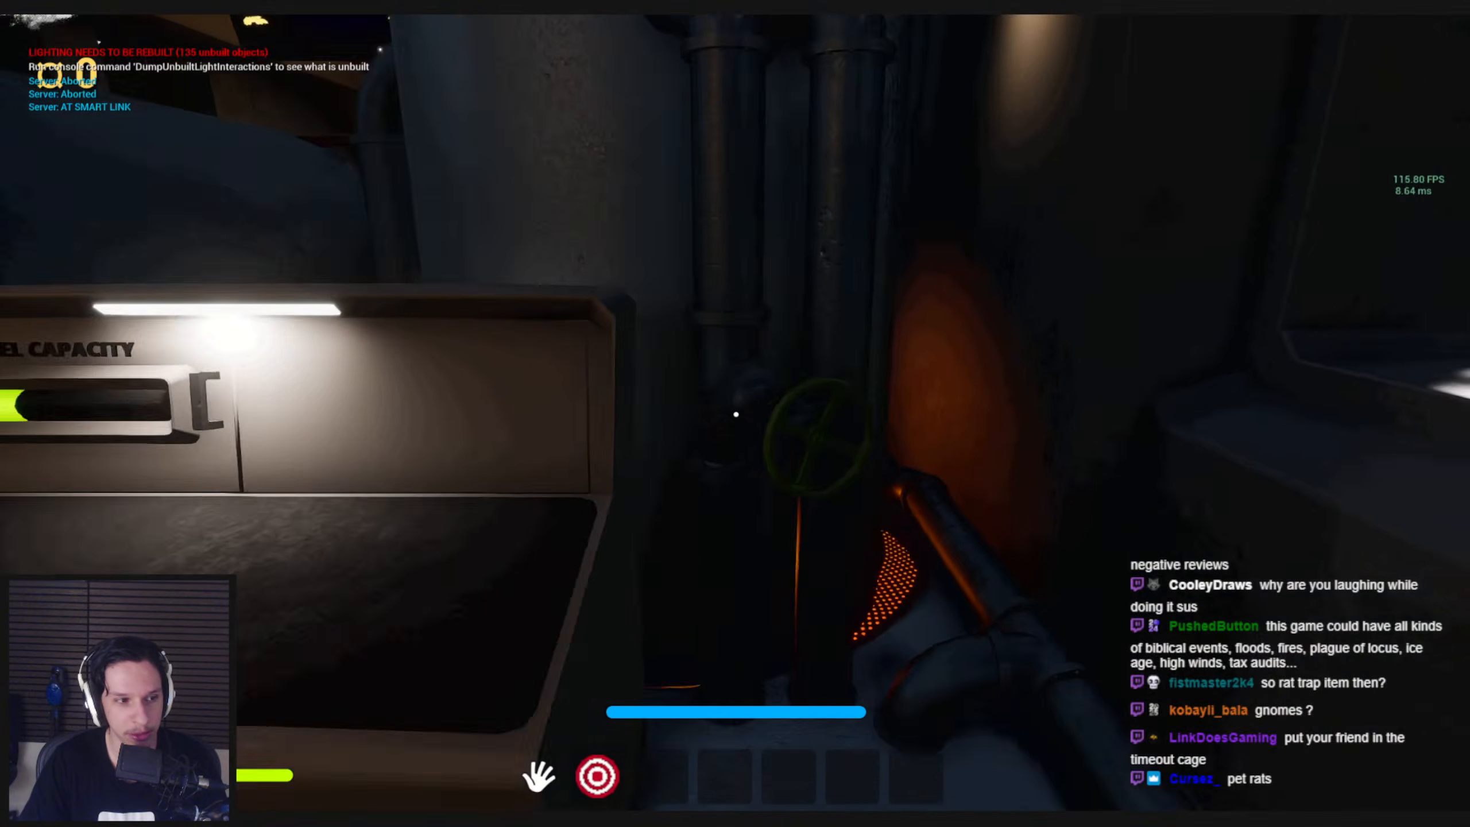
pyautogui.press('w')
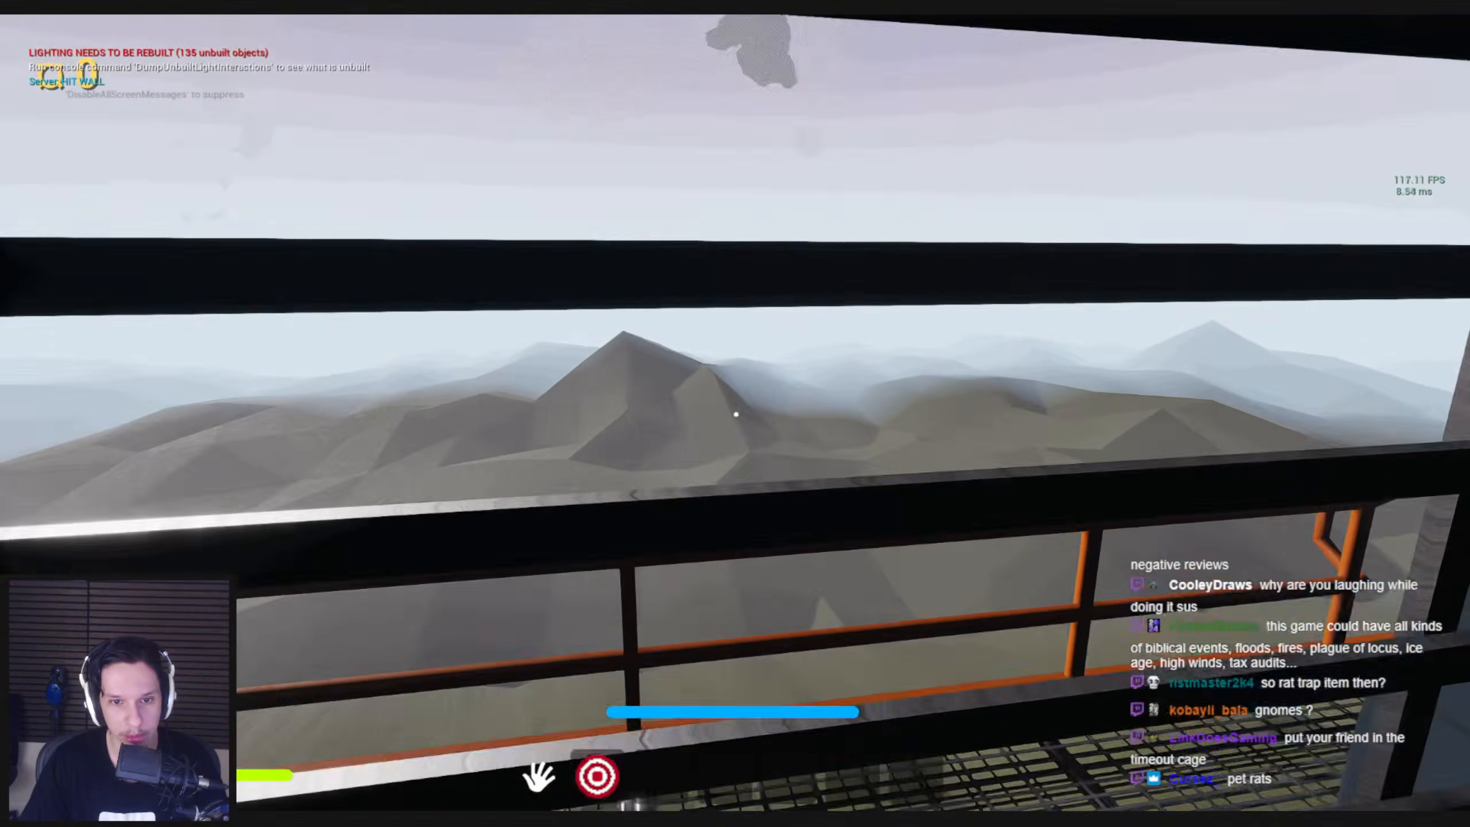
pyautogui.press('w')
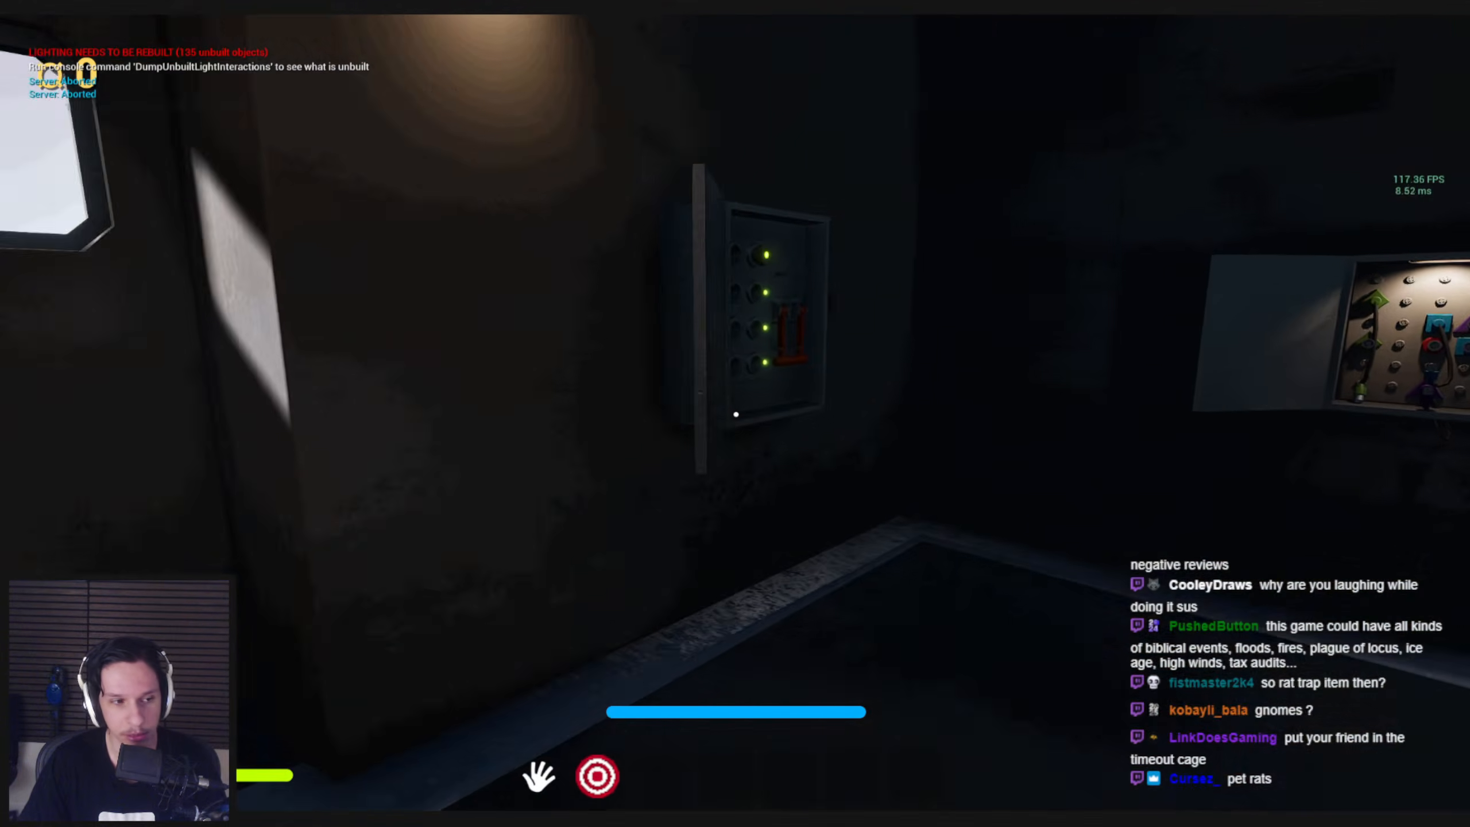
pyautogui.press('w')
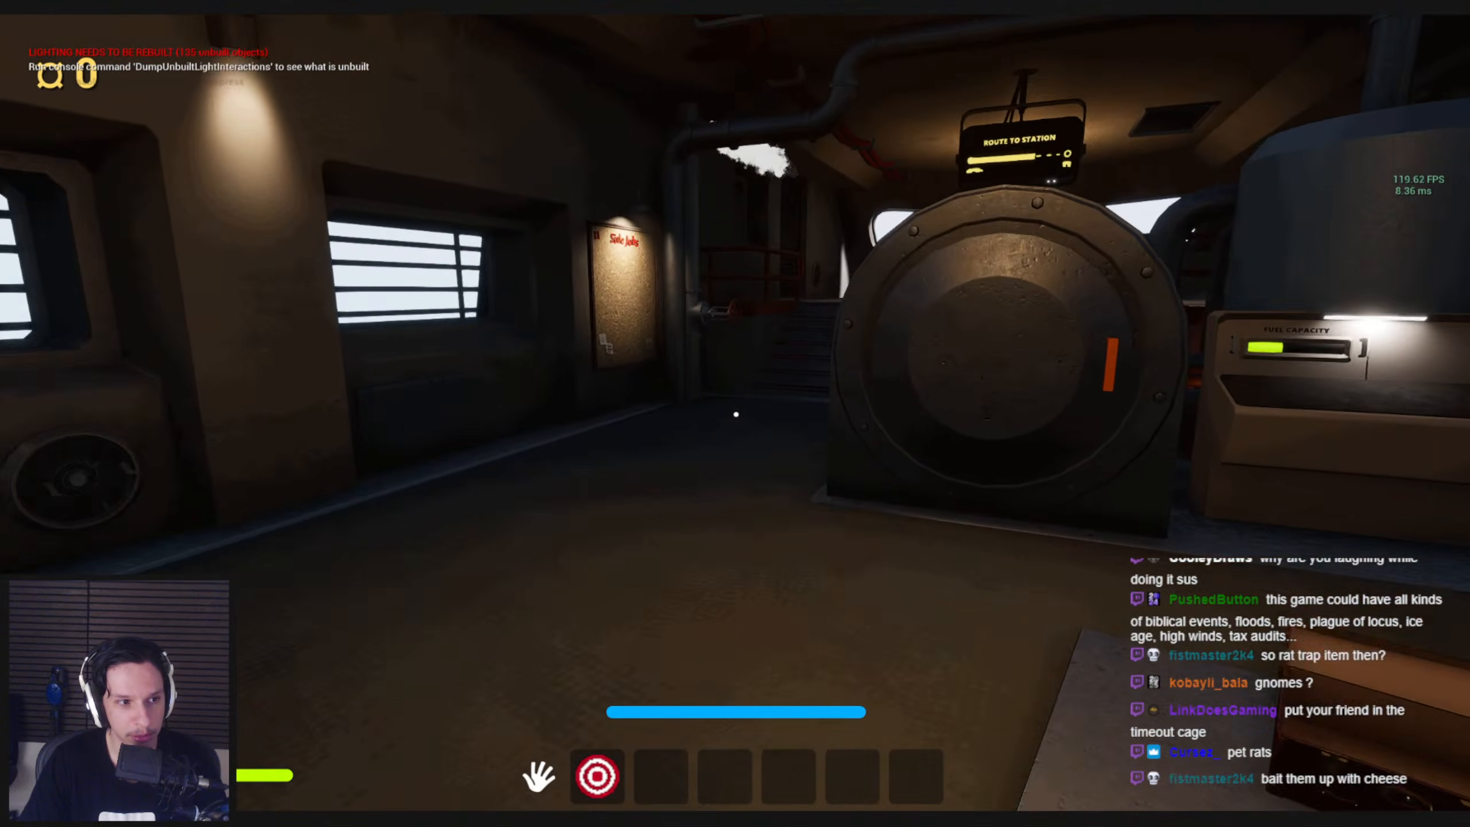
pyautogui.press('s')
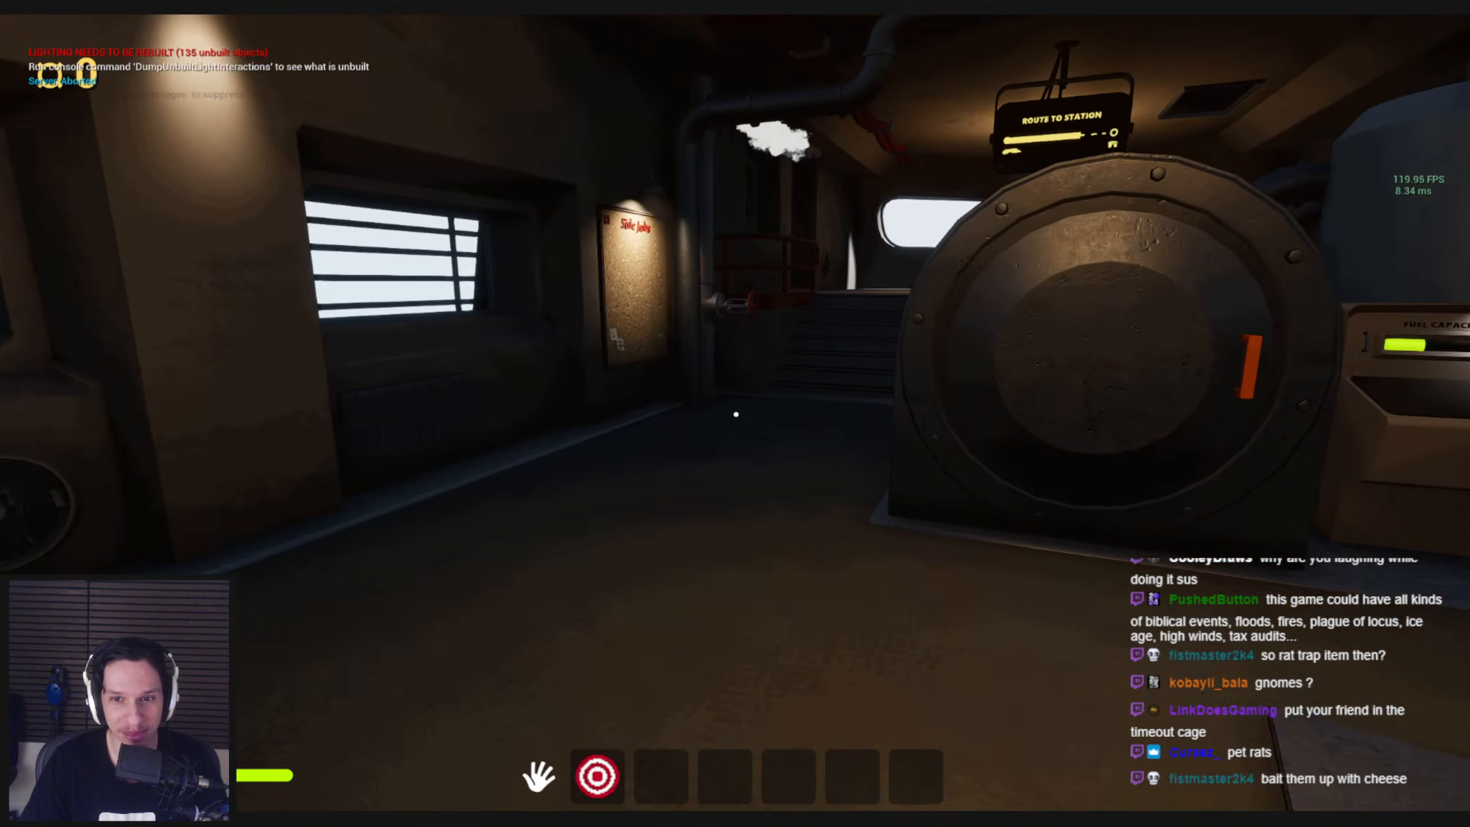
pyautogui.press('w')
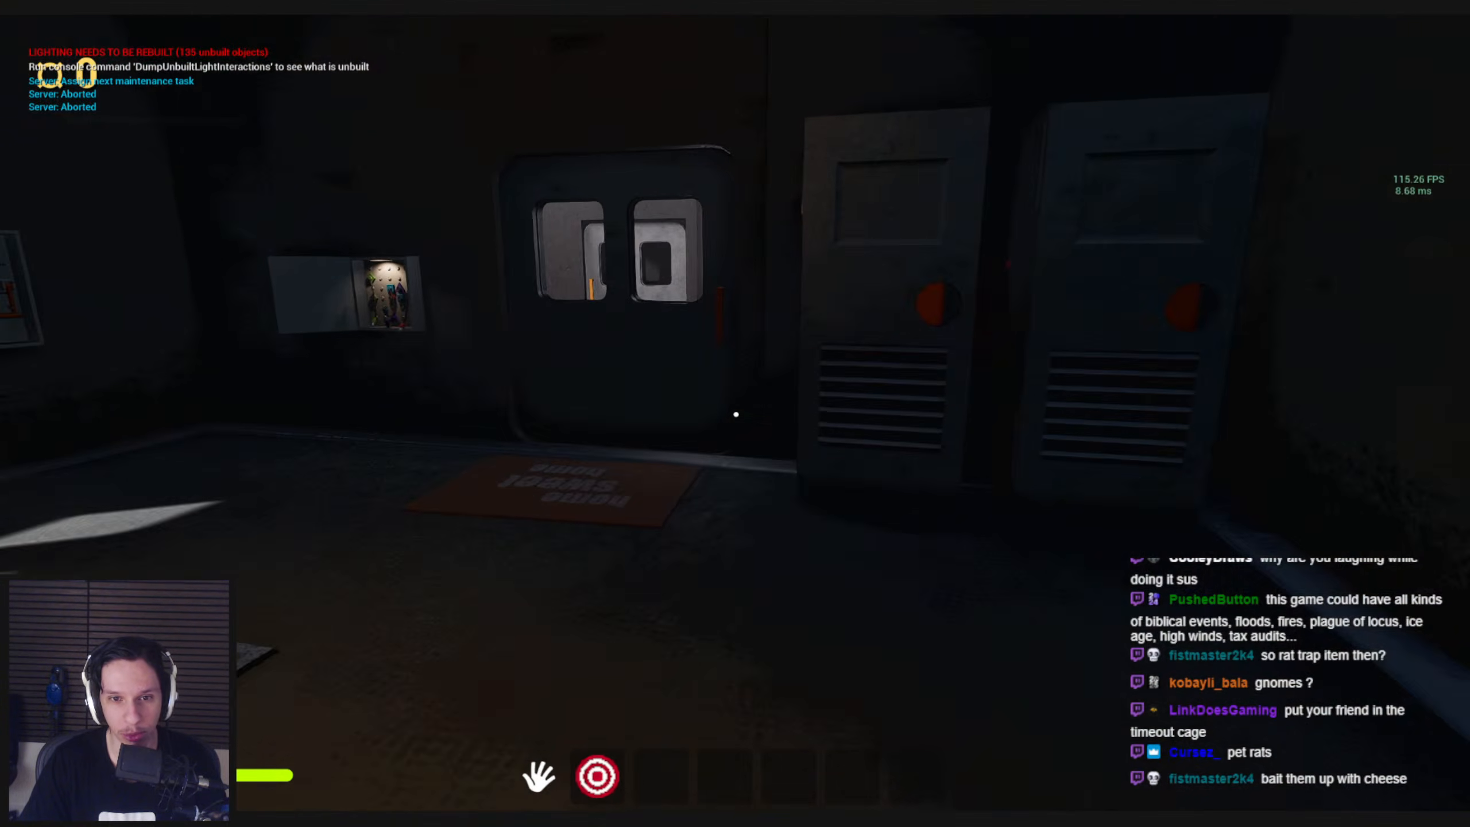
# Walk up to the rear door beside the lockers, and back away to view the fuse box and tool cabinet
pyautogui.press('w')
pyautogui.moveTo(737, 415); pyautogui.dragTo(608, 416)
pyautogui.press('w')
pyautogui.press('s')
pyautogui.moveTo(735, 416)
pyautogui.mouseDown()
pyautogui.moveTo(420, 532)
pyautogui.moveTo(734, 414)
pyautogui.moveTo(612, 394)
pyautogui.moveTo(735, 415)
pyautogui.mouseUp()
pyautogui.press('s')
pyautogui.press('s')
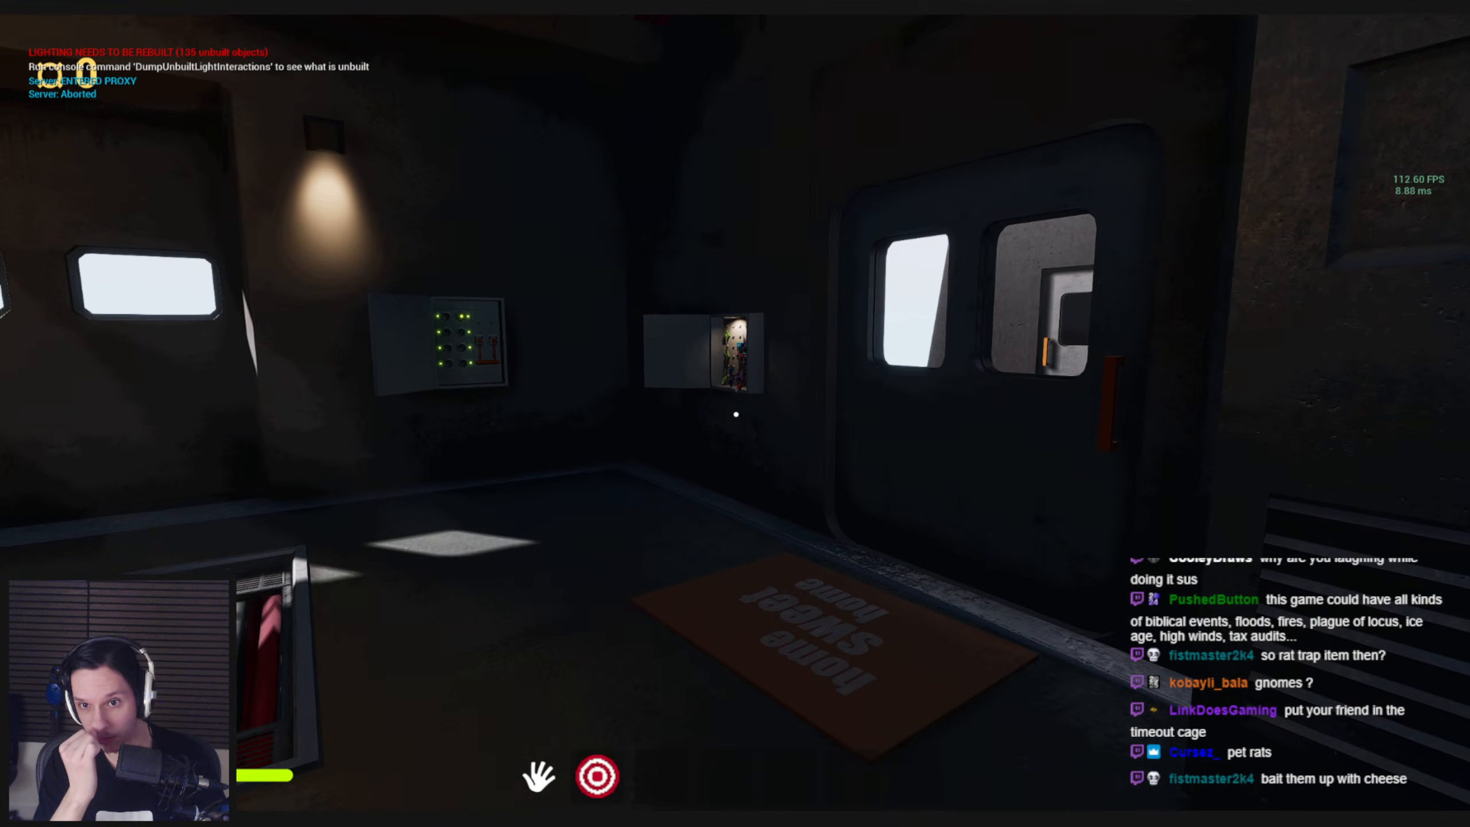
# Check the stairs and furnace area for rats, run out through the engine room door, and return inside
pyautogui.press('w')
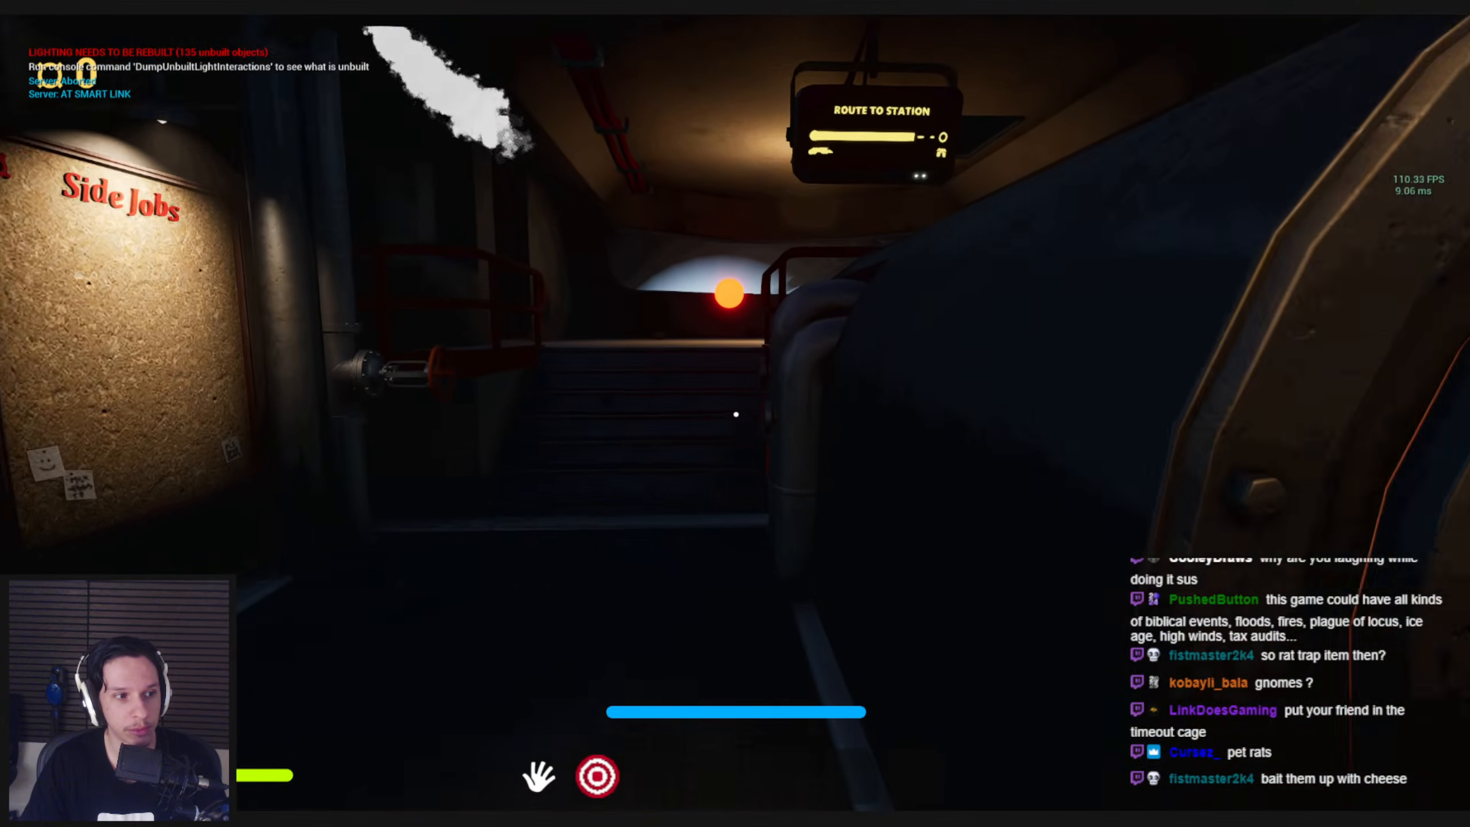
pyautogui.press('d')
pyautogui.press('s')
pyautogui.press('d')
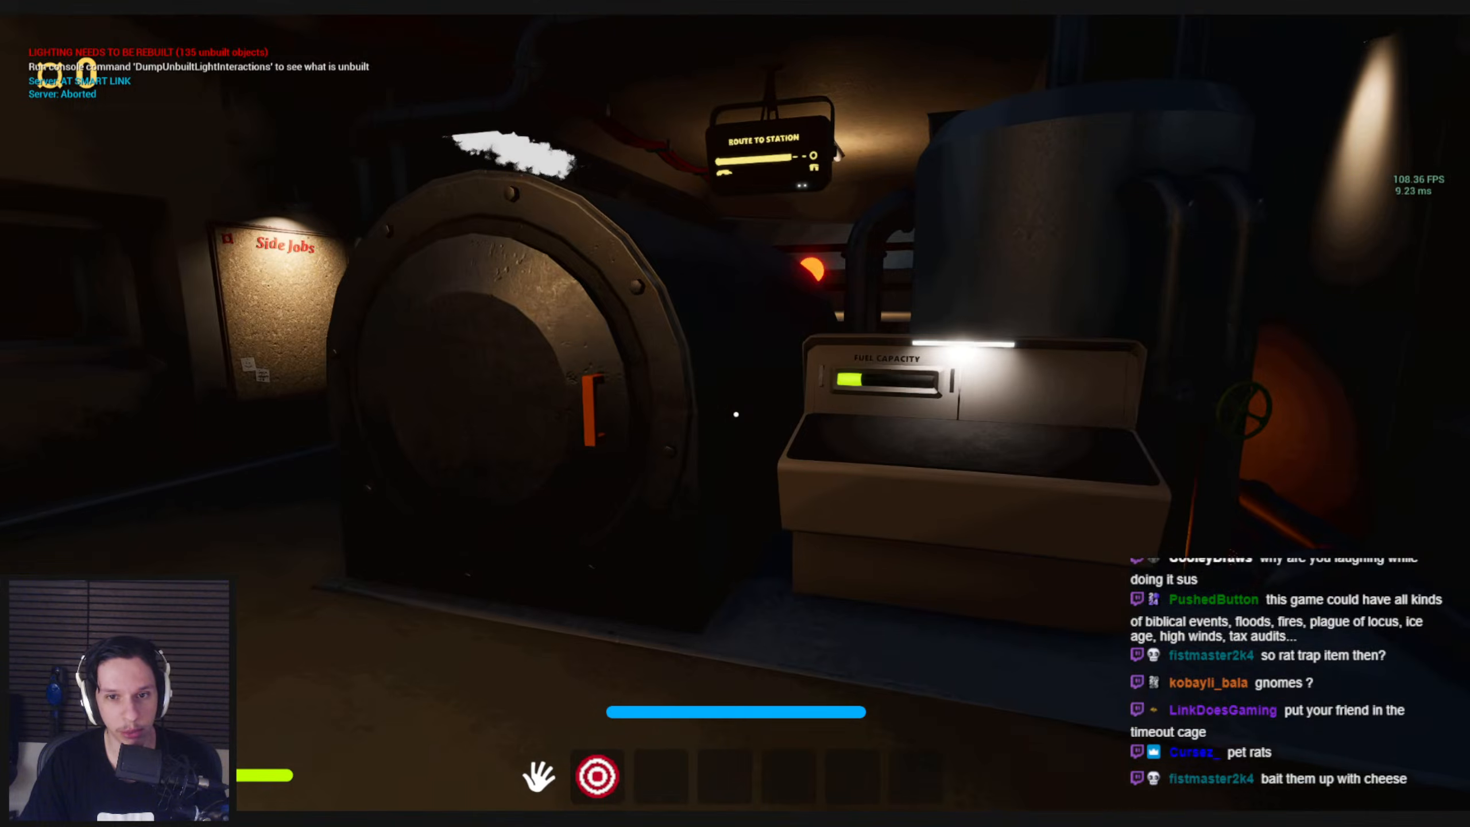
pyautogui.hotkey('shift', 'w')
pyautogui.hotkey('shift', 'w')
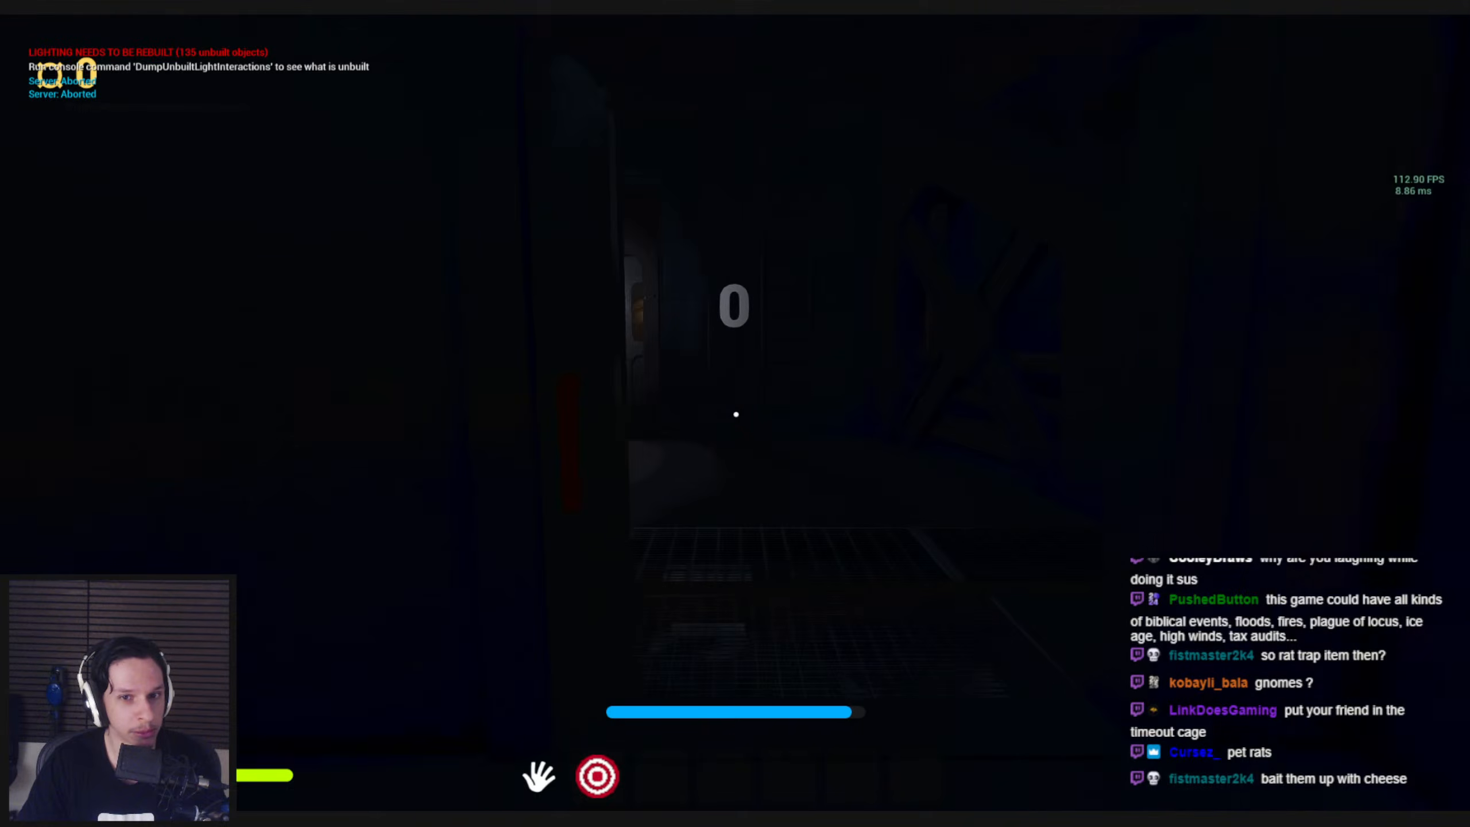
pyautogui.hotkey('shift', 'w')
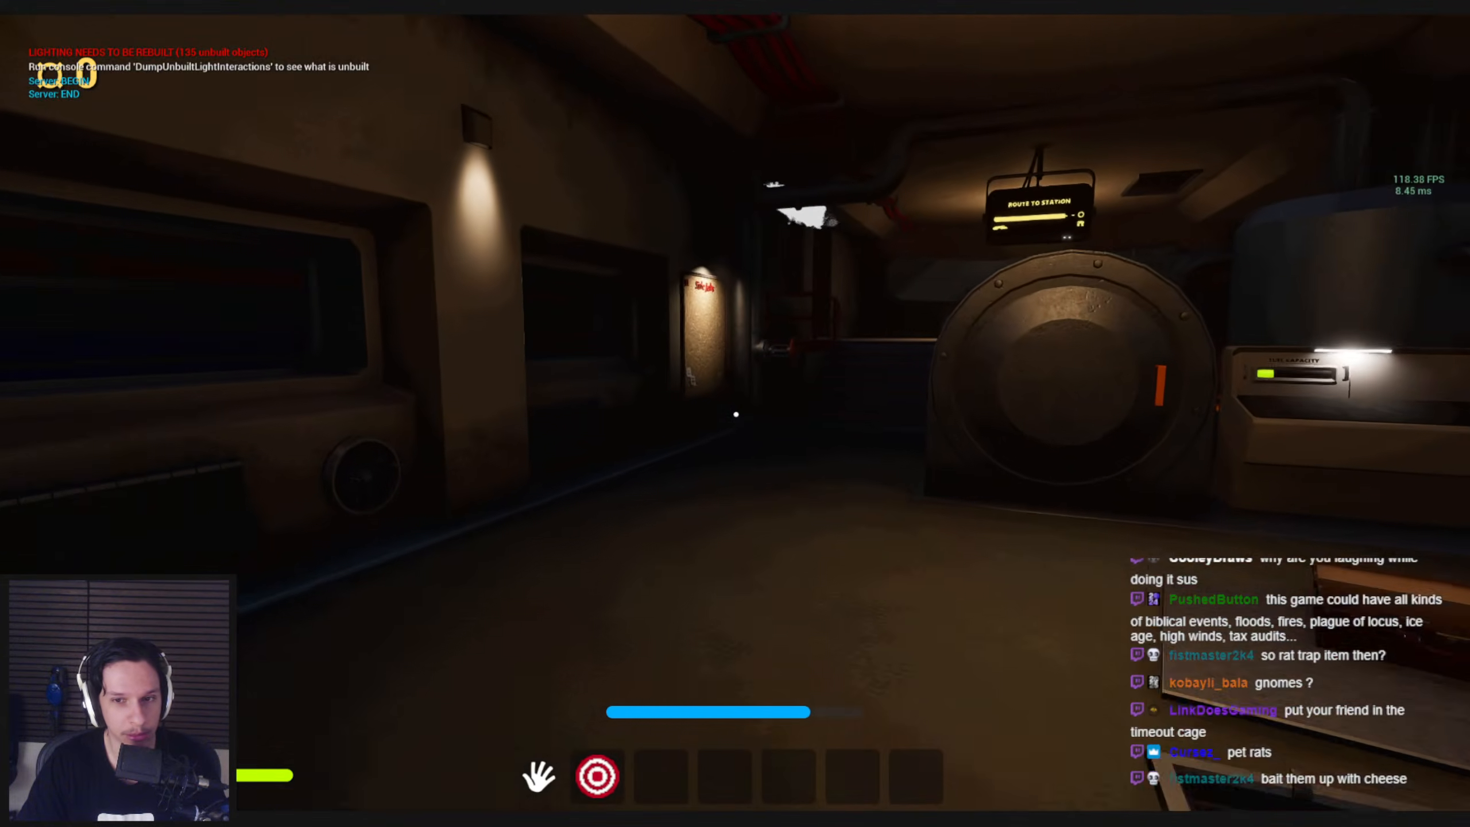
# Equip the handcrank flashlight in the engine room, put it away, and back up past the open floor hatch
pyautogui.press('w')
pyautogui.press('s')
pyautogui.press('1')
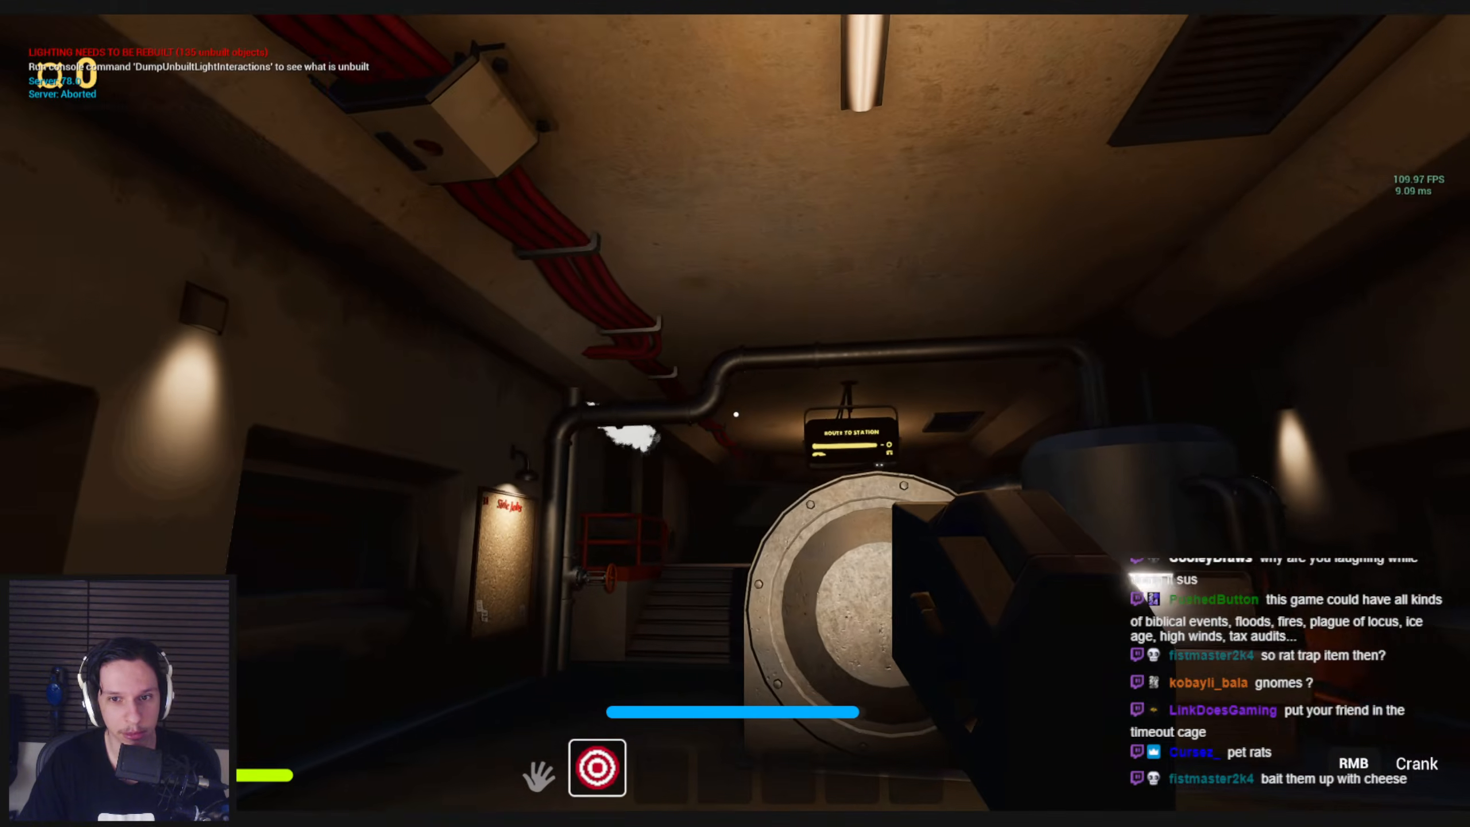
pyautogui.press('s')
pyautogui.press('1')
pyautogui.moveTo(735, 414); pyautogui.dragTo(470, 443)
pyautogui.press('s')
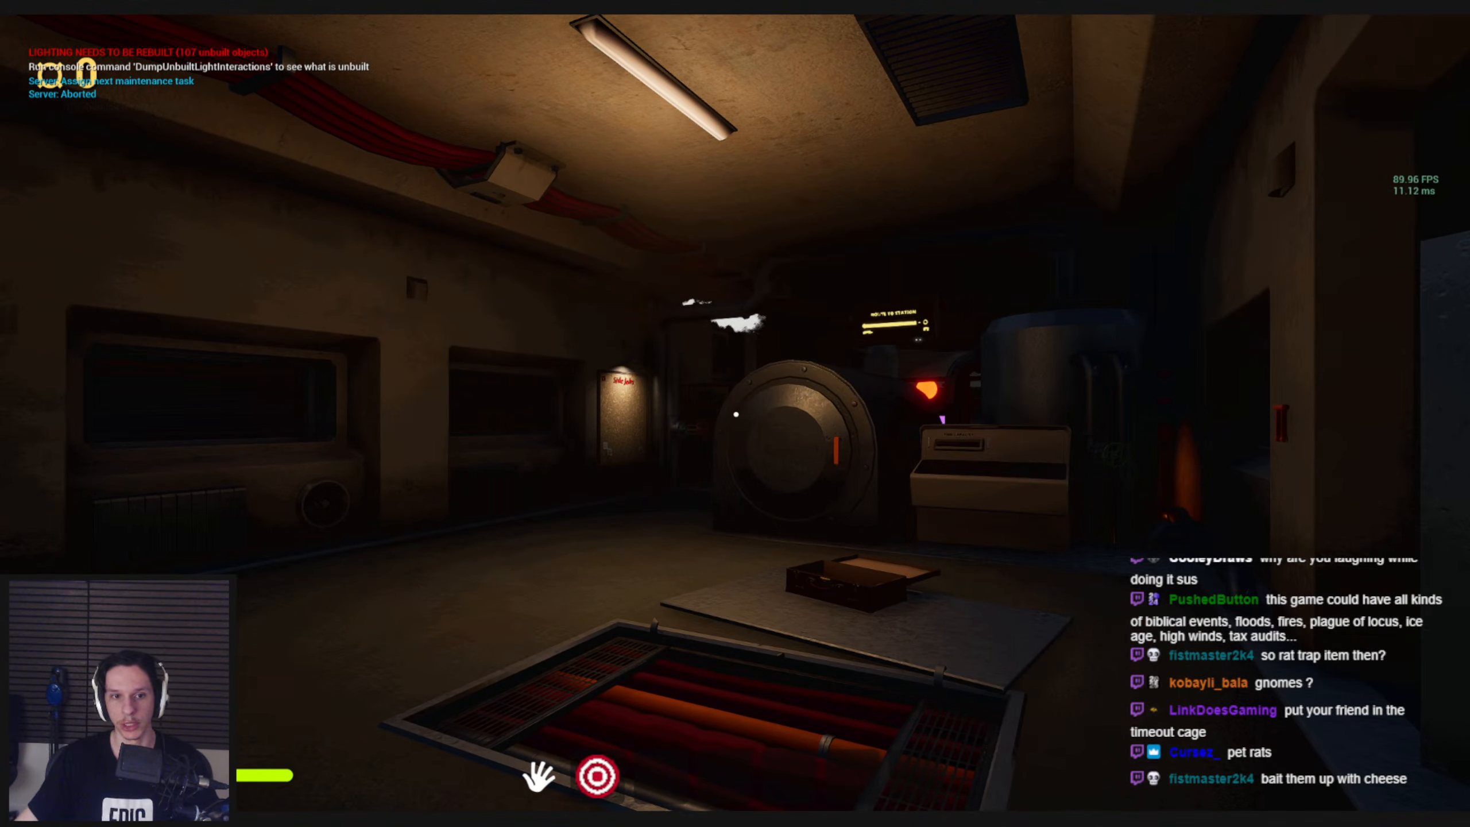
# Briefly take out the flashlight in the blackout, and pull the fuse box lever down to restore power
pyautogui.press('1')
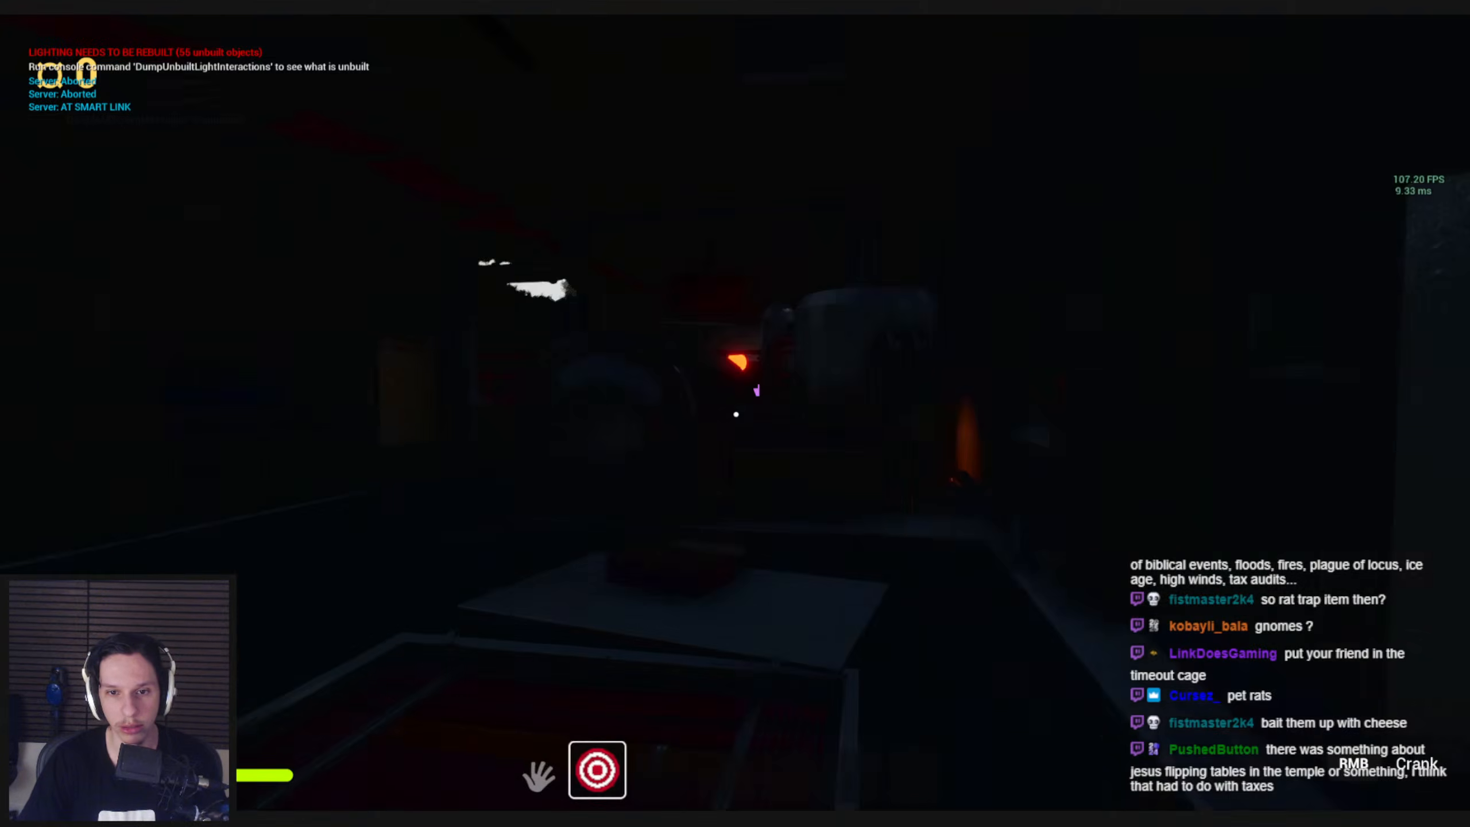
pyautogui.press('1')
pyautogui.moveTo(735, 414); pyautogui.dragTo(749, 476)
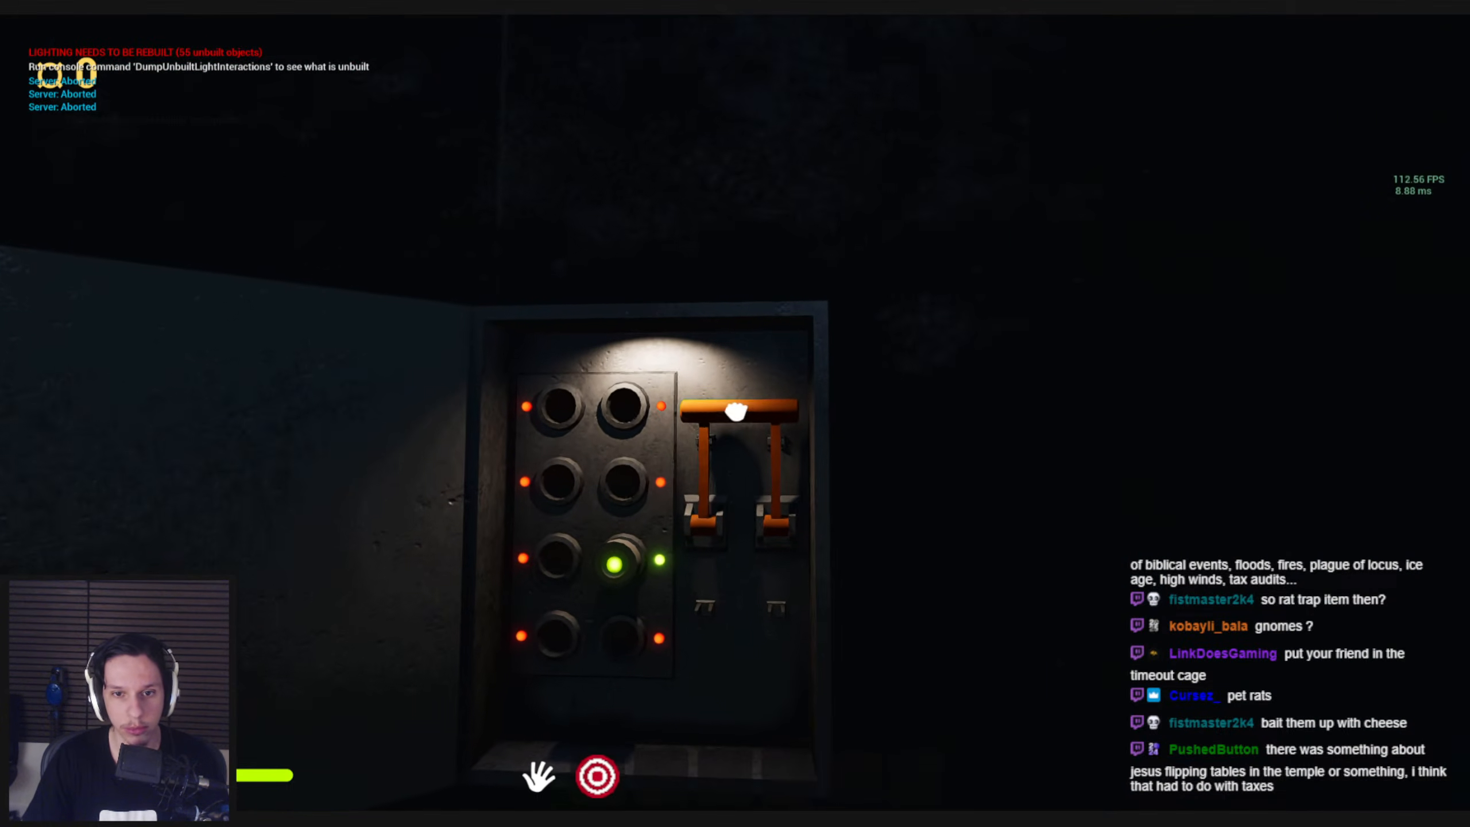
pyautogui.moveTo(735, 412); pyautogui.dragTo(755, 552)
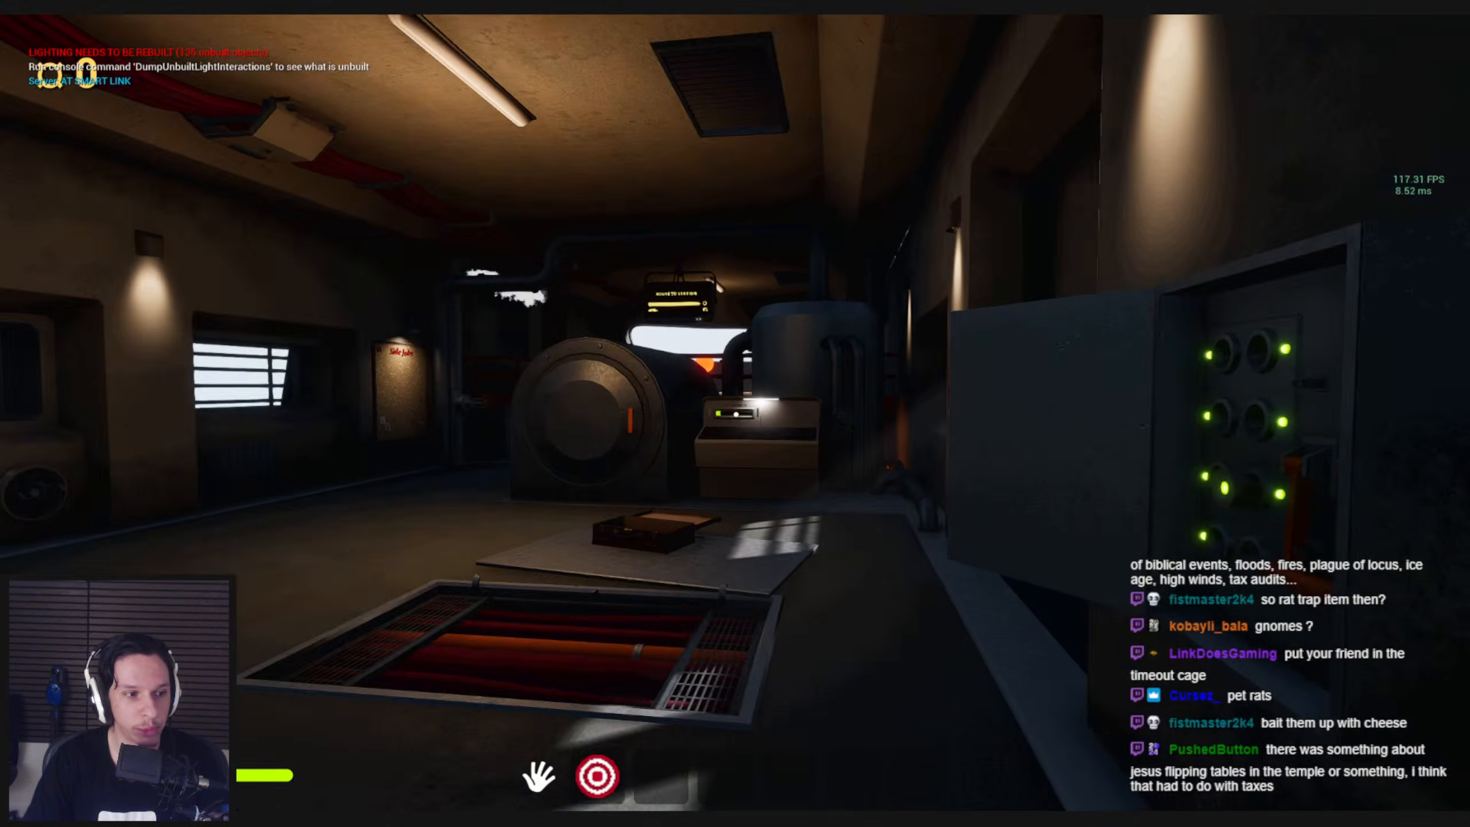
# Close the open suitcase on the metal floor plate and move it off onto the floor
pyautogui.press('w')
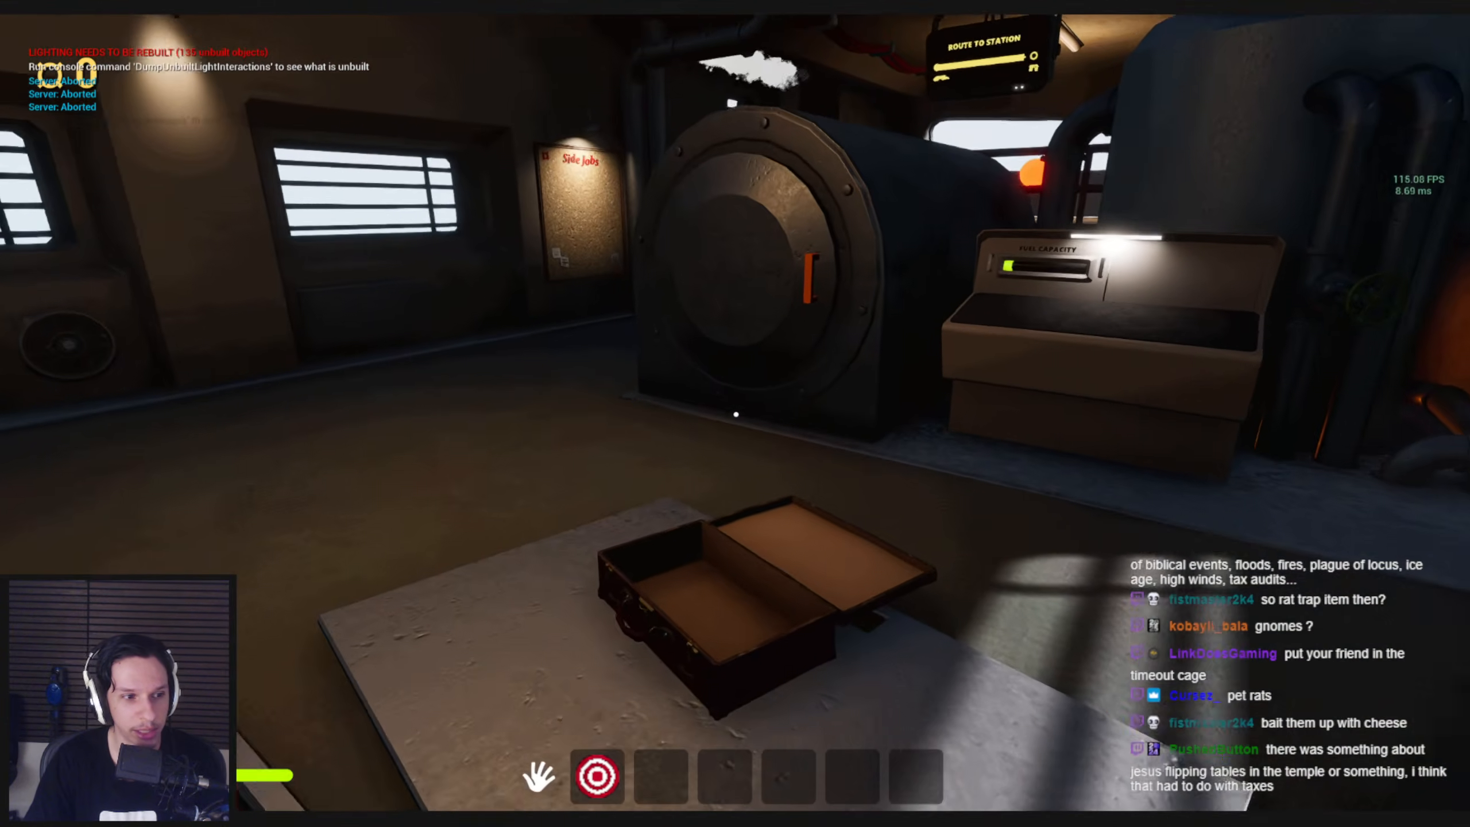
pyautogui.moveTo(736, 414)
pyautogui.mouseDown()
pyautogui.moveTo(660, 574)
pyautogui.moveTo(720, 491)
pyautogui.moveTo(804, 460)
pyautogui.moveTo(692, 426)
pyautogui.moveTo(689, 470)
pyautogui.moveTo(828, 469)
pyautogui.moveTo(747, 481)
pyautogui.mouseUp()
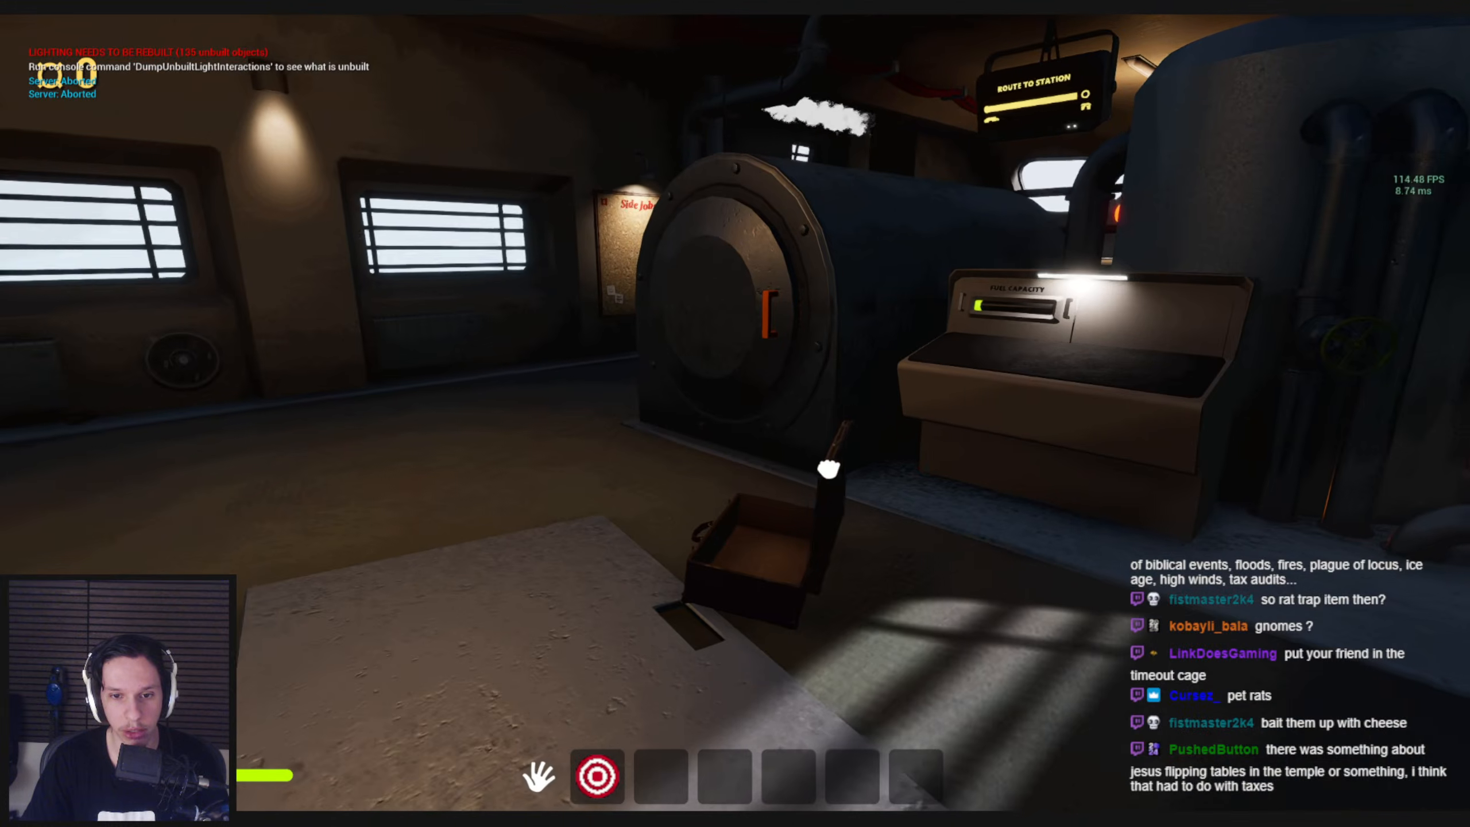
pyautogui.moveTo(736, 414); pyautogui.dragTo(739, 466)
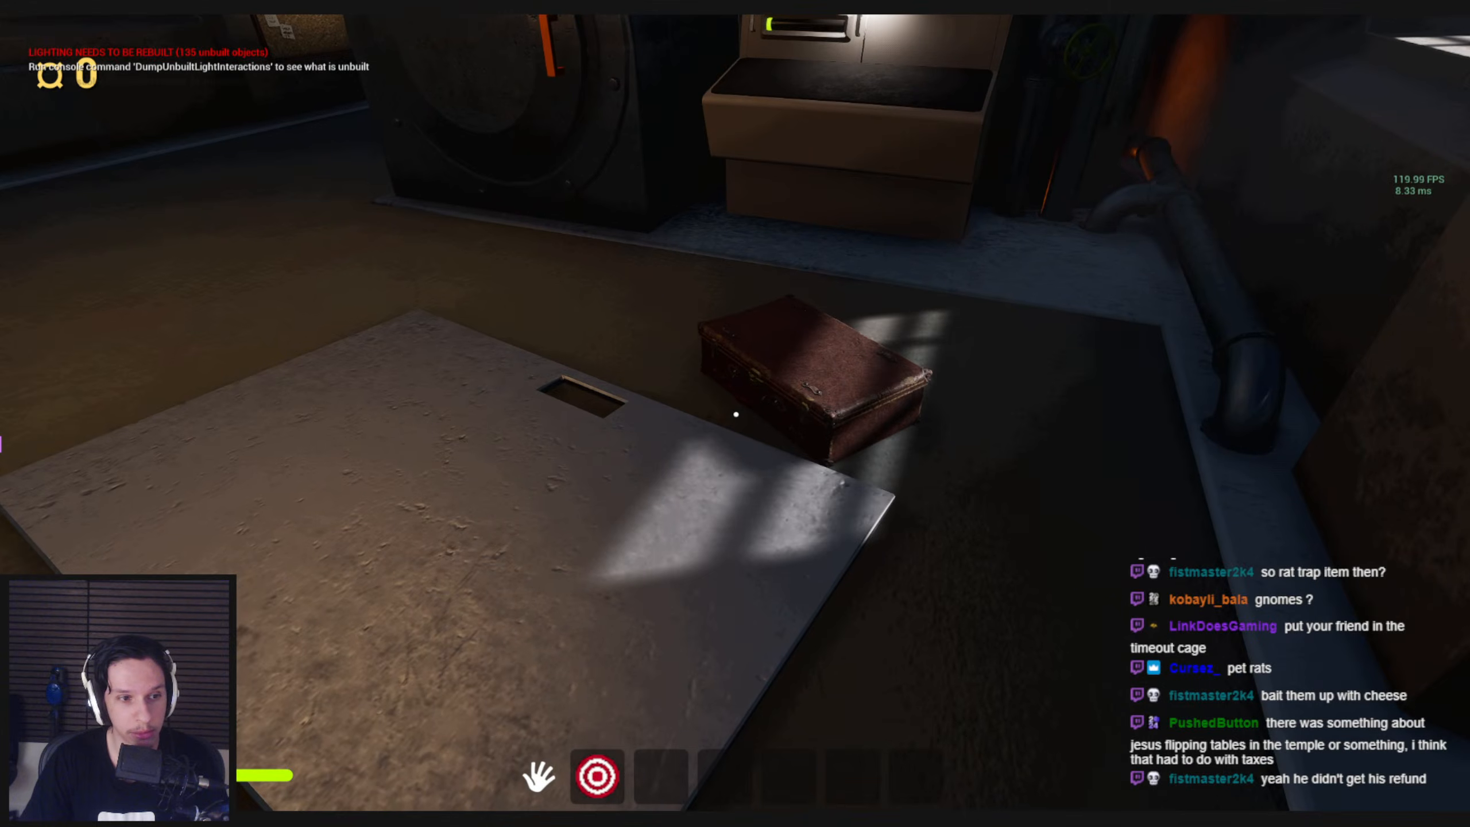
pyautogui.moveTo(742, 414); pyautogui.dragTo(690, 482)
# Climb to the upper platform with the rats, grab a case, and swing it back toward the engine room
pyautogui.press('w')
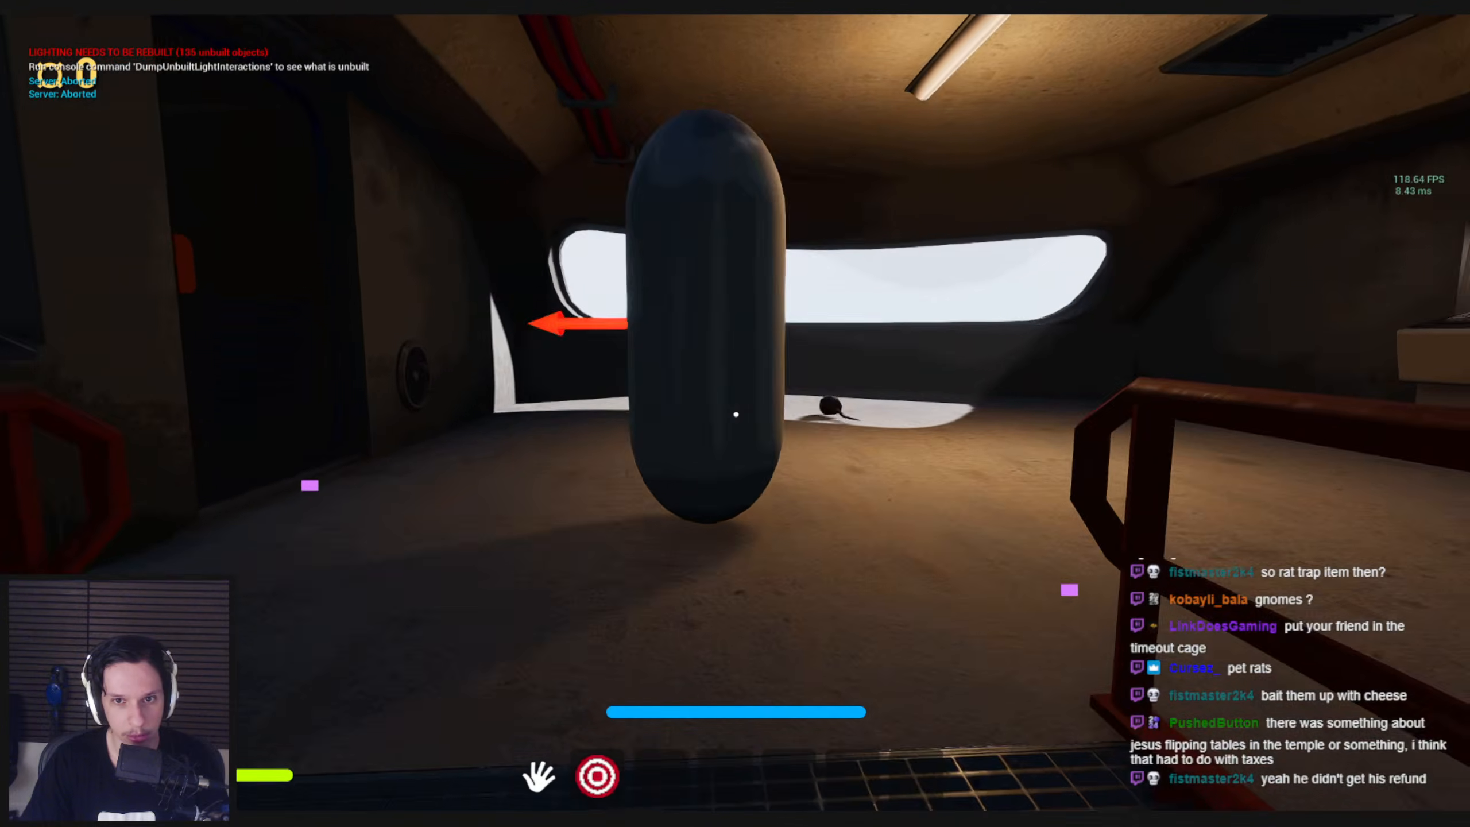
pyautogui.press('w')
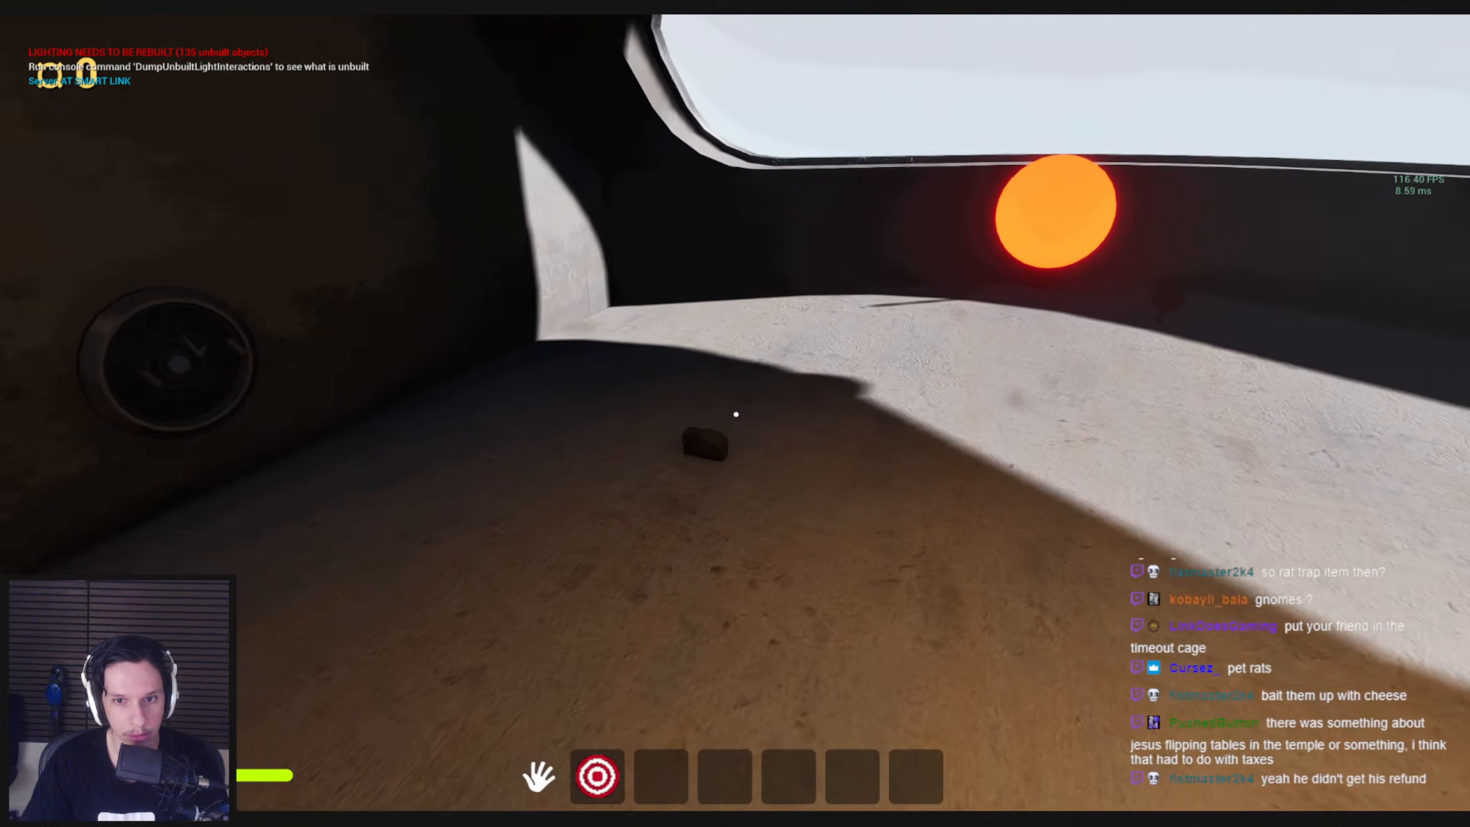
pyautogui.moveTo(736, 414); pyautogui.dragTo(588, 593)
pyautogui.press('w')
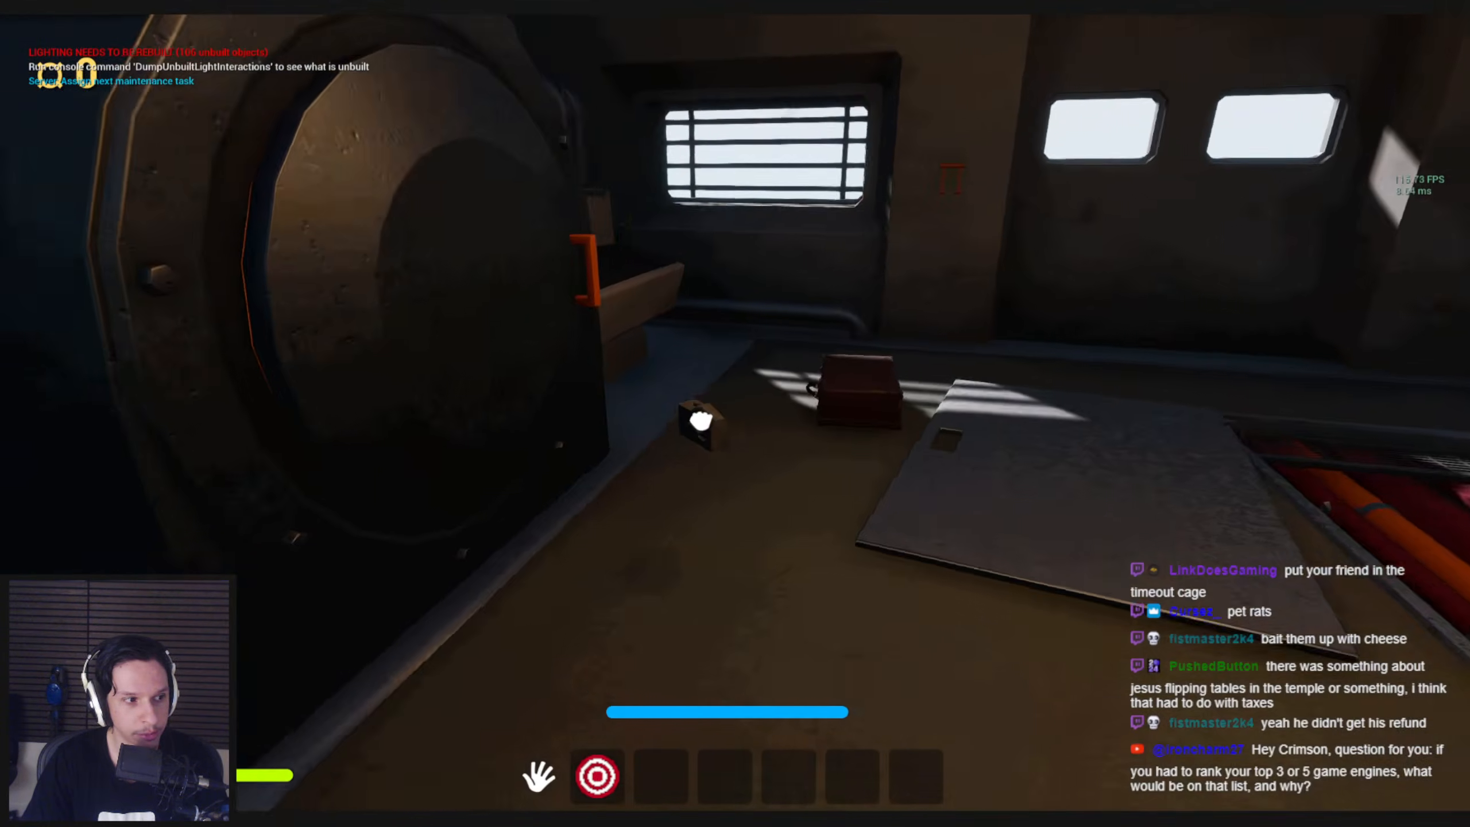
pyautogui.press('d')
pyautogui.moveTo(701, 421); pyautogui.dragTo(613, 430)
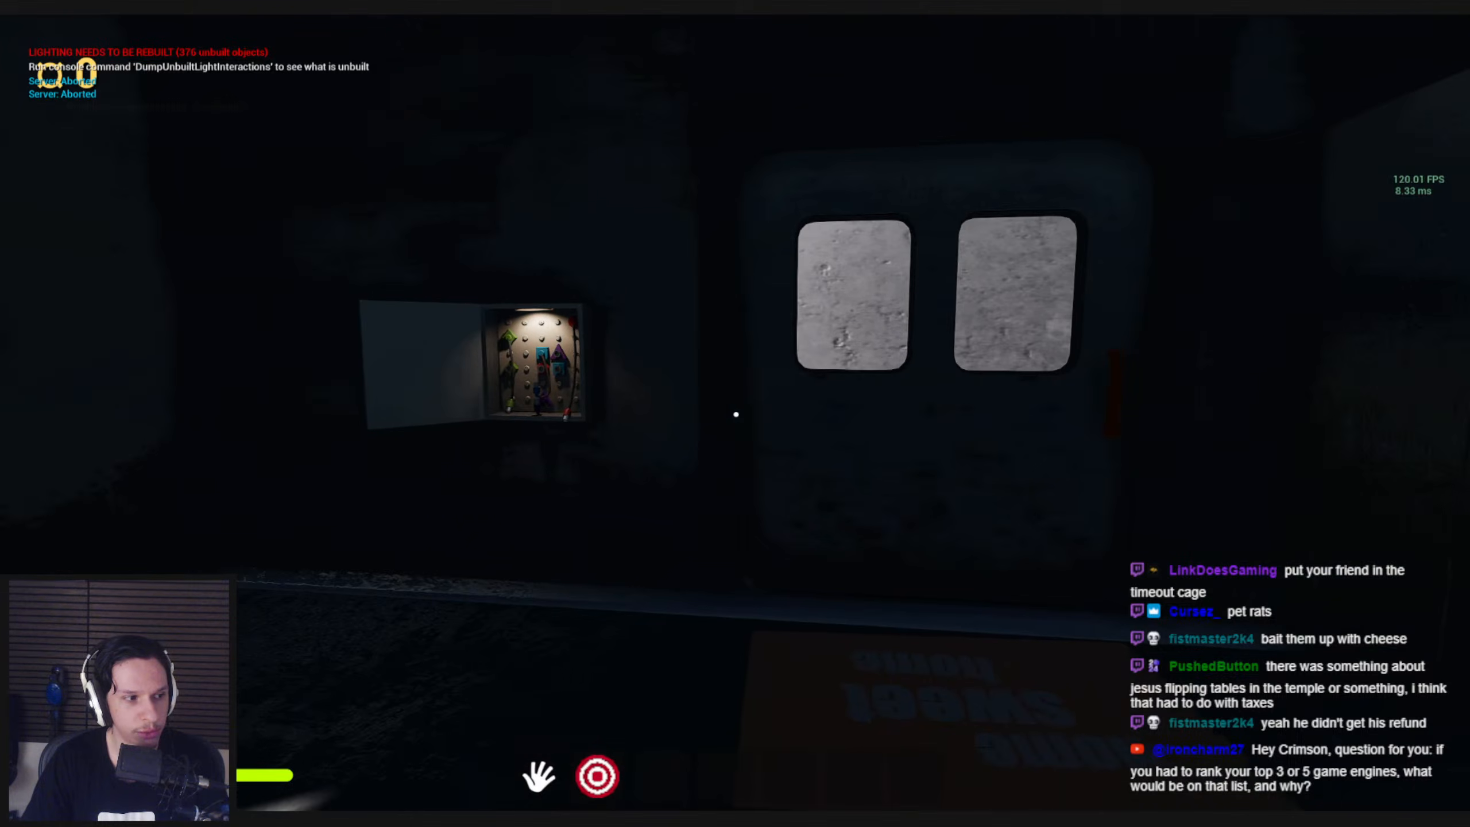
# Look around the dark engine room by the open furnace and floor hatch, and head to the exit door
pyautogui.press('d')
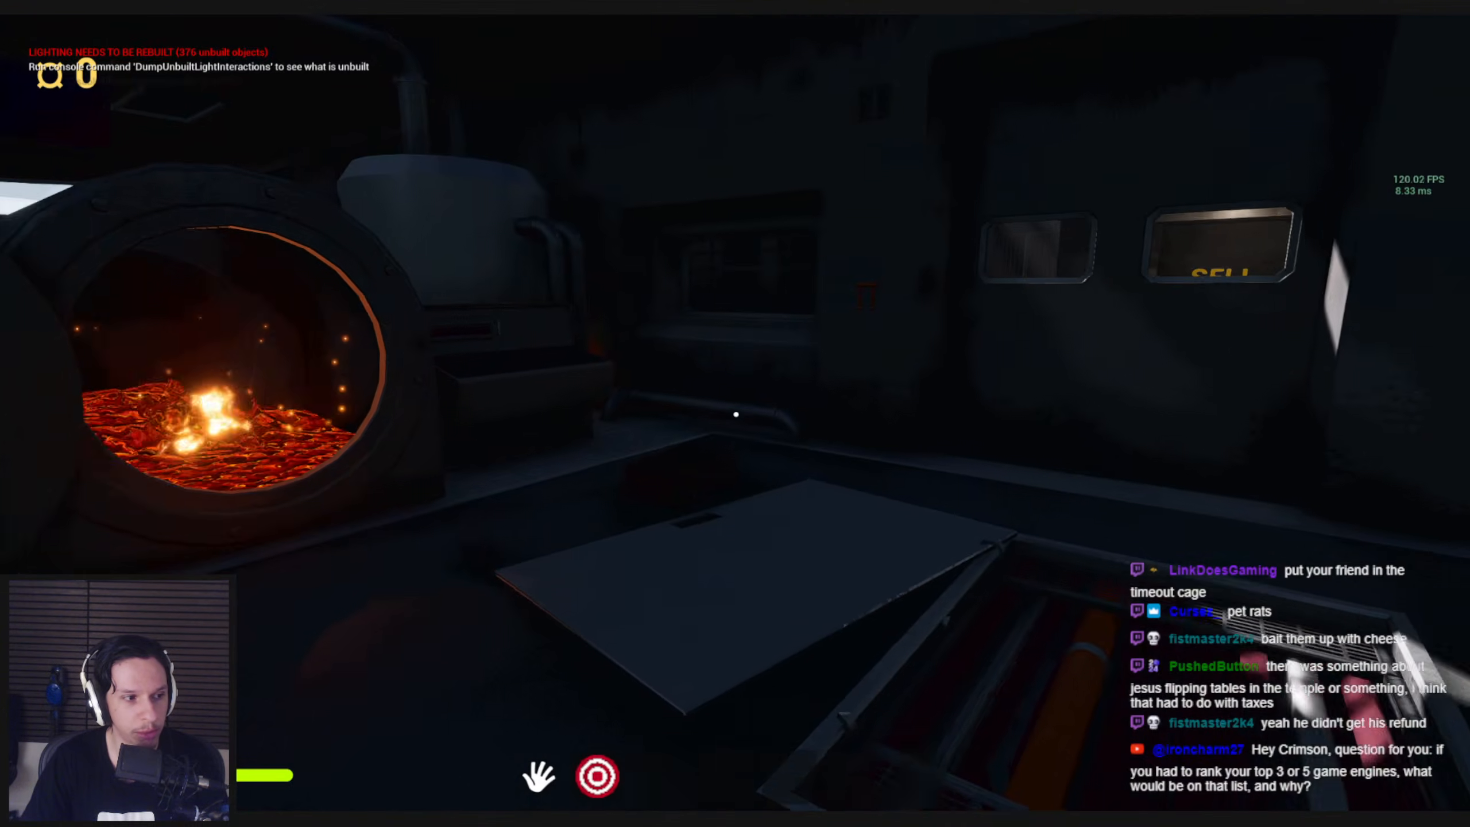
pyautogui.press('w')
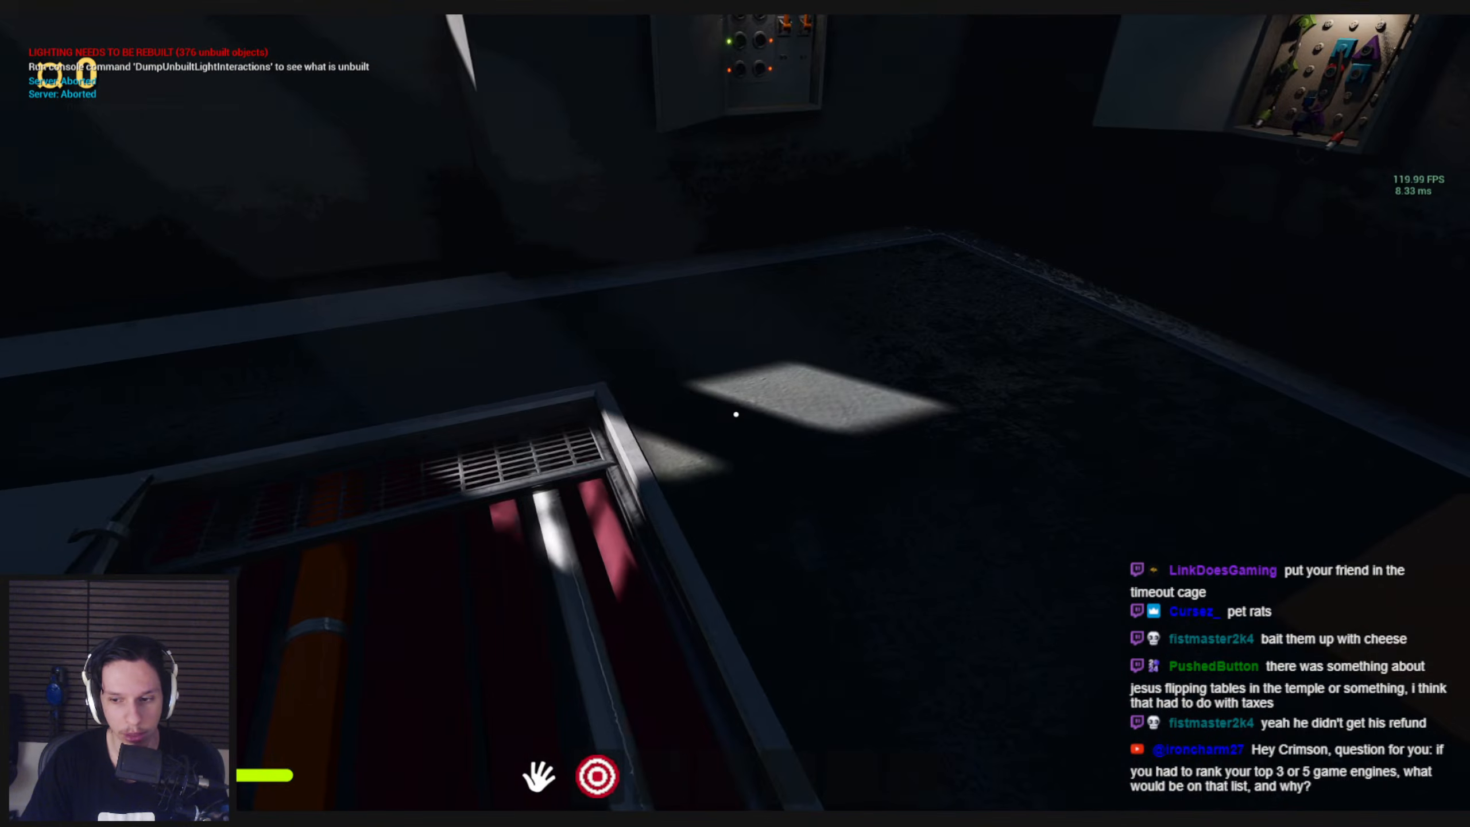
pyautogui.press('d')
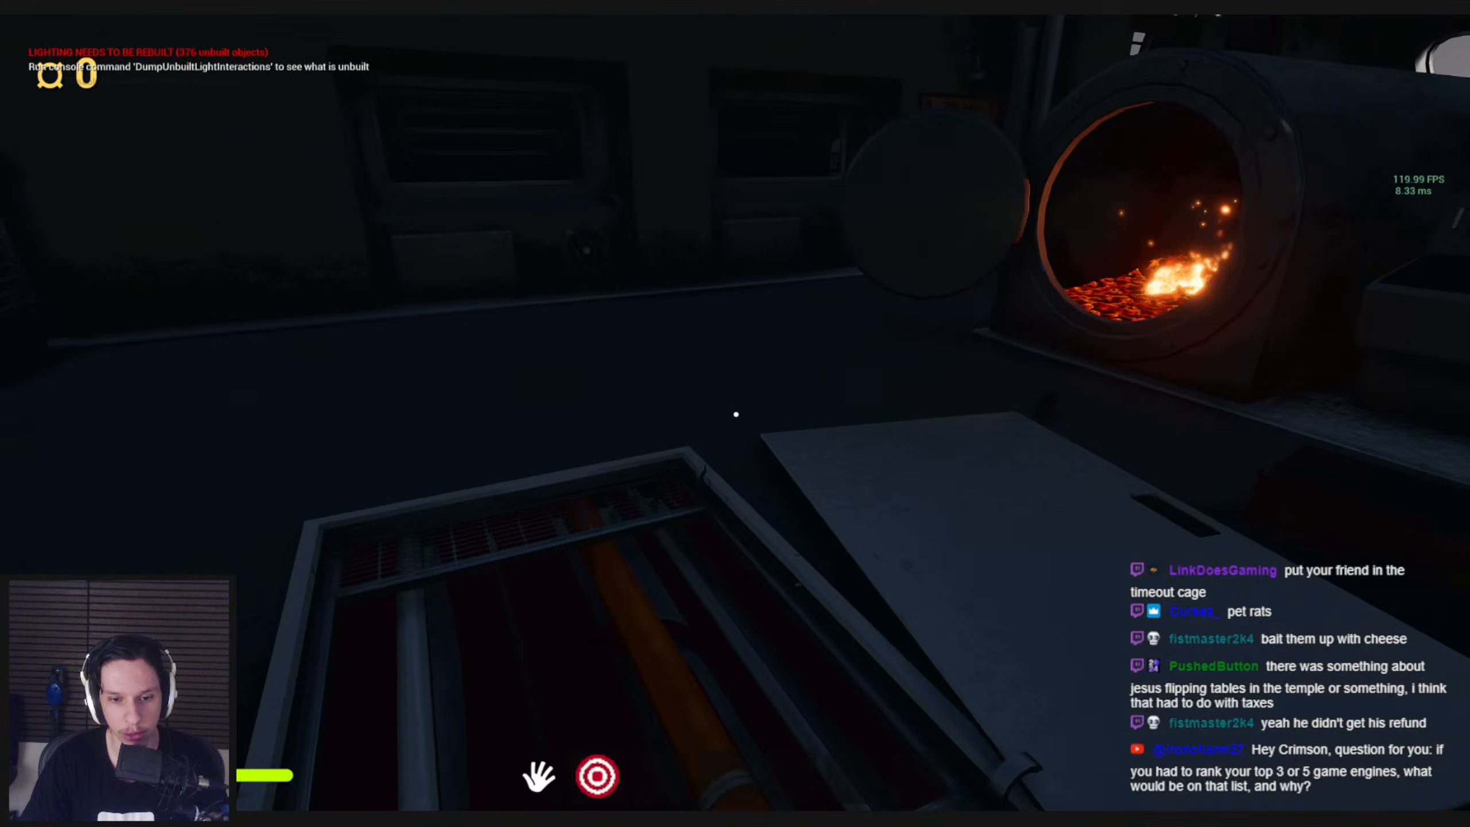
pyautogui.press('w')
pyautogui.moveTo(736, 415)
pyautogui.mouseDown()
pyautogui.moveTo(751, 482)
pyautogui.moveTo(839, 436)
pyautogui.moveTo(860, 470)
pyautogui.moveTo(685, 471)
pyautogui.moveTo(764, 505)
pyautogui.moveTo(735, 410)
pyautogui.moveTo(843, 397)
pyautogui.moveTo(736, 414)
pyautogui.mouseUp()
pyautogui.press('s')
pyautogui.press('w')
pyautogui.press('s')
pyautogui.press('w')
pyautogui.press('w')
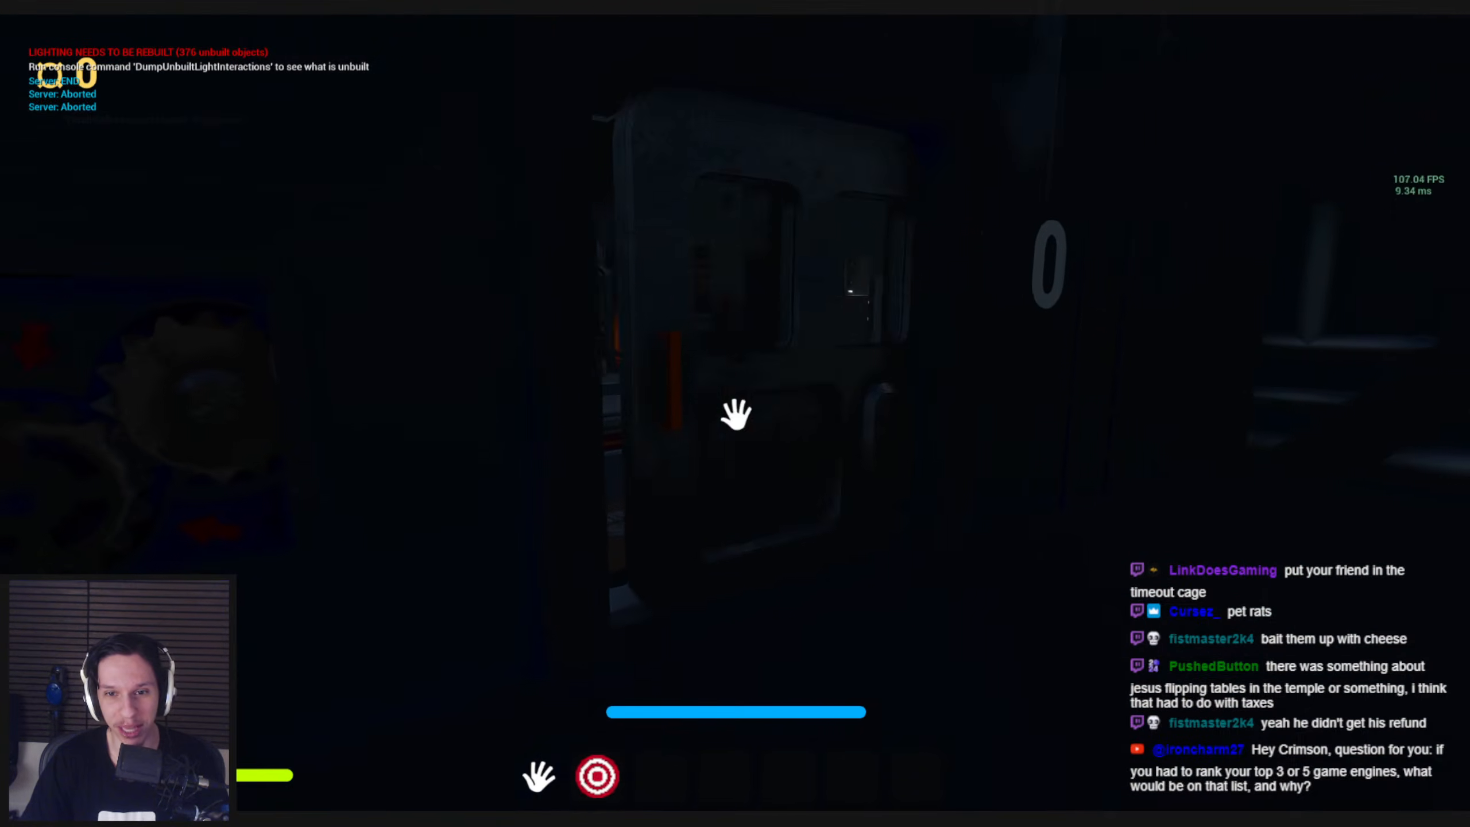
# Leave the engine room, run along the station platform to the wooden crate, and swing it round toward the green dumpster
pyautogui.hotkey('shift', 'w')
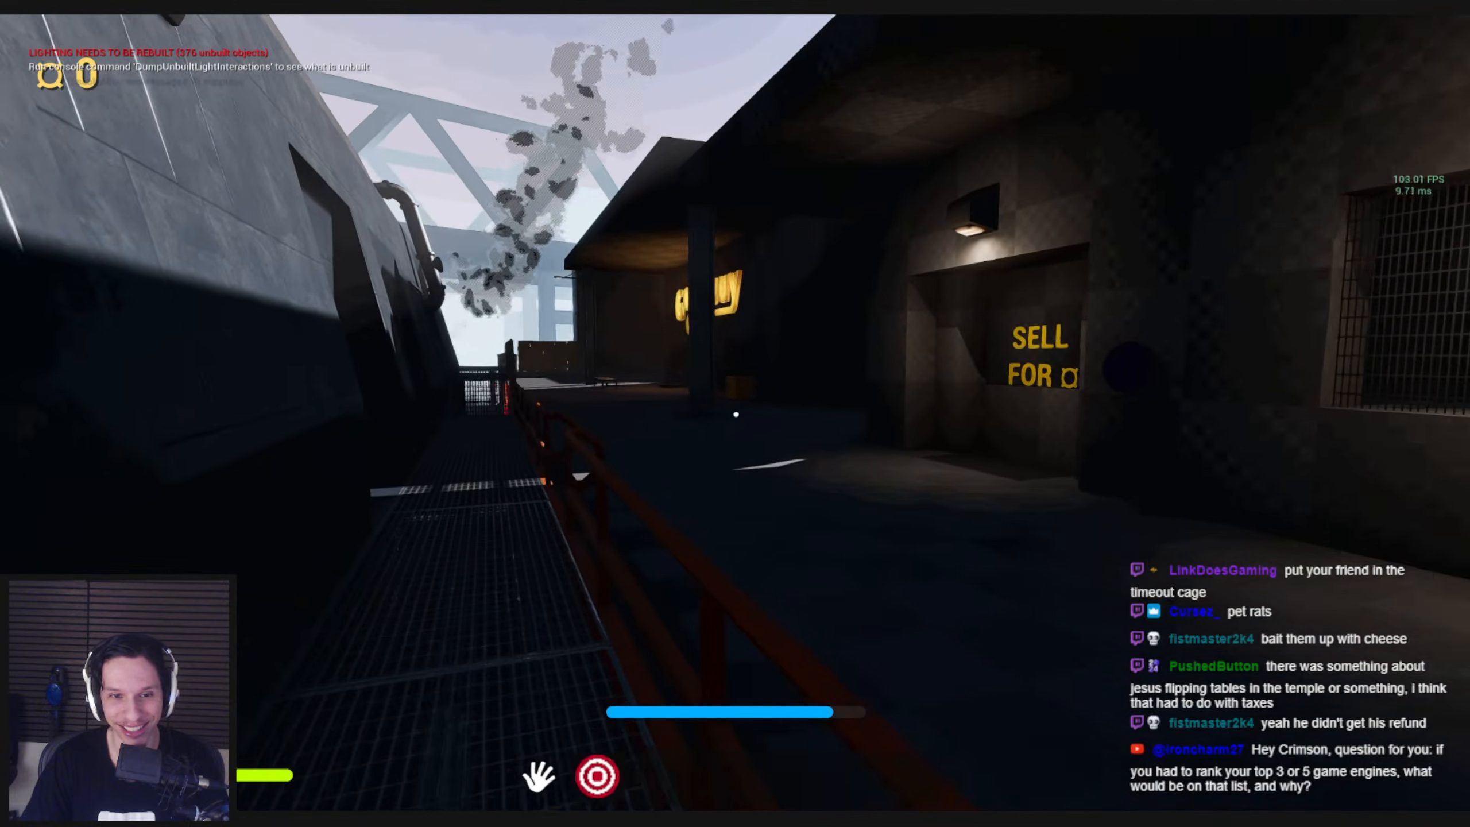
pyautogui.hotkey('shift', 'w')
pyautogui.scroll(-1, 736, 415)
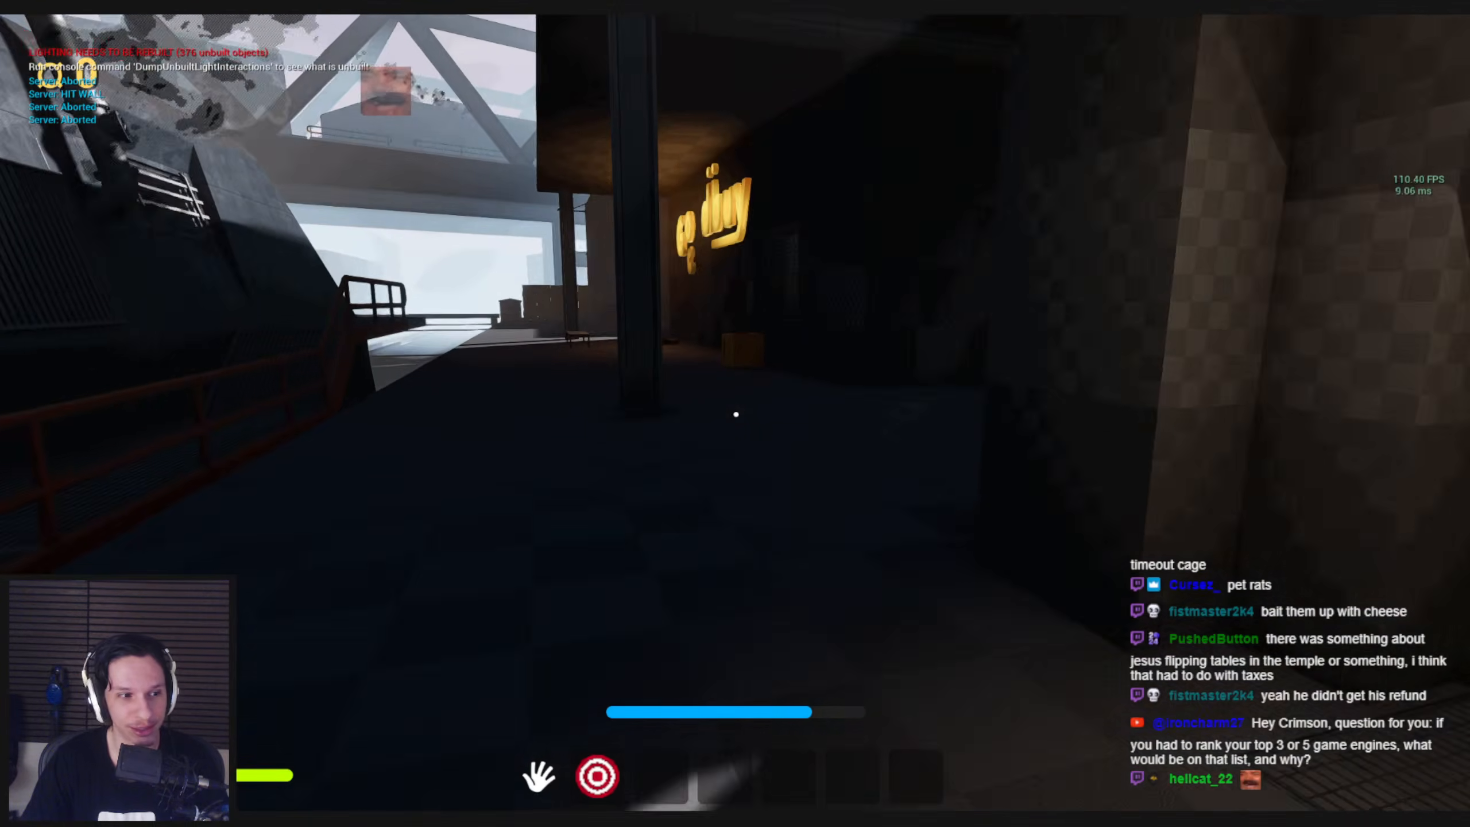
pyautogui.hotkey('shift', 'w')
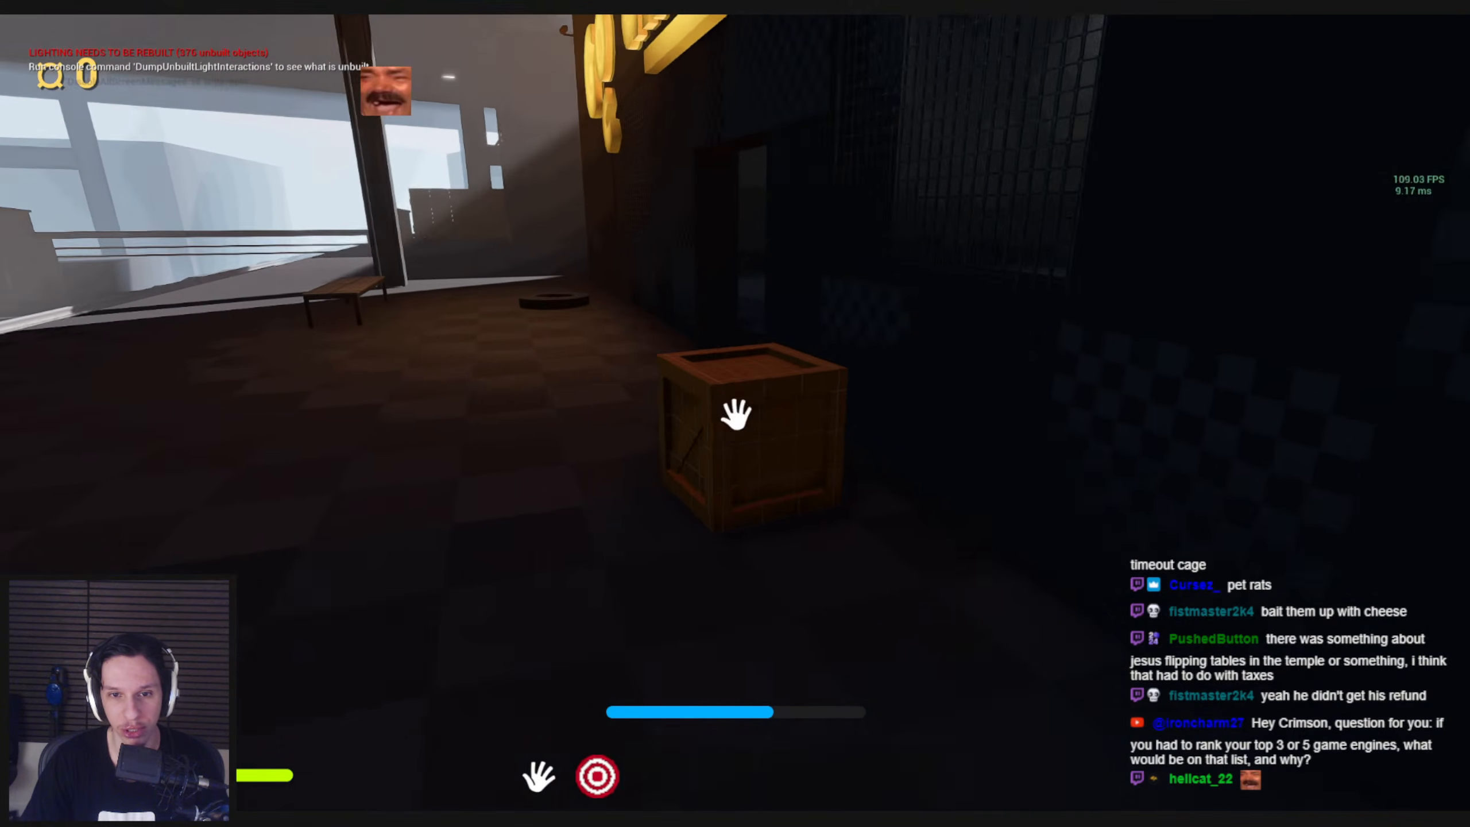
pyautogui.click(736, 414)
pyautogui.press('w')
pyautogui.press('w')
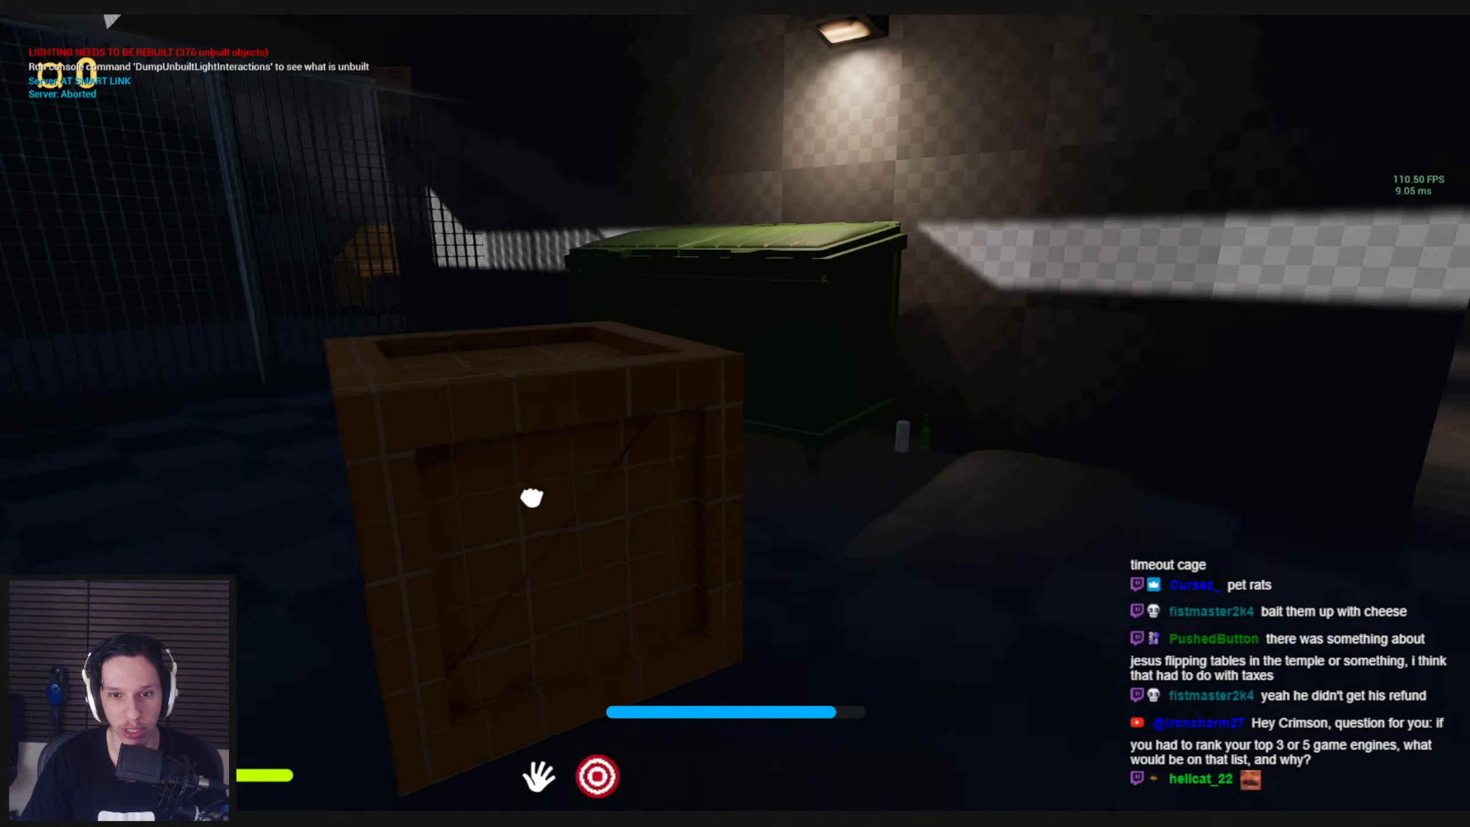
# Run past the station shop and along the alley to the basketball court beside the container
pyautogui.hotkey('shift', 'w')
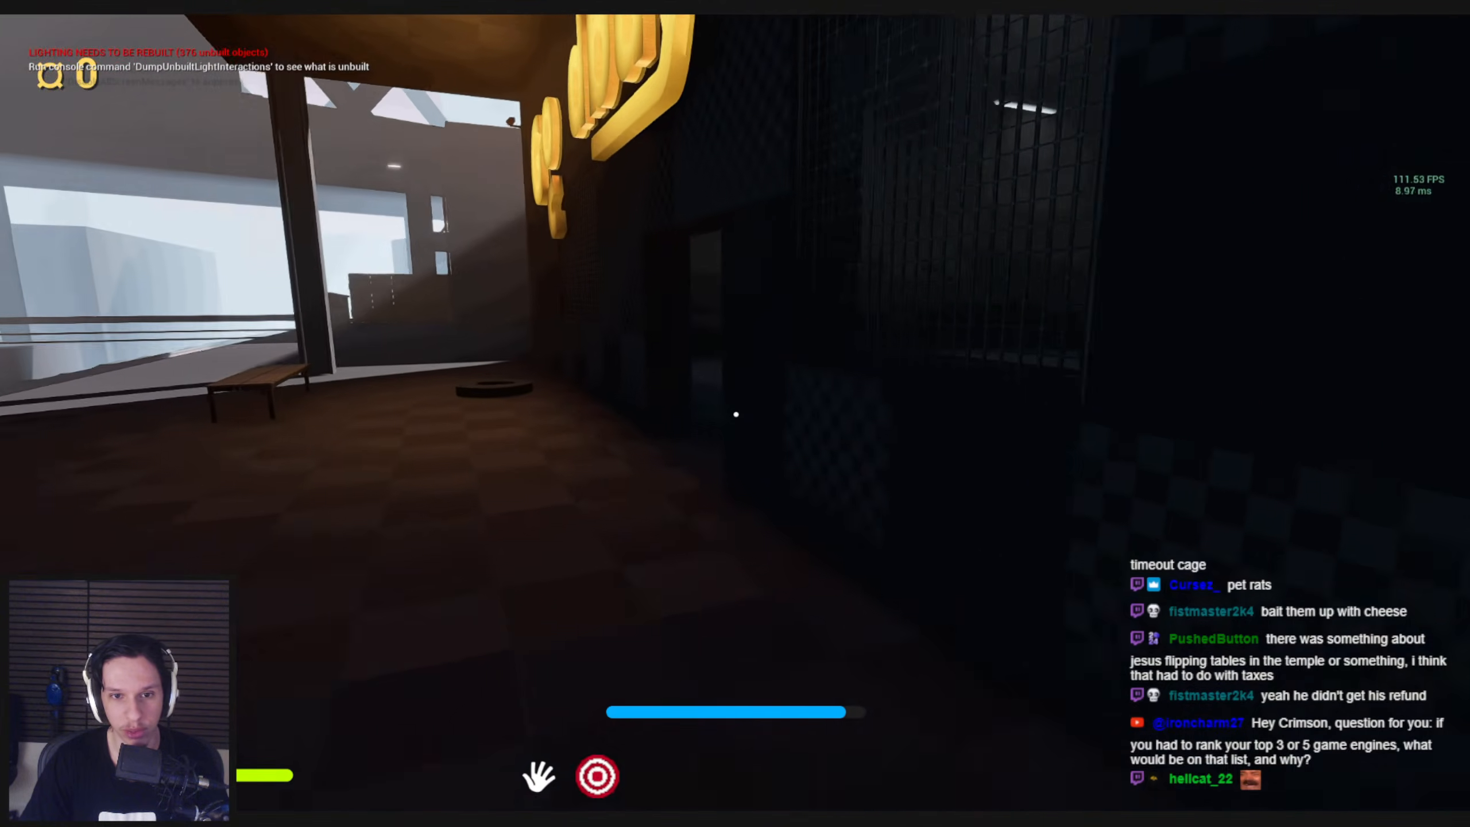
pyautogui.hotkey('shift', 'w')
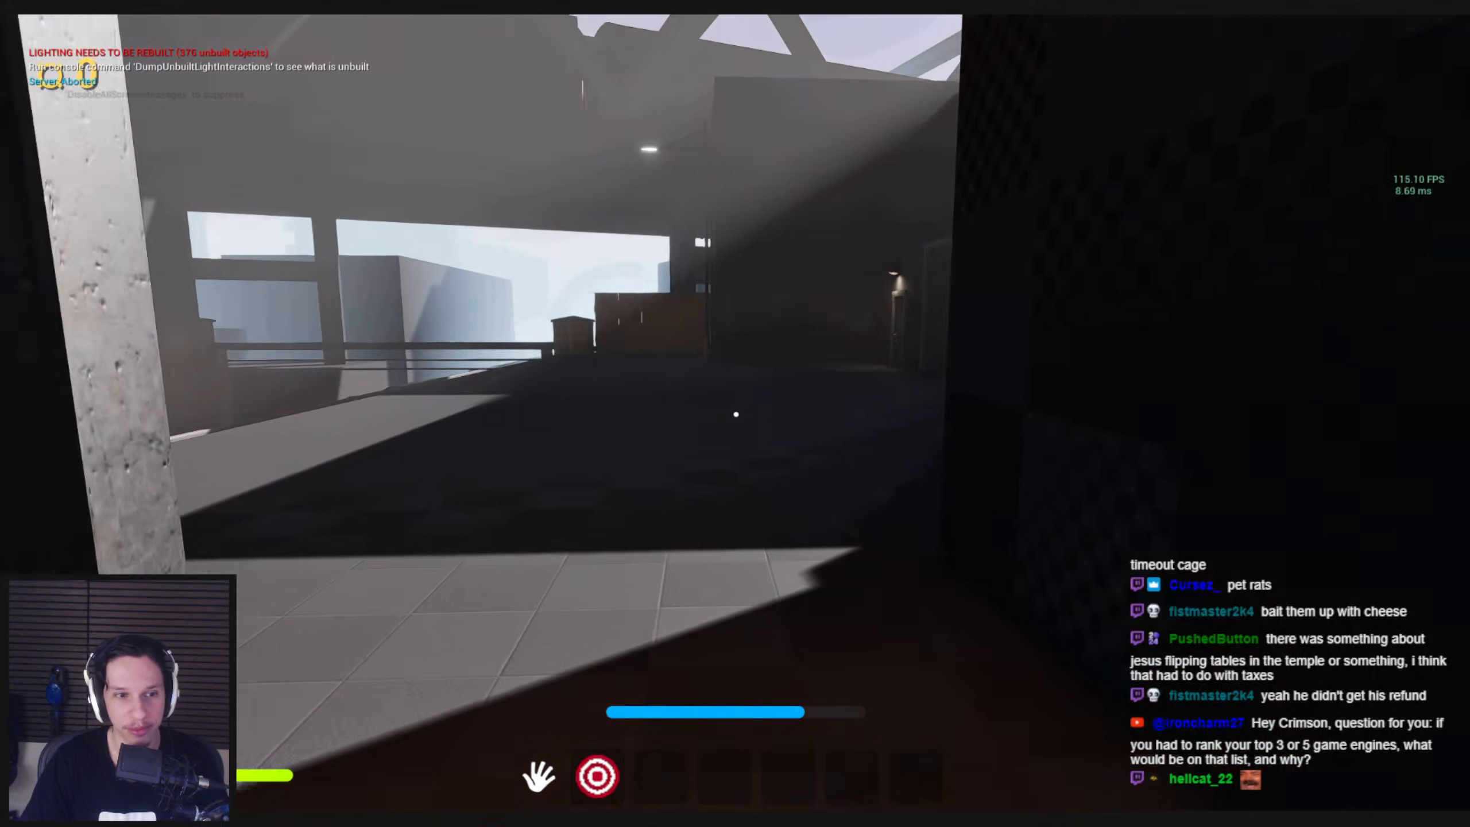
pyautogui.hotkey('shift', 'w')
pyautogui.hotkey('shift', 'w')
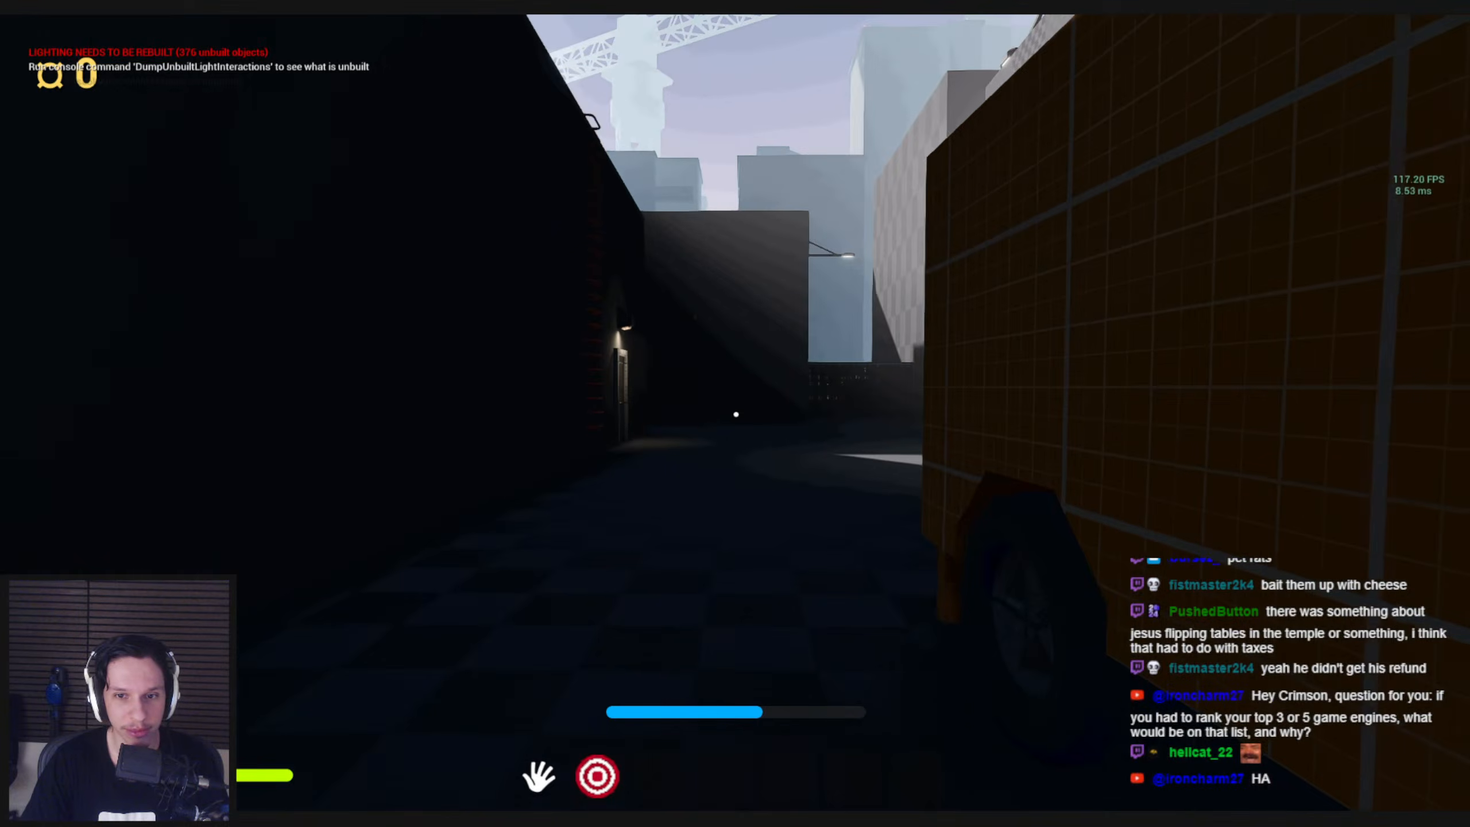
pyautogui.hotkey('shift', 'w')
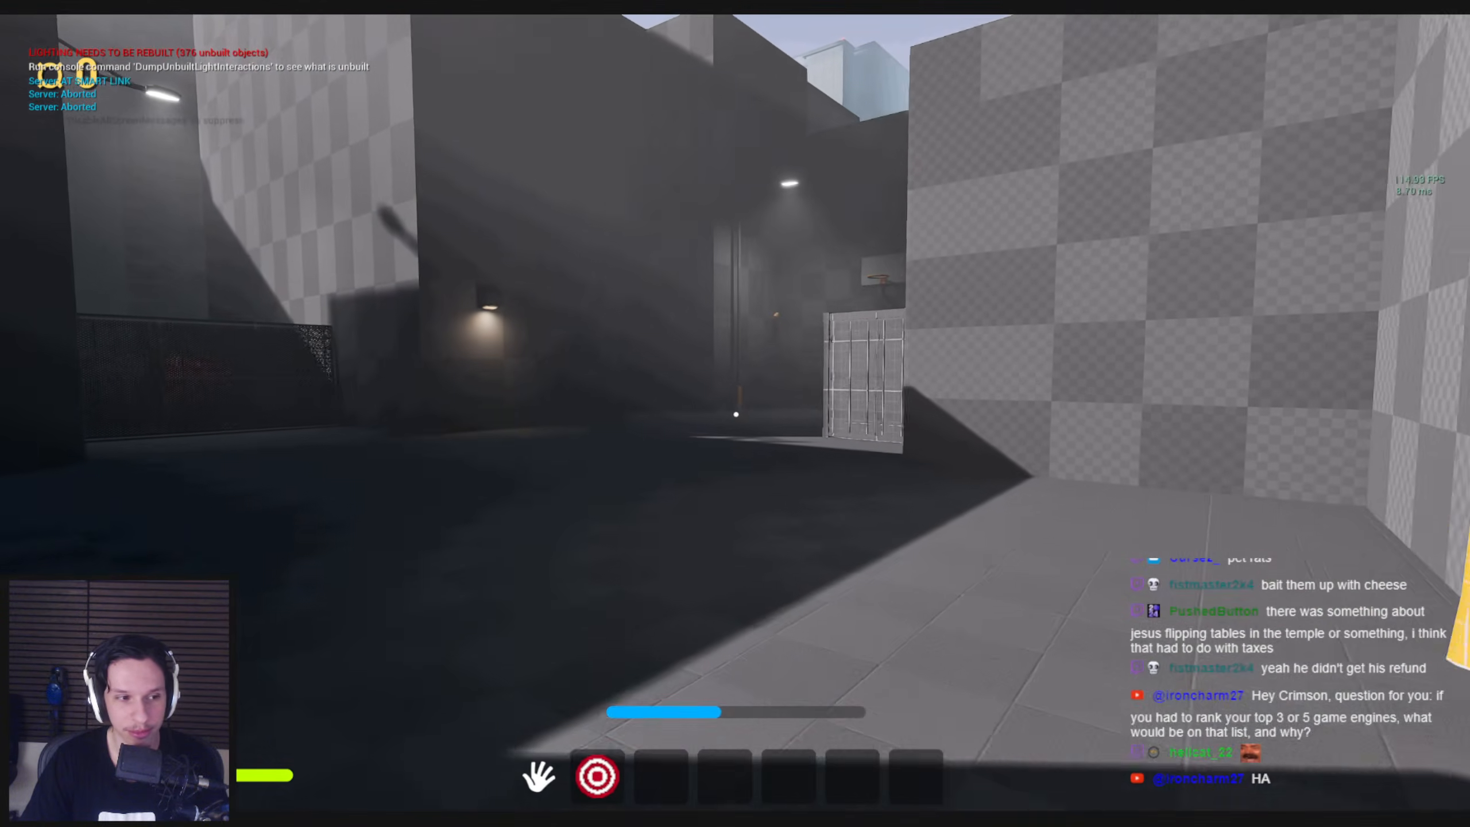
pyautogui.hotkey('shift', 'w')
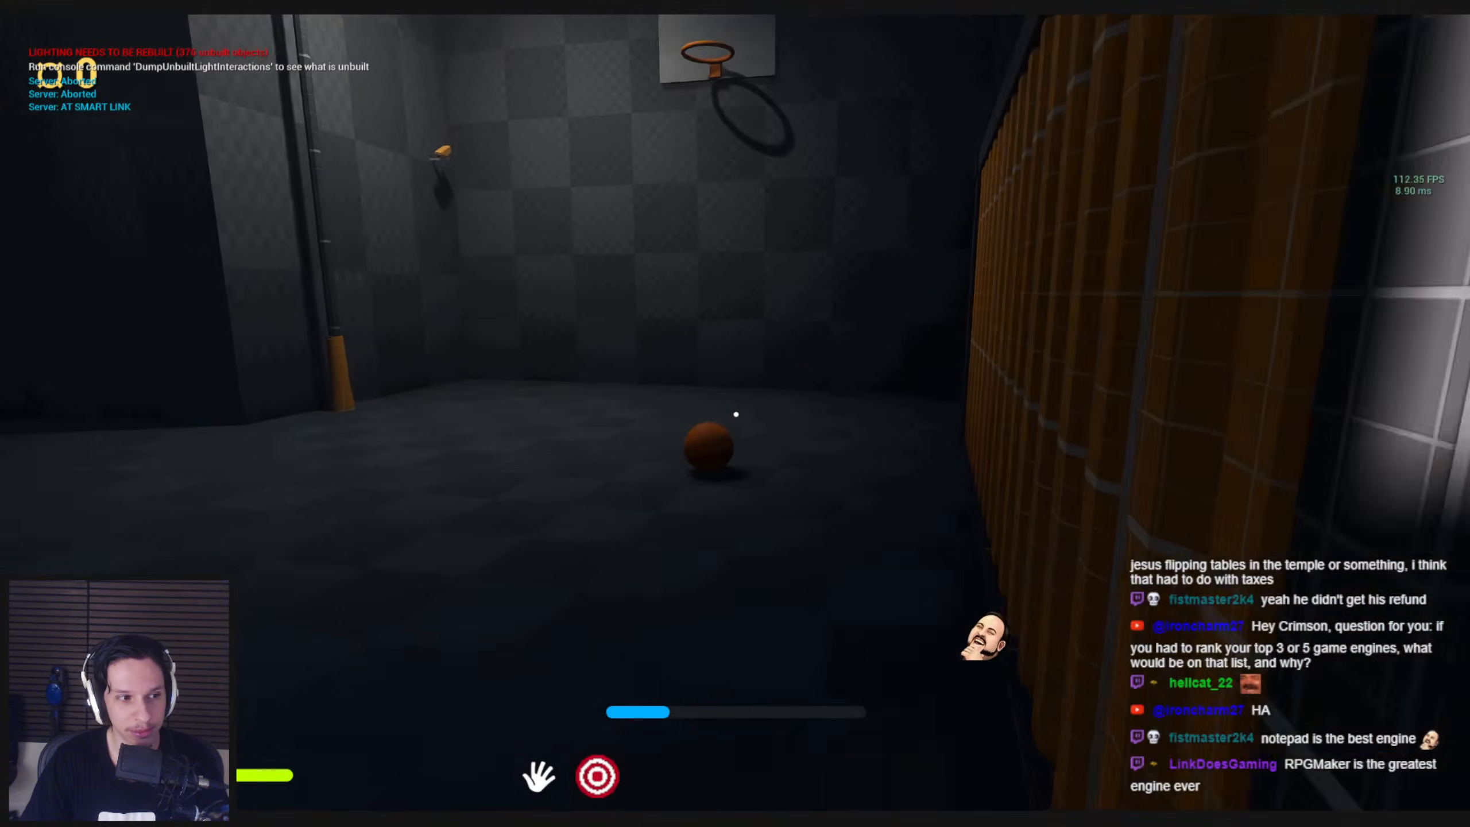
# Pick up the basketball, make a charged throw at the hoop, and follow the ball across the court
pyautogui.press('w')
pyautogui.click(736, 414)
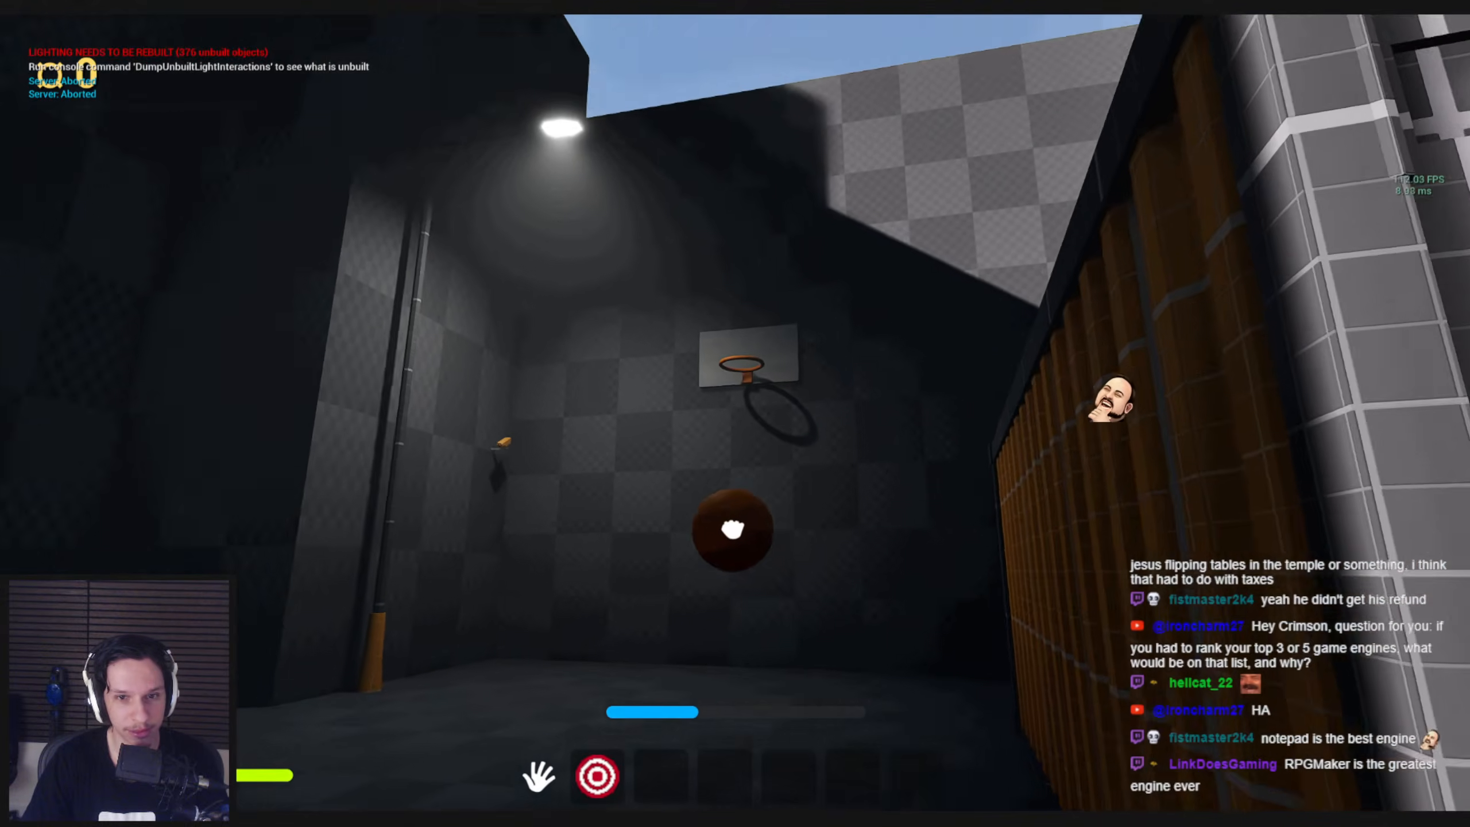
pyautogui.rightClick(736, 415)
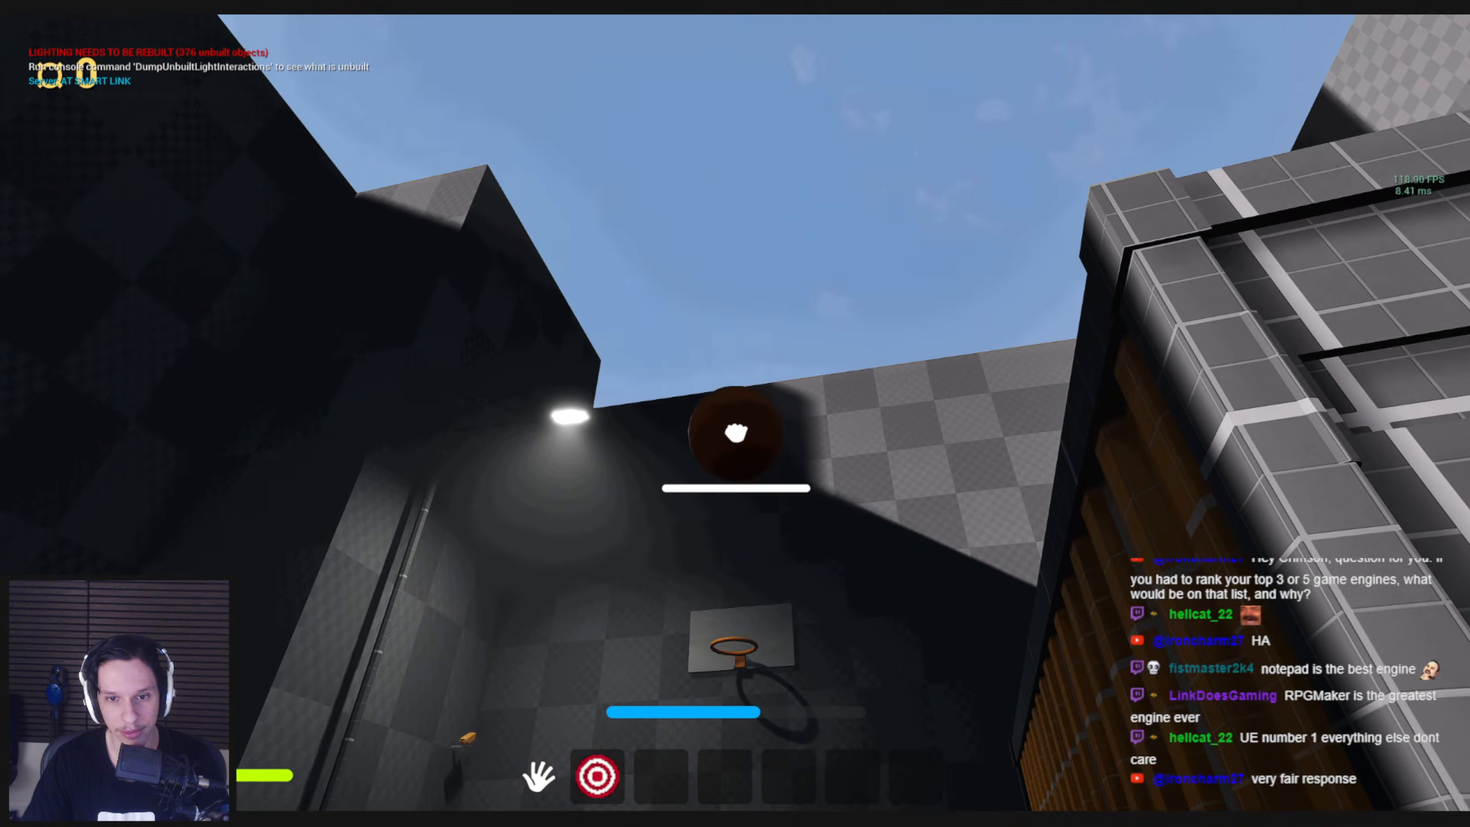
pyautogui.click(736, 415)
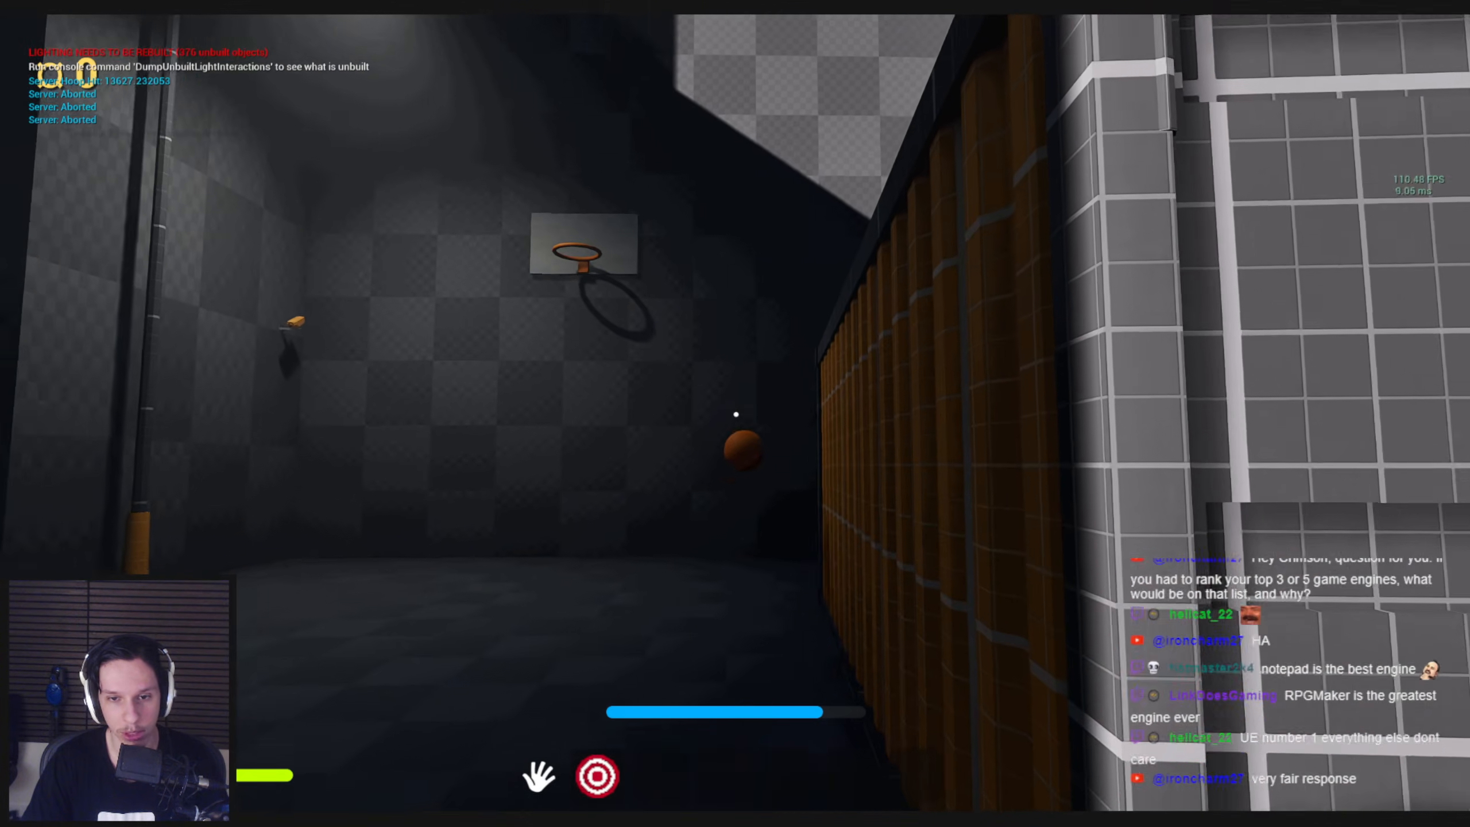
pyautogui.press('w')
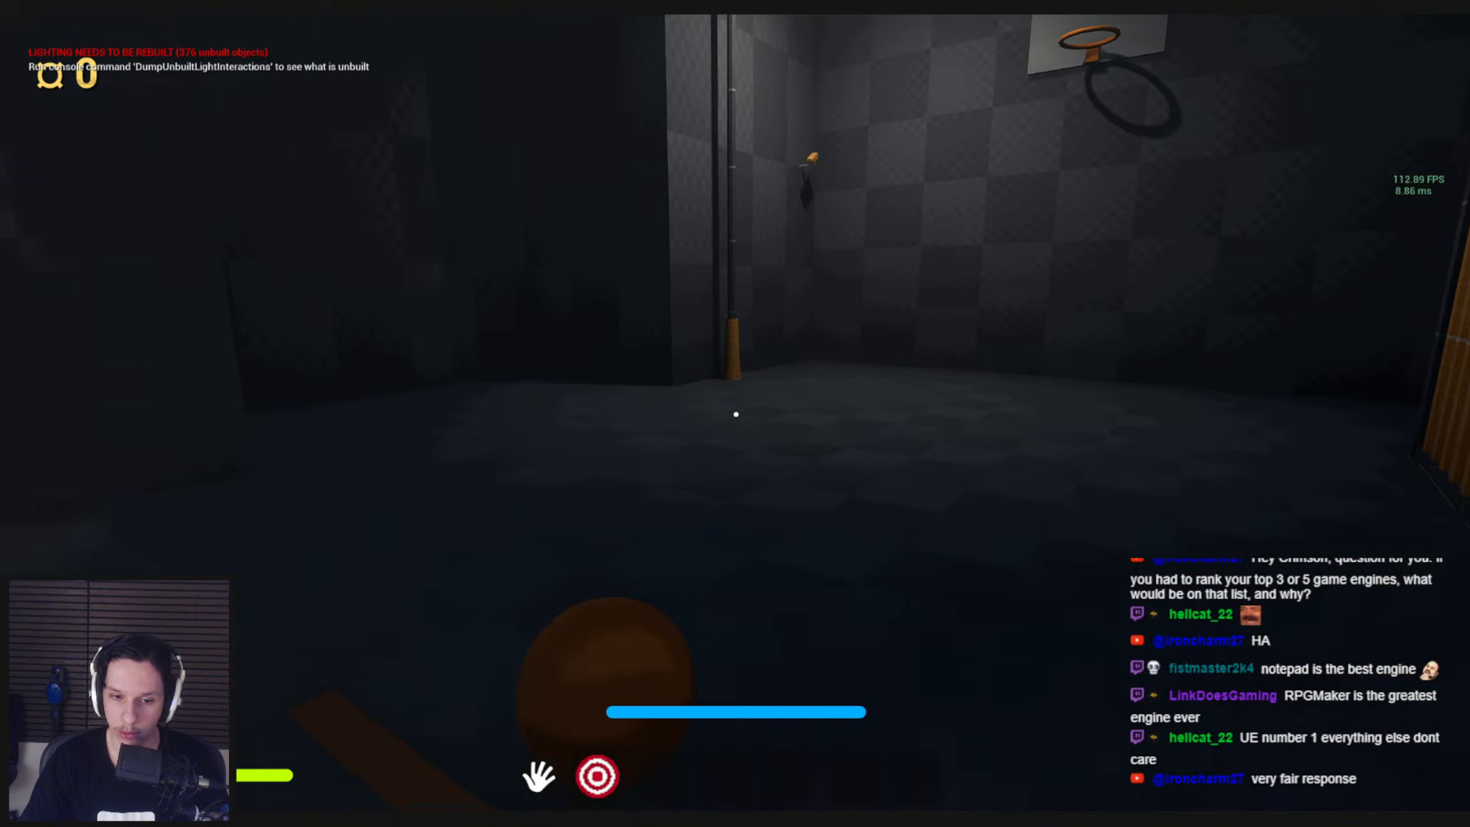
pyautogui.press('a')
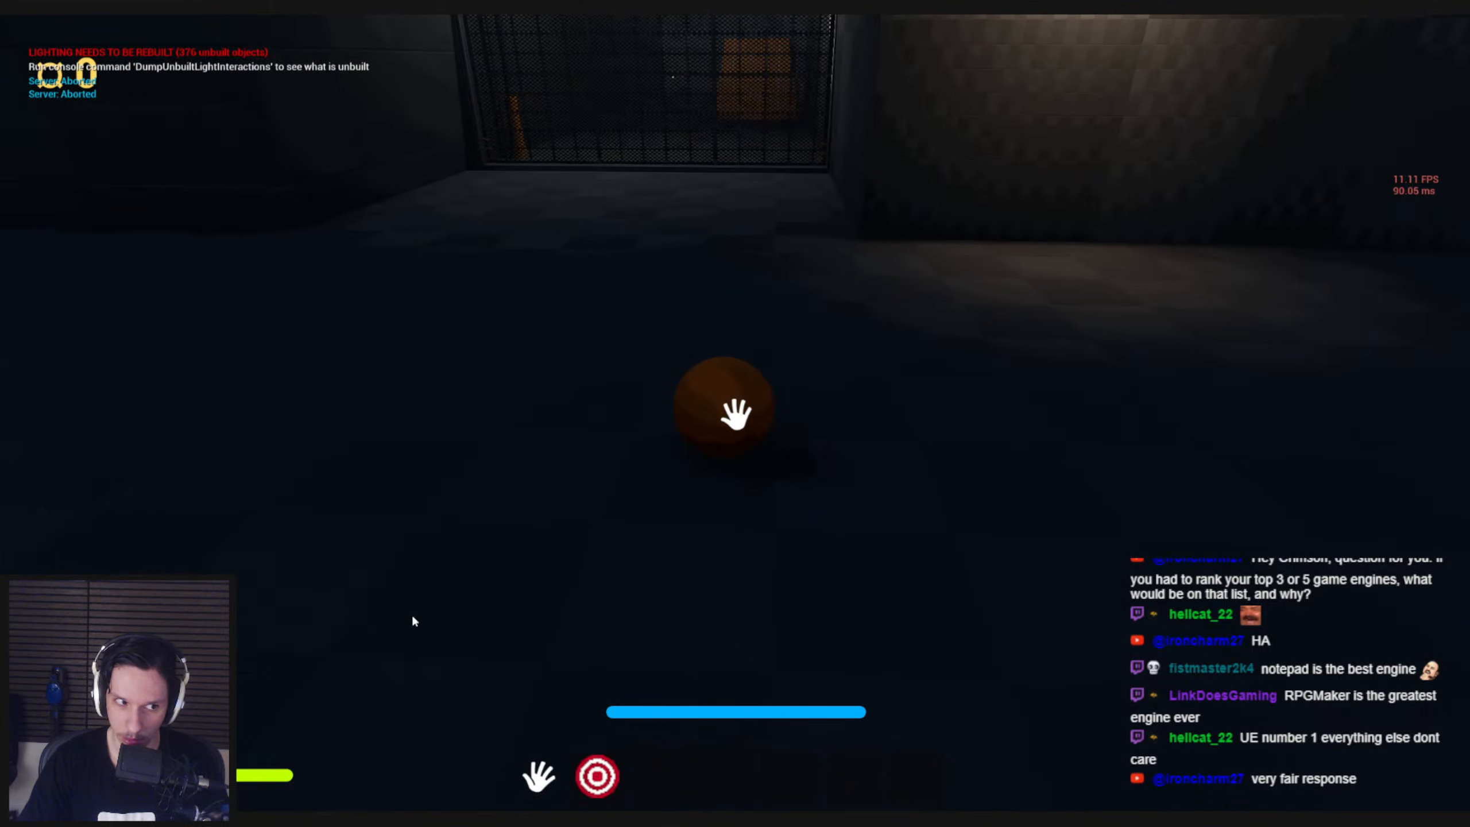
# Retrieve the basketball from the dark floor facing the wire fence and shoot it at the hoop again
pyautogui.click(736, 414)
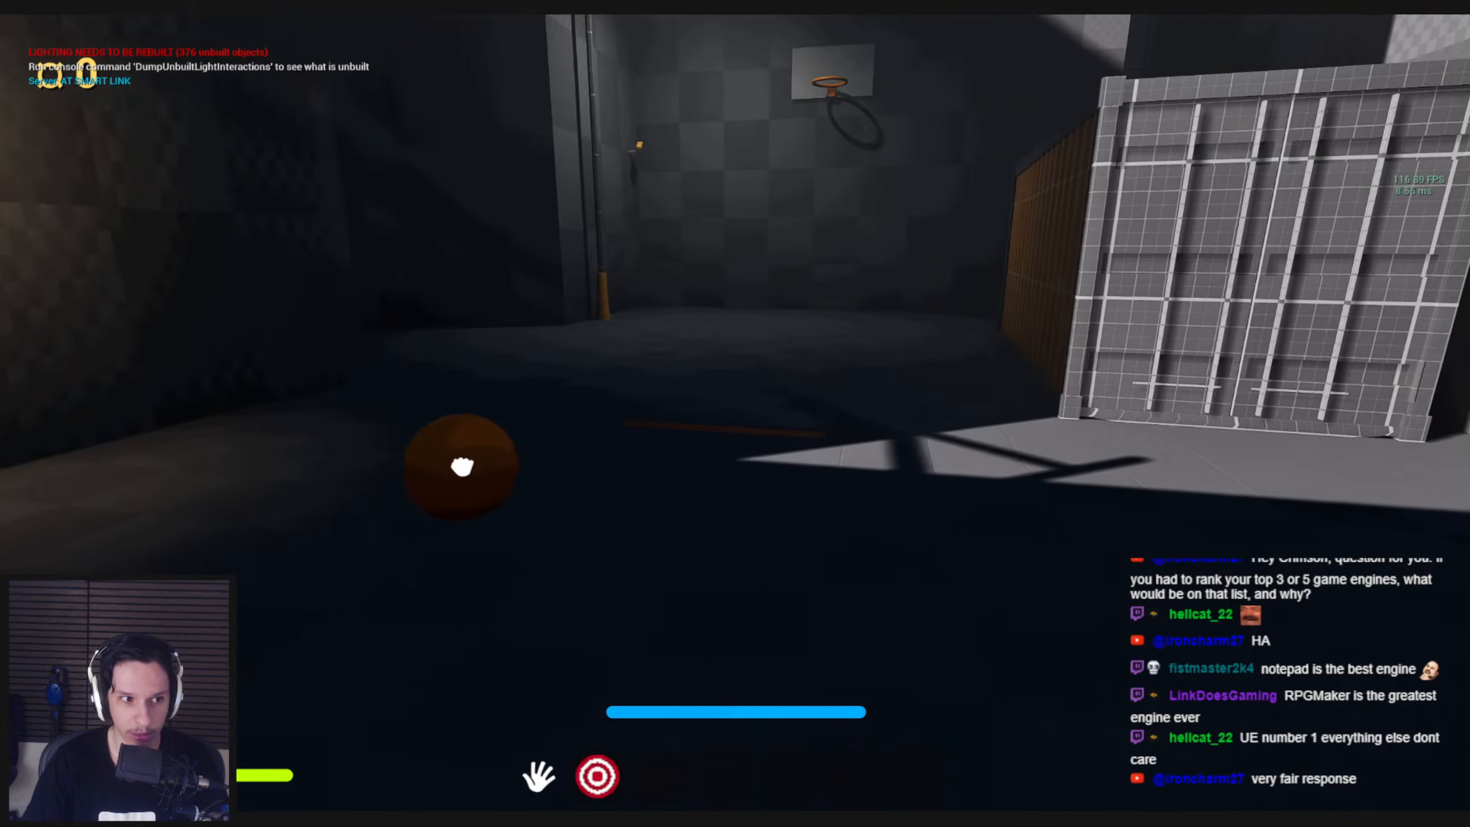
pyautogui.click(737, 415)
pyautogui.press('w')
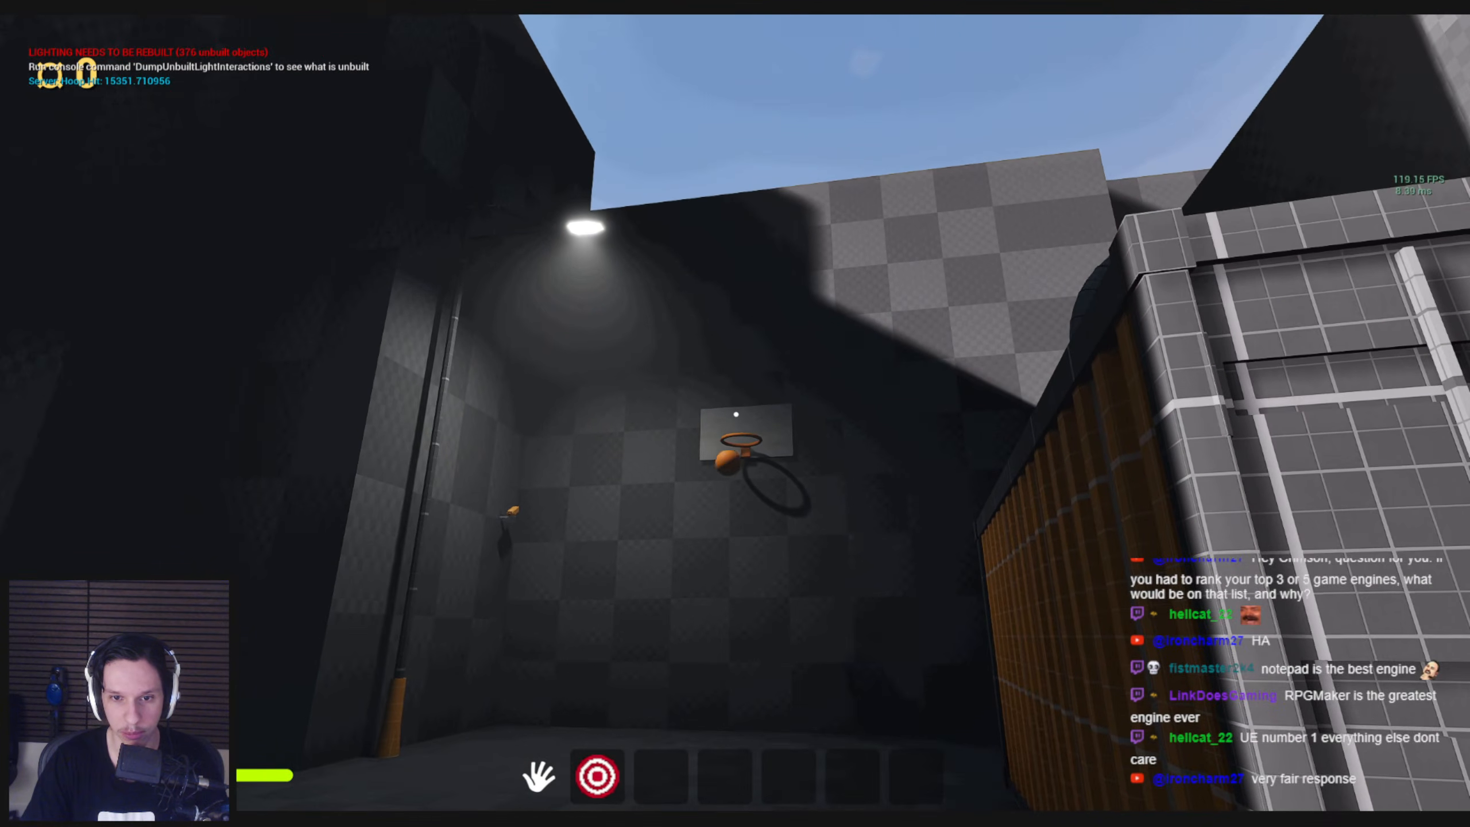
pyautogui.press('w')
# Take three more shots at the hoop from beside the container, picking the basketball back up each time
pyautogui.click(736, 415)
pyautogui.click(736, 414)
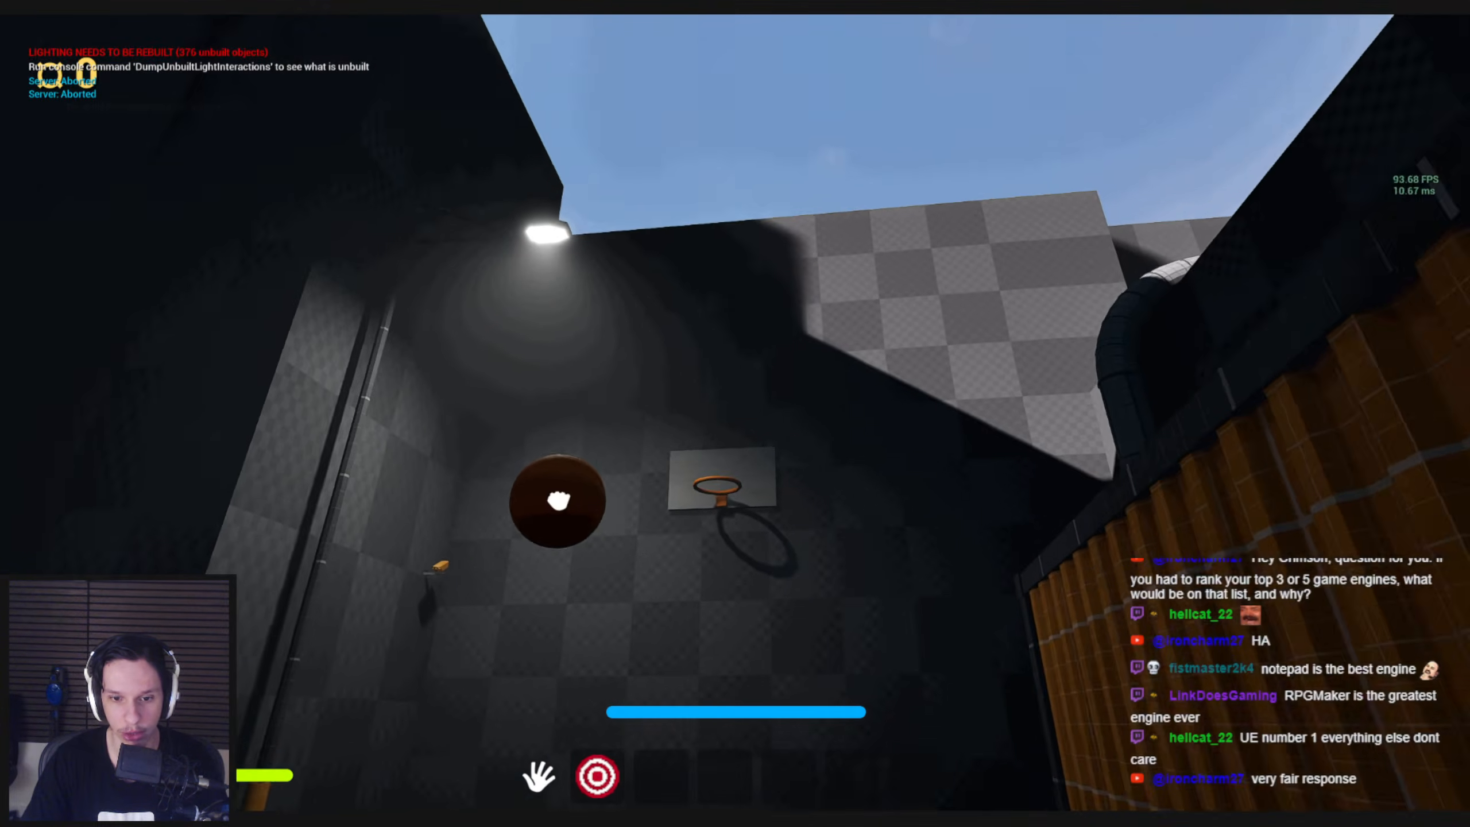
pyautogui.click(736, 415)
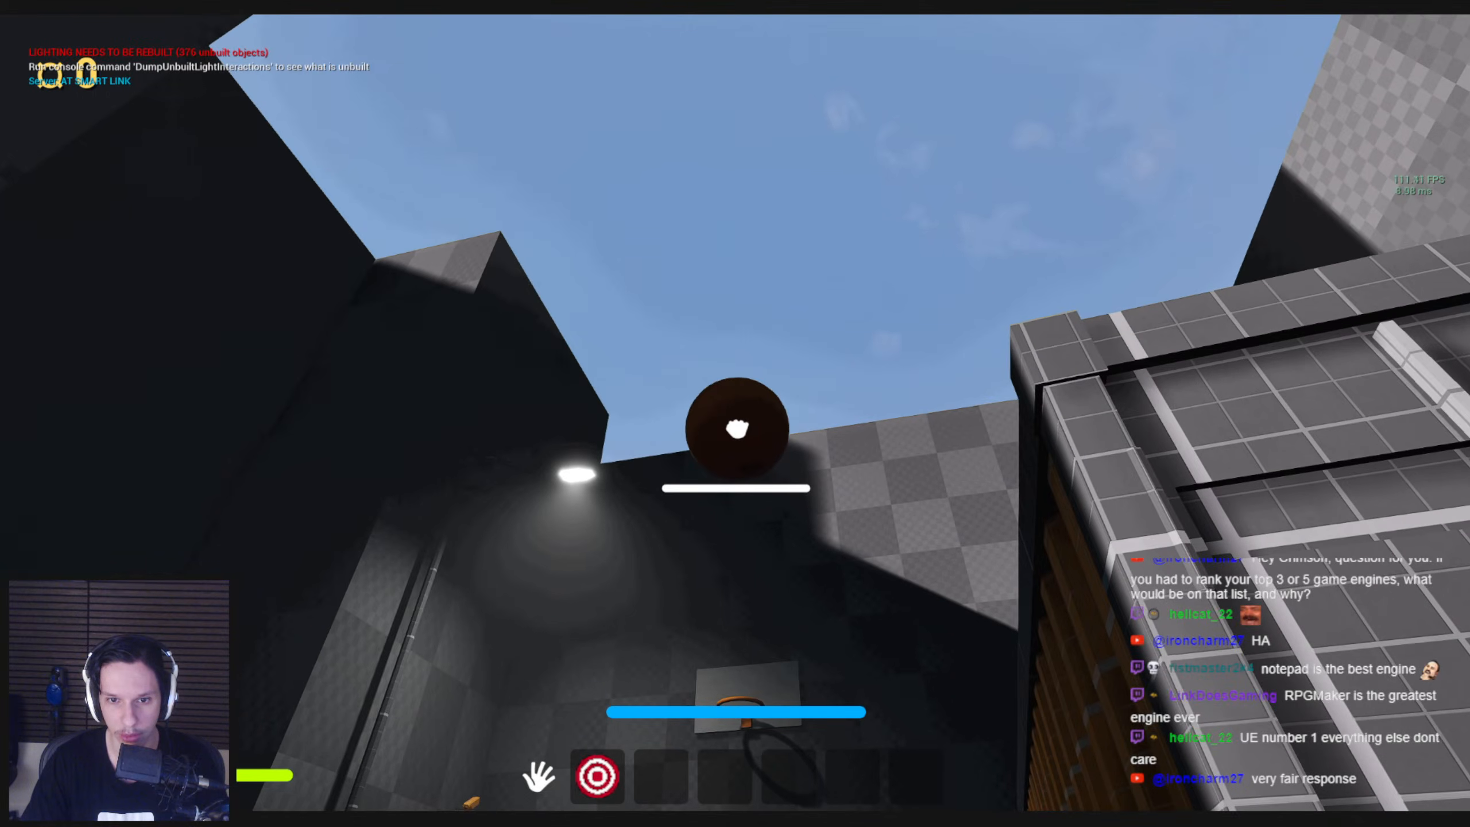
pyautogui.click(736, 430)
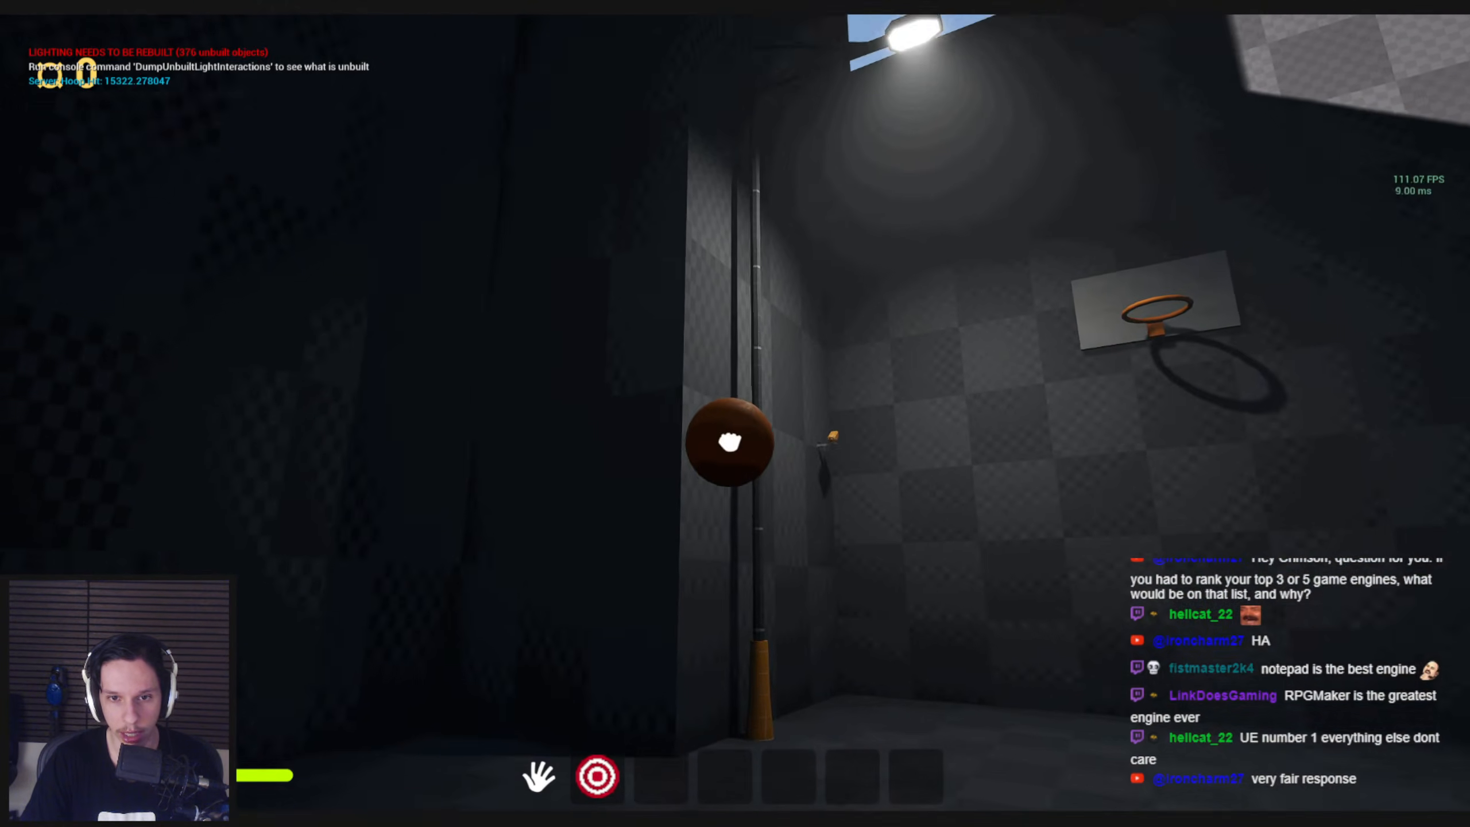
pyautogui.click(736, 415)
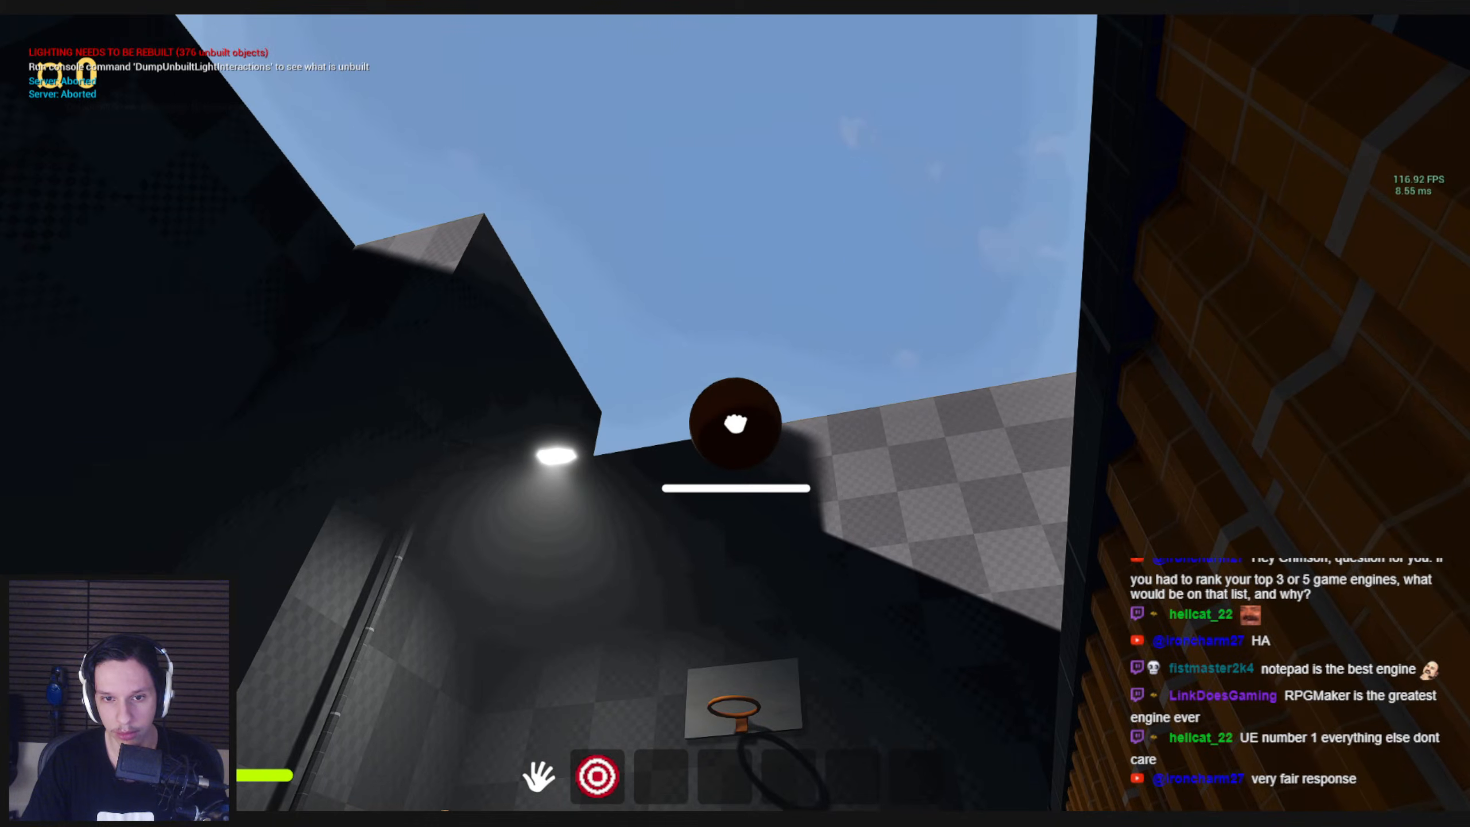
pyautogui.click(736, 415)
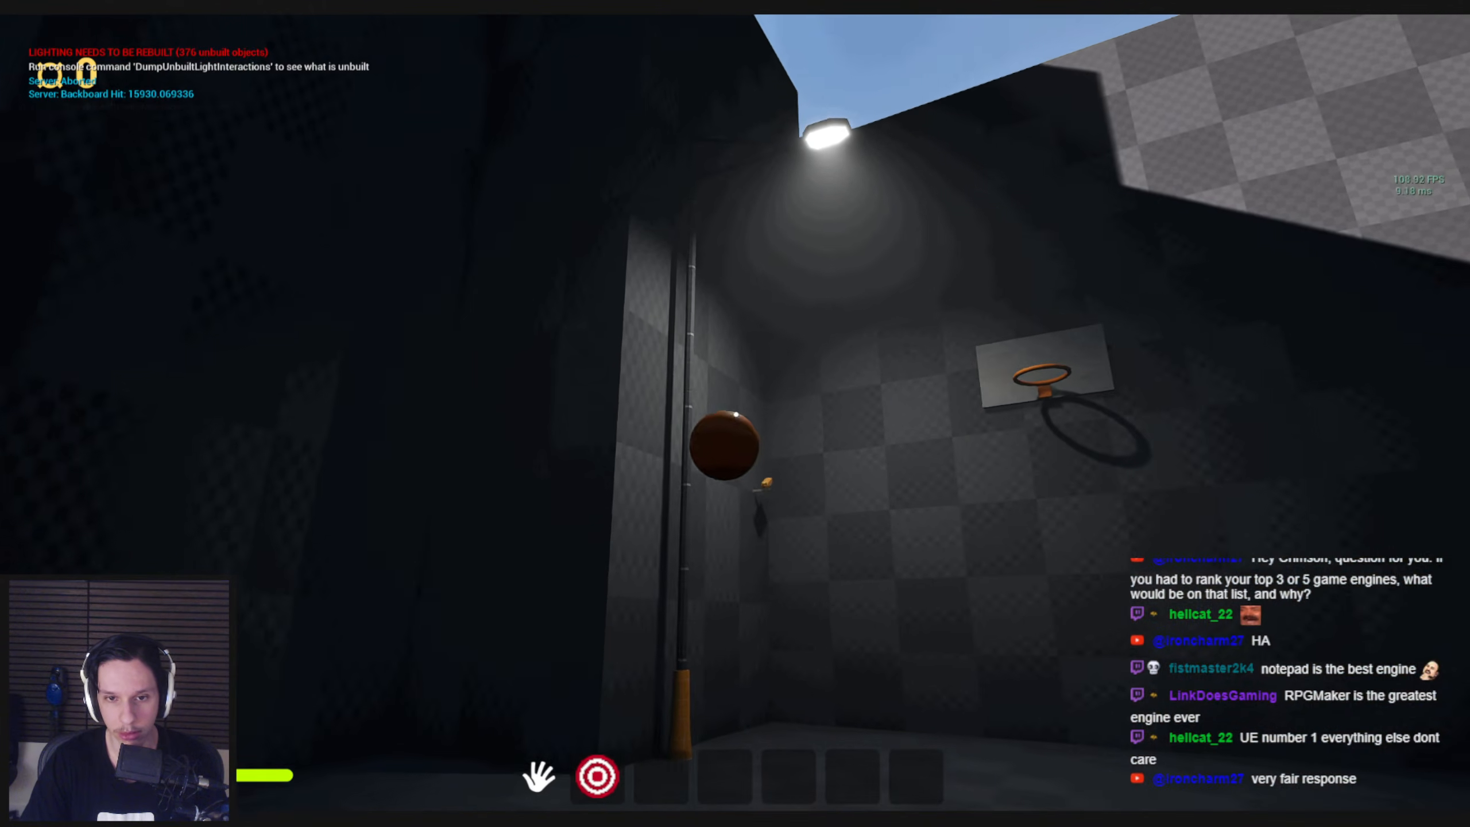
pyautogui.click(694, 434)
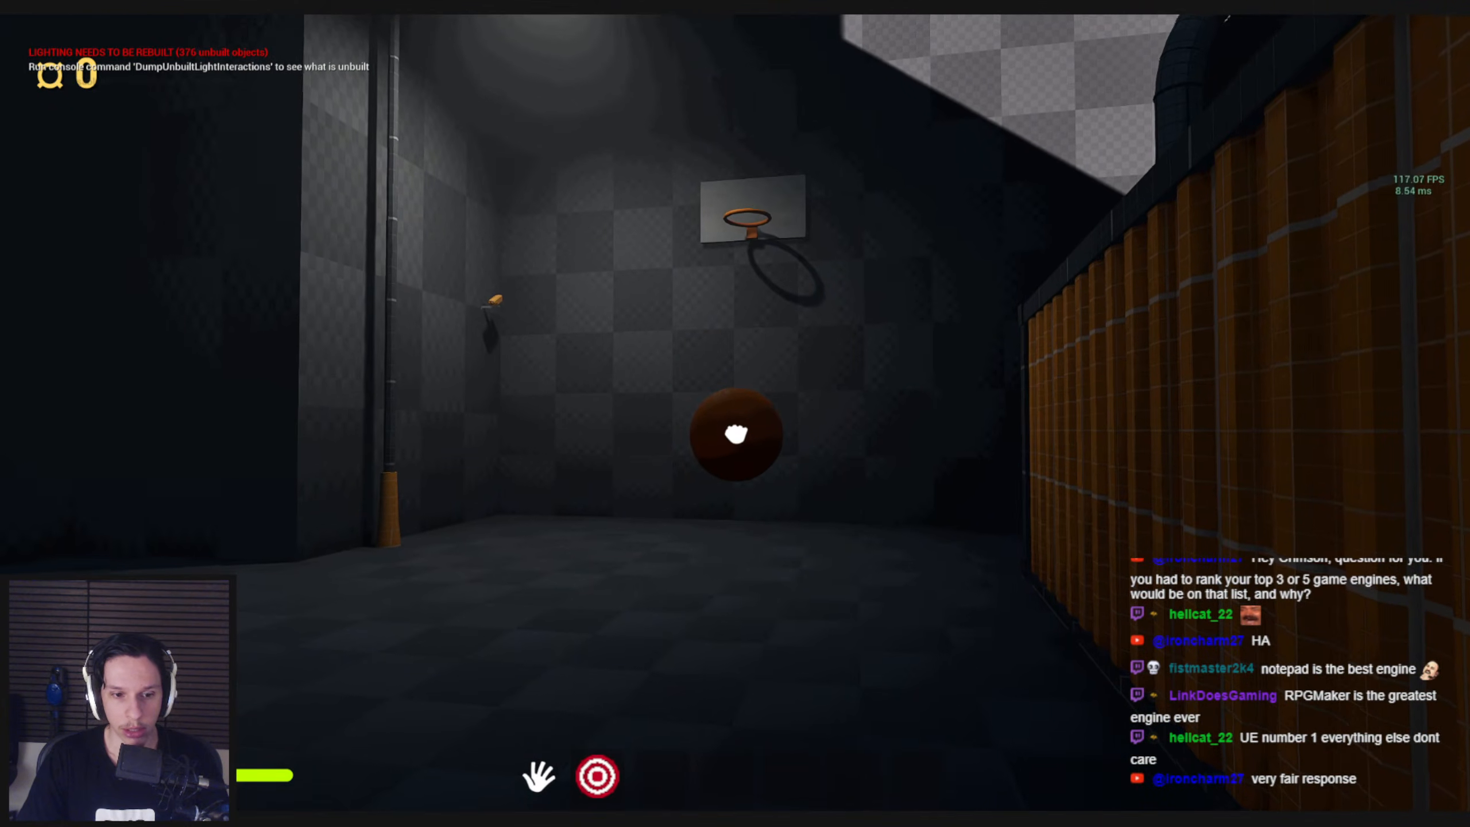
pyautogui.click(736, 433)
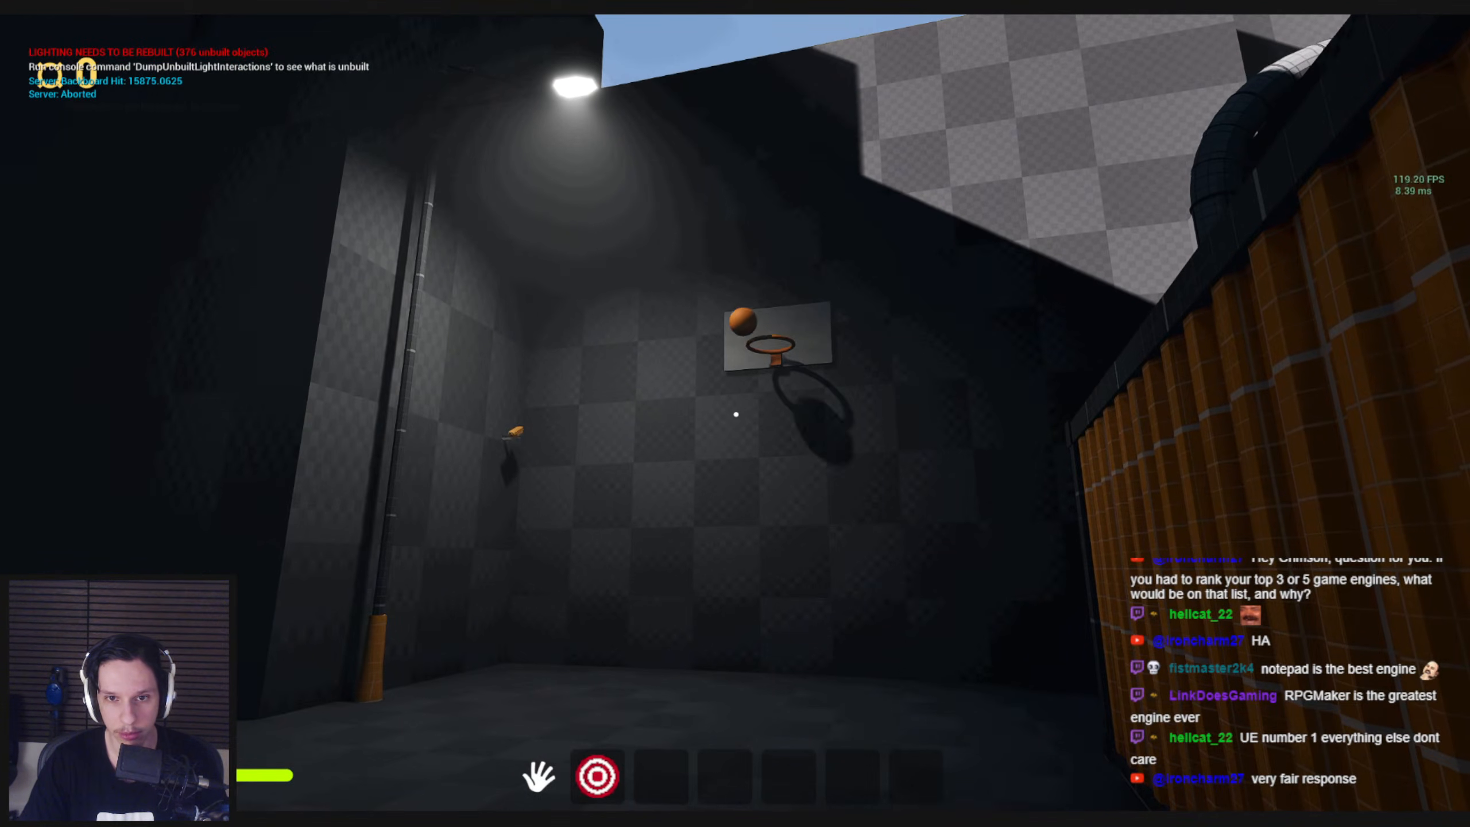
# Walk from the court back past the platform bench to the train and jump up onto the walkway around its nose
pyautogui.press('w')
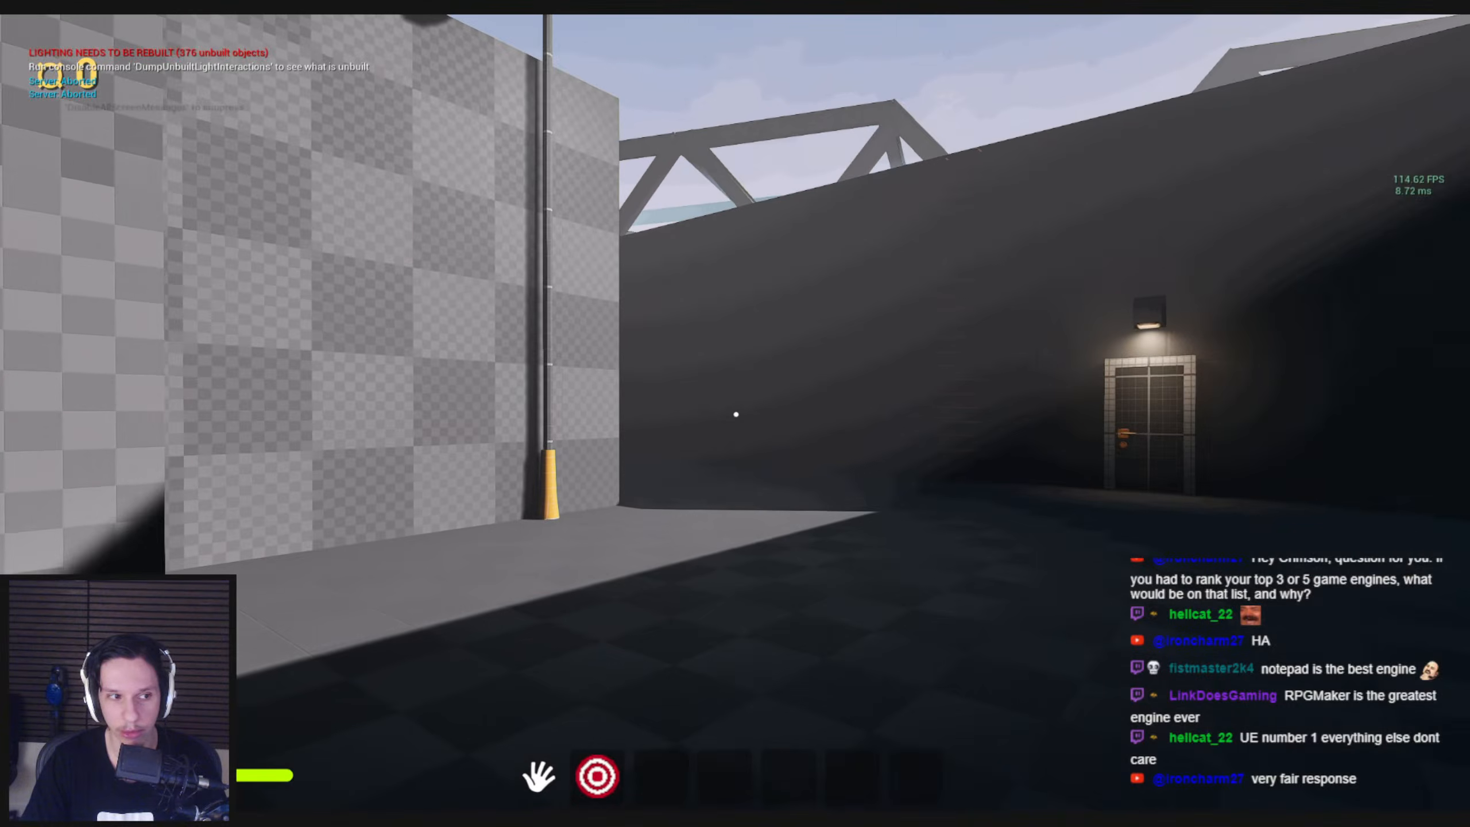
pyautogui.press('w')
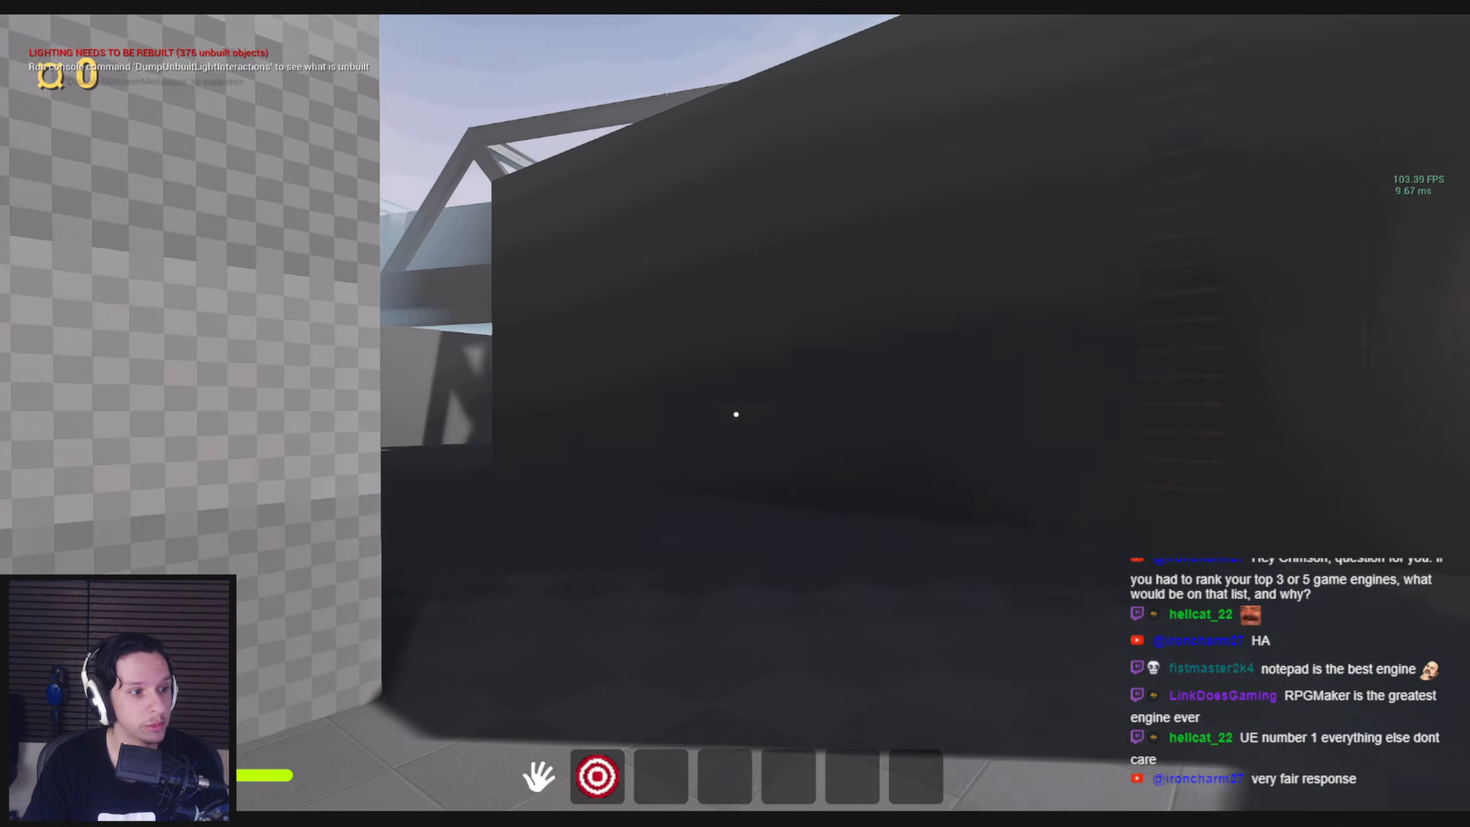
pyautogui.press('w')
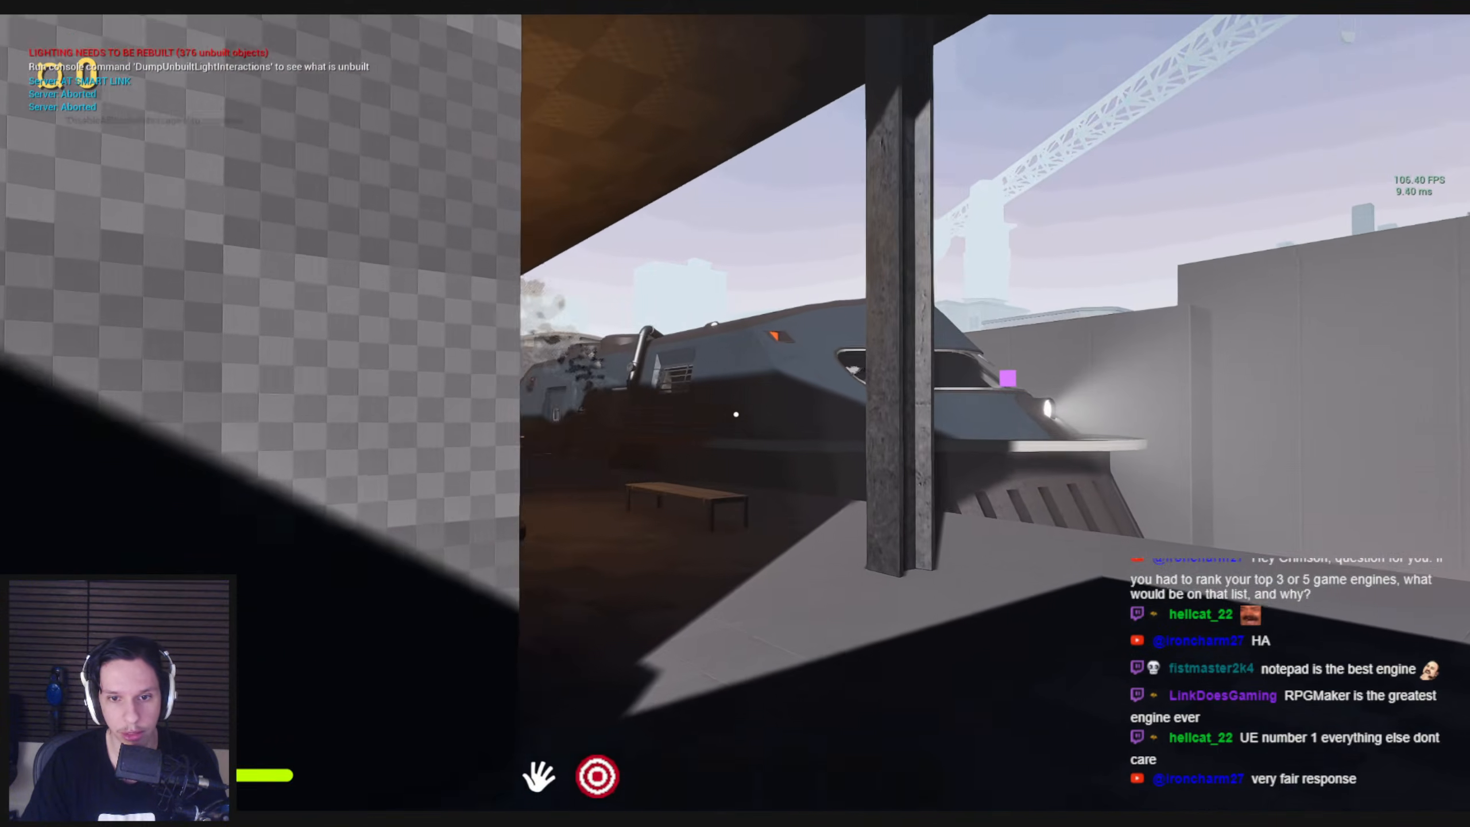
pyautogui.press('w')
pyautogui.press('w')
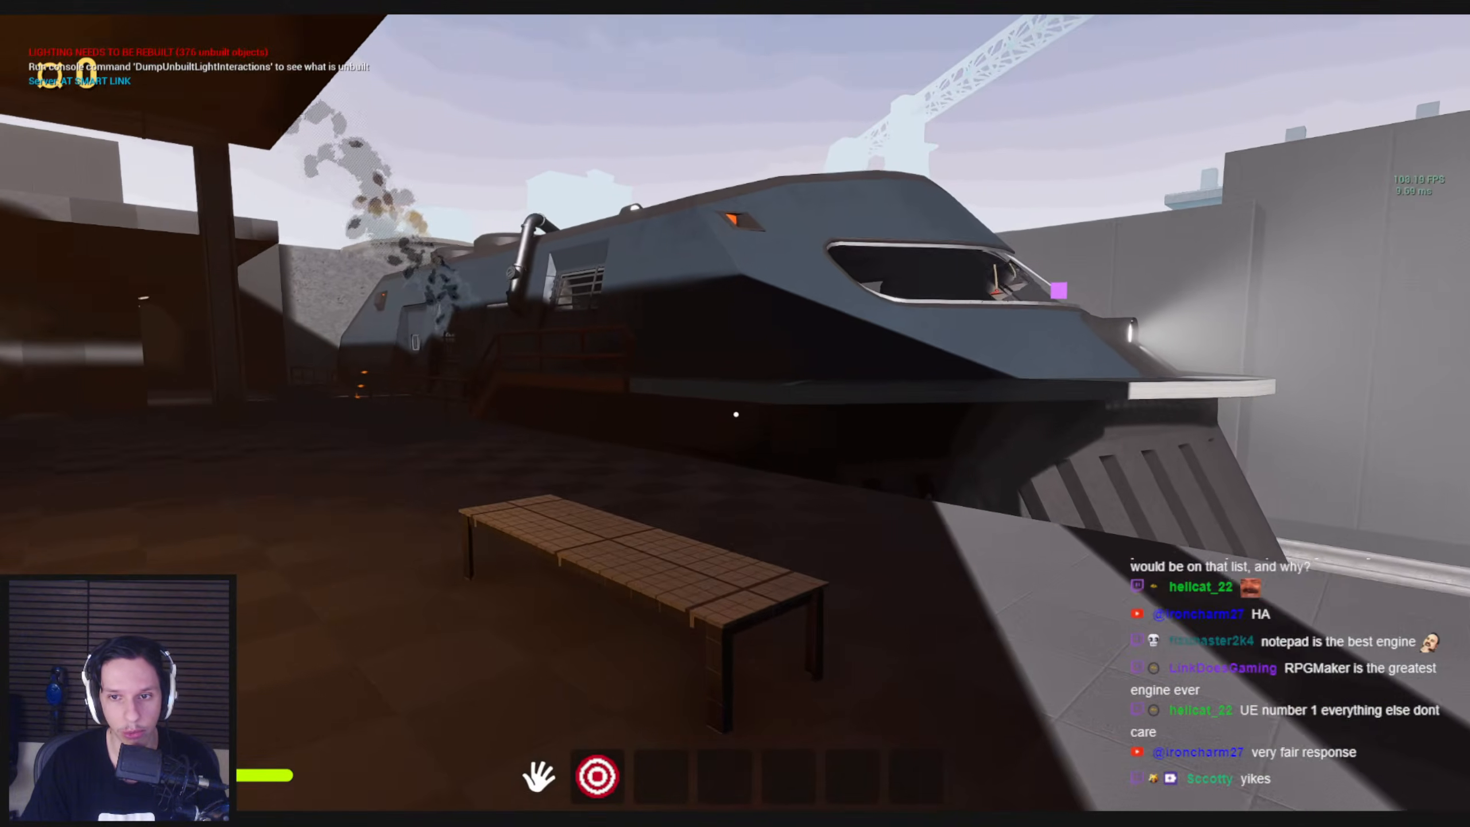
pyautogui.press('w')
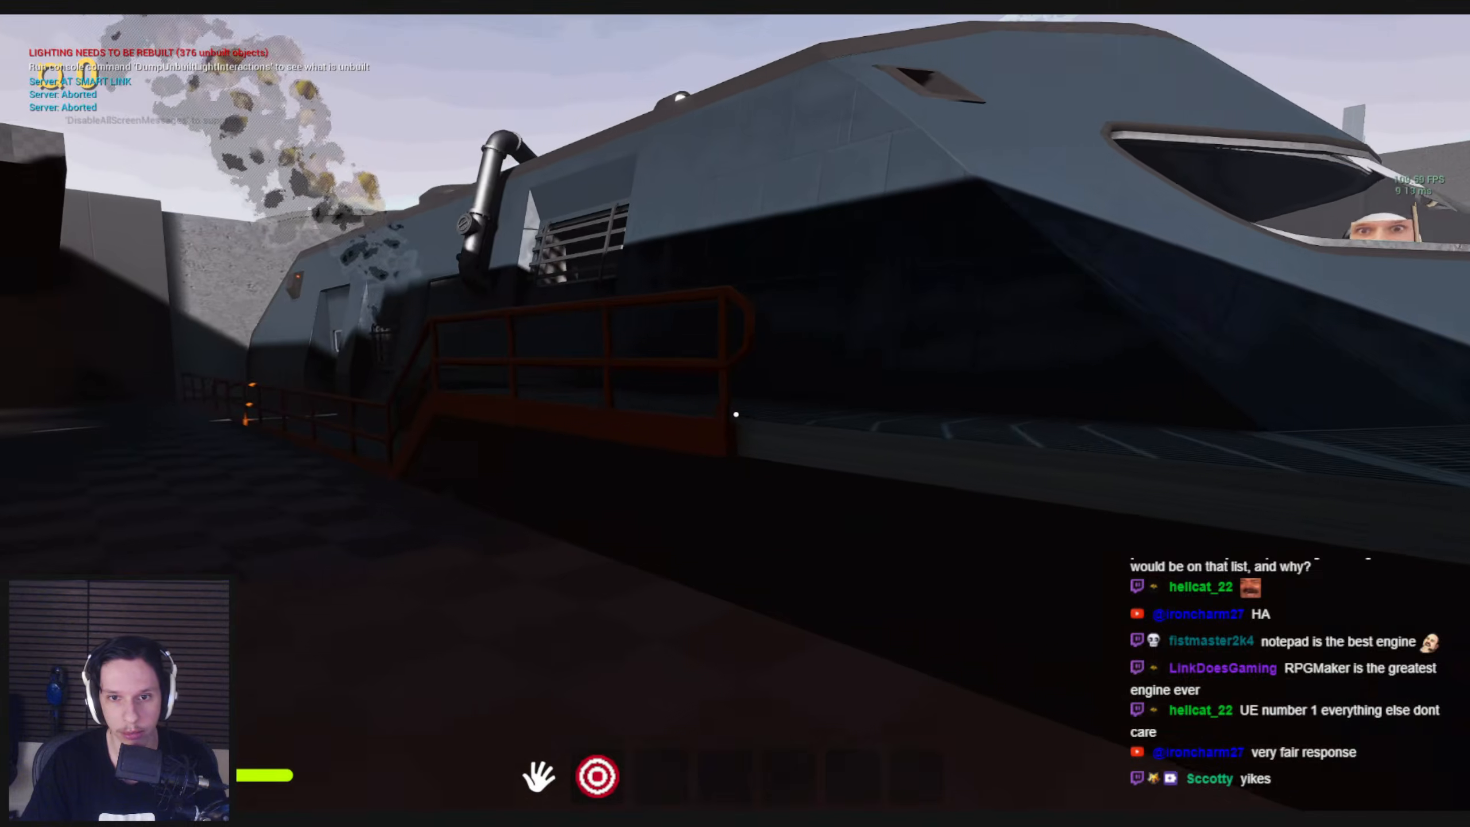
# Move and jump around the train's nose to examine the cab interior and the glowing orange sphere through the windshield
pyautogui.press('w')
pyautogui.press('space')
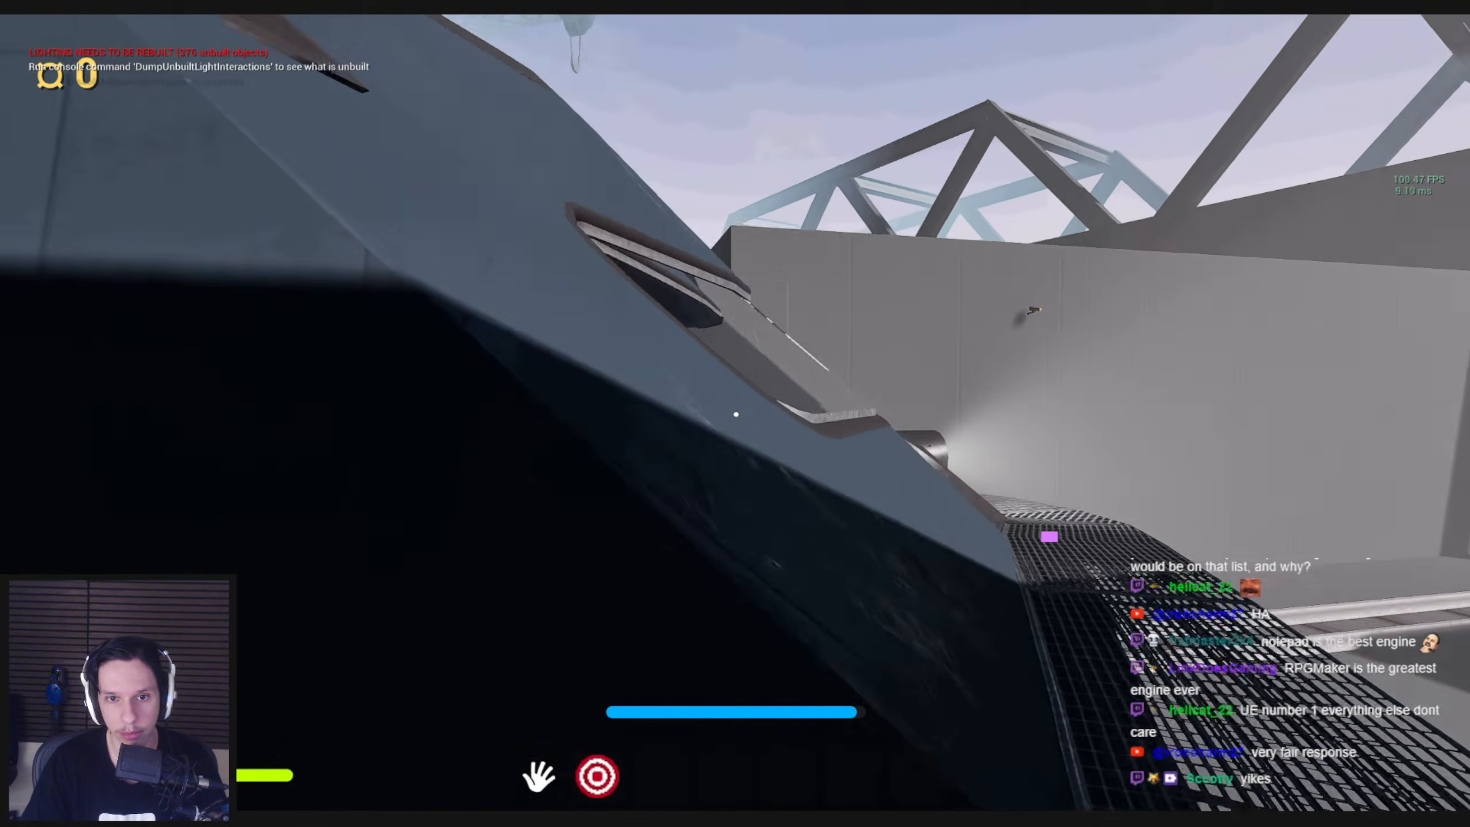
pyautogui.press('w')
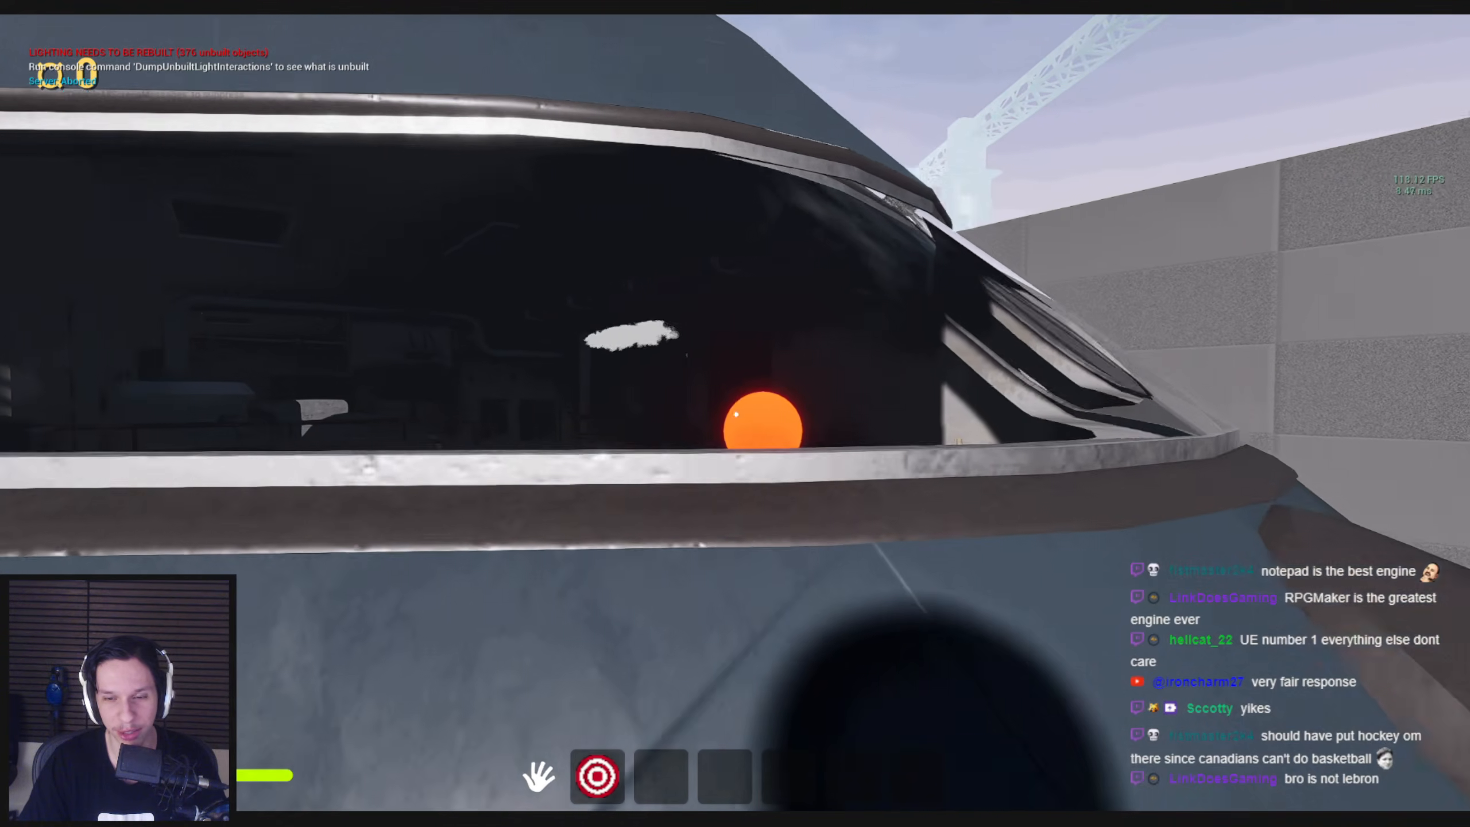
pyautogui.press('space')
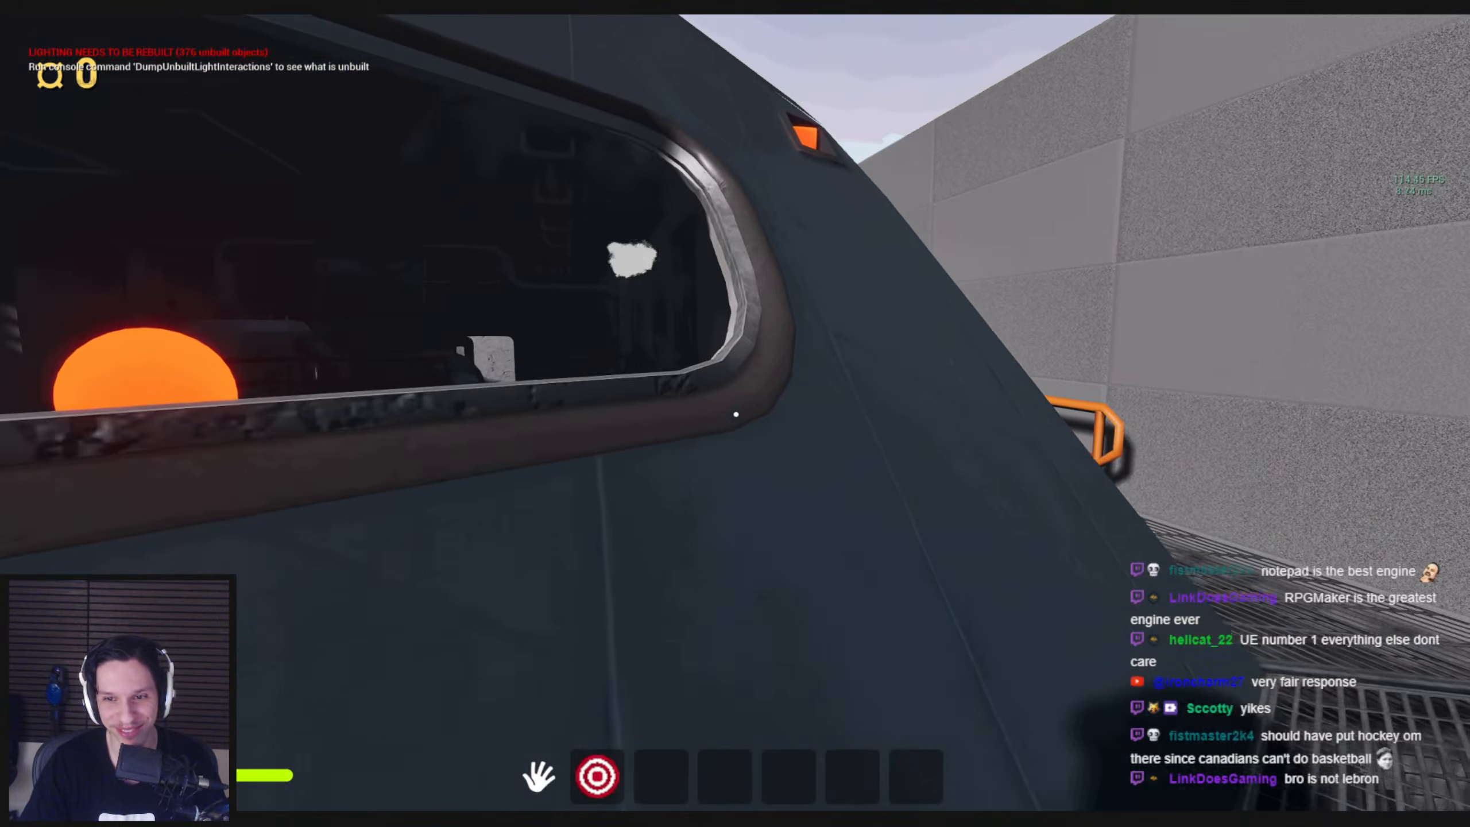
pyautogui.press('d')
pyautogui.press('a')
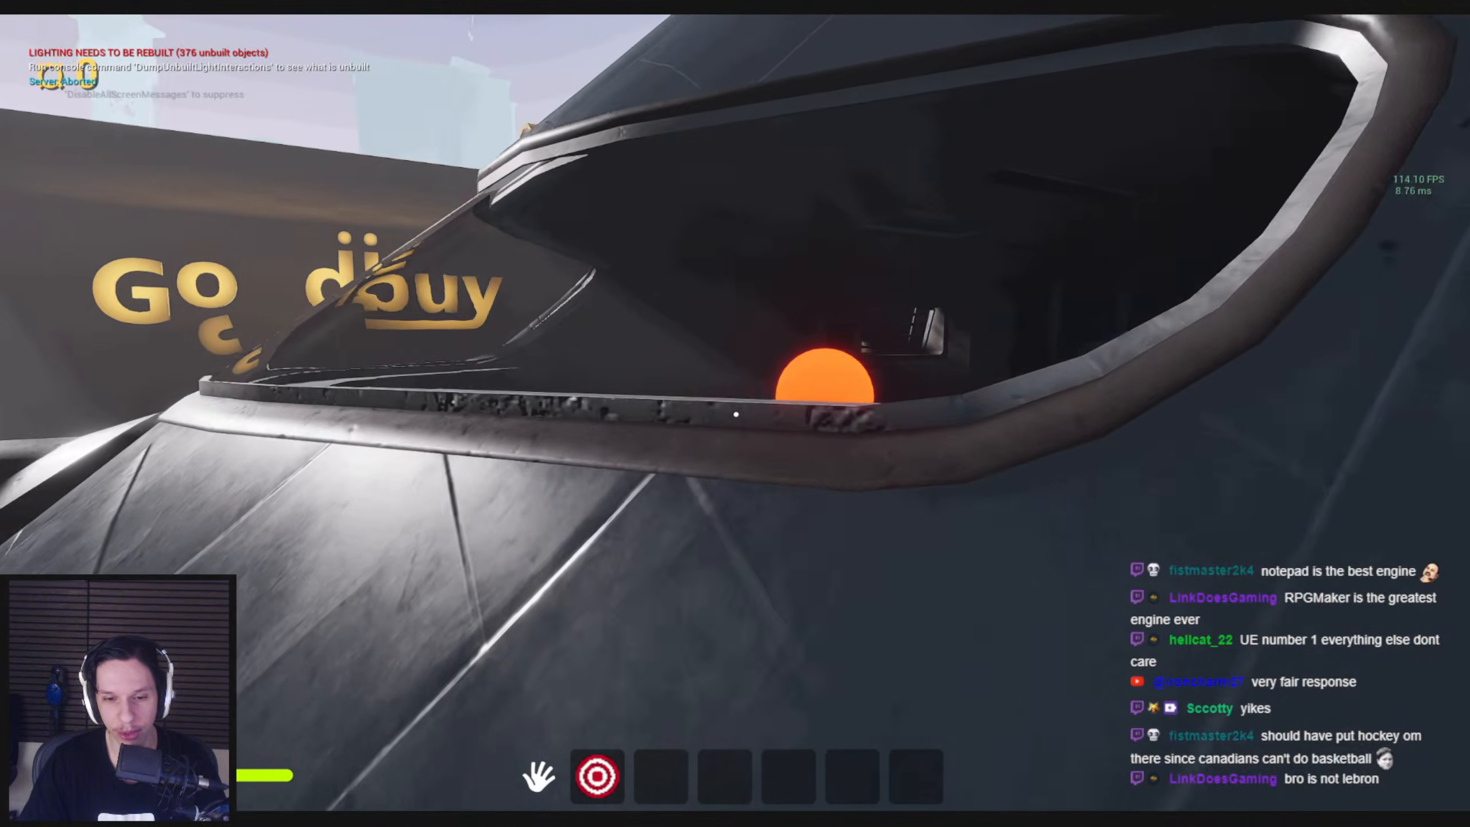
pyautogui.press('w')
pyautogui.press('space')
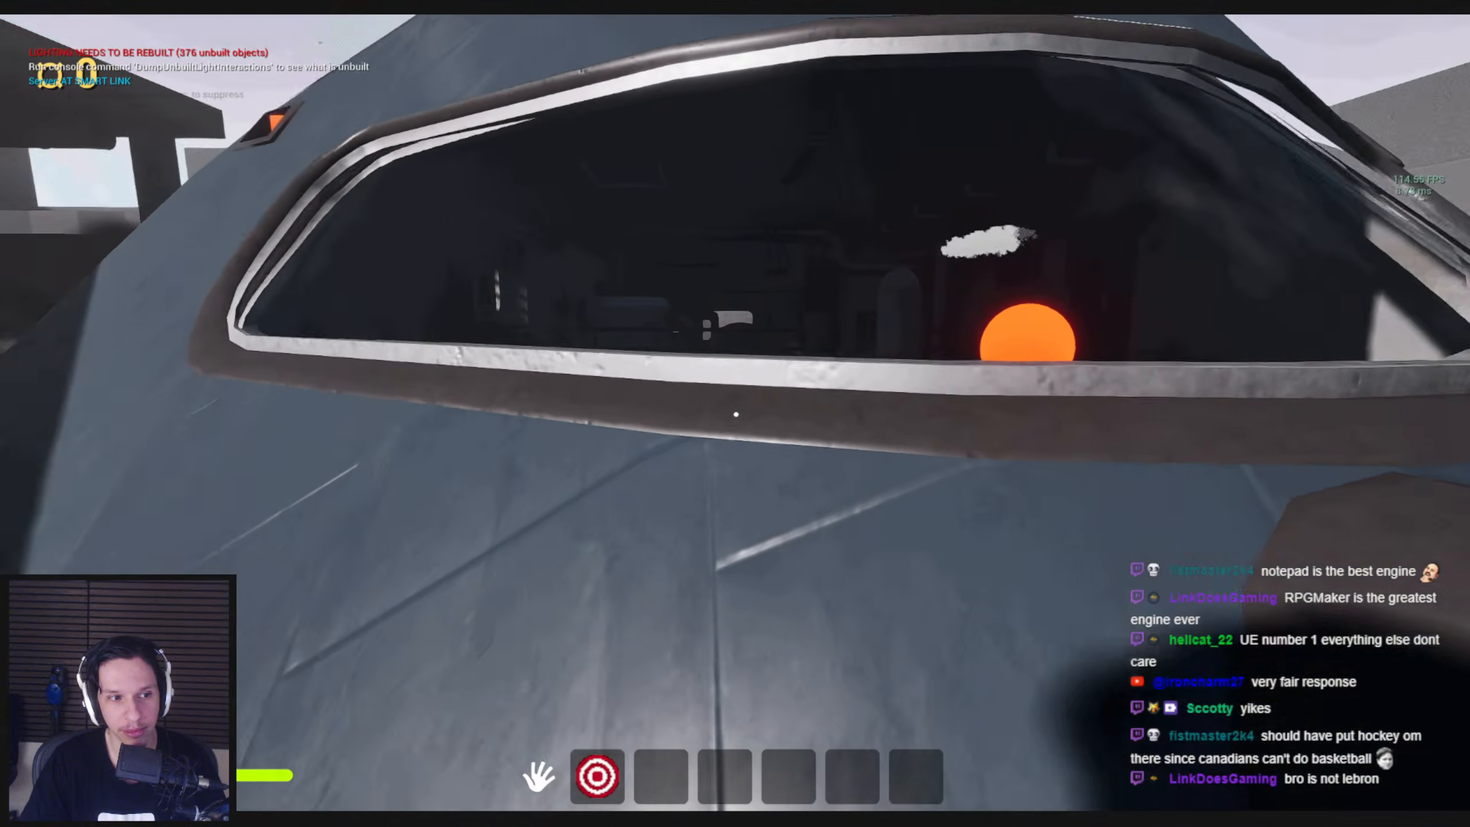
pyautogui.press('a')
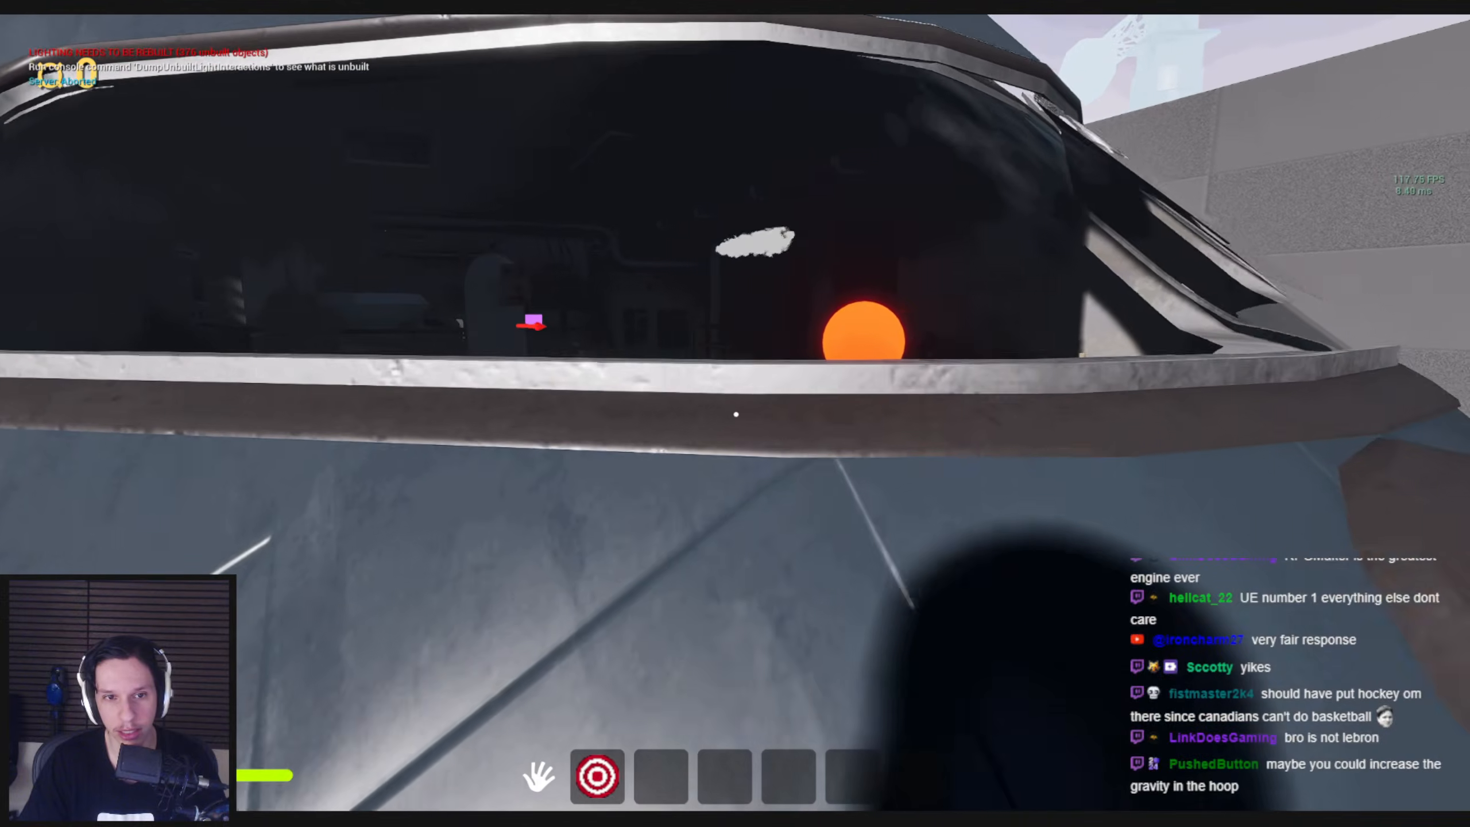
pyautogui.press('w')
pyautogui.press('space')
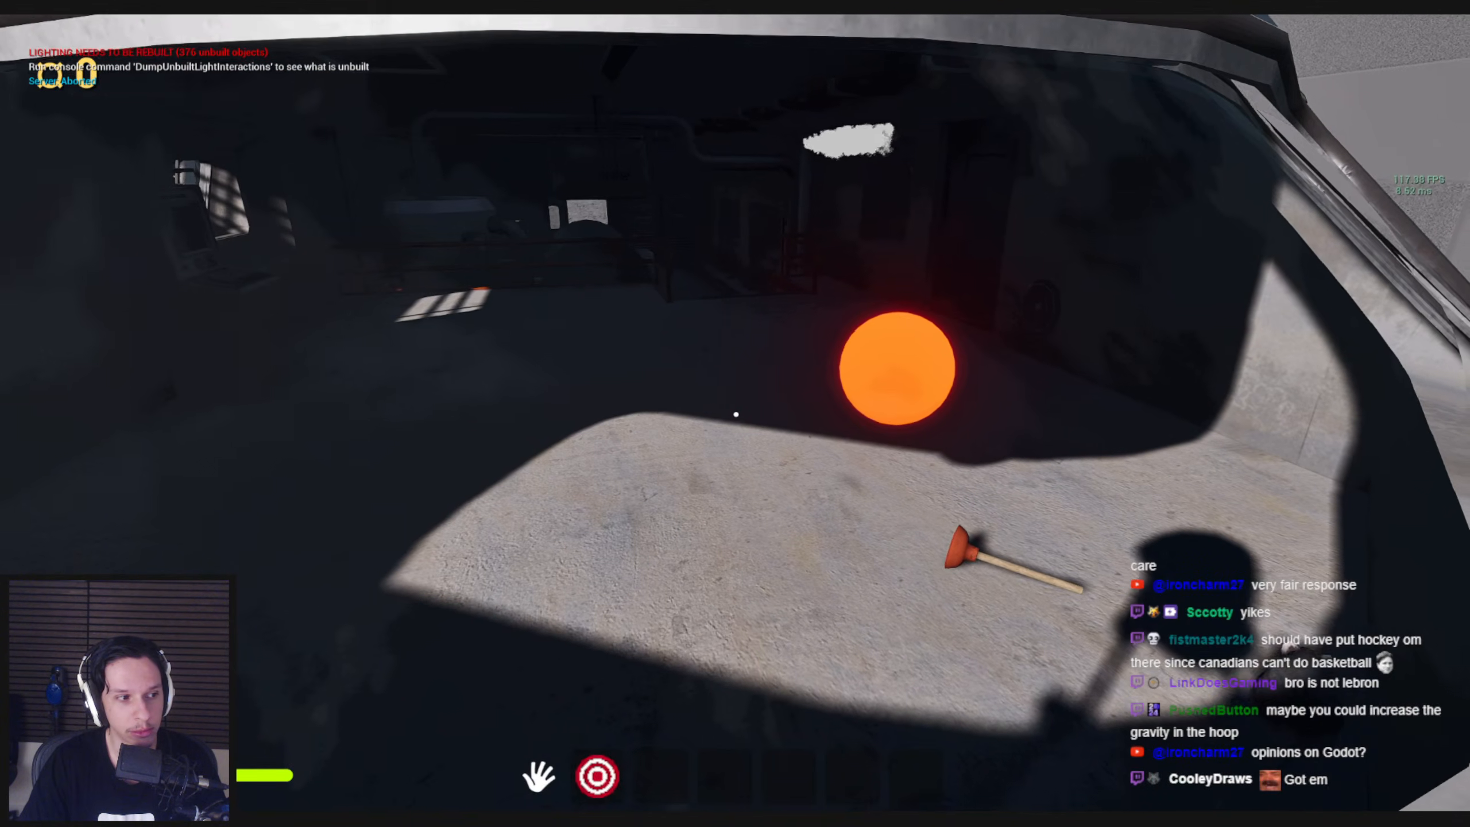
# Jump over the windshield onto the train's roof and walk back to examine the round rooftop fans
pyautogui.press('w')
pyautogui.press('space')
pyautogui.press('w')
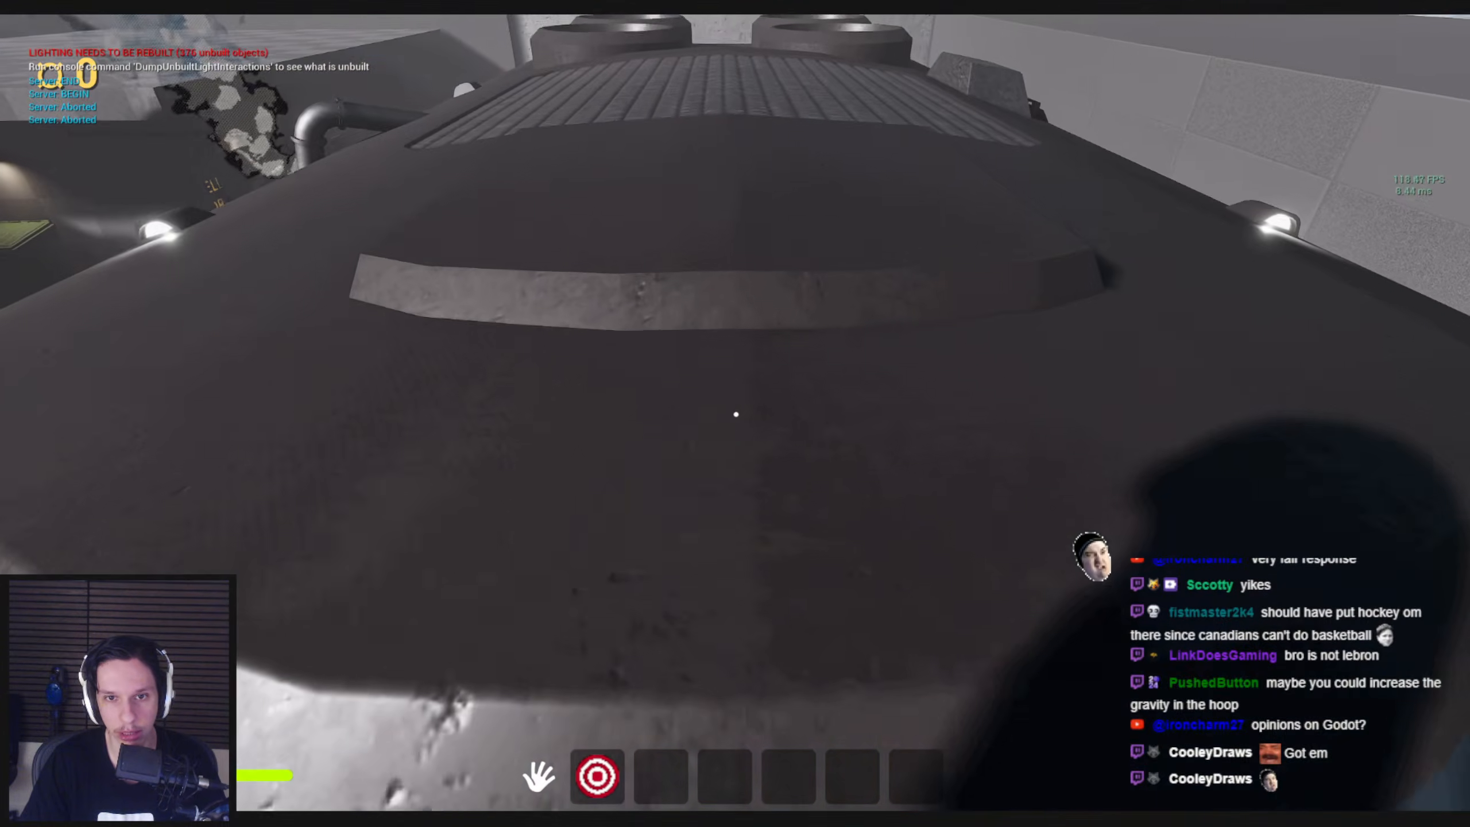
pyautogui.press('space')
pyautogui.press('w')
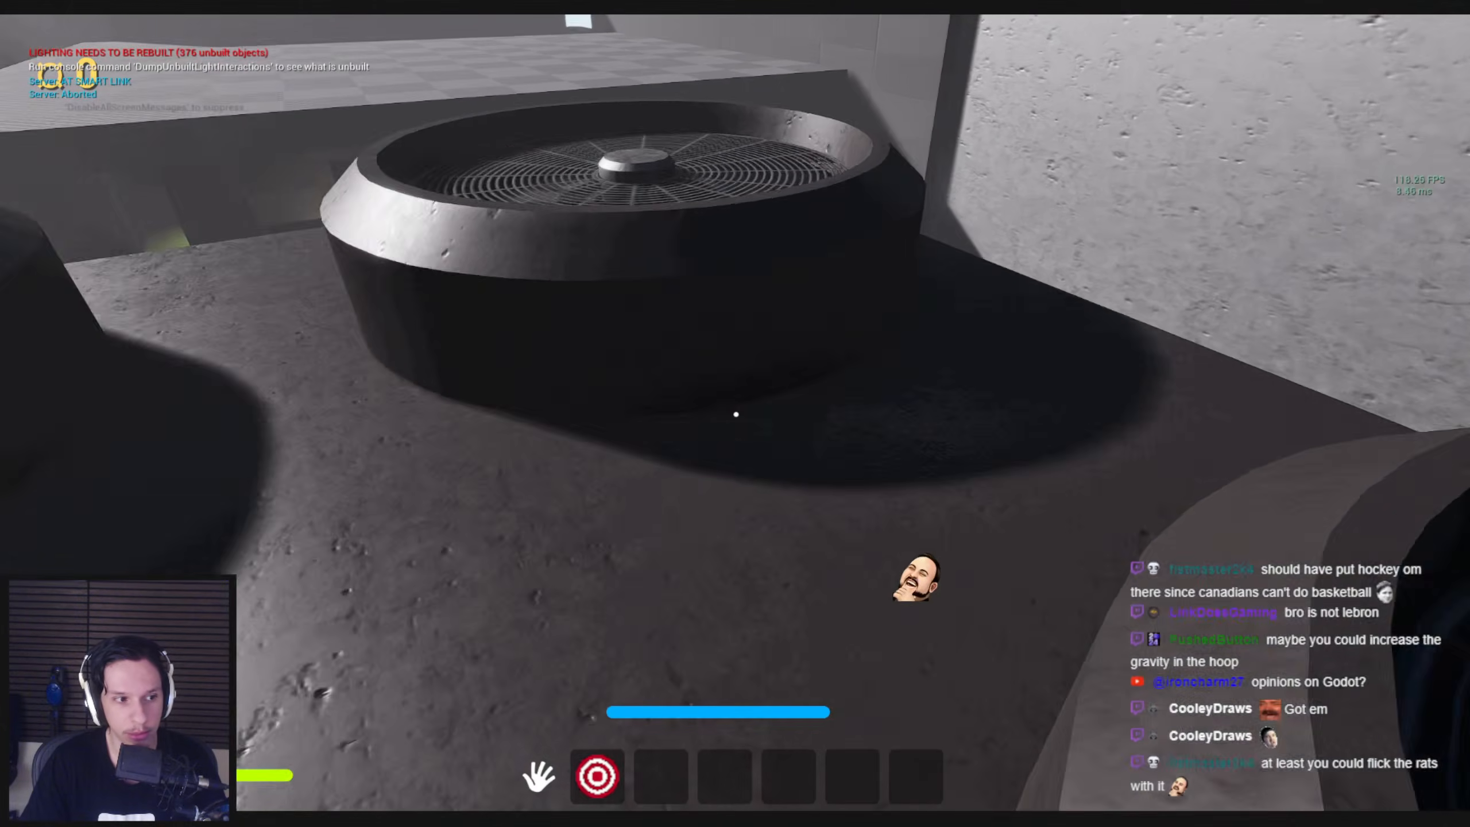
# Walk through the dark train interior past the fuse box and lockers, and run forward to the cab
pyautogui.press('w')
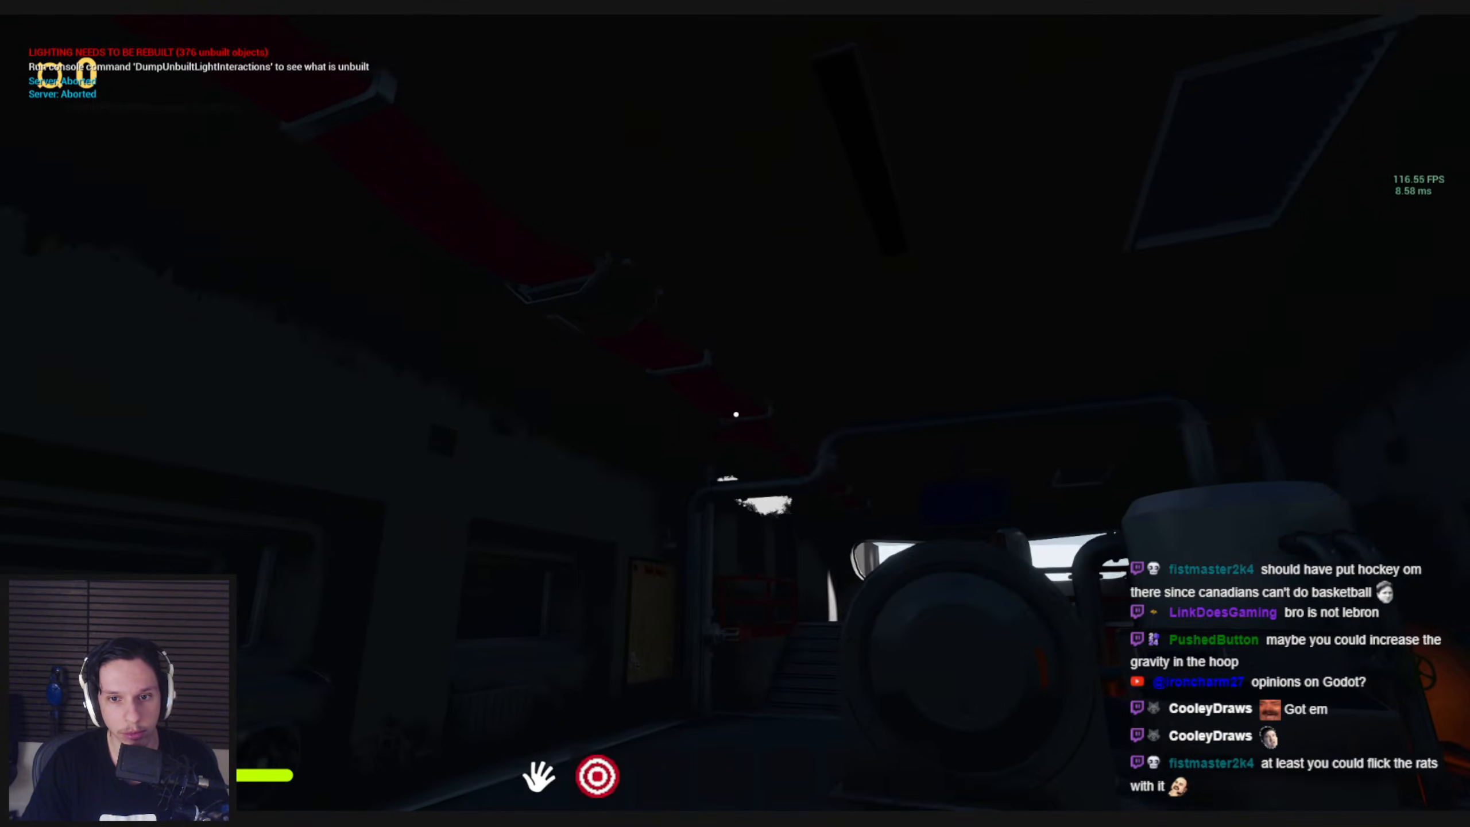
pyautogui.press('w')
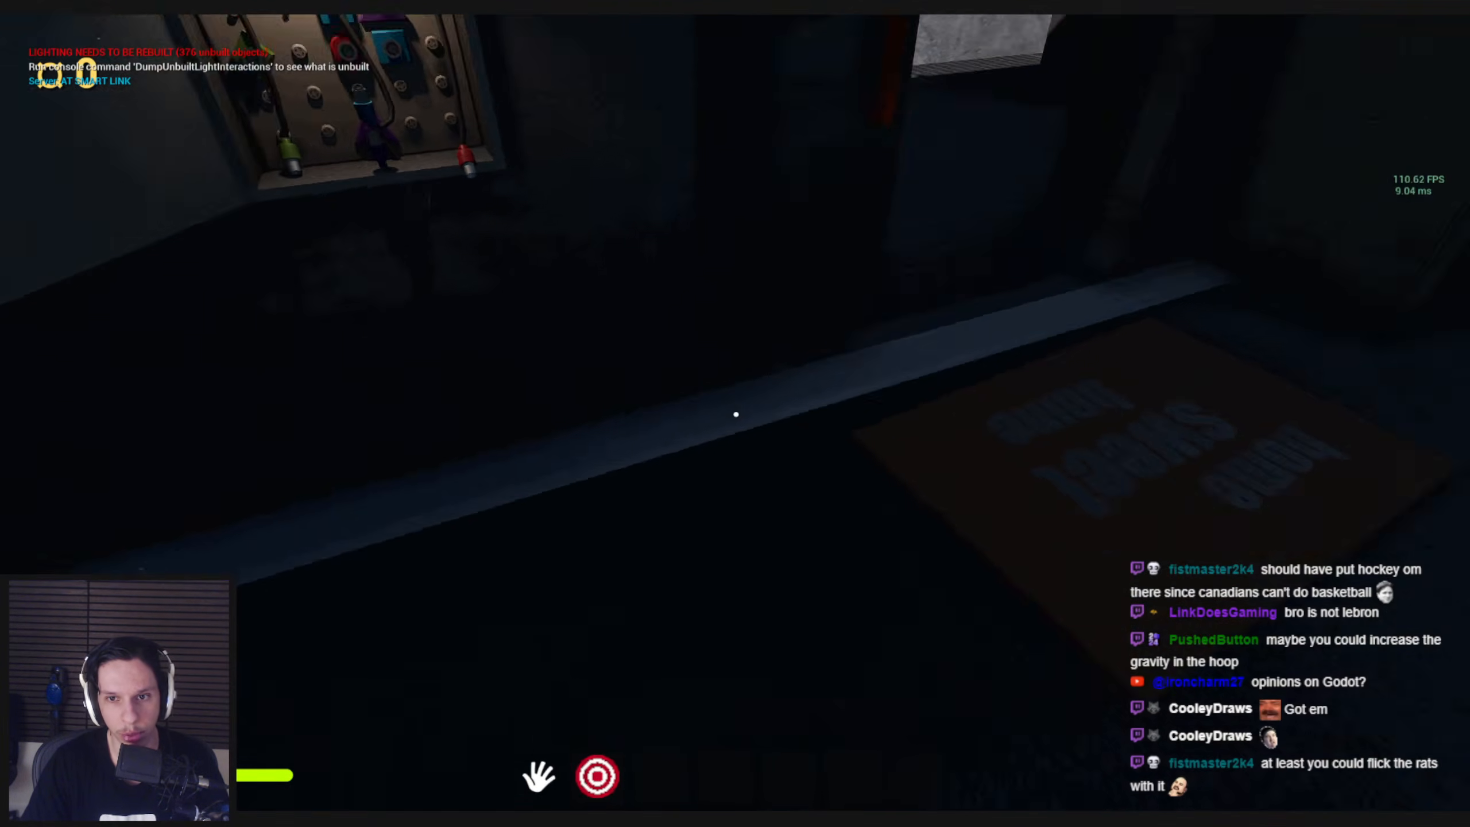
pyautogui.press('s')
pyautogui.press('w')
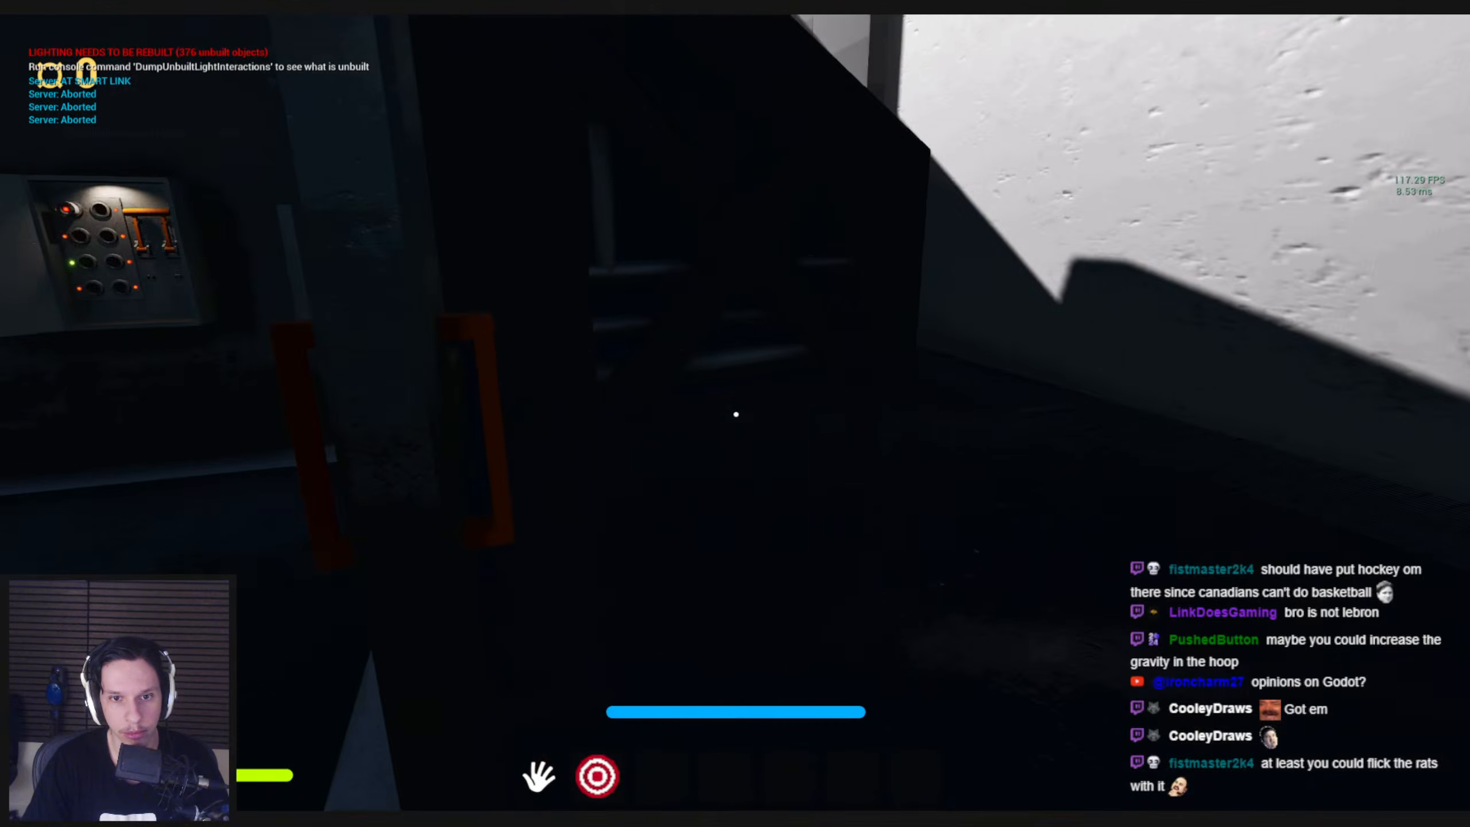
pyautogui.hotkey('shift', 'w')
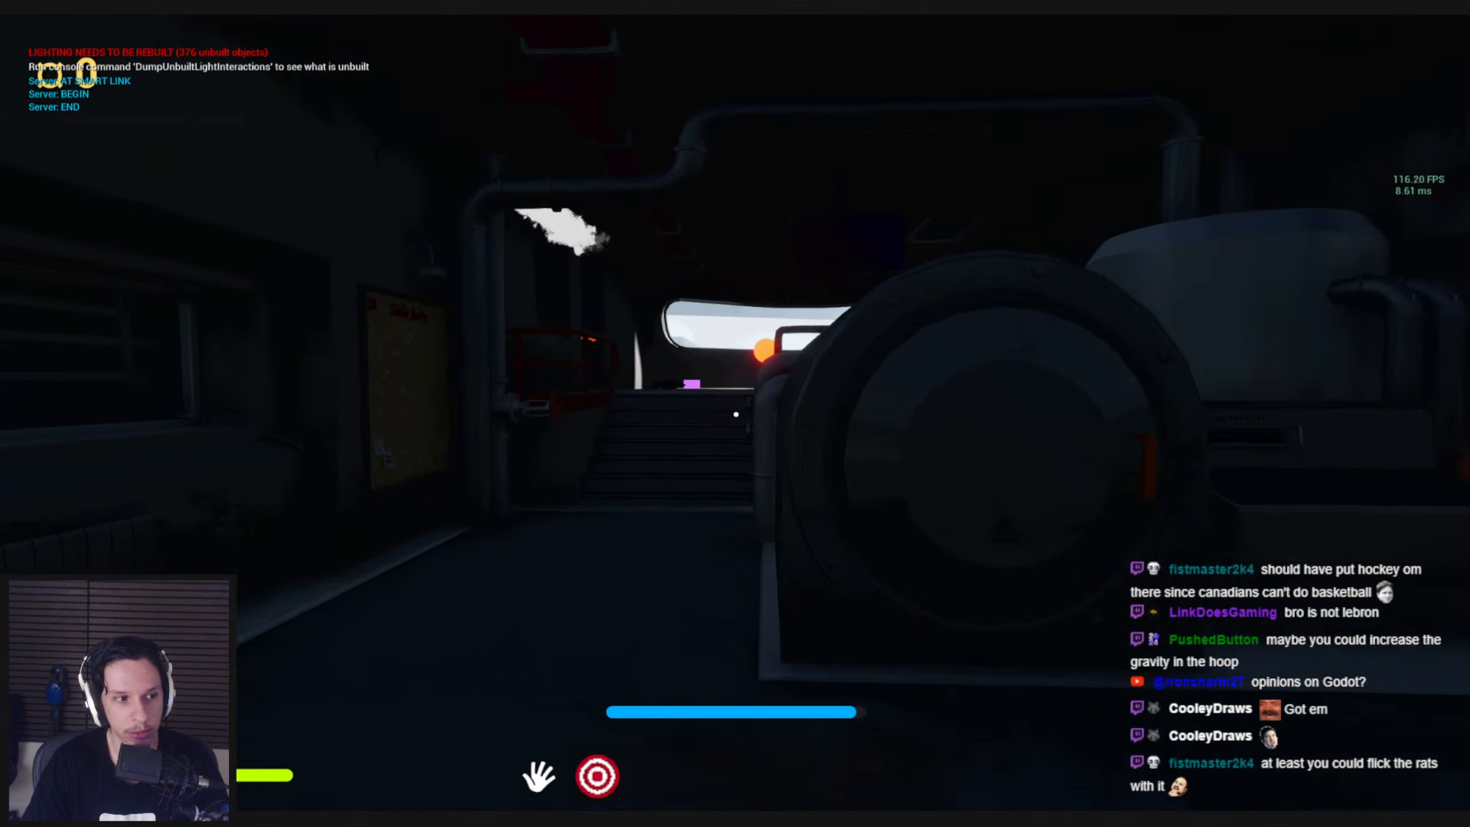
pyautogui.press('w')
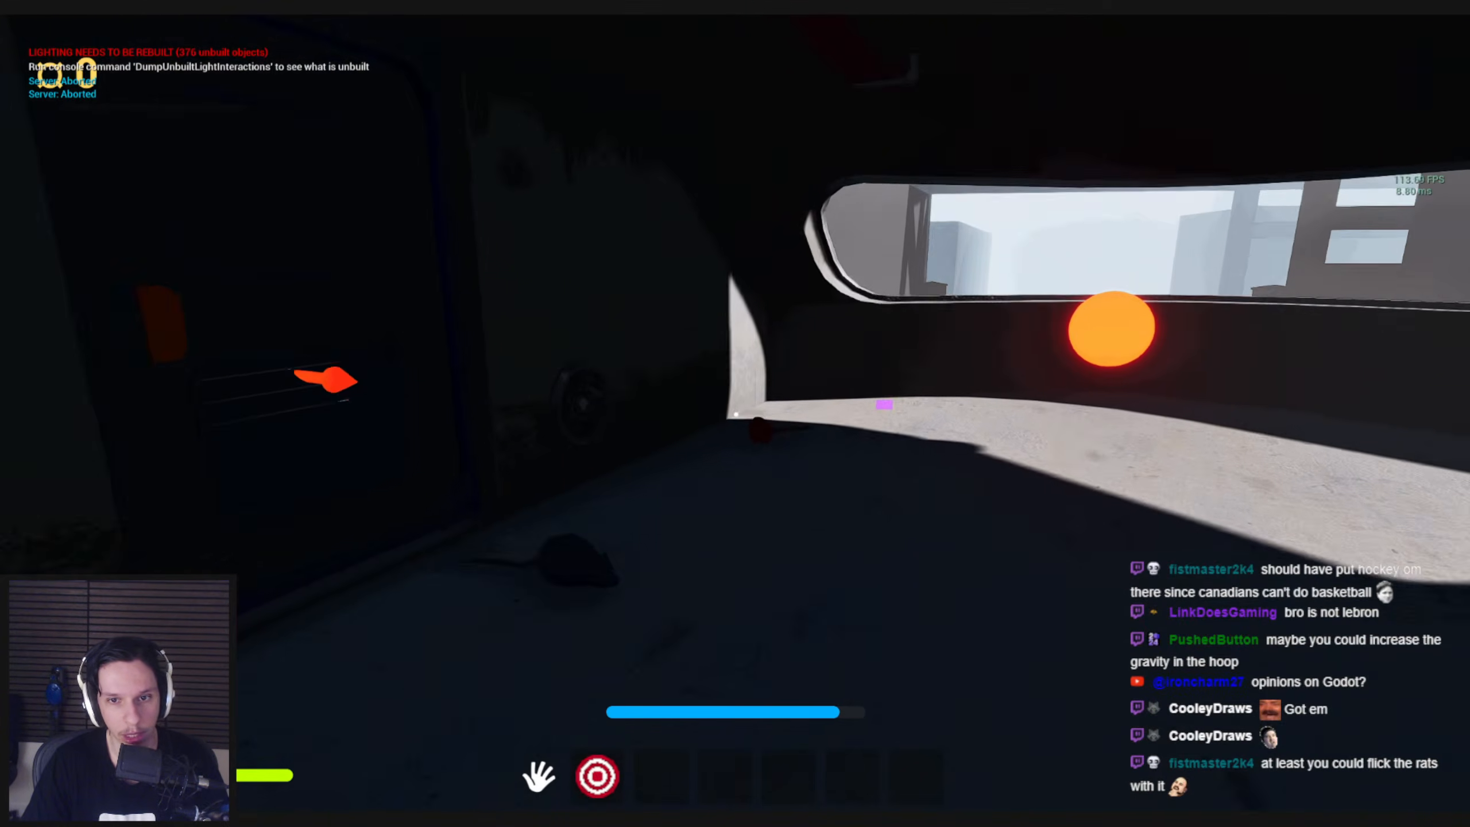
# Move between the cab, stairs and boiler to observe the rats and the capsule-shaped NPC roaming the train
pyautogui.moveTo(706, 426); pyautogui.dragTo(736, 414)
pyautogui.press('w')
pyautogui.press('w')
pyautogui.press('w')
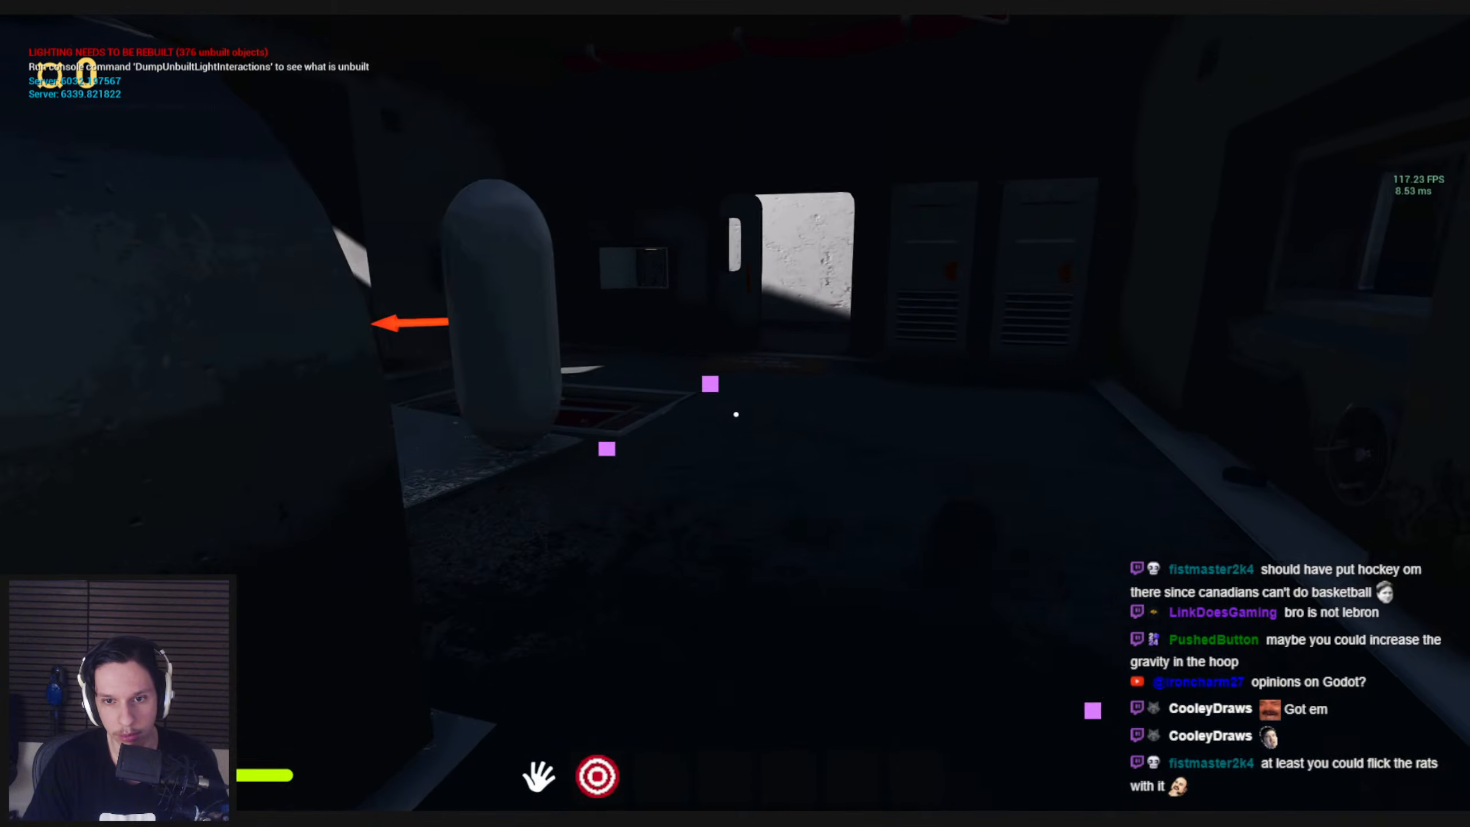
pyautogui.press('s')
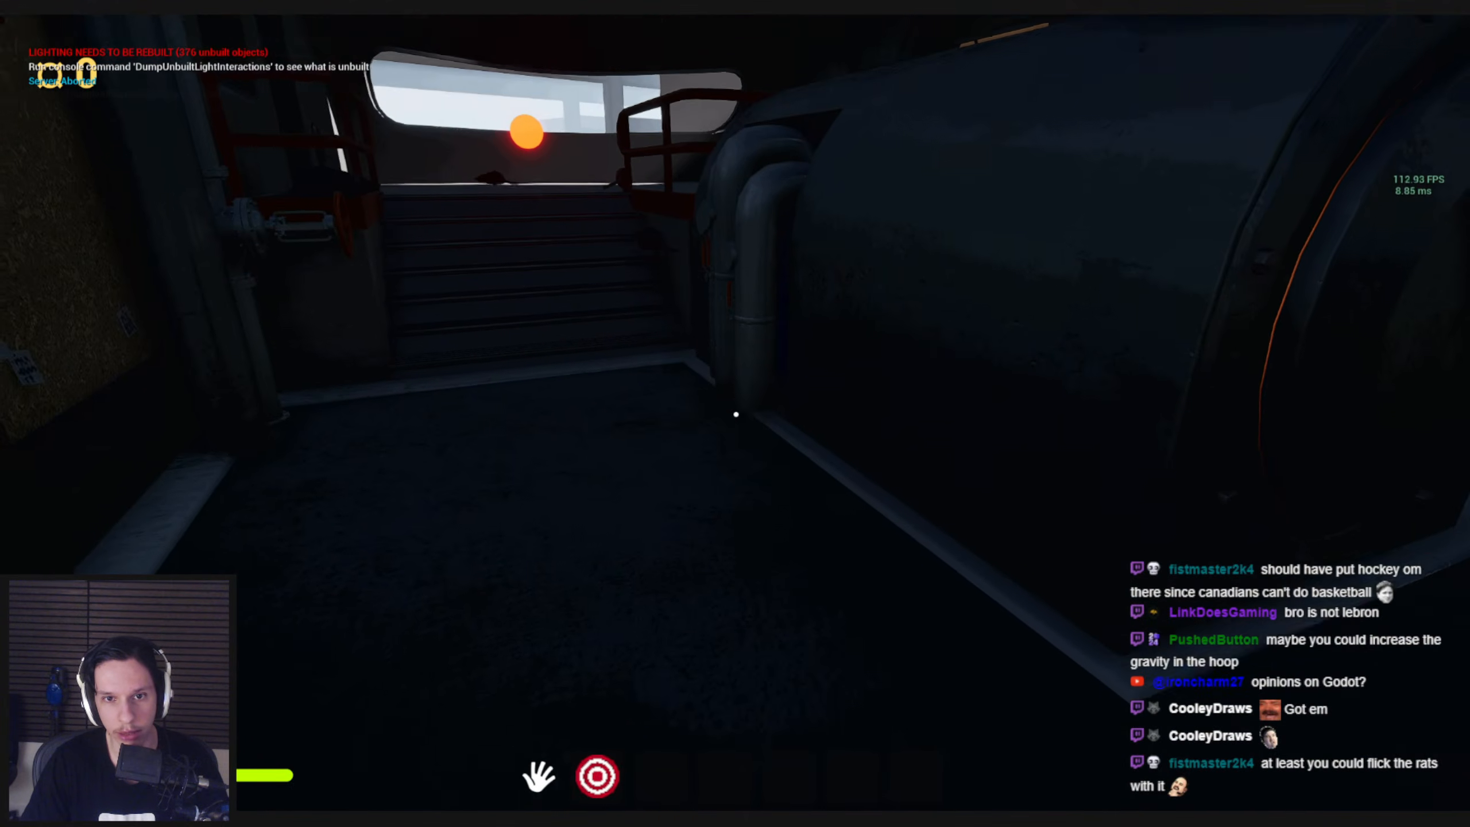
pyautogui.press('w')
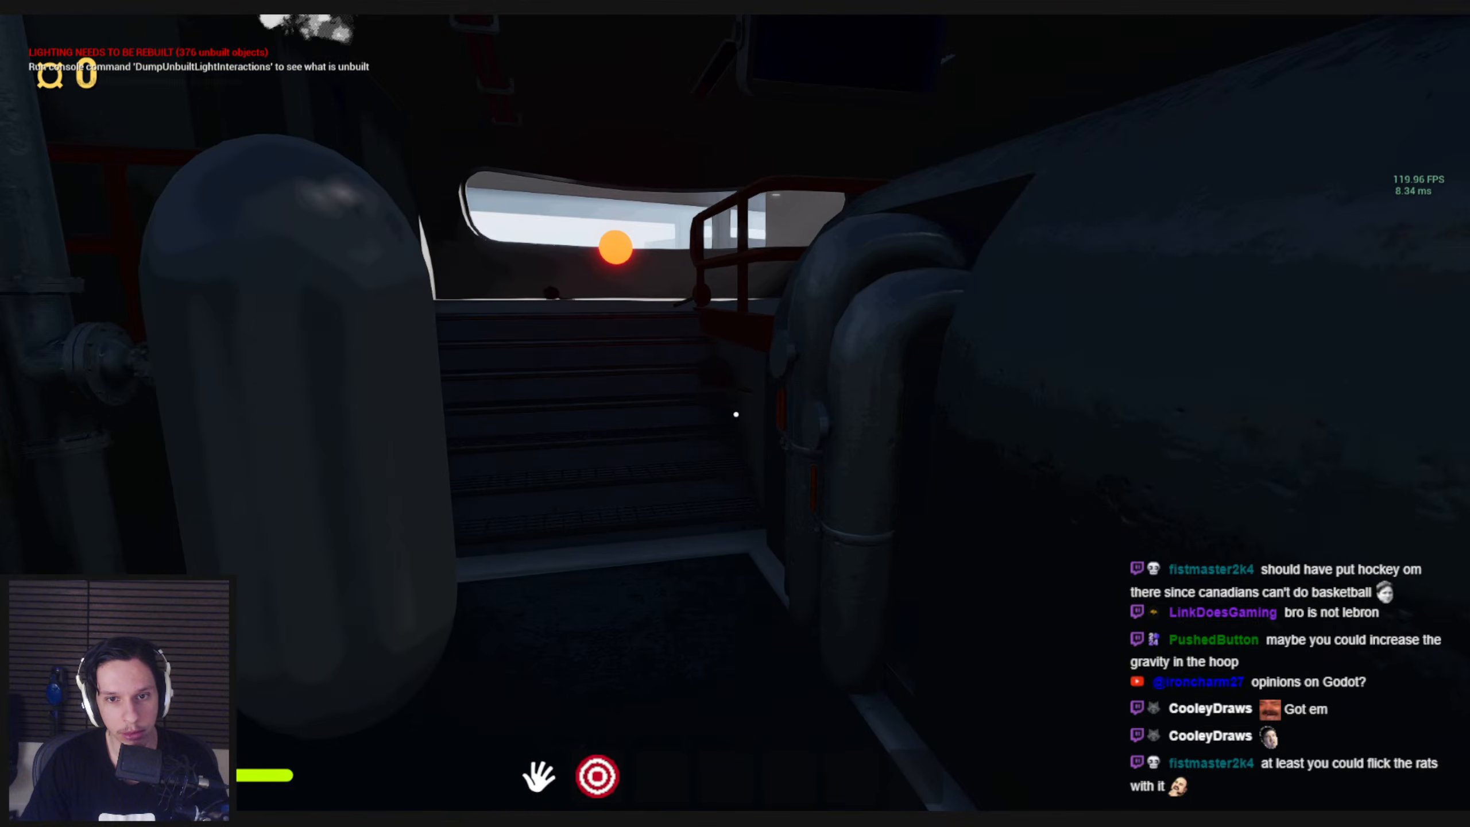
pyautogui.press('s')
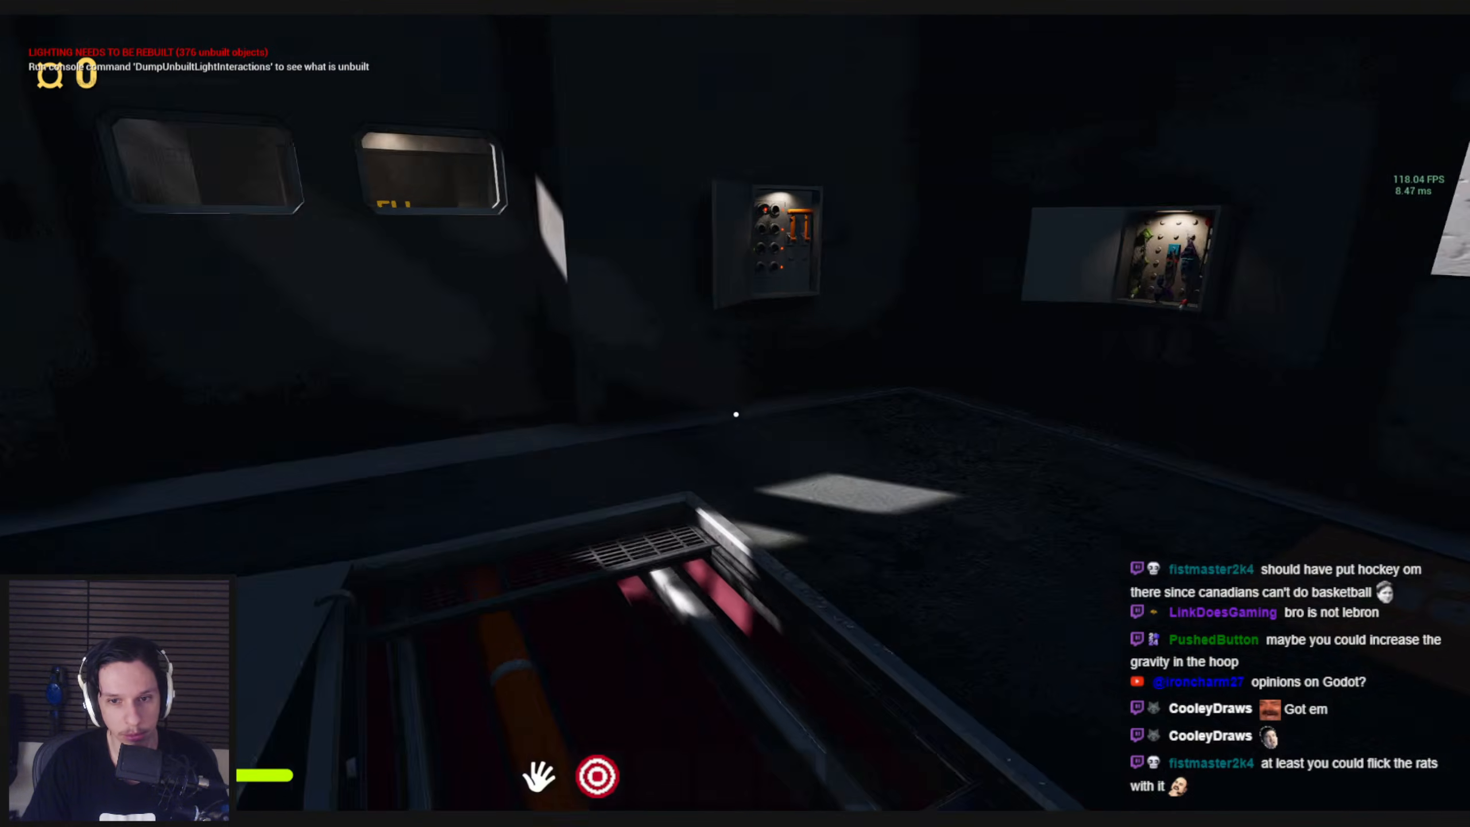
# Open the train's garage door and walk out onto the exterior side walkway
pyautogui.press('w')
pyautogui.moveTo(736, 415); pyautogui.dragTo(635, 503)
pyautogui.press('s')
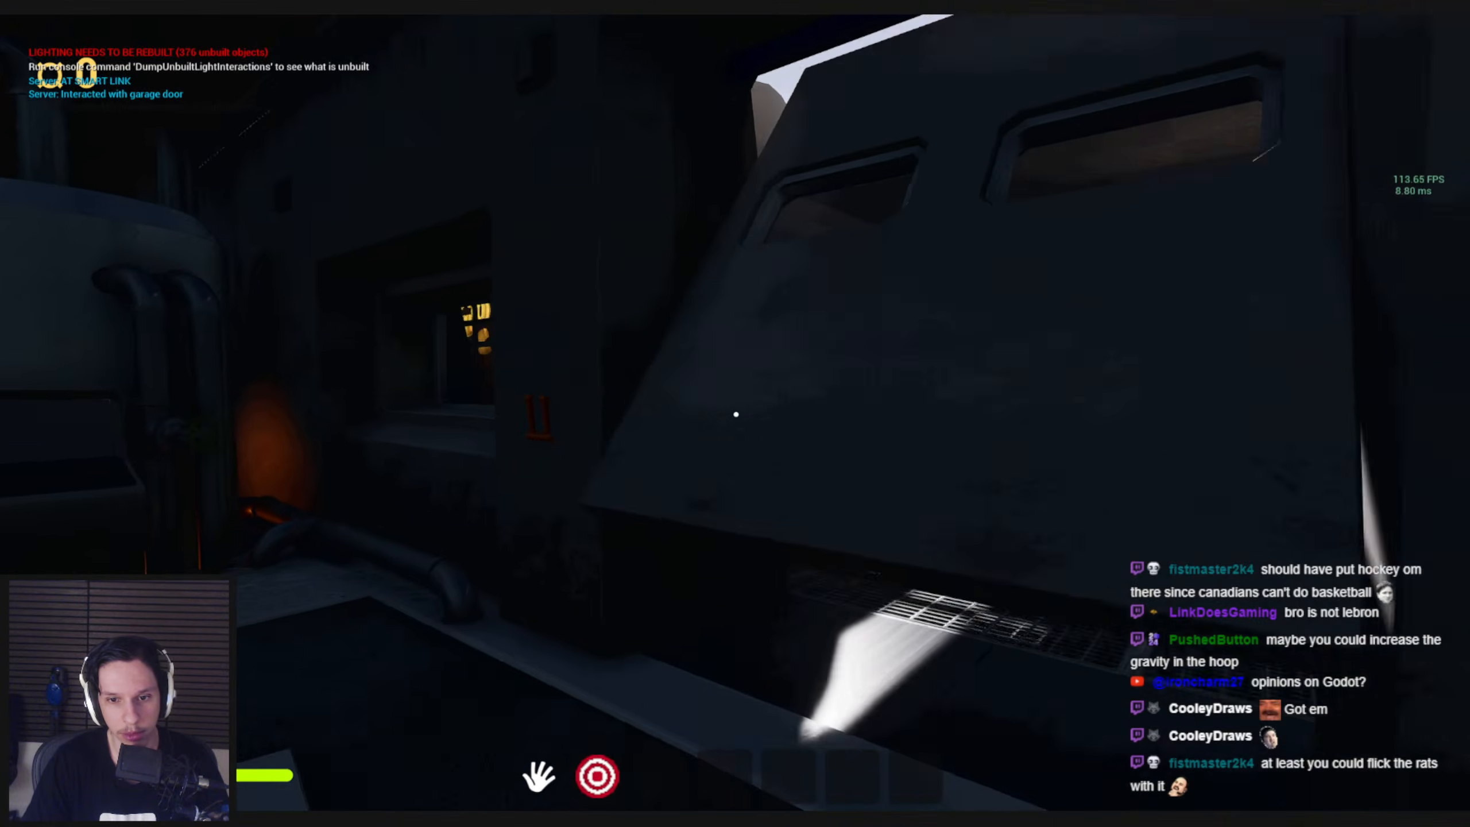
pyautogui.press('w')
# Walk along the platform beside the train to inspect its side and look into the Goodbuy shop entrance
pyautogui.press('w')
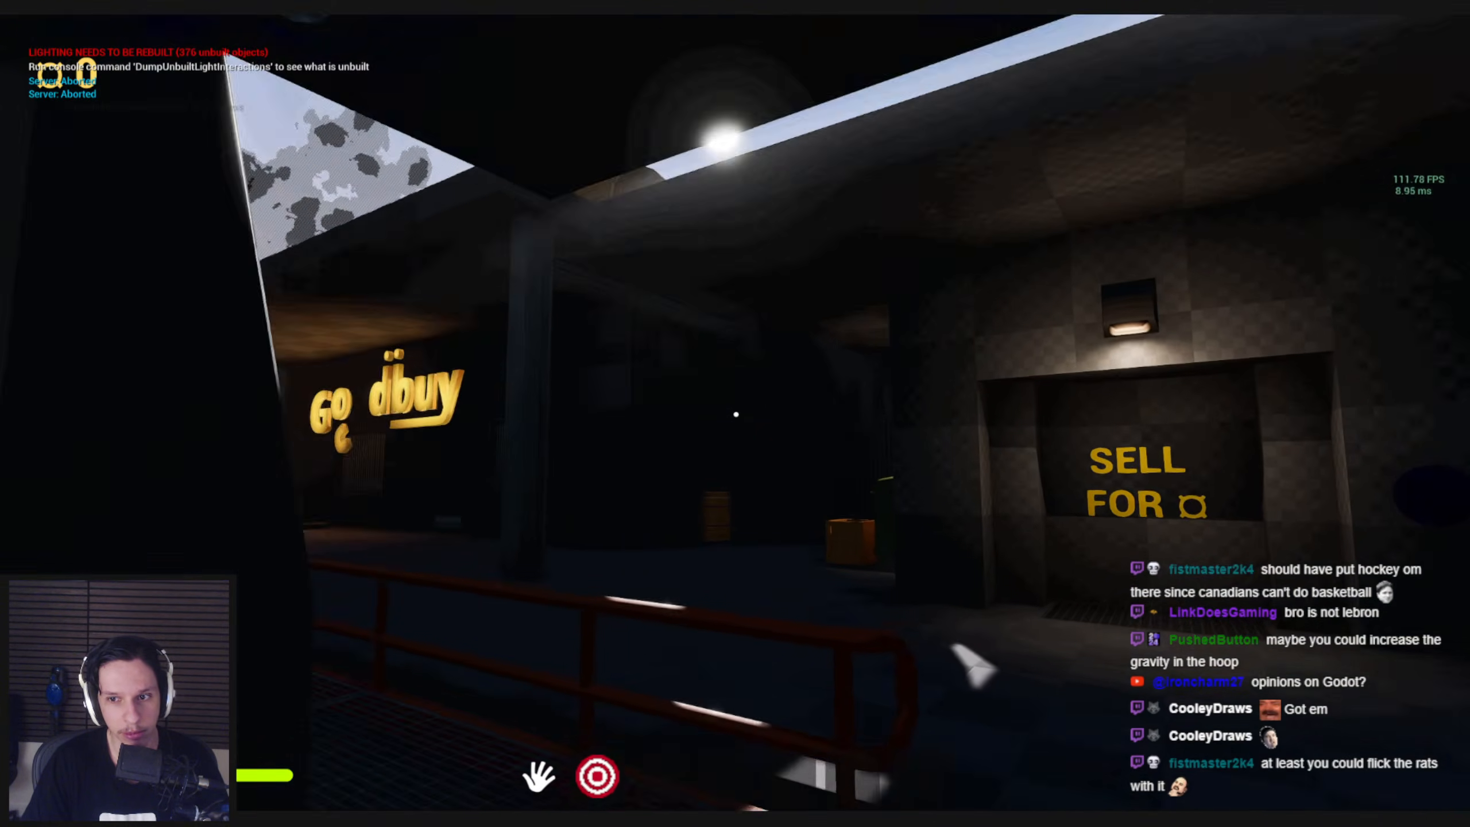
pyautogui.press('w')
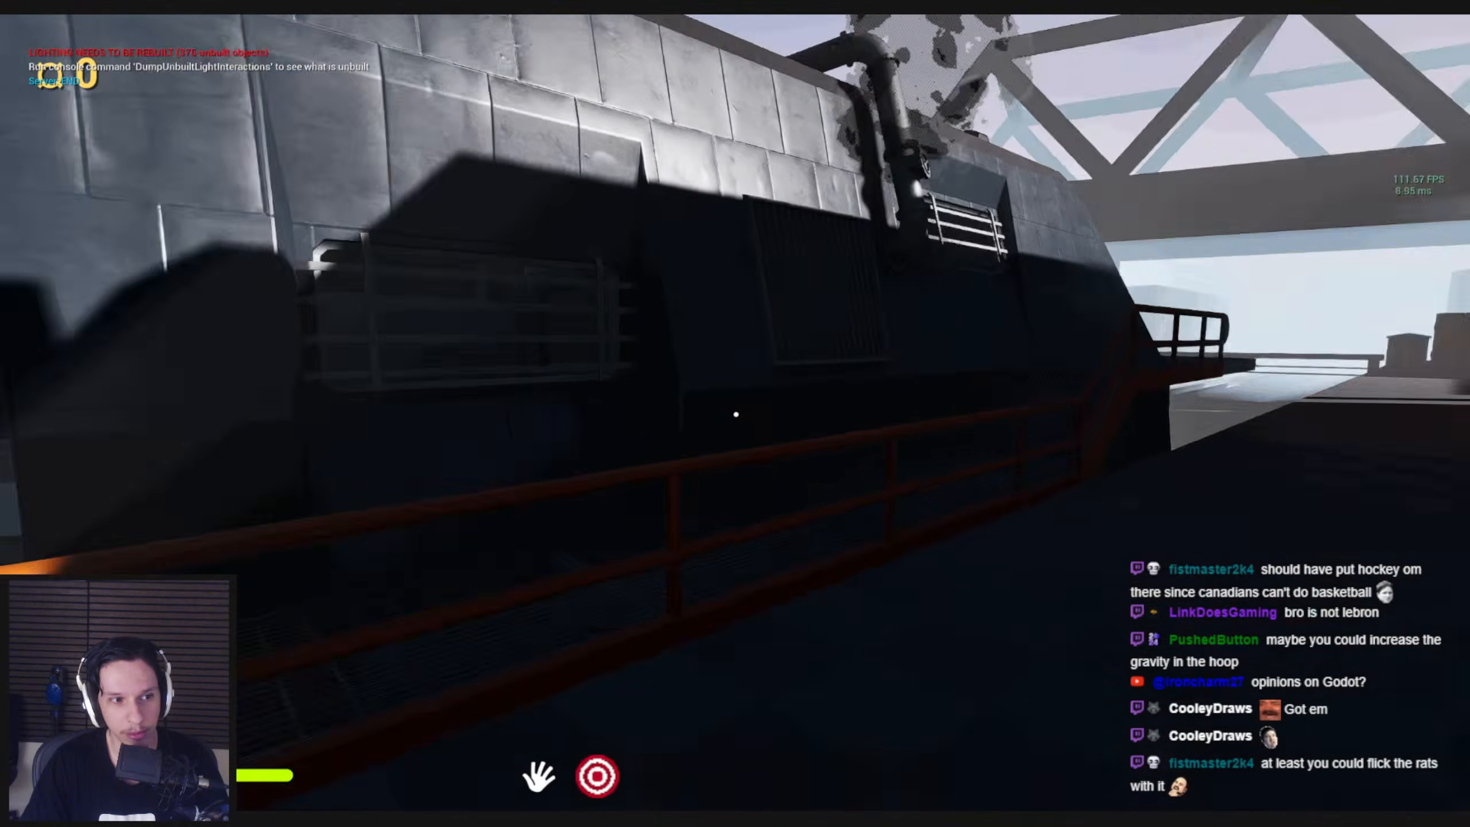
pyautogui.press('w')
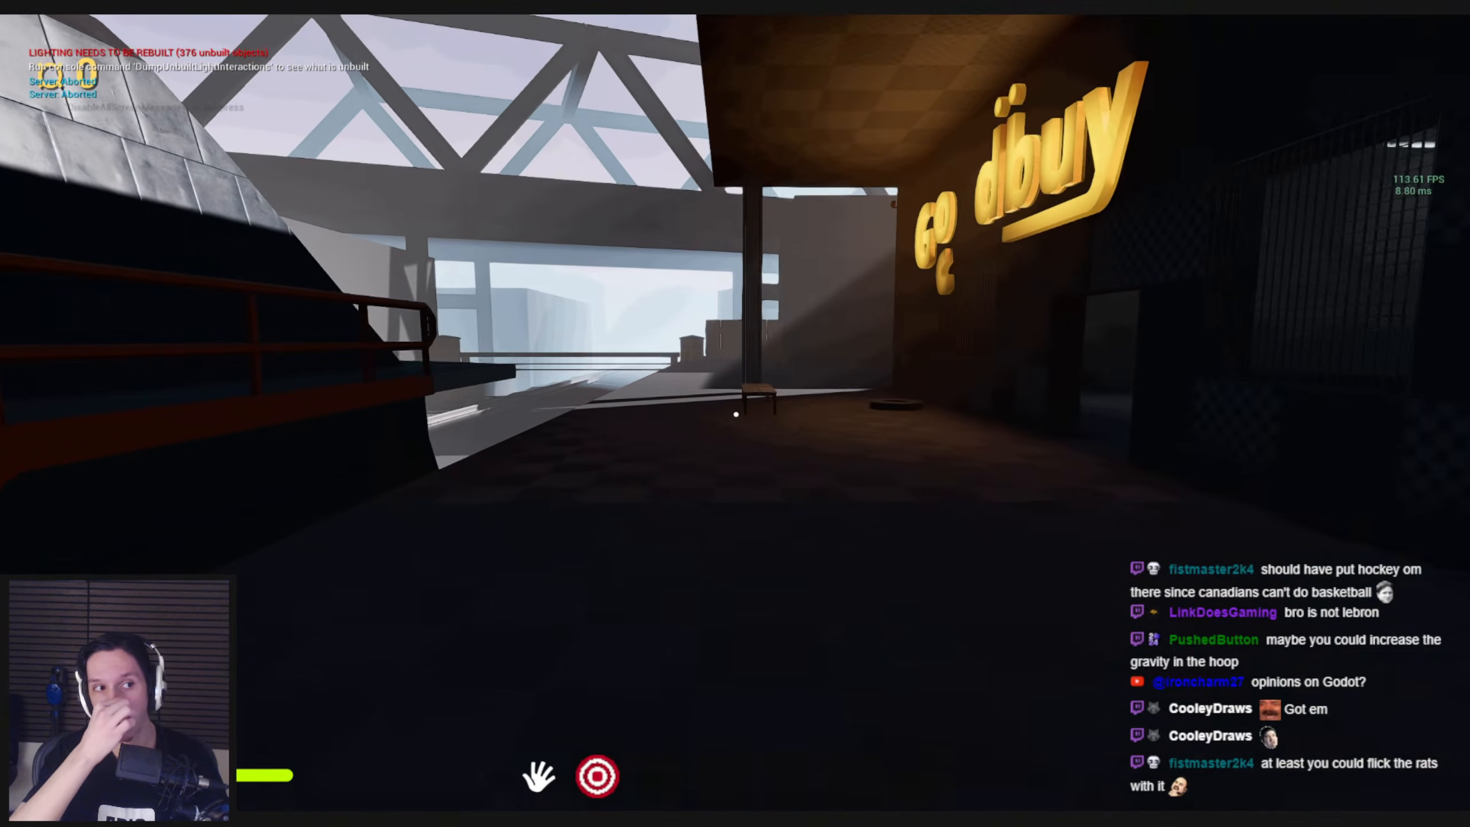
pyautogui.press('w')
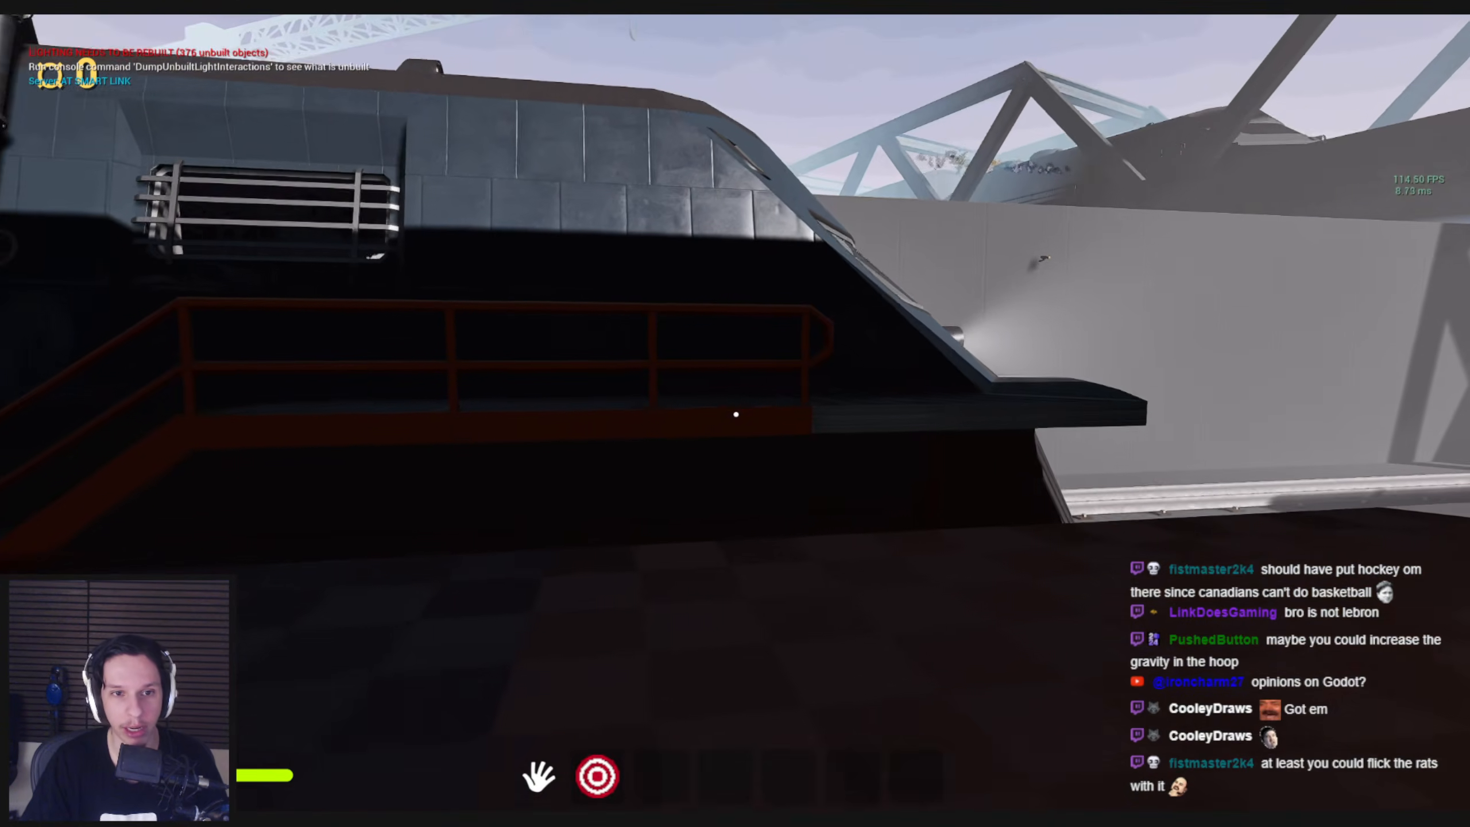
pyautogui.press('d')
pyautogui.press('w')
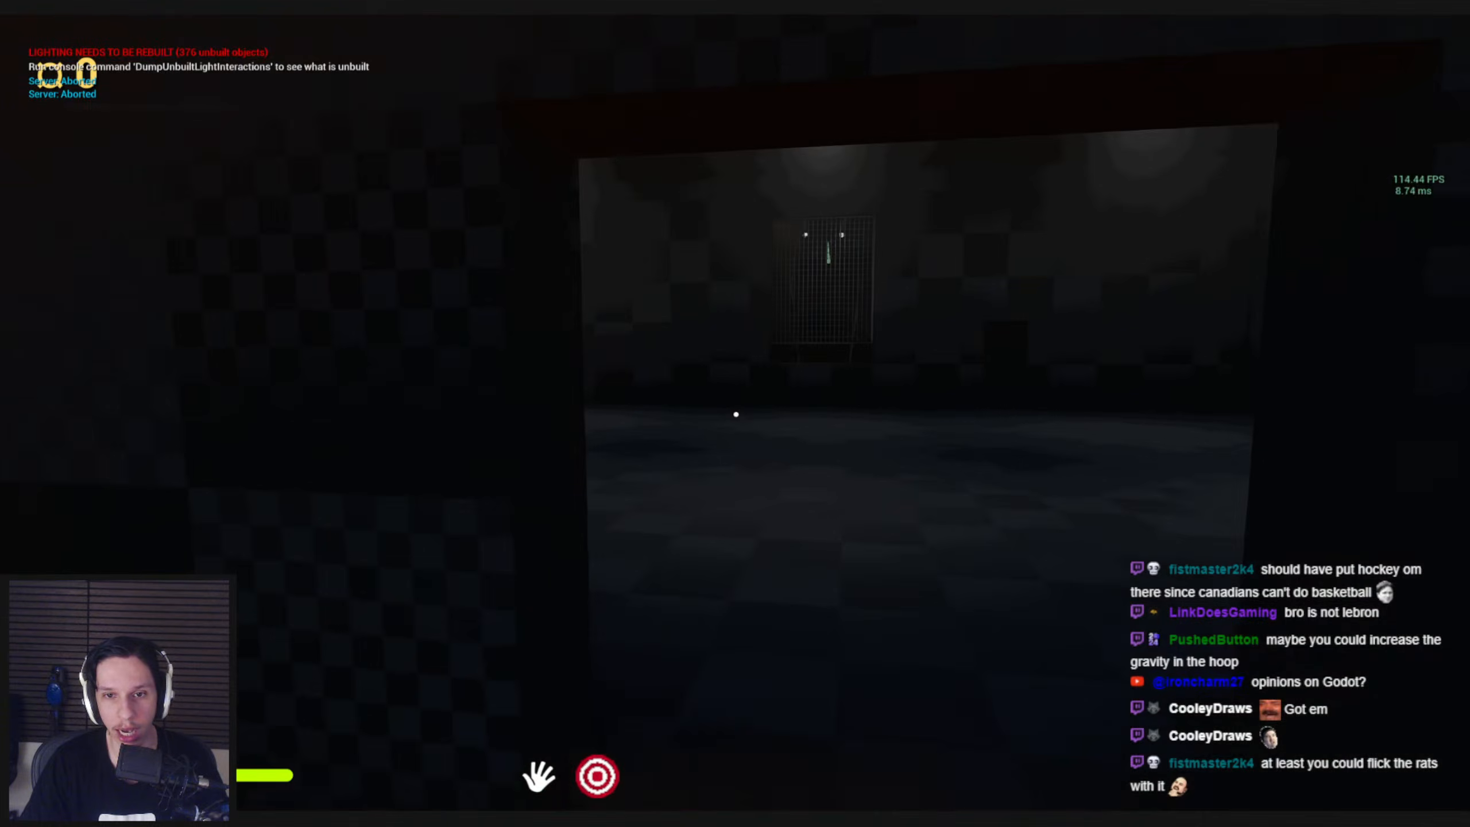
# Walk past the bench to view the train's nose and return to the Goodbuy shop front
pyautogui.press('w')
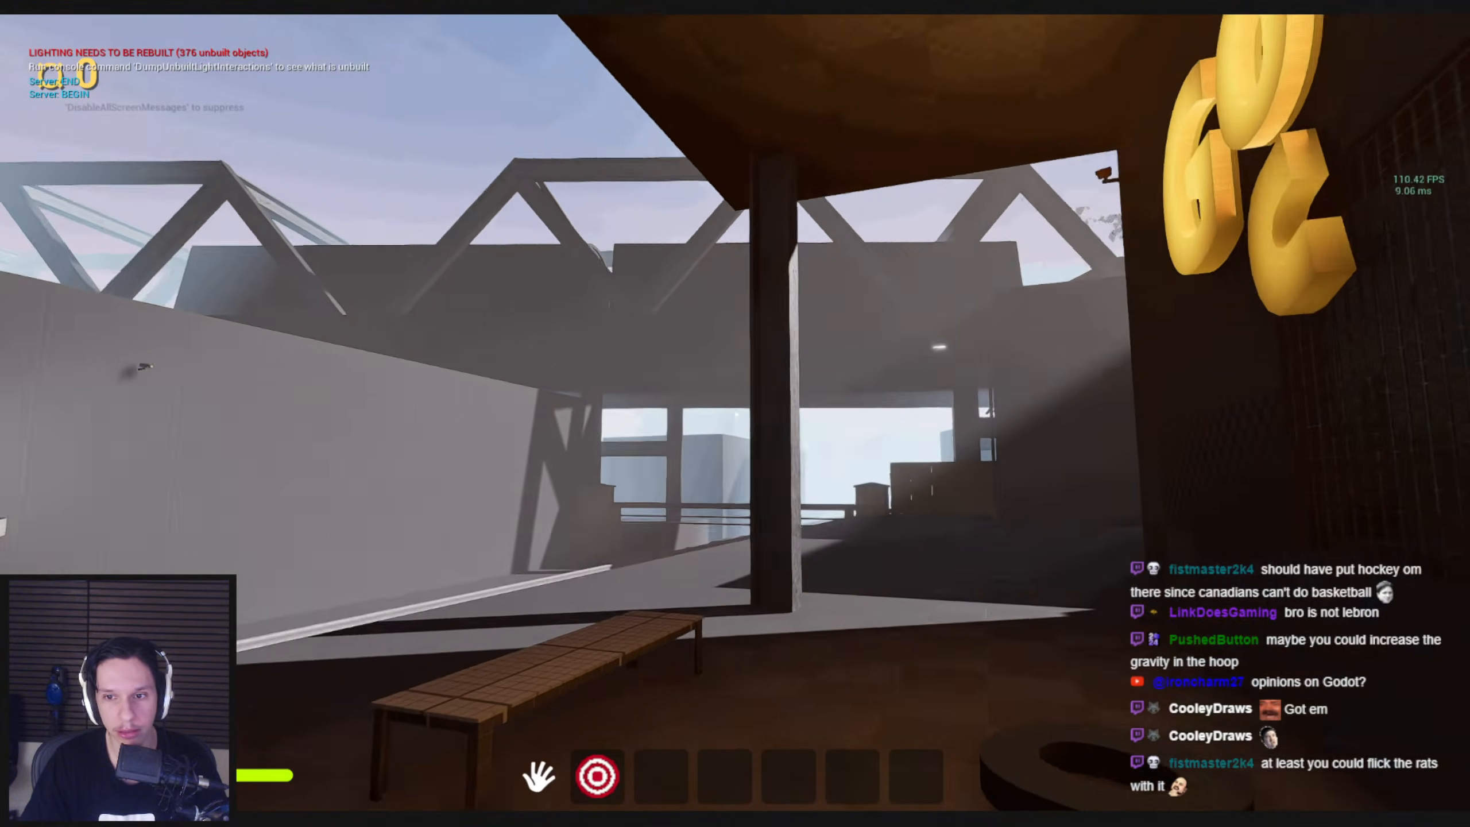
pyautogui.press('w')
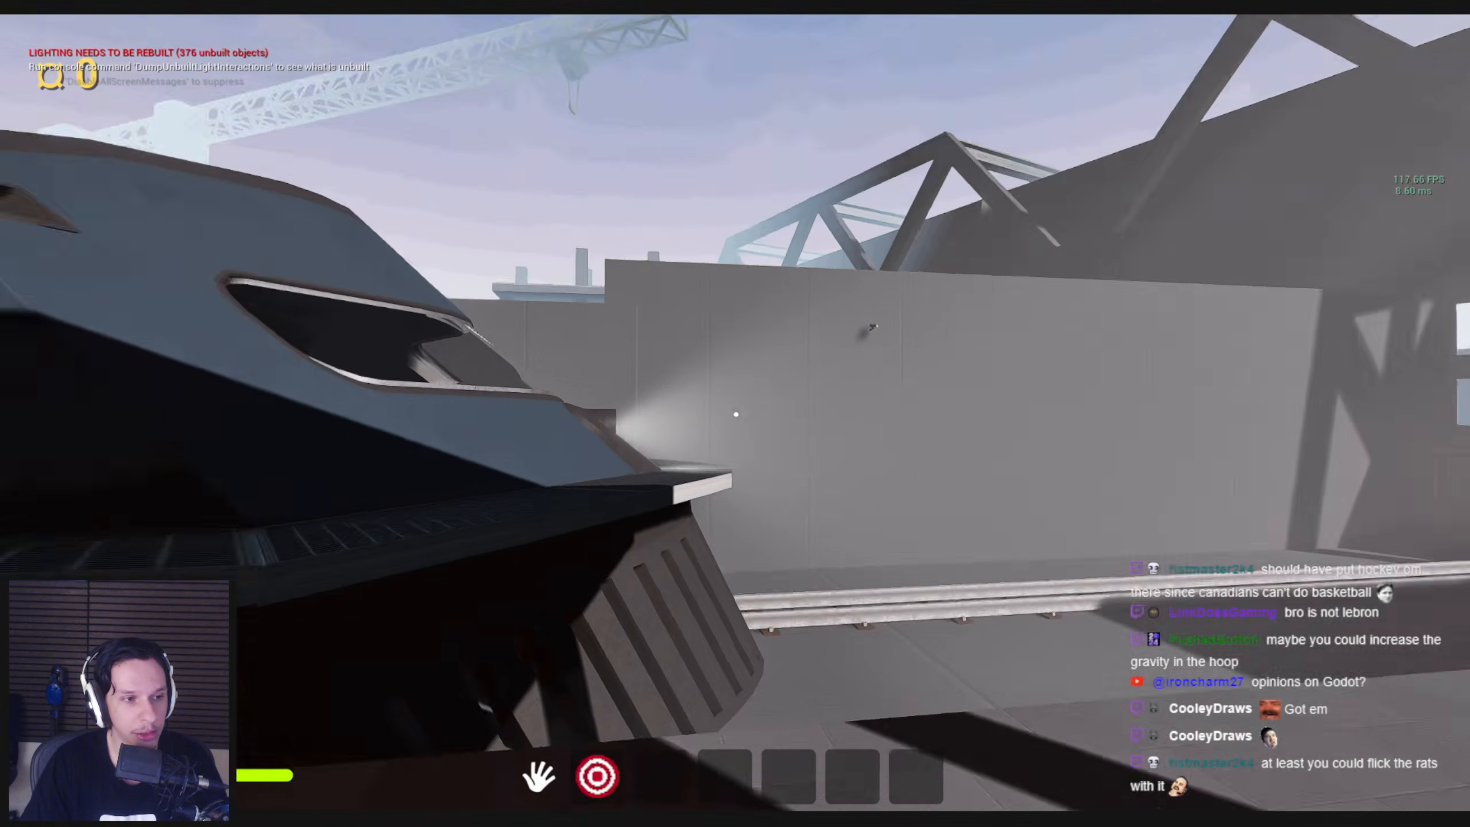
pyautogui.press('w')
pyautogui.press('w')
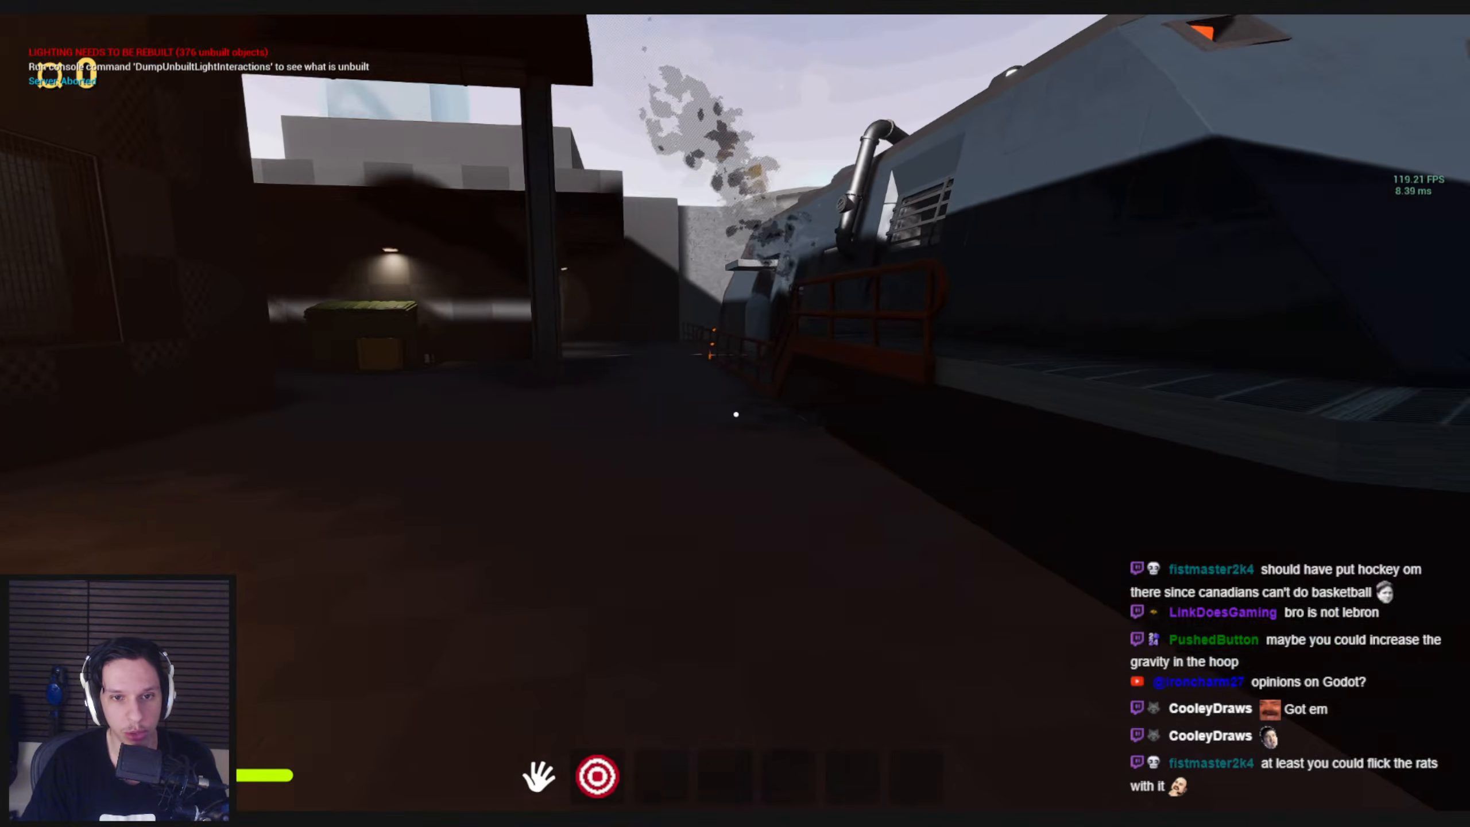
pyautogui.press('w')
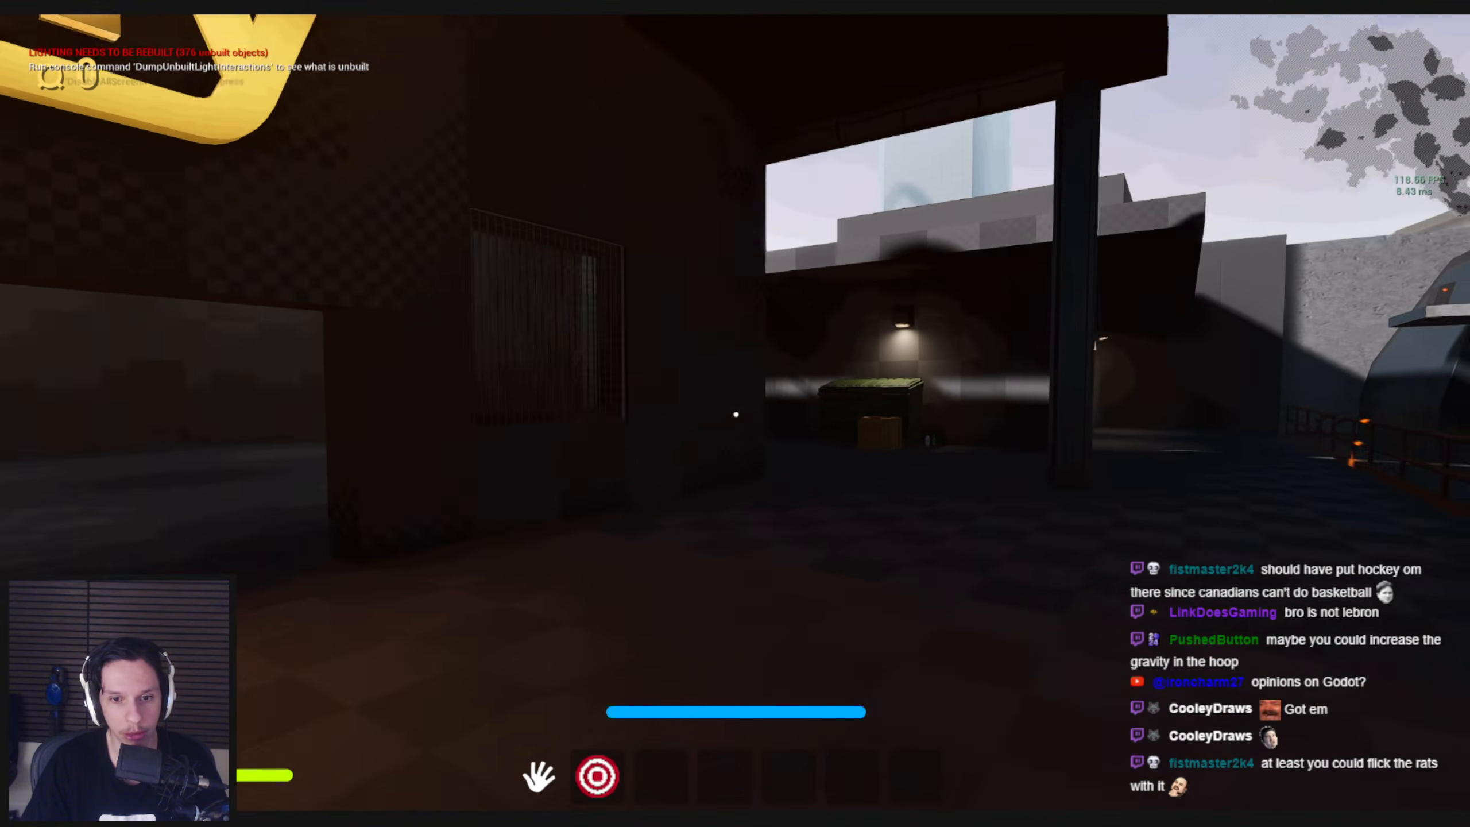
# End the play session and toggle Game View in the level viewport
pyautogui.press('Escape')
pyautogui.moveTo(619, 495); pyautogui.dragTo(620, 539, button='right')
pyautogui.press('e')
pyautogui.press('g')
pyautogui.press('g')
pyautogui.press('g')
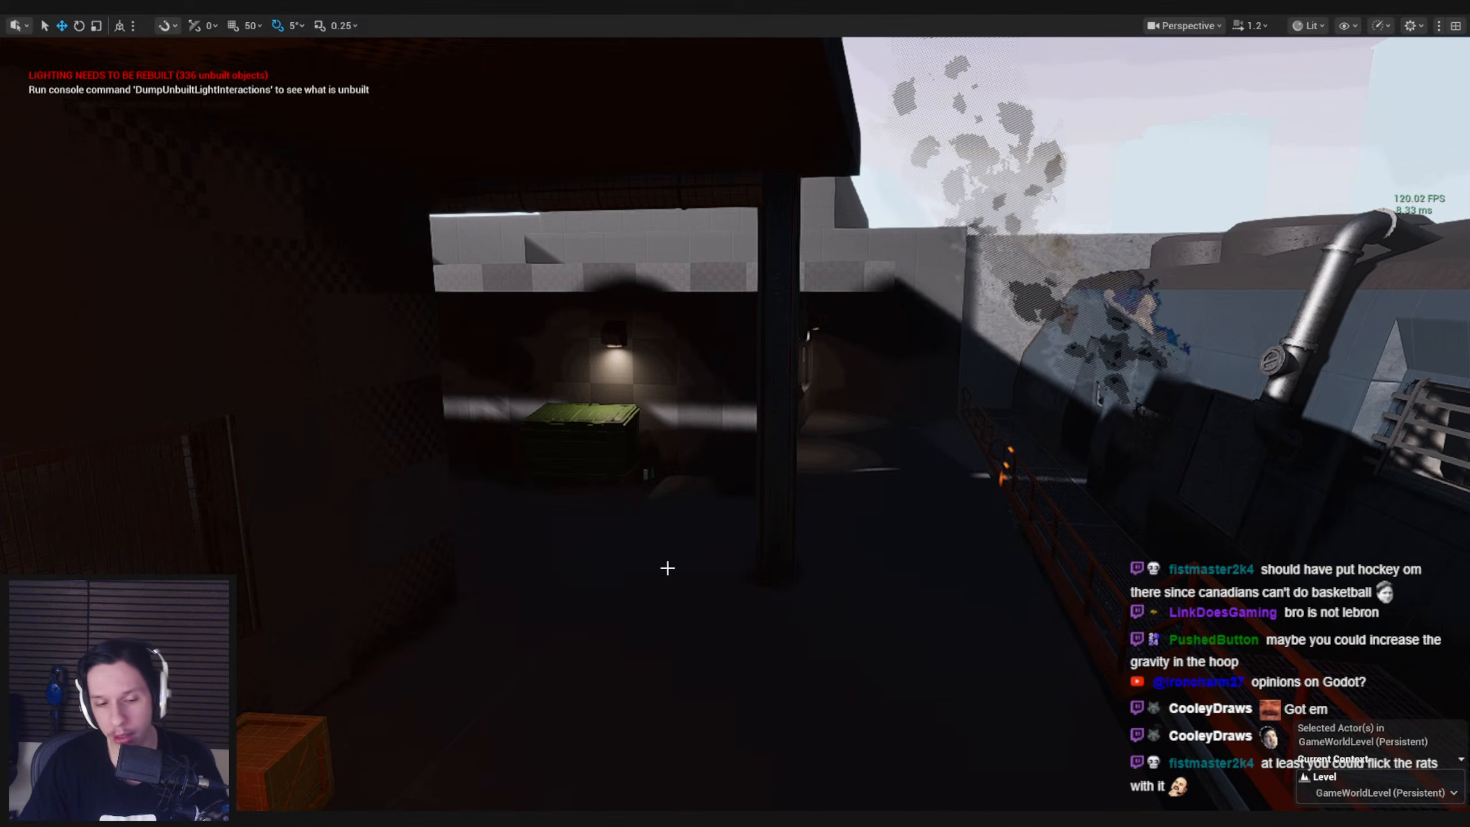
# Close the M_Airhorn material with its changes applied, along with the S_AirHorn and Cue_Airhorn assets
pyautogui.click(490, 775)
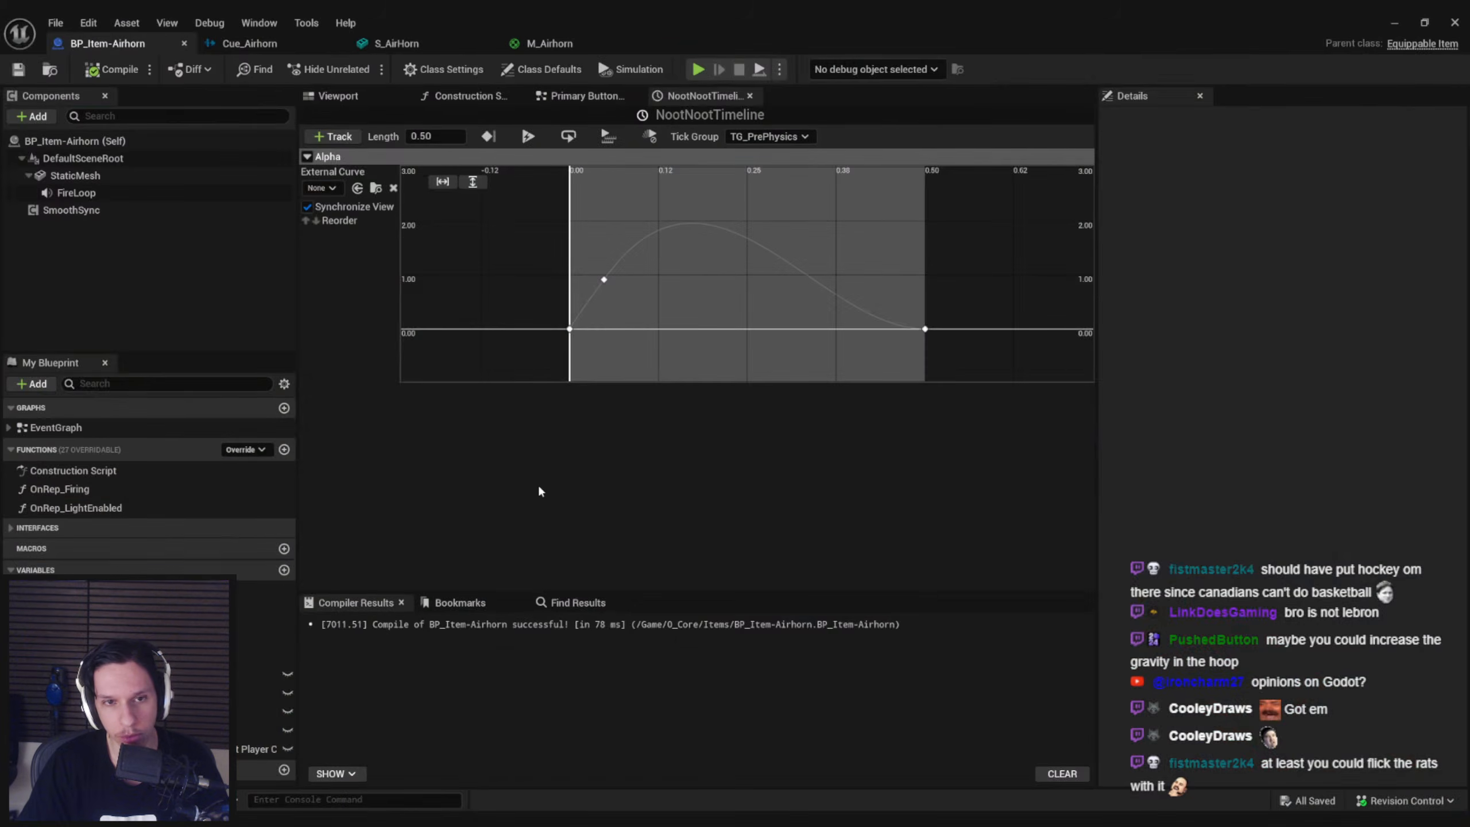
pyautogui.click(567, 47)
pyautogui.middleClick(565, 47)
pyautogui.click(771, 459)
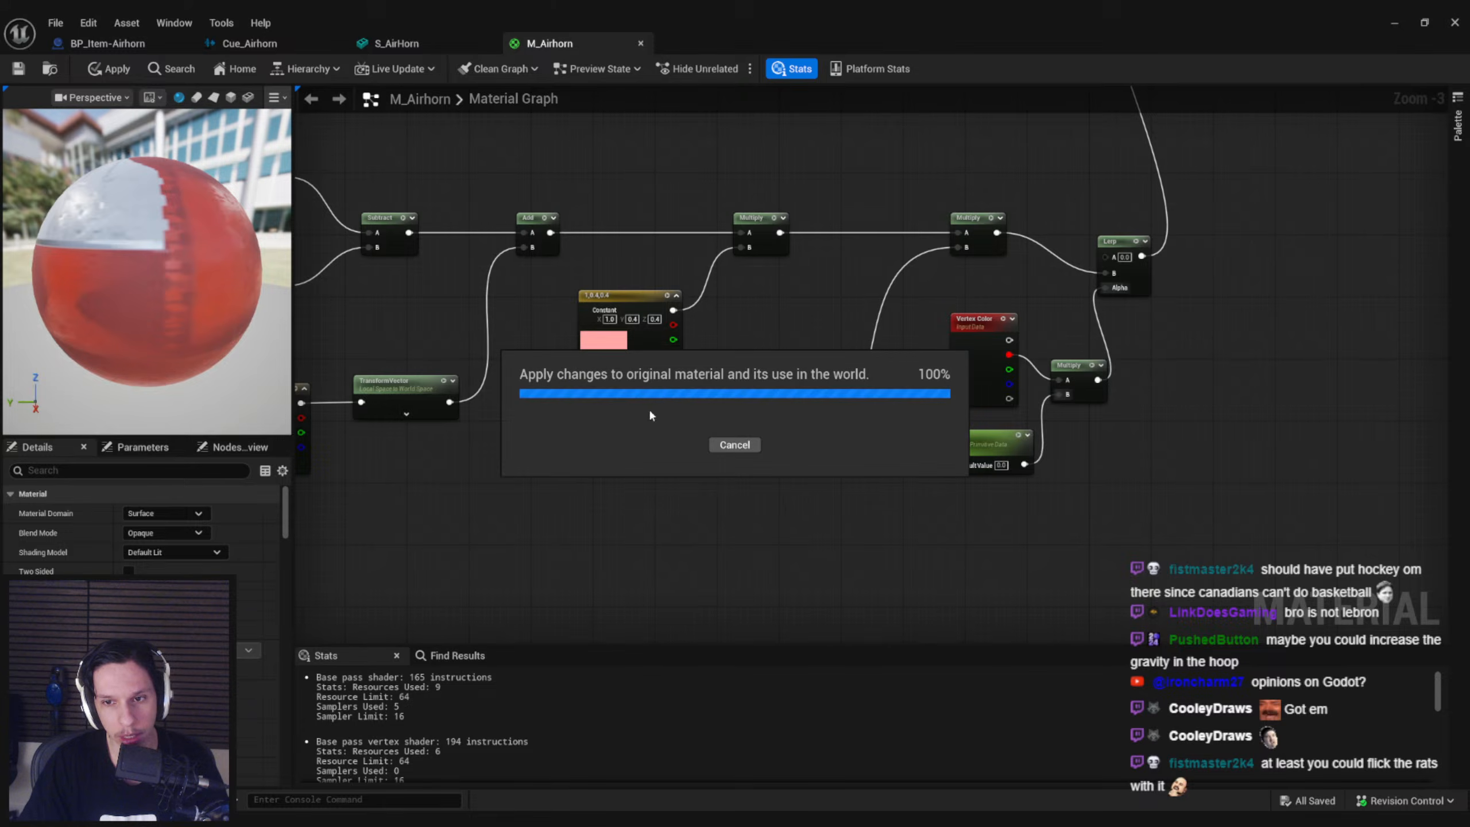
pyautogui.middleClick(429, 32)
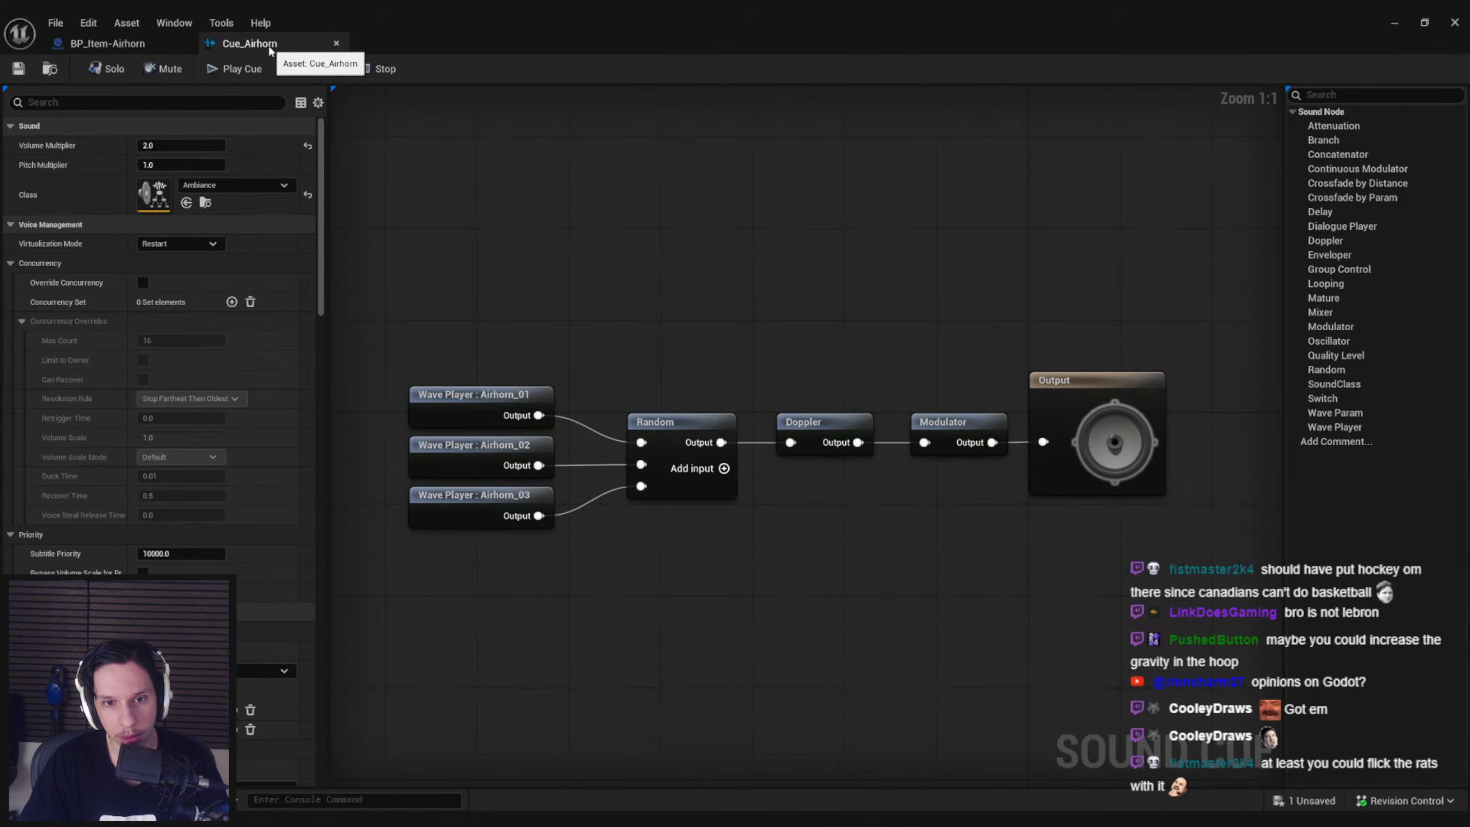
pyautogui.middleClick(309, 46)
# Review the Primary Button Inputs graph of BP_Item-Airhorn, close the blueprint and restore the level viewport from fullscreen
pyautogui.click(582, 96)
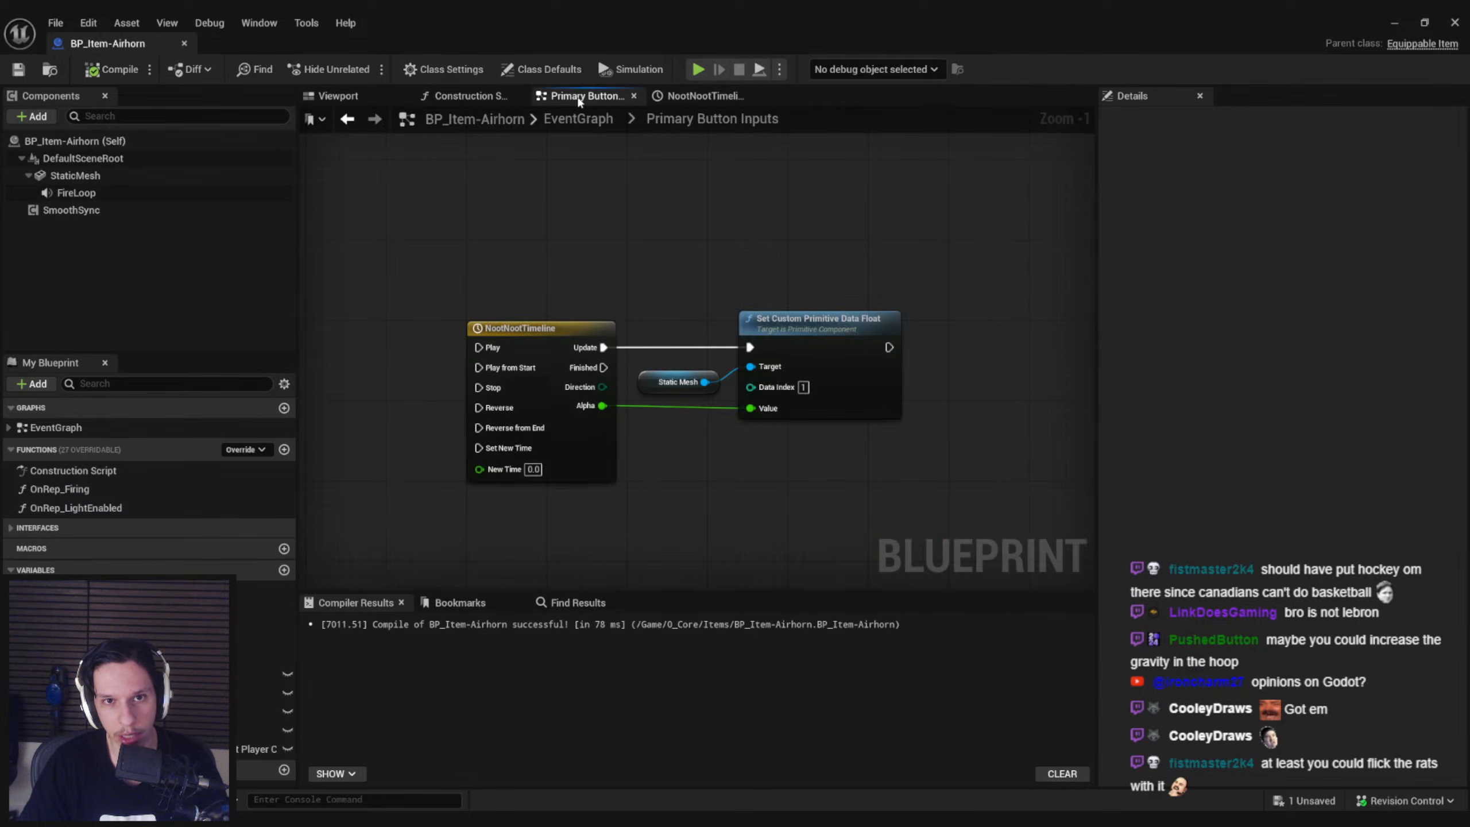
pyautogui.moveTo(570, 239); pyautogui.dragTo(523, 410, button='right')
pyautogui.scroll(-2, 545, 243)
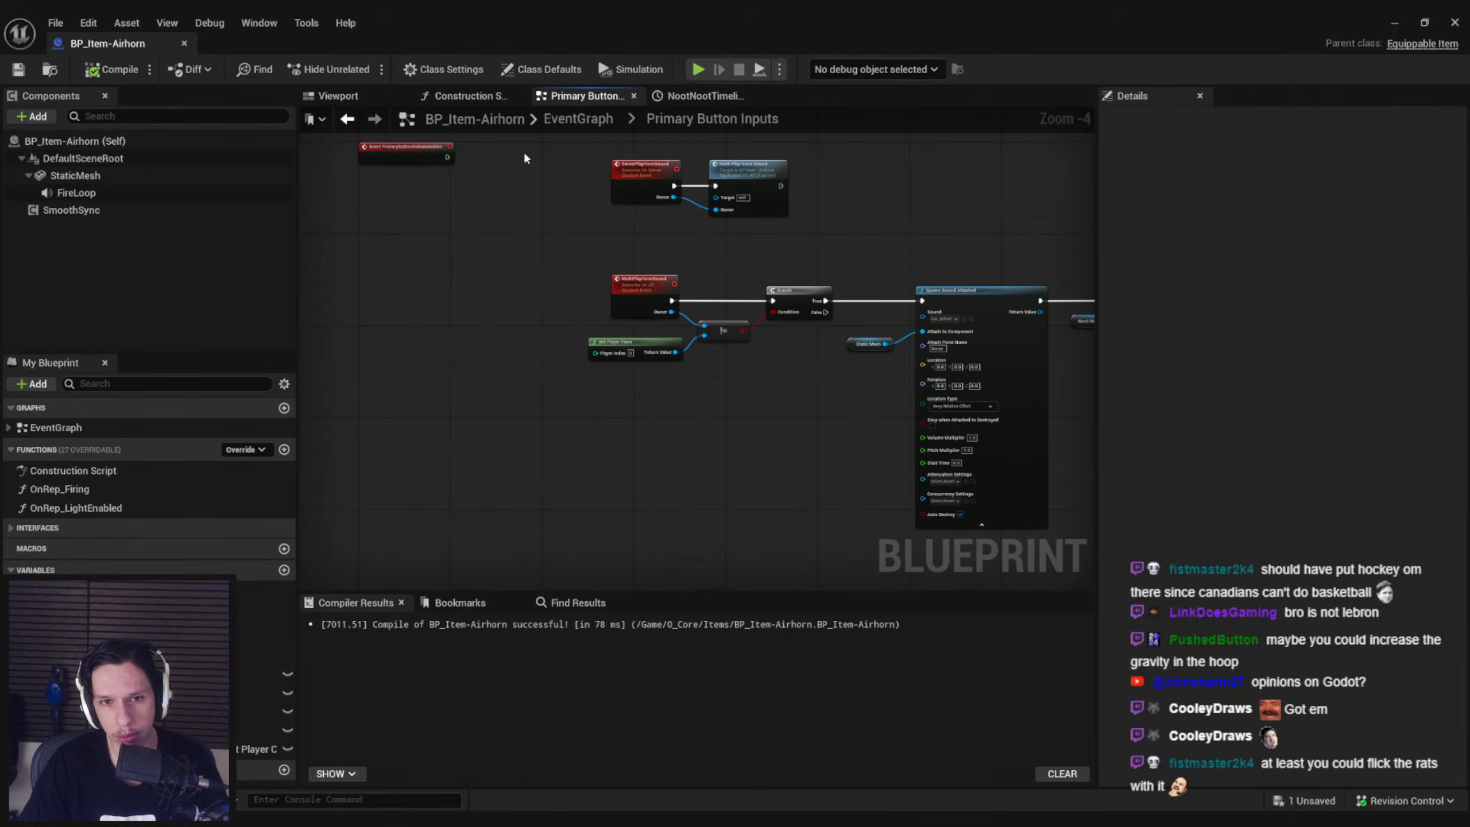
pyautogui.click(497, 97)
pyautogui.middleClick(168, 46)
pyautogui.moveTo(627, 325); pyautogui.dragTo(579, 388, button='right')
pyautogui.press('F11')
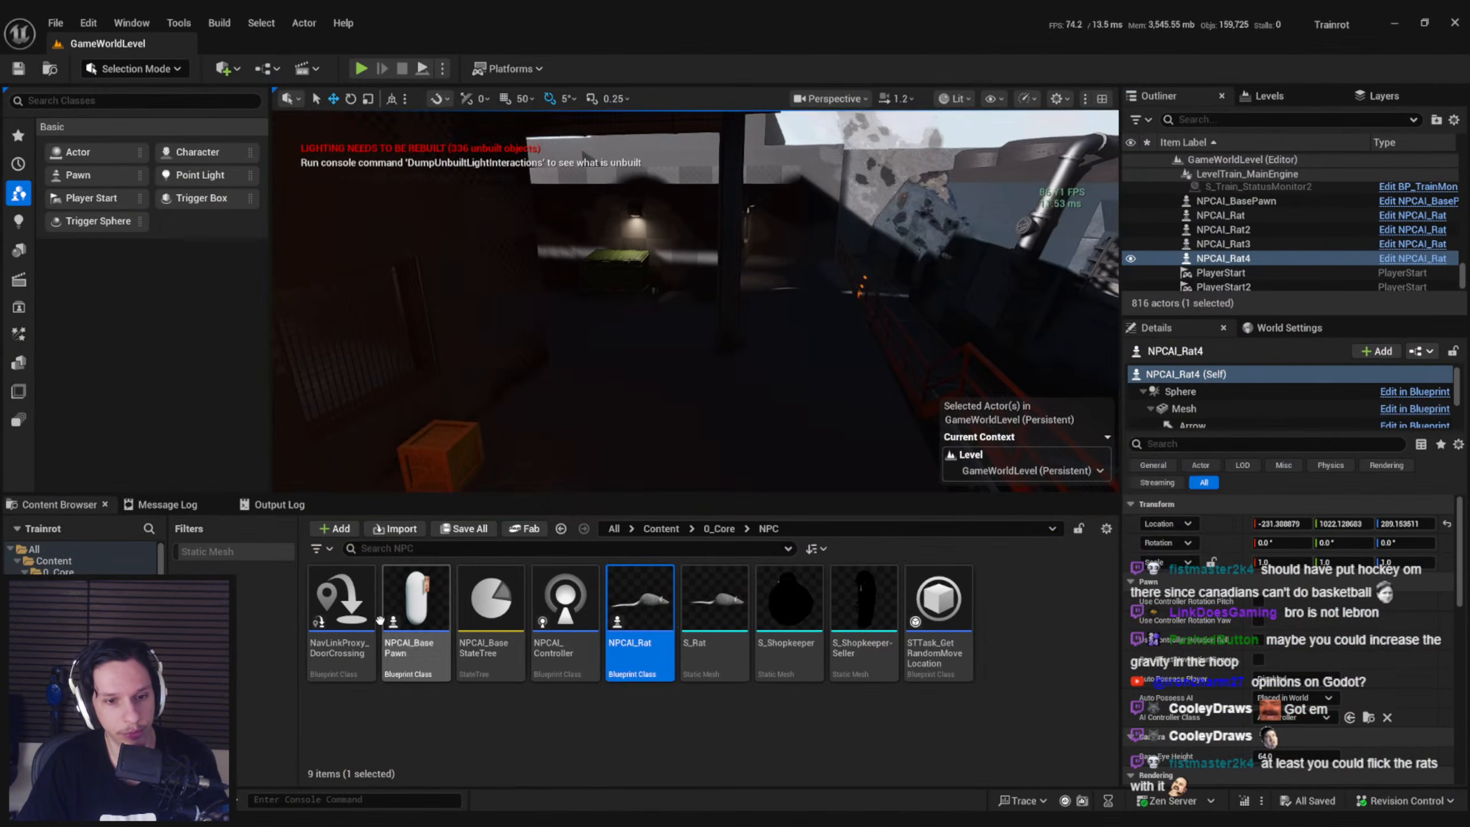
# Switch to the Notion notes and go from the Items page to Trainrot's Playable Proof of Concept list
pyautogui.hotkey('alt', 'Tab')
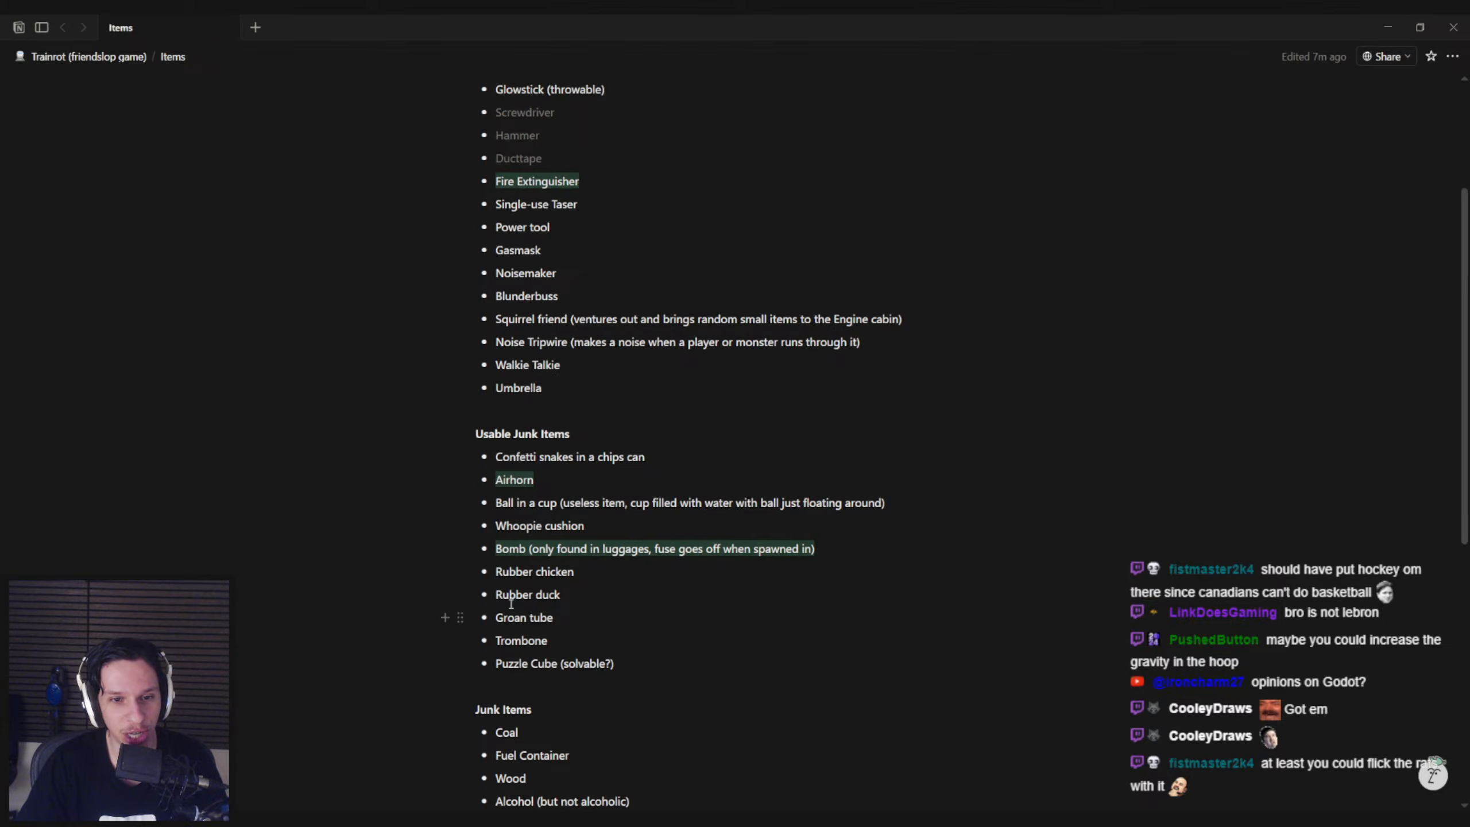
pyautogui.scroll(3, 532, 573)
pyautogui.hotkey('alt', 'Left')
pyautogui.scroll(-3, 532, 548)
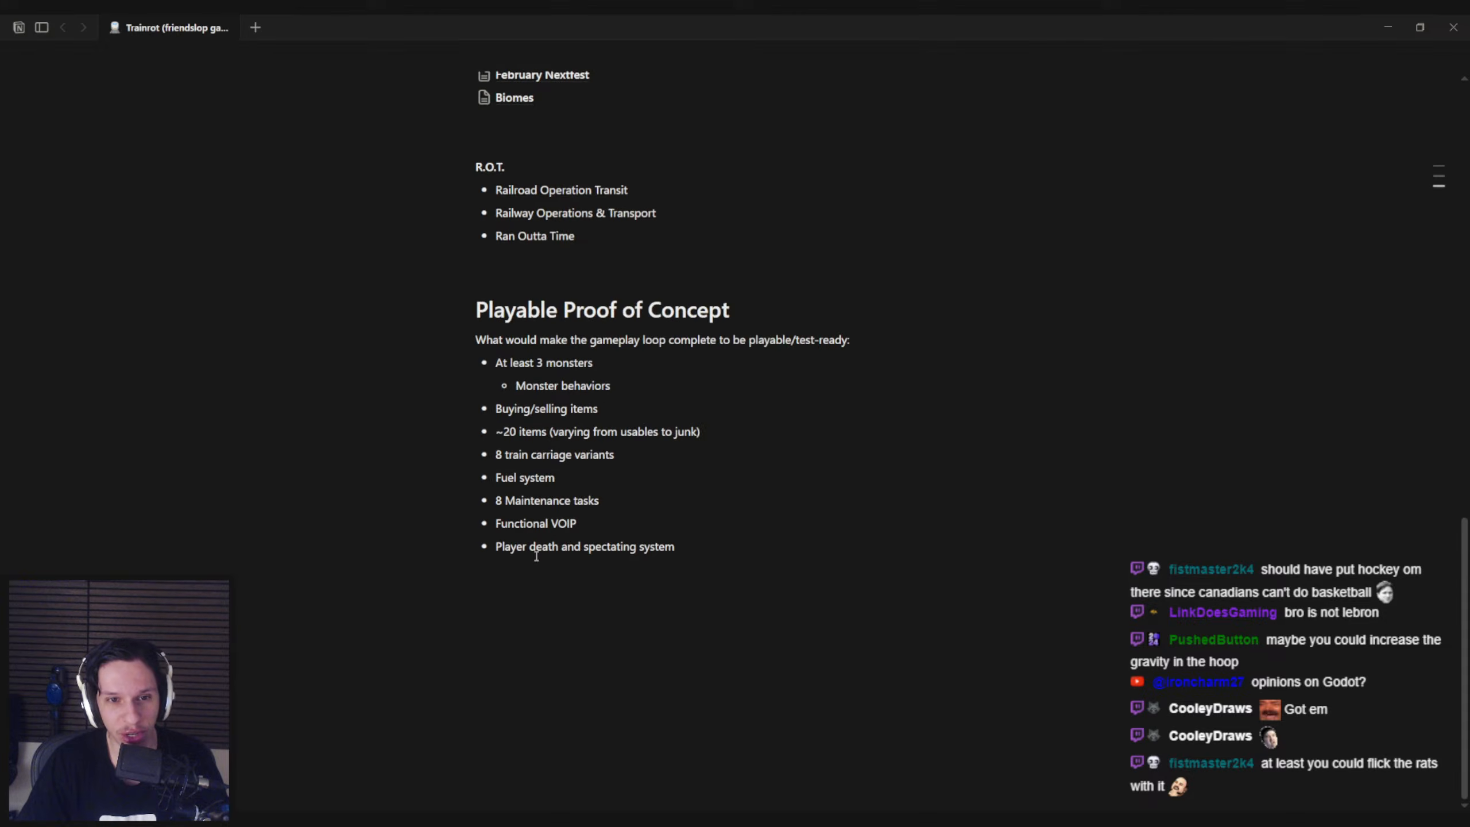
pyautogui.scroll(1, 536, 556)
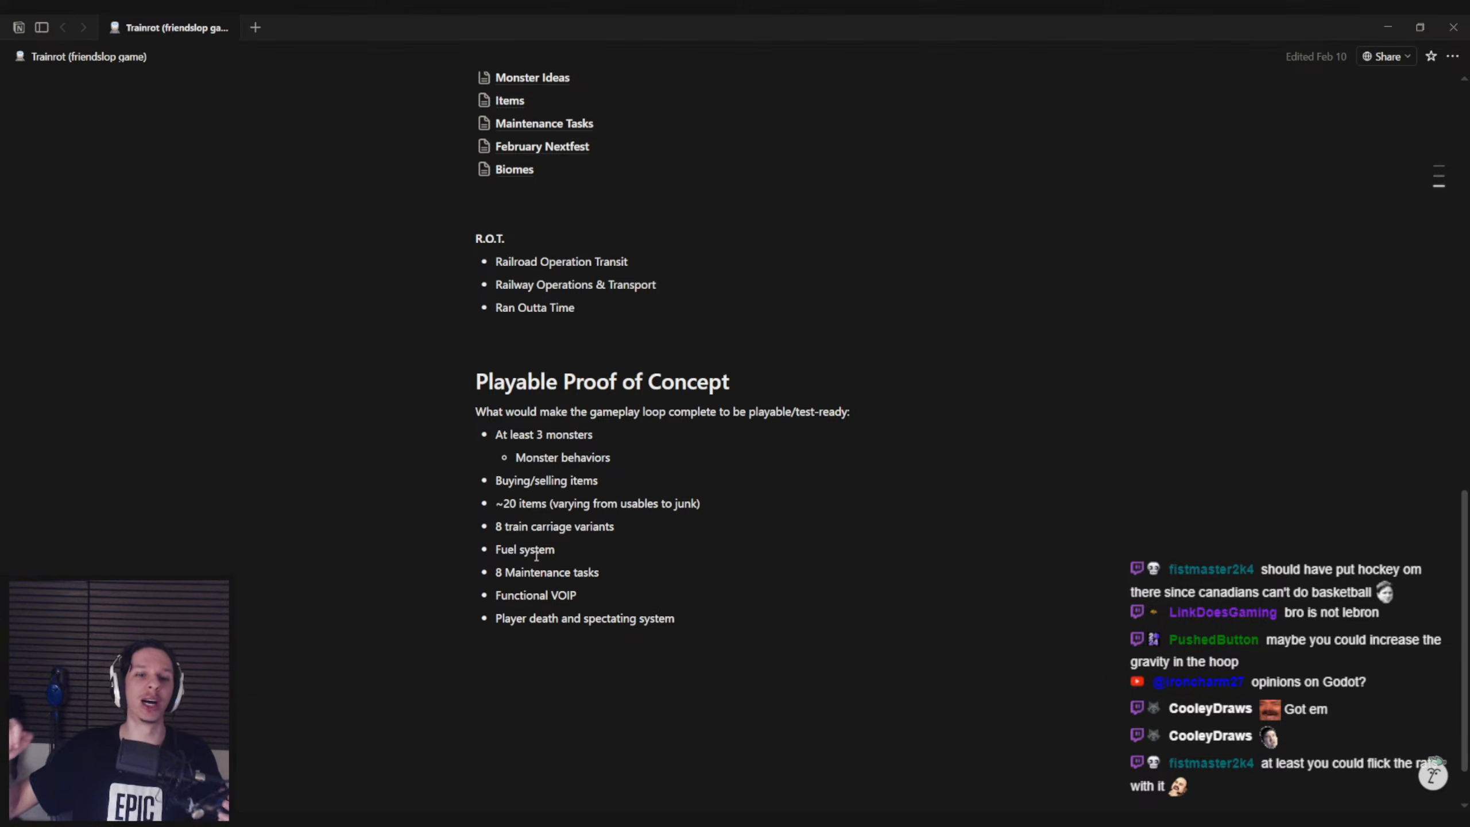
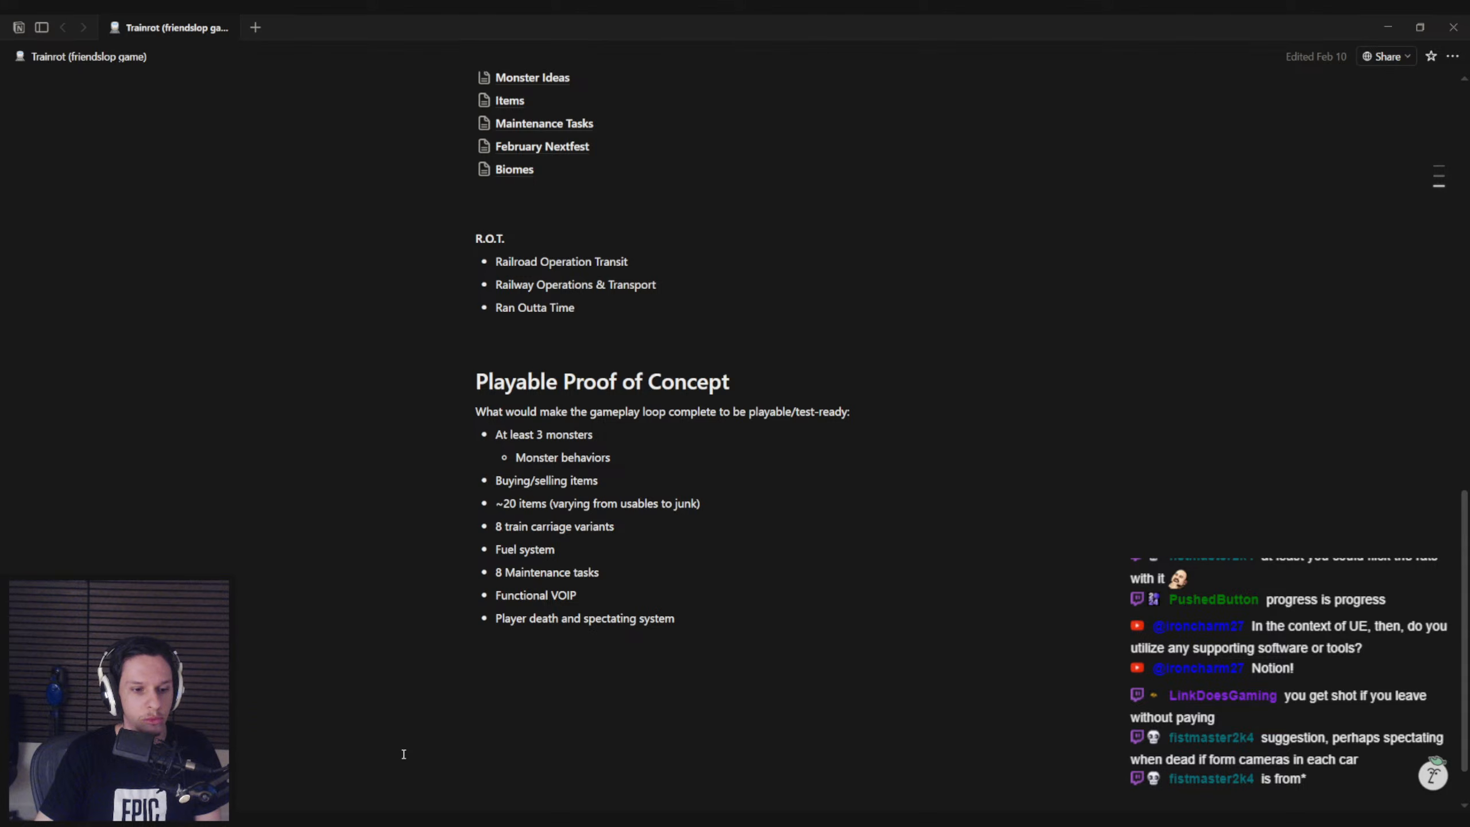
# Switch back to Unreal Editor and inspect the shop front in GameWorldLevel, from the gold sign down to the doorway
pyautogui.moveTo(306, 820)
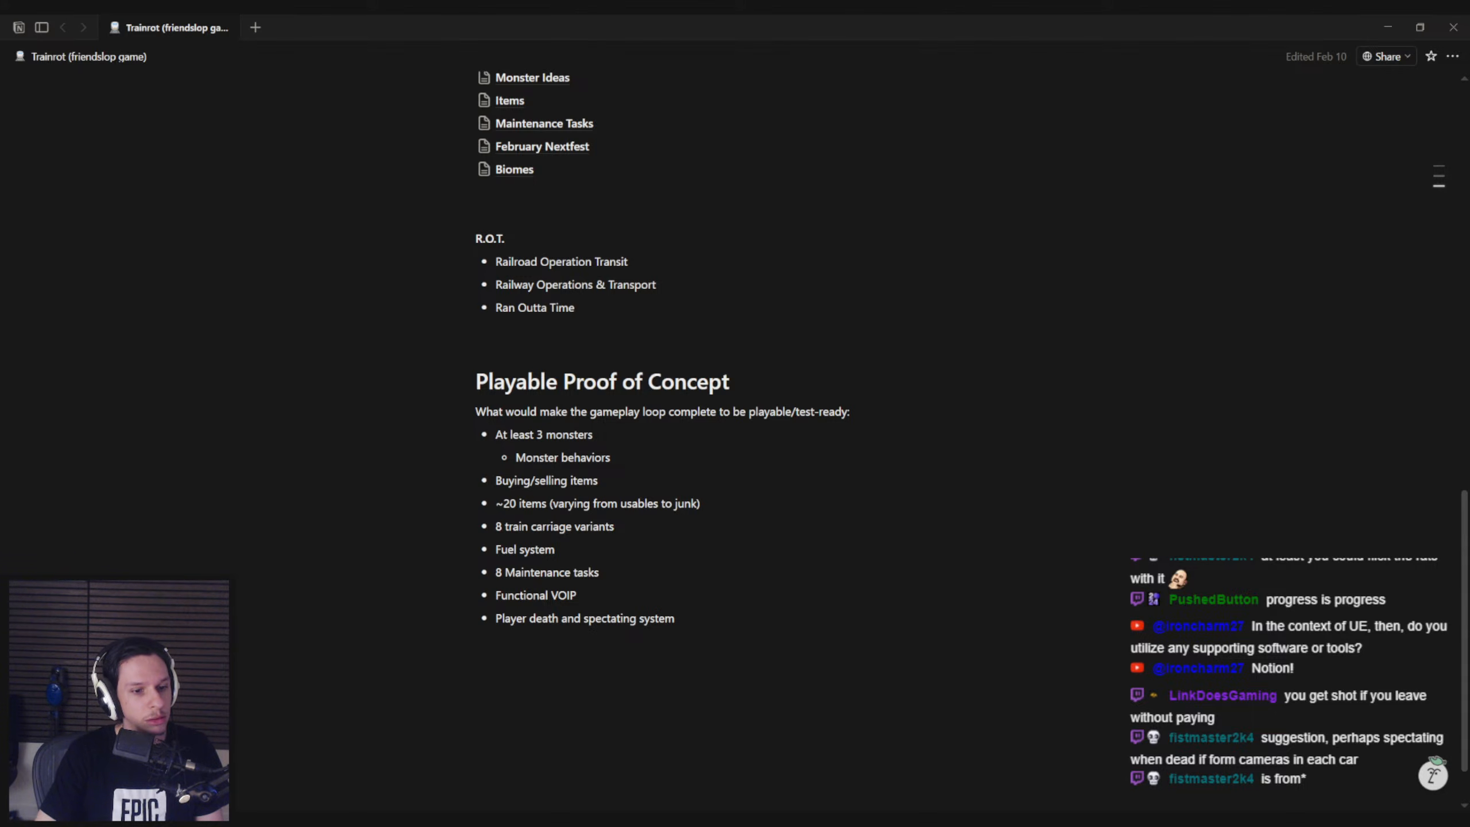
pyautogui.press('super')
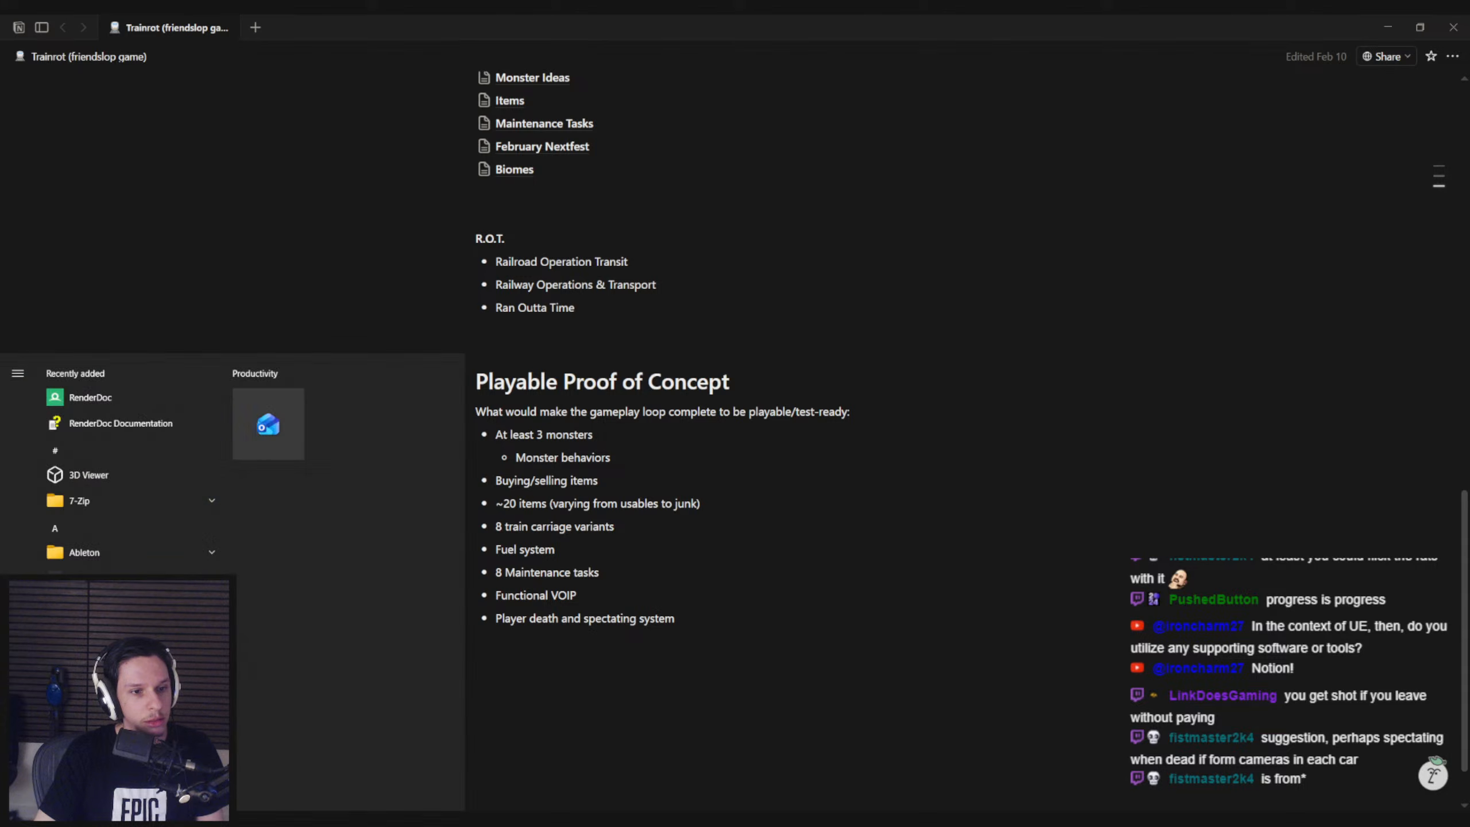
pyautogui.press('super')
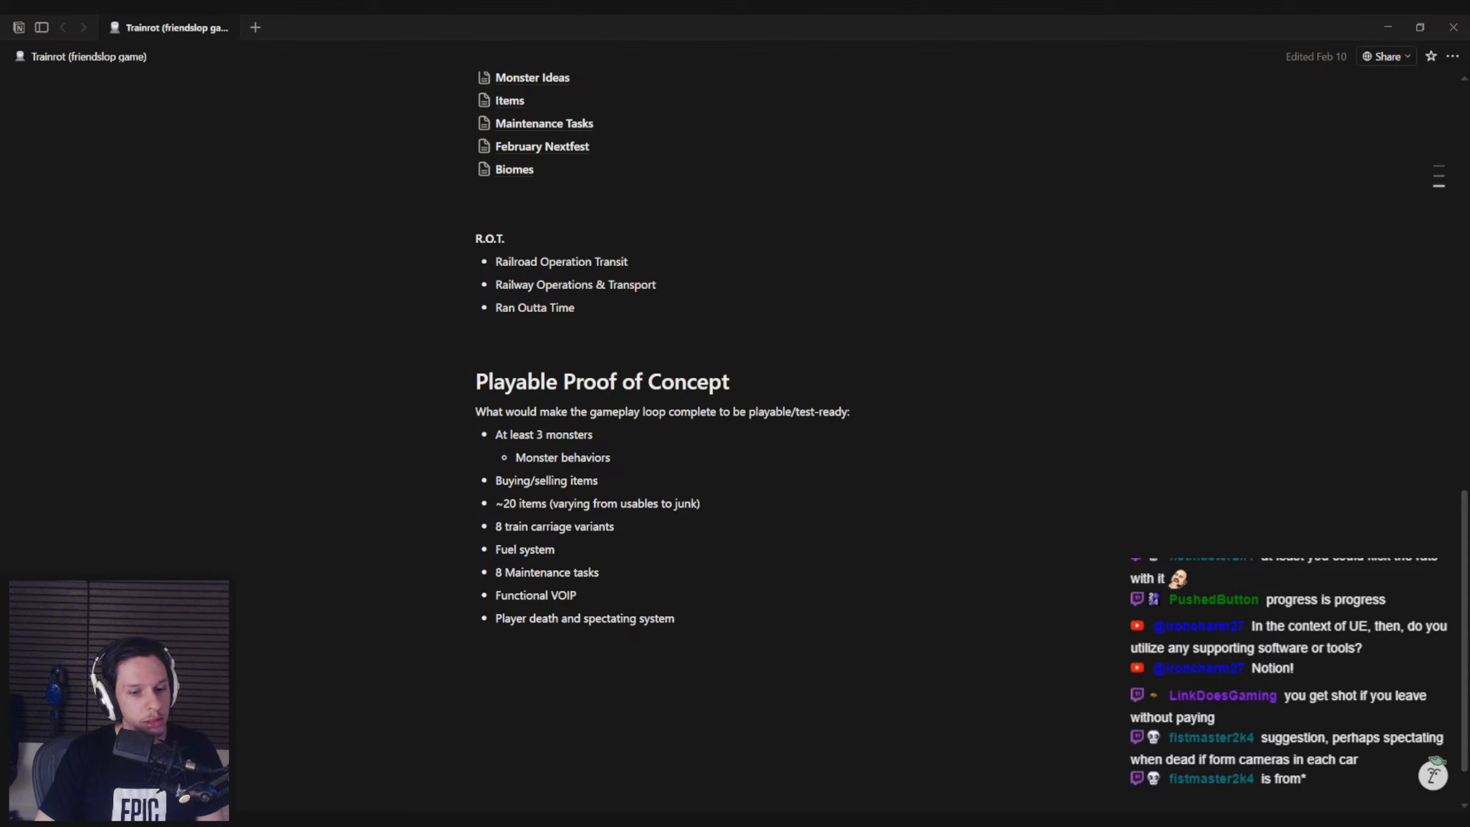
pyautogui.moveTo(446, 820)
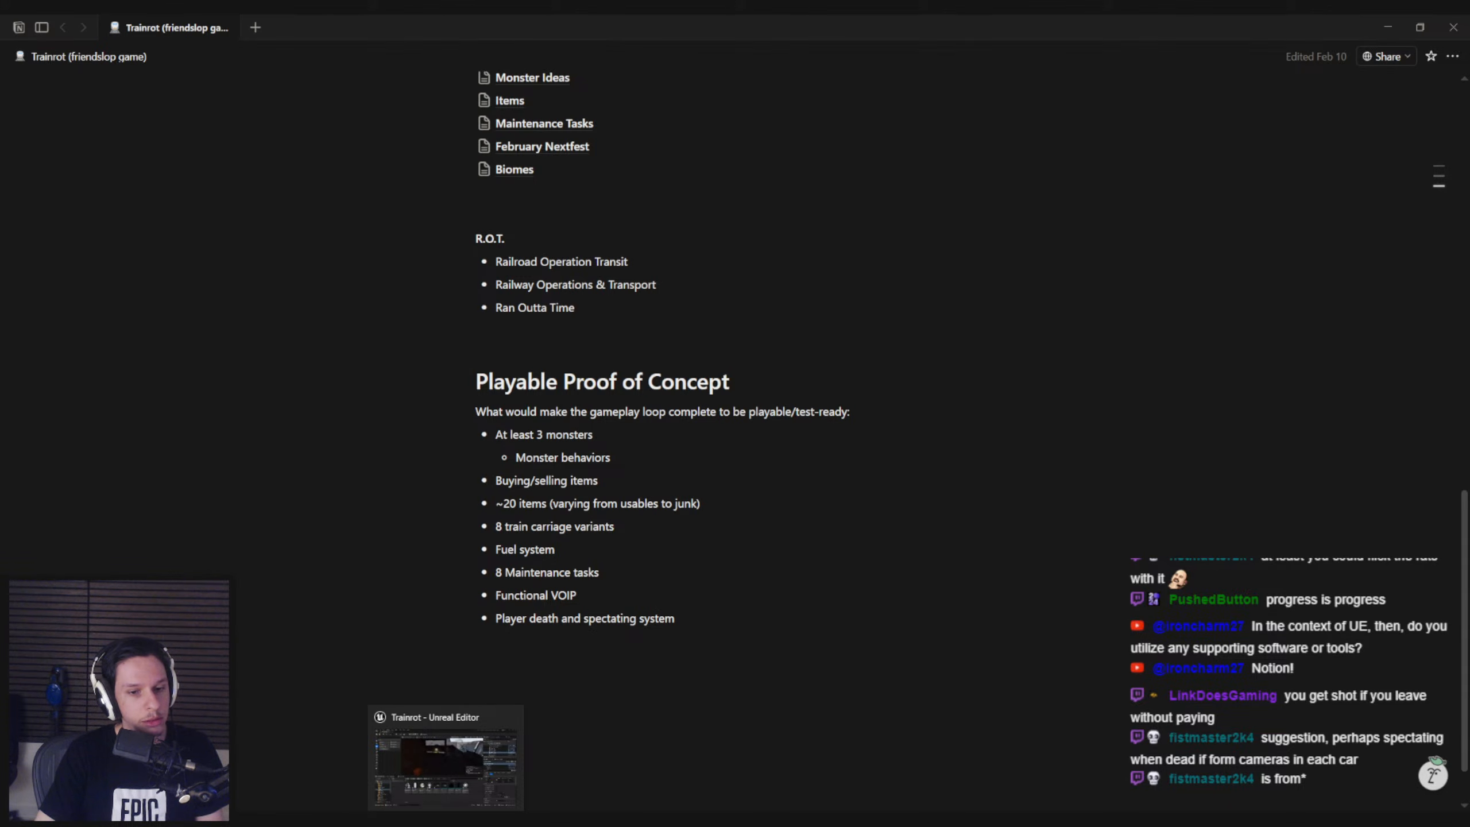
pyautogui.click(434, 759)
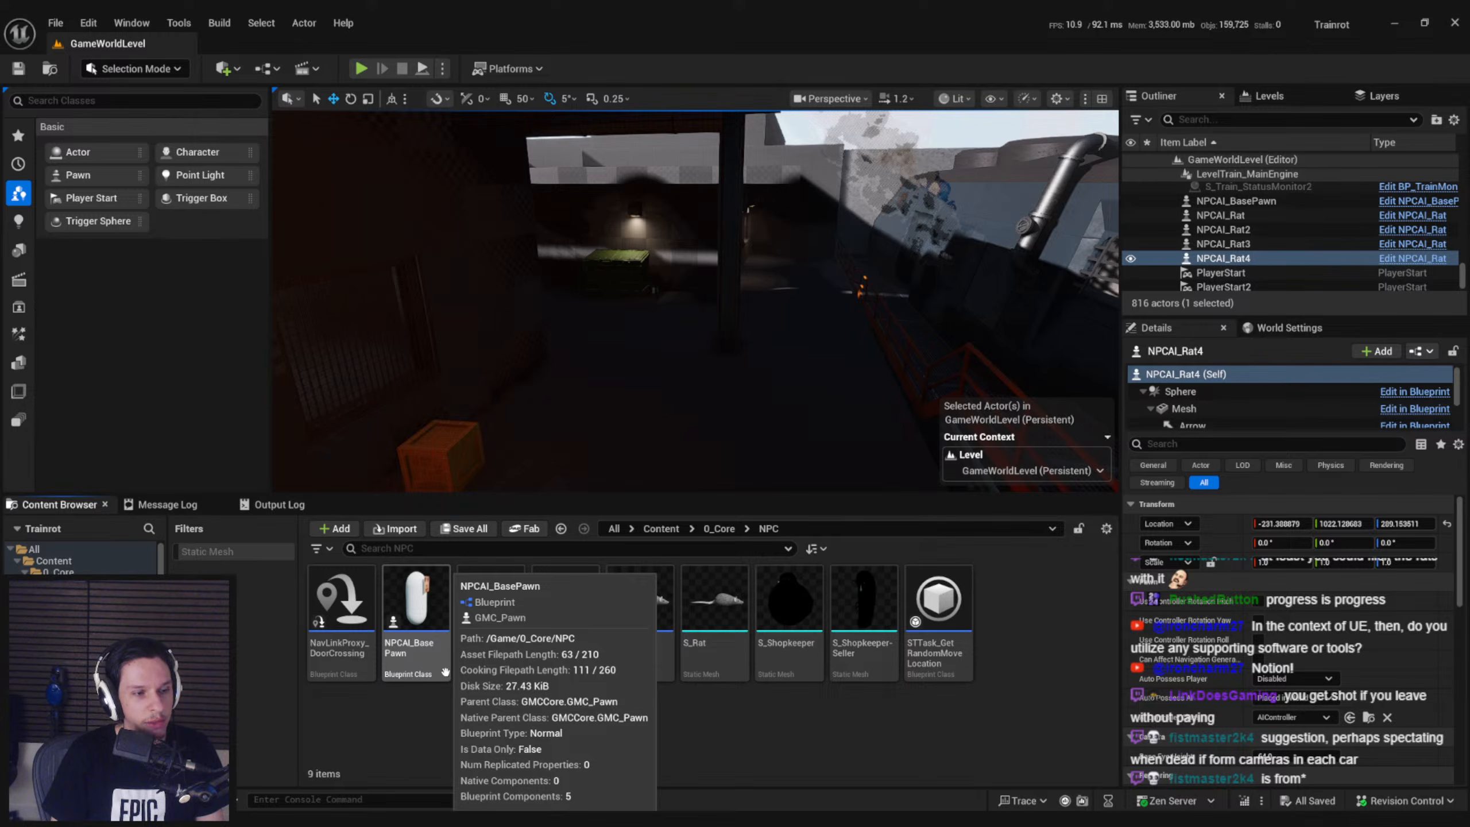
pyautogui.moveTo(513, 286)
pyautogui.mouseDown(button='right')
pyautogui.moveTo(416, 342)
pyautogui.moveTo(513, 287)
pyautogui.mouseUp(button='right')
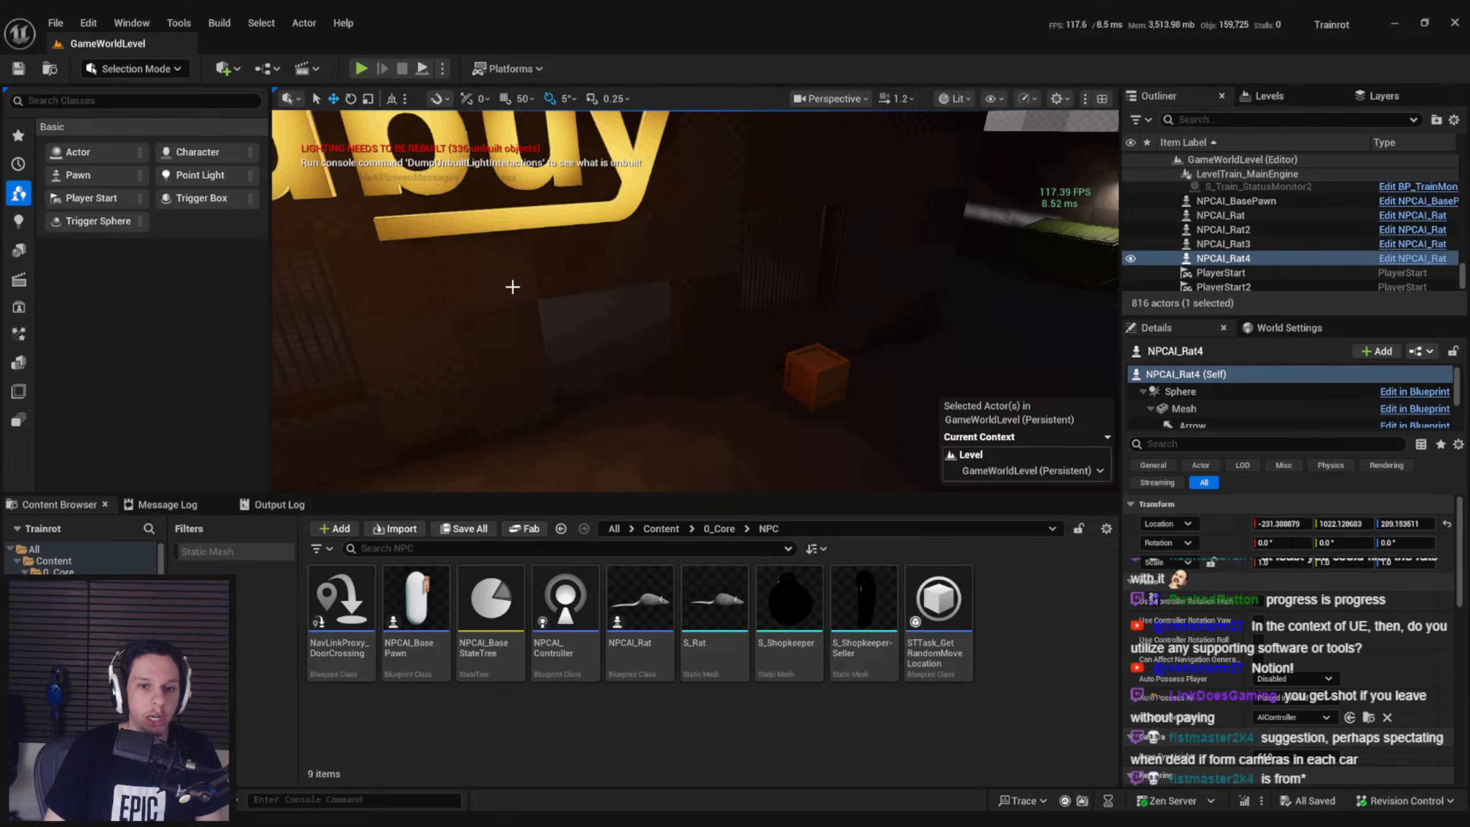
pyautogui.moveTo(696, 434); pyautogui.dragTo(668, 486, button='right')
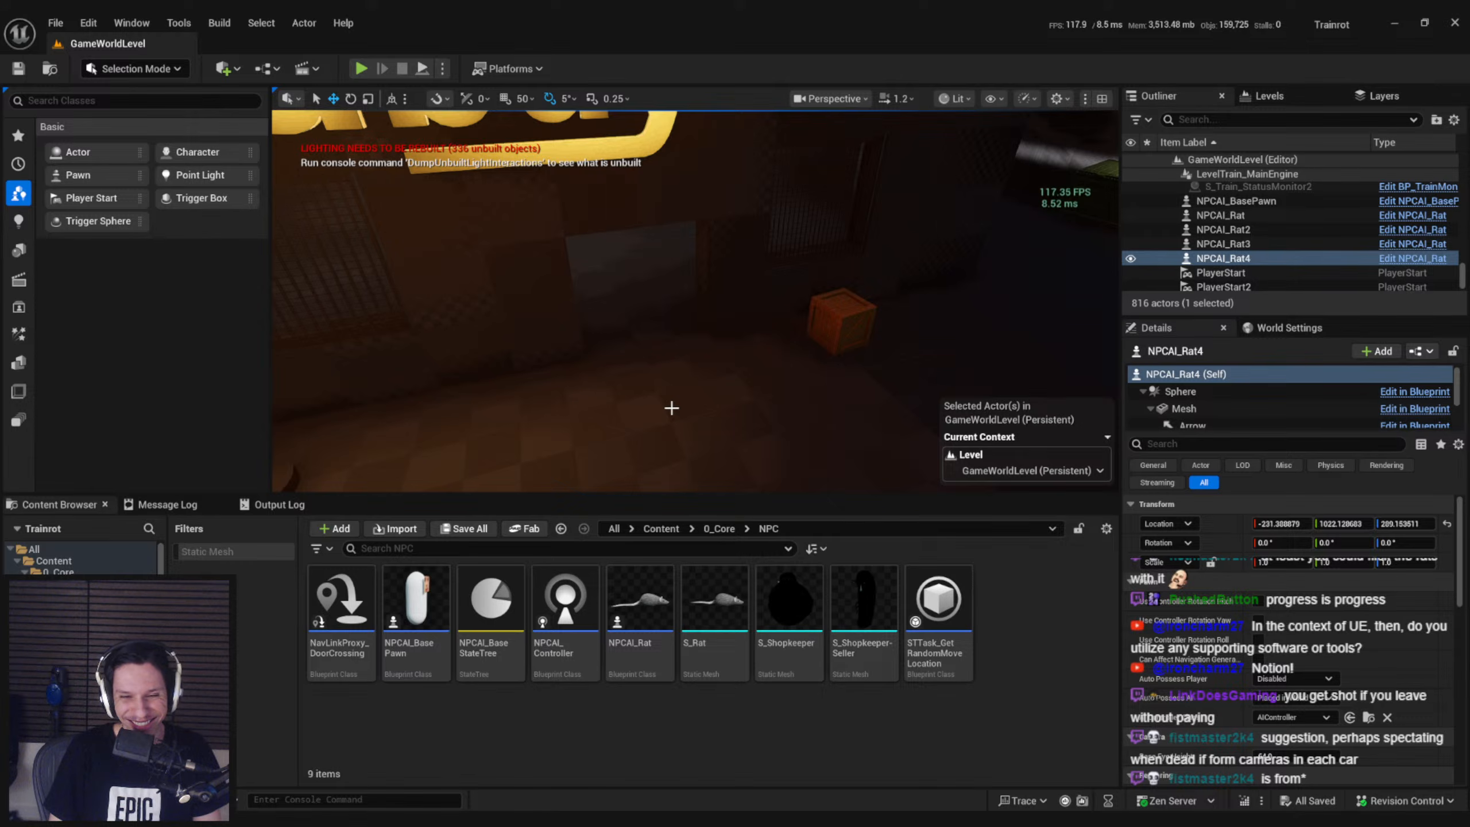
pyautogui.moveTo(829, 321)
pyautogui.mouseDown(button='right')
pyautogui.moveTo(654, 286)
pyautogui.moveTo(840, 315)
pyautogui.mouseUp(button='right')
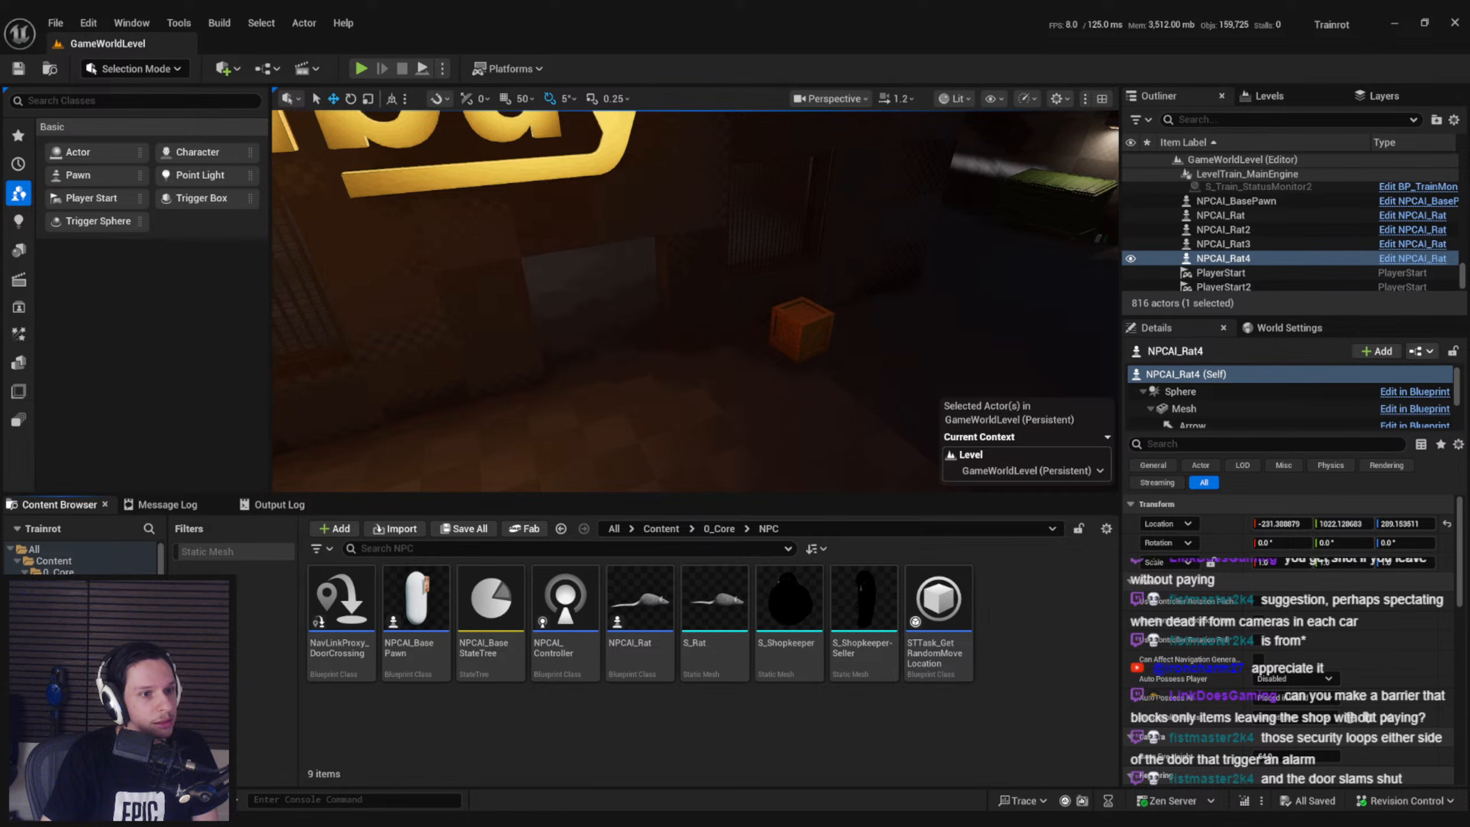
pyautogui.moveTo(366, 323); pyautogui.dragTo(341, 286, button='right')
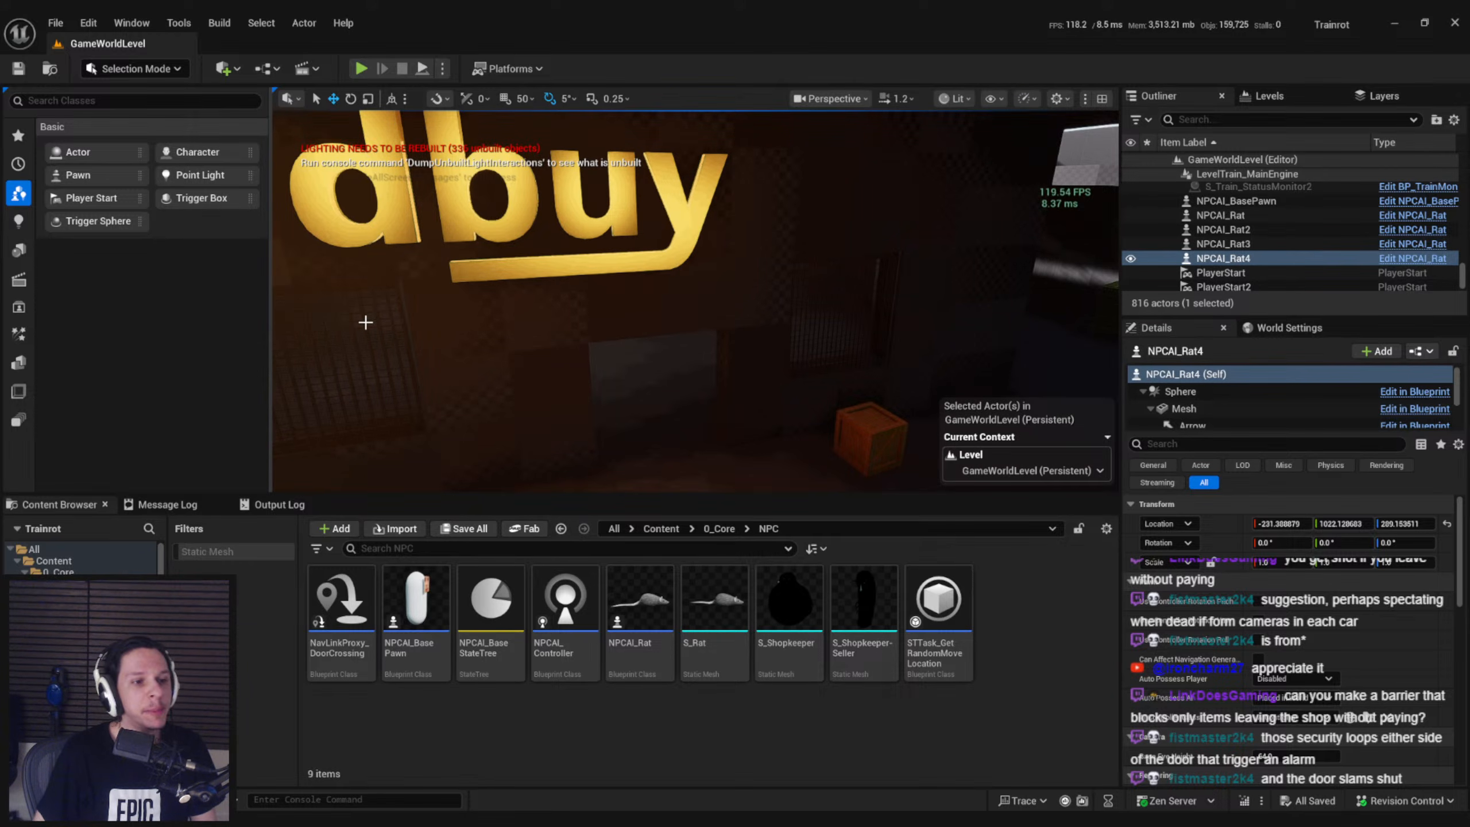
# Examine the shop's dark interior, looking back at its doorway and barred windows
pyautogui.moveTo(568, 319); pyautogui.dragTo(788, 254, button='right')
pyautogui.press('w')
pyautogui.press('s')
pyautogui.press('w')
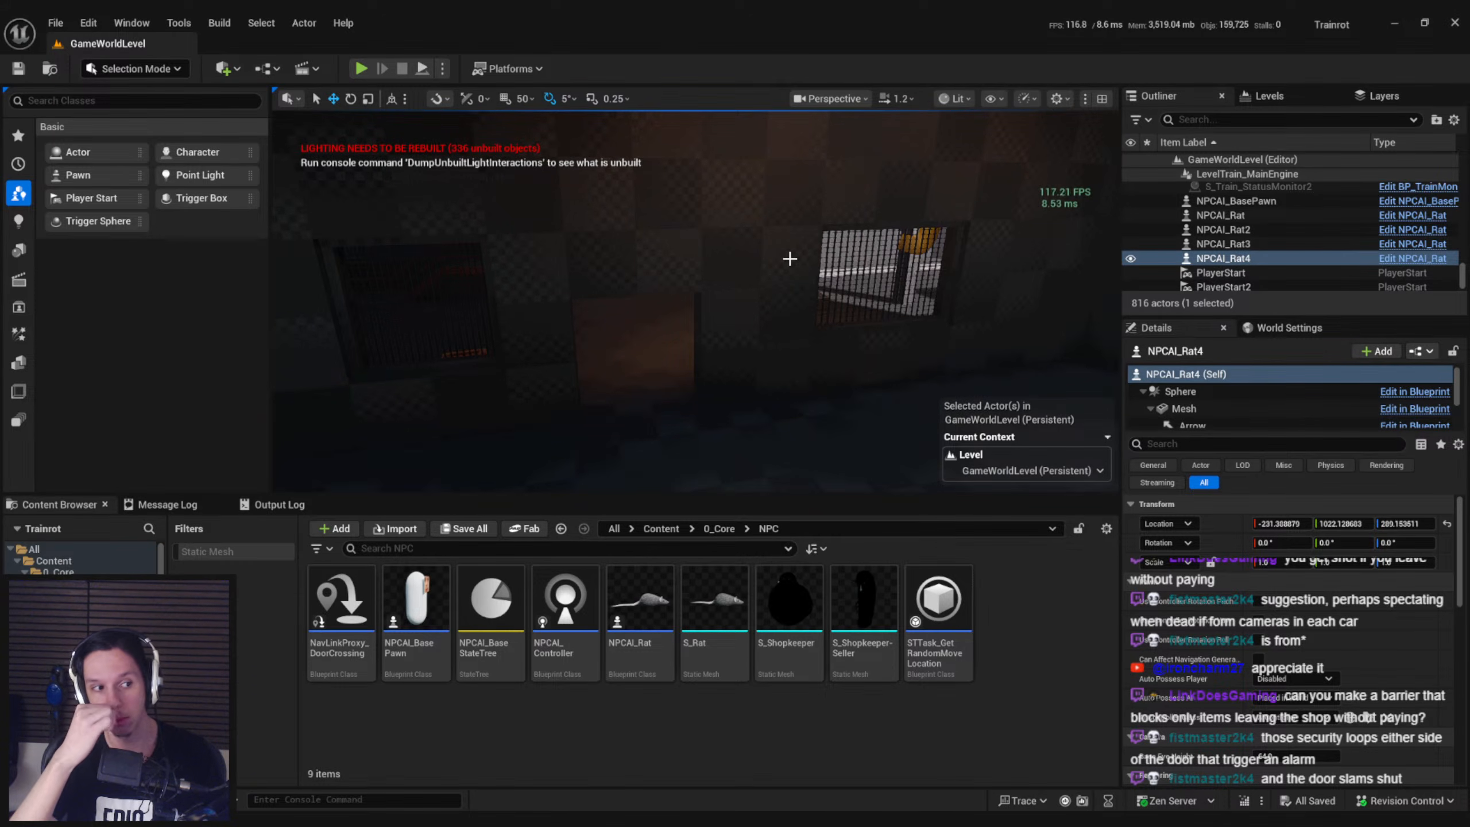
pyautogui.press('s')
pyautogui.moveTo(791, 259); pyautogui.dragTo(794, 257, button='right')
pyautogui.press('w')
pyautogui.press('s')
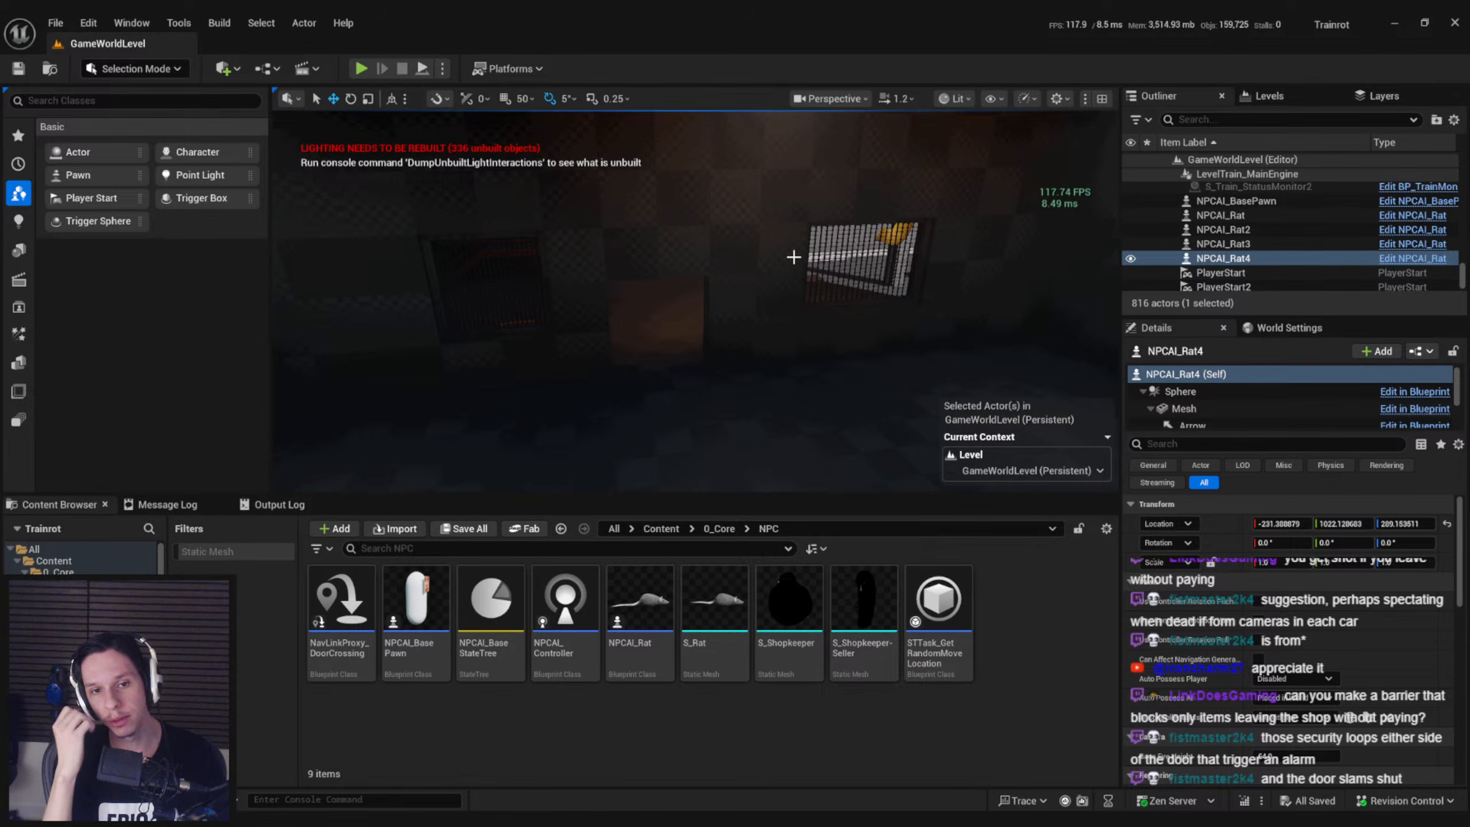
pyautogui.moveTo(793, 257); pyautogui.dragTo(927, 260, button='right')
pyautogui.scroll(-1, 926, 261)
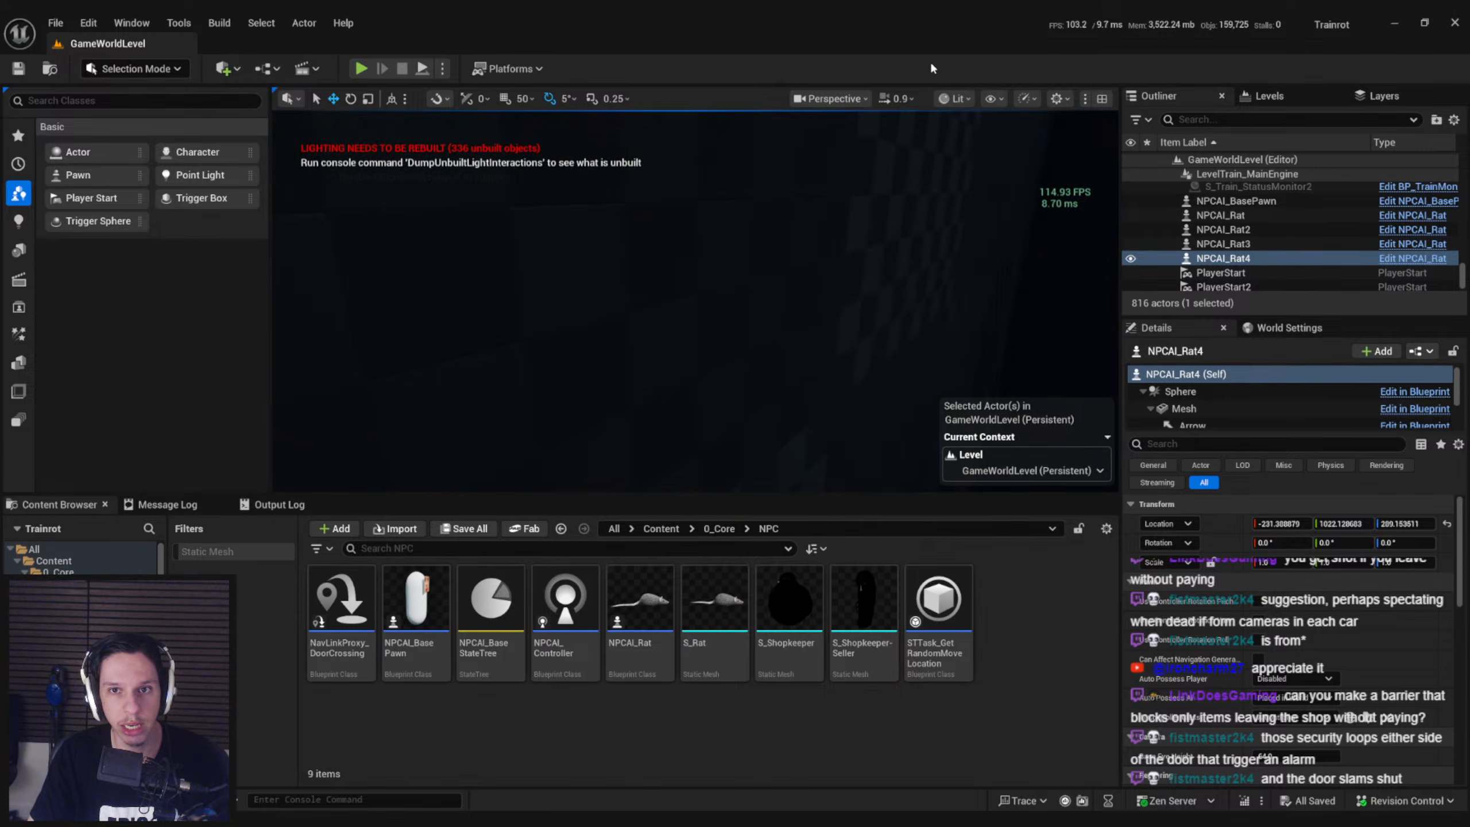
# Inspect the shop entrance in Unlit view mode and restore the viewport to Lit
pyautogui.click(955, 99)
pyautogui.click(982, 171)
pyautogui.moveTo(810, 260); pyautogui.dragTo(825, 306, button='right')
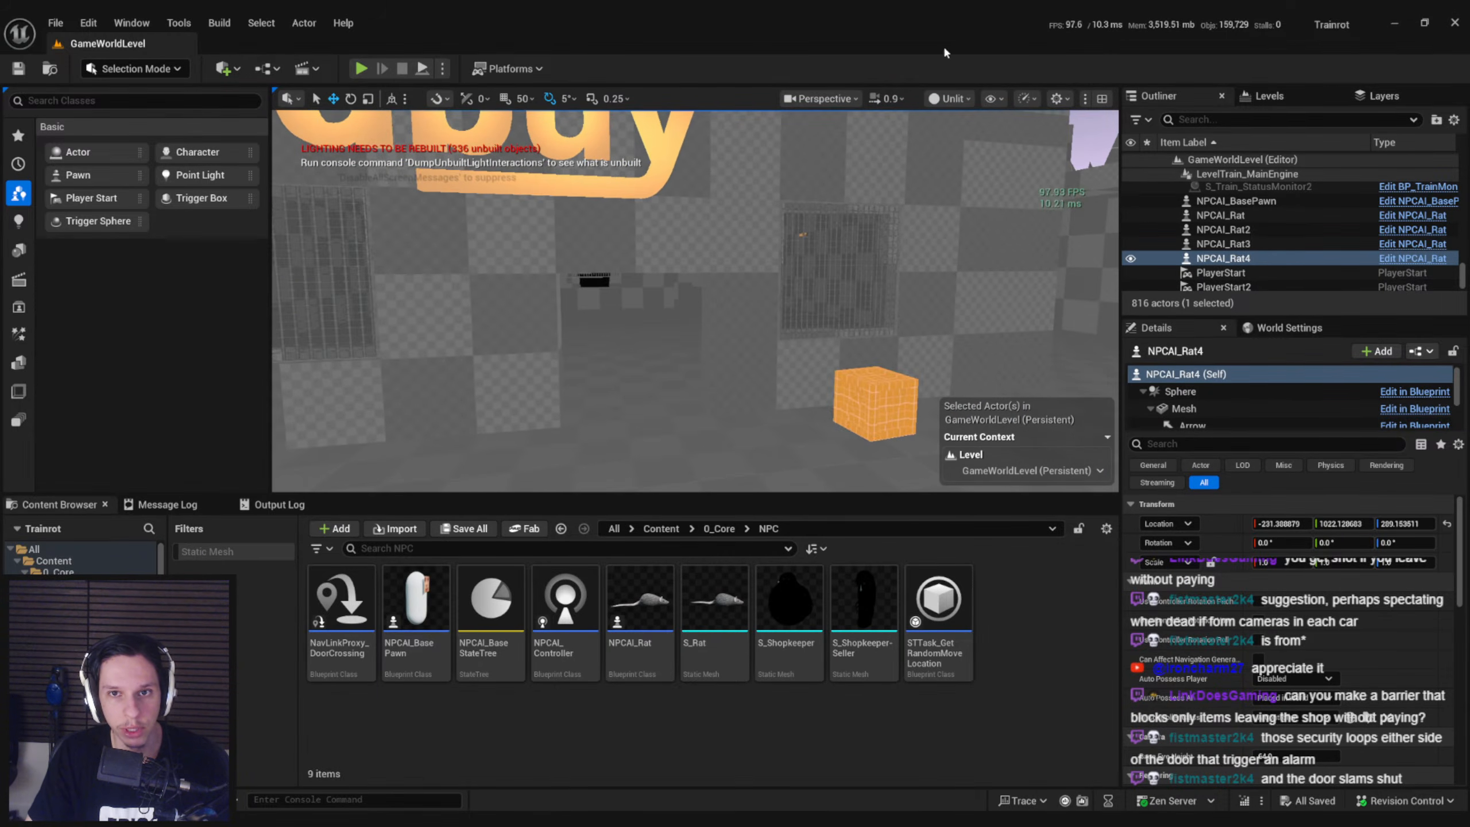
pyautogui.click(949, 100)
pyautogui.click(964, 152)
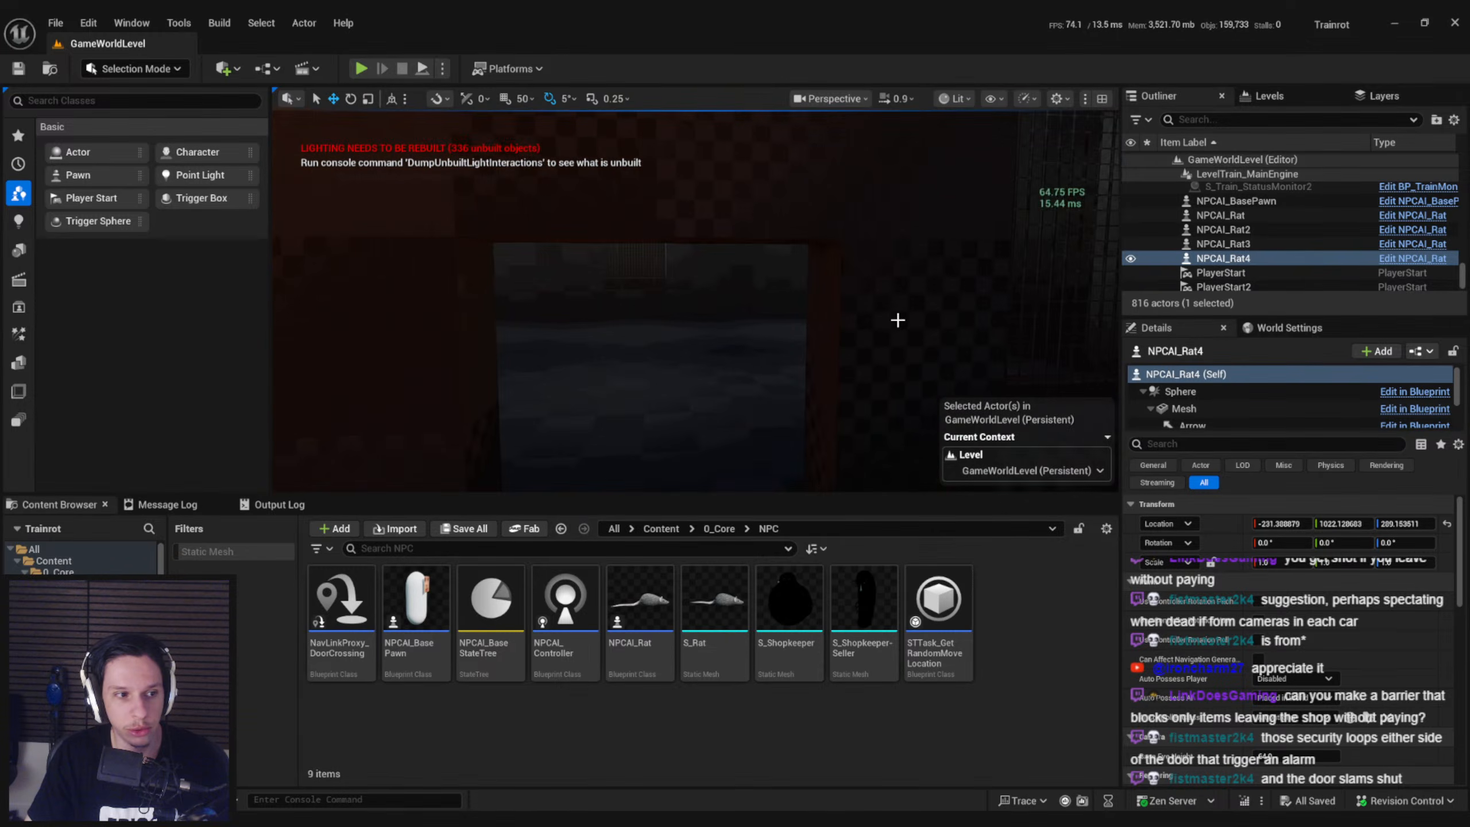
# Pass through the shop doorway and study the exit wall from inside the room
pyautogui.moveTo(752, 289); pyautogui.dragTo(697, 367, button='right')
pyautogui.press('w')
pyautogui.press('s')
pyautogui.press('s')
pyautogui.press('w')
pyautogui.press('w')
pyautogui.moveTo(660, 304); pyautogui.dragTo(640, 302, button='right')
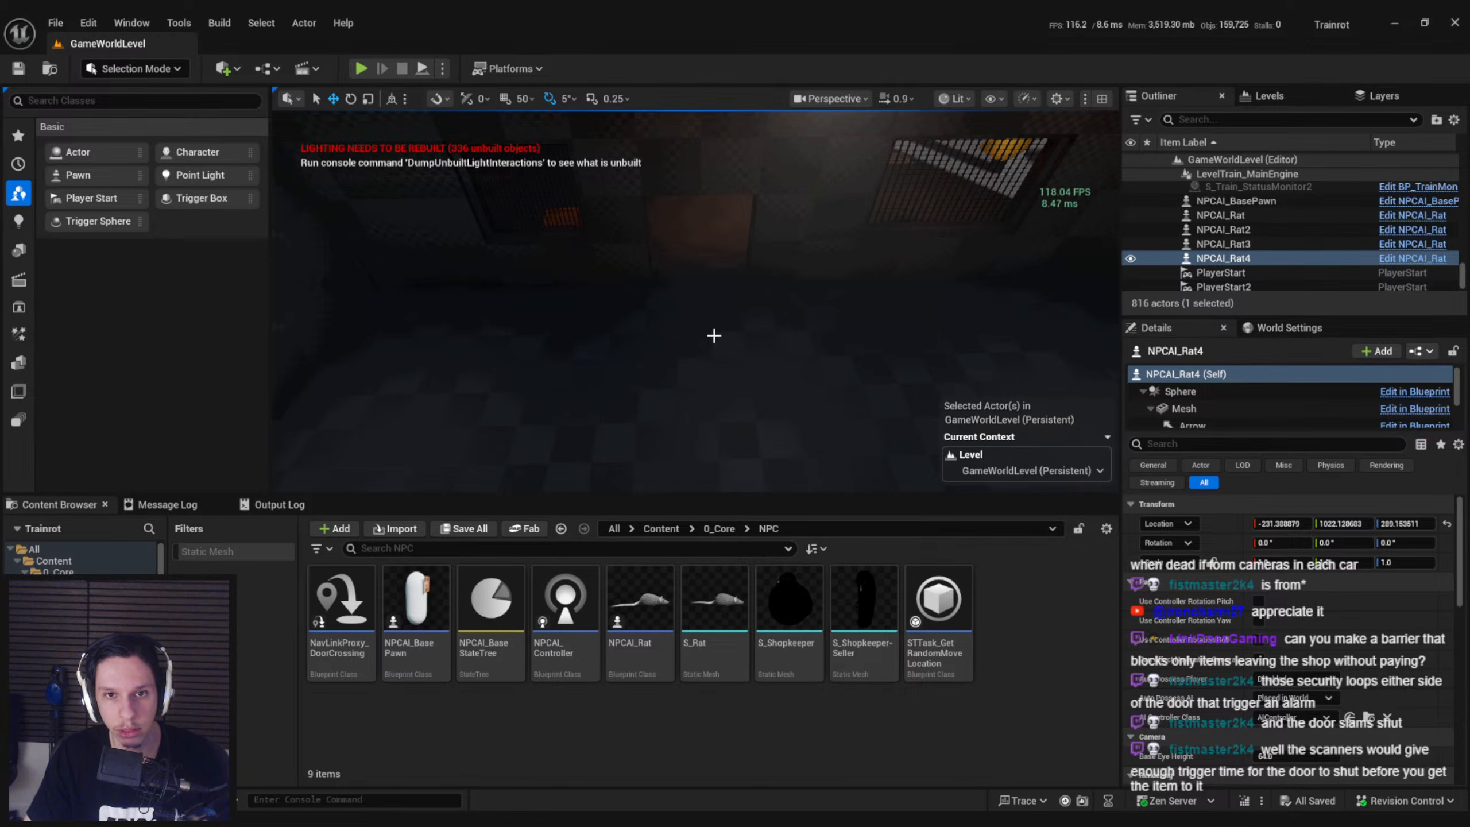
pyautogui.moveTo(715, 336); pyautogui.dragTo(613, 197, button='right')
pyautogui.moveTo(739, 366); pyautogui.dragTo(747, 344, button='right')
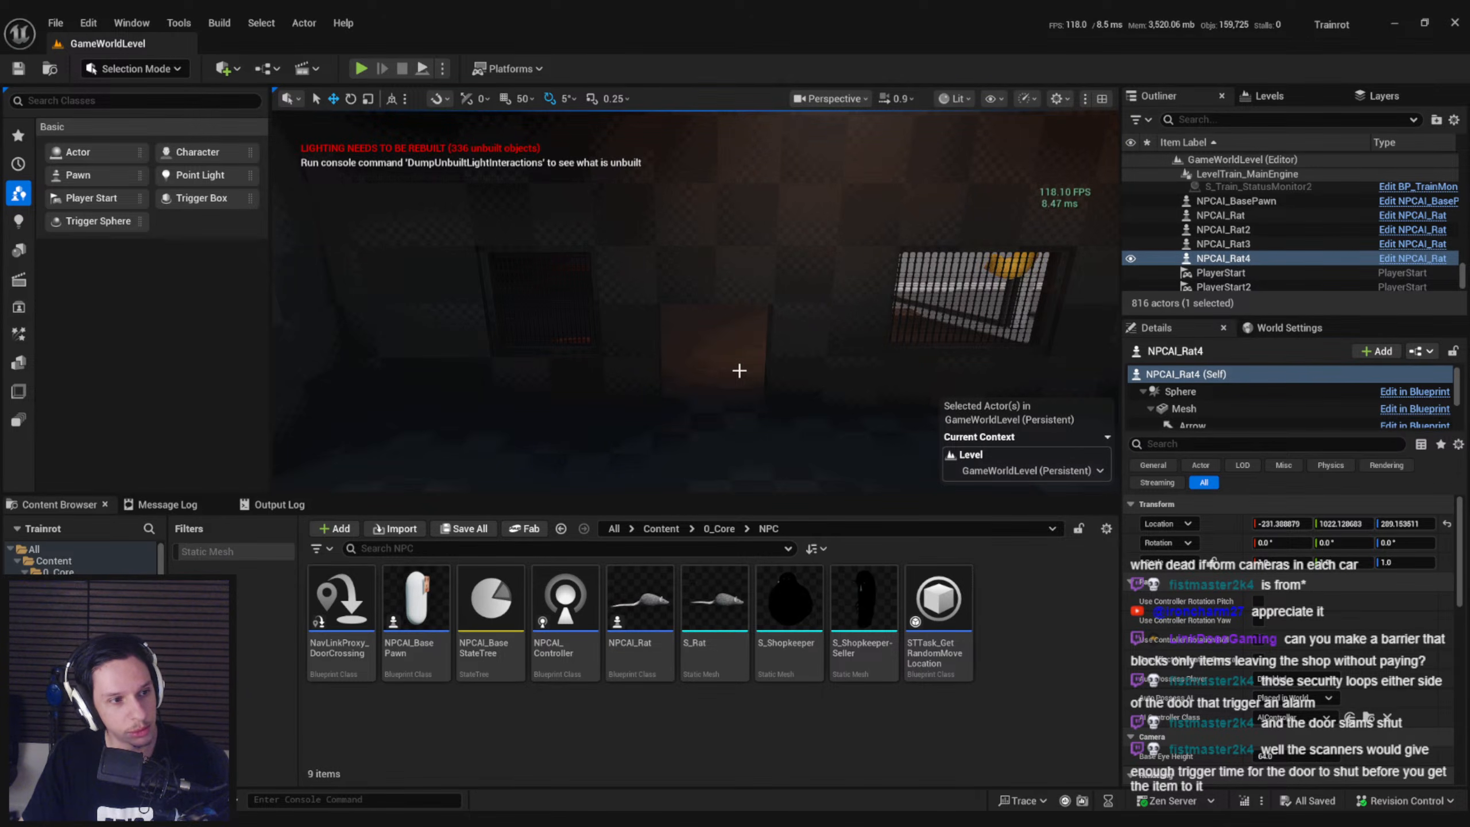
pyautogui.moveTo(739, 370); pyautogui.dragTo(740, 375, button='right')
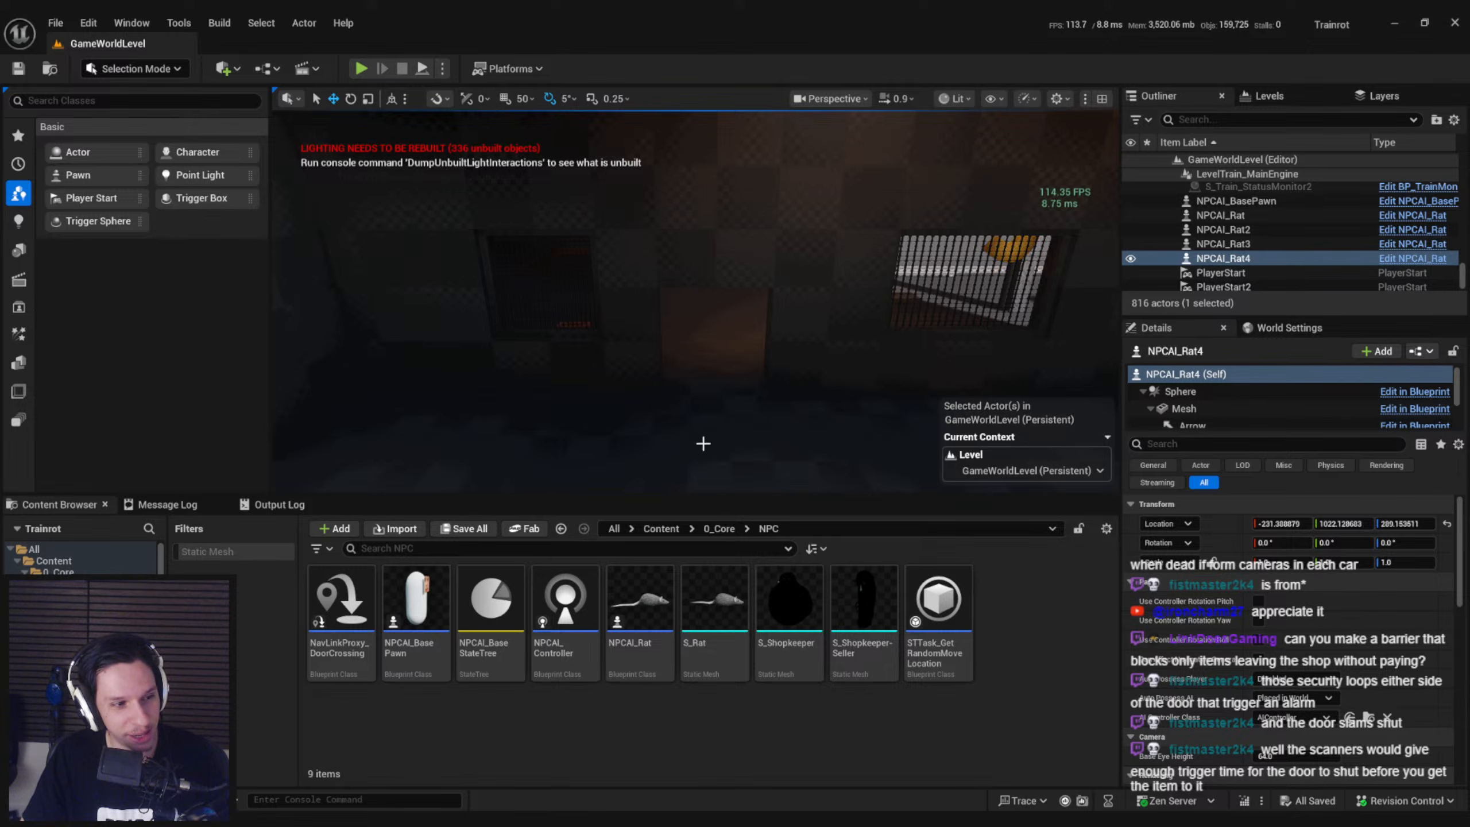
# Inspect the shop's exit opening up close from the interior side
pyautogui.moveTo(675, 367); pyautogui.dragTo(596, 263, button='right')
pyautogui.press('s')
pyautogui.press('w')
pyautogui.press('s')
pyautogui.press('s')
pyautogui.moveTo(721, 348); pyautogui.dragTo(535, 394, button='right')
pyautogui.moveTo(640, 417)
pyautogui.mouseDown(button='right')
pyautogui.moveTo(613, 436)
pyautogui.moveTo(635, 416)
pyautogui.mouseUp(button='right')
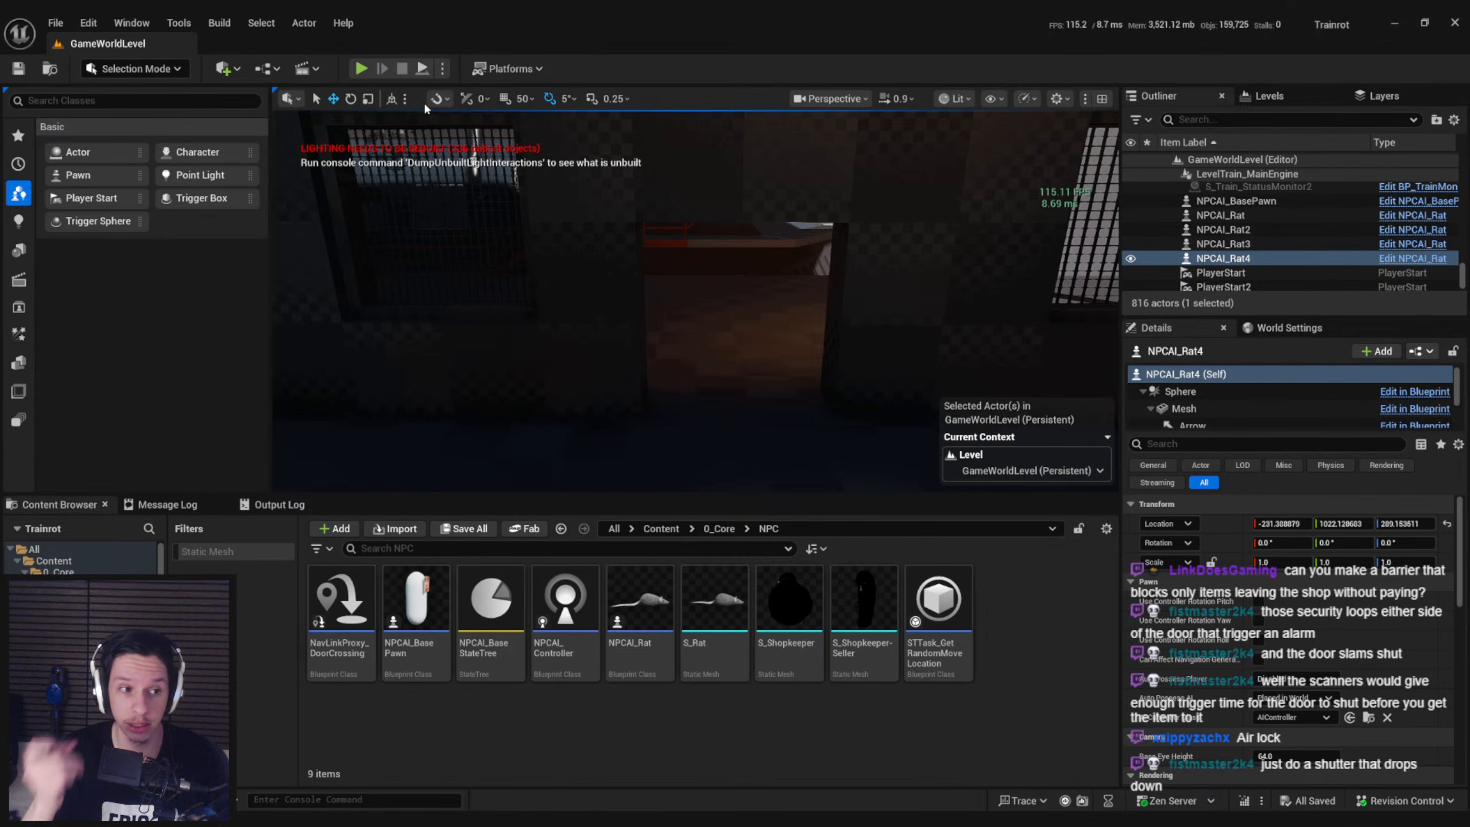
# Bring the view into the train's engine carriage and start a fullscreen play session there
pyautogui.moveTo(601, 122); pyautogui.dragTo(678, 162, button='right')
pyautogui.press('w')
pyautogui.press('s')
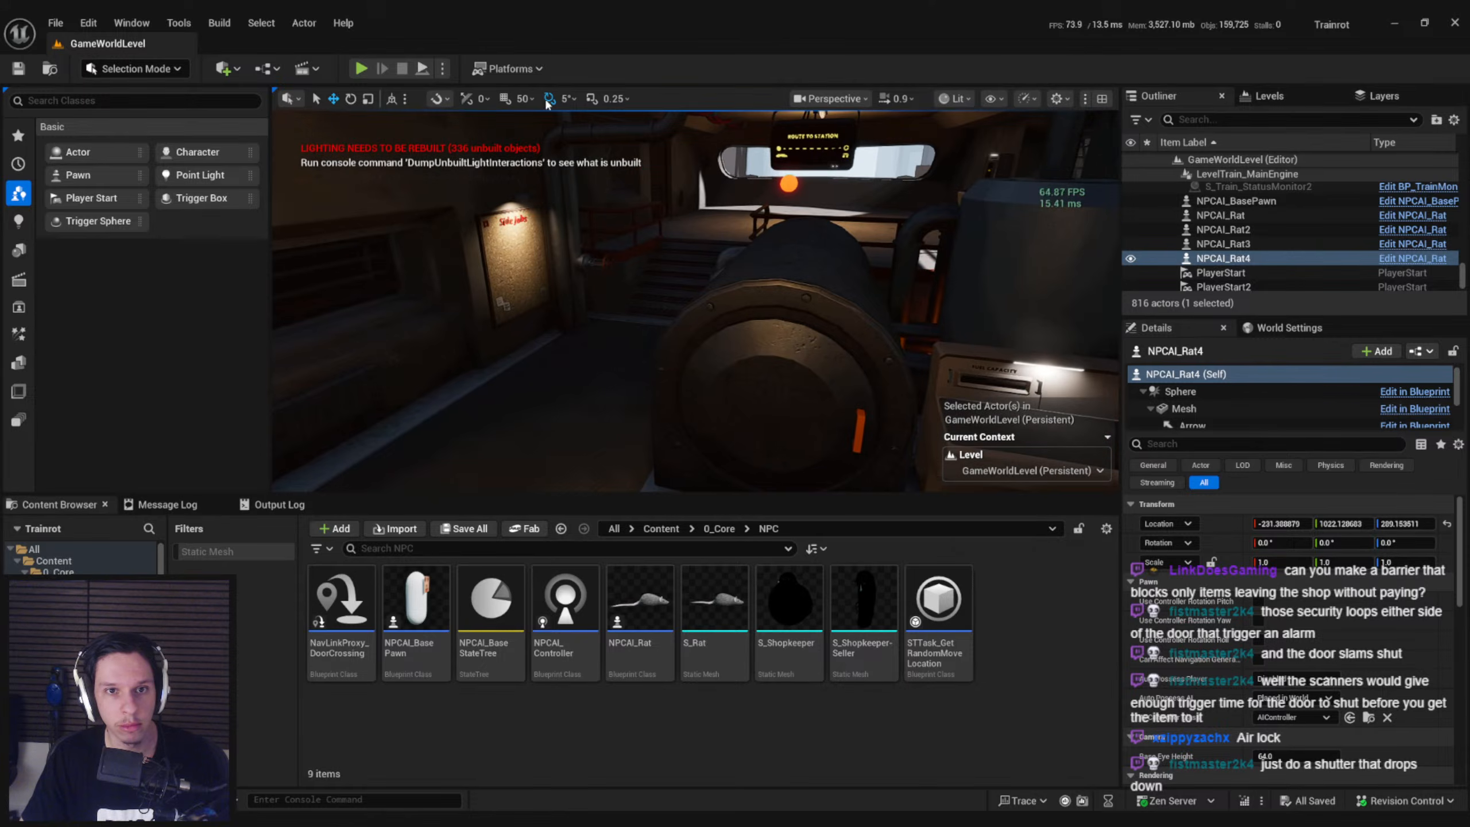
pyautogui.click(360, 69)
pyautogui.press('F11')
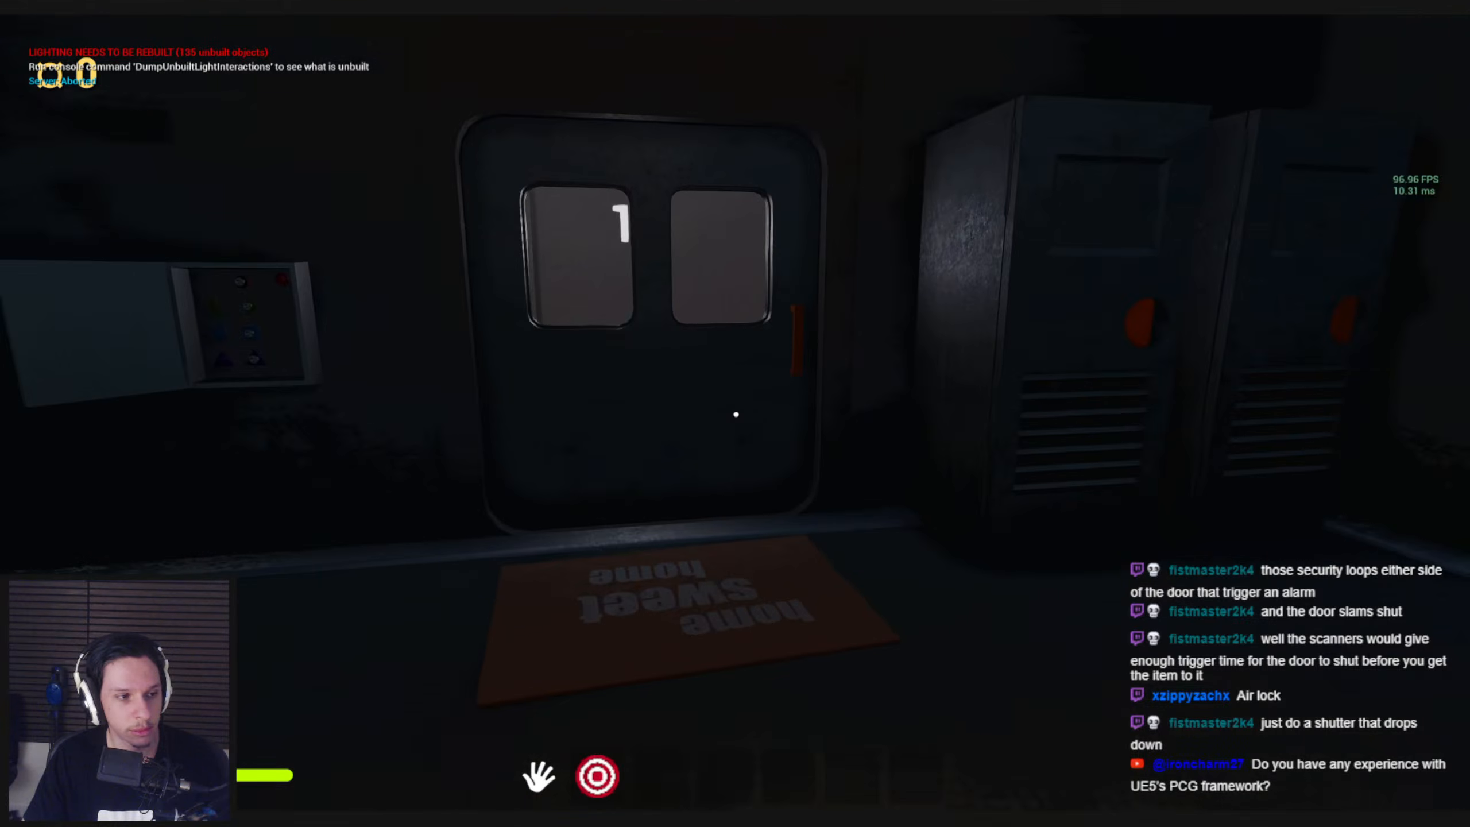
# Walk through the carriage, pick up the airhorn, select inventory slot 2 and drop the airhorn on the floor
pyautogui.press('w')
pyautogui.press('w')
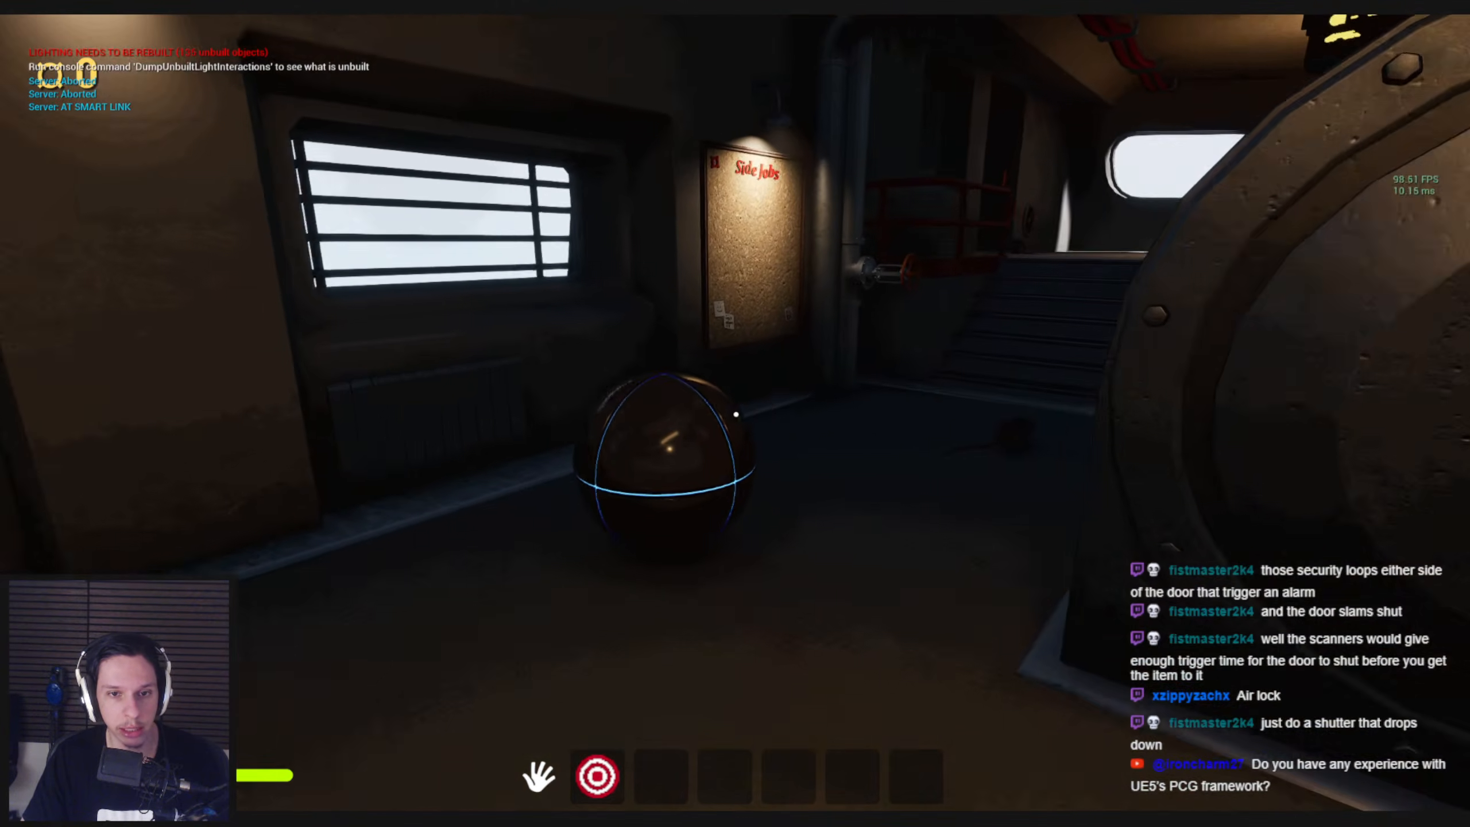
pyautogui.moveTo(735, 414); pyautogui.dragTo(590, 391)
pyautogui.press('s')
pyautogui.press('w')
pyautogui.press('e')
pyautogui.press('2')
pyautogui.press('w')
pyautogui.press('g')
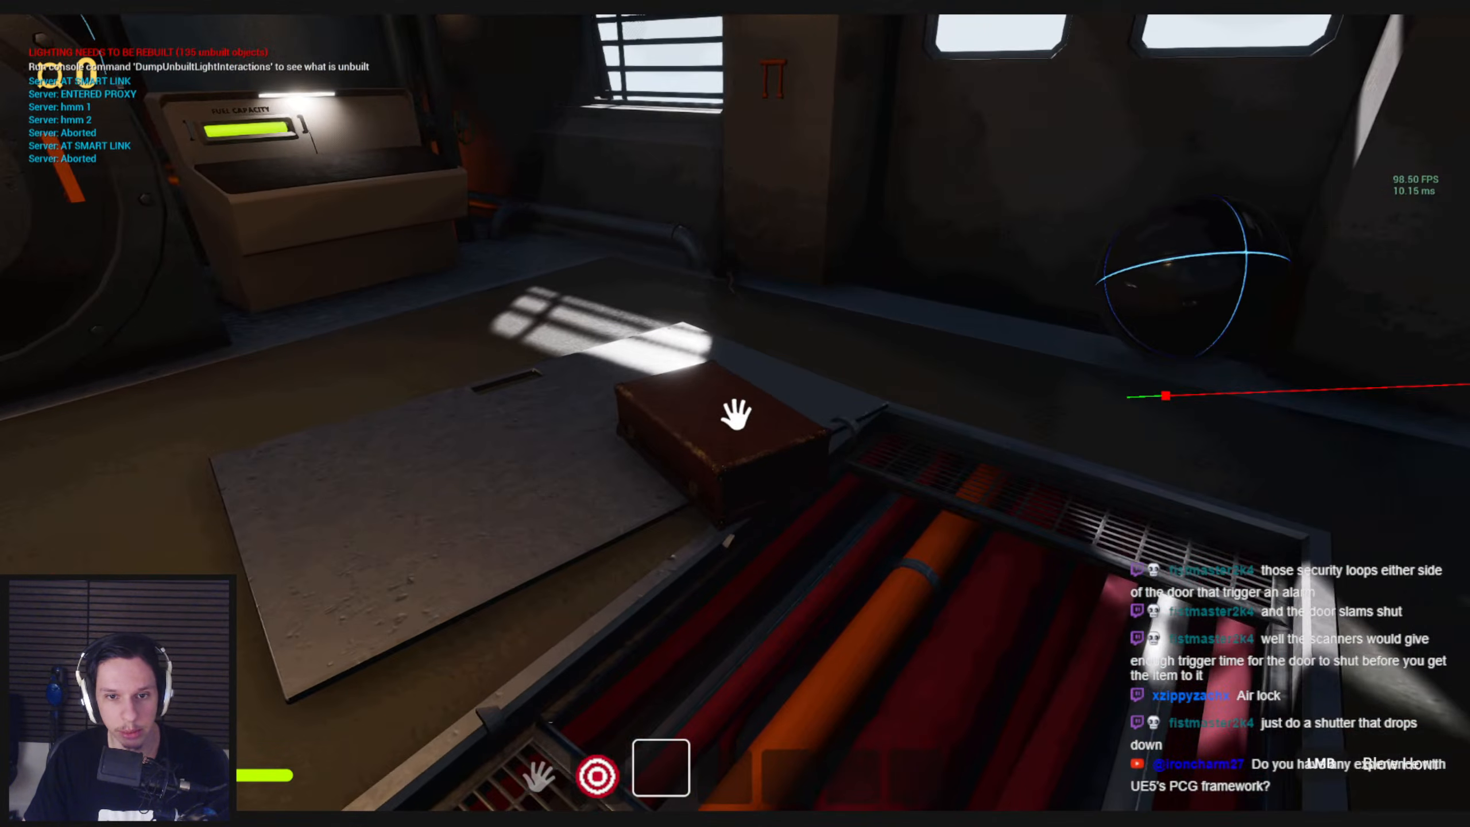
# Explore the dark carriage around the red valve wheel and the stairs to the front platform
pyautogui.moveTo(736, 414)
pyautogui.mouseDown()
pyautogui.moveTo(597, 525)
pyautogui.moveTo(696, 682)
pyautogui.moveTo(876, 146)
pyautogui.moveTo(753, 528)
pyautogui.moveTo(813, 188)
pyautogui.moveTo(725, 594)
pyautogui.moveTo(784, 16)
pyautogui.moveTo(761, 391)
pyautogui.moveTo(736, 414)
pyautogui.mouseUp()
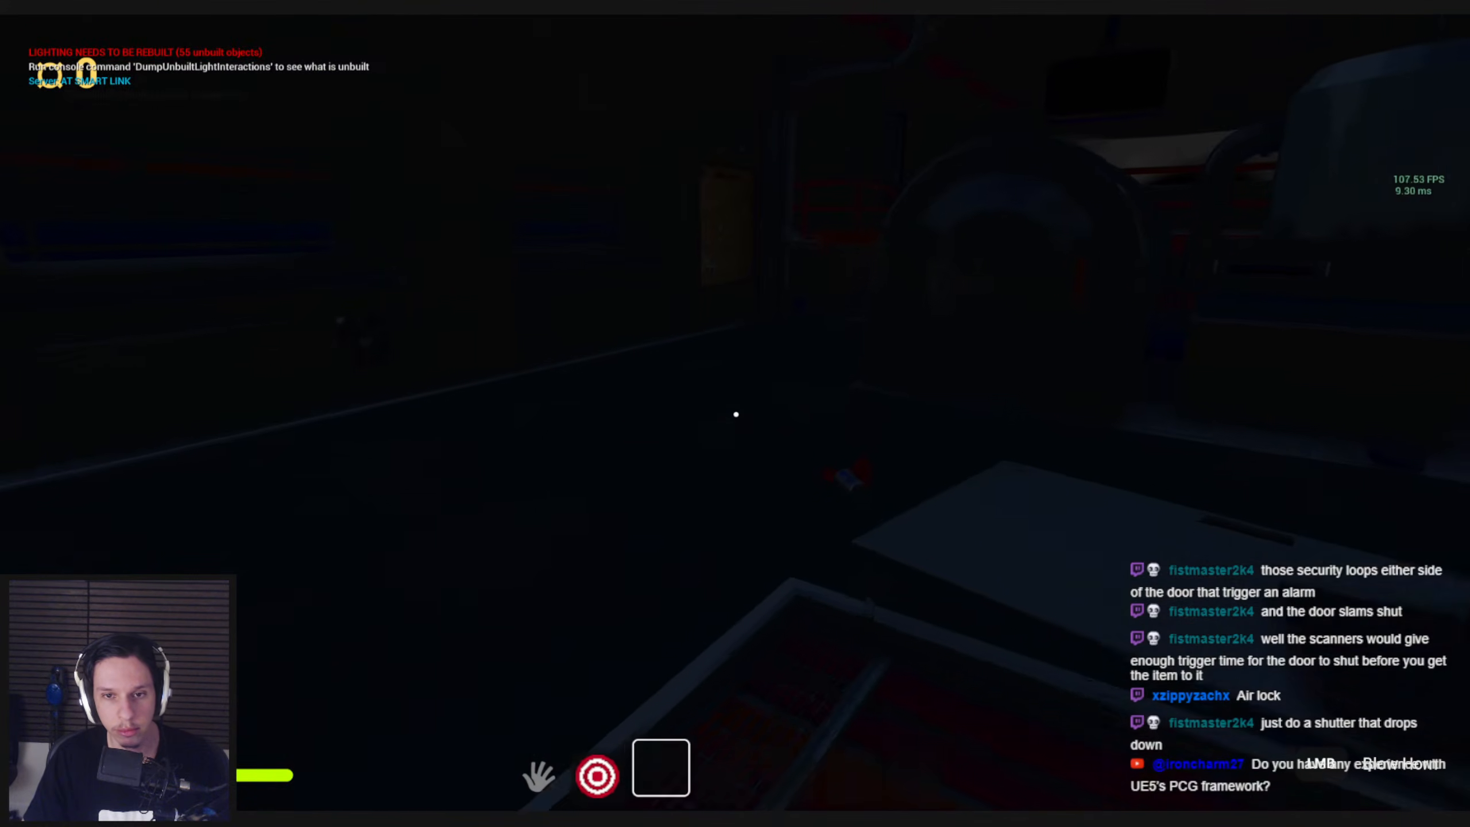
pyautogui.hotkey('shift', 'w')
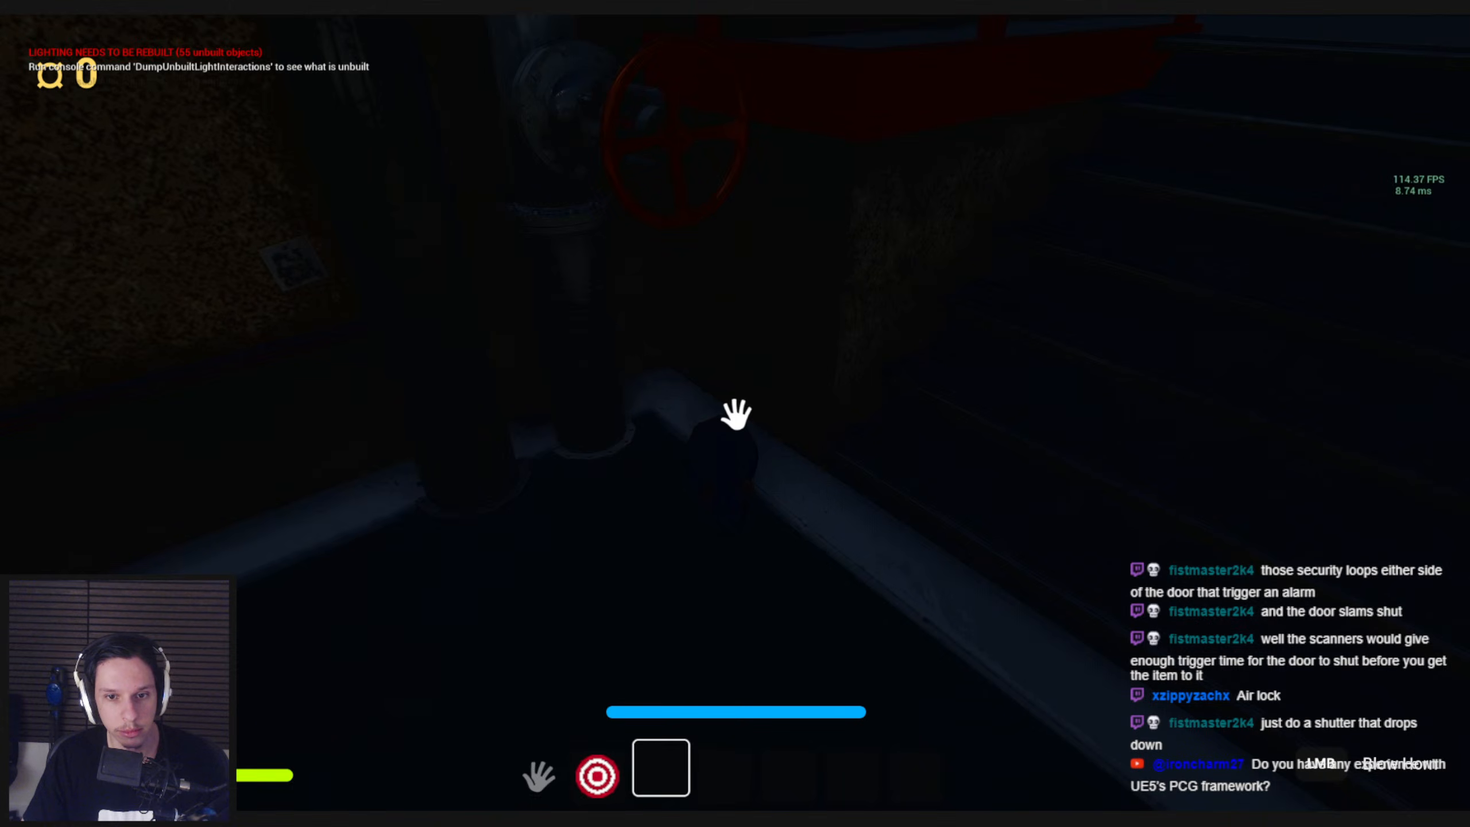
pyautogui.moveTo(736, 414)
pyautogui.mouseDown()
pyautogui.moveTo(564, 501)
pyautogui.moveTo(643, 448)
pyautogui.moveTo(722, 508)
pyautogui.moveTo(735, 414)
pyautogui.mouseUp()
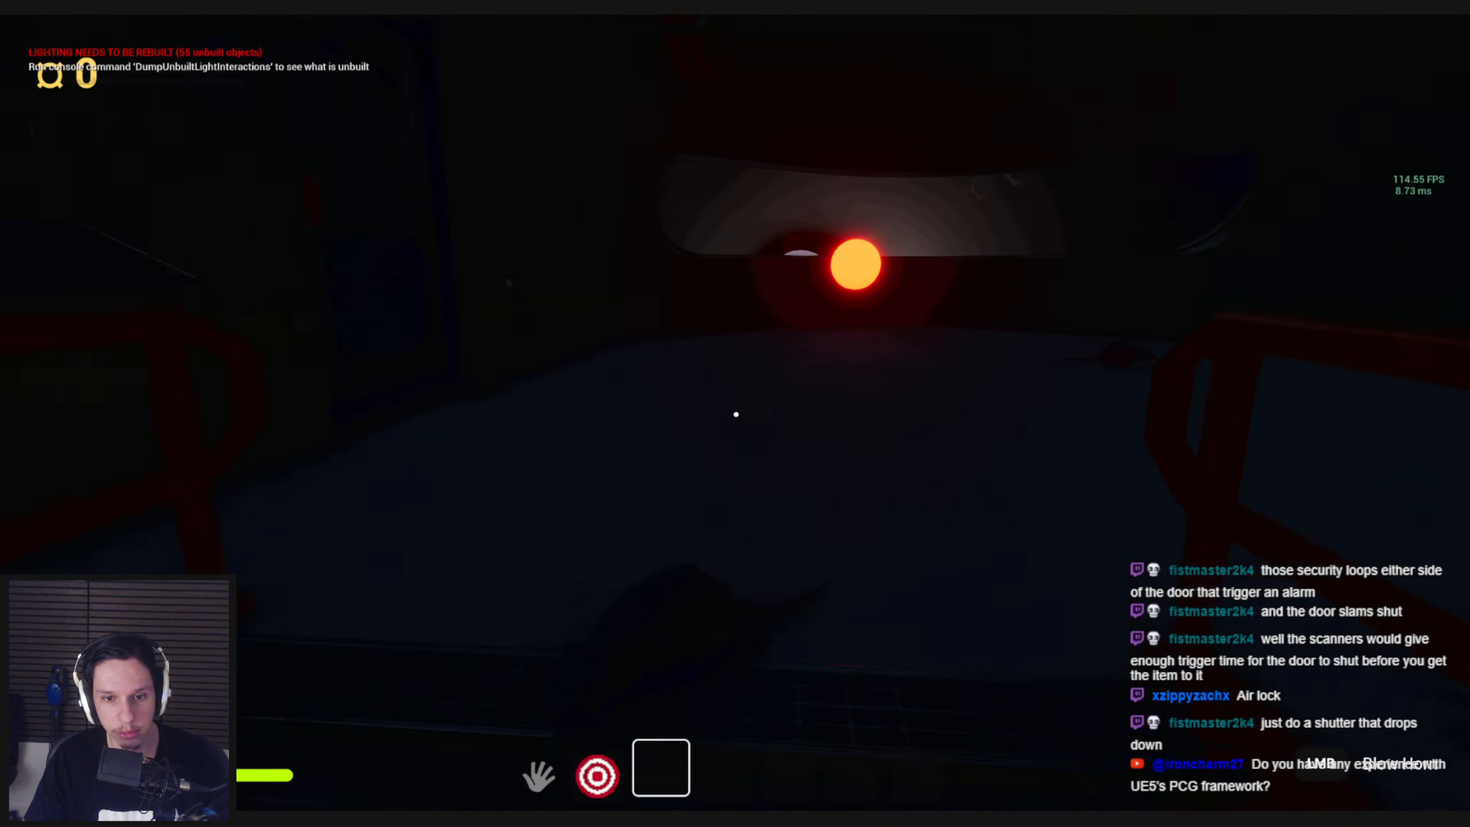
pyautogui.press('a')
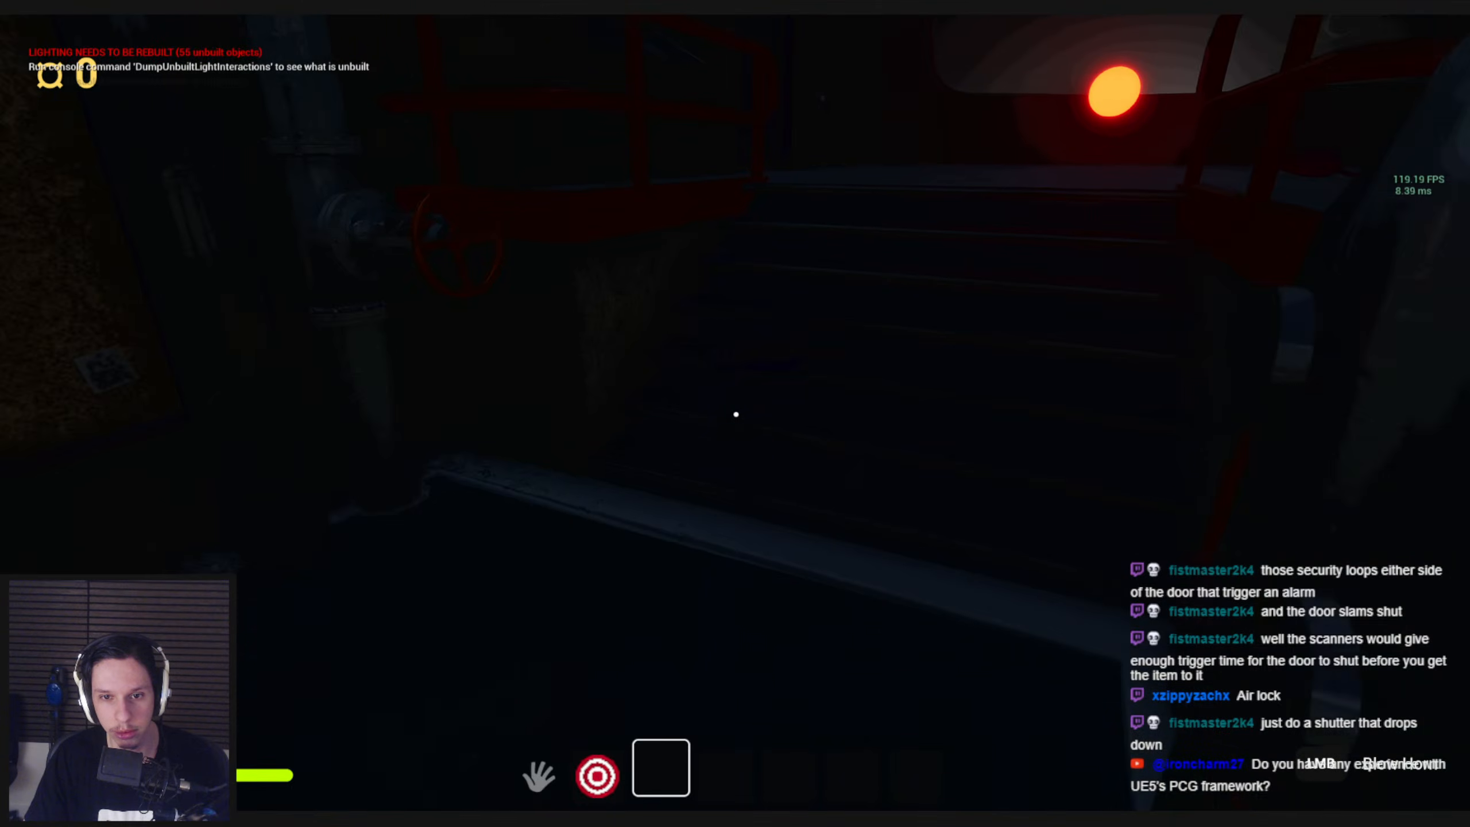
pyautogui.click(737, 414)
pyautogui.press('w')
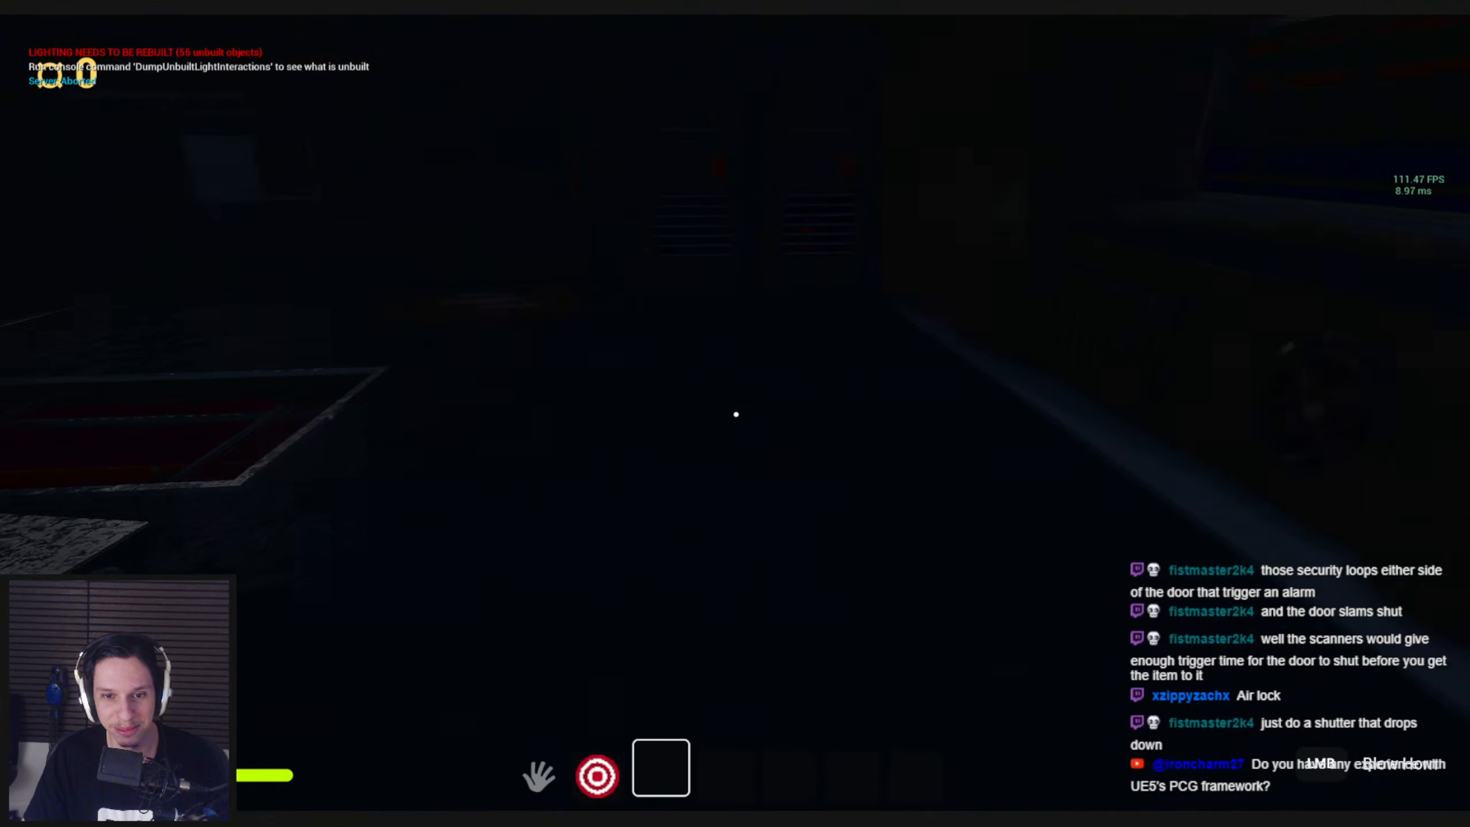
# Pull the red lever in the fuse box to restore power and check the lit carriage around the boiler
pyautogui.hotkey('shift', 'w')
pyautogui.moveTo(737, 414); pyautogui.dragTo(732, 555)
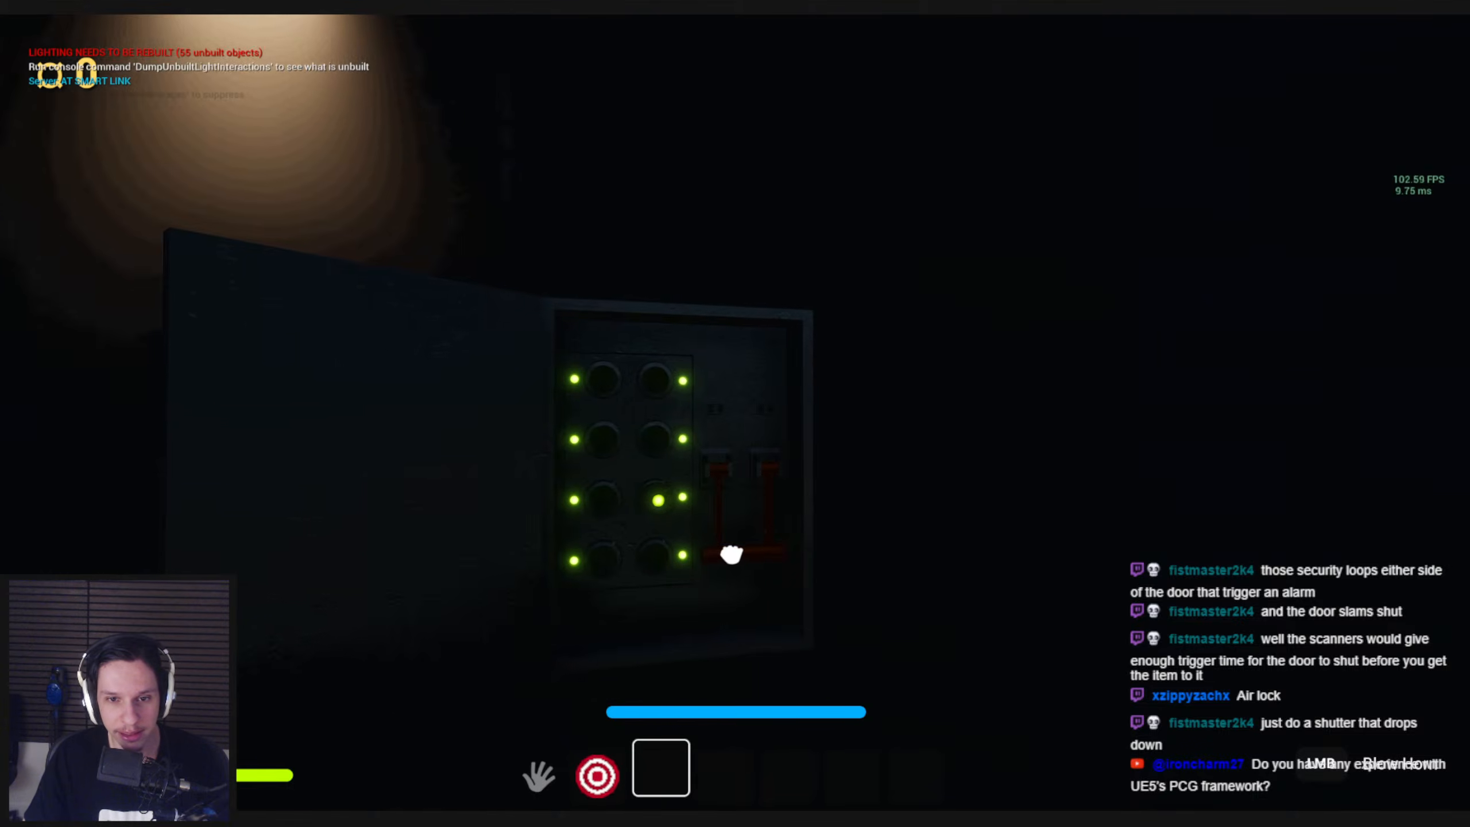
pyautogui.press('w')
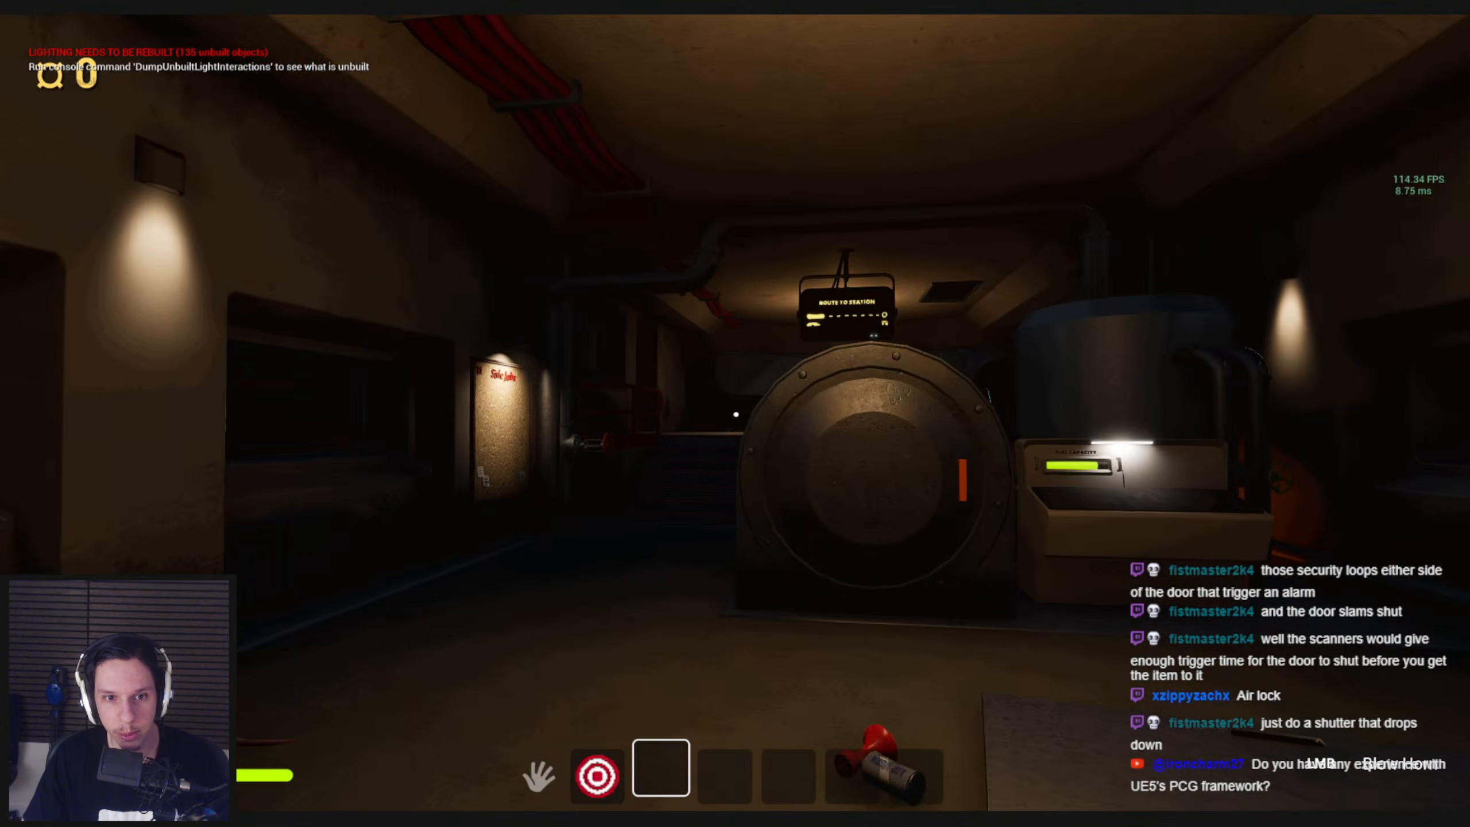
pyautogui.press('w')
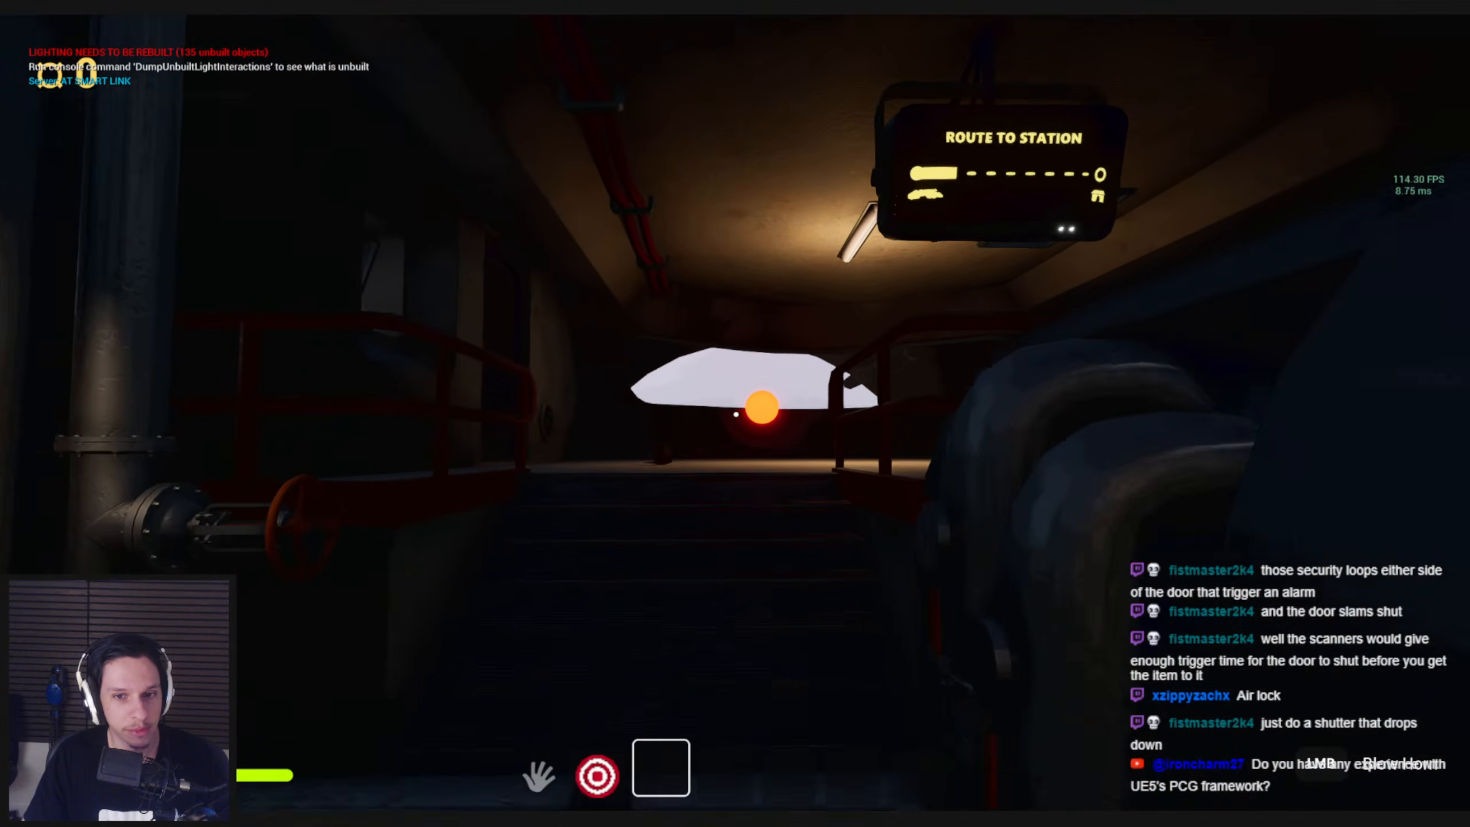
pyautogui.press('s')
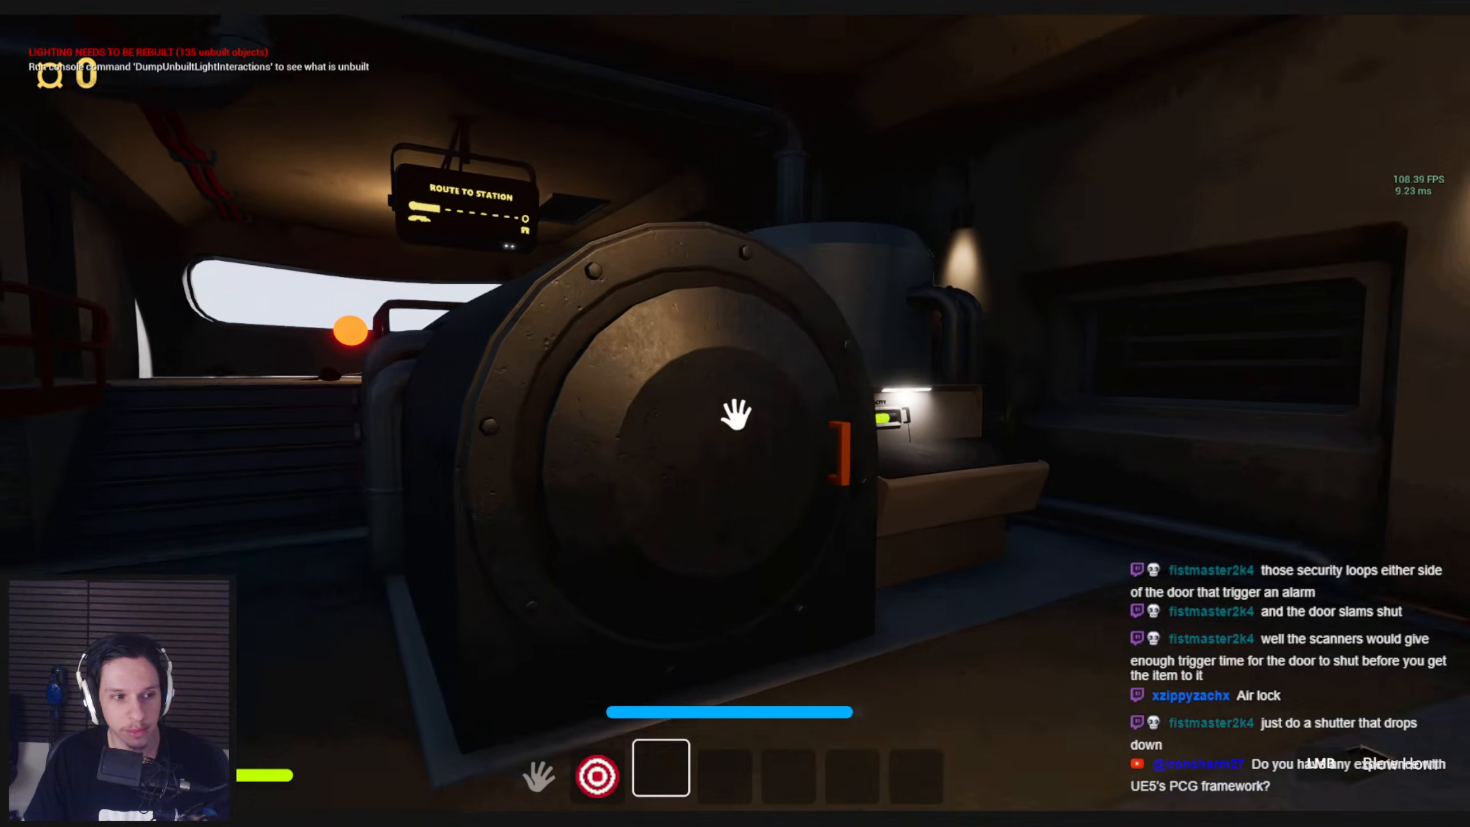
pyautogui.press('s')
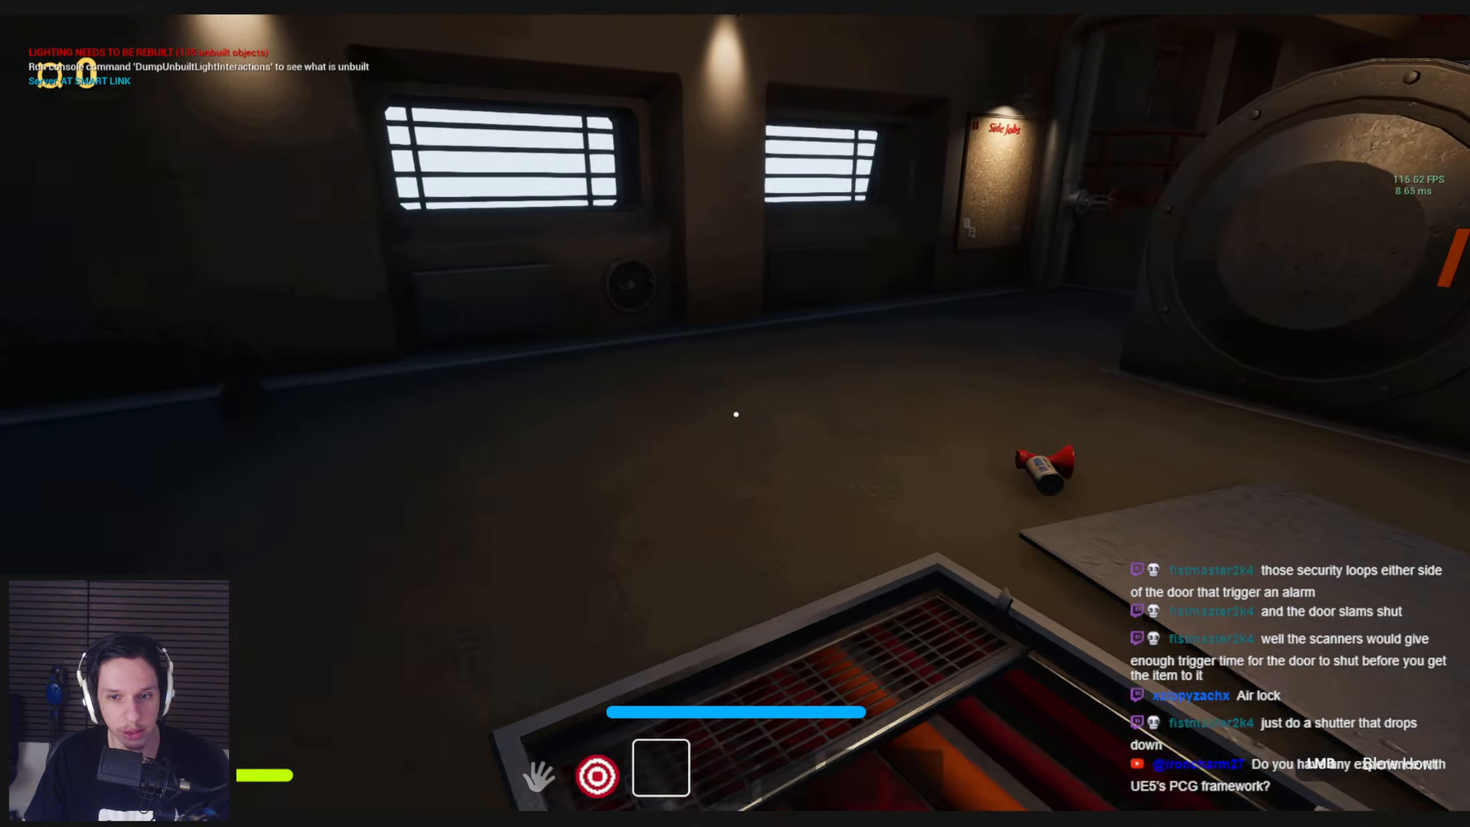
# Open the carriage door beside the doormat and walk outside onto the metal grating walkway
pyautogui.press('w')
pyautogui.press('e')
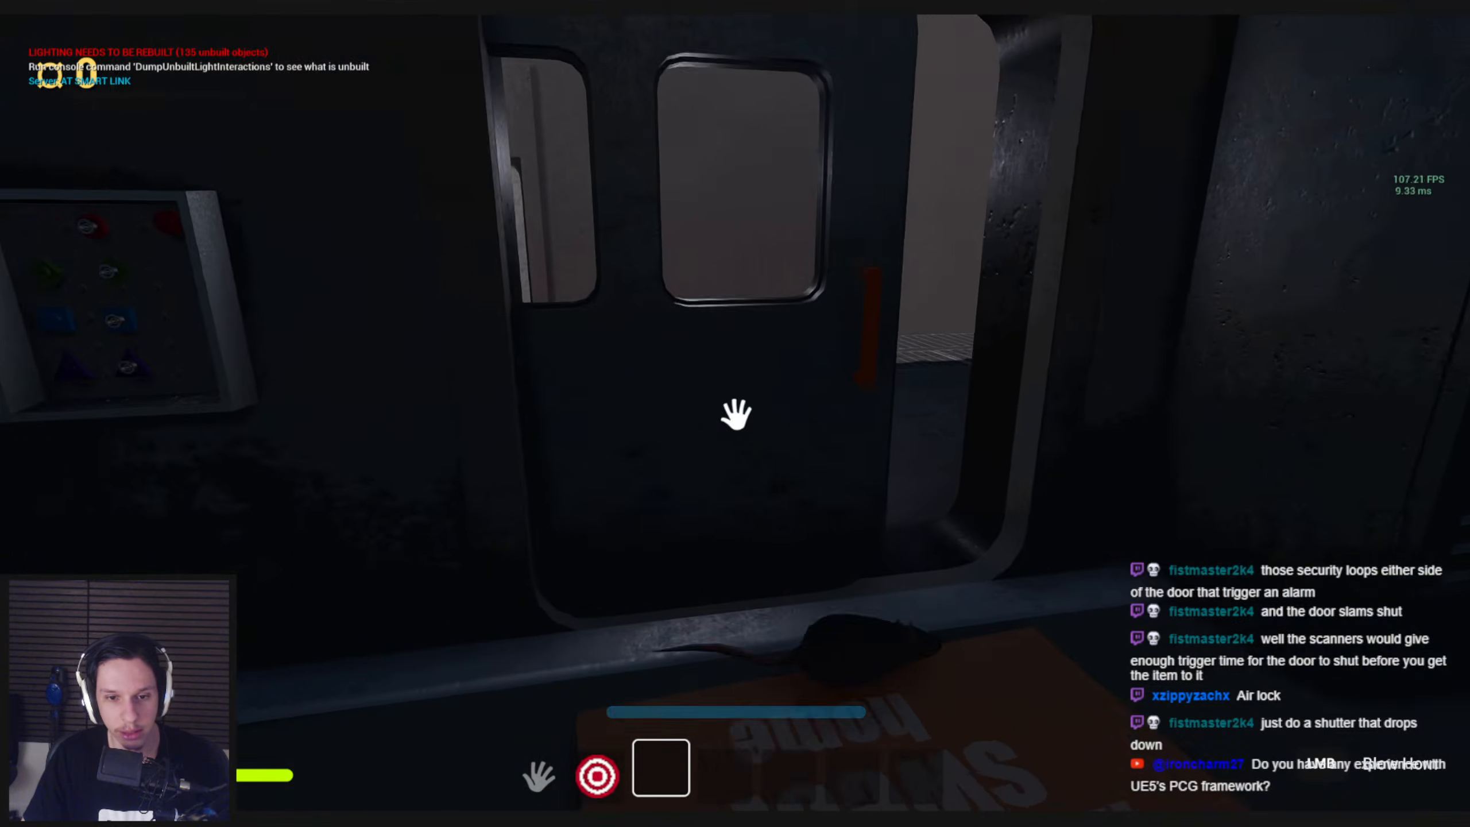
pyautogui.press('s')
pyautogui.press('w')
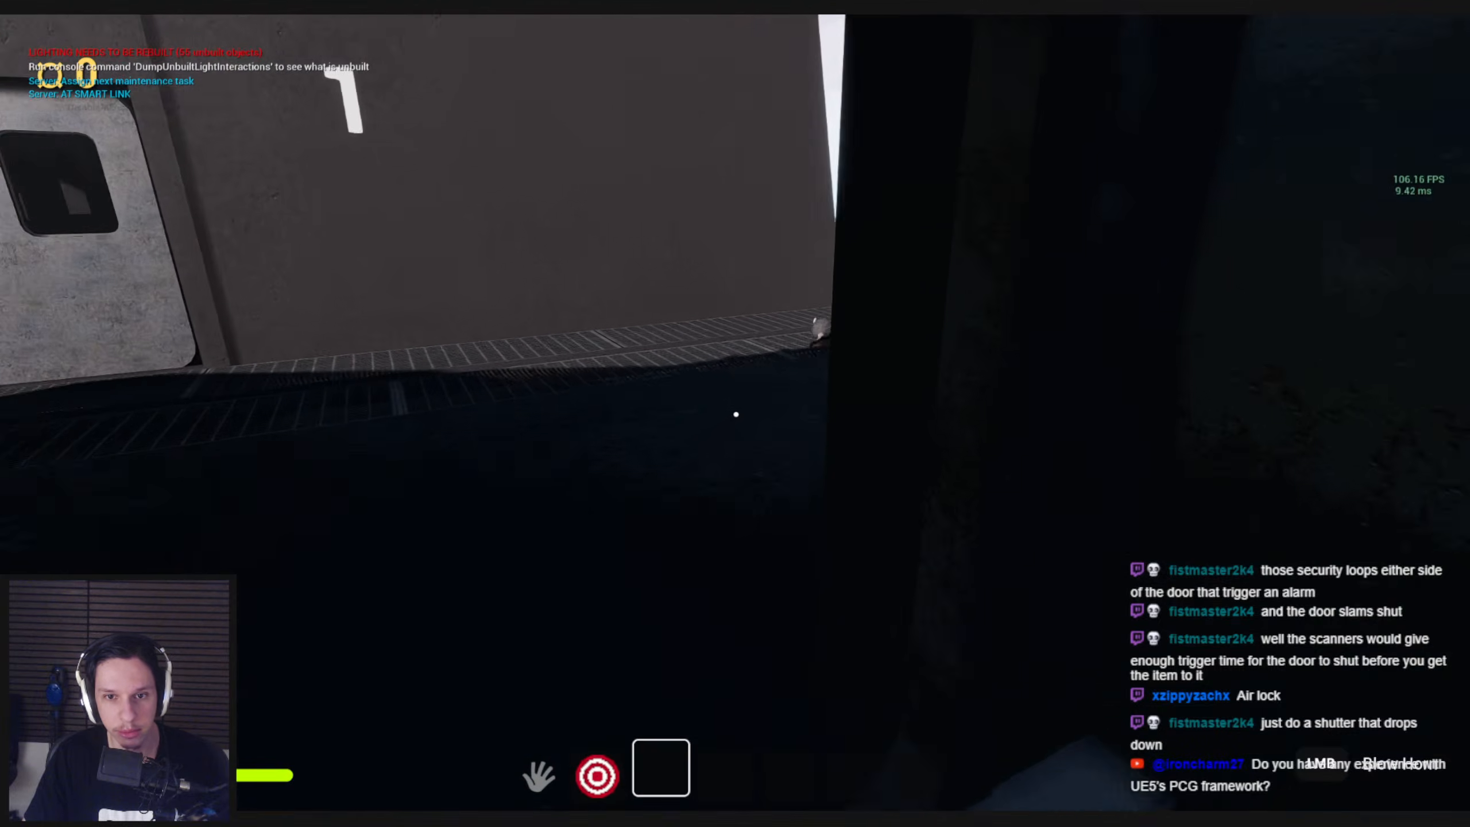
pyautogui.press('w')
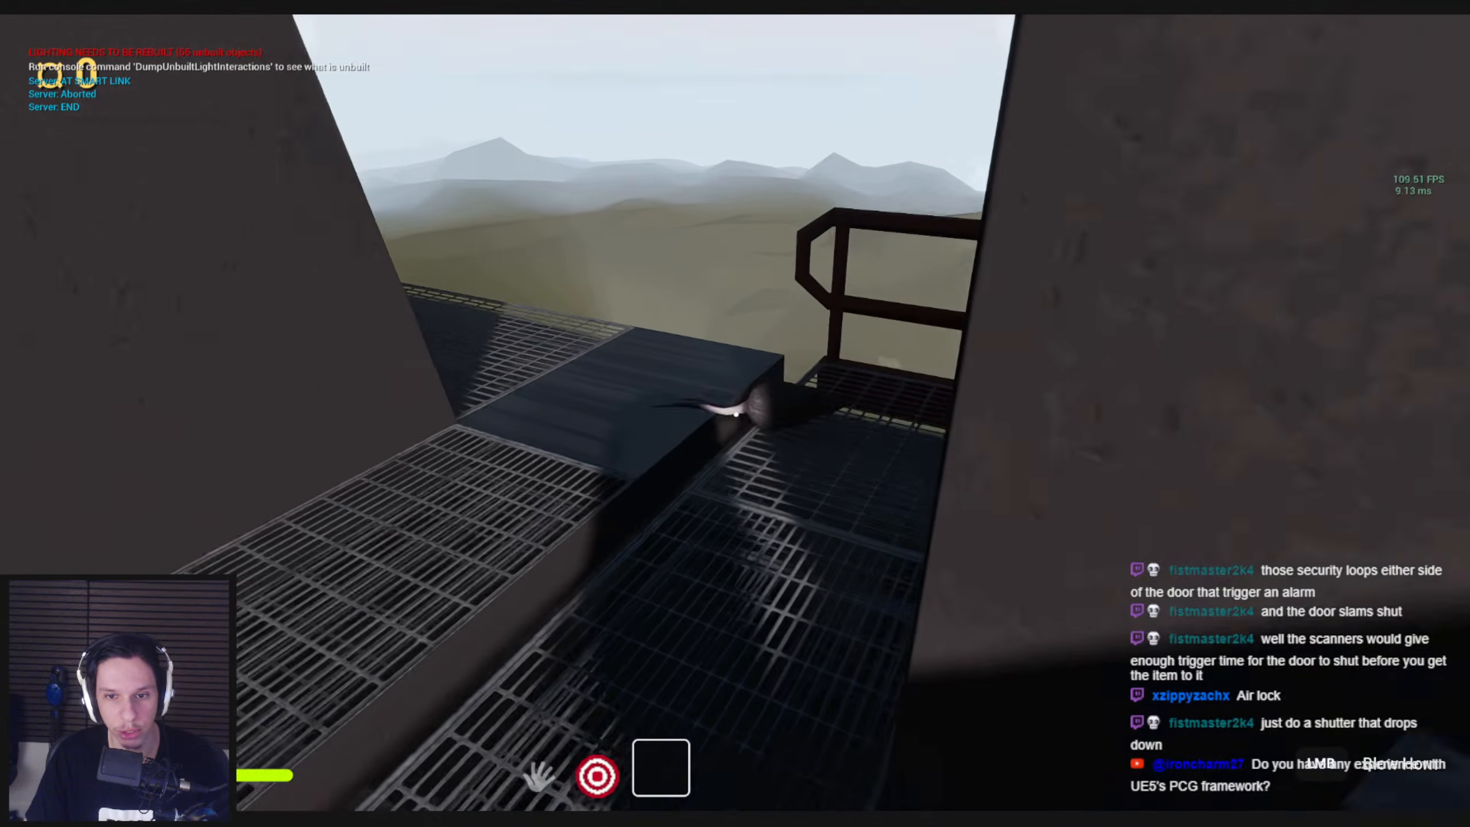
# Follow the outdoor grating walkway along the train, turn around and sprint along it back to the open carriage doorway
pyautogui.press('w')
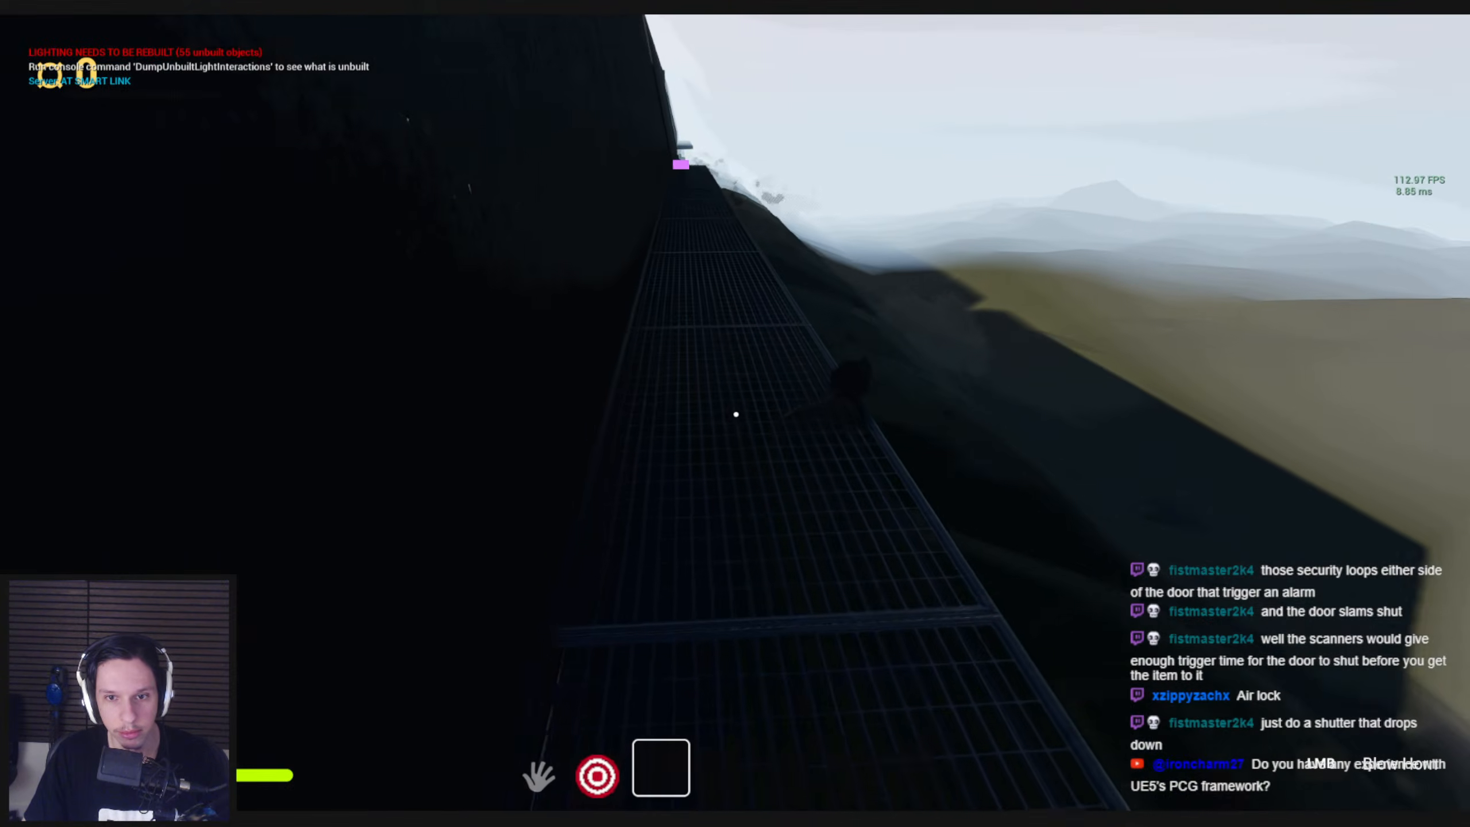
pyautogui.press('w')
pyautogui.press('w')
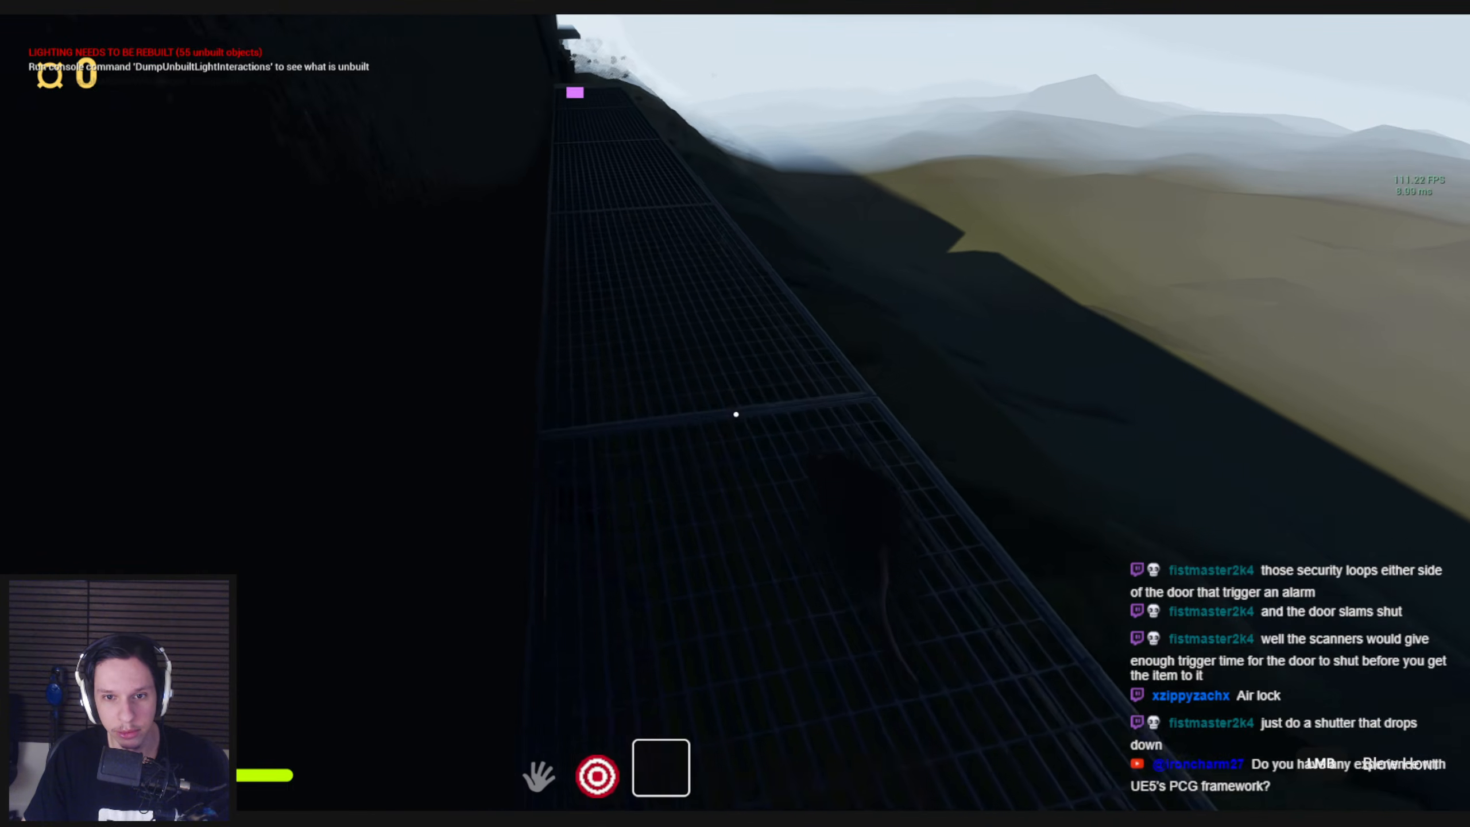
pyautogui.press('w')
pyautogui.press('w')
pyautogui.hotkey('shift', 'w')
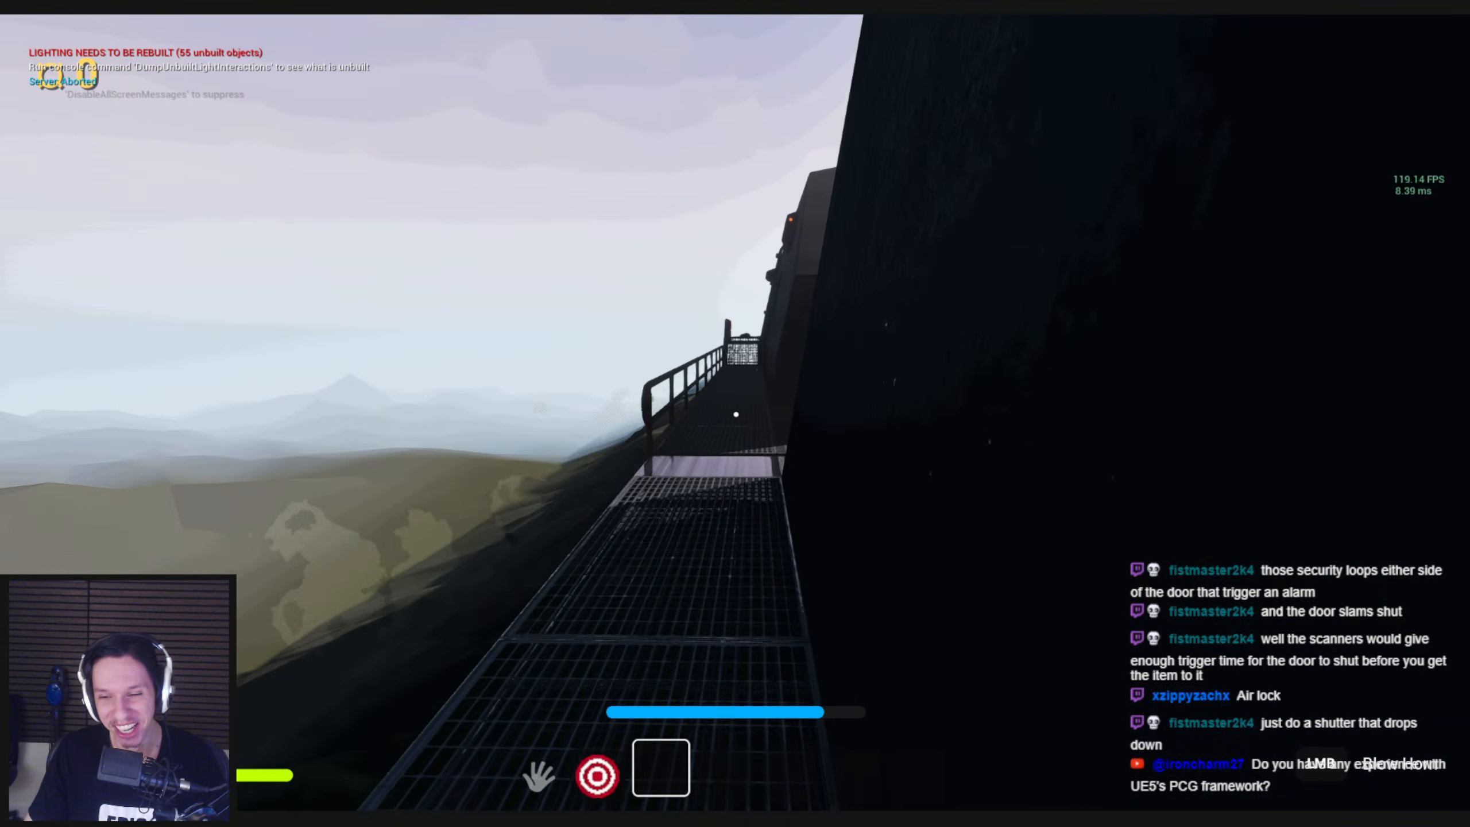
pyautogui.hotkey('shift', 'w')
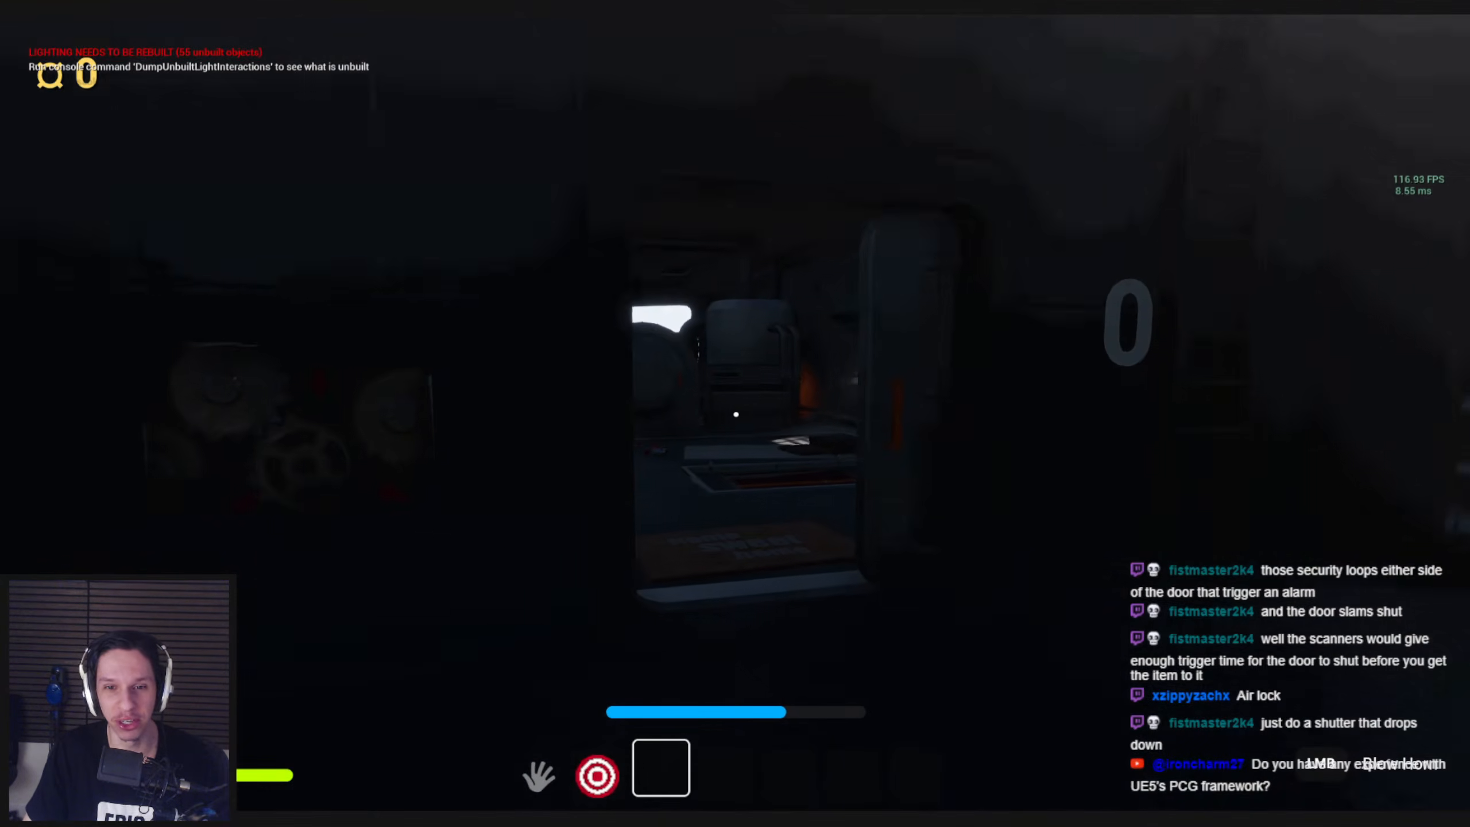
# End the playtest and view the row of rats in front of the boiler with the editor icons hidden
pyautogui.press('Escape')
pyautogui.moveTo(1142, 89); pyautogui.dragTo(1142, 89, button='right')
pyautogui.press('w')
pyautogui.moveTo(950, 294); pyautogui.dragTo(949, 294, button='right')
pyautogui.press('g')
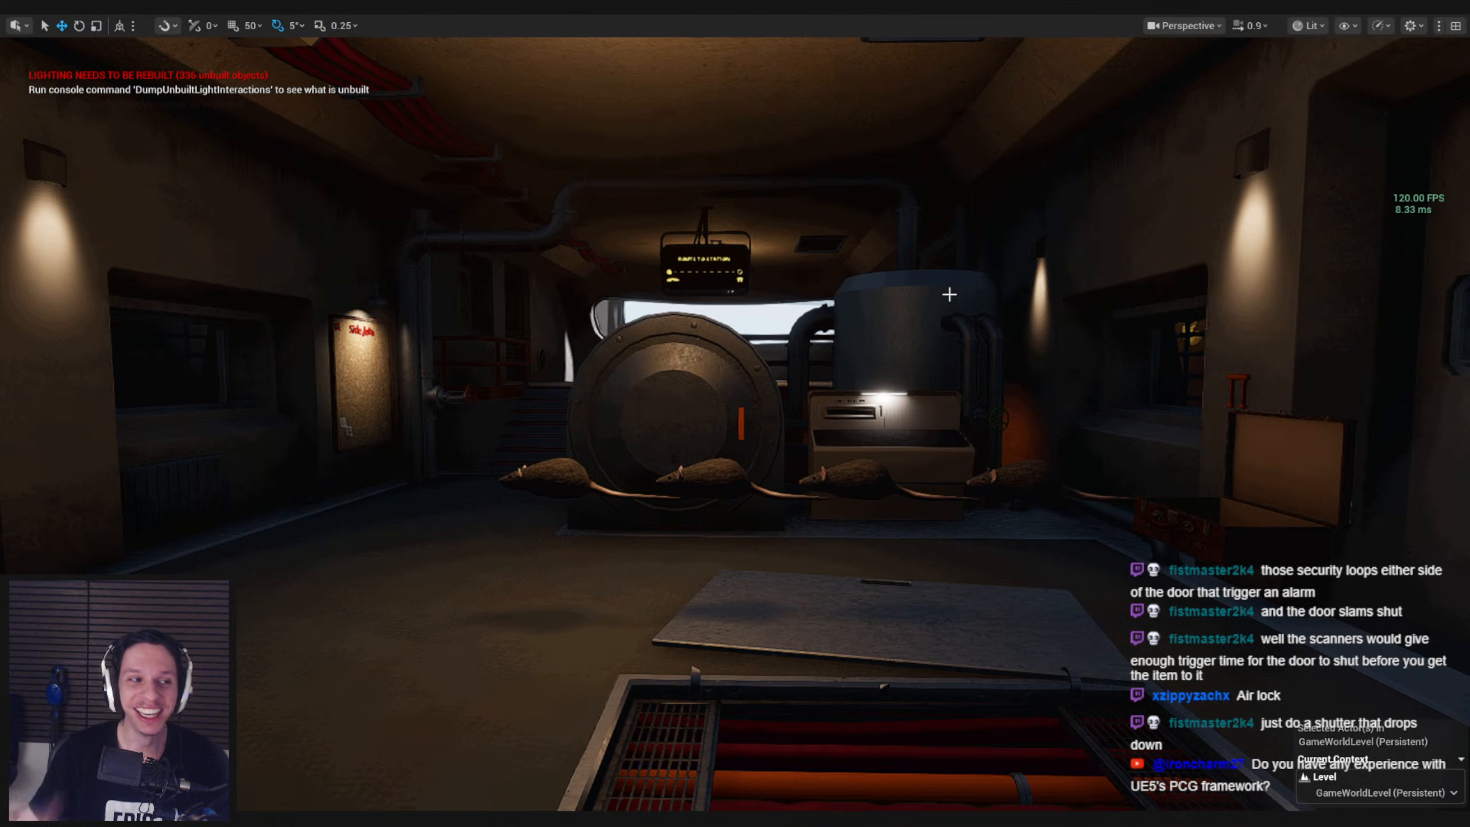
pyautogui.moveTo(945, 294); pyautogui.dragTo(907, 332, button='right')
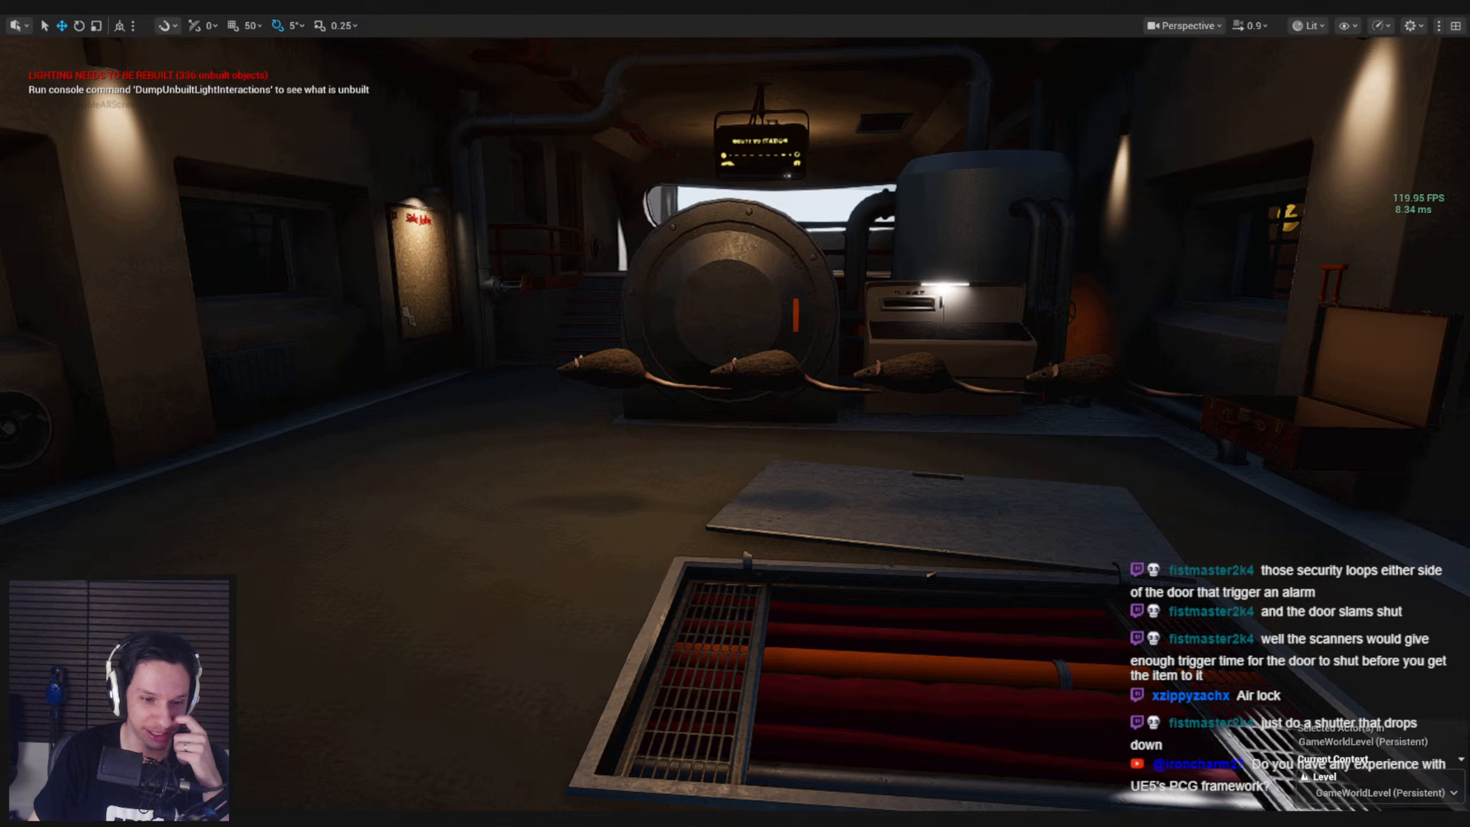
# Switch to Notion, review the Playable Proof of Concept list in the Trainrot notes, and return to Unreal Editor
pyautogui.hotkey('alt', 'Tab')
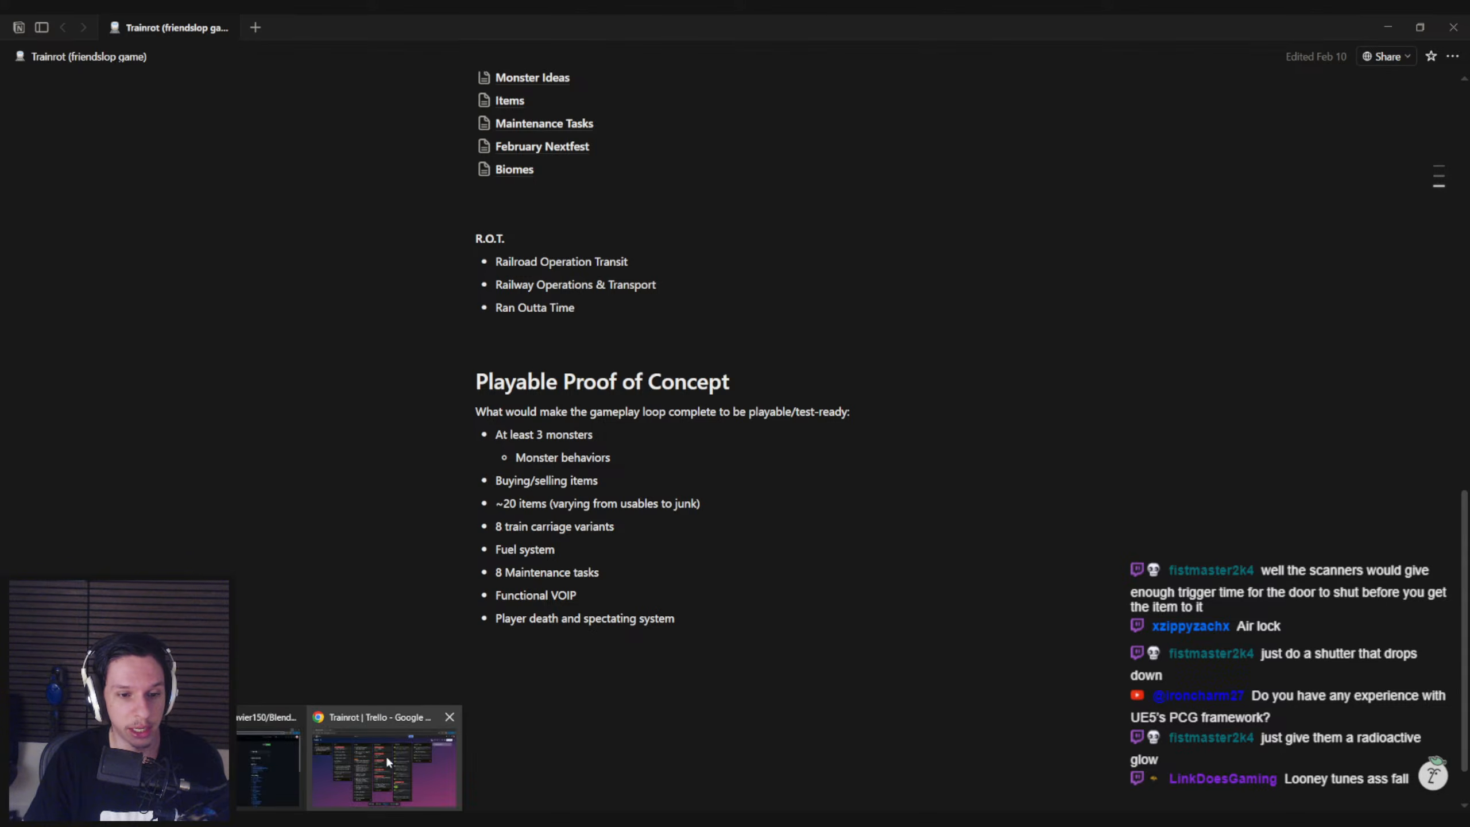
pyautogui.click(644, 597)
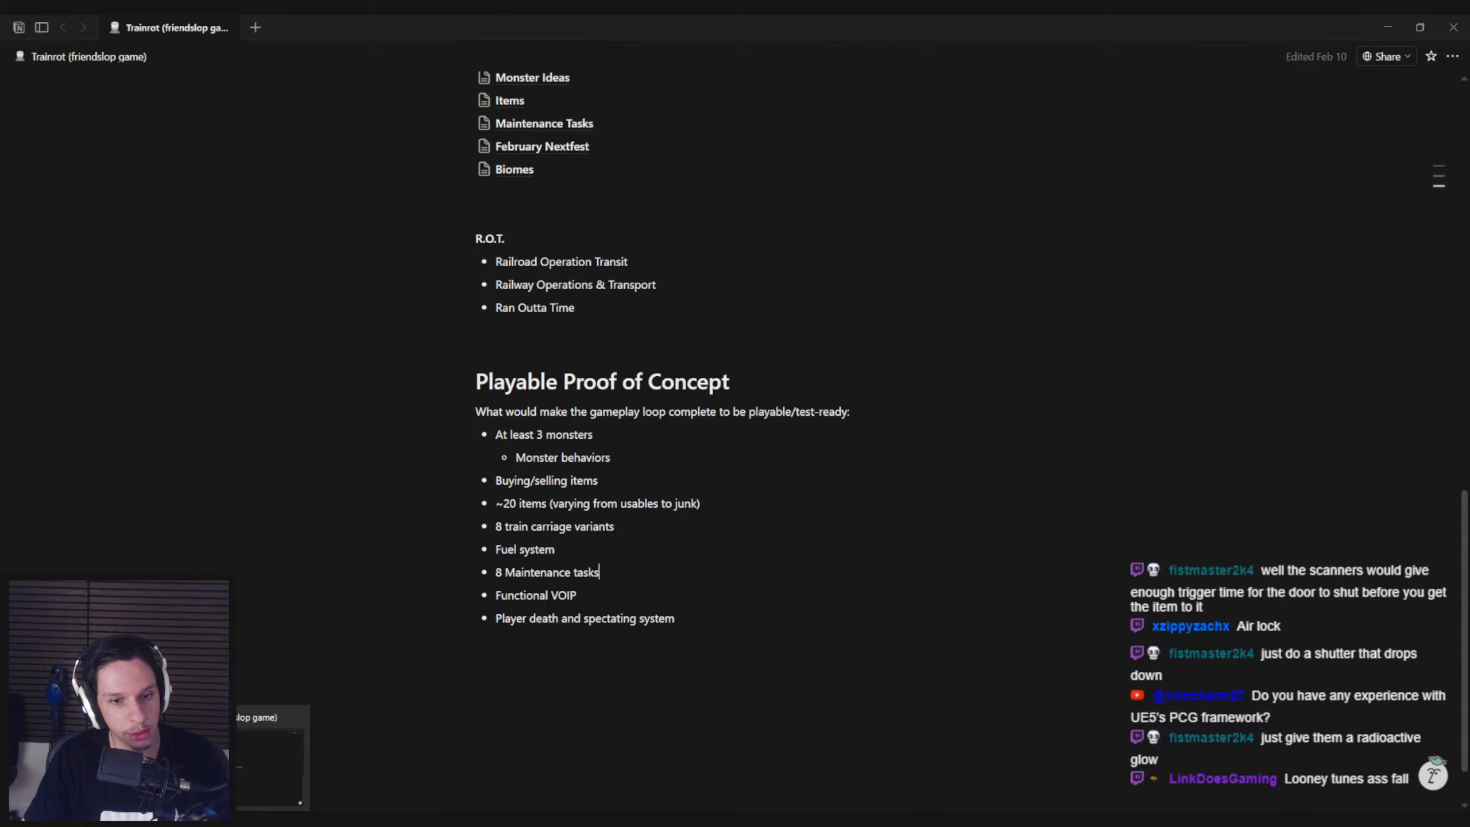
pyautogui.moveTo(310, 820)
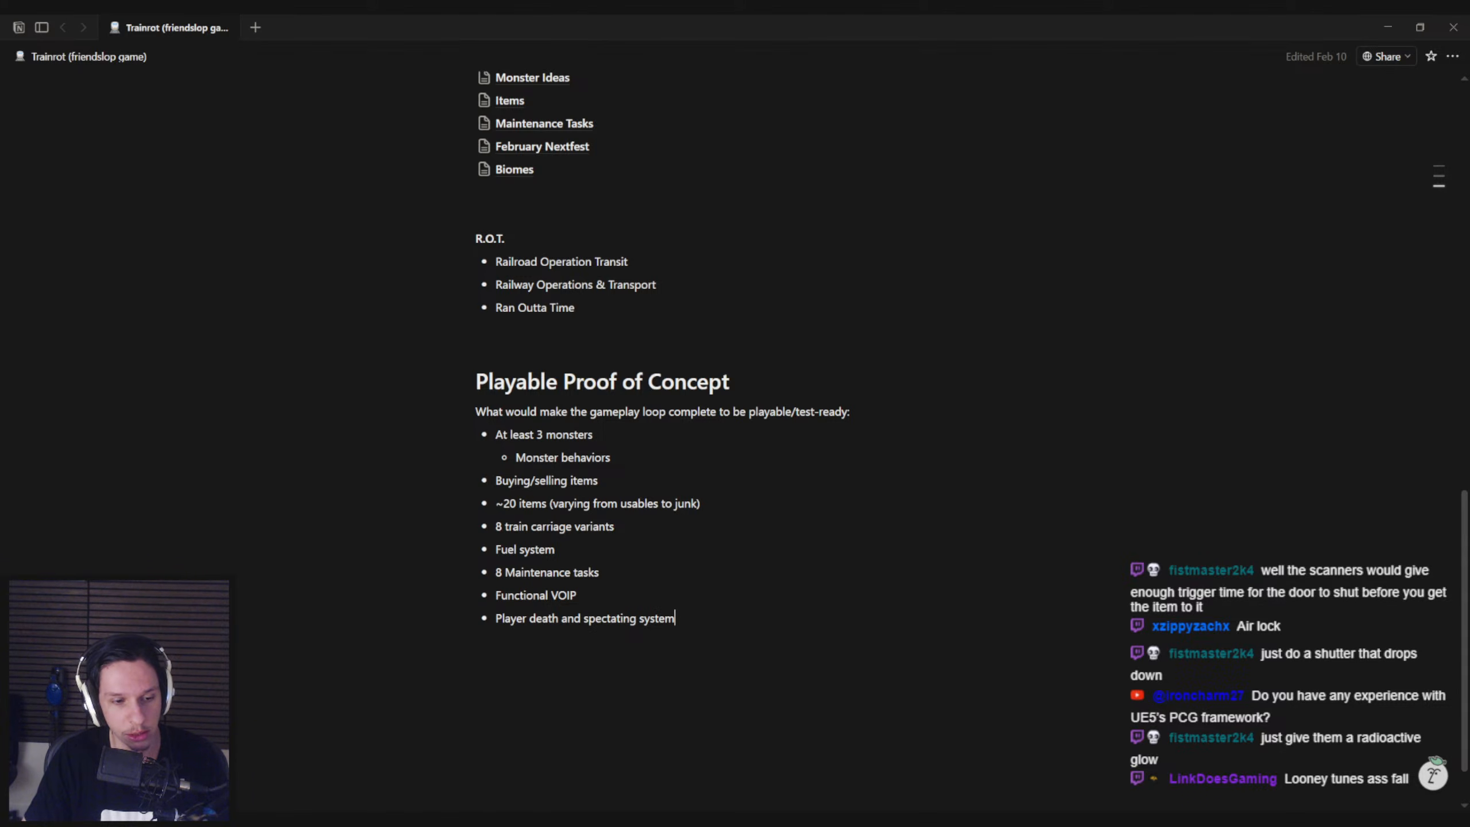
pyautogui.hotkey('alt', 'Tab')
# Start another playtest of GameWorldLevel and watch the rats, loose items and lighting inside the carriage
pyautogui.moveTo(585, 455); pyautogui.dragTo(544, 455, button='right')
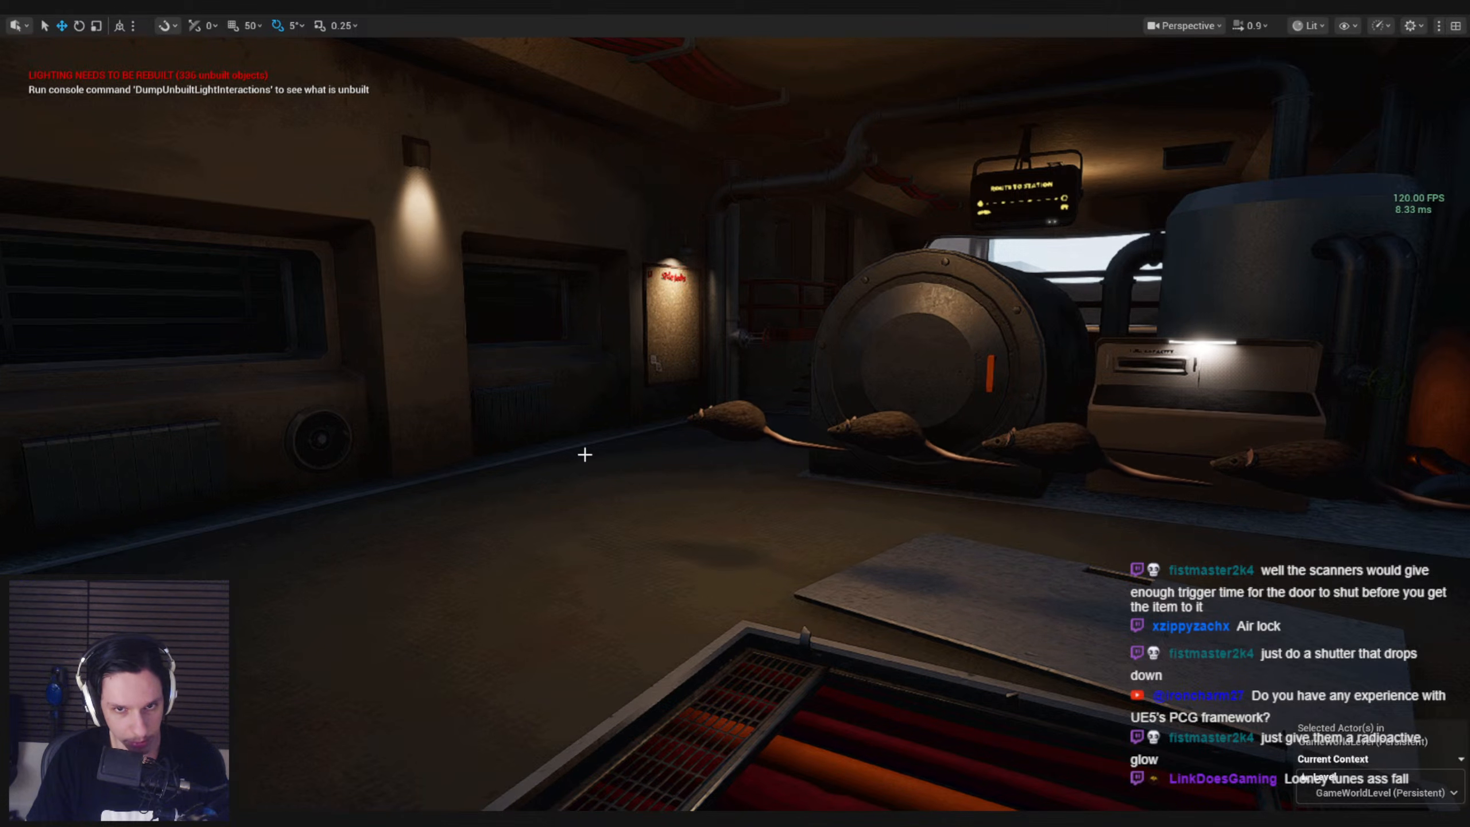
pyautogui.moveTo(307, 821)
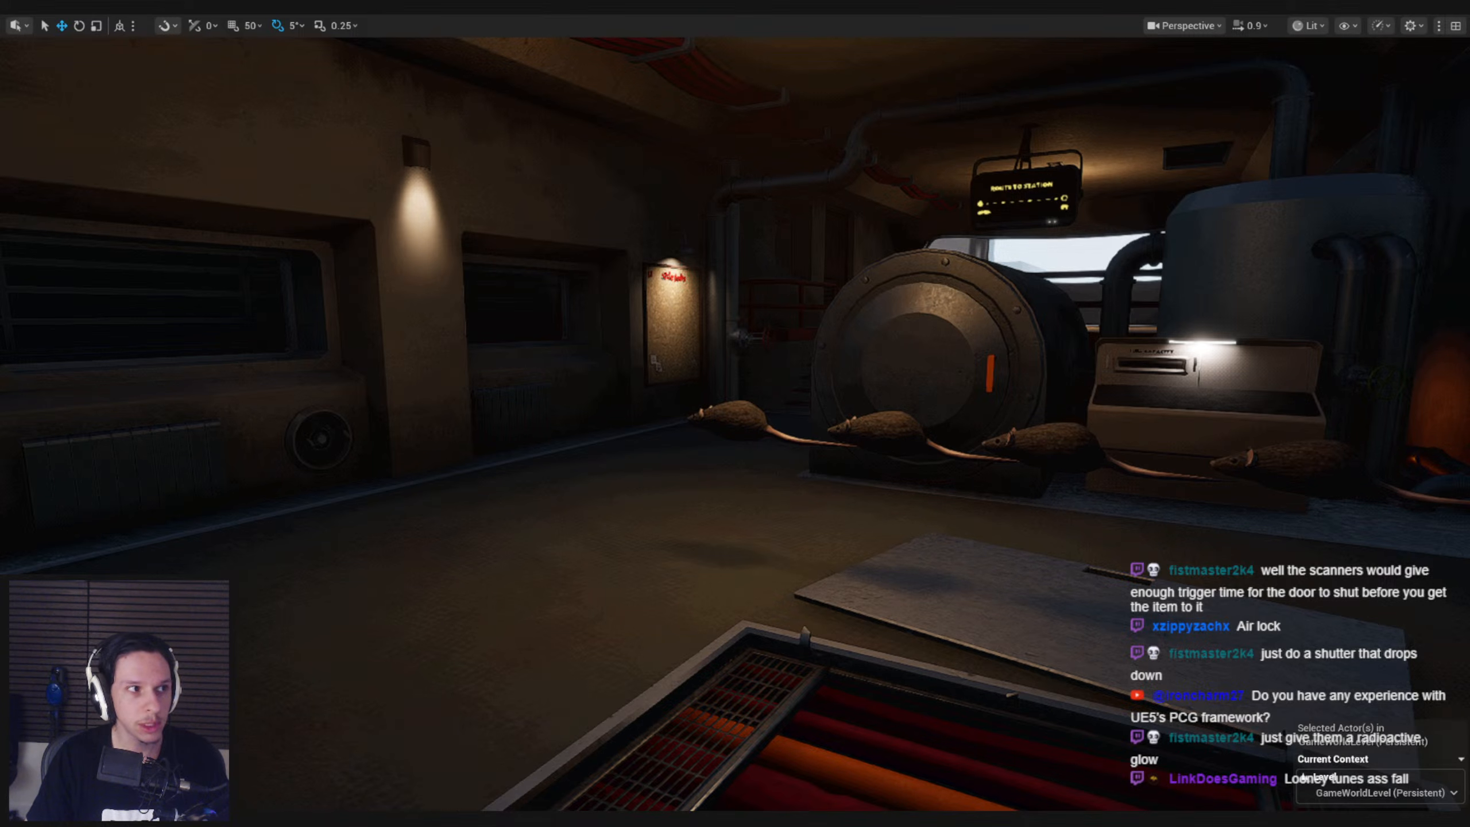
pyautogui.hotkey('alt', 'p')
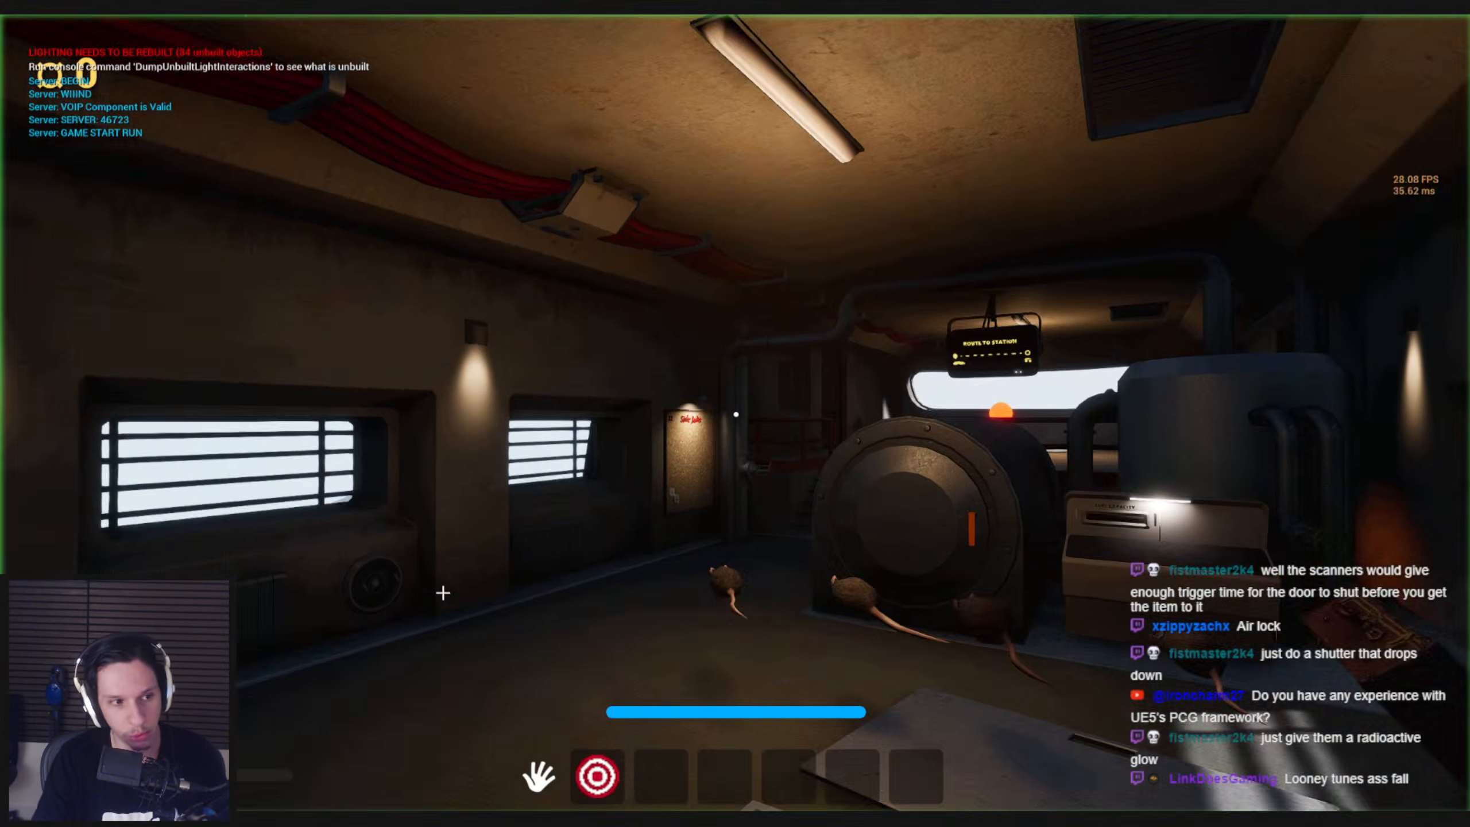
pyautogui.click(443, 593)
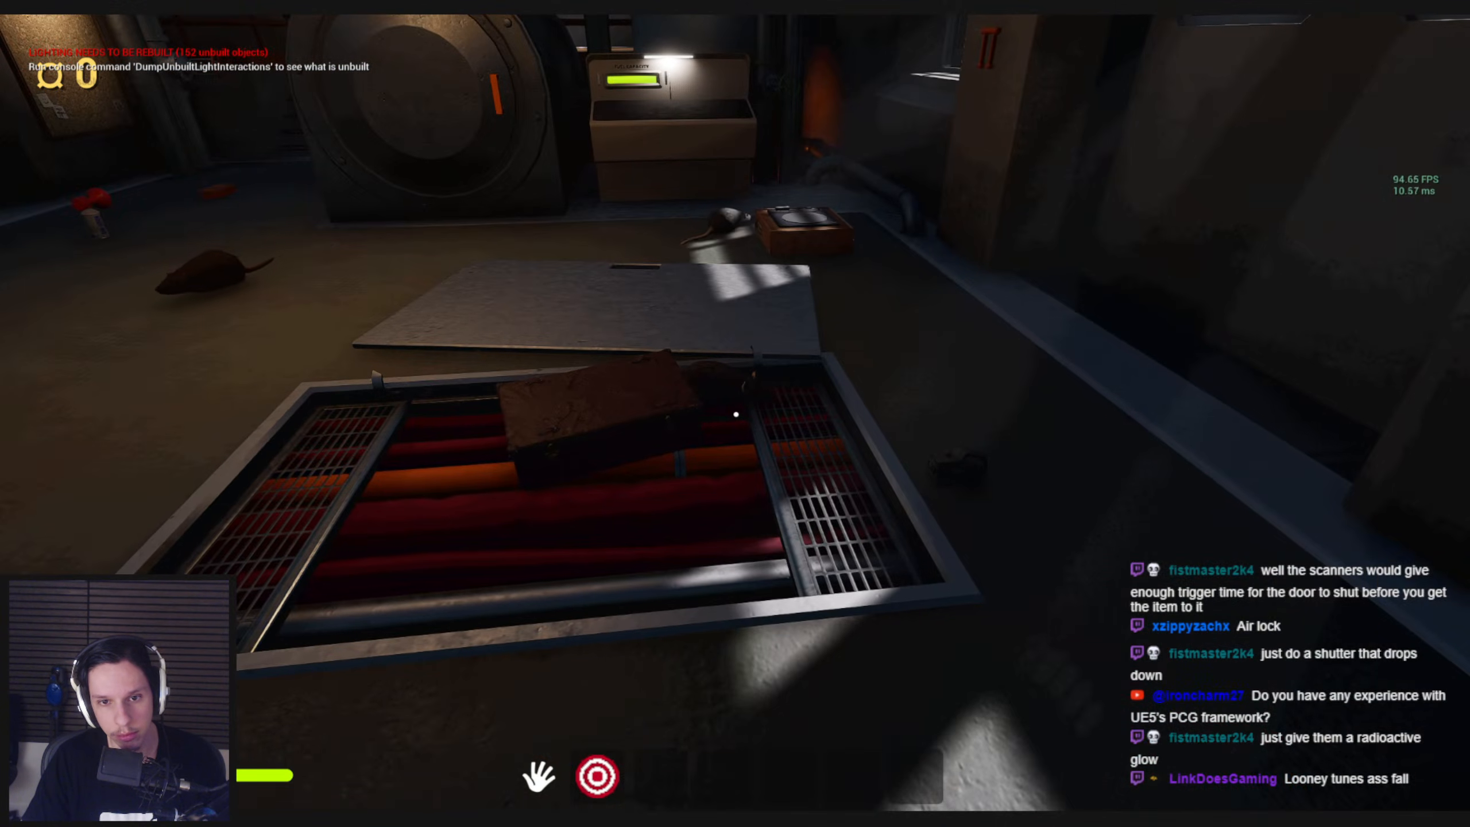
pyautogui.moveTo(736, 414)
pyautogui.mouseDown()
pyautogui.moveTo(715, 404)
pyautogui.moveTo(254, 489)
pyautogui.moveTo(492, 460)
pyautogui.moveTo(466, 457)
pyautogui.moveTo(483, 479)
pyautogui.moveTo(121, 597)
pyautogui.moveTo(669, 460)
pyautogui.moveTo(528, 552)
pyautogui.moveTo(594, 236)
pyautogui.moveTo(562, 640)
pyautogui.moveTo(623, 279)
pyautogui.moveTo(584, 508)
pyautogui.moveTo(554, 166)
pyautogui.moveTo(736, 412)
pyautogui.mouseUp()
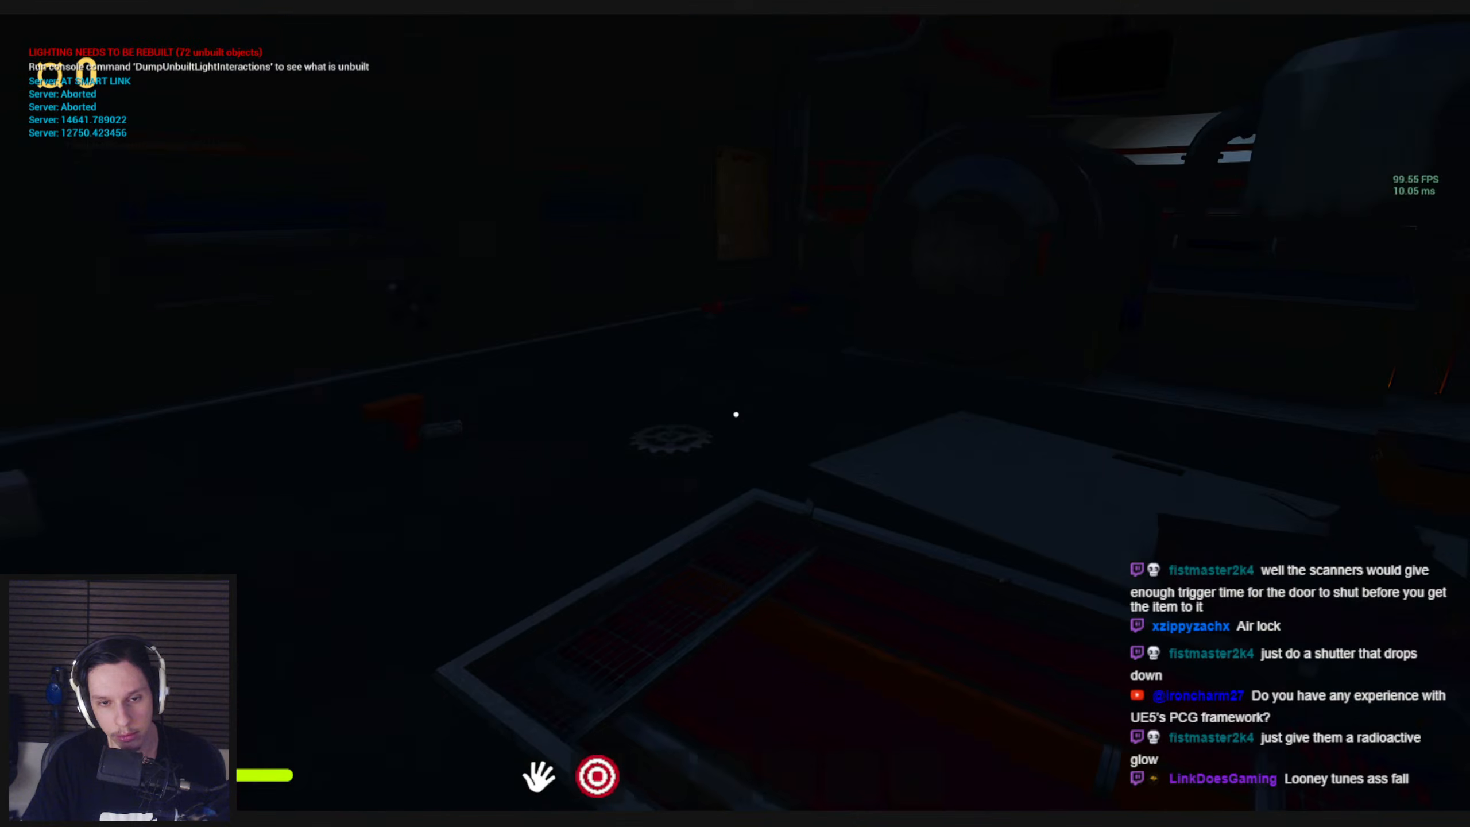
pyautogui.press('w')
pyautogui.moveTo(736, 414); pyautogui.dragTo(775, 570)
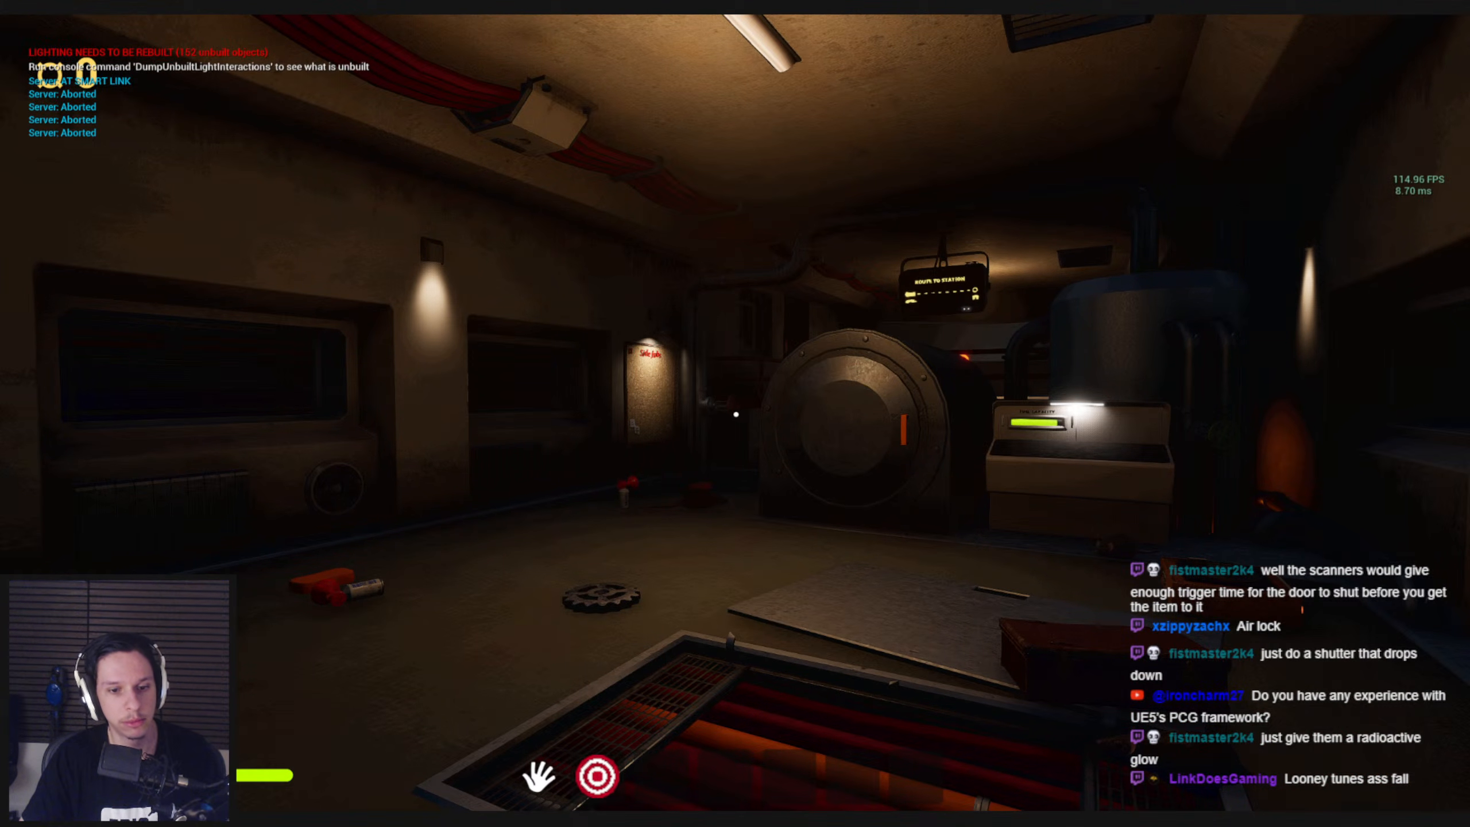
# Switch to Rider and read the Unreal log messages from the playtest
pyautogui.press('super')
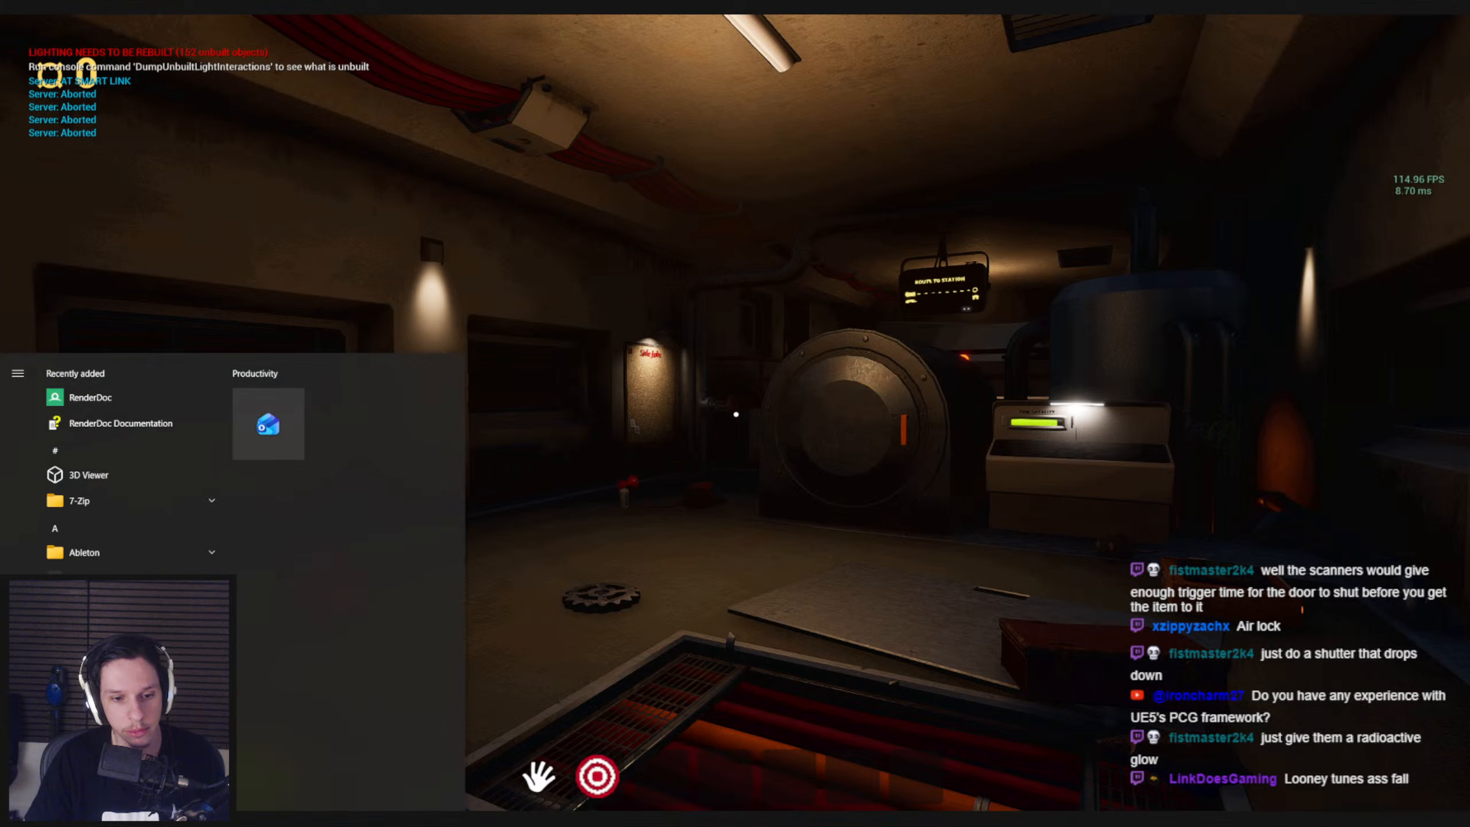
pyautogui.click(426, 819)
pyautogui.hotkey('alt', 'Tab')
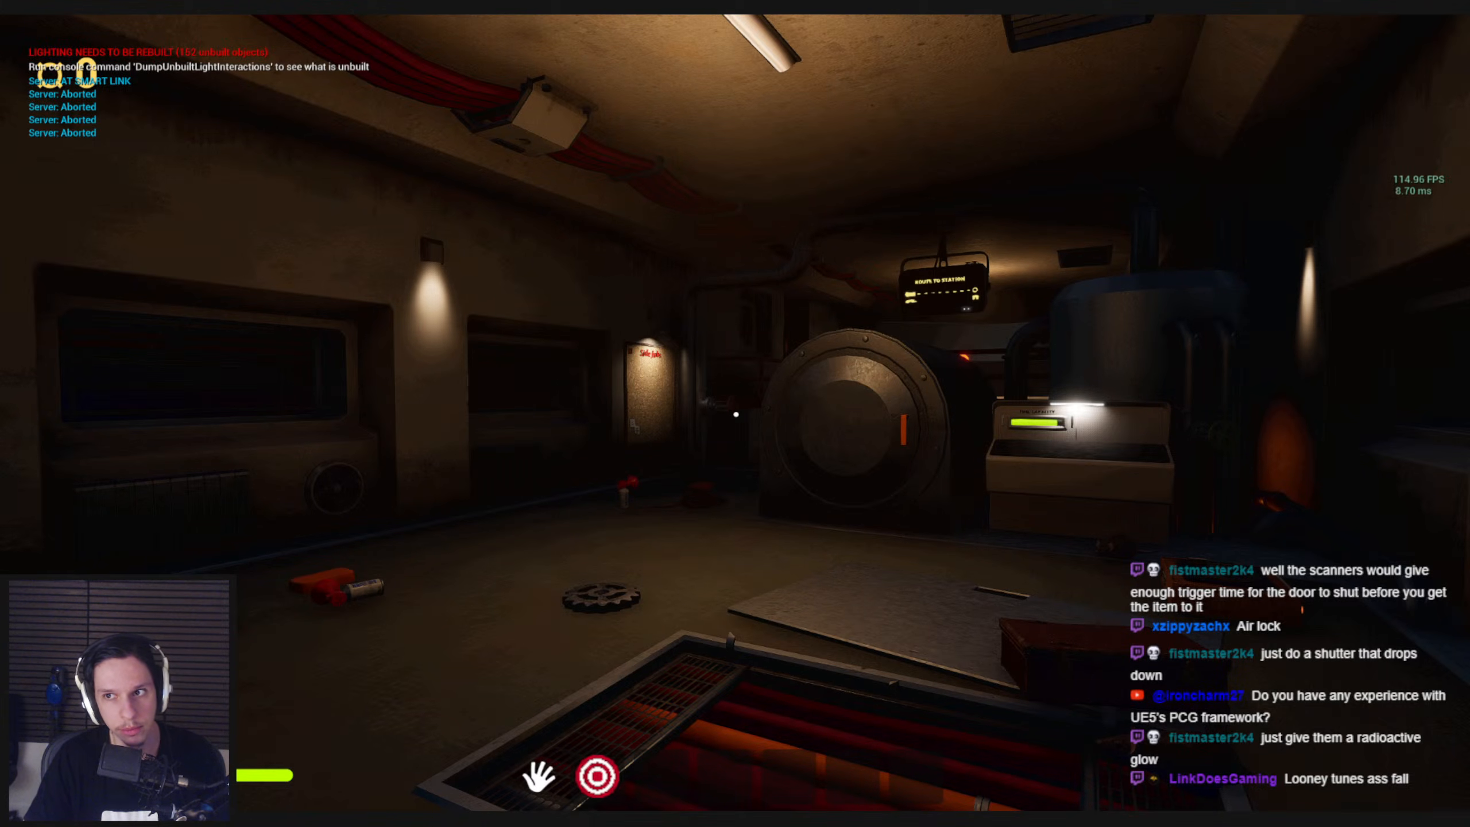
pyautogui.press('super')
pyautogui.hotkey('alt', 'Tab')
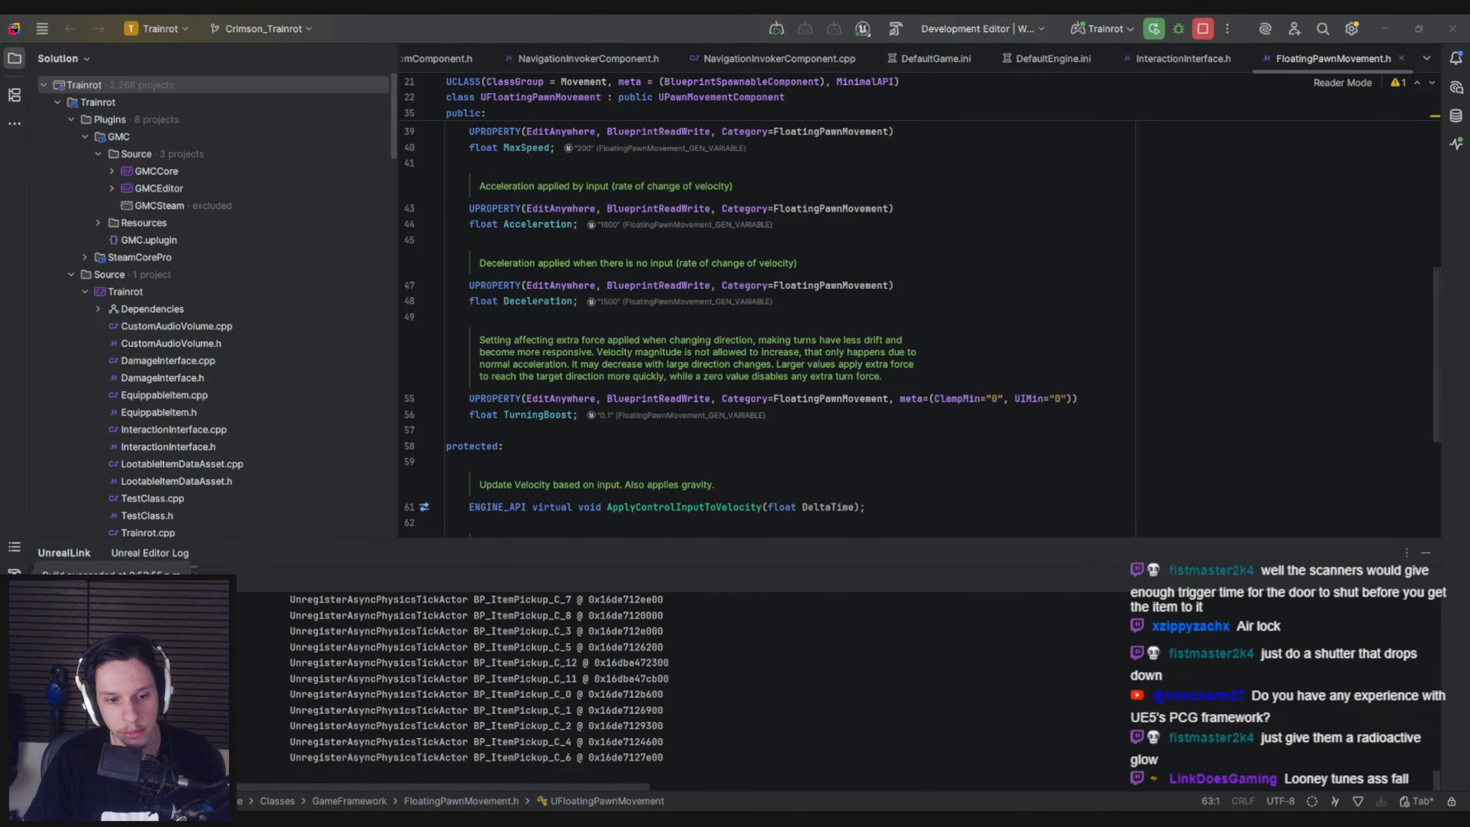
pyautogui.hotkey('alt', 'Tab')
pyautogui.scroll(3, 451, 666)
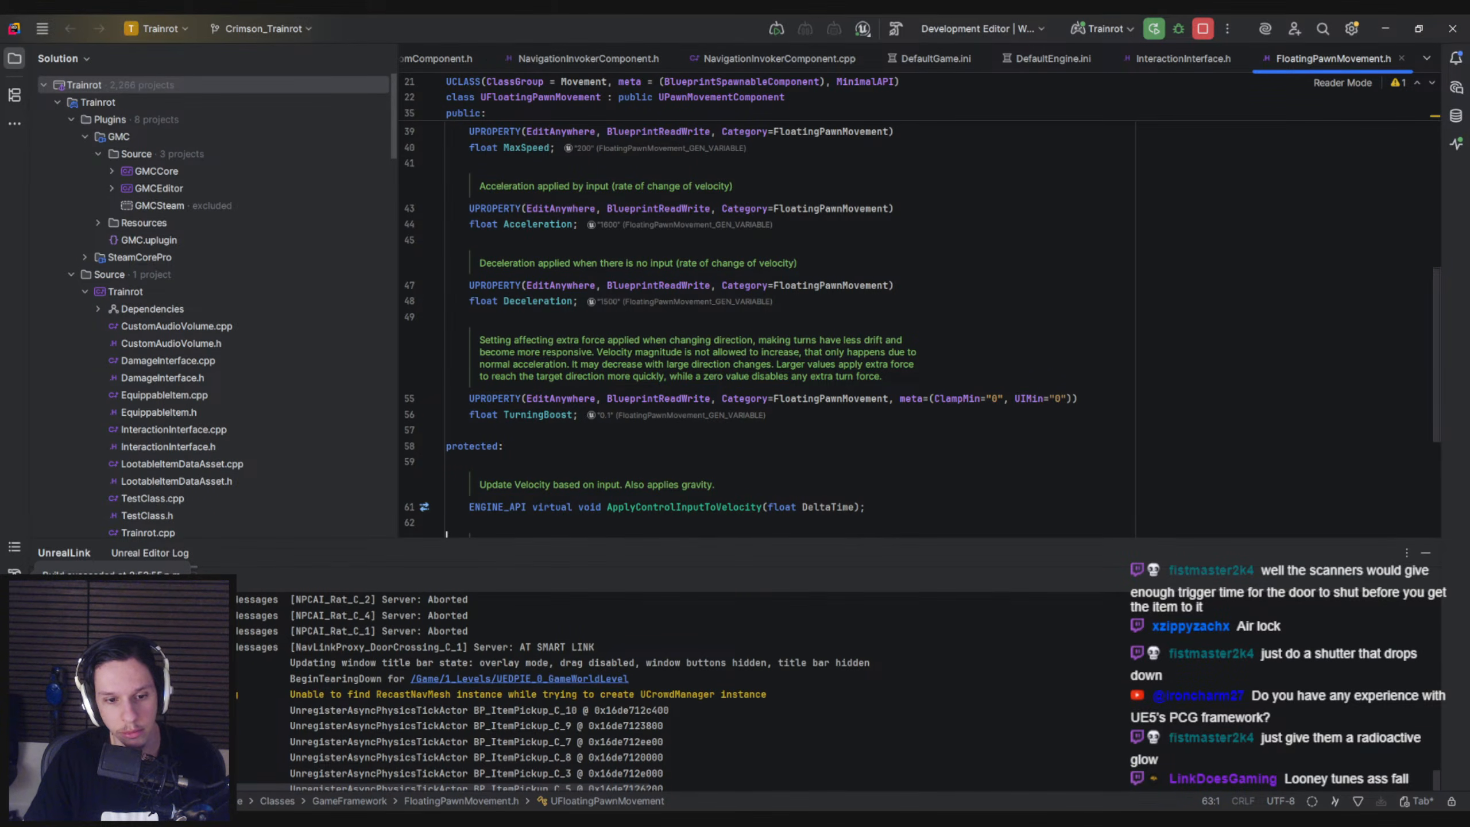
pyautogui.scroll(-3, 341, 731)
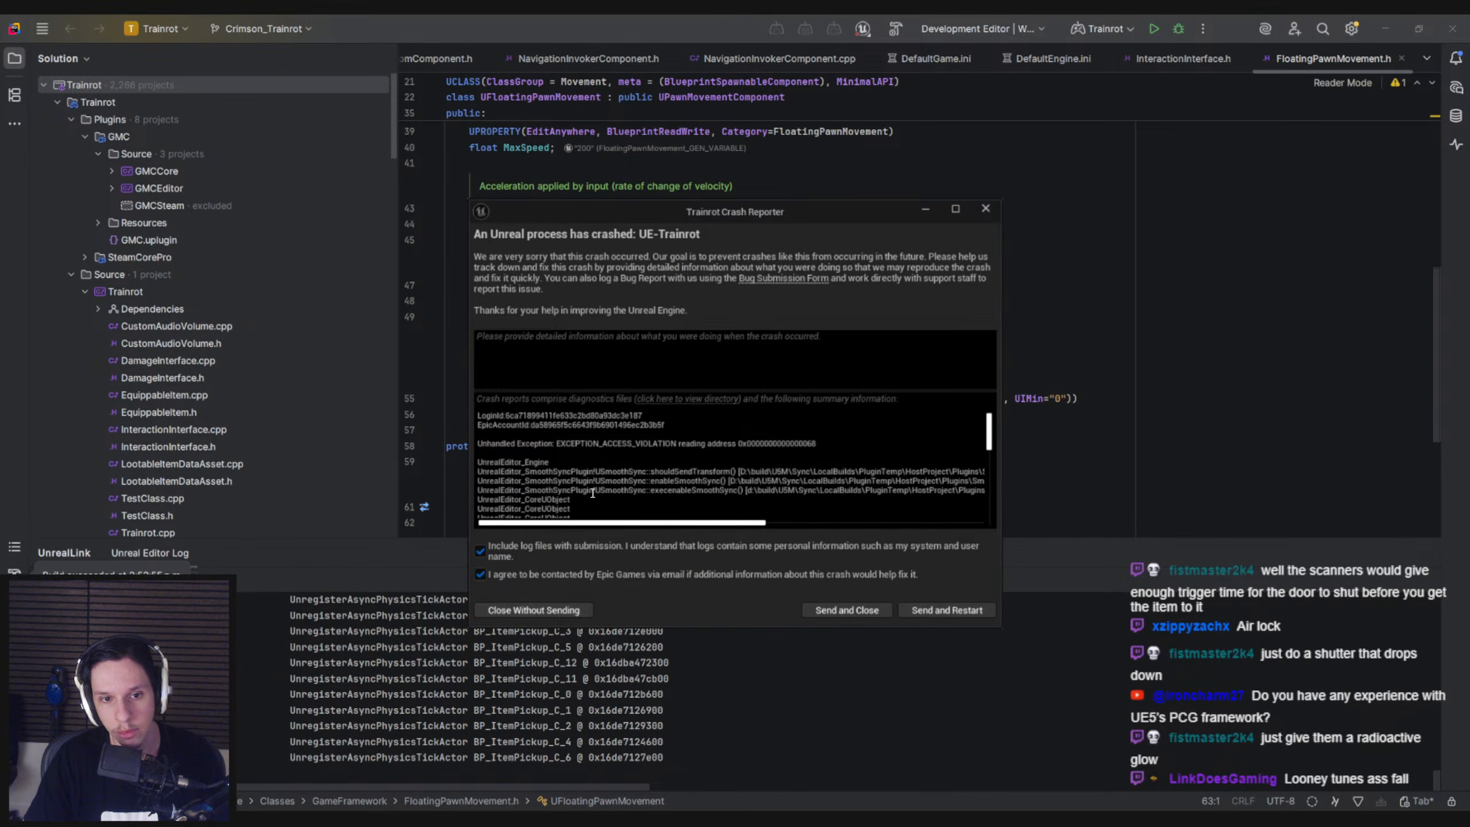
# Read the call stack in the Trainrot crash report, close it without sending, and look around the reopened level
pyautogui.moveTo(593, 526); pyautogui.dragTo(485, 561)
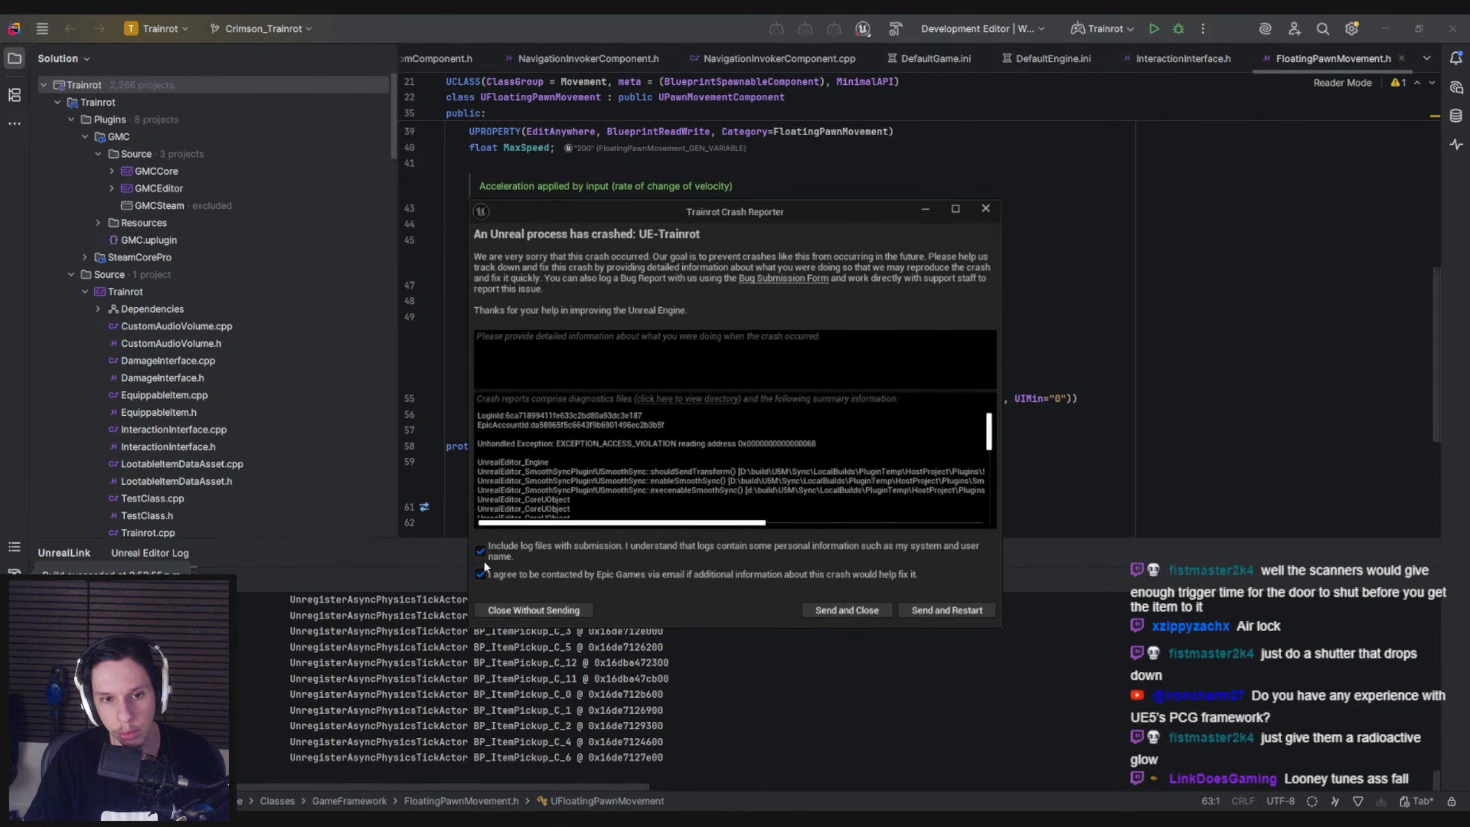
pyautogui.click(510, 610)
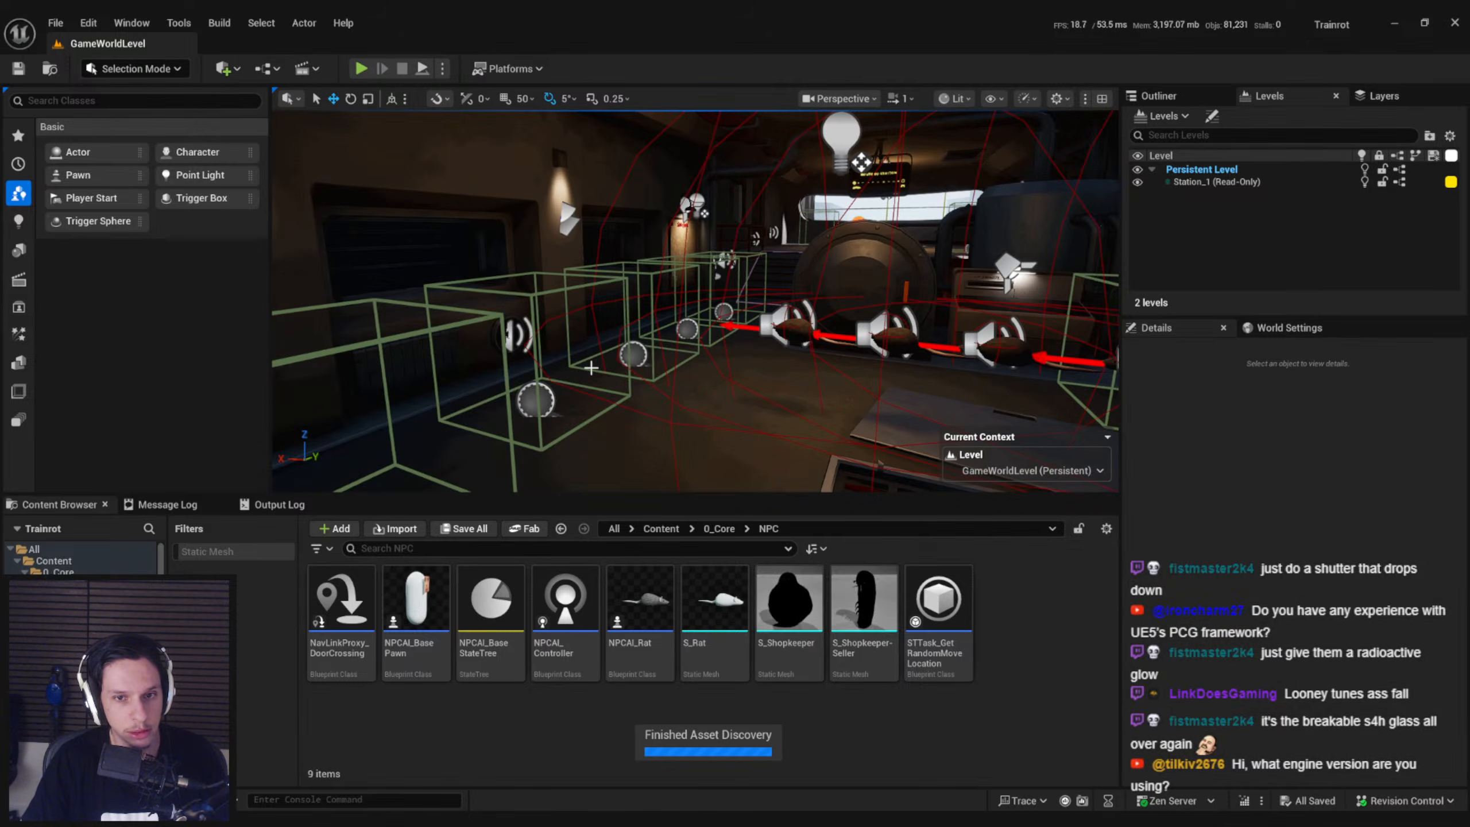
pyautogui.moveTo(591, 368); pyautogui.dragTo(632, 340, button='right')
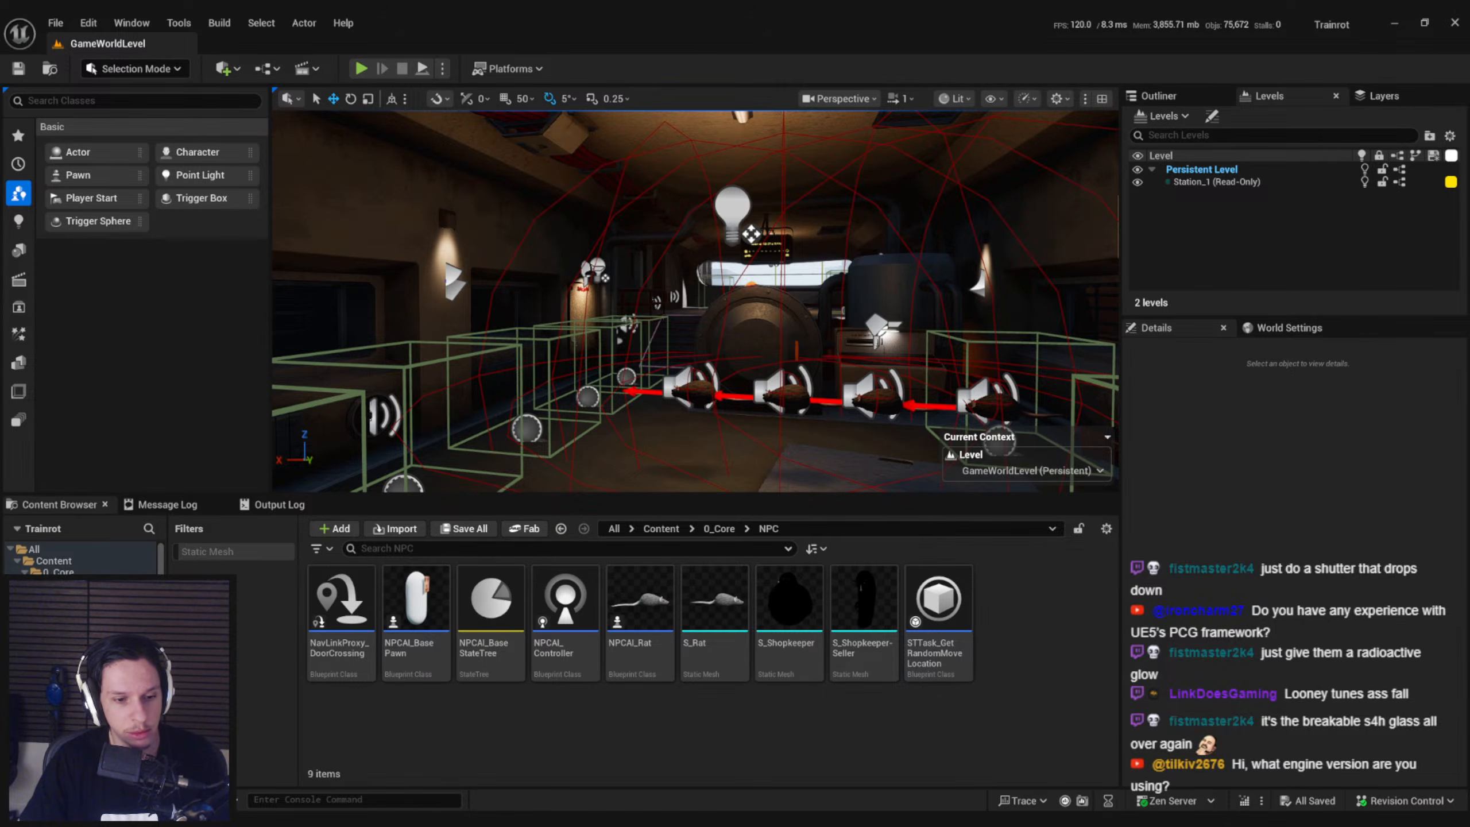
# Switch to Notion, open the Items page from the Trainrot notes and skim its item lists
pyautogui.hotkey('alt', 'Tab')
pyautogui.click(889, 318)
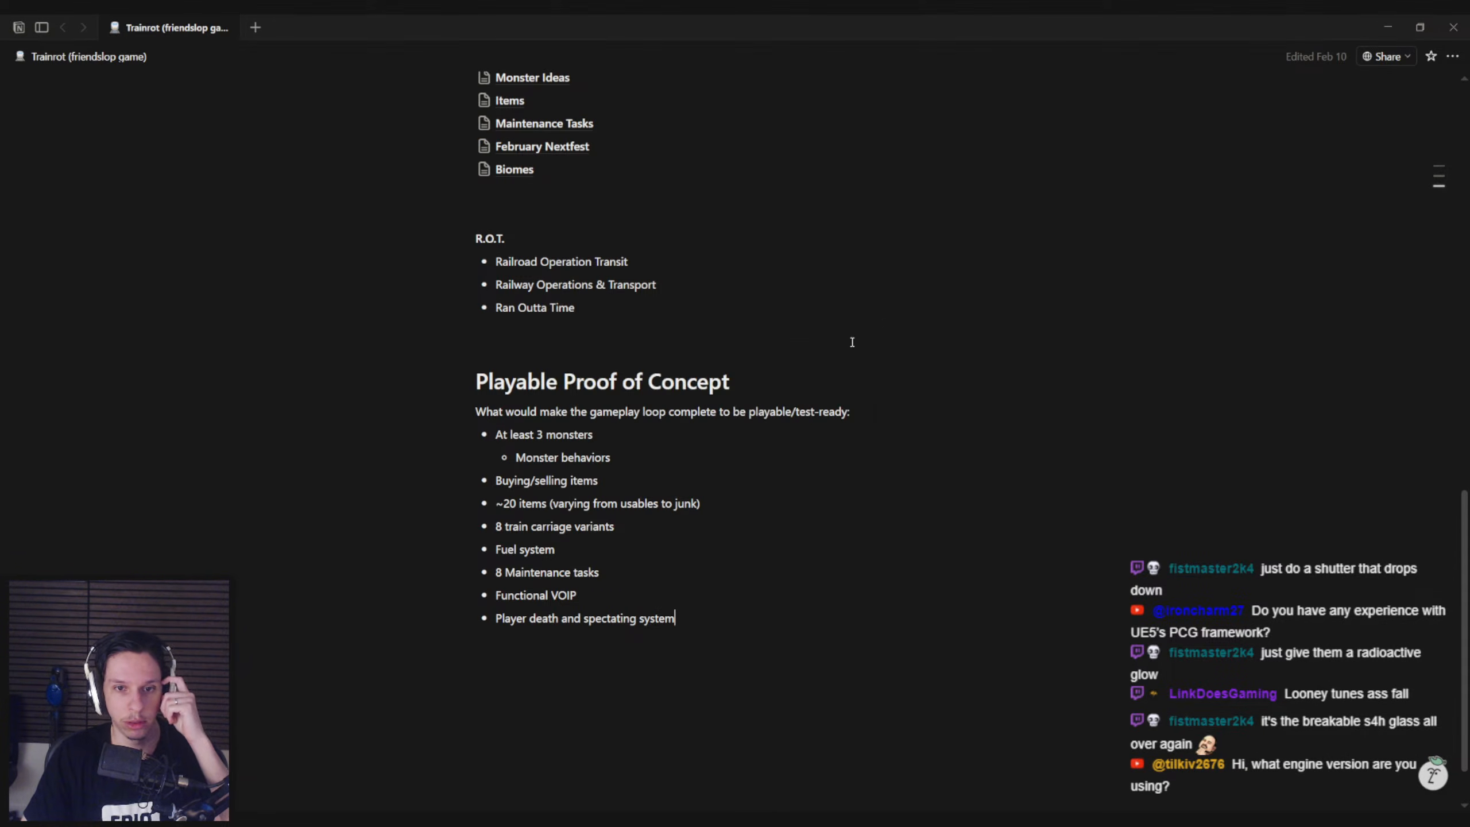
pyautogui.scroll(6, 457, 487)
pyautogui.click(533, 531)
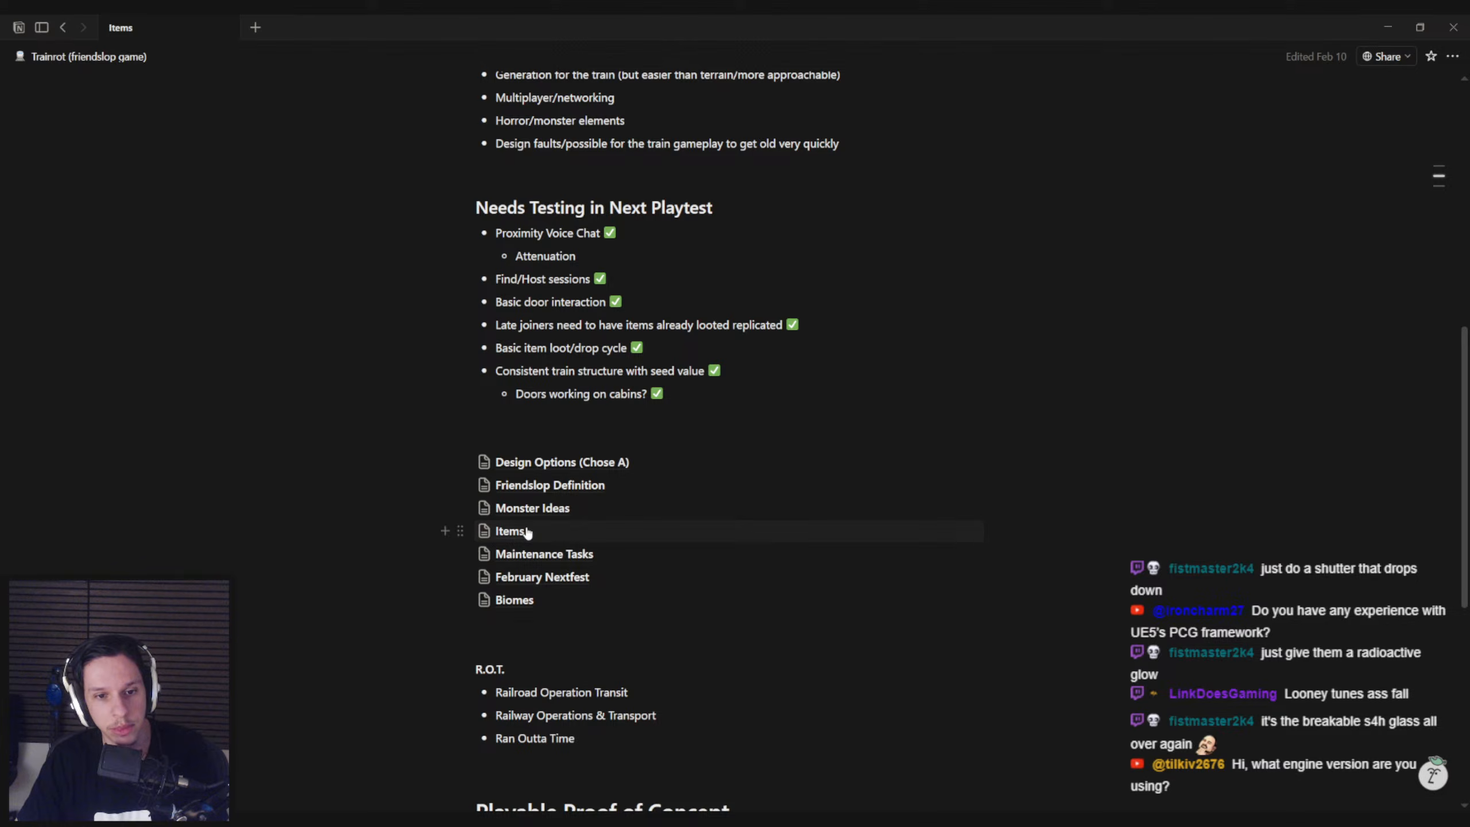
pyautogui.scroll(-3, 501, 534)
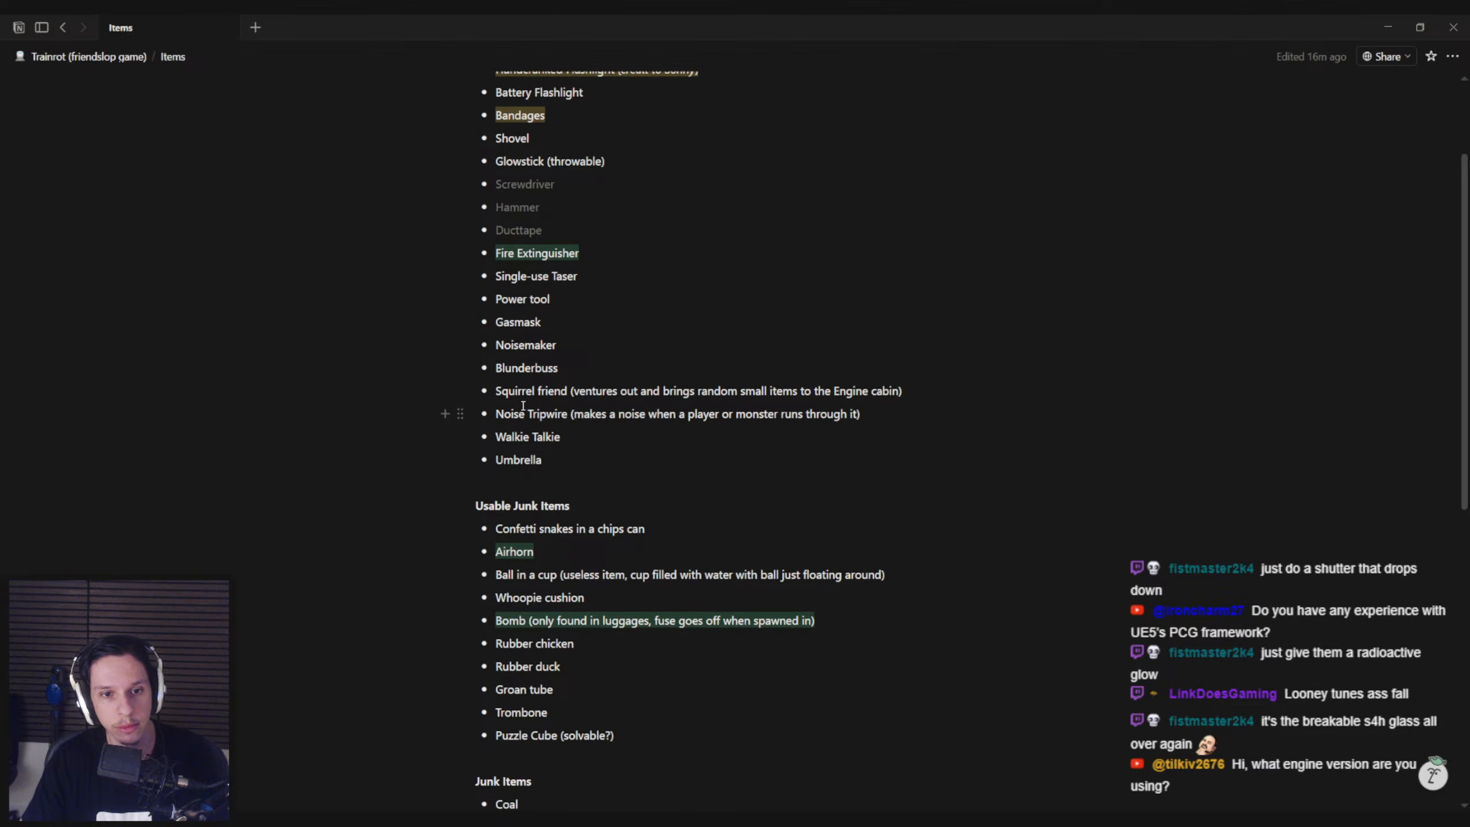
pyautogui.scroll(1, 522, 408)
# Review Noisemaker, Noise Tripwire, Single-use Taser and Glowstick (throwable) as candidates for the next item
pyautogui.click(496, 416)
pyautogui.moveTo(496, 417); pyautogui.dragTo(578, 420)
pyautogui.click(578, 421)
pyautogui.moveTo(495, 485); pyautogui.dragTo(868, 488)
pyautogui.click(880, 488)
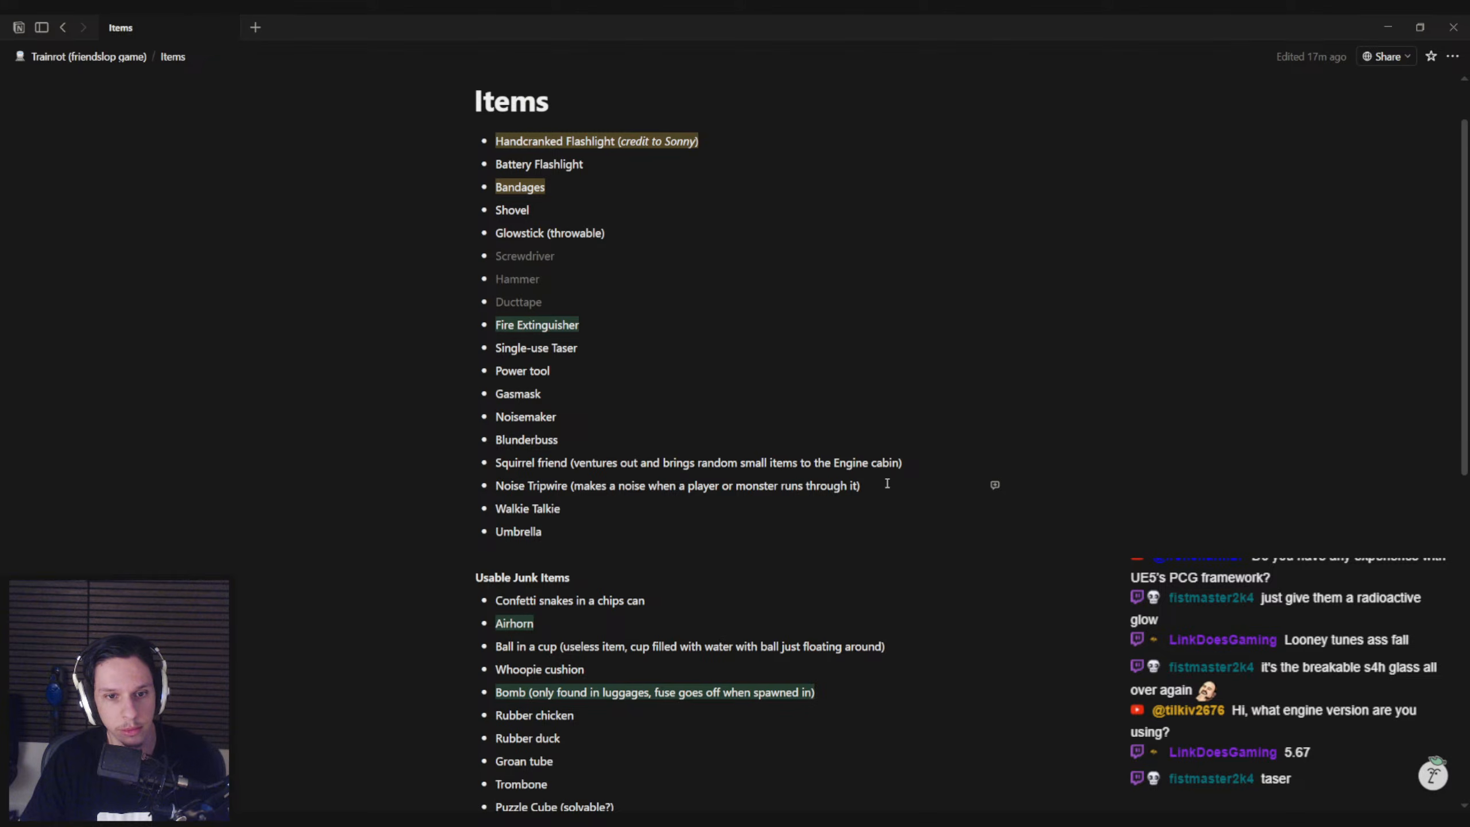
pyautogui.moveTo(494, 349); pyautogui.dragTo(607, 351)
pyautogui.click(607, 351)
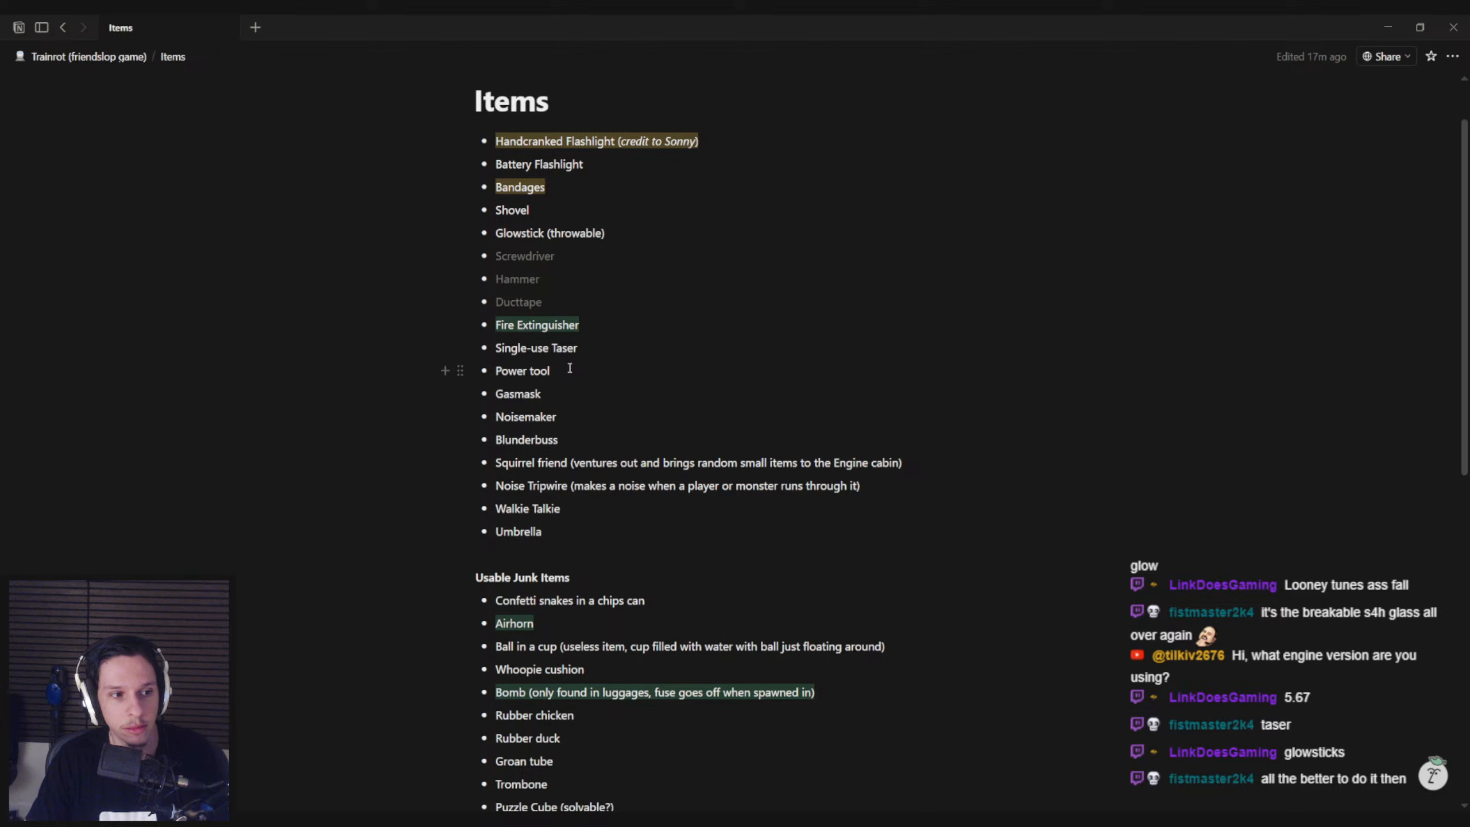
pyautogui.click(578, 351)
pyautogui.click(612, 233)
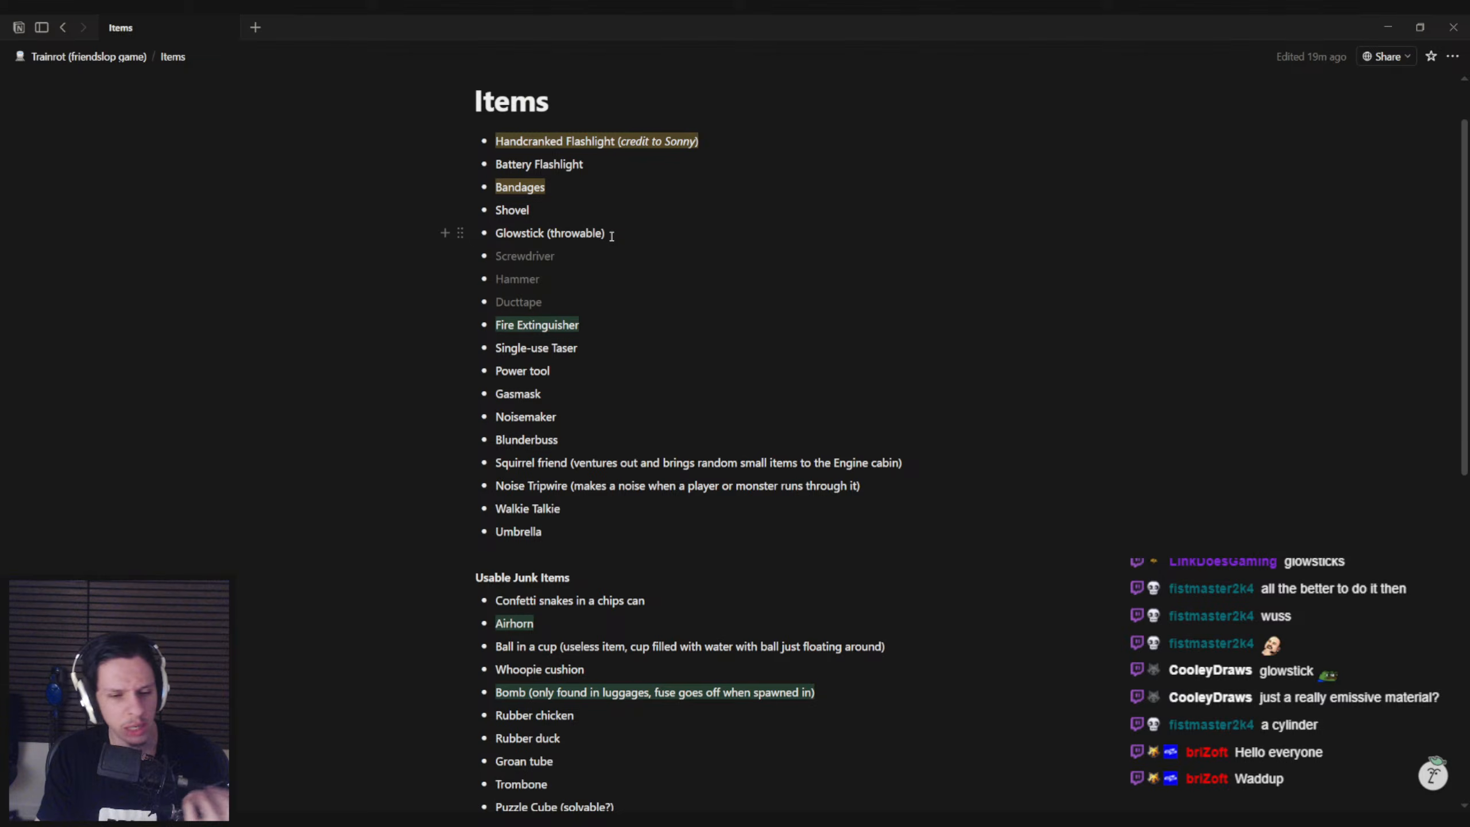
# Launch Blender with a new unsaved file
pyautogui.click(462, 820)
pyautogui.click(437, 756)
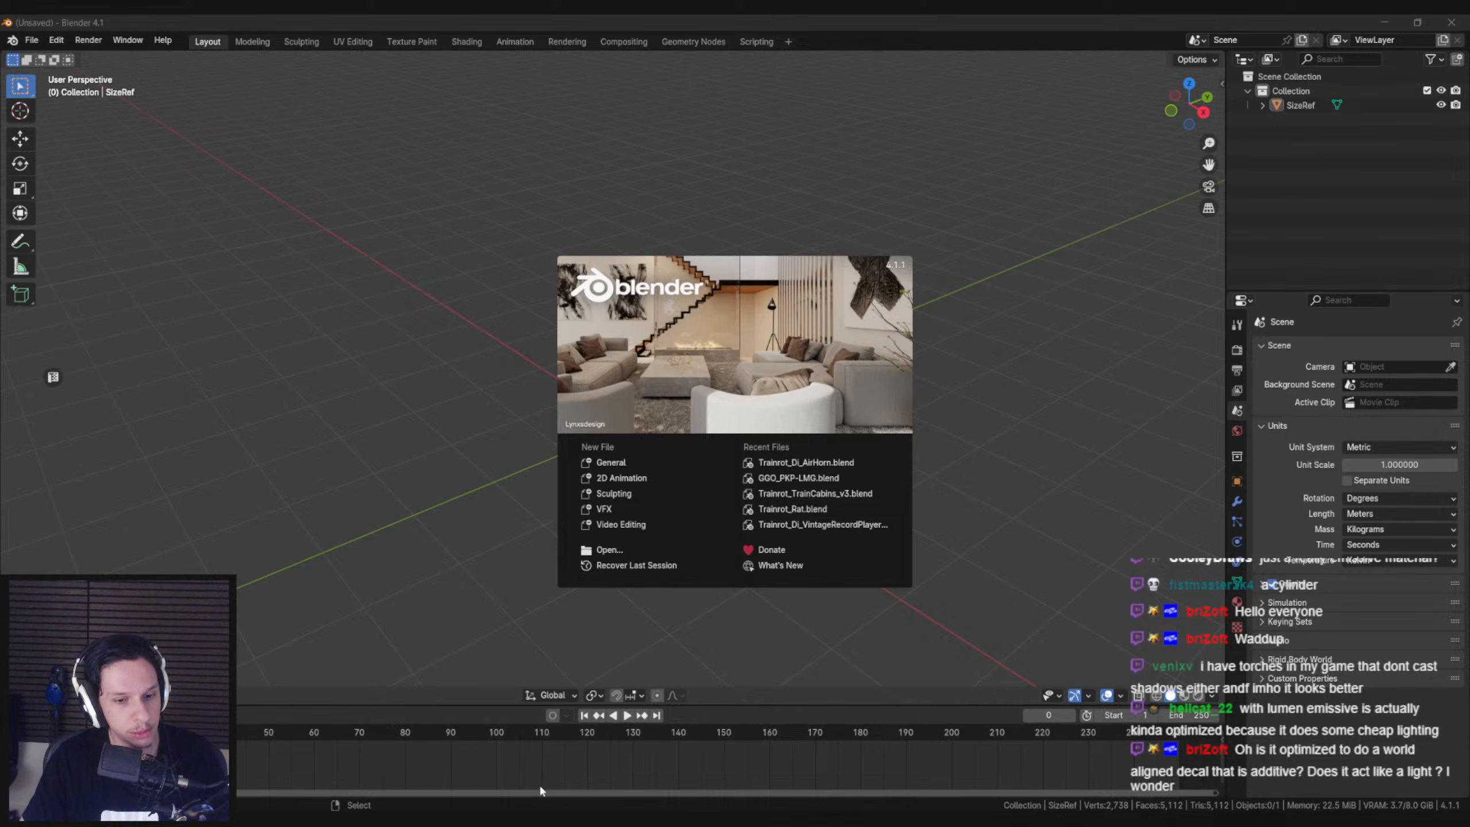
# Switch to Unreal Editor and examine the wall lamps' light near the lockers with the editor icons hidden
pyautogui.click(475, 814)
pyautogui.moveTo(694, 361); pyautogui.dragTo(599, 379, button='right')
pyautogui.press('g')
pyautogui.press('w')
pyautogui.press('g')
pyautogui.press('s')
pyautogui.press('g')
pyautogui.press('d')
pyautogui.press('w')
pyautogui.scroll(-1, 582, 359)
pyautogui.press('s')
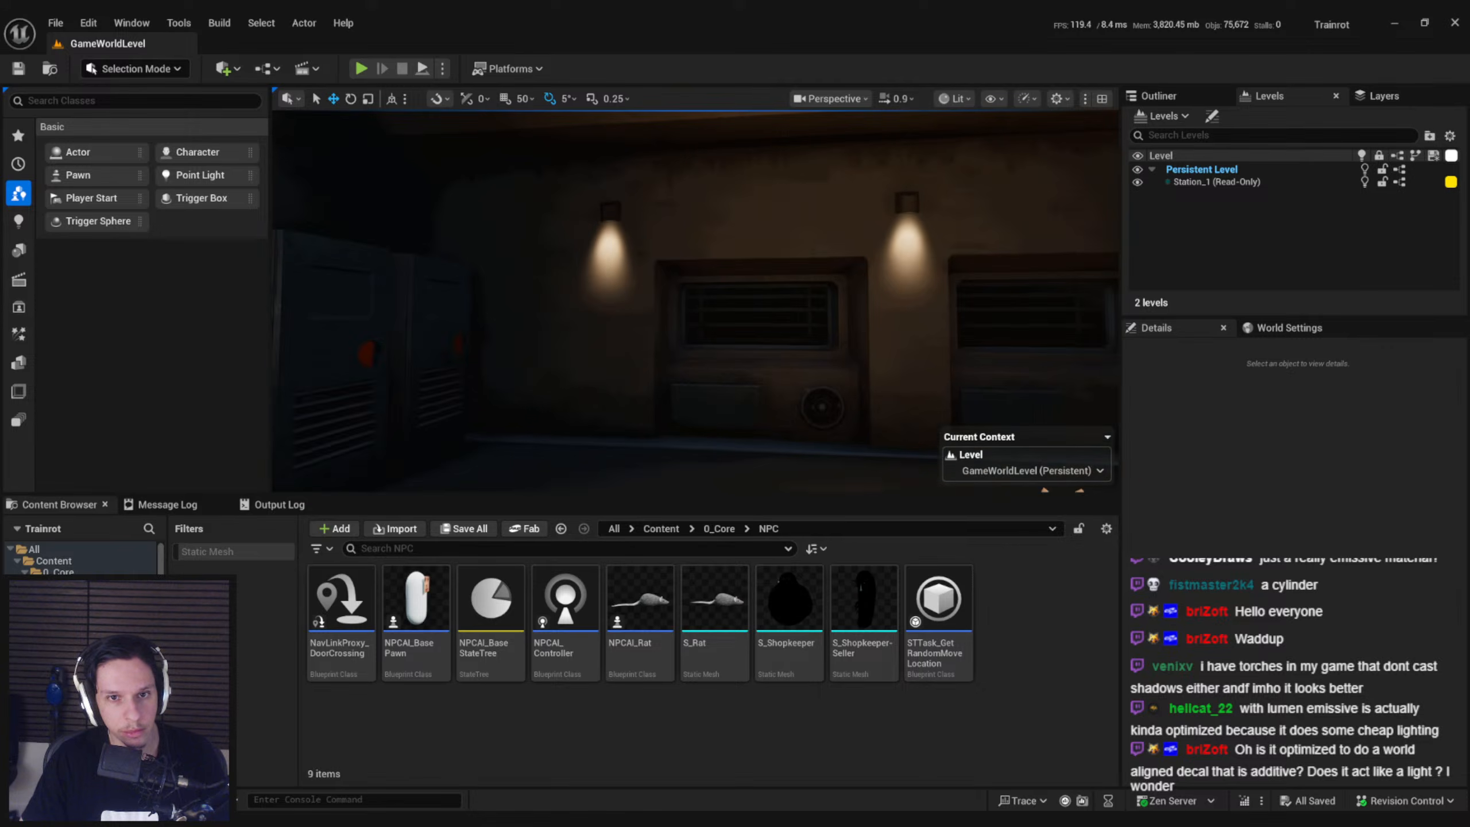
# Compare the wall lamps' light from several distances in the carriage and open the viewport's view mode options
pyautogui.moveTo(625, 284); pyautogui.dragTo(611, 249, button='right')
pyautogui.press('w')
pyautogui.press('s')
pyautogui.moveTo(584, 305); pyautogui.dragTo(637, 301, button='right')
pyautogui.press('a')
pyautogui.press('w')
pyautogui.press('s')
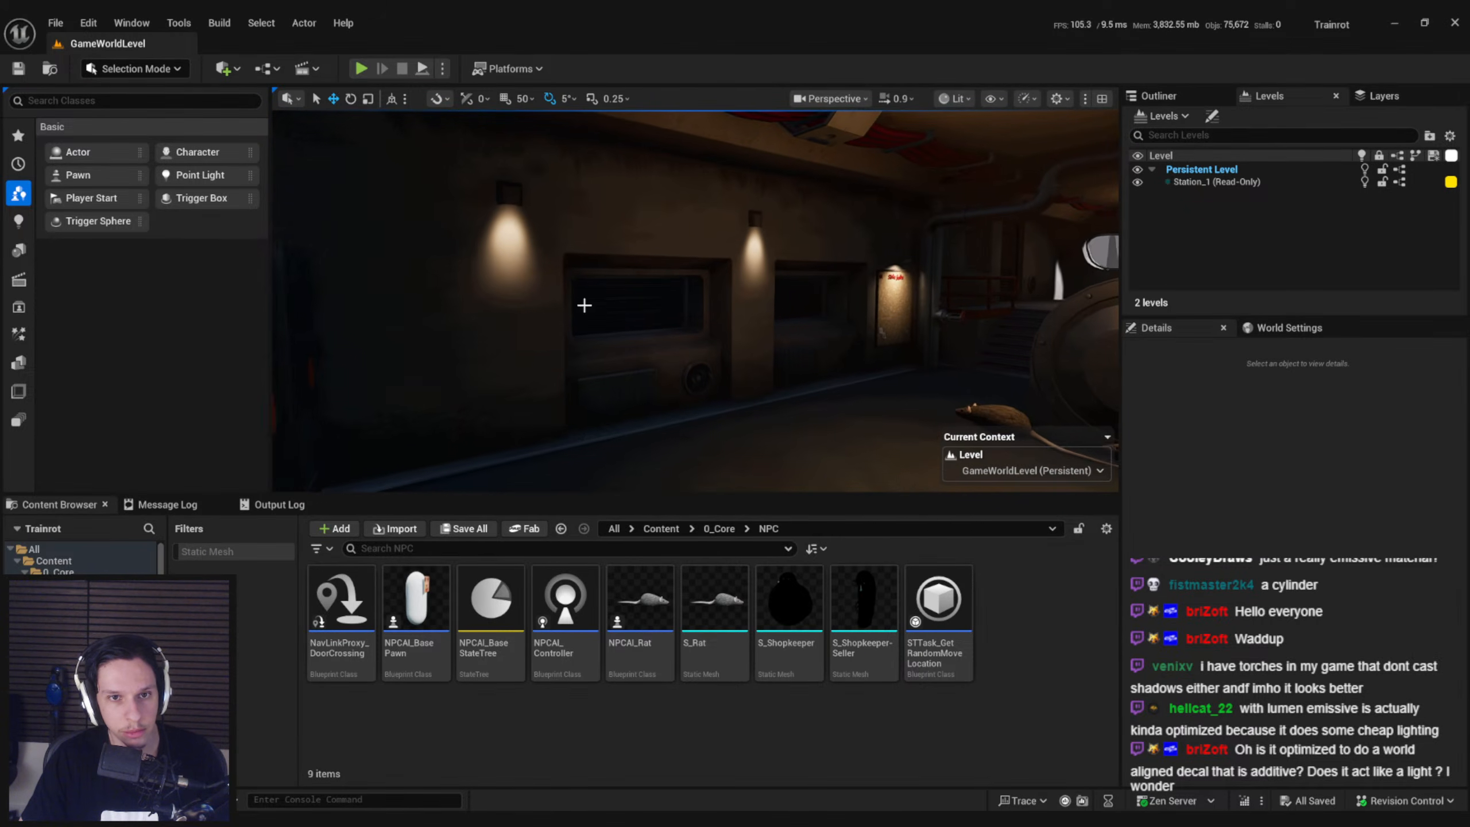
pyautogui.click(959, 101)
pyautogui.moveTo(564, 269); pyautogui.dragTo(593, 266, button='right')
pyautogui.press('s')
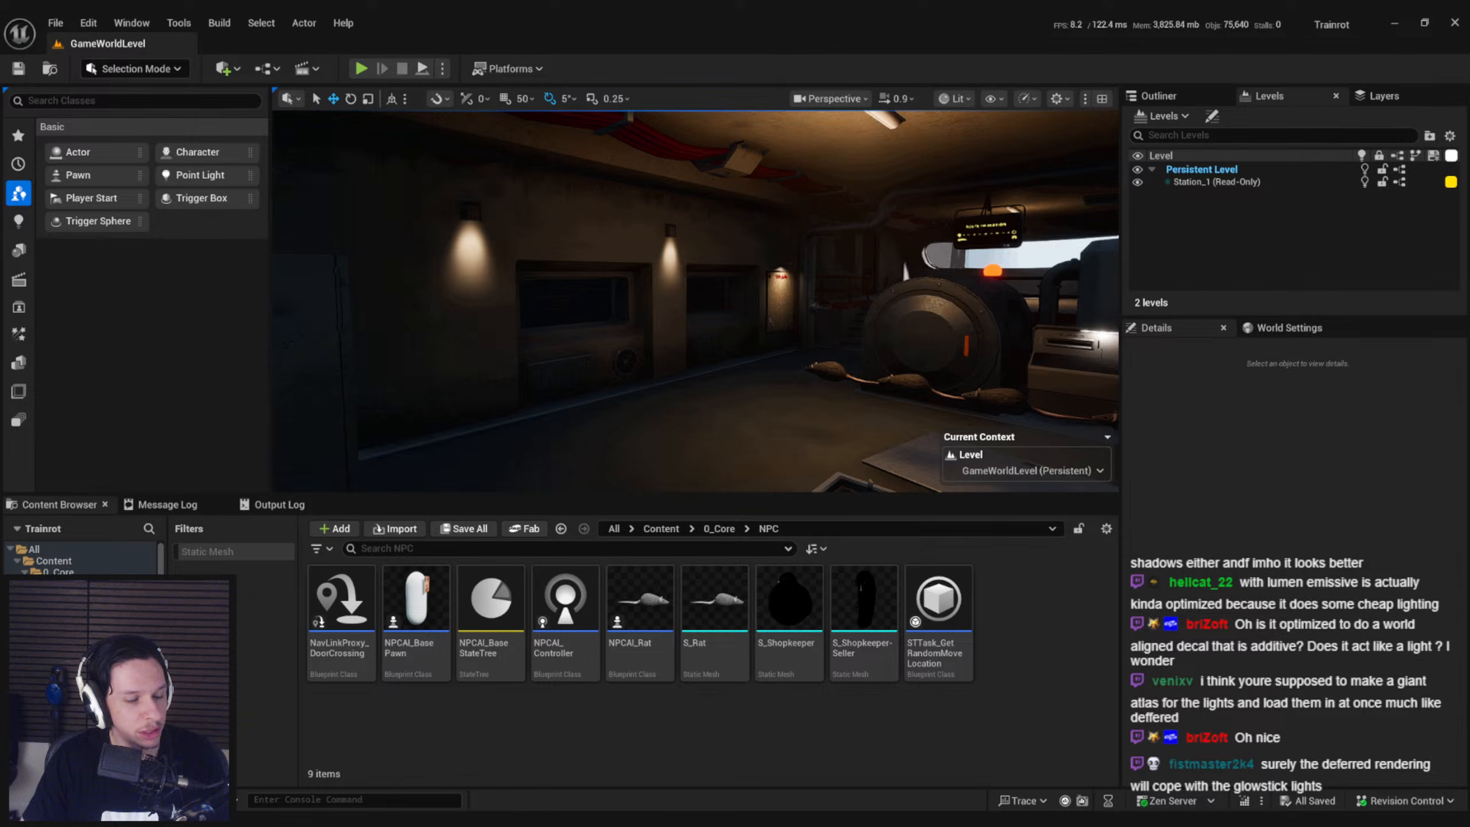
# Reframe the carriage interior and browse up from the NPC folder to the 0_Core content folder
pyautogui.moveTo(360, 335); pyautogui.dragTo(393, 326, button='right')
pyautogui.click(660, 715)
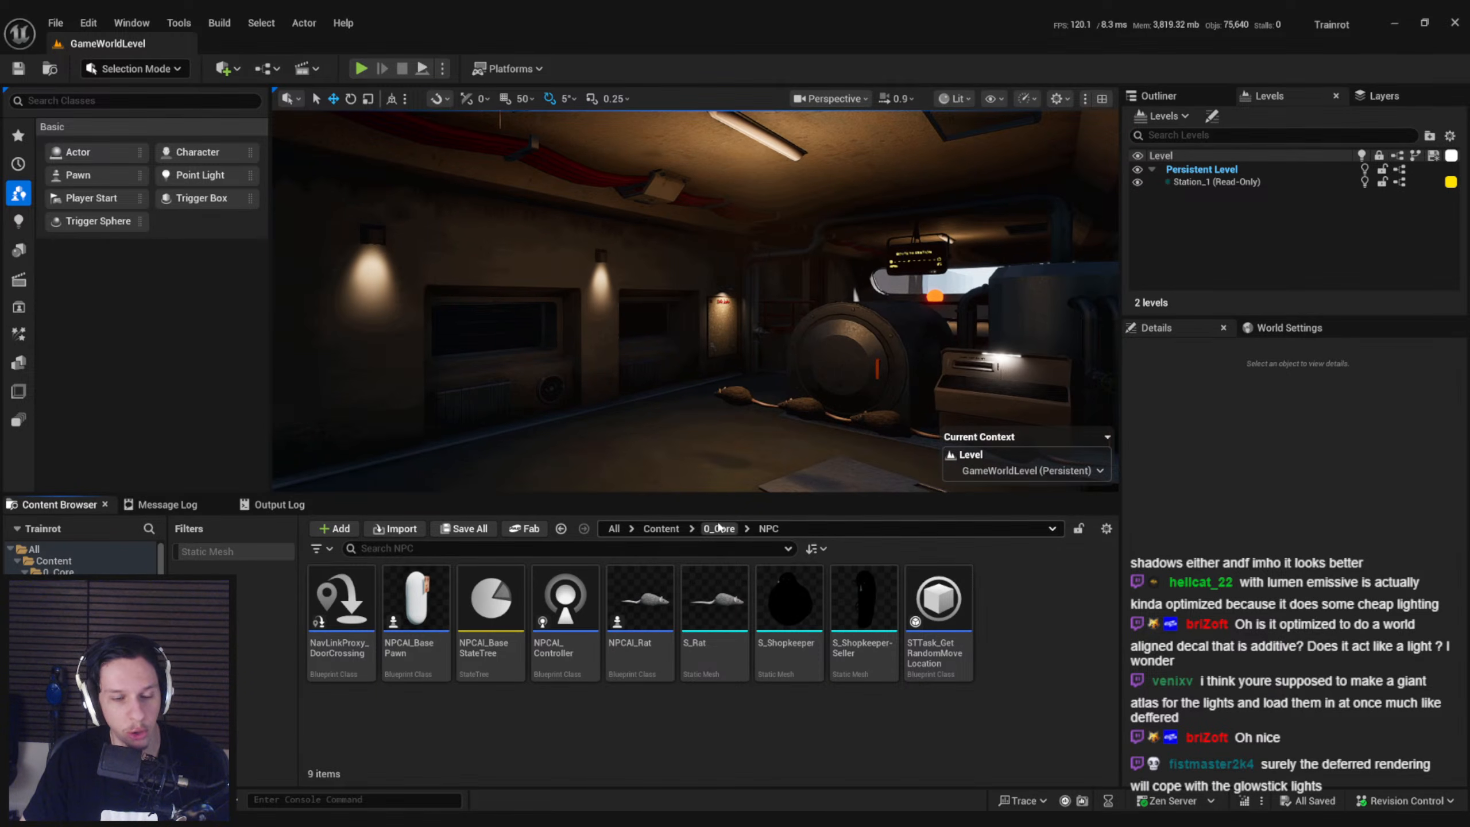
pyautogui.click(720, 528)
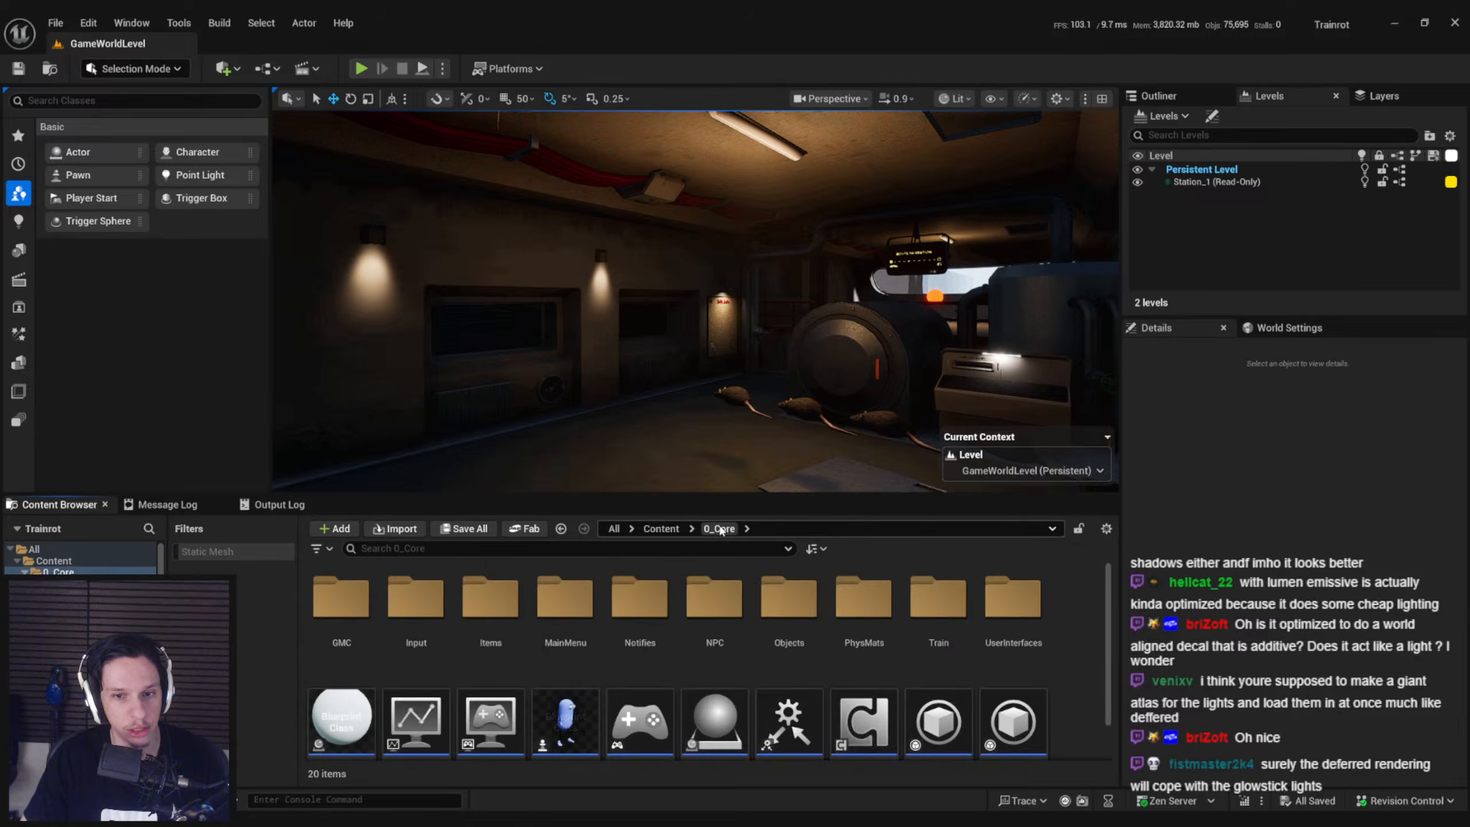
# Open the Items folder inside the 0_Core content folder
pyautogui.click(661, 529)
pyautogui.doubleClick(341, 600)
pyautogui.doubleClick(491, 600)
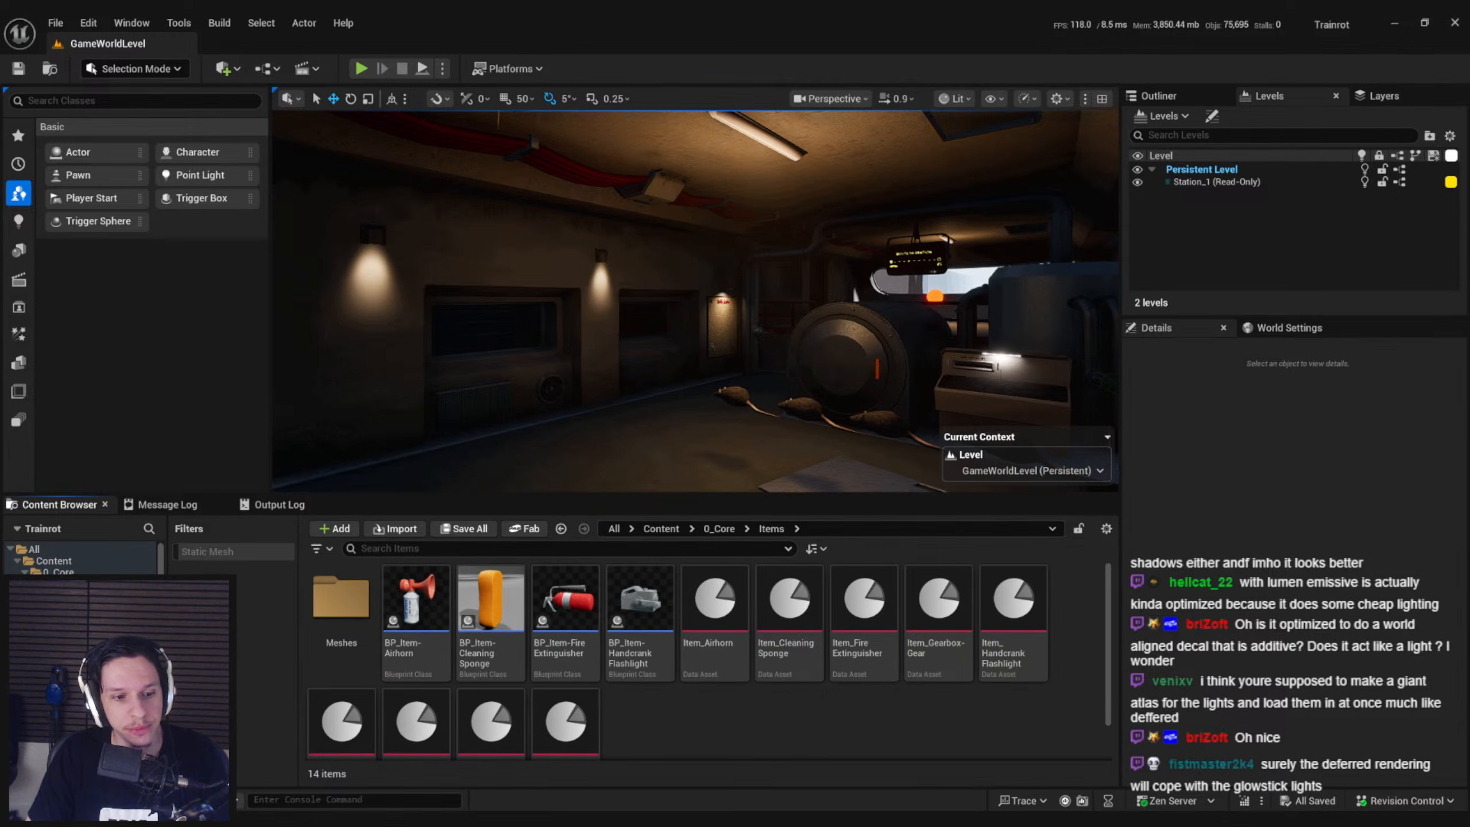
# Switch to Blender, dismiss the splash screen and add a cylinder mesh with 12 vertices
pyautogui.click(278, 817)
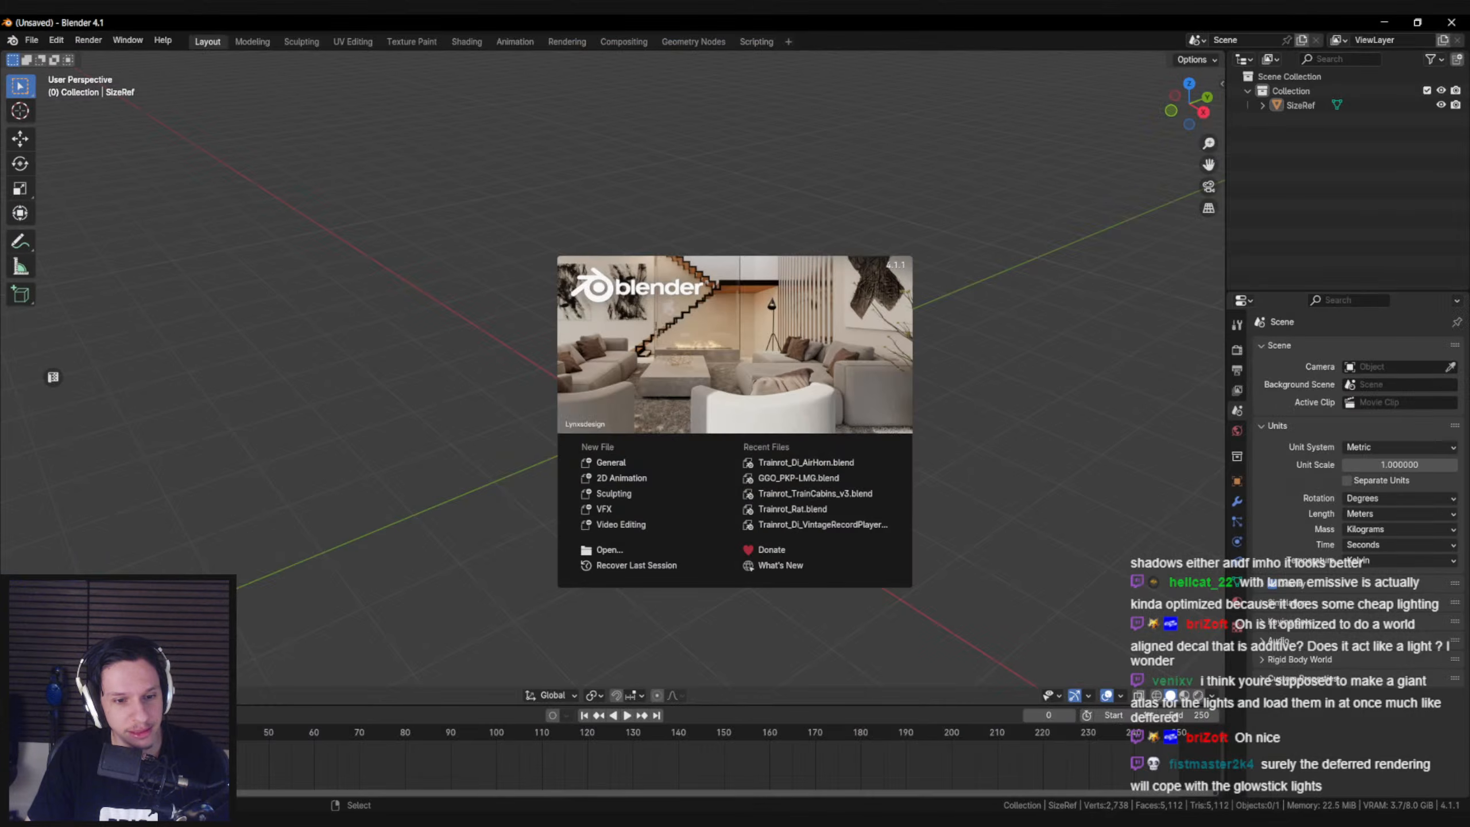
pyautogui.click(462, 480)
pyautogui.scroll(5, 597, 485)
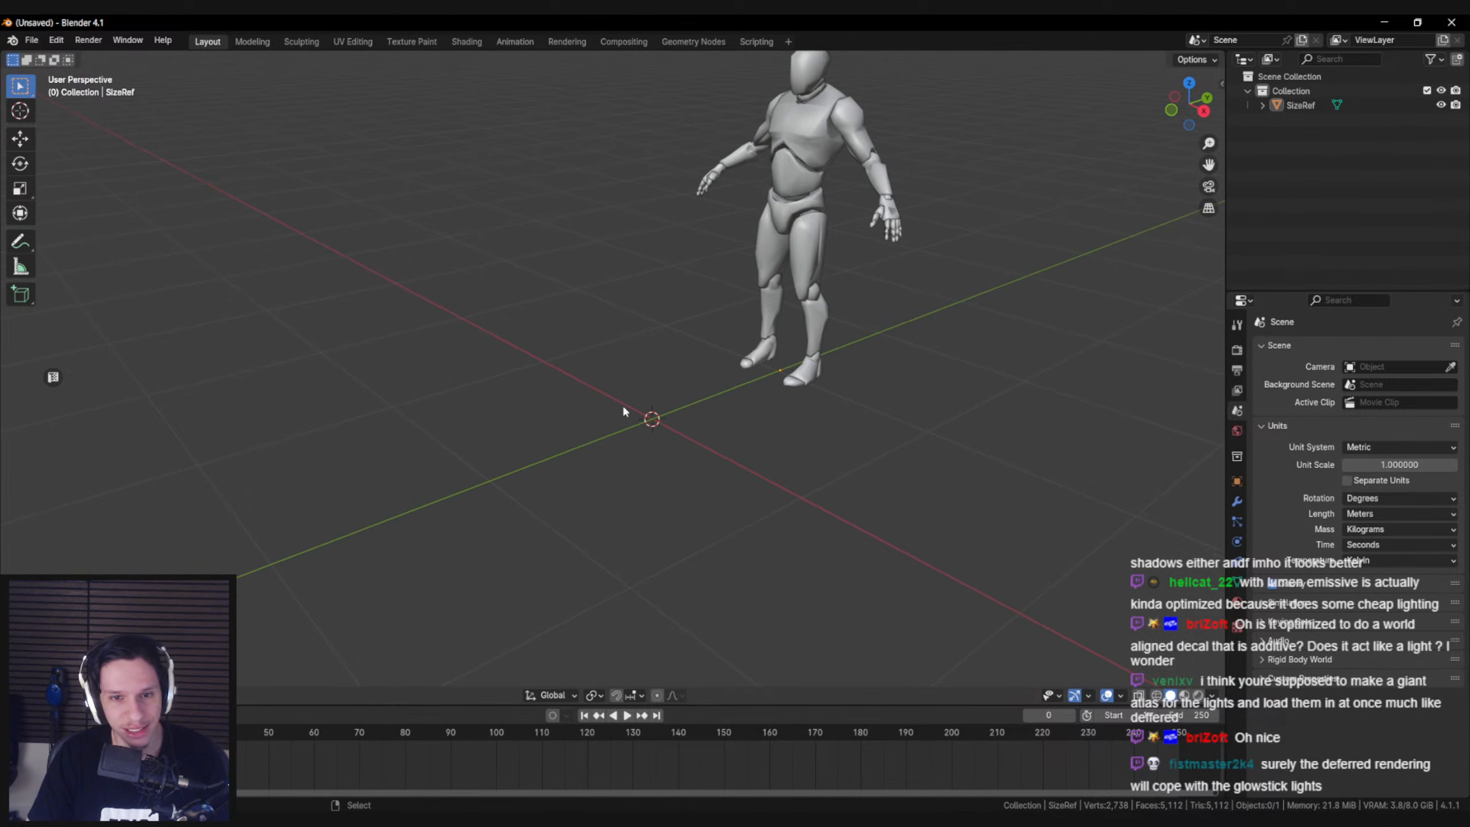
pyautogui.press('F3')
pyautogui.write('cylind')
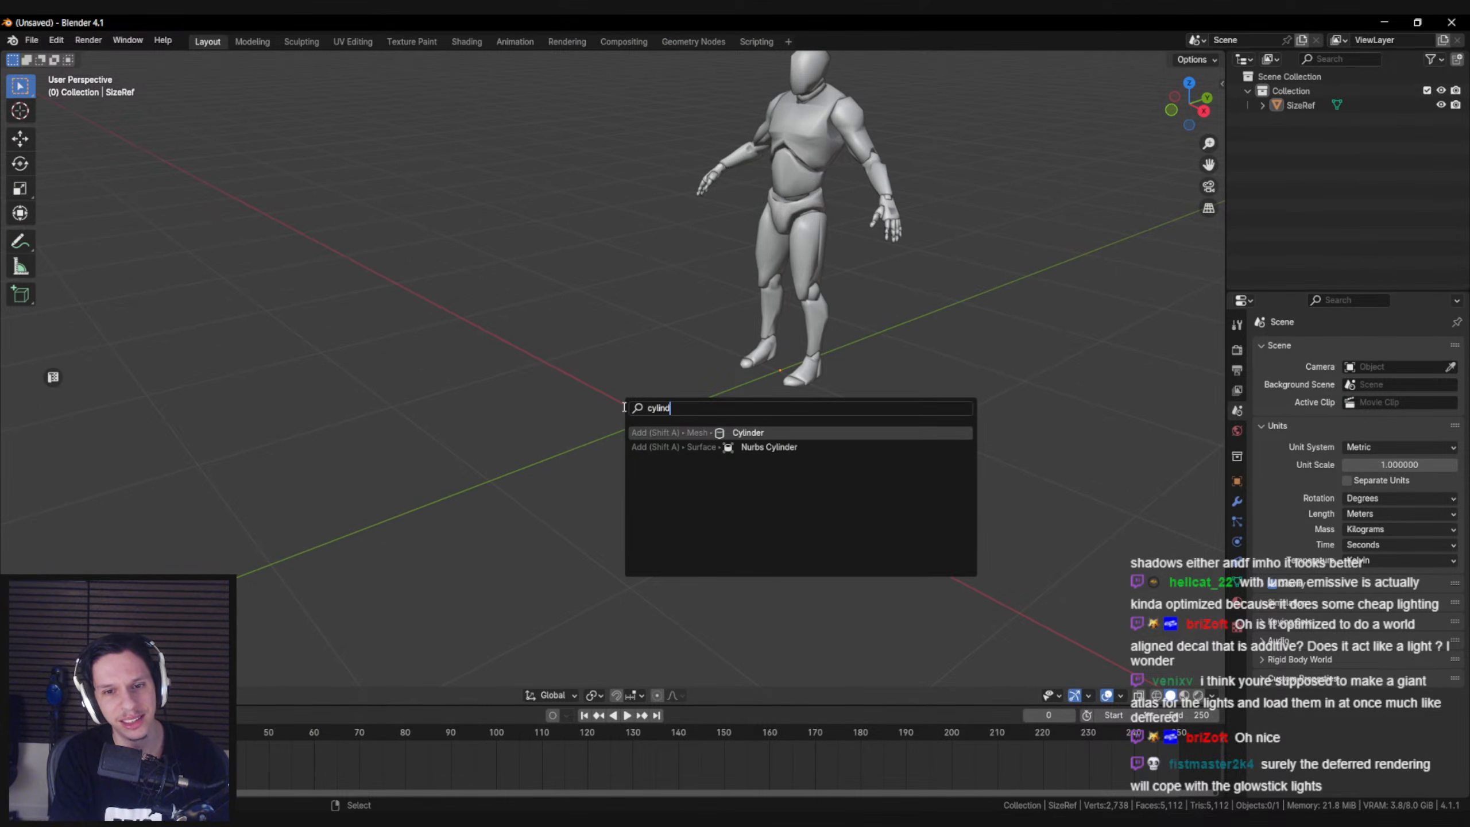
pyautogui.press('Return')
pyautogui.click(187, 503)
pyautogui.write('12')
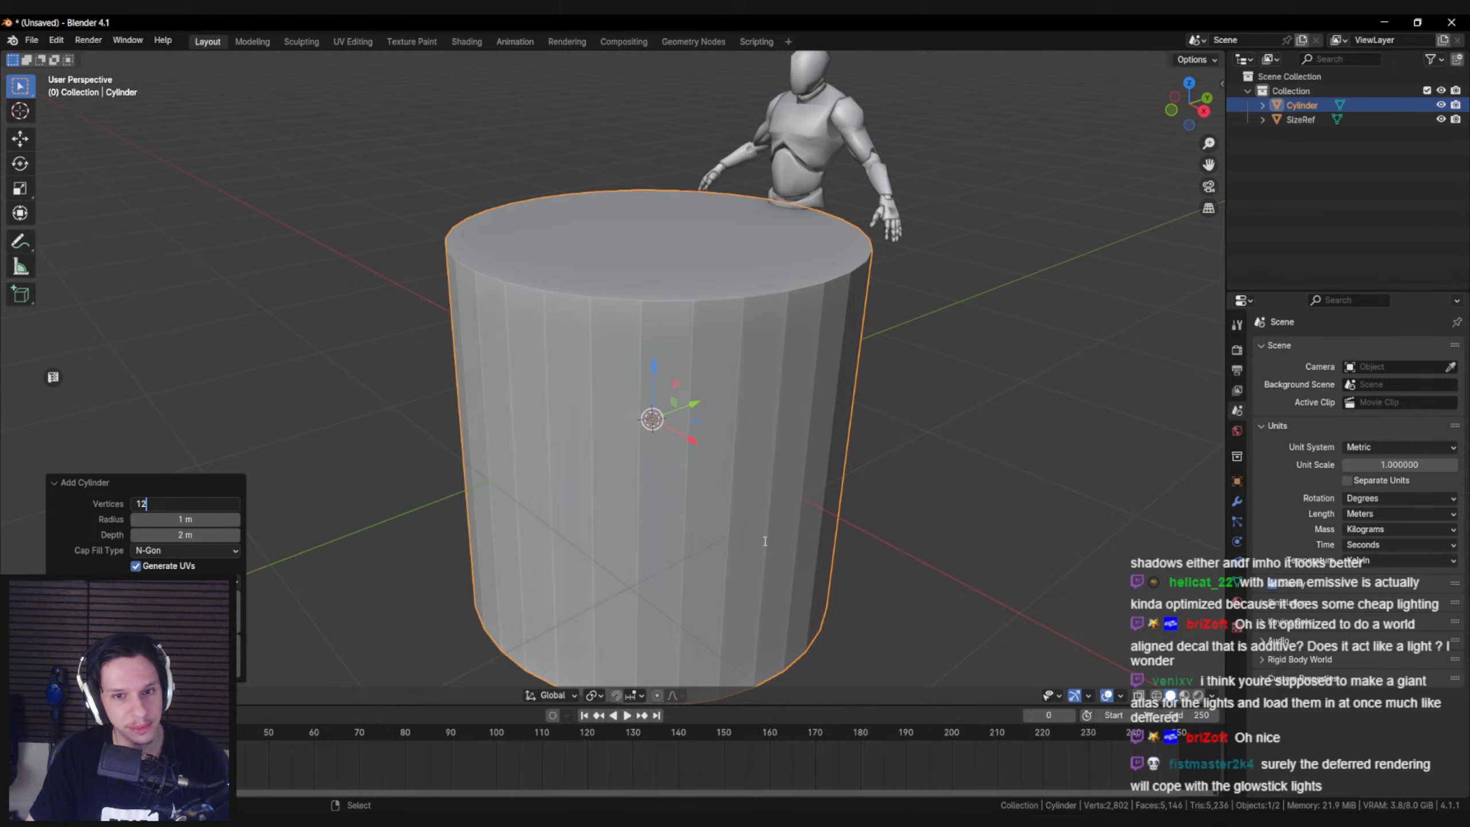
pyautogui.press('Return')
# Scale the cylinder down to a small base piece compared with the mannequin's foot
pyautogui.press('s')
pyautogui.click(708, 458)
pyautogui.scroll(3, 783, 482)
pyautogui.press('s')
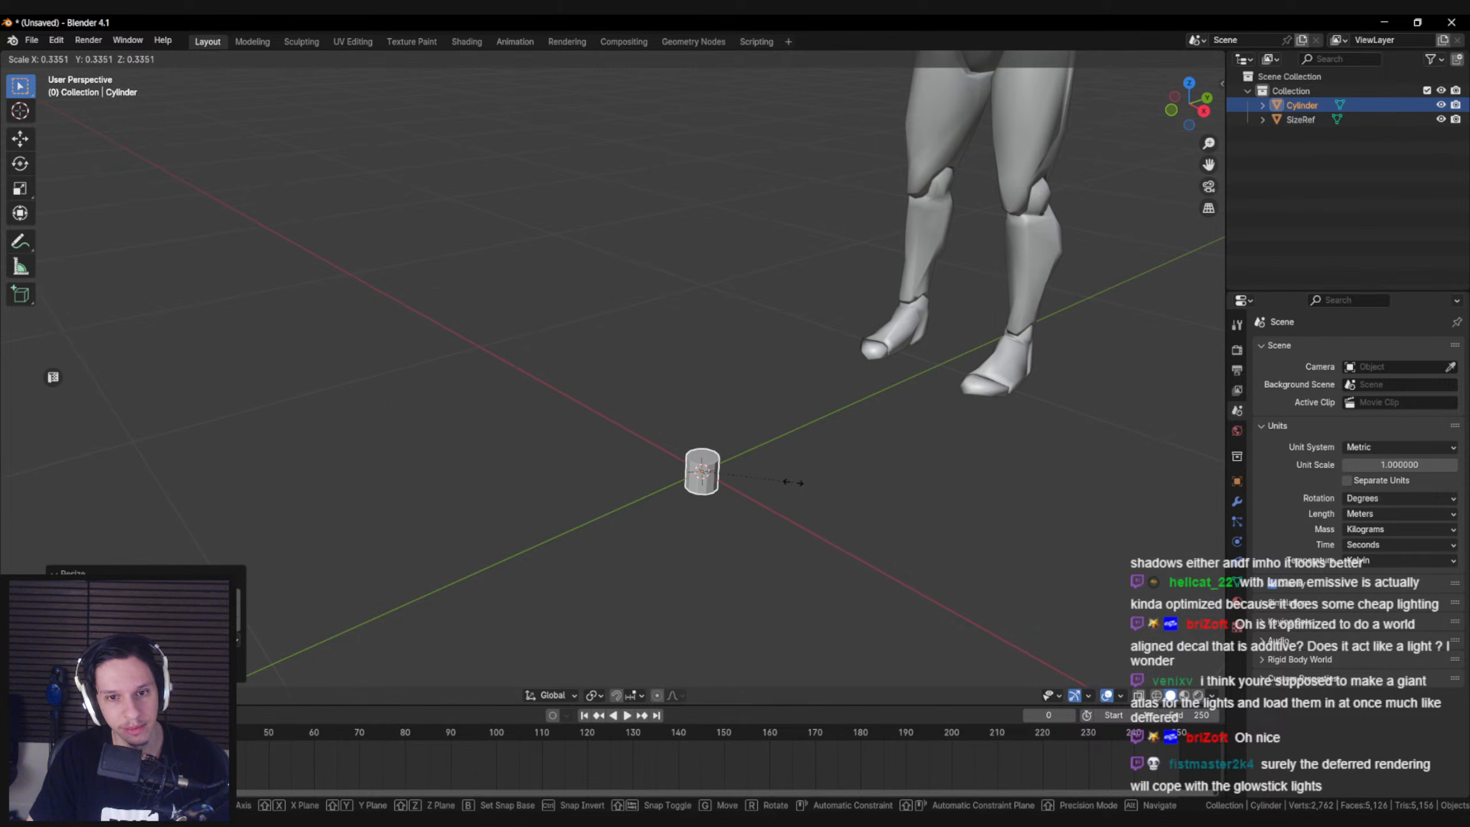
pyautogui.click(798, 484)
pyautogui.keyDown('shift'); pyautogui.moveTo(758, 428); pyautogui.dragTo(727, 365, button='middle'); pyautogui.keyUp('shift')
pyautogui.scroll(1, 727, 365)
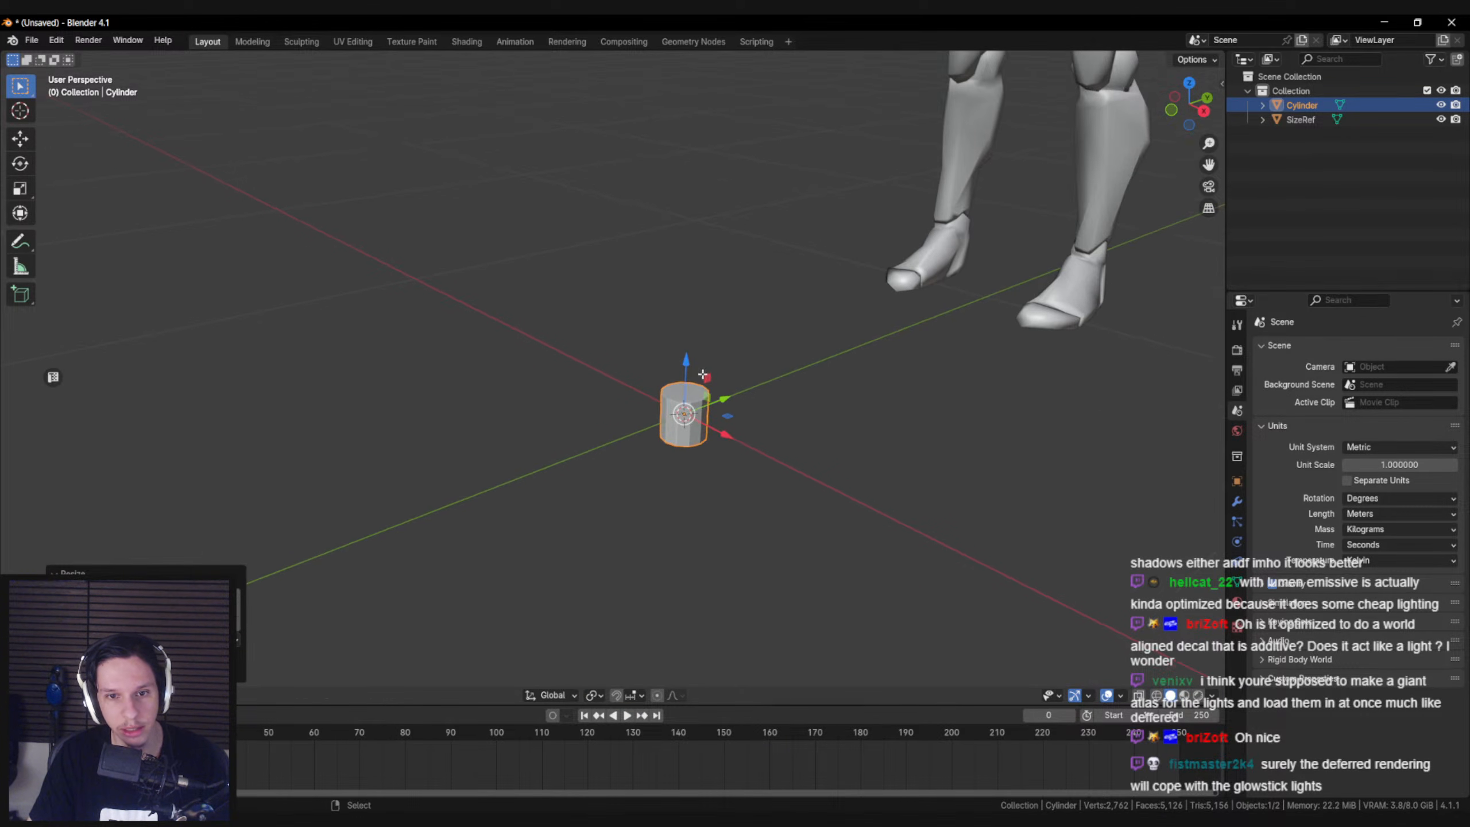
# Lower the cylinder's top face to shorten the base and inset that face by about 0.2 m
pyautogui.press('Tab')
pyautogui.click(693, 388)
pyautogui.scroll(3, 913, 425)
pyautogui.moveTo(723, 357); pyautogui.dragTo(723, 379)
pyautogui.press('i')
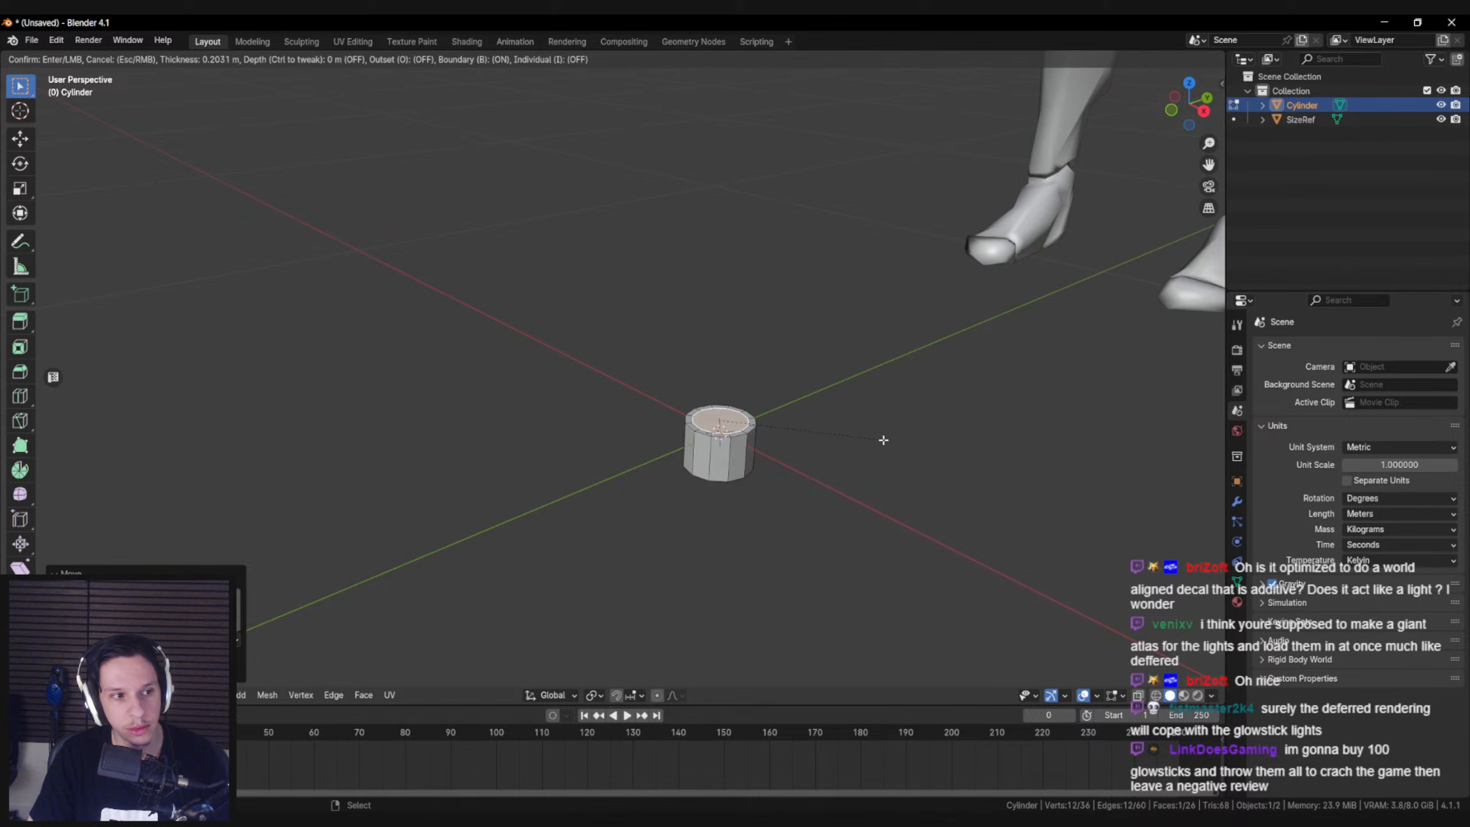
pyautogui.click(882, 440)
pyautogui.scroll(-2, 707, 386)
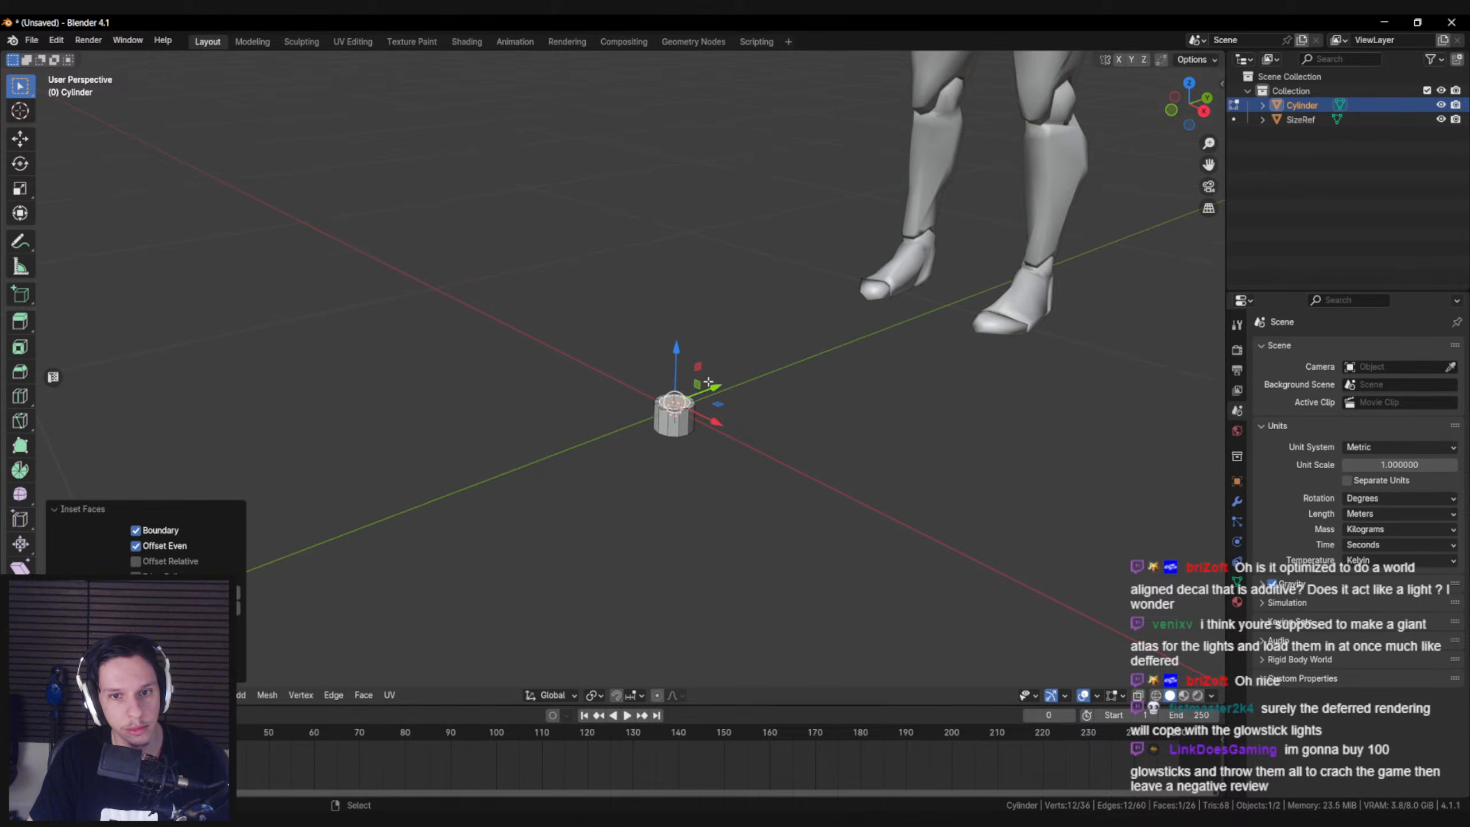
# Extrude the inset face upward into a long, thin tube above the base
pyautogui.press('e')
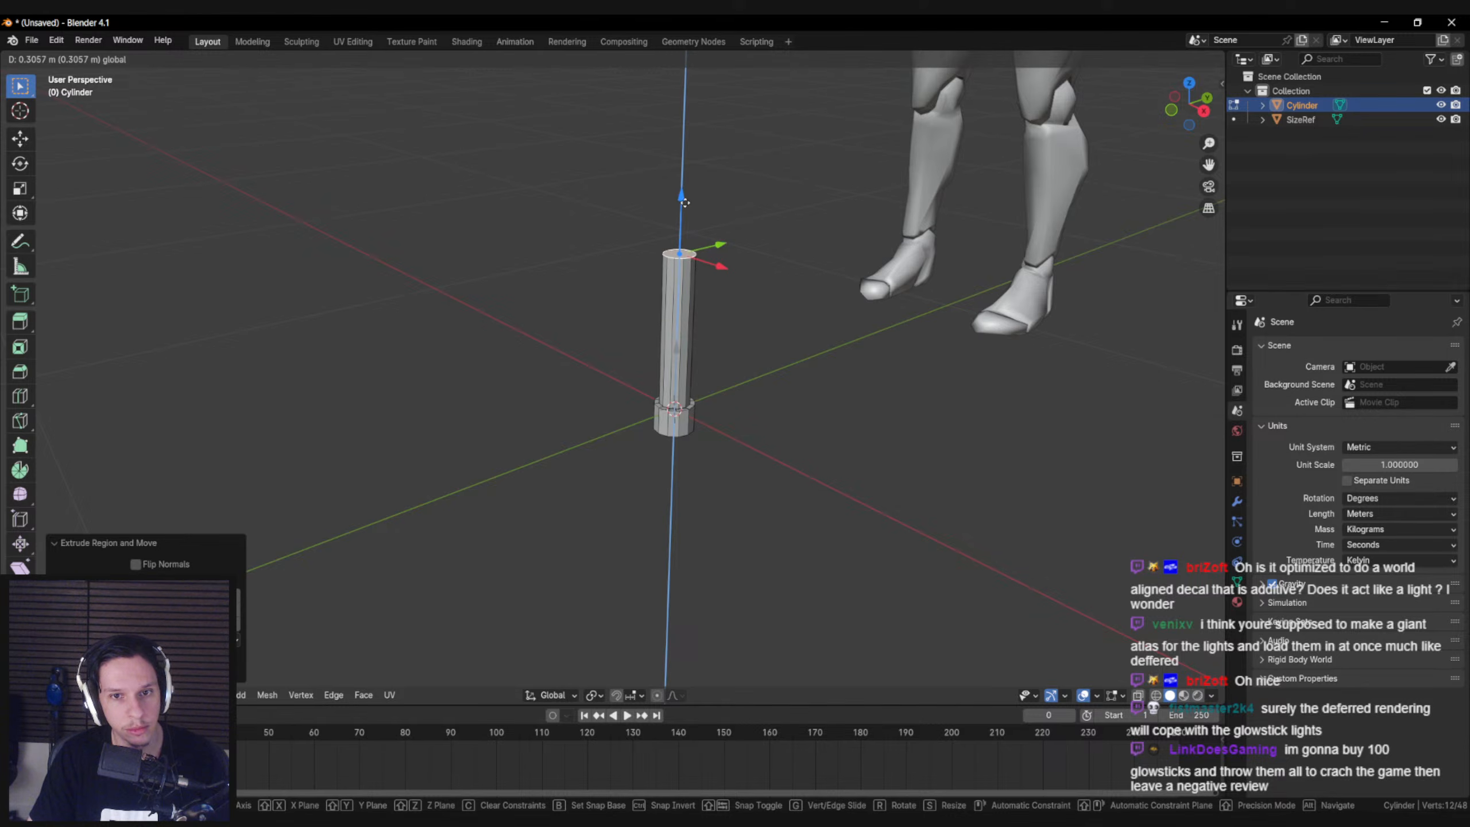
pyautogui.moveTo(686, 195); pyautogui.dragTo(686, 200)
pyautogui.scroll(-2, 688, 203)
pyautogui.moveTo(690, 214); pyautogui.dragTo(693, 195, button='middle')
pyautogui.moveTo(658, 250); pyautogui.dragTo(657, 255)
# Scale the whole glowstick object down to roughly half its size
pyautogui.press('a')
pyautogui.press('Tab')
pyautogui.press('s')
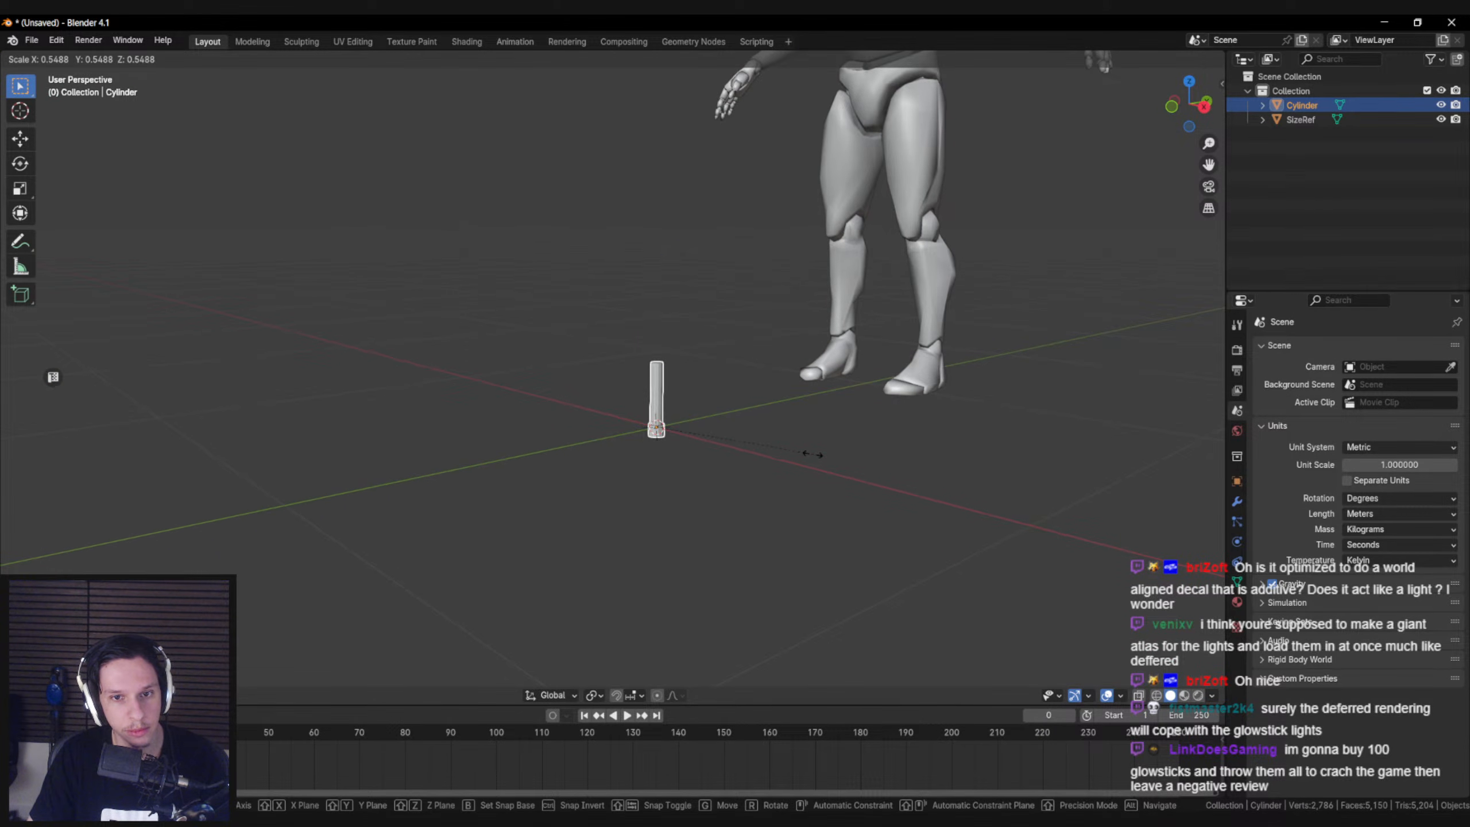
pyautogui.click(795, 451)
pyautogui.scroll(3, 794, 450)
# Raise the tube's top face slightly to lengthen the glowstick
pyautogui.press('Tab')
pyautogui.click(694, 355)
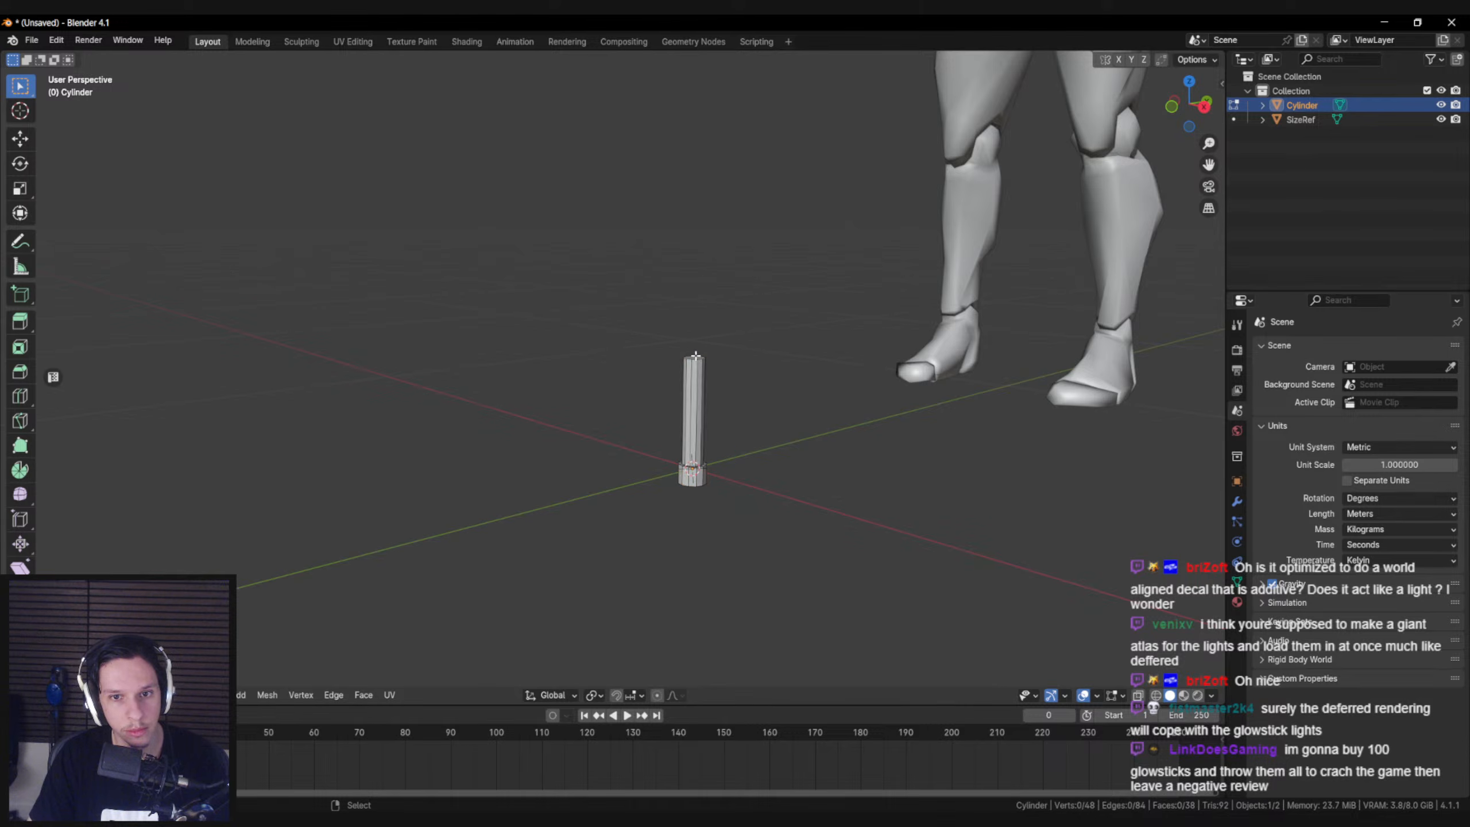
pyautogui.moveTo(694, 342); pyautogui.dragTo(693, 320)
pyautogui.press('a')
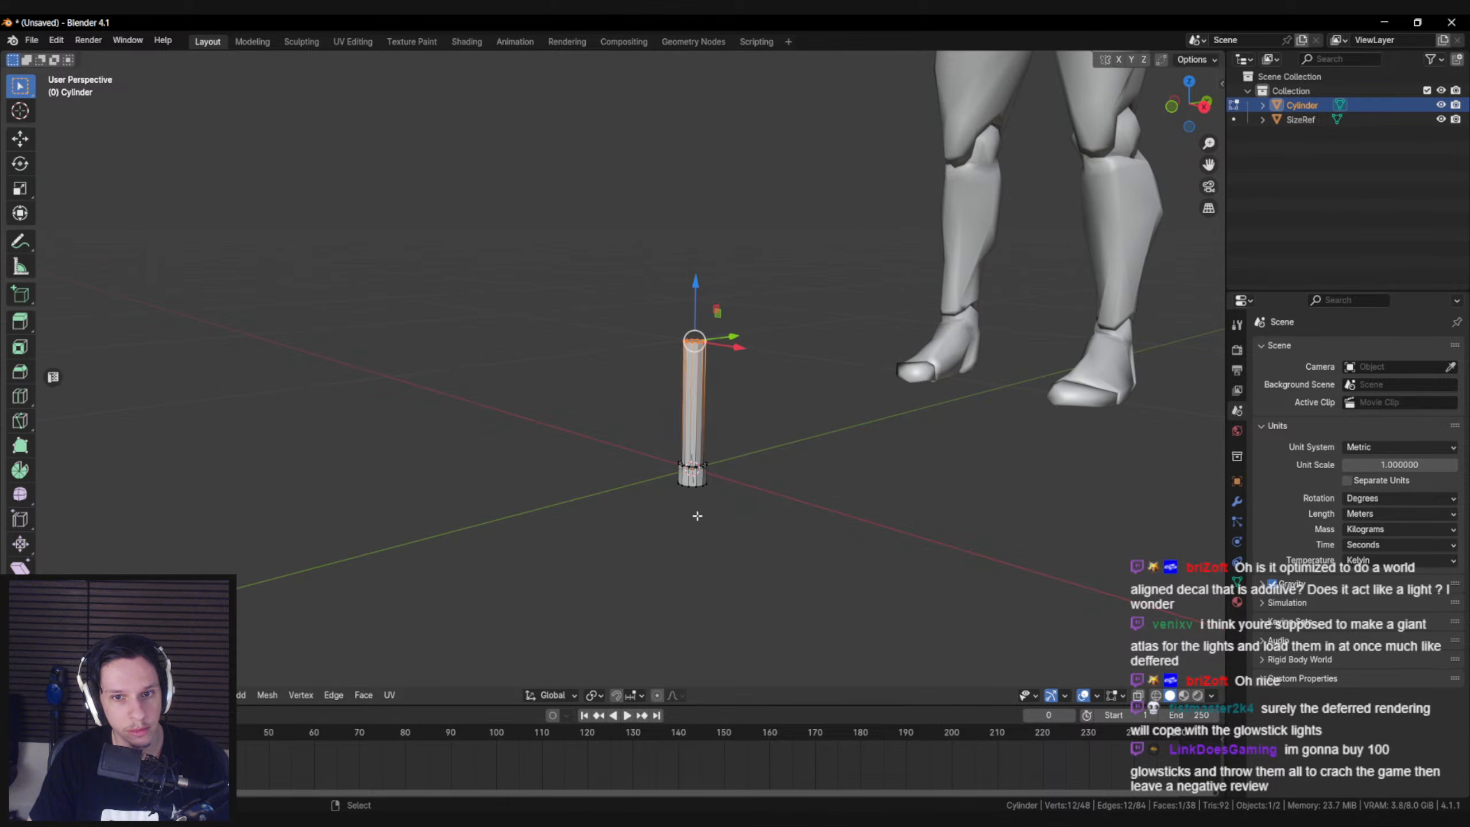
# Compare the glowstick's size and proportions with the reference mannequin from several angles
pyautogui.press('Tab')
pyautogui.scroll(-3, 702, 519)
pyautogui.scroll(-1, 702, 518)
pyautogui.rightClick(805, 529)
pyautogui.click(805, 530)
pyautogui.moveTo(805, 529); pyautogui.dragTo(709, 510, button='middle')
pyautogui.scroll(-5, 710, 513)
pyautogui.scroll(8, 711, 504)
pyautogui.rightClick(786, 431)
pyautogui.keyDown('shift'); pyautogui.moveTo(821, 445); pyautogui.dragTo(735, 439, button='middle'); pyautogui.keyUp('shift')
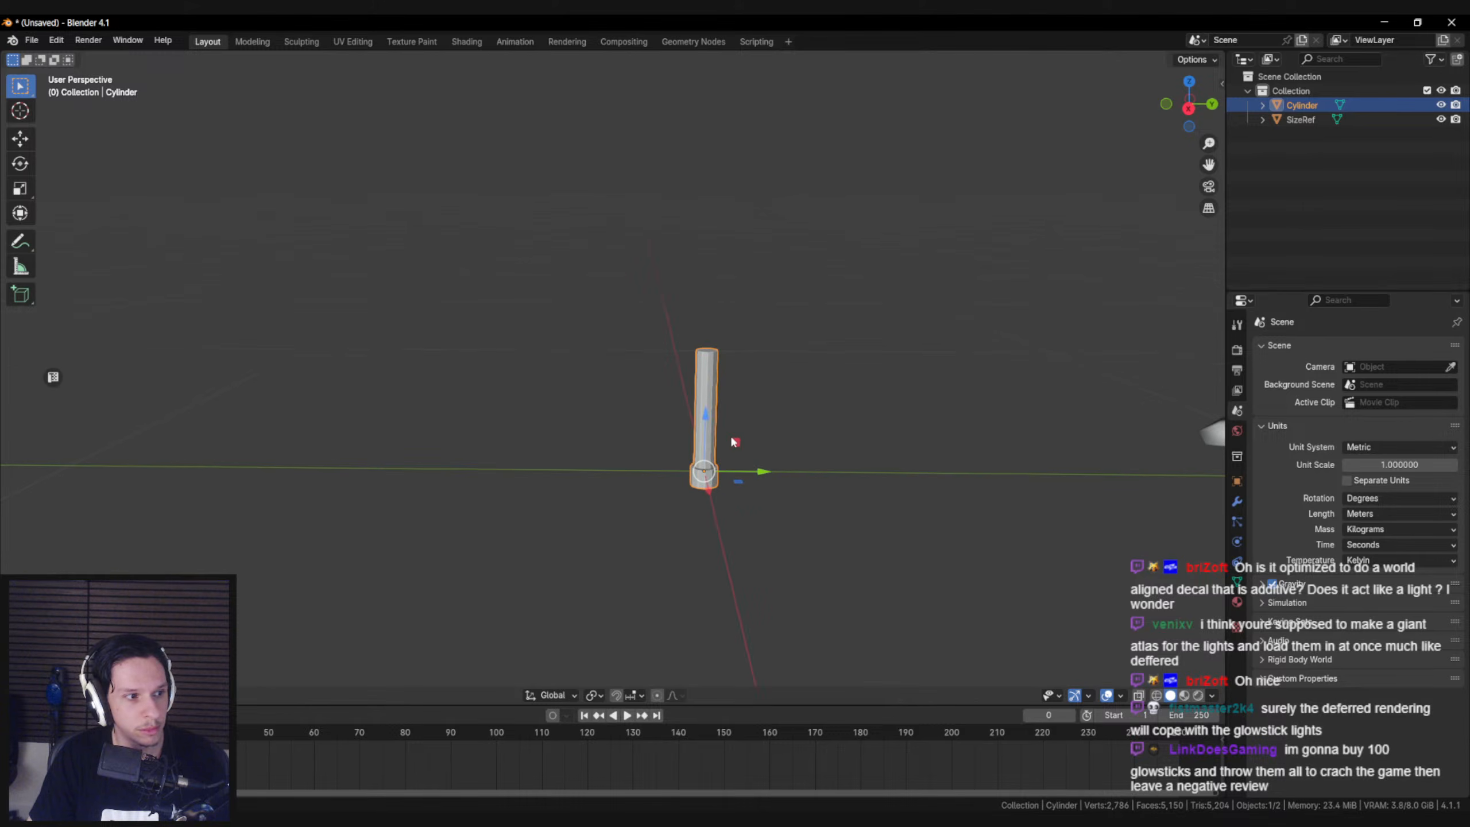
# Taper the tube by scaling its top face slightly smaller
pyautogui.scroll(2, 731, 406)
pyautogui.press('Tab')
pyautogui.click(803, 334)
pyautogui.press('s')
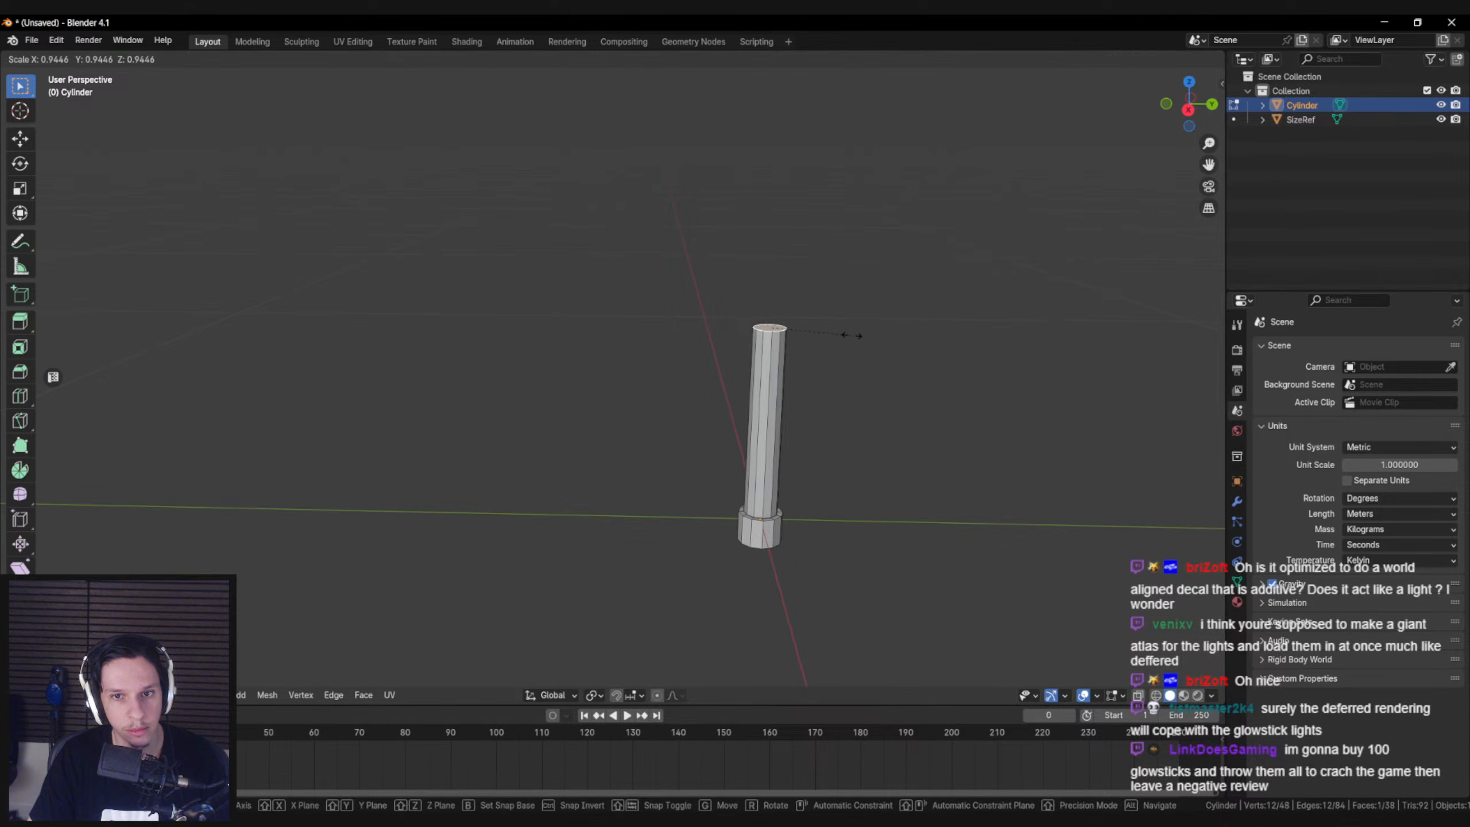
pyautogui.click(836, 334)
# Extrude the tube's top face in place and merge the new vertices at the centre
pyautogui.moveTo(820, 358); pyautogui.dragTo(798, 410, button='middle')
pyautogui.press('e')
pyautogui.click(796, 409)
pyautogui.press('m')
pyautogui.click(778, 391)
# Extrude the underside face of the base in place and merge its vertices at the centre
pyautogui.moveTo(670, 497); pyautogui.dragTo(631, 396, button='middle')
pyautogui.scroll(2, 631, 395)
pyautogui.rightClick(605, 431)
pyautogui.press('e')
pyautogui.click(774, 426)
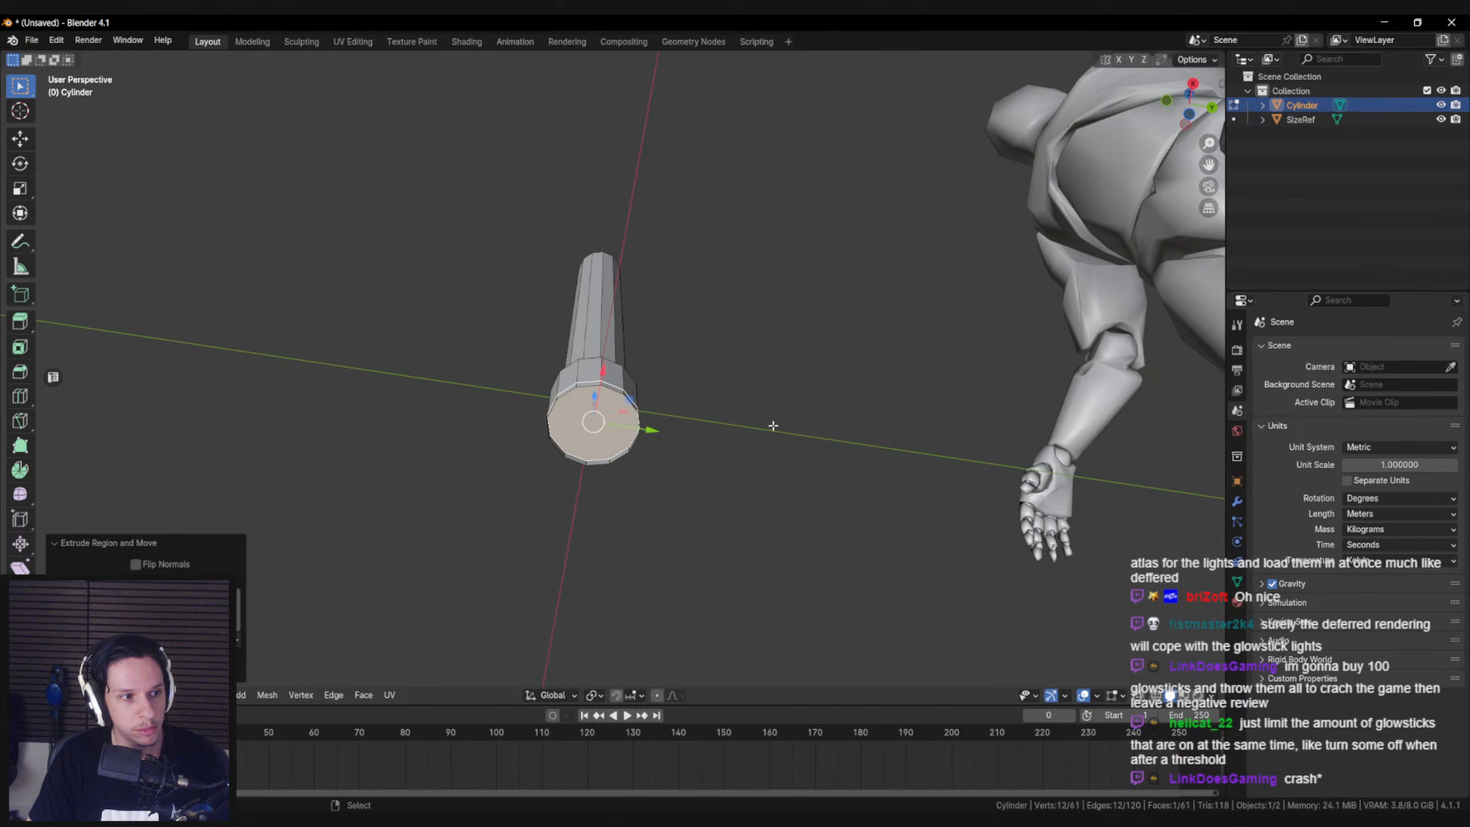
pyautogui.press('s')
pyautogui.click(747, 427)
pyautogui.press('m')
pyautogui.click(747, 428)
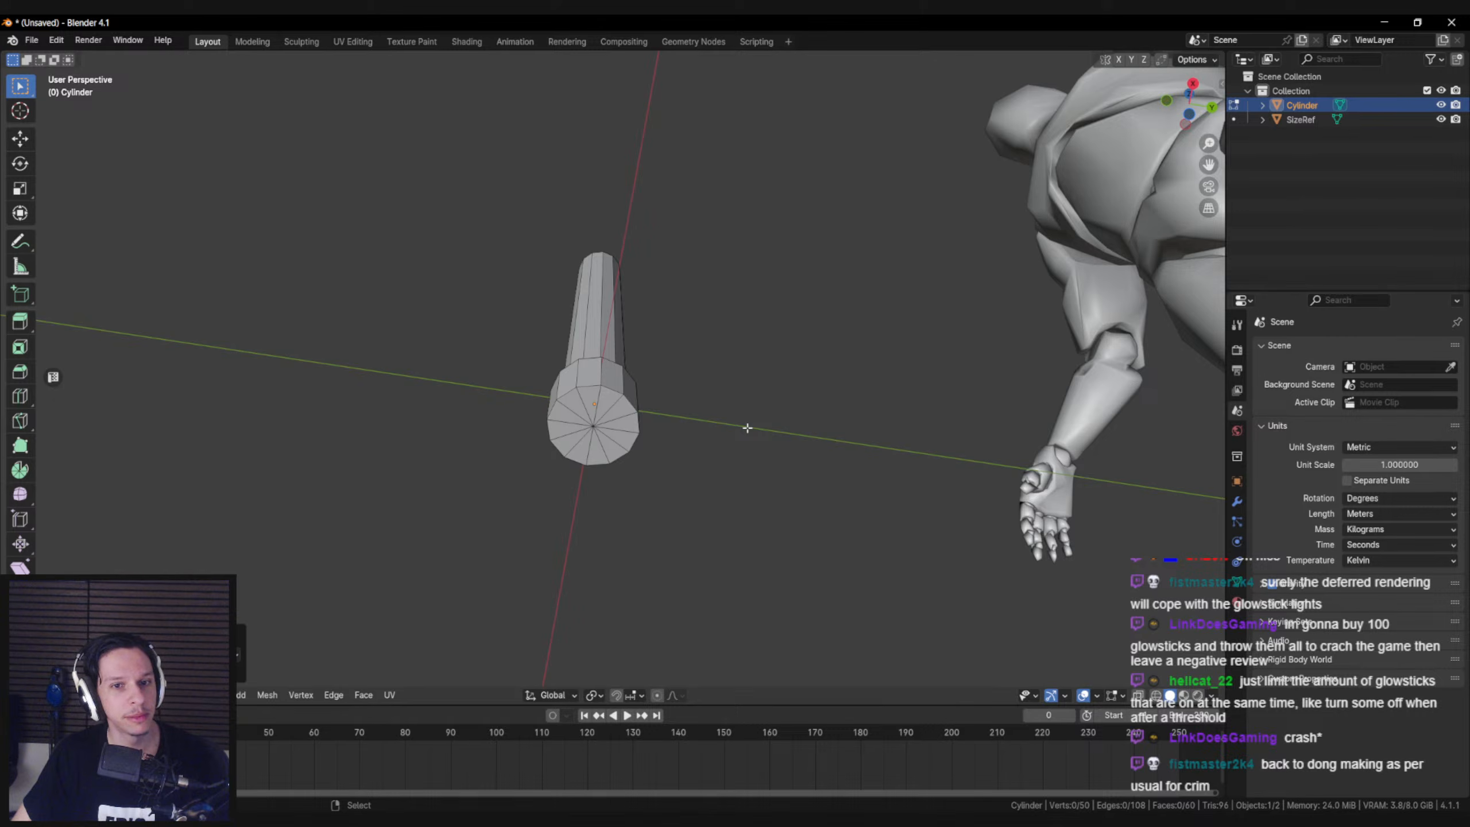
# Move the centre vertex of the base's underside slightly along the Z axis
pyautogui.press('1')
pyautogui.moveTo(615, 449); pyautogui.dragTo(648, 503, button='middle')
pyautogui.click(597, 429)
pyautogui.press('g')
pyautogui.press('z')
pyautogui.rightClick(674, 460)
pyautogui.press('z')
pyautogui.click(672, 469)
# Mark the edge loop around the underside of the base as sharp
pyautogui.press('2')
pyautogui.keyDown('alt'); pyautogui.click(615, 402); pyautogui.keyUp('alt')
pyautogui.hotkey('ctrl', 'e')
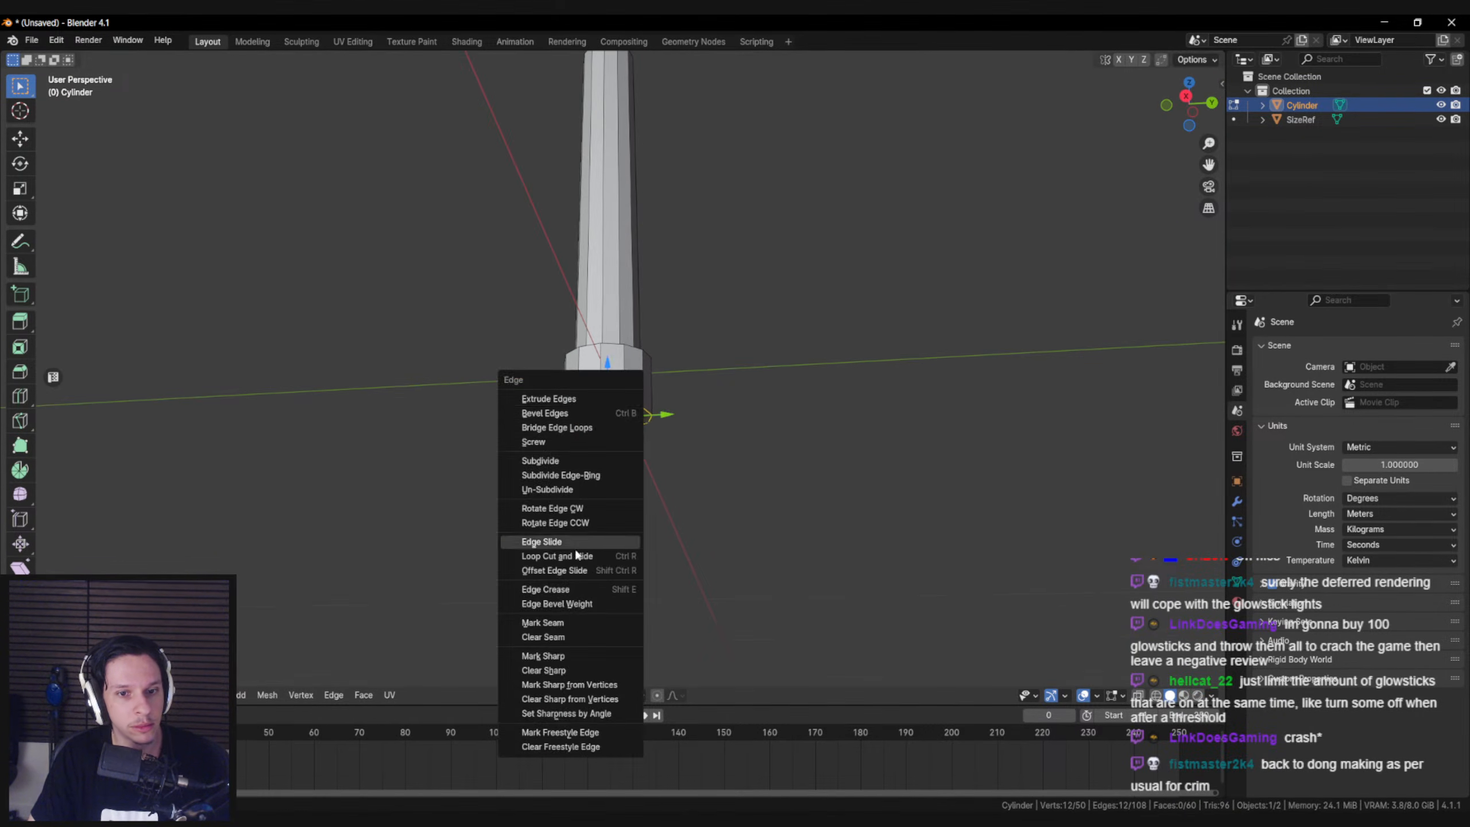
pyautogui.click(580, 655)
# Mark the upper rim edge loop of the base as sharp
pyautogui.click(670, 309)
pyautogui.moveTo(670, 309); pyautogui.dragTo(654, 376, button='middle')
pyautogui.keyDown('alt'); pyautogui.click(612, 339); pyautogui.keyUp('alt')
pyautogui.press('g')
pyautogui.press('z')
pyautogui.rightClick(689, 339)
pyautogui.hotkey('ctrl', 'e')
pyautogui.click(611, 334)
pyautogui.hotkey('alt', 'a')
pyautogui.scroll(-4, 613, 313)
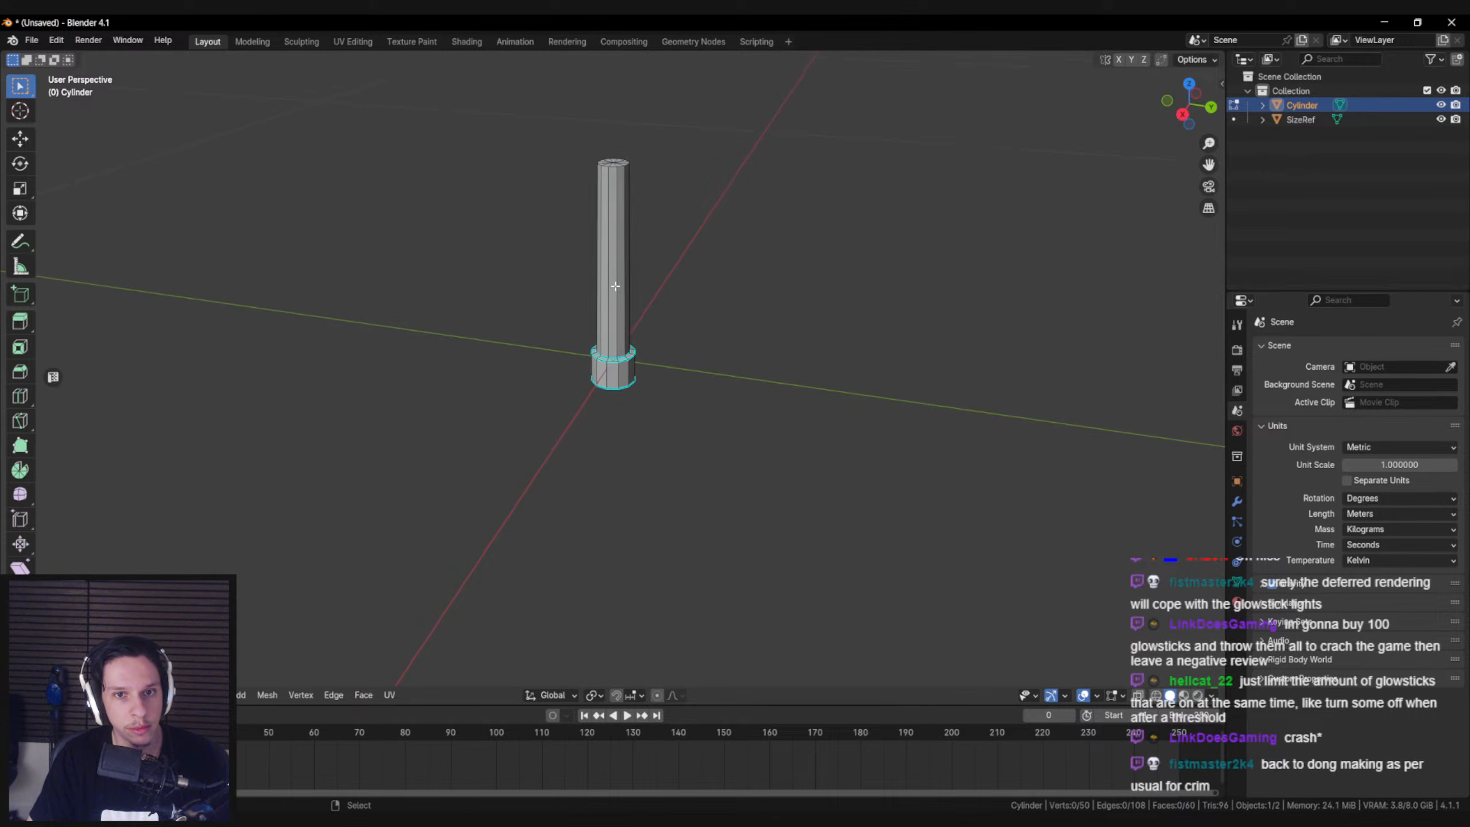
# Mark the edge loop around the tube's top end as sharp
pyautogui.keyDown('shift'); pyautogui.moveTo(613, 293); pyautogui.dragTo(613, 431, button='middle'); pyautogui.keyUp('shift')
pyautogui.moveTo(612, 338)
pyautogui.keyDown('shift'); pyautogui.mouseDown(button='middle')
pyautogui.moveTo(610, 368)
pyautogui.moveTo(636, 350)
pyautogui.mouseUp(button='middle'); pyautogui.keyUp('shift')
pyautogui.scroll(3, 604, 354)
pyautogui.scroll(2, 604, 353)
pyautogui.keyDown('alt'); pyautogui.click(604, 366); pyautogui.keyUp('alt')
pyautogui.scroll(-2, 602, 394)
pyautogui.hotkey('ctrl', 'e')
pyautogui.click(603, 416)
# Leave mesh editing and apply smooth shading to the glowstick object
pyautogui.press('Tab')
pyautogui.scroll(-3, 612, 400)
pyautogui.hotkey('alt', 'a')
pyautogui.click(624, 390)
pyautogui.rightClick(624, 391)
pyautogui.click(619, 395)
pyautogui.scroll(-5, 615, 410)
pyautogui.hotkey('alt', 'a')
pyautogui.moveTo(615, 410)
pyautogui.mouseDown(button='middle')
pyautogui.moveTo(616, 447)
pyautogui.moveTo(684, 520)
pyautogui.moveTo(689, 404)
pyautogui.moveTo(605, 419)
pyautogui.mouseUp(button='middle')
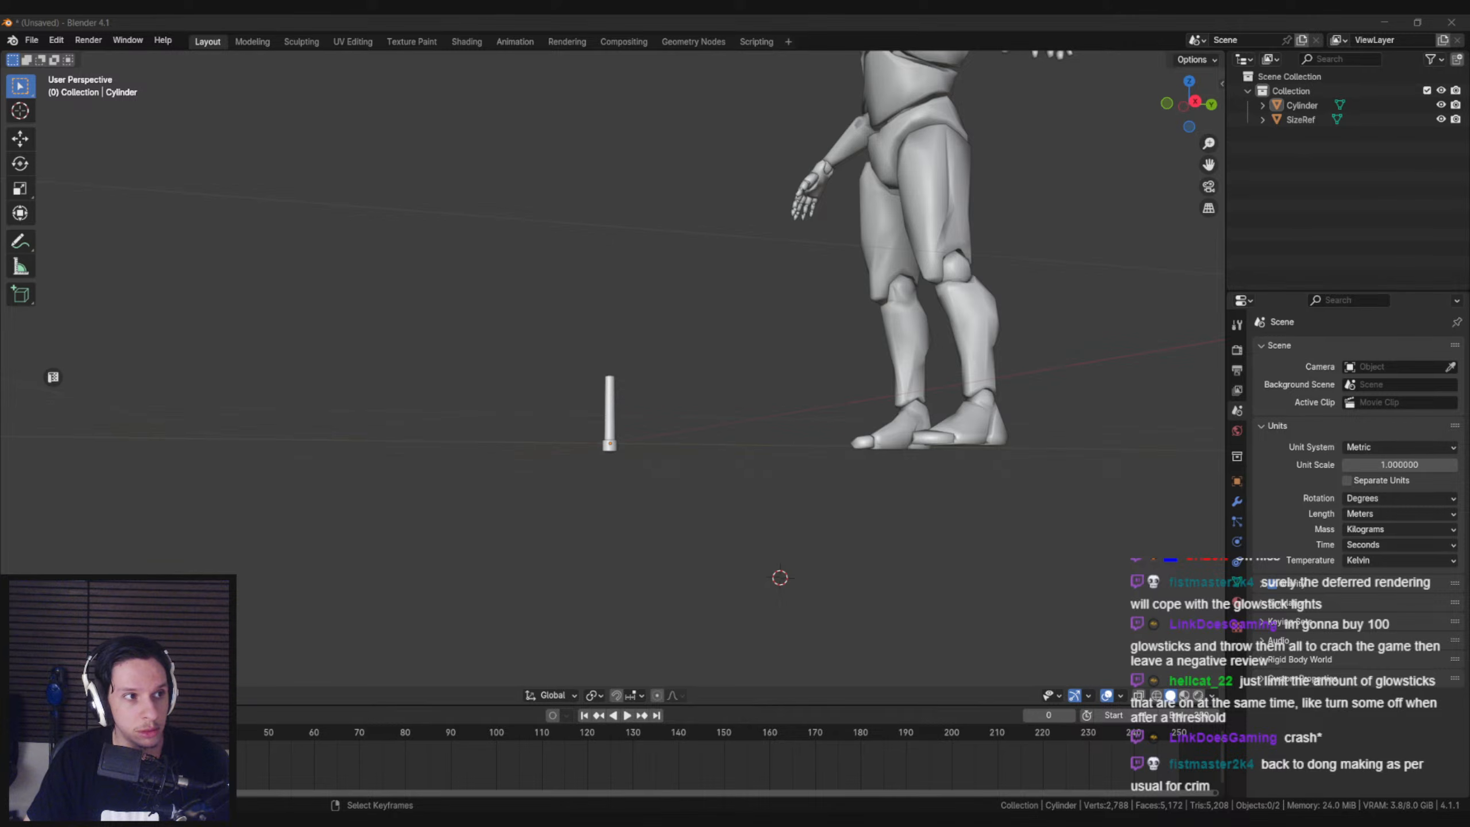
# Inspect the smooth-shaded glowstick up close from above
pyautogui.hotkey('alt', 'Tab')
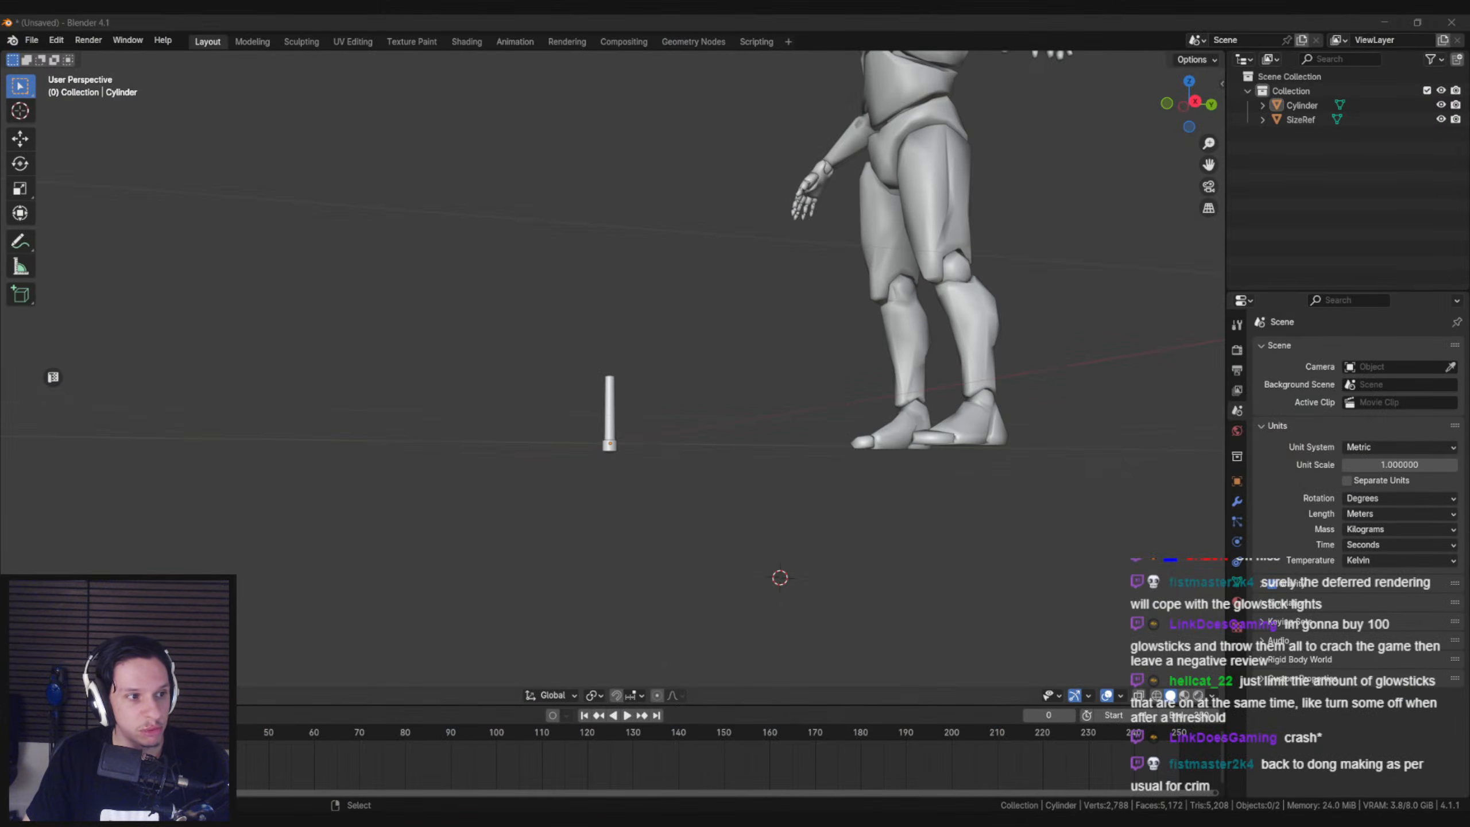
pyautogui.scroll(6, 481, 467)
pyautogui.moveTo(481, 470); pyautogui.dragTo(594, 514, button='middle')
pyautogui.scroll(2, 595, 514)
pyautogui.scroll(4, 596, 509)
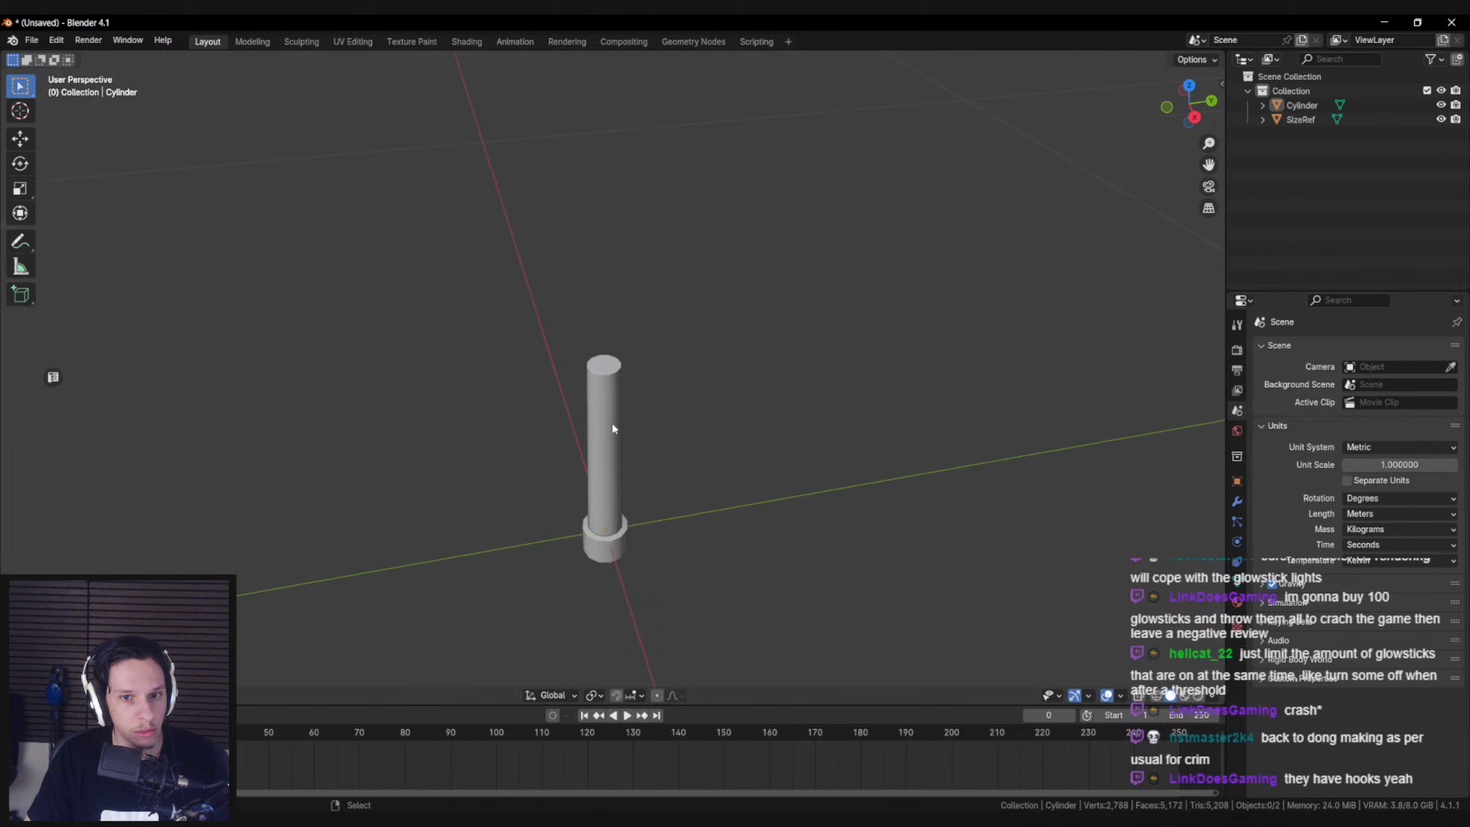
pyautogui.click(605, 404)
pyautogui.scroll(-1, 611, 393)
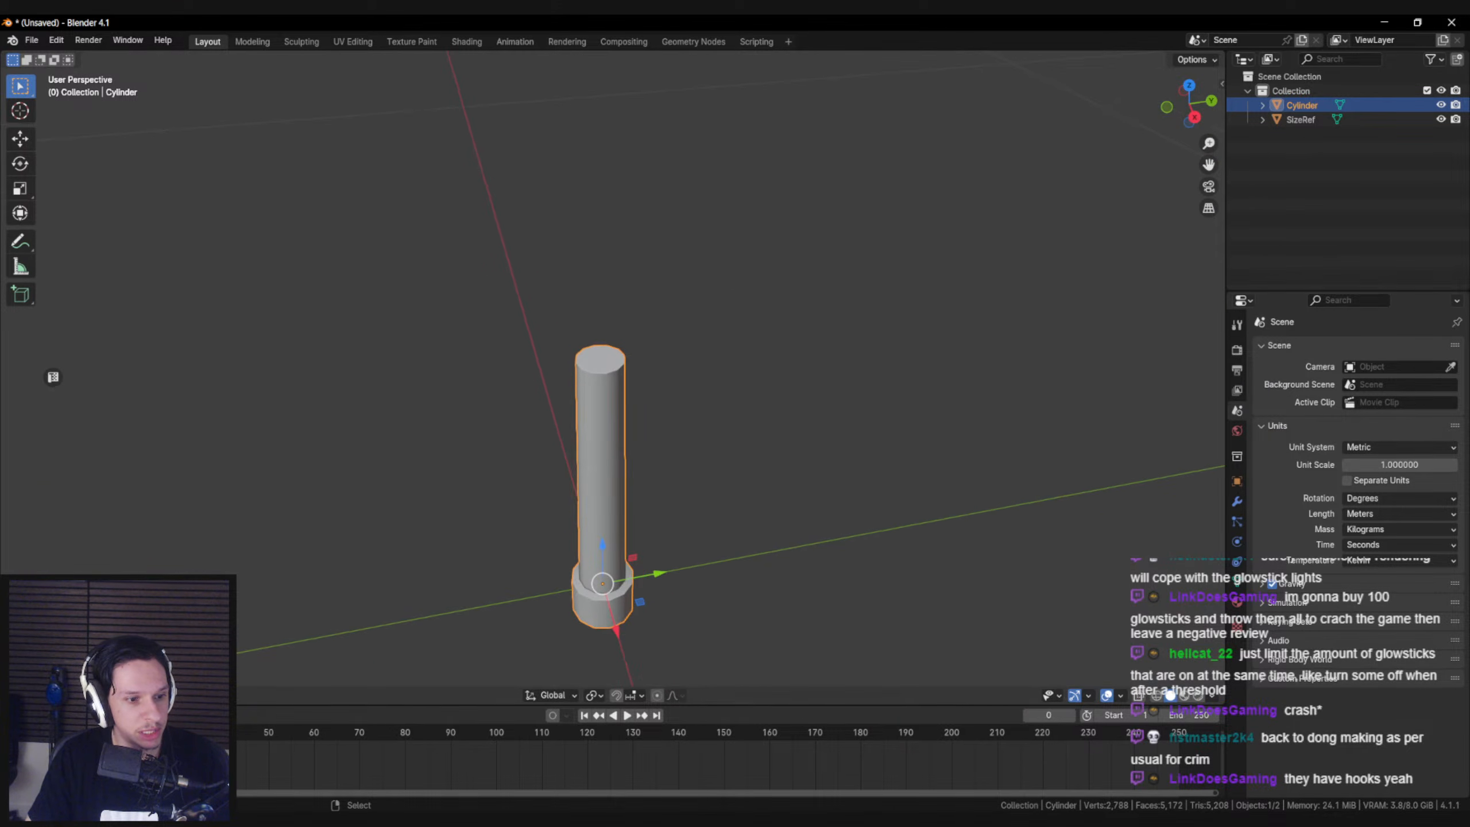
pyautogui.moveTo(466, 427); pyautogui.dragTo(461, 443, button='middle')
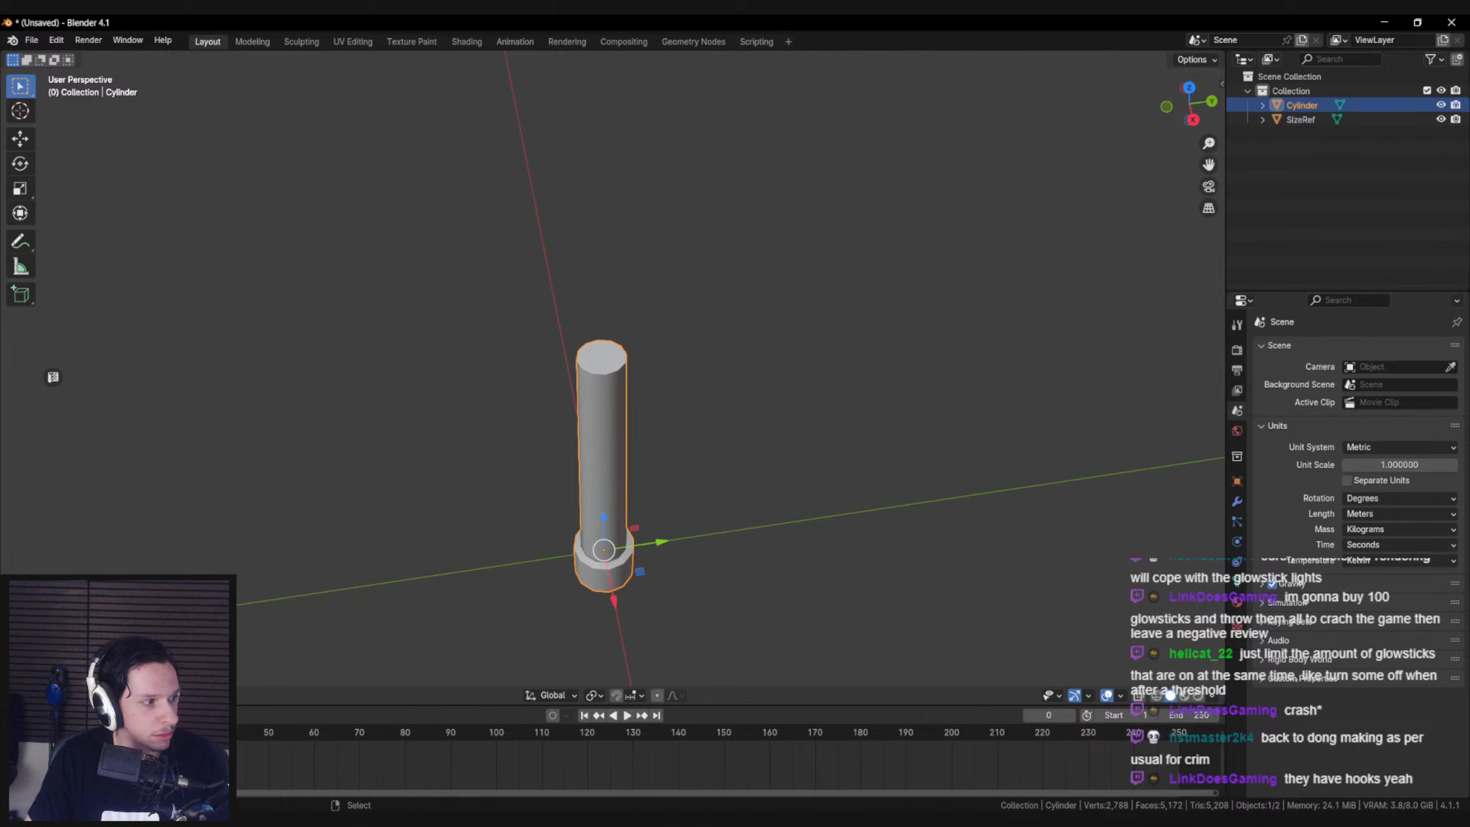
# Select the base's upper rim vertices all the way through and raise them about 0.011 m along Z
pyautogui.moveTo(333, 414); pyautogui.dragTo(361, 371, button='middle')
pyautogui.scroll(-5, 463, 452)
pyautogui.press('Tab')
pyautogui.moveTo(541, 525); pyautogui.dragTo(546, 458, button='middle')
pyautogui.hotkey('alt', 'a')
pyautogui.scroll(2, 553, 492)
pyautogui.hotkey('shift', 'z')
pyautogui.press('b')
pyautogui.moveTo(559, 509); pyautogui.dragTo(636, 579)
pyautogui.hotkey('shift', 'z')
pyautogui.press('g')
pyautogui.press('z')
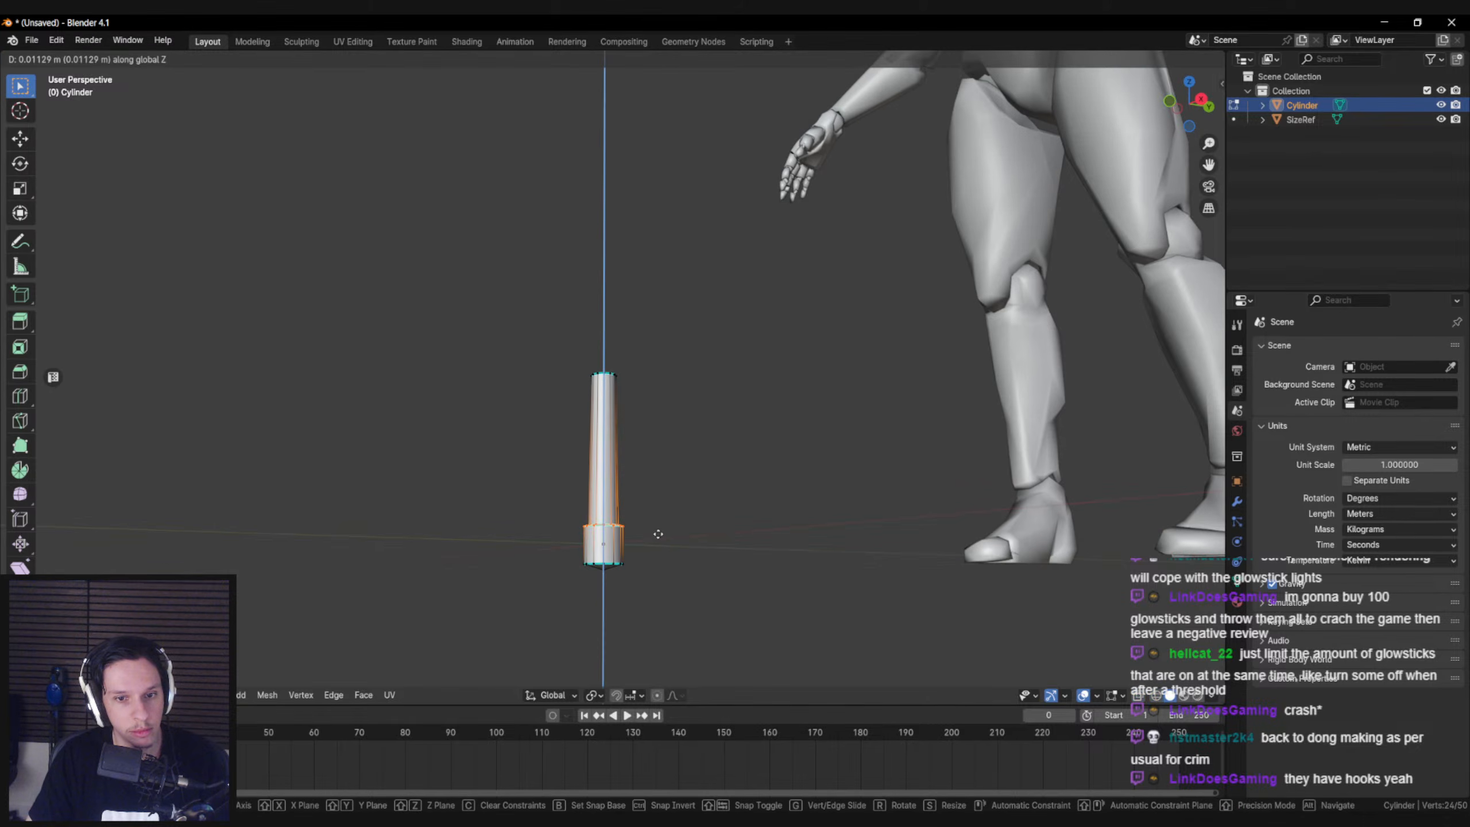
pyautogui.click(658, 533)
# Fine-tune the rim vertices' height along Z and leave mesh editing
pyautogui.press('g')
pyautogui.press('z')
pyautogui.click(659, 532)
pyautogui.press('Tab')
pyautogui.moveTo(646, 490); pyautogui.dragTo(634, 524, button='middle')
pyautogui.hotkey('alt', 'a')
# Move the centre vertex of the tube's top cap slightly along Z and leave mesh editing
pyautogui.click(612, 454)
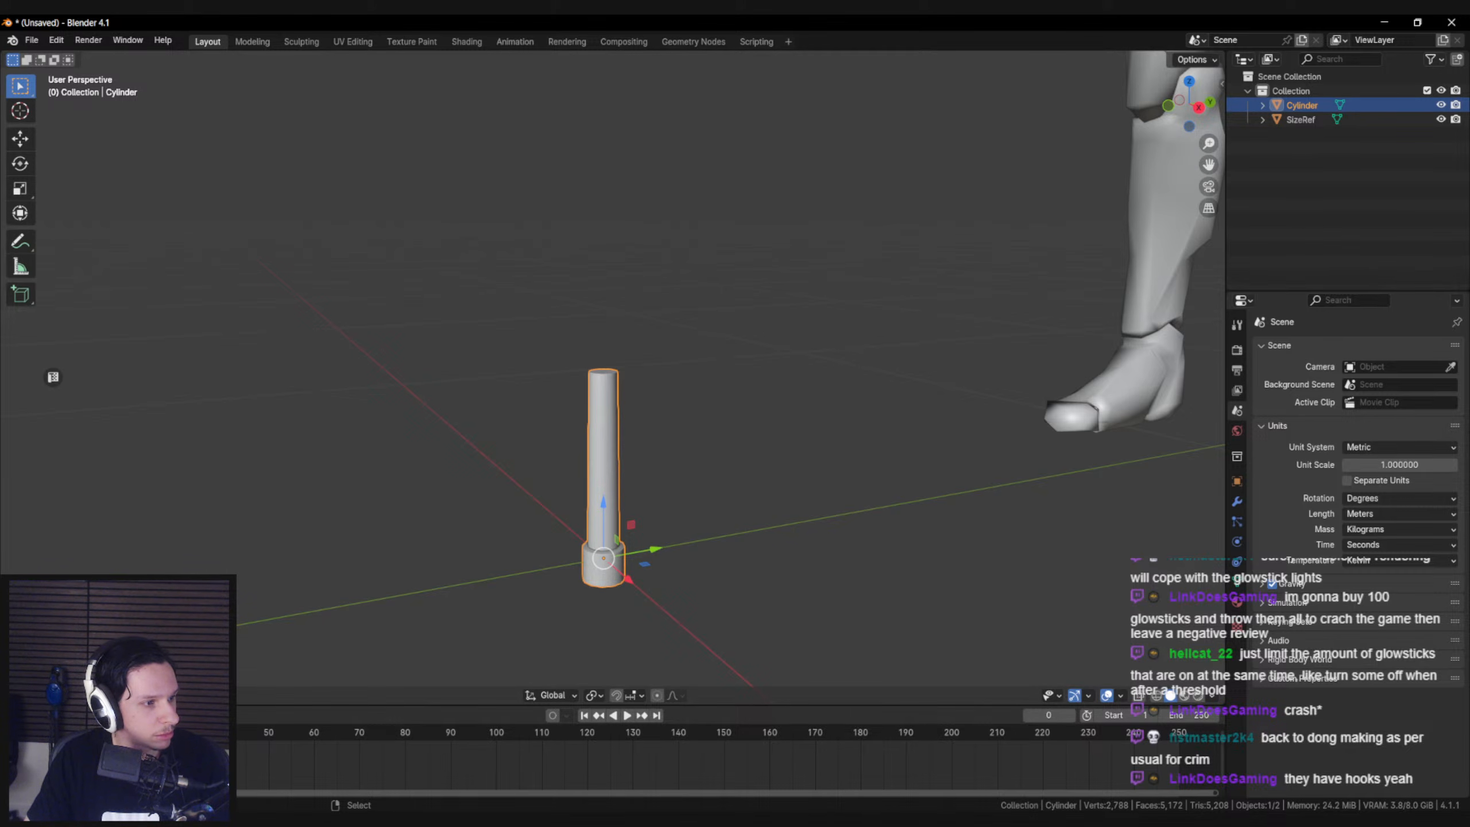
pyautogui.moveTo(506, 409); pyautogui.dragTo(515, 421, button='middle')
pyautogui.press('Tab')
pyautogui.scroll(3, 518, 419)
pyautogui.click(597, 356)
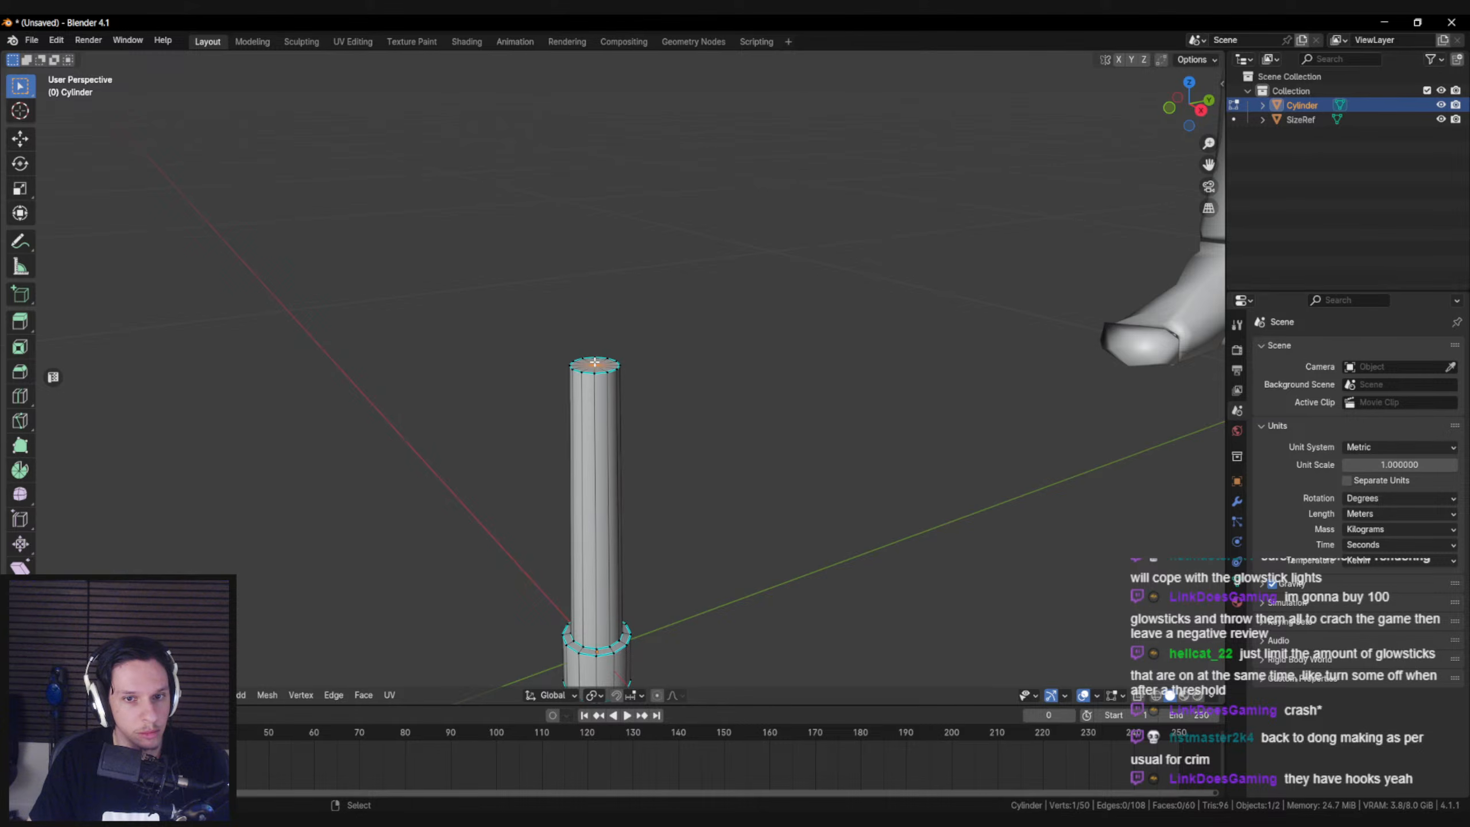
pyautogui.press('g')
pyautogui.press('z')
pyautogui.click(638, 371)
pyautogui.press('Tab')
pyautogui.hotkey('alt', 'a')
pyautogui.scroll(-9, 624, 375)
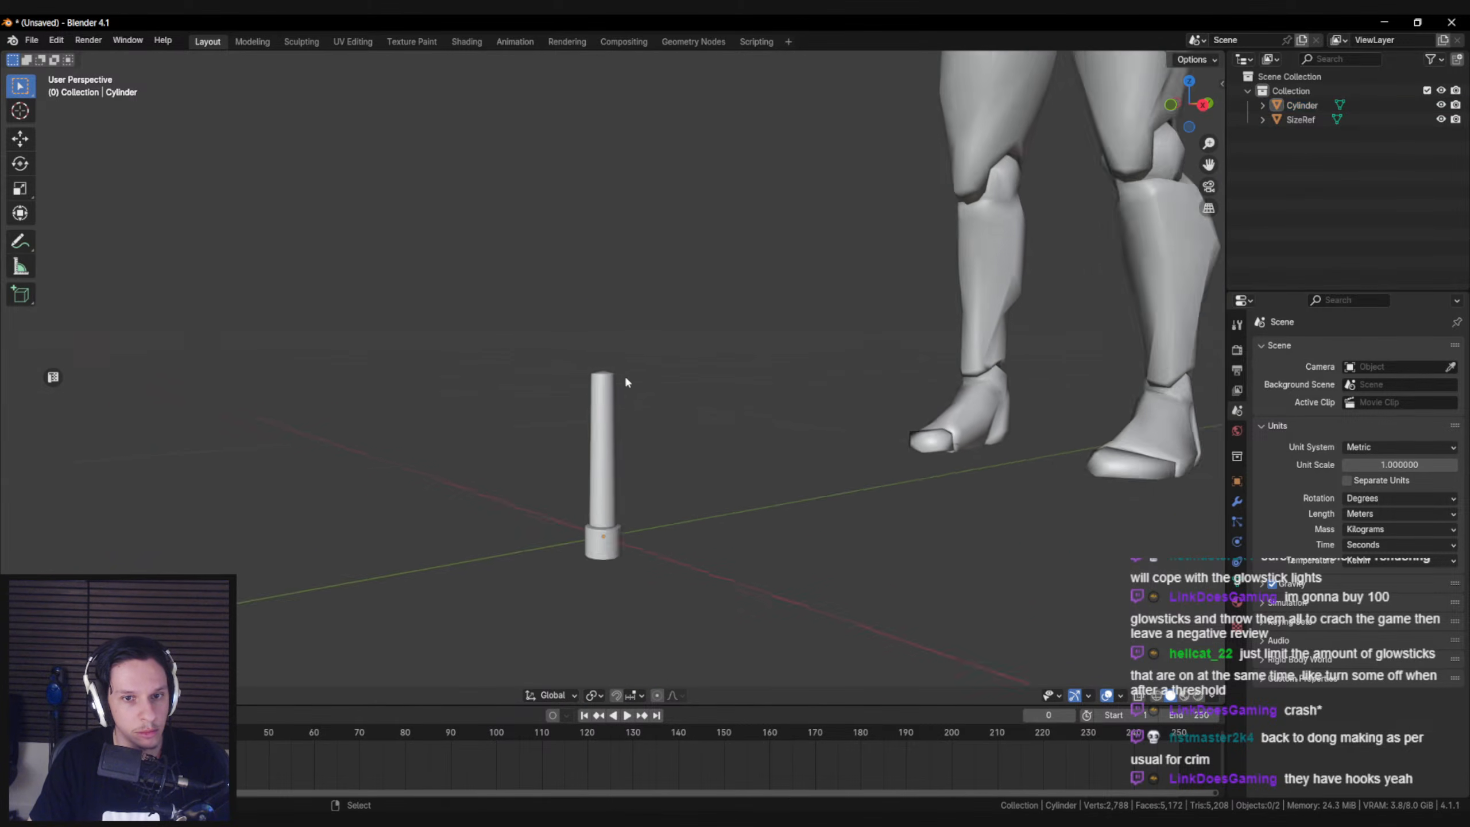
# Examine the glowstick's shading and its scale beside the reference mannequin
pyautogui.moveTo(618, 433); pyautogui.dragTo(565, 408, button='middle')
pyautogui.scroll(6, 565, 407)
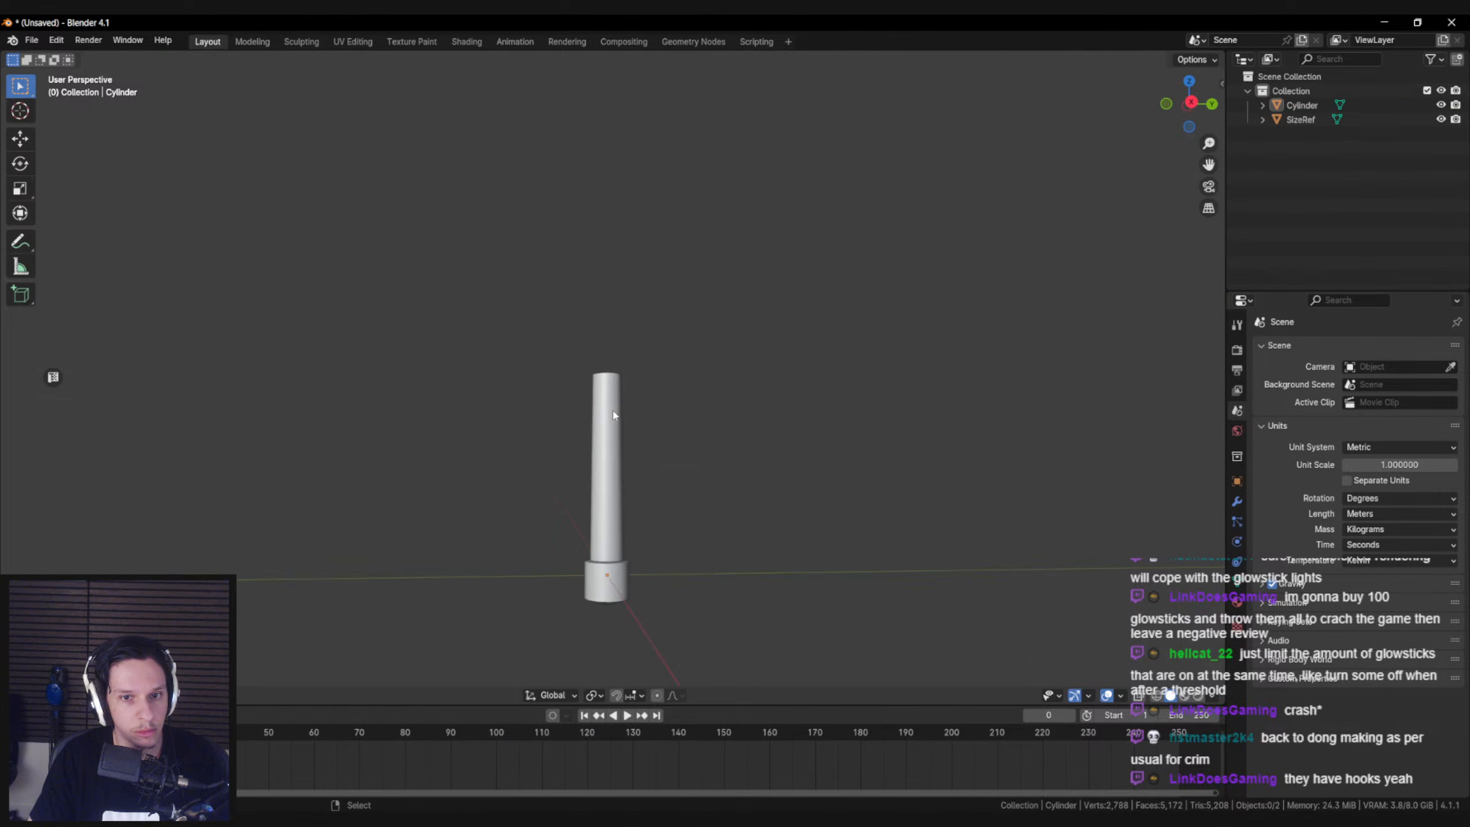
pyautogui.click(599, 469)
pyautogui.scroll(-3, 600, 470)
pyautogui.moveTo(660, 453); pyautogui.dragTo(758, 463, button='middle')
pyautogui.hotkey('alt', 'a')
pyautogui.scroll(-5, 774, 452)
pyautogui.scroll(3, 761, 464)
# Save the file as Trainrot_Glowstick.blend in the F:\Projects\Trainrot\Models folder
pyautogui.hotkey('ctrl', 's')
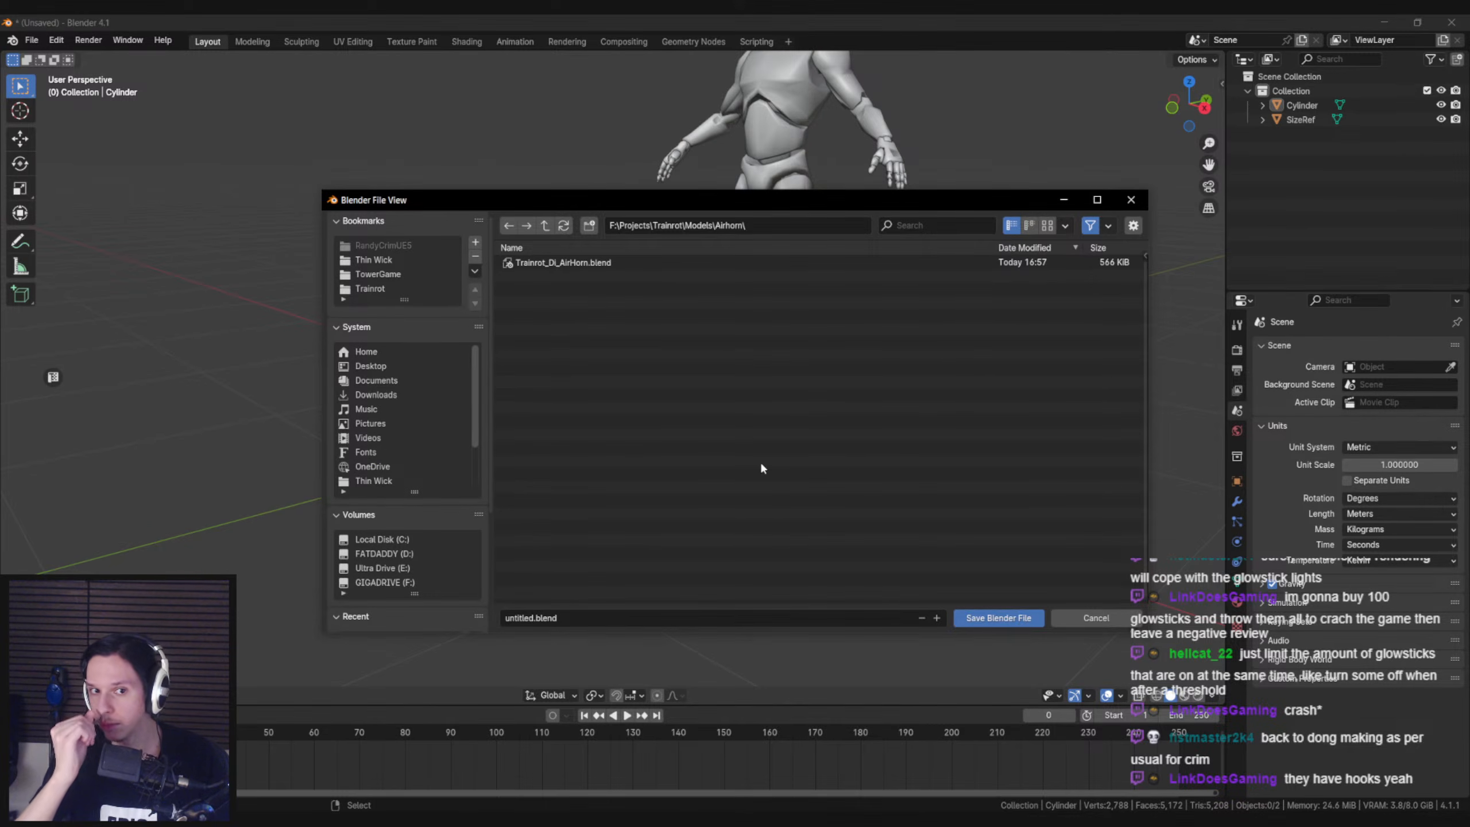
pyautogui.click(544, 225)
pyautogui.click(544, 618)
pyautogui.write('train')
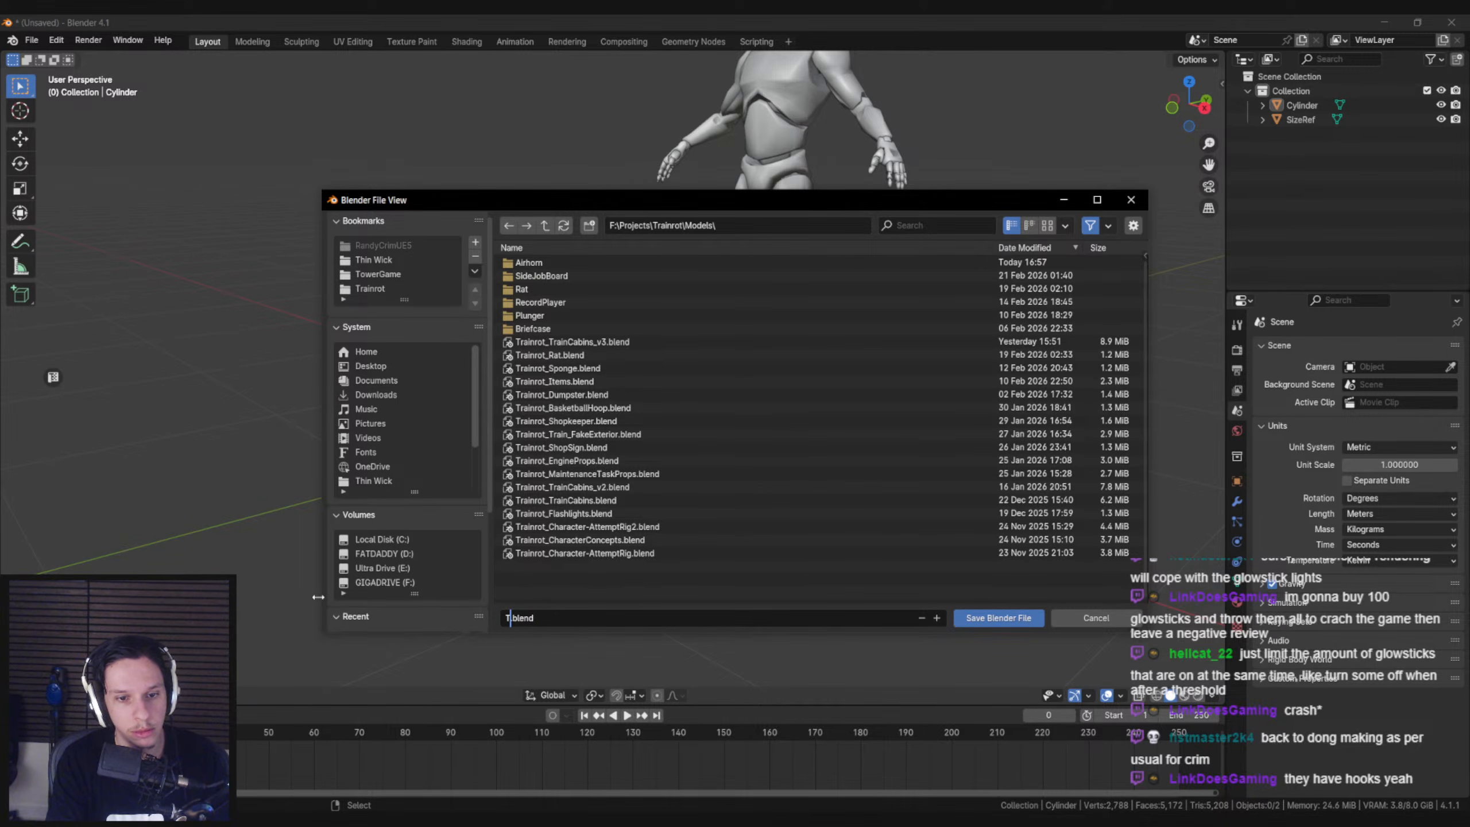
pyautogui.write('rot_Glowstick')
pyautogui.click(984, 618)
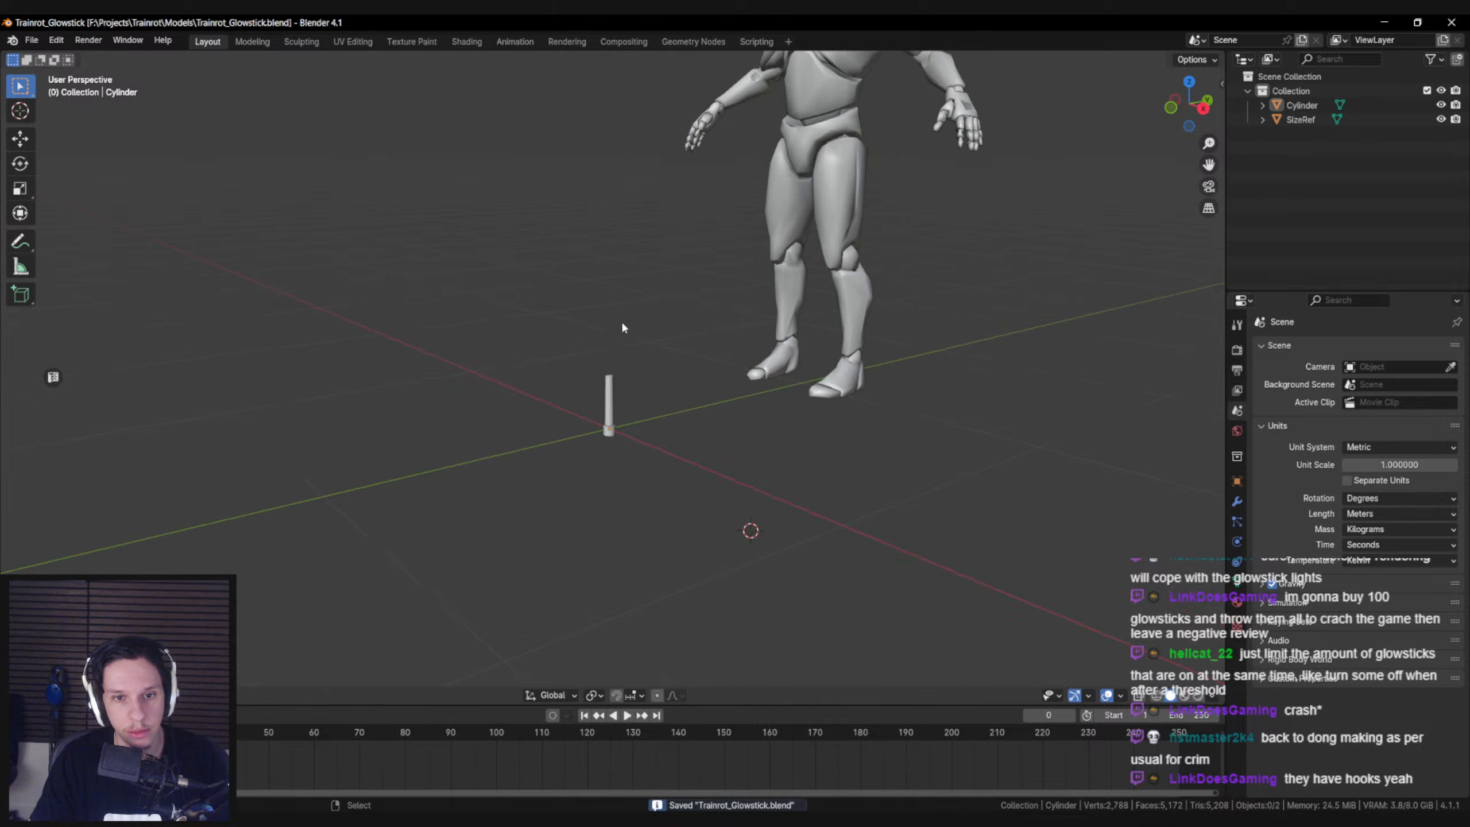
# Move the vertices at the top of the glowstick's tube along Z and leave mesh editing
pyautogui.scroll(3, 616, 376)
pyautogui.click(615, 428)
pyautogui.press('Tab')
pyautogui.hotkey('shift', 'z')
pyautogui.moveTo(586, 352); pyautogui.dragTo(660, 401)
pyautogui.hotkey('shift', 'z')
pyautogui.press('g')
pyautogui.press('z')
pyautogui.click(660, 385)
pyautogui.press('Tab')
pyautogui.moveTo(660, 385); pyautogui.dragTo(657, 365, button='middle')
# Check the glowstick beside the reference mannequin, reselect it and save the file
pyautogui.click(655, 420)
pyautogui.scroll(-6, 654, 419)
pyautogui.moveTo(651, 424); pyautogui.dragTo(519, 454, button='middle')
pyautogui.scroll(4, 519, 455)
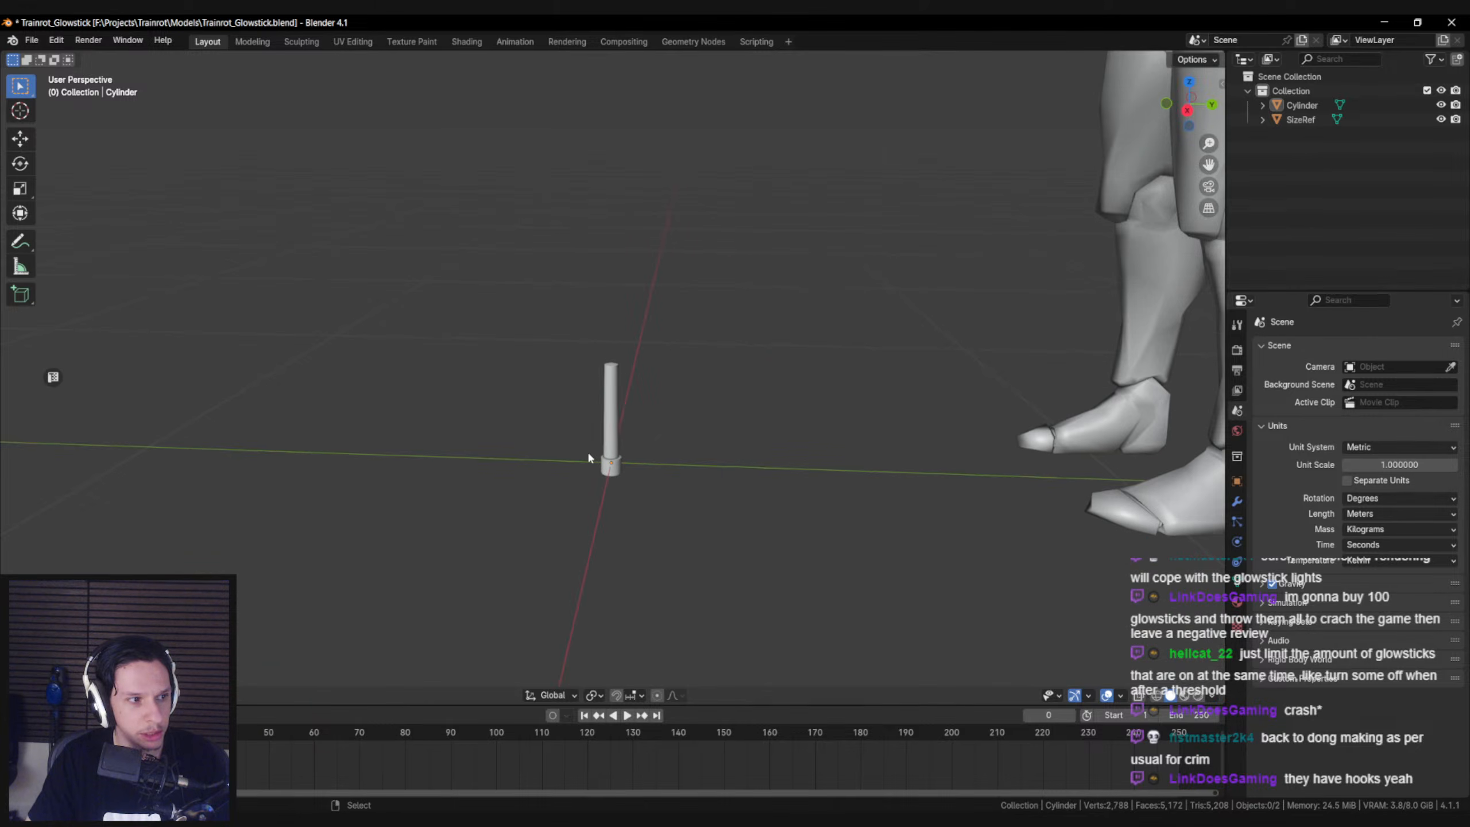
pyautogui.scroll(3, 588, 458)
pyautogui.click(628, 469)
pyautogui.hotkey('ctrl', 's')
# Select the glowstick's whole mesh, show the UV editor beside the viewport and unwrap it with Cube Projection
pyautogui.press('Tab')
pyautogui.press('a')
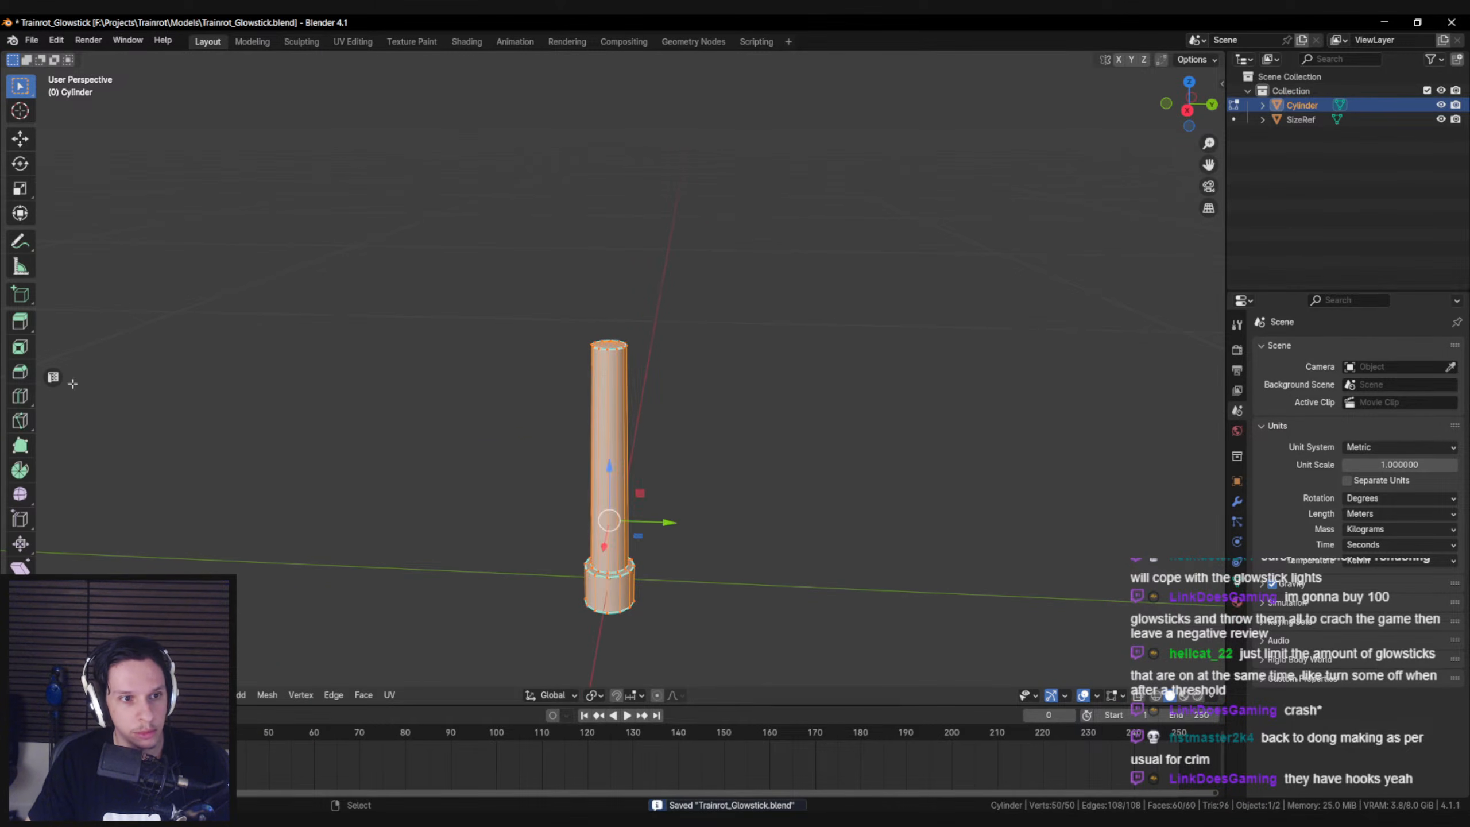
pyautogui.click(53, 376)
pyautogui.press('u')
pyautogui.click(799, 502)
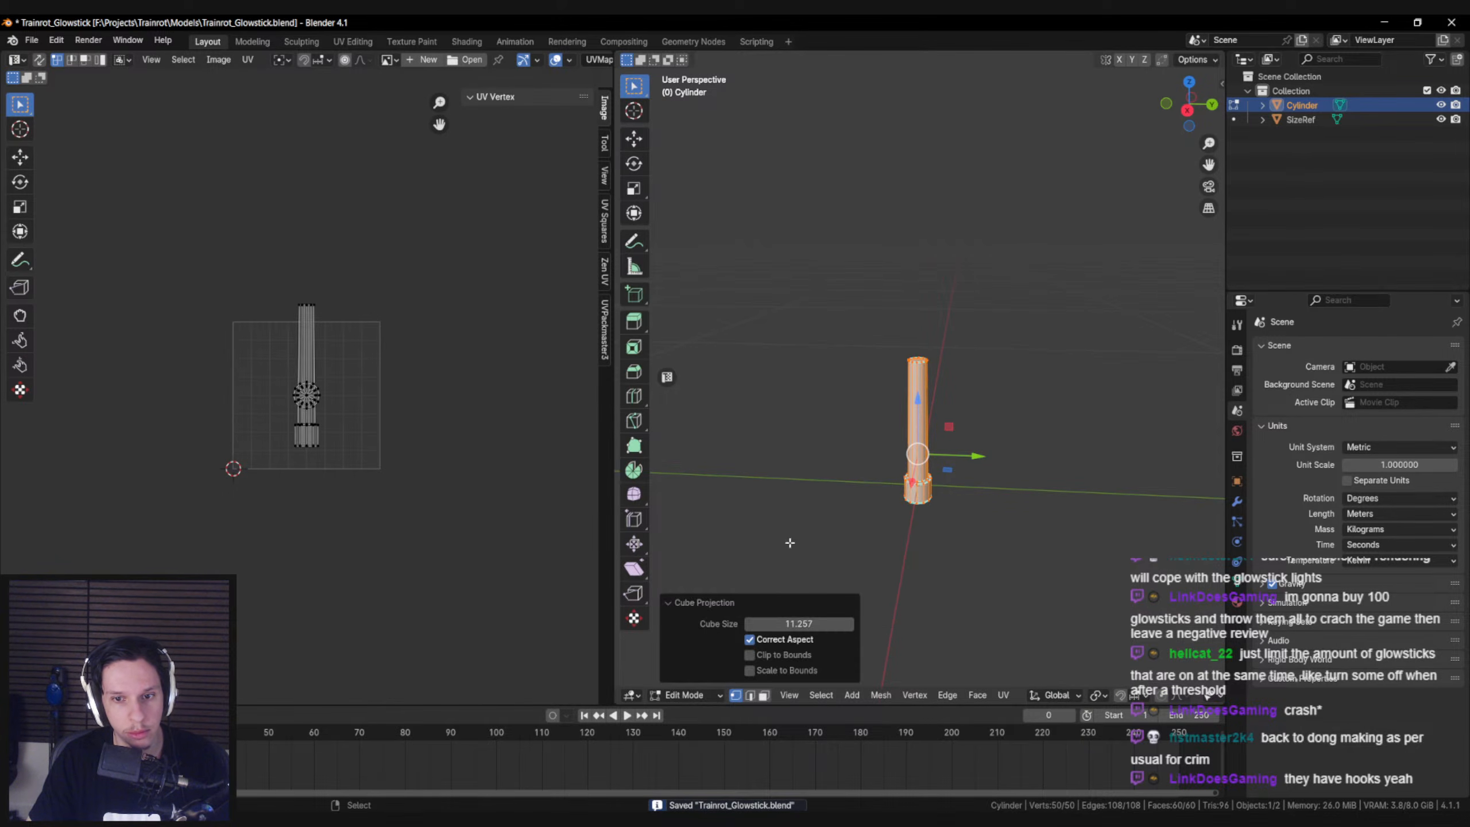
# Try several cube sizes for the Cube Projection, including 8 and 12, and set it to 10
pyautogui.write('1')
pyautogui.press('Return')
pyautogui.doubleClick(798, 623)
pyautogui.write('4')
pyautogui.press('Return')
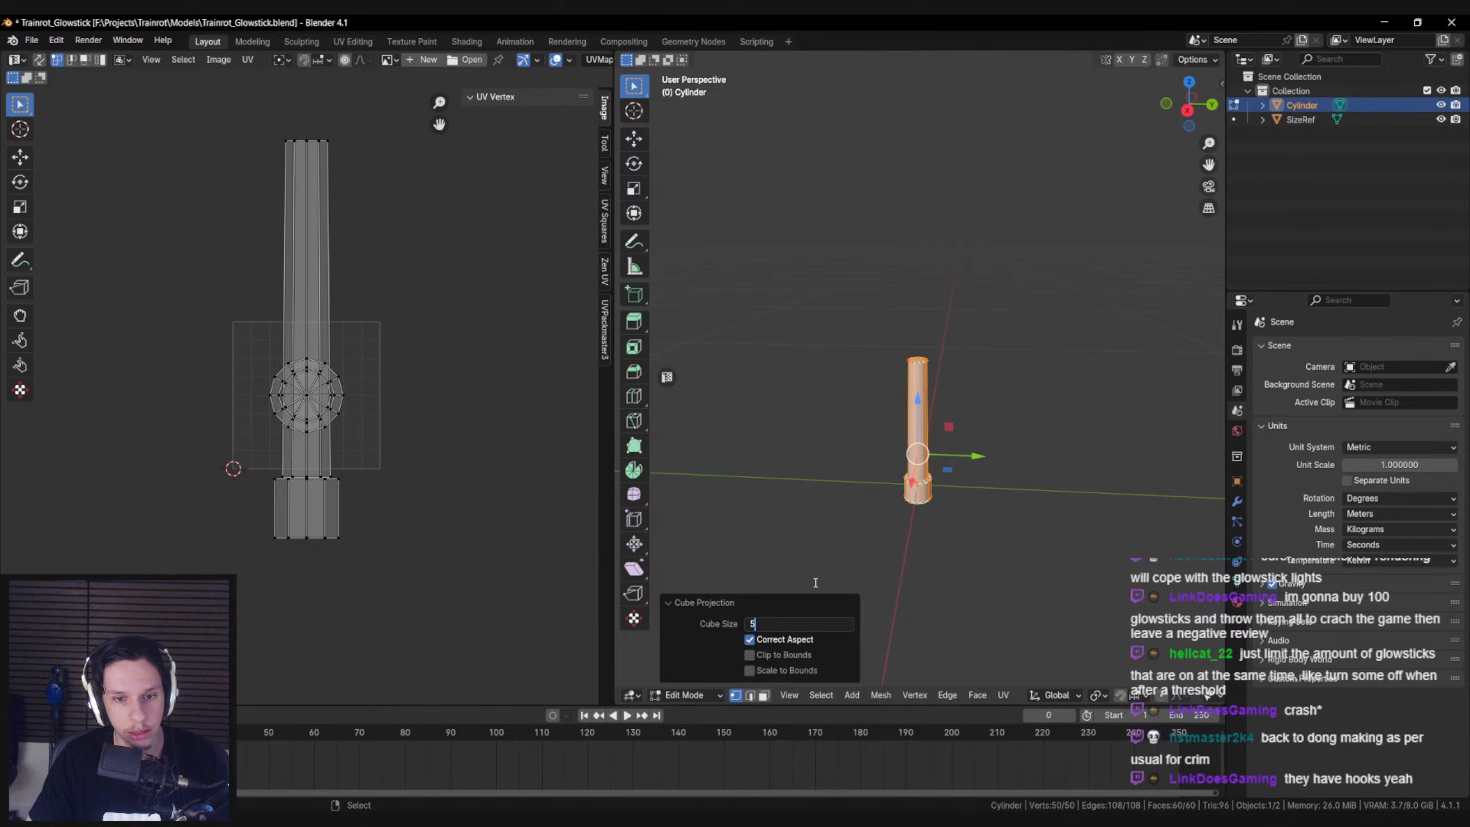
pyautogui.press('Return')
pyautogui.press('Return')
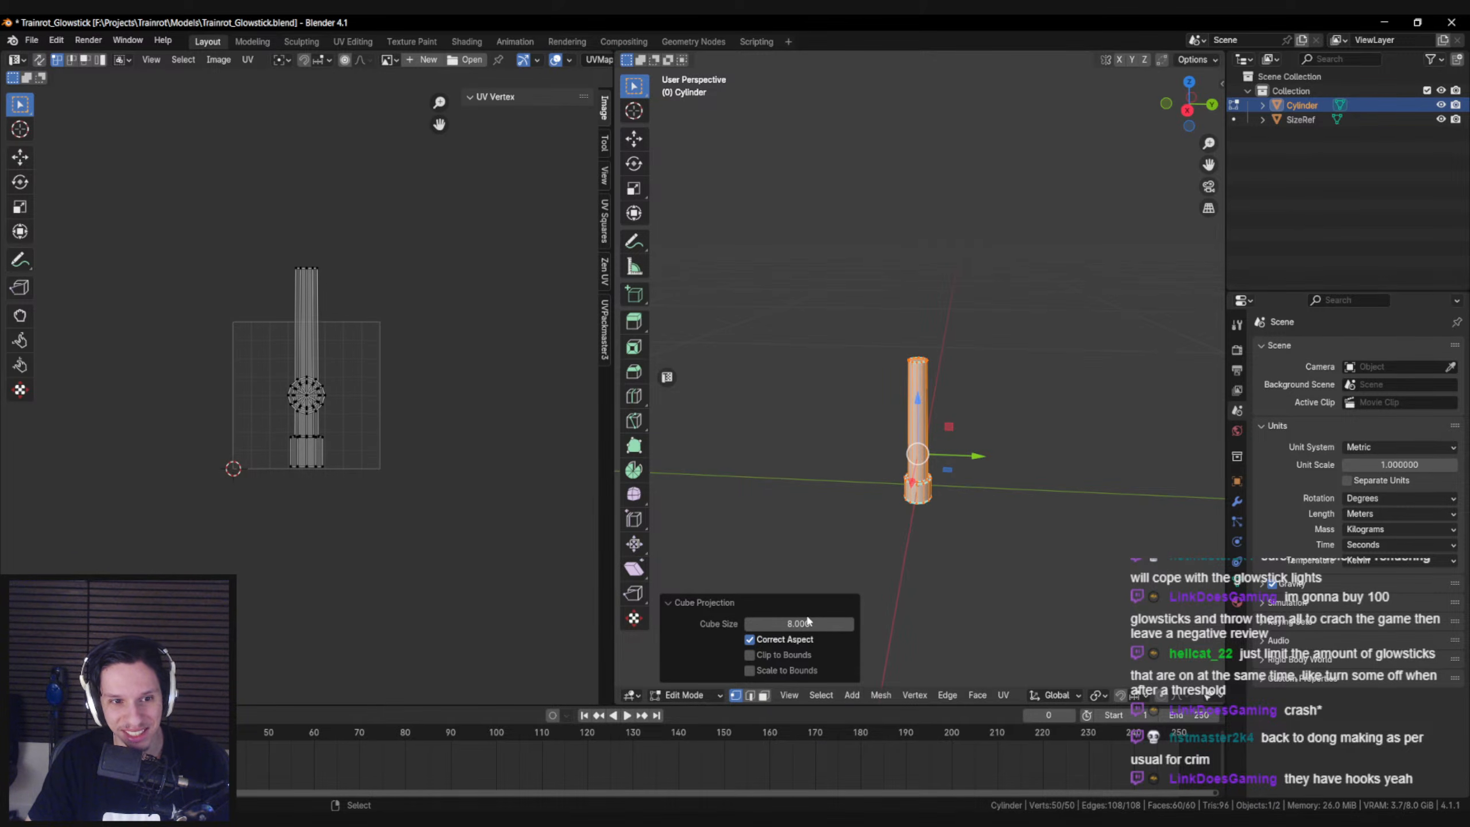
pyautogui.write('12')
pyautogui.press('Return')
pyautogui.write('10')
pyautogui.press('Return')
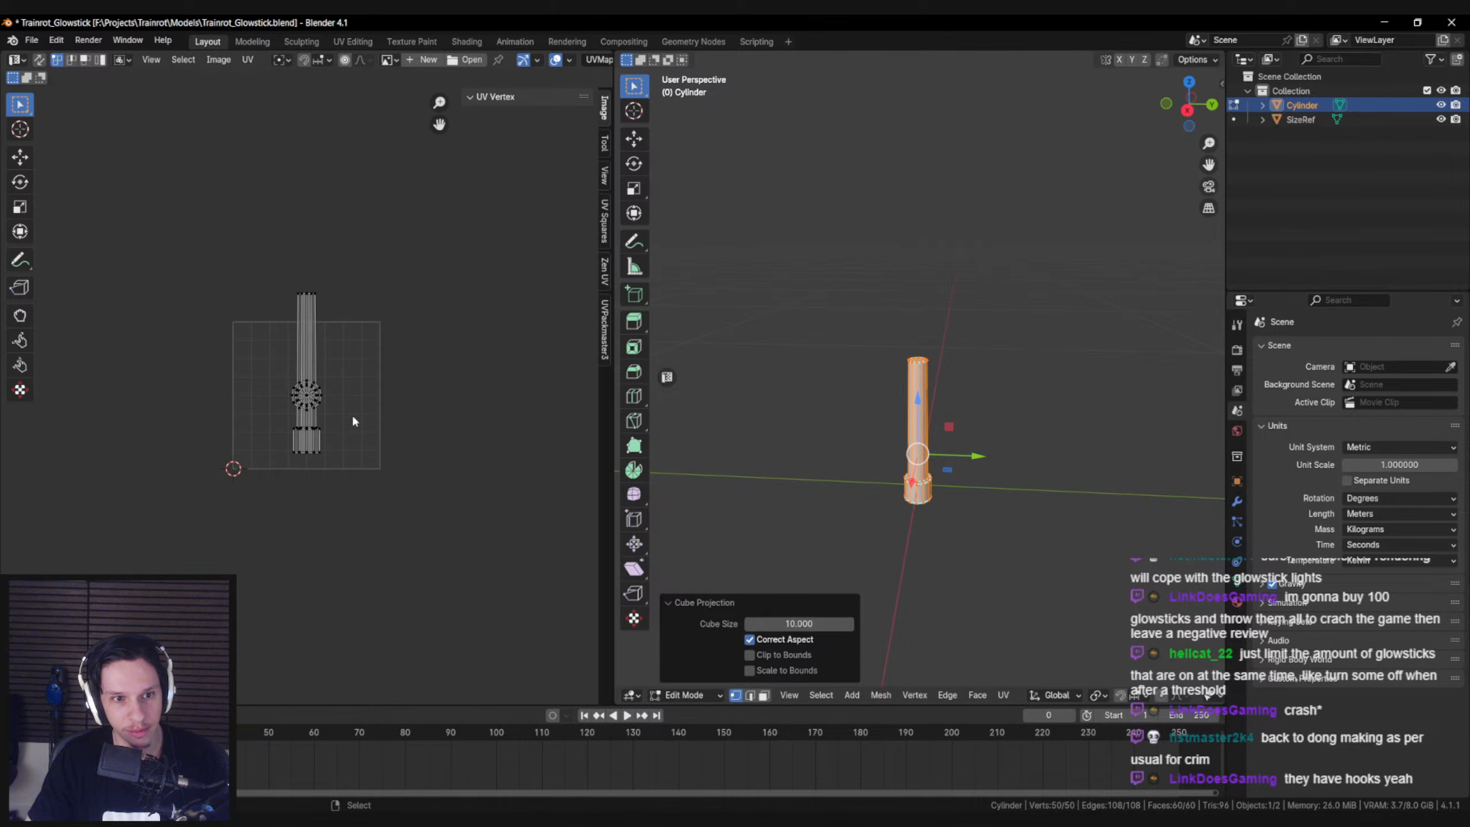
# Move all the UVs down along Y and scale them to about 0.9 to fit inside the UV square
pyautogui.press('a')
pyautogui.press('g')
pyautogui.press('y')
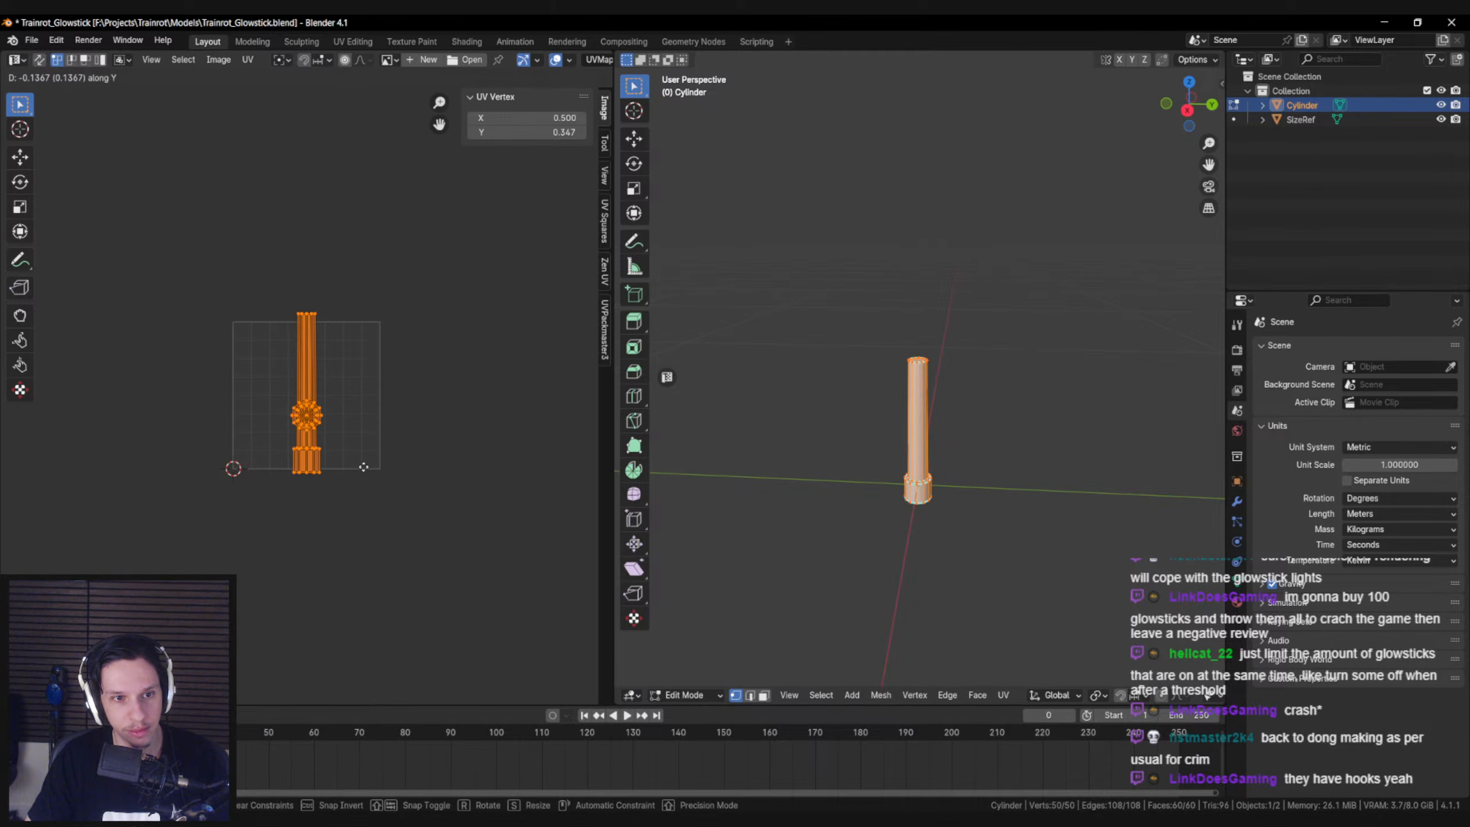
pyautogui.click(362, 470)
pyautogui.press('s')
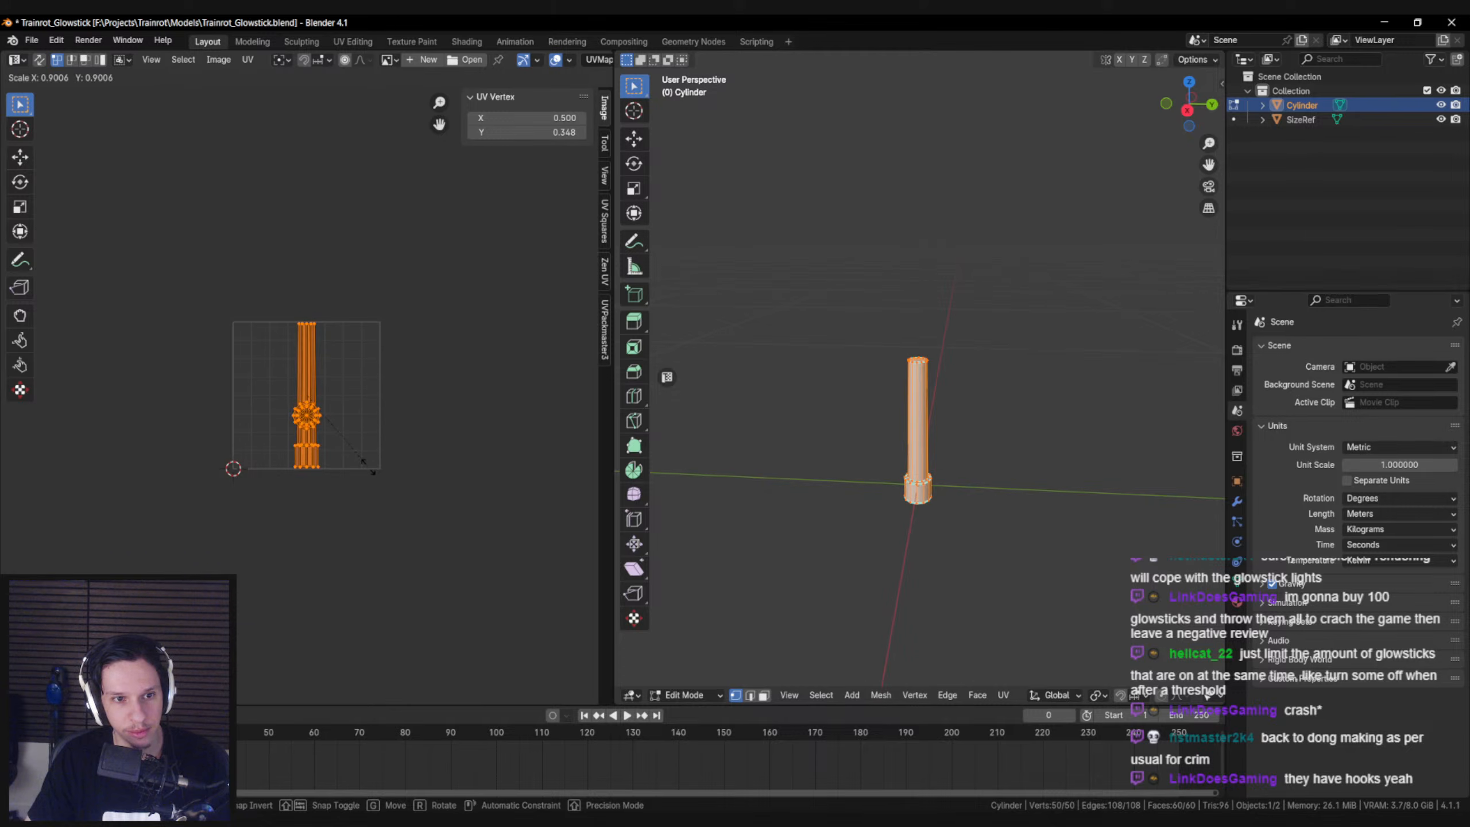
pyautogui.click(368, 466)
pyautogui.scroll(3, 369, 464)
pyautogui.scroll(-2, 369, 464)
pyautogui.scroll(1, 371, 471)
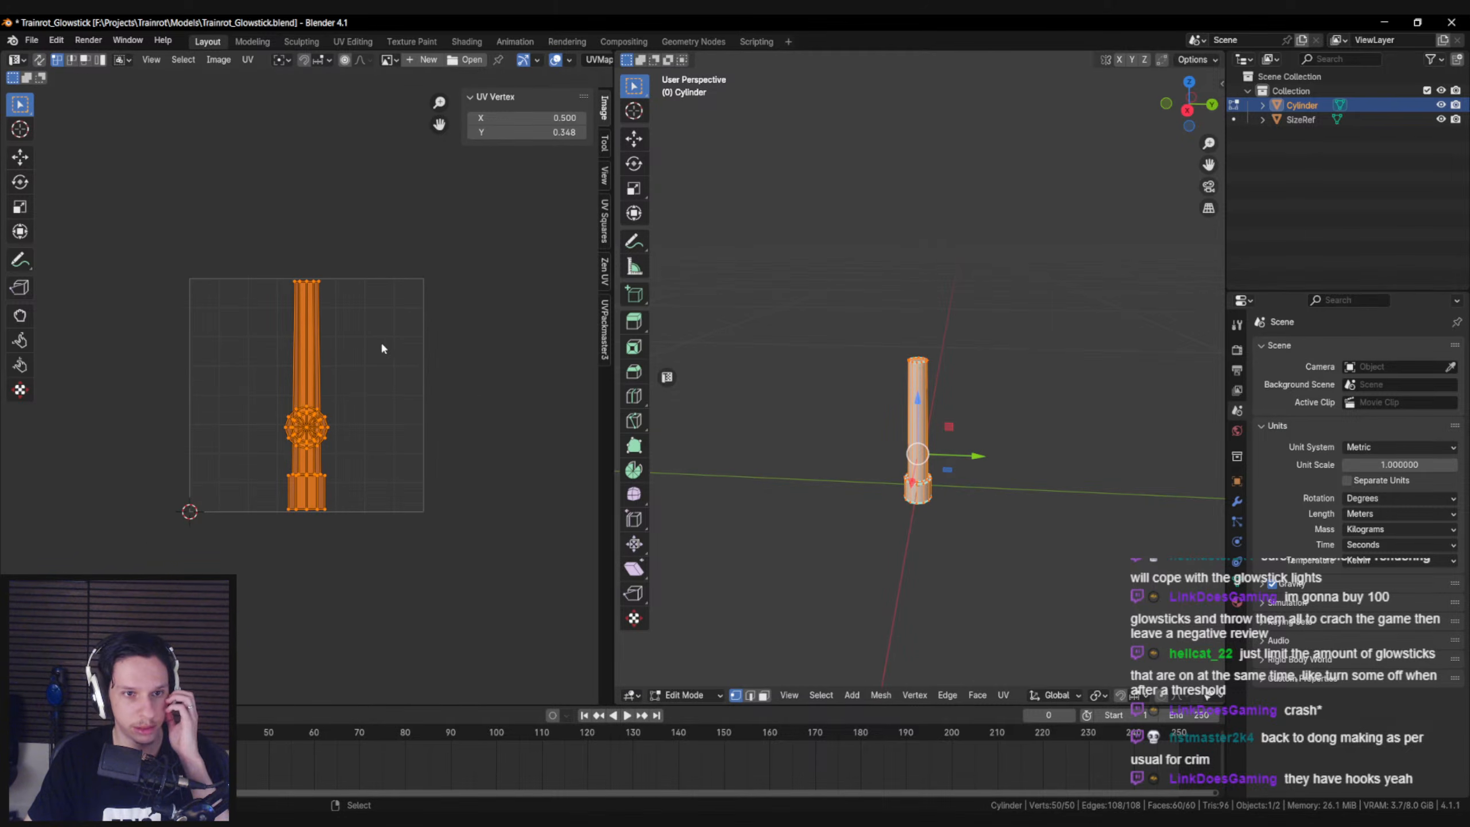
# Leave mesh editing, look over the glowstick and save the file
pyautogui.moveTo(885, 437); pyautogui.dragTo(1080, 406, button='middle')
pyautogui.press('Tab')
pyautogui.press('`')
pyautogui.press('Escape')
pyautogui.hotkey('ctrl', 's')
pyautogui.moveTo(1001, 438); pyautogui.dragTo(868, 443, button='middle')
pyautogui.press('Tab')
pyautogui.press('Tab')
pyautogui.hotkey('ctrl', 's')
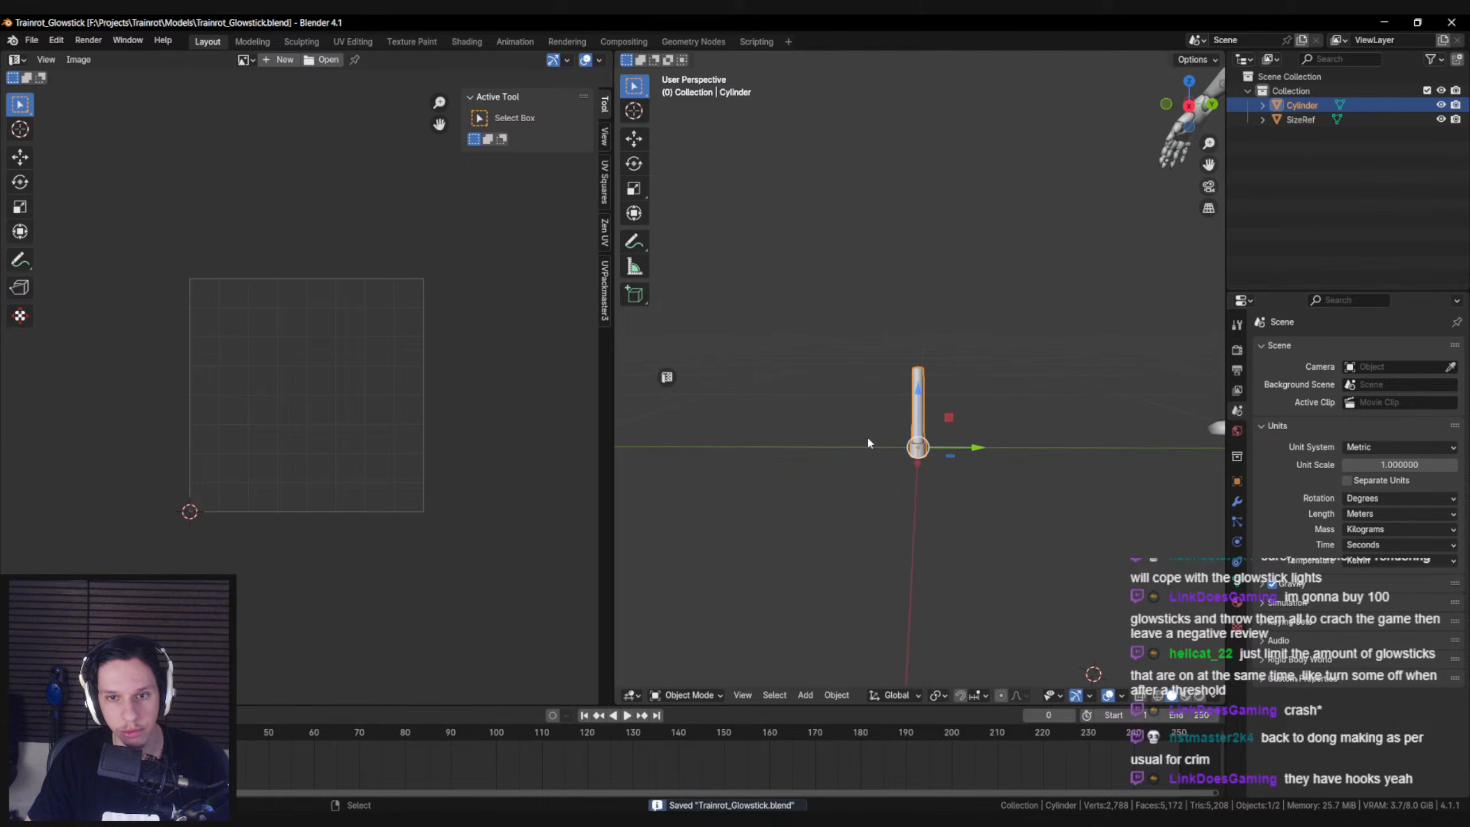
# Hide the UV editor so the 3D viewport takes the full width again
pyautogui.click(667, 378)
pyautogui.moveTo(672, 385); pyautogui.dragTo(665, 351, button='middle')
pyautogui.scroll(-4, 612, 303)
pyautogui.scroll(4, 611, 302)
# Move the glowstick down about 0.1 m along global Z and save the file
pyautogui.click(32, 40)
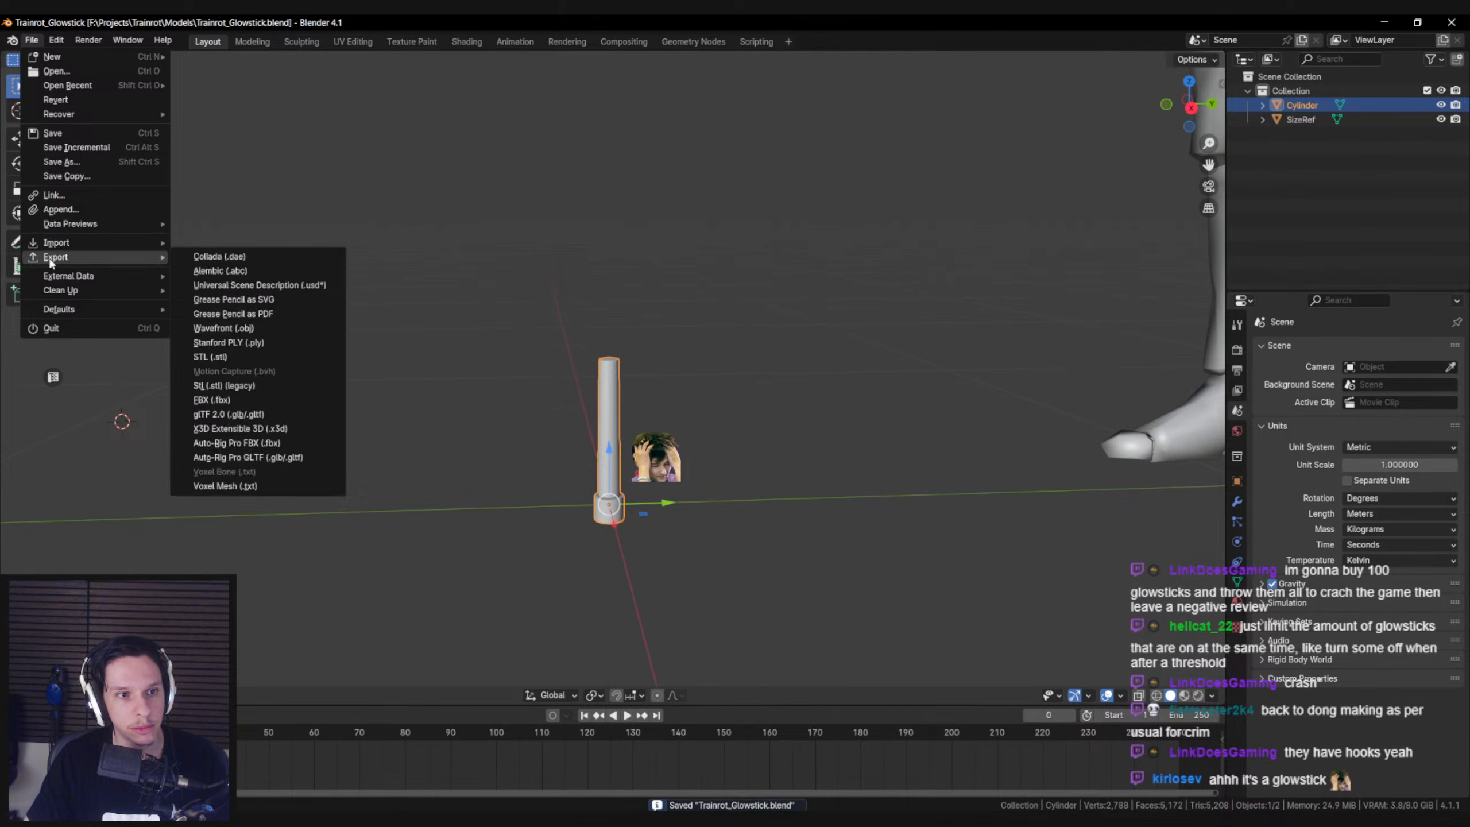
pyautogui.moveTo(635, 404); pyautogui.dragTo(646, 382, button='middle')
pyautogui.press('g')
pyautogui.press('z')
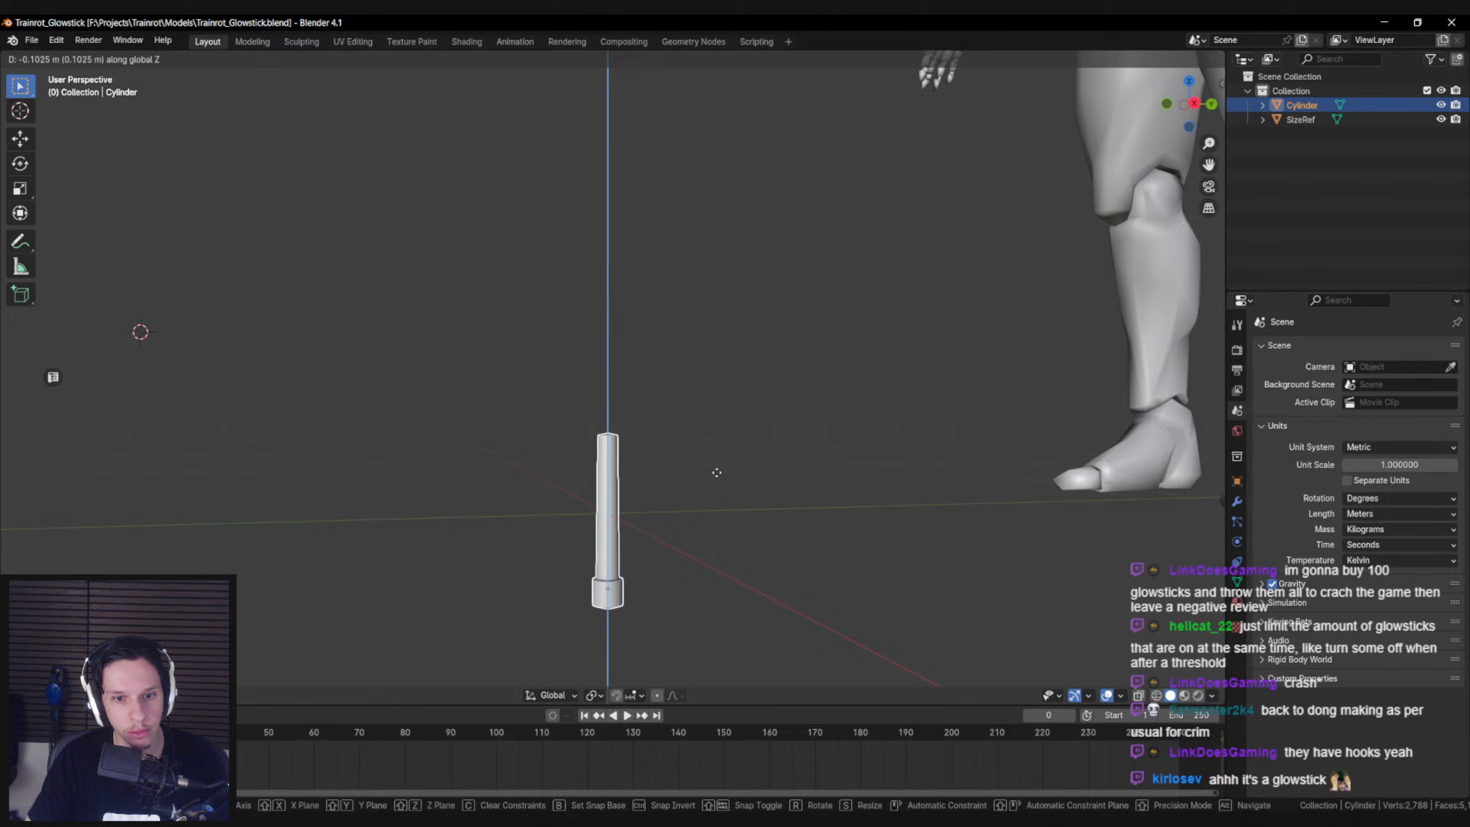
pyautogui.click(712, 462)
pyautogui.hotkey('ctrl', 's')
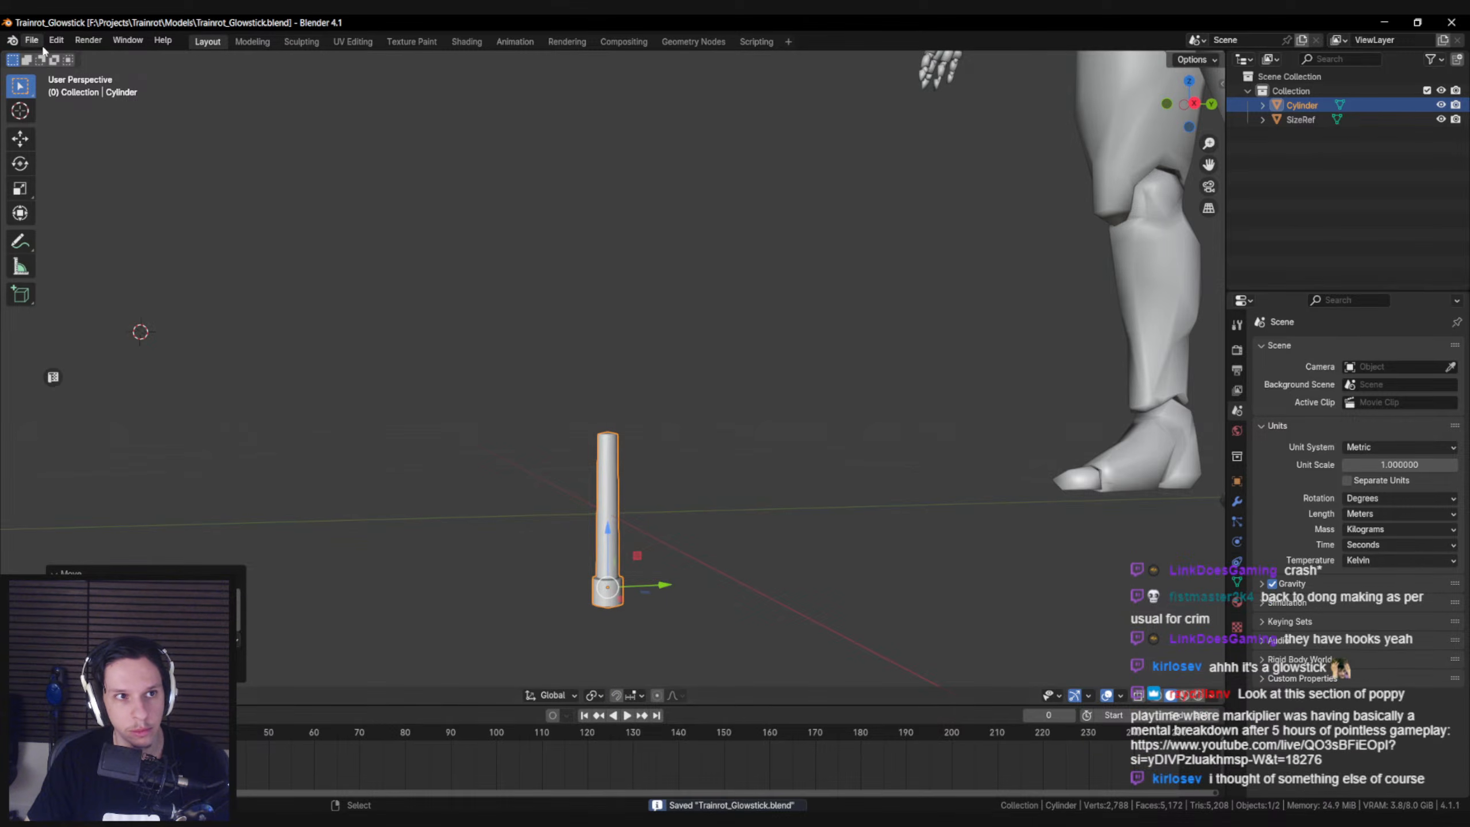
# Export the selected glowstick as S_Glowstick.fbx to F:\Projects\Trainrot\Models, with Mesh as the only object type
pyautogui.click(31, 40)
pyautogui.moveTo(90, 255)
pyautogui.click(211, 400)
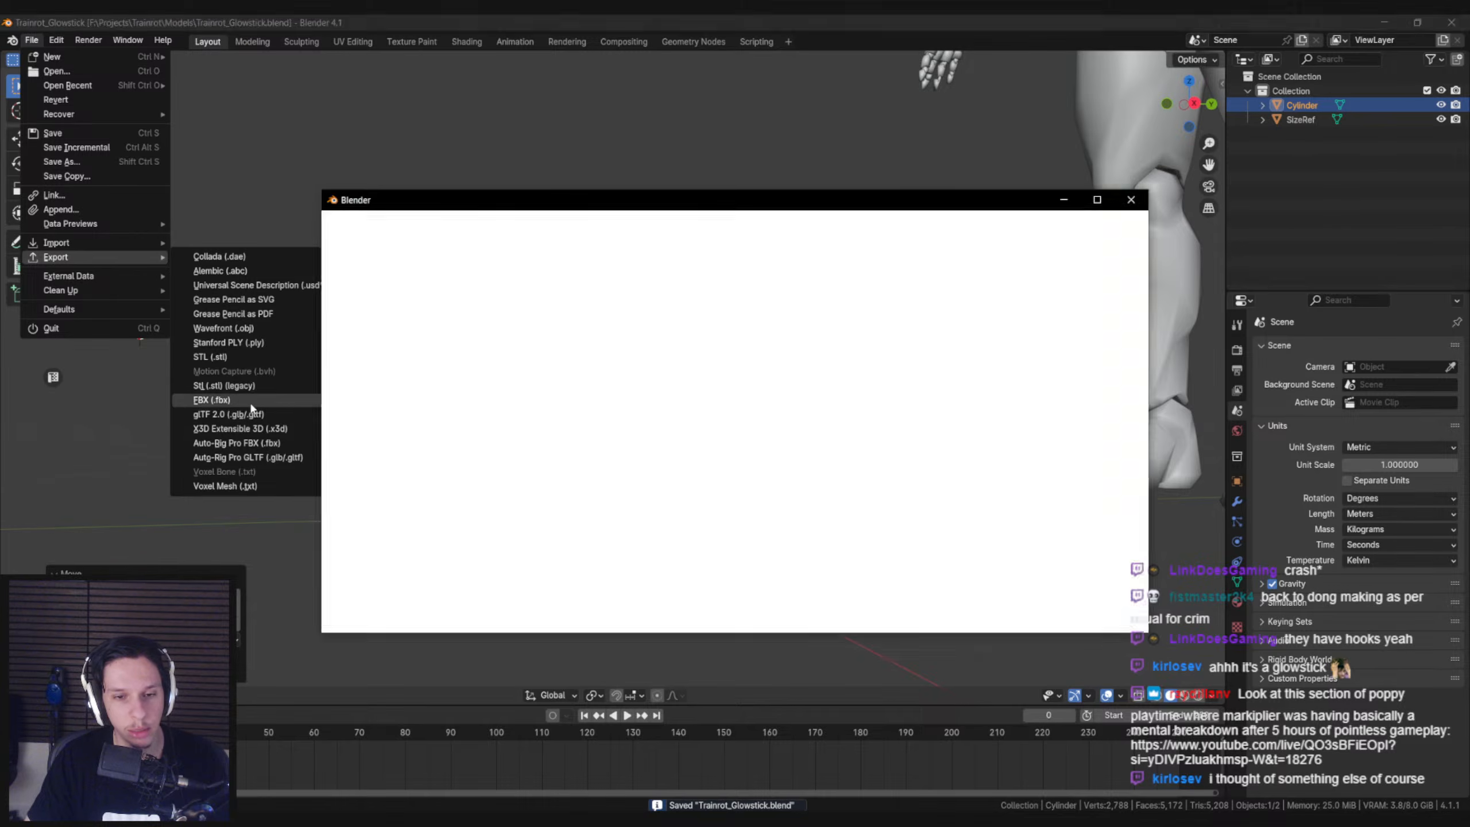
pyautogui.click(1071, 450)
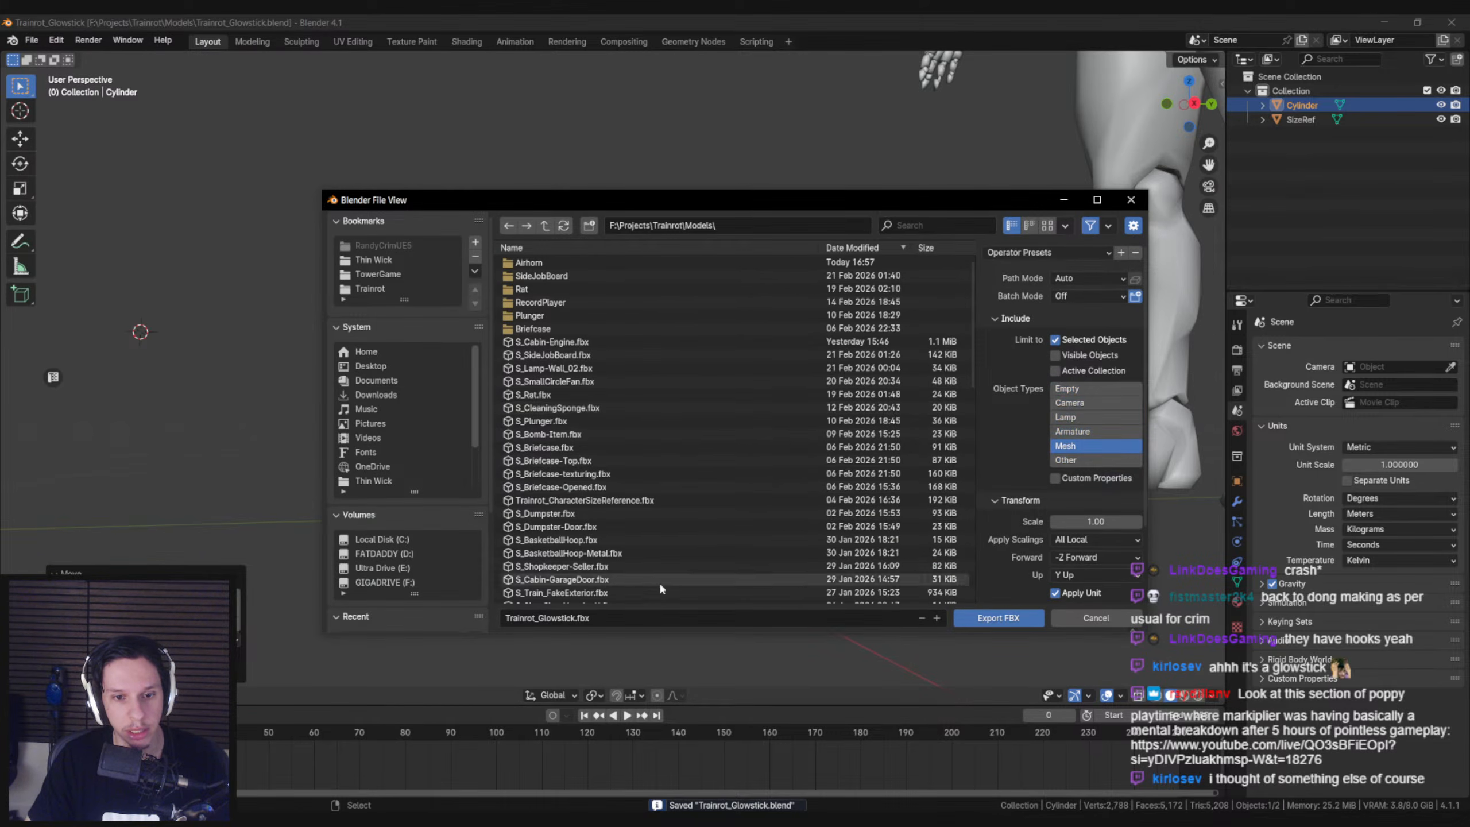
pyautogui.click(540, 618)
pyautogui.moveTo(535, 620); pyautogui.dragTo(502, 620)
pyautogui.write('S')
pyautogui.click(666, 538)
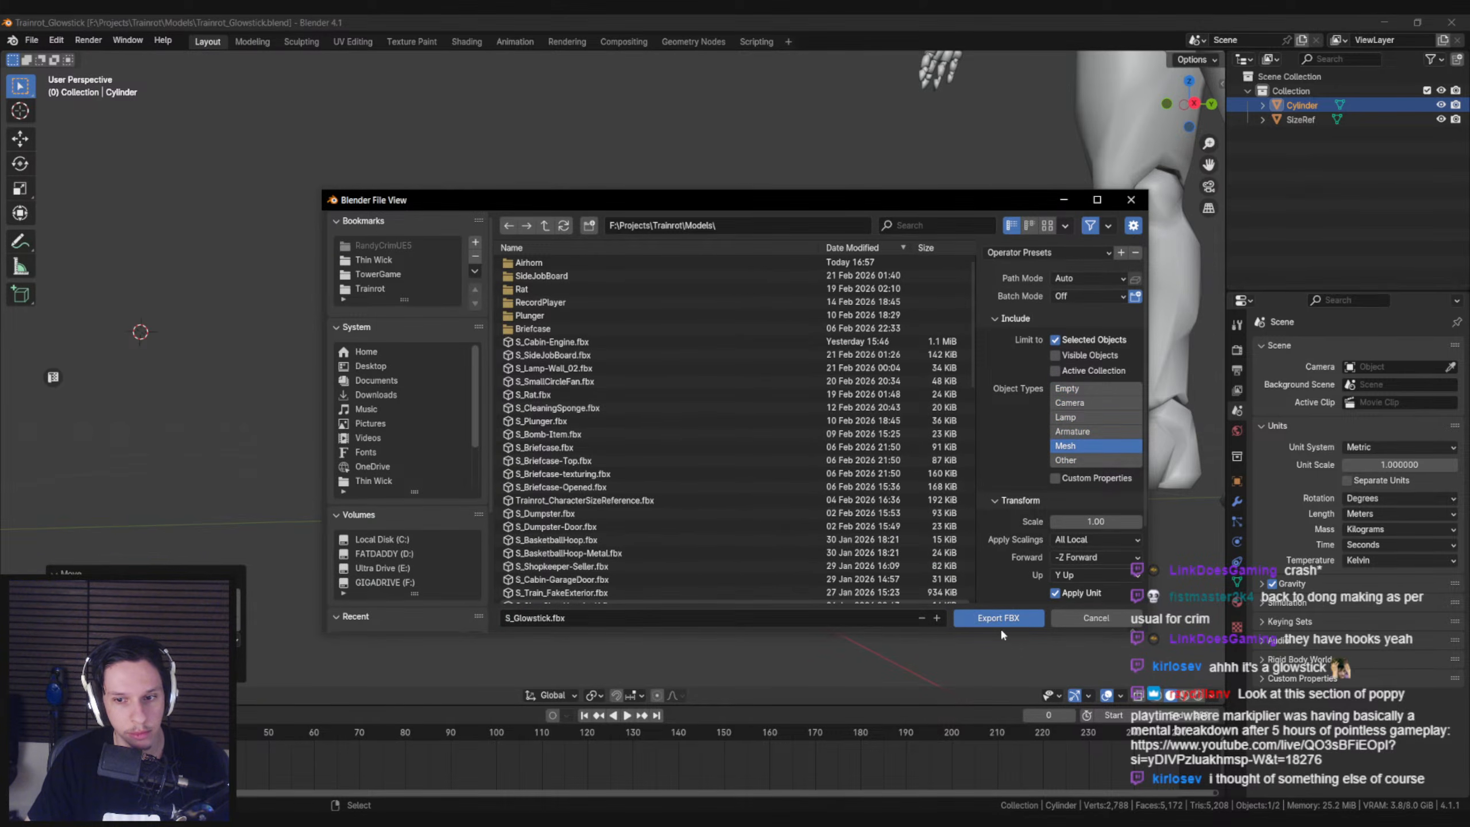
pyautogui.click(994, 619)
# Switch to Unreal Editor and look around the train interior in the level viewport
pyautogui.hotkey('alt', 'Tab')
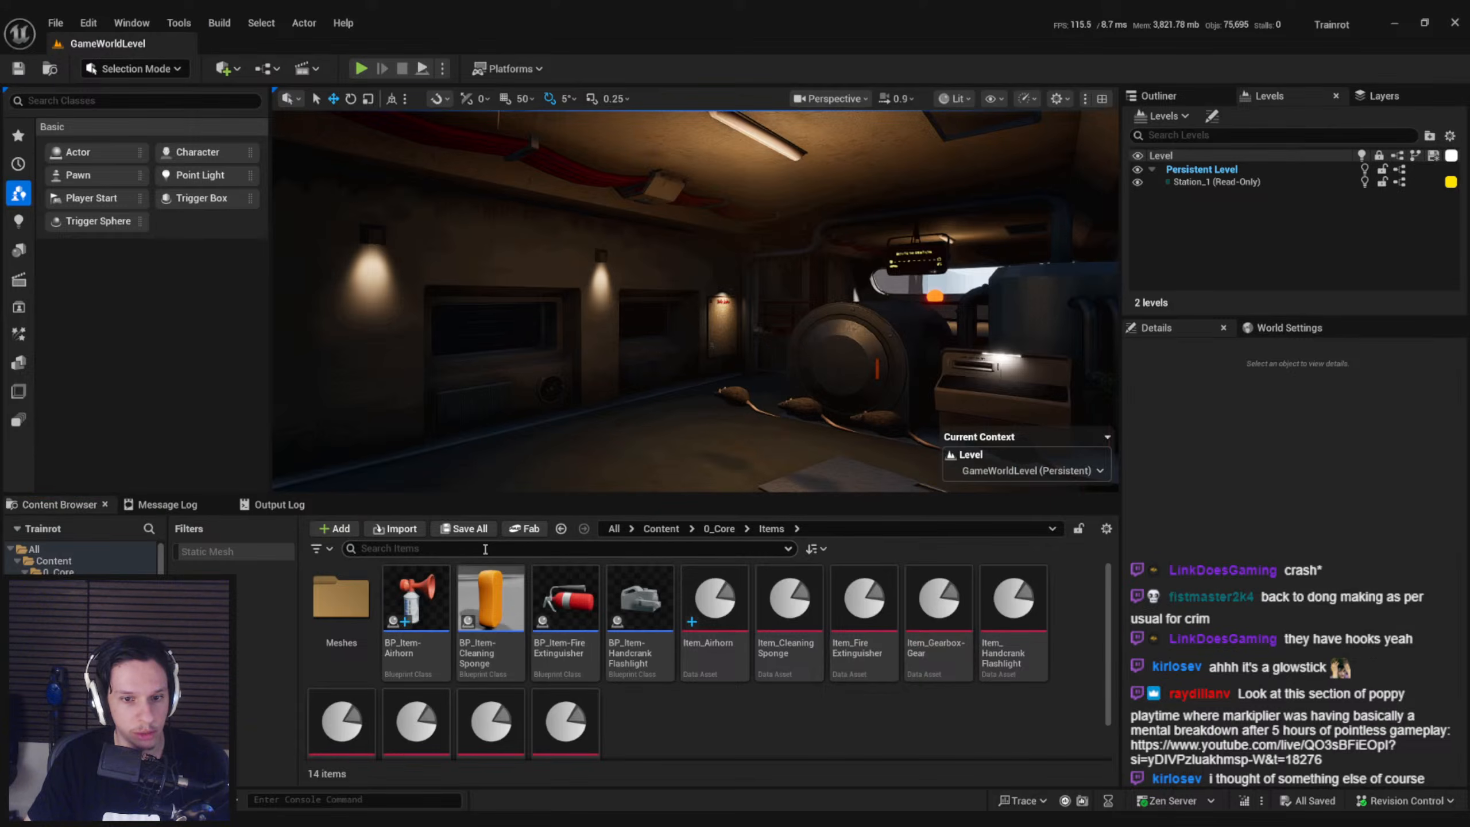
pyautogui.moveTo(694, 301); pyautogui.dragTo(695, 359, button='right')
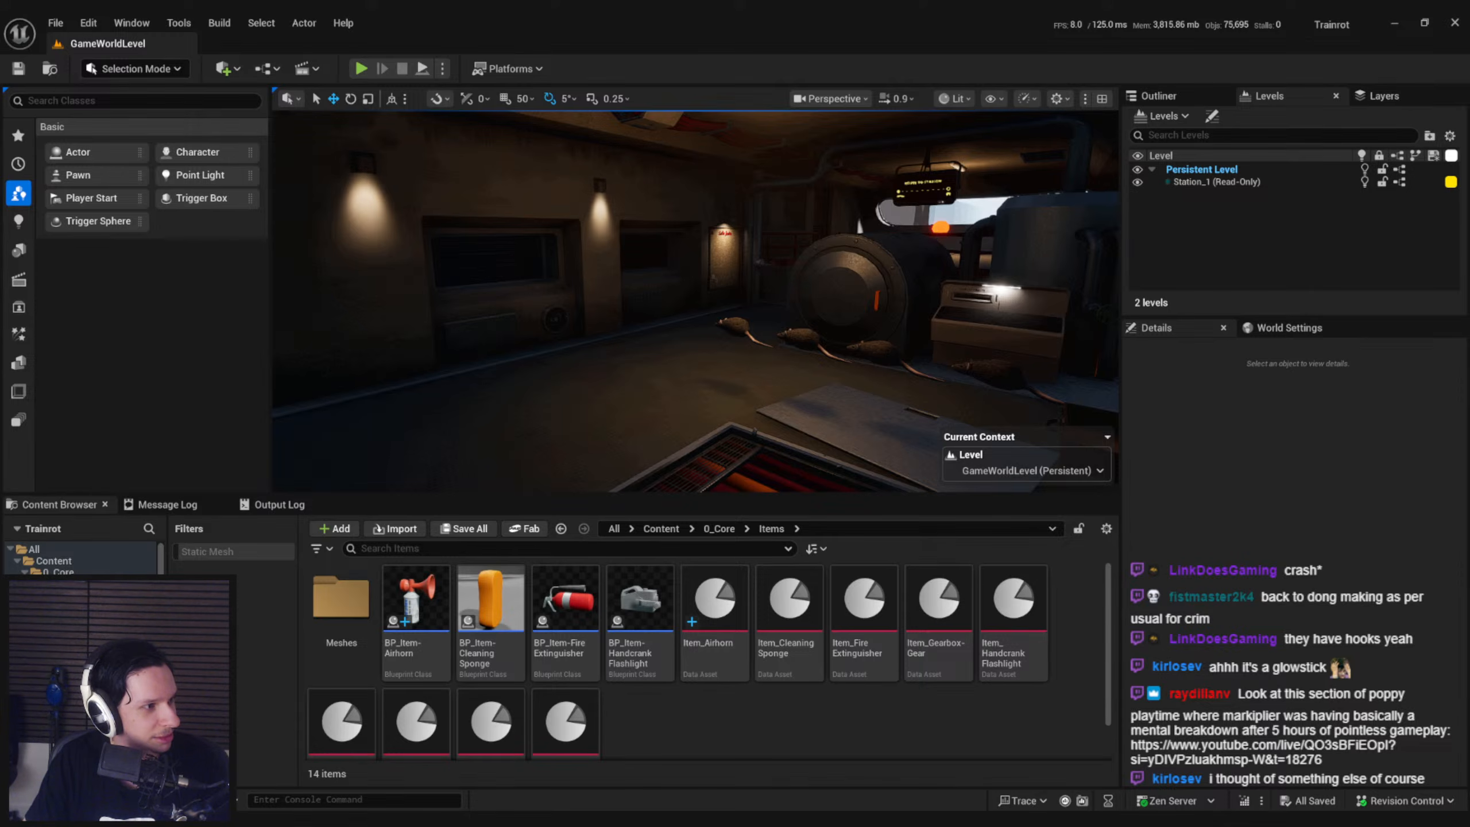
# Bring the browser window with the Poppy Playtime: Chapter 5 YouTube video on screen, maximise it, and pause and resume playback
pyautogui.moveTo(0, 243); pyautogui.dragTo(526, 260)
pyautogui.doubleClick(526, 260)
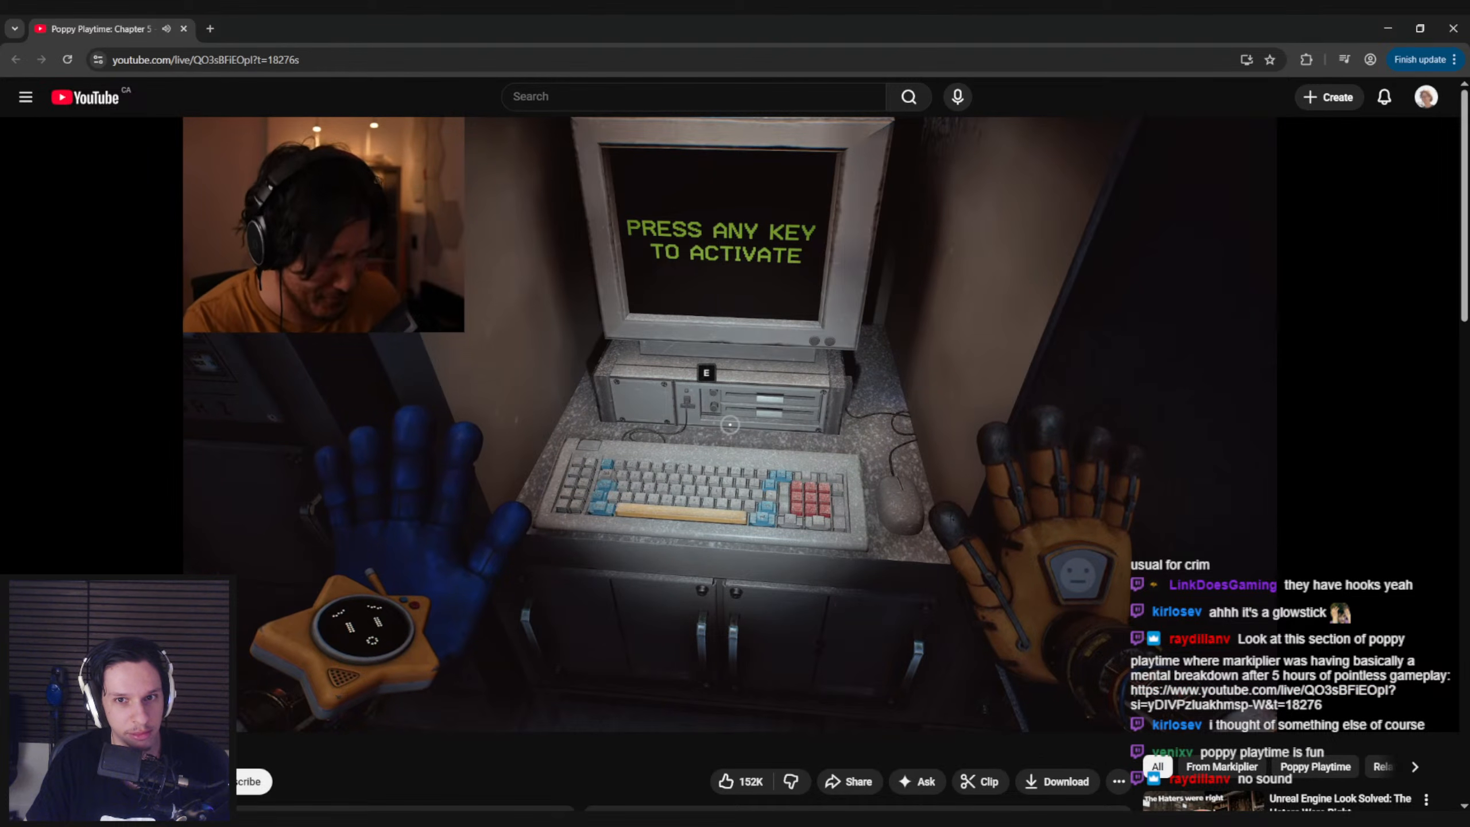
pyautogui.click(1015, 480)
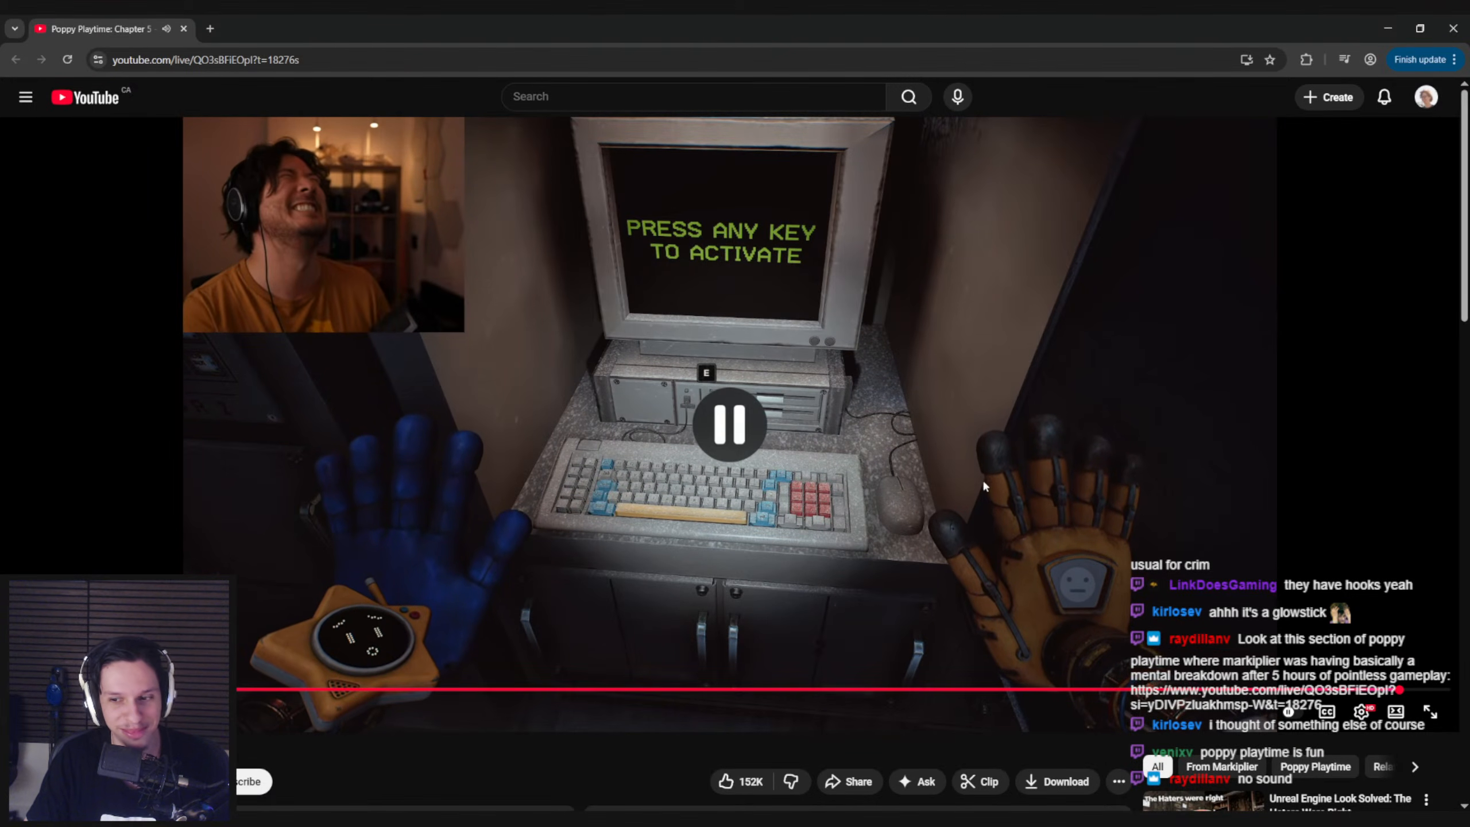
pyautogui.click(941, 476)
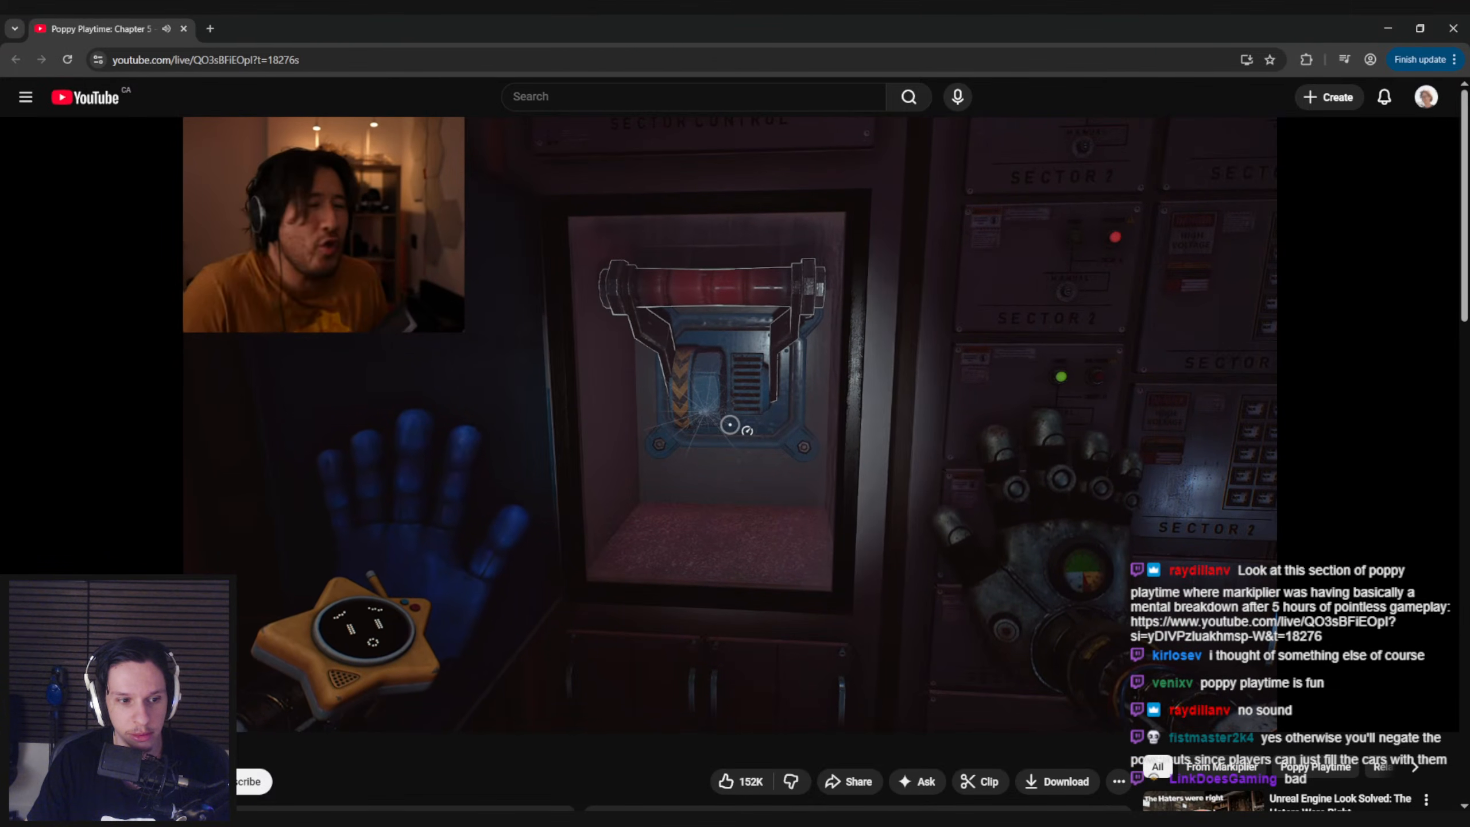
# Rewind the video by about 130 seconds and pause it
pyautogui.press('Right')
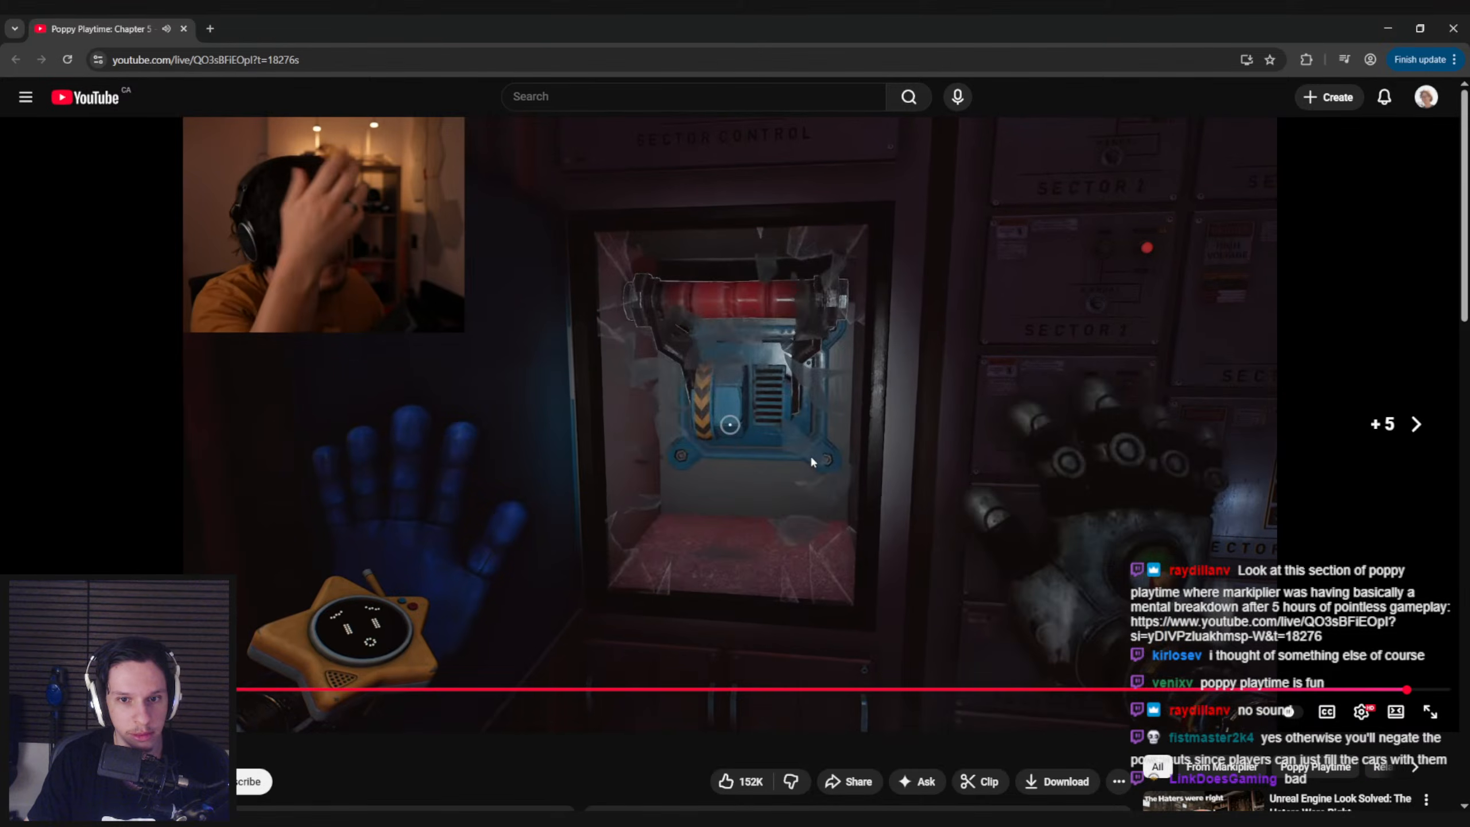
pyautogui.press('Left')
pyautogui.press('Left')
pyautogui.press('Left')
pyautogui.press('Left')
pyautogui.press('Left')
pyautogui.press('Left')
pyautogui.press('Left')
pyautogui.press('Left')
pyautogui.press('Left')
pyautogui.press('Left')
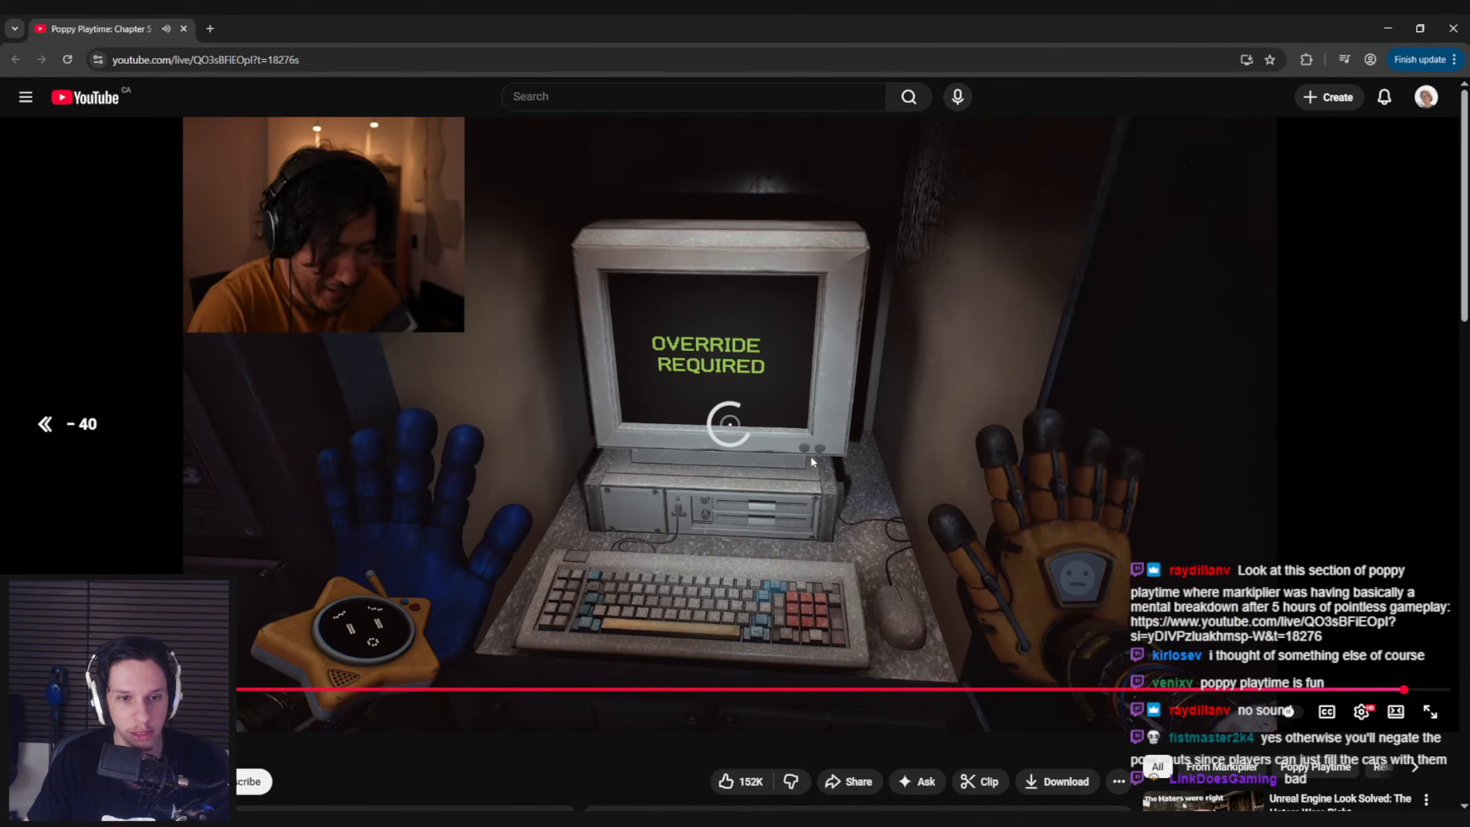
pyautogui.press('Left')
pyautogui.press('Left')
pyautogui.press('Left')
pyautogui.press('Left')
pyautogui.press('Left')
pyautogui.press('Left')
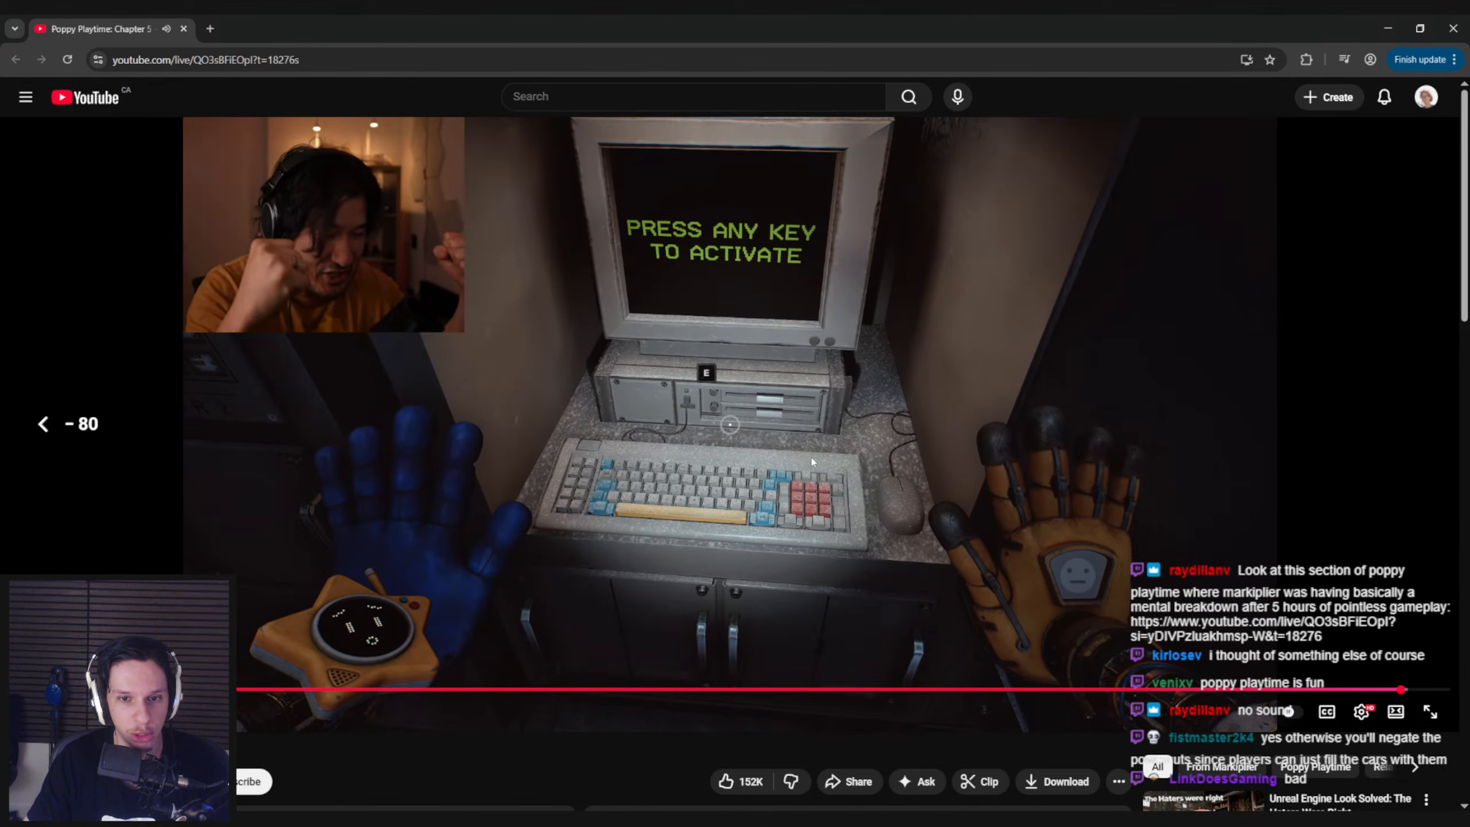
pyautogui.press('Left')
pyautogui.press('Left')
pyautogui.press('Left')
pyautogui.press('Left')
pyautogui.press('Left')
pyautogui.press('Left')
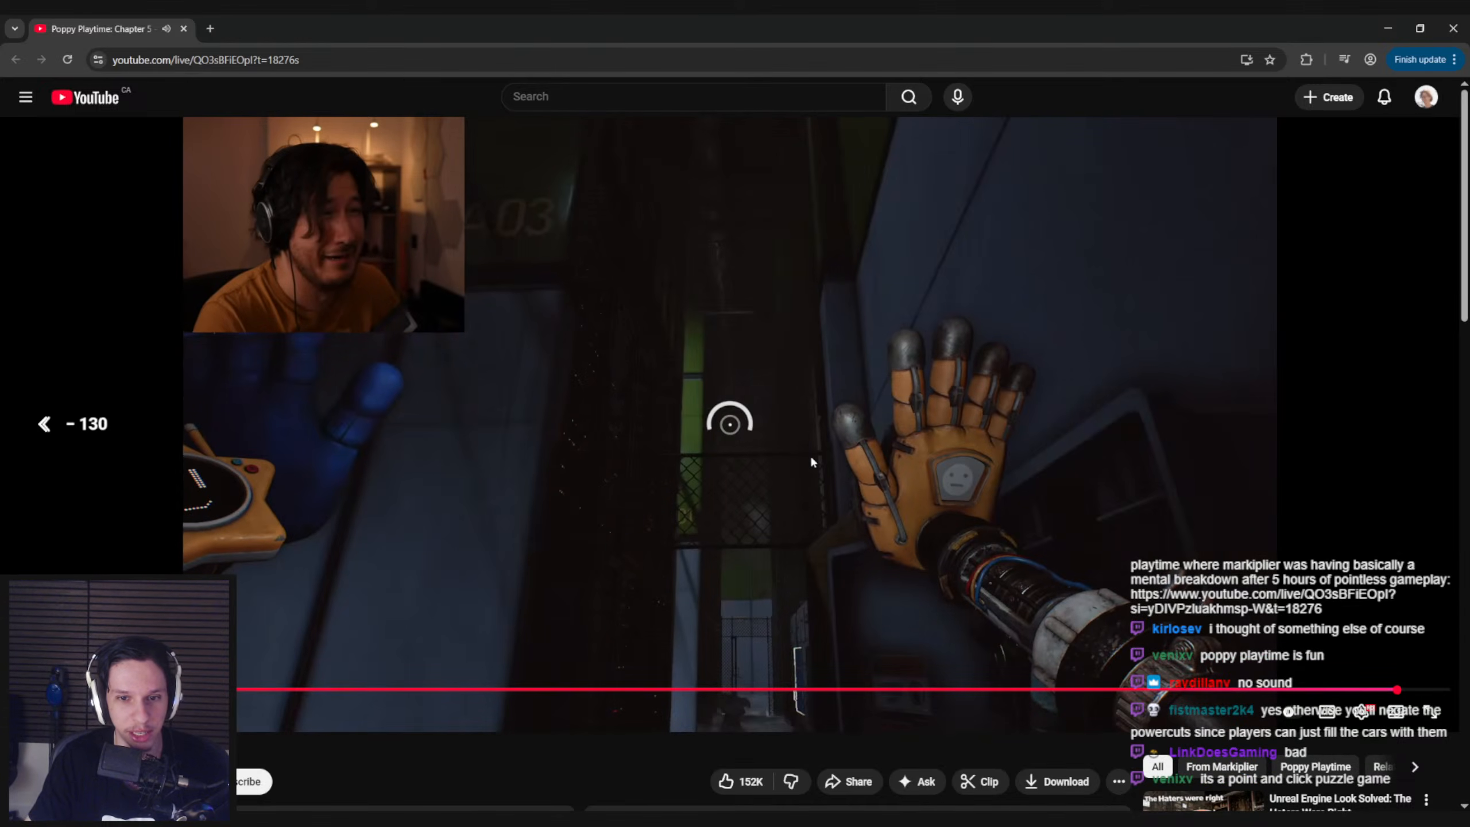
pyautogui.press('space')
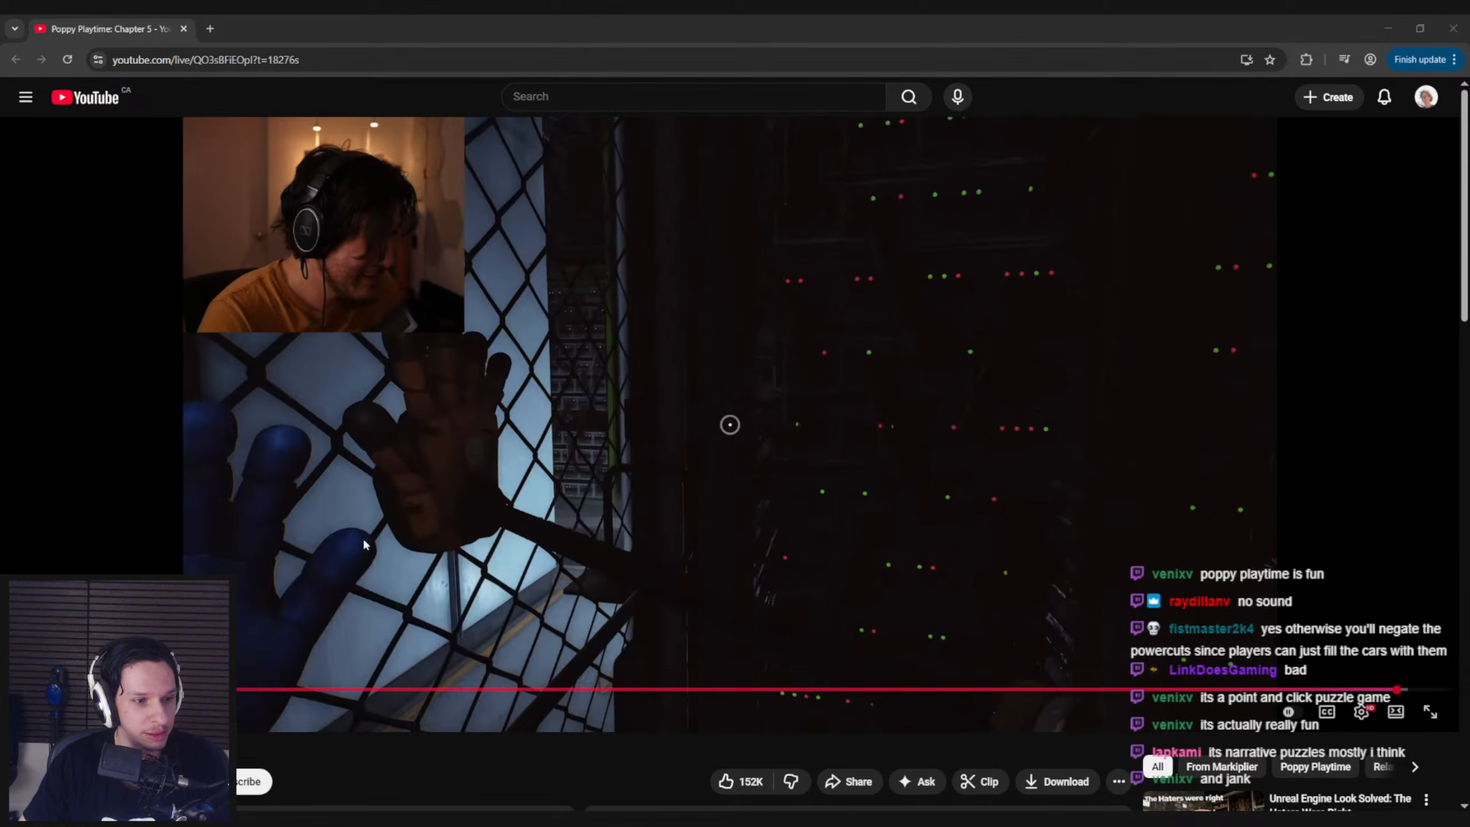
# Play and pause the video around the dark wire-fence scene, skipping five seconds back and forward
pyautogui.click(493, 584)
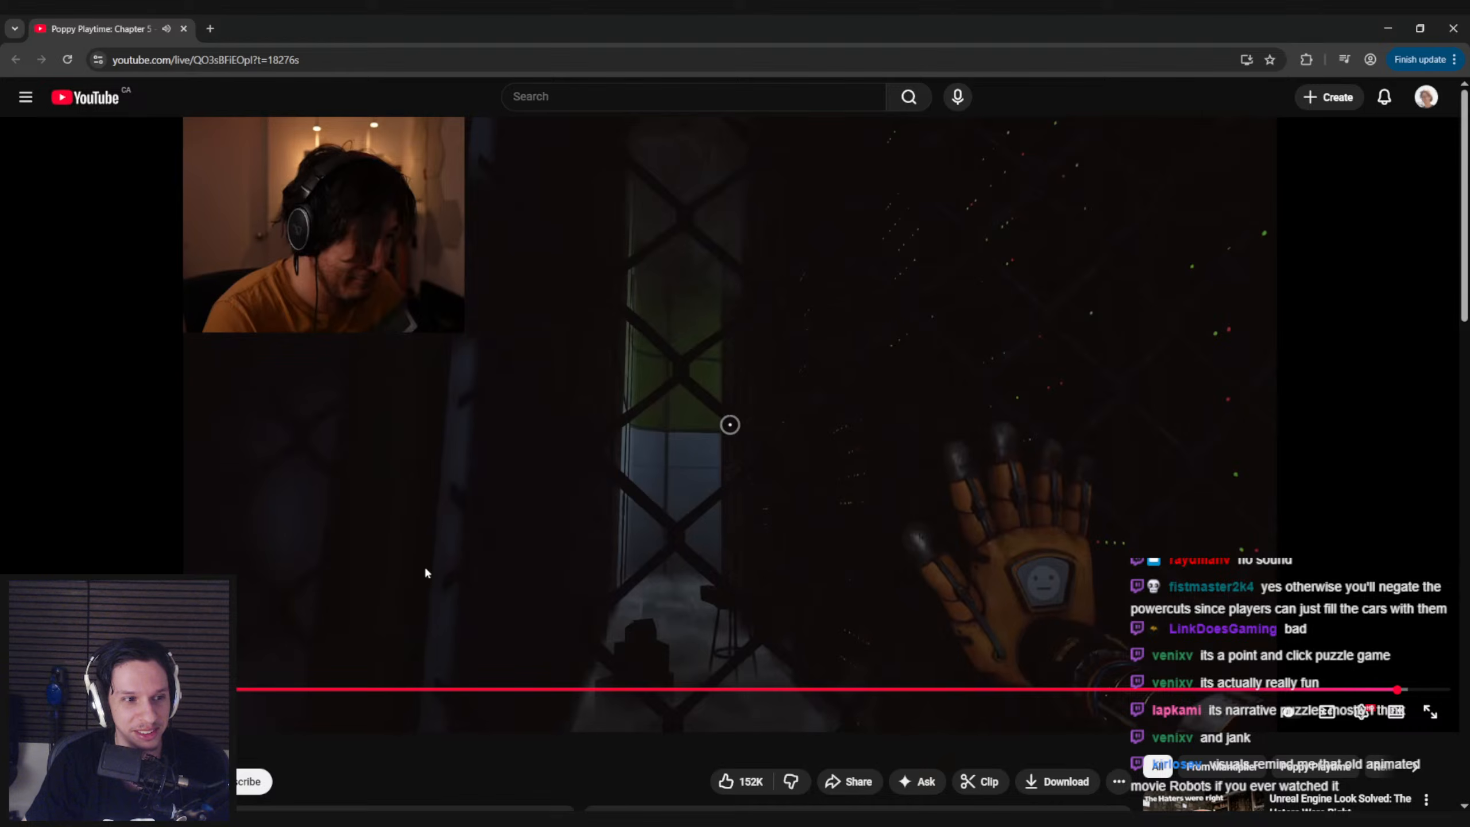
pyautogui.click(504, 587)
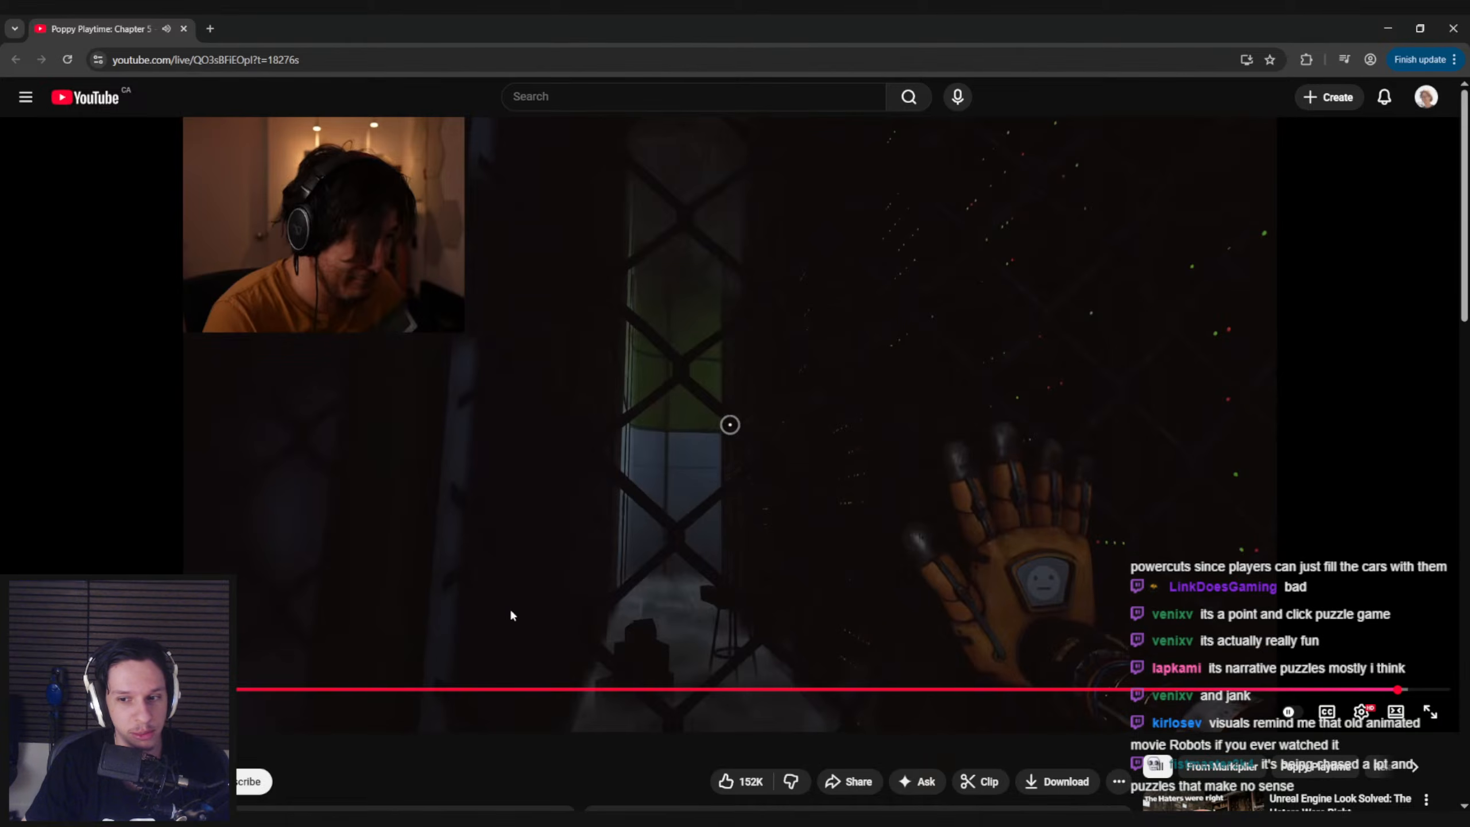
pyautogui.press('space')
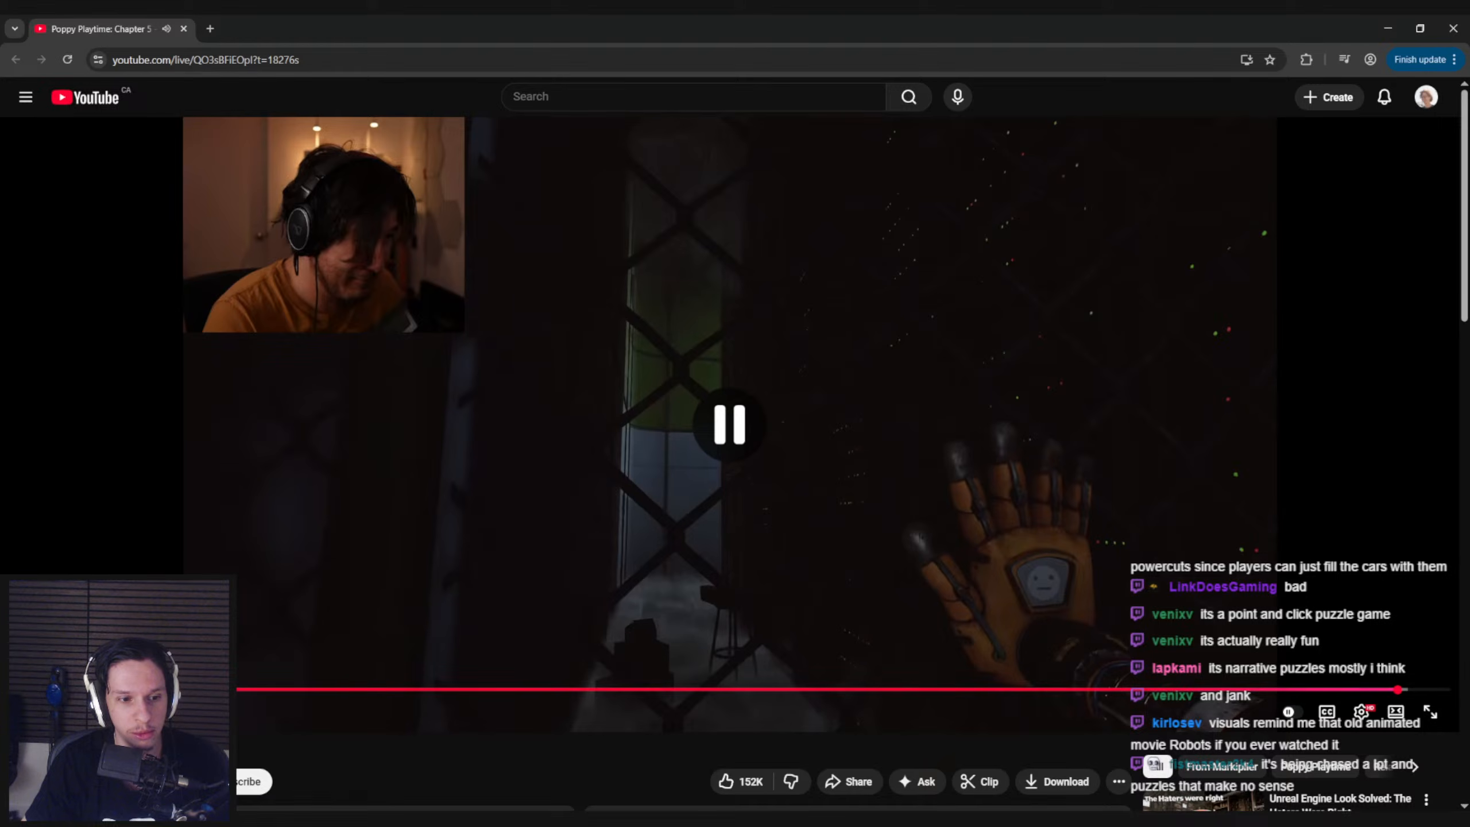
pyautogui.press('Left')
pyautogui.click(504, 526)
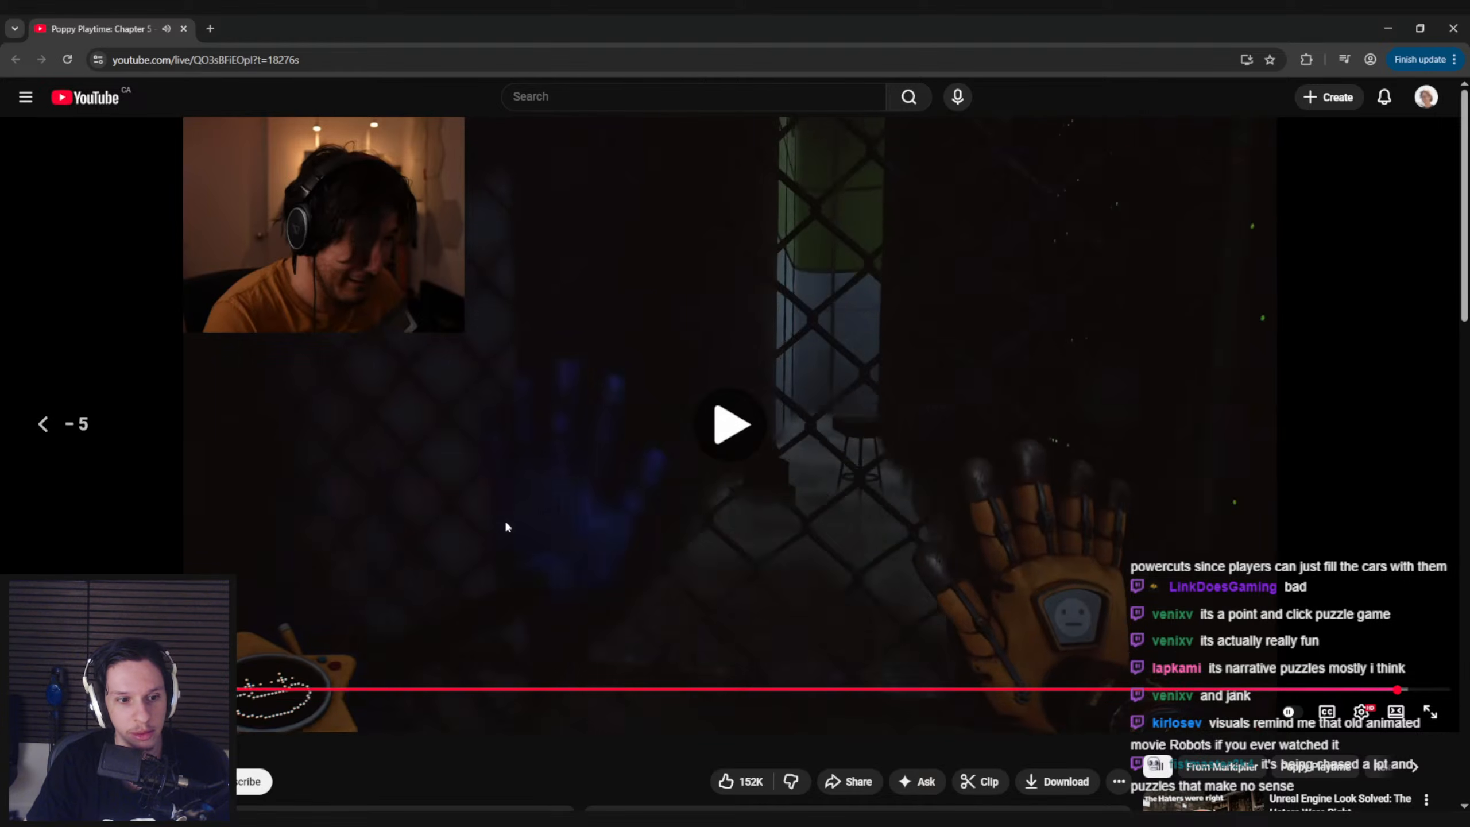
pyautogui.press('Right')
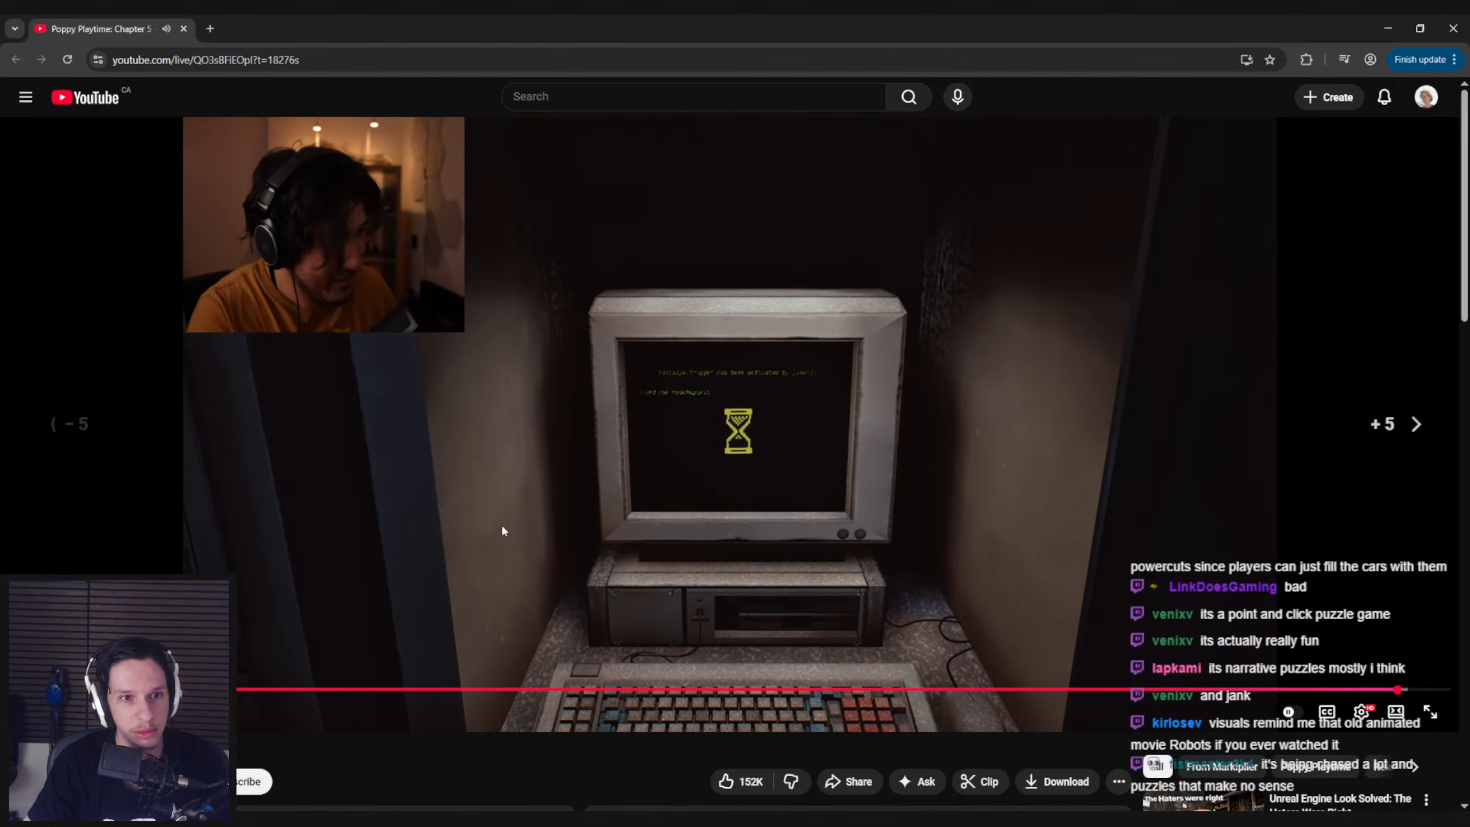
pyautogui.press('Left')
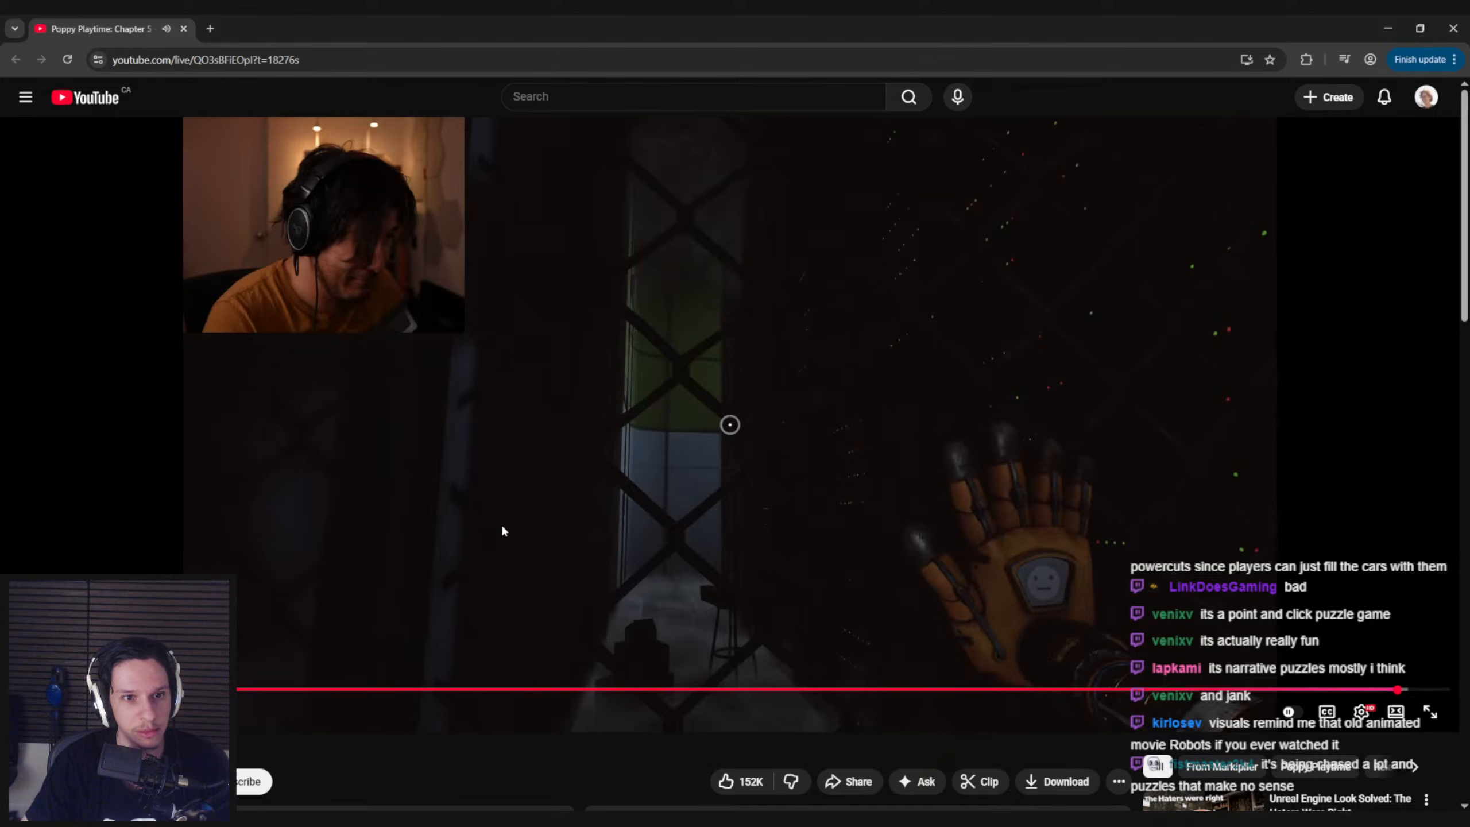
pyautogui.press('space')
pyautogui.press('space')
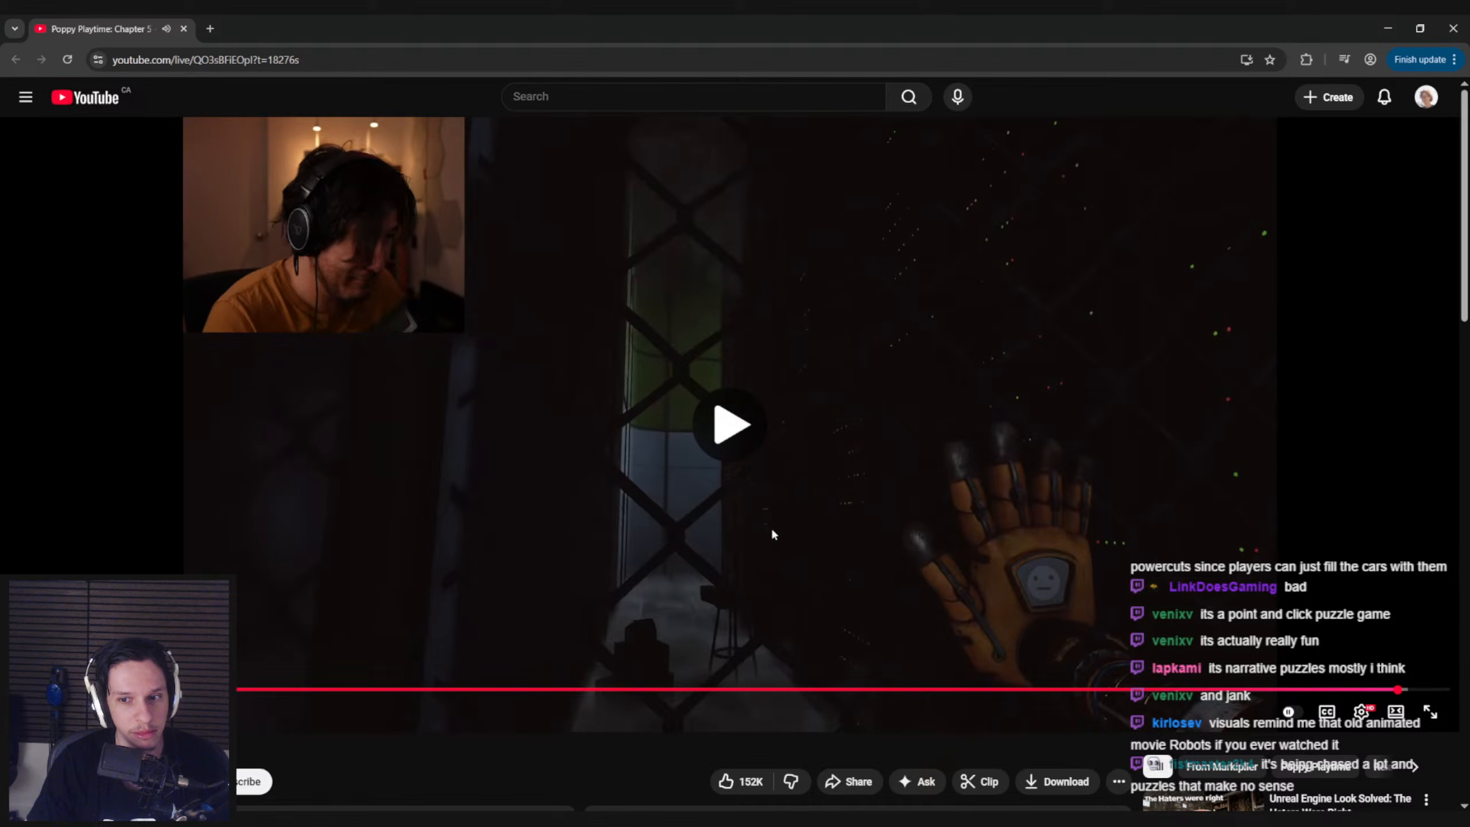
# Seek the video back to about 5:03:55 and toggle its playback
pyautogui.click(940, 540)
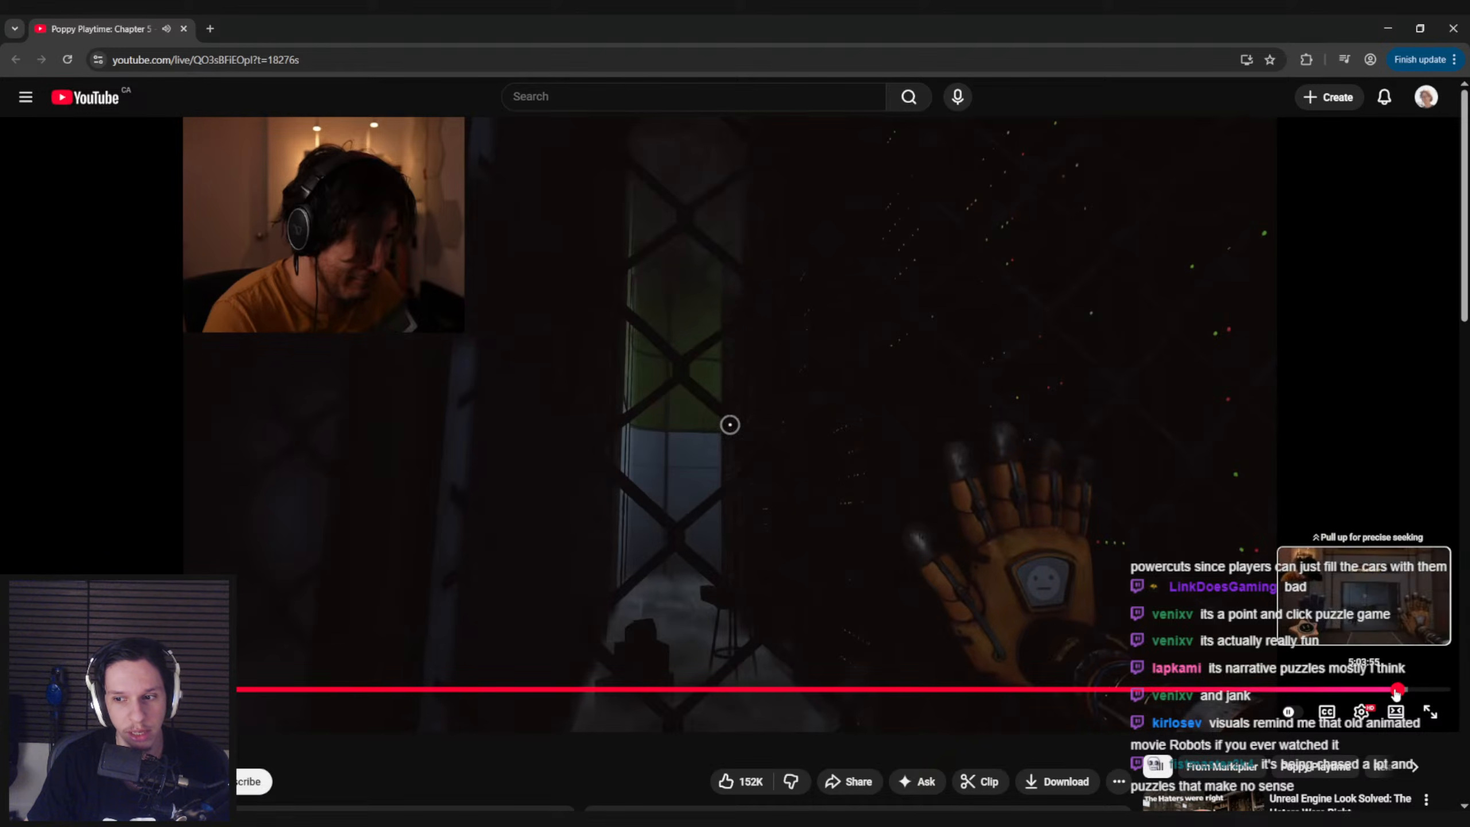
pyautogui.click(1394, 689)
pyautogui.click(1054, 538)
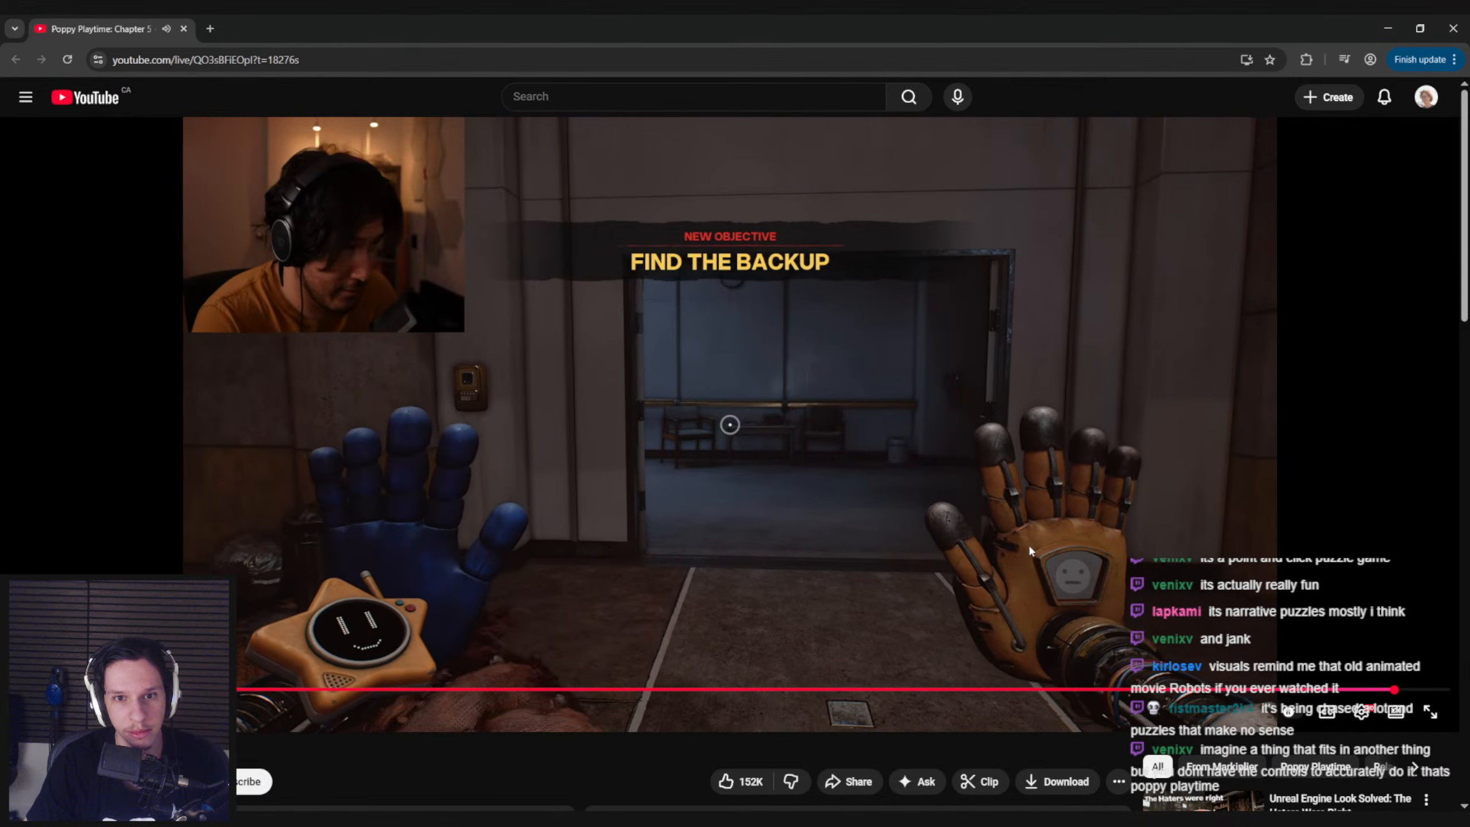
# Skip the video forward past the Find the Backup objective and pause and resume it through the dark corridor scene
pyautogui.press('Right')
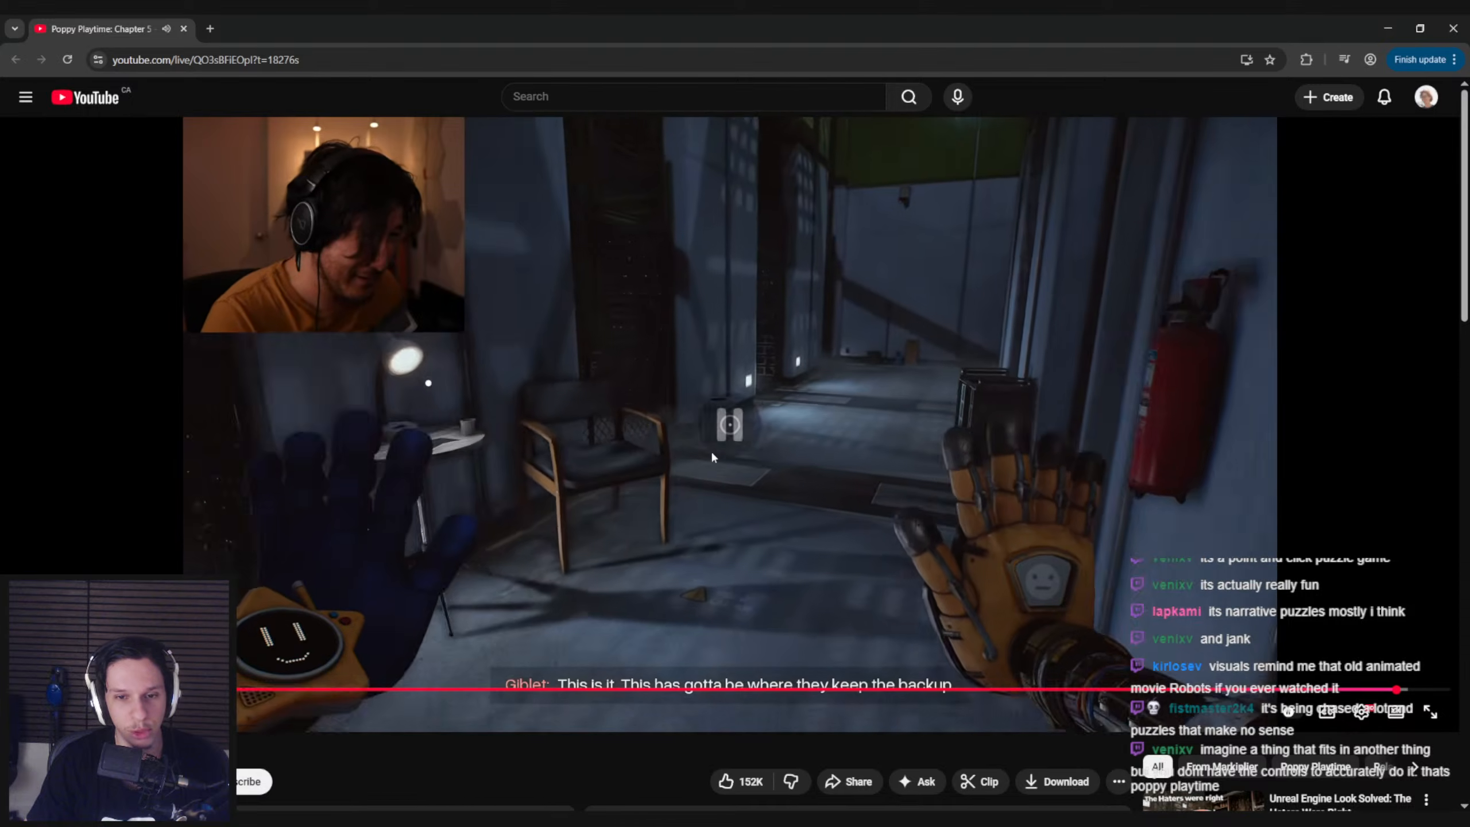
pyautogui.click(712, 457)
pyautogui.click(712, 456)
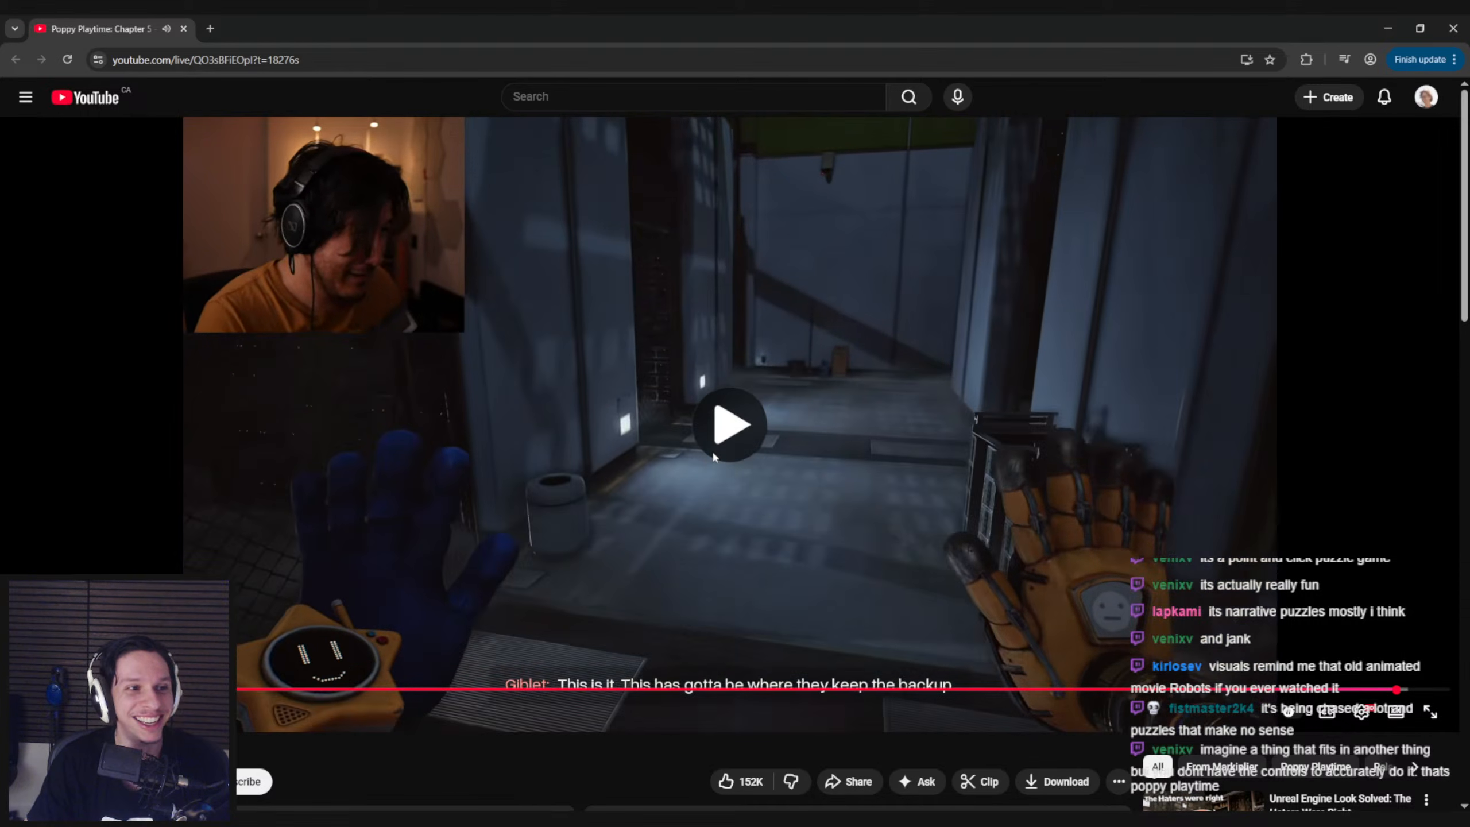
pyautogui.click(712, 457)
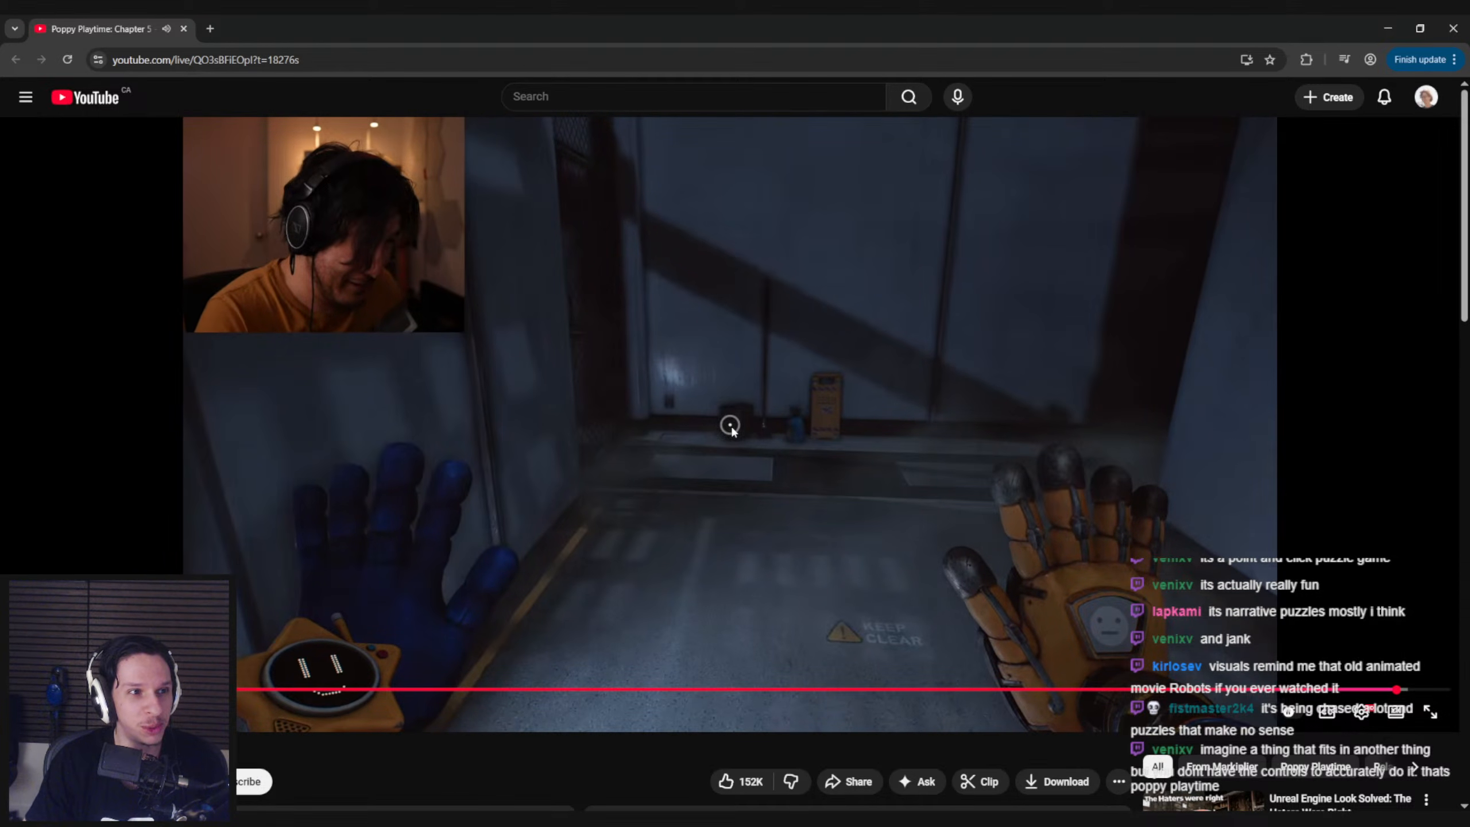
pyautogui.click(731, 428)
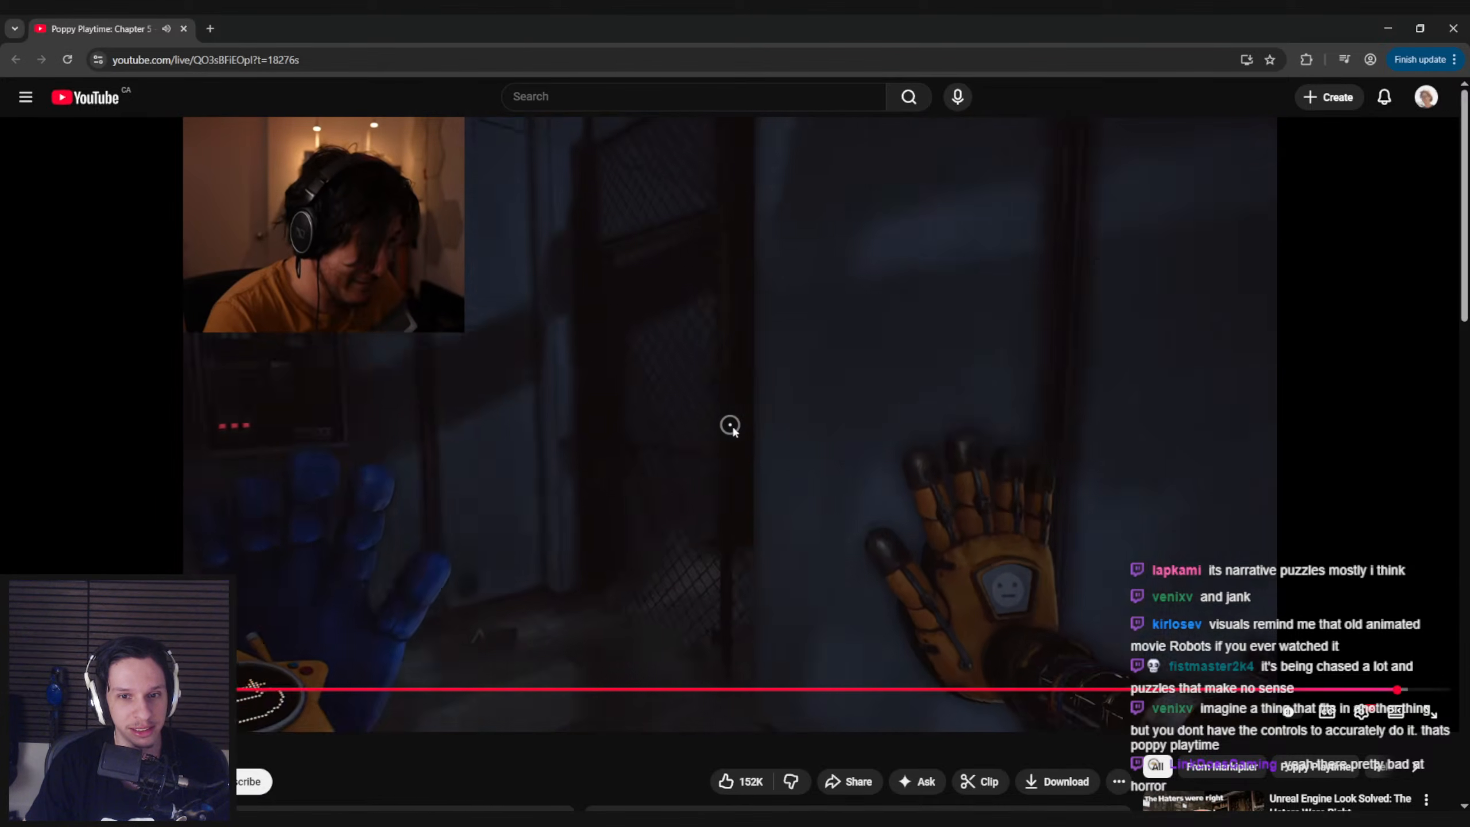
# Seek the video slightly ahead to the old computer terminal, skip back 15 seconds, and pause and resume playback there
pyautogui.moveTo(1397, 690); pyautogui.dragTo(1399, 692)
pyautogui.click(822, 488)
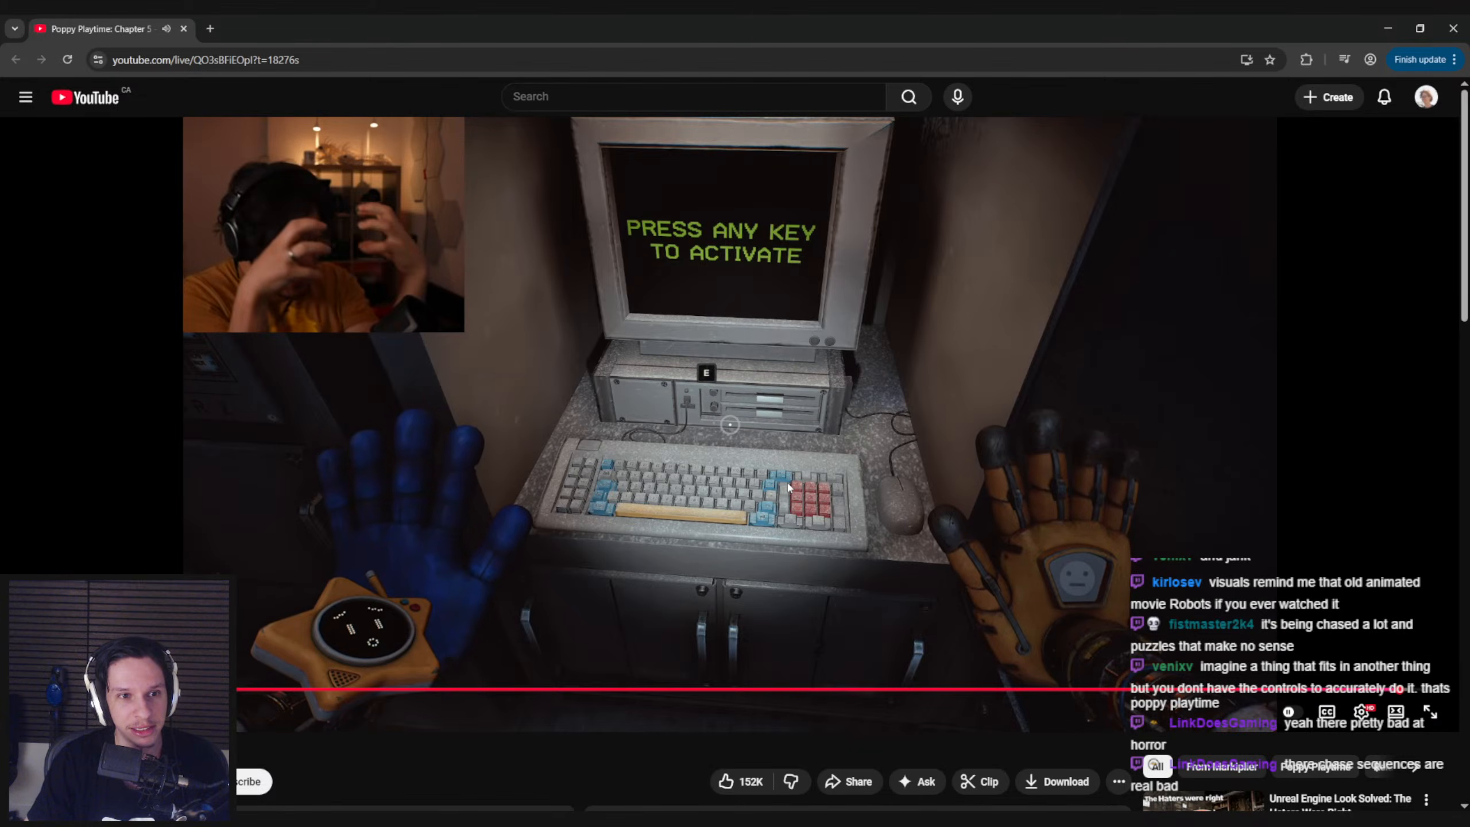
pyautogui.press('Left')
pyautogui.press('Left')
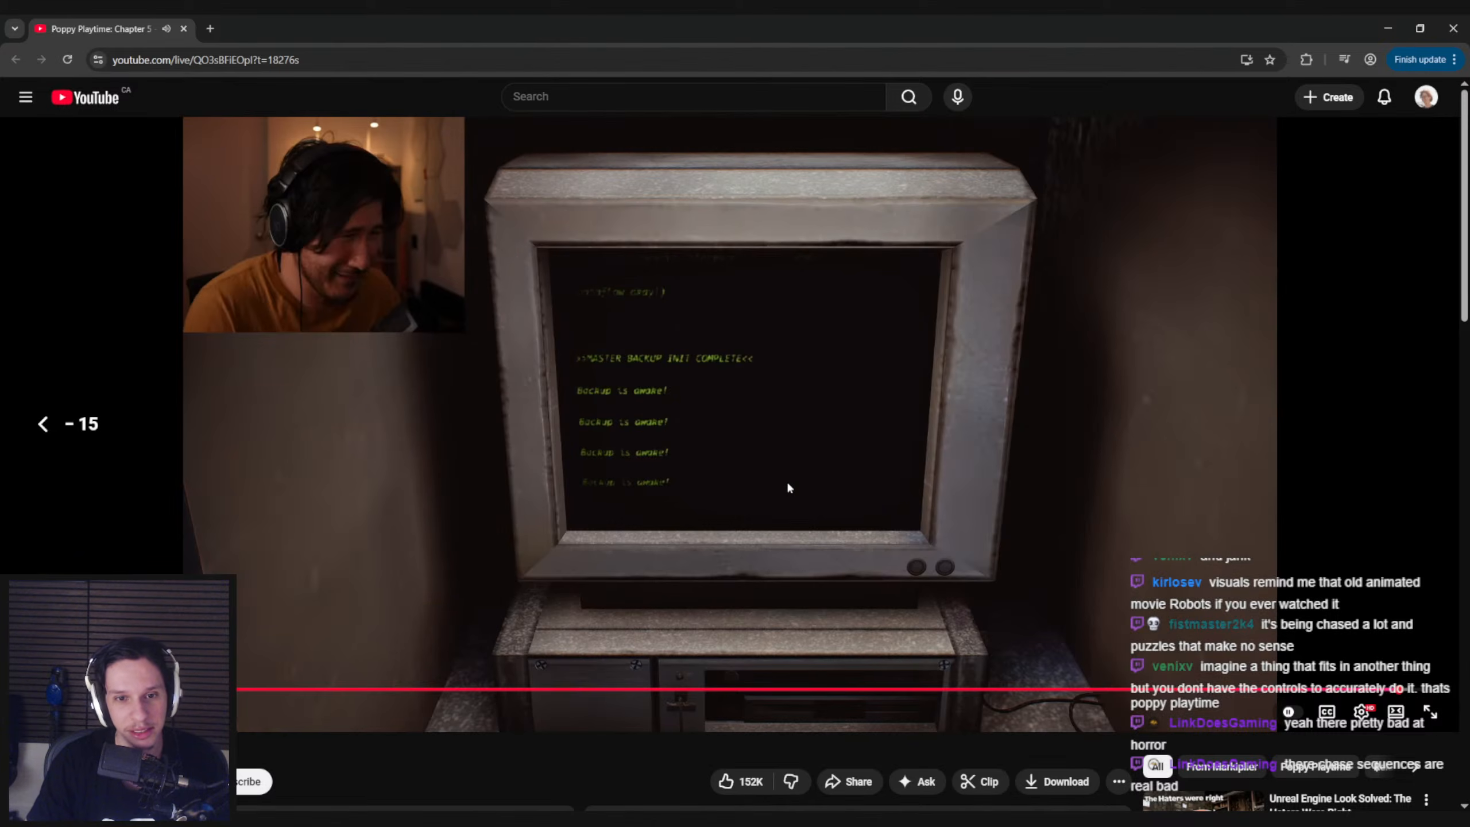
pyautogui.click(788, 483)
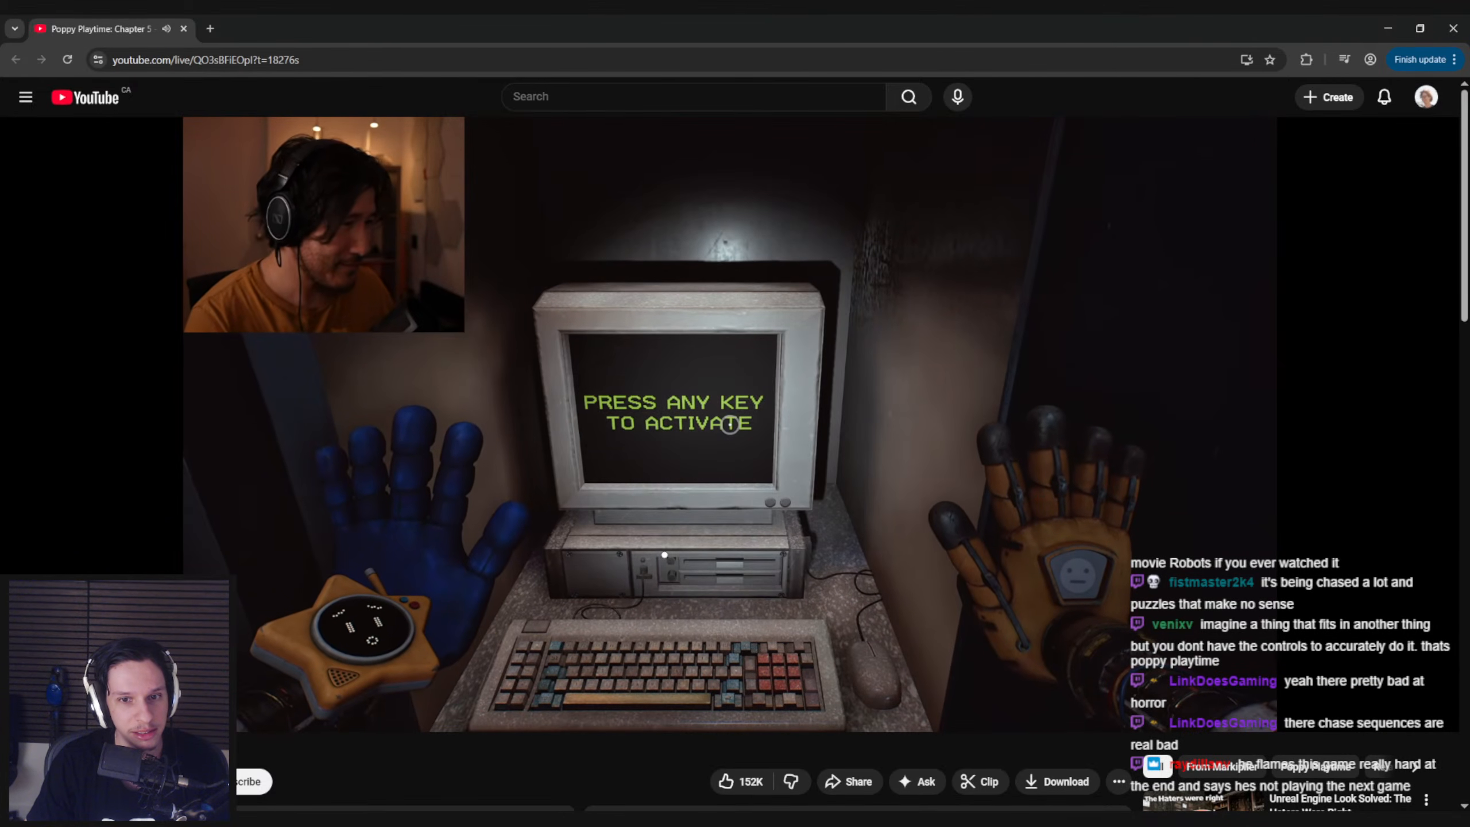
pyautogui.click(775, 483)
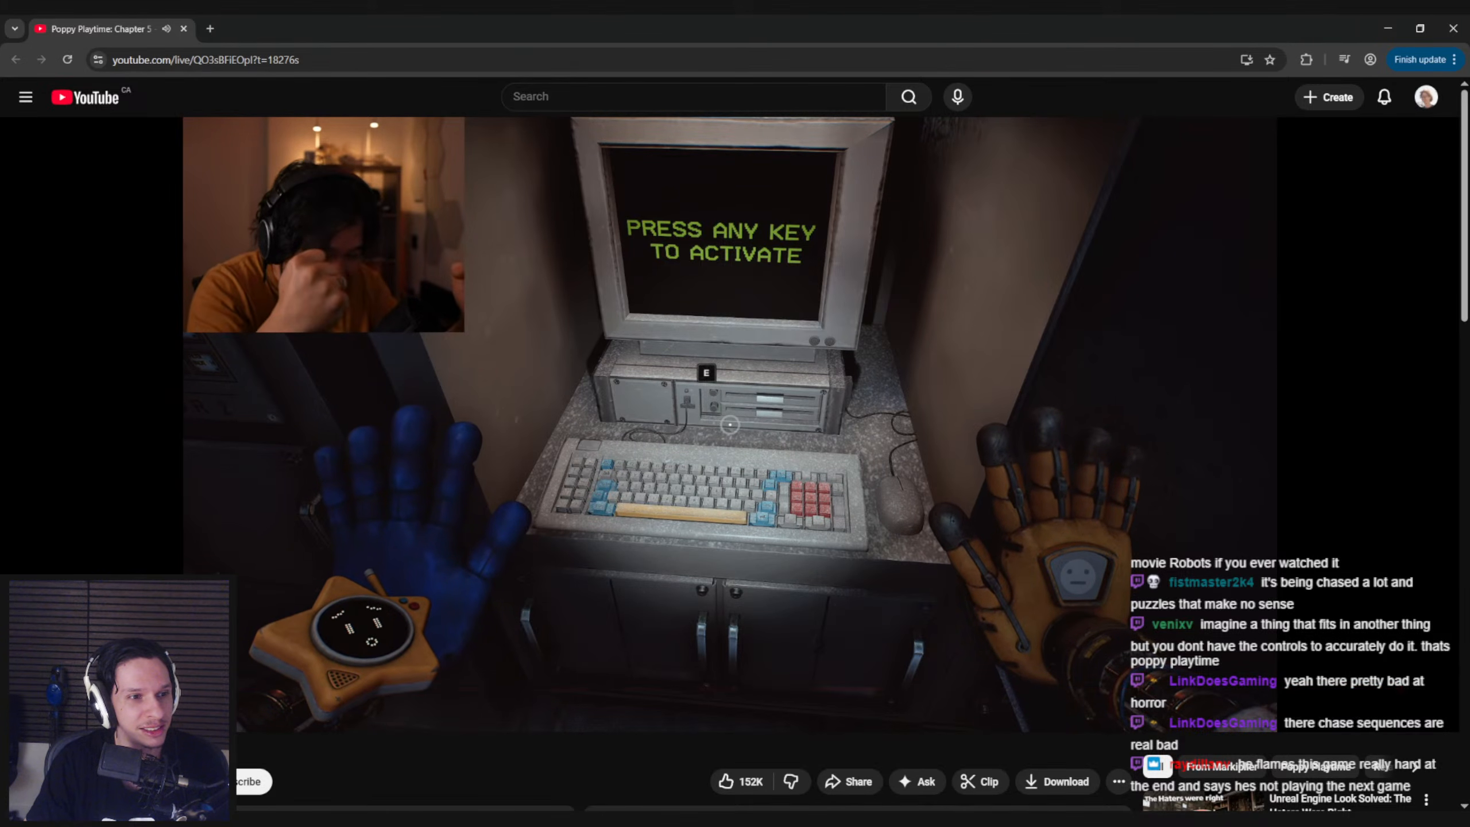
# Pause and resume the video repeatedly while examining the computer and its coloured keyboard
pyautogui.click(583, 467)
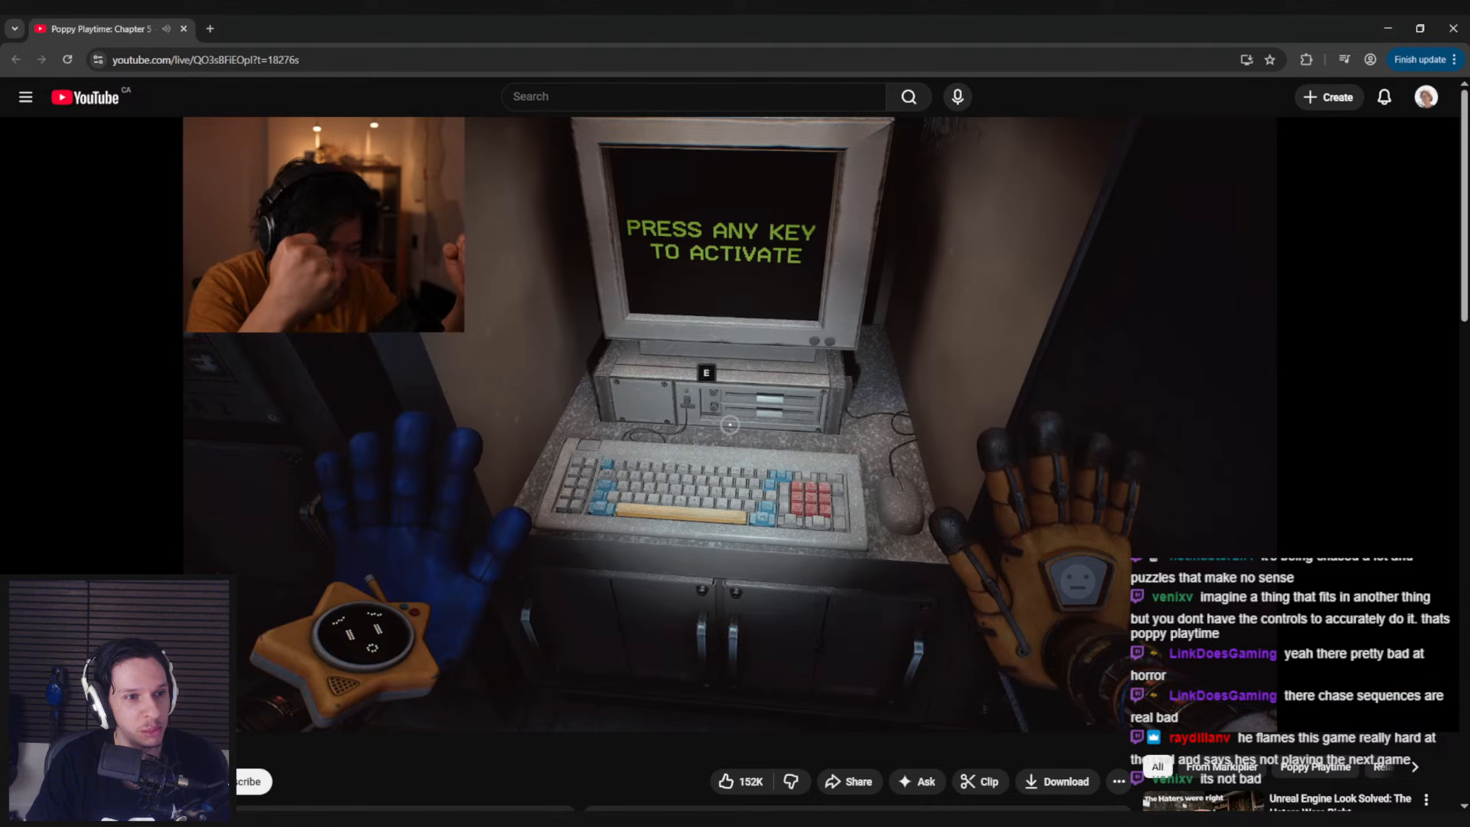
pyautogui.click(564, 476)
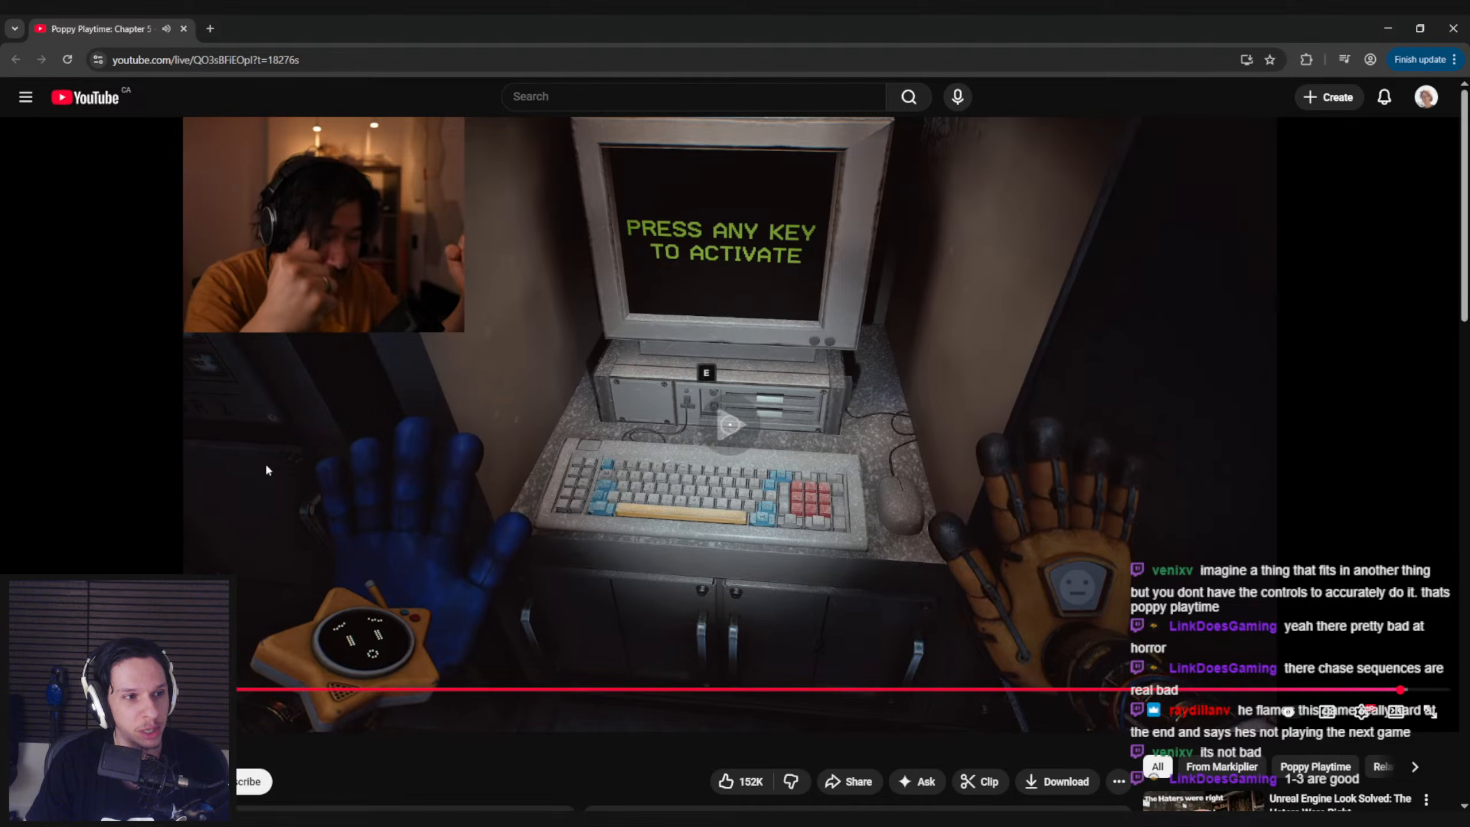
pyautogui.click(431, 417)
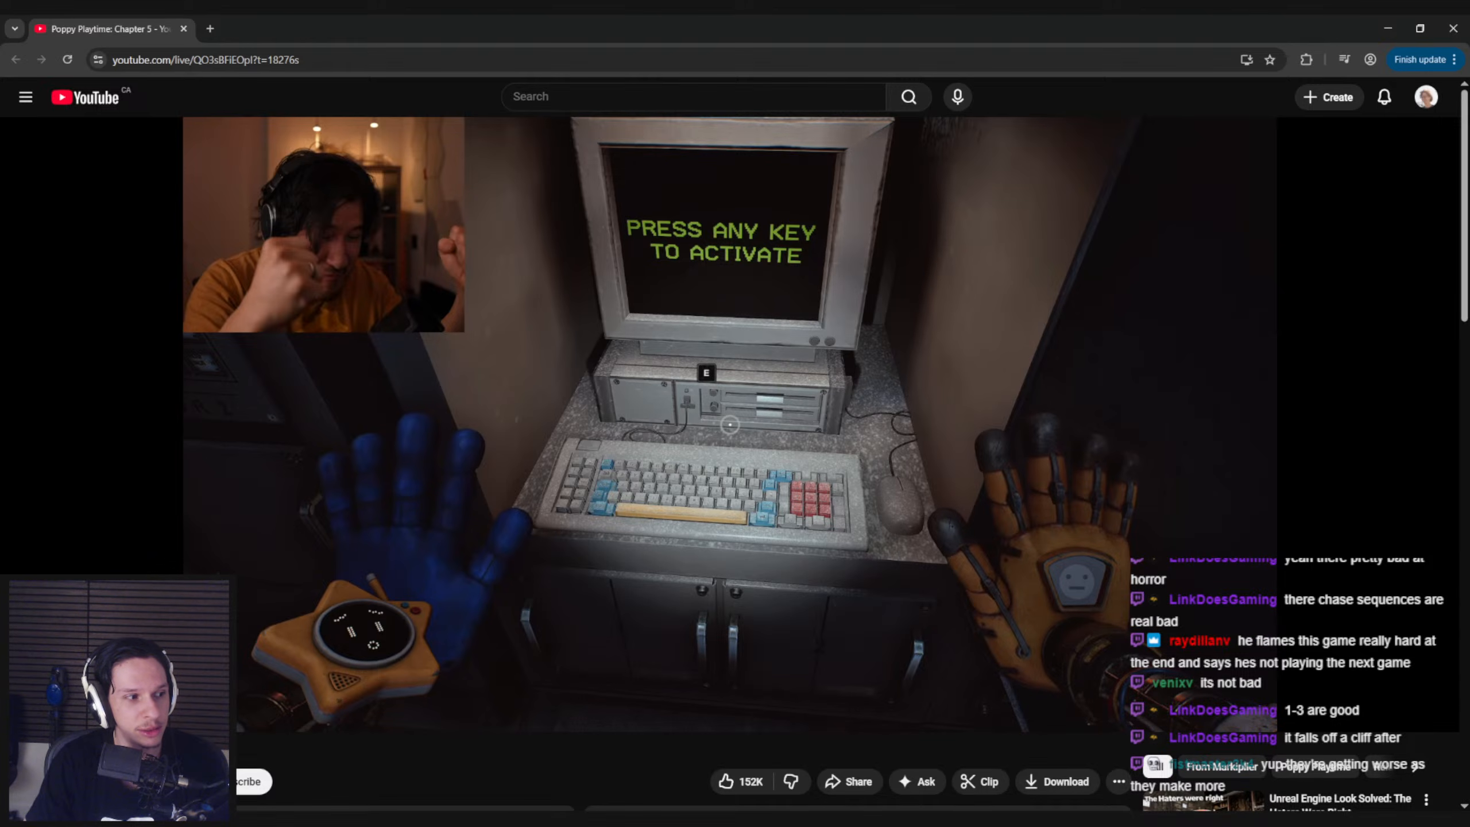
pyautogui.click(428, 457)
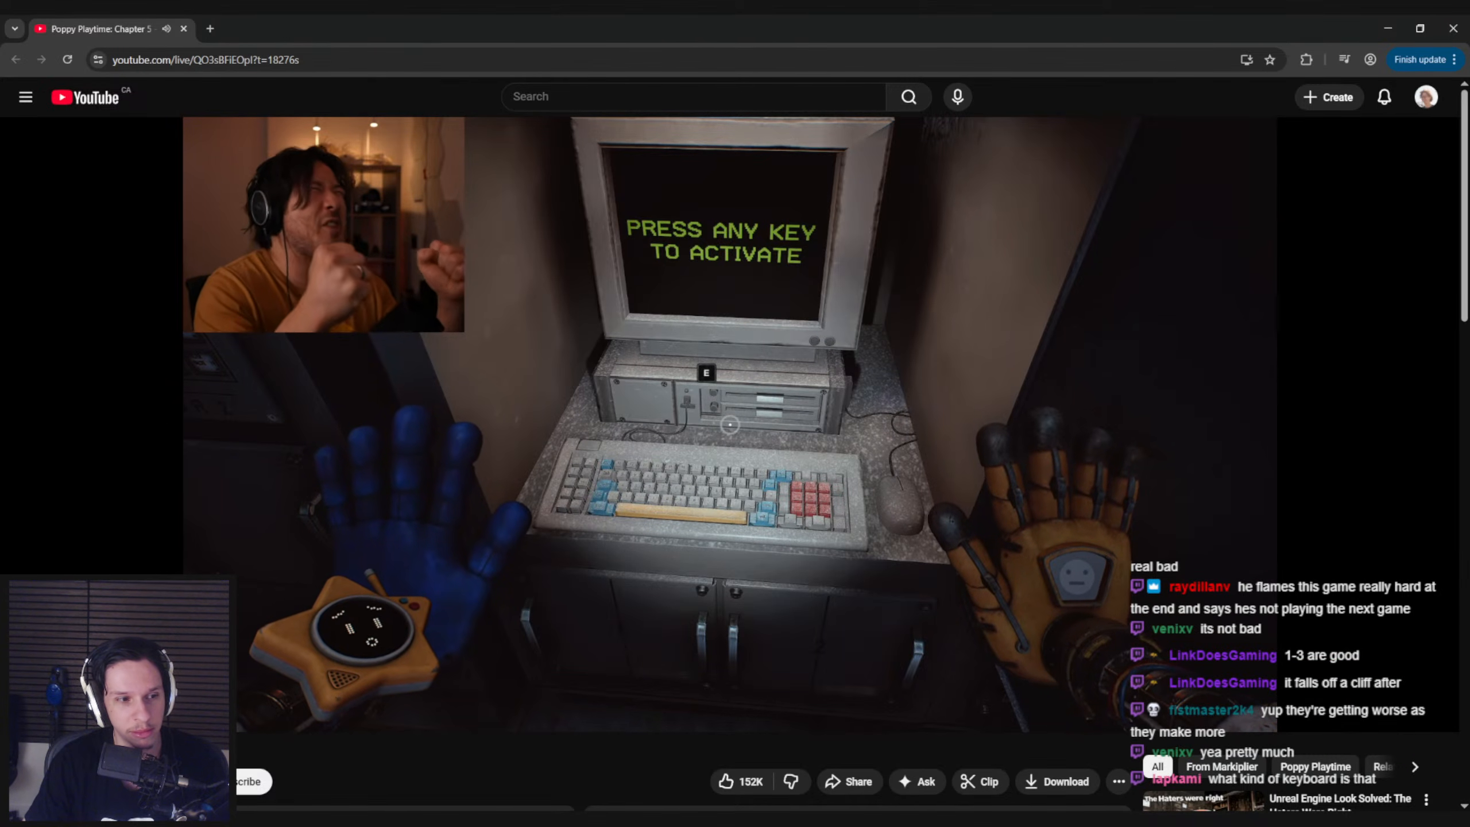
pyautogui.click(342, 545)
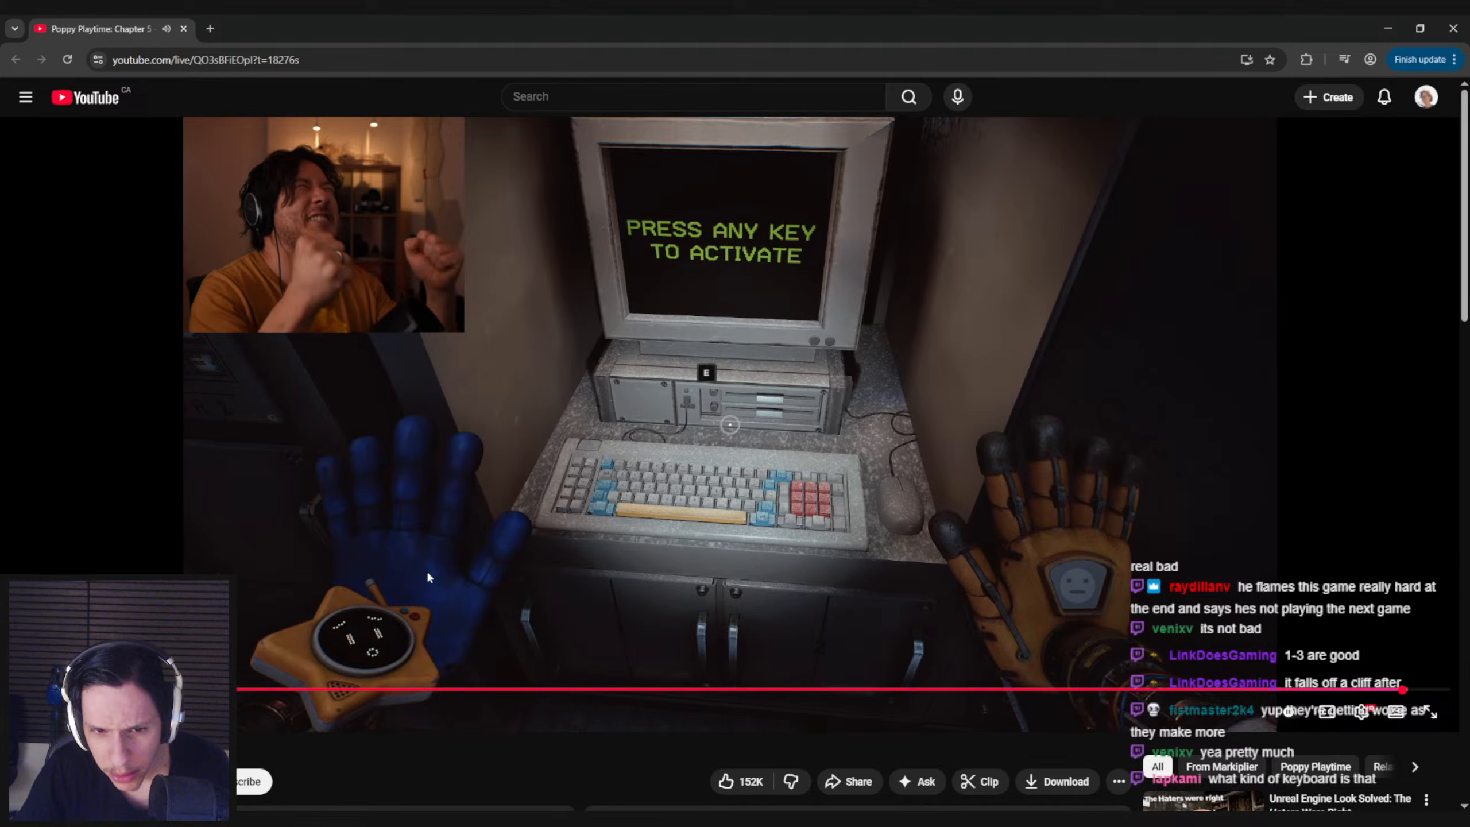
# Switch to Unreal Editor and examine the Train Monitoring terminal's keyboard up close and from farther back
pyautogui.click(467, 798)
pyautogui.moveTo(694, 301); pyautogui.dragTo(643, 244, button='right')
pyautogui.press('w')
pyautogui.moveTo(801, 407); pyautogui.dragTo(801, 407, button='right')
pyautogui.press('s')
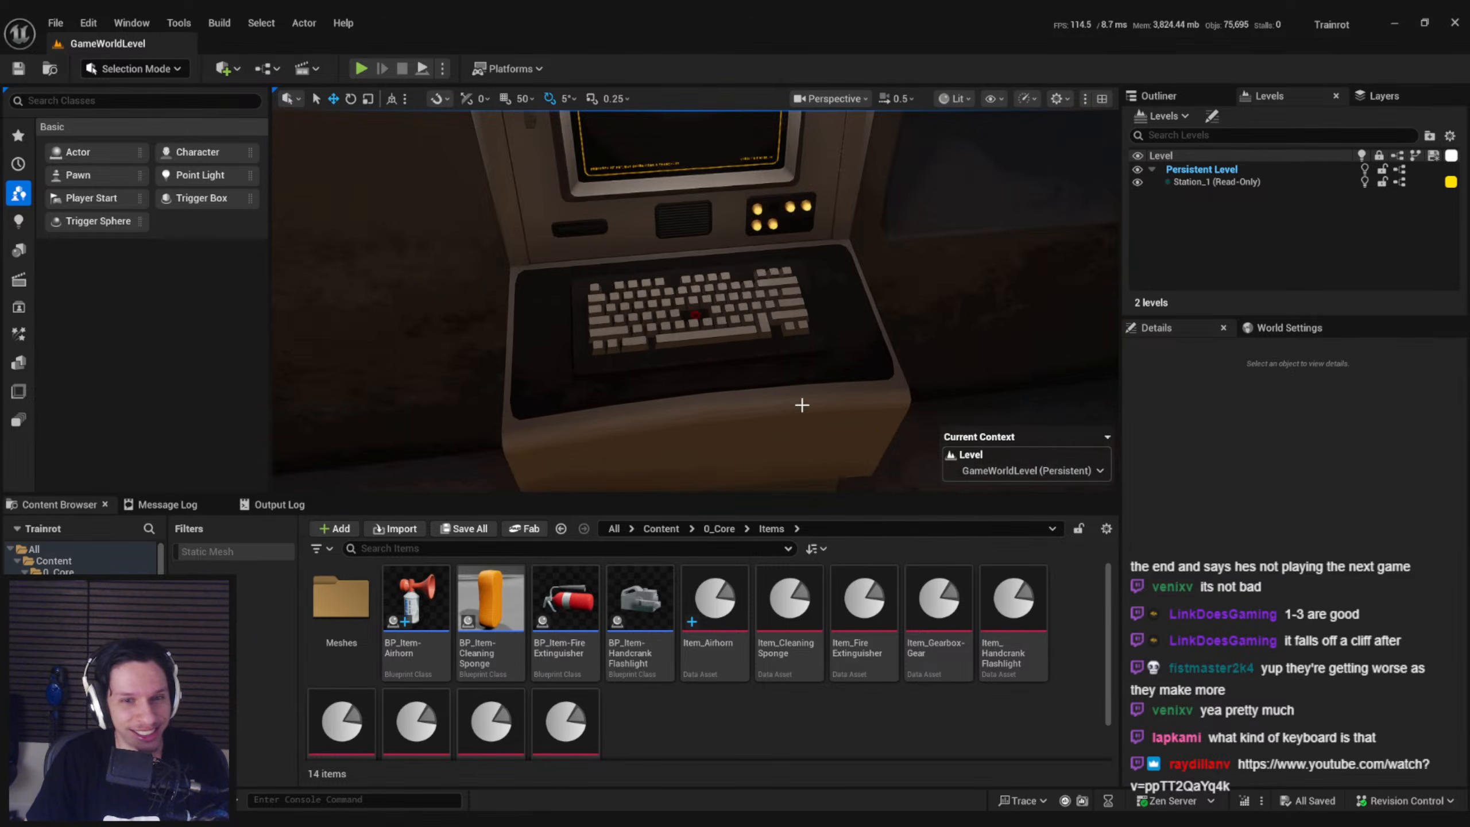
pyautogui.moveTo(732, 351); pyautogui.dragTo(734, 353, button='right')
pyautogui.press('w')
pyautogui.press('s')
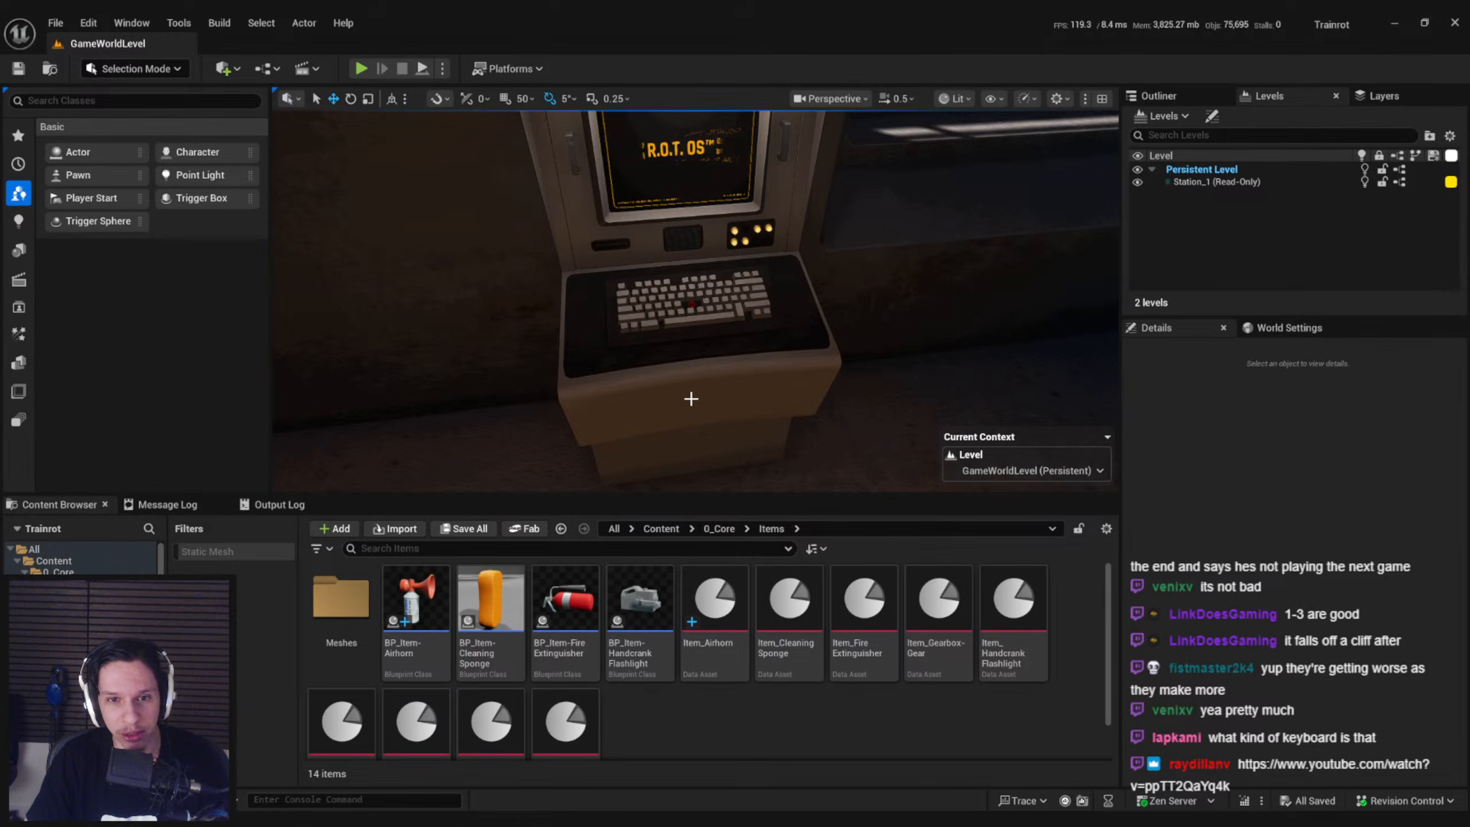
# Return to the YouTube video in the browser, resume it, and skip ahead from the computer terminal to the Sector Control scene
pyautogui.hotkey('alt', 'Tab')
pyautogui.hotkey('alt', 'Tab')
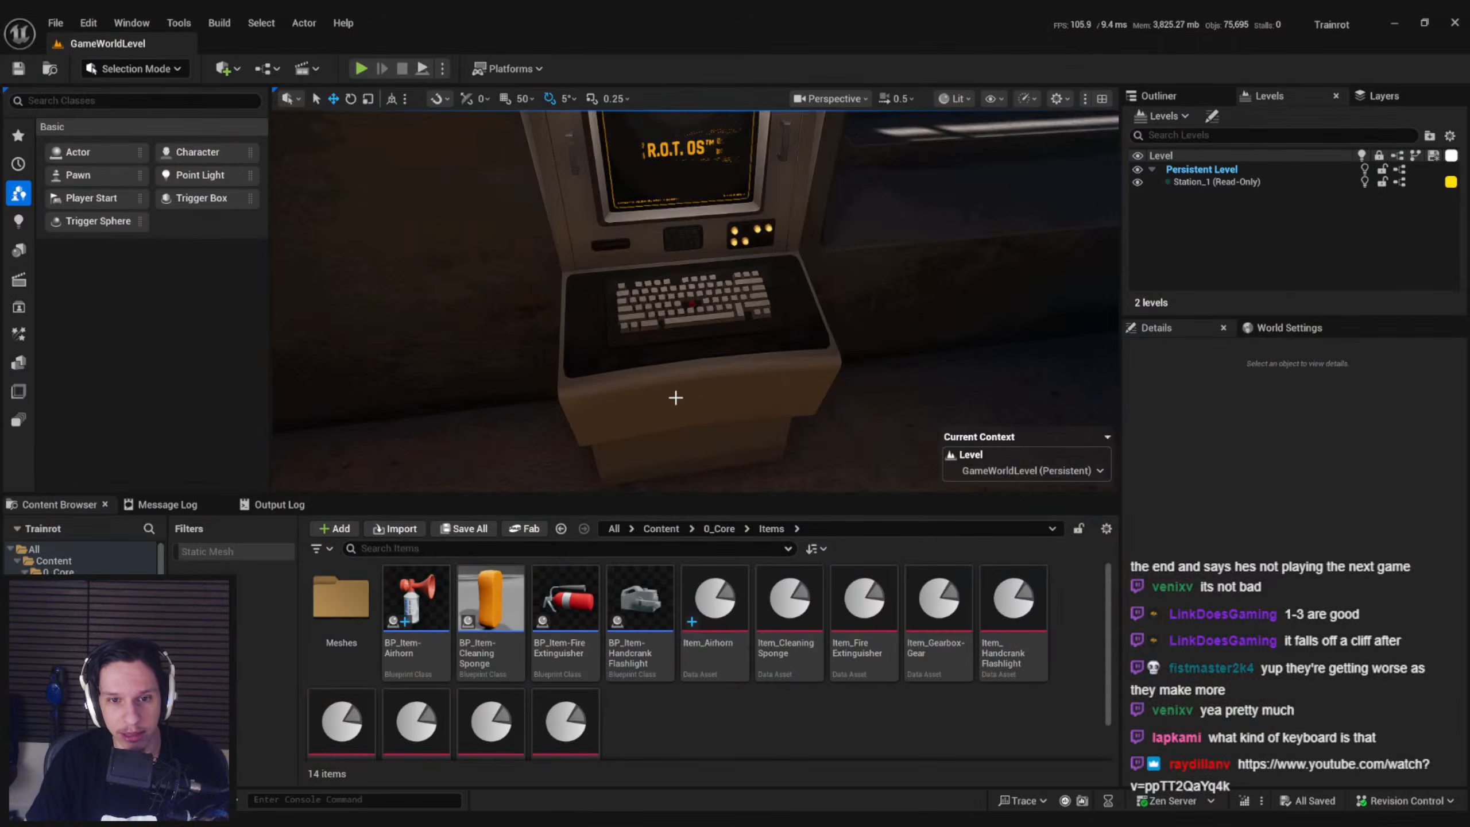
pyautogui.hotkey('alt', 'Tab')
pyautogui.click(661, 396)
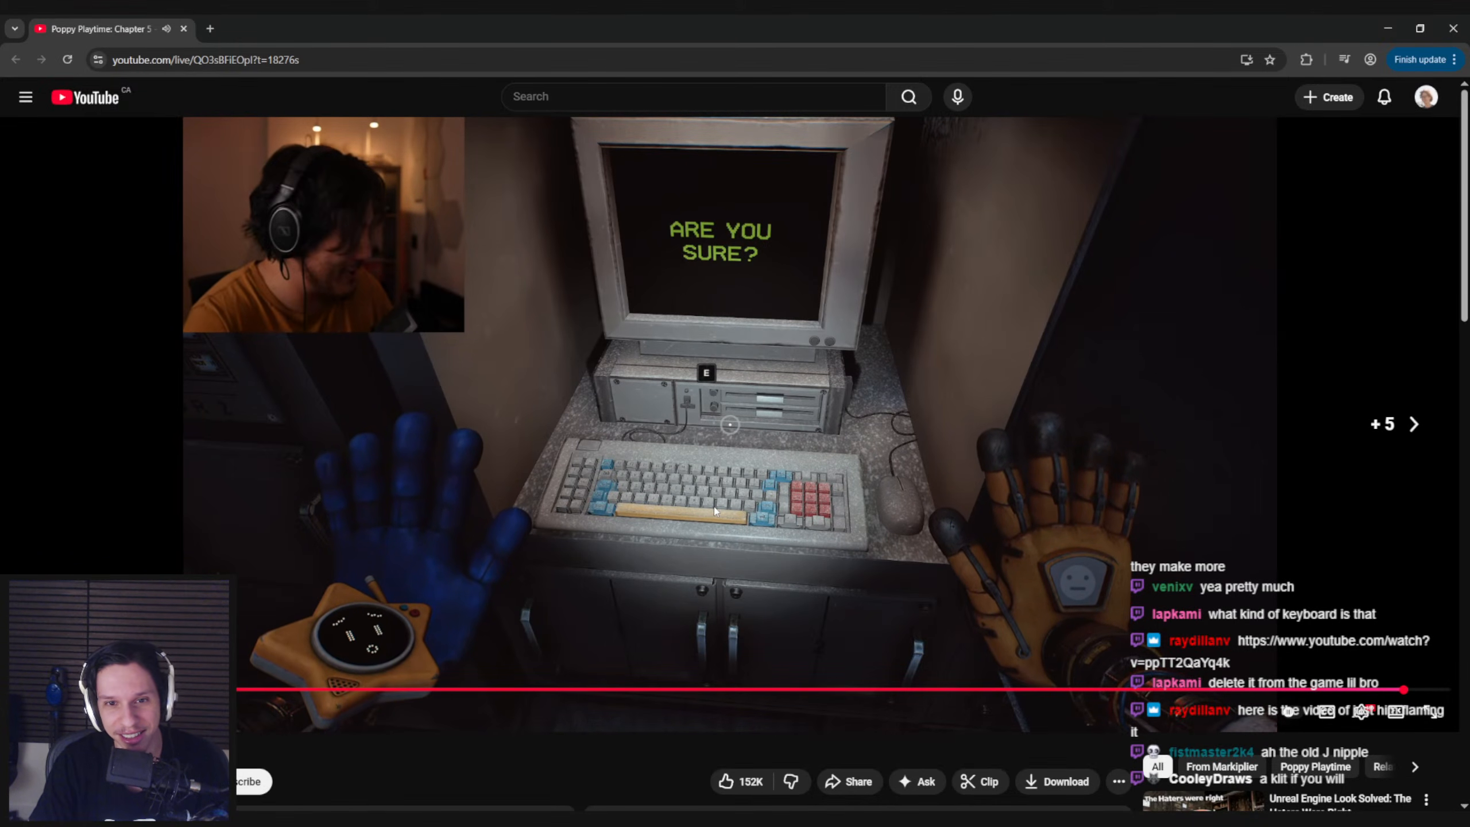
pyautogui.press('Right')
pyautogui.press('Right')
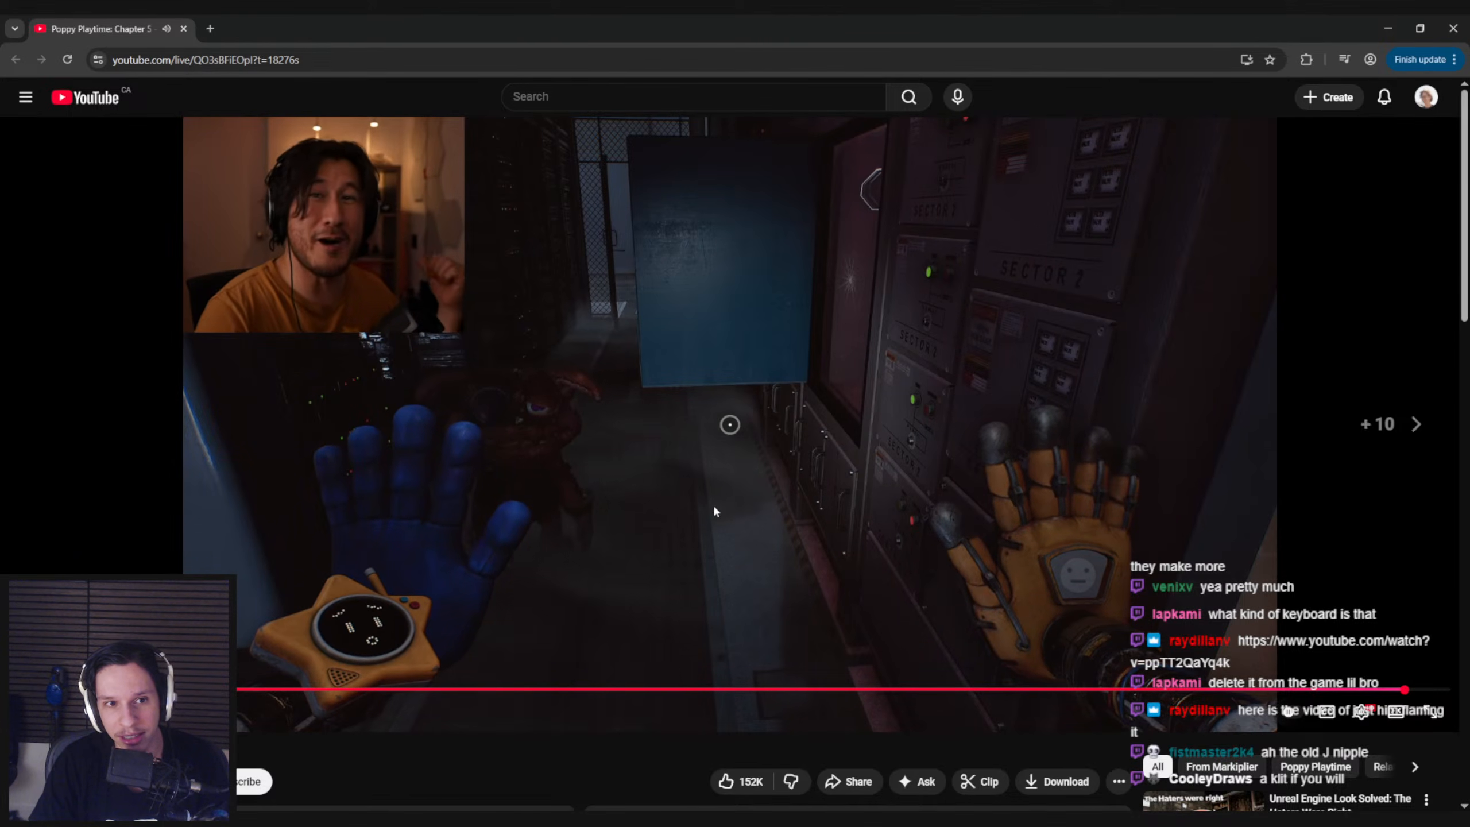
pyautogui.press('Right')
pyautogui.press('Right')
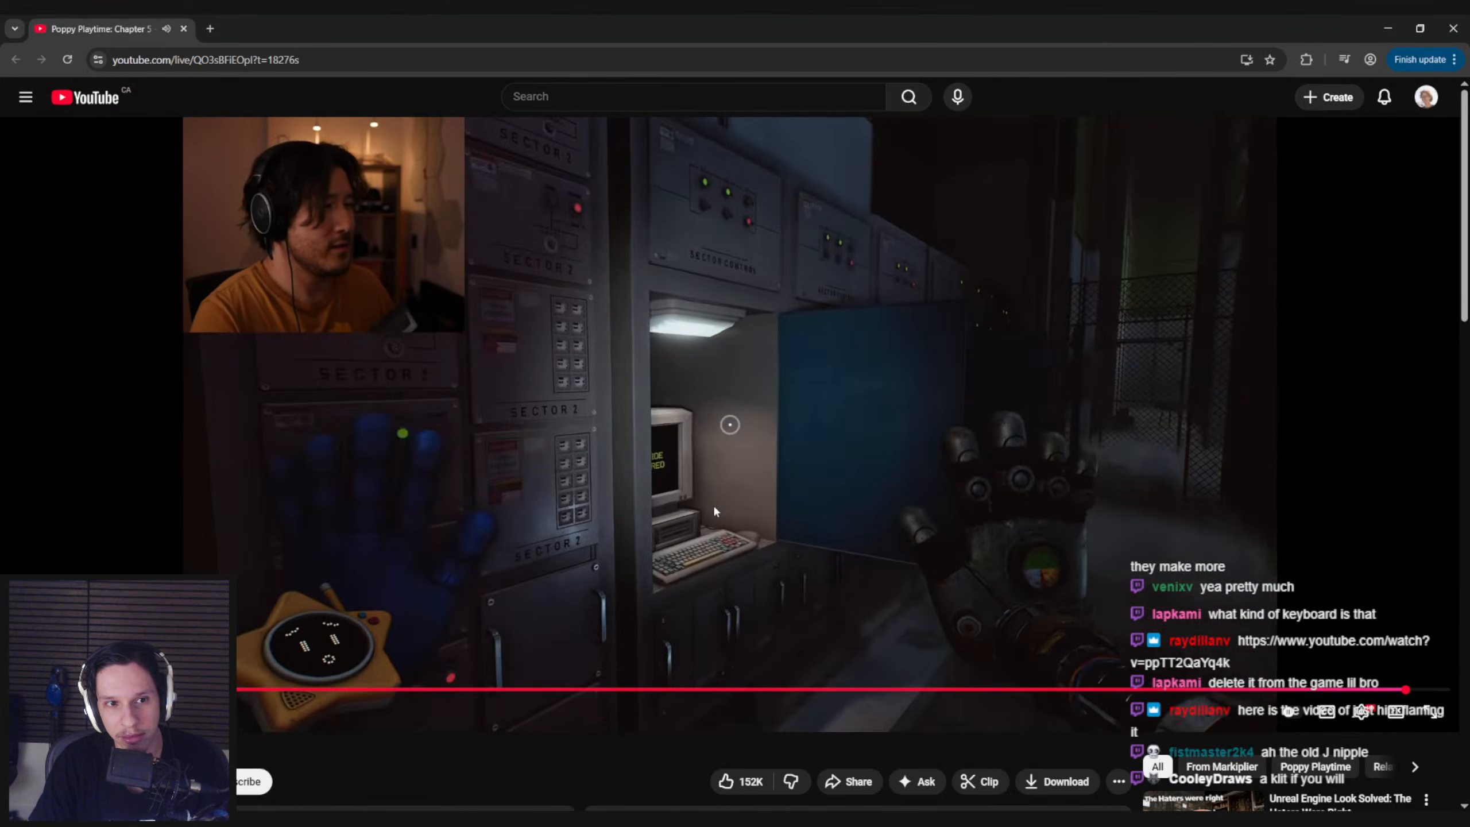
pyautogui.press('Left')
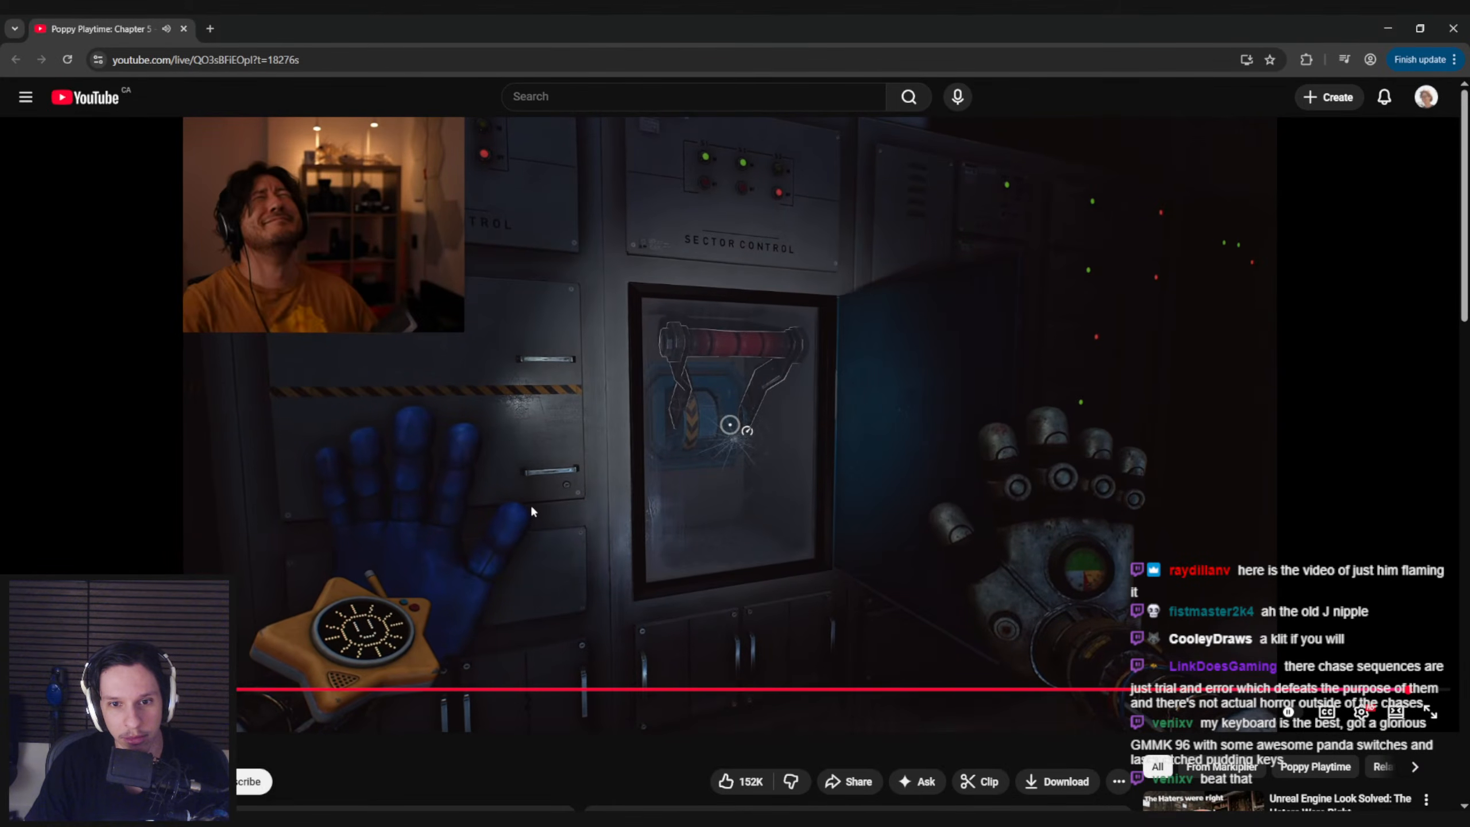
# Pause and resume the video through the Sector Control scene with the red handle behind glass
pyautogui.click(538, 509)
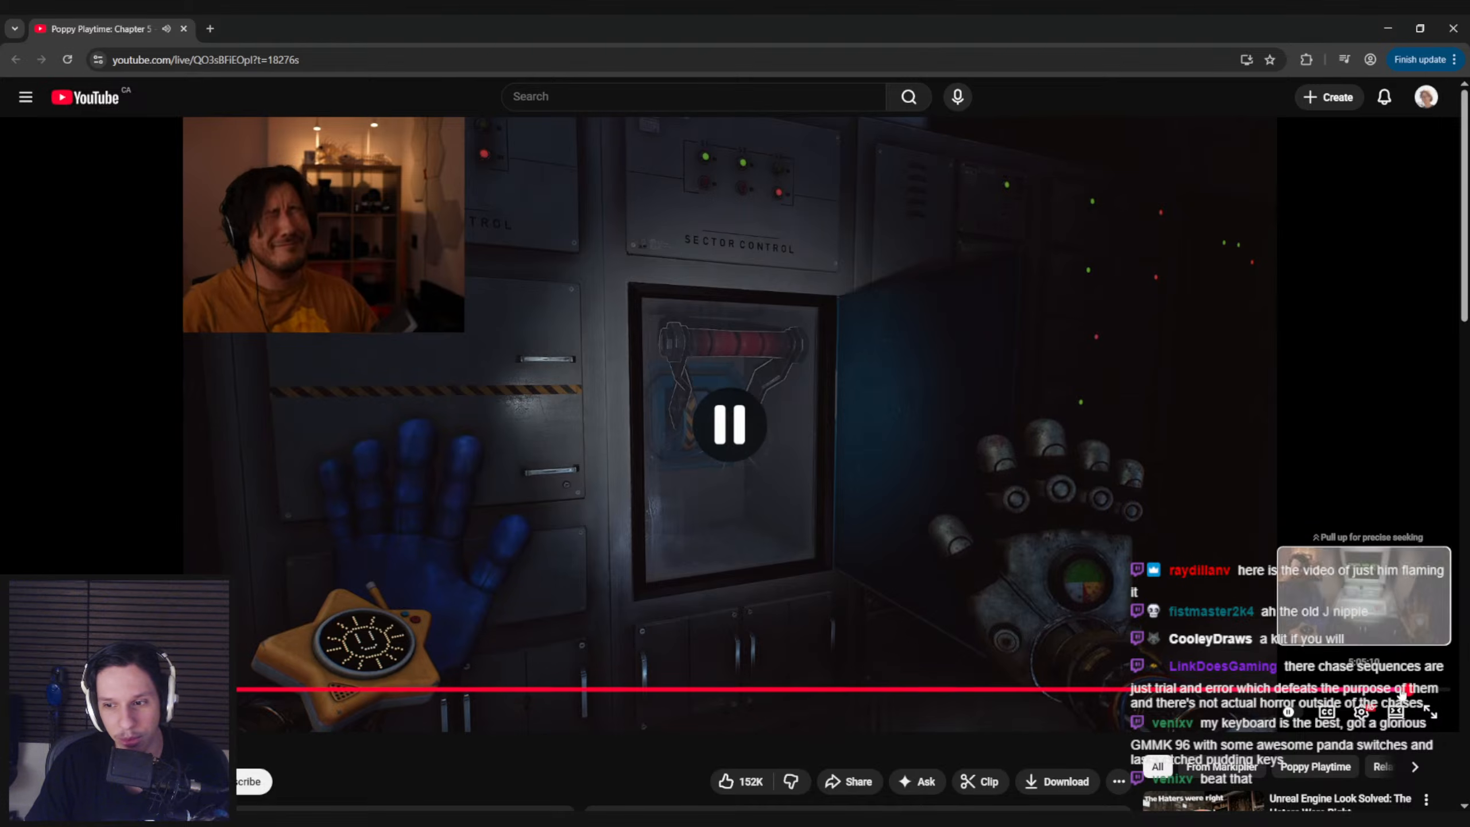
pyautogui.click(785, 529)
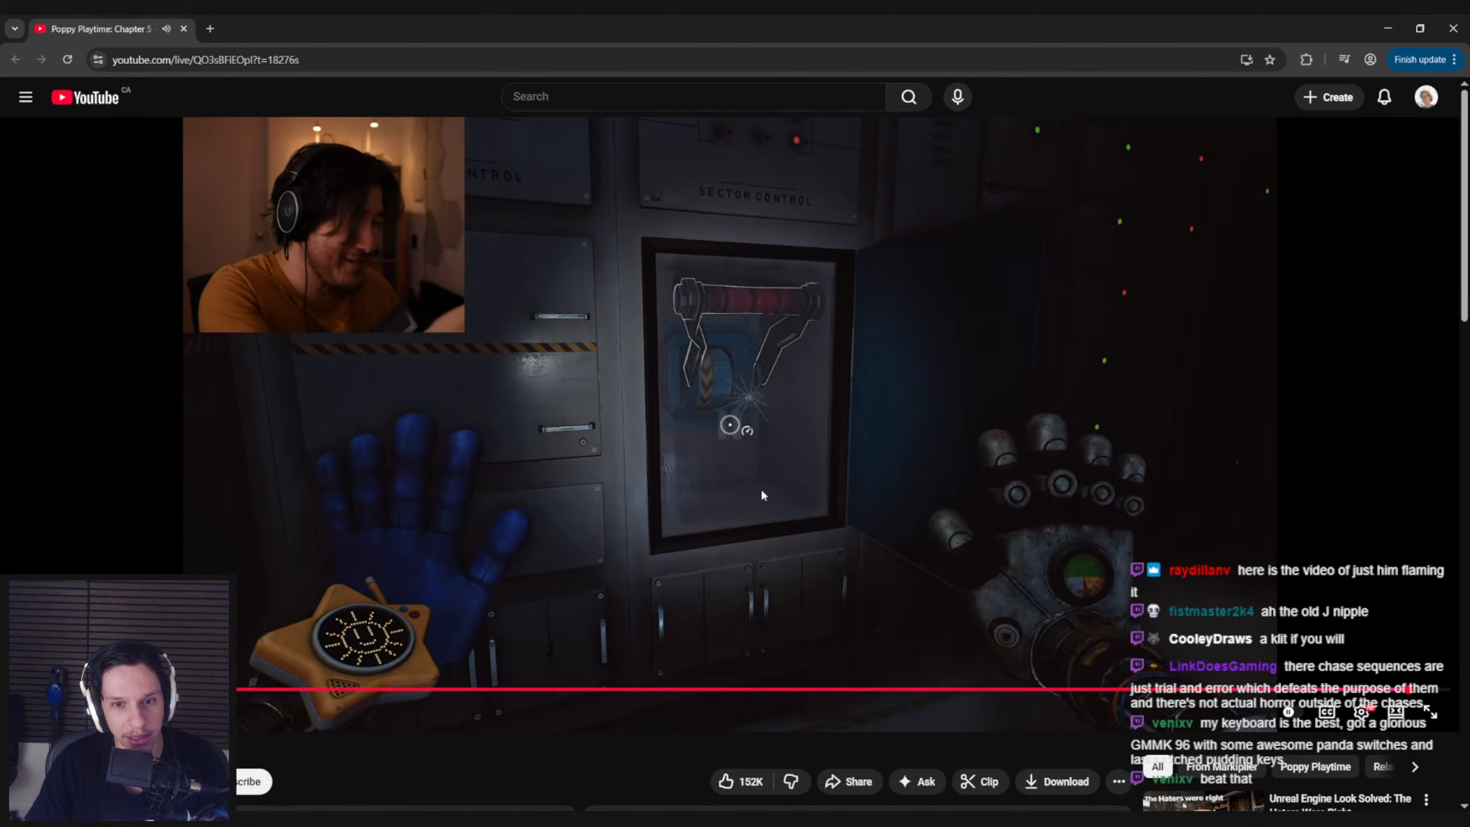
pyautogui.click(762, 494)
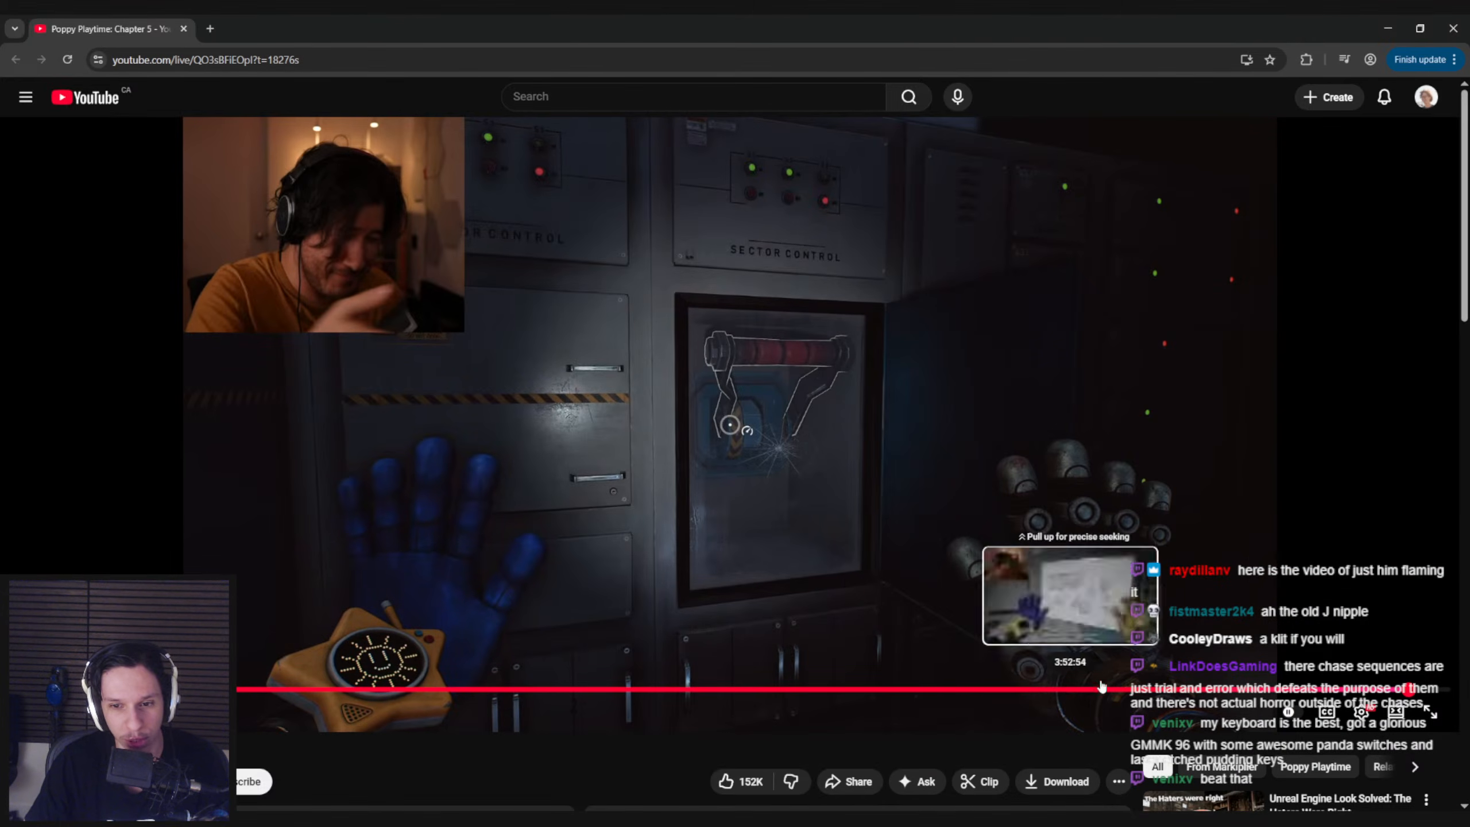
pyautogui.click(709, 533)
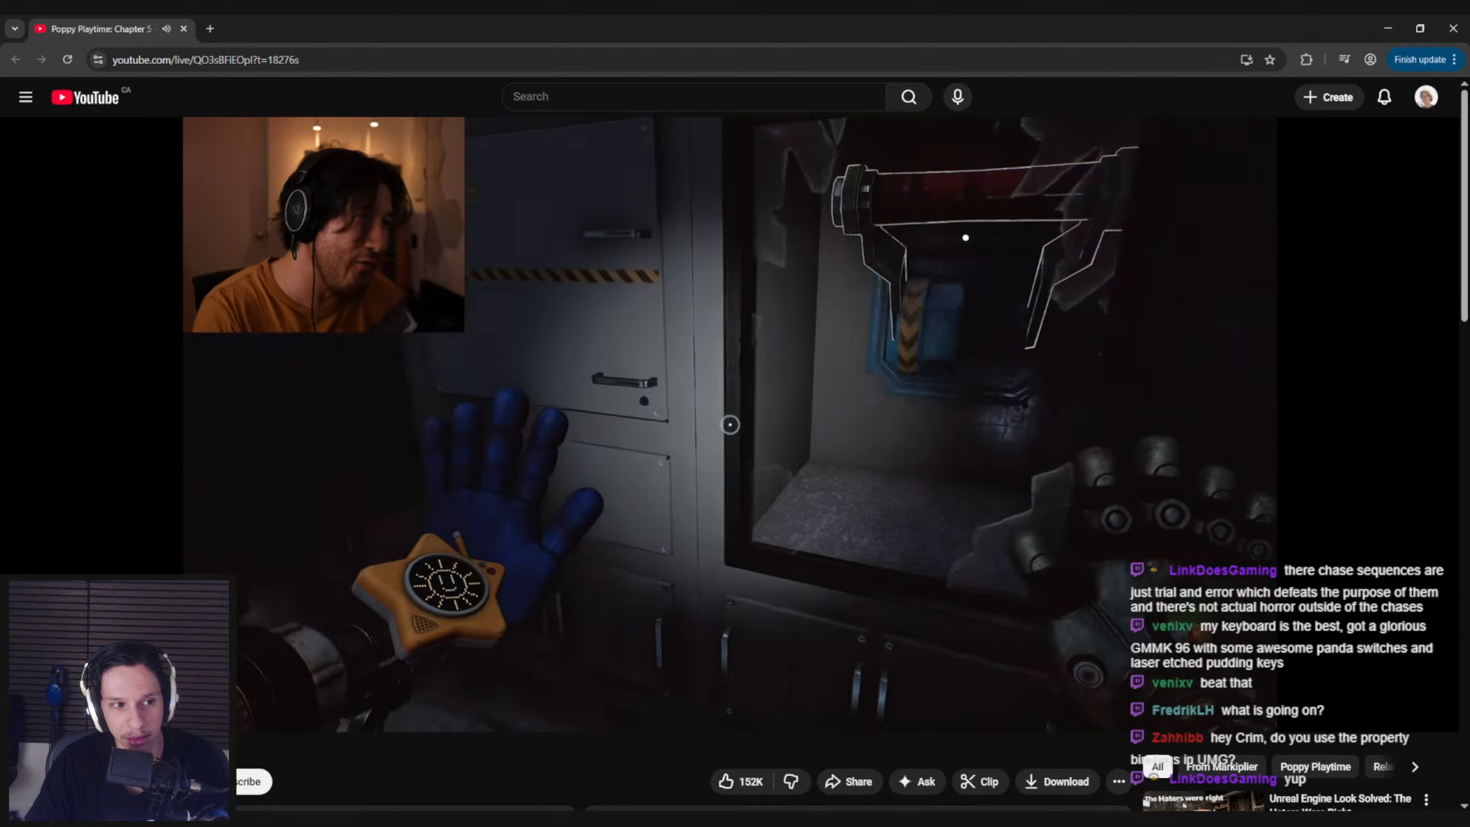
pyautogui.click(989, 537)
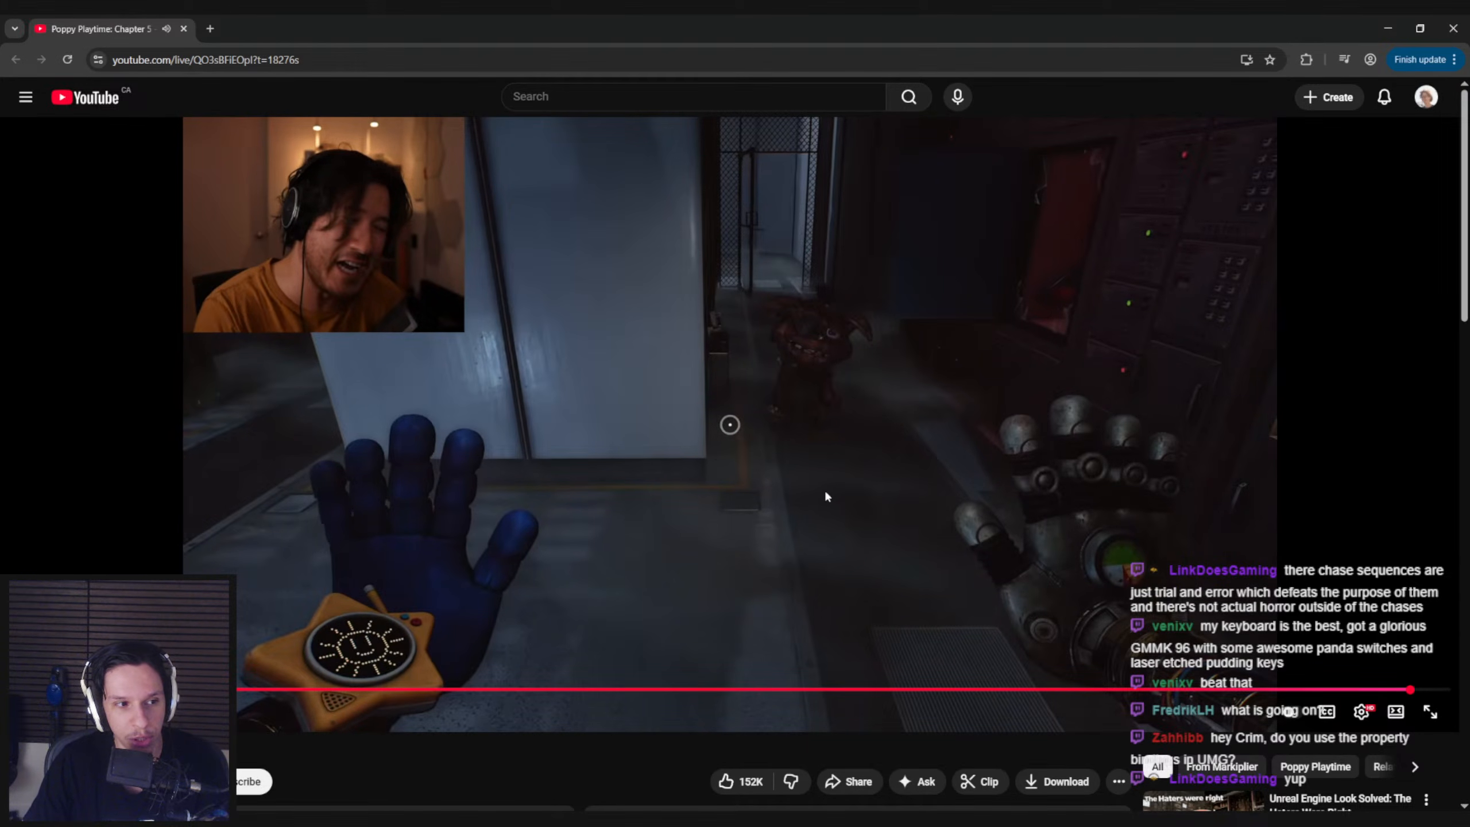
pyautogui.click(730, 428)
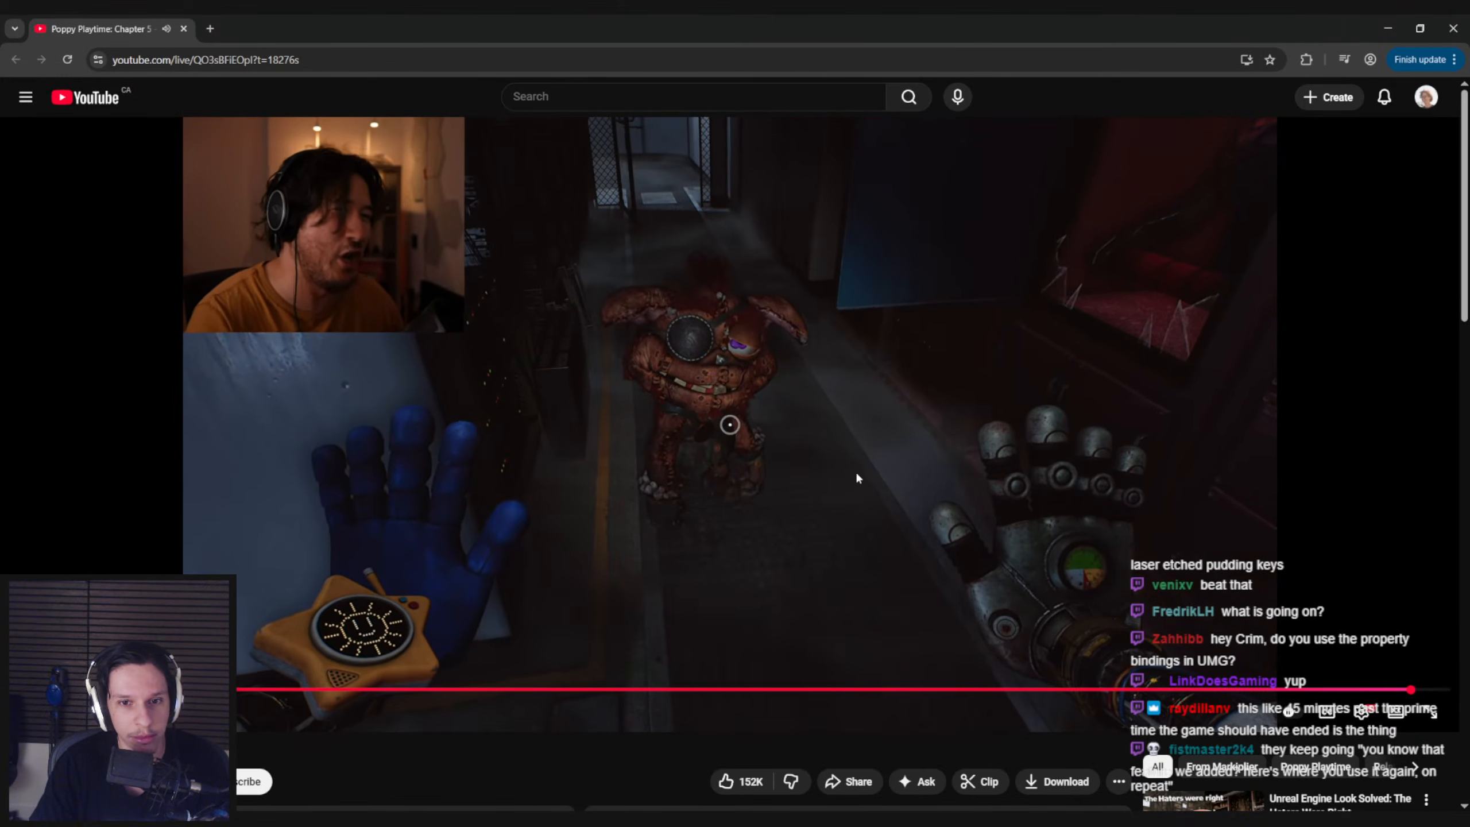
# Skip the video forward in five-second jumps to the Poppy Playtime 5 title card and glance at the page below
pyautogui.press('Right')
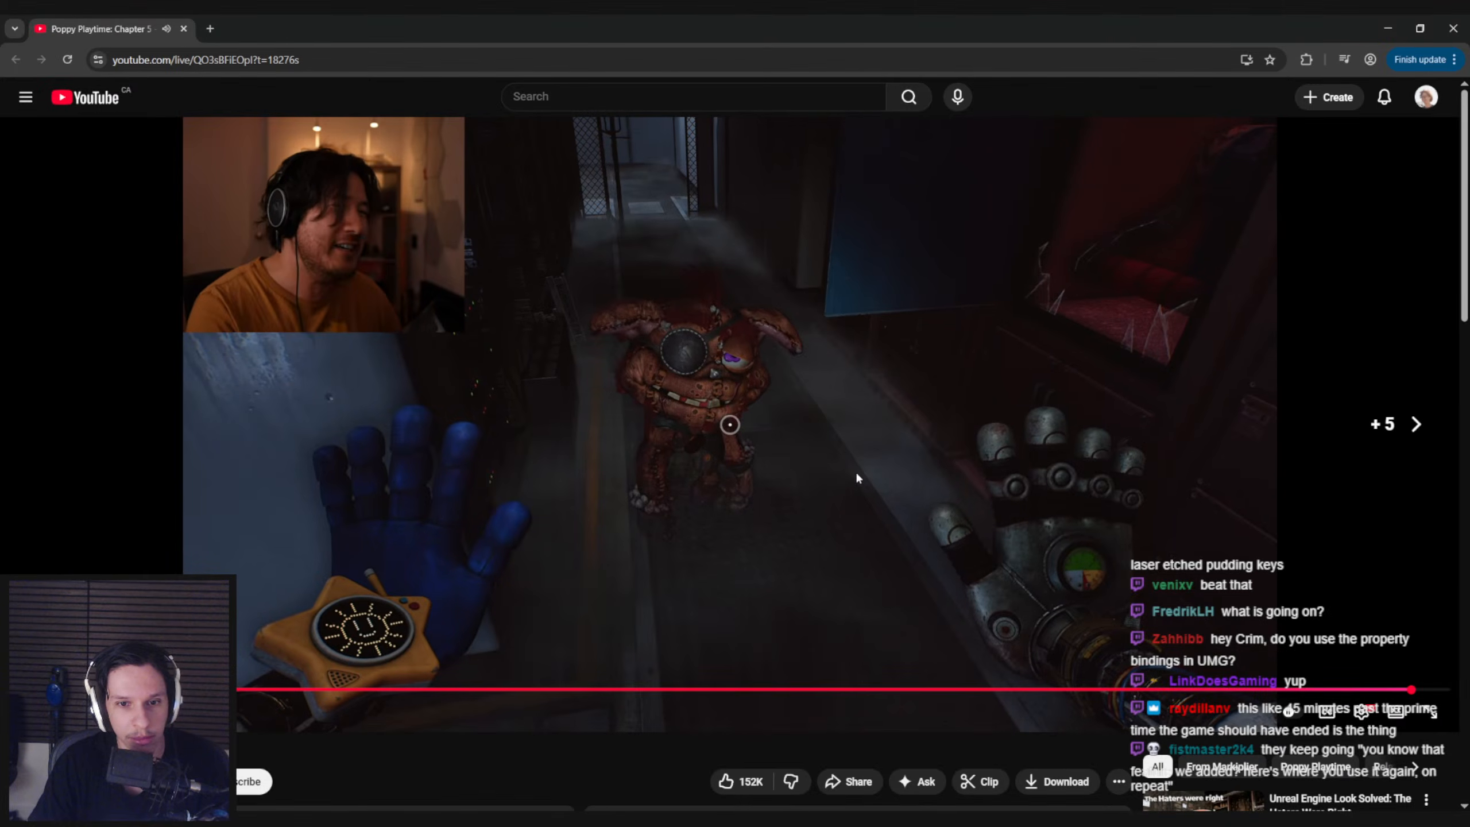
pyautogui.press('Right')
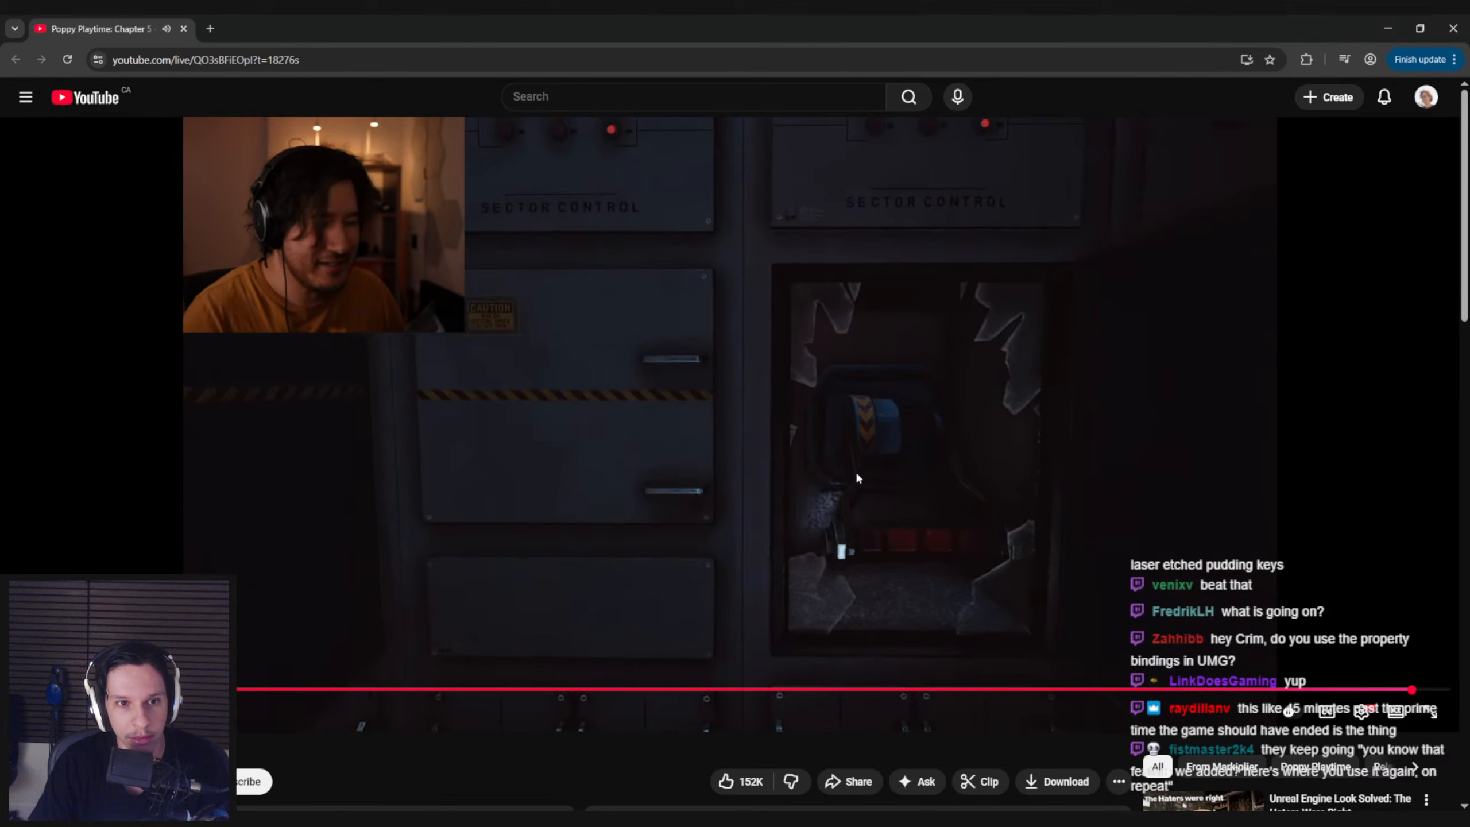
pyautogui.press('Right')
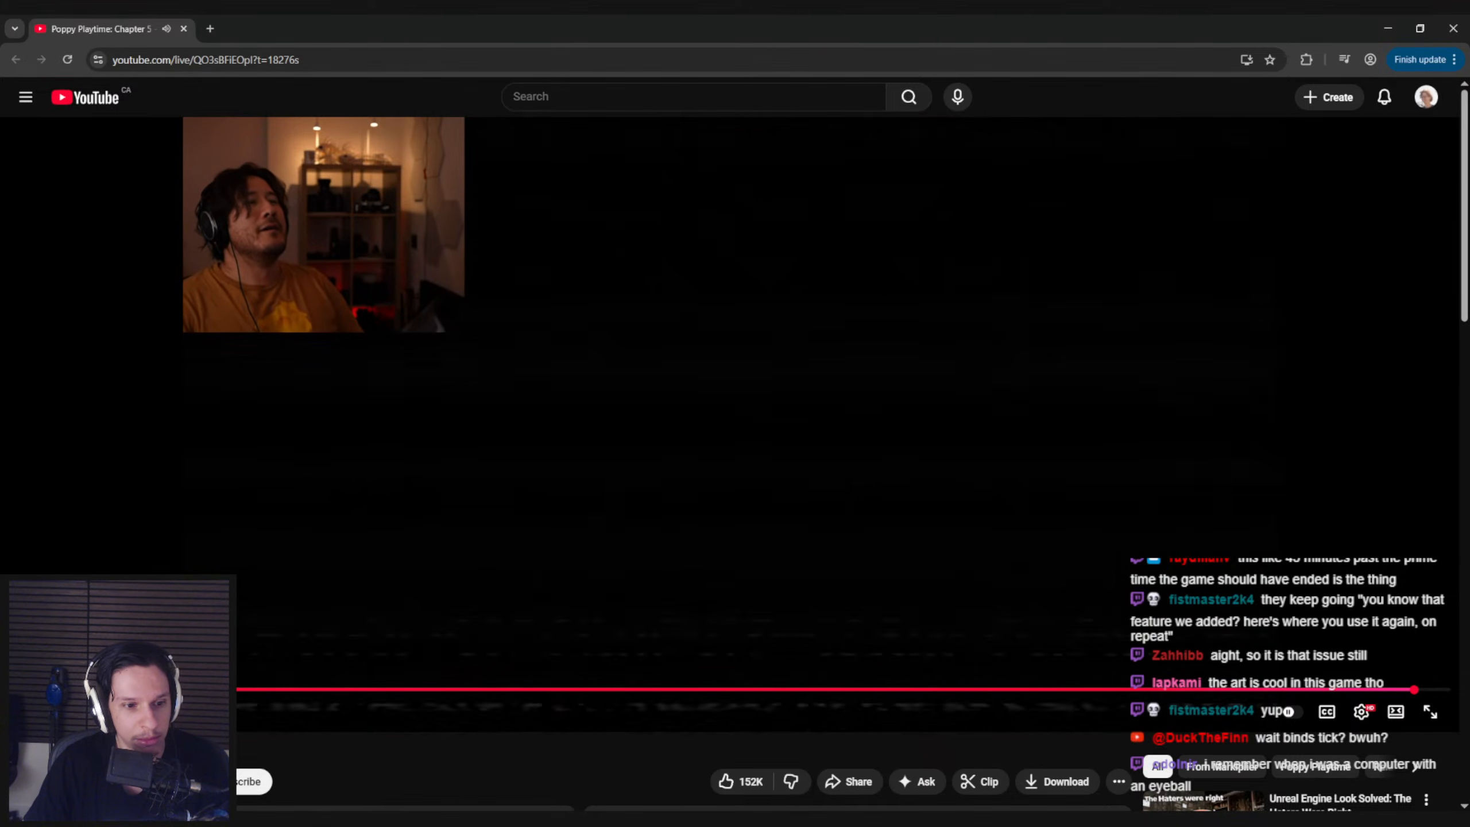
pyautogui.click(297, 586)
pyautogui.scroll(-3, 499, 747)
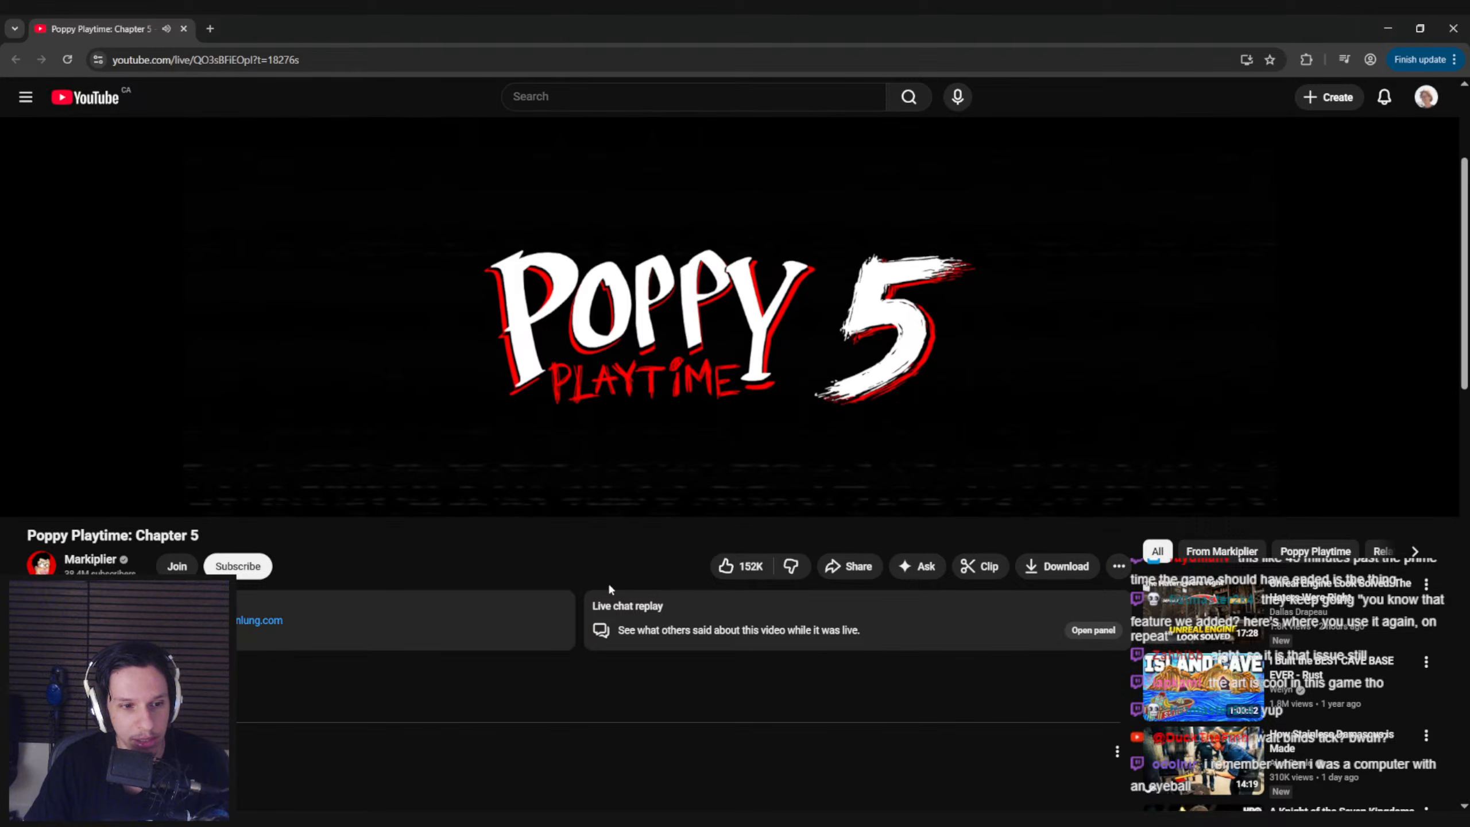
pyautogui.scroll(3, 565, 568)
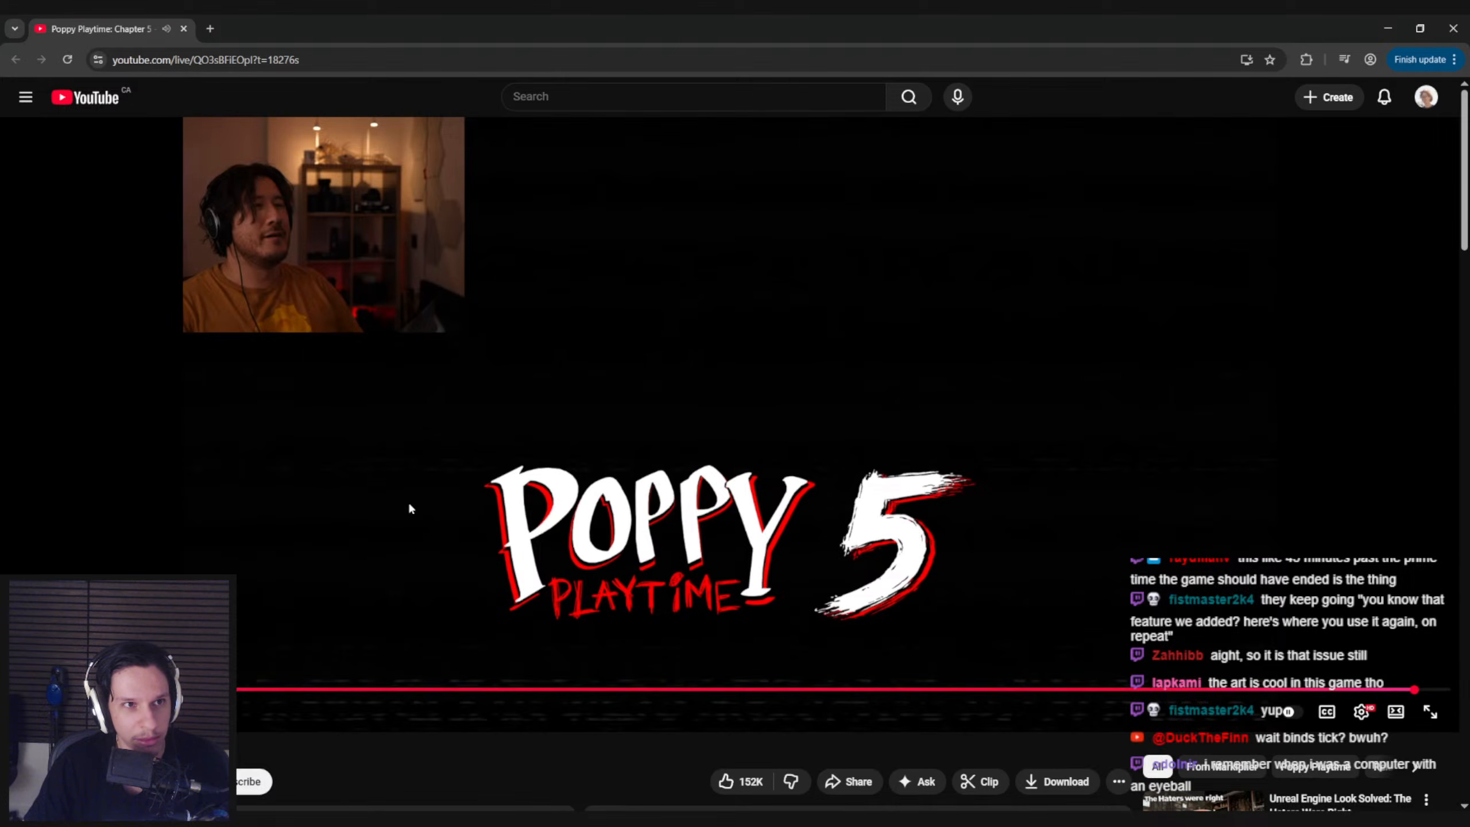
# Switch back to Unreal Editor, view the whole Train Monitoring terminal, and open the 0_Core content folder
pyautogui.hotkey('alt', 'Tab')
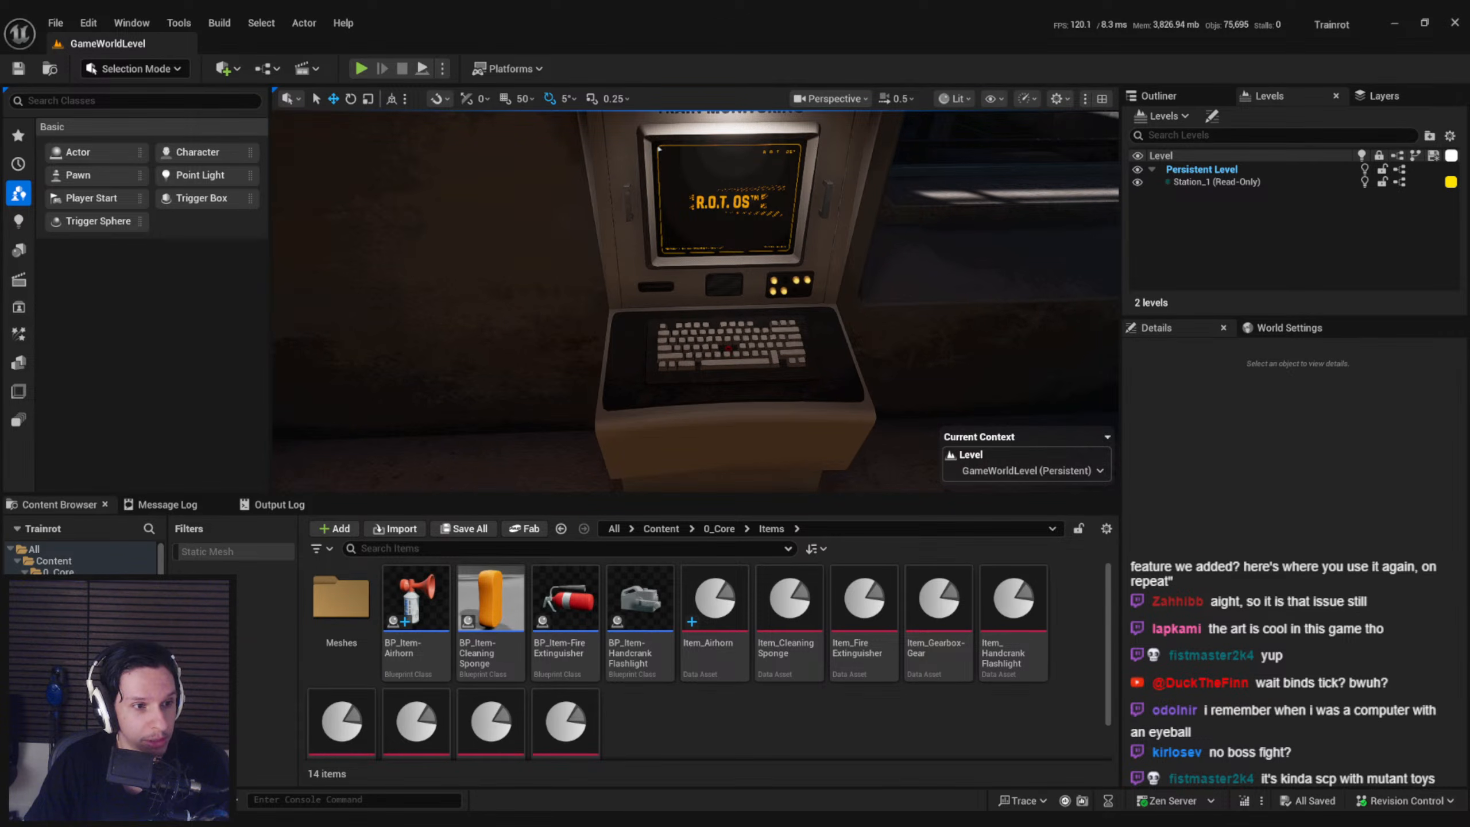
pyautogui.scroll(-4, 585, 335)
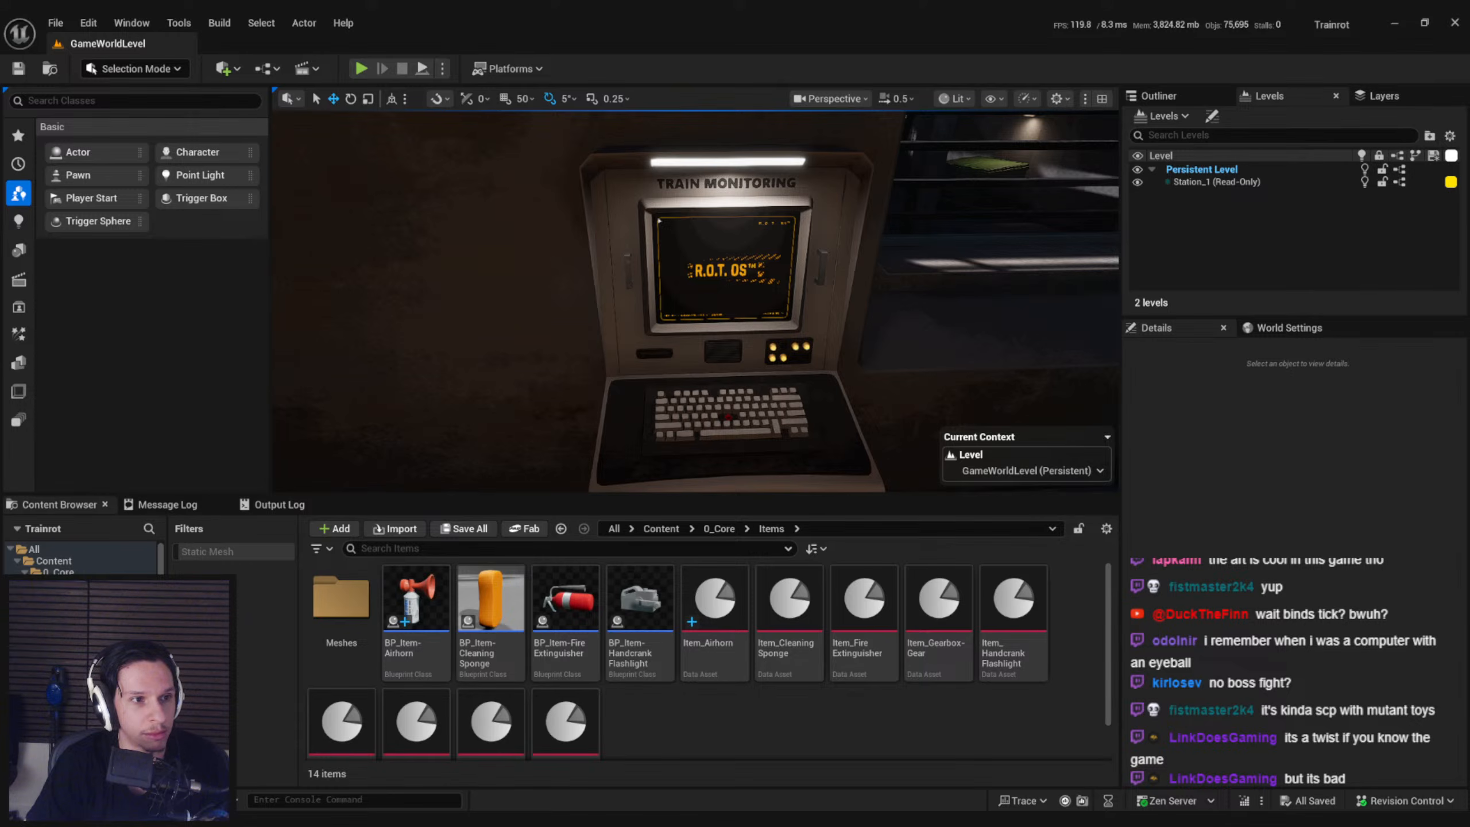
pyautogui.moveTo(699, 317); pyautogui.dragTo(719, 271, button='right')
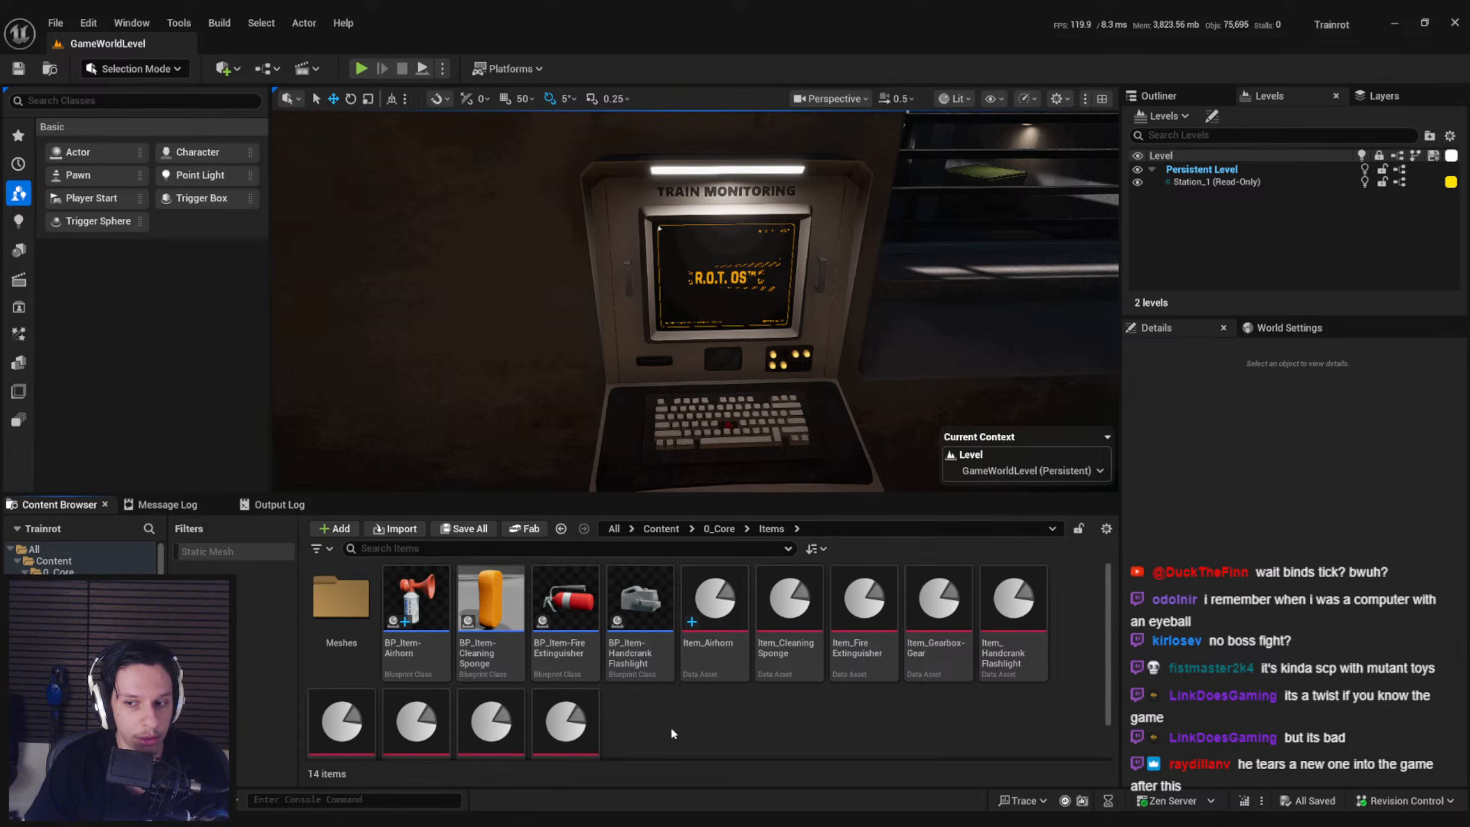
pyautogui.click(719, 529)
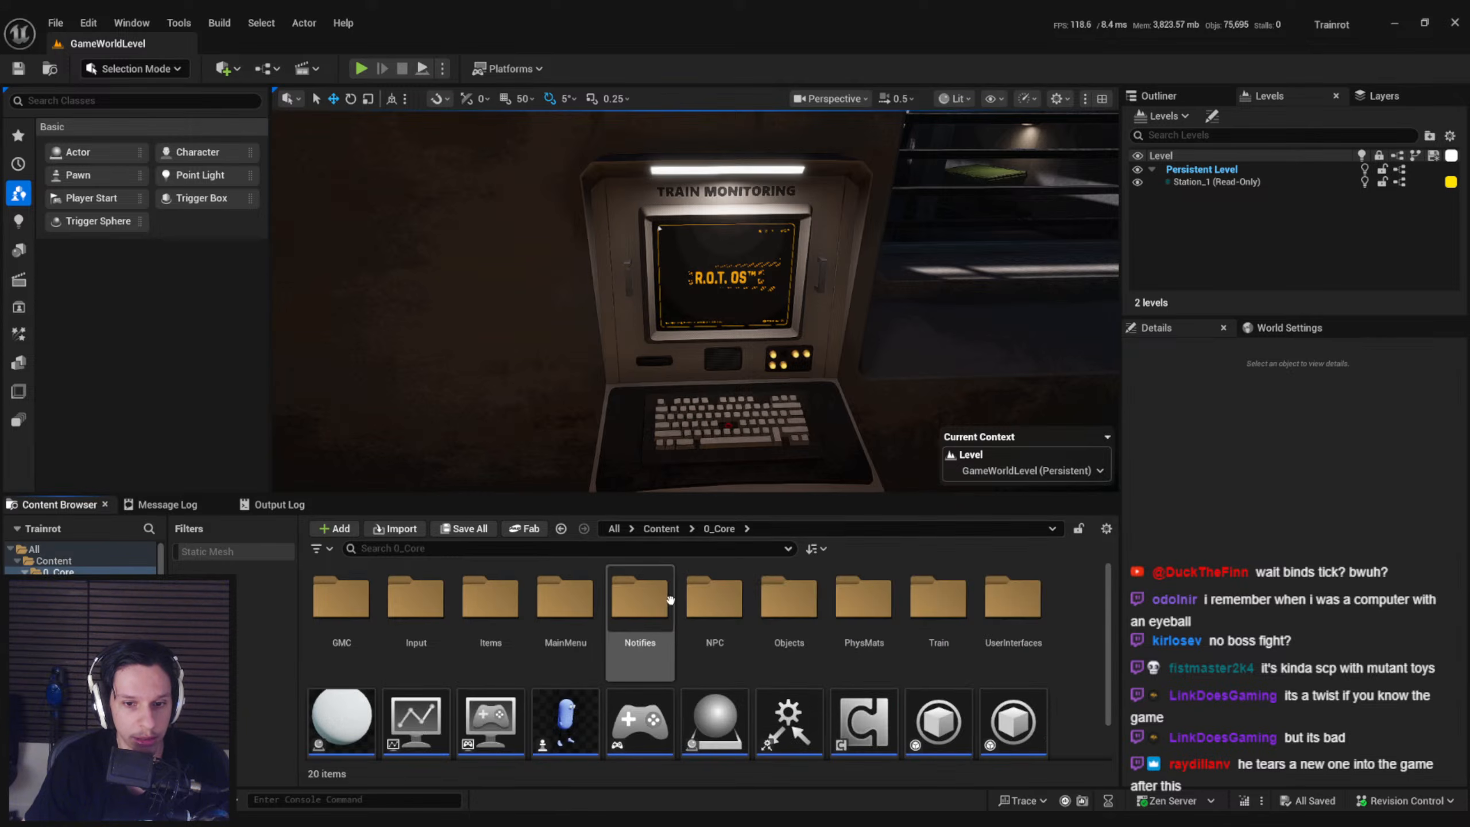
pyautogui.scroll(-1, 680, 635)
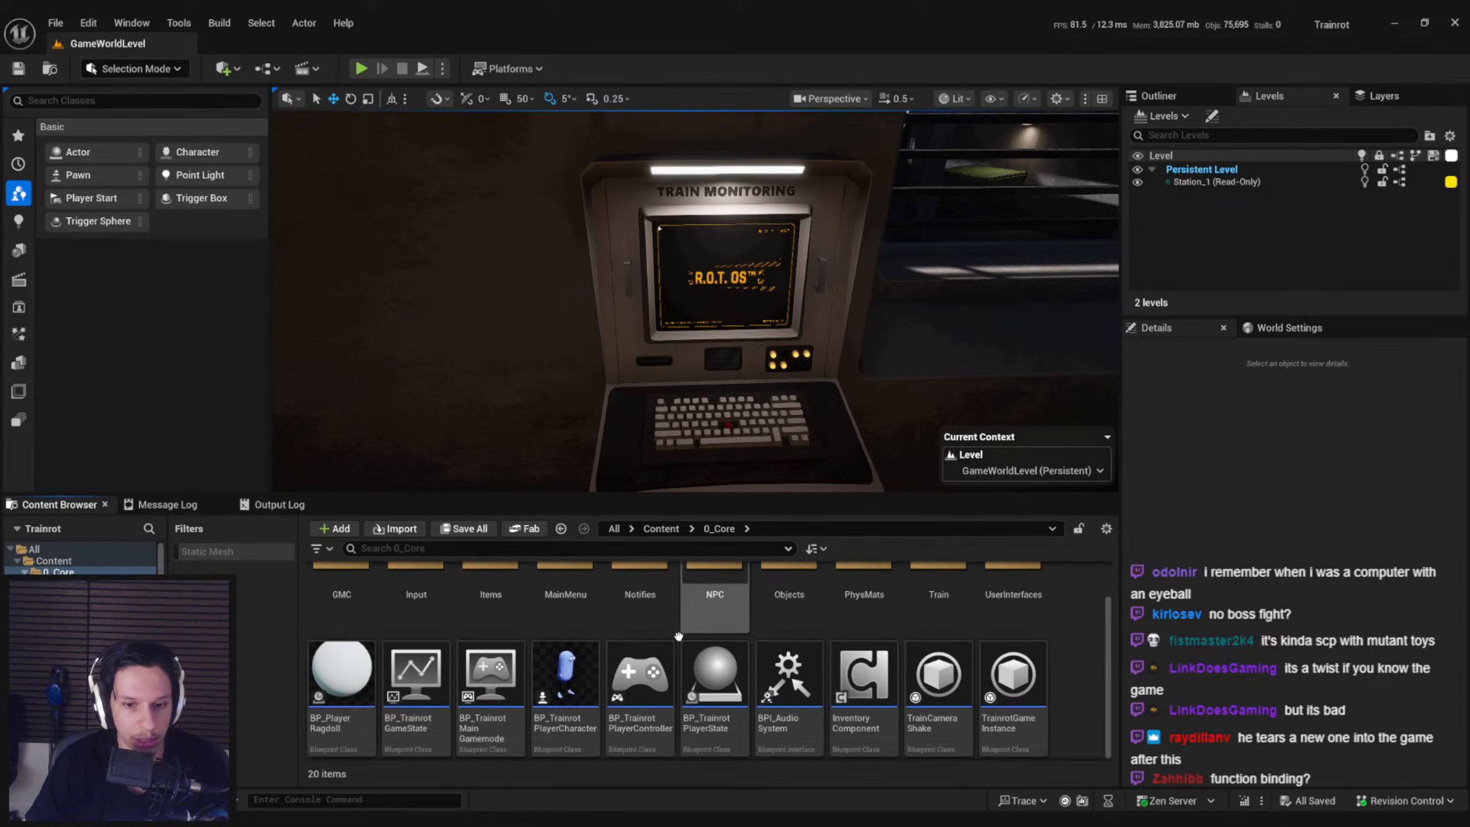
pyautogui.rightClick(1075, 681)
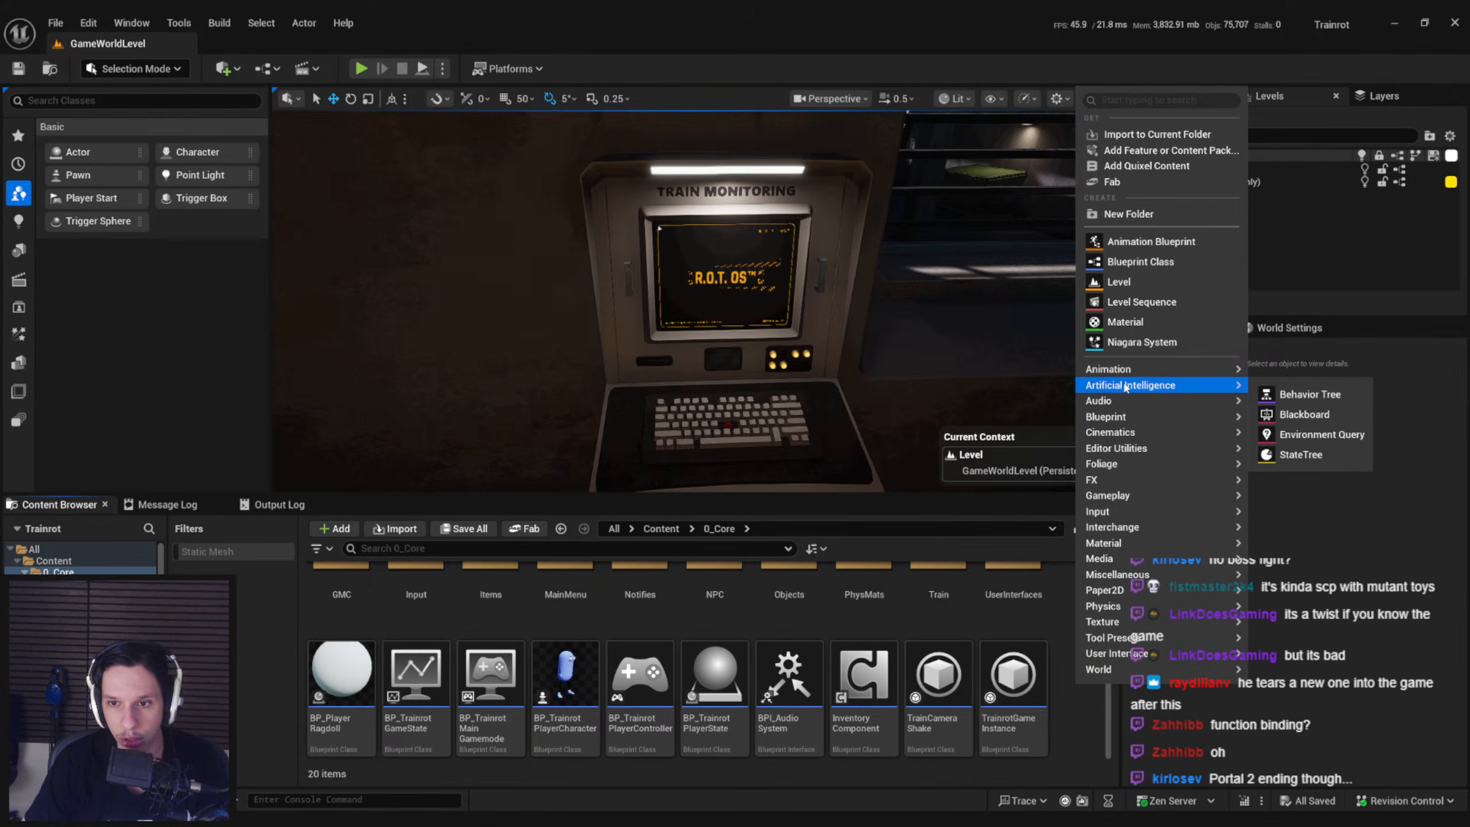
pyautogui.moveTo(1120, 660)
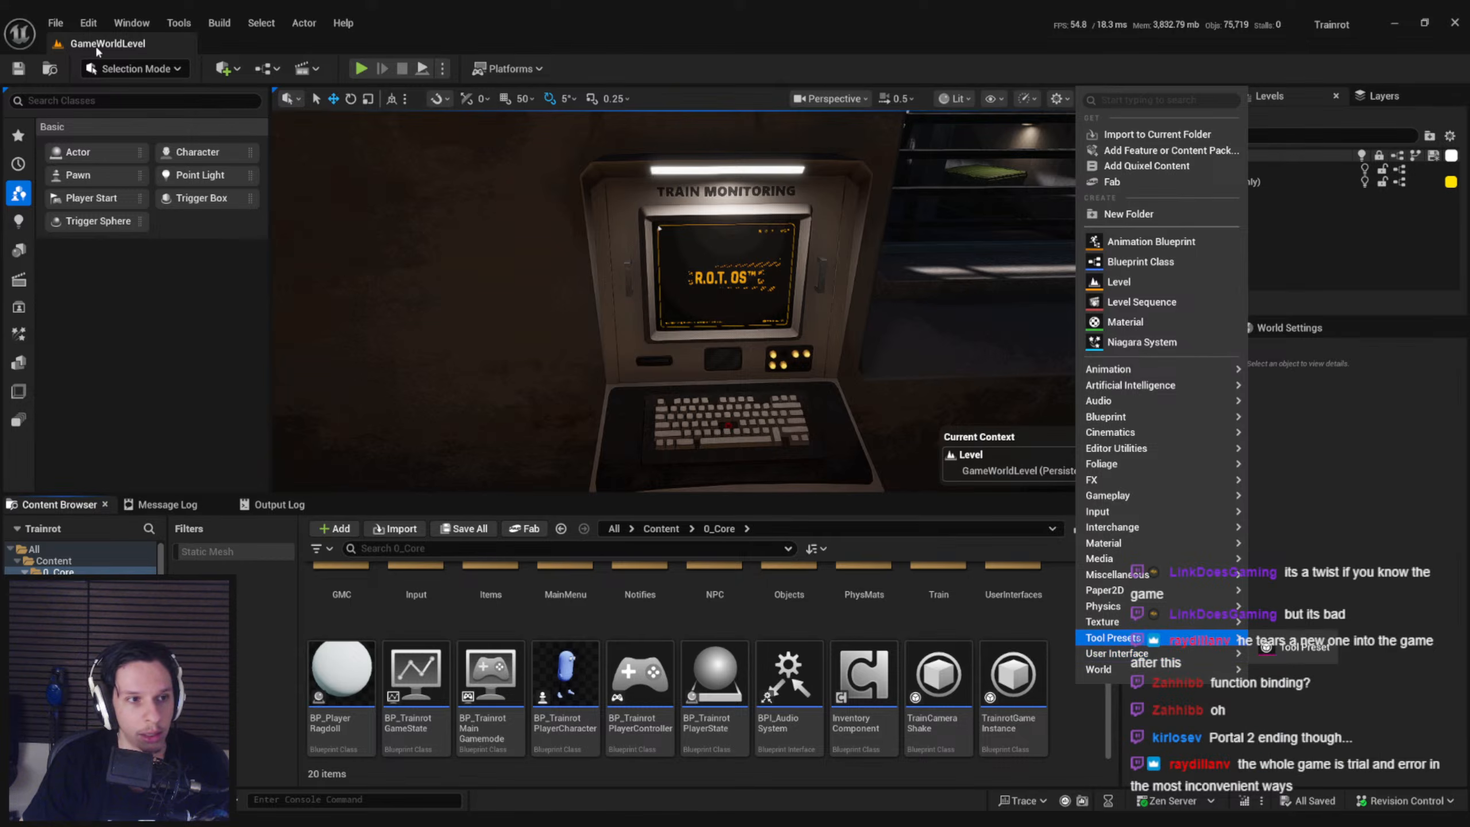
# Open the plugin list, look through the built-in AI and UI categories including UMG Viewmodel, and close it
pyautogui.click(88, 23)
pyautogui.click(124, 271)
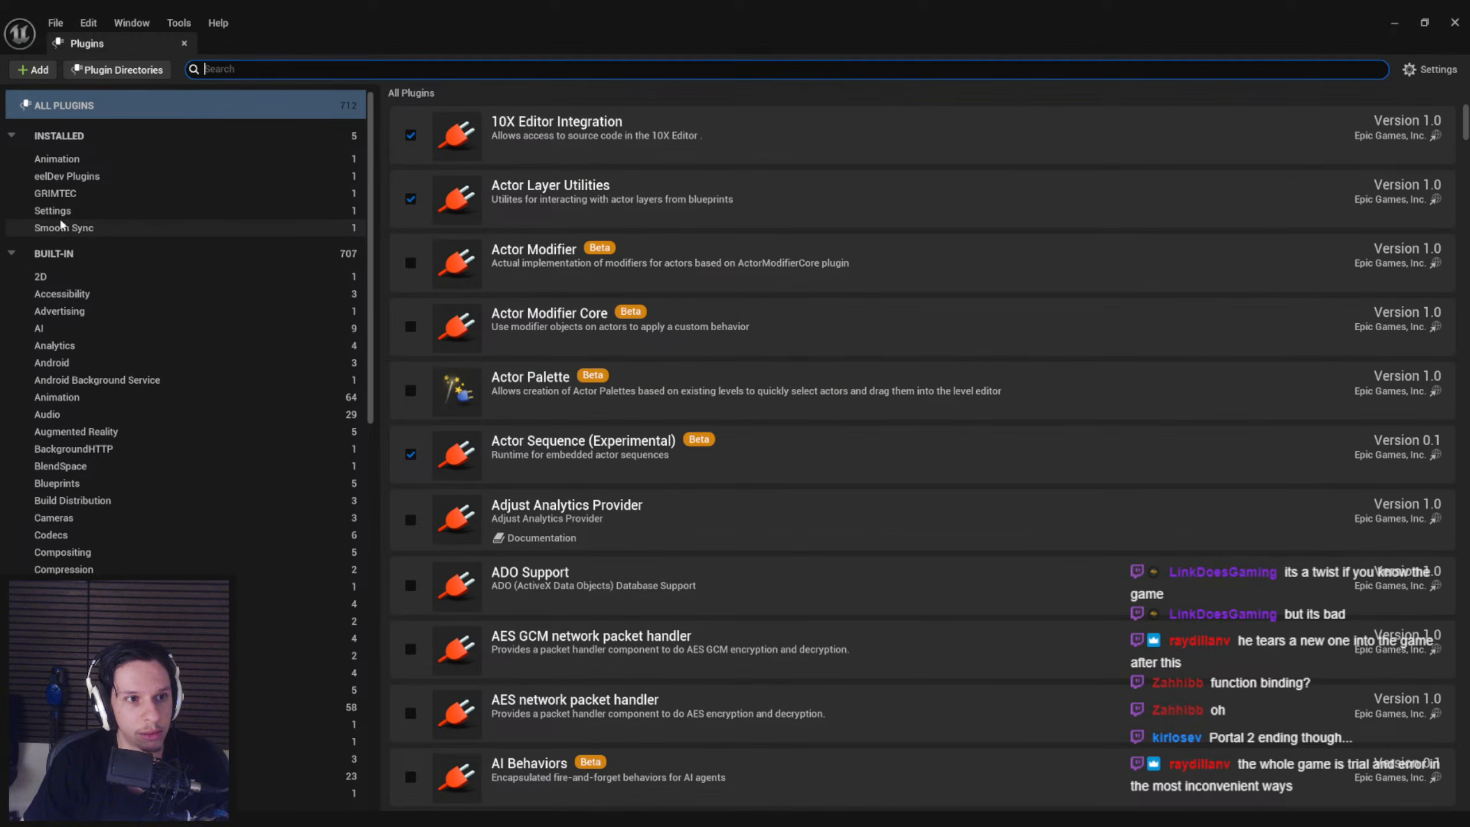
pyautogui.scroll(-2, 58, 215)
pyautogui.click(40, 215)
pyautogui.scroll(-3, 62, 260)
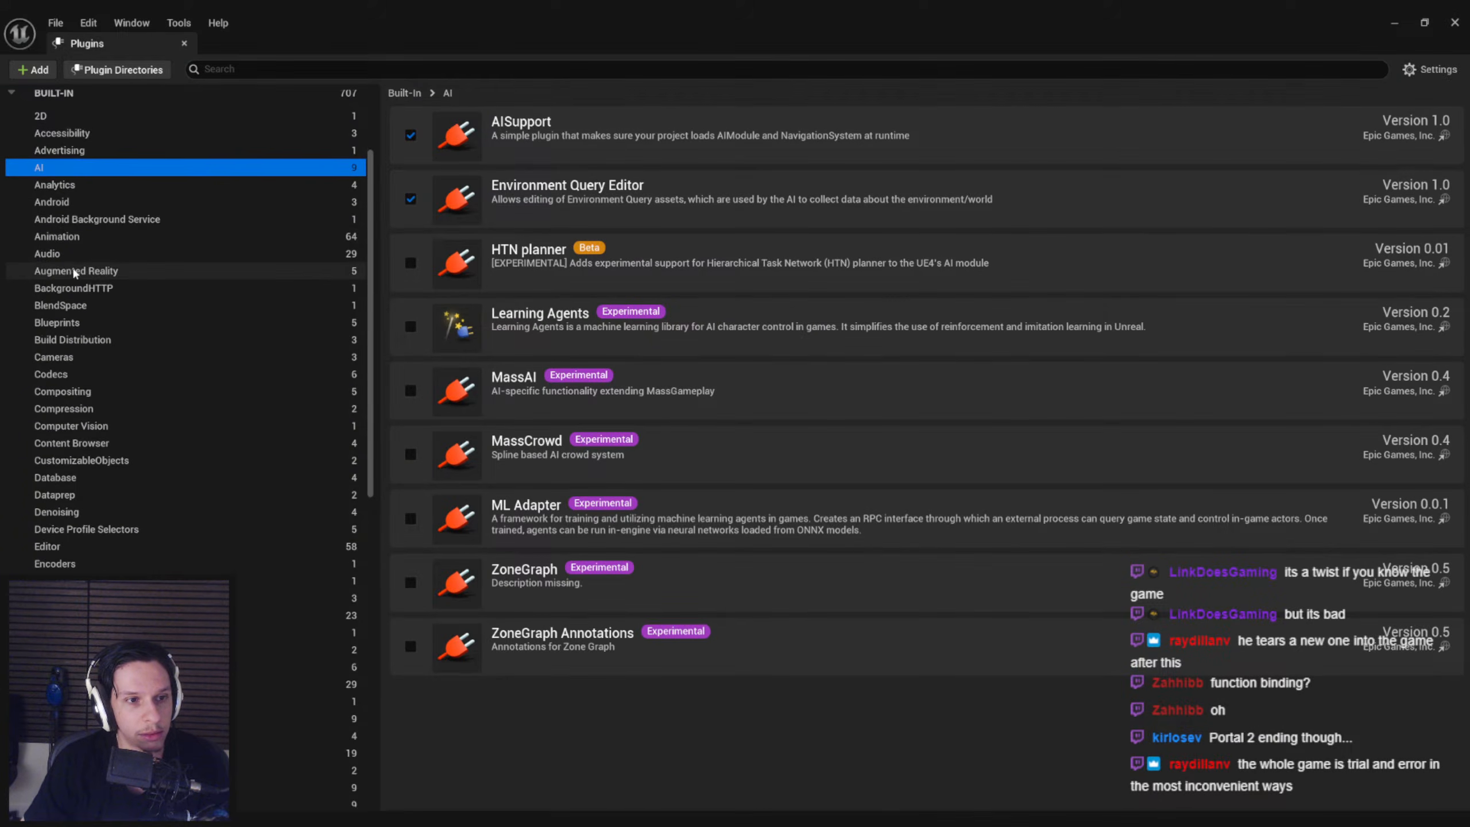
pyautogui.scroll(-5, 65, 291)
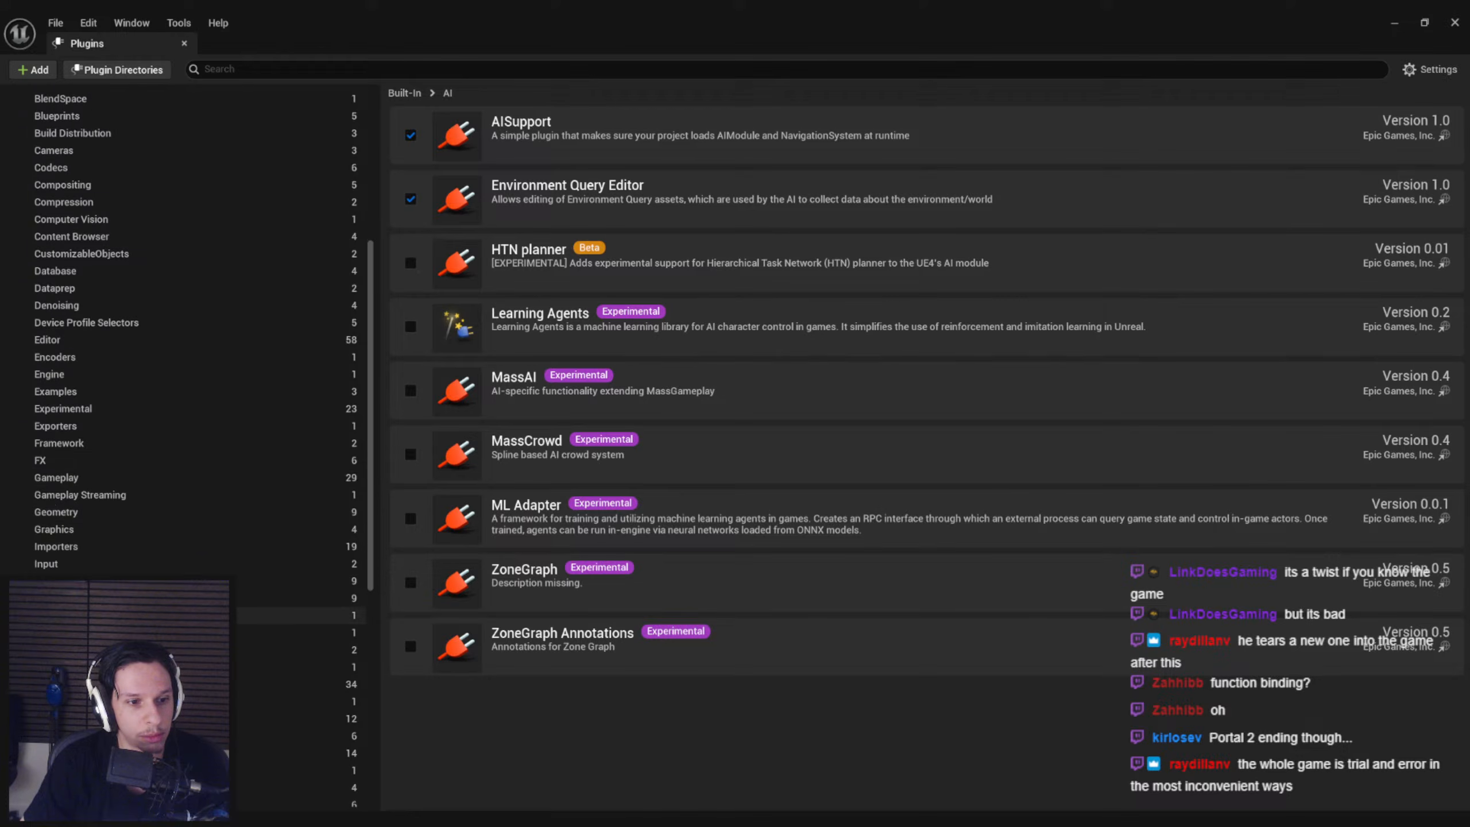
pyautogui.scroll(-5, 144, 608)
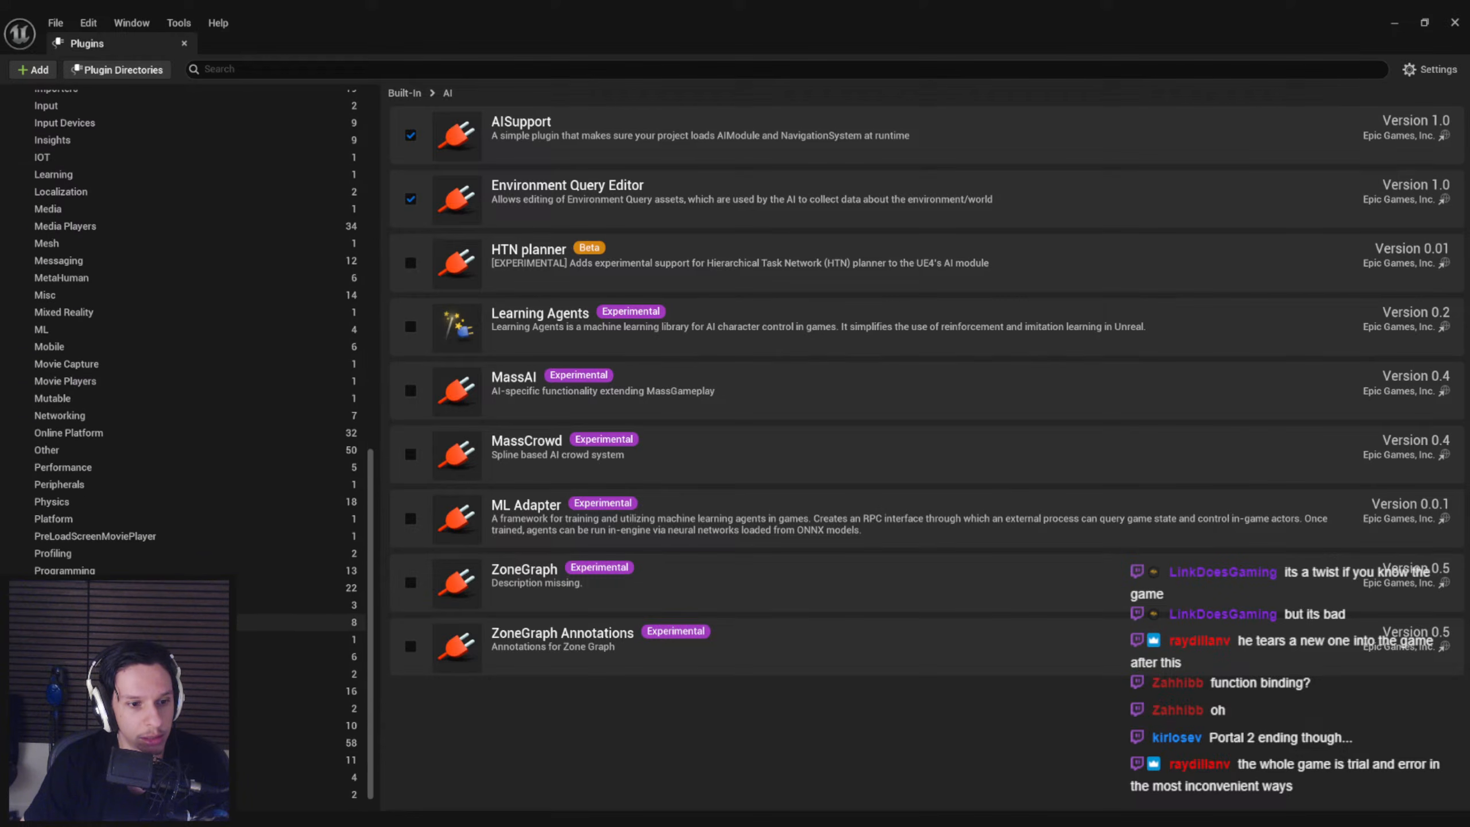
pyautogui.click(144, 712)
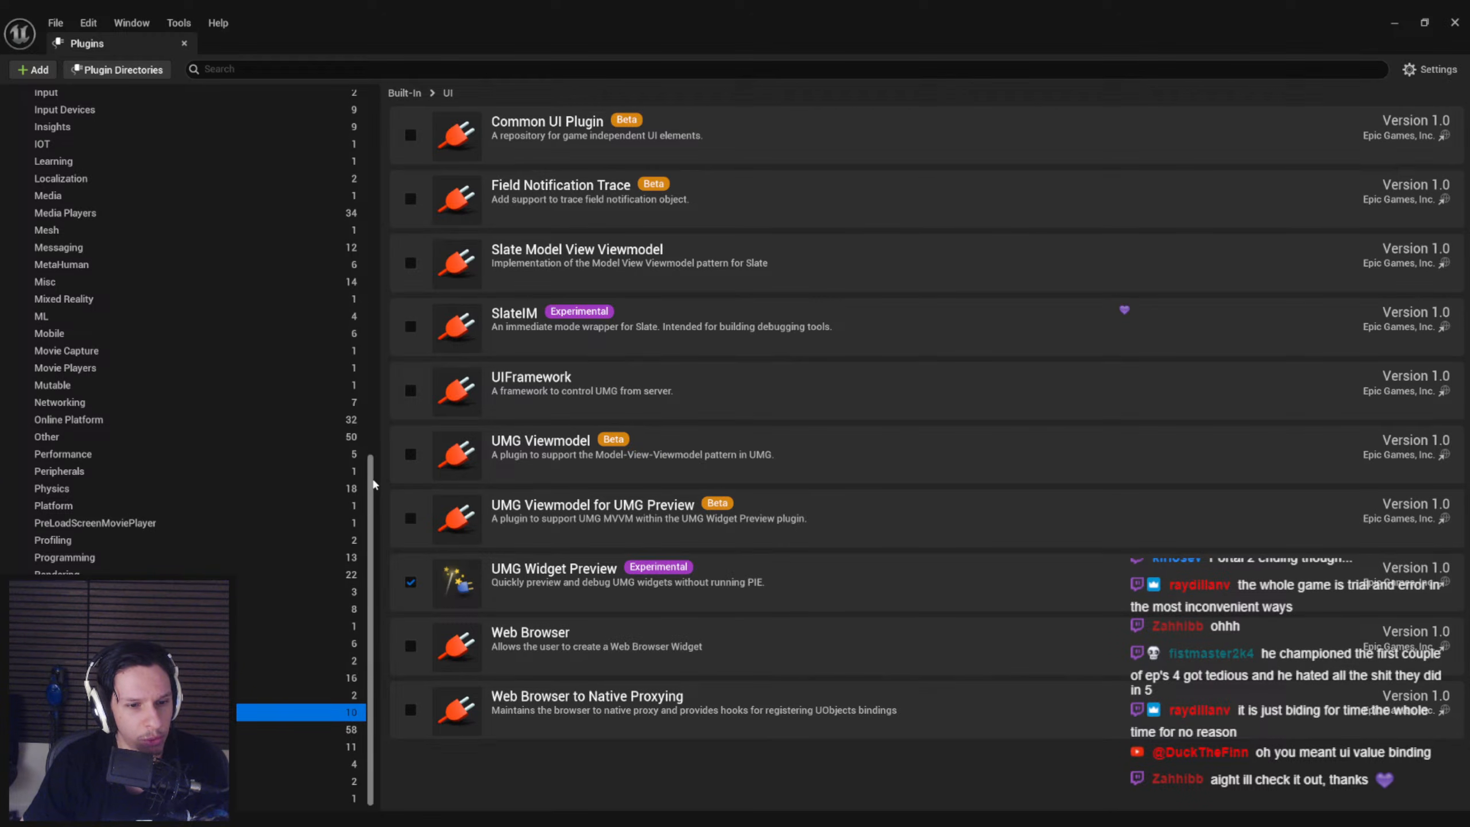
pyautogui.moveTo(379, 489); pyautogui.dragTo(350, 526)
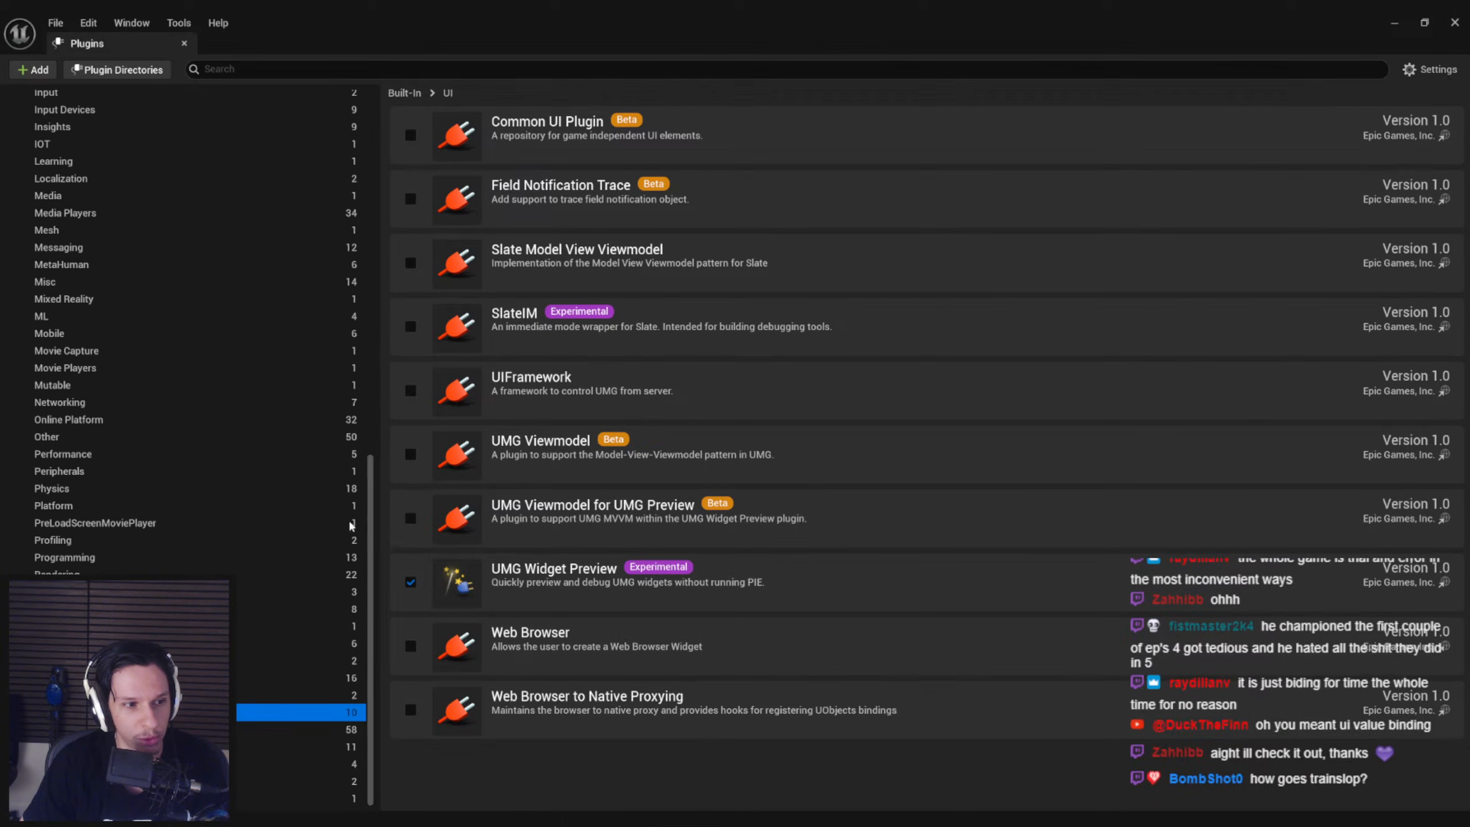
pyautogui.click(185, 43)
# Pull the view back from the terminal to face the length of the engine room and start a fullscreen play session
pyautogui.press('d')
pyautogui.scroll(1, 544, 281)
pyautogui.moveTo(520, 290); pyautogui.dragTo(596, 266, button='right')
pyautogui.click(373, 69)
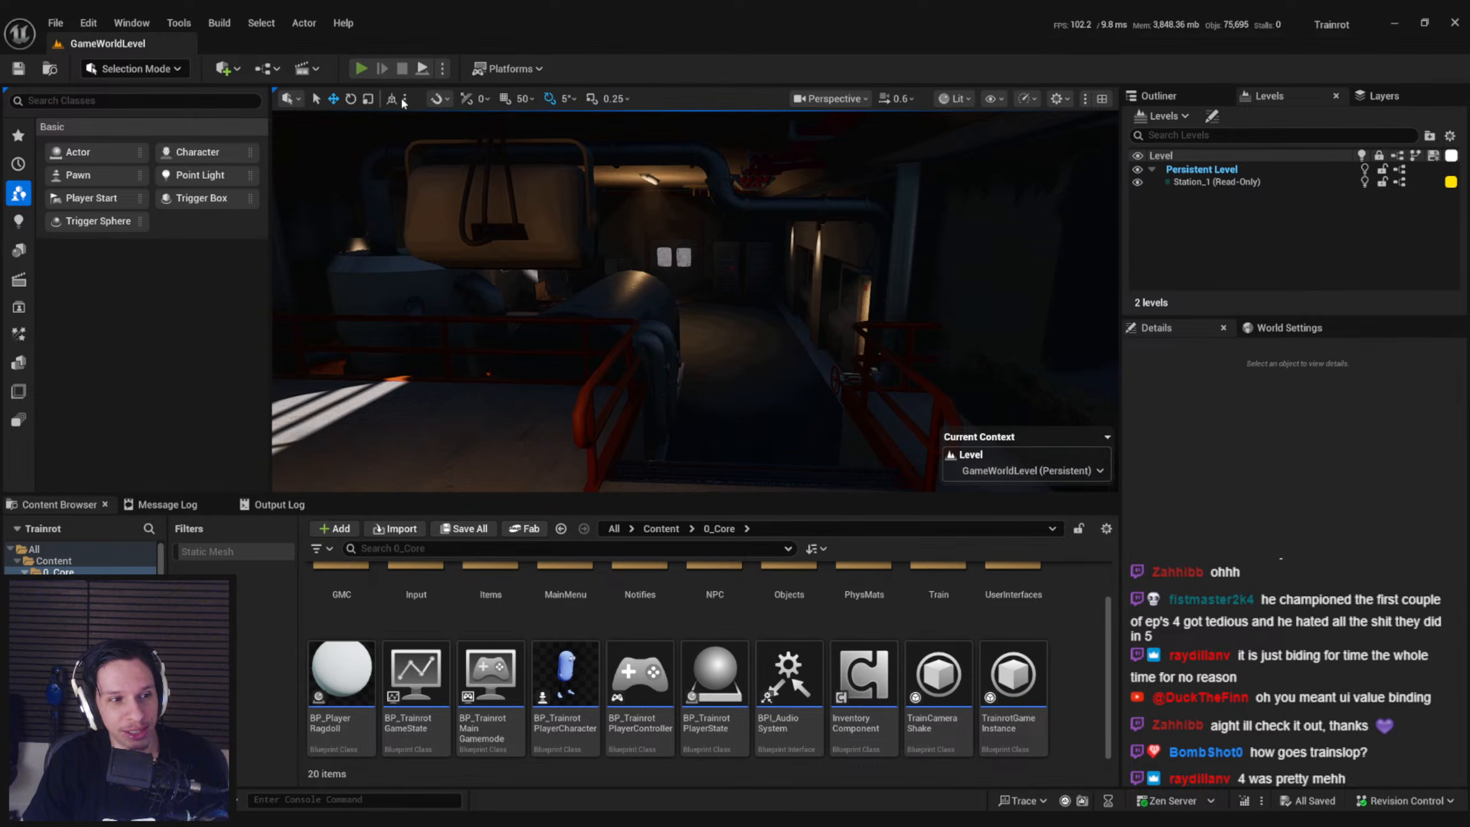
pyautogui.press('F11')
# Walk through the engine room from the upper platform to the rear door, viewing the terminal, furnace, fuel station and floor hatch
pyautogui.press('w')
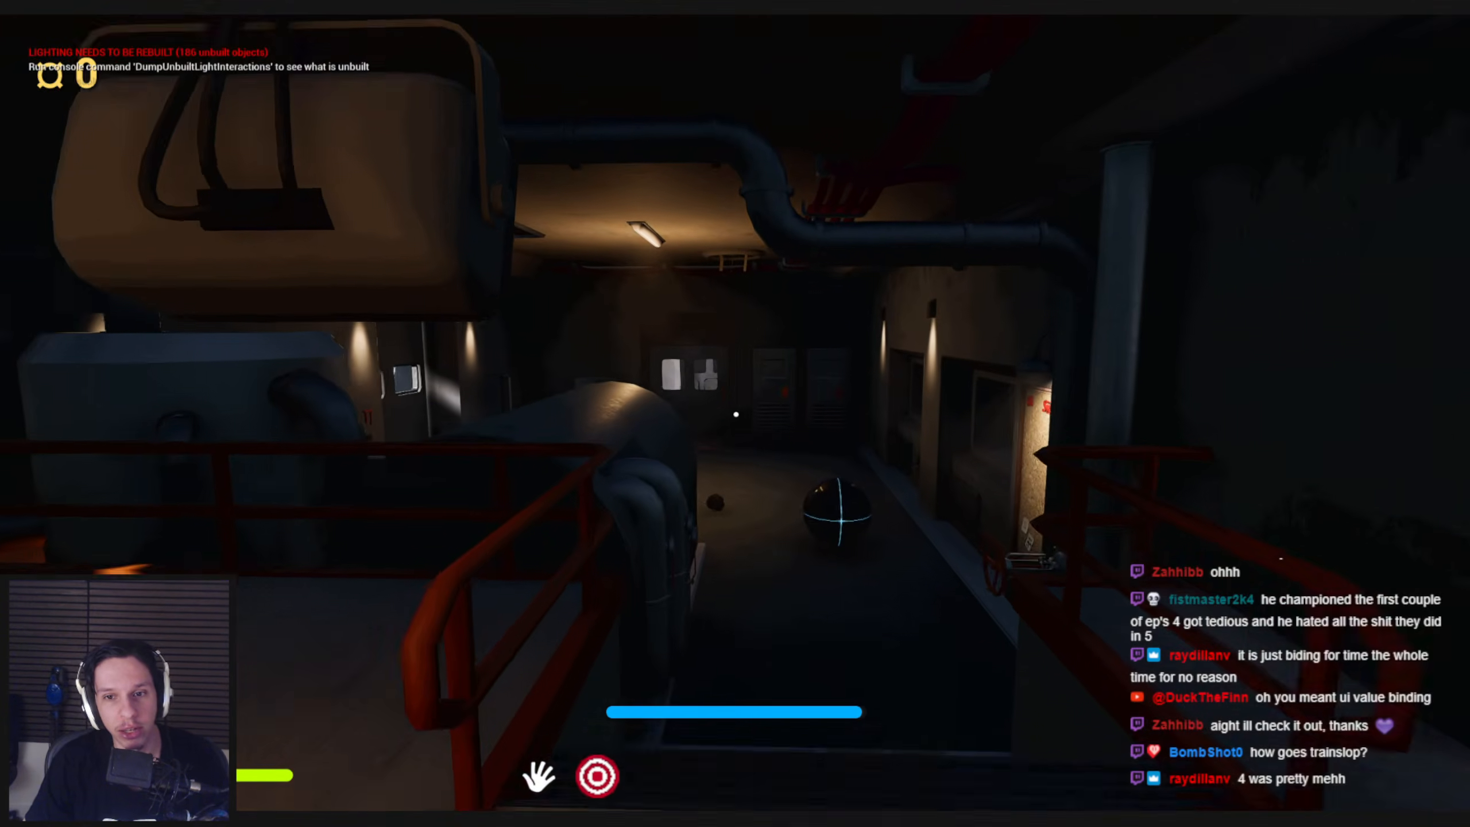
pyautogui.press('s')
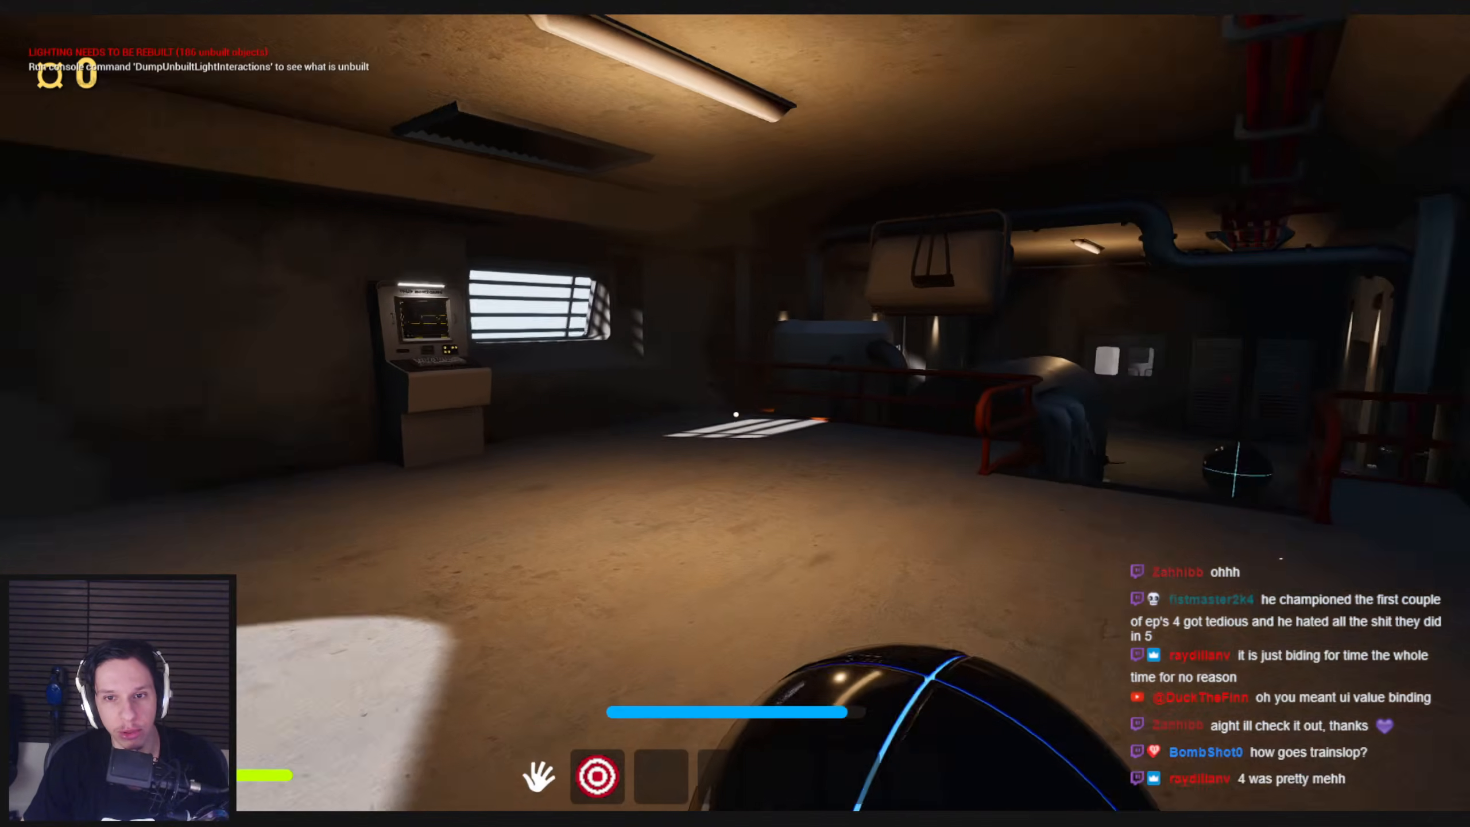
pyautogui.hotkey('shift', 'w')
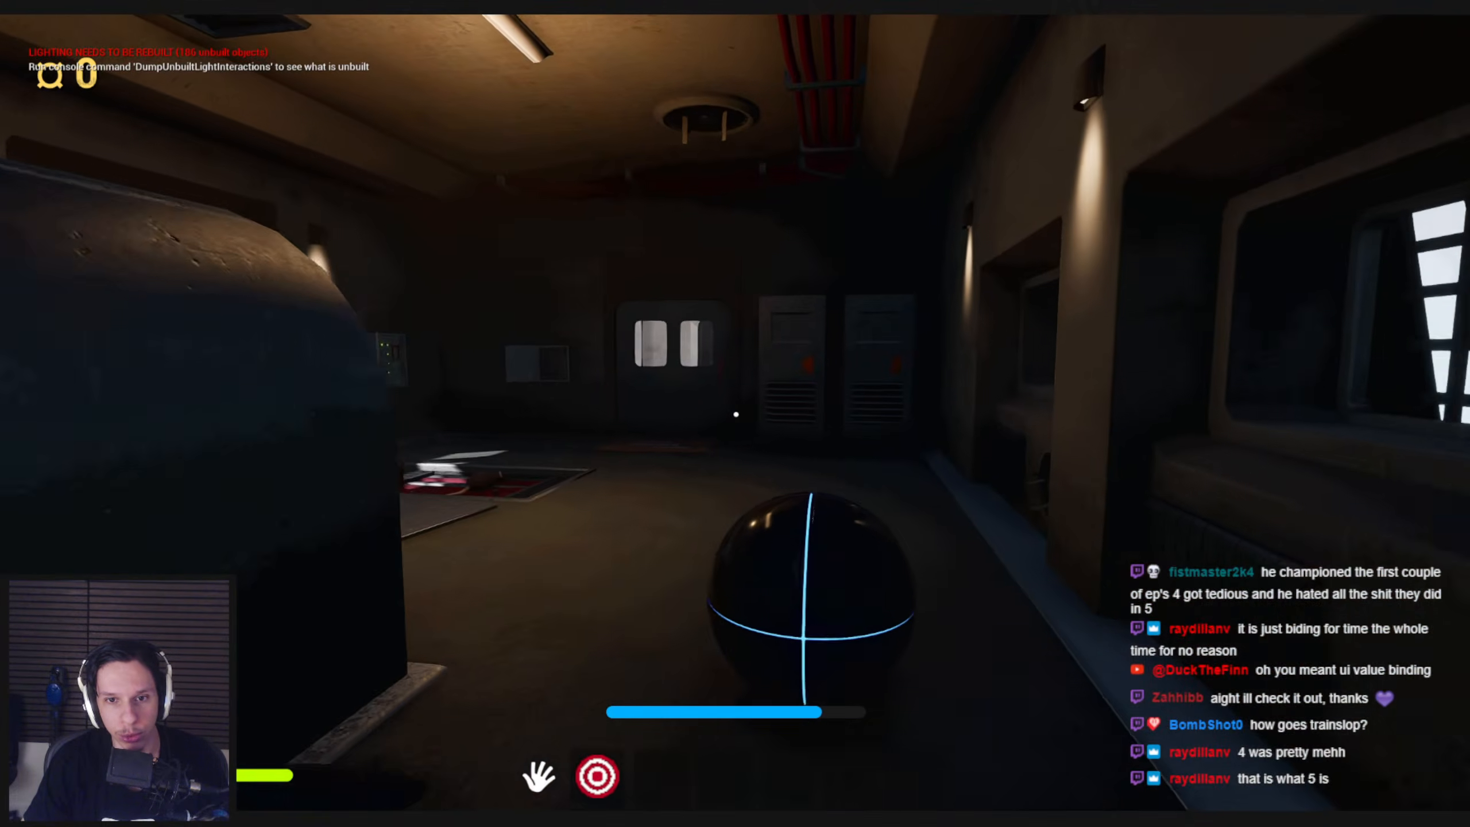
pyautogui.hotkey('shift', 's')
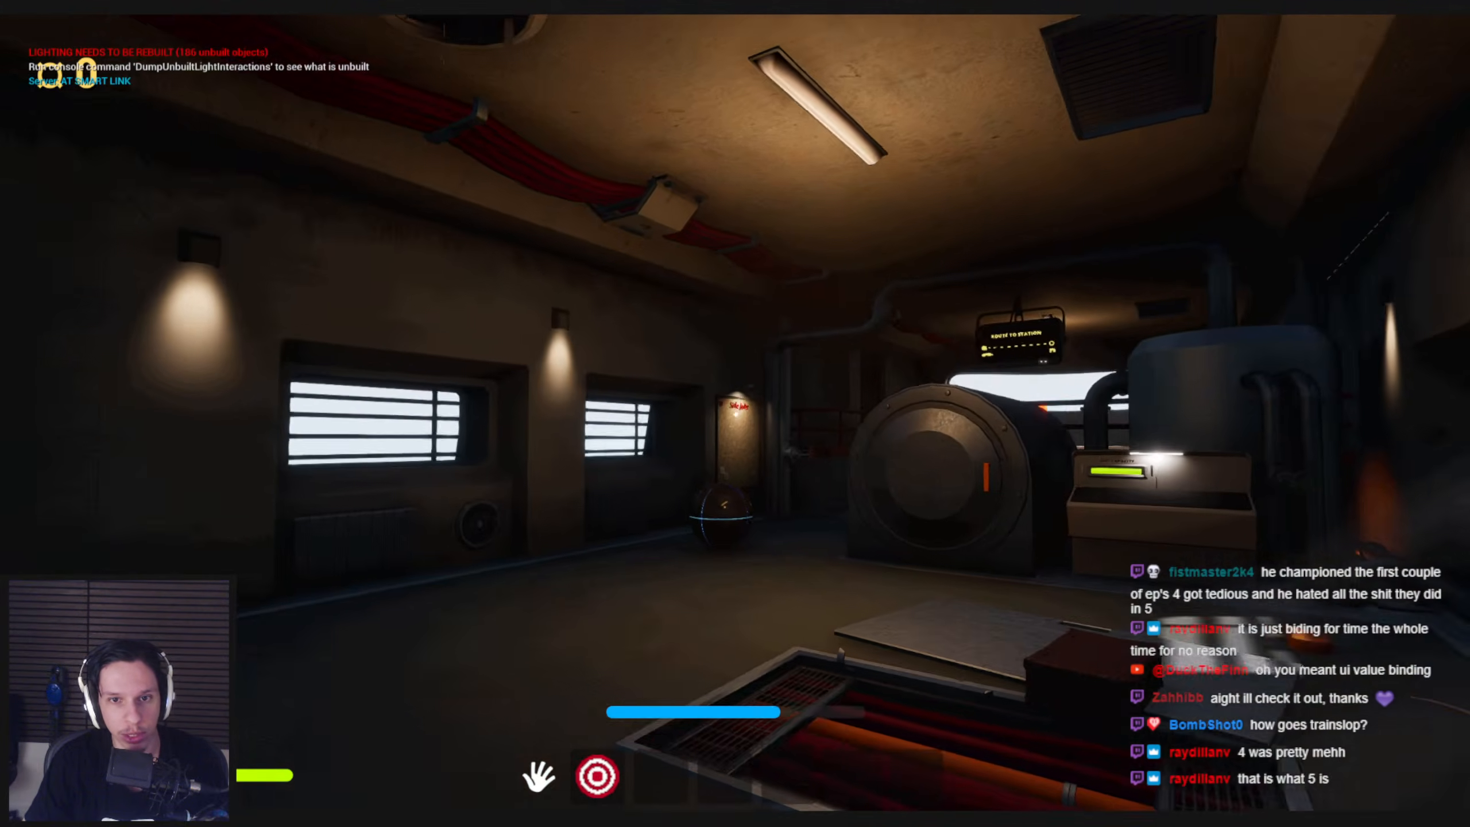
pyautogui.hotkey('shift', 'w')
pyautogui.hotkey('shift', 's')
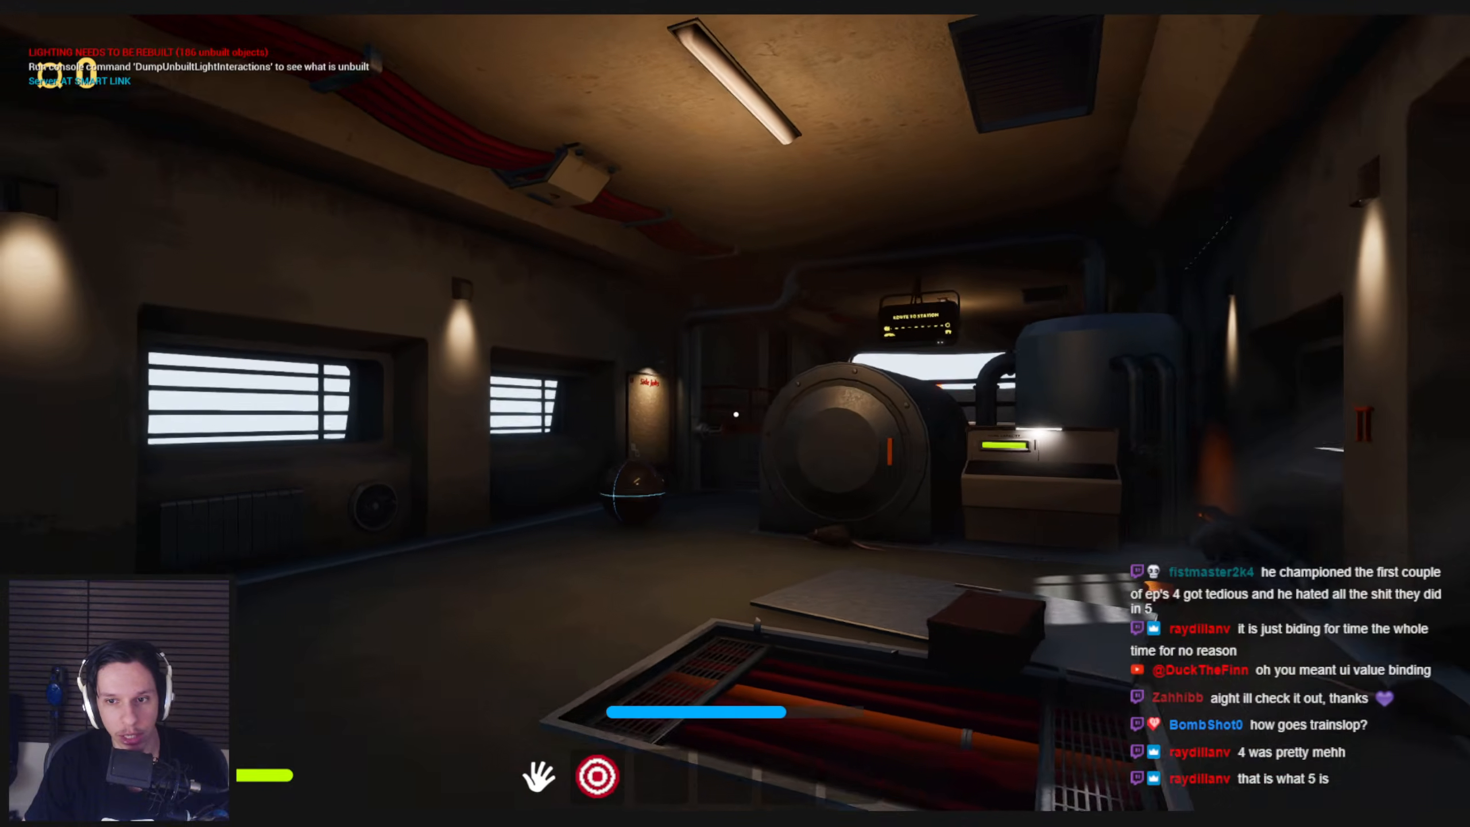
pyautogui.press('d')
pyautogui.hotkey('shift', 'w')
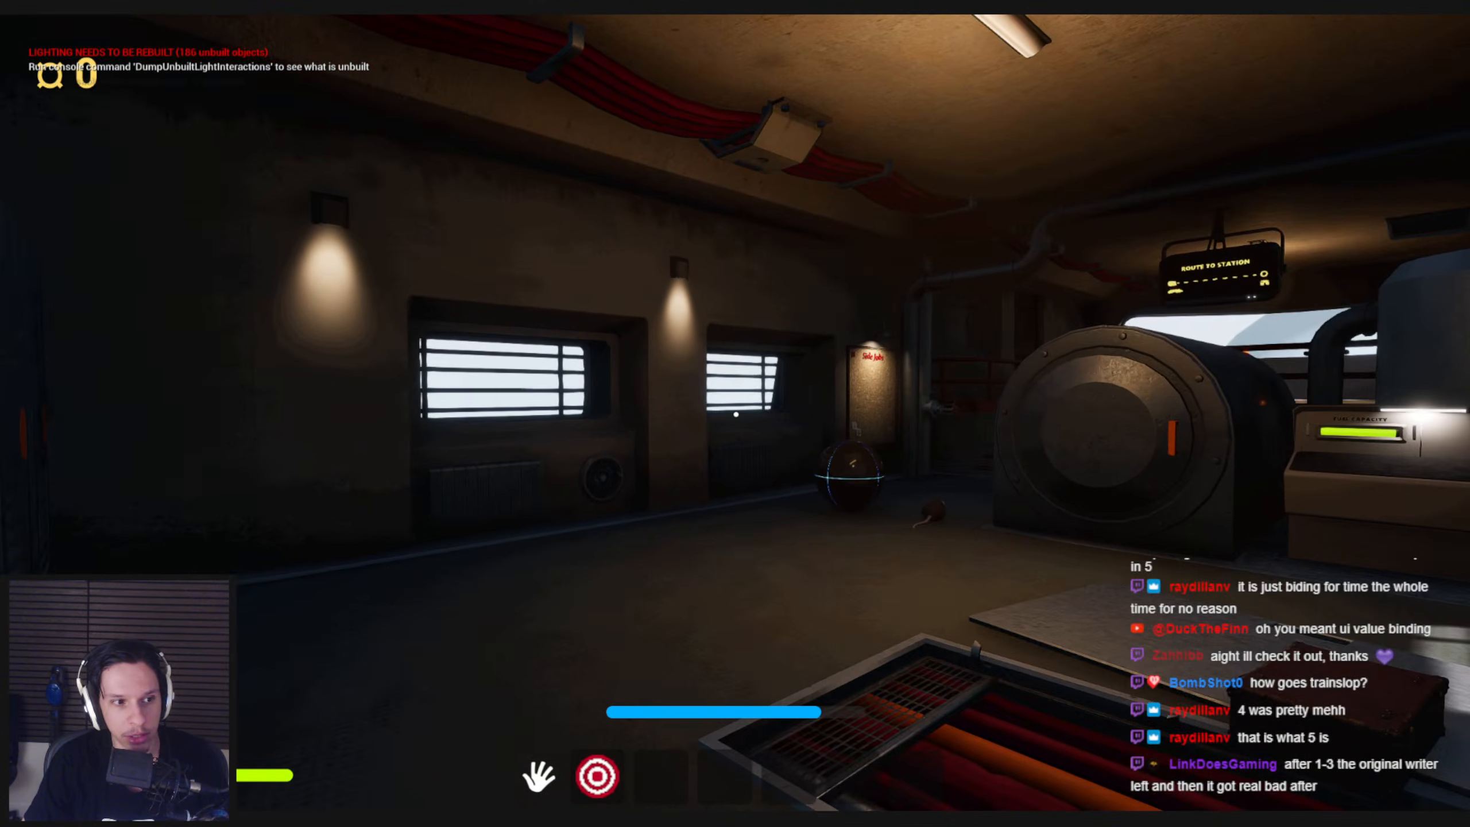
pyautogui.press('s')
pyautogui.press('w')
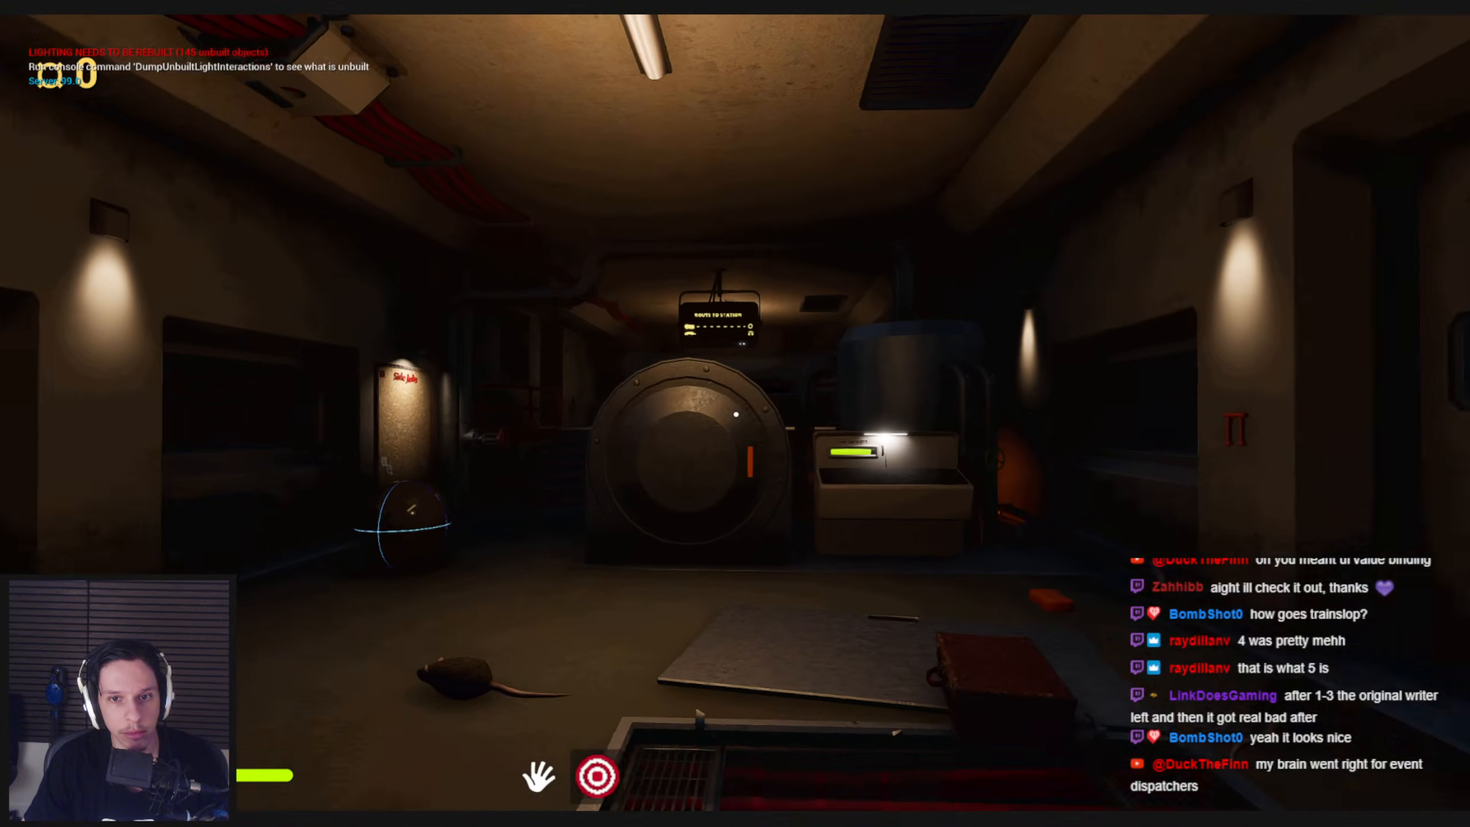
# Carry the crank flashlight up the stairs to the driver's platform, stow it, and look outside the train in the dark
pyautogui.press('1')
pyautogui.hotkey('shift', 'w')
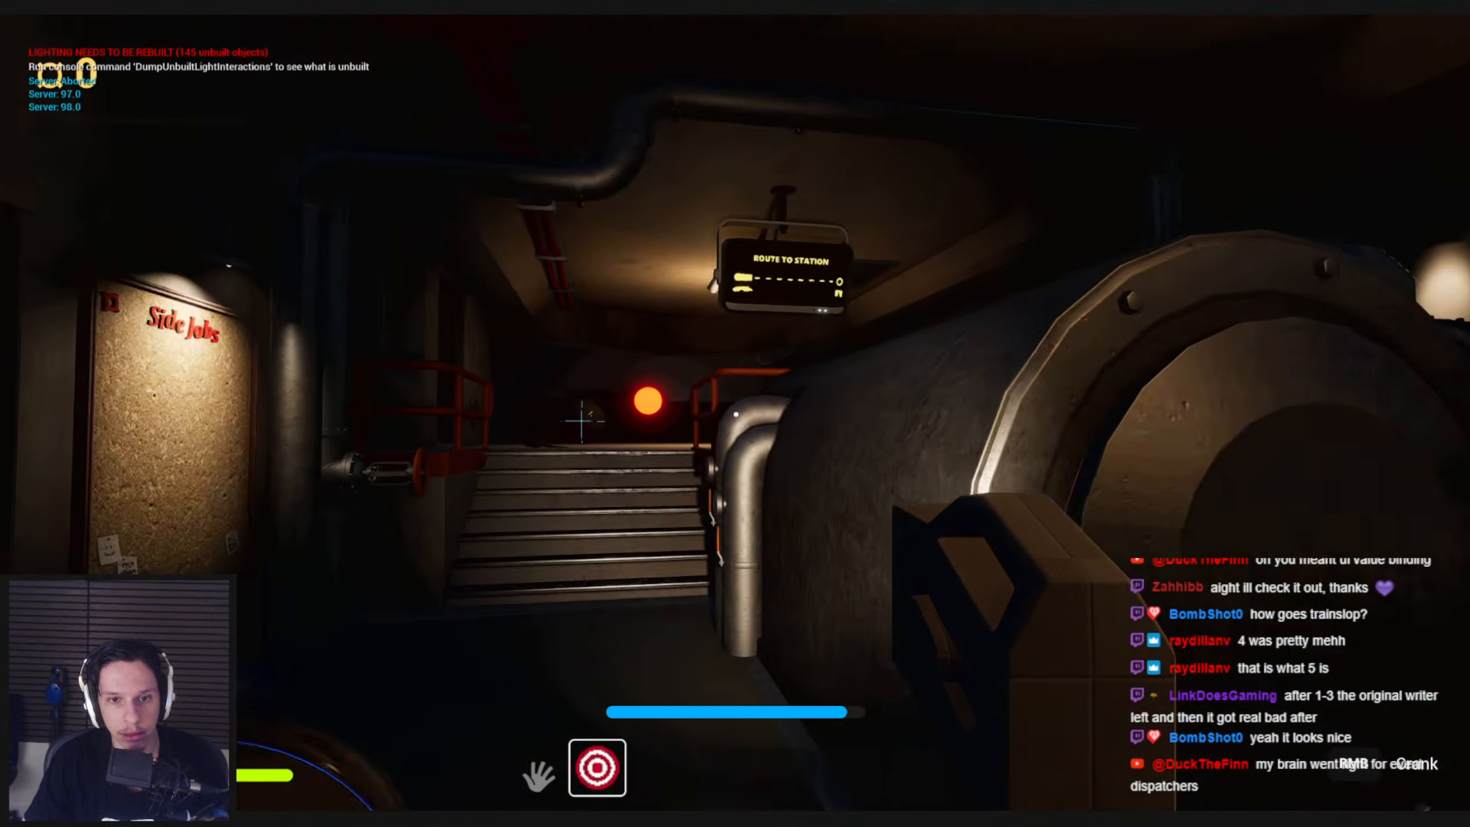
pyautogui.press('1')
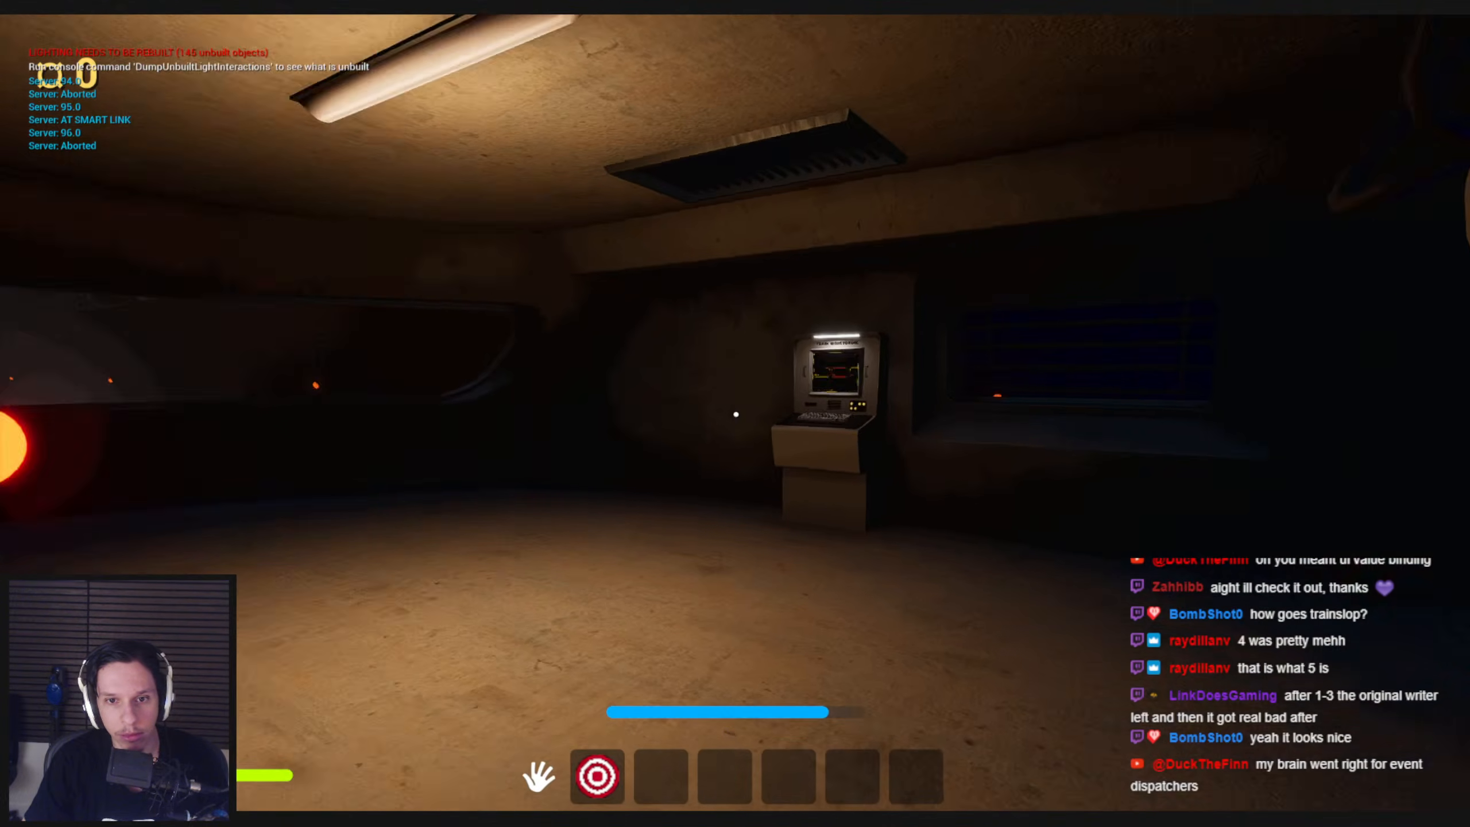
pyautogui.press('w')
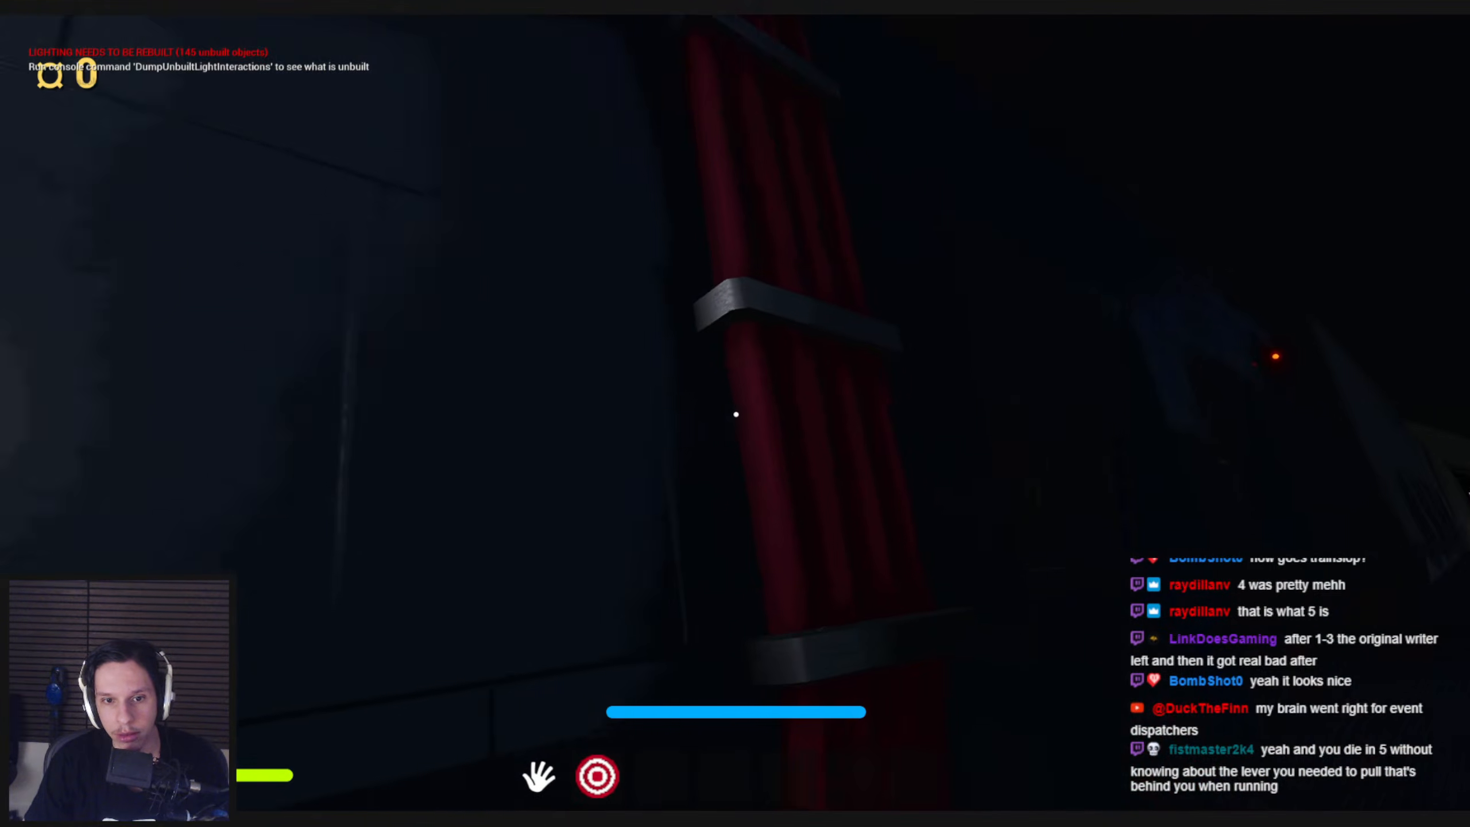
pyautogui.hotkey('shift', 'w')
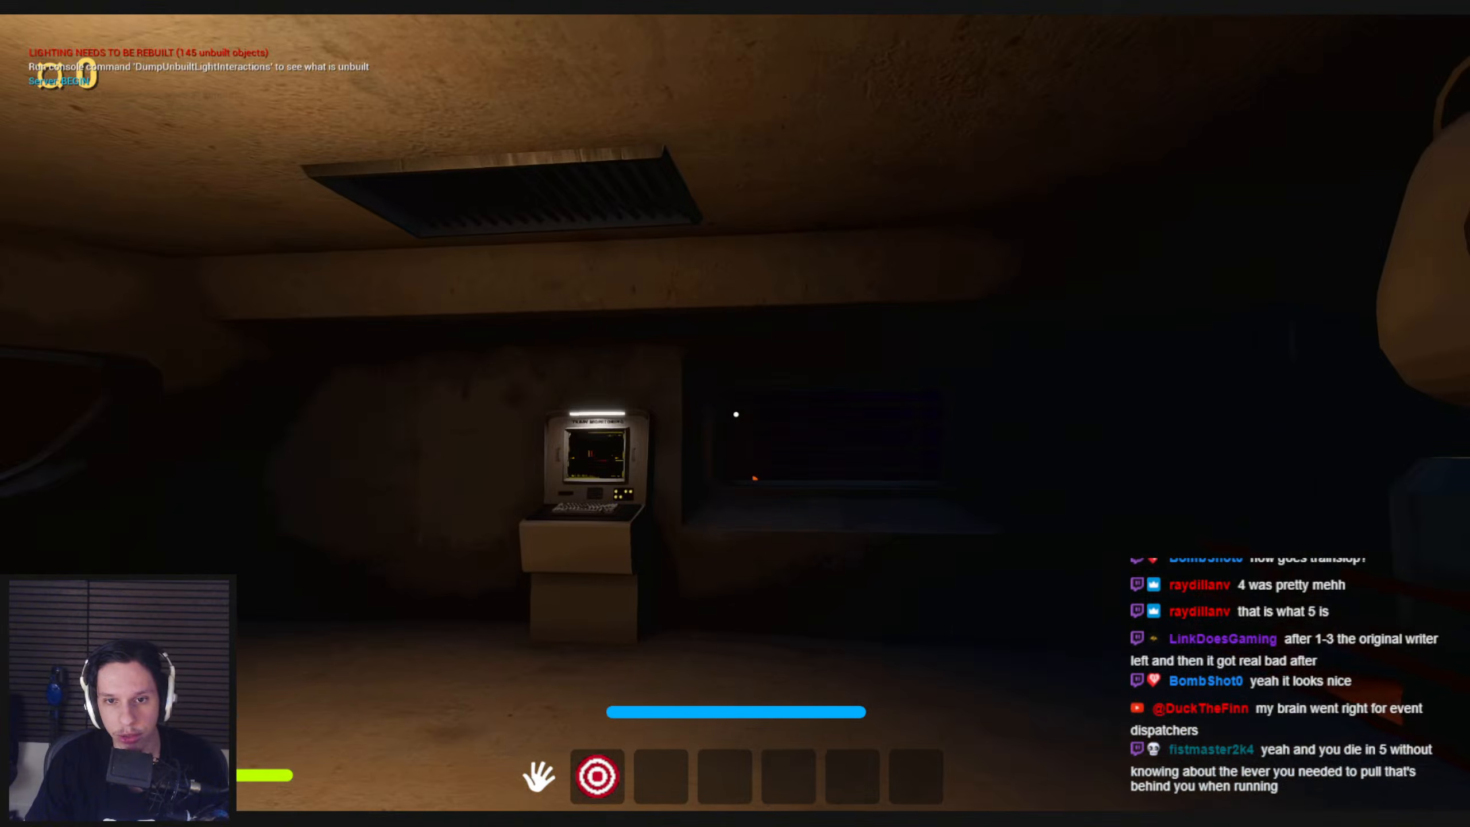
# Compare the driver's platform in unlit and lit view modes, and stow the crank flashlight
pyautogui.press('F2')
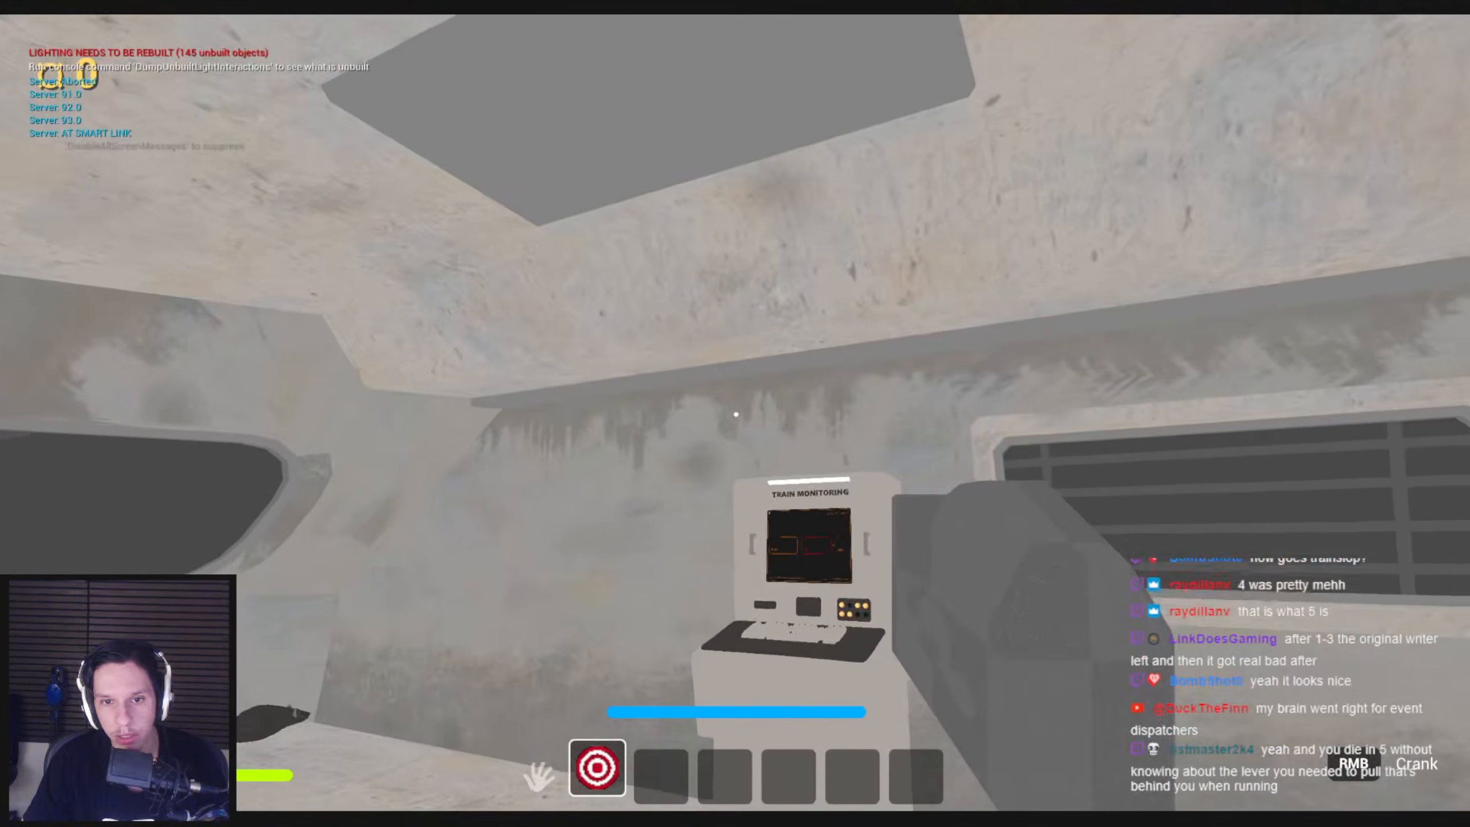
pyautogui.press('F3')
pyautogui.press('1')
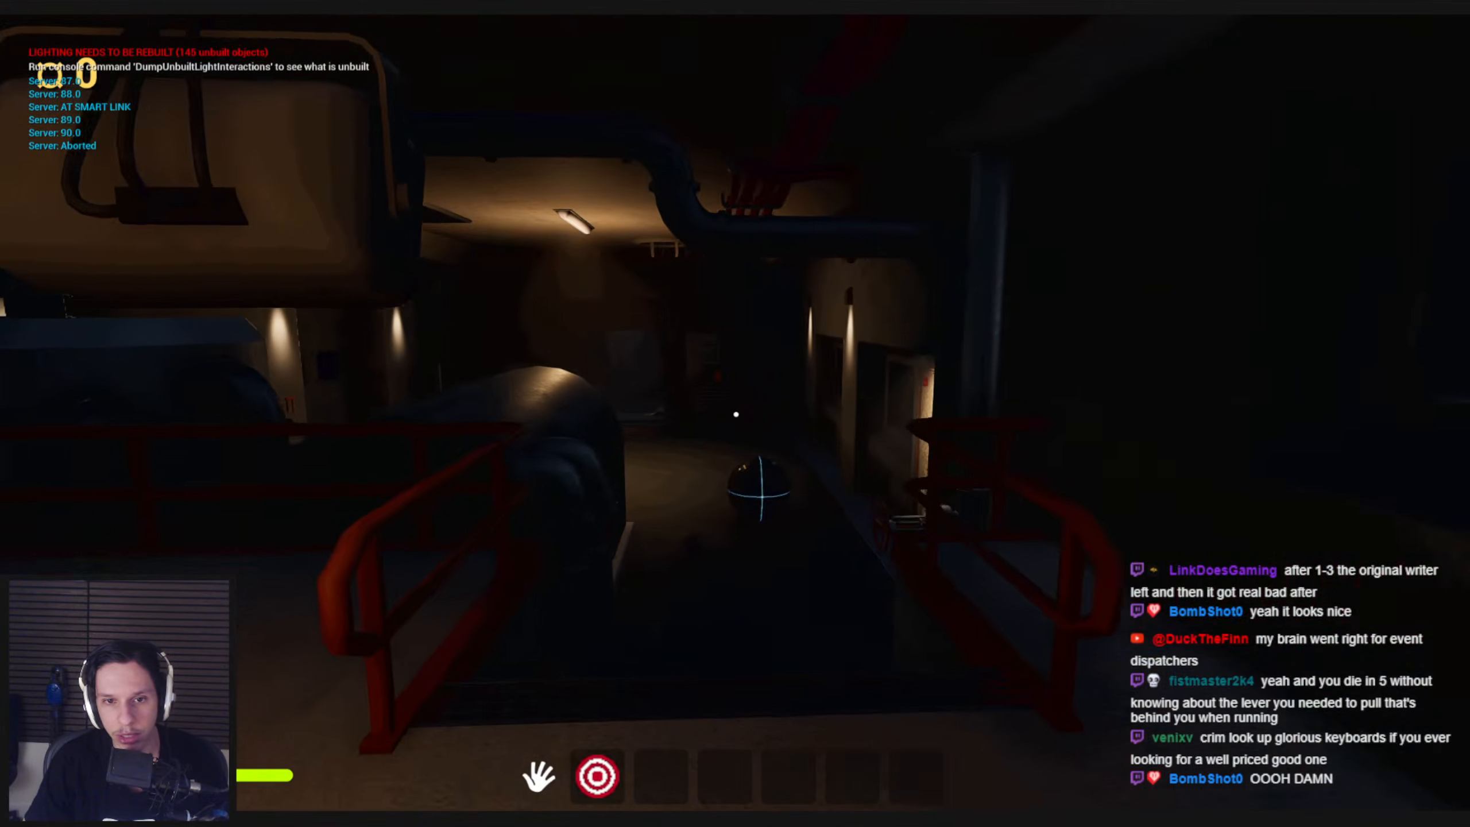
# Run through the engine room and out of the rear door to view the tunnel and the outside walkway
pyautogui.hotkey('shift', 'w')
pyautogui.hotkey('shift', 'w')
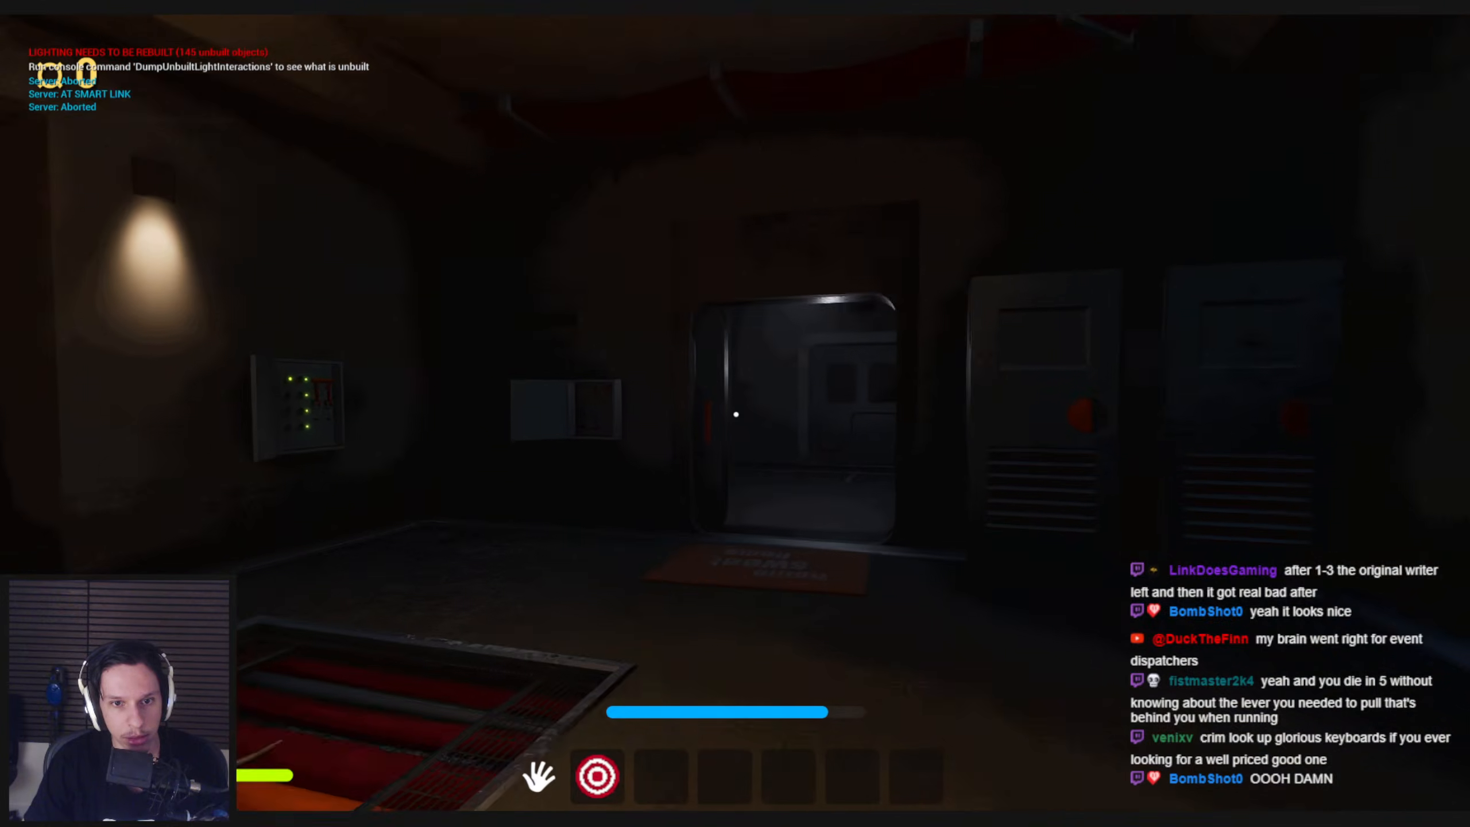
pyautogui.hotkey('shift', 'w')
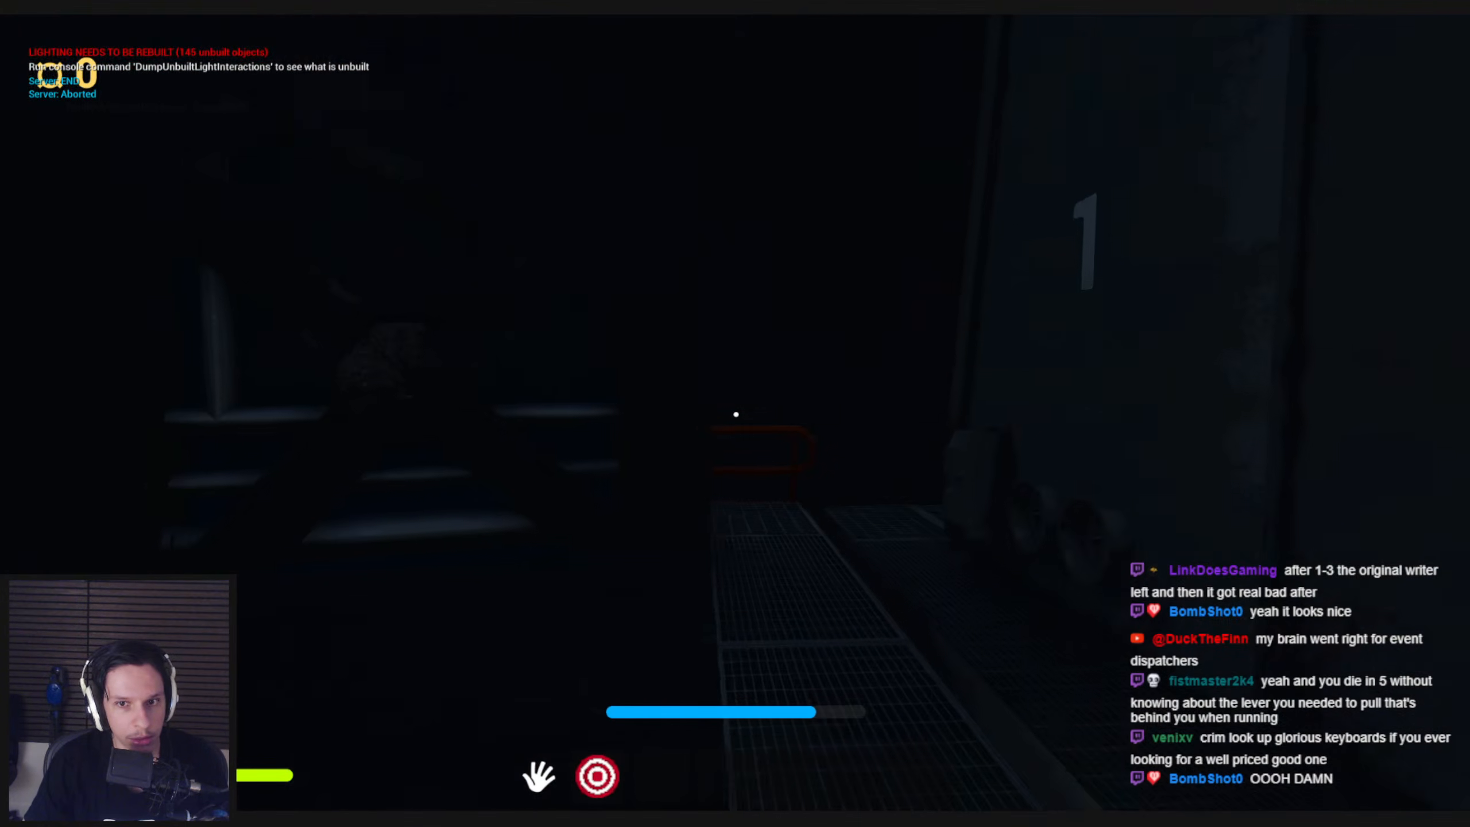
pyautogui.press('2')
pyautogui.press('1')
pyautogui.hotkey('shift', 'w')
pyautogui.press('w')
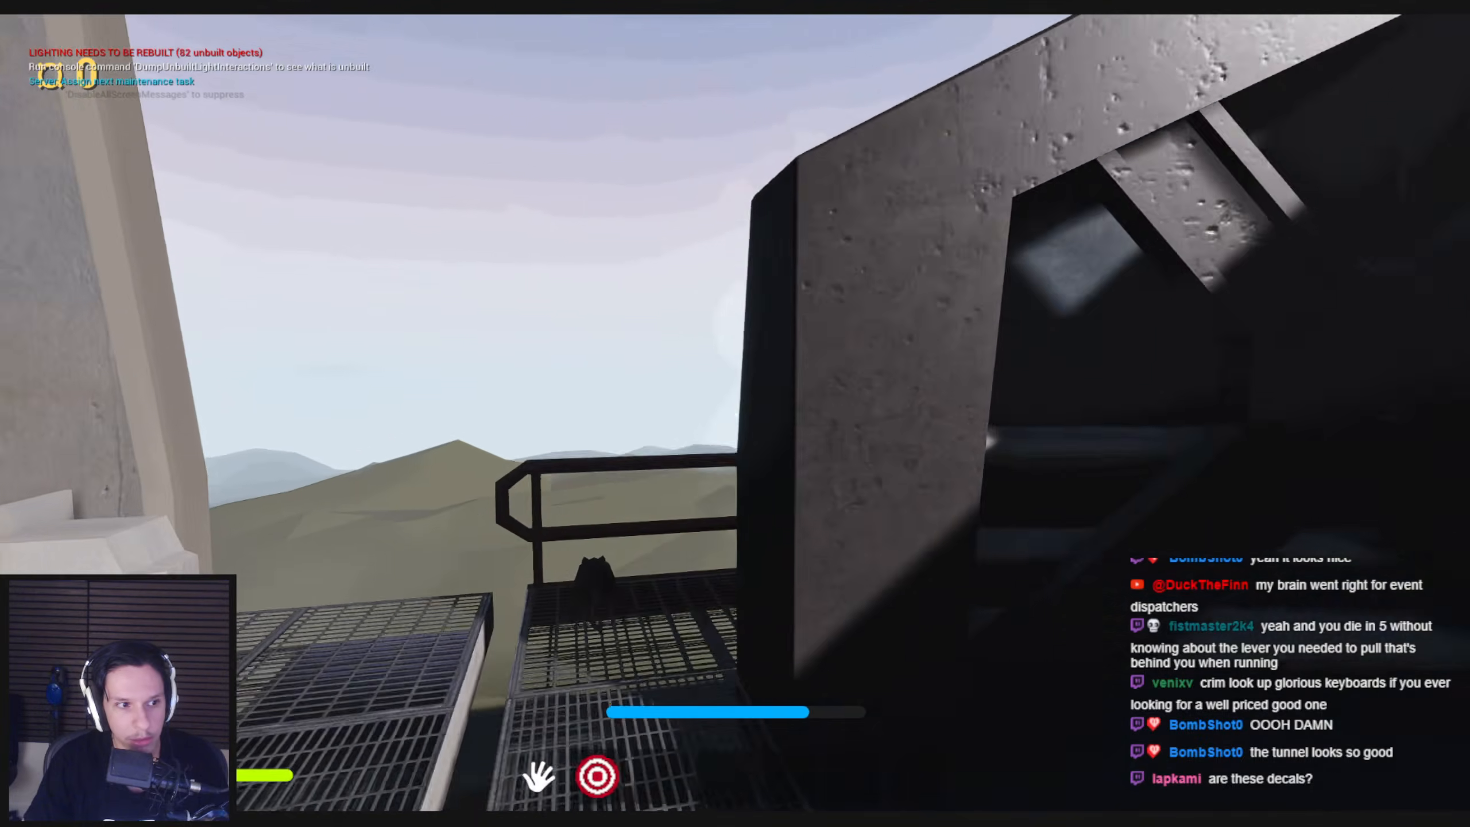
# Return to the engine room, grab the furnace door handle, and look around the furnace, fuel station and windows
pyautogui.press('w')
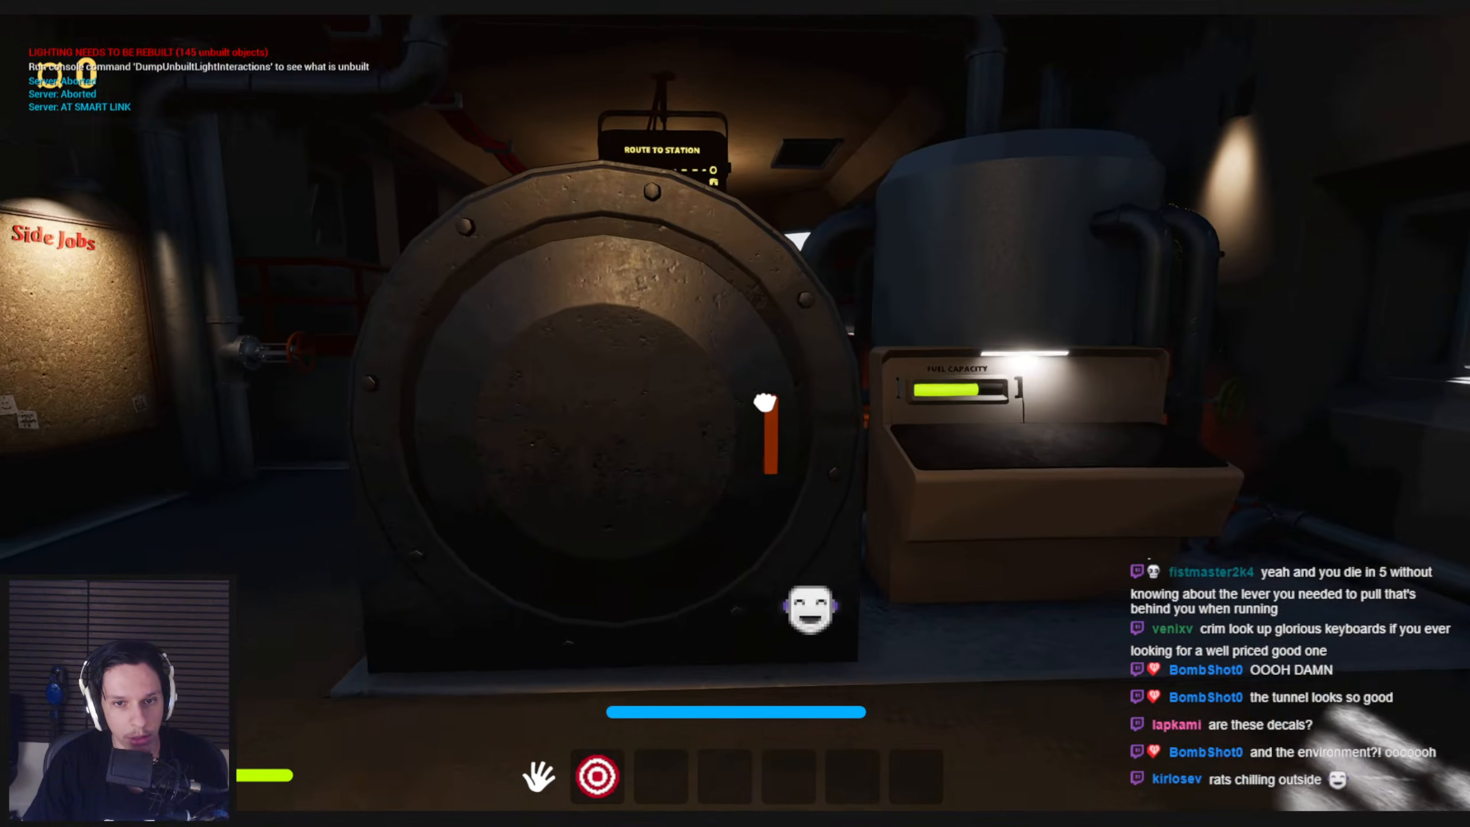
pyautogui.moveTo(758, 405); pyautogui.dragTo(737, 414)
pyautogui.press('s')
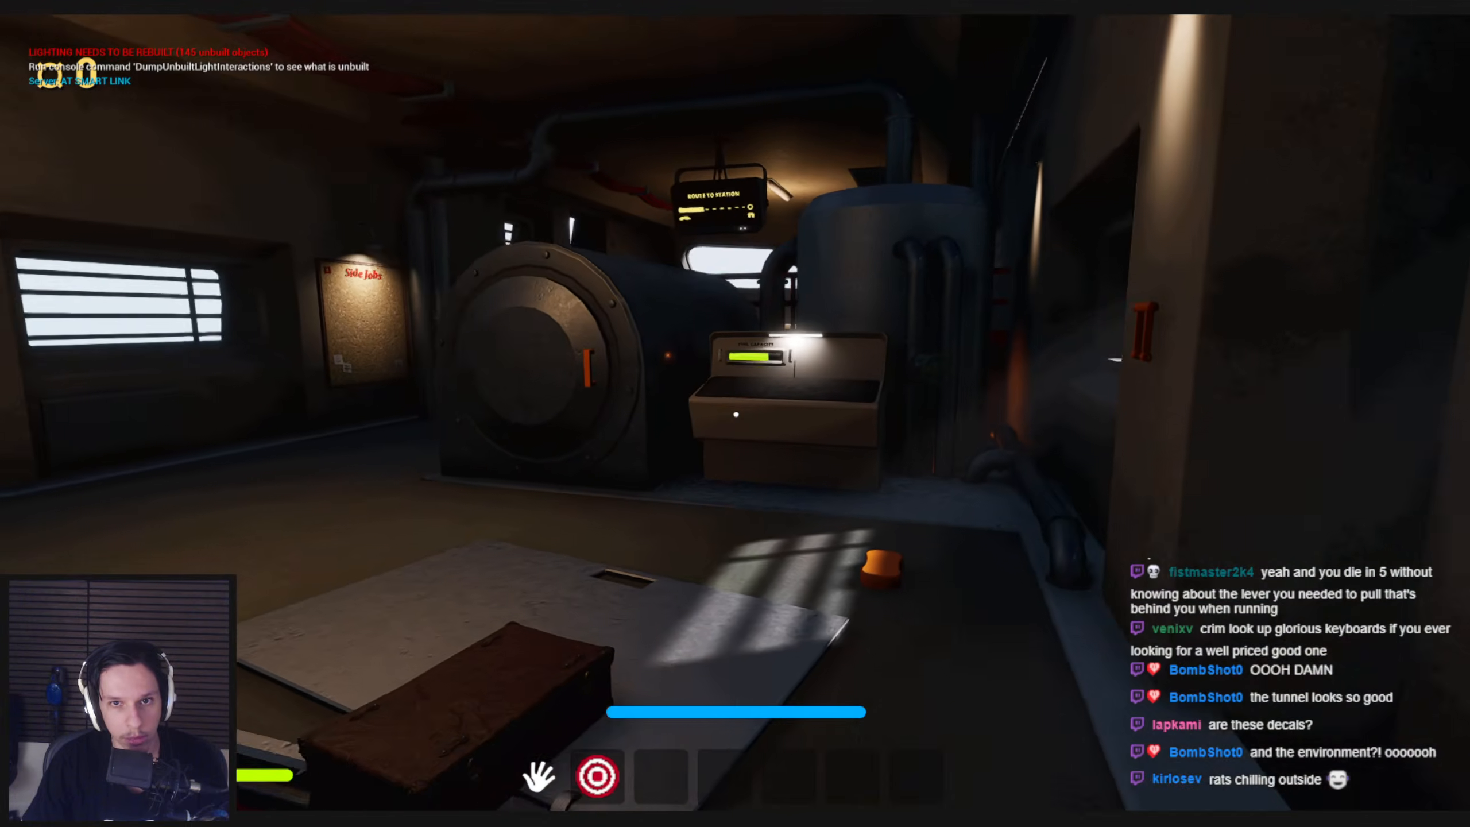
pyautogui.press('d')
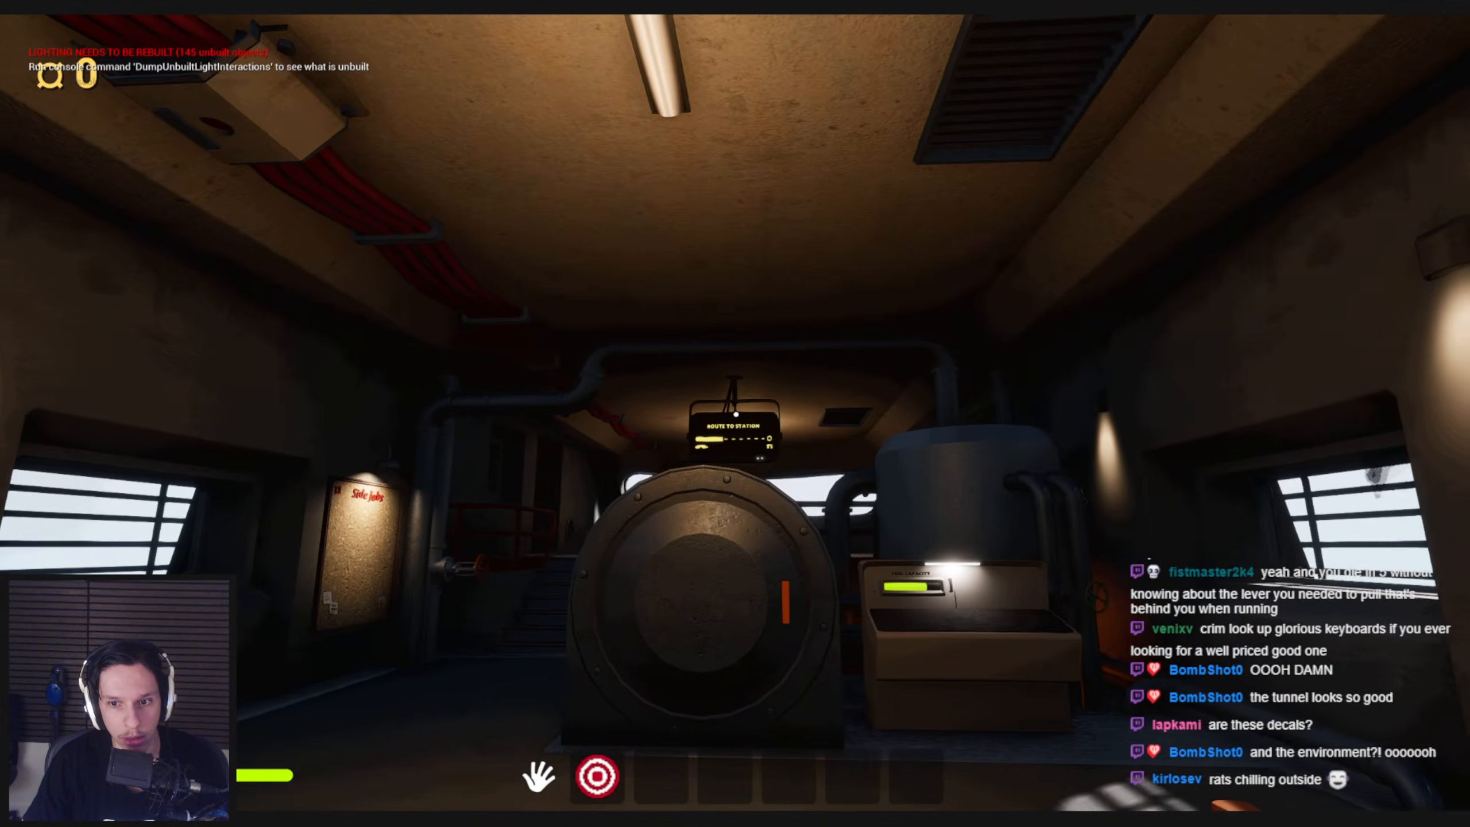
pyautogui.press('w')
pyautogui.press('w')
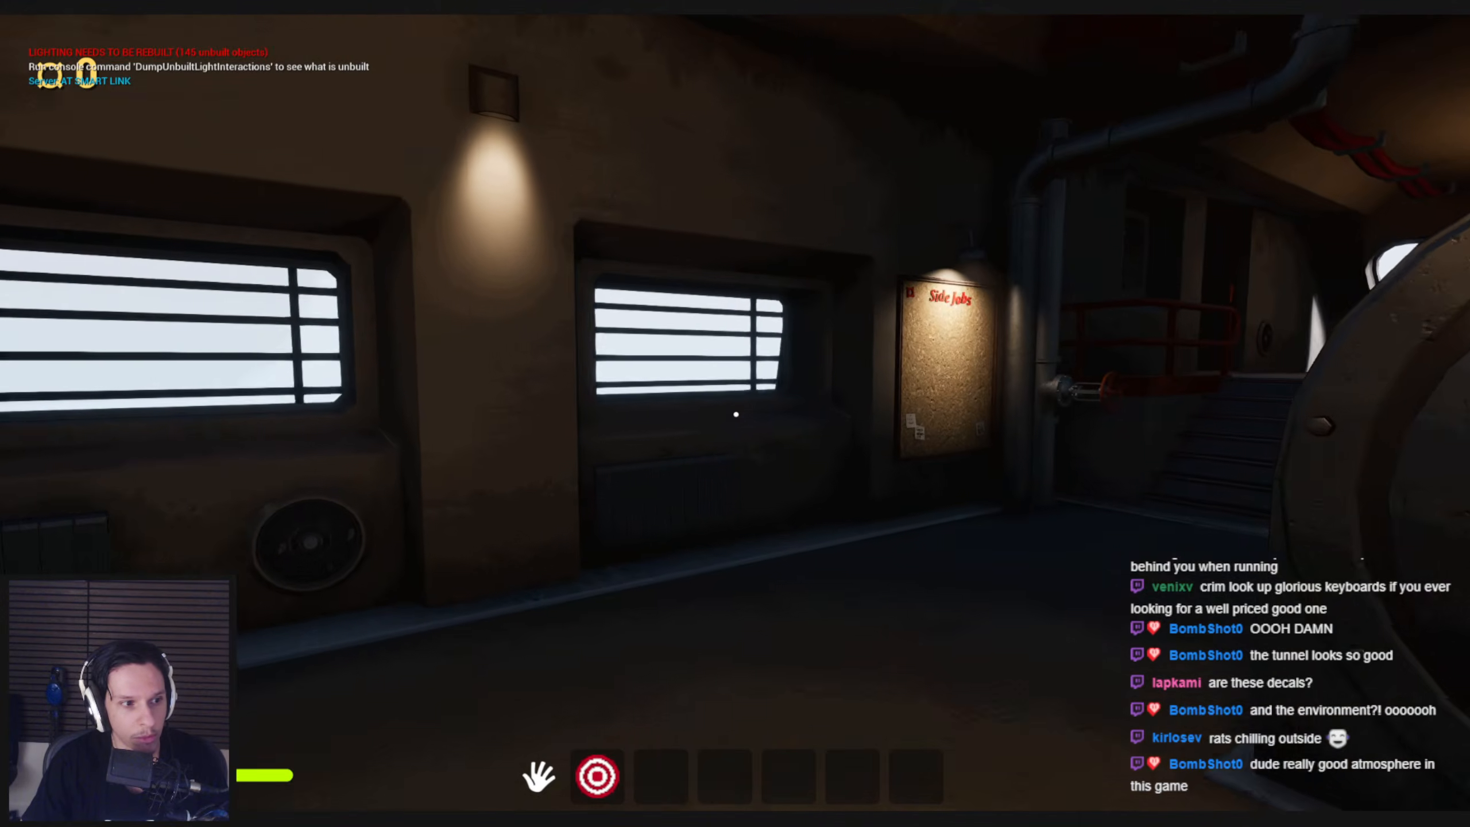
# Leave the engine room, enter the dark passenger carriage with the crank flashlight, and run back toward its door
pyautogui.hotkey('shift', 'w')
pyautogui.hotkey('shift', 'w')
pyautogui.press('e')
pyautogui.press('e')
pyautogui.hotkey('shift', 'w')
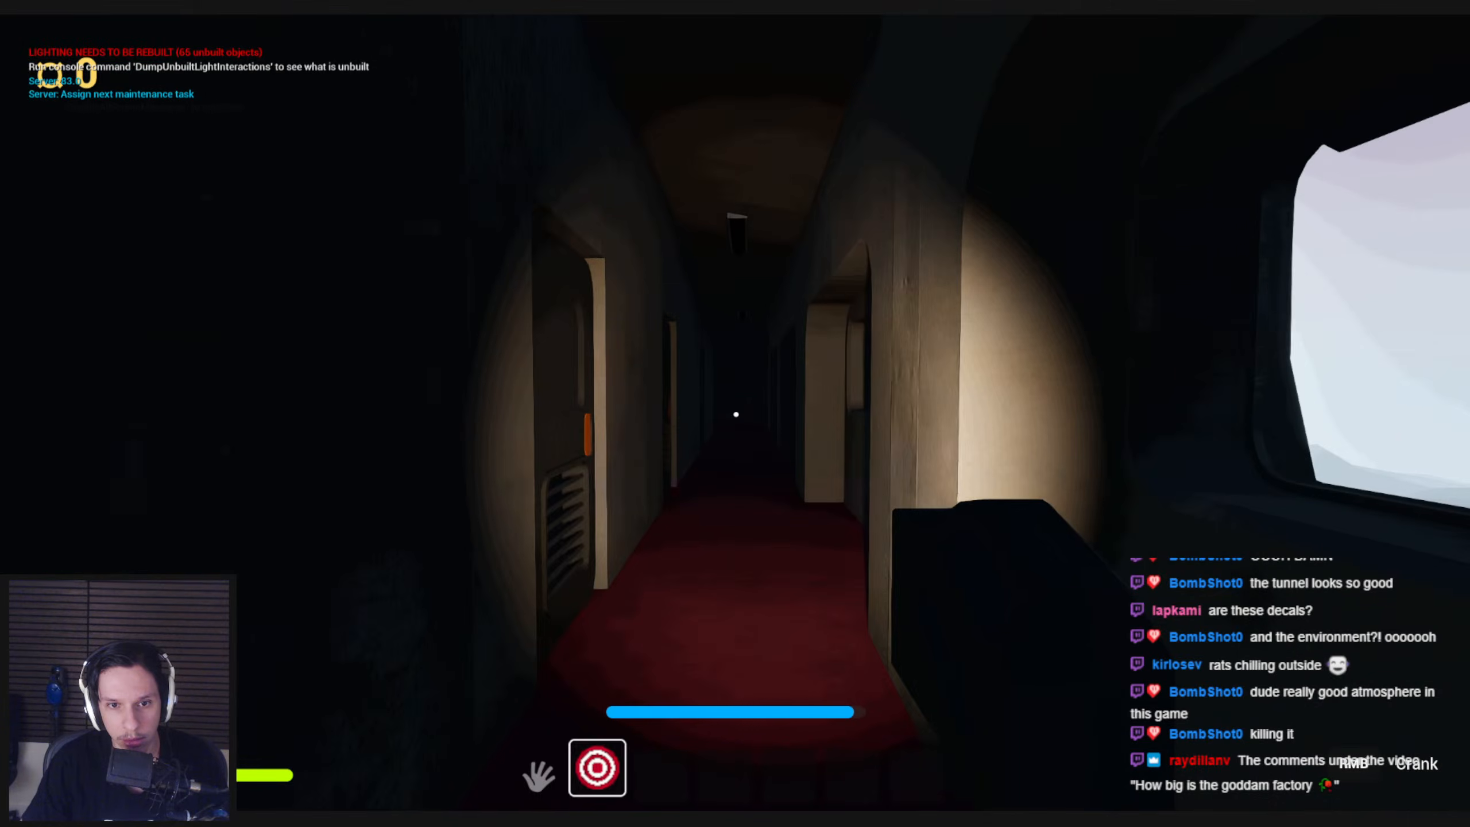
pyautogui.hotkey('shift', 'w')
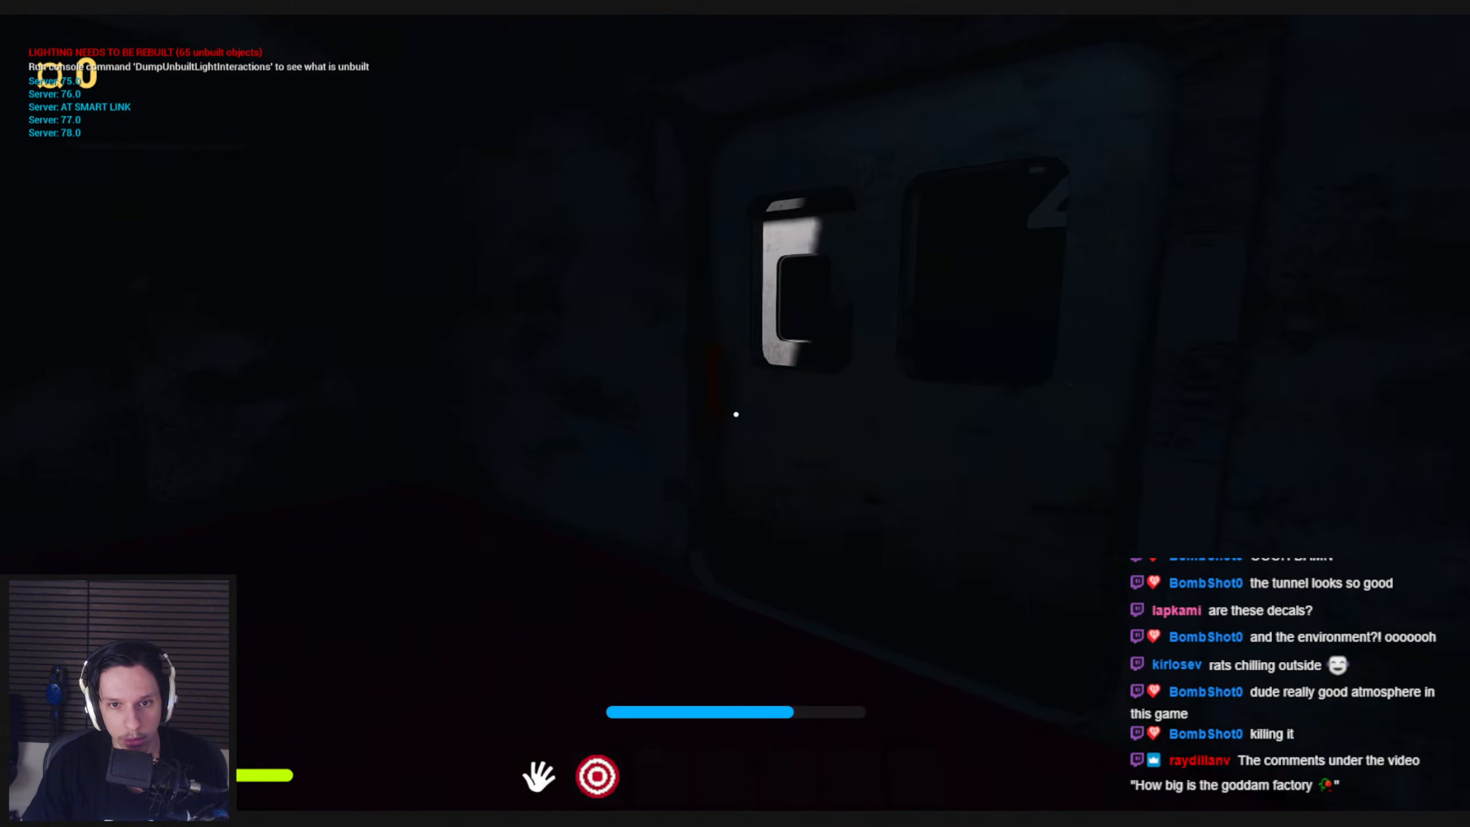
# Go out to the carriage's fuse box, move the fuse to the upper-left socket, and pull the orange lever down
pyautogui.press('e')
pyautogui.hotkey('shift', 'w')
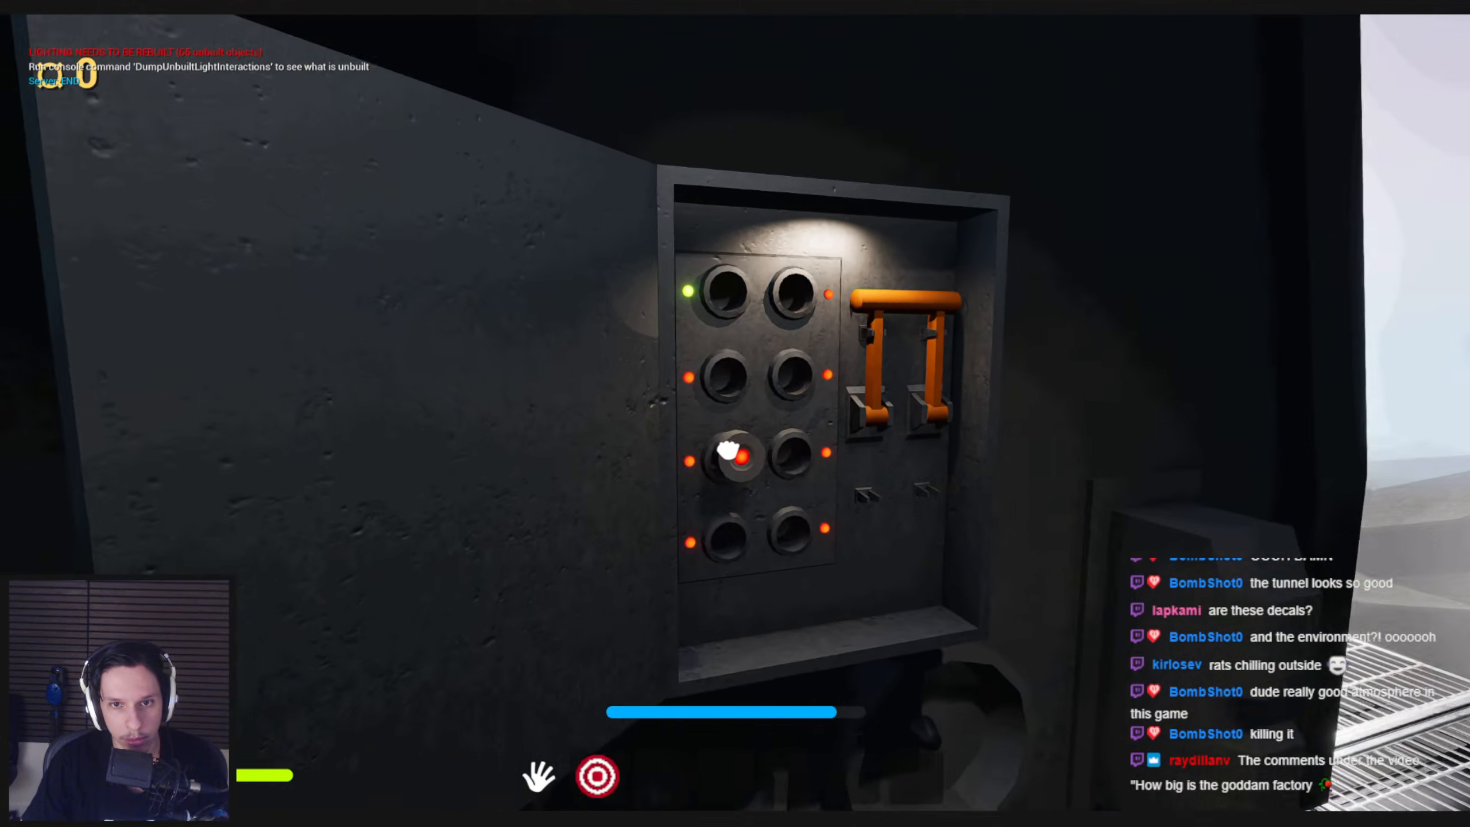
pyautogui.moveTo(728, 450); pyautogui.dragTo(725, 295)
pyautogui.moveTo(736, 414); pyautogui.dragTo(810, 602)
# Run back through the lit passenger carriage corridor and open the door into the engine room
pyautogui.hotkey('shift', 'w')
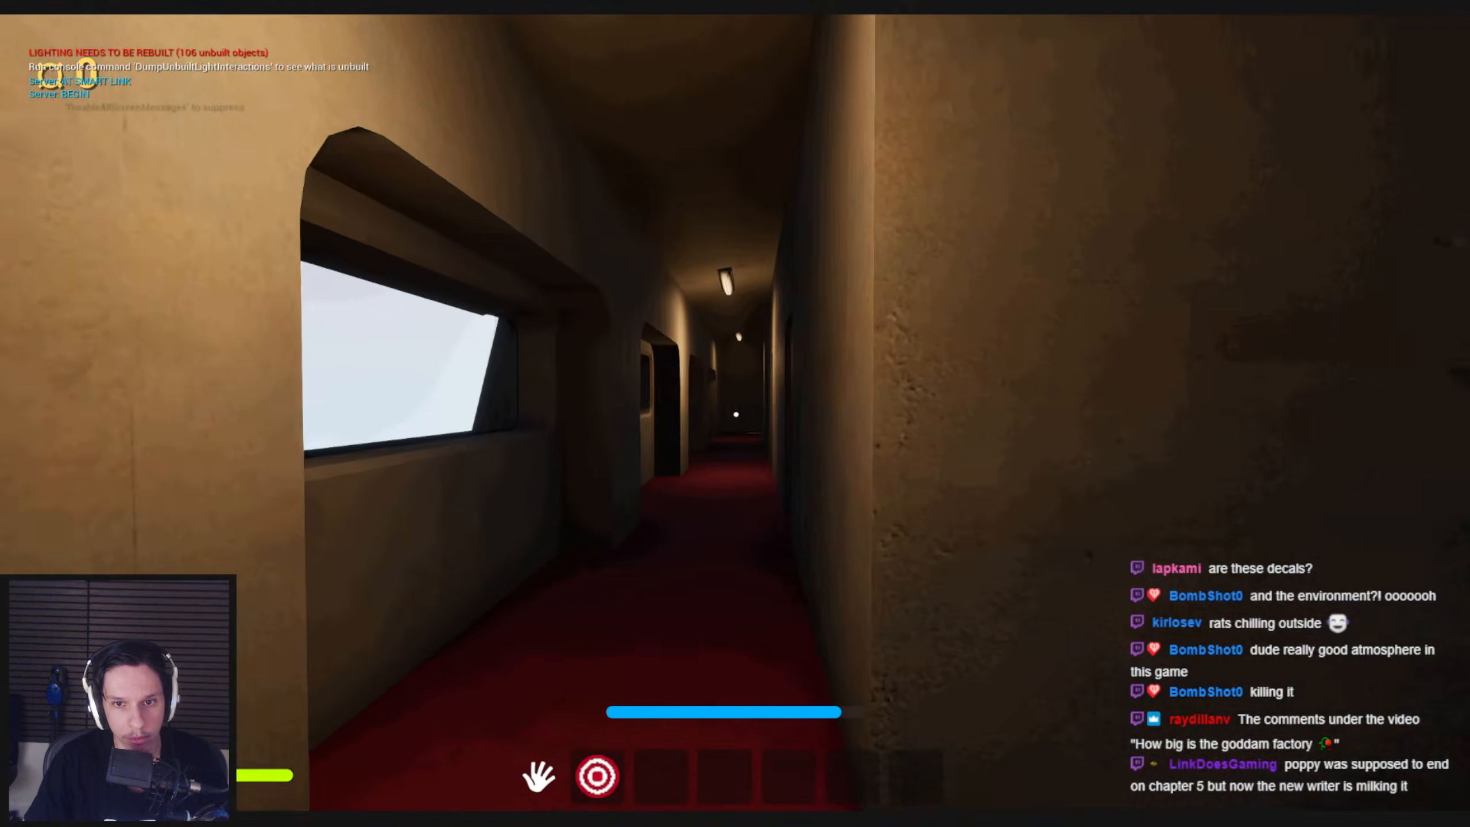
pyautogui.hotkey('shift', 'w')
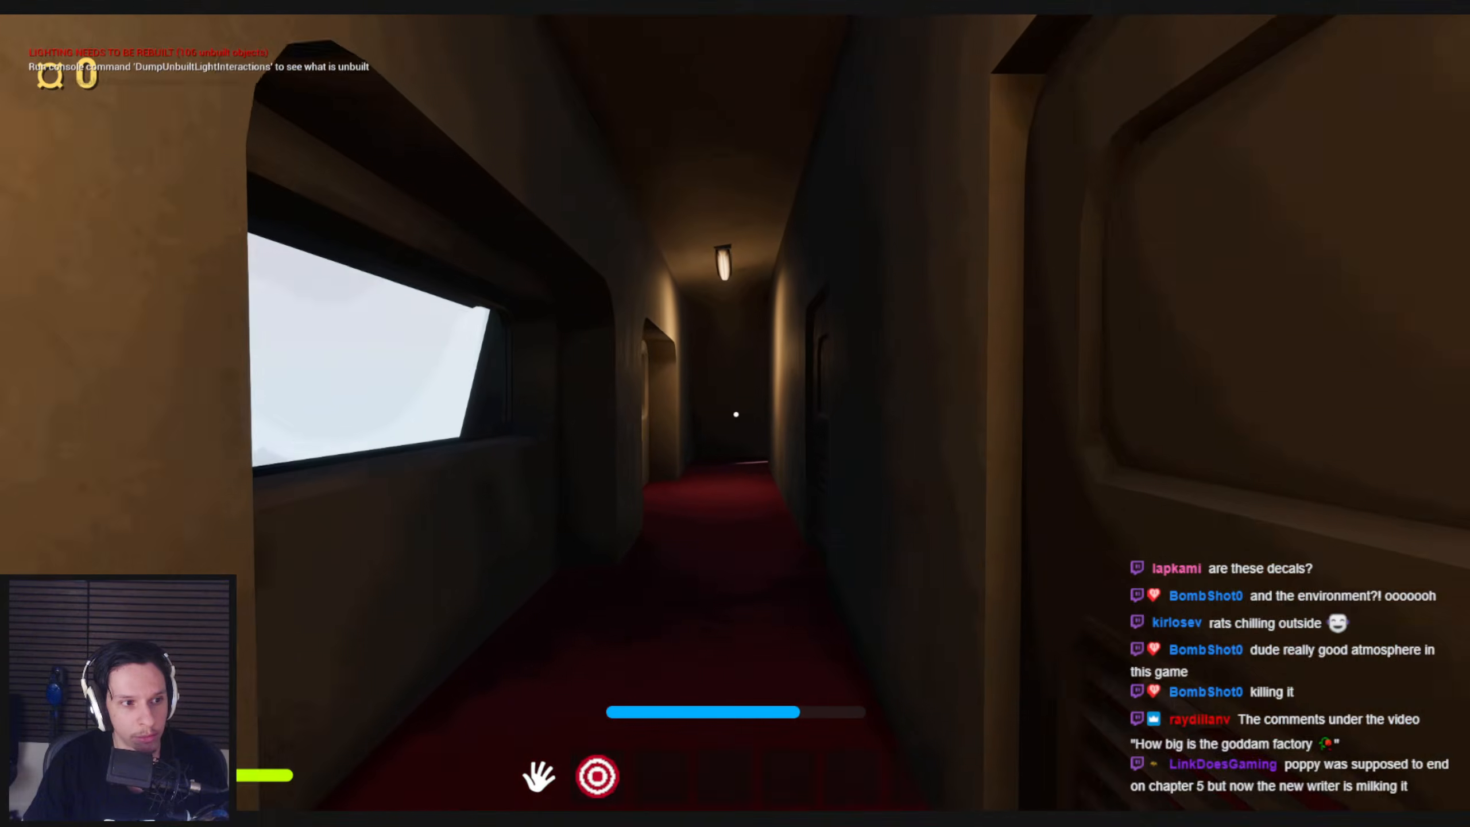
pyautogui.hotkey('shift', 'w')
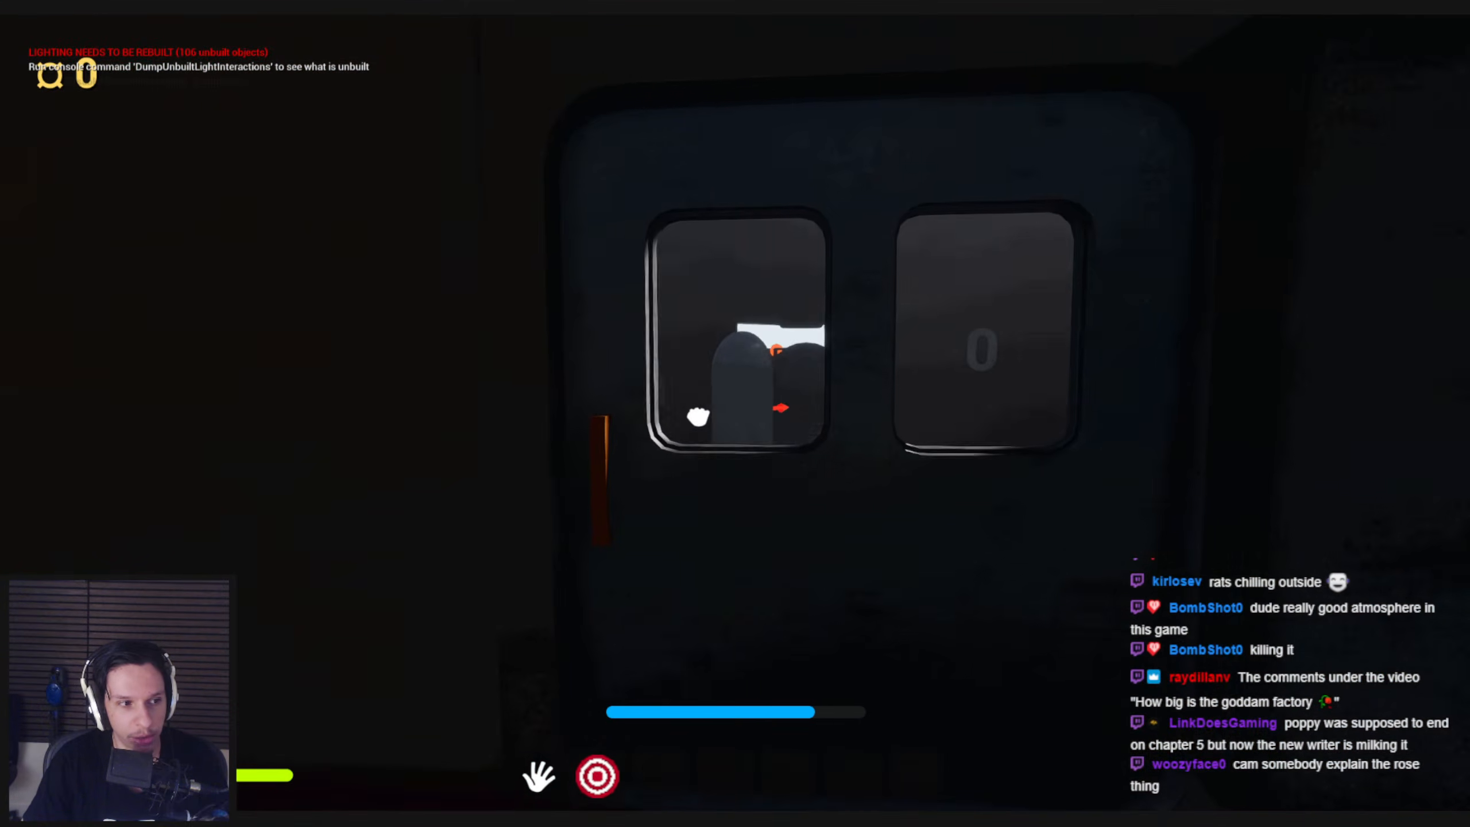
pyautogui.press('e')
pyautogui.hotkey('shift', 'w')
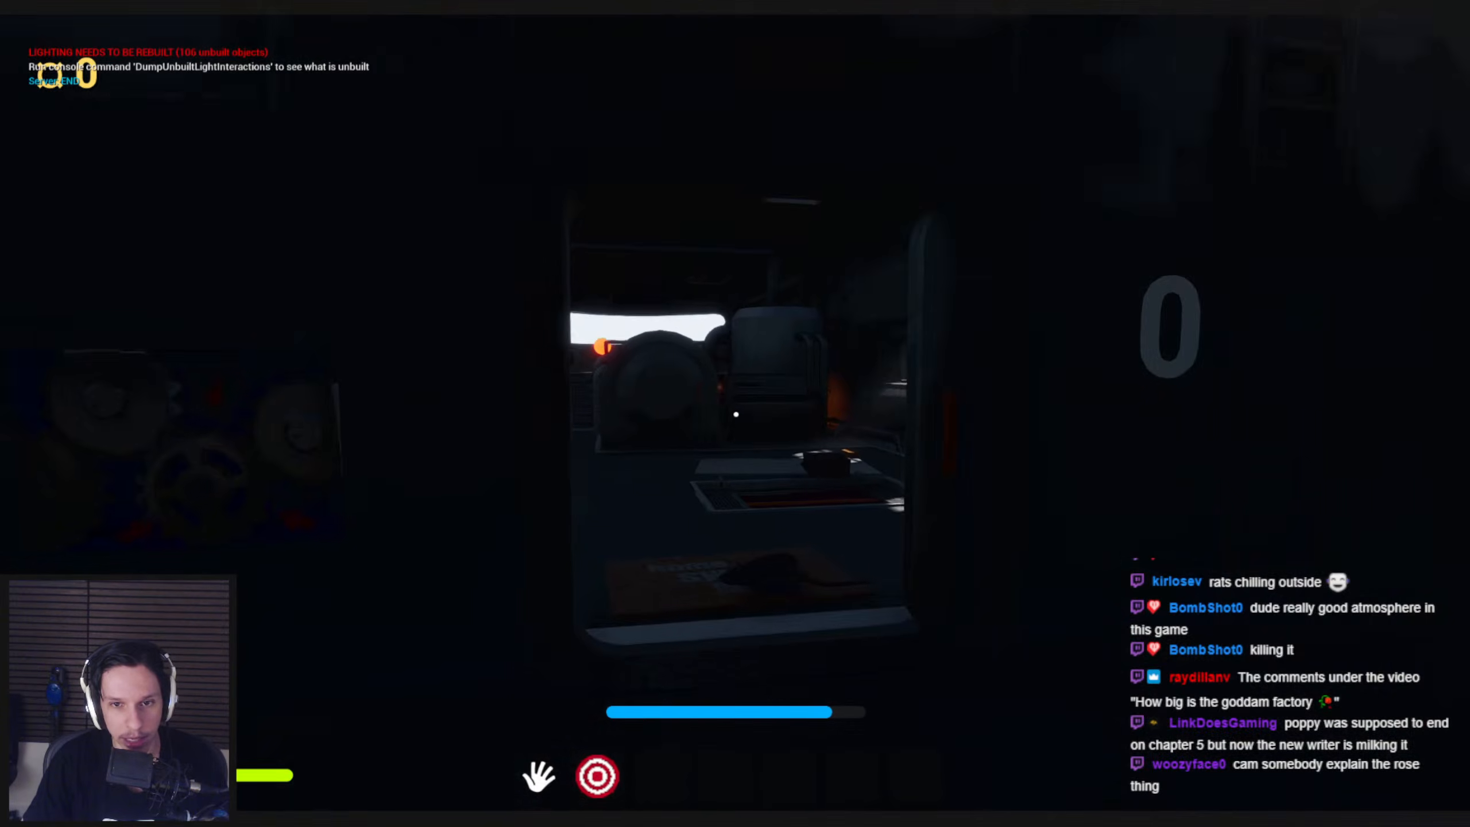
# Enter the dark engine room and pull down the orange lever in its fuse box
pyautogui.moveTo(736, 414); pyautogui.dragTo(525, 435)
pyautogui.press('w')
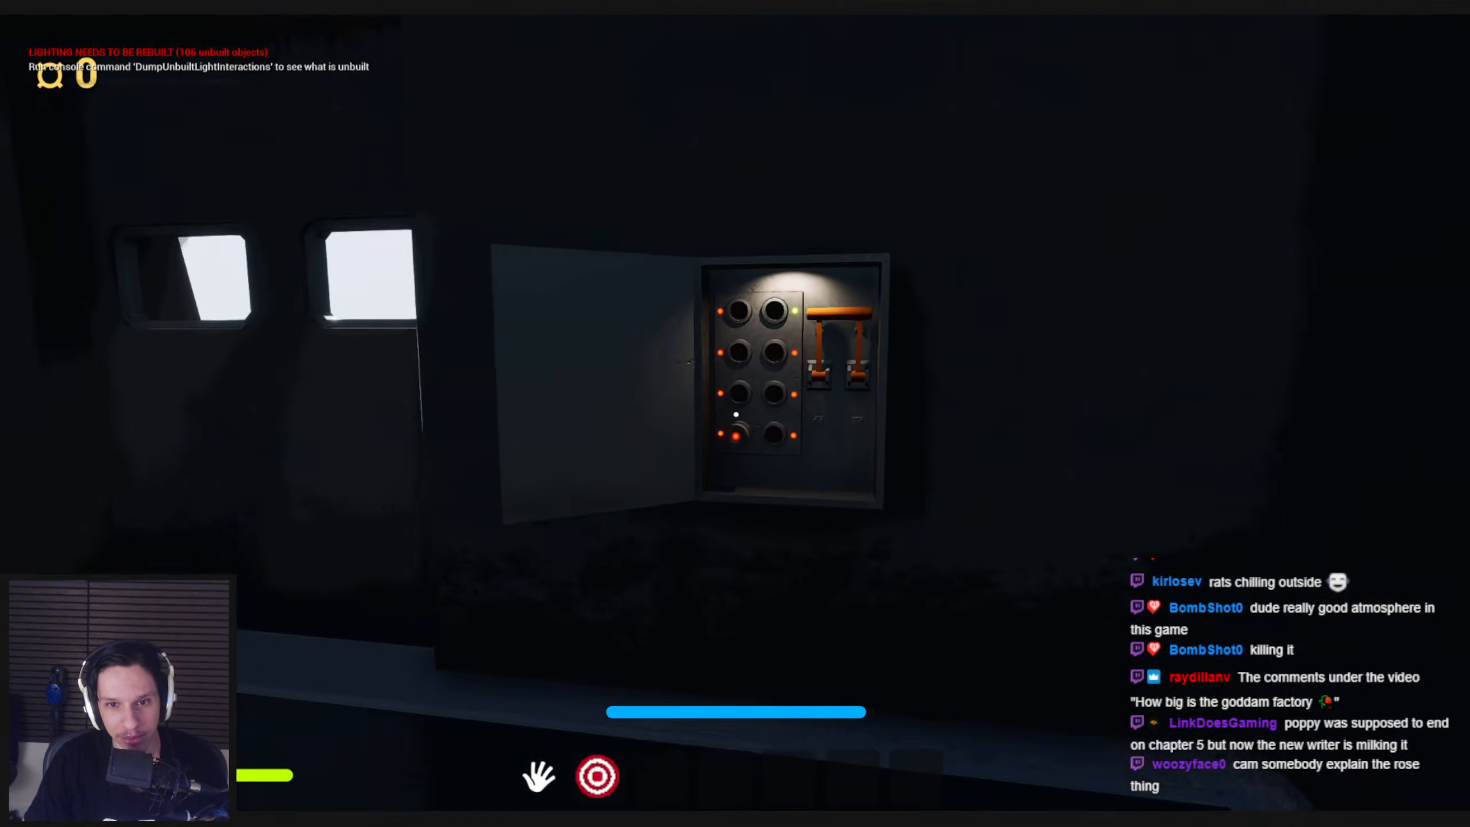
pyautogui.moveTo(736, 419); pyautogui.dragTo(747, 536)
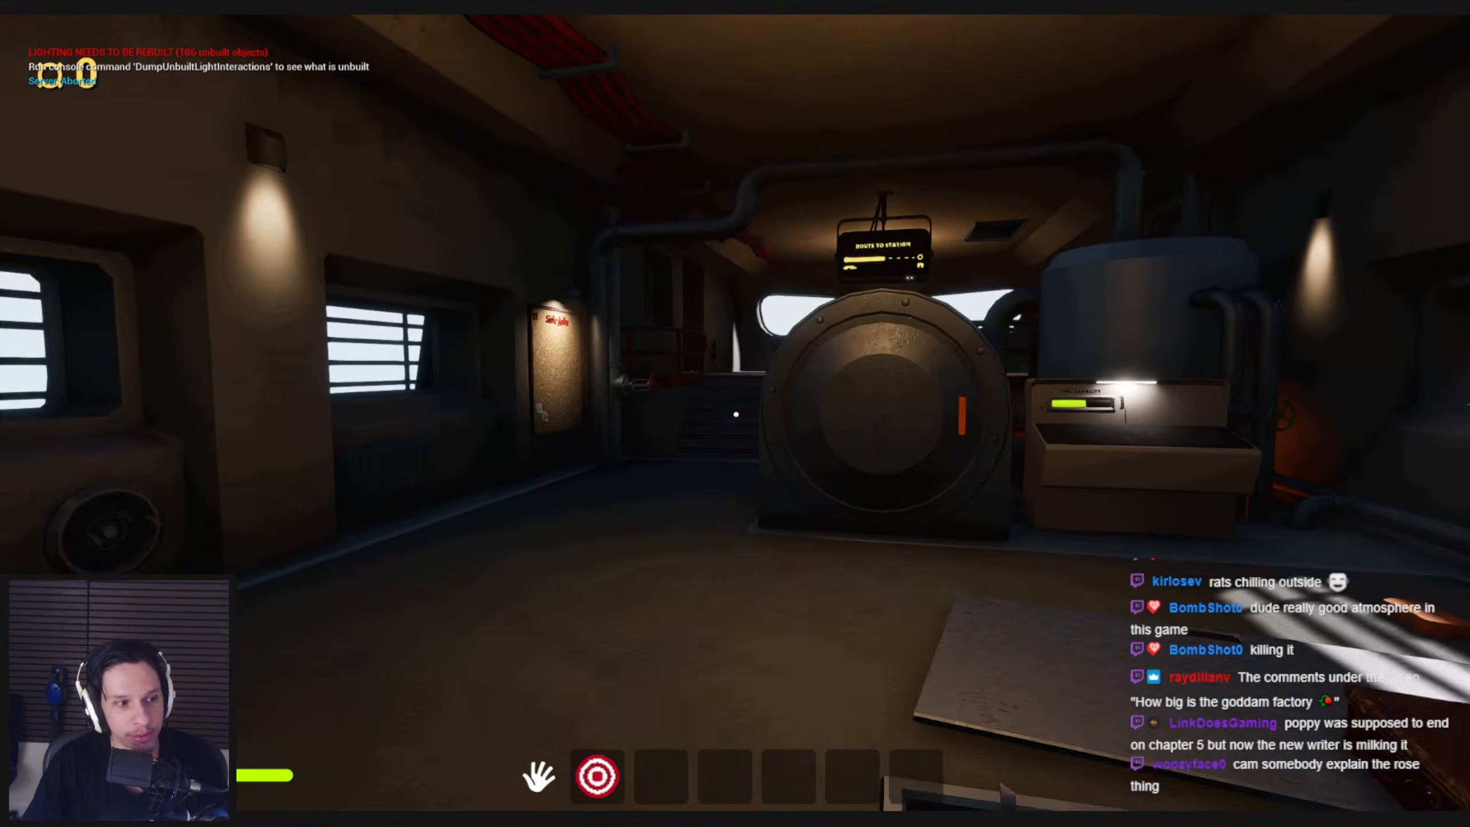
# Examine the lit engine room around the furnace, fuel station and wall lamps from different distances
pyautogui.press('a')
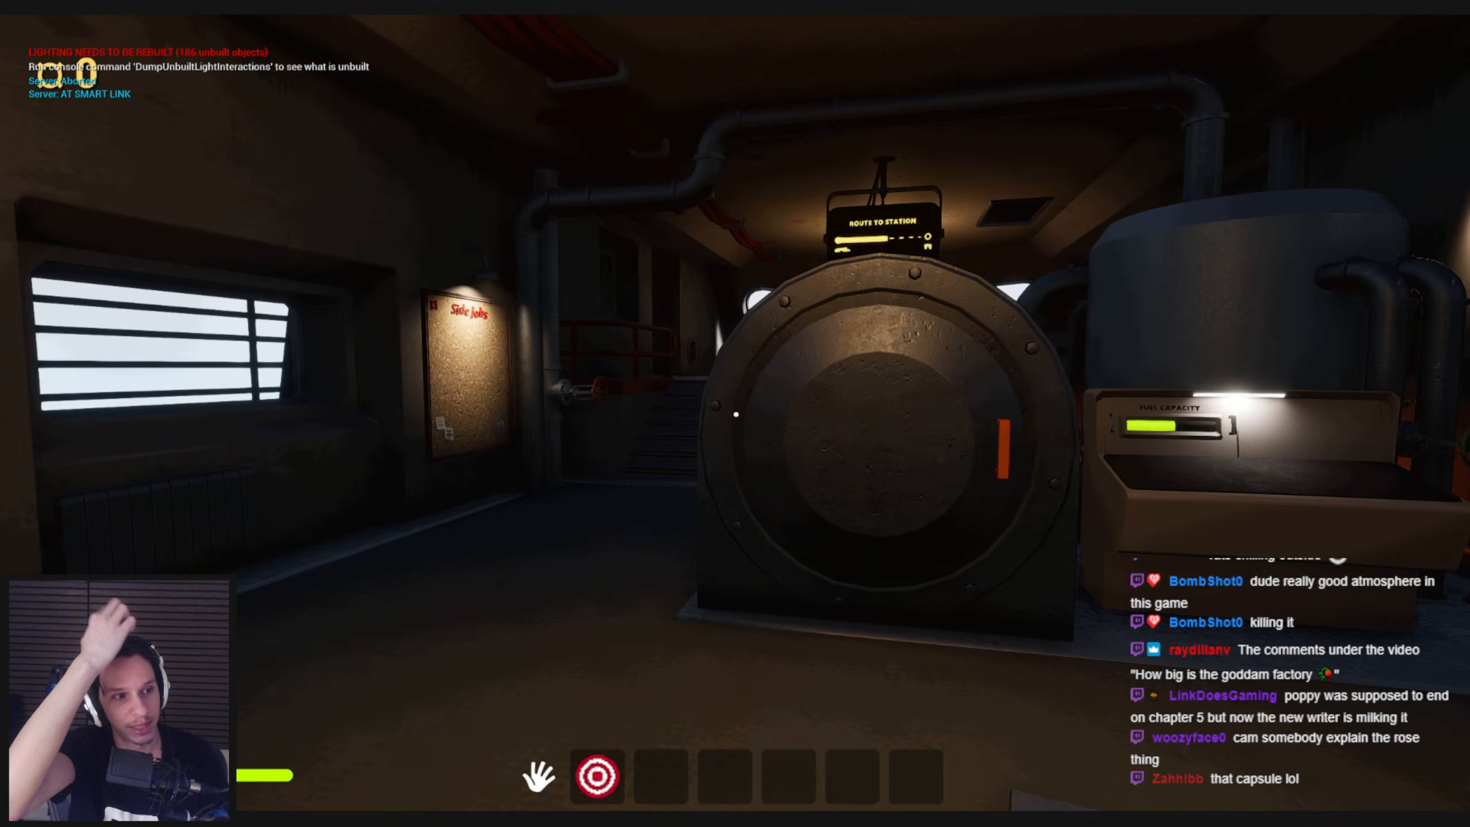
pyautogui.press('w')
pyautogui.press('d')
pyautogui.press('s')
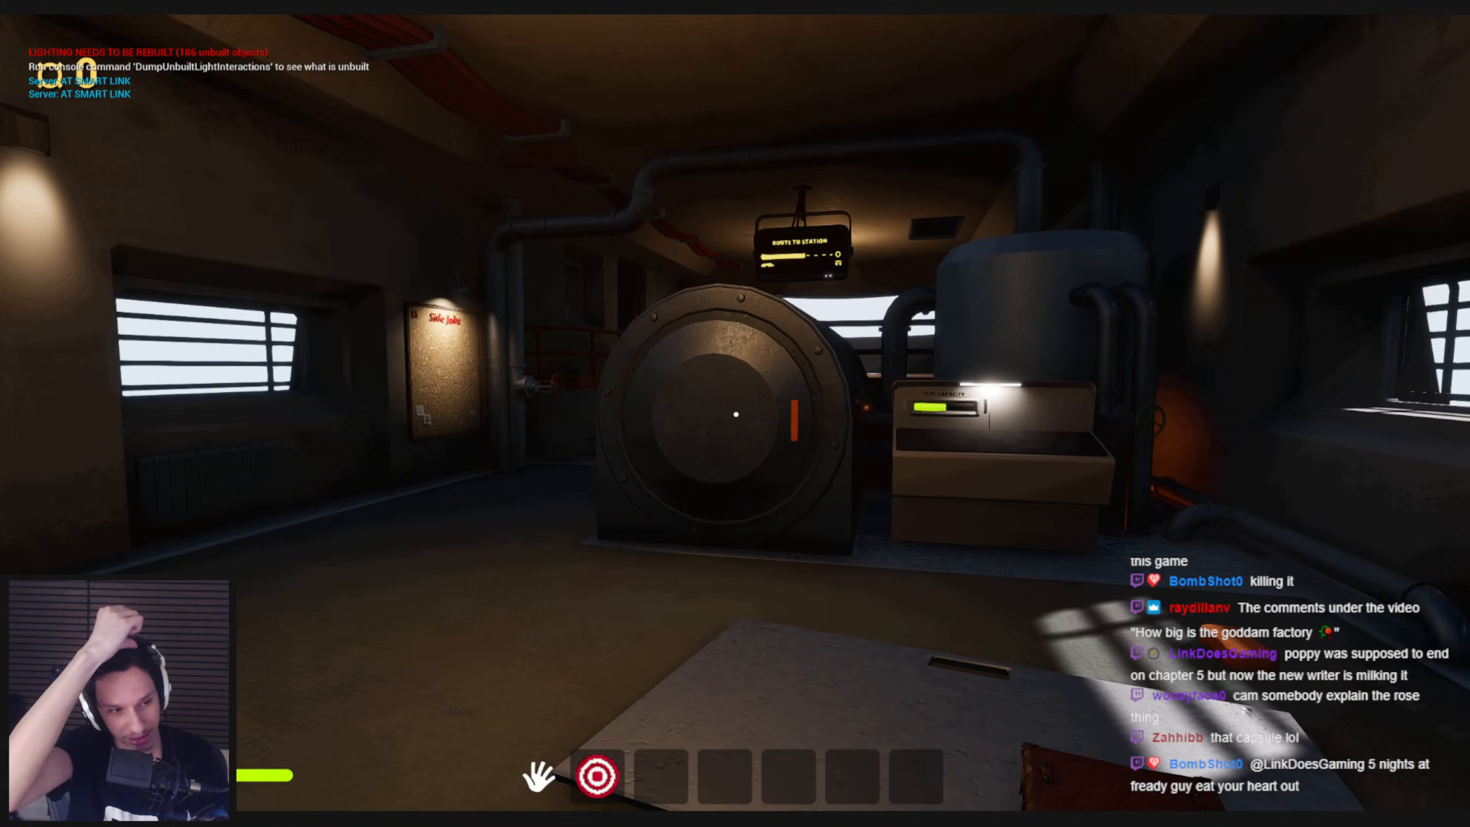
pyautogui.press('w')
pyautogui.press('s')
pyautogui.press('w')
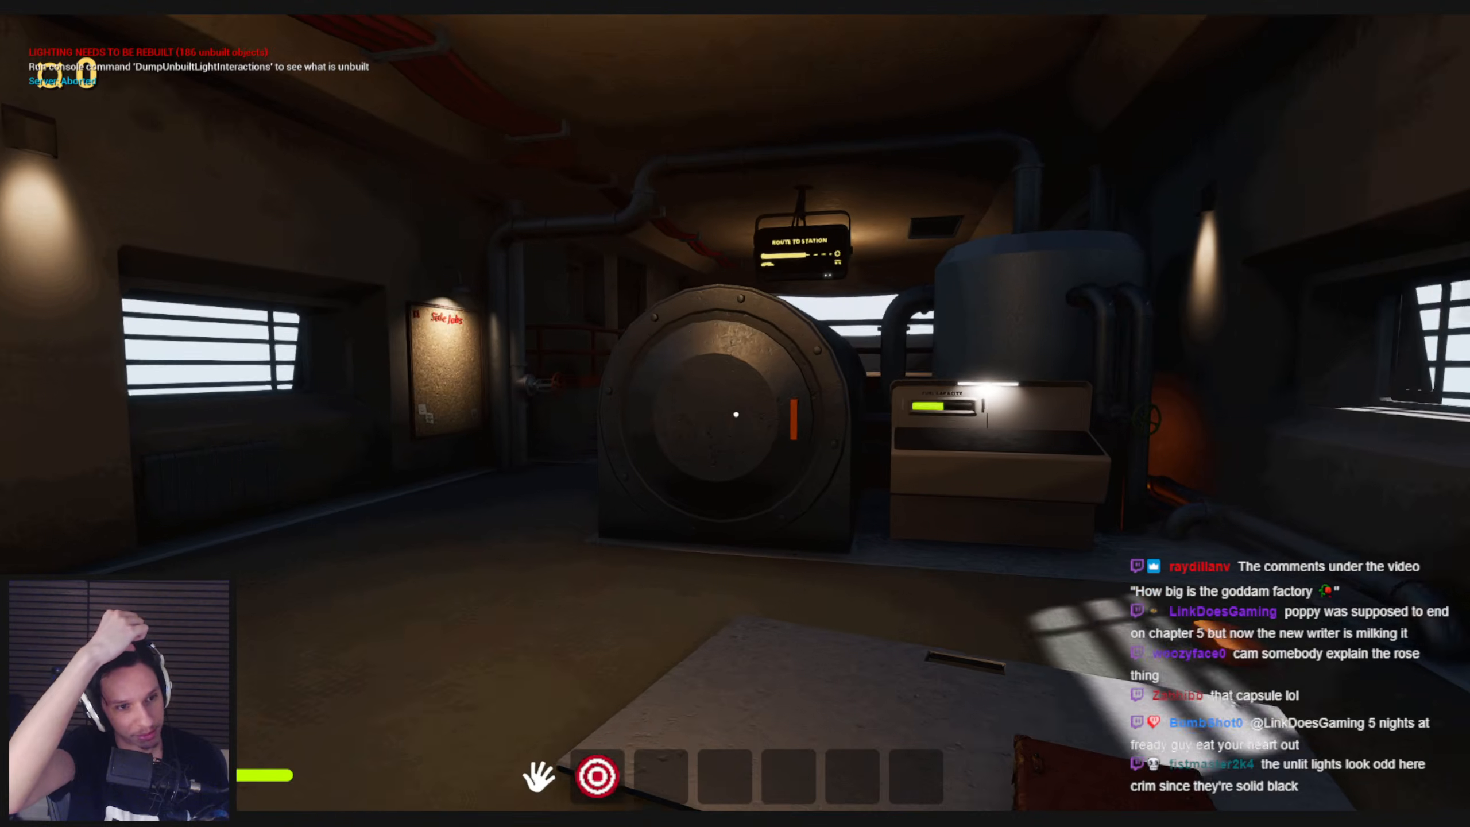
pyautogui.press('s')
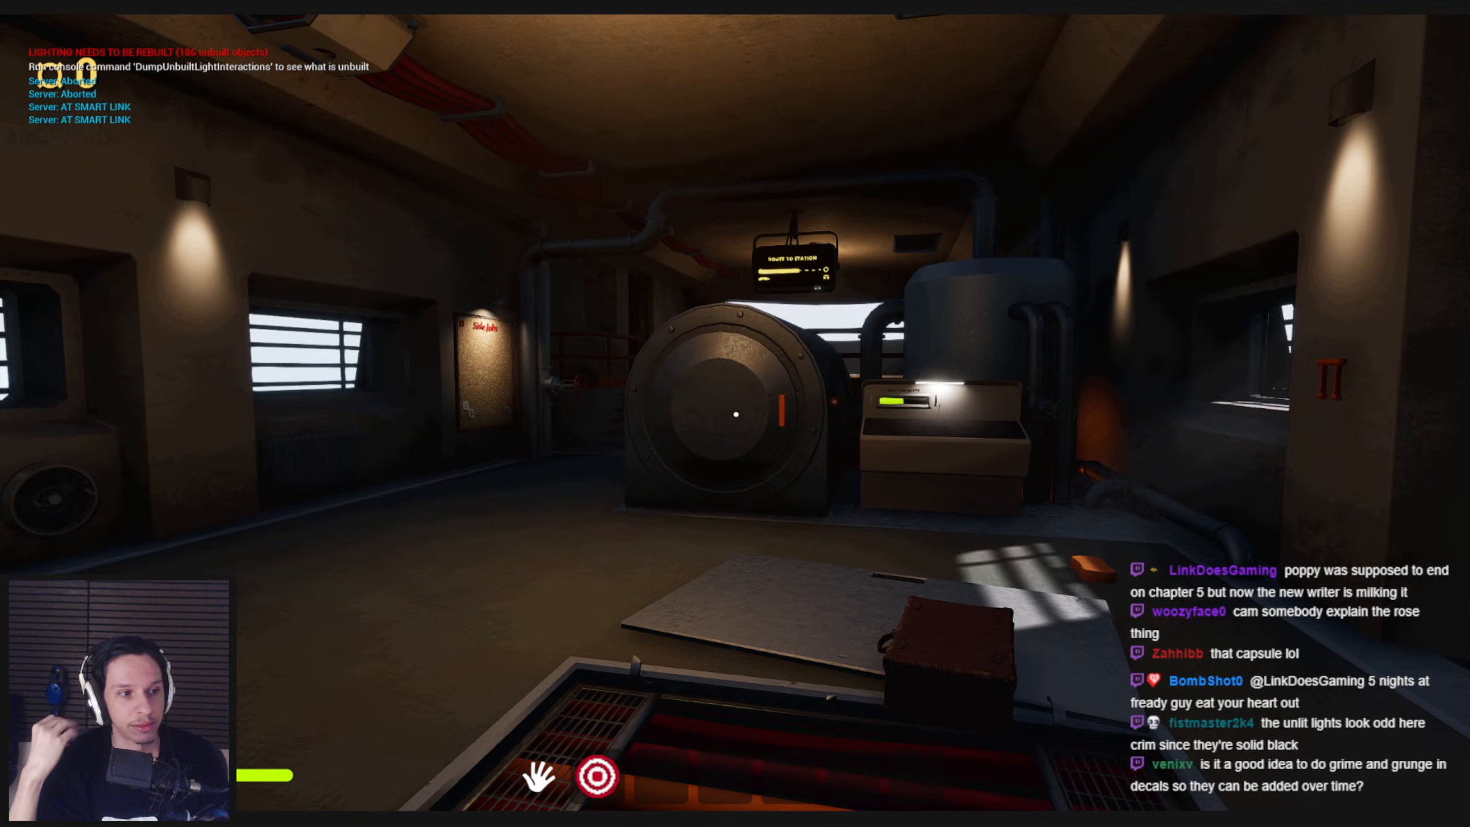
# Leave the engine room by the rear door and inspect the ceiling lights in the passenger carriage corridor
pyautogui.press('w')
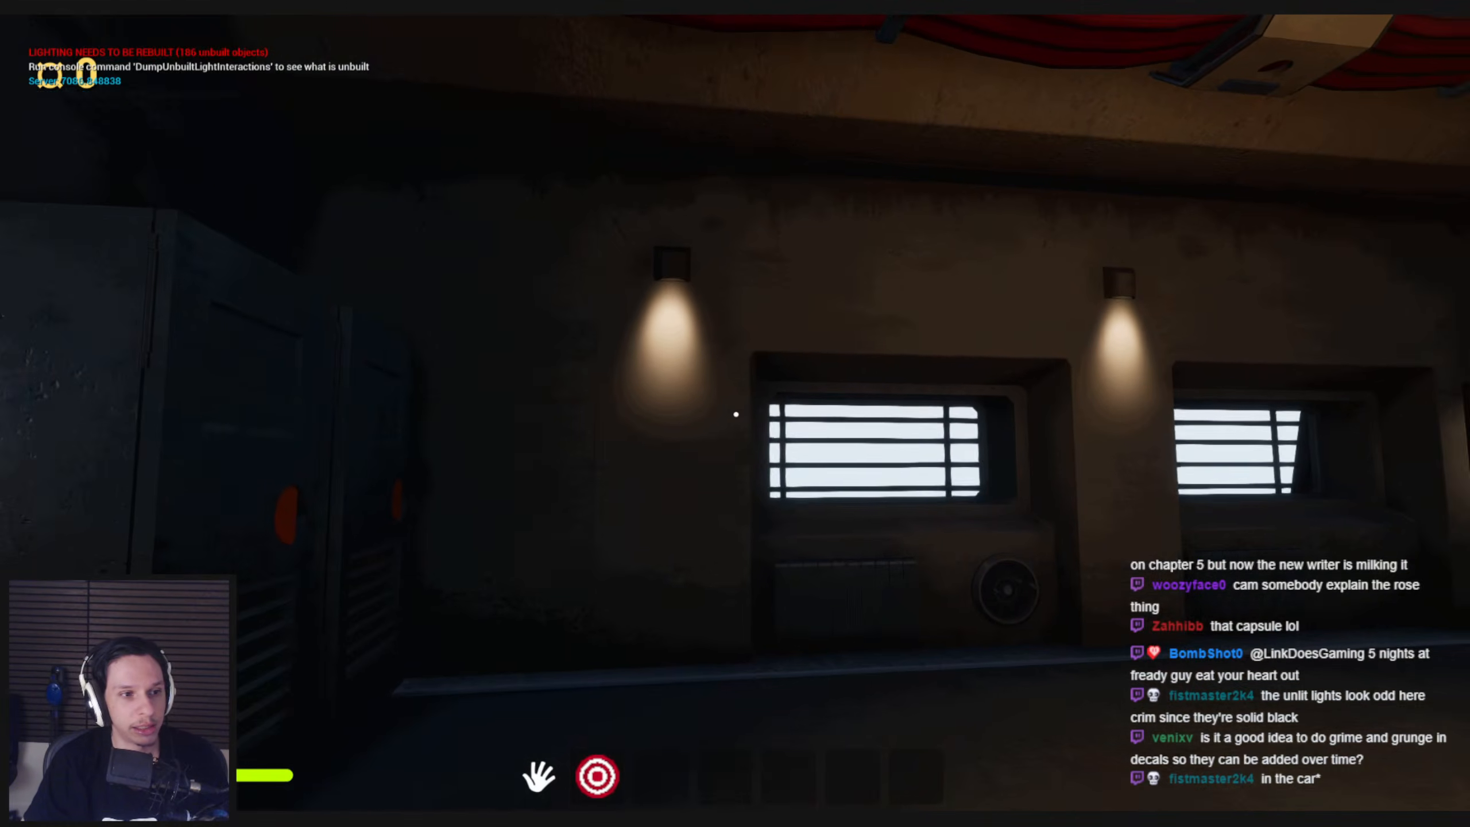
pyautogui.press('a')
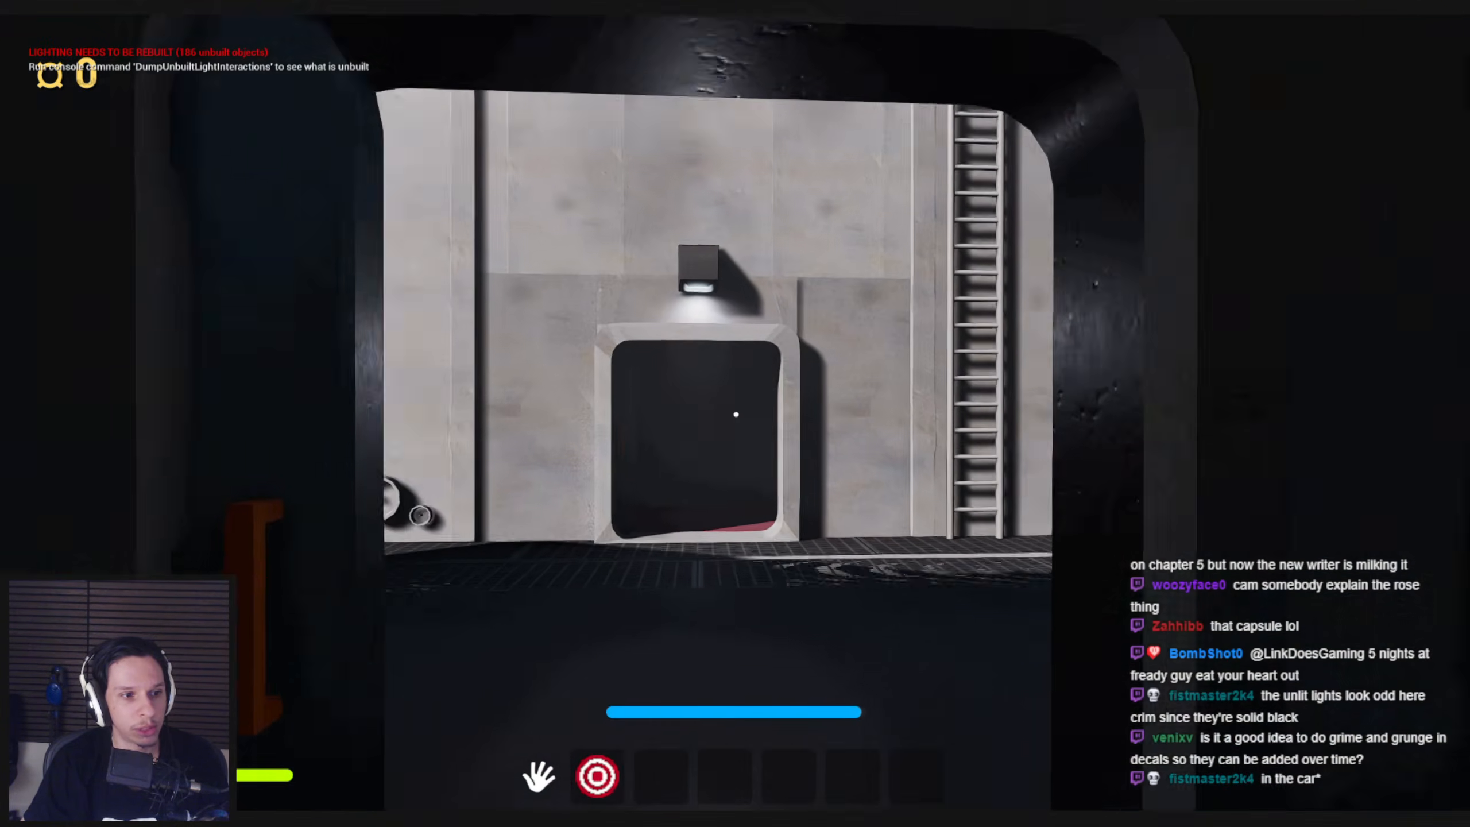
pyautogui.press('w')
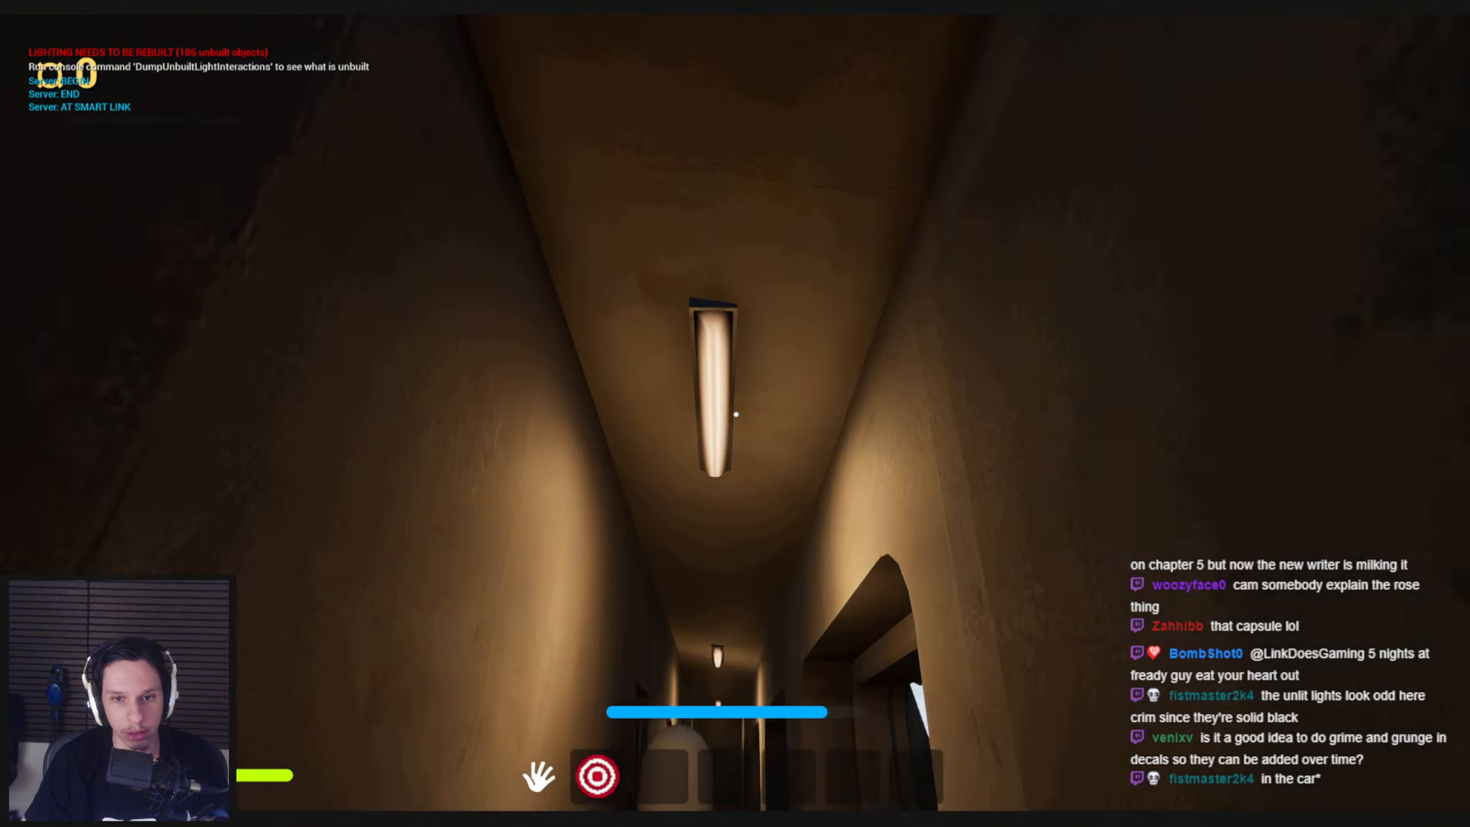
pyautogui.press('w')
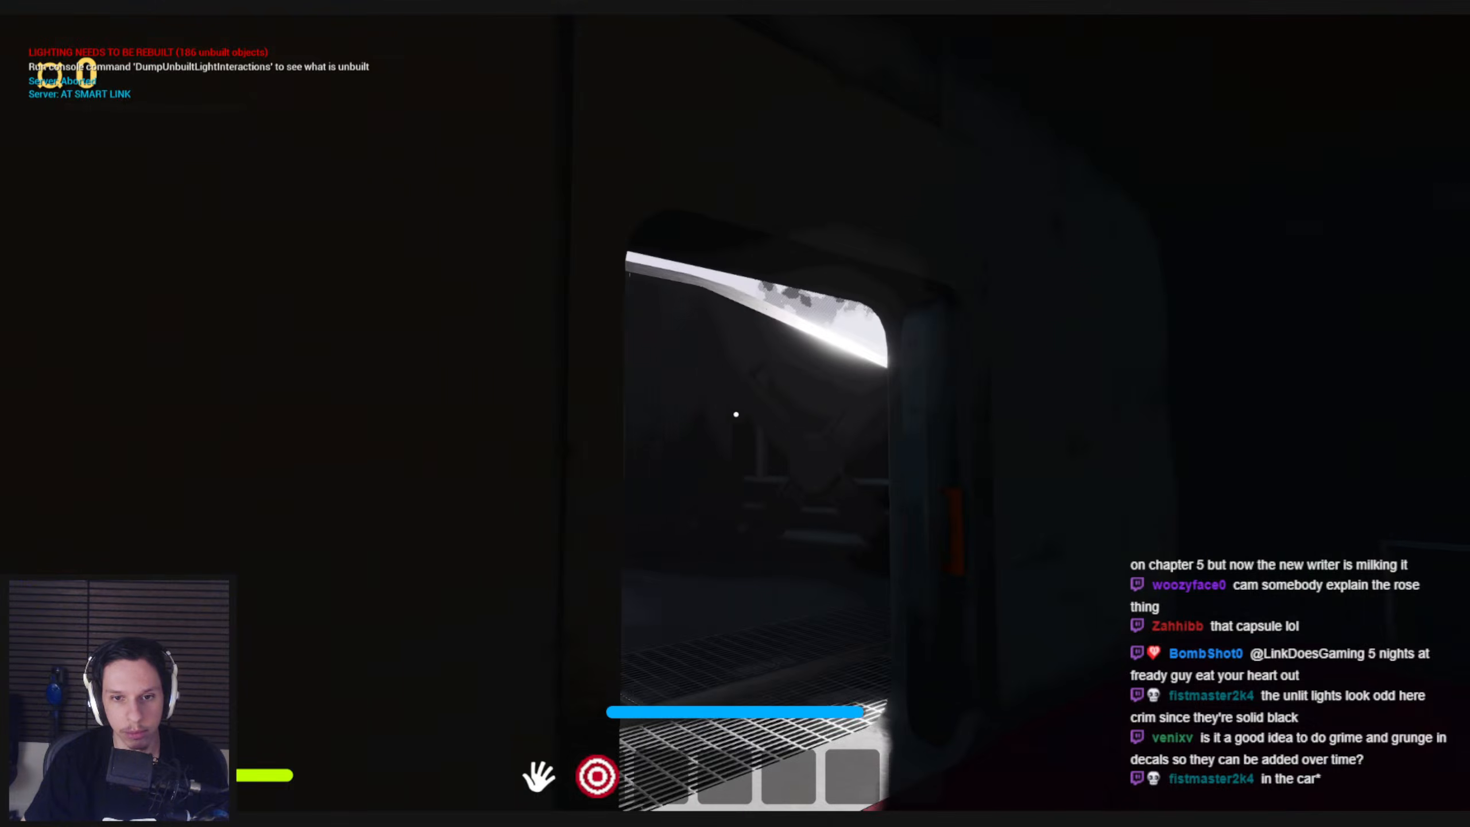
# Return to the engine room and inspect the ceiling lights, the front platform and the wall lamps
pyautogui.press('w')
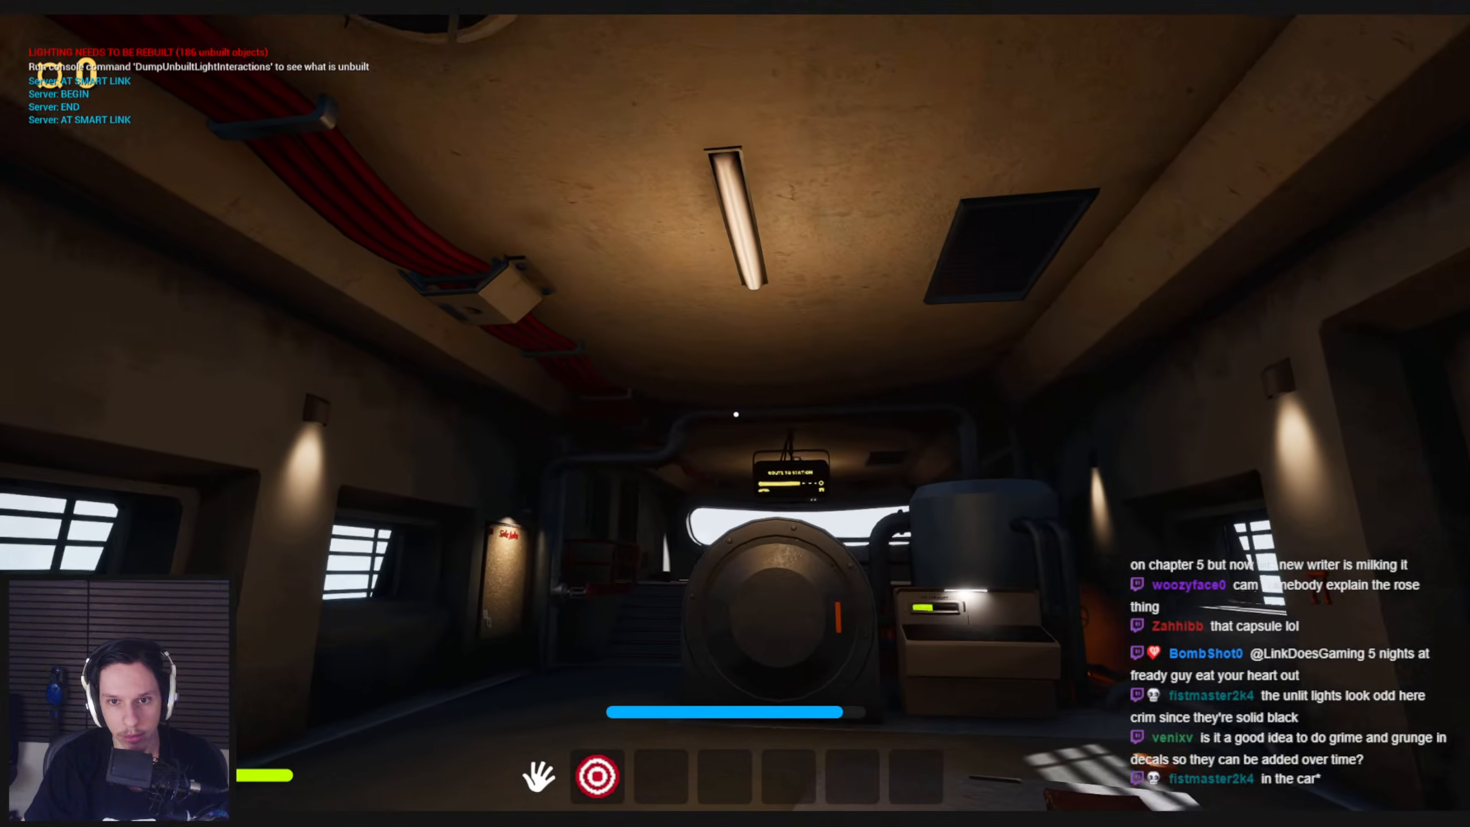
pyautogui.press('w')
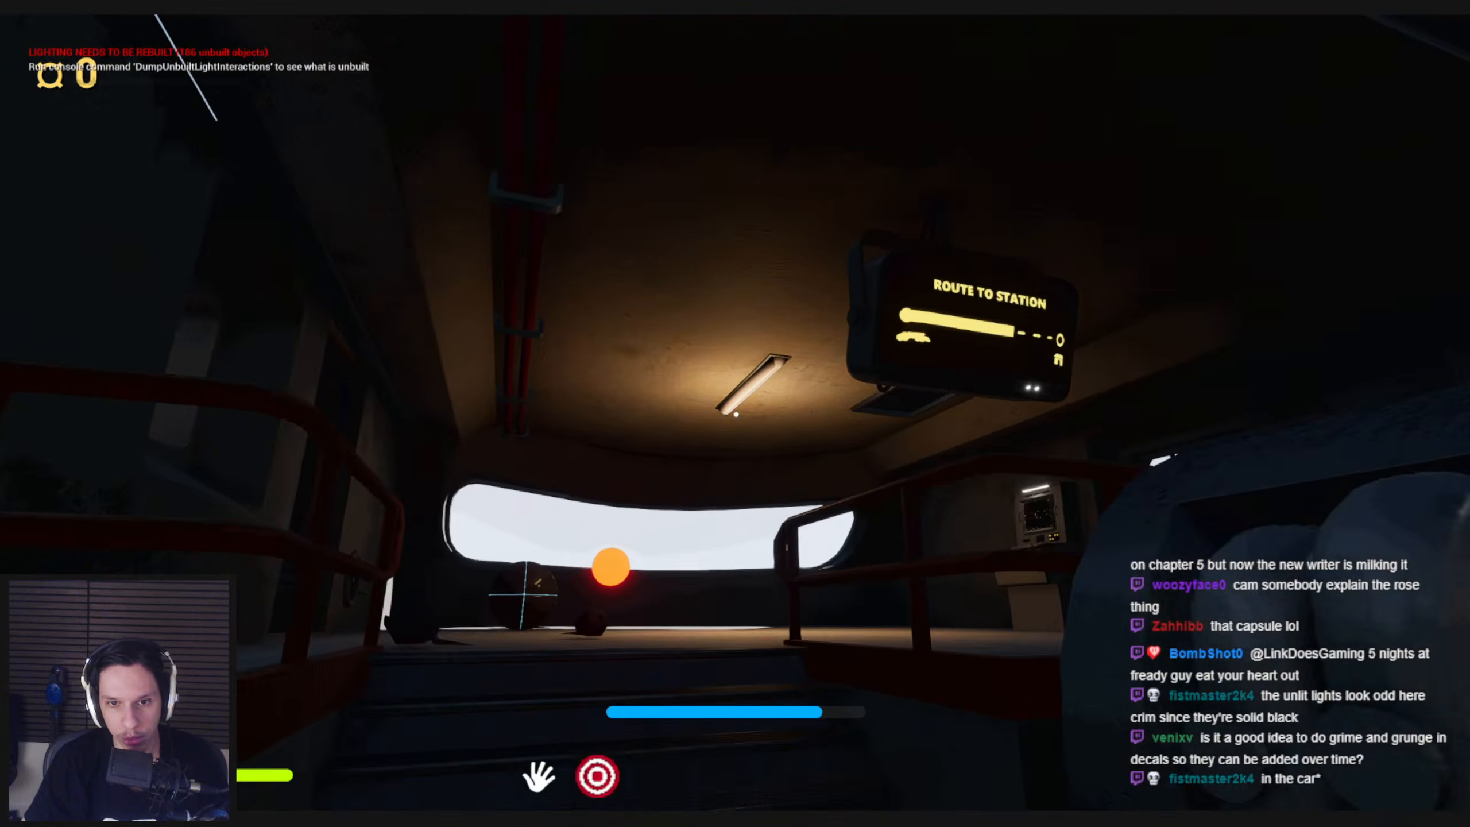
pyautogui.press('w')
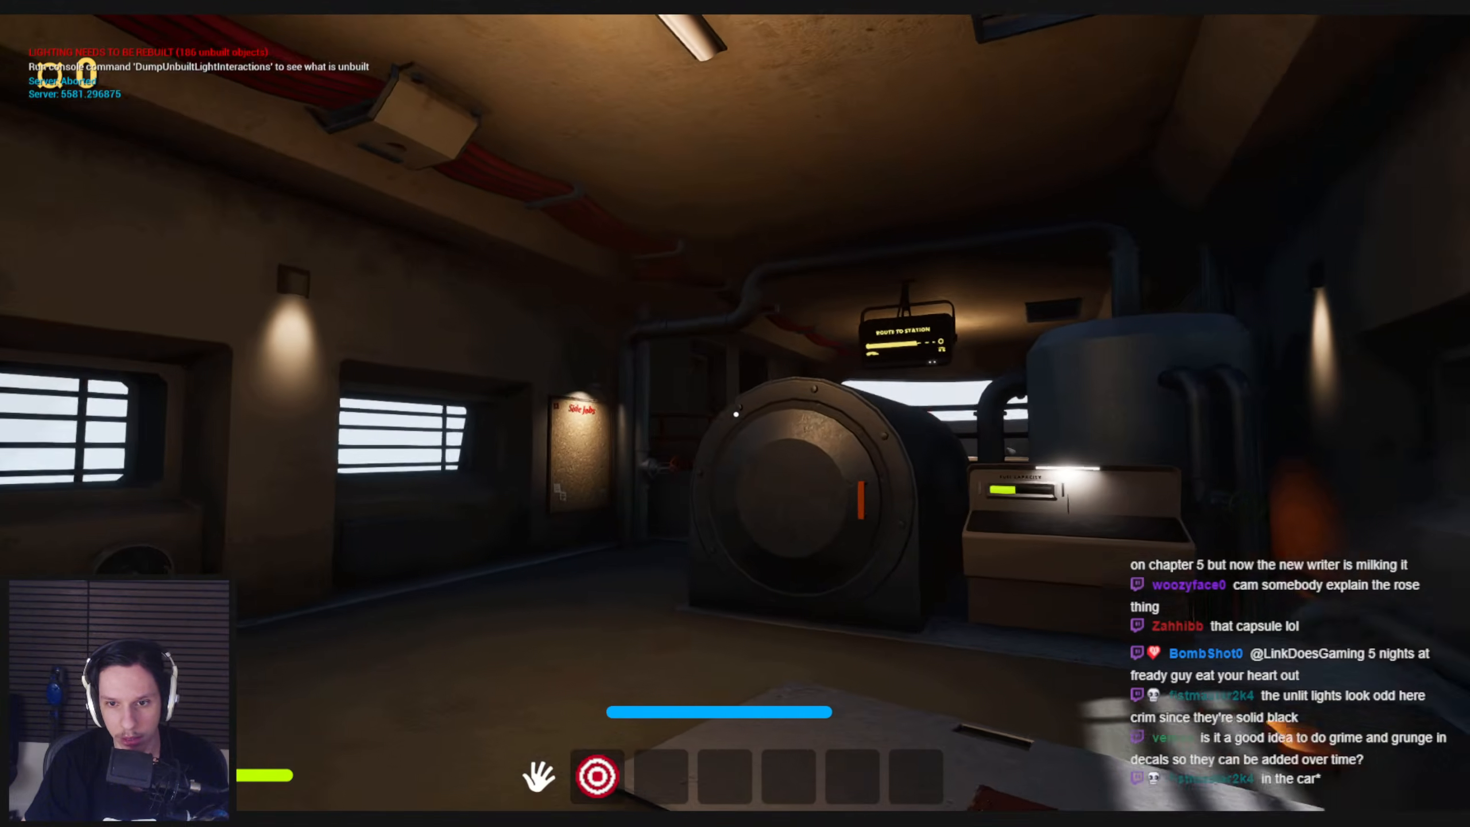
pyautogui.press('s')
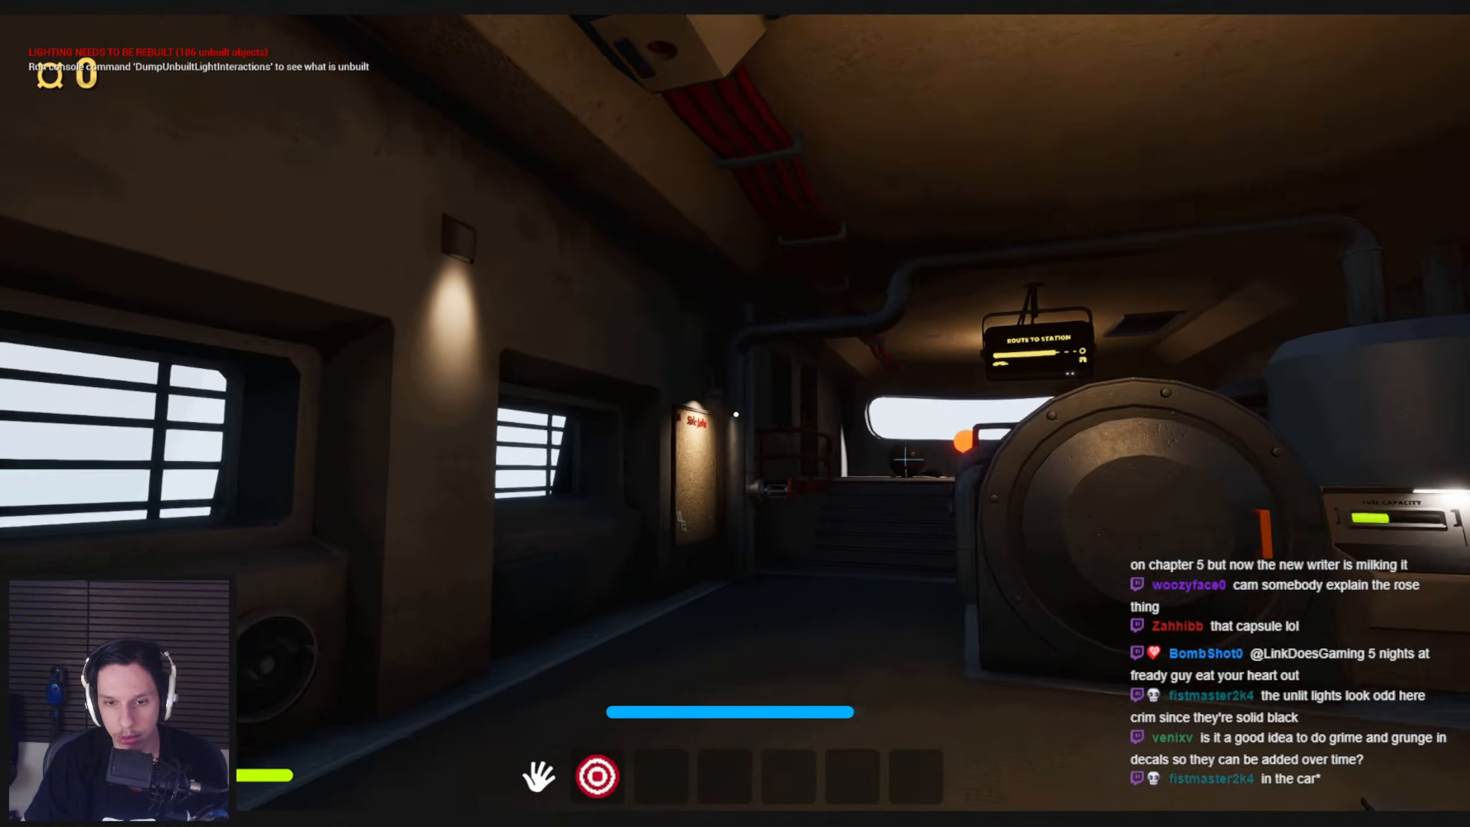
pyautogui.press('w')
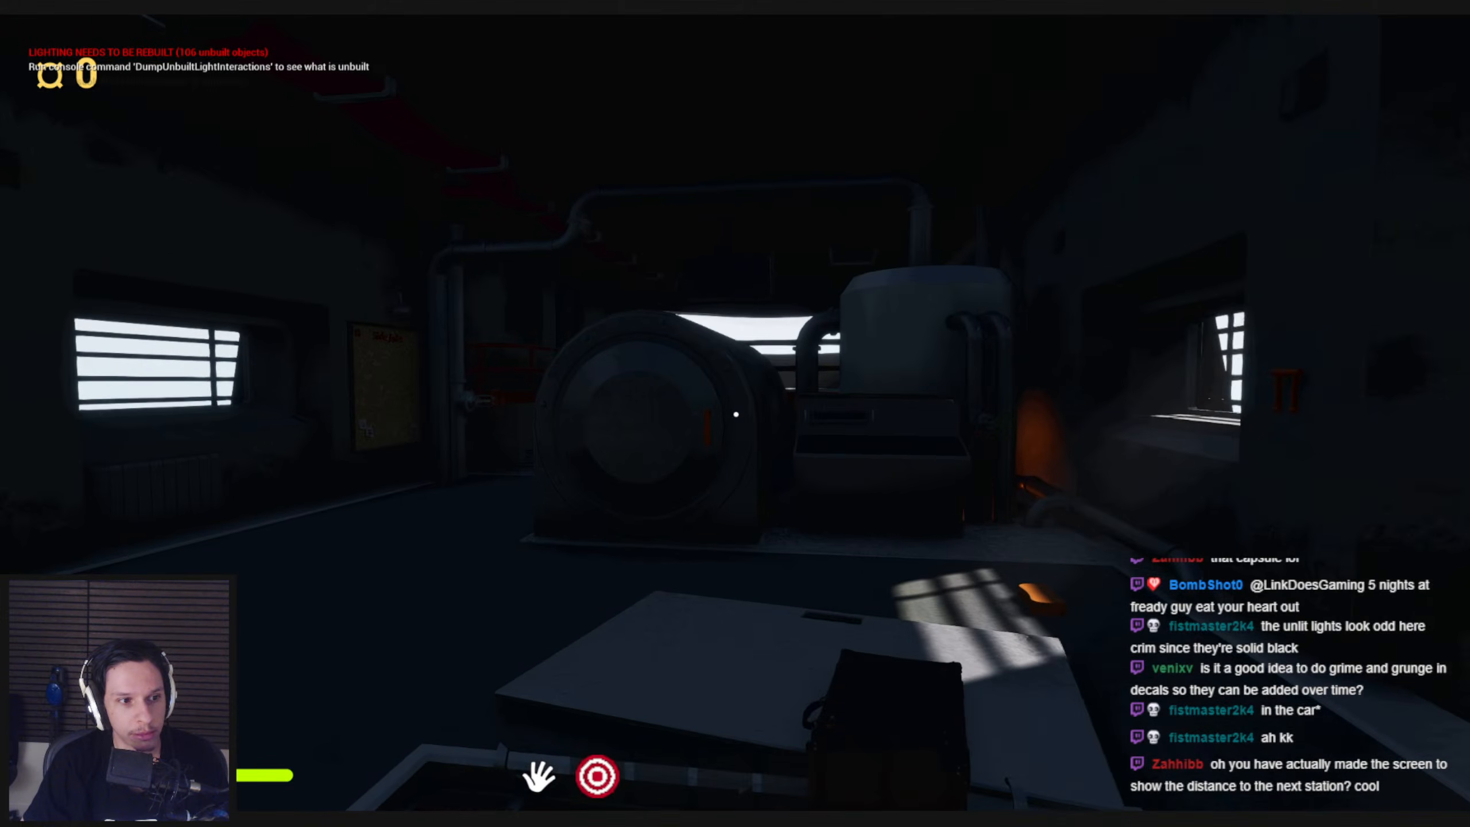
# Check the unlit ceiling and route display, and restore the engine room's power with the fuse box lever
pyautogui.hotkey('shift', 'w')
pyautogui.press('s')
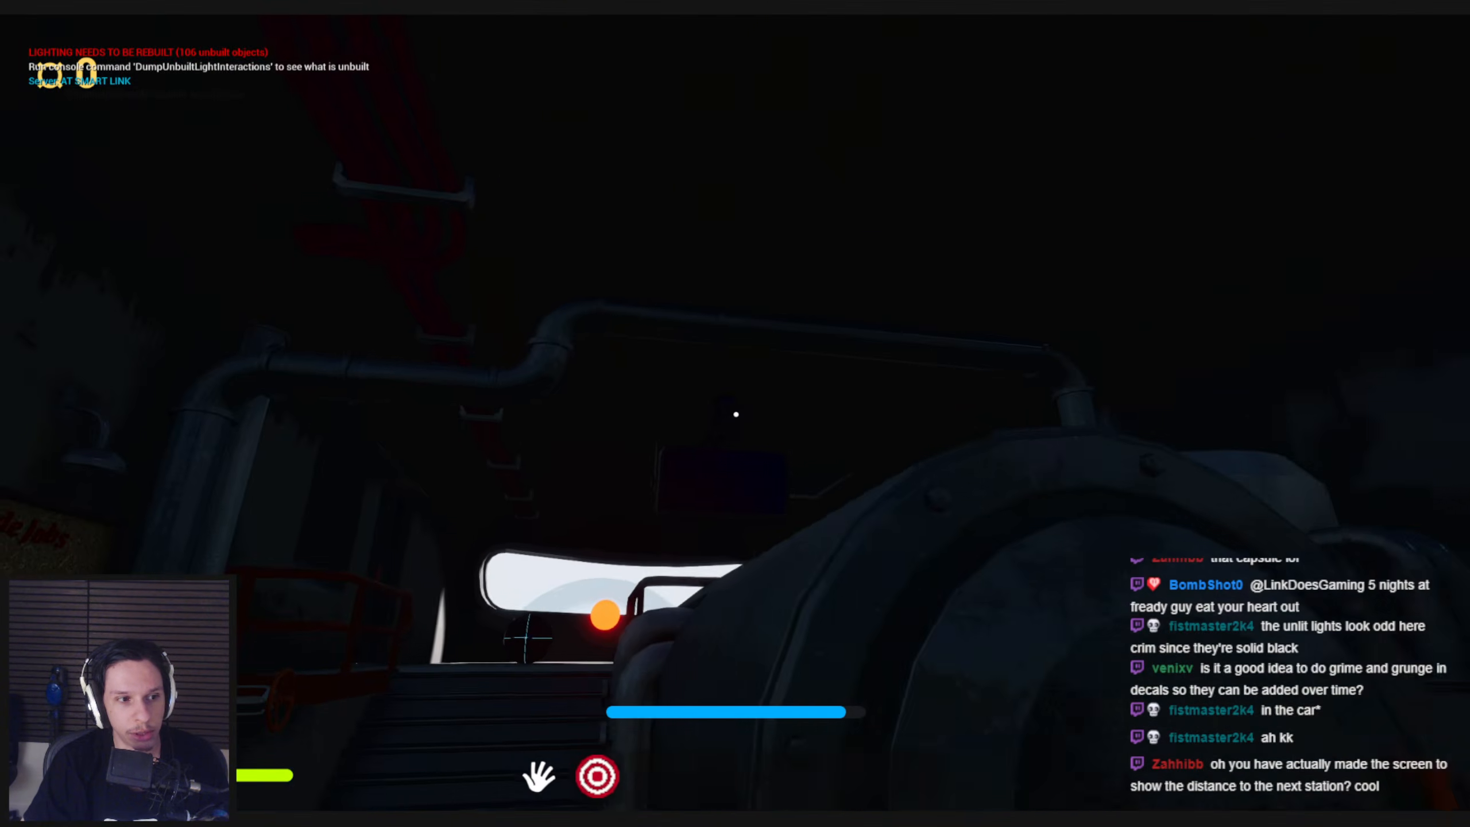
pyautogui.press('w')
pyautogui.moveTo(736, 414); pyautogui.dragTo(751, 568)
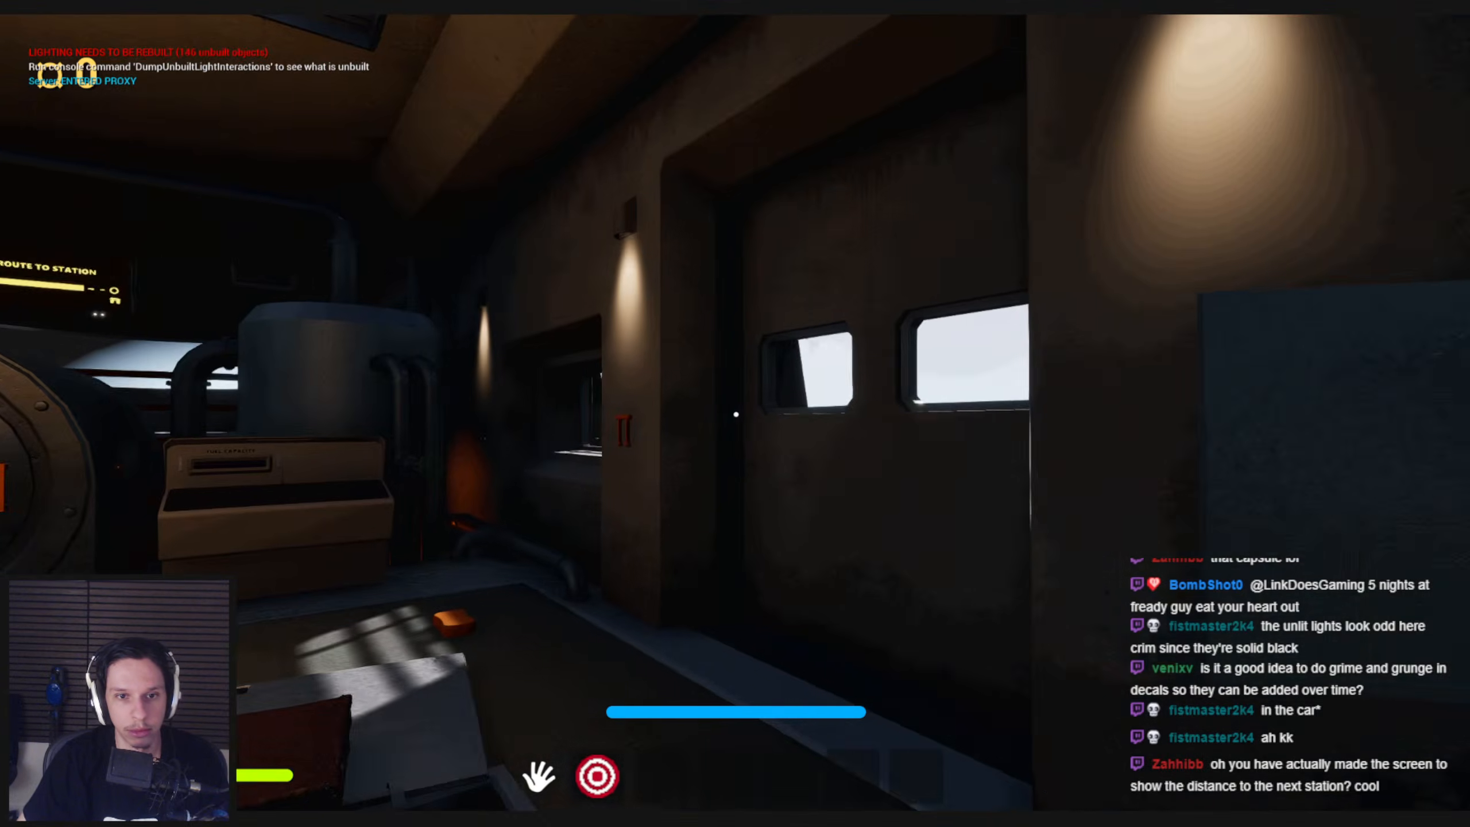
# Approach the Route to Station display from below and jump up beside the furnace to see it at eye level
pyautogui.press('w')
pyautogui.press('a')
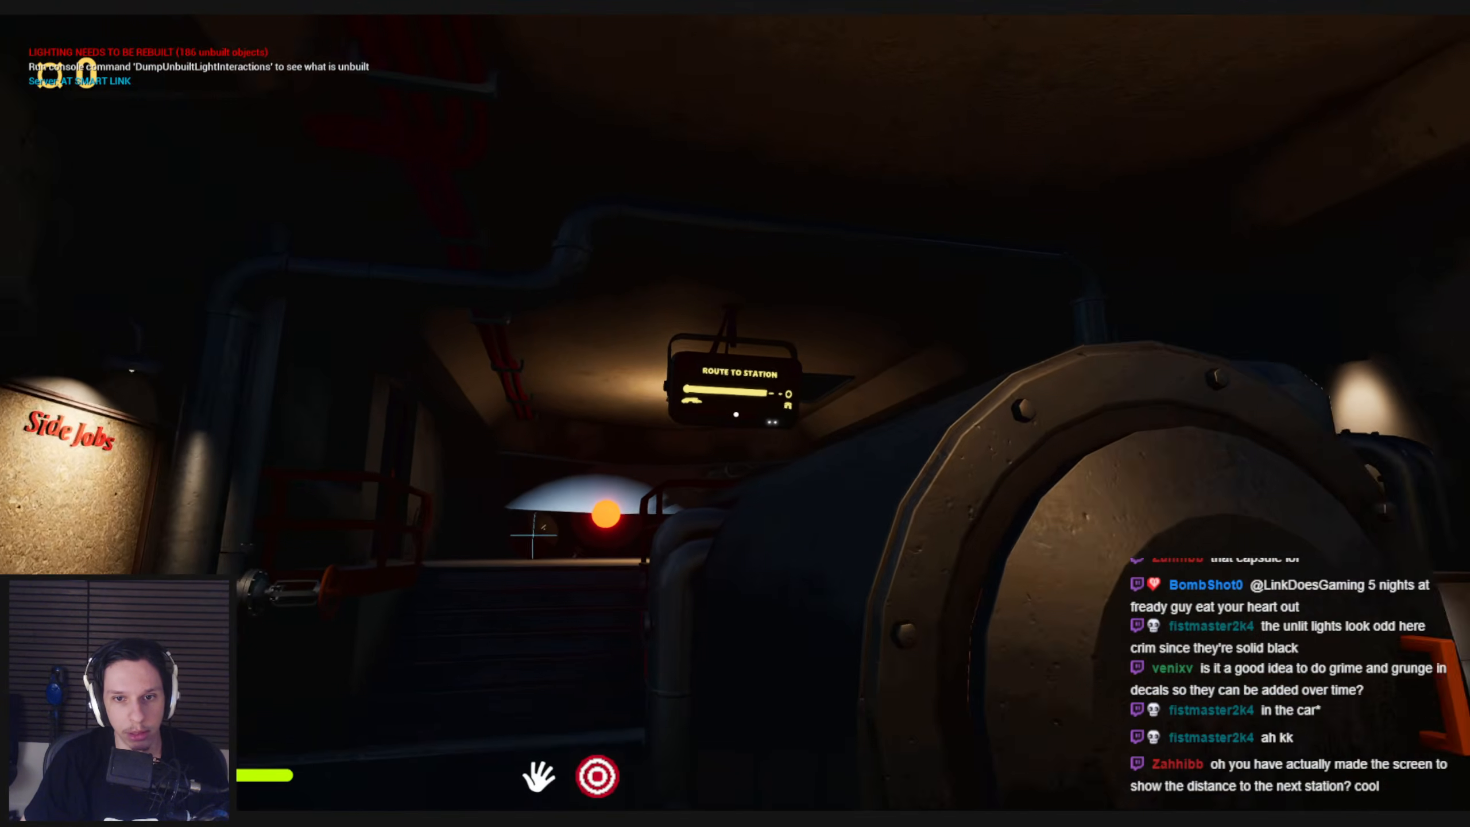
pyautogui.press('w')
pyautogui.press('a')
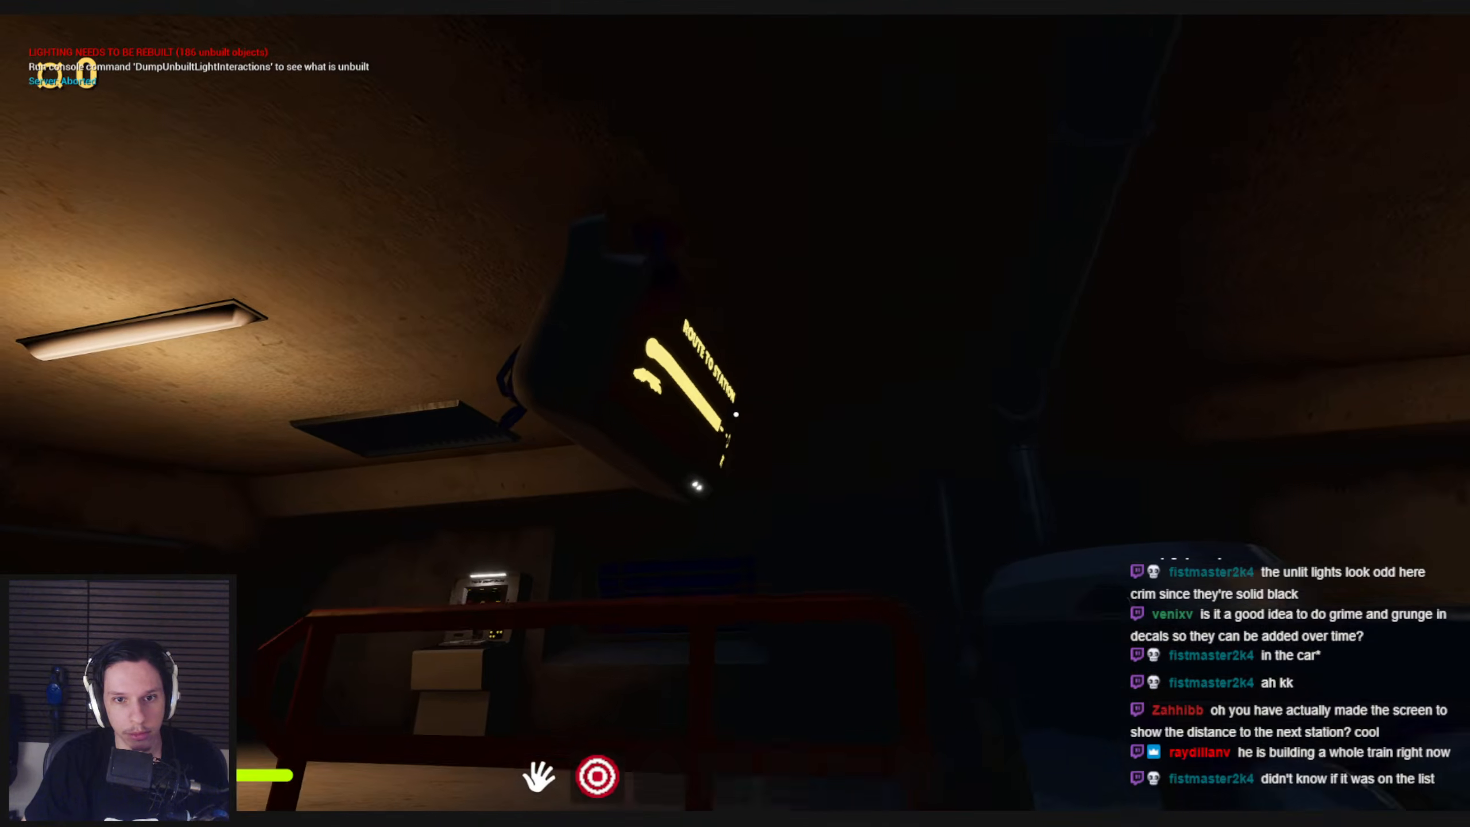
pyautogui.press('w')
pyautogui.press('space')
pyautogui.press('s')
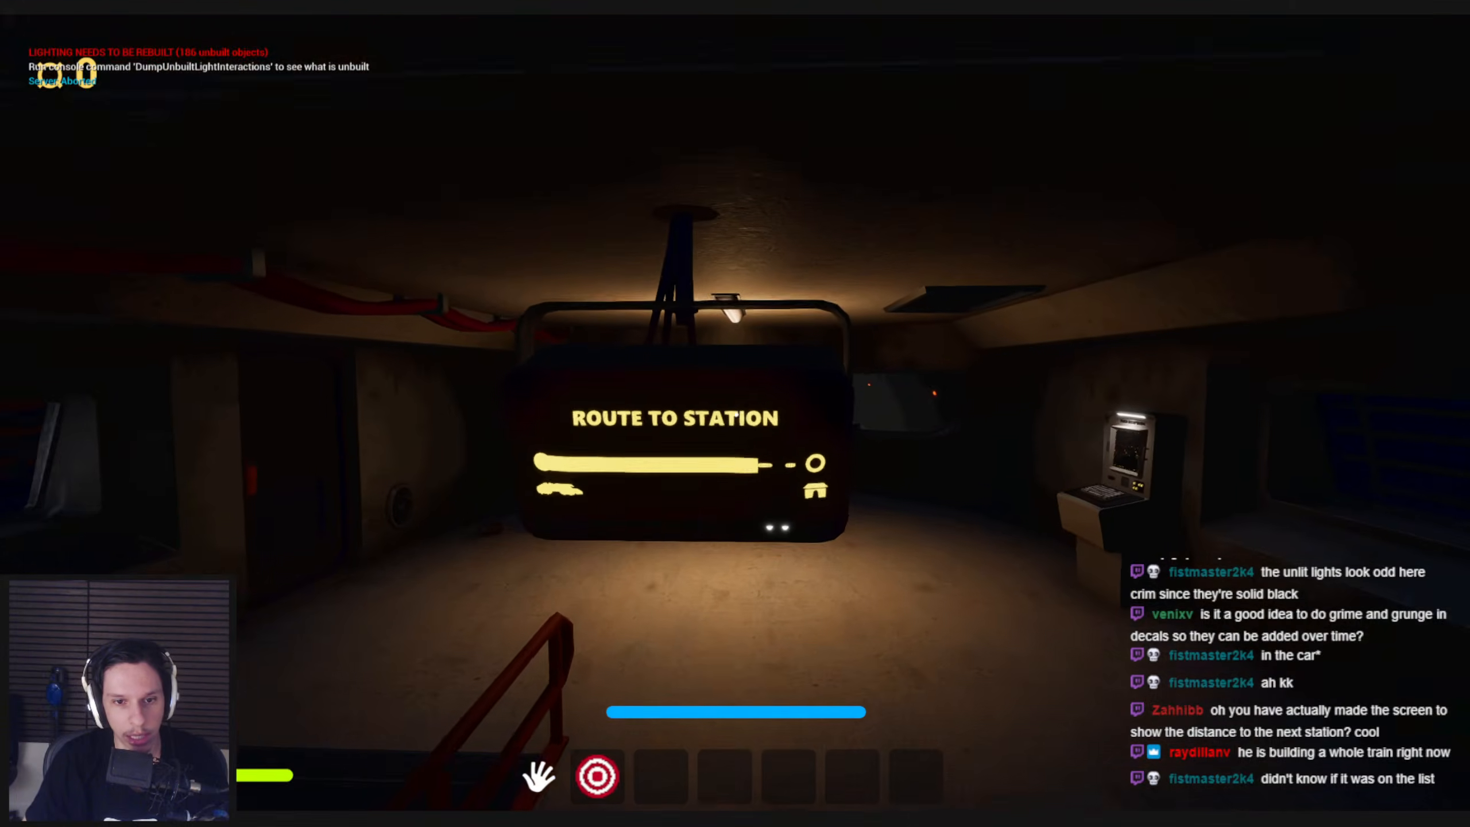
# Compare the Route to Station display's readability from near and far, and end the playtest
pyautogui.press('s')
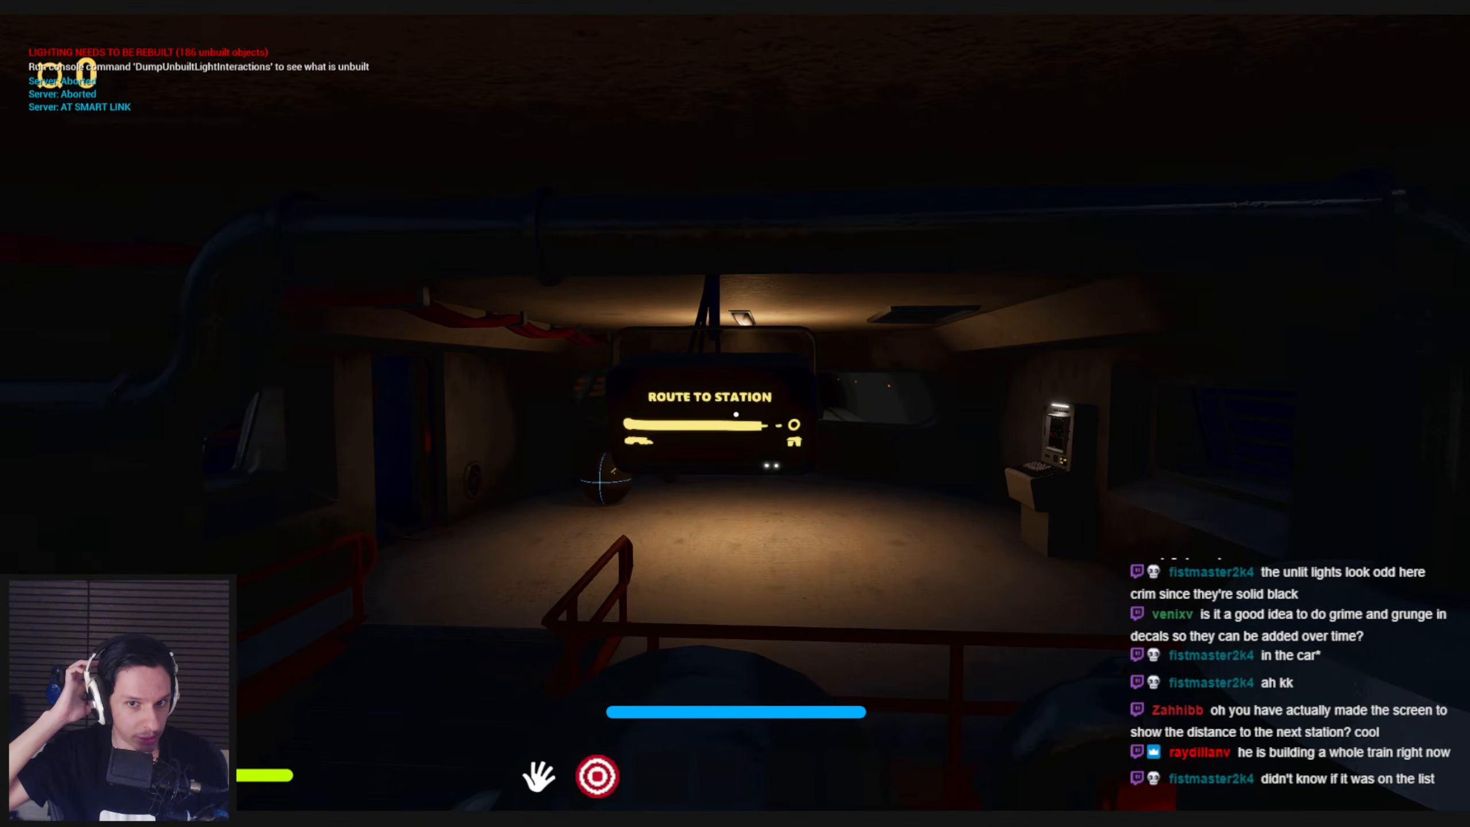
pyautogui.press('w')
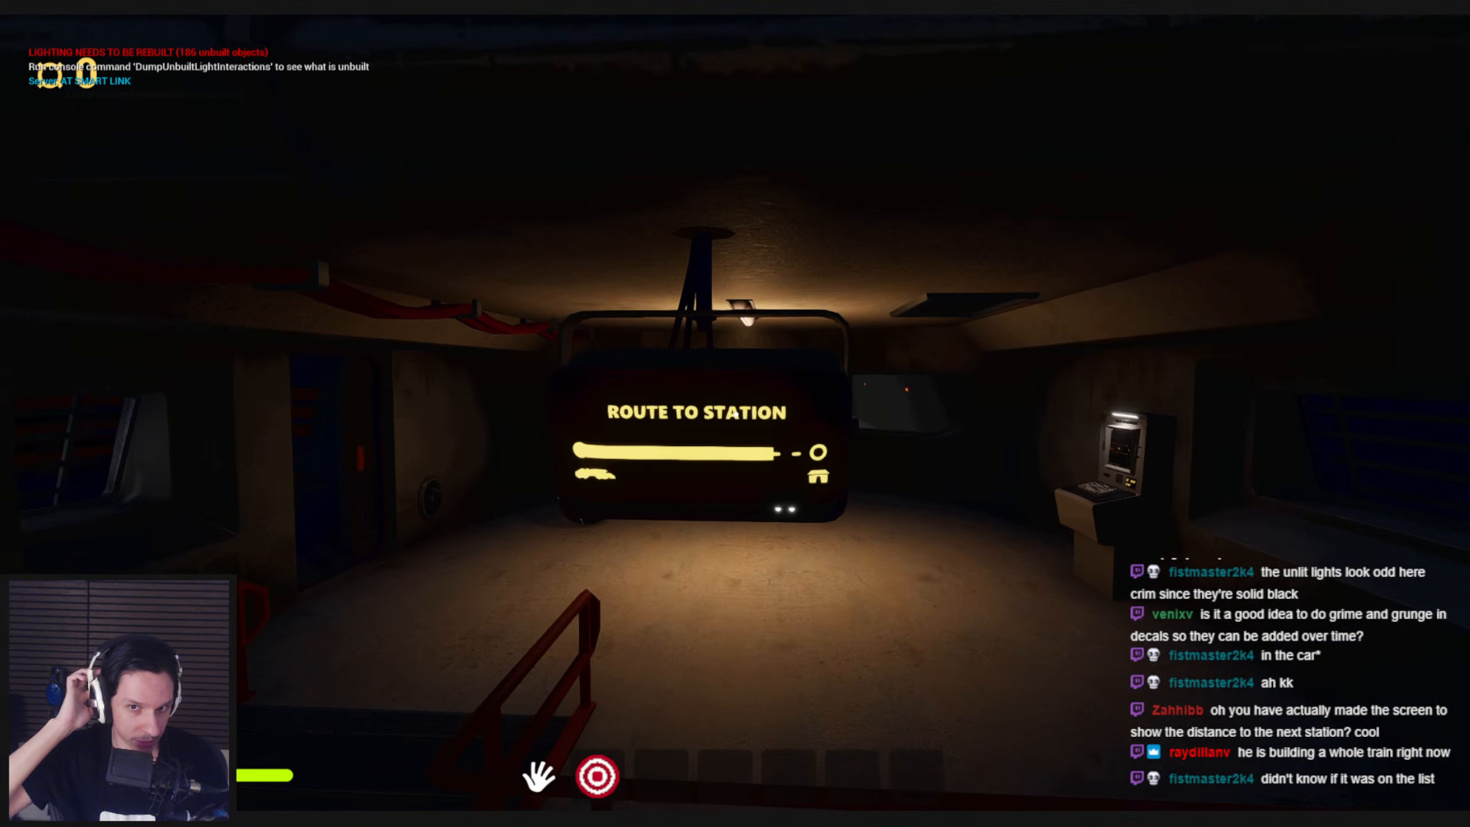
pyautogui.press('s')
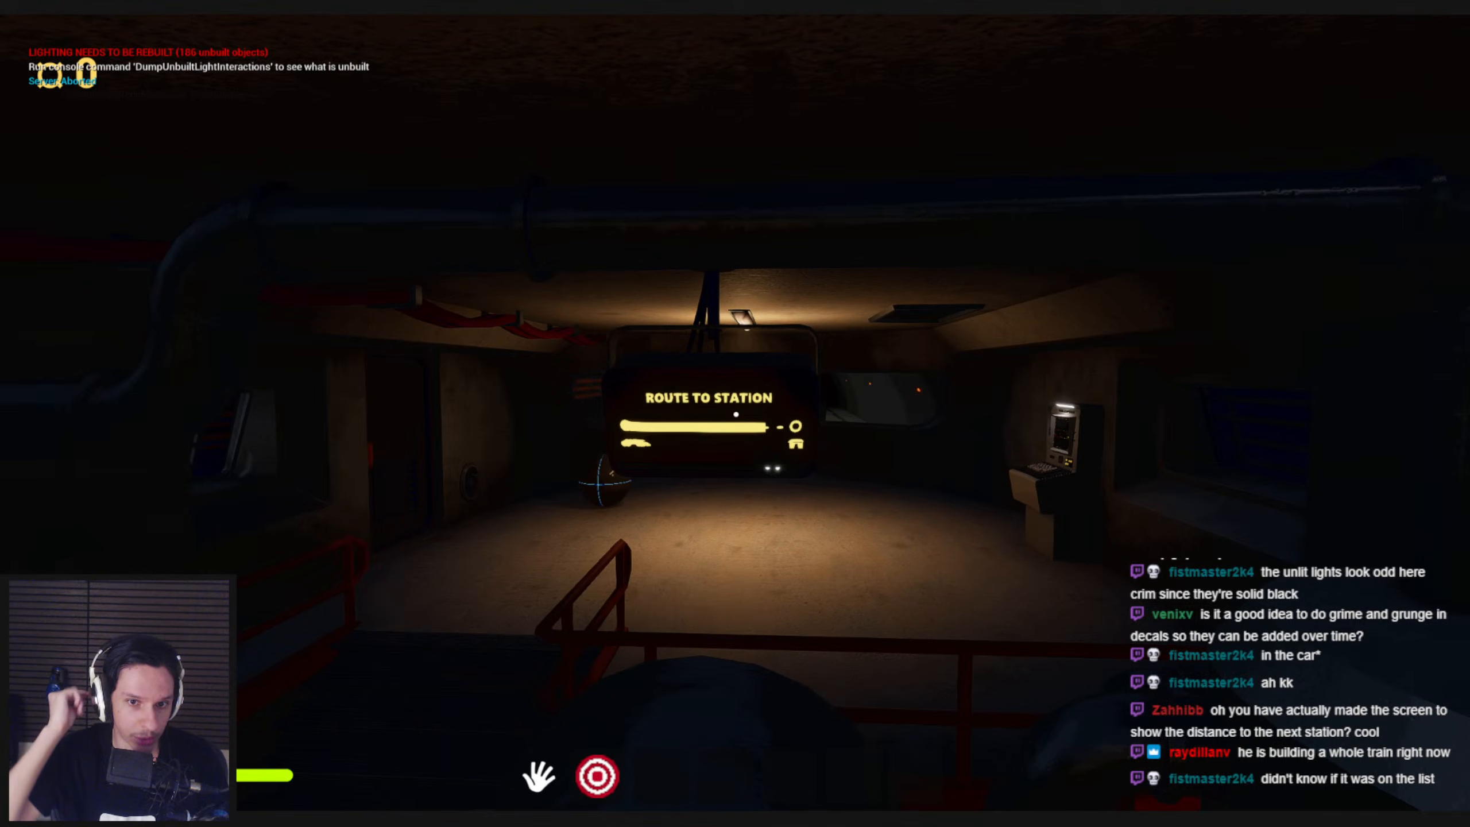
pyautogui.press('w')
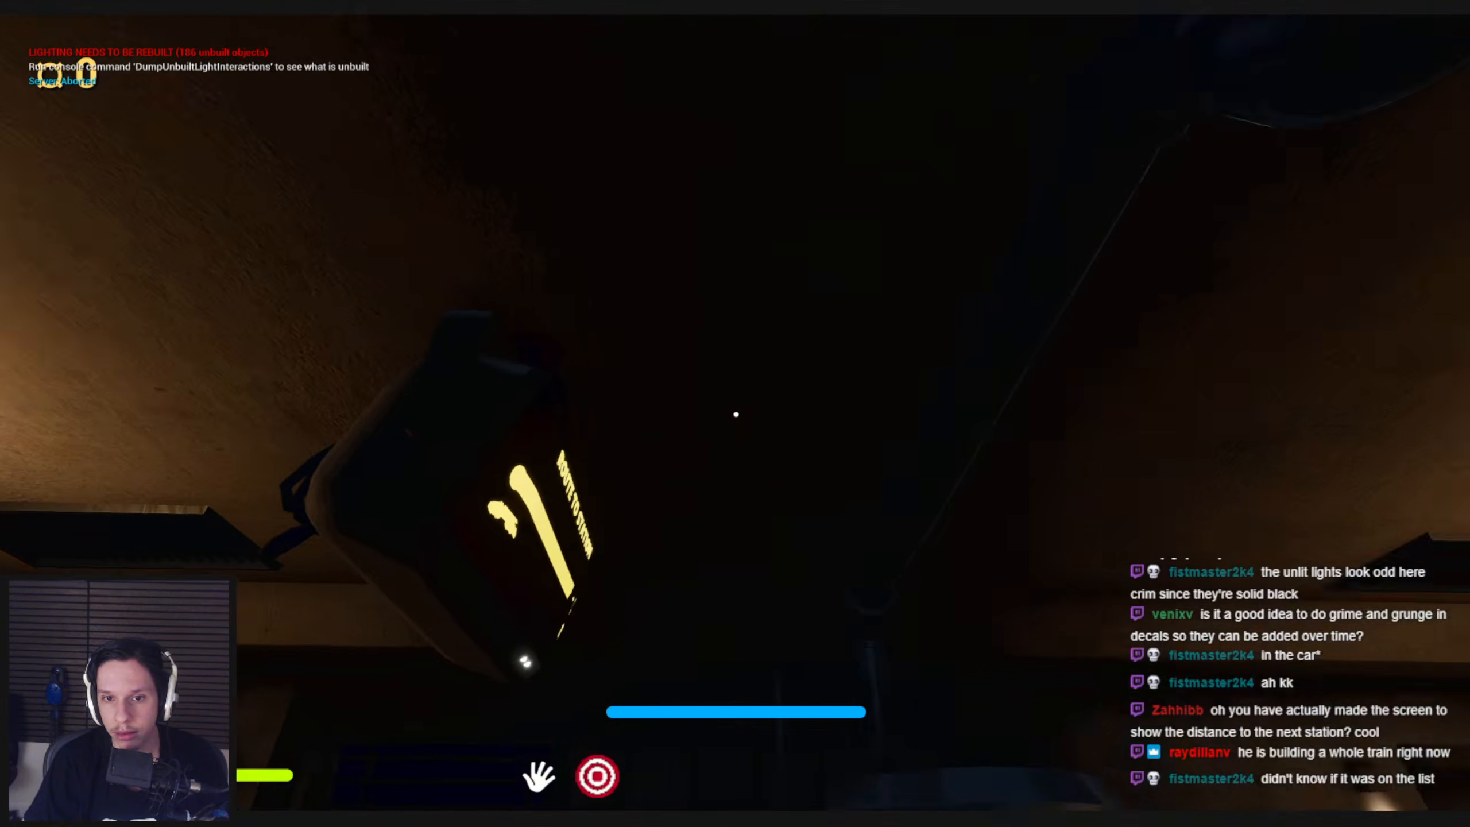
pyautogui.press('s')
pyautogui.press('Escape')
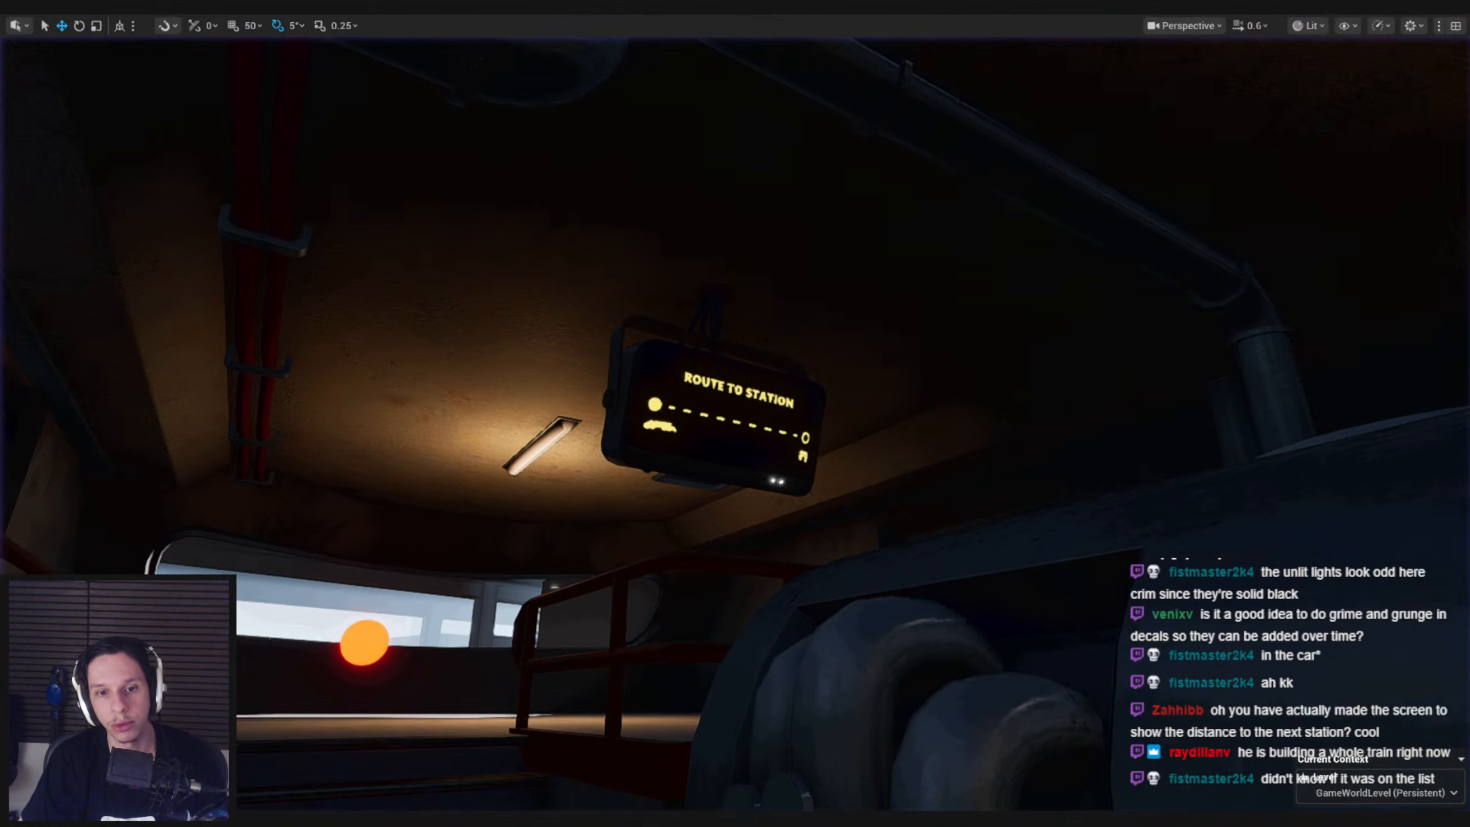
# Restore the full editor layout and open the LevelTrain_MainEngine level instance containing the route display for editing
pyautogui.press('F11')
pyautogui.click(712, 313)
pyautogui.moveTo(712, 313); pyautogui.dragTo(685, 363, button='right')
pyautogui.scroll(-3, 708, 333)
pyautogui.press('w')
pyautogui.press('w')
pyautogui.press('w')
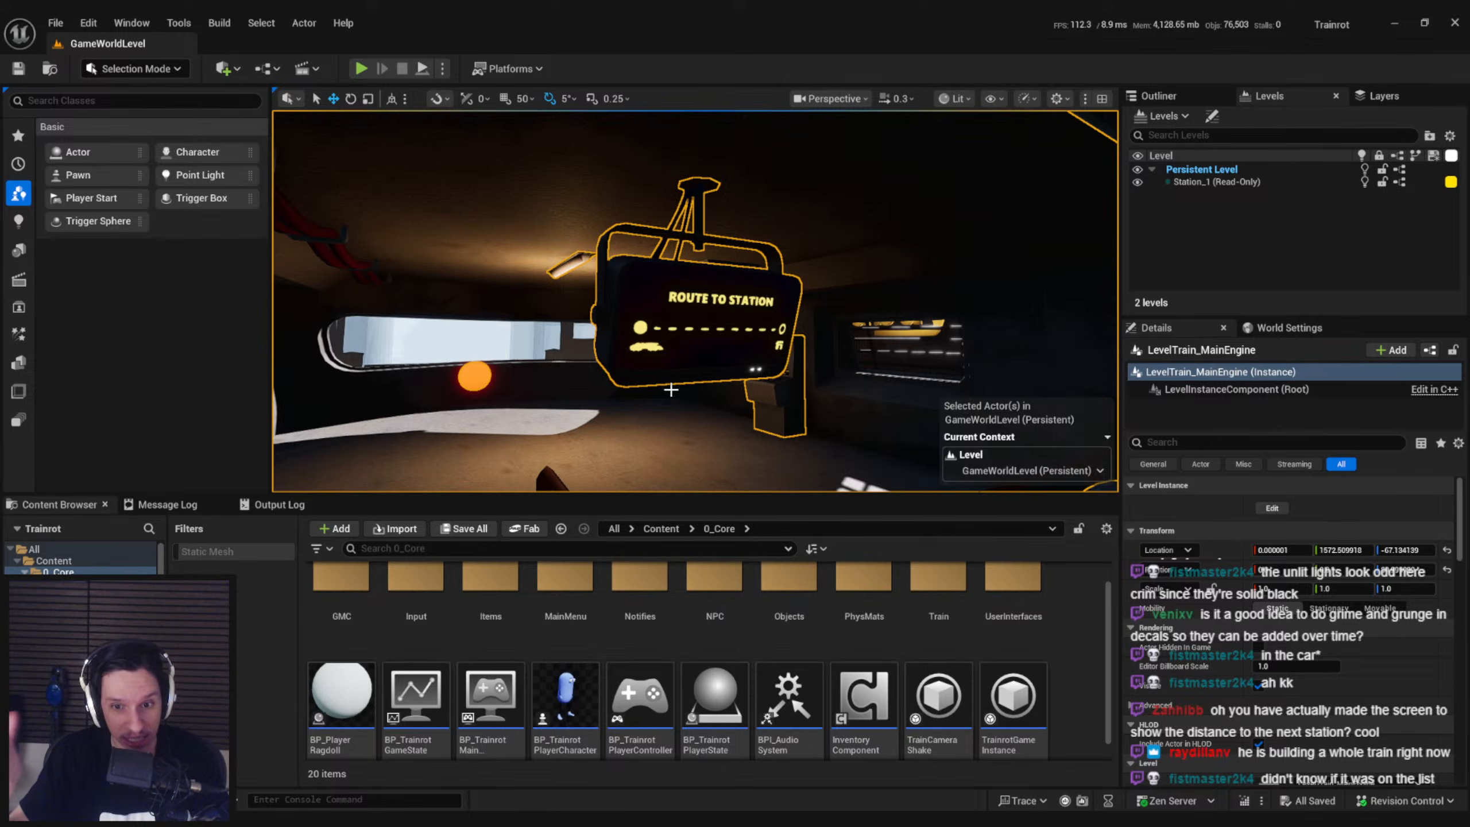
pyautogui.moveTo(699, 346); pyautogui.dragTo(699, 347, button='right')
pyautogui.doubleClick(712, 357)
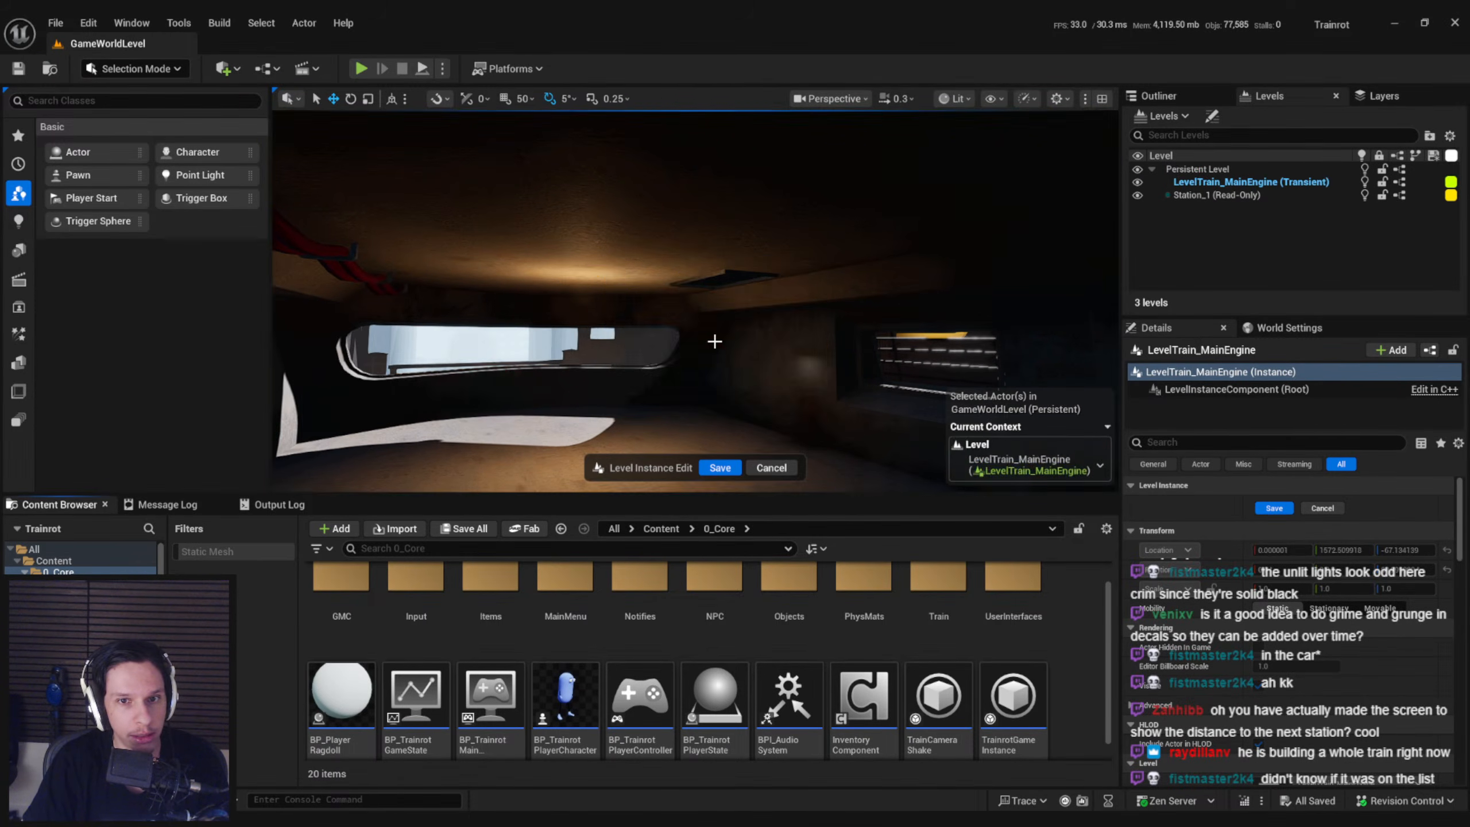
# Open the route display's blueprint, BP_TrainMonitor-RouteTracker, and show its 3D preview
pyautogui.rightClick(1427, 374)
pyautogui.click(1380, 394)
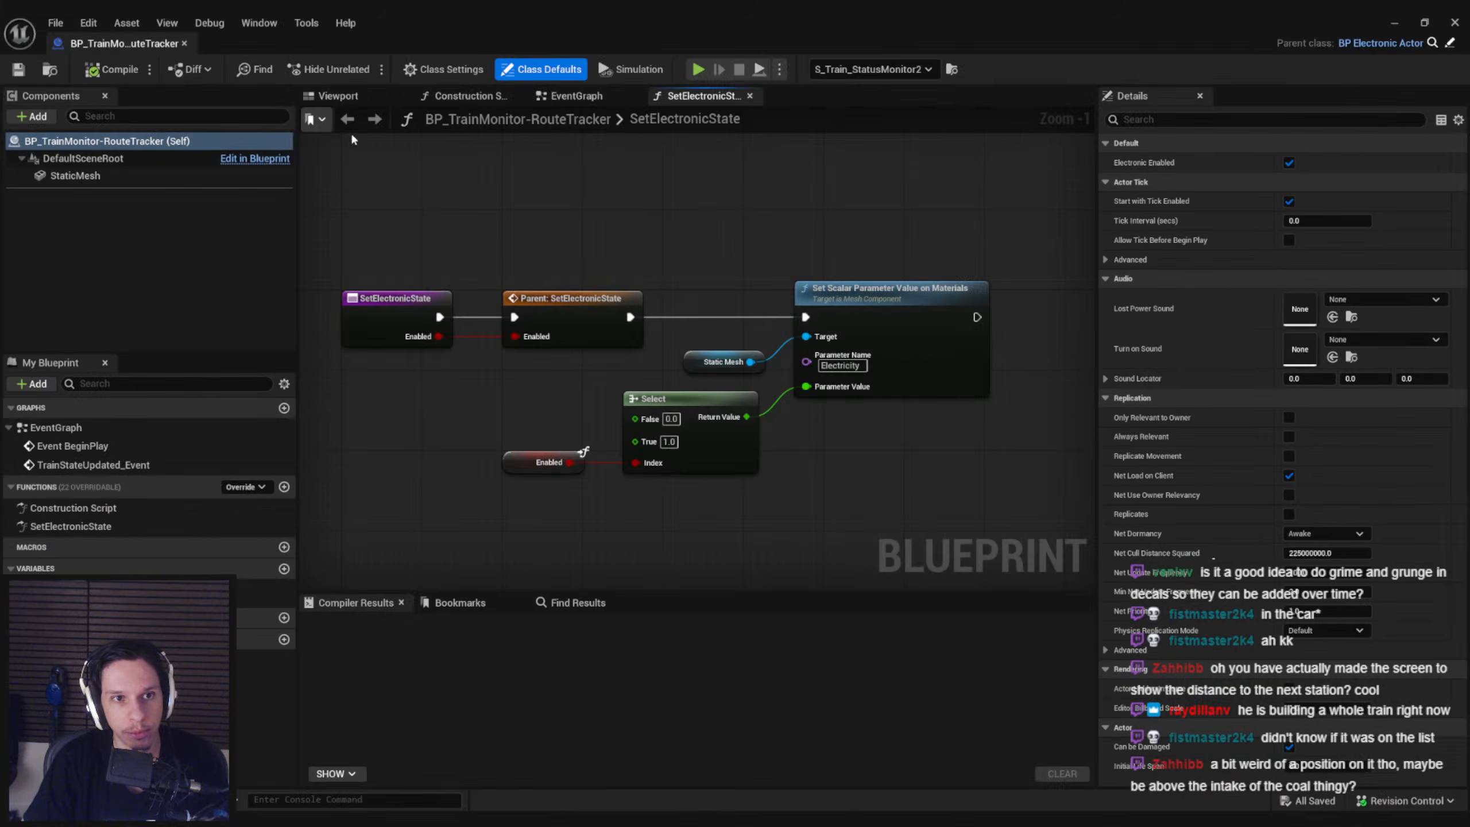
pyautogui.click(336, 97)
# Add a Spot Light component to the route tracker blueprint, keeping the name SpotLight
pyautogui.click(32, 116)
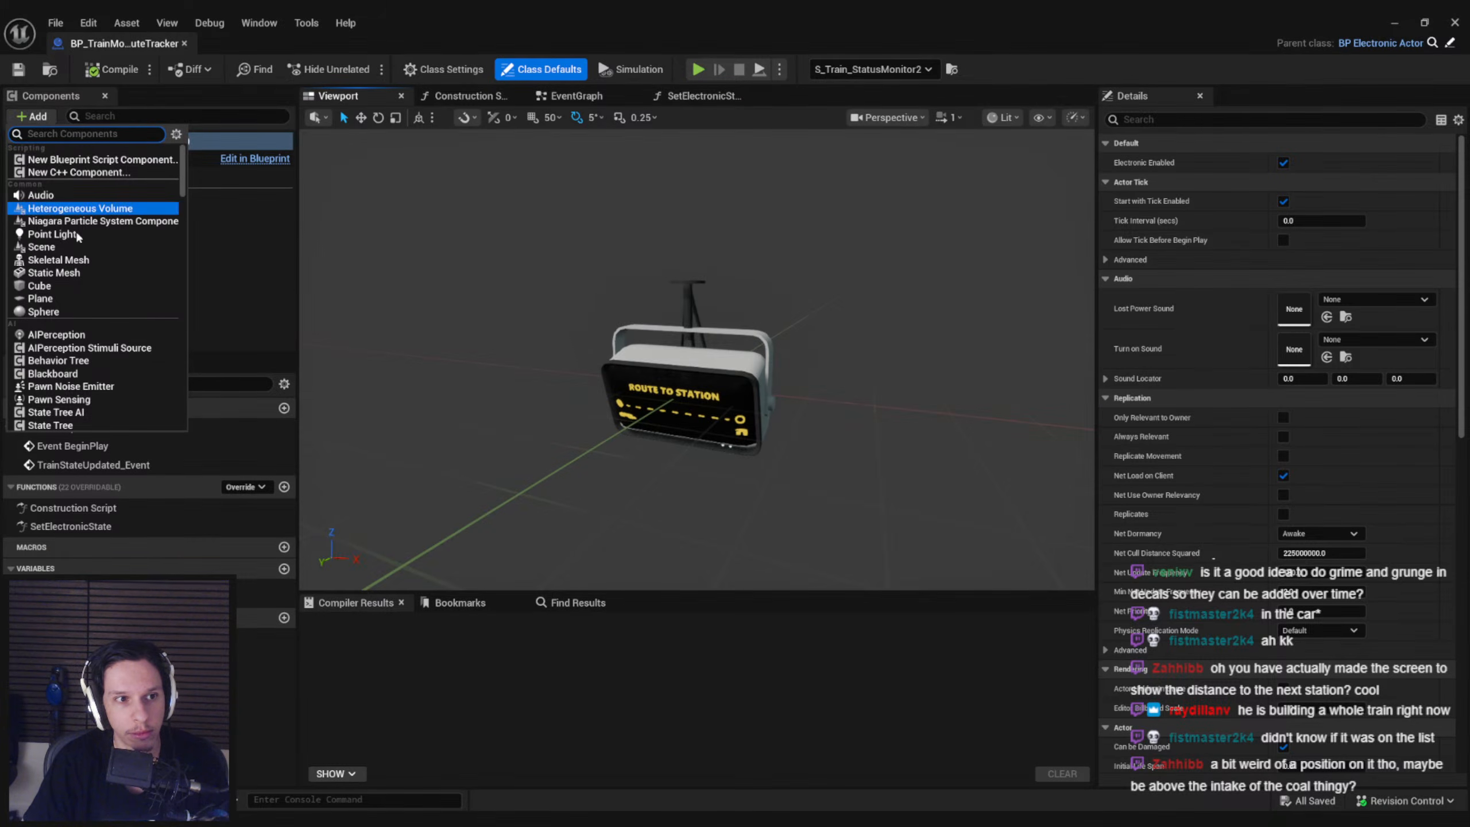
pyautogui.scroll(-10, 74, 343)
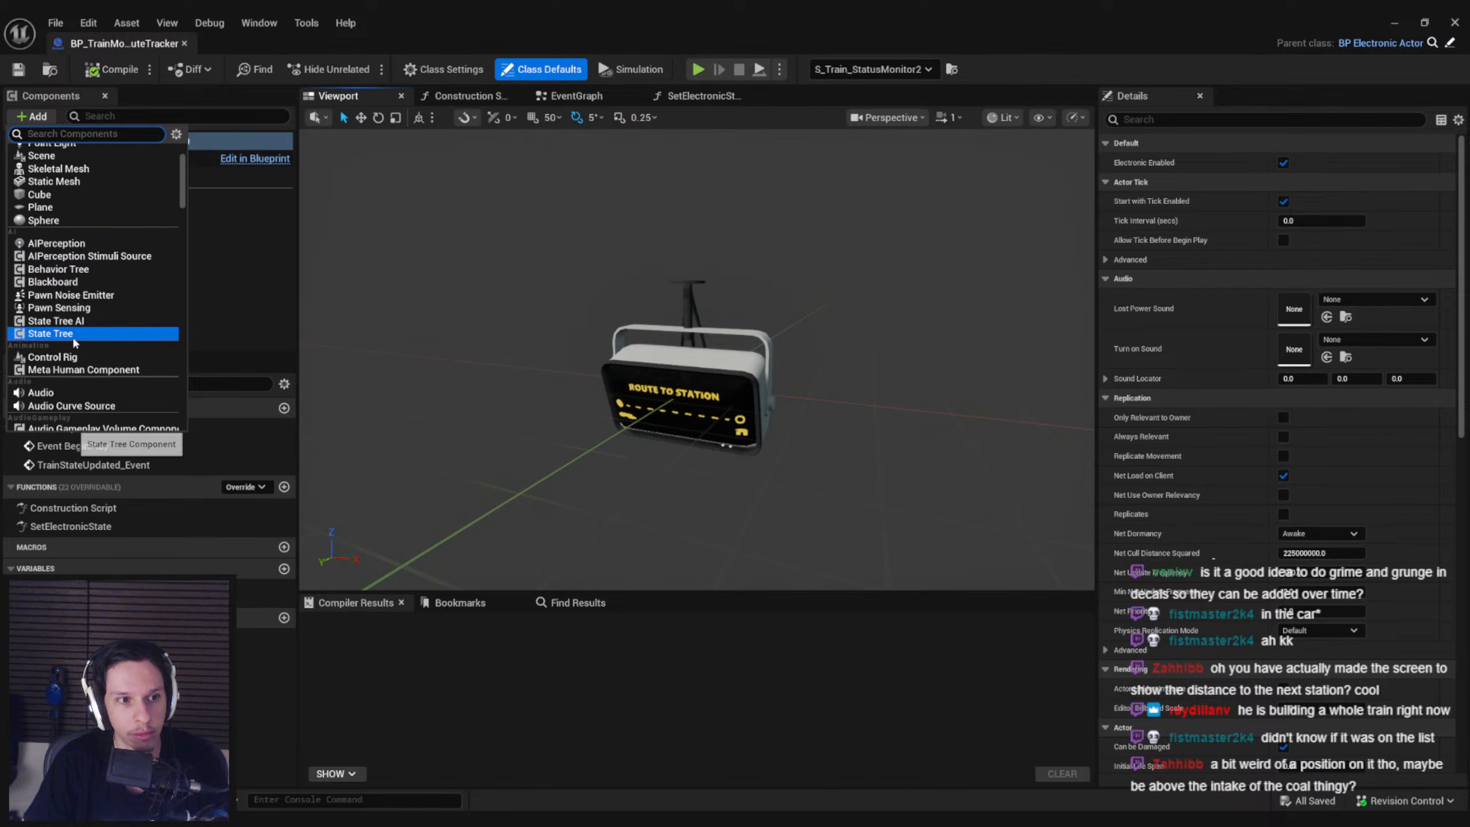
pyautogui.scroll(-5, 73, 342)
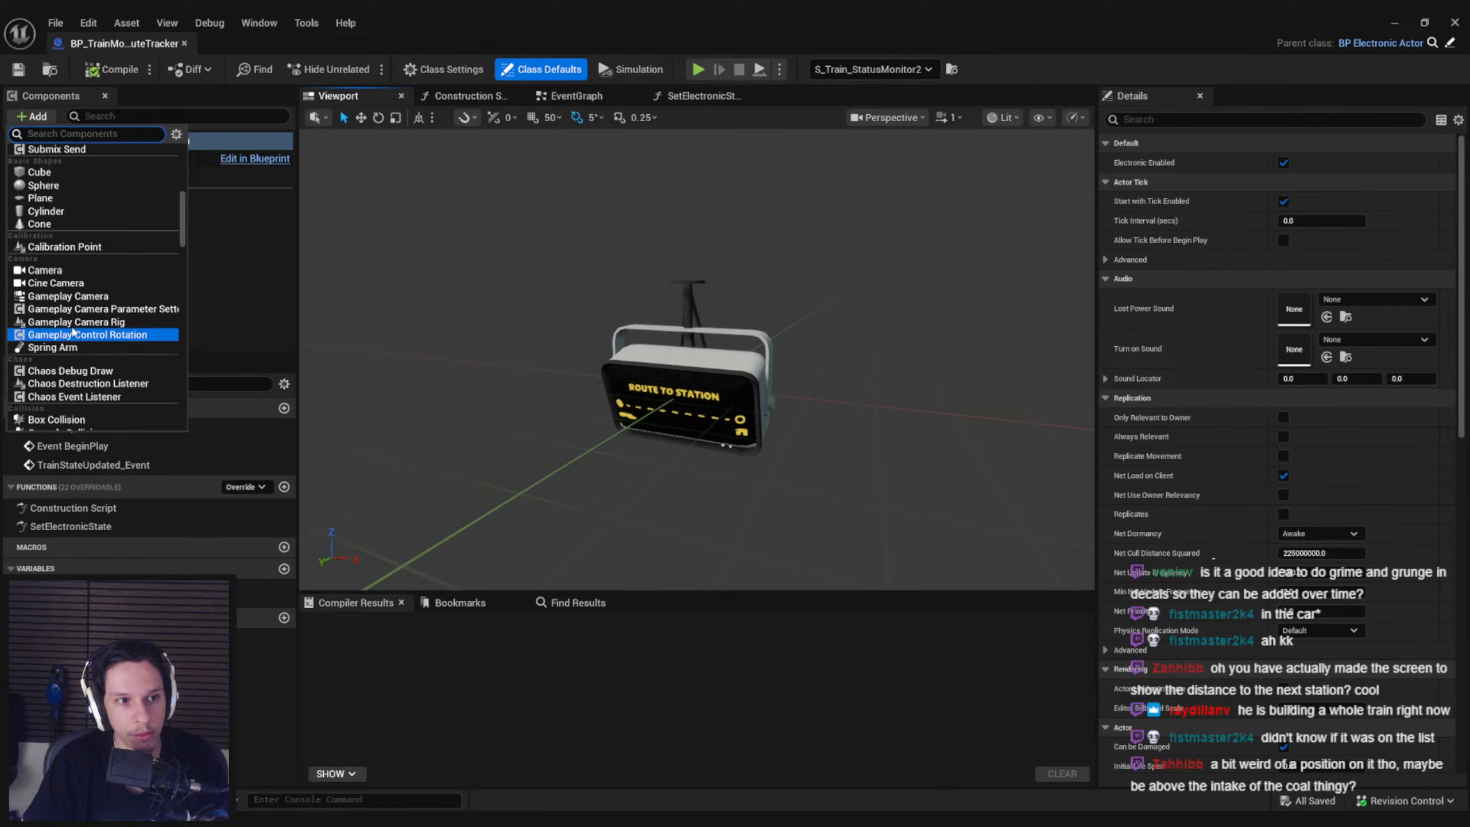
pyautogui.write('light')
pyautogui.click(93, 288)
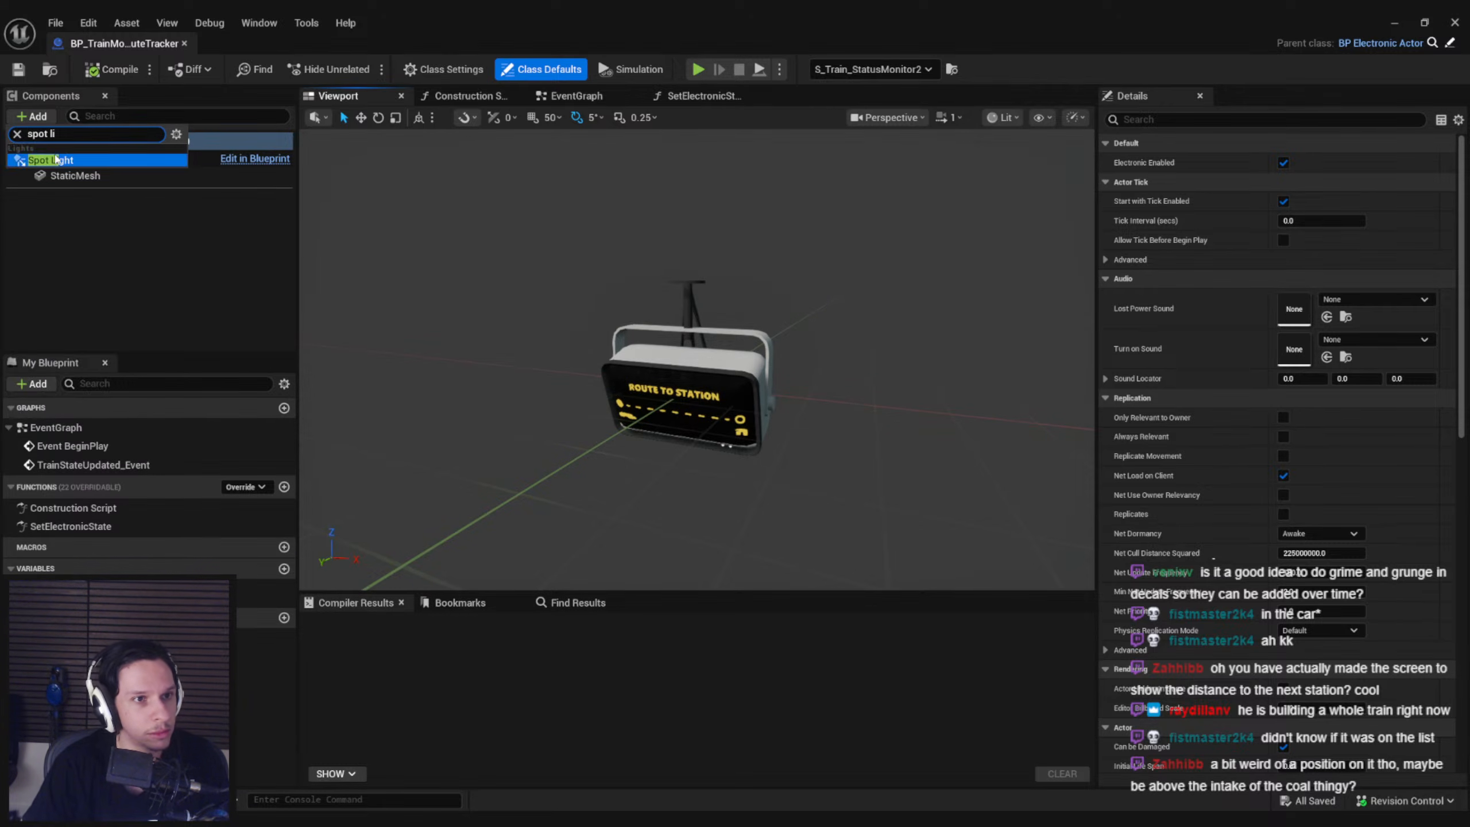
pyautogui.click(72, 217)
pyautogui.click(72, 194)
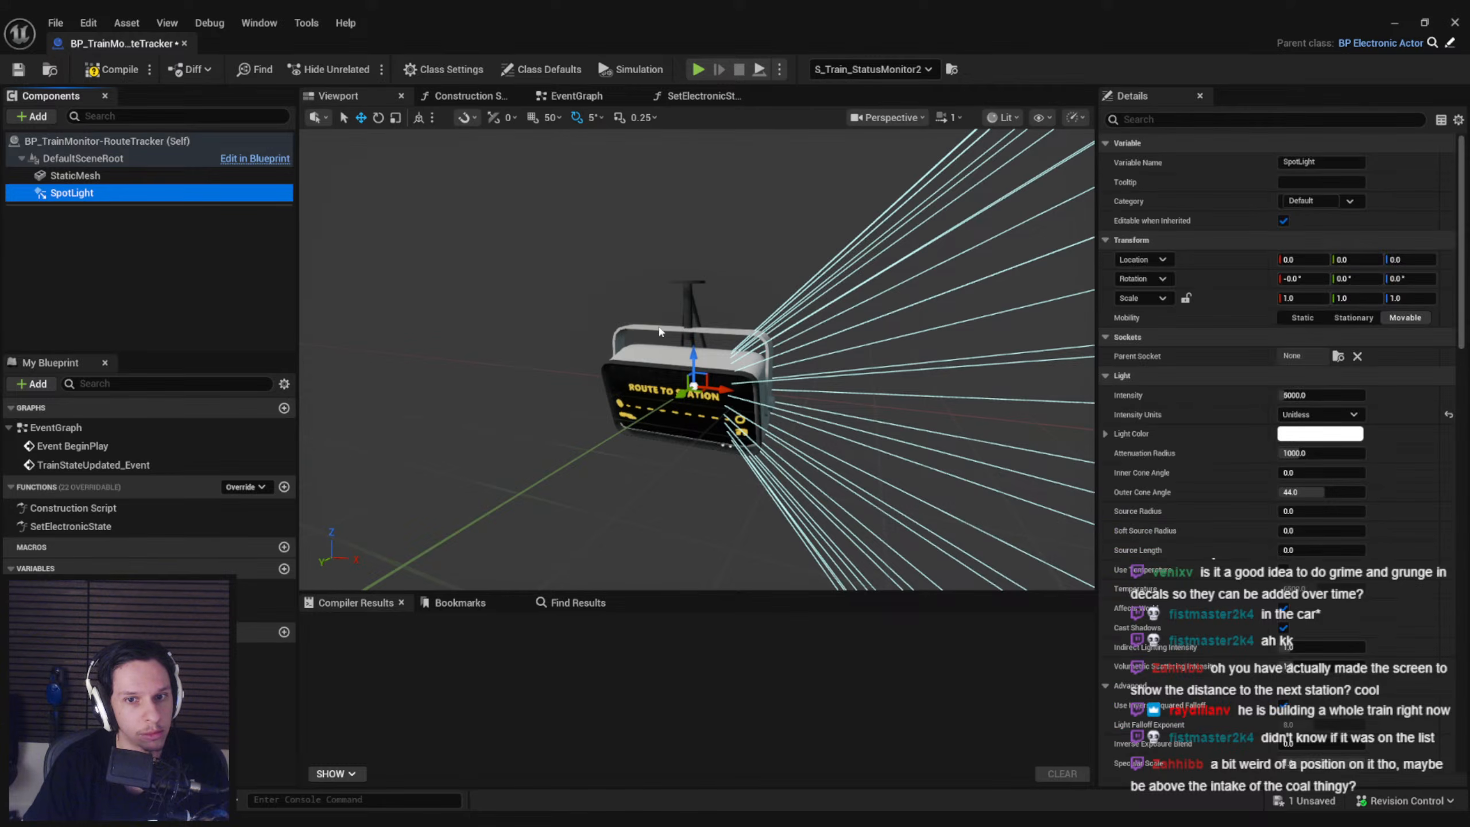
# Rotate the spot light 90° in yaw so that it shines out from the display's screen
pyautogui.scroll(3, 711, 370)
pyautogui.press('e')
pyautogui.moveTo(711, 371); pyautogui.dragTo(775, 377)
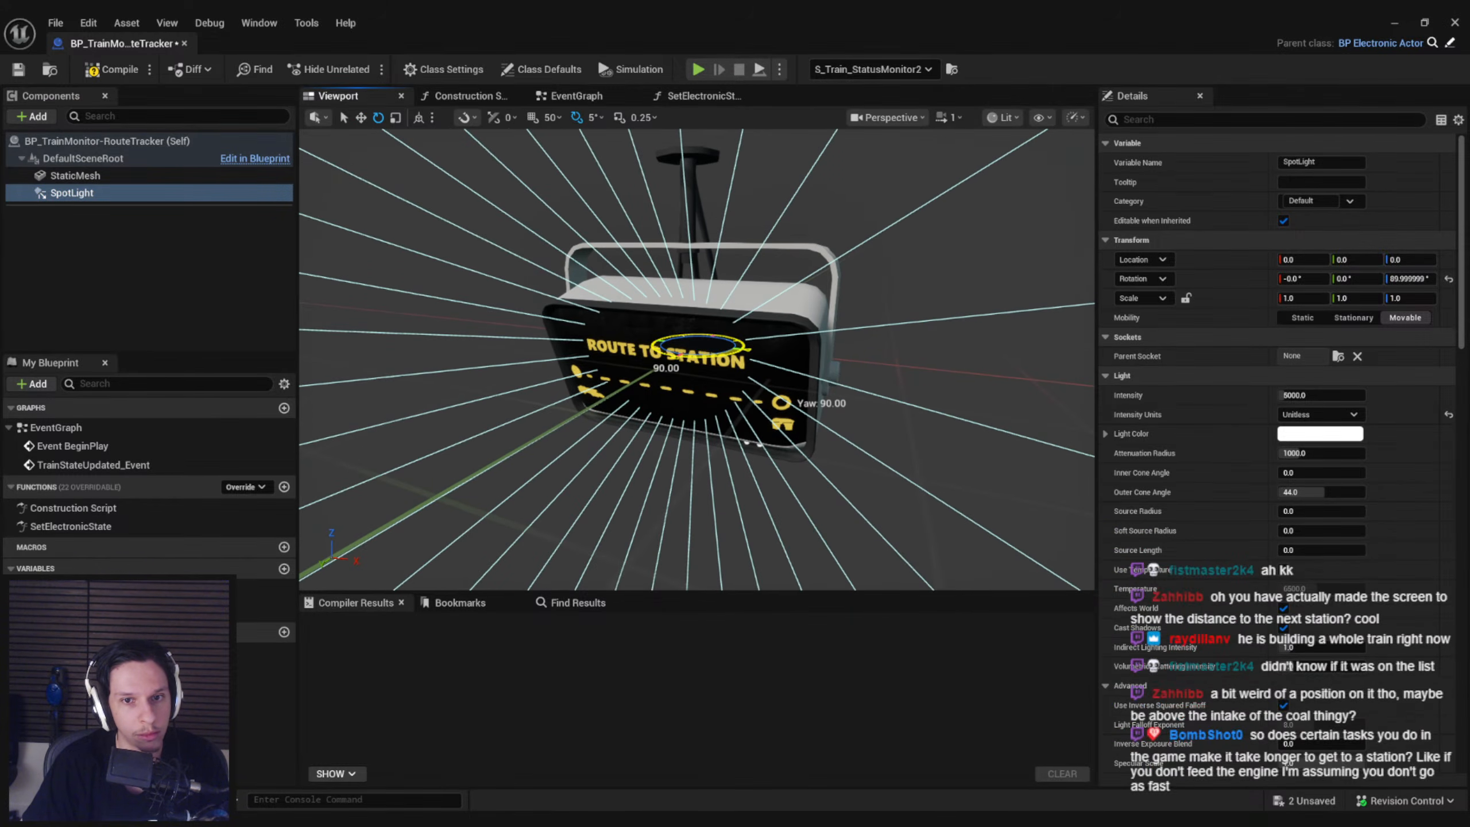
# Return to the train level and examine the spot light's effect around the route display from several angles
pyautogui.moveTo(774, 19); pyautogui.dragTo(774, 0)
pyautogui.moveTo(814, 322); pyautogui.dragTo(897, 322, button='right')
pyautogui.press('s')
pyautogui.scroll(1, 813, 322)
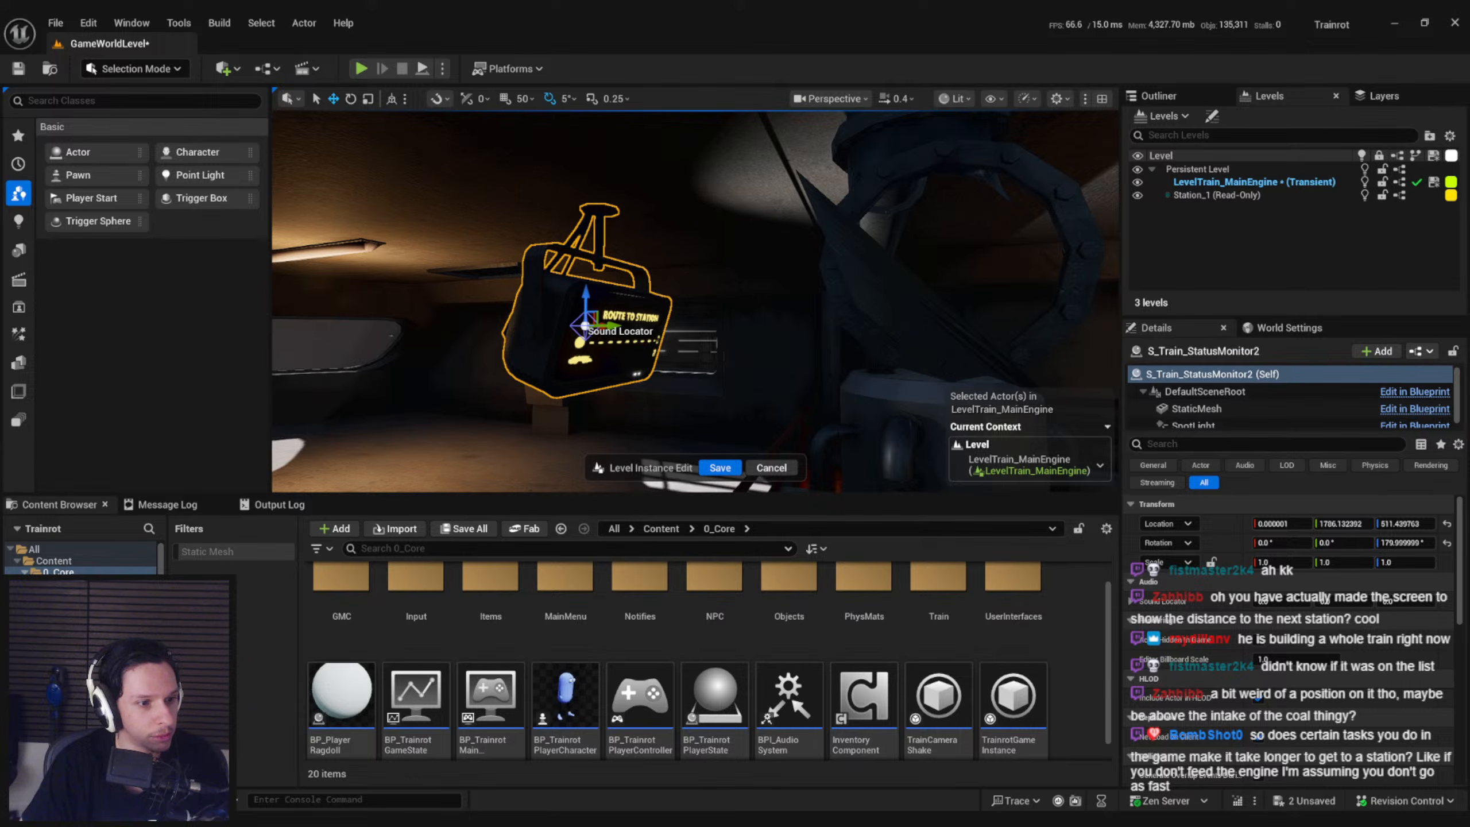
pyautogui.press('a')
pyautogui.moveTo(647, 346); pyautogui.dragTo(746, 342, button='right')
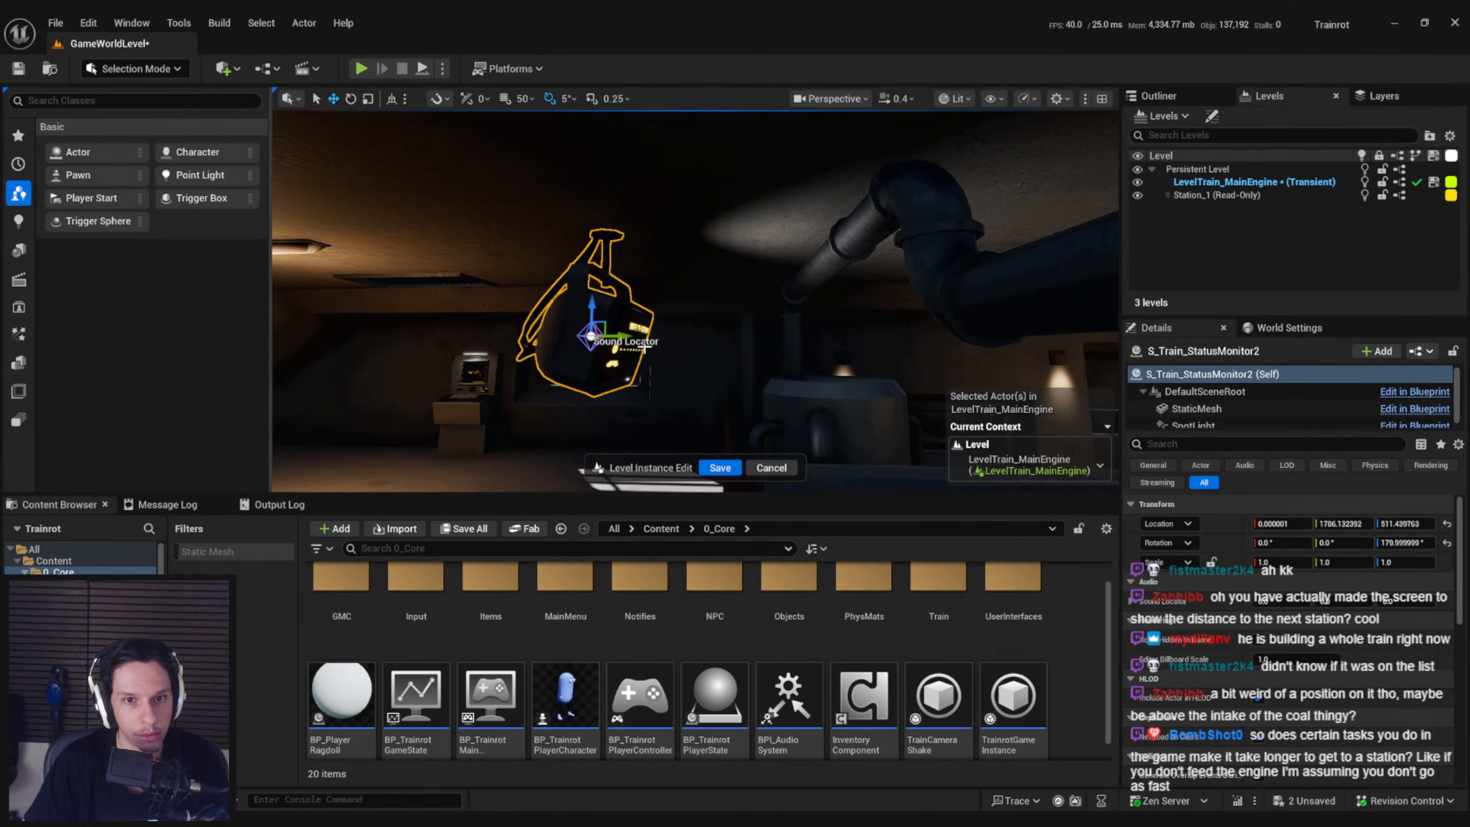
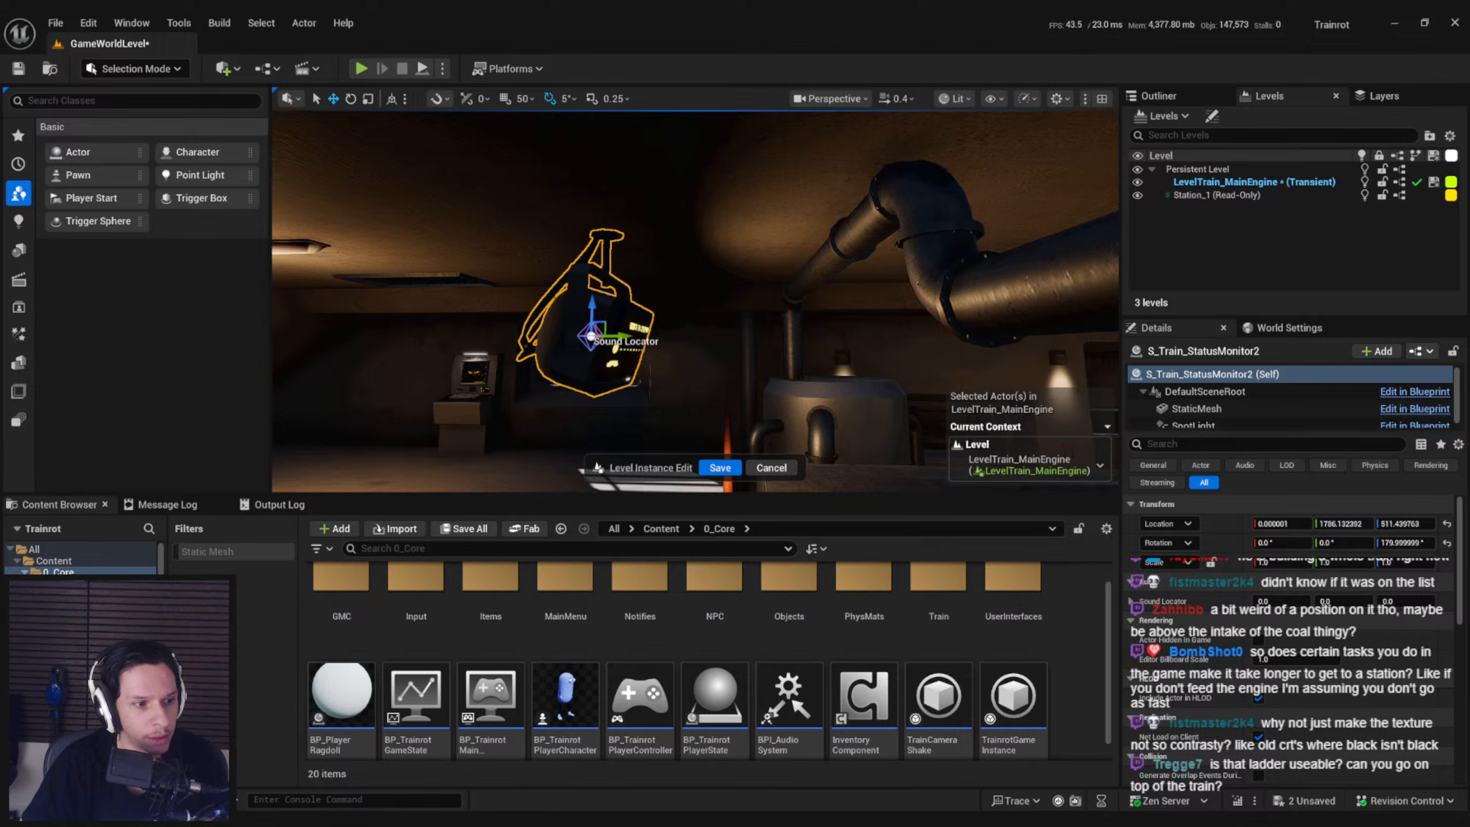
# Examine the spot light's effect on the Route to Station display from the side and front in the engine room
pyautogui.press('w')
pyautogui.moveTo(695, 301); pyautogui.dragTo(730, 266, button='right')
pyautogui.scroll(1, 579, 289)
pyautogui.press('s')
pyautogui.moveTo(607, 386)
pyautogui.mouseDown(button='right')
pyautogui.moveTo(676, 389)
pyautogui.moveTo(596, 408)
pyautogui.moveTo(618, 397)
pyautogui.mouseUp(button='right')
pyautogui.press('s')
pyautogui.scroll(1, 662, 394)
pyautogui.press('g')
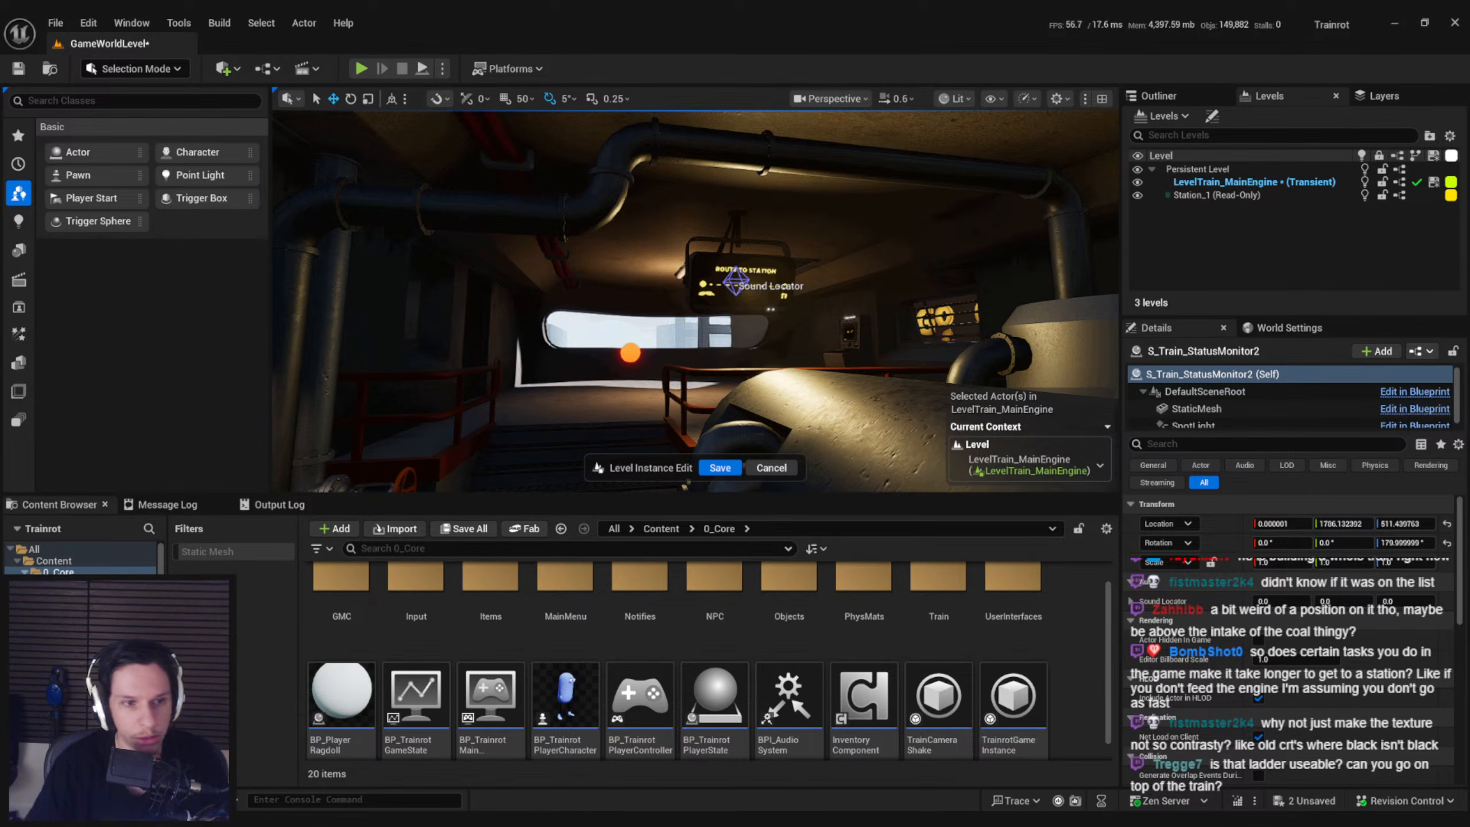
pyautogui.moveTo(617, 398)
pyautogui.mouseDown(button='right')
pyautogui.moveTo(584, 375)
pyautogui.moveTo(632, 396)
pyautogui.moveTo(619, 399)
pyautogui.moveTo(637, 389)
pyautogui.moveTo(605, 397)
pyautogui.moveTo(643, 388)
pyautogui.moveTo(616, 373)
pyautogui.mouseUp(button='right')
pyautogui.press('s')
pyautogui.press('d')
pyautogui.press('d')
pyautogui.press('w')
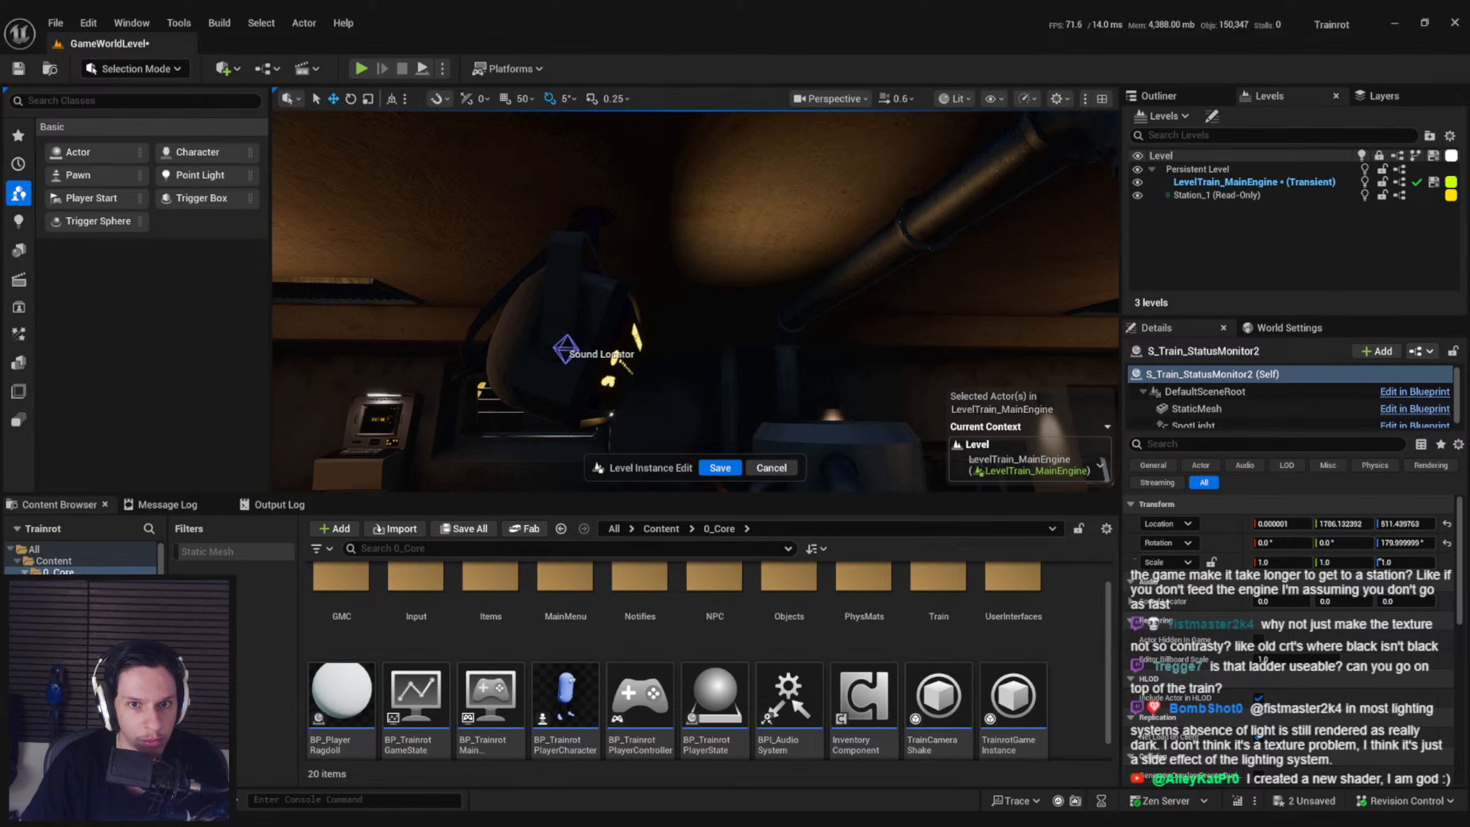
pyautogui.press('d')
pyautogui.moveTo(656, 374)
pyautogui.mouseDown(button='right')
pyautogui.moveTo(515, 389)
pyautogui.moveTo(650, 385)
pyautogui.mouseUp(button='right')
pyautogui.press('s')
pyautogui.press('s')
pyautogui.press('w')
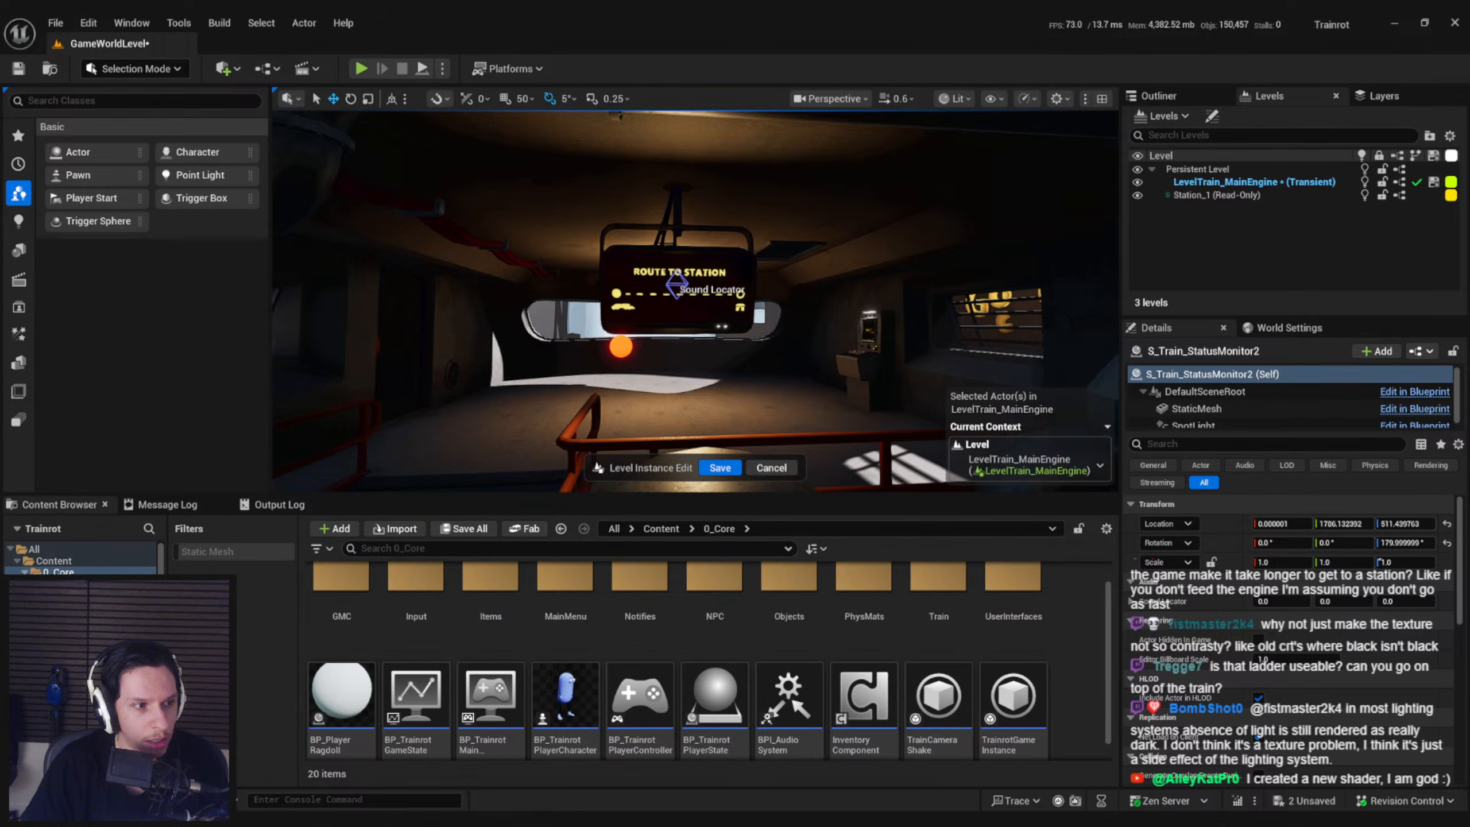
# Save the route tracker blueprint, checking out BP_TrainMonitor-RouteTracker from revision control, and return to the train level
pyautogui.moveTo(0, 359); pyautogui.dragTo(766, 375)
pyautogui.doubleClick(766, 375)
pyautogui.doubleClick(812, 377)
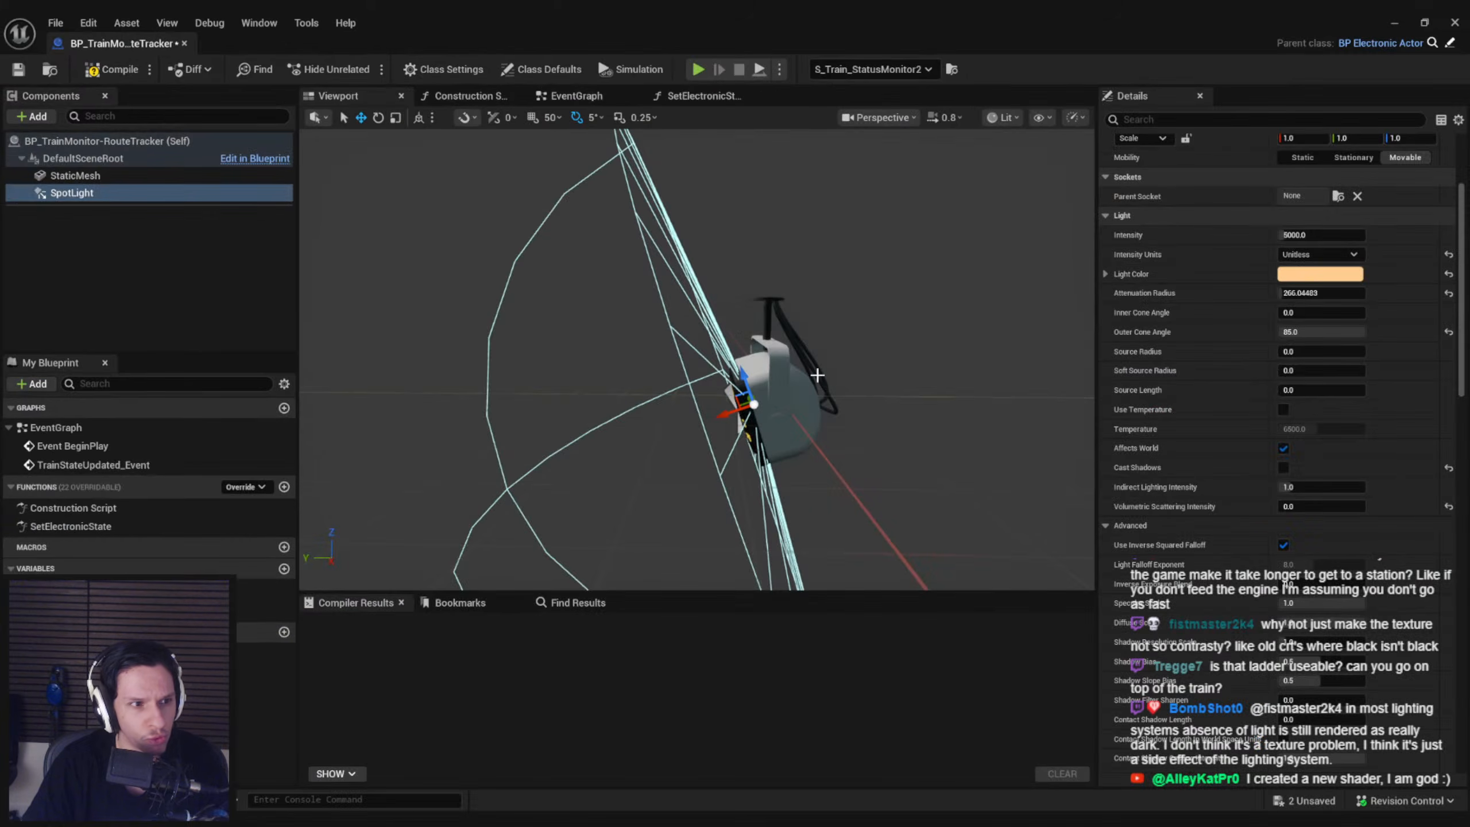
pyautogui.hotkey('ctrl', 's')
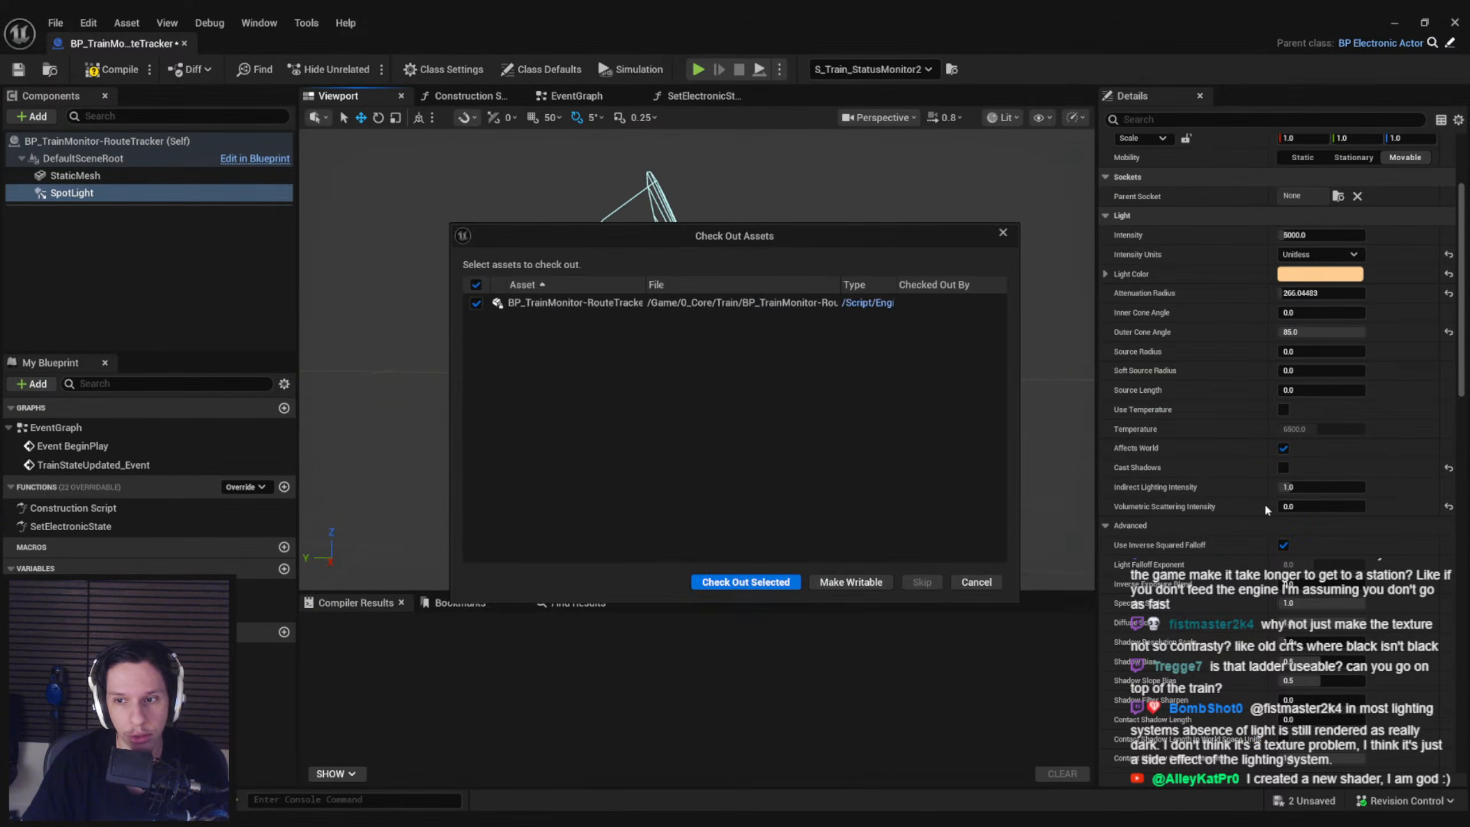
pyautogui.click(761, 583)
pyautogui.keyDown('alt'); pyautogui.moveTo(722, 446); pyautogui.dragTo(880, 441); pyautogui.keyUp('alt')
pyautogui.moveTo(847, 38); pyautogui.dragTo(0, 449)
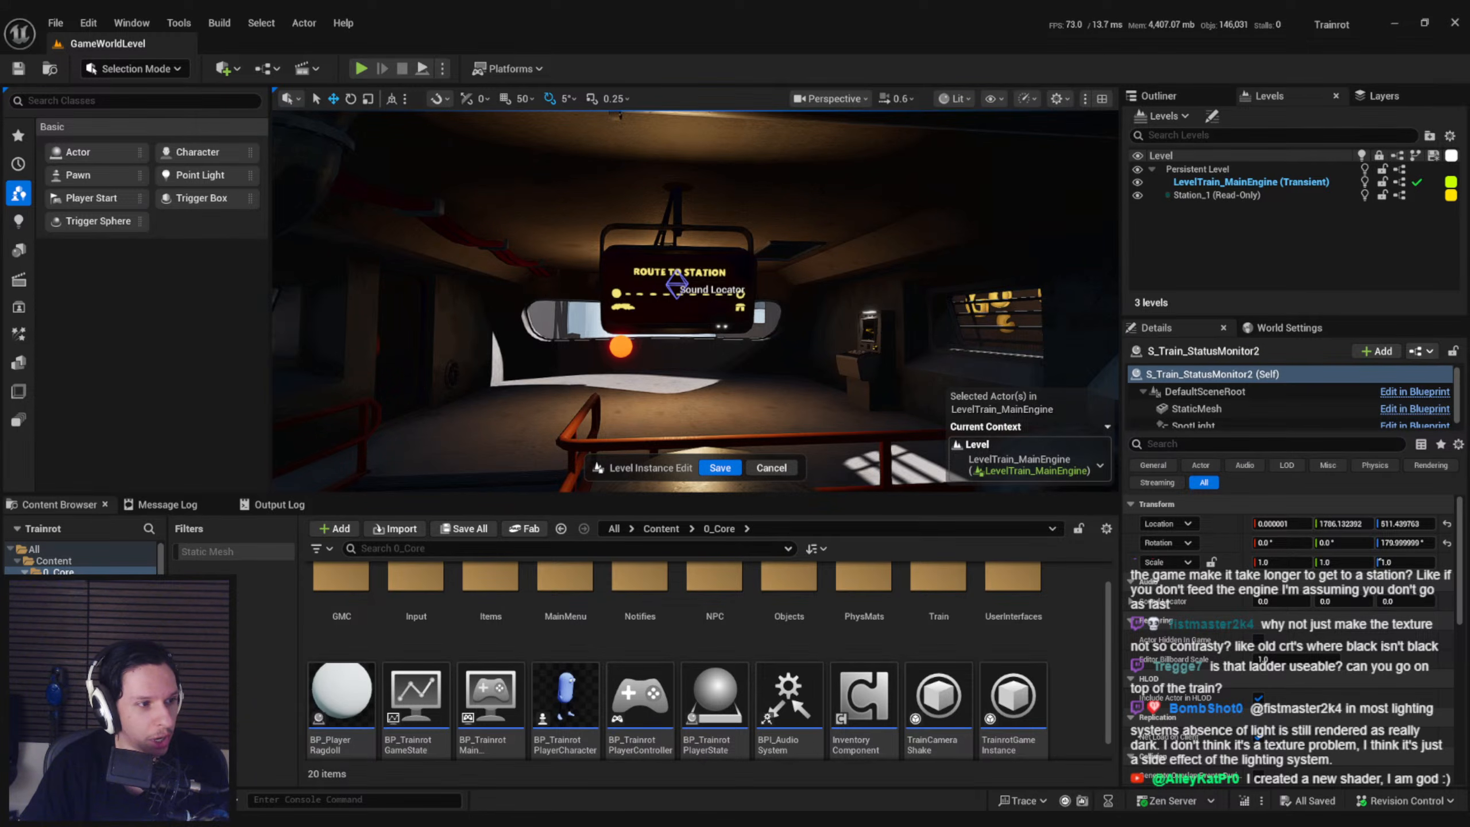
# Examine the saved lighting on the route display from in front, both close up and farther back
pyautogui.moveTo(735, 309); pyautogui.dragTo(886, 295, button='right')
pyautogui.press('a')
pyautogui.press('d')
pyautogui.moveTo(869, 371)
pyautogui.mouseDown(button='right')
pyautogui.moveTo(847, 375)
pyautogui.moveTo(863, 369)
pyautogui.mouseUp(button='right')
pyautogui.press('a')
pyautogui.press('d')
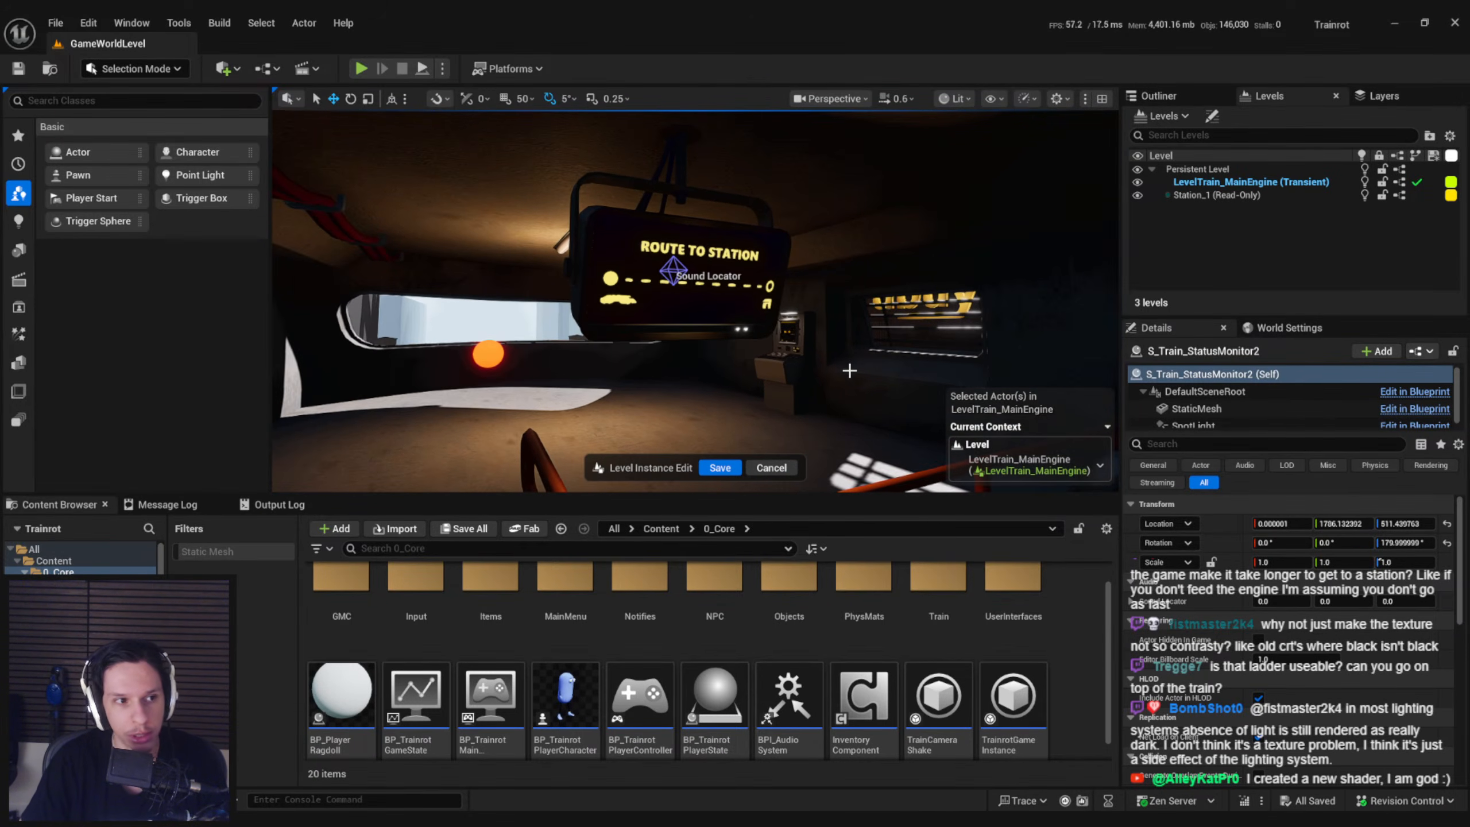
pyautogui.press('s')
pyautogui.moveTo(373, 336); pyautogui.dragTo(373, 313, button='right')
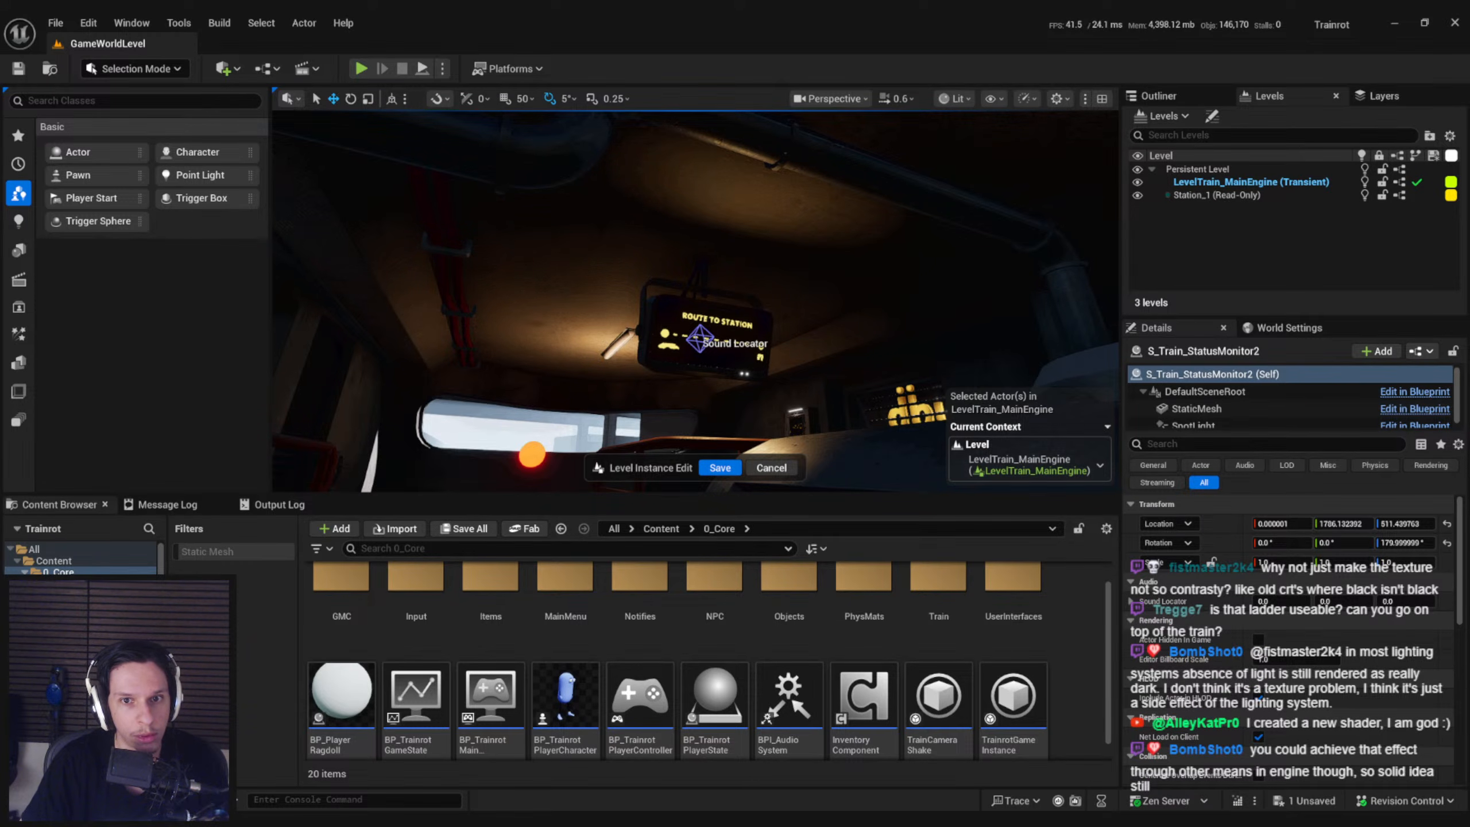
pyautogui.moveTo(694, 301); pyautogui.dragTo(776, 394, button='right')
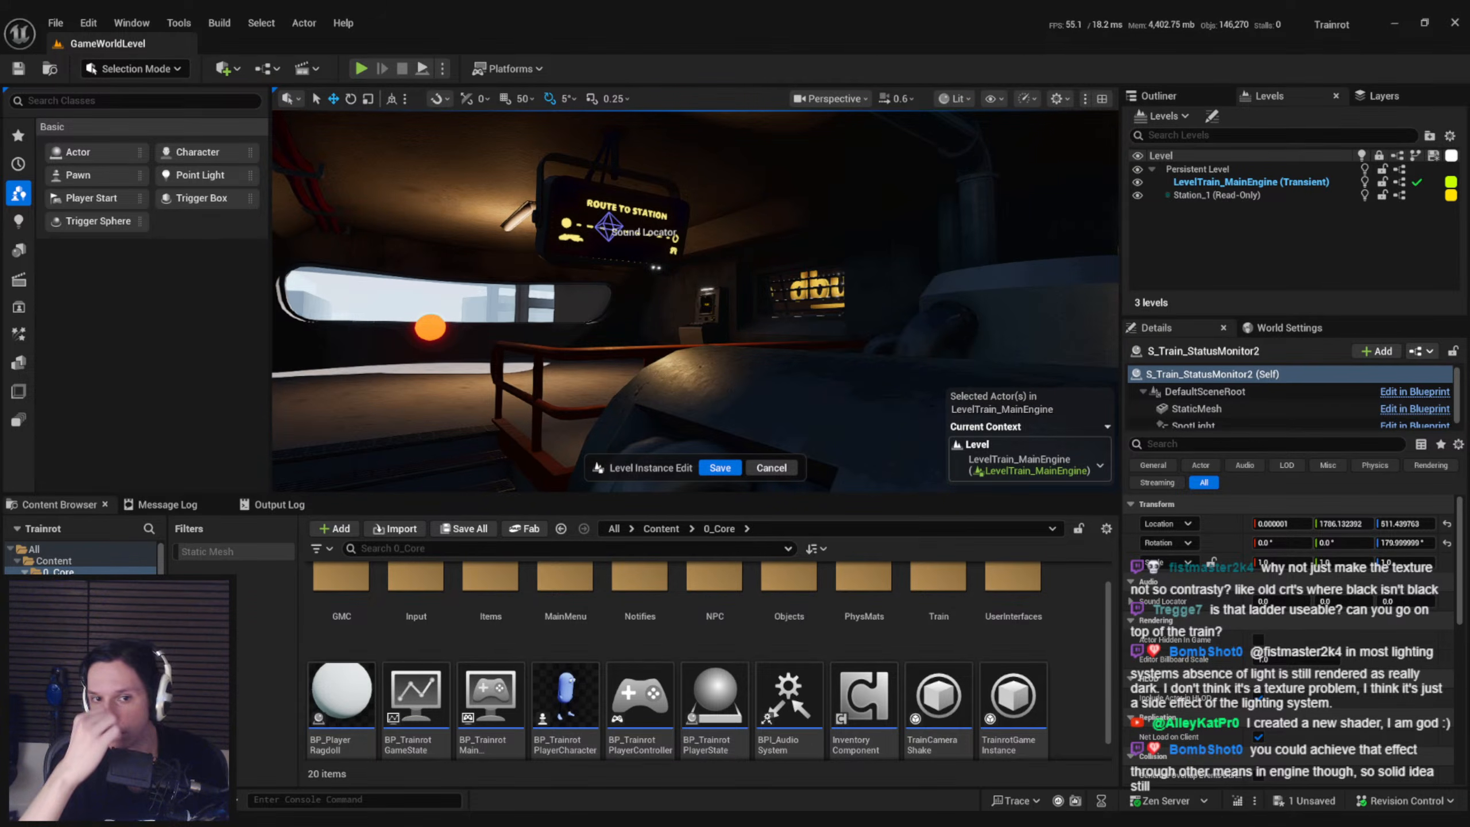
pyautogui.moveTo(597, 388); pyautogui.dragTo(559, 371, button='right')
pyautogui.press('w')
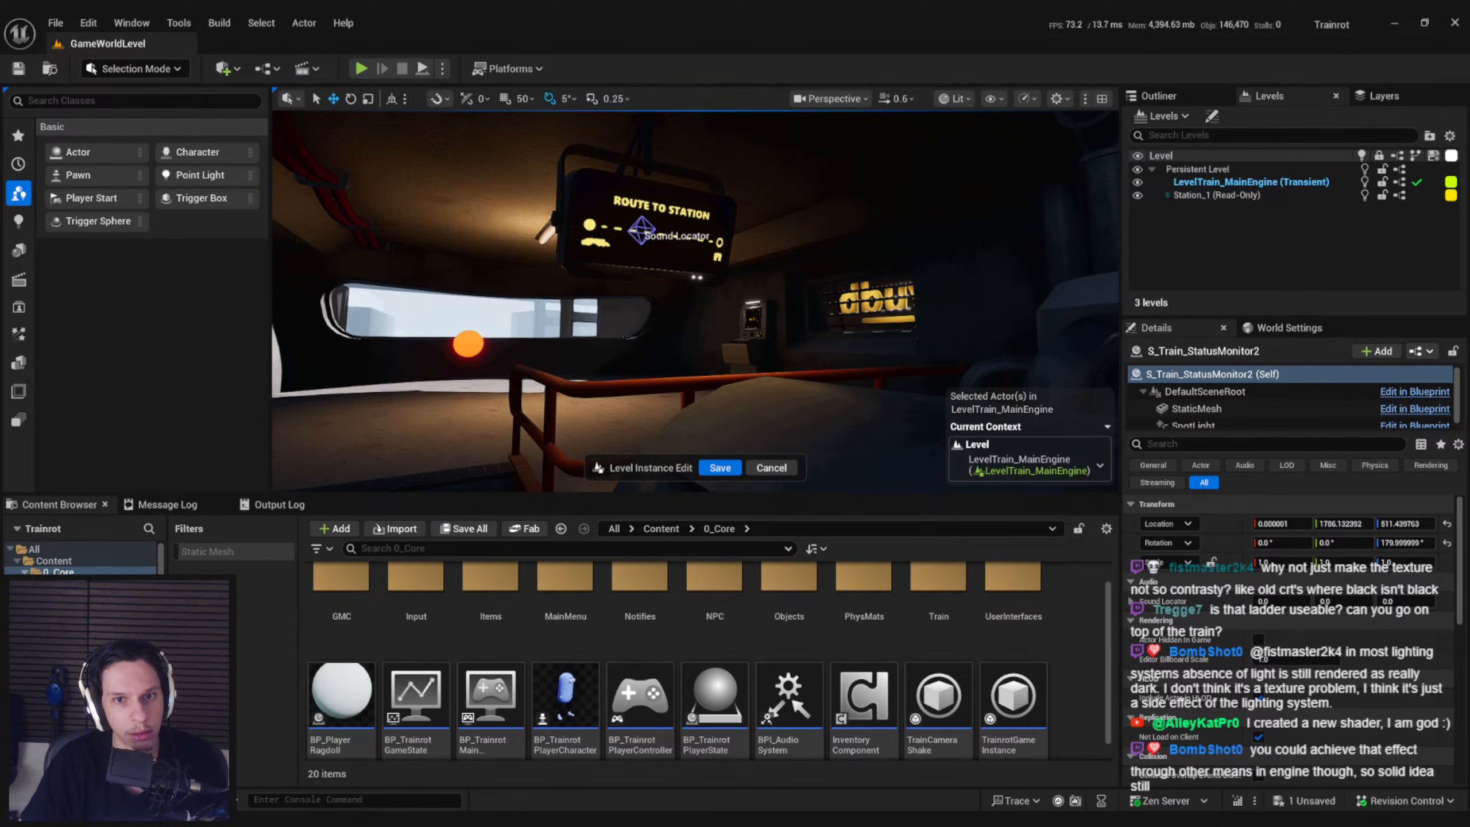
pyautogui.moveTo(440, 394); pyautogui.dragTo(332, 342, button='right')
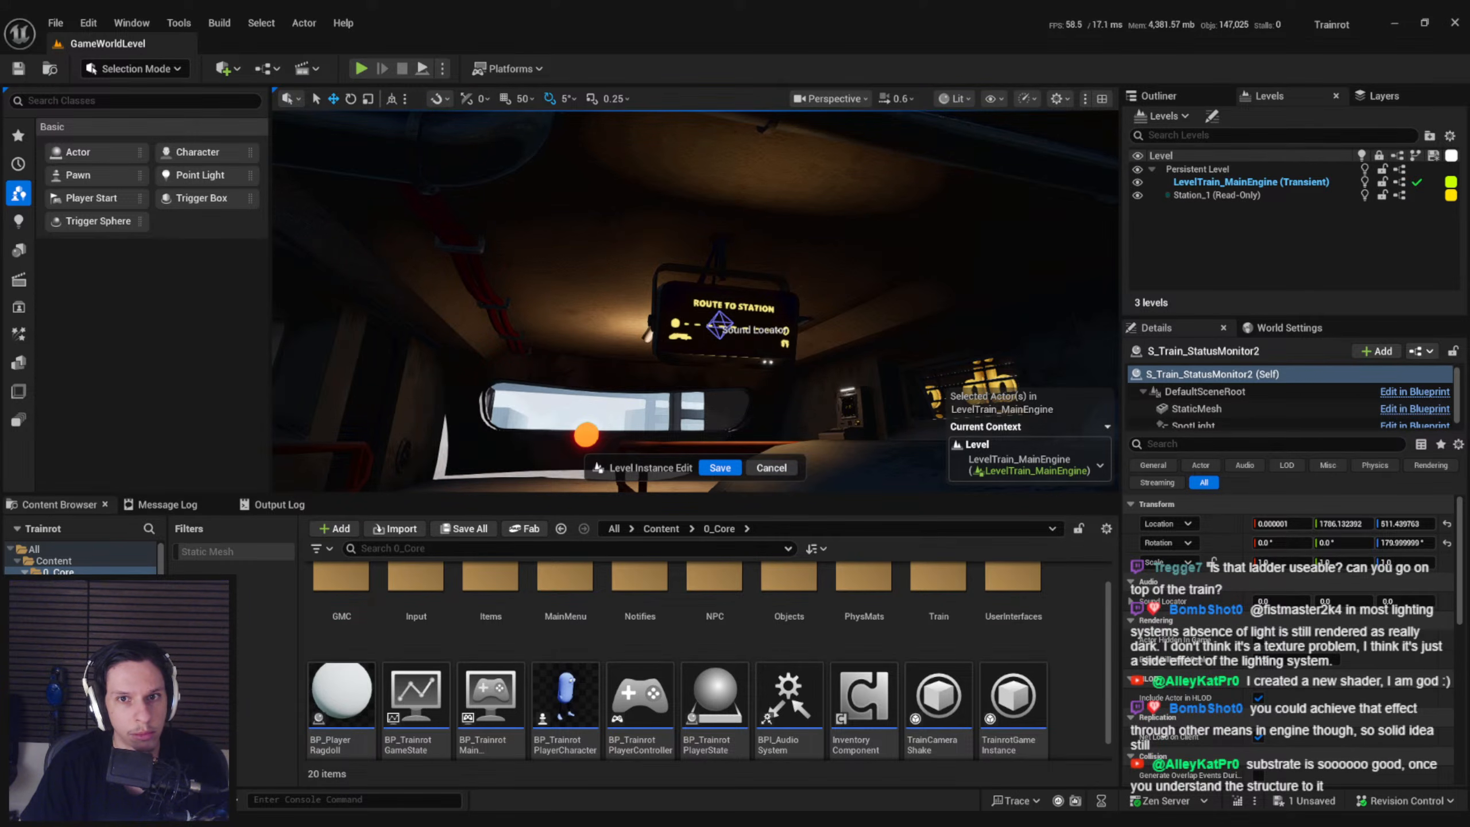
# Inspect the route display from the side to judge how the spot light falls on its casing and the ceiling
pyautogui.press('s')
pyautogui.moveTo(695, 301); pyautogui.dragTo(796, 313, button='right')
pyautogui.press('w')
pyautogui.press('s')
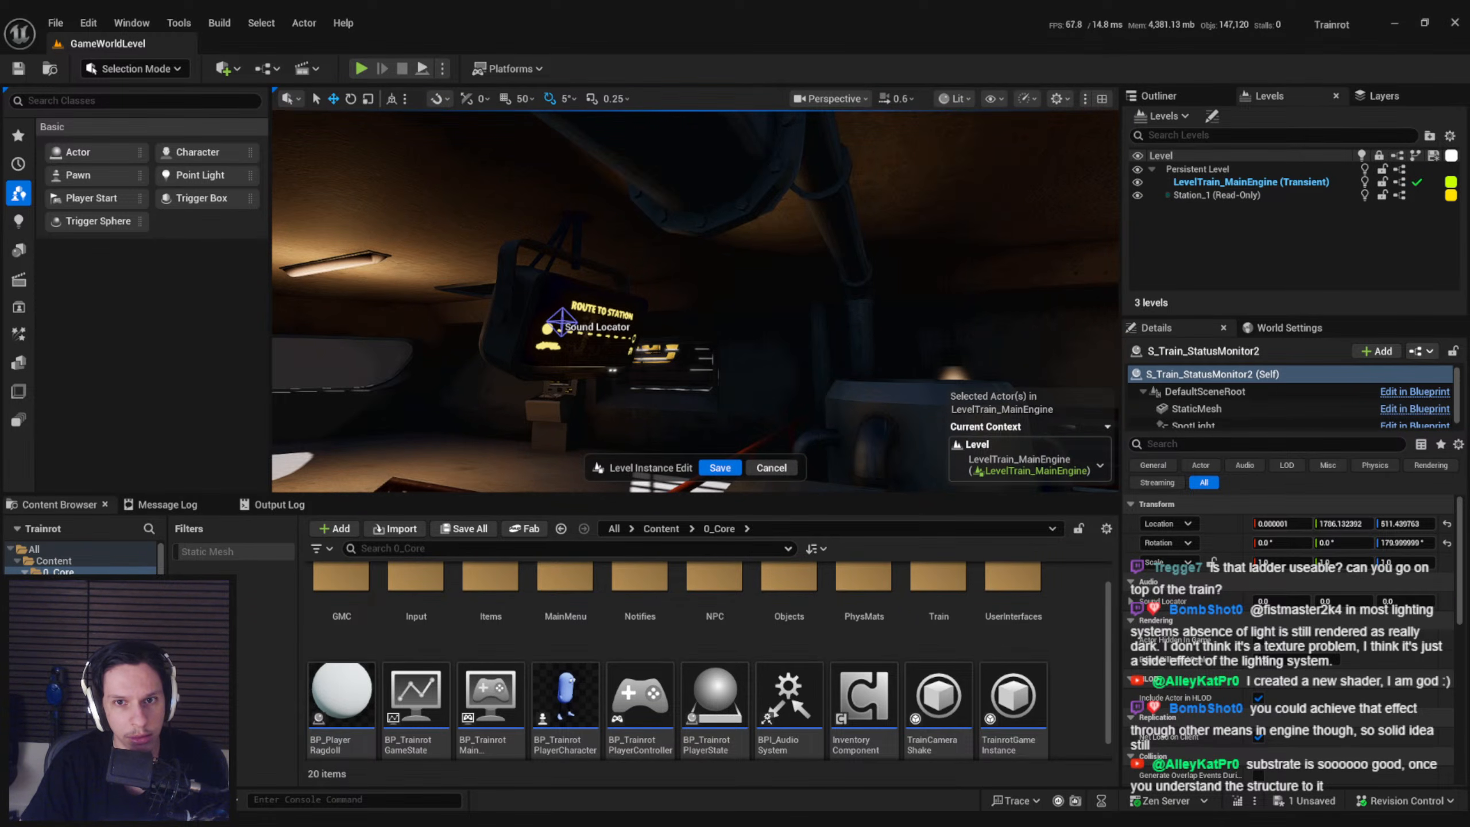
pyautogui.press('s')
pyautogui.moveTo(695, 301); pyautogui.dragTo(732, 319, button='right')
pyautogui.press('w')
pyautogui.press('s')
pyautogui.press('w')
pyautogui.press('g')
pyautogui.press('s')
pyautogui.press('w')
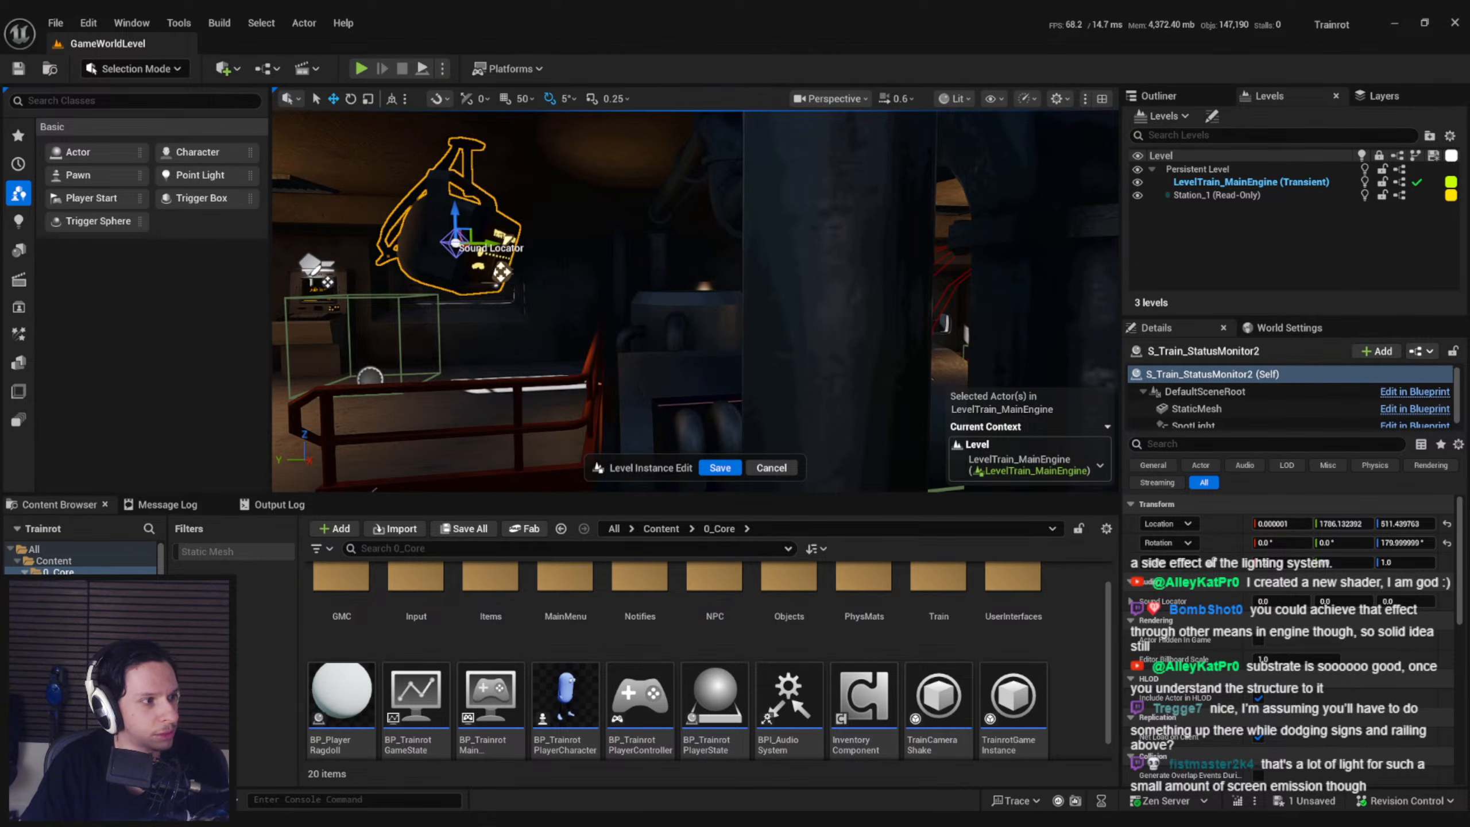
pyautogui.press('w')
pyautogui.moveTo(576, 308); pyautogui.dragTo(529, 294, button='right')
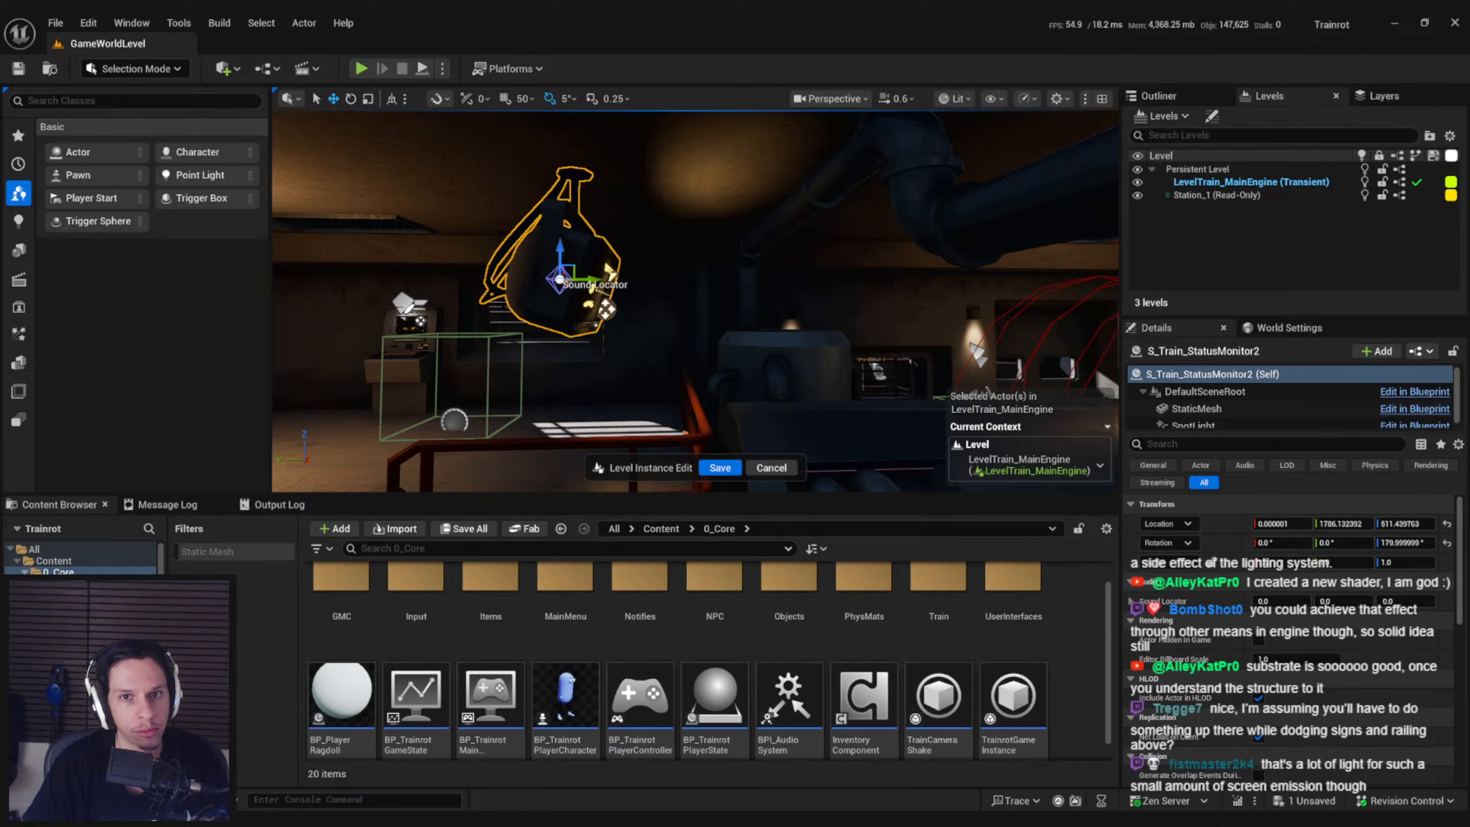
pyautogui.press('d')
pyautogui.moveTo(496, 322); pyautogui.dragTo(469, 346, button='right')
pyautogui.press('w')
pyautogui.scroll(1, 497, 323)
pyautogui.press('a')
pyautogui.press('s')
pyautogui.press('w')
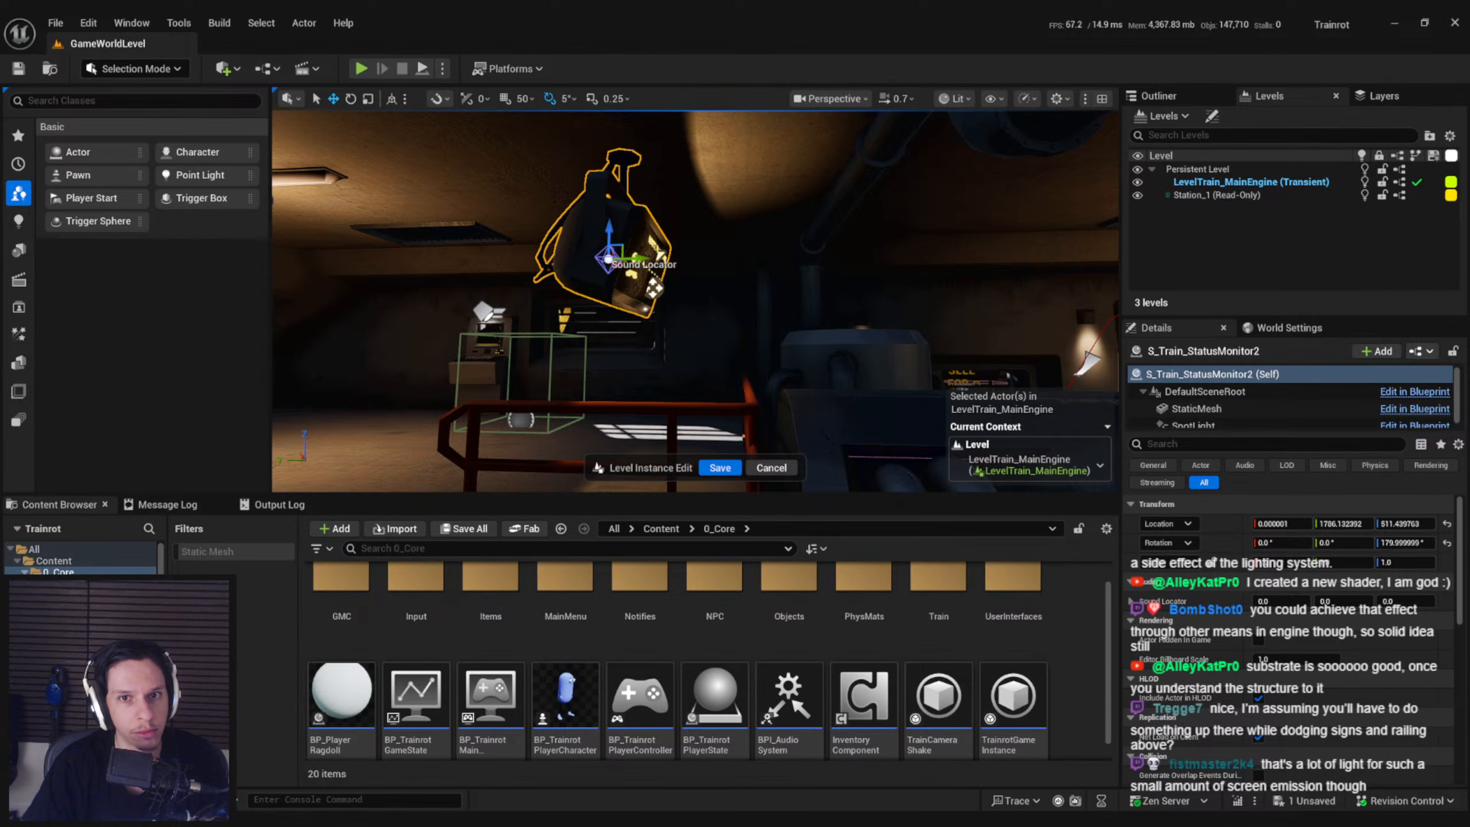
# Undo and redo the last change to compare the lighting on the route display
pyautogui.hotkey('ctrl', 'z')
pyautogui.hotkey('ctrl', 'y')
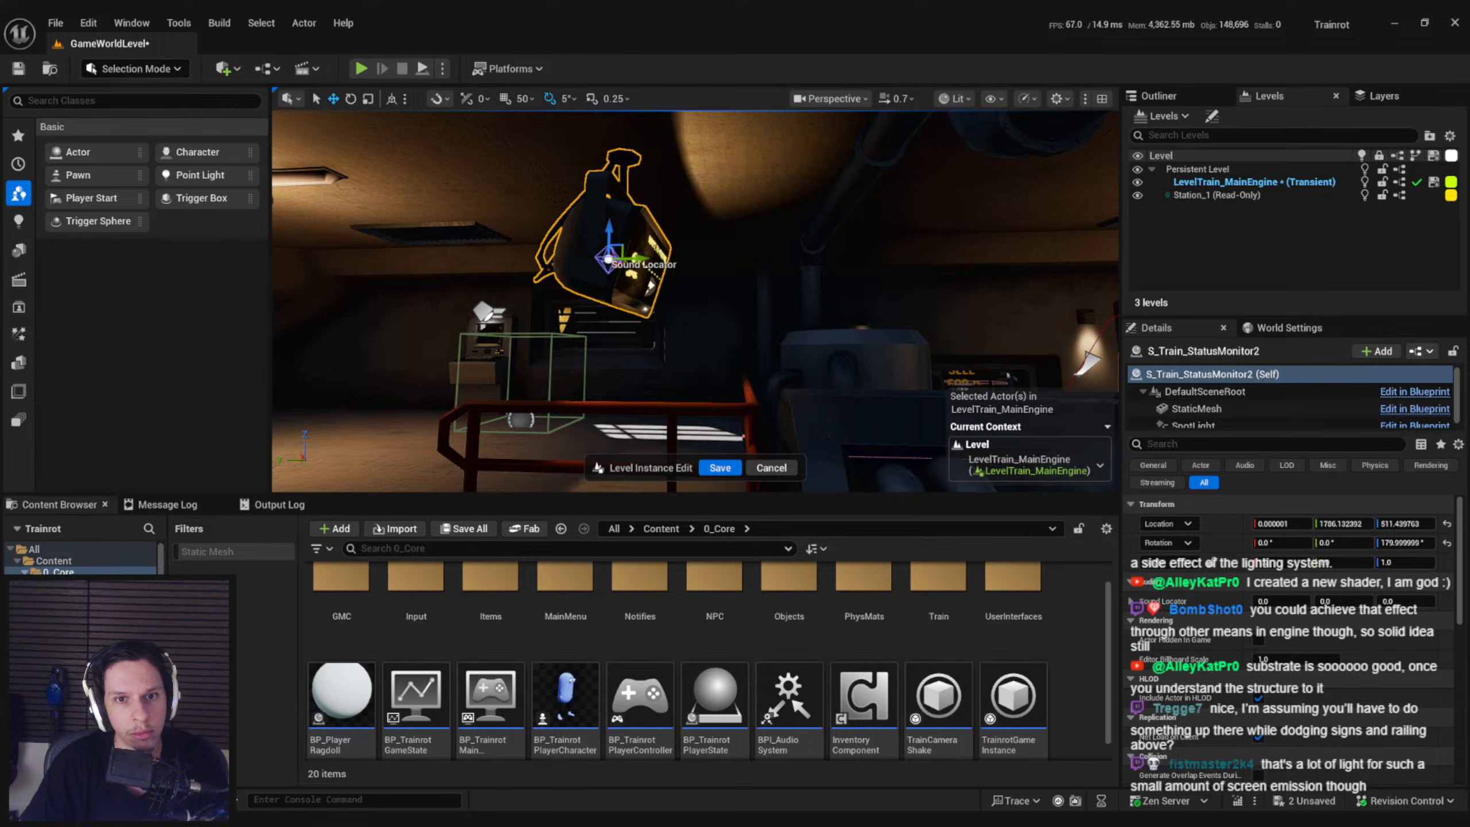
pyautogui.moveTo(580, 358); pyautogui.dragTo(497, 371, button='right')
pyautogui.press('g')
pyautogui.press('s')
pyautogui.press('w')
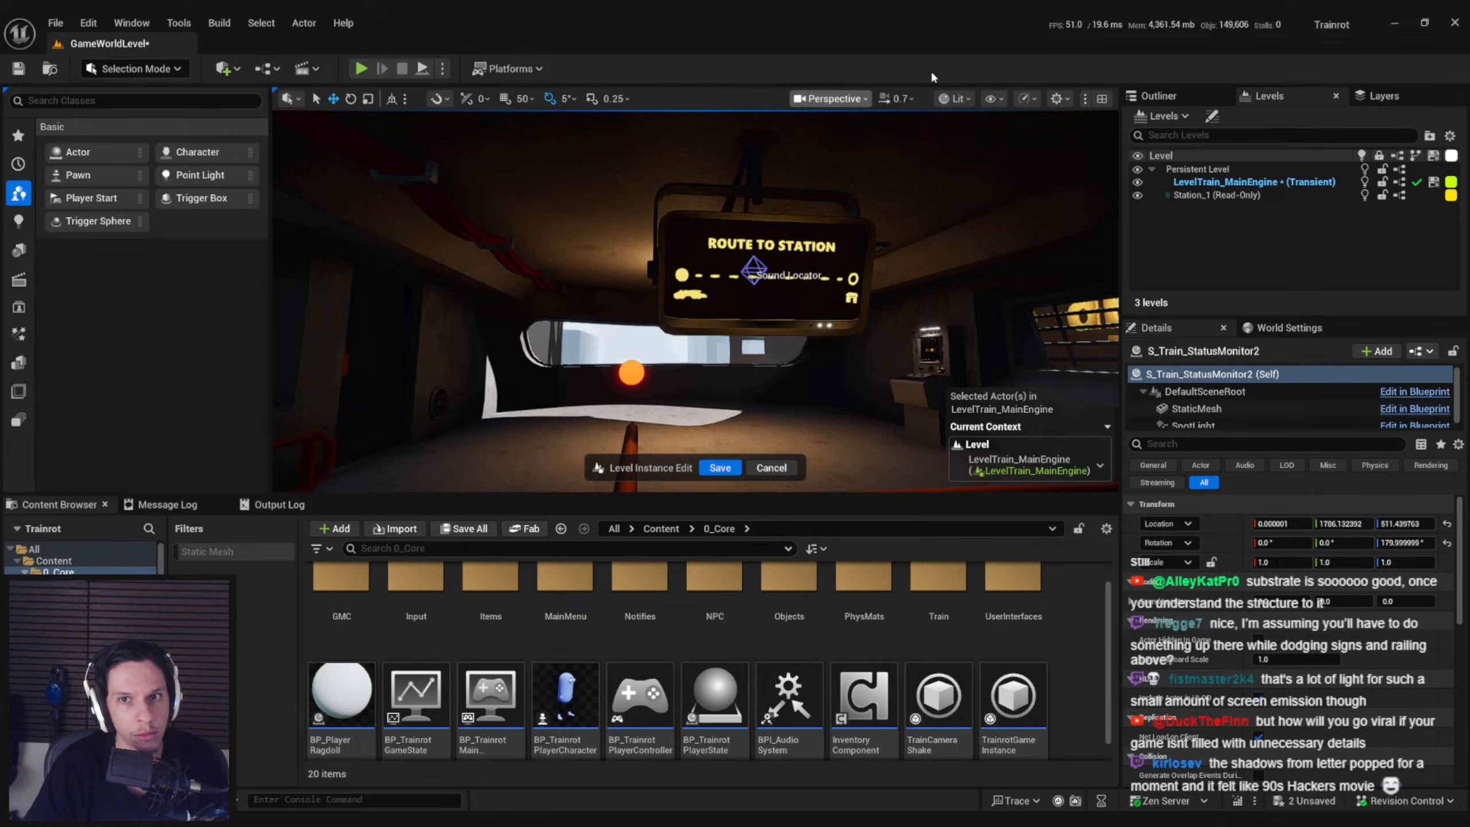
# Compare the engine room in the Unlit and Lit view modes, and save the LevelTrain_MainEngine level instance edits
pyautogui.click(955, 98)
pyautogui.click(978, 173)
pyautogui.click(954, 98)
pyautogui.click(978, 157)
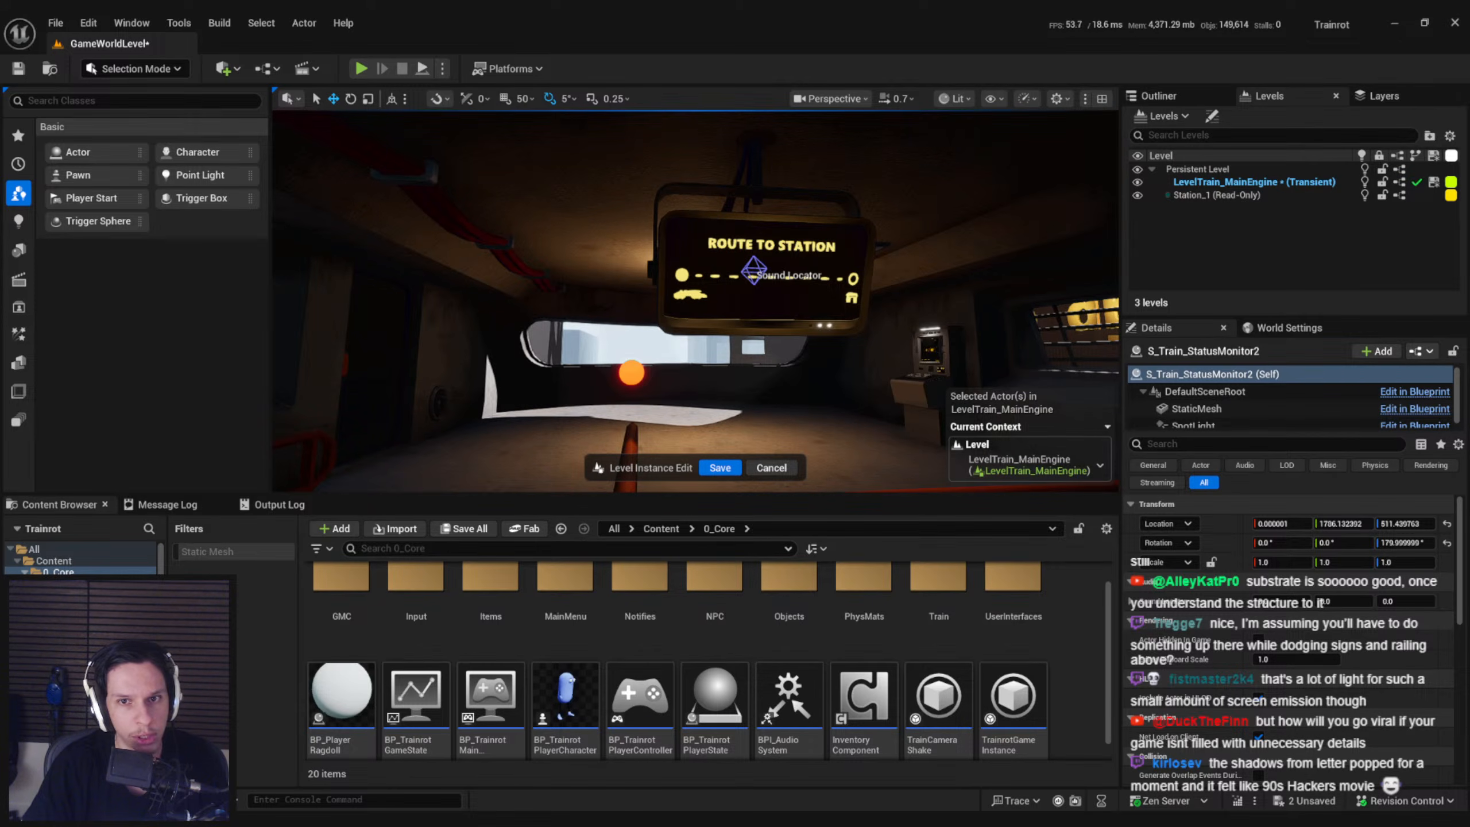
pyautogui.click(720, 468)
# Examine the route display and its surrounding lighting from the front and side in the persistent level
pyautogui.moveTo(787, 368); pyautogui.dragTo(796, 342, button='right')
pyautogui.press('s')
pyautogui.press('w')
pyautogui.press('w')
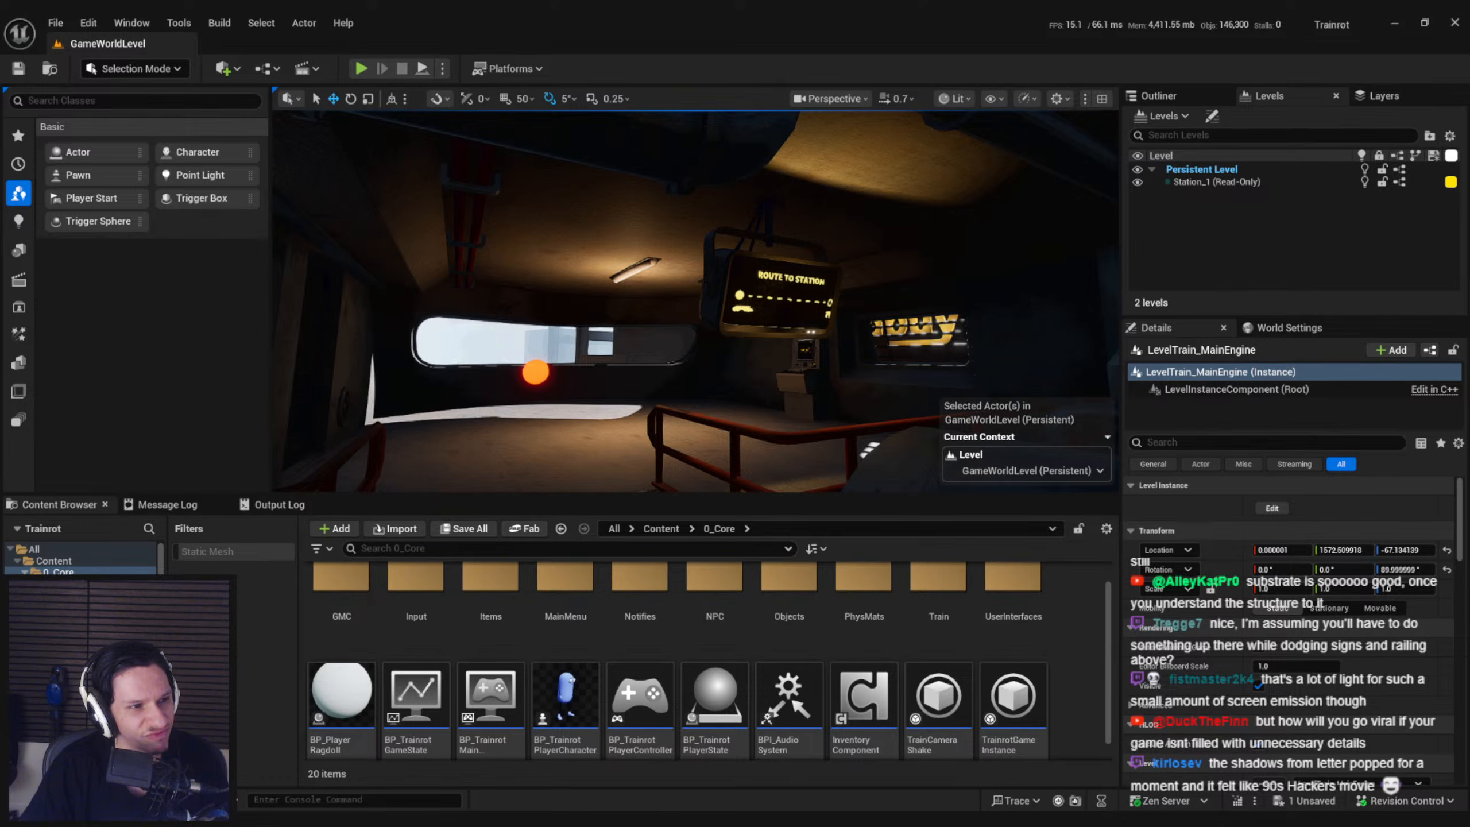
pyautogui.press('d')
pyautogui.moveTo(795, 360); pyautogui.dragTo(819, 349, button='right')
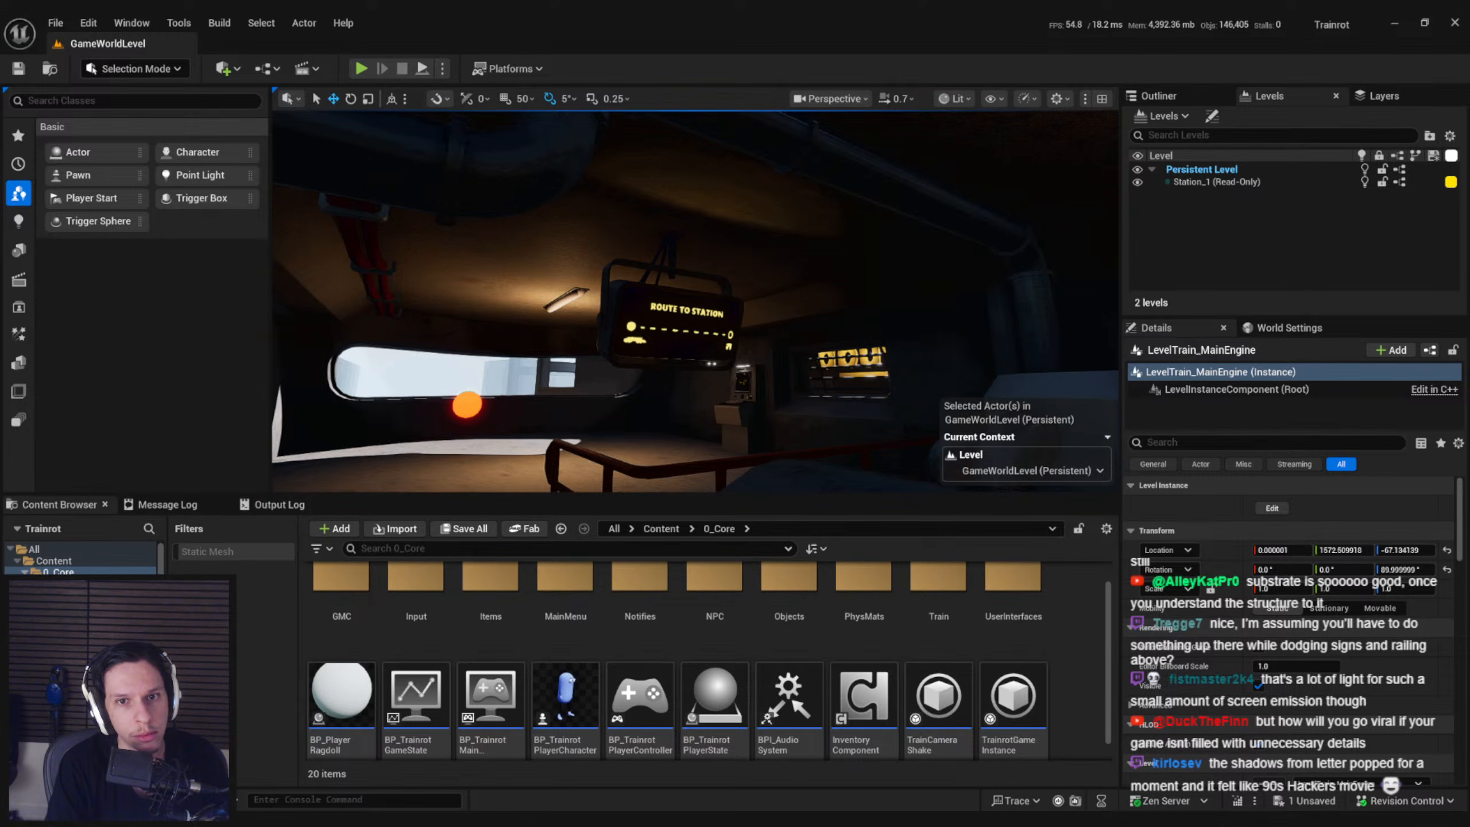
pyautogui.press('w')
pyautogui.moveTo(579, 301); pyautogui.dragTo(800, 313, button='right')
pyautogui.press('s')
pyautogui.press('s')
pyautogui.press('w')
pyautogui.press('d')
pyautogui.press('s')
pyautogui.press('w')
pyautogui.press('s')
pyautogui.press('w')
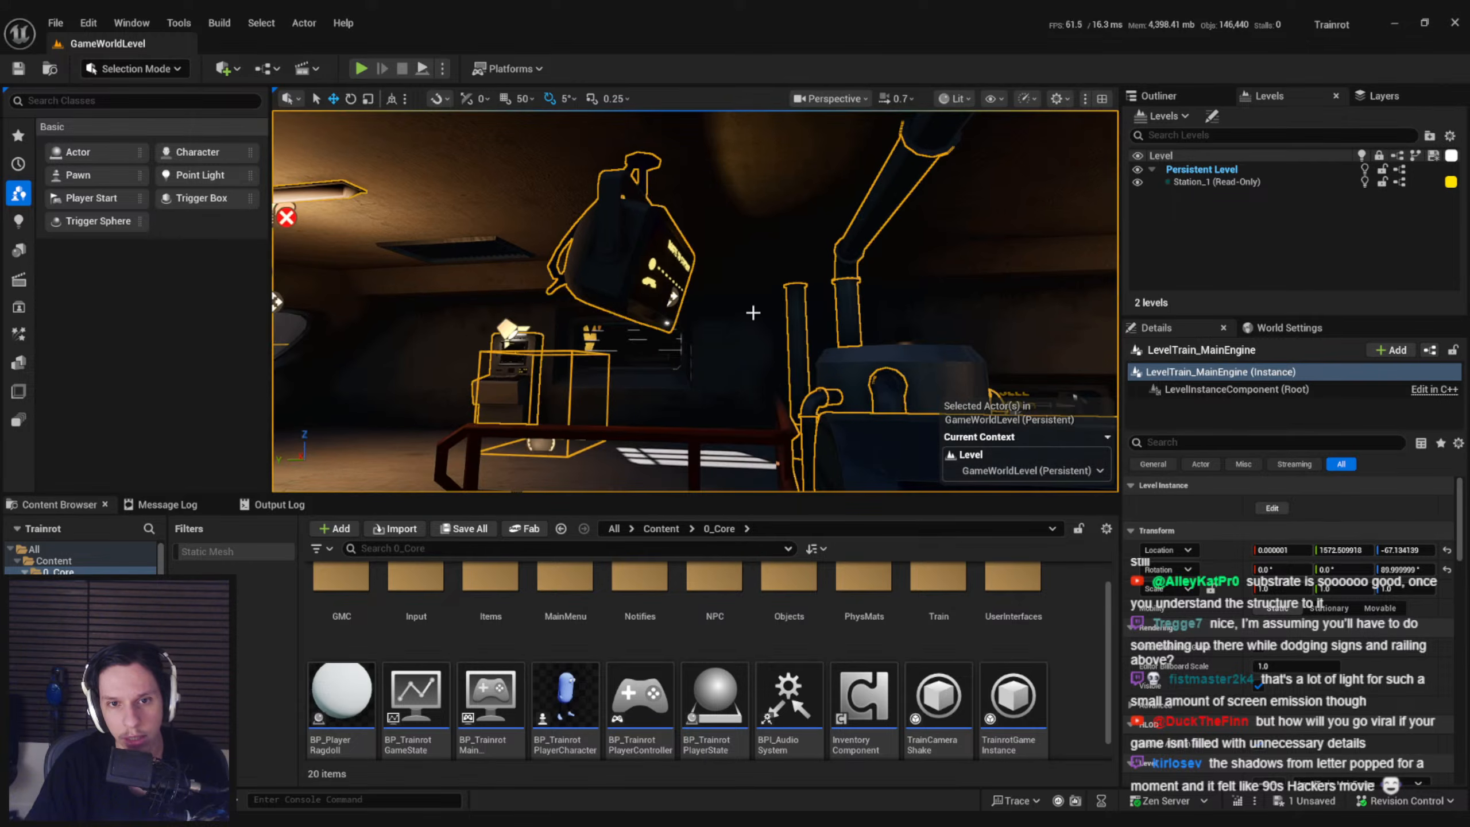
# Check the engine room in an optimization view mode and return the viewport to Lit
pyautogui.click(991, 98)
pyautogui.click(955, 98)
pyautogui.moveTo(1053, 283)
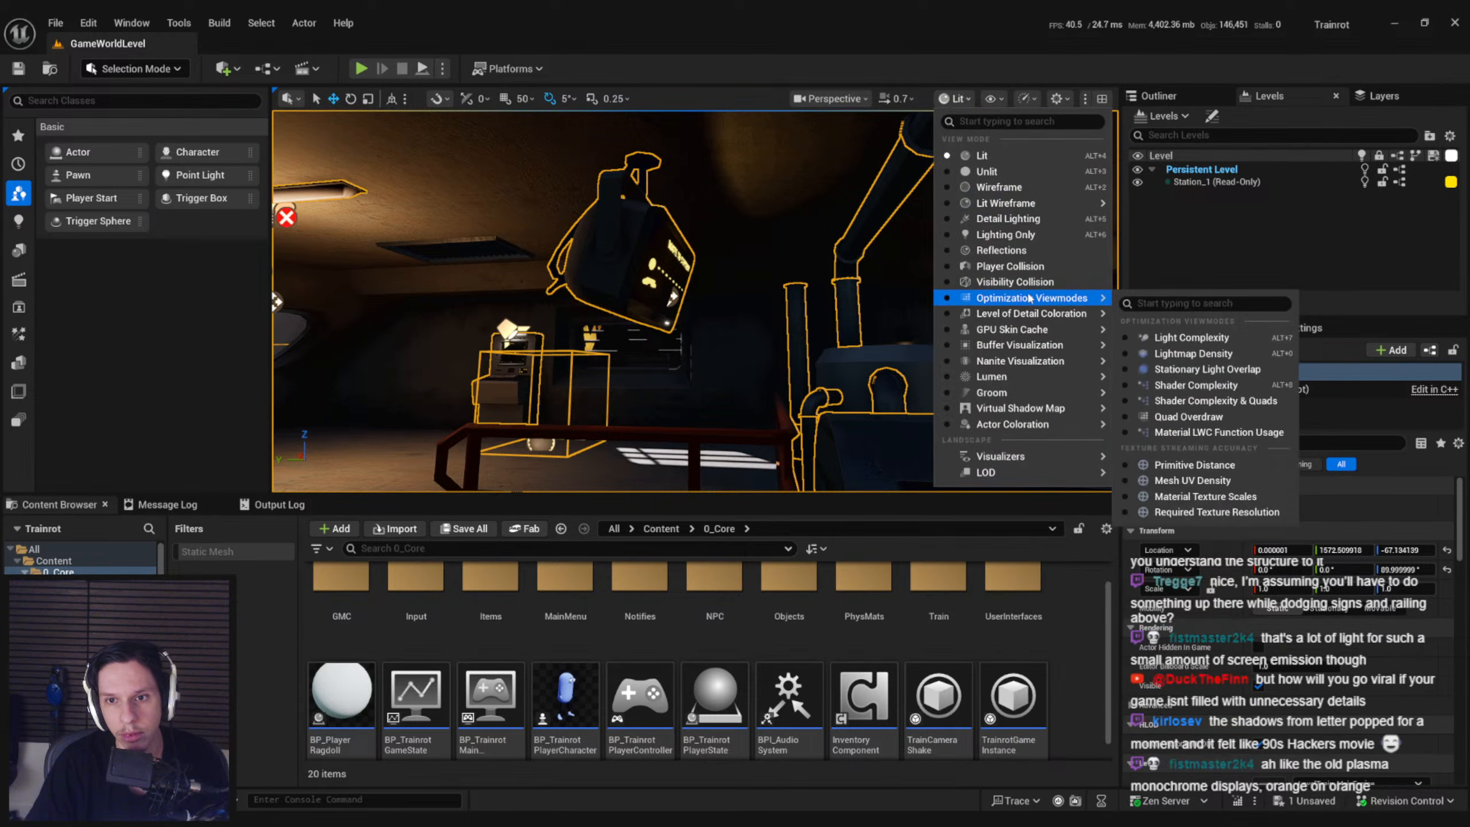
pyautogui.click(1192, 305)
pyautogui.moveTo(641, 331); pyautogui.dragTo(581, 346, button='right')
pyautogui.click(904, 99)
pyautogui.click(916, 155)
pyautogui.moveTo(857, 232); pyautogui.dragTo(851, 199, button='right')
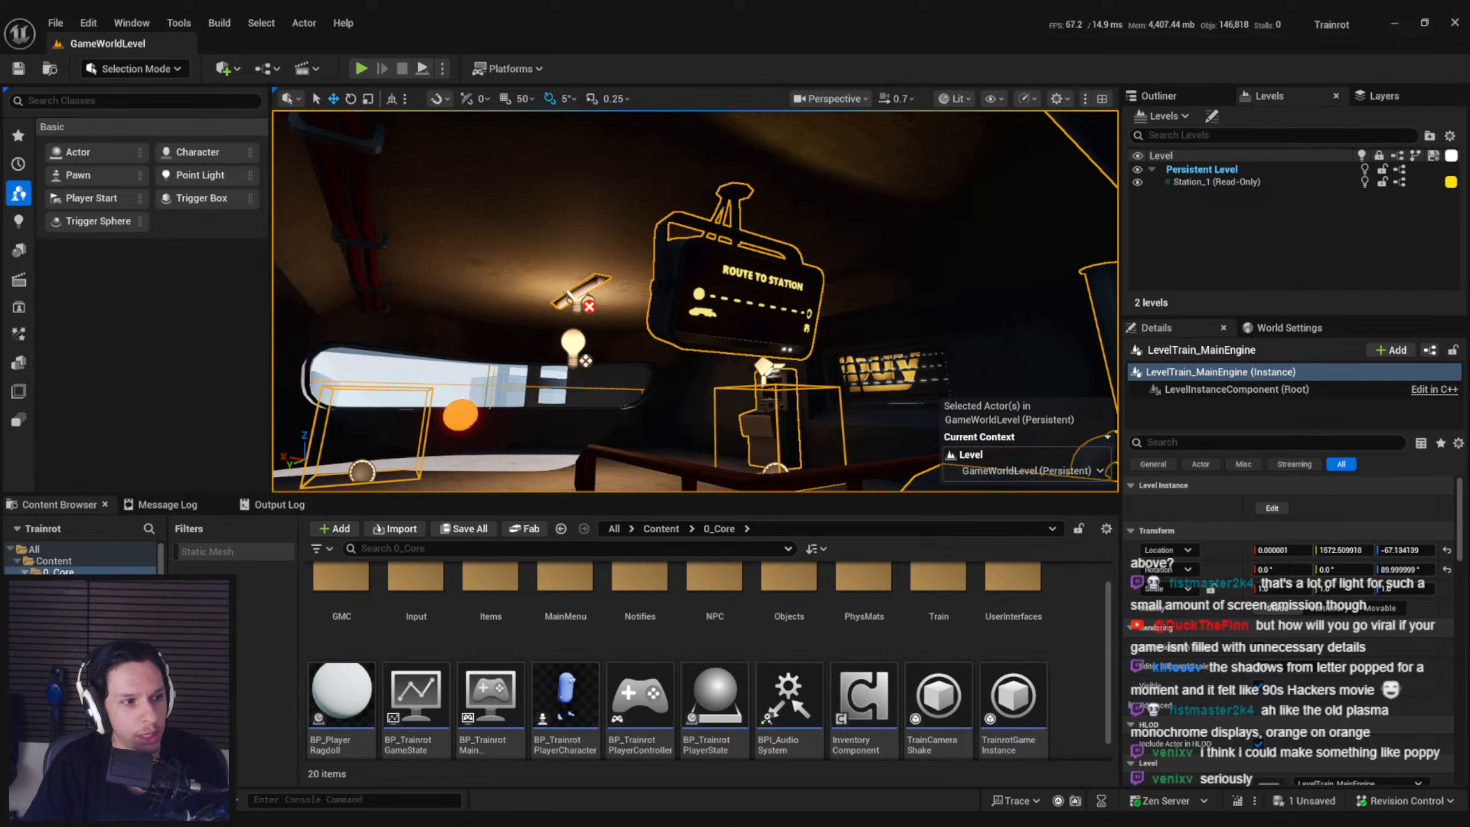
# Save the outstanding changes in GameWorldLevel
pyautogui.hotkey('ctrl', 's')
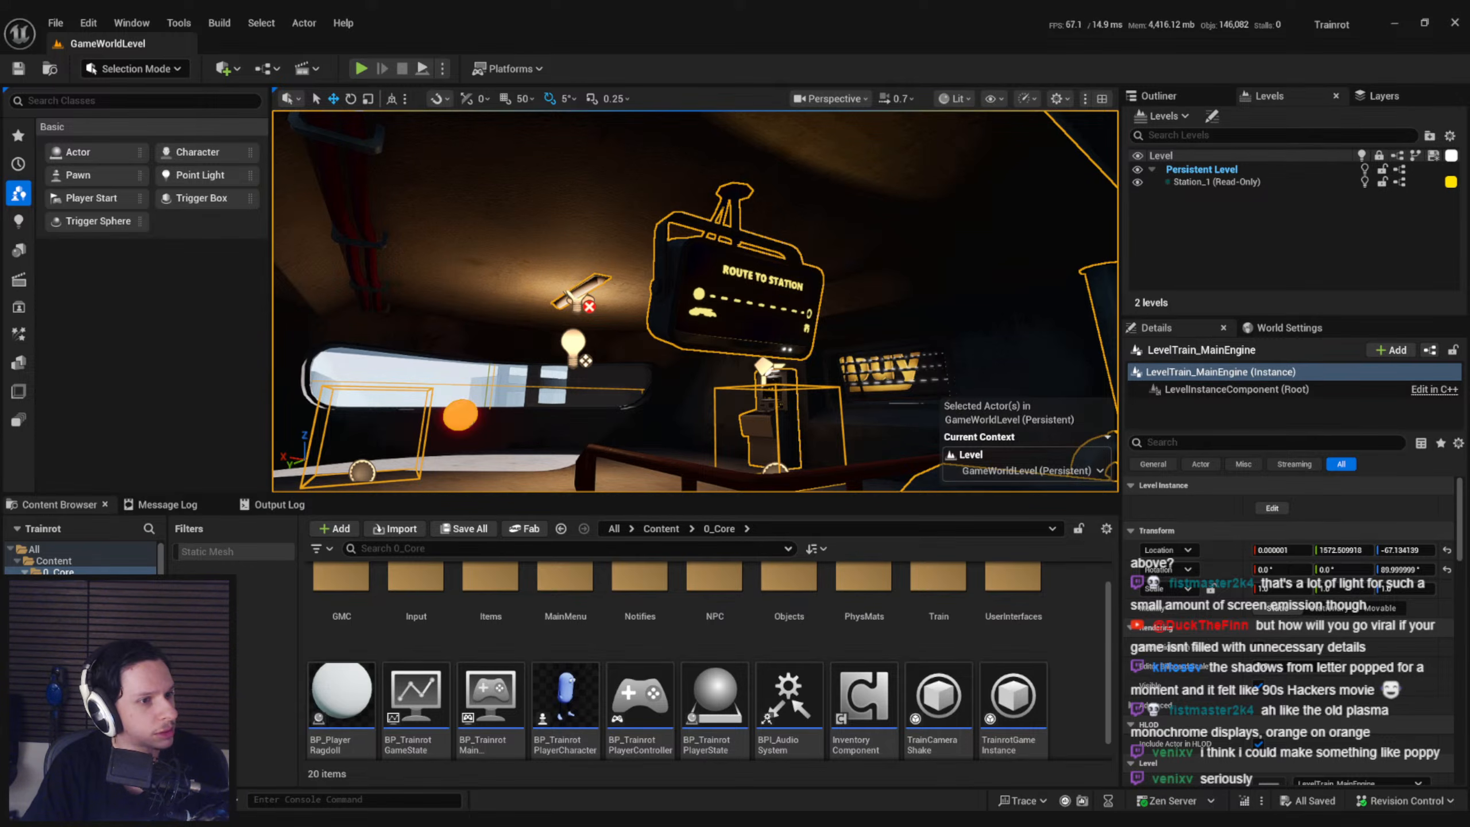
pyautogui.hotkey('ctrl', 's')
pyautogui.moveTo(578, 360); pyautogui.dragTo(628, 350, button='right')
pyautogui.press('s')
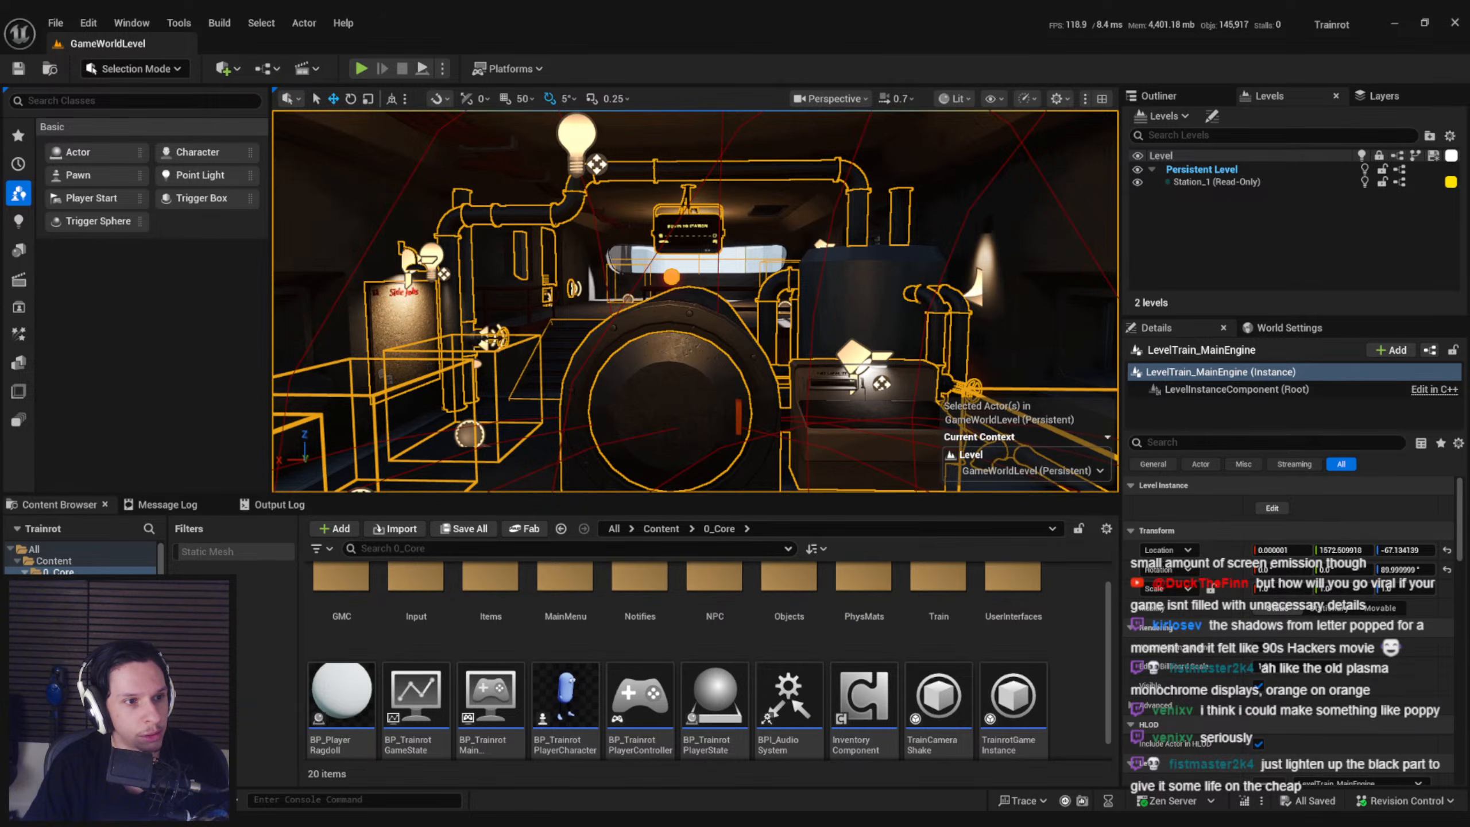
# Examine the route display's visibility from the furnace area, the stairs and the railing of the engine room
pyautogui.press('s')
pyautogui.moveTo(695, 301); pyautogui.dragTo(897, 299, button='right')
pyautogui.press('w')
pyautogui.press('a')
pyautogui.press('d')
pyautogui.press('a')
pyautogui.press('s')
pyautogui.moveTo(685, 371); pyautogui.dragTo(709, 351, button='right')
pyautogui.press('g')
pyautogui.press('w')
pyautogui.press('a')
pyautogui.press('s')
pyautogui.press('w')
pyautogui.press('s')
pyautogui.press('s')
pyautogui.press('w')
pyautogui.press('s')
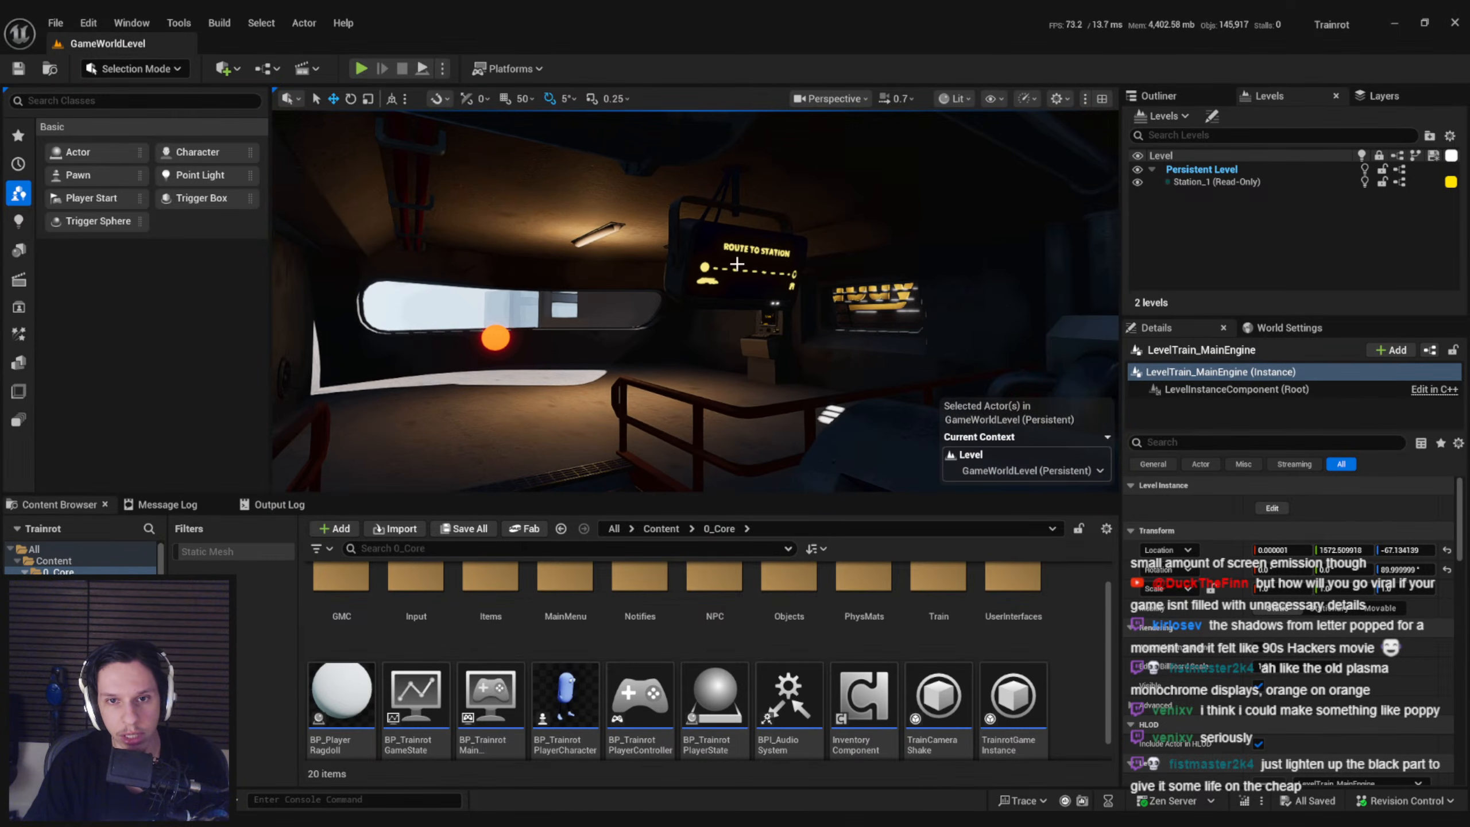
# Open the LevelTrain_MainEngine instance for editing and move the route display along Y to about 1648.37
pyautogui.click(755, 249)
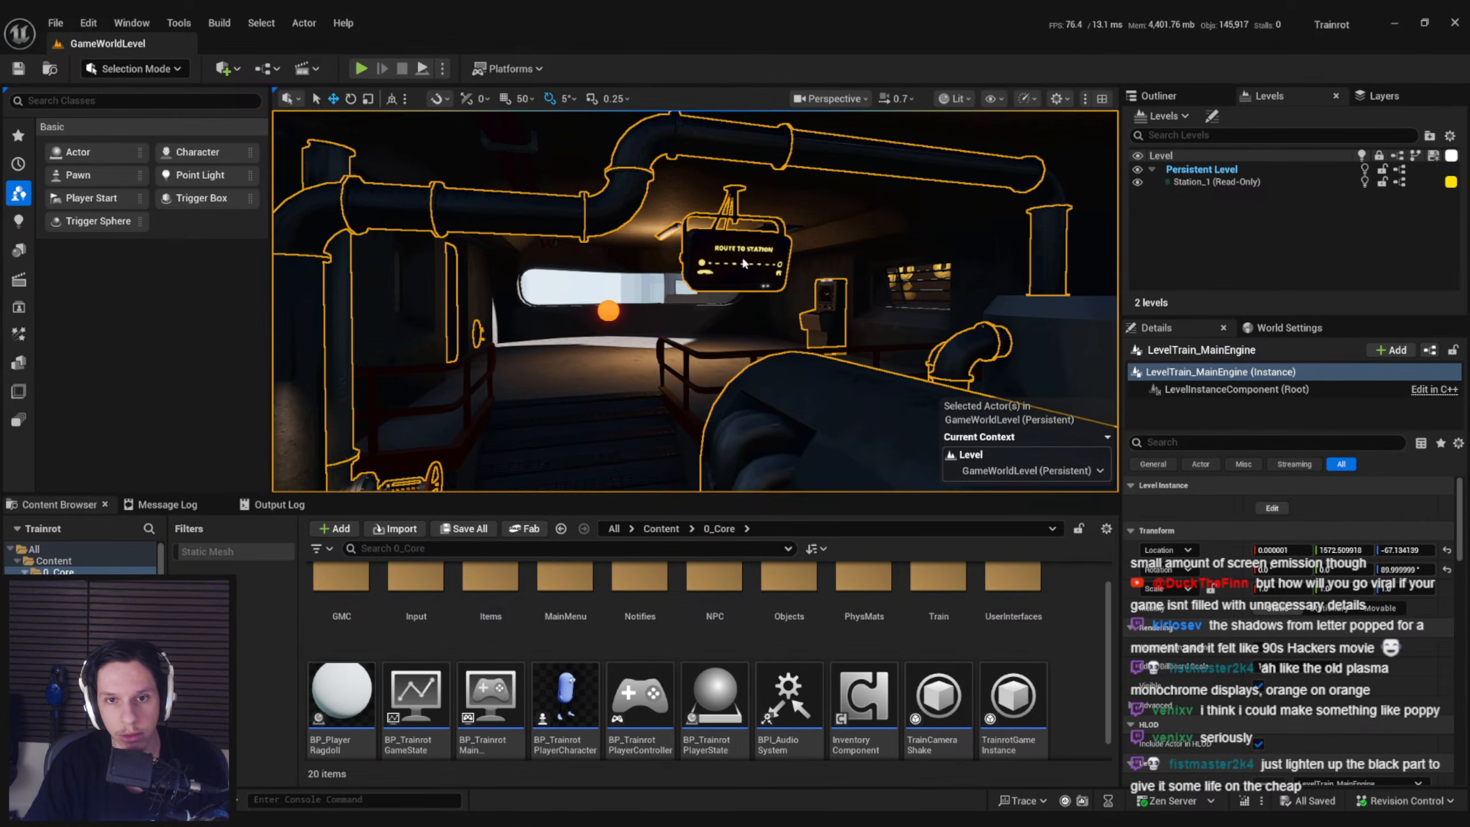
pyautogui.hotkey('ctrl', 'e')
pyautogui.click(734, 283)
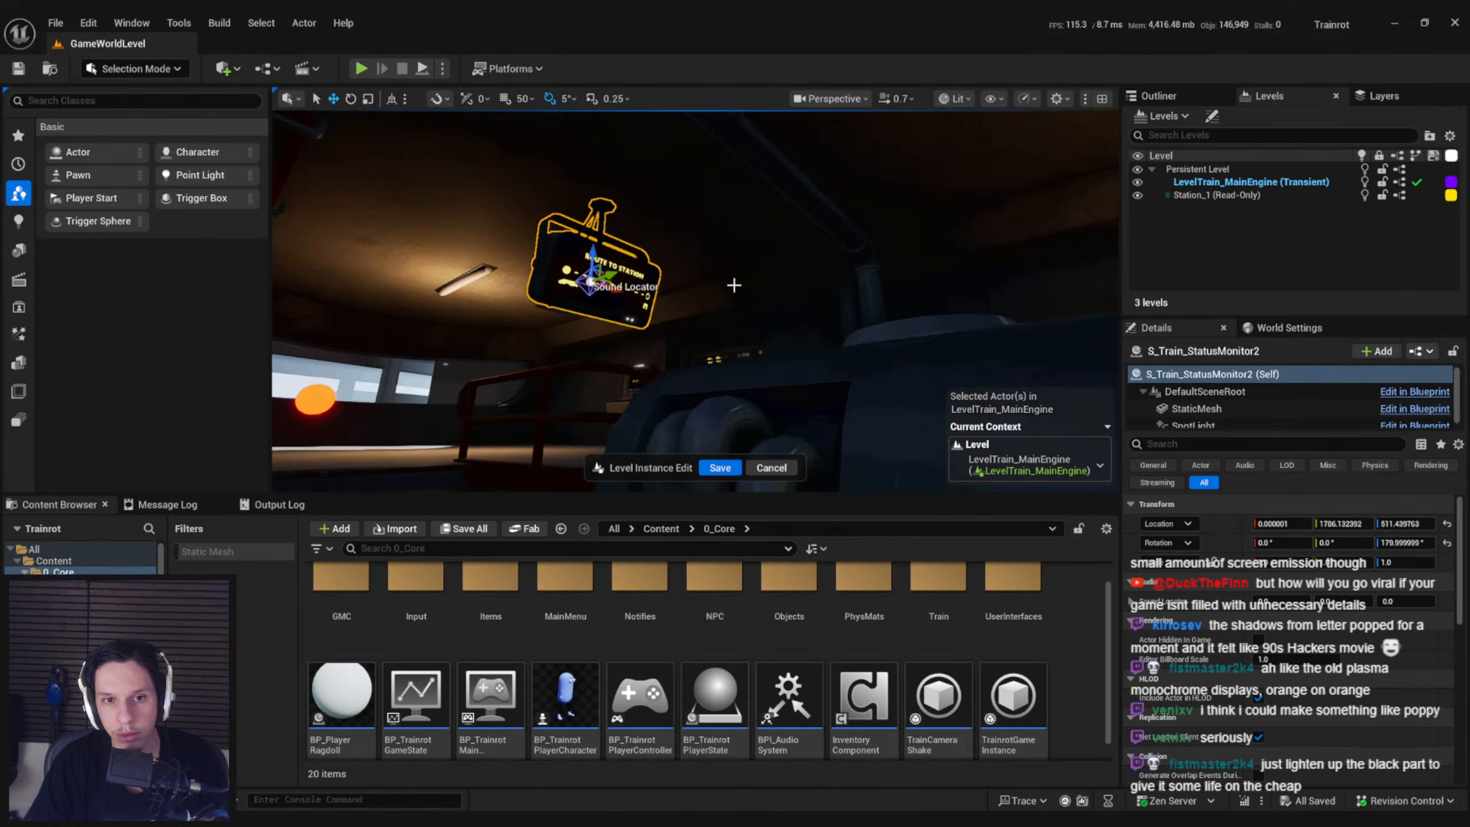
pyautogui.moveTo(682, 272); pyautogui.dragTo(686, 292, button='right')
pyautogui.moveTo(623, 244); pyautogui.dragTo(715, 223)
pyautogui.moveTo(716, 222); pyautogui.dragTo(810, 151, button='right')
pyautogui.press('w')
pyautogui.press('a')
pyautogui.moveTo(716, 223); pyautogui.dragTo(709, 289, button='right')
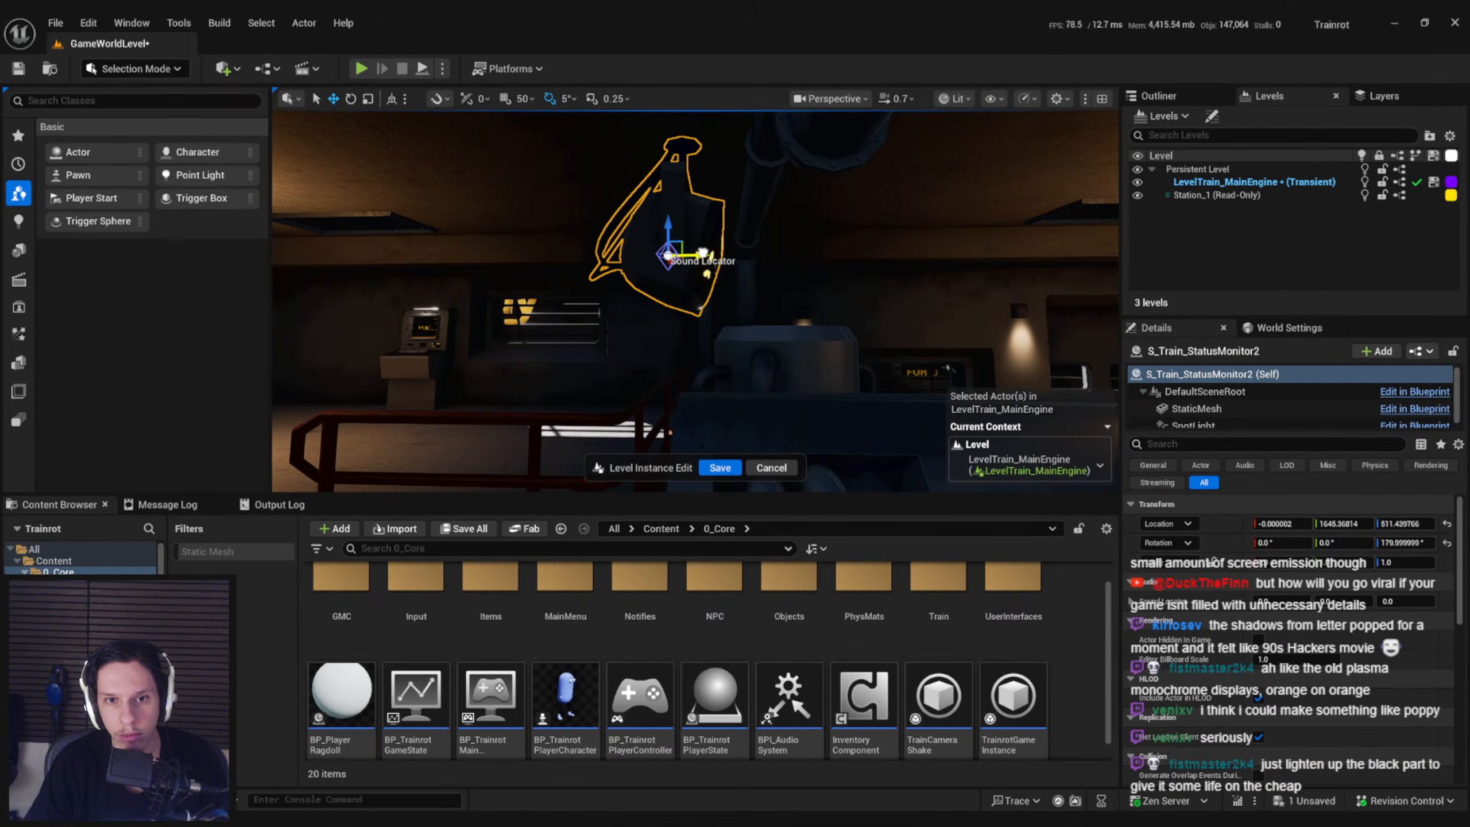
# Examine the route display's new position from around the engine room and leave level instance editing
pyautogui.press('s')
pyautogui.moveTo(798, 335)
pyautogui.mouseDown(button='right')
pyautogui.moveTo(747, 341)
pyautogui.moveTo(798, 330)
pyautogui.mouseUp(button='right')
pyautogui.press('g')
pyautogui.moveTo(886, 348)
pyautogui.mouseDown(button='right')
pyautogui.moveTo(747, 344)
pyautogui.moveTo(865, 307)
pyautogui.moveTo(802, 319)
pyautogui.moveTo(864, 343)
pyautogui.mouseUp(button='right')
pyautogui.press('s')
pyautogui.press('d')
pyautogui.press('w')
pyautogui.press('a')
pyautogui.press('s')
pyautogui.press('d')
pyautogui.press('a')
pyautogui.press('w')
pyautogui.press('s')
pyautogui.press('a')
pyautogui.press('w')
pyautogui.moveTo(623, 321); pyautogui.dragTo(530, 271, button='right')
pyautogui.press('s')
pyautogui.press('s')
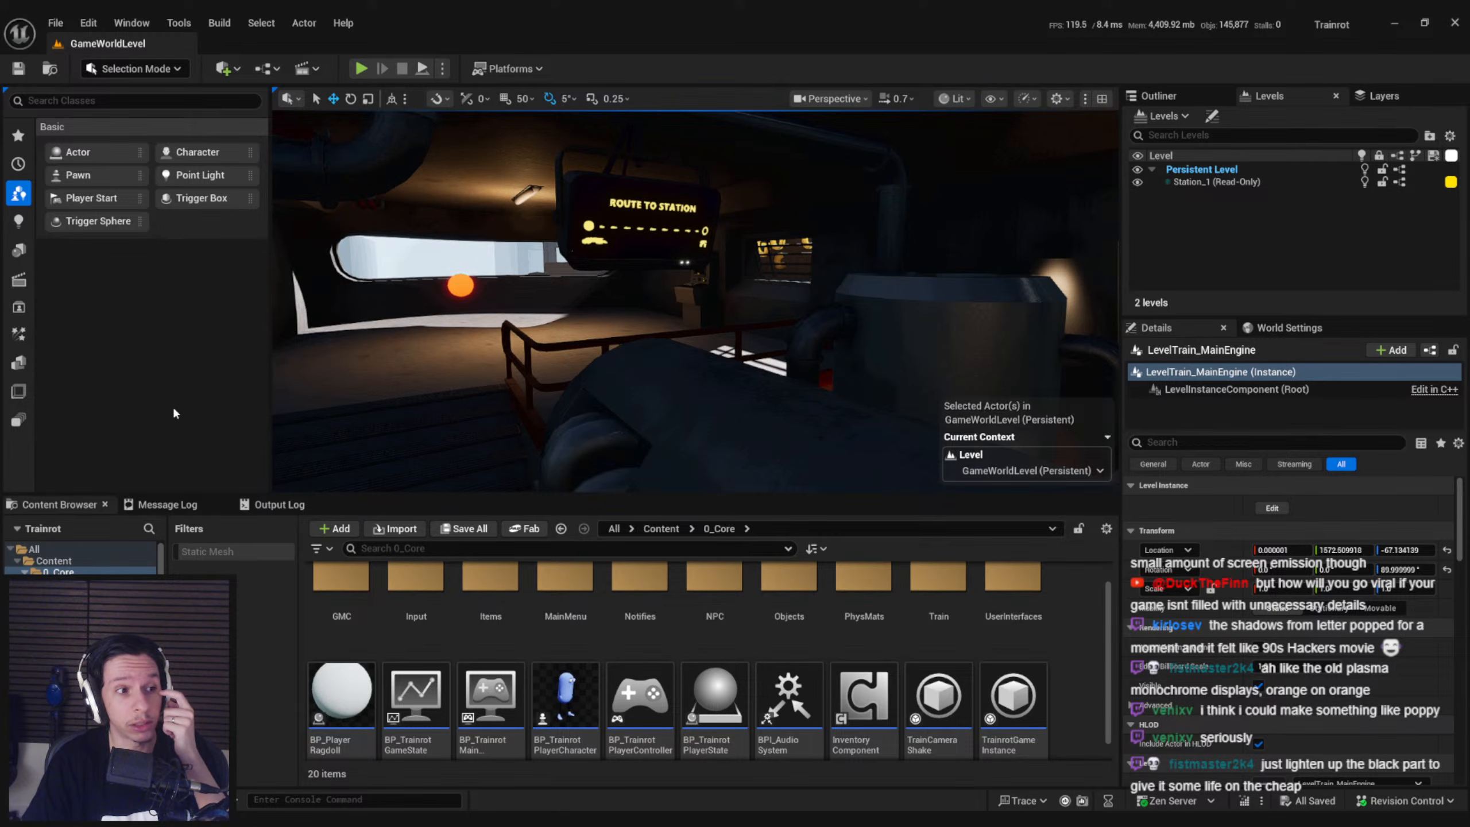
# Inspect the furnace door and the lit Fuel Capacity coal bin beside it
pyautogui.moveTo(666, 348); pyautogui.dragTo(626, 391, button='right')
pyautogui.press('d')
pyautogui.press('s')
pyautogui.moveTo(640, 309); pyautogui.dragTo(640, 339, button='right')
pyautogui.press('s')
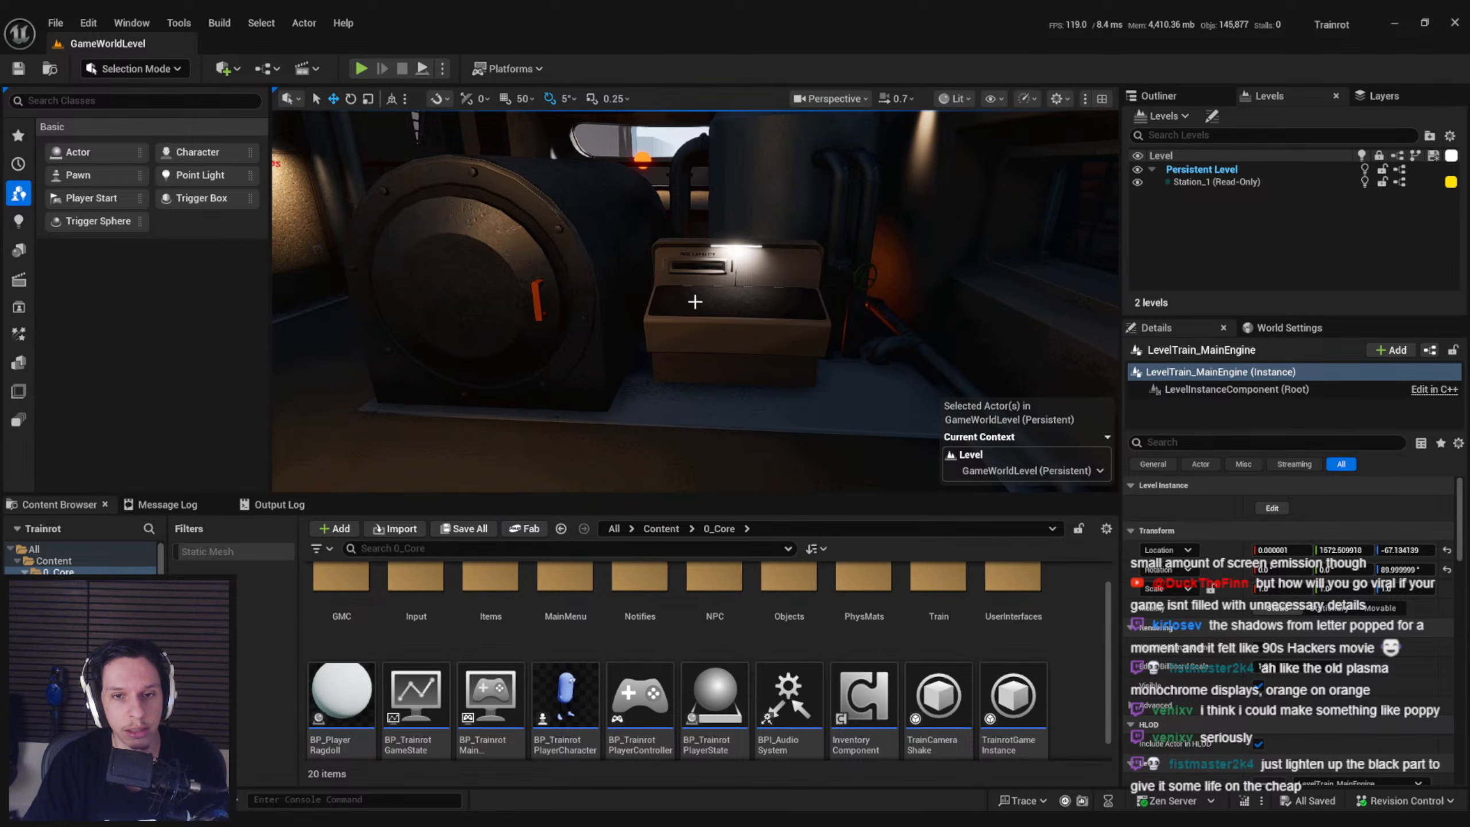
pyautogui.scroll(4, 694, 301)
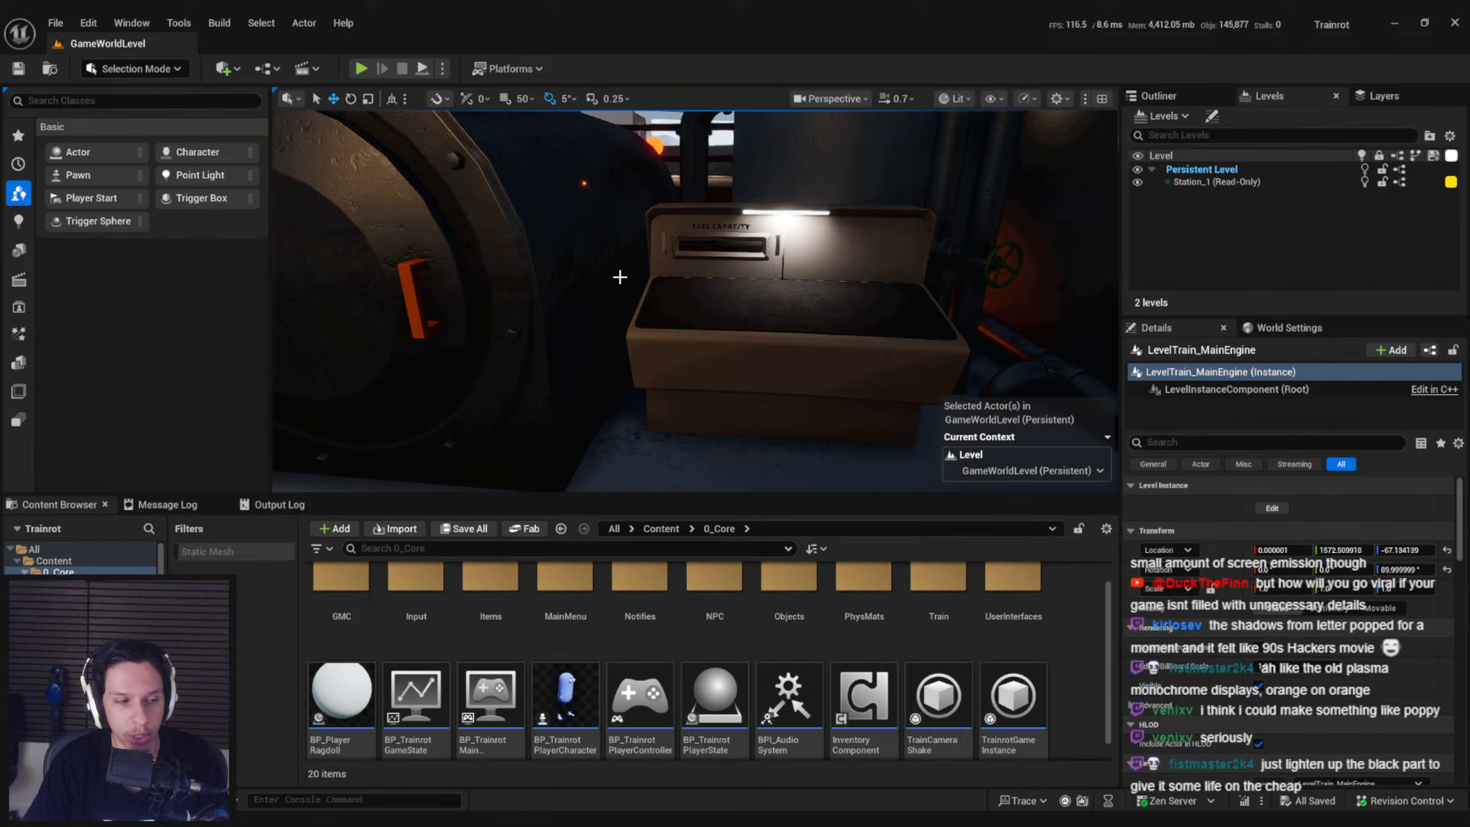
pyautogui.moveTo(618, 279); pyautogui.dragTo(602, 269, button='right')
pyautogui.press('s')
pyautogui.moveTo(754, 318); pyautogui.dragTo(756, 319, button='right')
pyautogui.press('s')
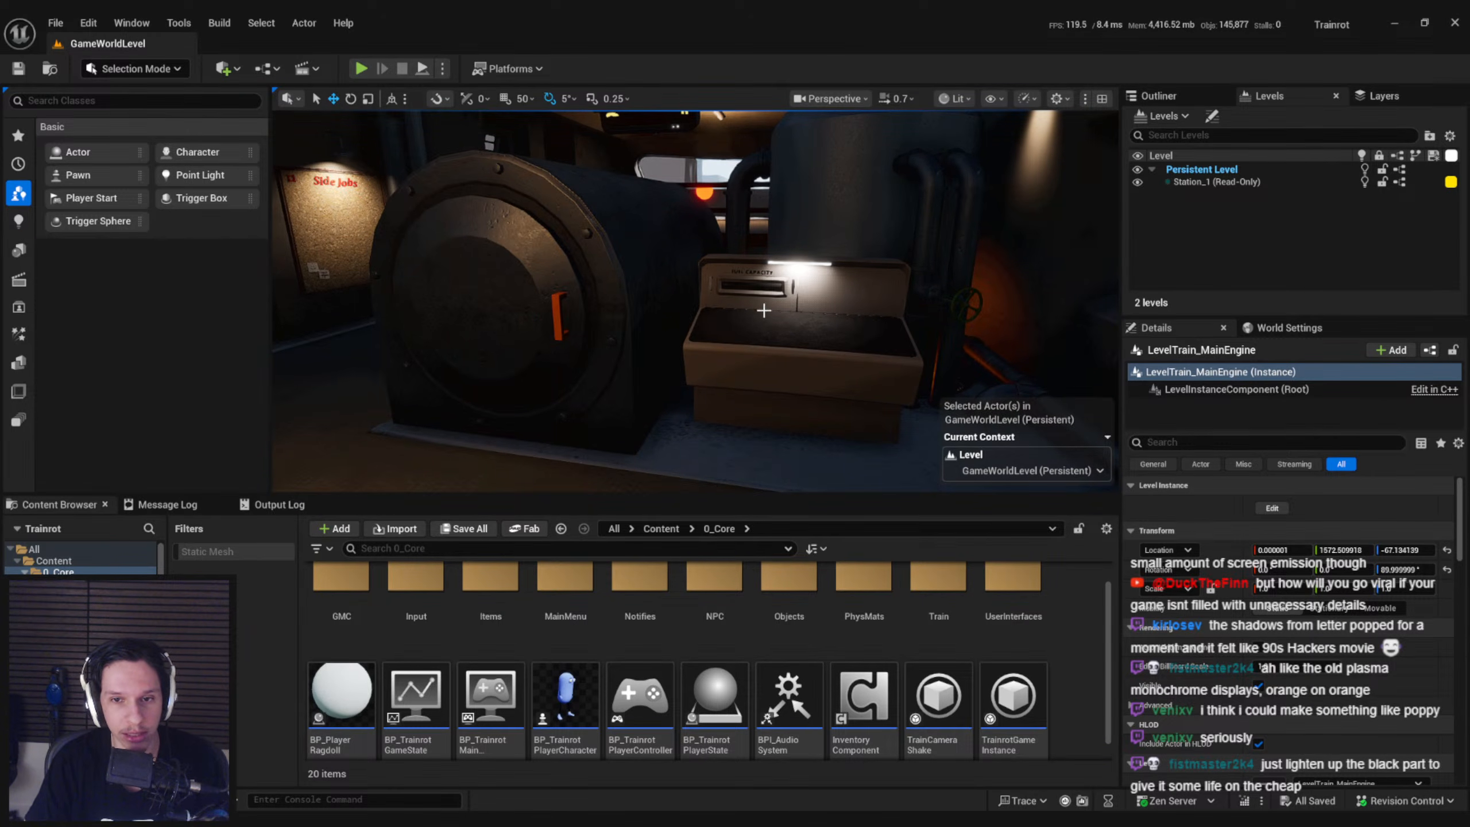
# Examine the rats, the open floor hatch and the wall panels around the engine room
pyautogui.press('w')
pyautogui.moveTo(766, 305); pyautogui.dragTo(983, 301, button='right')
pyautogui.press('e')
pyautogui.press('w')
pyautogui.press('w')
pyautogui.press('w')
pyautogui.moveTo(695, 301); pyautogui.dragTo(731, 322, button='right')
pyautogui.press('w')
pyautogui.press('s')
pyautogui.press('w')
pyautogui.press('w')
pyautogui.press('w')
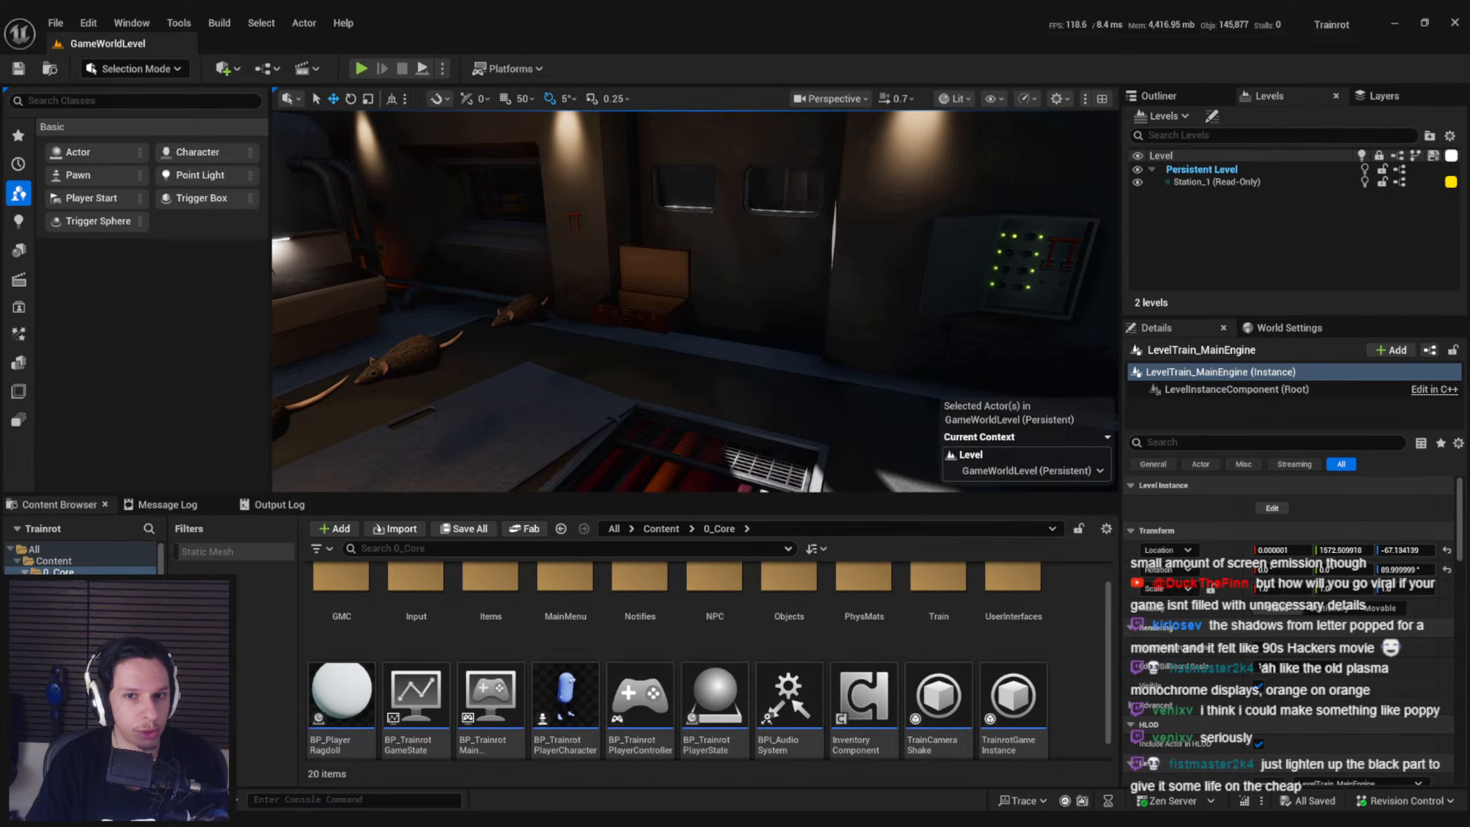
pyautogui.moveTo(313, 414); pyautogui.dragTo(229, 413, button='right')
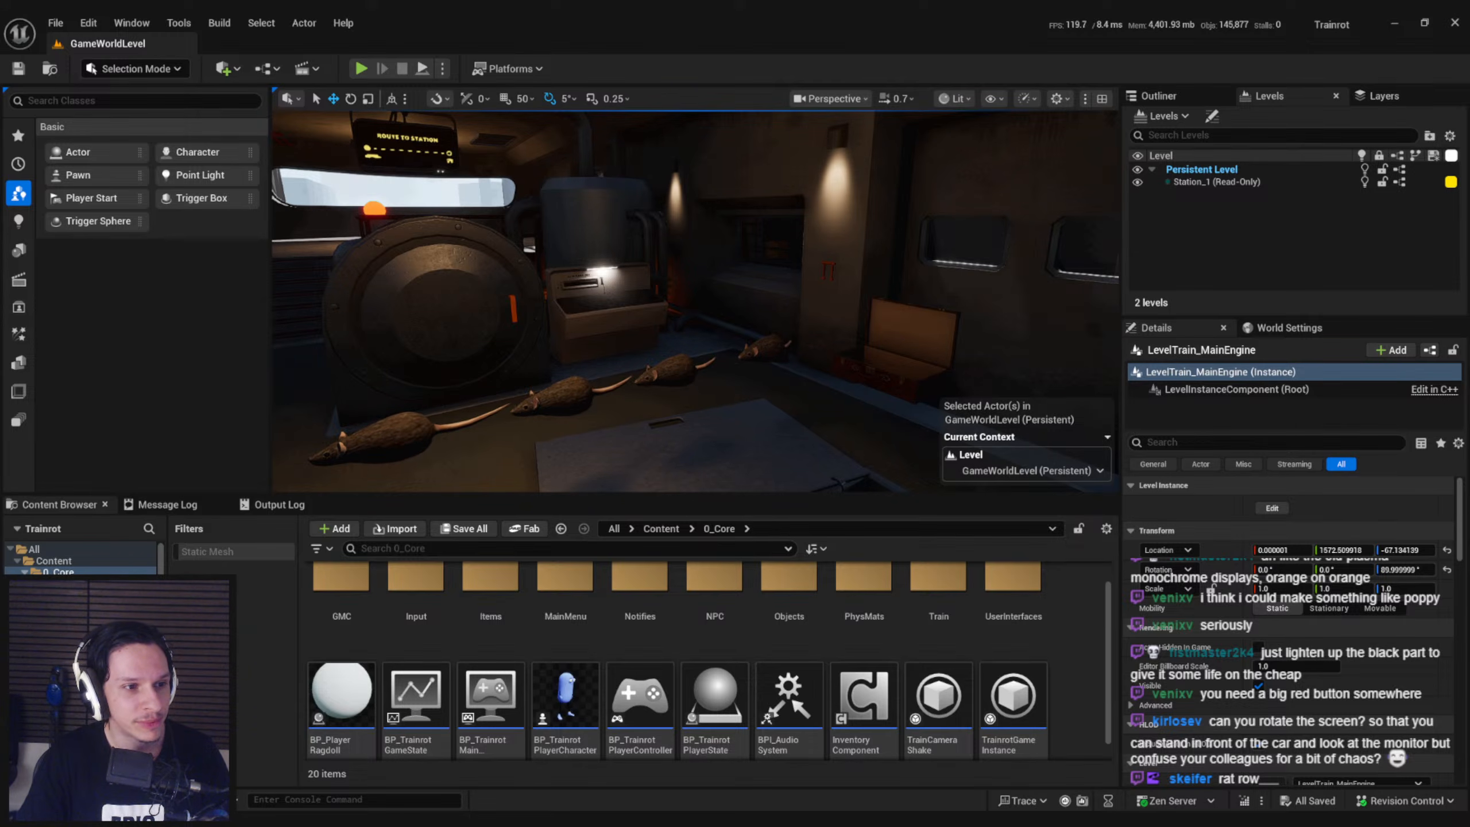
# Inspect the orange lamp by the front windshield and view the furnace area with the route display from further back
pyautogui.press('s')
pyautogui.moveTo(694, 301); pyautogui.dragTo(573, 284, button='right')
pyautogui.press('w')
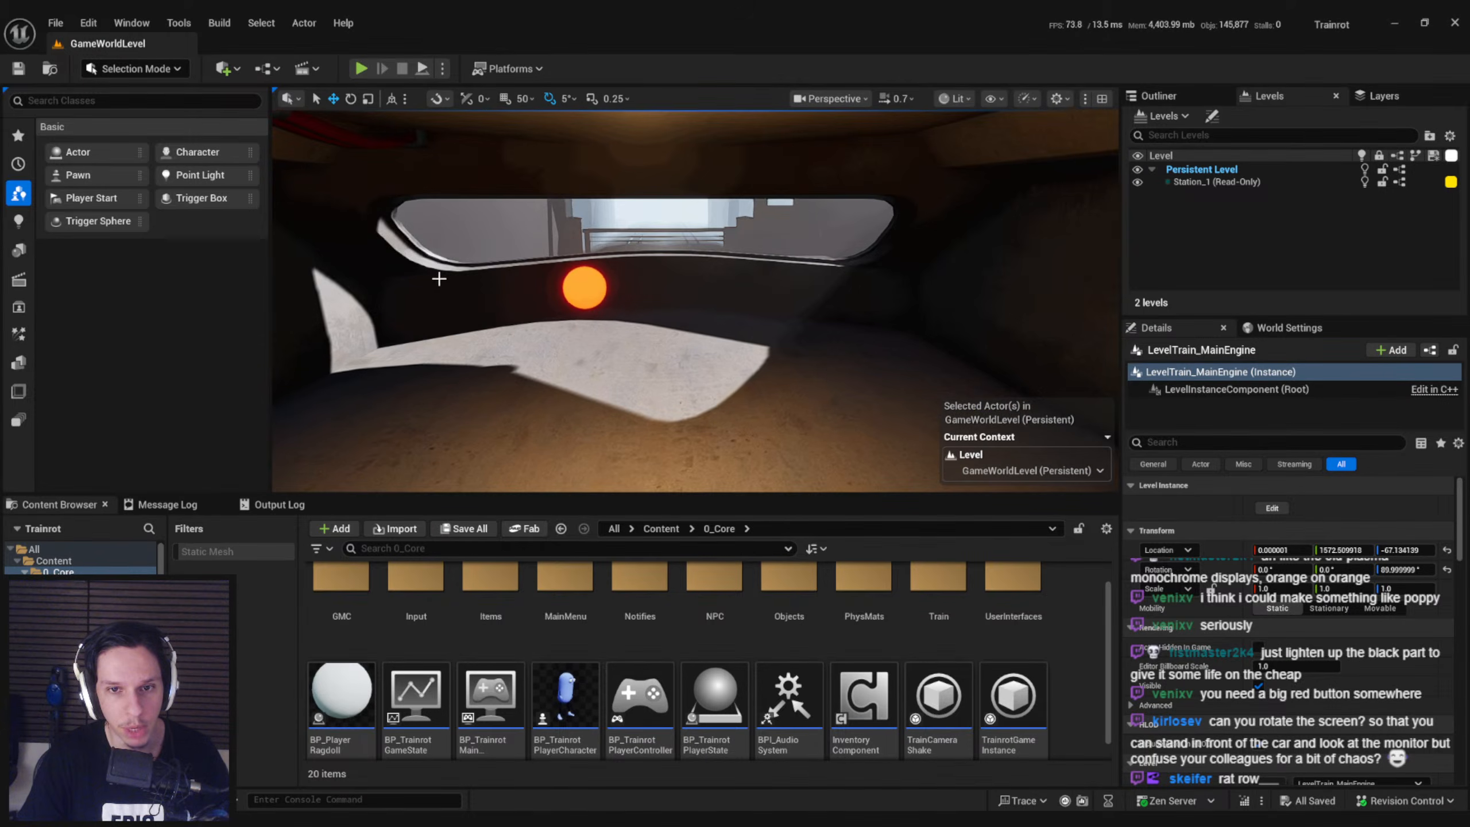
pyautogui.press('s')
pyautogui.moveTo(712, 269)
pyautogui.mouseDown(button='right')
pyautogui.moveTo(637, 275)
pyautogui.moveTo(697, 275)
pyautogui.moveTo(712, 242)
pyautogui.mouseUp(button='right')
pyautogui.press('s')
pyautogui.press('w')
pyautogui.press('s')
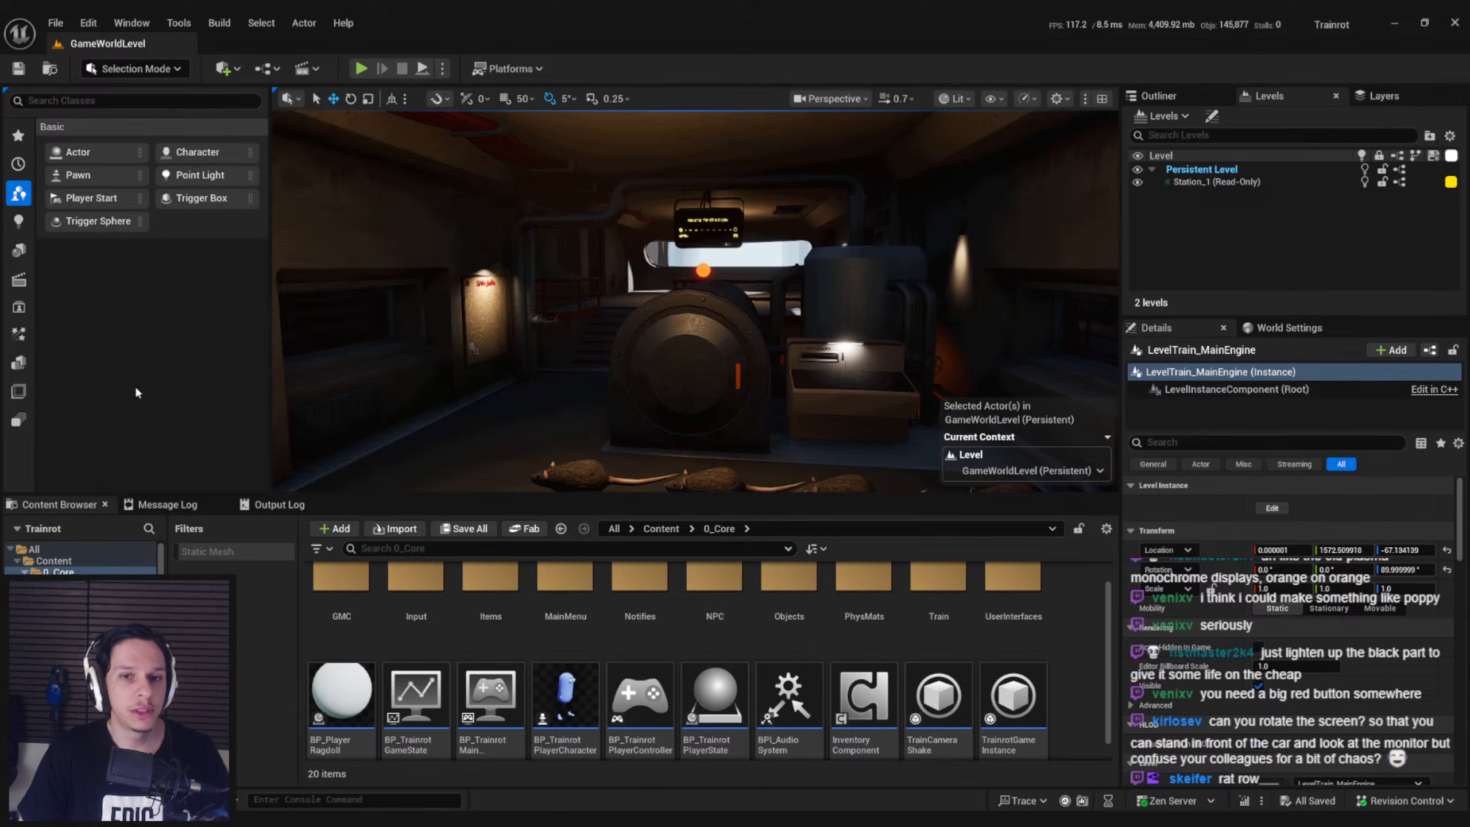
# Playtest the level full screen and check the route display while approaching the furnace
pyautogui.moveTo(489, 371); pyautogui.dragTo(463, 412, button='right')
pyautogui.press('s')
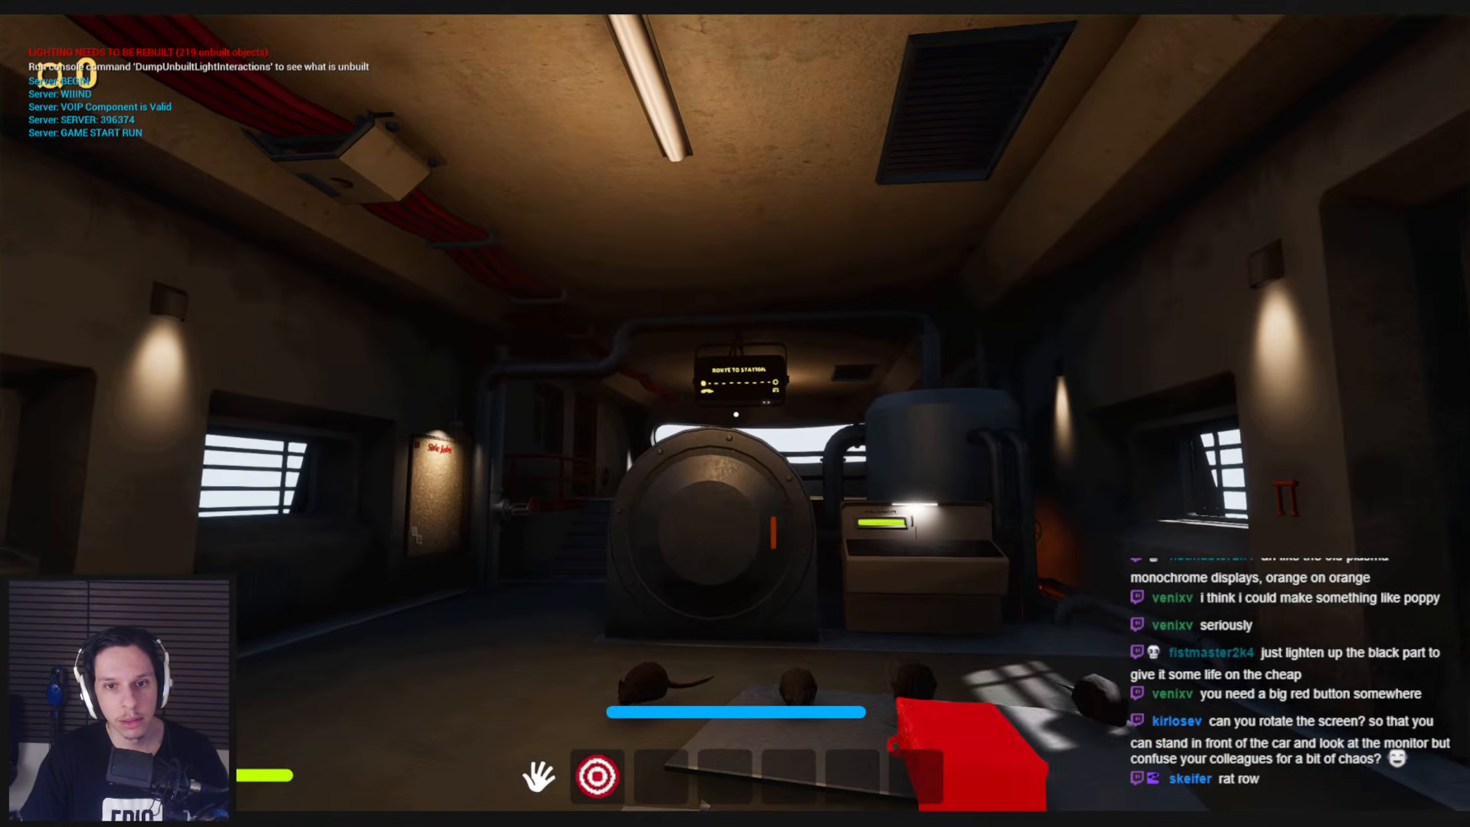
pyautogui.hotkey('shift', 'w')
pyautogui.press('s')
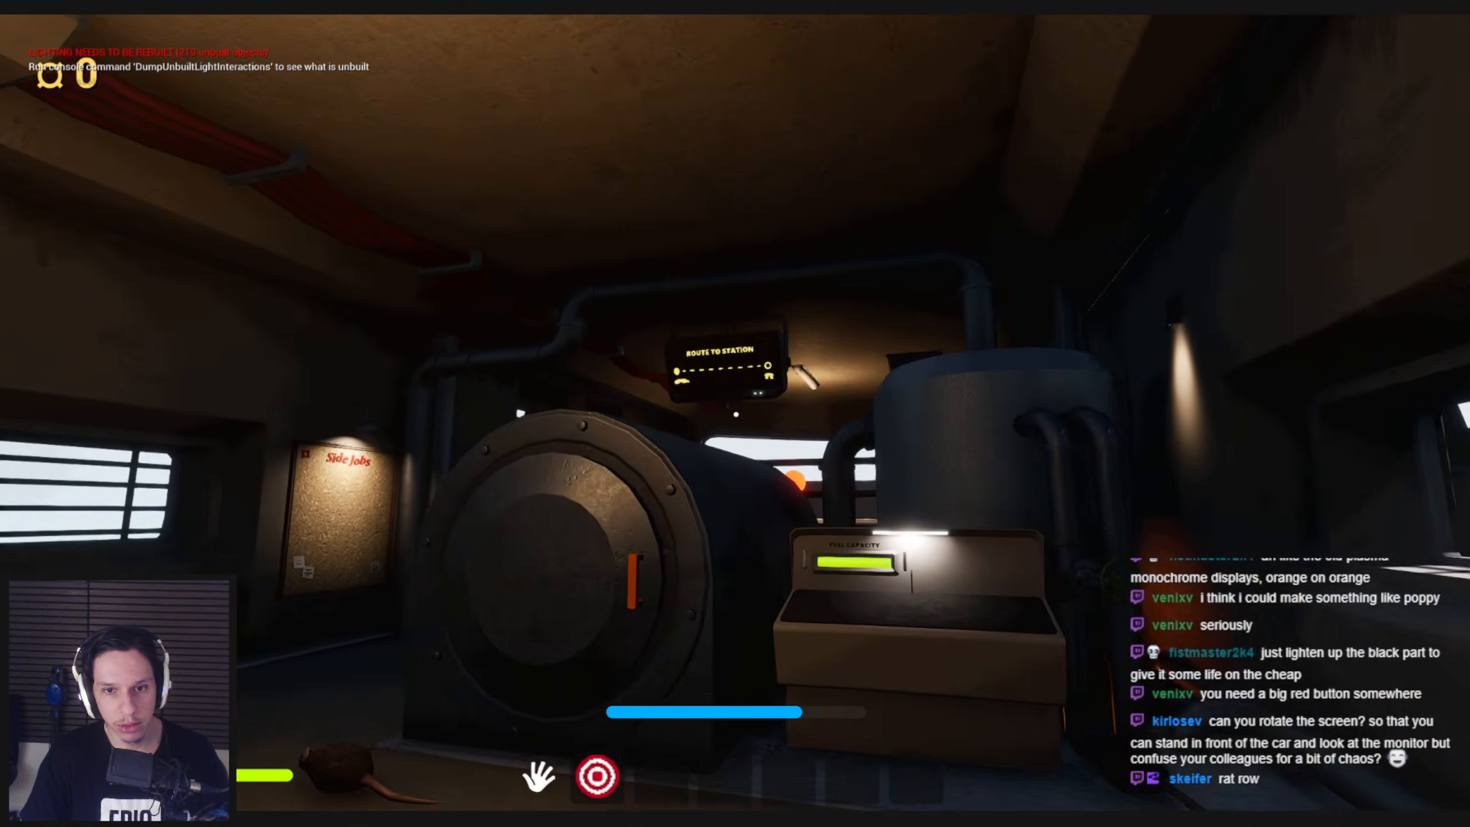
# Leave the engine room through the sliding door, climb the ladder and look over the train roof around the fans
pyautogui.press('w')
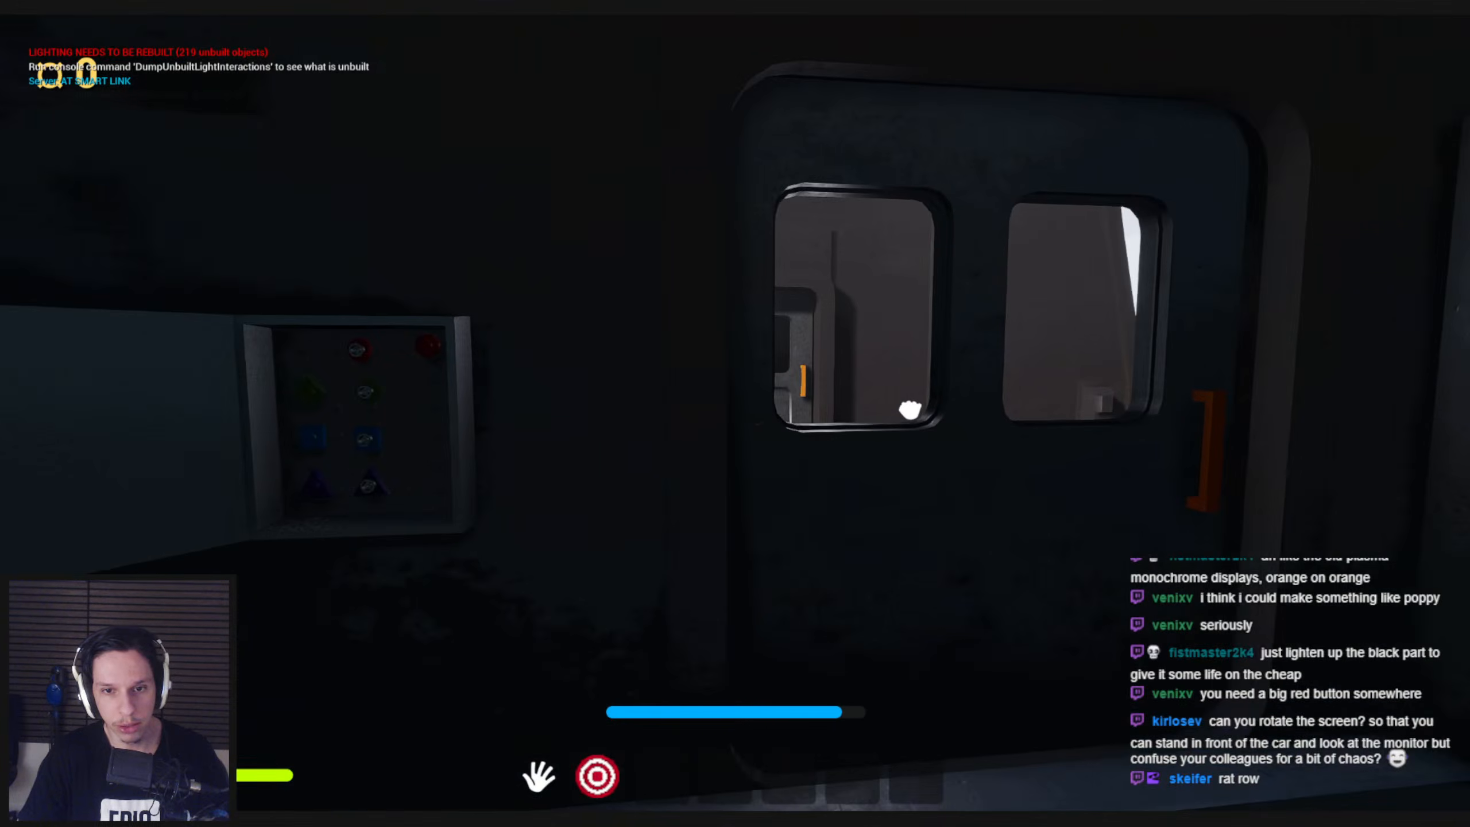
pyautogui.press('e')
pyautogui.press('e')
pyautogui.press('w')
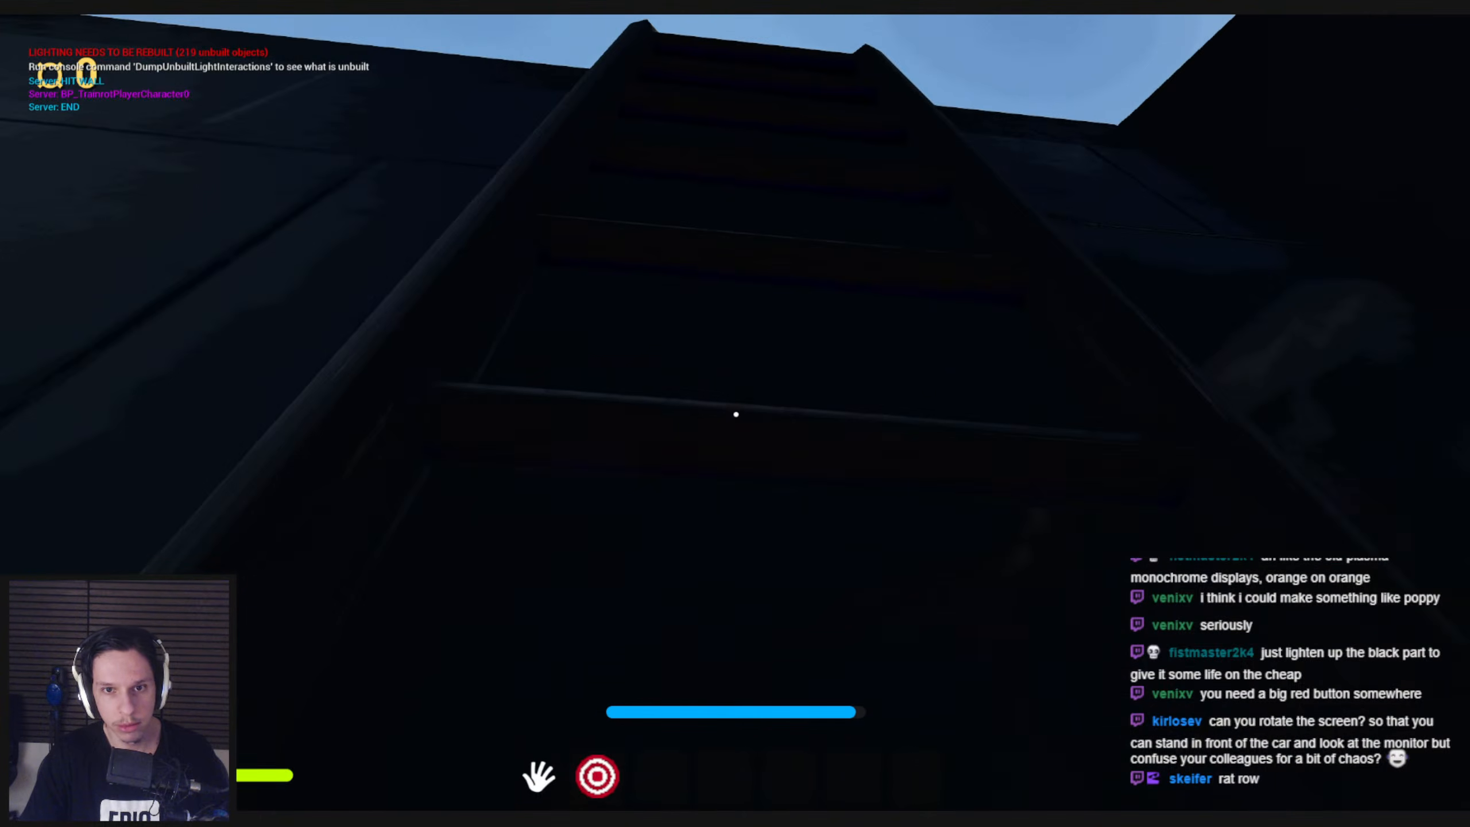
pyautogui.press('w')
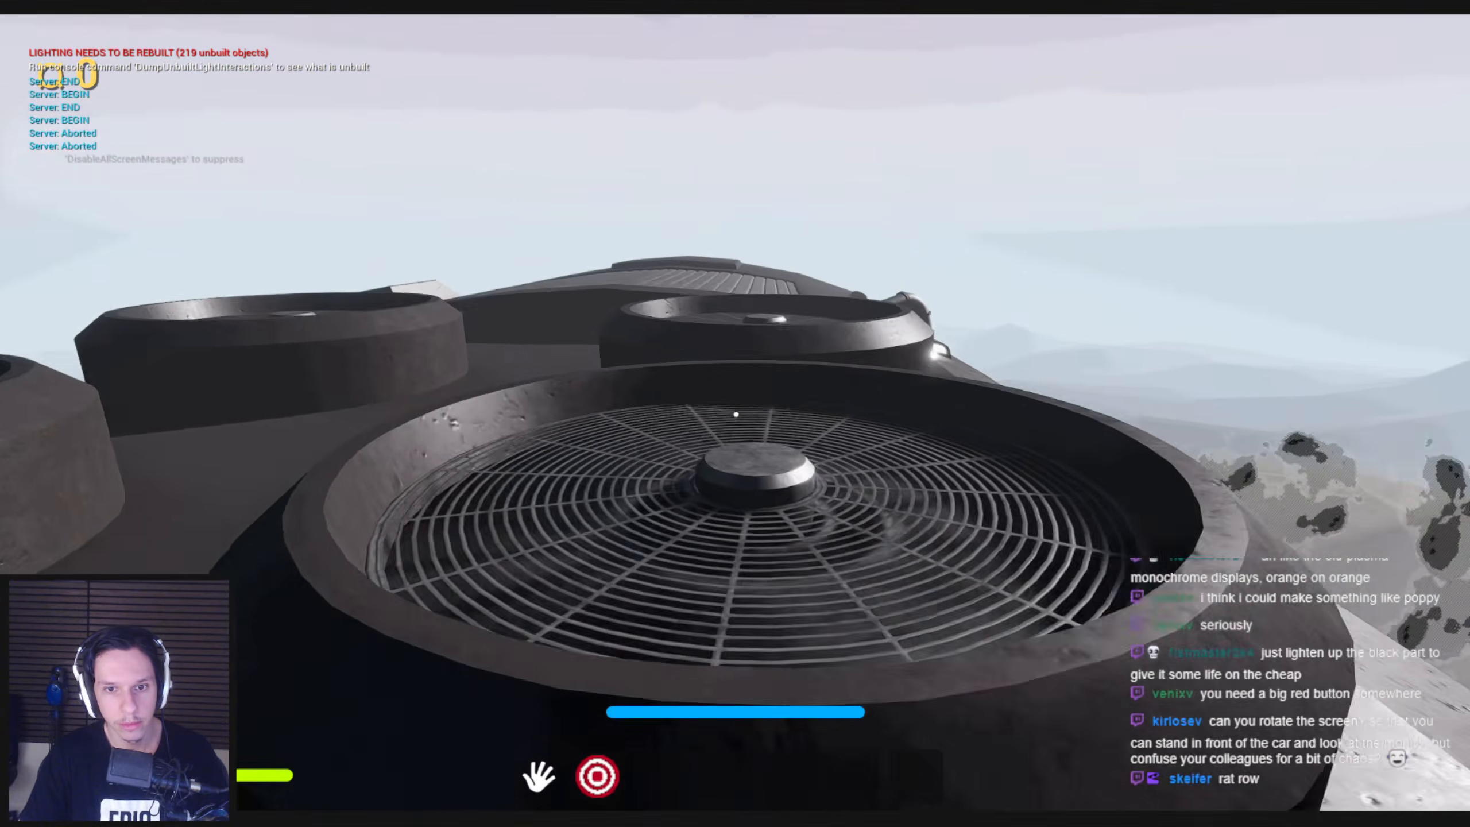
pyautogui.press('w')
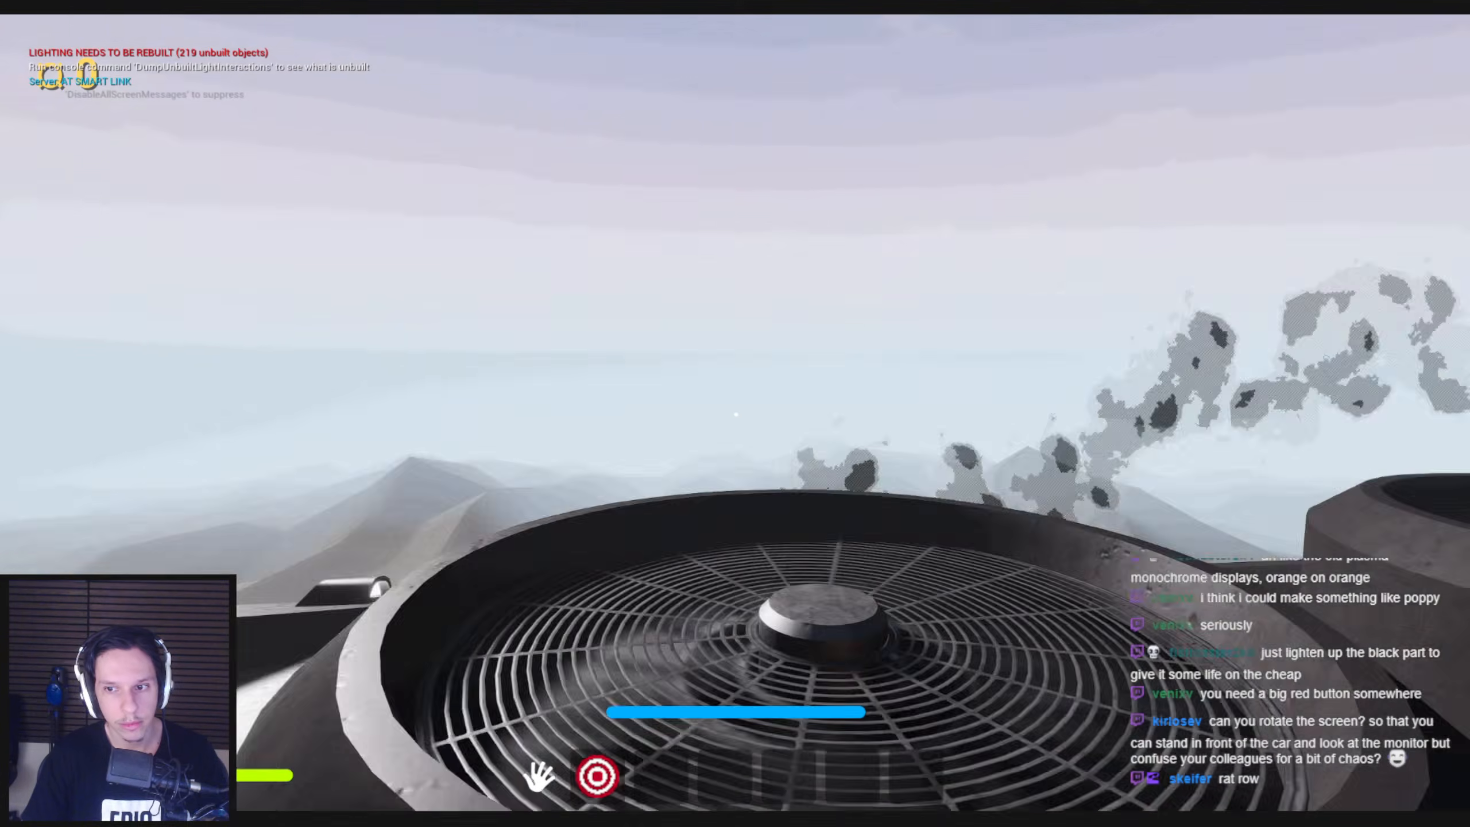
pyautogui.press('w')
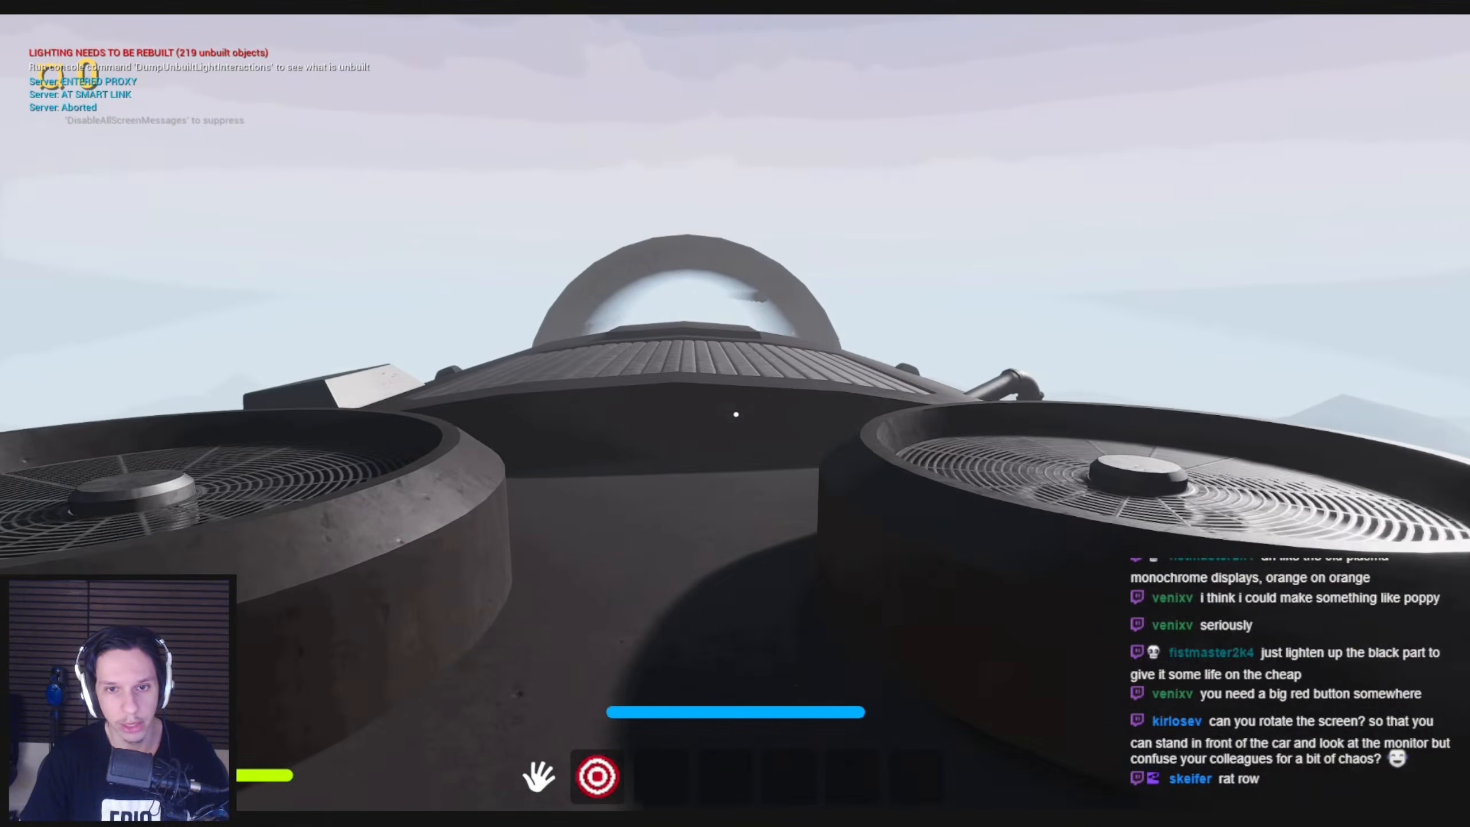
# Check the Route to Station display in game from the engine room doorway and from beside the furnace
pyautogui.press('w')
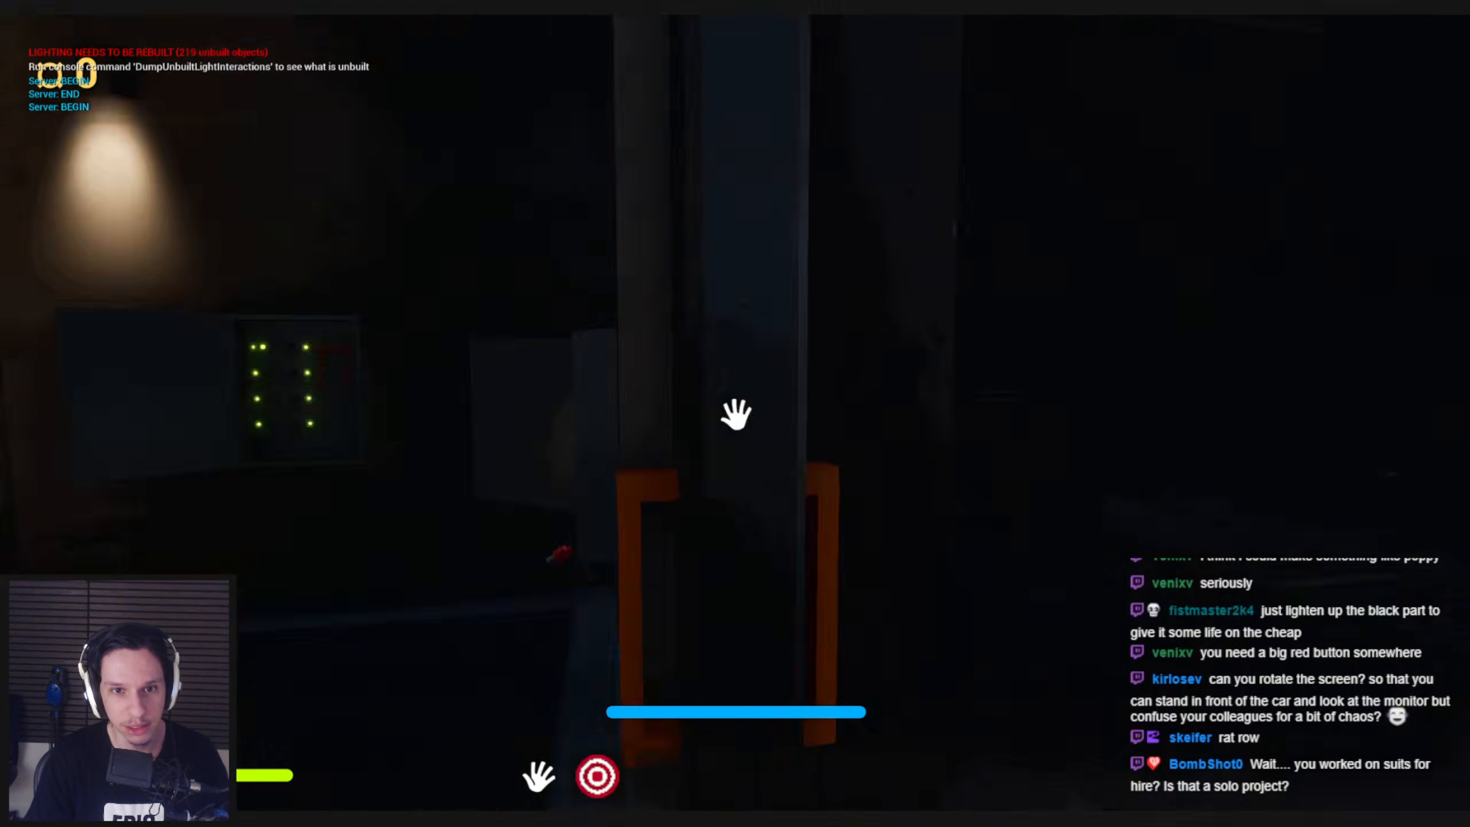
pyautogui.moveTo(736, 414); pyautogui.dragTo(571, 414)
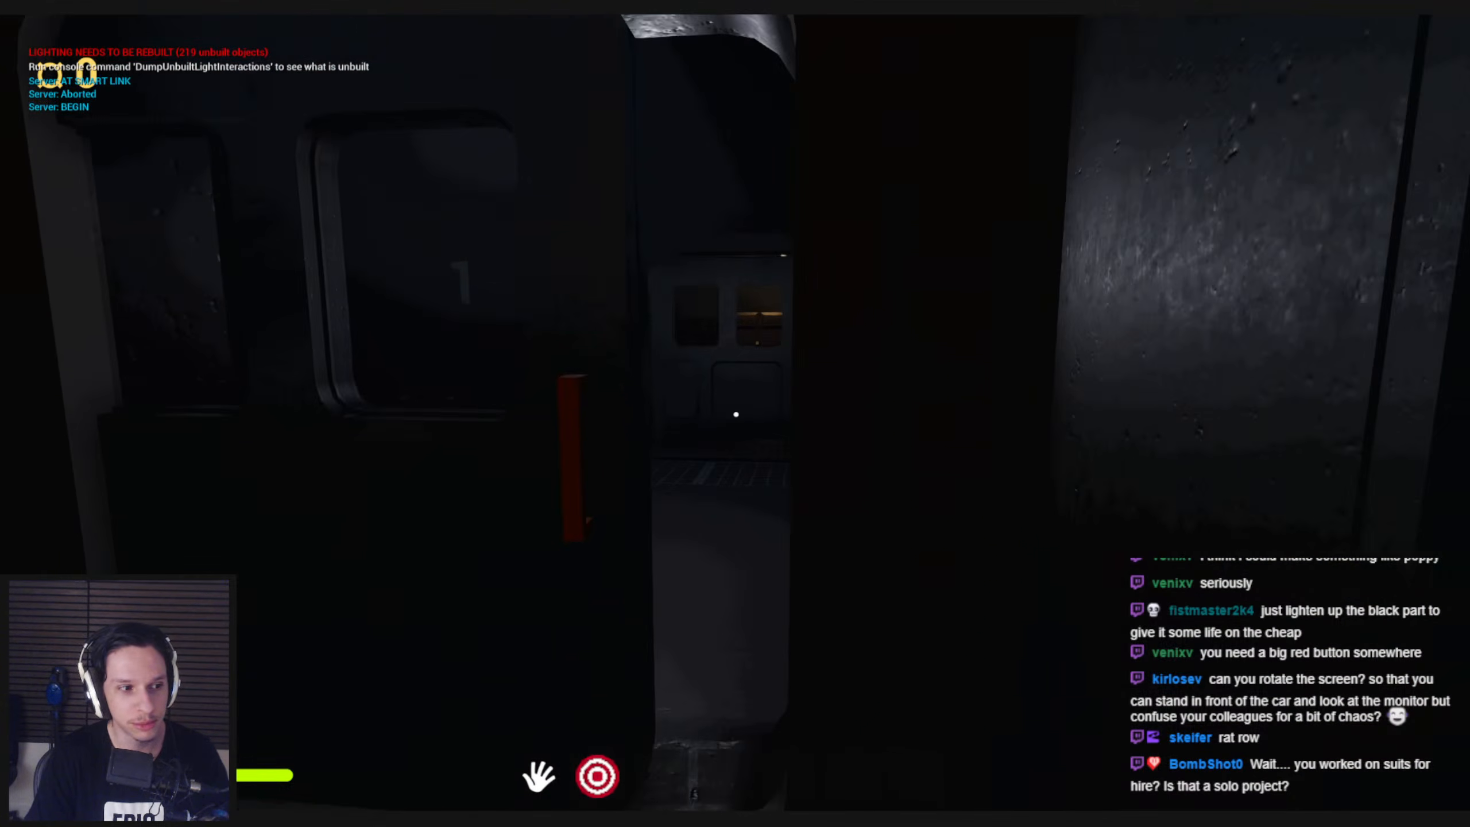
pyautogui.press('w')
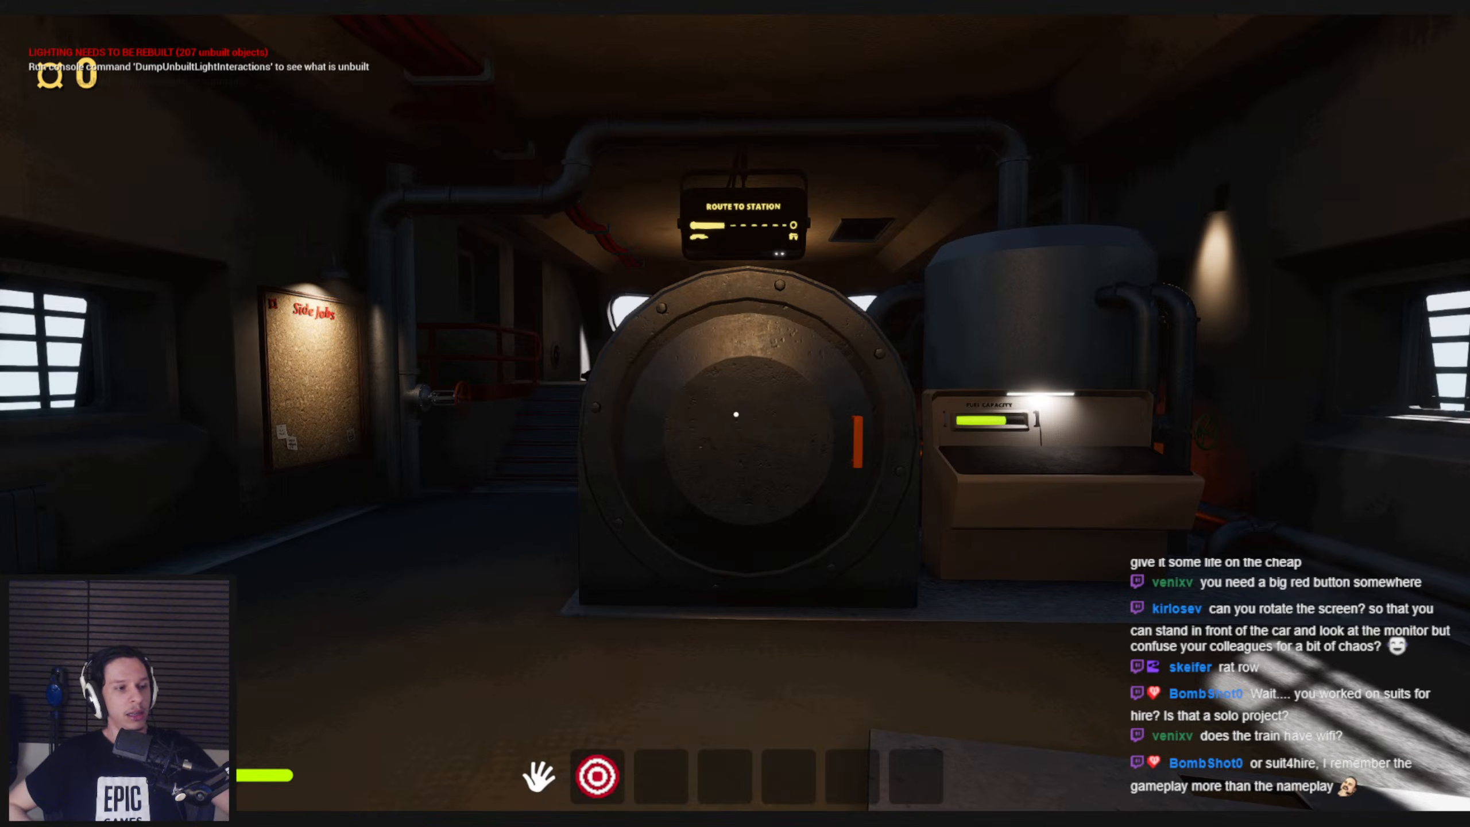
pyautogui.hotkey('shift', 'w')
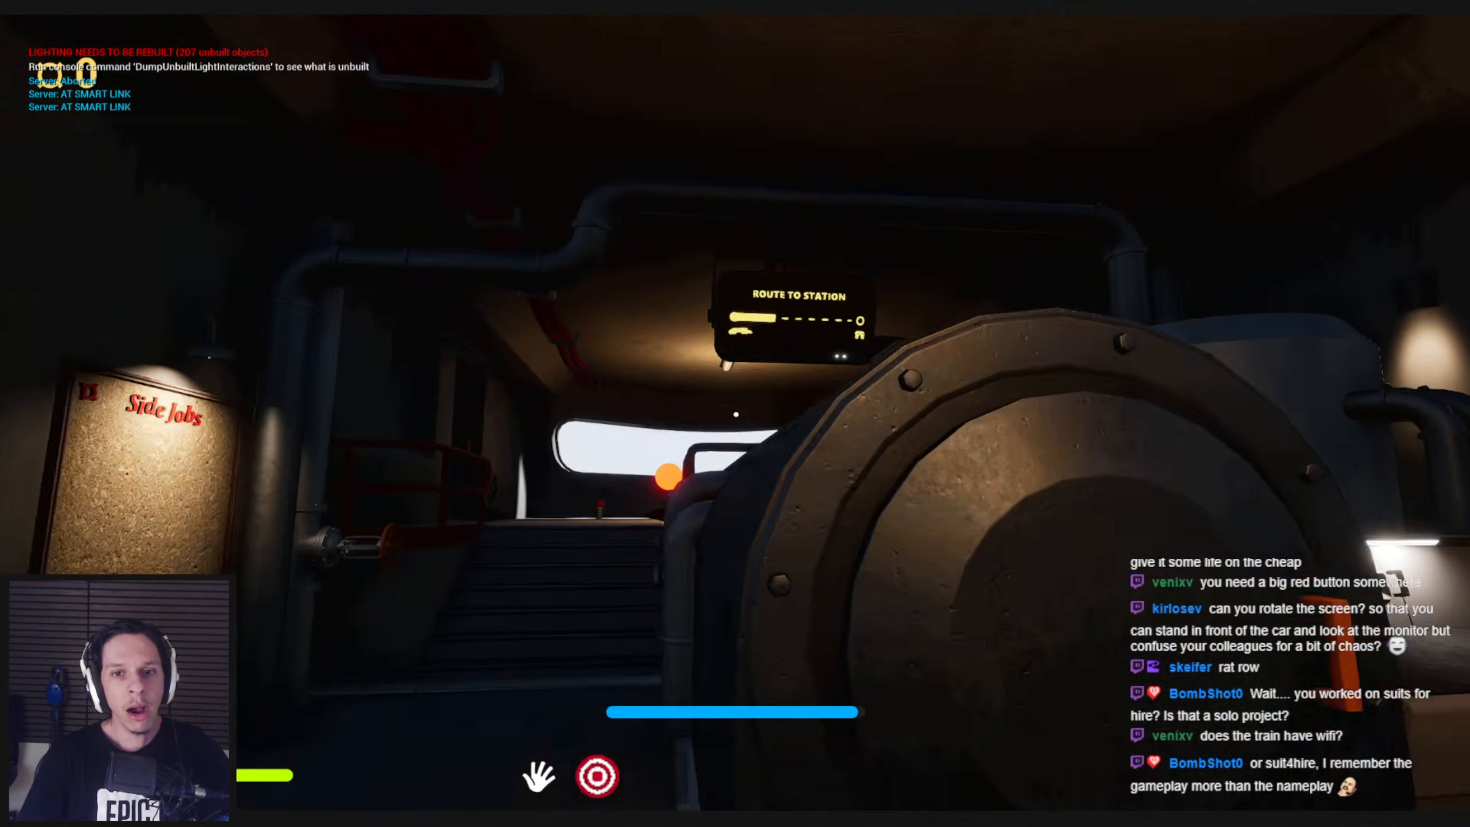
# End the playtest, open the LevelTrain_MainEngine instance for editing and select the hanging route display
pyautogui.press('Escape')
pyautogui.press('F11')
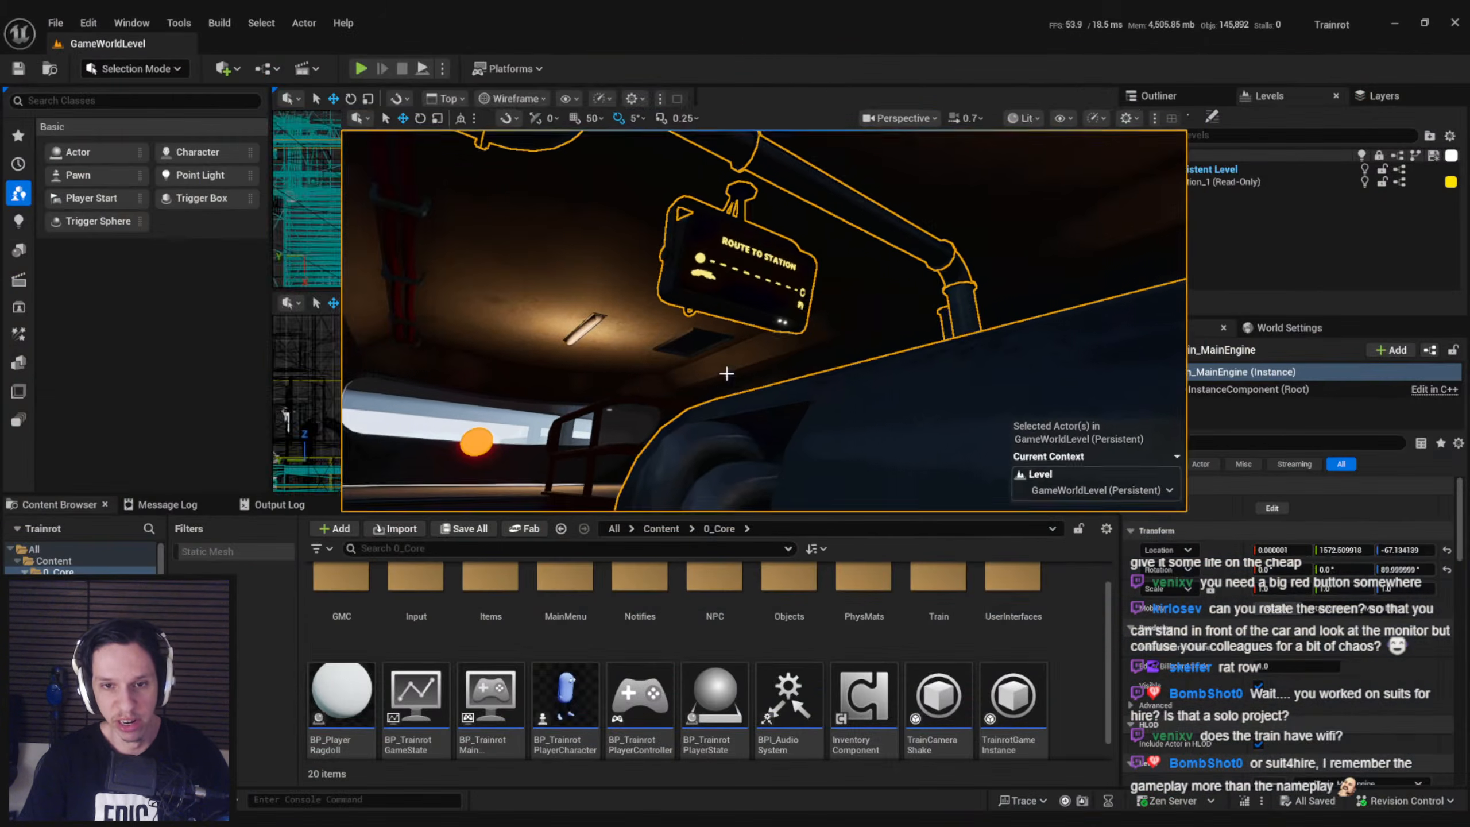
pyautogui.moveTo(731, 374); pyautogui.dragTo(764, 394, button='right')
pyautogui.press('e')
pyautogui.moveTo(635, 373); pyautogui.dragTo(655, 377, button='right')
pyautogui.click(1272, 508)
pyautogui.click(674, 316)
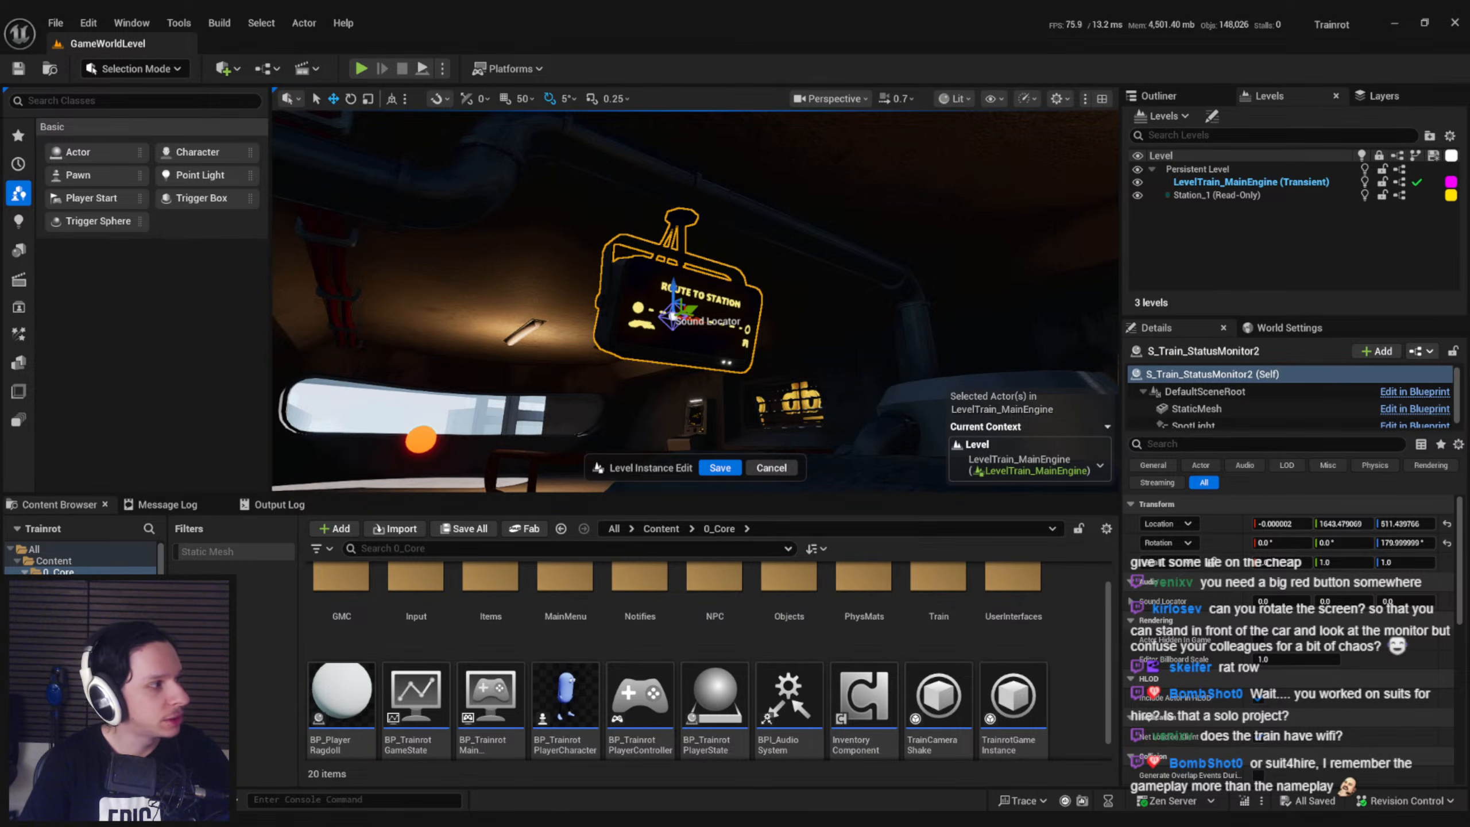
# Examine the route display from above the furnace and from the aisle beside it, toggling game view
pyautogui.moveTo(674, 316); pyautogui.dragTo(622, 313, button='right')
pyautogui.press('g')
pyautogui.press('g')
pyautogui.press('a')
pyautogui.press('d')
pyautogui.press('s')
pyautogui.press('a')
pyautogui.press('w')
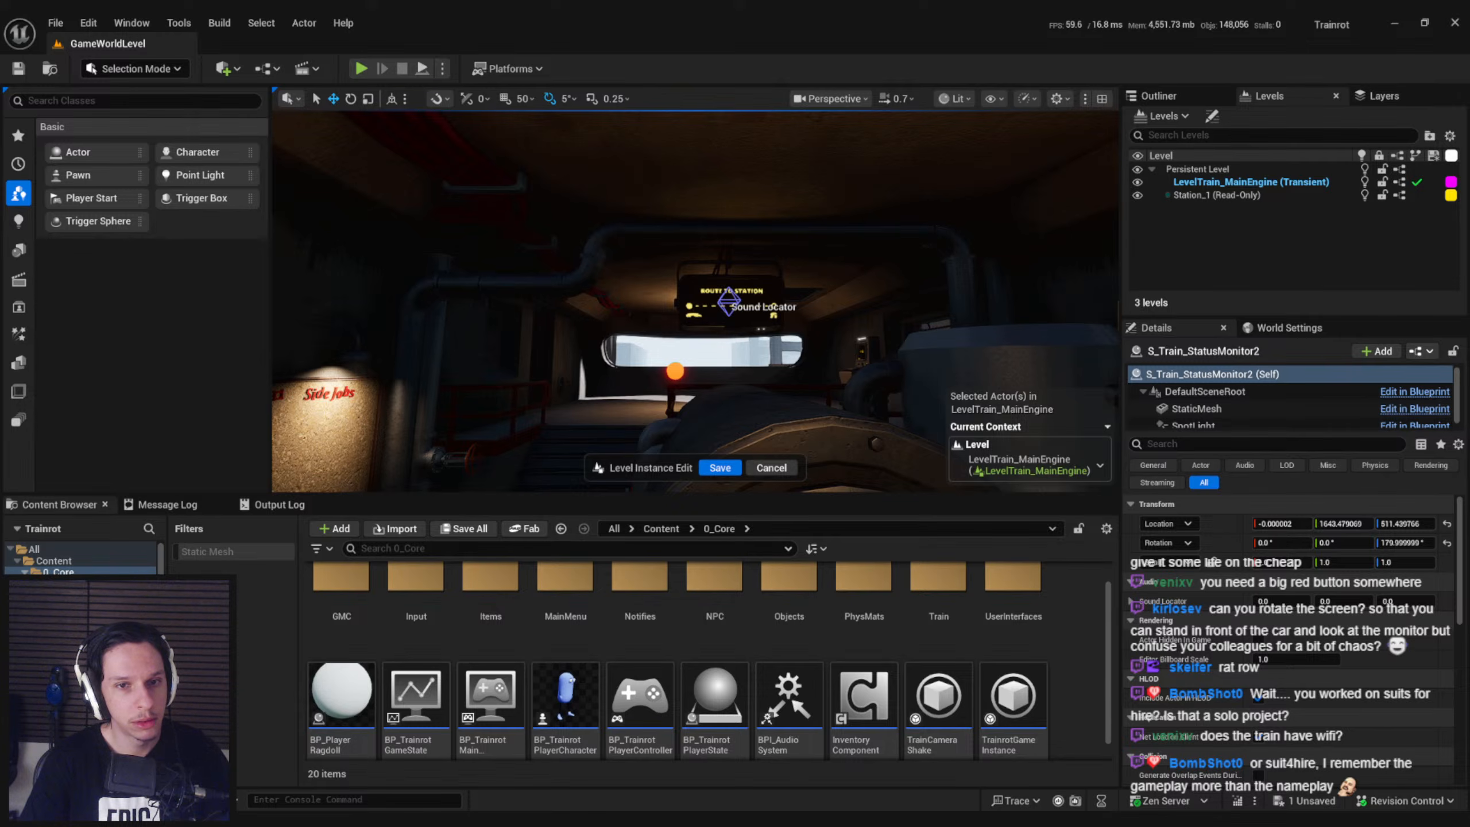
pyautogui.press('w')
pyautogui.moveTo(622, 313); pyautogui.dragTo(613, 302, button='right')
pyautogui.press('s')
pyautogui.press('w')
# Compare the route display's visibility against the windshield and the overhead pipe from nearer and farther viewpoints
pyautogui.press('w')
pyautogui.press('s')
pyautogui.moveTo(692, 278); pyautogui.dragTo(646, 239, button='right')
pyautogui.press('w')
pyautogui.press('s')
pyautogui.press('w')
pyautogui.press('s')
pyautogui.press('w')
pyautogui.press('w')
pyautogui.press('s')
pyautogui.press('g')
pyautogui.press('g')
pyautogui.press('w')
pyautogui.press('s')
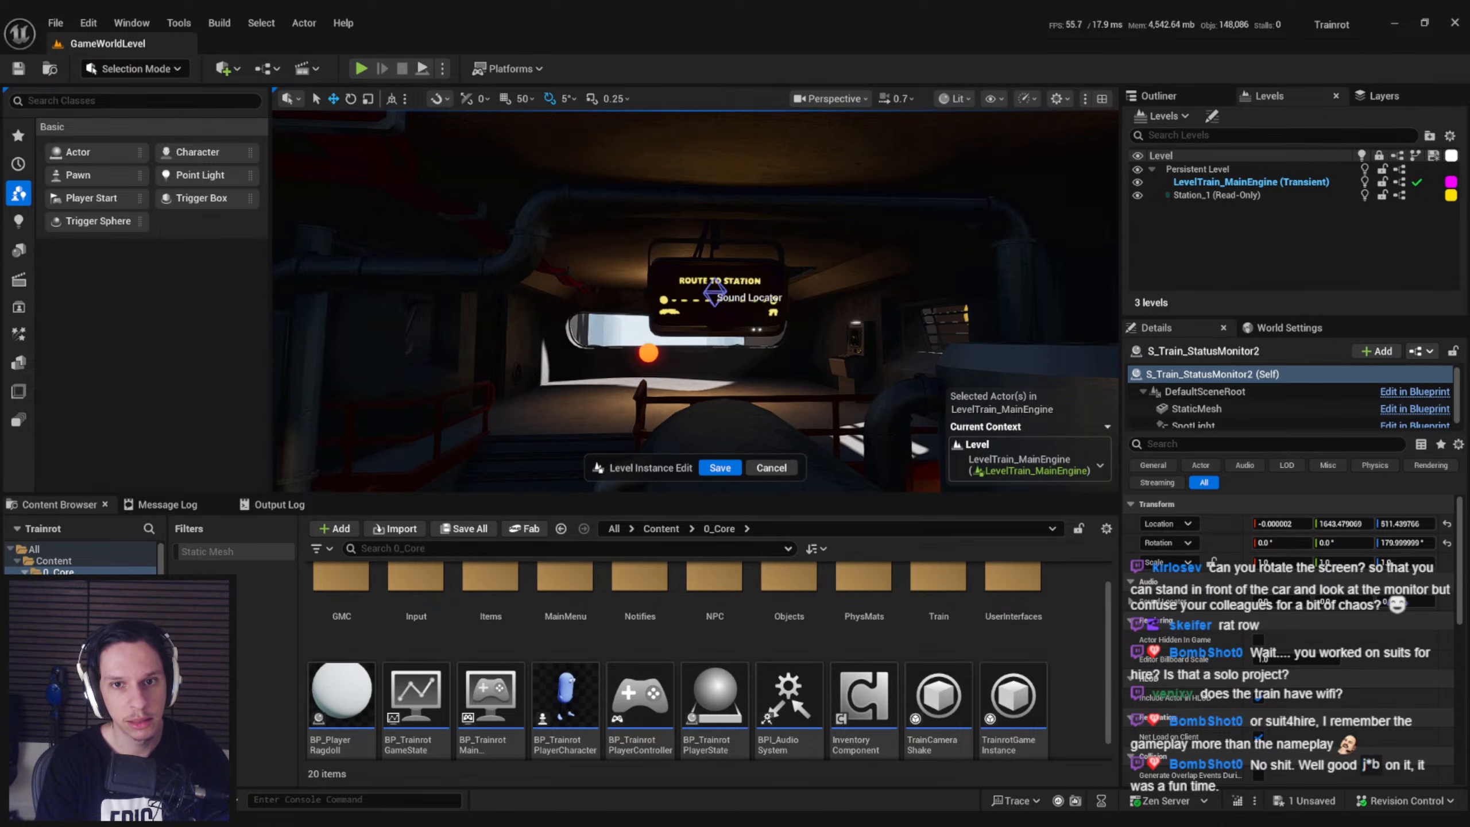
pyautogui.press('s')
pyautogui.moveTo(645, 239); pyautogui.dragTo(682, 223, button='right')
# Save the LevelTrain_MainEngine instance edit and start a full-screen playtest of the level
pyautogui.press('w')
pyautogui.press('s')
pyautogui.click(720, 468)
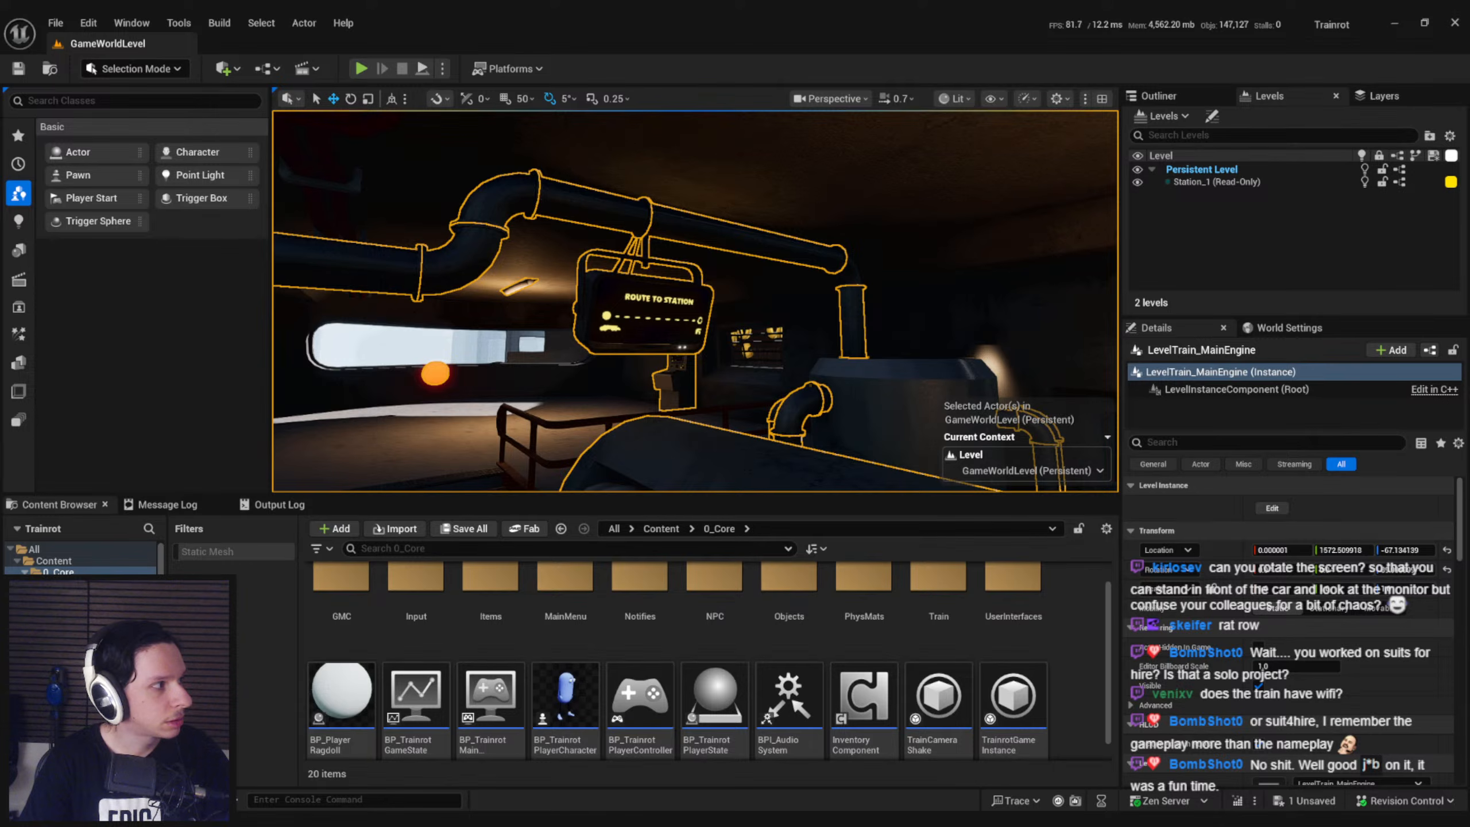
pyautogui.press('s')
pyautogui.moveTo(694, 300); pyautogui.dragTo(625, 319, button='right')
pyautogui.click(361, 68)
pyautogui.press('F11')
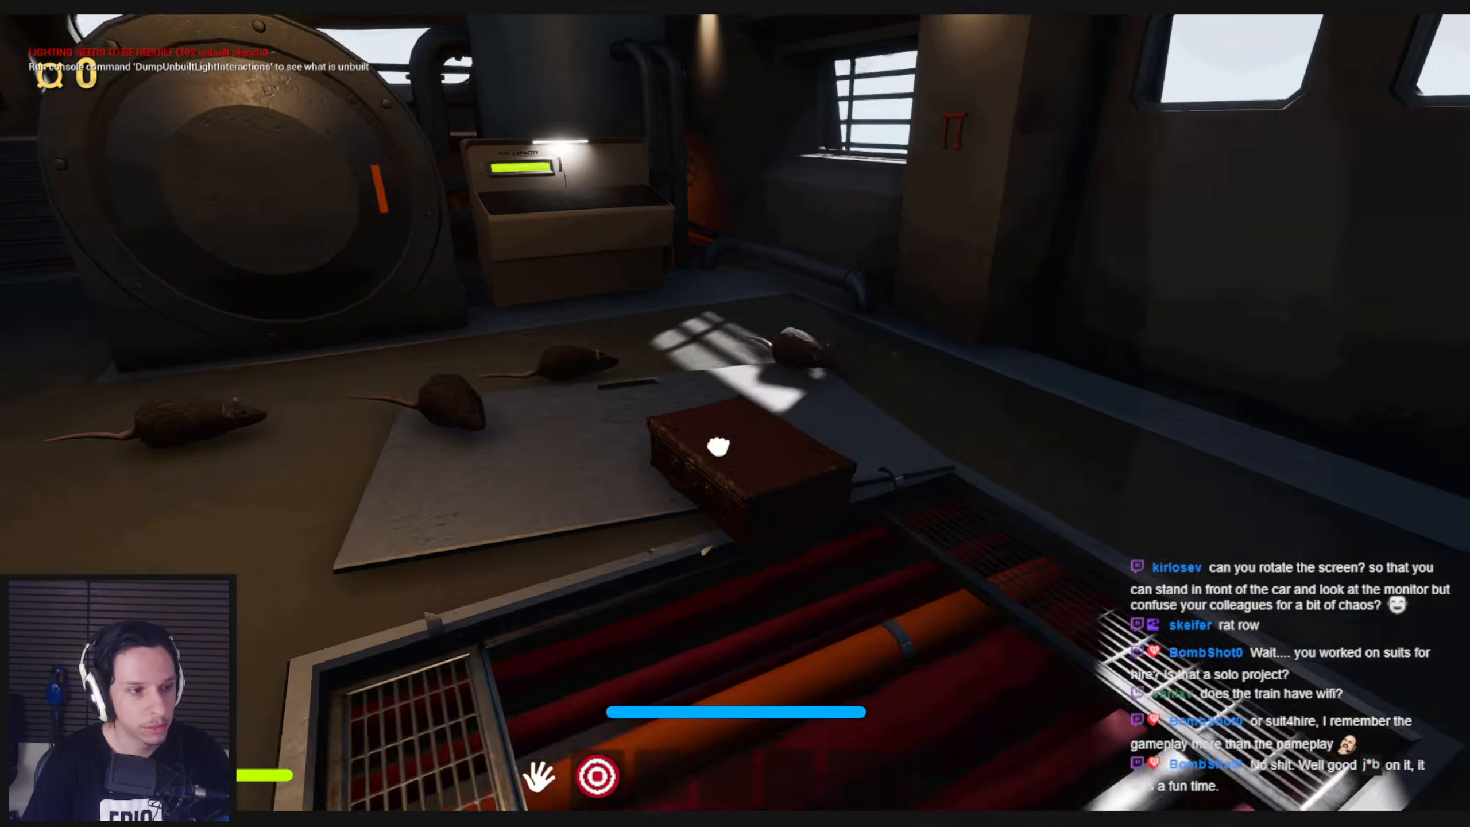
# Pick up the suitcase in the playtest, carry it beside the open floor hatch and let it go
pyautogui.click(736, 415)
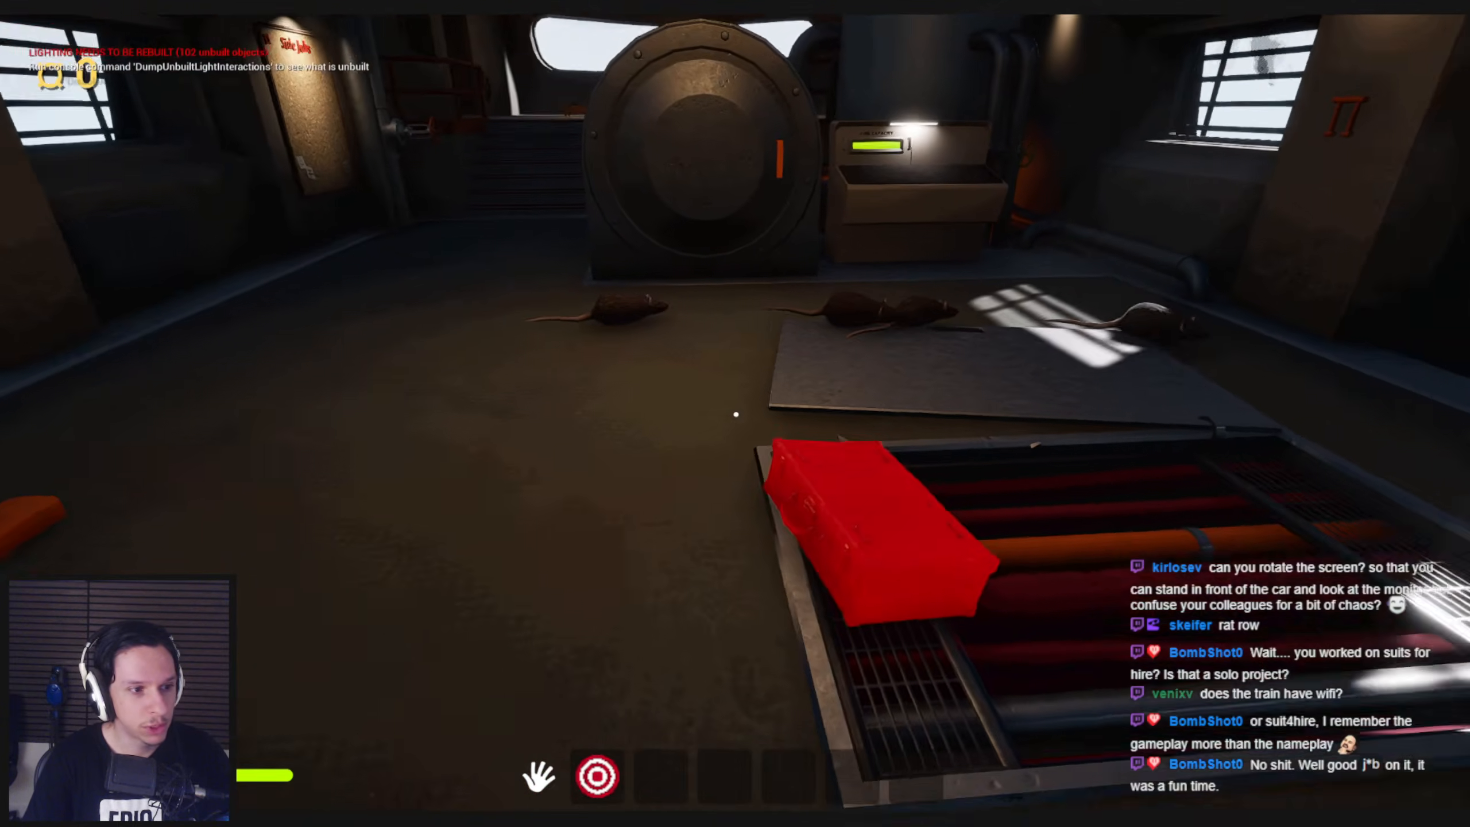
pyautogui.press('s')
pyautogui.moveTo(736, 414); pyautogui.dragTo(739, 614)
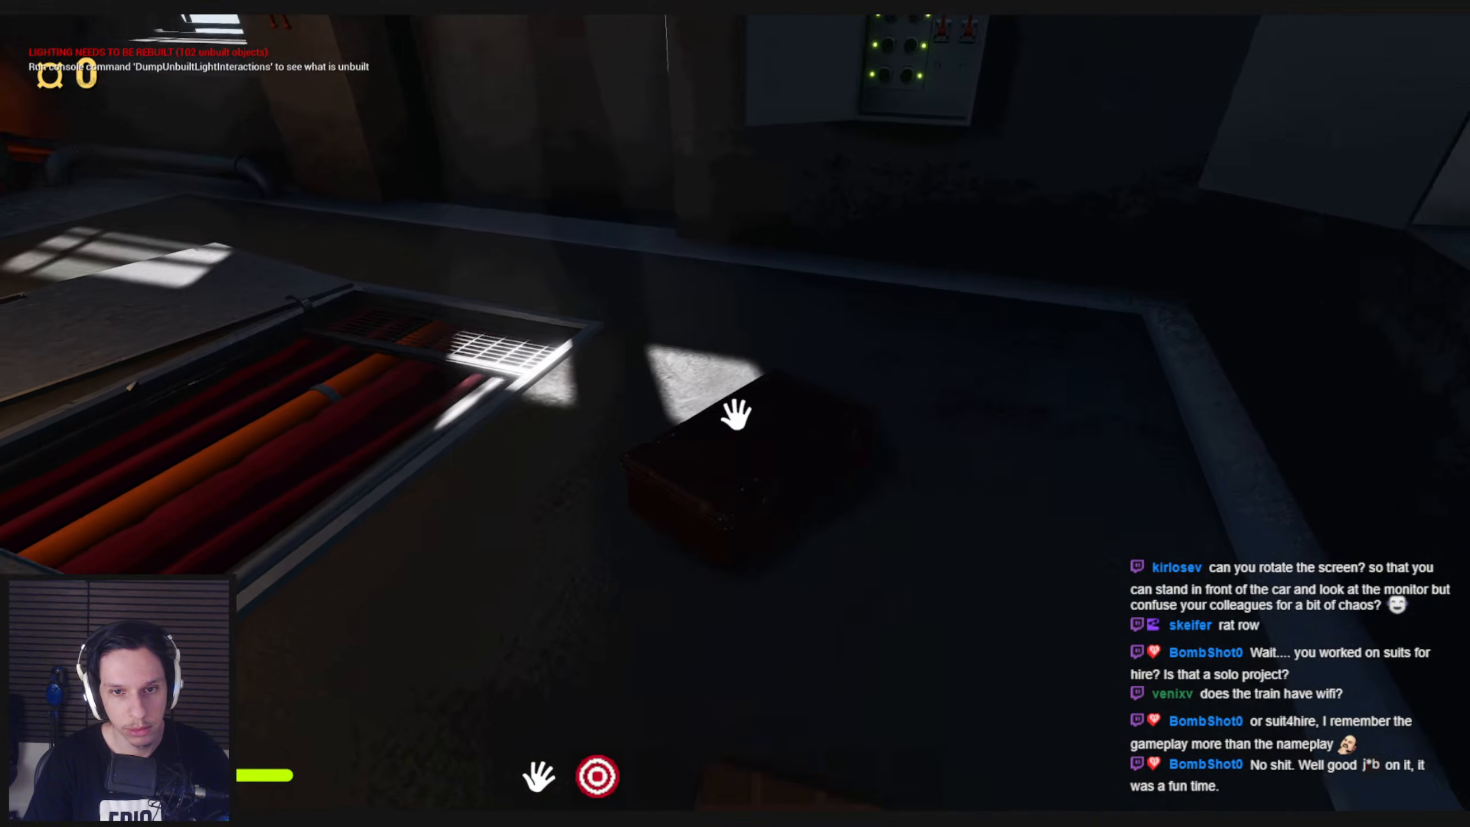
pyautogui.moveTo(736, 415)
pyautogui.mouseDown()
pyautogui.moveTo(732, 568)
pyautogui.moveTo(784, 460)
pyautogui.moveTo(689, 174)
pyautogui.moveTo(736, 414)
pyautogui.mouseUp()
pyautogui.press('s')
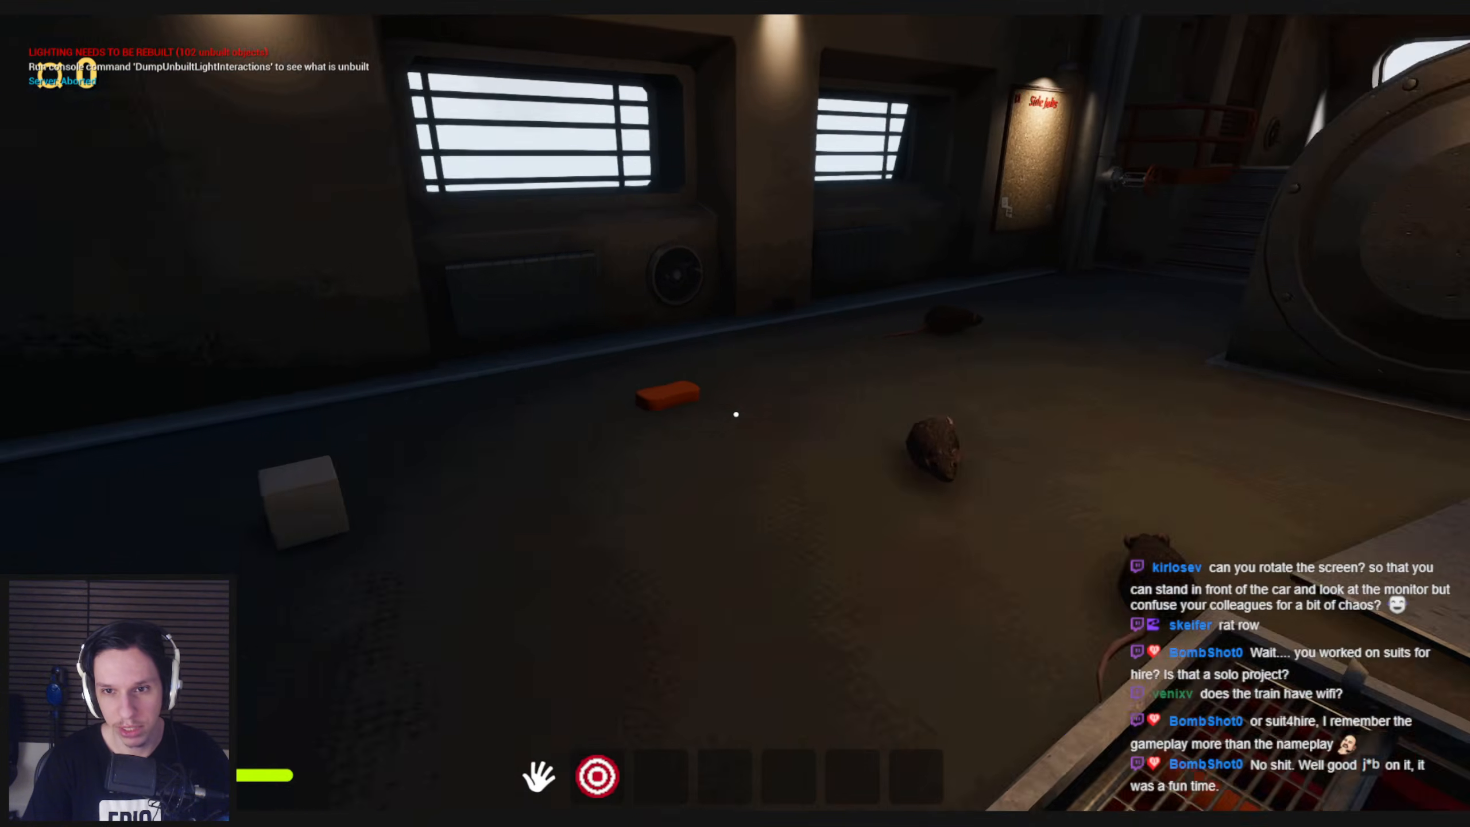
# Visit the fuse panel with its orange lever in the playtest and return to the engine room
pyautogui.hotkey('shift', 'w')
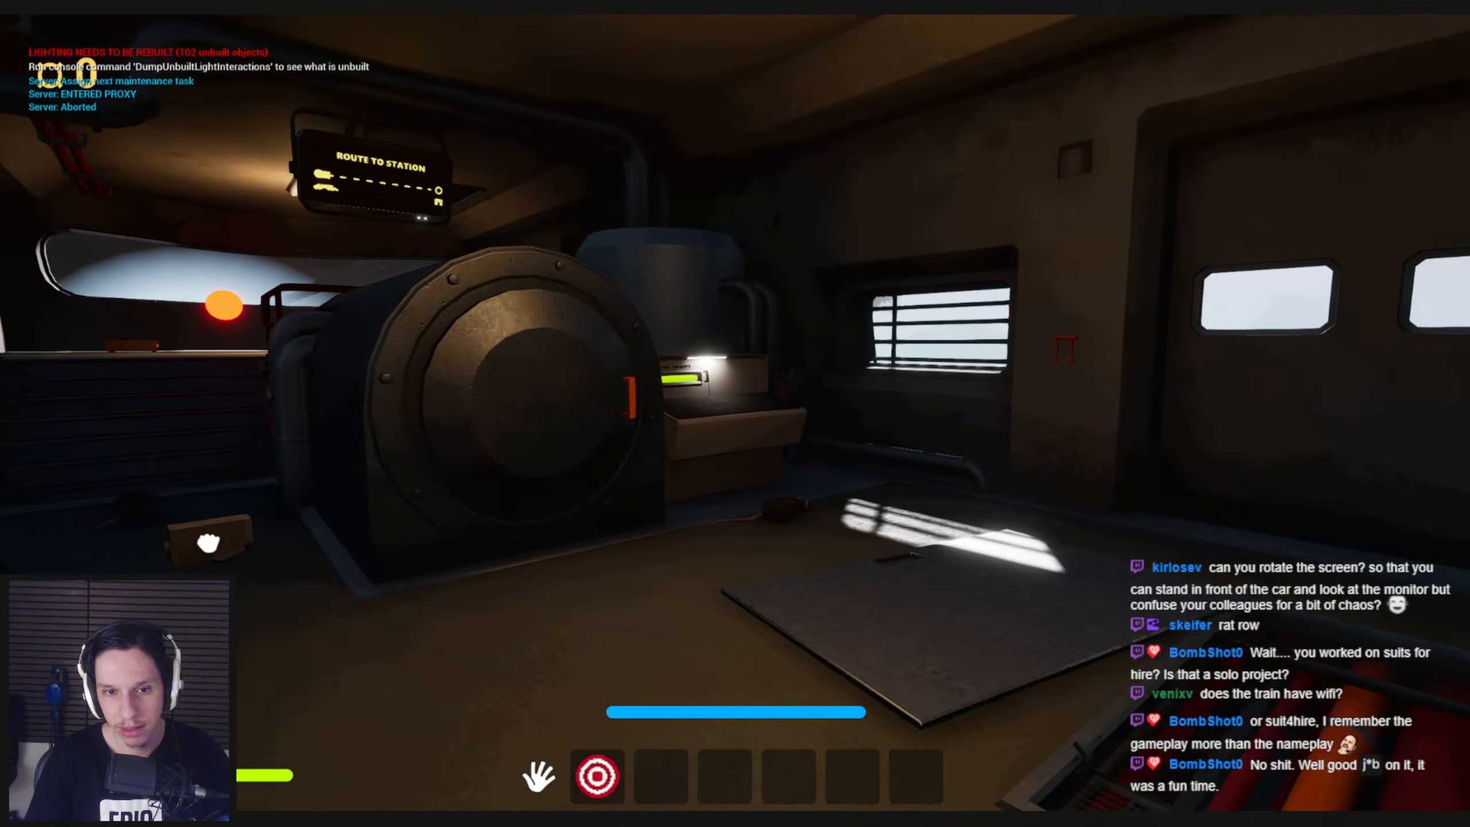
pyautogui.press('w')
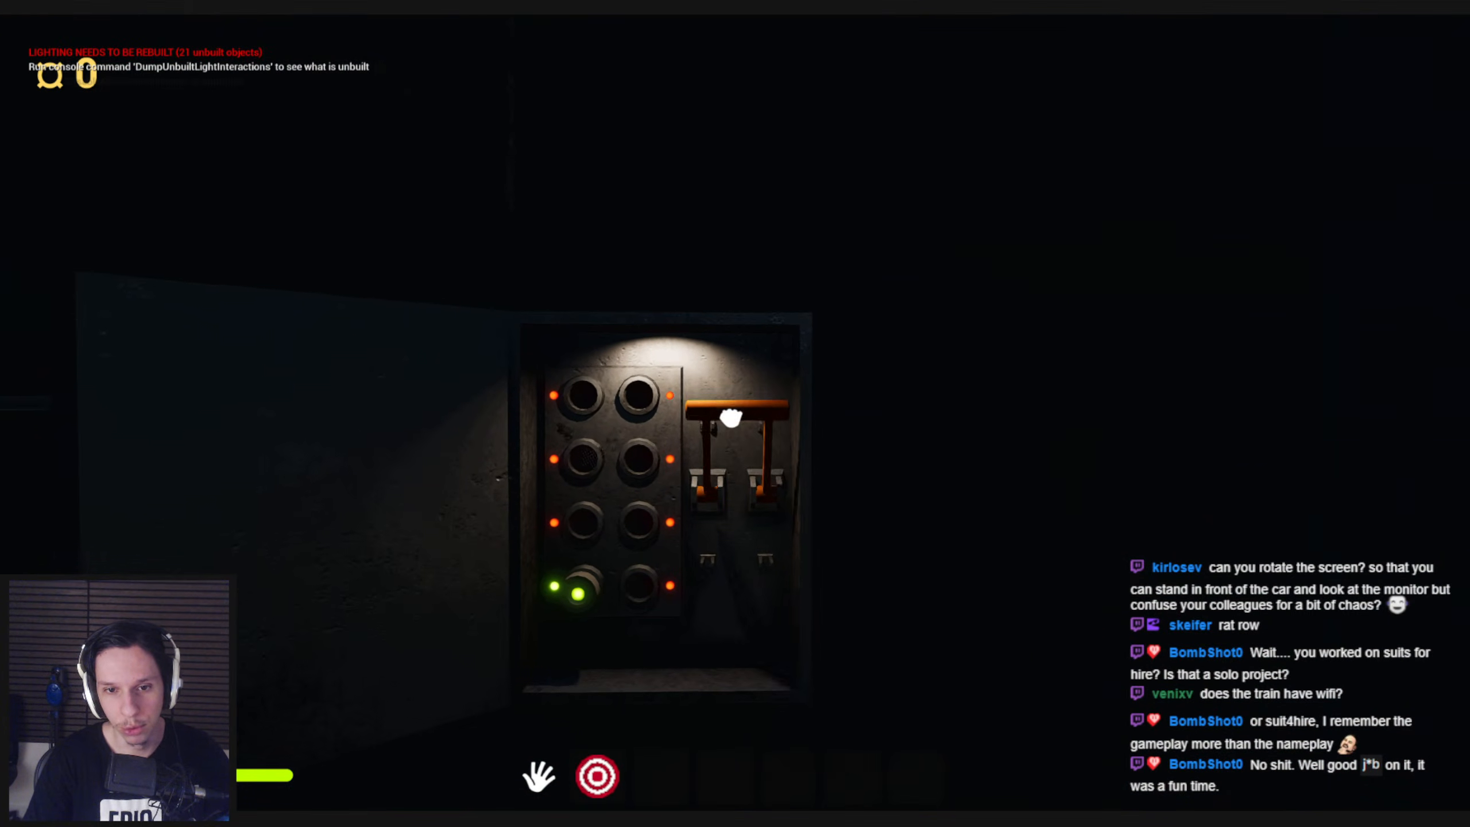
pyautogui.press('w')
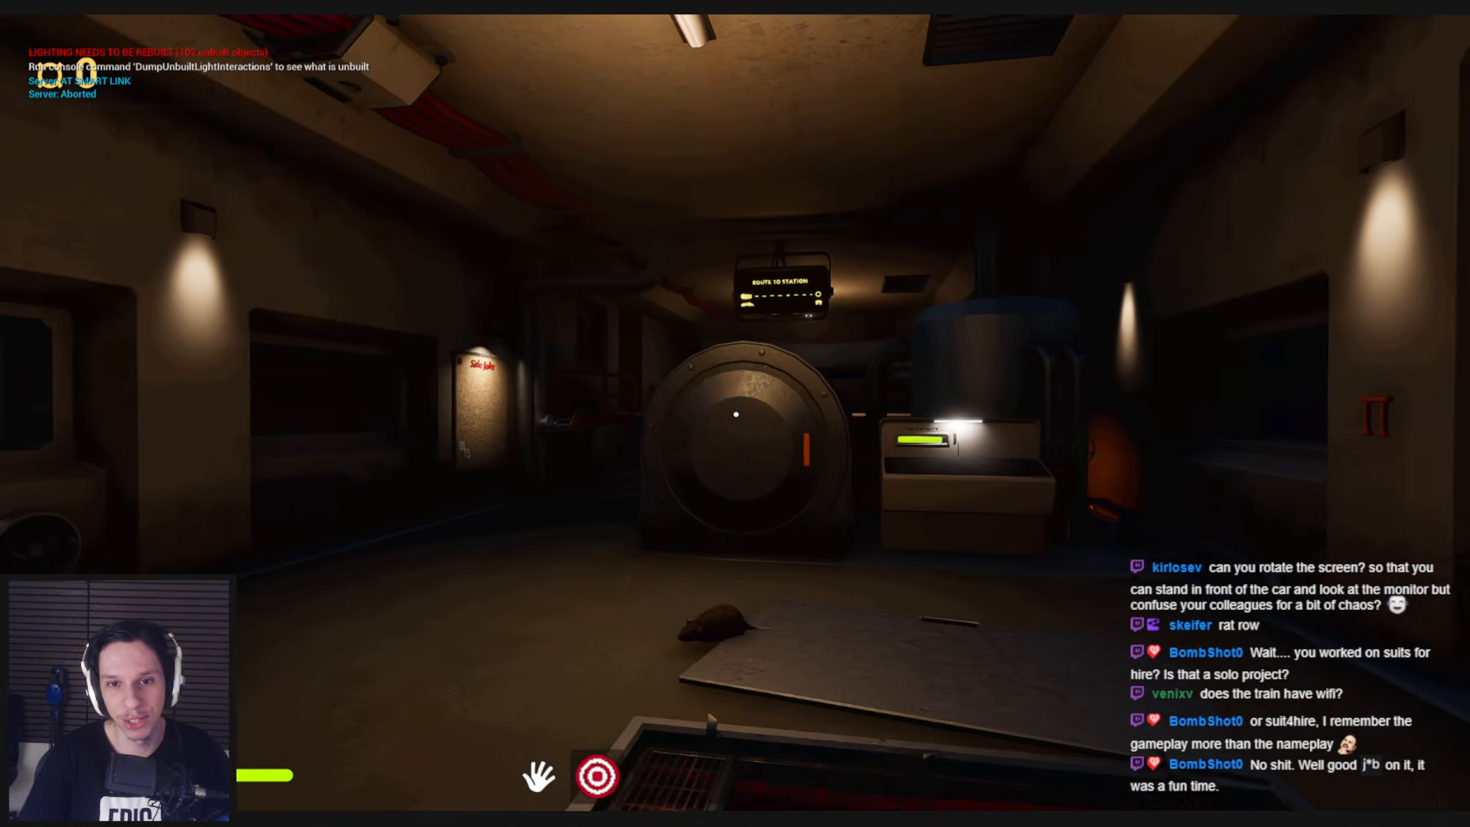
# Inspect the Route to Station display up close in the darkened engine room from beside the furnace
pyautogui.press('w')
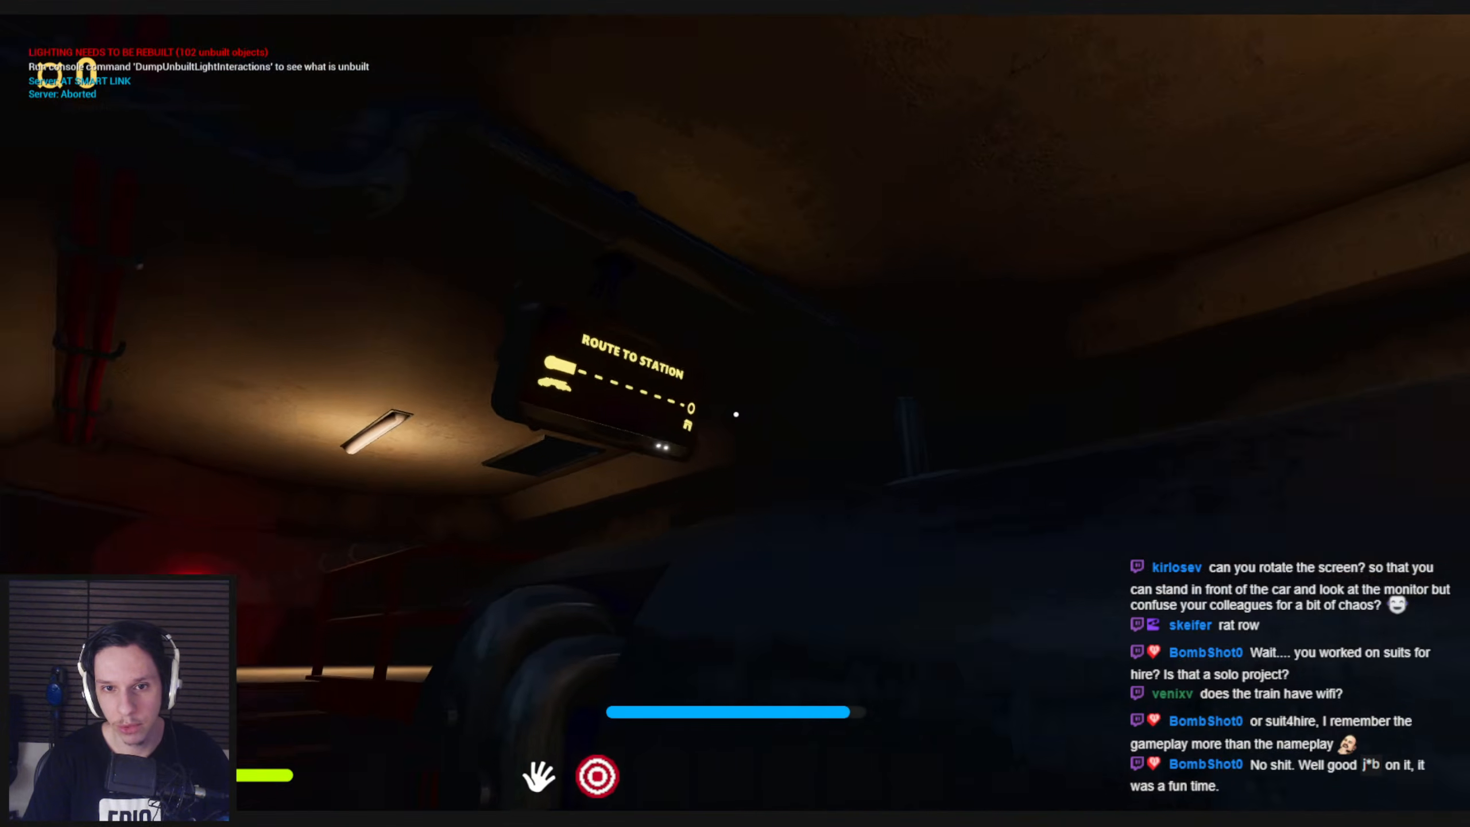
pyautogui.press('w')
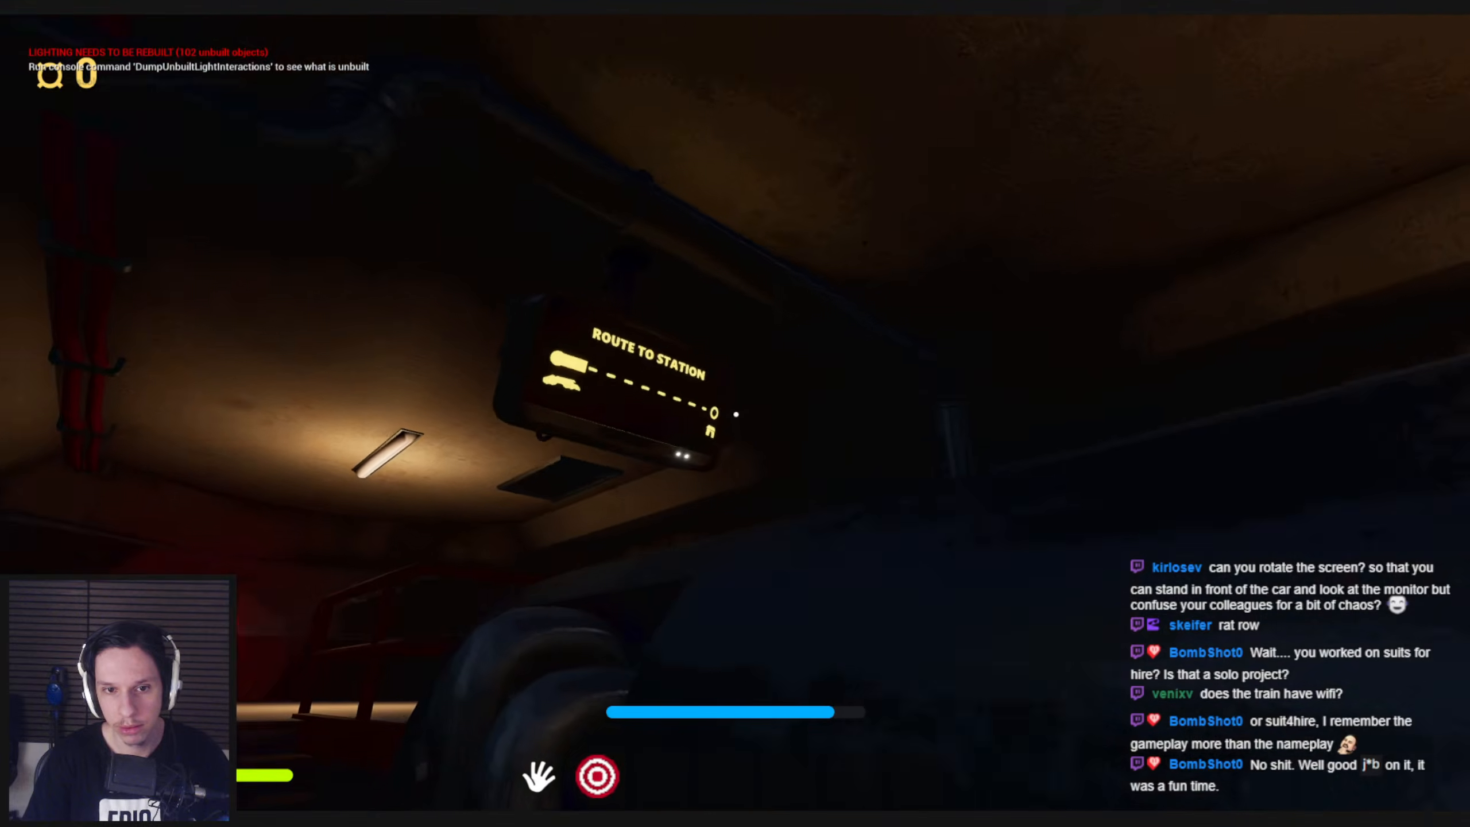
pyautogui.press('w')
pyautogui.press('s')
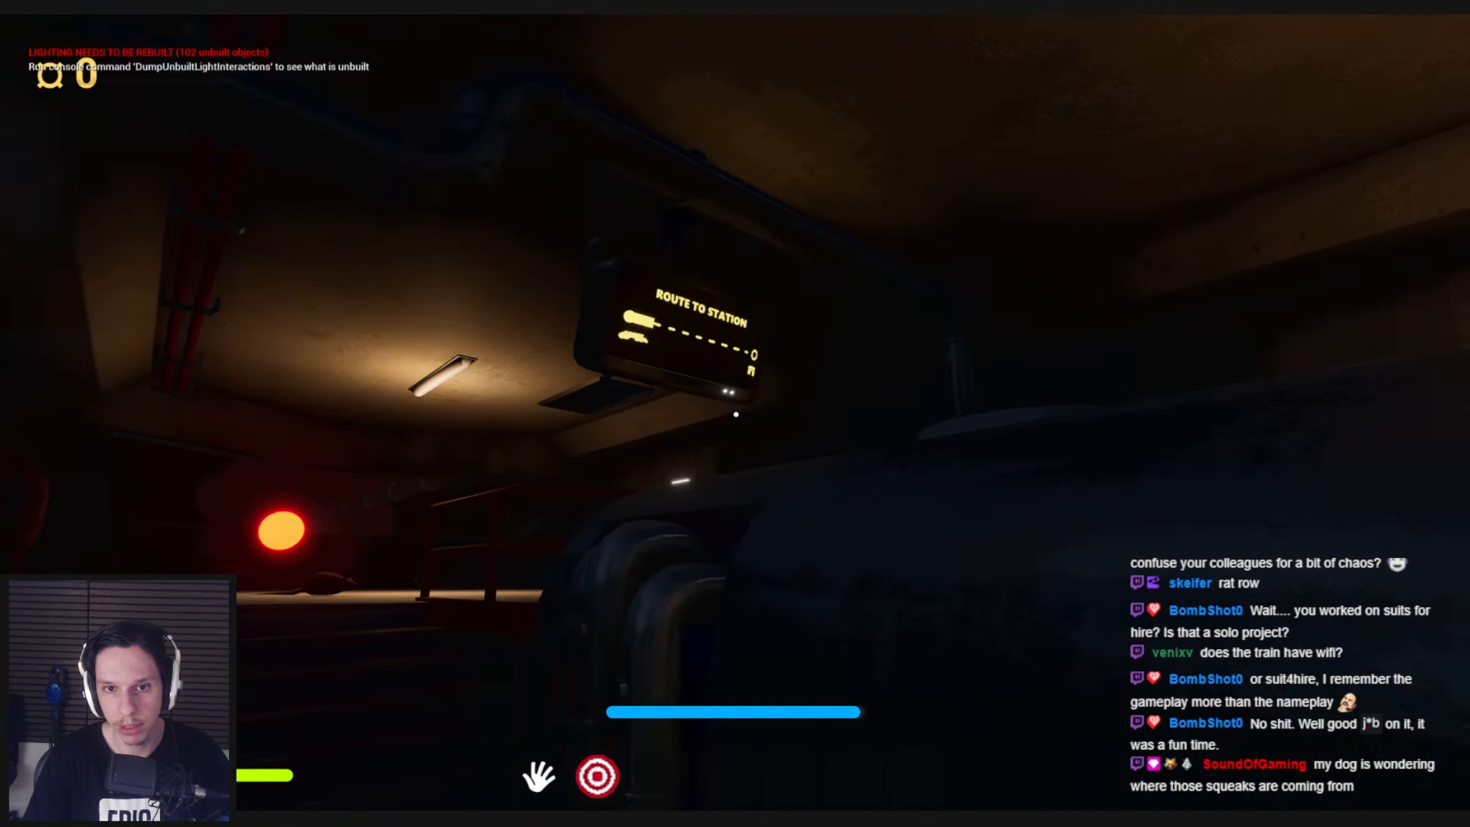
# Check the lit Fuel Capacity bin and its gauge next to the furnace door in game
pyautogui.press('d')
pyautogui.press('w')
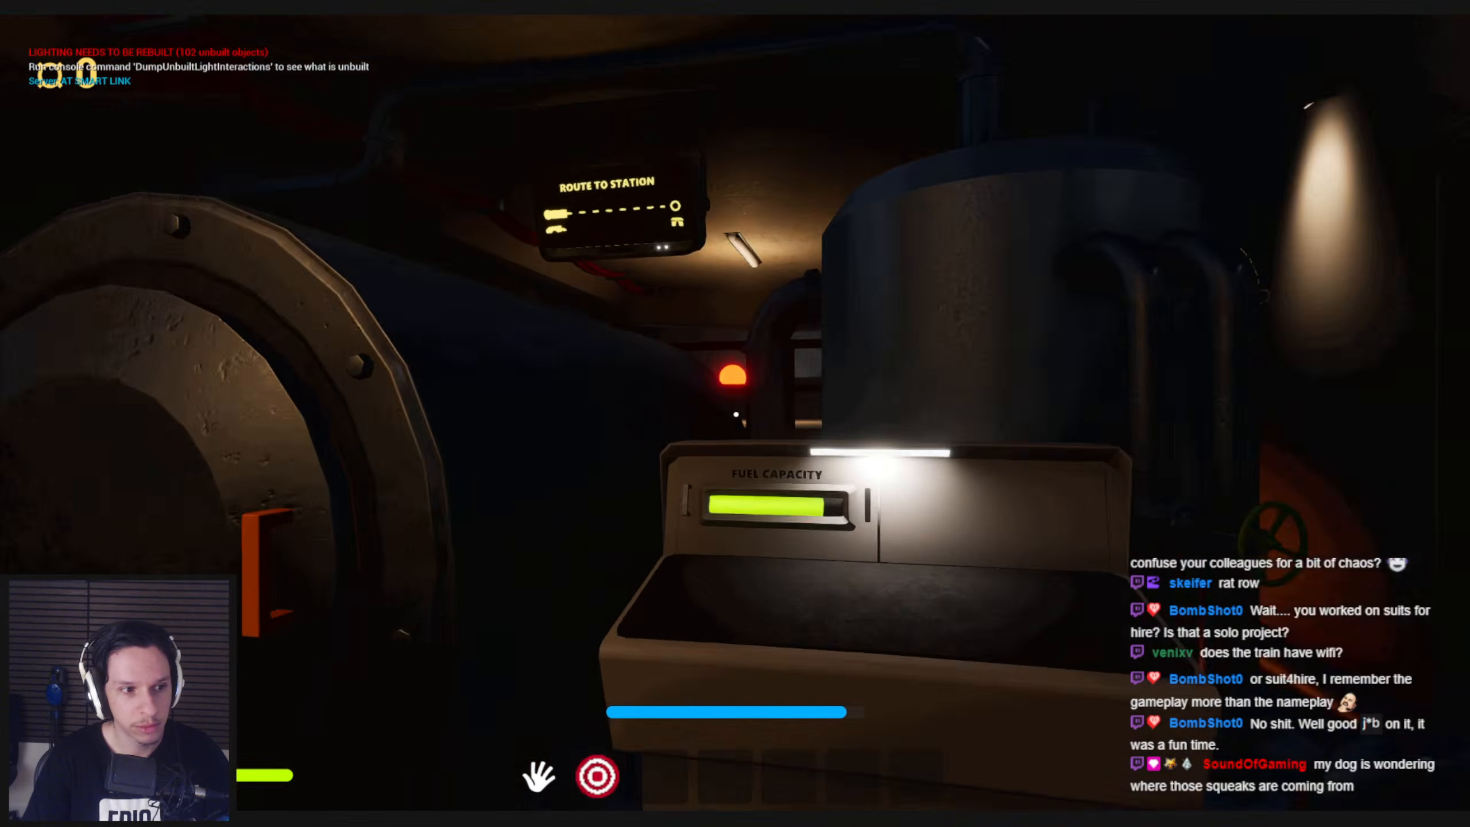
pyautogui.press('s')
pyautogui.press('w')
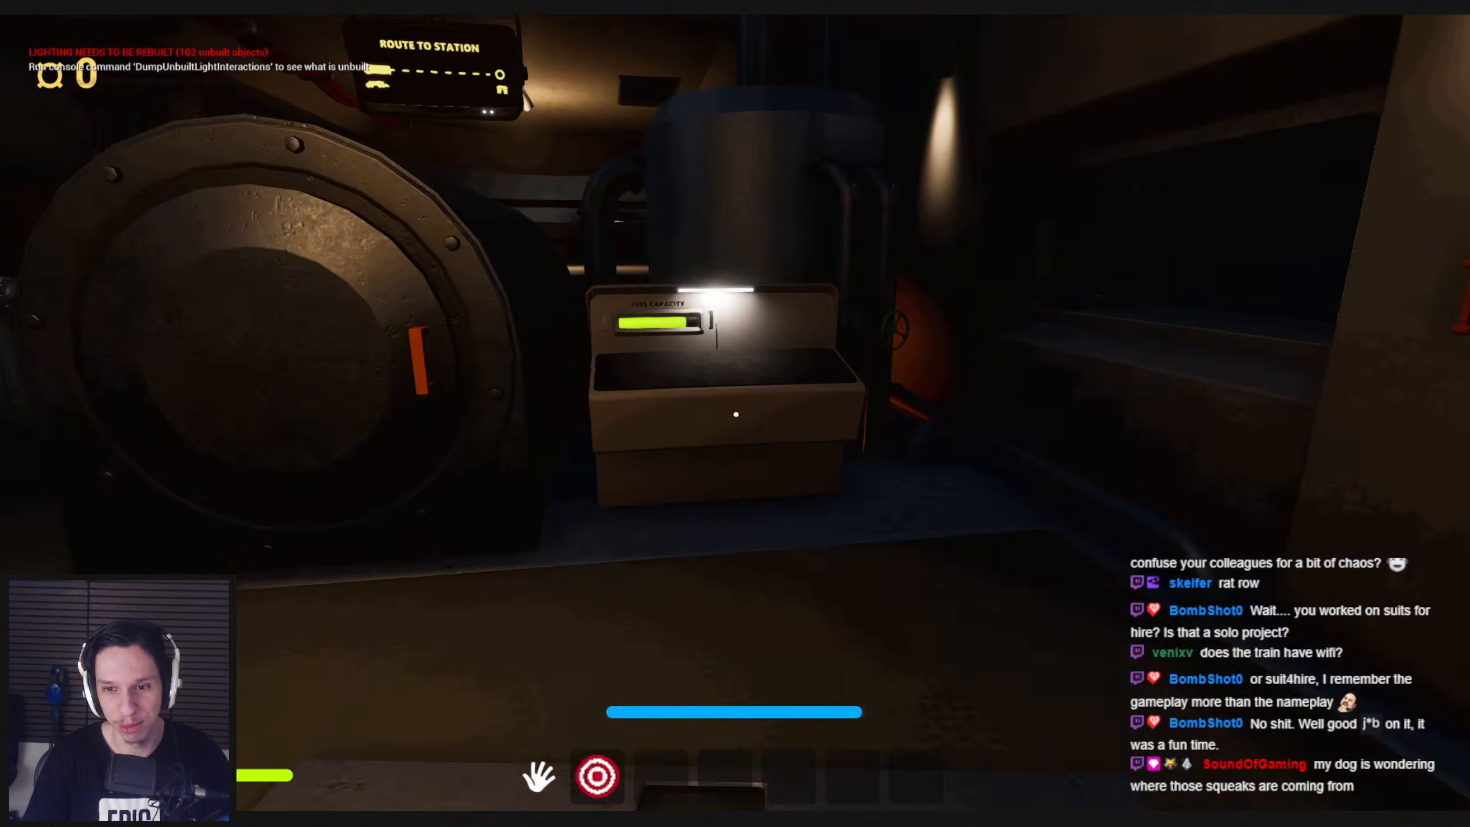
# Go to the lockers by the doormat, take the air horn and equip it
pyautogui.press('w')
pyautogui.press('space')
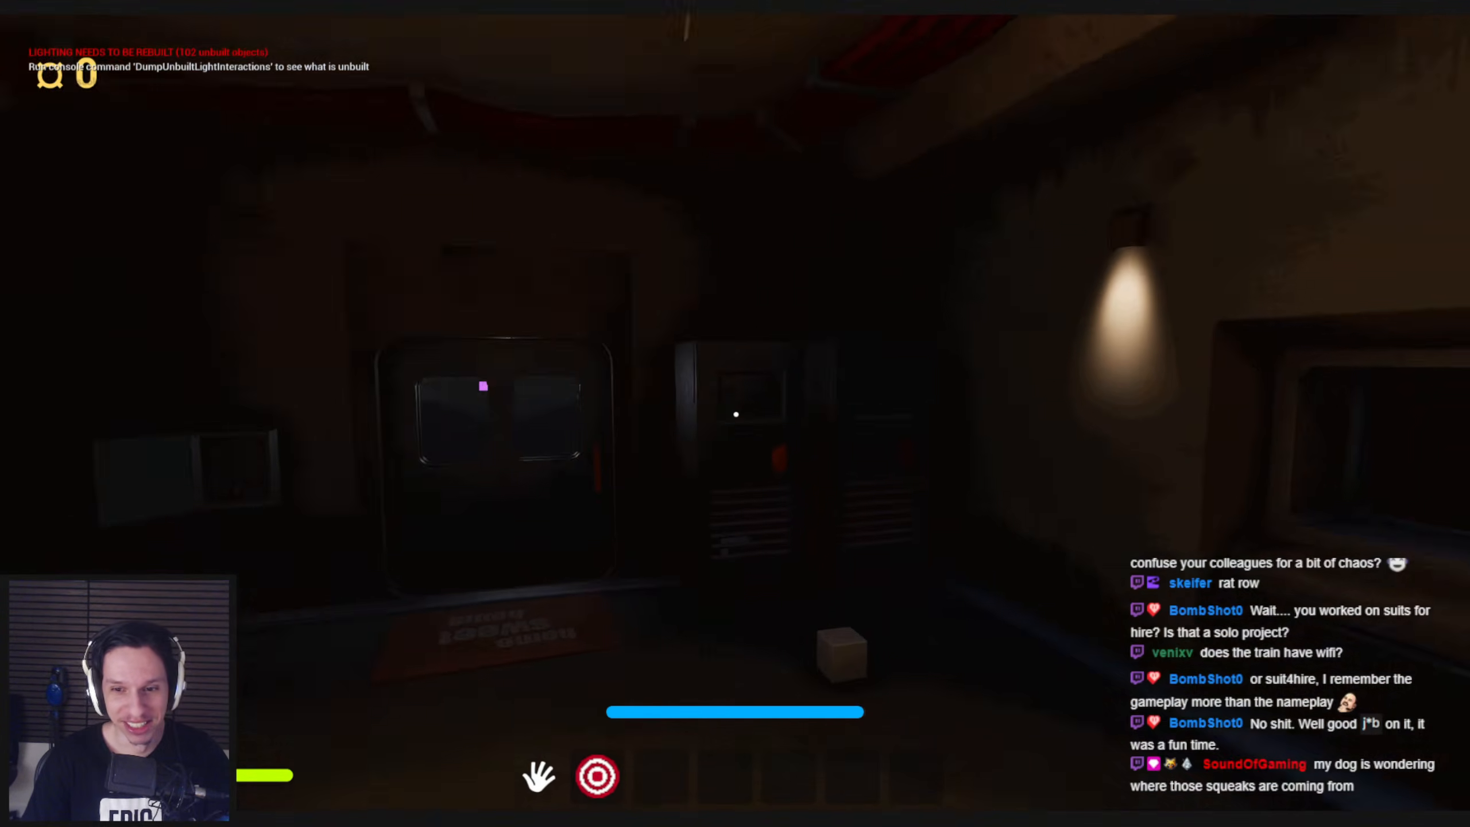
pyautogui.press('w')
pyautogui.moveTo(735, 414)
pyautogui.mouseDown()
pyautogui.moveTo(800, 384)
pyautogui.moveTo(743, 408)
pyautogui.mouseUp()
pyautogui.press('s')
pyautogui.press('w')
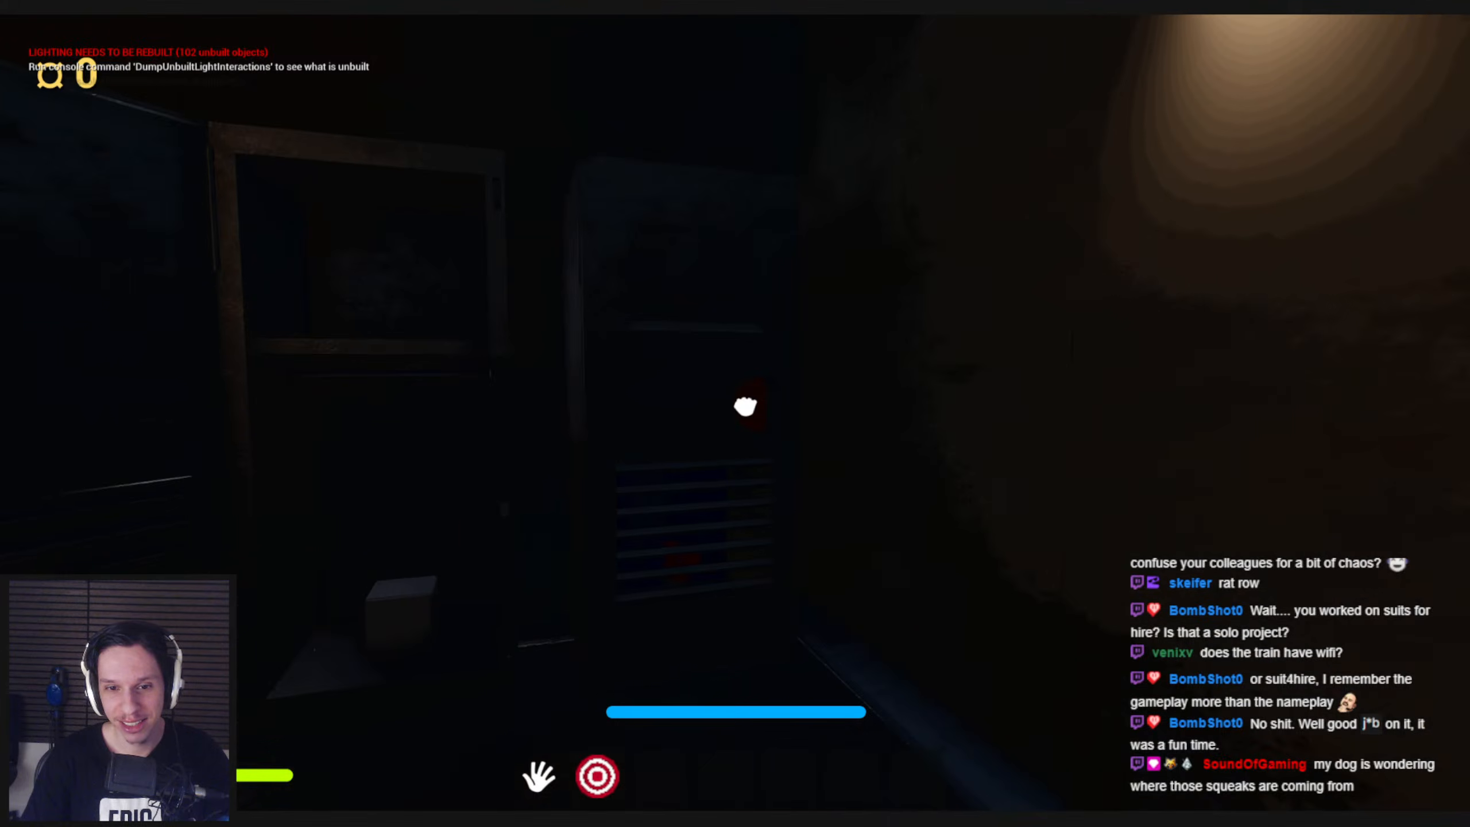
pyautogui.press('w')
pyautogui.press('e')
pyautogui.scroll(-2, 735, 414)
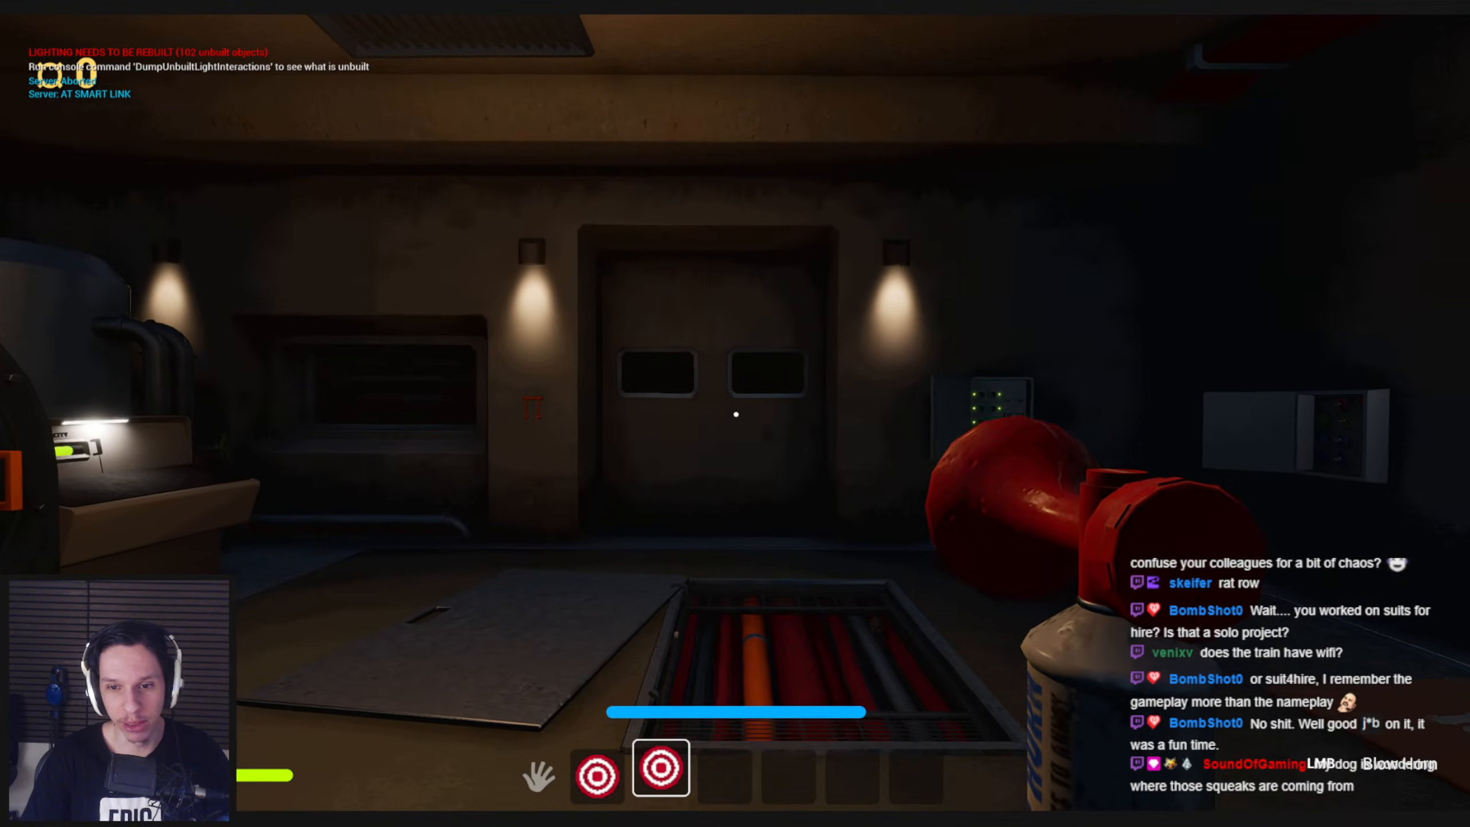
# Carry the air horn to the side door, look outside at the tunnel, and drop it beside the open floor hatch
pyautogui.press('w')
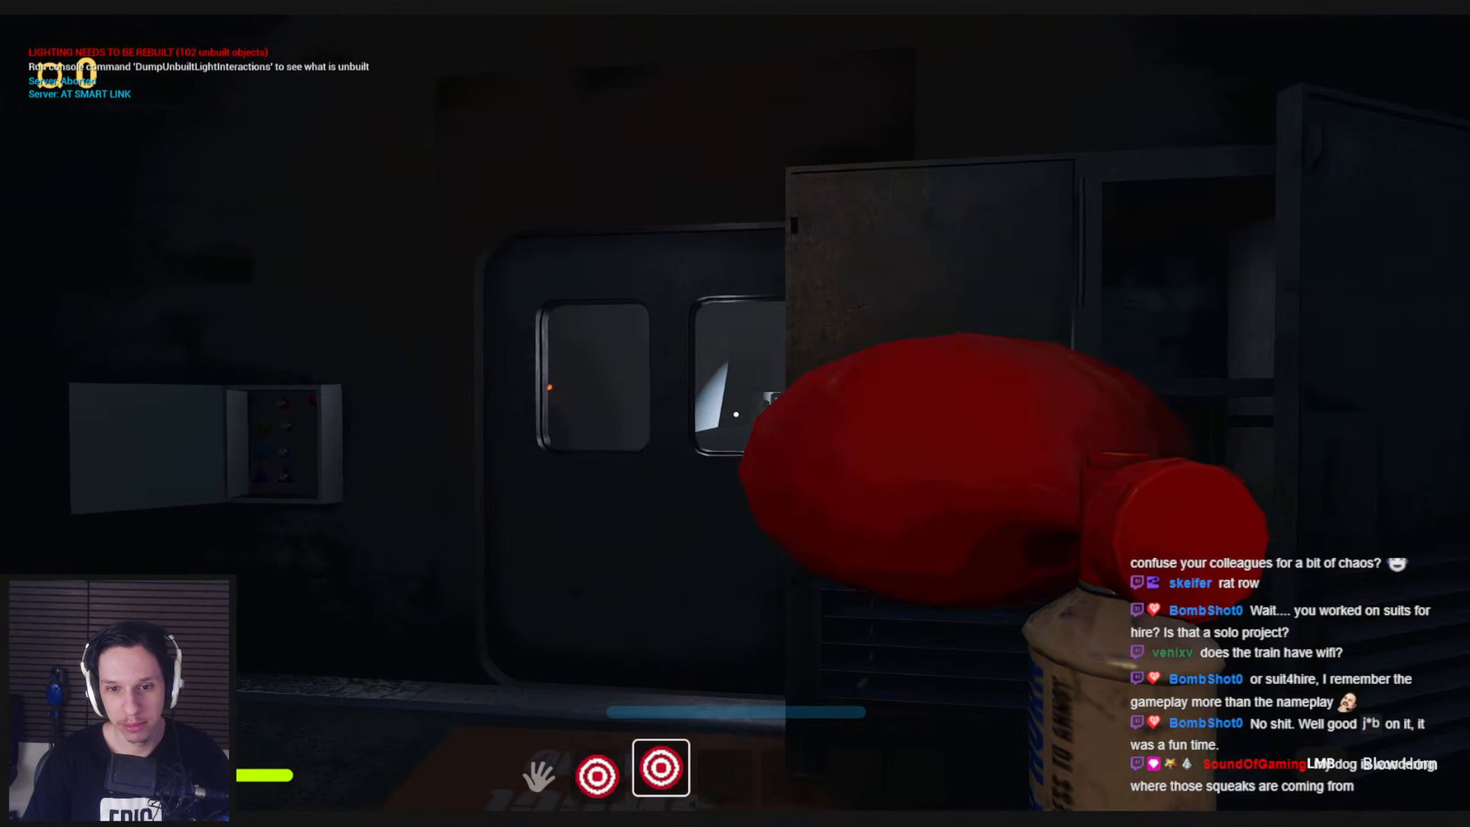
pyautogui.press('w')
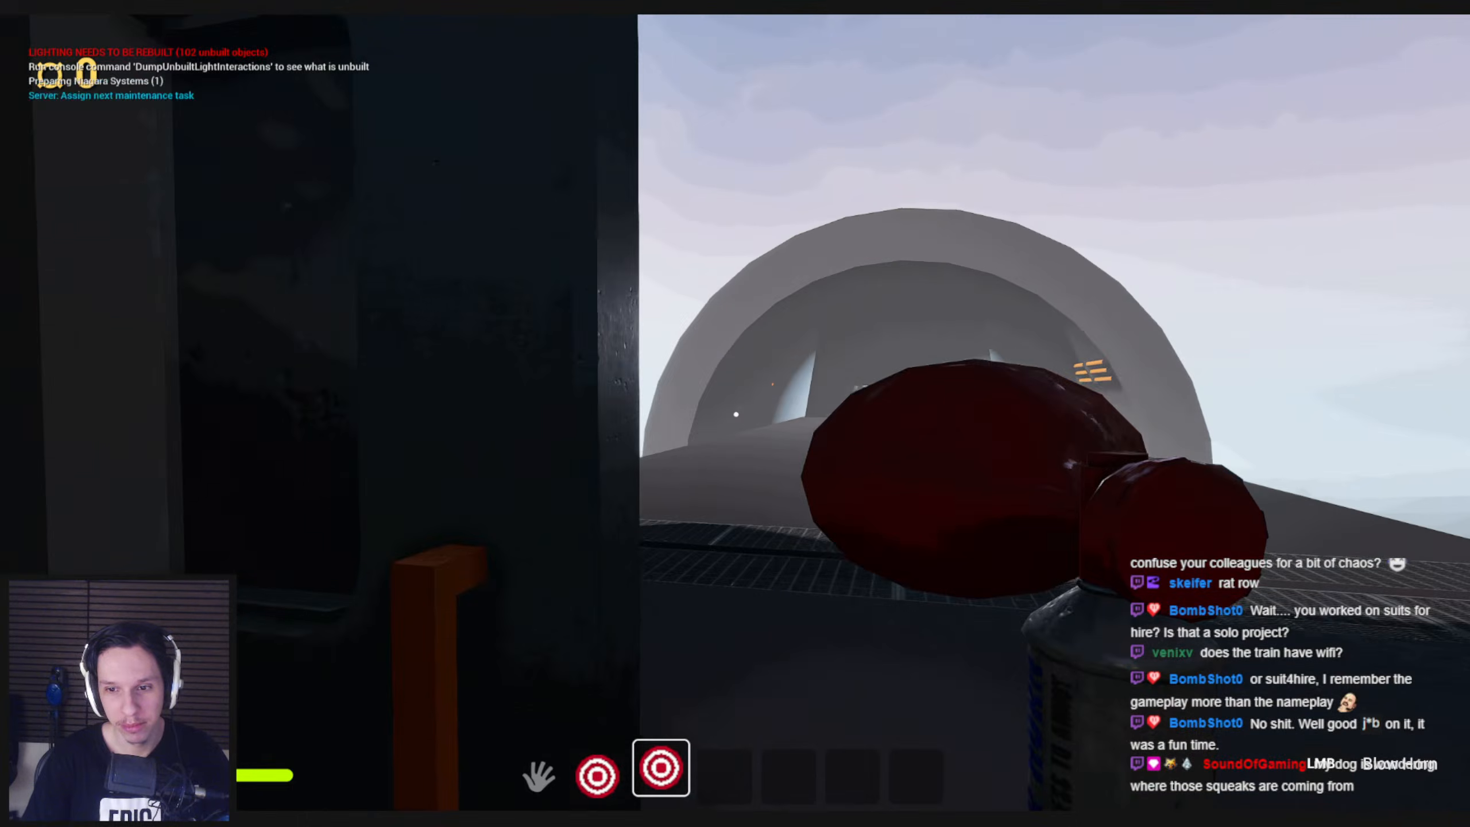
pyautogui.press('w')
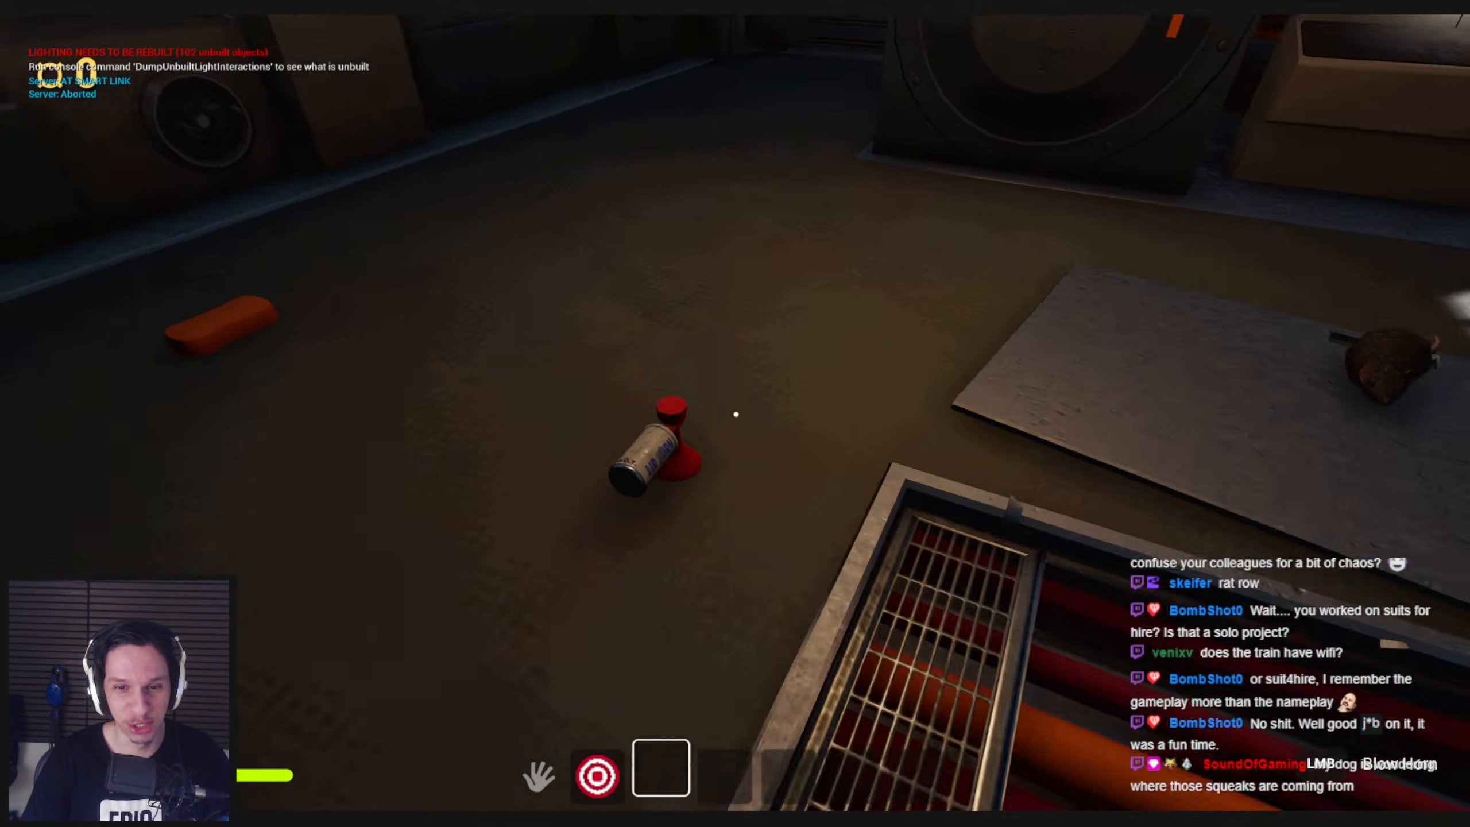
pyautogui.press('w')
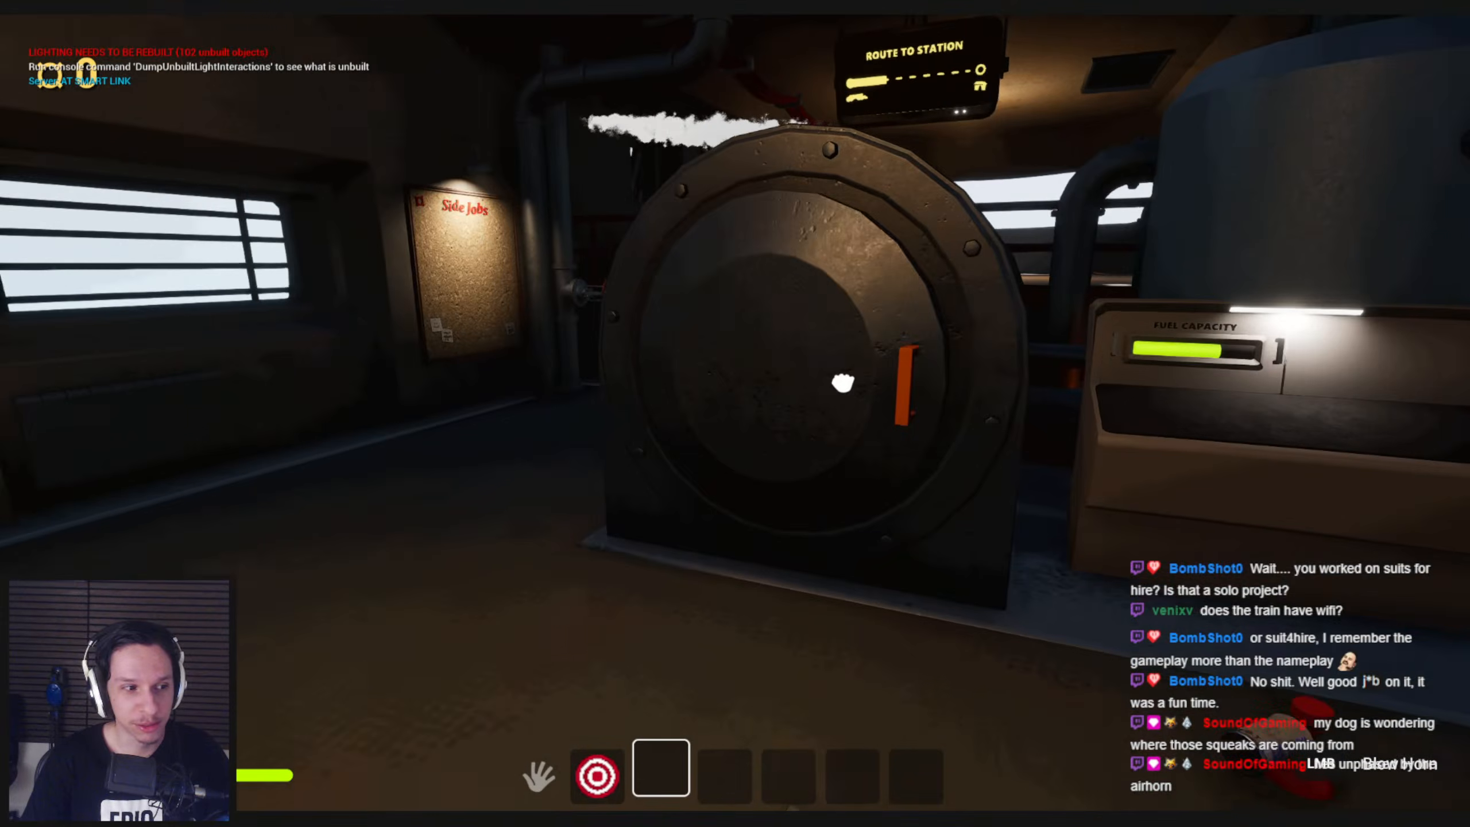
# Test opening and closing the furnace door and check the sliding side door by the doormat
pyautogui.click(829, 386)
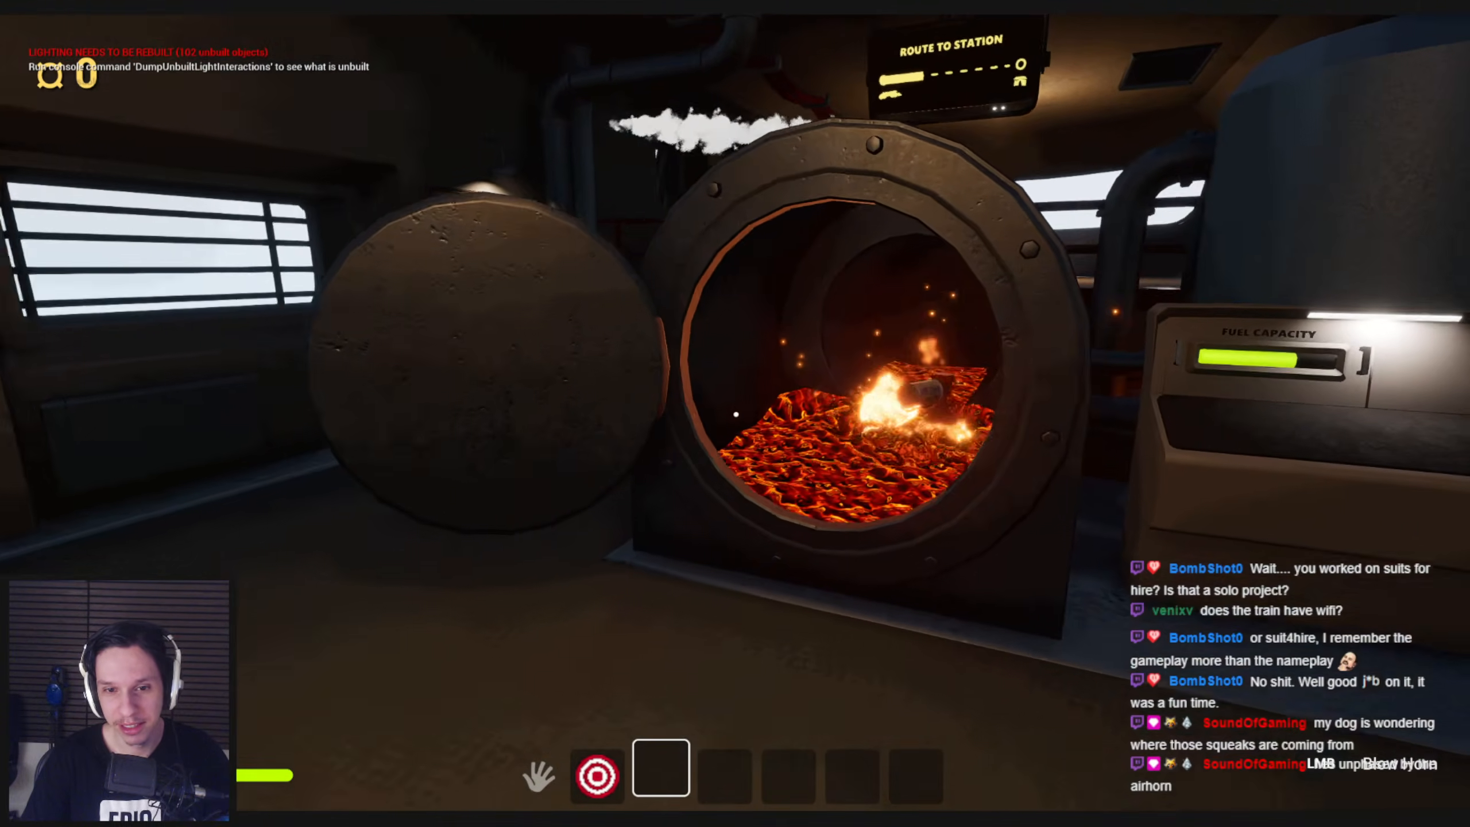
pyautogui.press('w')
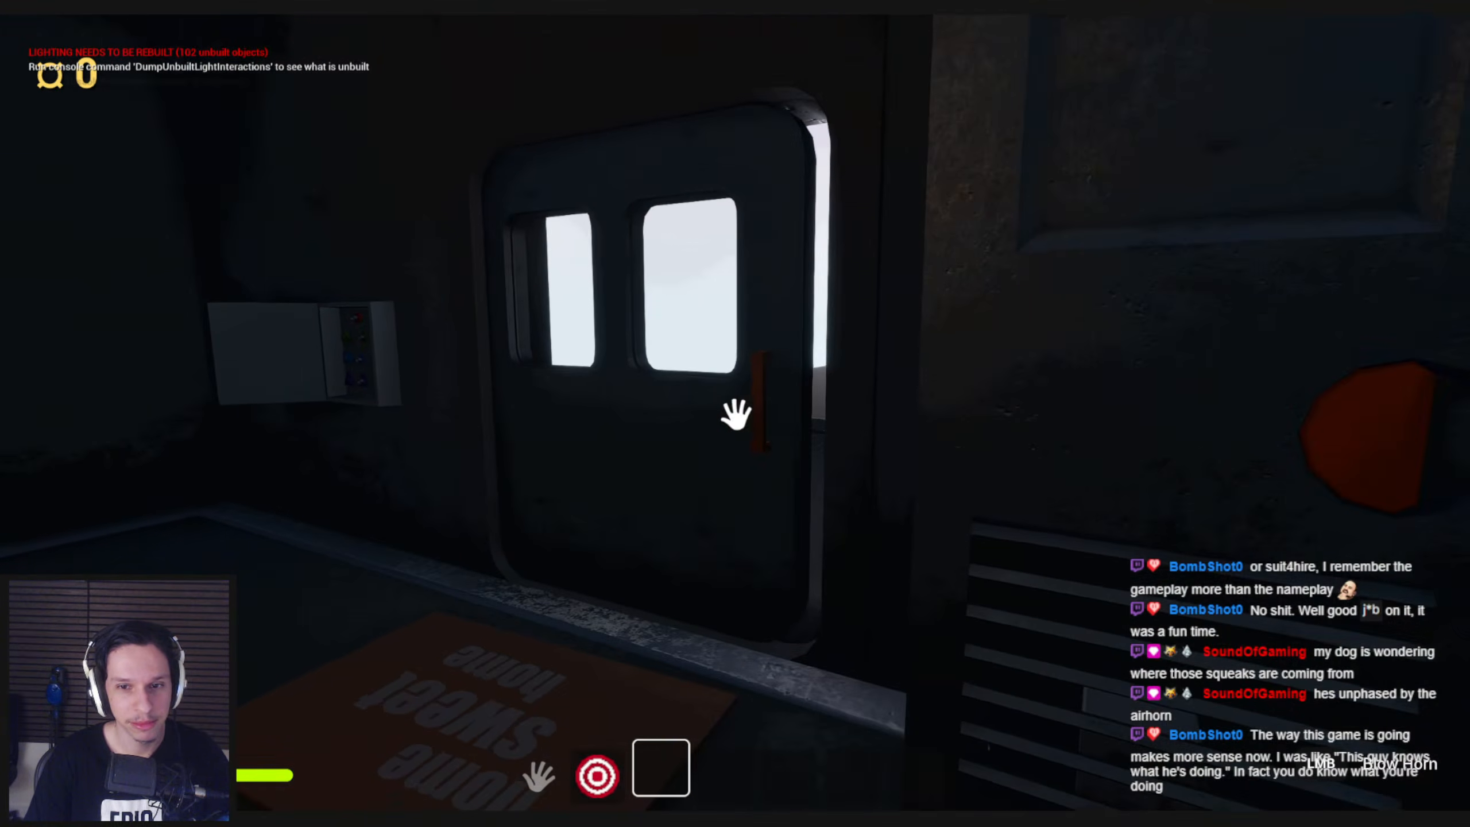
pyautogui.click(736, 414)
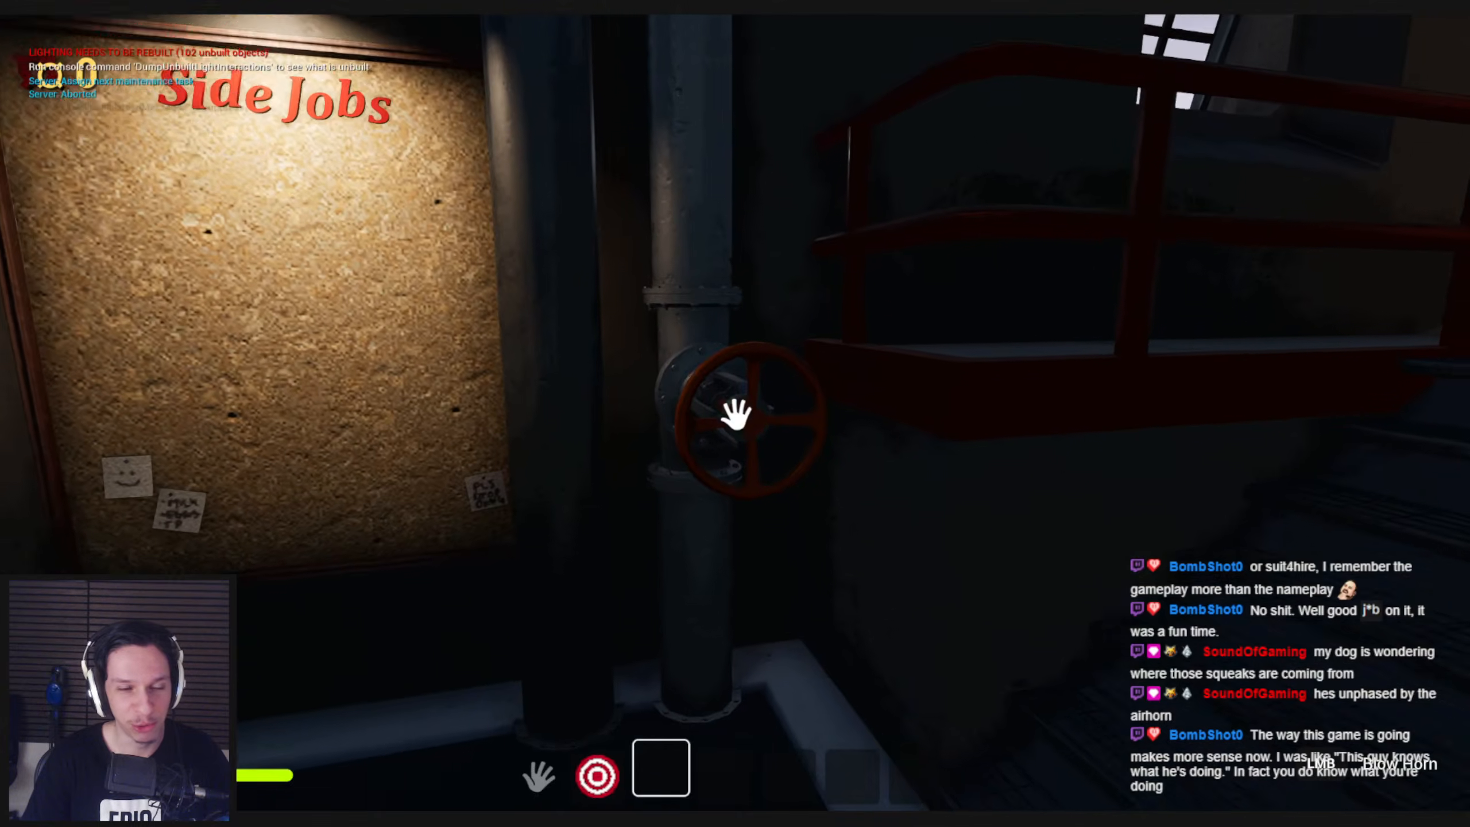
pyautogui.moveTo(735, 414)
pyautogui.mouseDown()
pyautogui.moveTo(755, 410)
pyautogui.moveTo(689, 453)
pyautogui.moveTo(699, 515)
pyautogui.moveTo(720, 414)
pyautogui.moveTo(761, 429)
pyautogui.mouseUp()
# Go to the fuse panel in the dark engine room and pull its orange lever down
pyautogui.press('w')
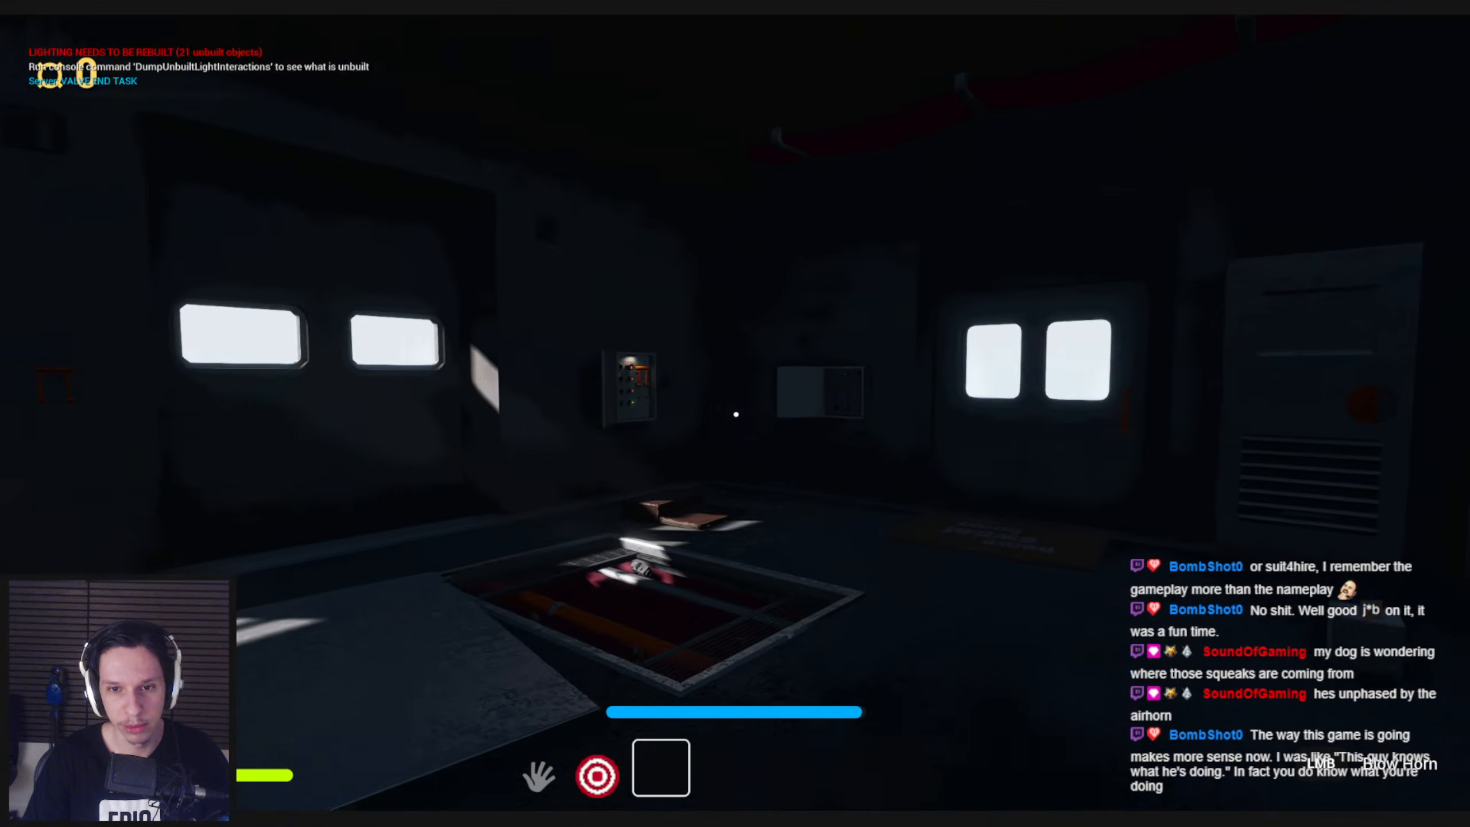
pyautogui.press('w')
pyautogui.moveTo(736, 414); pyautogui.dragTo(734, 581)
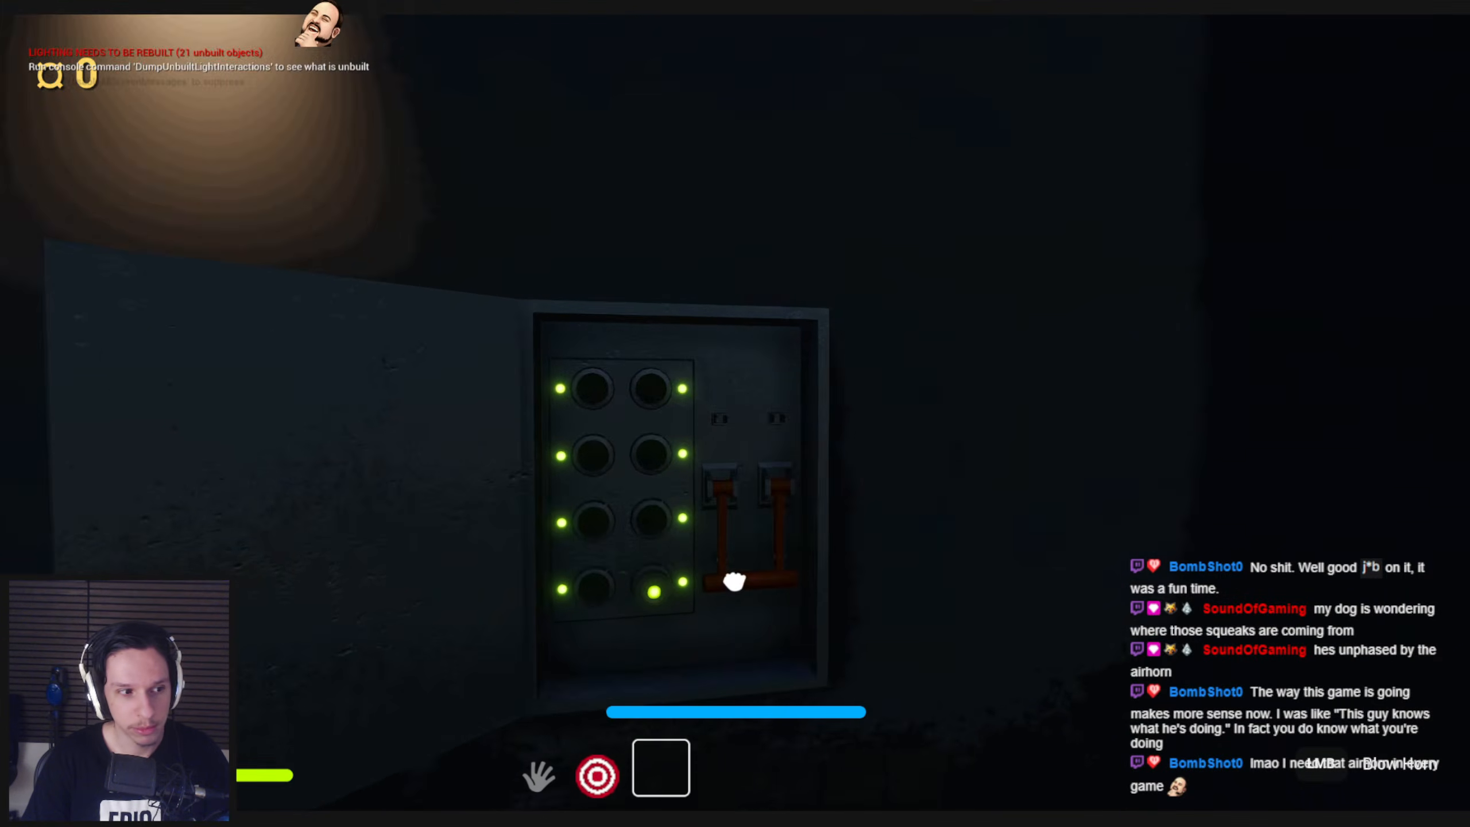
pyautogui.press('s')
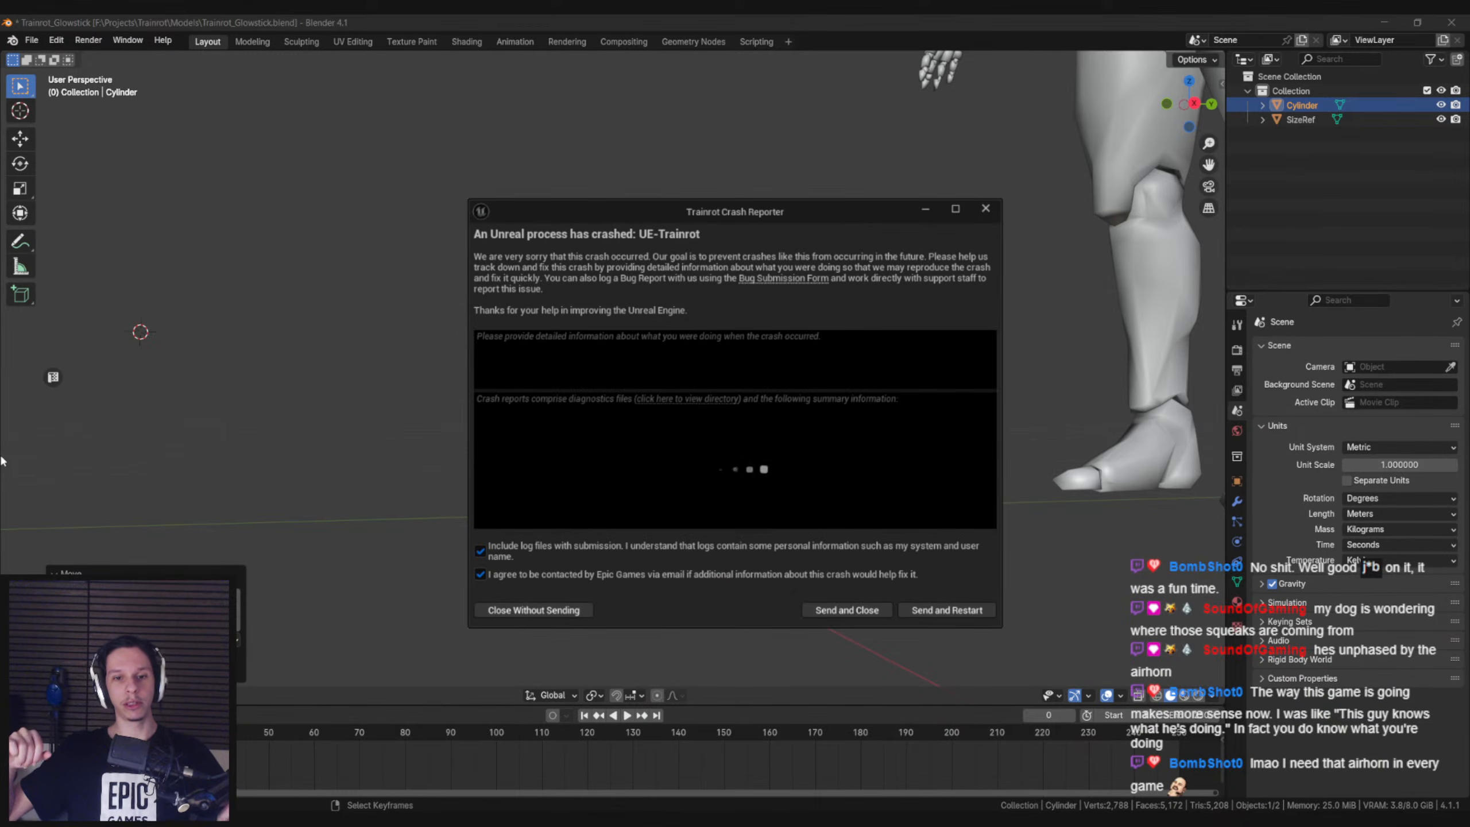
# Close the crash report without sending it and relaunch the Trainrot project from Rider
pyautogui.click(503, 611)
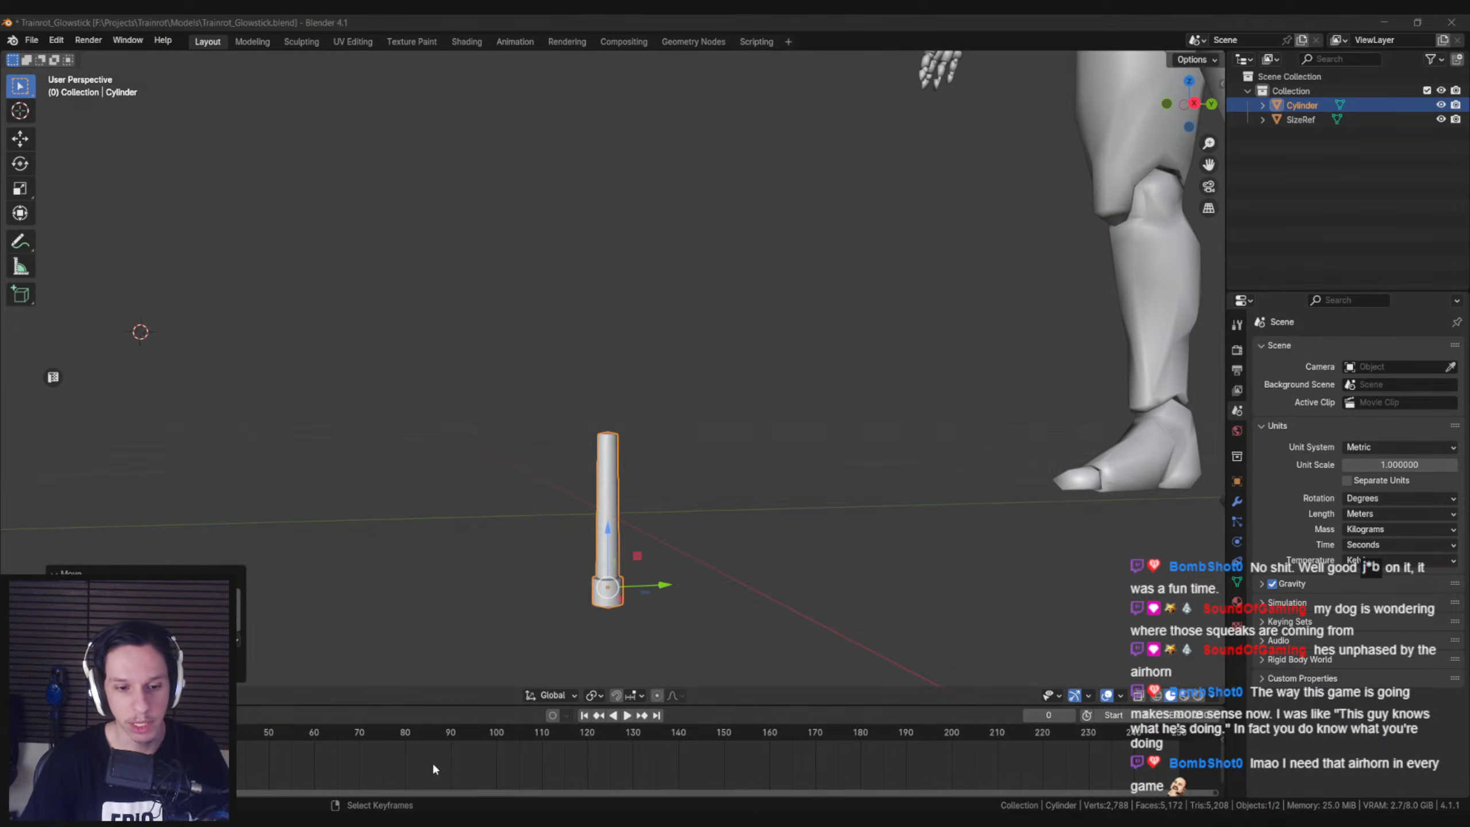
pyautogui.moveTo(585, 445); pyautogui.dragTo(570, 479, button='middle')
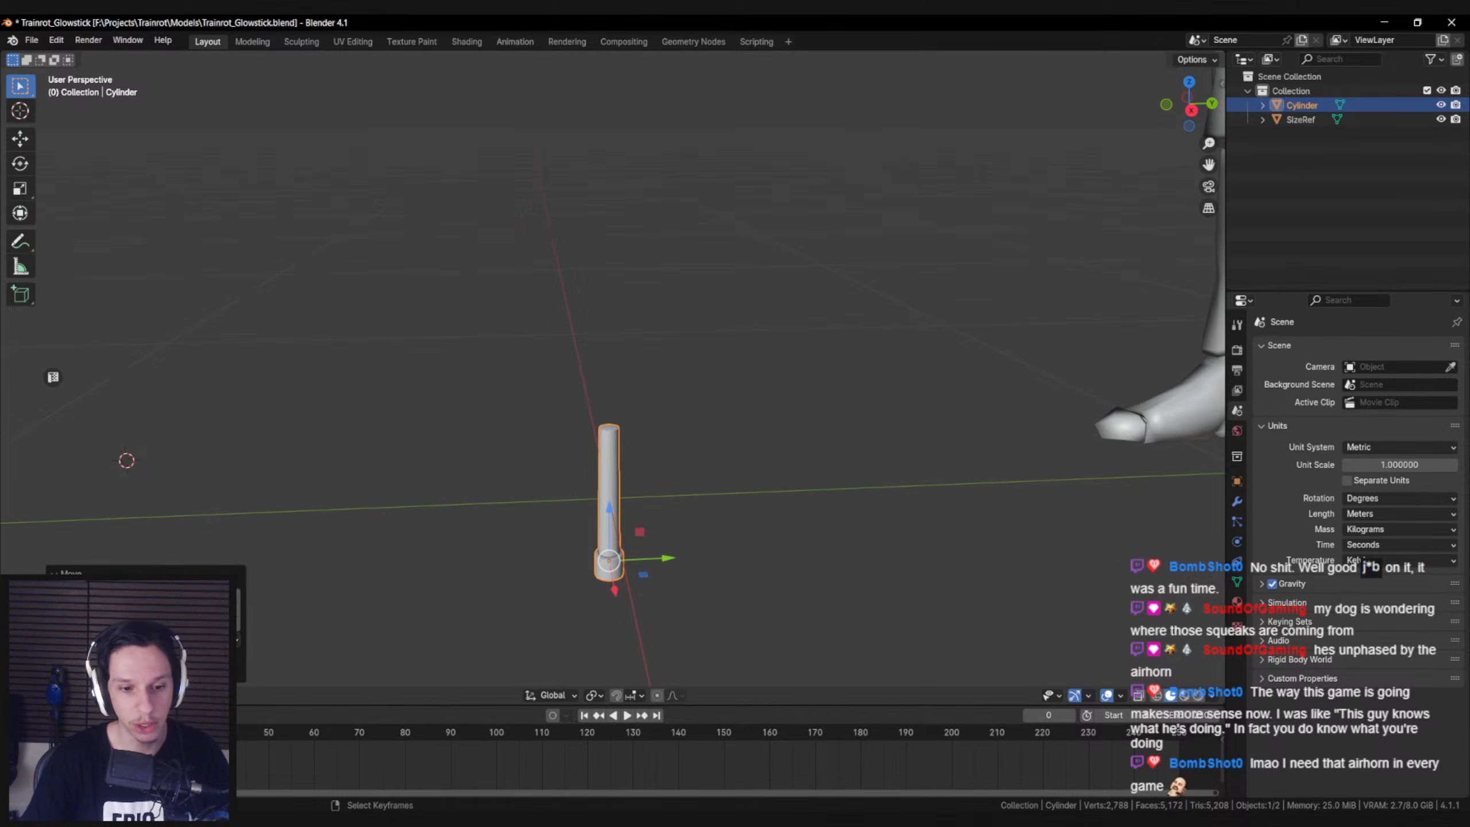
pyautogui.click(681, 822)
pyautogui.click(1152, 28)
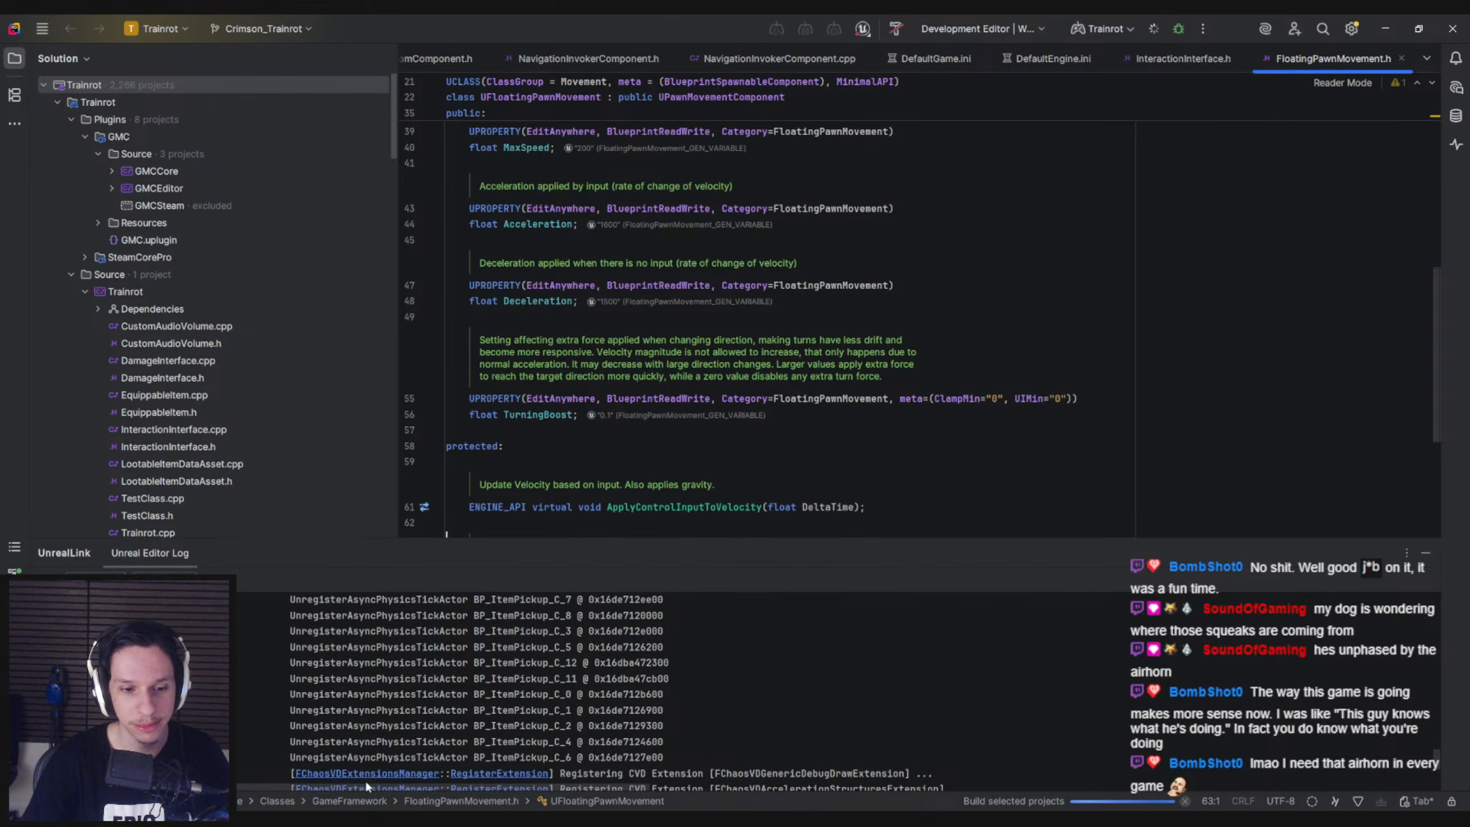
# Switch to Blender, save the glowstick file and export the selected mesh as FBX, overwriting S_Glowstick.fbx in the Models folder
pyautogui.click(388, 820)
pyautogui.moveTo(636, 463)
pyautogui.mouseDown(button='middle')
pyautogui.moveTo(671, 455)
pyautogui.moveTo(657, 462)
pyautogui.mouseUp(button='middle')
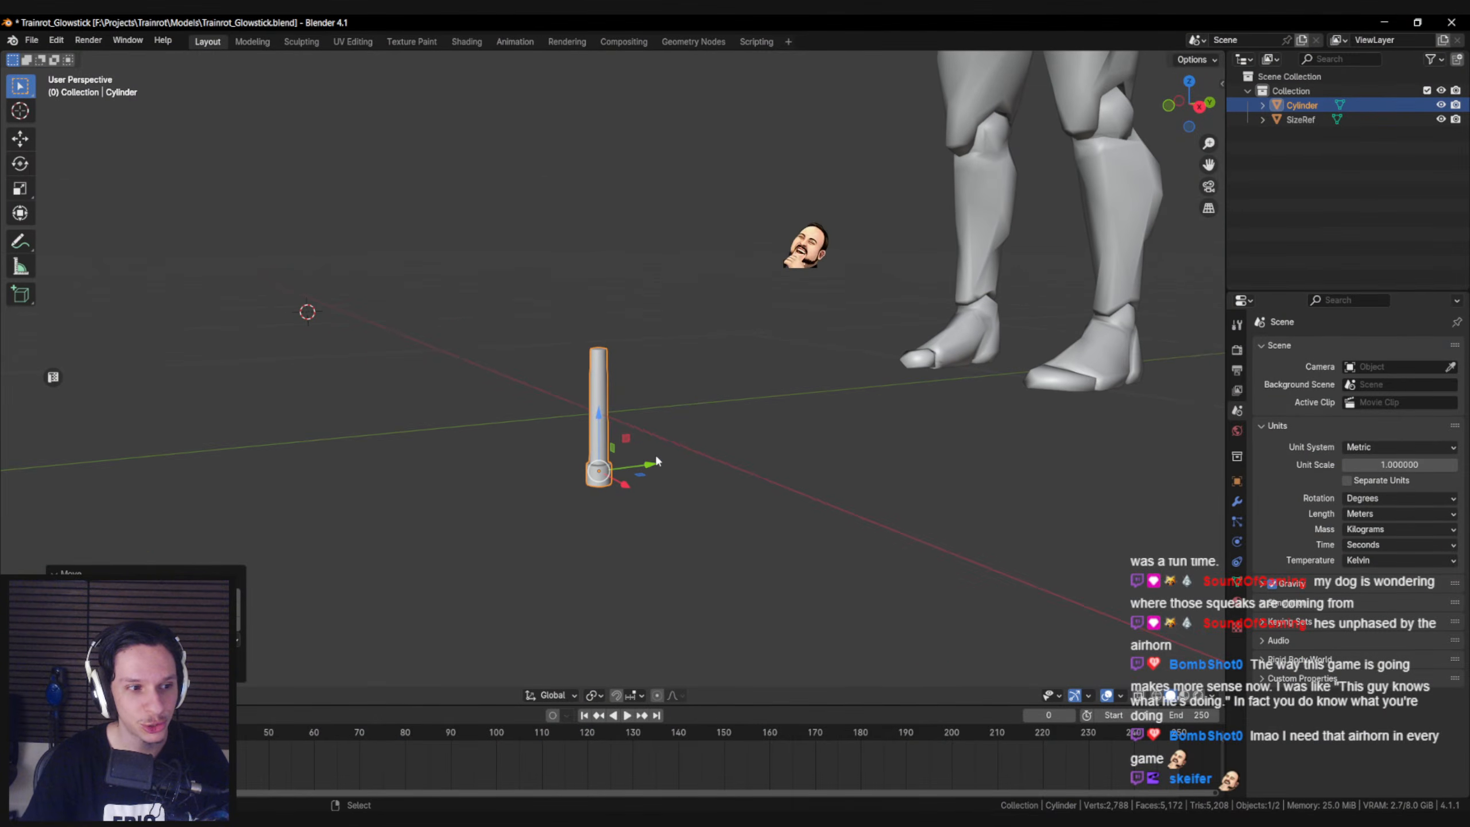
pyautogui.click(31, 40)
pyautogui.moveTo(63, 257)
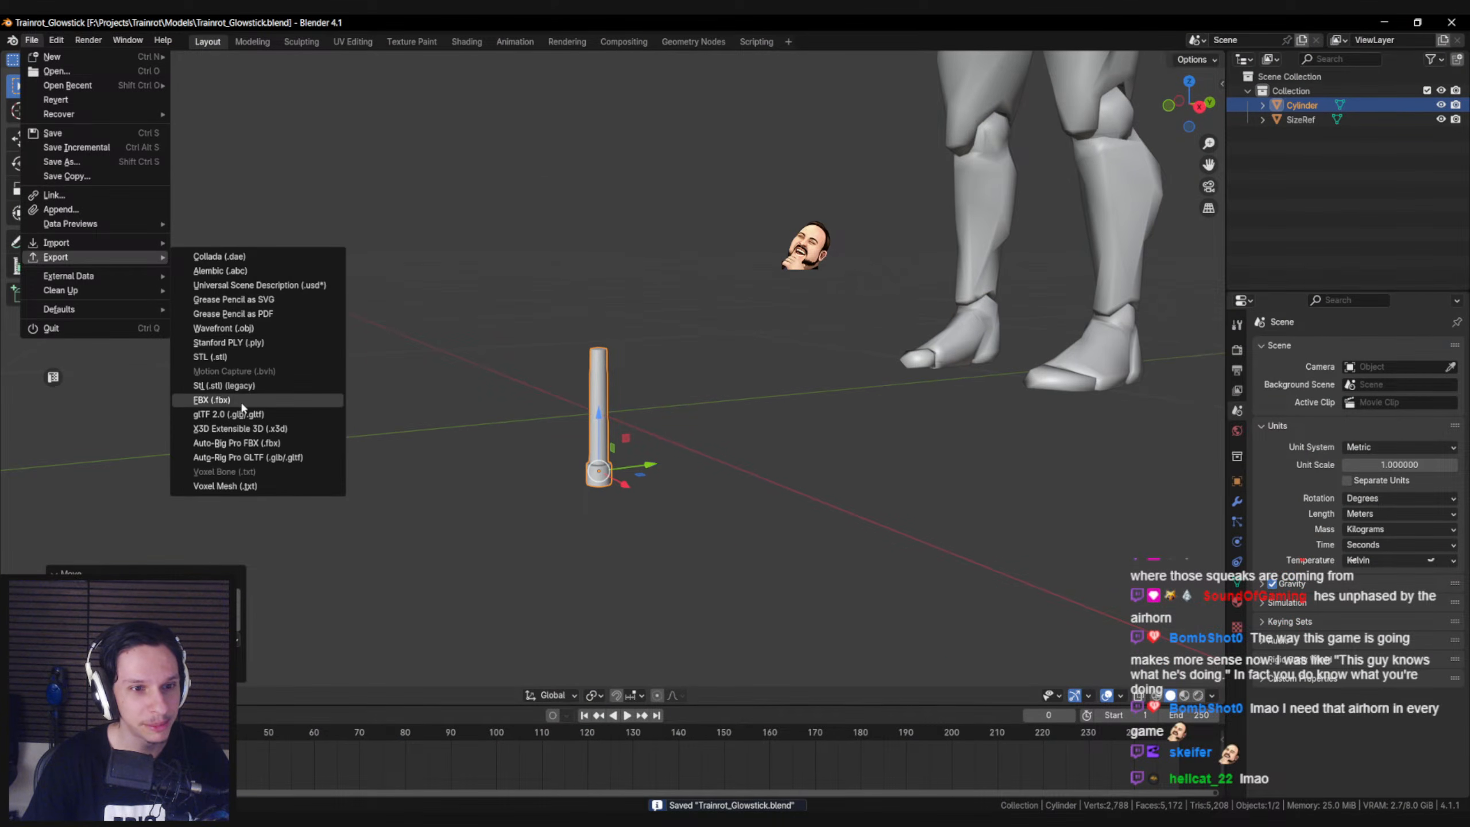
pyautogui.click(211, 400)
pyautogui.click(649, 345)
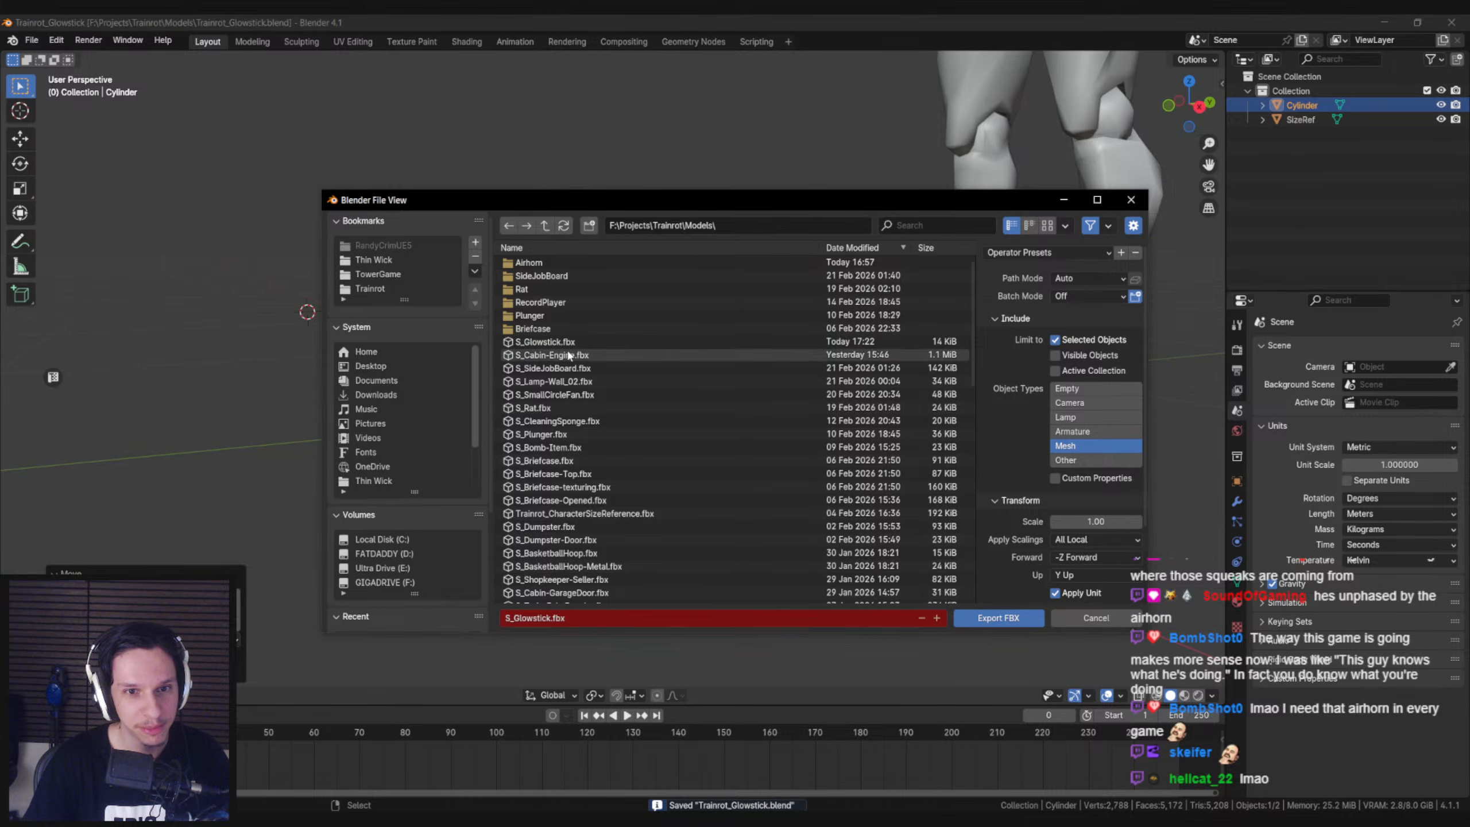
pyautogui.click(1007, 615)
pyautogui.moveTo(607, 493); pyautogui.dragTo(573, 496, button='middle')
pyautogui.hotkey('ctrl', 's')
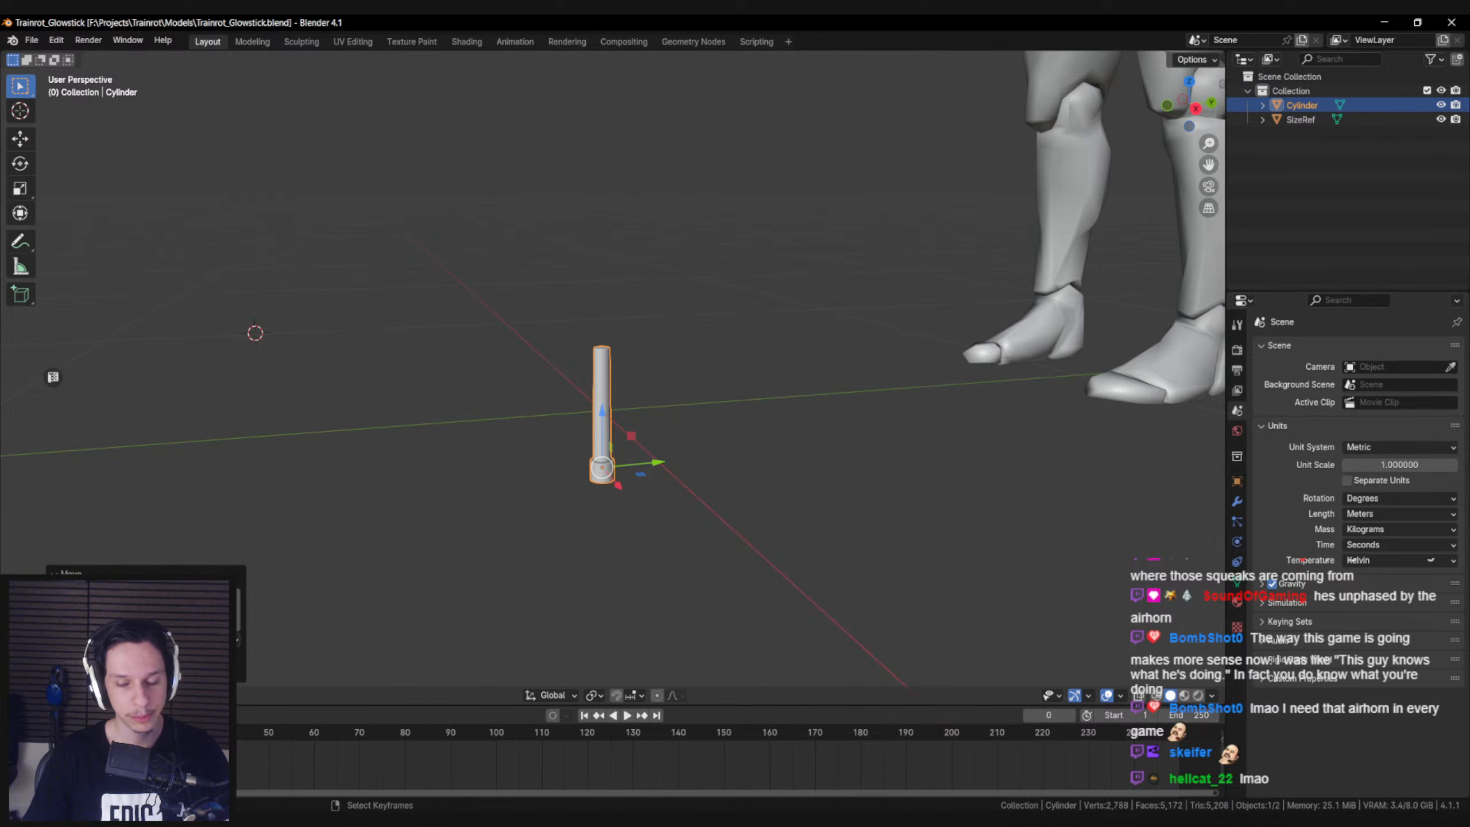
# Switch to the relaunched Unreal Editor, toggle game view and examine the engine room's lit side wall and lockers
pyautogui.moveTo(448, 821)
pyautogui.click(448, 767)
pyautogui.moveTo(701, 421); pyautogui.dragTo(625, 408, button='right')
pyautogui.press('g')
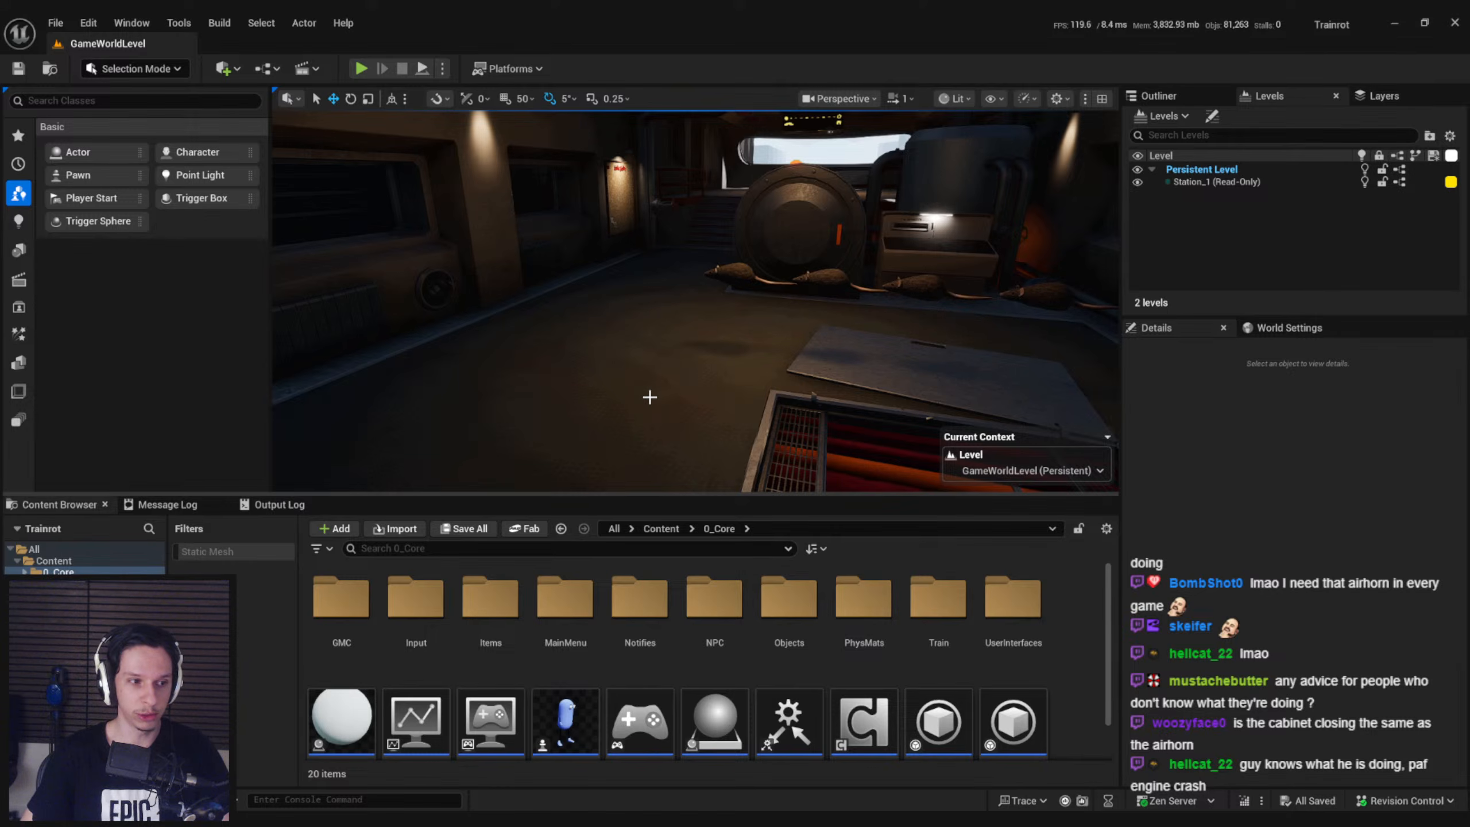
pyautogui.moveTo(649, 397)
pyautogui.mouseDown(button='right')
pyautogui.moveTo(628, 388)
pyautogui.moveTo(648, 379)
pyautogui.mouseUp(button='right')
pyautogui.moveTo(614, 461); pyautogui.dragTo(609, 434, button='right')
pyautogui.moveTo(672, 384); pyautogui.dragTo(717, 376, button='right')
pyautogui.press('w')
pyautogui.press('s')
pyautogui.press('w')
pyautogui.press('s')
pyautogui.press('w')
pyautogui.press('s')
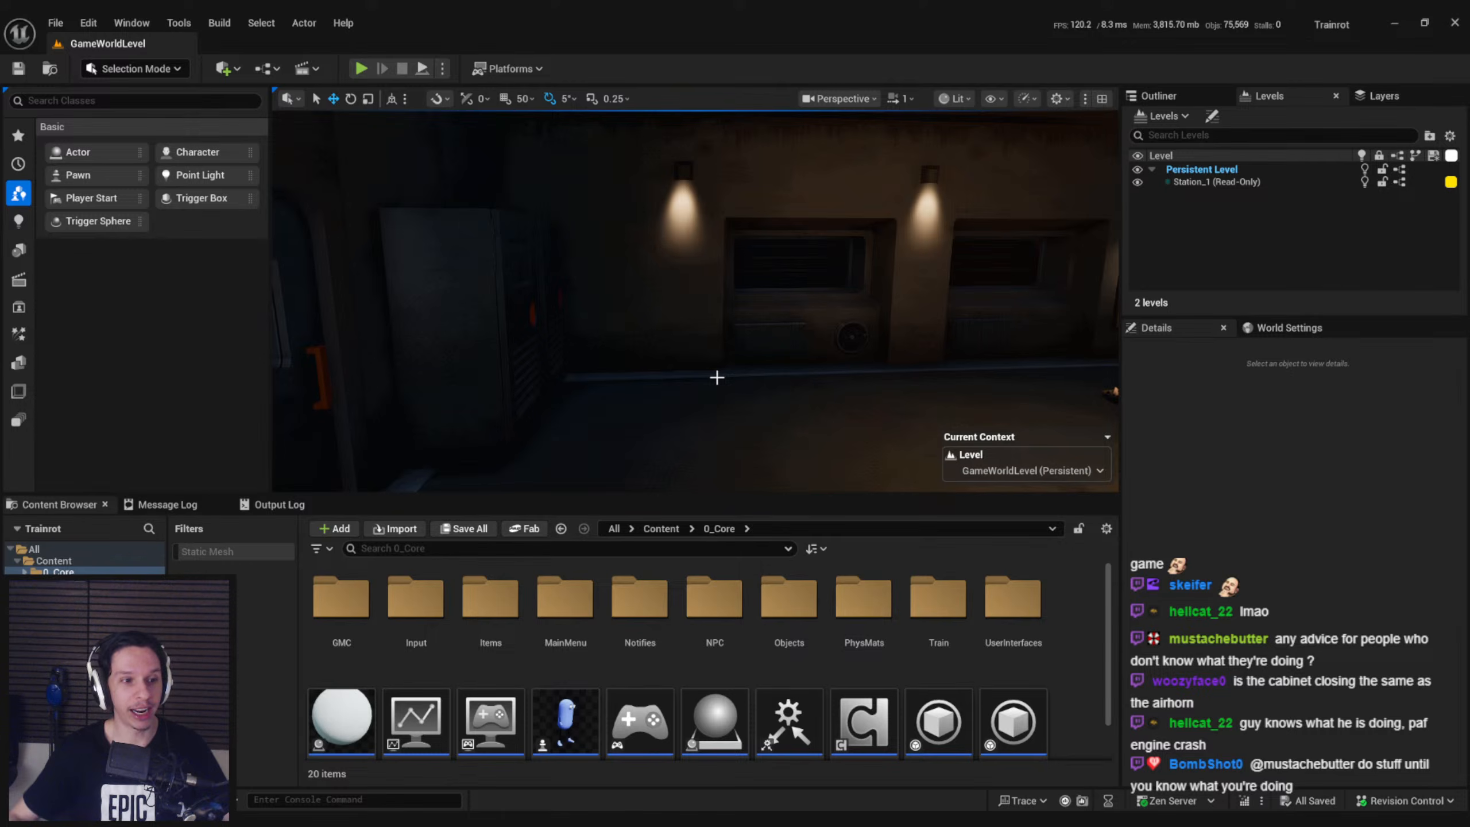
pyautogui.moveTo(715, 378); pyautogui.dragTo(687, 375, button='right')
pyautogui.moveTo(571, 376); pyautogui.dragTo(532, 393, button='right')
# Start a full-screen playtest and swing the locker door beside the doormat to test it
pyautogui.click(359, 69)
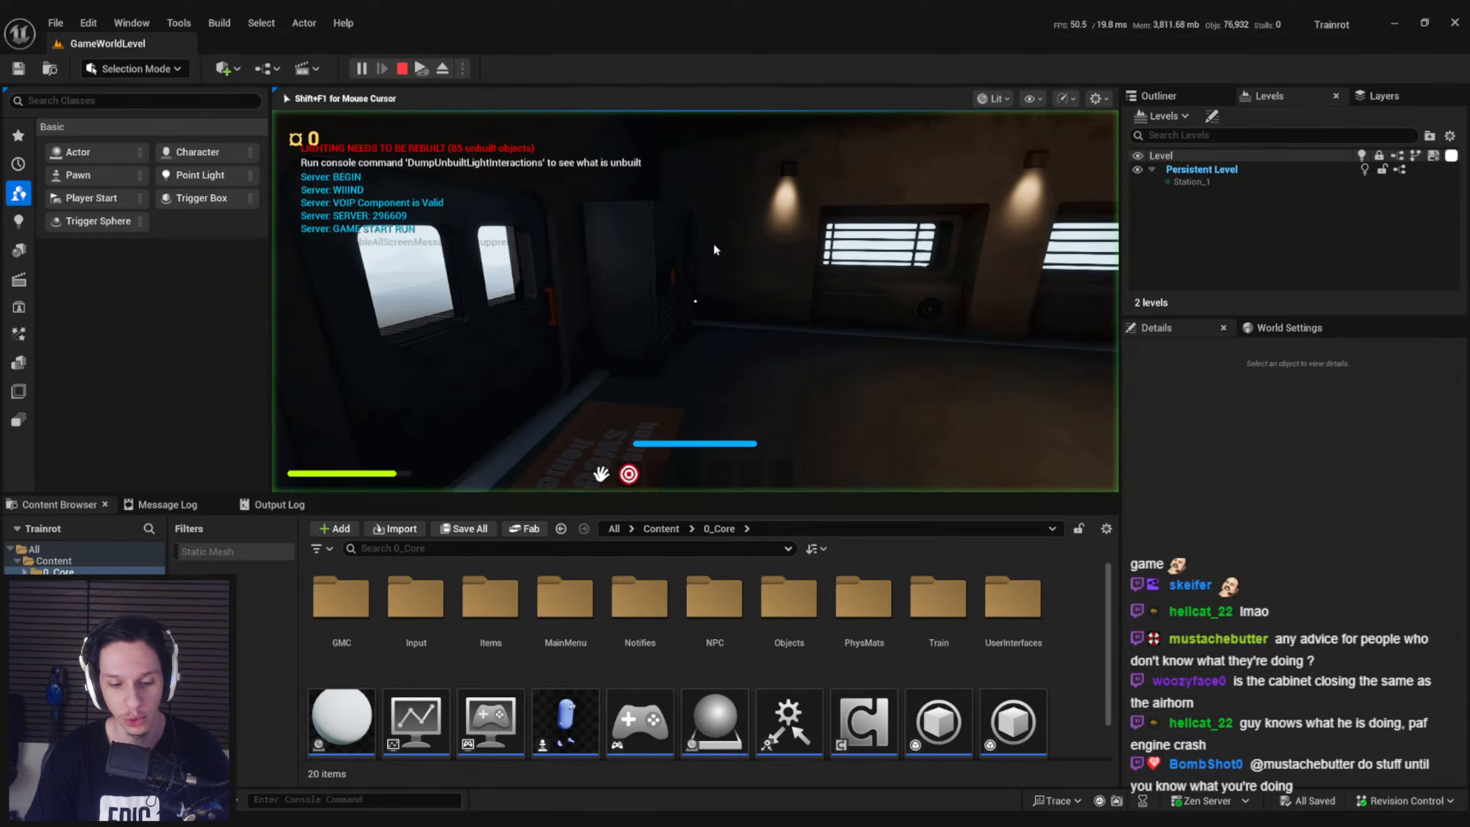
pyautogui.press('F11')
pyautogui.moveTo(758, 380); pyautogui.dragTo(1201, 375)
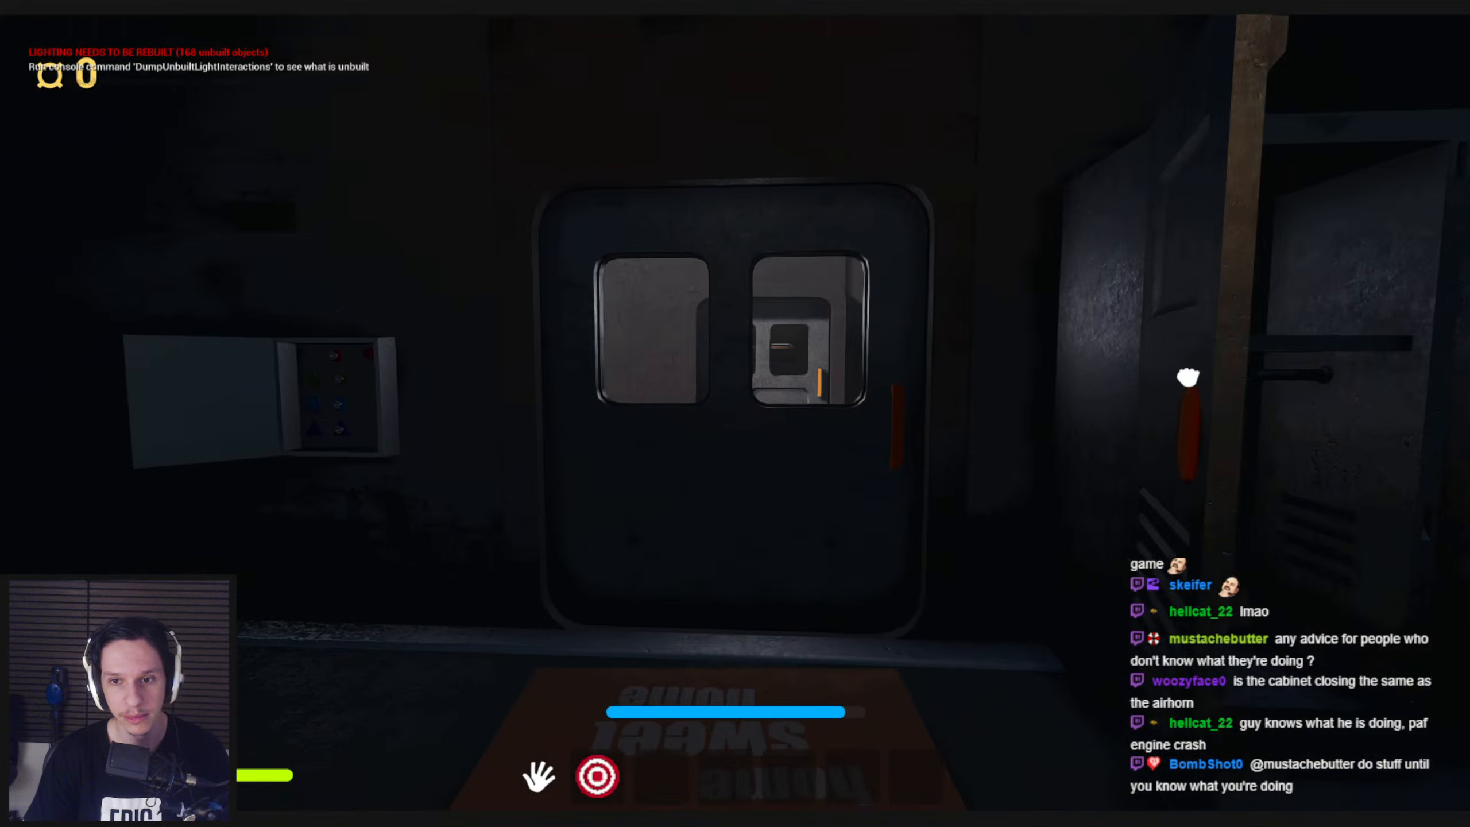
pyautogui.moveTo(735, 413); pyautogui.dragTo(686, 420)
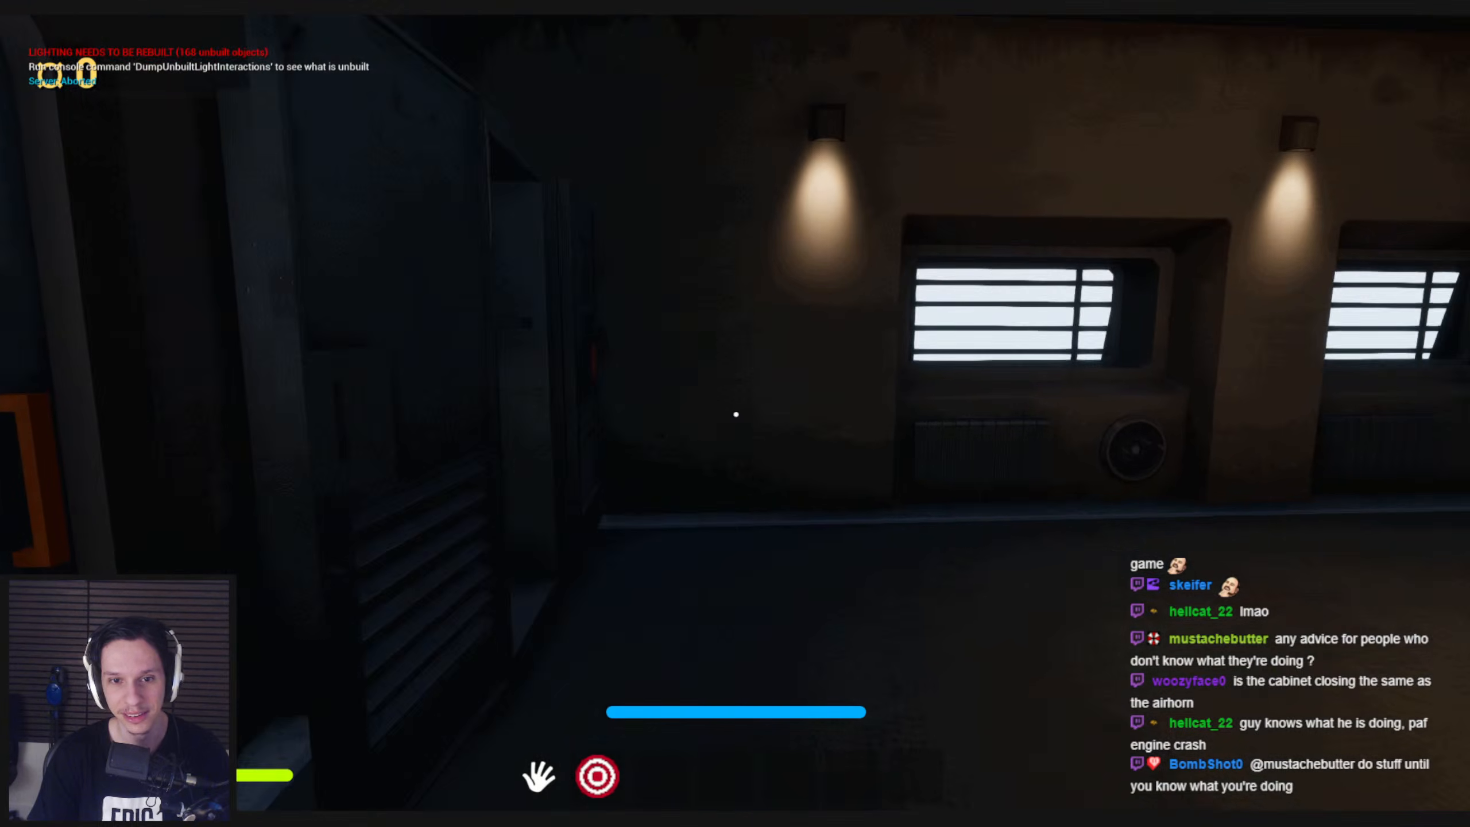
pyautogui.moveTo(736, 414)
pyautogui.mouseDown()
pyautogui.moveTo(774, 330)
pyautogui.moveTo(736, 414)
pyautogui.moveTo(1128, 348)
pyautogui.moveTo(847, 373)
pyautogui.moveTo(737, 275)
pyautogui.moveTo(736, 414)
pyautogui.moveTo(955, 391)
pyautogui.moveTo(736, 413)
pyautogui.moveTo(444, 710)
pyautogui.moveTo(736, 414)
pyautogui.mouseUp()
# Walk through the blacked-out engine room and check how visible the lockers are up close
pyautogui.press('s')
pyautogui.press('w')
pyautogui.press('w')
pyautogui.hotkey('shift', 'w')
pyautogui.press('w')
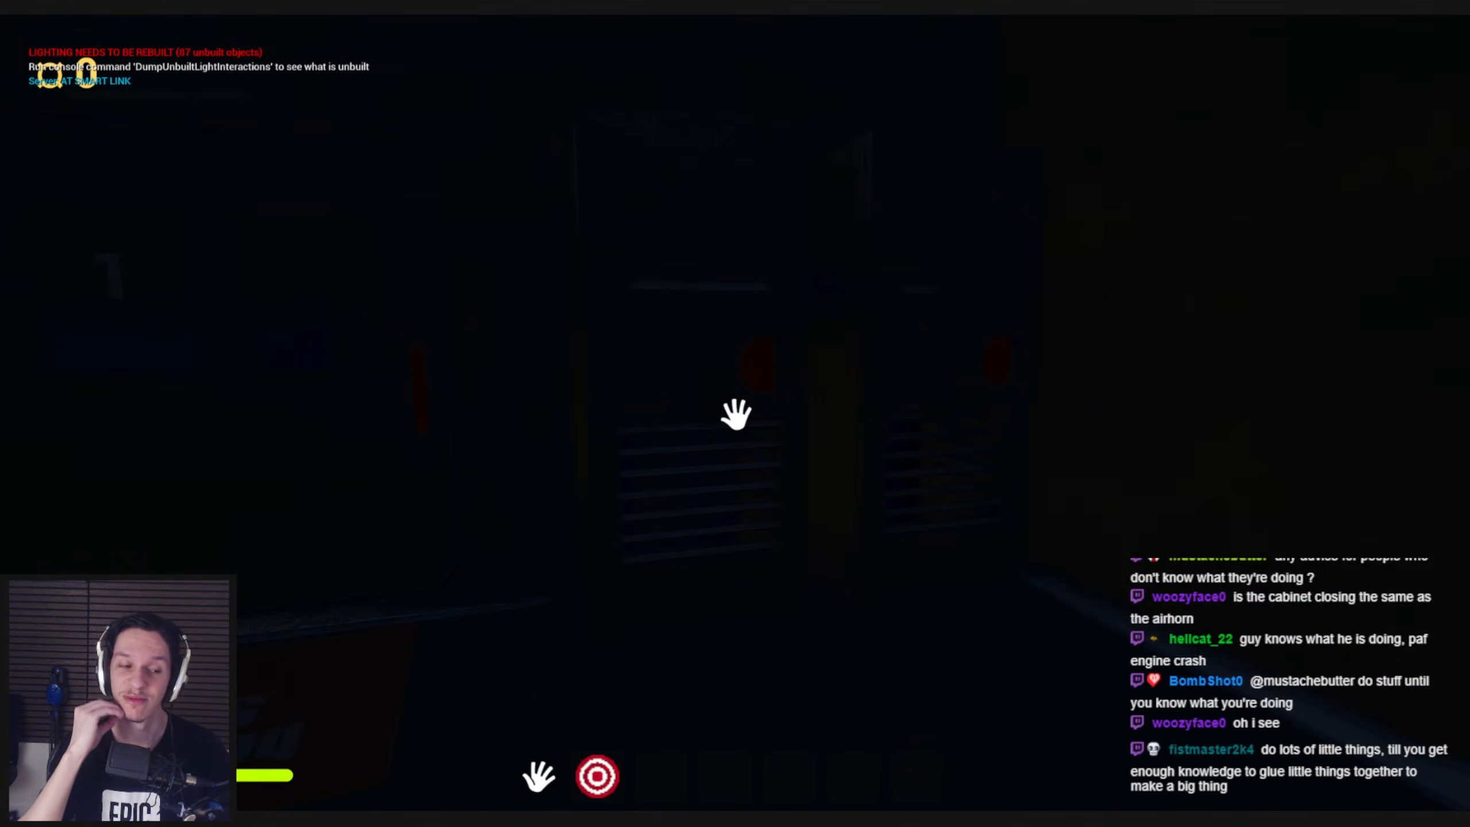
pyautogui.press('w')
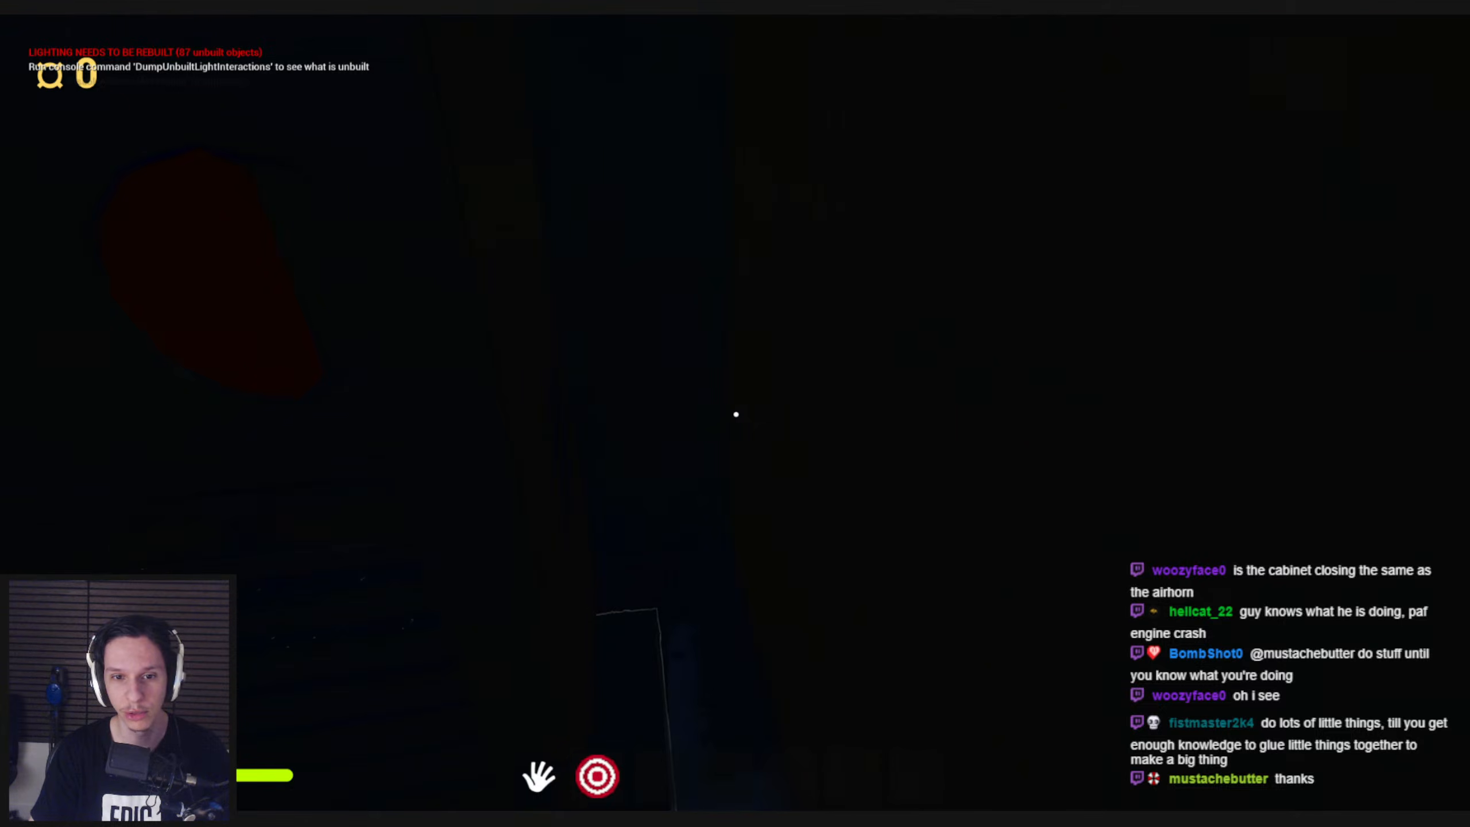
pyautogui.press('s')
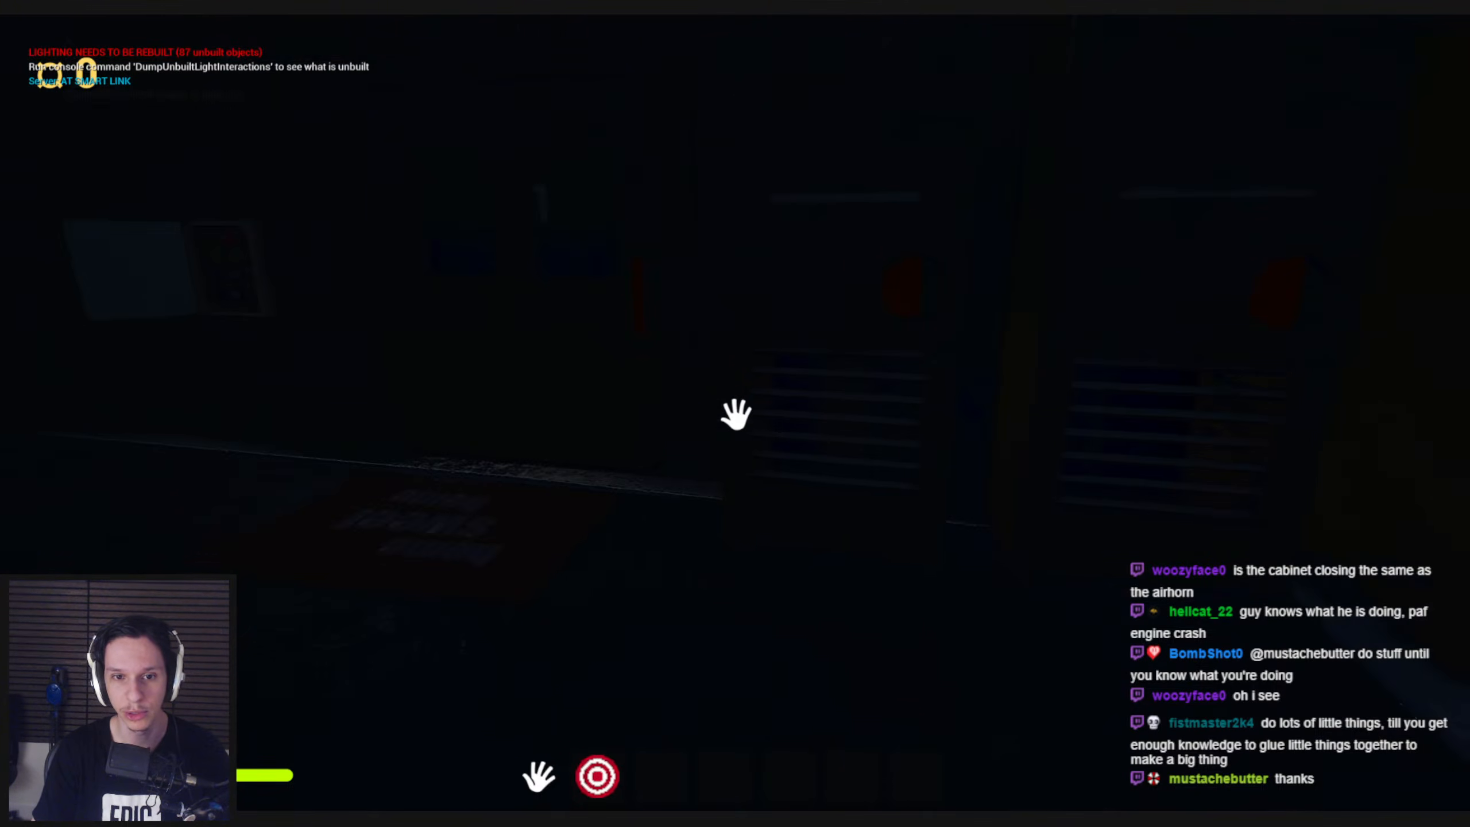
# Survey the dark room from the fuse panel to the furnace, end the playtest and restore the normal editor layout
pyautogui.moveTo(736, 414); pyautogui.dragTo(1063, 388)
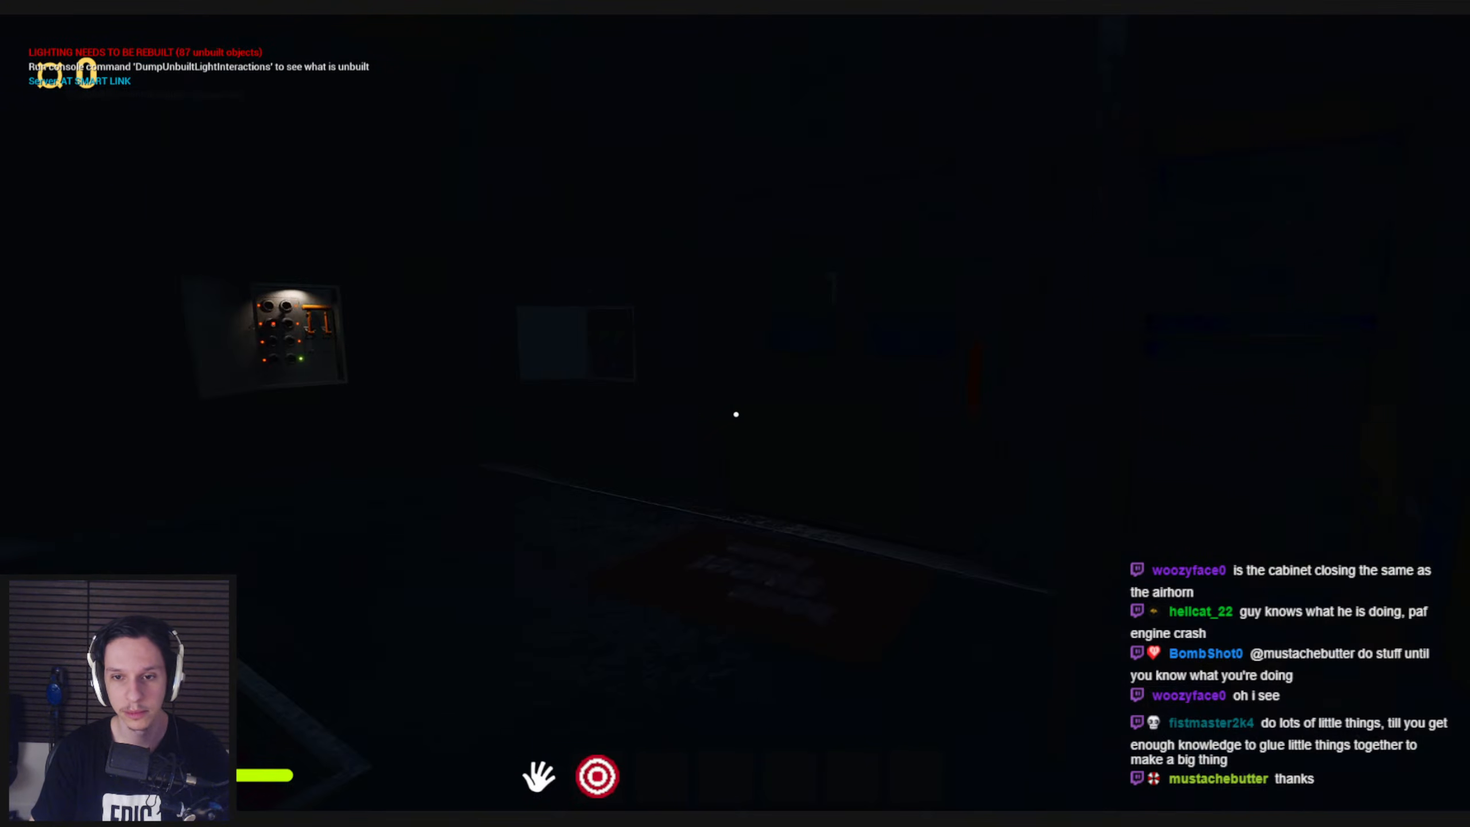
pyautogui.hotkey('shift', 'w')
pyautogui.moveTo(735, 414)
pyautogui.mouseDown()
pyautogui.moveTo(710, 397)
pyautogui.moveTo(736, 414)
pyautogui.mouseUp()
pyautogui.press('s')
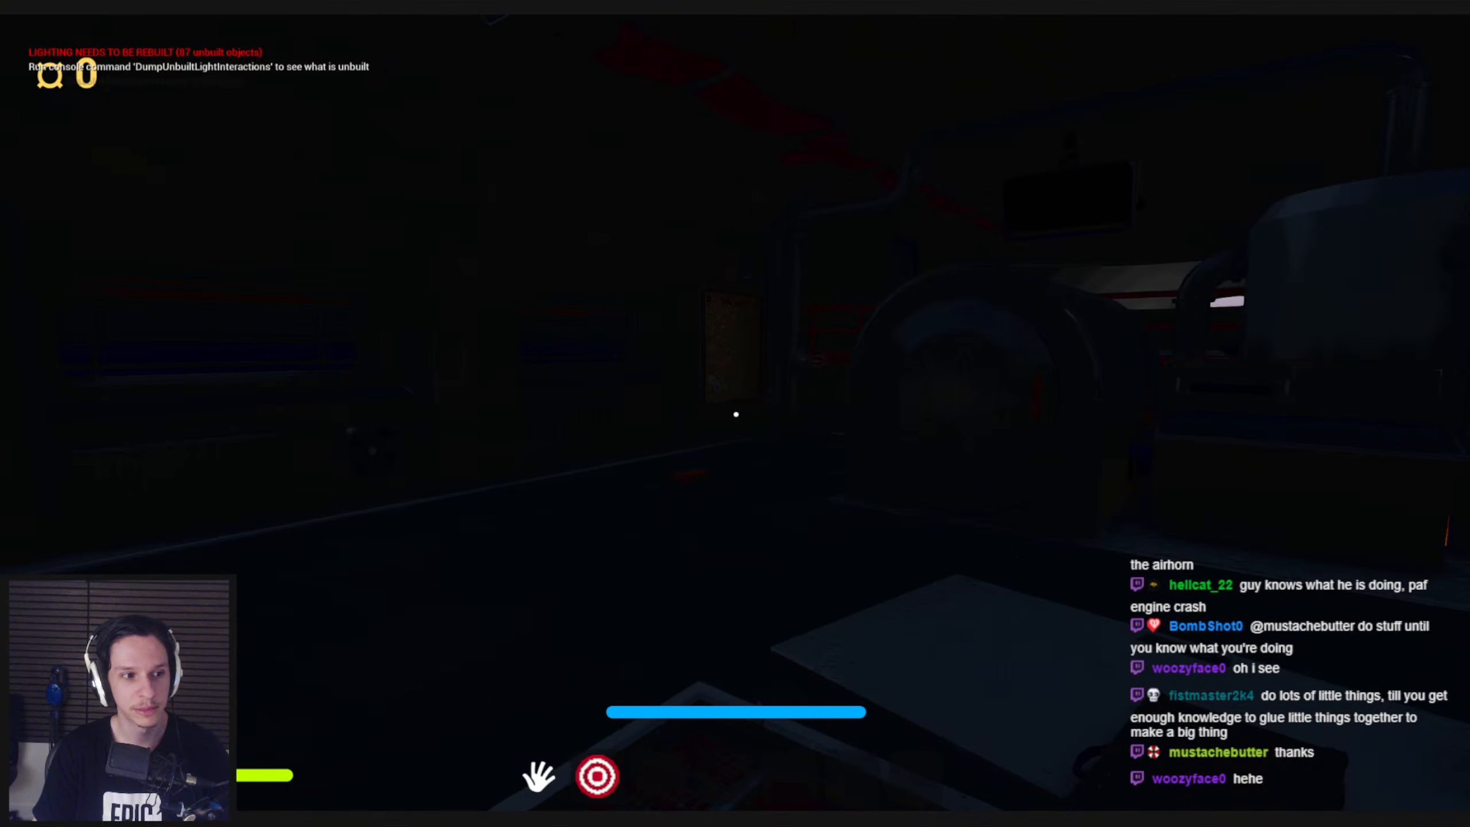
pyautogui.press('Escape')
pyautogui.moveTo(541, 667); pyautogui.dragTo(498, 698, button='right')
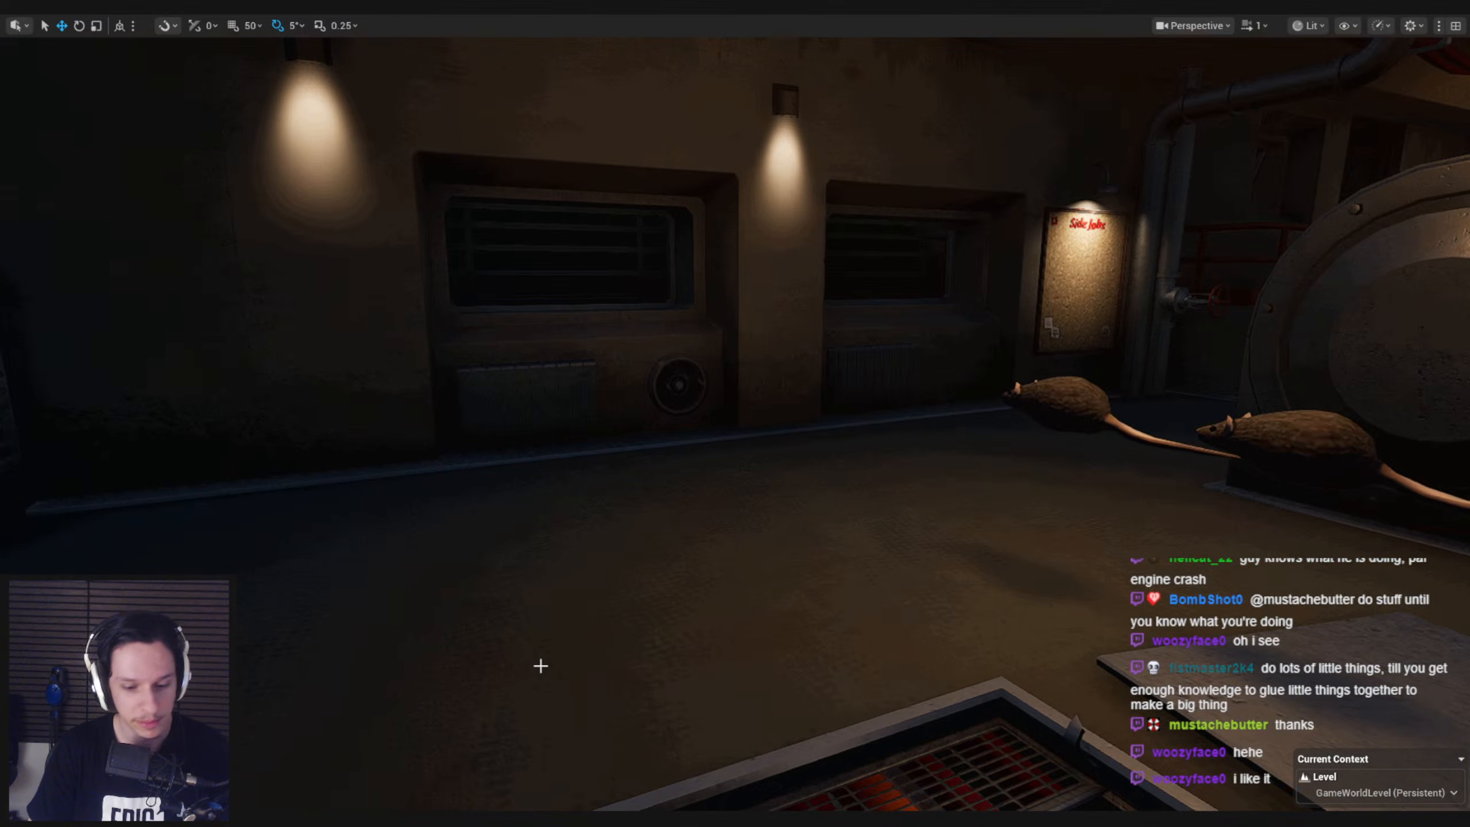
pyautogui.press('F11')
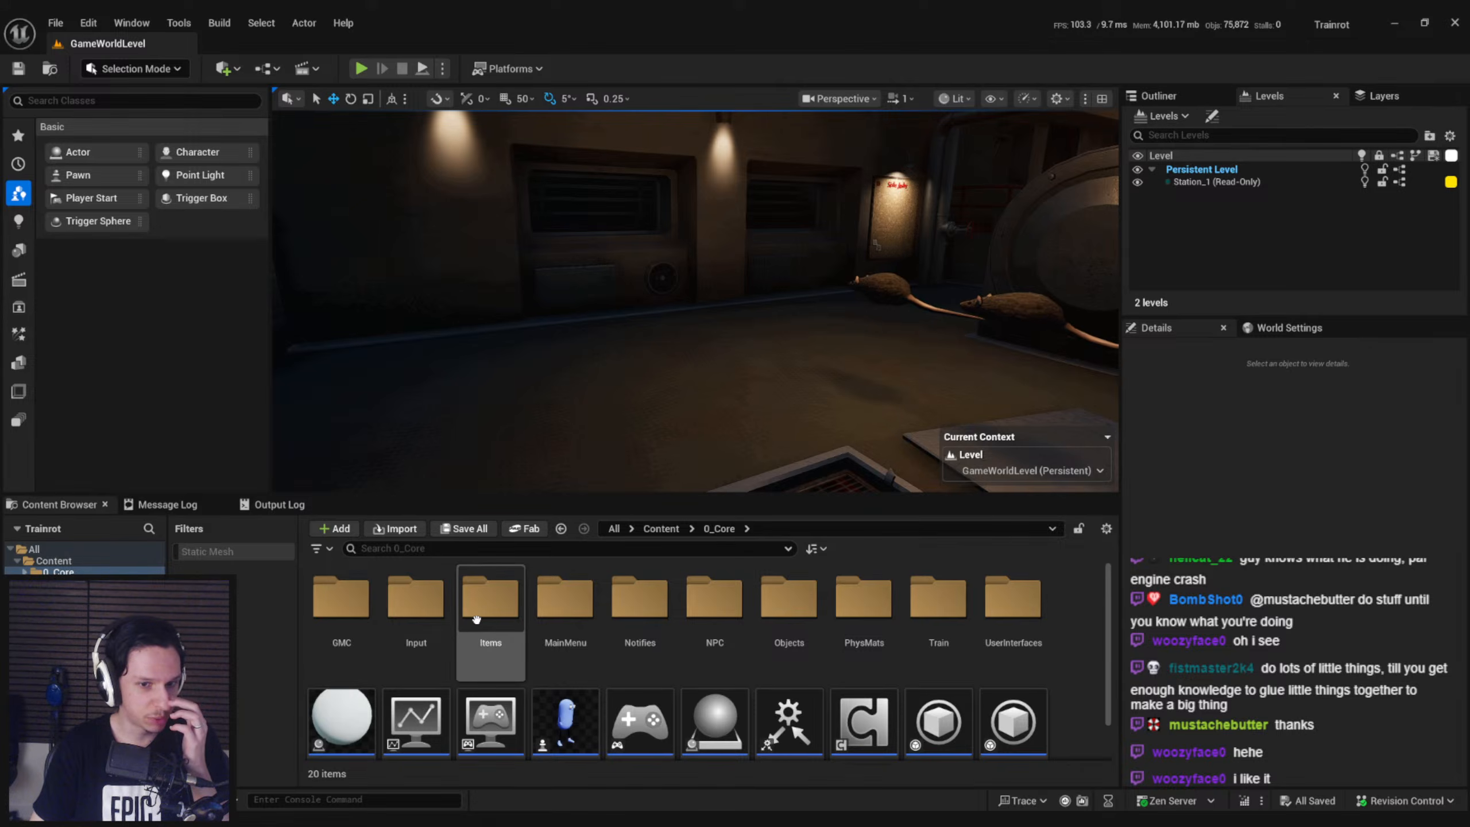
# Import S_Glowstick.fbx into the 0_Core/Items/Meshes folder with the default import settings and save the new mesh
pyautogui.doubleClick(489, 631)
pyautogui.doubleClick(341, 602)
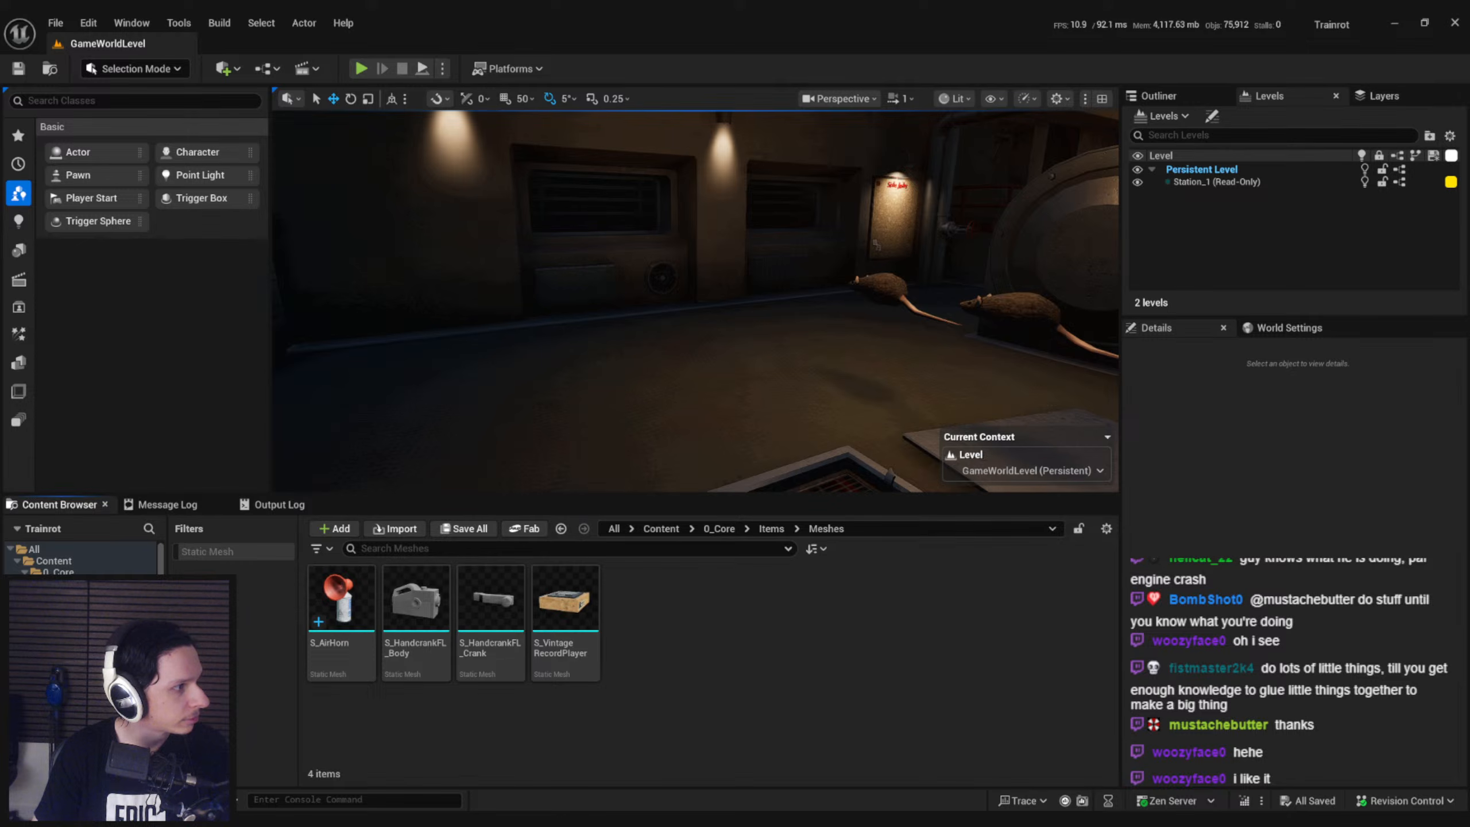
pyautogui.moveTo(697, 699); pyautogui.dragTo(687, 683)
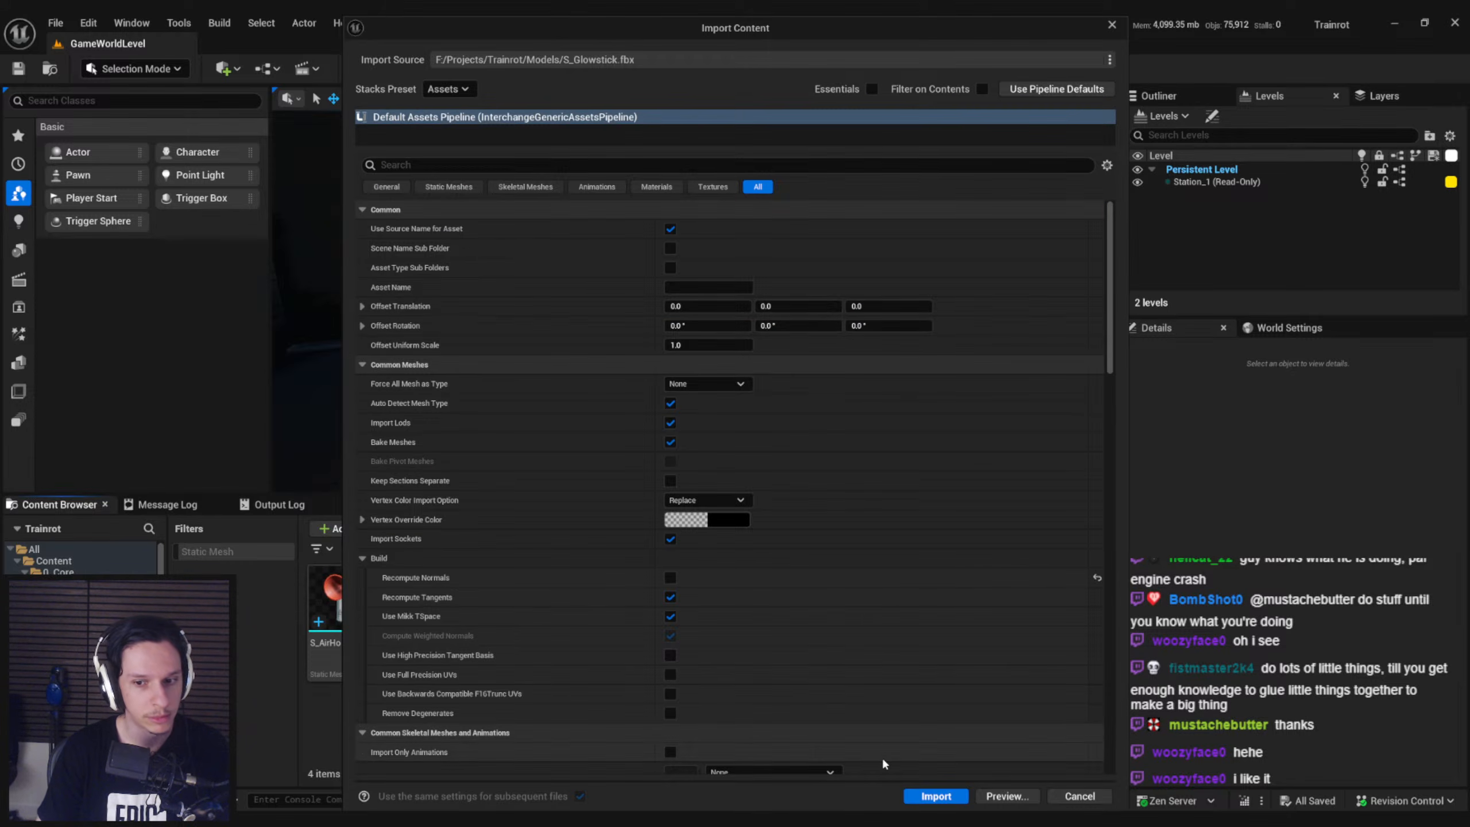
pyautogui.click(928, 795)
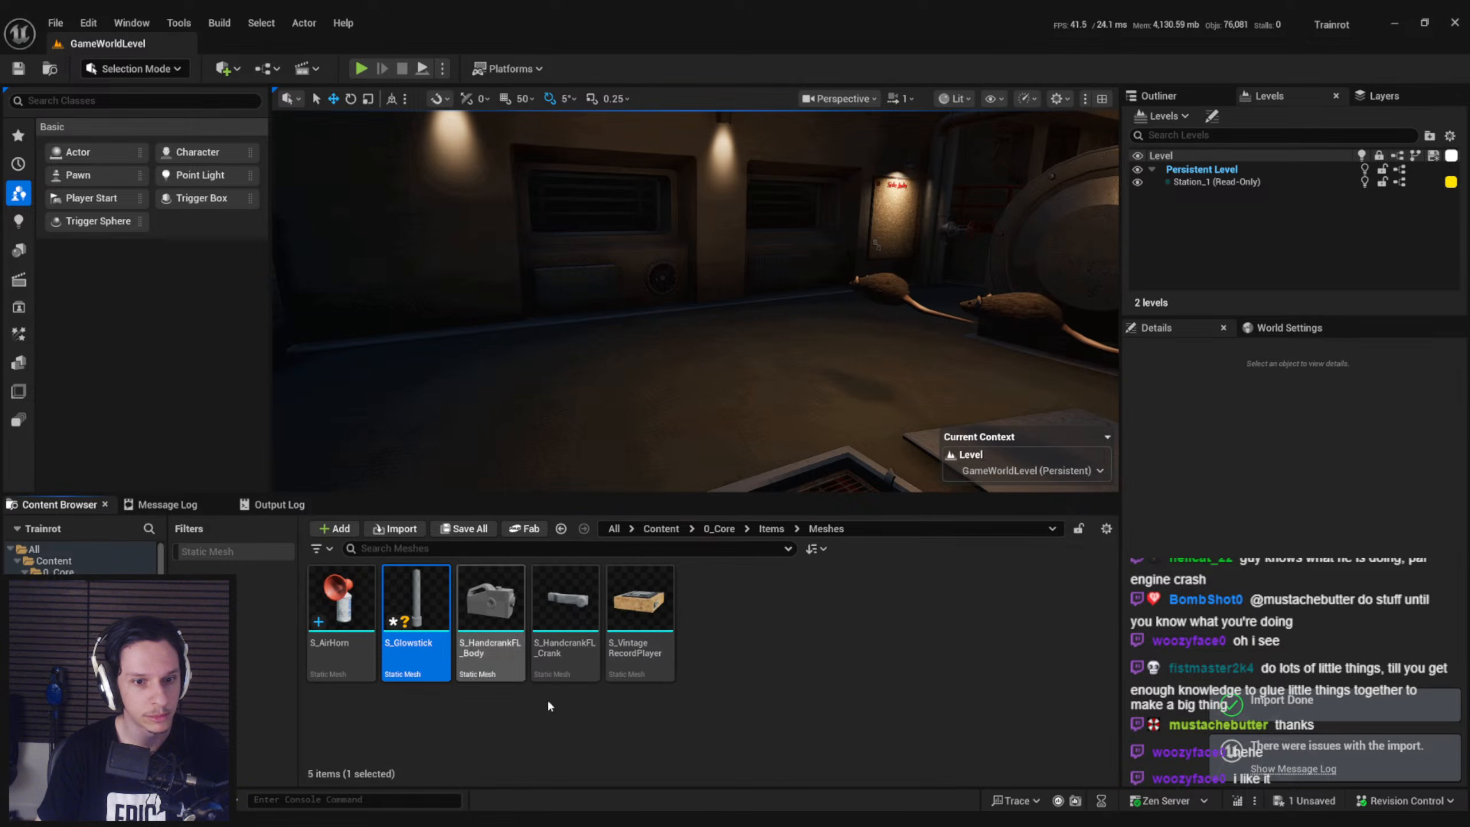
pyautogui.hotkey('ctrl', 's')
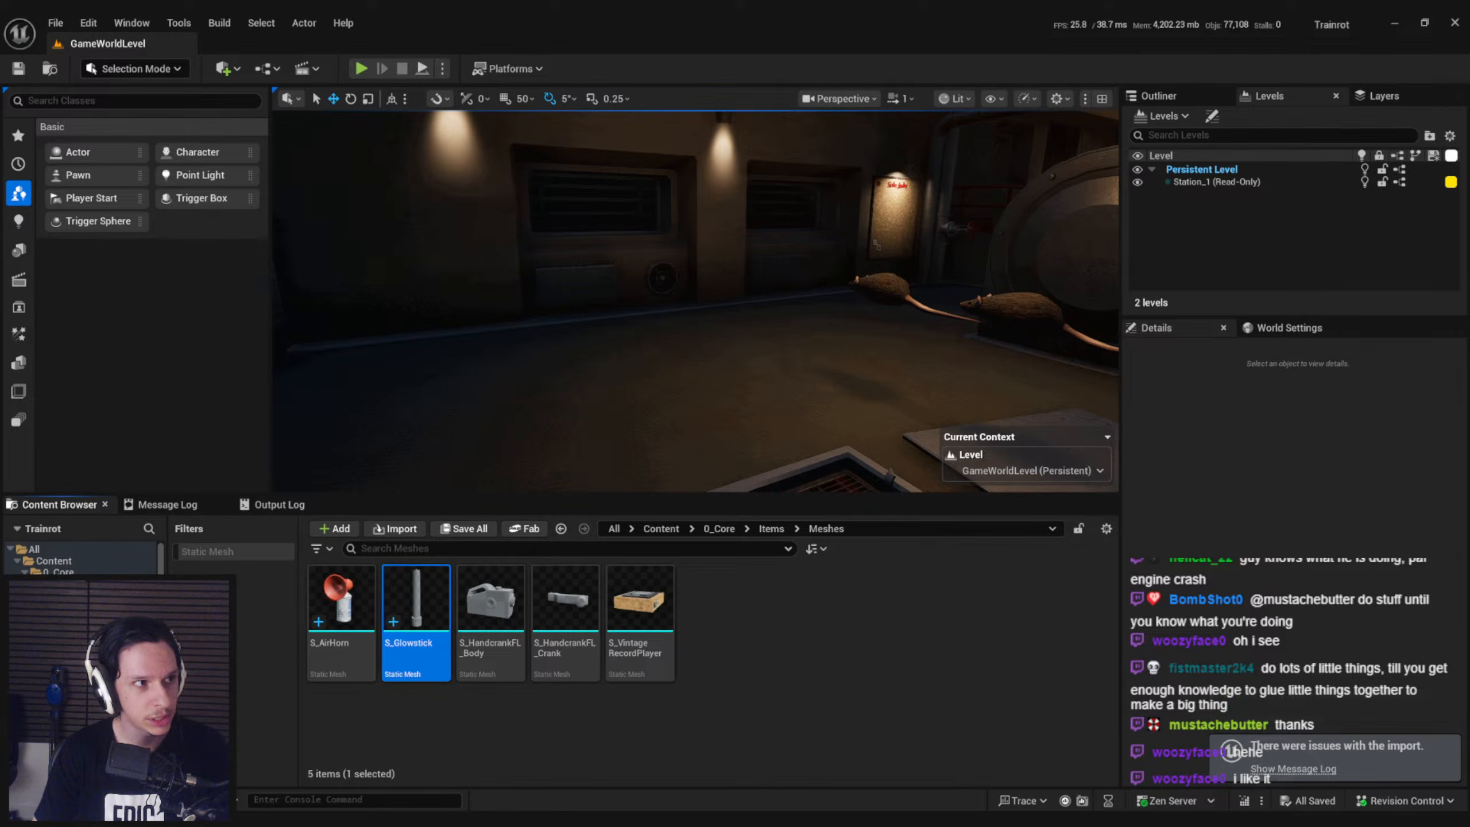
# Open the S_Glowstick static mesh in a maximized mesh editor and inspect its shape
pyautogui.doubleClick(416, 602)
pyautogui.moveTo(389, 256); pyautogui.dragTo(872, 286)
pyautogui.doubleClick(873, 286)
pyautogui.press('w')
pyautogui.scroll(-2, 781, 350)
pyautogui.moveTo(780, 349); pyautogui.dragTo(781, 338, button='right')
pyautogui.press('s')
# Search the mesh's material slot for emissive materials, assign M_EmissiveHangingNeon and check the look in the preview
pyautogui.click(1314, 183)
pyautogui.click(1314, 181)
pyautogui.write('emiss')
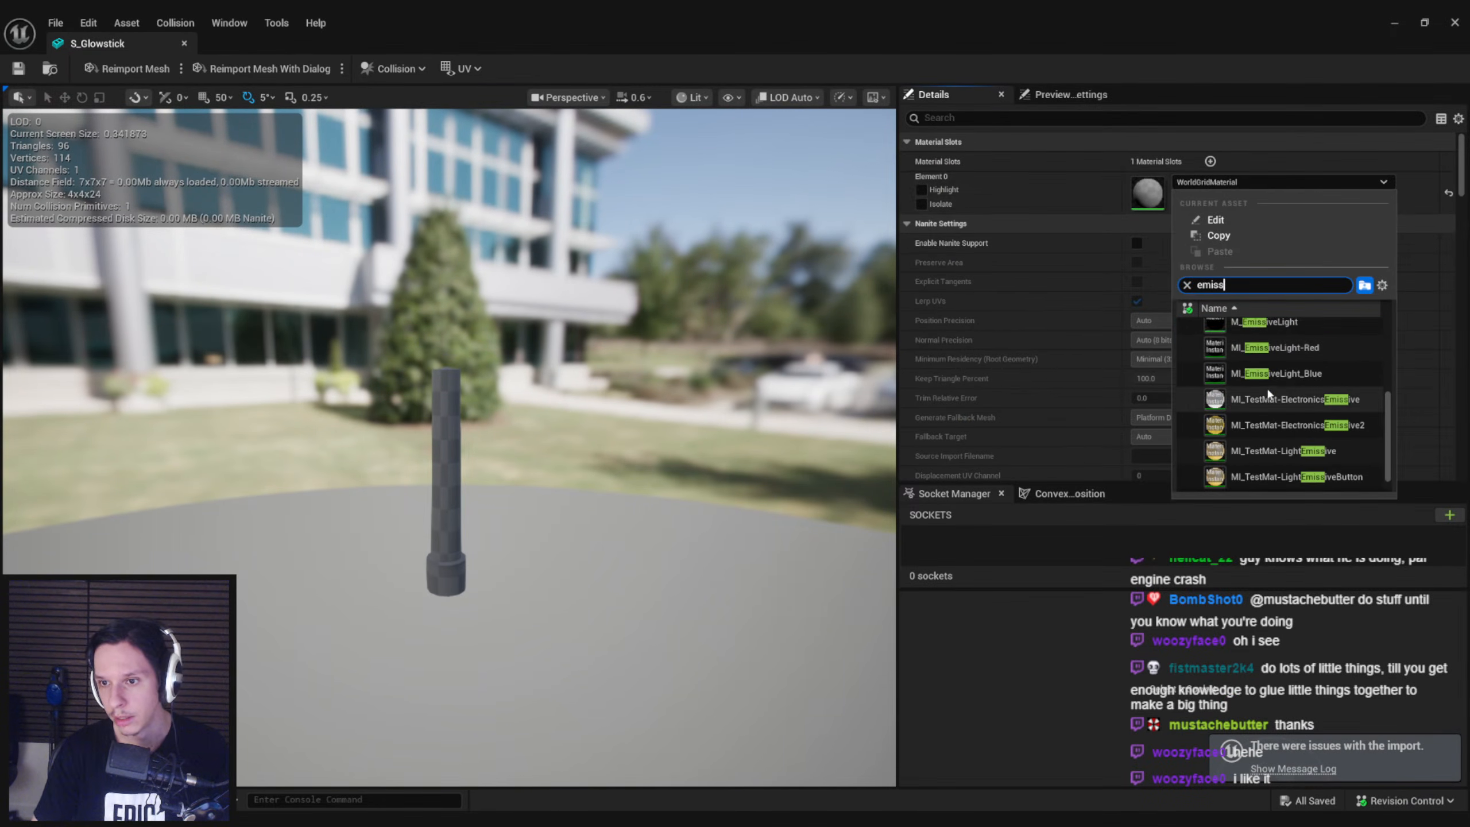
pyautogui.scroll(3, 1270, 391)
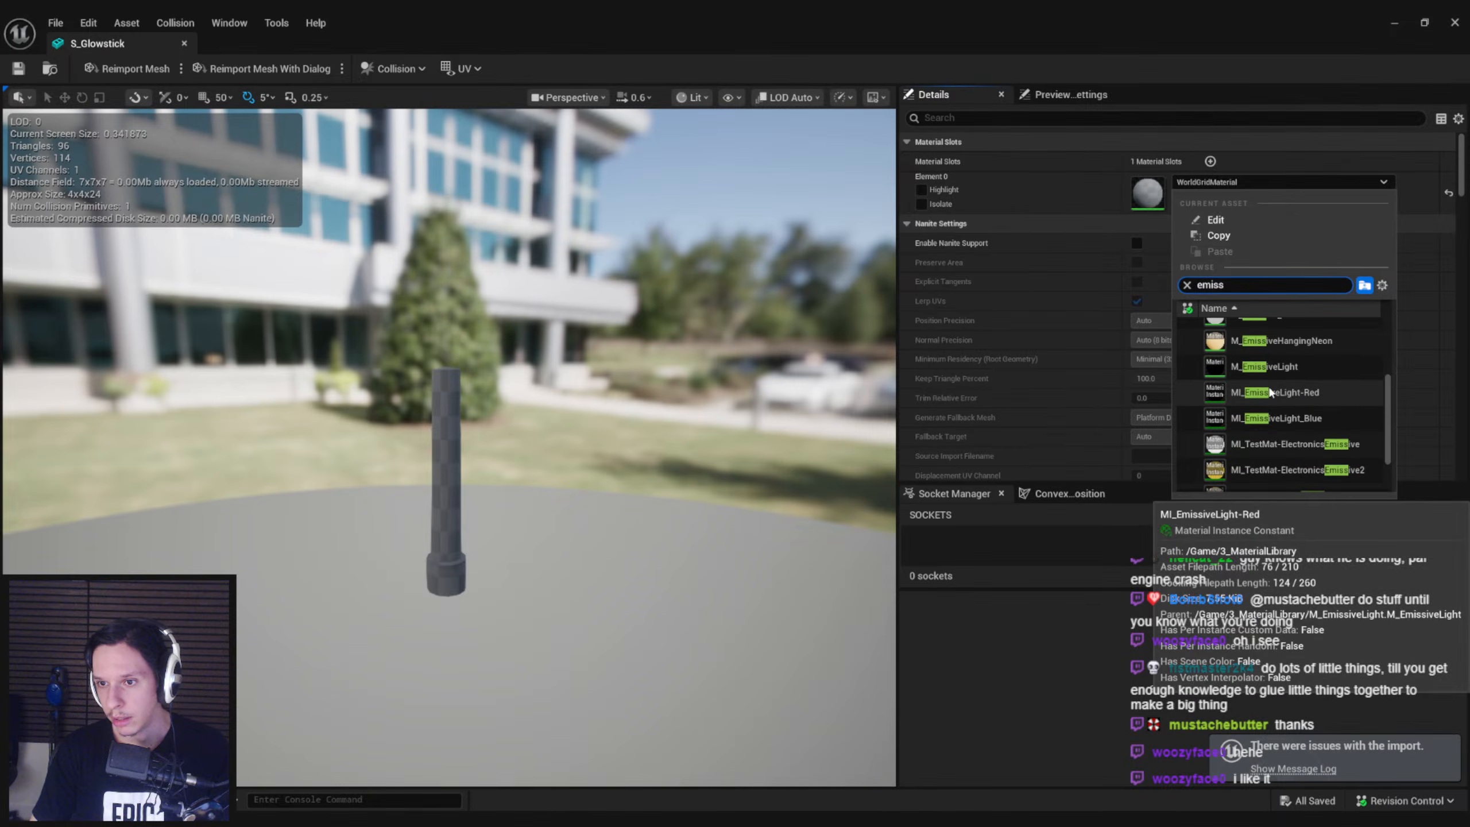
pyautogui.click(1282, 387)
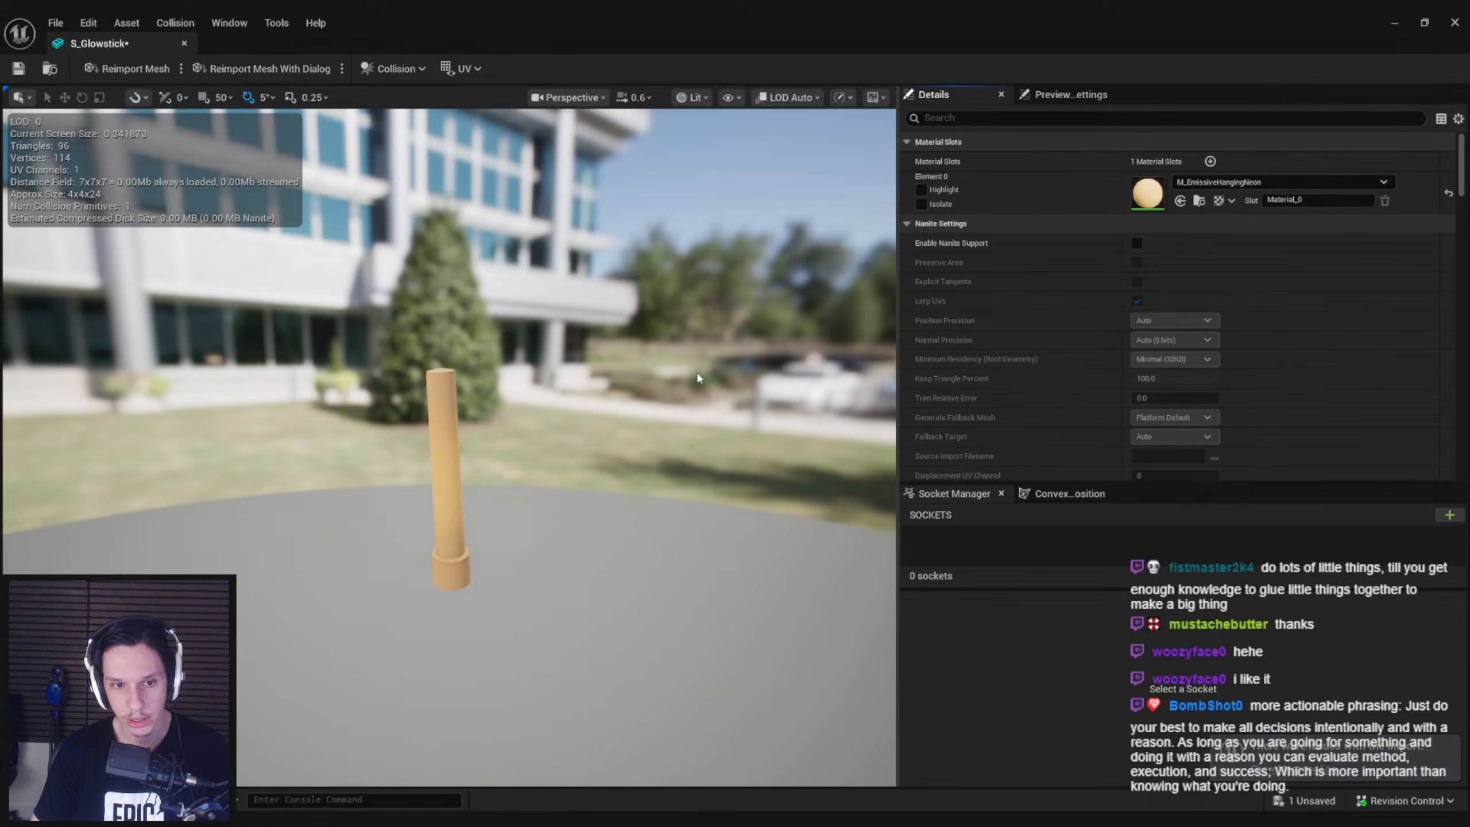
pyautogui.moveTo(696, 370); pyautogui.dragTo(692, 364, button='right')
# Replace the slot's material with MI_TestMat-LightEmissiveButton, inspect the mesh, save it and close its editor
pyautogui.click(1239, 186)
pyautogui.scroll(-3, 1311, 414)
pyautogui.write('emiss')
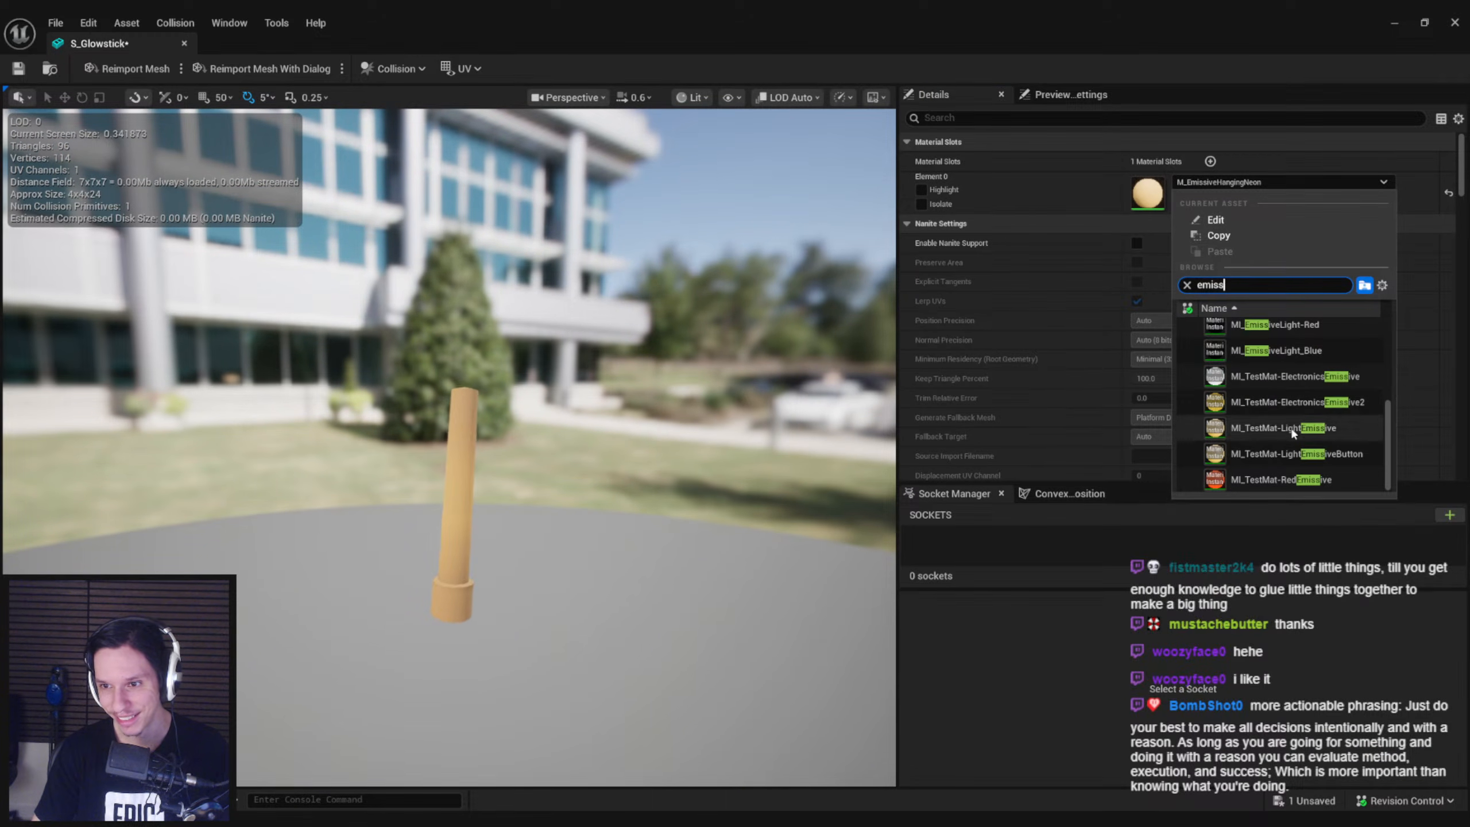
pyautogui.click(1297, 454)
pyautogui.press('s')
pyautogui.moveTo(457, 440)
pyautogui.mouseDown(button='right')
pyautogui.moveTo(466, 458)
pyautogui.moveTo(467, 429)
pyautogui.moveTo(469, 445)
pyautogui.moveTo(573, 446)
pyautogui.moveTo(462, 446)
pyautogui.mouseUp(button='right')
pyautogui.scroll(-1, 468, 428)
pyautogui.press('w')
pyautogui.hotkey('ctrl', 's')
pyautogui.middleClick(129, 44)
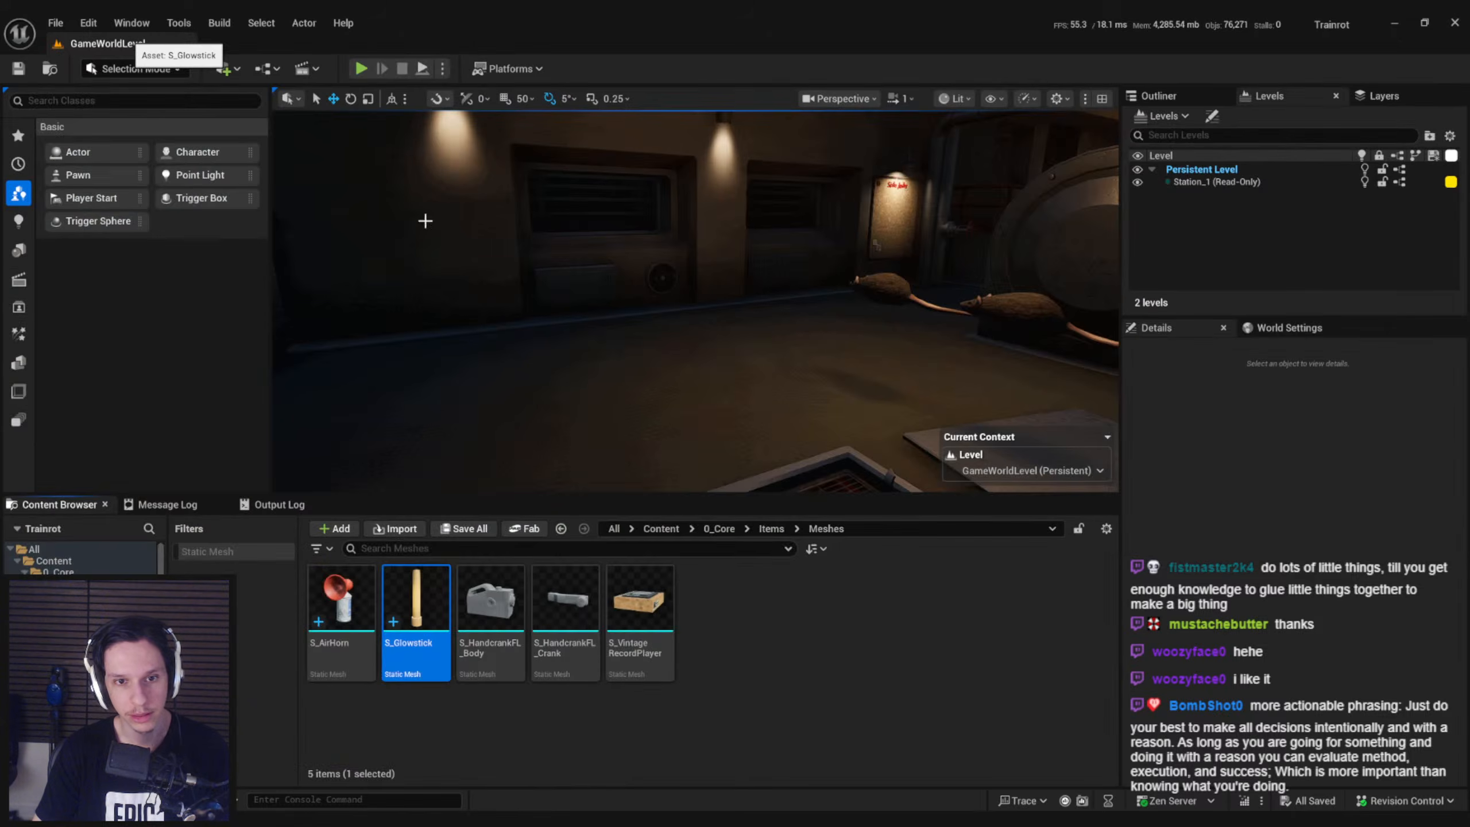
# Place the S_Glowstick mesh in the train's engine room and hide the editor overlays
pyautogui.moveTo(431, 594); pyautogui.dragTo(668, 261)
pyautogui.moveTo(794, 325)
pyautogui.mouseDown(button='right')
pyautogui.moveTo(906, 328)
pyautogui.moveTo(753, 325)
pyautogui.moveTo(747, 371)
pyautogui.moveTo(694, 341)
pyautogui.moveTo(793, 359)
pyautogui.moveTo(922, 344)
pyautogui.moveTo(790, 322)
pyautogui.mouseUp(button='right')
pyautogui.press('g')
pyautogui.press('w')
pyautogui.scroll(-4, 796, 327)
# Examine the placed glowstick's glow in the dark room from several angles and save the level
pyautogui.press('s')
pyautogui.press('a')
pyautogui.press('w')
pyautogui.press('d')
pyautogui.press('d')
pyautogui.press('w')
pyautogui.press('s')
pyautogui.press('w')
pyautogui.press('s')
pyautogui.press('w')
pyautogui.press('a')
pyautogui.press('w')
pyautogui.press('a')
pyautogui.press('s')
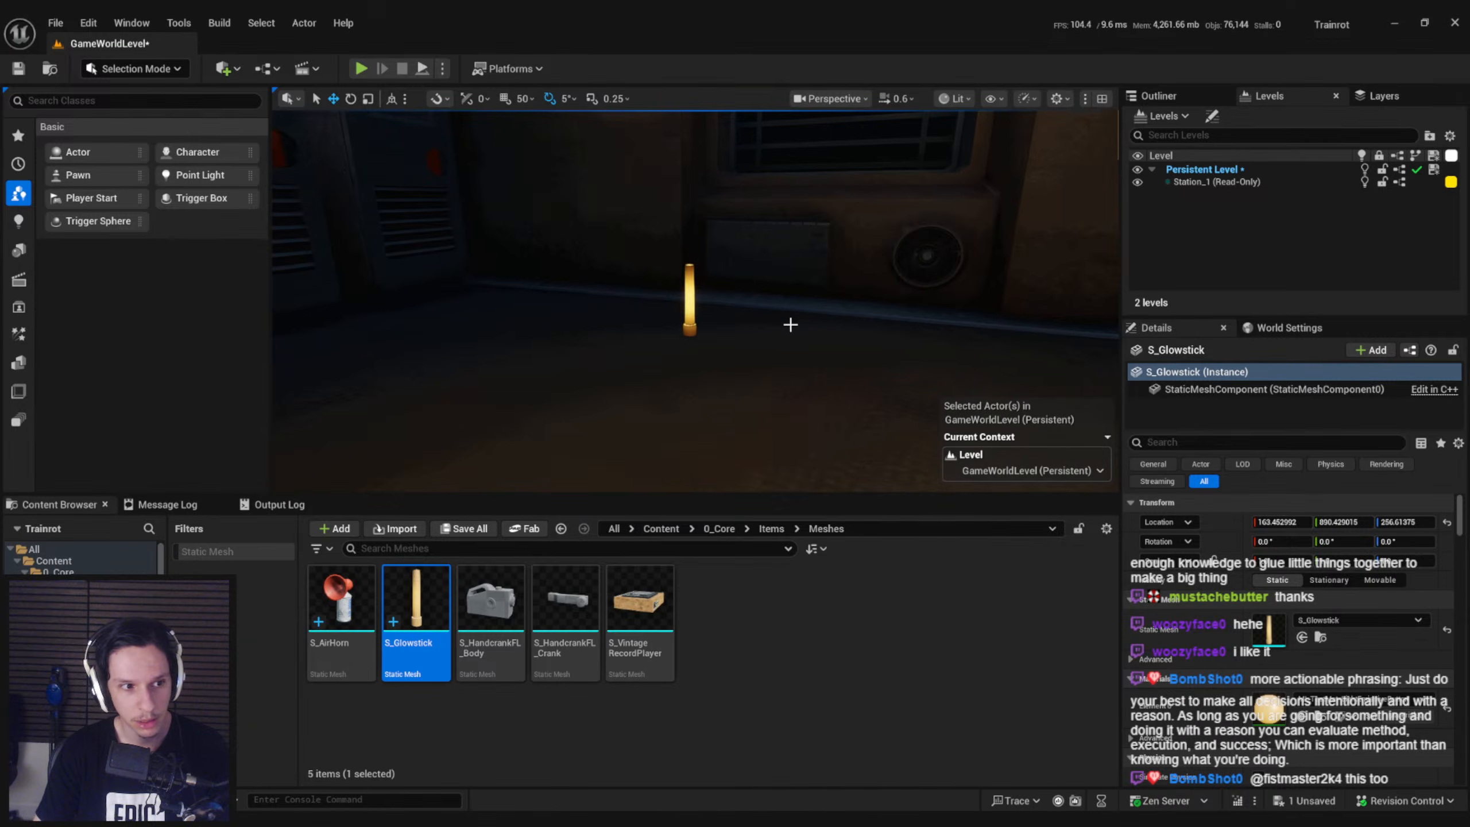
pyautogui.hotkey('ctrl', 's')
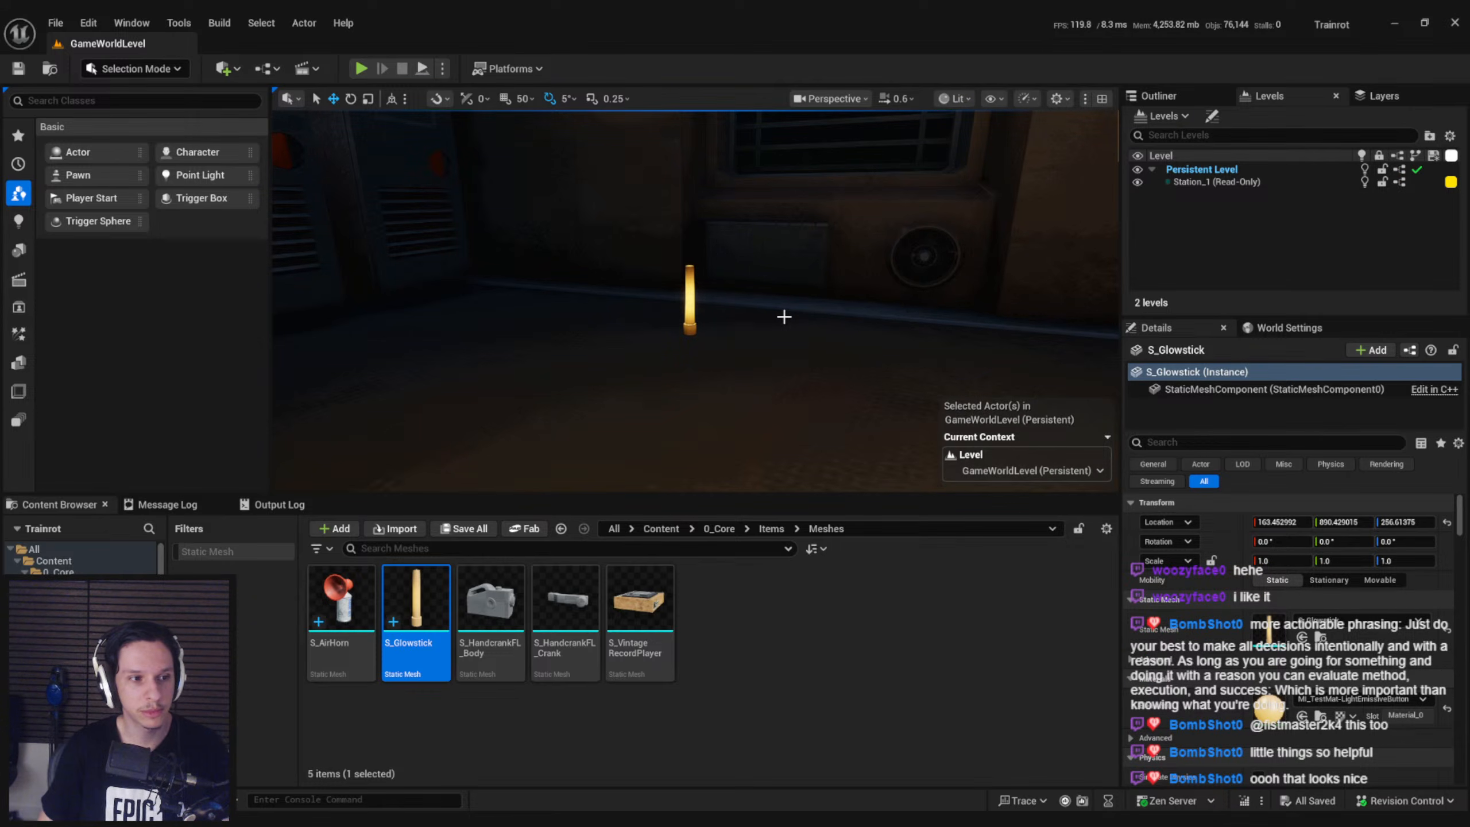
pyautogui.moveTo(842, 289); pyautogui.dragTo(763, 365, button='right')
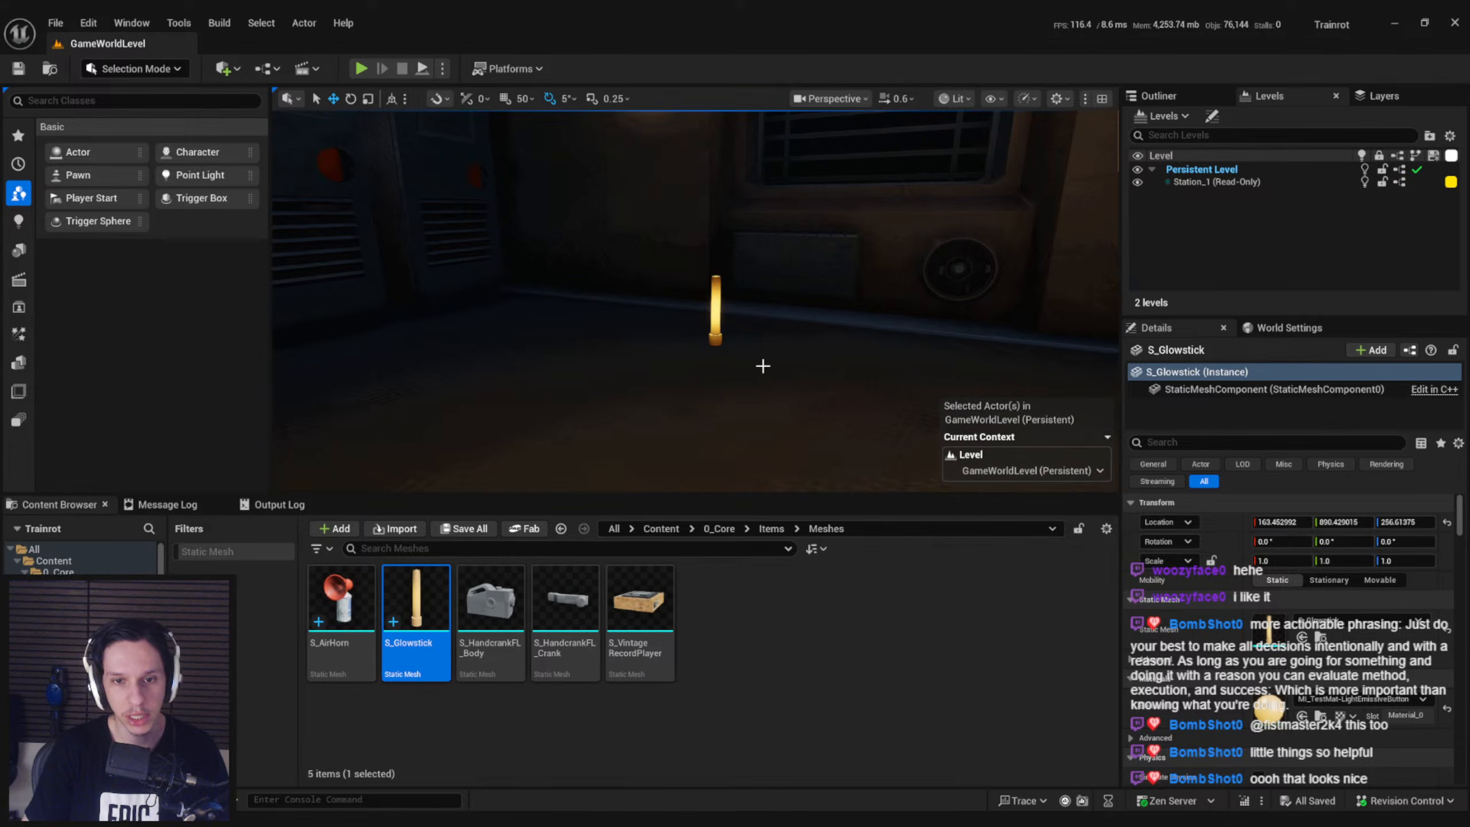
# Delete the placed glowstick from the level
pyautogui.press('Delete')
pyautogui.scroll(-4, 679, 404)
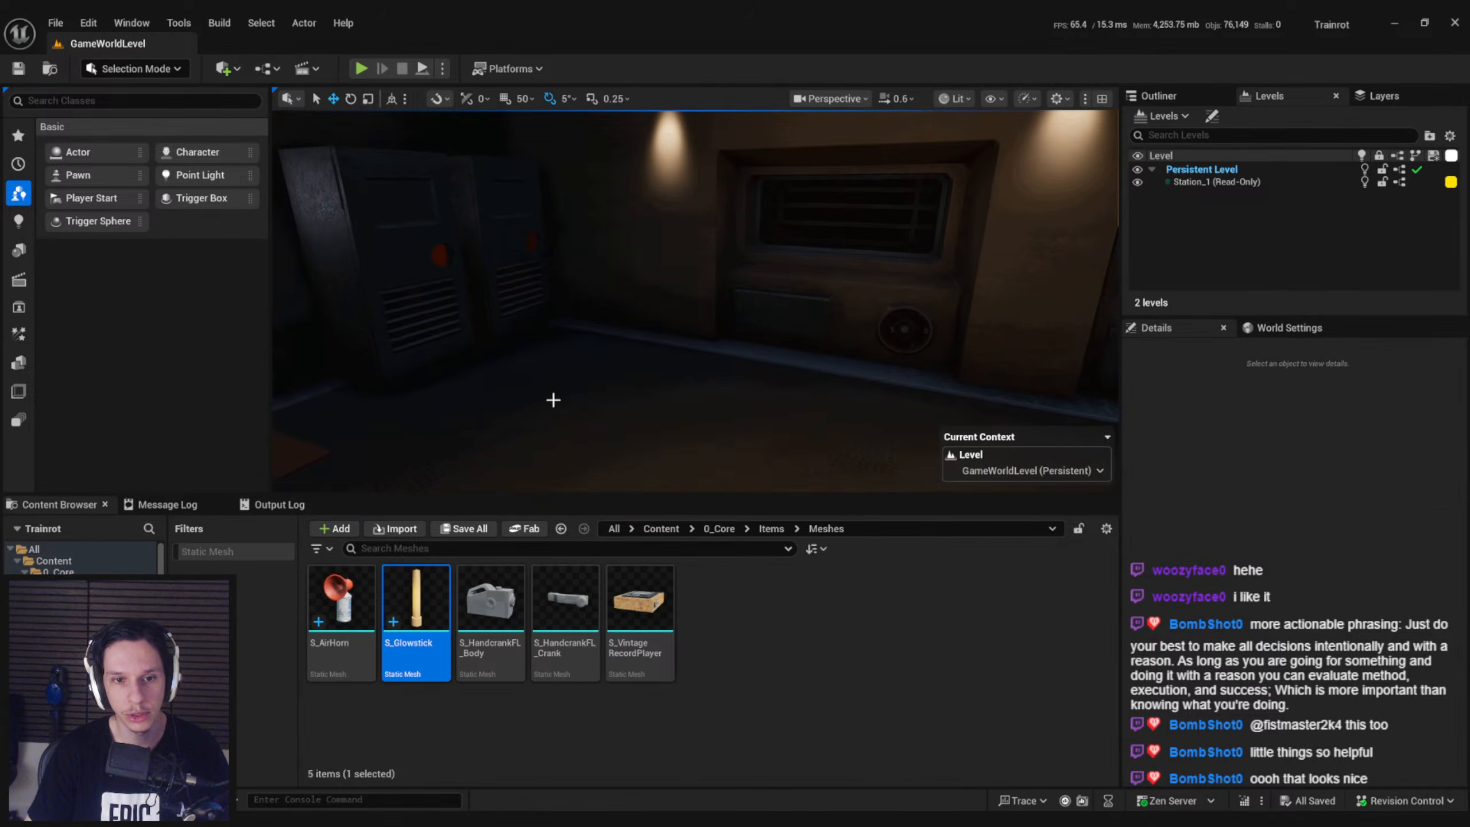
pyautogui.moveTo(550, 401); pyautogui.dragTo(665, 394, button='right')
# Check the S_Glowstick mesh briefly and look through the 0_Core/Items folder and its Meshes subfolder
pyautogui.moveTo(416, 602)
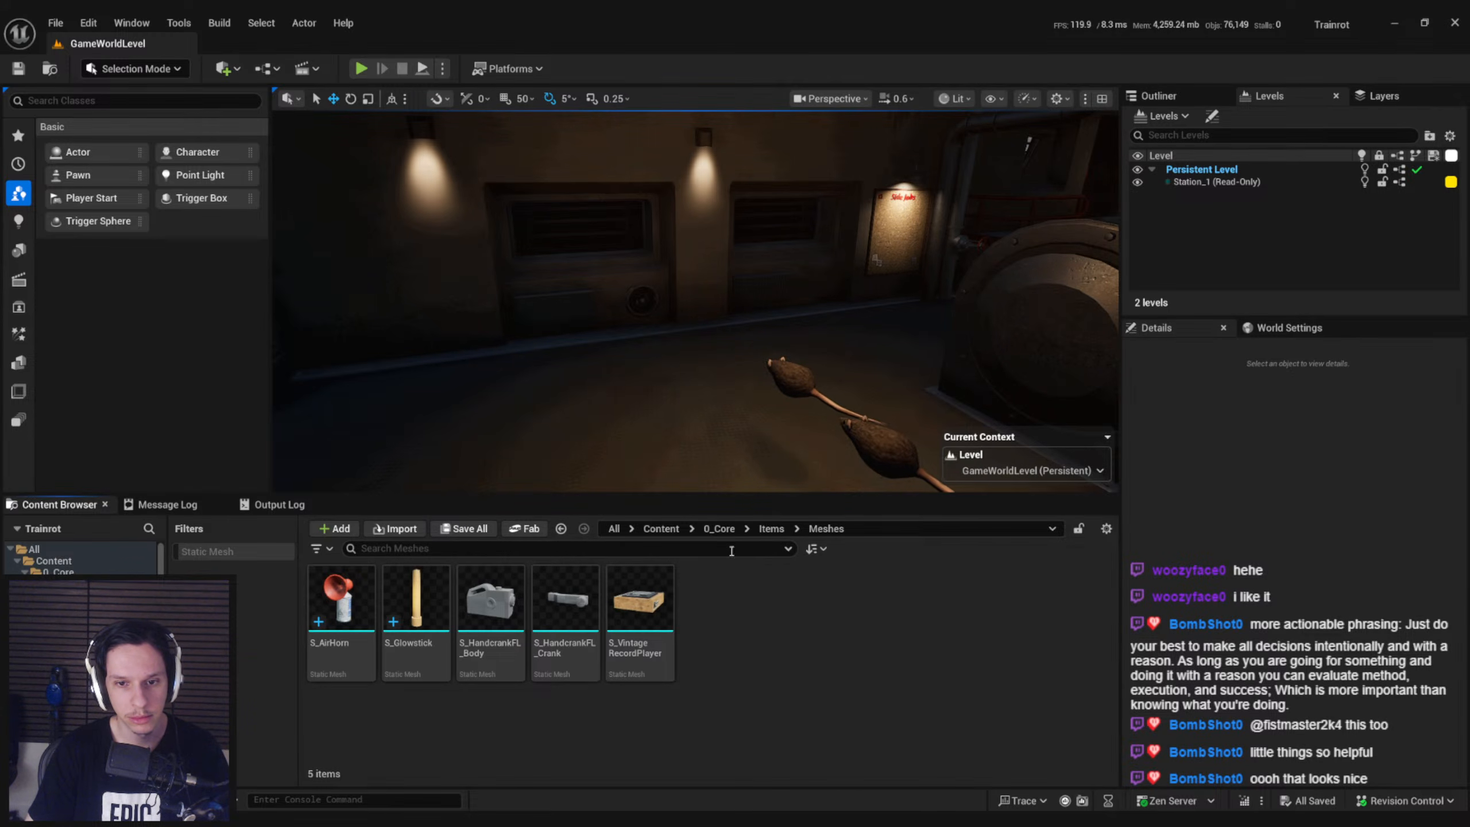
pyautogui.doubleClick(417, 602)
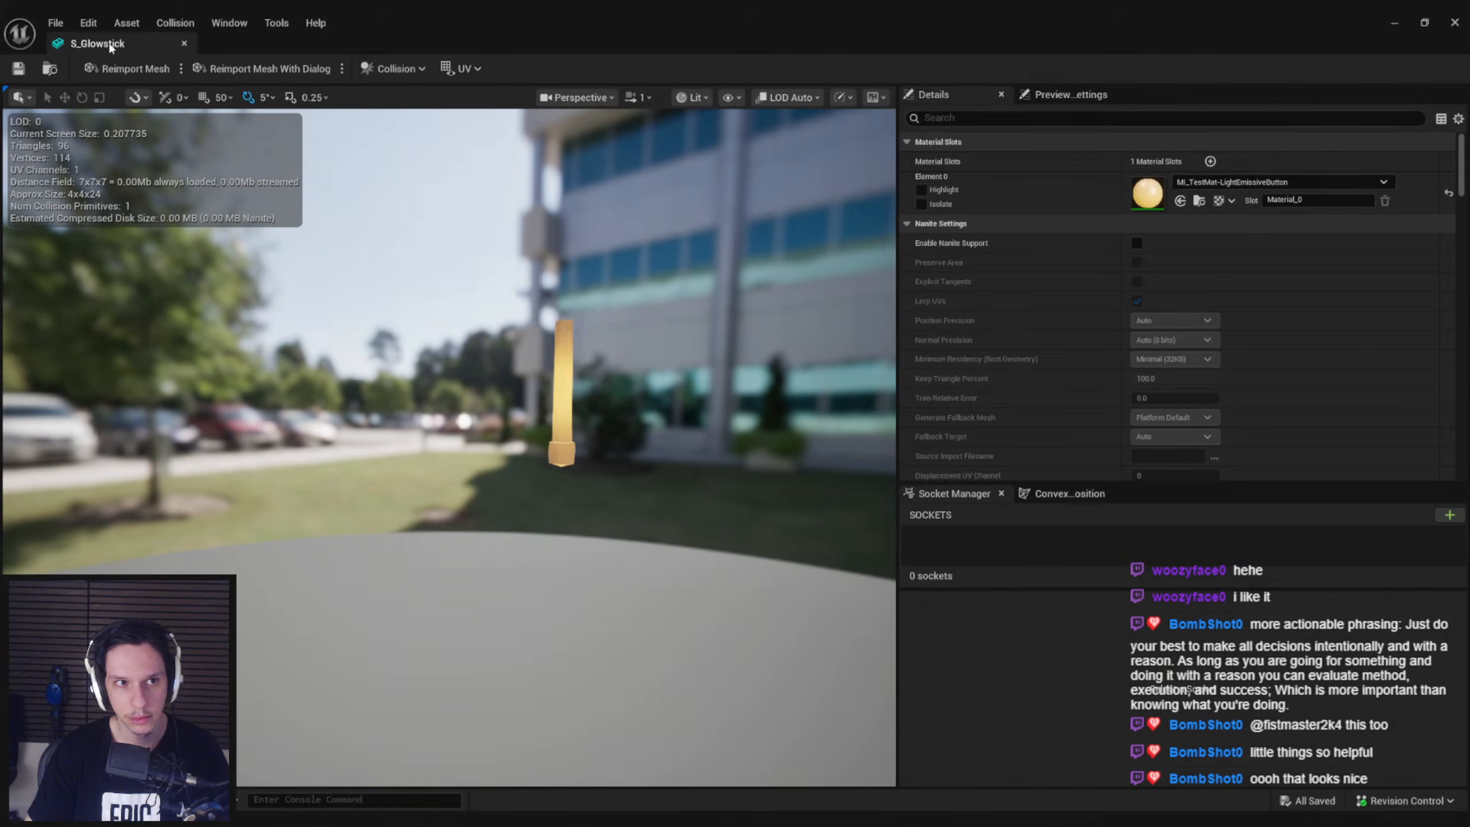
pyautogui.middleClick(135, 44)
pyautogui.click(835, 616)
pyautogui.click(769, 532)
pyautogui.hotkey('alt', 'Left')
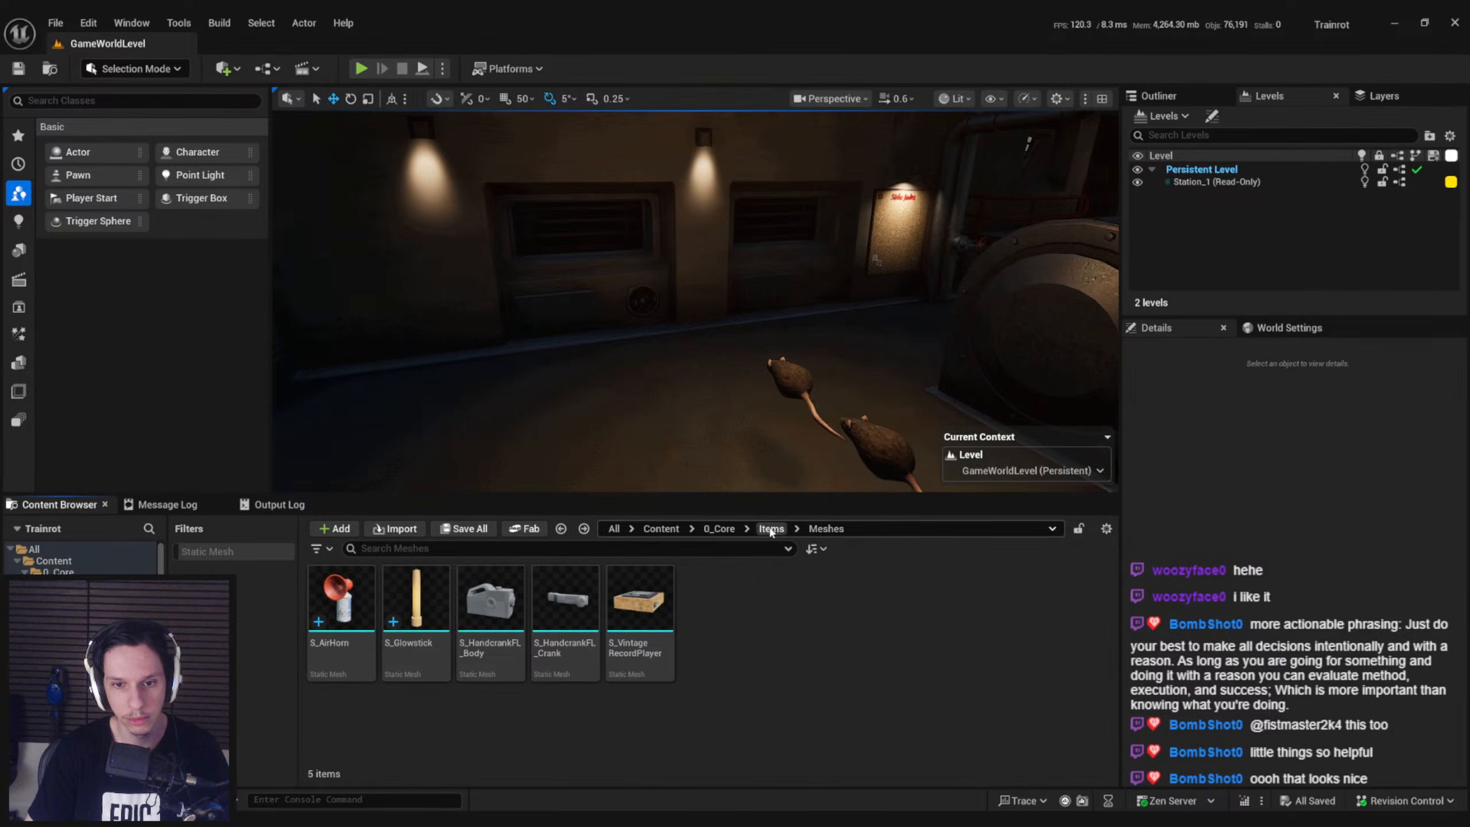
pyautogui.click(770, 529)
pyautogui.hotkey('alt', 'Left')
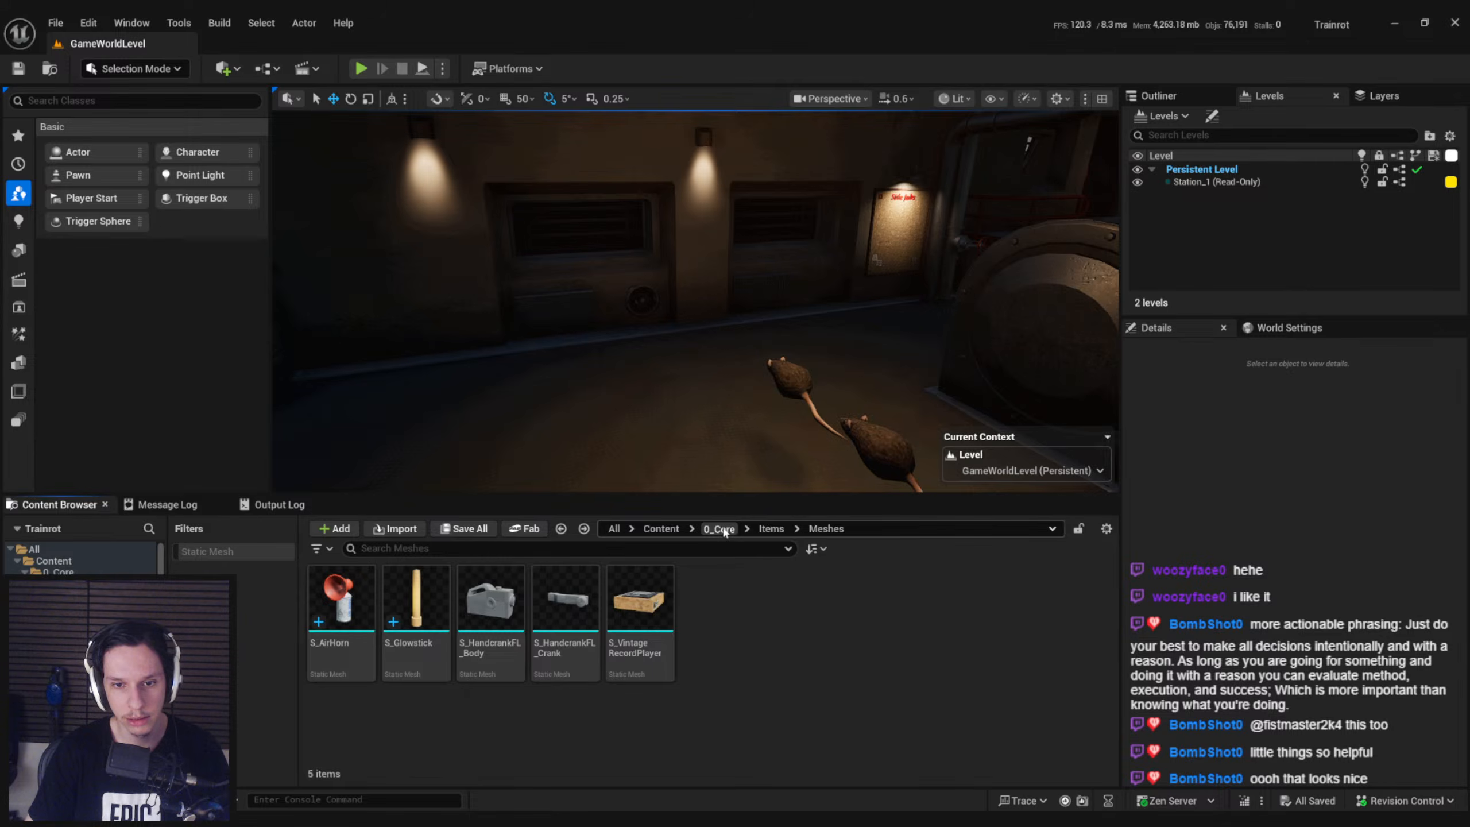
pyautogui.click(720, 529)
pyautogui.doubleClick(415, 597)
pyautogui.click(346, 607)
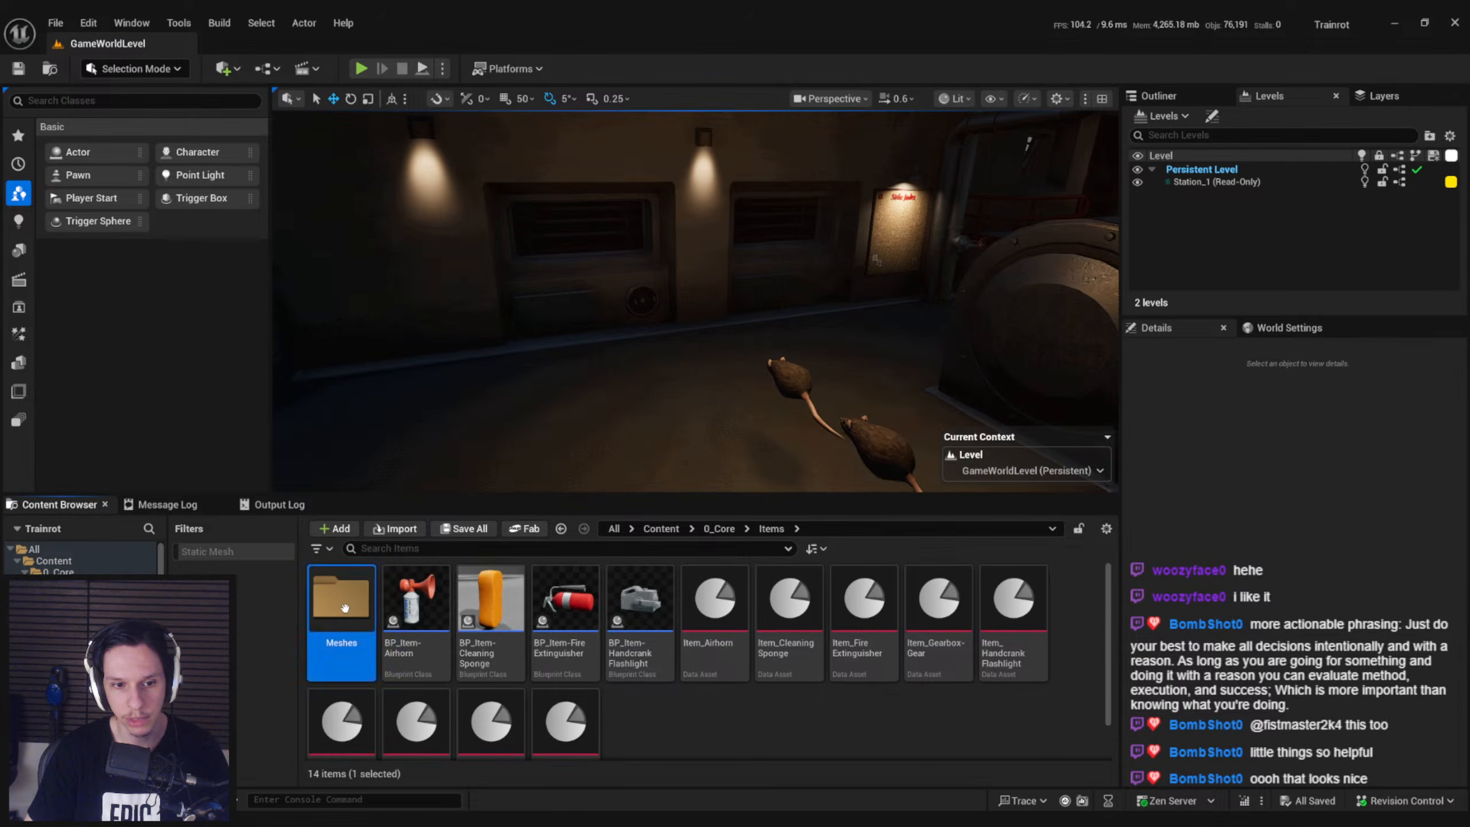
pyautogui.doubleClick(345, 607)
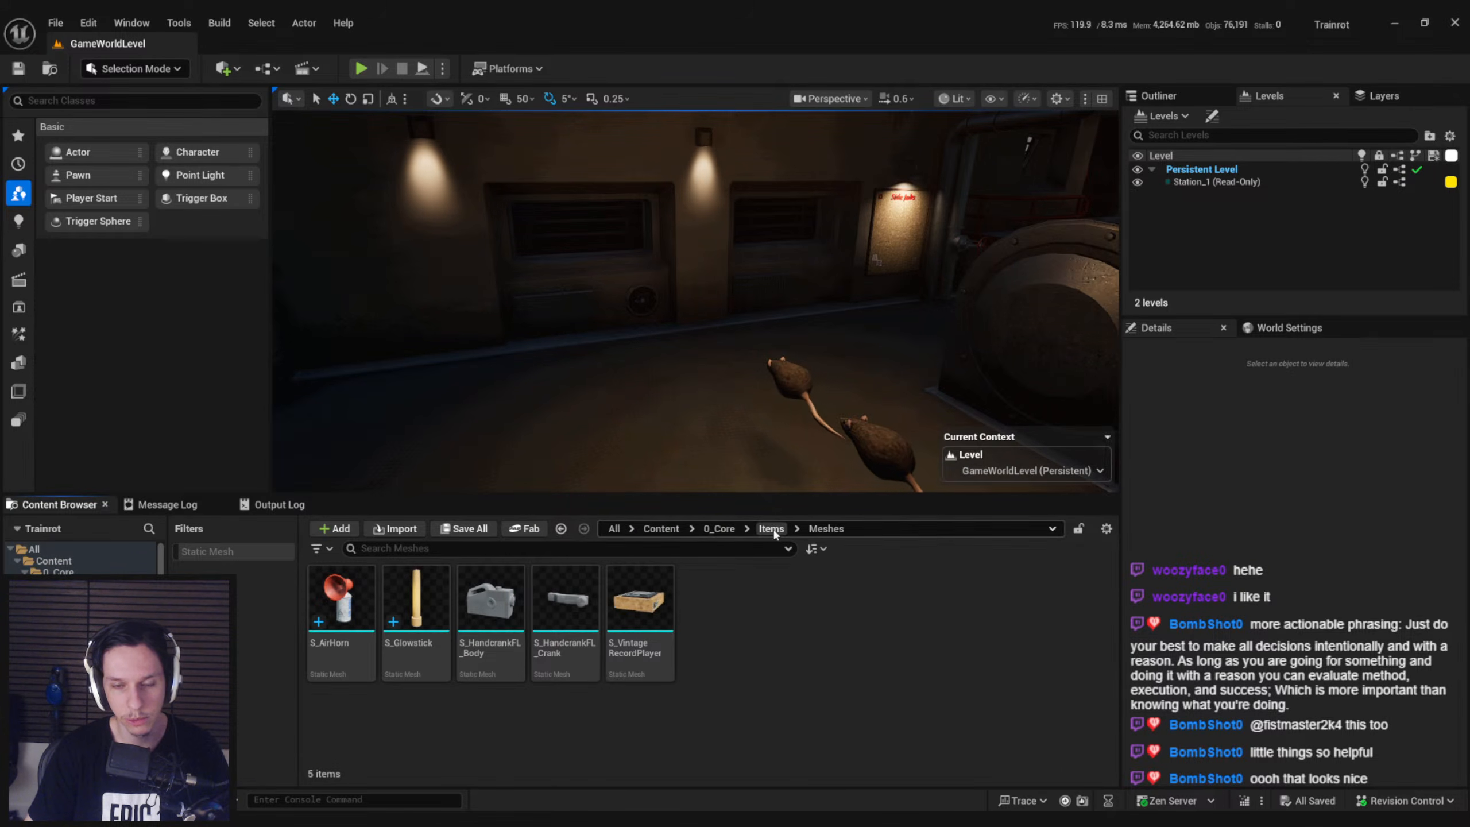
pyautogui.press('s')
pyautogui.moveTo(701, 359)
pyautogui.mouseDown(button='right')
pyautogui.moveTo(857, 422)
pyautogui.moveTo(781, 393)
pyautogui.mouseUp(button='right')
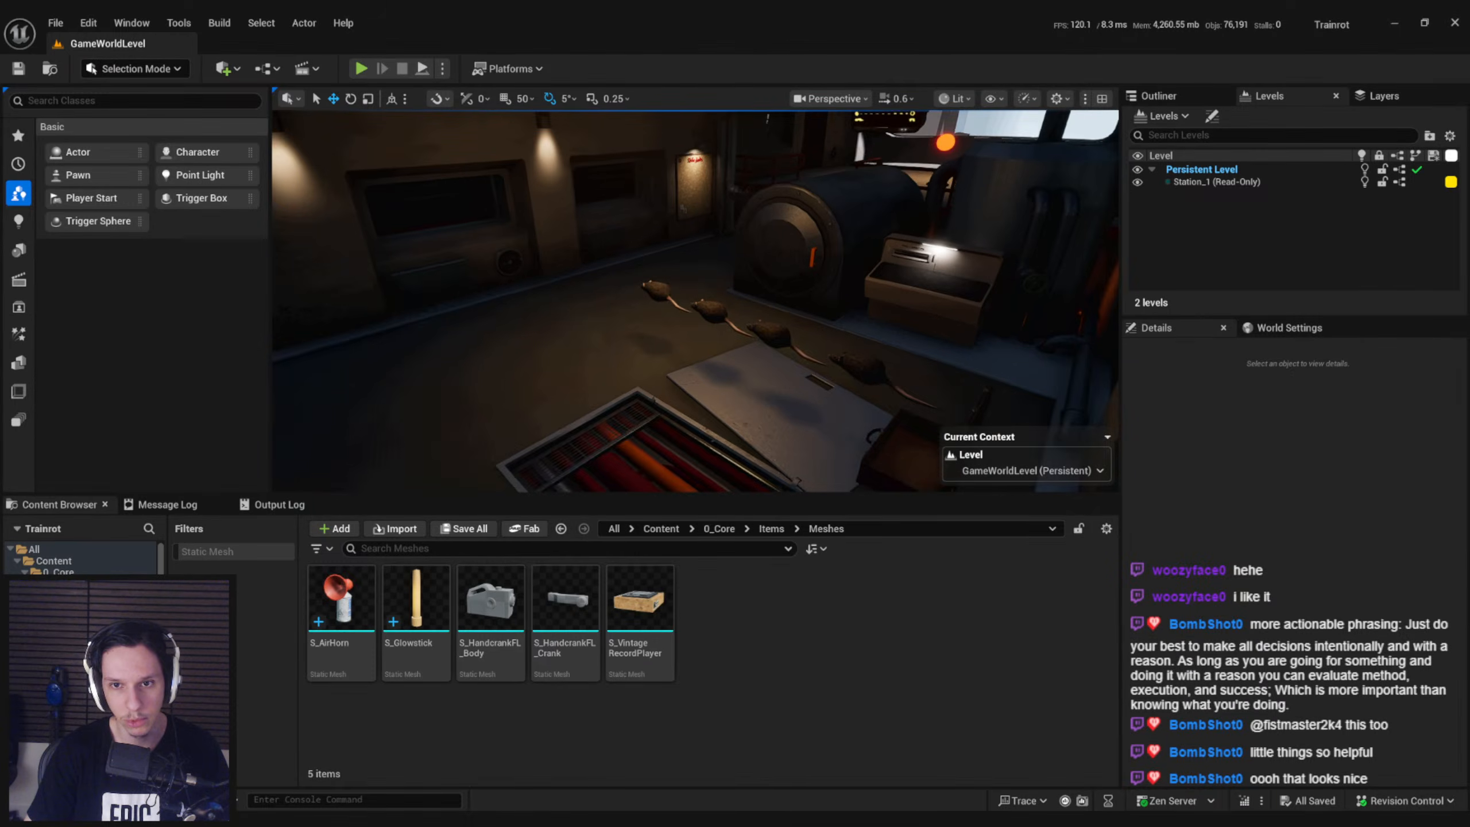
pyautogui.moveTo(681, 421); pyautogui.dragTo(681, 463, button='right')
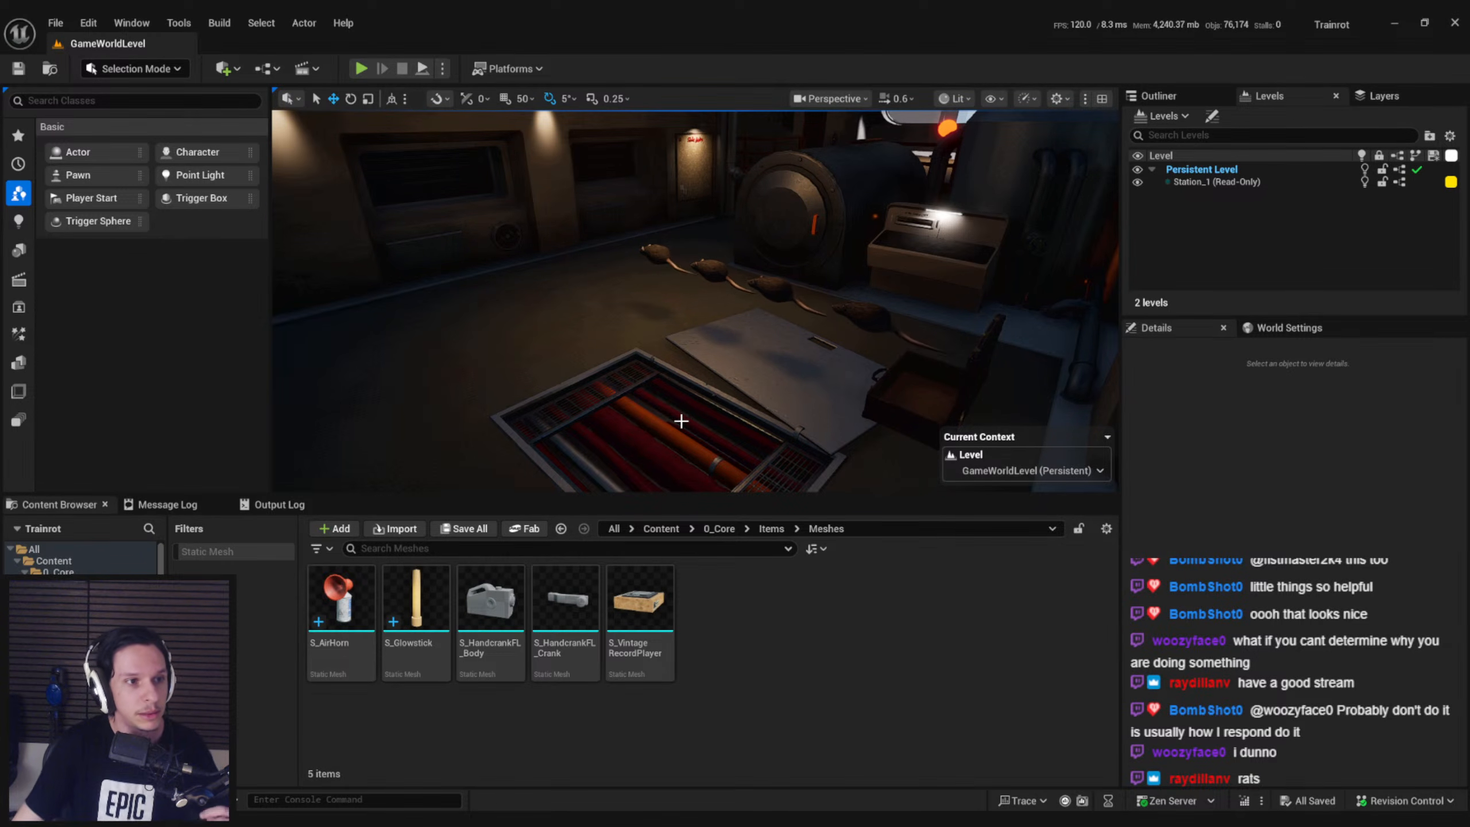
pyautogui.moveTo(316, 296); pyautogui.dragTo(240, 254, button='right')
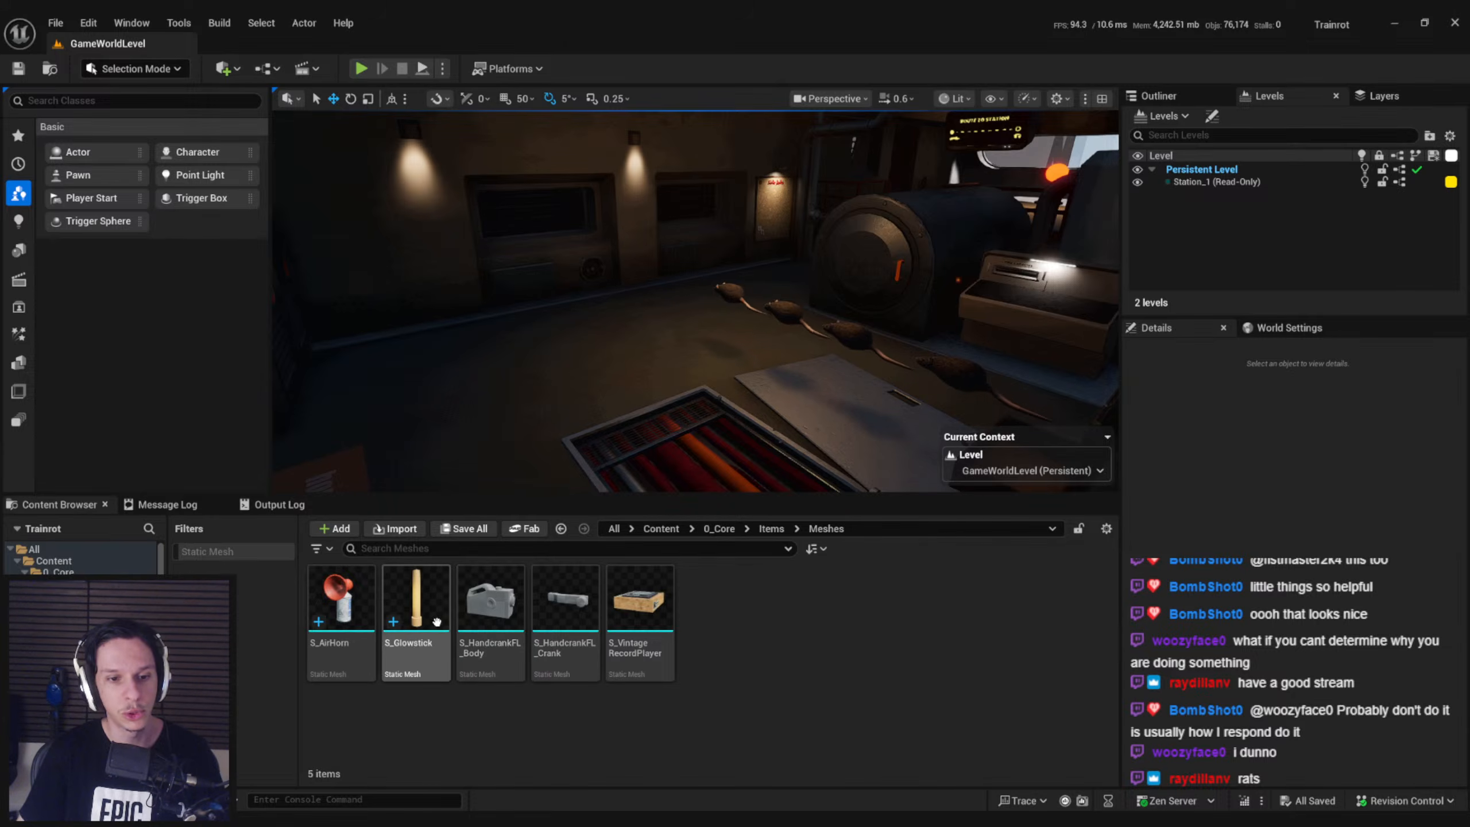
# Locate S_Glowstick's assigned material in the 3_MaterialLibrary folder and inspect its parameters
pyautogui.doubleClick(415, 599)
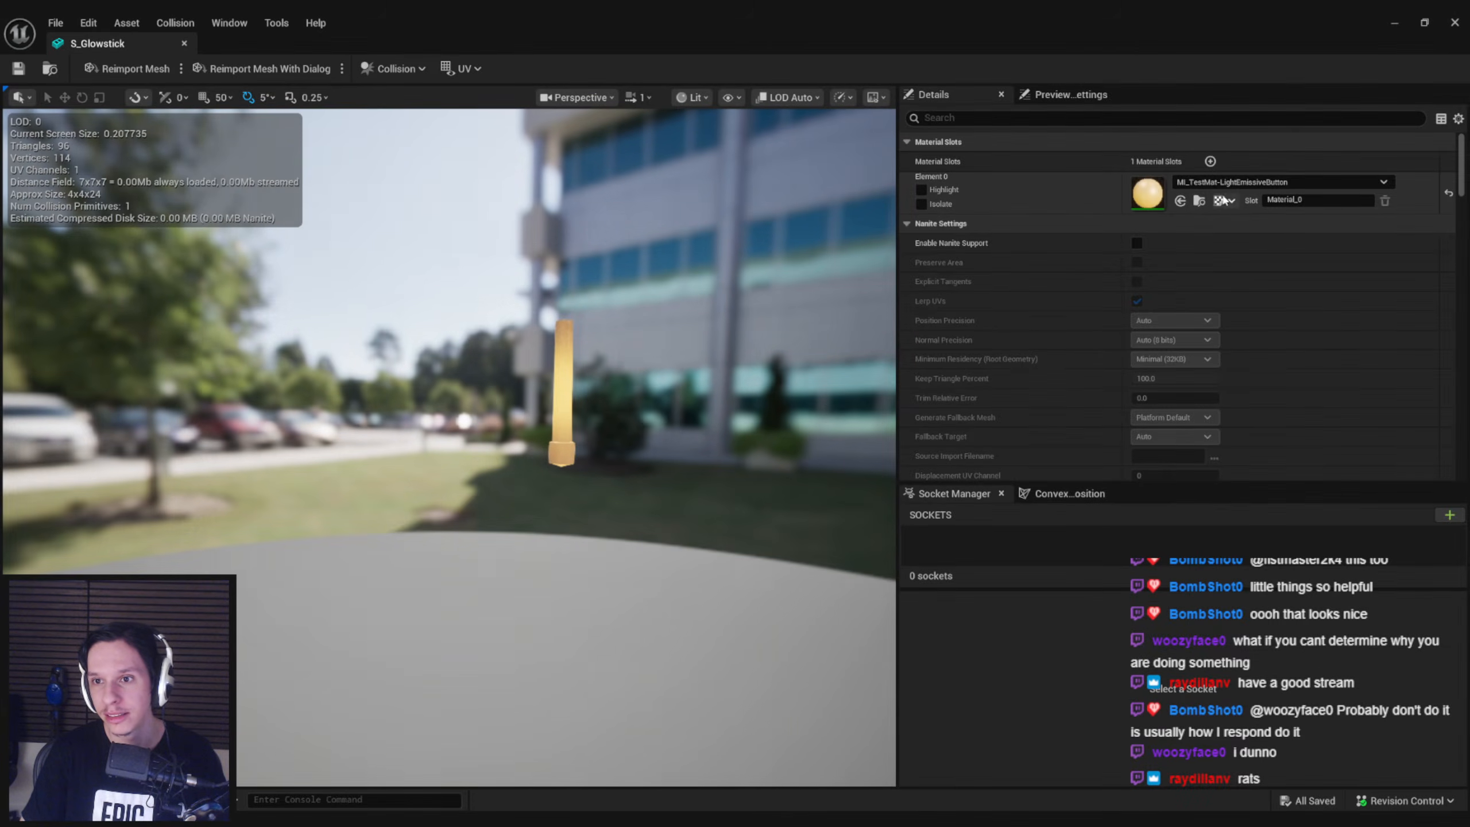
pyautogui.click(1200, 201)
pyautogui.click(1392, 23)
pyautogui.doubleClick(353, 662)
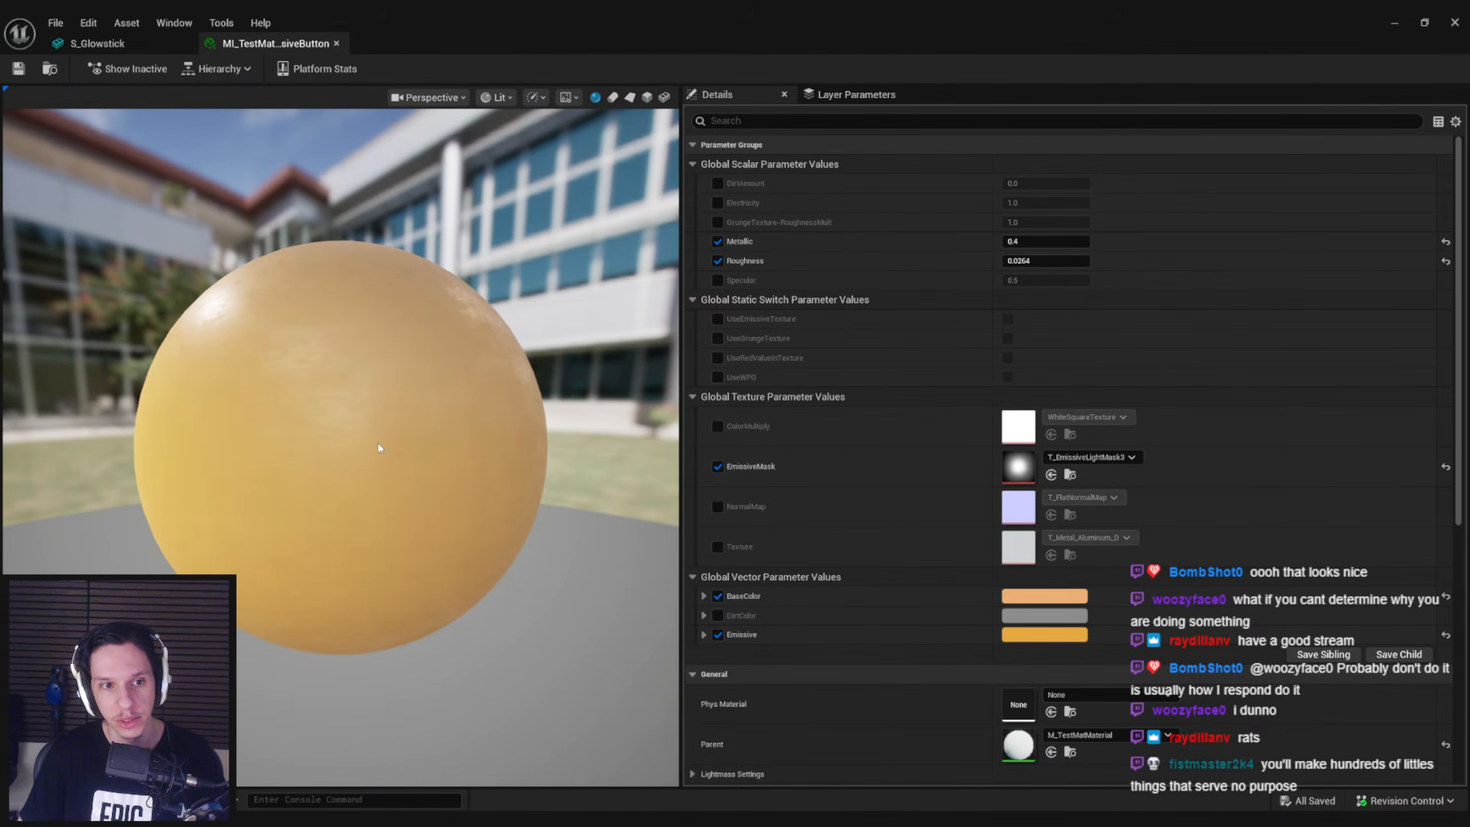
pyautogui.click(337, 43)
pyautogui.click(1394, 23)
# Duplicate the MI_TestMat-LightEmissiveButton material instance as MI_TestMat-Glowstick
pyautogui.rightClick(348, 637)
pyautogui.click(421, 302)
pyautogui.press('End')
pyautogui.press('BackSpace')
pyautogui.press('BackSpace')
pyautogui.press('BackSpace')
pyautogui.press('BackSpace')
pyautogui.press('BackSpace')
pyautogui.press('BackSpace')
pyautogui.press('BackSpace')
pyautogui.press('BackSpace')
pyautogui.press('BackSpace')
pyautogui.press('BackSpace')
pyautogui.press('BackSpace')
pyautogui.press('BackSpace')
pyautogui.press('BackSpace')
pyautogui.press('BackSpace')
pyautogui.press('BackSpace')
pyautogui.press('BackSpace')
pyautogui.press('BackSpace')
pyautogui.press('BackSpace')
pyautogui.press('BackSpace')
pyautogui.press('BackSpace')
pyautogui.write('Glowstick')
pyautogui.press('Return')
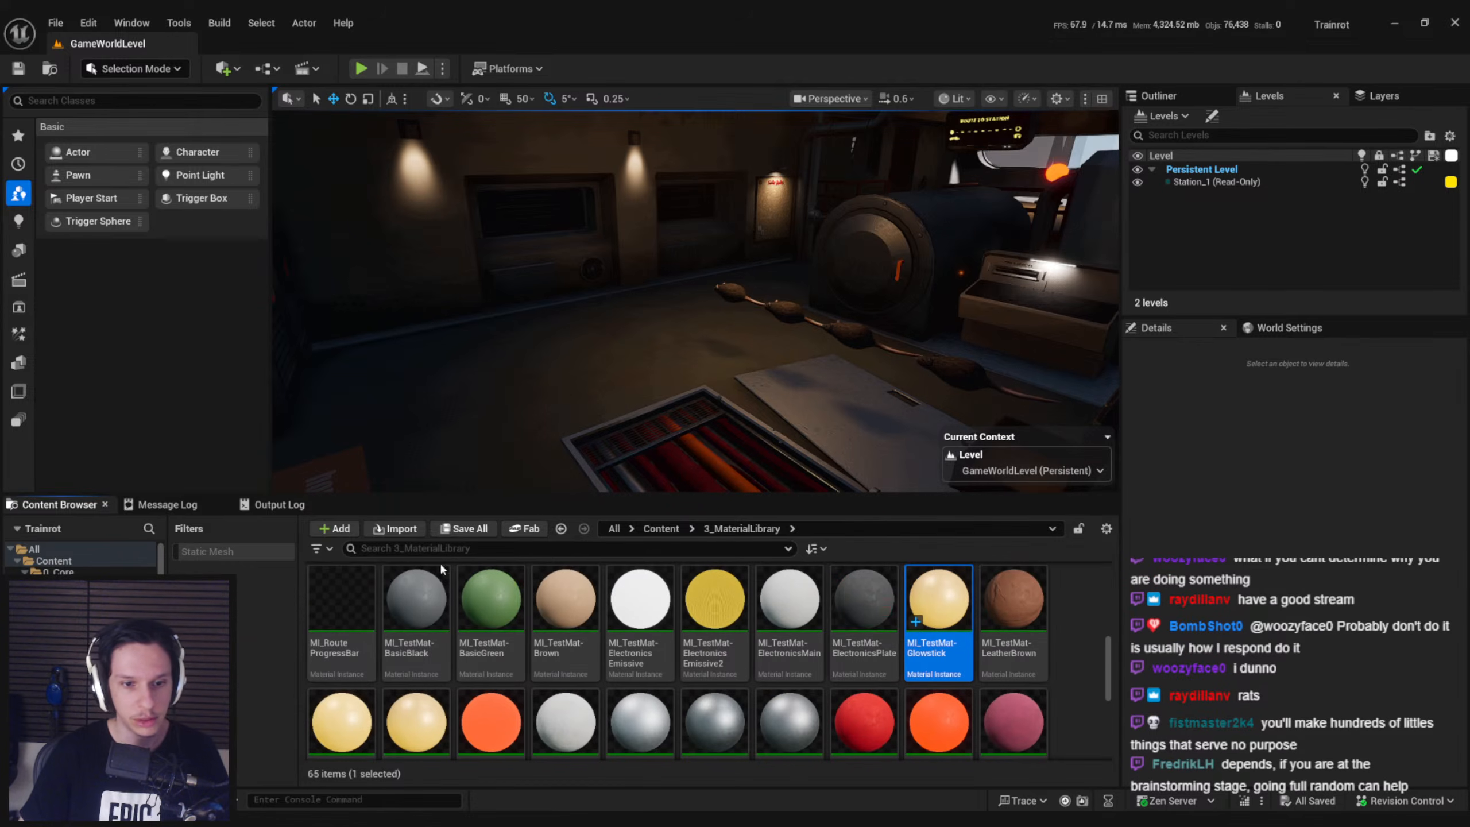
# Open MI_TestMat-Glowstick and set its BaseColor to a light green with a hue of about 115
pyautogui.doubleClick(937, 602)
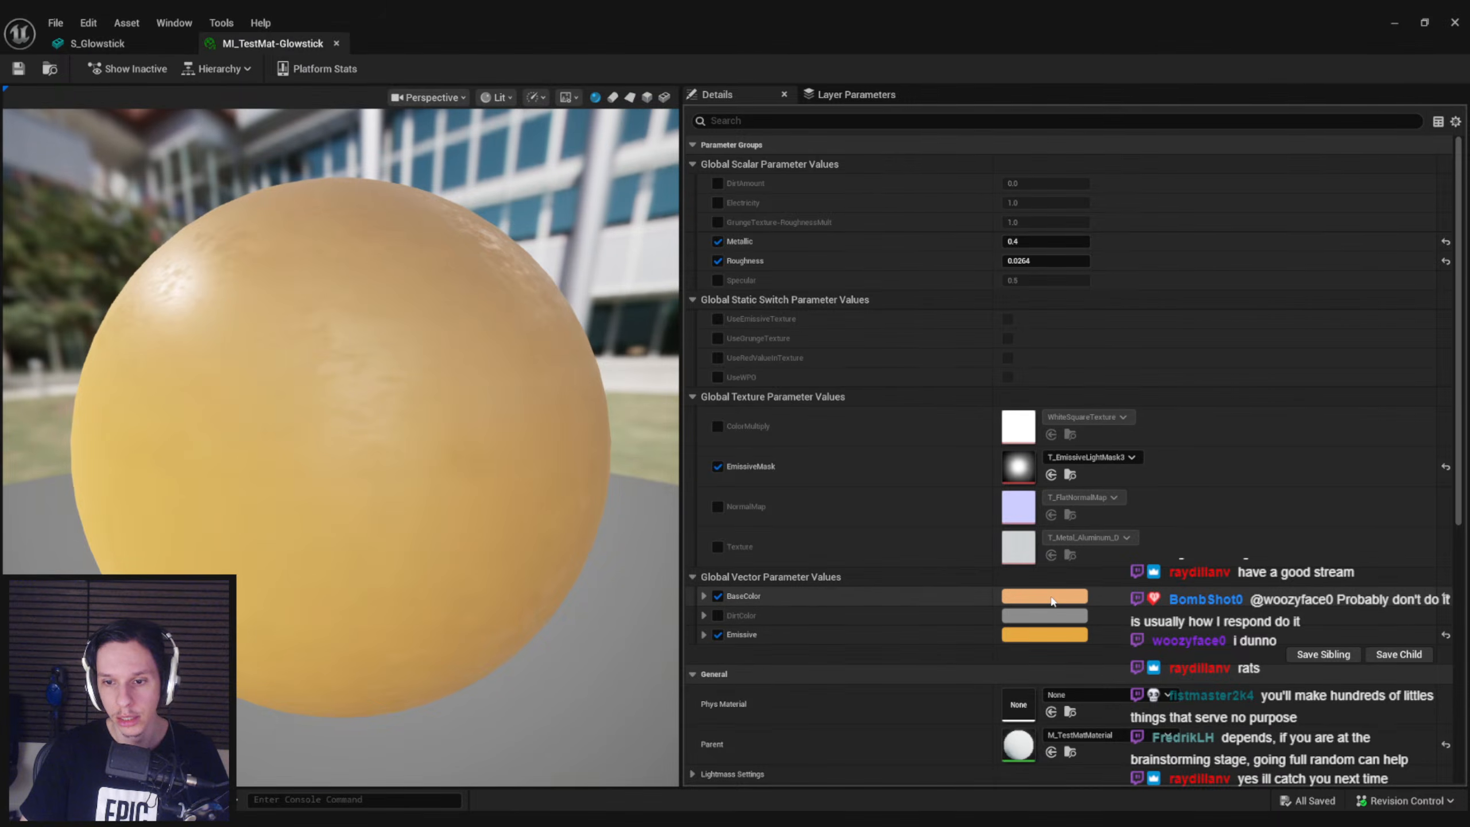
pyautogui.click(1045, 596)
pyautogui.click(1266, 601)
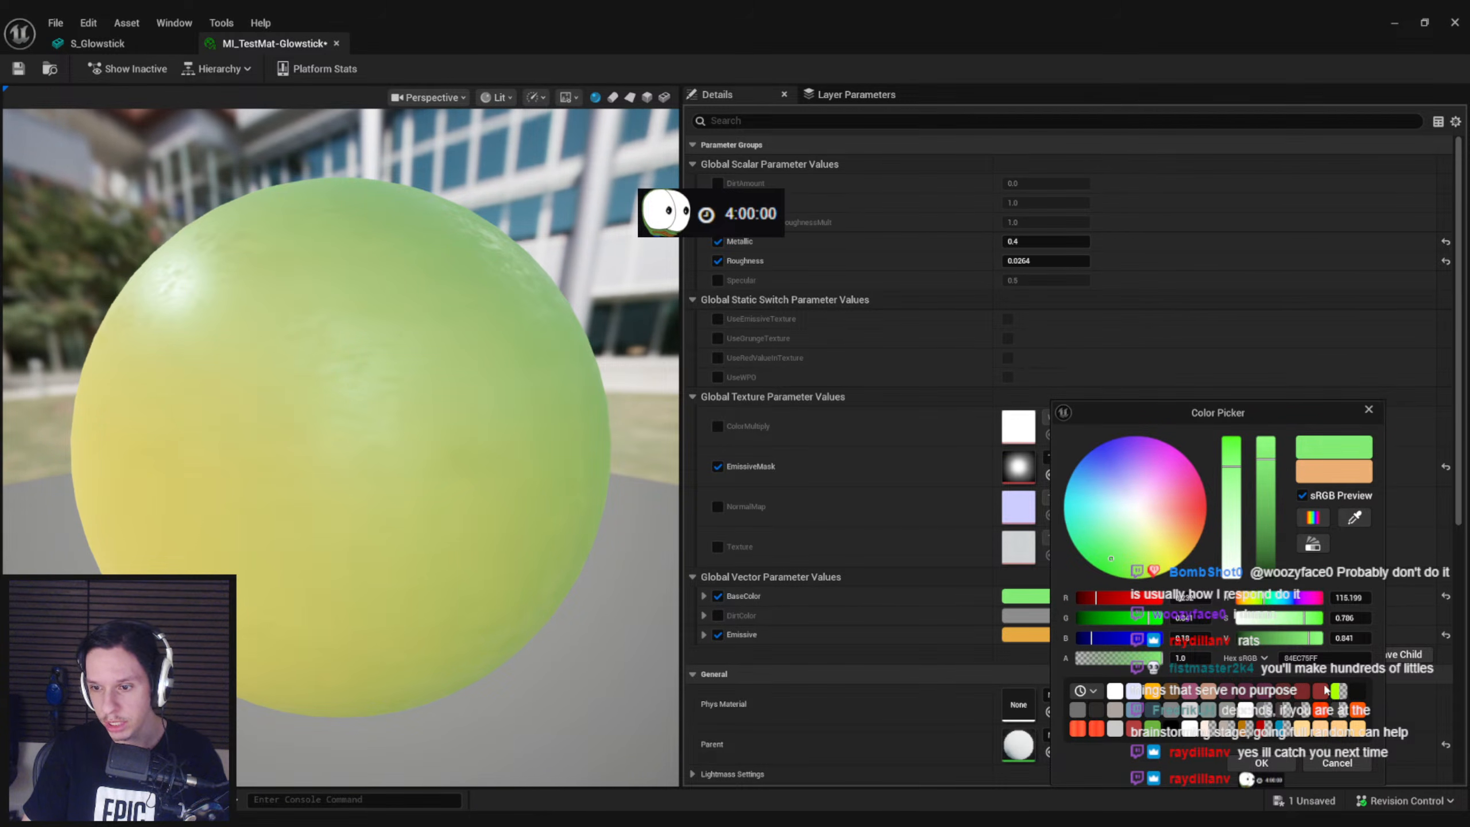
pyautogui.click(1261, 763)
# Set the Emissive color to the same light green with a brightness value of 2.0 and save the material instance
pyautogui.click(1024, 634)
pyautogui.hotkey('ctrl', 'a')
pyautogui.write('84EC75FF')
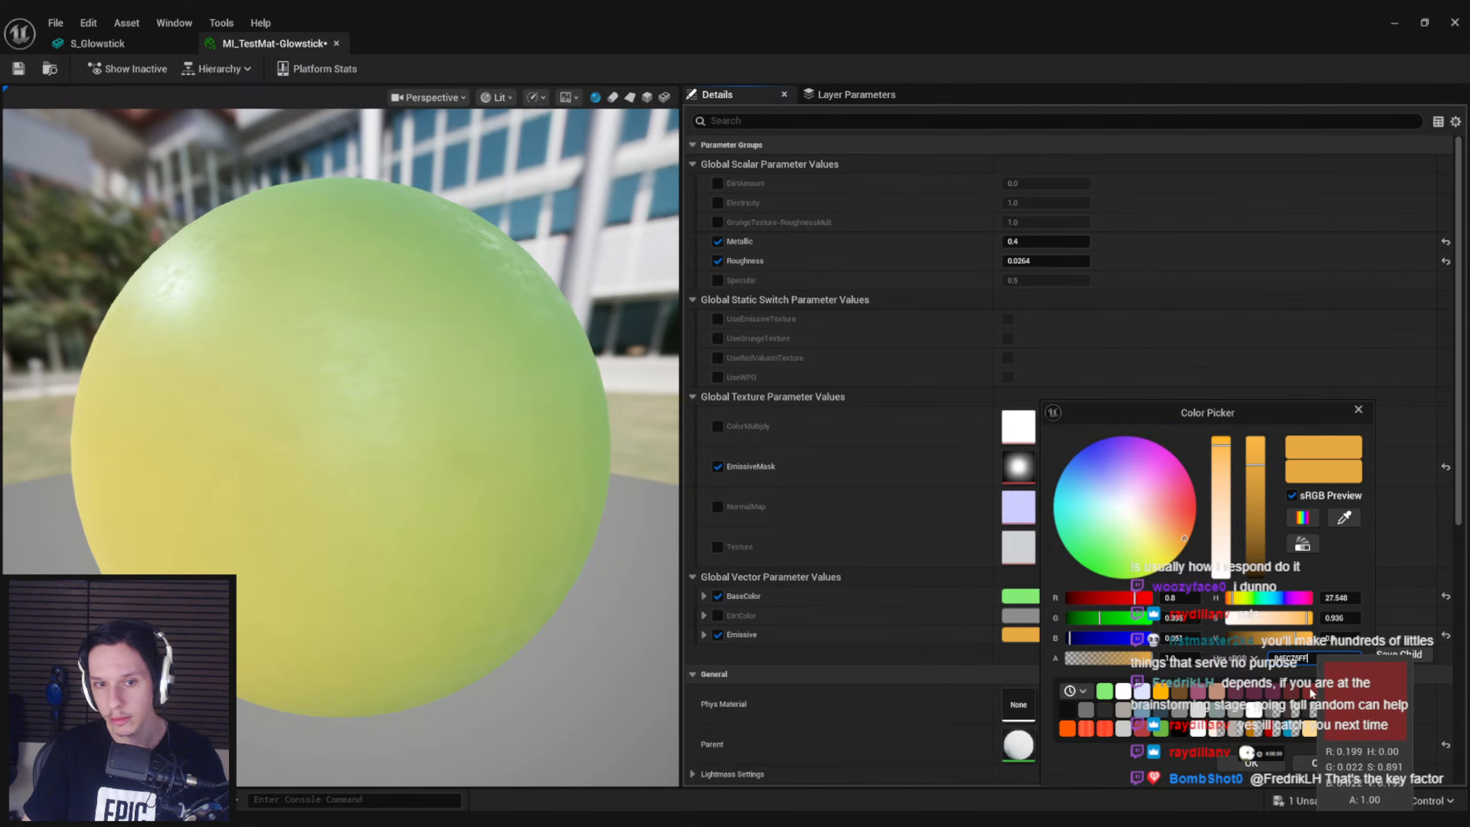
pyautogui.press('Return')
pyautogui.moveTo(1299, 638); pyautogui.dragTo(1326, 640)
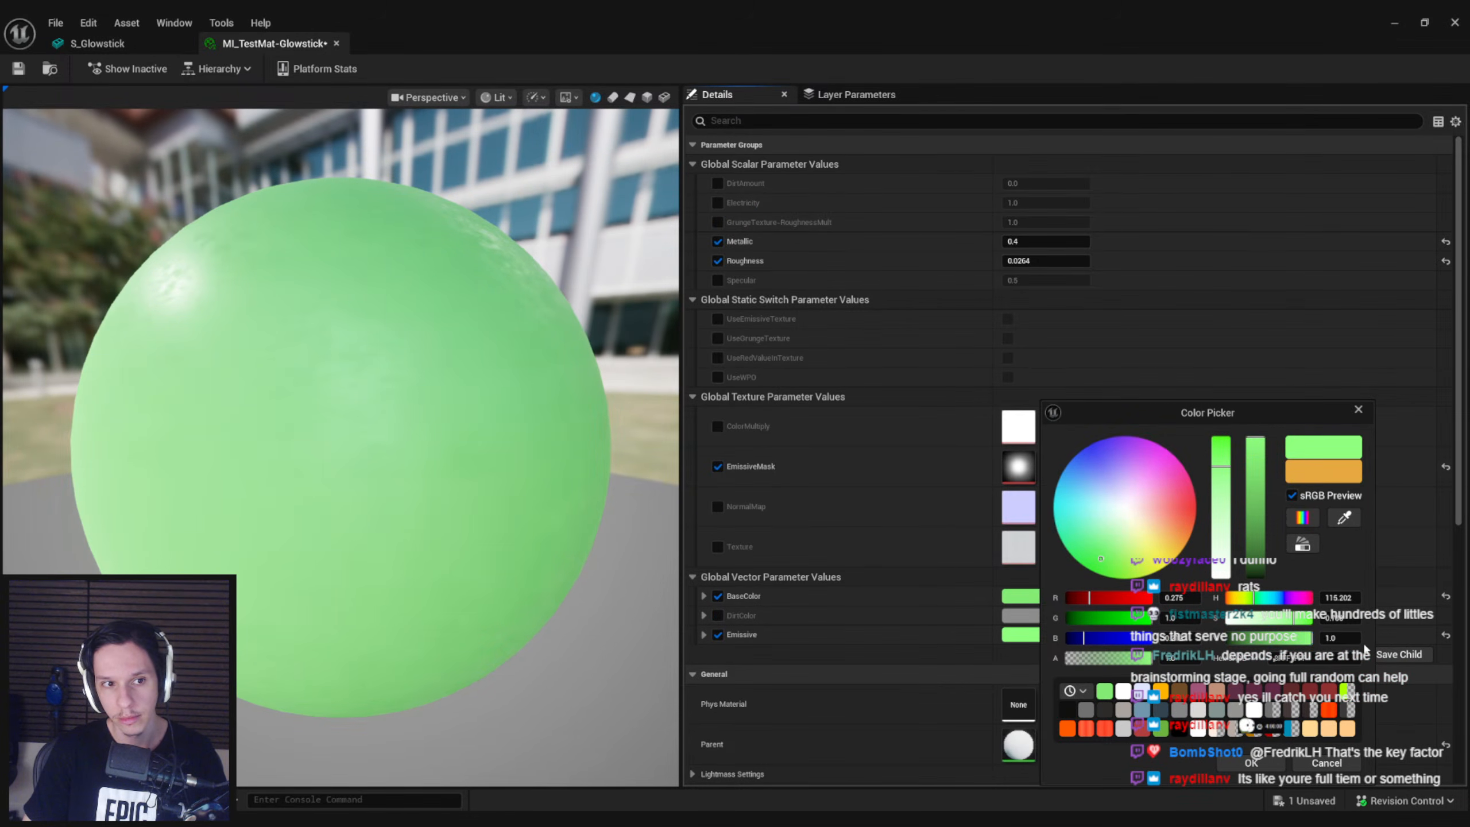
pyautogui.press('Return')
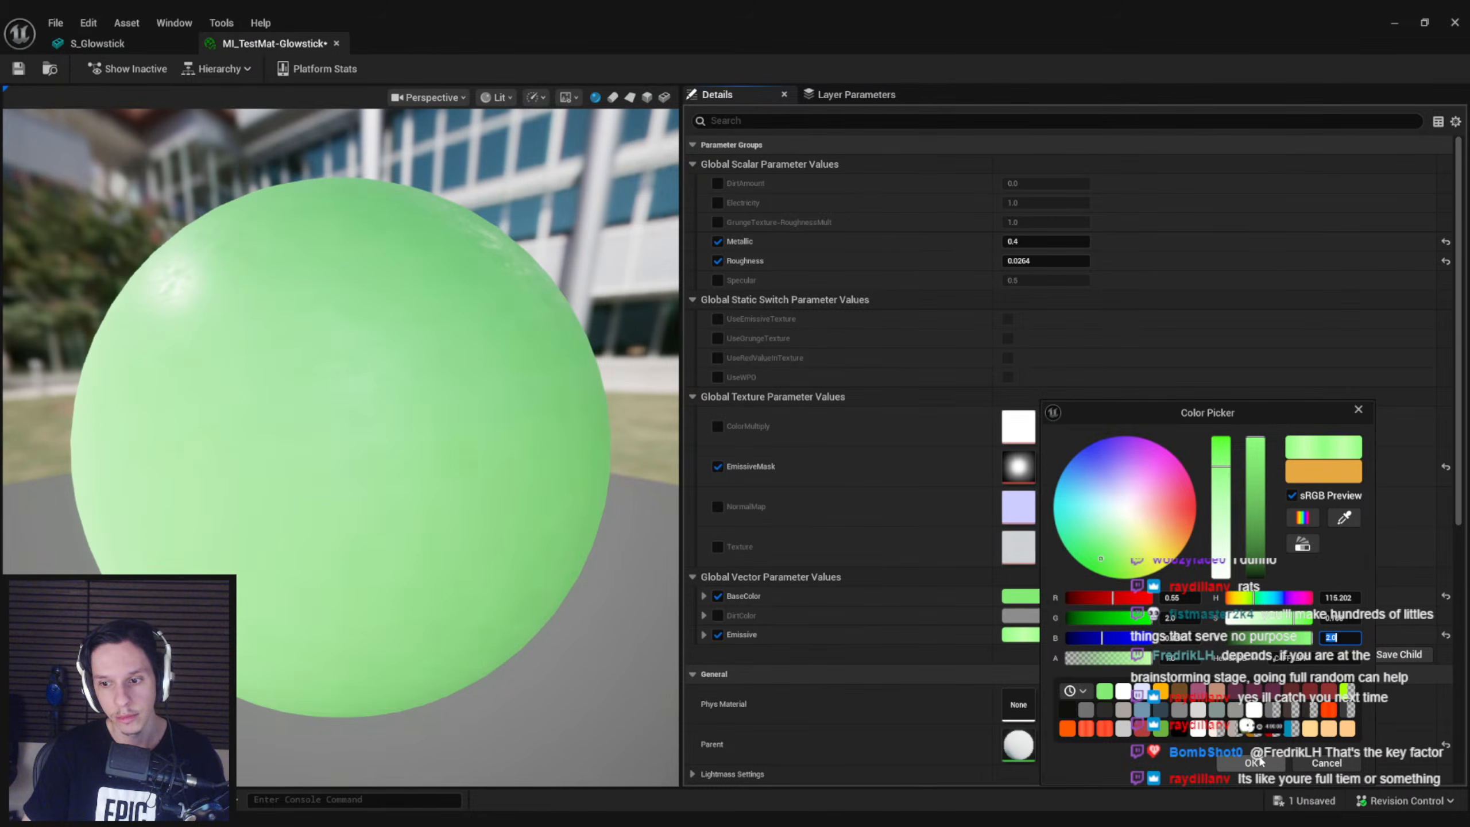
pyautogui.click(1268, 757)
pyautogui.hotkey('ctrl', 's')
# Assign MI_TestMat-Glowstick to the S_Glowstick mesh, inspect it in the preview and save the mesh
pyautogui.click(127, 39)
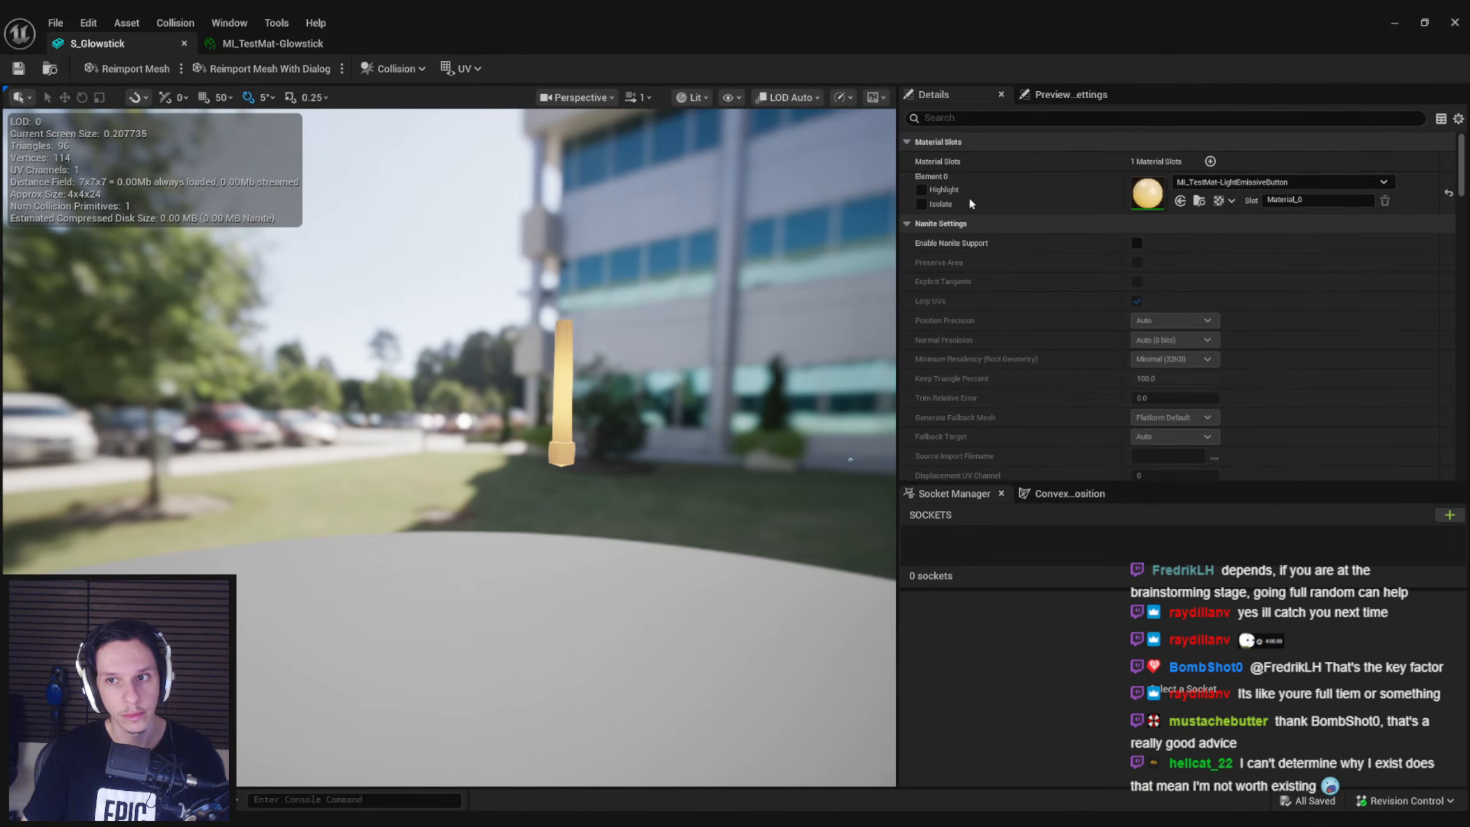
pyautogui.click(1210, 183)
pyautogui.write('glowsti')
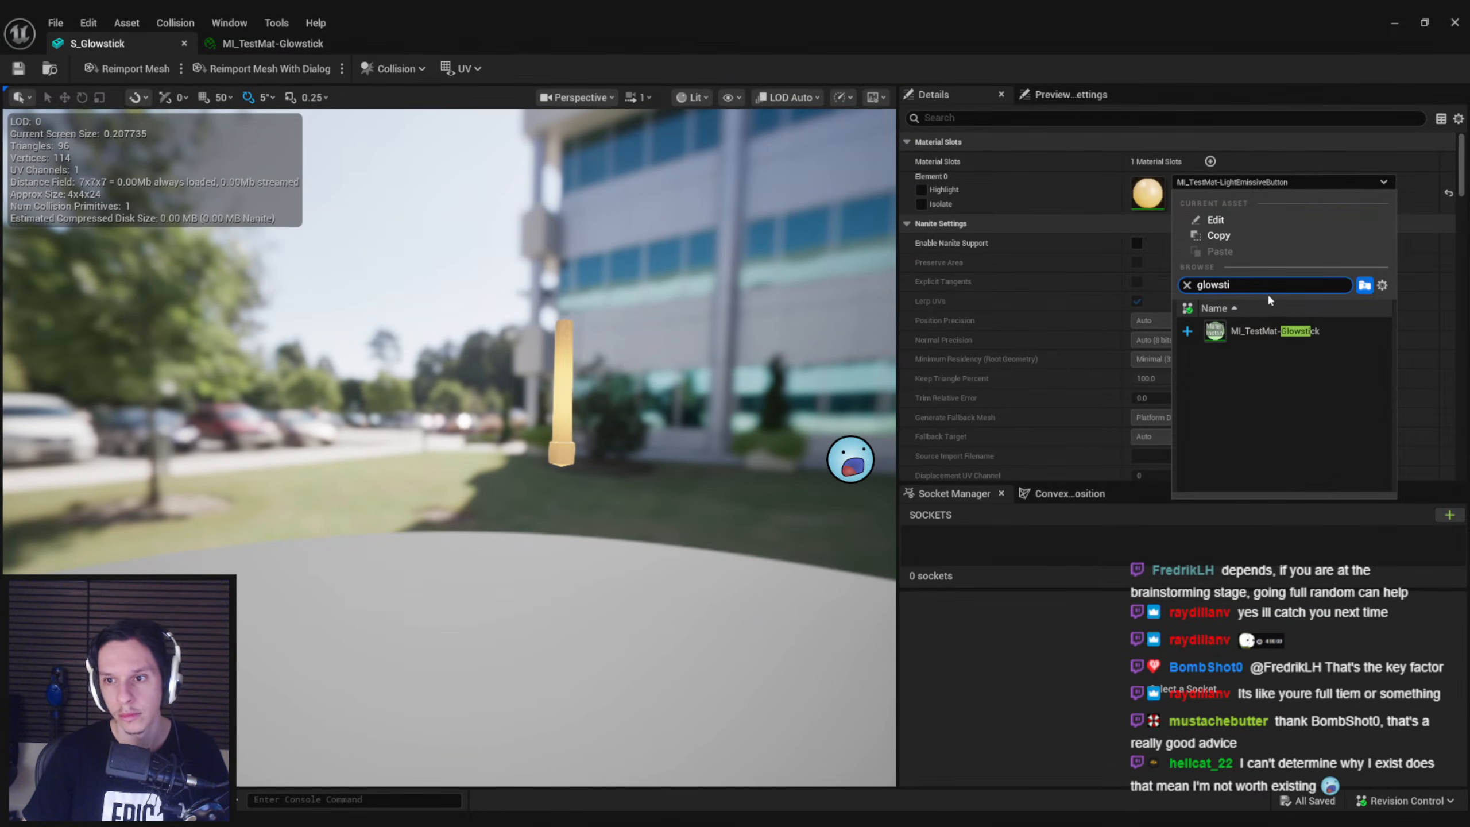
pyautogui.click(1257, 331)
pyautogui.moveTo(752, 400); pyautogui.dragTo(760, 402, button='right')
pyautogui.press('s')
pyautogui.press('e')
pyautogui.moveTo(653, 398)
pyautogui.mouseDown(button='right')
pyautogui.moveTo(658, 429)
pyautogui.moveTo(657, 373)
pyautogui.mouseUp(button='right')
pyautogui.hotkey('ctrl', 's')
pyautogui.scroll(-1, 652, 397)
pyautogui.moveTo(682, 23); pyautogui.dragTo(666, 478)
pyautogui.doubleClick(701, 486)
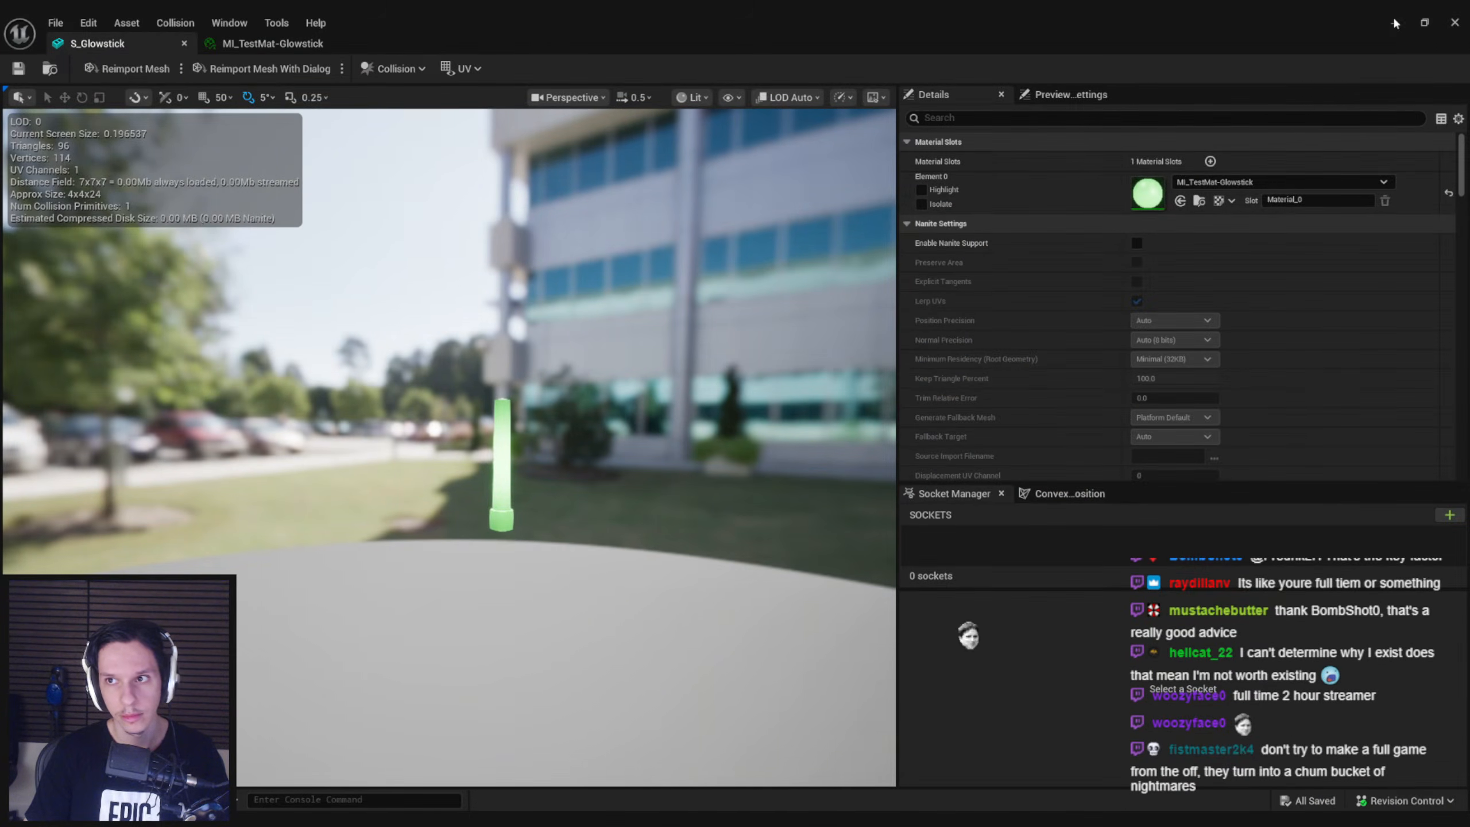
# Return to the level editor and place S_Glowstick from 0_Core/Items/Meshes on the engine room floor
pyautogui.hotkey('alt', 'Tab')
pyautogui.click(661, 529)
pyautogui.scroll(2, 547, 570)
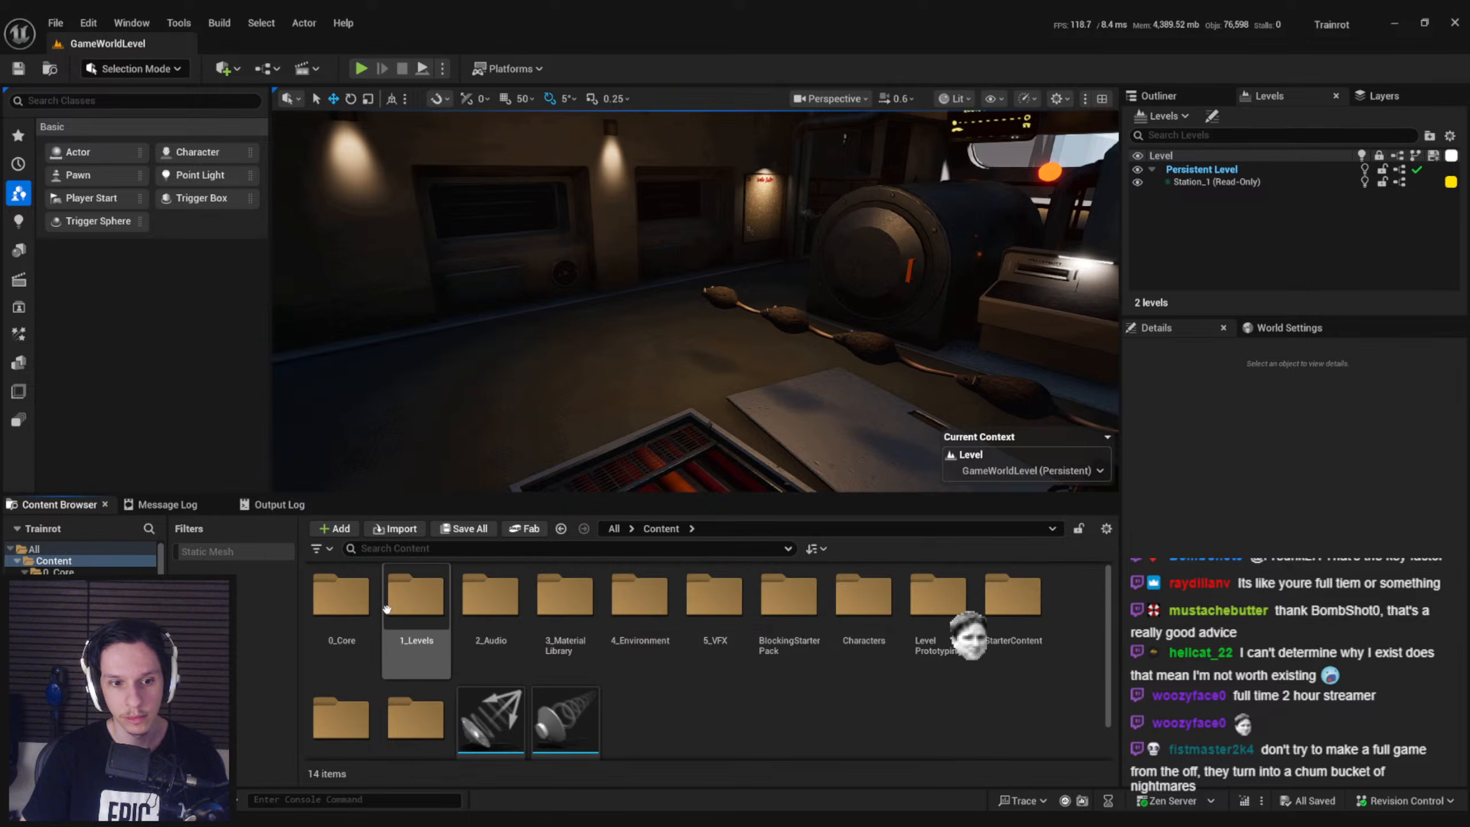
pyautogui.doubleClick(346, 618)
pyautogui.moveTo(437, 612); pyautogui.dragTo(588, 321)
pyautogui.doubleClick(462, 608)
pyautogui.click(342, 597)
pyautogui.doubleClick(342, 597)
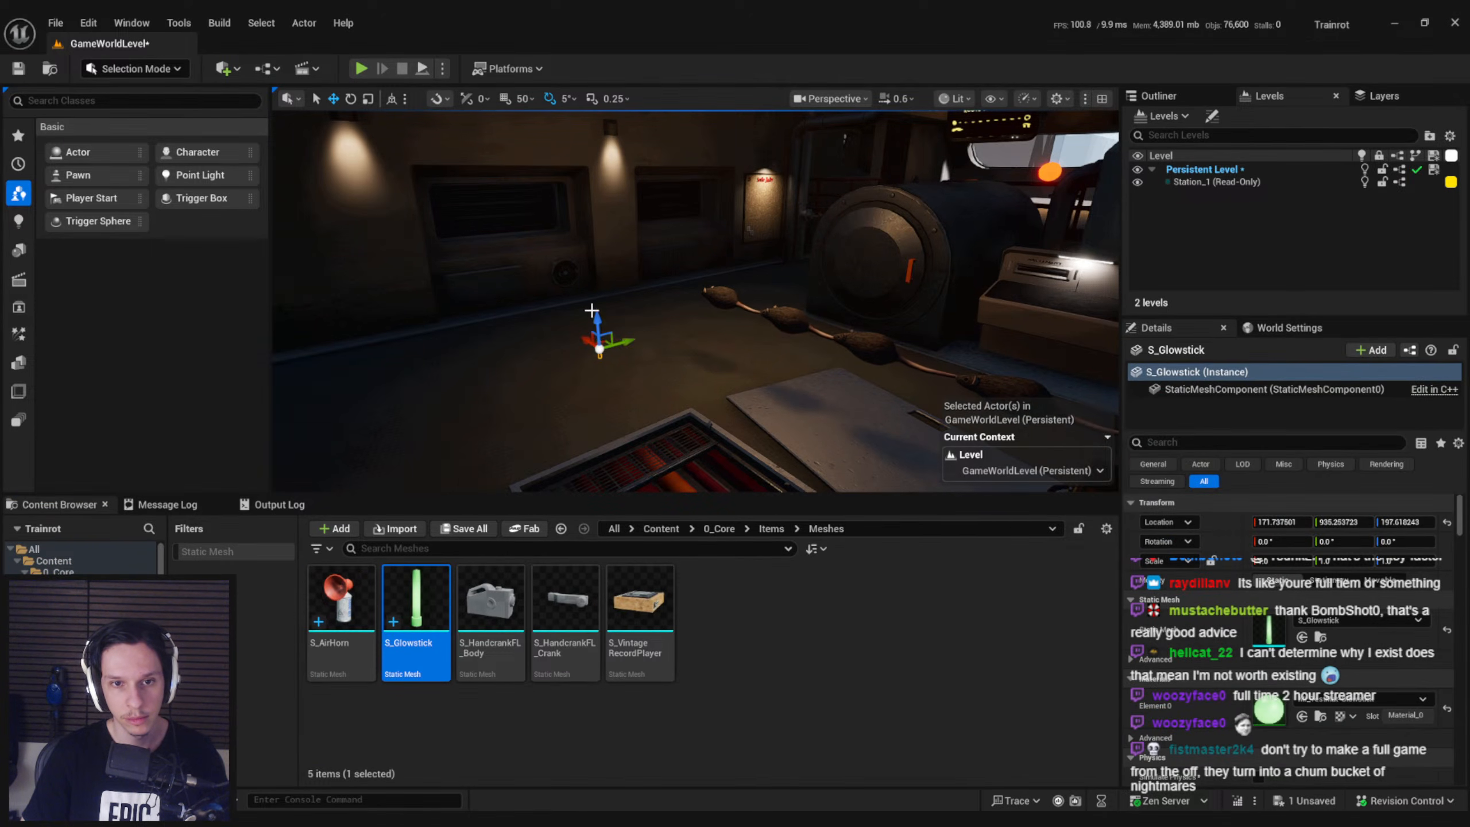
# Examine the placed green glowstick up close in the dark engine room with the editor overlays hidden
pyautogui.press('g')
pyautogui.press('g')
pyautogui.press('w')
pyautogui.moveTo(653, 306); pyautogui.dragTo(594, 227, button='right')
pyautogui.scroll(-5, 593, 272)
pyautogui.press('w')
pyautogui.scroll(2, 594, 227)
pyautogui.press('q')
pyautogui.press('e')
pyautogui.moveTo(670, 331); pyautogui.dragTo(669, 342, button='right')
# Switch to Blender, enter Edit Mode on the glowstick and show its full UV layout beside the 3D view
pyautogui.hotkey('alt', 'Tab')
pyautogui.moveTo(684, 480); pyautogui.dragTo(584, 489, button='middle')
pyautogui.press('Tab')
pyautogui.hotkey('alt', 'a')
pyautogui.press('l')
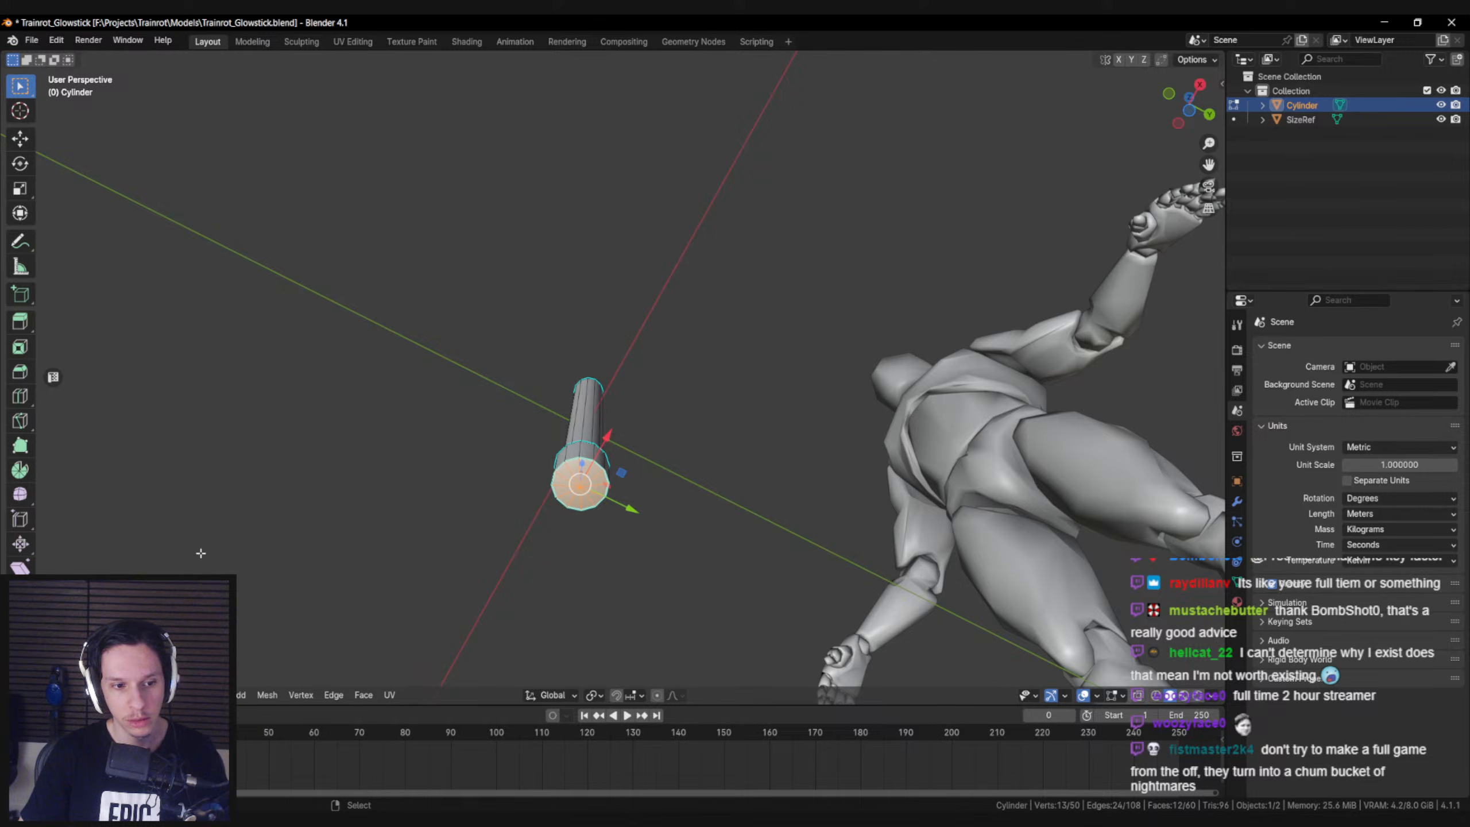
pyautogui.click(54, 377)
pyautogui.moveTo(681, 438); pyautogui.dragTo(692, 476, button='middle')
pyautogui.press('a')
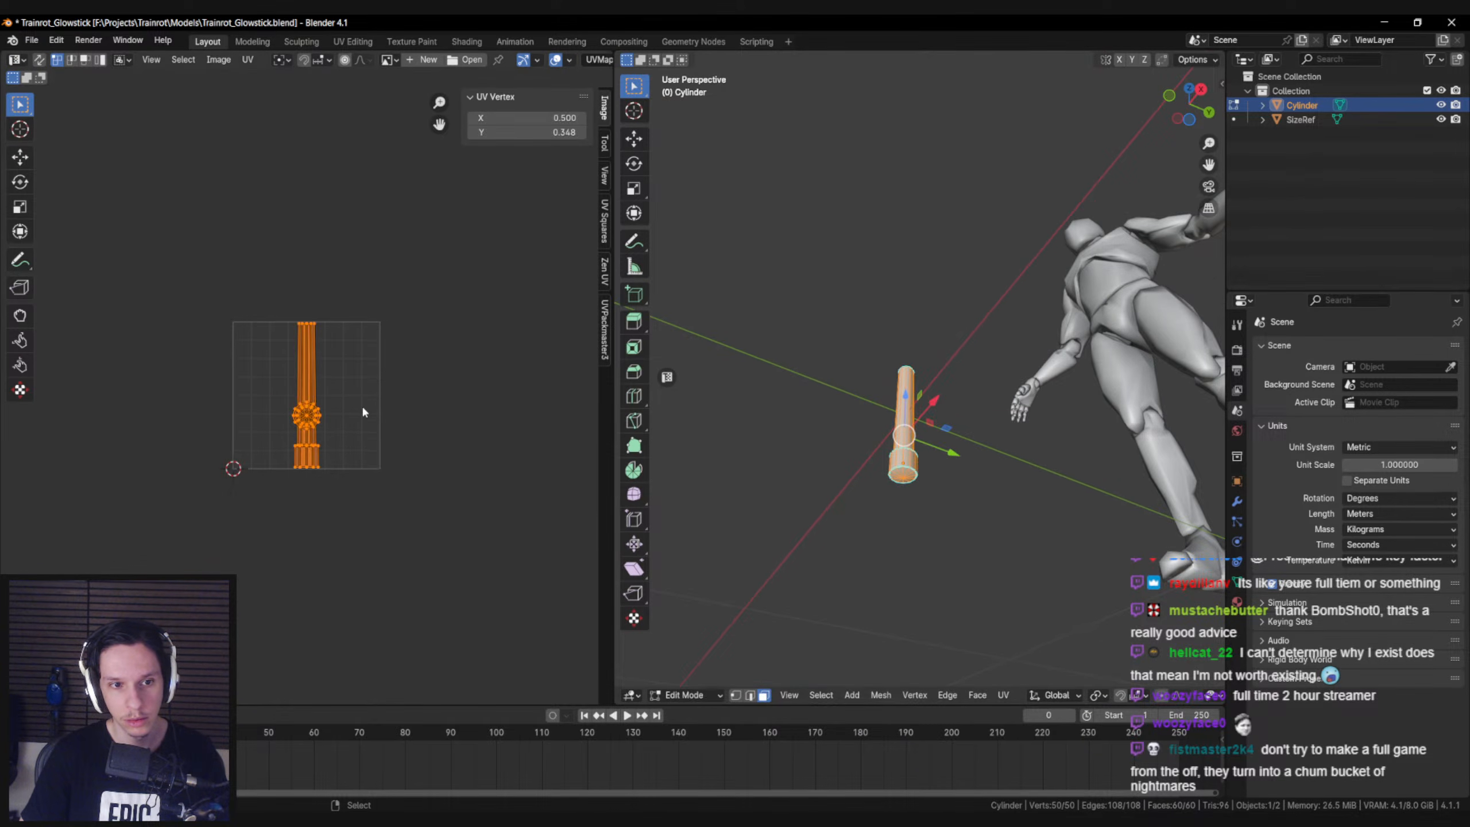
pyautogui.scroll(5, 345, 440)
pyautogui.hotkey('alt', 'a')
pyautogui.press('3')
pyautogui.press('l')
pyautogui.press('g')
pyautogui.rightClick(458, 508)
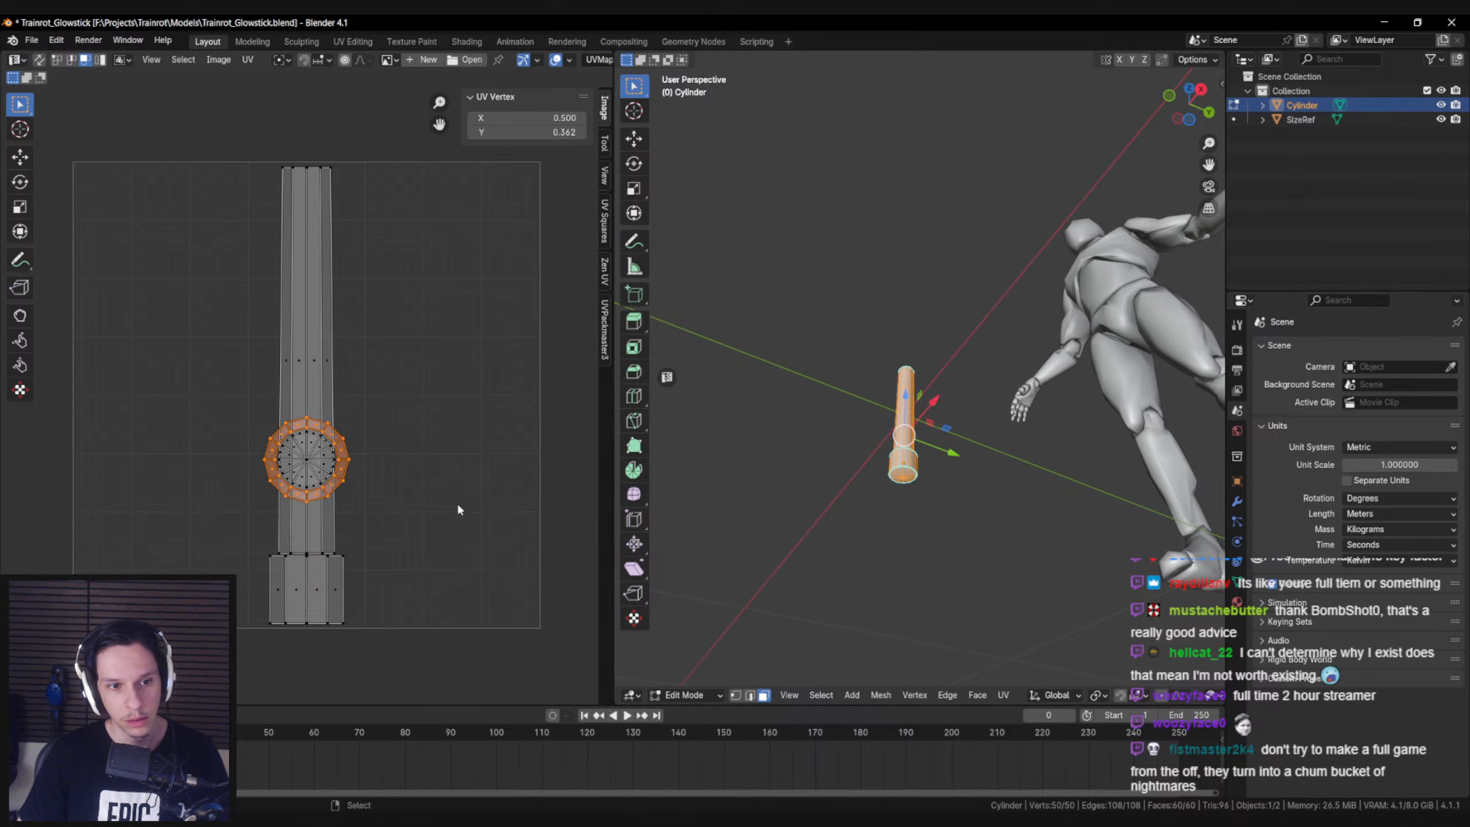
# Select the round cap UV islands and move them straight down over the wide base strip, to about Y 0.088
pyautogui.hotkey('alt', 'a')
pyautogui.press('b')
pyautogui.moveTo(347, 458)
pyautogui.mouseDown()
pyautogui.moveTo(339, 445)
pyautogui.moveTo(363, 471)
pyautogui.mouseUp()
pyautogui.press('l')
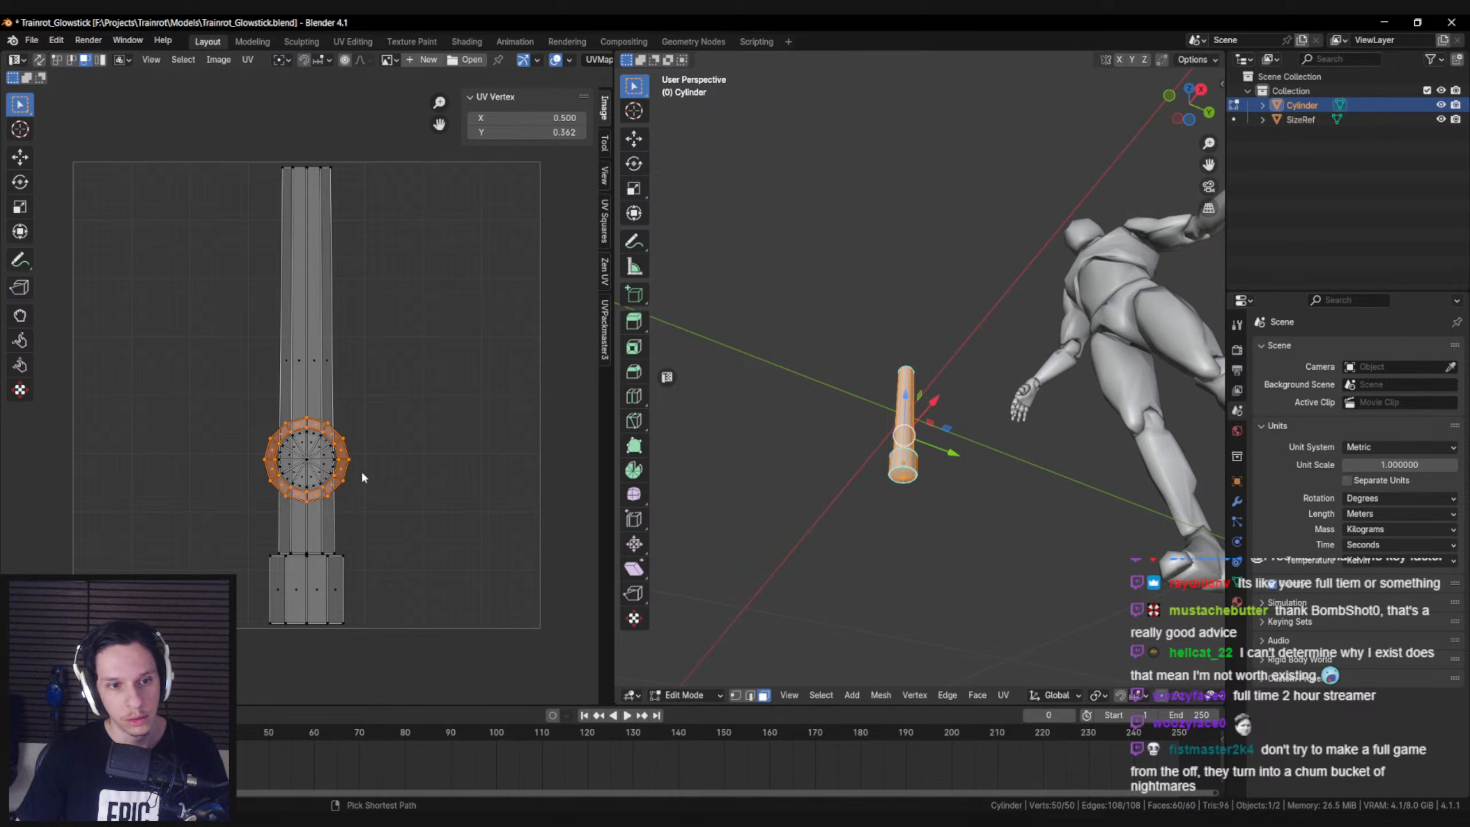
pyautogui.press('g')
pyautogui.keyDown('ctrl'); pyautogui.click(346, 458); pyautogui.keyUp('ctrl')
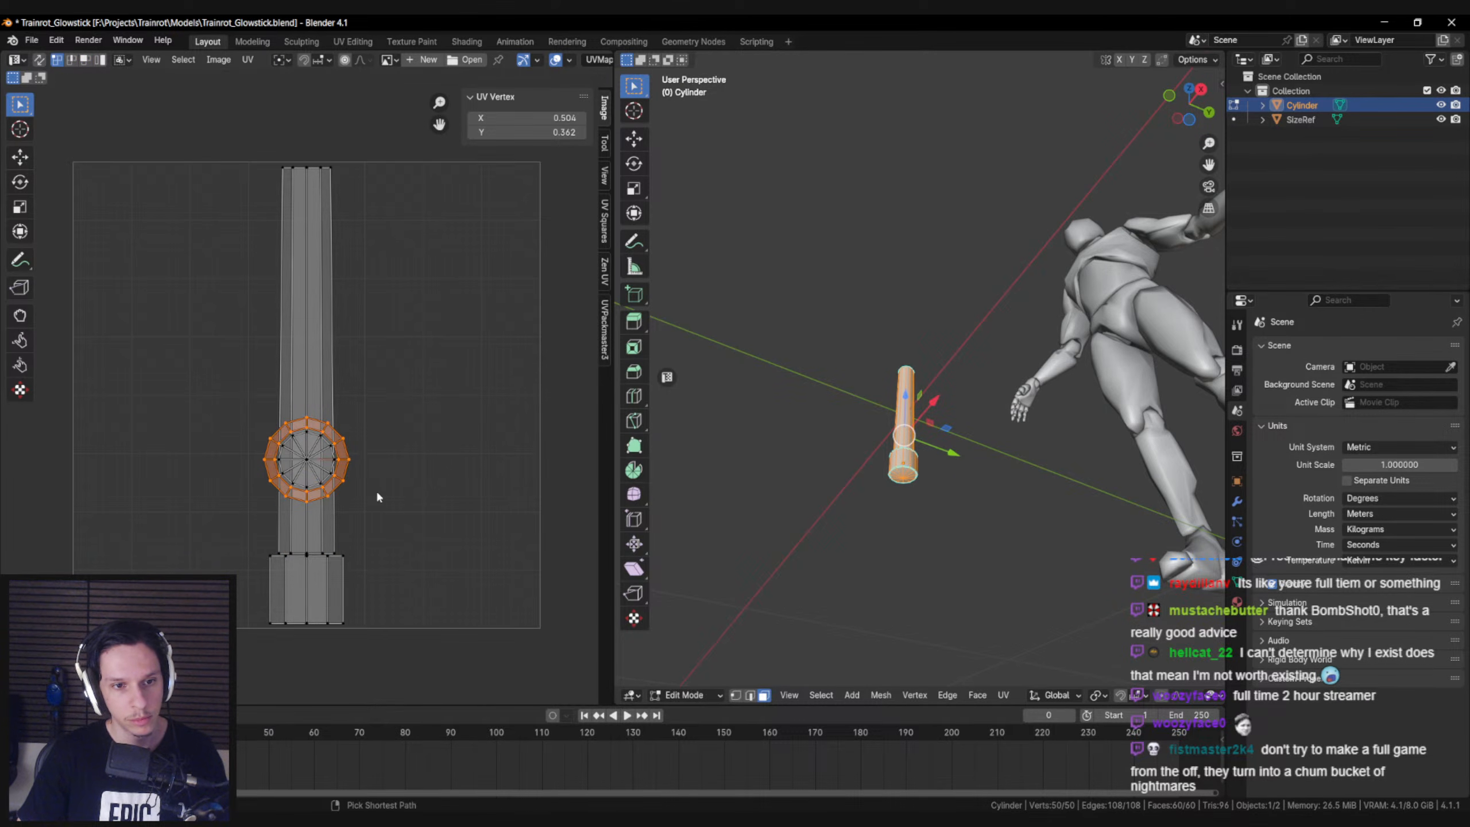
pyautogui.press('g')
pyautogui.press('y')
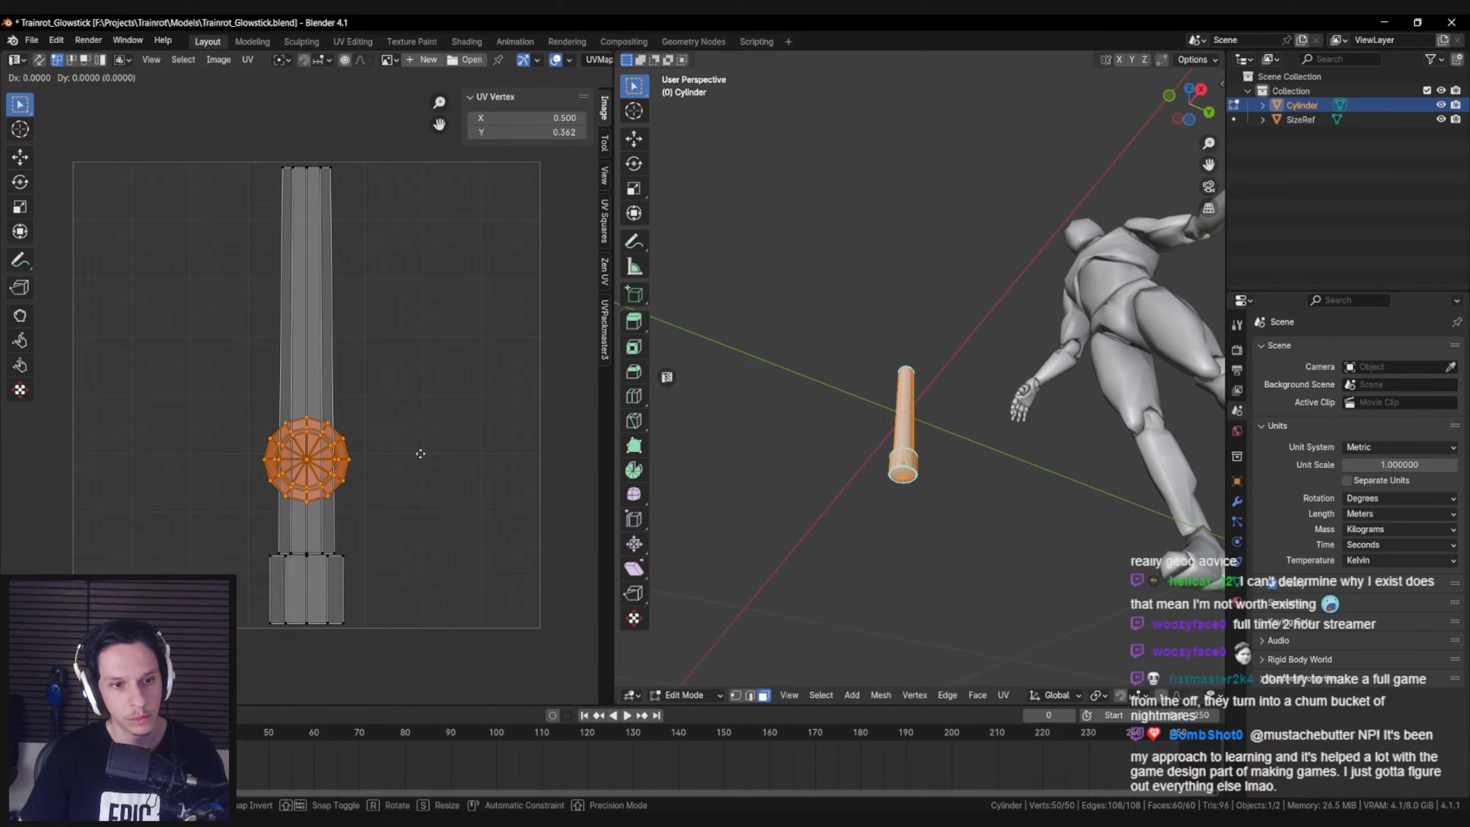
pyautogui.click(416, 581)
# Flatten the round cap UV islands along Y and move them down to the lower edge of the base strip
pyautogui.press('r')
pyautogui.press('Escape')
pyautogui.press('s')
pyautogui.press('y')
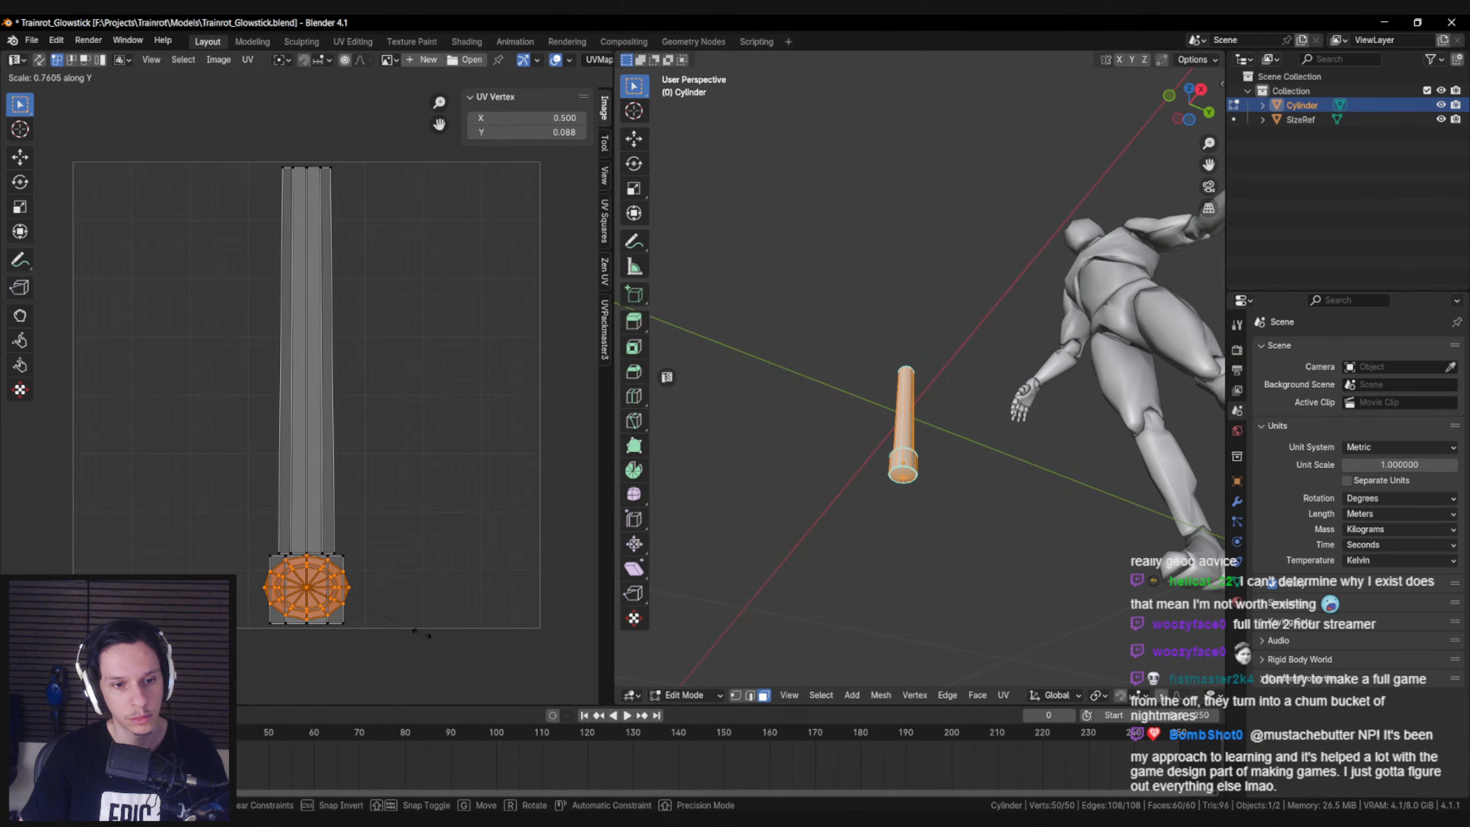
pyautogui.click(325, 593)
pyautogui.press('g')
pyautogui.press('y')
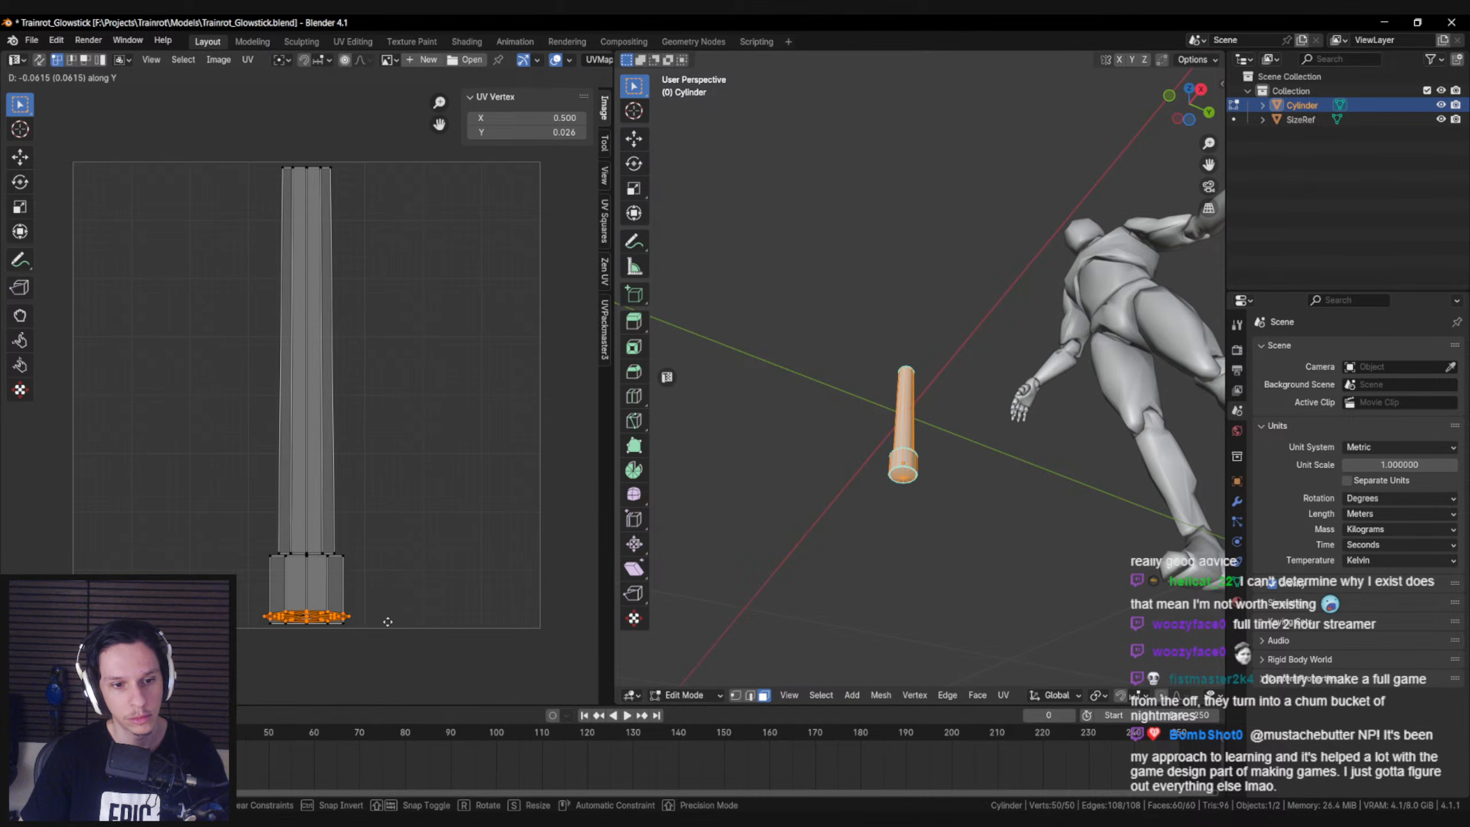
pyautogui.click(399, 621)
# Leave Edit Mode, save the Blender file and export the glowstick over S_Glowstick.fbx
pyautogui.press('Tab')
pyautogui.moveTo(949, 463); pyautogui.dragTo(968, 559, button='middle')
pyautogui.scroll(-4, 968, 559)
pyautogui.hotkey('ctrl', 's')
pyautogui.click(30, 41)
pyautogui.moveTo(56, 257)
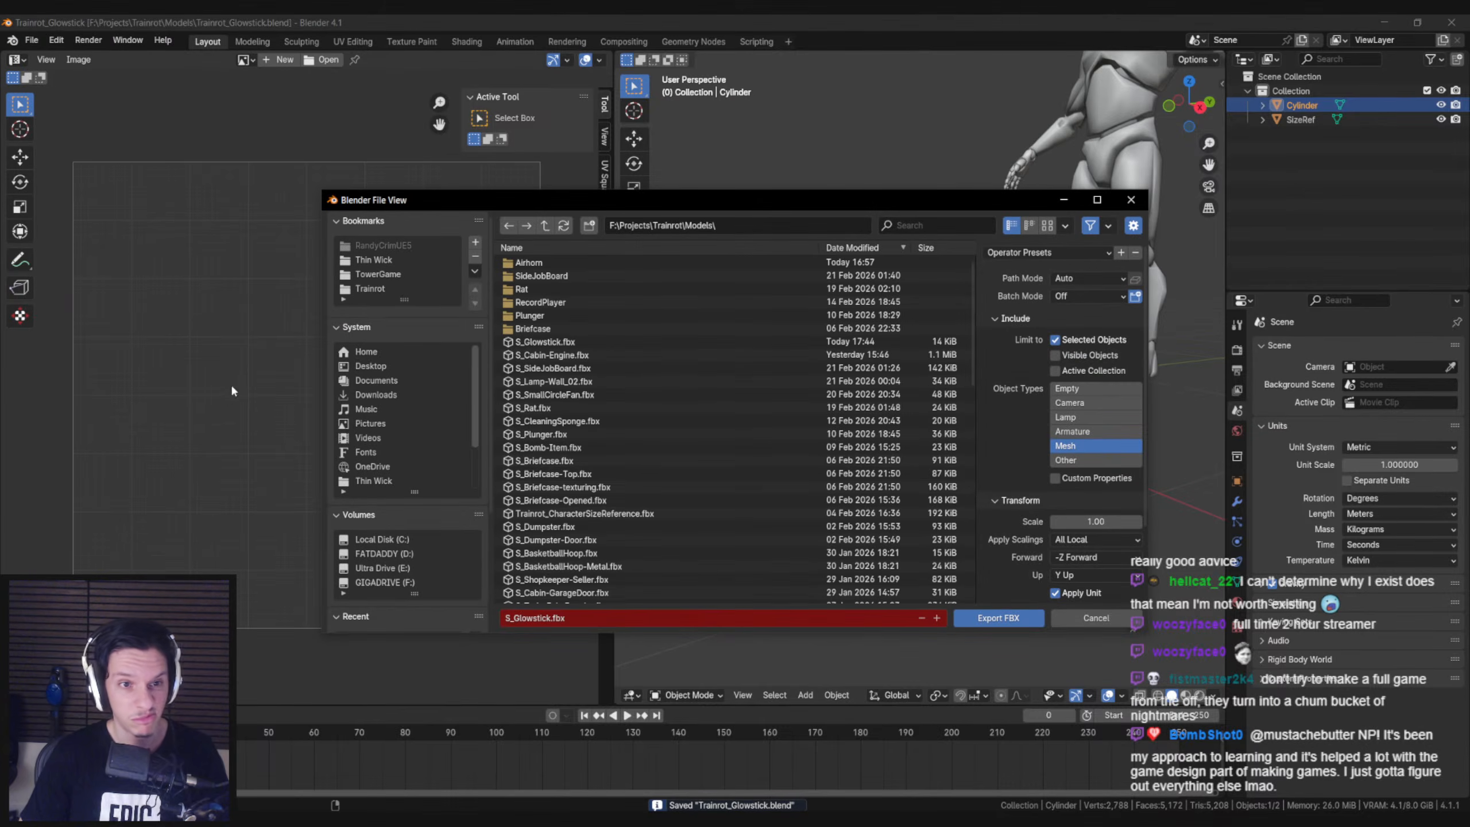
pyautogui.click(231, 401)
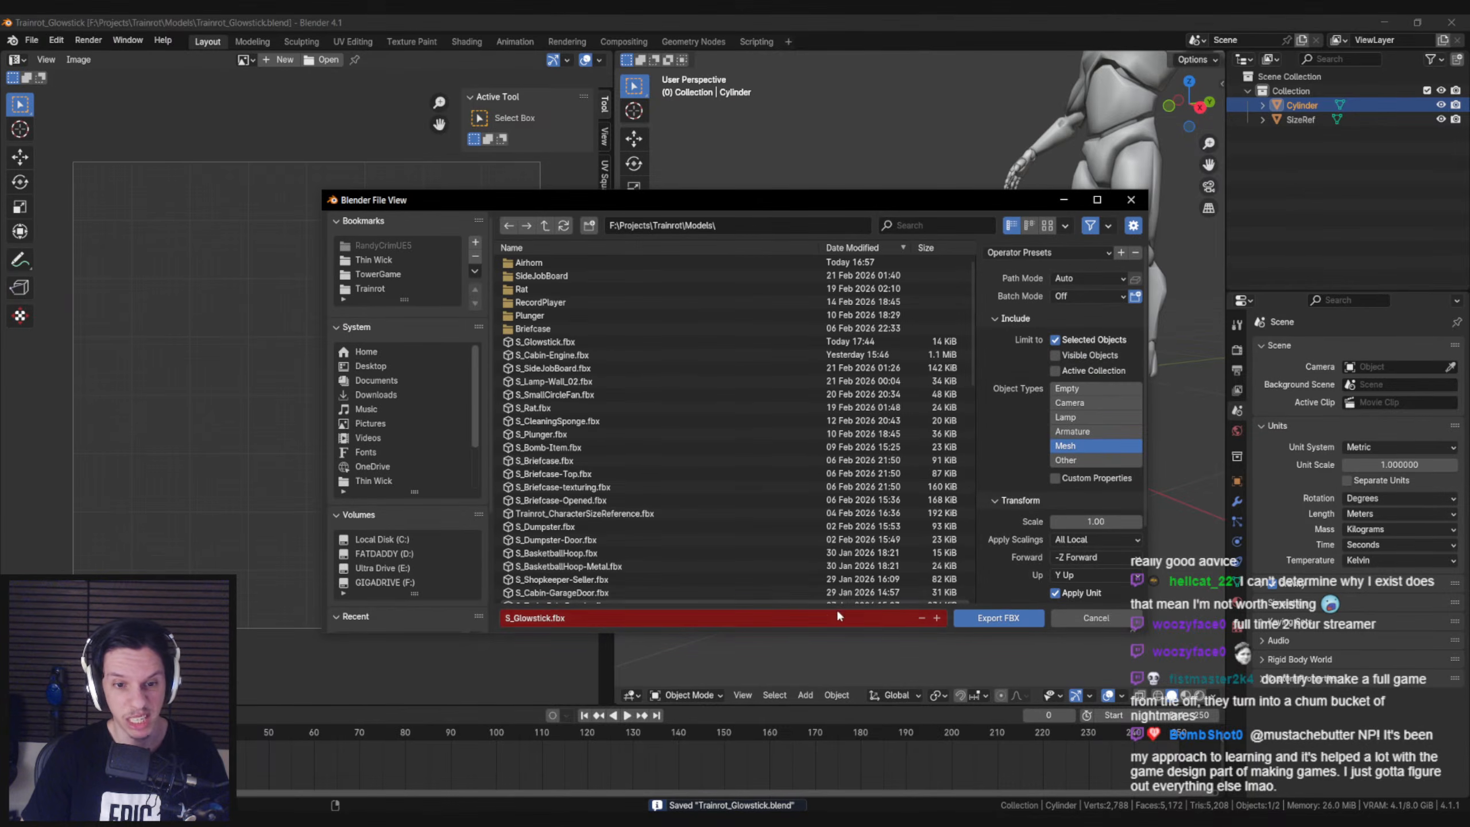
pyautogui.click(999, 617)
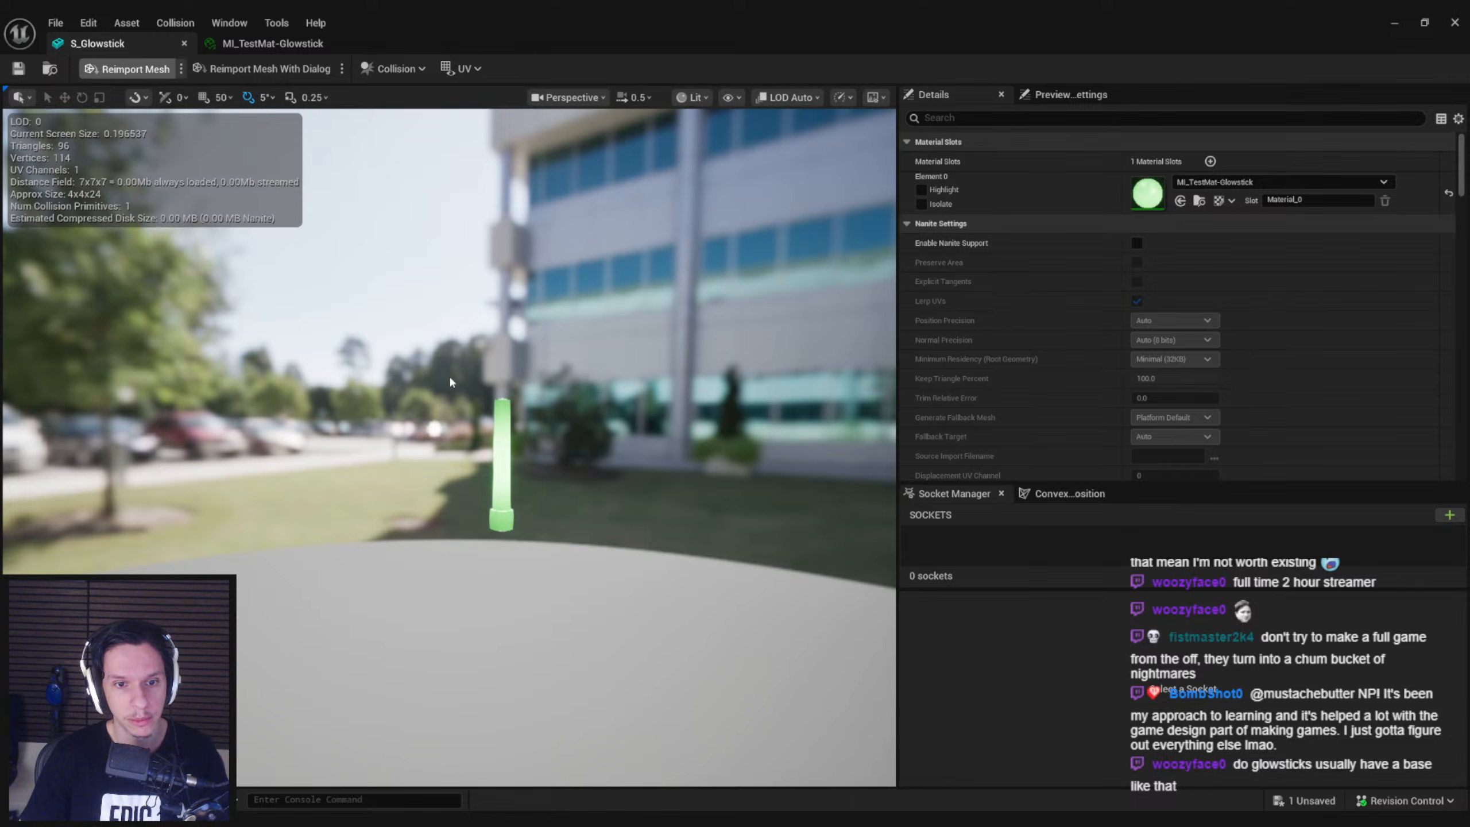
# Switch to Unreal, reimport the S_Glowstick mesh, check it in the preview and save it
pyautogui.moveTo(417, 340)
pyautogui.mouseDown(button='right')
pyautogui.moveTo(429, 440)
pyautogui.moveTo(428, 347)
pyautogui.mouseUp(button='right')
pyautogui.press('w')
pyautogui.hotkey('ctrl', 's')
# Set the Emissive color's value (V) to 1 in MI_TestMat-Glowstick and save the material instance
pyautogui.click(272, 44)
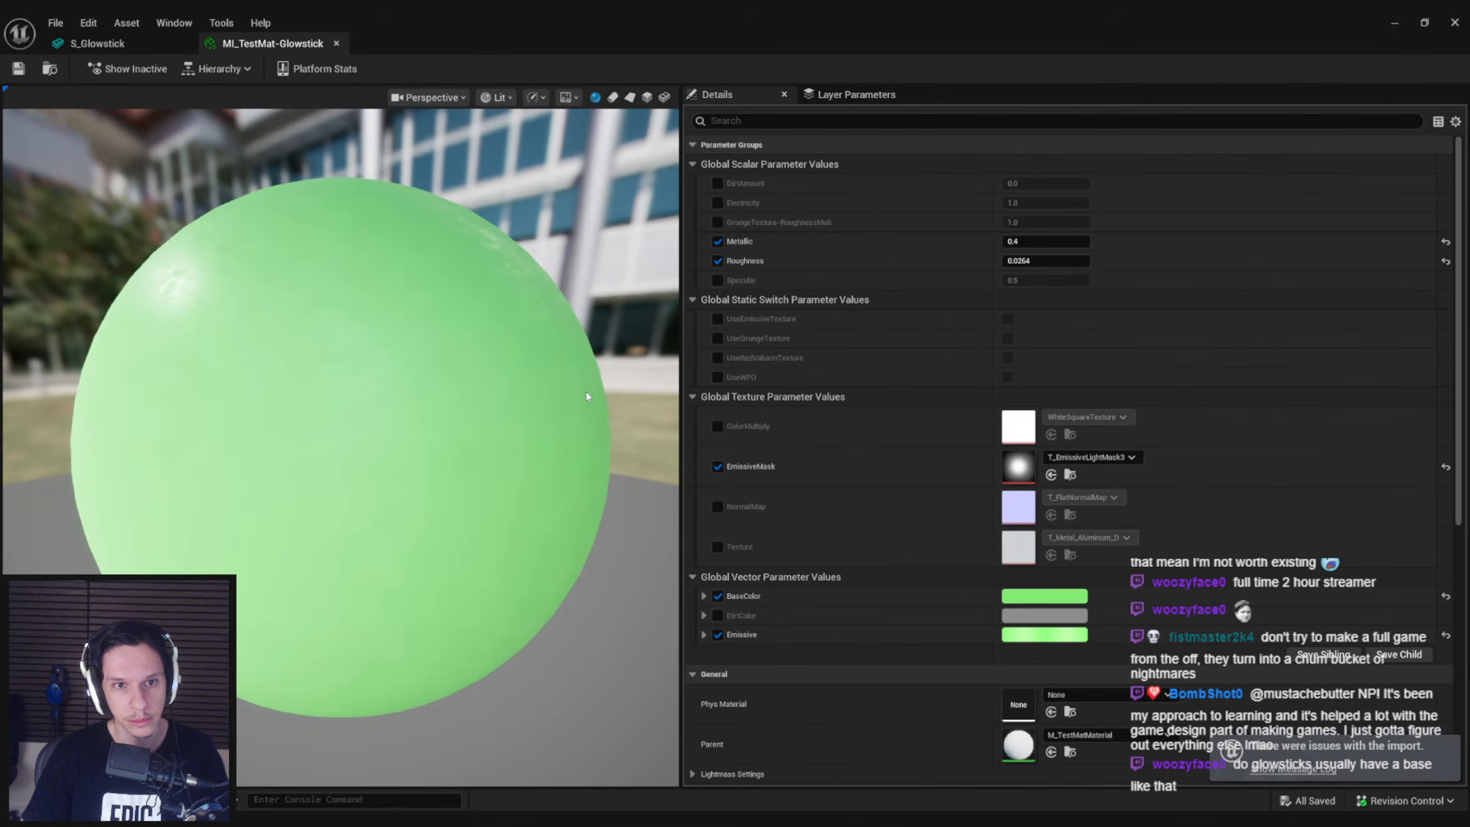
pyautogui.click(1033, 637)
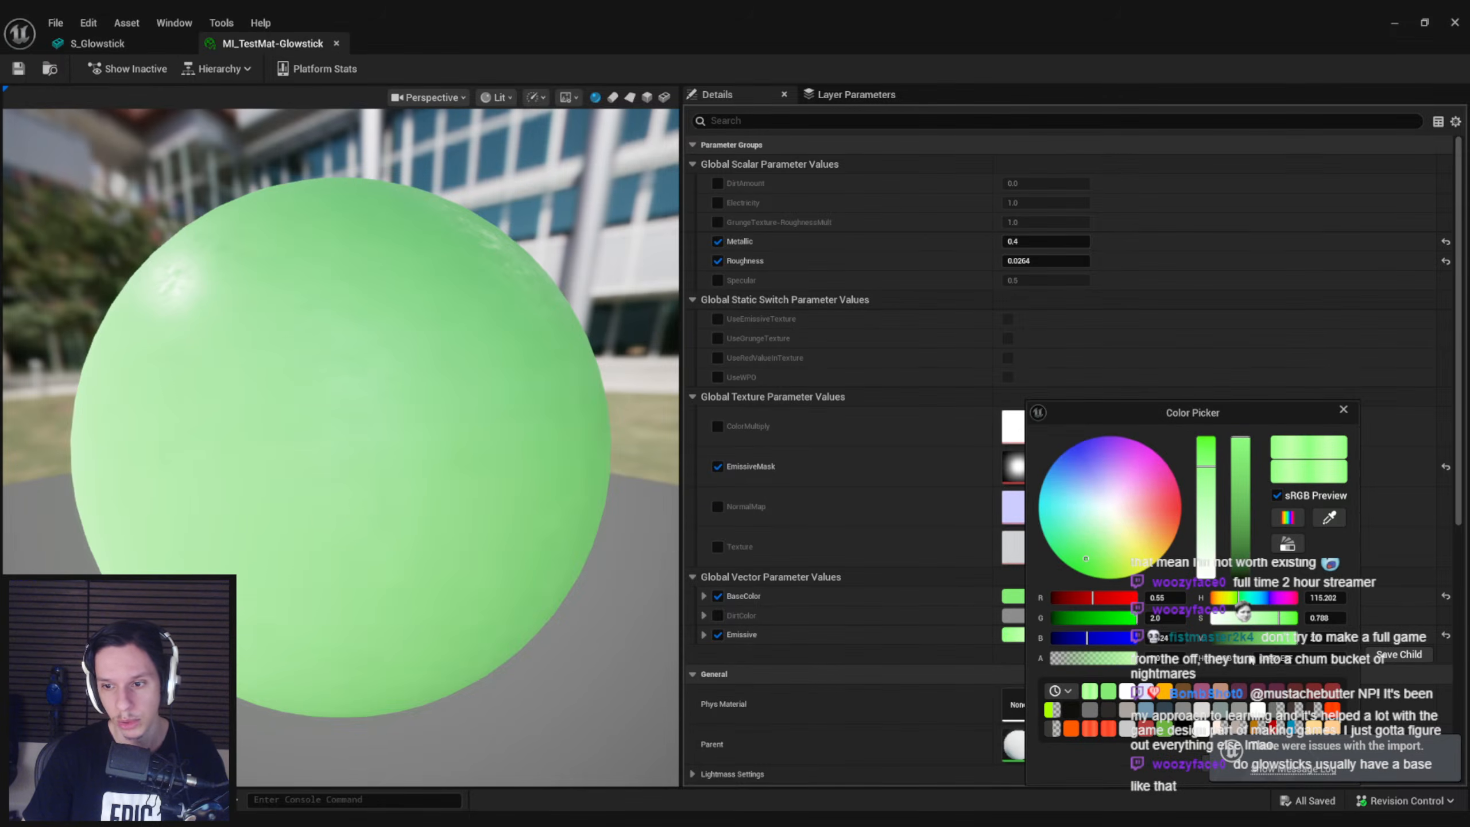
pyautogui.click(1331, 639)
pyautogui.write('1')
pyautogui.press('Return')
pyautogui.moveTo(1202, 413); pyautogui.dragTo(1134, 266)
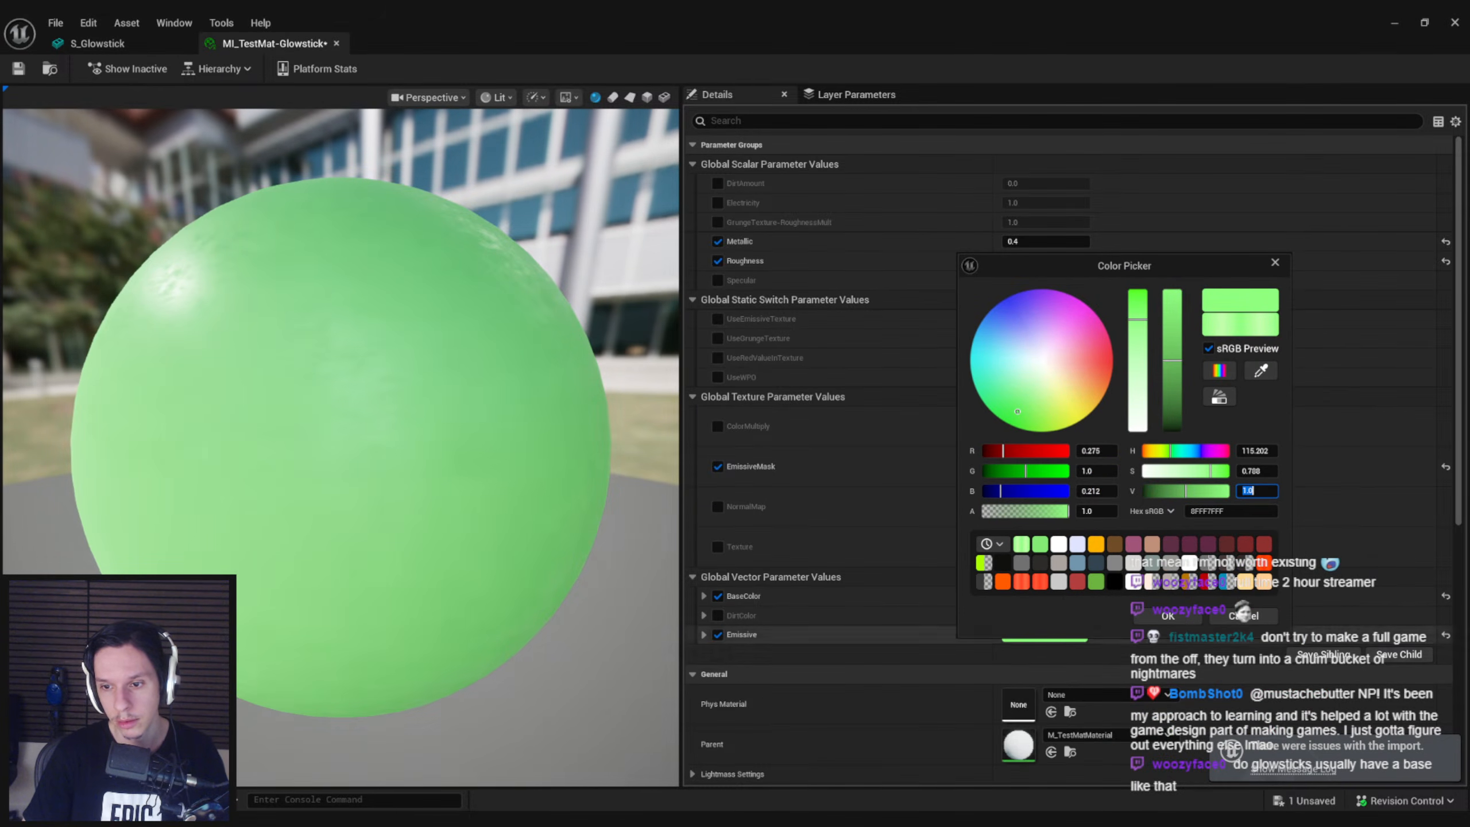
pyautogui.click(1168, 616)
pyautogui.hotkey('ctrl', 's')
# Return to the level editor, delete the placed S_Glowstick from the engine room floor and save the level
pyautogui.click(97, 43)
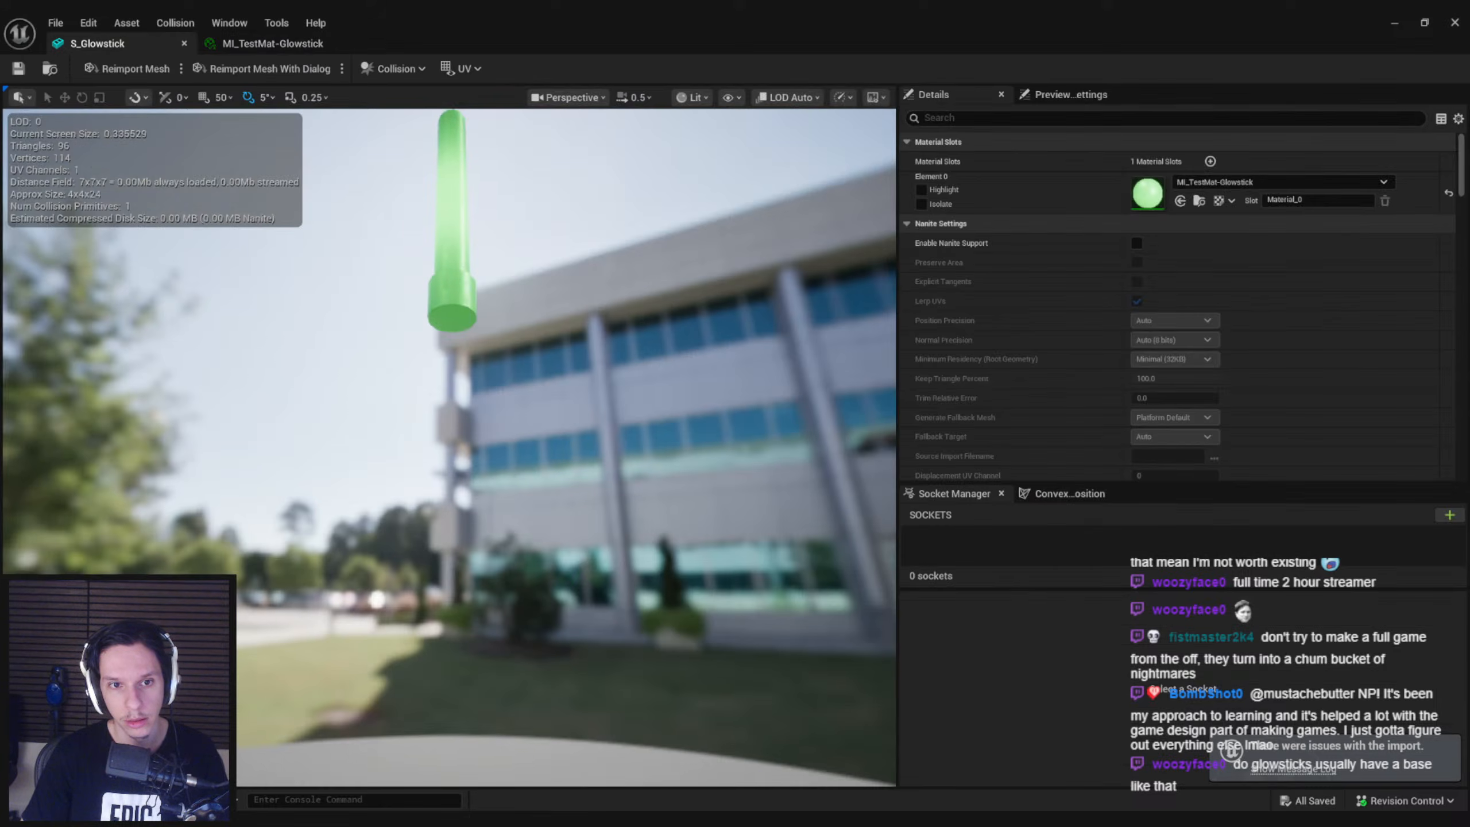
pyautogui.click(1395, 23)
pyautogui.moveTo(744, 322); pyautogui.dragTo(753, 383, button='right')
pyautogui.moveTo(745, 207); pyautogui.dragTo(716, 317, button='right')
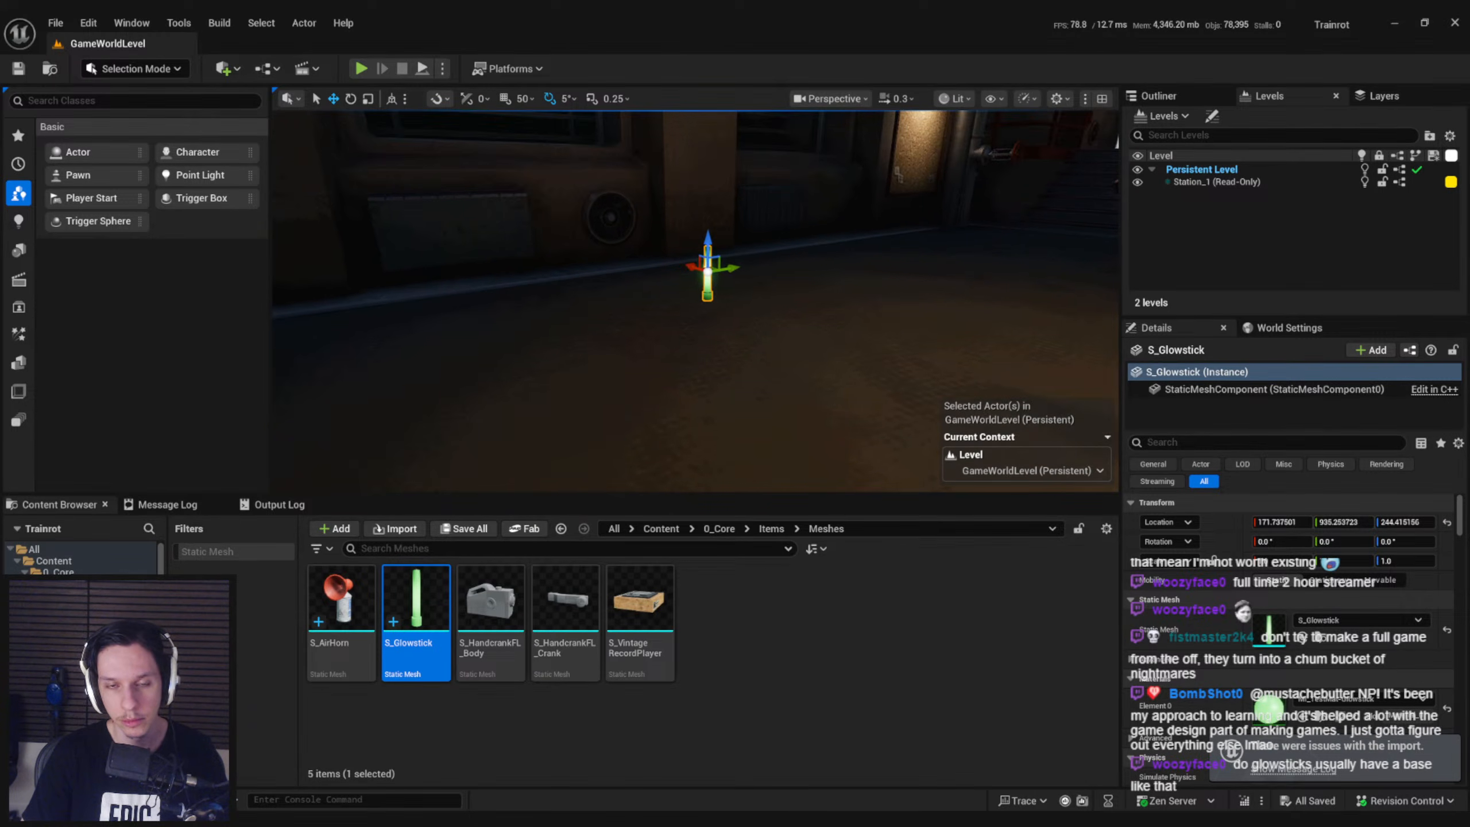
pyautogui.press('Delete')
pyautogui.hotkey('ctrl', 's')
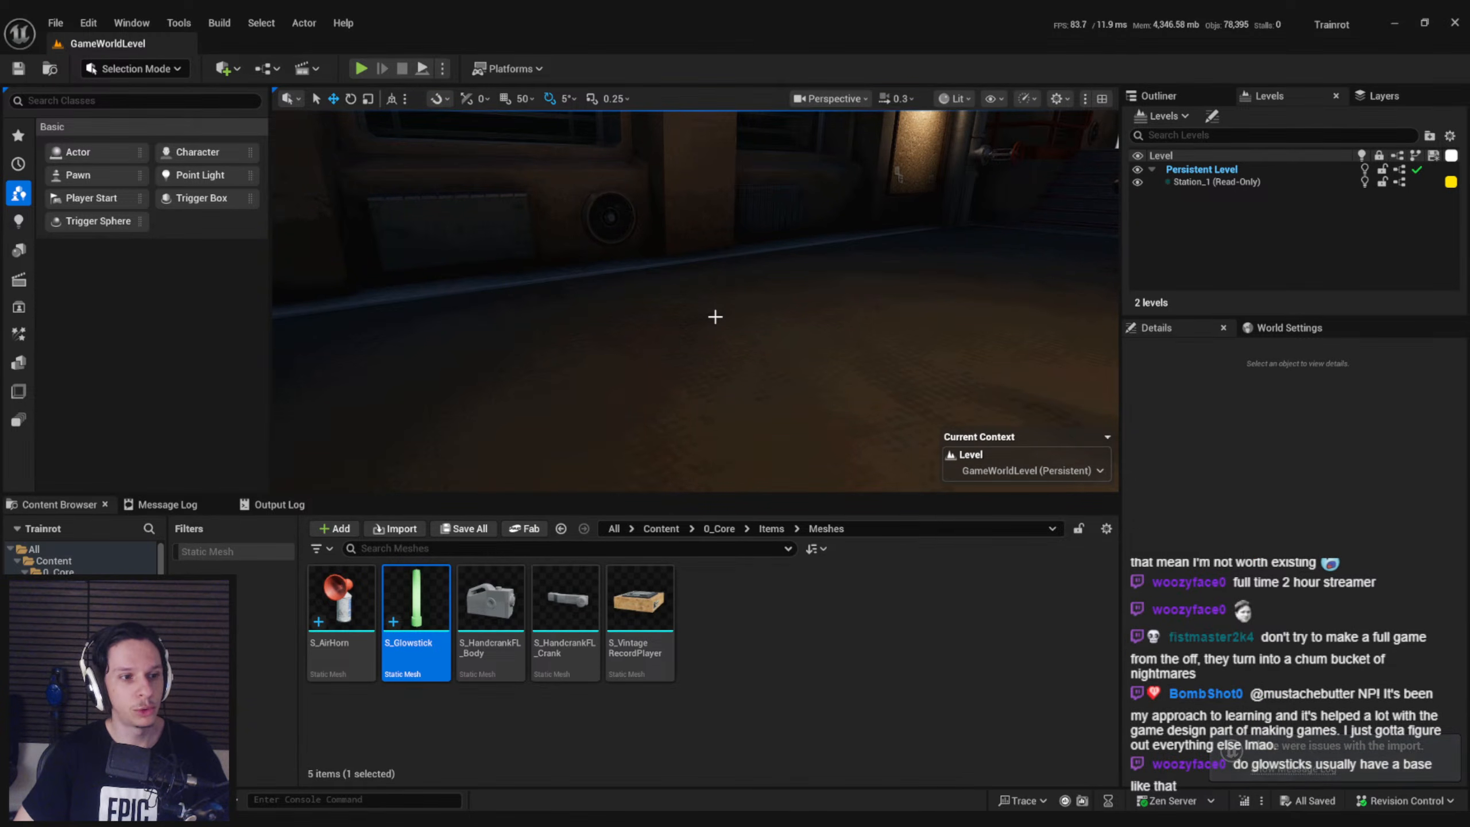
# Examine the S_Glowstick mesh in its preview, then close the mesh and material instance editors
pyautogui.doubleClick(423, 659)
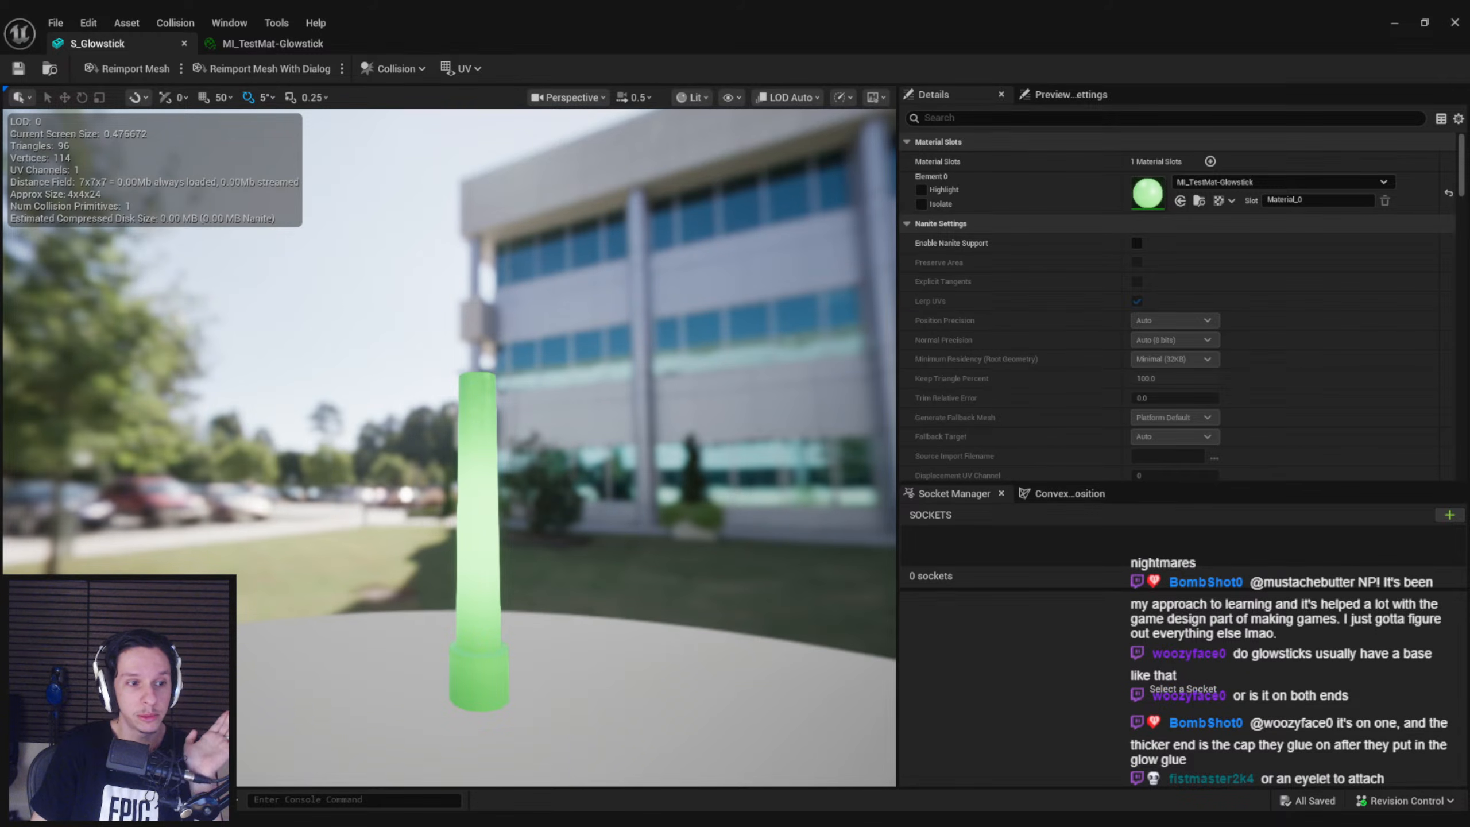
pyautogui.moveTo(390, 401); pyautogui.dragTo(333, 383)
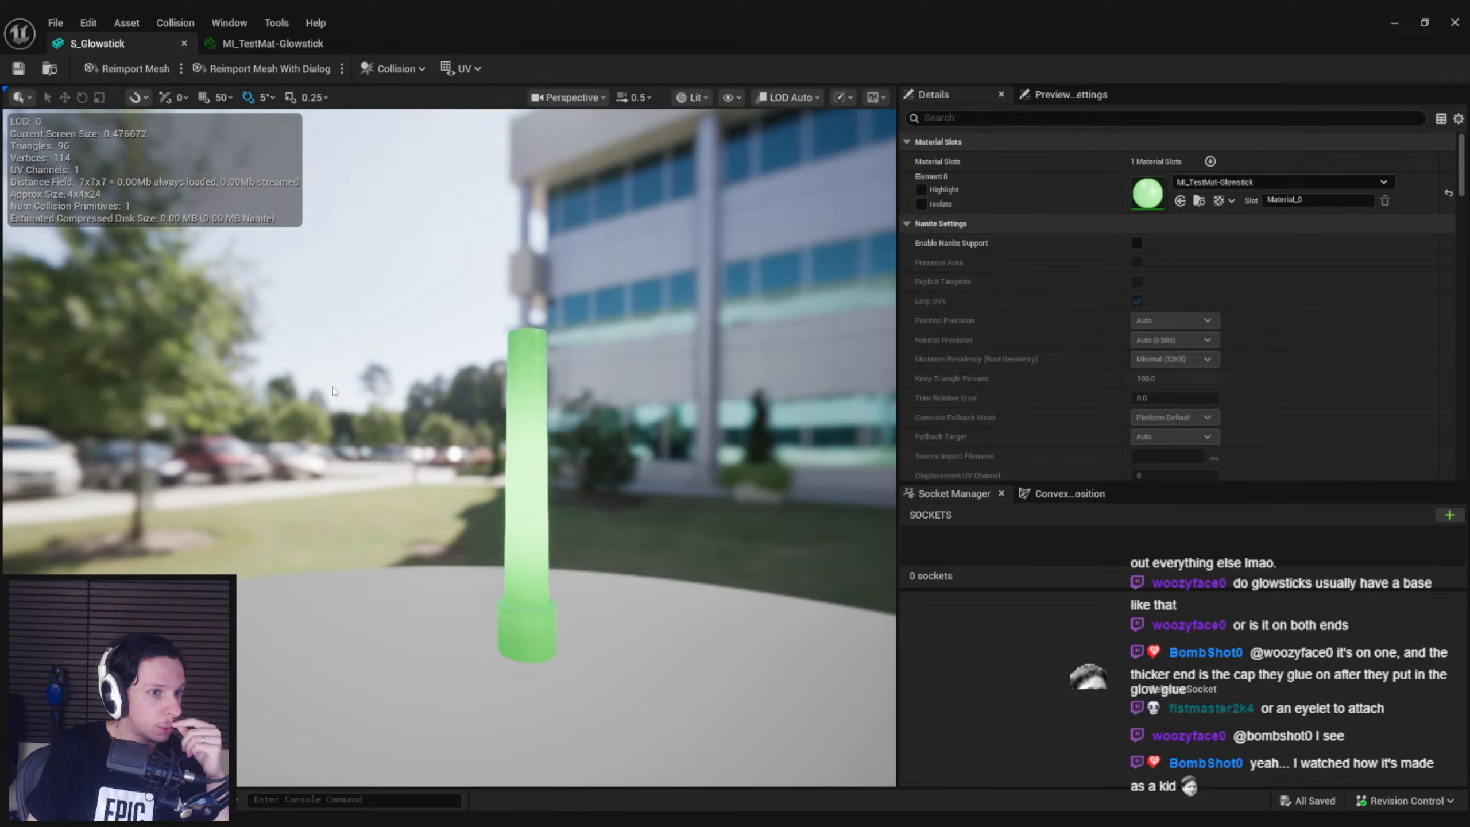
pyautogui.moveTo(333, 387); pyautogui.dragTo(333, 388, button='right')
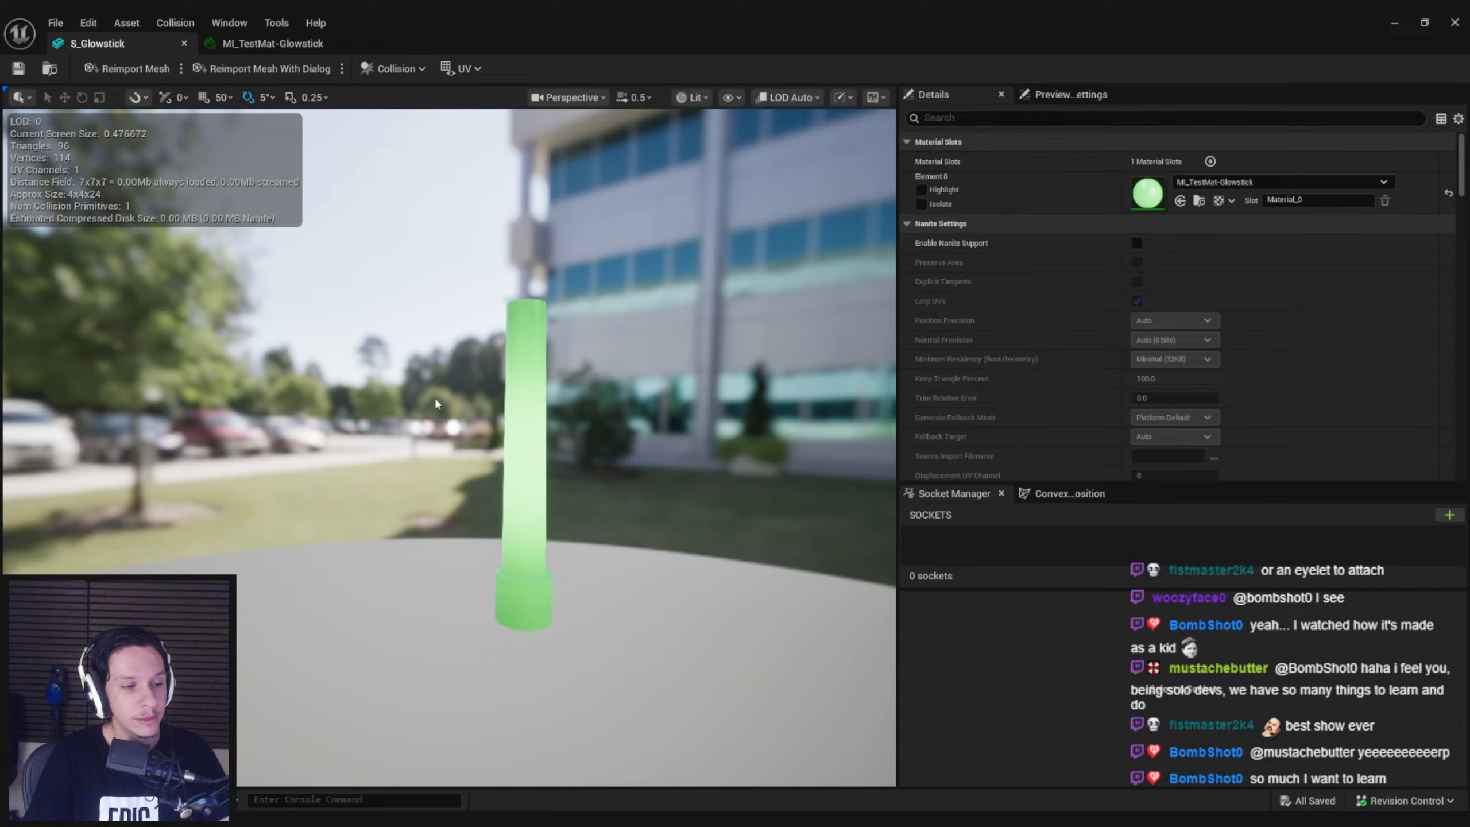
pyautogui.moveTo(433, 398); pyautogui.dragTo(429, 414, button='right')
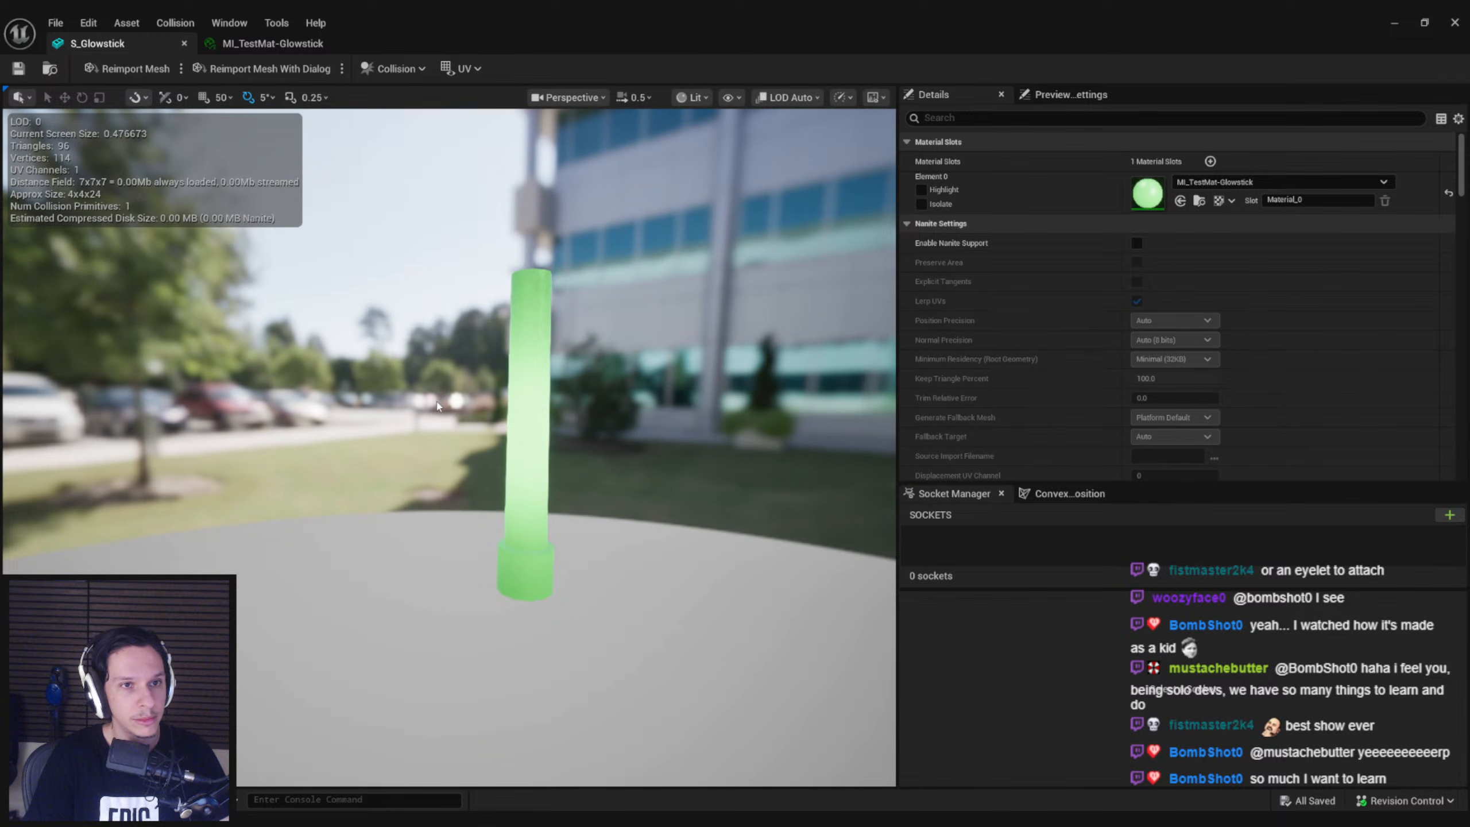
pyautogui.click(272, 44)
pyautogui.click(336, 44)
pyautogui.click(184, 44)
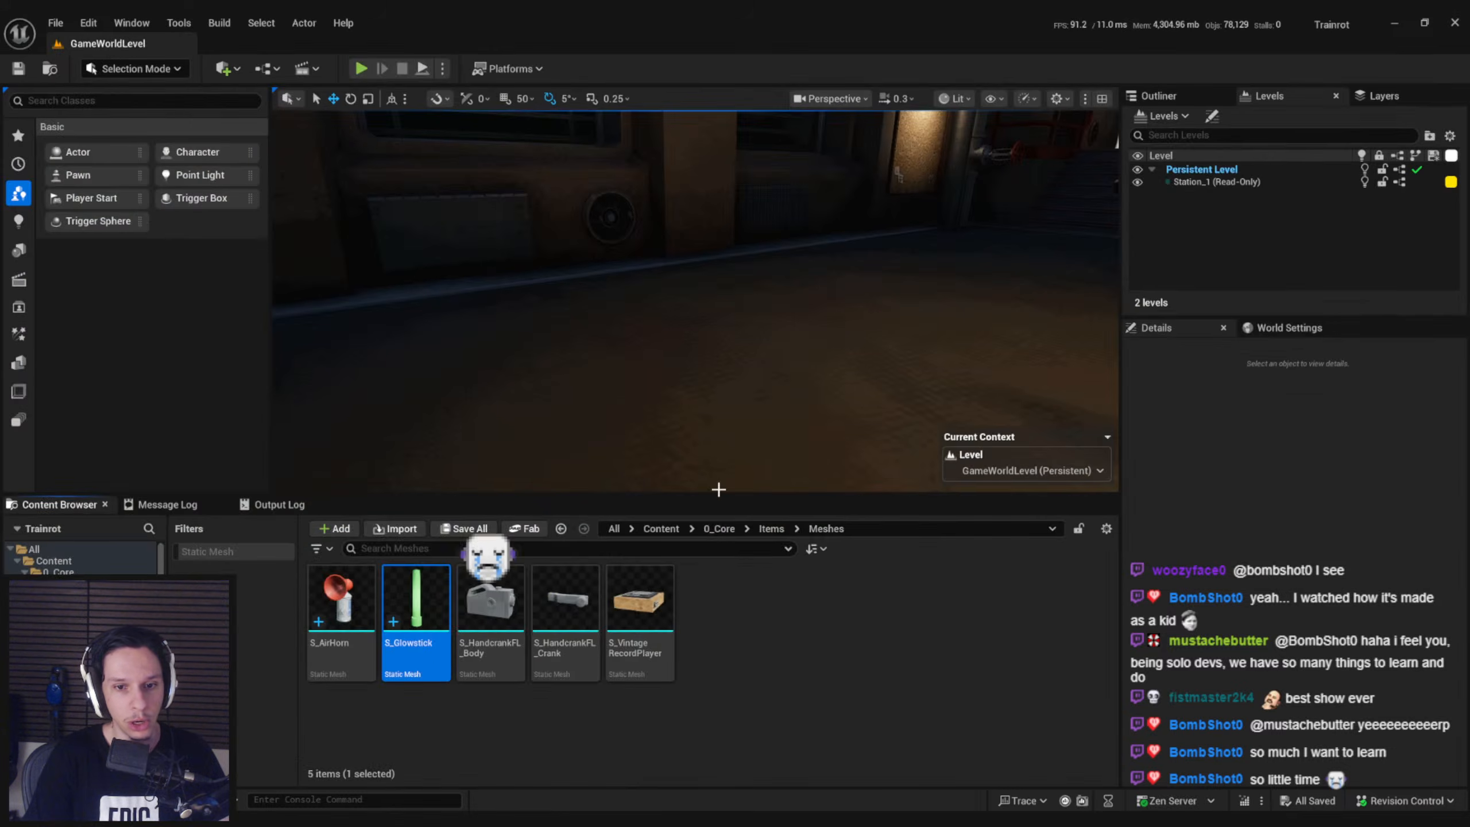
# Look through the 0_Core and Items folders for existing item blueprints and data assets
pyautogui.click(769, 528)
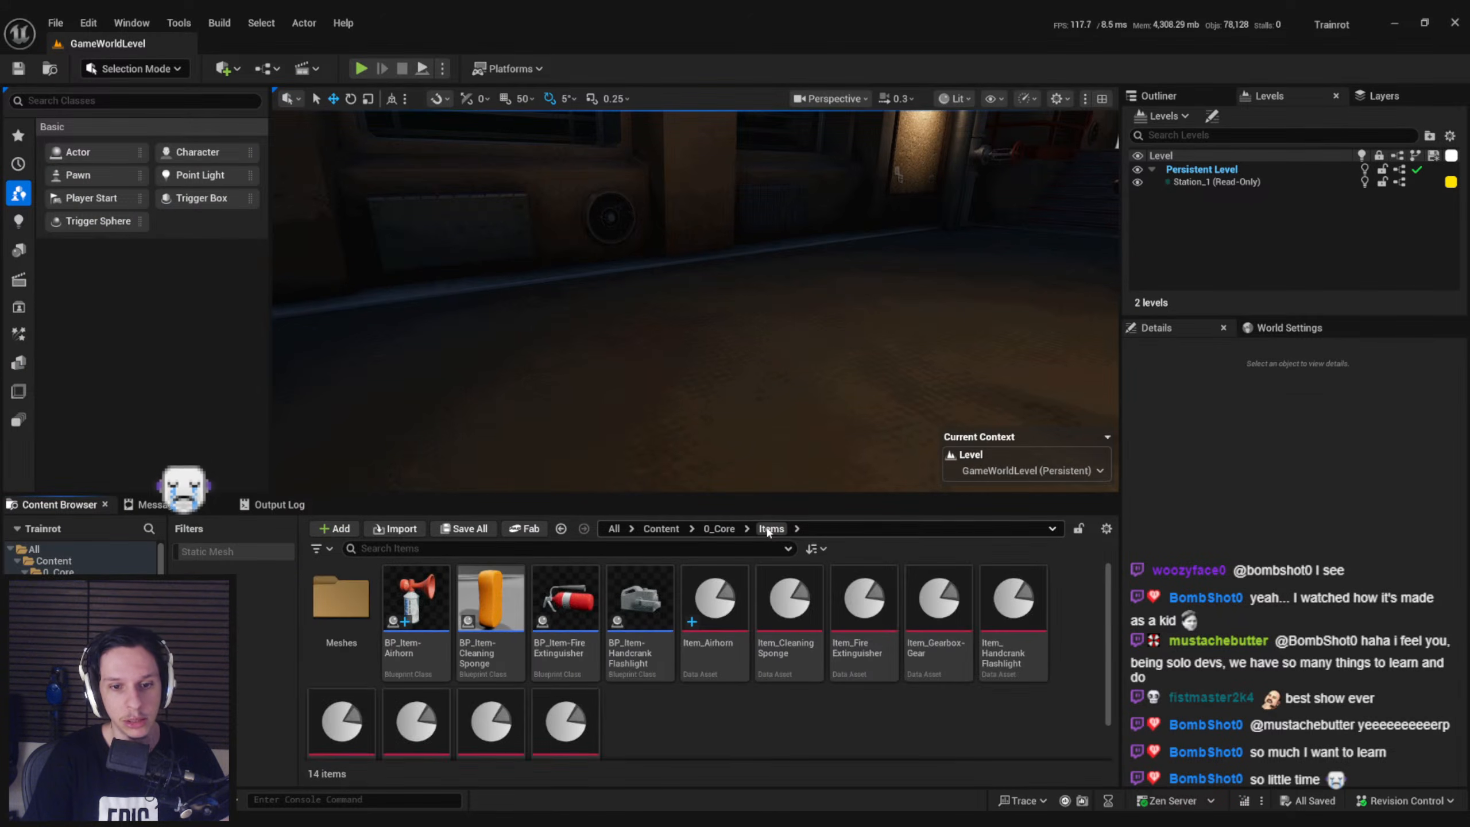
pyautogui.scroll(-1, 692, 717)
pyautogui.scroll(1, 687, 719)
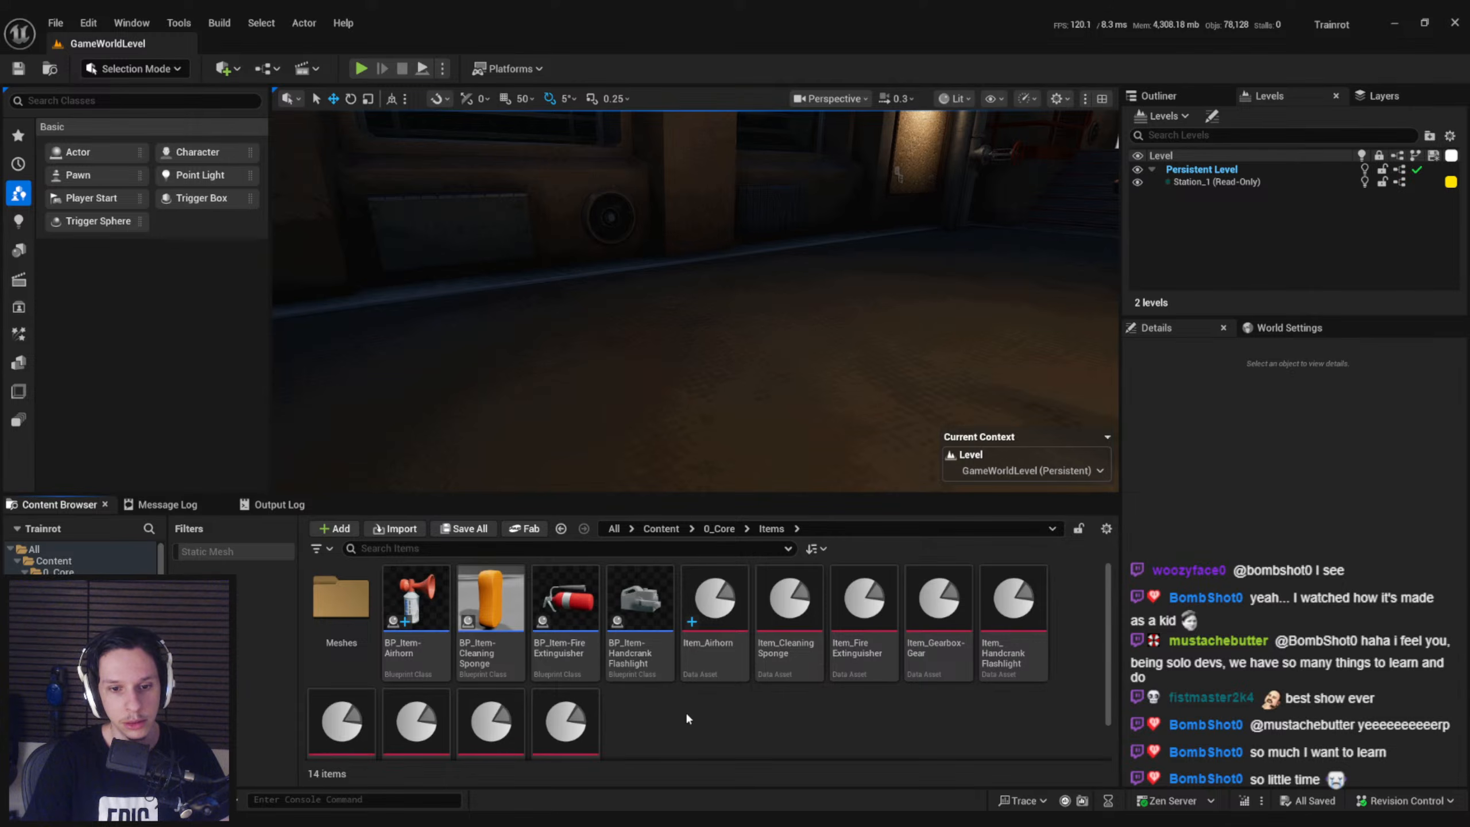
pyautogui.scroll(-2, 686, 718)
pyautogui.scroll(1, 738, 661)
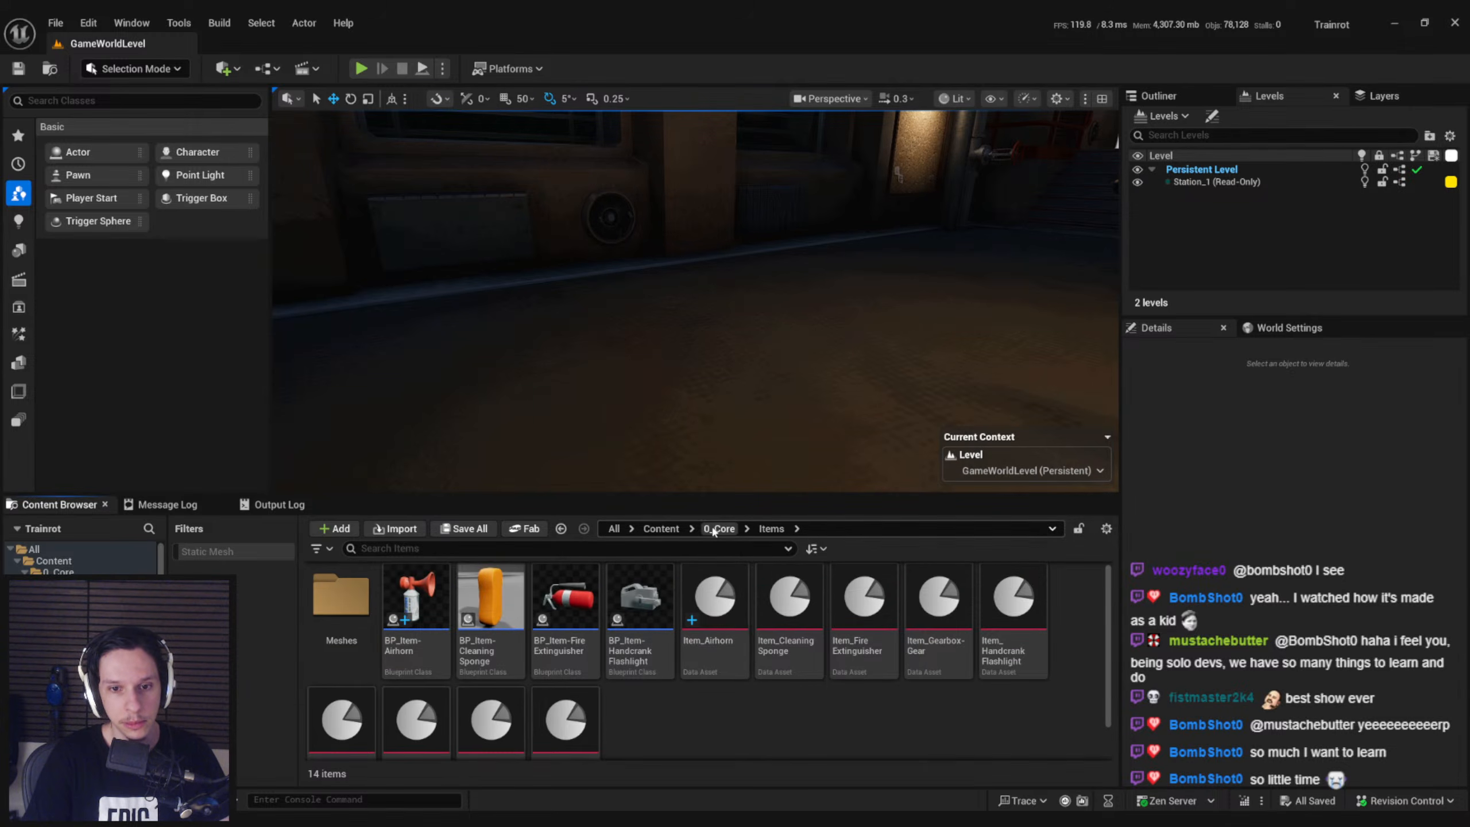
pyautogui.moveTo(654, 644)
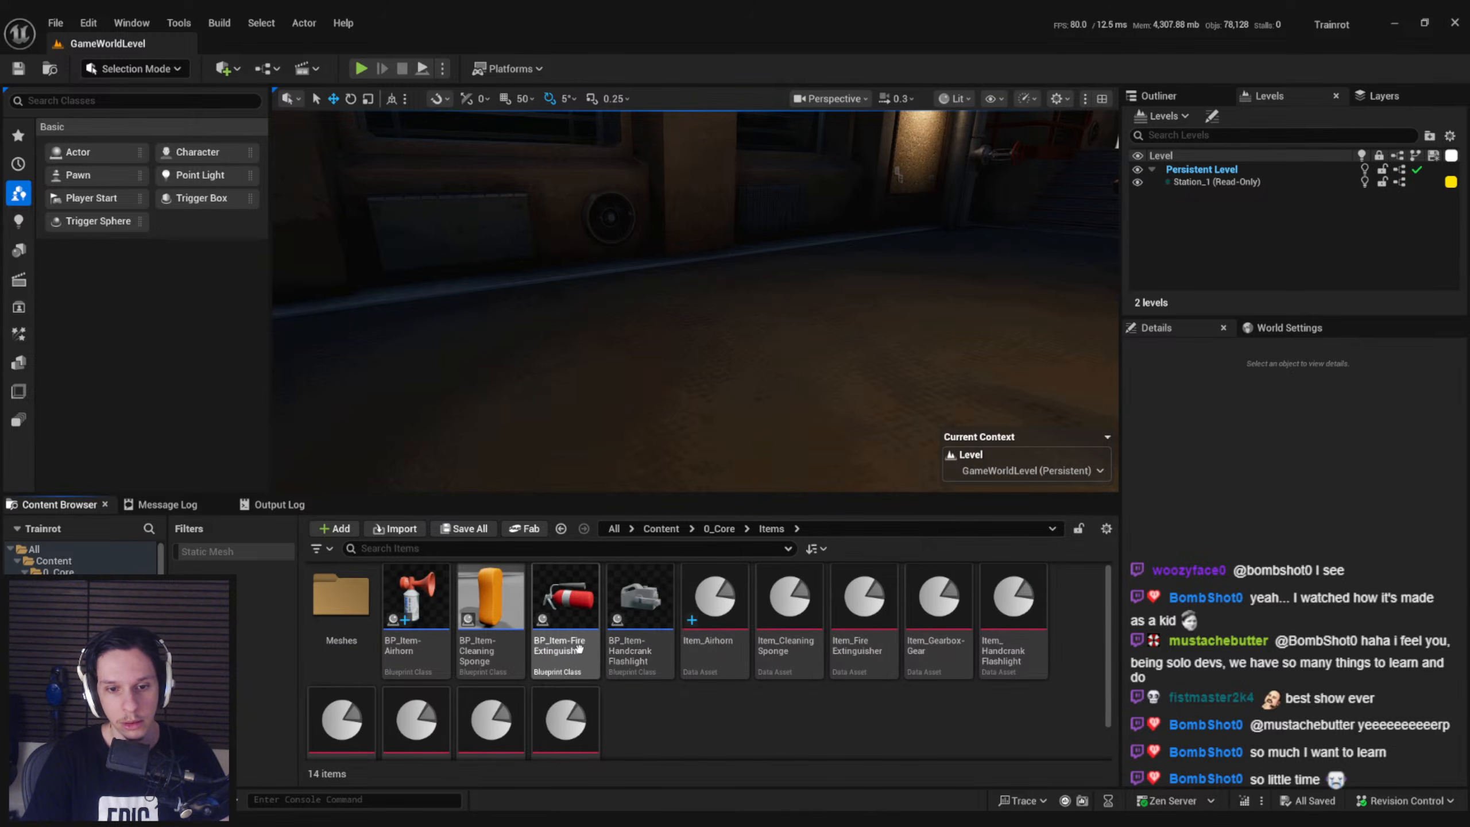
pyautogui.click(720, 529)
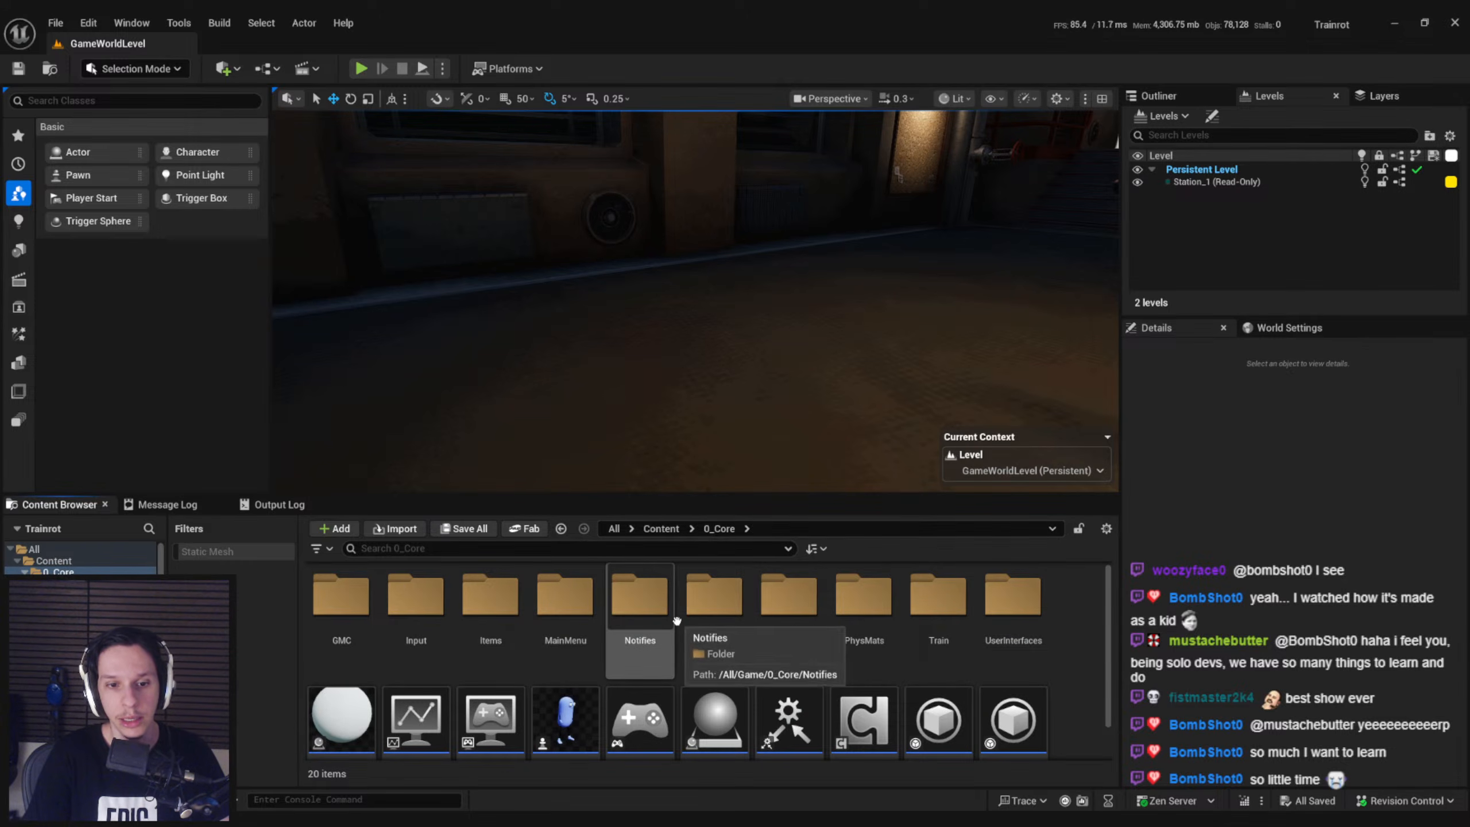
pyautogui.scroll(-1, 487, 617)
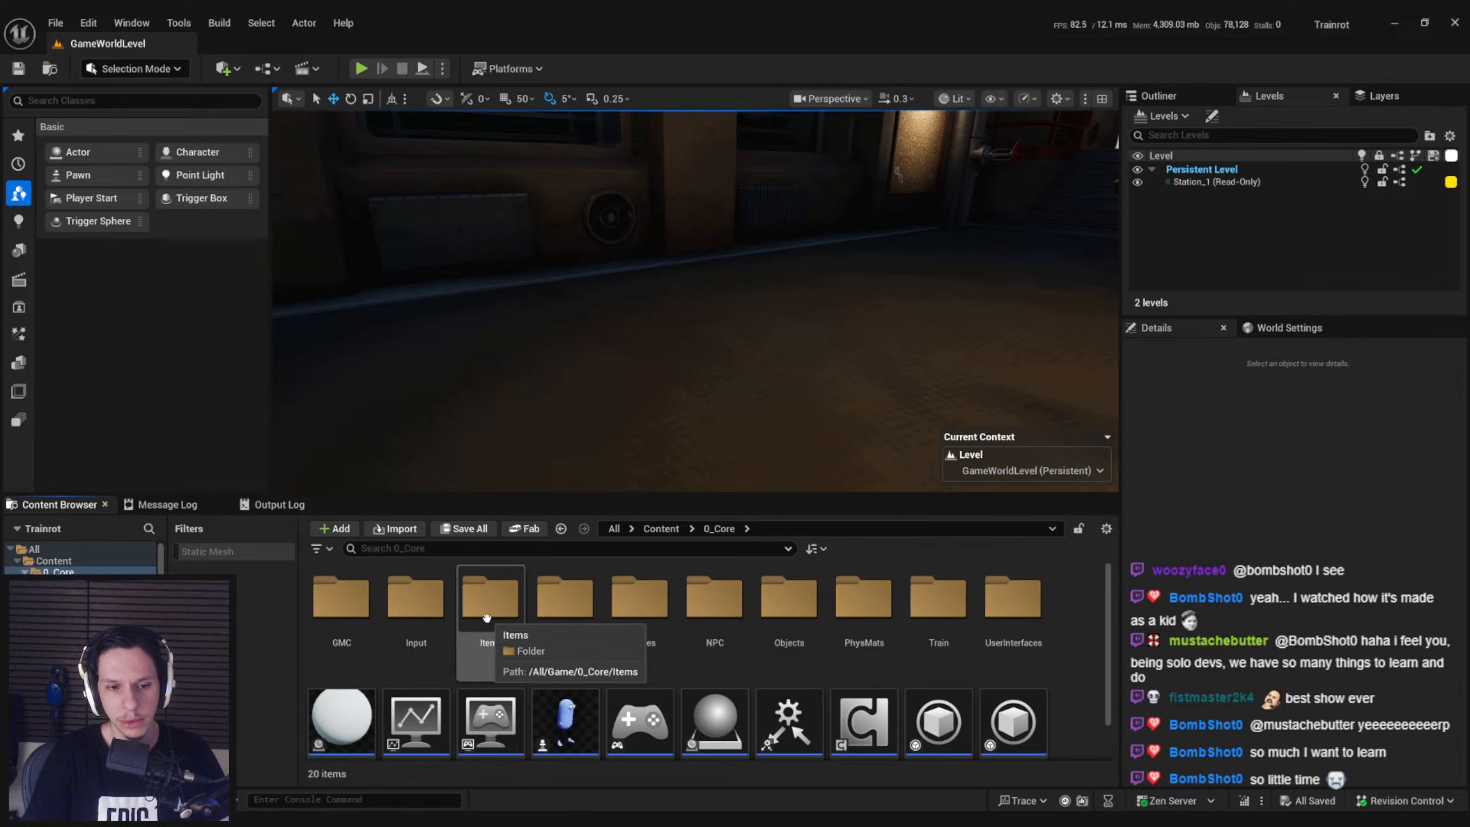
pyautogui.doubleClick(486, 617)
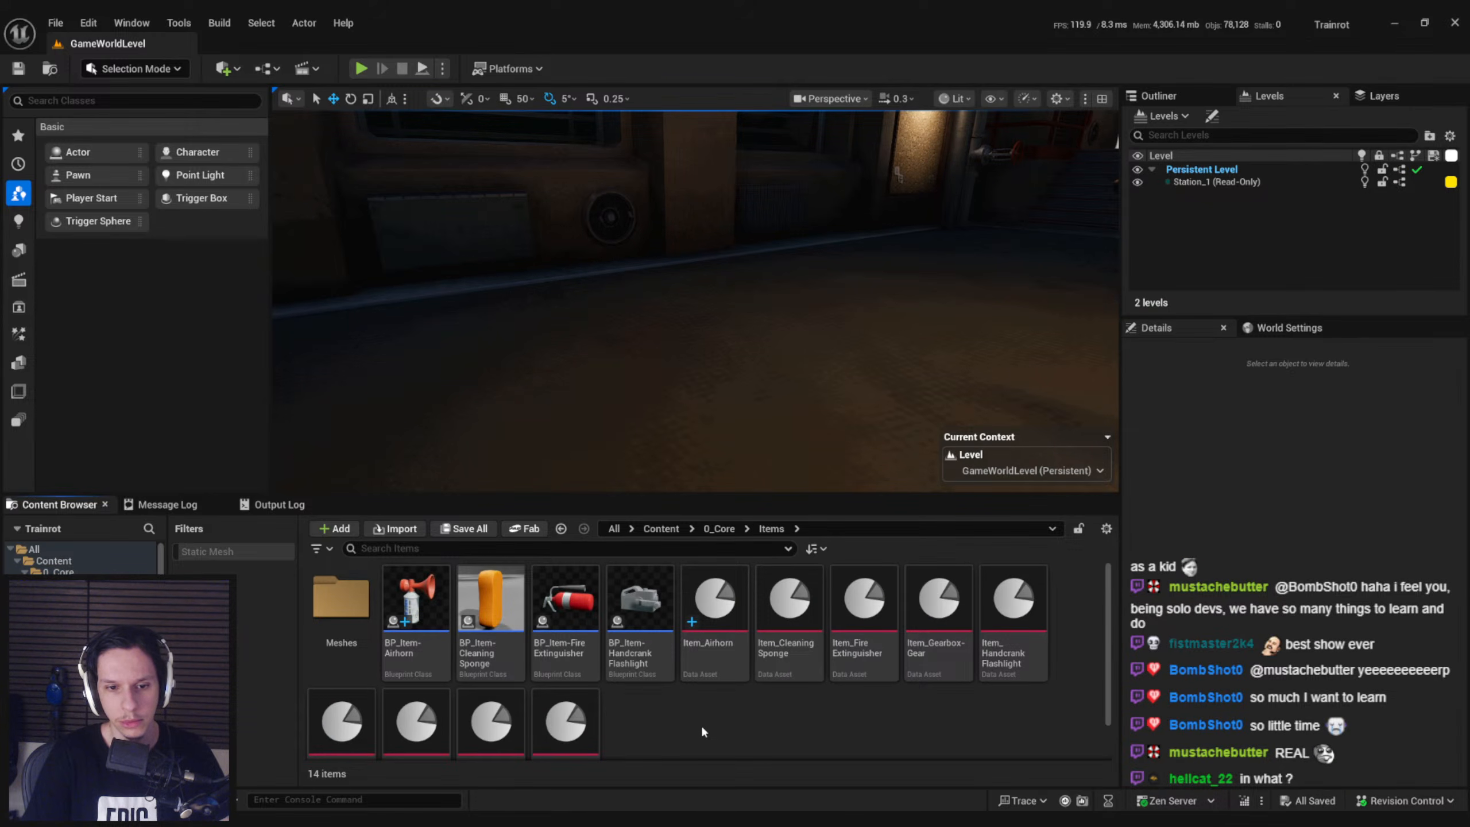
pyautogui.hotkey('alt', 'Left')
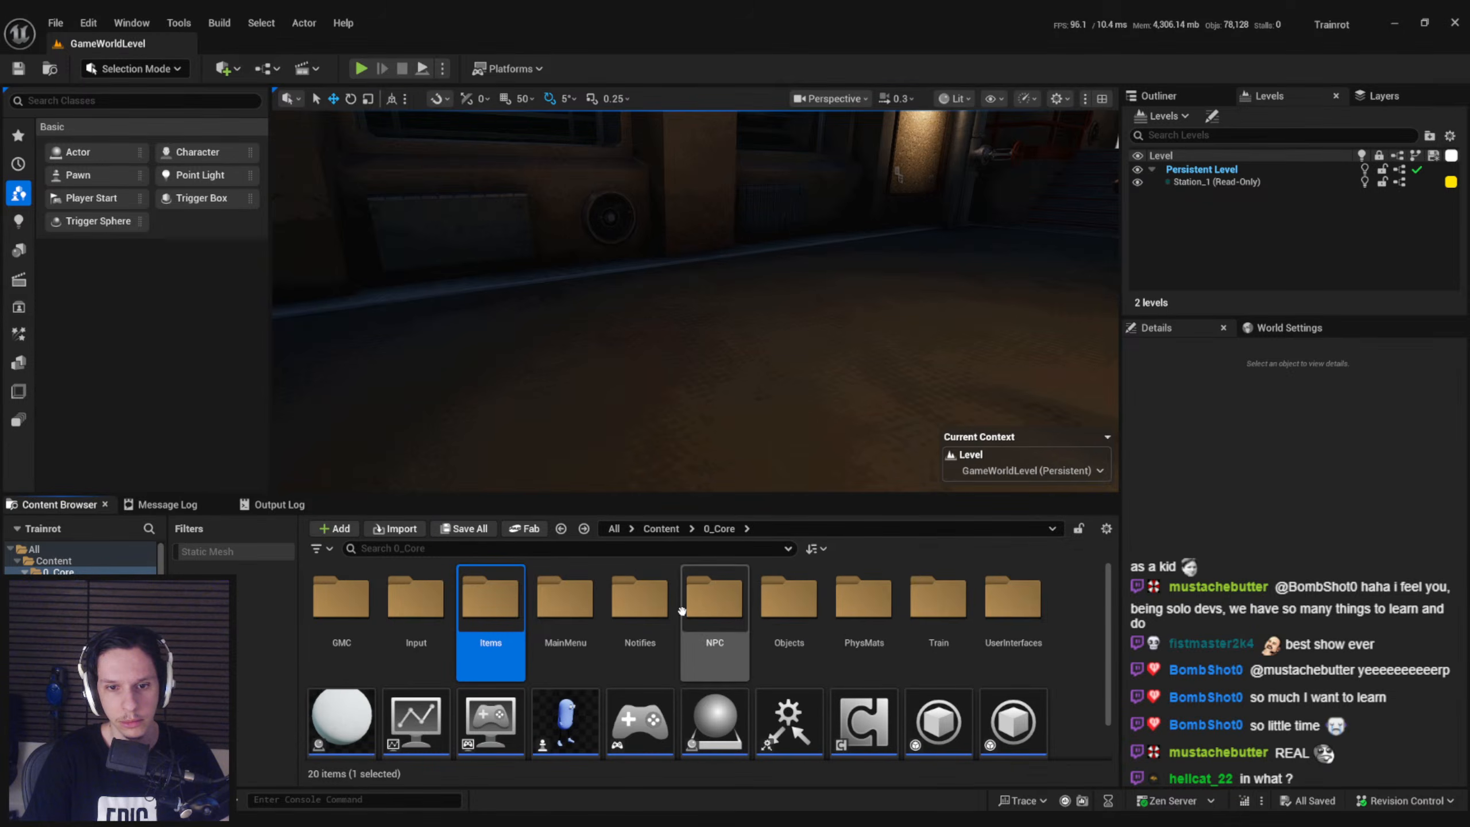
pyautogui.scroll(-1, 676, 620)
pyautogui.scroll(1, 675, 621)
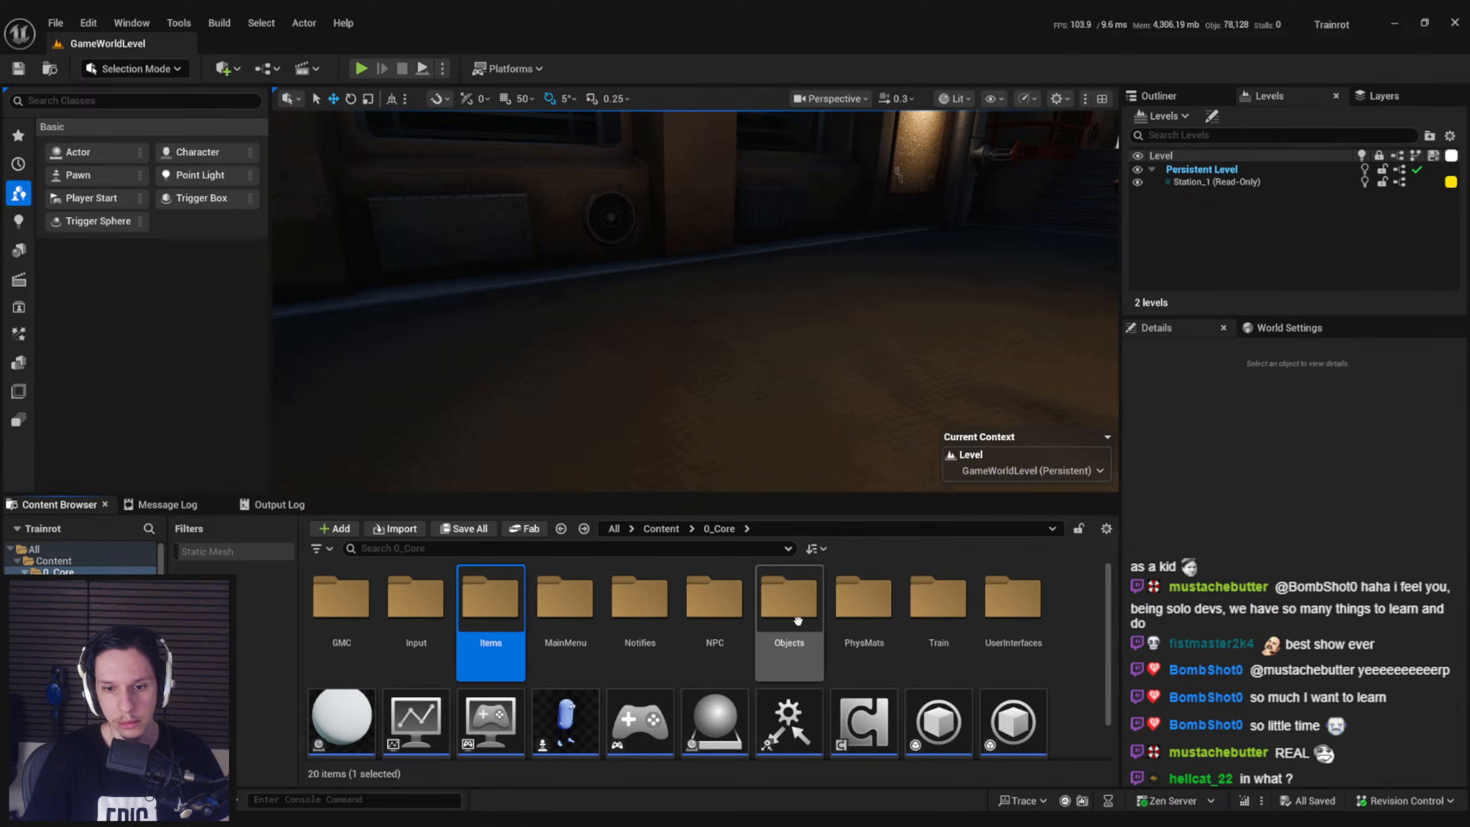
# Open BP_ItemPickup-Plunger from the 0_Core/Objects folder and examine its event graph
pyautogui.doubleClick(790, 605)
pyautogui.scroll(-3, 783, 703)
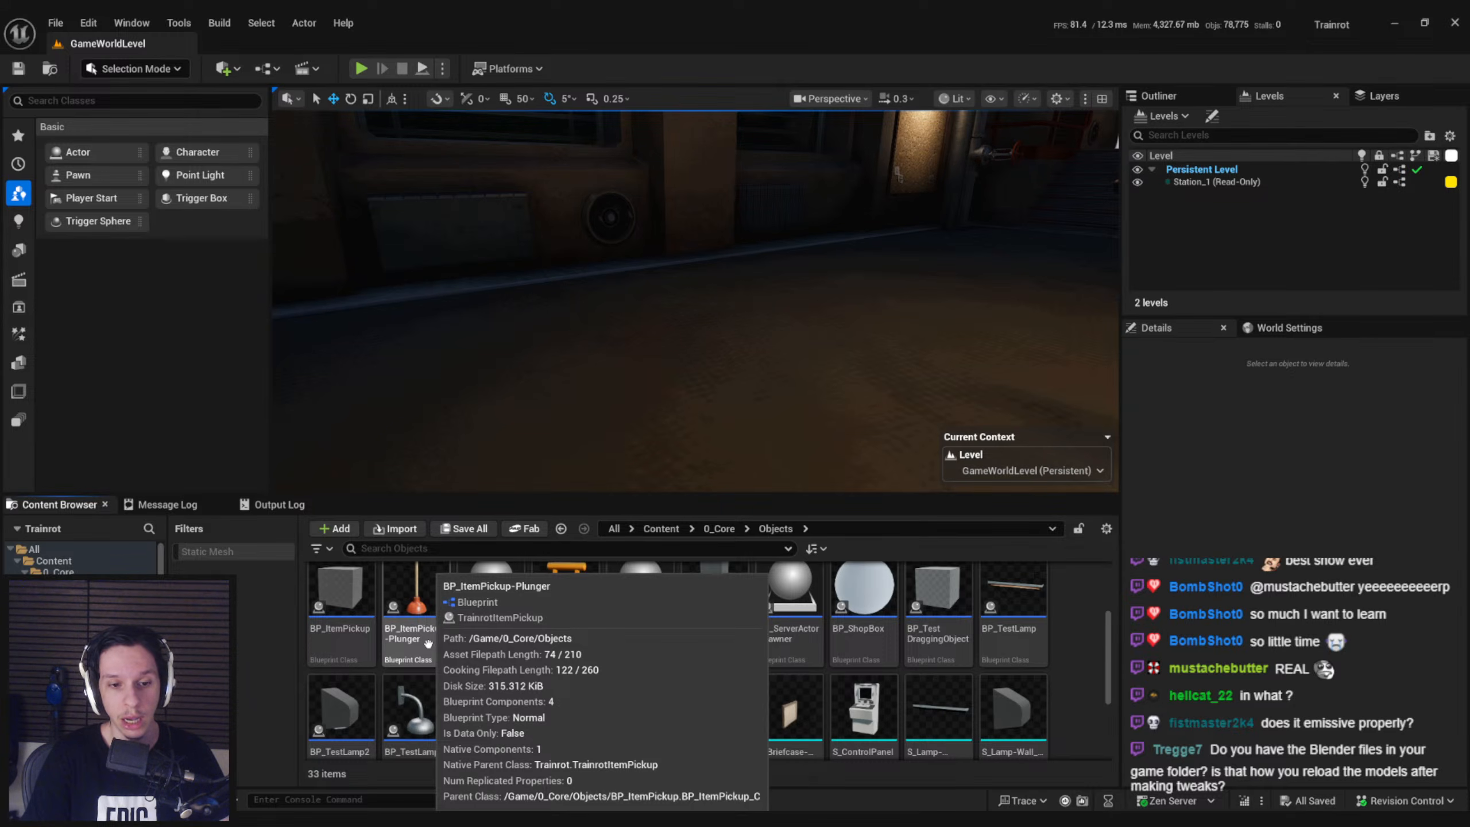
pyautogui.doubleClick(428, 642)
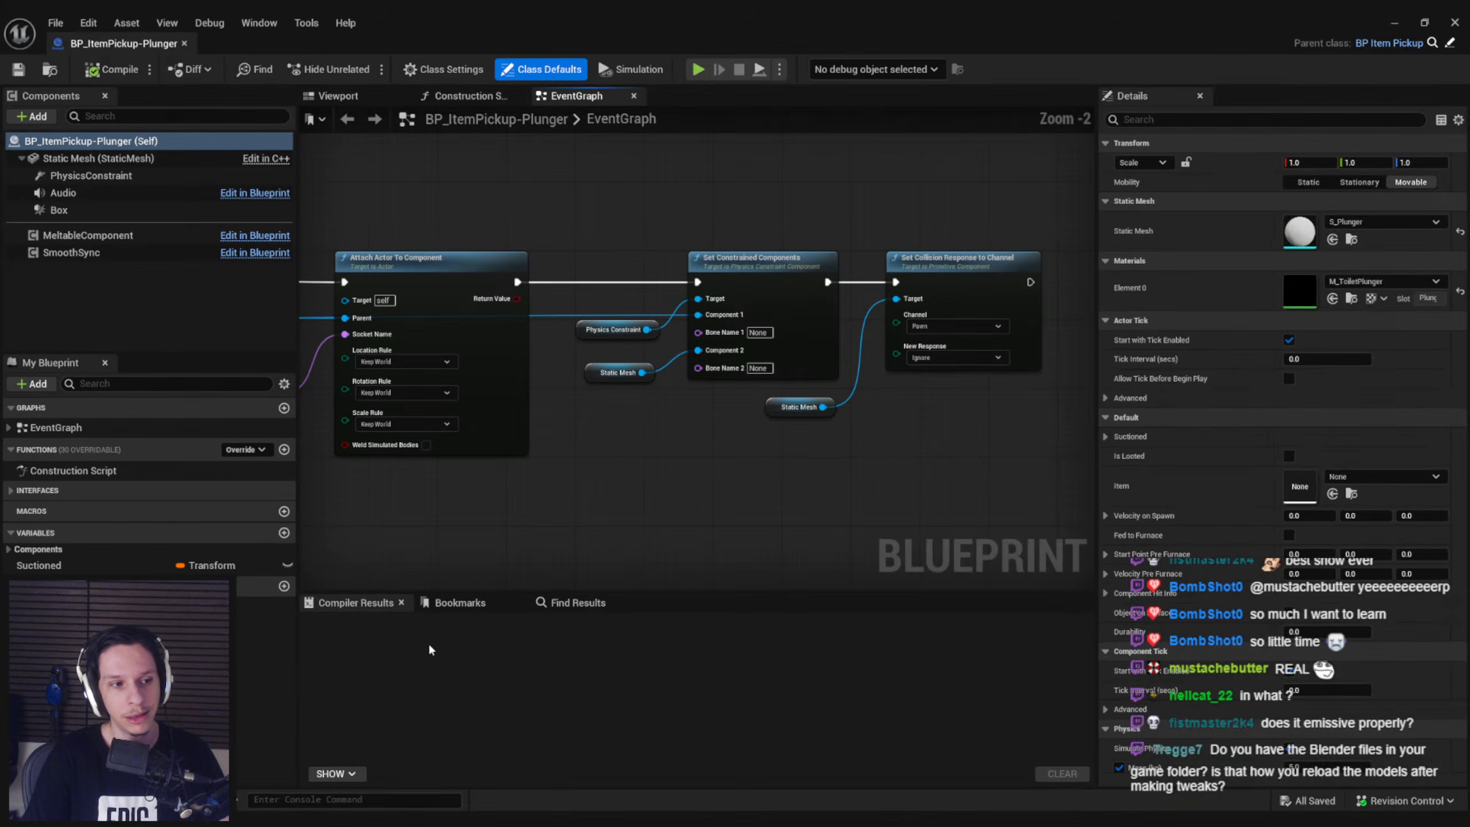
pyautogui.scroll(-1, 522, 528)
pyautogui.moveTo(522, 528); pyautogui.dragTo(689, 504, button='right')
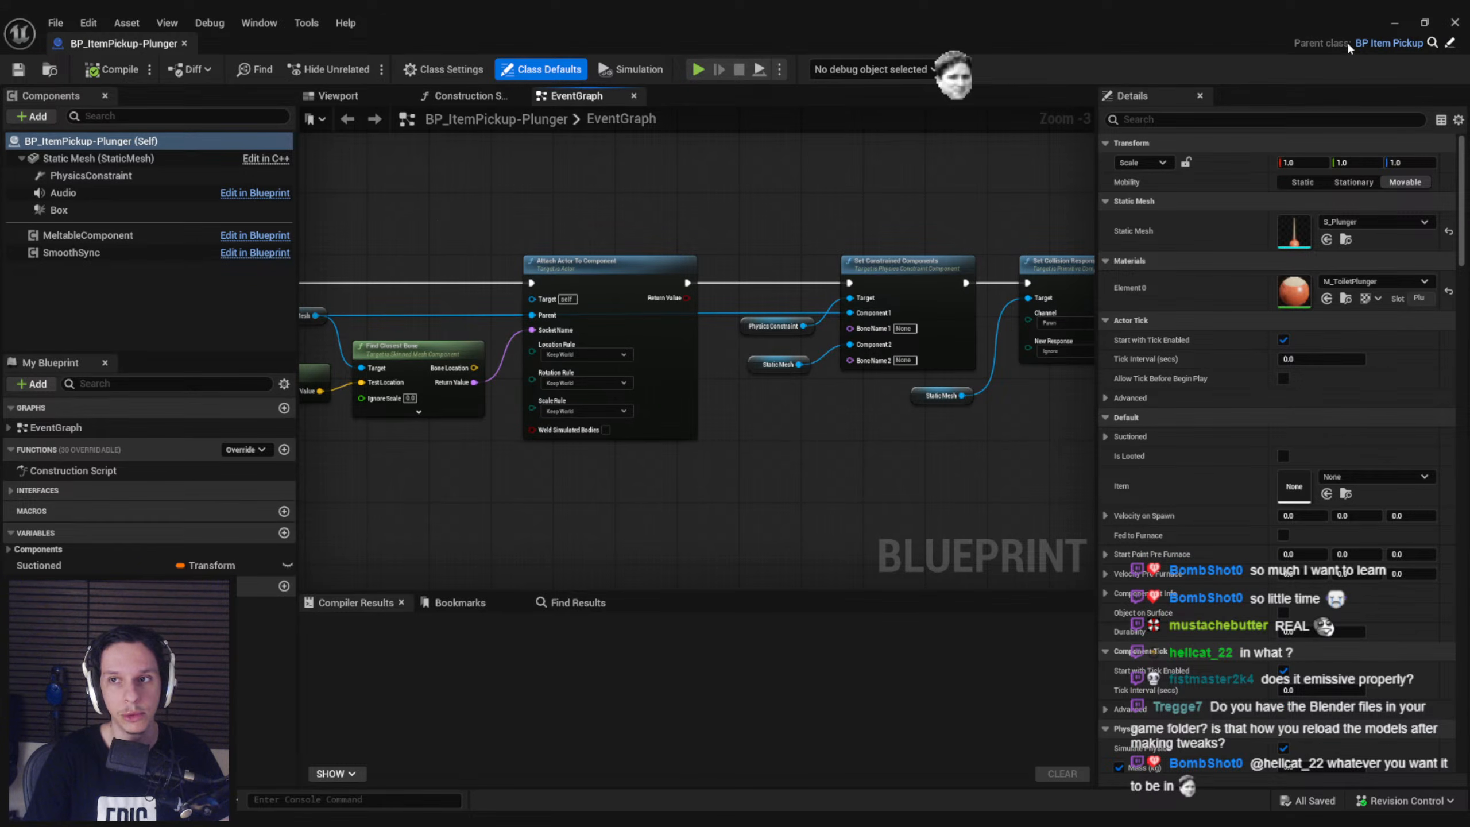
# Return to the level editor and open the S_Glowstick mesh from the 0_Core/Items/Meshes folder
pyautogui.click(1394, 23)
pyautogui.hotkey('alt', 'Tab')
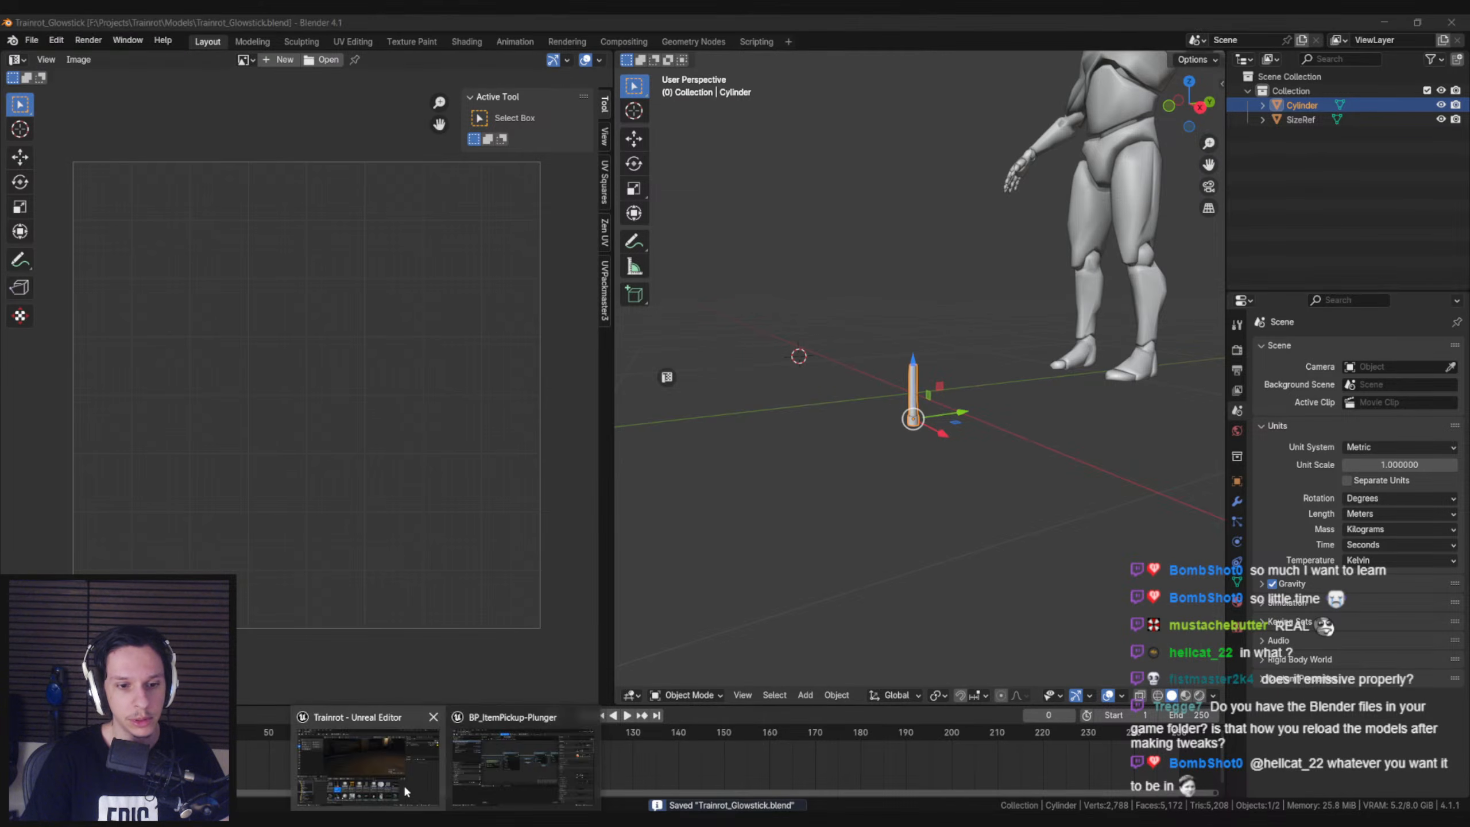
pyautogui.click(404, 784)
pyautogui.scroll(2, 654, 621)
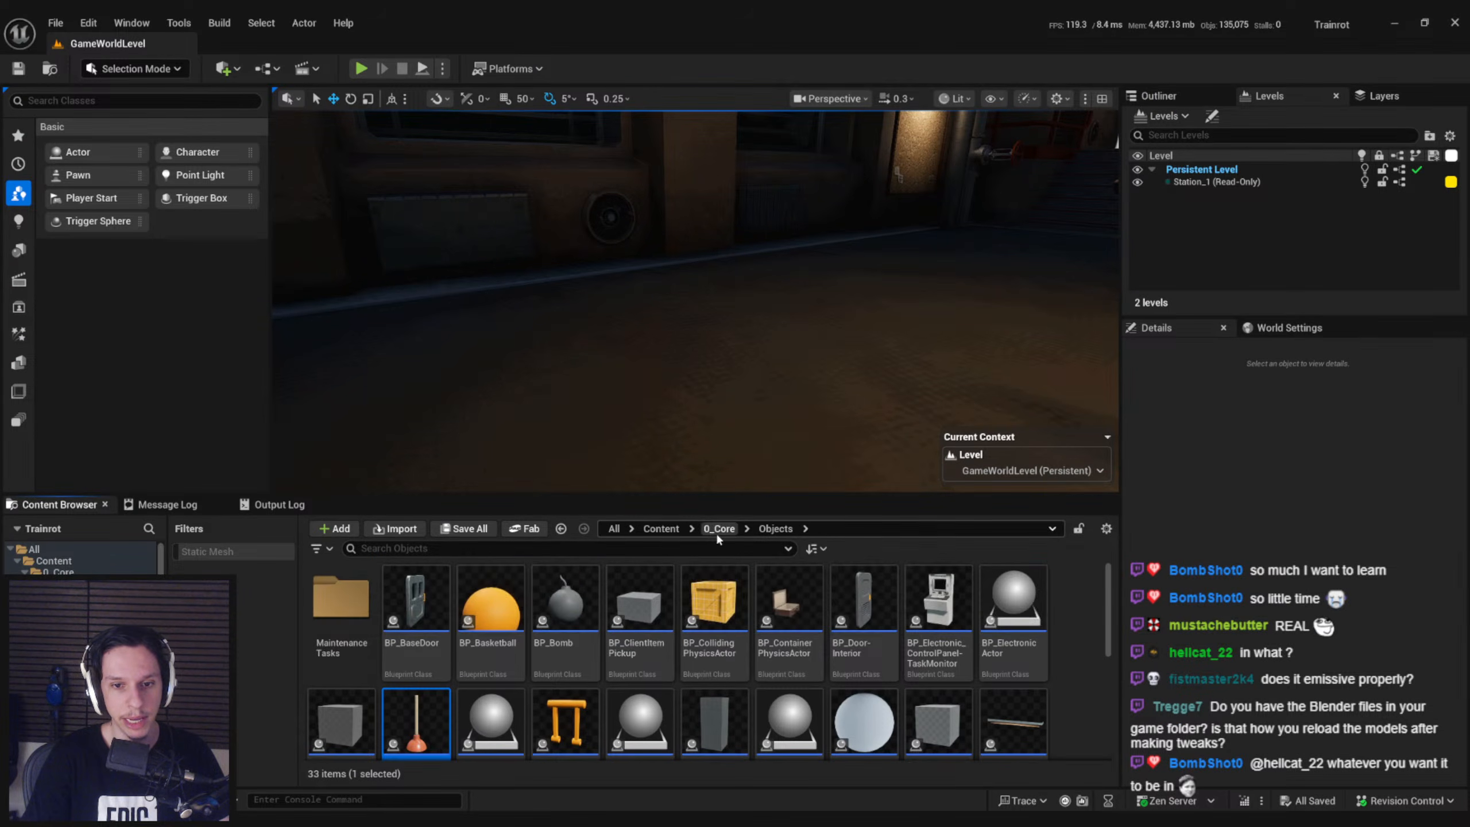
pyautogui.click(723, 529)
pyautogui.doubleClick(490, 600)
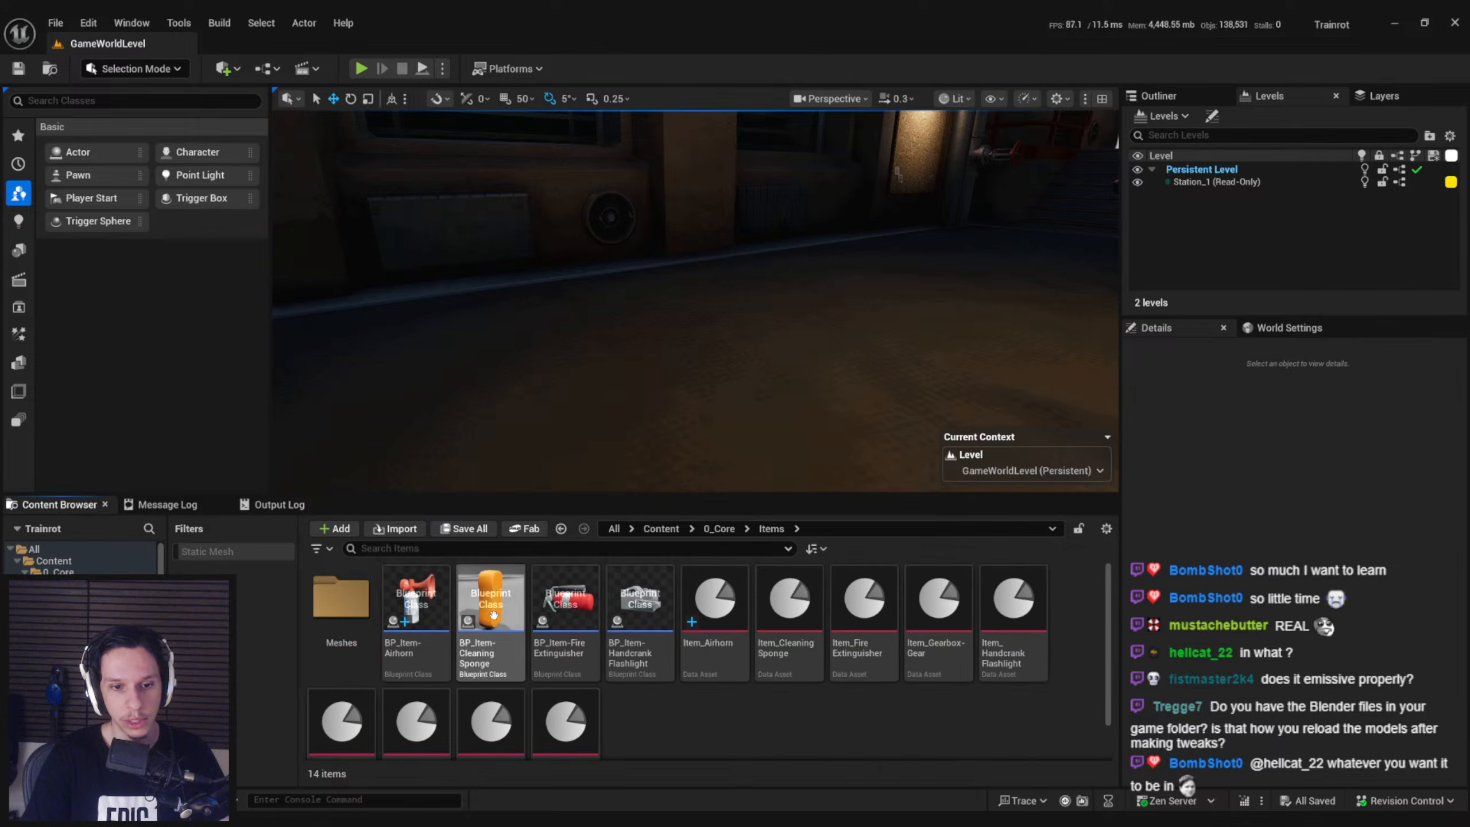
pyautogui.doubleClick(341, 600)
pyautogui.rightClick(410, 613)
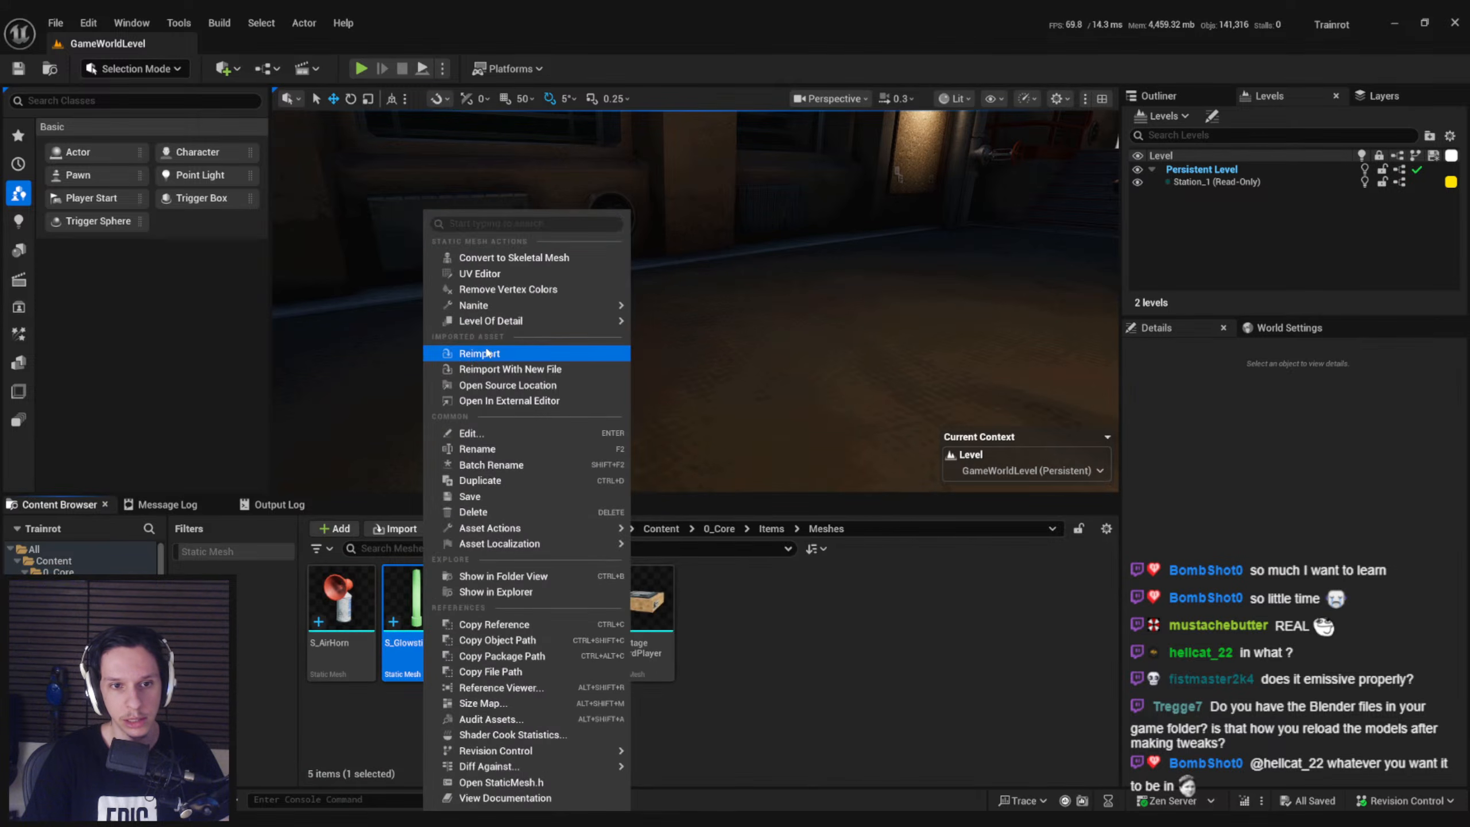
pyautogui.doubleClick(396, 603)
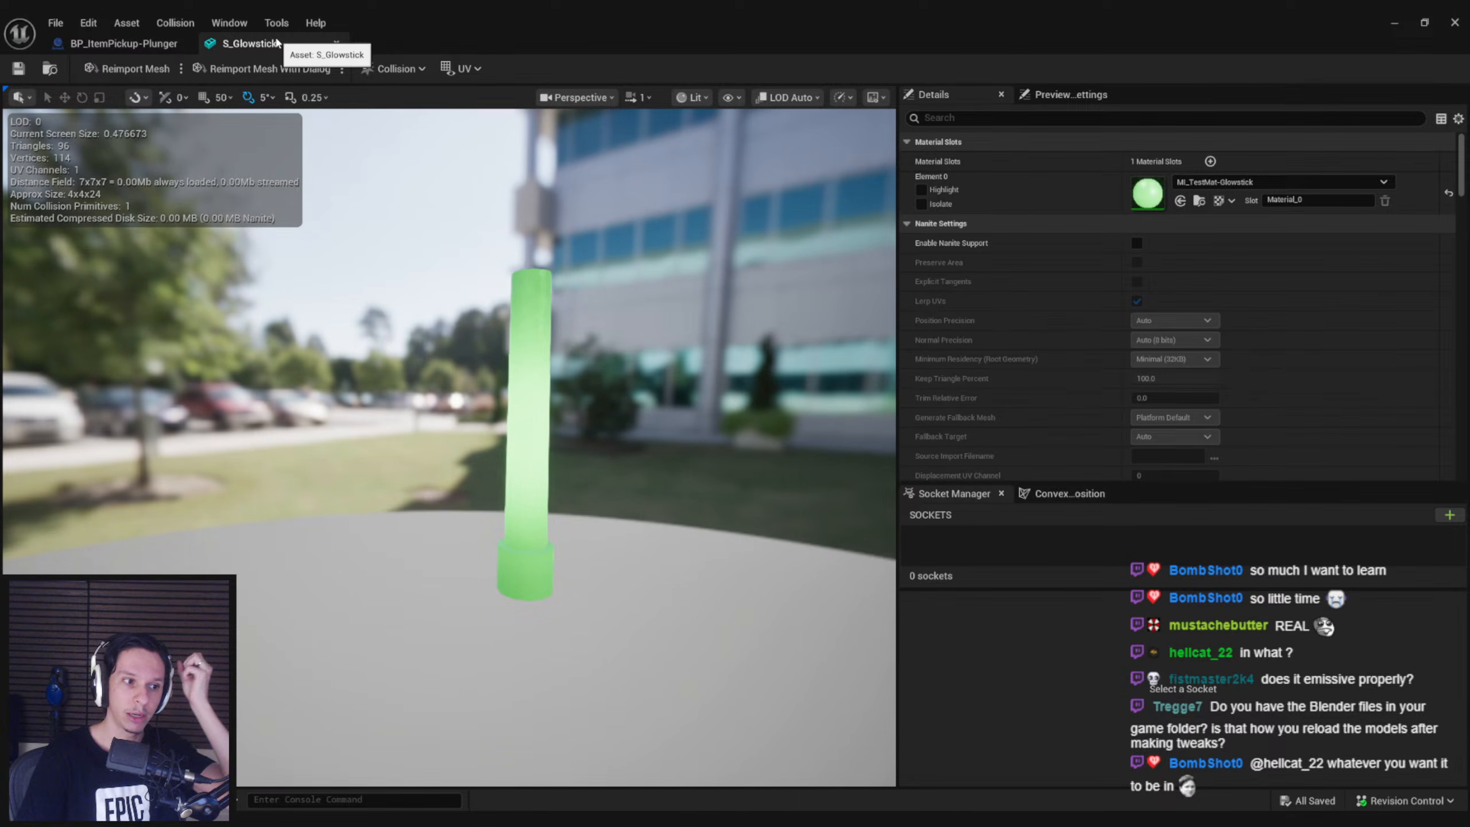
pyautogui.click(88, 22)
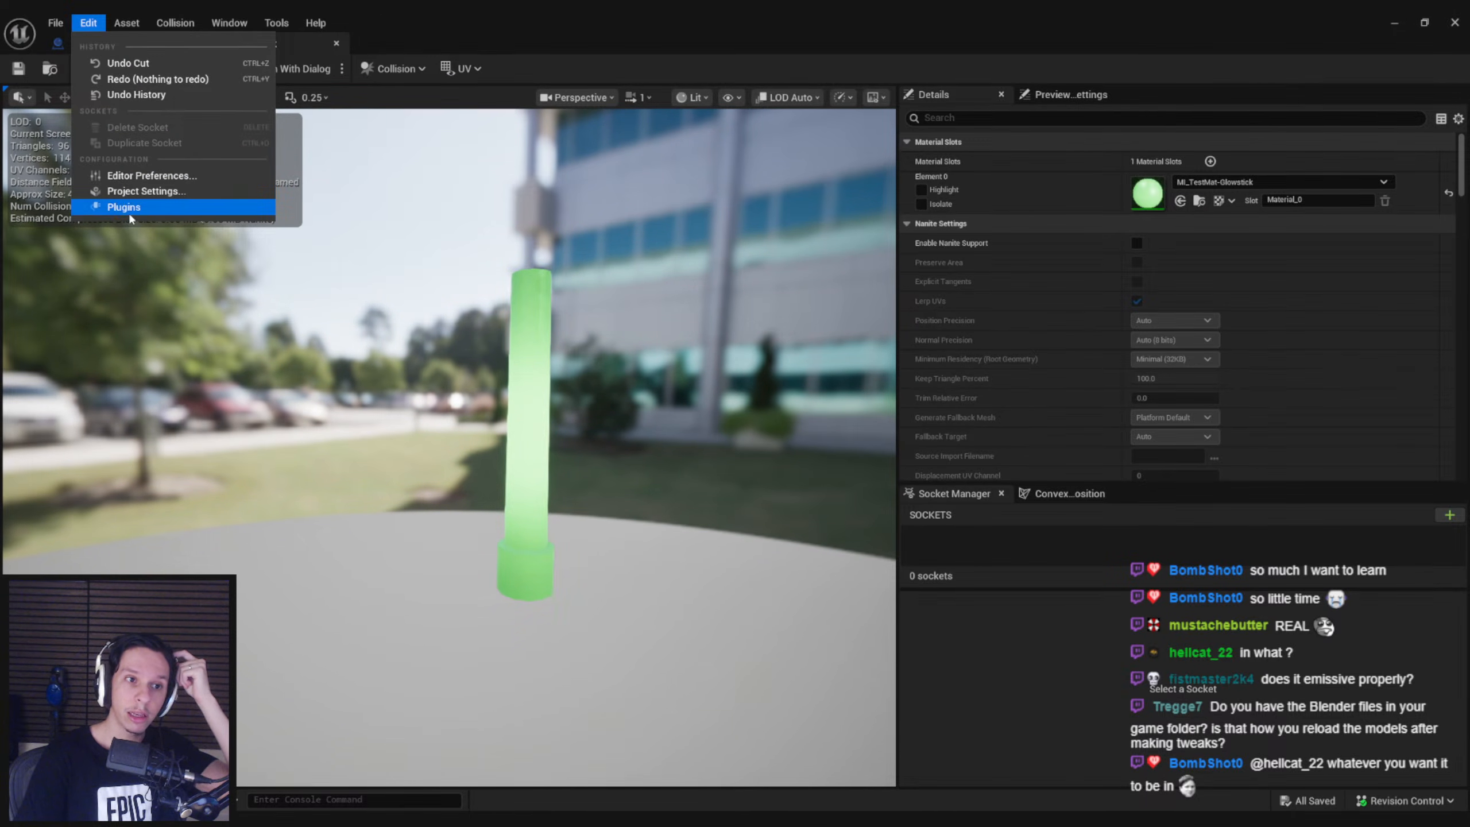
pyautogui.click(168, 191)
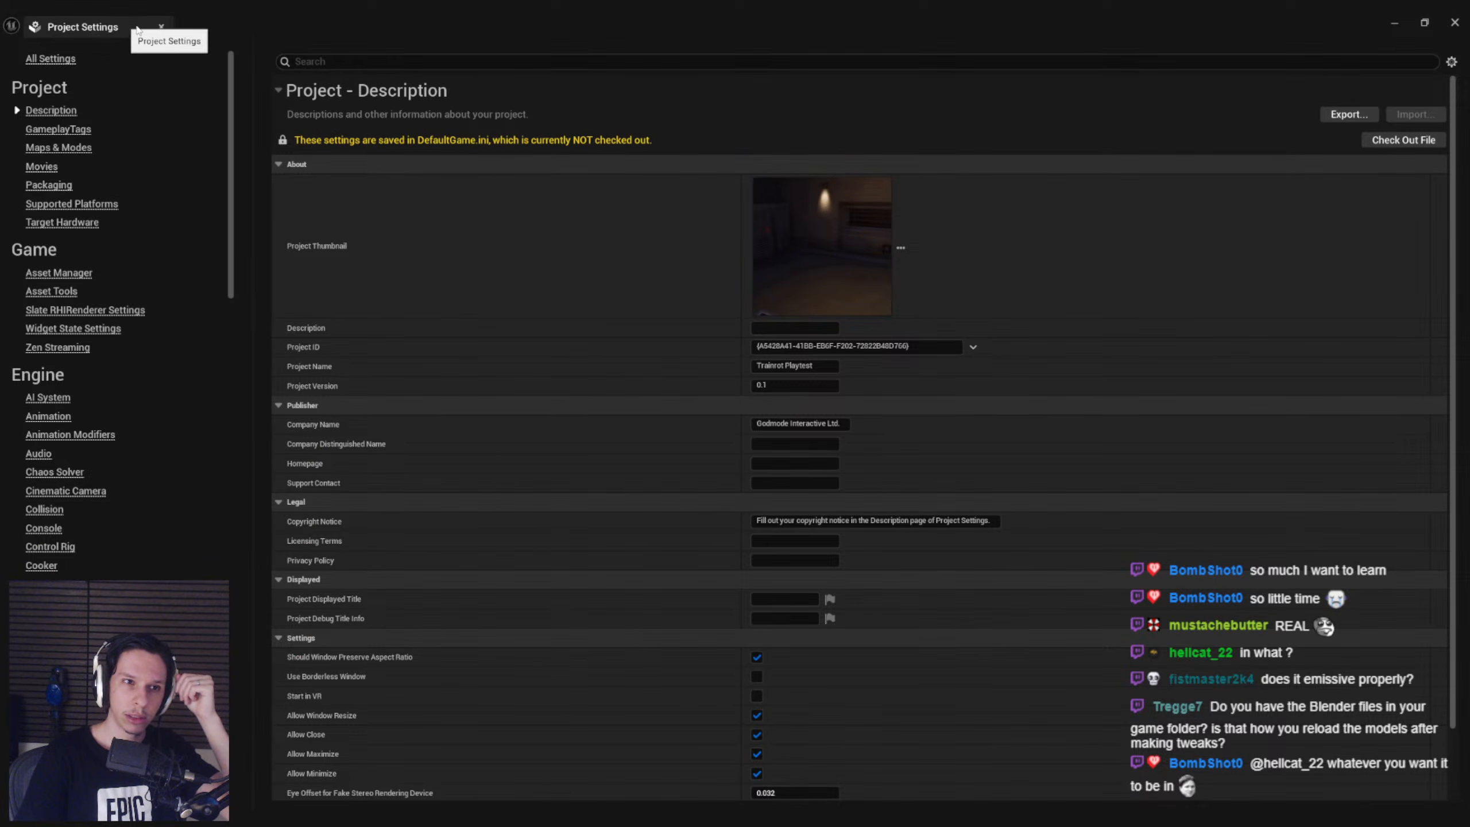
pyautogui.click(162, 27)
# Search the Editor Preferences for "reimport", examine the Auto Reimport settings under Loading & Saving, and close the preferences
pyautogui.click(88, 22)
pyautogui.click(151, 175)
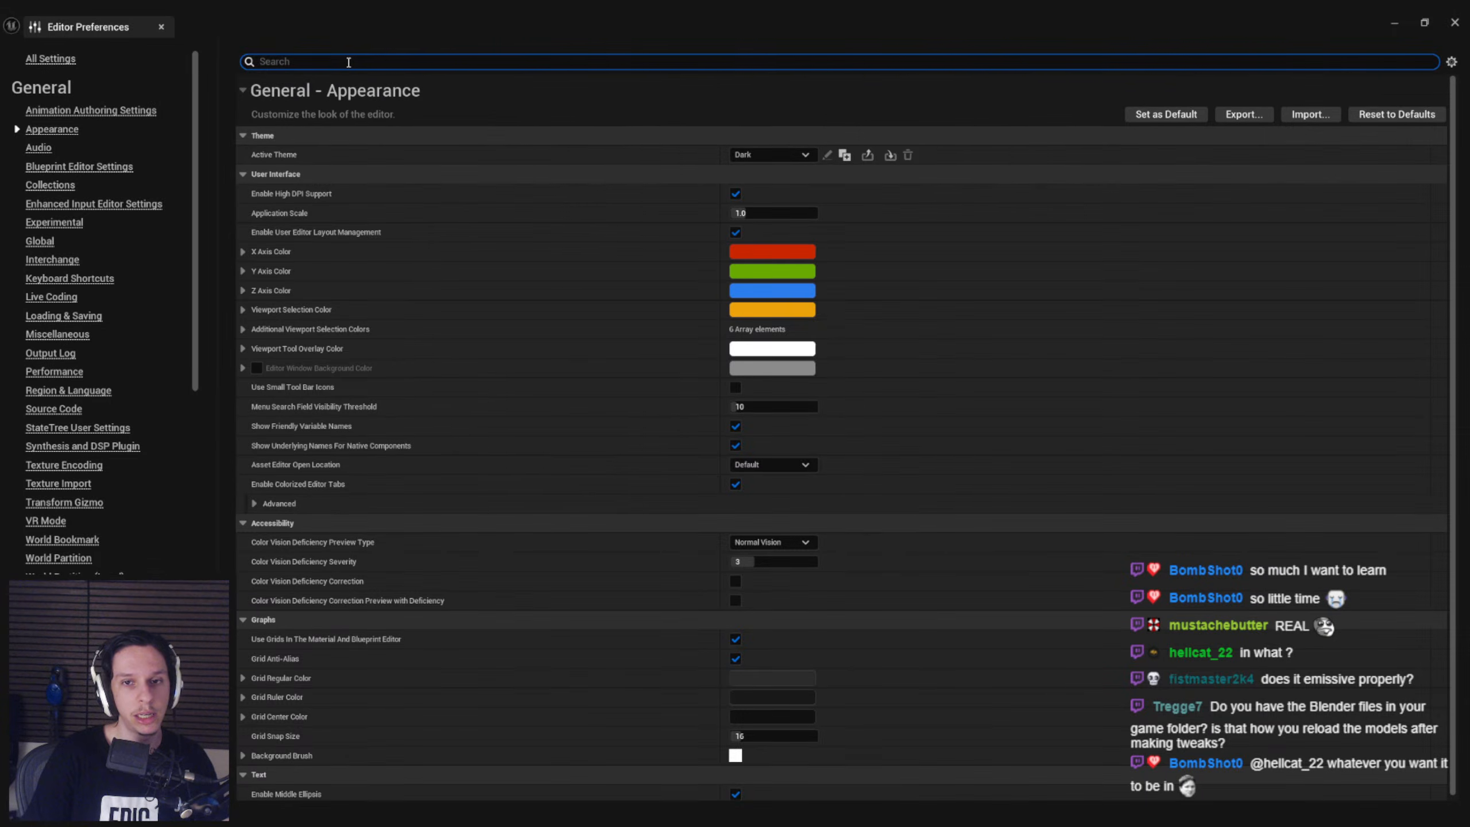
pyautogui.write('reimport')
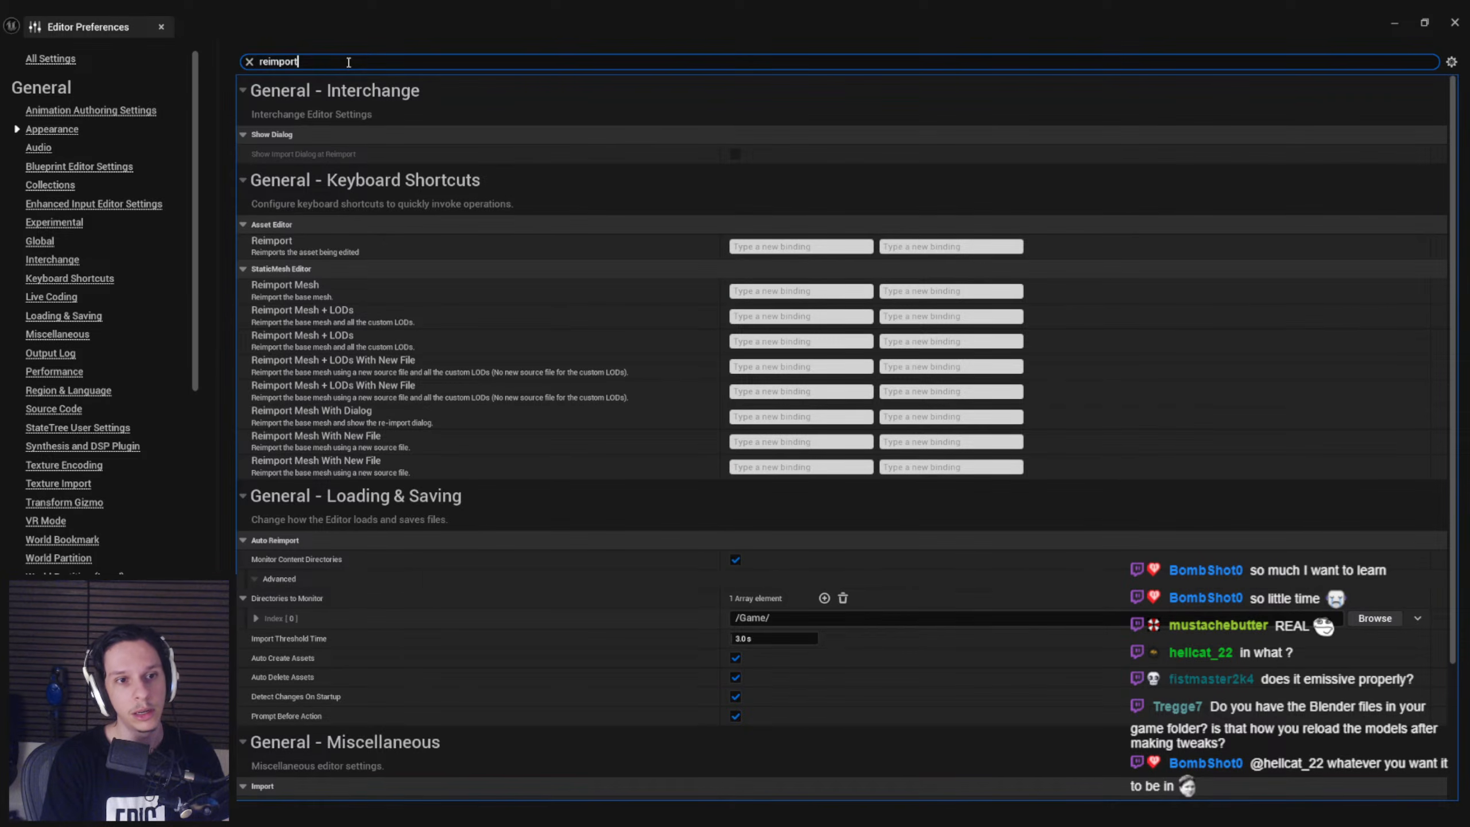
pyautogui.click(294, 619)
pyautogui.scroll(-3, 294, 612)
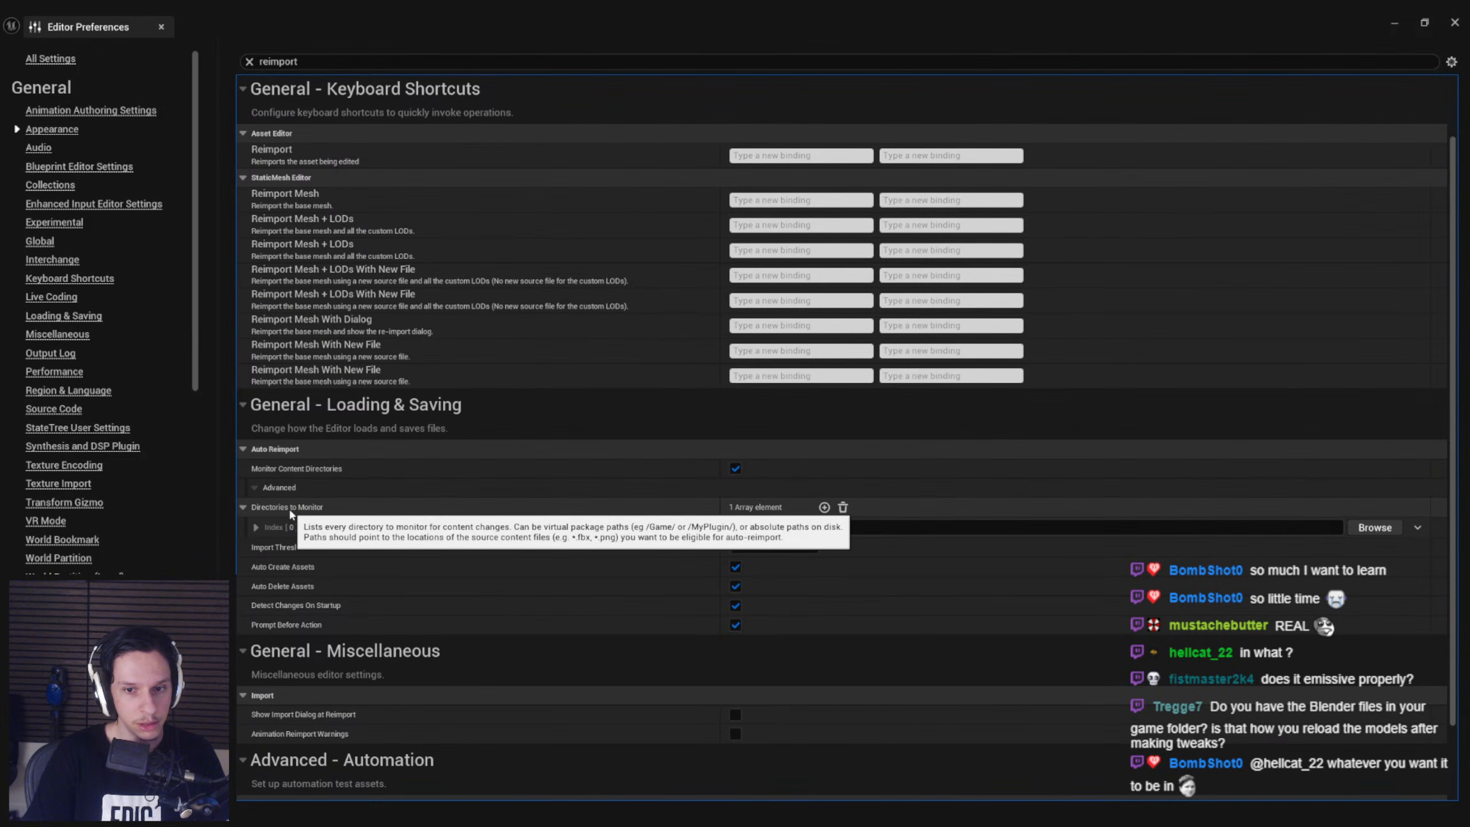
pyautogui.scroll(-1, 279, 530)
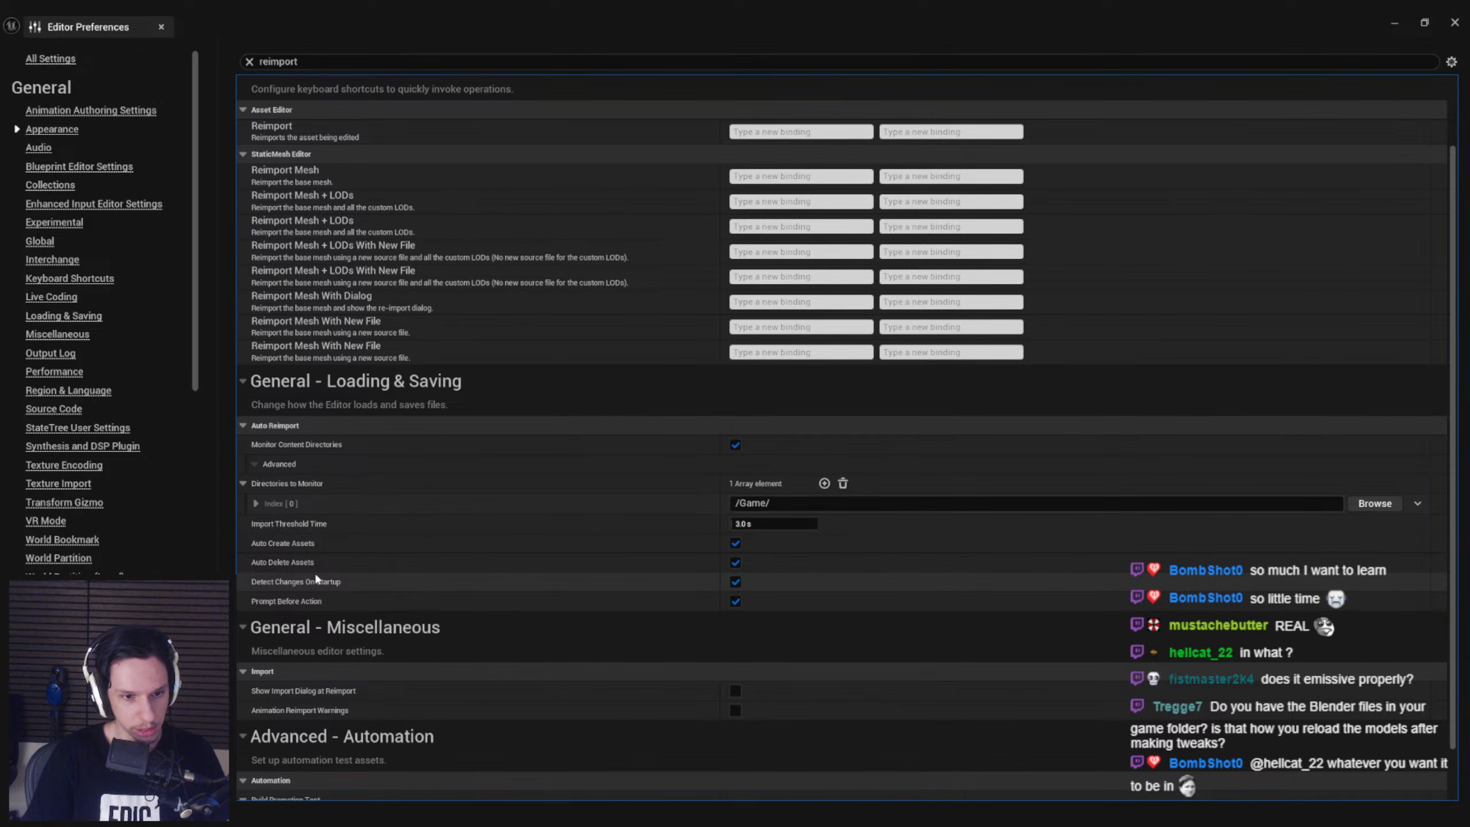
pyautogui.click(161, 27)
pyautogui.moveTo(660, 321); pyautogui.dragTo(655, 331, button='right')
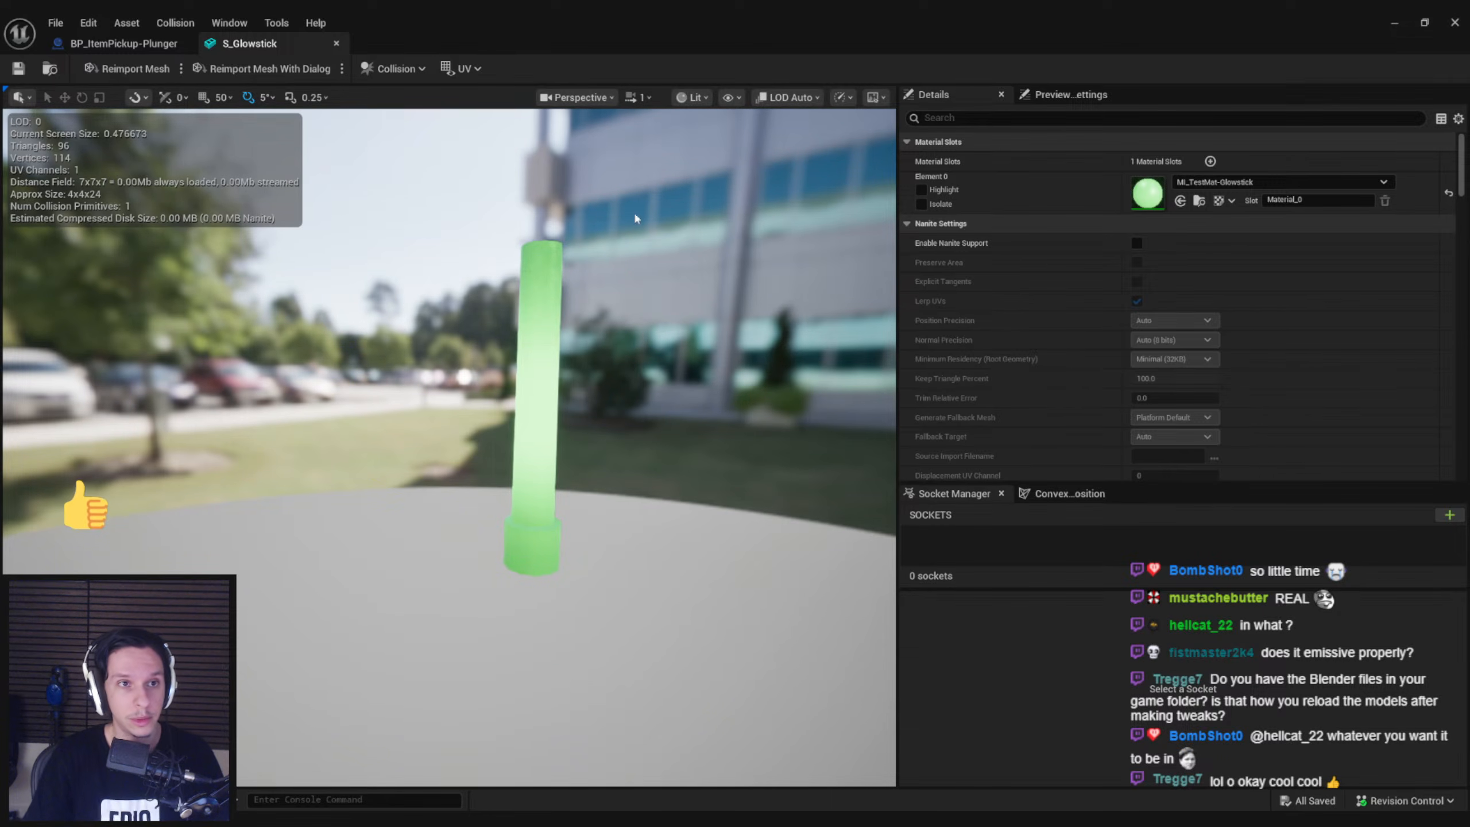
pyautogui.click(118, 44)
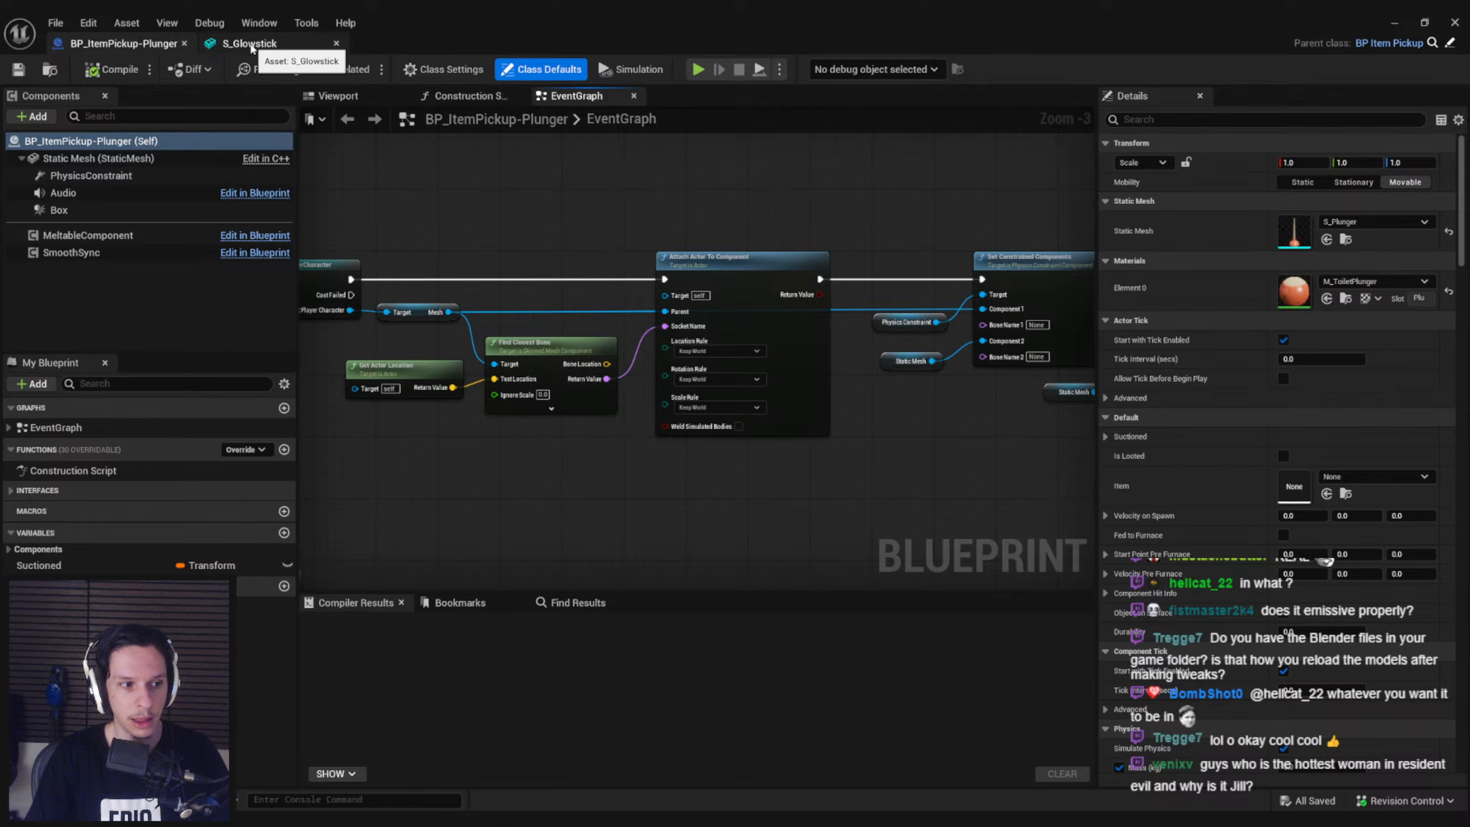
pyautogui.click(250, 45)
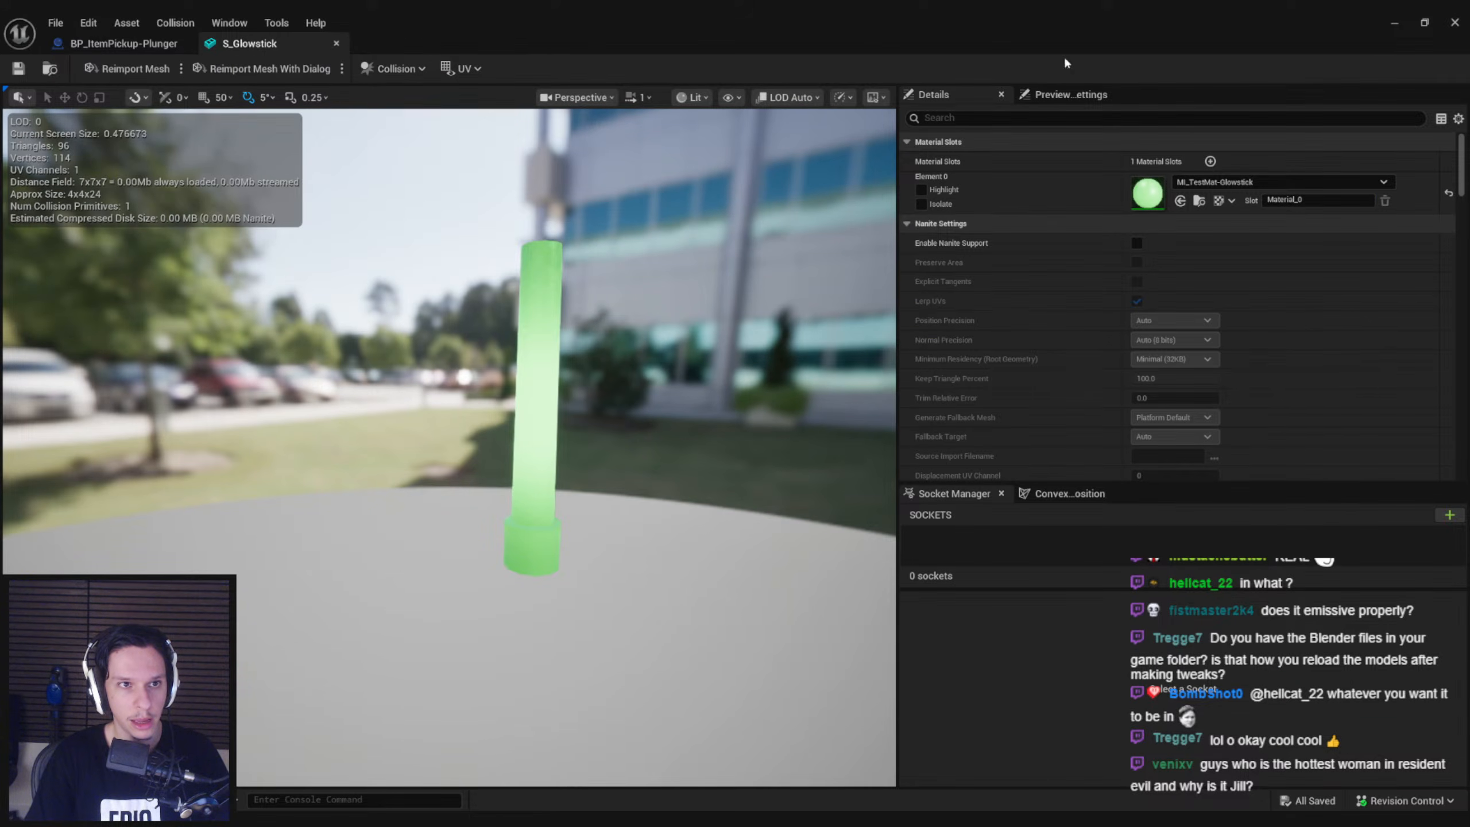
# Duplicate BP_Item-Airhorn in the 0_Core/Items folder and name the copy BP_Item-Glowstick
pyautogui.click(1385, 20)
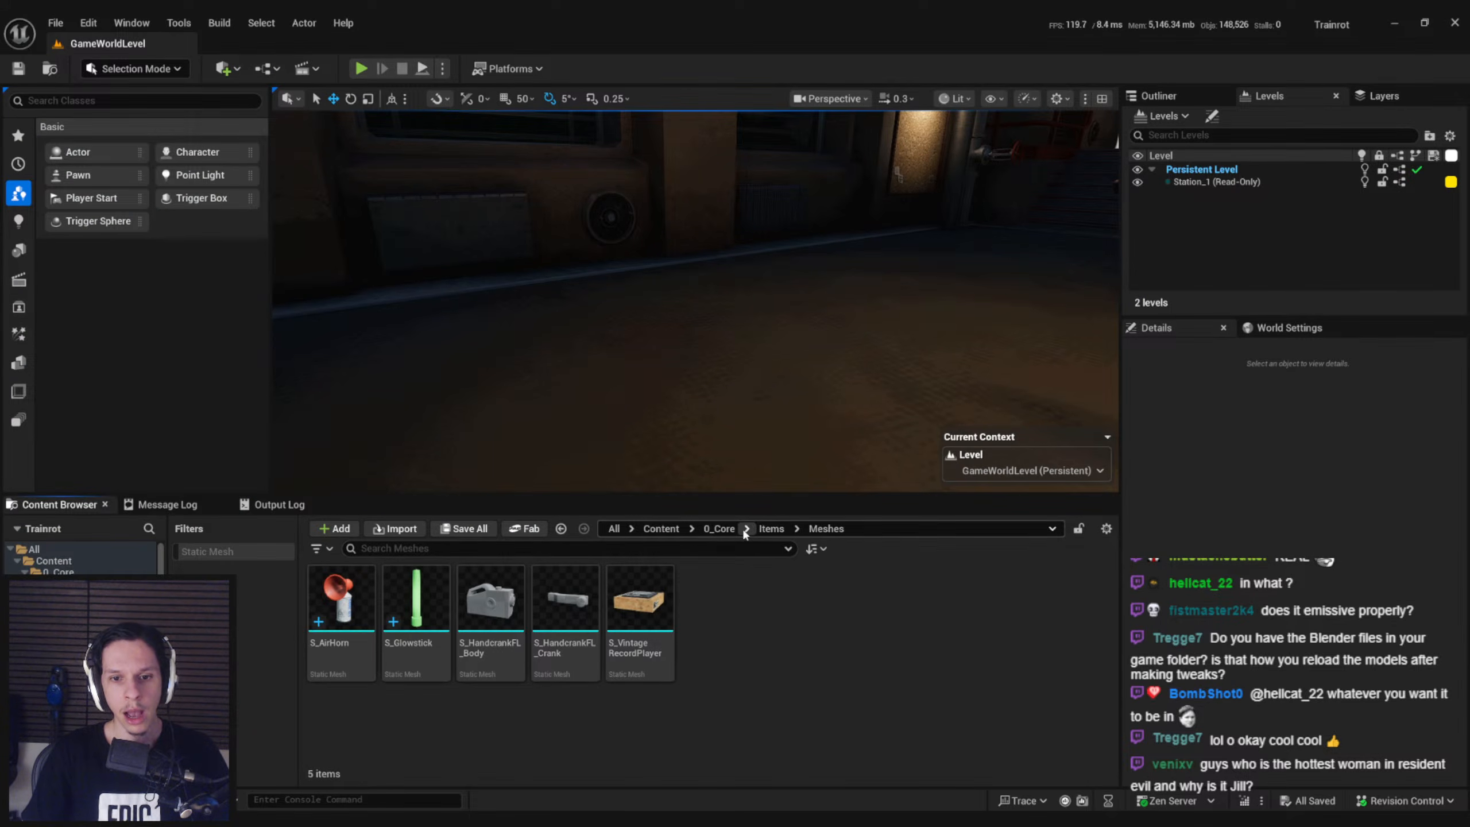
pyautogui.click(721, 529)
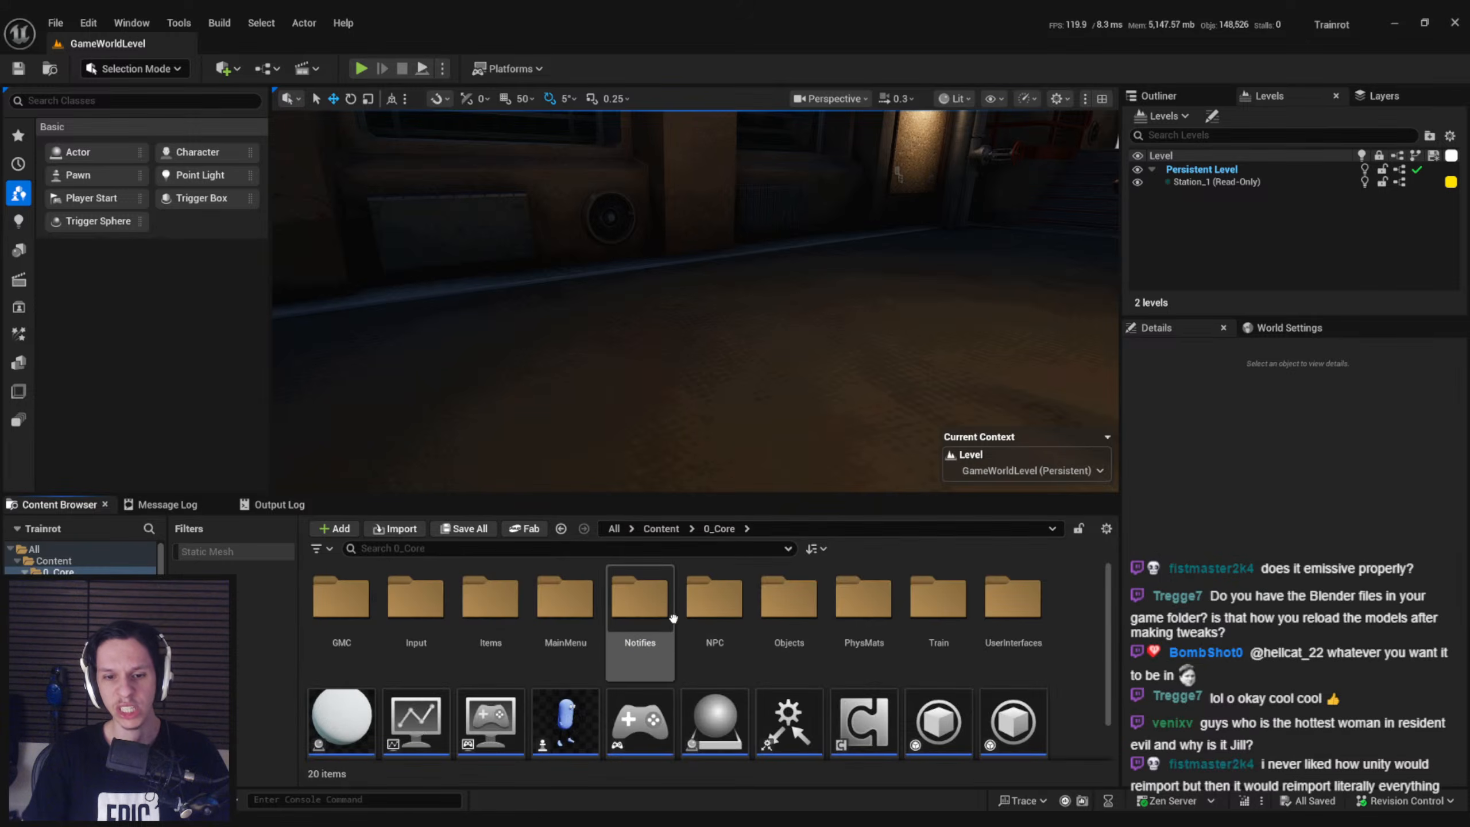
pyautogui.doubleClick(566, 598)
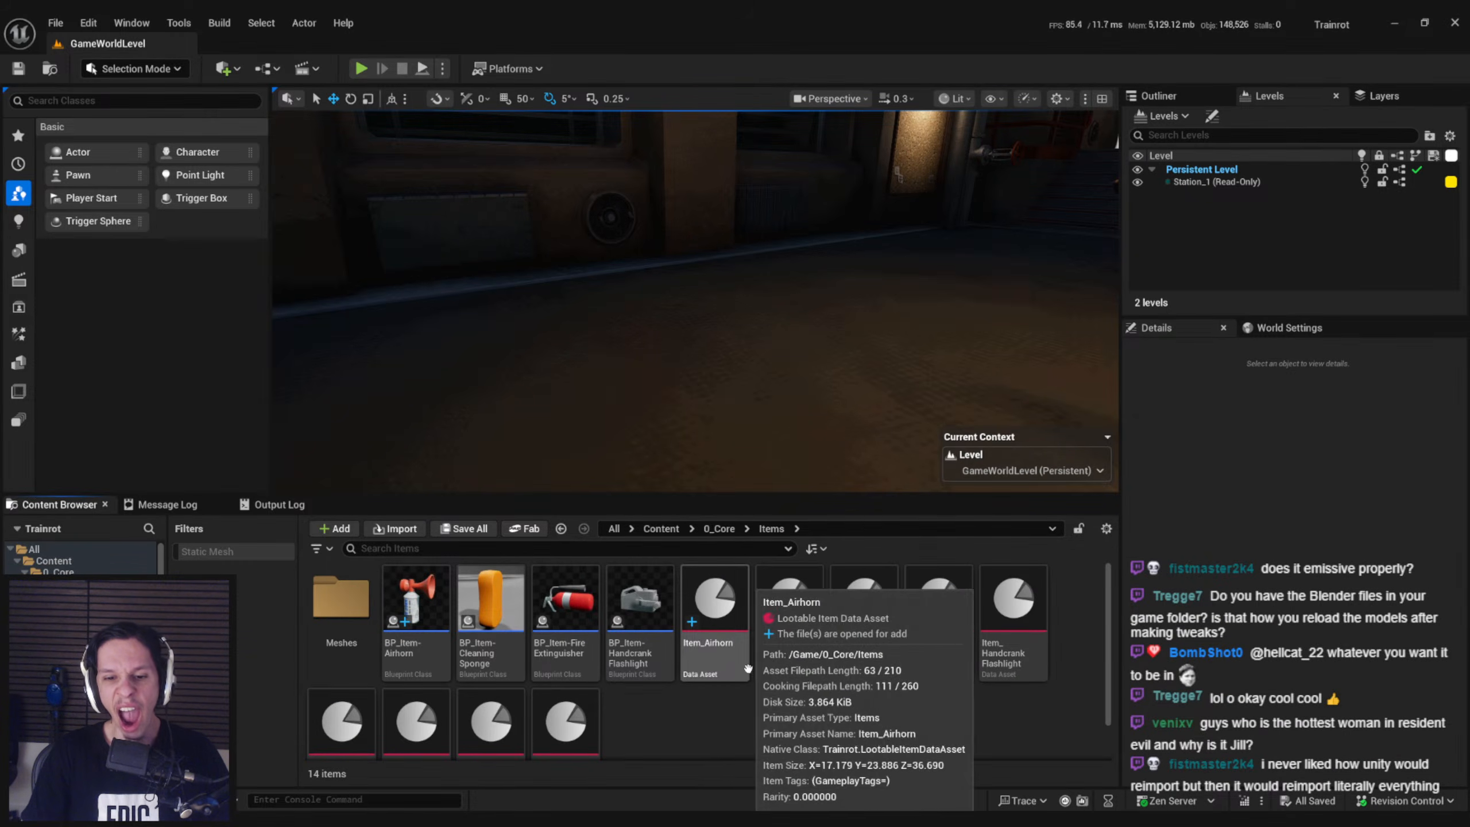
pyautogui.click(715, 614)
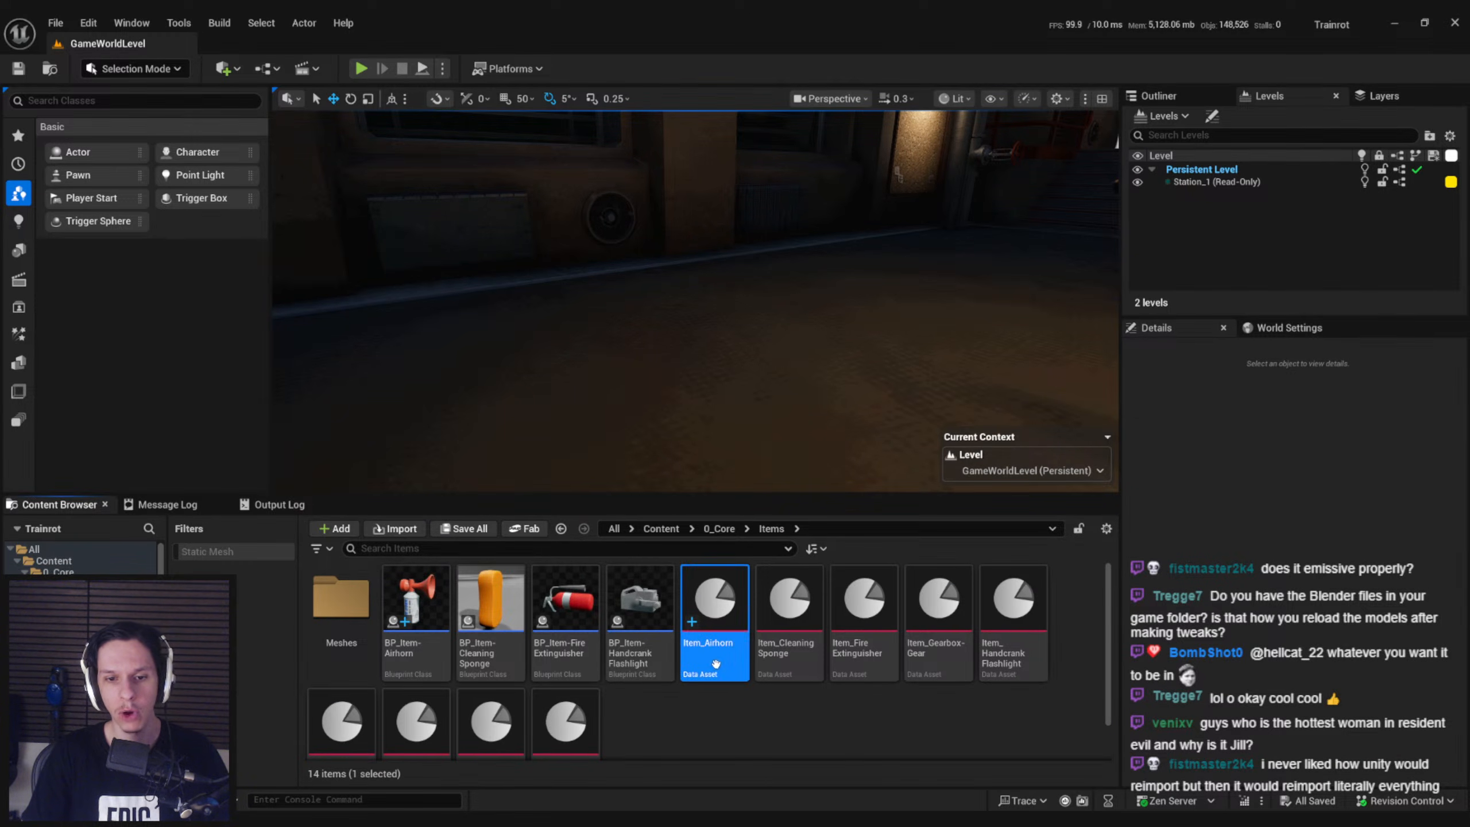
pyautogui.click(493, 651)
pyautogui.rightClick(493, 651)
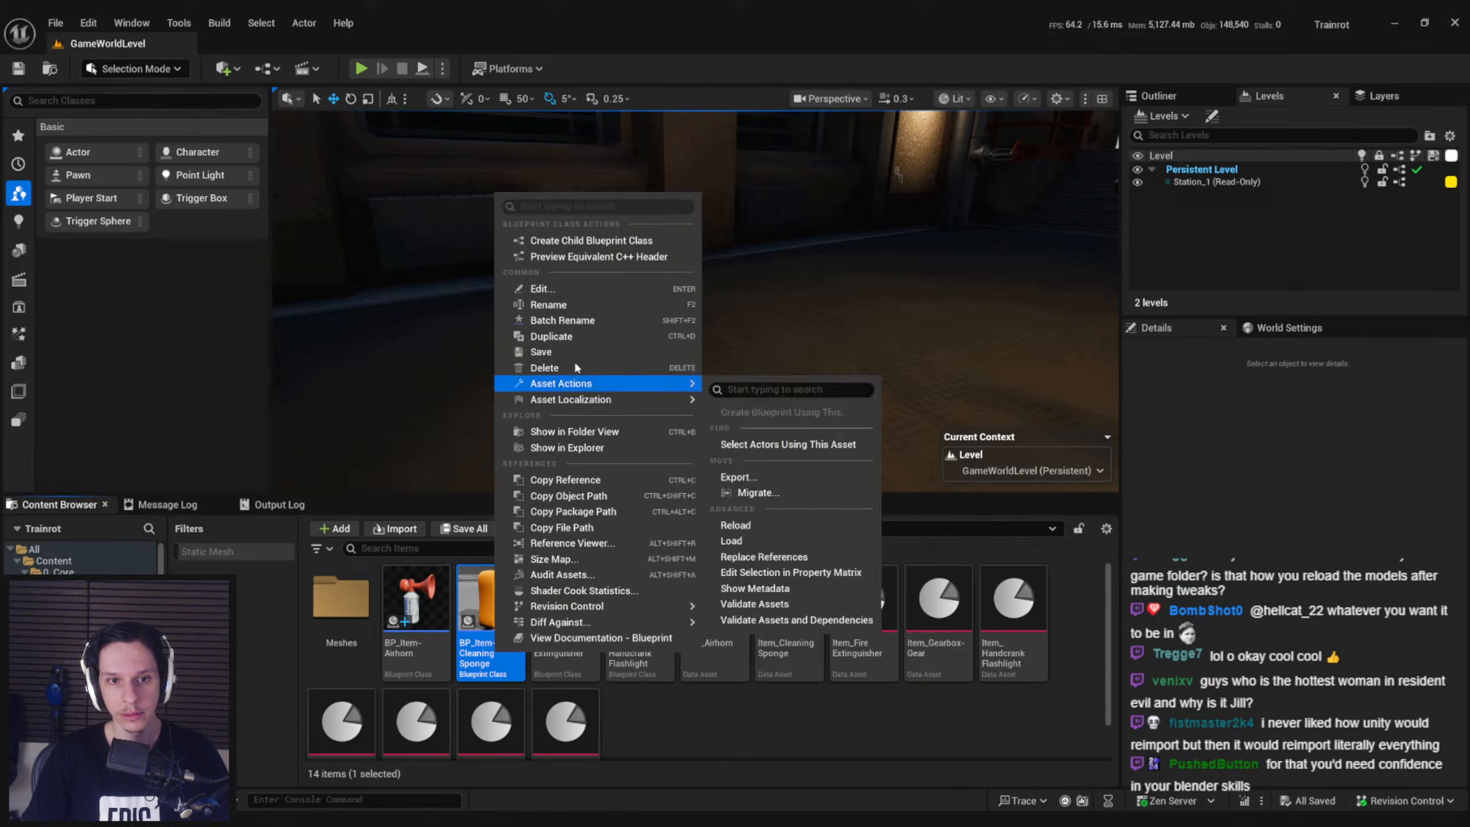
pyautogui.click(410, 614)
pyautogui.rightClick(410, 614)
pyautogui.moveTo(435, 402)
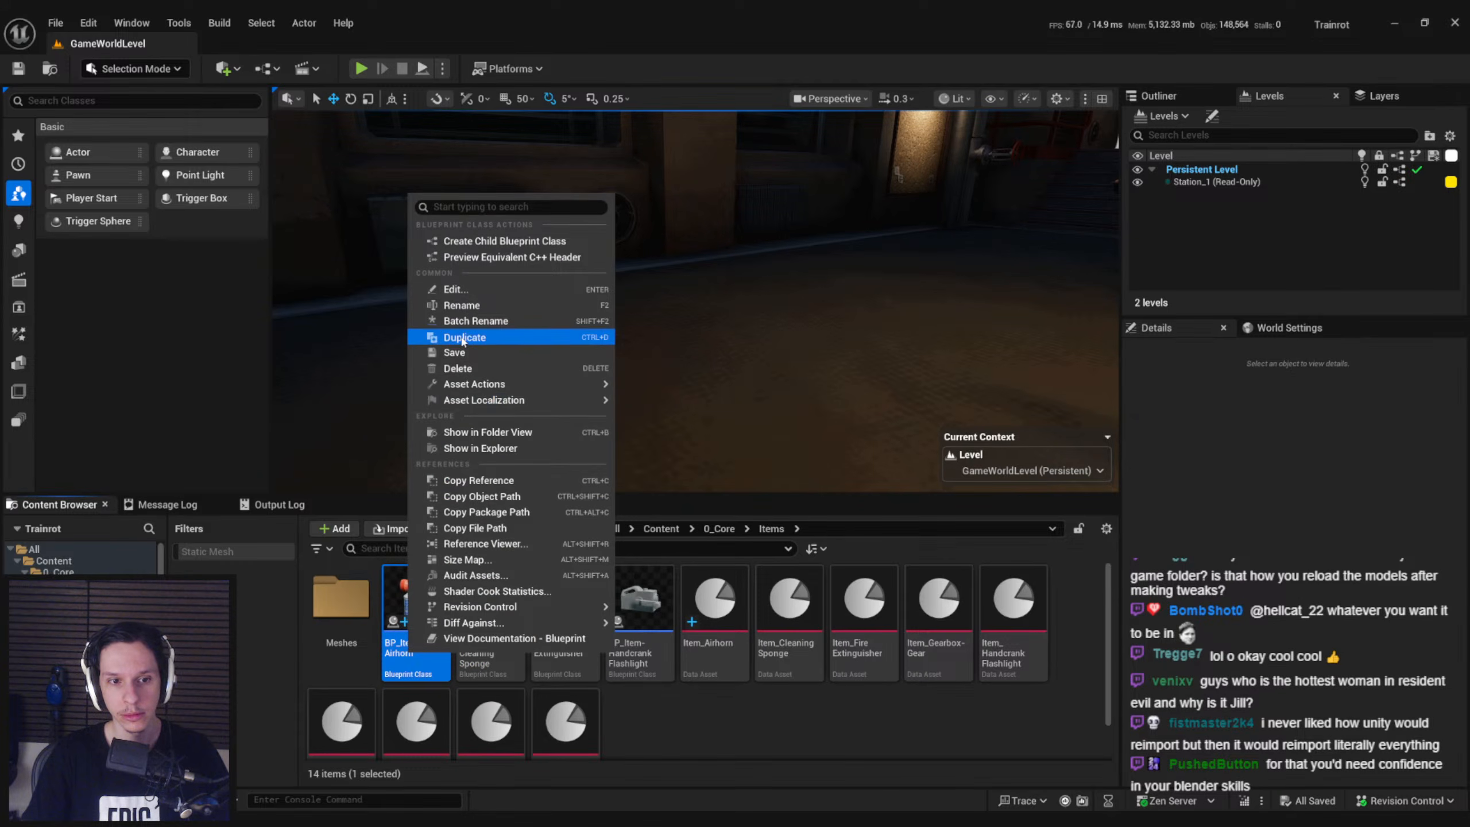
pyautogui.click(460, 337)
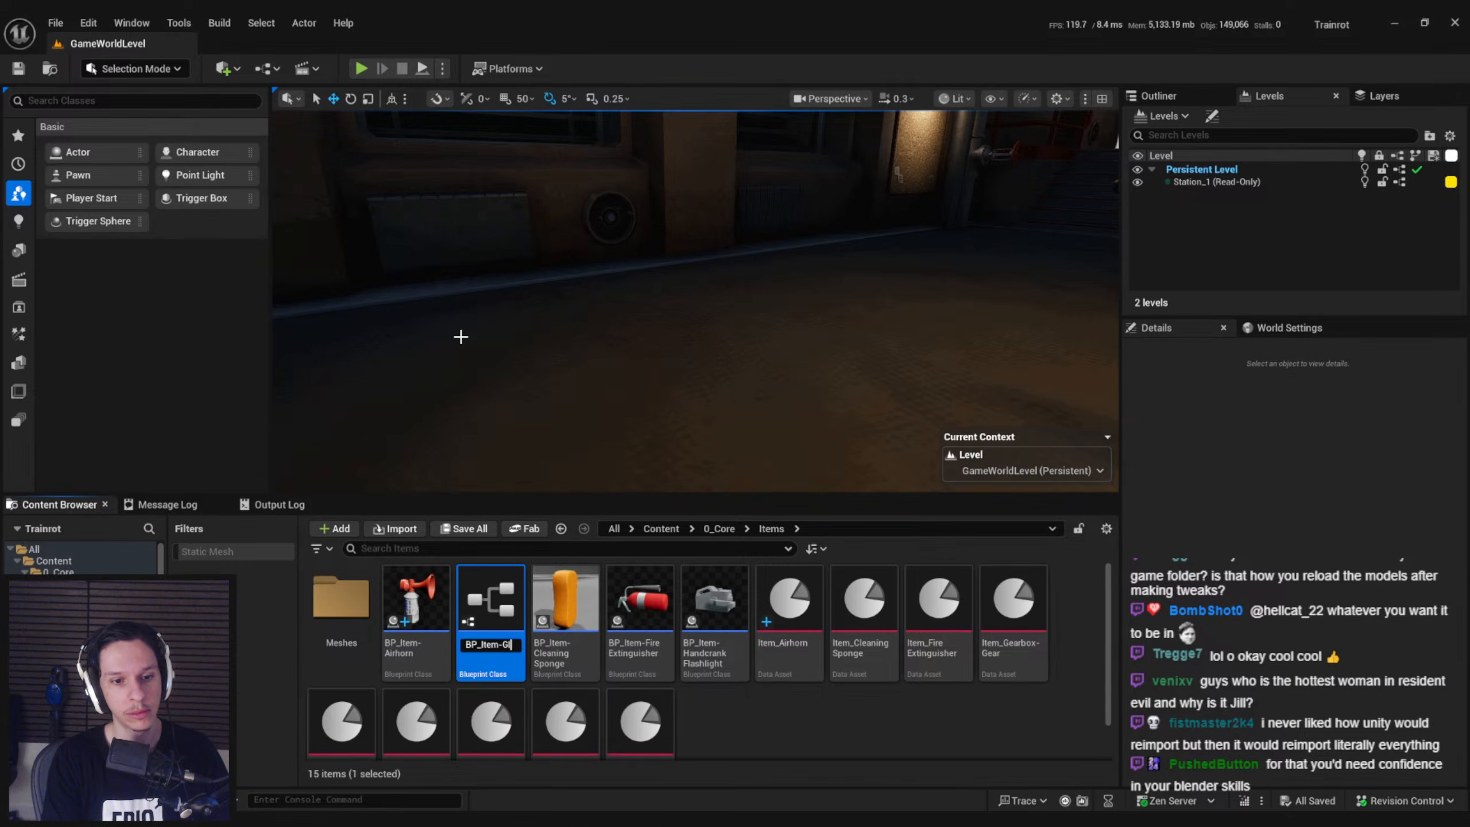
pyautogui.press('Return')
# Open BP_Item-Glowstick and examine the inherited logic in its event graph
pyautogui.doubleClick(647, 631)
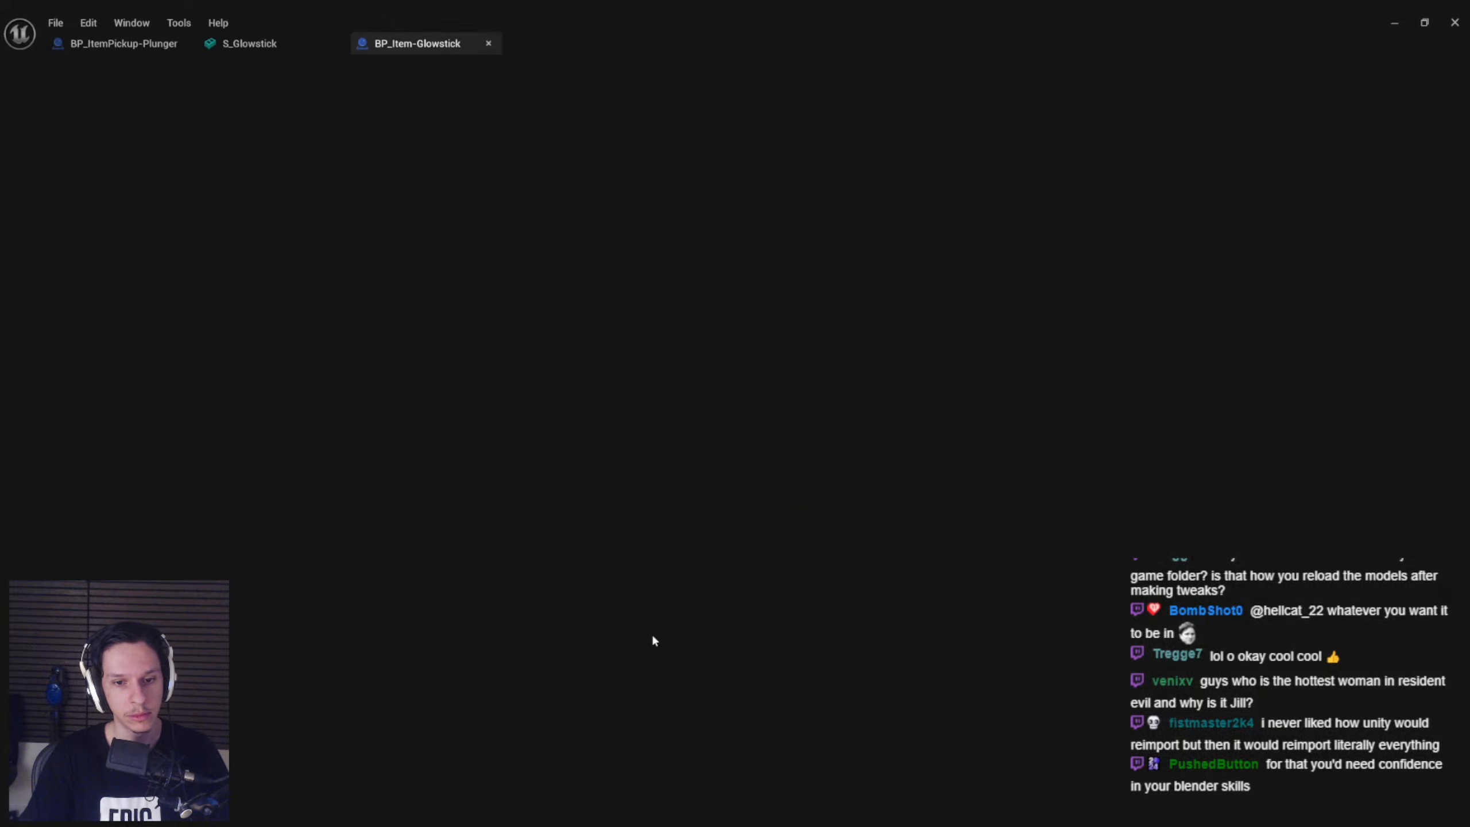
pyautogui.scroll(3, 538, 302)
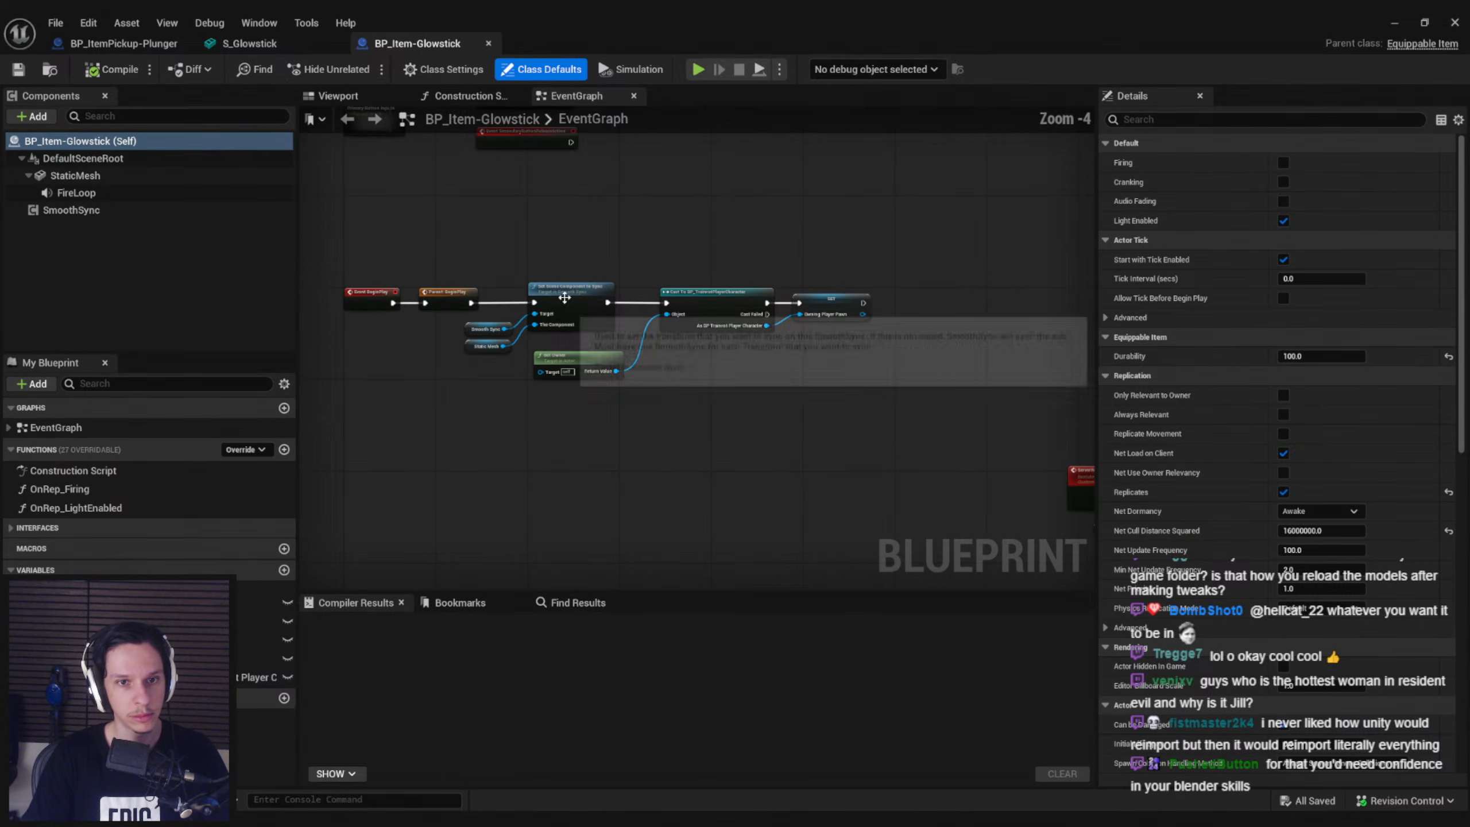
pyautogui.moveTo(563, 203); pyautogui.dragTo(634, 391, button='right')
pyautogui.moveTo(768, 426); pyautogui.dragTo(710, 361, button='right')
pyautogui.scroll(3, 720, 419)
pyautogui.scroll(-2, 568, 312)
pyautogui.moveTo(568, 311); pyautogui.dragTo(773, 489, button='right')
pyautogui.moveTo(496, 285); pyautogui.dragTo(541, 350, button='right')
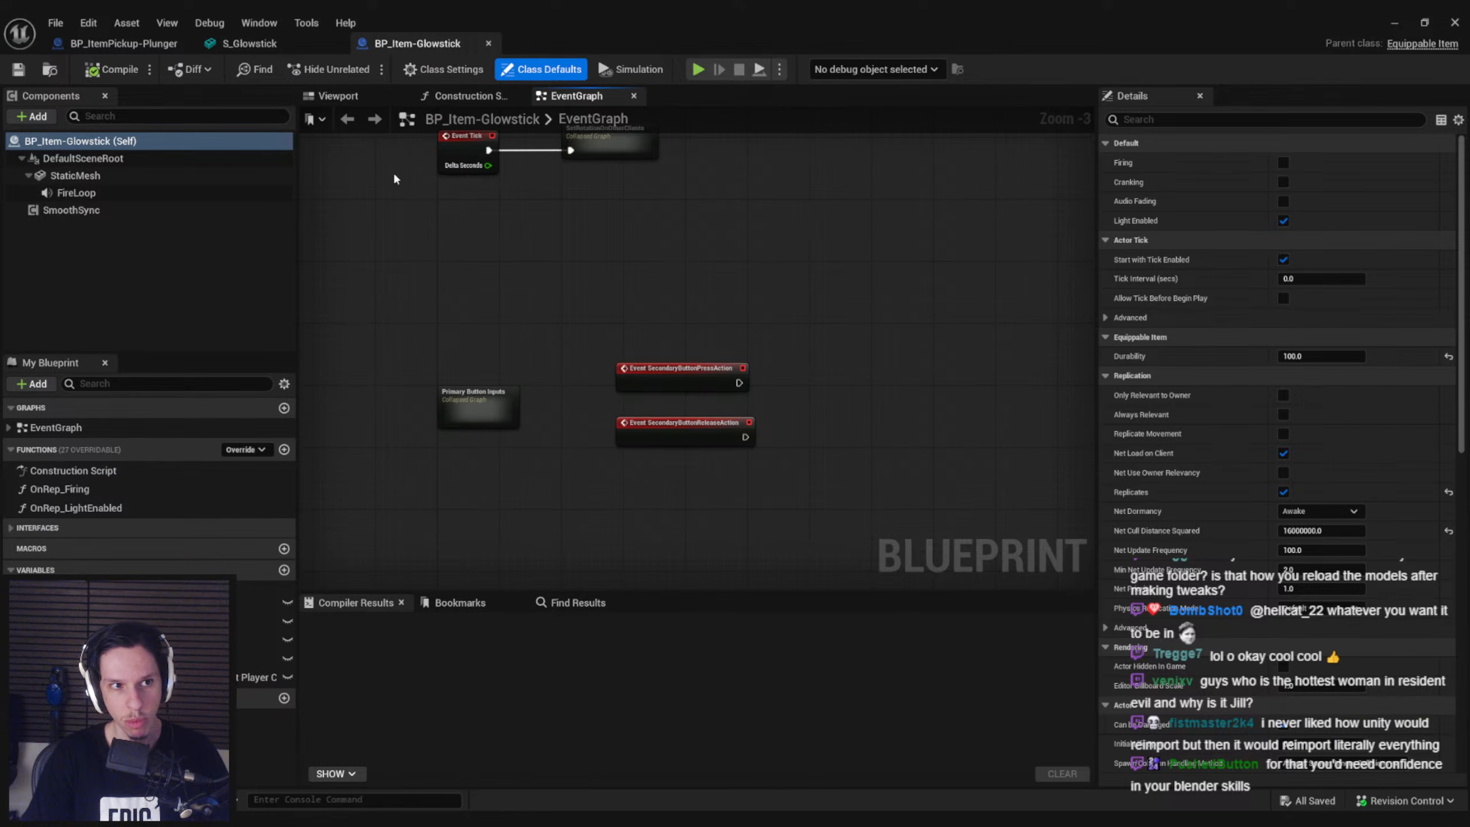
pyautogui.click(340, 97)
pyautogui.click(579, 96)
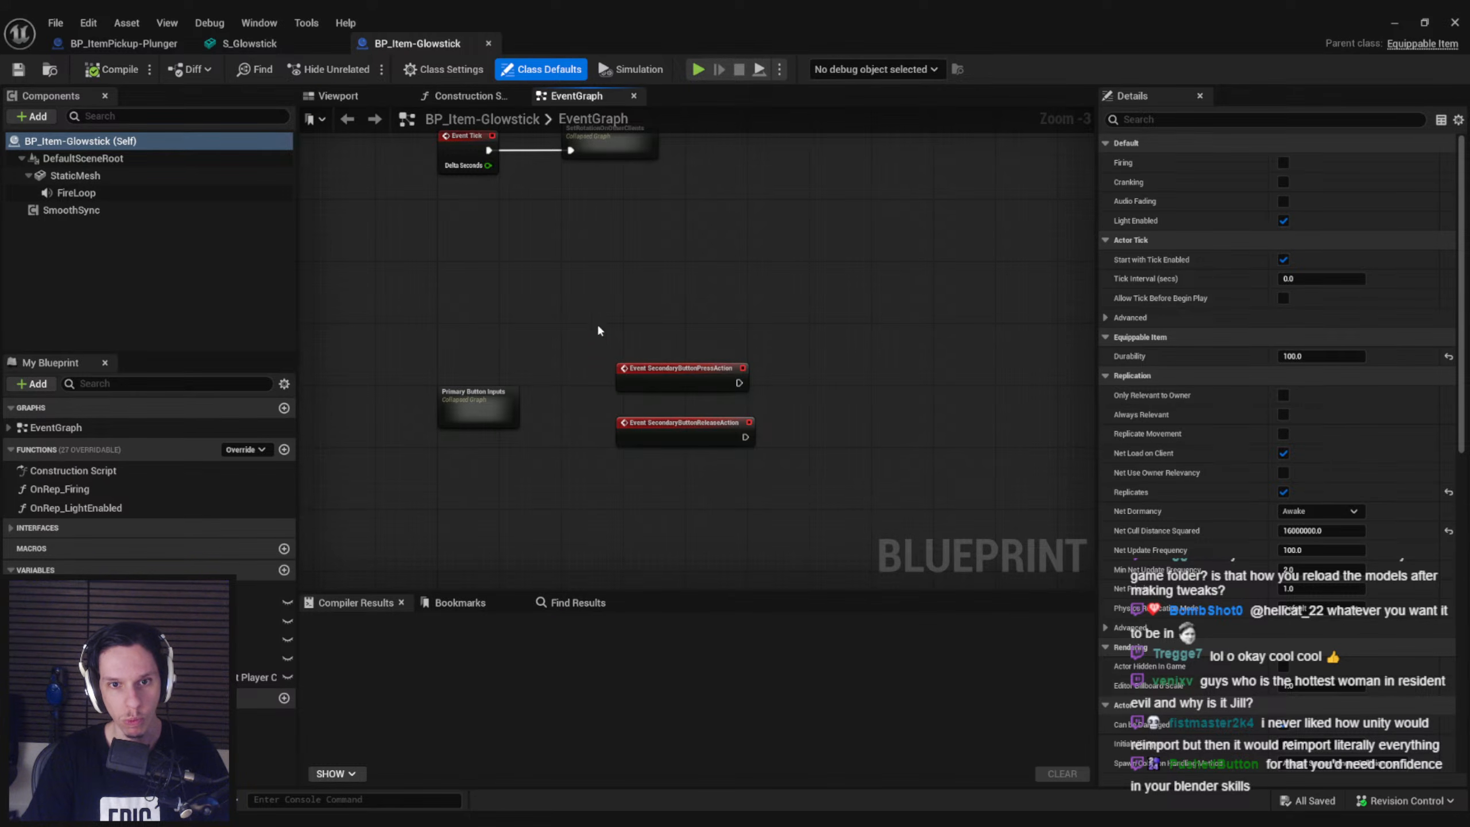
# Delete the sound-playing nodes that follow the primary button press event in the Primary Button Inputs collapsed graph
pyautogui.doubleClick(460, 404)
pyautogui.scroll(4, 688, 400)
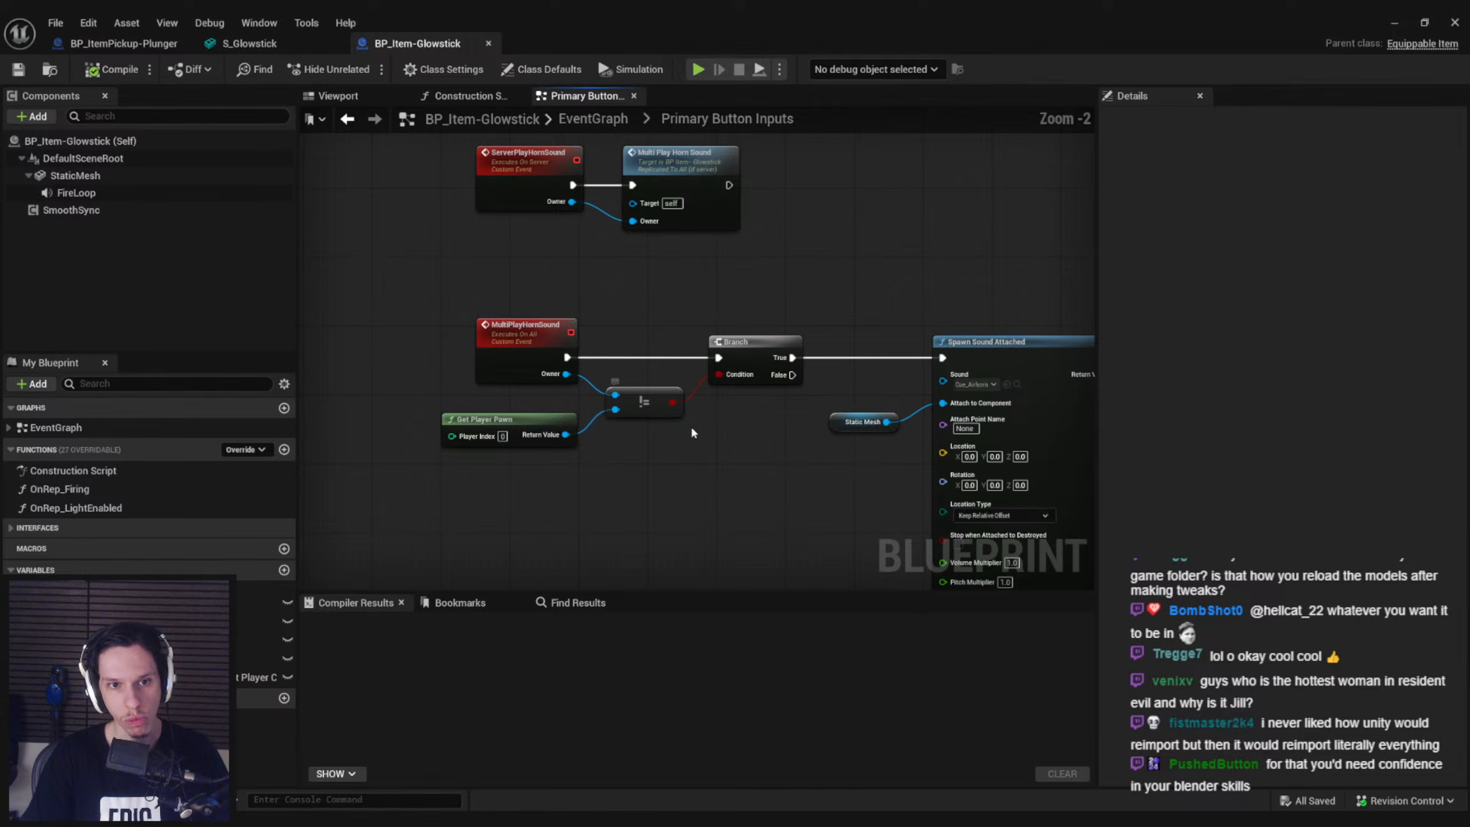
pyautogui.scroll(-3, 691, 398)
pyautogui.moveTo(570, 269); pyautogui.dragTo(1017, 444)
pyautogui.scroll(2, 830, 414)
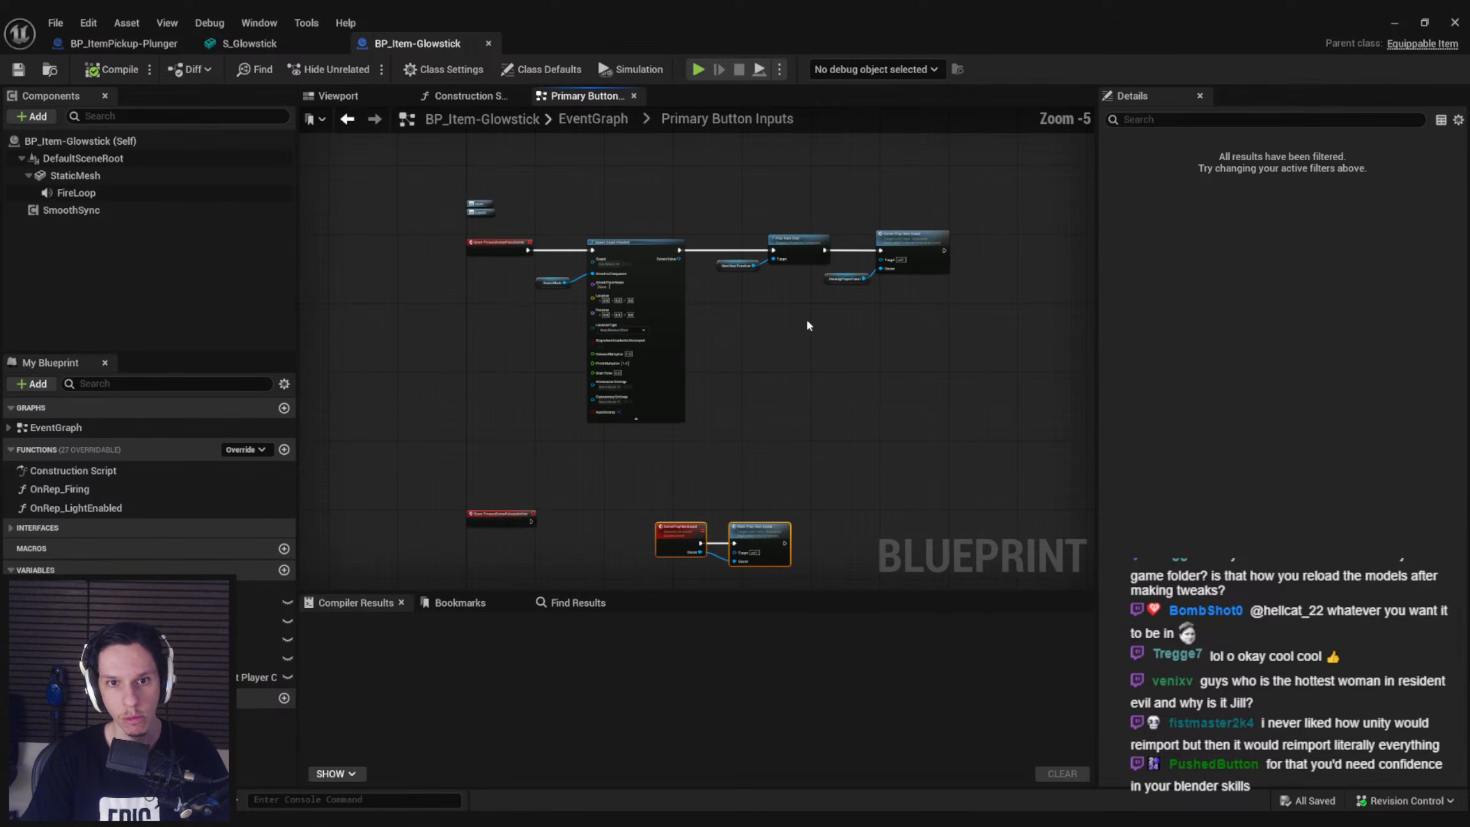
pyautogui.moveTo(981, 394); pyautogui.dragTo(683, 191)
pyautogui.press('Delete')
pyautogui.moveTo(639, 401); pyautogui.dragTo(433, 213)
pyautogui.press('Delete')
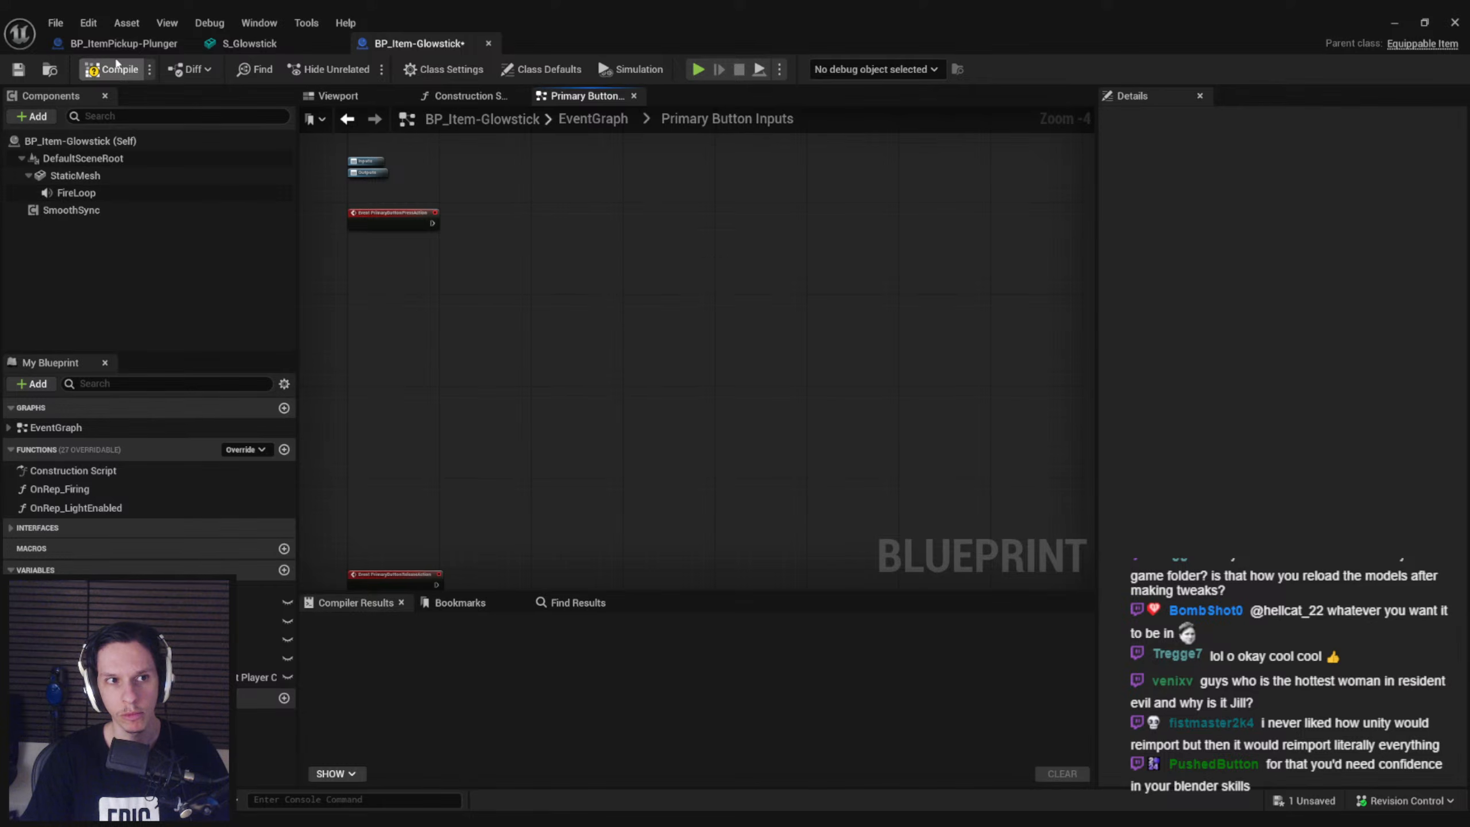
# Delete the ServerPlayHornSound and MultiPlayHornSound event chains from the Primary Button Inputs graph and save the blueprint
pyautogui.scroll(-2, 572, 250)
pyautogui.moveTo(571, 250); pyautogui.dragTo(574, 122, button='right')
pyautogui.moveTo(490, 286); pyautogui.dragTo(505, 319, button='right')
pyautogui.moveTo(527, 522); pyautogui.dragTo(525, 312, button='right')
pyautogui.scroll(4, 525, 312)
pyautogui.moveTo(455, 299); pyautogui.dragTo(964, 570)
pyautogui.press('Delete')
pyautogui.scroll(-4, 744, 559)
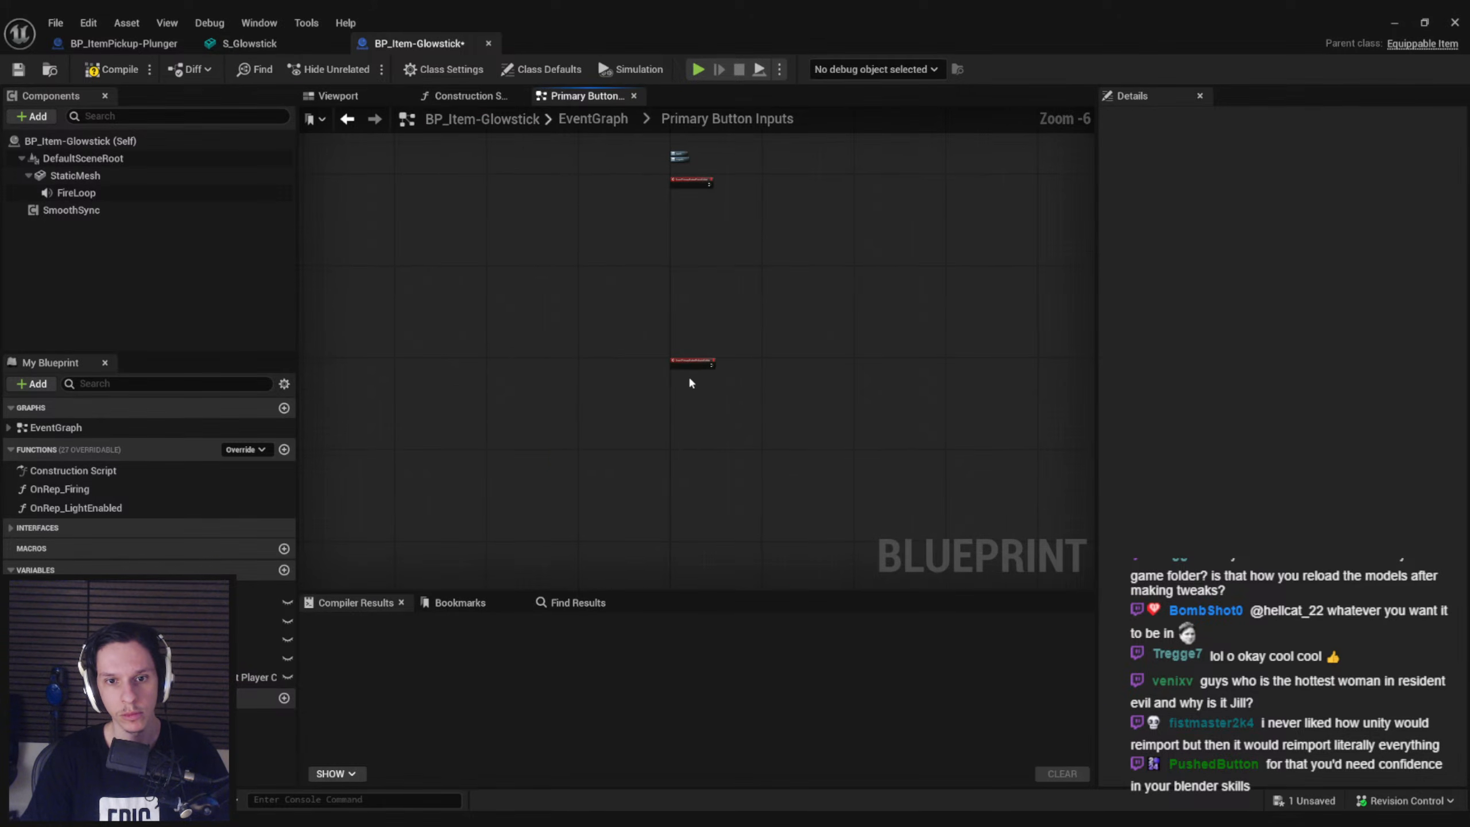
pyautogui.hotkey('ctrl', 's')
# Return to the main event graph and delete the ServerReplenishAmmo event with its connected durability nodes
pyautogui.click(592, 118)
pyautogui.scroll(-2, 739, 393)
pyautogui.moveTo(739, 393); pyautogui.dragTo(464, 383, button='right')
pyautogui.moveTo(564, 458); pyautogui.dragTo(560, 305, button='right')
pyautogui.scroll(5, 663, 386)
pyautogui.scroll(-1, 565, 388)
pyautogui.moveTo(566, 389); pyautogui.dragTo(573, 438, button='right')
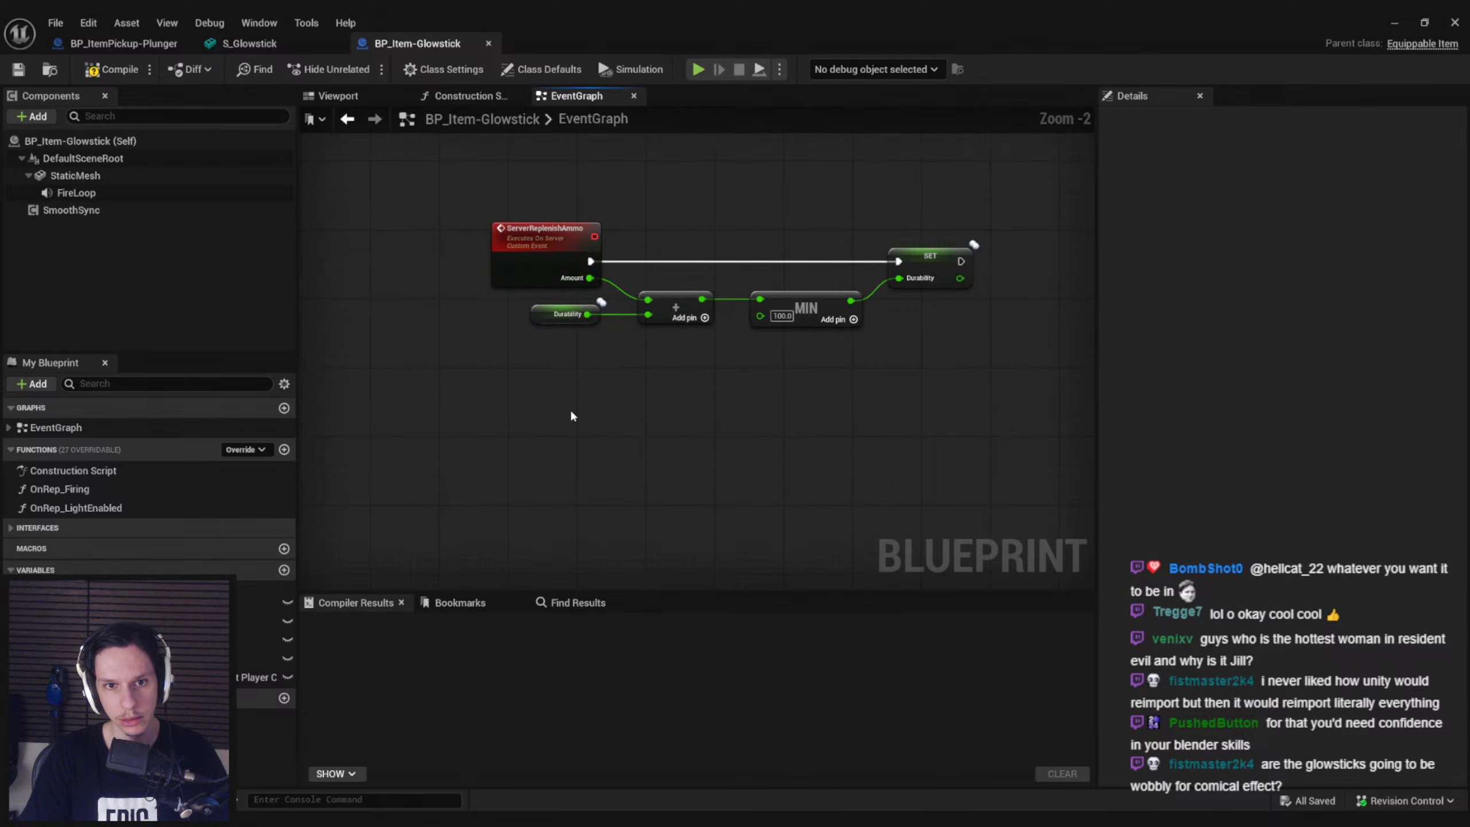
pyautogui.scroll(-2, 449, 332)
pyautogui.moveTo(449, 332); pyautogui.dragTo(528, 372, button='right')
pyautogui.moveTo(538, 281); pyautogui.dragTo(838, 397)
pyautogui.scroll(-2, 809, 398)
pyautogui.moveTo(809, 398); pyautogui.dragTo(1071, 510, button='right')
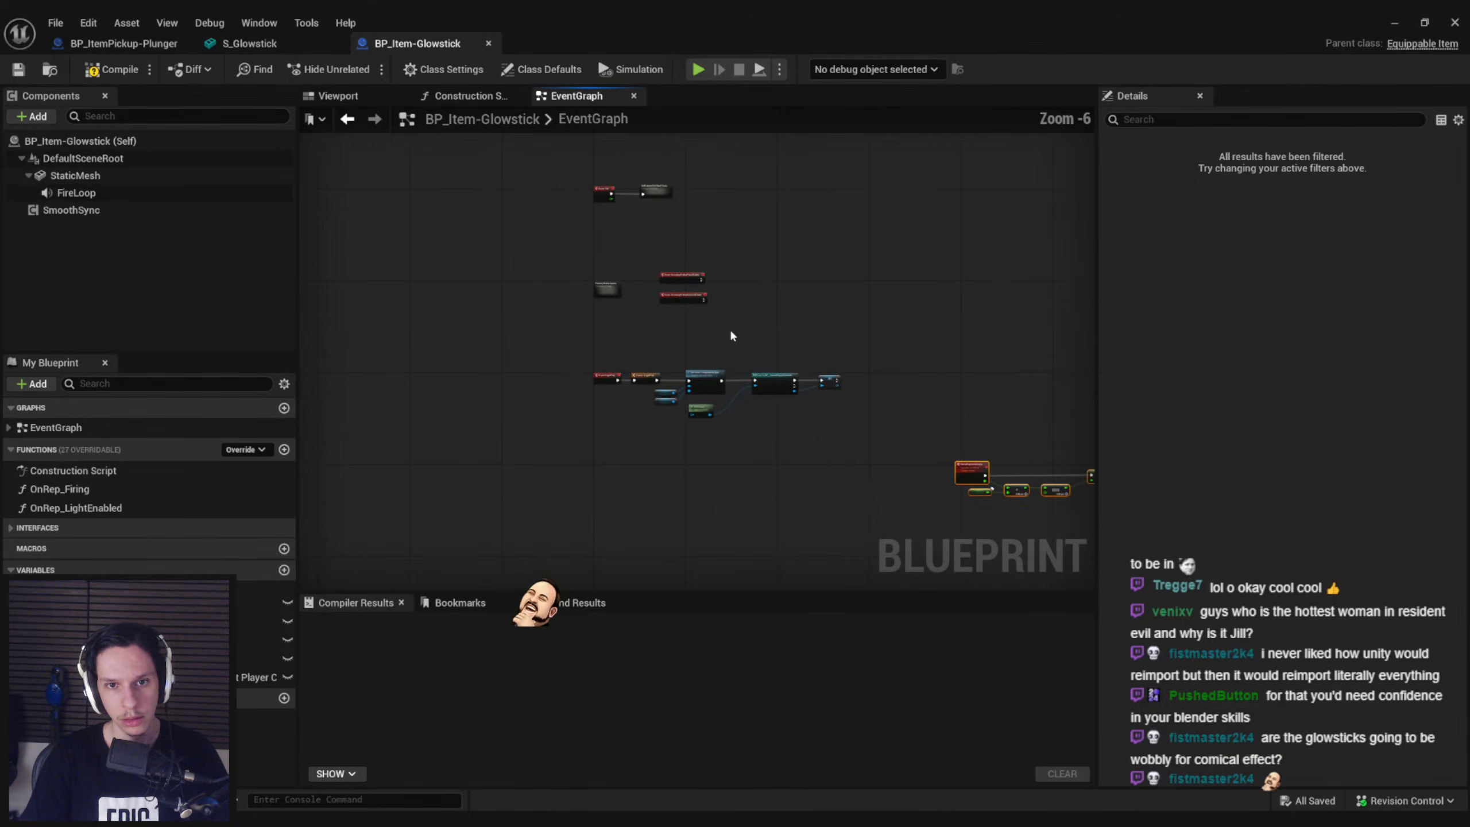
pyautogui.press('Delete')
# Undo the last event graph edit, review the remaining nodes and compile BP_Item-Glowstick
pyautogui.scroll(4, 688, 340)
pyautogui.scroll(-2, 688, 347)
pyautogui.moveTo(690, 371); pyautogui.dragTo(712, 504, button='right')
pyautogui.hotkey('ctrl', 'z')
pyautogui.moveTo(860, 437); pyautogui.dragTo(799, 546, button='right')
pyautogui.scroll(3, 592, 366)
pyautogui.doubleClick(558, 323)
pyautogui.hotkey('alt', 'Left')
pyautogui.click(105, 71)
# Examine the SetRotationOnOtherClients collapsed graph, then return to the event graph
pyautogui.click(338, 96)
pyautogui.click(576, 96)
pyautogui.click(545, 318)
pyautogui.doubleClick(545, 318)
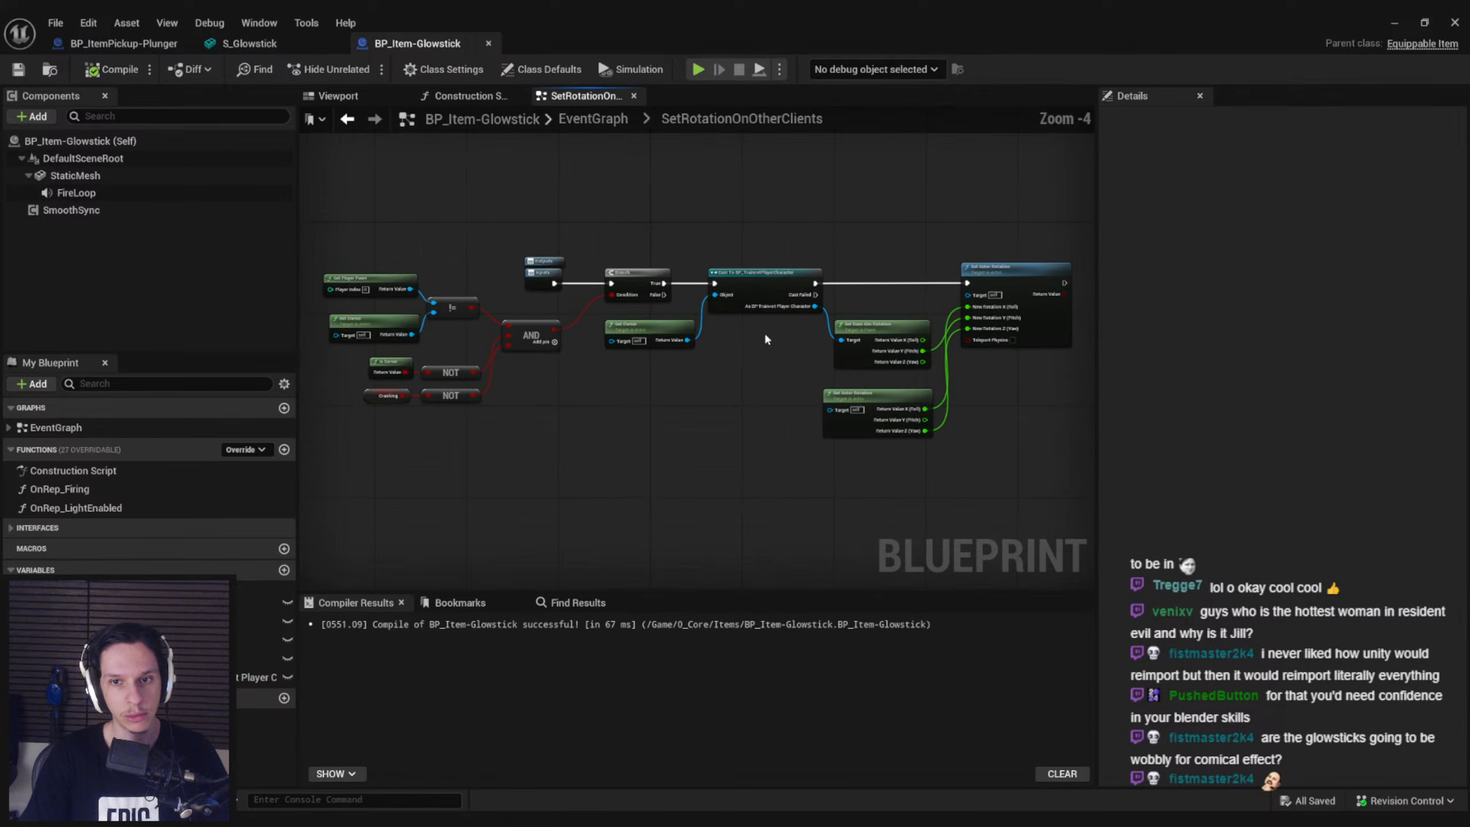
pyautogui.click(572, 127)
pyautogui.scroll(5, 484, 274)
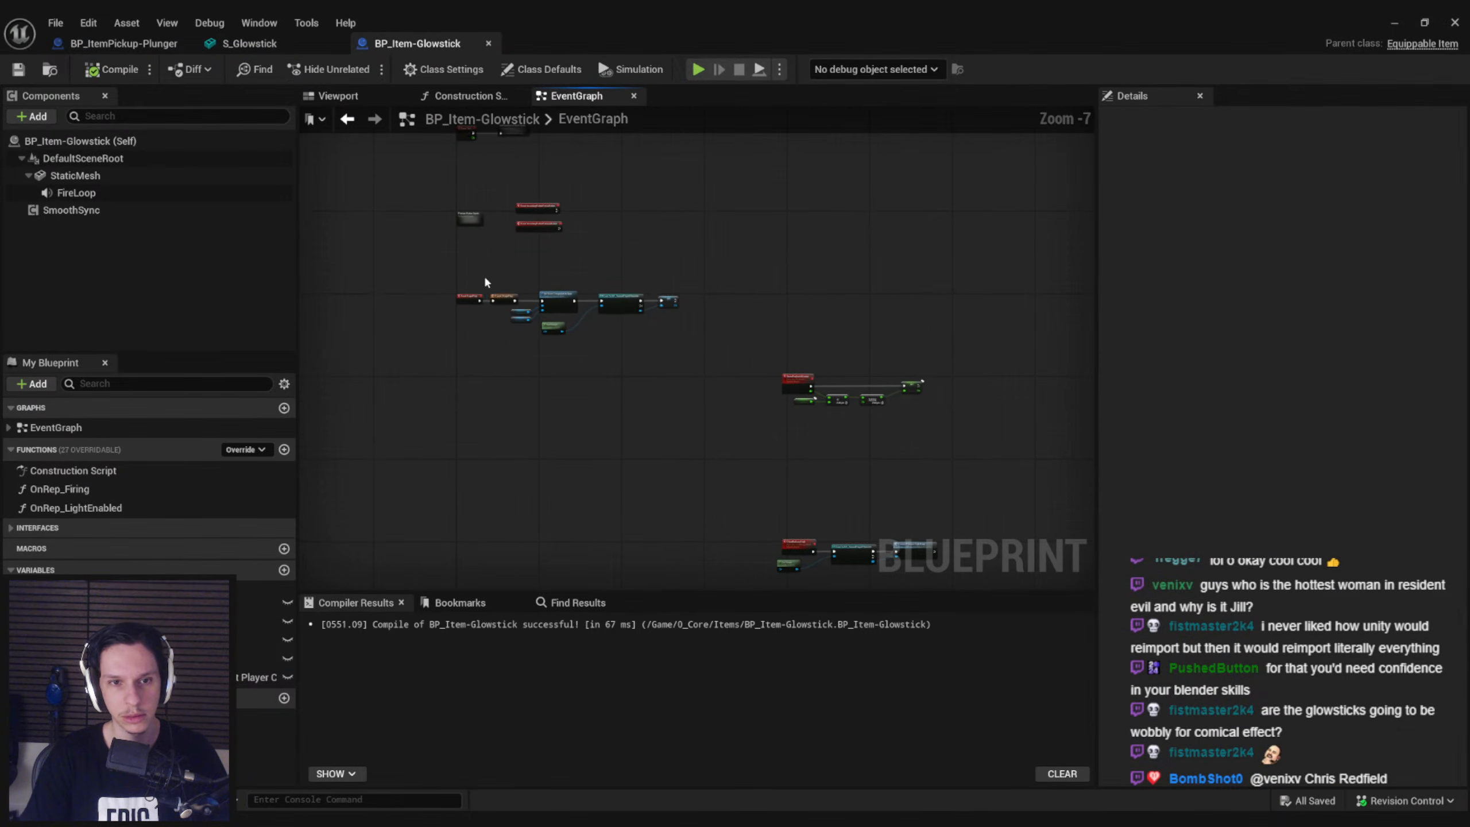
# Delete the FireLoop audio component from BP_Item-Glowstick
pyautogui.click(87, 176)
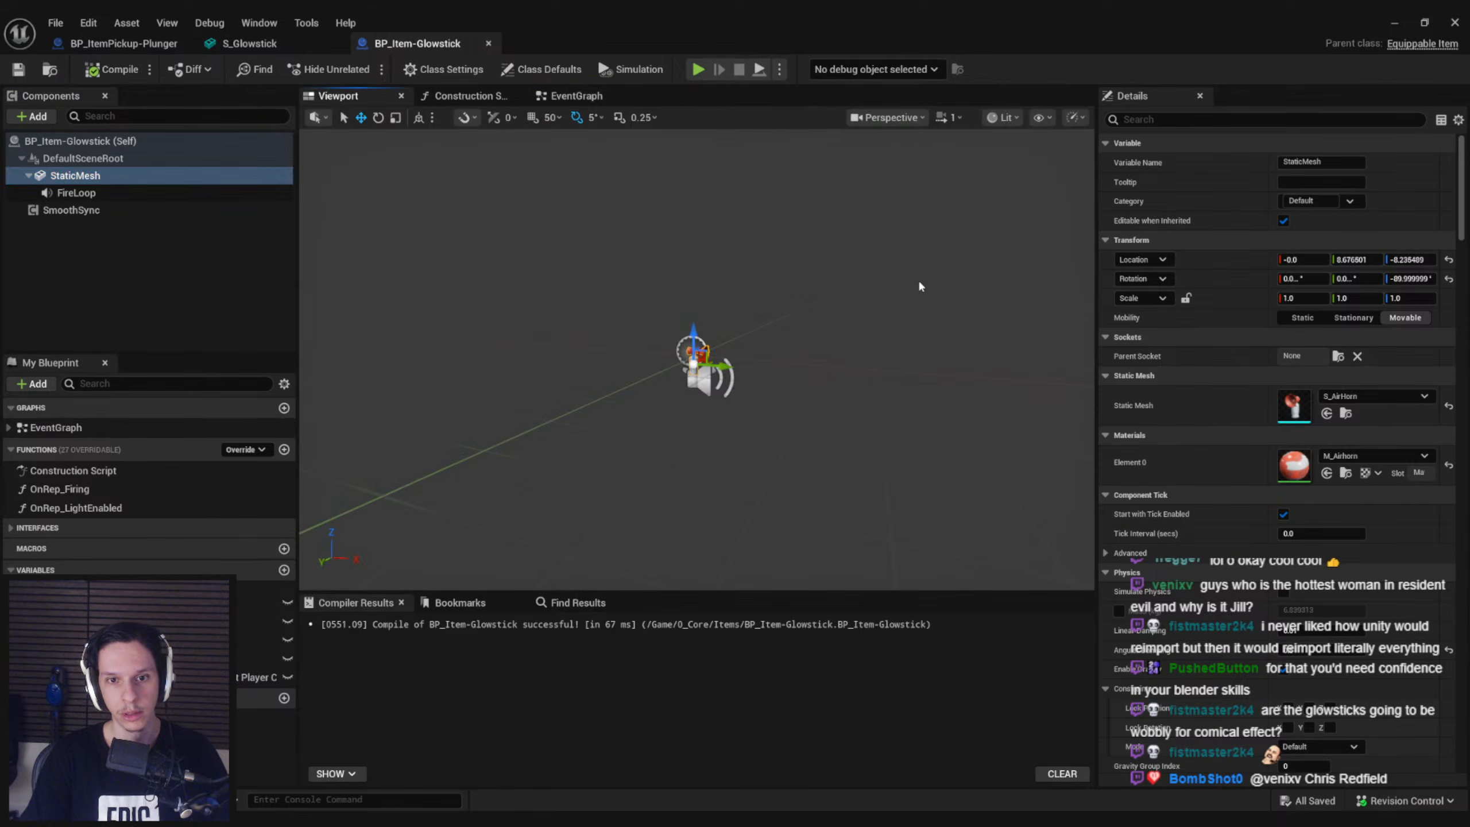
pyautogui.click(110, 193)
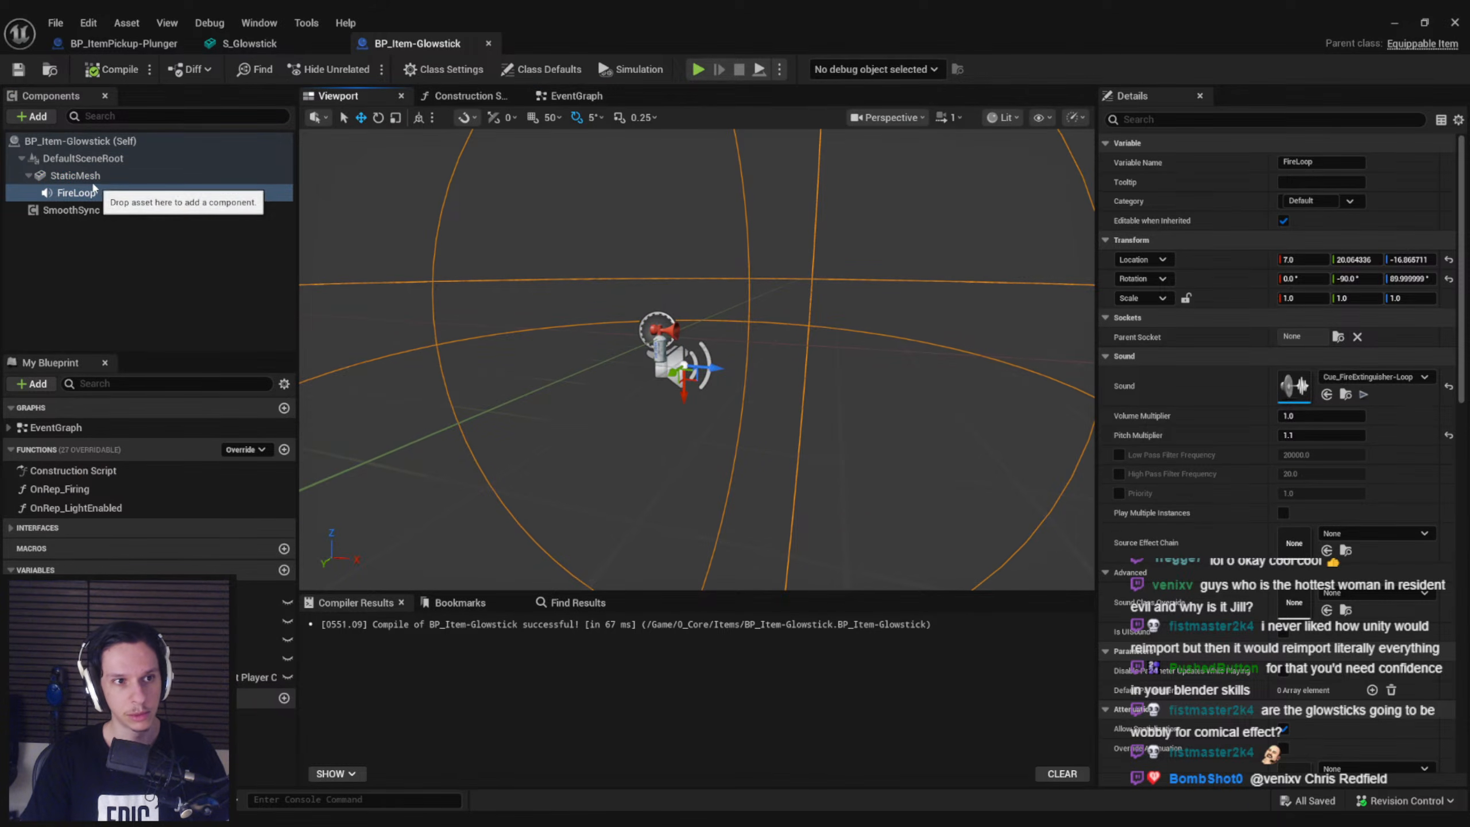
pyautogui.press('Delete')
# Assign the S_Glowstick mesh to the StaticMesh component, raise it to a Z location of about 6.93 and save the blueprint
pyautogui.click(1392, 396)
pyautogui.write('glowsti')
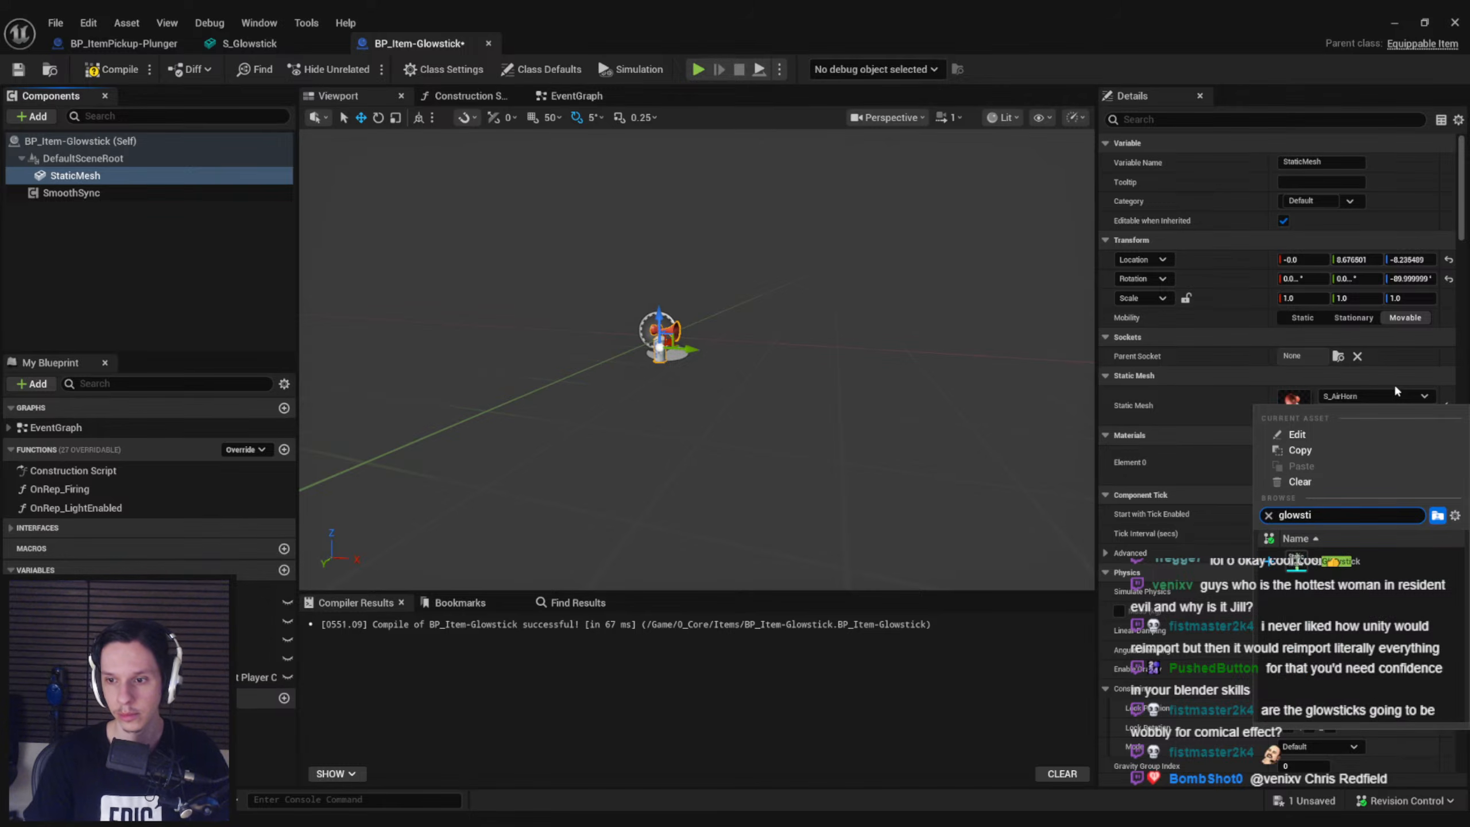
pyautogui.click(1333, 561)
pyautogui.moveTo(810, 405); pyautogui.dragTo(817, 406, button='right')
pyautogui.moveTo(662, 353); pyautogui.dragTo(663, 344, button='right')
pyautogui.moveTo(603, 298); pyautogui.dragTo(601, 238)
pyautogui.click(18, 69)
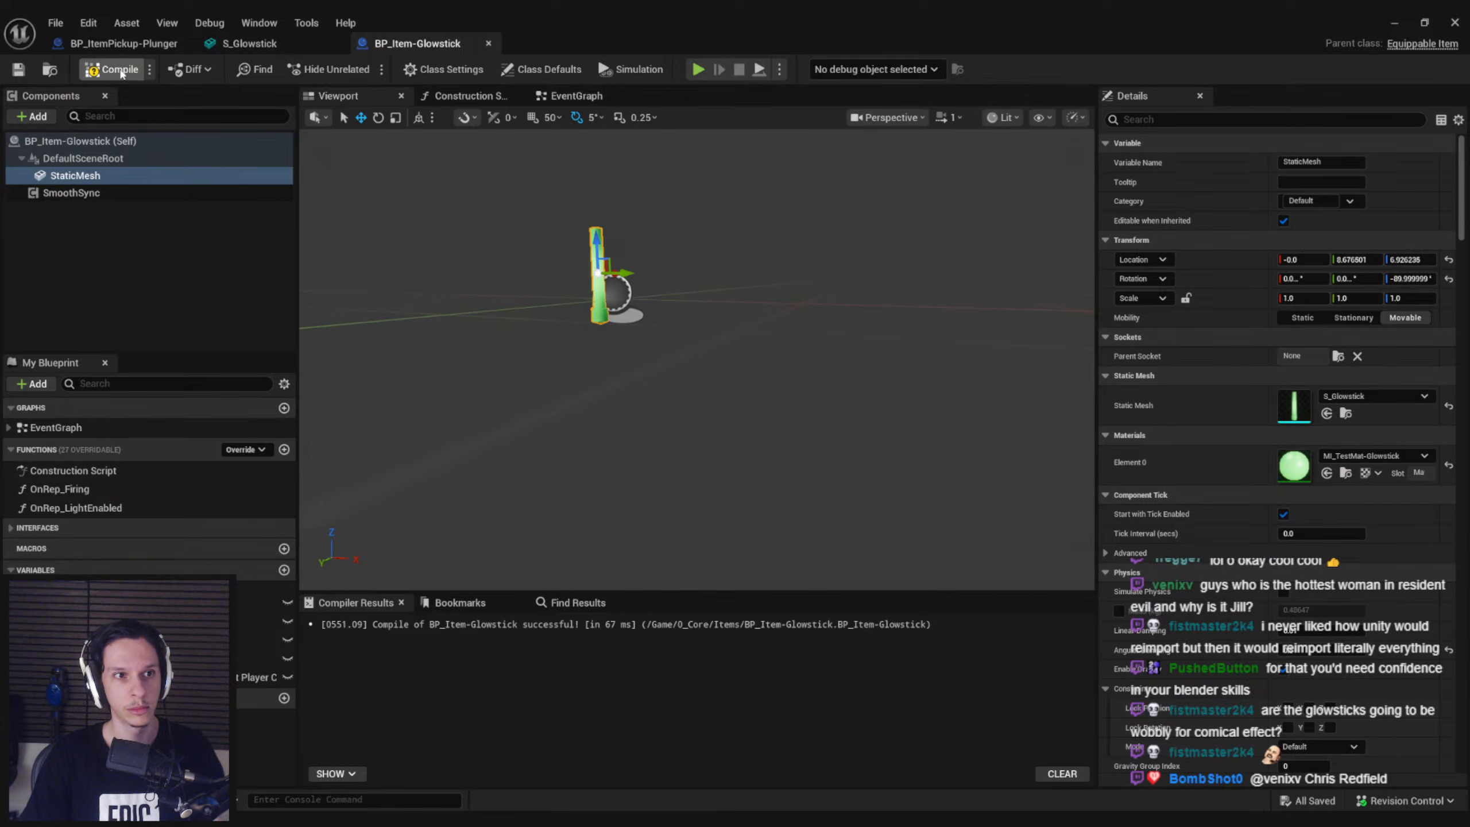
# Trace the audio component compile errors, delete the OnRep_Firing nodes and function, and recompile the blueprint
pyautogui.doubleClick(688, 624)
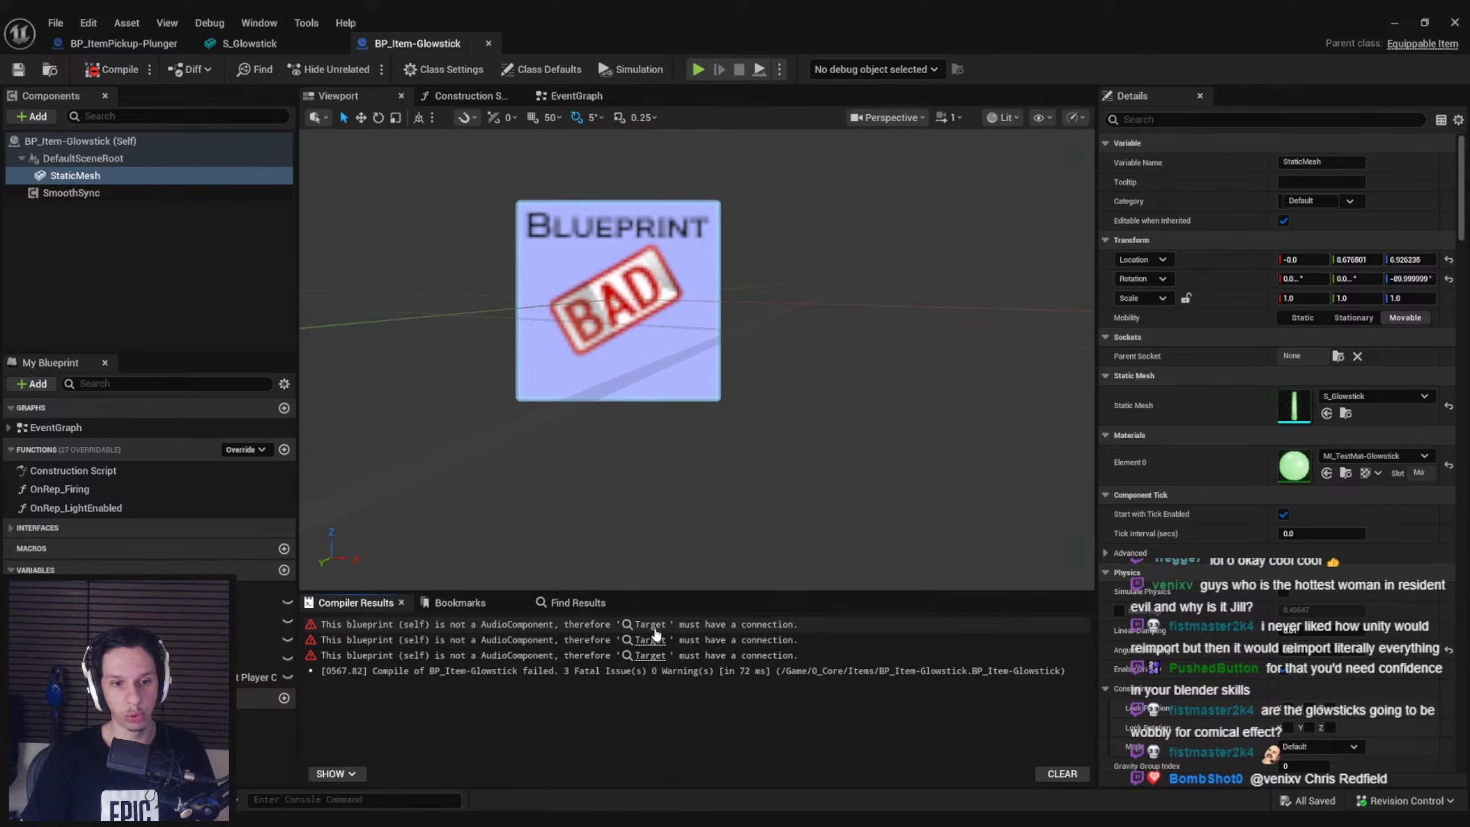
pyautogui.moveTo(719, 458); pyautogui.dragTo(872, 413, button='right')
pyautogui.moveTo(888, 484); pyautogui.dragTo(392, 280)
pyautogui.press('Delete')
pyautogui.click(58, 489)
pyautogui.press('Delete')
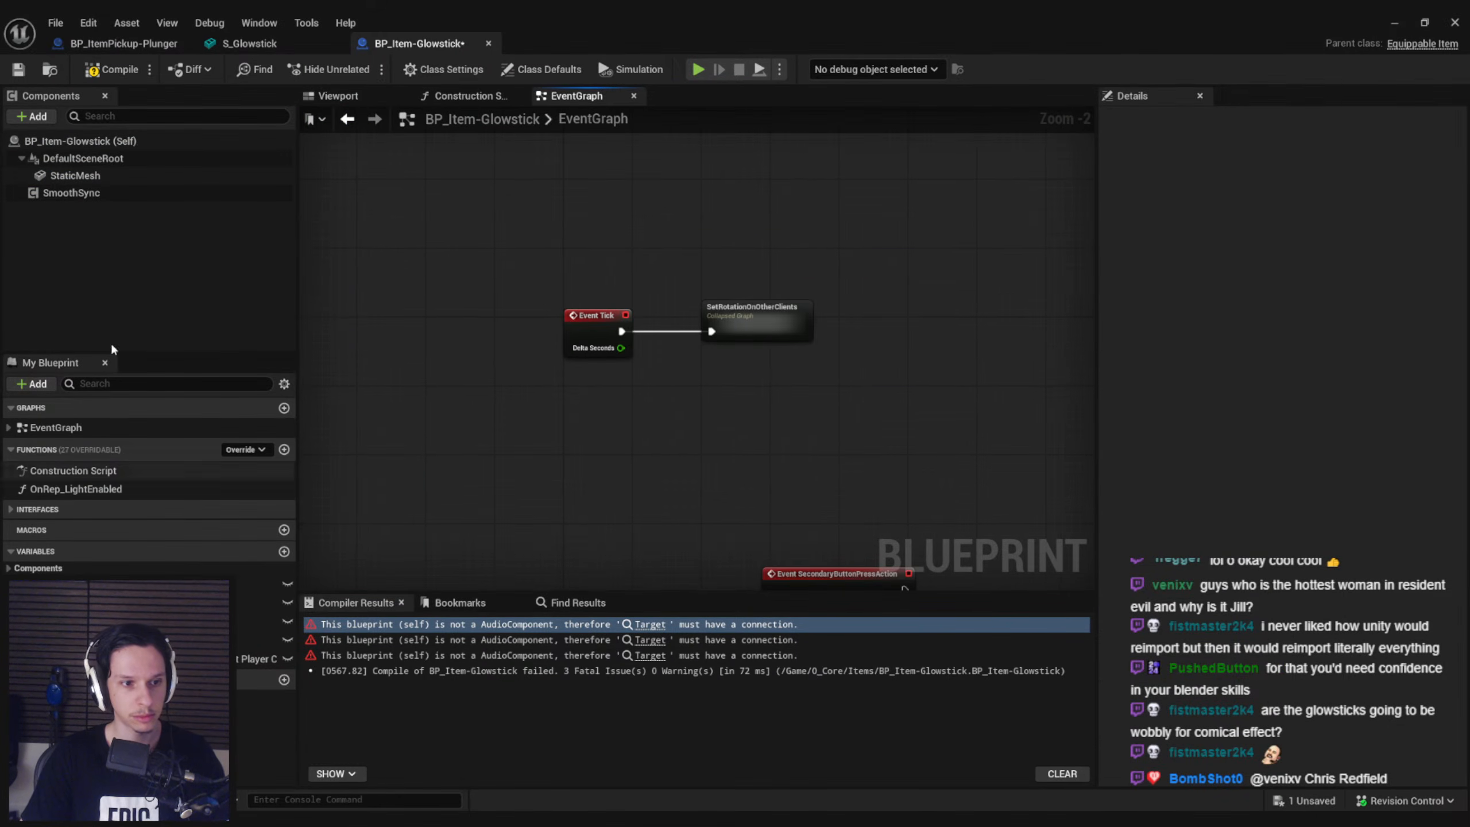
pyautogui.click(97, 69)
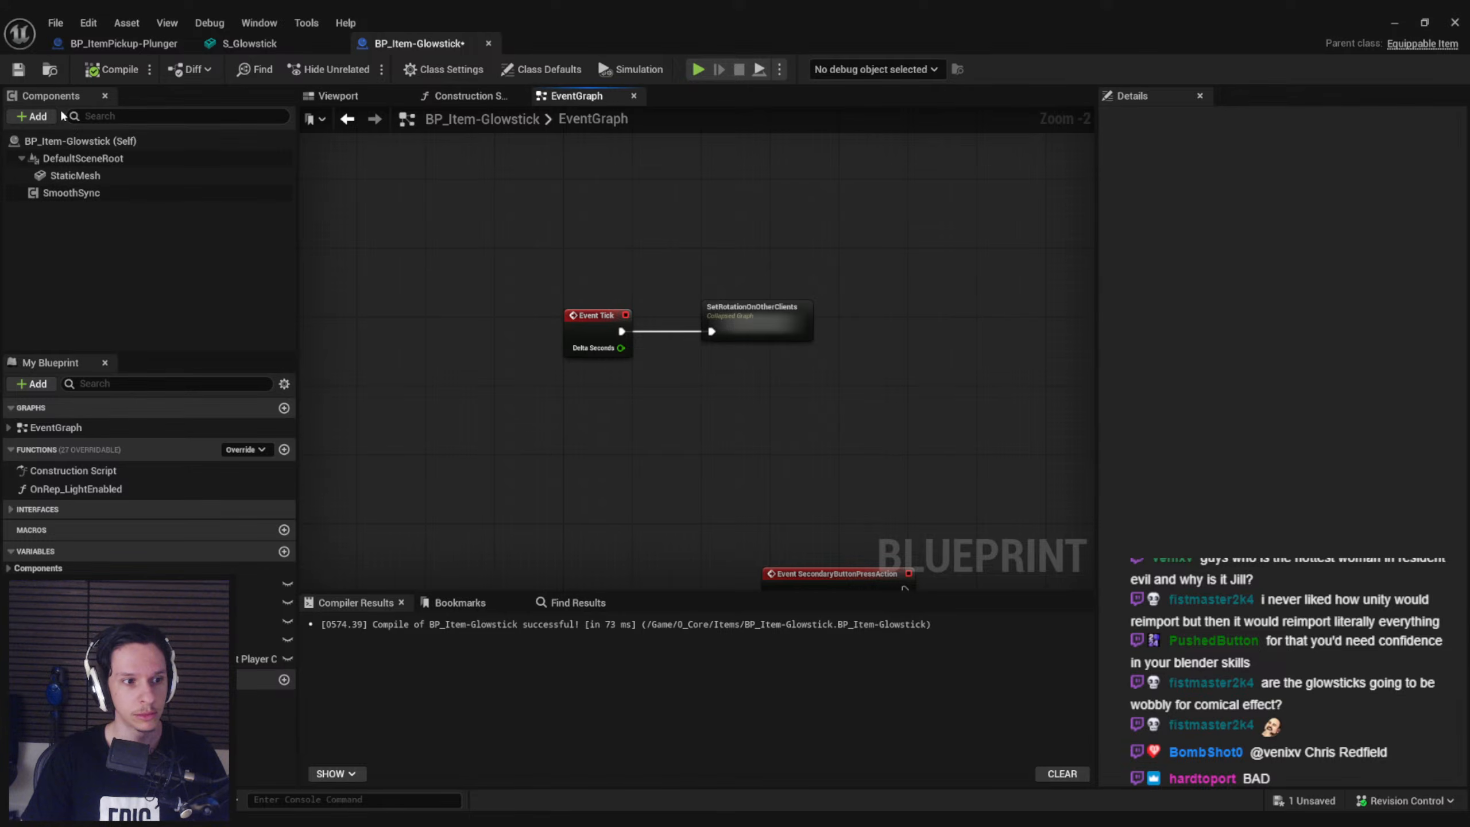
# Add a Point Light component under the glowstick's StaticMesh
pyautogui.click(373, 98)
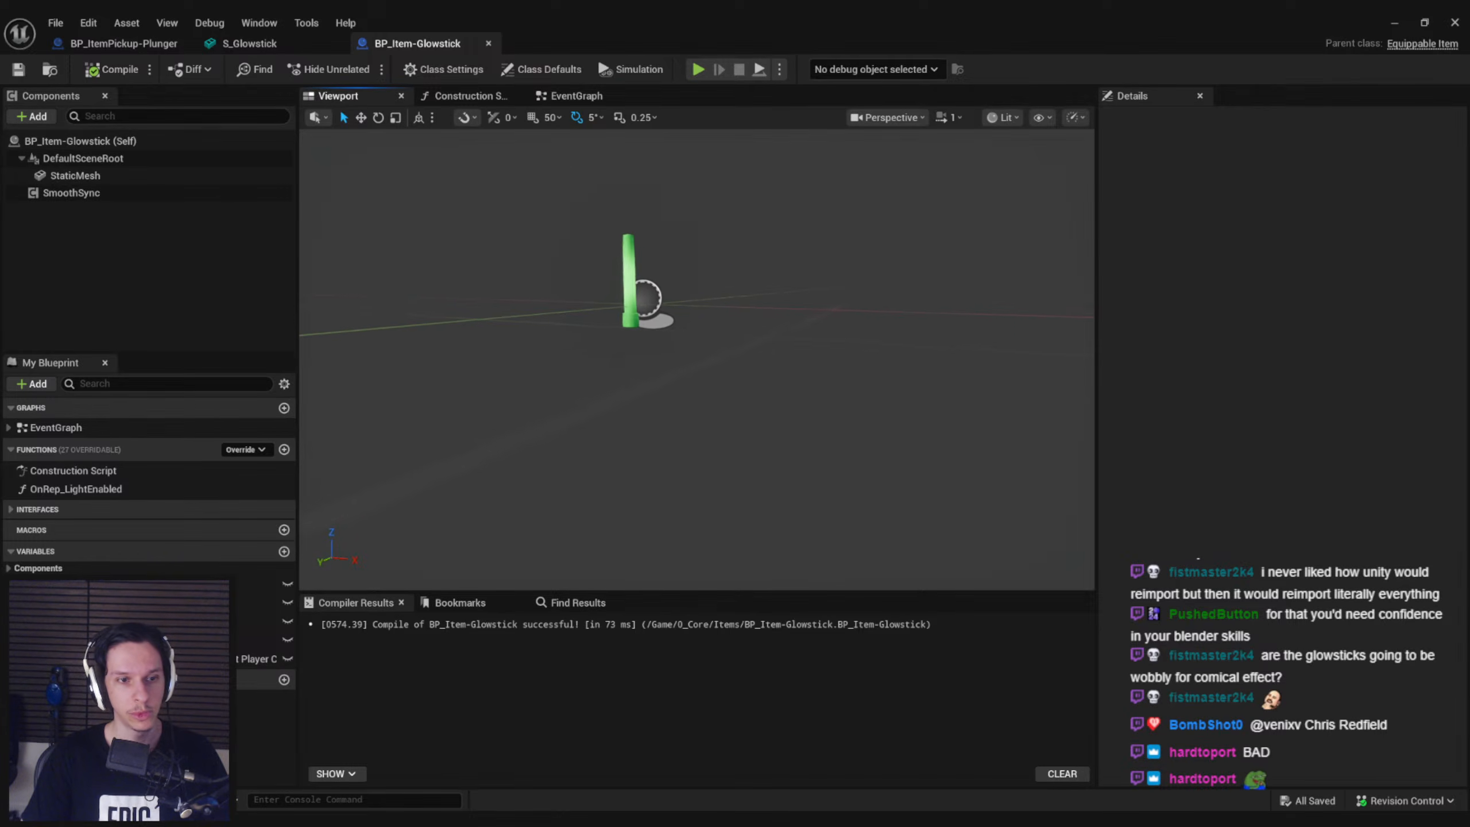
pyautogui.click(672, 432)
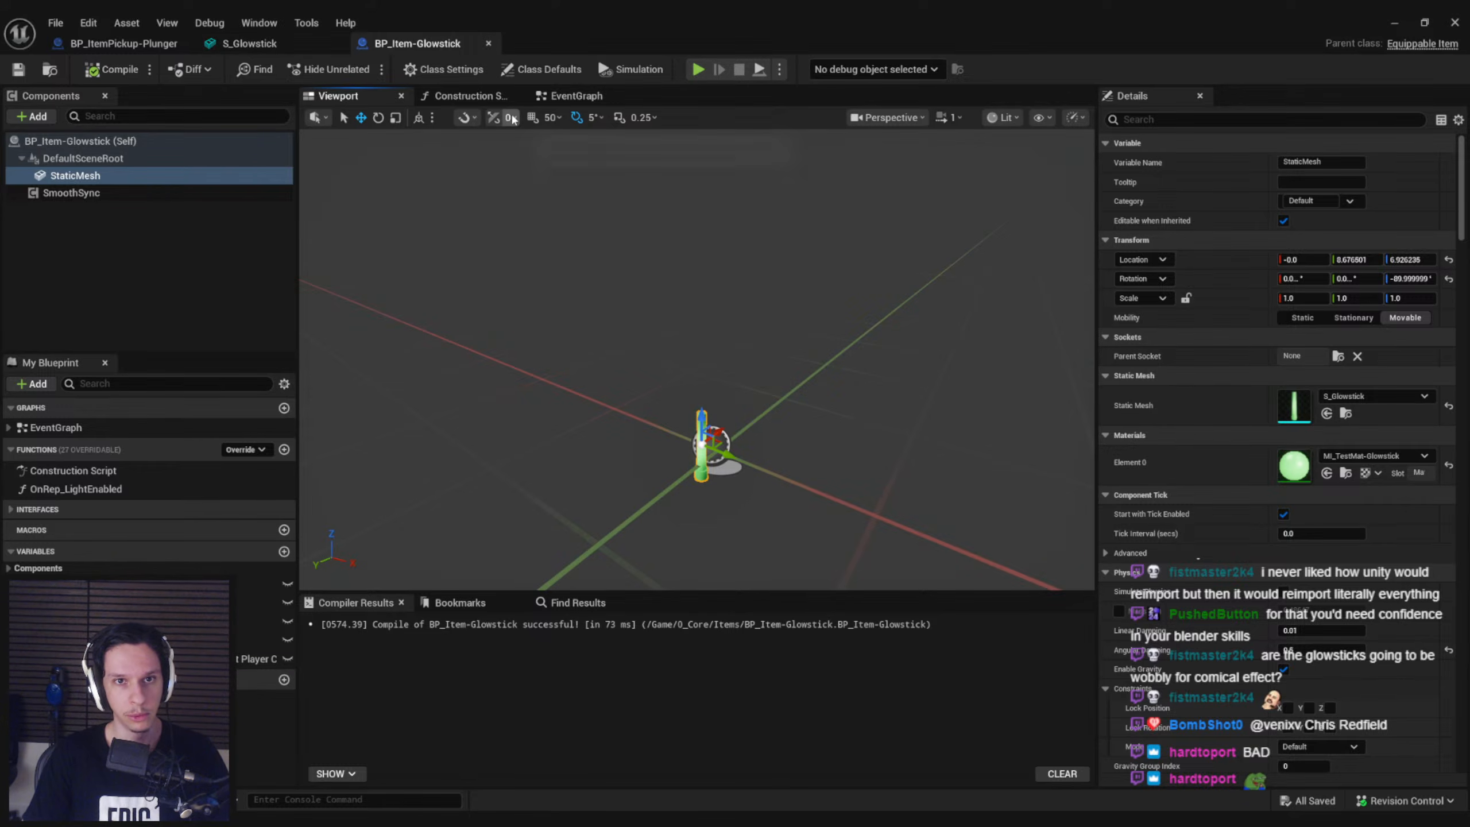
pyautogui.click(47, 117)
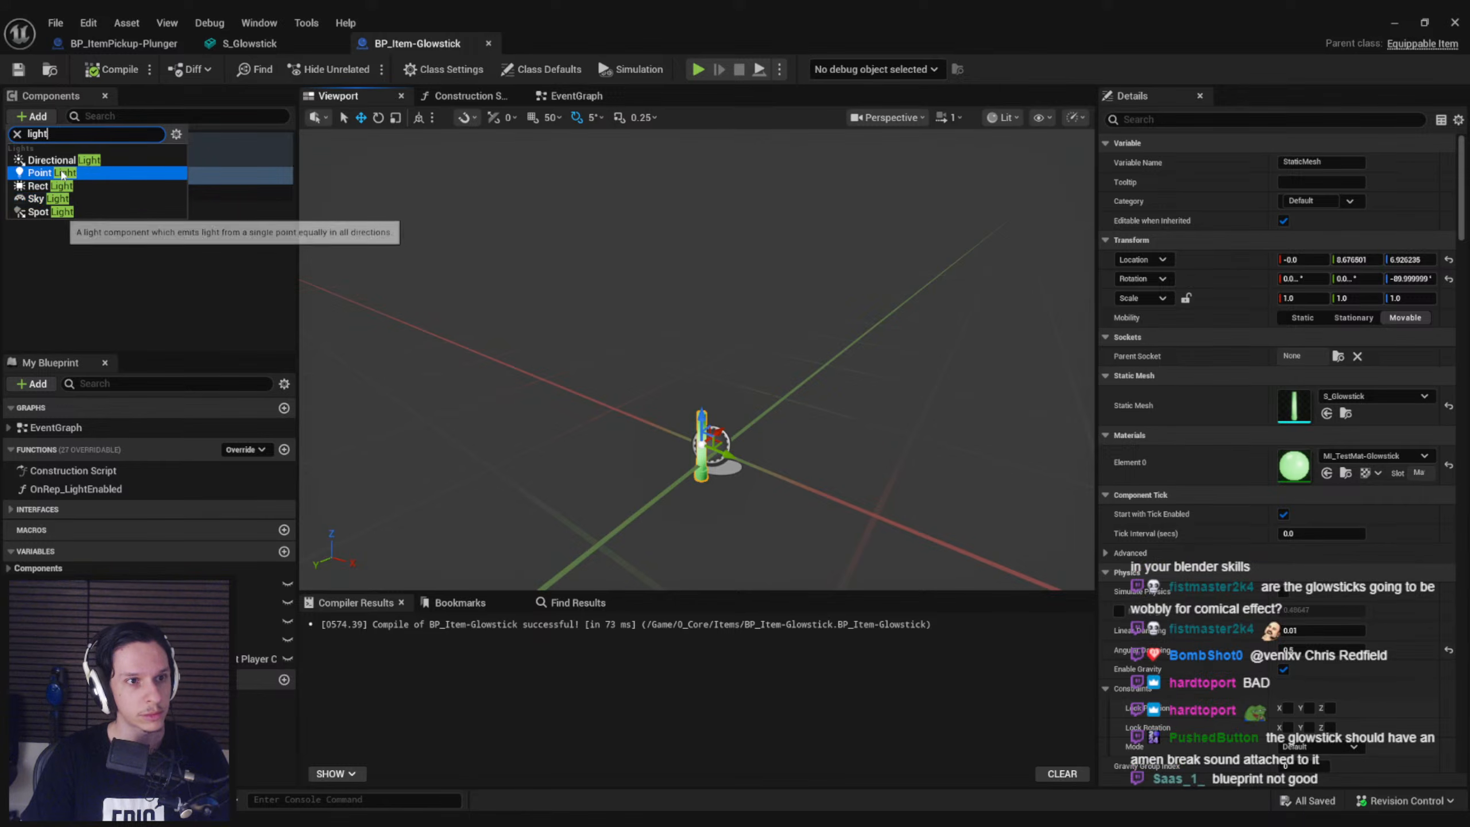
pyautogui.click(63, 174)
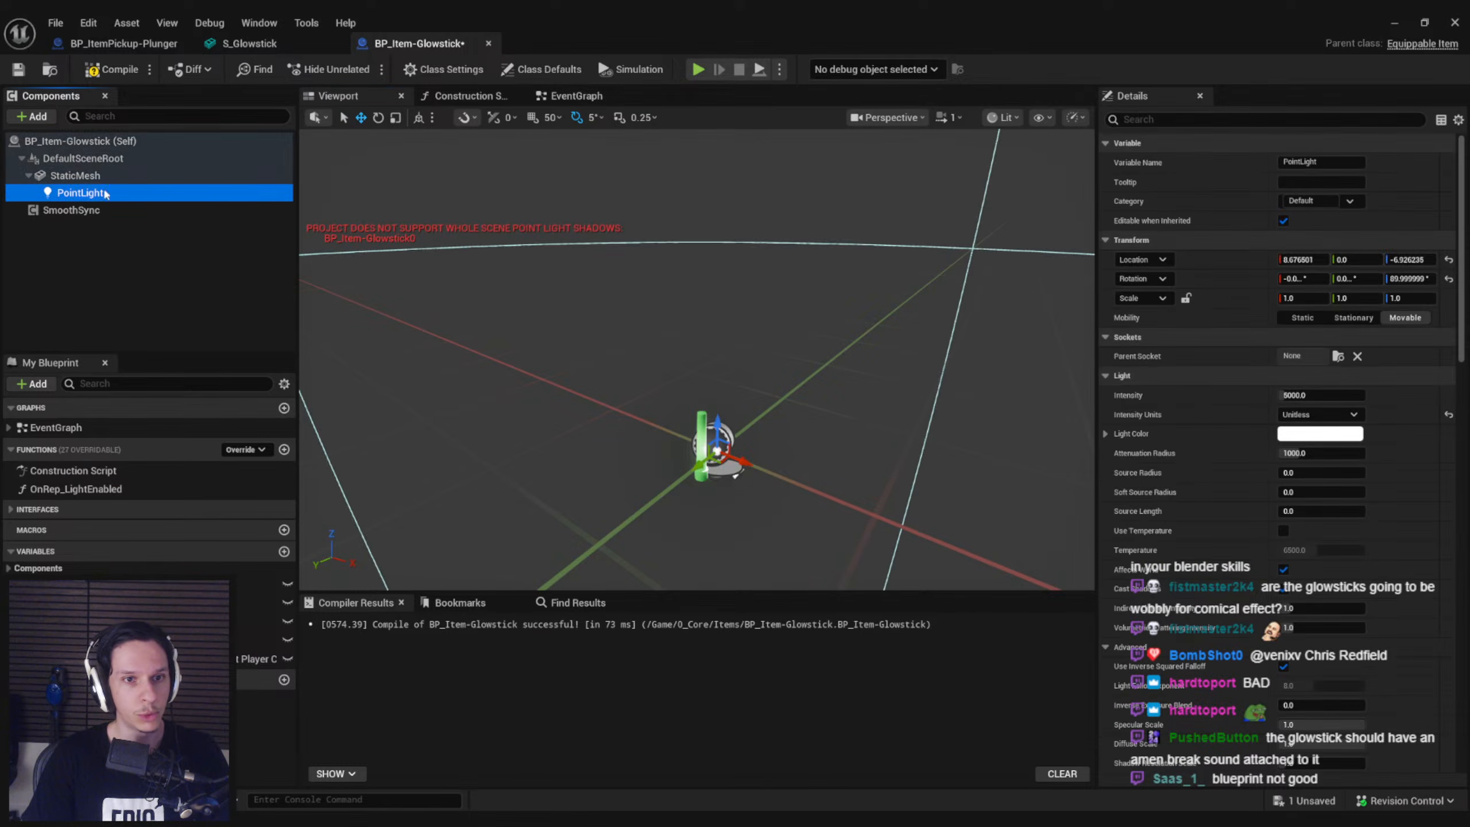
pyautogui.moveTo(805, 399); pyautogui.dragTo(805, 431, button='right')
pyautogui.press('w')
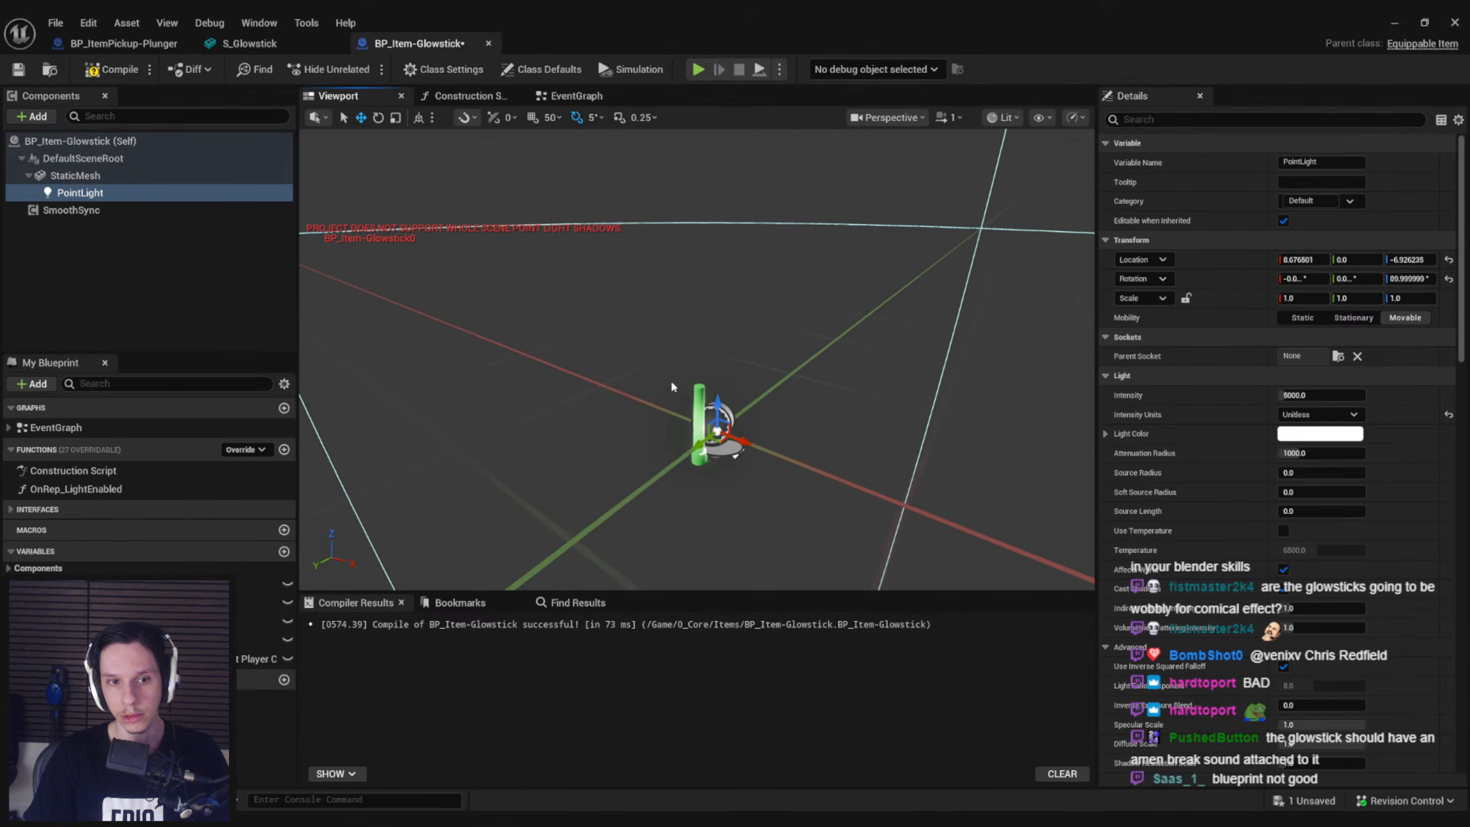
# Set the point light's location to 0, 0, 0 and its Z rotation to 0 so it centres on the mesh
pyautogui.click(1302, 259)
pyautogui.click(1371, 260)
pyautogui.click(1398, 260)
pyautogui.write('0')
pyautogui.press('Return')
pyautogui.click(1406, 279)
pyautogui.write('0')
pyautogui.press('Return')
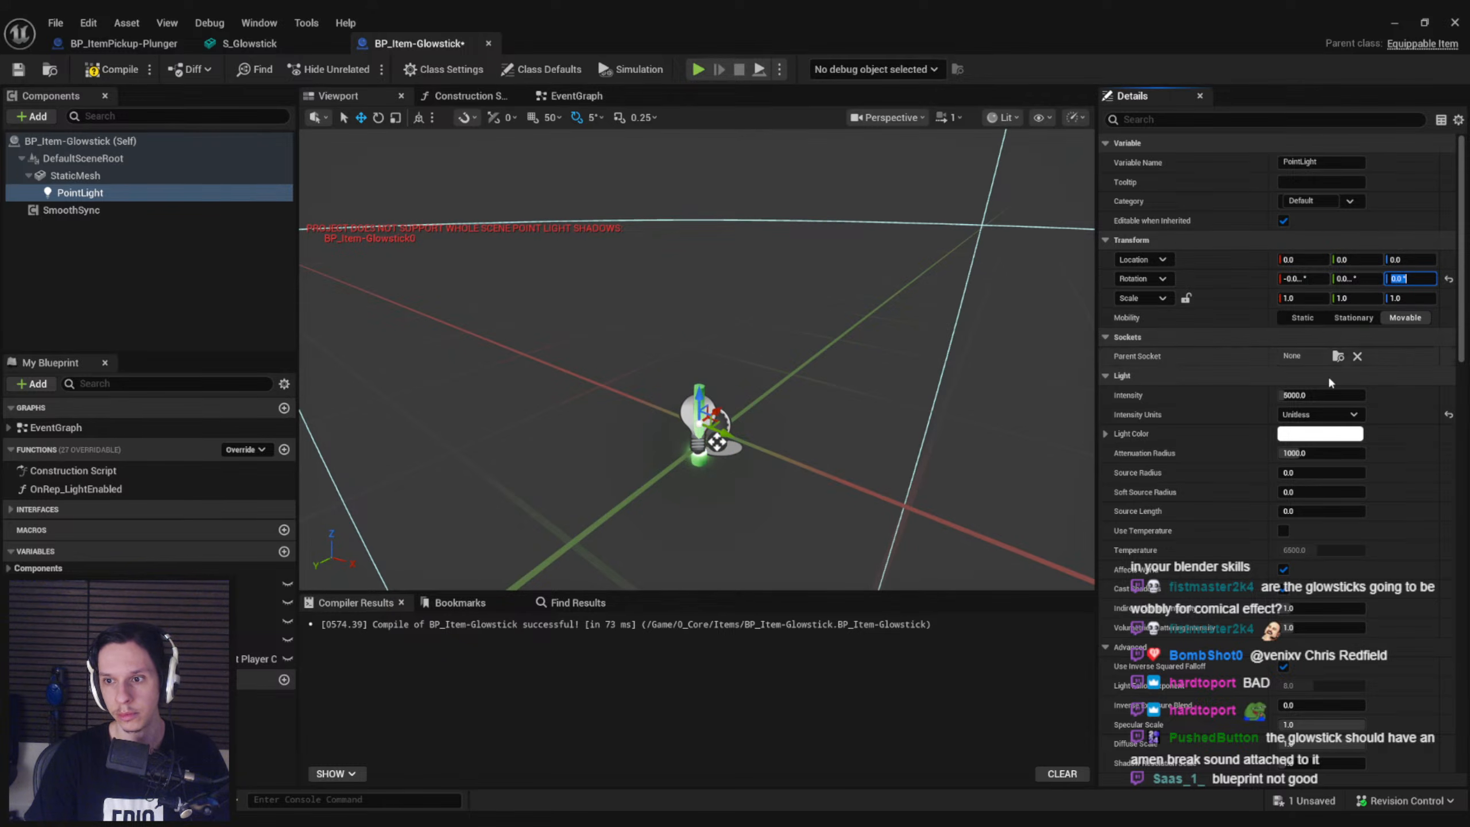
# Set the point light's colour to a light green of about R 0.403, G 1.0, B 0.268
pyautogui.click(1303, 435)
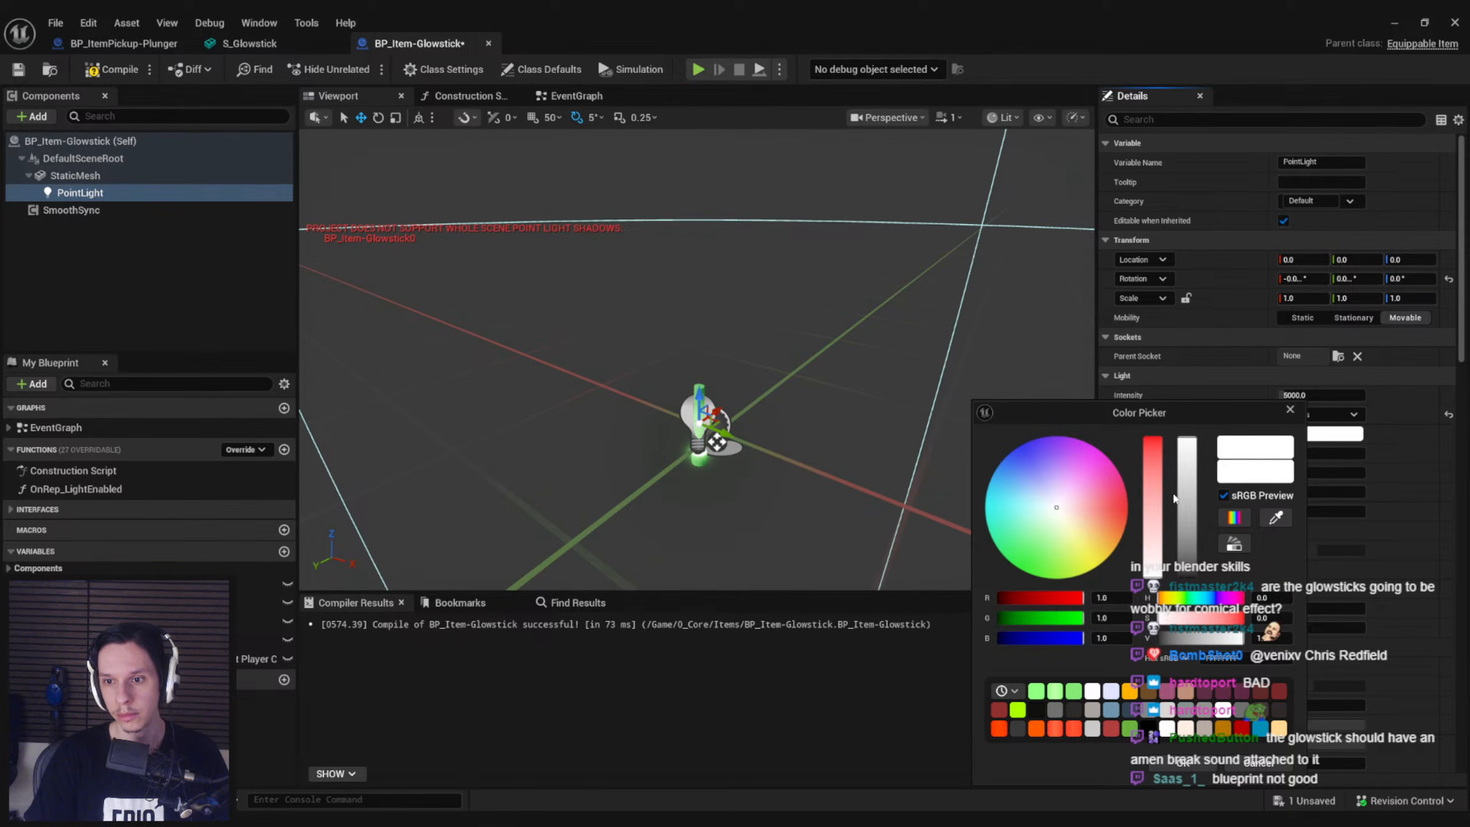
pyautogui.click(1184, 599)
pyautogui.moveTo(1155, 516); pyautogui.dragTo(1157, 475)
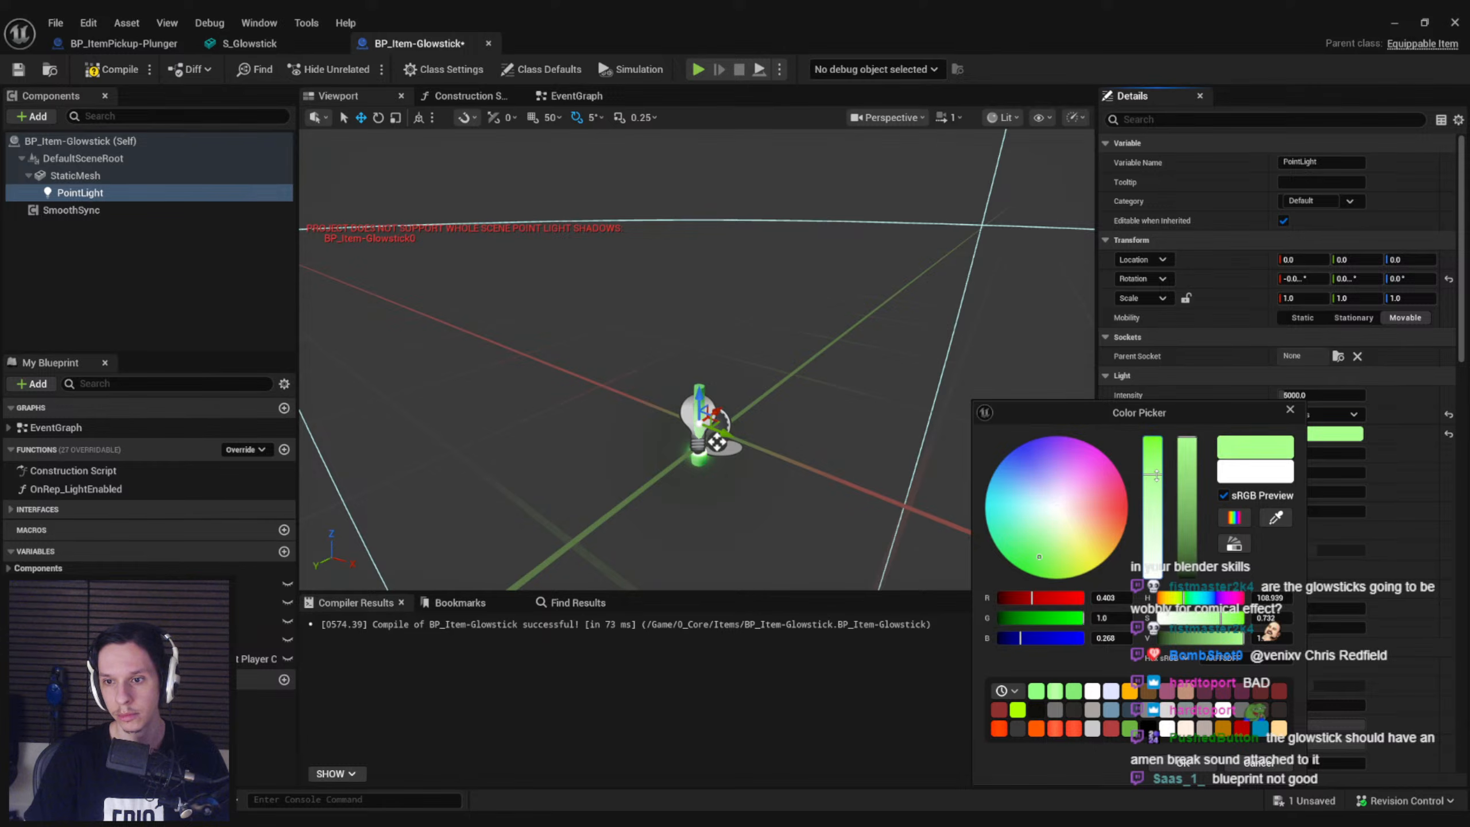
pyautogui.click(1181, 763)
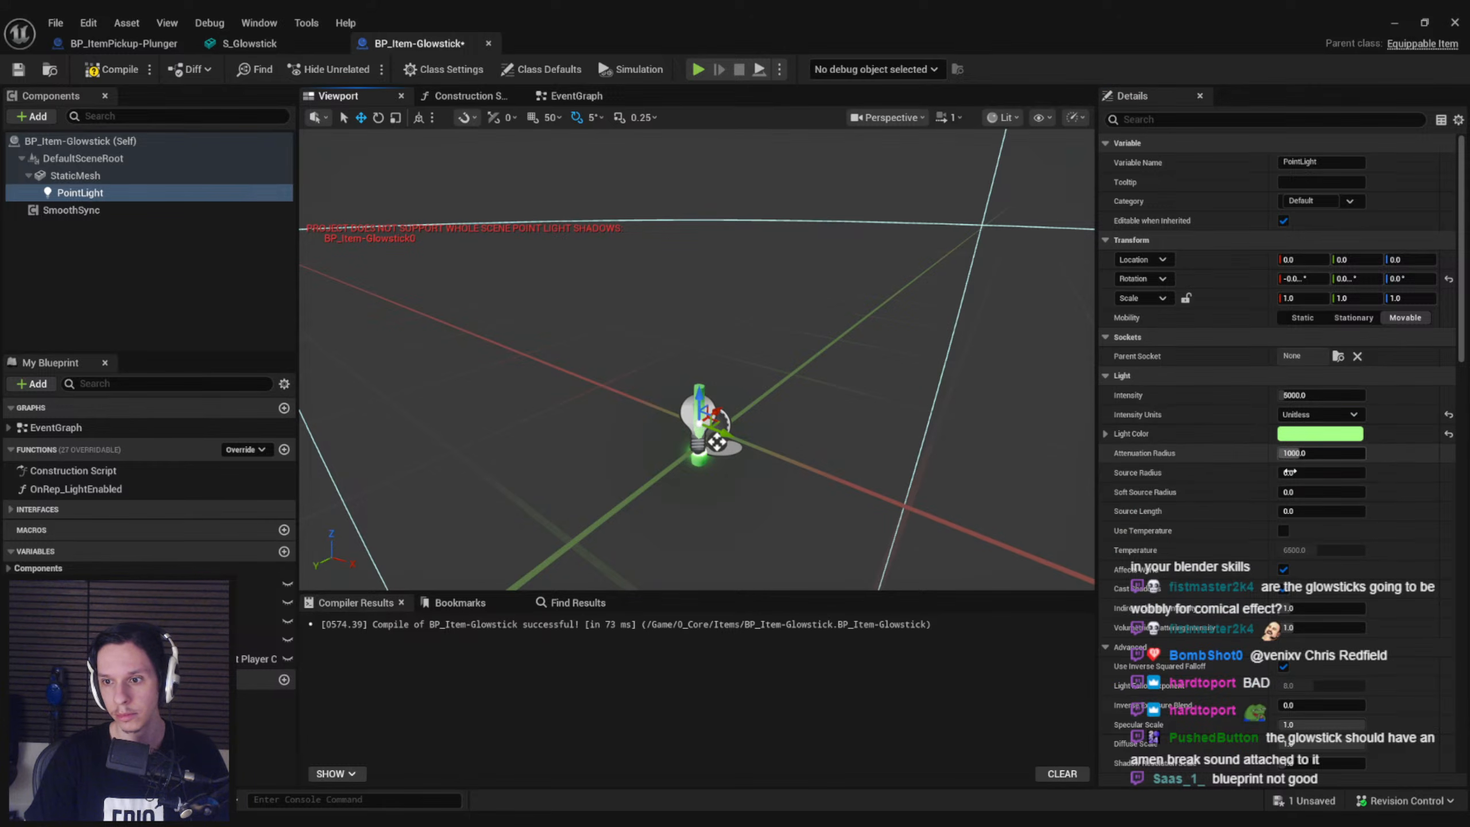
# Set the point light's attenuation radius to 500 and intensity to 2000 with shadow casting off, then compile and save the blueprint
pyautogui.click(1311, 453)
pyautogui.write('500')
pyautogui.press('Return')
pyautogui.click(1334, 395)
pyautogui.write('2000')
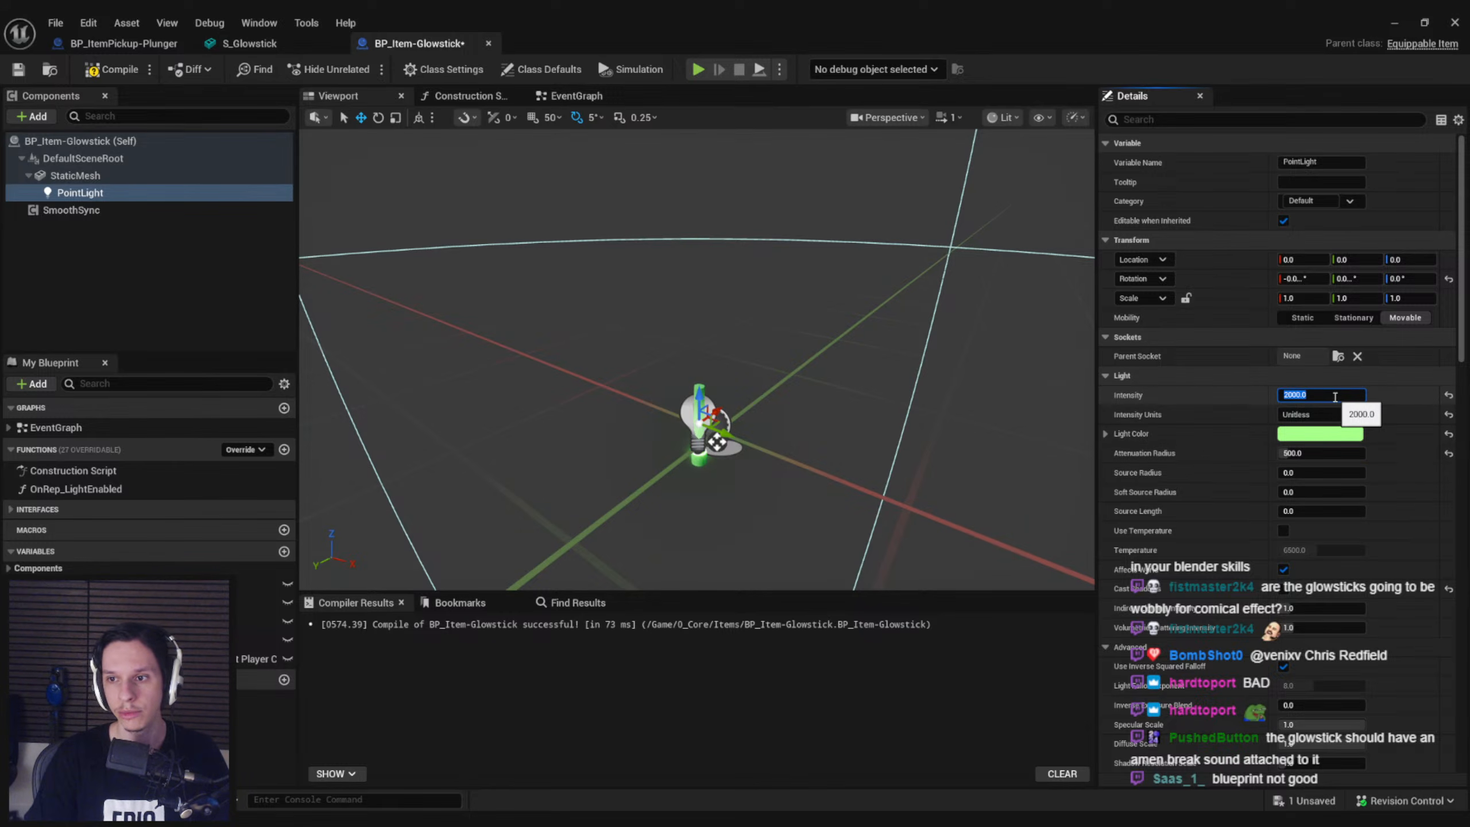
pyautogui.press('Return')
pyautogui.press('F7')
pyautogui.hotkey('ctrl', 's')
# Place a test BP_Item-Glowstick in GameWorldLevel near the station wall and raise it above the floor
pyautogui.moveTo(747, 26); pyautogui.dragTo(950, 519)
pyautogui.moveTo(1062, 532); pyautogui.dragTo(1276, 533)
pyautogui.moveTo(639, 608); pyautogui.dragTo(746, 255)
pyautogui.moveTo(765, 252); pyautogui.dragTo(769, 197, button='right')
# Examine the placed glowstick's green glow on the floor and wall from near and far
pyautogui.scroll(3, 765, 252)
pyautogui.press('s')
pyautogui.press('g')
pyautogui.press('g')
pyautogui.press('s')
pyautogui.press('w')
pyautogui.press('s')
pyautogui.press('w')
pyautogui.moveTo(1279, 525); pyautogui.dragTo(0, 411)
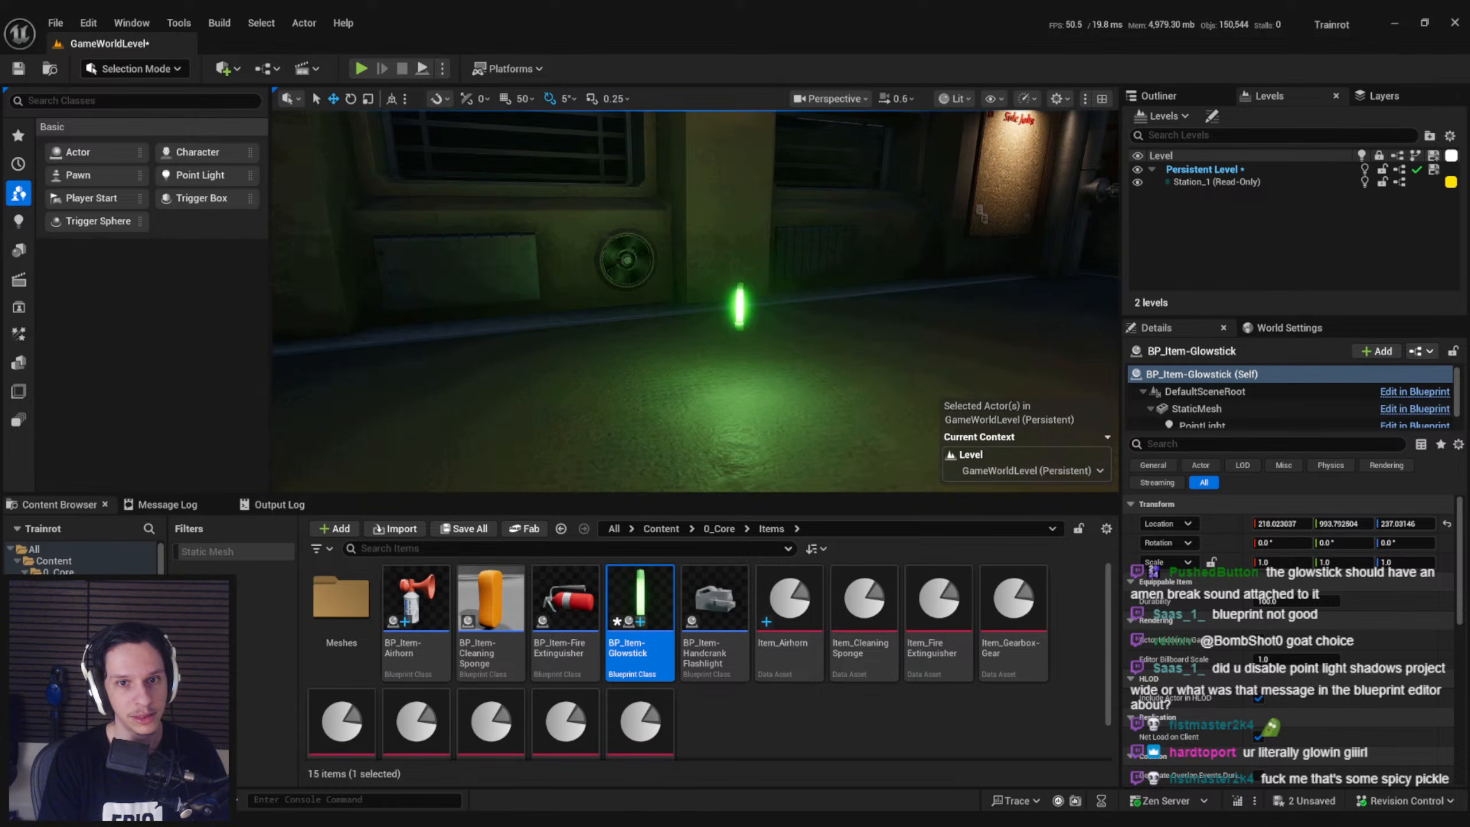
pyautogui.press('s')
pyautogui.scroll(2, 556, 243)
pyautogui.moveTo(509, 243); pyautogui.dragTo(581, 256, button='right')
pyautogui.hotkey('ctrl', 'shift', 's')
pyautogui.press('w')
pyautogui.press('q')
pyautogui.scroll(-3, 580, 256)
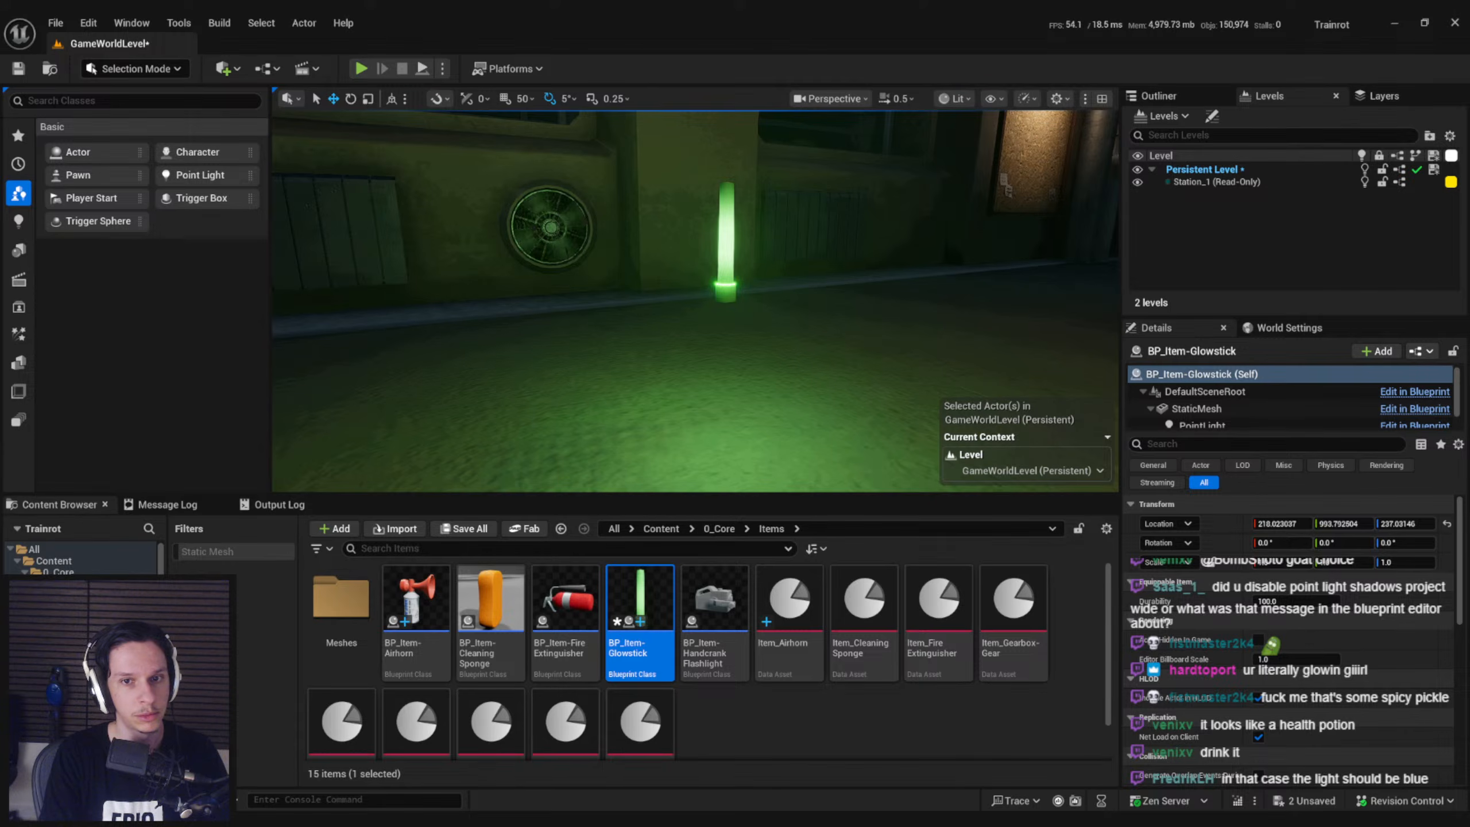
pyautogui.scroll(3, 735, 299)
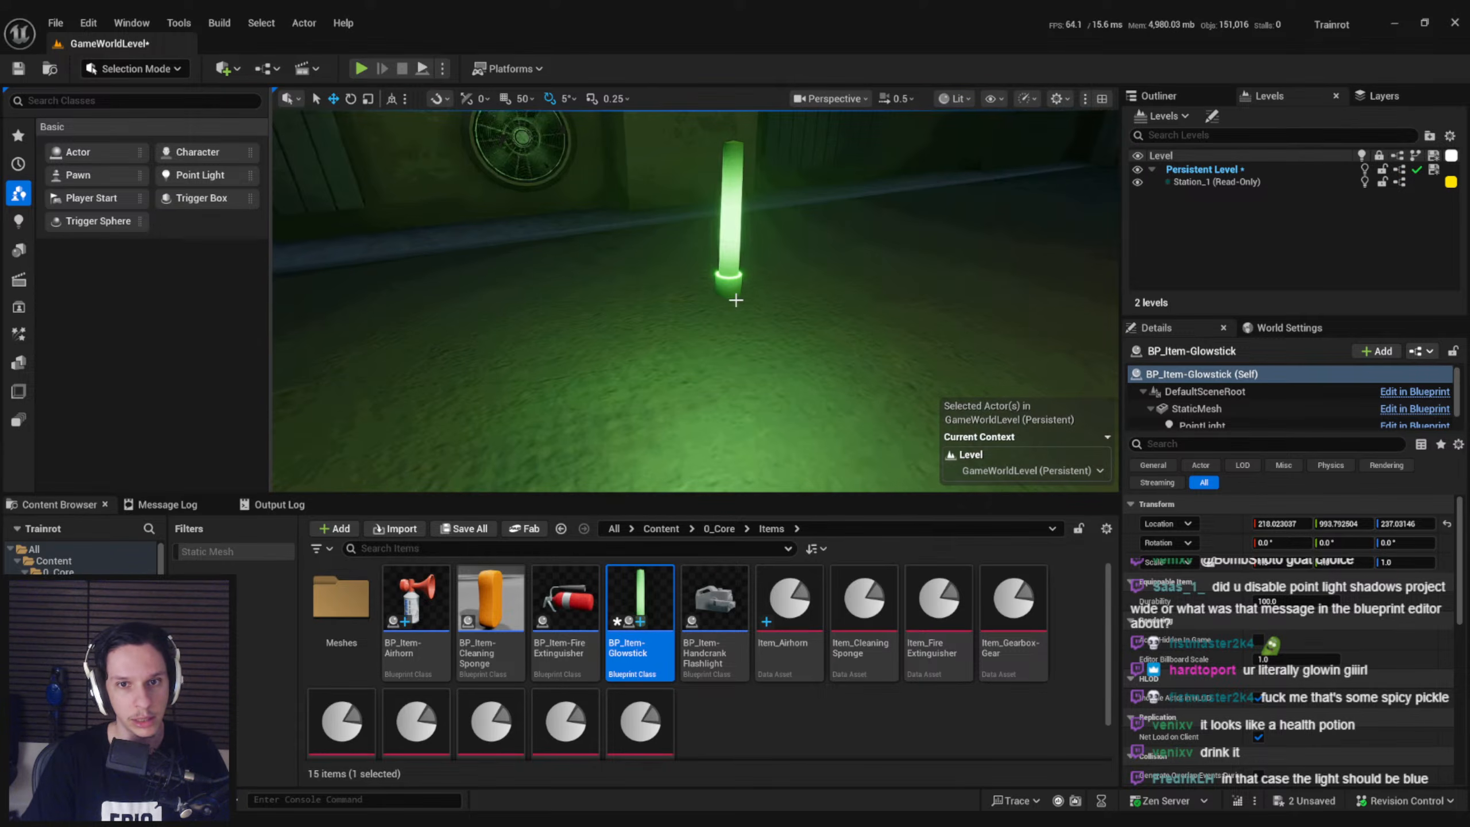
pyautogui.moveTo(736, 298); pyautogui.dragTo(733, 271, button='right')
pyautogui.press('s')
pyautogui.press('w')
pyautogui.moveTo(552, 384); pyautogui.dragTo(552, 385, button='right')
pyautogui.press('s')
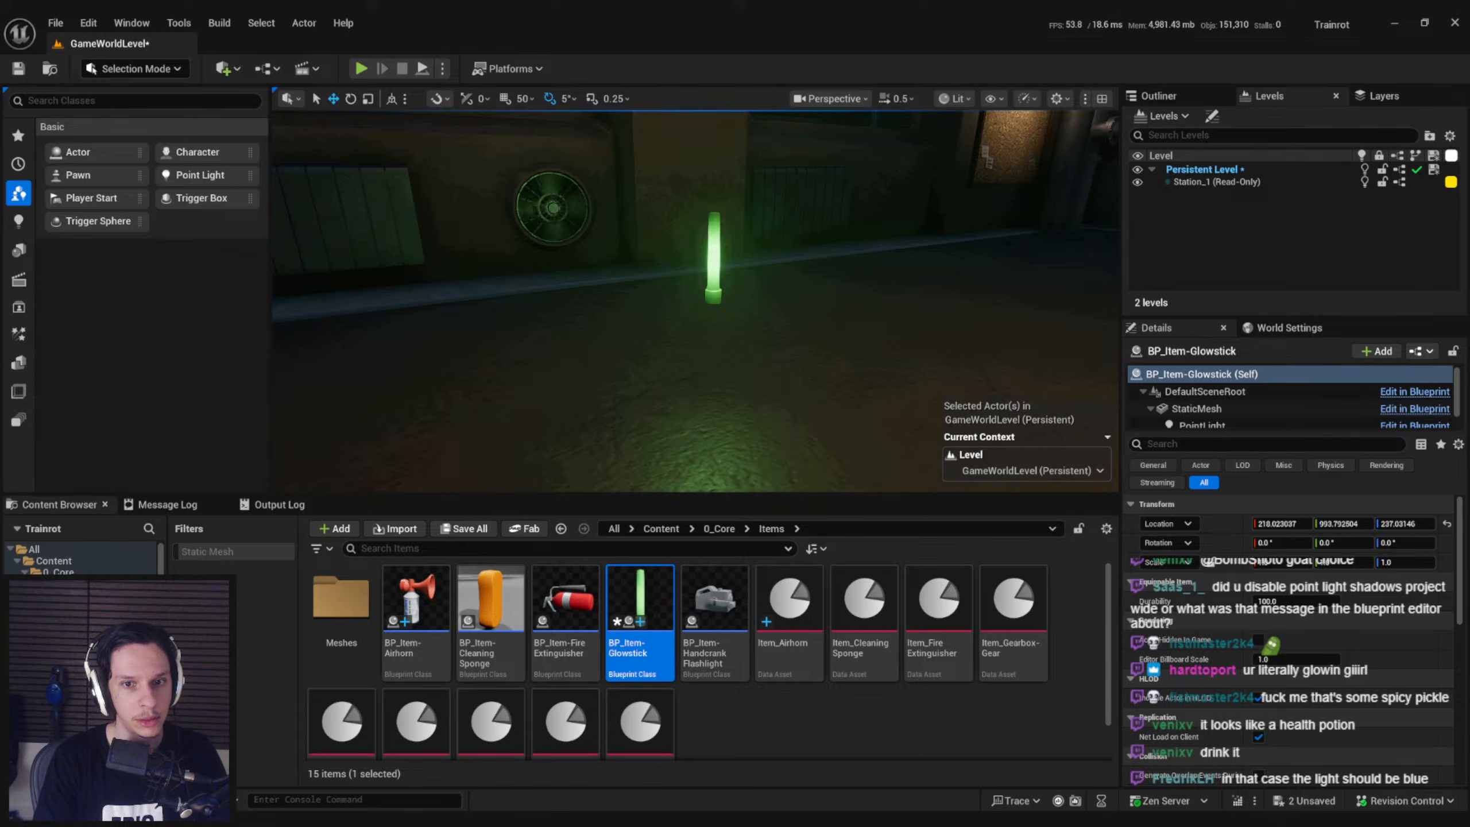
pyautogui.press('s')
pyautogui.moveTo(628, 354)
pyautogui.mouseDown(button='right')
pyautogui.moveTo(627, 330)
pyautogui.moveTo(628, 354)
pyautogui.mouseUp(button='right')
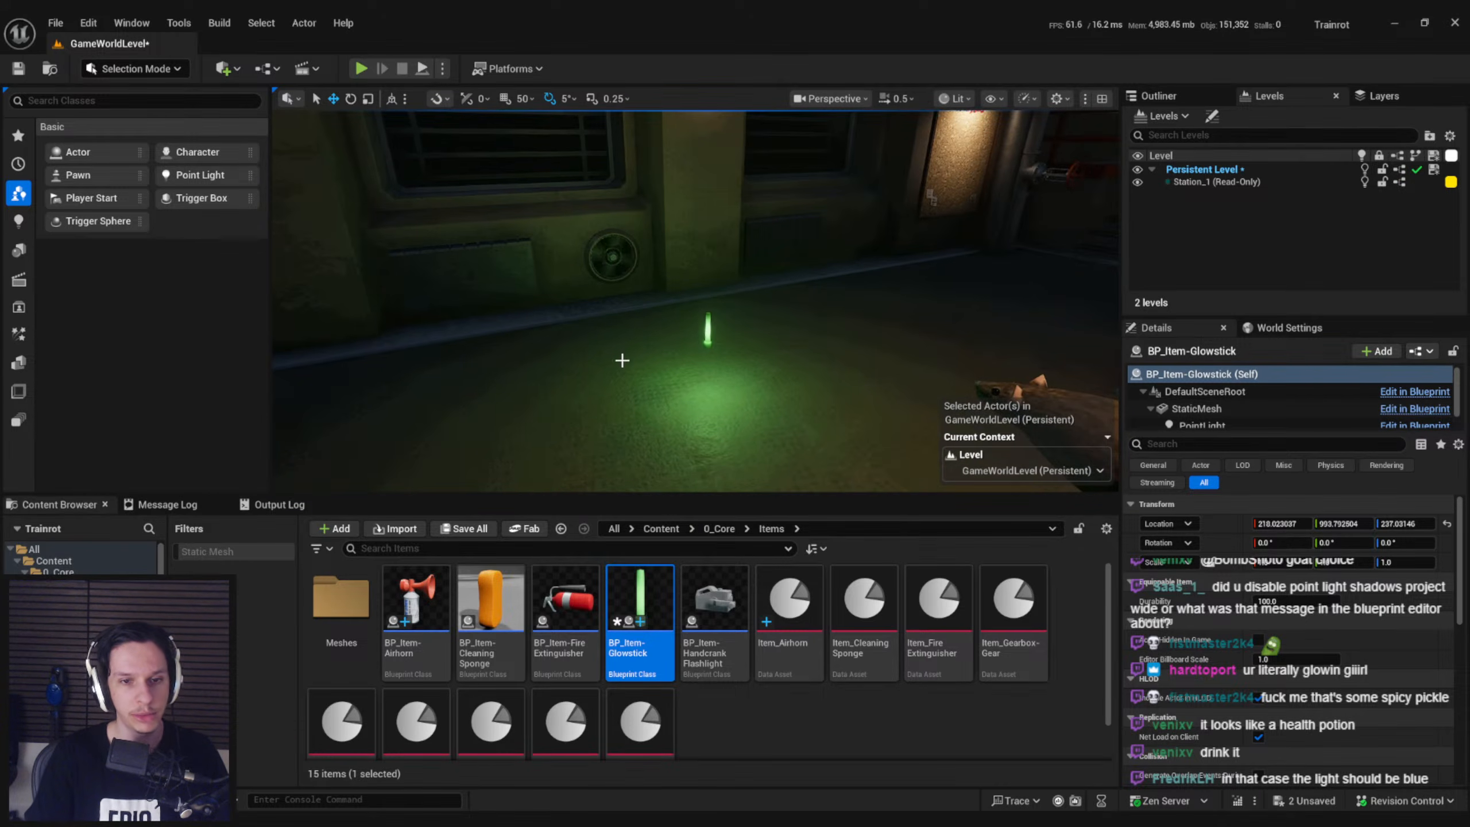
# Save GameWorldLevel and all remaining unsaved assets
pyautogui.hotkey('ctrl', 's')
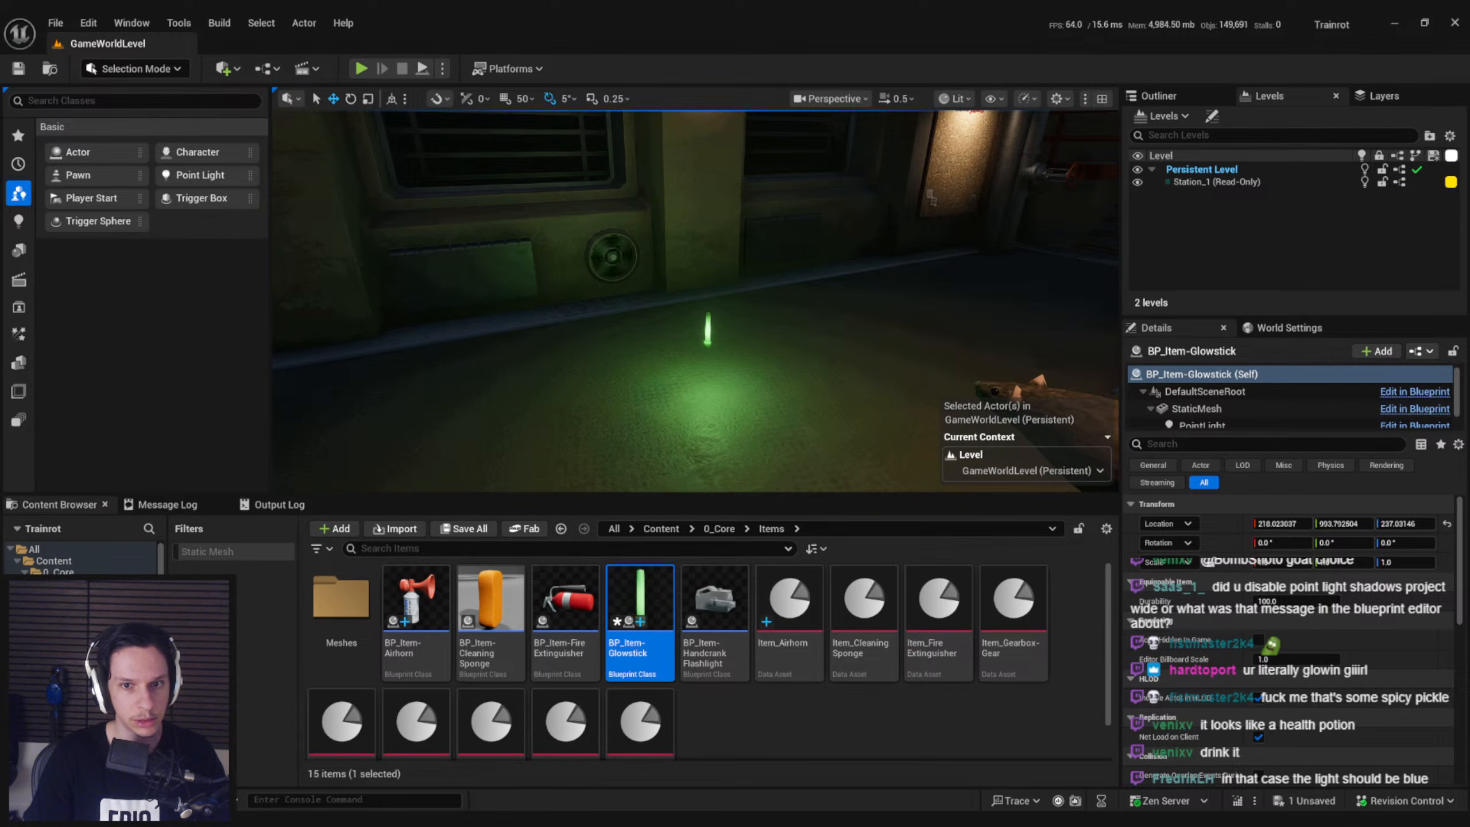
pyautogui.moveTo(574, 397); pyautogui.dragTo(574, 388, button='right')
pyautogui.press('s')
pyautogui.hotkey('ctrl', 'shift', 's')
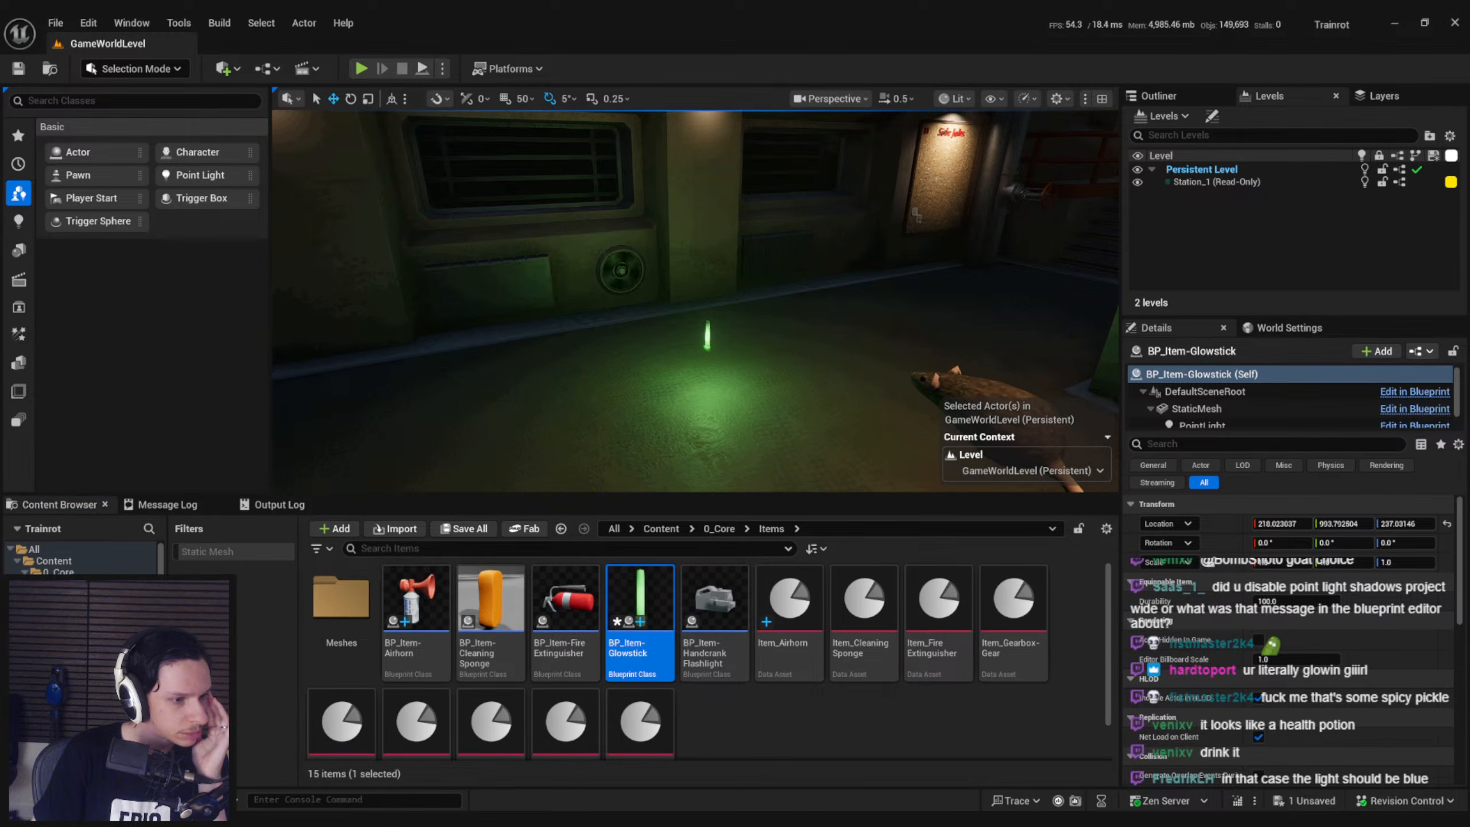
pyautogui.press('g')
pyautogui.hotkey('ctrl', 'shift', 's')
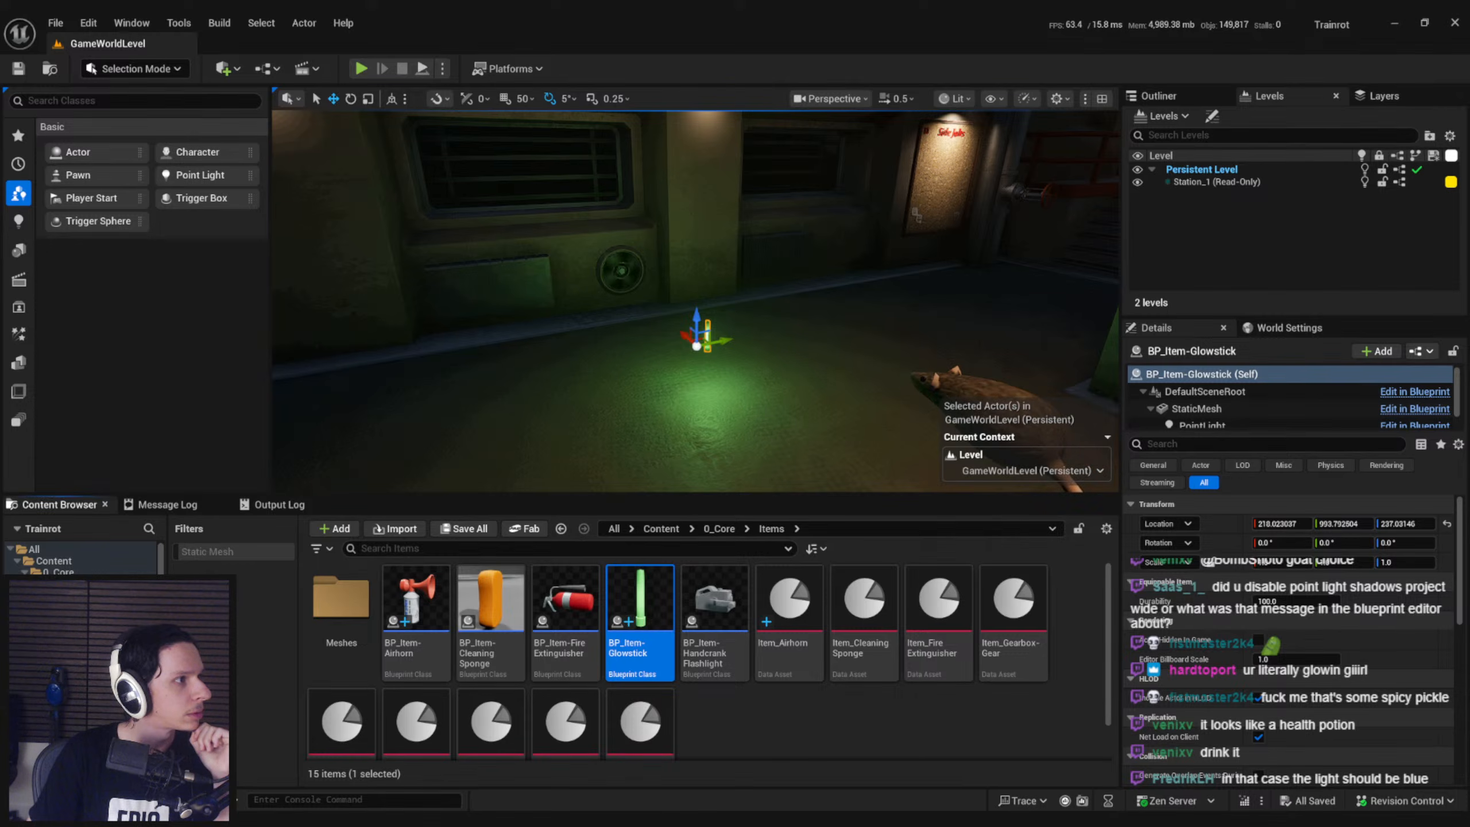
# Examine the brightness of the glowstick mesh and the reach of its light in the dark station area
pyautogui.moveTo(695, 301); pyautogui.dragTo(659, 400, button='right')
pyautogui.press('w')
pyautogui.press('g')
pyautogui.press('w')
pyautogui.press('s')
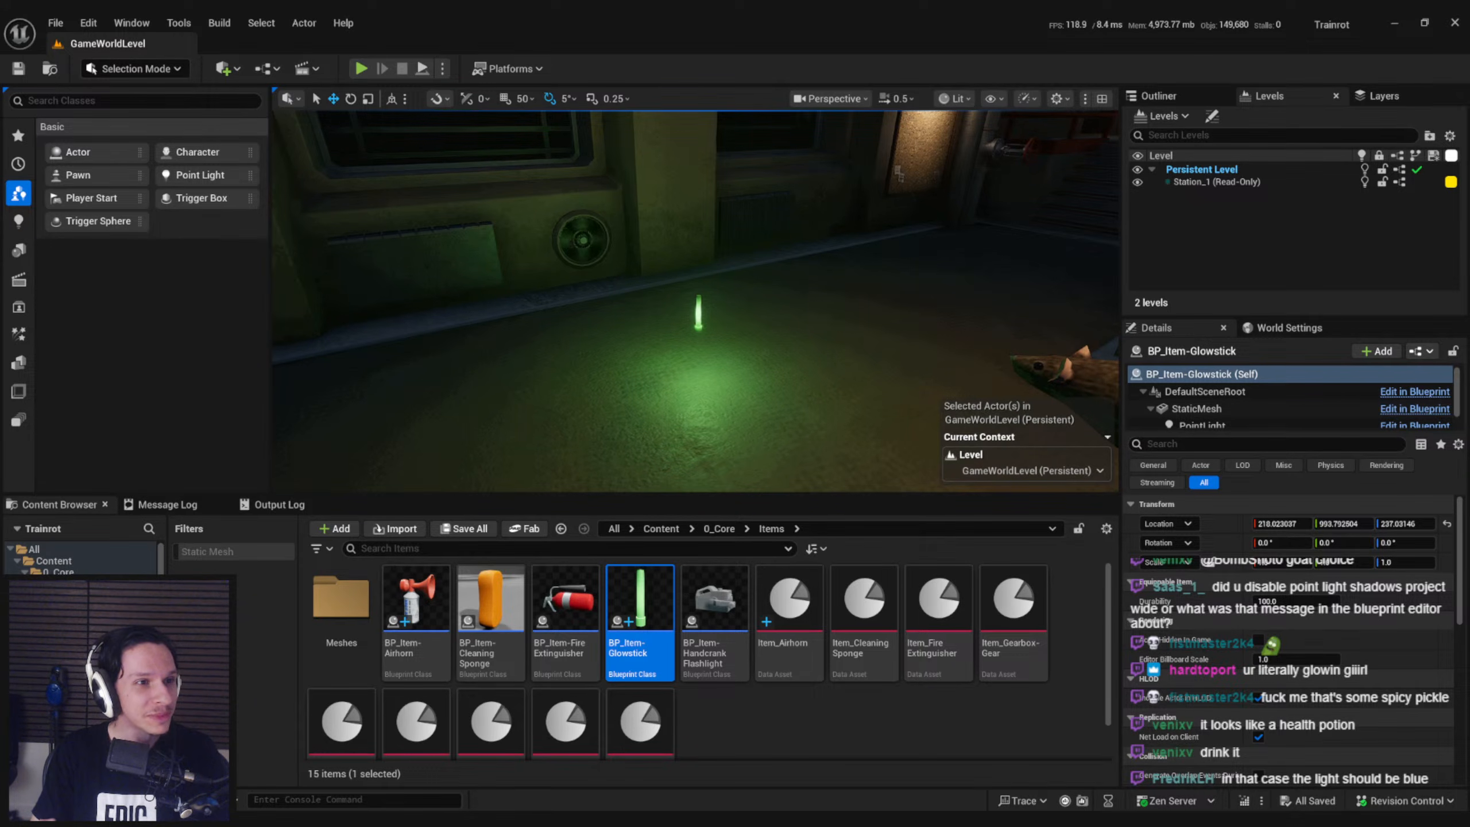
pyautogui.moveTo(477, 297)
pyautogui.mouseDown(button='right')
pyautogui.moveTo(490, 265)
pyautogui.moveTo(472, 285)
pyautogui.mouseUp(button='right')
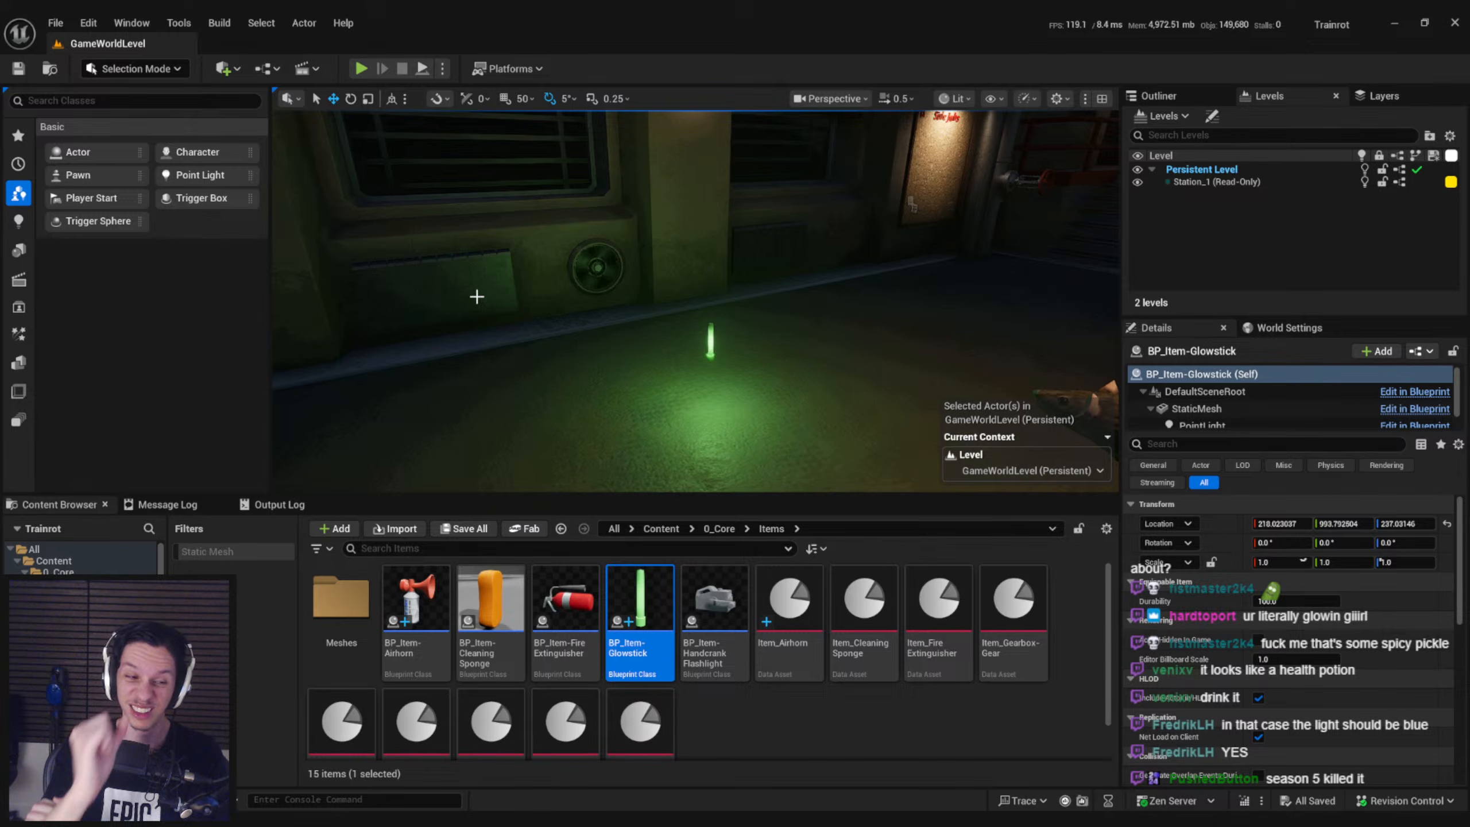
pyautogui.moveTo(499, 302)
pyautogui.mouseDown(button='right')
pyautogui.moveTo(475, 301)
pyautogui.moveTo(499, 302)
pyautogui.moveTo(487, 320)
pyautogui.moveTo(506, 315)
pyautogui.mouseUp(button='right')
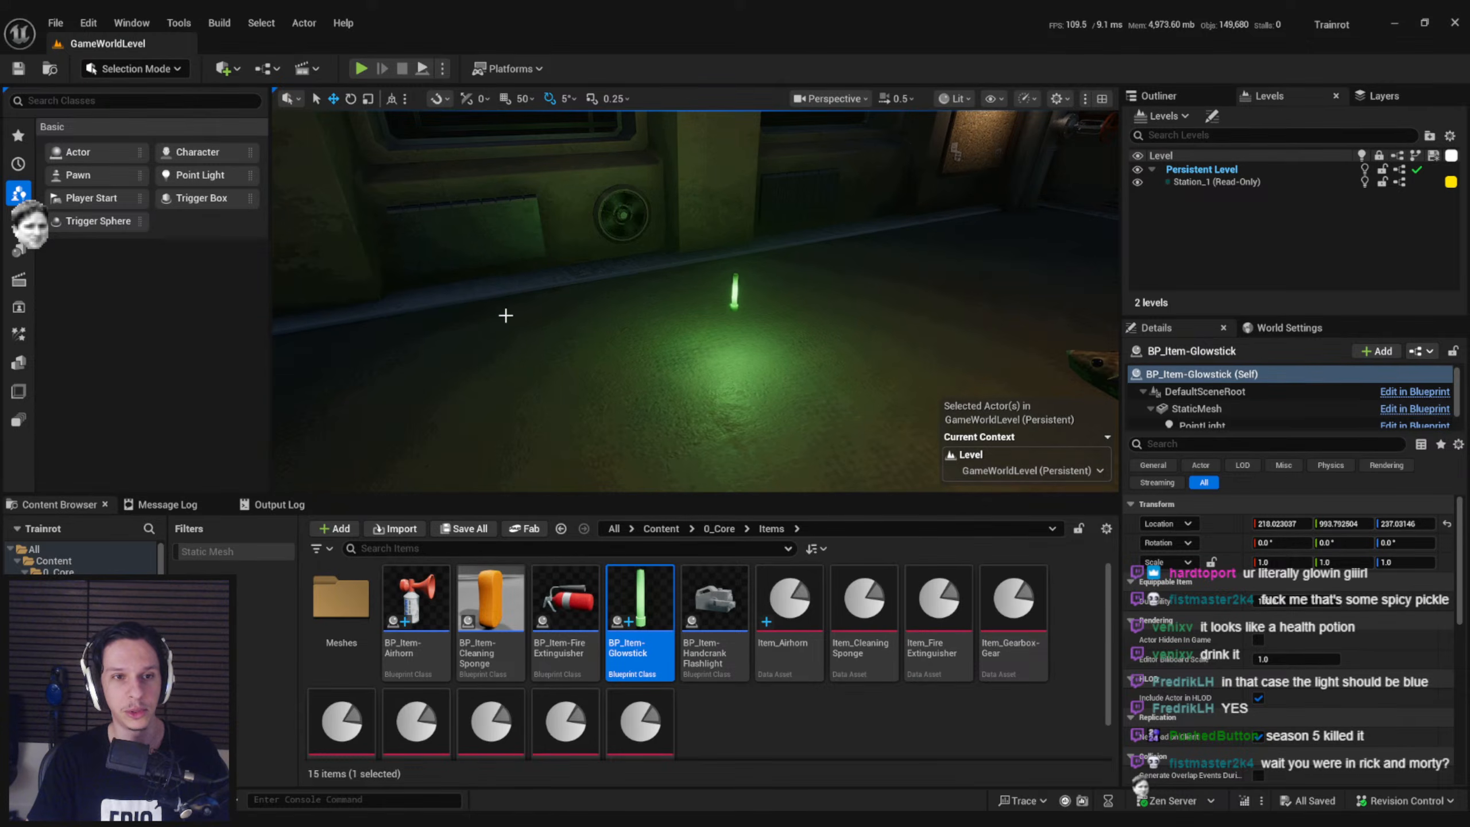
pyautogui.moveTo(694, 301); pyautogui.dragTo(712, 389, button='right')
pyautogui.moveTo(525, 288); pyautogui.dragTo(517, 237, button='right')
pyautogui.press('w')
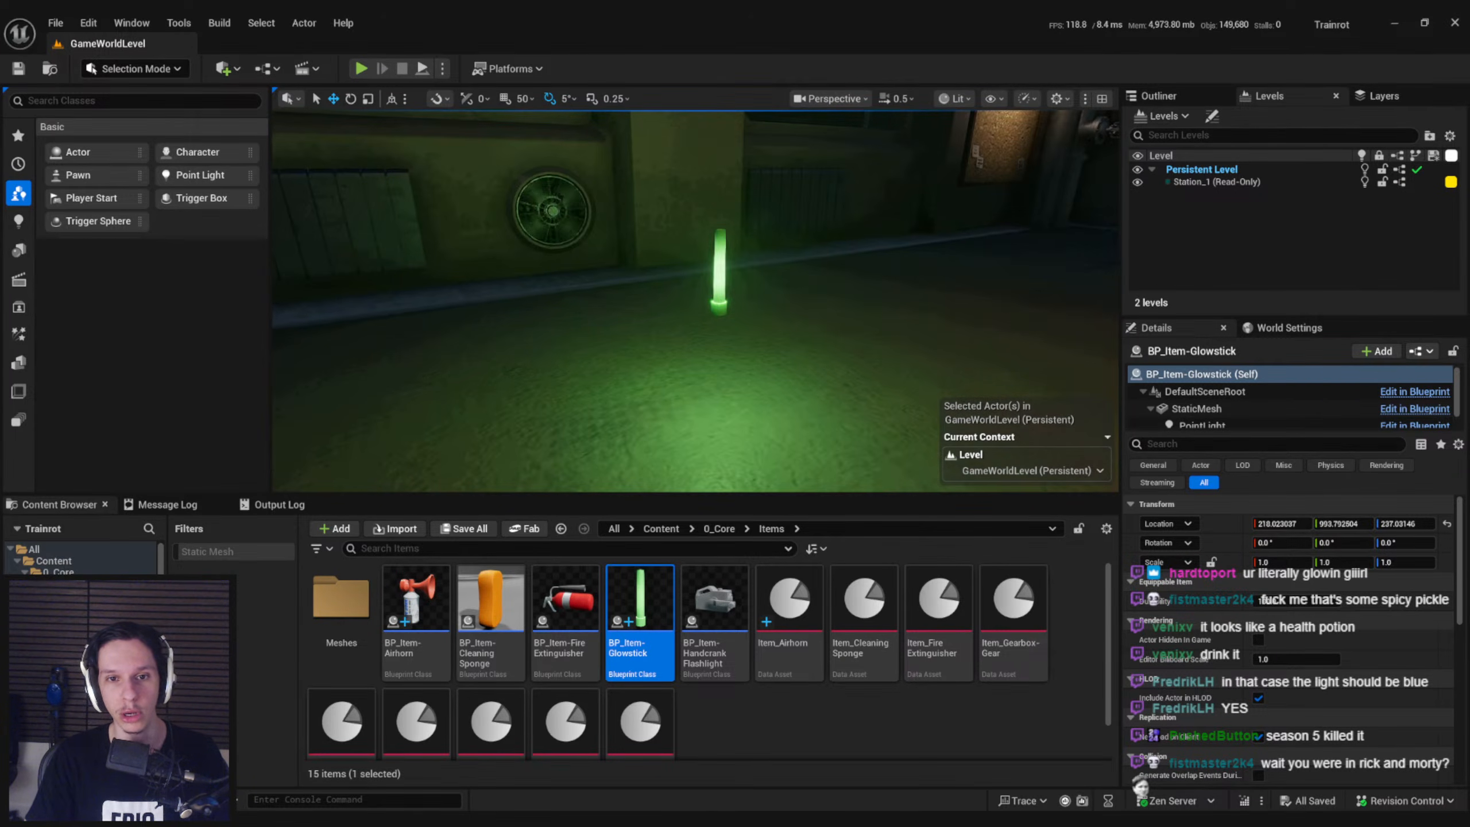
pyautogui.moveTo(524, 289); pyautogui.dragTo(528, 304, button='right')
pyautogui.press('s')
pyautogui.click(767, 700)
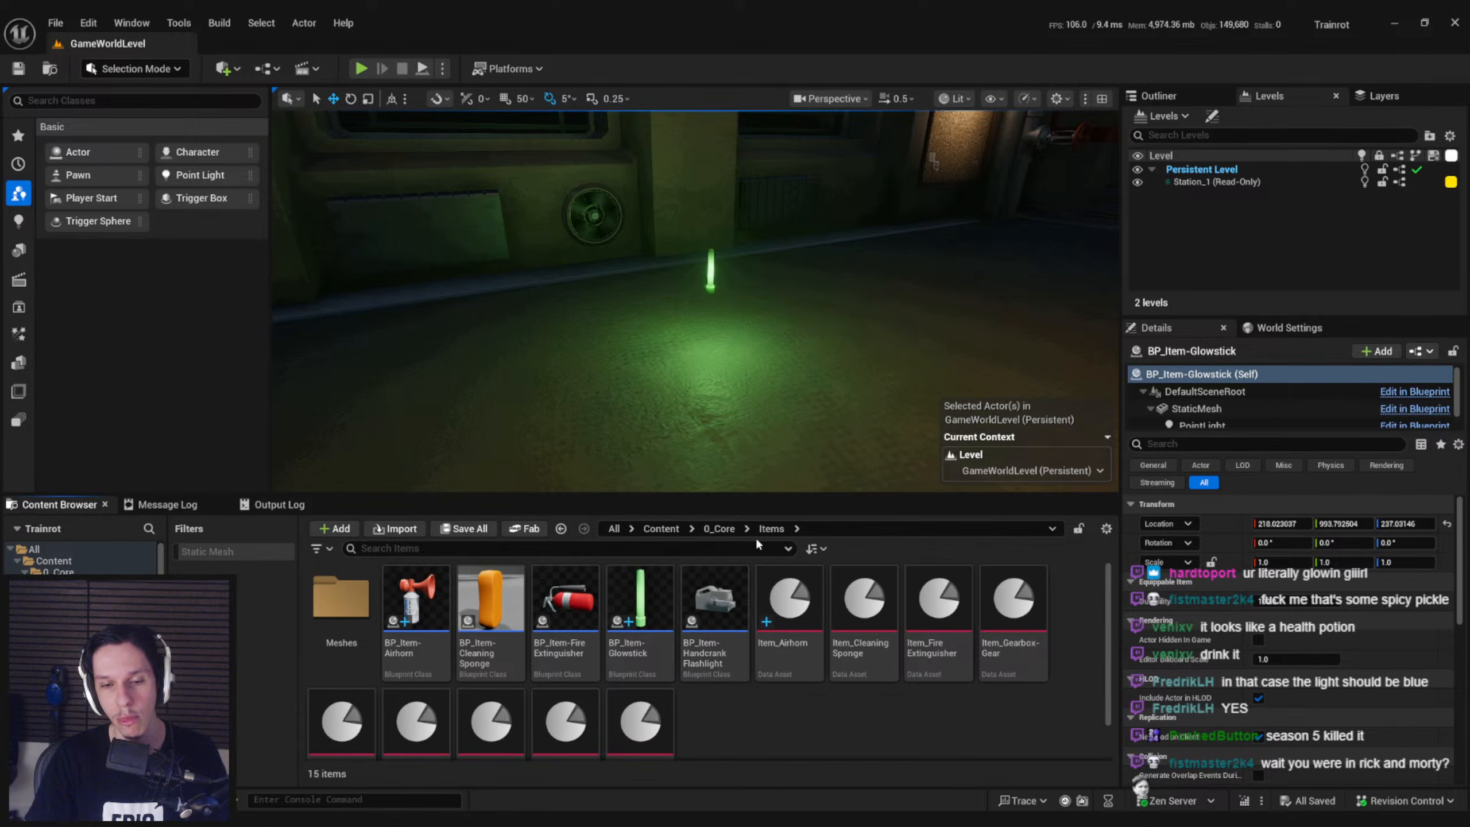
pyautogui.click(720, 528)
pyautogui.hotkey('alt', 'Left')
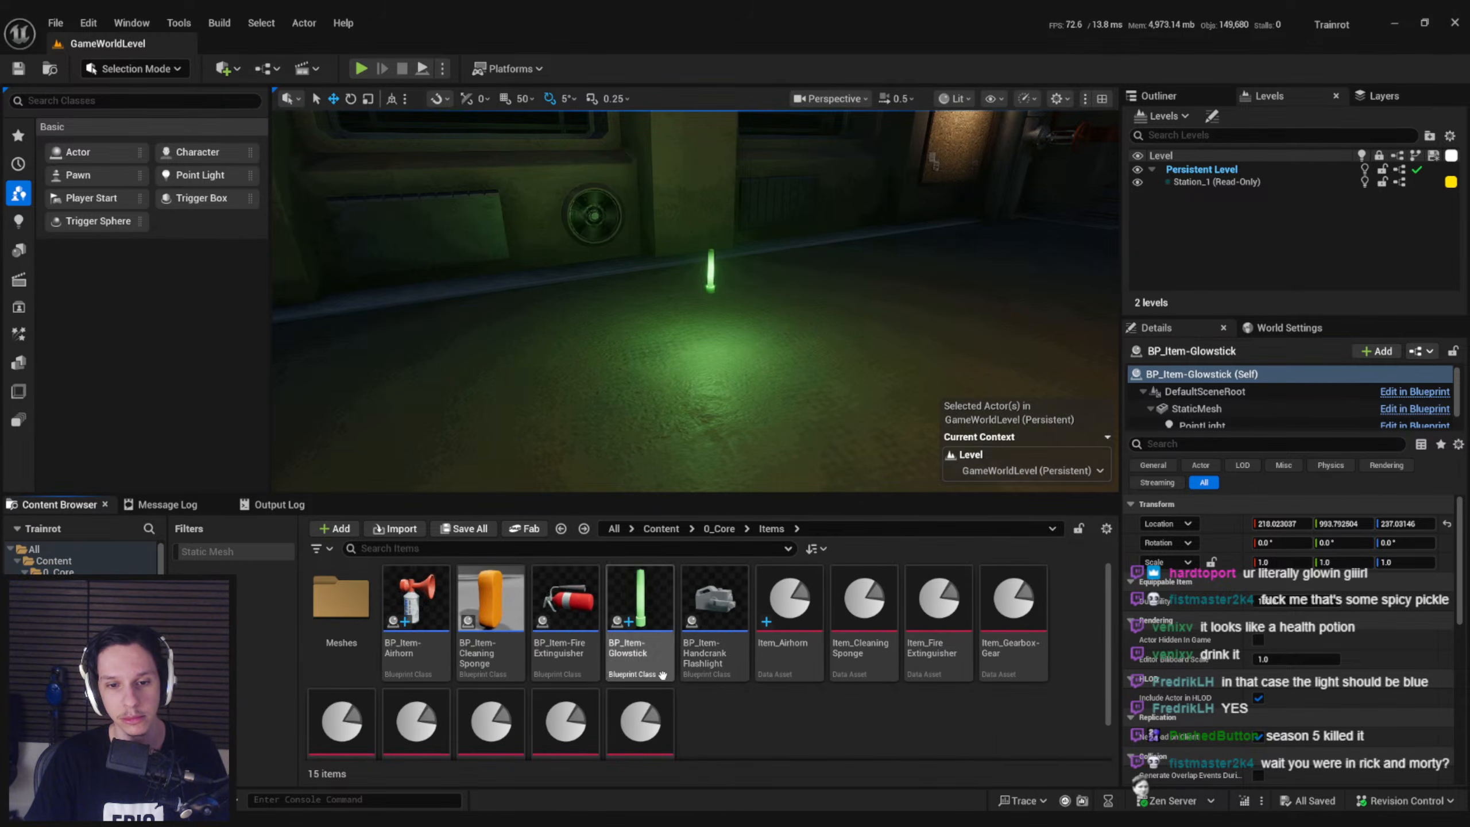
# Delete the test glowstick actor from the level
pyautogui.moveTo(710, 400)
pyautogui.mouseDown(button='right')
pyautogui.moveTo(584, 422)
pyautogui.moveTo(703, 403)
pyautogui.moveTo(714, 385)
pyautogui.mouseUp(button='right')
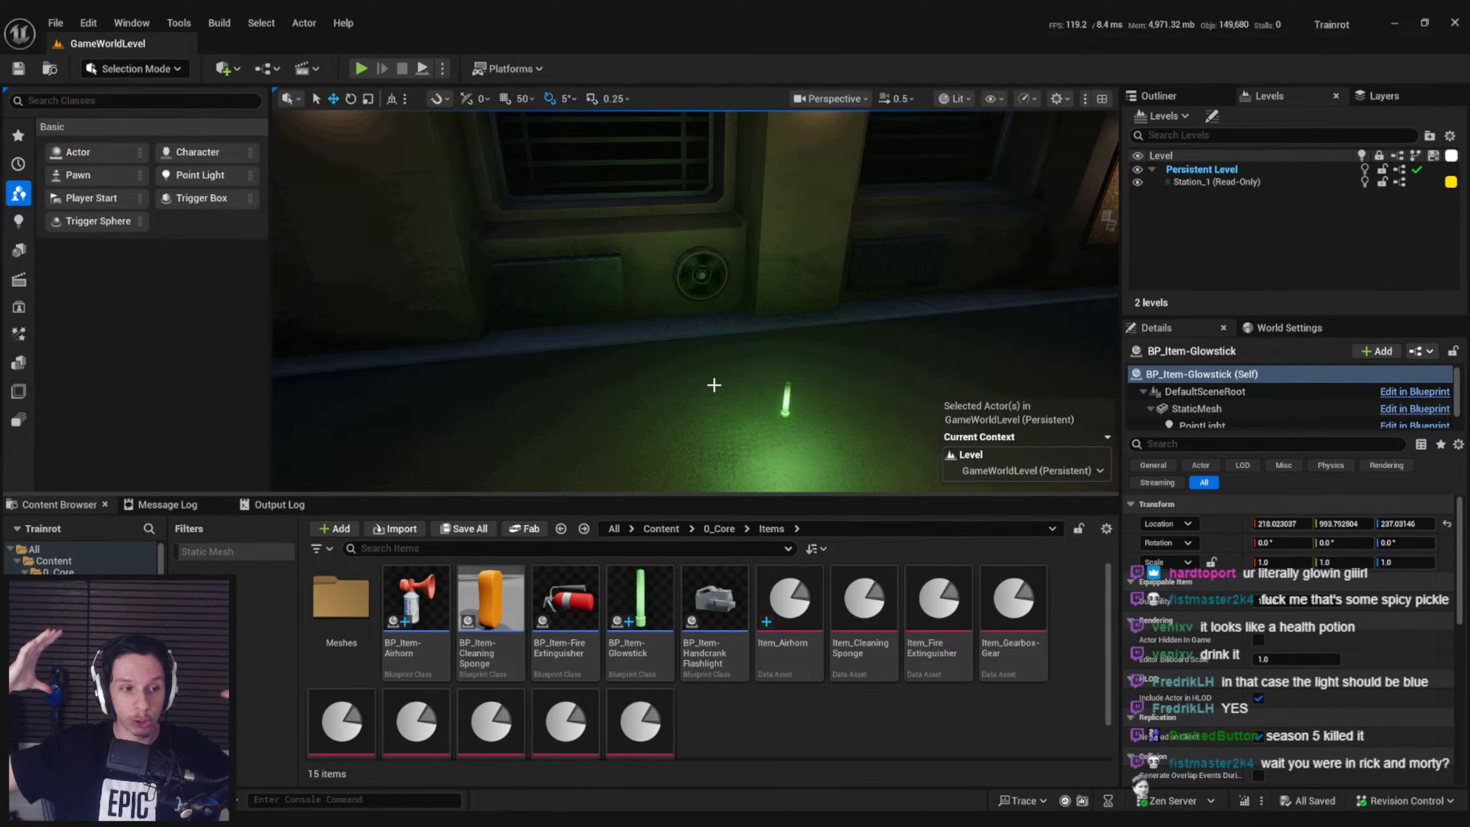
pyautogui.moveTo(727, 376); pyautogui.dragTo(762, 374, button='right')
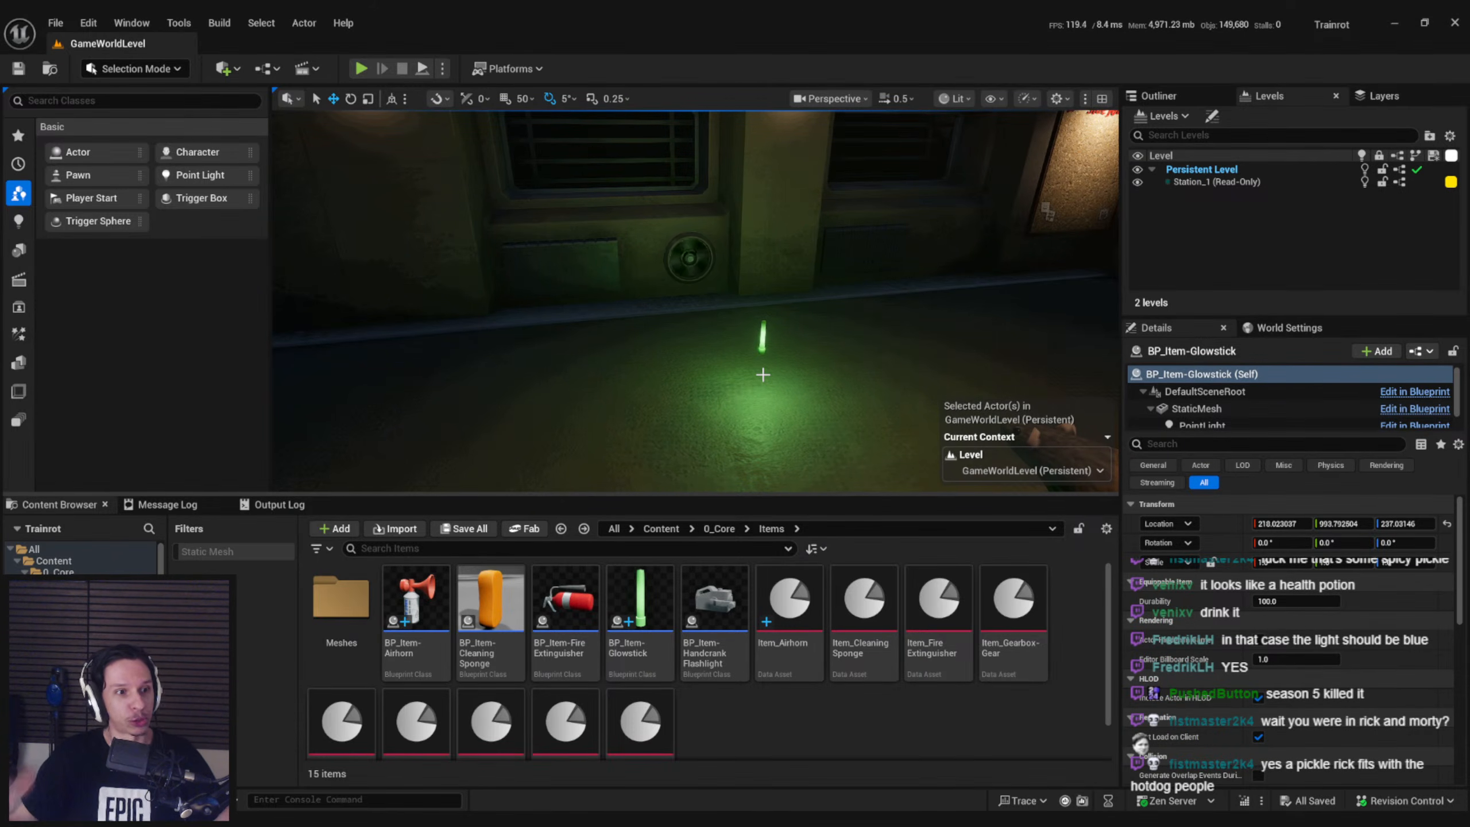
pyautogui.moveTo(762, 374); pyautogui.dragTo(747, 390, button='right')
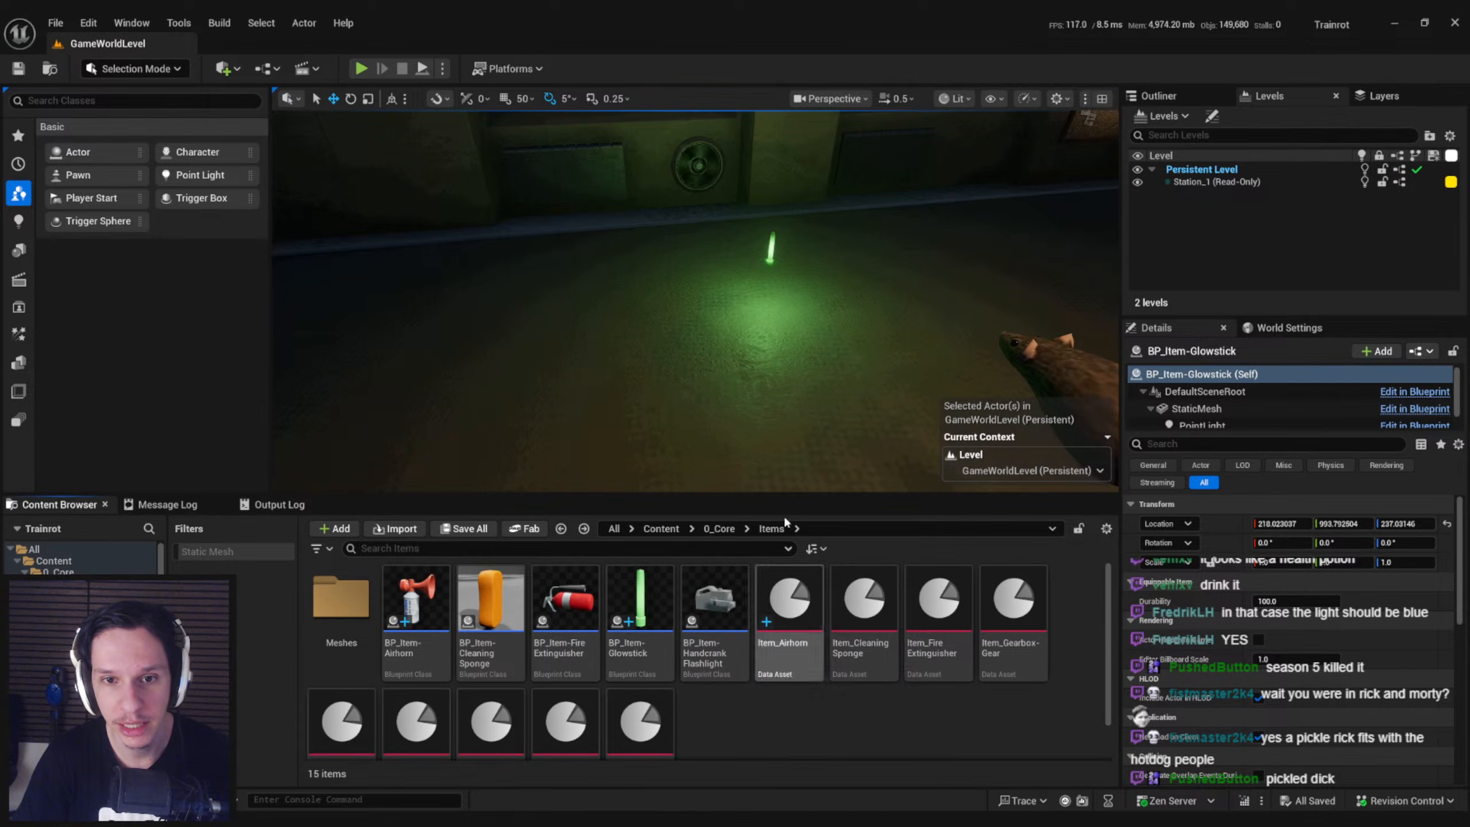
pyautogui.click(770, 252)
pyautogui.press('Delete')
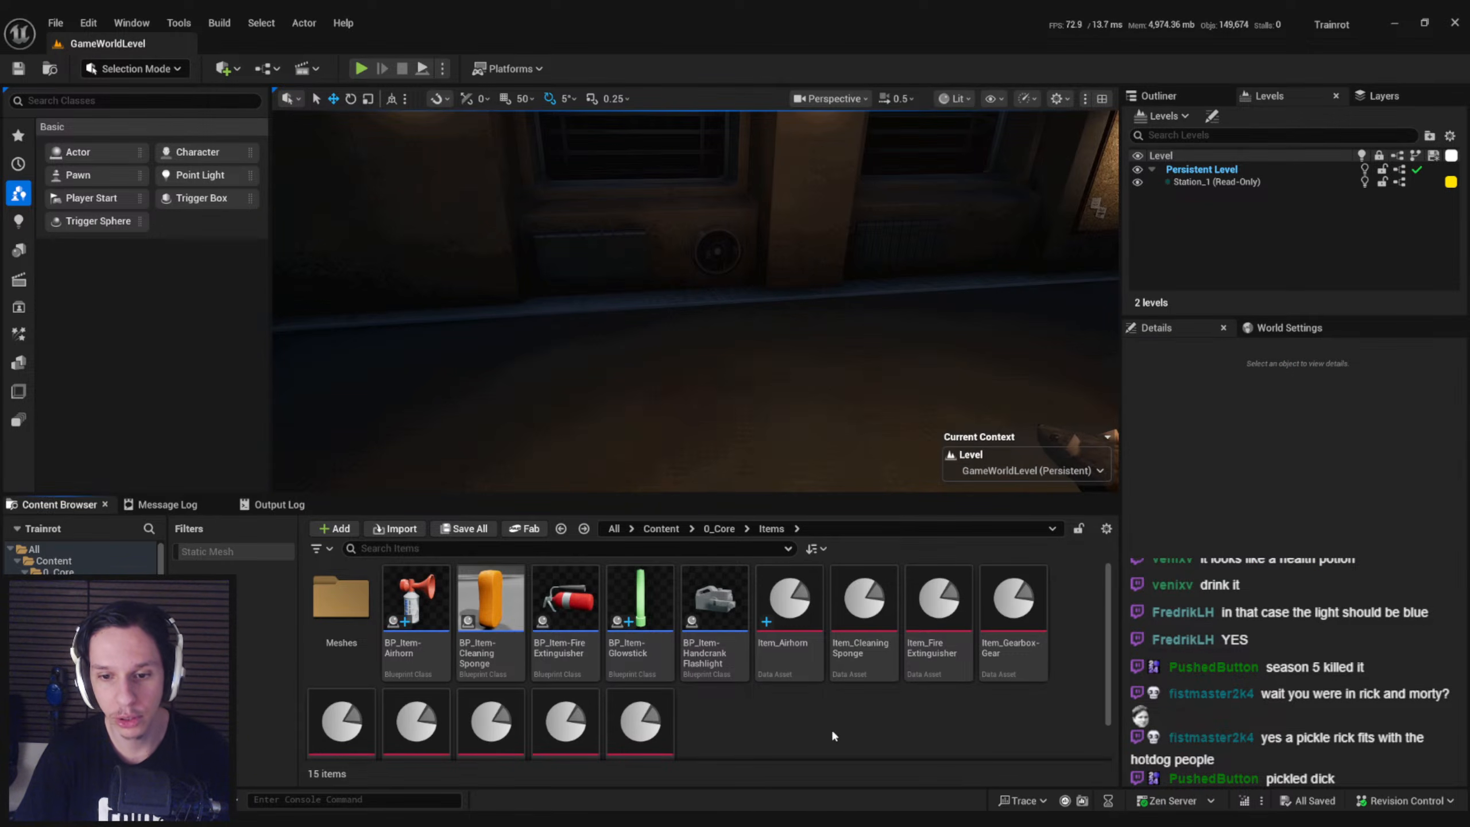
# Duplicate the Item_Airhorn data asset and name the copy Item_Glowstick
pyautogui.scroll(-1, 831, 729)
pyautogui.scroll(1, 830, 725)
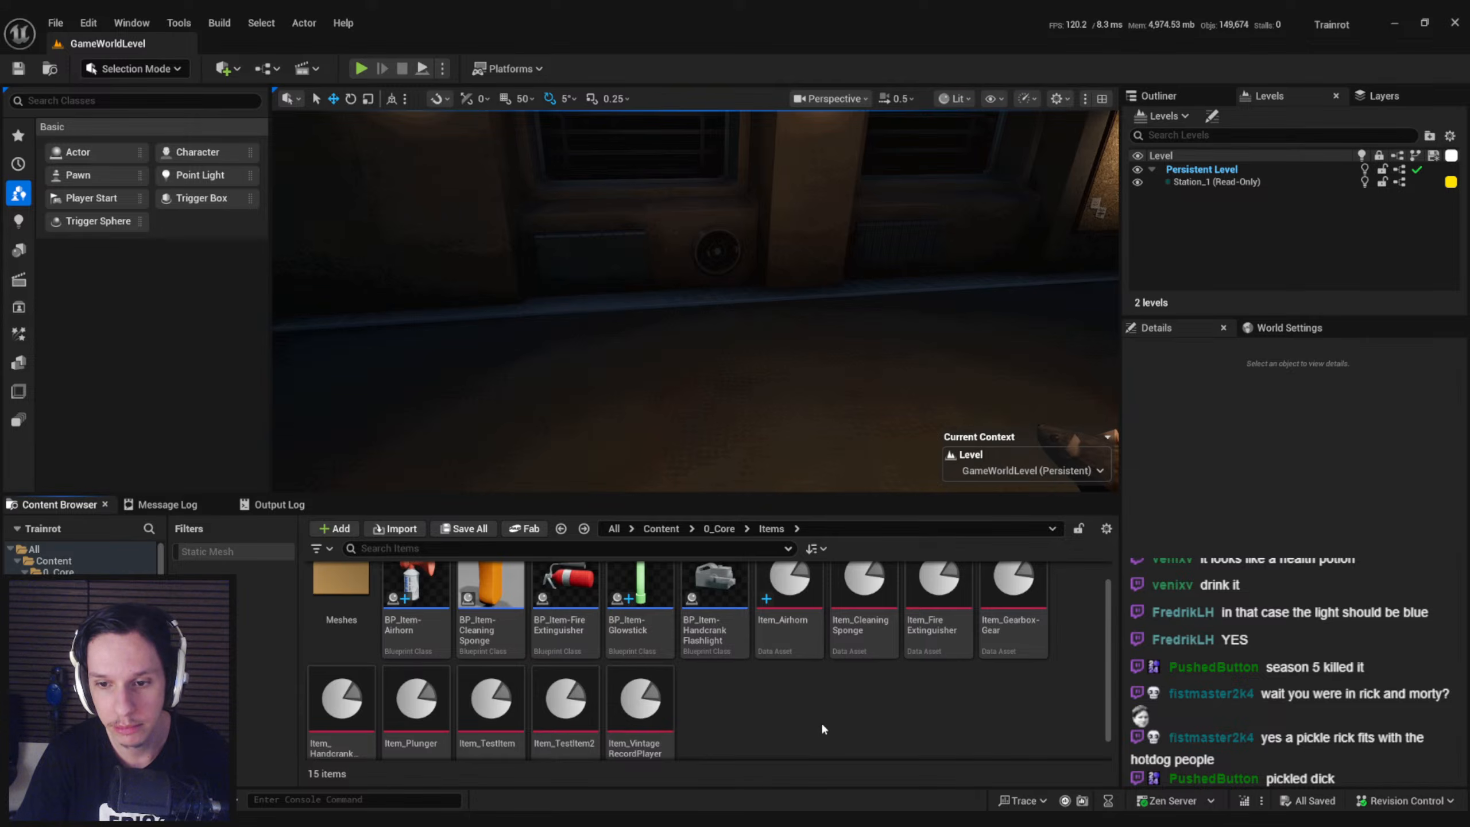
pyautogui.scroll(-1, 821, 721)
pyautogui.scroll(2, 818, 724)
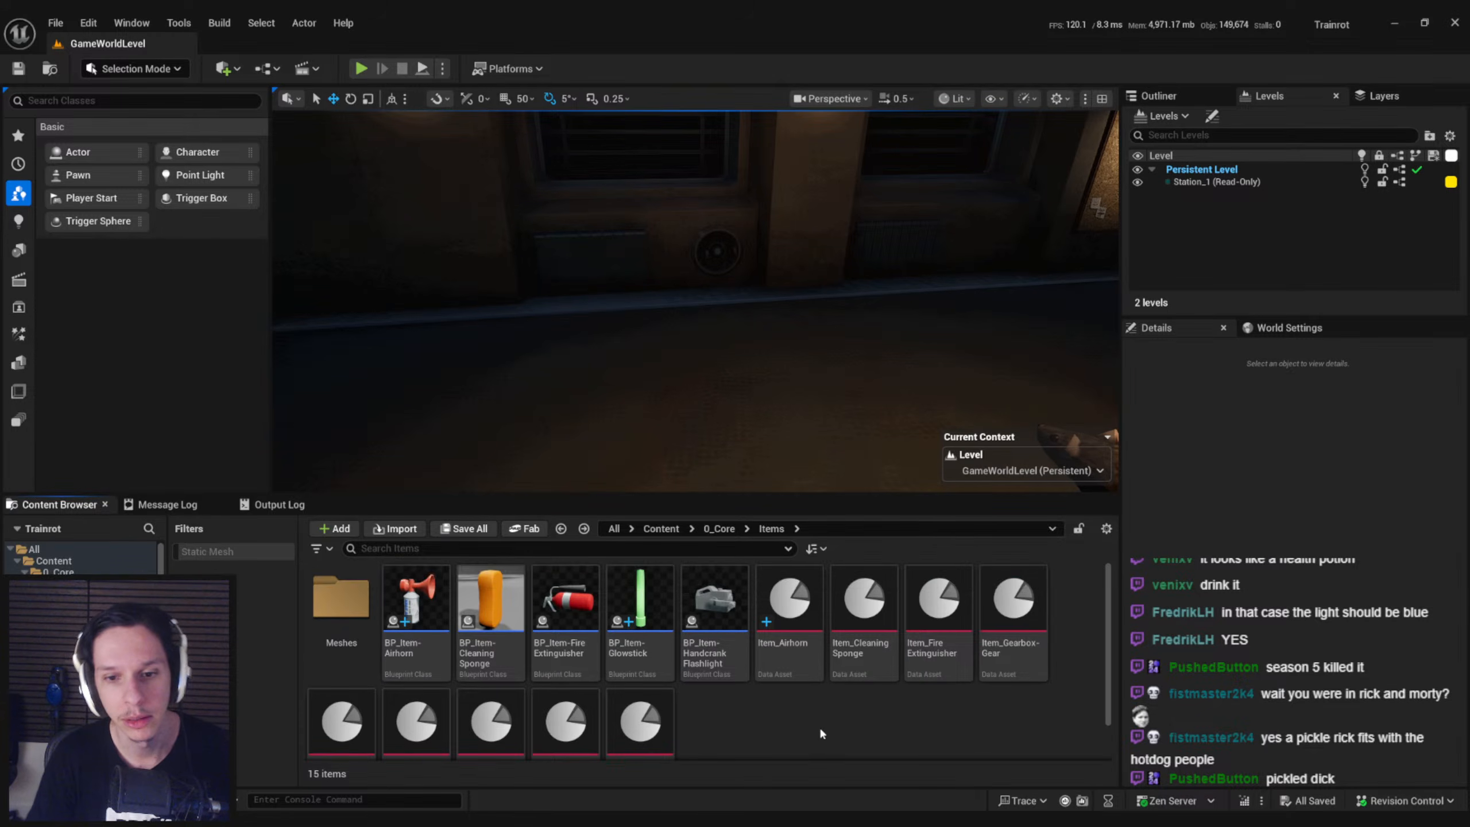
pyautogui.scroll(-1, 823, 724)
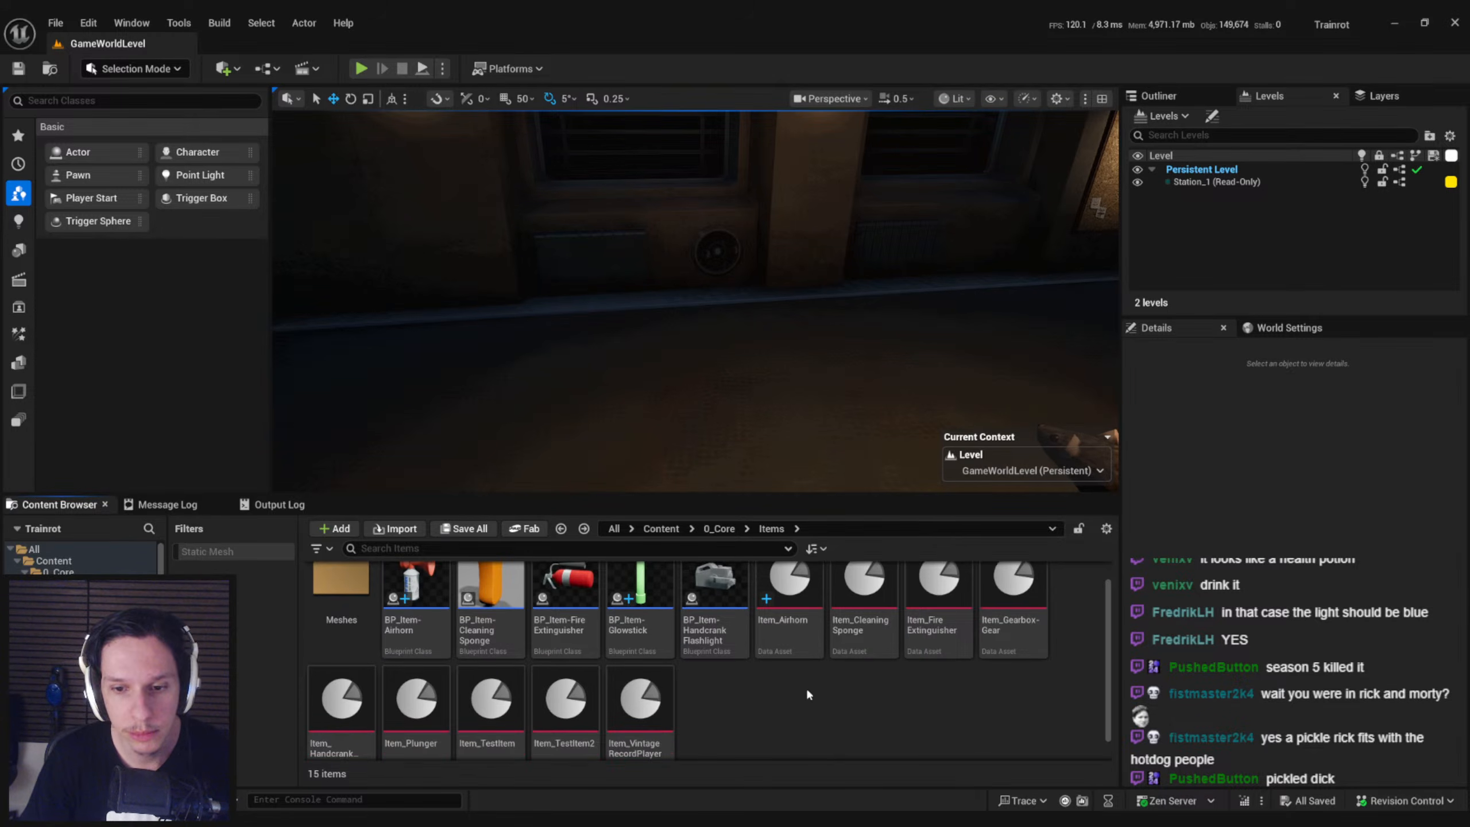
pyautogui.rightClick(801, 636)
pyautogui.click(879, 323)
pyautogui.write('Item_Glowstick')
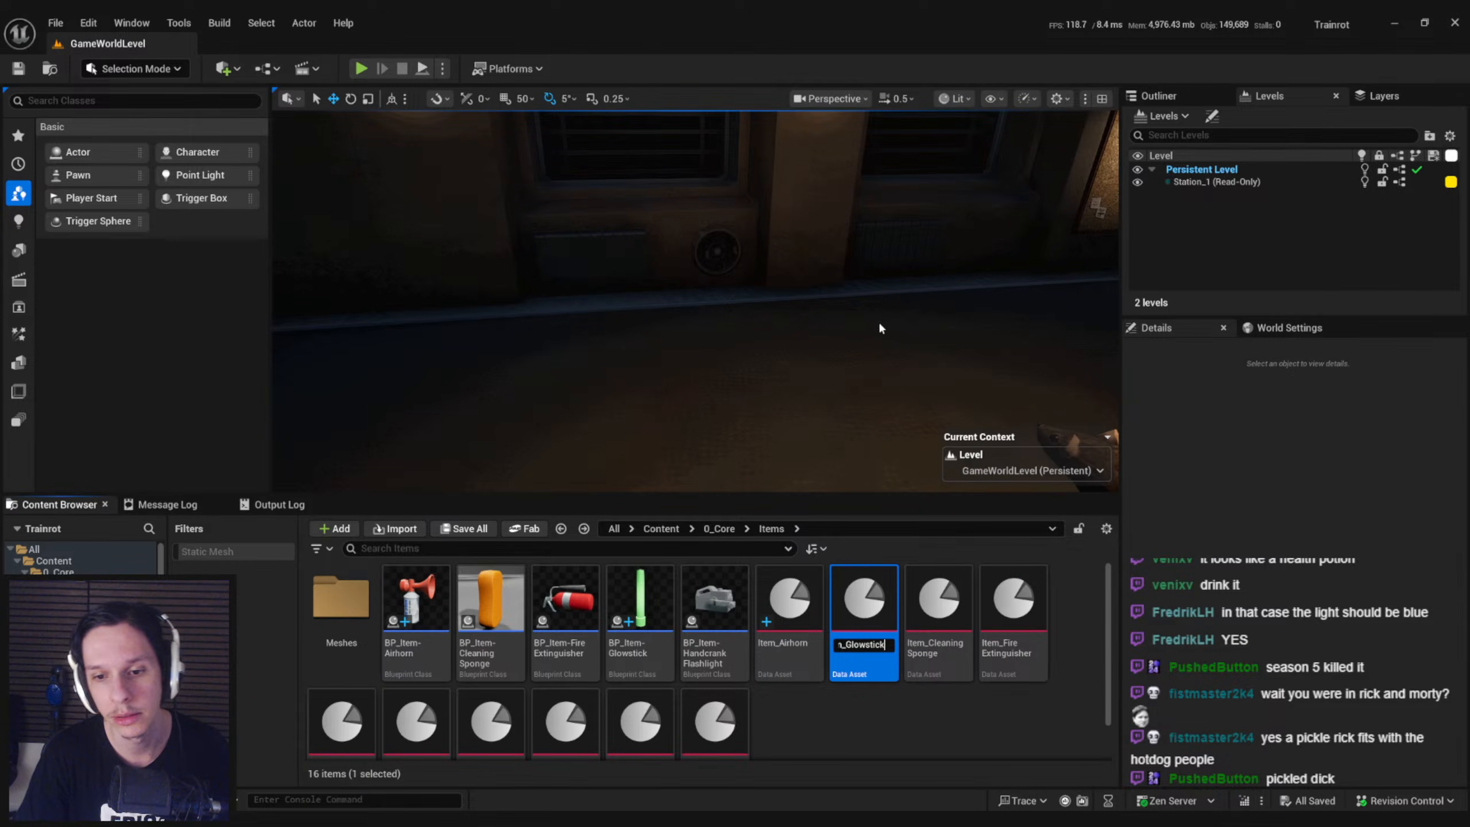
pyautogui.press('Return')
# Open the Item_Glowstick data asset and set its Item Name to Glowstick
pyautogui.doubleClick(359, 720)
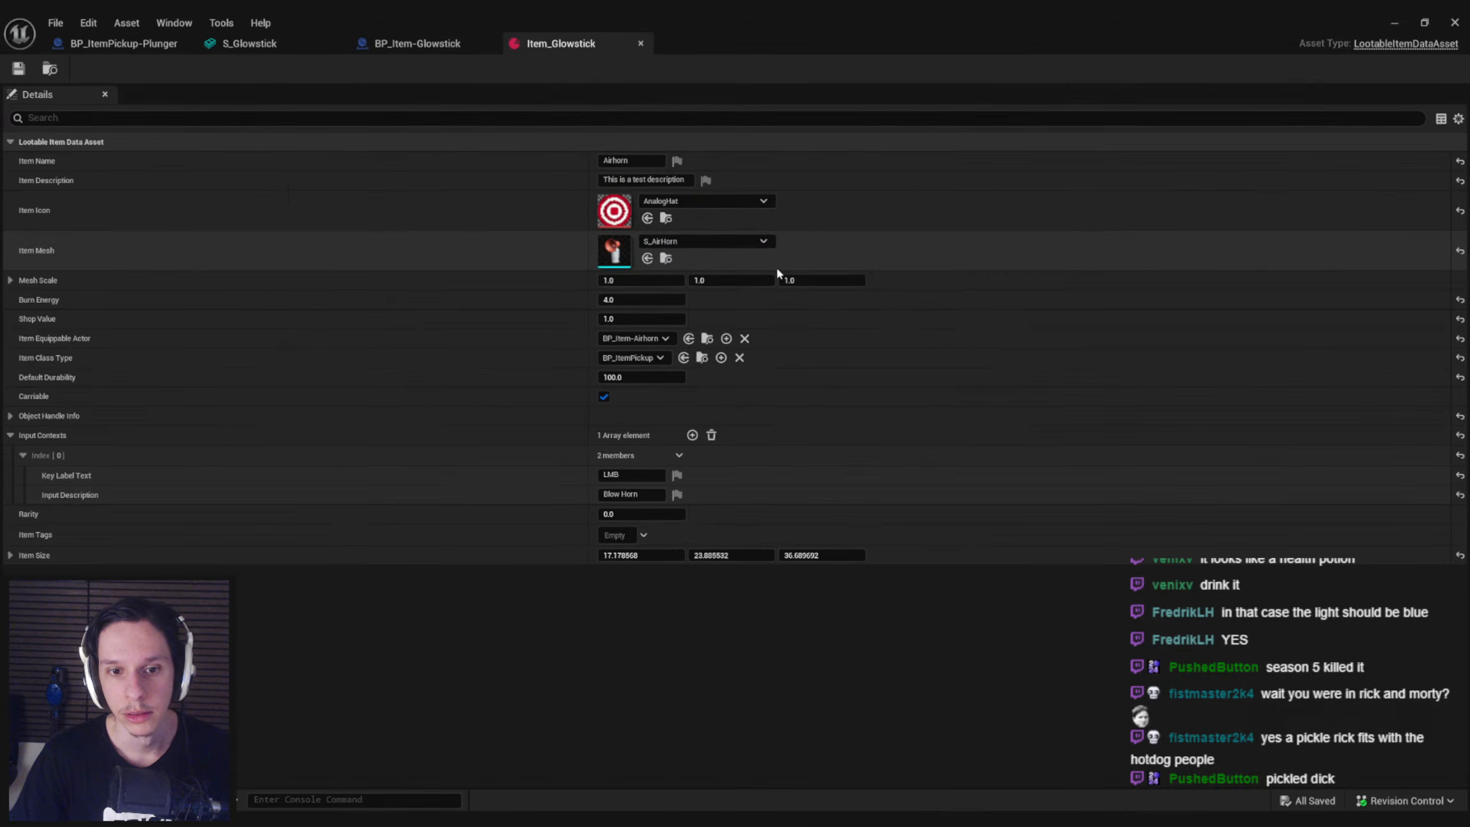
pyautogui.click(645, 162)
pyautogui.write('glow')
pyautogui.hotkey('ctrl', 'BackSpace')
pyautogui.write('Glowstick')
# Set the Item Mesh of Item_Glowstick to S_Glowstick
pyautogui.click(687, 238)
pyautogui.write('glo')
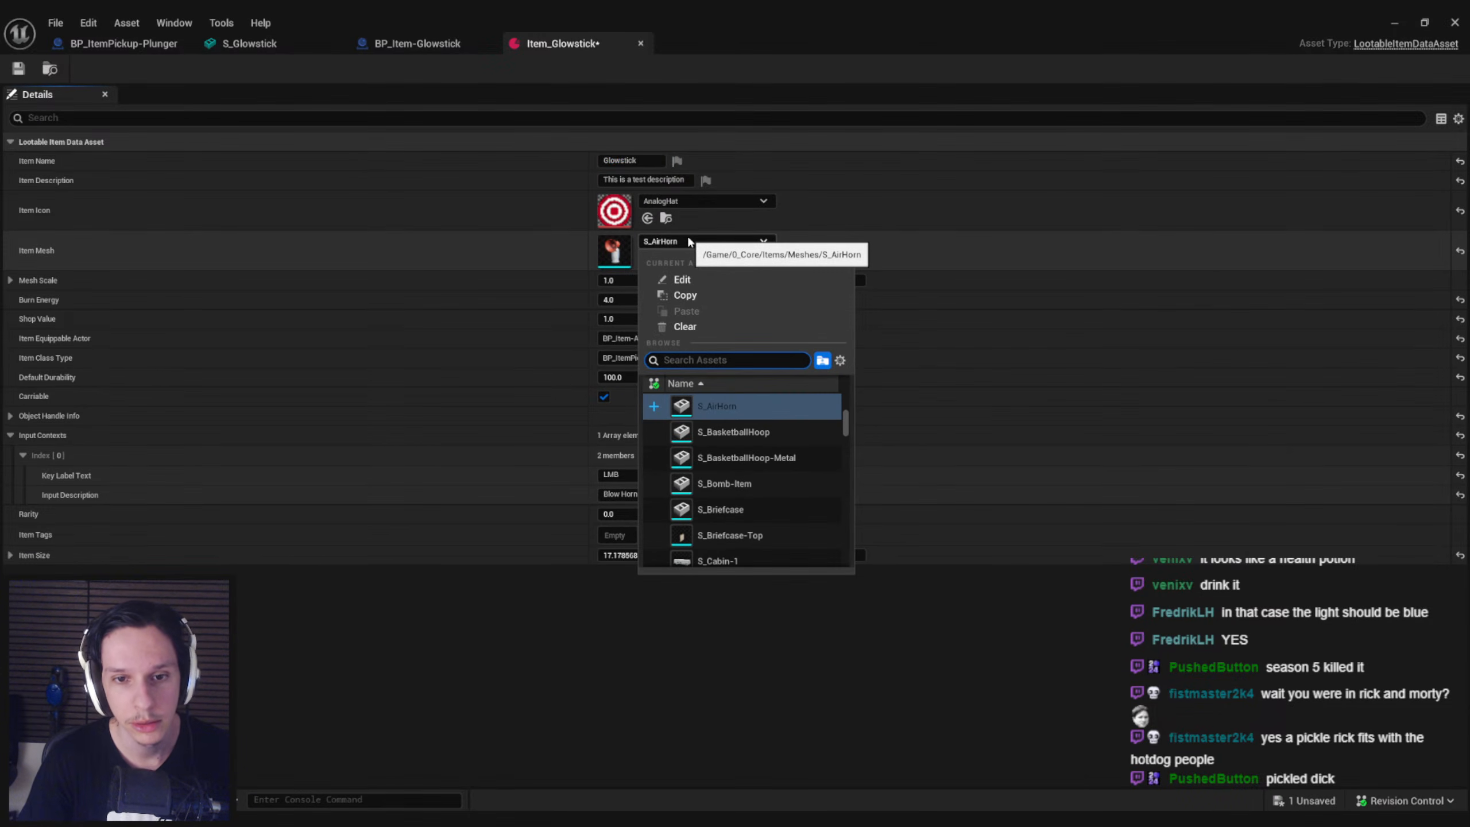
pyautogui.write('wstick')
pyautogui.press('Down')
pyautogui.press('Return')
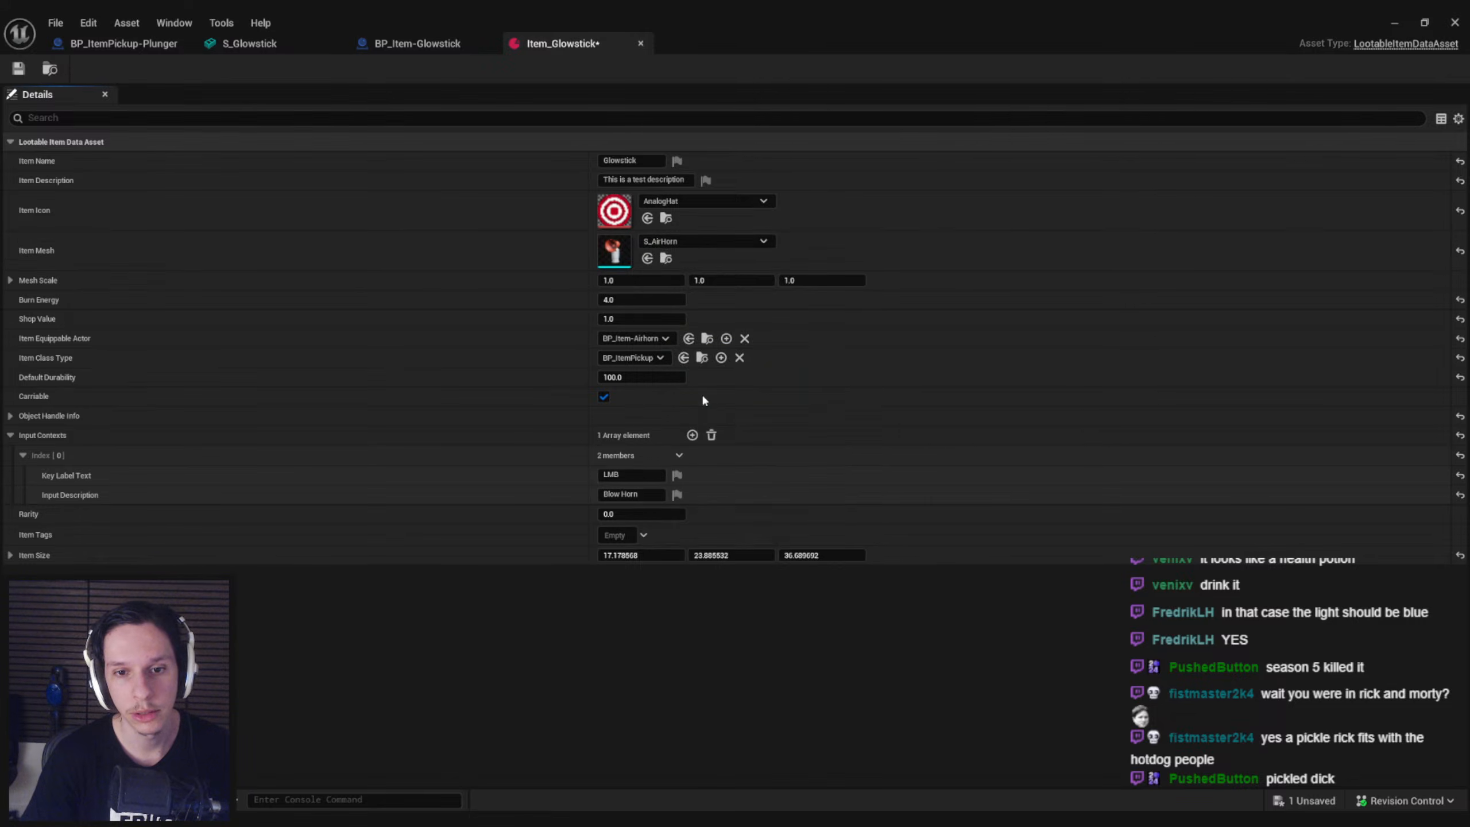
# Set the Item Equippable Actor to BP_Item-Glowstick and save the data asset
pyautogui.click(631, 341)
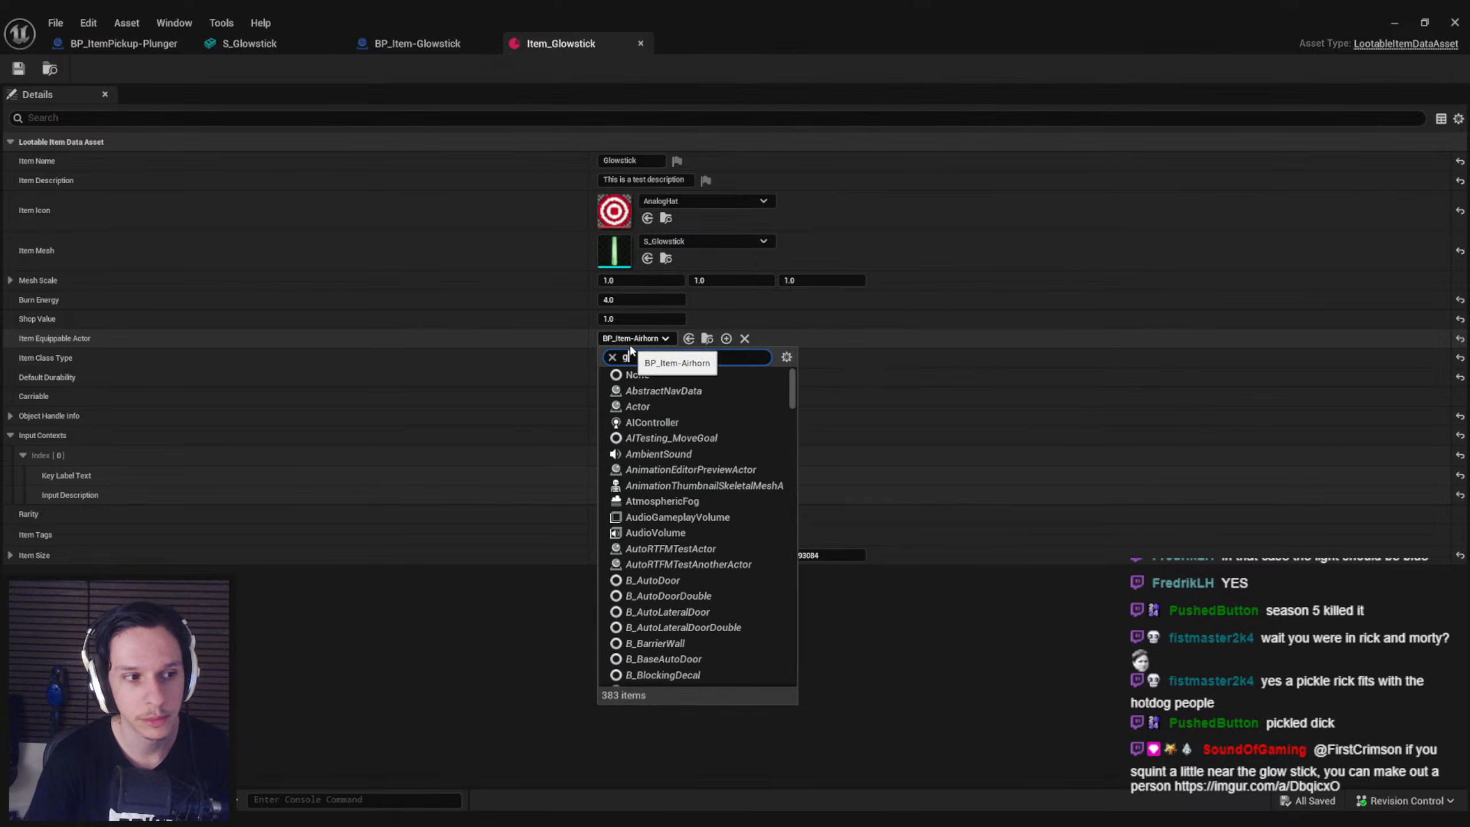
pyautogui.write('glowstick')
pyautogui.hotkey('ctrl', 'a')
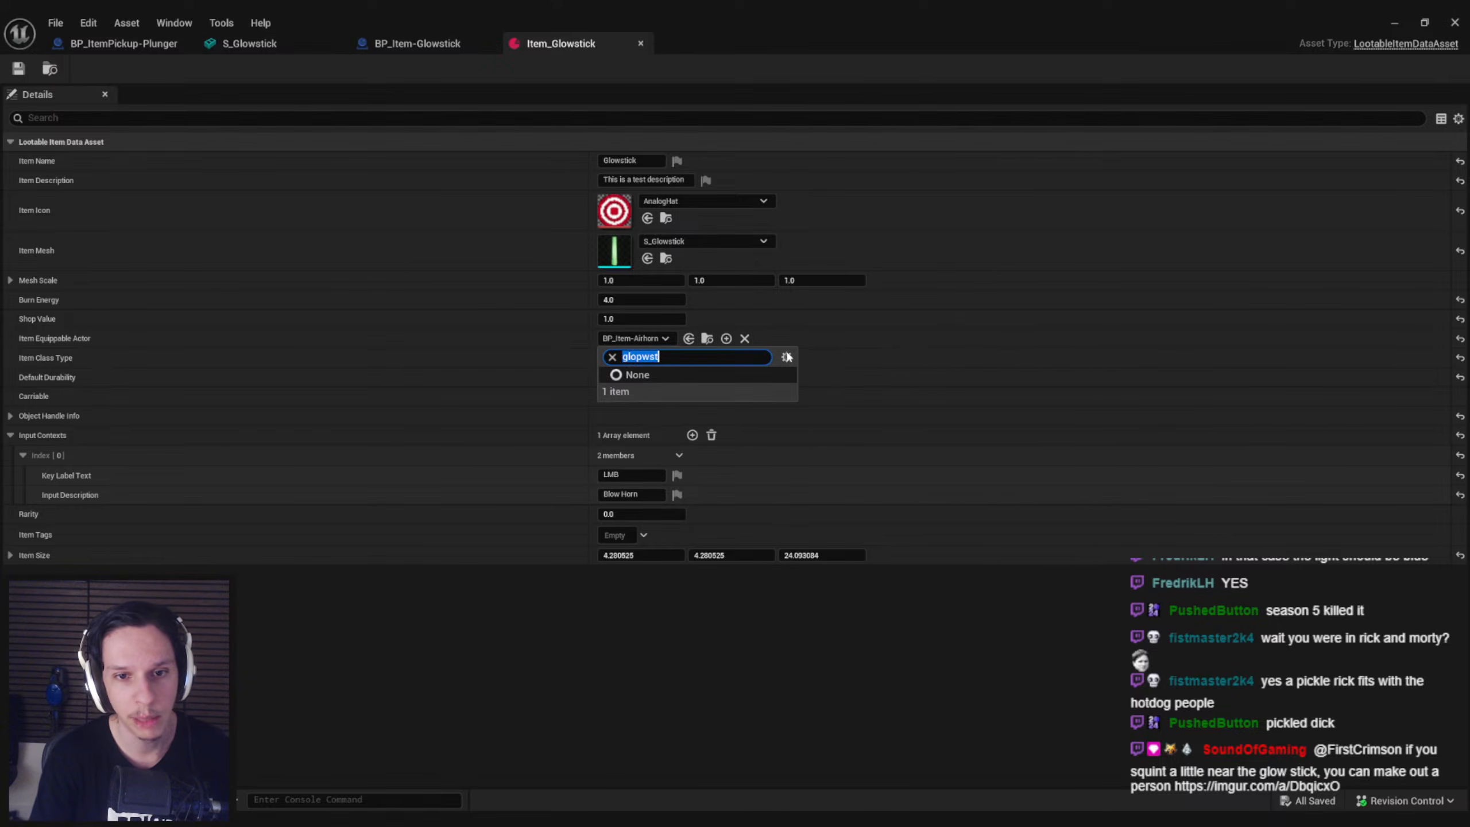
pyautogui.write('s')
pyautogui.press('BackSpace')
pyautogui.write('glowst')
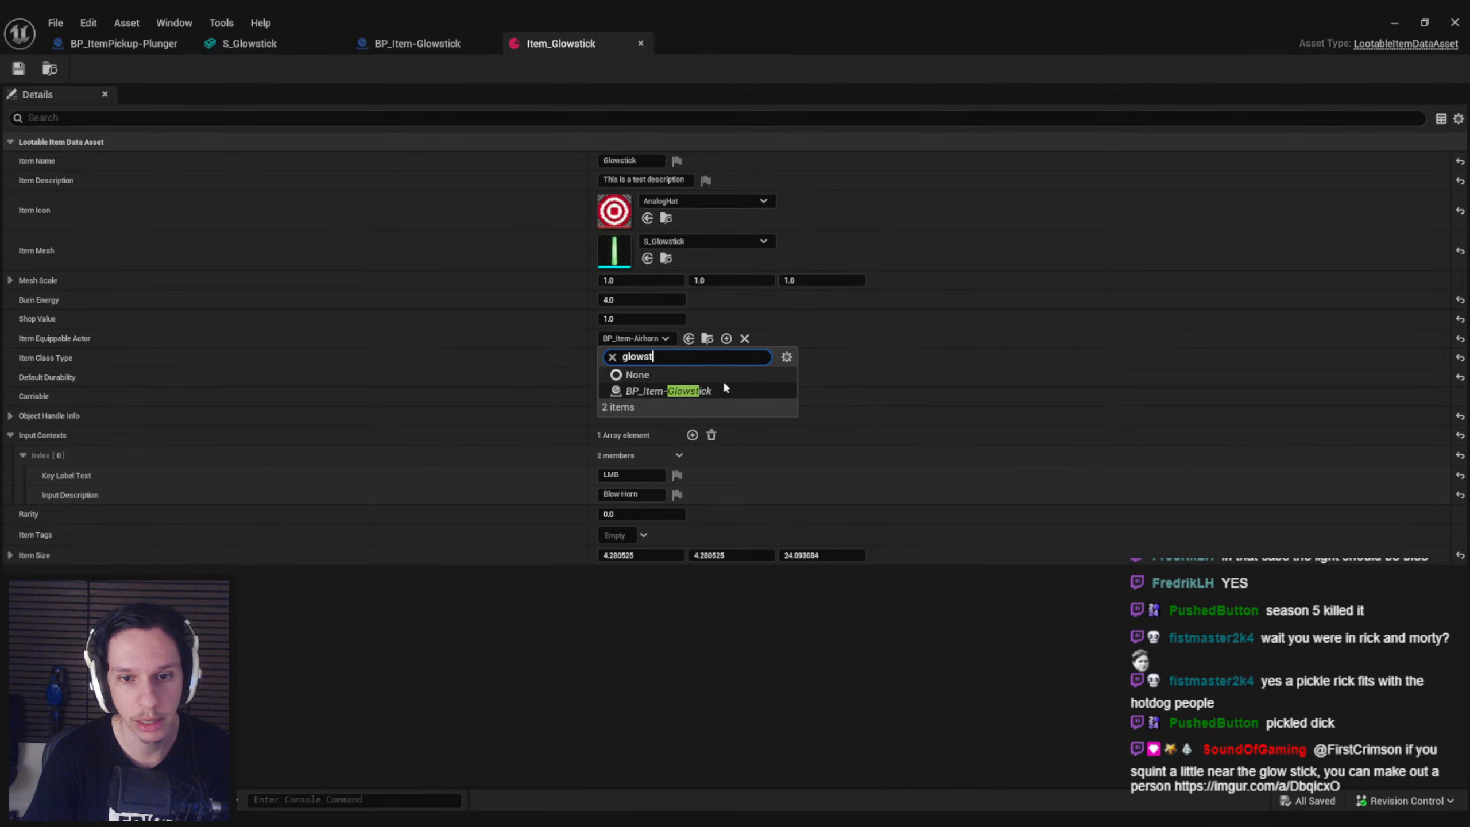
pyautogui.click(674, 390)
pyautogui.hotkey('ctrl', 's')
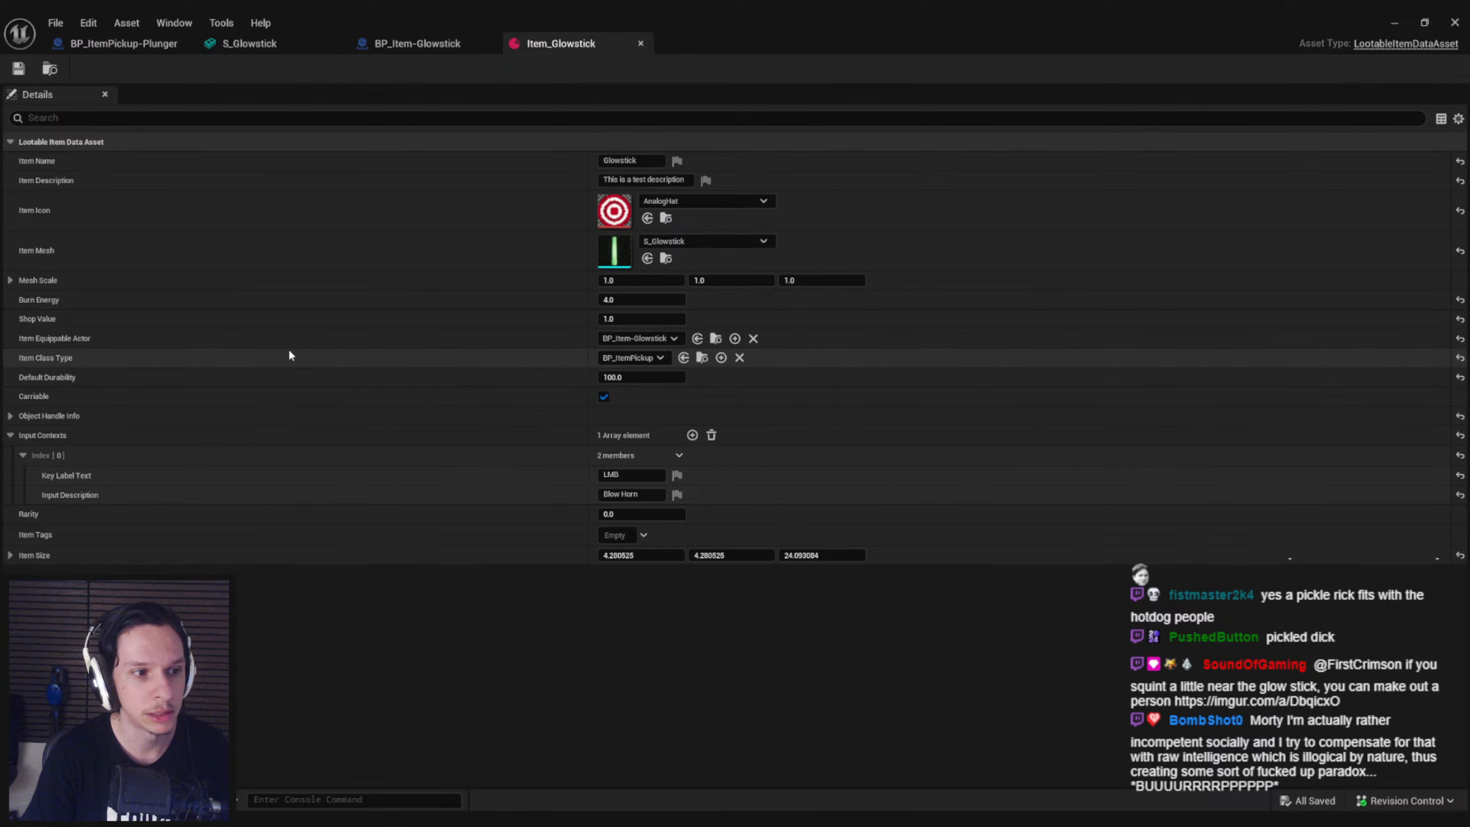
# Find the BP_ItemPickup-Plunger blueprint in the 0_Core Objects folder and open it
pyautogui.click(1394, 22)
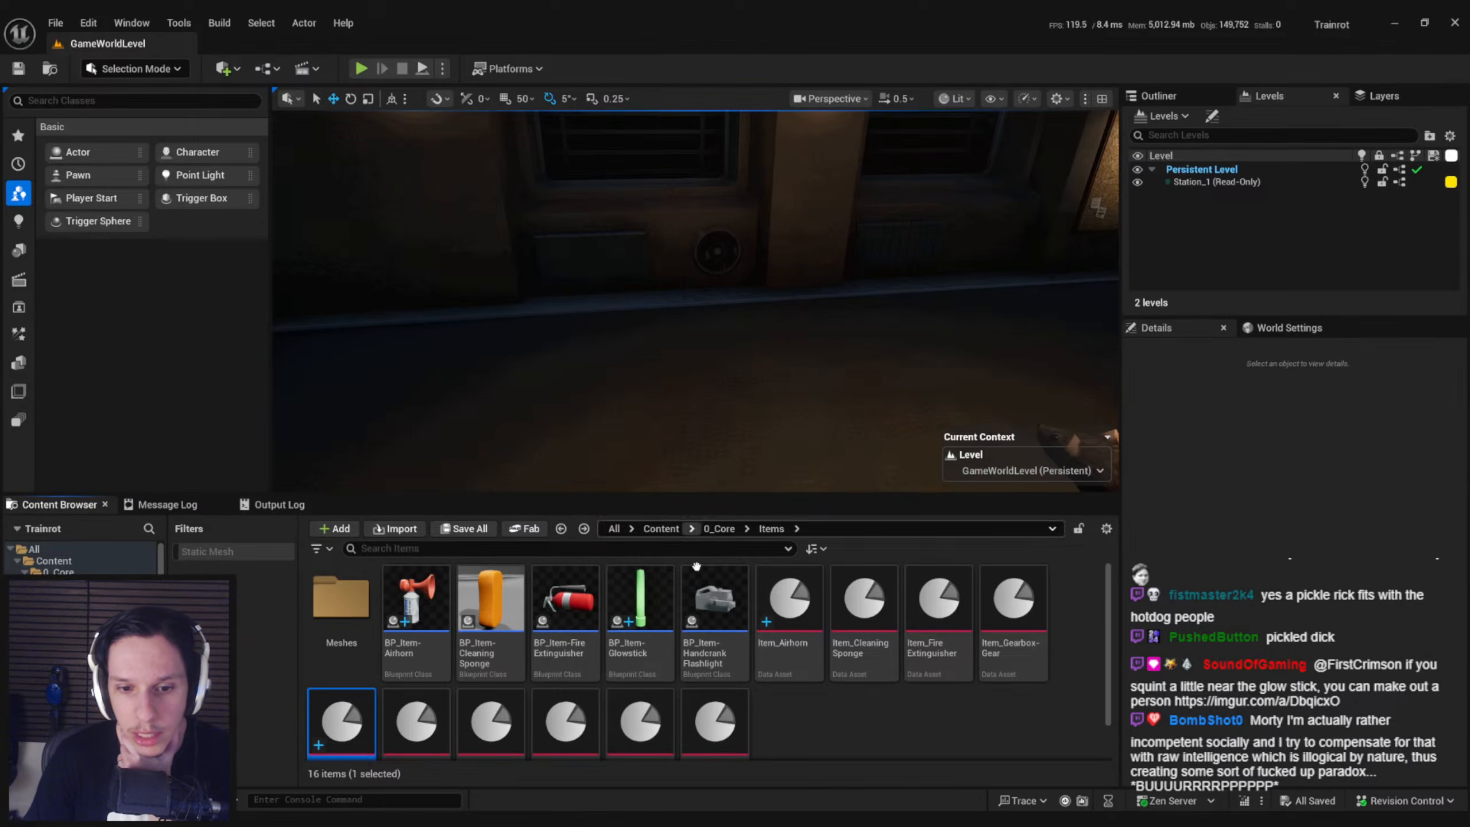
pyautogui.click(721, 529)
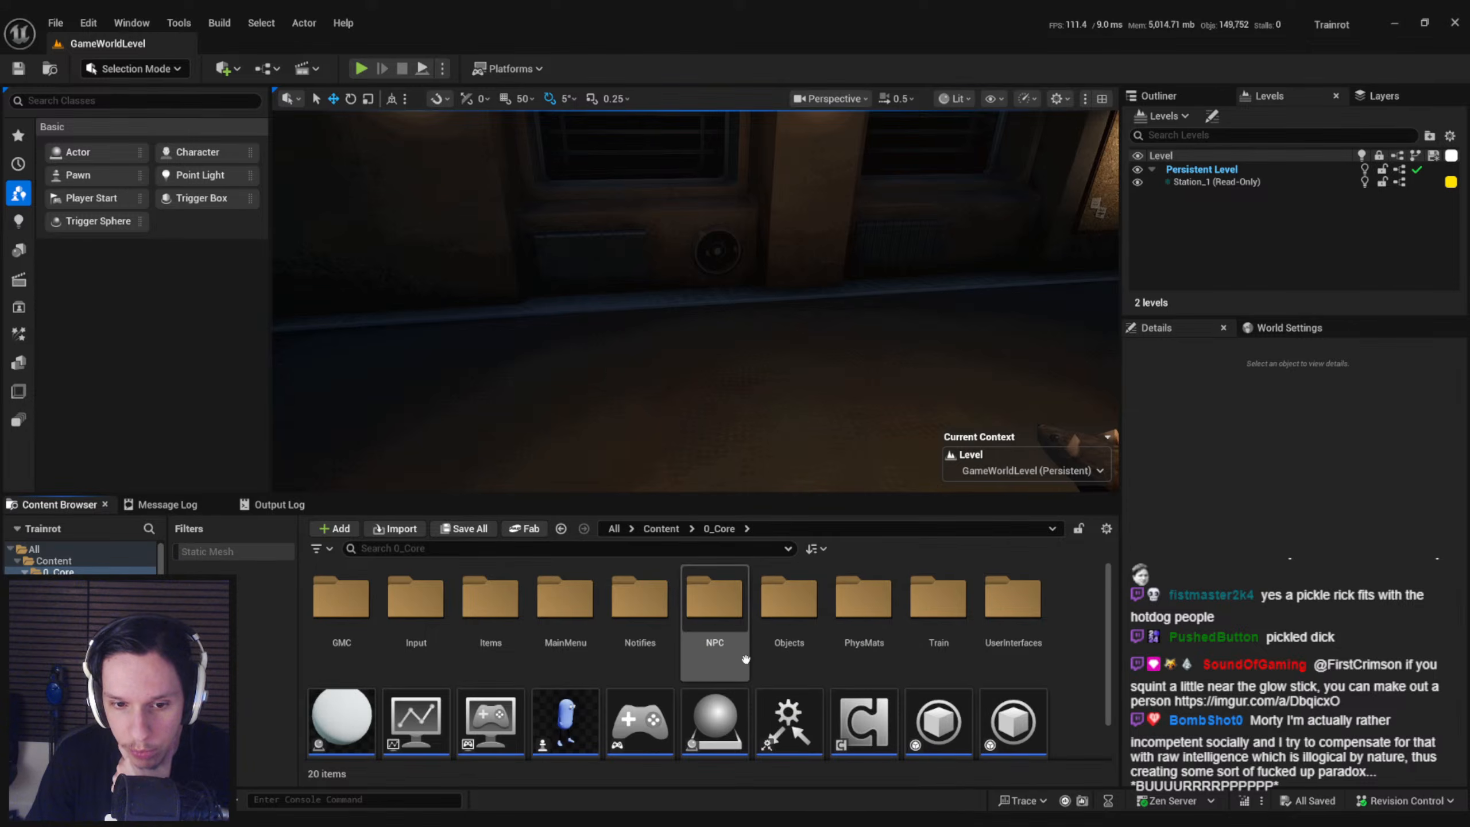
pyautogui.scroll(-1, 747, 677)
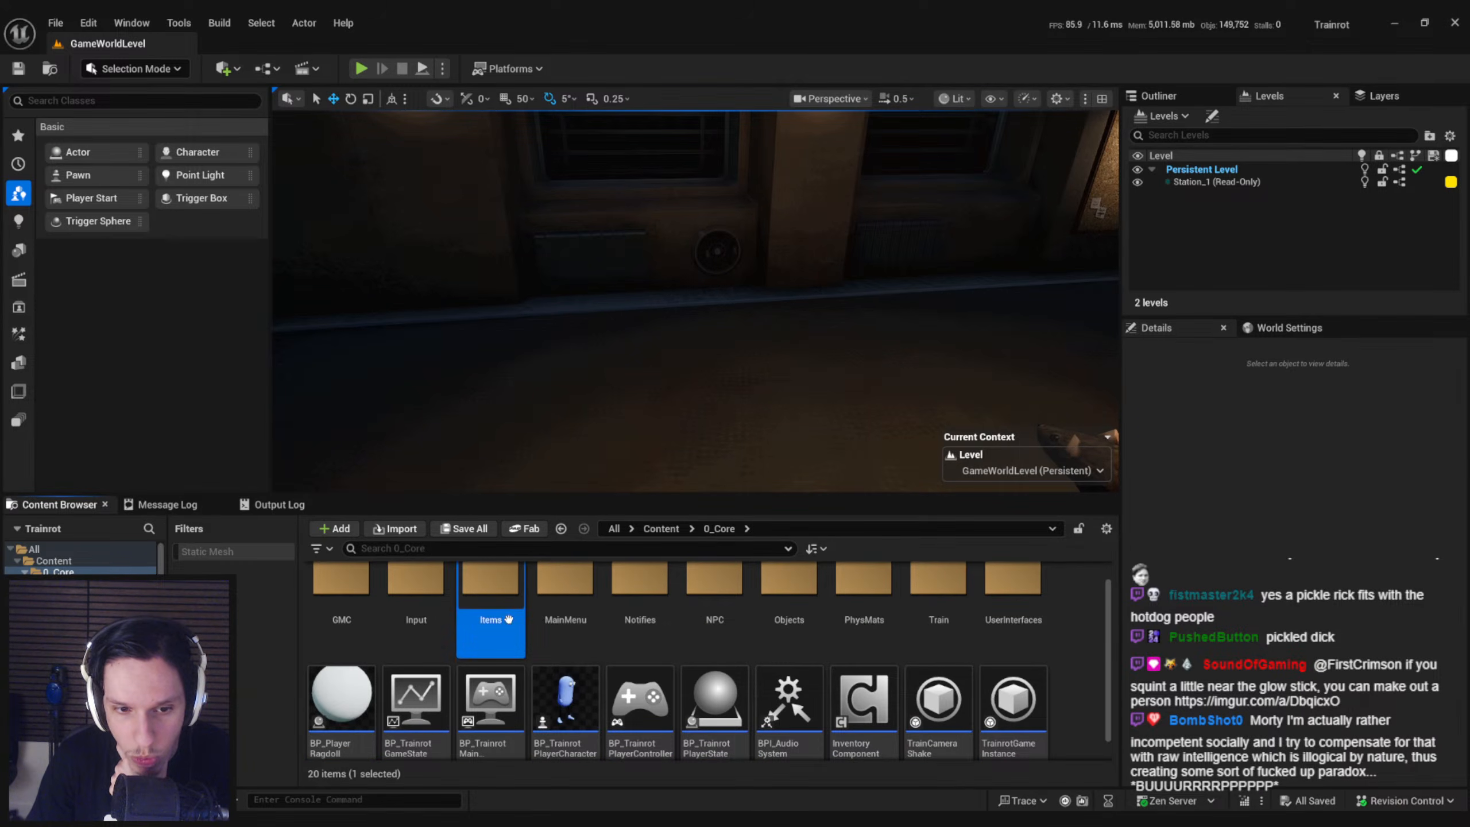
pyautogui.doubleClick(490, 582)
pyautogui.click(720, 529)
pyautogui.doubleClick(715, 594)
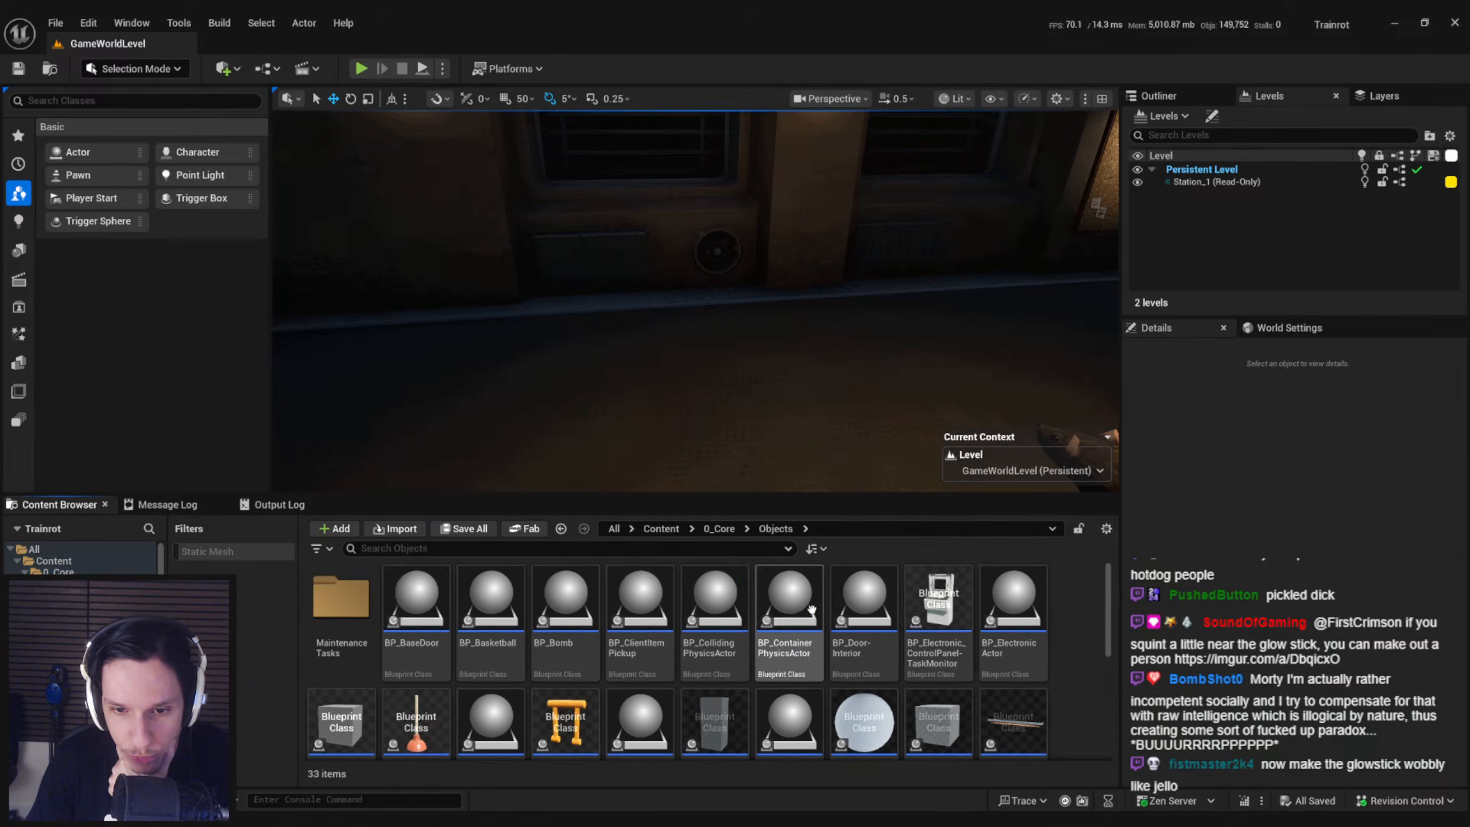
pyautogui.scroll(-2, 730, 700)
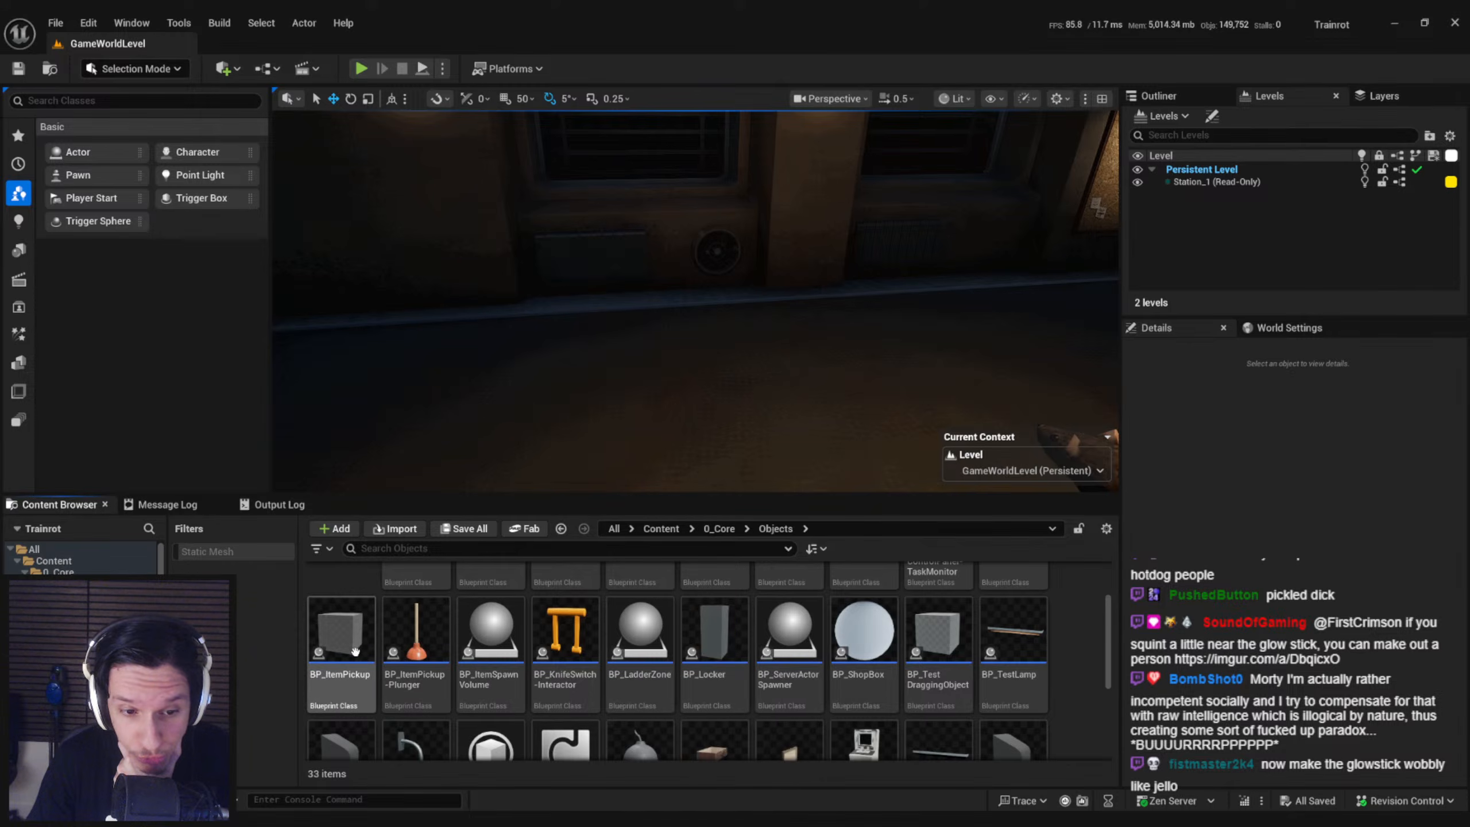
pyautogui.doubleClick(426, 635)
# Examine the node chains in the plunger pickup's event graph, including its event logic and branches, and close the blueprint
pyautogui.scroll(-3, 545, 297)
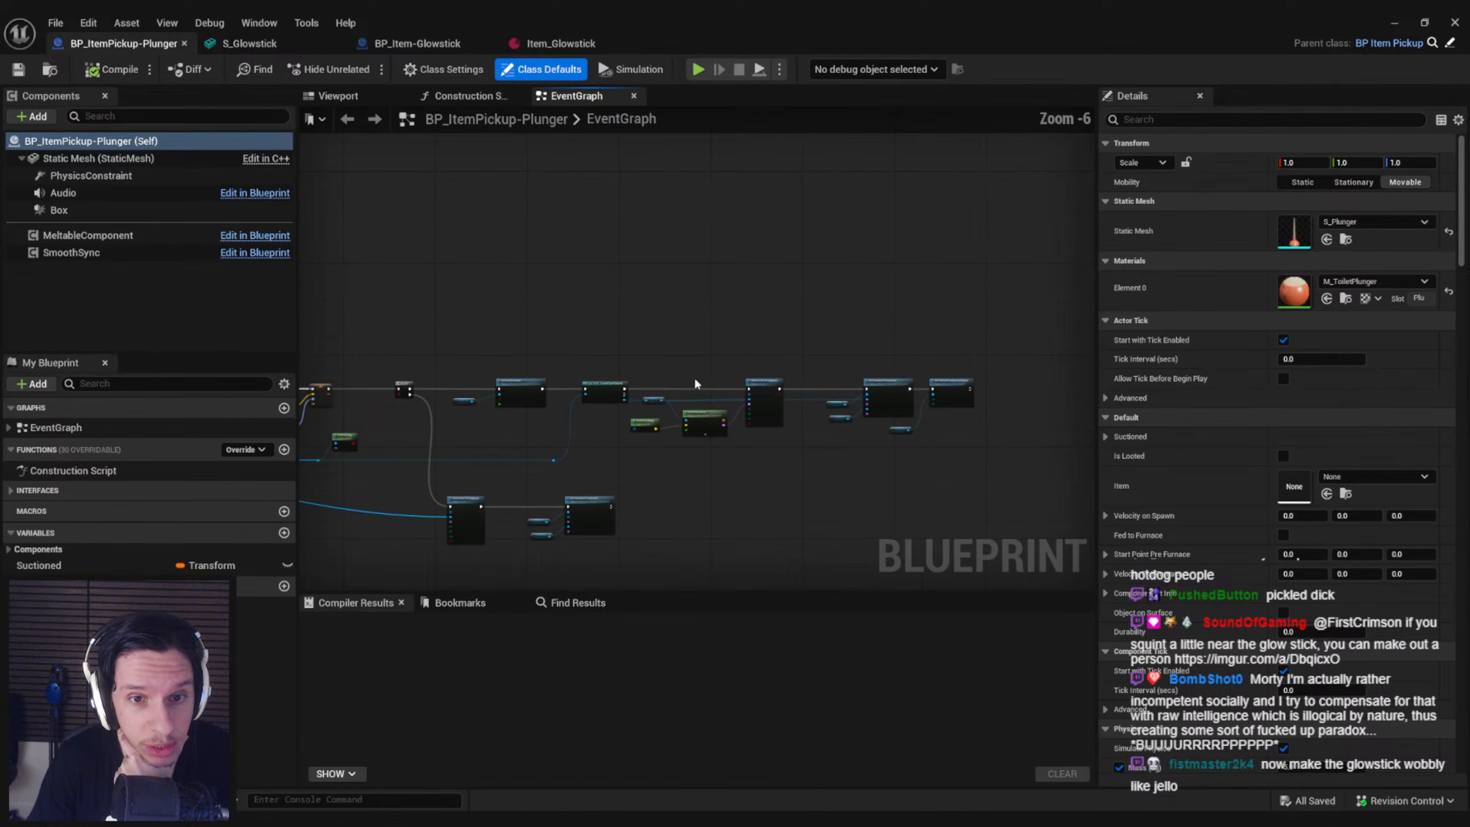
pyautogui.moveTo(755, 331); pyautogui.dragTo(726, 548, button='right')
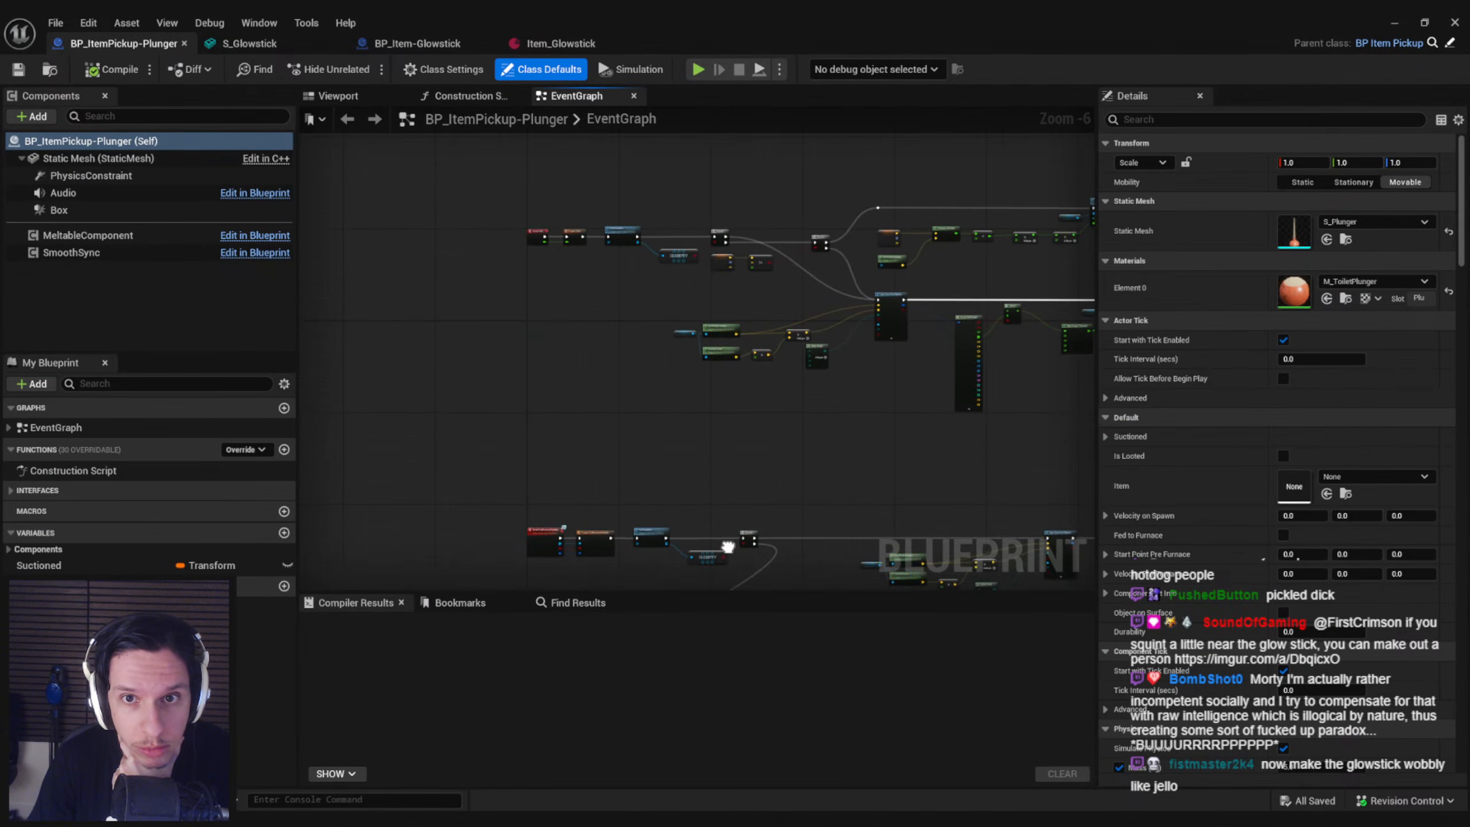
pyautogui.scroll(4, 640, 312)
pyautogui.scroll(-1, 640, 312)
pyautogui.moveTo(640, 312)
pyautogui.mouseDown(button='right')
pyautogui.moveTo(641, 417)
pyautogui.moveTo(351, 311)
pyautogui.mouseUp(button='right')
pyautogui.scroll(-3, 351, 310)
pyautogui.scroll(4, 582, 281)
pyautogui.scroll(-2, 584, 285)
pyautogui.moveTo(583, 284)
pyautogui.mouseDown(button='right')
pyautogui.moveTo(348, 360)
pyautogui.moveTo(795, 177)
pyautogui.mouseUp(button='right')
pyautogui.scroll(-1, 794, 178)
pyautogui.moveTo(604, 460); pyautogui.dragTo(669, 200, button='right')
pyautogui.scroll(-1, 610, 371)
pyautogui.moveTo(572, 512); pyautogui.dragTo(564, 307, button='right')
pyautogui.scroll(-1, 562, 306)
pyautogui.scroll(4, 561, 306)
pyautogui.moveTo(660, 306); pyautogui.dragTo(747, 307, button='right')
pyautogui.scroll(-4, 747, 307)
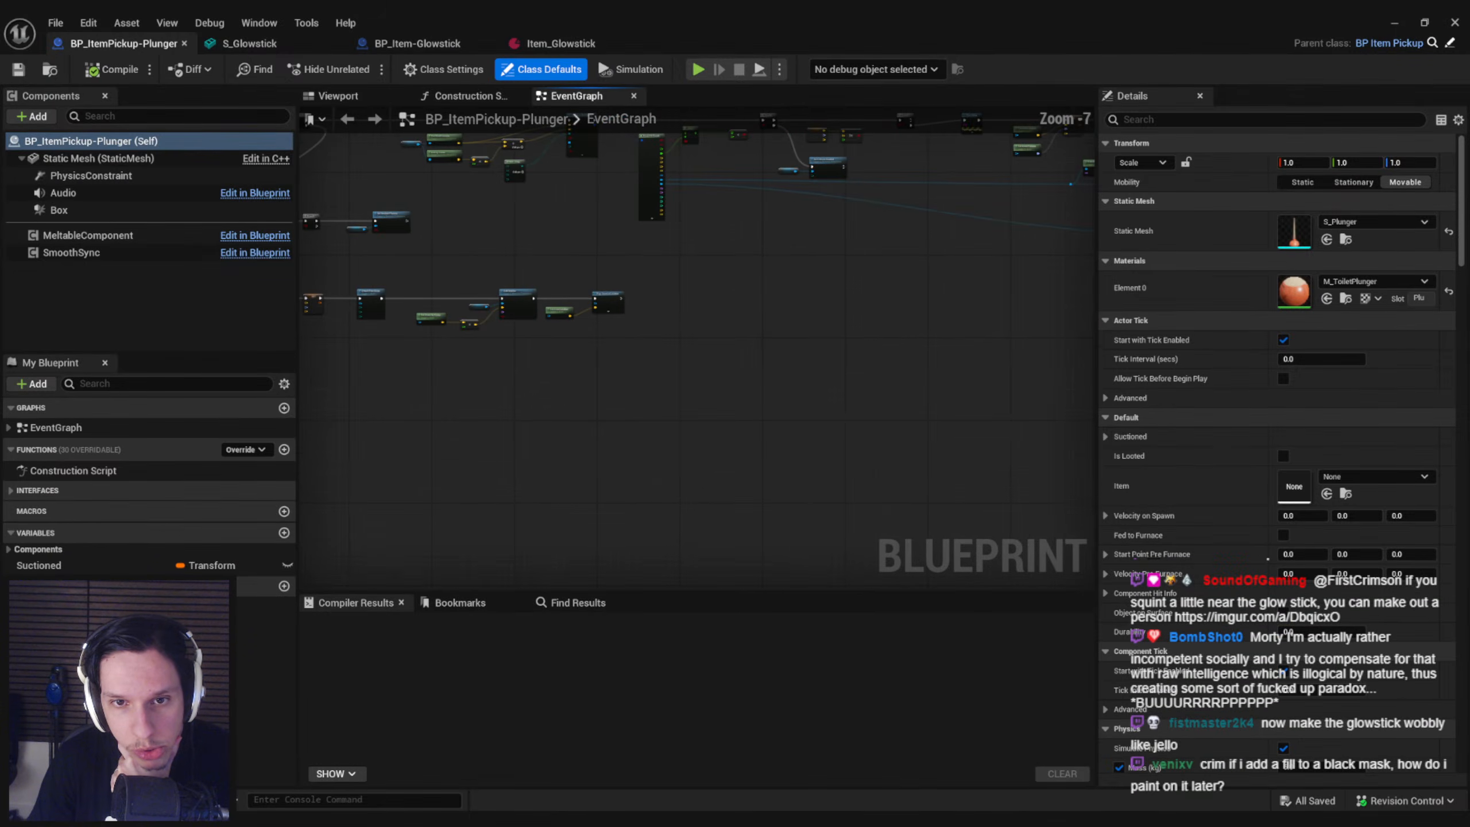
pyautogui.middleClick(82, 47)
# Create a child blueprint of BP_ItemPickup named BP_ItemPickup-Glowstick in the Objects folder and open it
pyautogui.click(1394, 24)
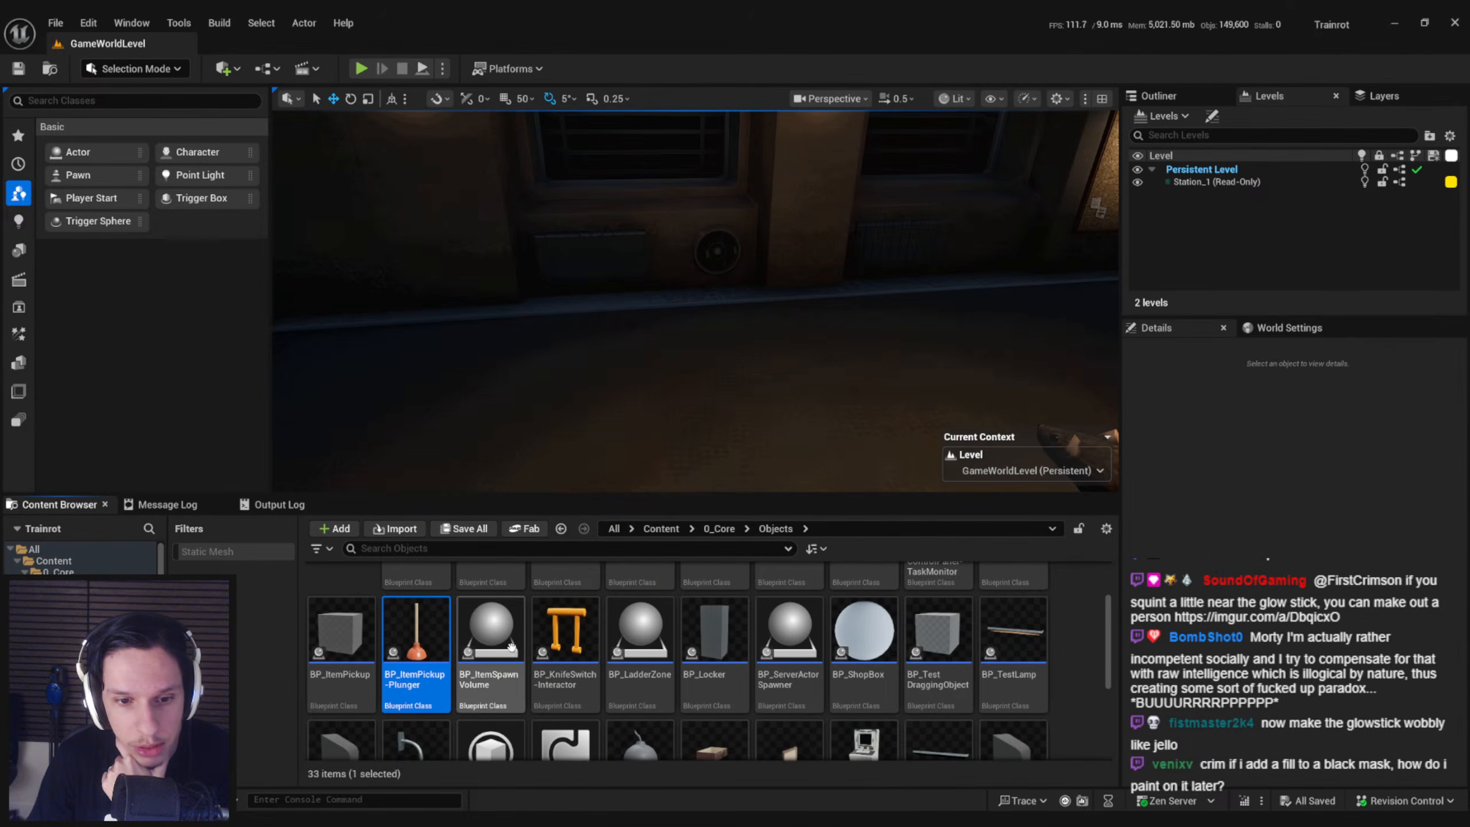
pyautogui.scroll(2, 463, 663)
pyautogui.rightClick(352, 664)
pyautogui.click(423, 255)
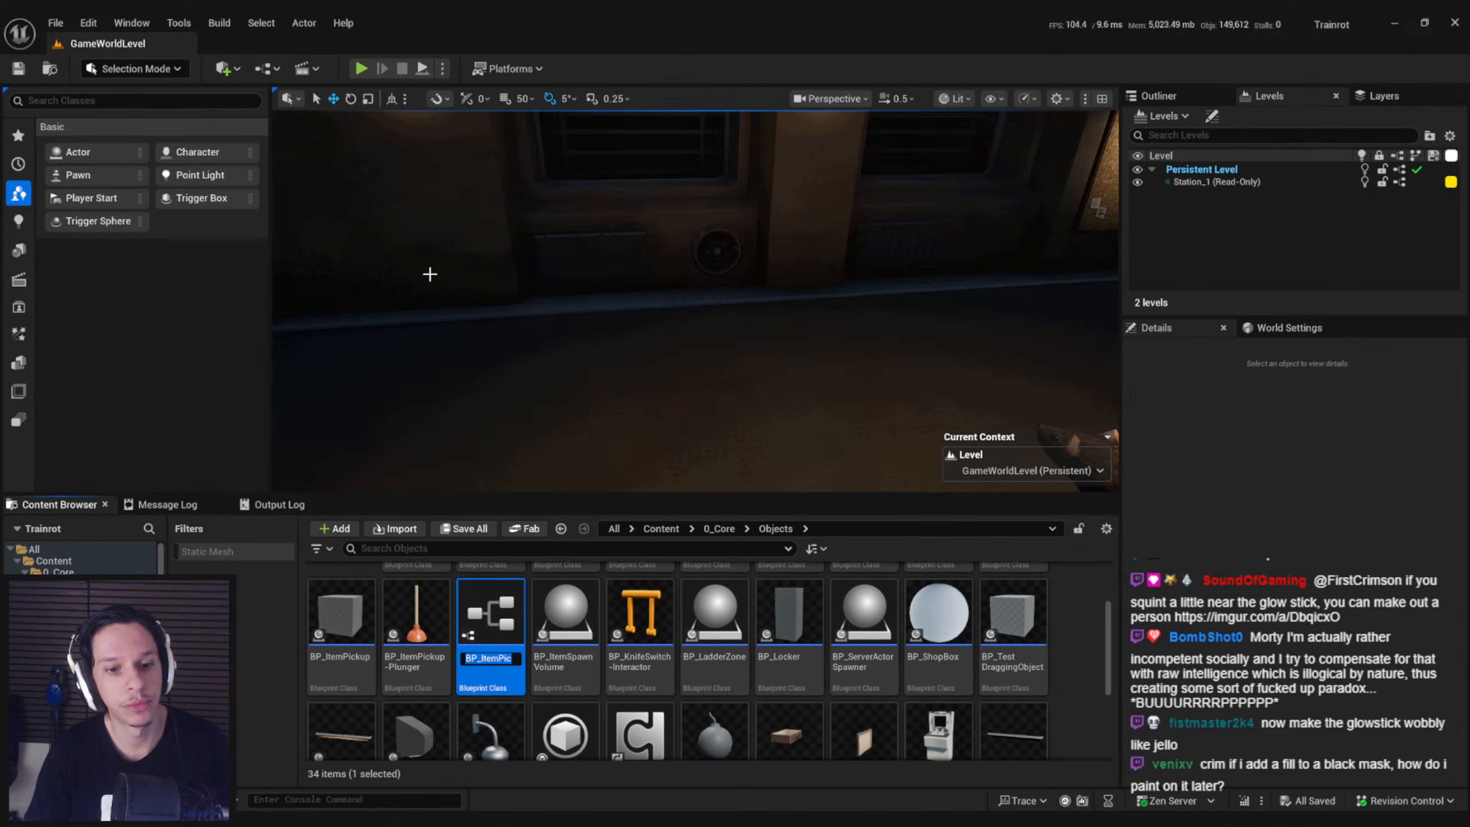
pyautogui.write('BP')
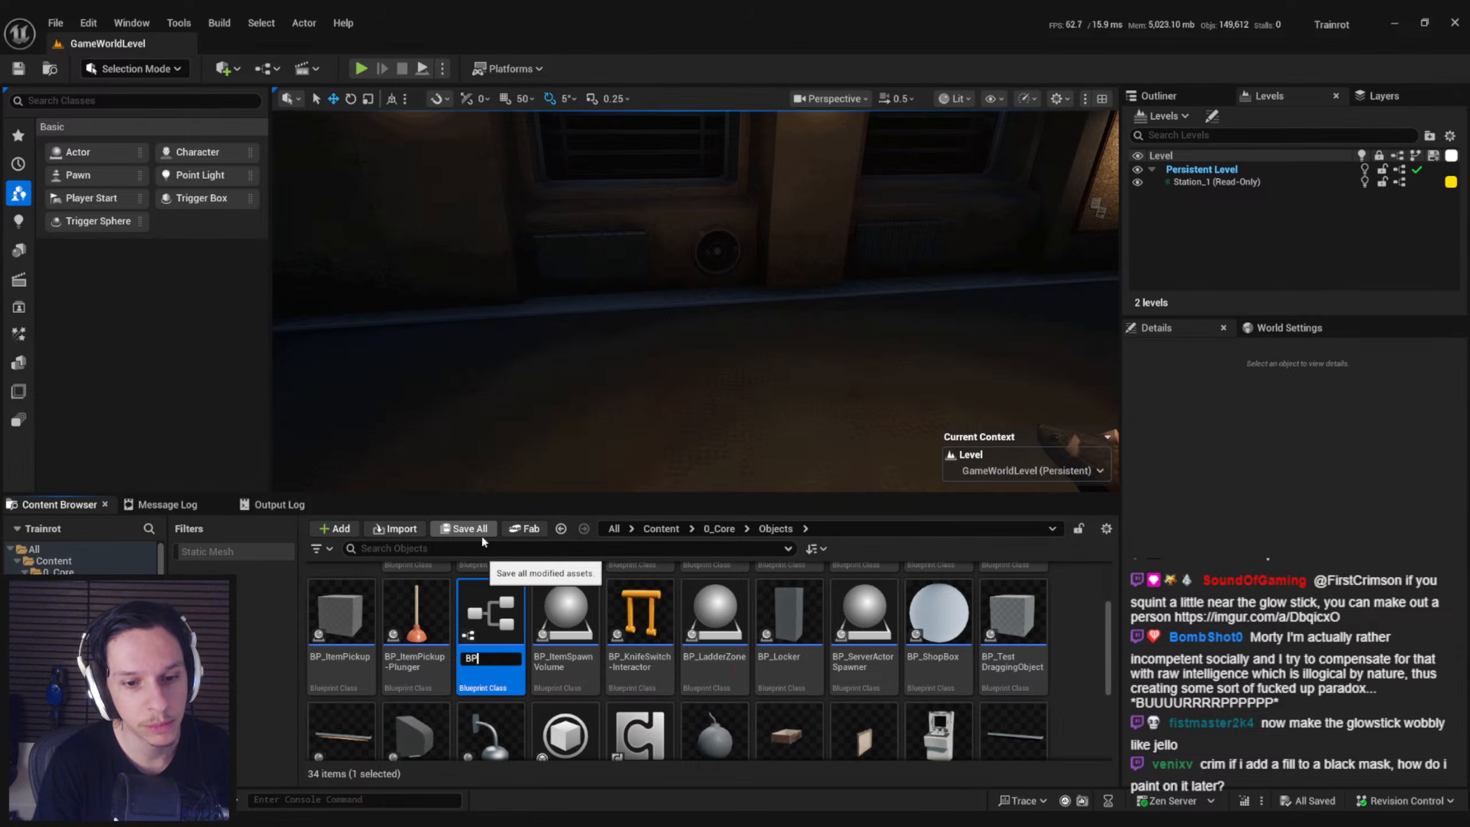
pyautogui.write('_ItemPickup-')
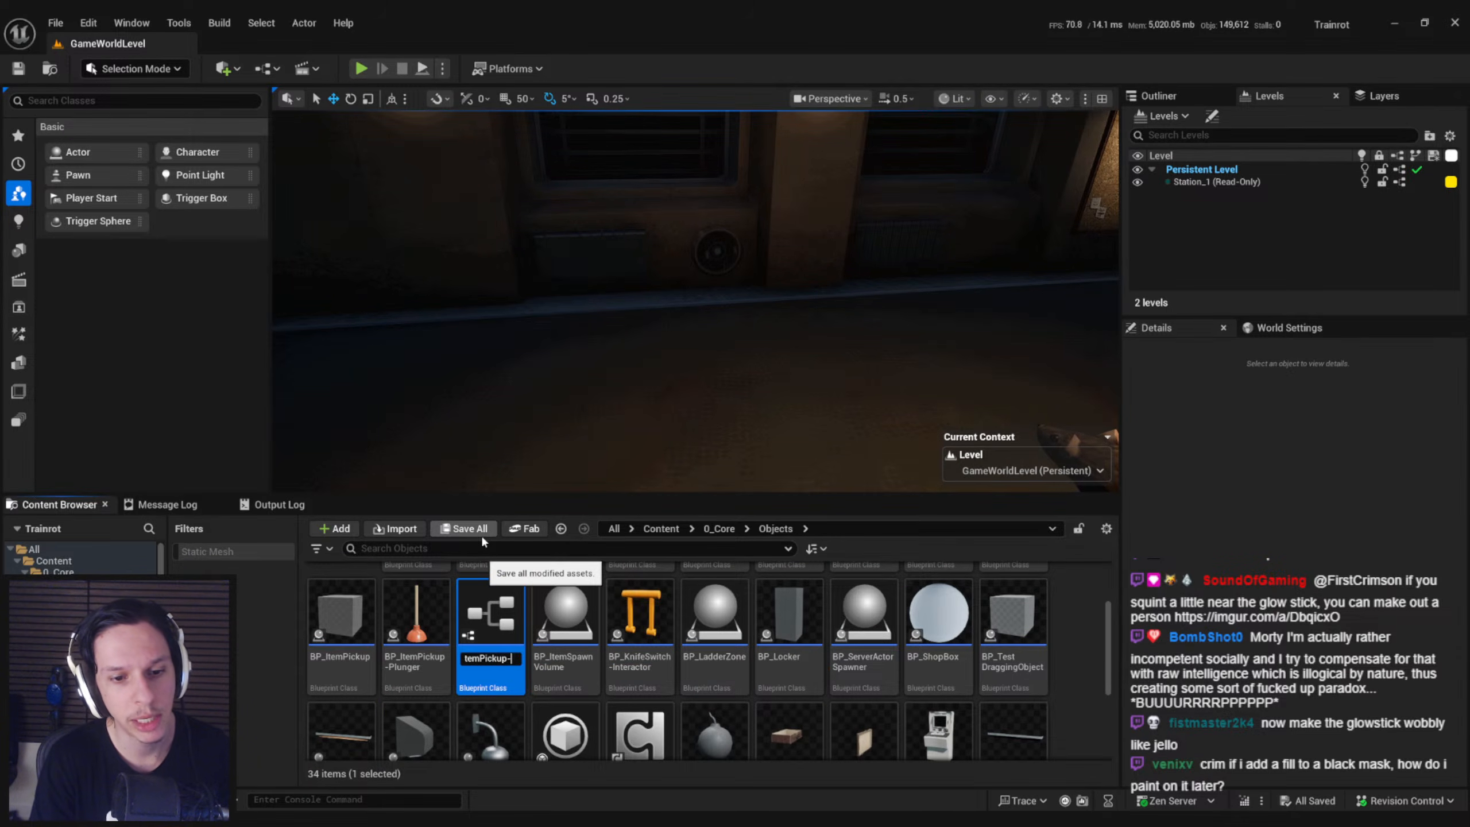
pyautogui.write('Glowstick')
pyautogui.press('Return')
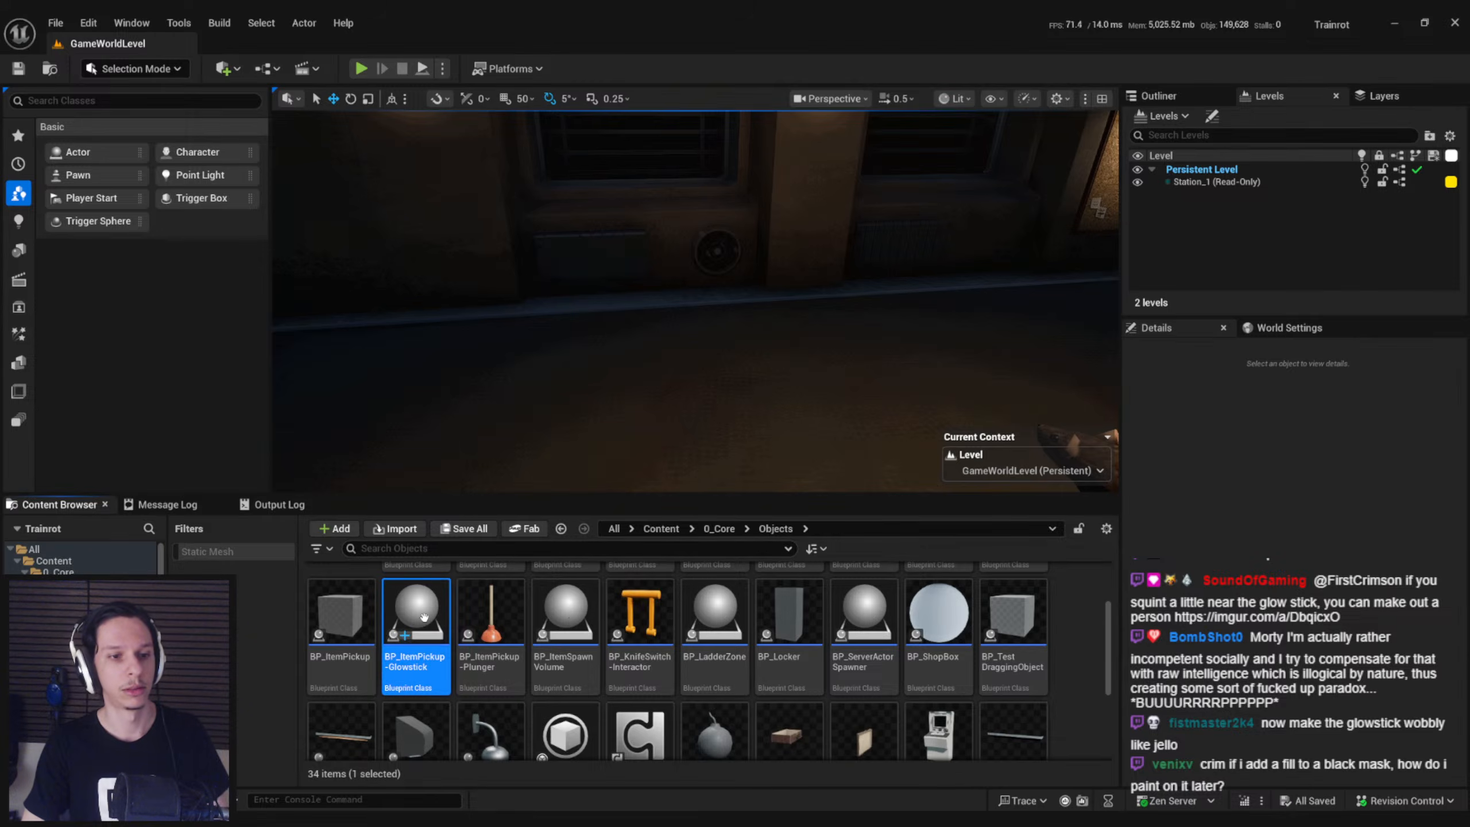
pyautogui.doubleClick(424, 616)
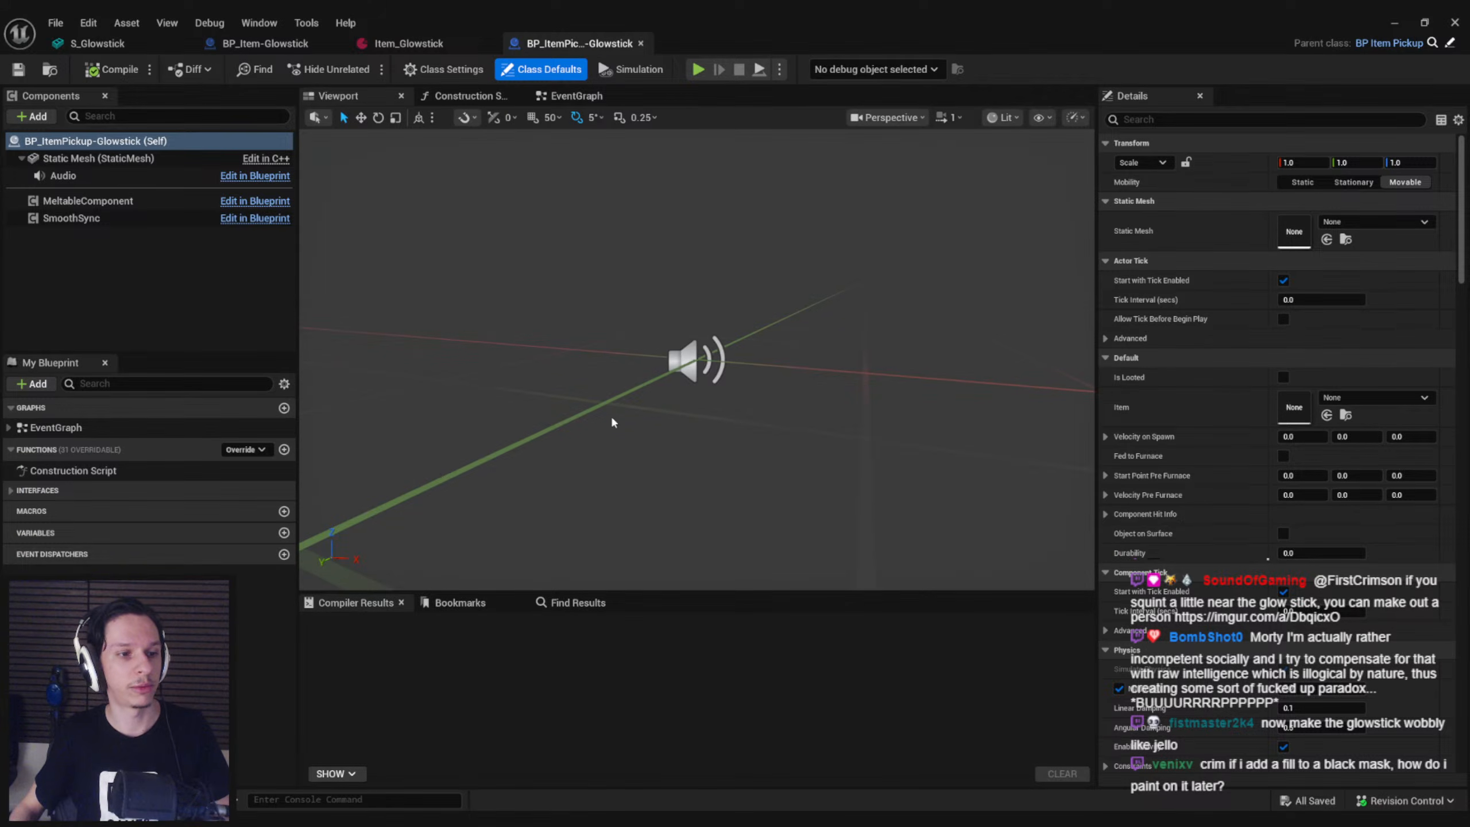
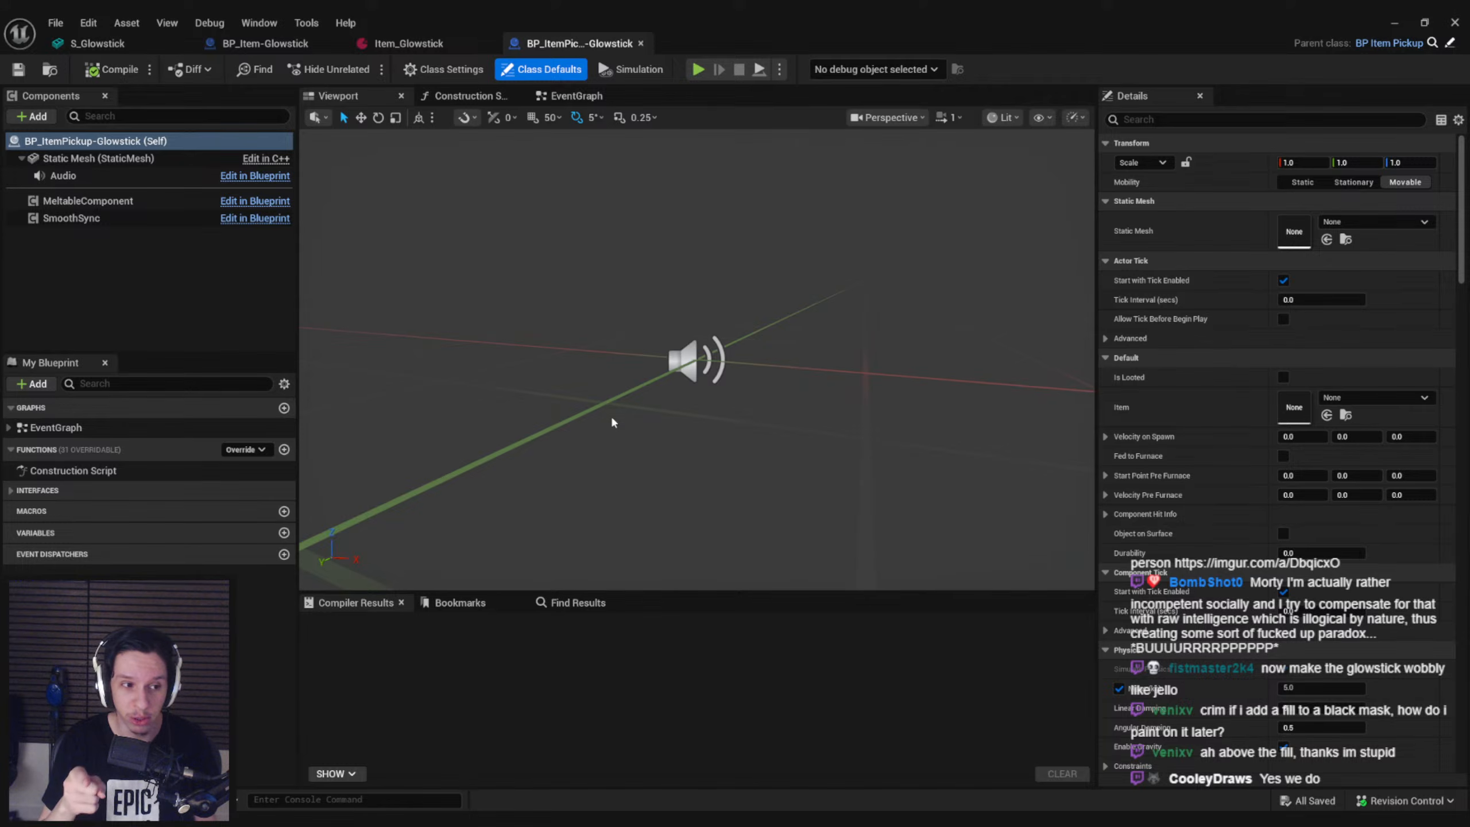
# Assign the S_Glowstick mesh to the pickup's Static Mesh component and save the blueprint
pyautogui.click(98, 158)
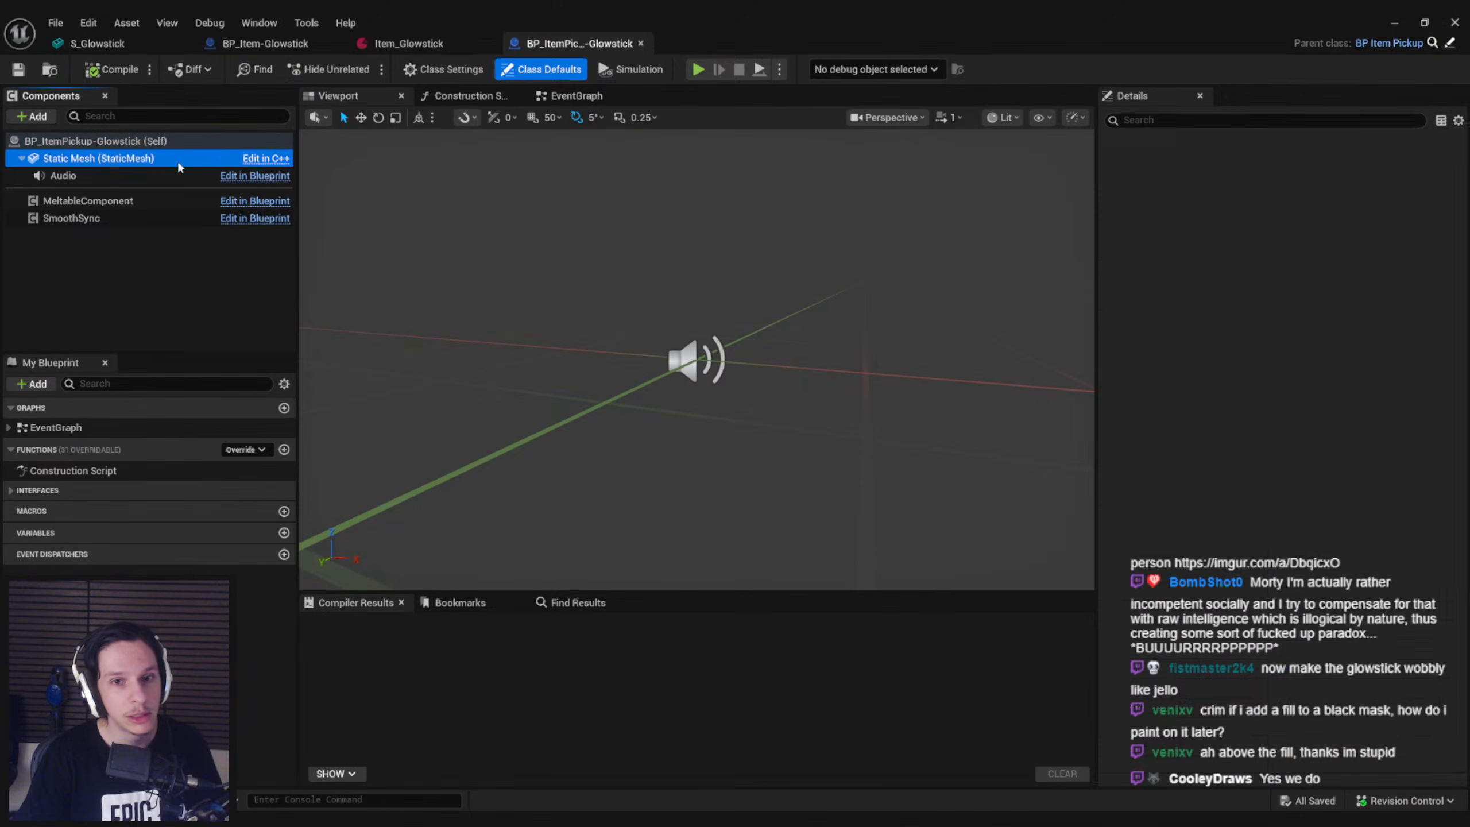
pyautogui.click(1375, 376)
pyautogui.write('glo')
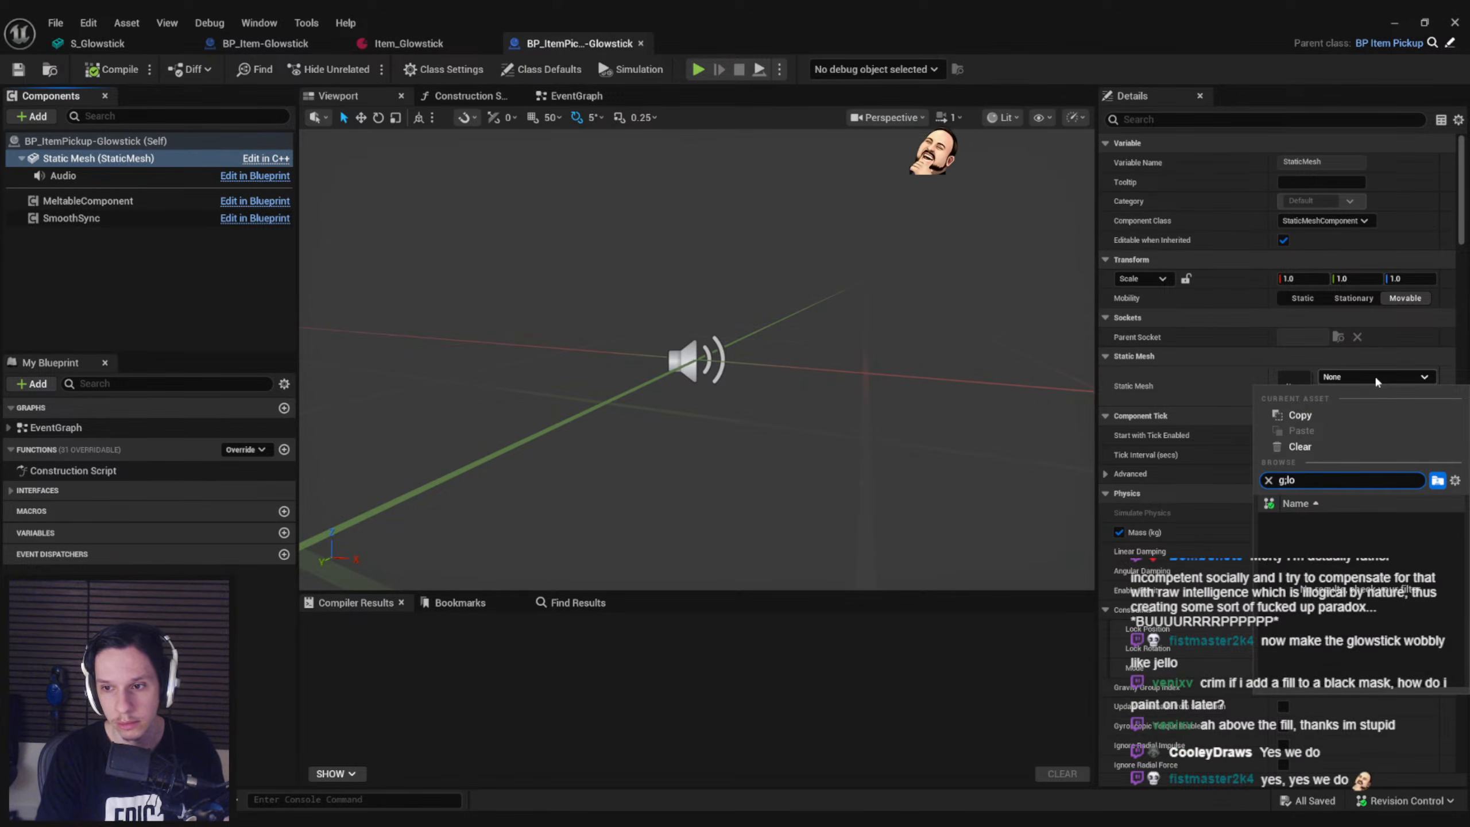
pyautogui.write('wstick')
pyautogui.click(1373, 518)
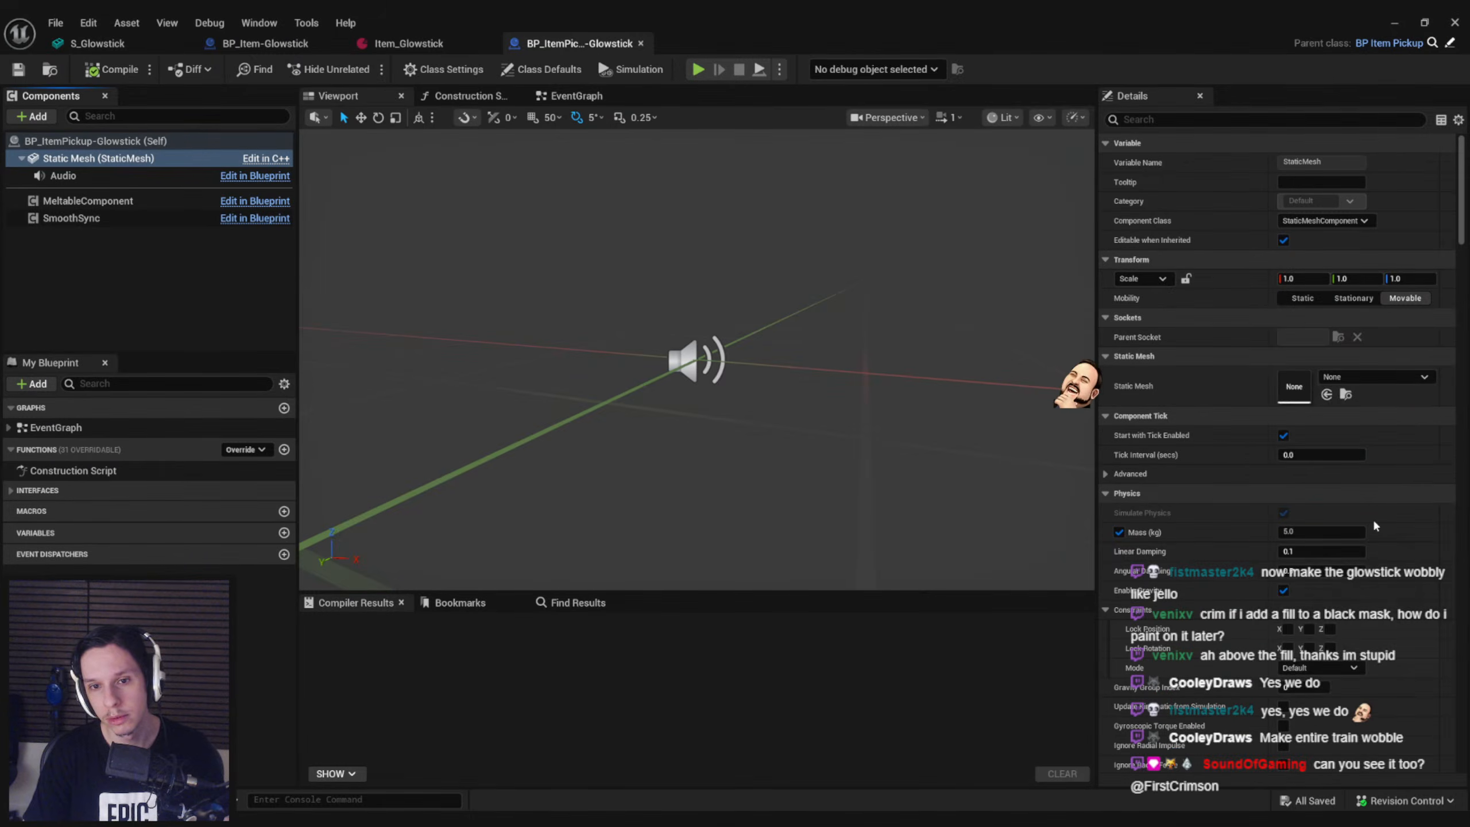
pyautogui.click(194, 278)
pyautogui.hotkey('ctrl', 's')
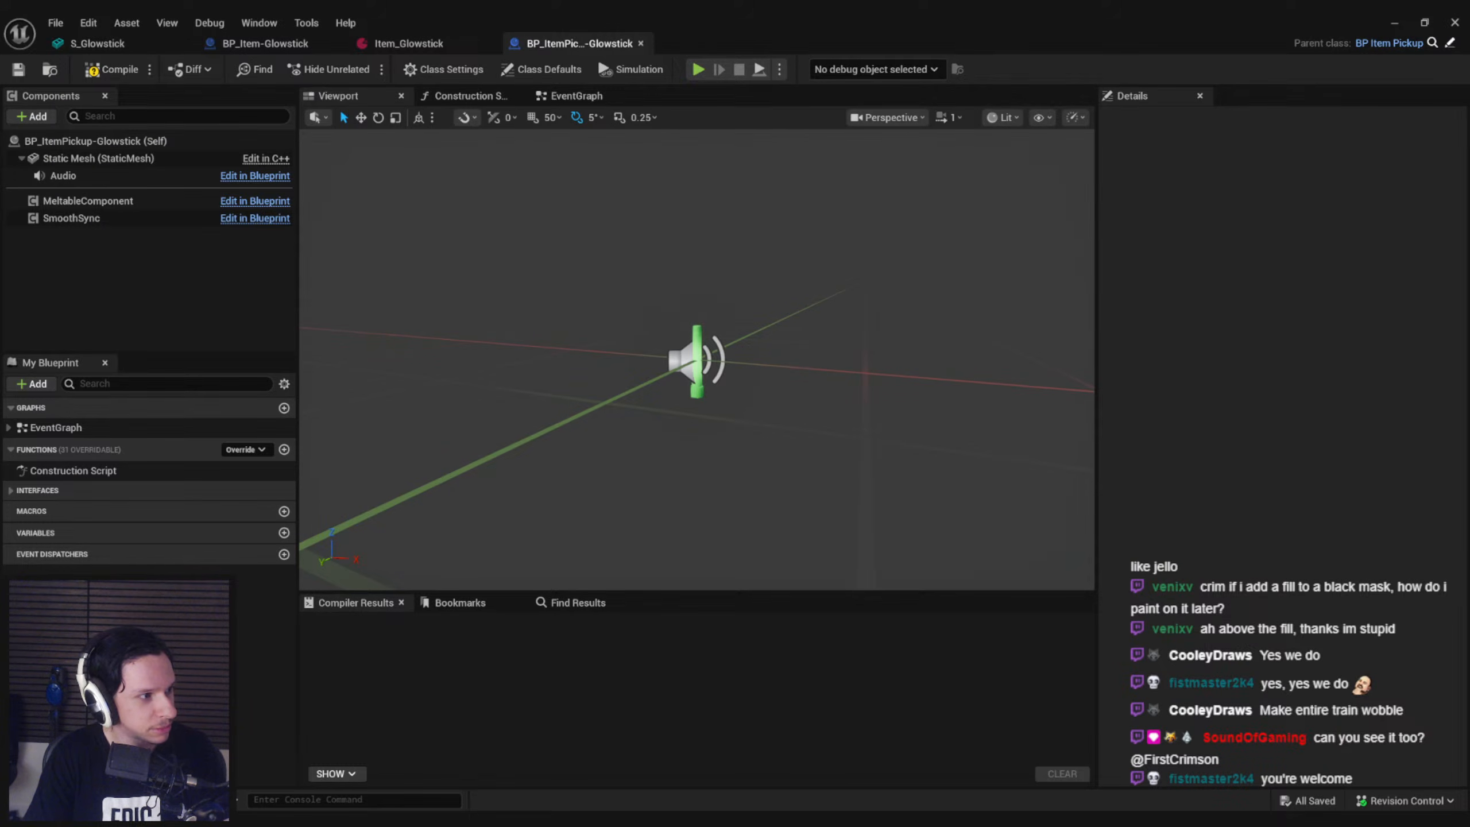
# View the shared Imgur image in the web browser and close its page
pyautogui.moveTo(0, 217); pyautogui.dragTo(564, 217)
pyautogui.doubleClick(550, 216)
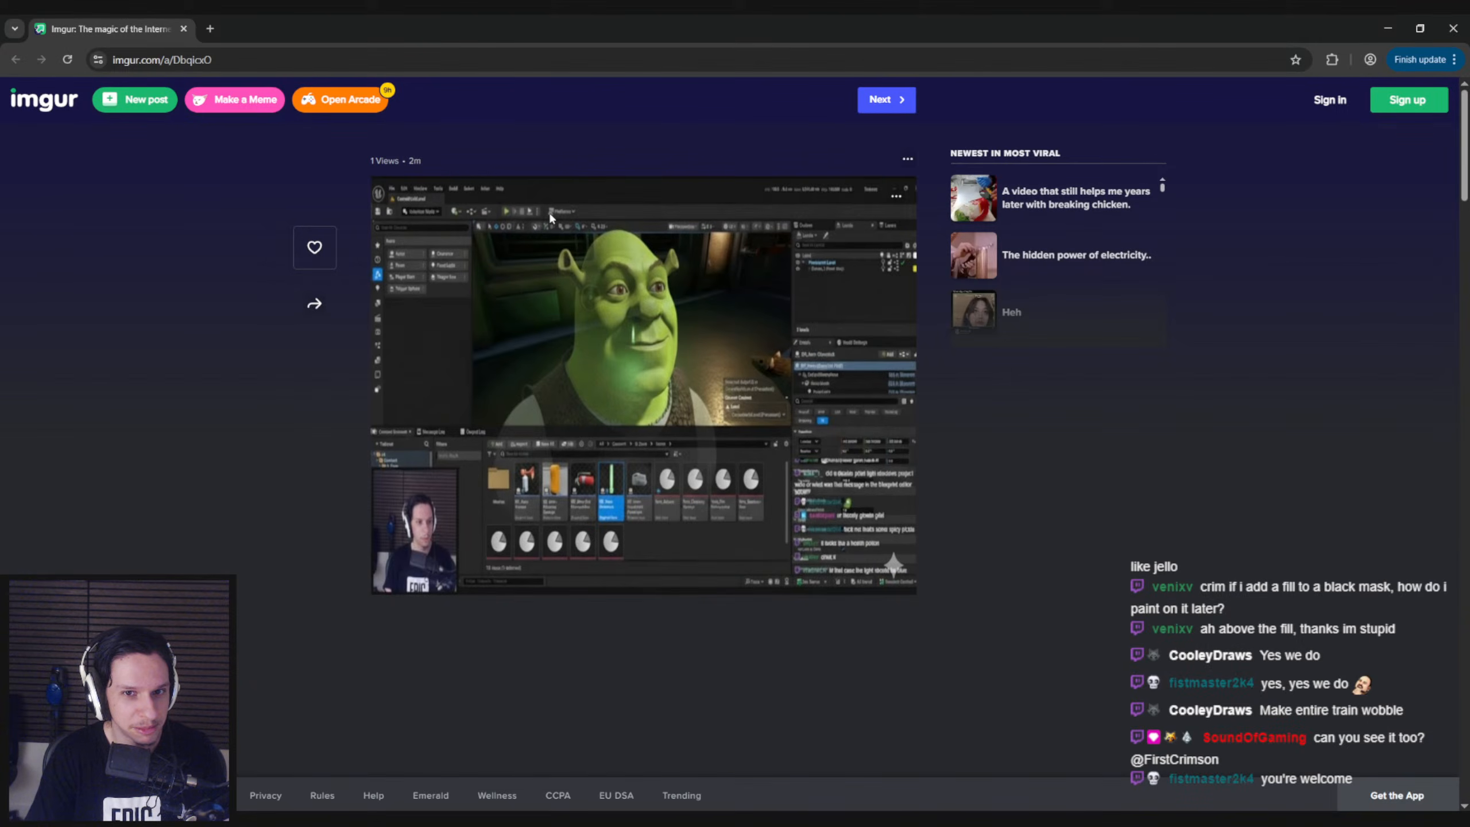
pyautogui.middleClick(137, 21)
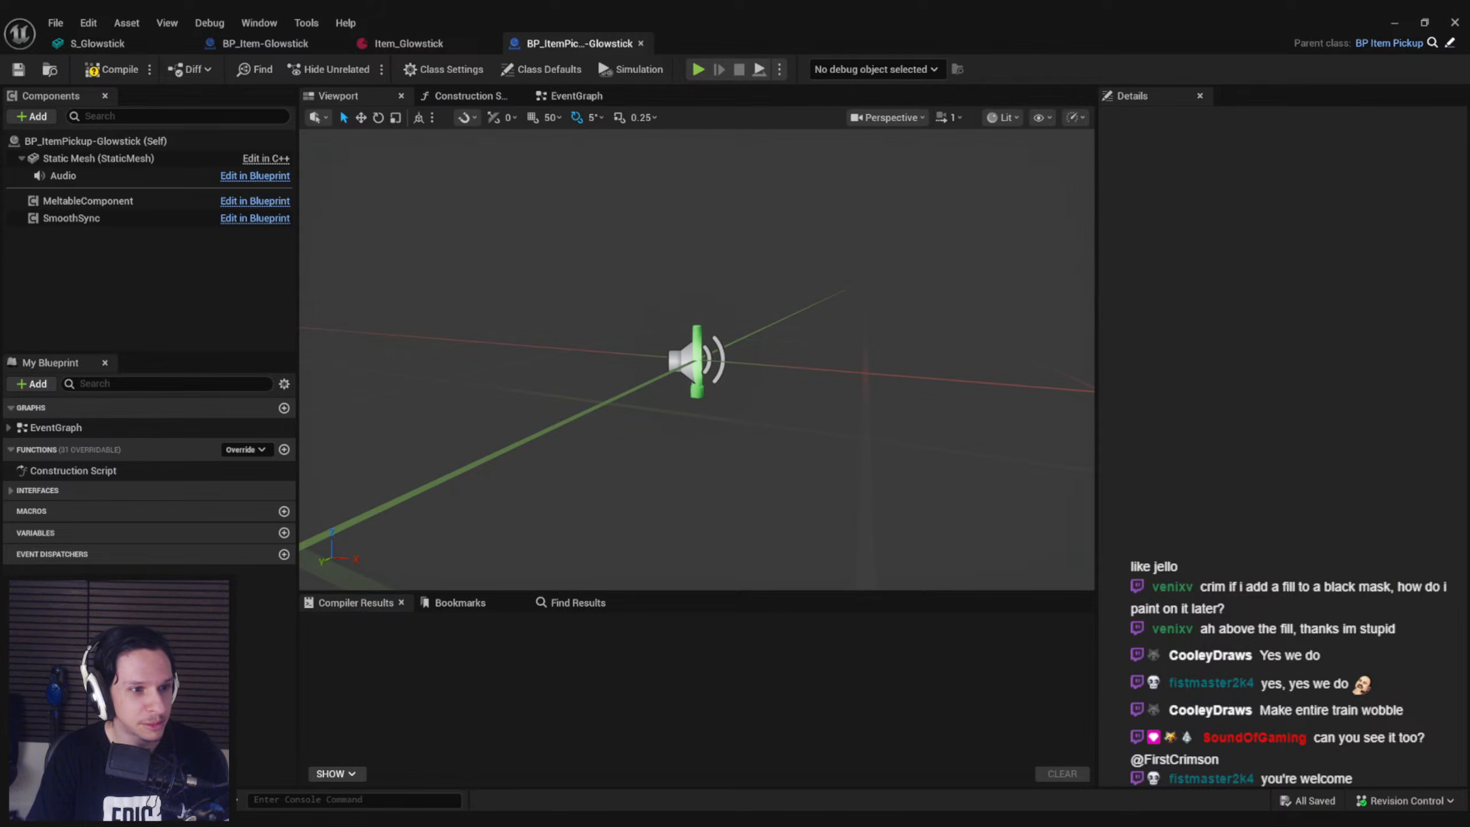
# Copy the PointLight from BP_Item-Glowstick onto the Static Mesh of BP_ItemPickup-Glowstick, compile and save
pyautogui.moveTo(509, 400); pyautogui.dragTo(498, 415, button='right')
pyautogui.scroll(5, 509, 400)
pyautogui.scroll(-6, 509, 400)
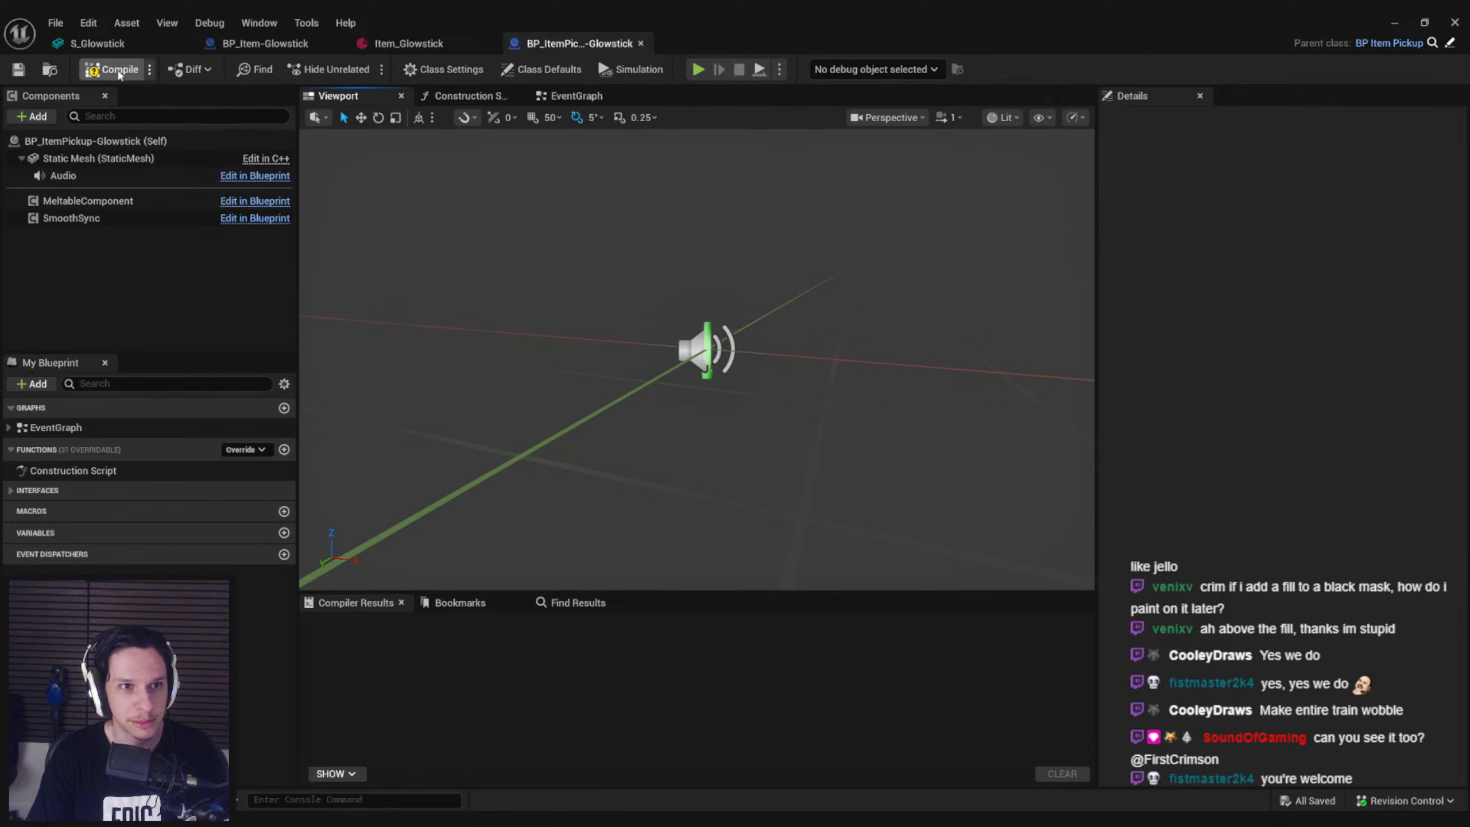
pyautogui.click(226, 45)
pyautogui.click(72, 210)
pyautogui.click(81, 192)
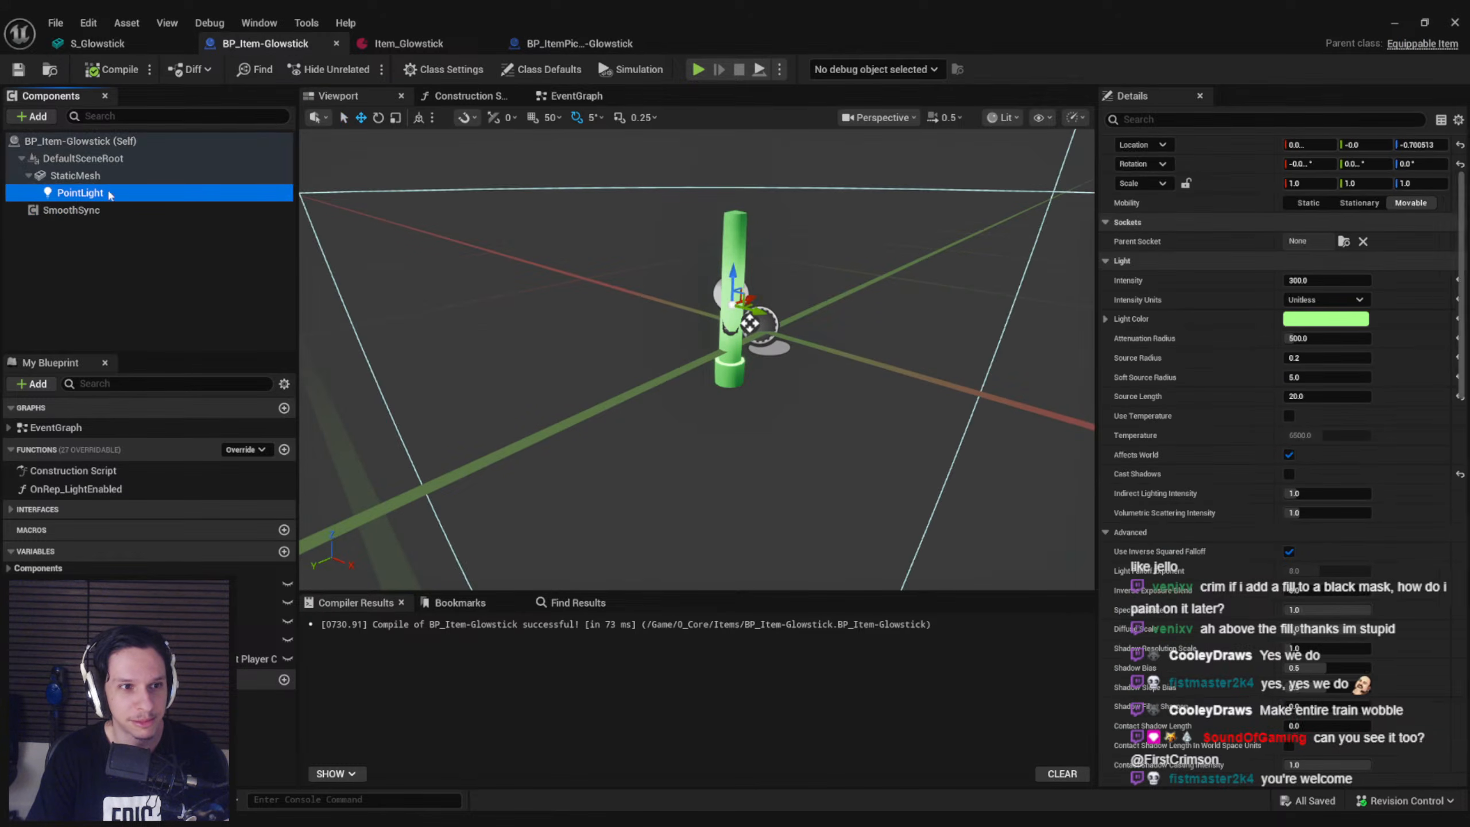
pyautogui.click(556, 46)
pyautogui.click(72, 176)
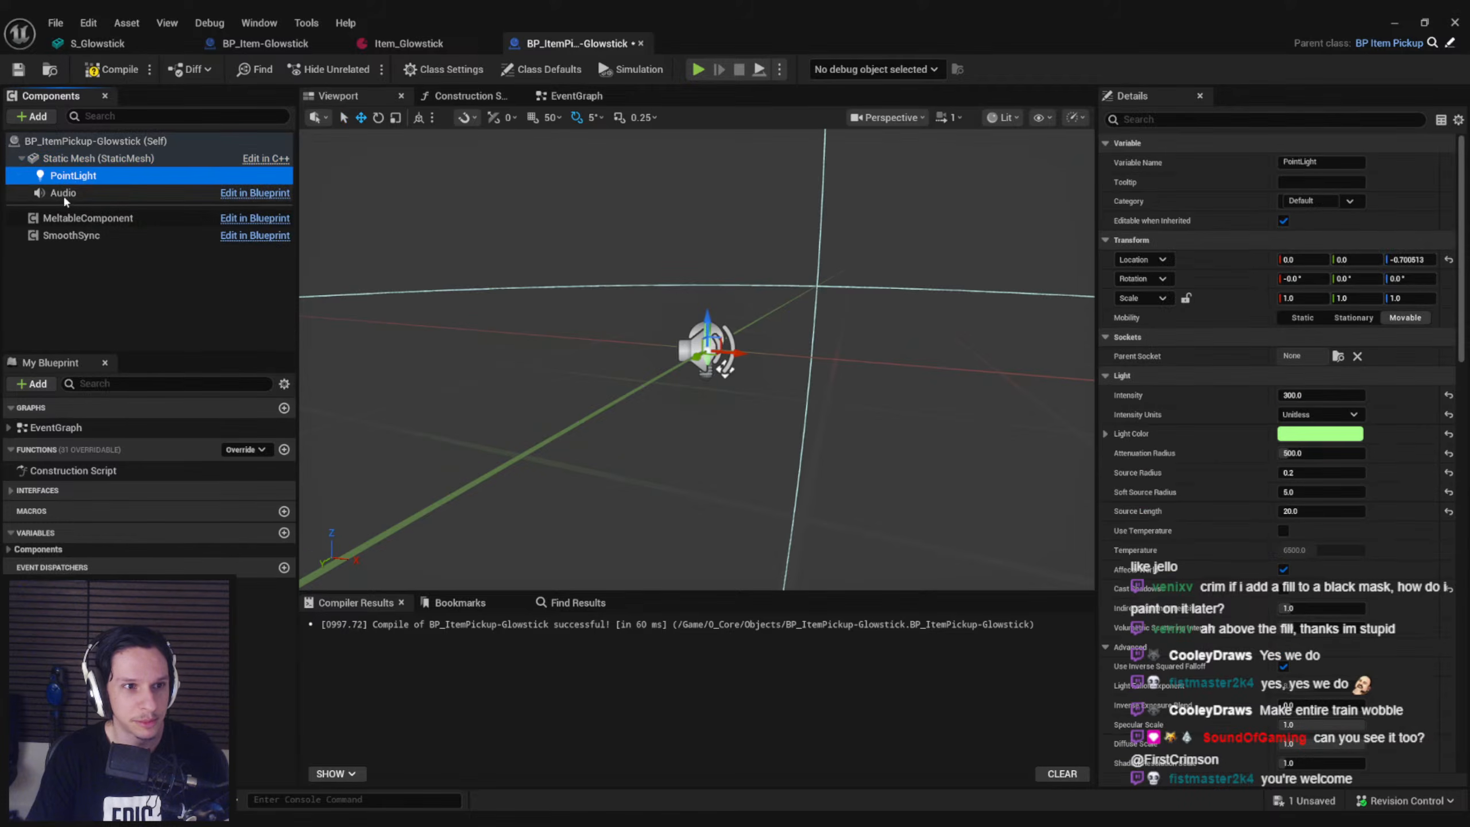
pyautogui.moveTo(724, 370); pyautogui.dragTo(705, 411, button='right')
pyautogui.press('s')
pyautogui.moveTo(1011, 354); pyautogui.dragTo(1010, 354, button='right')
pyautogui.hotkey('ctrl', 's')
pyautogui.click(107, 78)
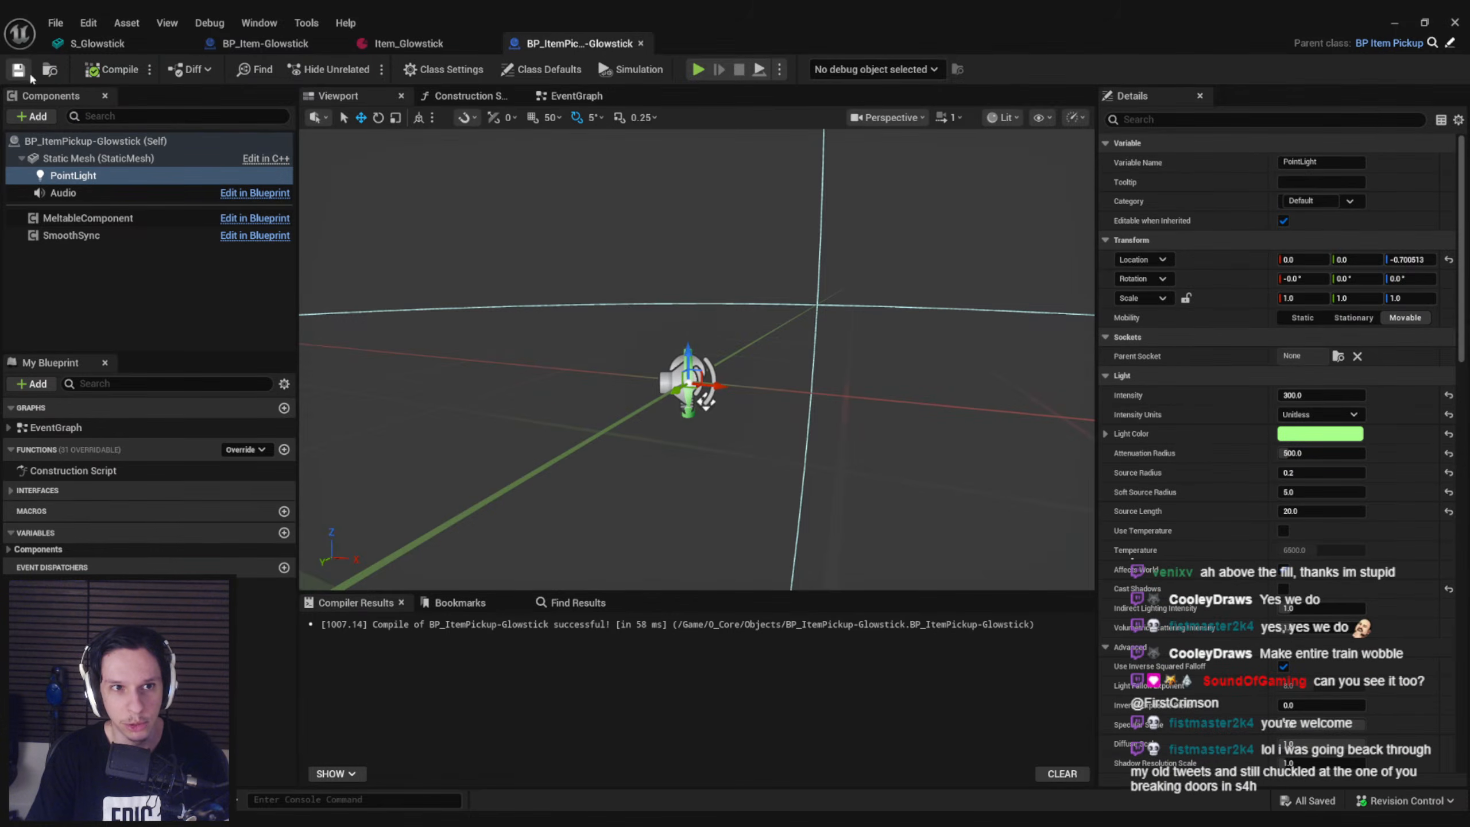
# Compare the open glowstick assets: the equippable blueprint, static mesh, item data asset and pickup blueprint
pyautogui.click(291, 48)
pyautogui.click(609, 53)
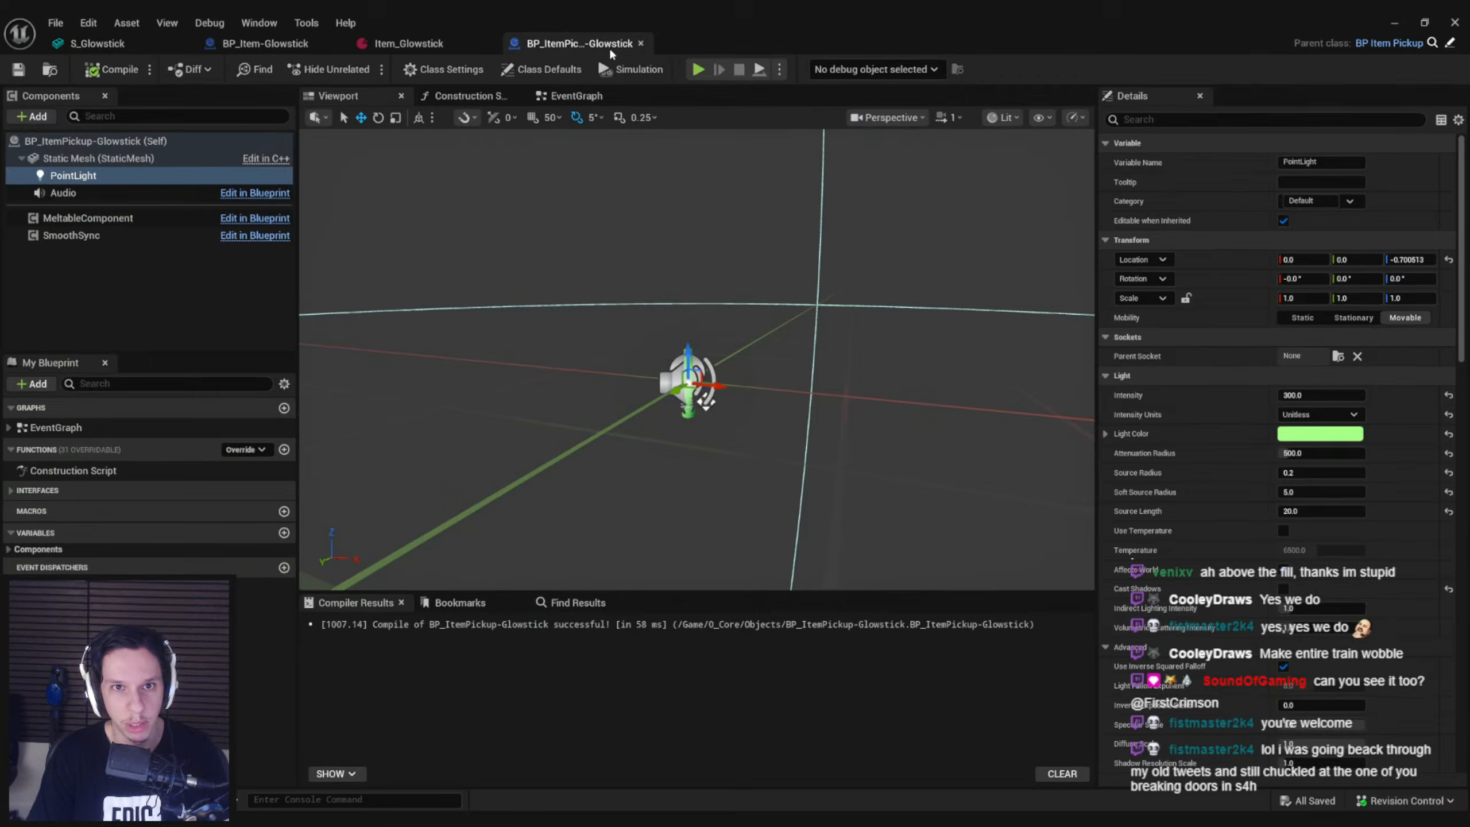
pyautogui.click(264, 43)
pyautogui.click(343, 280)
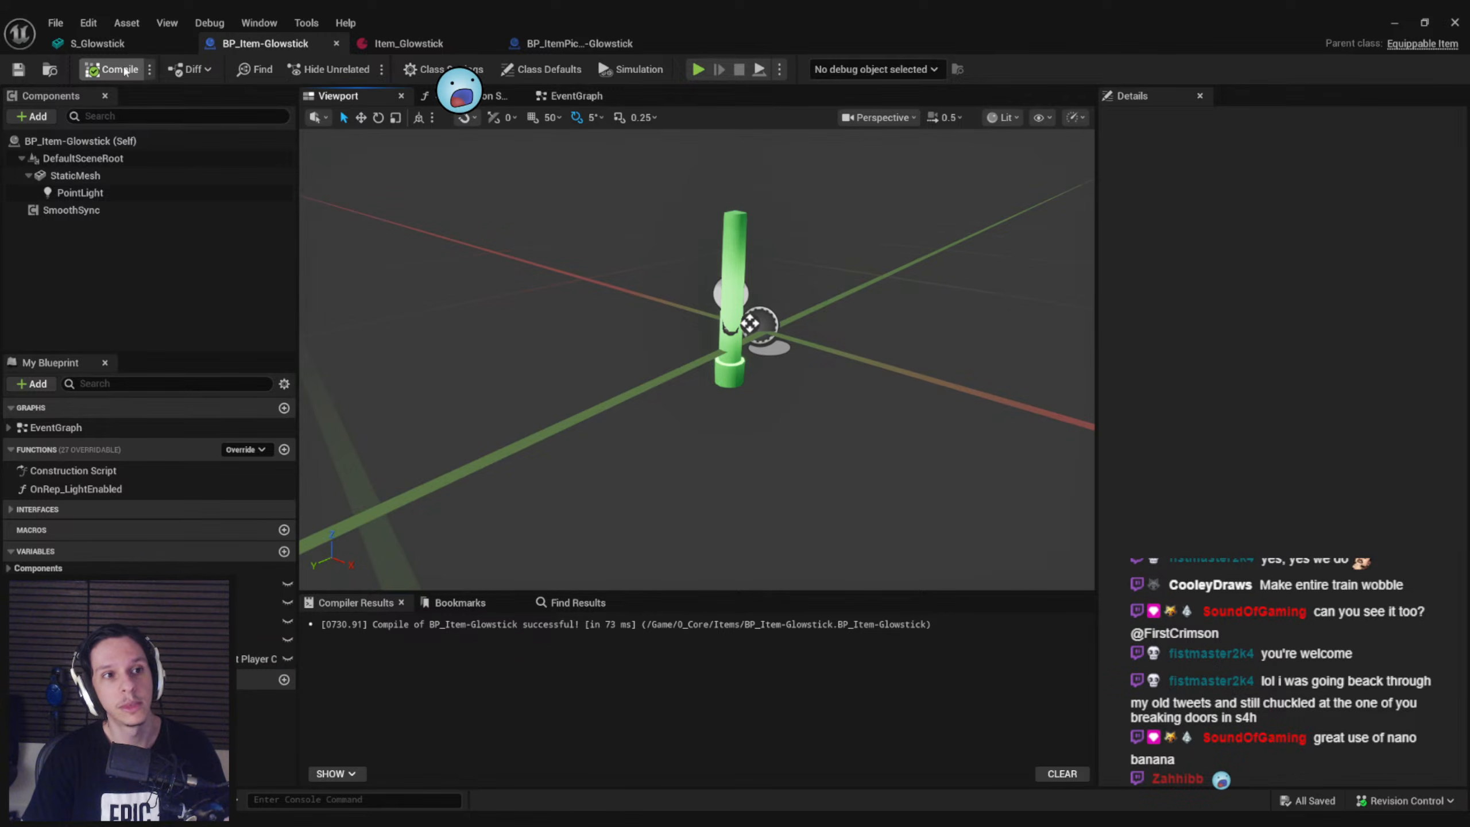
pyautogui.click(168, 44)
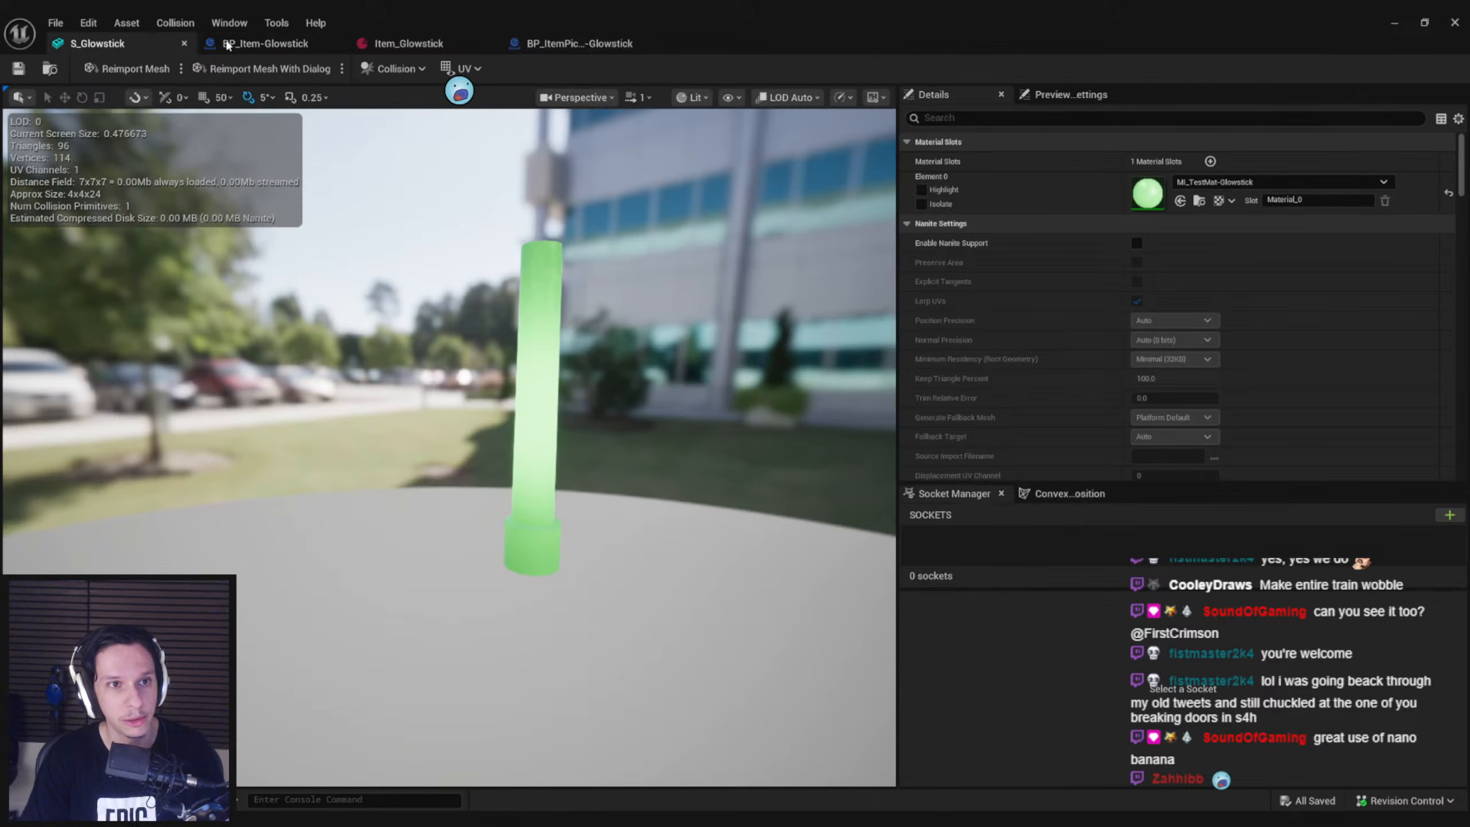
pyautogui.click(247, 44)
pyautogui.click(411, 44)
pyautogui.click(523, 44)
pyautogui.click(405, 44)
pyautogui.click(307, 43)
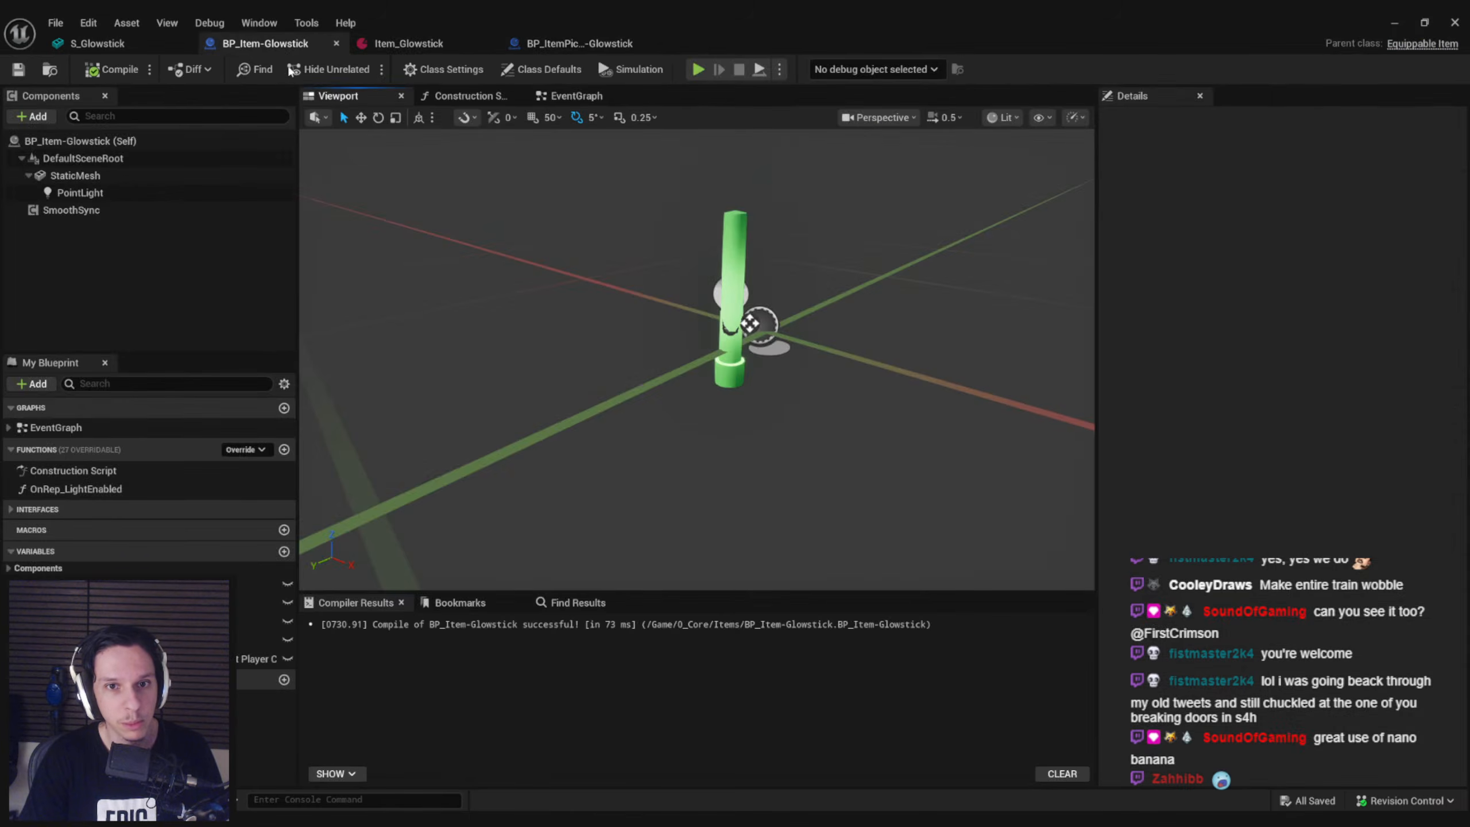
# Set the Item Class Type of Item_Glowstick to BP_ItemPickup-Glowstick and save the data asset
pyautogui.click(429, 44)
pyautogui.click(640, 358)
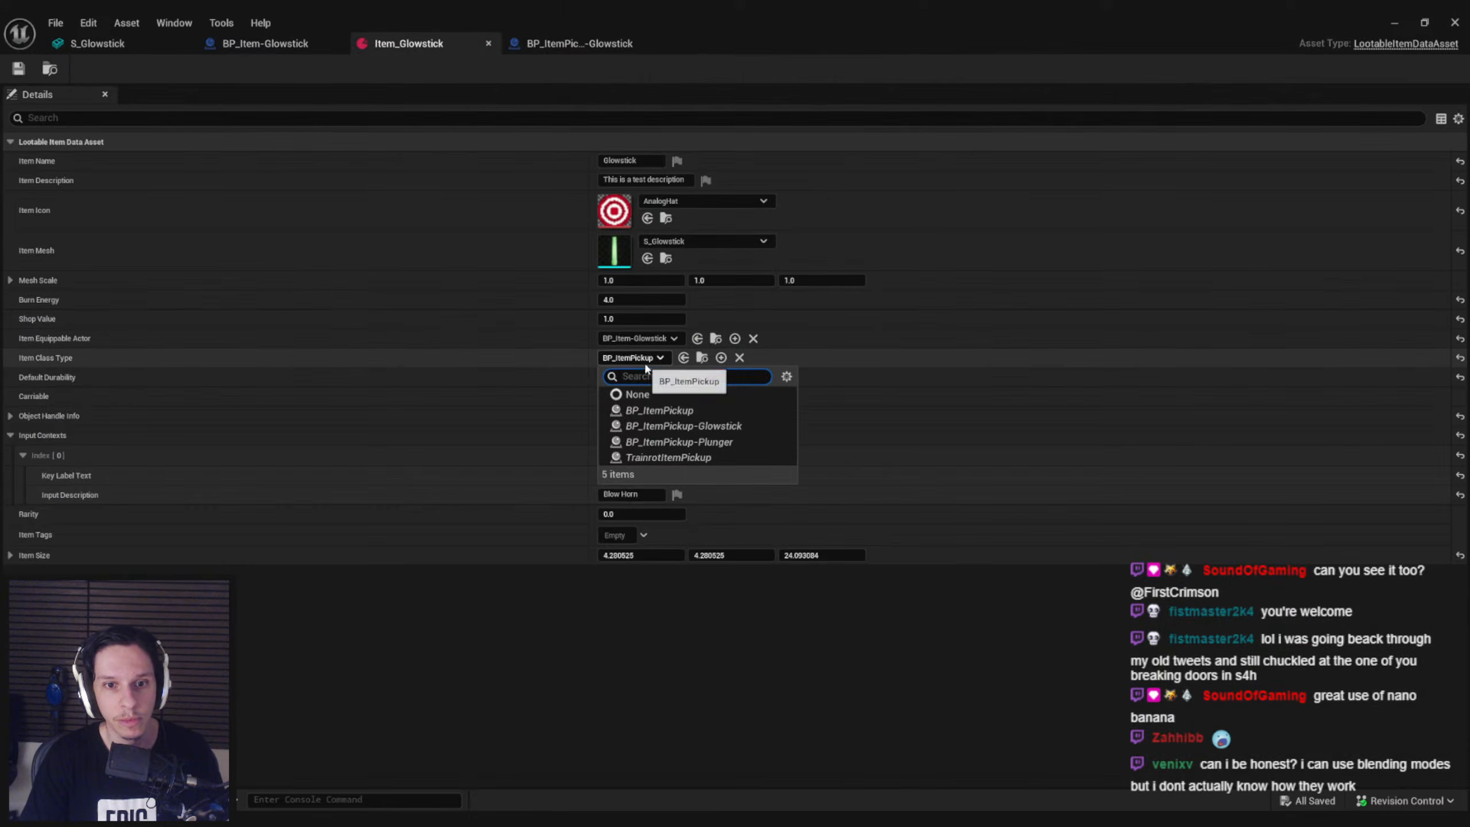
pyautogui.click(686, 425)
pyautogui.hotkey('ctrl', 's')
# Play GameWorldLevel from the level editor, look around the train car for glowsticks, and end the session
pyautogui.click(1394, 22)
pyautogui.press('s')
pyautogui.moveTo(892, 289)
pyautogui.mouseDown(button='right')
pyautogui.moveTo(914, 284)
pyautogui.moveTo(892, 289)
pyautogui.mouseUp(button='right')
pyautogui.click(364, 71)
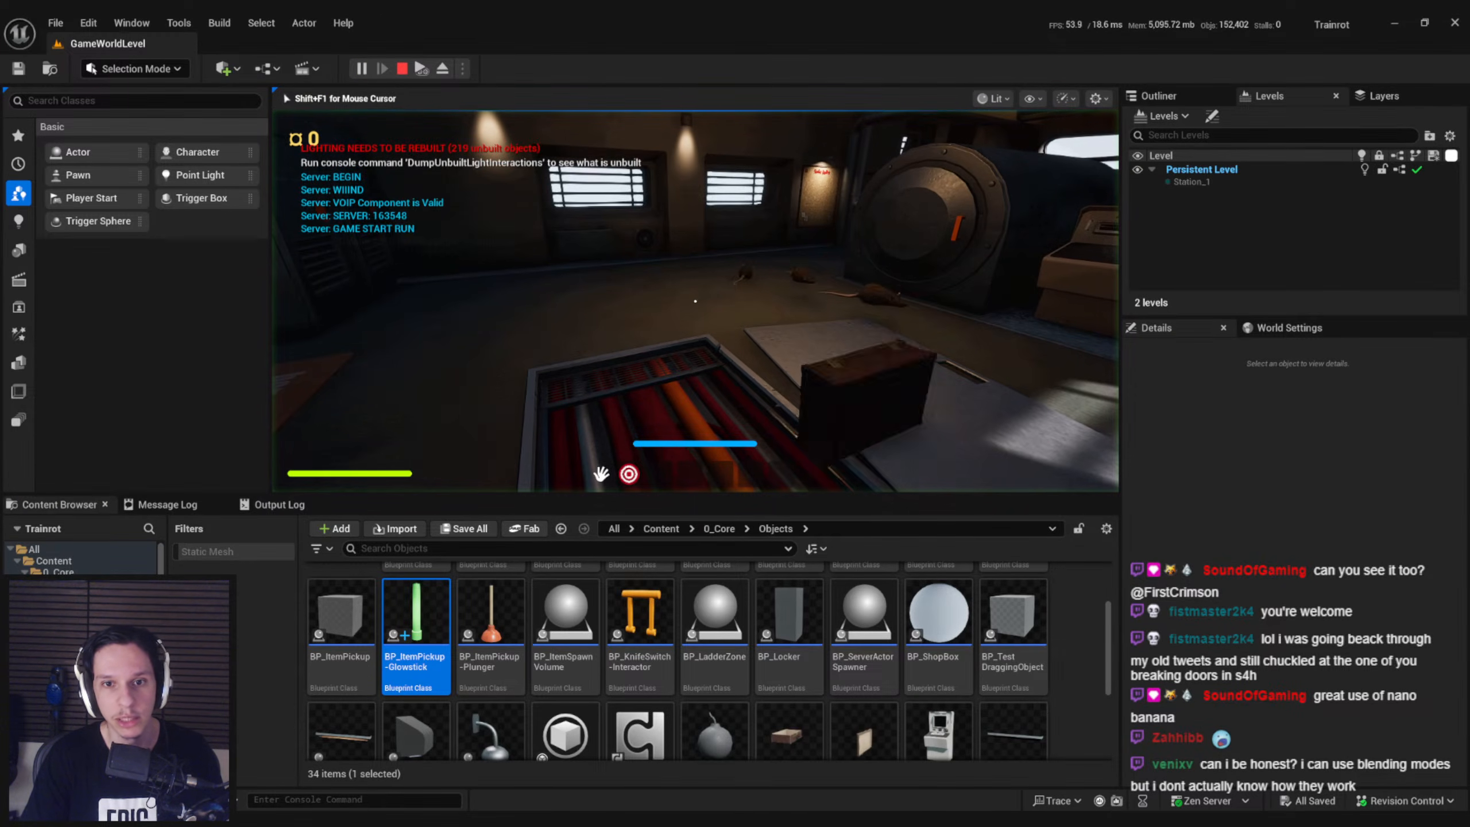
pyautogui.hotkey('shift', 'w')
pyautogui.hotkey('shift', 'w')
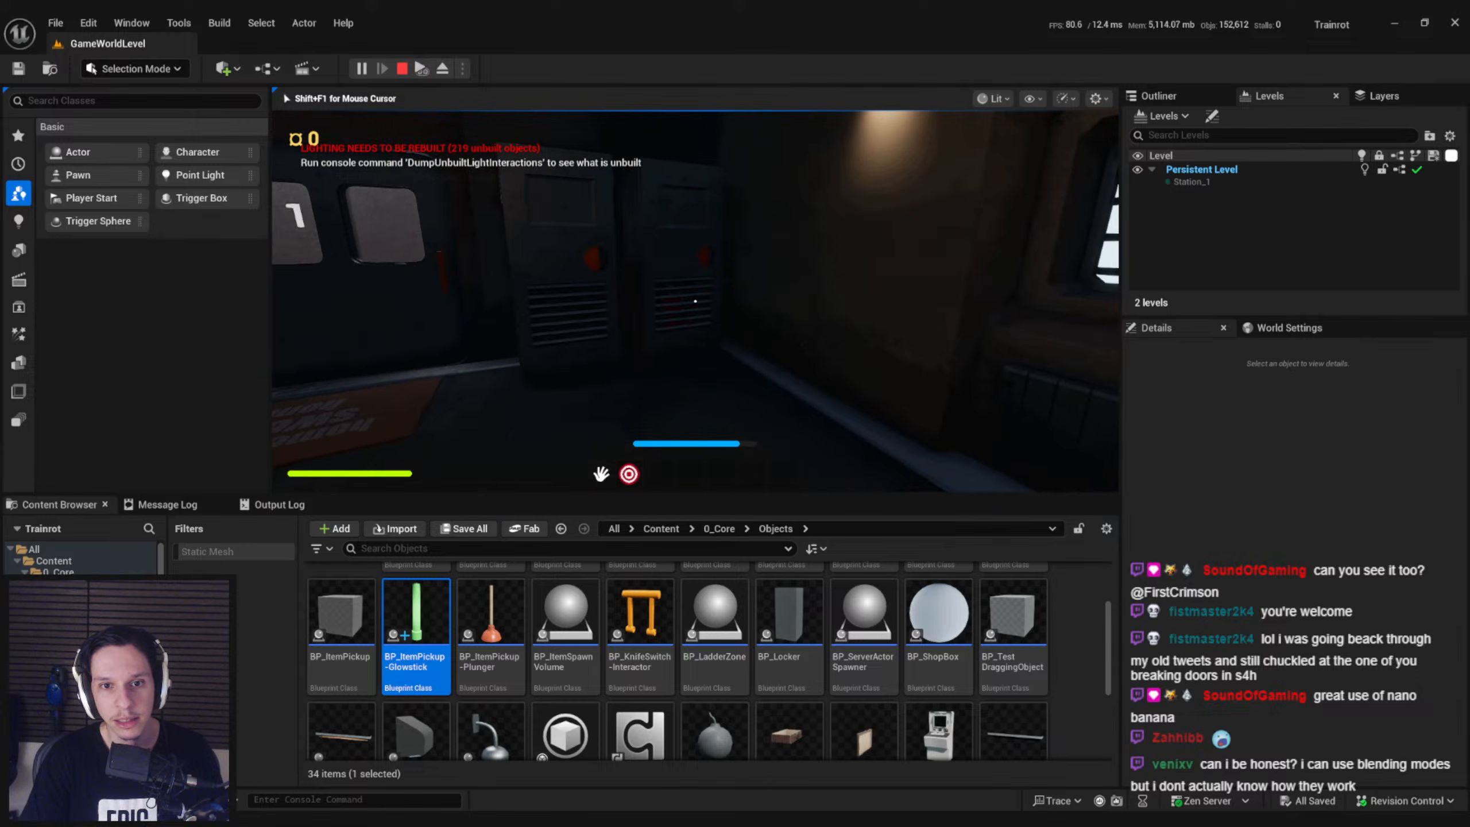
pyautogui.hotkey('shift', 'w')
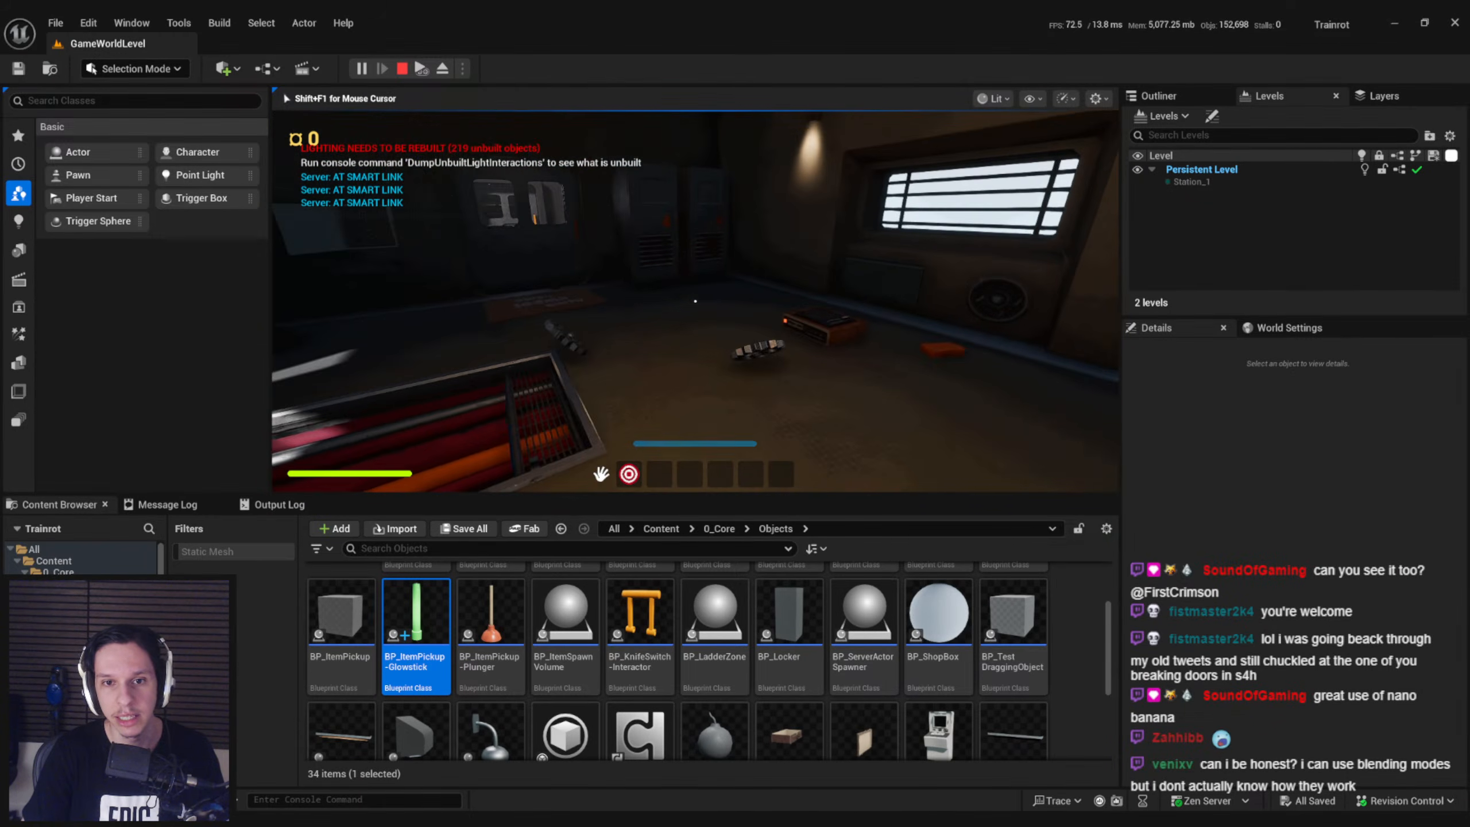
pyautogui.press('Escape')
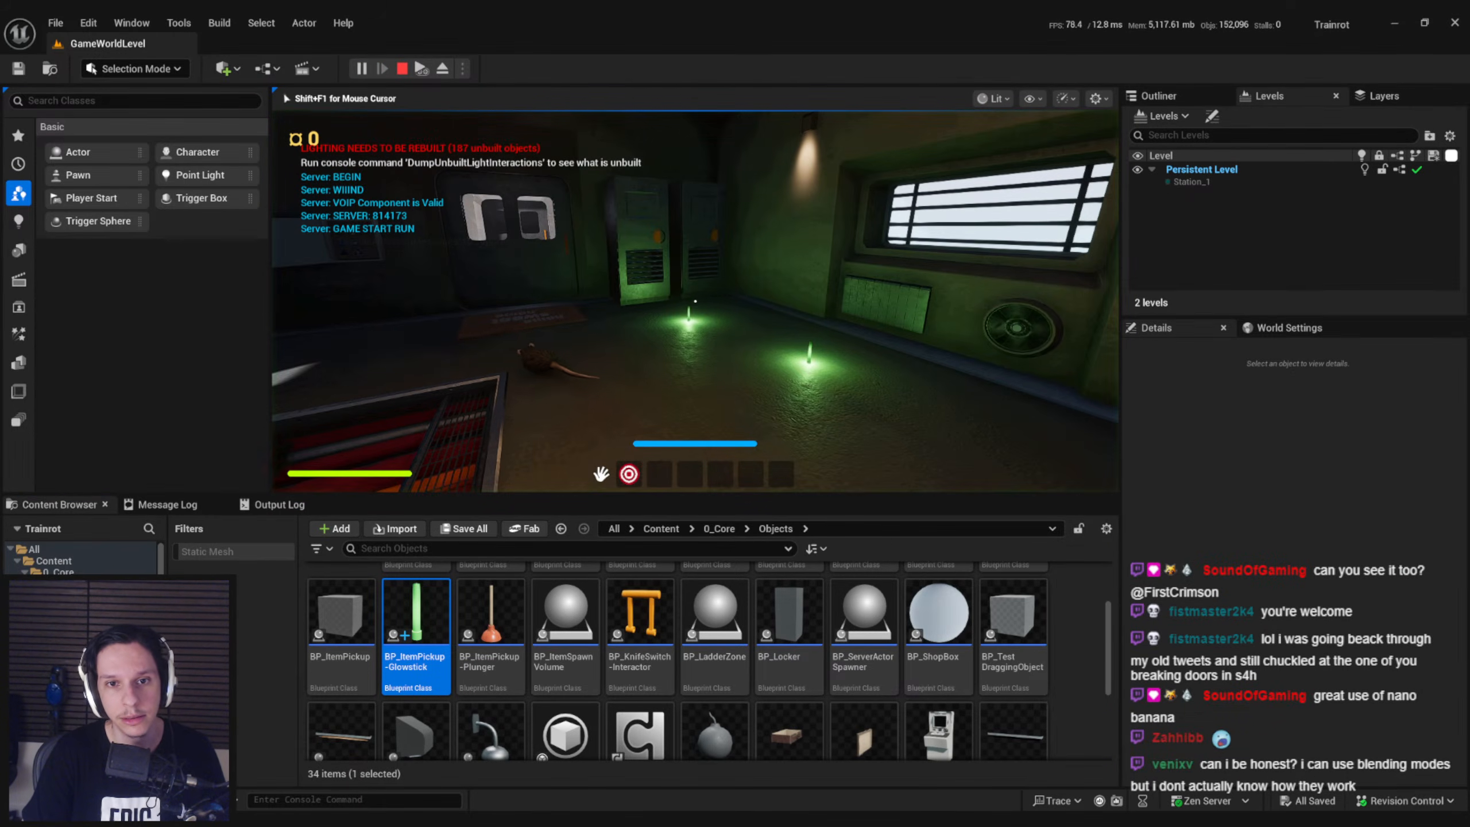
# Play-test the glowstick in full screen by picking it up, throwing it and checking its light, and stop the game
pyautogui.press('F11')
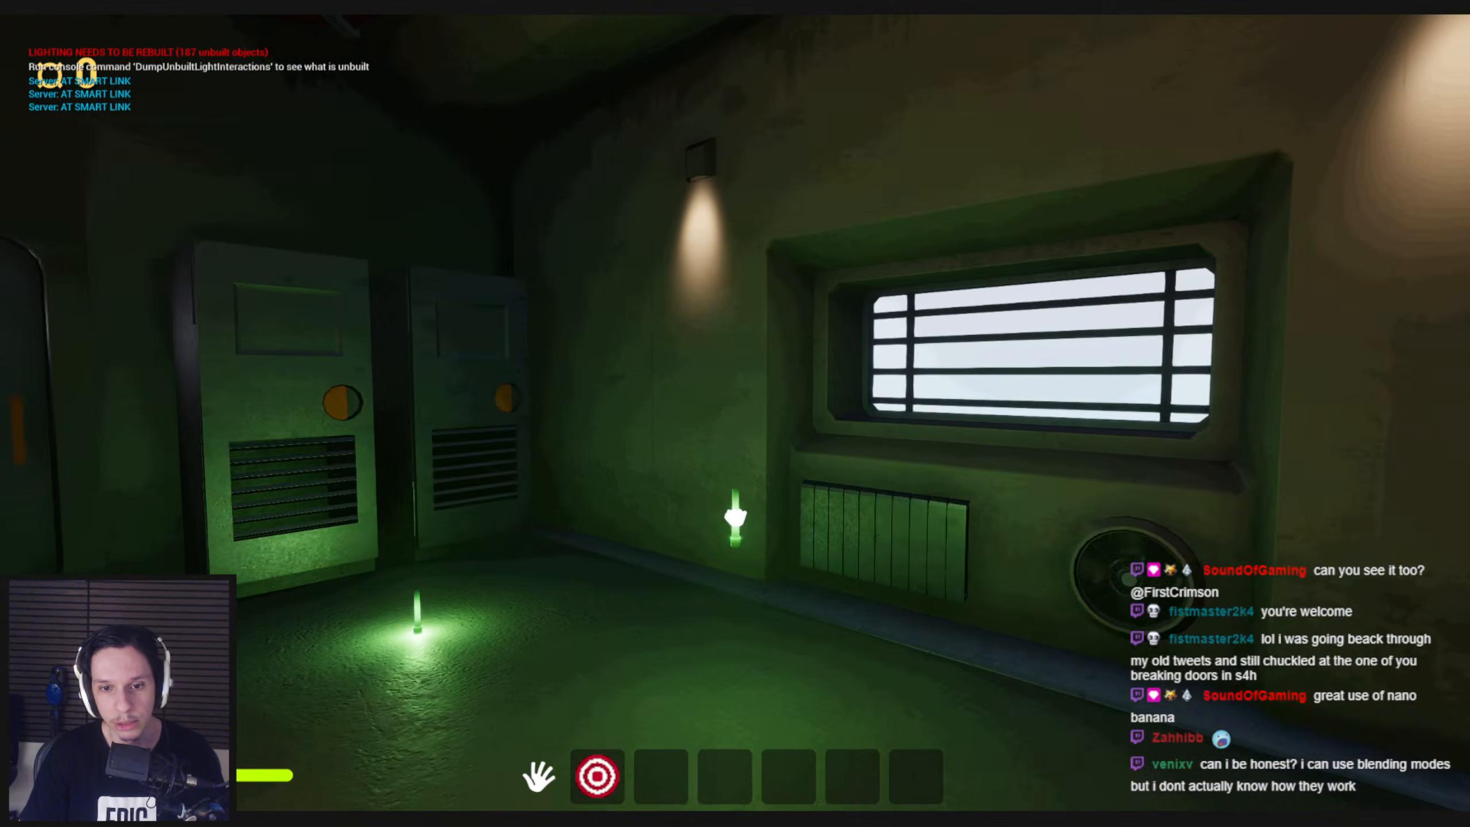
pyautogui.click(735, 413)
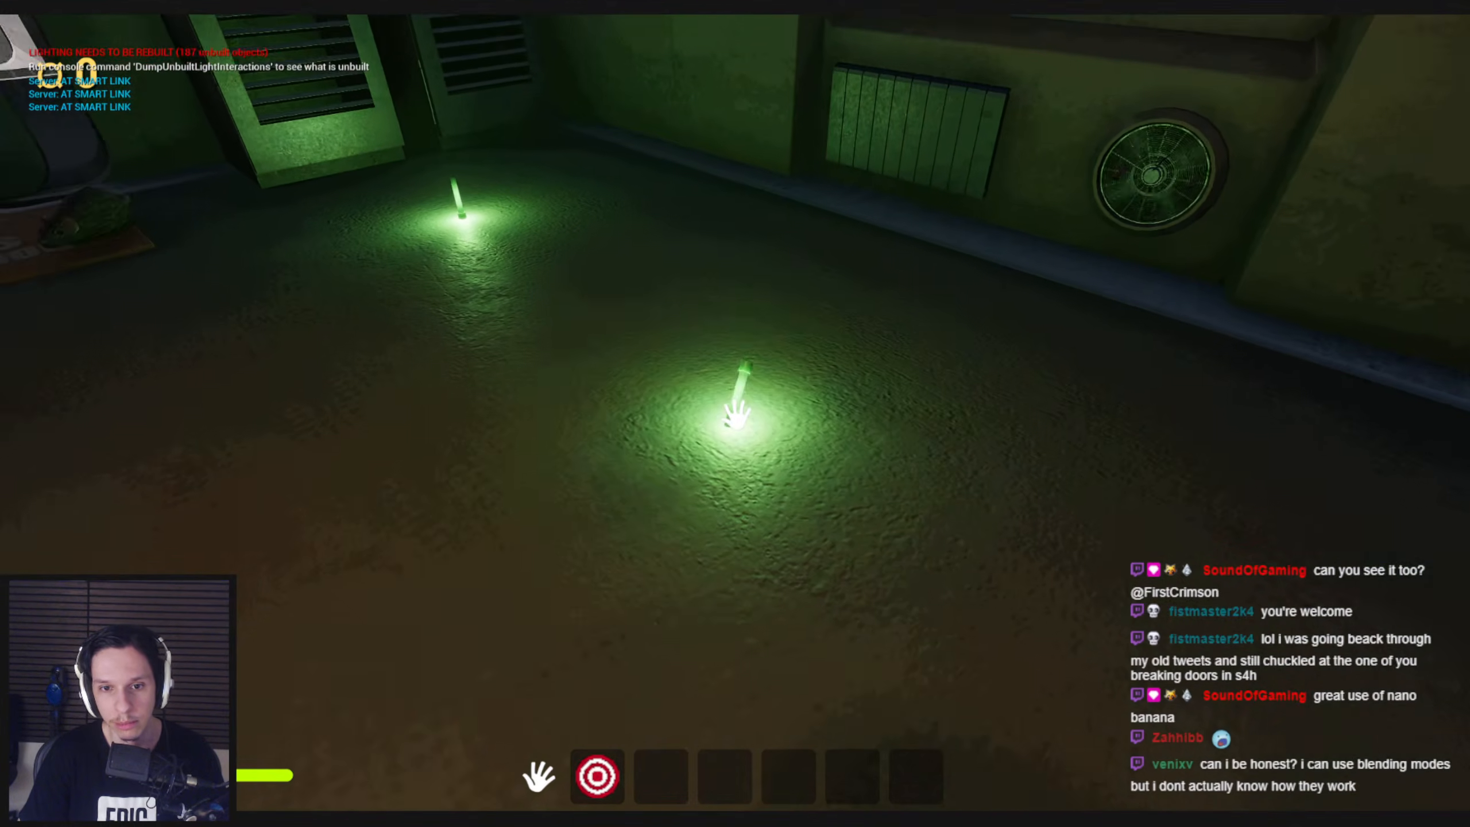
pyautogui.press('e')
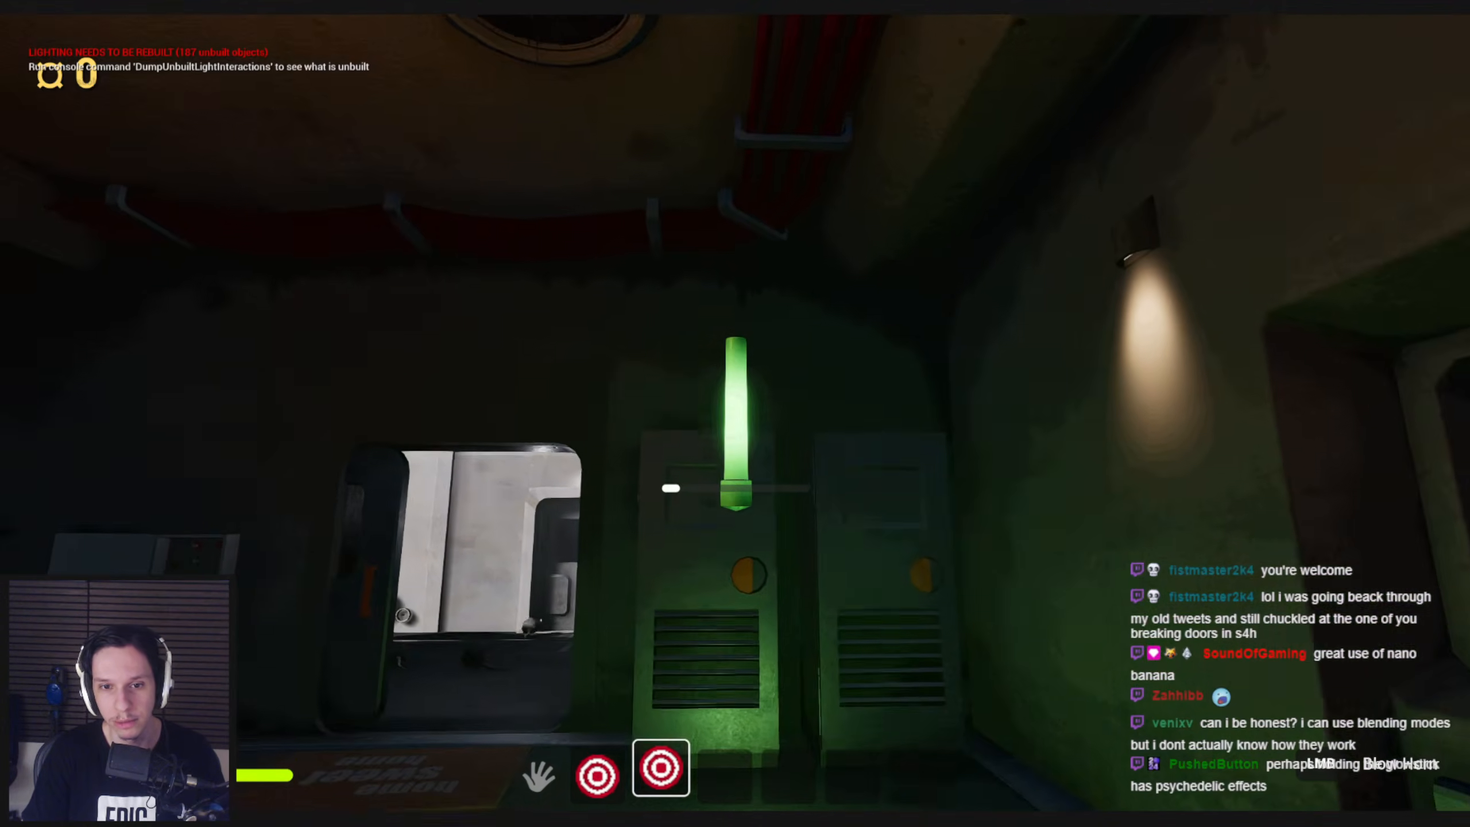
pyautogui.click(736, 414)
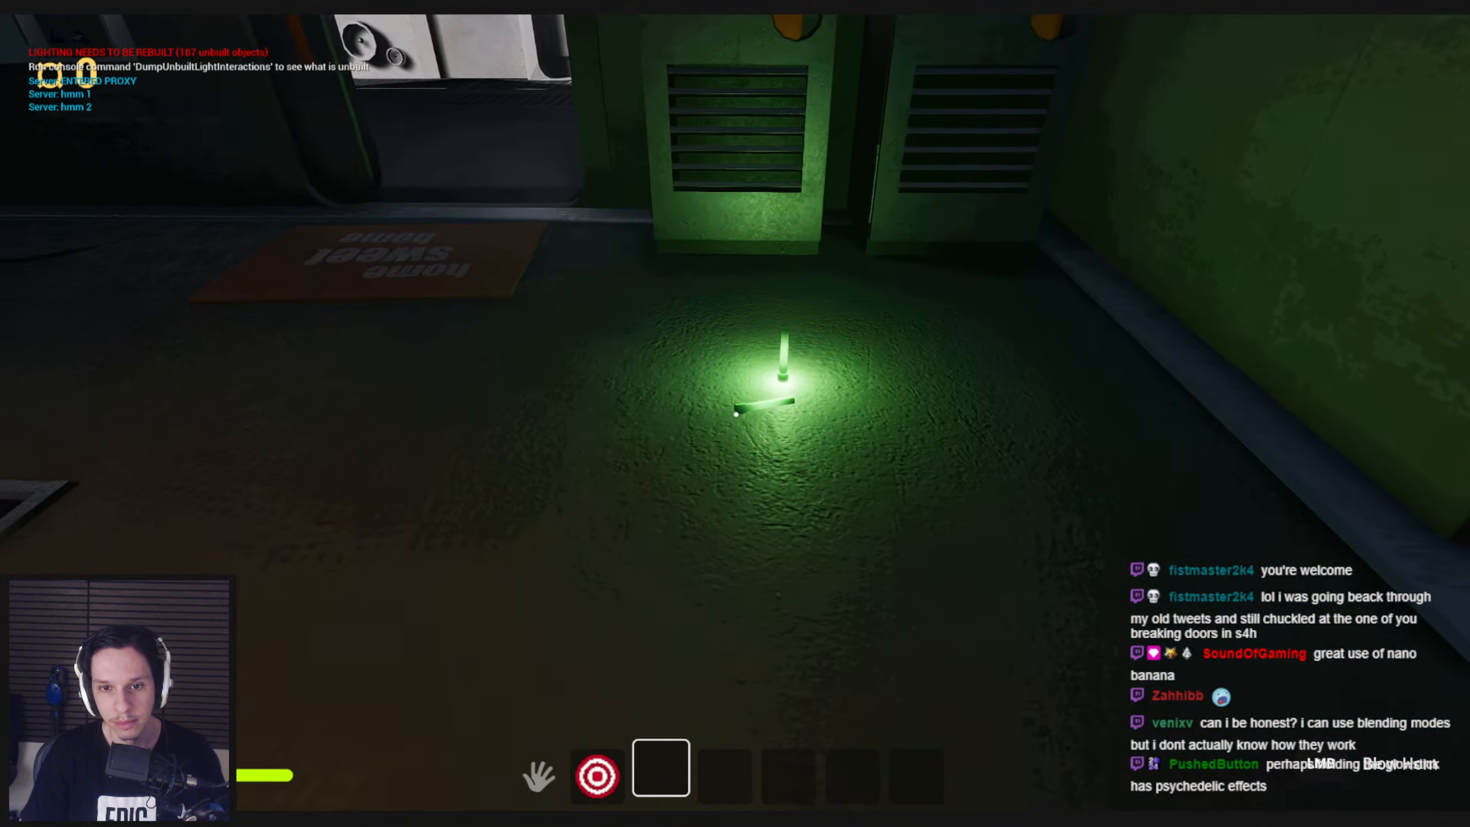
pyautogui.press('e')
pyautogui.click(735, 414)
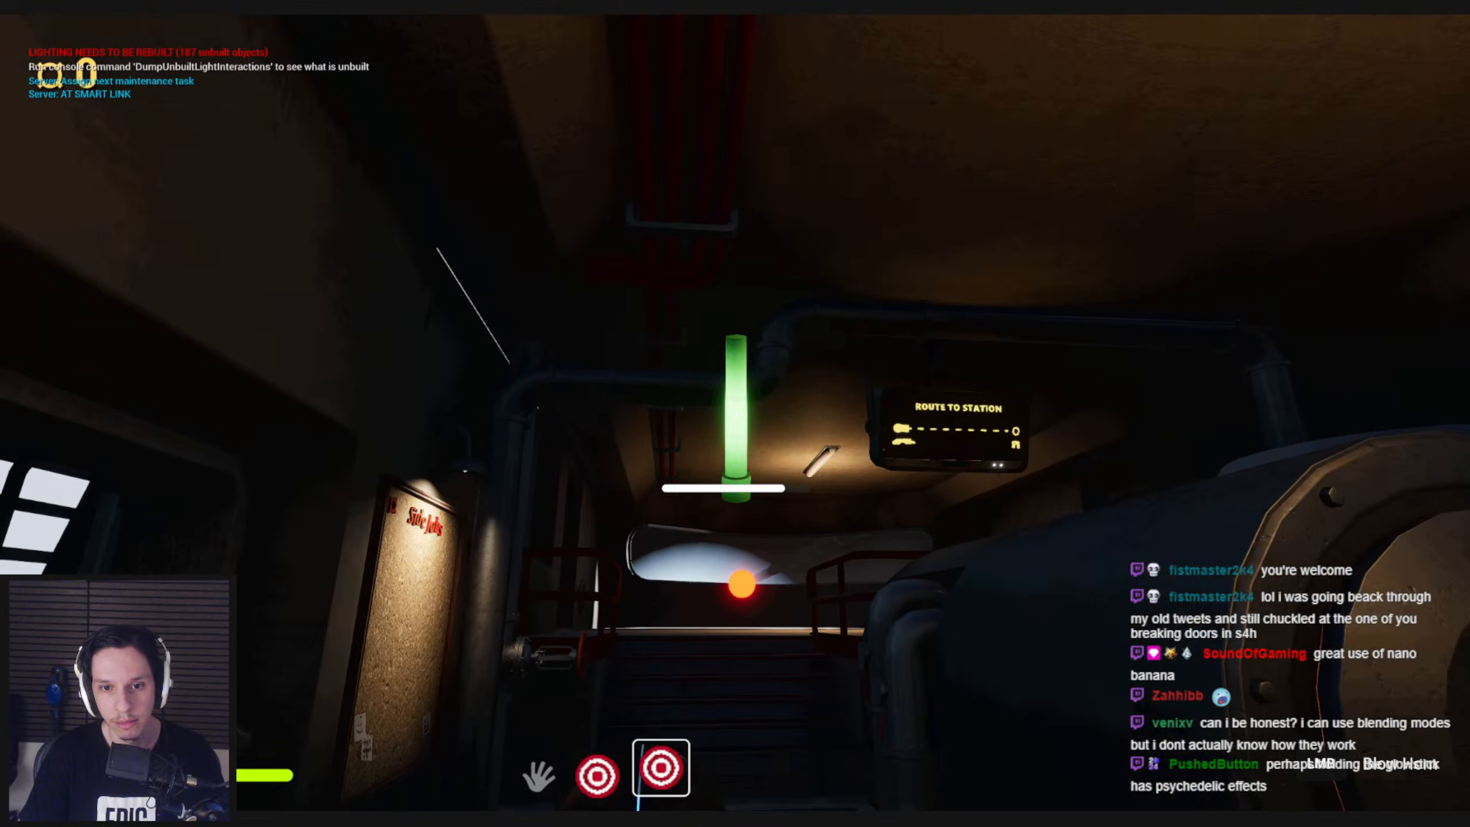
pyautogui.press('w')
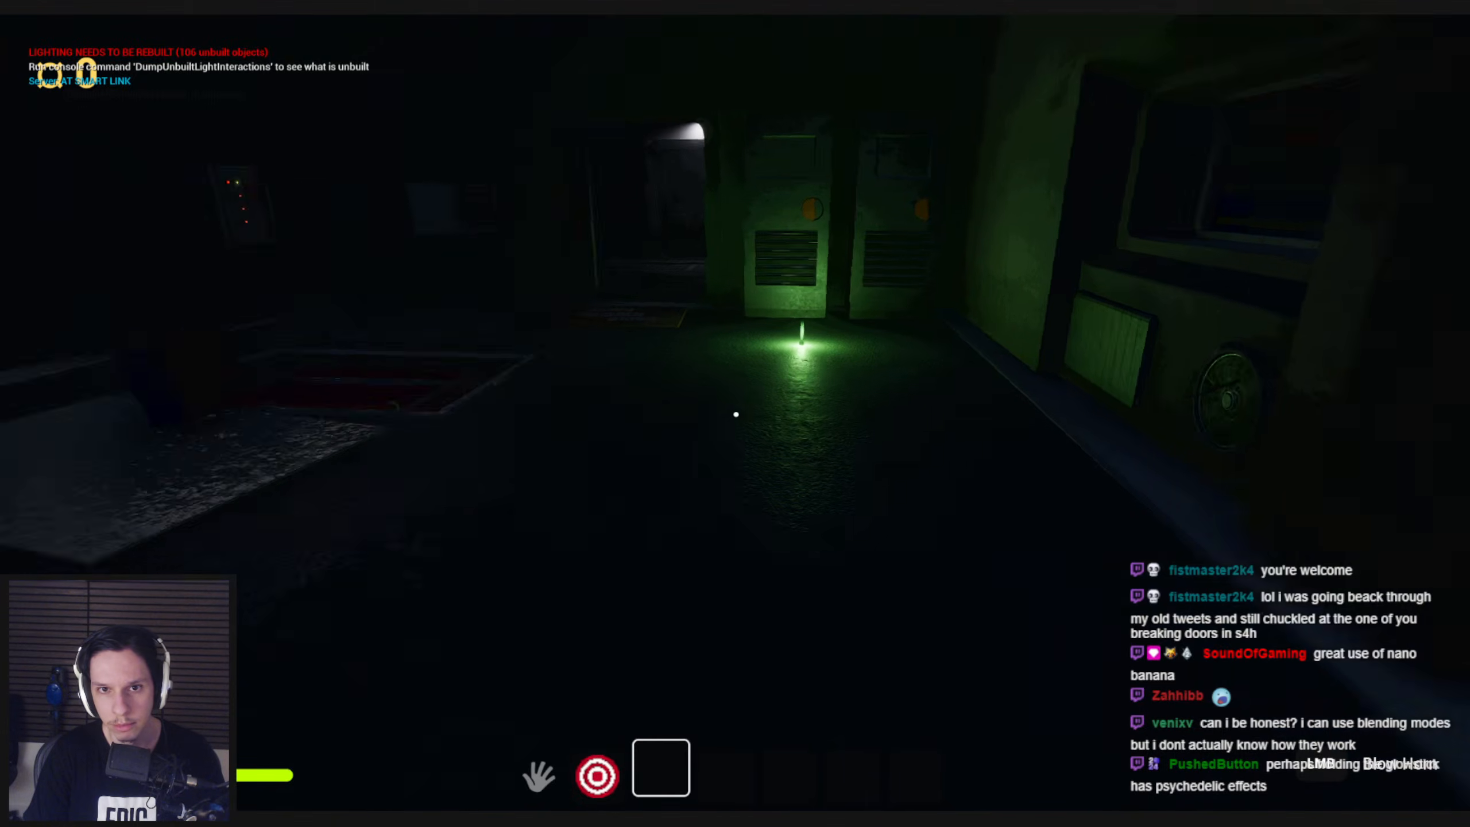
pyautogui.press('F1')
pyautogui.press('F3')
pyautogui.press('Escape')
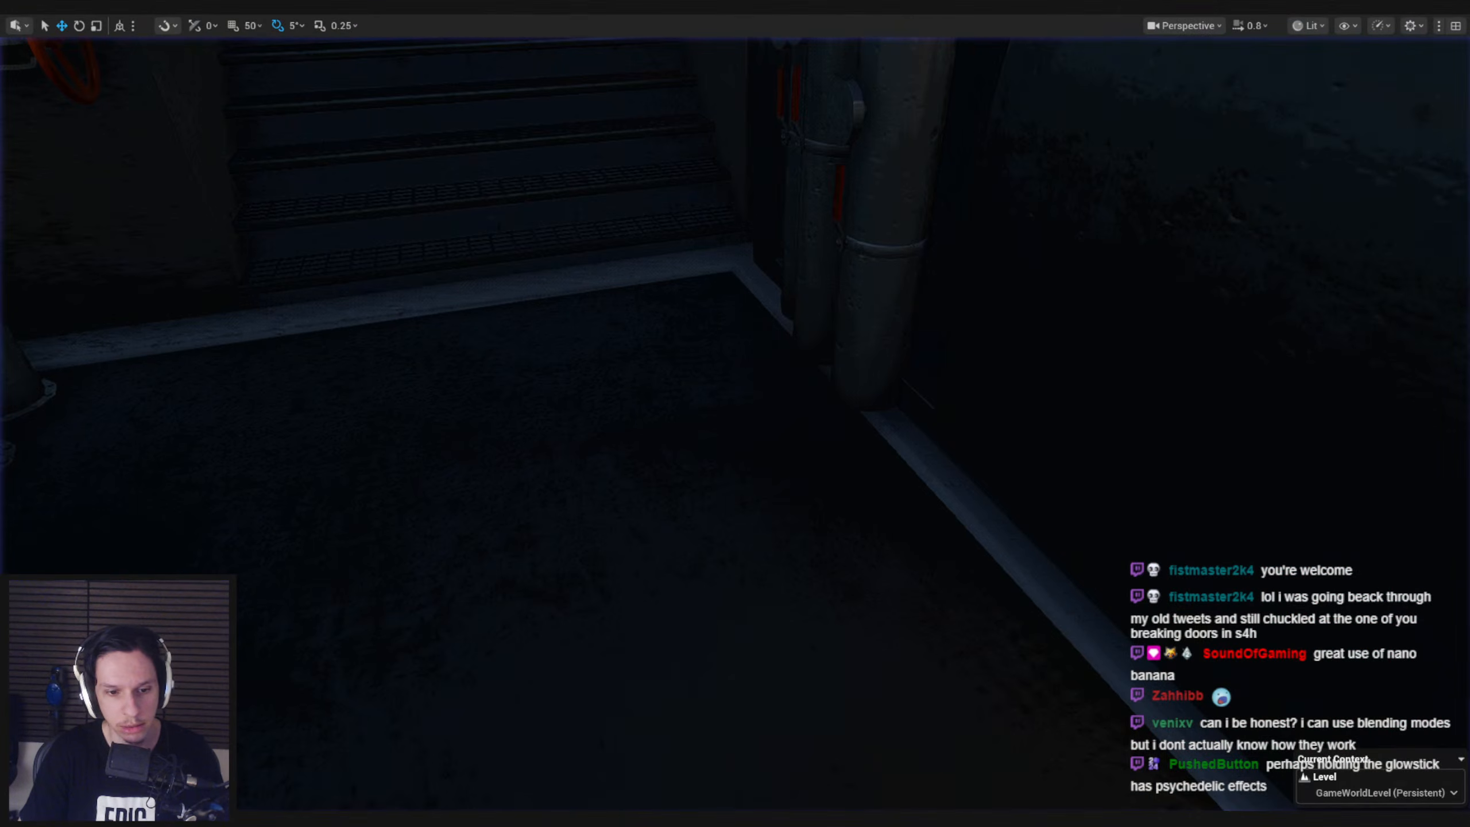
# Delete the Blow Horn entry from the Input Contexts of the Item_Glowstick data asset
pyautogui.moveTo(446, 817)
pyautogui.click(509, 781)
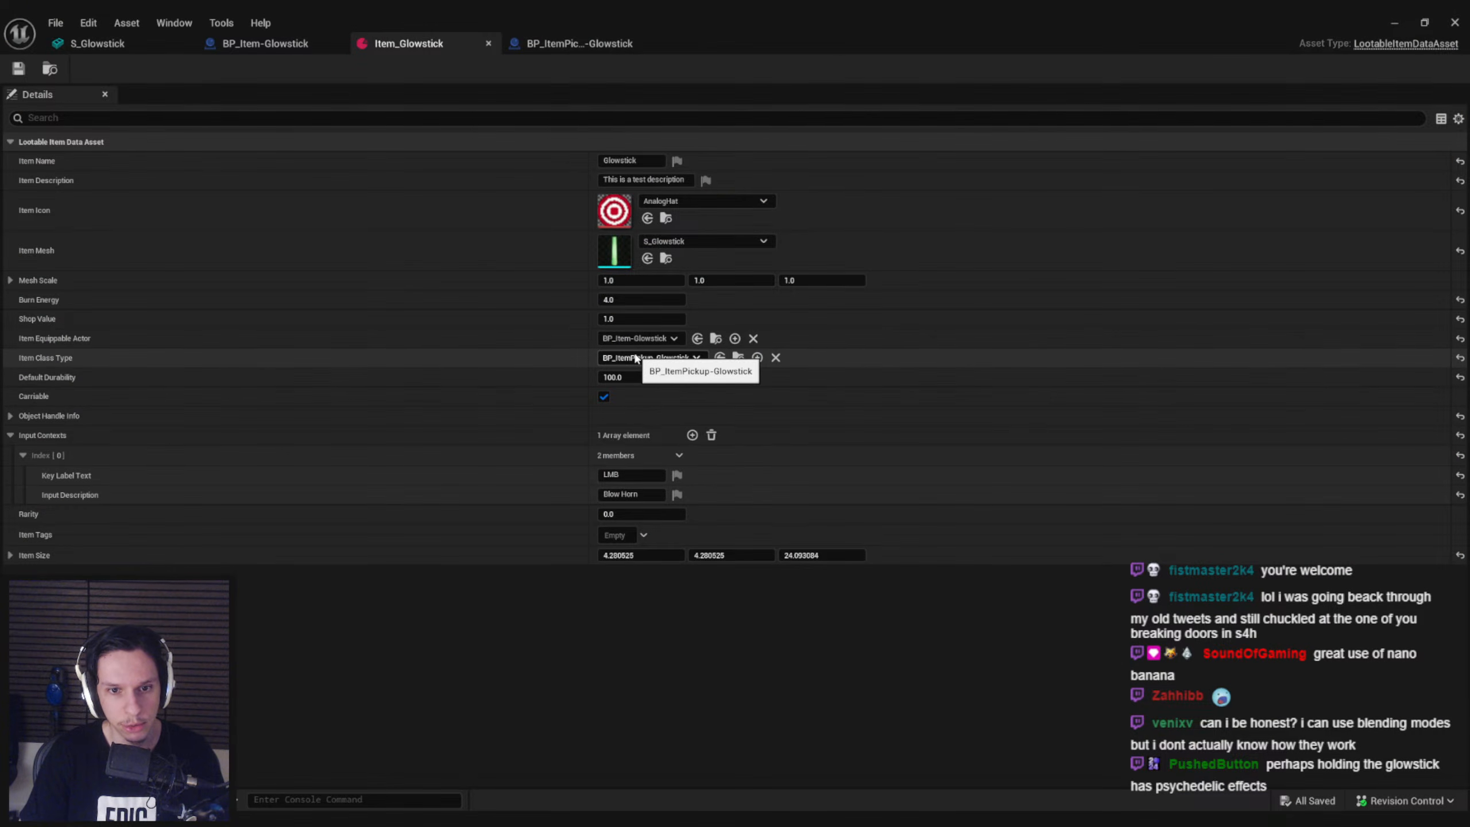
pyautogui.click(681, 455)
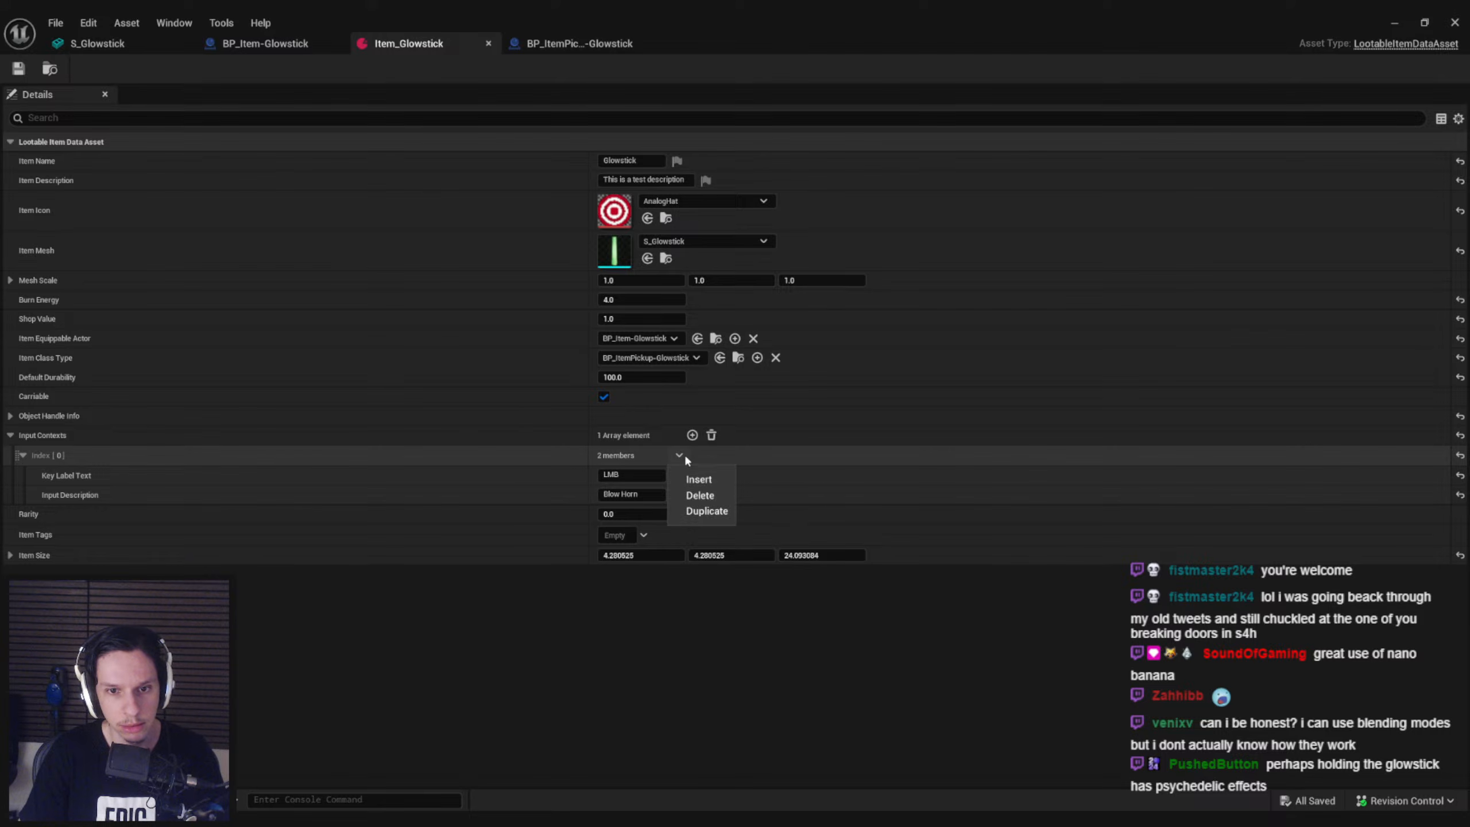
pyautogui.click(693, 494)
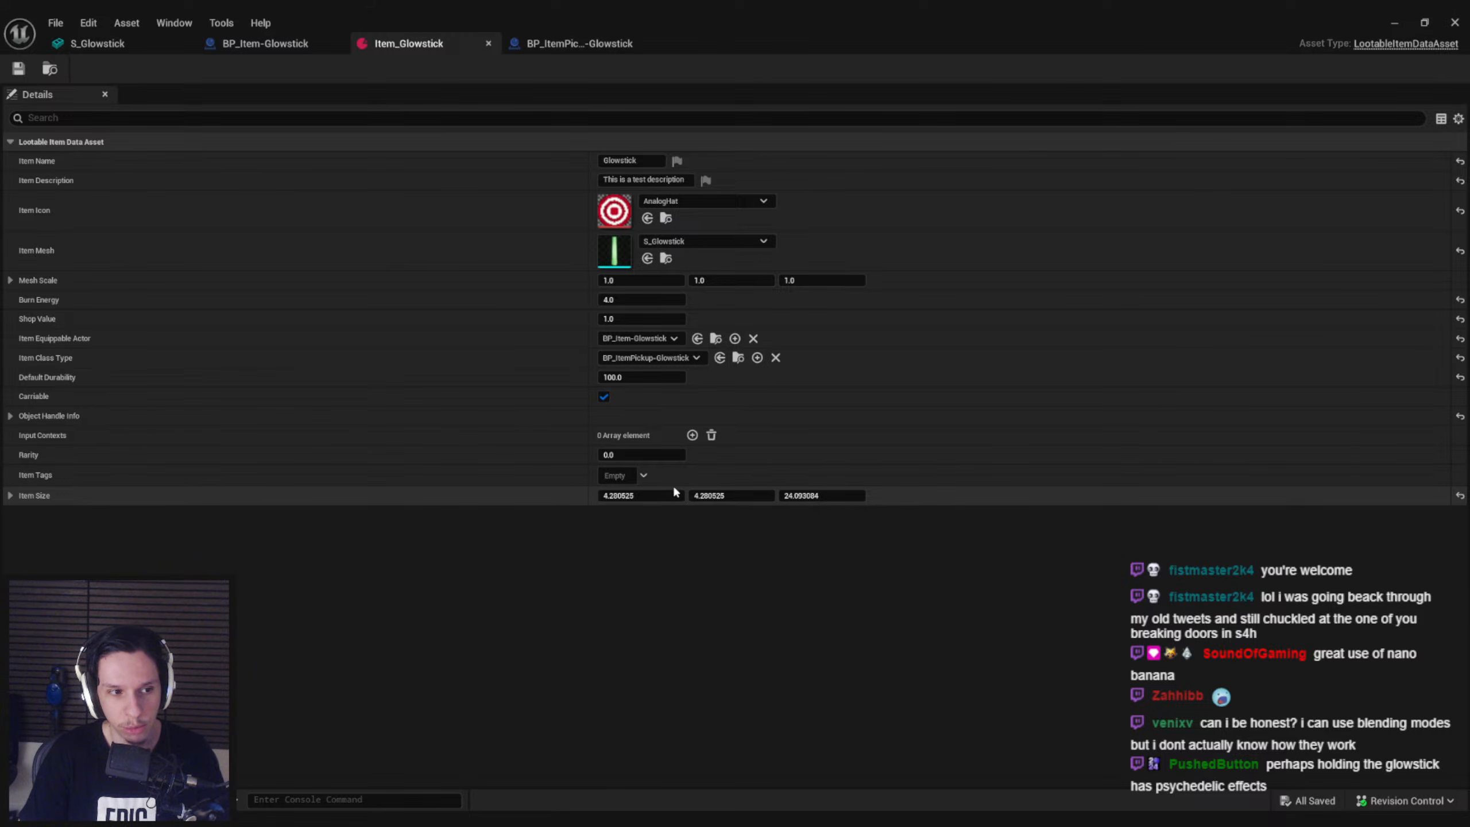
# Review the glowstick's data asset alongside its pickup blueprint, equippable blueprint and S_Glowstick mesh
pyautogui.click(267, 45)
pyautogui.click(443, 48)
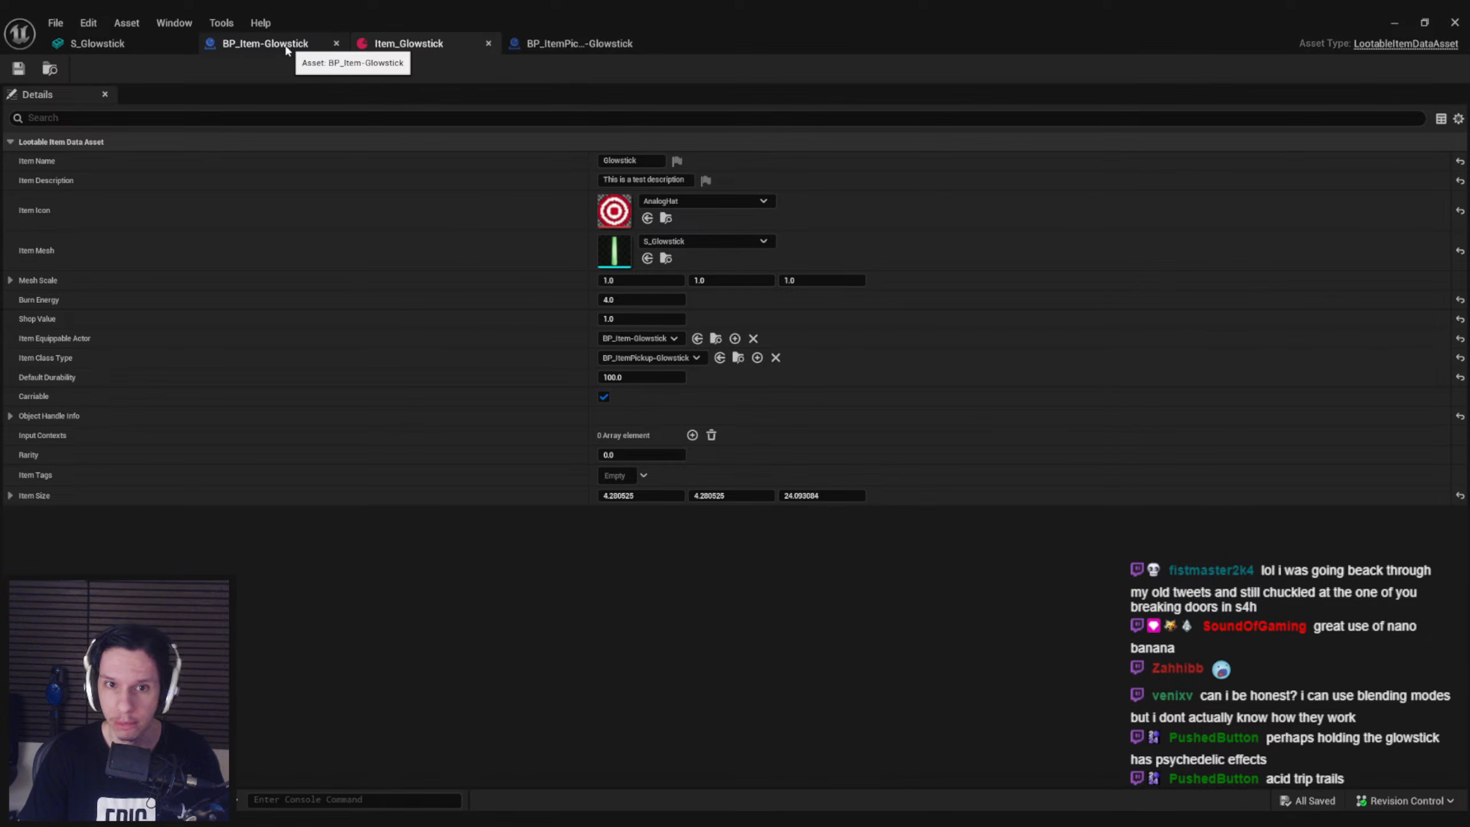
pyautogui.click(287, 44)
pyautogui.click(416, 45)
pyautogui.click(576, 46)
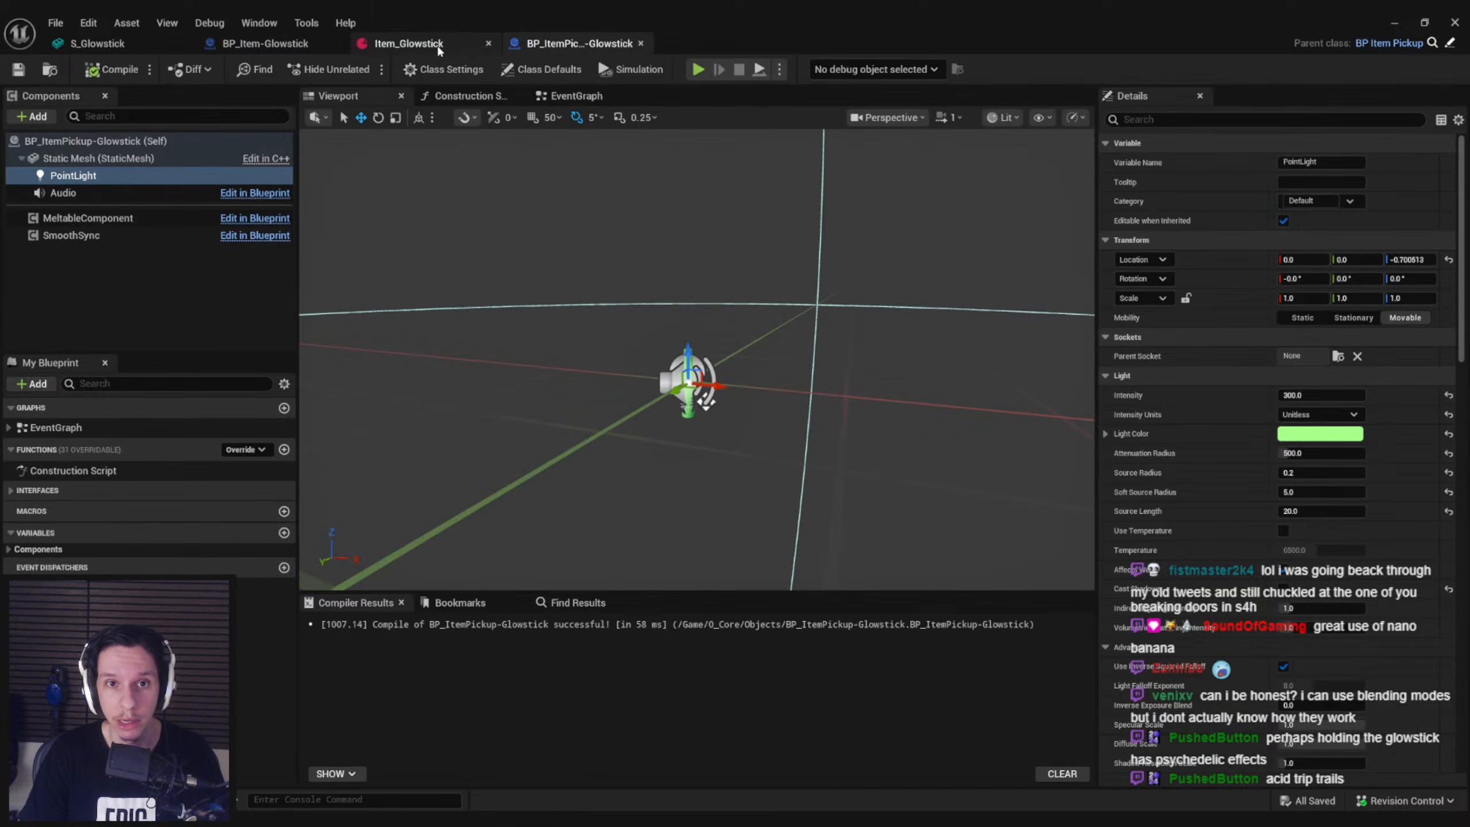
pyautogui.click(426, 49)
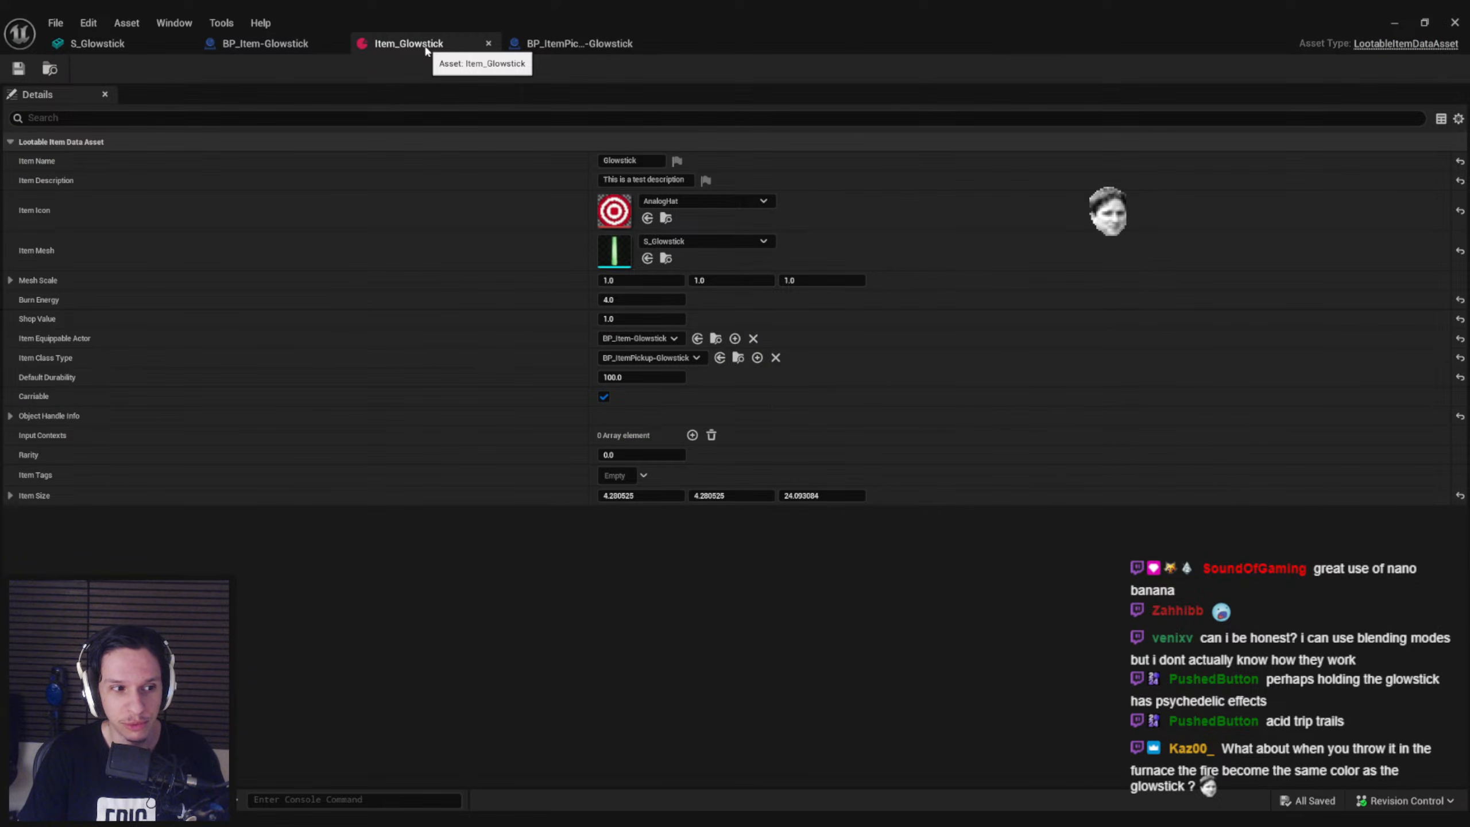
pyautogui.click(245, 44)
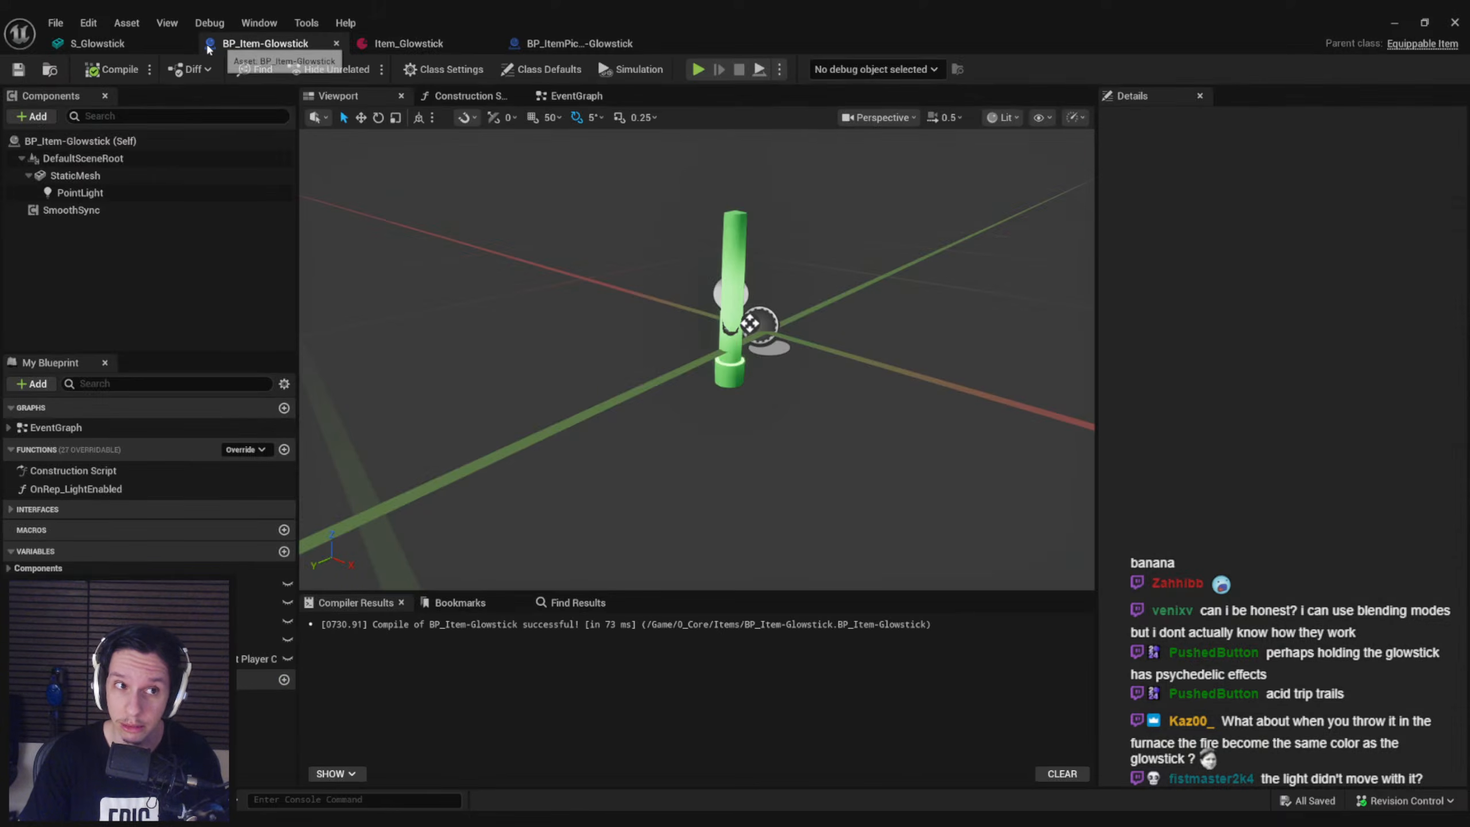
pyautogui.click(116, 46)
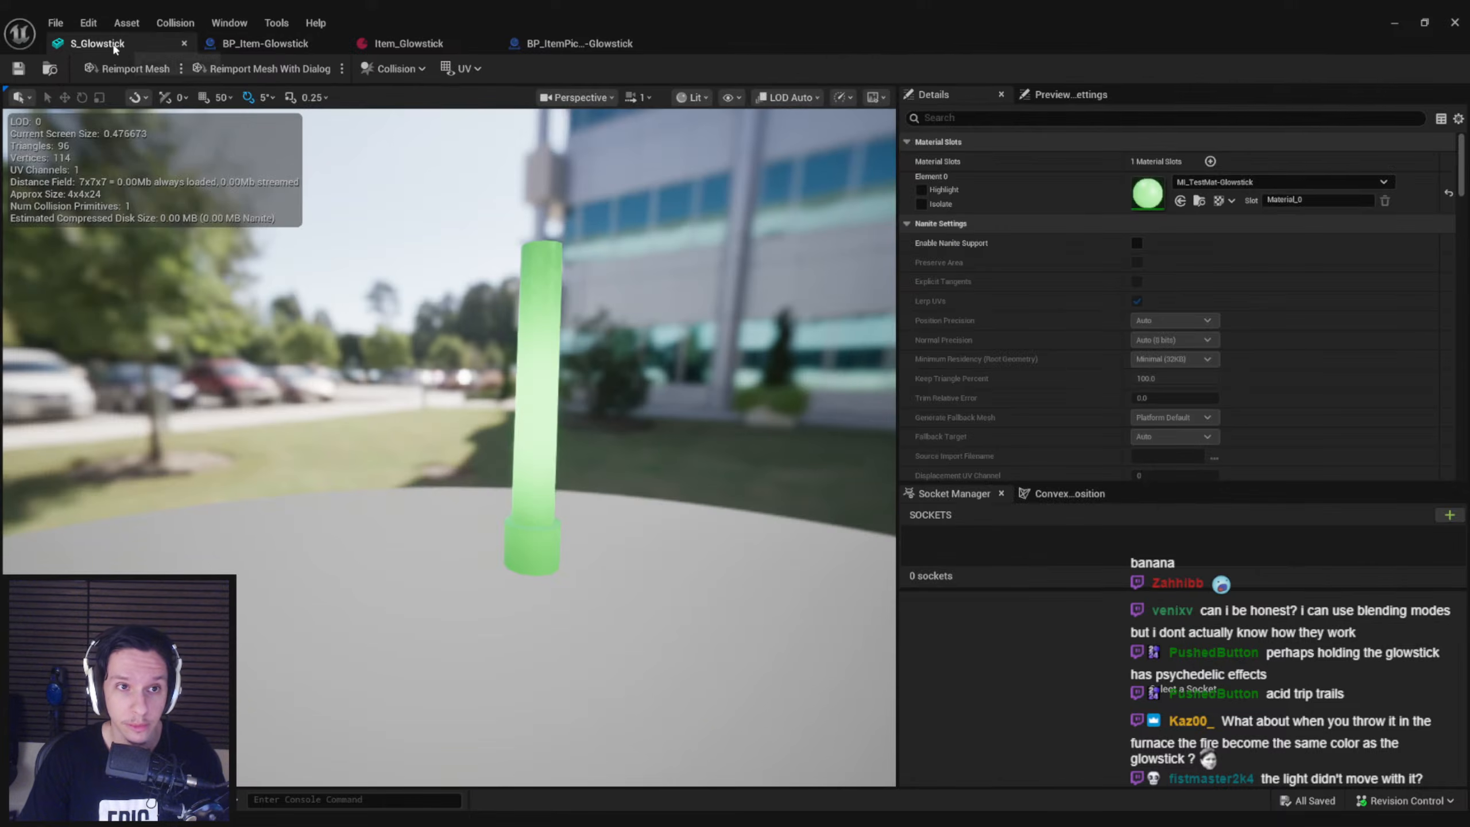
pyautogui.click(247, 46)
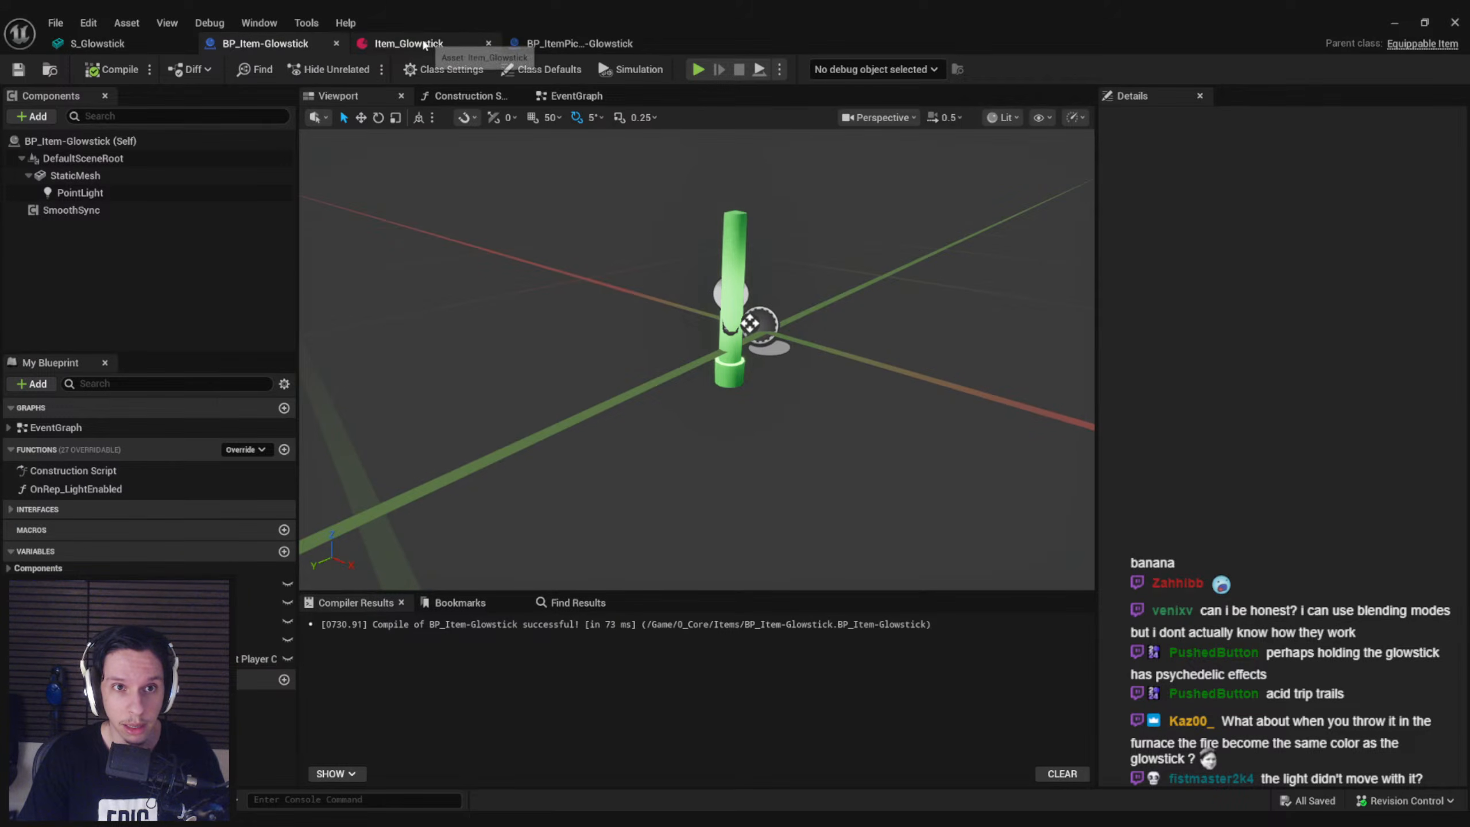
# Open the BP_TrainrotPlayerCharacter blueprint from the 0_Core folder
pyautogui.click(1395, 23)
pyautogui.moveTo(1003, 204); pyautogui.dragTo(1003, 156, button='right')
pyautogui.press('s')
pyautogui.press('F11')
pyautogui.moveTo(704, 357)
pyautogui.mouseDown(button='right')
pyautogui.moveTo(704, 318)
pyautogui.moveTo(696, 357)
pyautogui.mouseUp(button='right')
pyautogui.press('s')
pyautogui.scroll(3, 491, 614)
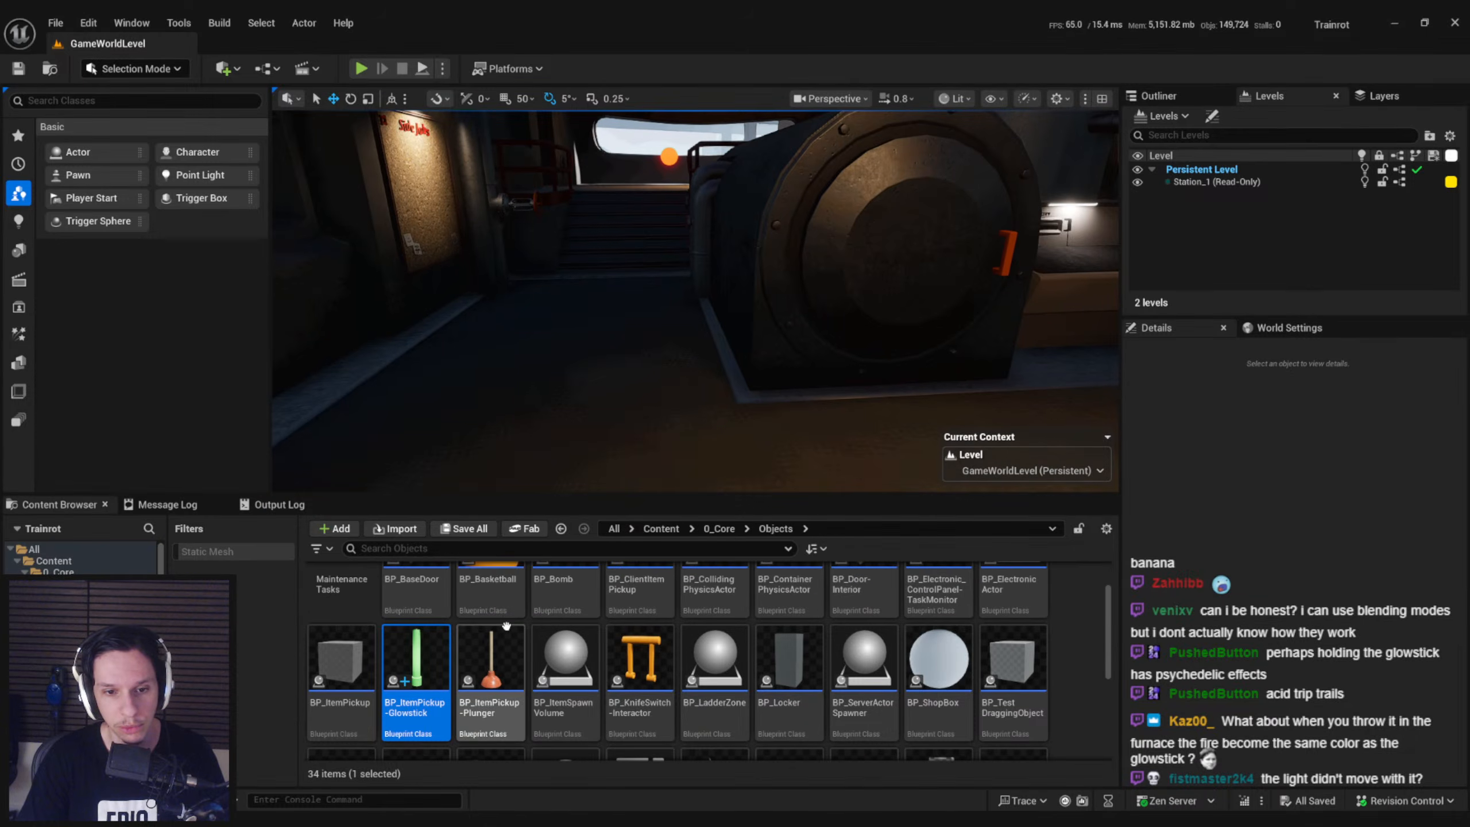
pyautogui.scroll(-2, 642, 618)
pyautogui.scroll(2, 645, 608)
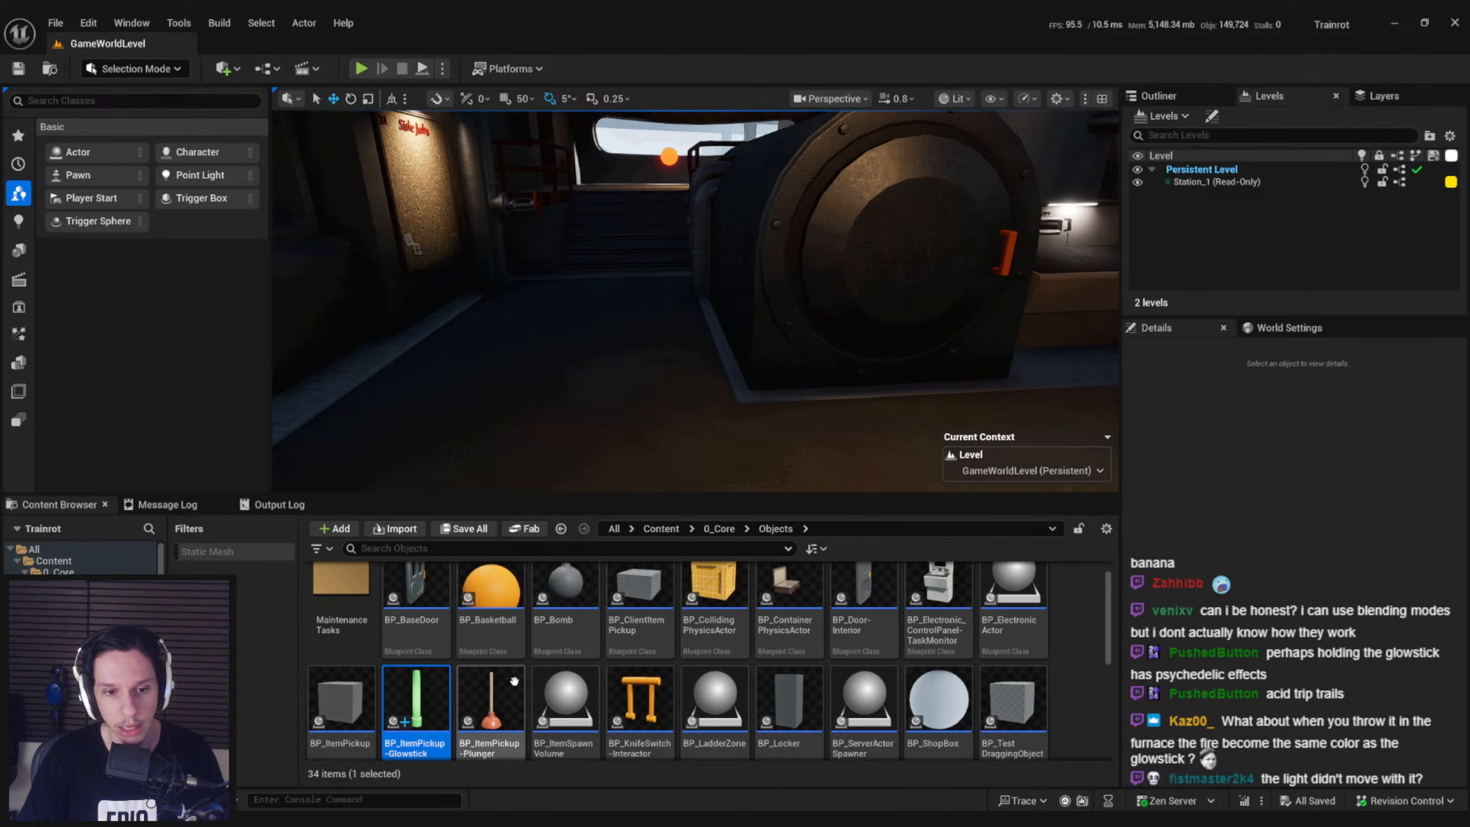
pyautogui.scroll(-1, 564, 637)
pyautogui.click(719, 529)
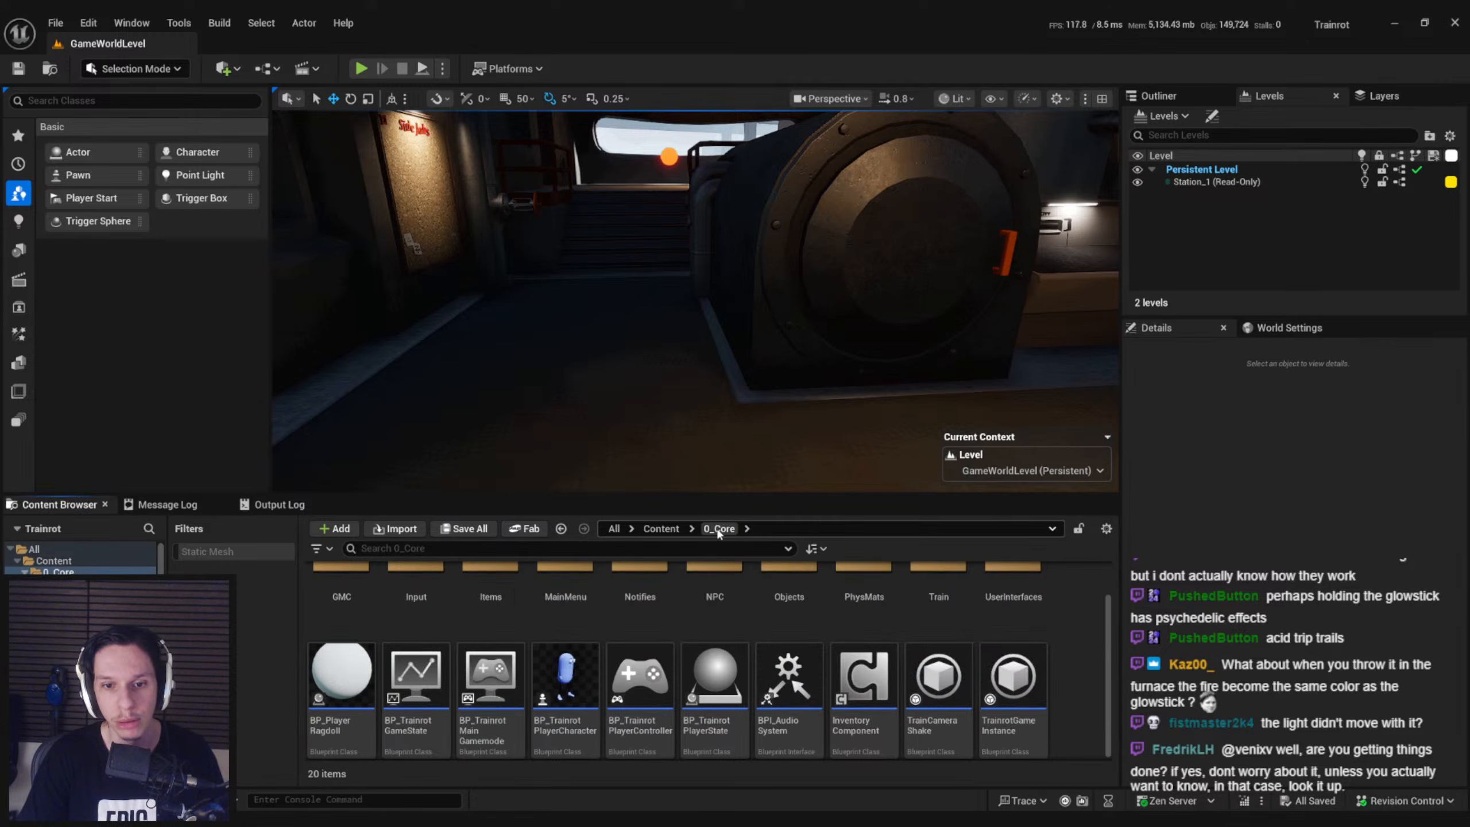
pyautogui.doubleClick(573, 718)
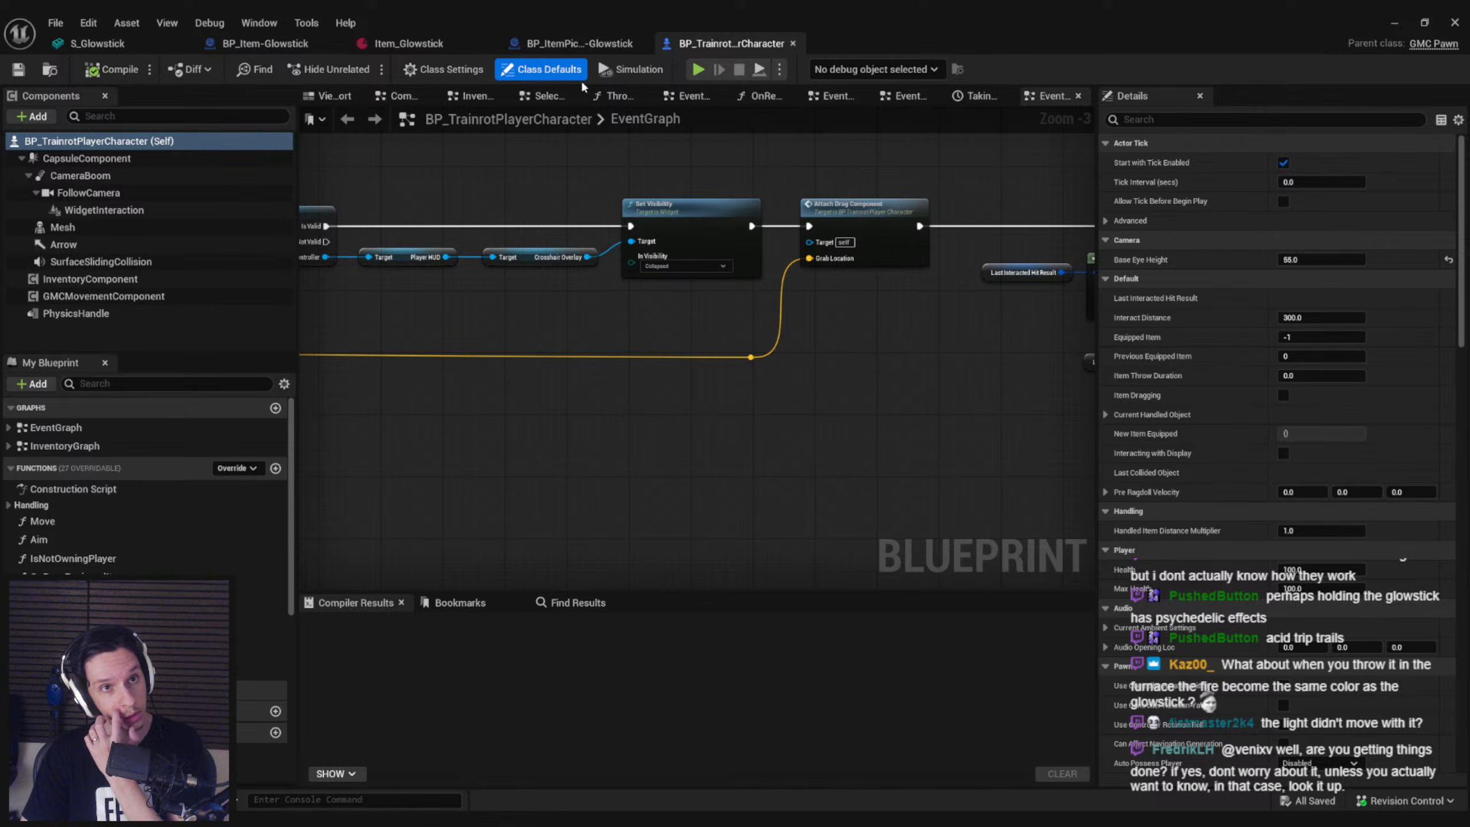
# Compare the equippable BP_Item-Glowstick with BP_ItemPickup-Glowstick and return to the player character blueprint
pyautogui.click(333, 42)
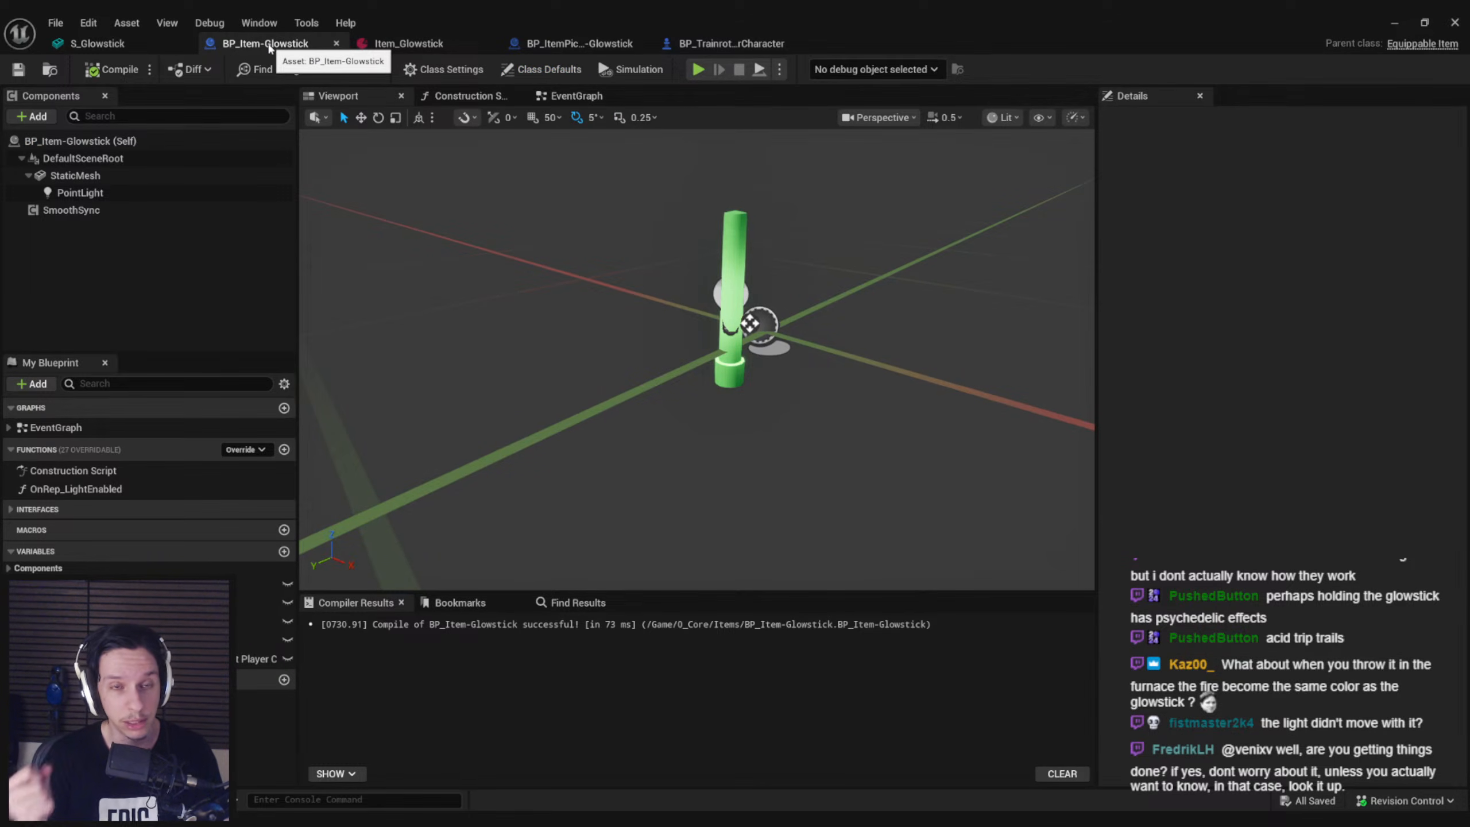
pyautogui.click(577, 44)
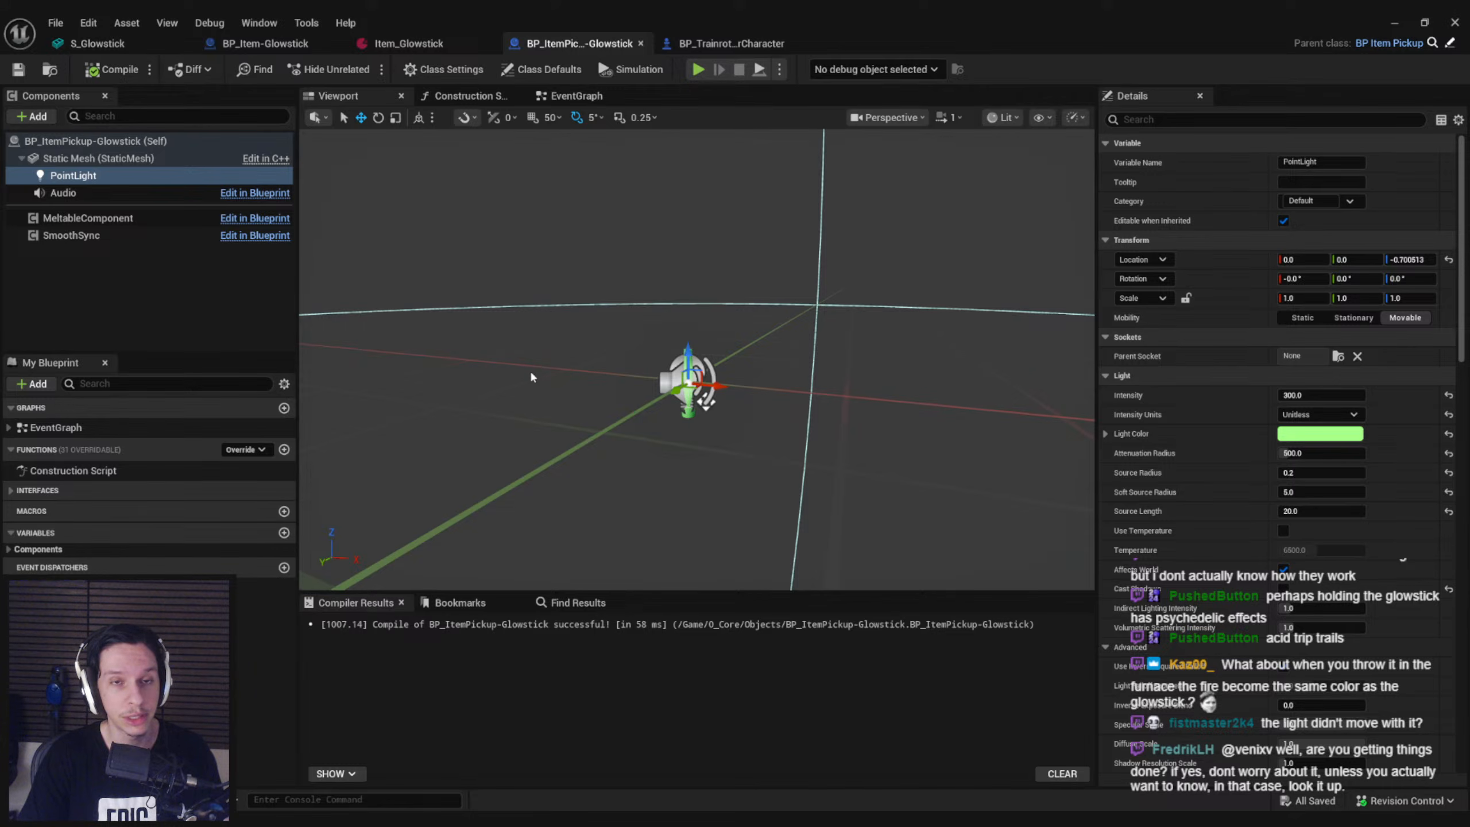
pyautogui.click(726, 46)
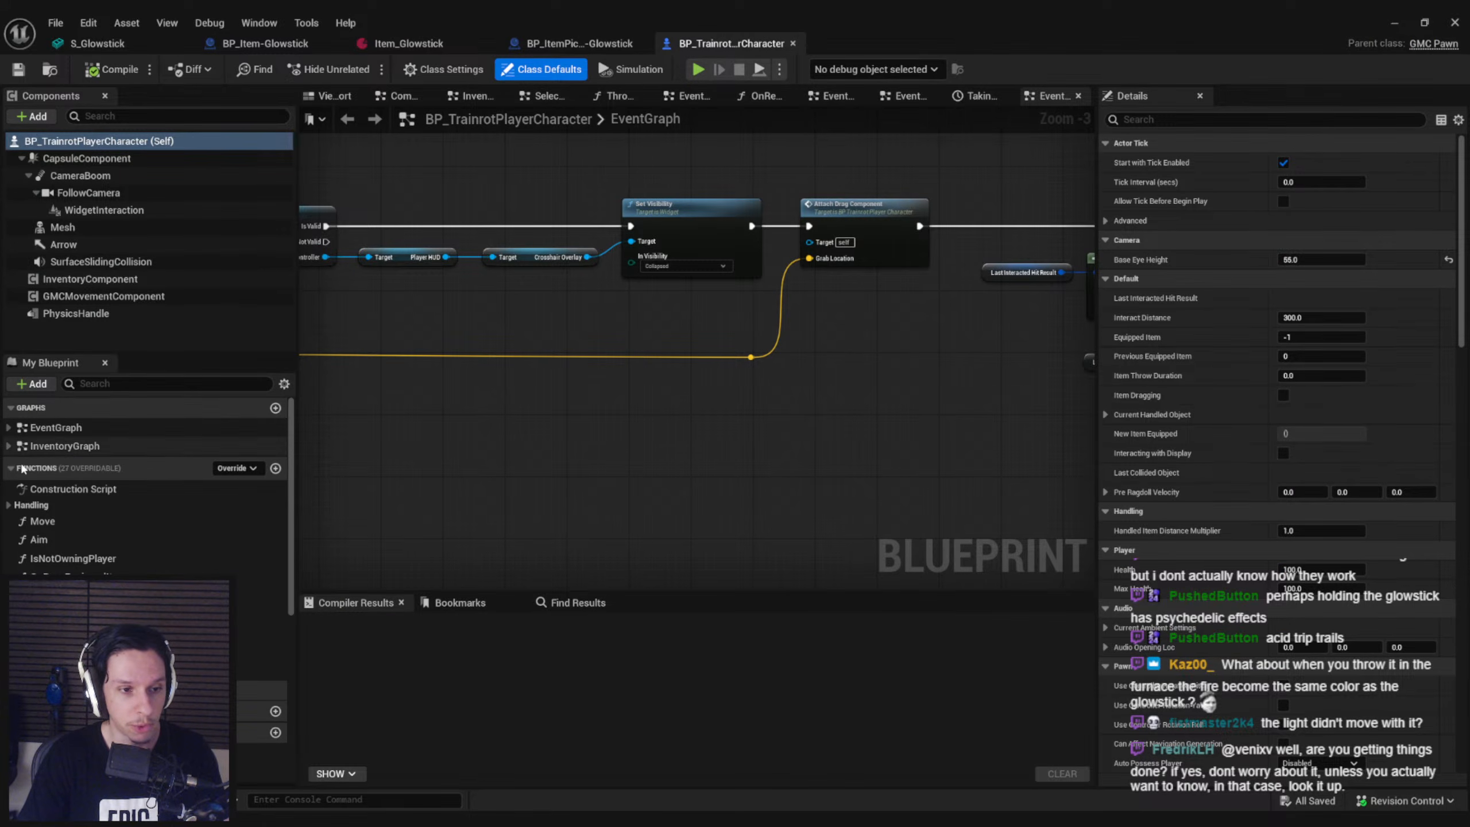
# Examine the Item Dropping graph inside the player character's EventGraph to trace how a dropped or thrown item is handled
pyautogui.click(9, 428)
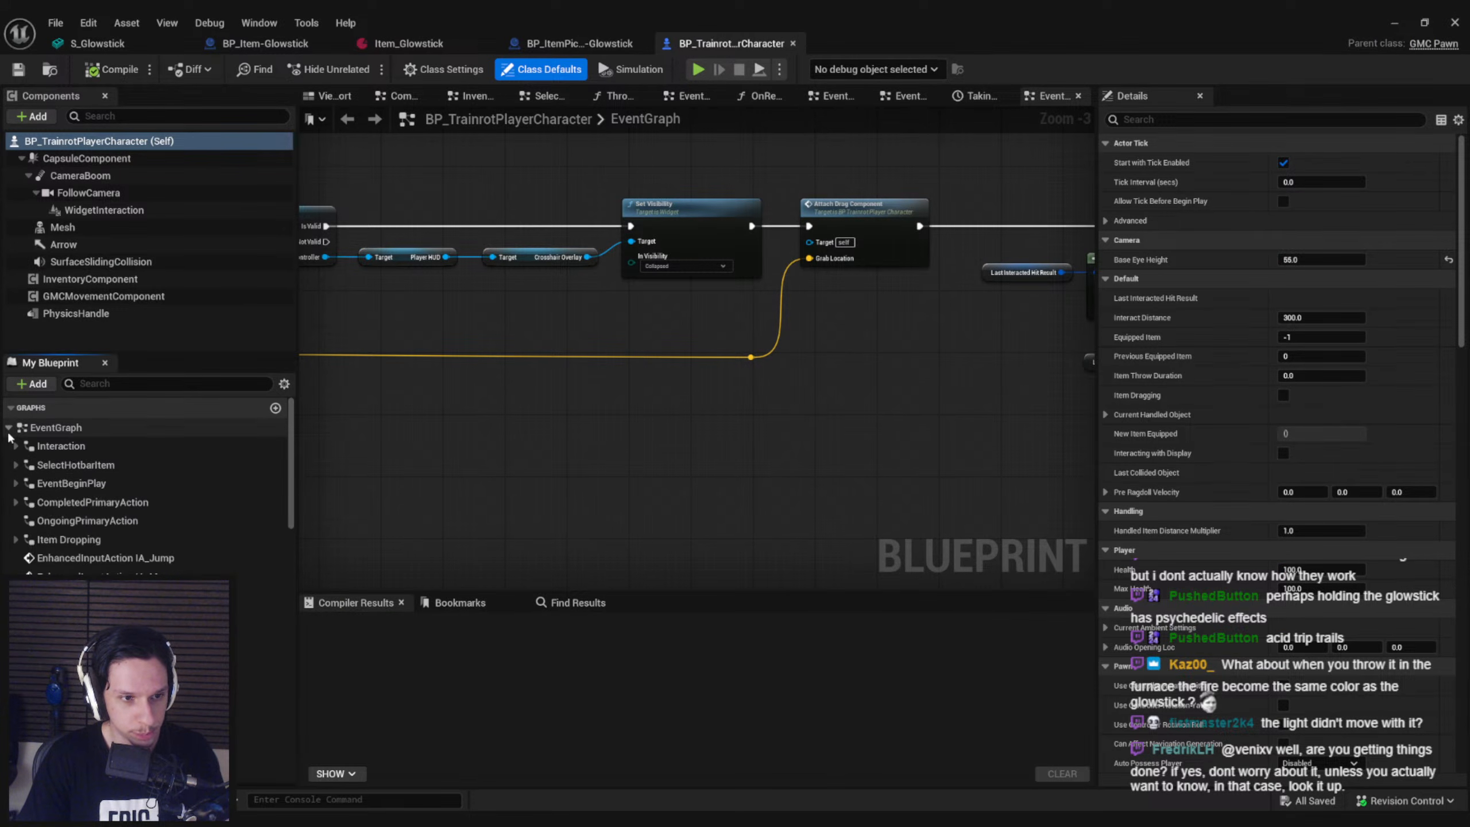
pyautogui.doubleClick(69, 539)
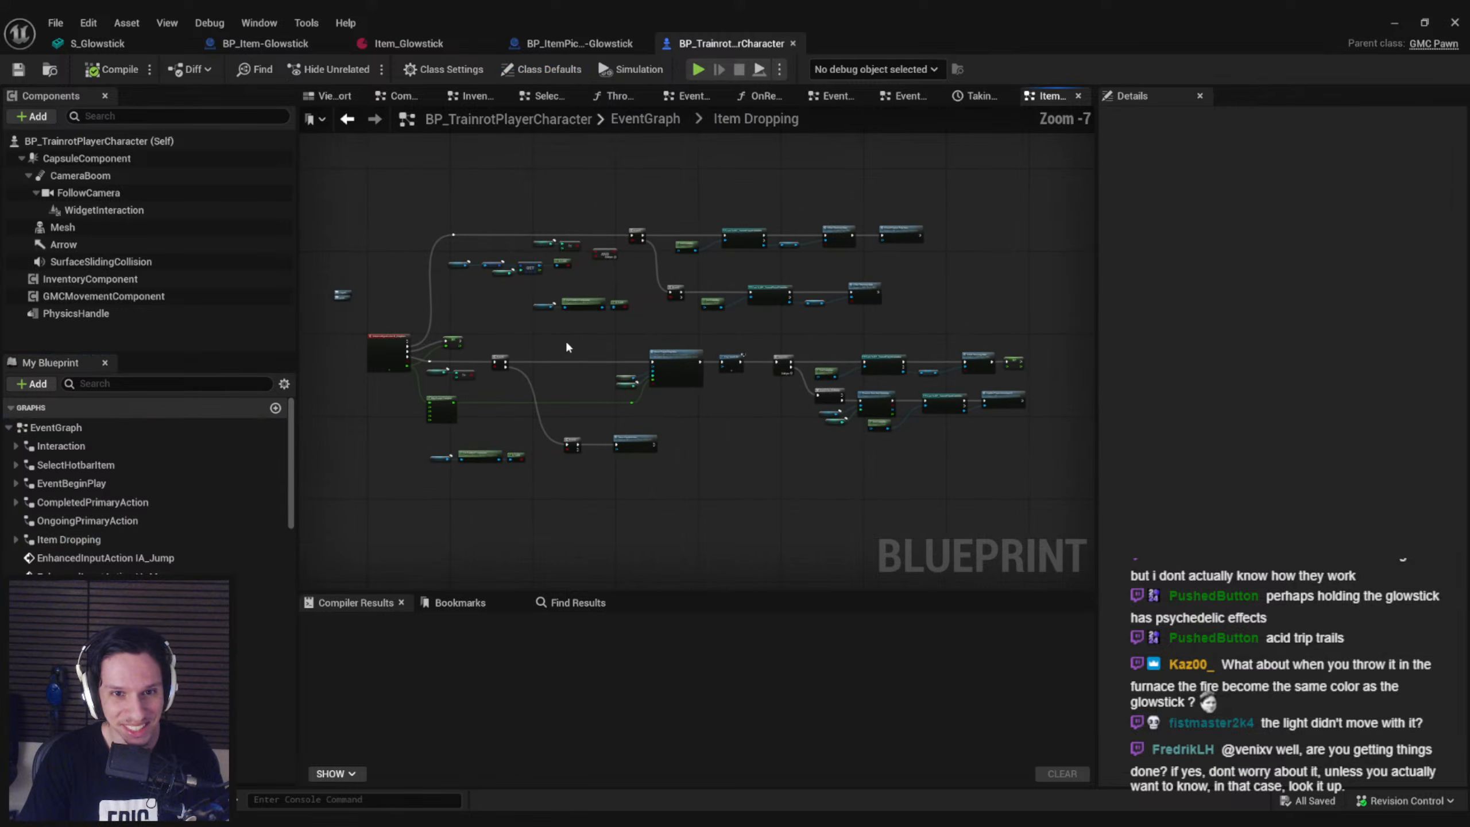
pyautogui.scroll(5, 544, 295)
pyautogui.scroll(-2, 721, 398)
pyautogui.moveTo(721, 397); pyautogui.dragTo(675, 307, button='right')
pyautogui.scroll(3, 790, 356)
pyautogui.scroll(-4, 790, 356)
pyautogui.moveTo(790, 356); pyautogui.dragTo(525, 427, button='right')
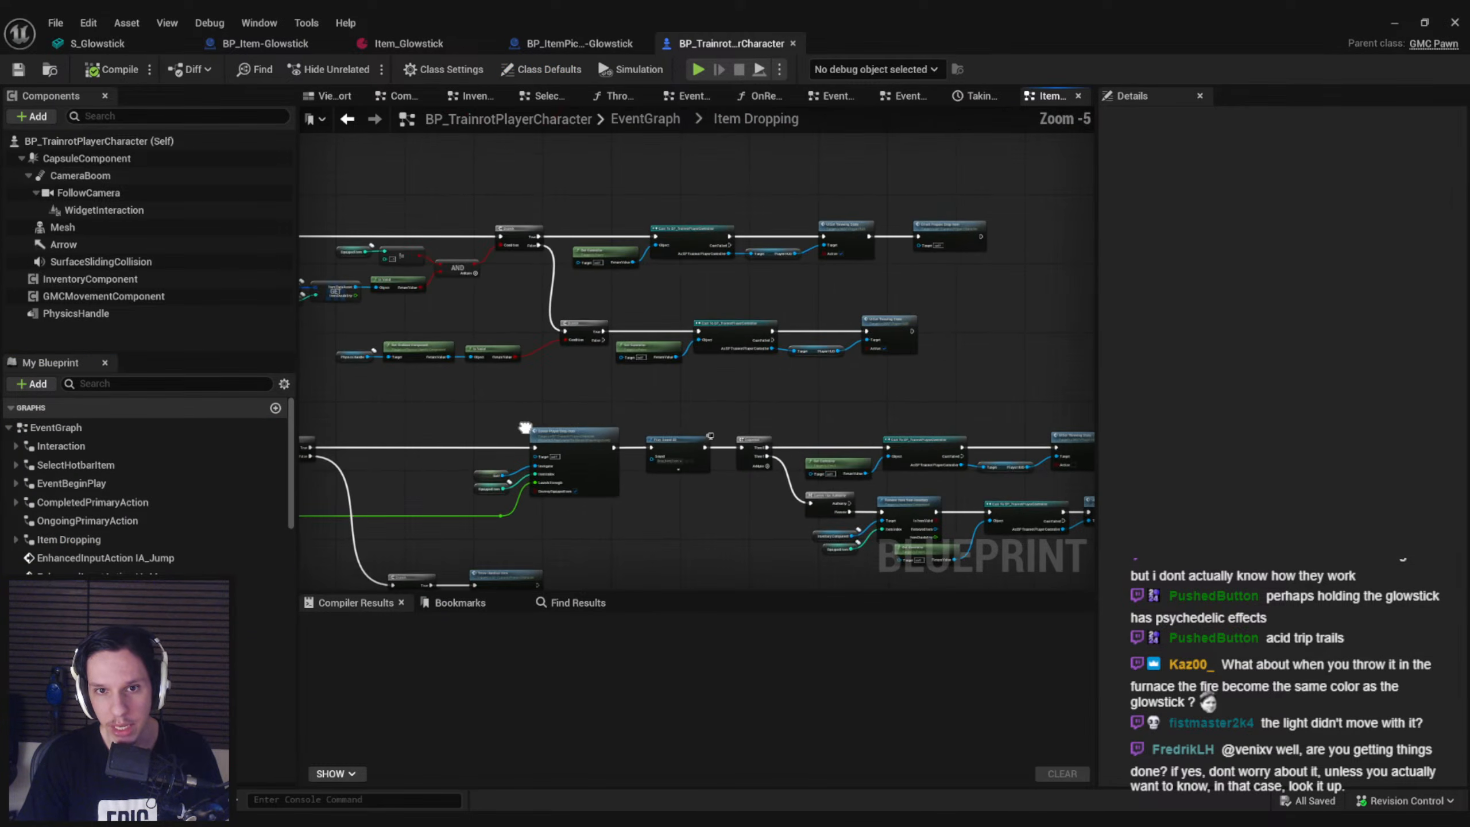
pyautogui.moveTo(743, 511); pyautogui.dragTo(1030, 361, button='right')
# Follow the drop logic to the ServerPlayerDropItem event in InventoryGraph and inspect its item removal and pickup spawning nodes
pyautogui.doubleClick(846, 307)
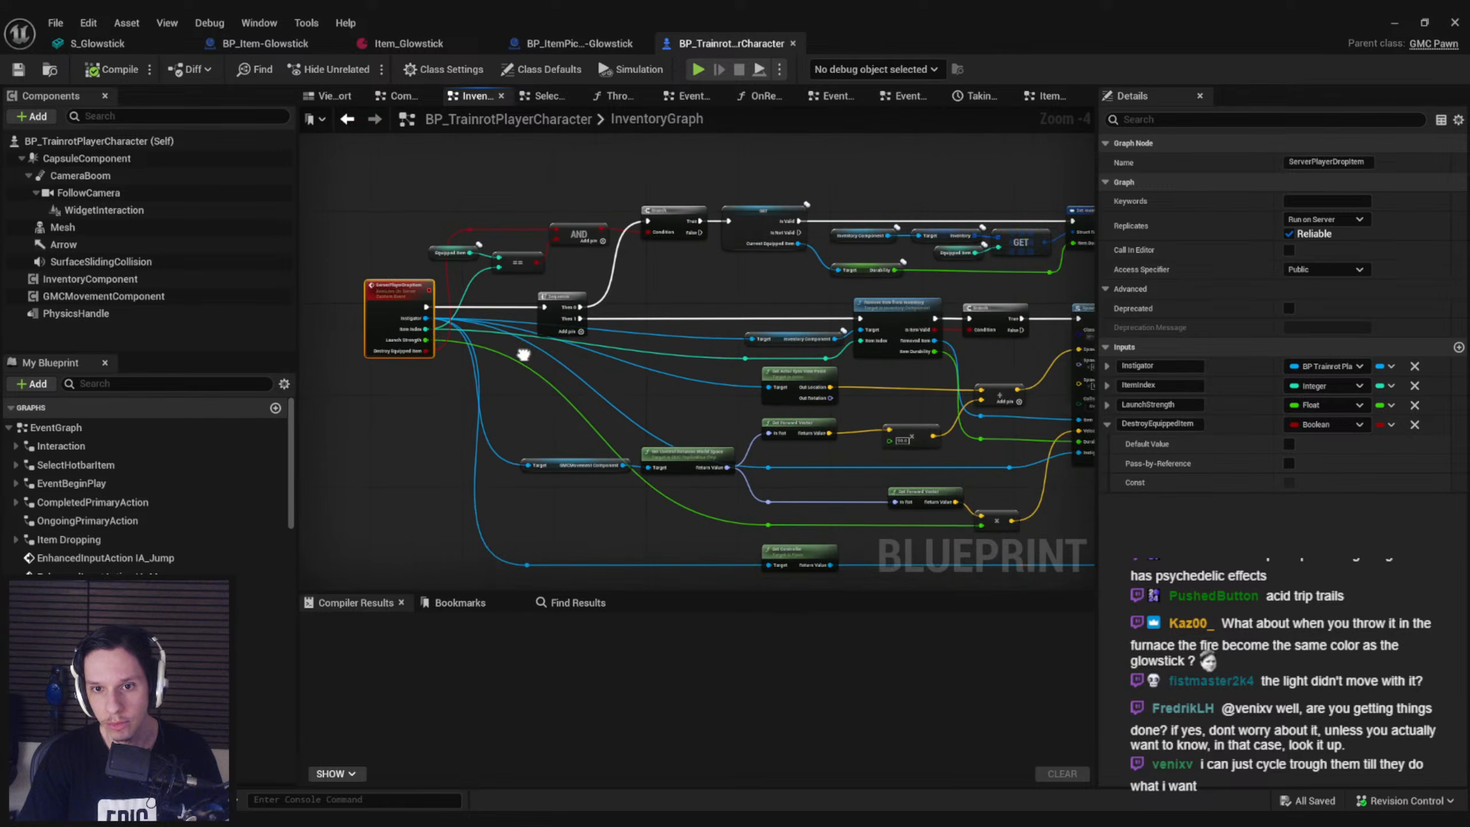
pyautogui.scroll(2, 919, 351)
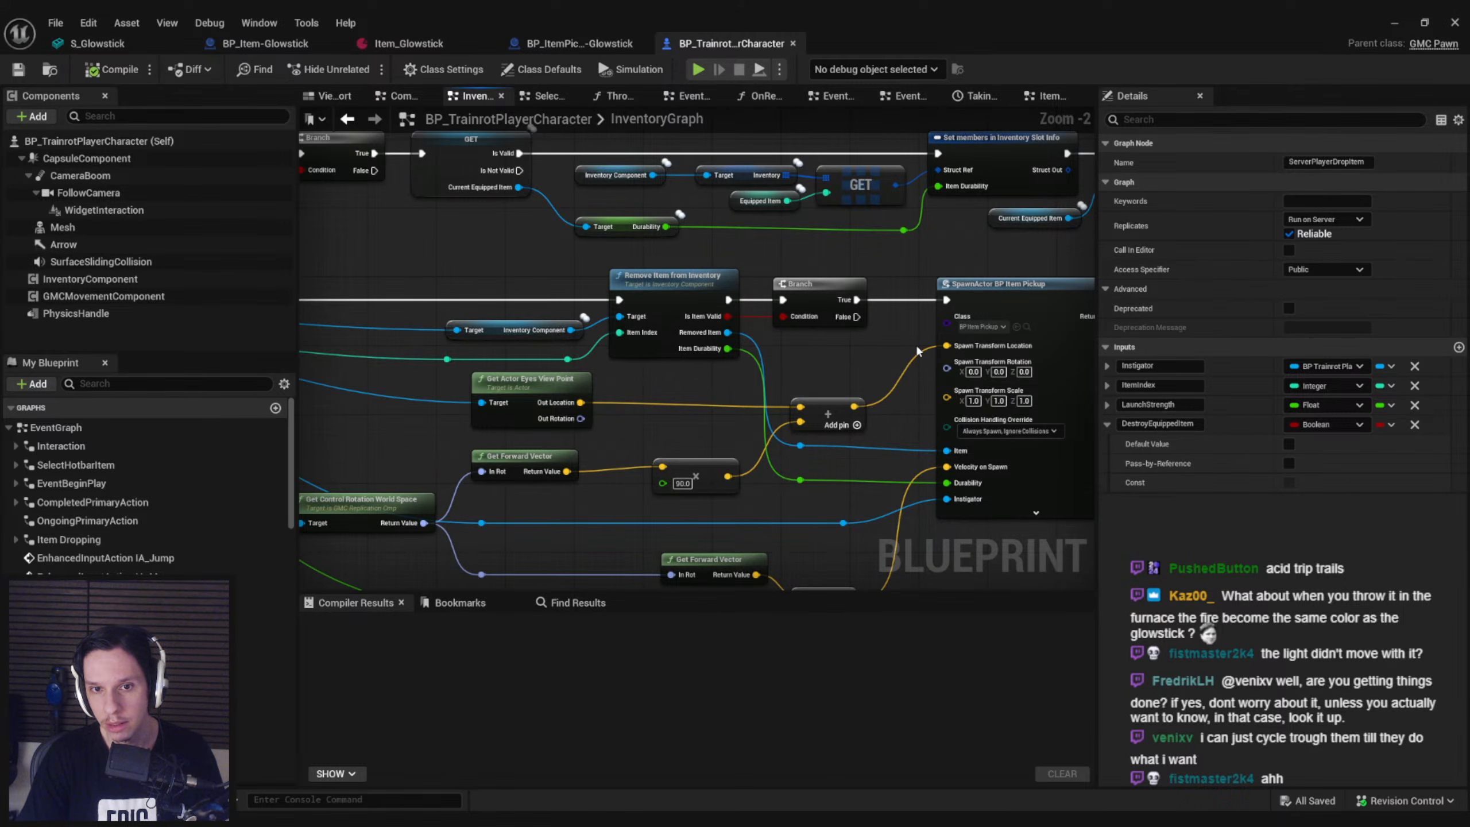
pyautogui.scroll(-1, 909, 354)
pyautogui.moveTo(909, 354); pyautogui.dragTo(675, 309, button='right')
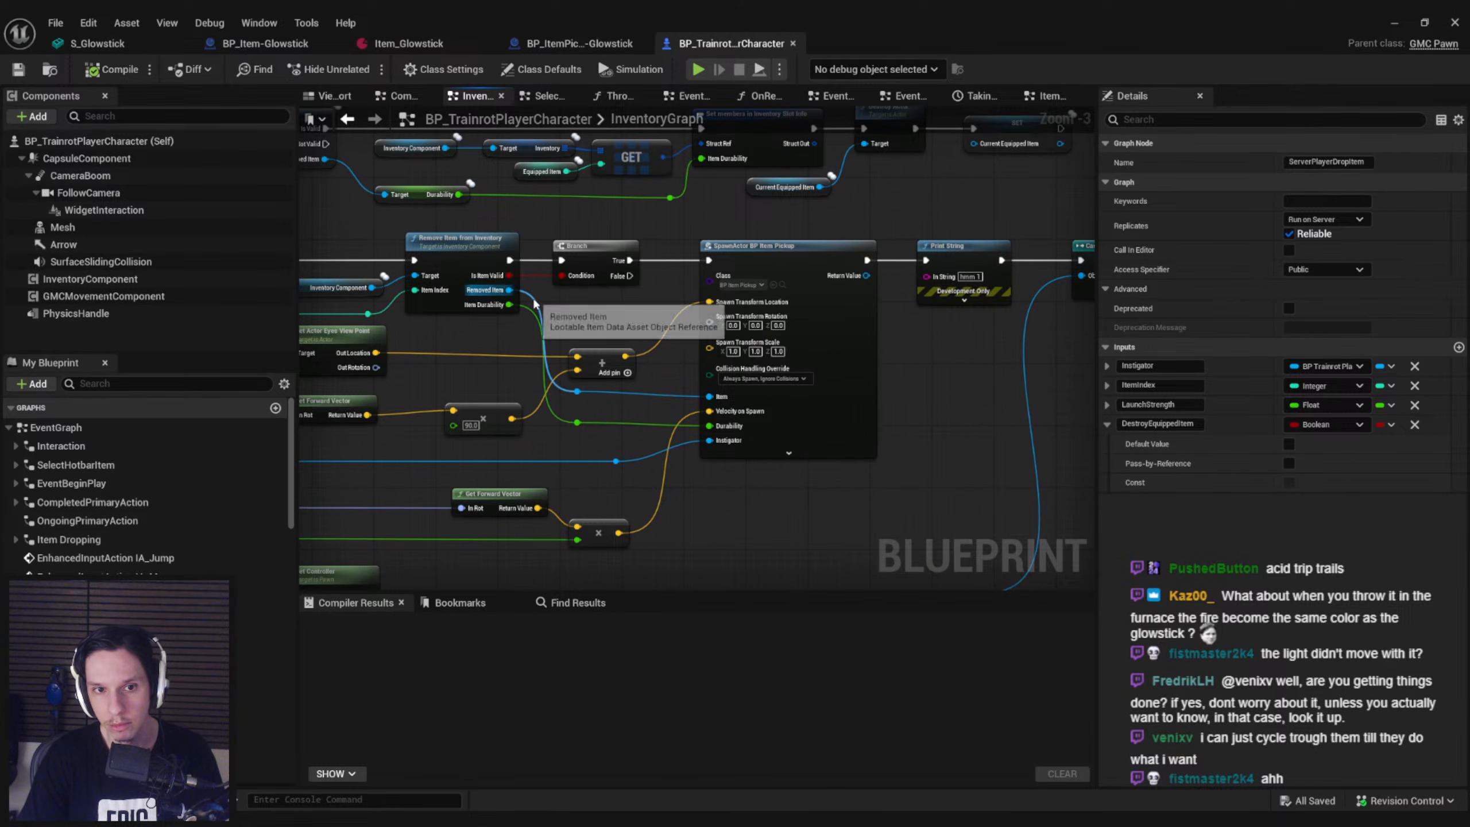
pyautogui.scroll(-2, 621, 390)
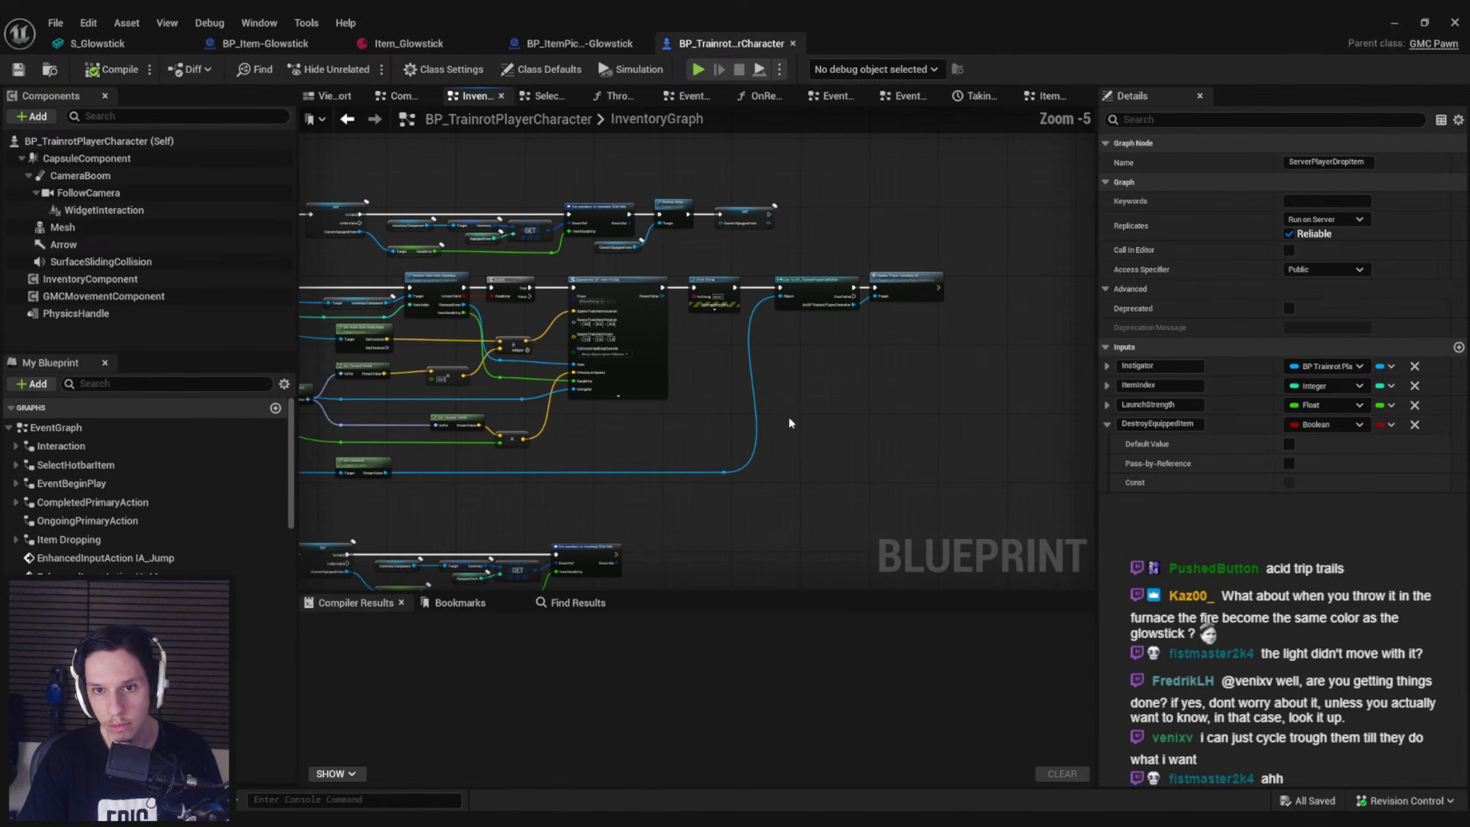
# Make room before the SpawnActor BP Item Pickup node and add an Item Class Type getter fed by the Removed Item
pyautogui.moveTo(641, 305); pyautogui.dragTo(696, 289)
pyautogui.click(522, 331)
pyautogui.scroll(4, 522, 334)
pyautogui.moveTo(485, 375); pyautogui.dragTo(642, 371)
pyautogui.write('pickup')
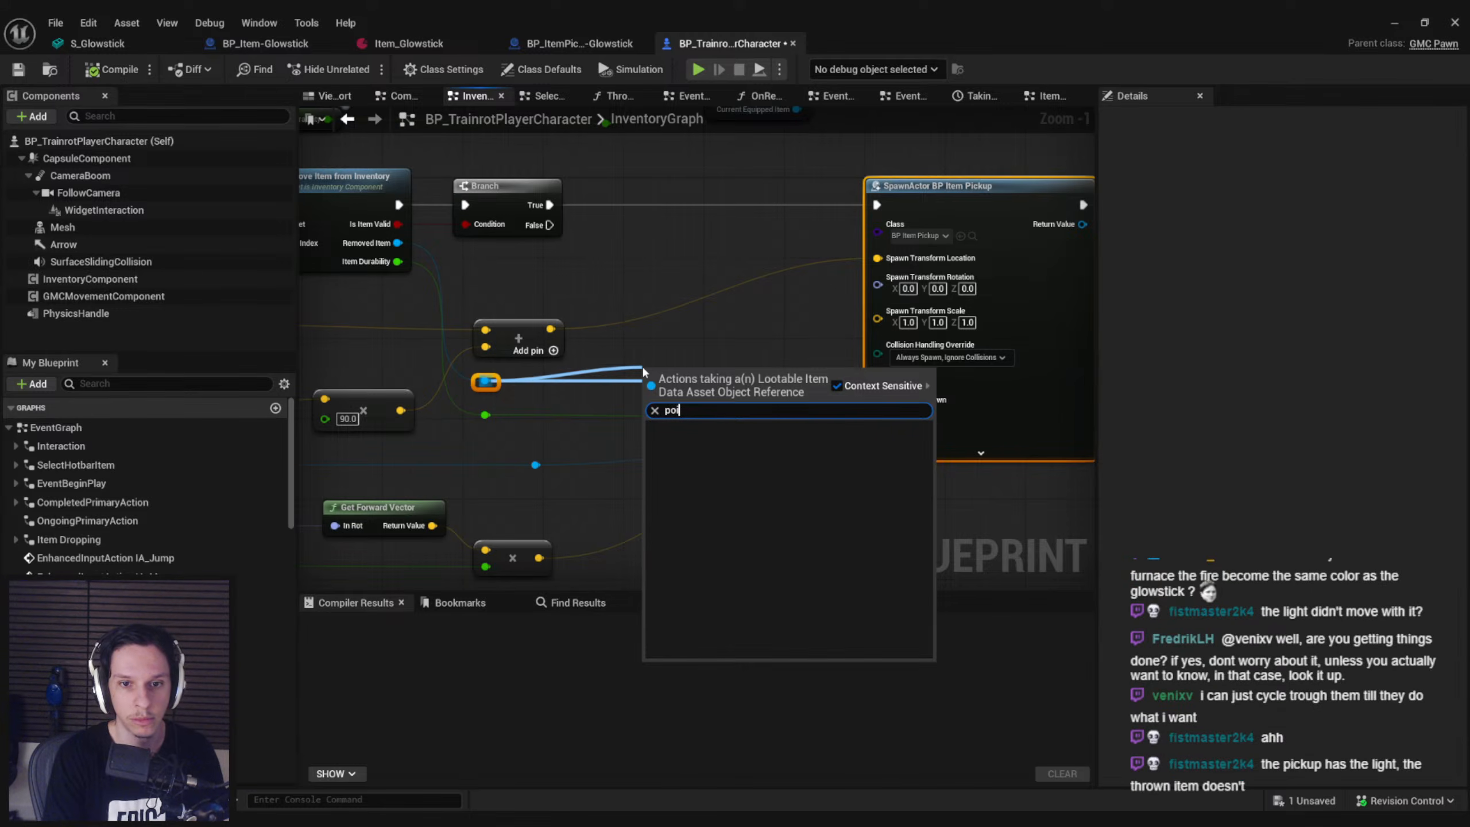
pyautogui.click(462, 16)
pyautogui.click(417, 44)
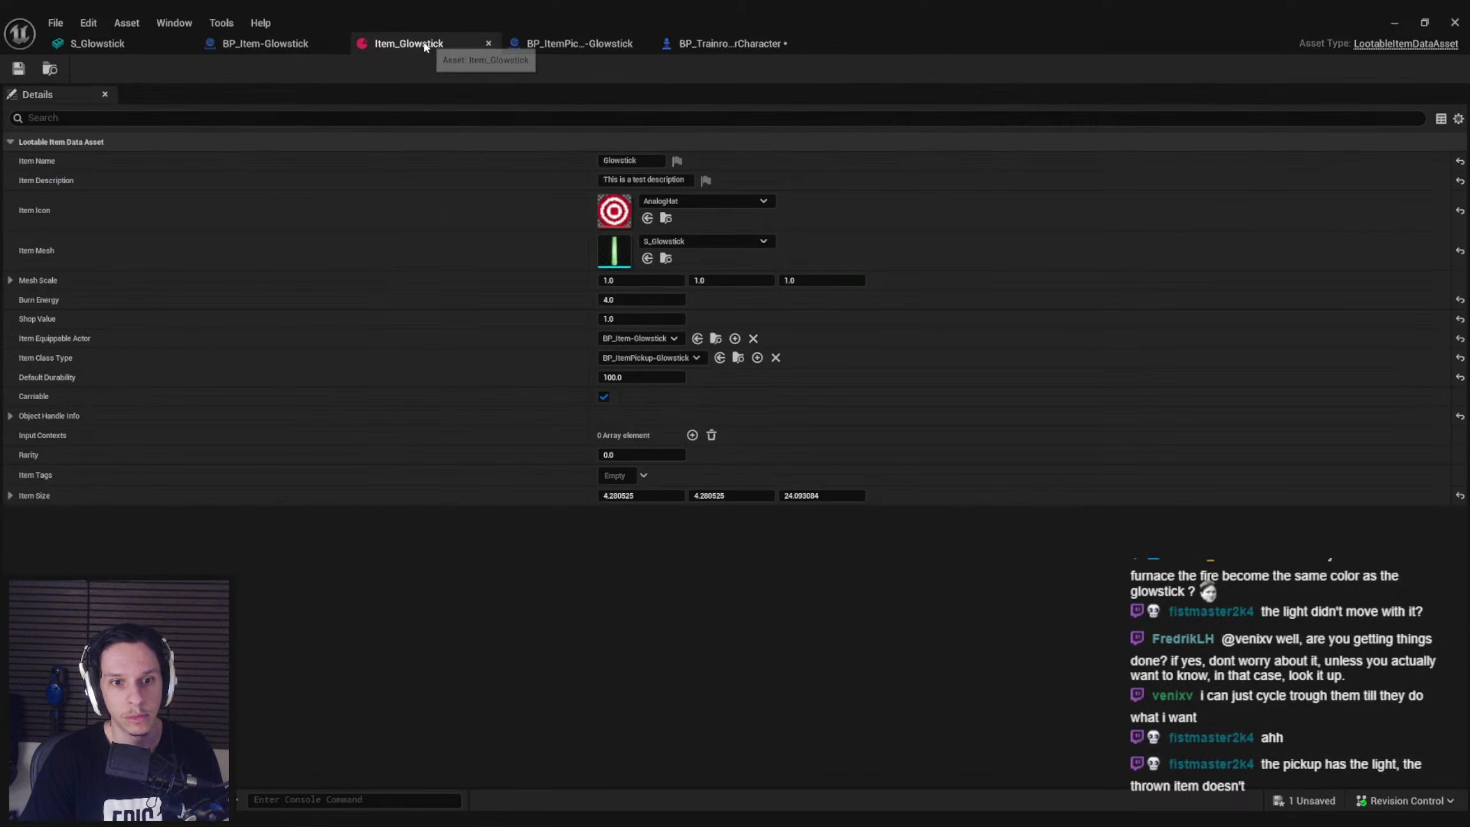
pyautogui.click(764, 44)
pyautogui.moveTo(485, 381); pyautogui.dragTo(568, 380)
pyautogui.write('item class ty')
pyautogui.press('Return')
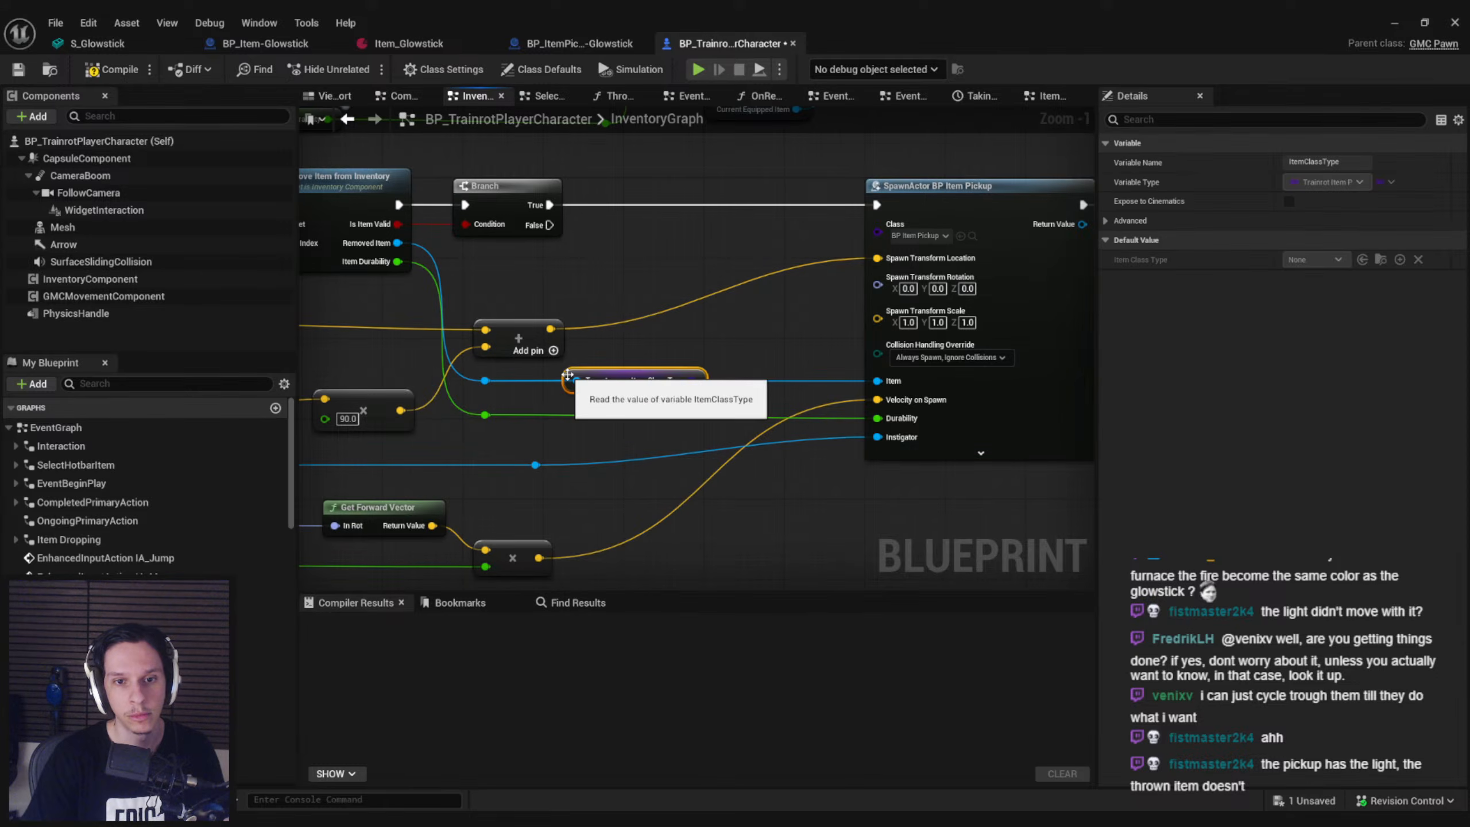
# Cast Item Class Type to BP_ItemPickup Class, run the cast between Branch and SpawnActor, and feed its result into the Class input
pyautogui.moveTo(694, 377); pyautogui.dragTo(691, 255)
pyautogui.write('cast to item pick')
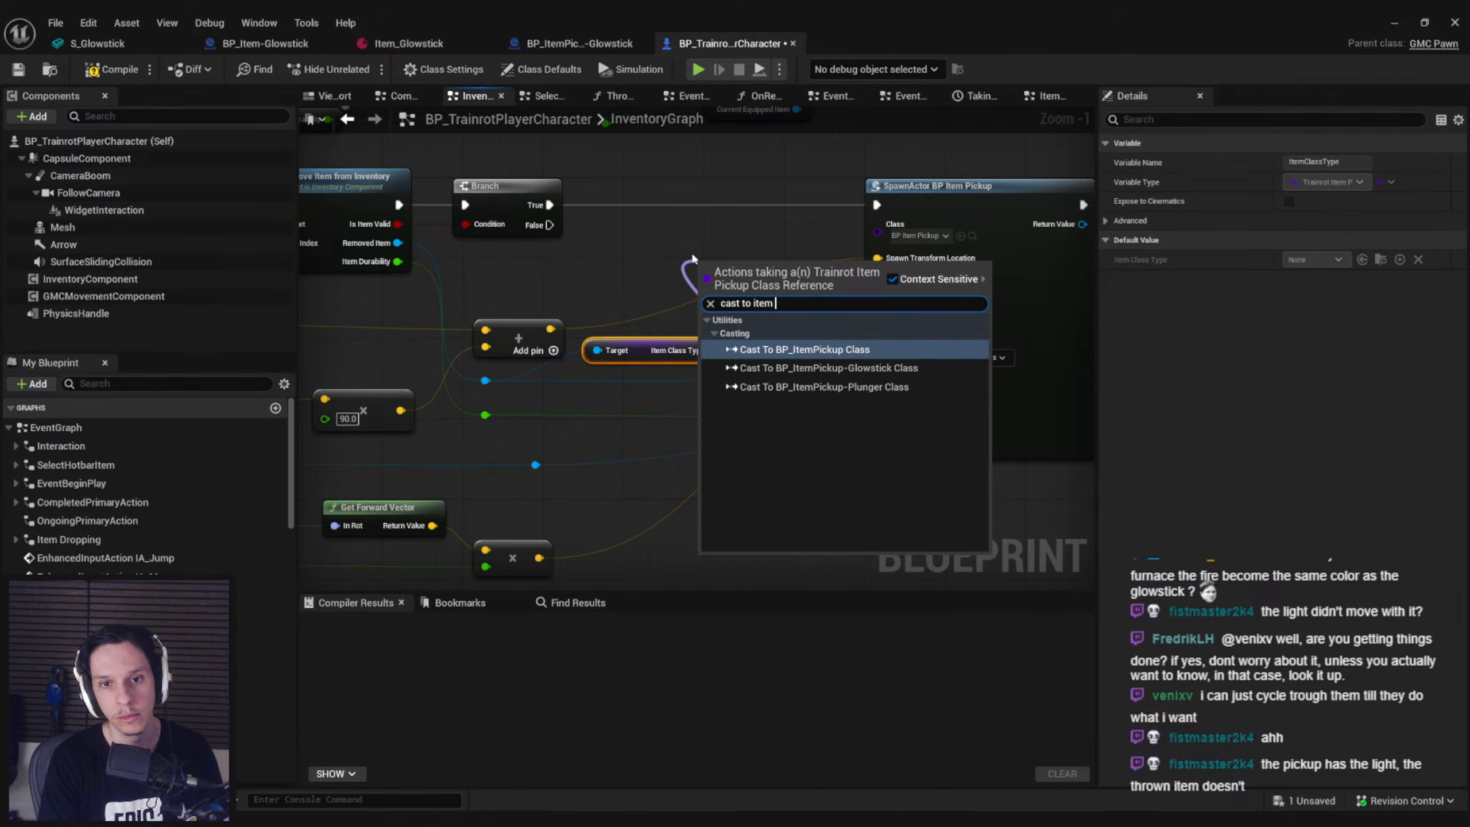
pyautogui.press('Return')
pyautogui.moveTo(734, 269); pyautogui.dragTo(677, 211)
pyautogui.moveTo(646, 216); pyautogui.dragTo(677, 209)
pyautogui.moveTo(778, 245); pyautogui.dragTo(885, 239)
pyautogui.moveTo(877, 205); pyautogui.dragTo(777, 205)
# Compile BP_TrainrotPlayerCharacter and save all changes, checking the blueprint out of revision control
pyautogui.click(95, 72)
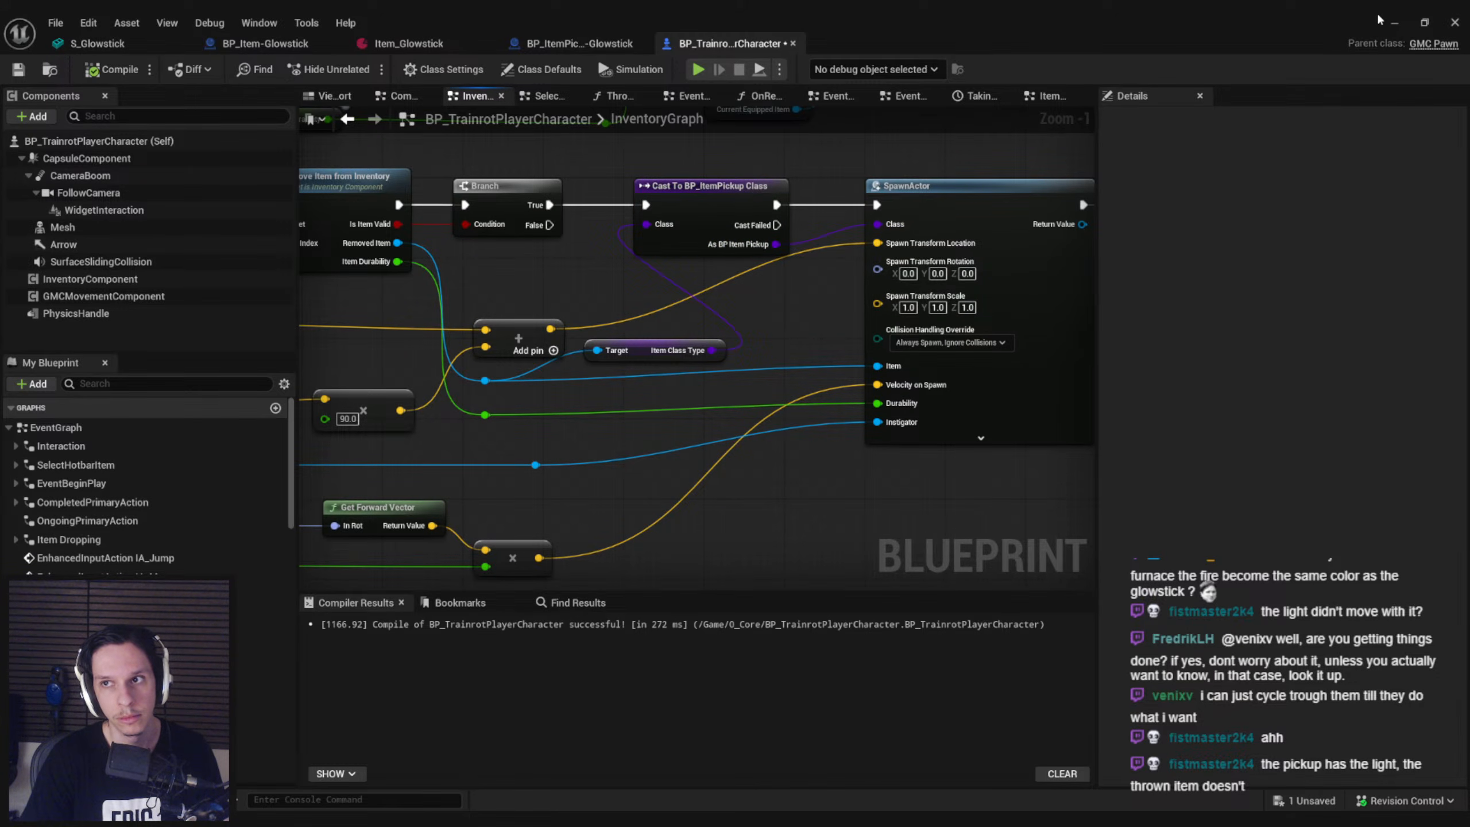
pyautogui.click(1396, 24)
pyautogui.hotkey('ctrl', 'shift', 's')
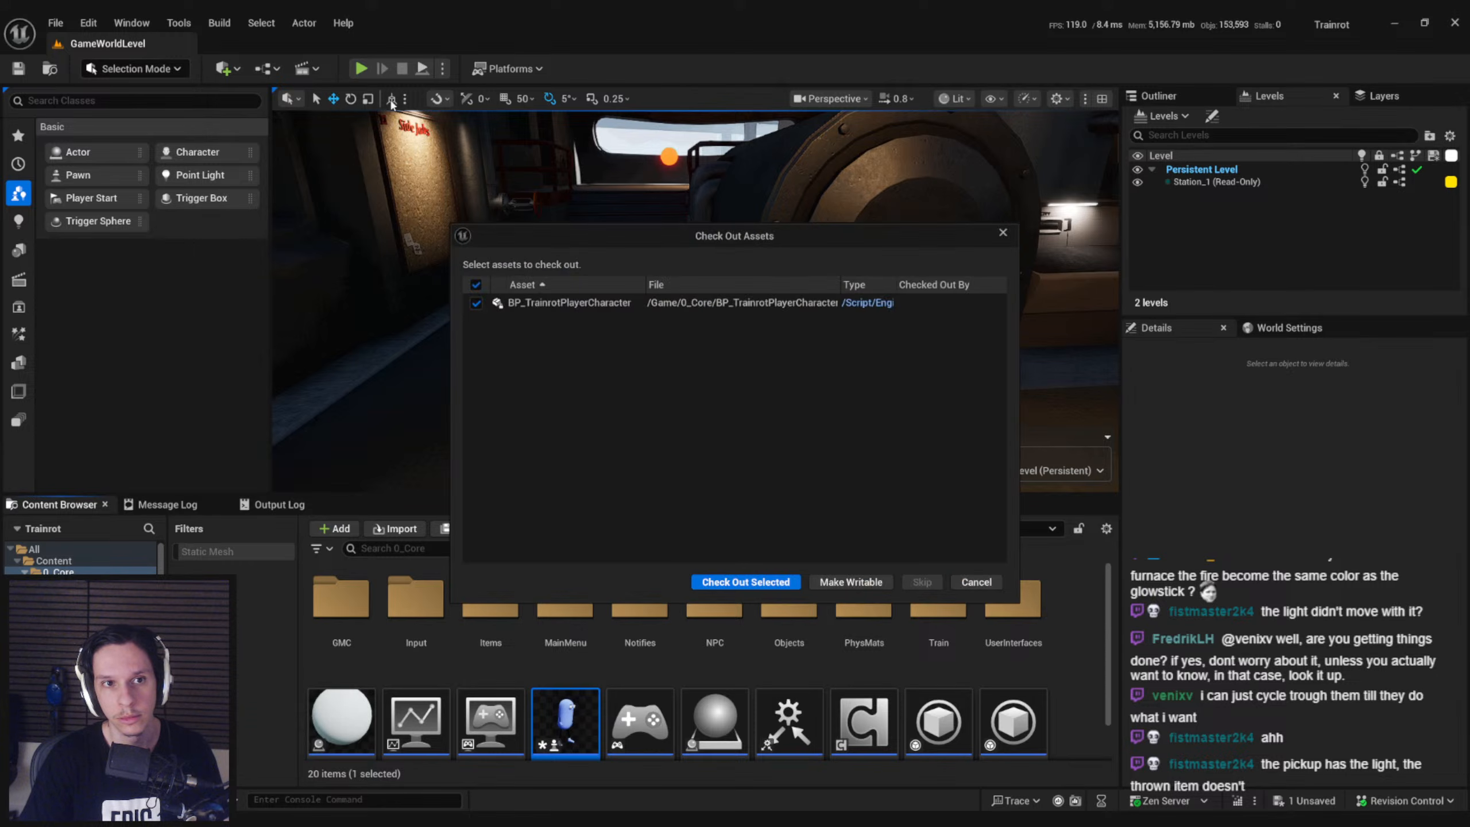
pyautogui.click(745, 581)
# Play GameWorldLevel, look around the train interior for a glowstick, and end the session
pyautogui.hotkey('alt', 'p')
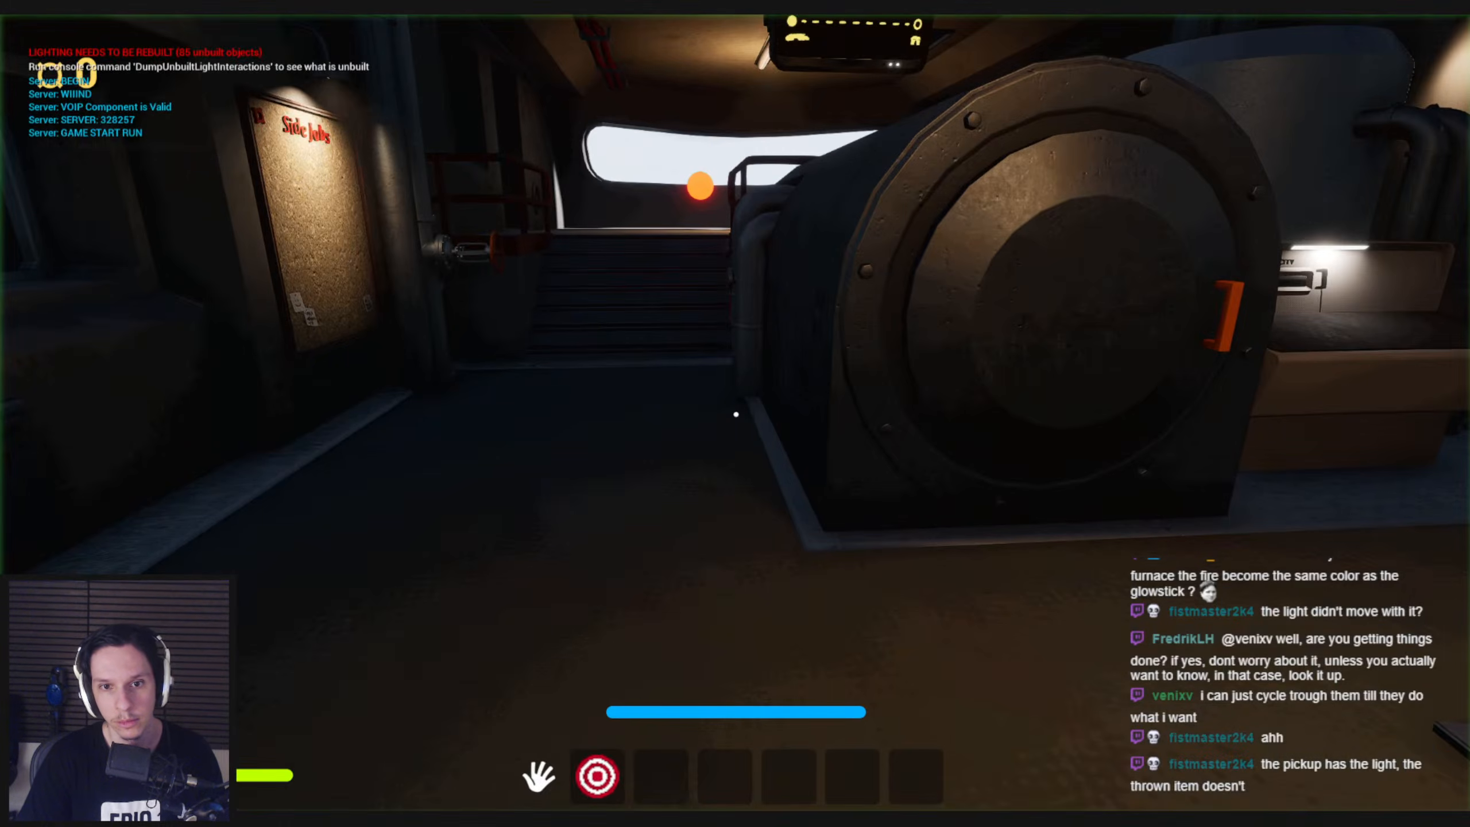
pyautogui.hotkey('shift', 'w')
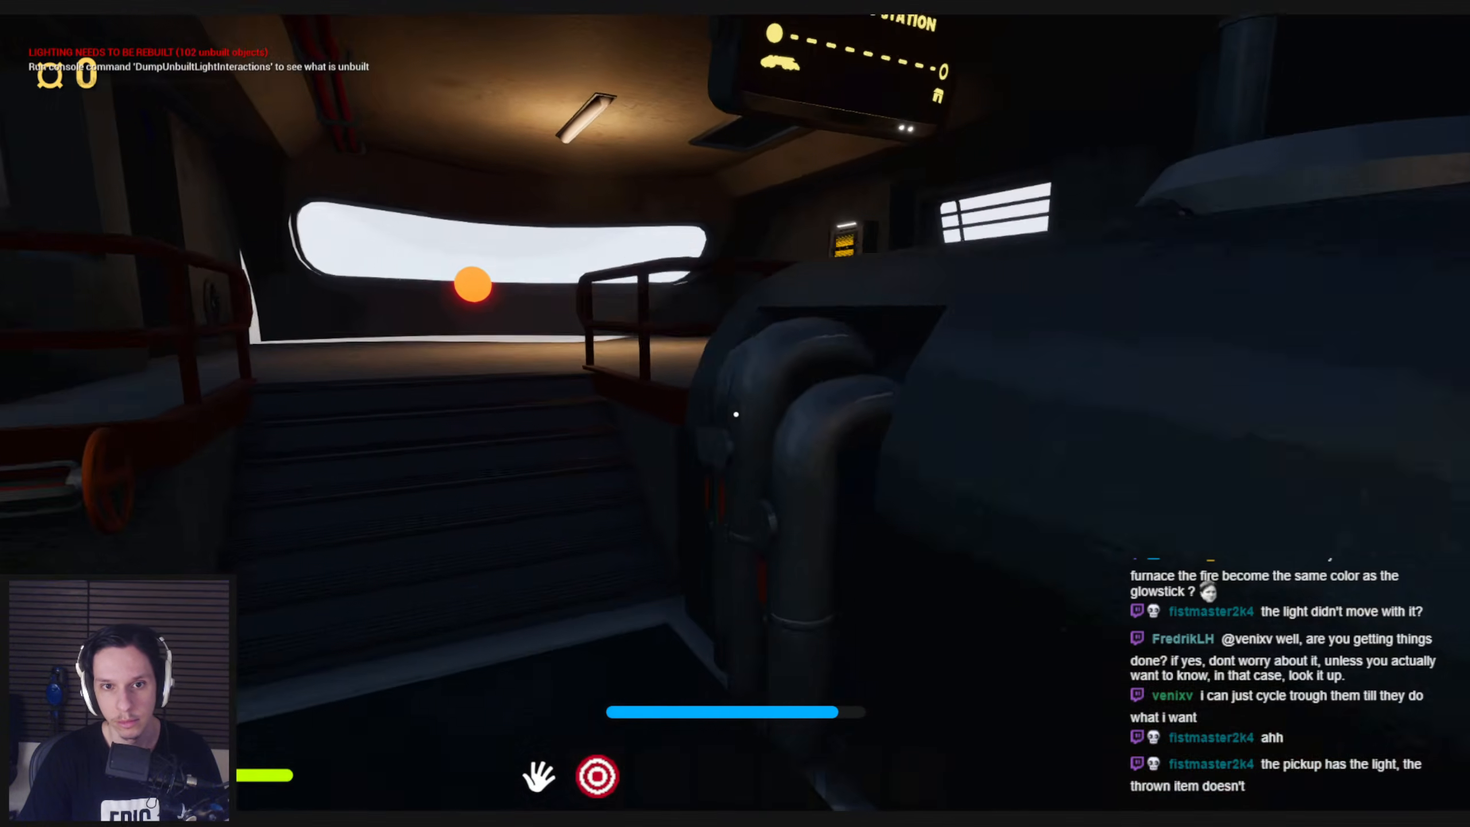
pyautogui.hotkey('shift', 'w')
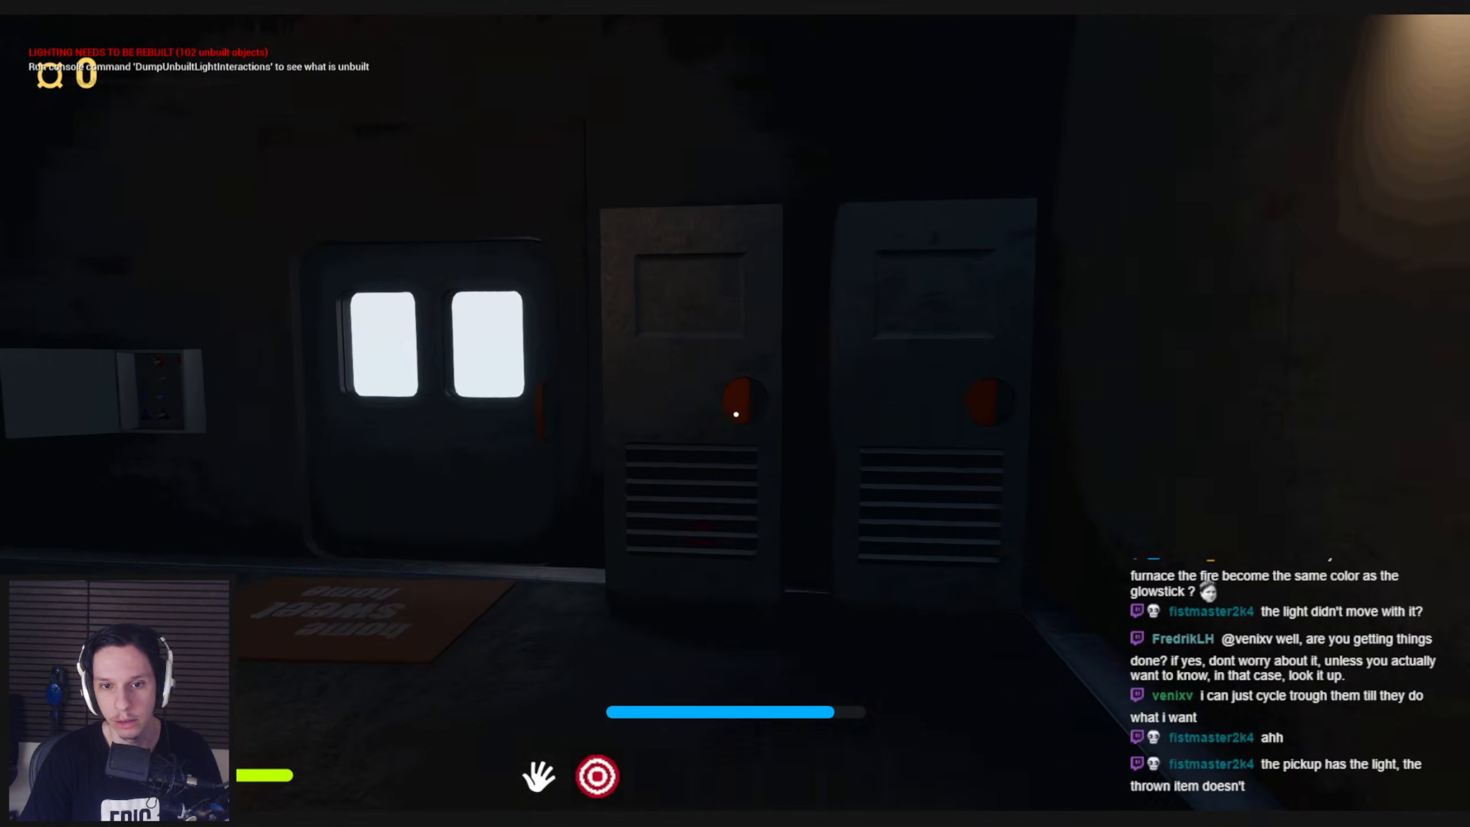
pyautogui.press('Escape')
# Play the level again, pick up the glowstick from the open floor hatch, and throw it inside the train
pyautogui.hotkey('alt', 'p')
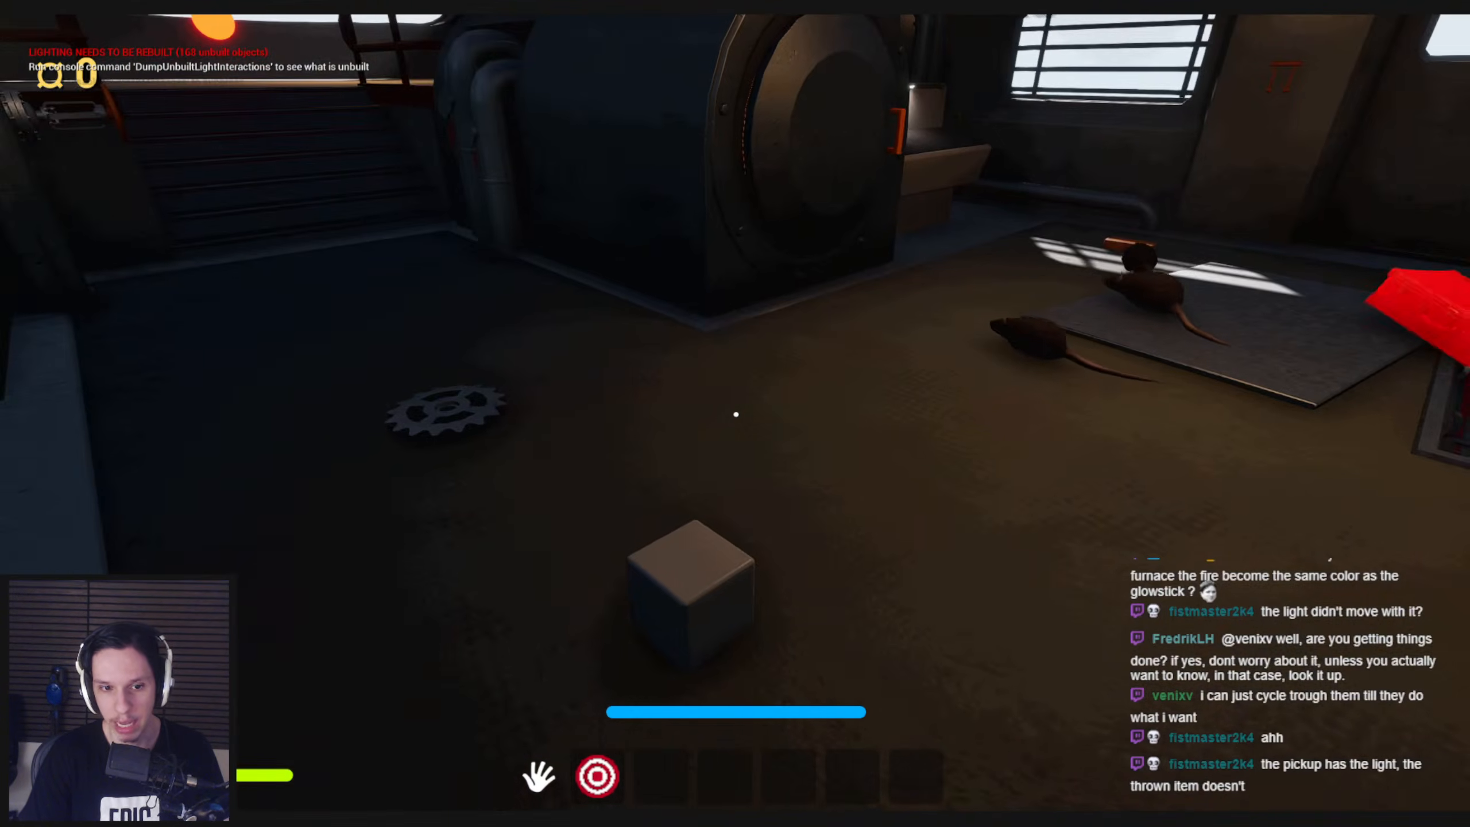
pyautogui.press('w')
pyautogui.moveTo(736, 414)
pyautogui.mouseDown()
pyautogui.moveTo(721, 505)
pyautogui.moveTo(694, 128)
pyautogui.mouseUp()
pyautogui.moveTo(720, 618); pyautogui.dragTo(723, 712)
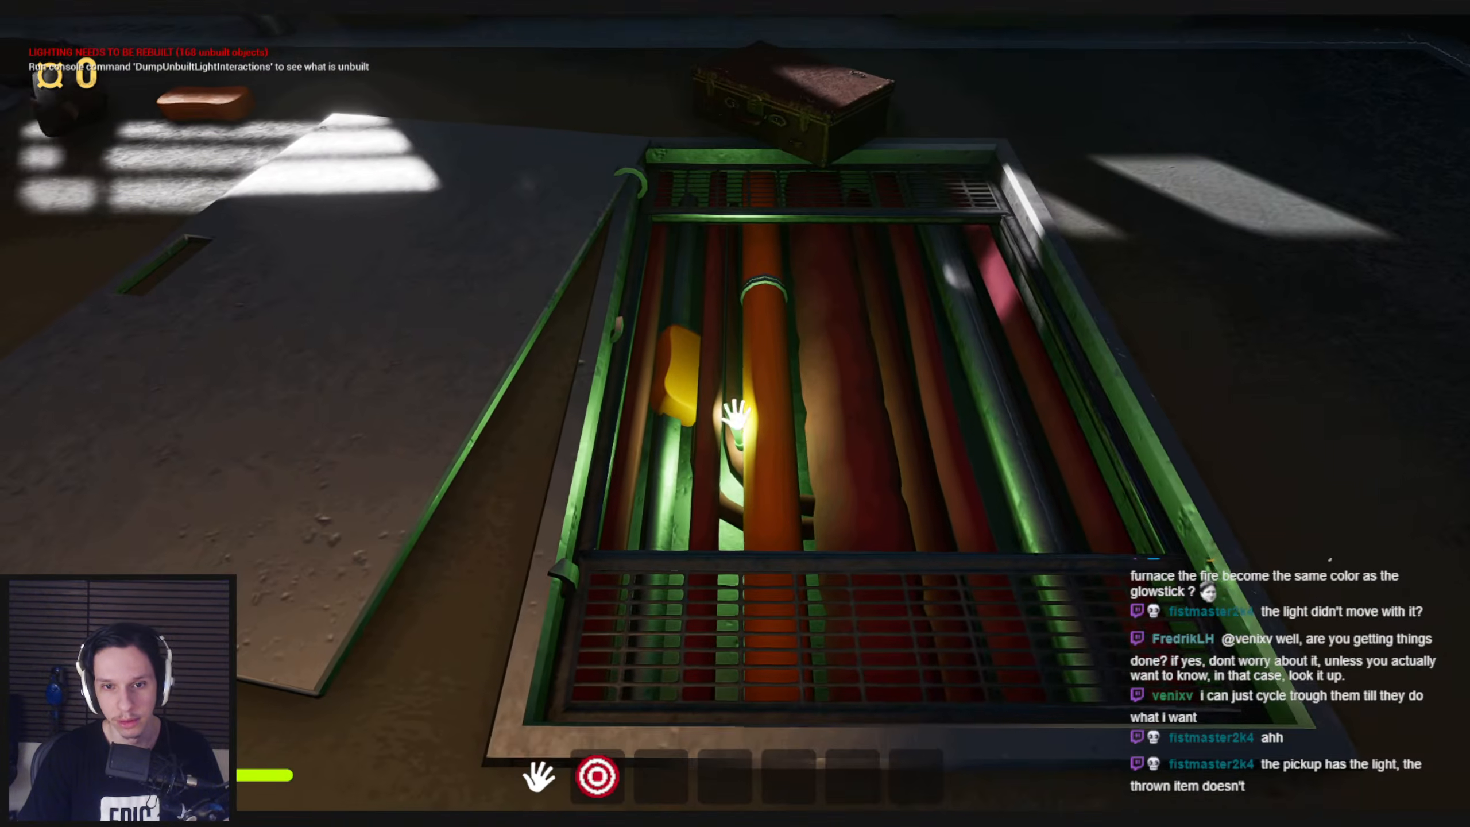
pyautogui.press('w')
pyautogui.click(735, 412)
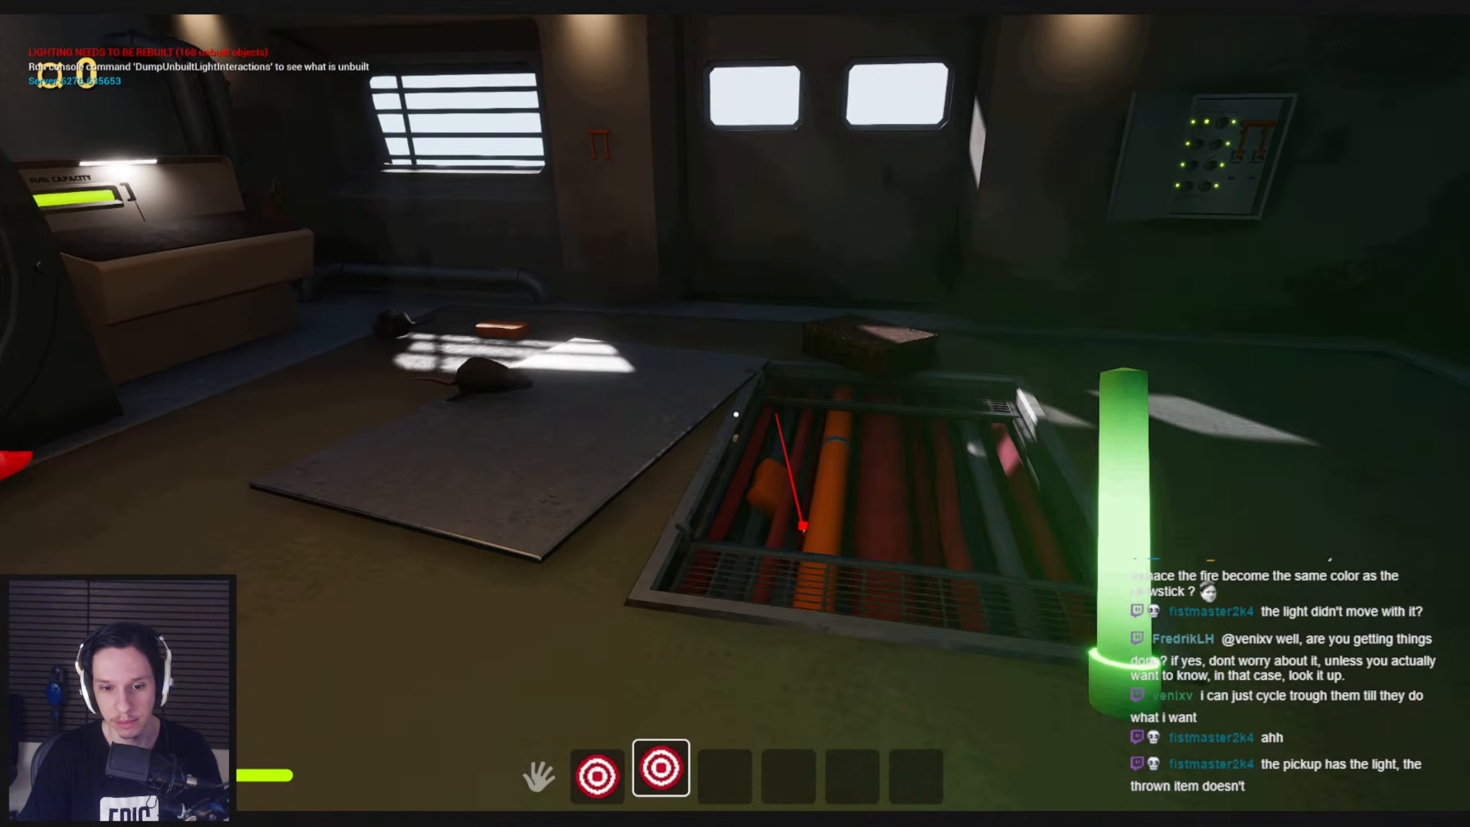
pyautogui.click(736, 414)
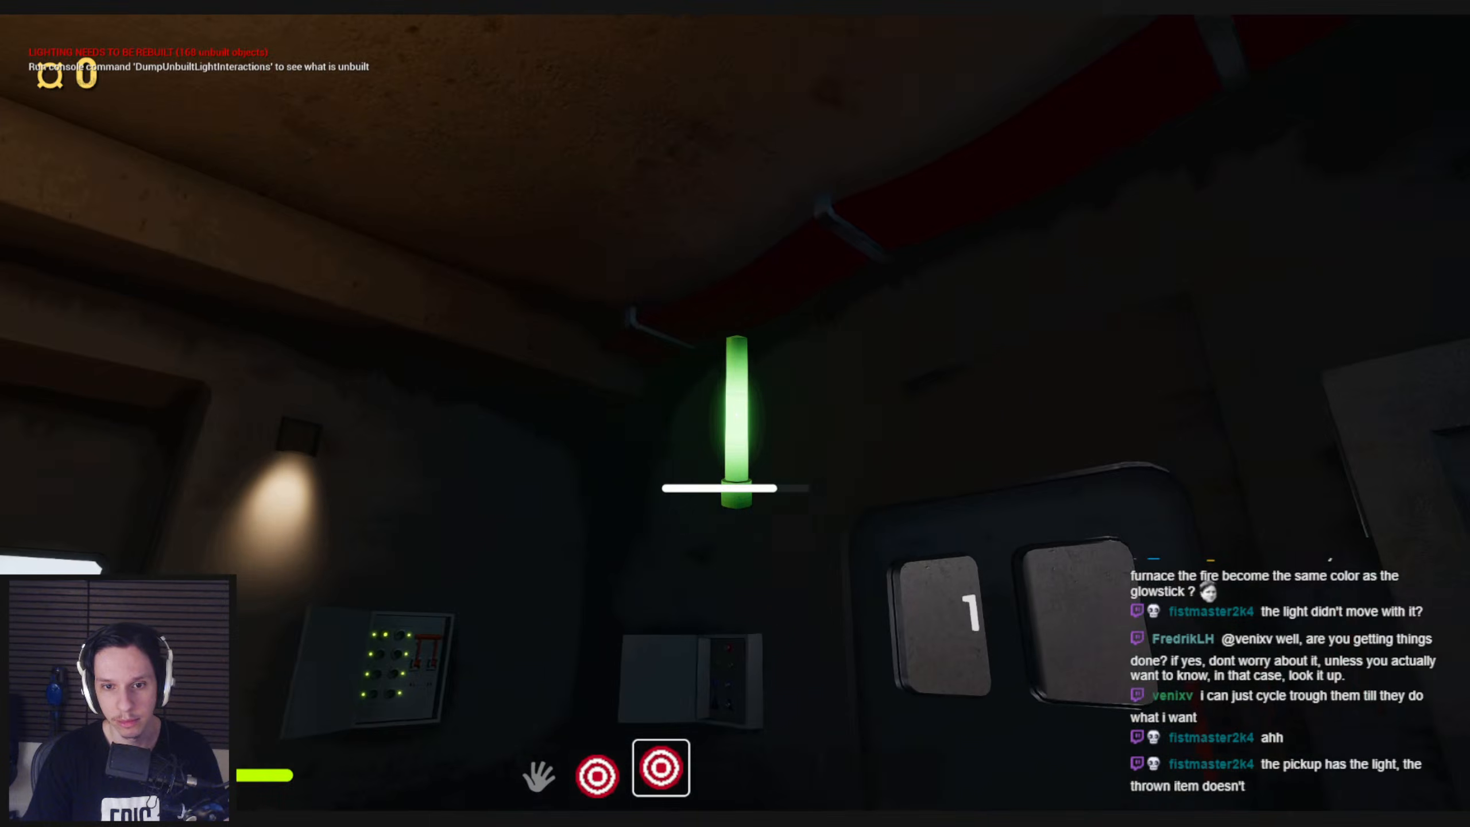
pyautogui.moveTo(736, 414); pyautogui.dragTo(736, 414)
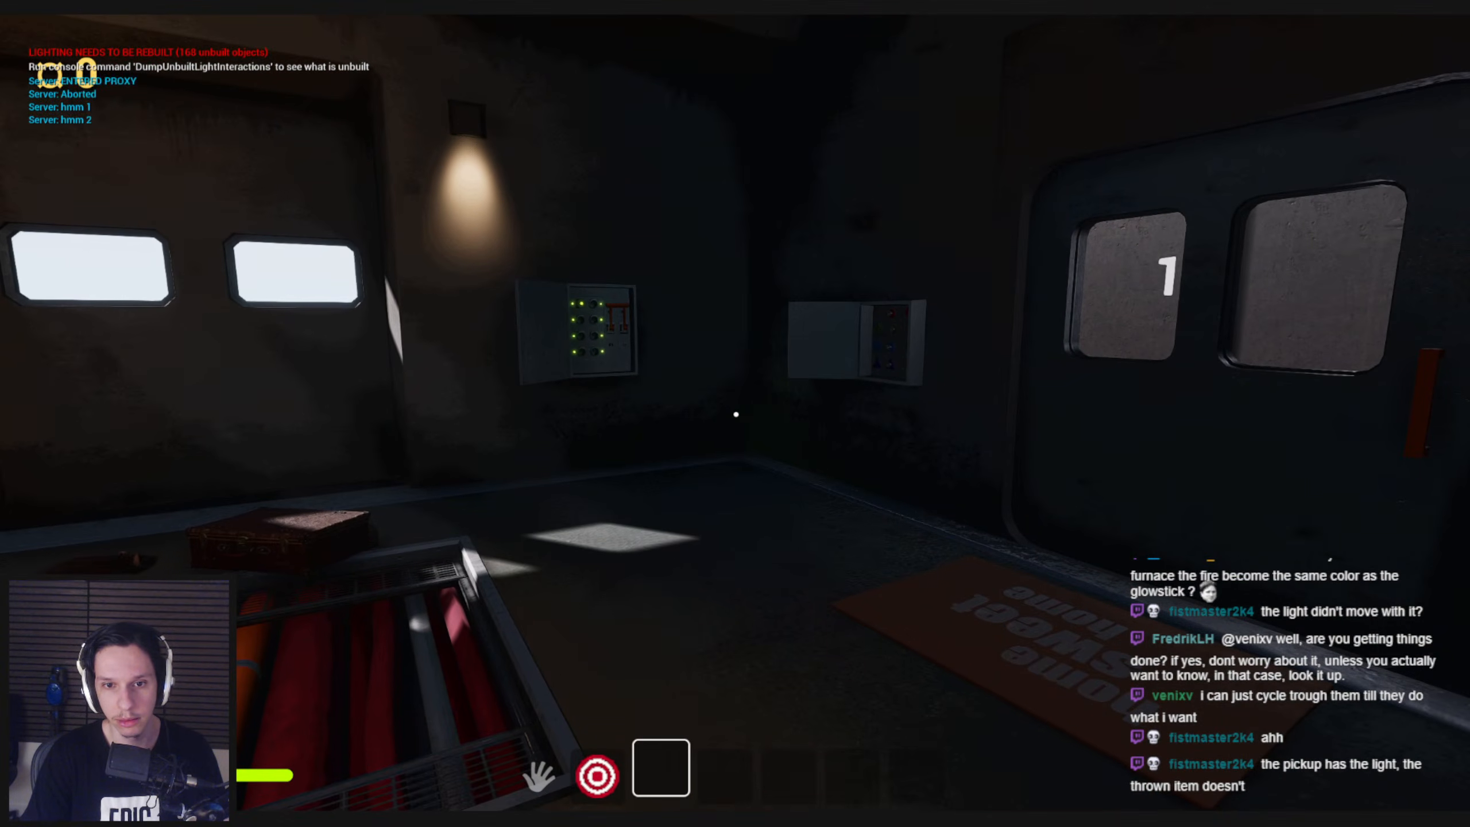
# Search for the thrown glowstick's light in wireframe and lit views, including along the dark grated walkway, and stop the game
pyautogui.press('F1')
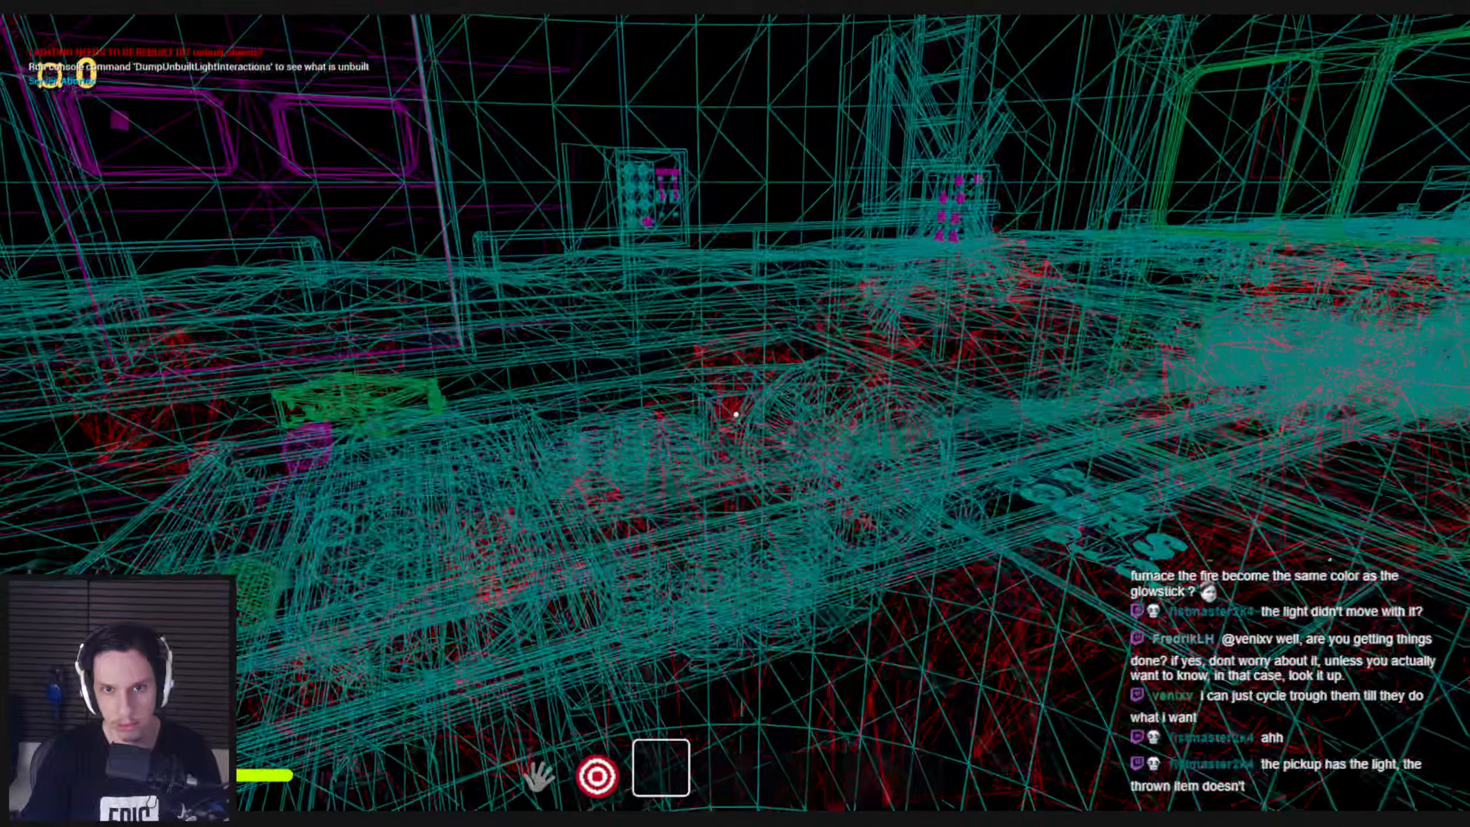
pyautogui.press('F3')
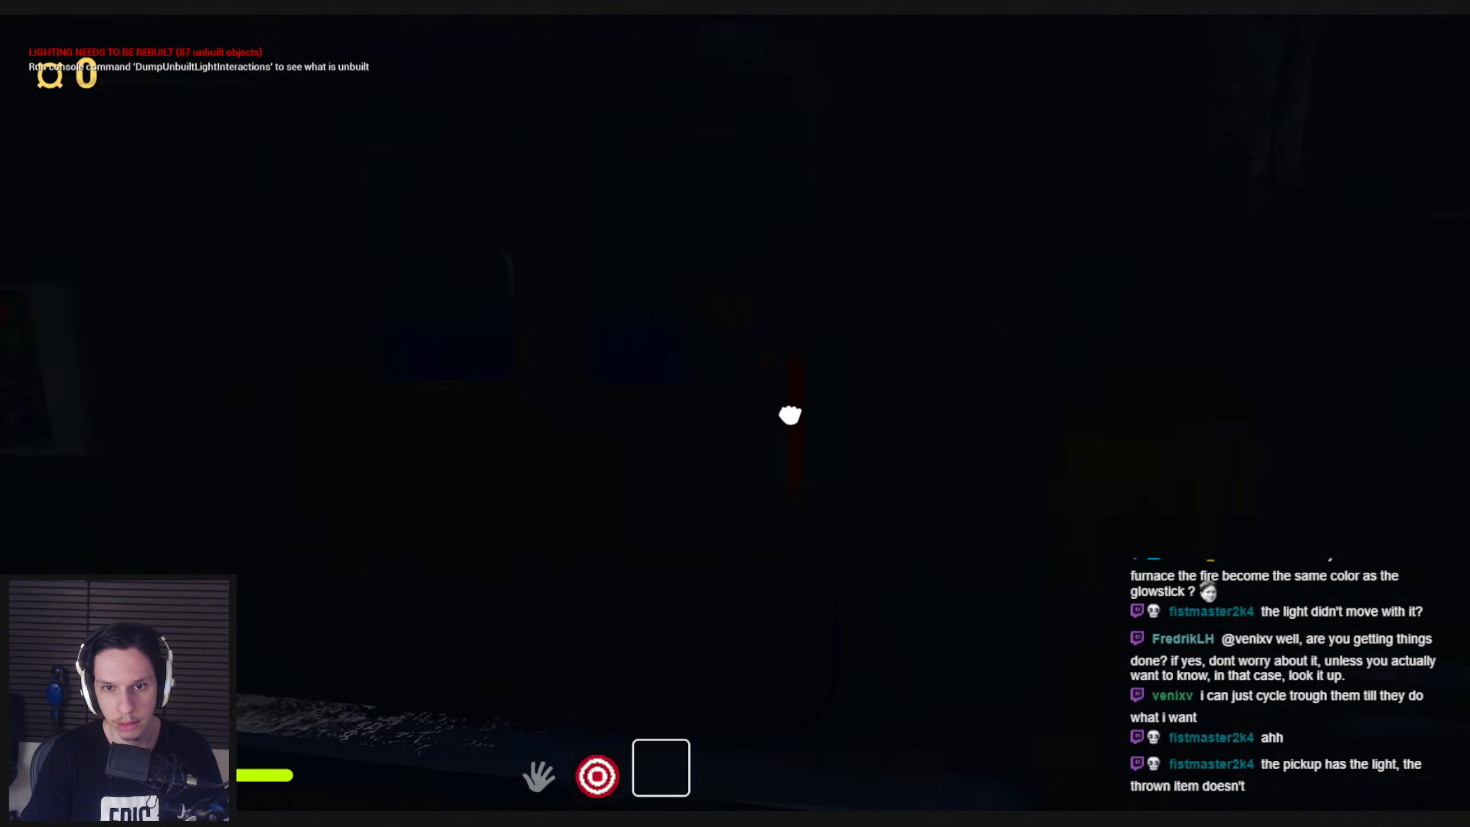
pyautogui.hotkey('shift', 'w')
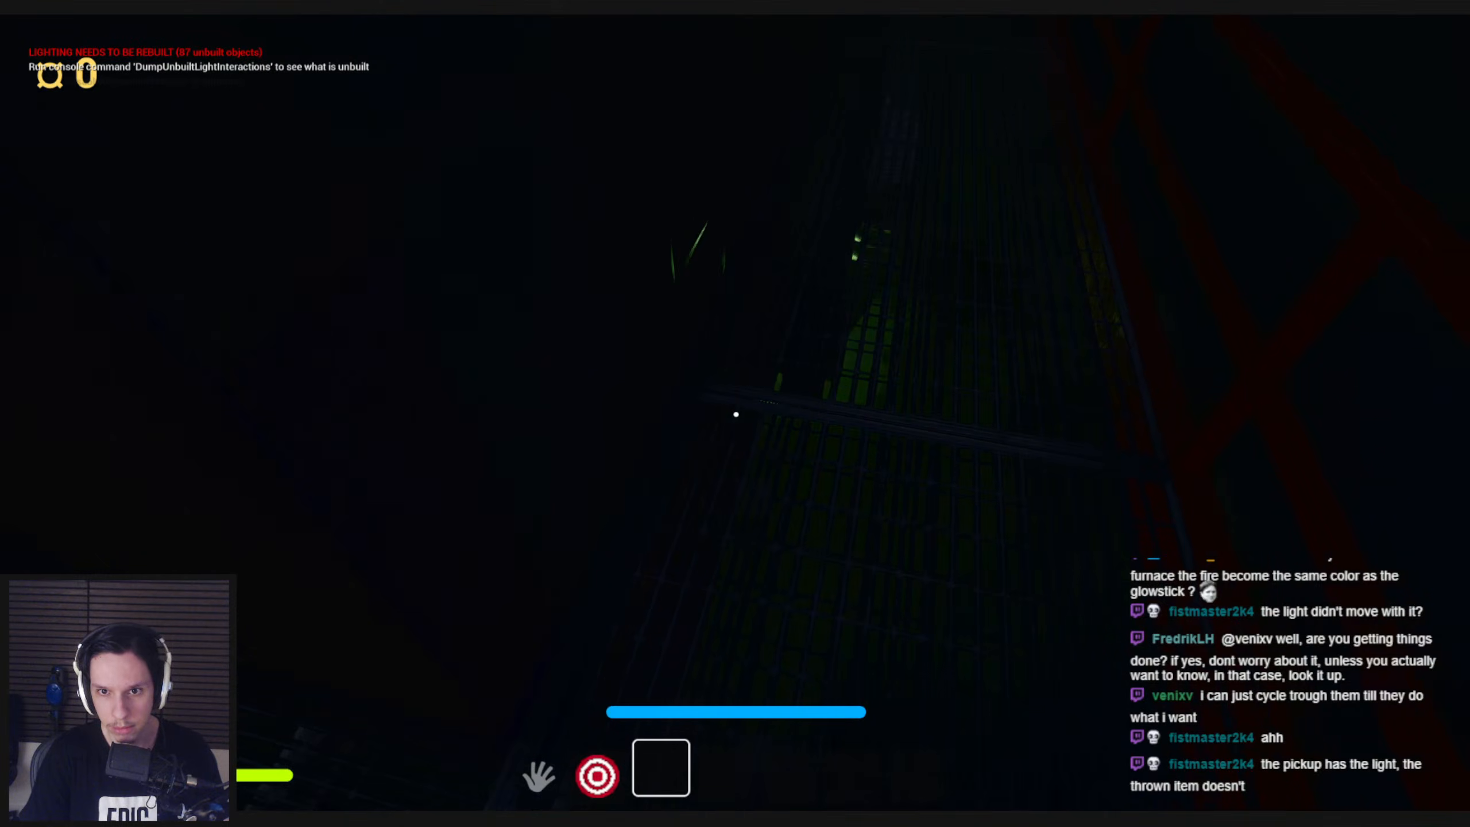
pyautogui.press('F1')
pyautogui.press('F3')
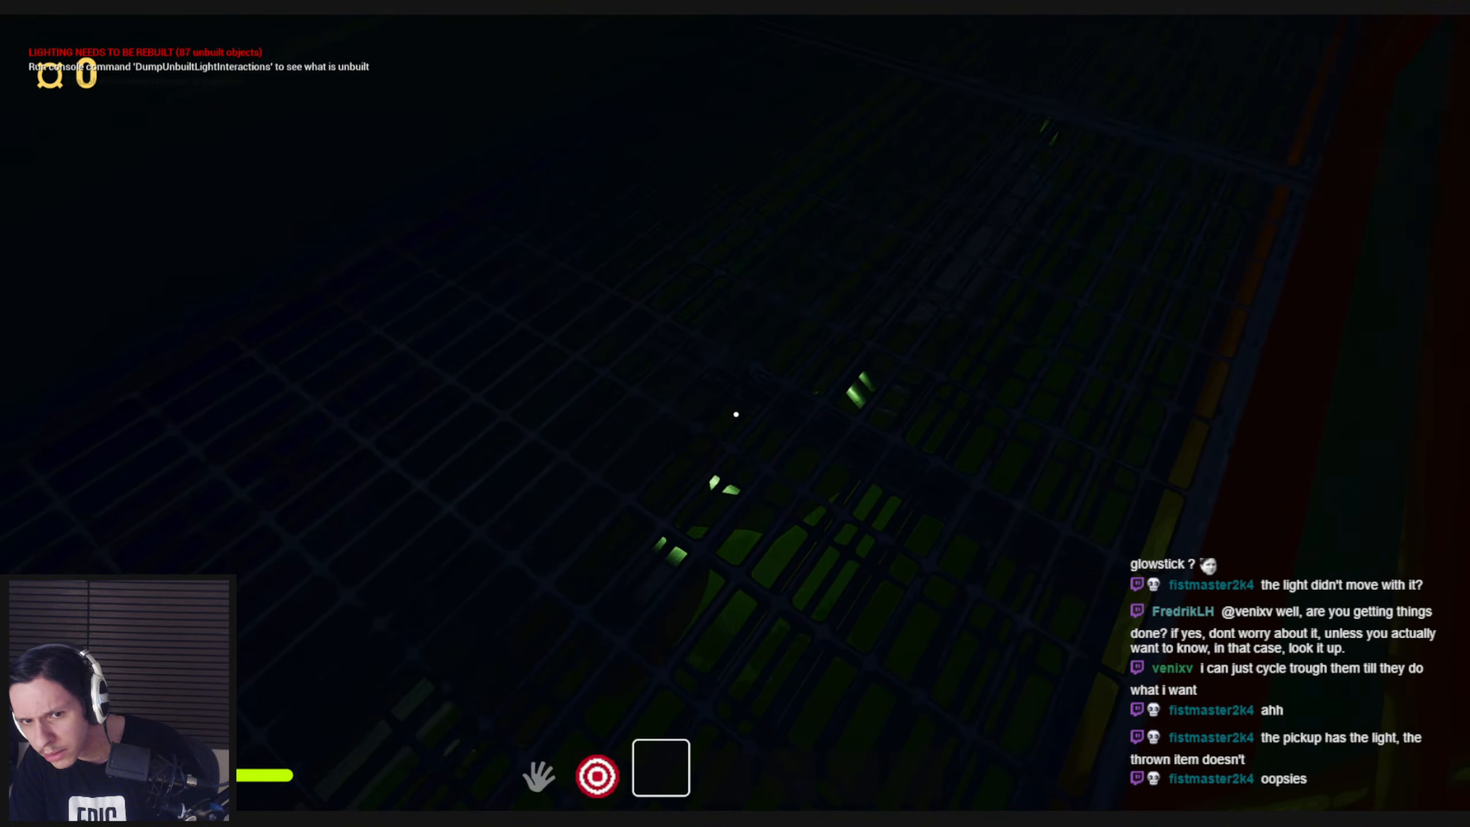
pyautogui.press('space')
pyautogui.press('Escape')
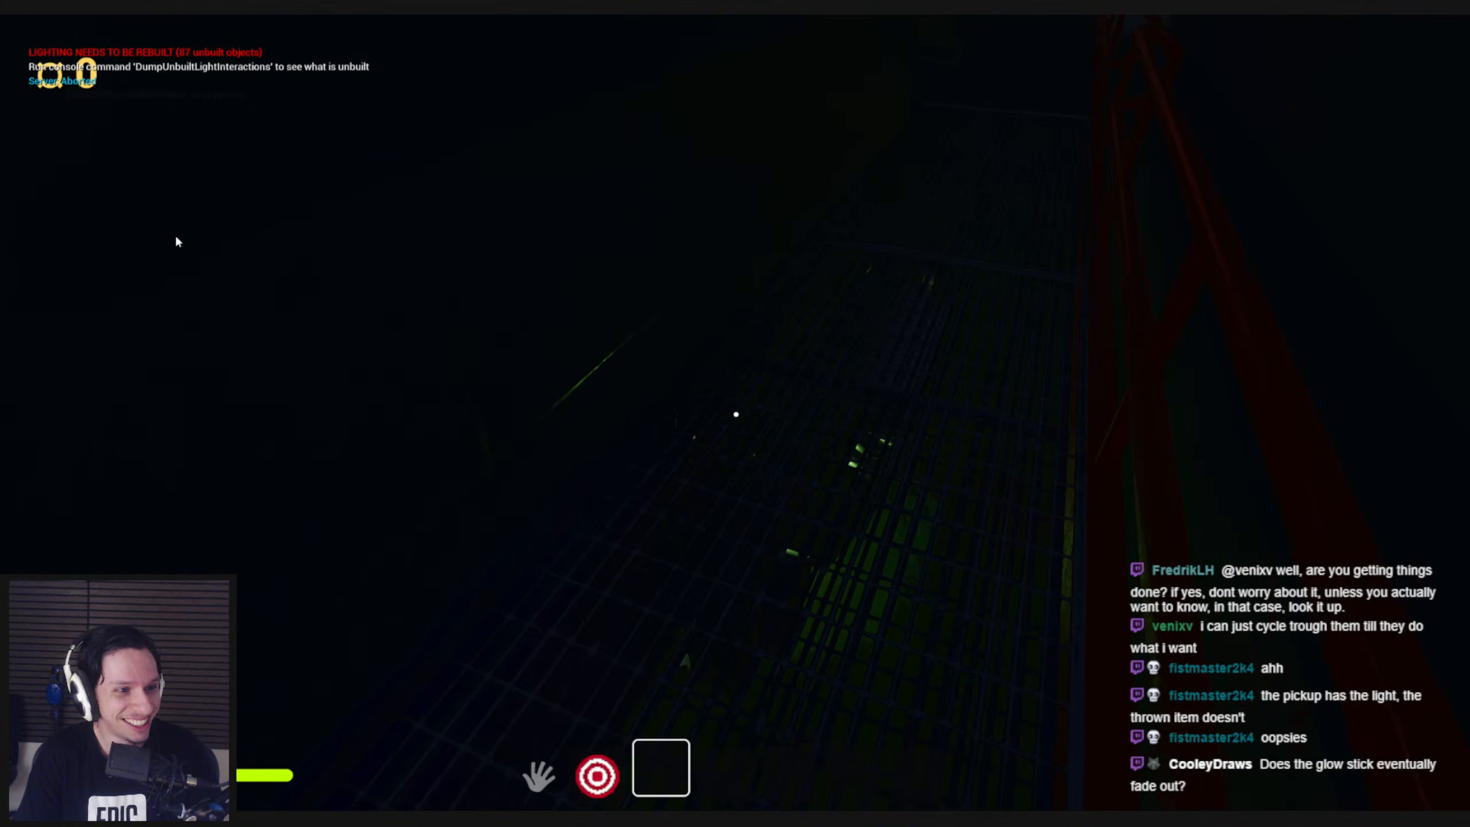
# Review the rewired item-dropping nodes in the player character's InventoryGraph
pyautogui.click(494, 793)
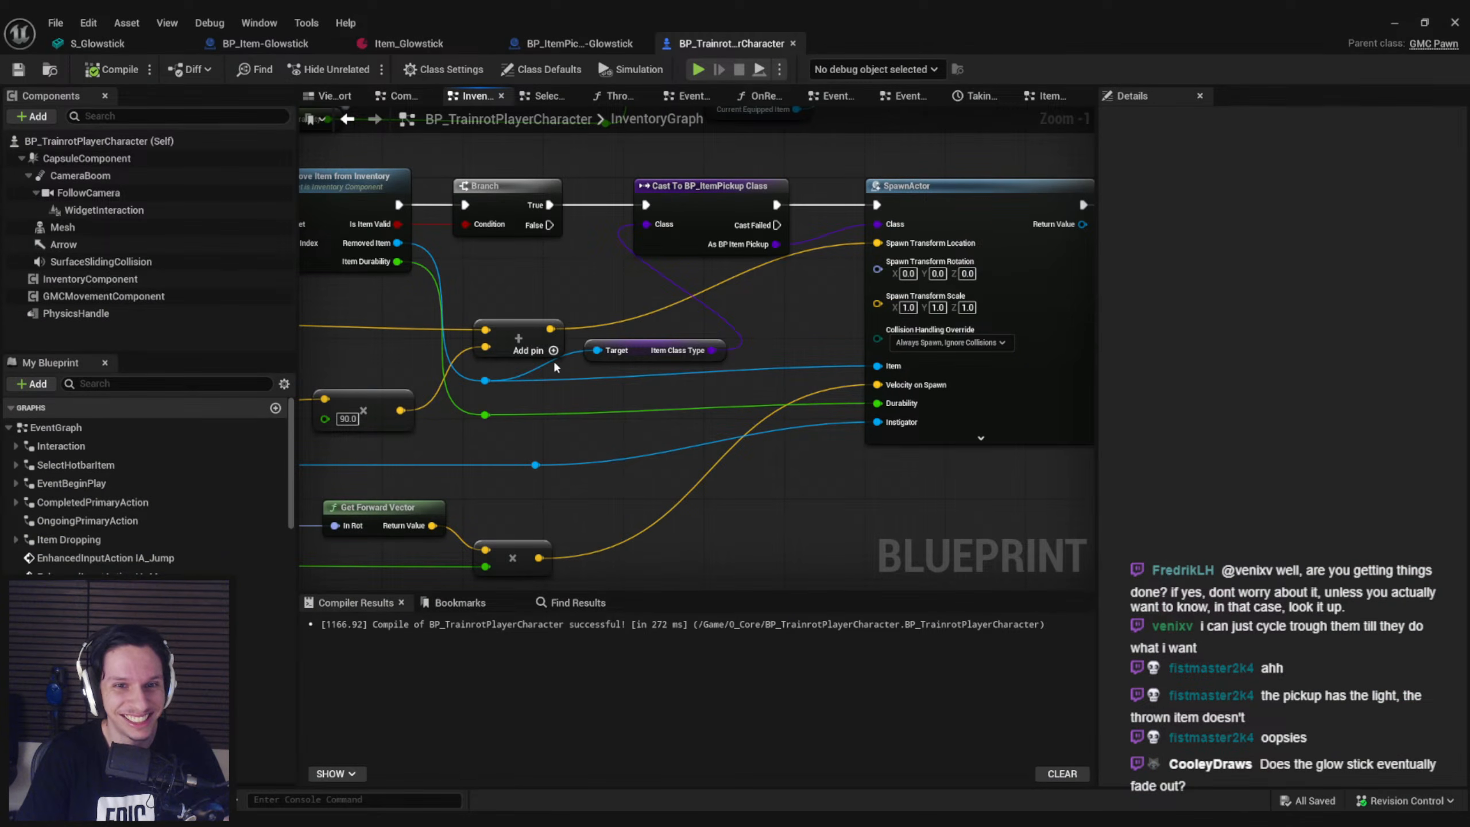
pyautogui.scroll(-2, 555, 364)
pyautogui.moveTo(555, 363); pyautogui.dragTo(867, 360, button='right')
pyautogui.scroll(1, 782, 279)
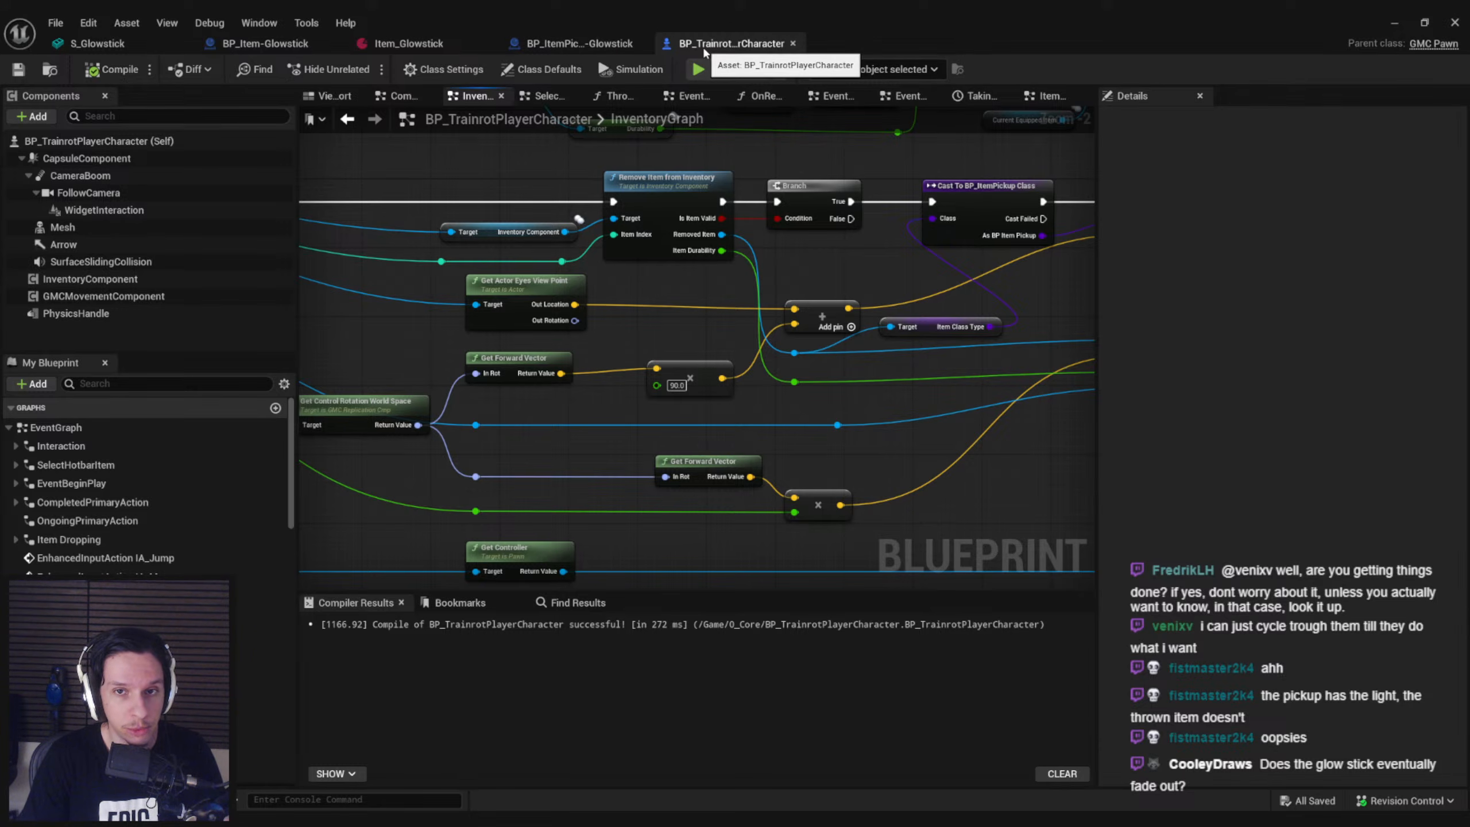
# Open the S_Glowstick mesh used by the static mesh component of BP_ItemPickup-Glowstick
pyautogui.moveTo(809, 309); pyautogui.dragTo(723, 301, button='right')
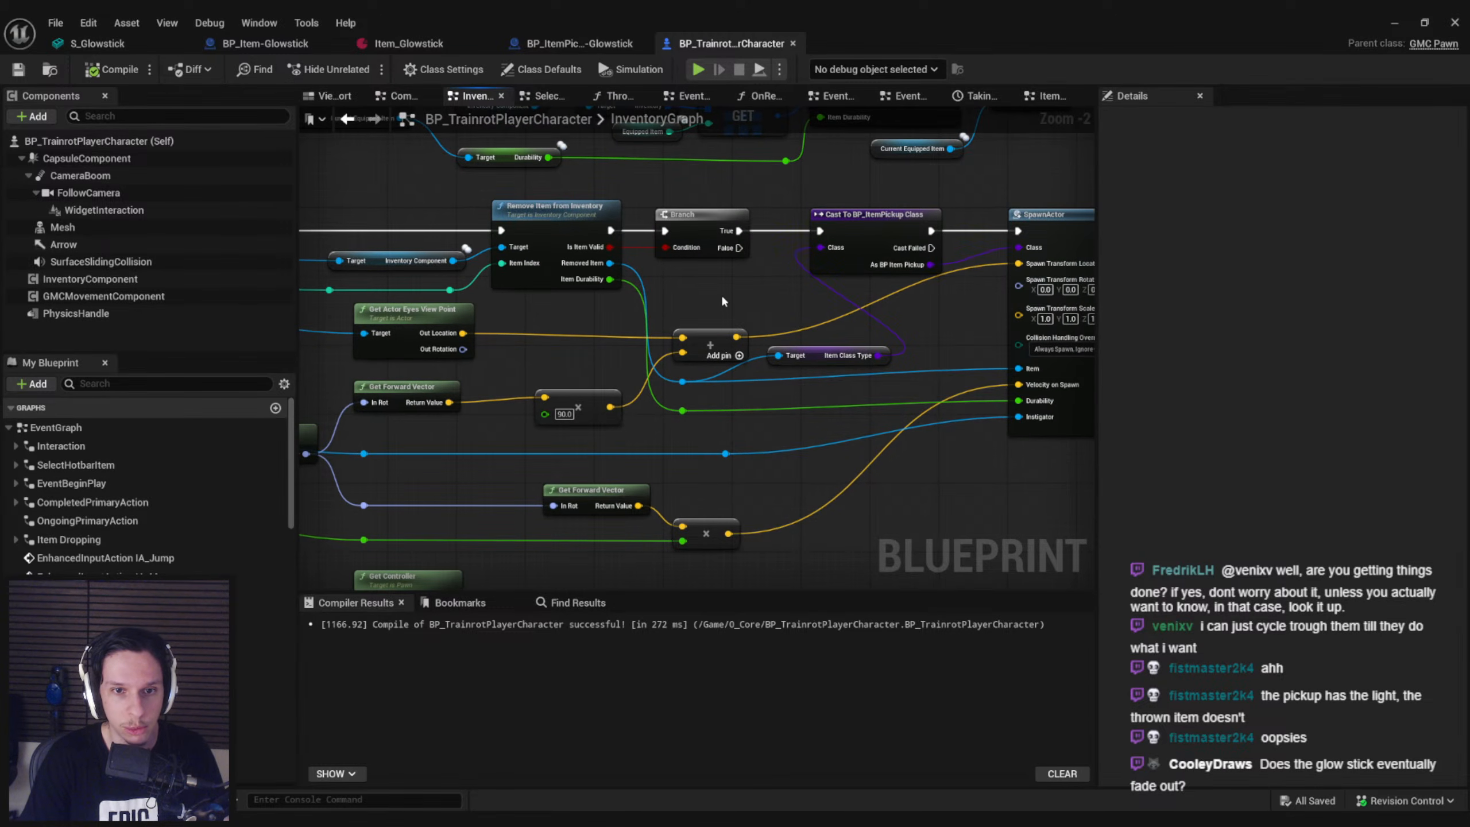
pyautogui.click(617, 44)
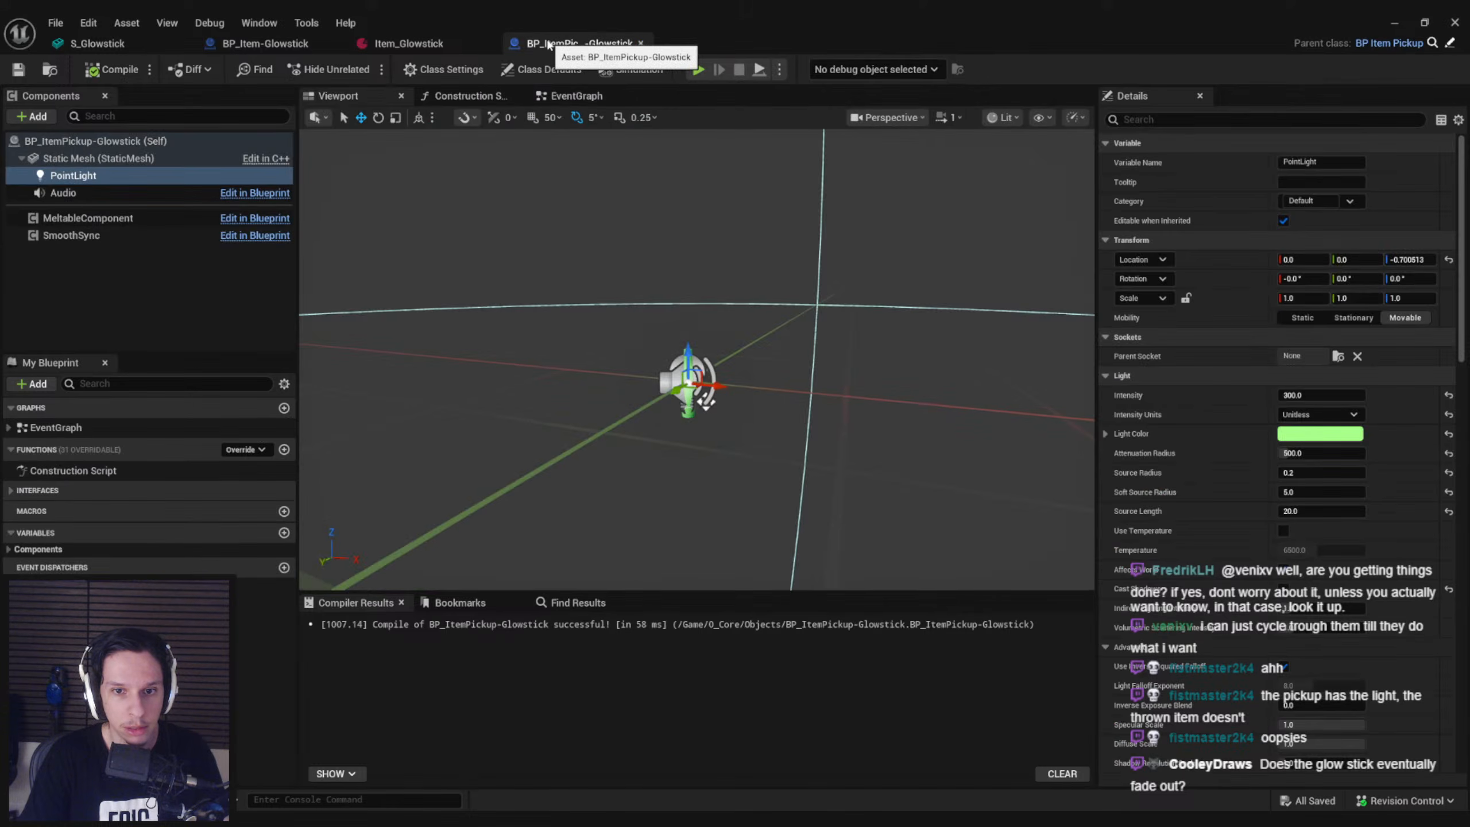
pyautogui.click(96, 160)
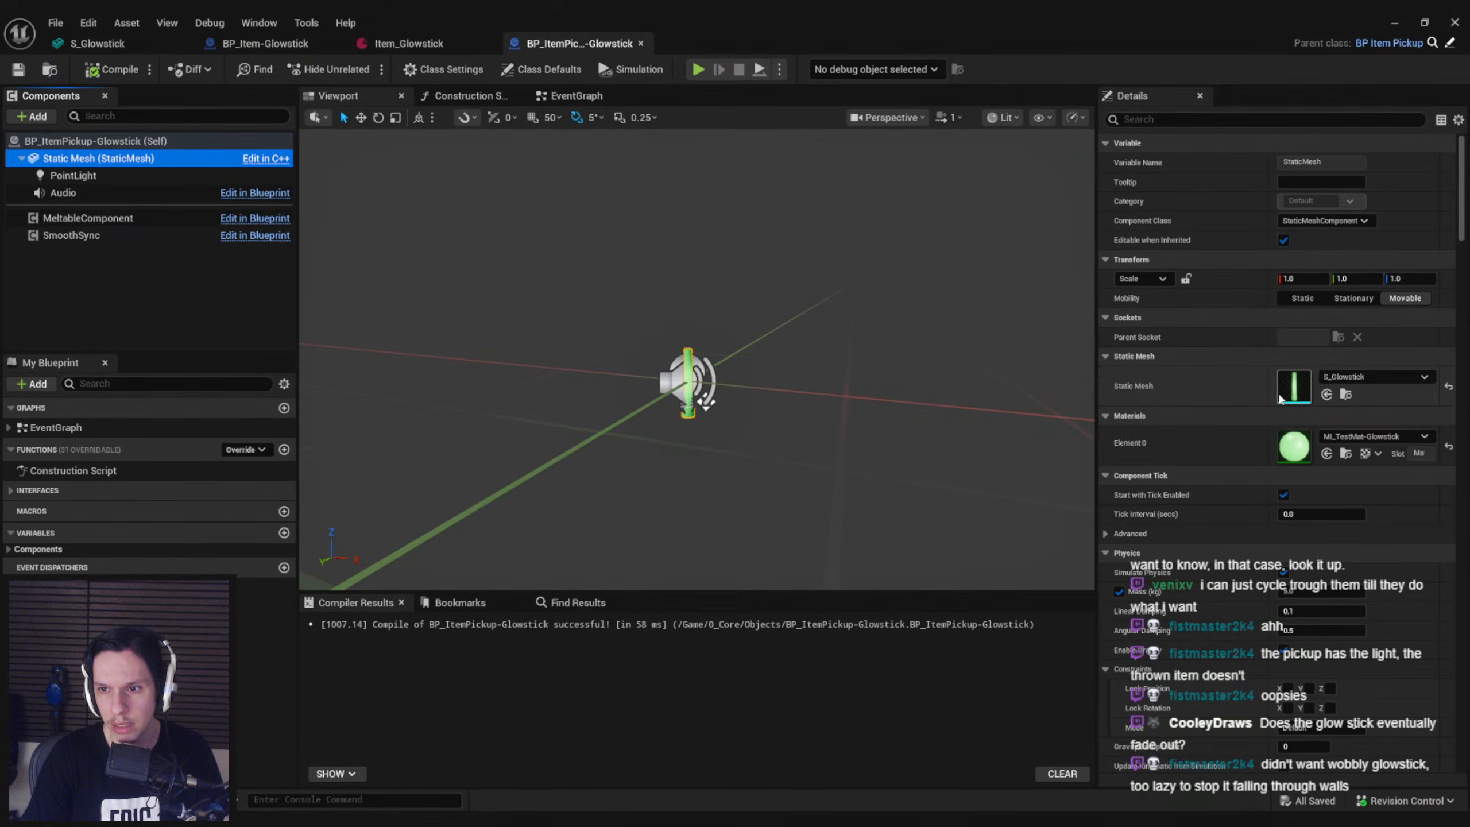
pyautogui.doubleClick(1299, 385)
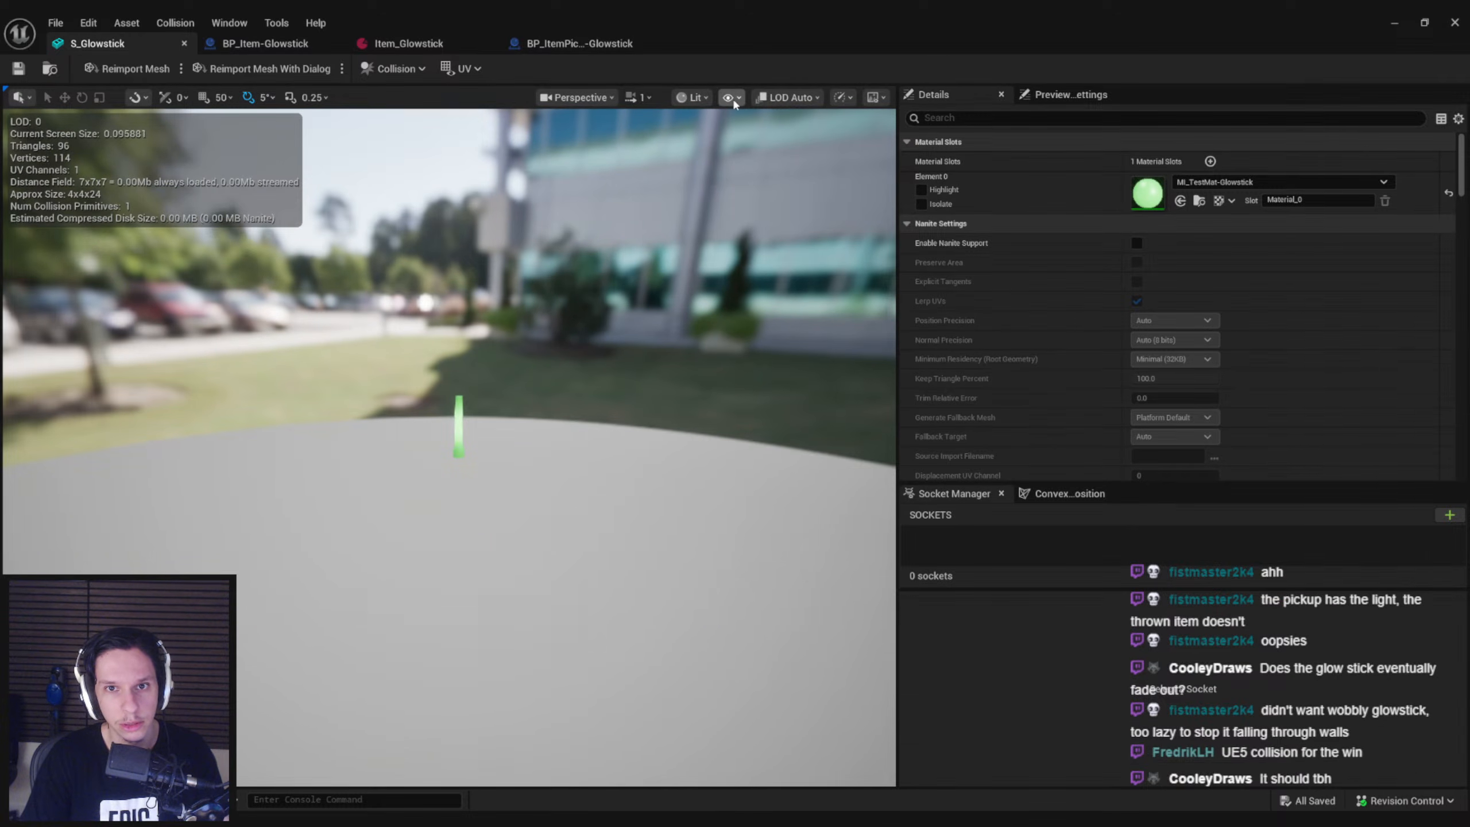
# Show the simple collision on the S_Glowstick mesh and delete its existing collision shape
pyautogui.click(731, 97)
pyautogui.click(769, 354)
pyautogui.scroll(2, 770, 354)
pyautogui.scroll(3, 467, 346)
pyautogui.click(465, 346)
pyautogui.press('Delete')
# Add a capsule simplified collision to the glowstick mesh and save the asset
pyautogui.click(176, 23)
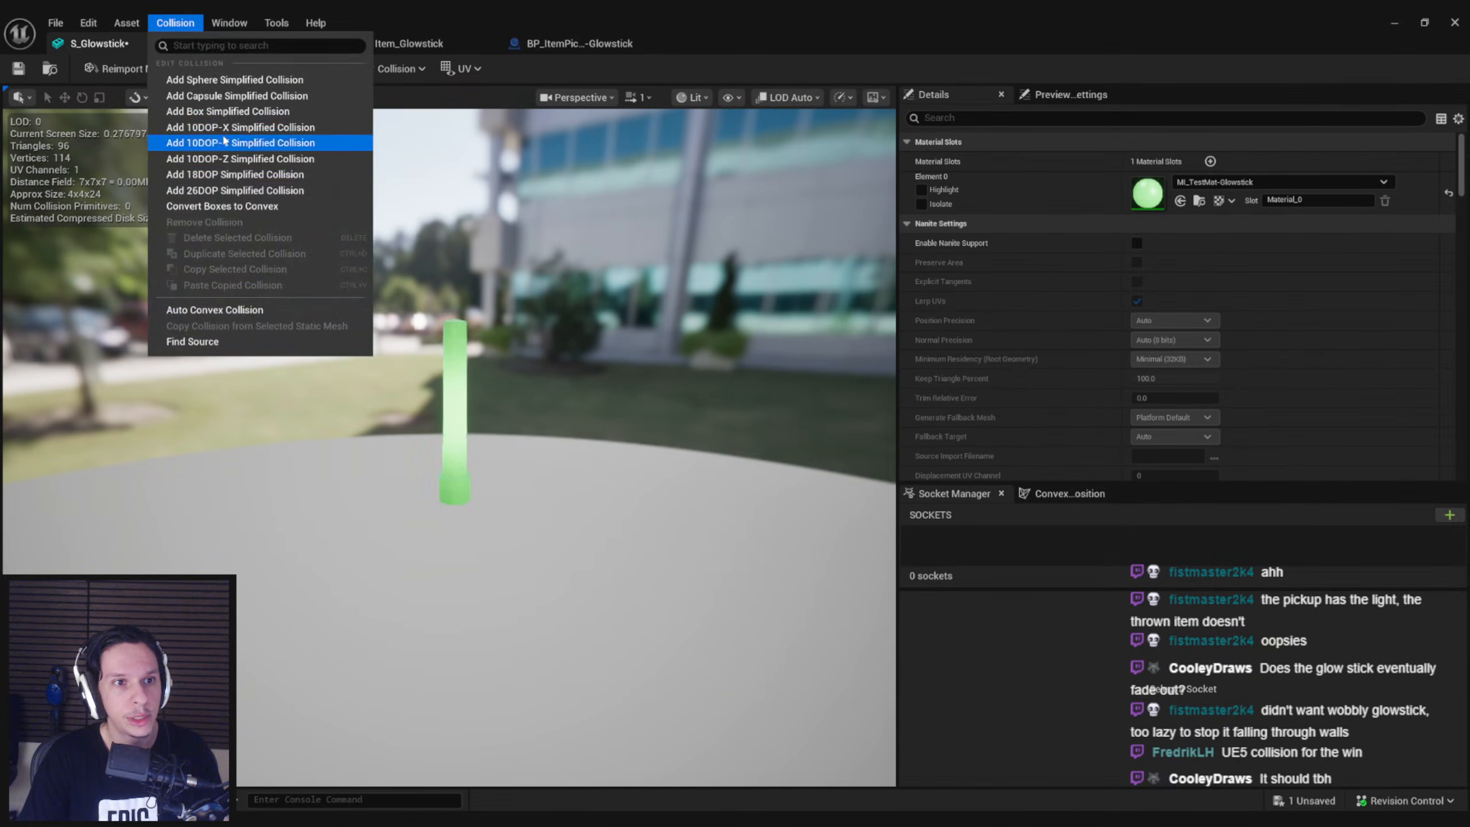
pyautogui.click(232, 94)
pyautogui.moveTo(478, 402); pyautogui.dragTo(482, 570, button='right')
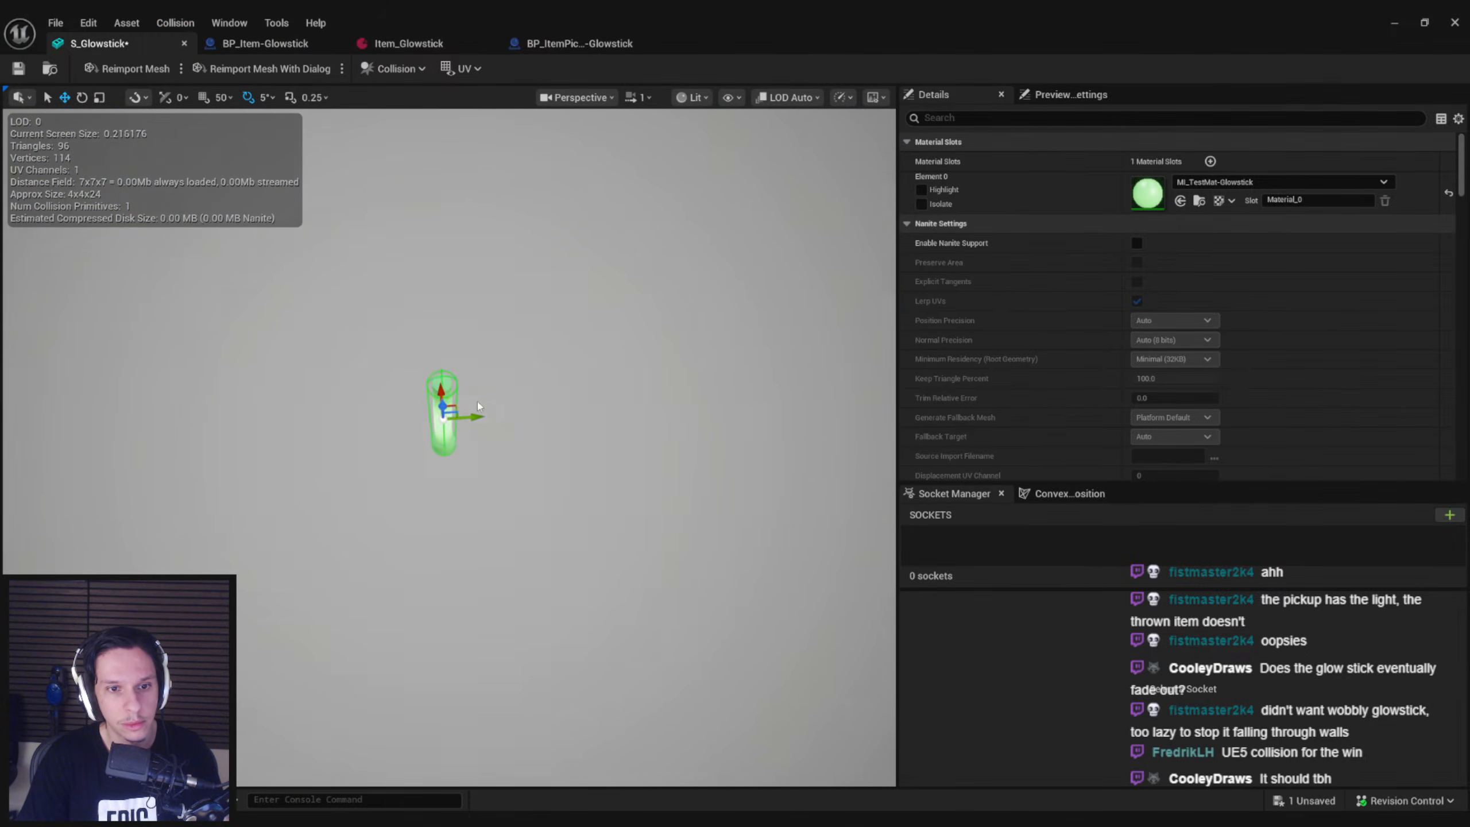
pyautogui.press('w')
pyautogui.hotkey('ctrl', 's')
# Return to the GameWorldLevel viewport, play the level briefly inside the train, and stop the session
pyautogui.click(1394, 23)
pyautogui.moveTo(945, 157); pyautogui.dragTo(880, 105, button='right')
pyautogui.moveTo(733, 220); pyautogui.dragTo(648, 243, button='right')
pyautogui.press('s')
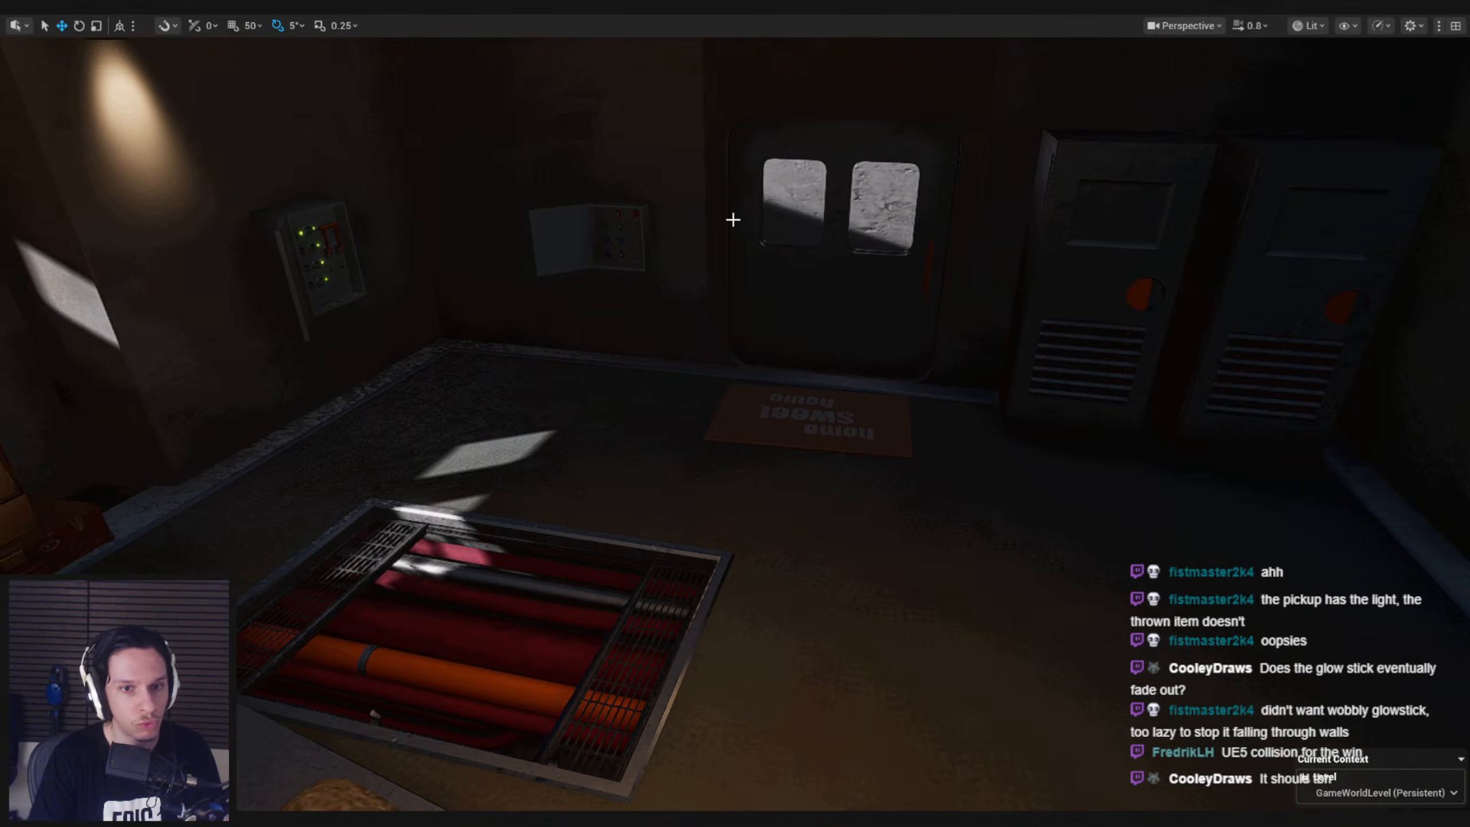
pyautogui.hotkey('alt', 'p')
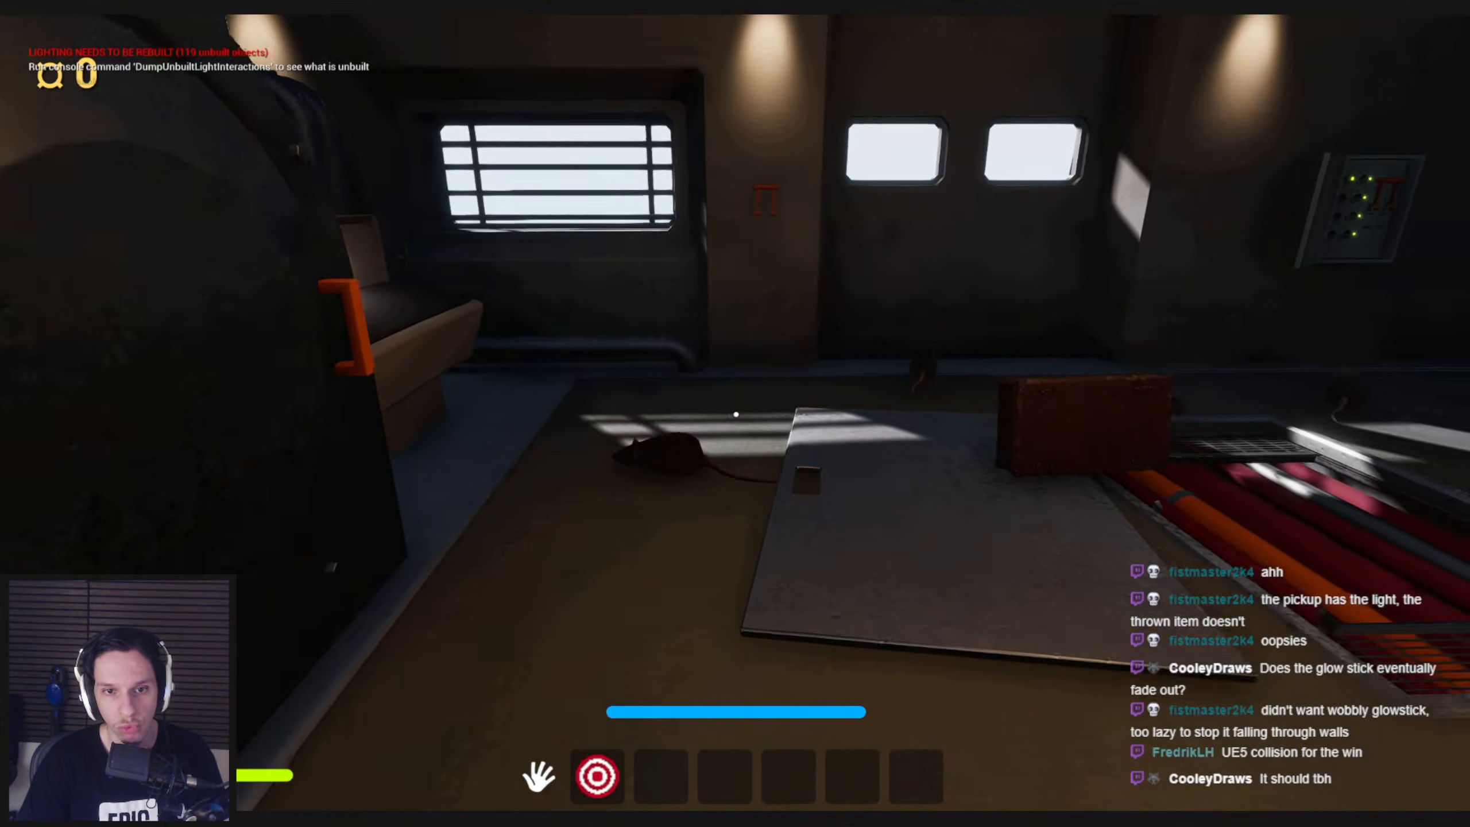
pyautogui.press('s')
pyautogui.press('Escape')
# Play the level again, pick up the red air horn from the train floor, and drop it
pyautogui.hotkey('alt', 'p')
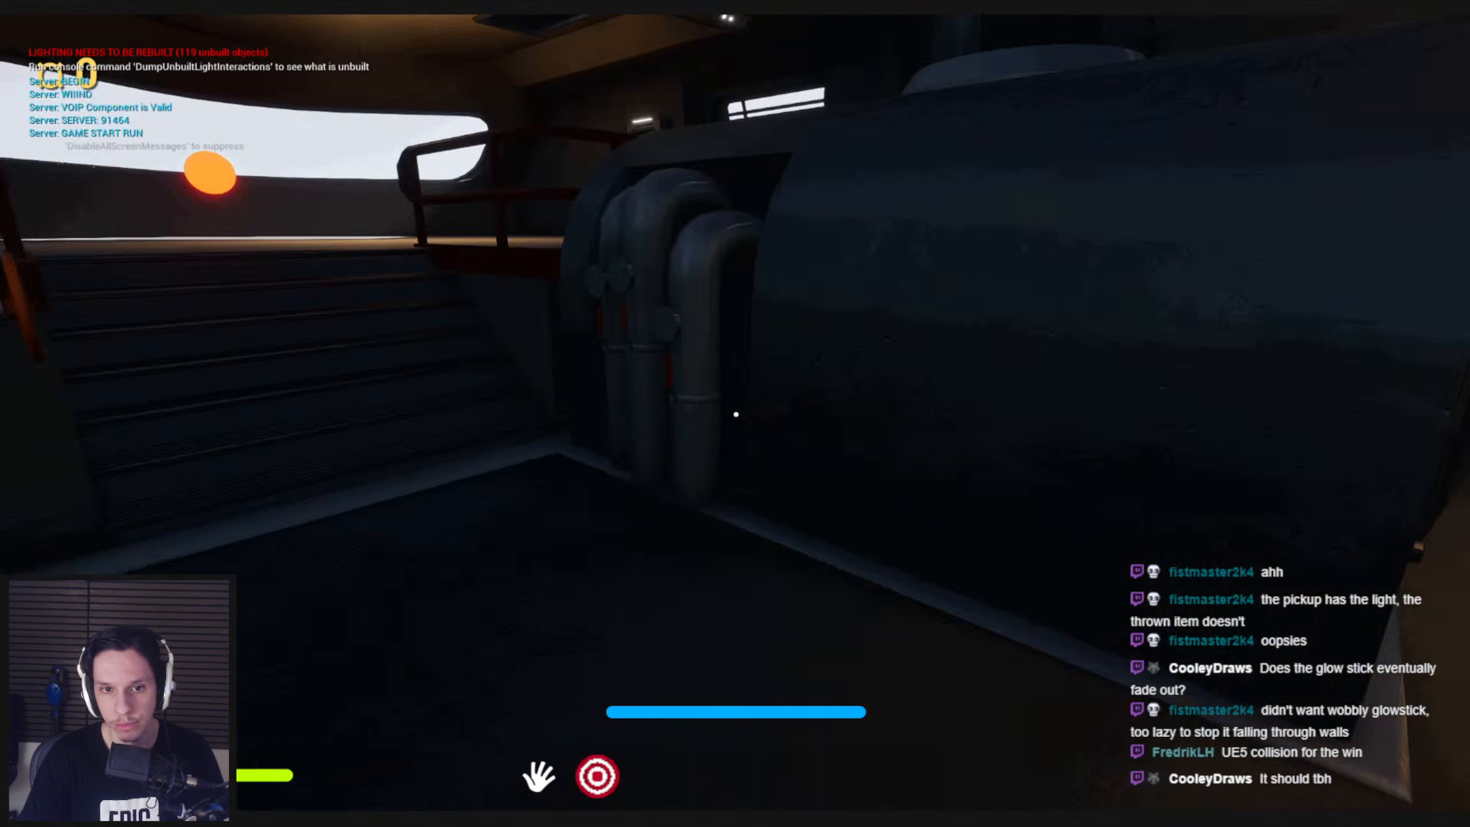
pyautogui.hotkey('shift', 'w')
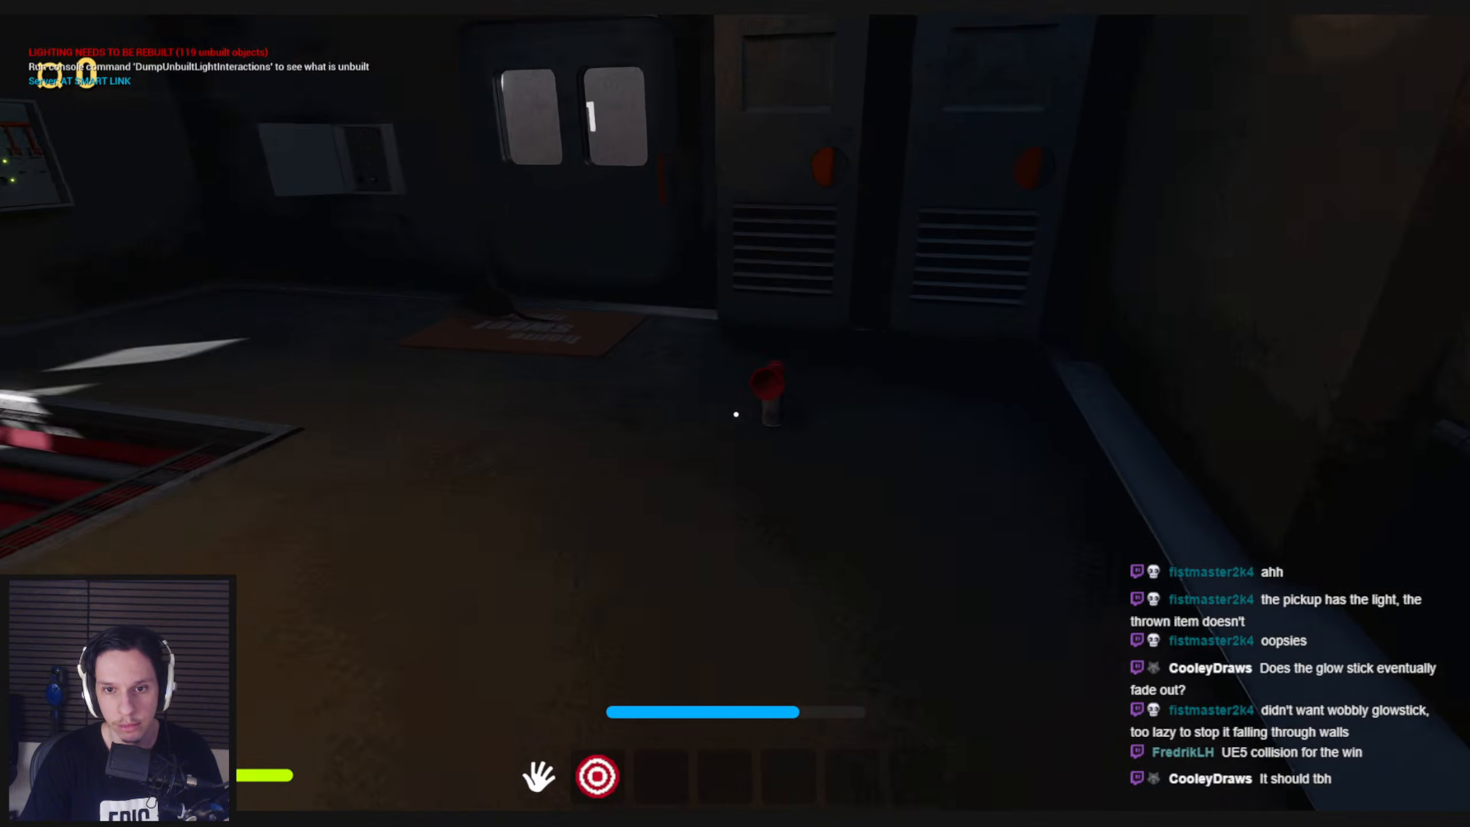
pyautogui.press('e')
pyautogui.press('w')
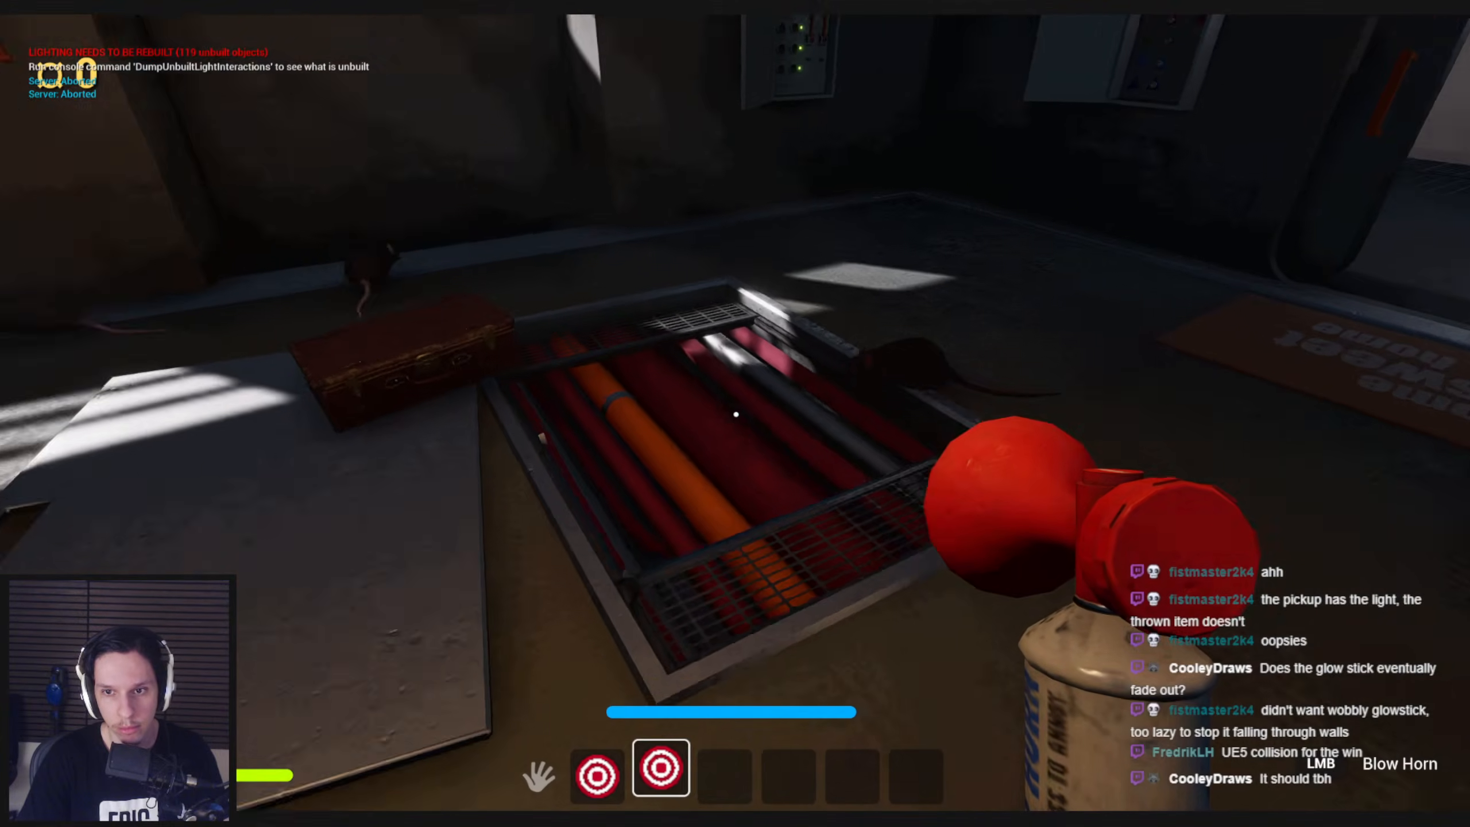
pyautogui.press('g')
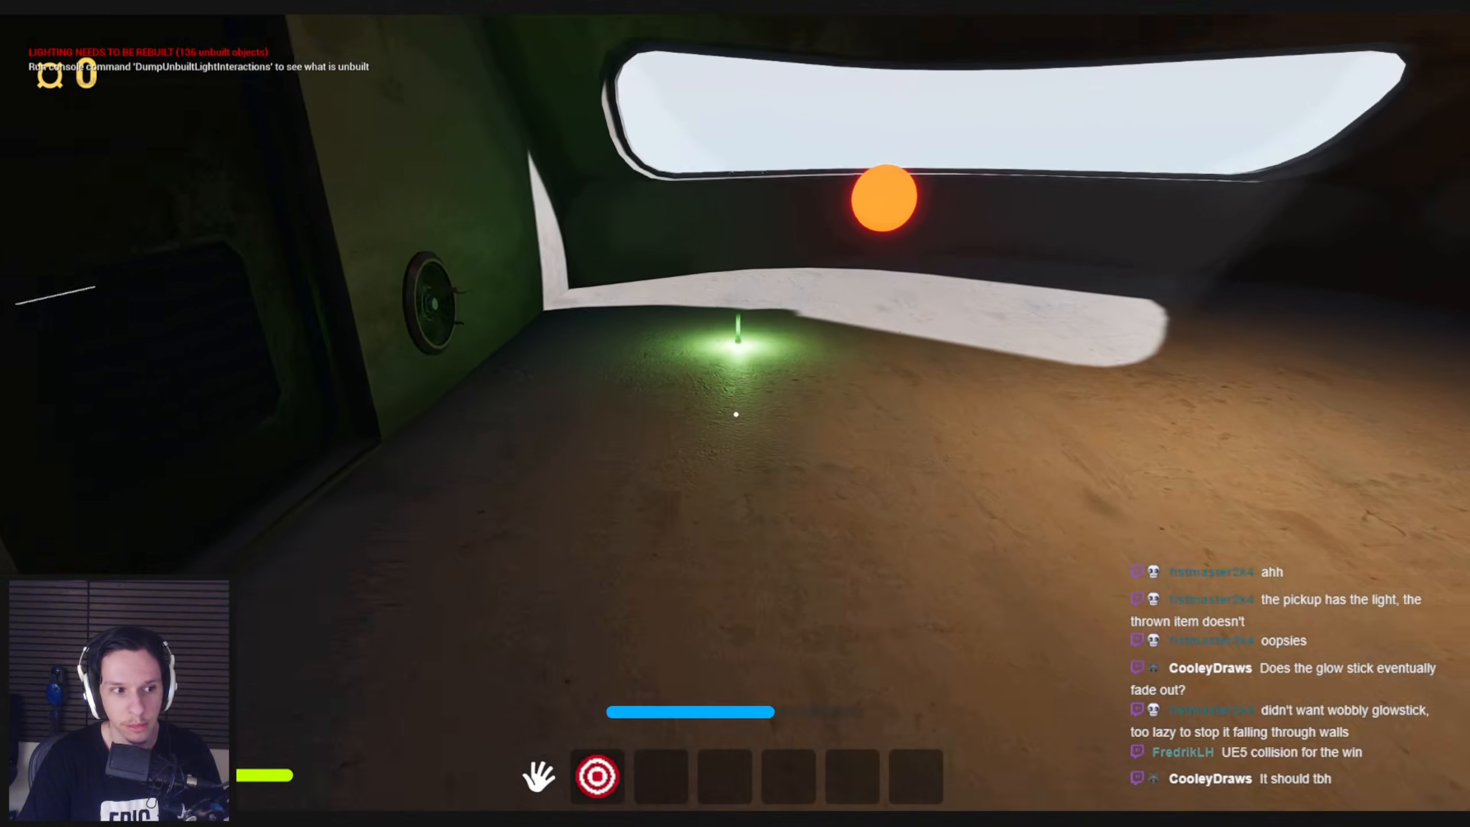
# Pick up the glowing glowstick and carry it through the train door and door 1 into the adjoining carriage
pyautogui.press('w')
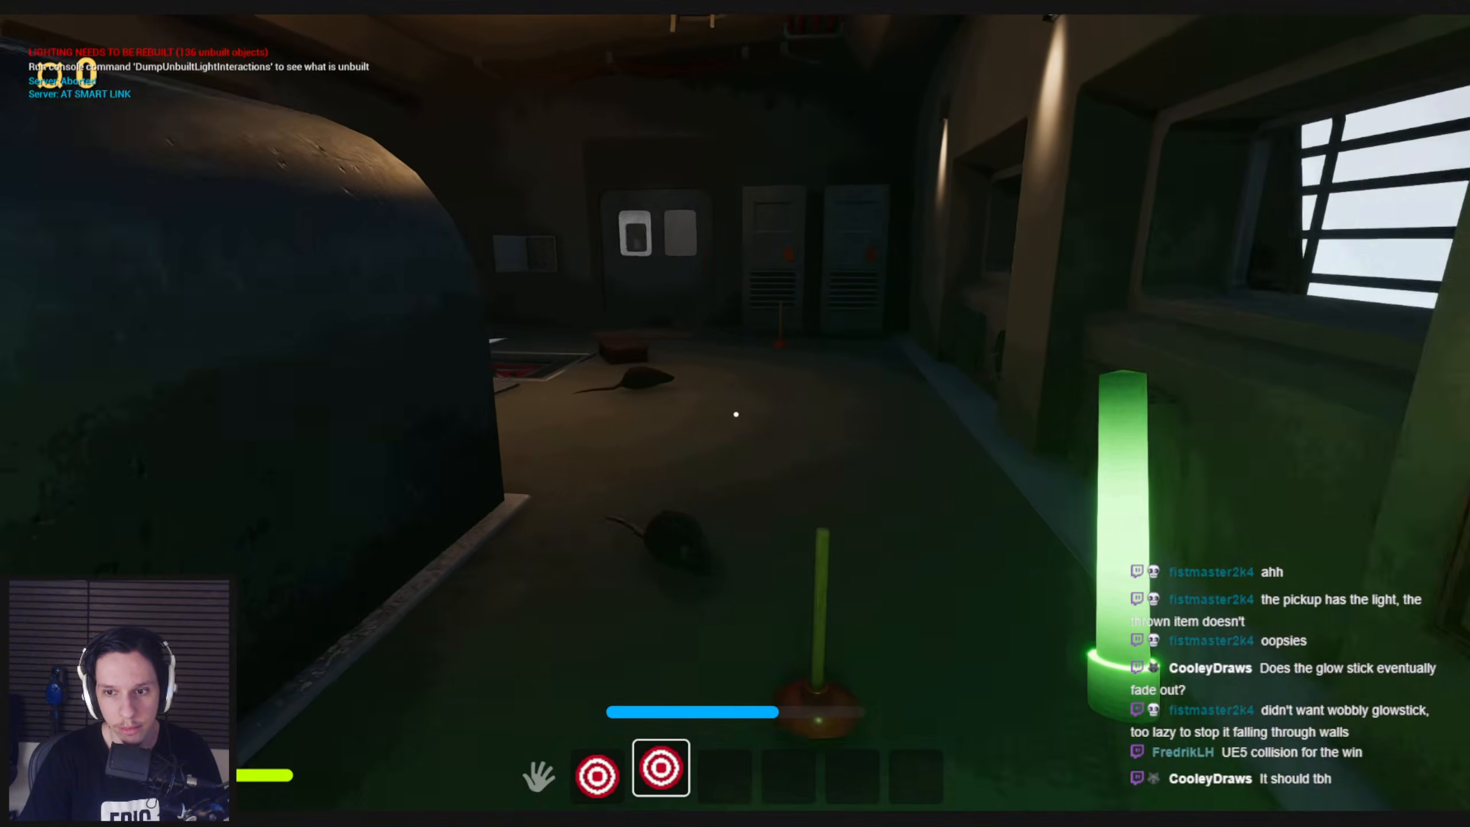
pyautogui.hotkey('shift', 'w')
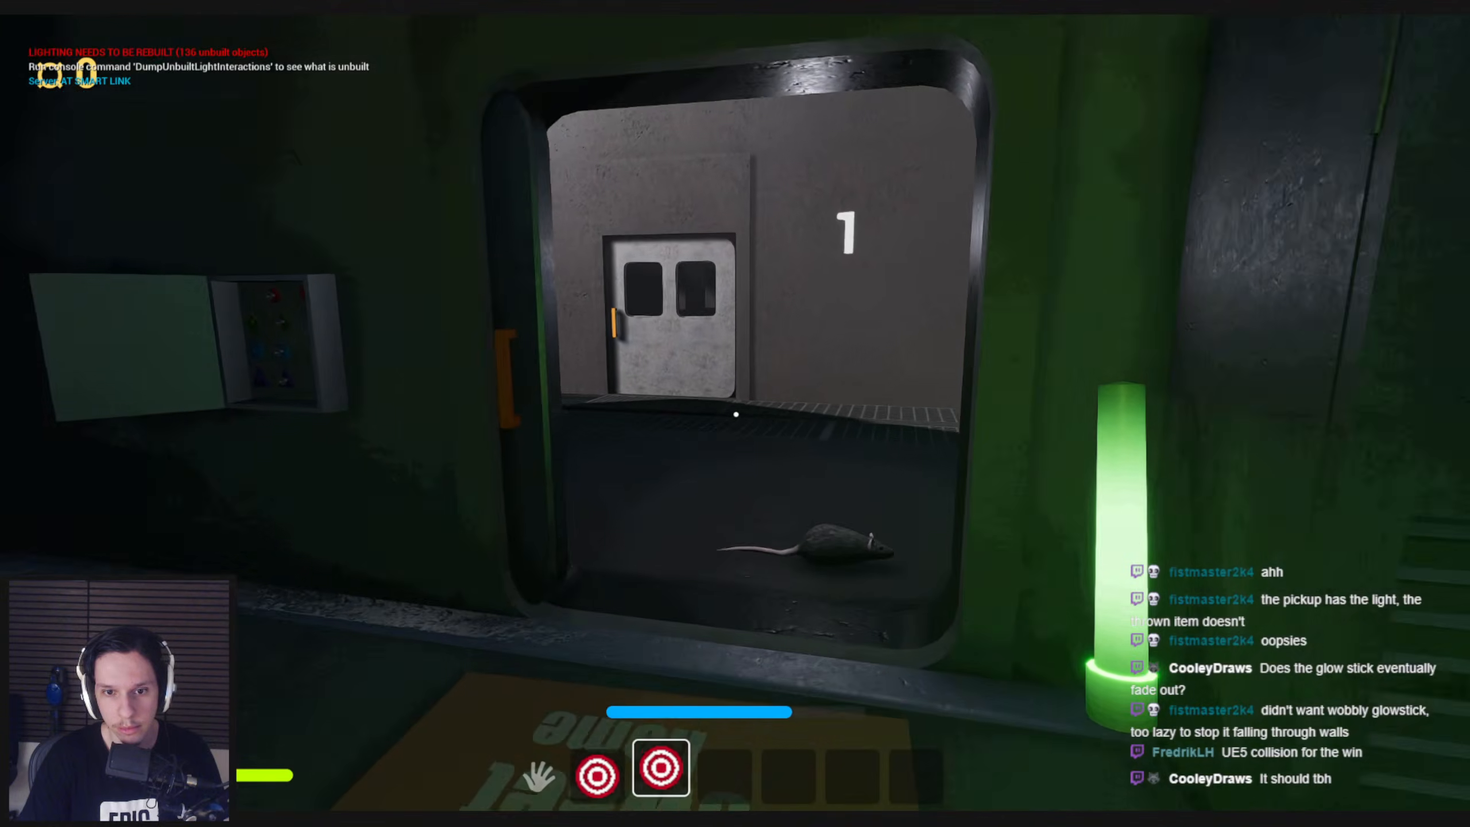
pyautogui.press('w')
pyautogui.press('e')
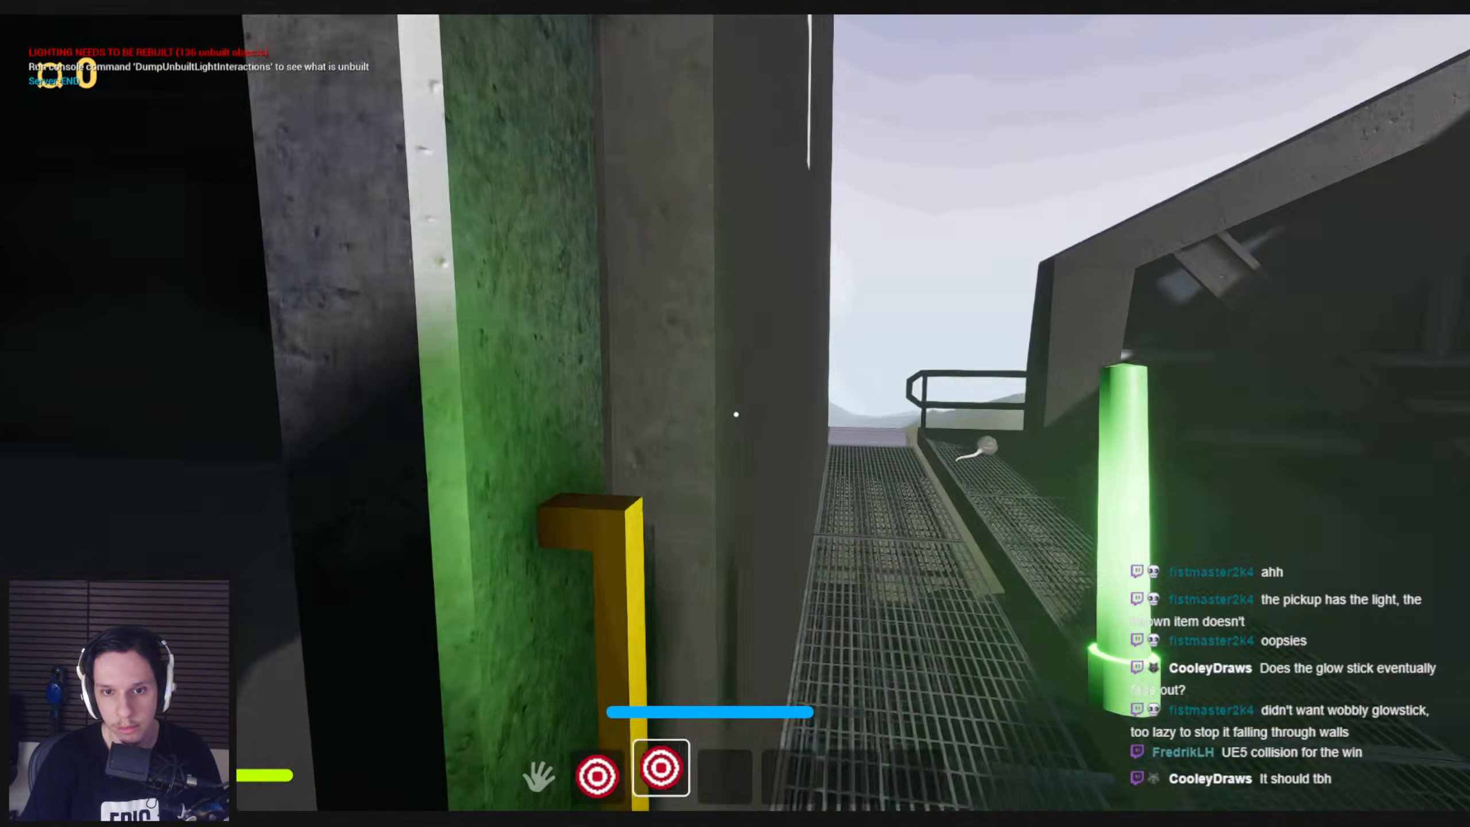
pyautogui.press('e')
pyautogui.press('s')
pyautogui.moveTo(736, 414)
pyautogui.mouseDown()
pyautogui.moveTo(509, 426)
pyautogui.moveTo(736, 414)
pyautogui.mouseUp()
pyautogui.press('3')
pyautogui.hotkey('shift', 'w')
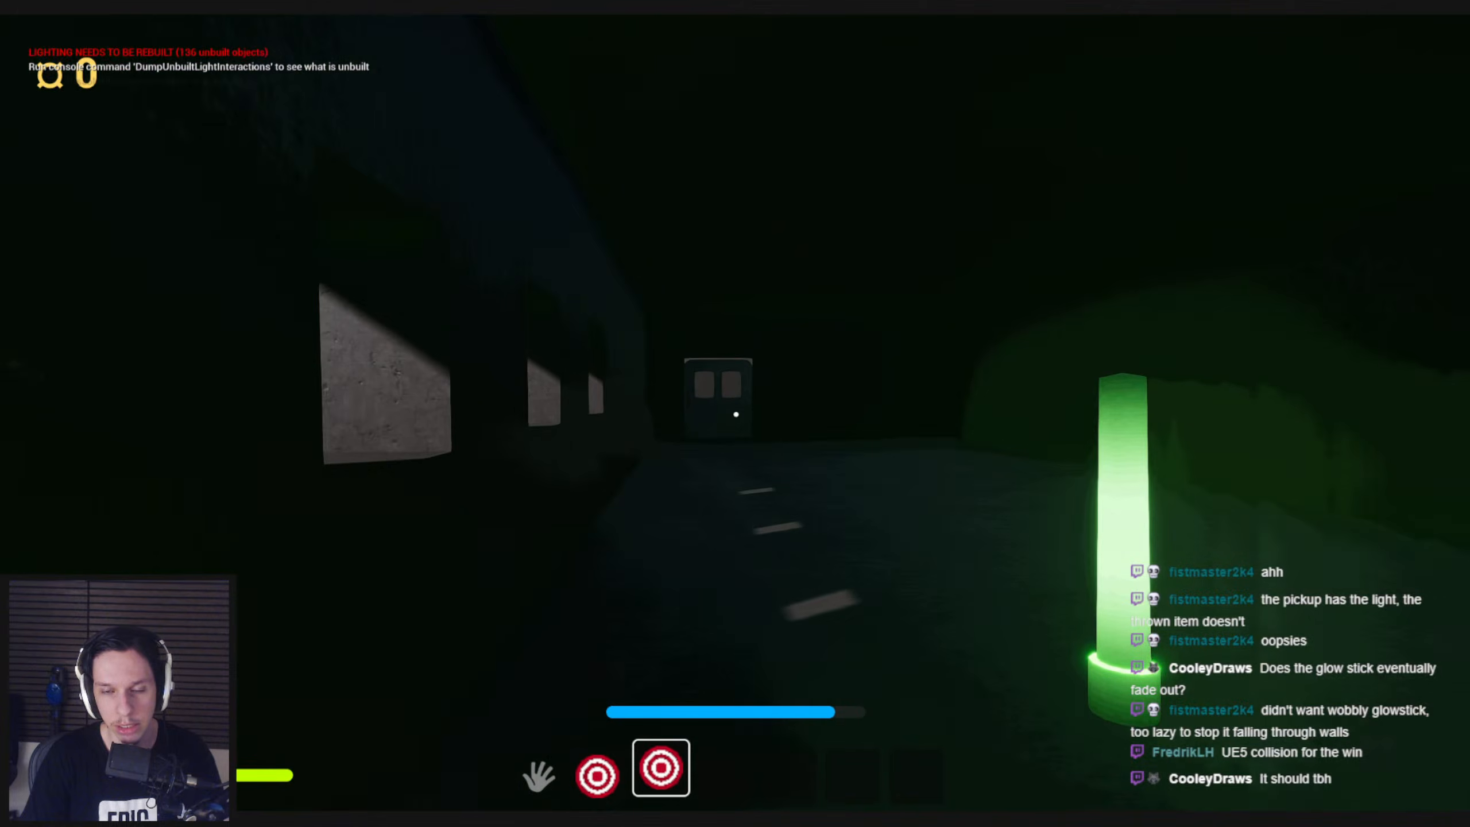
# Carry the glowstick through the door marked 2 into the dark area and equip it again
pyautogui.hotkey('shift', 'w')
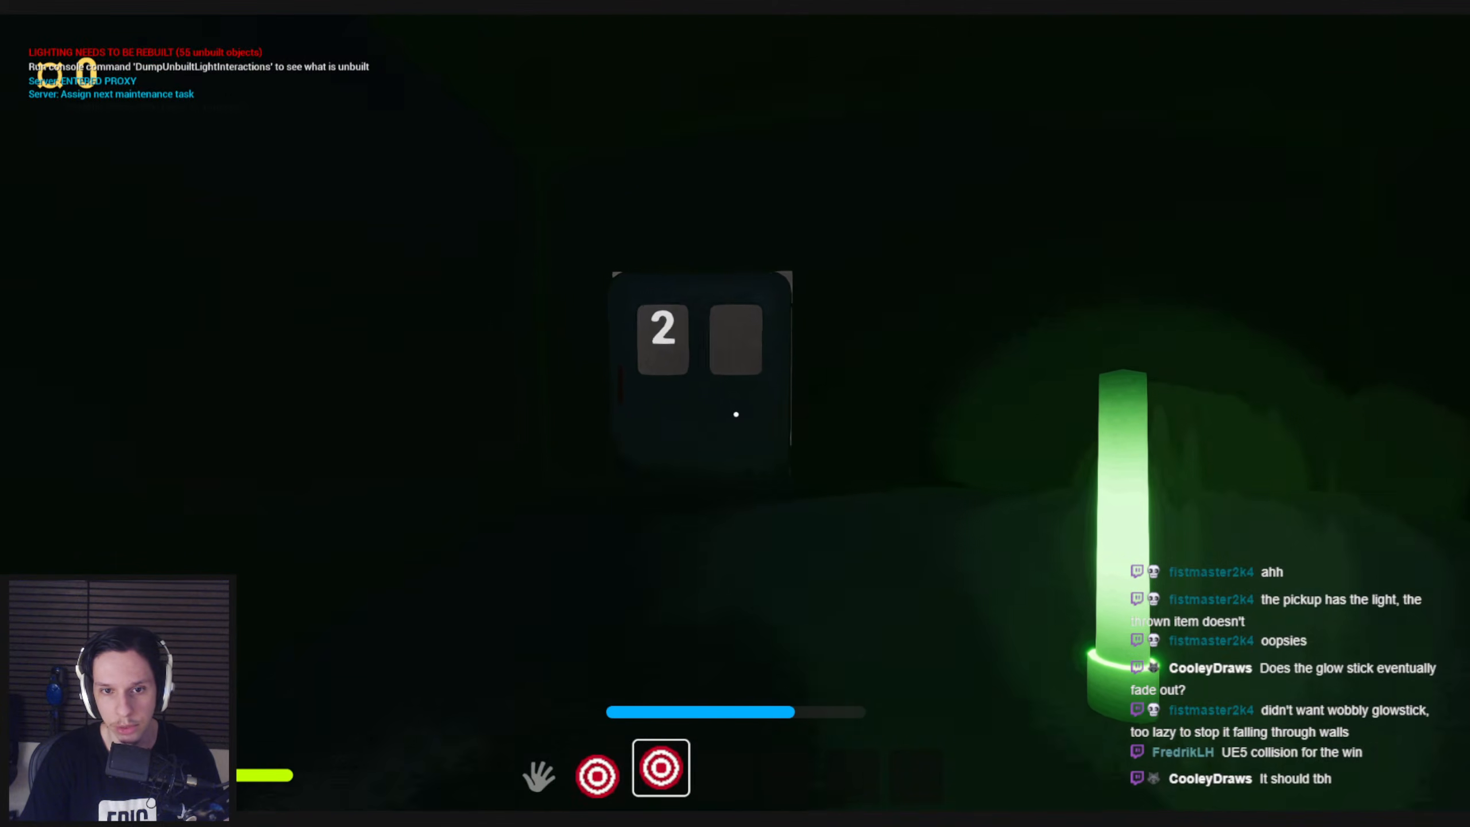
pyautogui.press('1')
pyautogui.click(736, 414)
pyautogui.press('w')
pyautogui.moveTo(736, 414); pyautogui.dragTo(736, 414)
pyautogui.press('3')
pyautogui.press('w')
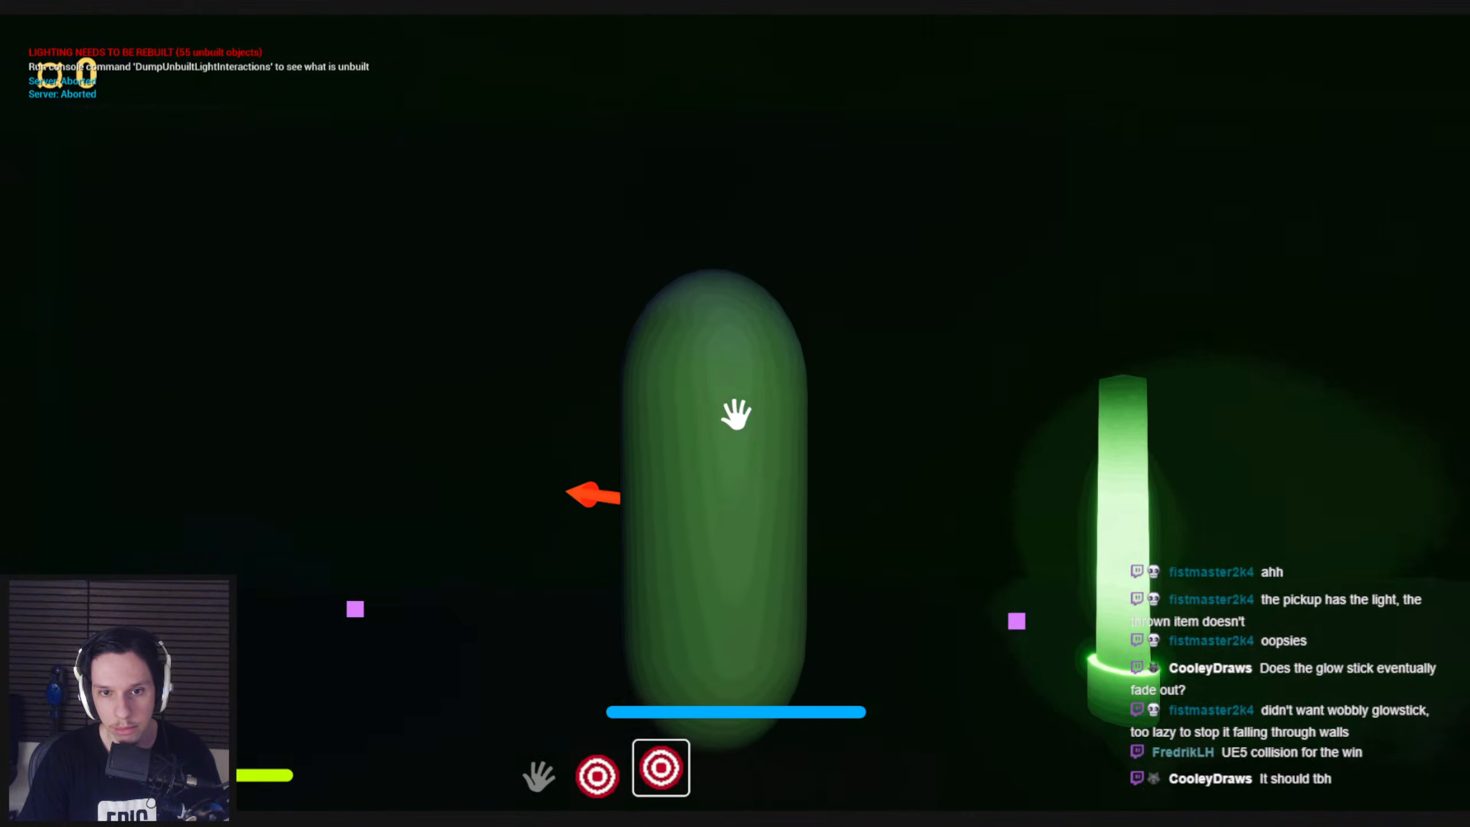
# Throw the glowstick down the dark corridor, run after it, and pick it back up
pyautogui.click(736, 414)
pyautogui.click(736, 414)
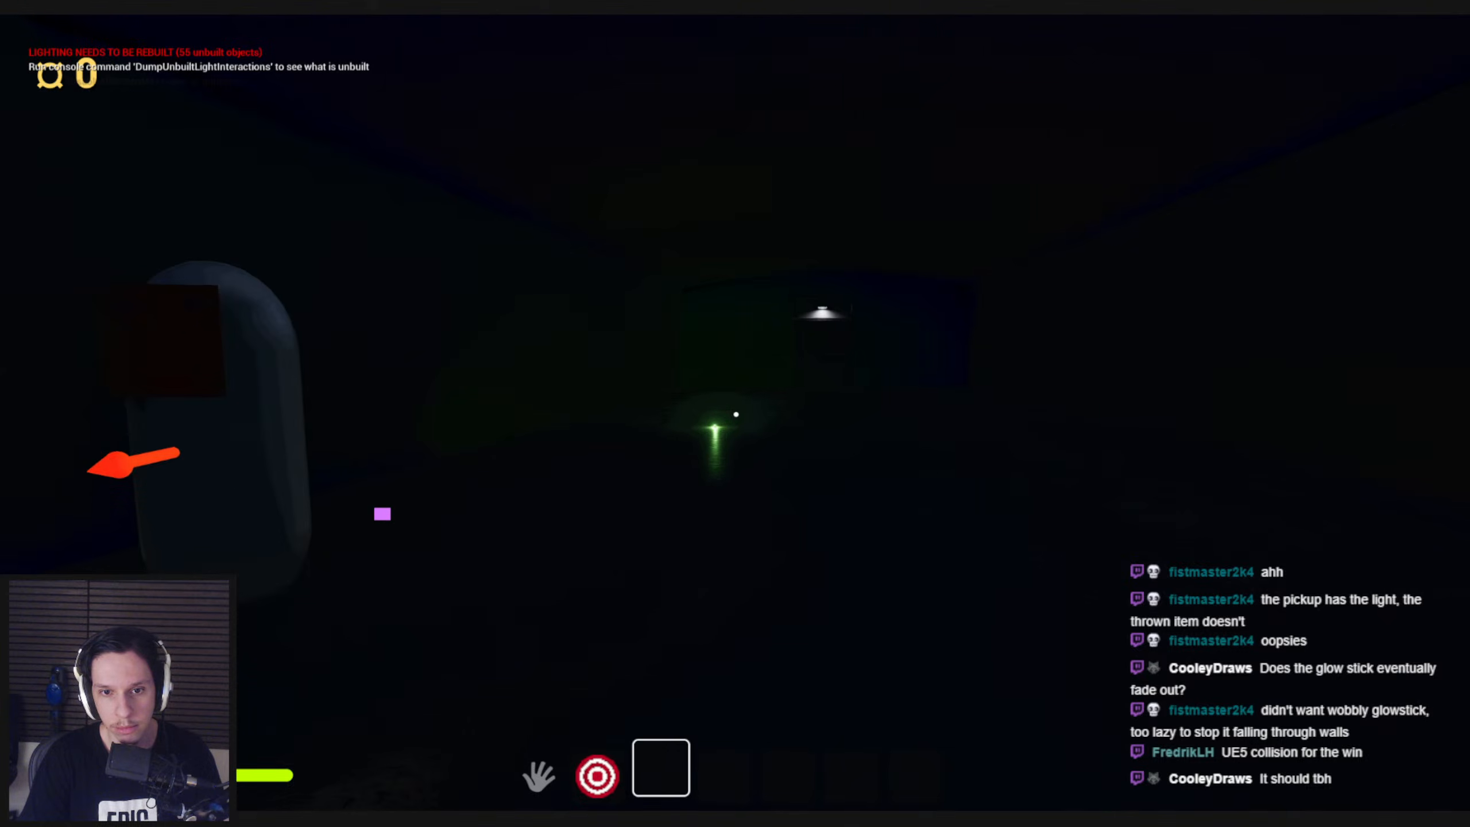
pyautogui.hotkey('shift', 'w')
pyautogui.press('w')
pyautogui.press('e')
pyautogui.press('e')
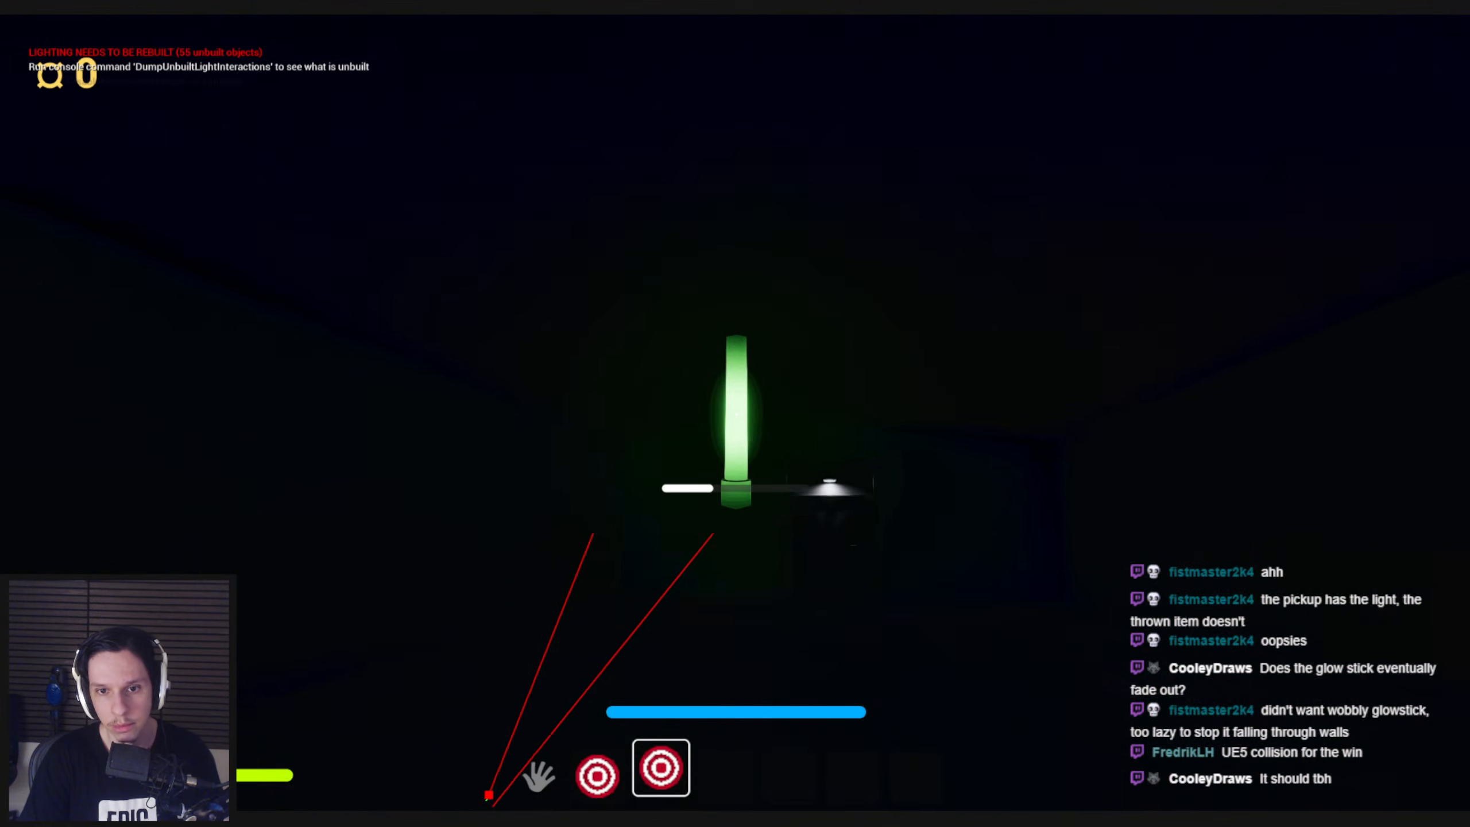
# Throw the glowstick toward the lit door at the far end and retrieve it from the floor
pyautogui.click(736, 414)
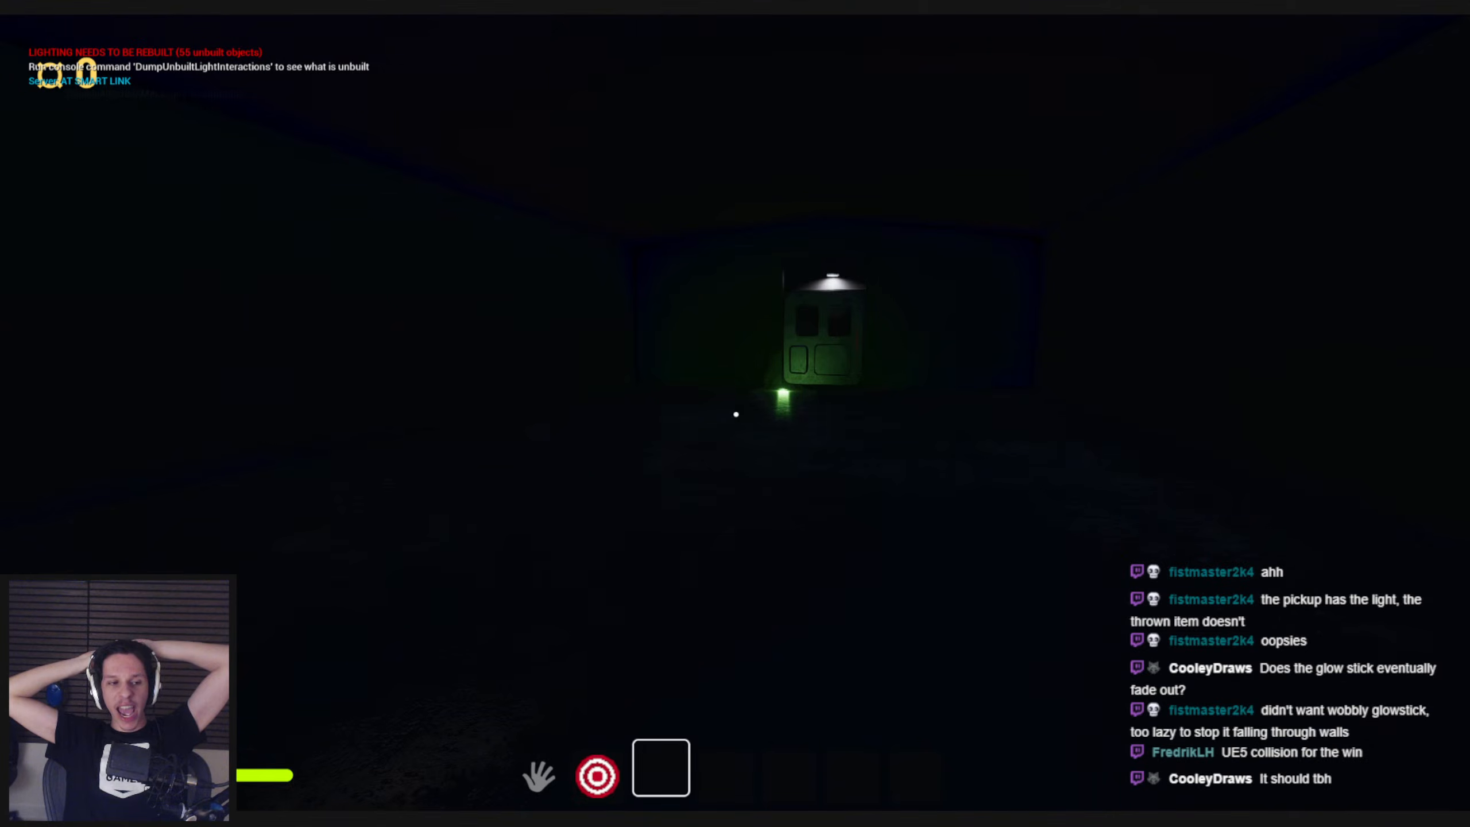
pyautogui.hotkey('shift', 'w')
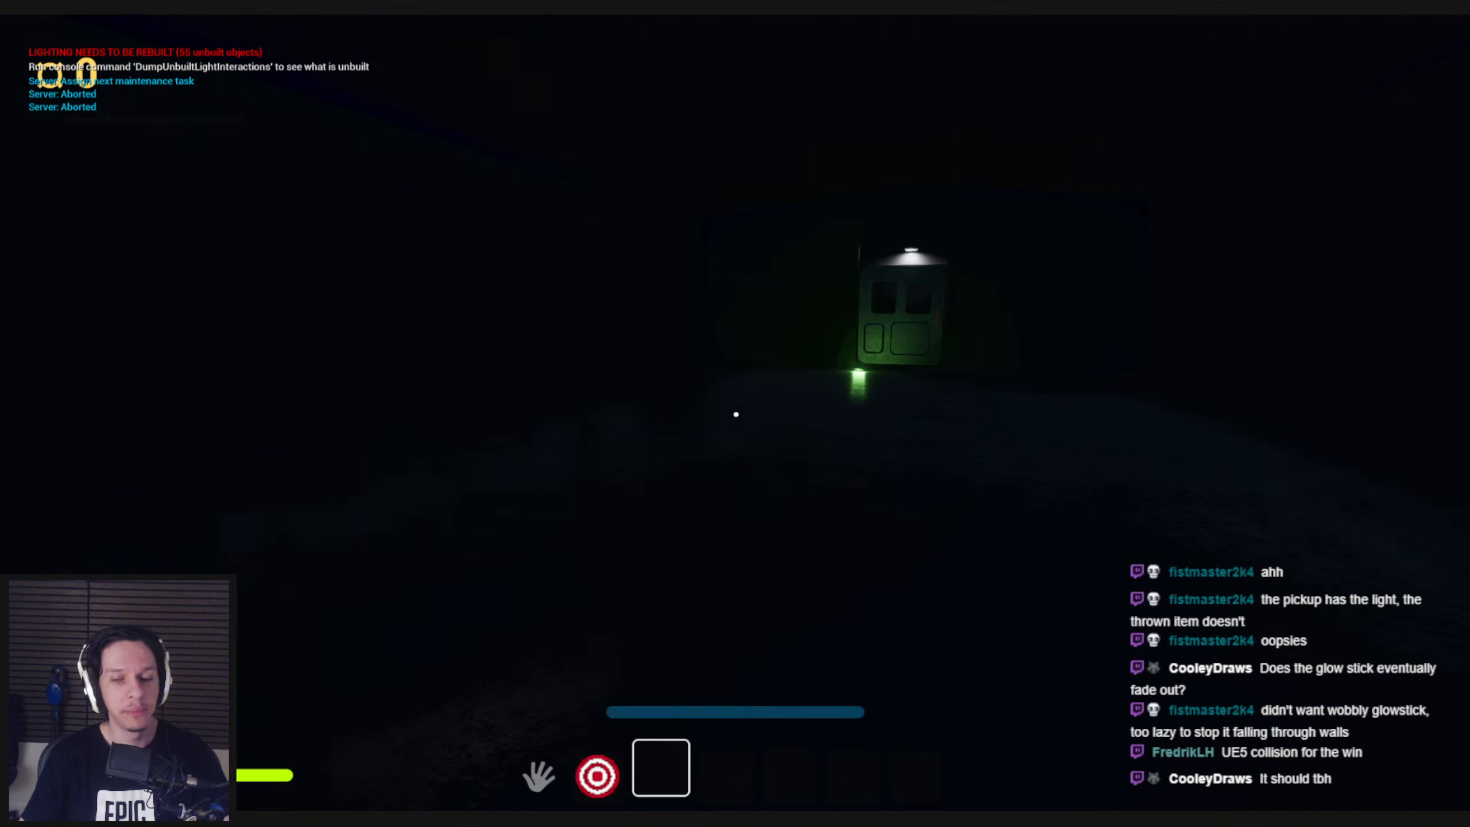
pyautogui.hotkey('shift', 'w')
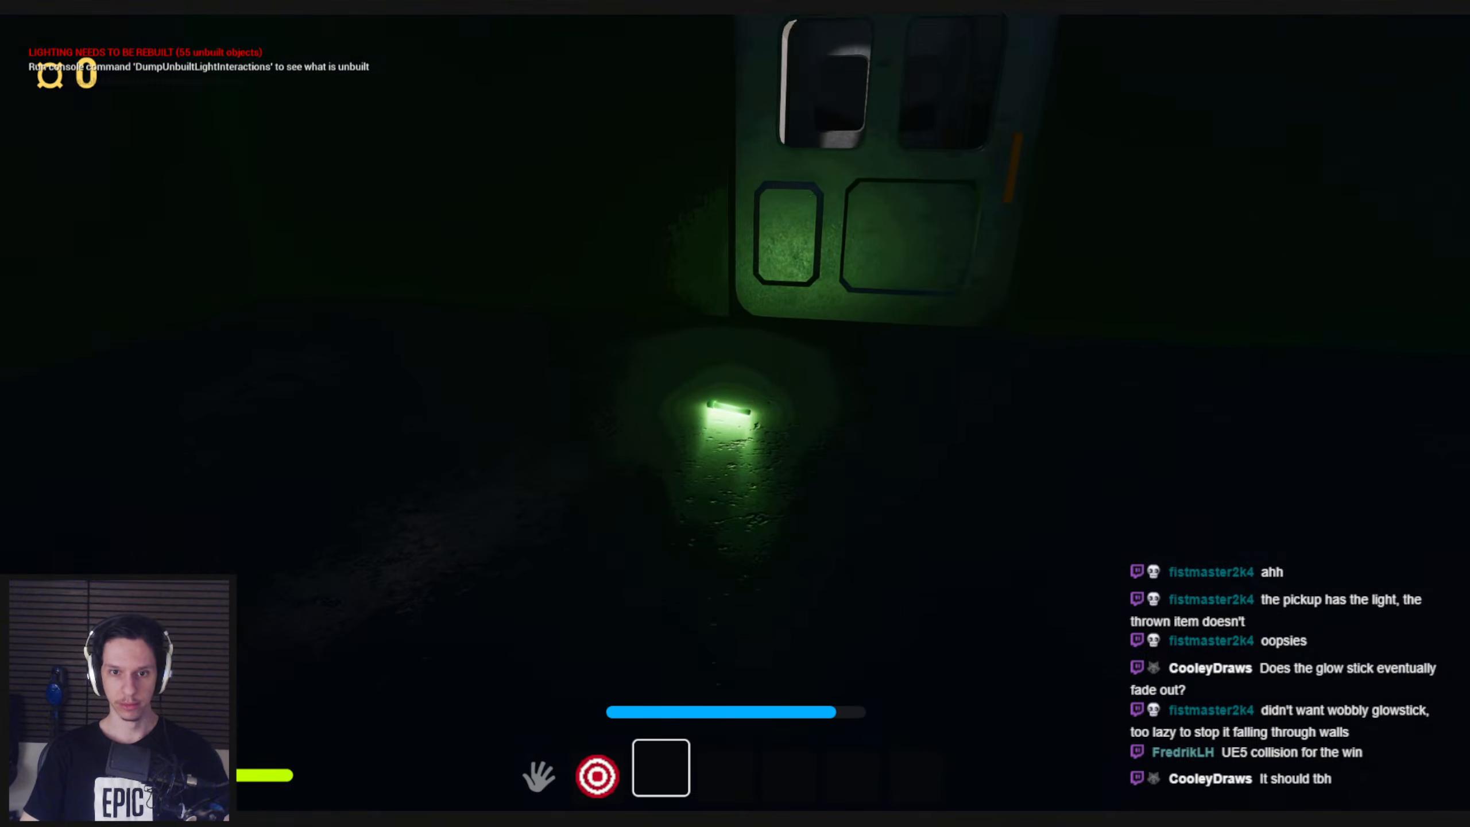
pyautogui.press('e')
pyautogui.press('e')
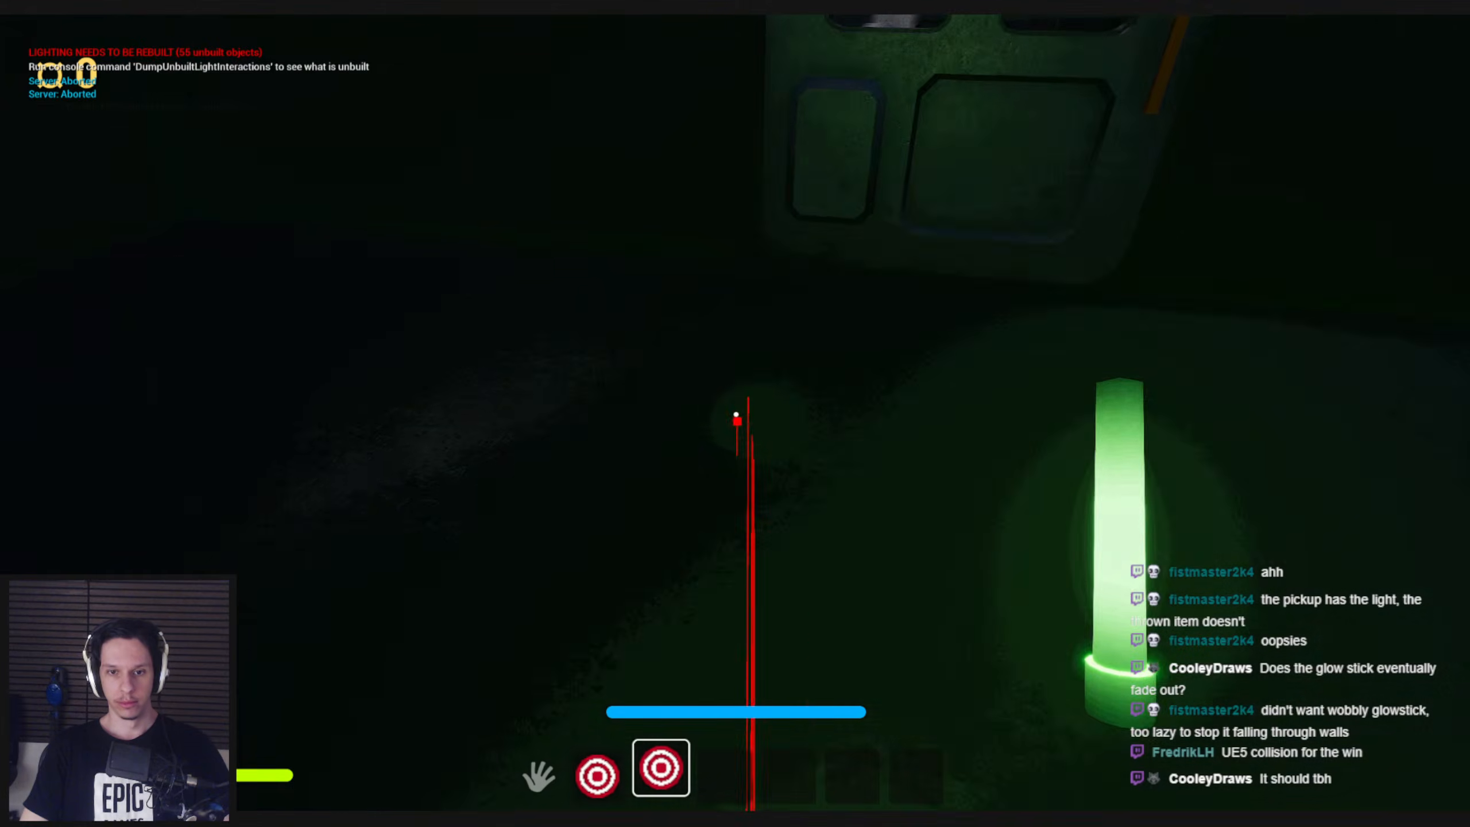
# Throw the glowstick back down the corridor, pick it up again, and end the play session
pyautogui.click(736, 415)
pyautogui.click(736, 415)
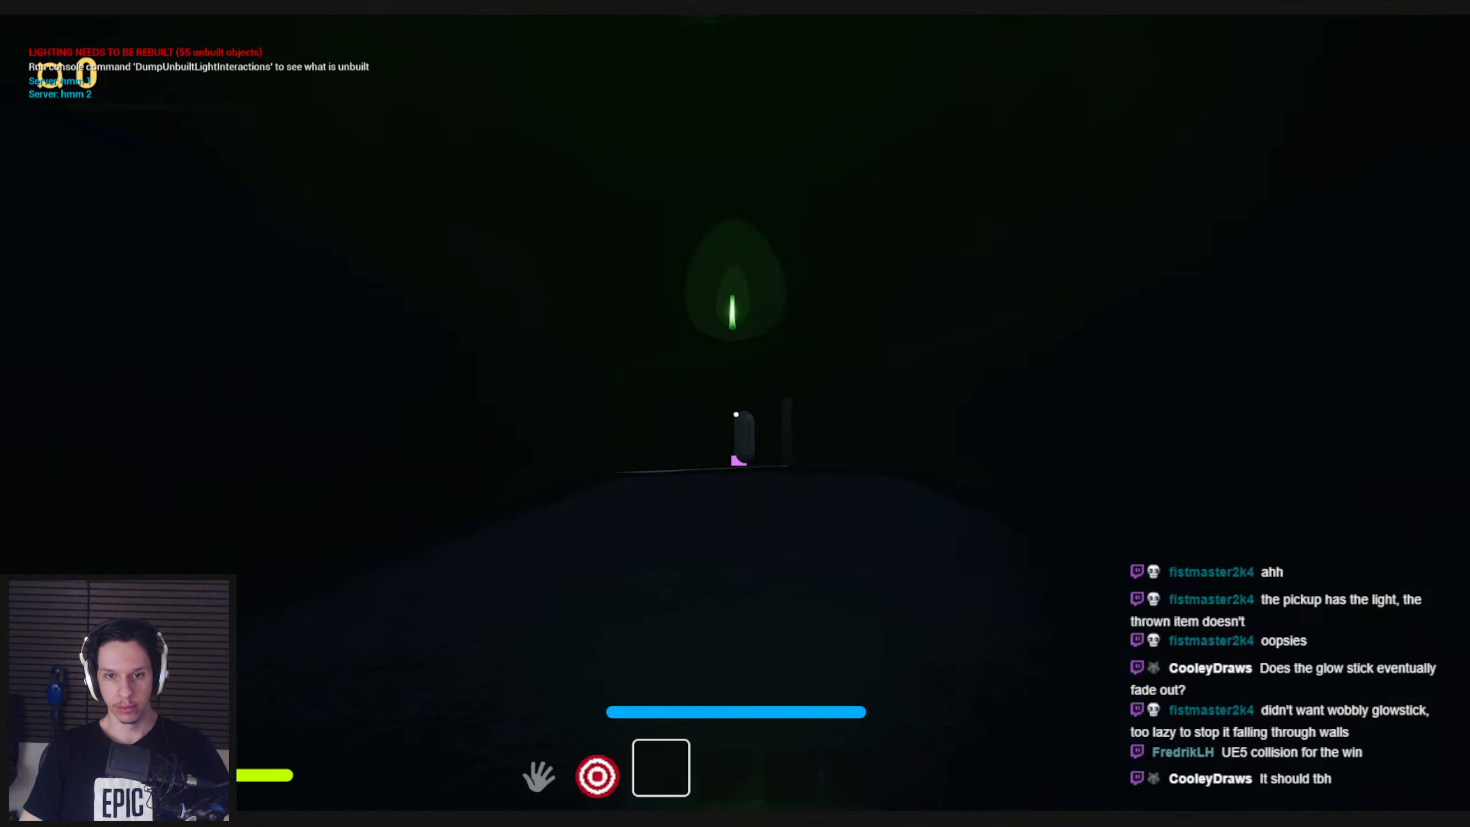
pyautogui.hotkey('shift', 'w')
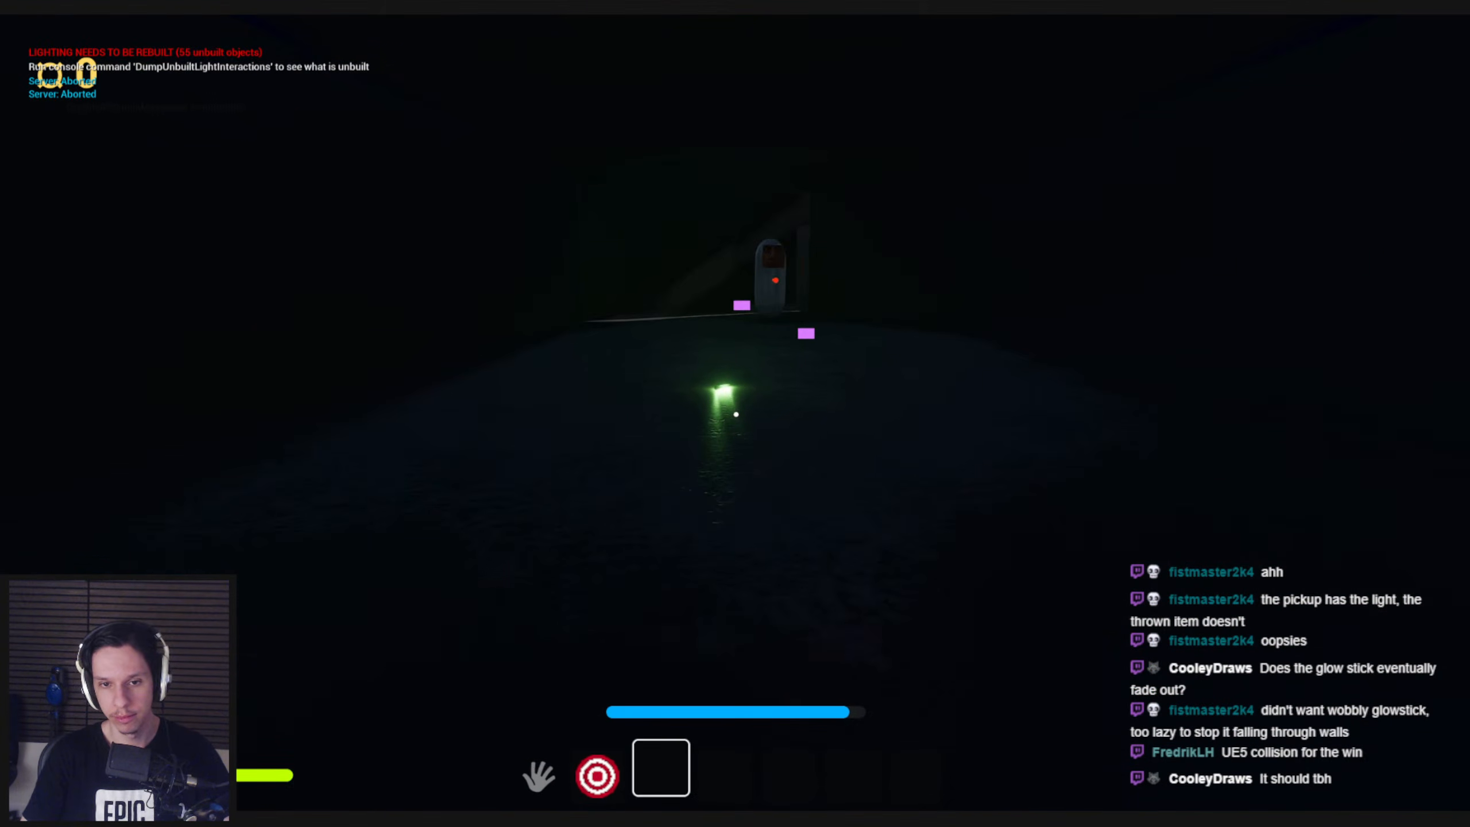
pyautogui.press('e')
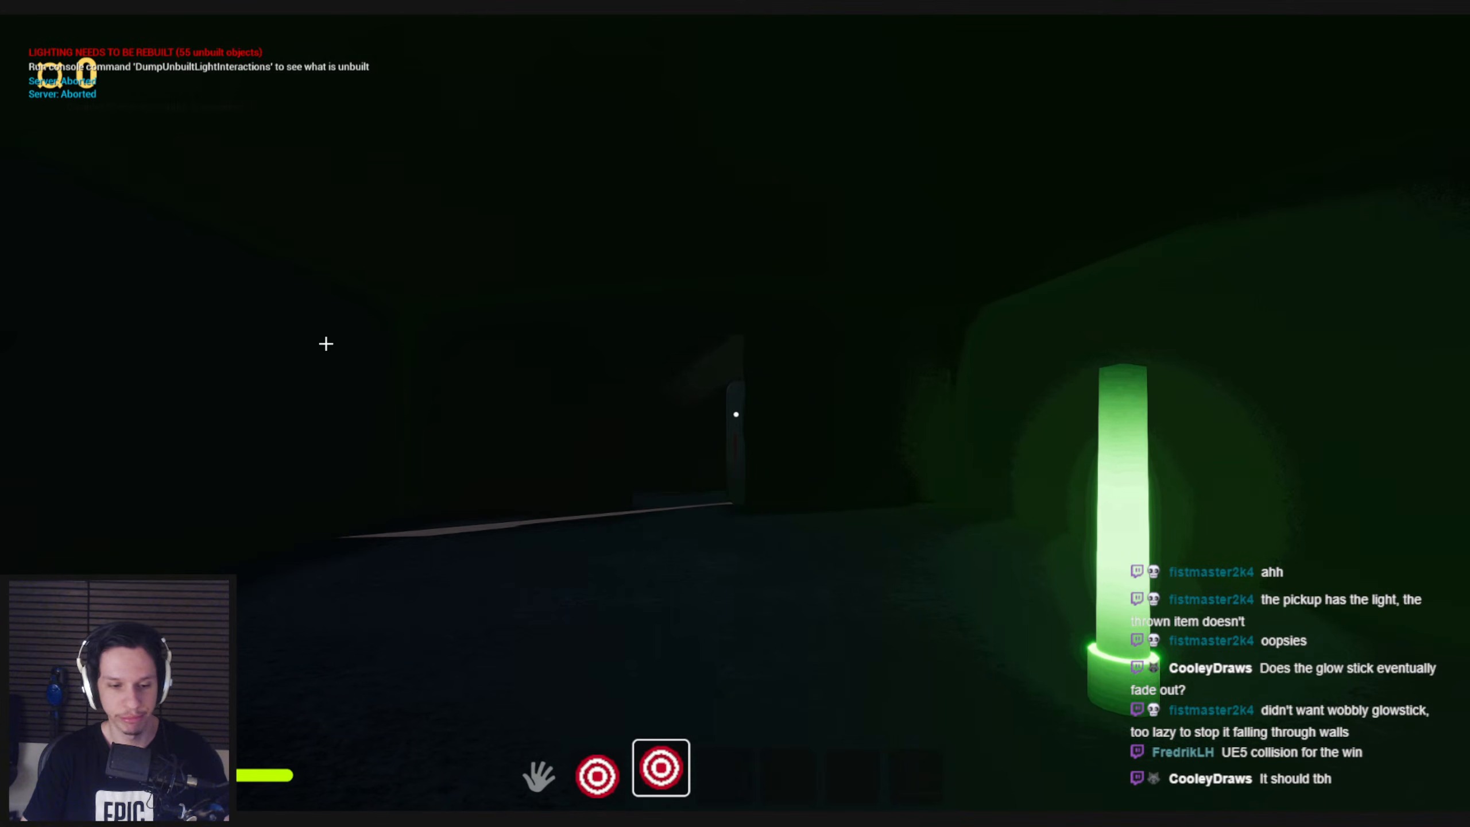
pyautogui.press('Escape')
# Switch to Blender and add evenly spaced loop cuts along the shaft of the glowstick's Cylinder mesh
pyautogui.hotkey('alt', 'Tab')
pyautogui.scroll(4, 902, 376)
pyautogui.press('Tab')
pyautogui.moveTo(893, 382)
pyautogui.mouseDown(button='middle')
pyautogui.moveTo(909, 361)
pyautogui.moveTo(890, 479)
pyautogui.moveTo(914, 388)
pyautogui.moveTo(879, 395)
pyautogui.mouseUp(button='middle')
pyautogui.hotkey('alt', 'a')
pyautogui.hotkey('ctrl', 'r')
pyautogui.click(895, 398)
pyautogui.rightClick(895, 399)
pyautogui.press('1')
pyautogui.hotkey('alt', 'a')
# Select the vertices at the top end of the glowstick shaft and switch the mesh to Vertex Paint mode
pyautogui.scroll(3, 913, 389)
pyautogui.hotkey('shift', 'z')
pyautogui.moveTo(842, 302); pyautogui.dragTo(933, 345)
pyautogui.hotkey('shift', 'z')
pyautogui.keyDown('shift'); pyautogui.moveTo(915, 377); pyautogui.dragTo(987, 365, button='middle'); pyautogui.keyUp('shift')
pyautogui.click(704, 697)
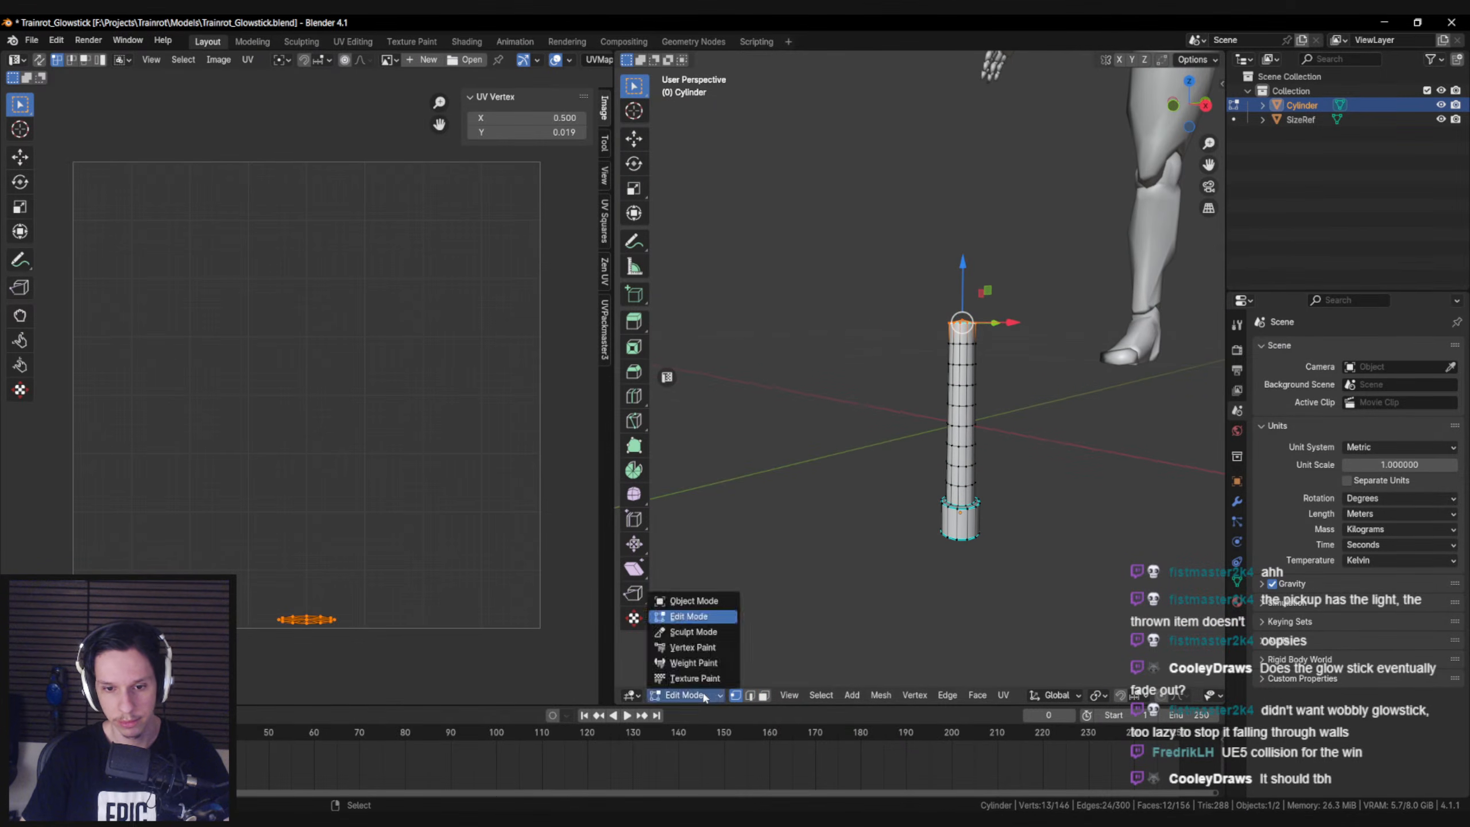
pyautogui.click(702, 649)
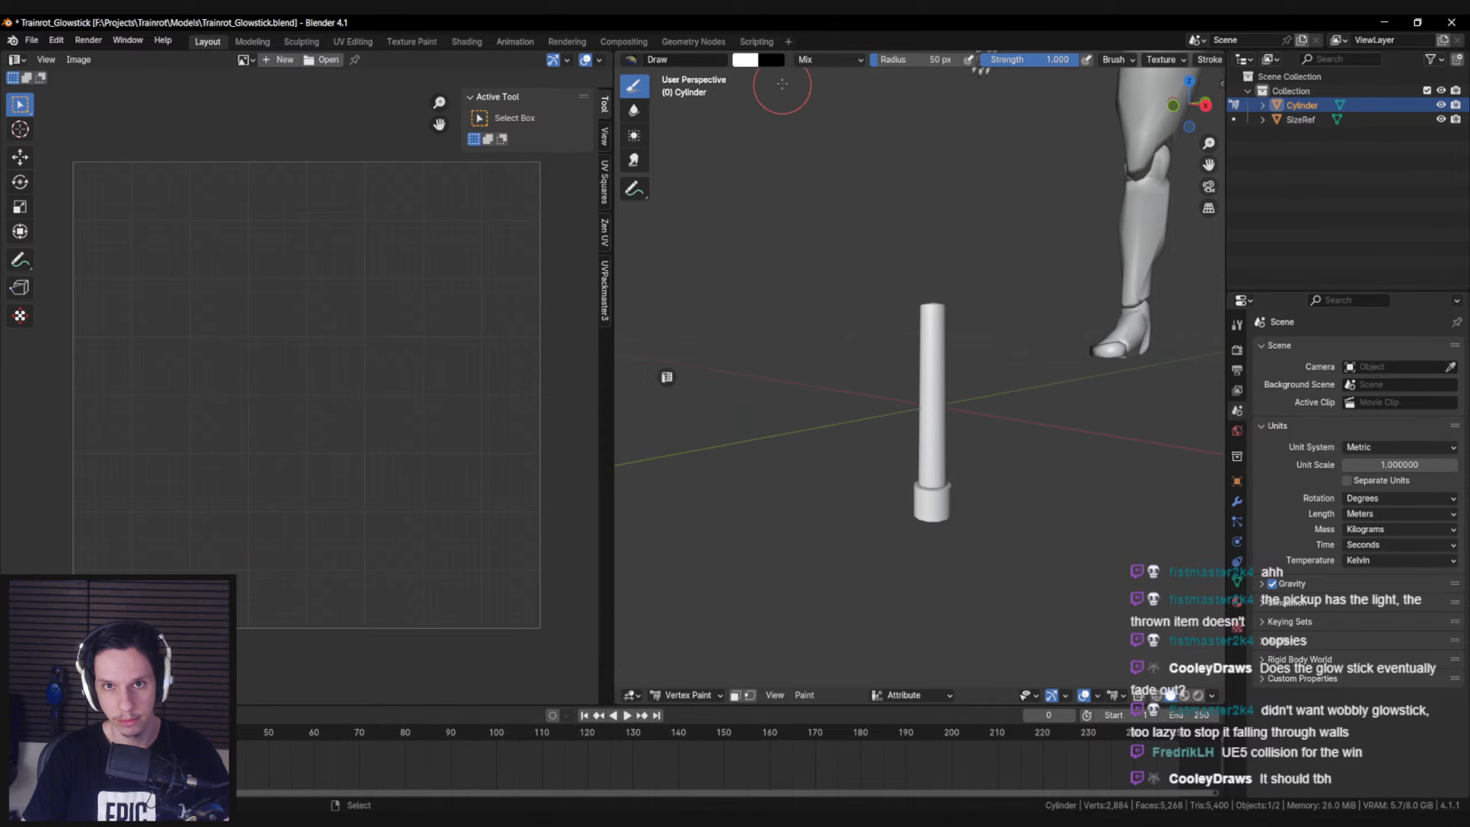
# Set the brush colour to black with value 0 and fill the whole glowstick with that vertex colour
pyautogui.click(746, 61)
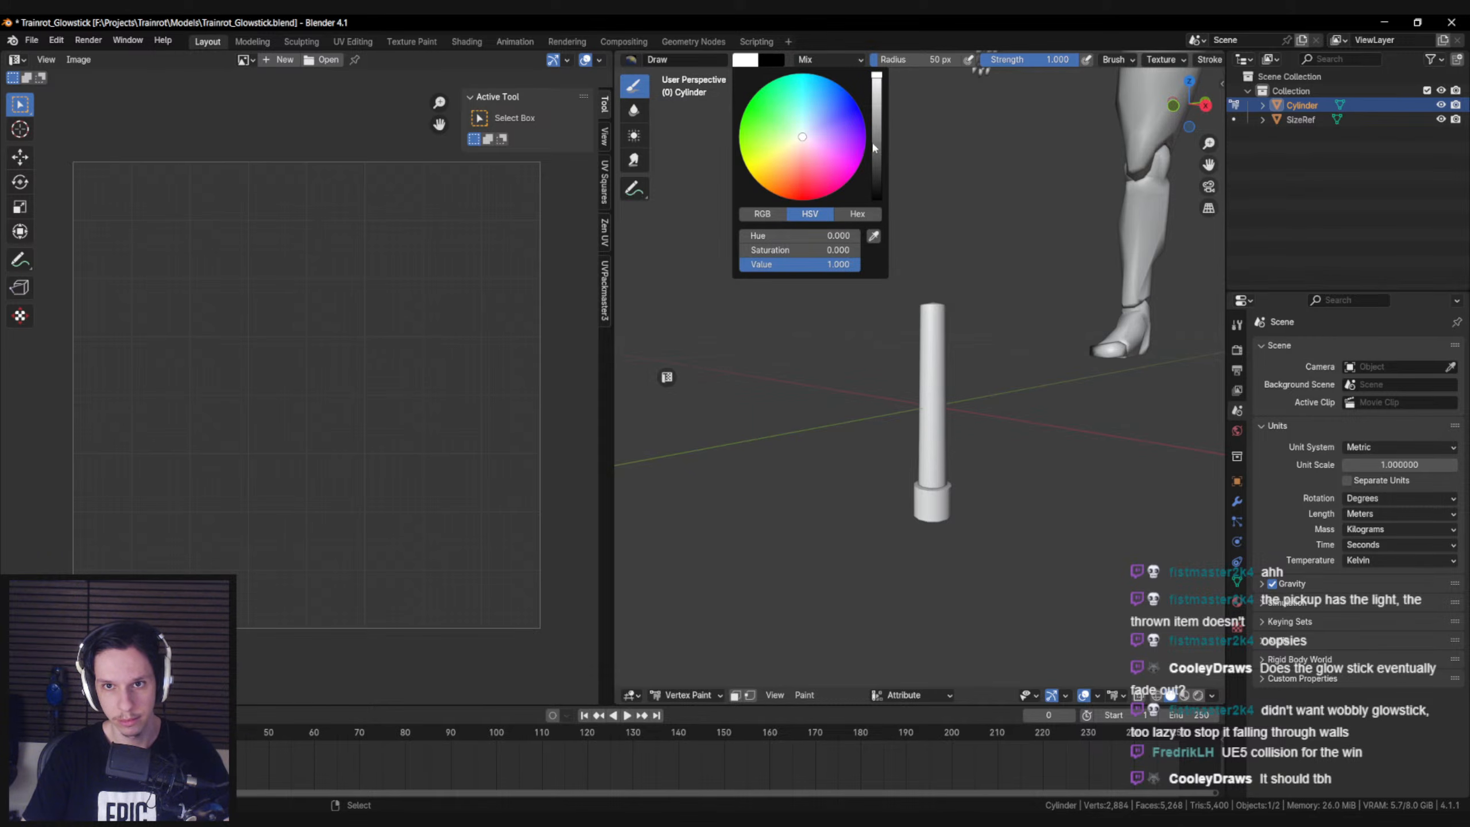
pyautogui.click(746, 61)
pyautogui.moveTo(878, 134); pyautogui.dragTo(878, 200)
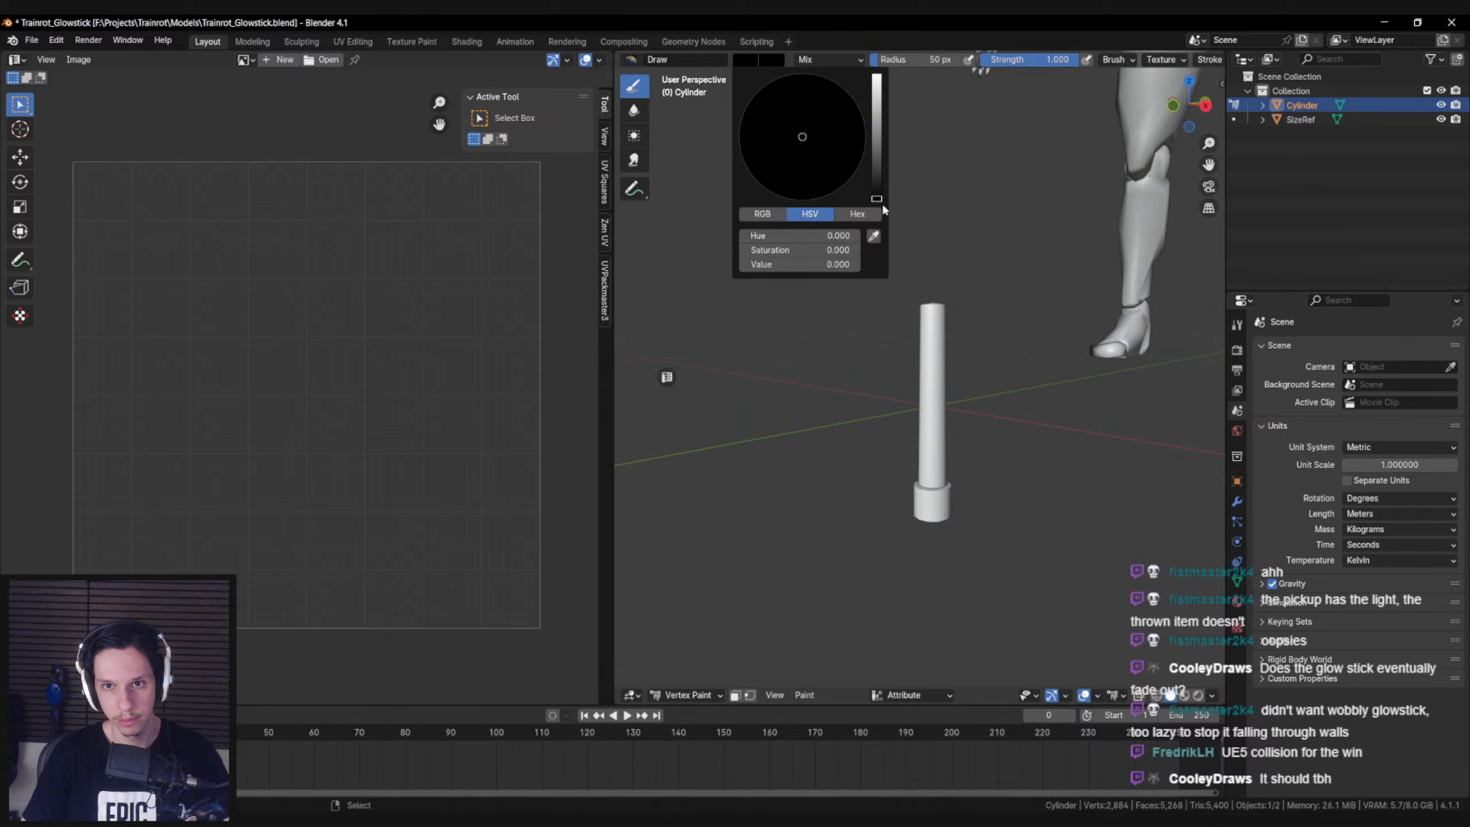
pyautogui.moveTo(770, 568); pyautogui.dragTo(748, 614, button='middle')
pyautogui.click(805, 694)
pyautogui.click(847, 664)
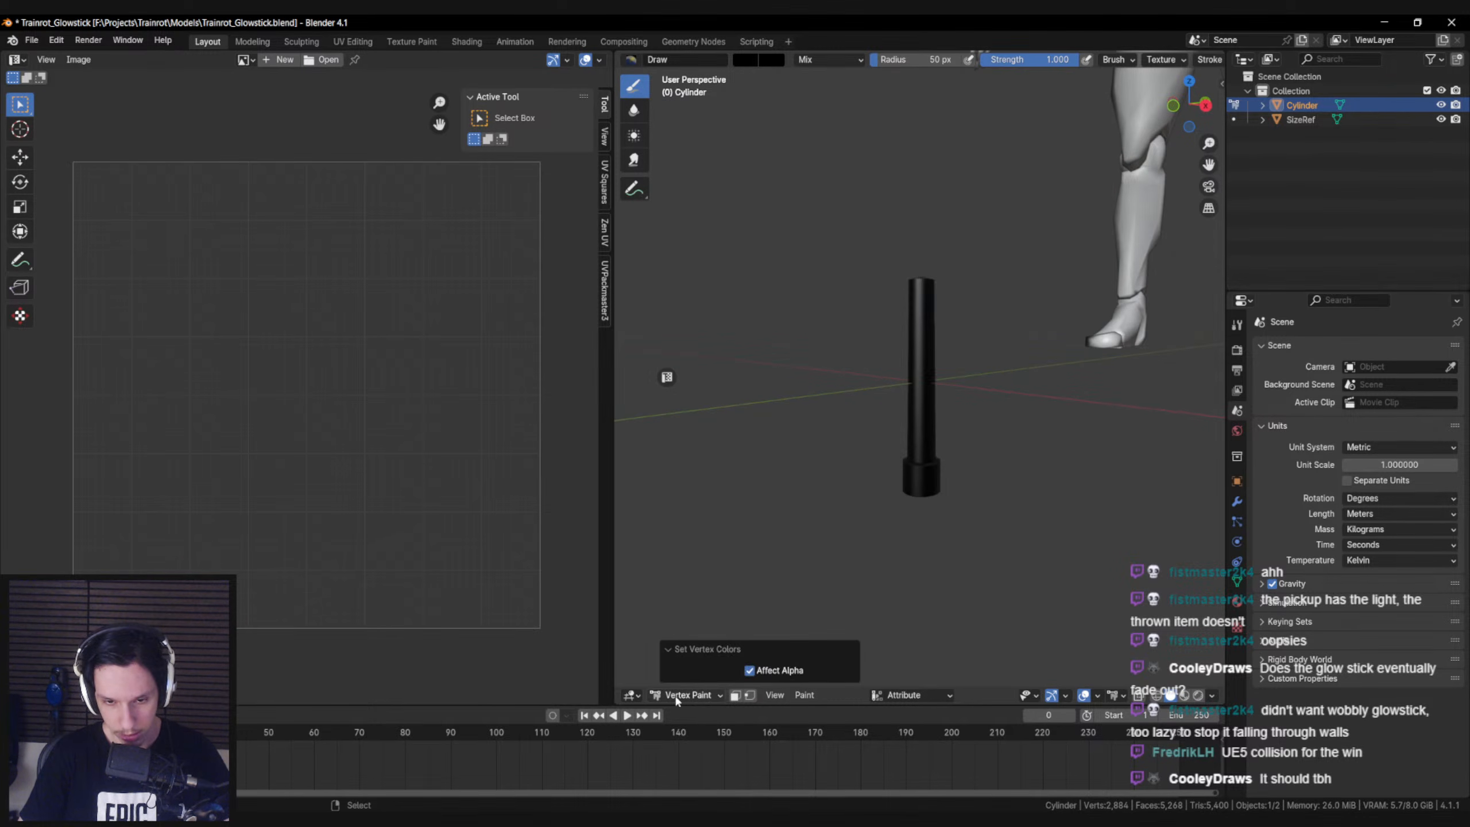
# Set the brush colour to red, fill the whole glowstick with that vertex colour, and display the mesh in wireframe
pyautogui.click(744, 61)
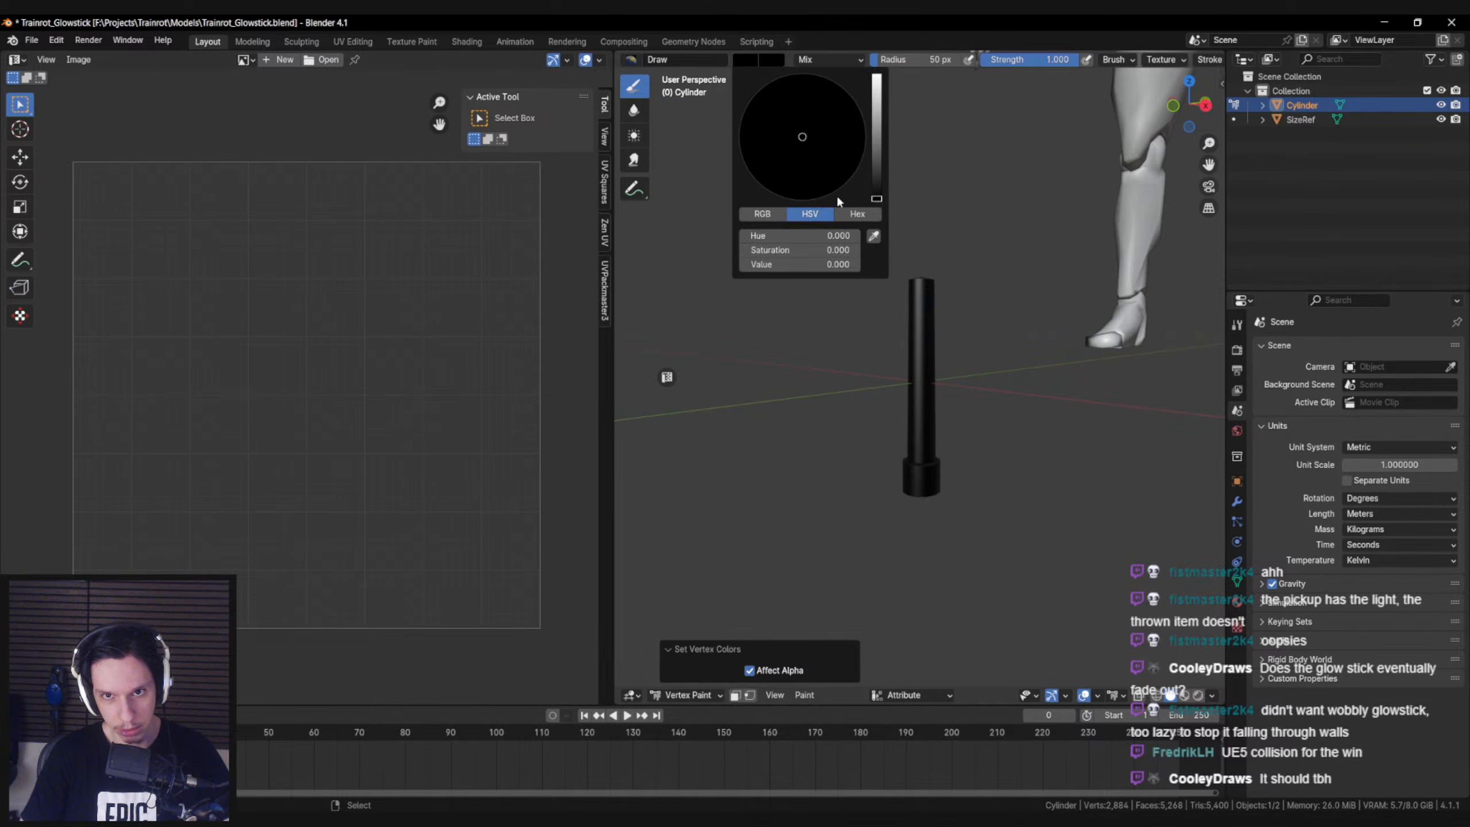
pyautogui.press('Return')
pyautogui.keyDown('shift'); pyautogui.moveTo(797, 480); pyautogui.dragTo(778, 489, button='middle'); pyautogui.keyUp('shift')
pyautogui.click(805, 698)
pyautogui.click(827, 664)
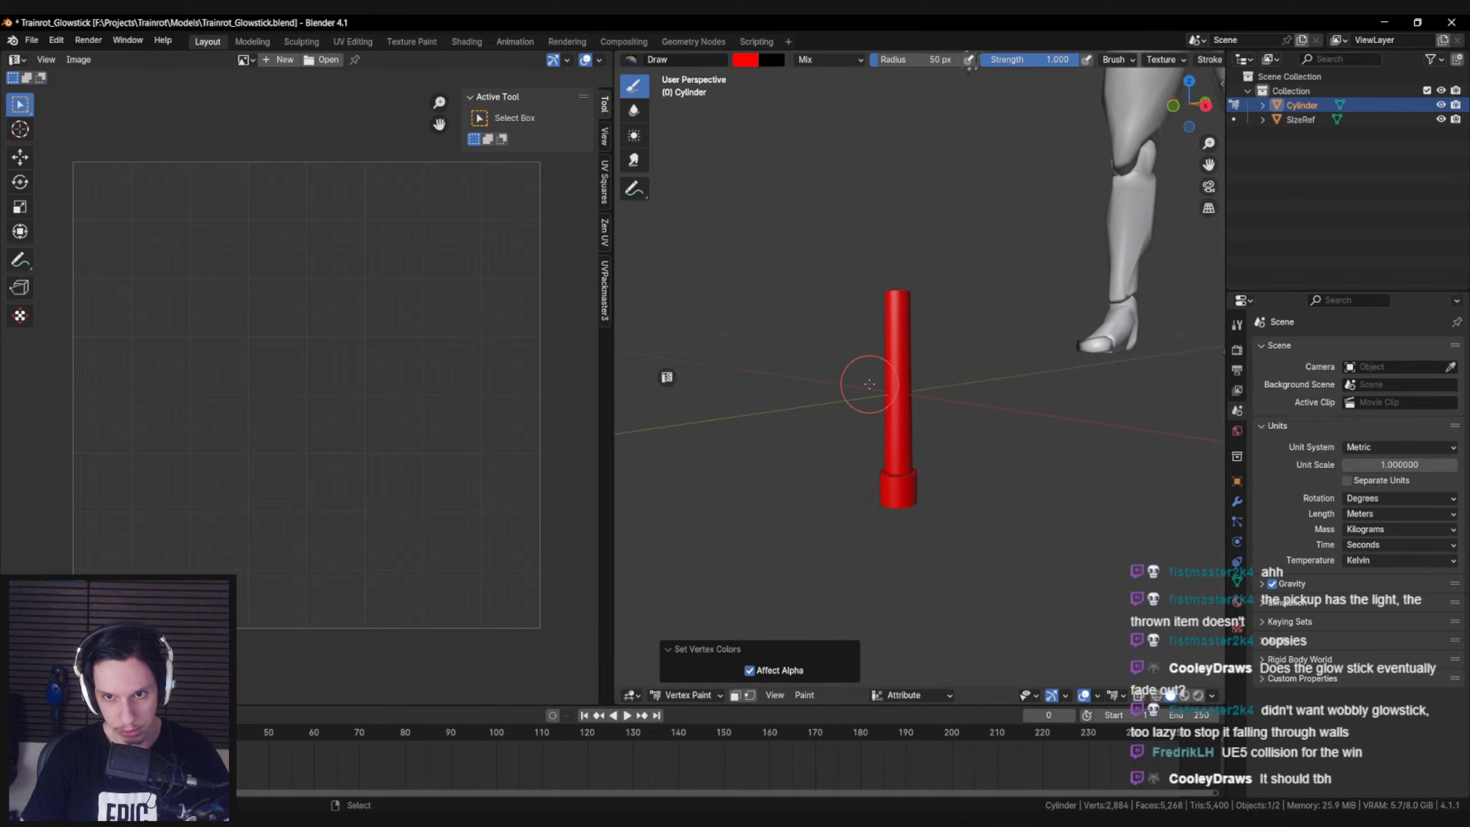
pyautogui.hotkey('shift', 'z')
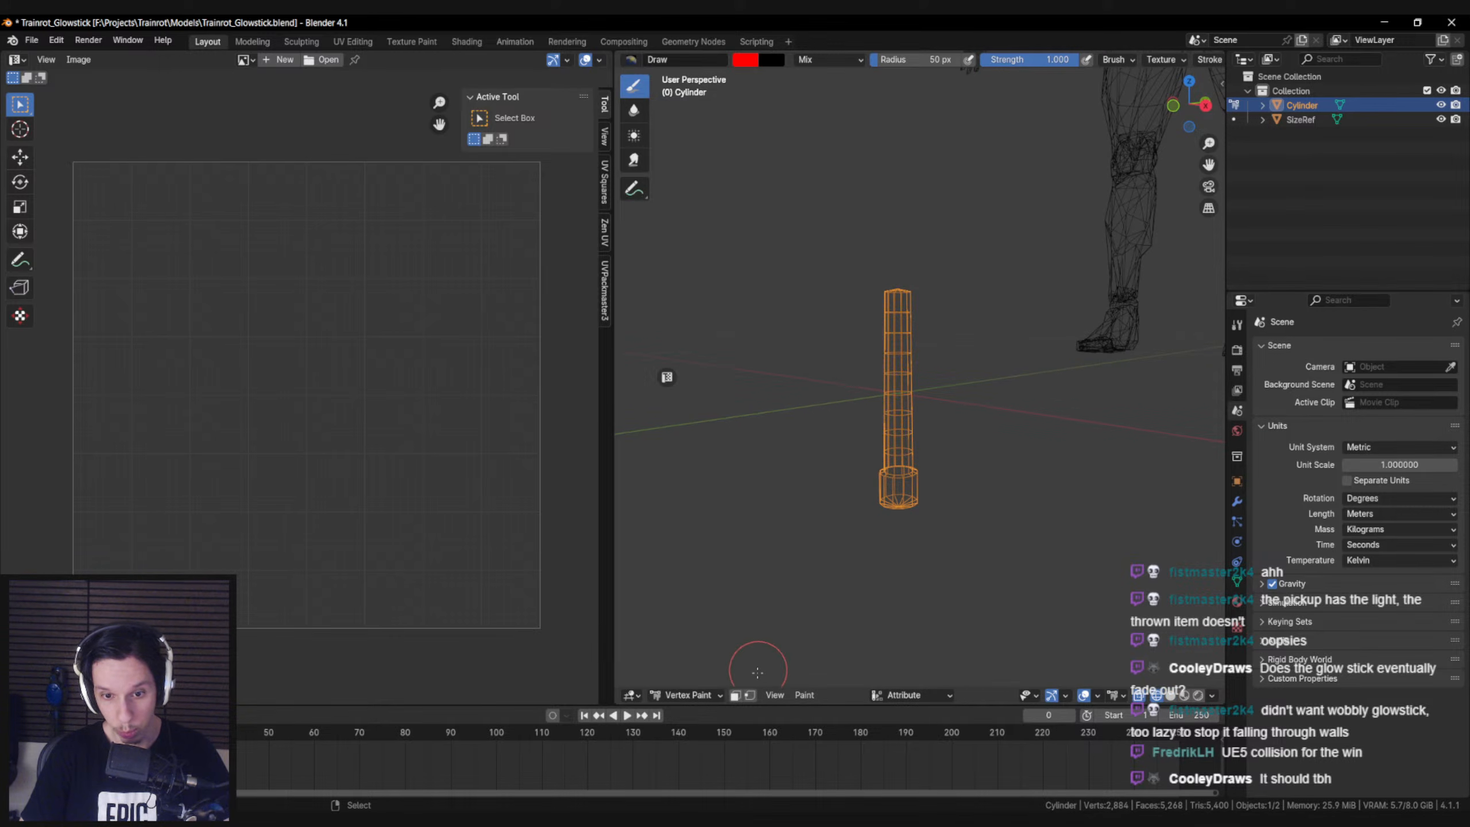
# Select the vertices at the top end of the glowstick shaft and fill them with the red vertex colour
pyautogui.press('b')
pyautogui.moveTo(826, 252)
pyautogui.mouseDown()
pyautogui.moveTo(994, 301)
pyautogui.moveTo(961, 312)
pyautogui.mouseUp()
pyautogui.hotkey('shift', 'z')
pyautogui.hotkey('shift', 'z')
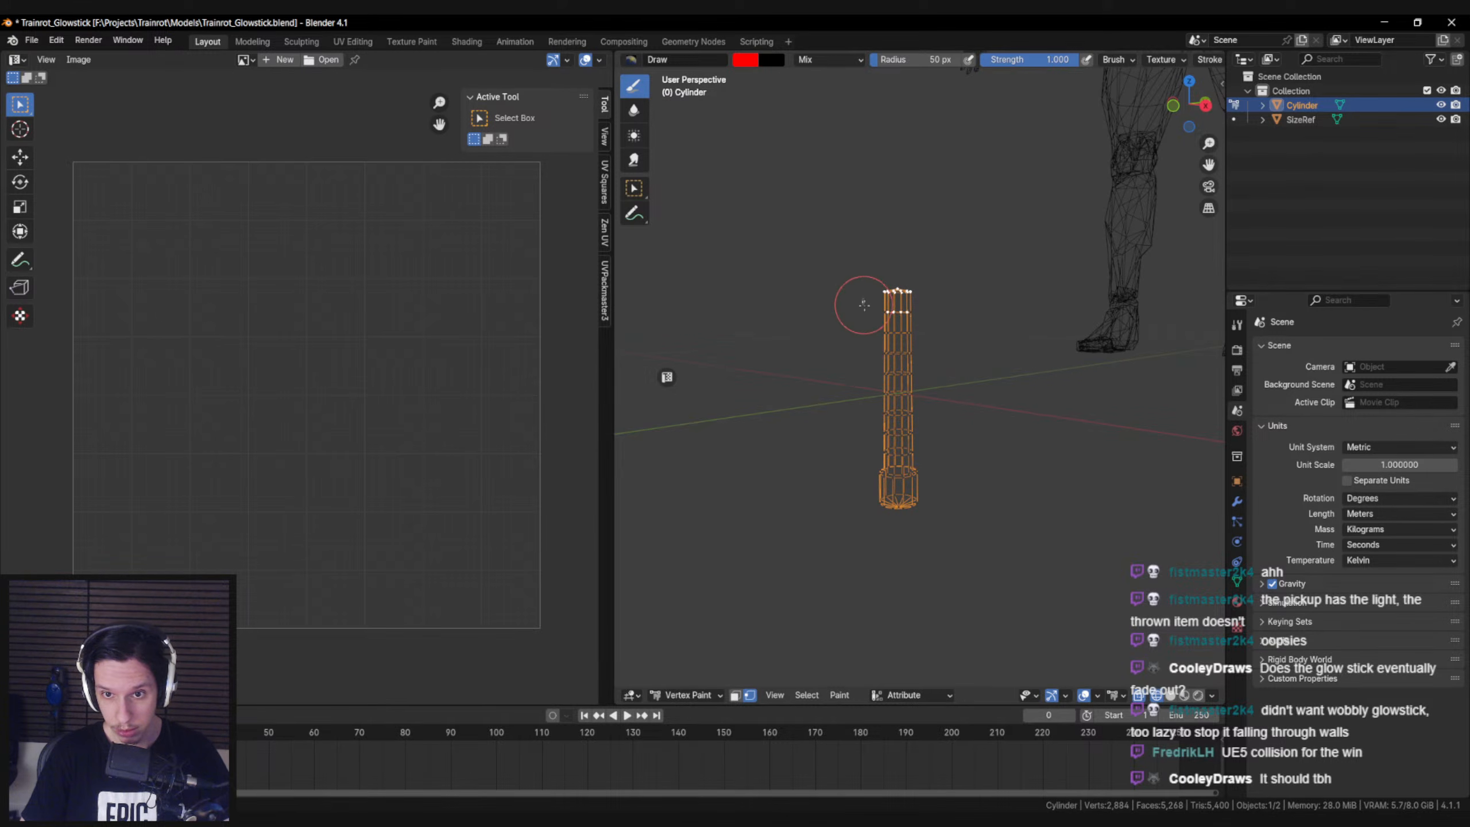
pyautogui.hotkey('shift', 'z')
pyautogui.click(839, 695)
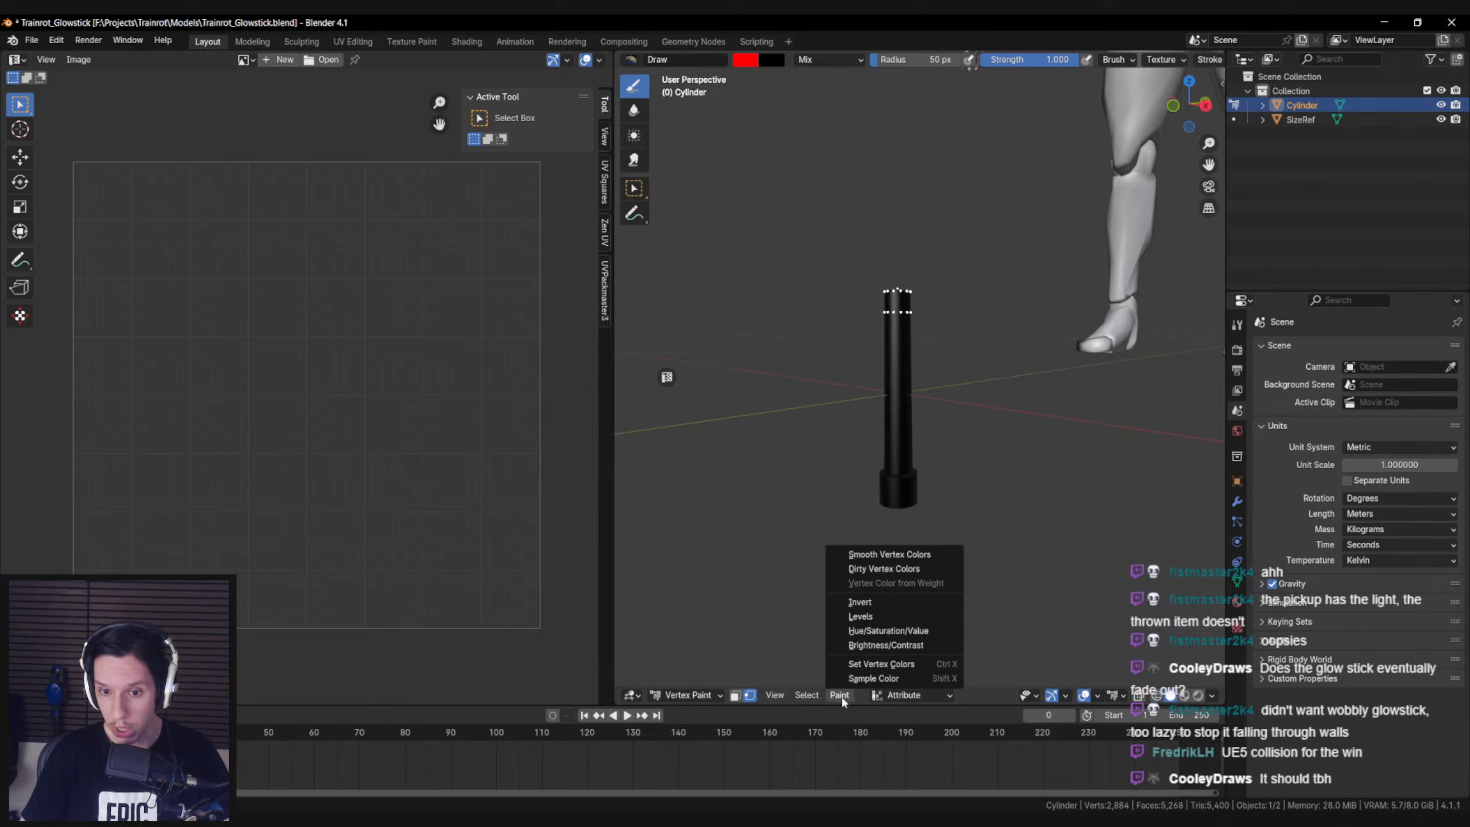
pyautogui.click(857, 665)
pyautogui.moveTo(840, 445); pyautogui.dragTo(800, 432, button='middle')
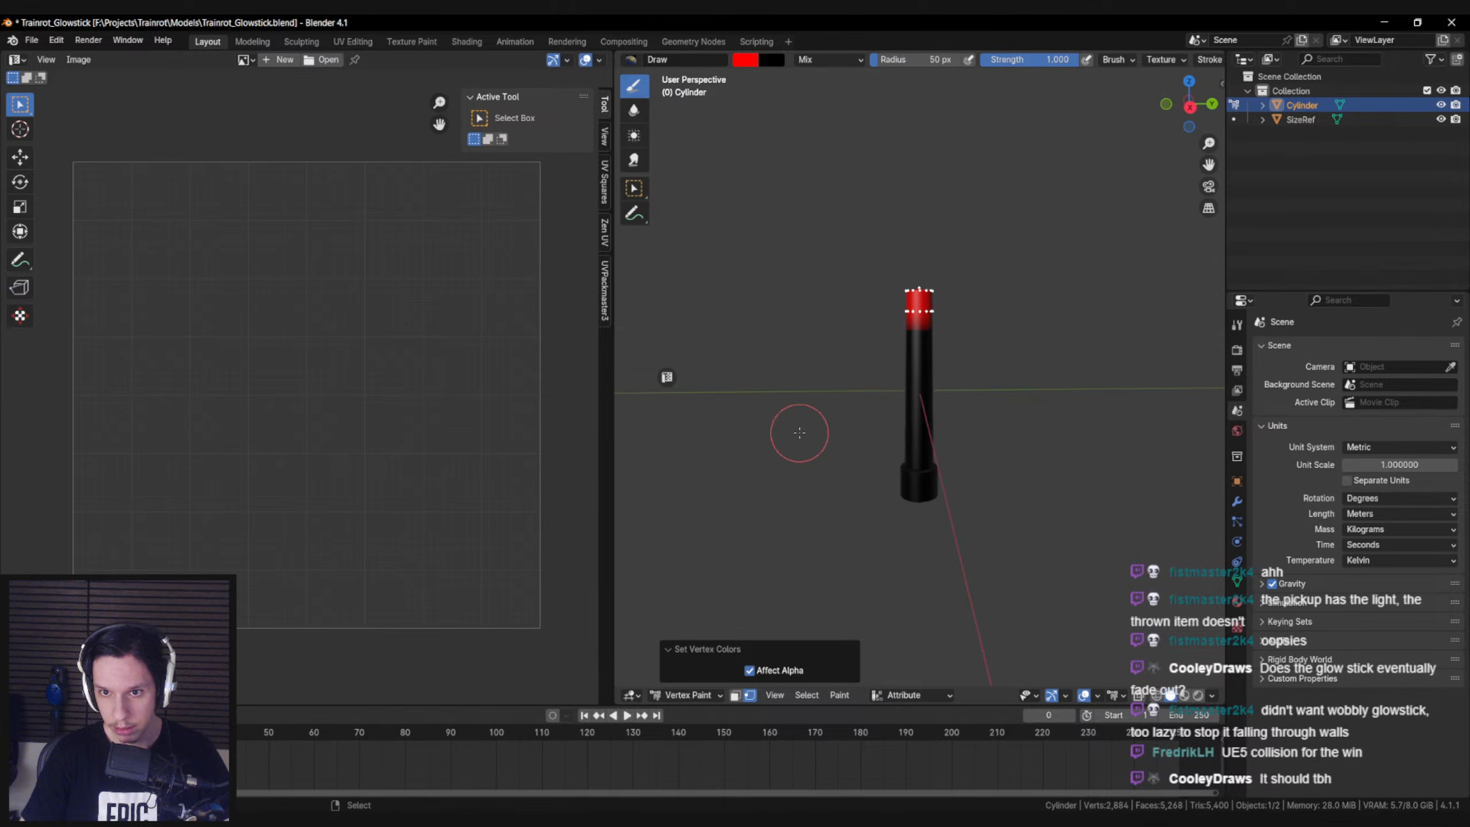
# Try to smooth the glowstick's vertex colours with Smooth Vertex Colors, viewed from the front with no vertices selected
pyautogui.press('KP_1')
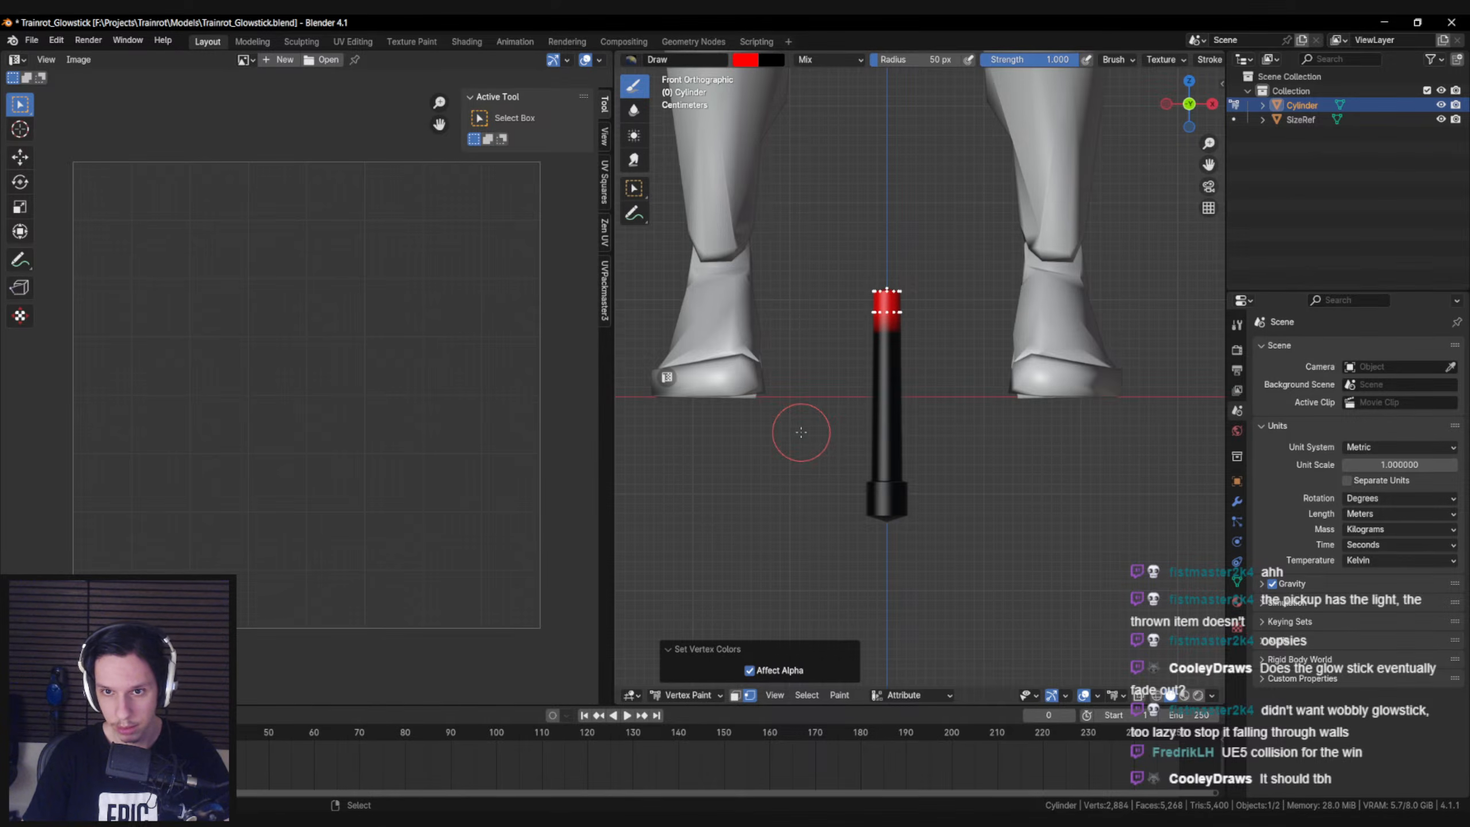
pyautogui.scroll(4, 801, 432)
pyautogui.press('a')
pyautogui.keyDown('shift'); pyautogui.moveTo(812, 325); pyautogui.dragTo(929, 300, button='middle'); pyautogui.keyUp('shift')
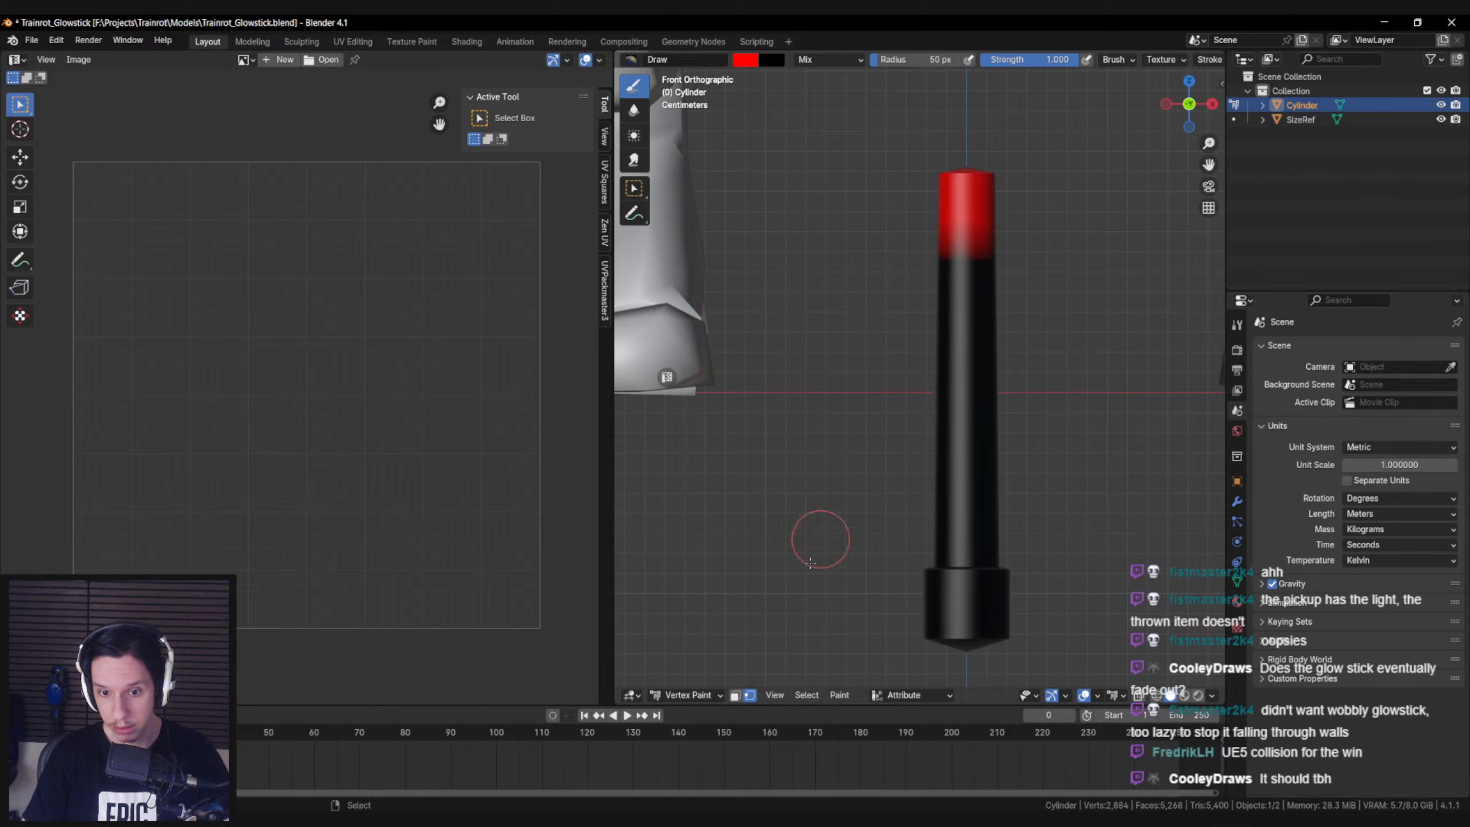
pyautogui.click(839, 699)
pyautogui.click(863, 557)
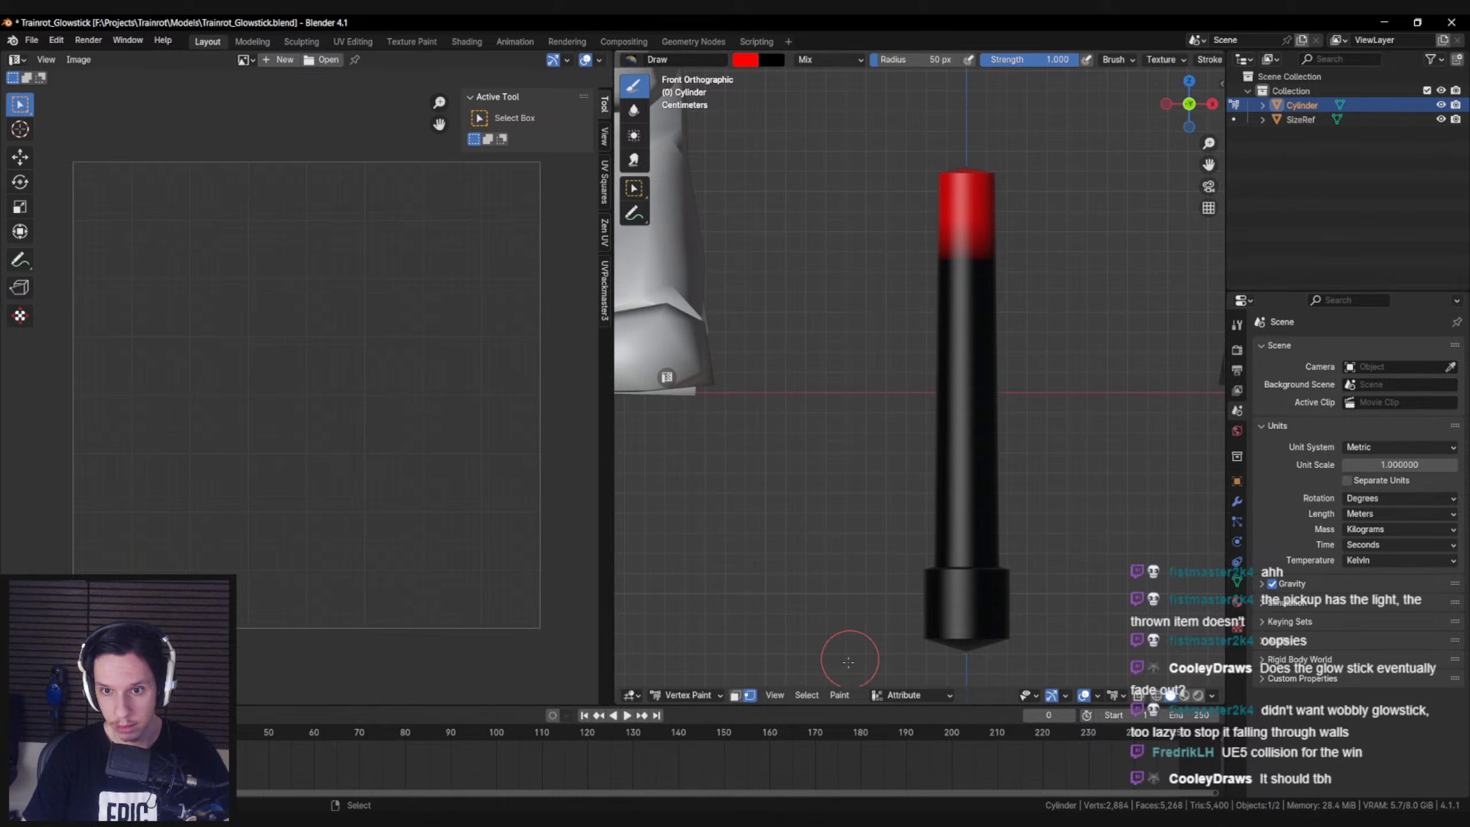
pyautogui.click(839, 695)
pyautogui.click(860, 557)
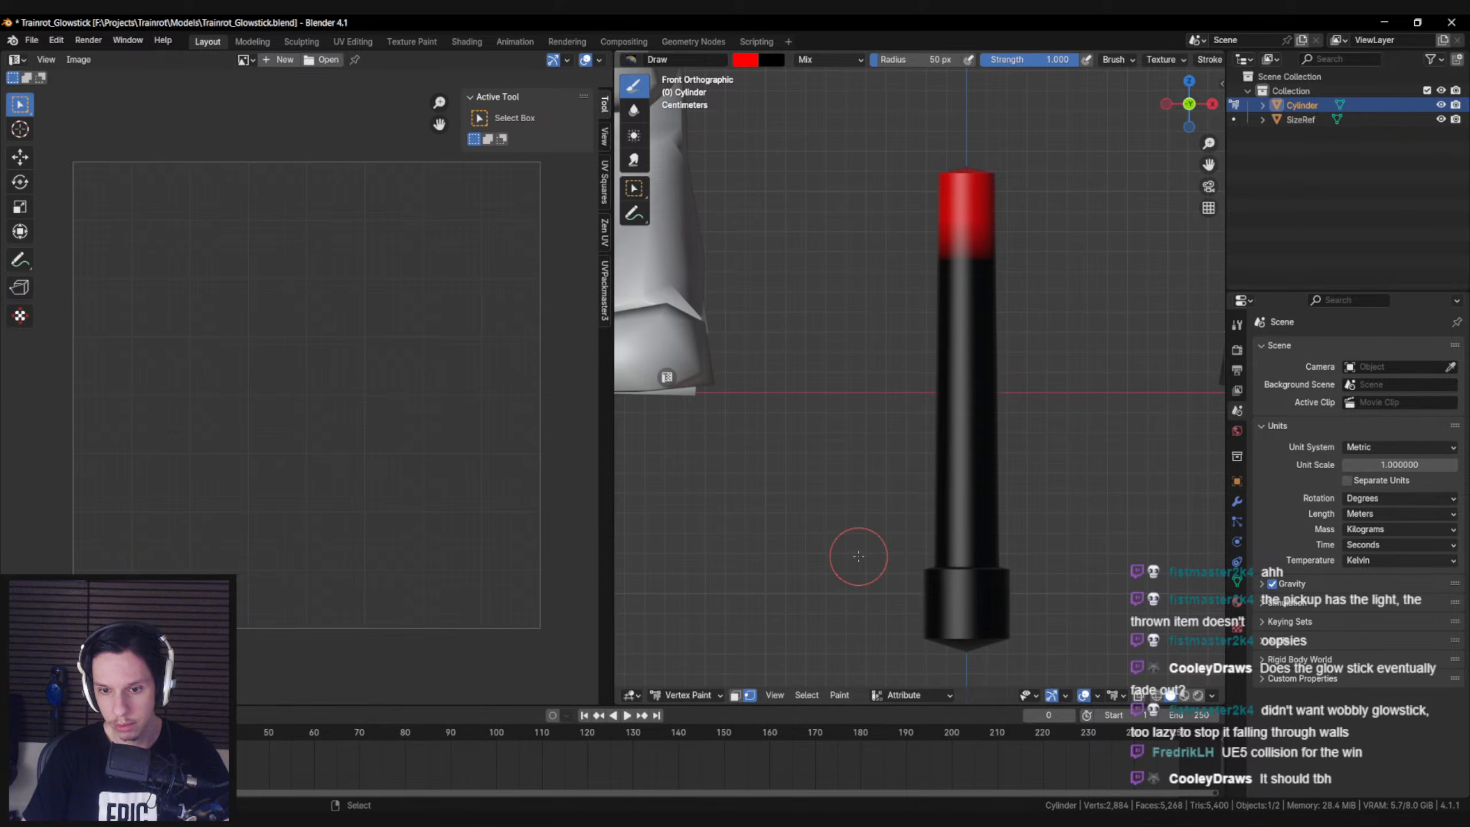
# Look through the vertex paint brush settings, stroke options and view options for a way to blend the colours
pyautogui.press('n')
pyautogui.click(1218, 121)
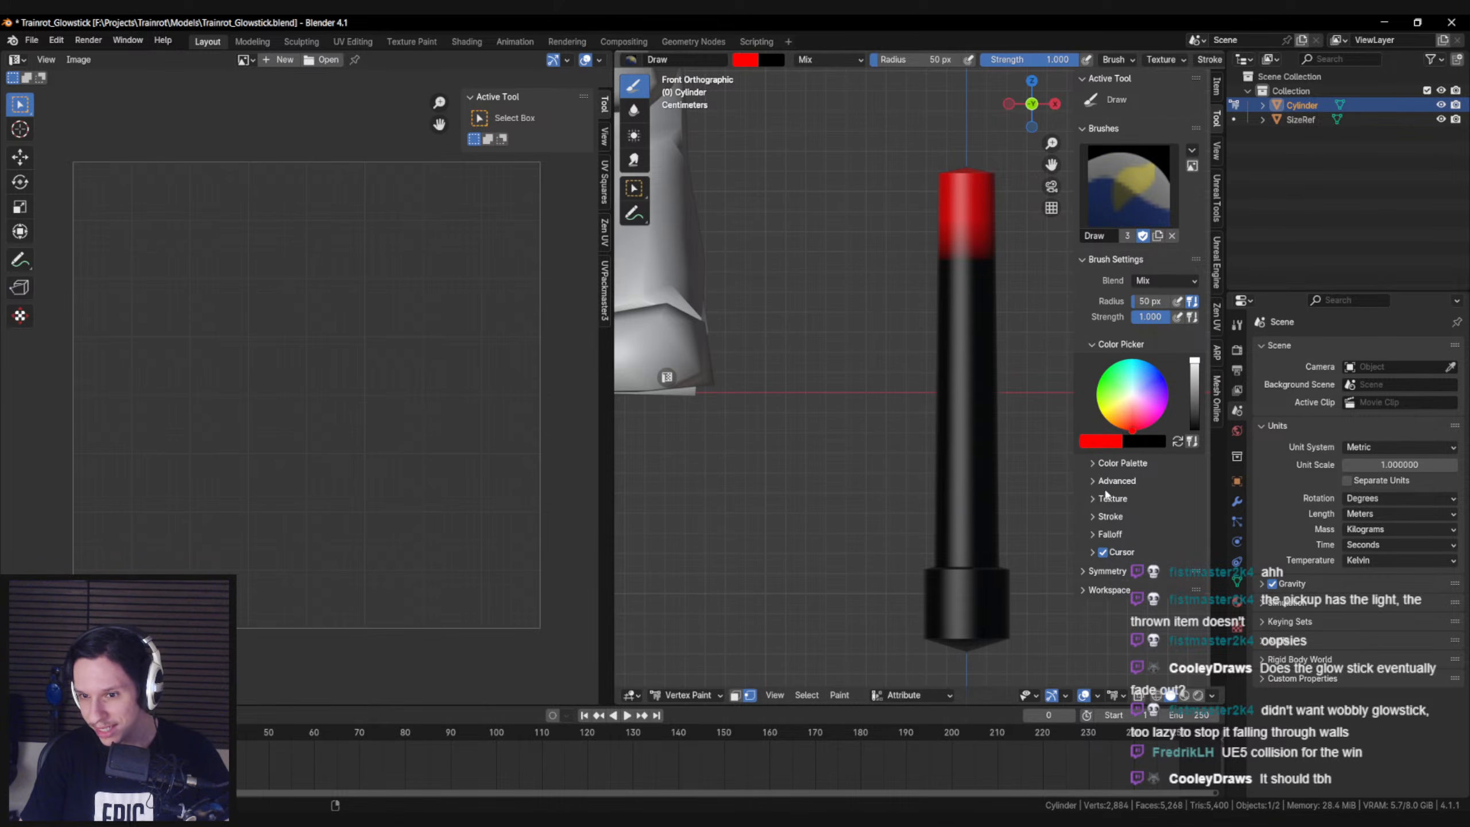
pyautogui.click(1097, 465)
pyautogui.click(1093, 535)
pyautogui.click(1094, 536)
pyautogui.click(1094, 519)
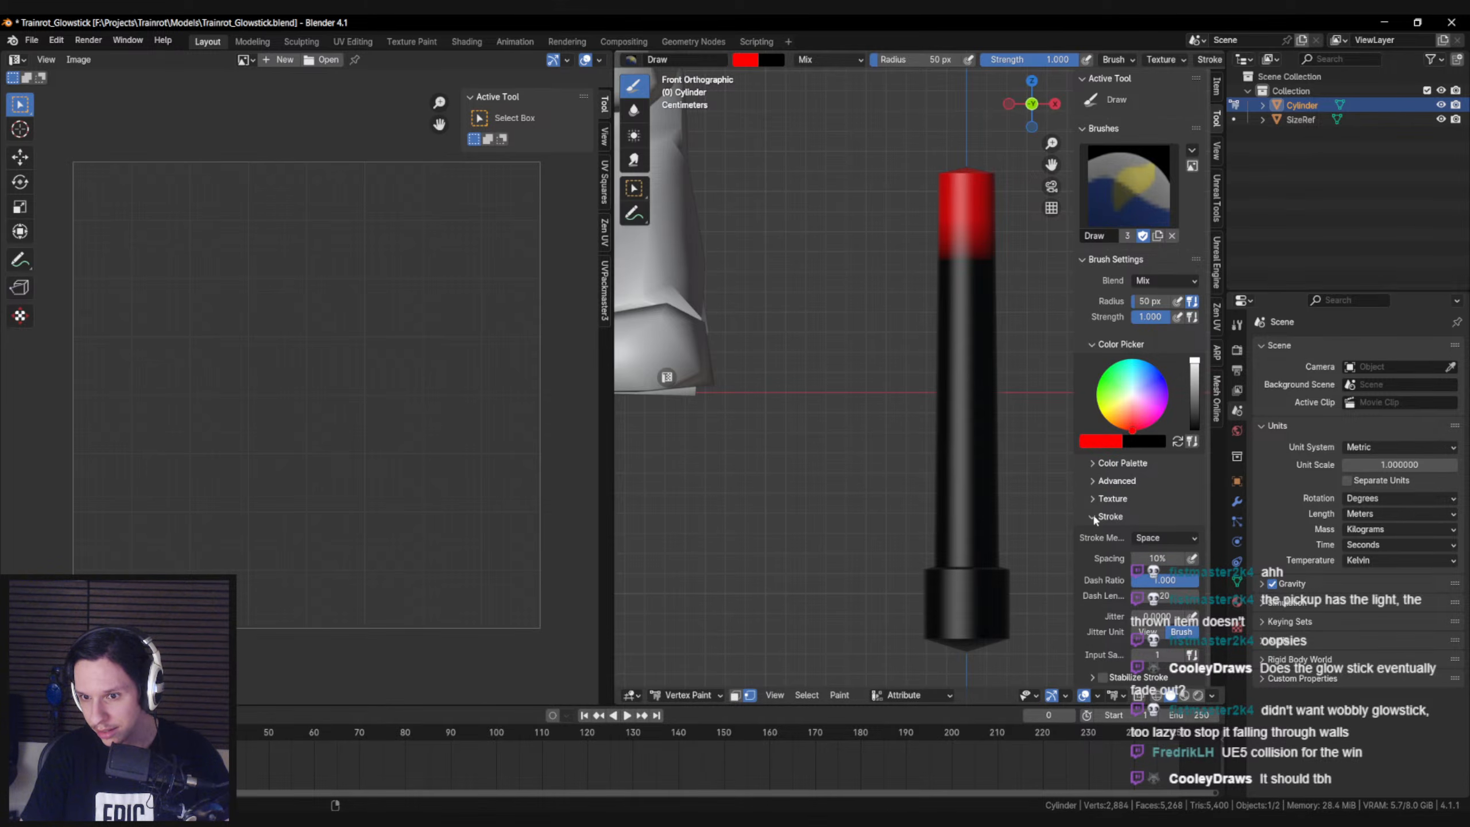
pyautogui.click(1094, 517)
pyautogui.click(1214, 150)
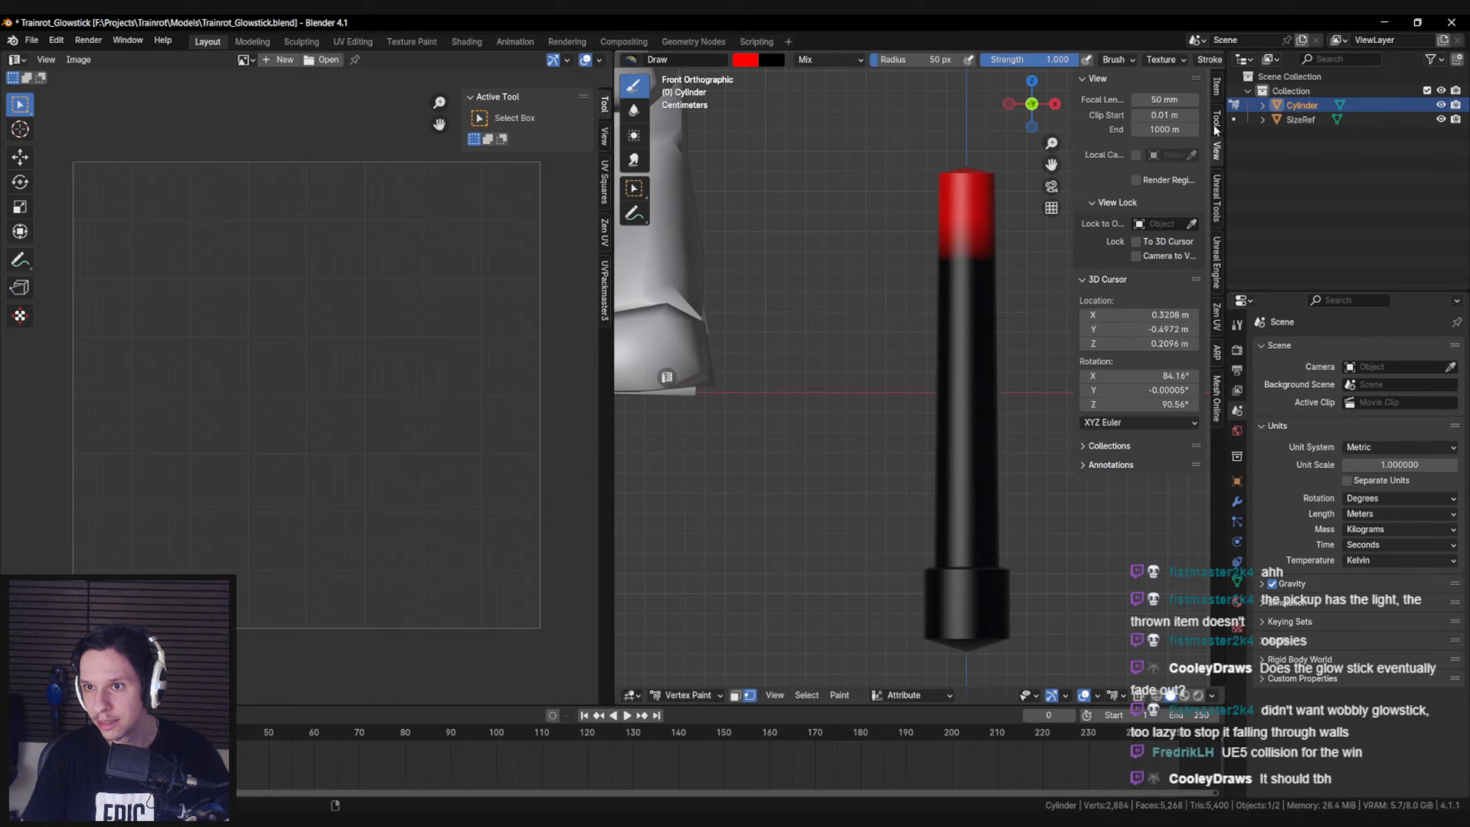
pyautogui.click(1216, 82)
pyautogui.click(1220, 154)
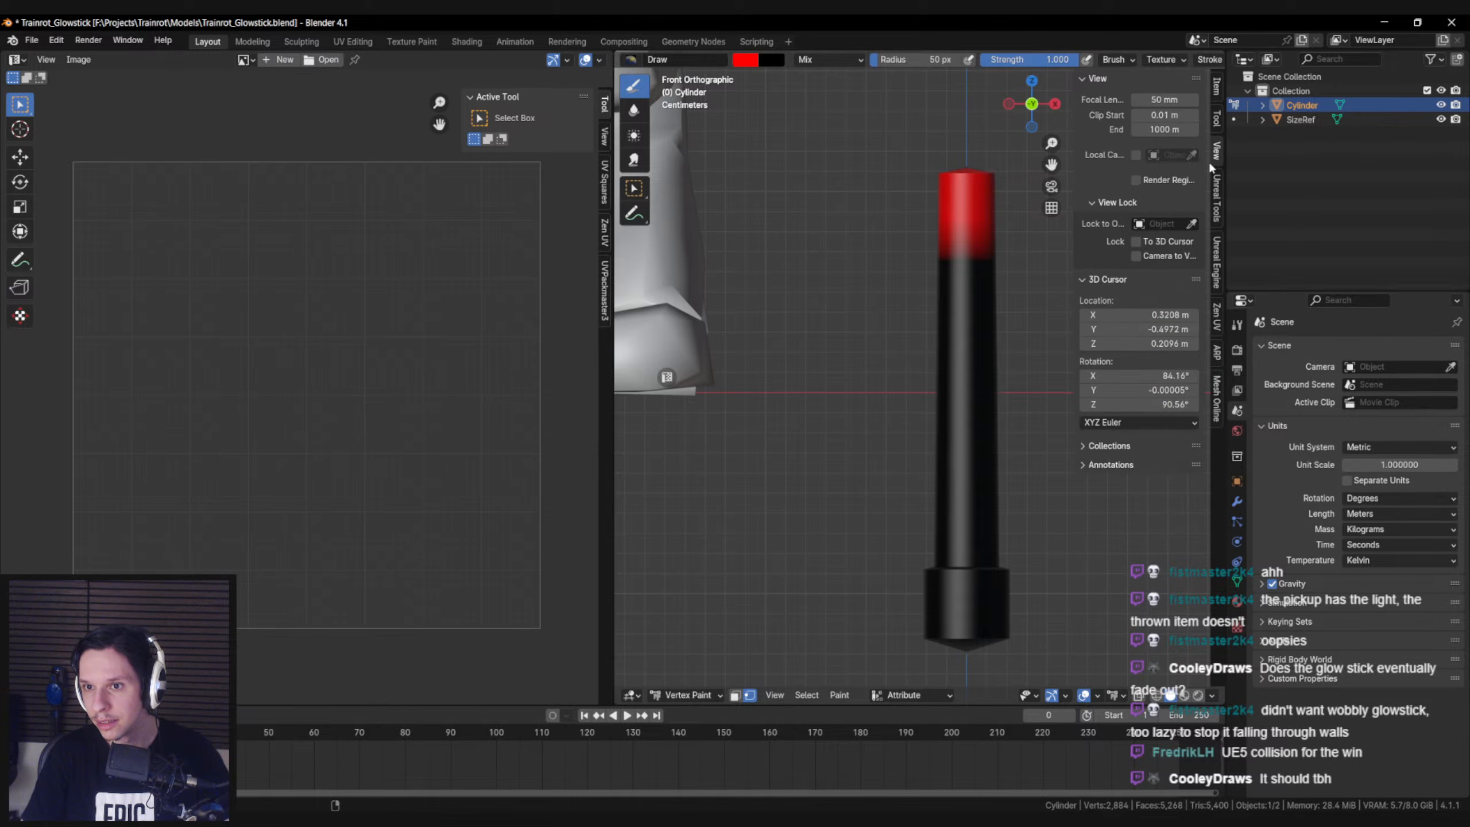
pyautogui.keyDown('shift'); pyautogui.moveTo(903, 475); pyautogui.dragTo(881, 440, button='middle'); pyautogui.keyUp('shift')
pyautogui.keyDown('shift'); pyautogui.moveTo(862, 538); pyautogui.dragTo(854, 576, button='middle'); pyautogui.keyUp('shift')
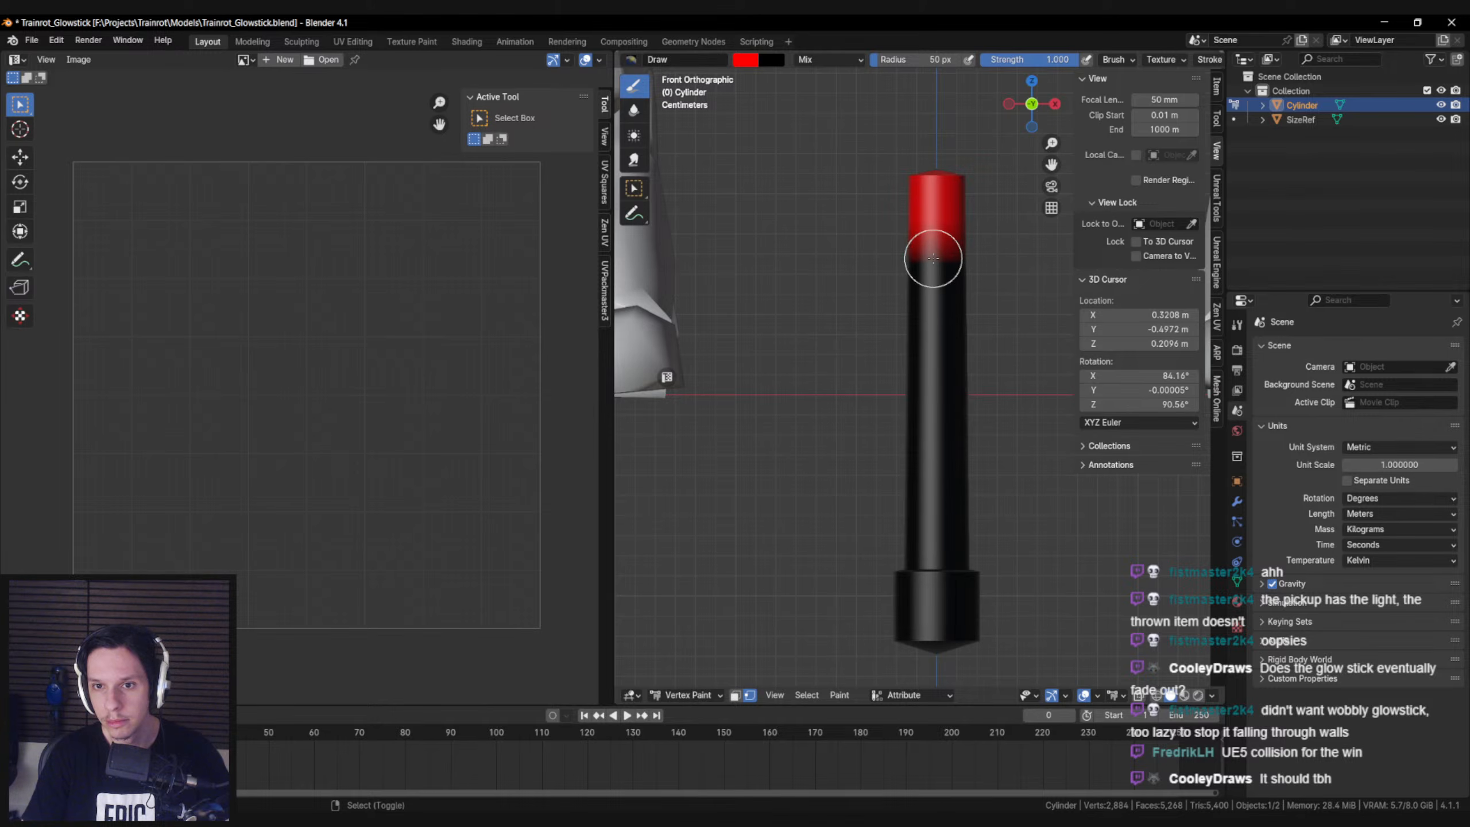
# Switch the vertex paint tool to Blur and enlarge the brush radius to 206 px
pyautogui.click(1217, 120)
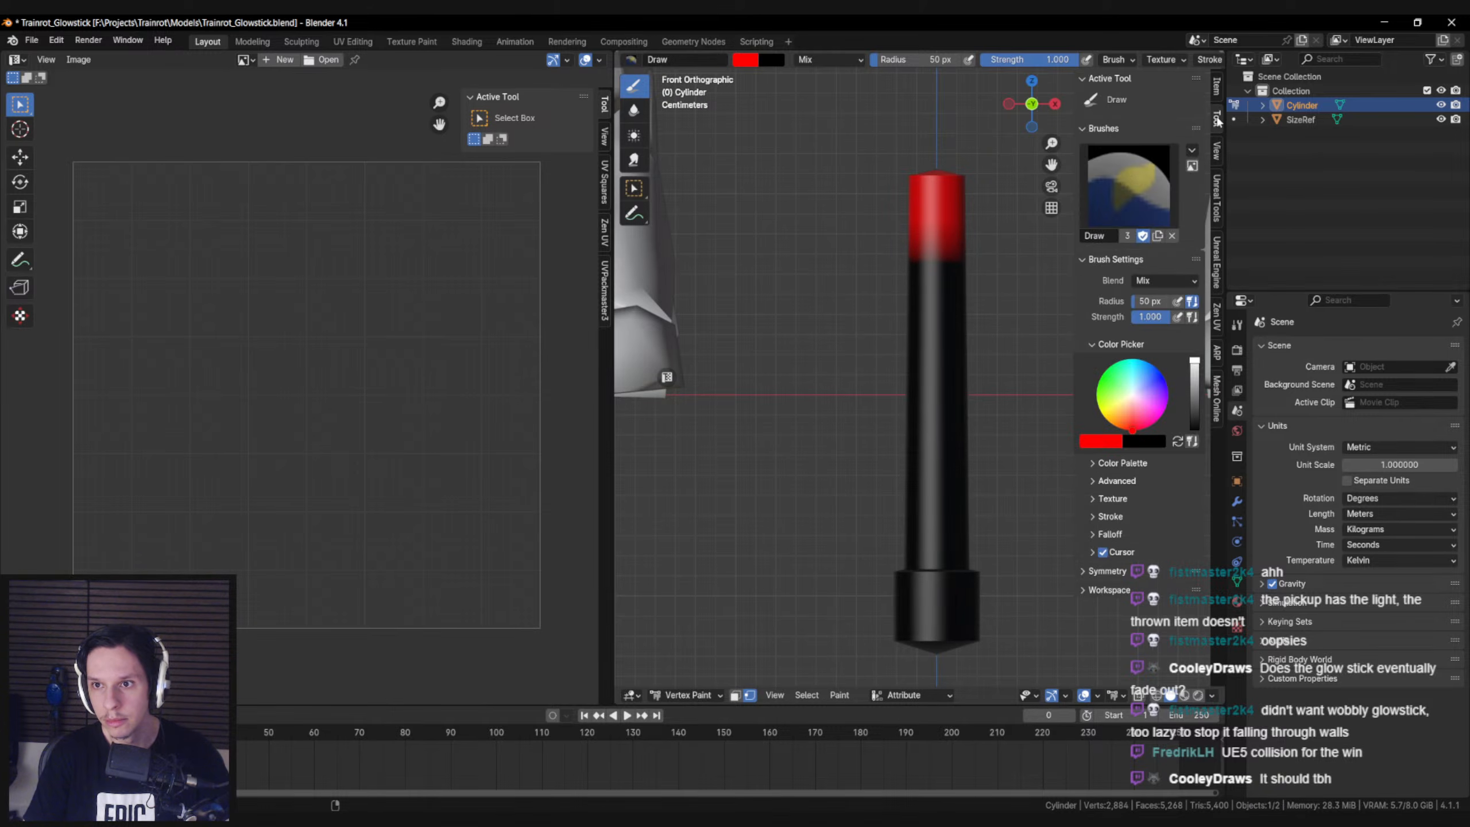
pyautogui.click(1192, 152)
pyautogui.moveTo(1215, 182)
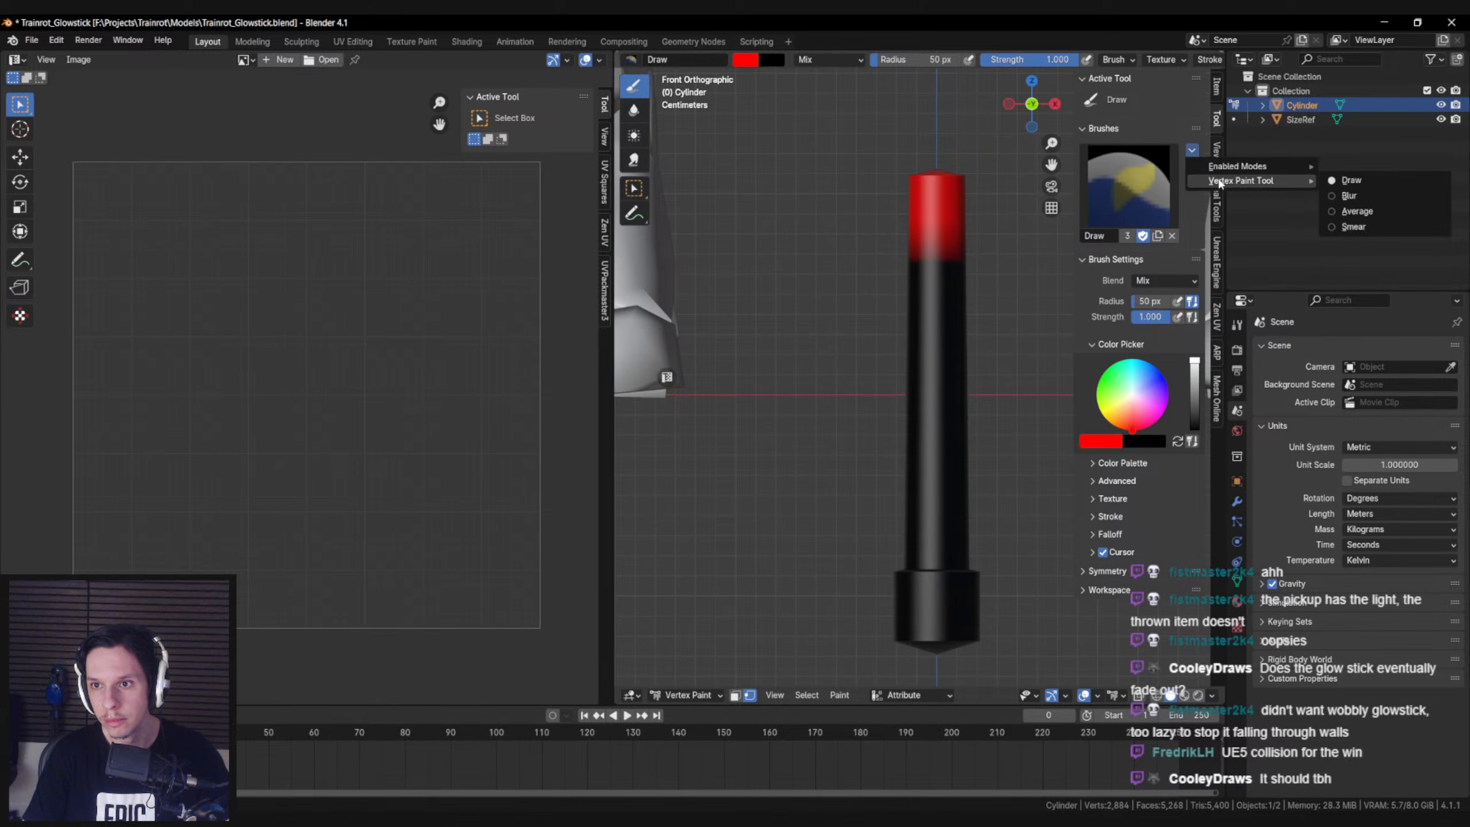
pyautogui.click(1362, 198)
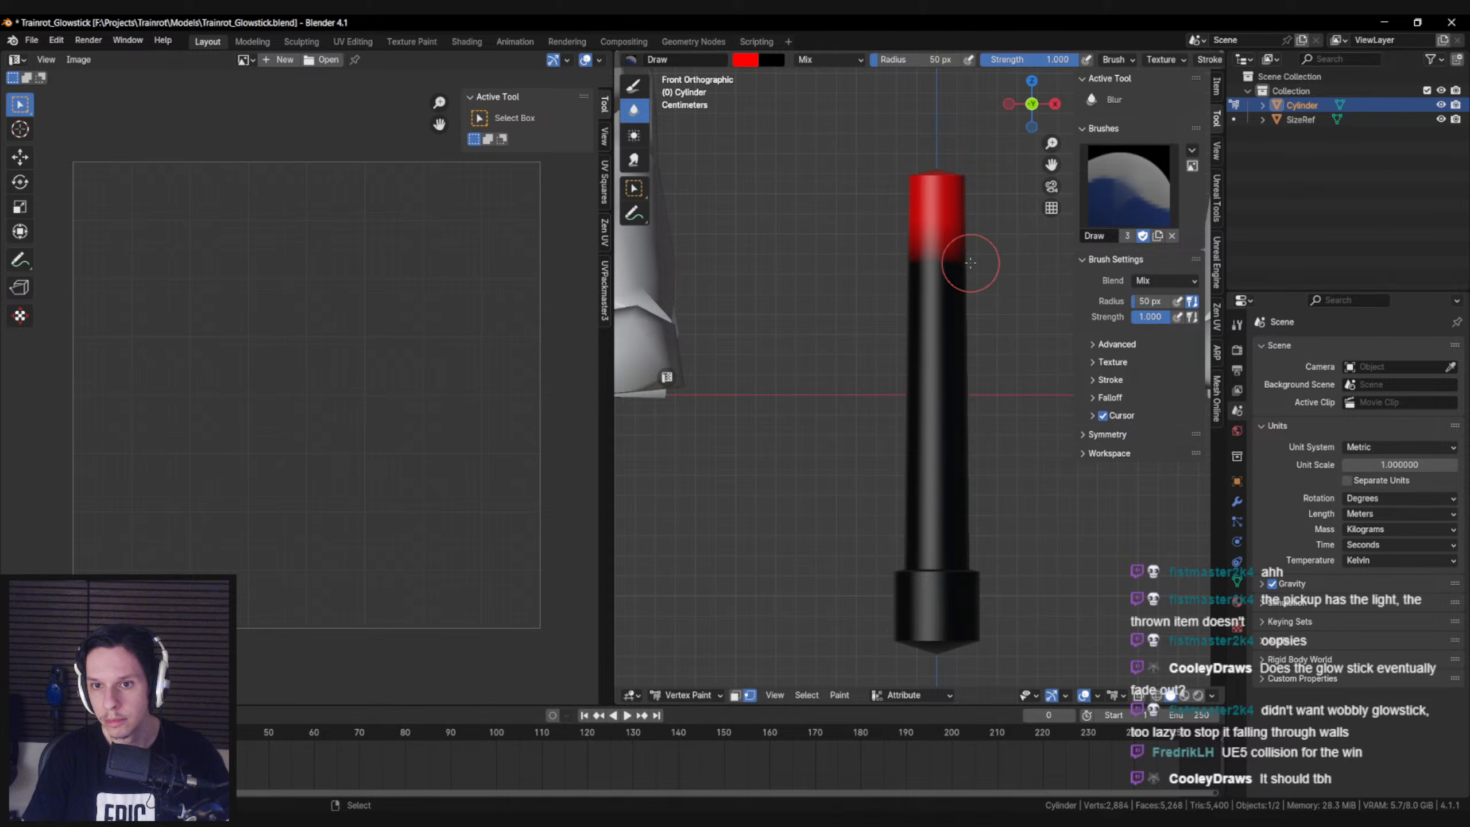
pyautogui.press(']')
pyautogui.press(']')
pyautogui.press(']')
pyautogui.press(']')
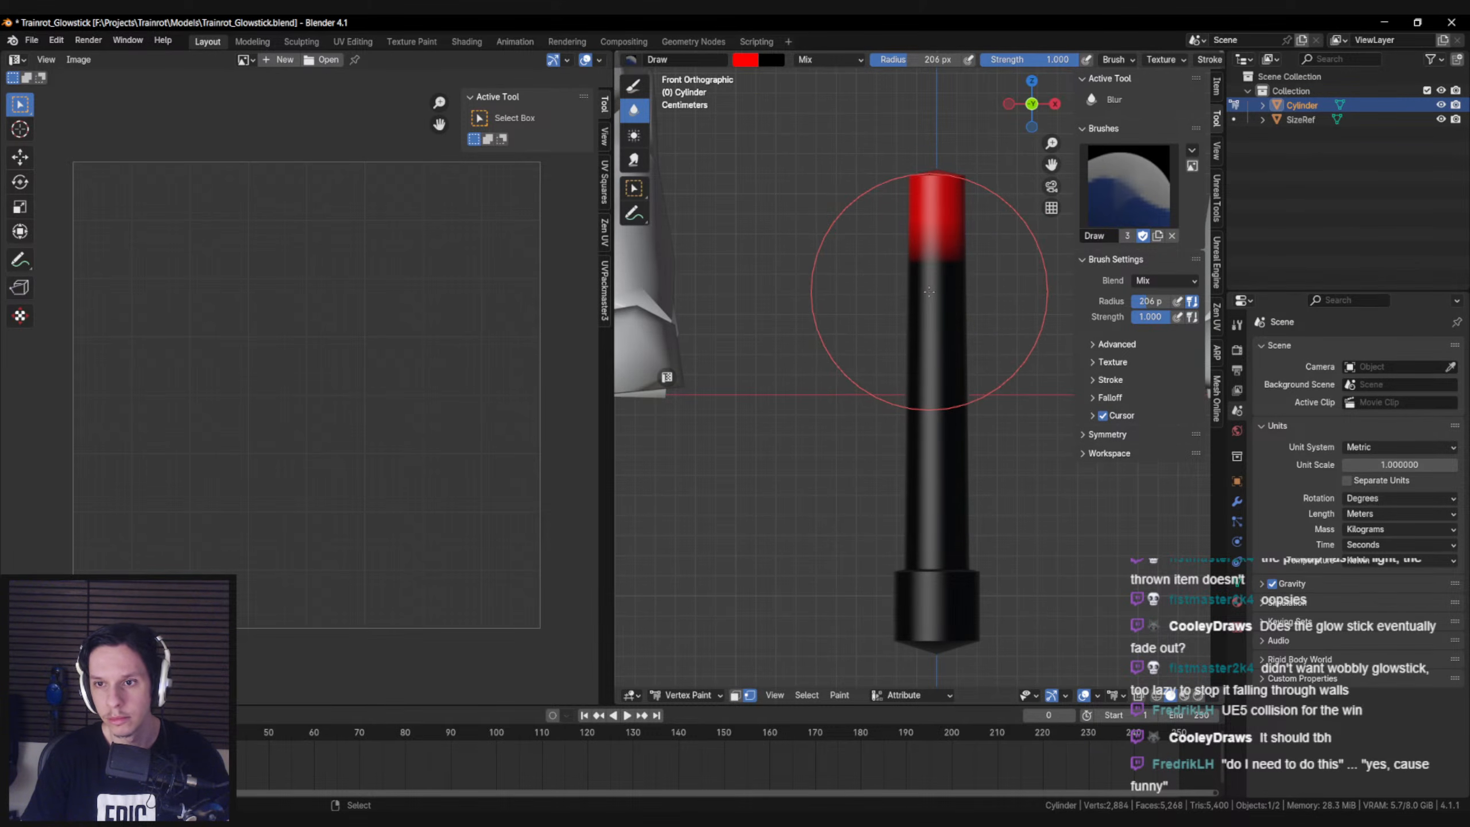
# Blur the boundary between red and black all around the glowstick shaft into a gradual gradient
pyautogui.moveTo(955, 272)
pyautogui.mouseDown()
pyautogui.moveTo(984, 280)
pyautogui.moveTo(975, 289)
pyautogui.mouseUp()
pyautogui.moveTo(975, 289); pyautogui.dragTo(796, 281, button='middle')
pyautogui.moveTo(929, 262); pyautogui.dragTo(918, 265)
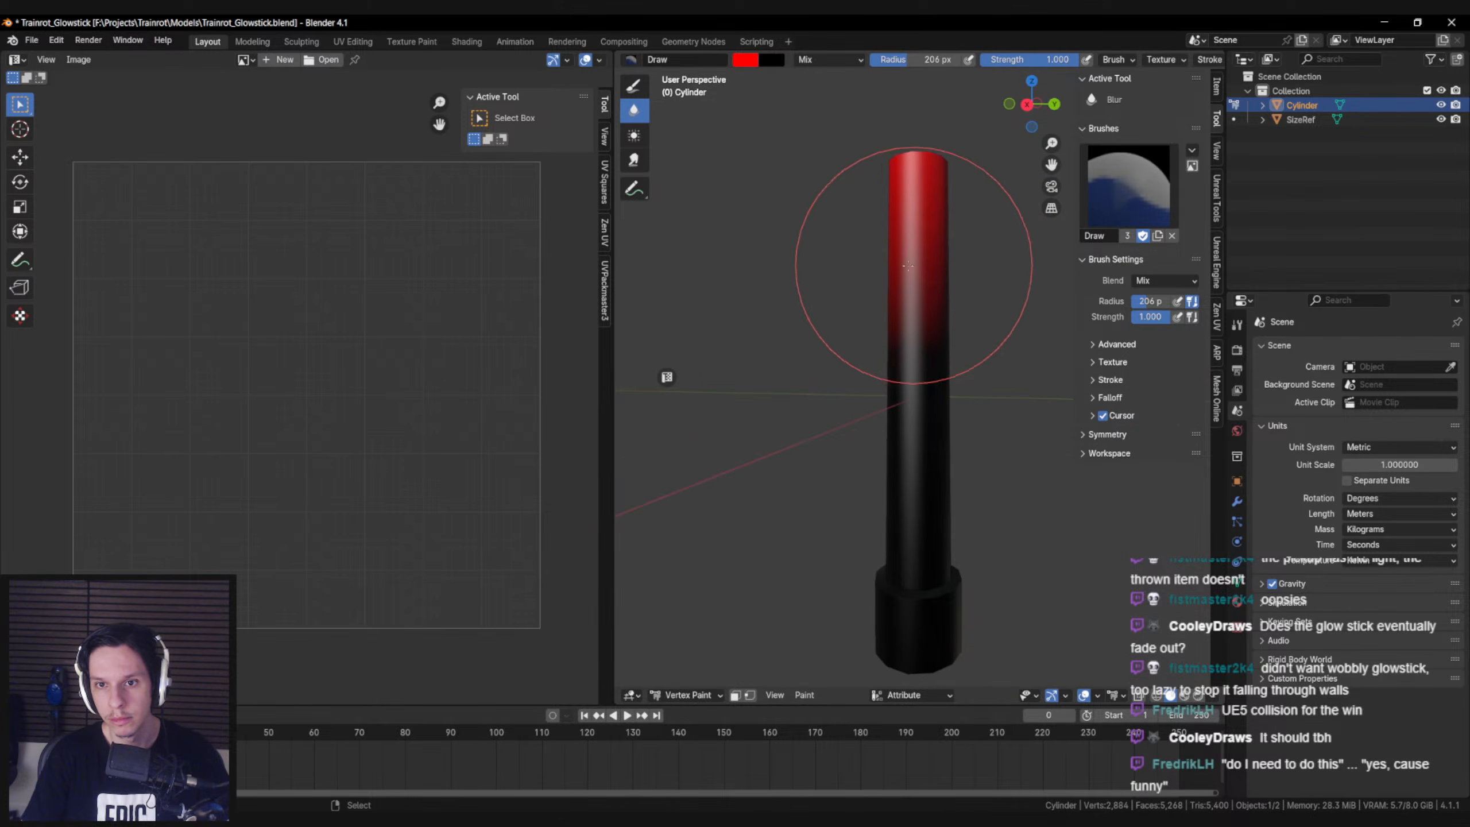
pyautogui.moveTo(918, 265); pyautogui.dragTo(807, 267, button='middle')
pyautogui.moveTo(938, 258); pyautogui.dragTo(930, 259)
pyautogui.moveTo(929, 259); pyautogui.dragTo(793, 257, button='middle')
pyautogui.moveTo(978, 265); pyautogui.dragTo(959, 281)
pyautogui.moveTo(959, 280); pyautogui.dragTo(898, 285, button='middle')
pyautogui.moveTo(935, 316); pyautogui.dragTo(937, 334)
pyautogui.moveTo(938, 334); pyautogui.dragTo(829, 330, button='middle')
pyautogui.moveTo(969, 297); pyautogui.dragTo(820, 305, button='middle')
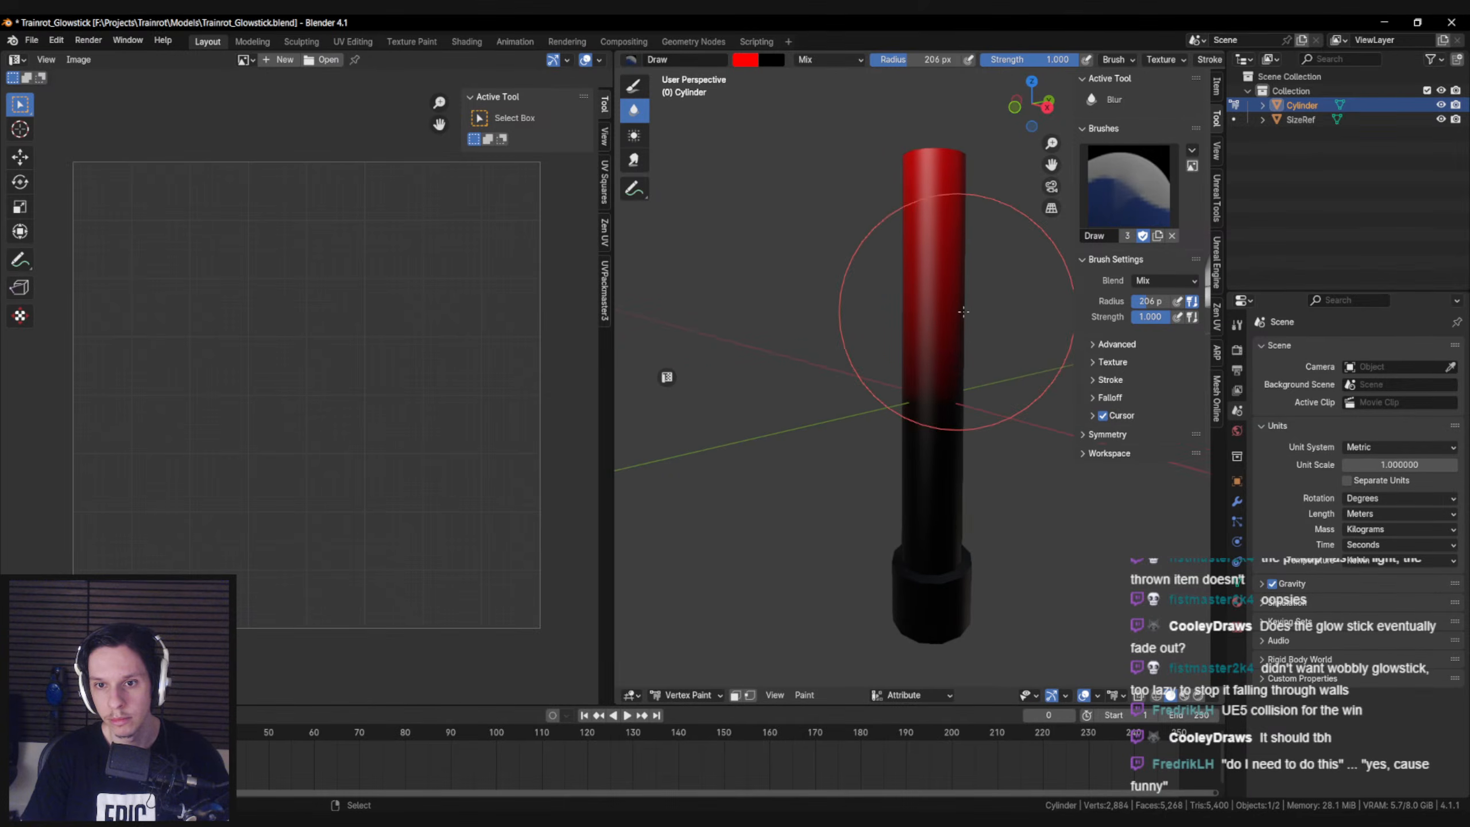
pyautogui.moveTo(952, 362); pyautogui.dragTo(804, 344, button='middle')
pyautogui.moveTo(936, 344); pyautogui.dragTo(784, 337, button='middle')
pyautogui.moveTo(924, 305); pyautogui.dragTo(680, 319, button='middle')
pyautogui.moveTo(984, 325); pyautogui.dragTo(703, 675, button='middle')
# Turn vertex selection masking on, select the vertices at the shaft's top end and fill them with red
pyautogui.click(749, 697)
pyautogui.moveTo(782, 522); pyautogui.dragTo(804, 410, button='middle')
pyautogui.press('KP_1')
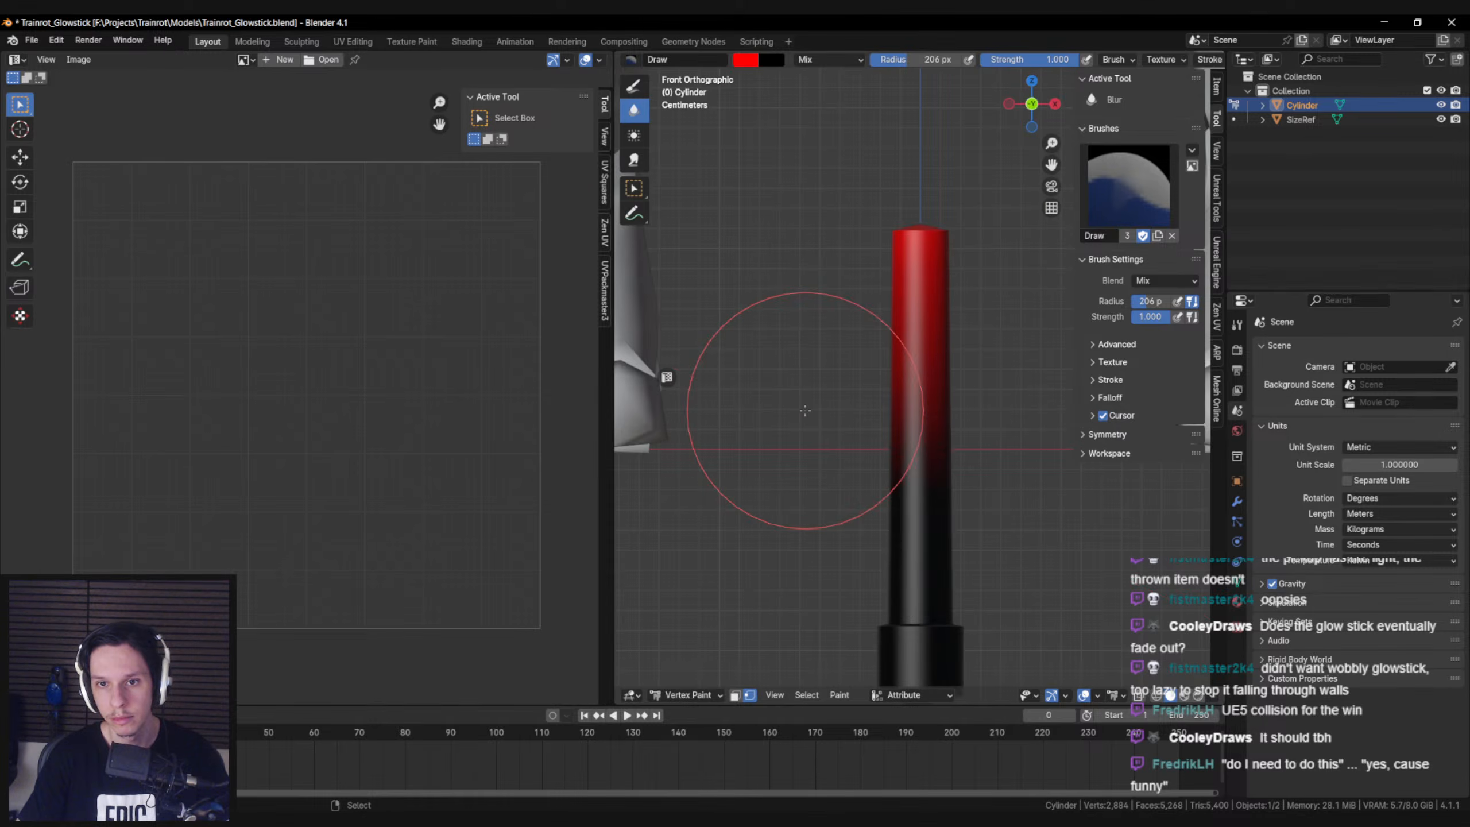
pyautogui.hotkey('shift', 'z')
pyautogui.press('b')
pyautogui.moveTo(851, 182); pyautogui.dragTo(1024, 248)
pyautogui.hotkey('shift', 'z')
pyautogui.click(839, 695)
pyautogui.click(836, 662)
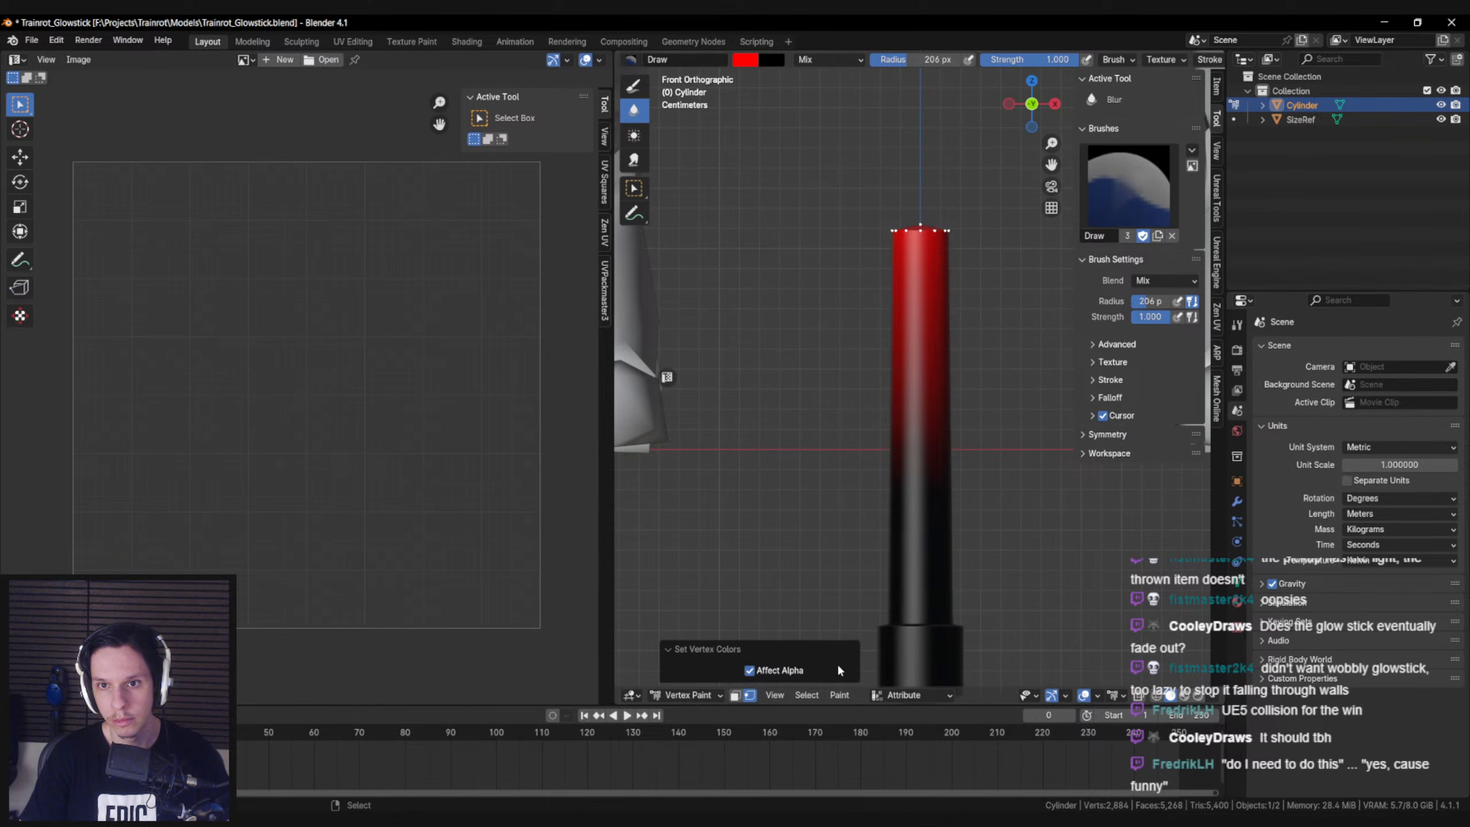
# Return the glowstick mesh to Object Mode and save Trainrot_Glowstick.blend
pyautogui.click(686, 694)
pyautogui.click(679, 602)
pyautogui.moveTo(665, 637); pyautogui.dragTo(629, 697, button='middle')
pyautogui.click(692, 646)
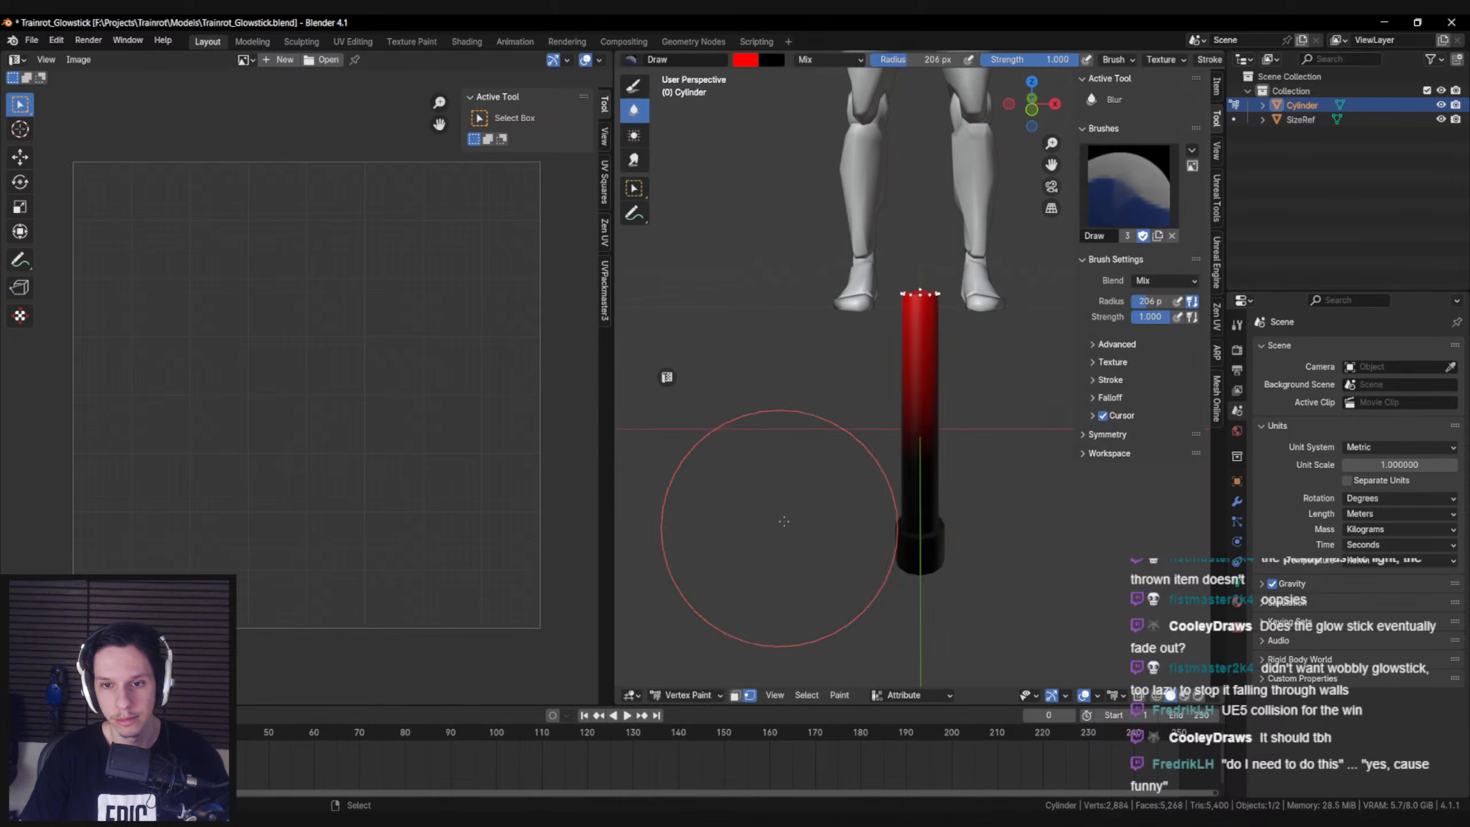
pyautogui.moveTo(706, 609); pyautogui.dragTo(729, 622, button='middle')
pyautogui.click(687, 694)
pyautogui.click(694, 601)
pyautogui.moveTo(810, 497); pyautogui.dragTo(847, 463, button='middle')
pyautogui.hotkey('ctrl', 's')
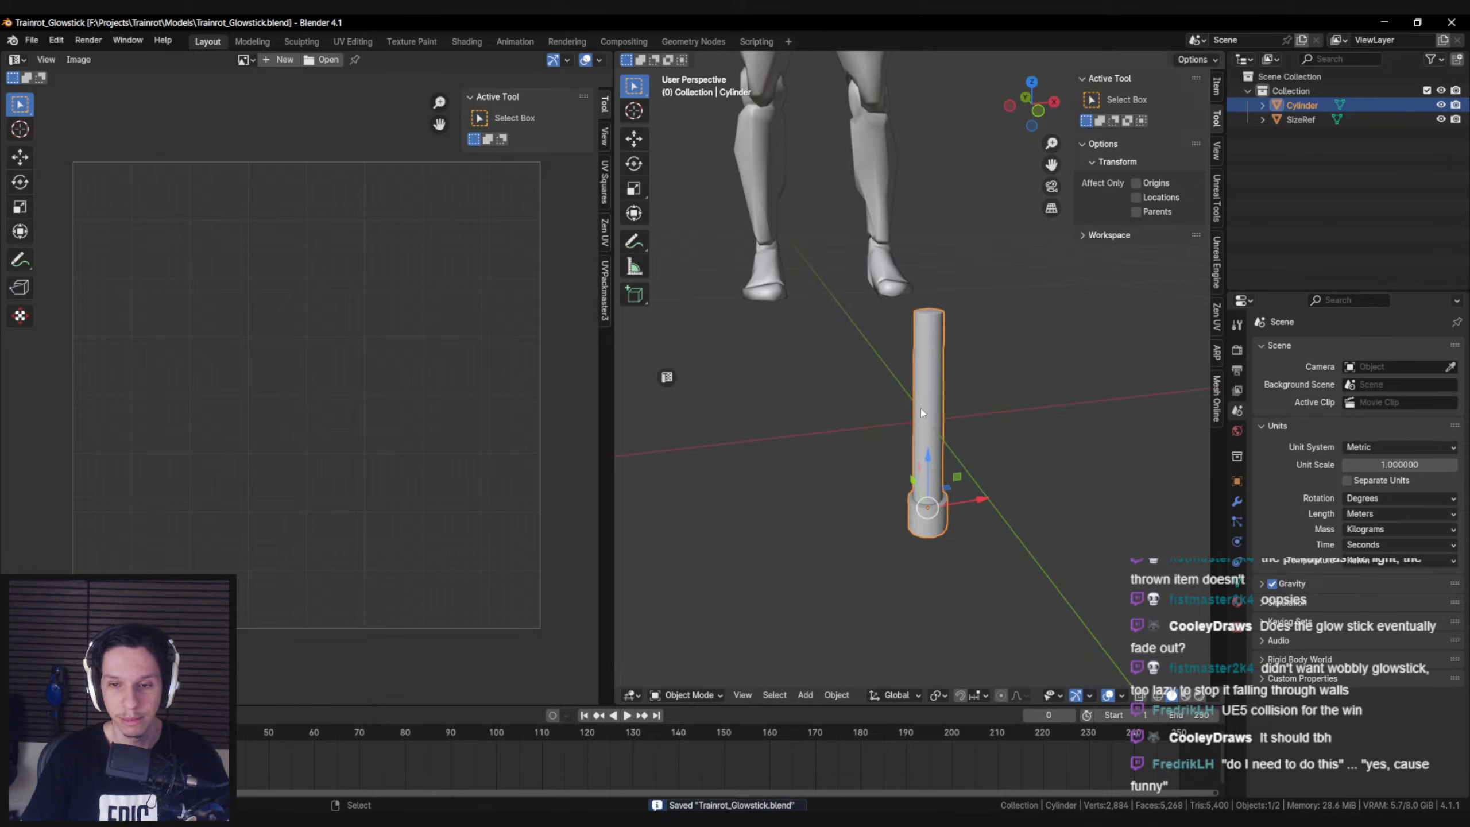
# Export the selected glowstick mesh as FBX, overwriting S_Glowstick.fbx in the Models folder
pyautogui.moveTo(785, 370); pyautogui.dragTo(787, 363, button='middle')
pyautogui.click(31, 40)
pyautogui.moveTo(86, 253)
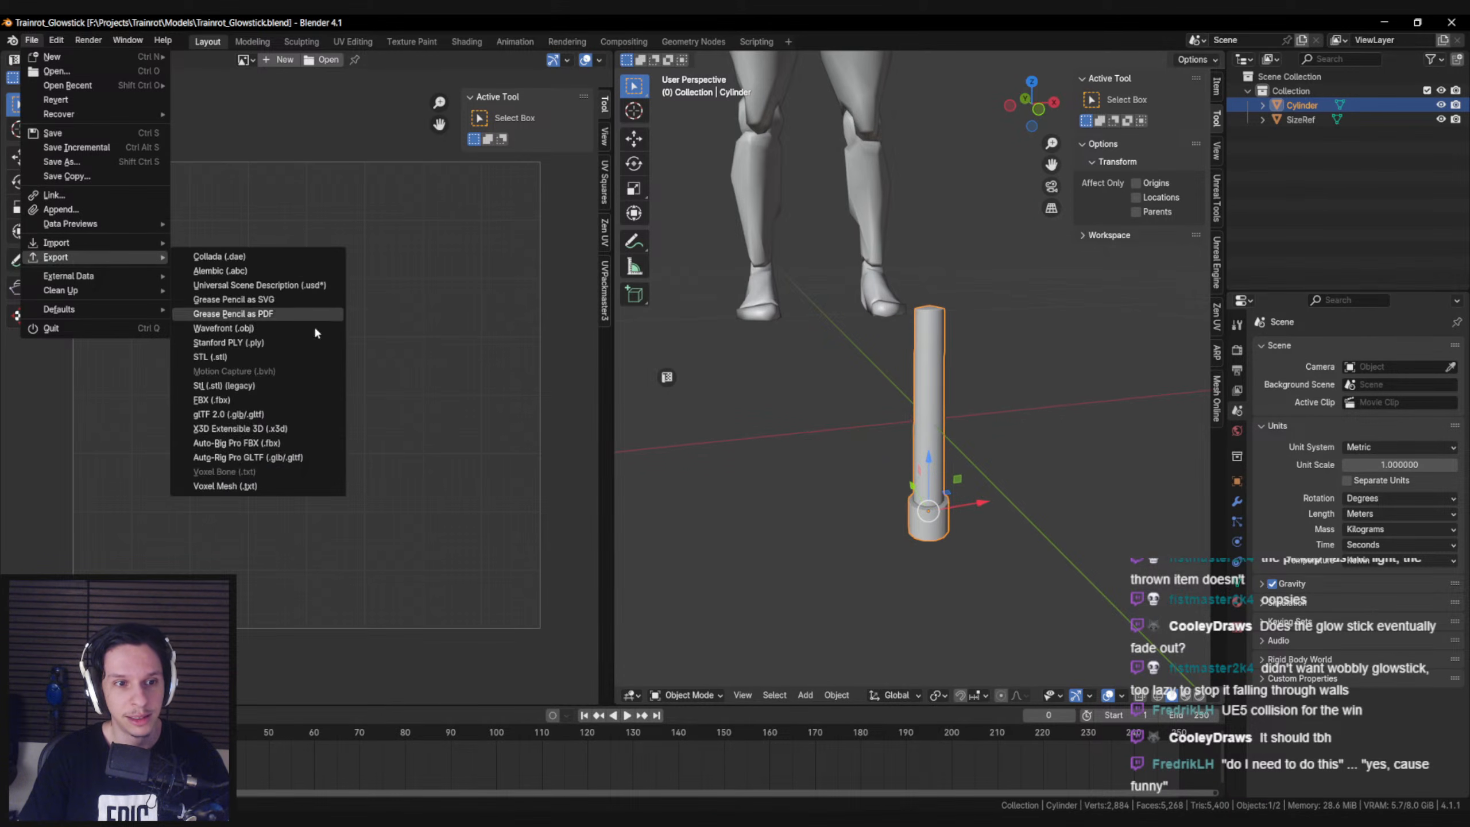
pyautogui.click(241, 386)
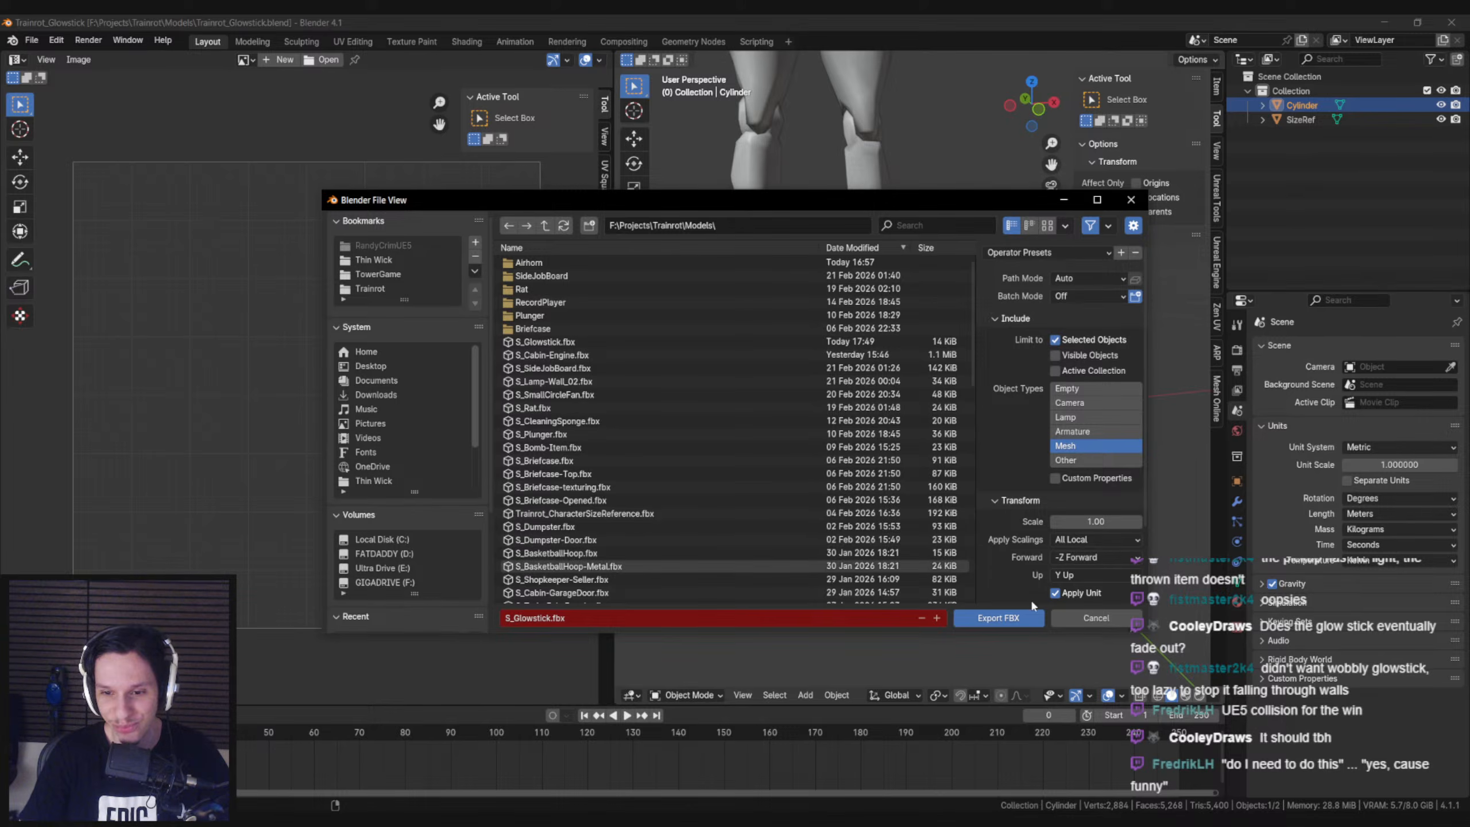
pyautogui.click(998, 618)
# Switch to Unreal Editor, reimport the S_Glowstick static mesh and save all changes
pyautogui.moveTo(448, 819)
pyautogui.click(527, 759)
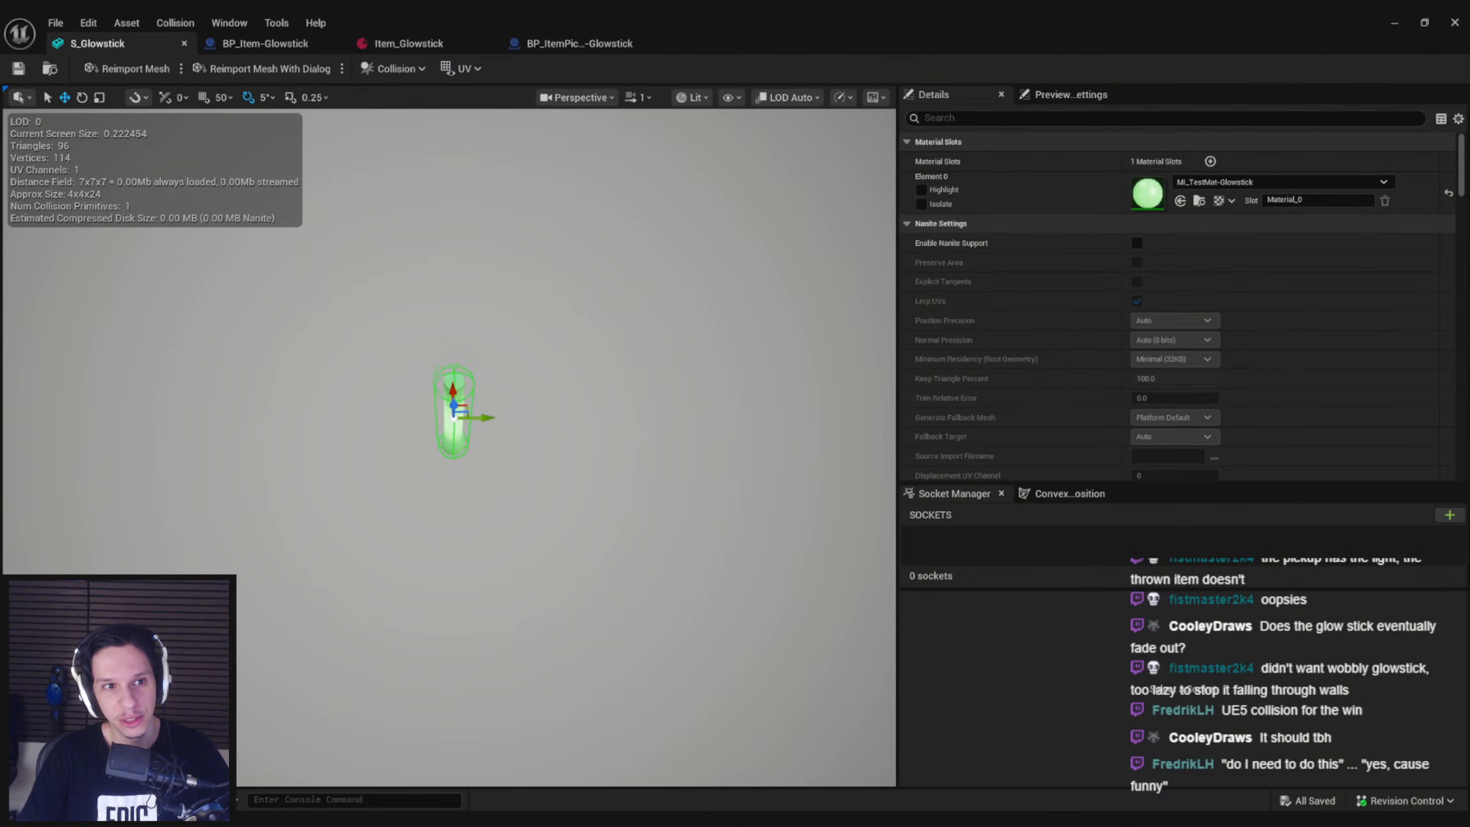
pyautogui.moveTo(499, 418); pyautogui.dragTo(501, 342, button='right')
pyautogui.scroll(-4, 499, 418)
pyautogui.press('q')
pyautogui.click(124, 68)
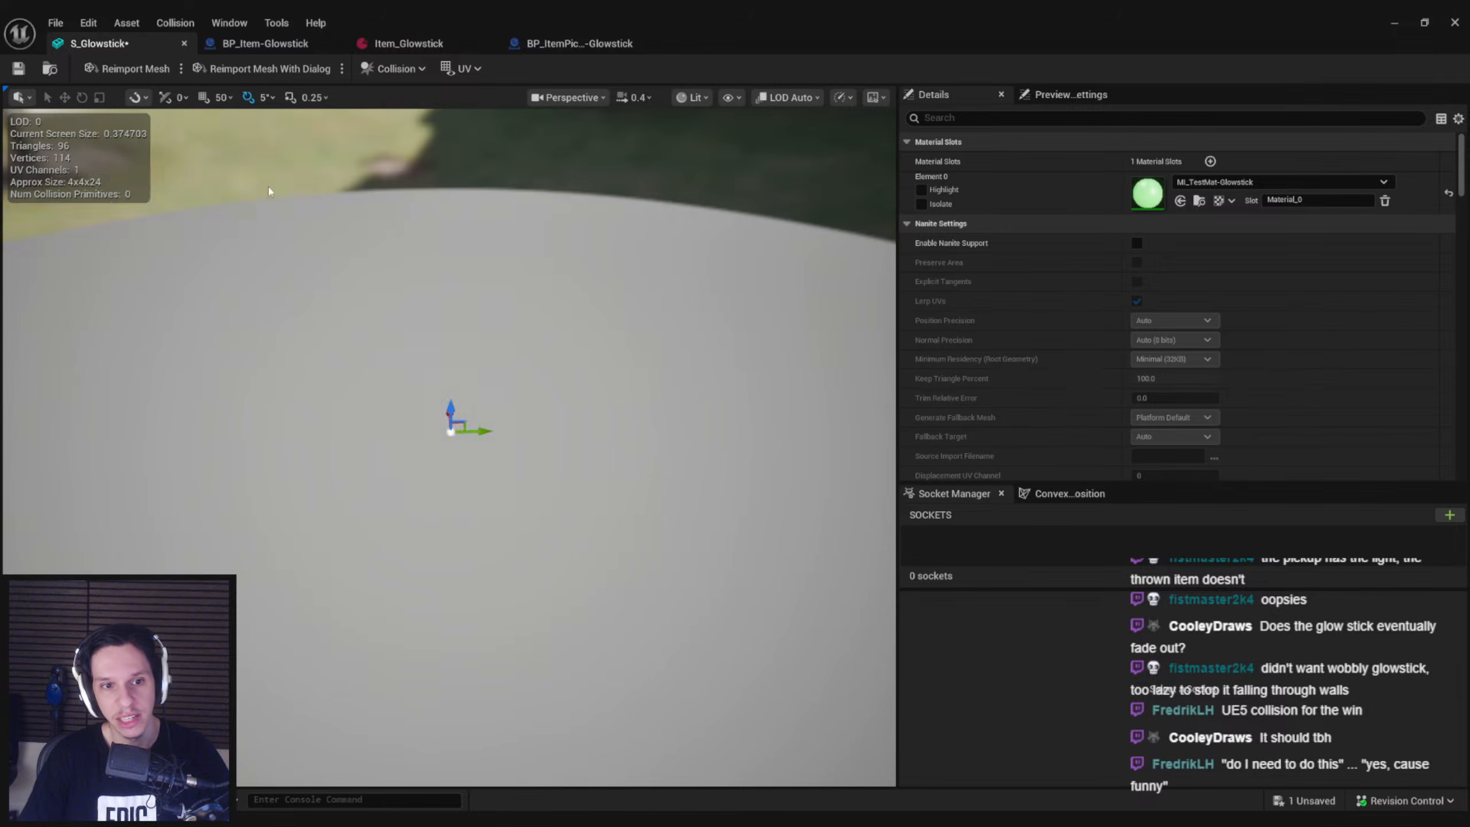
pyautogui.press('Delete')
pyautogui.moveTo(567, 428); pyautogui.dragTo(550, 398, button='right')
pyautogui.hotkey('ctrl', 'shift', 's')
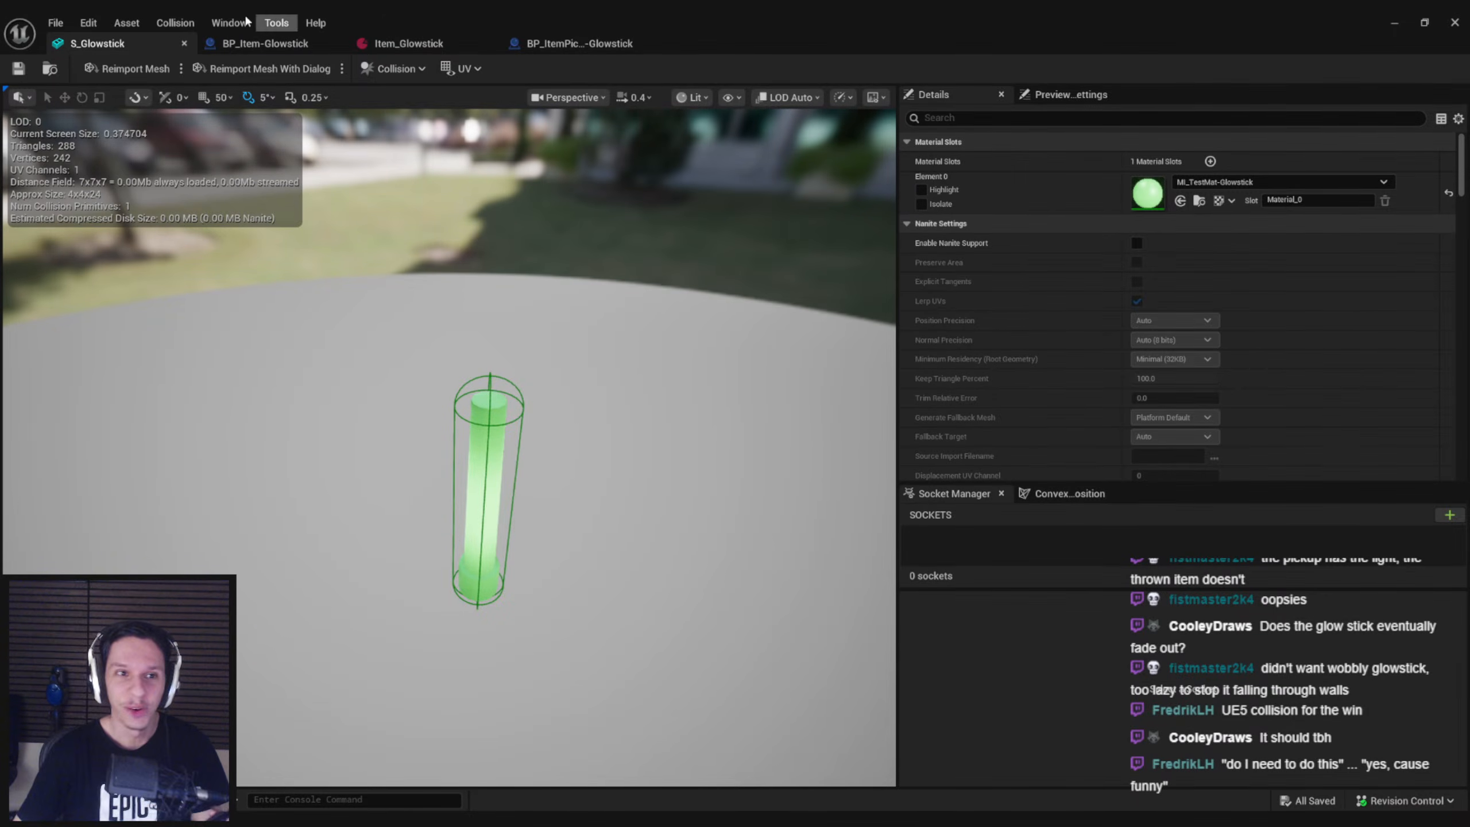
# Open the MI_TestMat-Glowstick material instance from BP_Item-Glowstick's static mesh and check its parent material
pyautogui.click(266, 44)
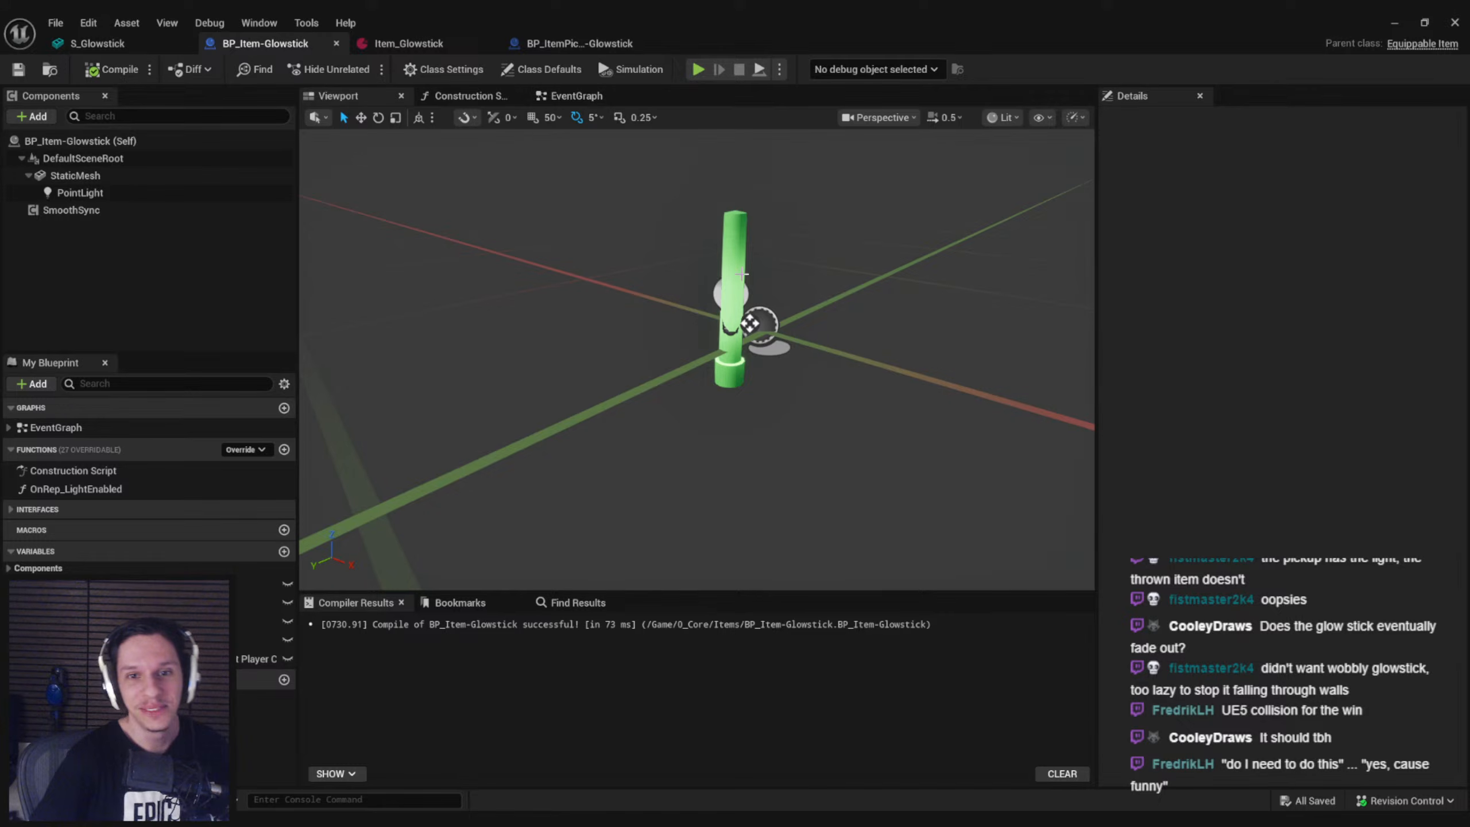
pyautogui.click(735, 257)
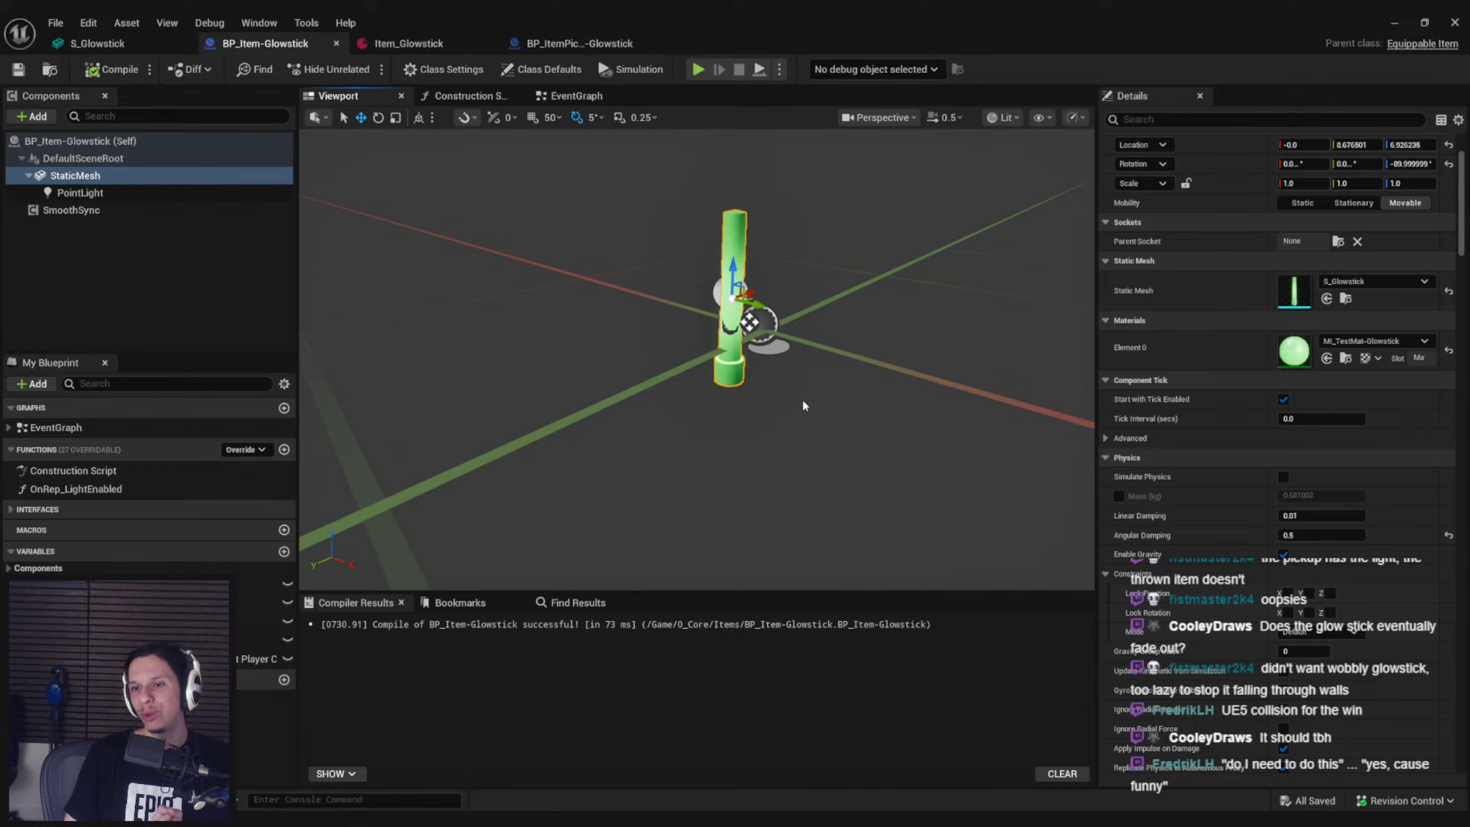
pyautogui.doubleClick(1295, 352)
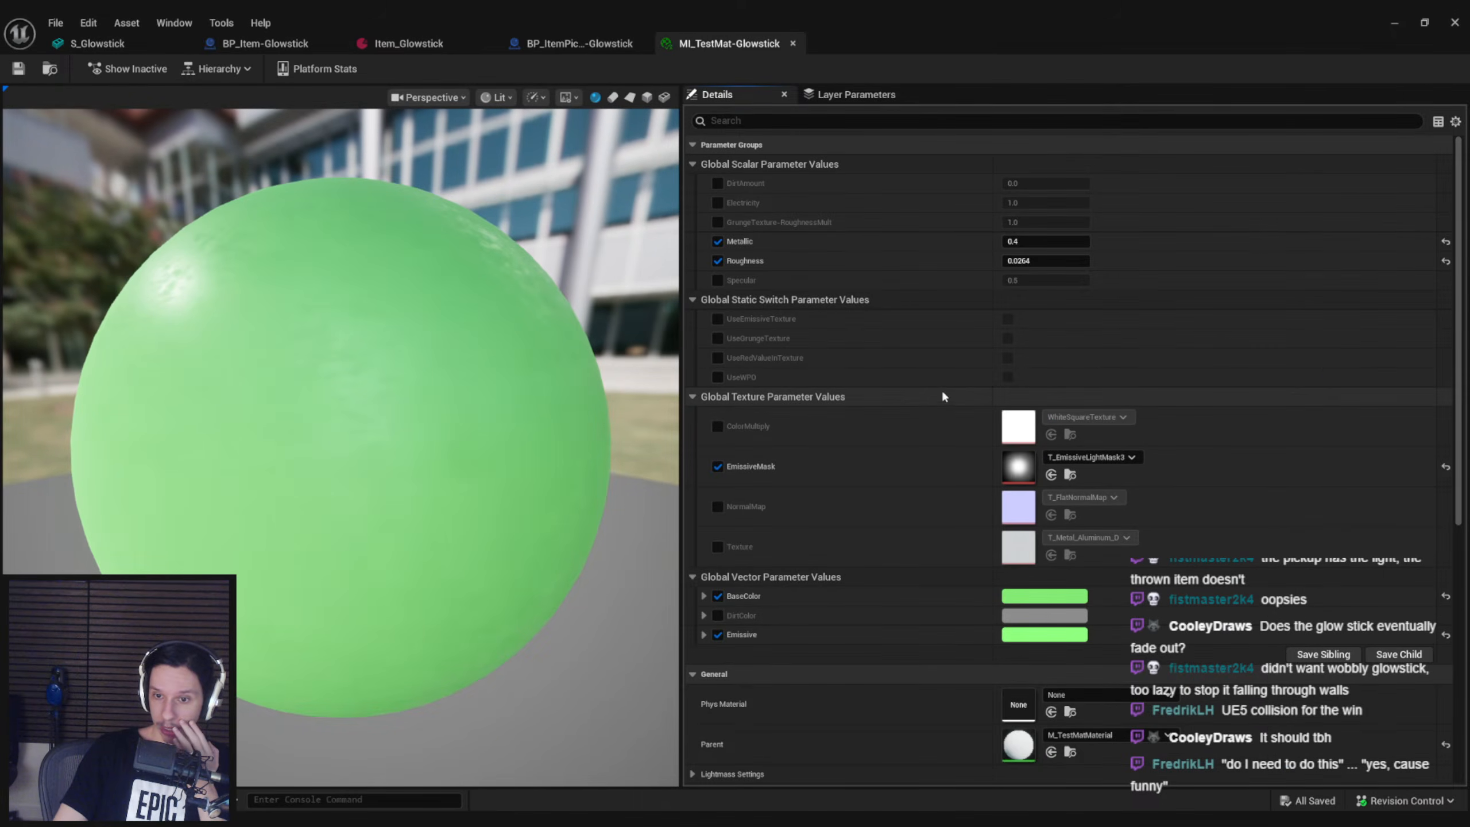
pyautogui.scroll(-2, 1003, 642)
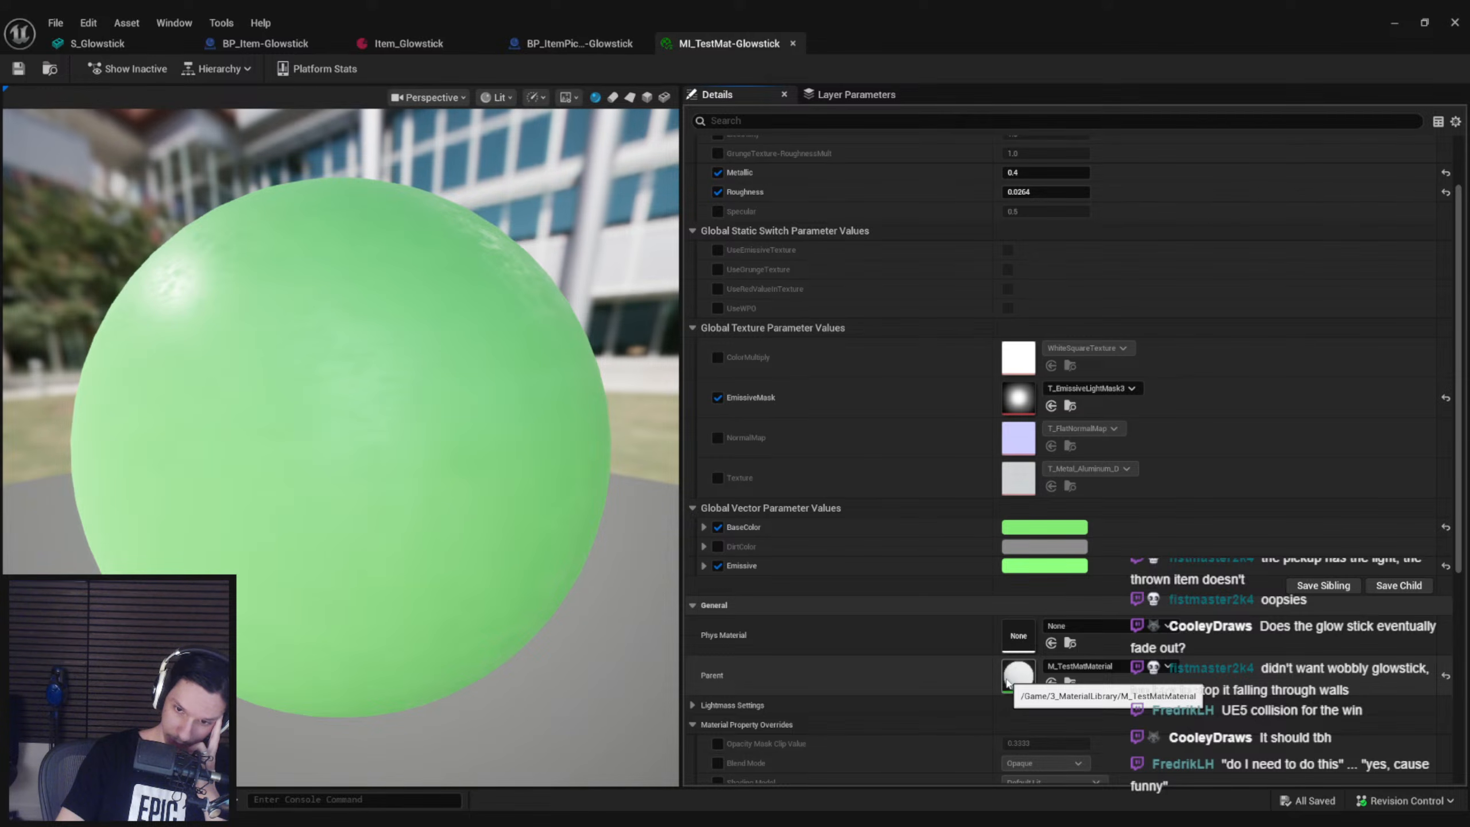
# Duplicate the M_TestMatMaterial asset in the 3_MaterialLibrary folder and name the copy M_WigglyGlowstick
pyautogui.click(1396, 23)
pyautogui.moveTo(909, 492); pyautogui.dragTo(873, 523, button='right')
pyautogui.press('F11')
pyautogui.rightClick(510, 661)
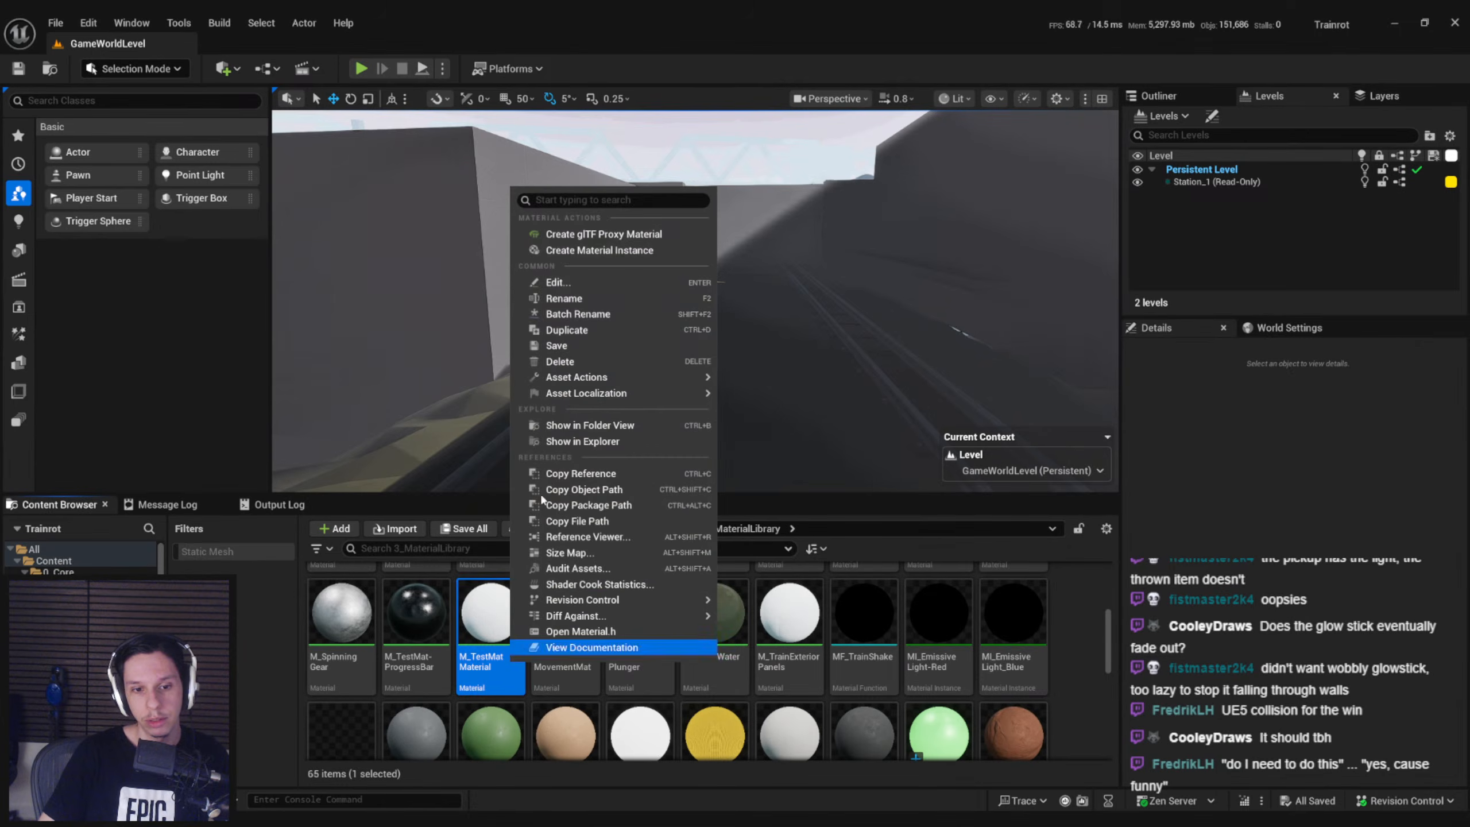
pyautogui.click(561, 329)
pyautogui.write('M)')
pyautogui.press('BackSpace')
pyautogui.write('_WigglyGlowstick')
pyautogui.press('Return')
# Open the M_WigglyGlowstick material graph and shrink its editor window to float over the level editor
pyautogui.doubleClick(866, 609)
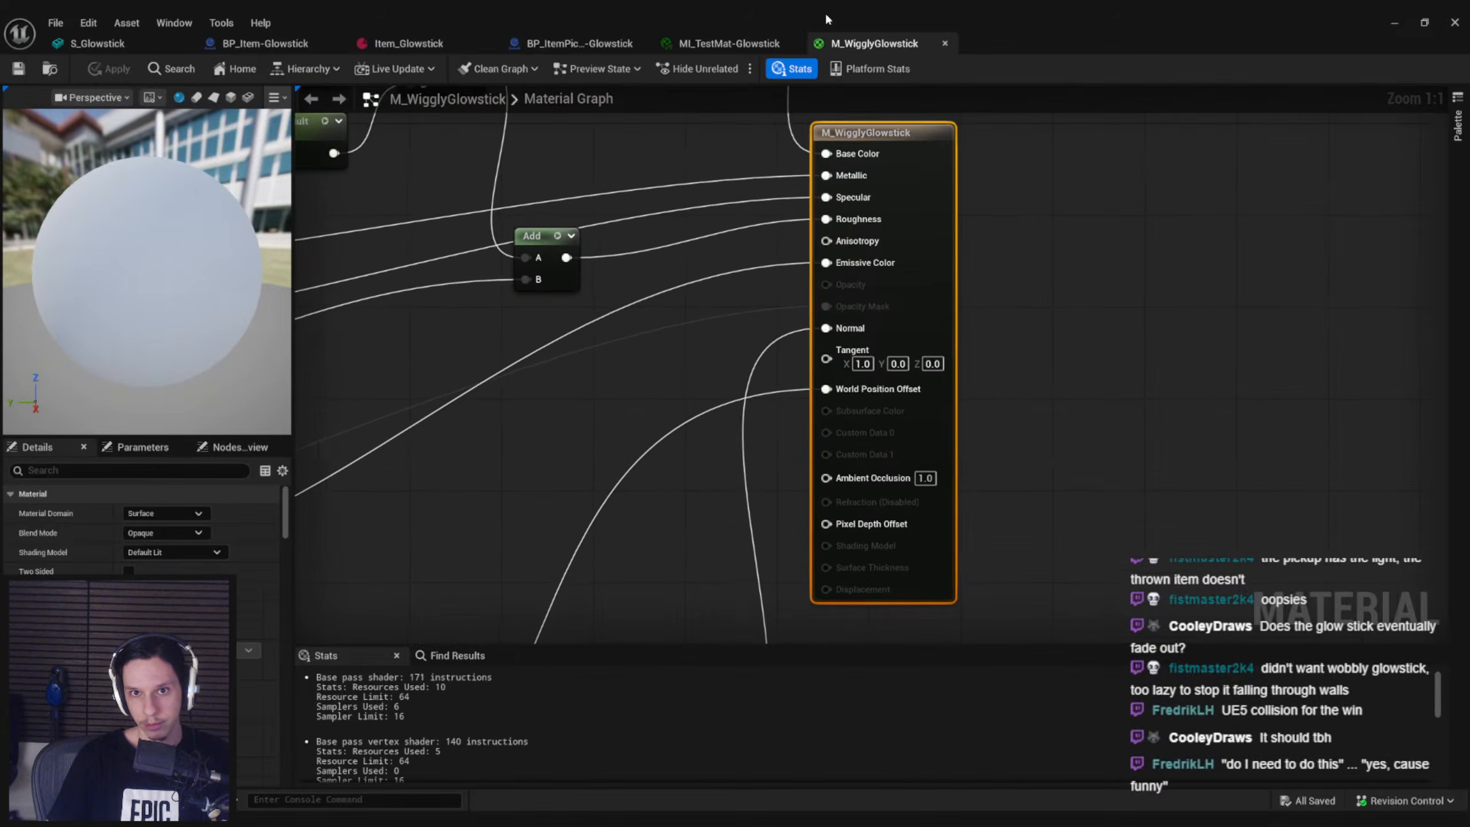
pyautogui.moveTo(826, 17); pyautogui.dragTo(757, 150)
pyautogui.scroll(-6, 766, 255)
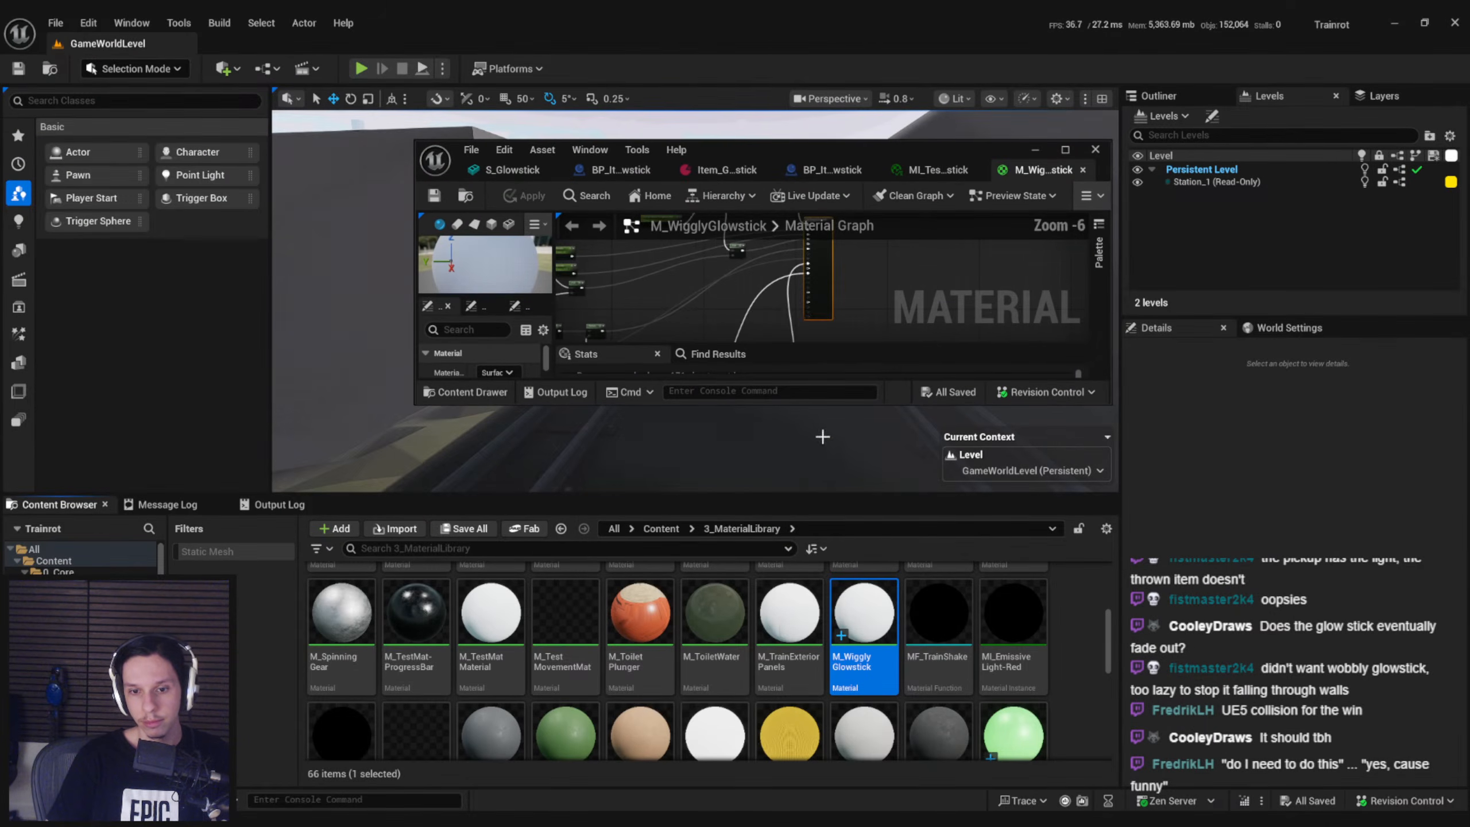
pyautogui.moveTo(445, 821)
pyautogui.click(519, 781)
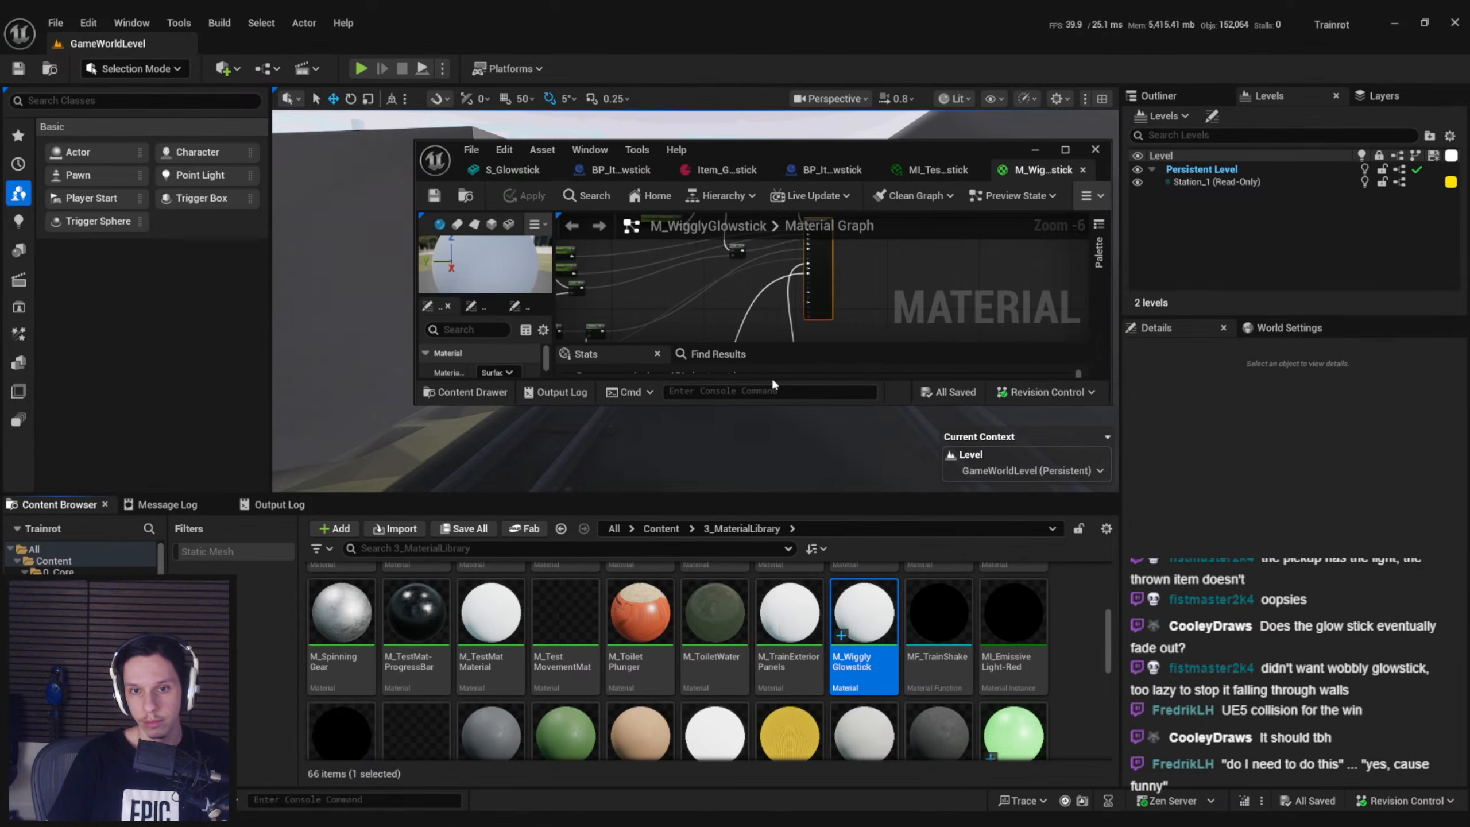
# Maximize the asset editor window, detach MI_TestMat-Glowstick from it as a separate window and close that instance
pyautogui.doubleClick(823, 144)
pyautogui.click(567, 43)
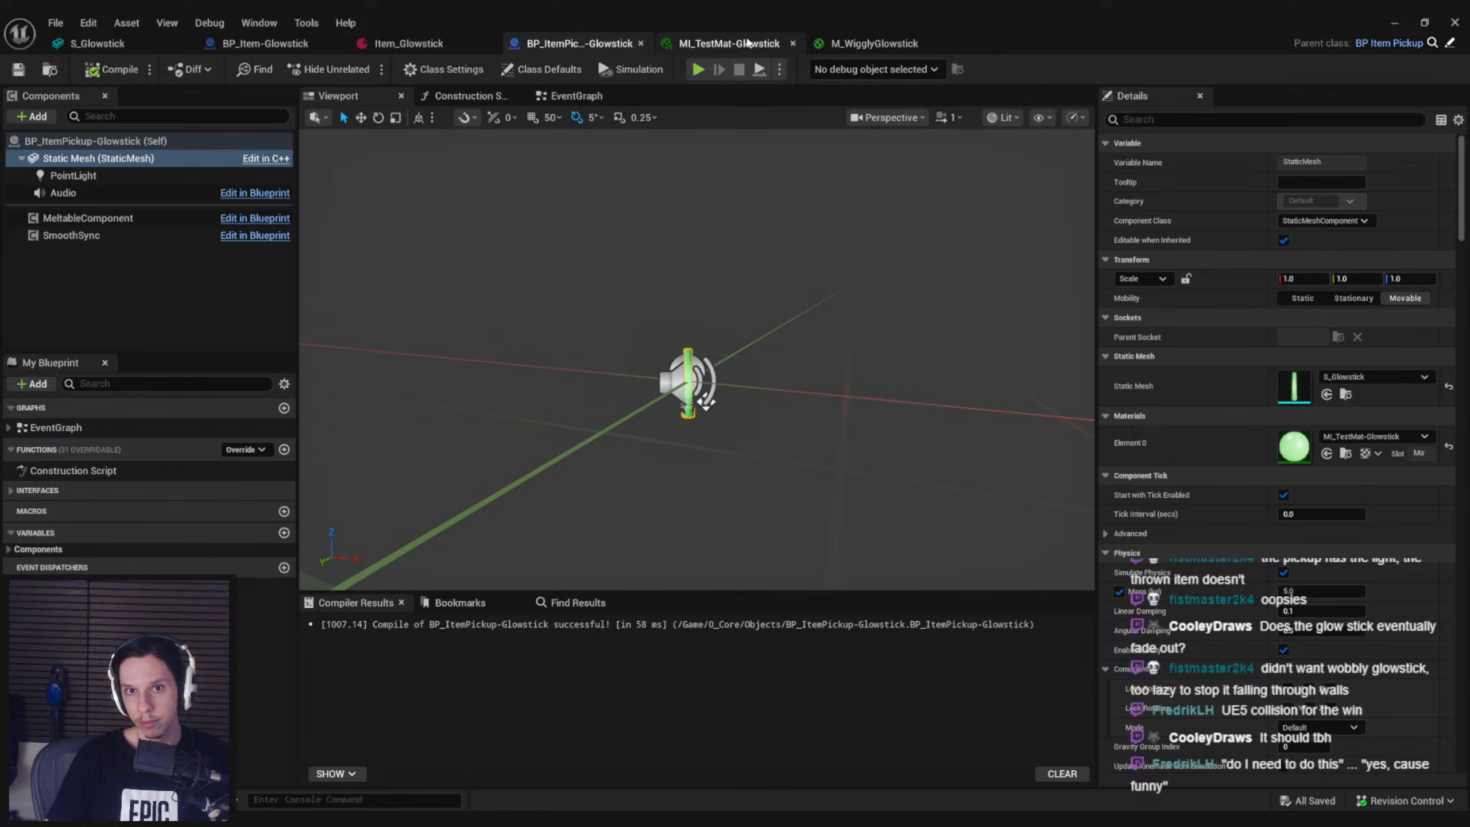
pyautogui.click(730, 43)
pyautogui.moveTo(733, 46); pyautogui.dragTo(480, 258)
pyautogui.moveTo(703, 244); pyautogui.dragTo(1237, 251)
pyautogui.doubleClick(1237, 251)
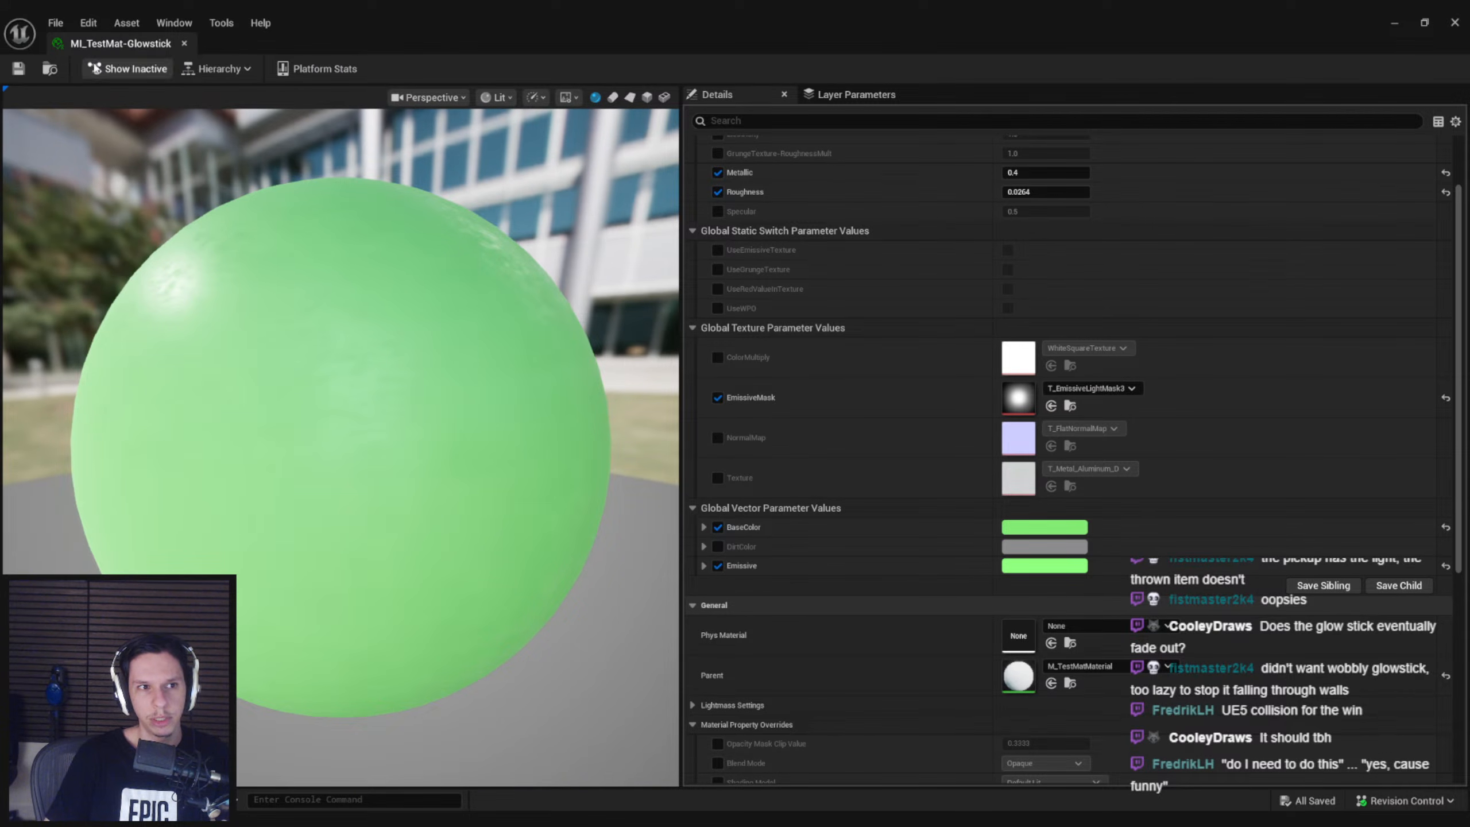
pyautogui.click(1450, 23)
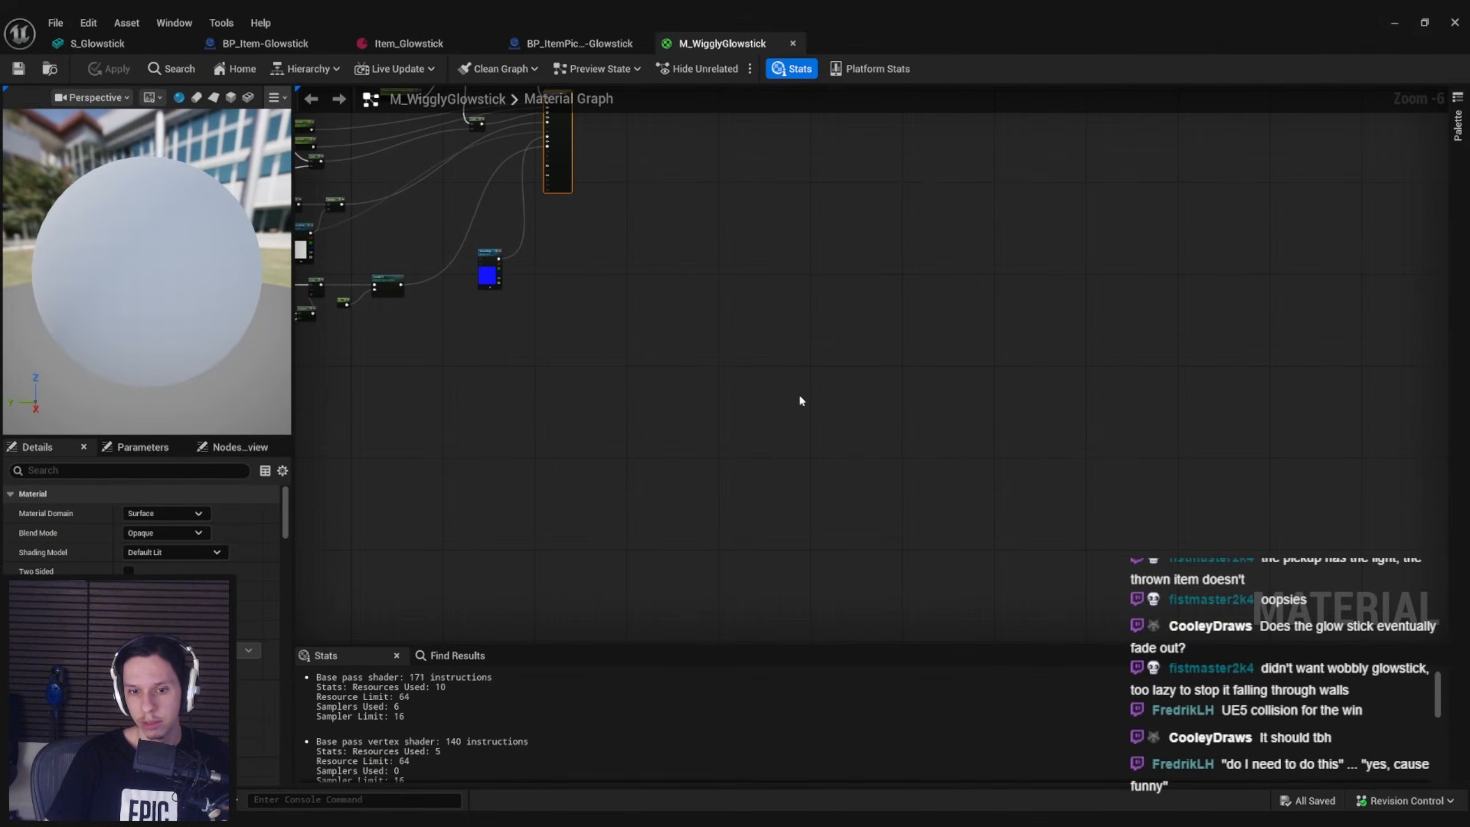
# Reopen MI_TestMat-Glowstick from the 3_MaterialLibrary folder in its own window and move it aside as a reference for M_WigglyGlowstick
pyautogui.click(1393, 25)
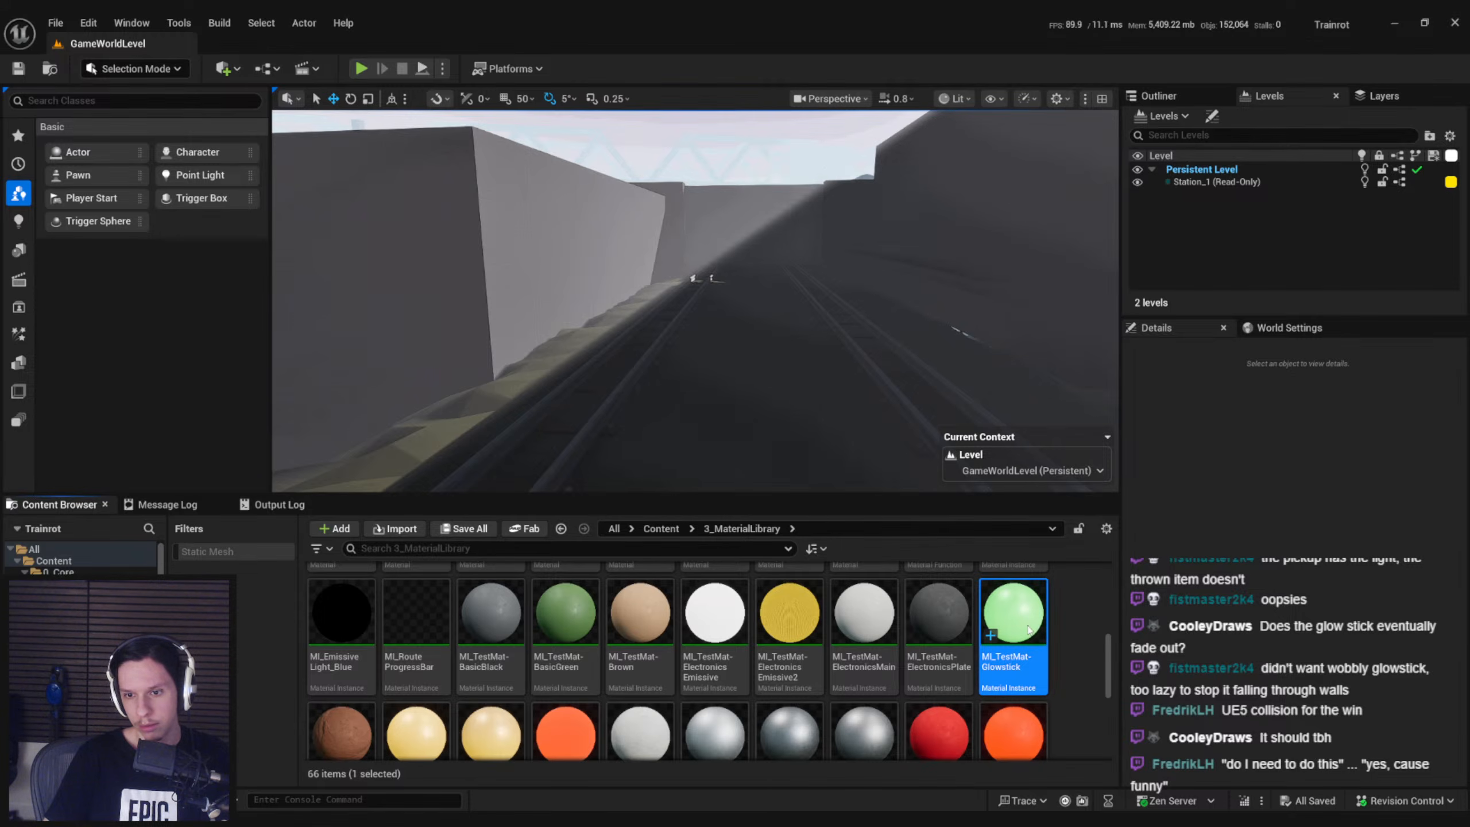
pyautogui.rightClick(1029, 628)
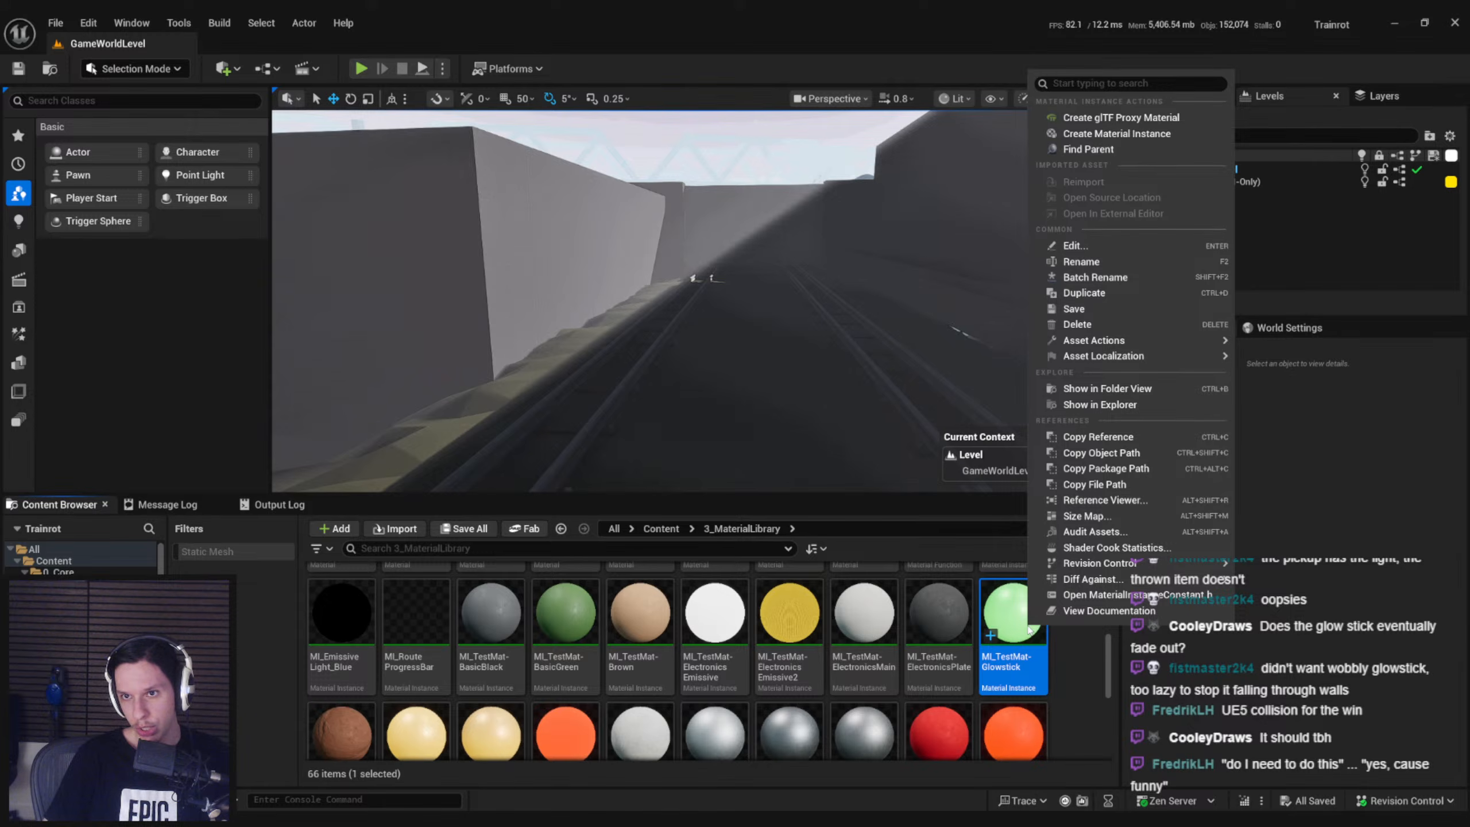
pyautogui.click(1067, 669)
pyautogui.click(442, 758)
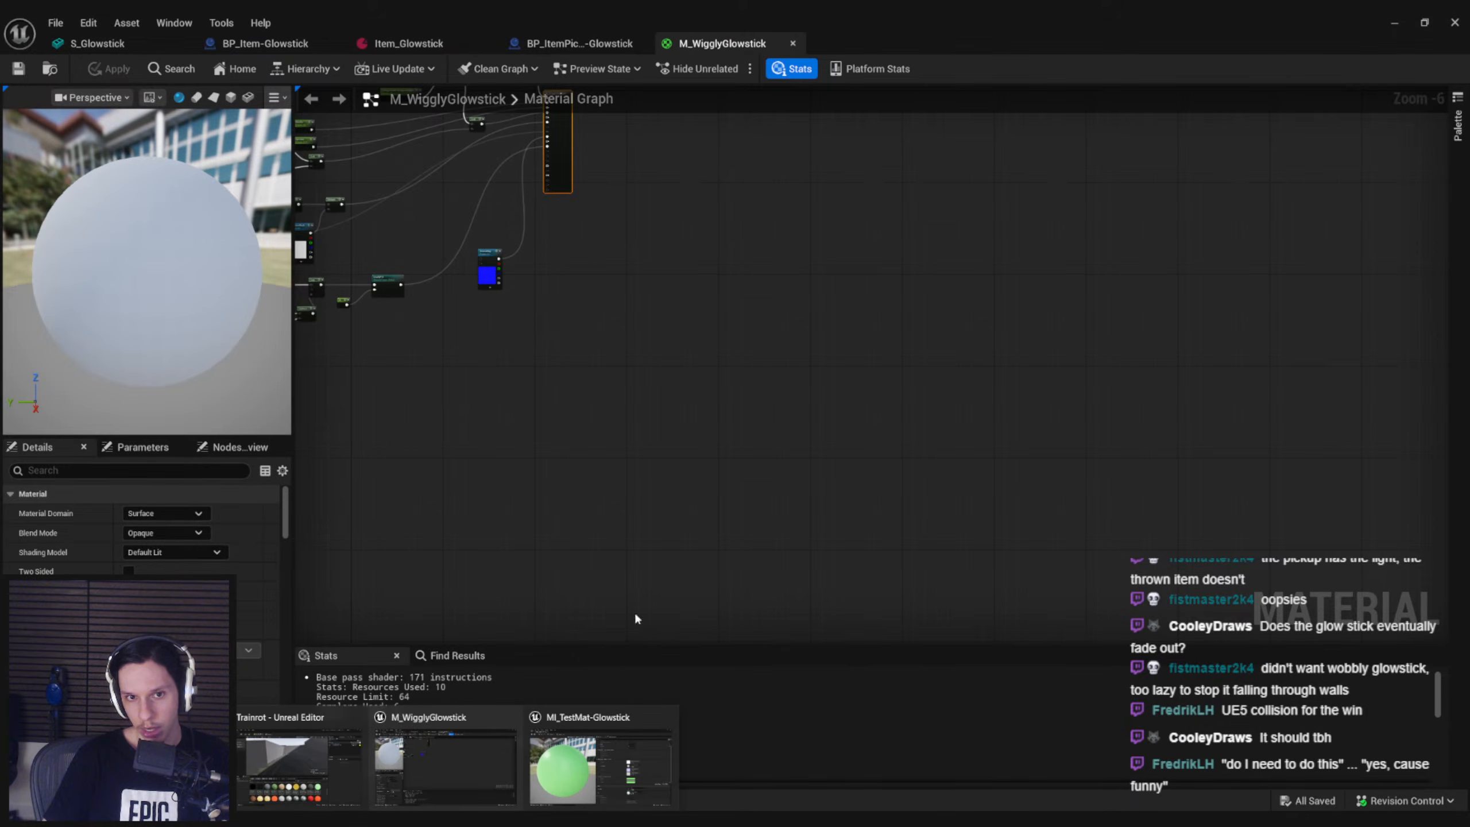
pyautogui.click(563, 744)
pyautogui.moveTo(735, 42); pyautogui.dragTo(1, 289)
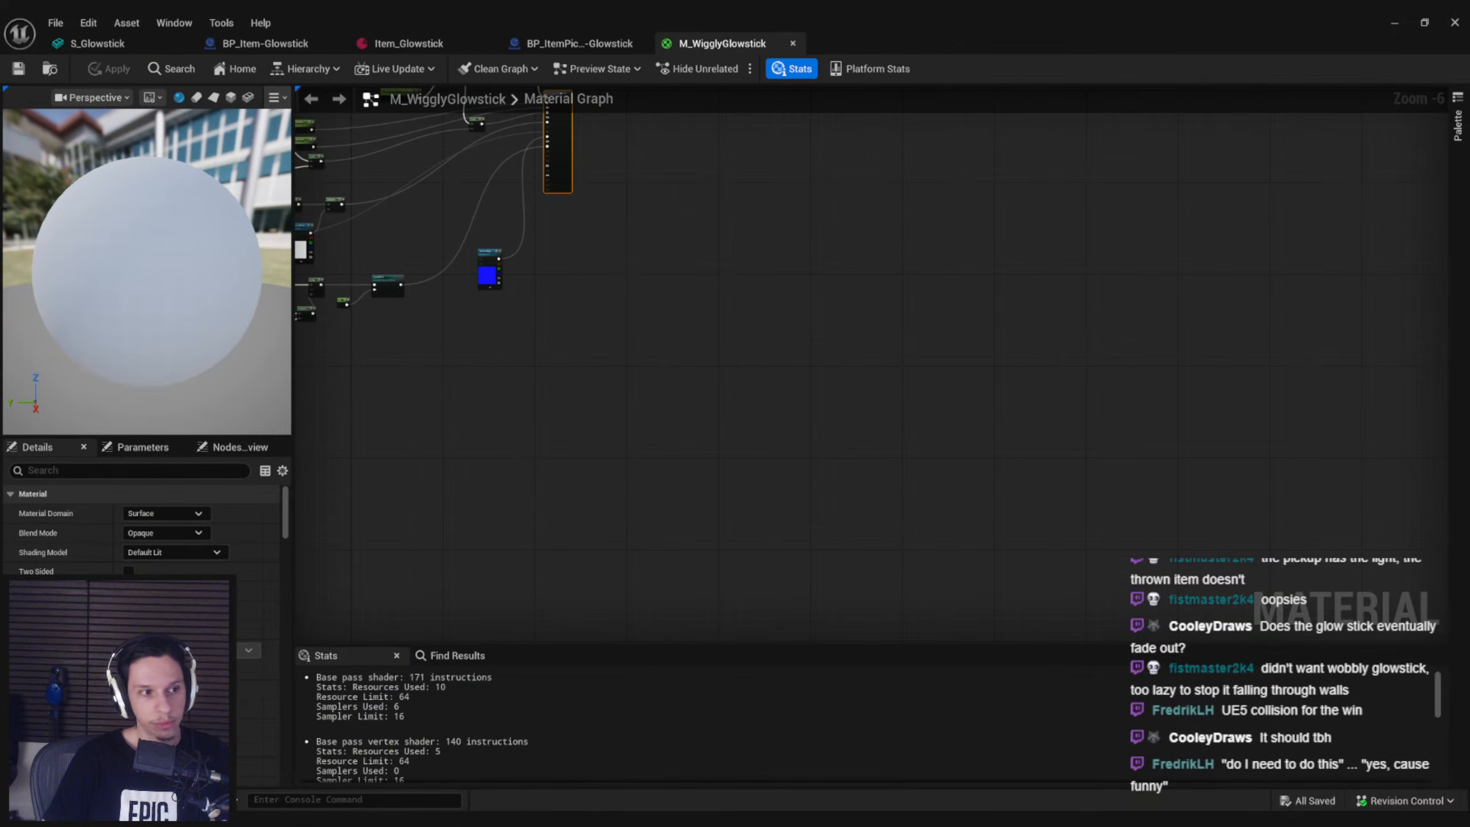
# In the M_WigglyGlowstick graph, set the Metallic parameter's default to 0.4 and the Roughness parameter's default to 0.0264
pyautogui.moveTo(573, 281); pyautogui.dragTo(910, 444, button='right')
pyautogui.scroll(5, 676, 193)
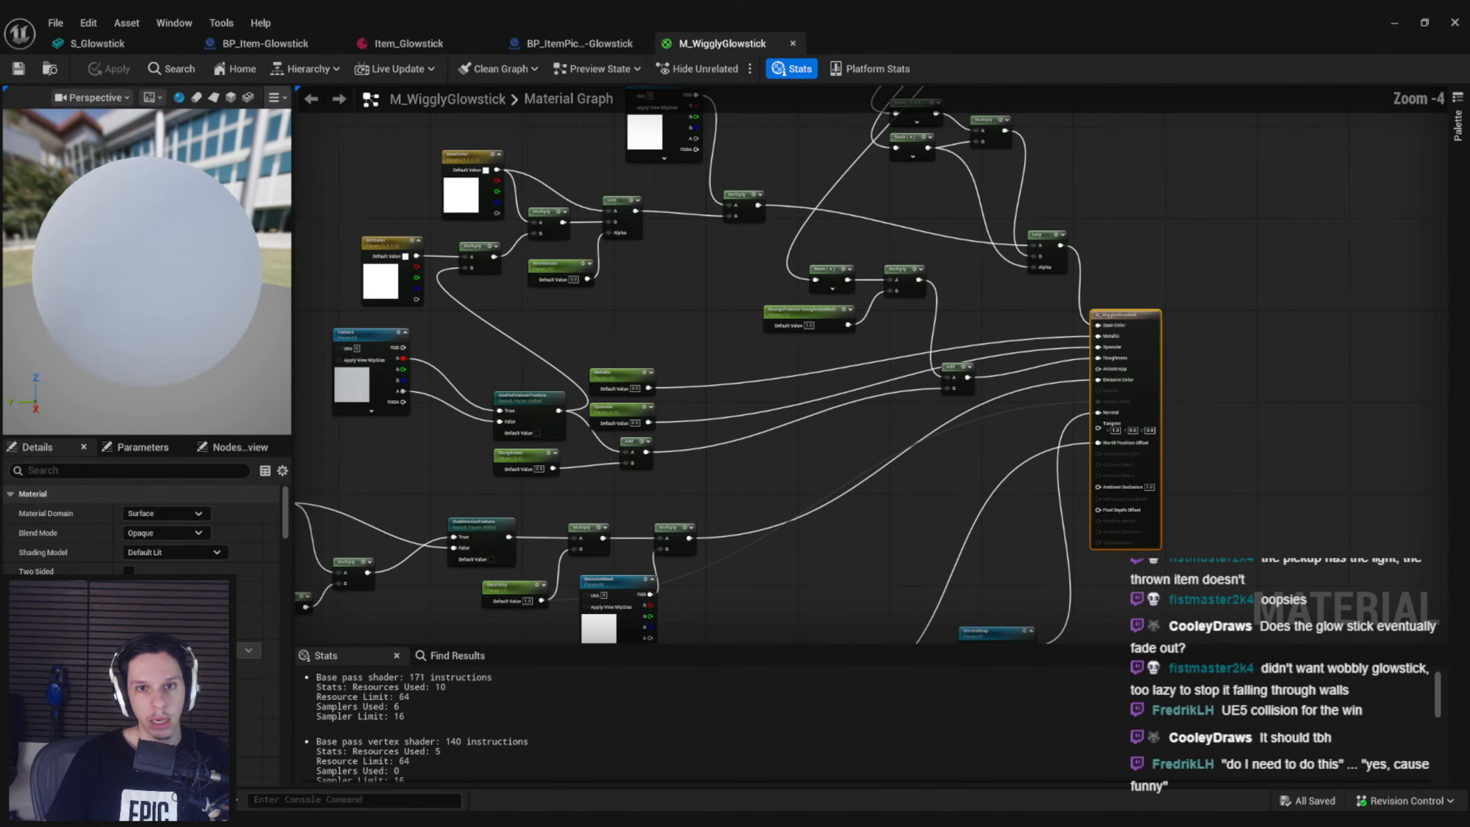
pyautogui.moveTo(675, 193); pyautogui.dragTo(794, 484, button='right')
pyautogui.scroll(-1, 642, 272)
pyautogui.scroll(-1, 643, 277)
pyautogui.moveTo(642, 277); pyautogui.dragTo(648, 340, button='right')
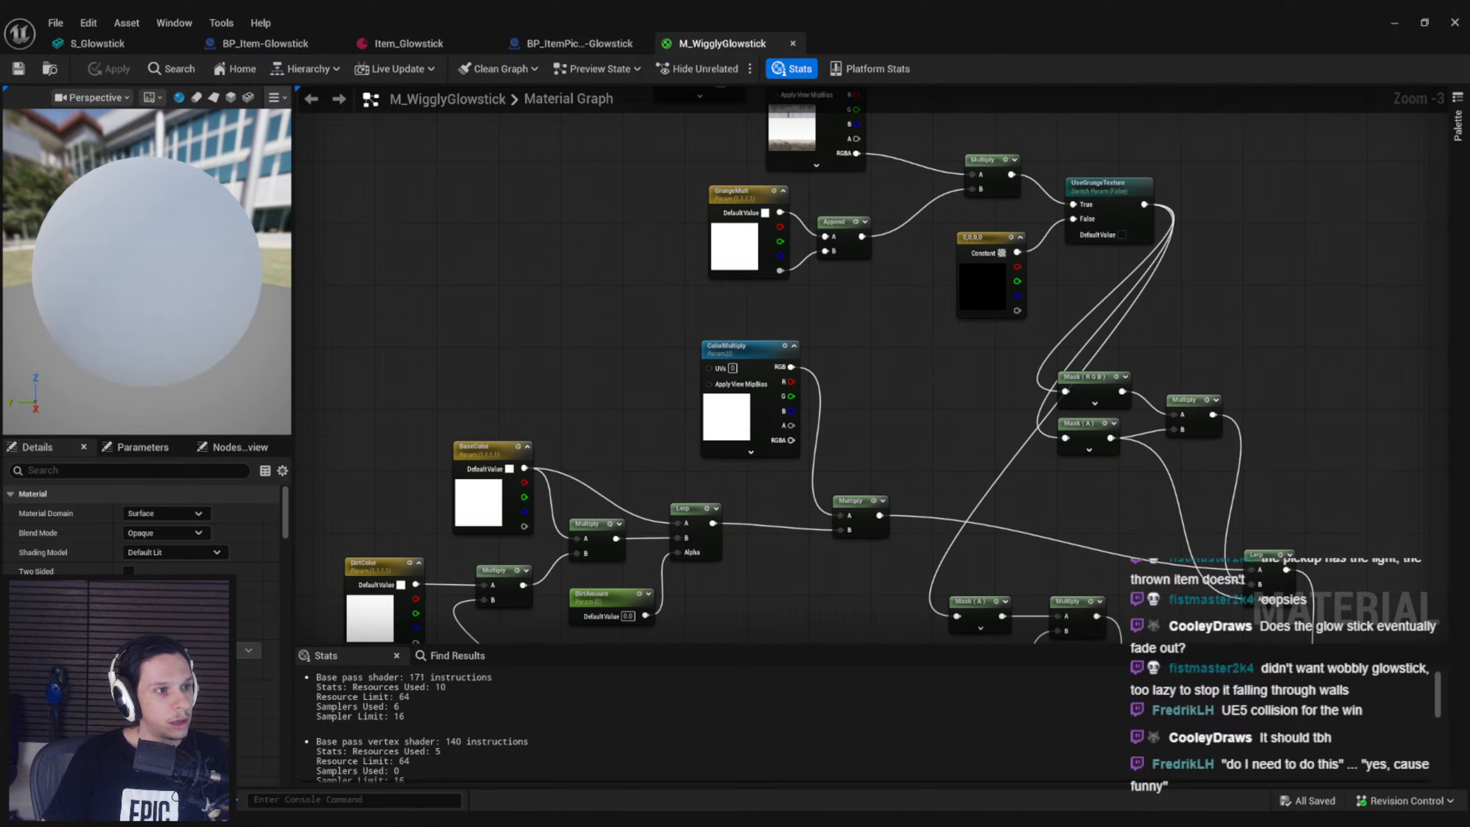
pyautogui.moveTo(827, 431); pyautogui.dragTo(483, 158, button='right')
pyautogui.scroll(3, 1038, 403)
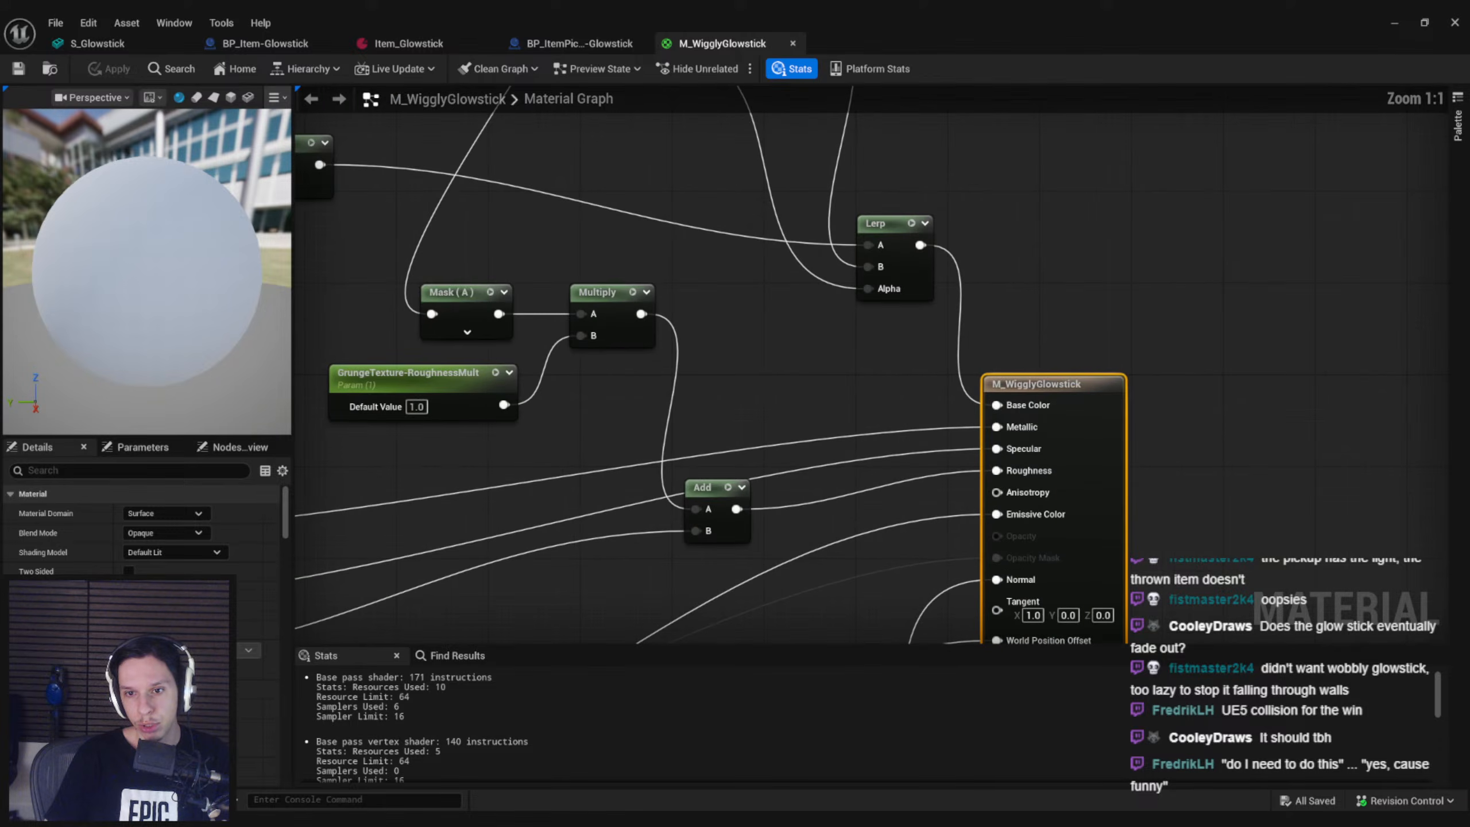
pyautogui.scroll(-2, 897, 437)
pyautogui.moveTo(868, 443); pyautogui.dragTo(1103, 359, button='right')
pyautogui.click(509, 422)
pyautogui.write('0.4')
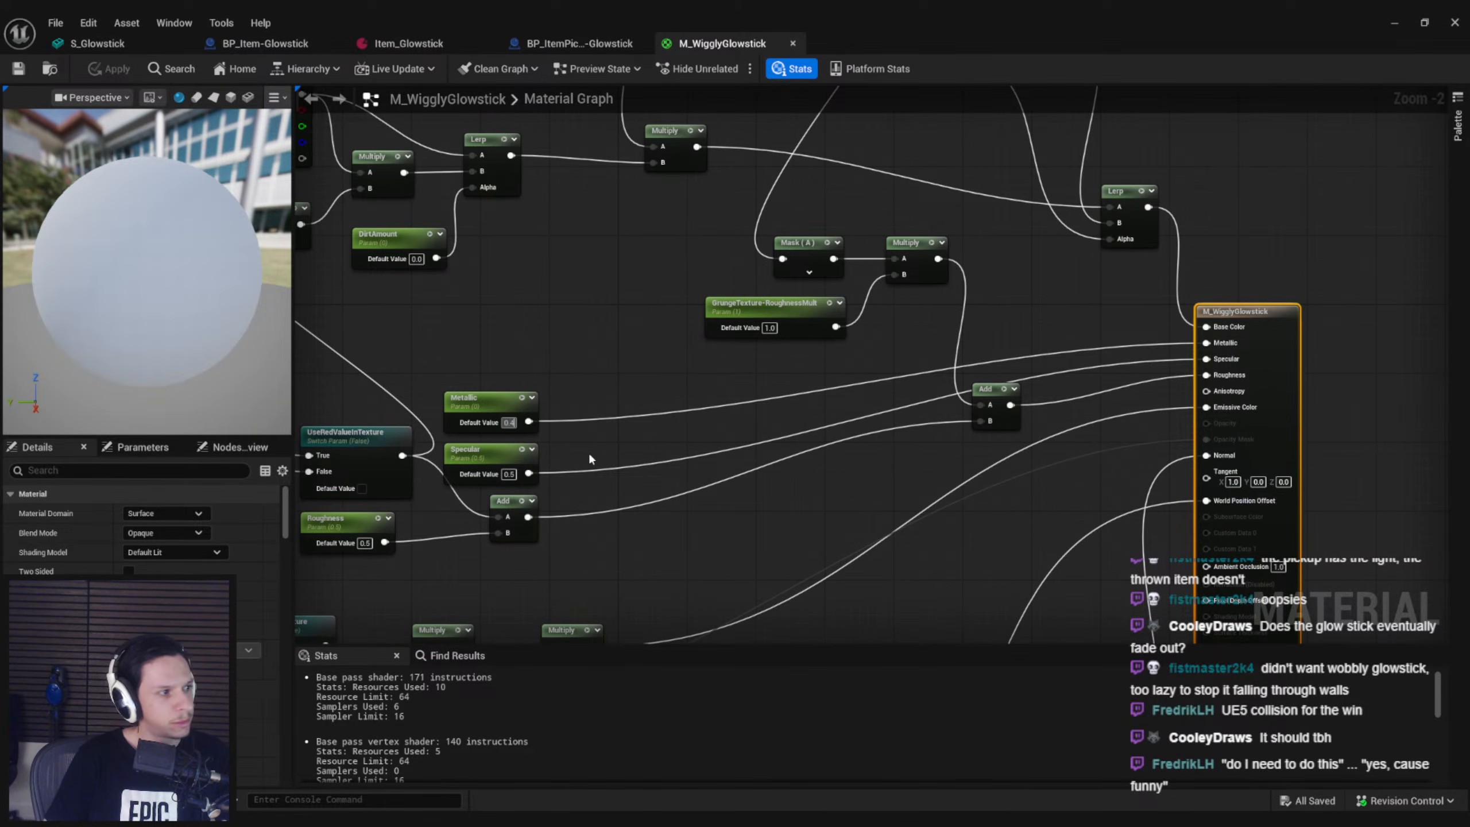
pyautogui.click(588, 452)
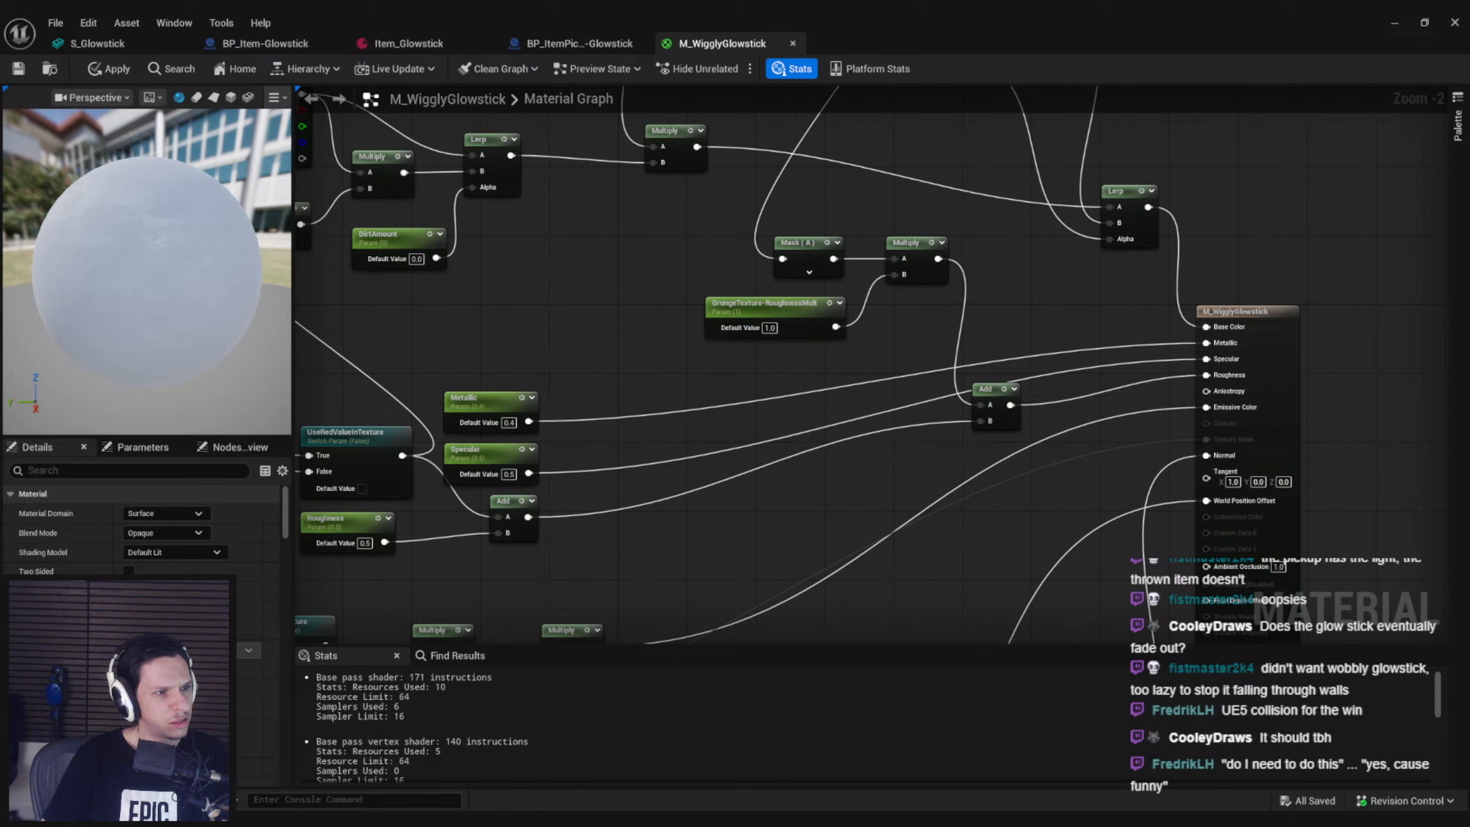
pyautogui.moveTo(569, 383); pyautogui.dragTo(583, 345, button='right')
pyautogui.moveTo(380, 505); pyautogui.dragTo(353, 505)
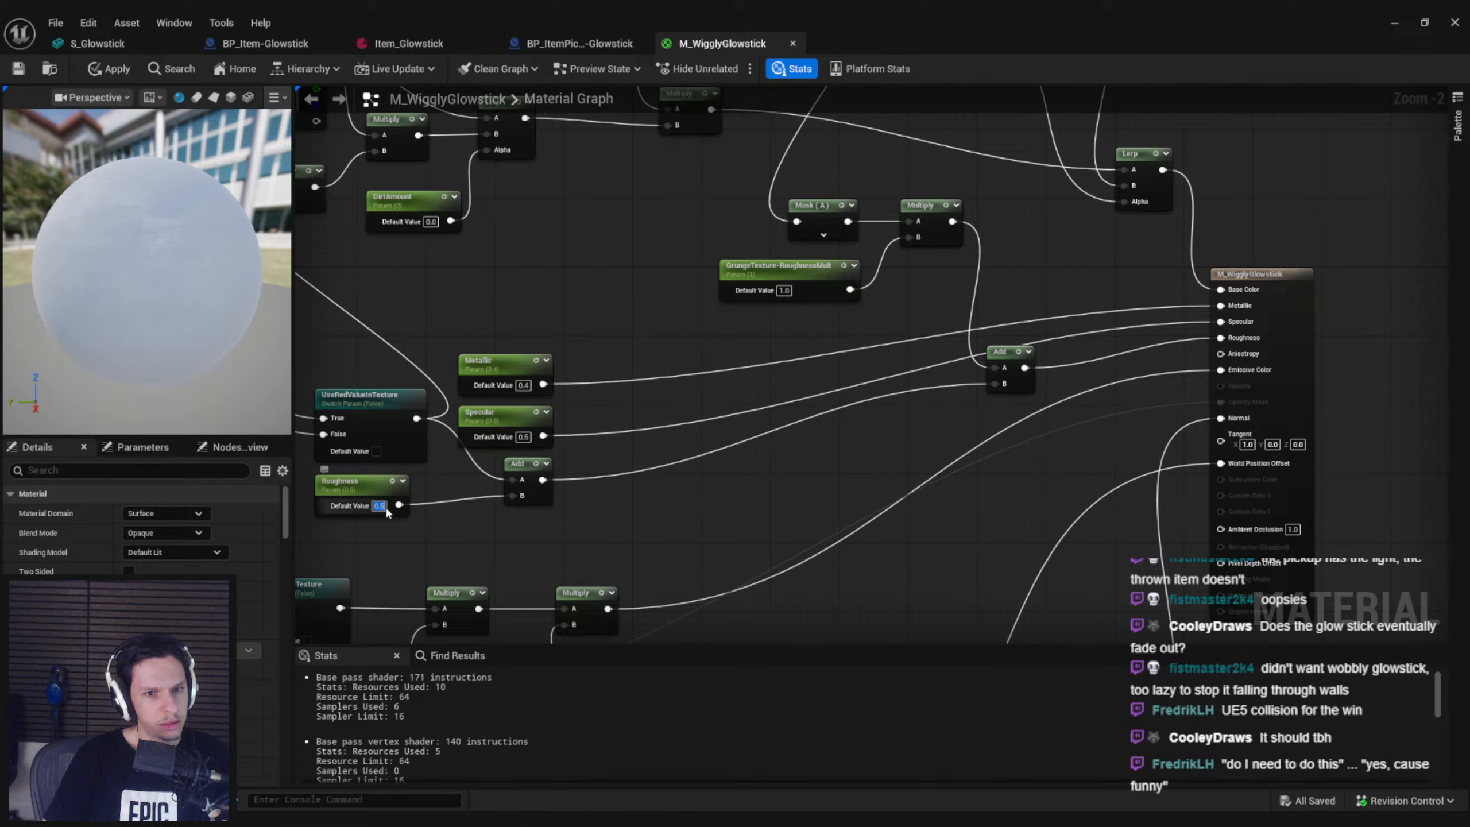
# Assign the T_EmissiveLightMask3 texture to the EmissiveMask parameter node
pyautogui.moveTo(454, 548); pyautogui.dragTo(890, 383, button='right')
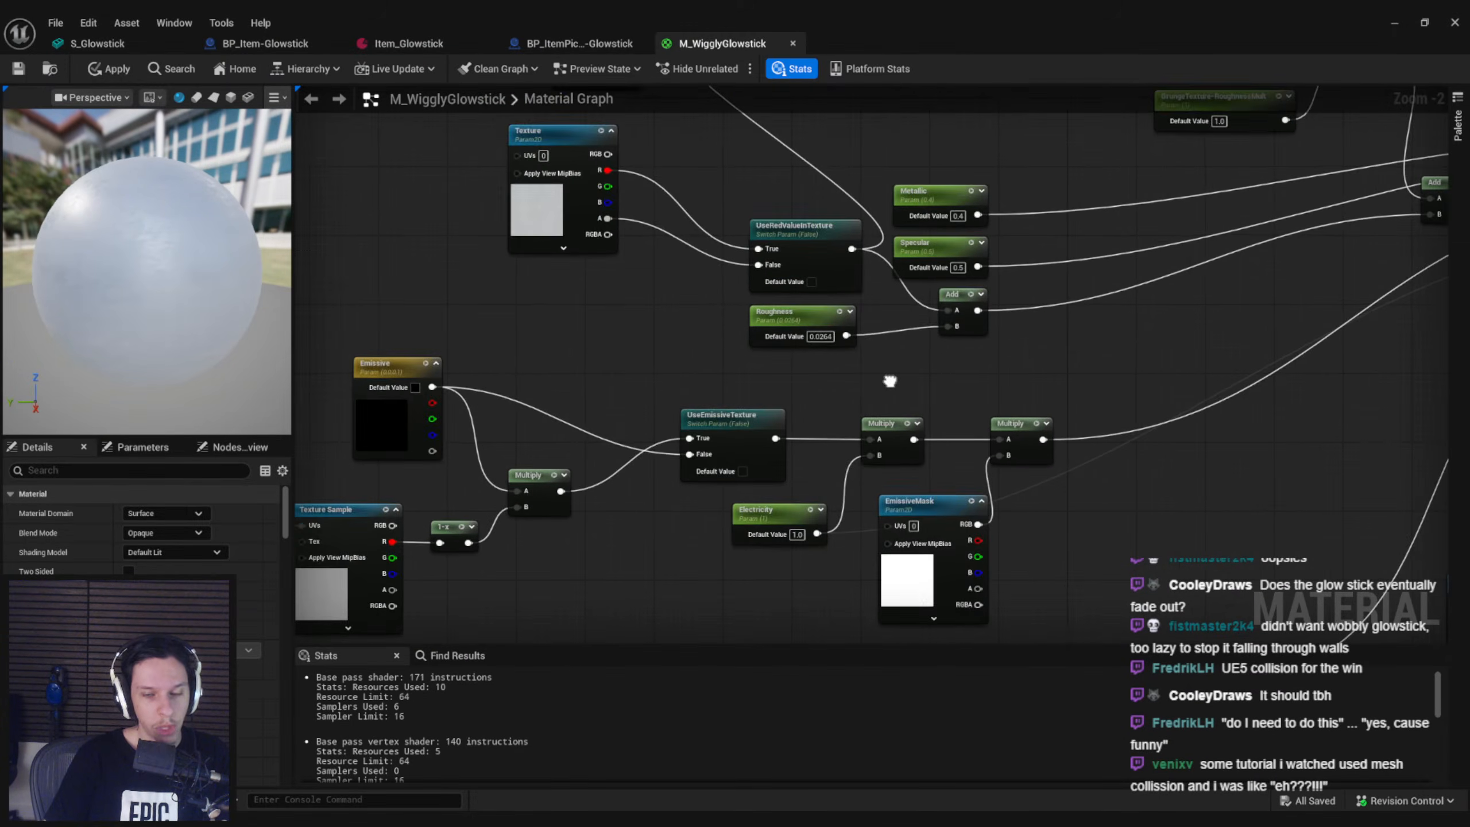
pyautogui.scroll(-1, 840, 402)
pyautogui.moveTo(674, 552); pyautogui.dragTo(691, 401, button='right')
pyautogui.scroll(2, 851, 411)
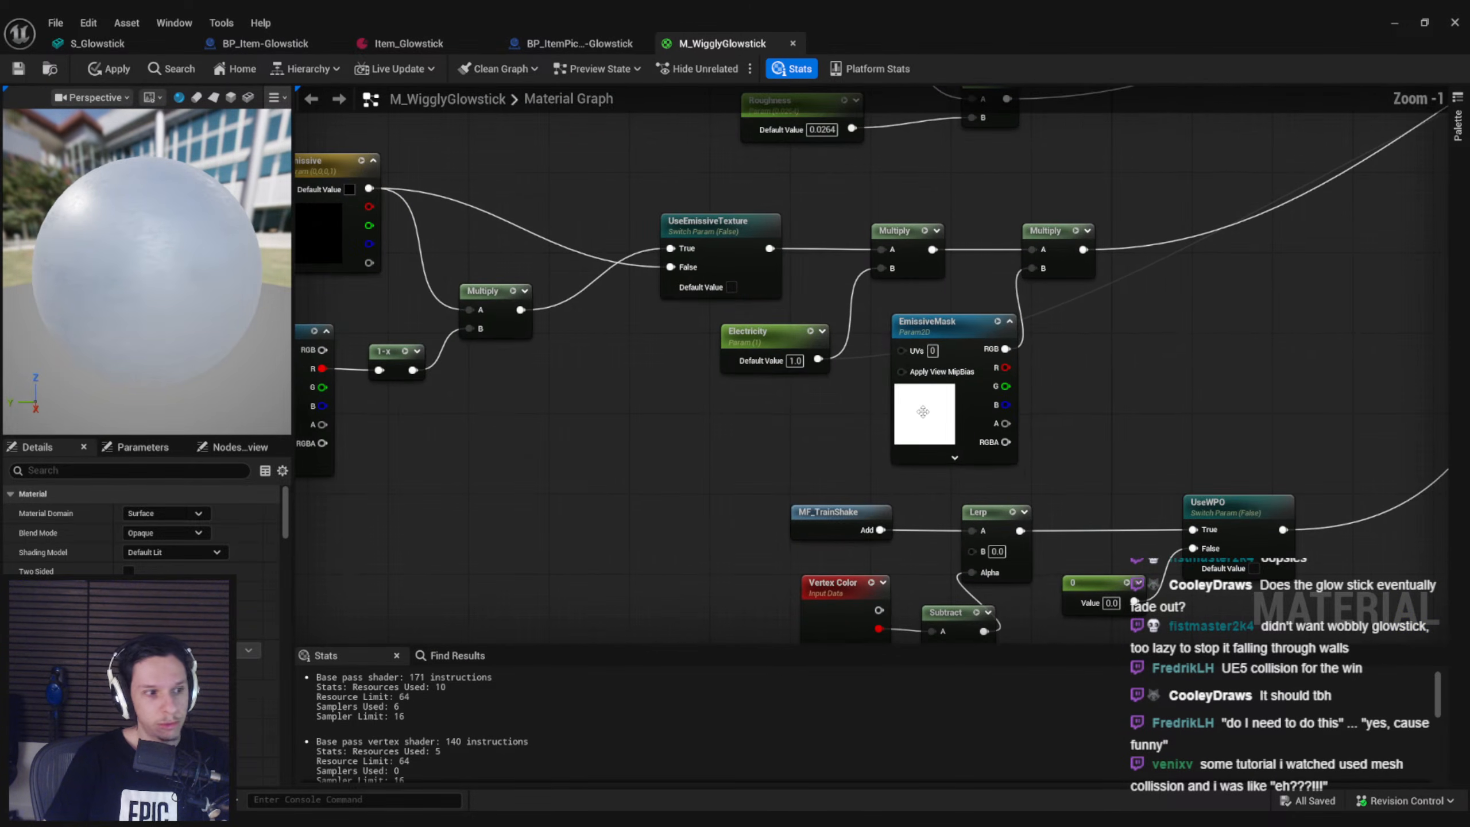
pyautogui.click(925, 415)
pyautogui.scroll(-3, 241, 625)
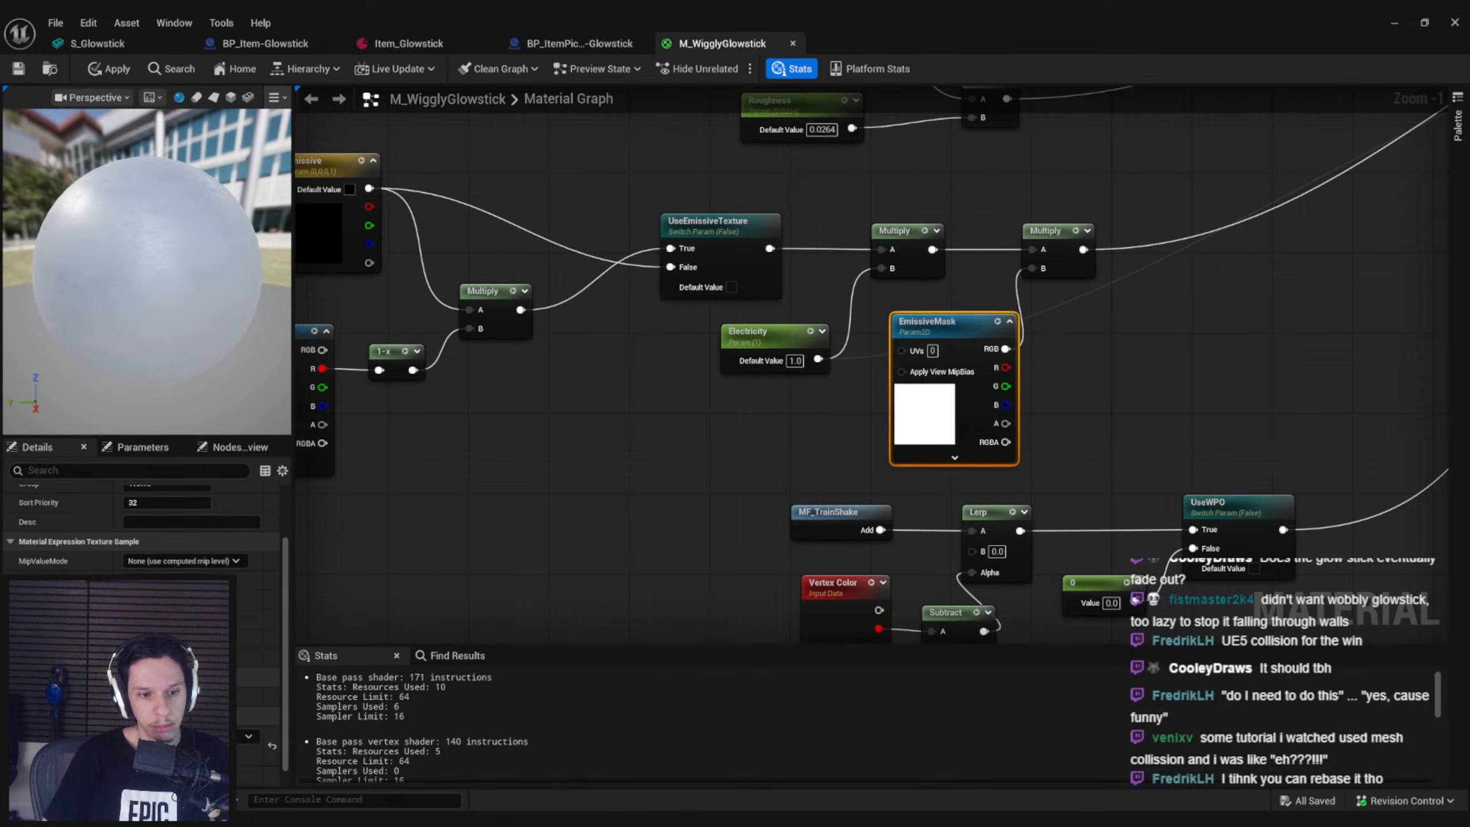
pyautogui.click(248, 716)
pyautogui.write('emissi')
pyautogui.scroll(-1, 266, 610)
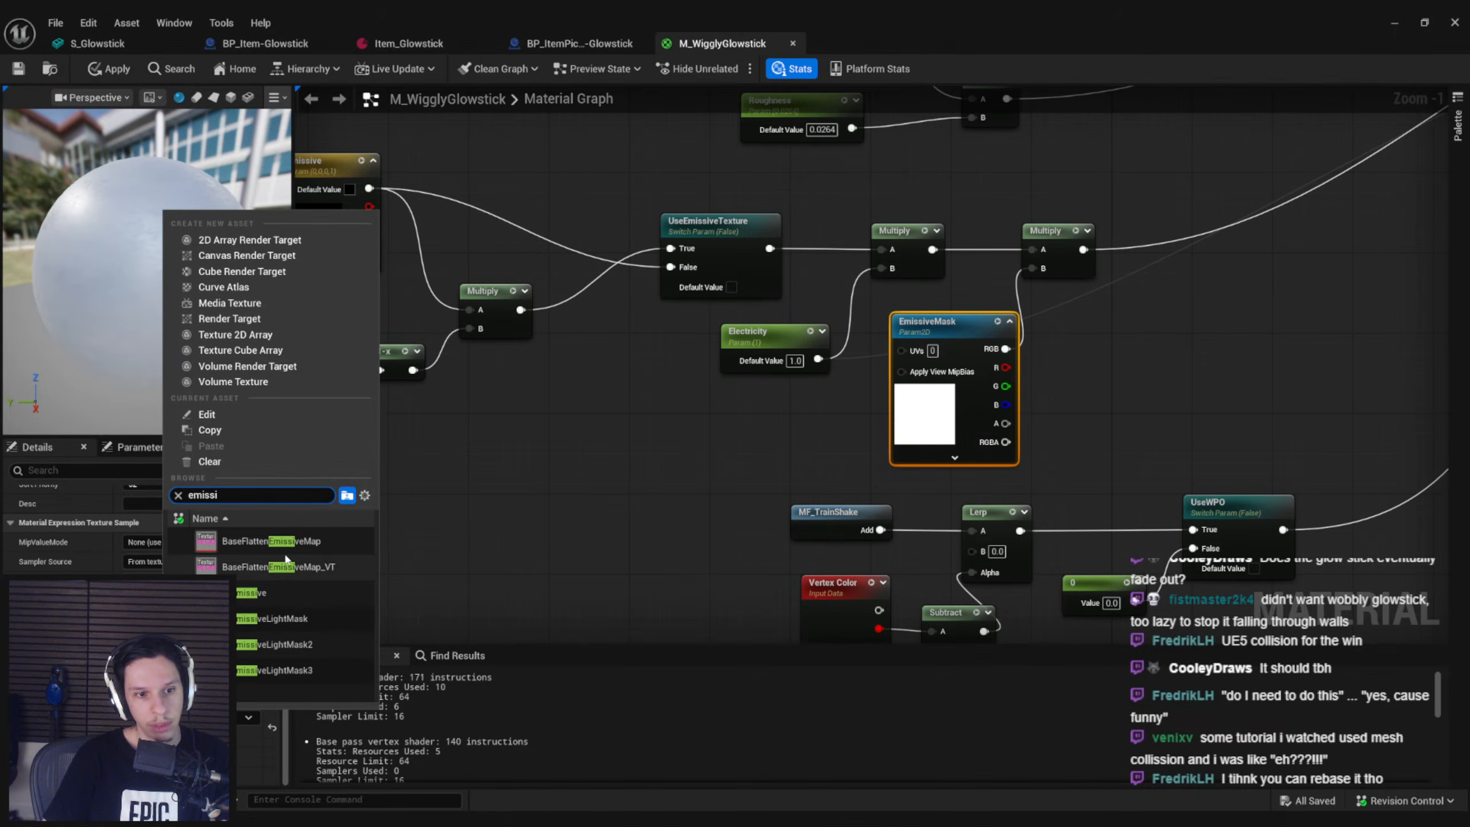
pyautogui.click(290, 666)
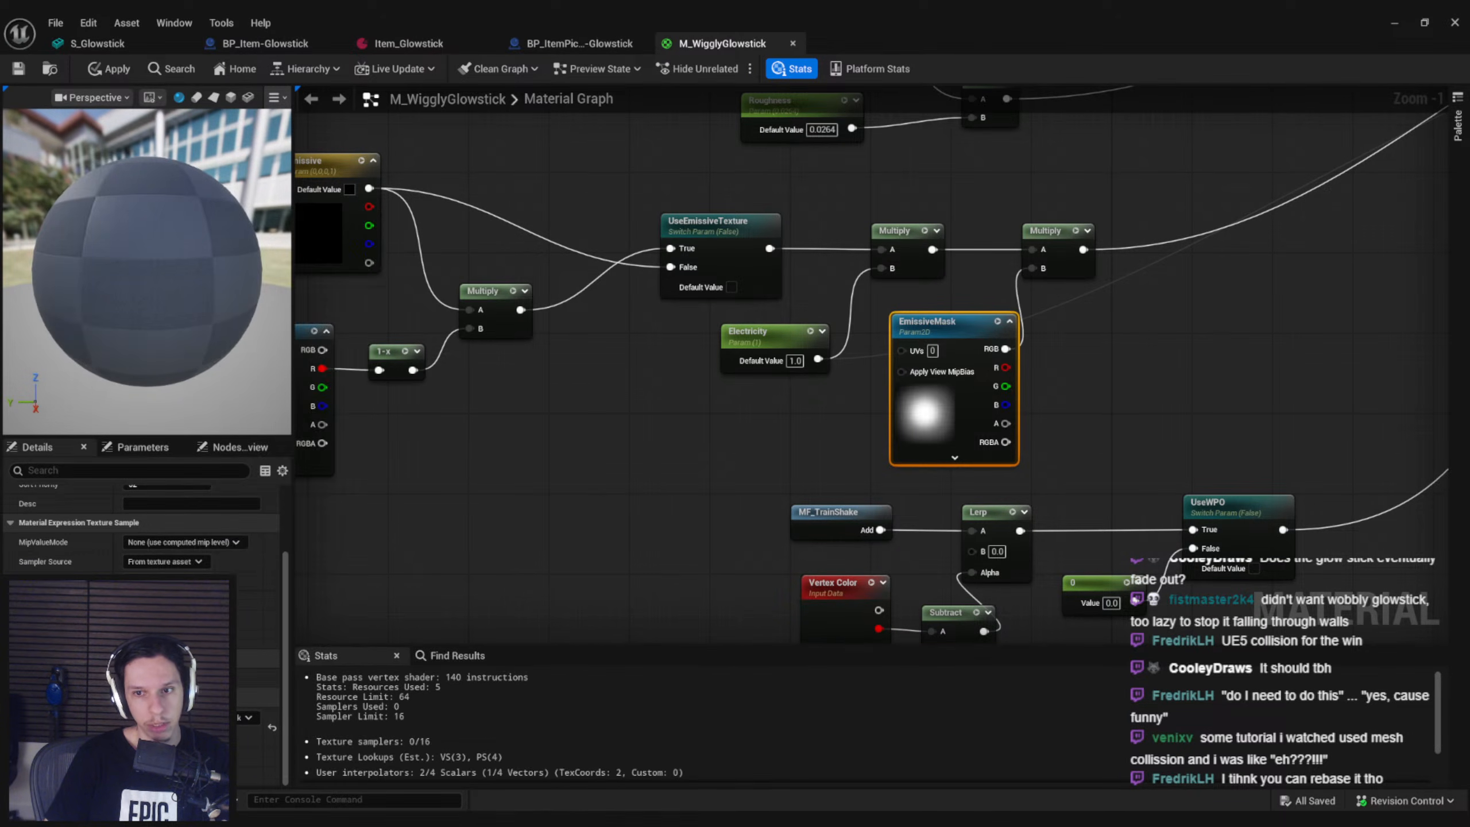
# Paste the glowstick instance's green, with R 0.23074 and G 0.838799, as the BaseColor parameter's default
pyautogui.scroll(-1, 722, 370)
pyautogui.moveTo(714, 404); pyautogui.dragTo(633, 379, button='right')
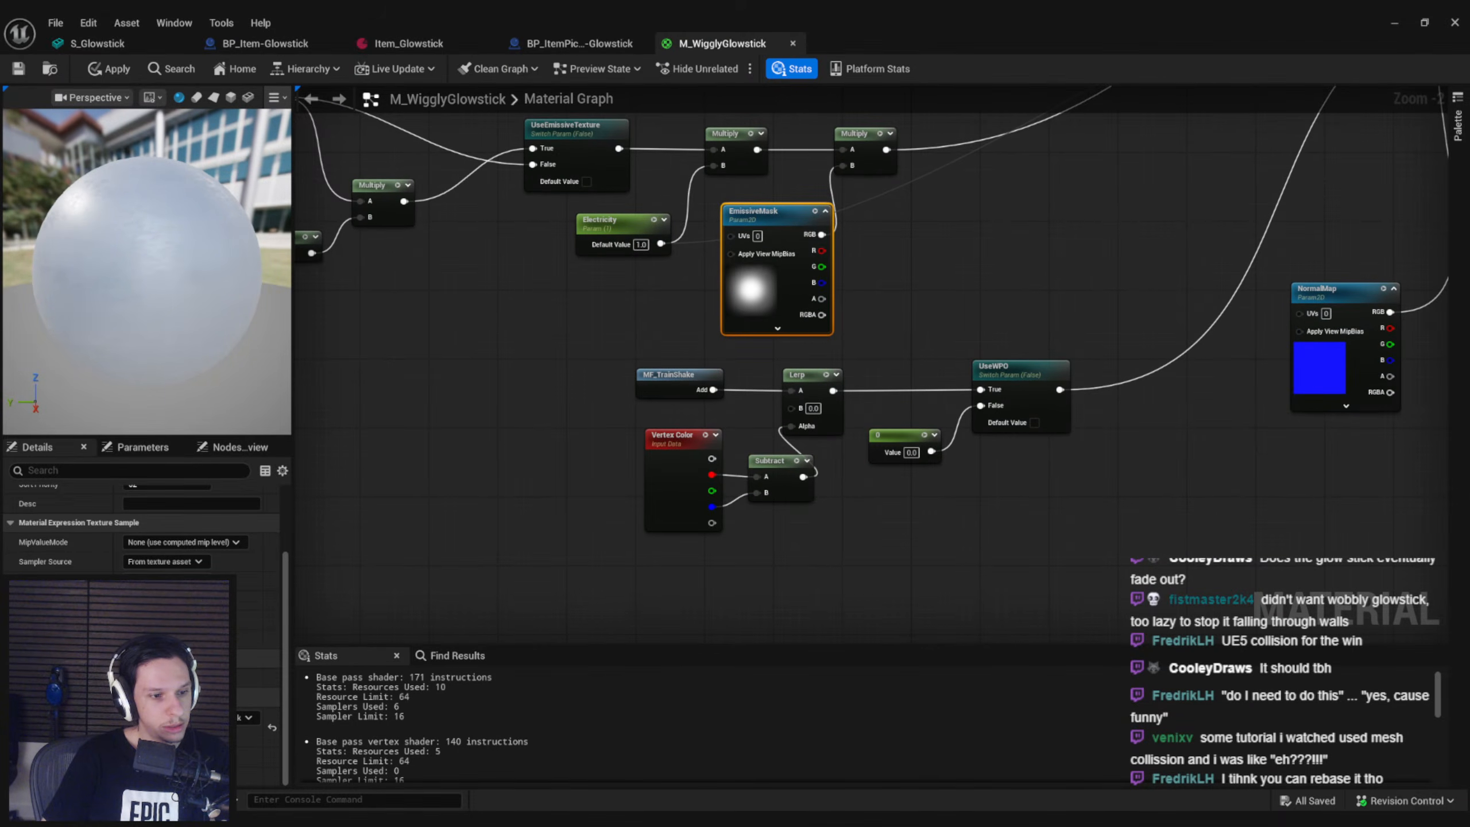
pyautogui.scroll(-2, 464, 249)
pyautogui.moveTo(465, 249); pyautogui.dragTo(570, 524, button='right')
pyautogui.scroll(1, 534, 365)
pyautogui.scroll(1, 534, 367)
pyautogui.scroll(-1, 738, 334)
pyautogui.moveTo(775, 239); pyautogui.dragTo(684, 450, button='right')
pyautogui.click(590, 174)
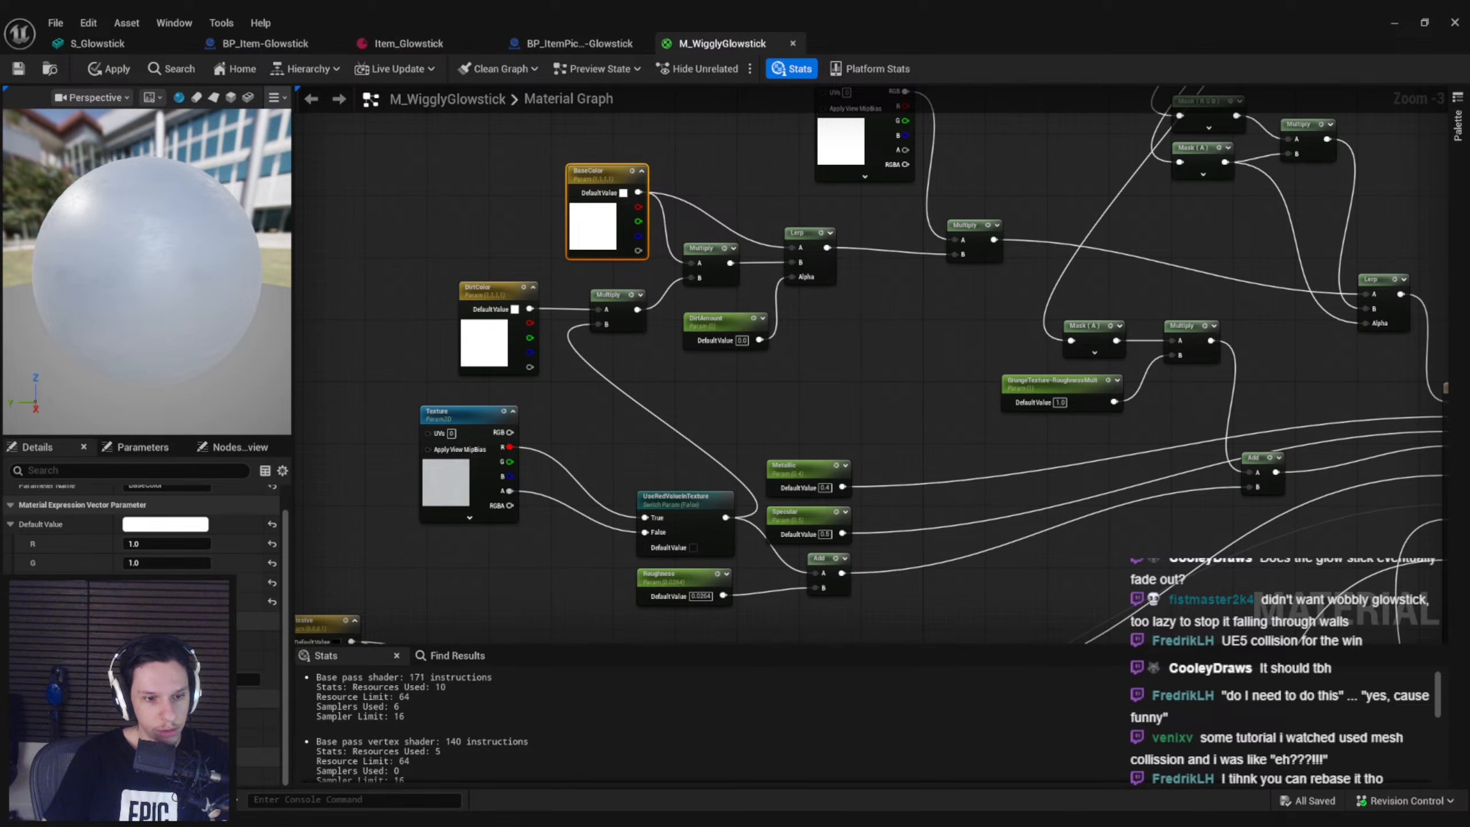
pyautogui.click(178, 532)
pyautogui.click(444, 660)
pyautogui.write('84EC75FF')
pyautogui.click(387, 763)
# Paste the light green hex value 8FFF7FFF as the Emissive parameter's default colour
pyautogui.scroll(-2, 724, 255)
pyautogui.scroll(2, 549, 343)
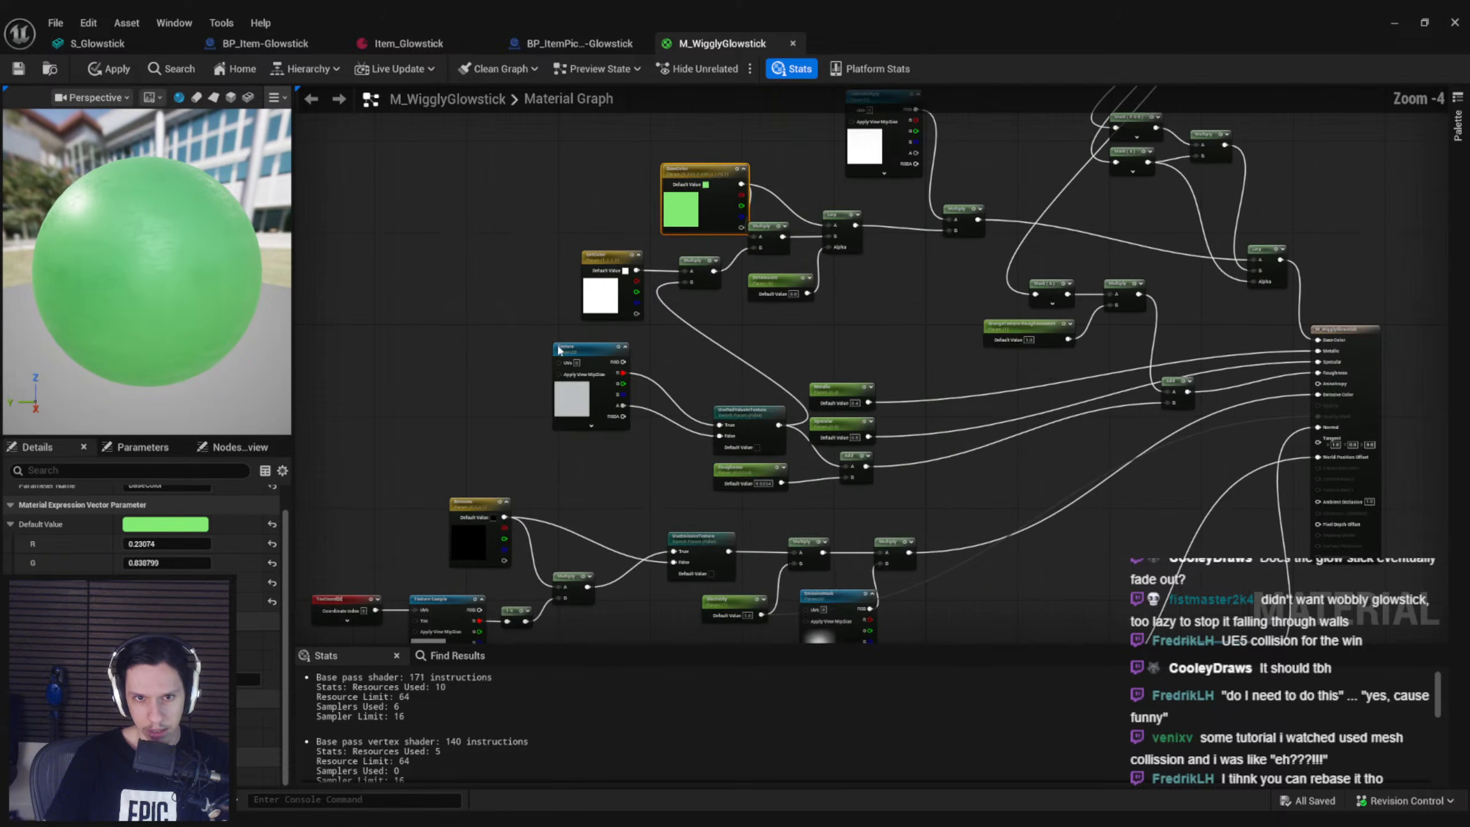
pyautogui.moveTo(518, 363); pyautogui.dragTo(556, 197, button='right')
pyautogui.scroll(-2, 556, 197)
pyautogui.scroll(5, 485, 345)
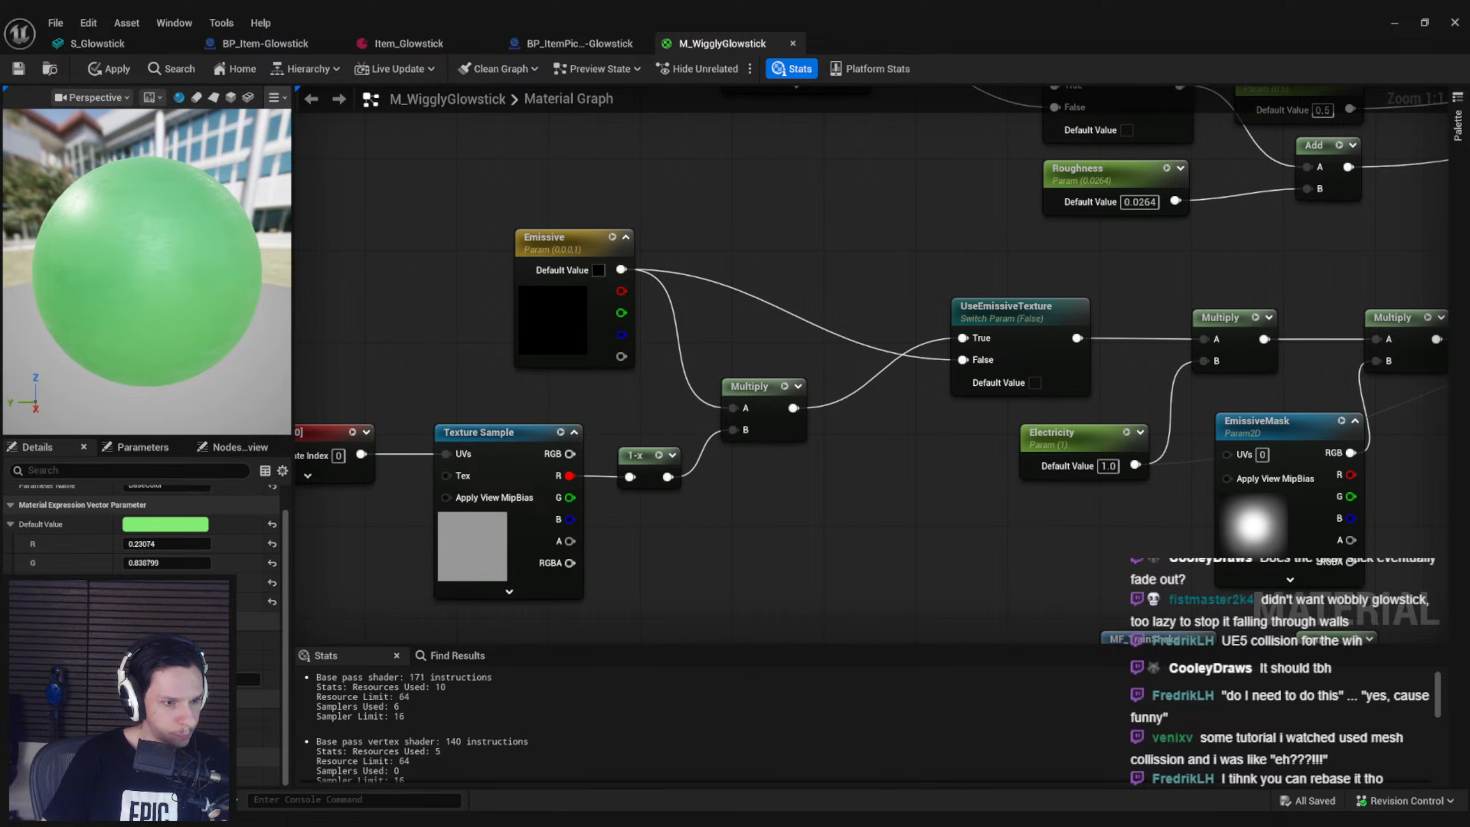
pyautogui.click(526, 297)
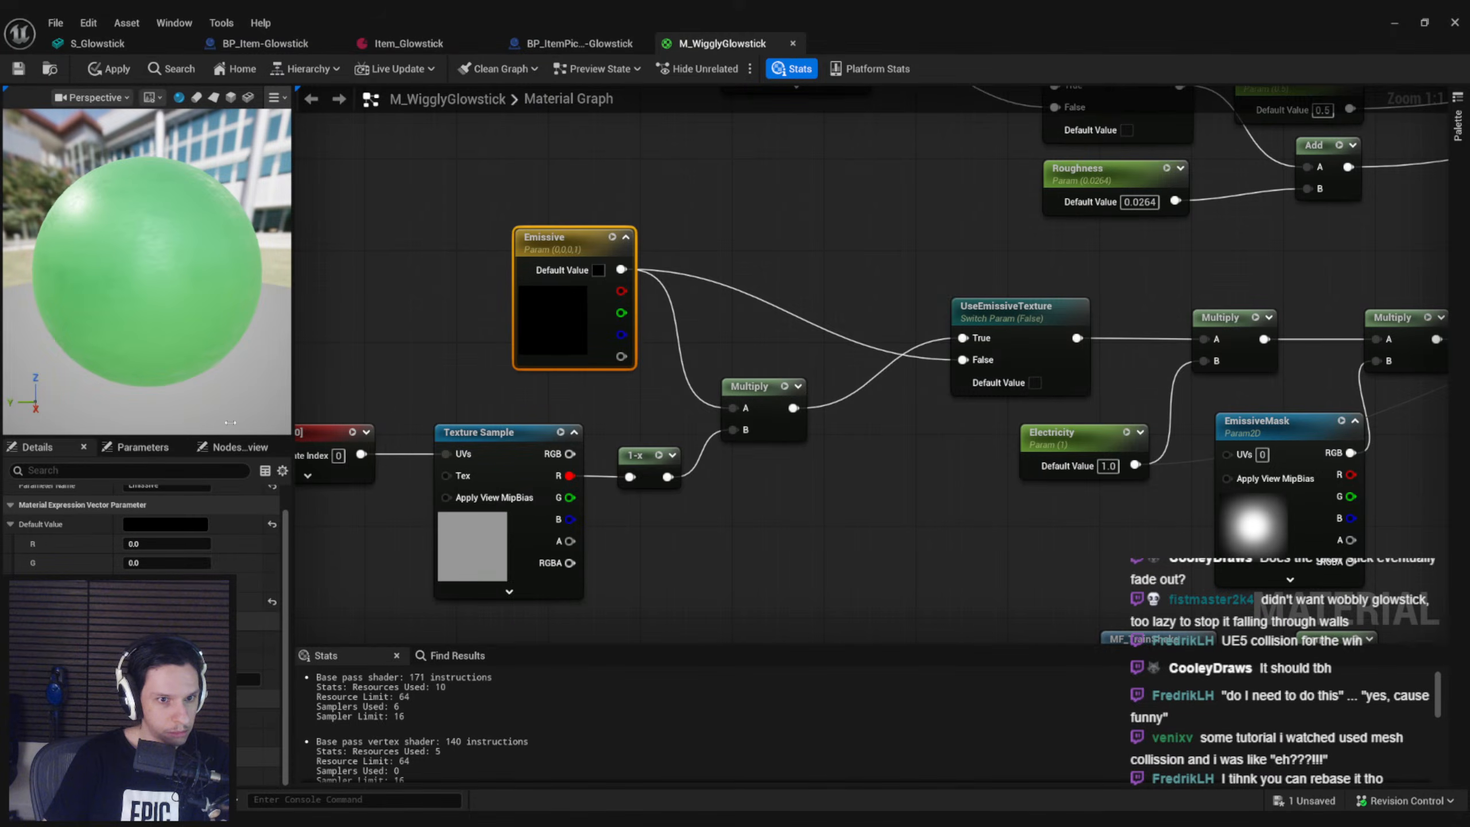
pyautogui.click(165, 525)
pyautogui.click(458, 662)
pyautogui.write('8FFF7FFF')
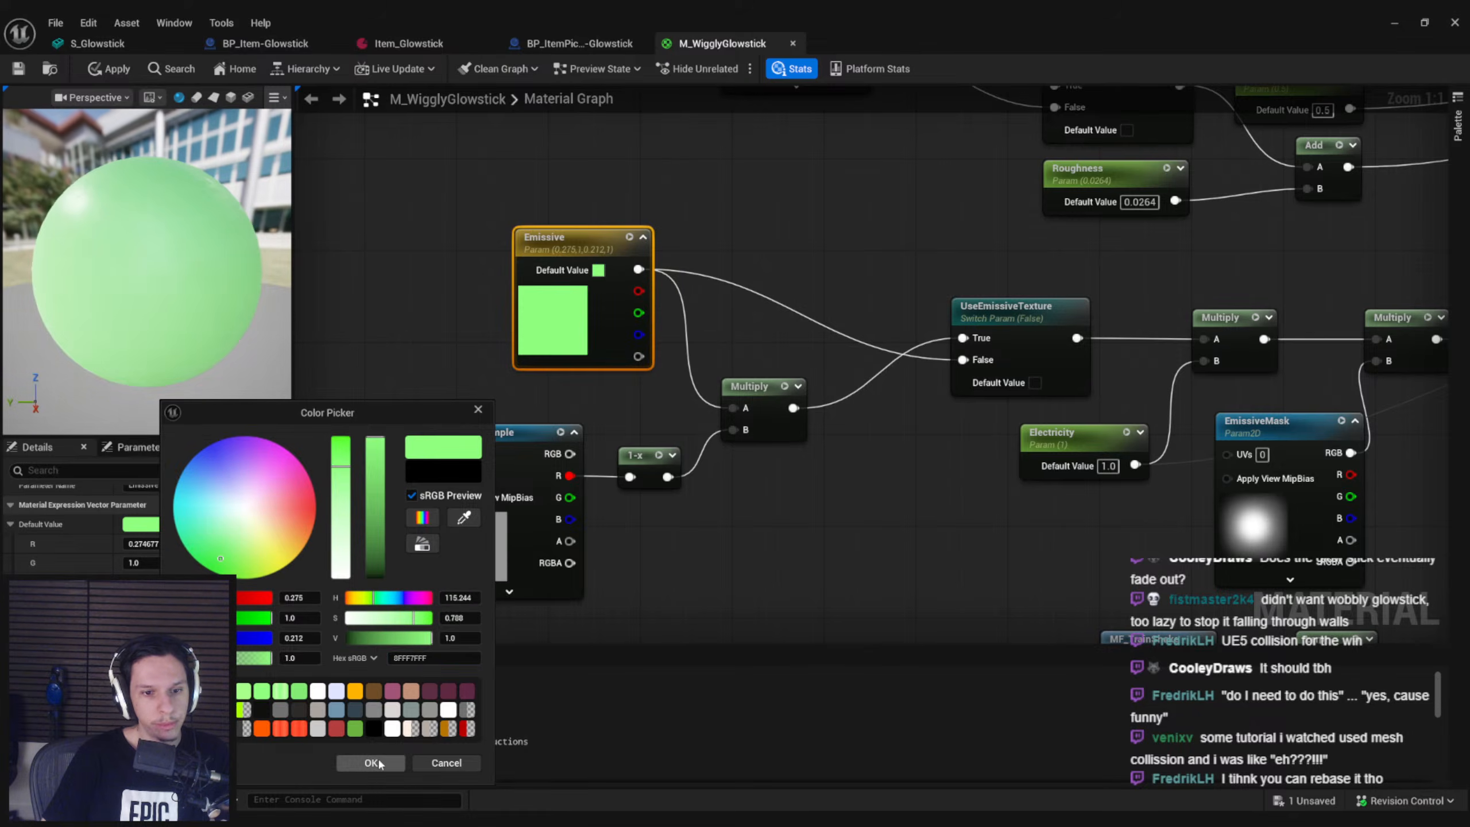
pyautogui.click(379, 760)
# Apply and save M_WigglyGlowstick, and close its editor and the BP_ItemPickup-Glowstick blueprint
pyautogui.click(107, 70)
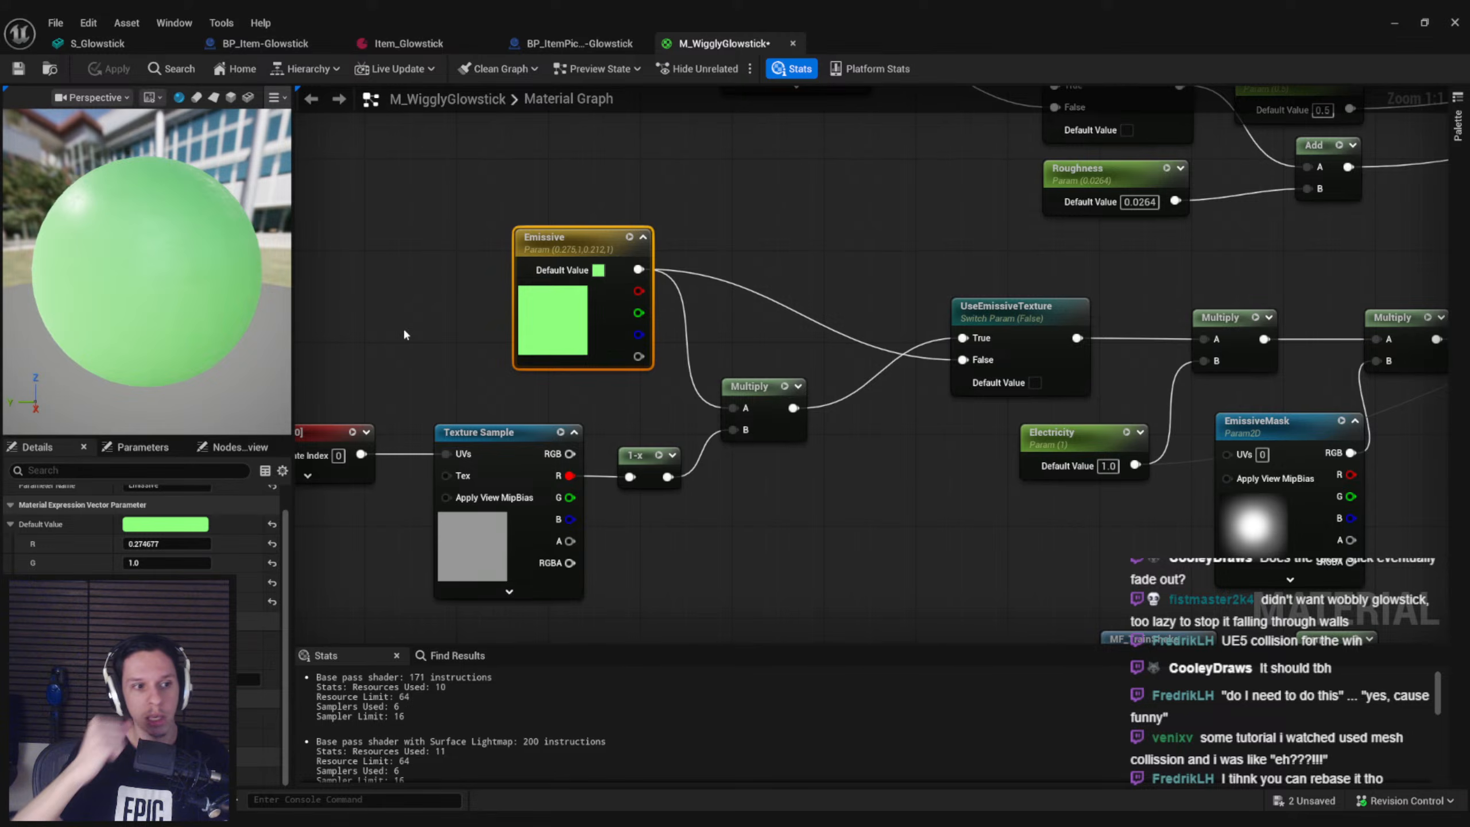
pyautogui.scroll(-4, 514, 214)
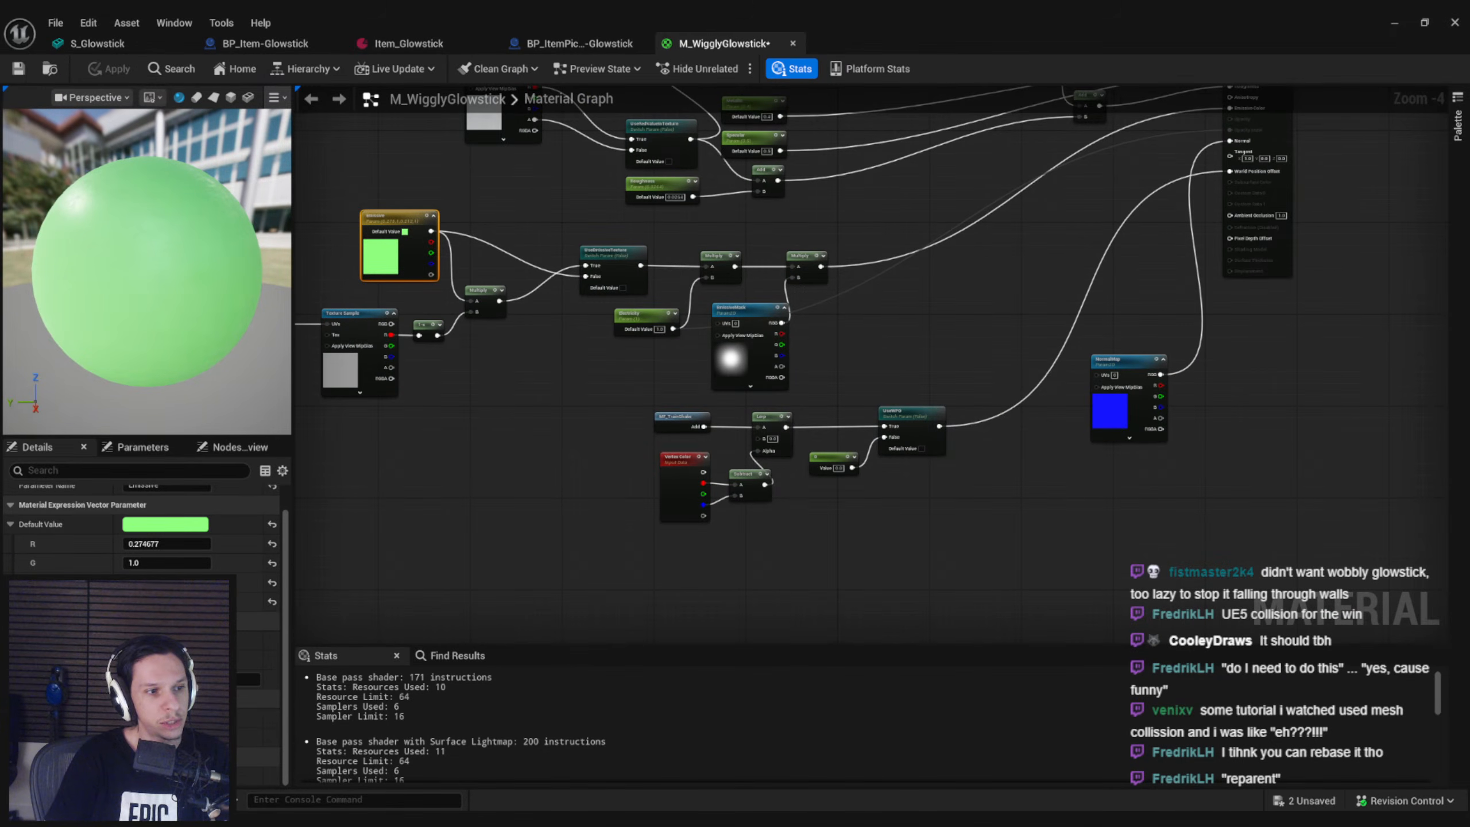
pyautogui.moveTo(562, 268); pyautogui.dragTo(514, 464, button='right')
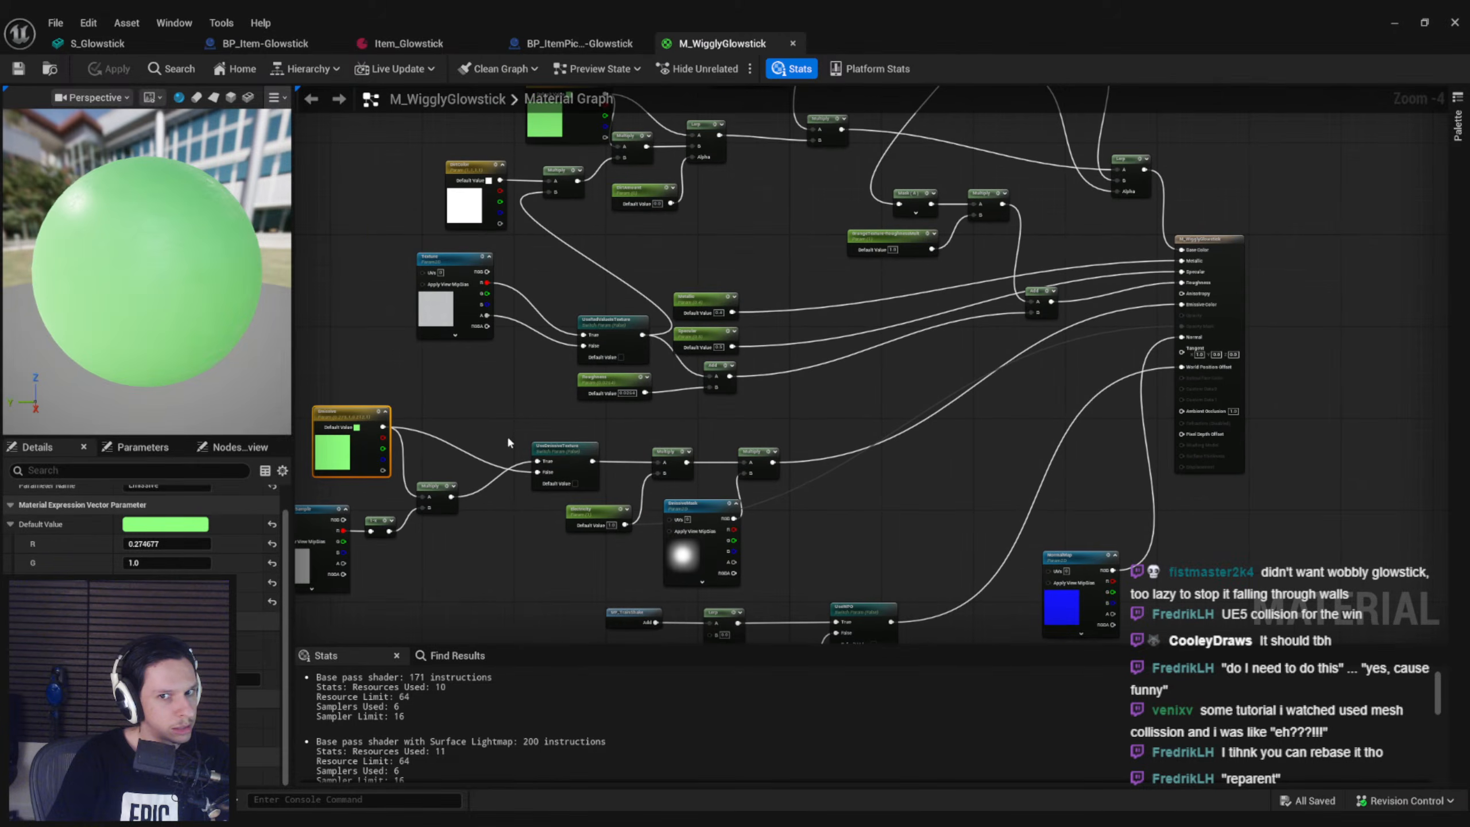
pyautogui.click(485, 386)
pyautogui.click(17, 69)
pyautogui.middleClick(722, 45)
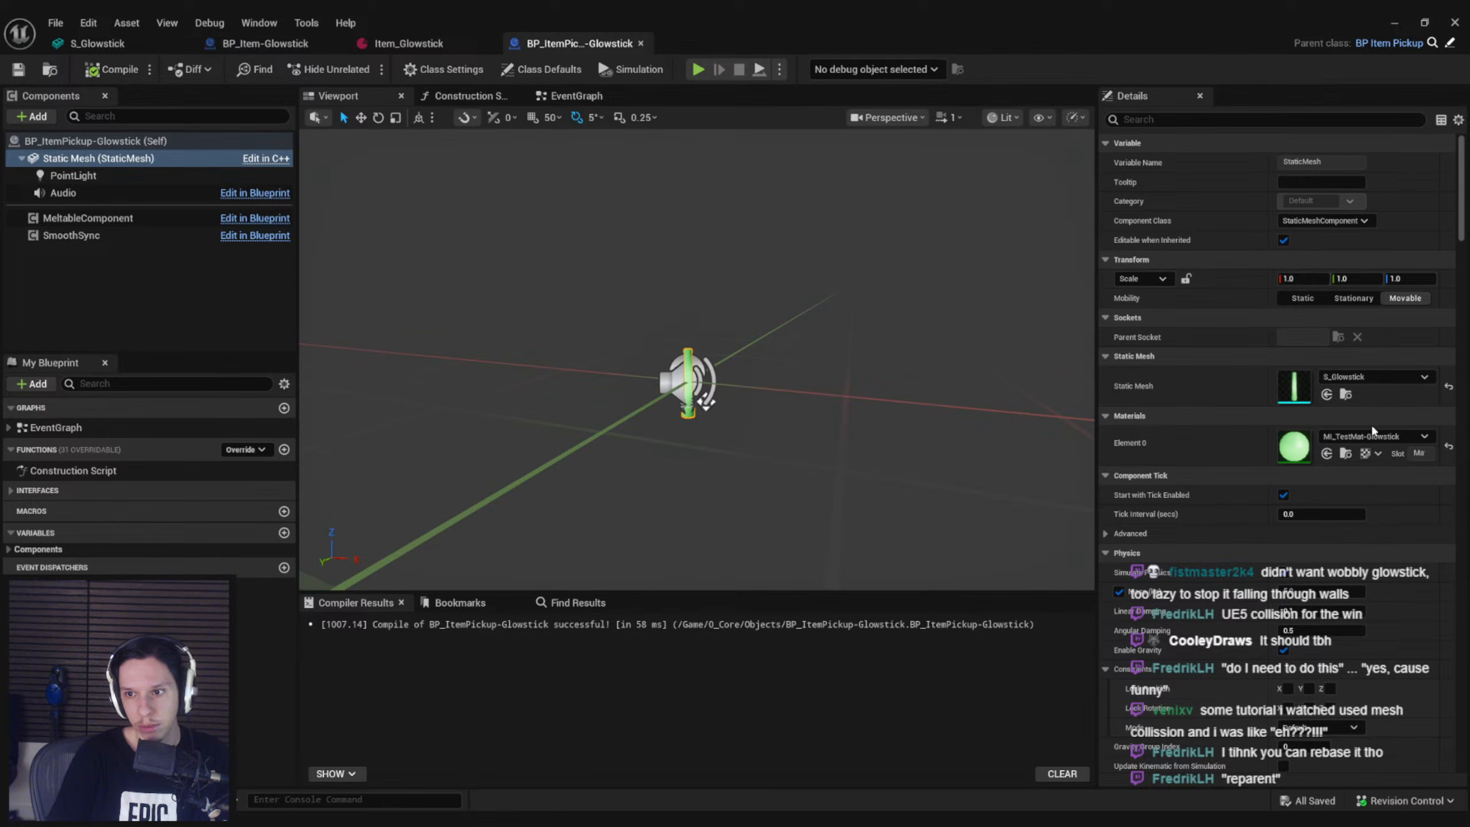
pyautogui.middleClick(559, 47)
# Assign M_WigglyGlowstick to Element 0 of the static mesh in BP_Item-Glowstick and compile the blueprint
pyautogui.click(248, 47)
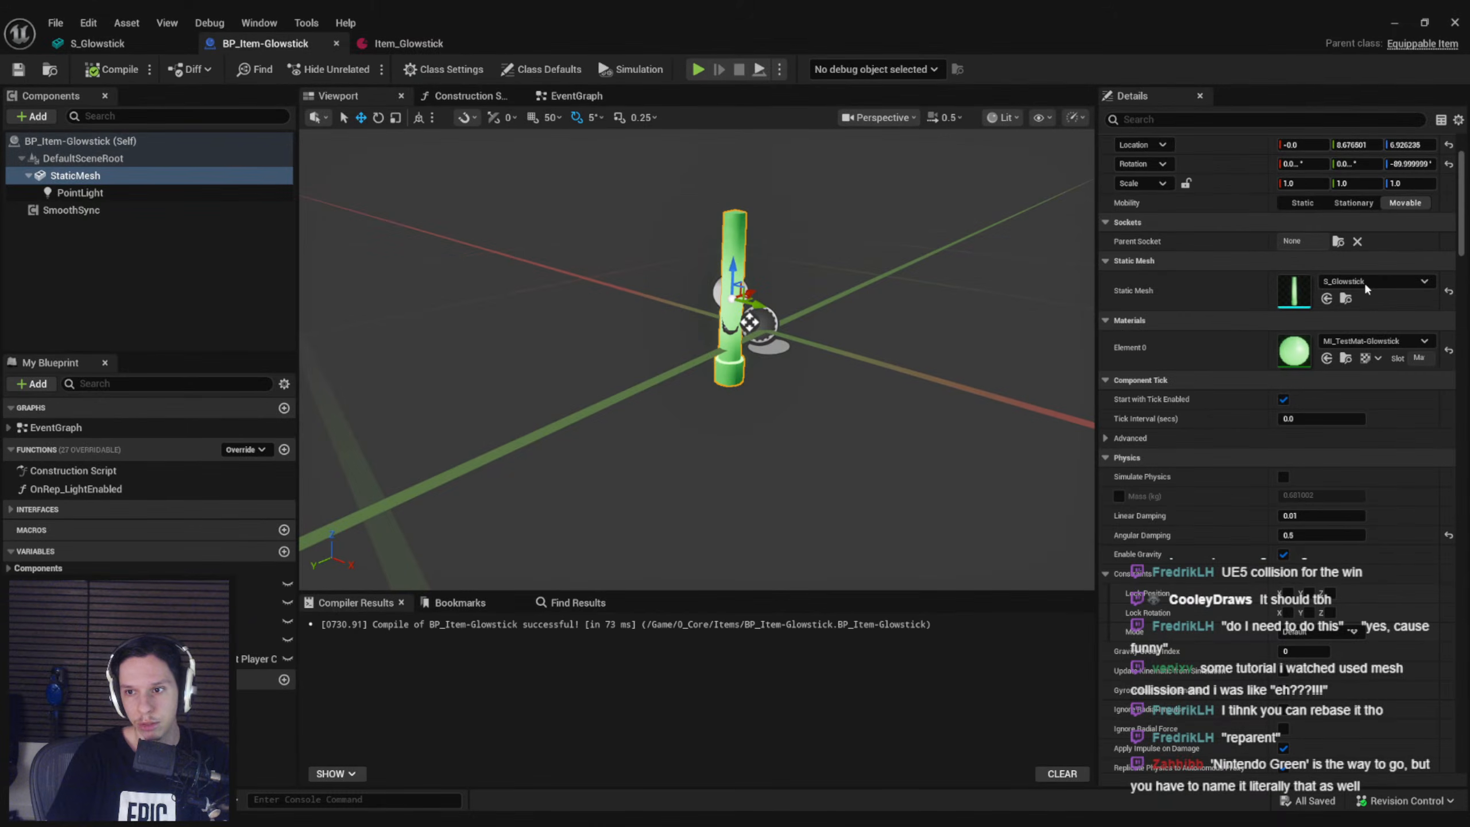
pyautogui.click(1373, 340)
pyautogui.write('glow')
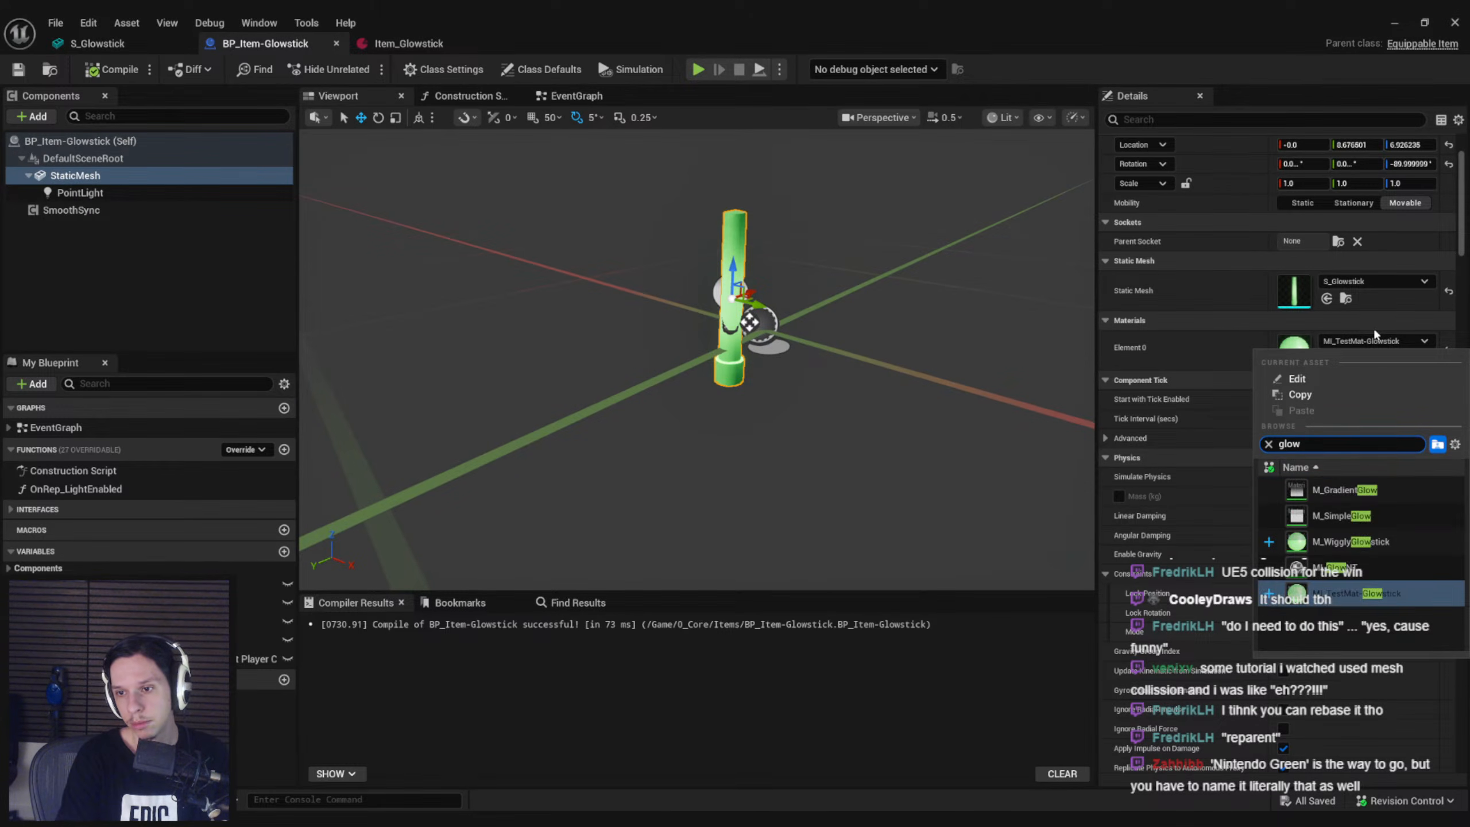
pyautogui.click(1351, 541)
pyautogui.click(112, 69)
pyautogui.moveTo(586, 362); pyautogui.dragTo(586, 351, button='right')
pyautogui.click(1145, 362)
pyautogui.click(179, 295)
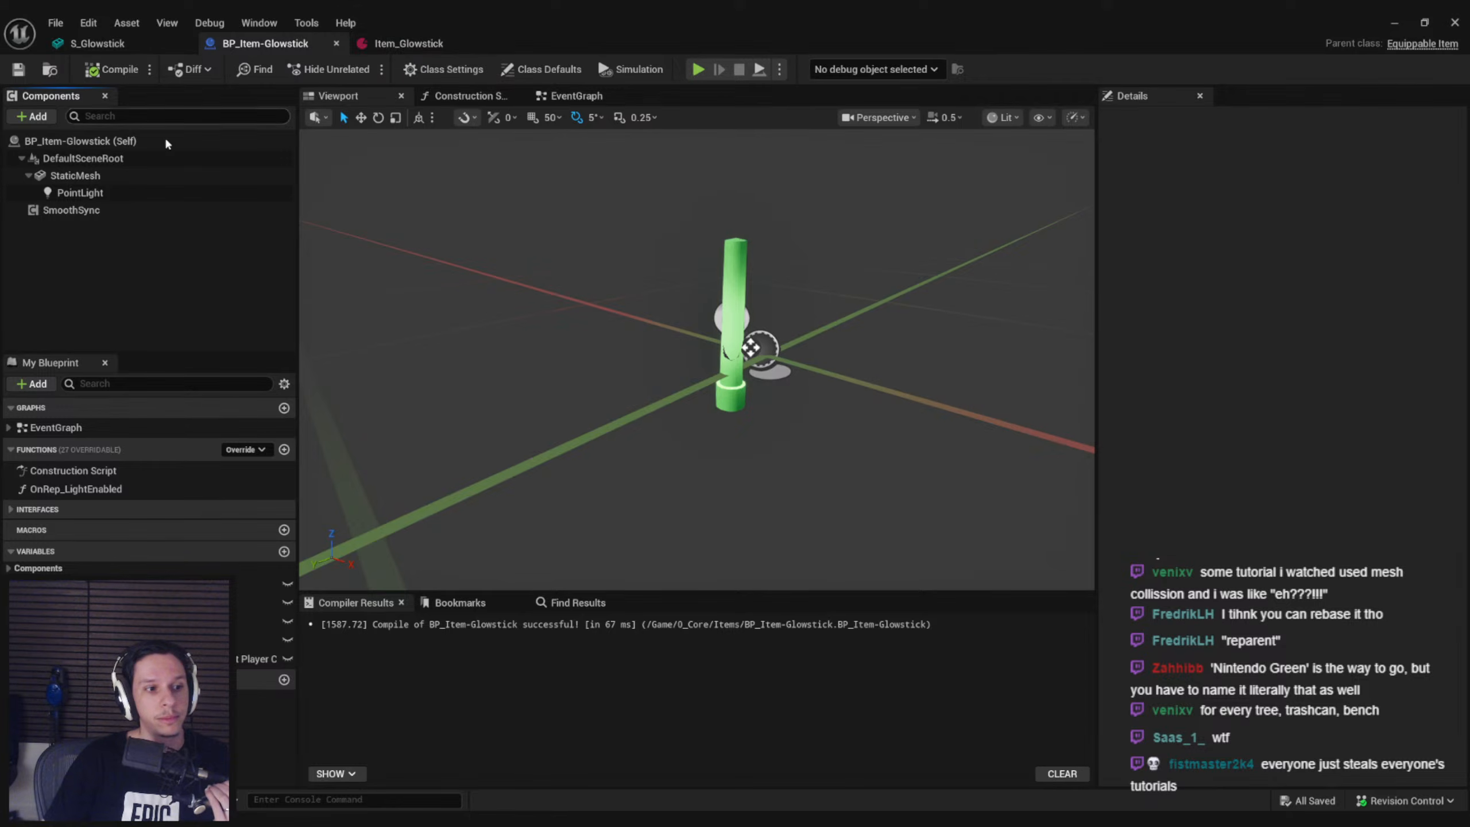
# Open M_WigglyGlowstick from the static mesh's Element 0 and delete the nodes feeding World Position Offset, keeping only Vertex Color
pyautogui.click(132, 176)
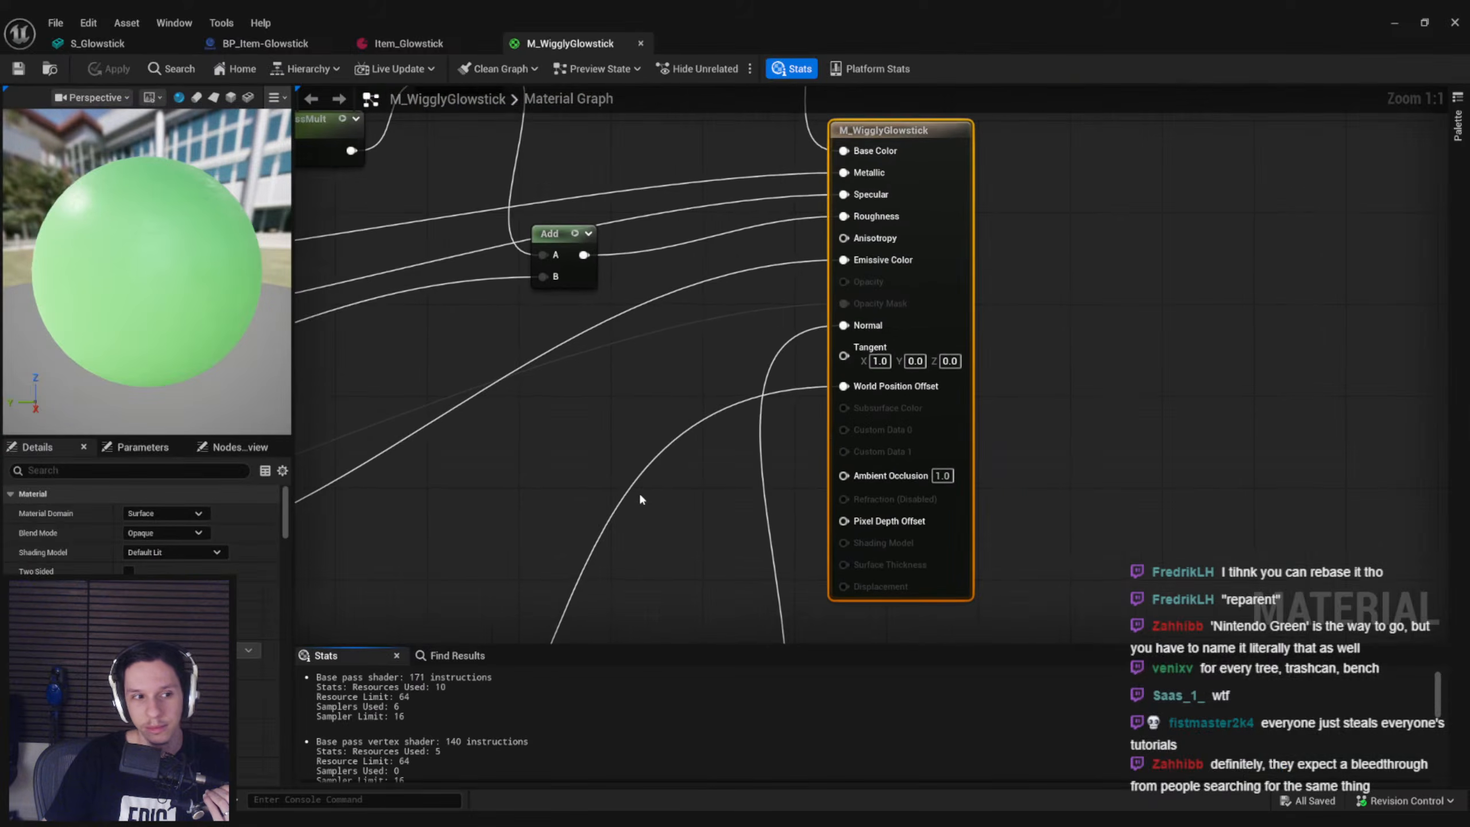
pyautogui.scroll(-4, 640, 494)
pyautogui.moveTo(640, 494); pyautogui.dragTo(795, 333, button='right')
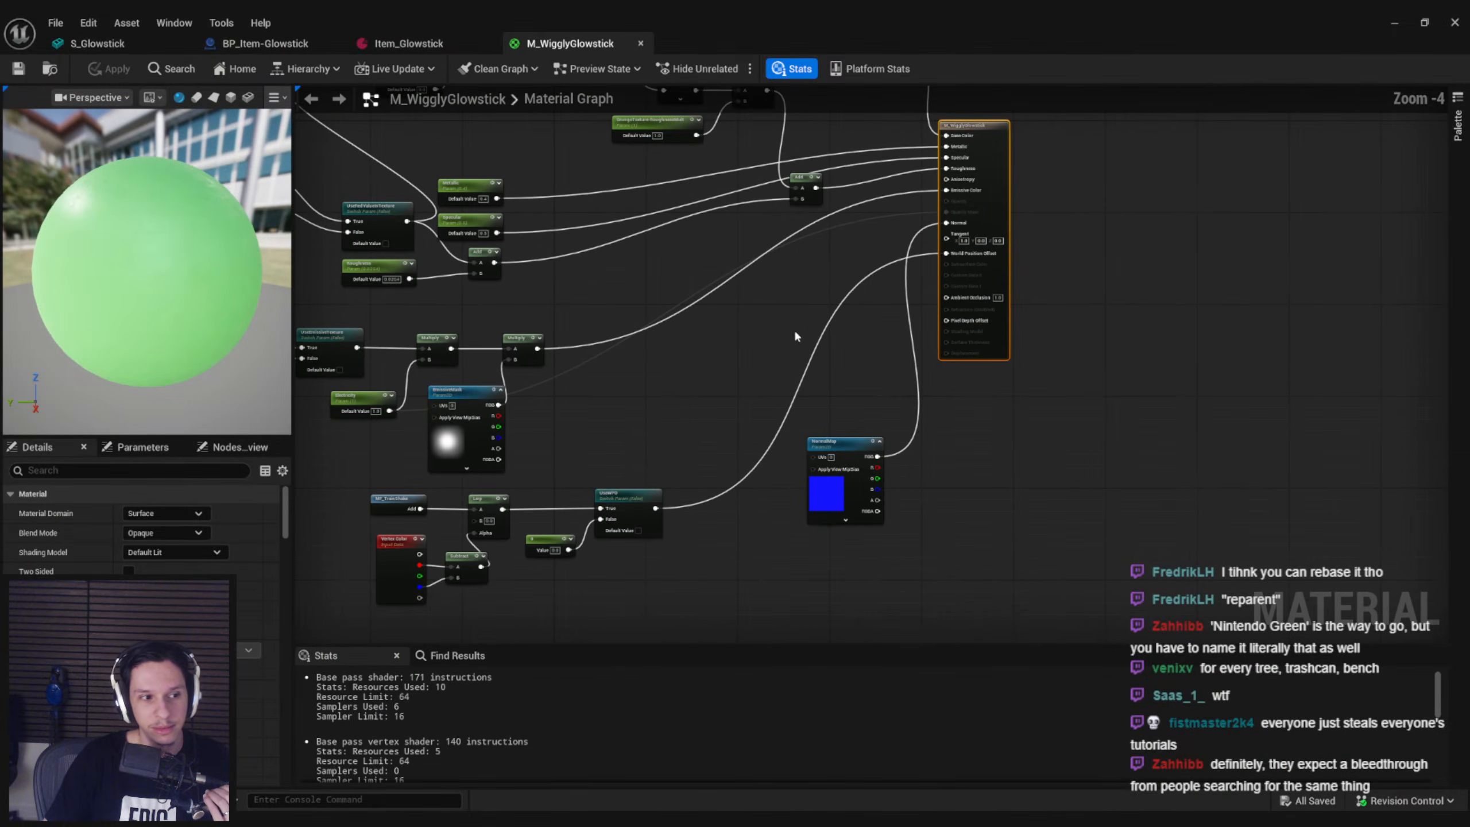
pyautogui.scroll(2, 796, 332)
pyautogui.moveTo(781, 434); pyautogui.dragTo(982, 276, button='right')
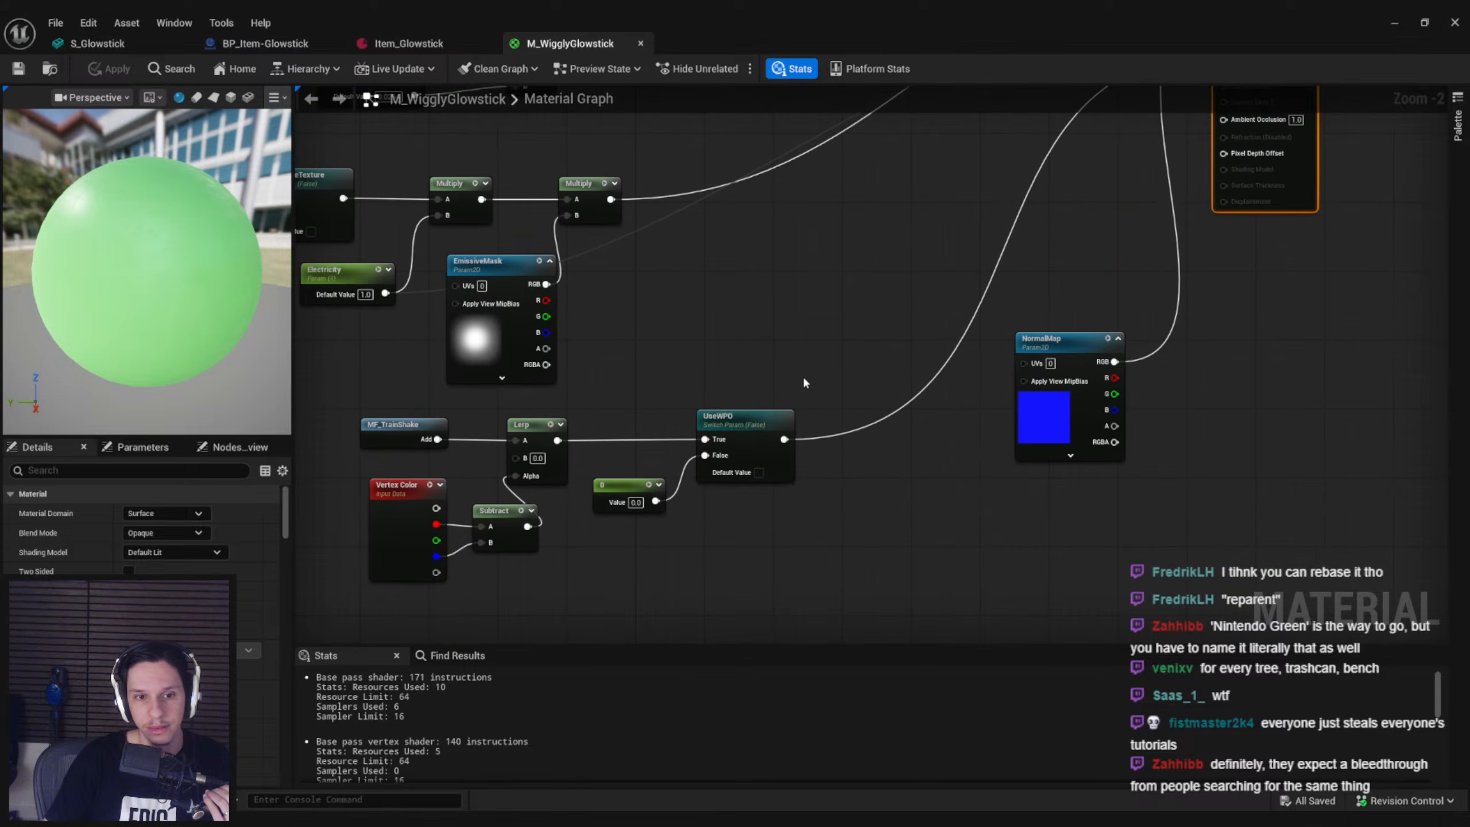
pyautogui.moveTo(770, 396); pyautogui.dragTo(405, 547)
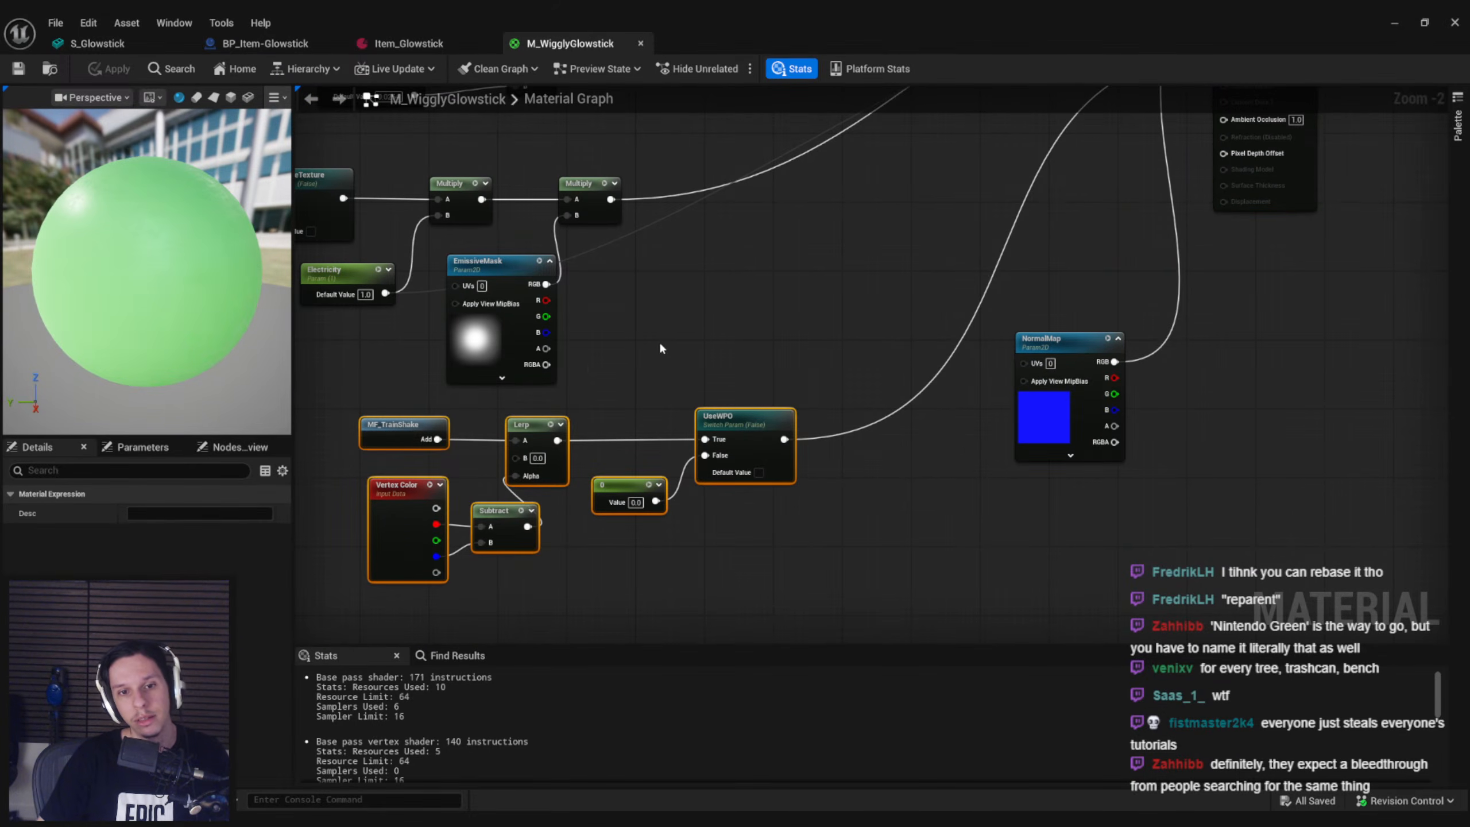
pyautogui.moveTo(839, 545); pyautogui.dragTo(448, 412)
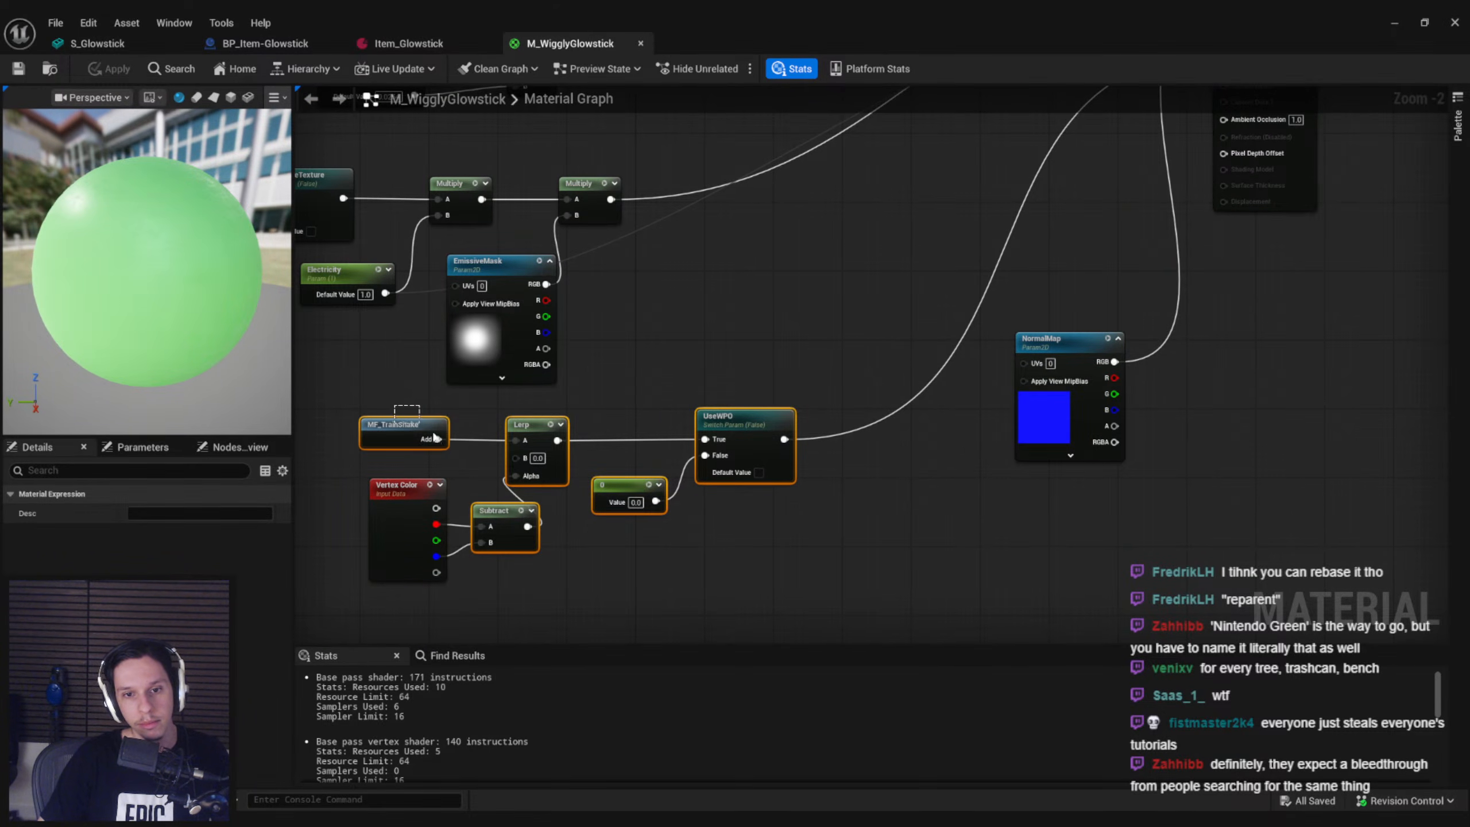
pyautogui.press('Delete')
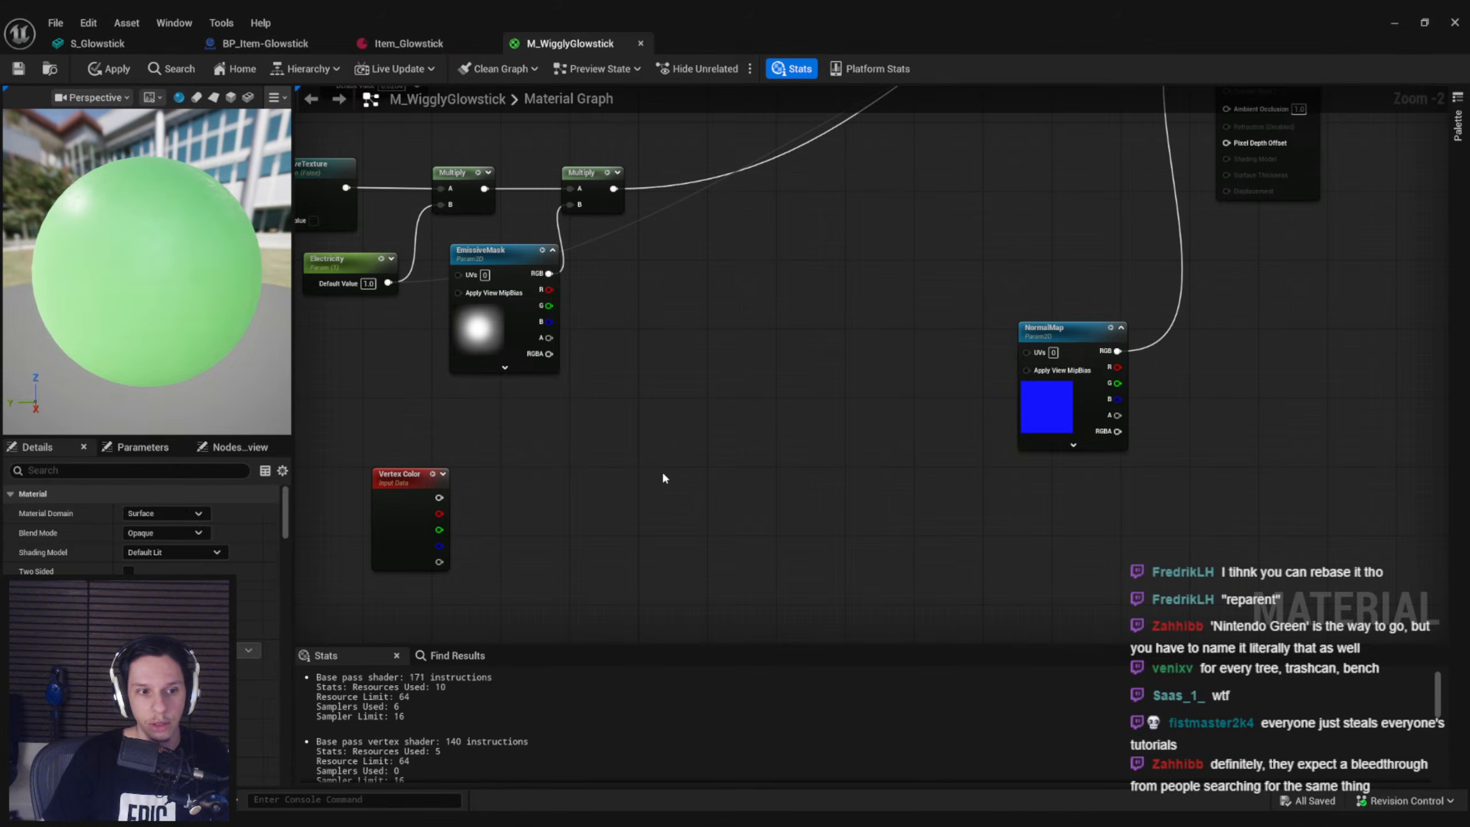
# Add a LinearInterpolate node and feed its Alpha from the red channel of the Vertex Color node
pyautogui.rightClick(663, 476)
pyautogui.write('lerp')
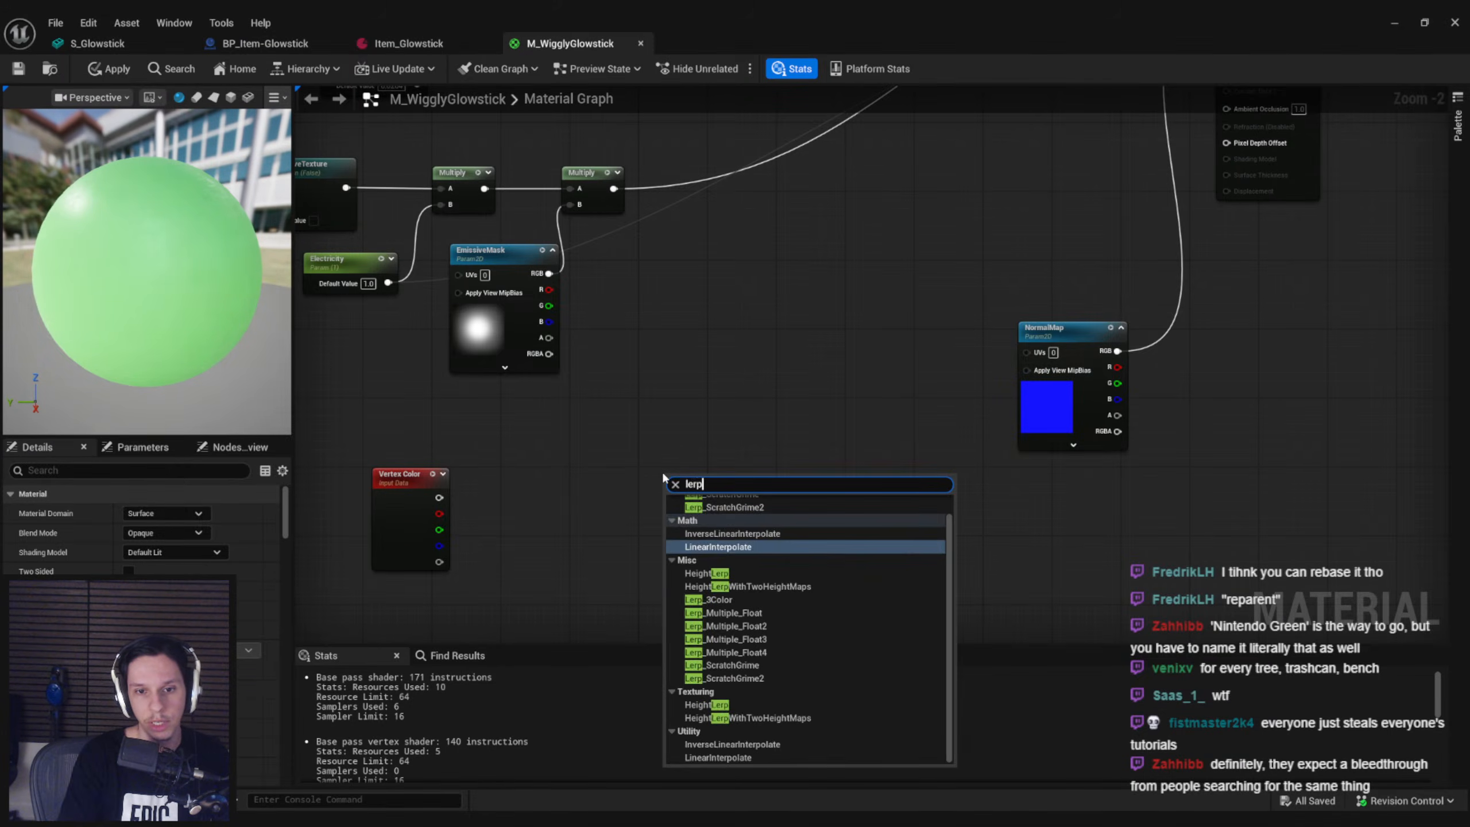
pyautogui.click(759, 533)
pyautogui.moveTo(717, 505); pyautogui.dragTo(813, 445)
pyautogui.click(654, 493)
pyautogui.moveTo(413, 513); pyautogui.dragTo(661, 577)
pyautogui.click(758, 562)
pyautogui.moveTo(688, 548); pyautogui.dragTo(760, 472)
pyautogui.moveTo(653, 557); pyautogui.dragTo(654, 612)
pyautogui.click(713, 481)
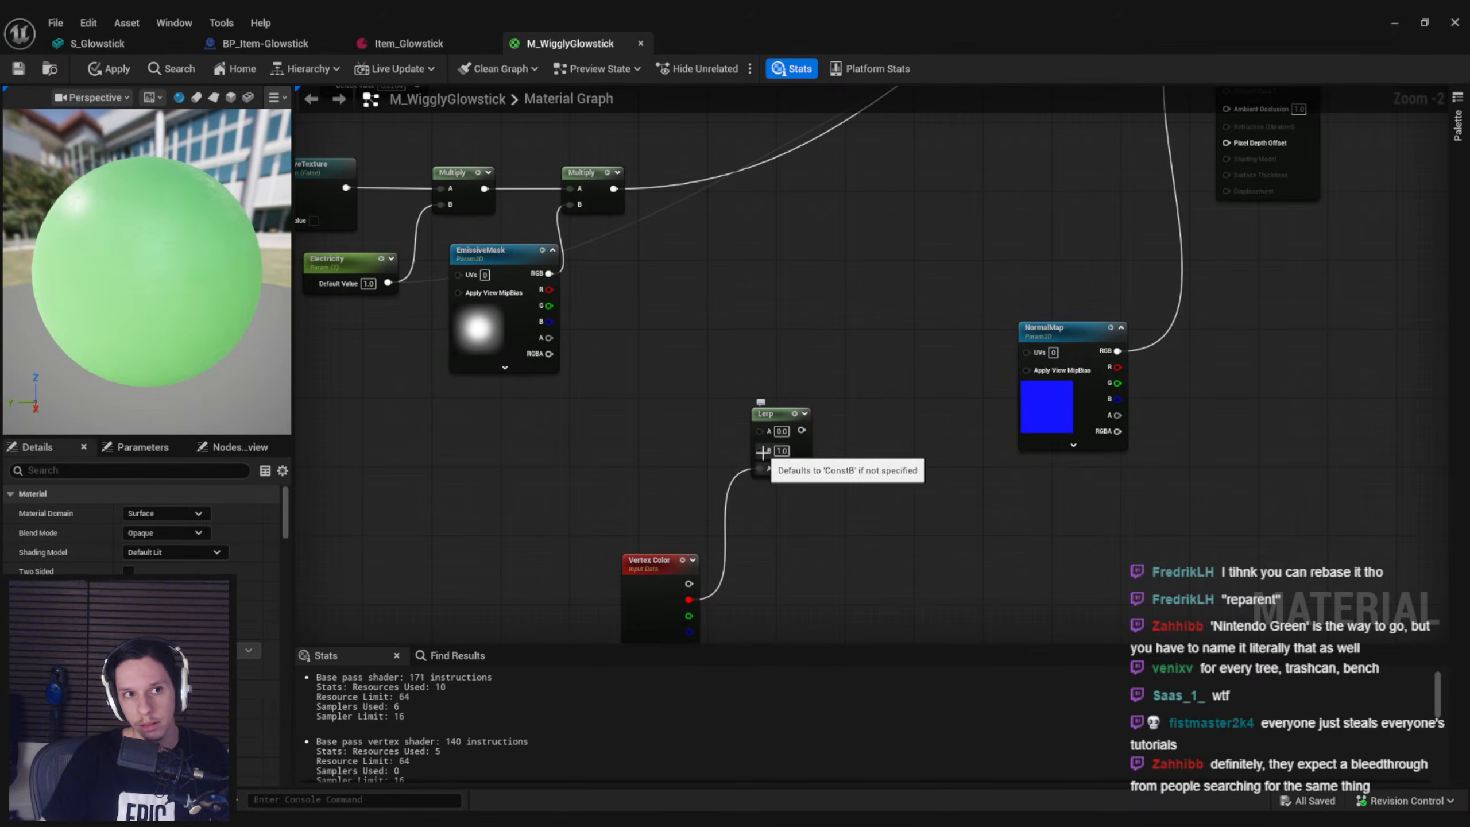
pyautogui.moveTo(759, 450); pyautogui.dragTo(581, 450)
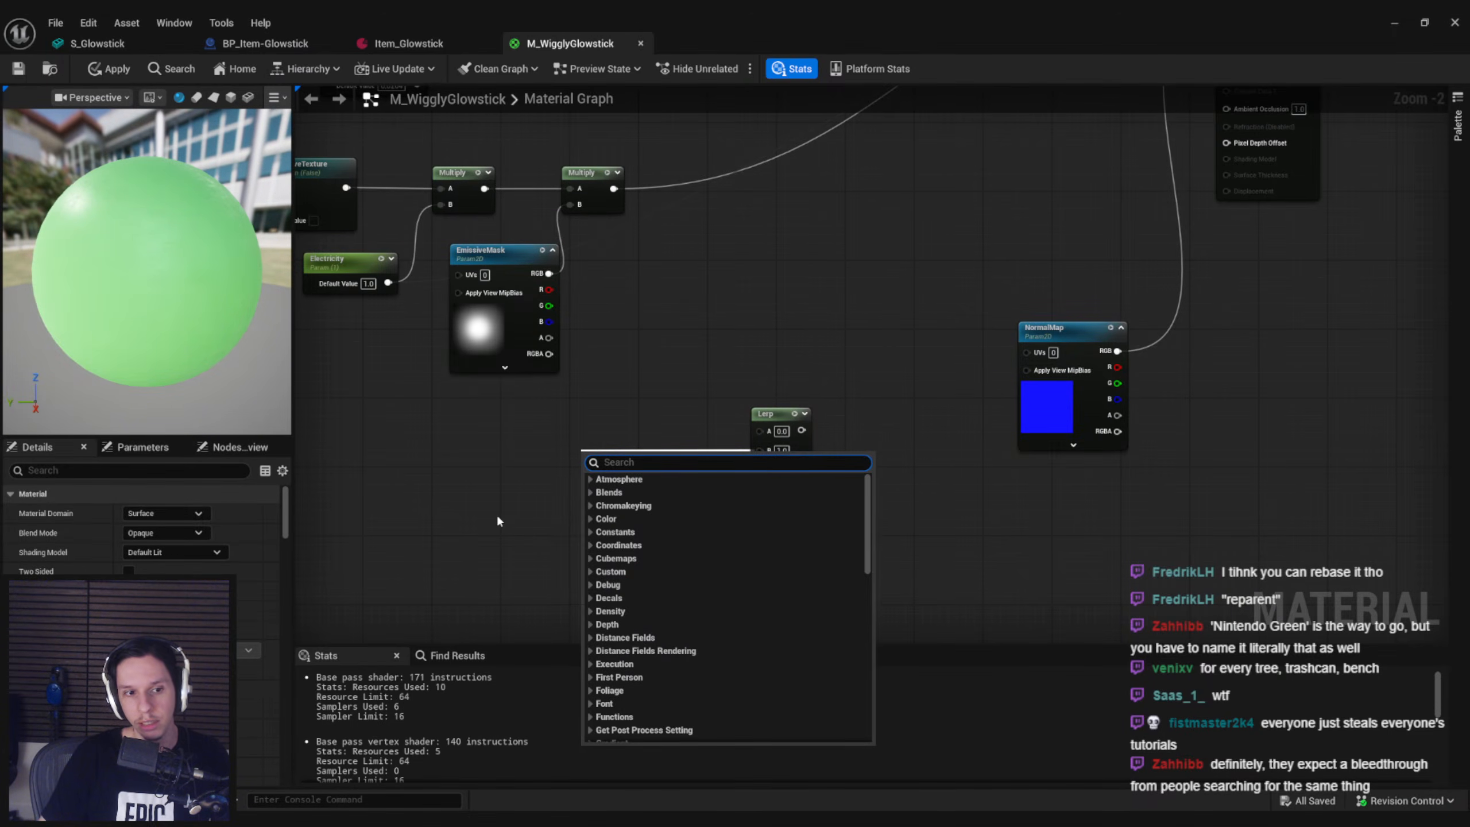
pyautogui.write('custom')
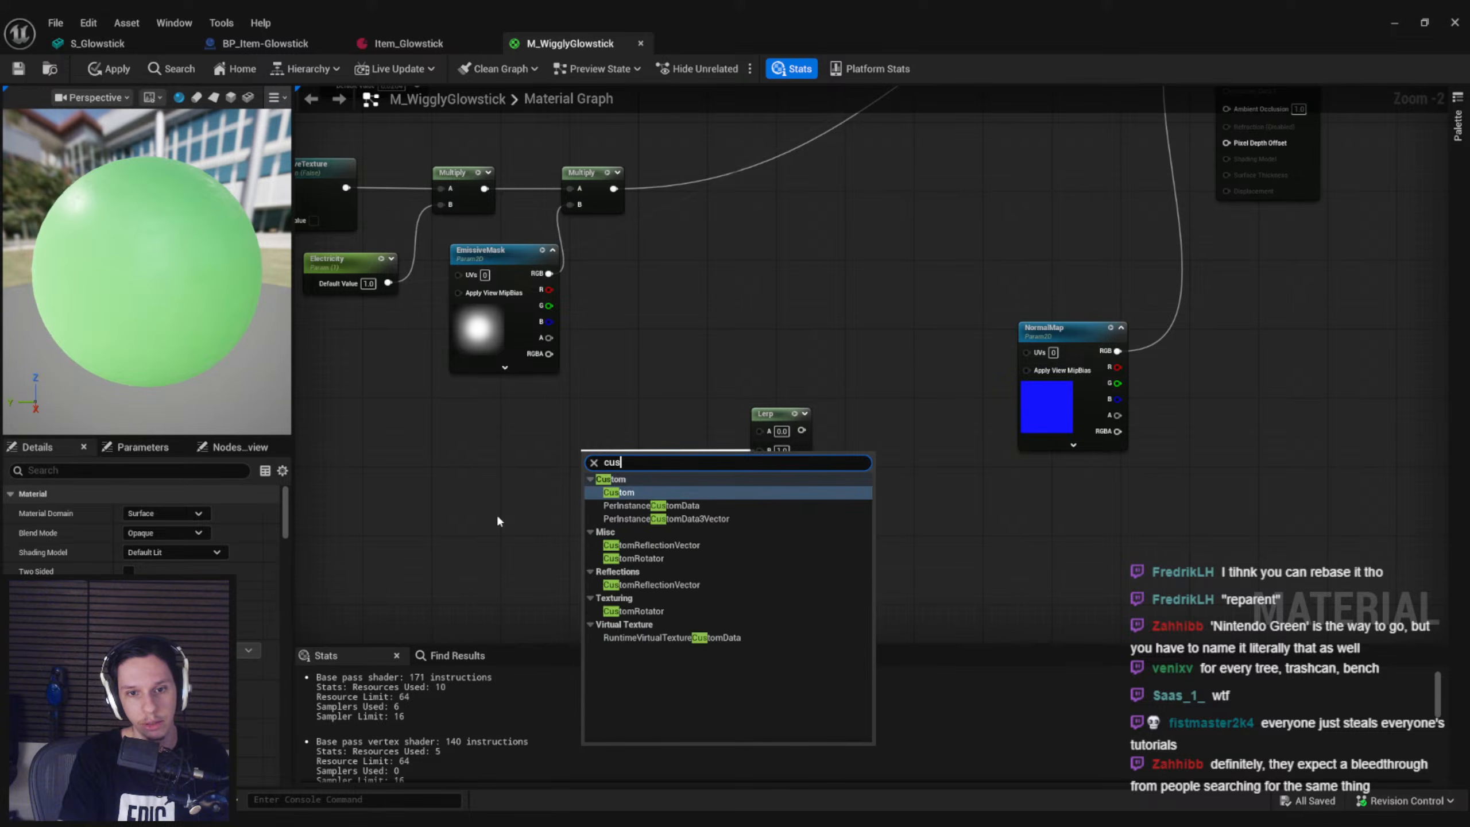
pyautogui.hotkey('ctrl', 'a')
pyautogui.press('BackSpace')
pyautogui.write('contsan')
pyautogui.press('BackSpace')
pyautogui.press('BackSpace')
pyautogui.press('BackSpace')
pyautogui.press('BackSpace')
pyautogui.write('stant')
pyautogui.press('Return')
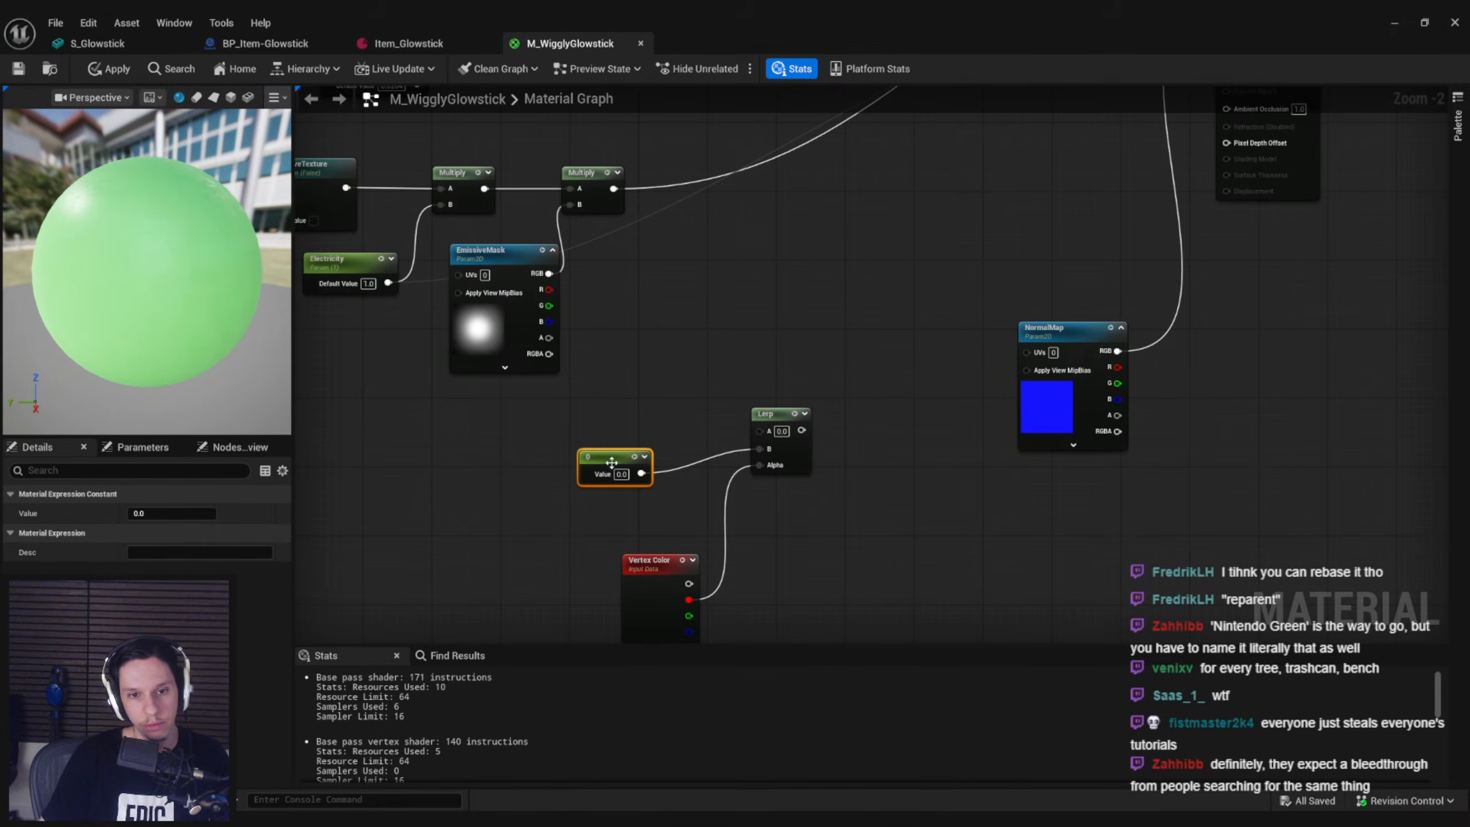
pyautogui.press('Delete')
# Feed the Lerp's B input from a new Constant2Vector and convert it to a parameter named Movement
pyautogui.moveTo(760, 450); pyautogui.dragTo(602, 476)
pyautogui.write('constant2')
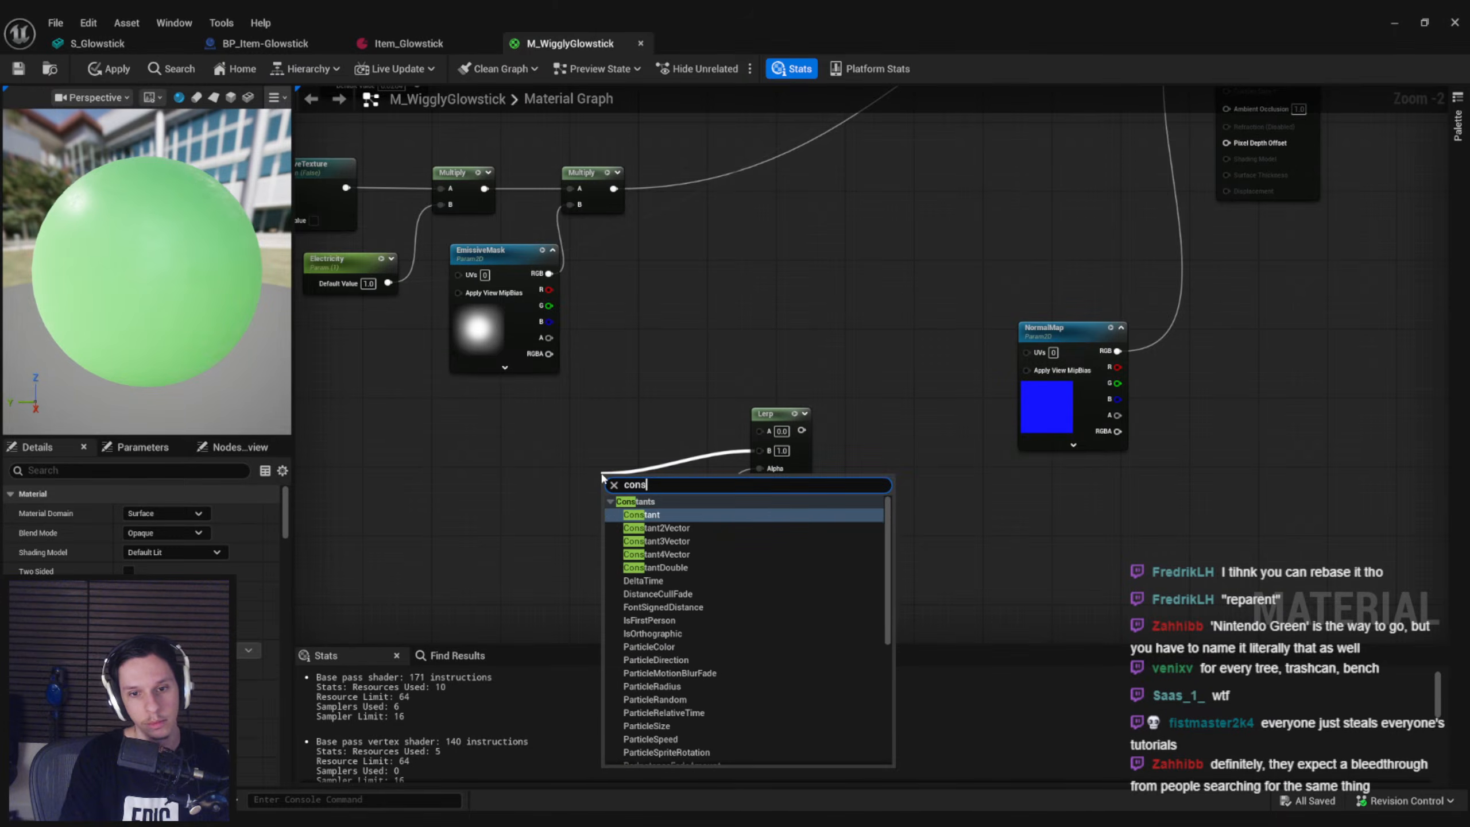
pyautogui.press('Return')
pyautogui.rightClick(597, 473)
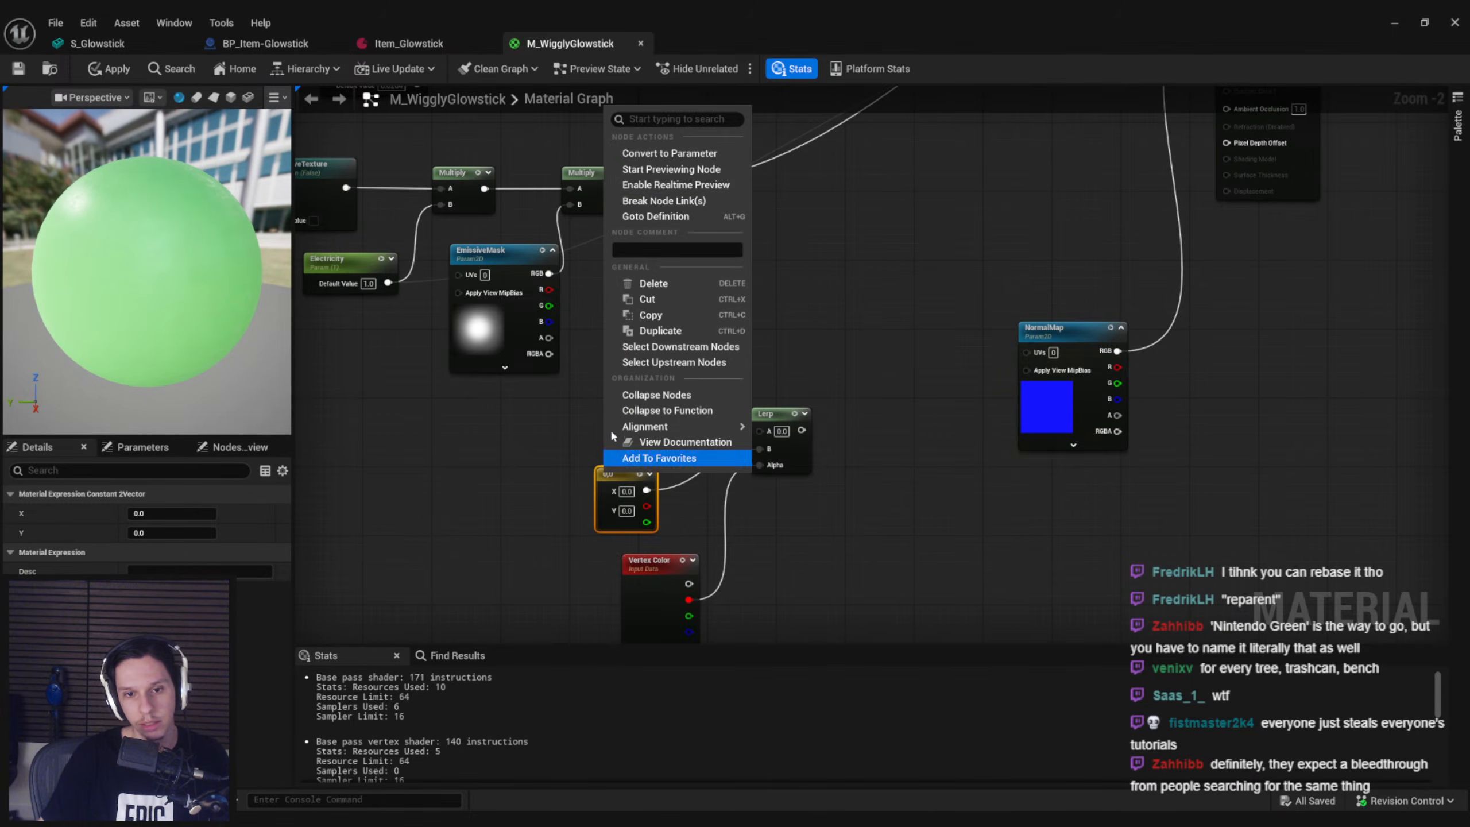
pyautogui.click(666, 154)
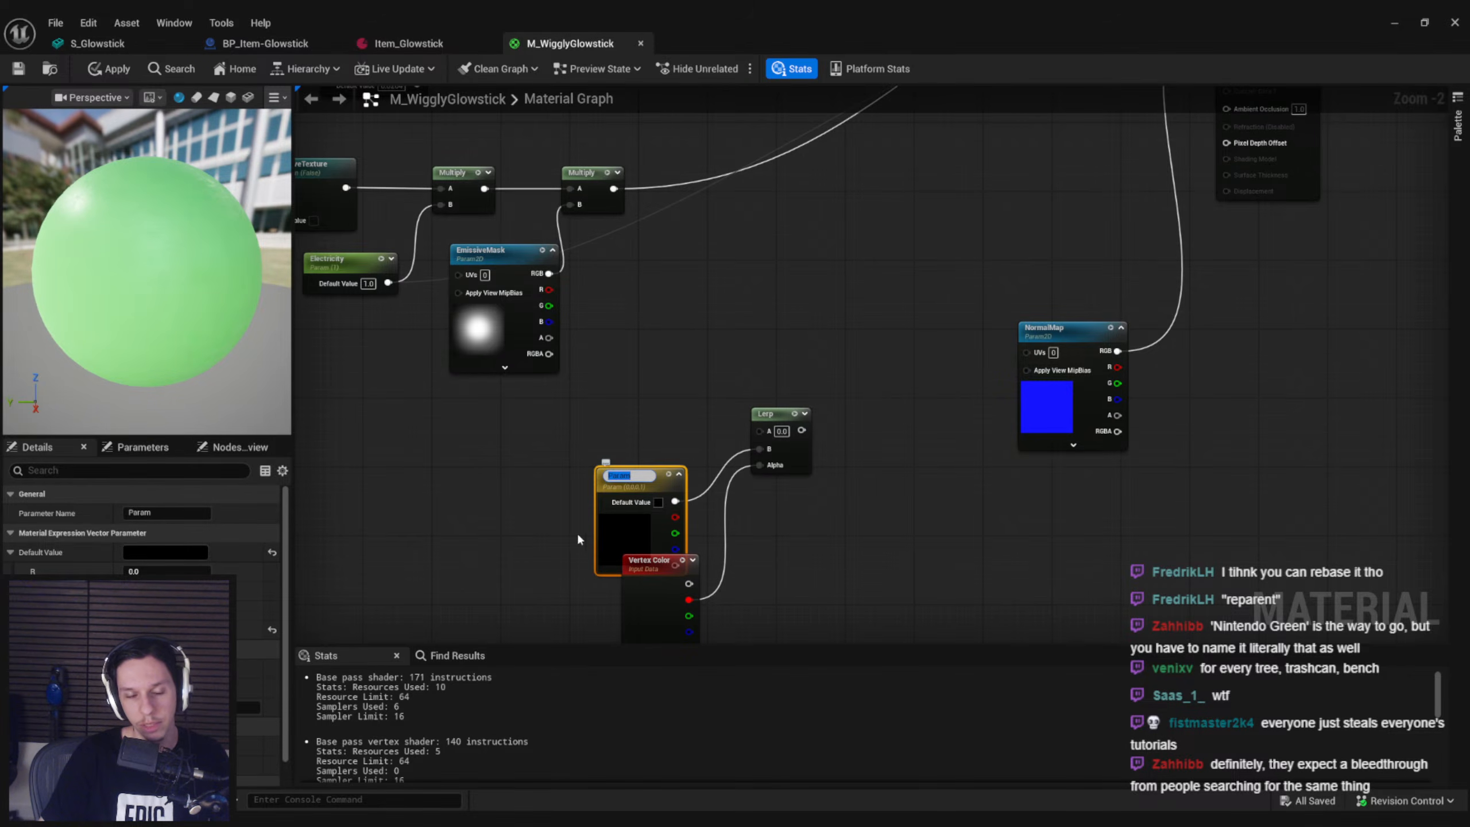
pyautogui.write('Movement')
pyautogui.press('Return')
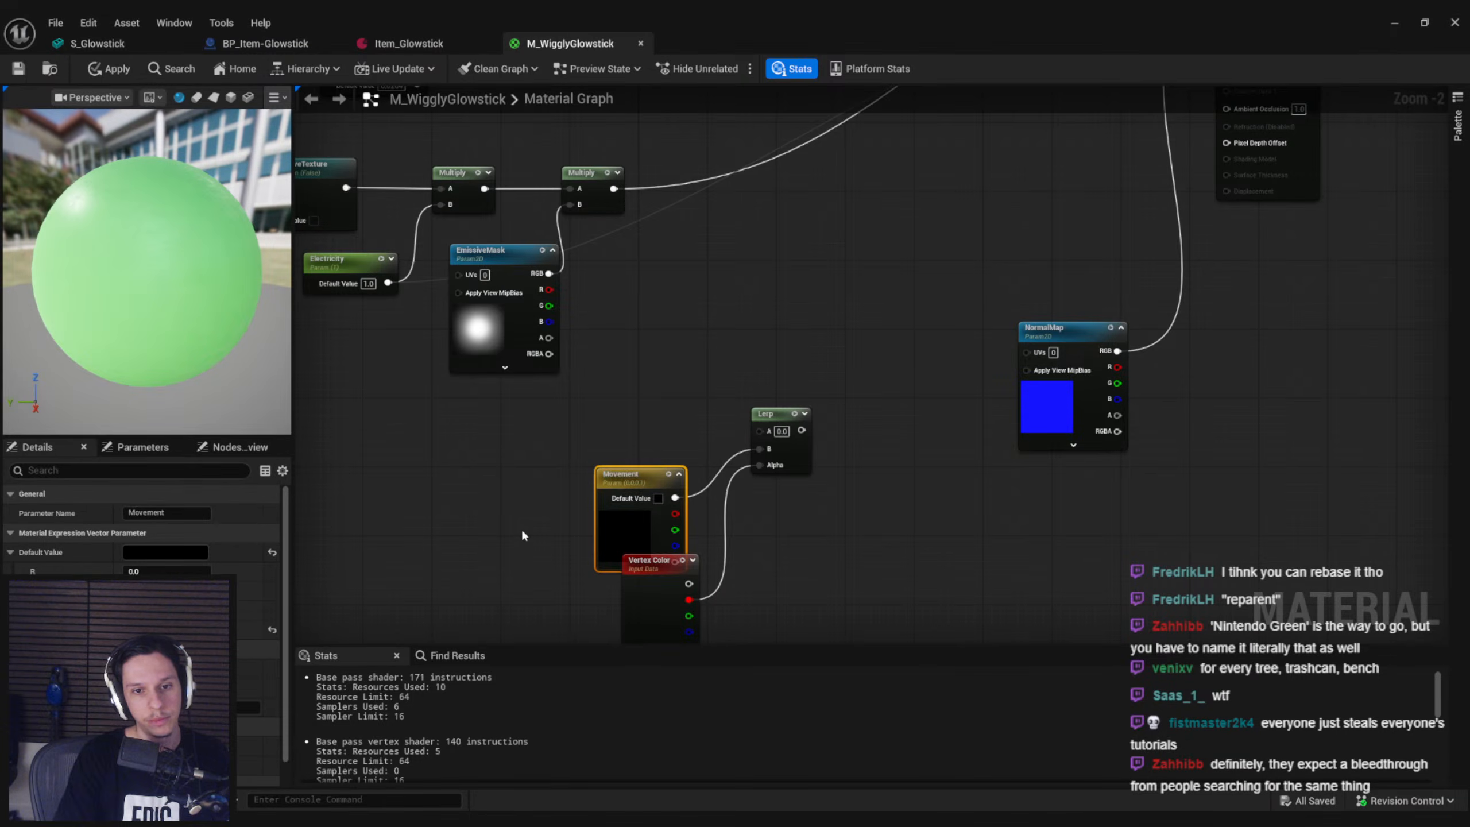
# Connect the Lerp's output to World Position Offset with the Movement node moved clear of Vertex Color, and apply and save the material
pyautogui.moveTo(626, 514); pyautogui.dragTo(599, 480)
pyautogui.click(697, 429)
pyautogui.moveTo(802, 431); pyautogui.dragTo(1227, 246)
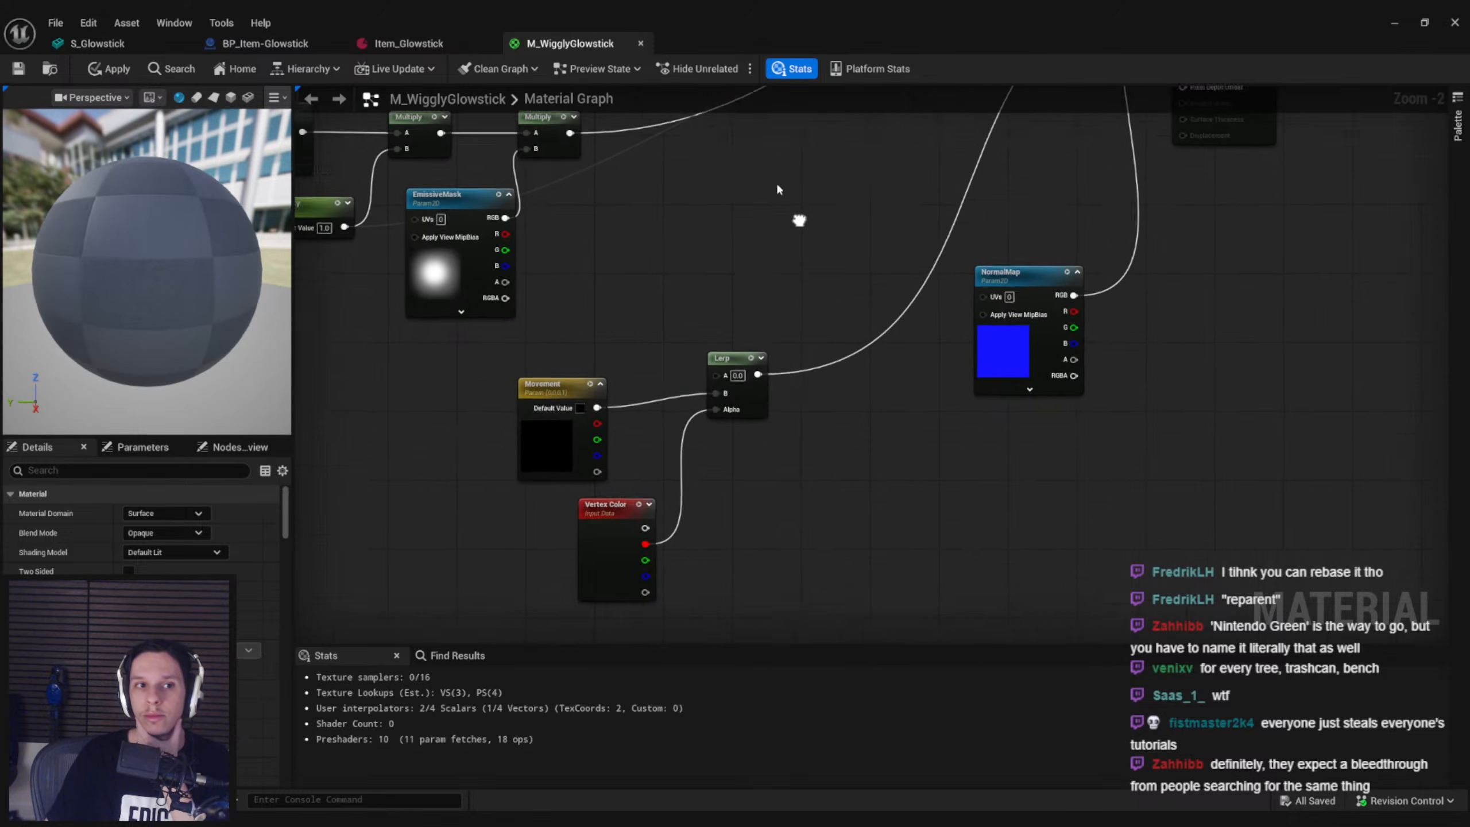
pyautogui.click(107, 68)
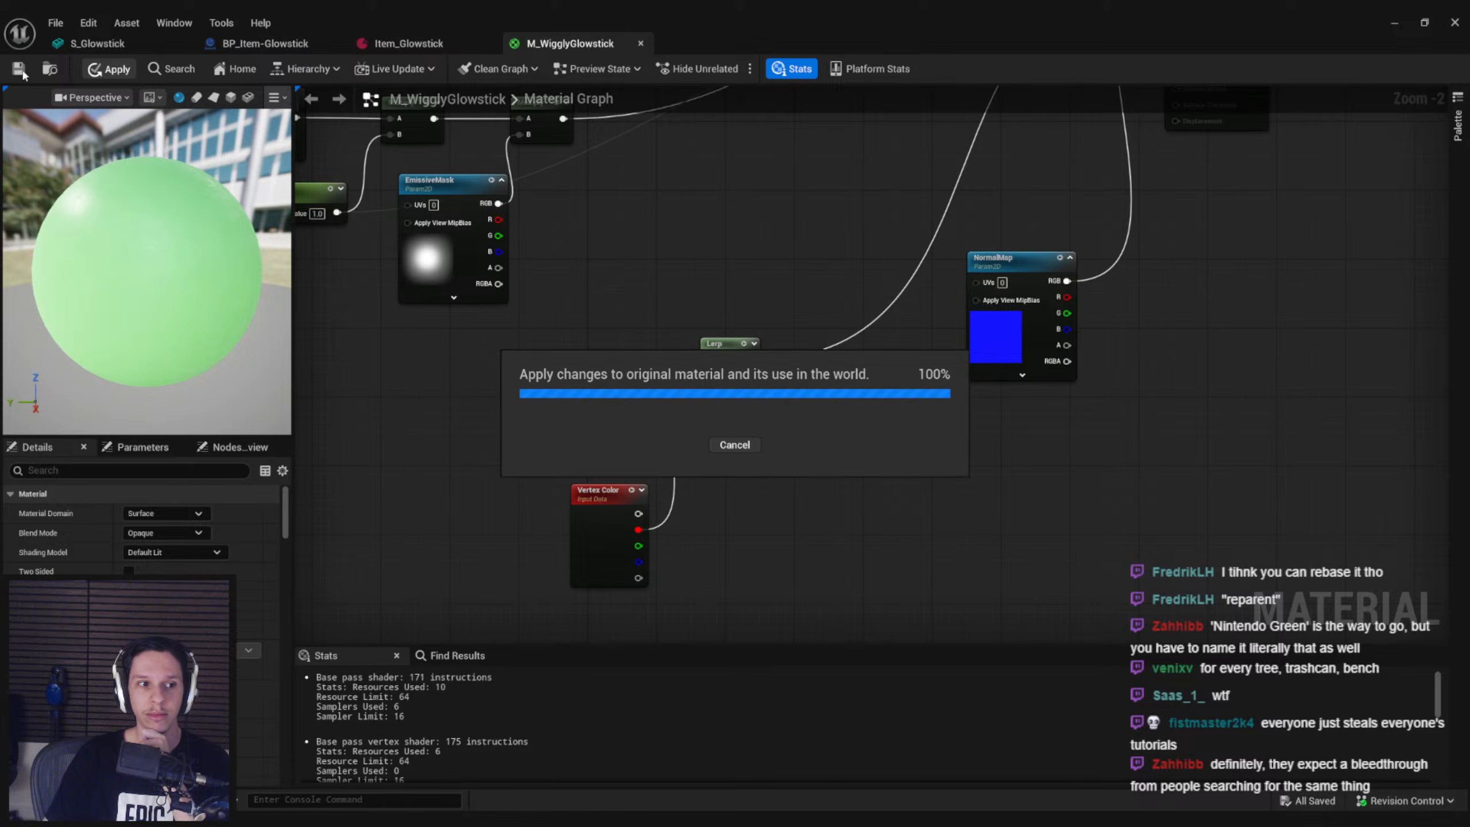
pyautogui.moveTo(664, 200)
pyautogui.mouseDown(button='right')
pyautogui.moveTo(635, 329)
pyautogui.moveTo(668, 221)
pyautogui.mouseUp(button='right')
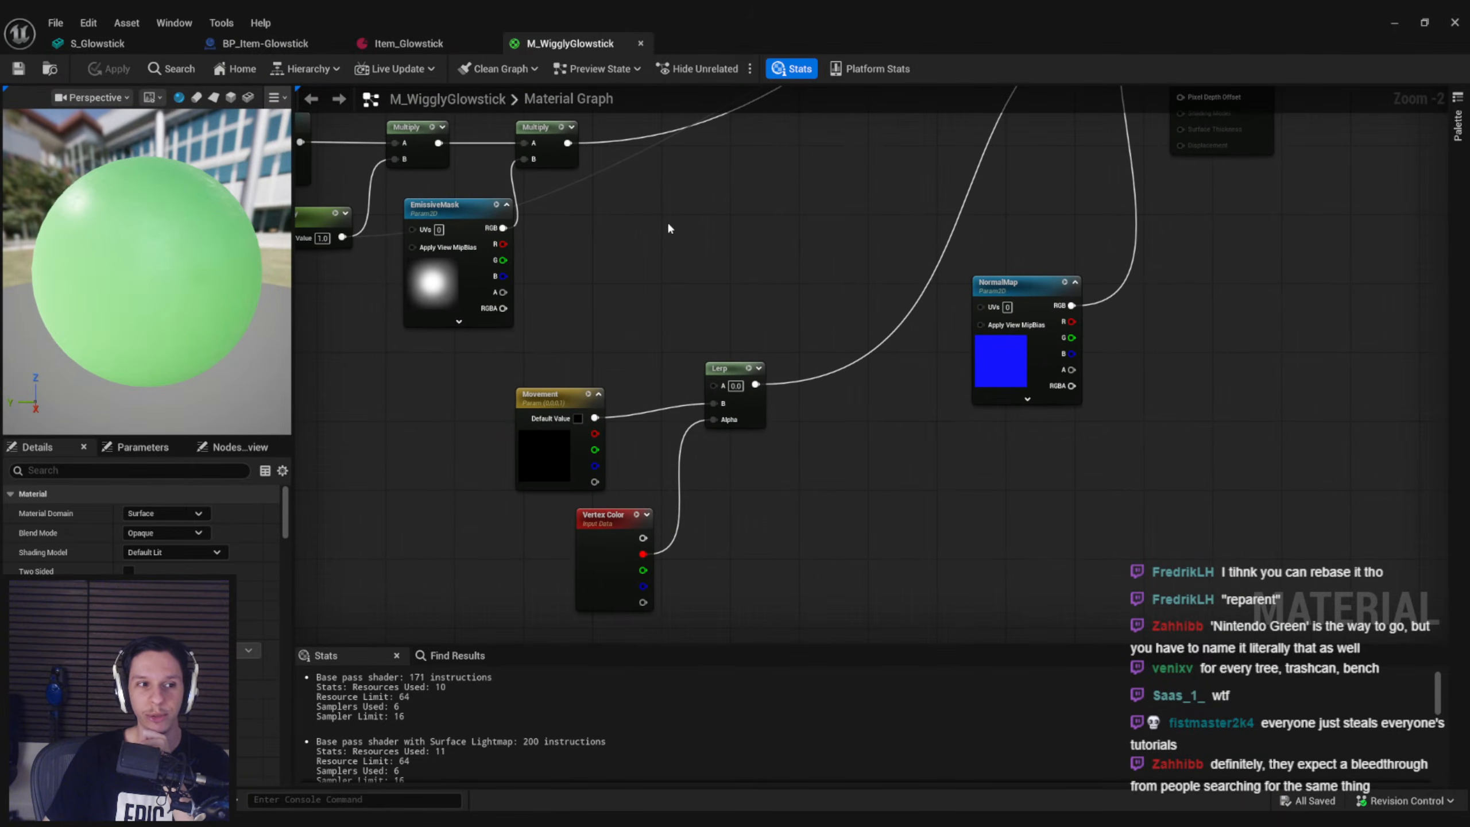
pyautogui.click(437, 46)
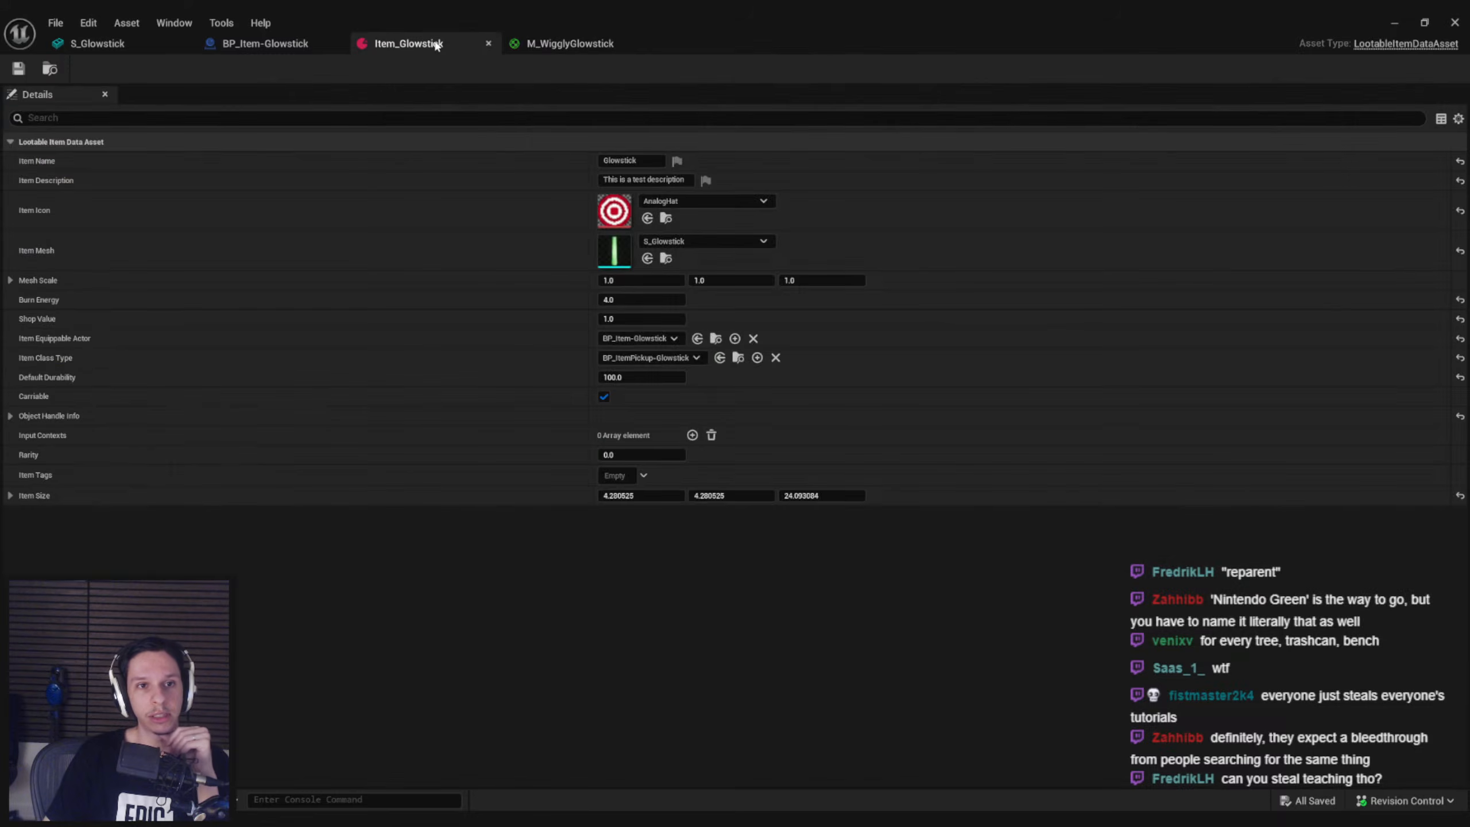
pyautogui.click(277, 47)
pyautogui.click(424, 47)
pyautogui.click(550, 47)
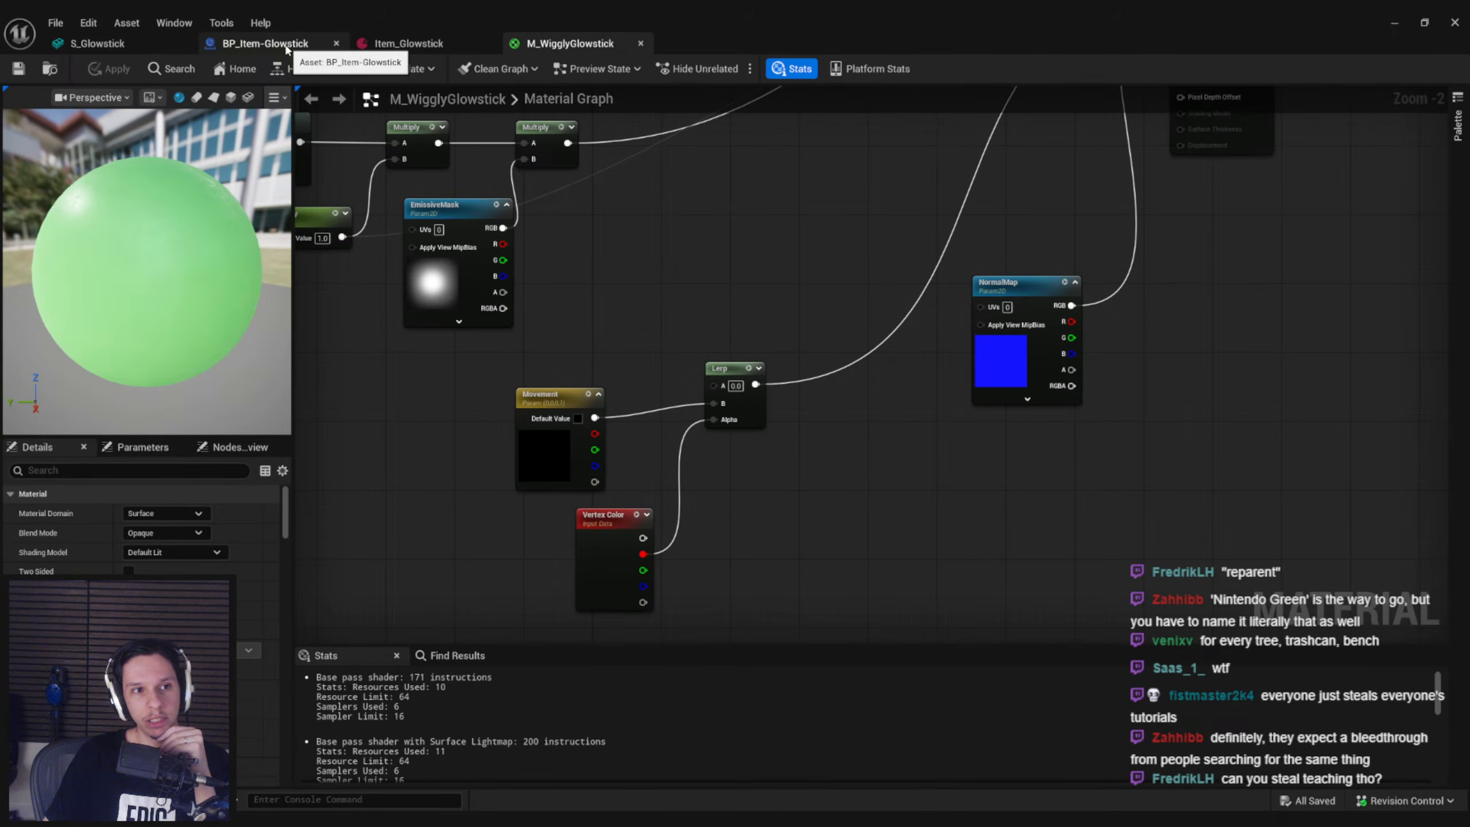
pyautogui.click(288, 47)
pyautogui.click(116, 45)
pyautogui.click(288, 45)
pyautogui.click(430, 47)
pyautogui.click(285, 46)
pyautogui.click(424, 47)
pyautogui.click(529, 46)
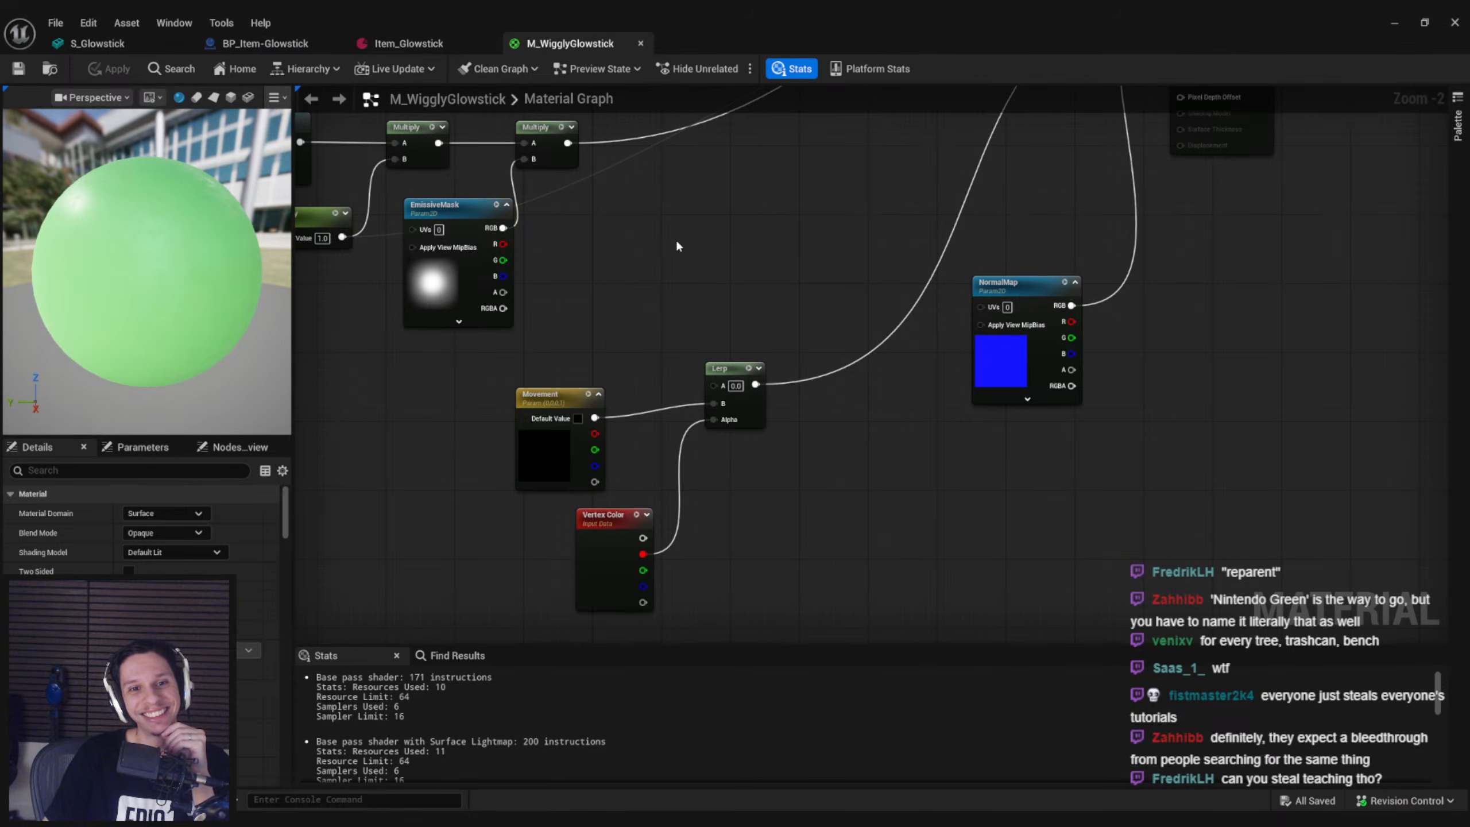
# Move the Movement and Vertex Color nodes closer to the Lerp and straighten the connection from Movement to B
pyautogui.moveTo(675, 237); pyautogui.dragTo(903, 322, button='right')
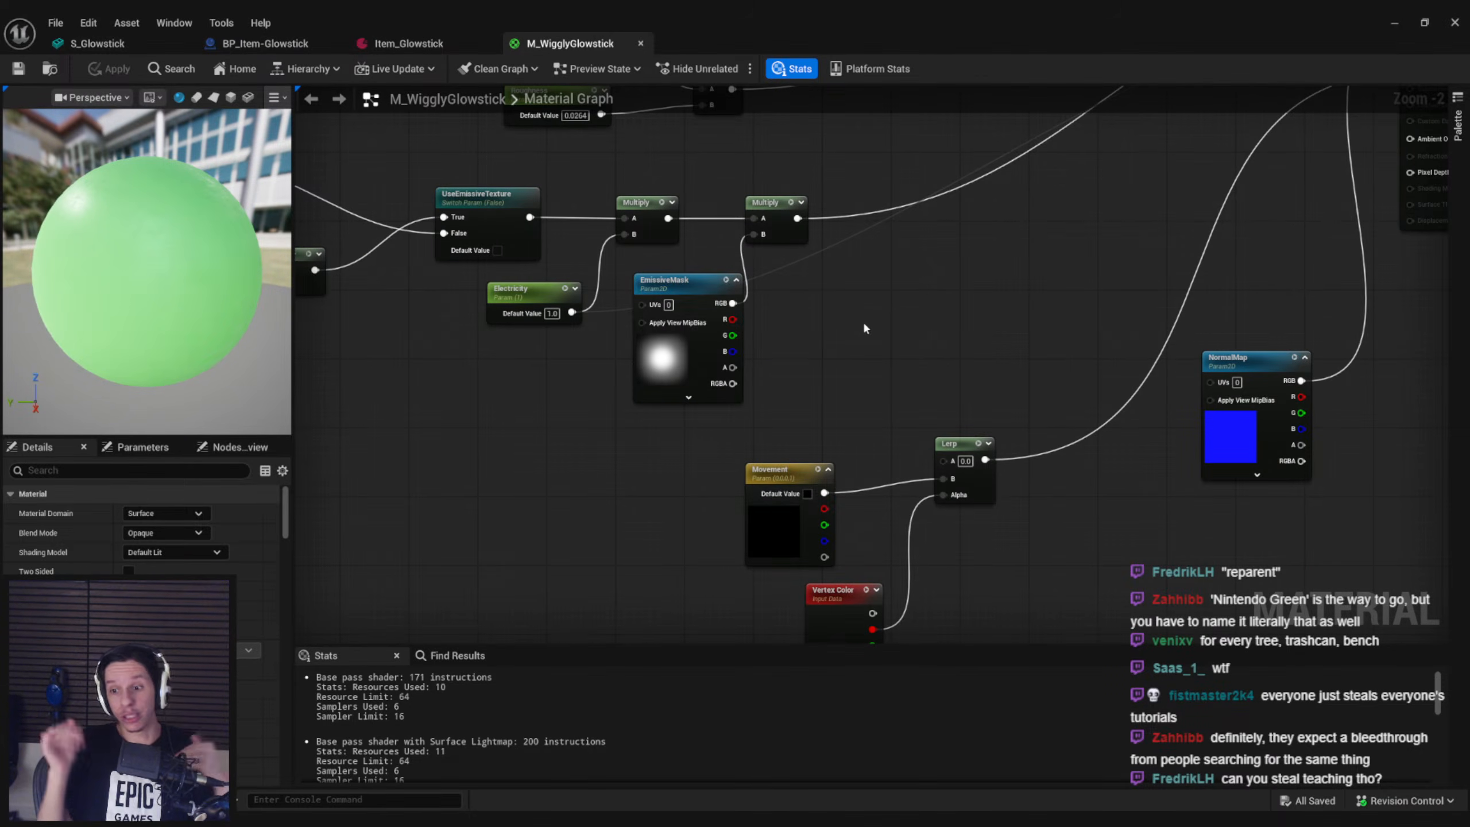
pyautogui.moveTo(921, 361); pyautogui.dragTo(876, 284, button='right')
pyautogui.moveTo(758, 324); pyautogui.dragTo(874, 580)
pyautogui.hotkey('shift', 'd')
pyautogui.click(972, 515)
pyautogui.moveTo(974, 515); pyautogui.dragTo(903, 410)
pyautogui.keyDown('shift'); pyautogui.click(808, 462); pyautogui.keyUp('shift')
pyautogui.press('q')
pyautogui.click(955, 503)
# Save M_WigglyGlowstick and close its editor
pyautogui.click(24, 68)
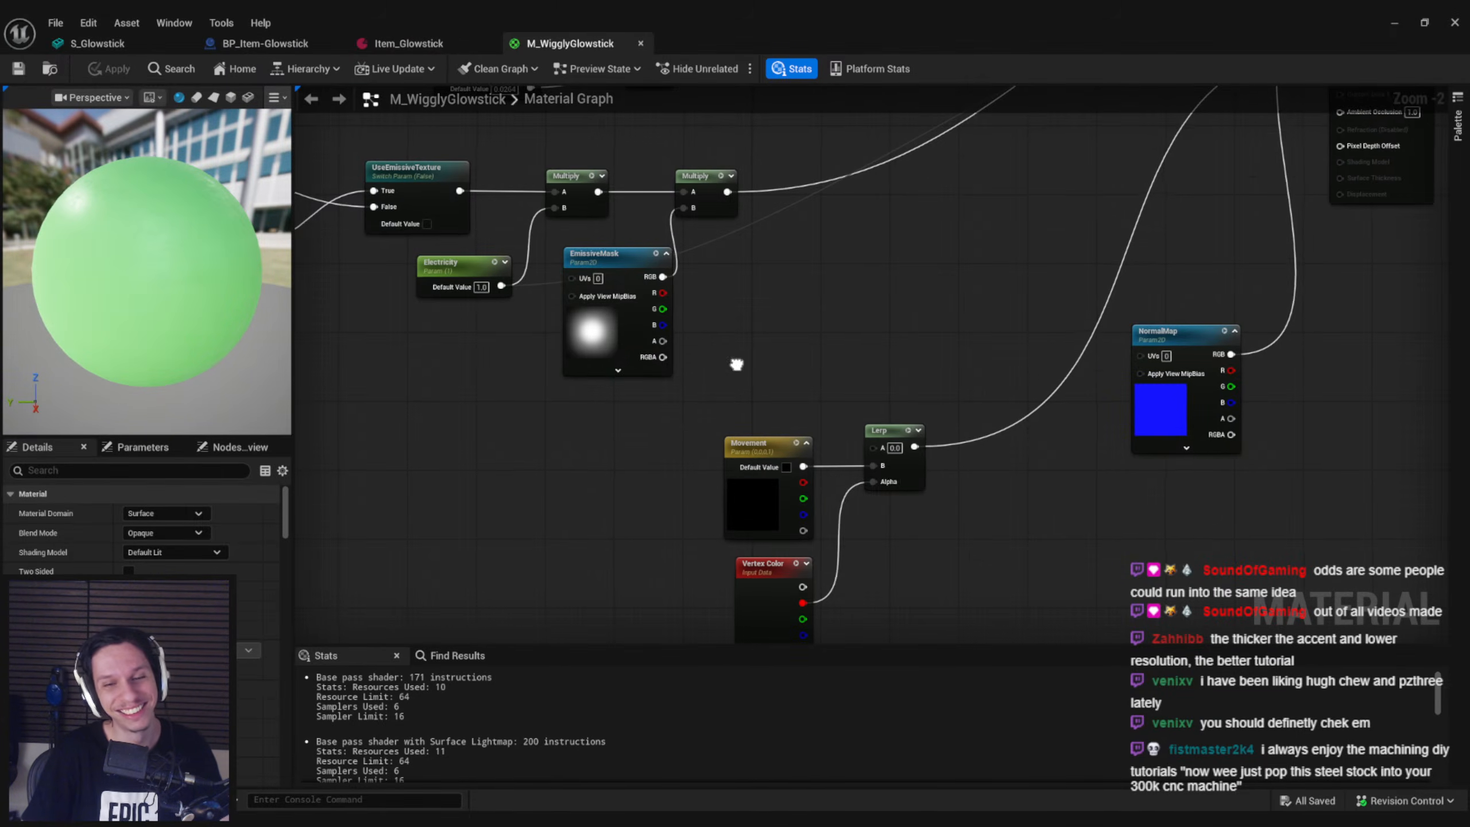
pyautogui.scroll(-1, 712, 301)
pyautogui.scroll(1, 717, 294)
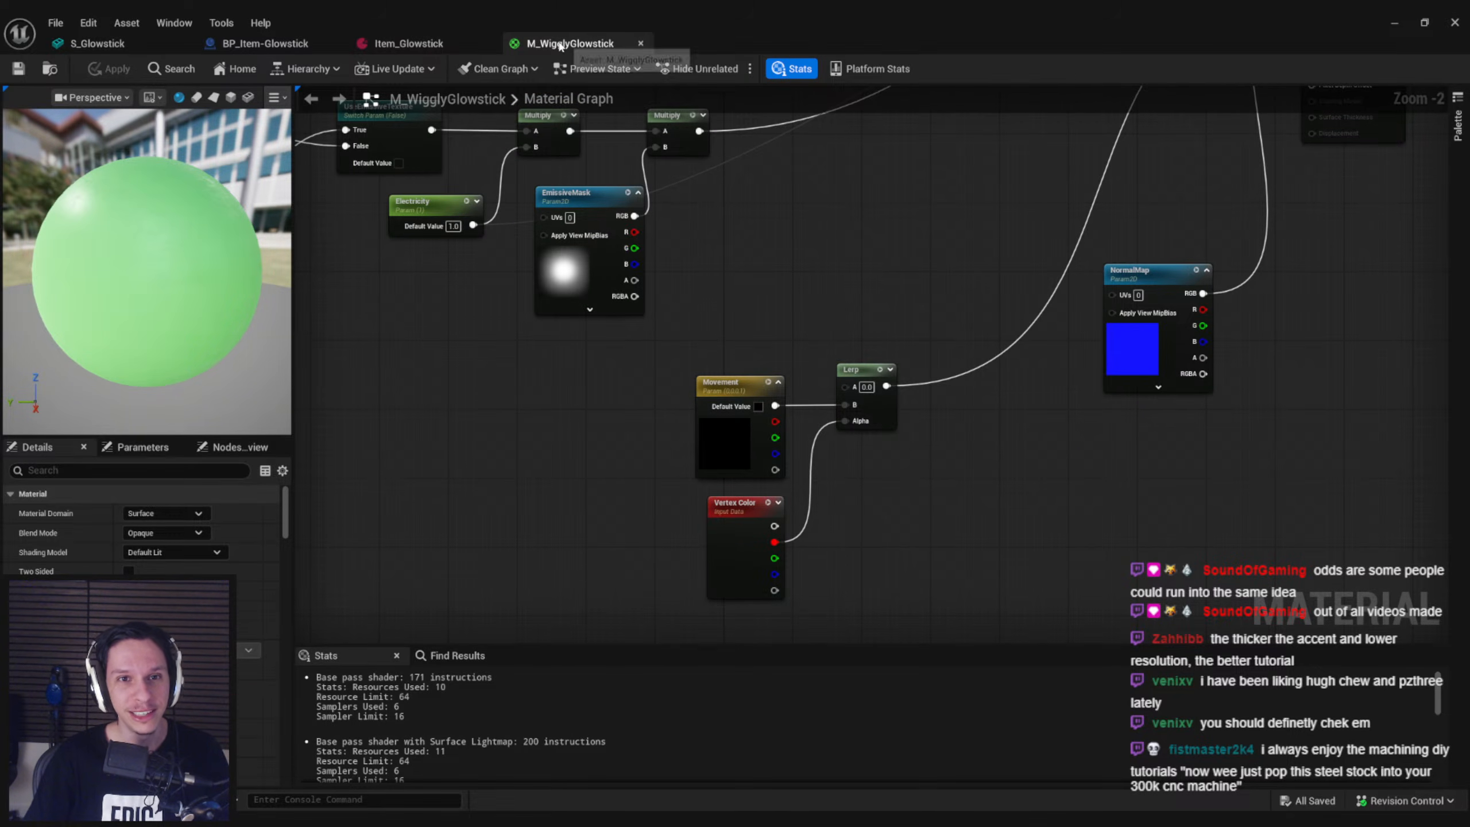
pyautogui.click(641, 43)
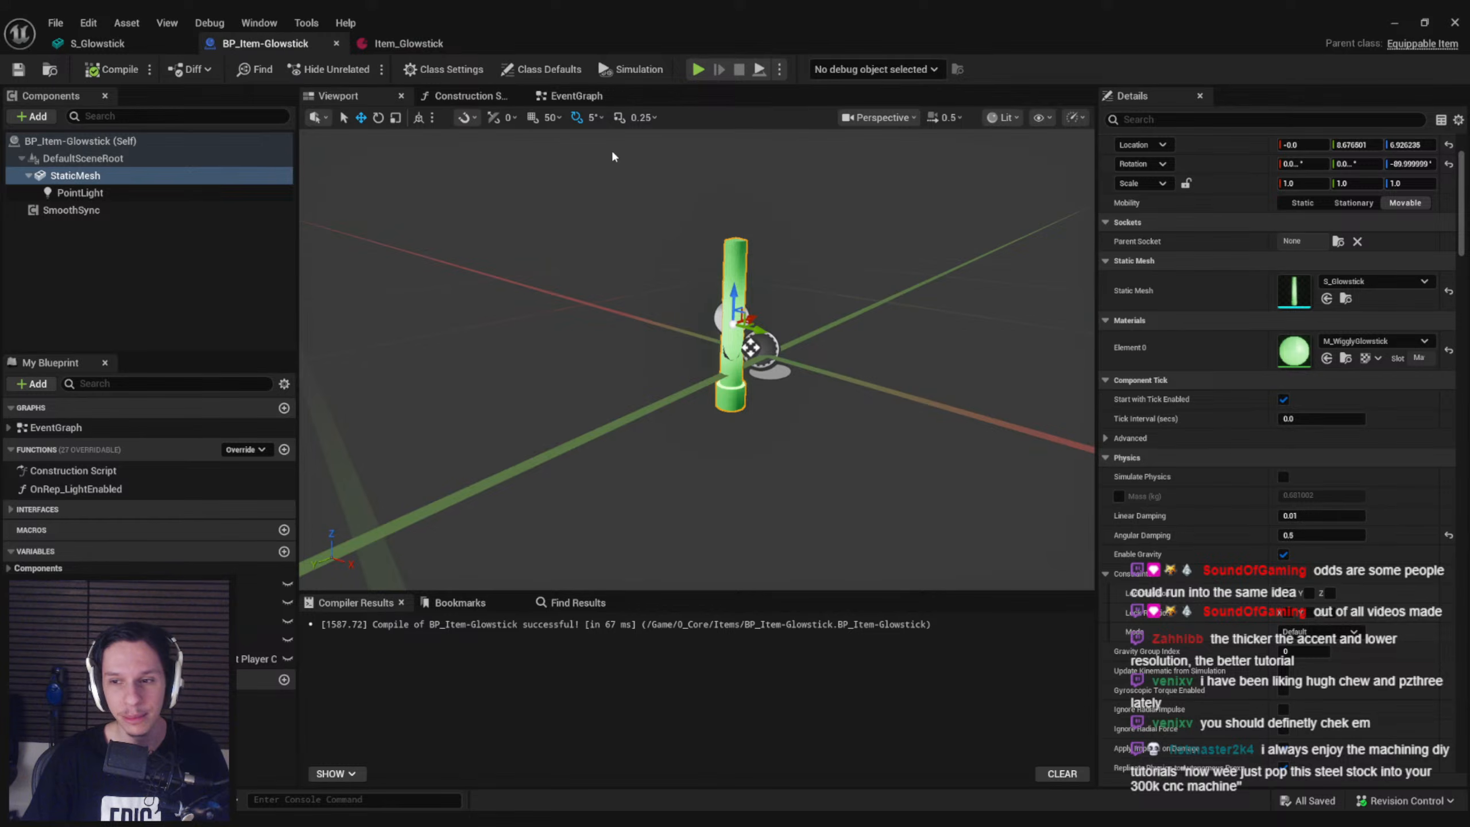
# In BP_Item-Glowstick's event graph, insert a Sequence node between Event Tick and SetRotationOnOtherClients
pyautogui.click(589, 100)
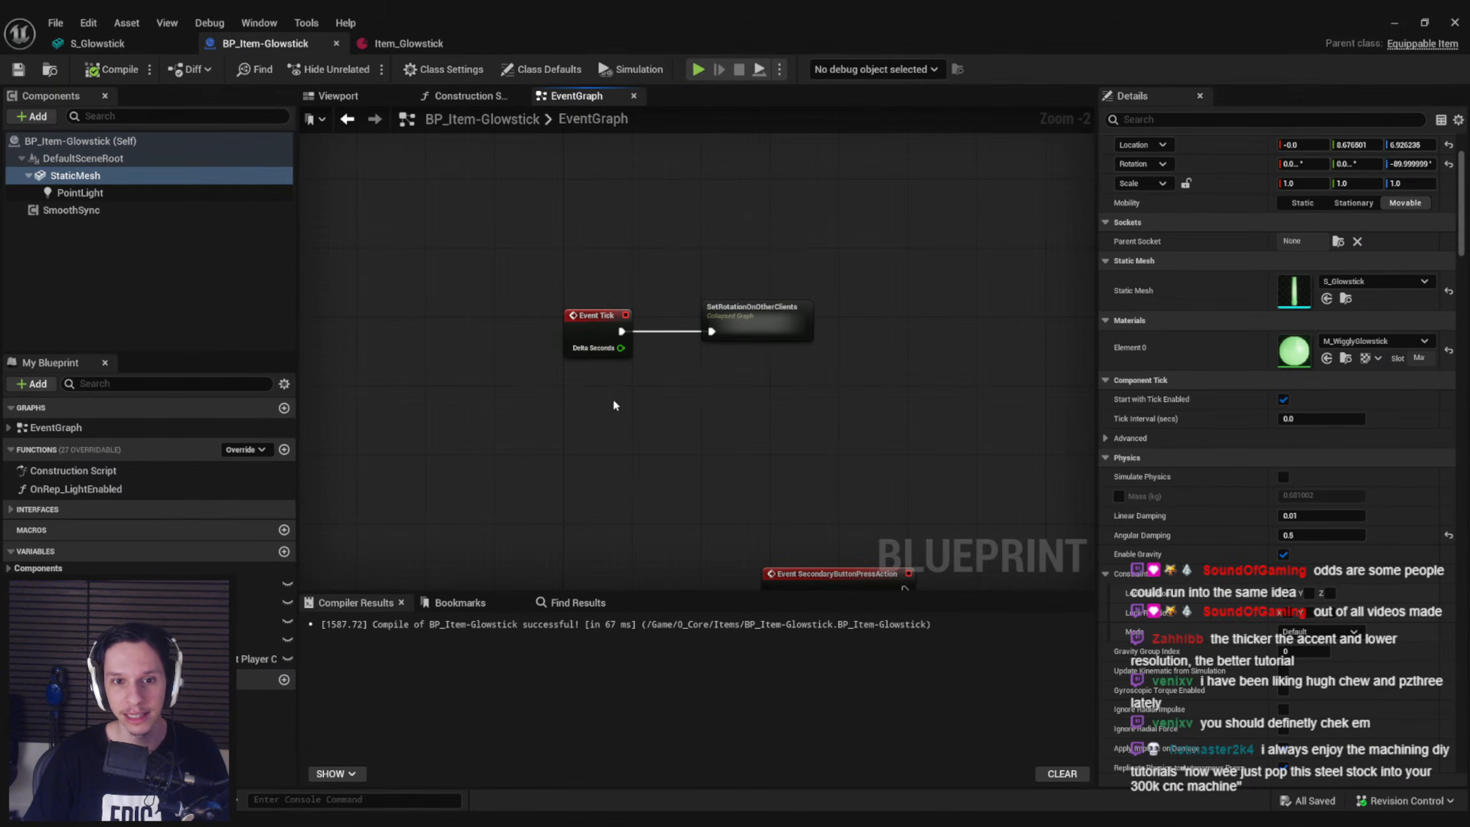
pyautogui.scroll(-1, 646, 443)
pyautogui.moveTo(646, 443); pyautogui.dragTo(538, 282, button='right')
pyautogui.scroll(2, 593, 234)
pyautogui.moveTo(593, 235); pyautogui.dragTo(480, 389, button='right')
pyautogui.moveTo(508, 321); pyautogui.dragTo(659, 301)
pyautogui.click(387, 315)
pyautogui.moveTo(382, 320); pyautogui.dragTo(469, 316)
pyautogui.write('sequ')
pyautogui.click(540, 386)
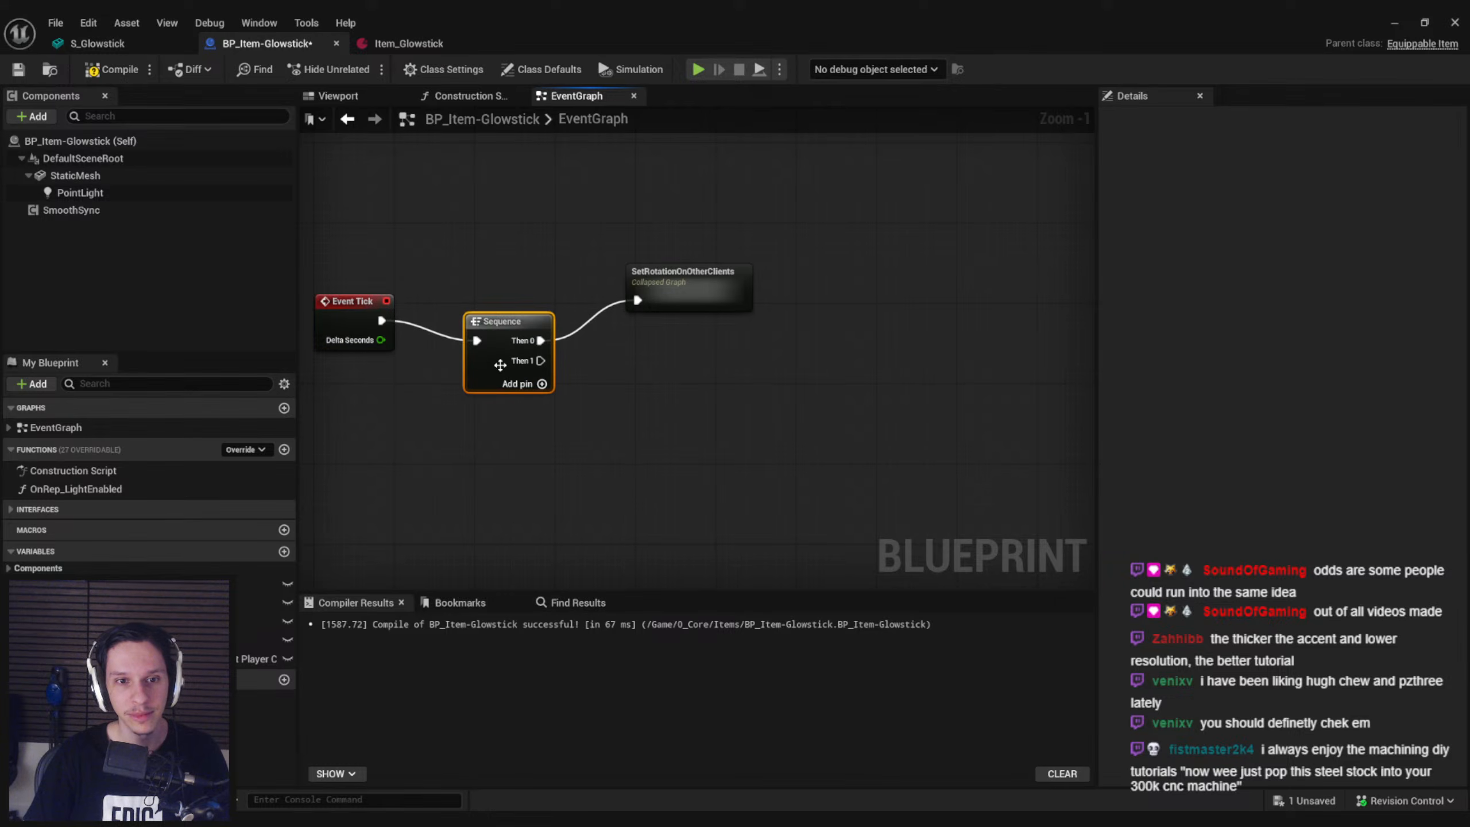
# Line up the Event Tick, Sequence and SetRotationOnOtherClients nodes in one straight row
pyautogui.click(662, 315)
pyautogui.moveTo(666, 321); pyautogui.dragTo(677, 330)
pyautogui.moveTo(735, 376); pyautogui.dragTo(370, 278)
pyautogui.moveTo(459, 329); pyautogui.dragTo(627, 412, button='right')
pyautogui.moveTo(647, 424); pyautogui.dragTo(650, 276)
pyautogui.click(670, 368)
pyautogui.moveTo(672, 373); pyautogui.dragTo(516, 366, button='right')
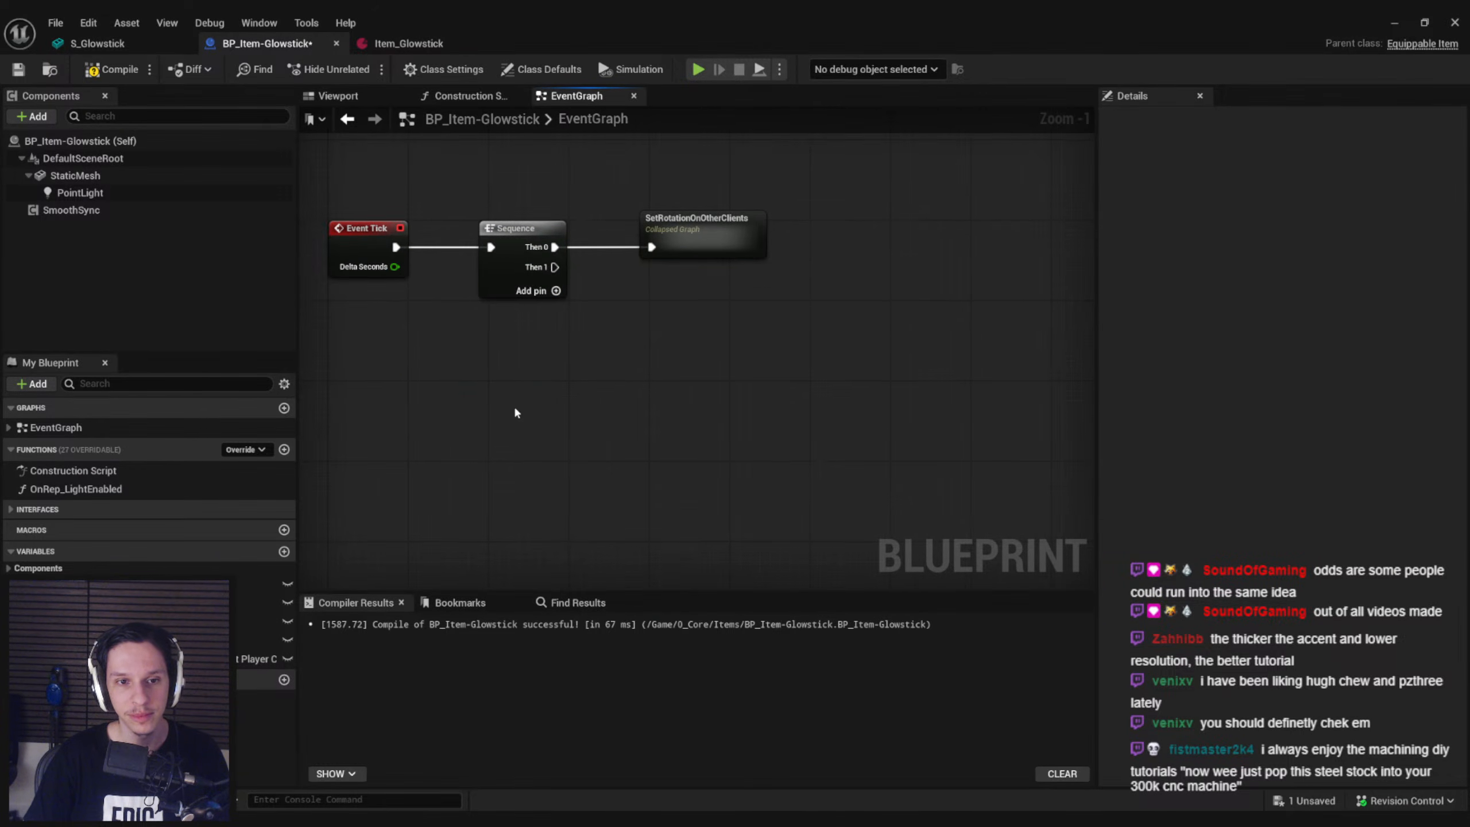
# Add a Get Velocity node targeting self below the Sequence node
pyautogui.rightClick(516, 411)
pyautogui.write('get velocity')
pyautogui.press('Return')
pyautogui.moveTo(514, 407); pyautogui.dragTo(457, 407)
pyautogui.rightClick(714, 296)
pyautogui.press('Escape')
pyautogui.rightClick(590, 437)
pyautogui.click(599, 505)
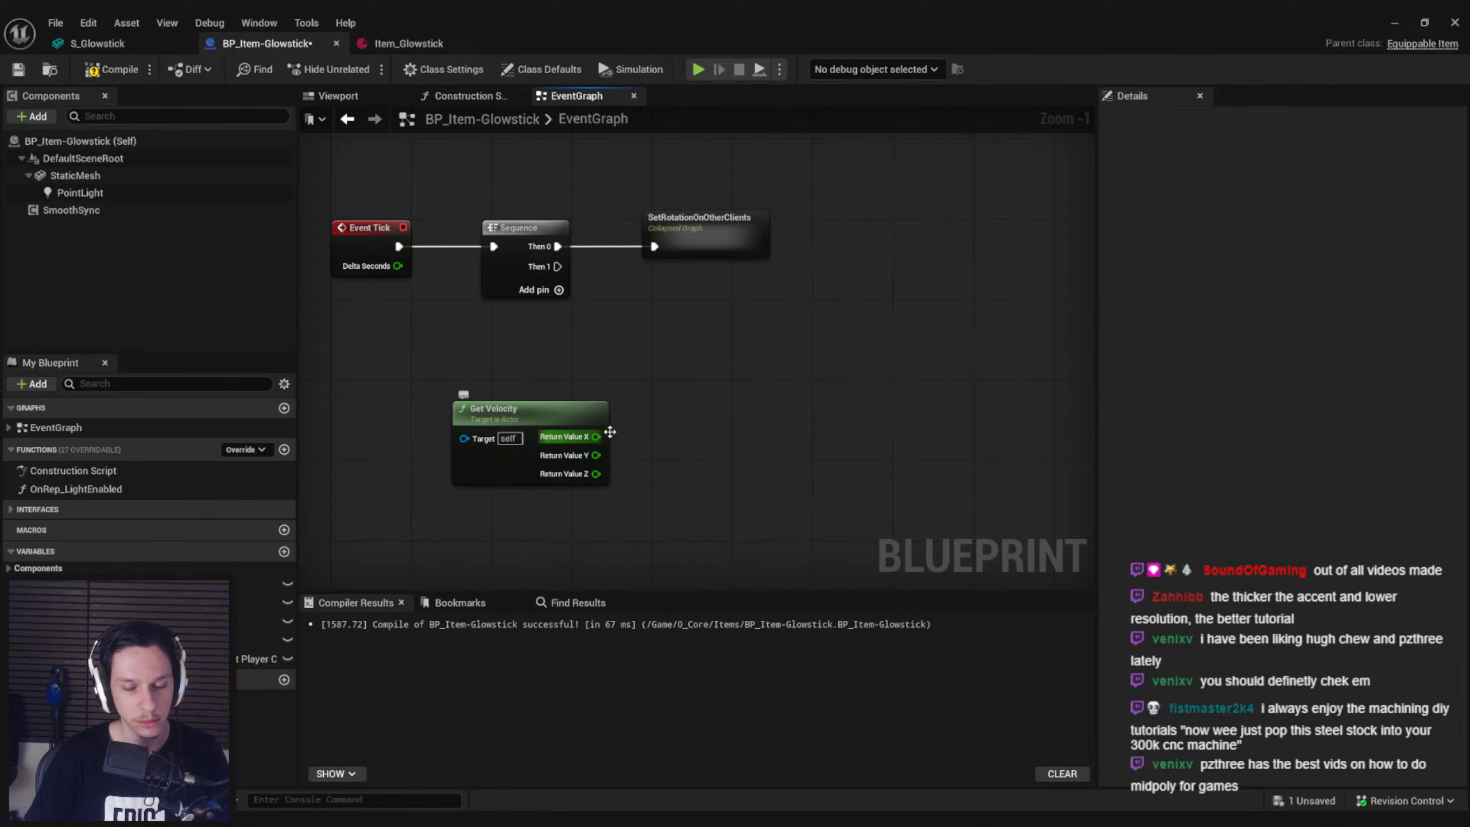
pyautogui.hotkey('ctrl', 'z')
# Add a Print String on the Sequence's Then 1, feed it Get Velocity's return value, and compile and save the blueprint
pyautogui.rightClick(657, 318)
pyautogui.write('print st')
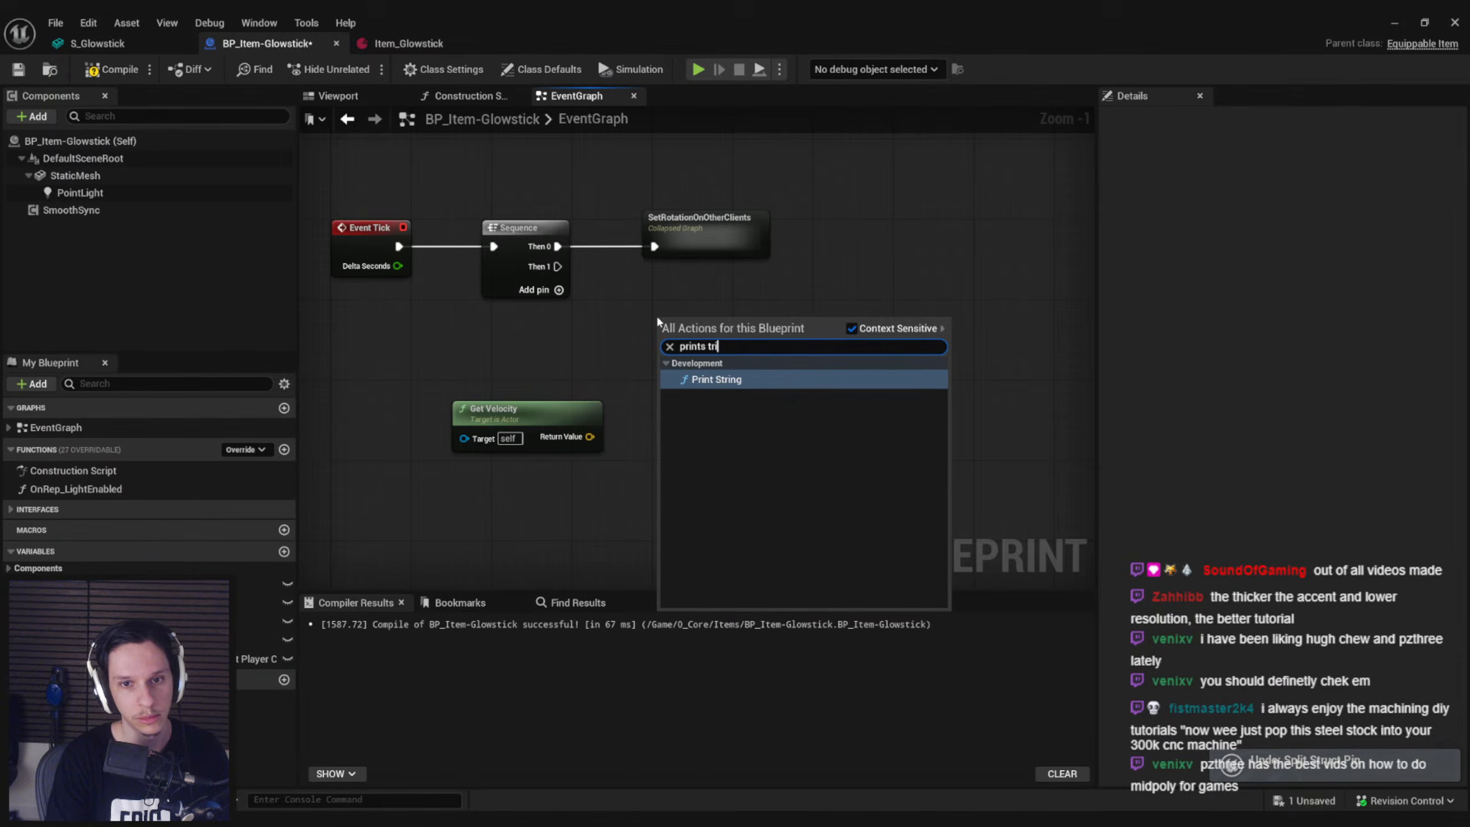
pyautogui.press('Return')
pyautogui.moveTo(664, 336); pyautogui.dragTo(559, 267)
pyautogui.moveTo(589, 436); pyautogui.dragTo(665, 357)
pyautogui.click(110, 70)
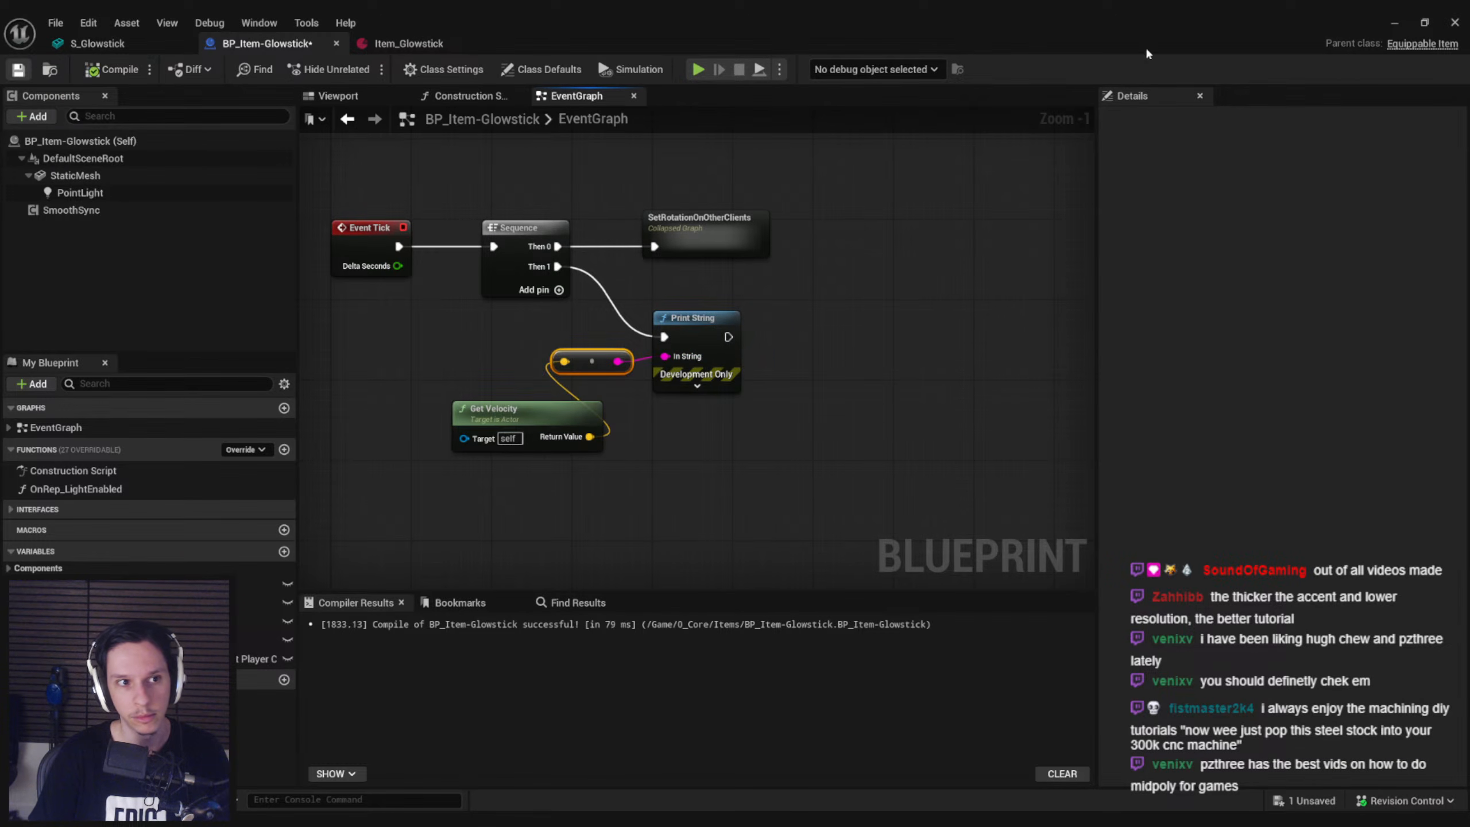
# Play-test the level with the glowstick in hand to check the printed velocity, and return to the BP_Item-Glowstick window
pyautogui.click(1395, 22)
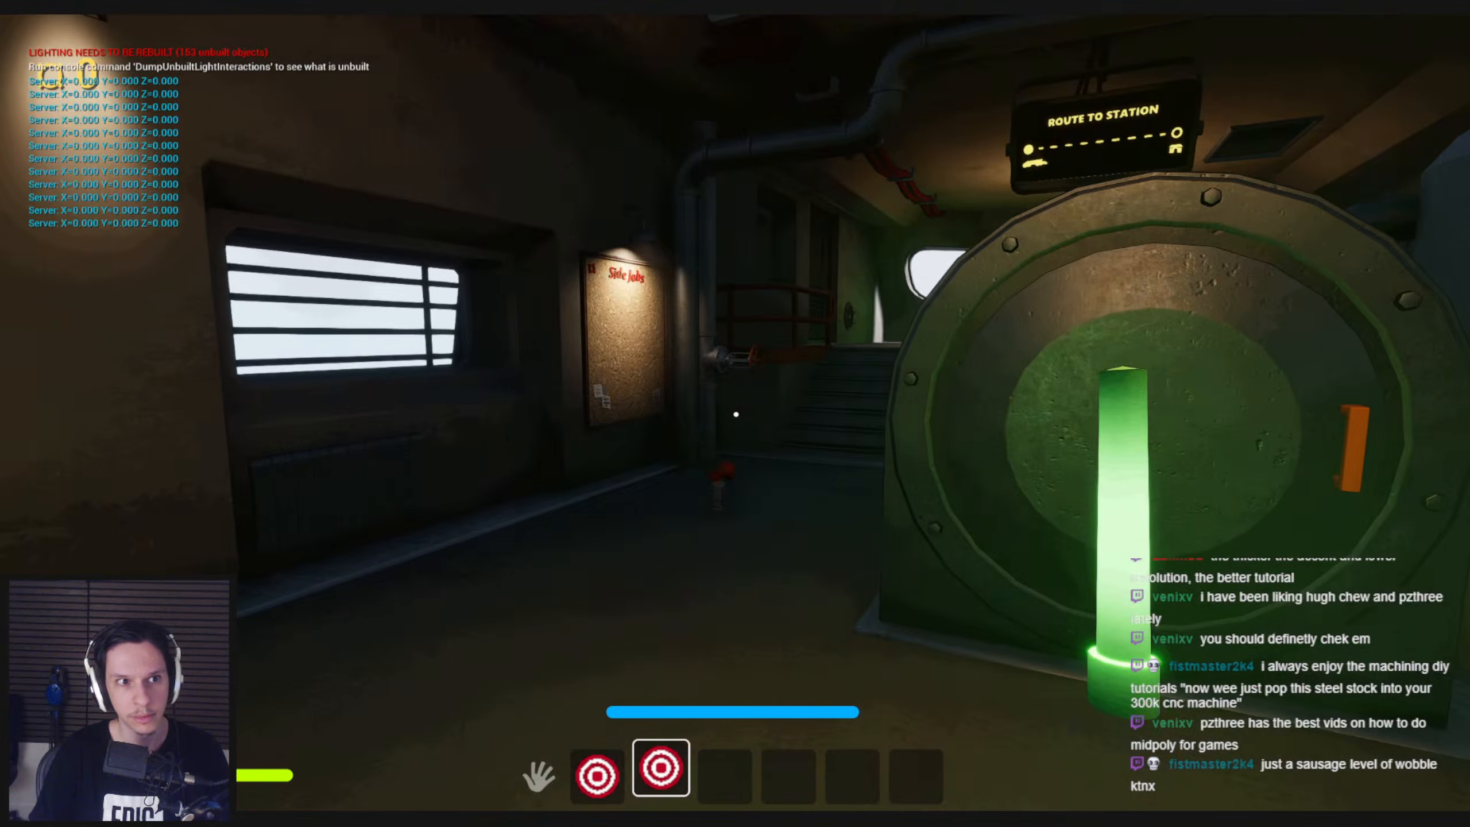
pyautogui.moveTo(447, 823)
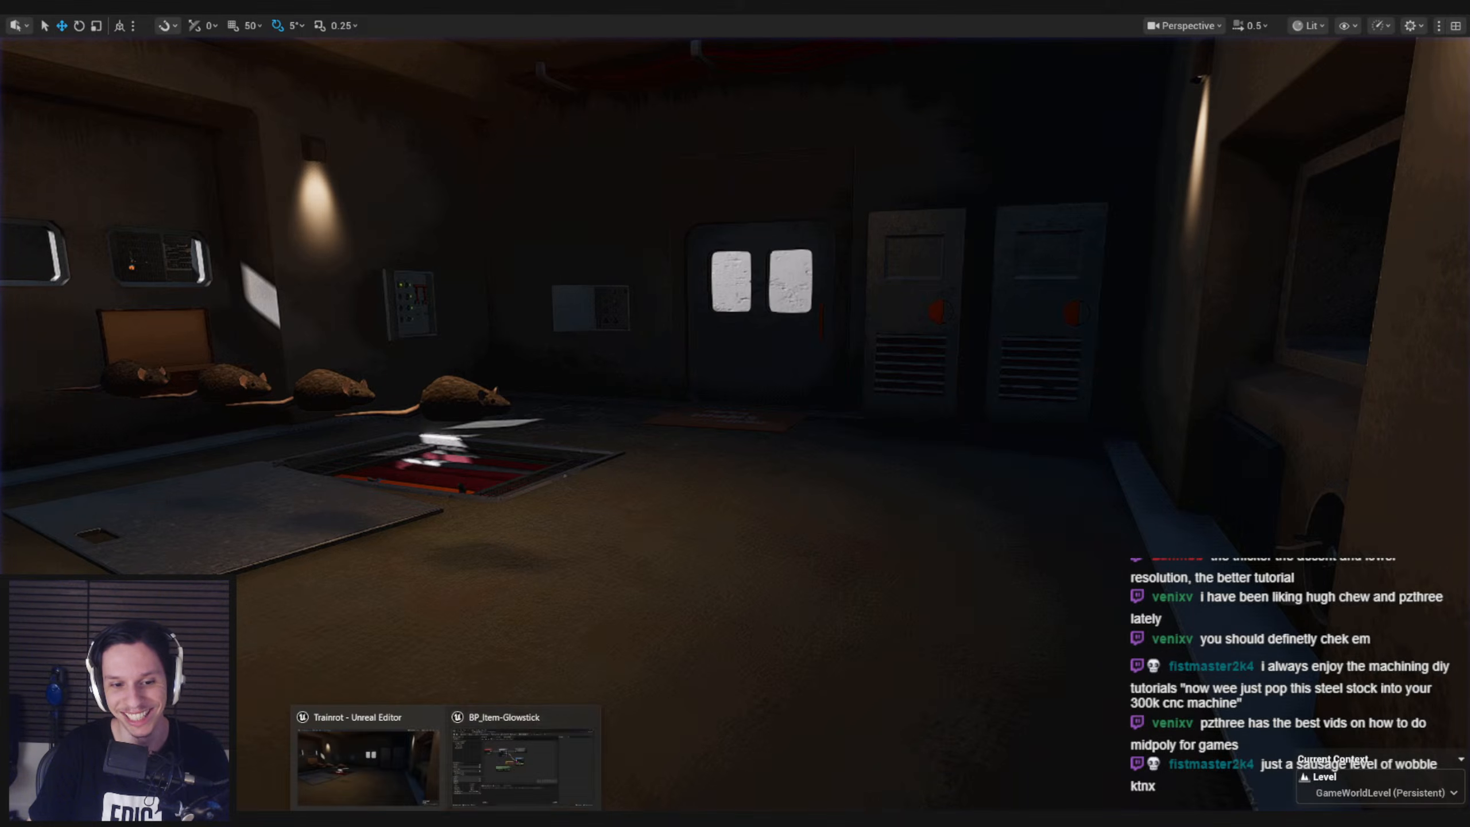
pyautogui.click(500, 795)
# Search the graph's actions for get velocity, and delete the Get Velocity node that targets self
pyautogui.moveTo(534, 427)
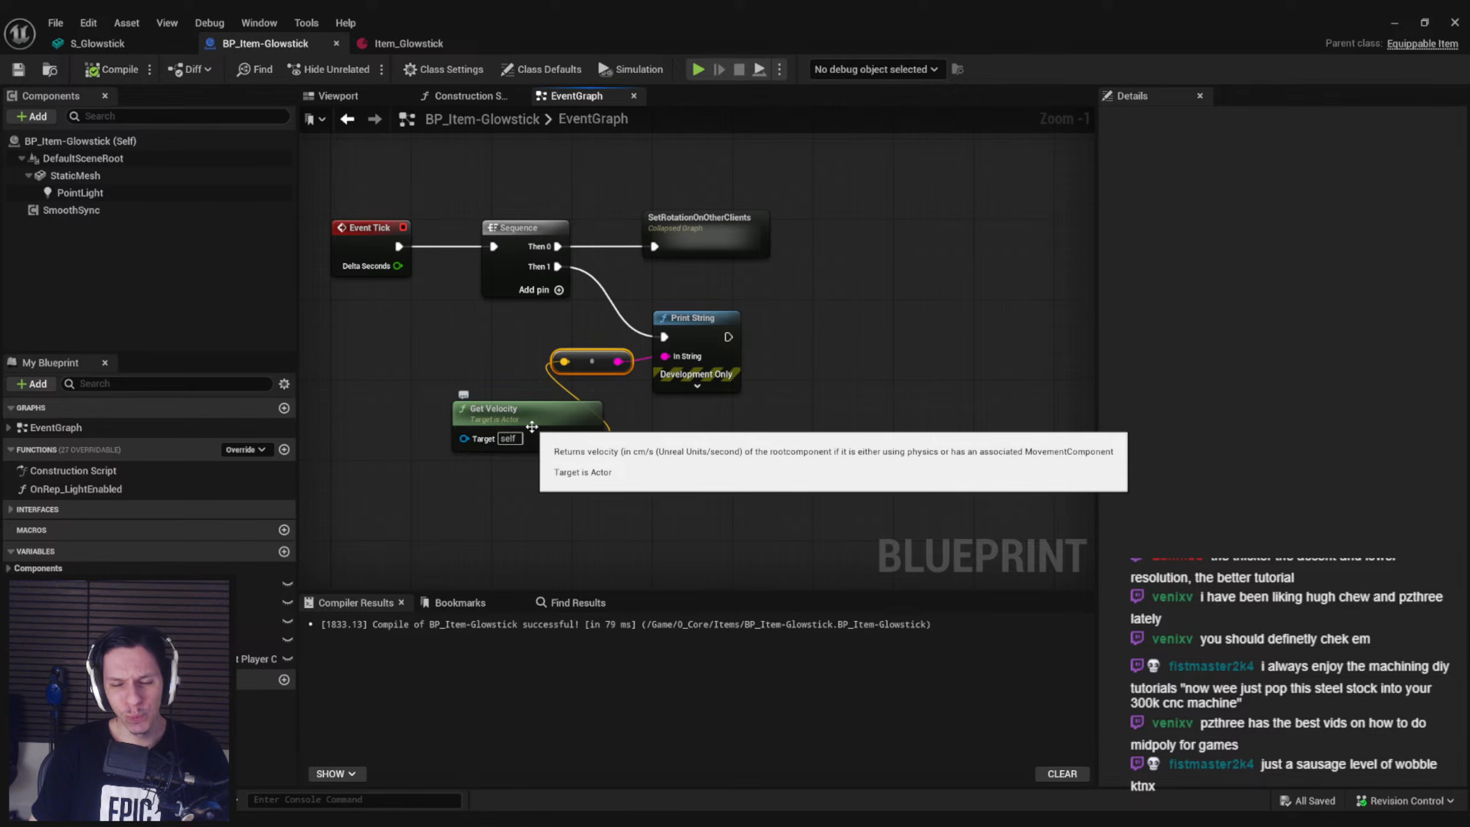
pyautogui.rightClick(530, 506)
pyautogui.write('get velocity')
pyautogui.scroll(2, 625, 701)
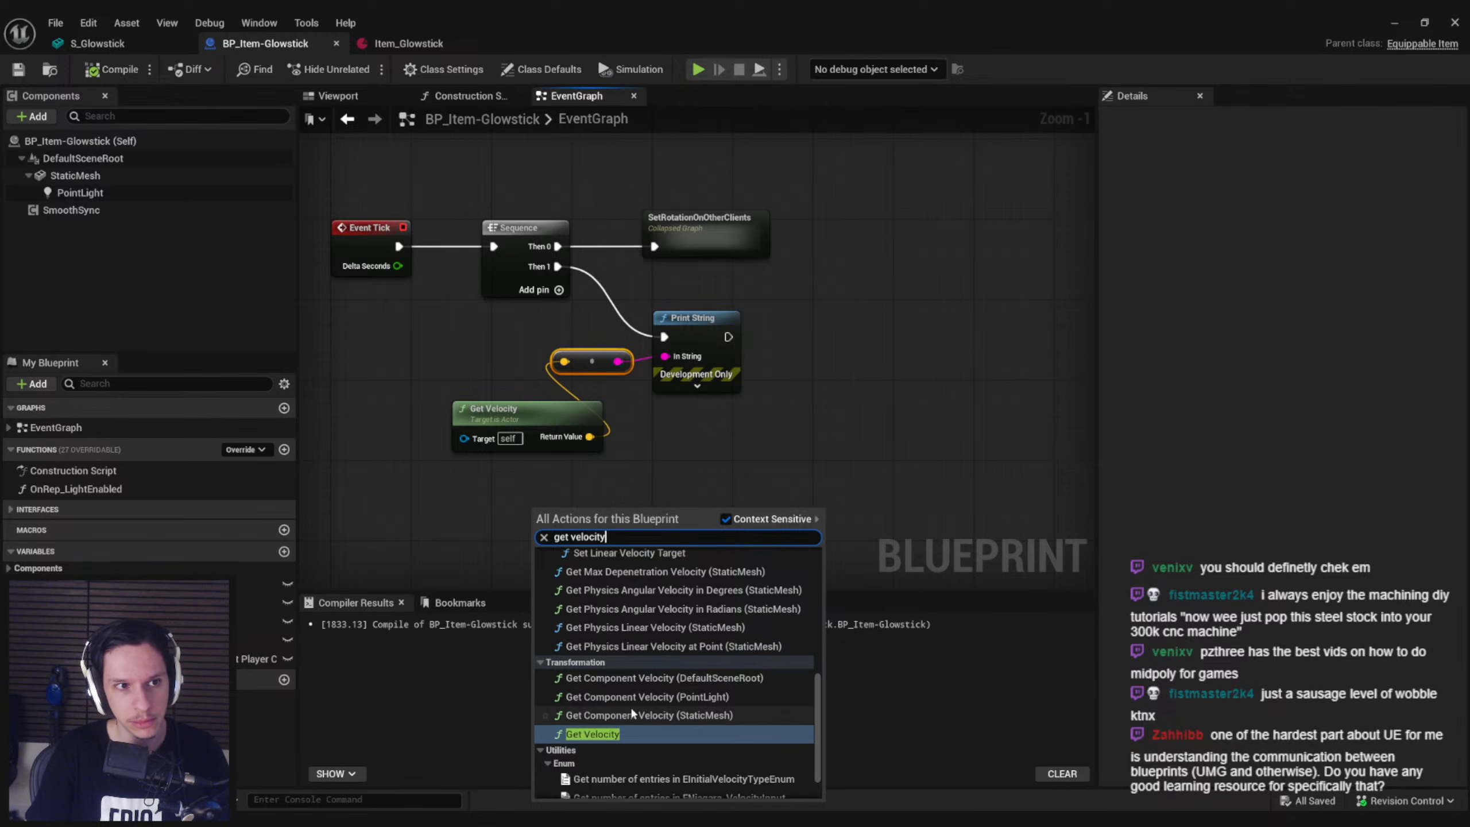
pyautogui.click(526, 479)
pyautogui.click(534, 414)
pyautogui.press('Delete')
# Add a StaticMesh component reference with a Get Linear Component Velocity node, feed its return value into the Print String, and compile
pyautogui.click(136, 187)
pyautogui.click(121, 178)
pyautogui.moveTo(121, 177); pyautogui.dragTo(484, 457)
pyautogui.write('get velocity')
pyautogui.click(571, 554)
pyautogui.moveTo(558, 463); pyautogui.dragTo(565, 363)
pyautogui.click(113, 69)
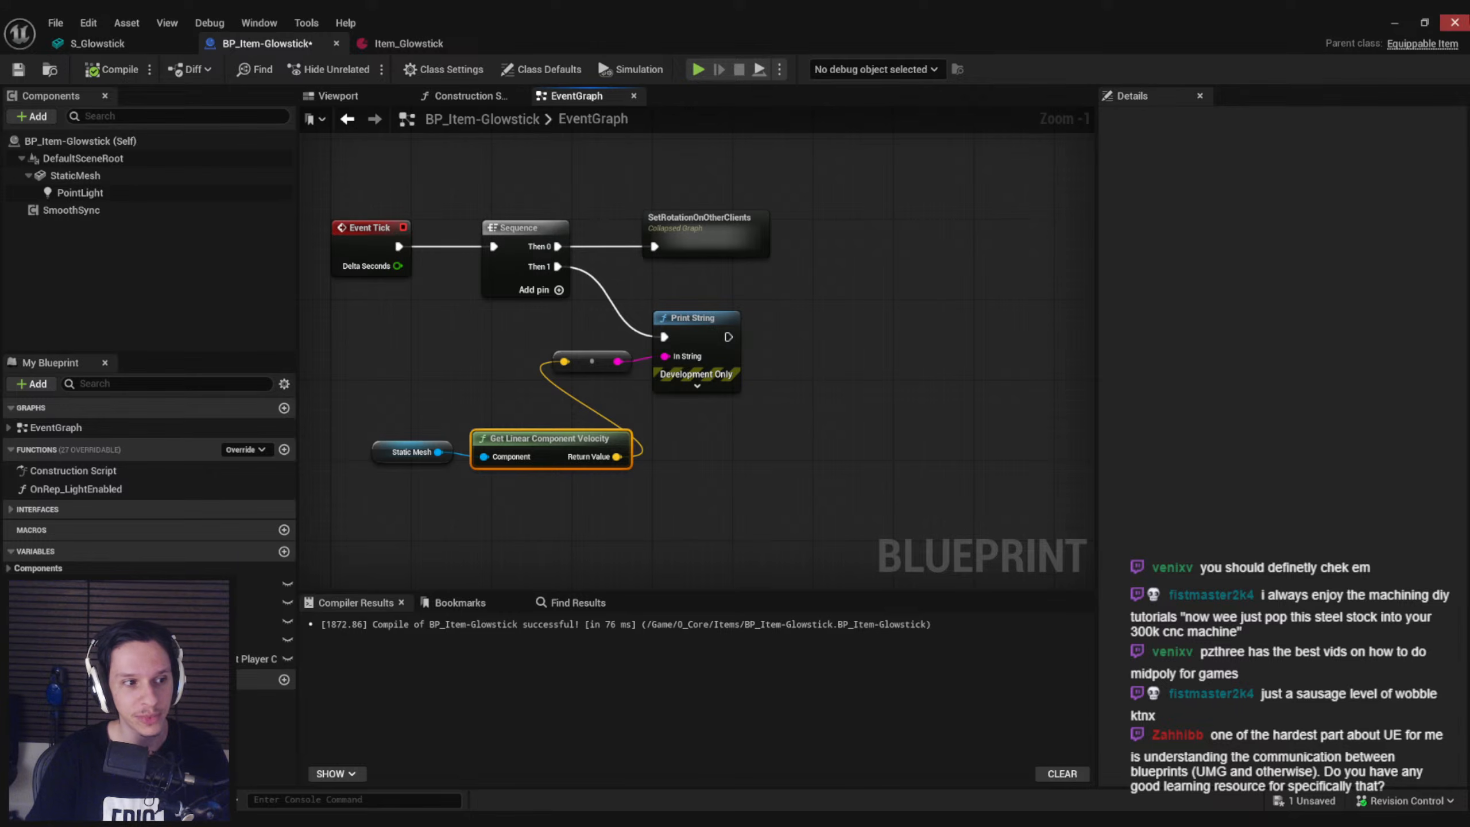
# Play-test the level with the glowstick equipped to check the printed linear component velocity, and return to the BP_Item-Glowstick window
pyautogui.click(1394, 23)
pyautogui.moveTo(735, 429); pyautogui.dragTo(481, 435, button='right')
pyautogui.press('w')
pyautogui.scroll(1, 709, 437)
pyautogui.moveTo(899, 278); pyautogui.dragTo(884, 257, button='right')
pyautogui.press('d')
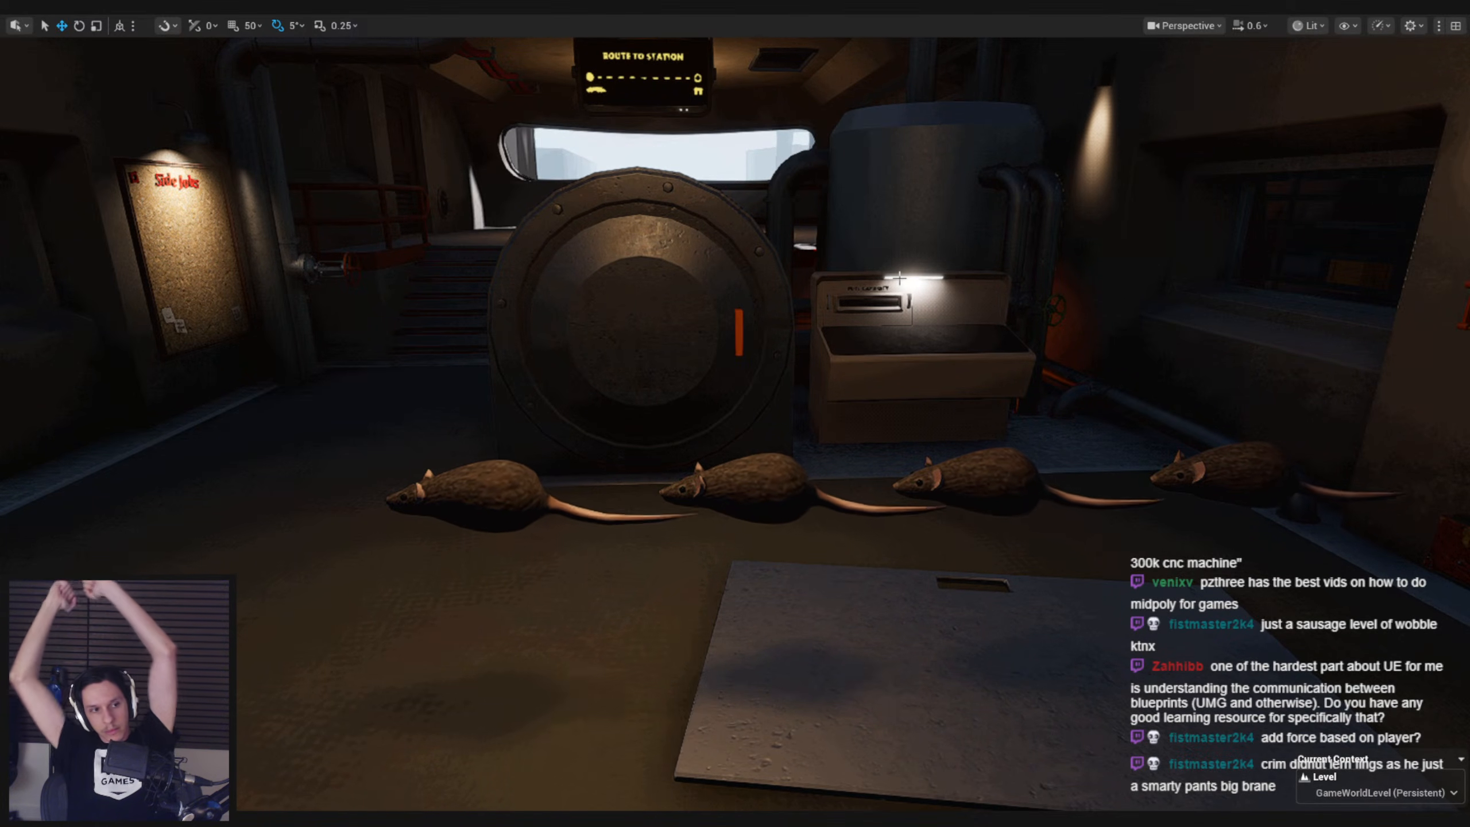
pyautogui.moveTo(1026, 323); pyautogui.dragTo(1005, 350, button='right')
pyautogui.press('s')
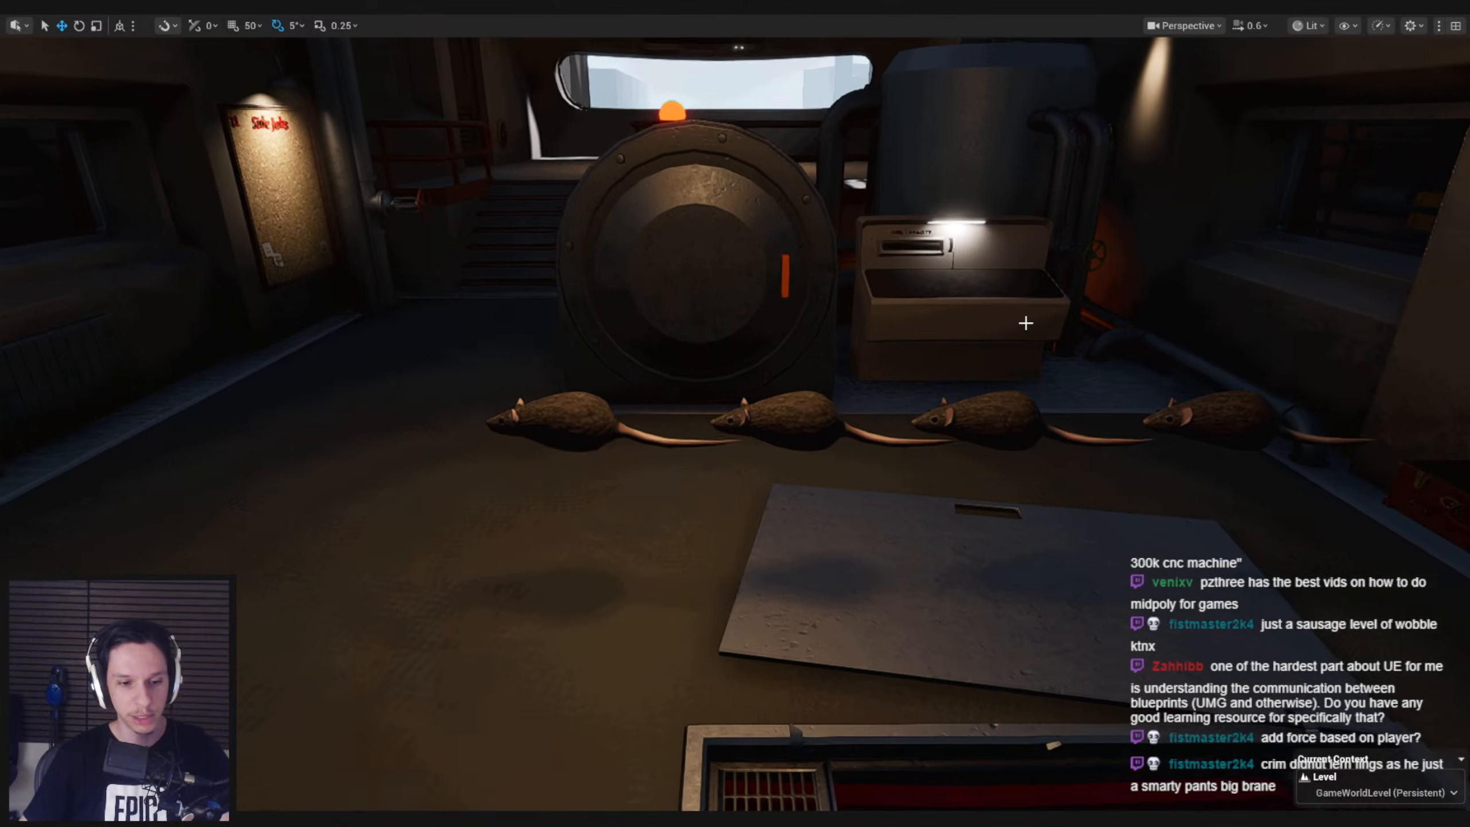
pyautogui.hotkey('alt', 'p')
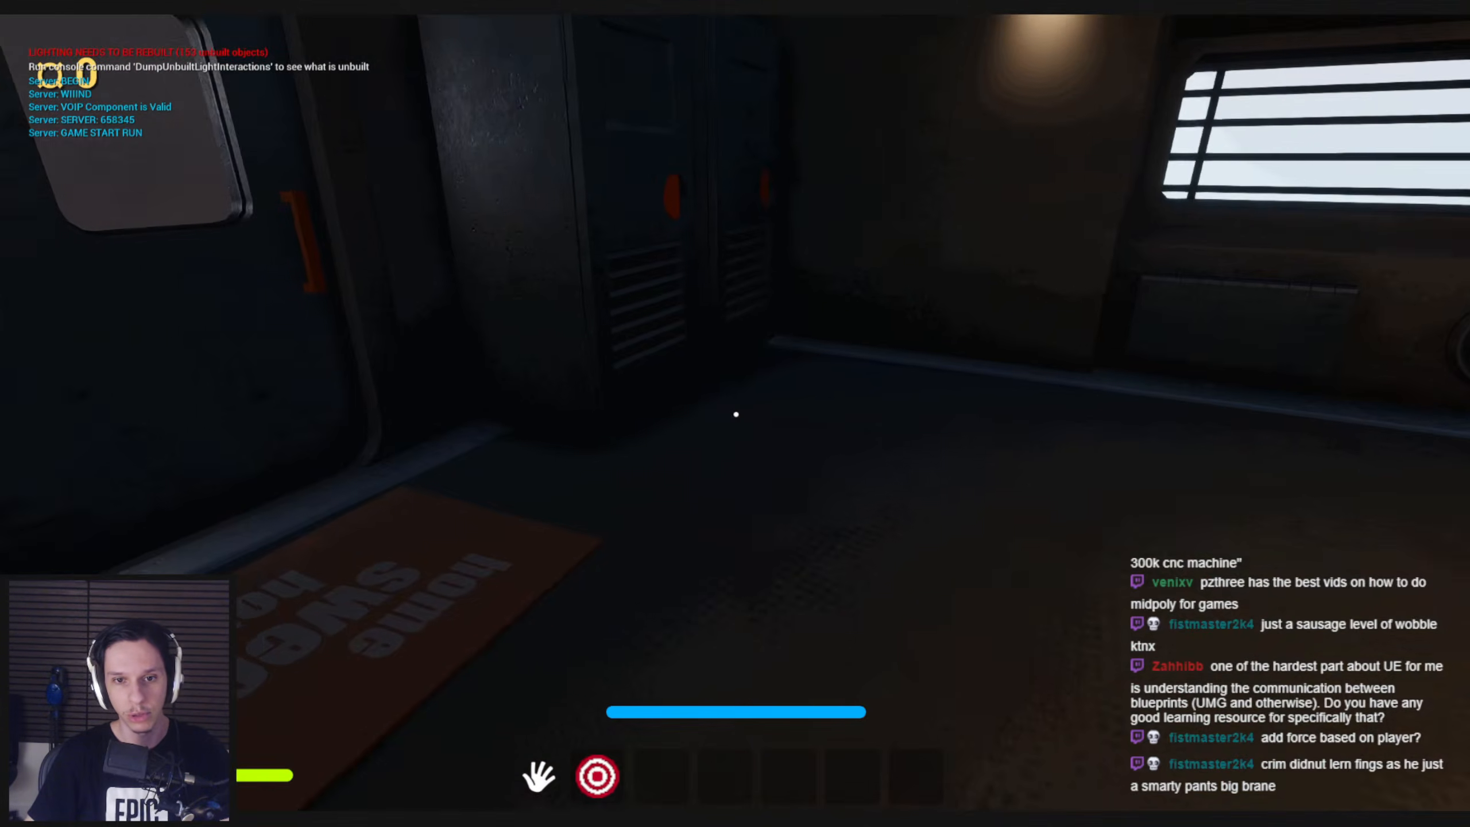
pyautogui.hotkey('shift', 'w')
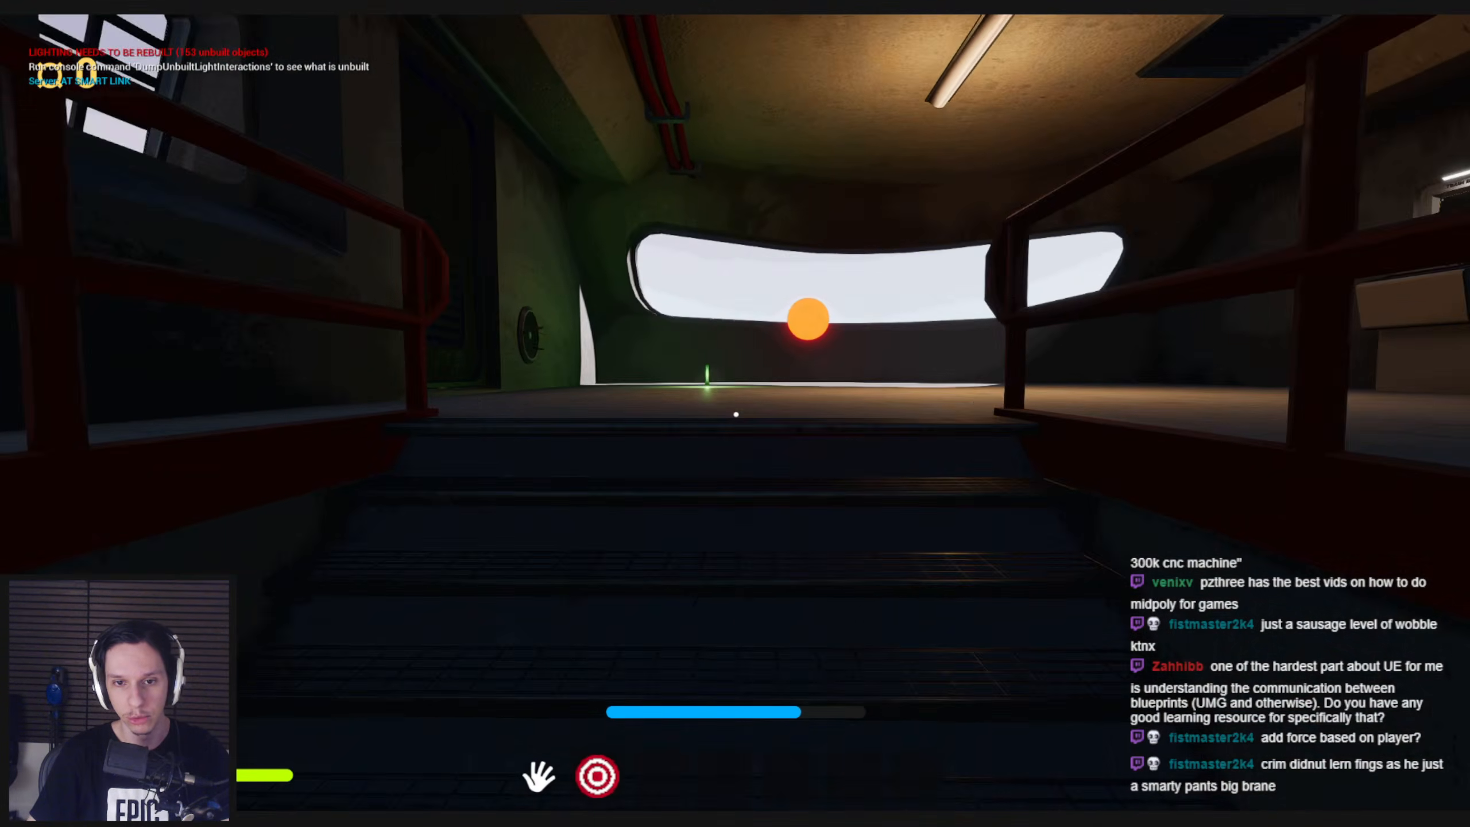
pyautogui.press('e')
pyautogui.press('2')
pyautogui.press('w')
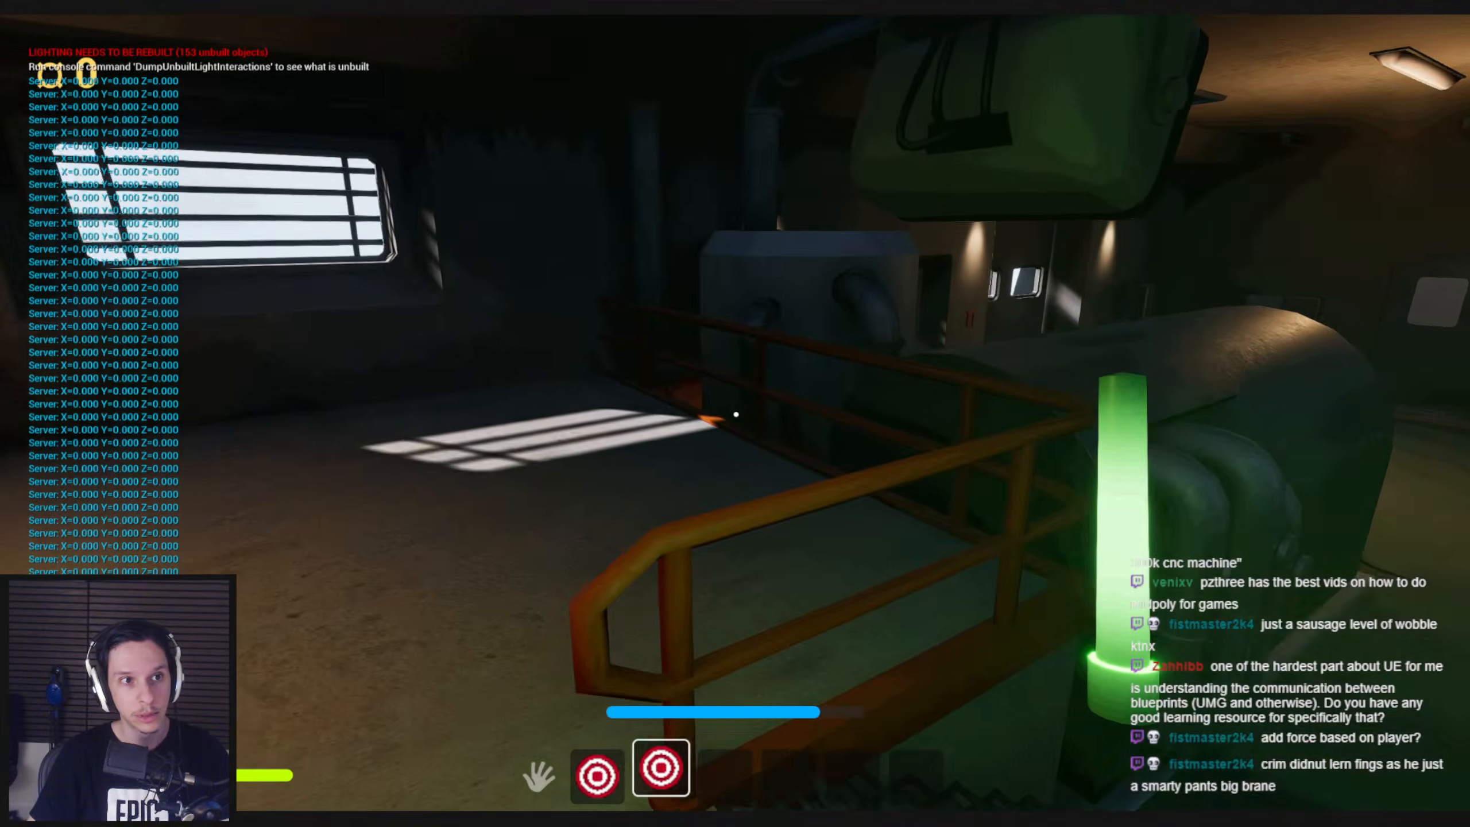
pyautogui.press('Escape')
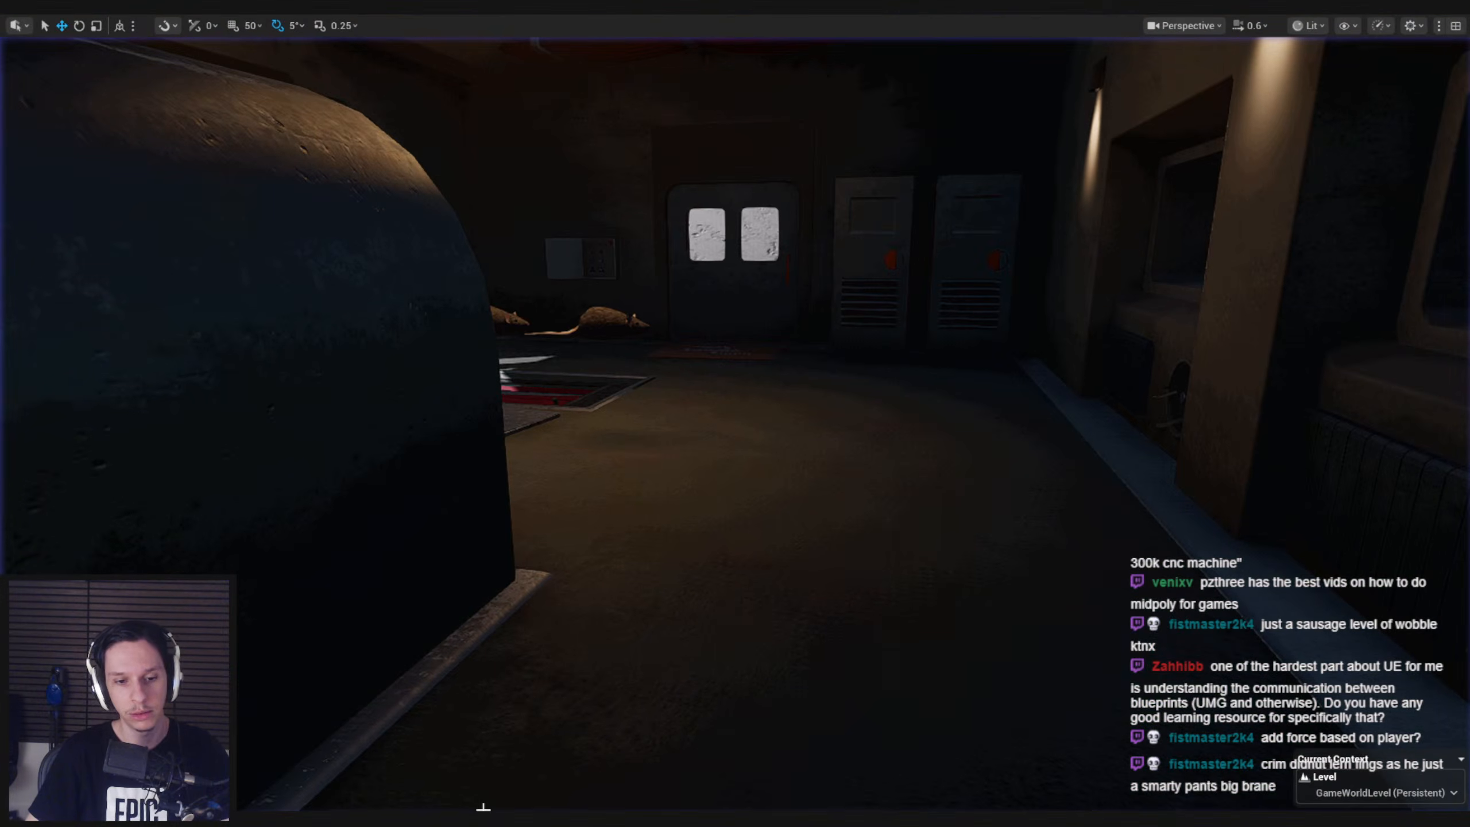
pyautogui.click(489, 794)
# Replace the Get Linear Component Velocity node with Get Component Velocity on Static Mesh, feed it into the Print String, and compile
pyautogui.moveTo(535, 454); pyautogui.dragTo(673, 414, button='right')
pyautogui.moveTo(714, 464); pyautogui.dragTo(431, 333)
pyautogui.click(643, 396)
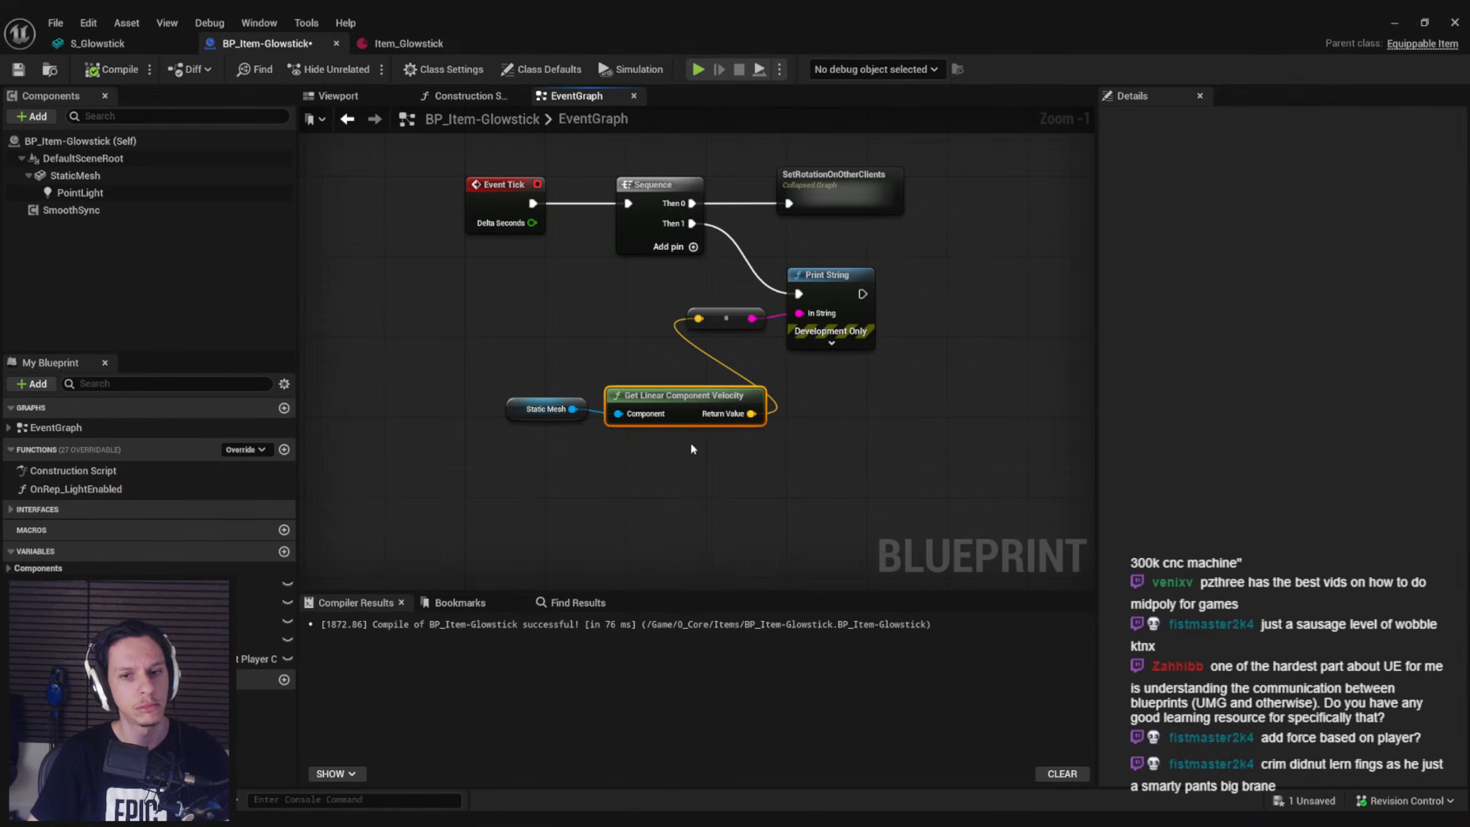
pyautogui.press('Delete')
pyautogui.moveTo(572, 409); pyautogui.dragTo(625, 397)
pyautogui.write('velocity')
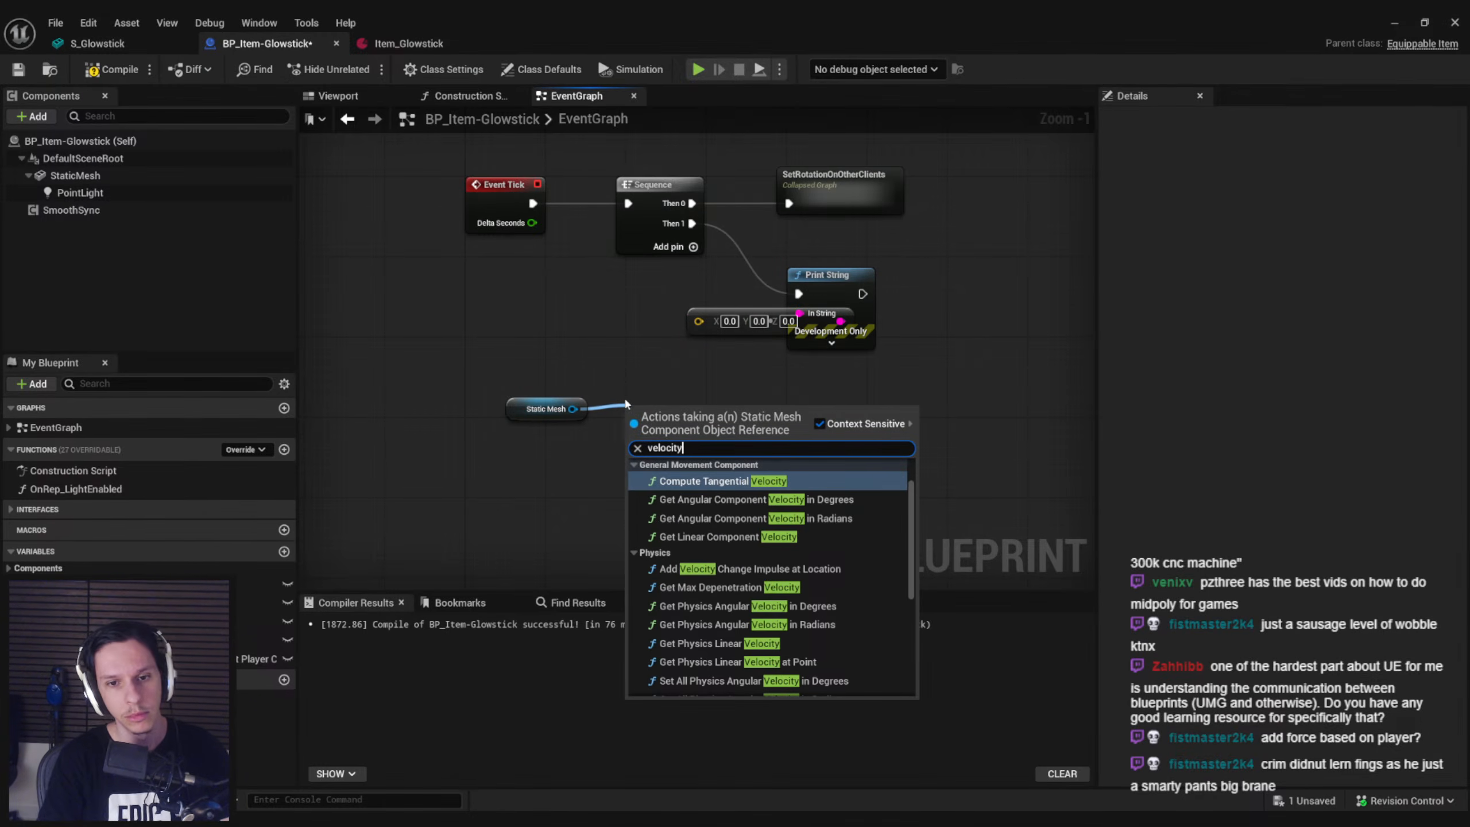
pyautogui.scroll(-2, 745, 484)
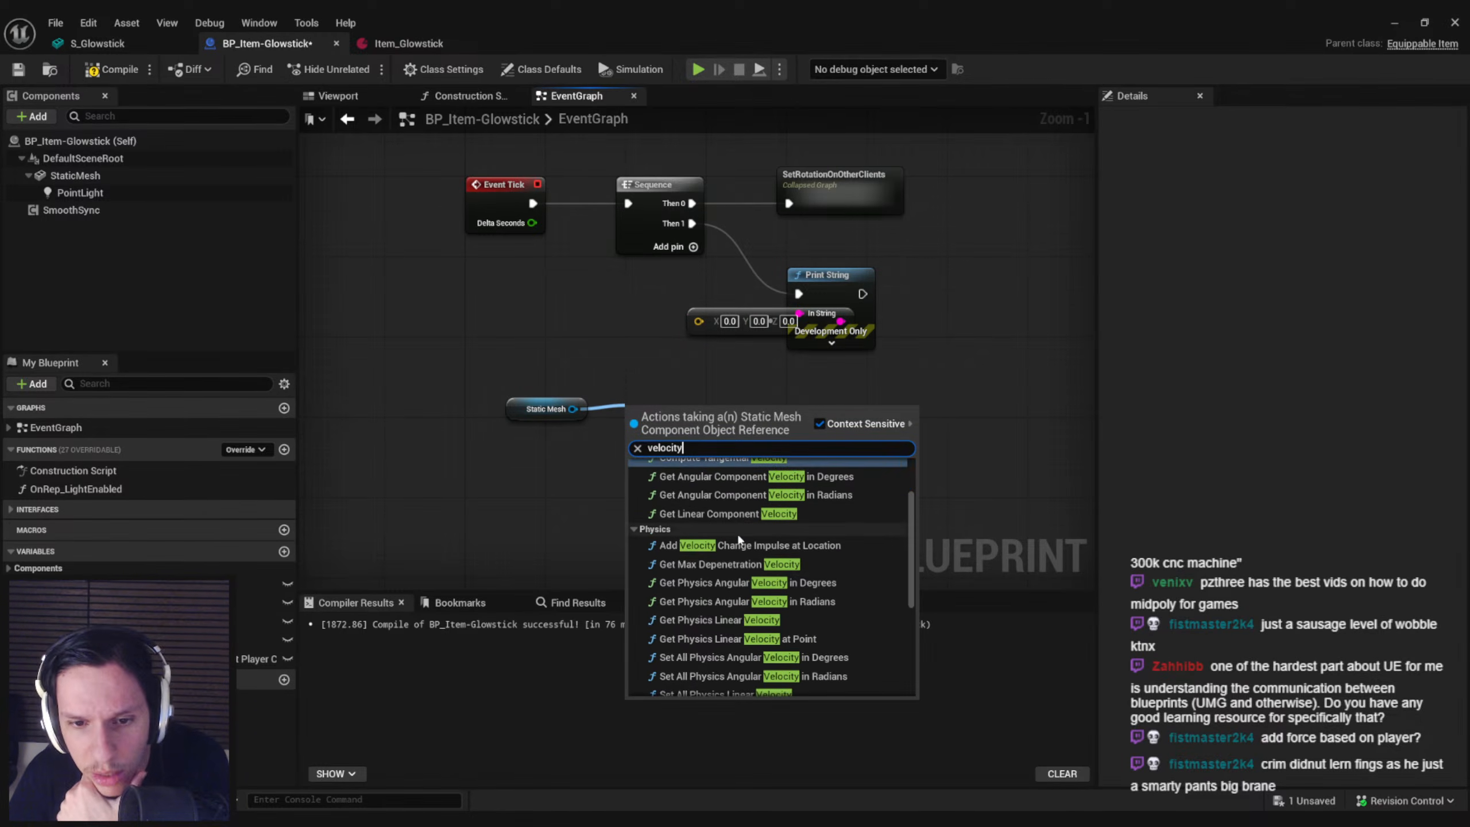
pyautogui.scroll(-1, 765, 569)
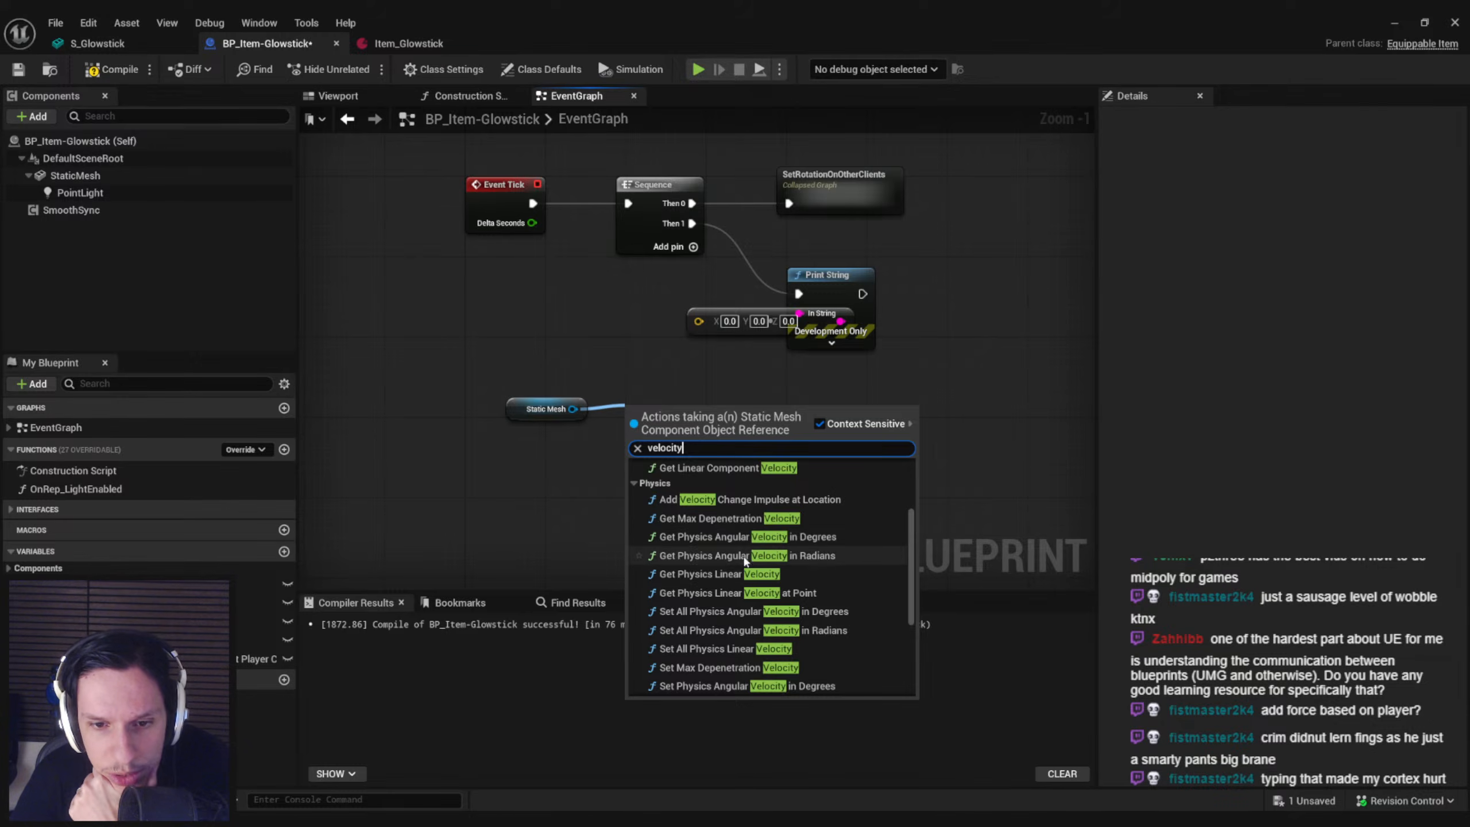
pyautogui.scroll(-5, 743, 550)
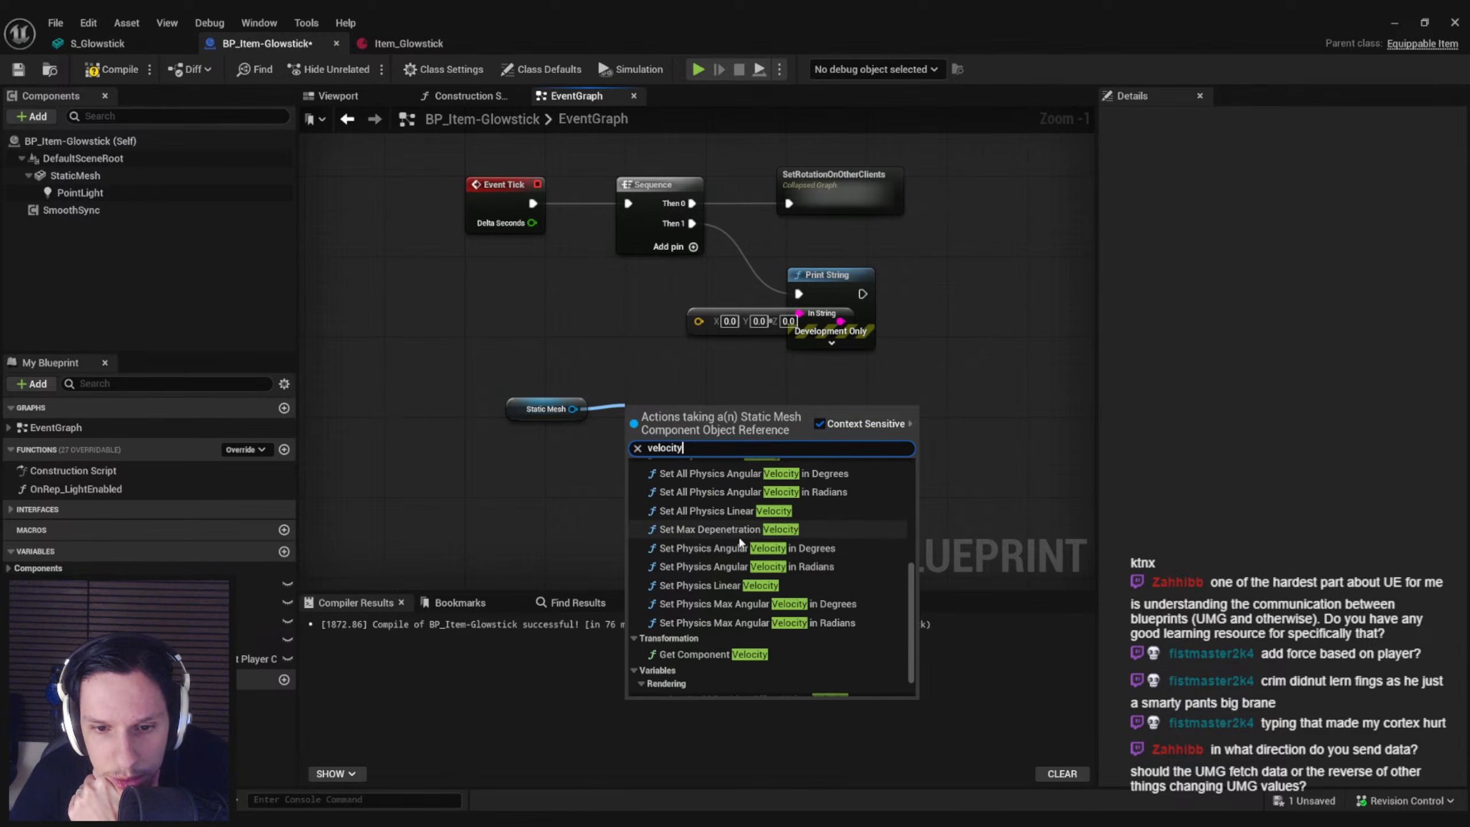
pyautogui.click(717, 653)
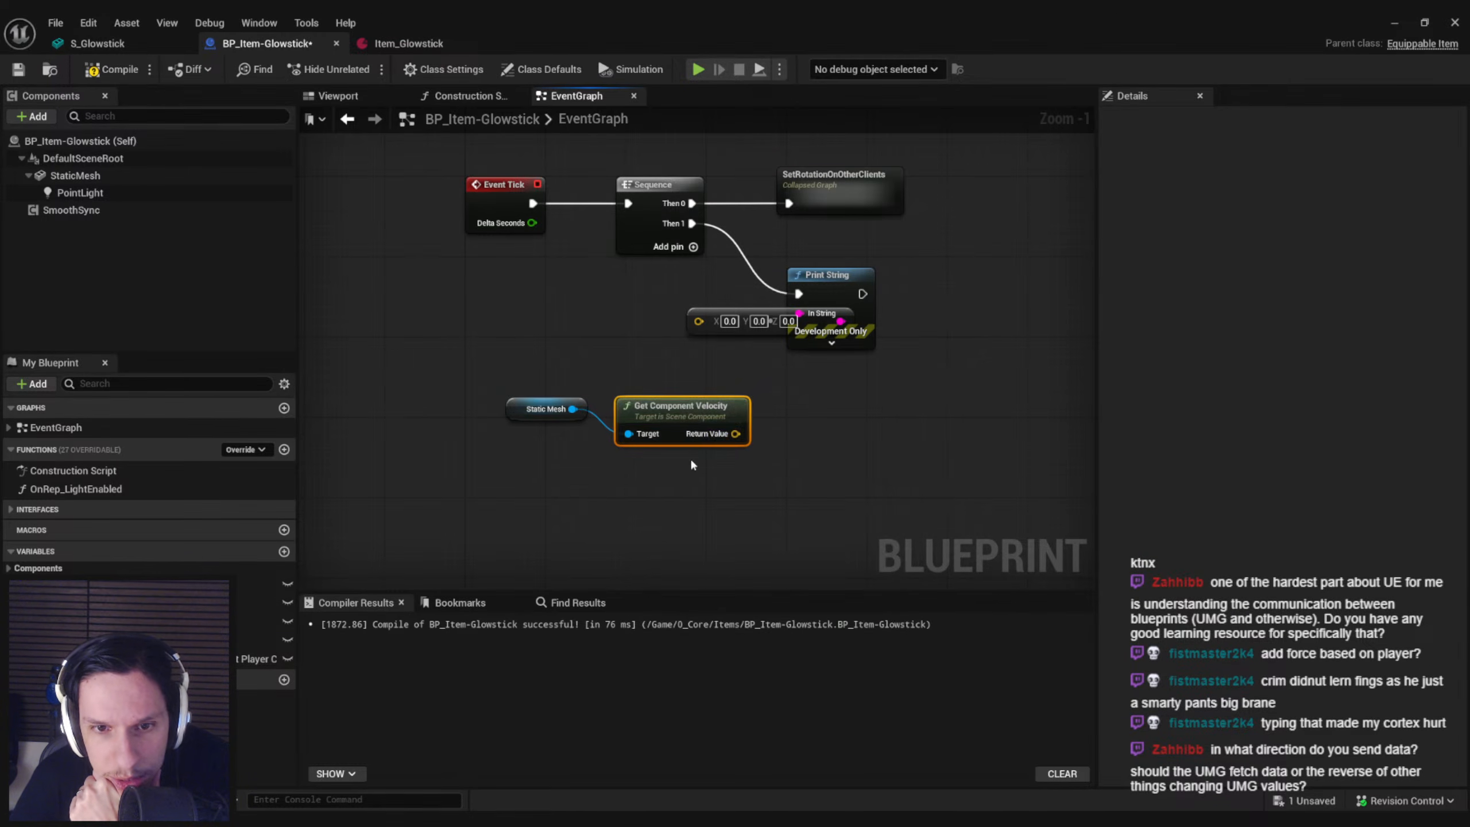
pyautogui.moveTo(685, 408); pyautogui.dragTo(698, 319)
pyautogui.click(112, 69)
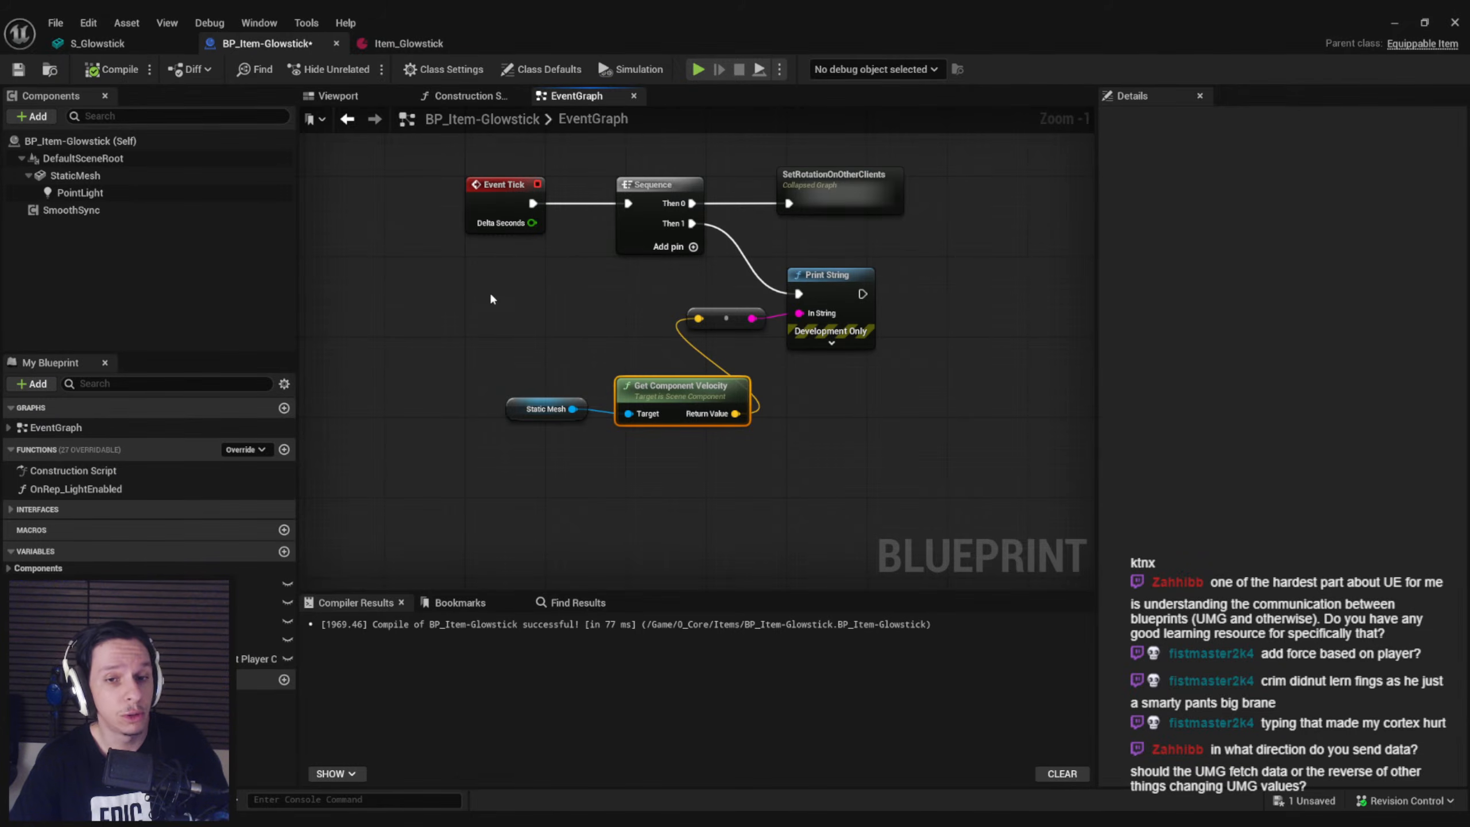
# Align the Static Mesh and Get Component Velocity nodes in a straight row with the string conversion node, and compile and save
pyautogui.moveTo(551, 345); pyautogui.dragTo(597, 332)
pyautogui.moveTo(750, 389); pyautogui.dragTo(475, 315)
pyautogui.press('q')
pyautogui.click(638, 400)
pyautogui.click(128, 70)
pyautogui.click(19, 69)
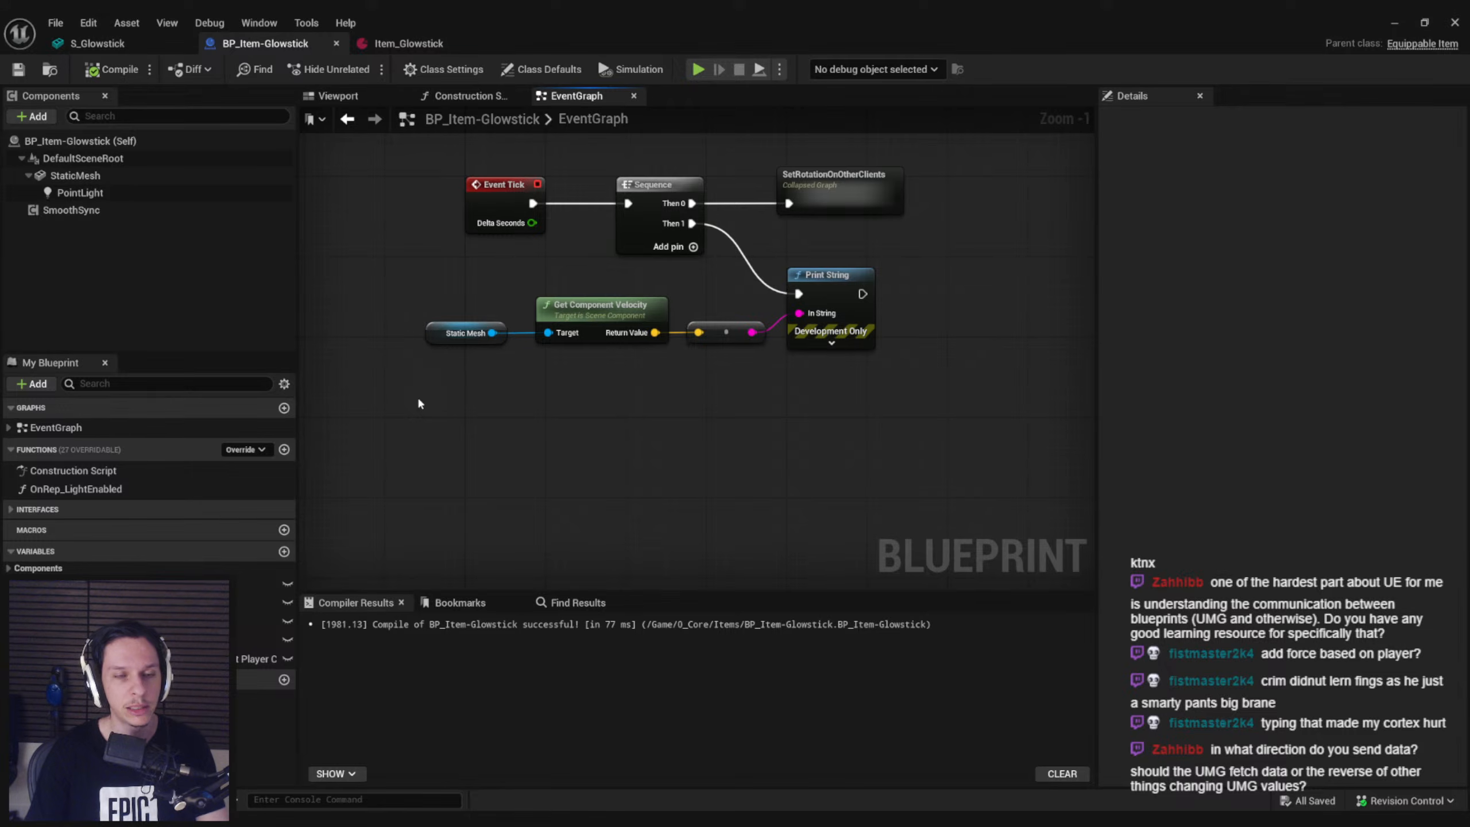
pyautogui.click(410, 45)
pyautogui.click(271, 45)
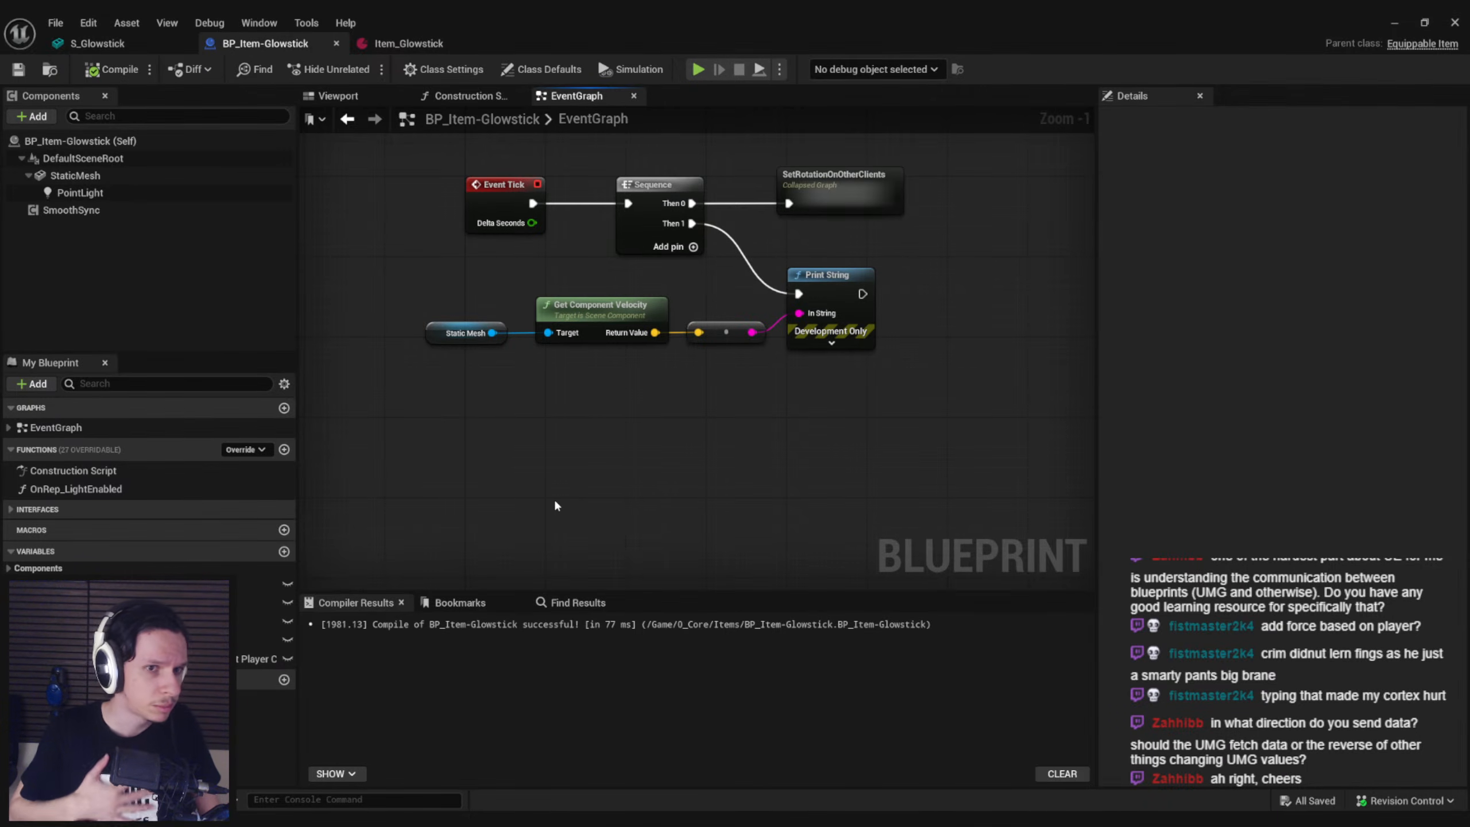
# Play-test the level, restarting the session until a run has a glowstick in the train
pyautogui.click(1394, 23)
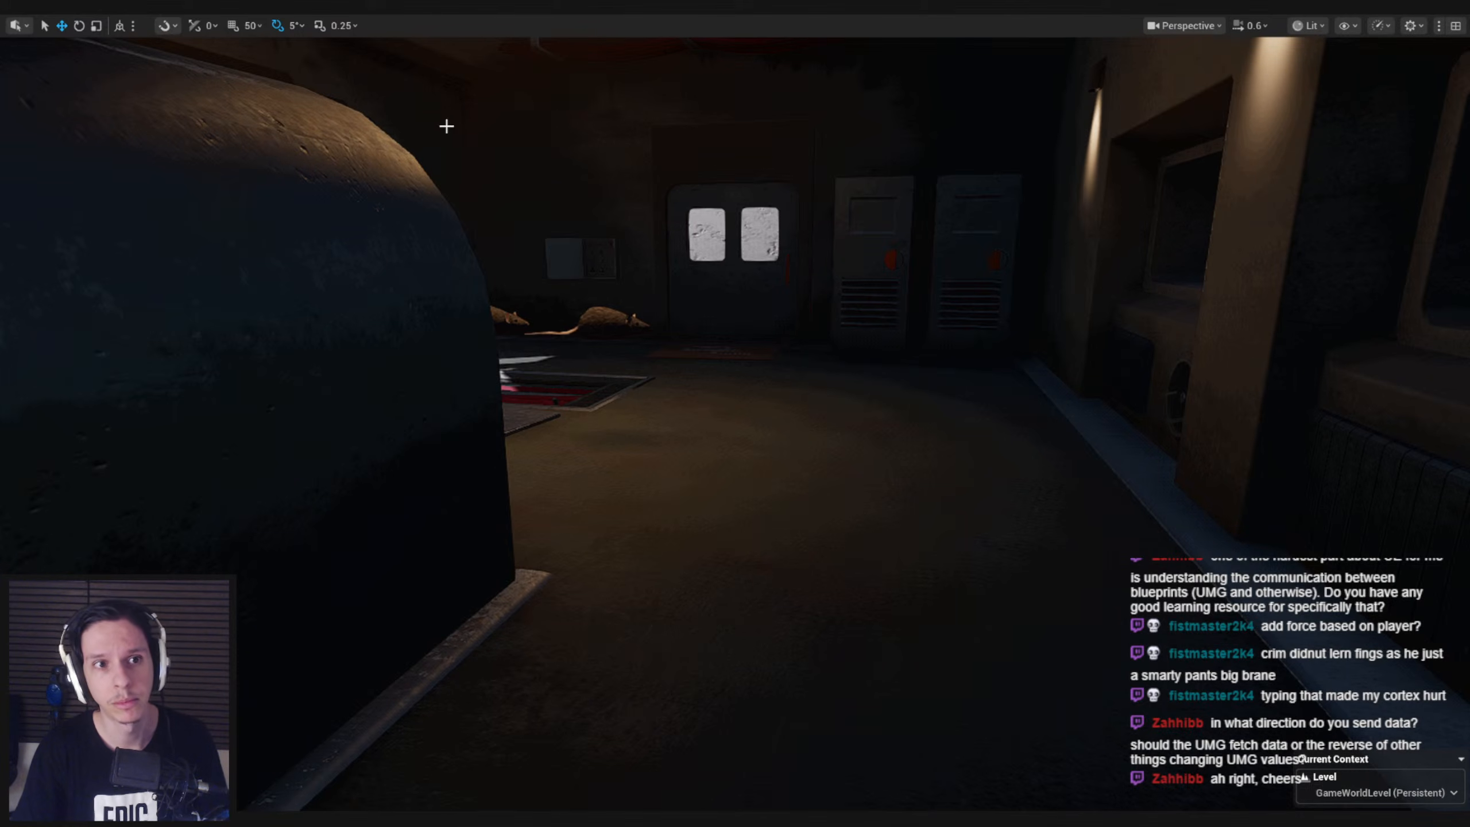
pyautogui.hotkey('alt', 'p')
pyautogui.hotkey('shift', 'w')
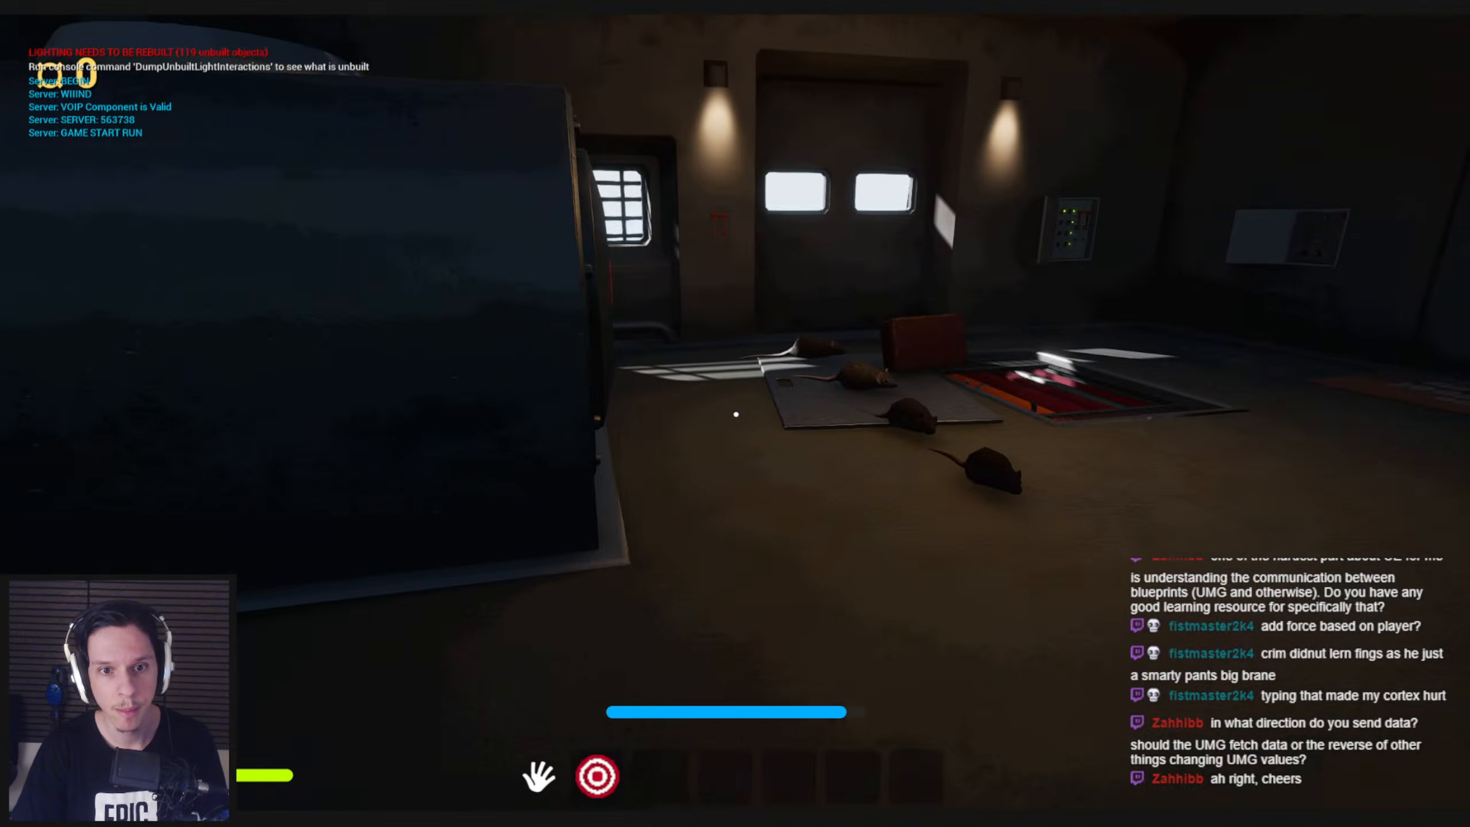
pyautogui.press('Escape')
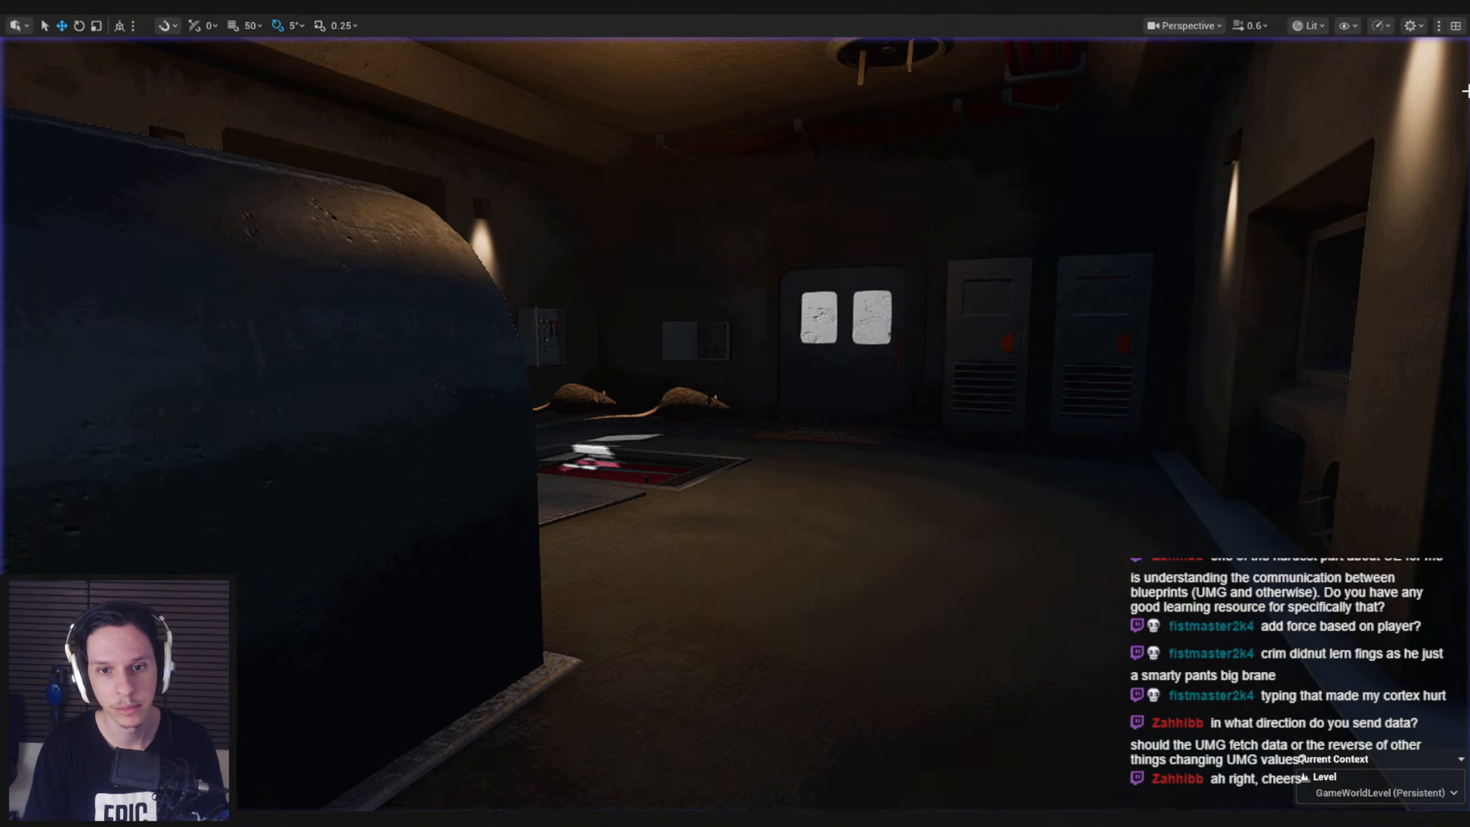
pyautogui.hotkey('alt', 'p')
pyautogui.hotkey('shift', 'w')
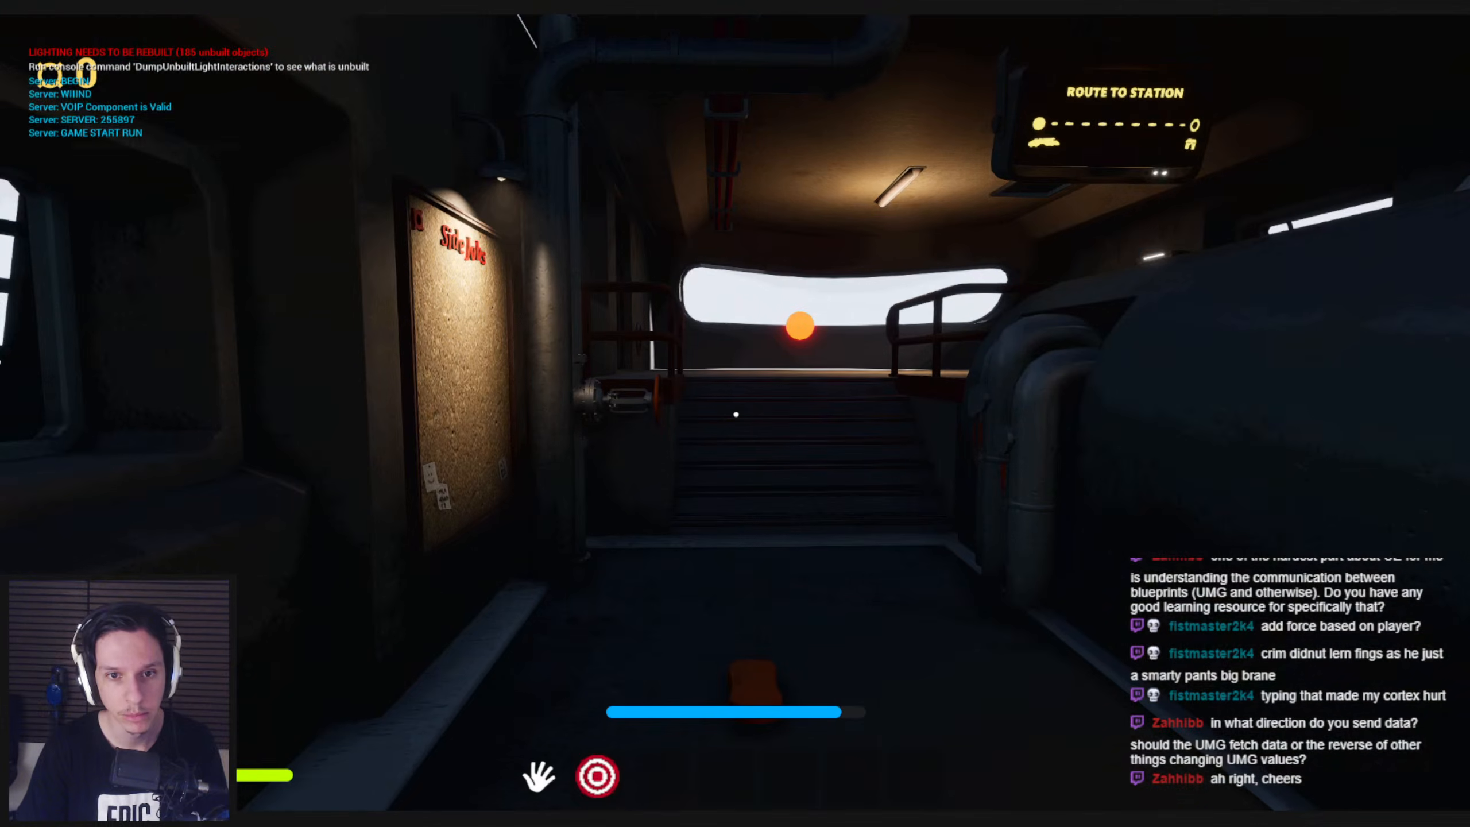
pyautogui.press('Escape')
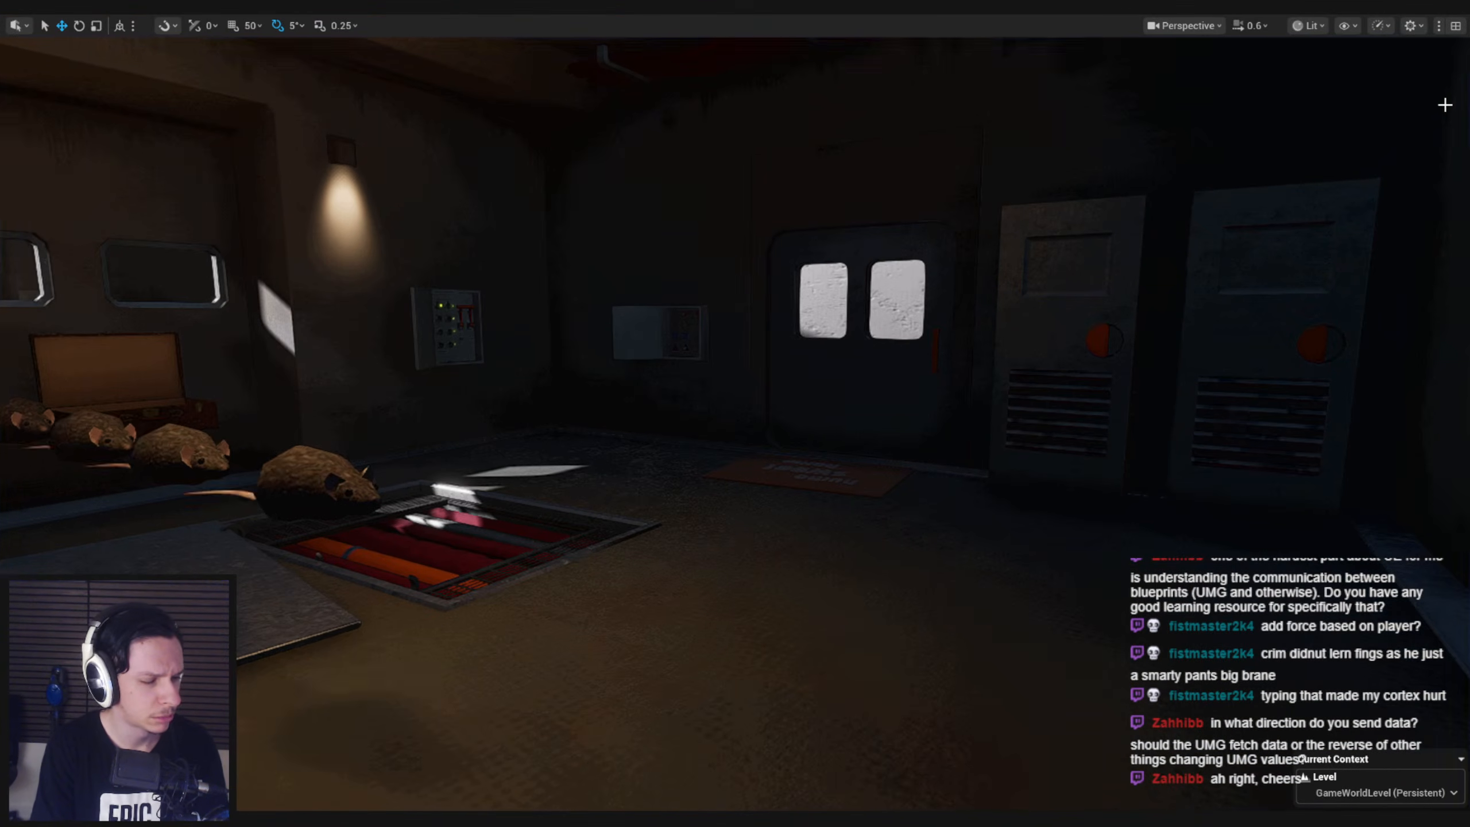
pyautogui.hotkey('alt', 'p')
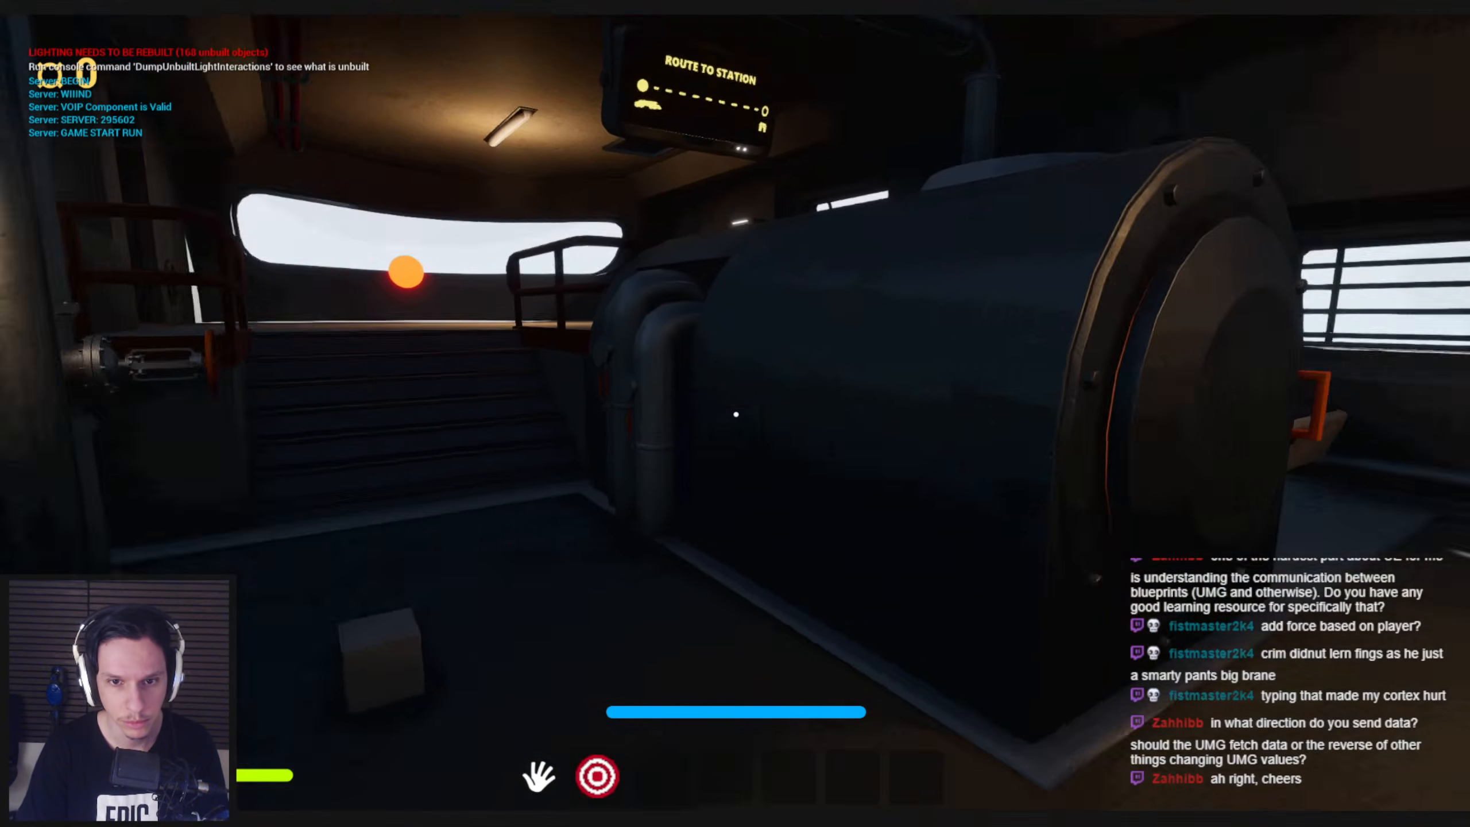
pyautogui.press('Escape')
pyautogui.hotkey('alt', 'p')
pyautogui.press('Escape')
pyautogui.hotkey('alt', 'p')
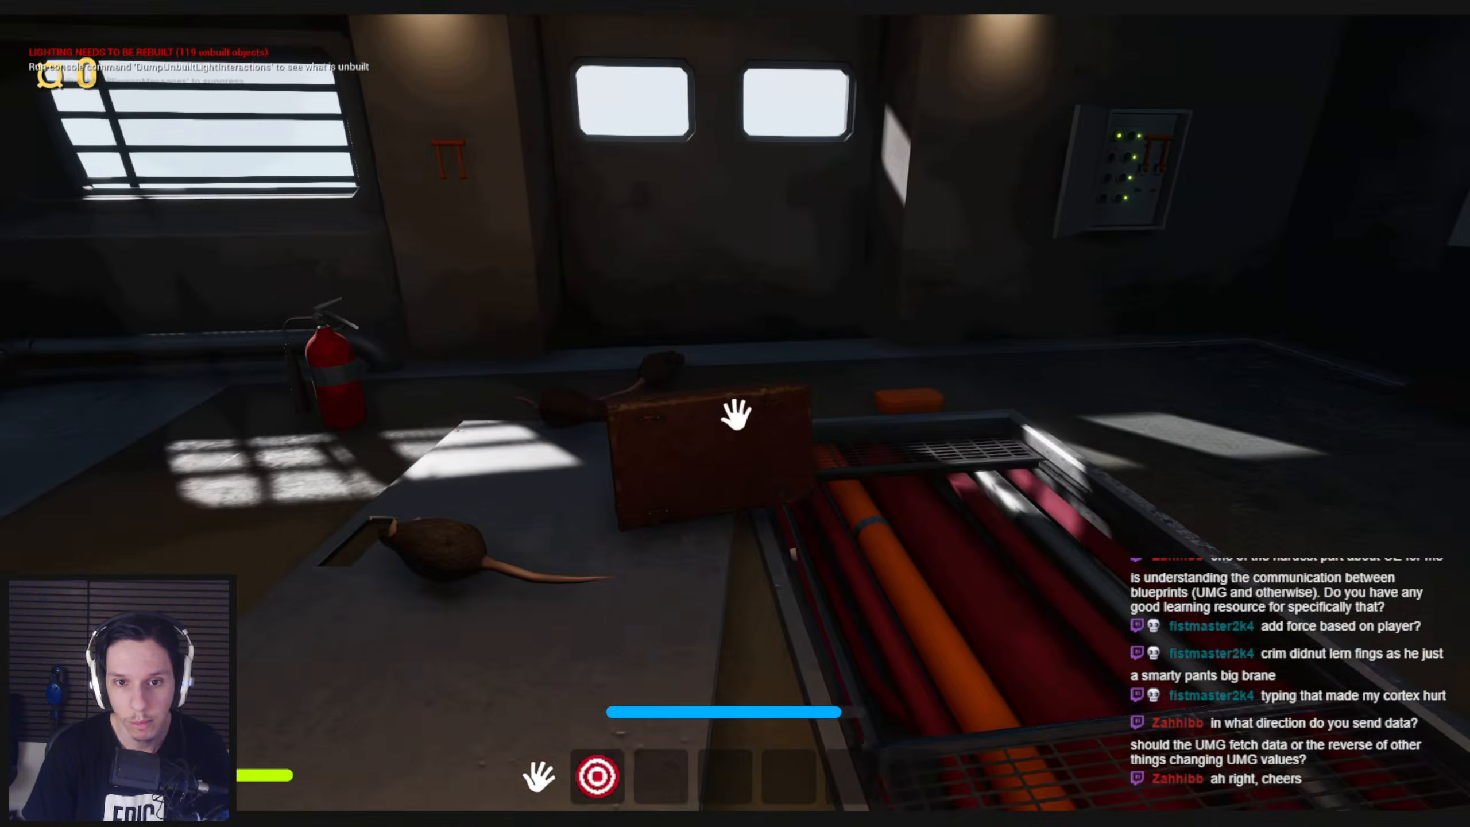
pyautogui.moveTo(735, 414)
pyautogui.mouseDown()
pyautogui.moveTo(741, 686)
pyautogui.moveTo(798, 283)
pyautogui.moveTo(755, 512)
pyautogui.moveTo(729, 411)
pyautogui.moveTo(723, 549)
pyautogui.moveTo(764, 509)
pyautogui.moveTo(736, 414)
pyautogui.mouseUp()
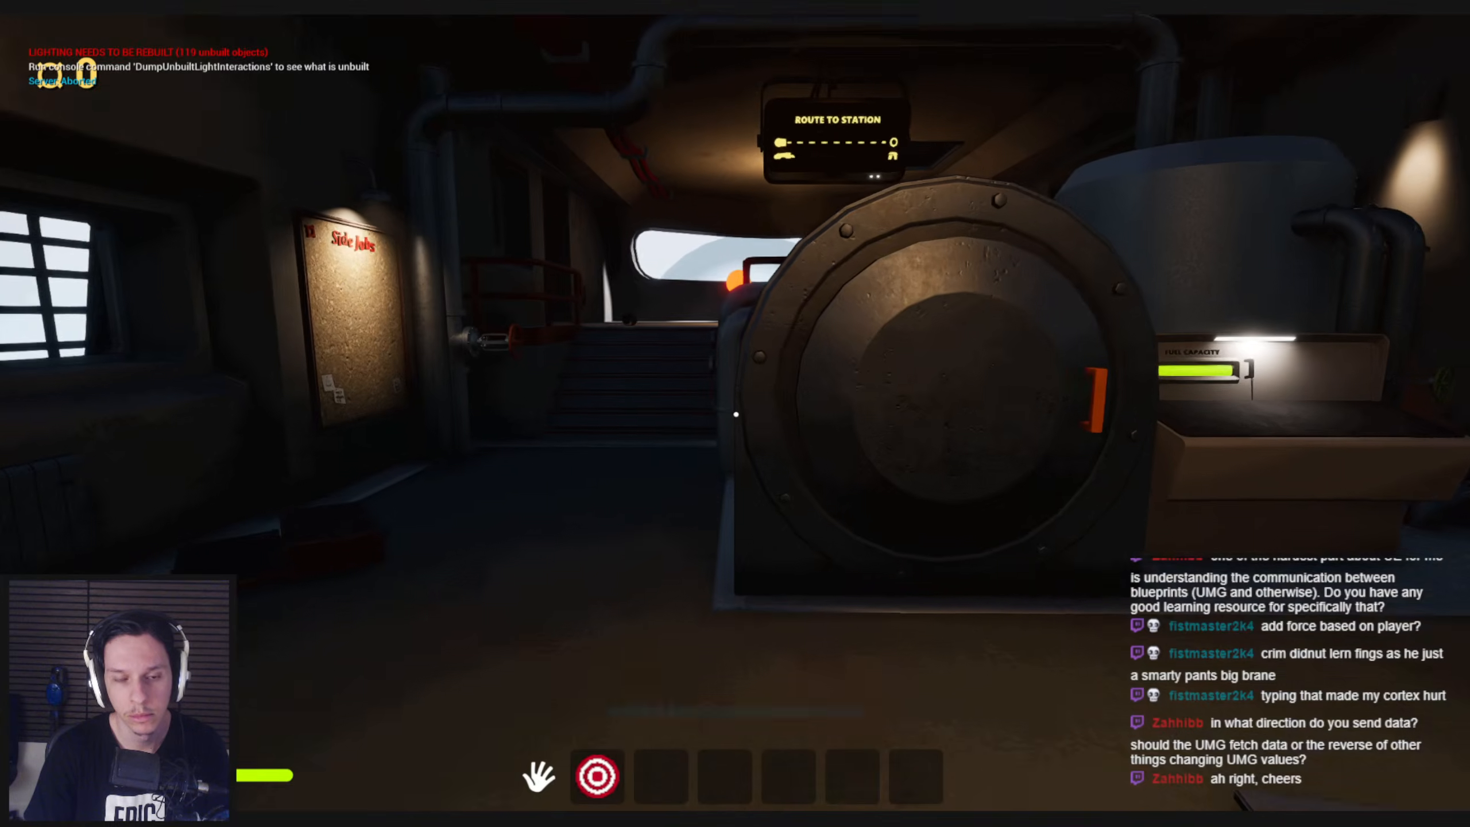
pyautogui.hotkey('shift', 'w')
pyautogui.press('w')
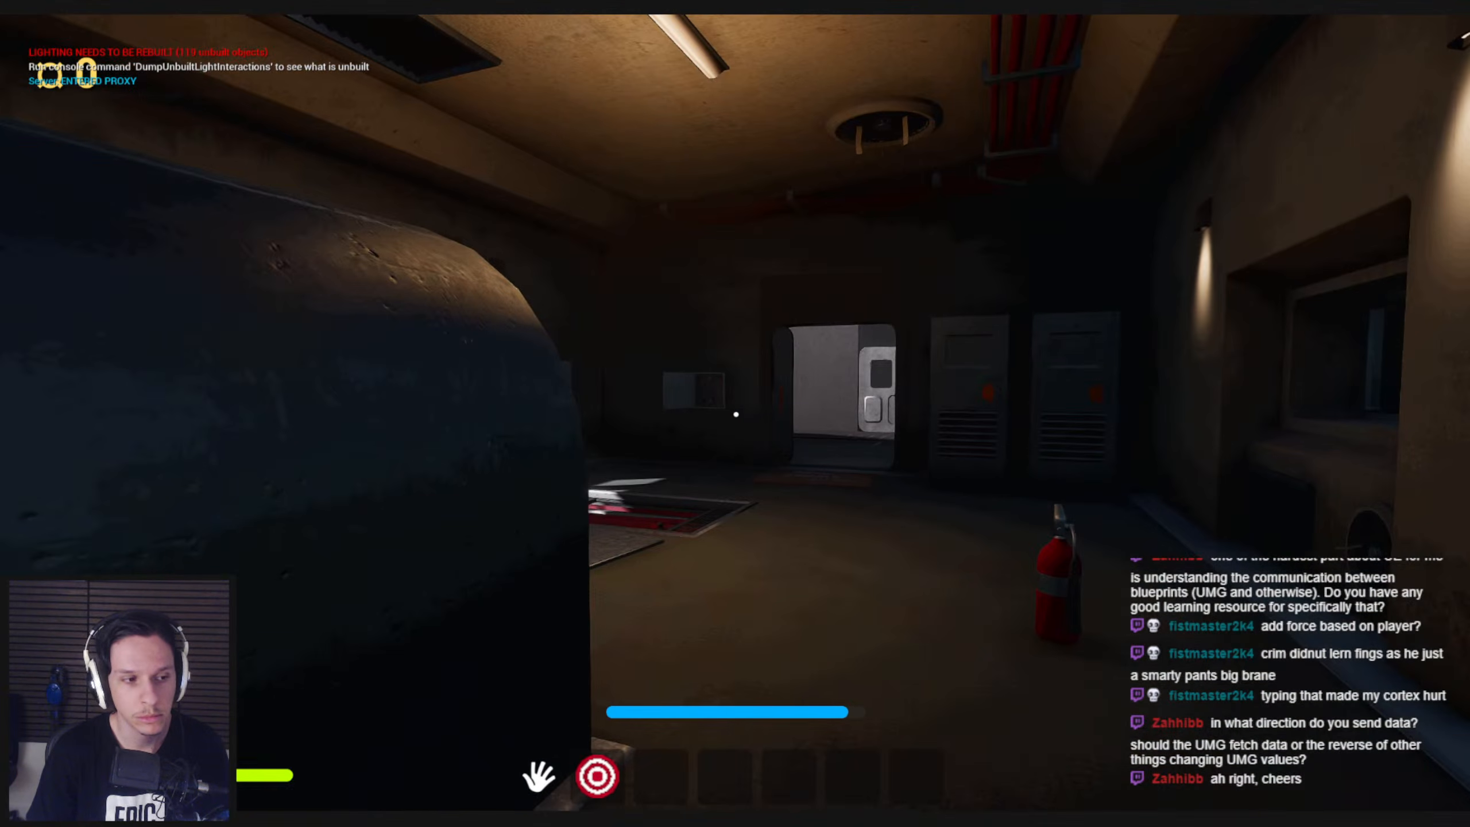
pyautogui.hotkey('alt', 'p')
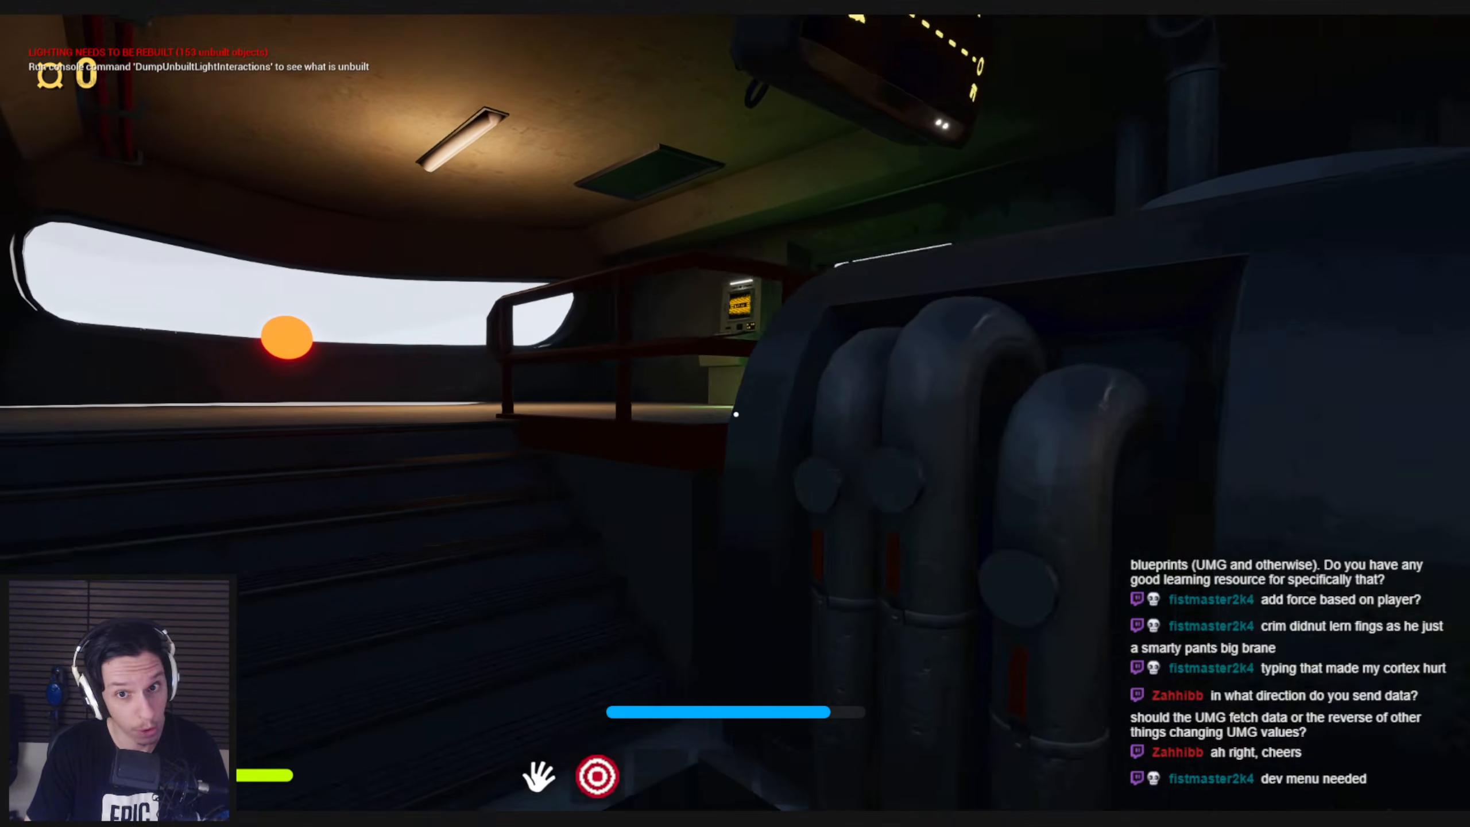
# Pick up and equip the glowstick, and walk through the train to check the printed component velocity
pyautogui.press('e')
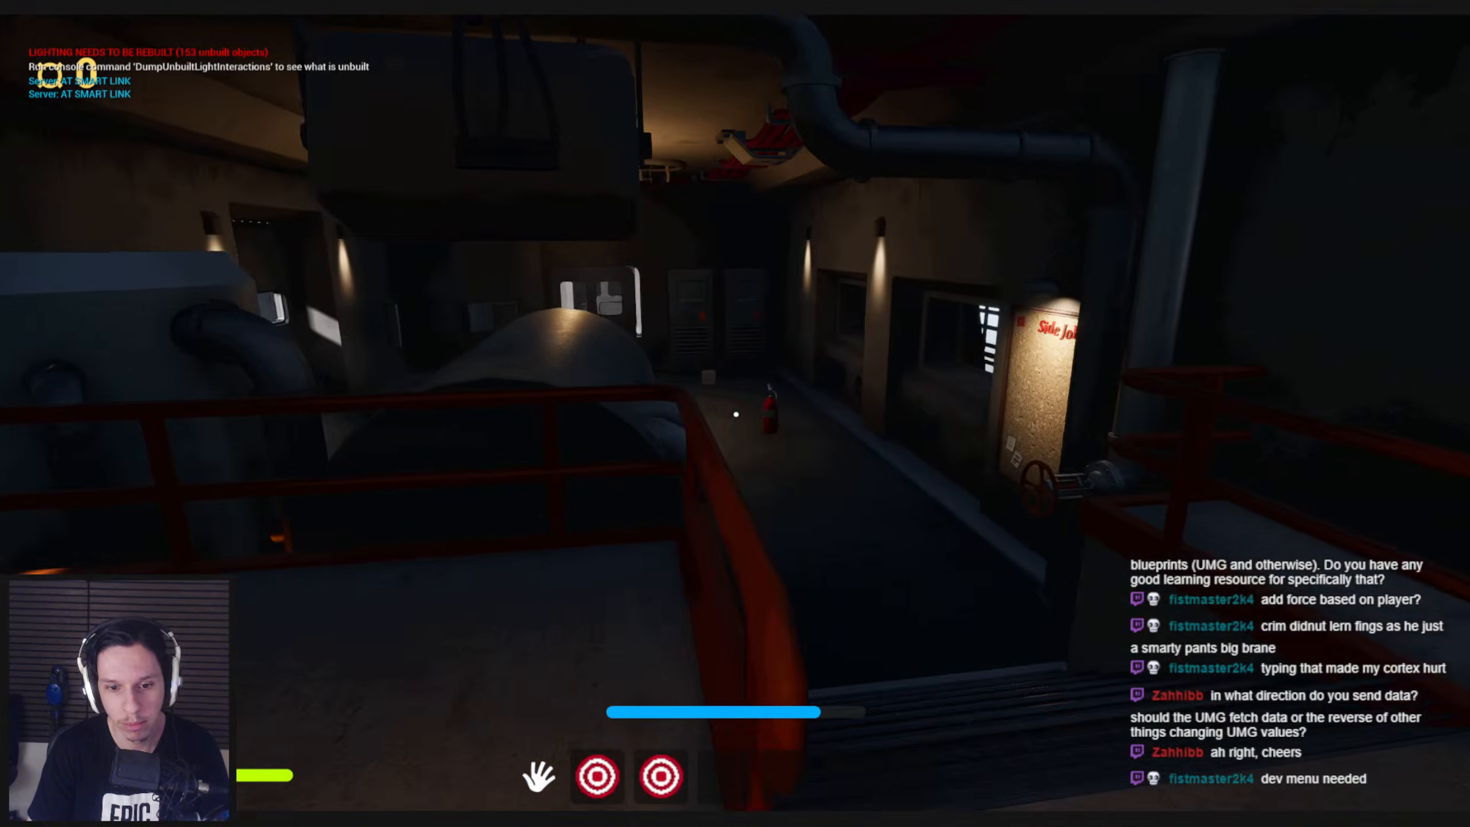
pyautogui.press('2')
pyautogui.press('w')
pyautogui.press('w')
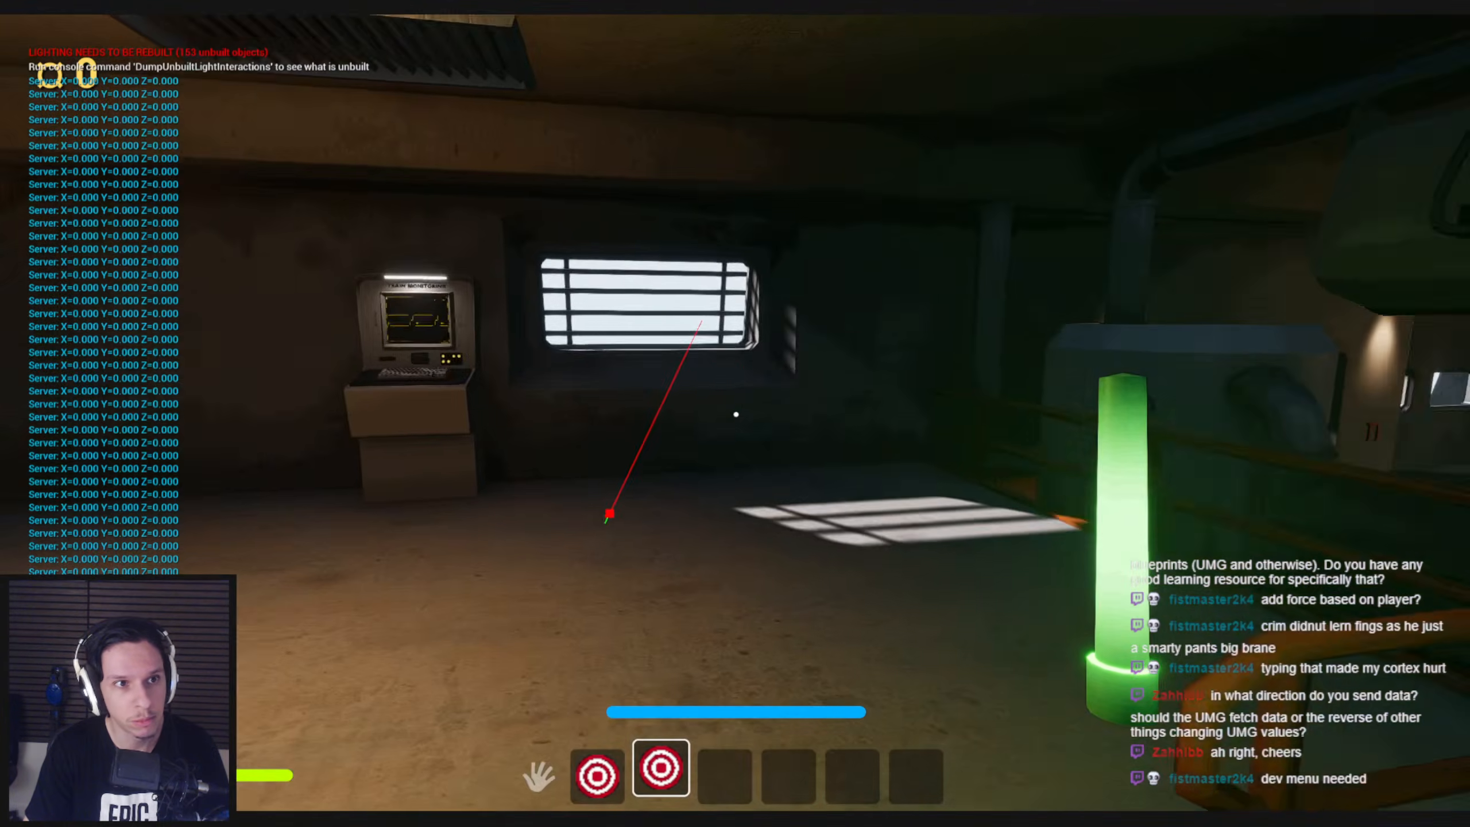
pyautogui.press('w')
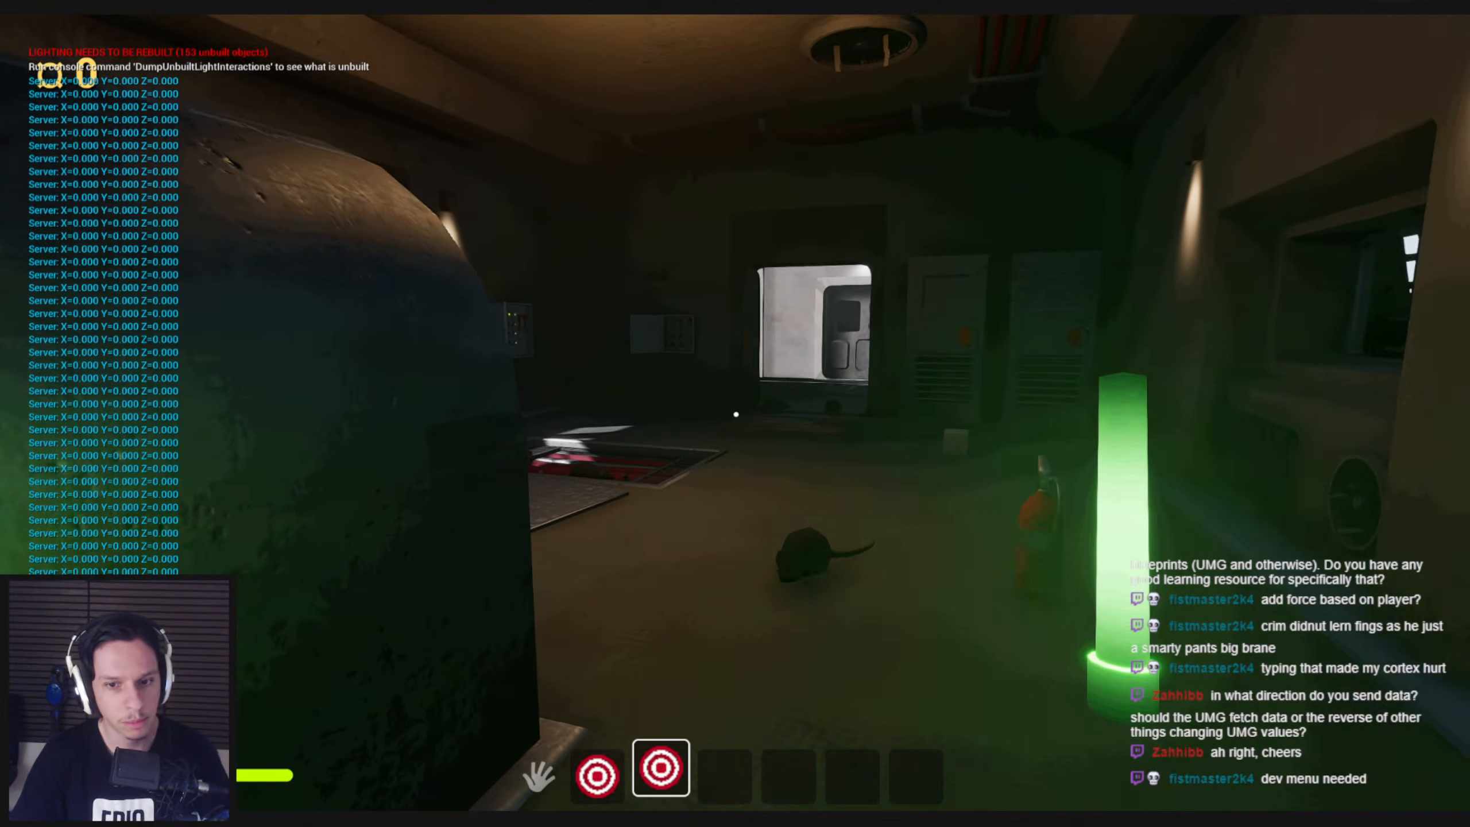
# Inspect the character holding the glowstick with the debug camera, end the play-test, and return to the BP_Item-Glowstick window
pyautogui.press(';')
pyautogui.press('w')
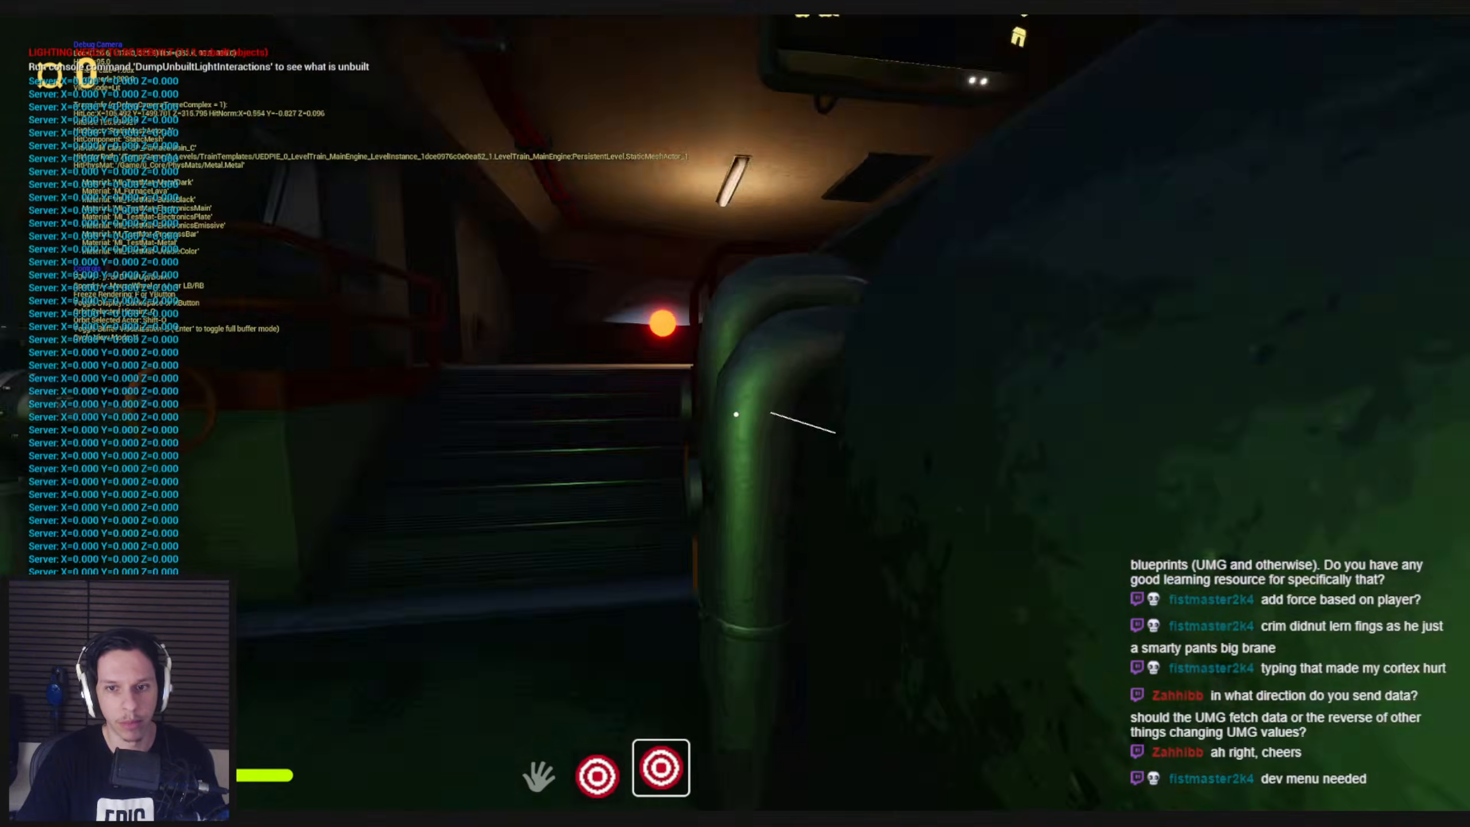
pyautogui.press(';')
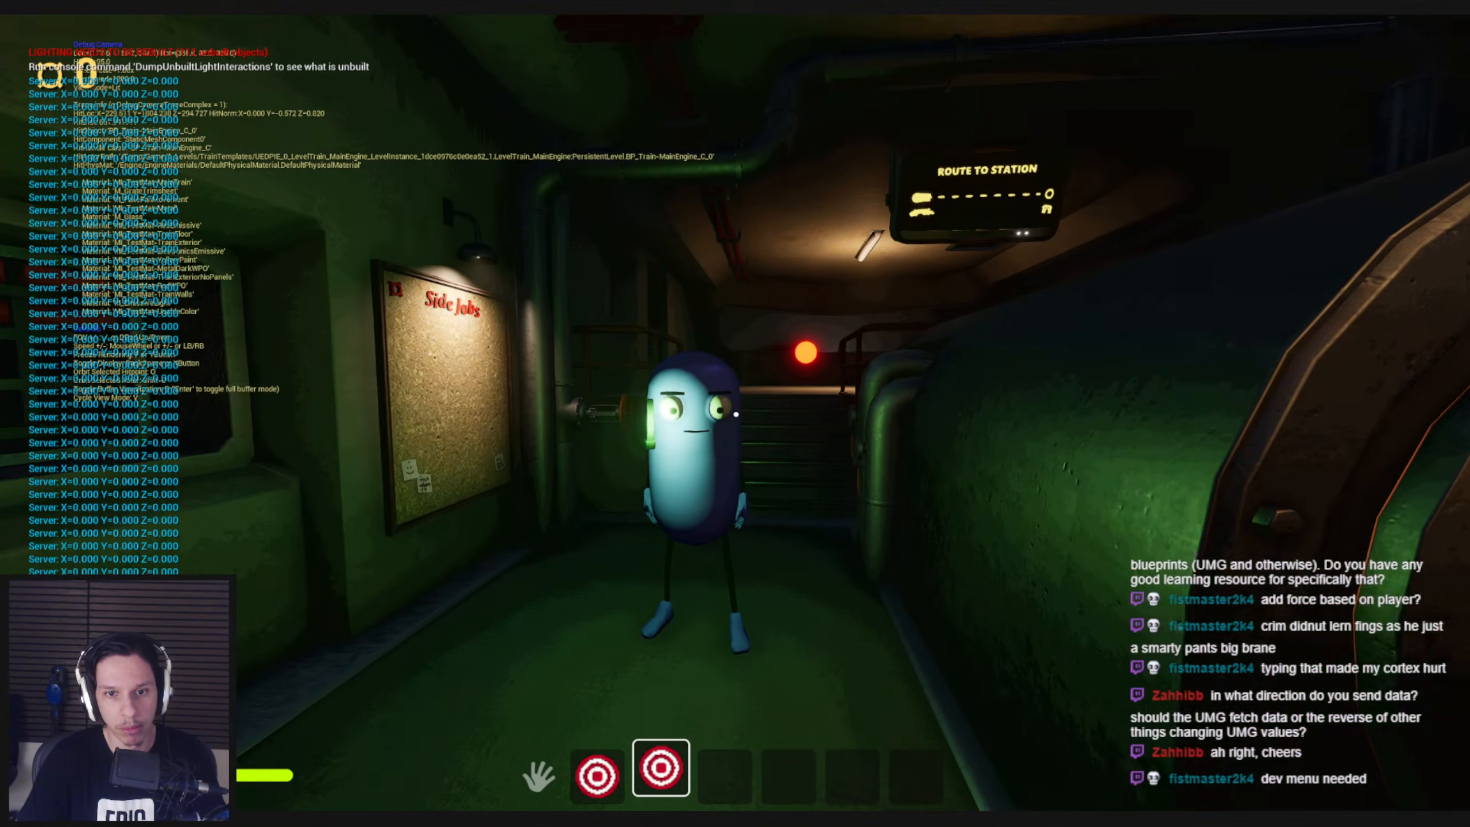
pyautogui.press('w')
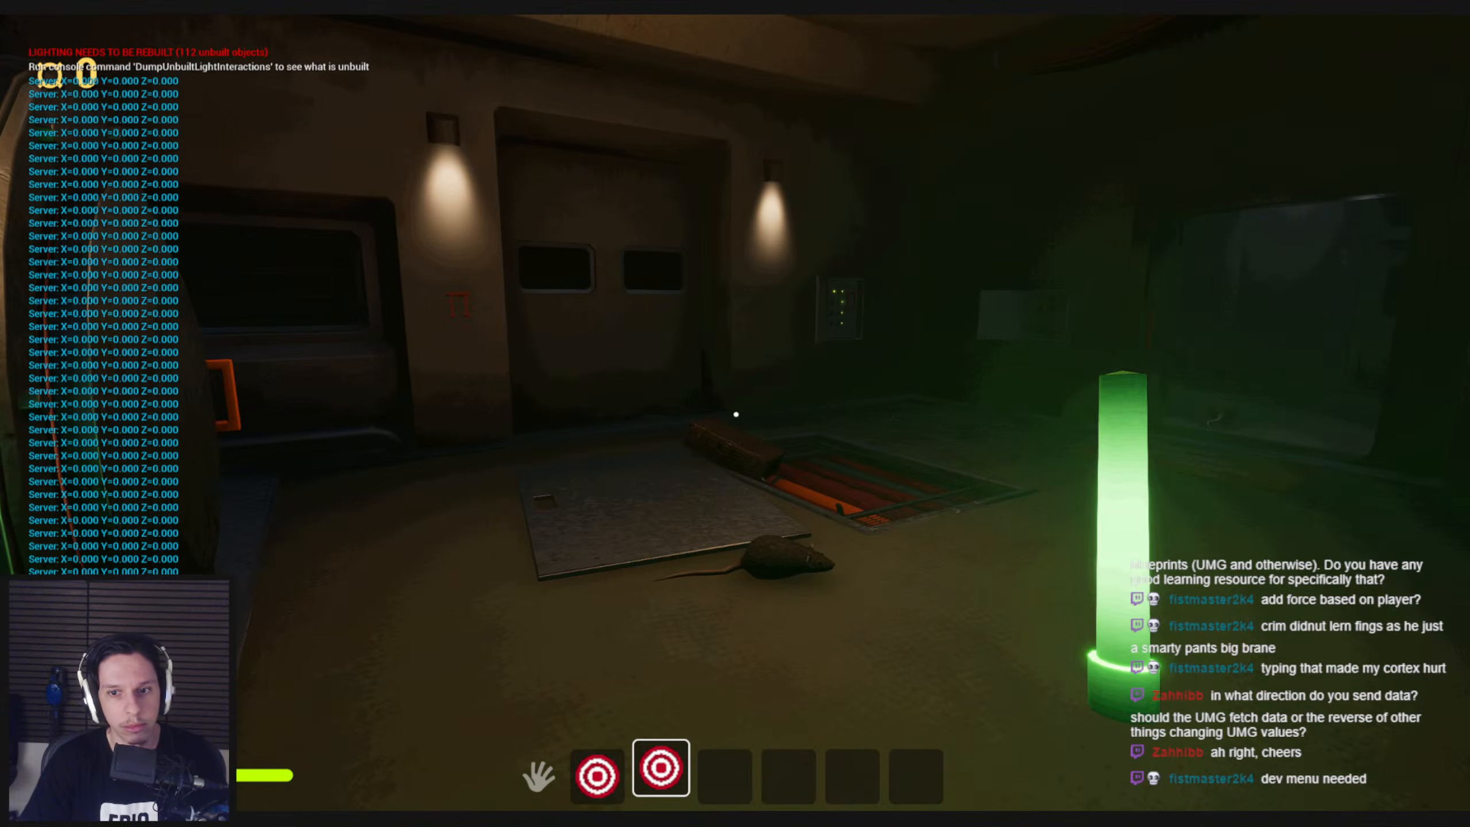
pyautogui.press('Escape')
pyautogui.moveTo(449, 809)
pyautogui.click(515, 753)
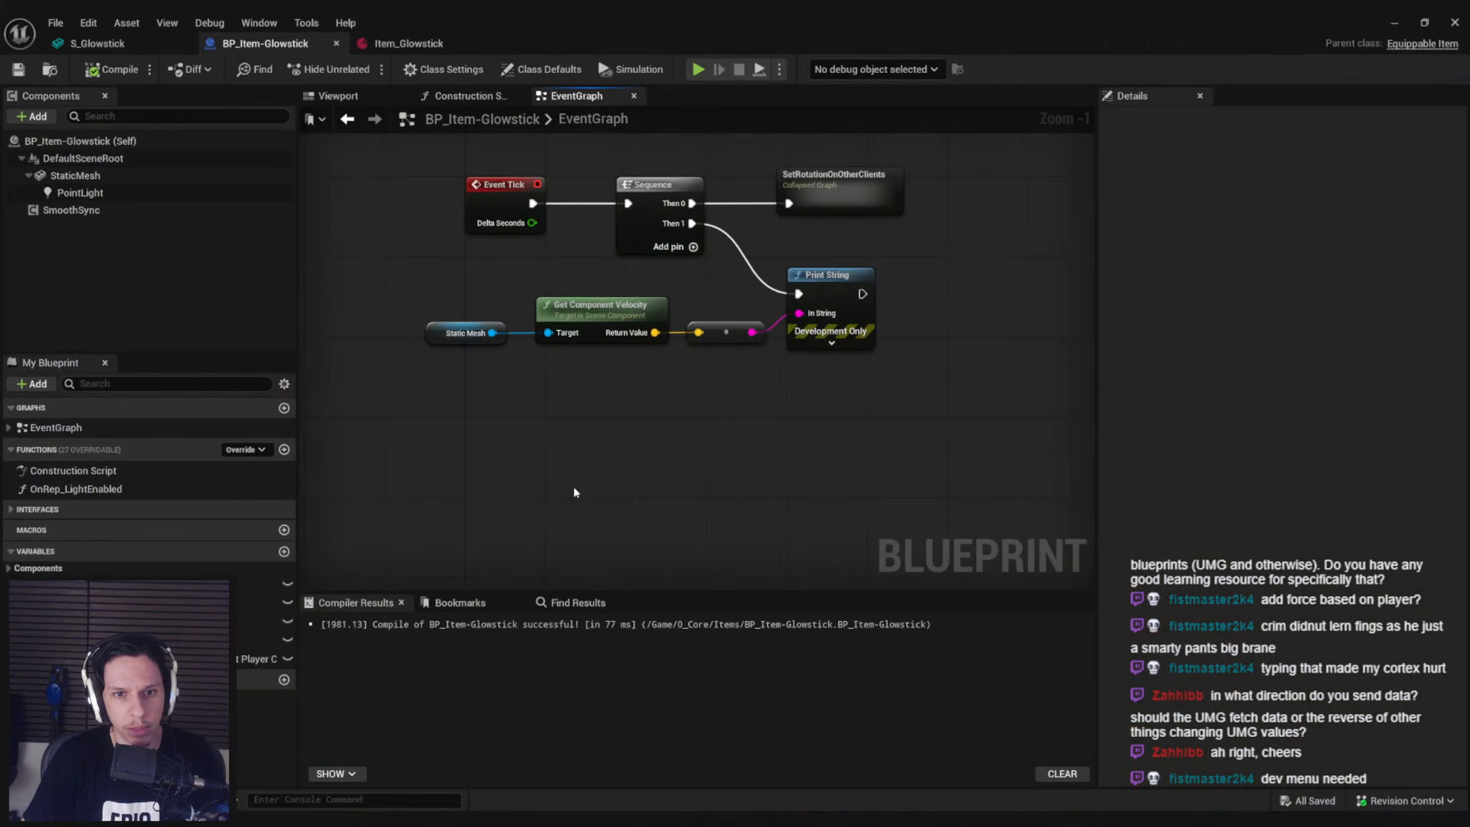
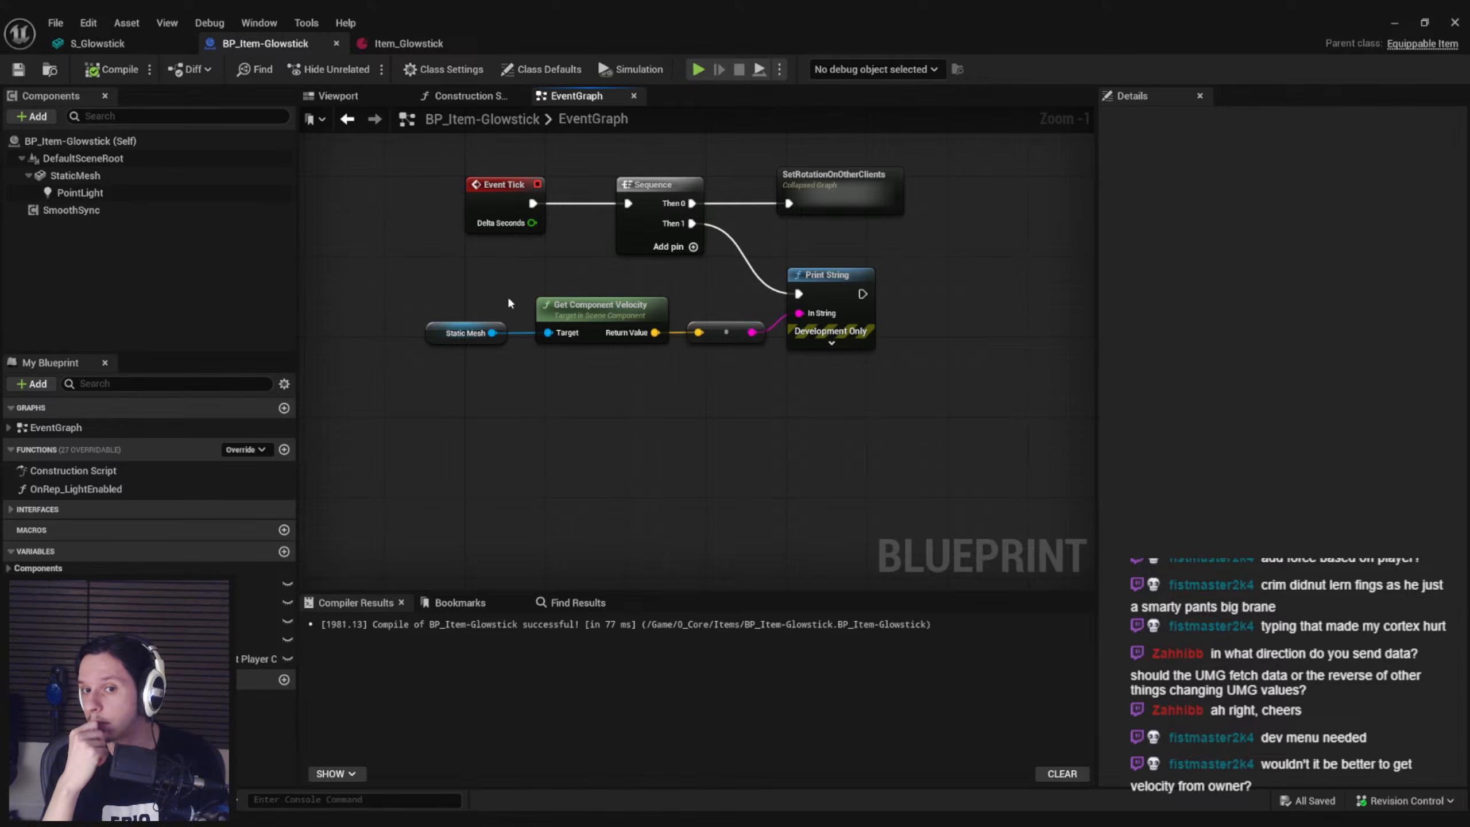
# Remove the Static Mesh and Get Component Velocity nodes from the EventGraph, keeping the vector-to-string conversion node at Print String
pyautogui.moveTo(508, 295); pyautogui.dragTo(722, 389)
pyautogui.press('Delete')
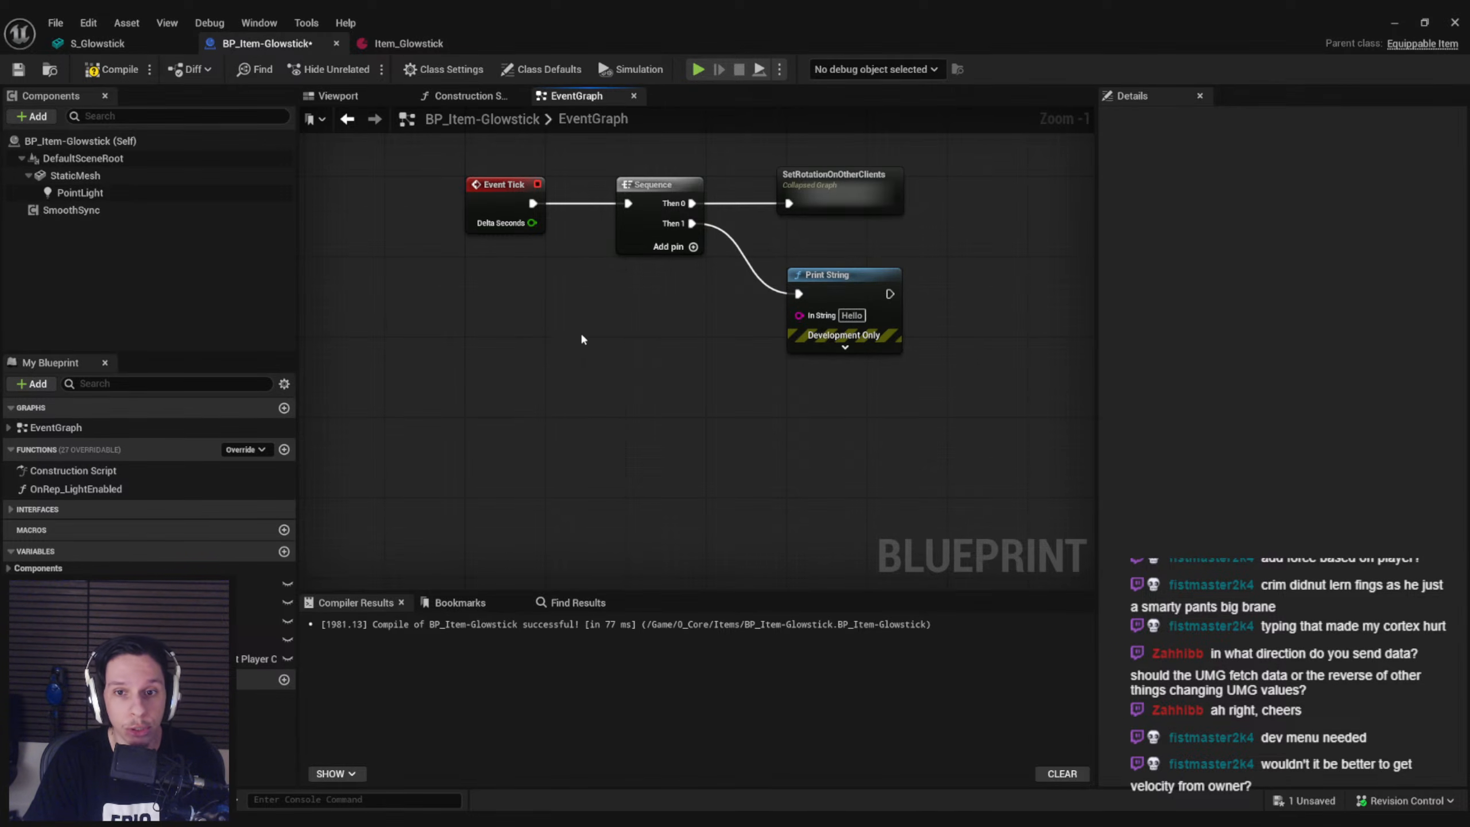
pyautogui.hotkey('ctrl', 'z')
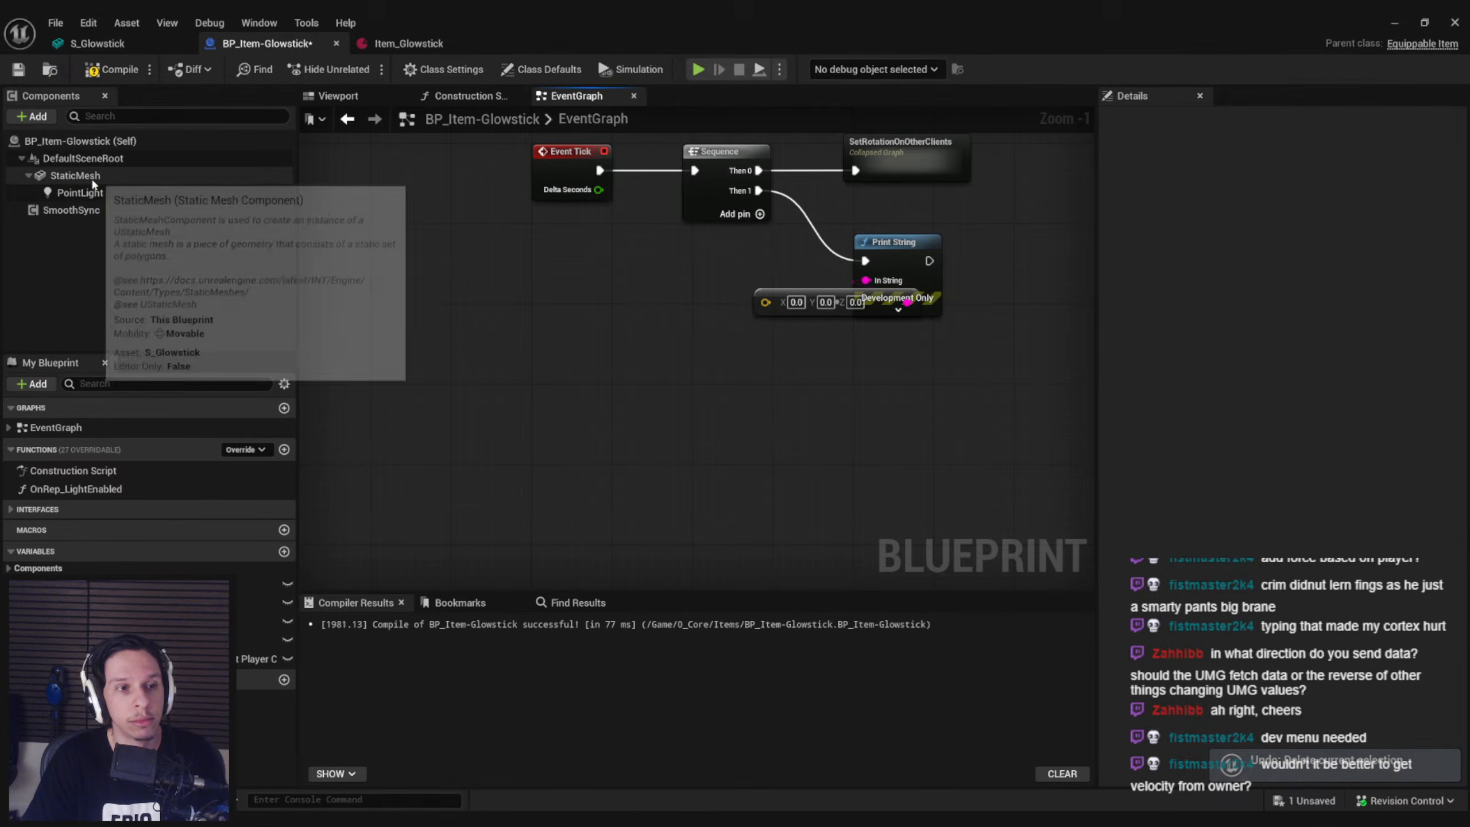
pyautogui.moveTo(92, 184); pyautogui.dragTo(615, 353)
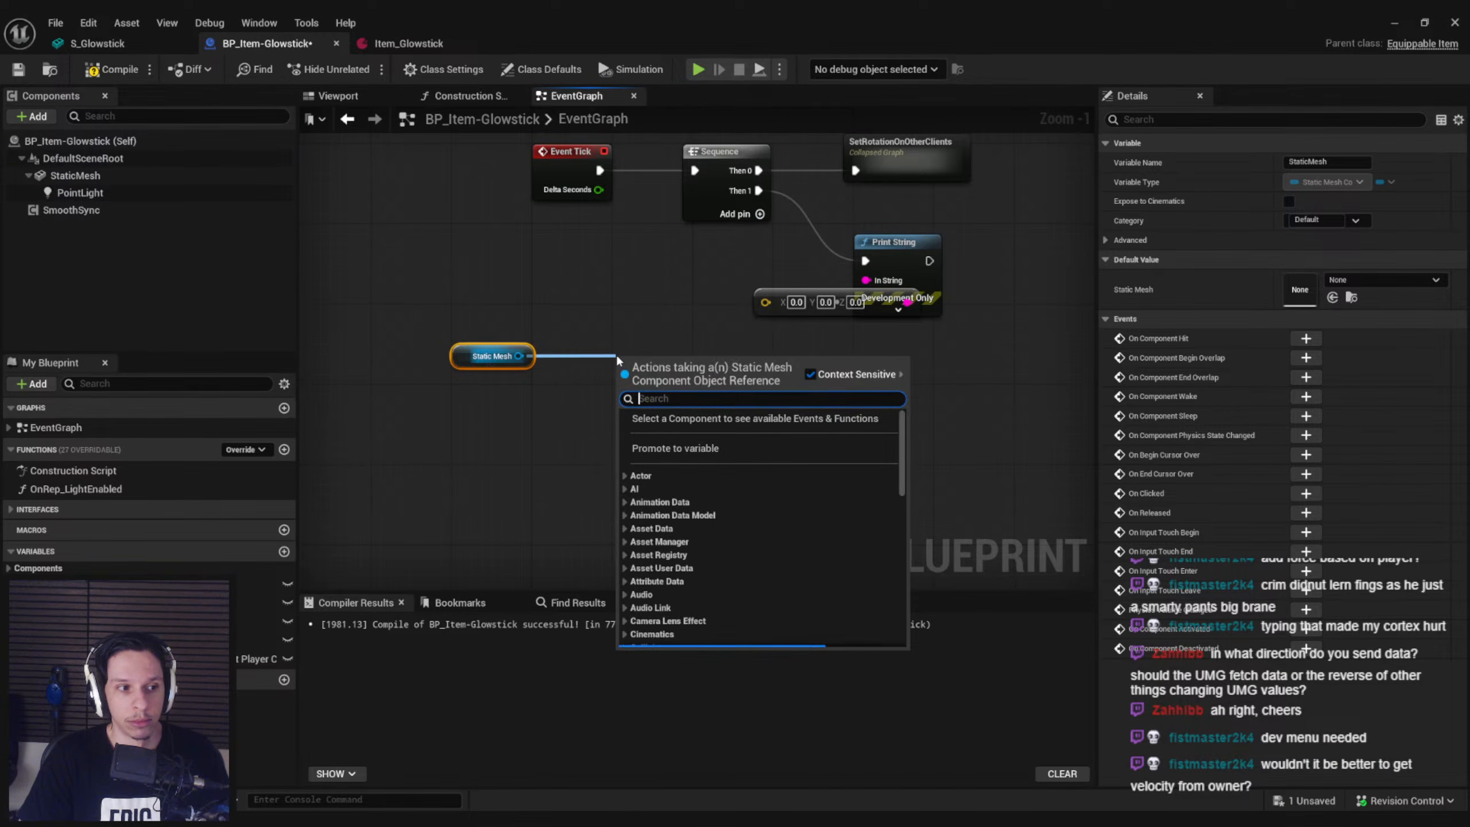
pyautogui.write('get velocity')
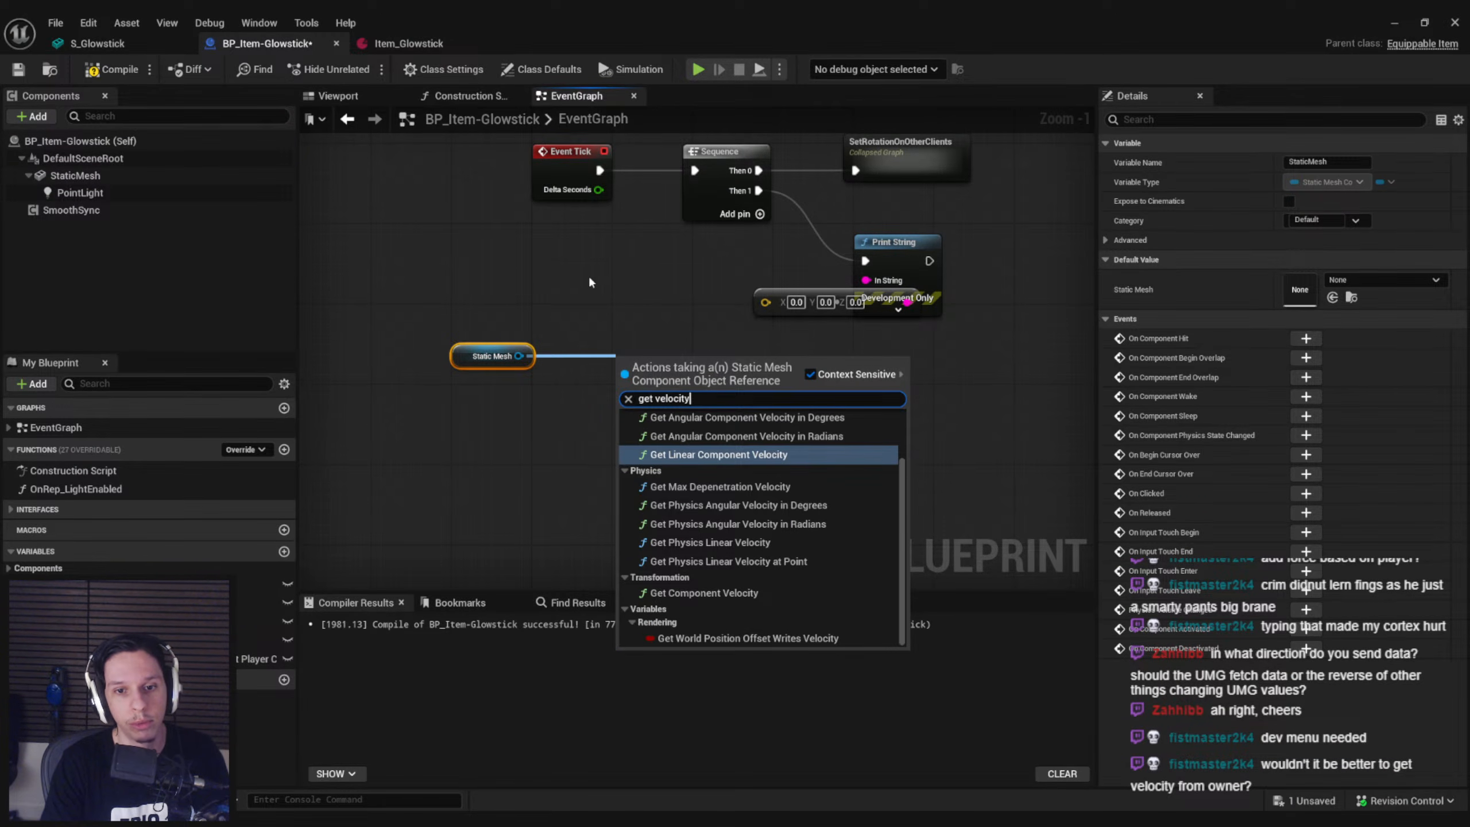
pyautogui.press('Escape')
pyautogui.press('Delete')
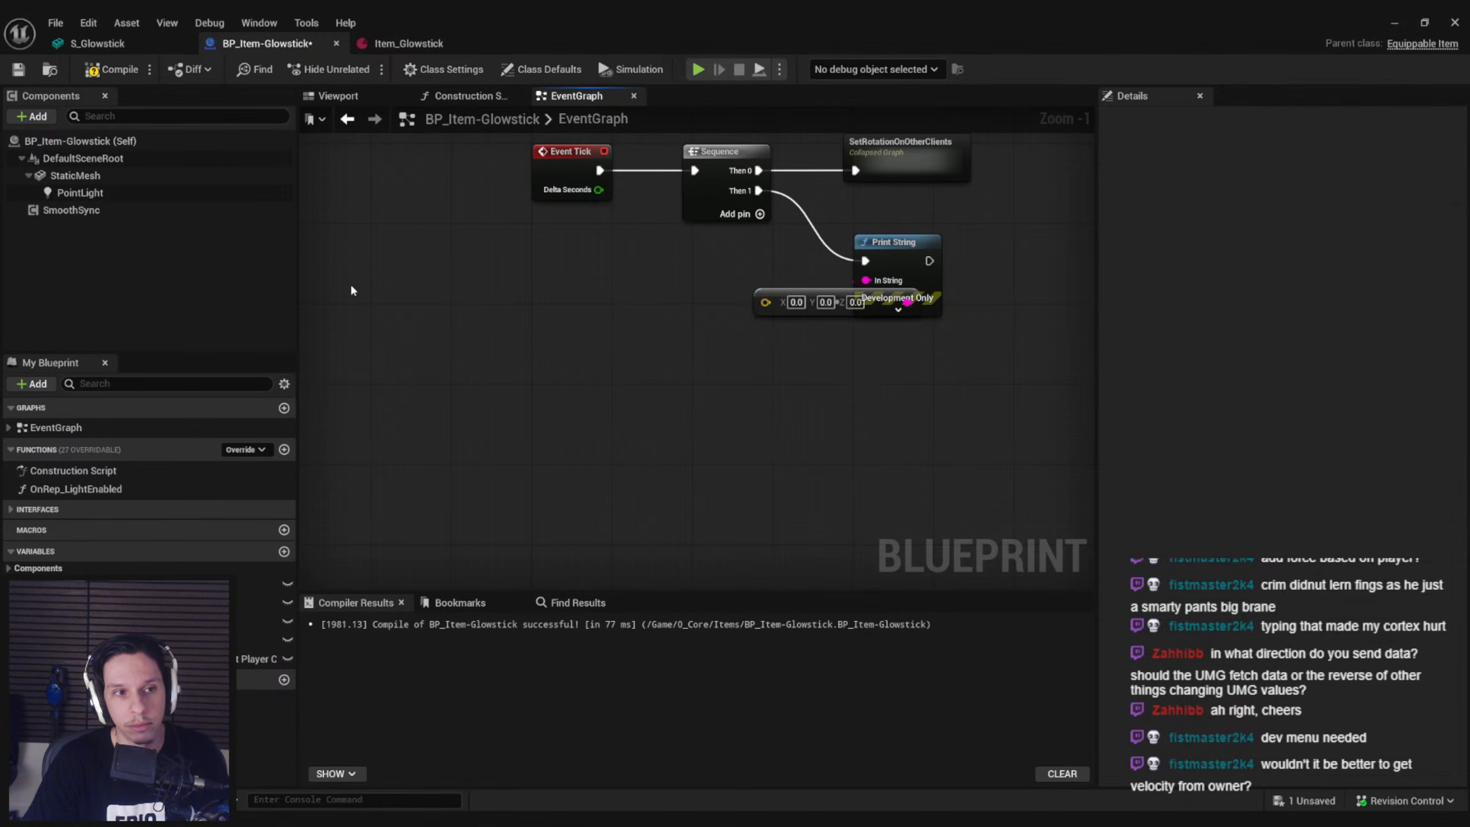
# Add an actor Get Velocity node to the EventGraph and feed its Target from a new Get Owner node
pyautogui.rightClick(516, 358)
pyautogui.write('get velocity')
pyautogui.press('Escape')
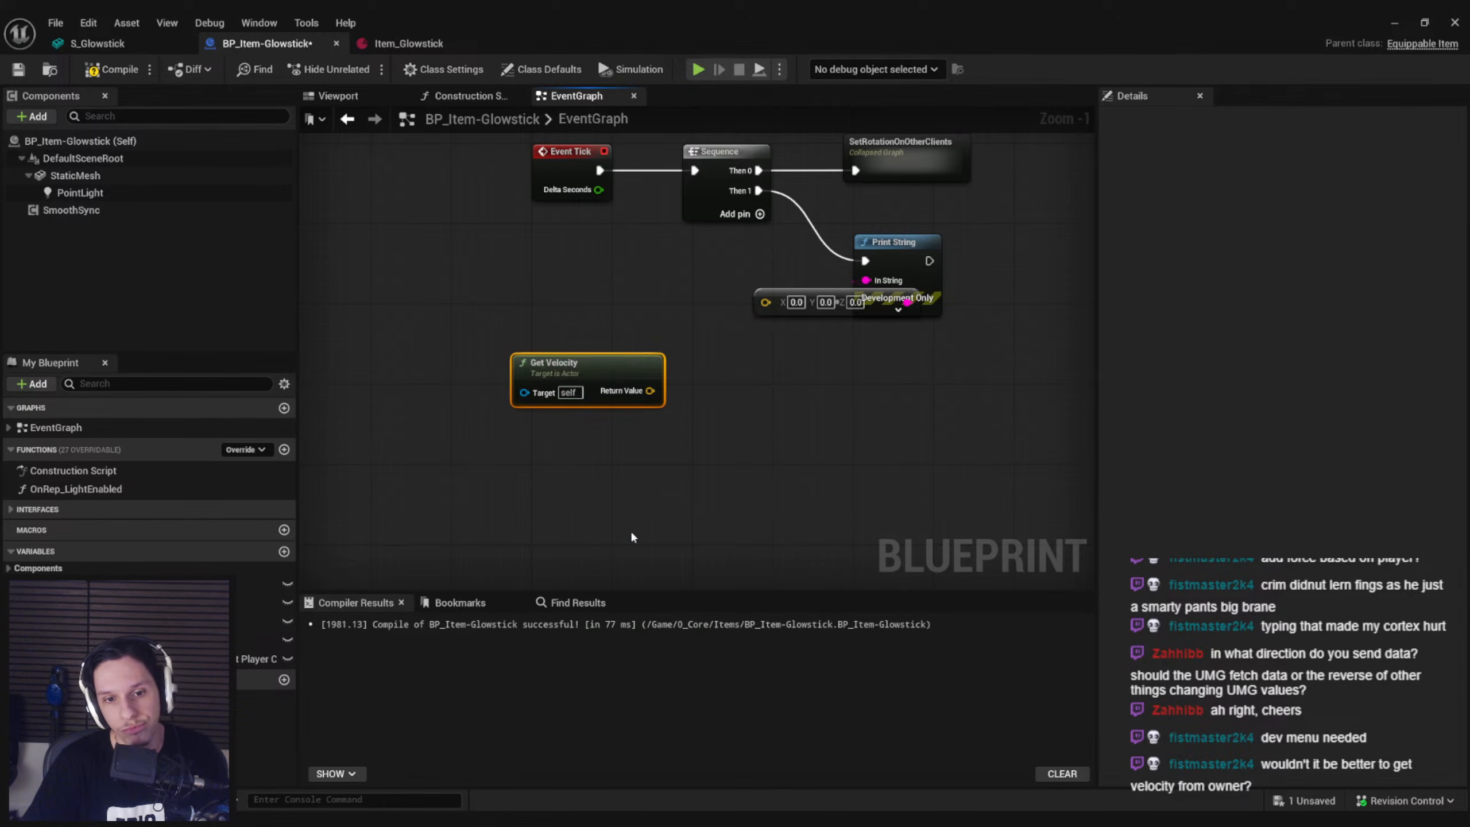
pyautogui.moveTo(608, 352); pyautogui.dragTo(661, 335)
pyautogui.moveTo(585, 362); pyautogui.dragTo(466, 354)
pyautogui.write('get owner')
pyautogui.press('Return')
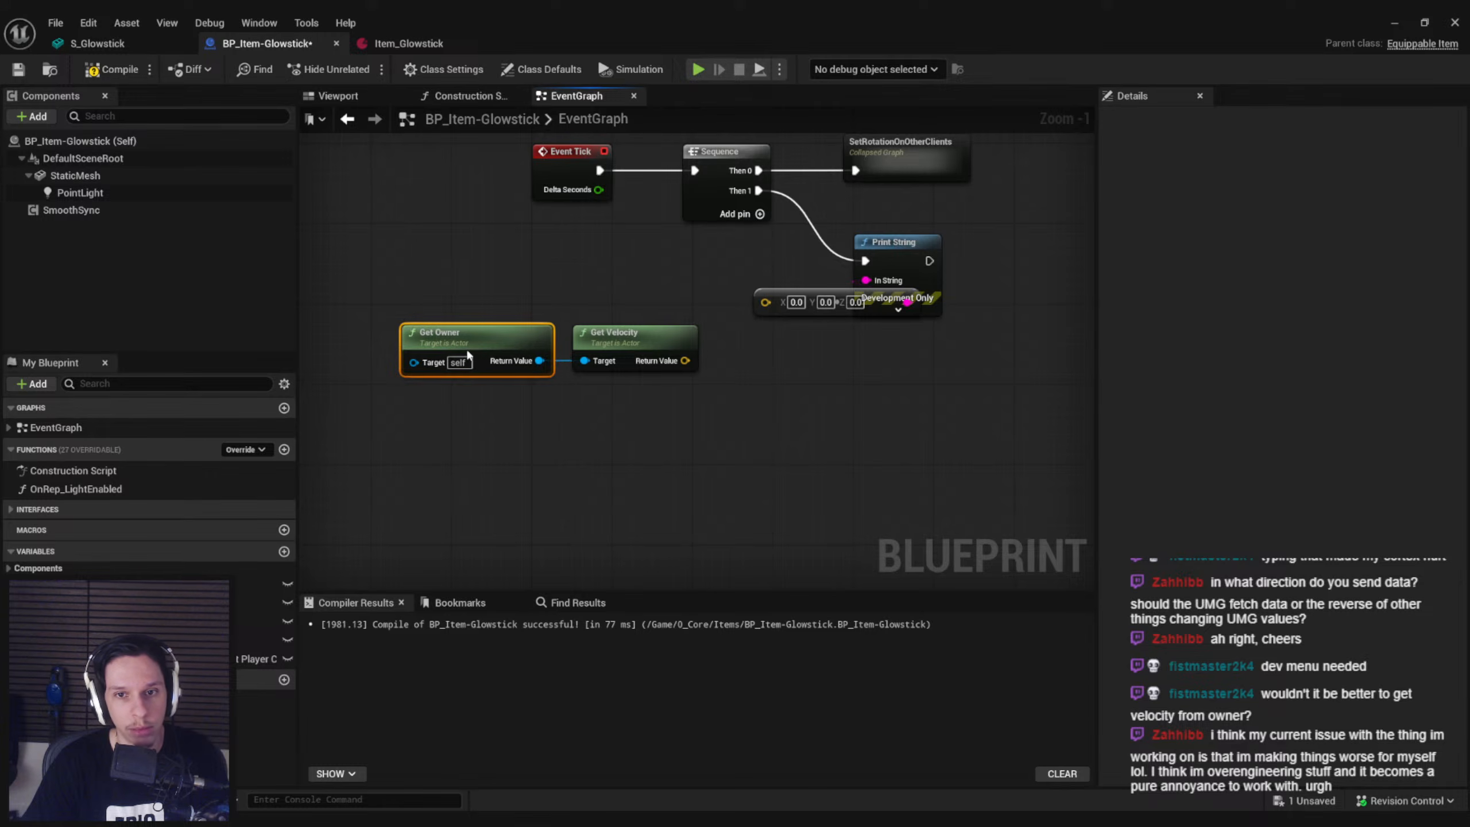
# Connect Get Velocity's Return Value to the string conversion node and align the Get Owner, Get Velocity and conversion nodes in a row
pyautogui.moveTo(680, 368); pyautogui.dragTo(766, 302)
pyautogui.moveTo(670, 414); pyautogui.dragTo(521, 349)
pyautogui.moveTo(663, 339); pyautogui.dragTo(693, 297)
pyautogui.moveTo(810, 261); pyautogui.dragTo(480, 312)
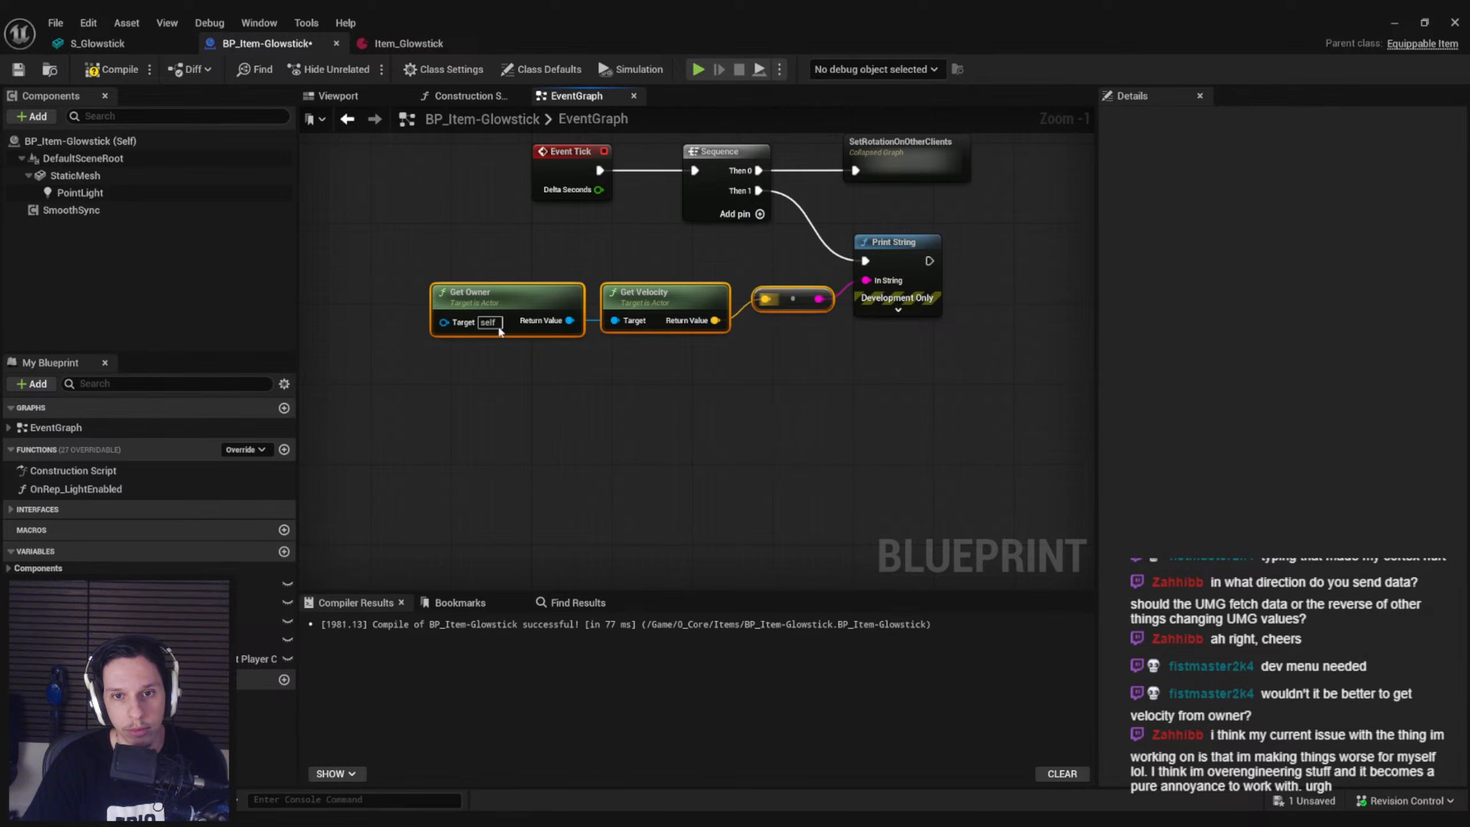
pyautogui.press('q')
pyautogui.click(457, 257)
# Compile and save the glowstick Blueprint, and start a play session in the level
pyautogui.click(104, 72)
pyautogui.click(11, 77)
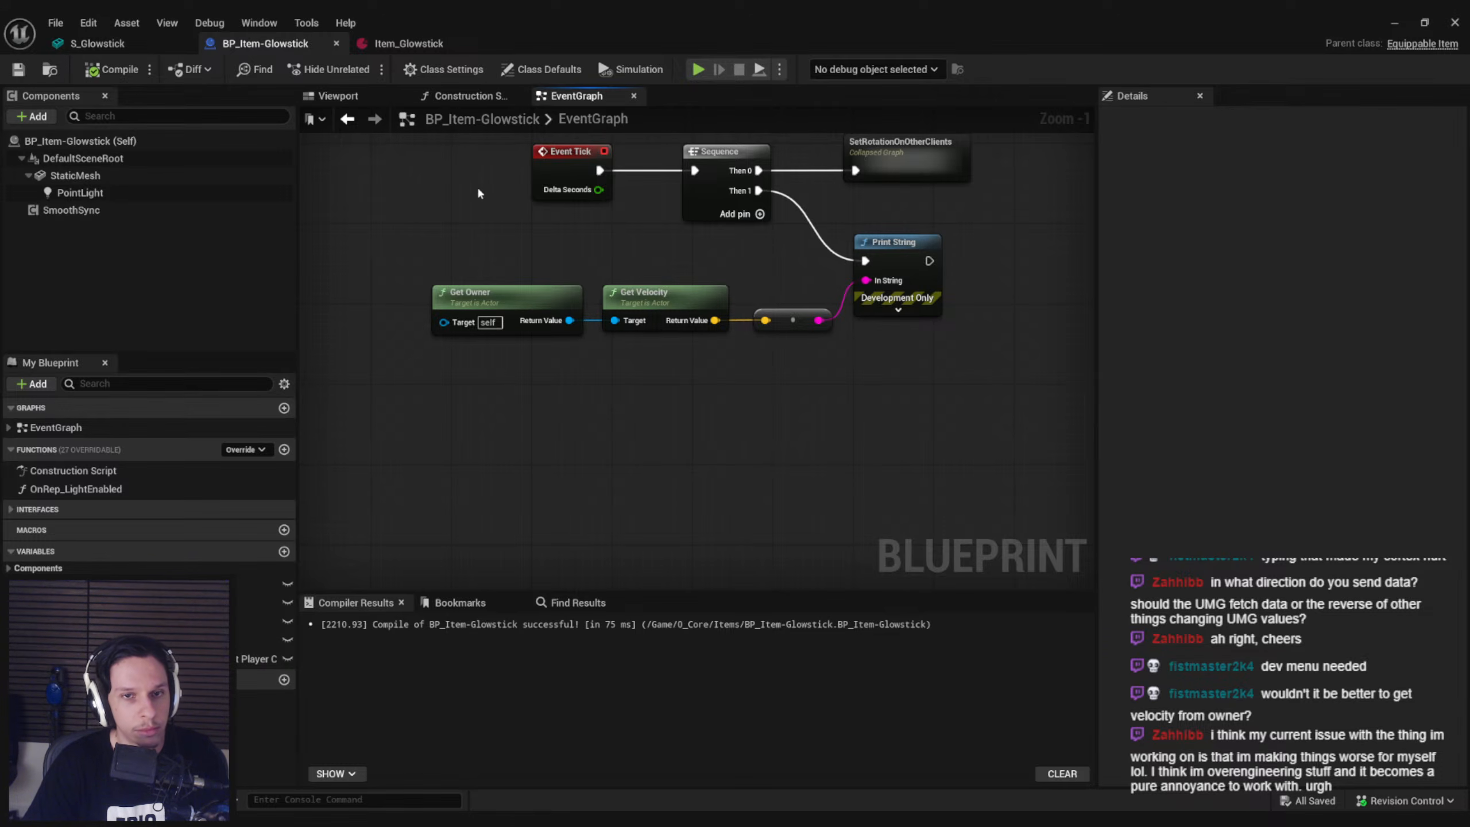
pyautogui.click(1395, 24)
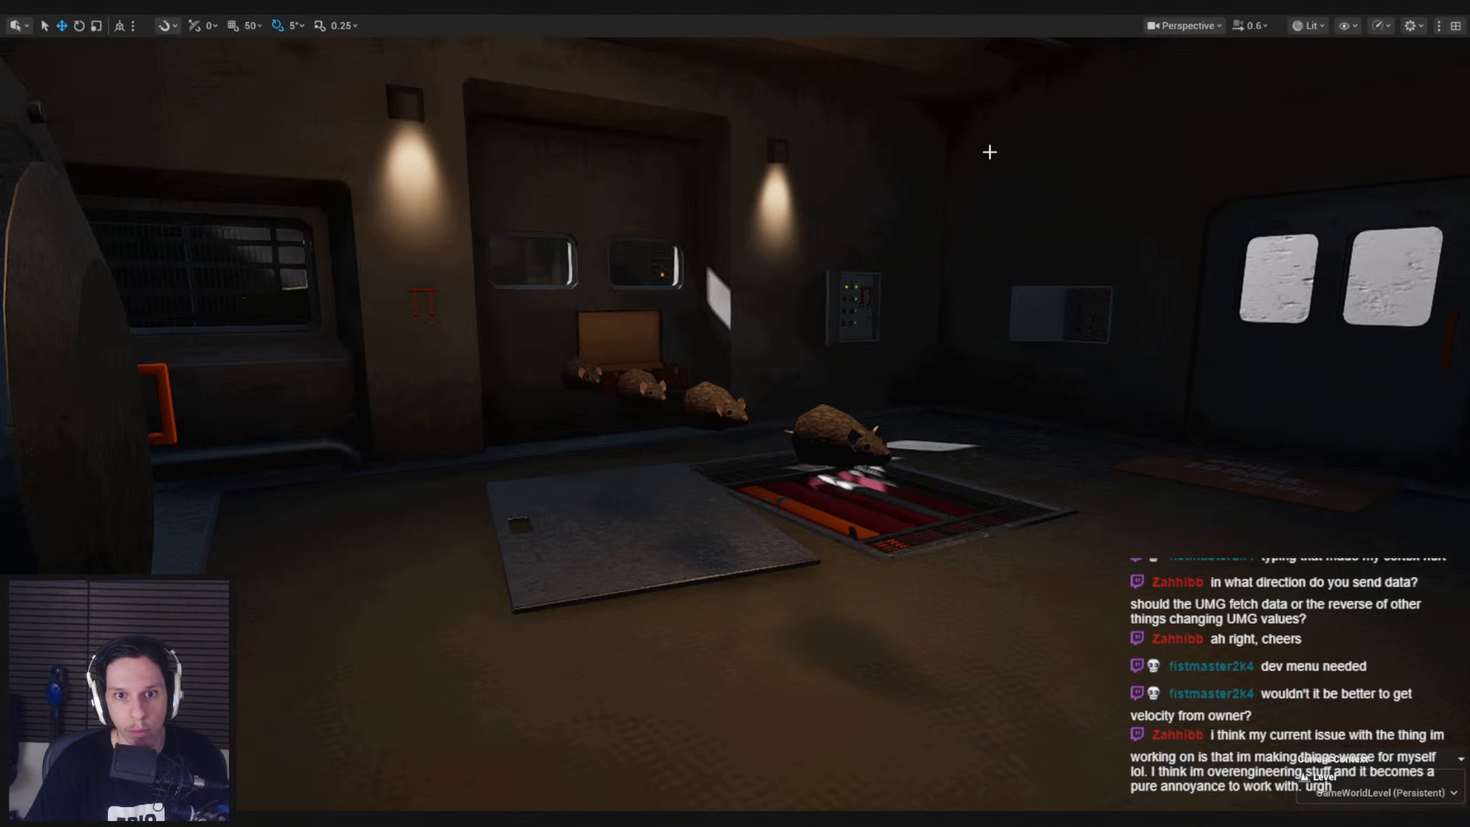
pyautogui.hotkey('alt', 'p')
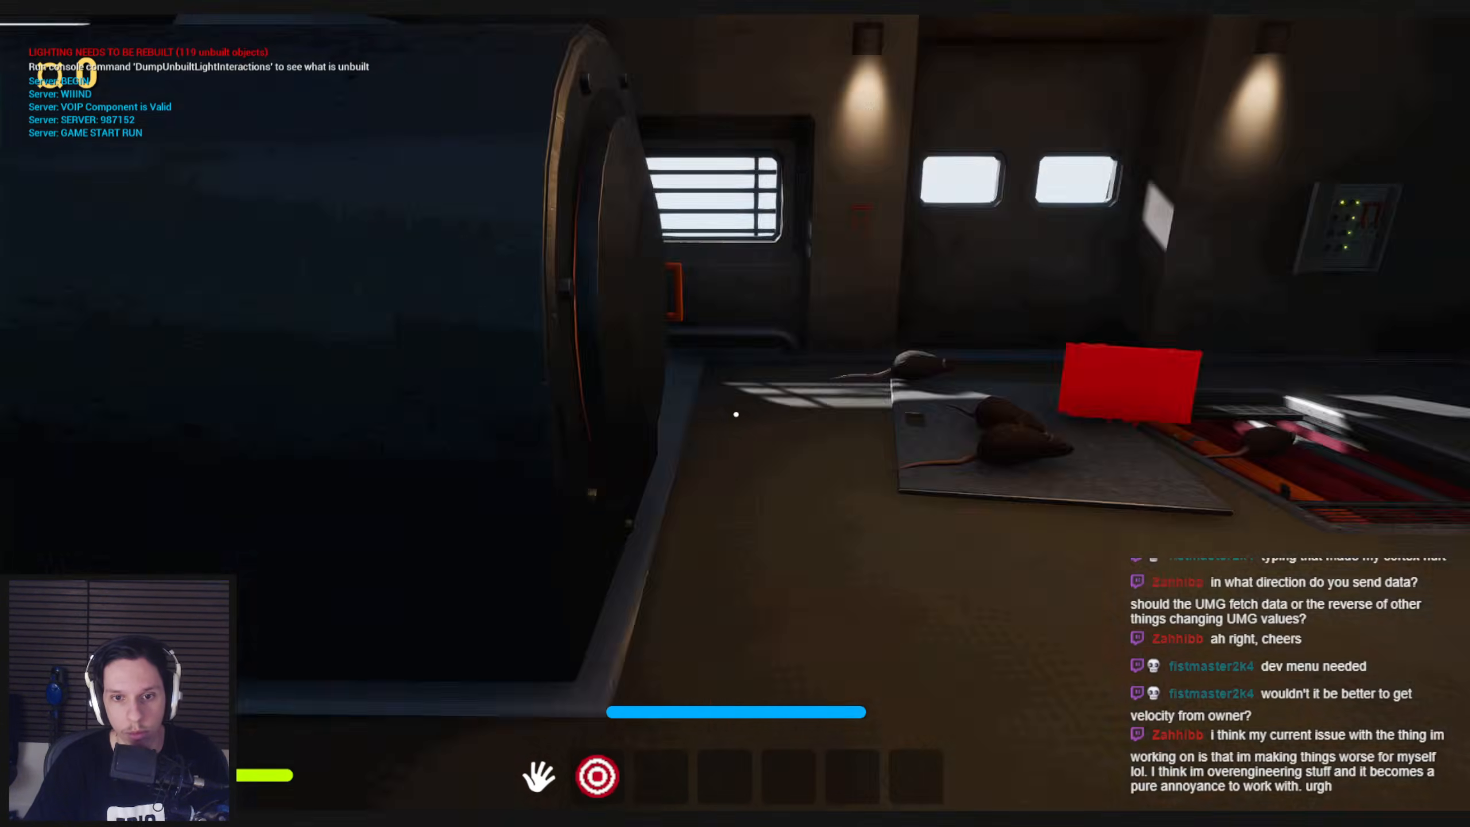
pyautogui.hotkey('shift', 'w')
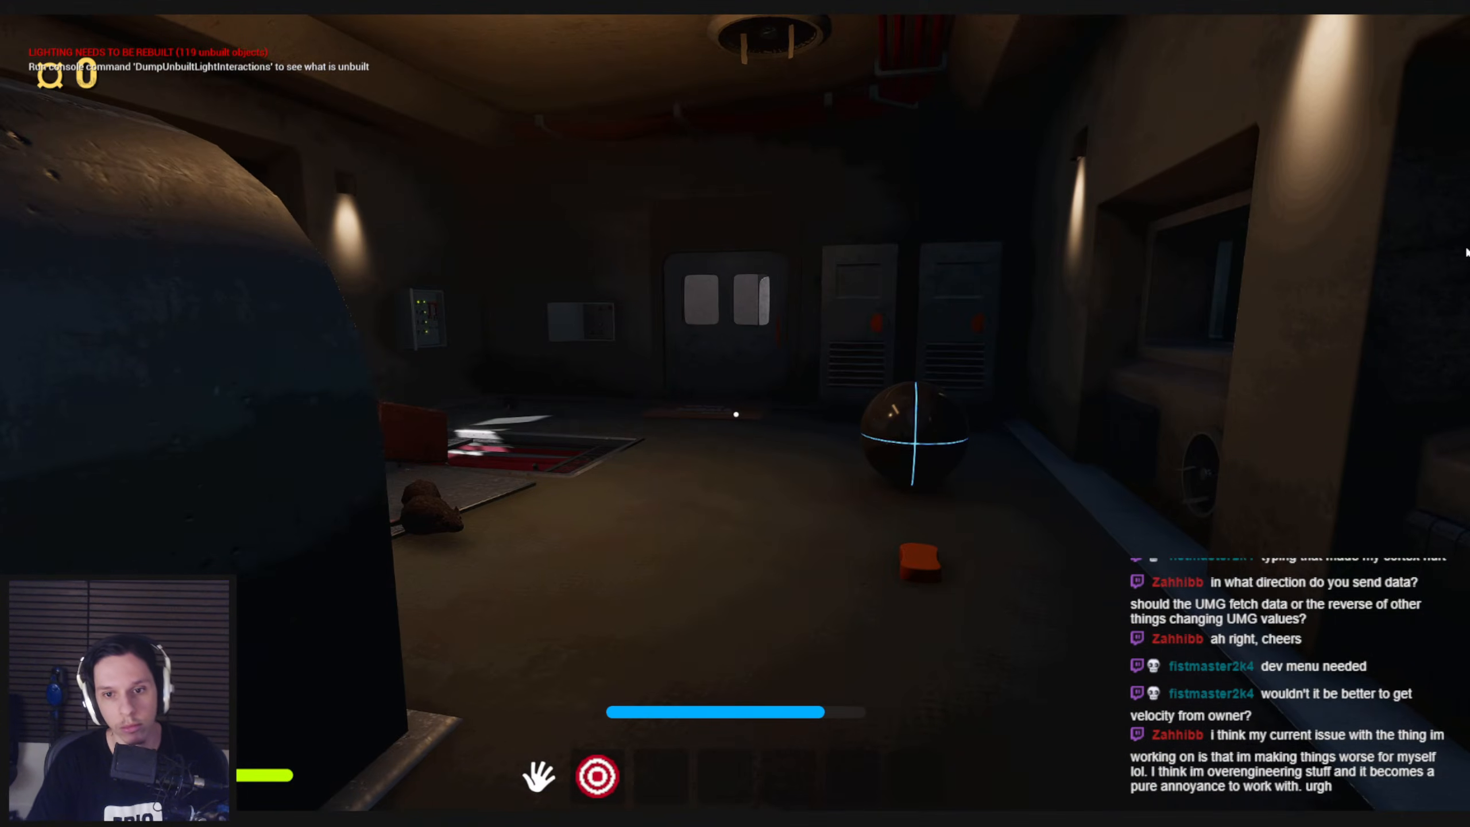
# Restart the play session repeatedly and look around the train for a spawned glowstick
pyautogui.press('Escape')
pyautogui.hotkey('alt', 'p')
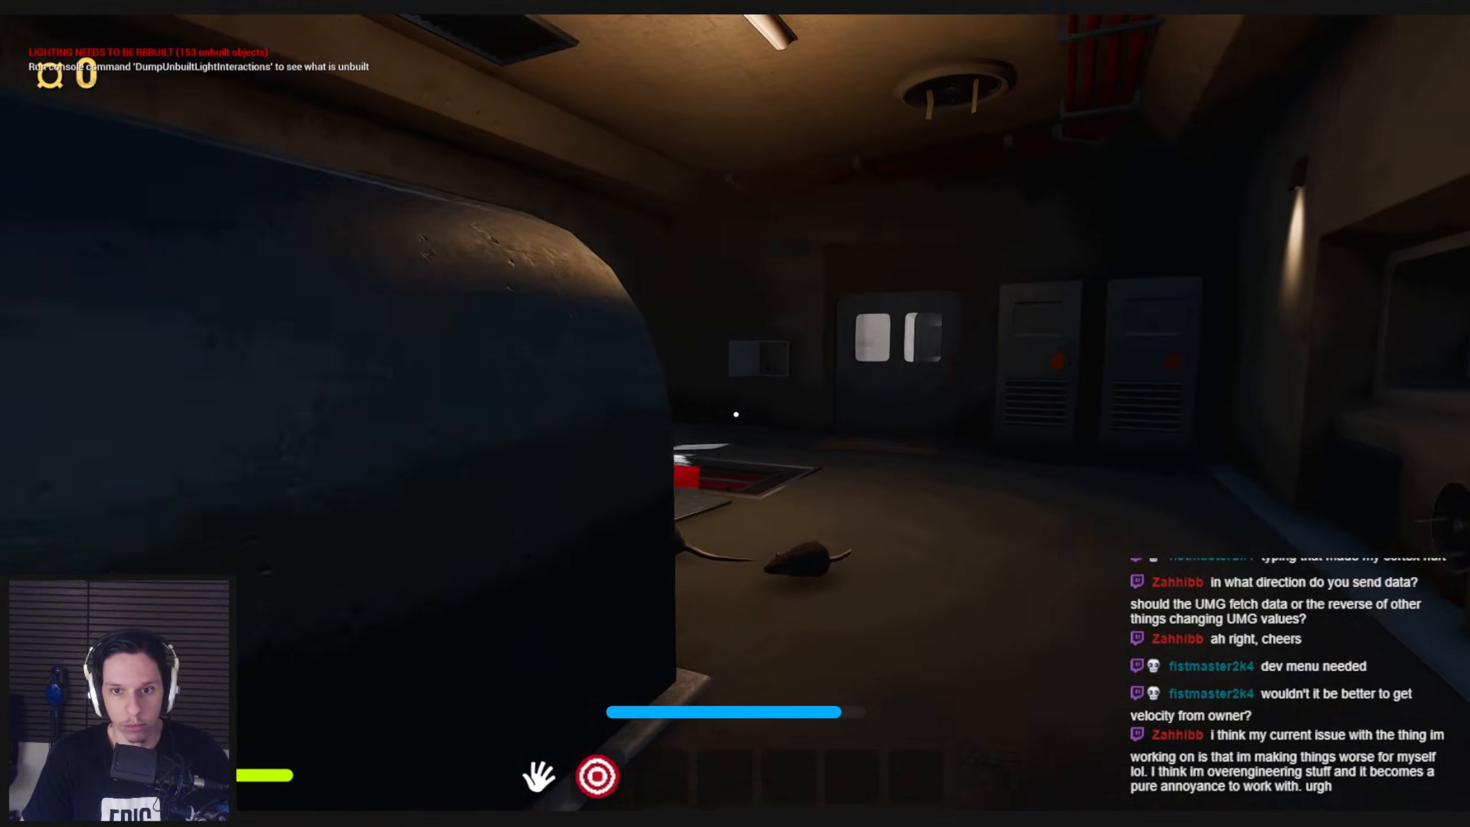
pyautogui.press('Escape')
pyautogui.hotkey('alt', 'p')
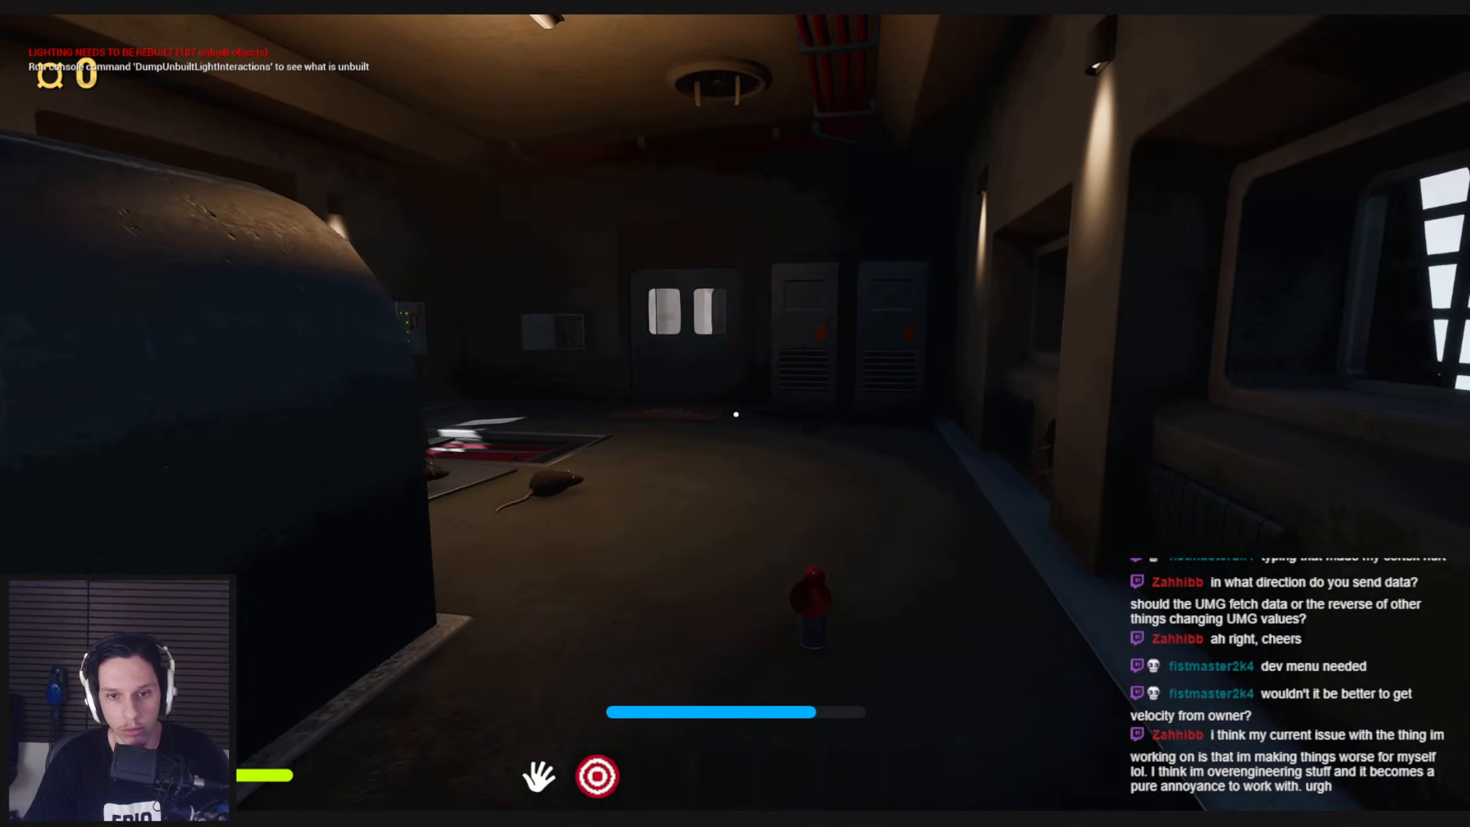
pyautogui.press('Escape')
pyautogui.hotkey('alt', 'p')
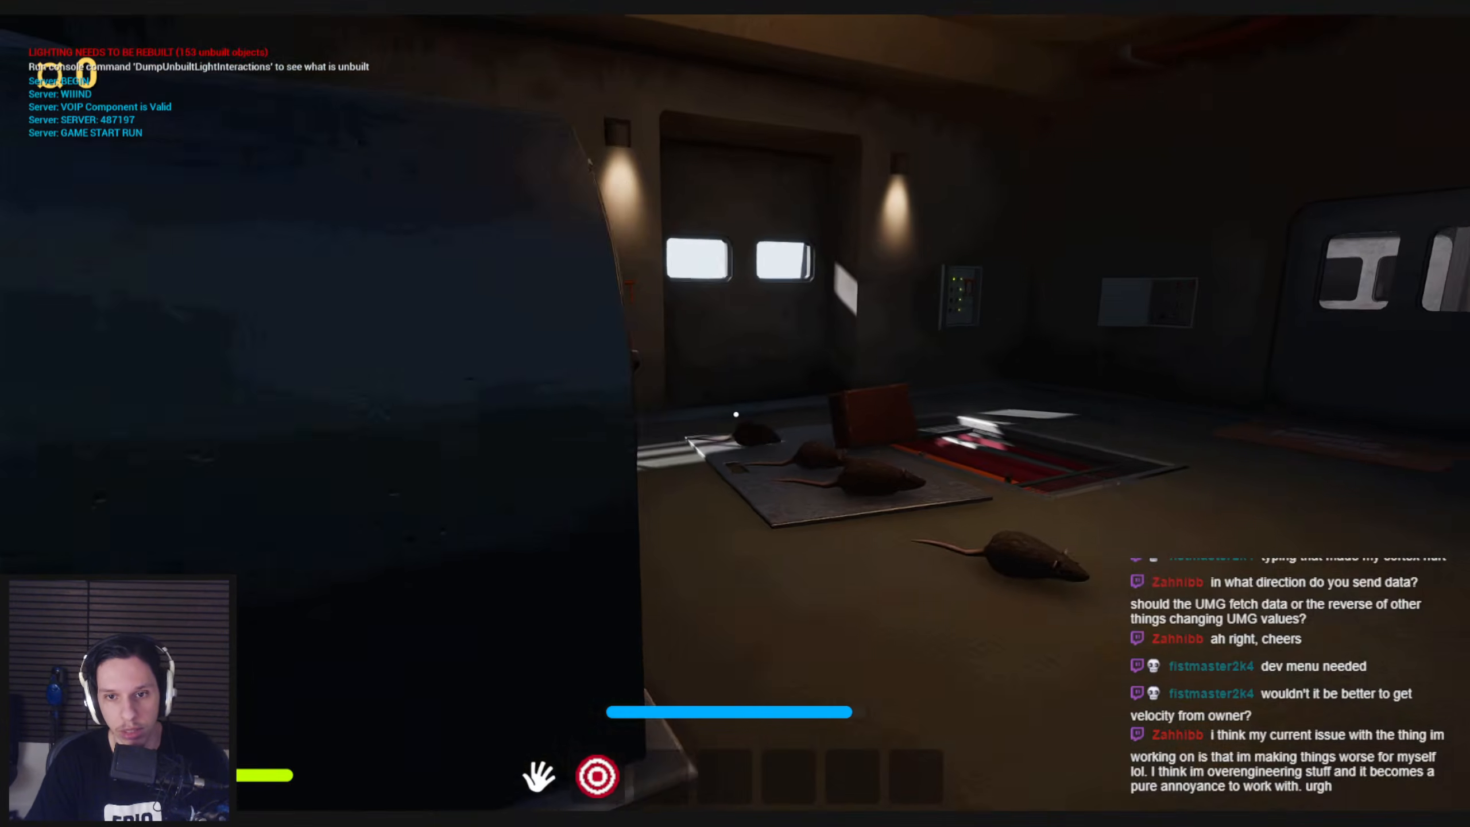
pyautogui.press('Escape')
pyautogui.hotkey('alt', 'p')
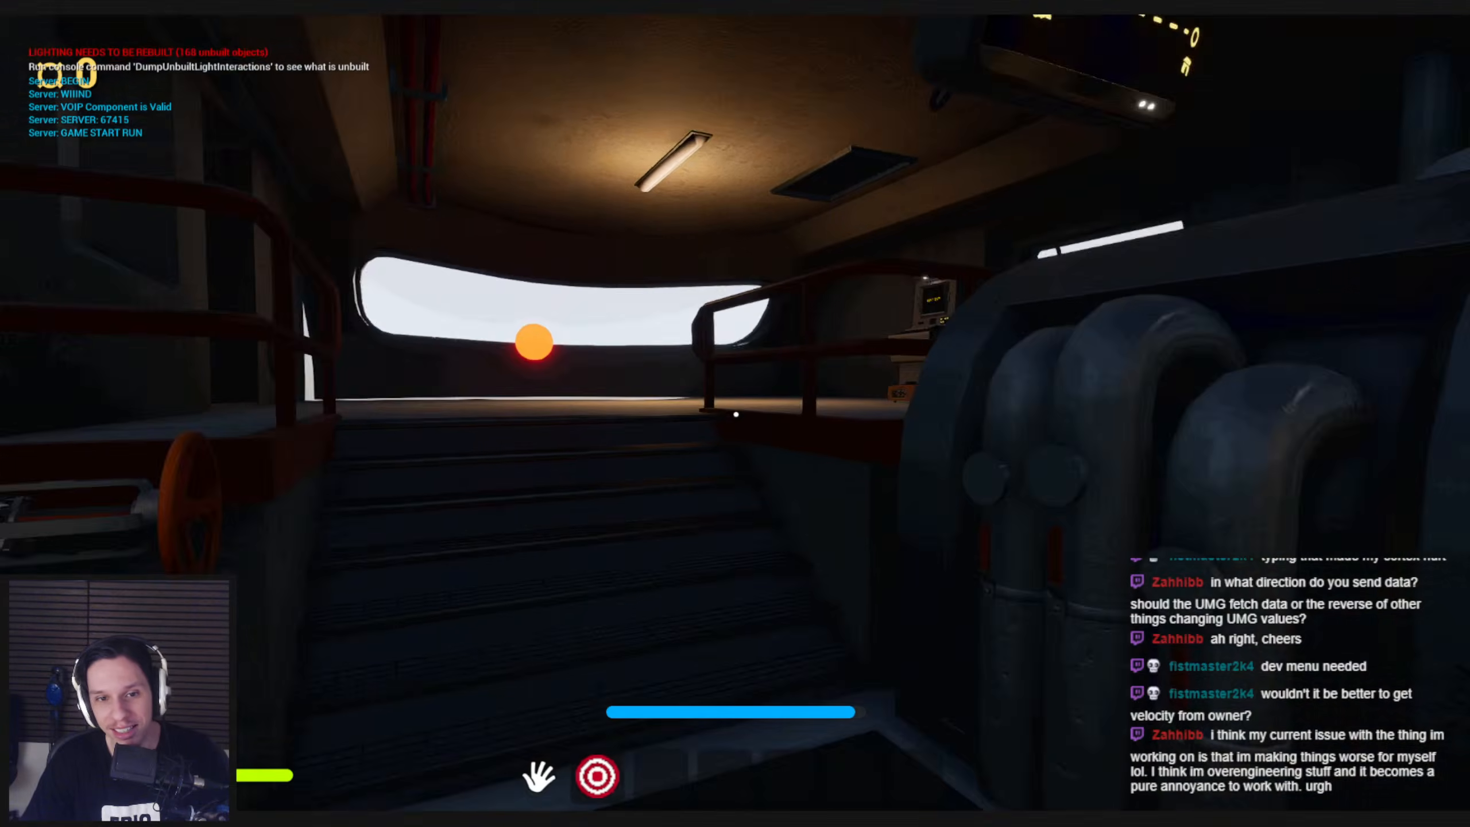
pyautogui.hotkey('shift', 'w')
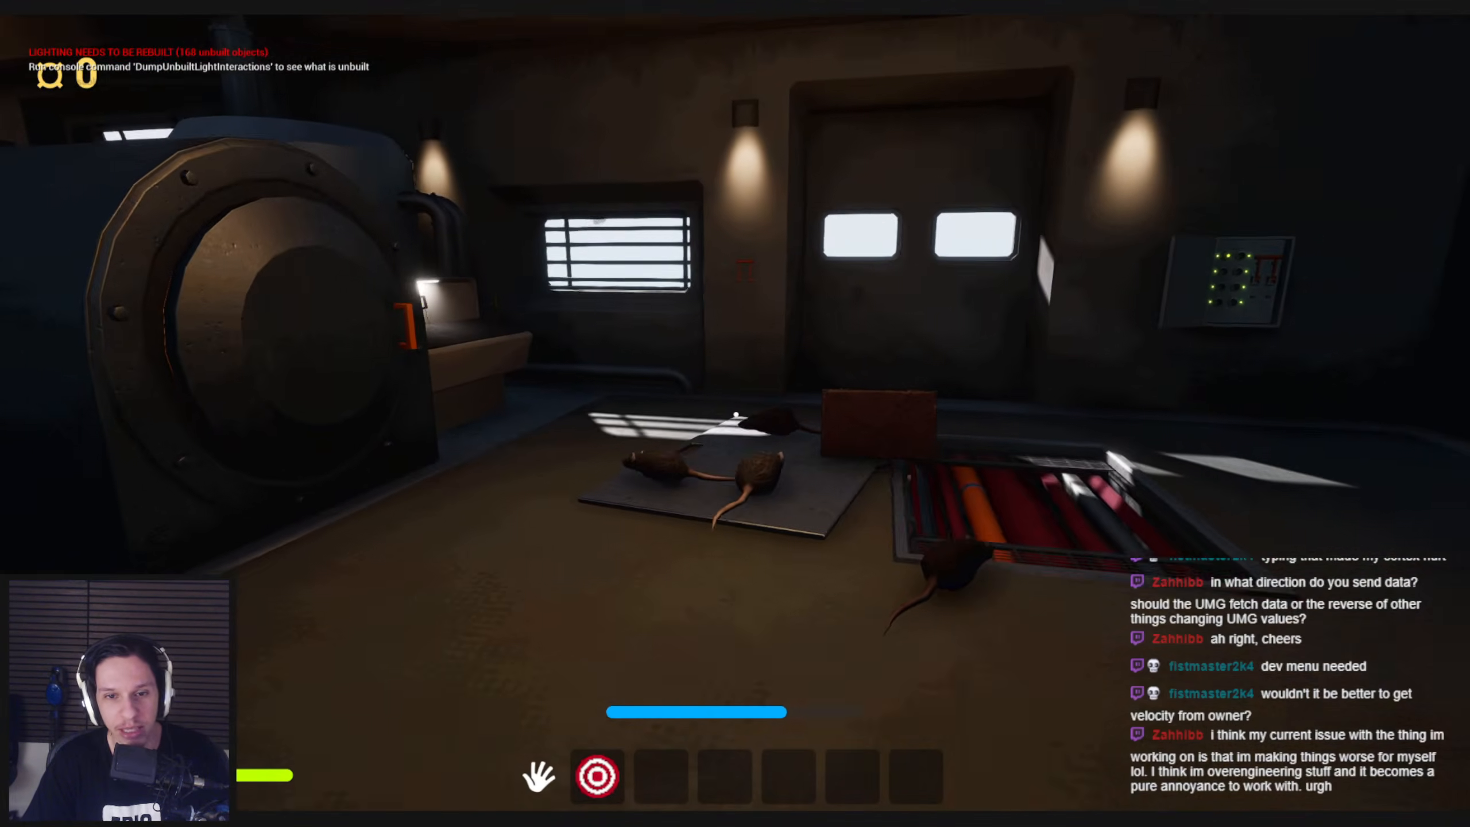
pyautogui.press('Escape')
pyautogui.hotkey('alt', 'p')
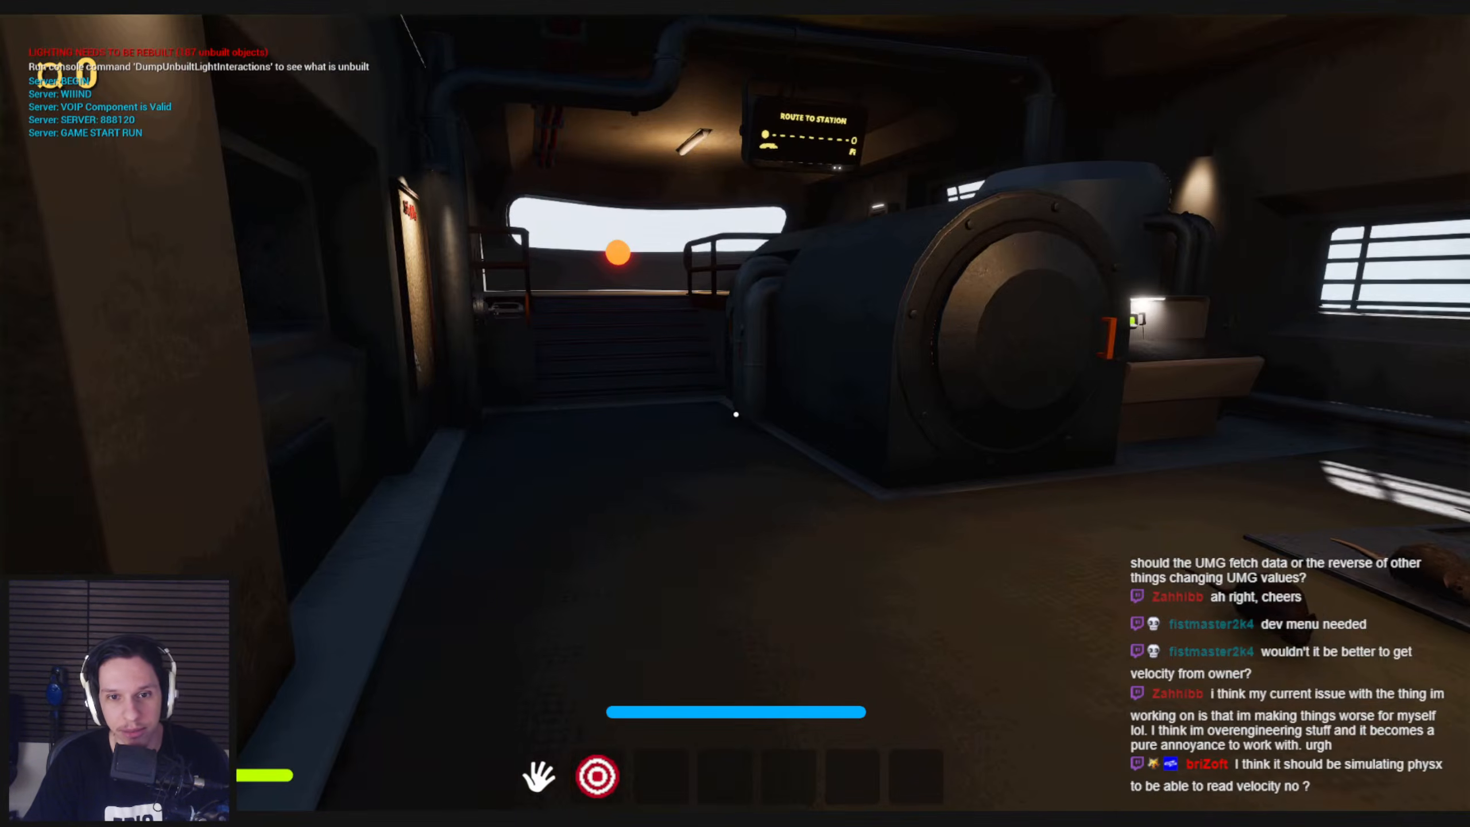
pyautogui.hotkey('shift', 'w')
pyautogui.press('Escape')
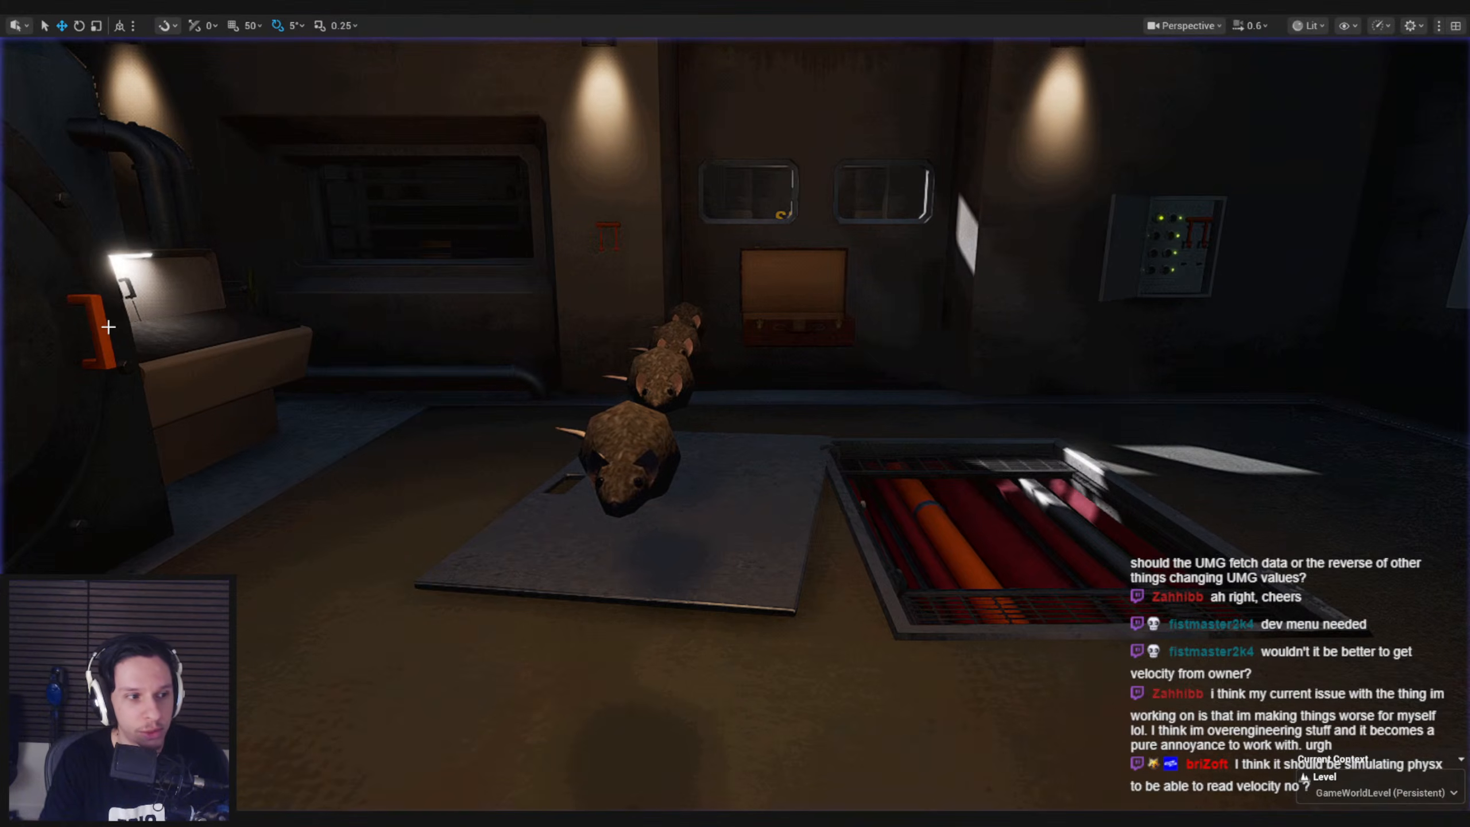
# Play the level and run around holding the glowstick to check the printed owner velocity in different directions
pyautogui.hotkey('alt', 'p')
pyautogui.hotkey('shift', 'w')
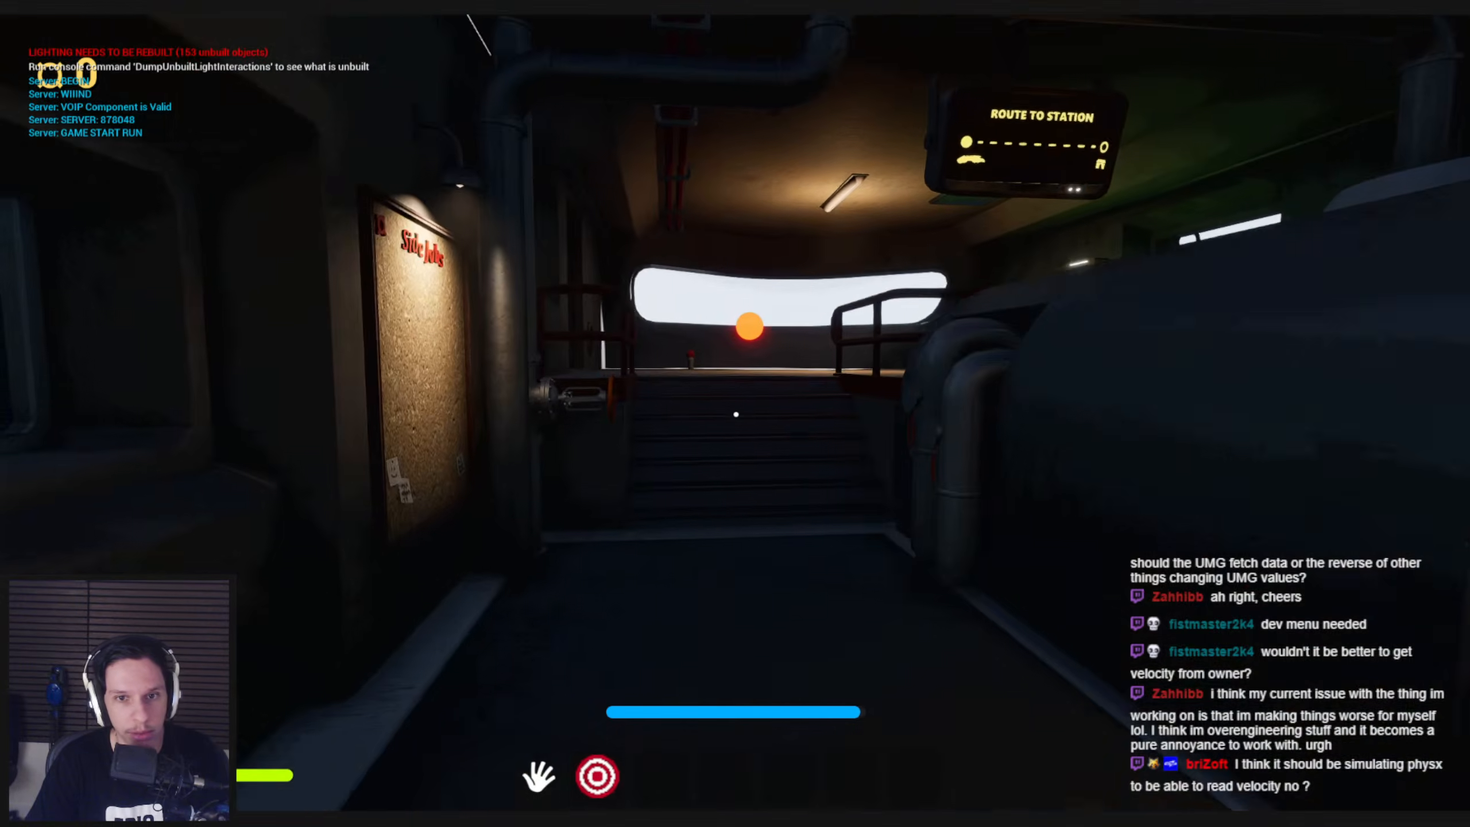
pyautogui.hotkey('shift', 'w')
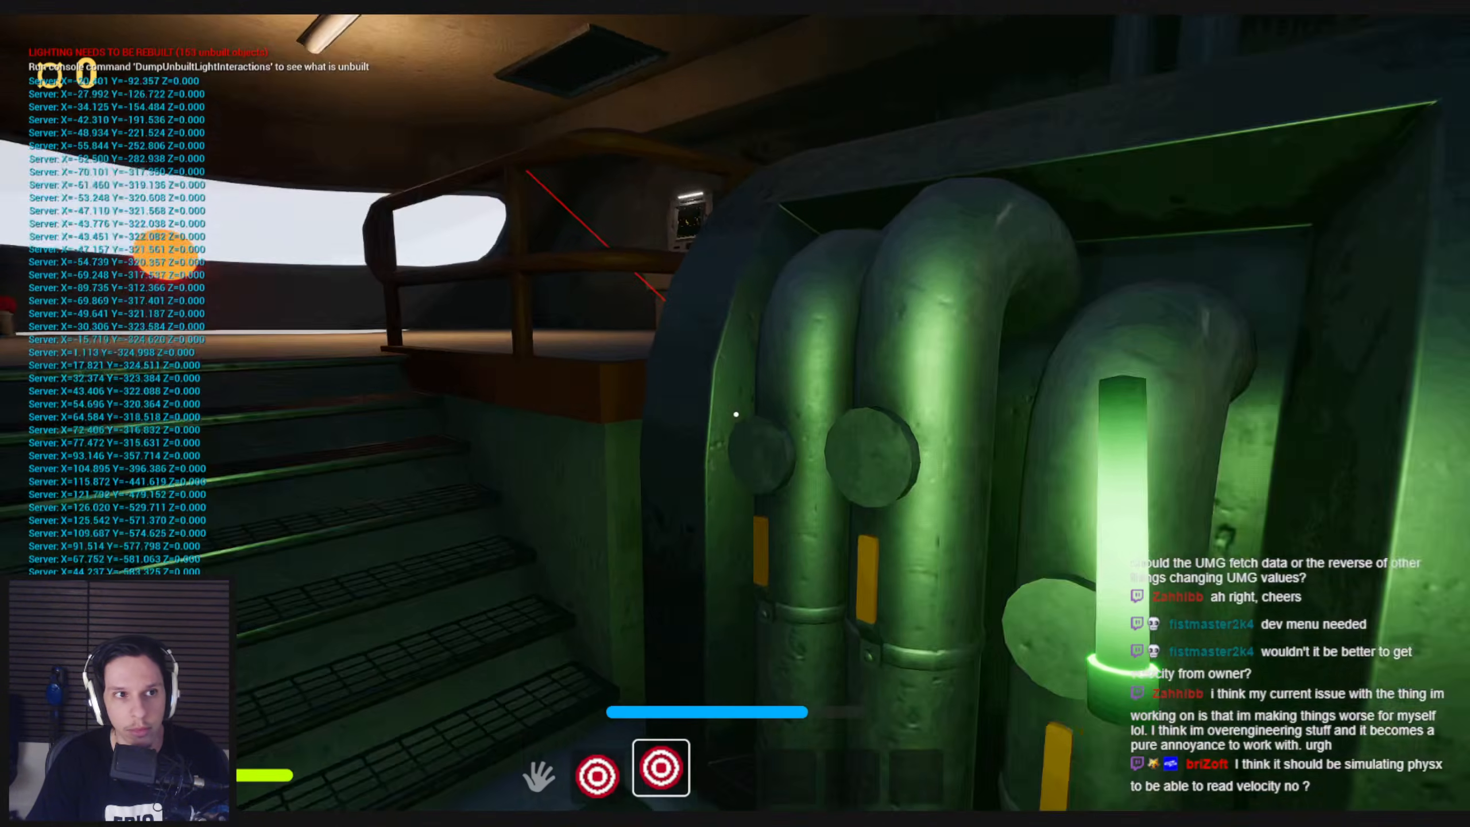
pyautogui.hotkey('shift', 'w')
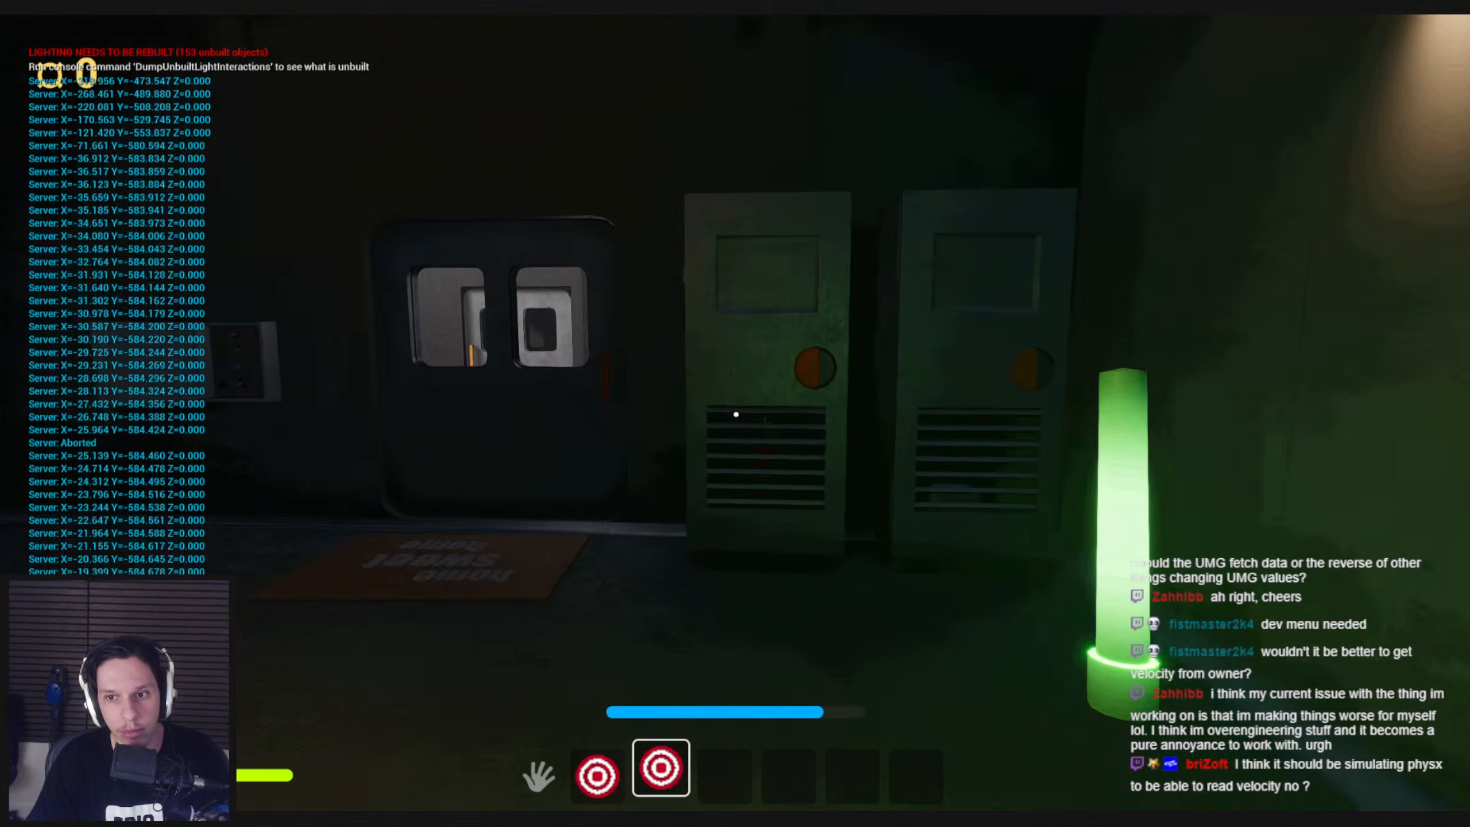
pyautogui.hotkey('shift', 'w')
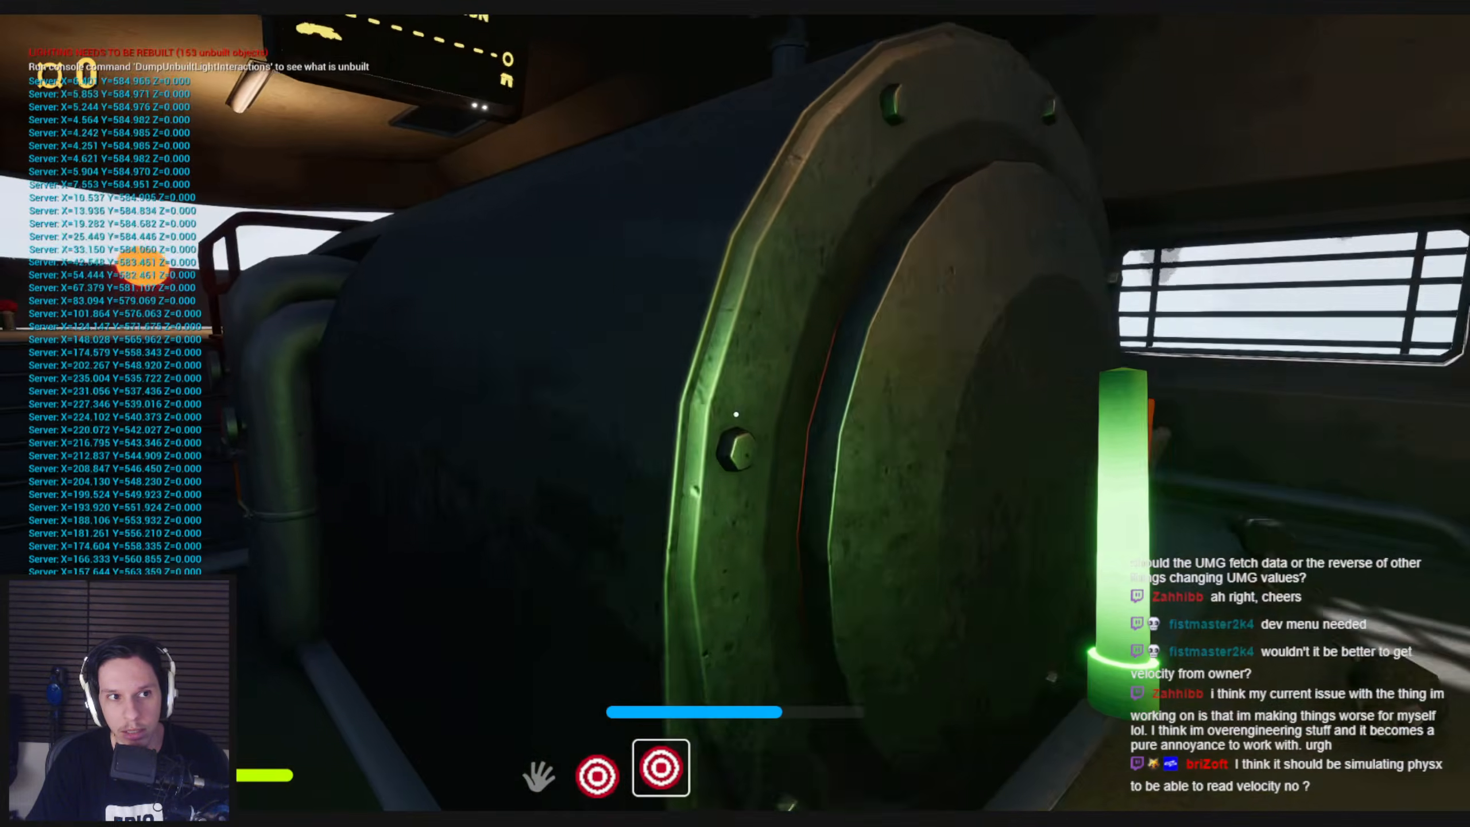
pyautogui.hotkey('shift', 'w')
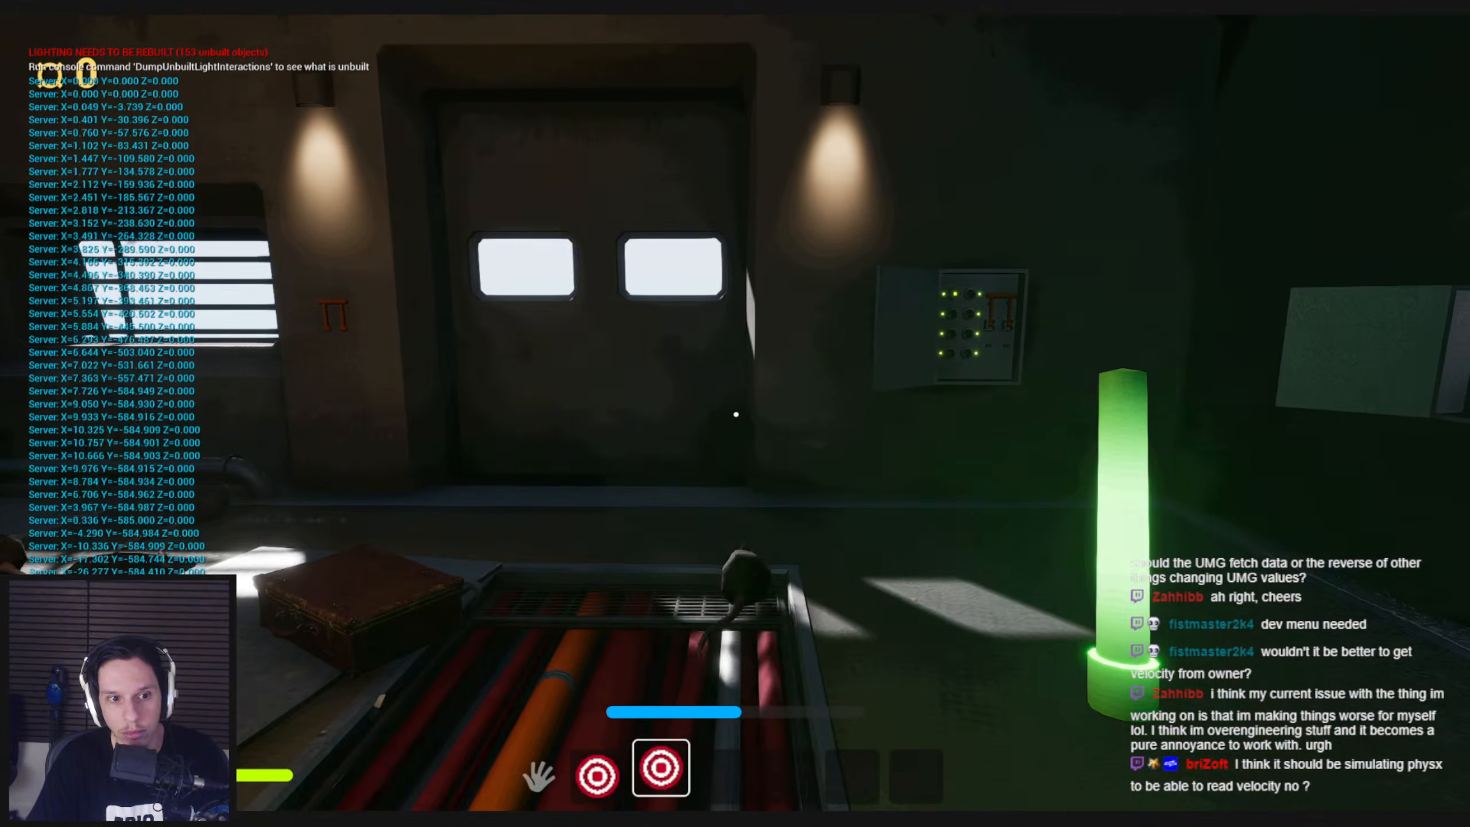
pyautogui.hotkey('shift', 'w')
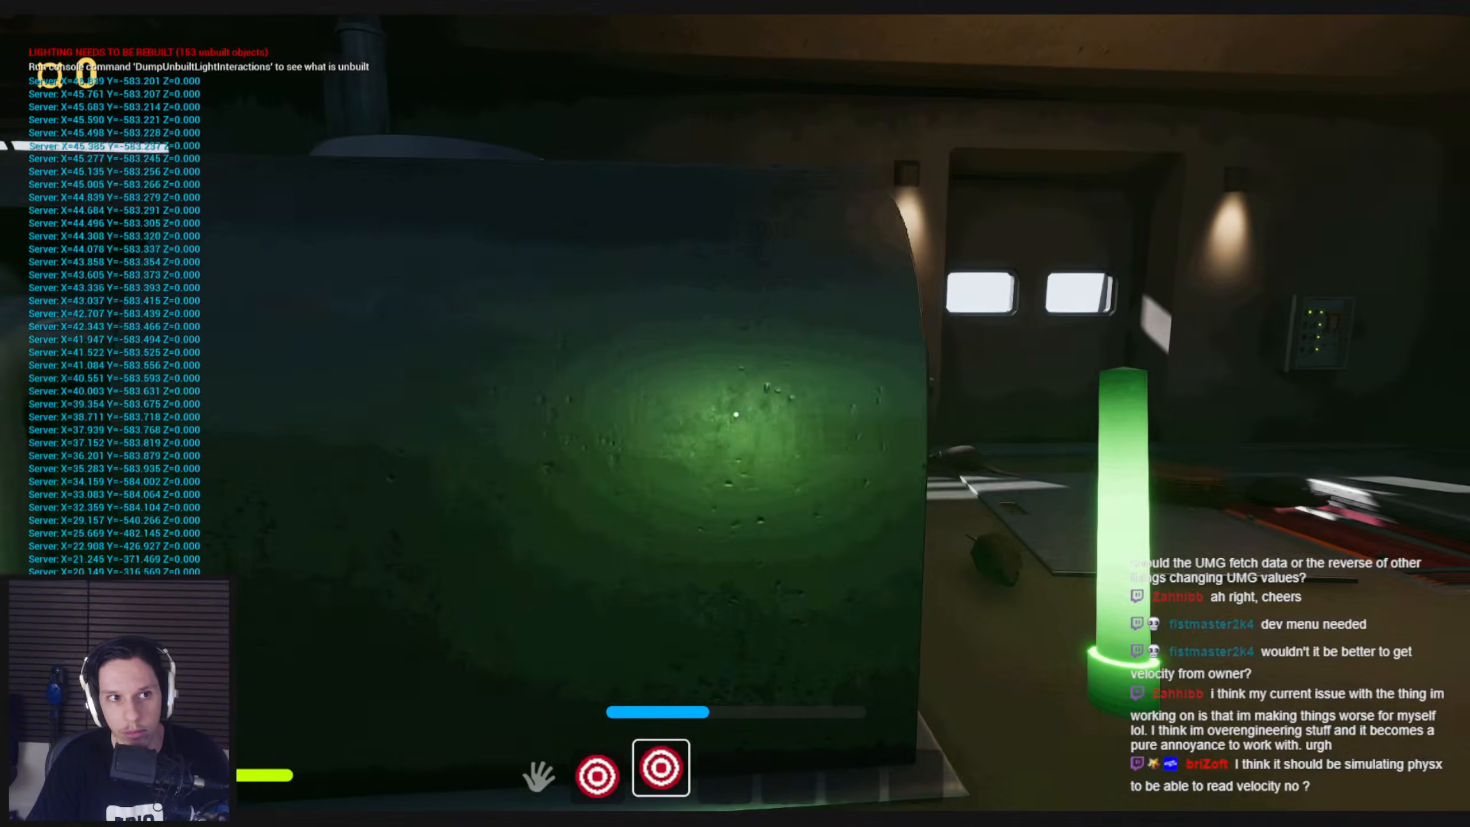
pyautogui.hotkey('shift', 'w')
pyautogui.hotkey('shift', 'w')
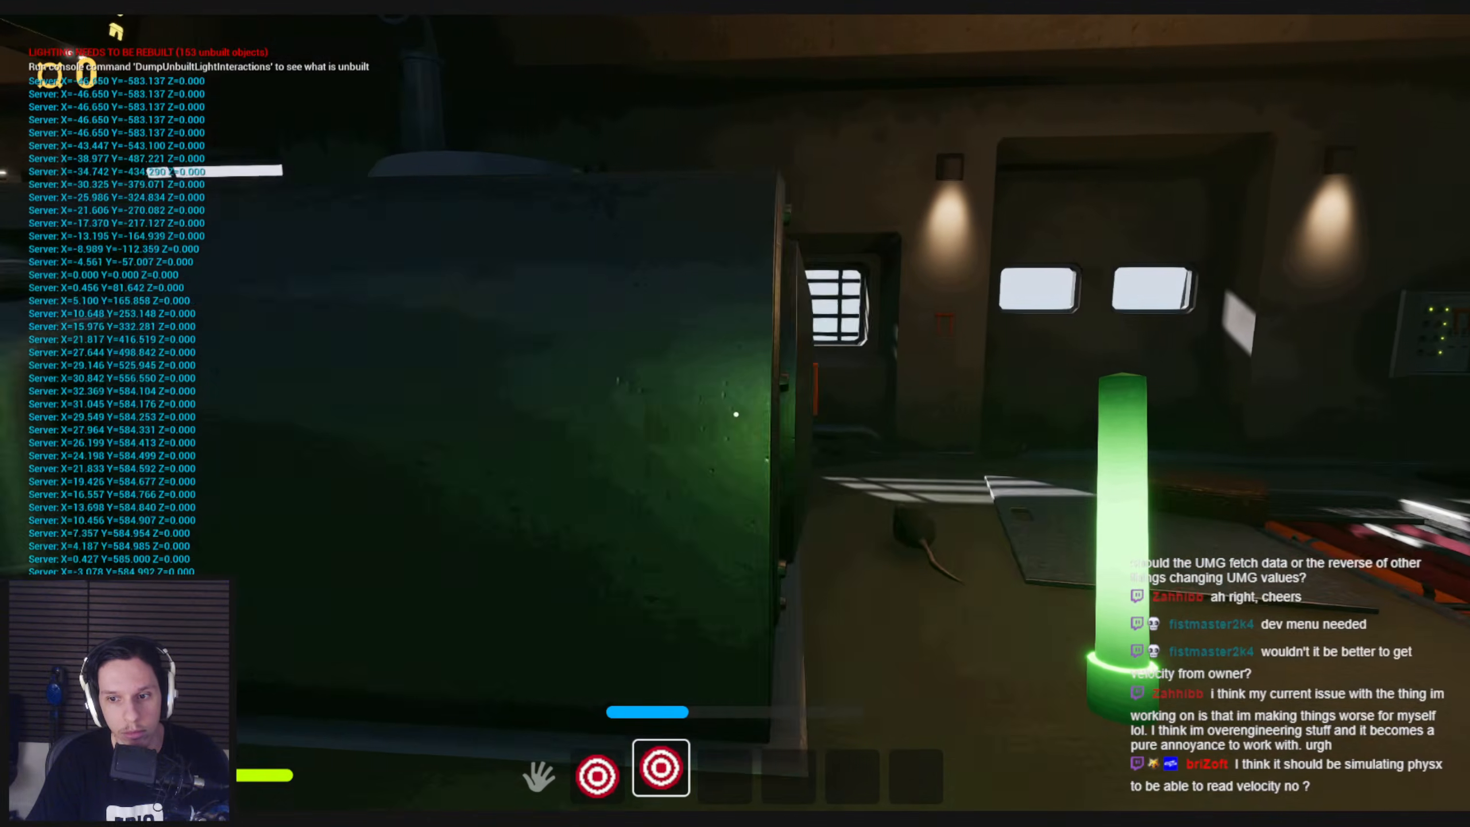
pyautogui.press('w')
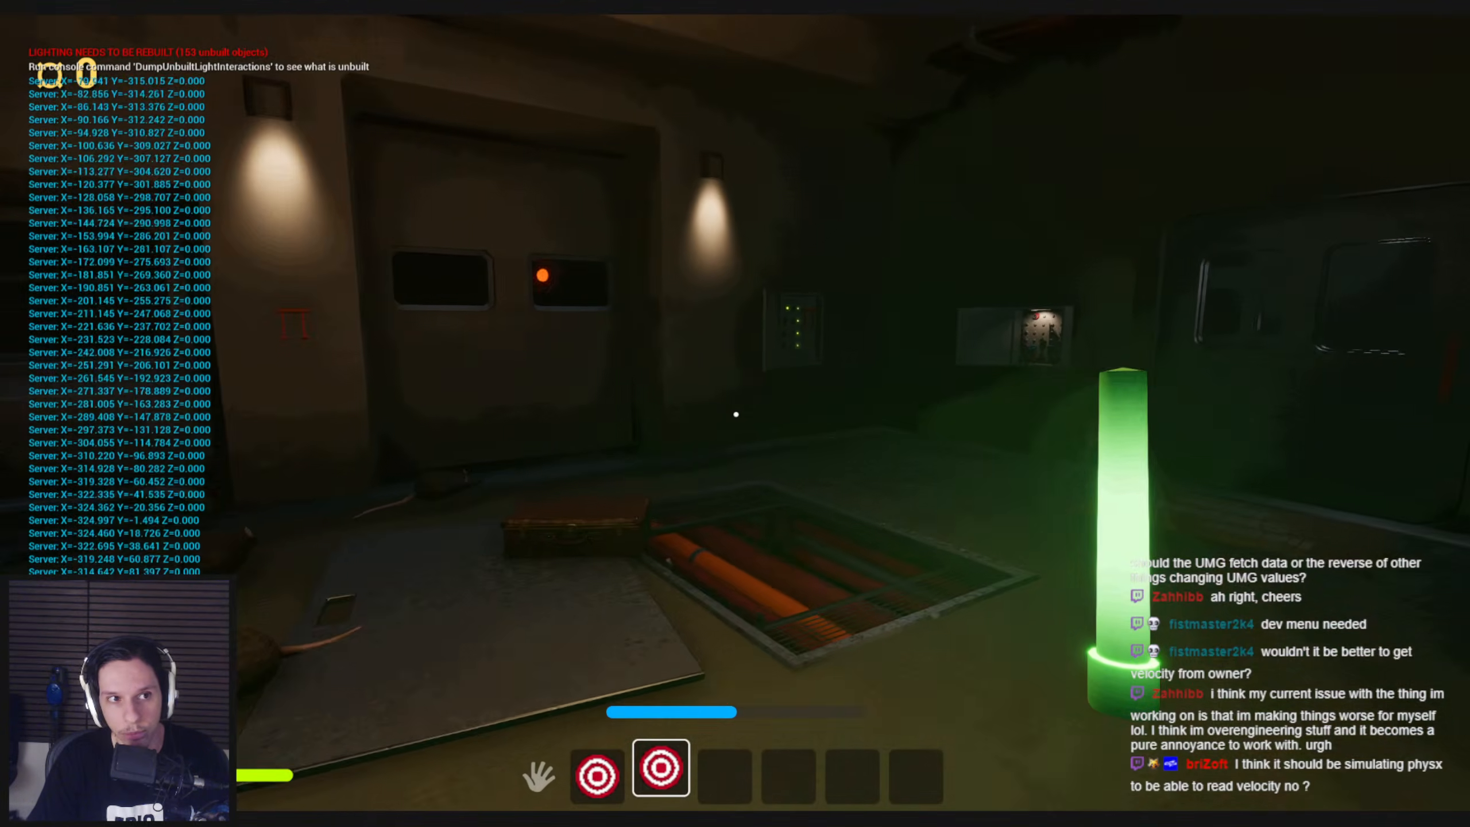
pyautogui.hotkey('shift', 'w')
pyautogui.hotkey('shift', 's')
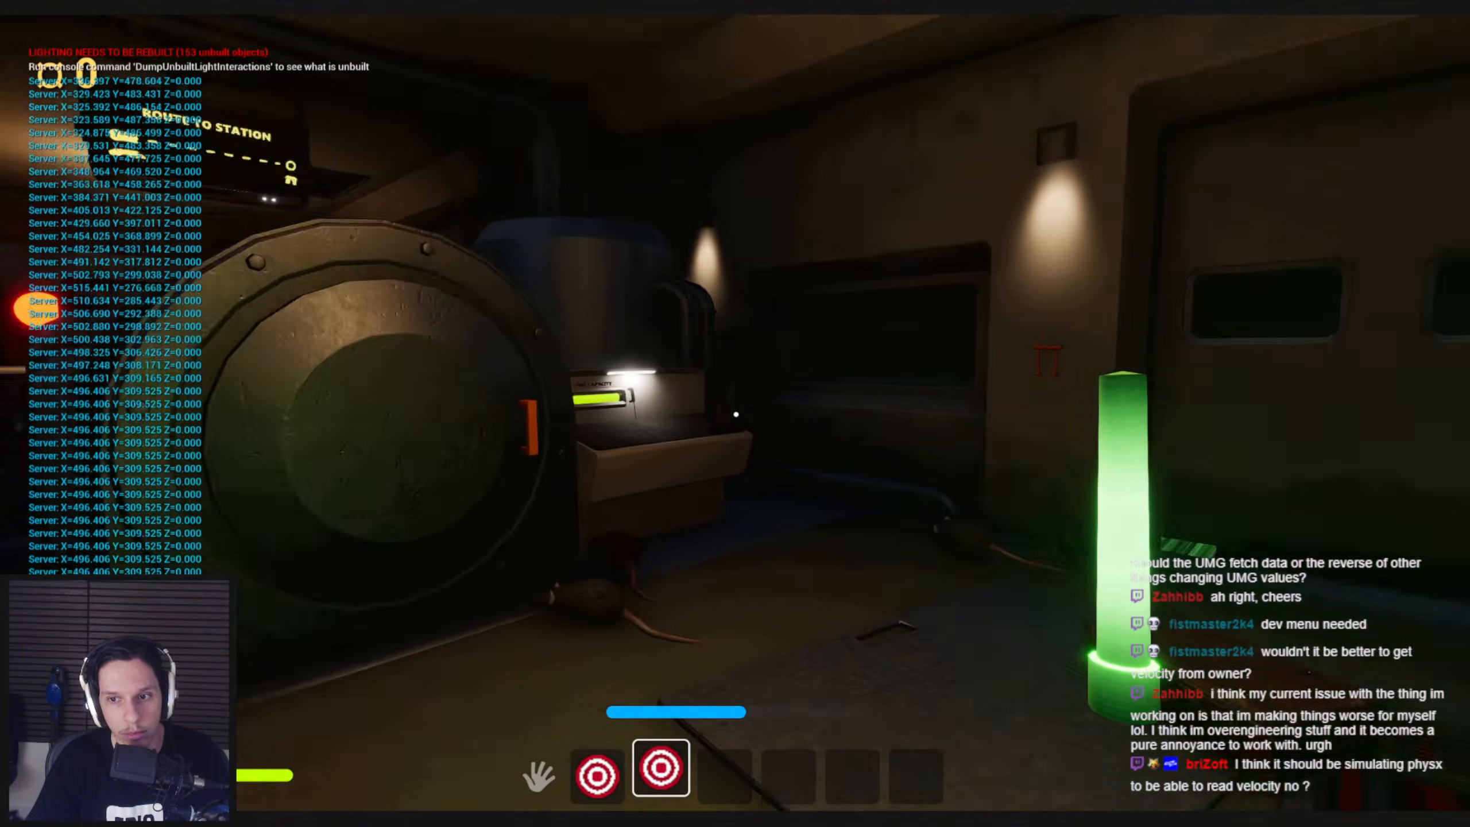
pyautogui.hotkey('shift', 'w')
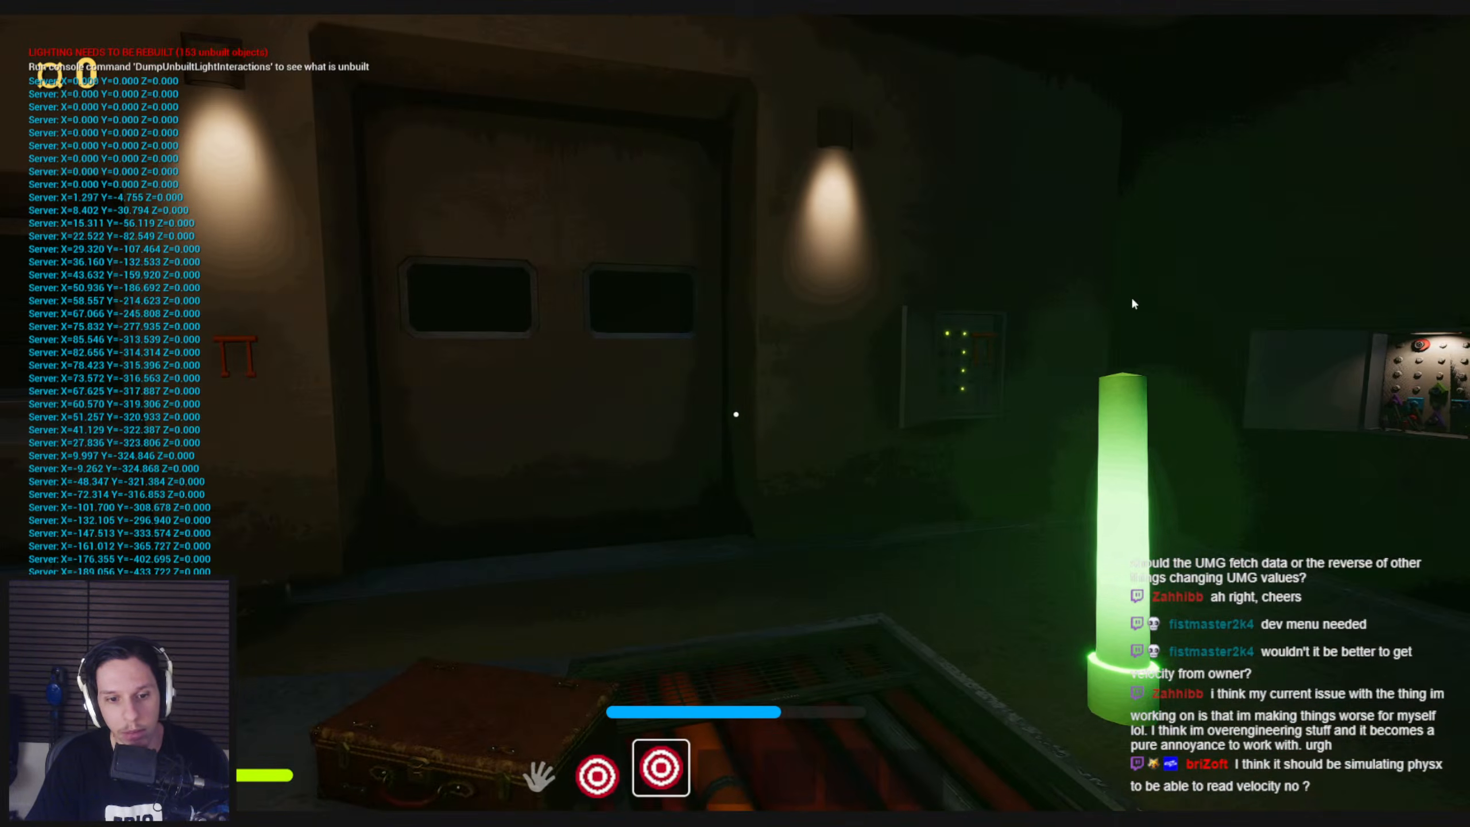
pyautogui.press('Escape')
# Return to the glowstick Blueprint and move the Get Owner and Get Velocity nodes lower in the EventGraph
pyautogui.click(522, 779)
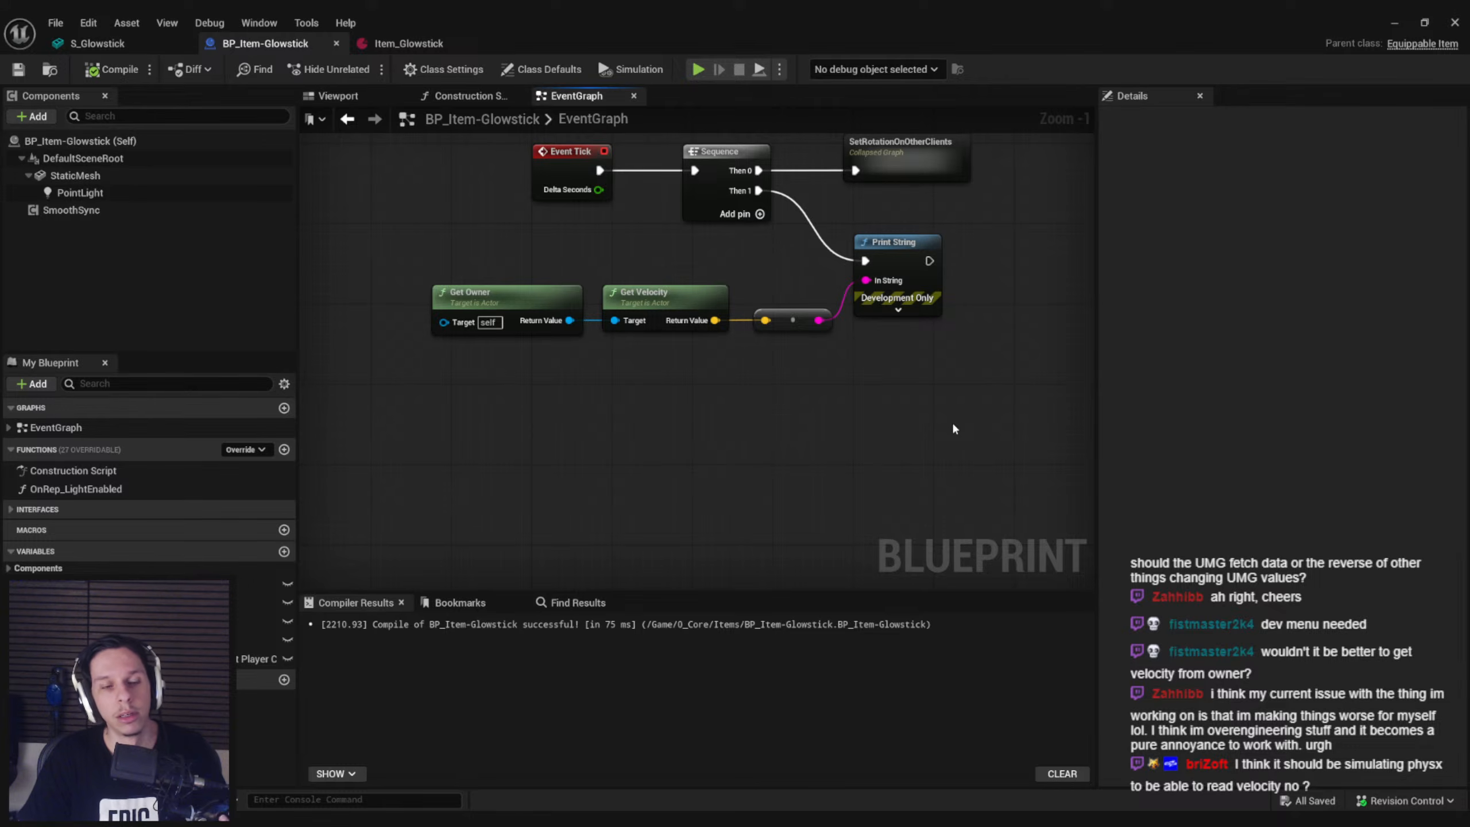
pyautogui.moveTo(691, 416); pyautogui.dragTo(463, 323)
pyautogui.moveTo(630, 302); pyautogui.dragTo(632, 363)
pyautogui.click(689, 467)
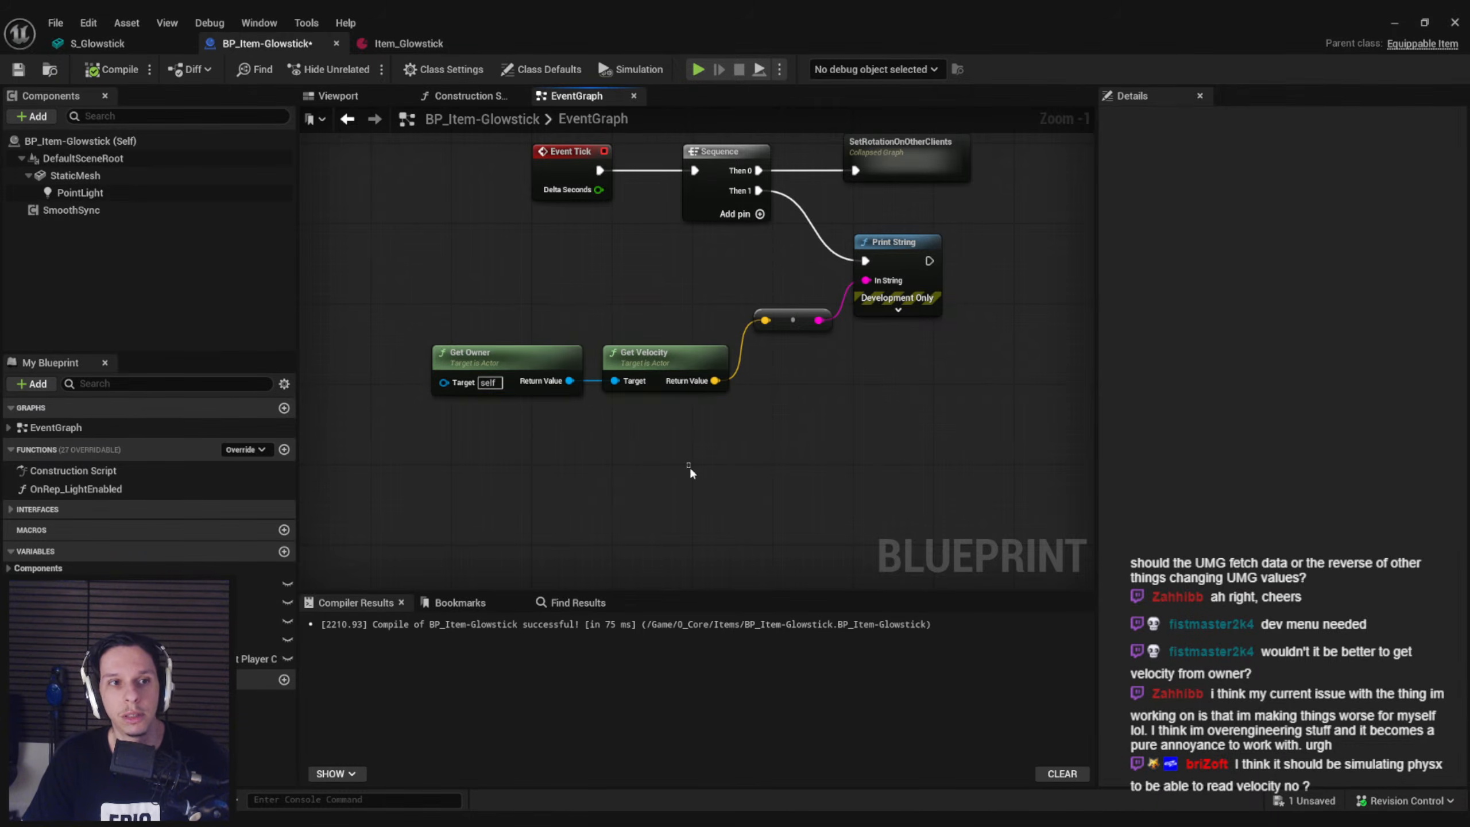
# Open the M_WigglyGlowstick material assigned to the Blueprint's StaticMesh component
pyautogui.click(100, 46)
pyautogui.click(409, 43)
pyautogui.click(266, 43)
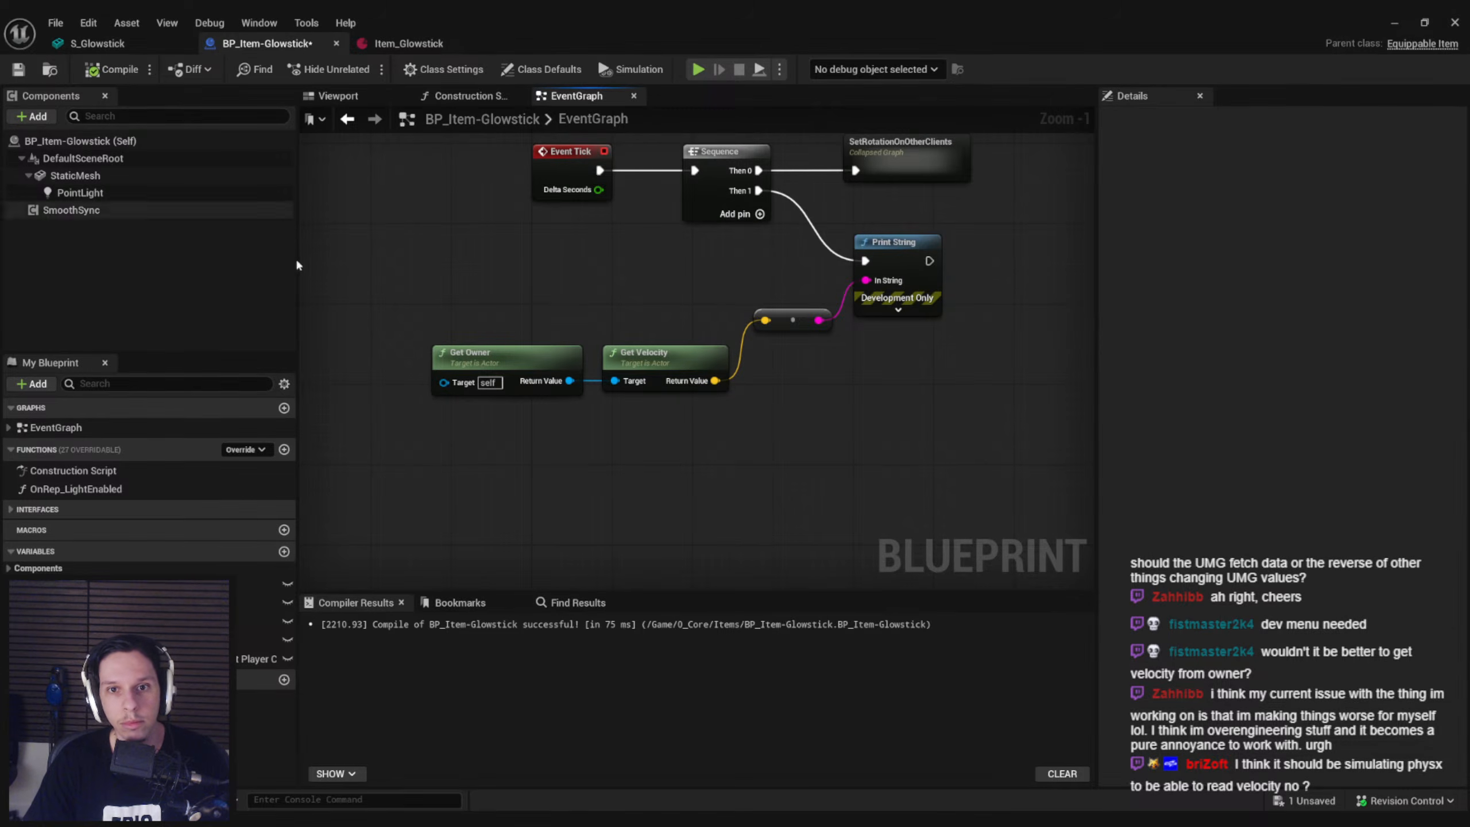
pyautogui.click(74, 176)
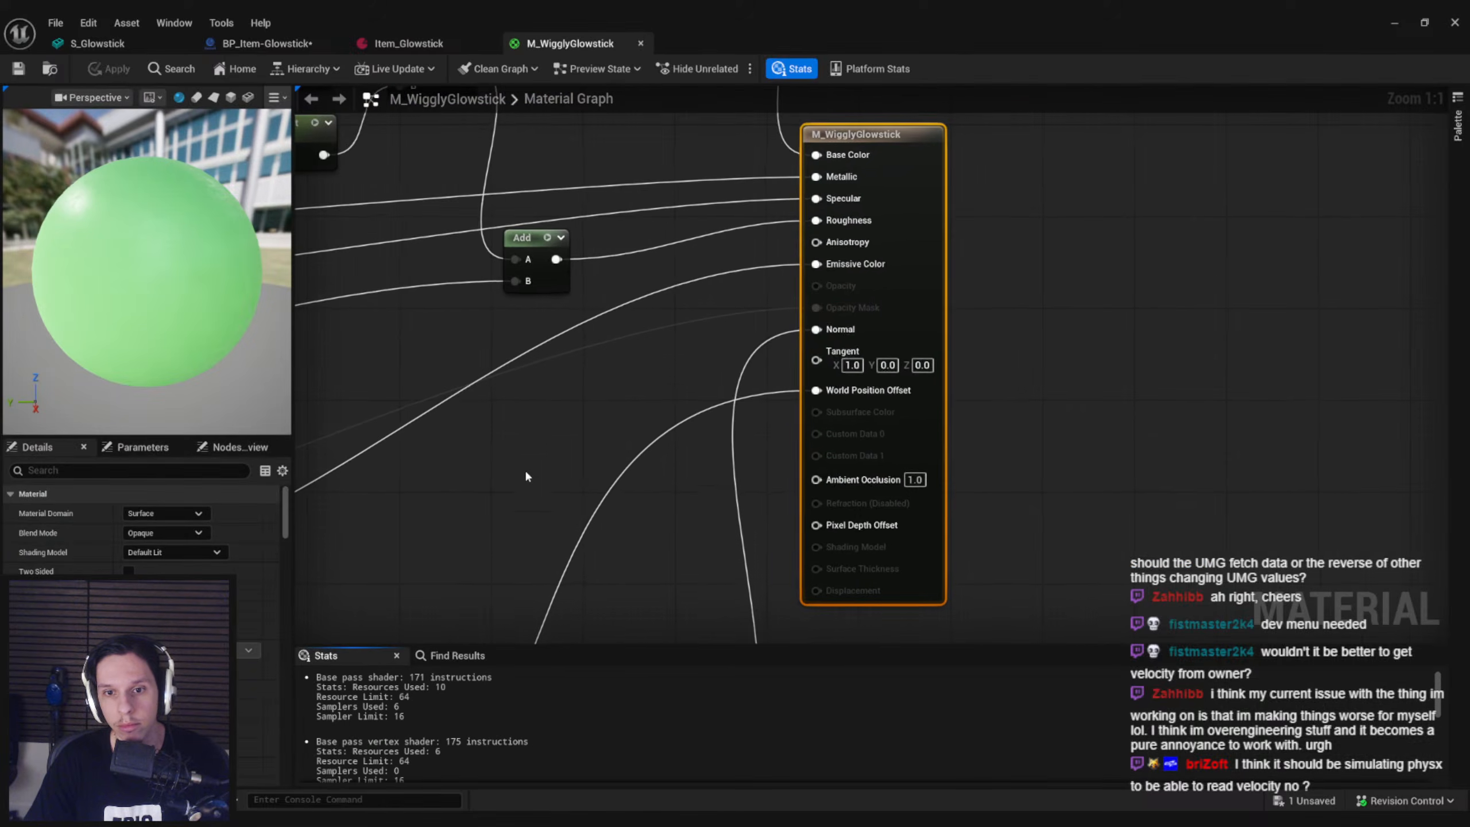
pyautogui.moveTo(525, 470); pyautogui.dragTo(781, 400, button='right')
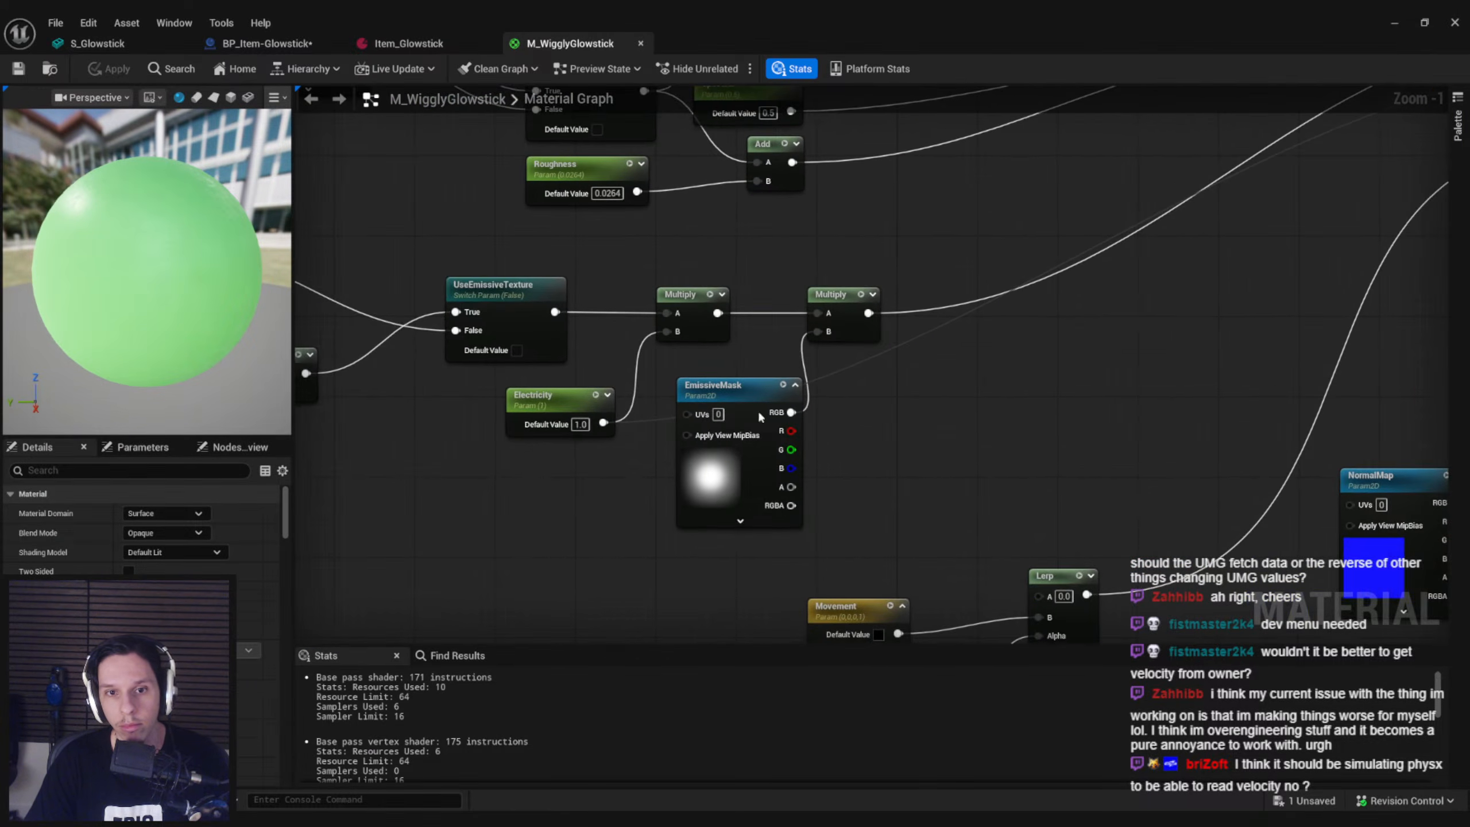
# Add a Divide node fed by the Movement parameter's output in the material graph
pyautogui.moveTo(842, 603); pyautogui.dragTo(811, 462, button='right')
pyautogui.scroll(1, 811, 464)
pyautogui.moveTo(885, 510); pyautogui.dragTo(764, 490)
pyautogui.write('divide')
pyautogui.click(816, 535)
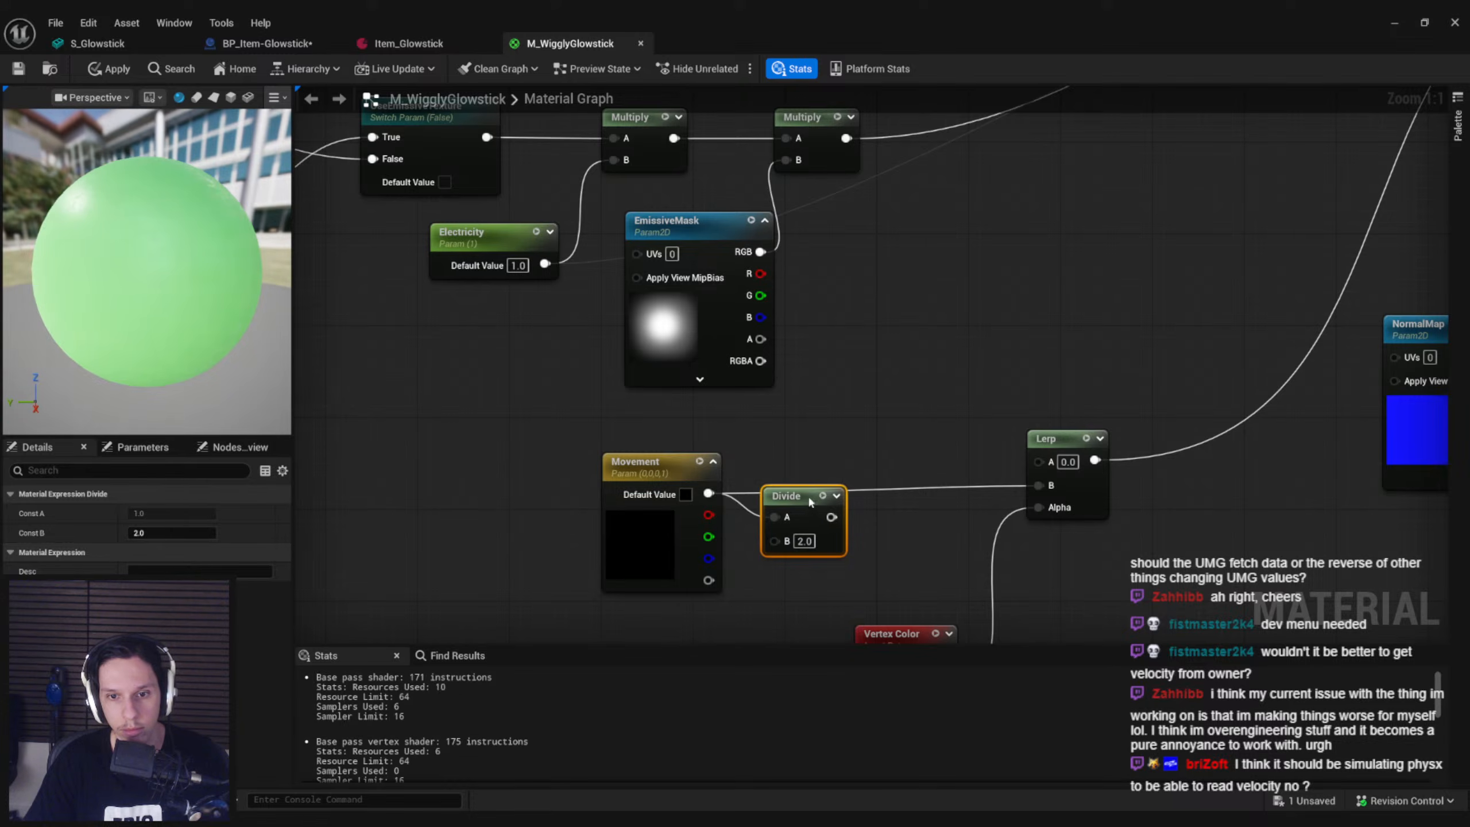
# Set the Divide node's B value to 300, connect its output to the Lerp's B input and save the material
pyautogui.click(839, 518)
pyautogui.write('500')
pyautogui.click(917, 538)
pyautogui.moveTo(878, 494); pyautogui.dragTo(1028, 493)
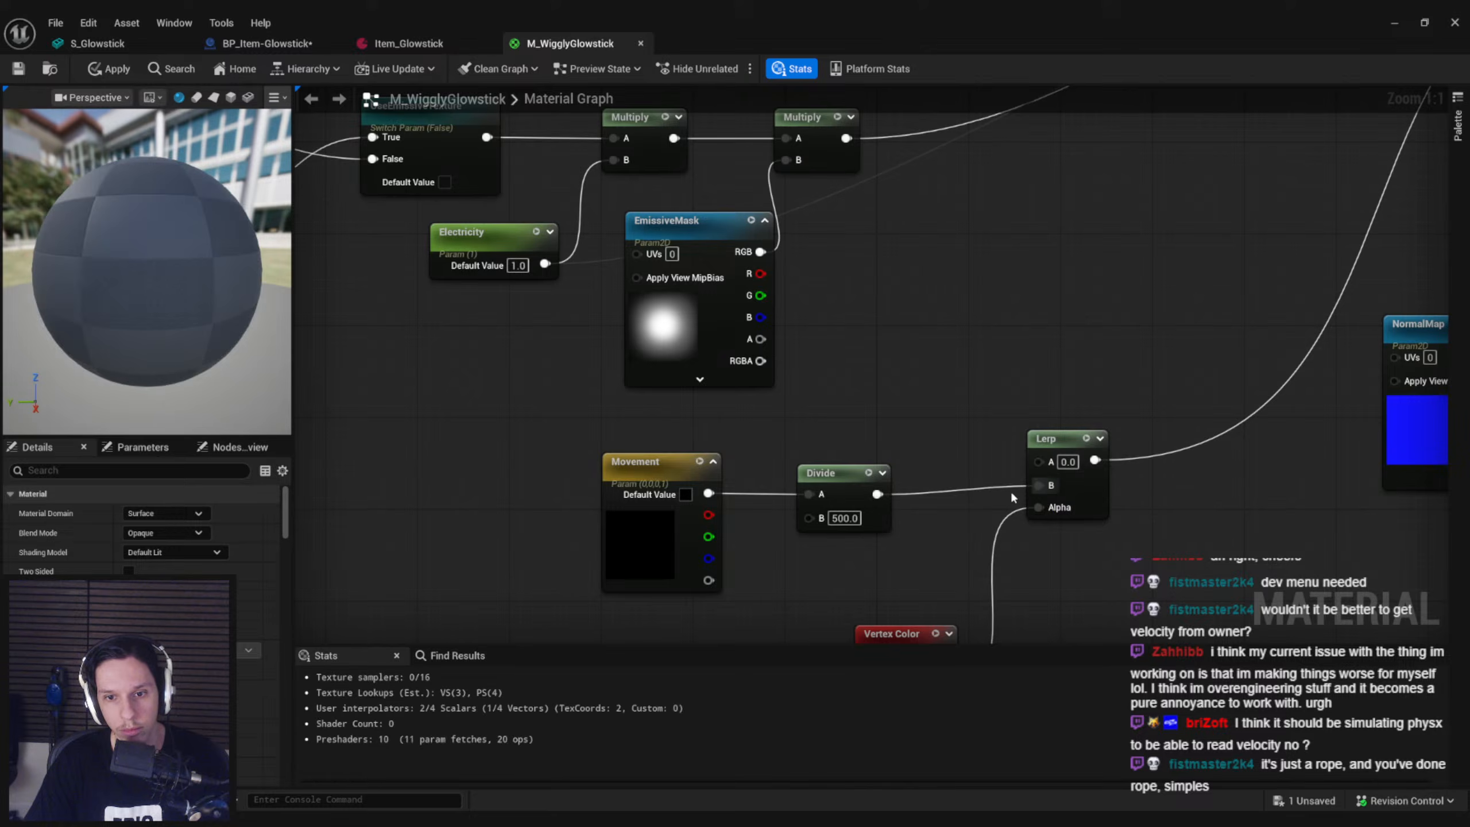
pyautogui.write('3')
pyautogui.press('Return')
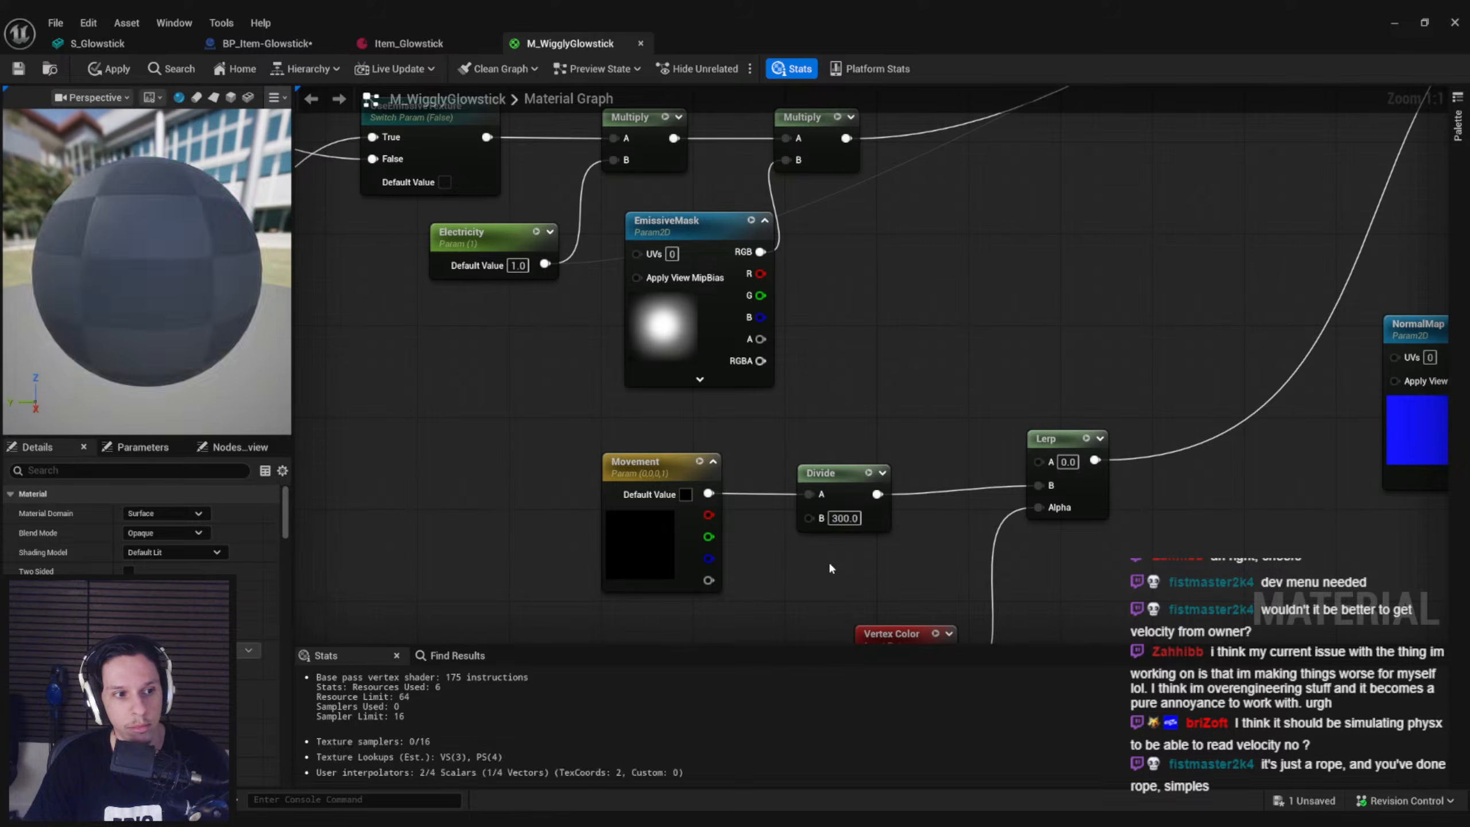
pyautogui.hotkey('ctrl', 's')
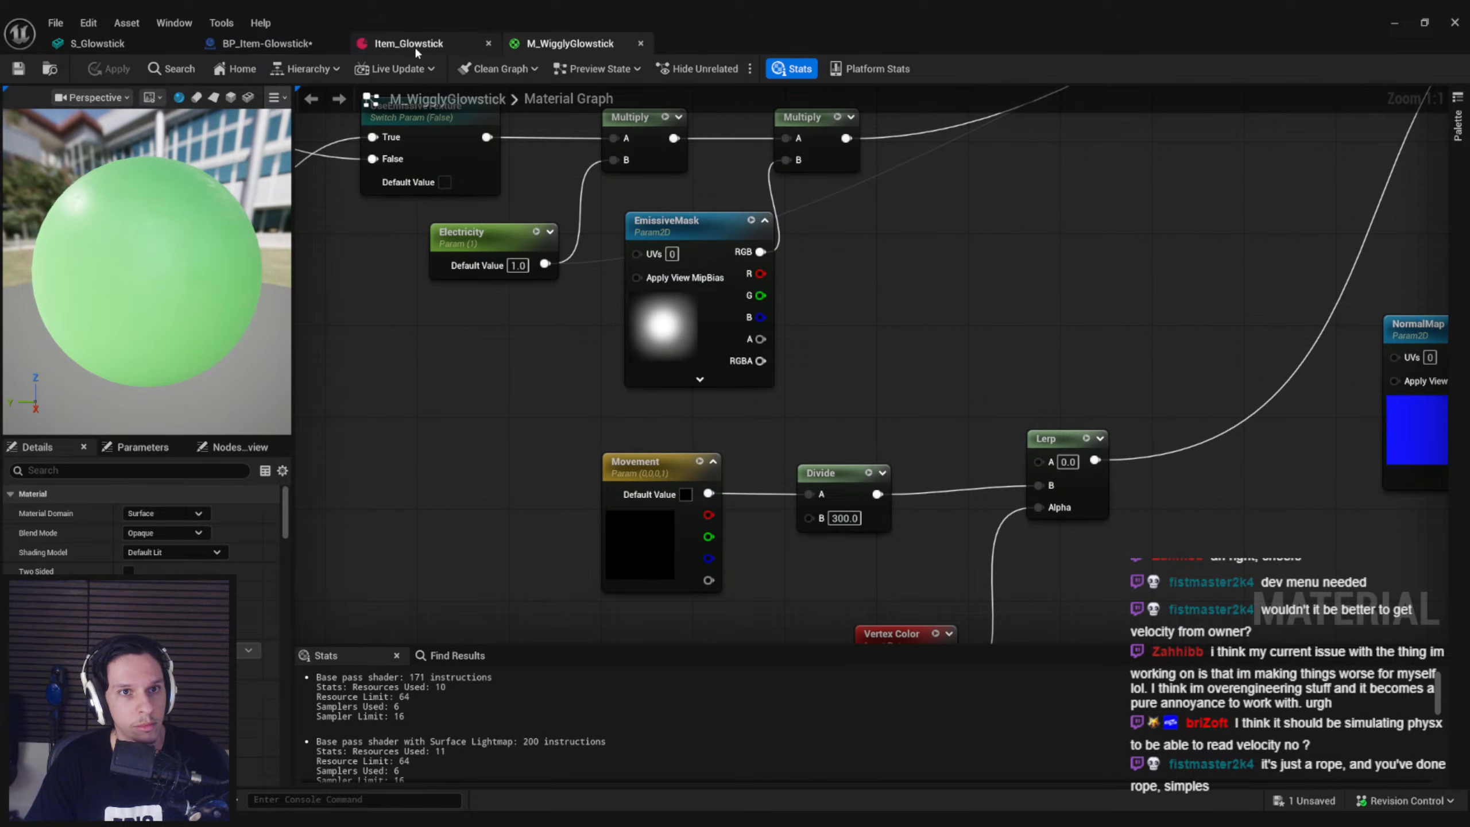
# Return to the BP_Item-Glowstick EventGraph and delete the Print String node together with its string conversion node
pyautogui.click(408, 44)
pyautogui.click(266, 44)
pyautogui.moveTo(910, 337); pyautogui.dragTo(801, 275)
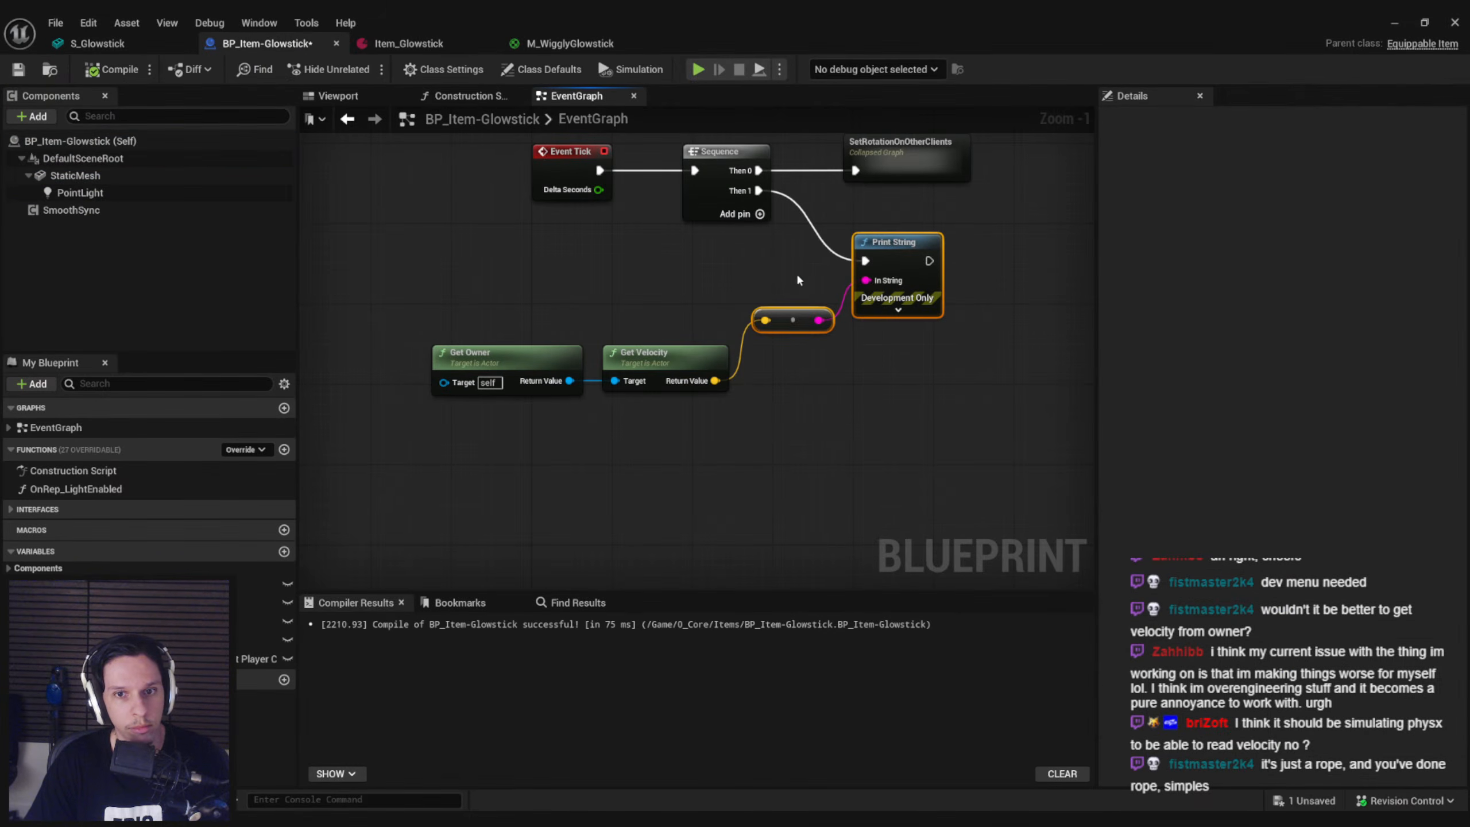
pyautogui.press('Delete')
# Add a StaticMesh reference to the graph with a Set Vector Parameter Value on Materials node targeting it
pyautogui.moveTo(92, 175); pyautogui.dragTo(833, 278)
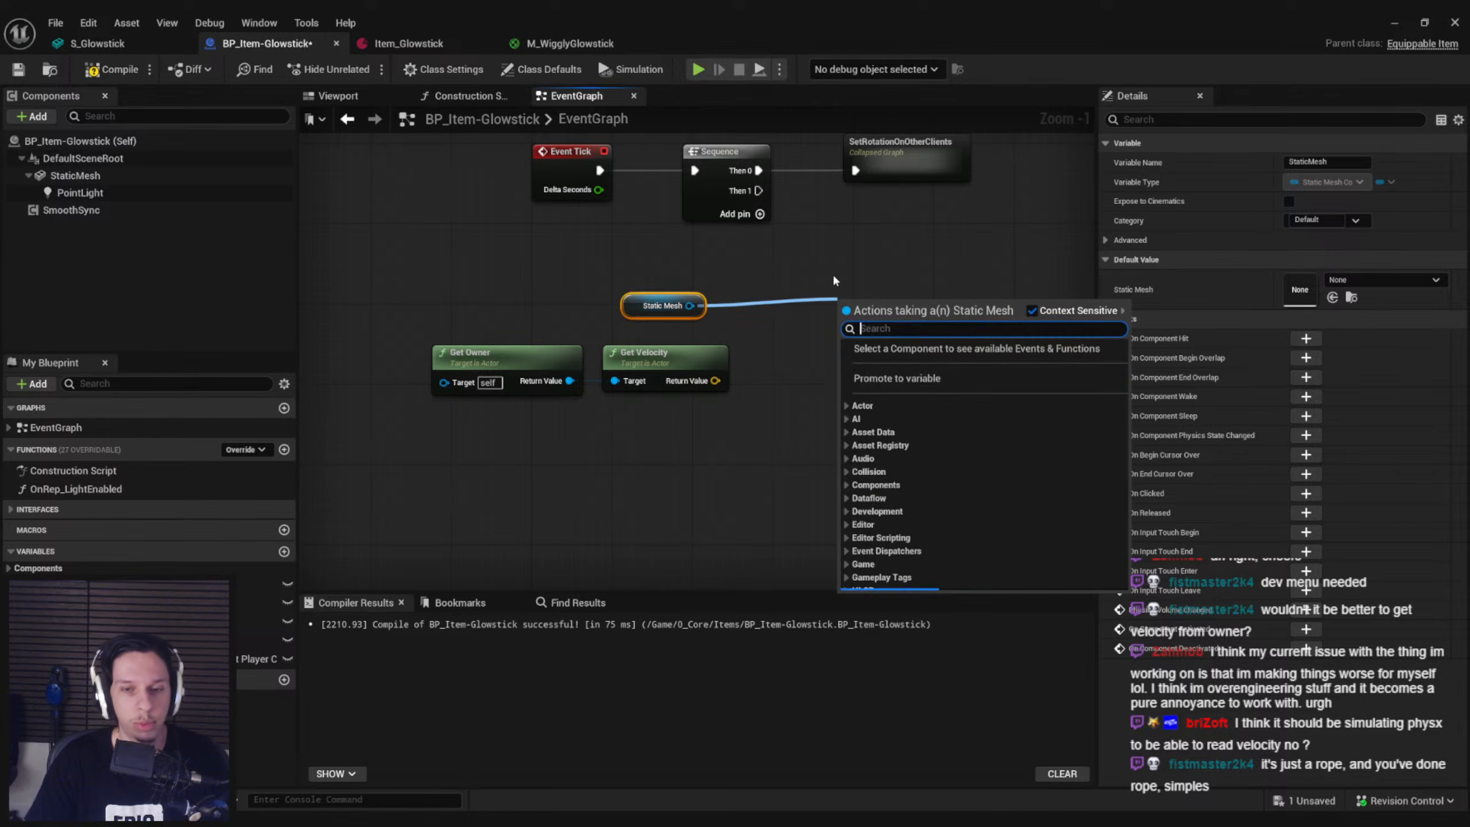
pyautogui.write('set para')
pyautogui.press('BackSpace')
pyautogui.press('BackSpace')
pyautogui.press('BackSpace')
pyautogui.press('BackSpace')
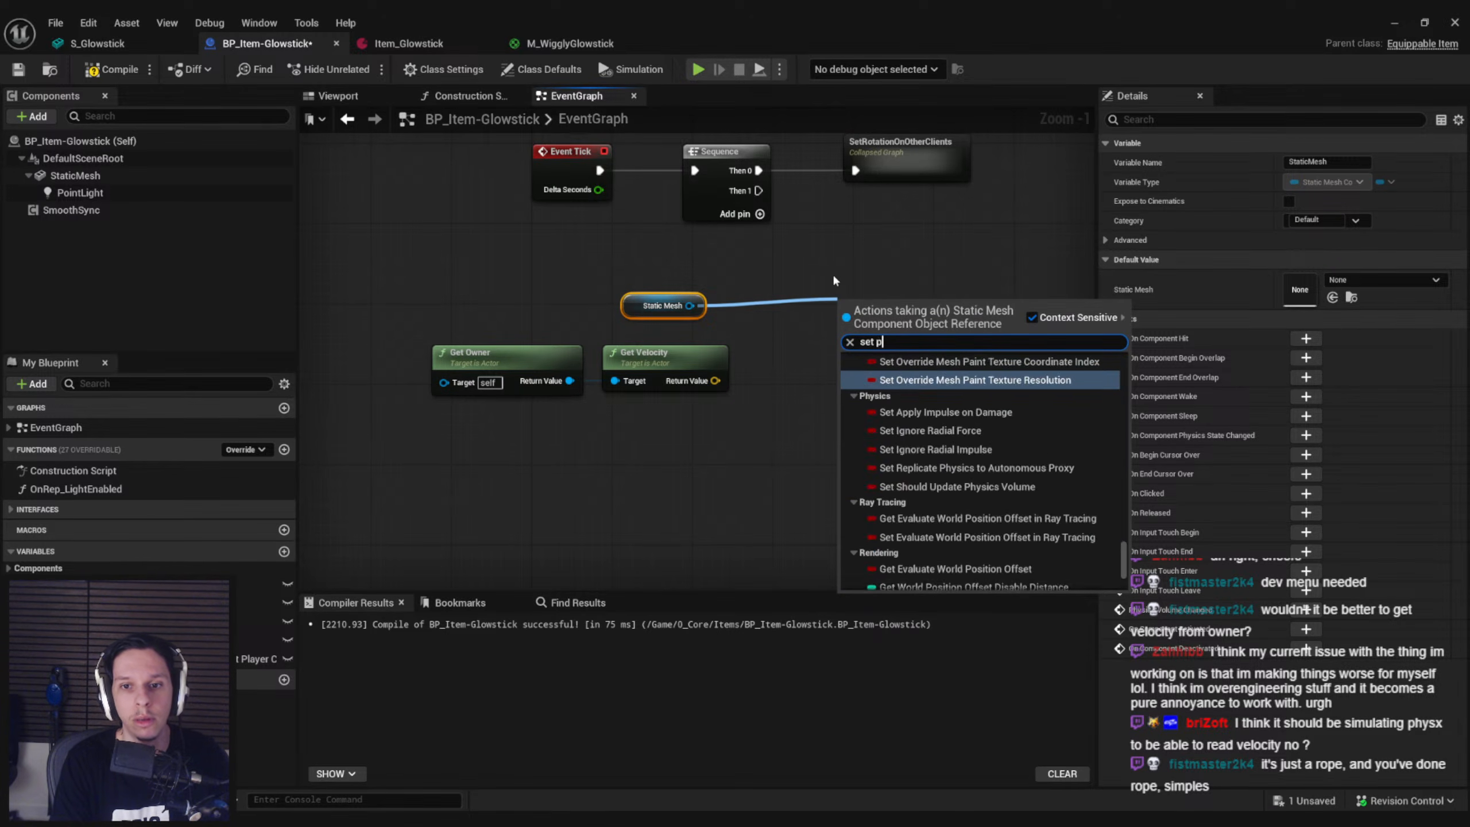
pyautogui.write('vector param')
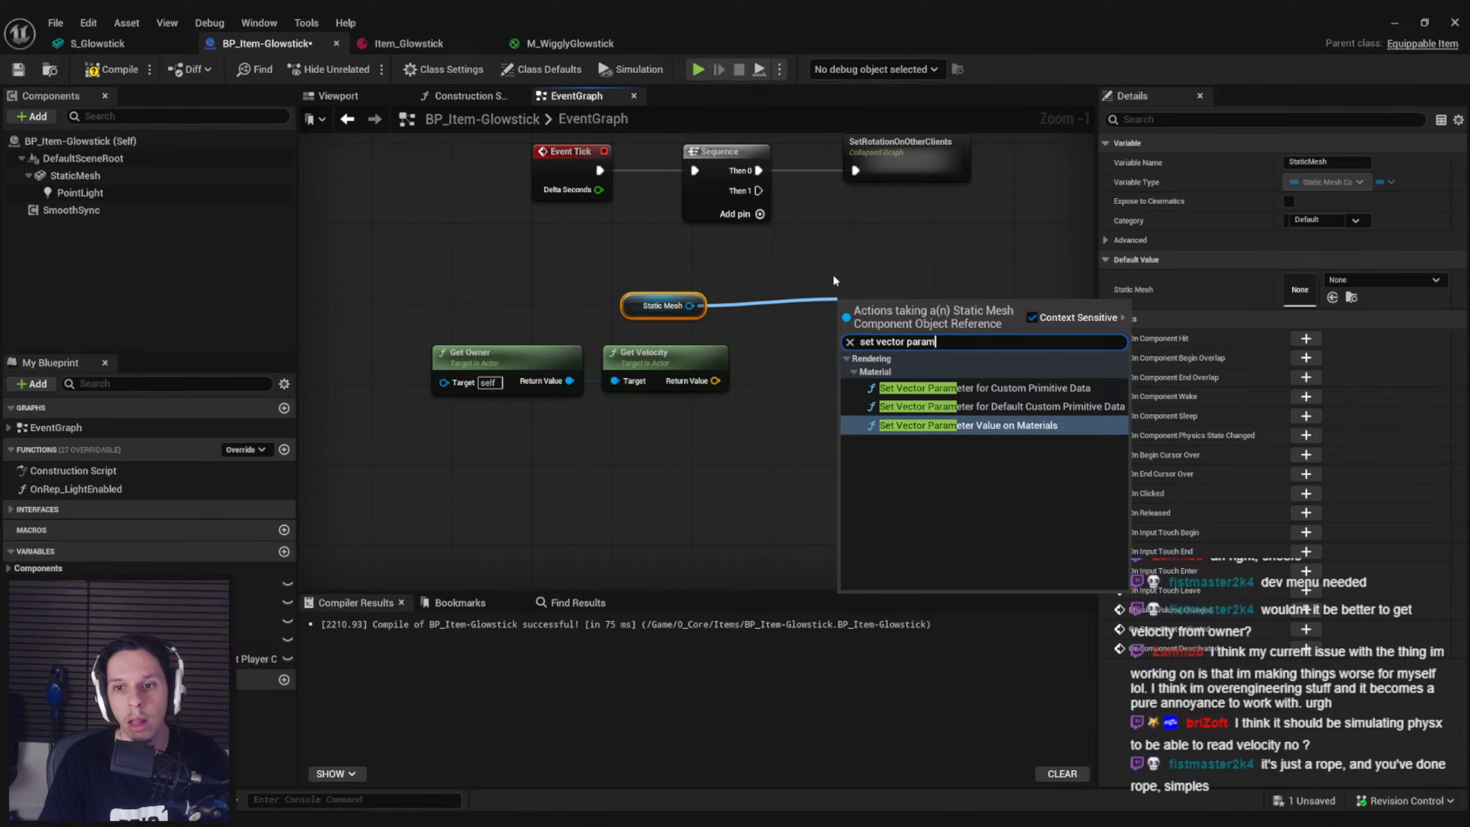
pyautogui.press('Return')
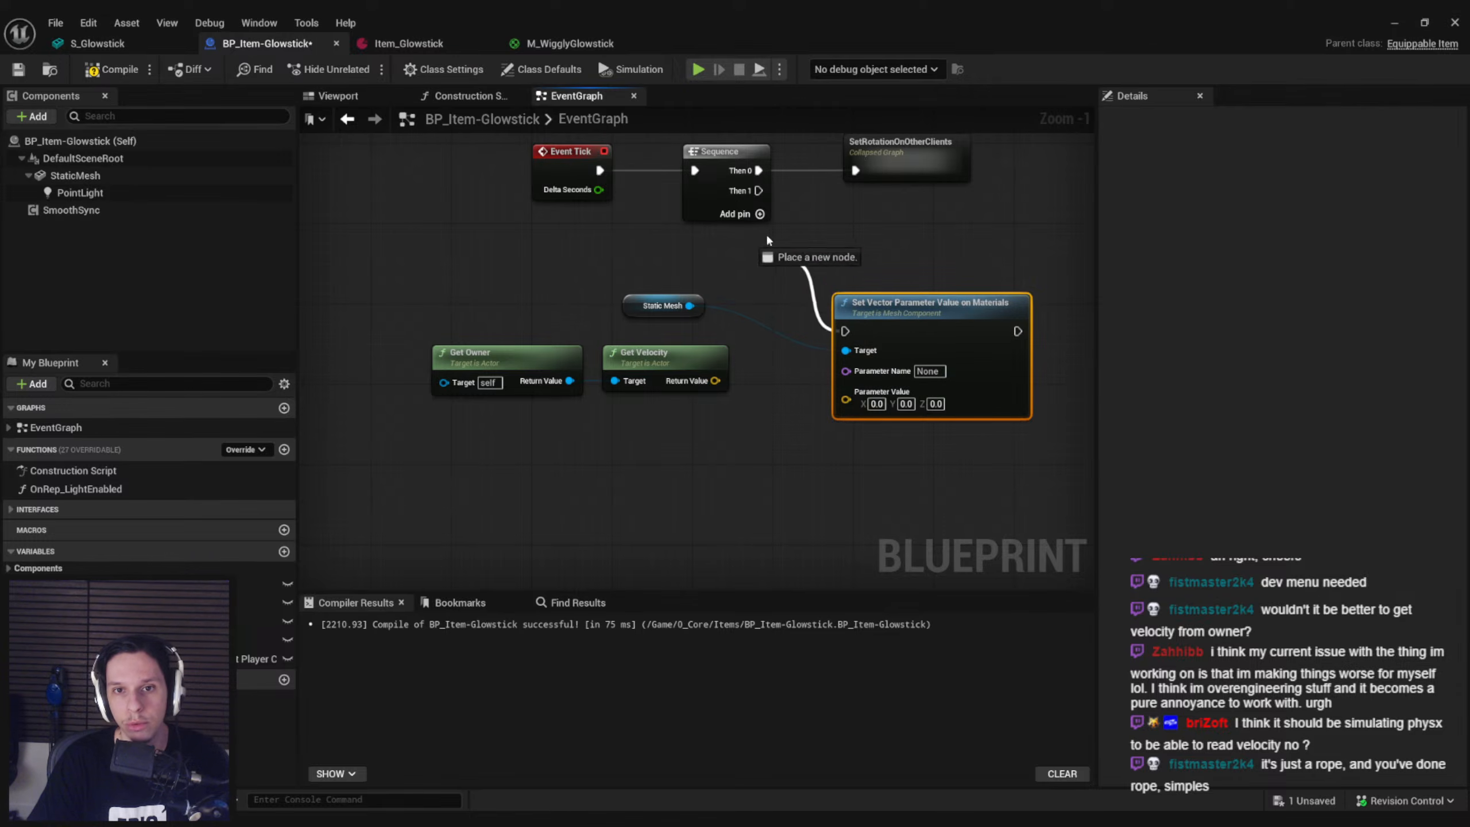
# Run the parameter node from the Sequence's Then 1, name its parameter Movement and feed its value from Get Velocity
pyautogui.press('BackSpace')
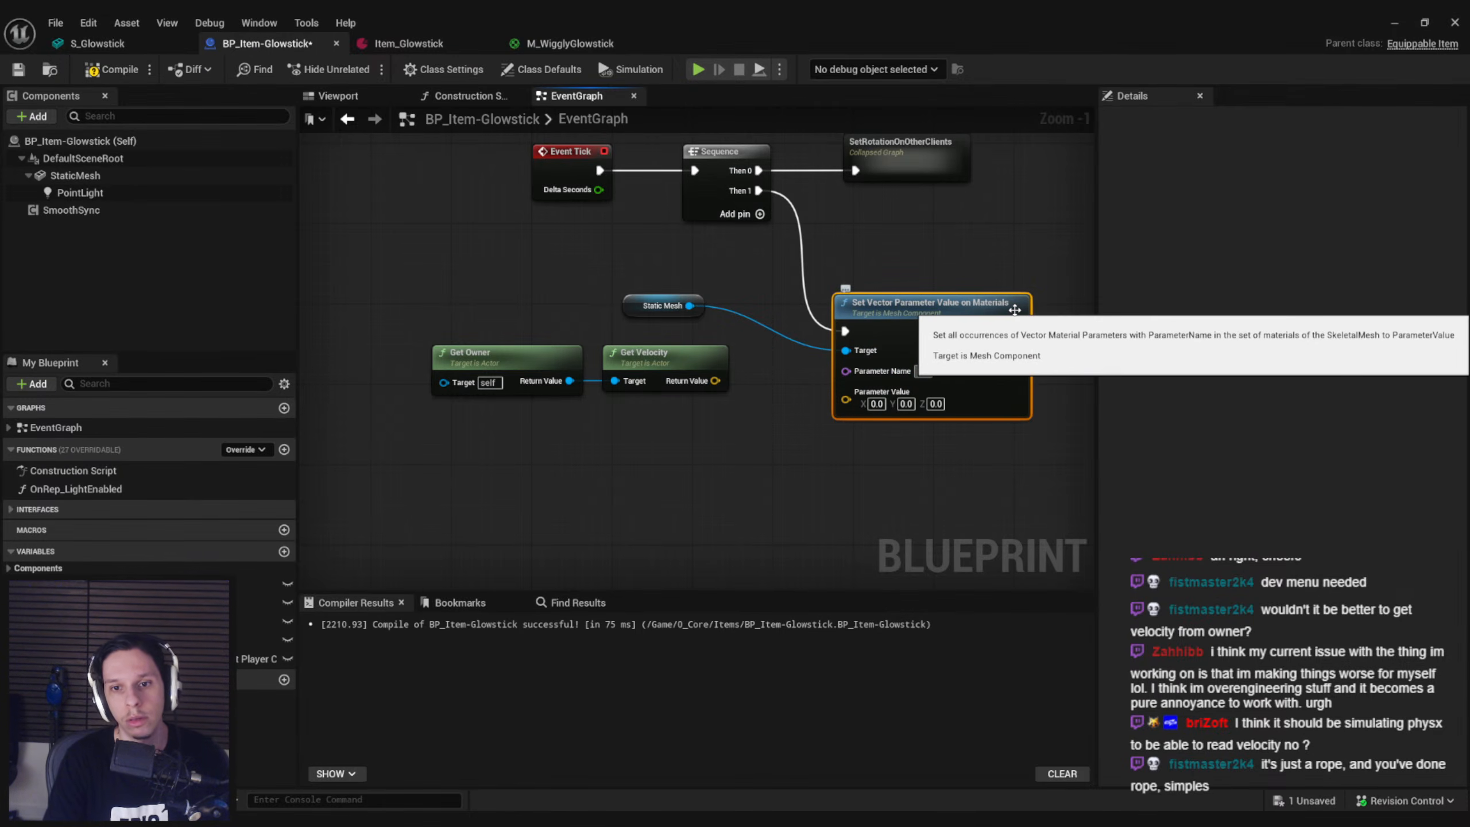
pyautogui.write('Movement')
pyautogui.moveTo(846, 401); pyautogui.dragTo(690, 385)
# Play the level and run back and forth with the glowstick equipped to test how it bends, ending the play session
pyautogui.click(1394, 22)
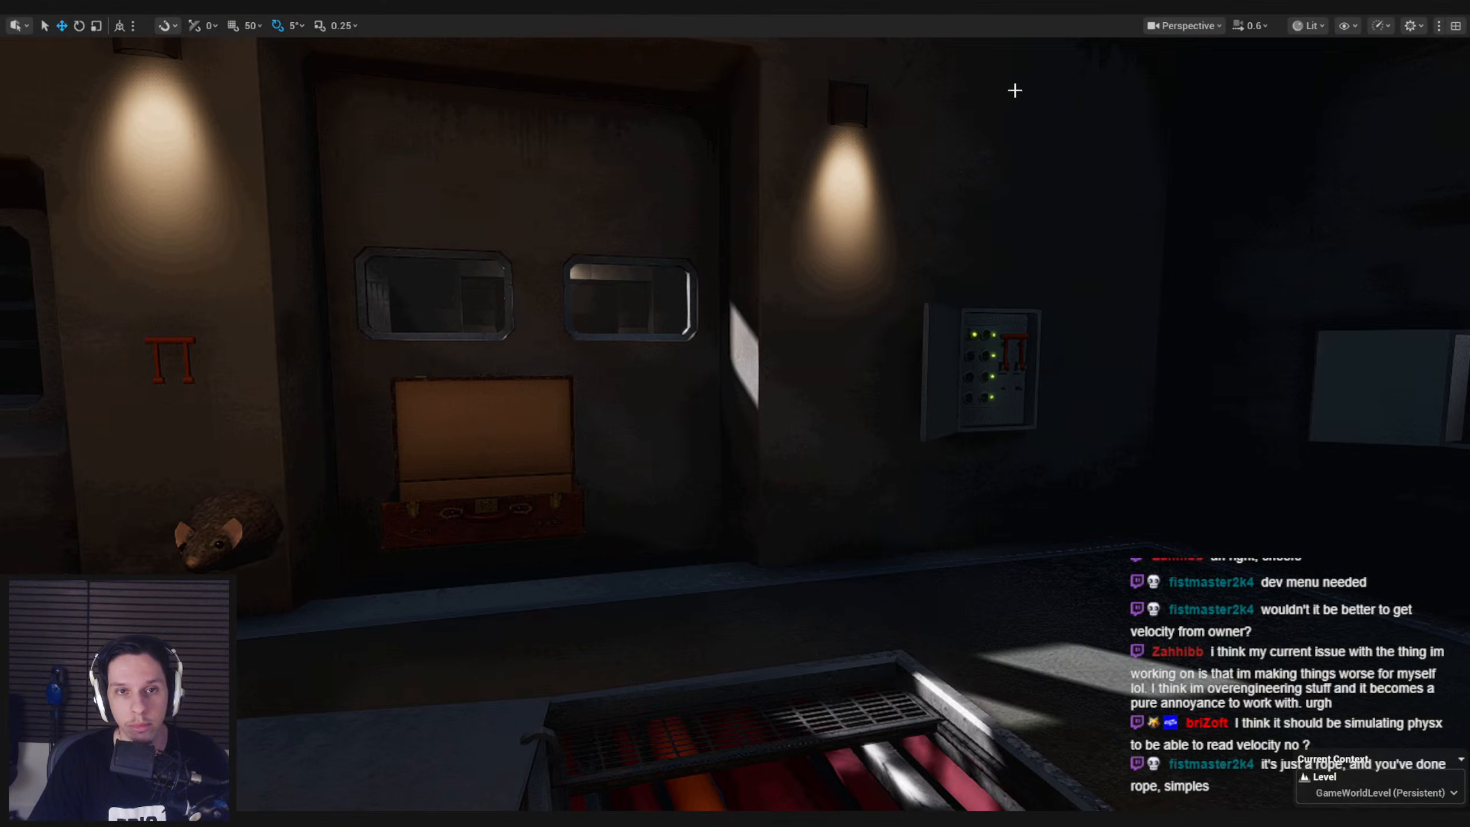
pyautogui.hotkey('alt', 'p')
pyautogui.click(579, 118)
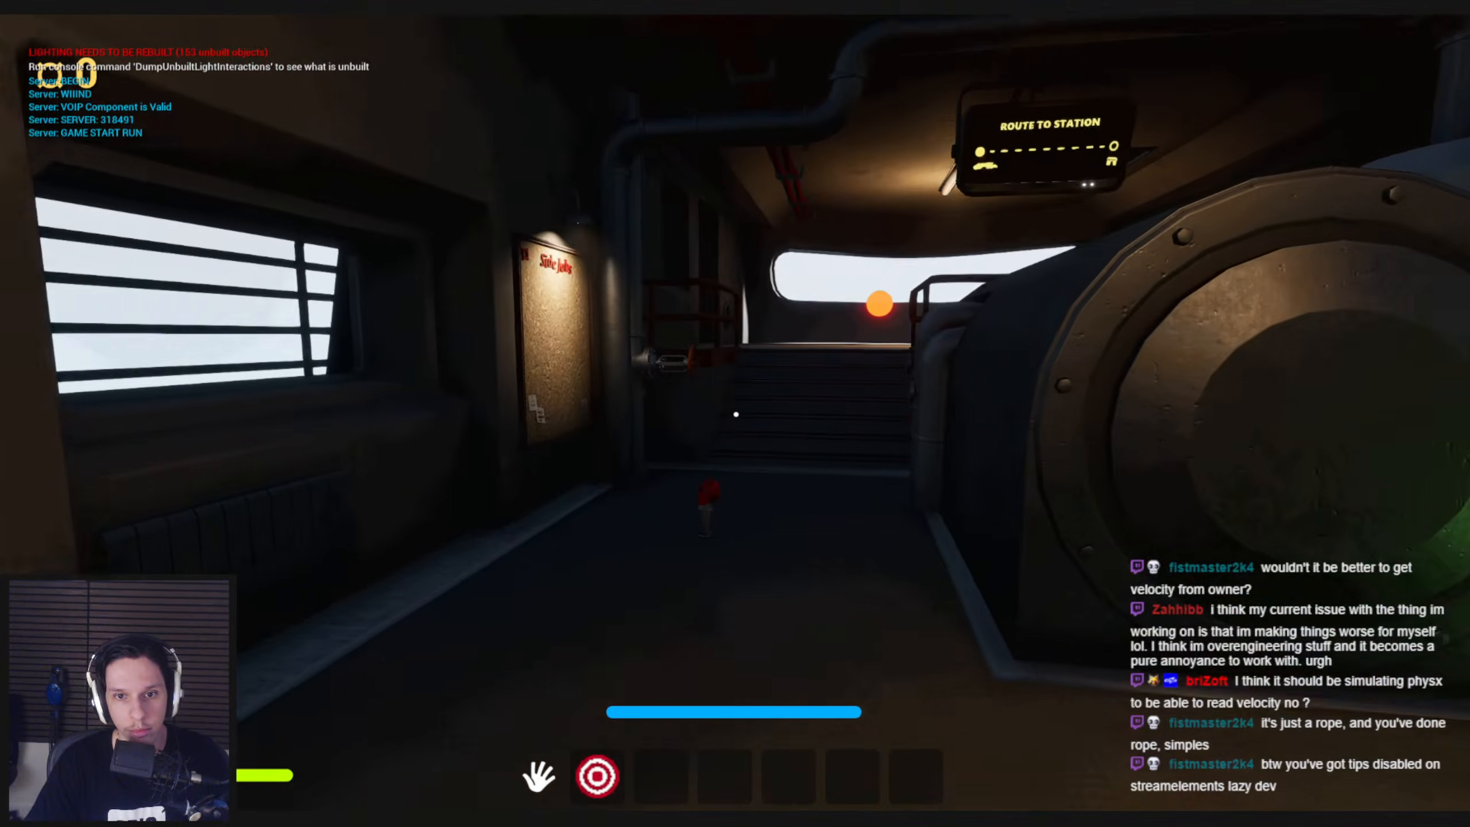
pyautogui.press('e')
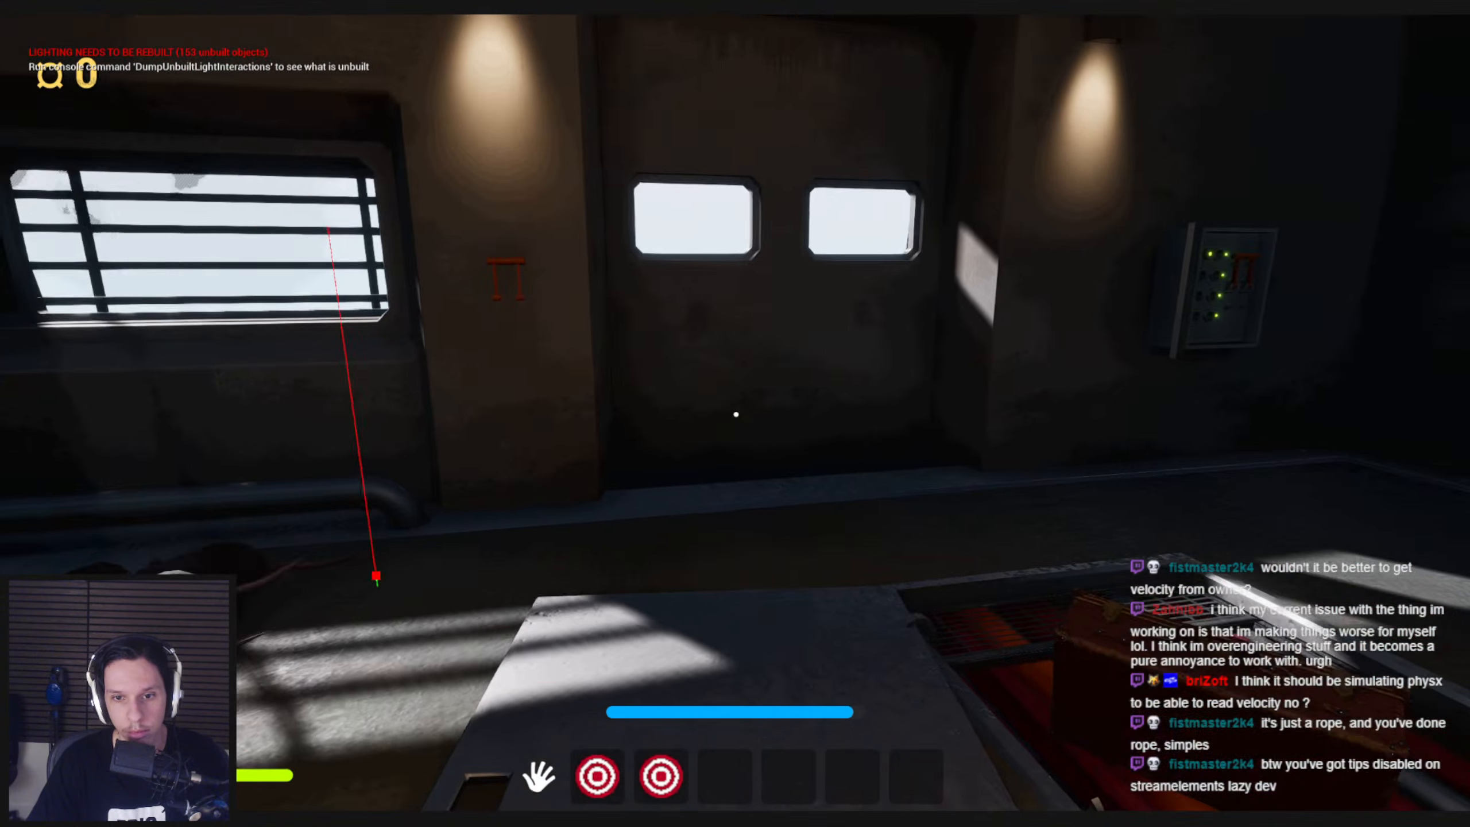
pyautogui.press('d')
pyautogui.press('a')
pyautogui.press('s')
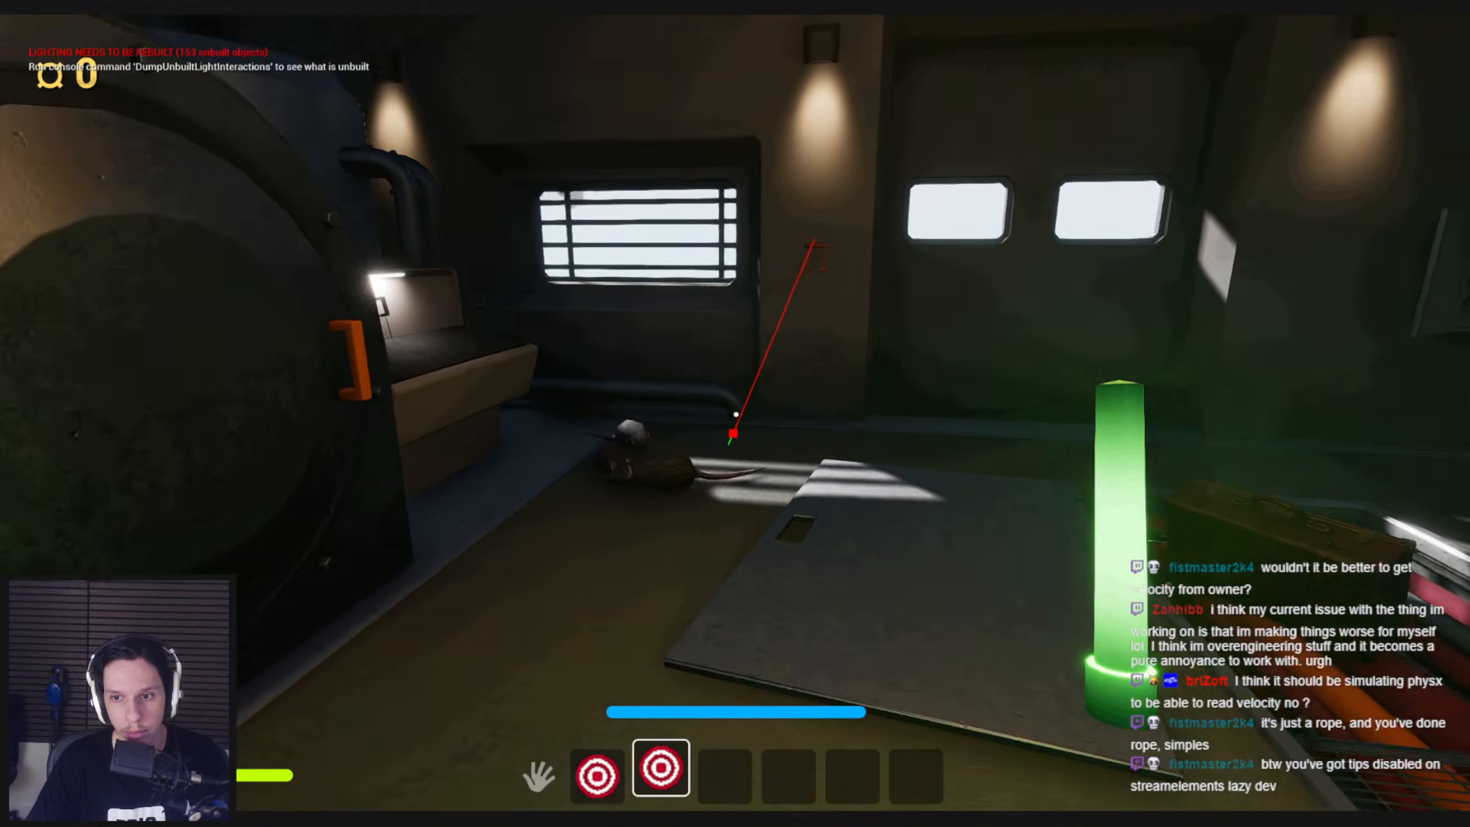
pyautogui.hotkey('shift', 'w')
pyautogui.hotkey('shift', 'w')
pyautogui.hotkey('shift', 's')
pyautogui.hotkey('shift', 'w')
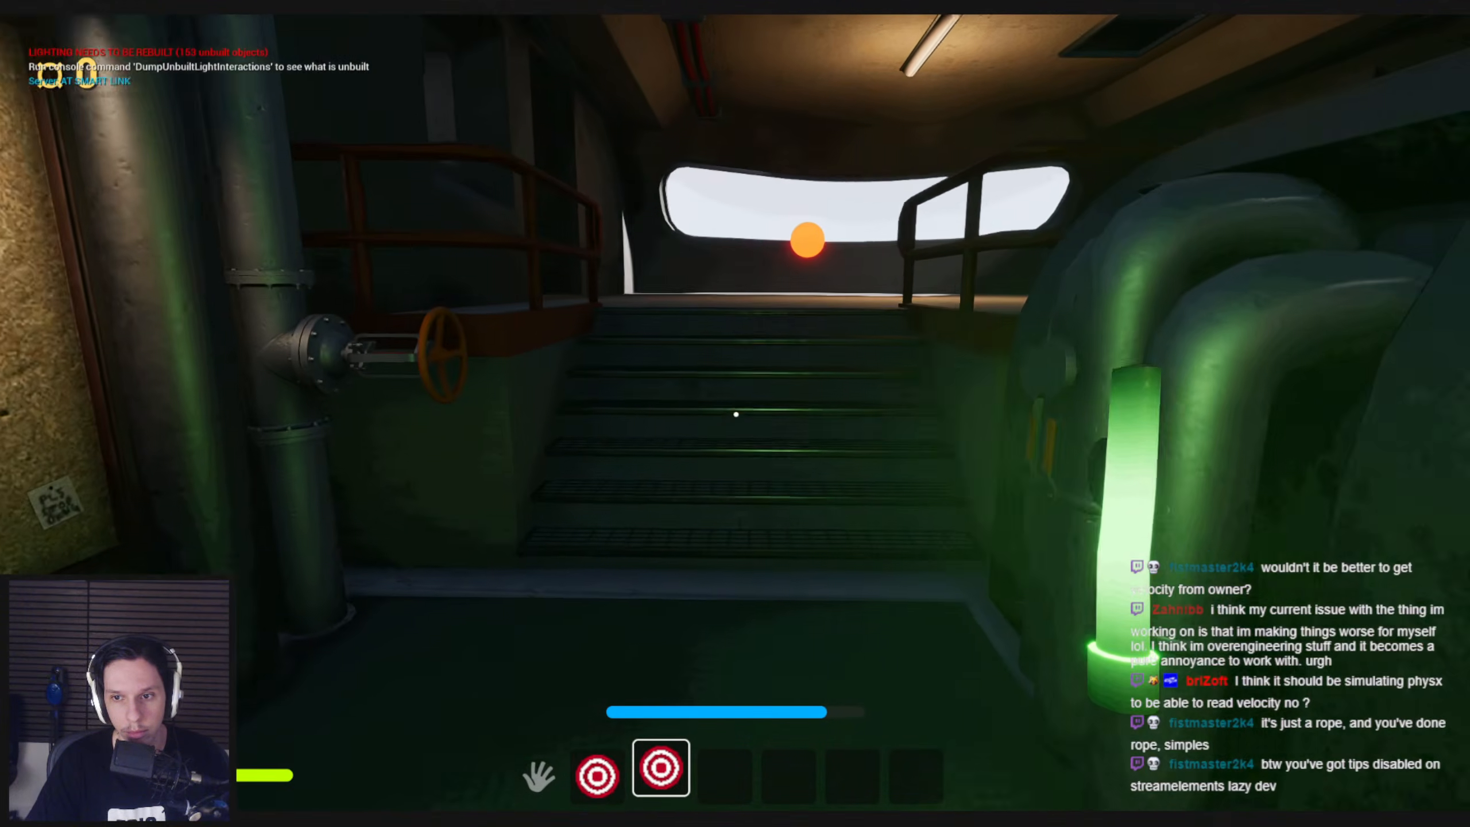
pyautogui.hotkey('shift', 's')
pyautogui.hotkey('shift', 'w')
pyautogui.hotkey('shift', 's')
pyautogui.hotkey('shift', 's')
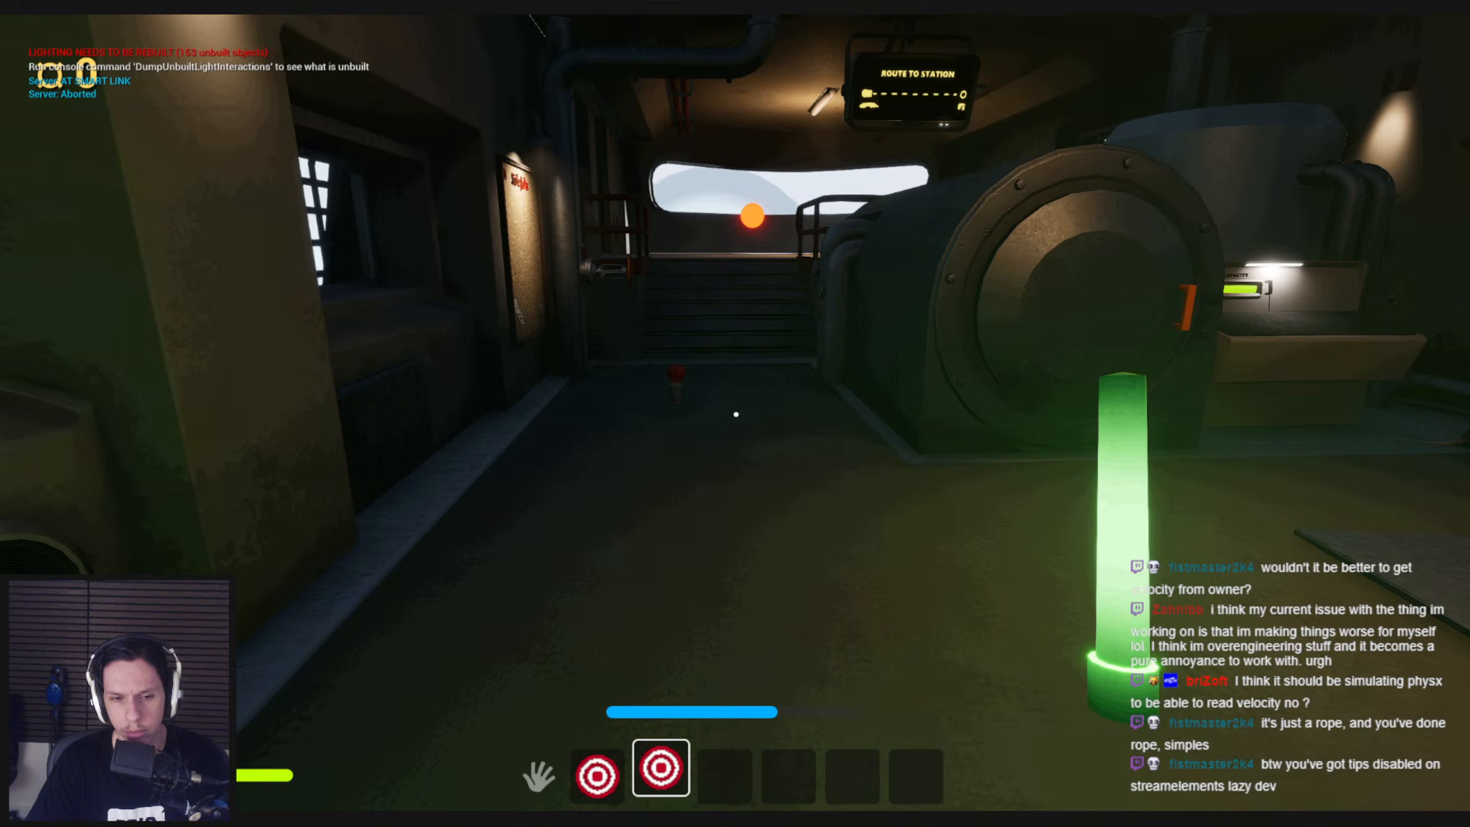
pyautogui.press('Escape')
# Return to the M_WigglyGlowstick material, set the Divide node's B value to 100 and apply the change
pyautogui.moveTo(445, 819)
pyautogui.click(518, 761)
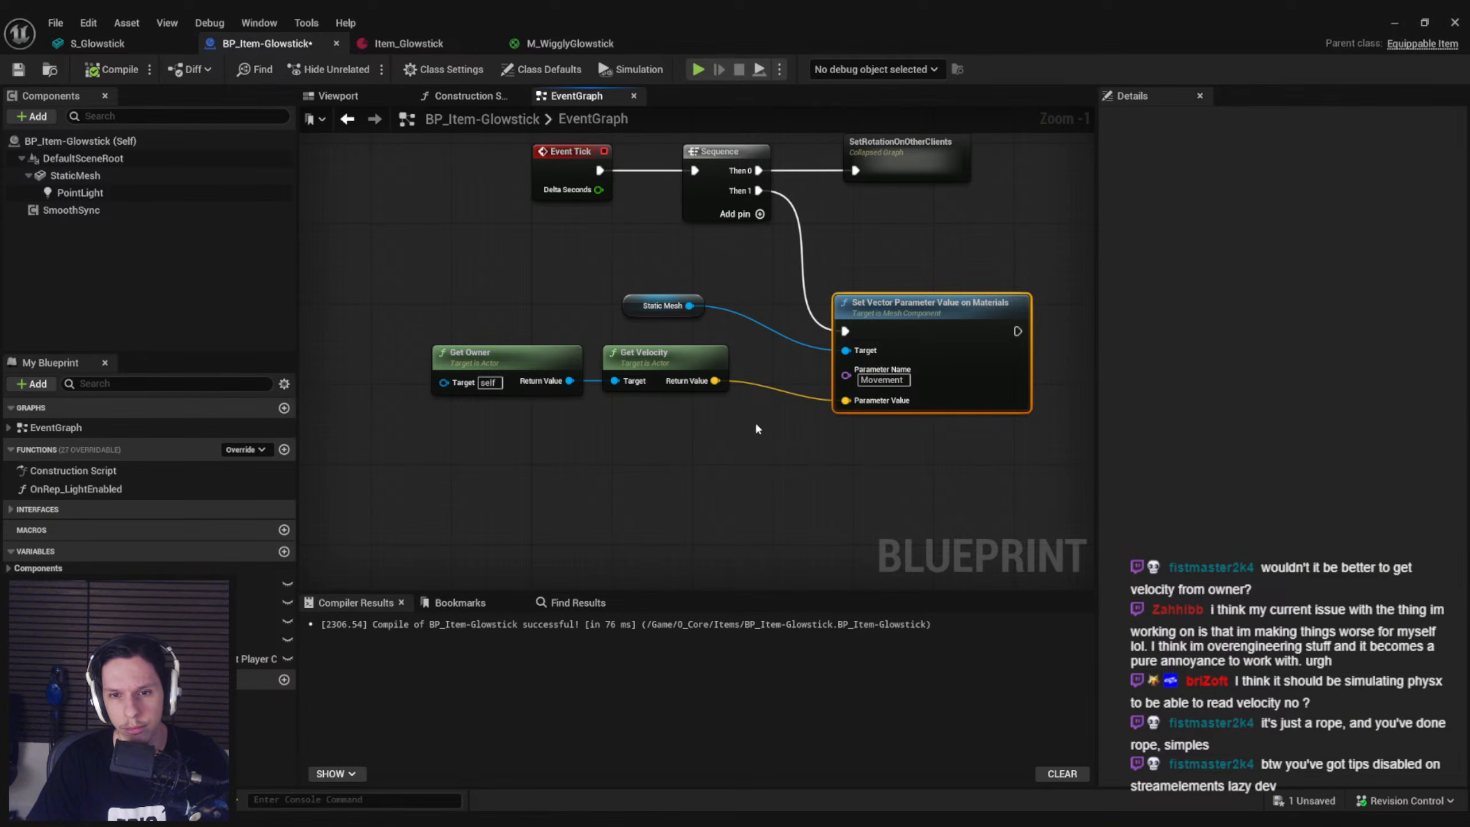
pyautogui.click(556, 43)
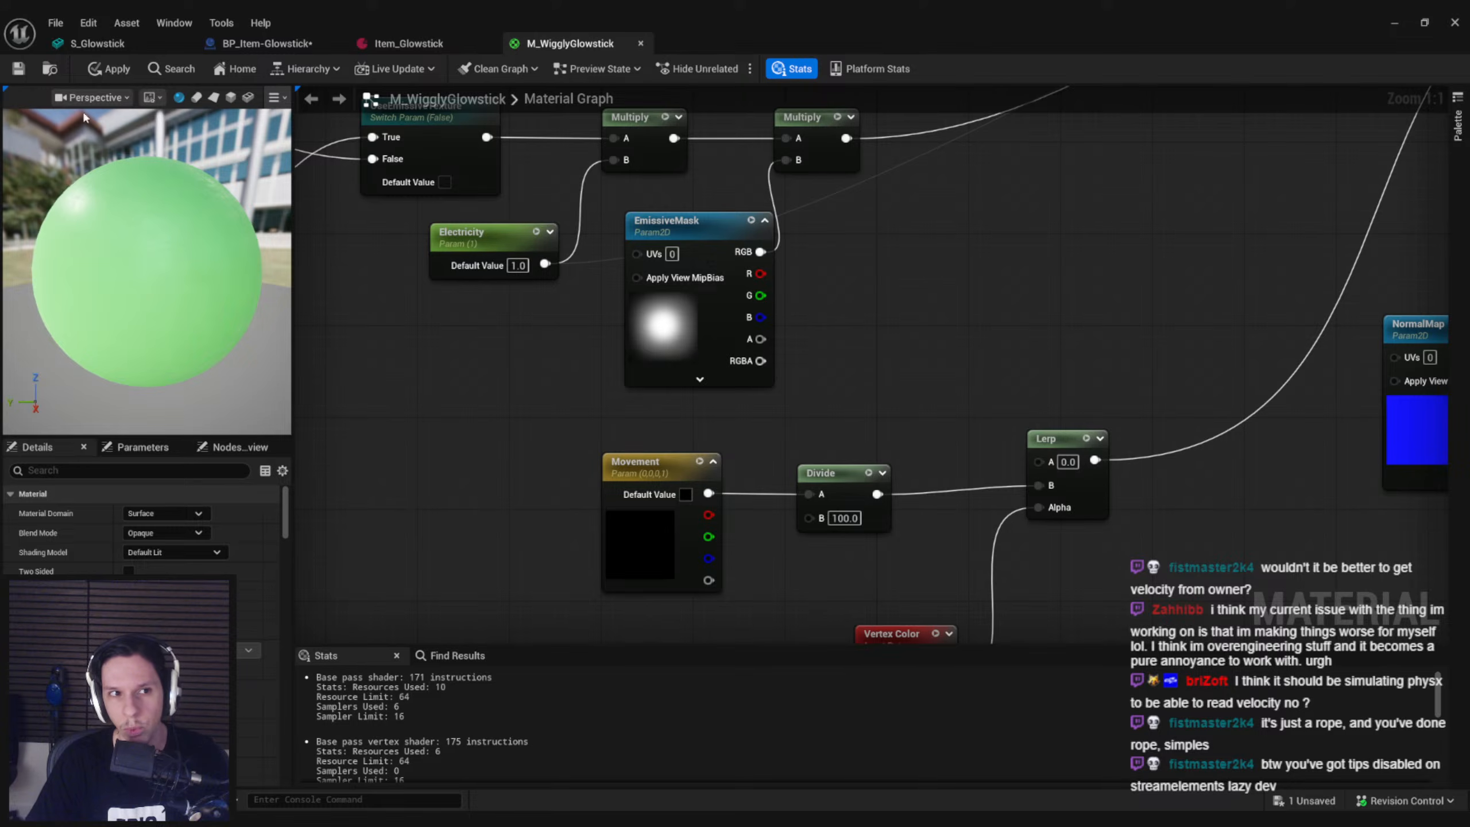
pyautogui.click(92, 76)
# Check the Vertex Color node in the material, and open the S_Glowstick mesh from the Blueprint's StaticMesh component
pyautogui.scroll(-2, 469, 319)
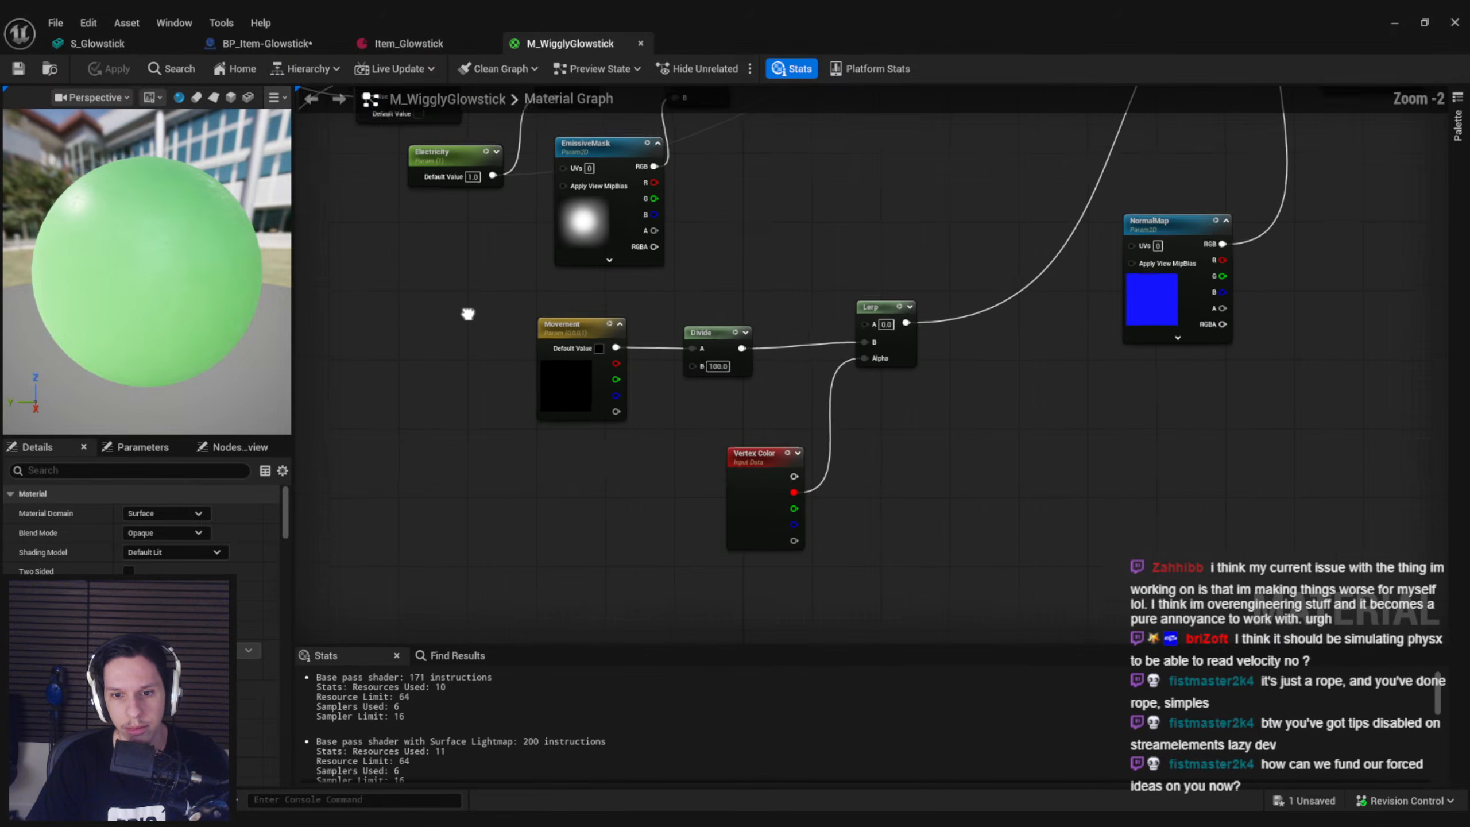
pyautogui.click(741, 487)
pyautogui.click(376, 43)
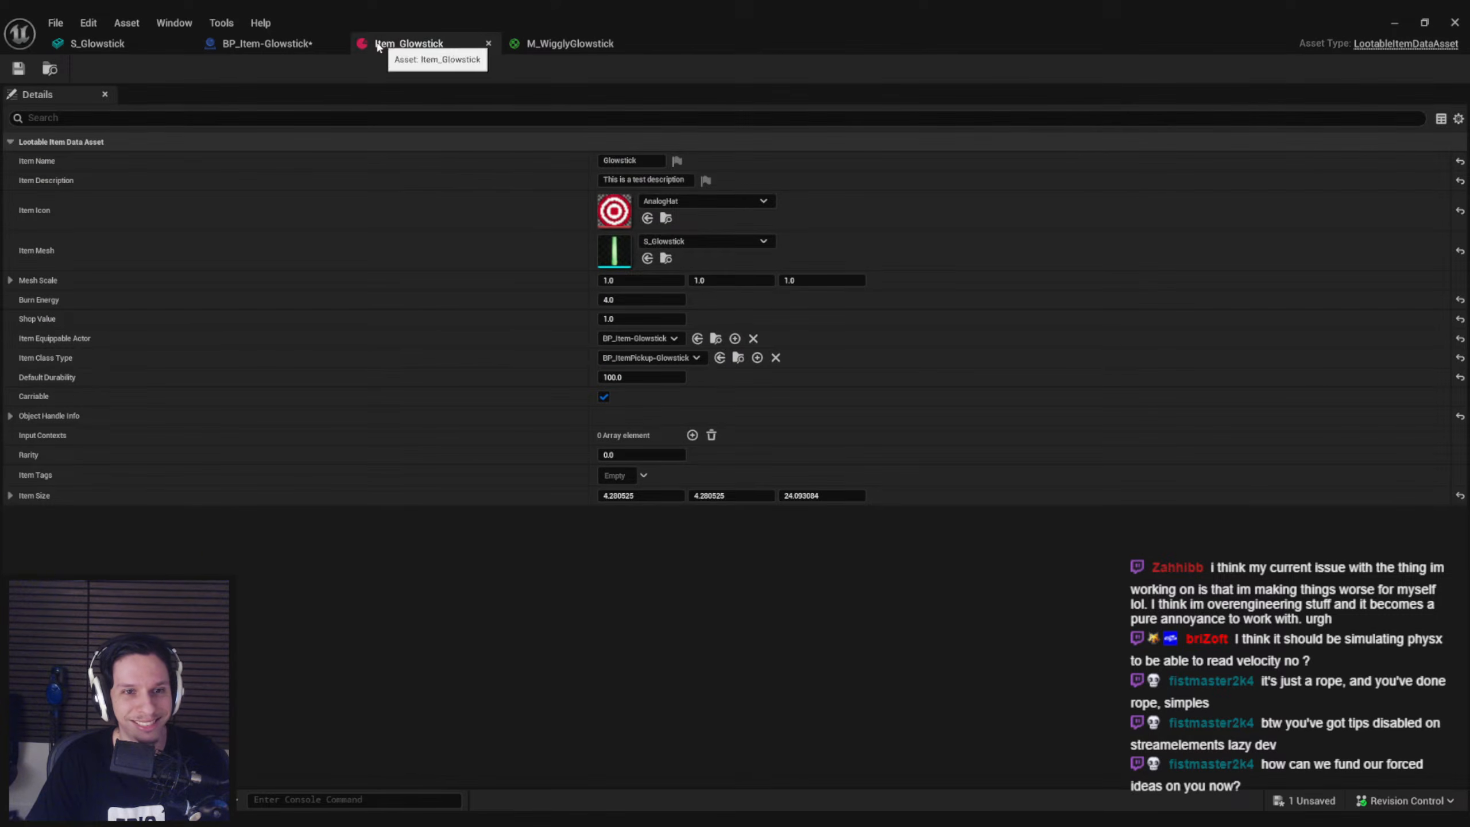
pyautogui.click(273, 45)
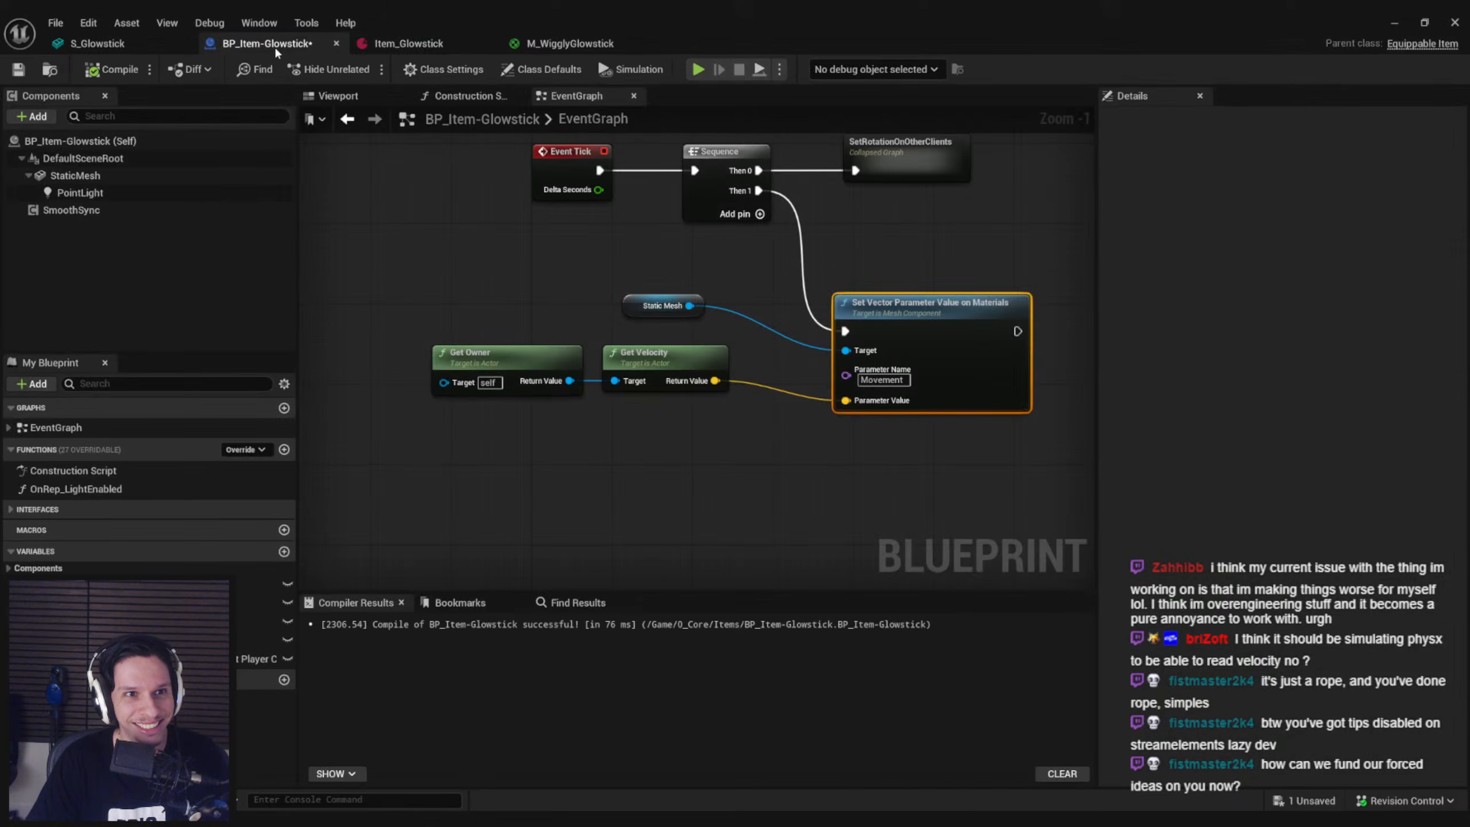
pyautogui.click(76, 176)
pyautogui.doubleClick(1292, 400)
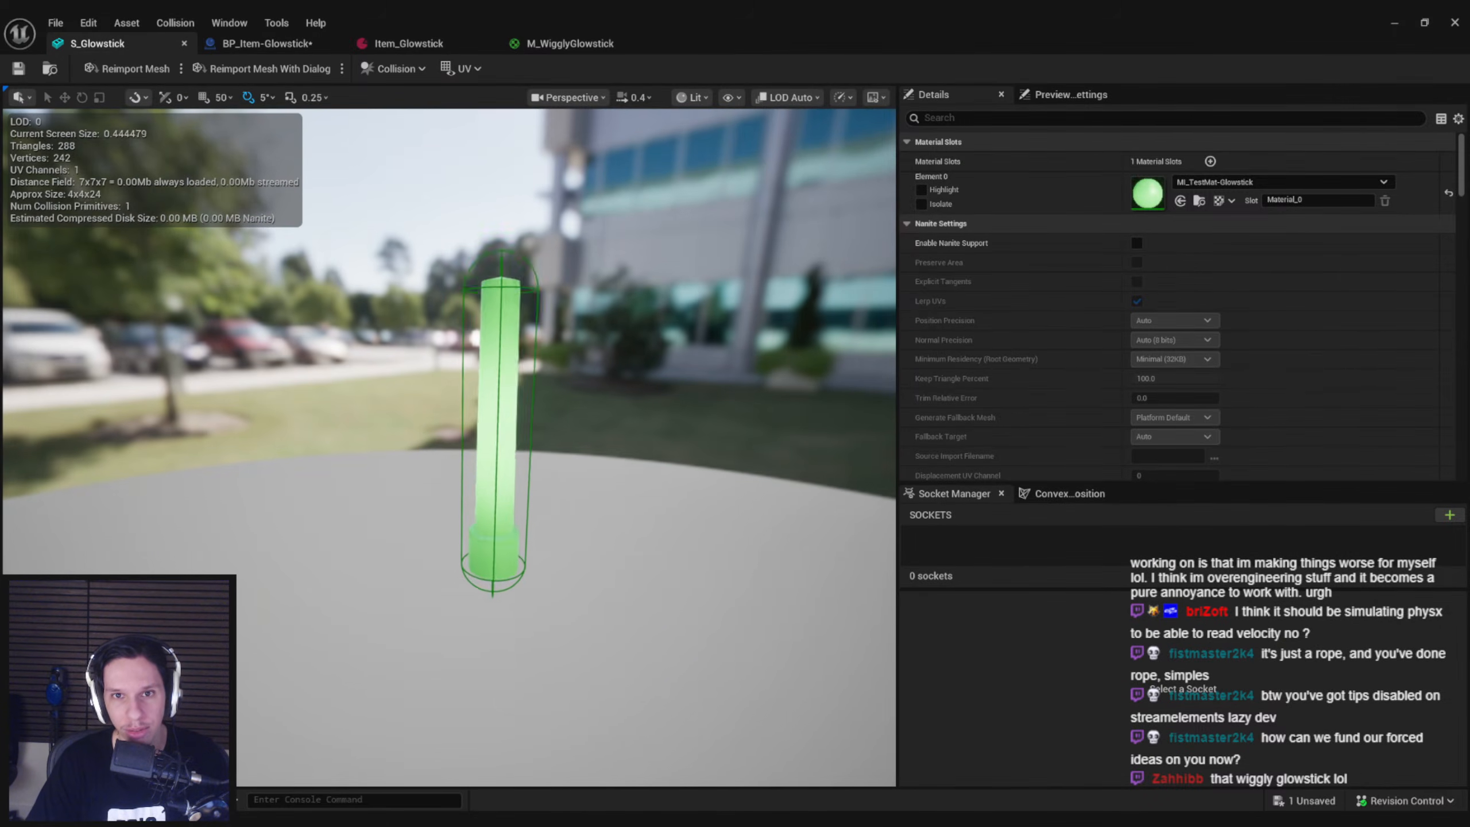
# Display the vertex colors on the S_Glowstick mesh and frame the whole glowstick to examine its gradient
pyautogui.click(731, 97)
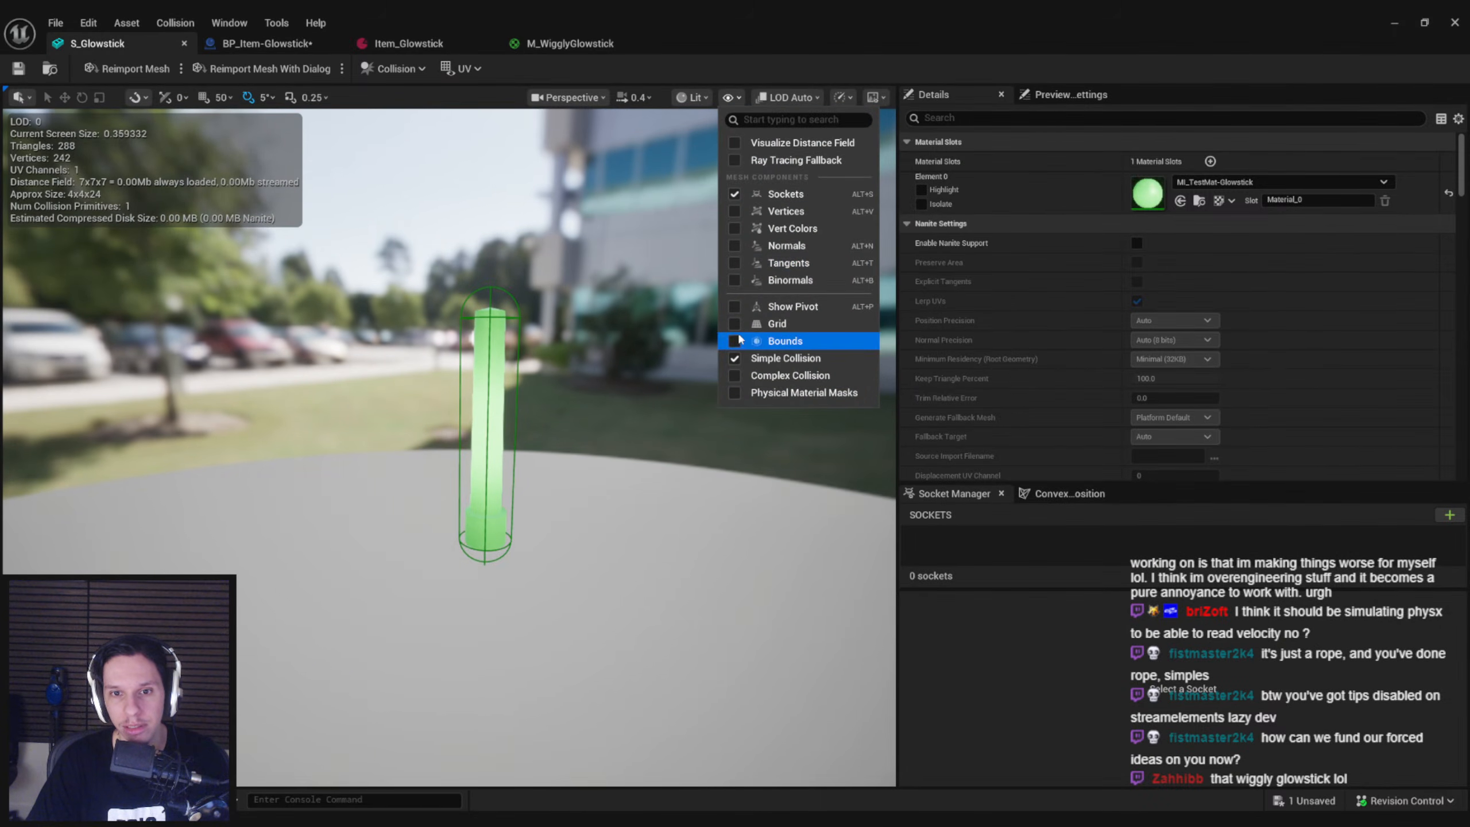
pyautogui.click(733, 229)
pyautogui.scroll(-3, 520, 466)
pyautogui.moveTo(519, 467); pyautogui.dragTo(515, 530, button='right')
# Switch to Blender, put the glowstick cylinder in Vertex Paint mode and smooth its vertex colors
pyautogui.hotkey('alt', 'Tab')
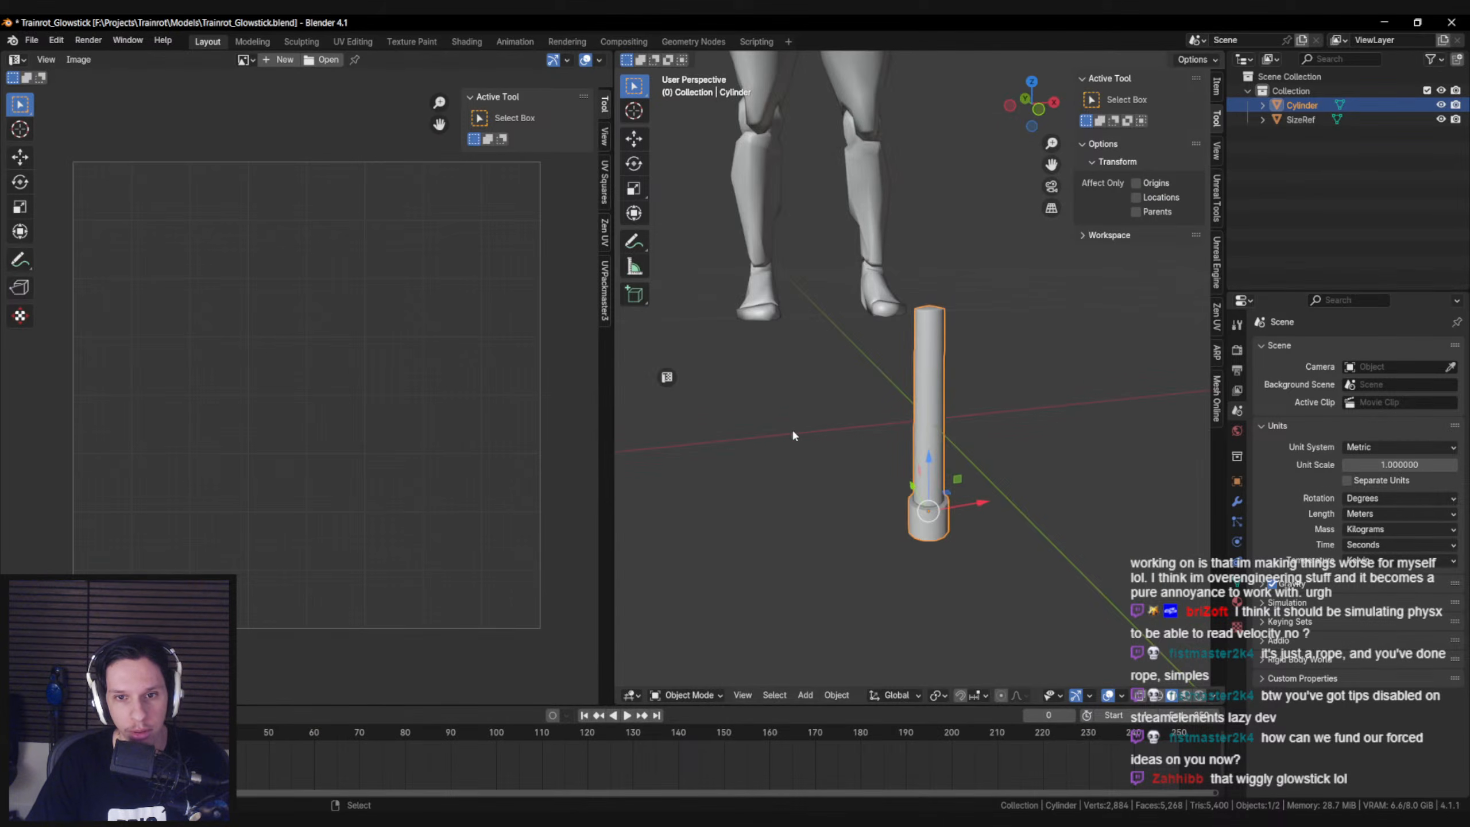
pyautogui.click(687, 695)
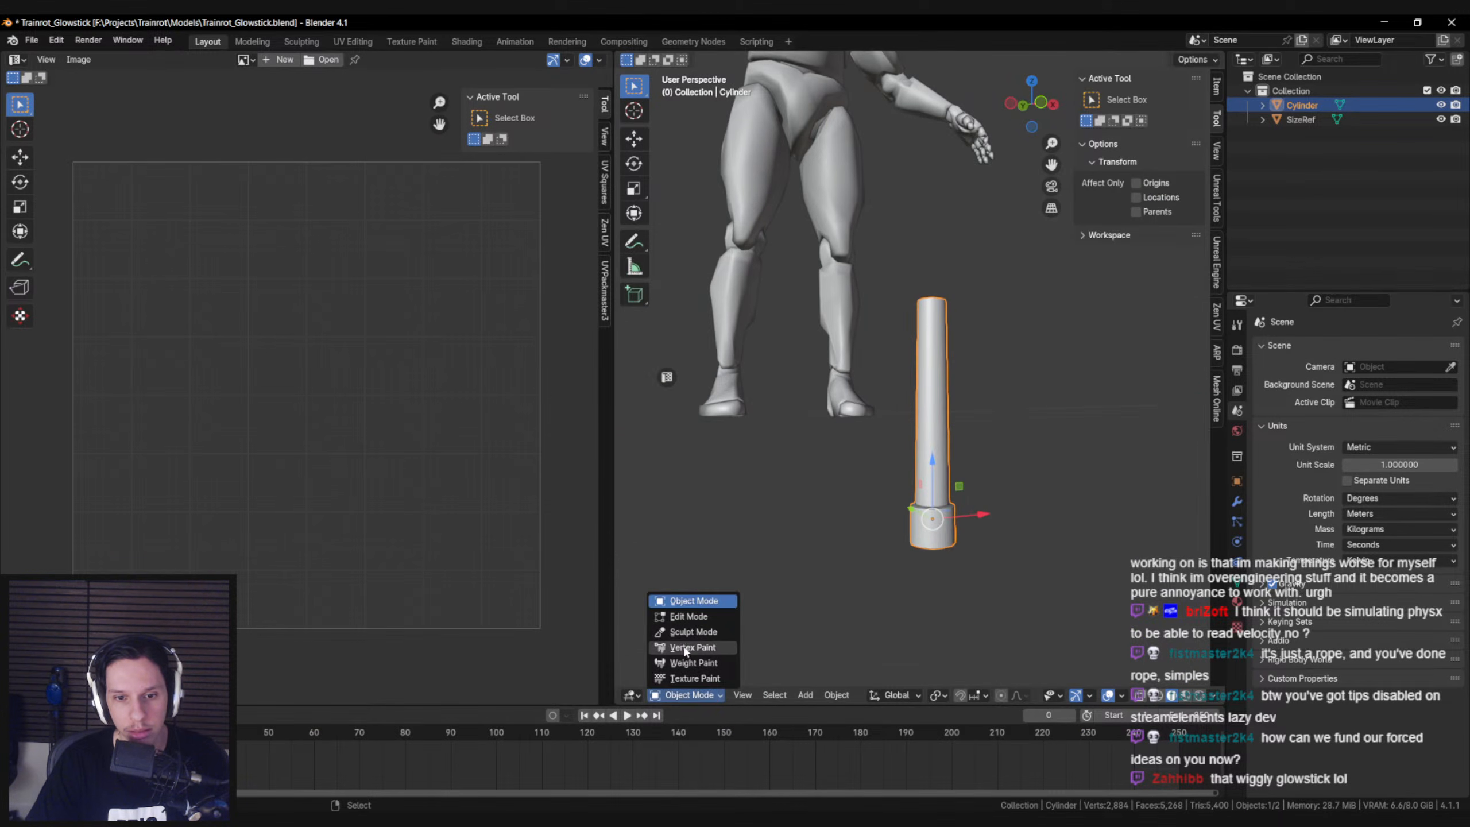
pyautogui.click(686, 649)
pyautogui.click(839, 695)
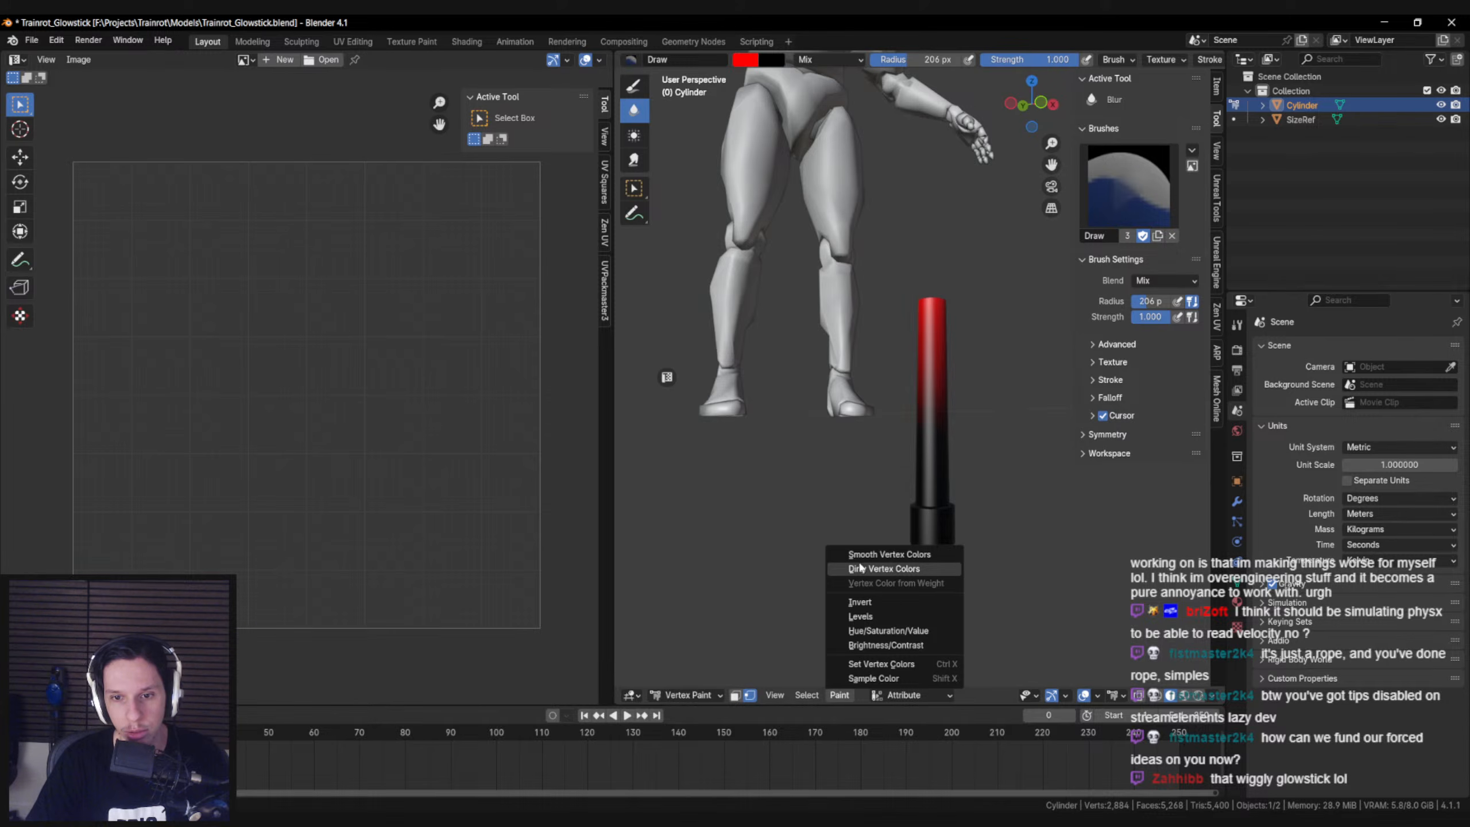
pyautogui.click(852, 556)
# Inspect the vertex color gradient around the glowstick and return the cylinder to Object Mode
pyautogui.press('KP_Divide')
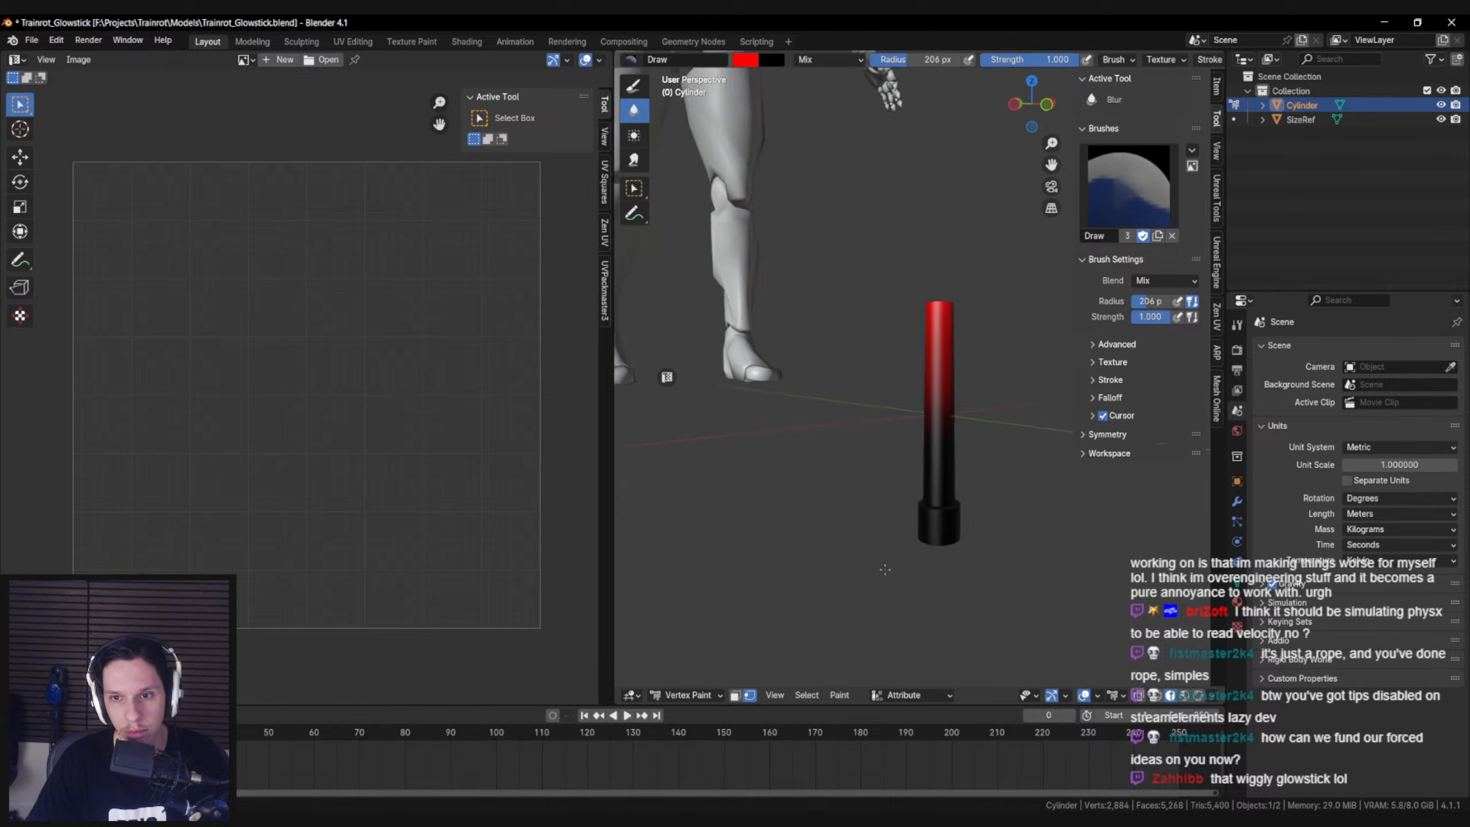
pyautogui.press('KP_Divide')
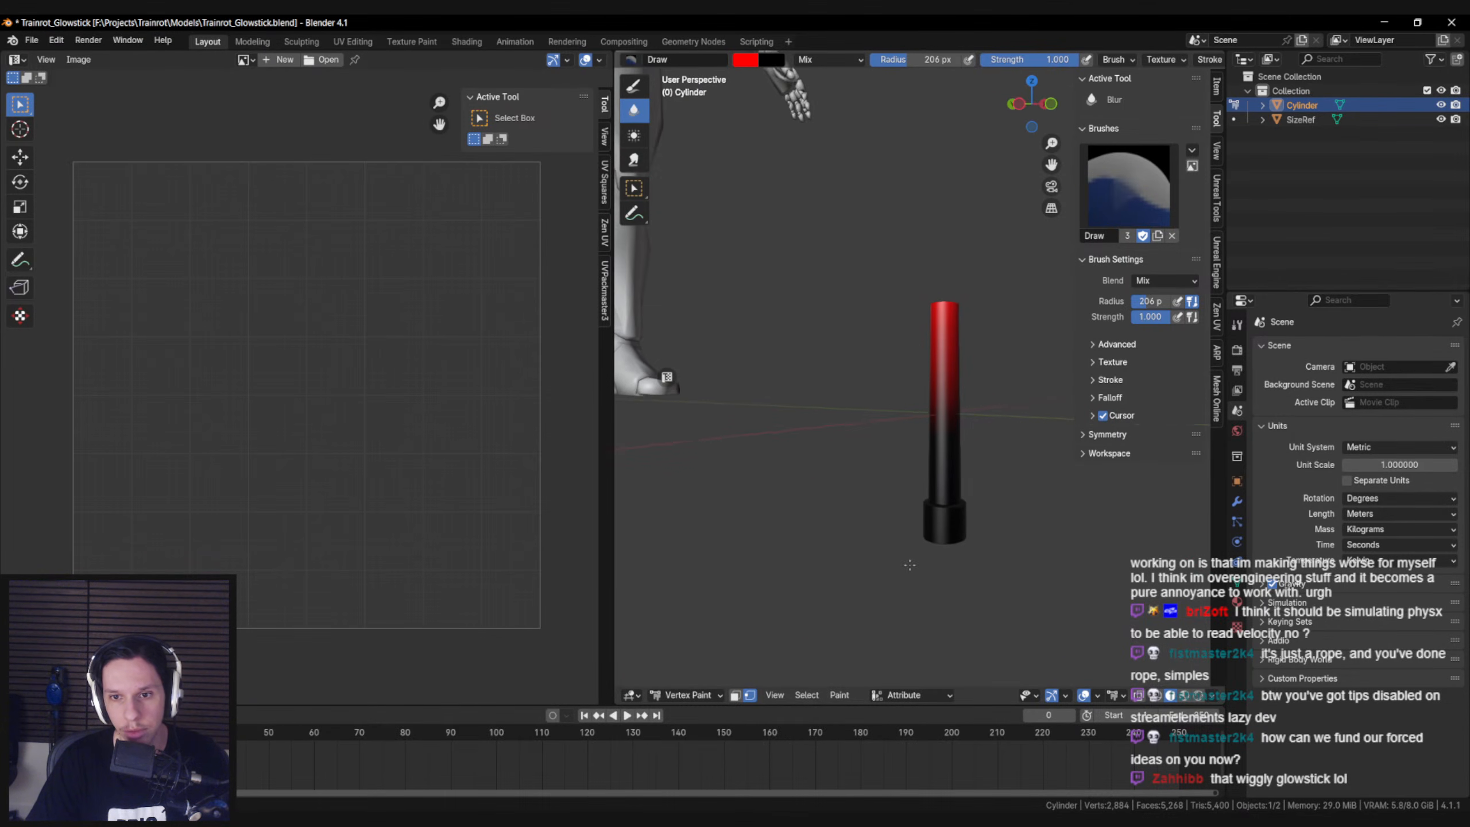
pyautogui.press('KP_Divide')
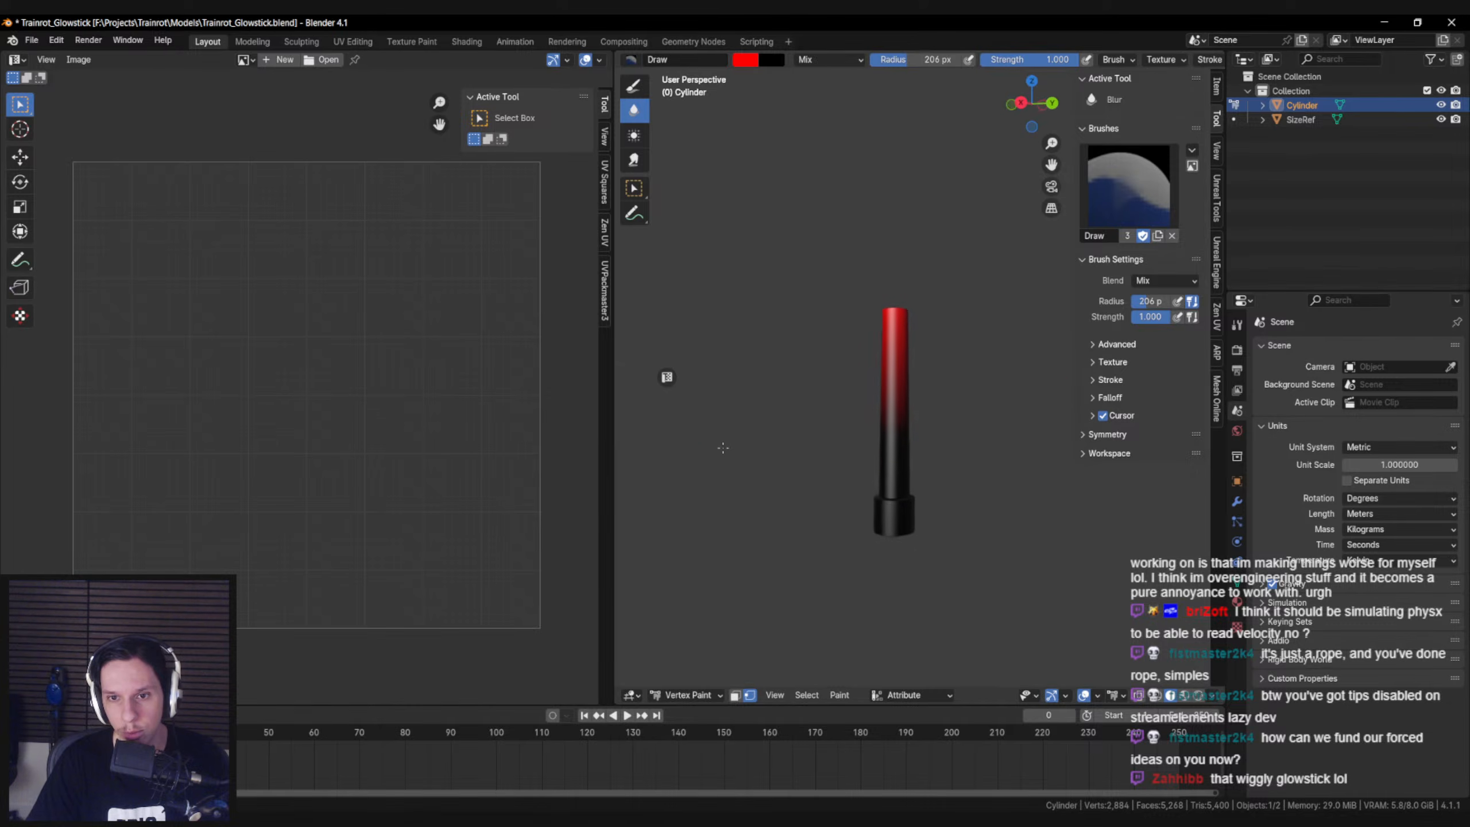
pyautogui.click(697, 696)
pyautogui.click(697, 602)
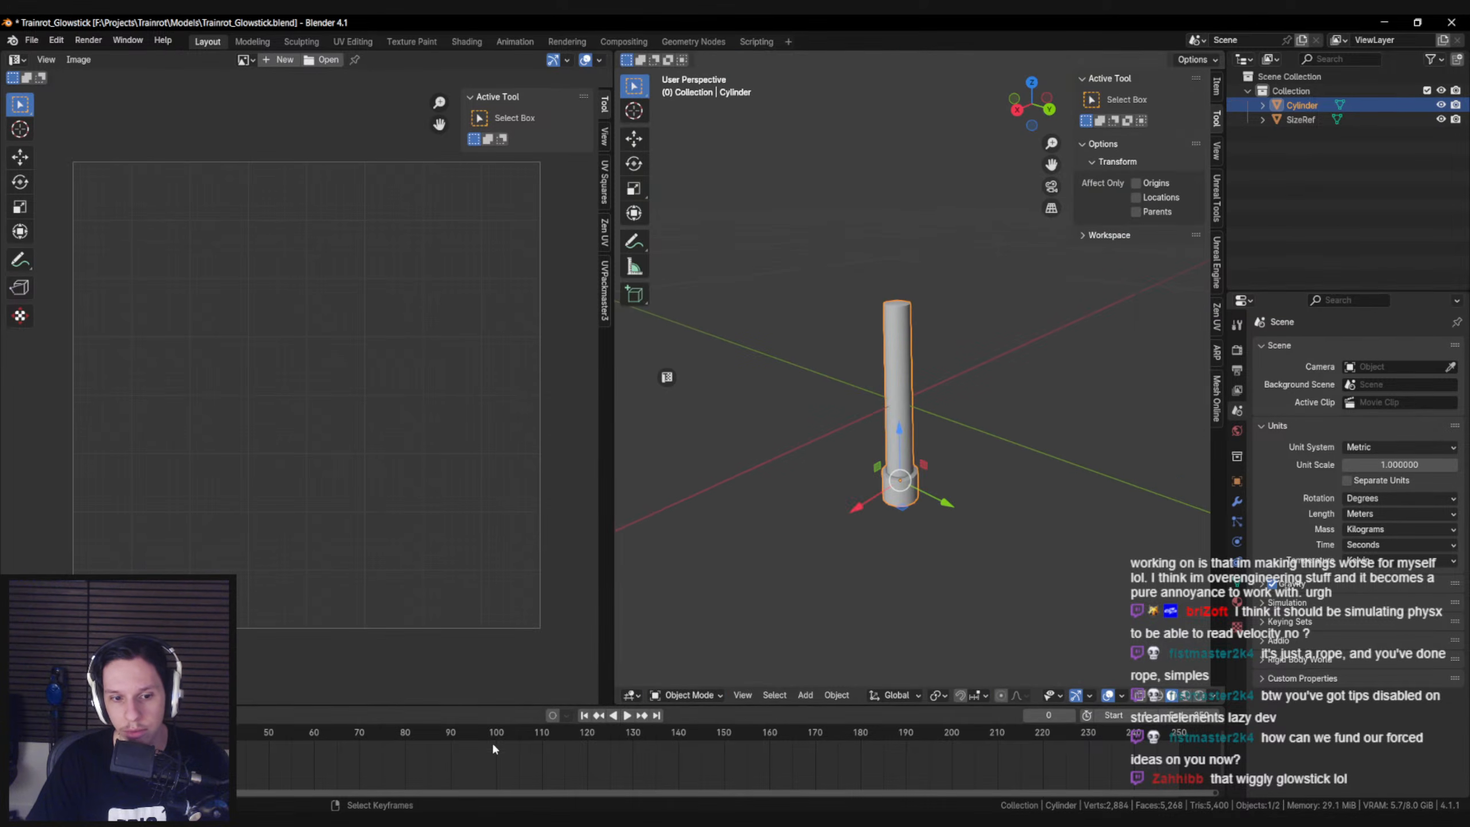
# Switch to Unreal and look through the S_Glowstick mesh's build, LOD, general and collision settings for anything affecting the vertex colors
pyautogui.click(446, 820)
pyautogui.click(502, 761)
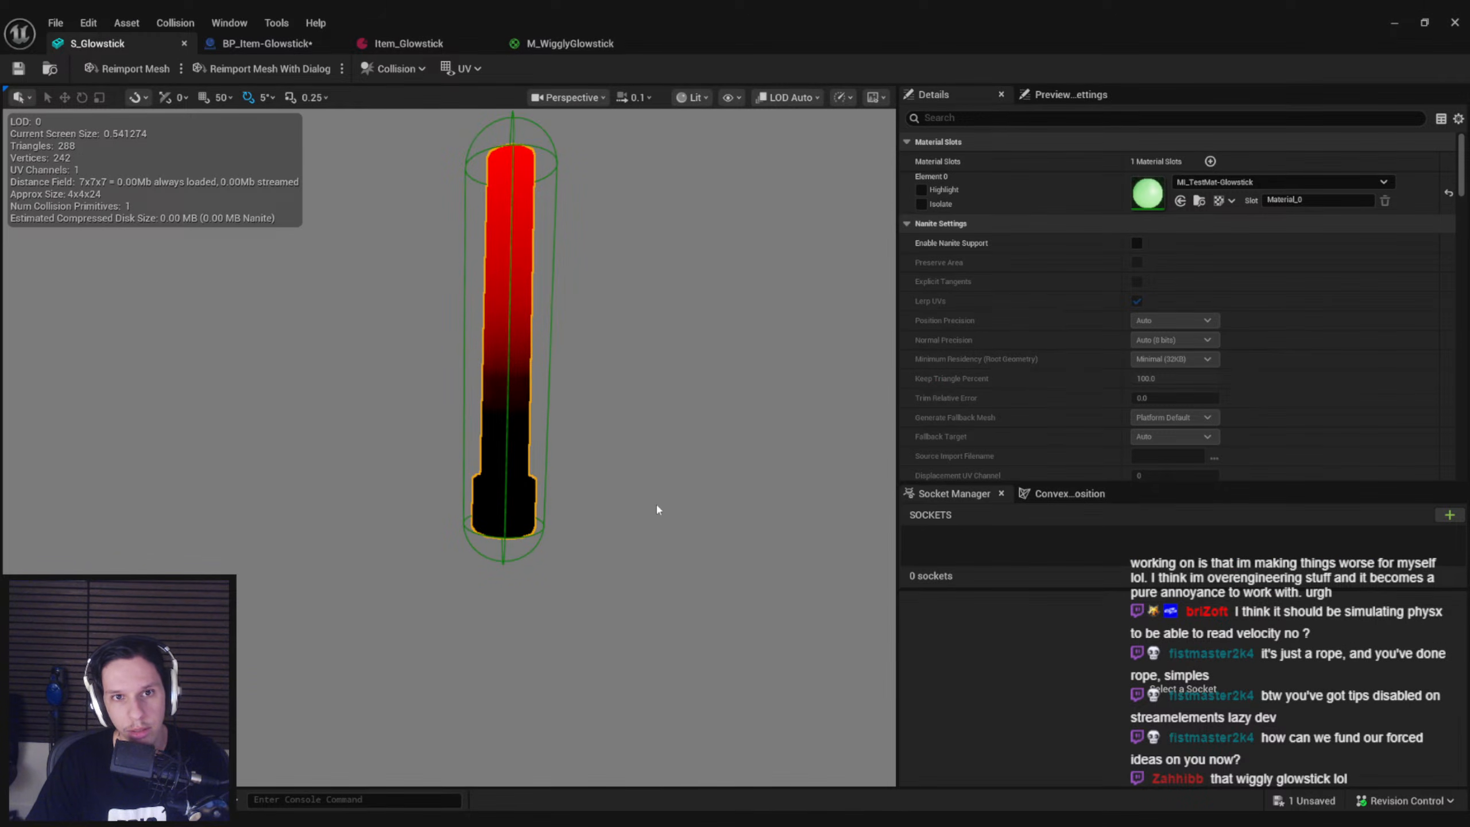
pyautogui.scroll(-10, 1099, 400)
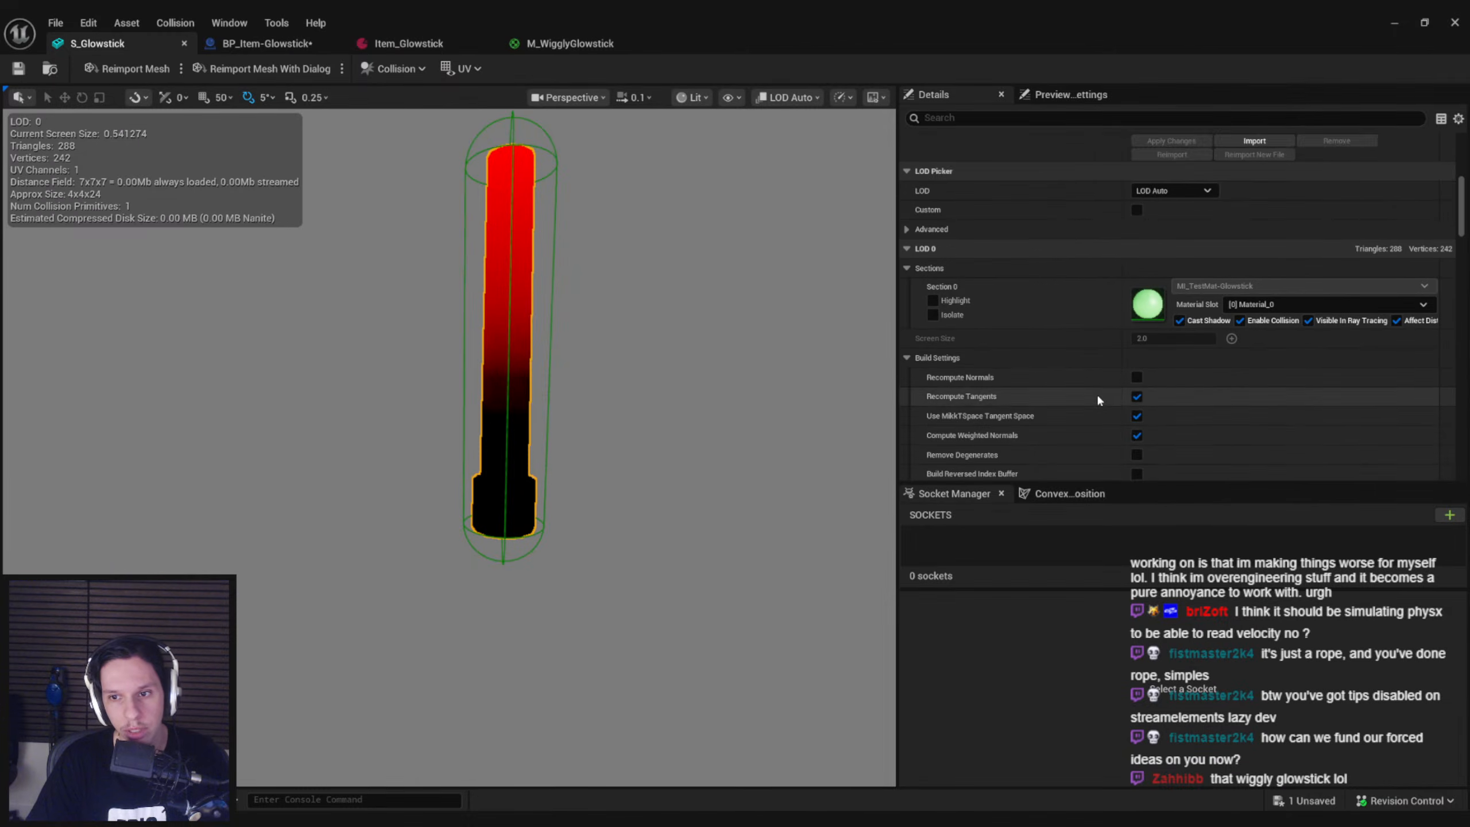
pyautogui.scroll(-5, 1098, 399)
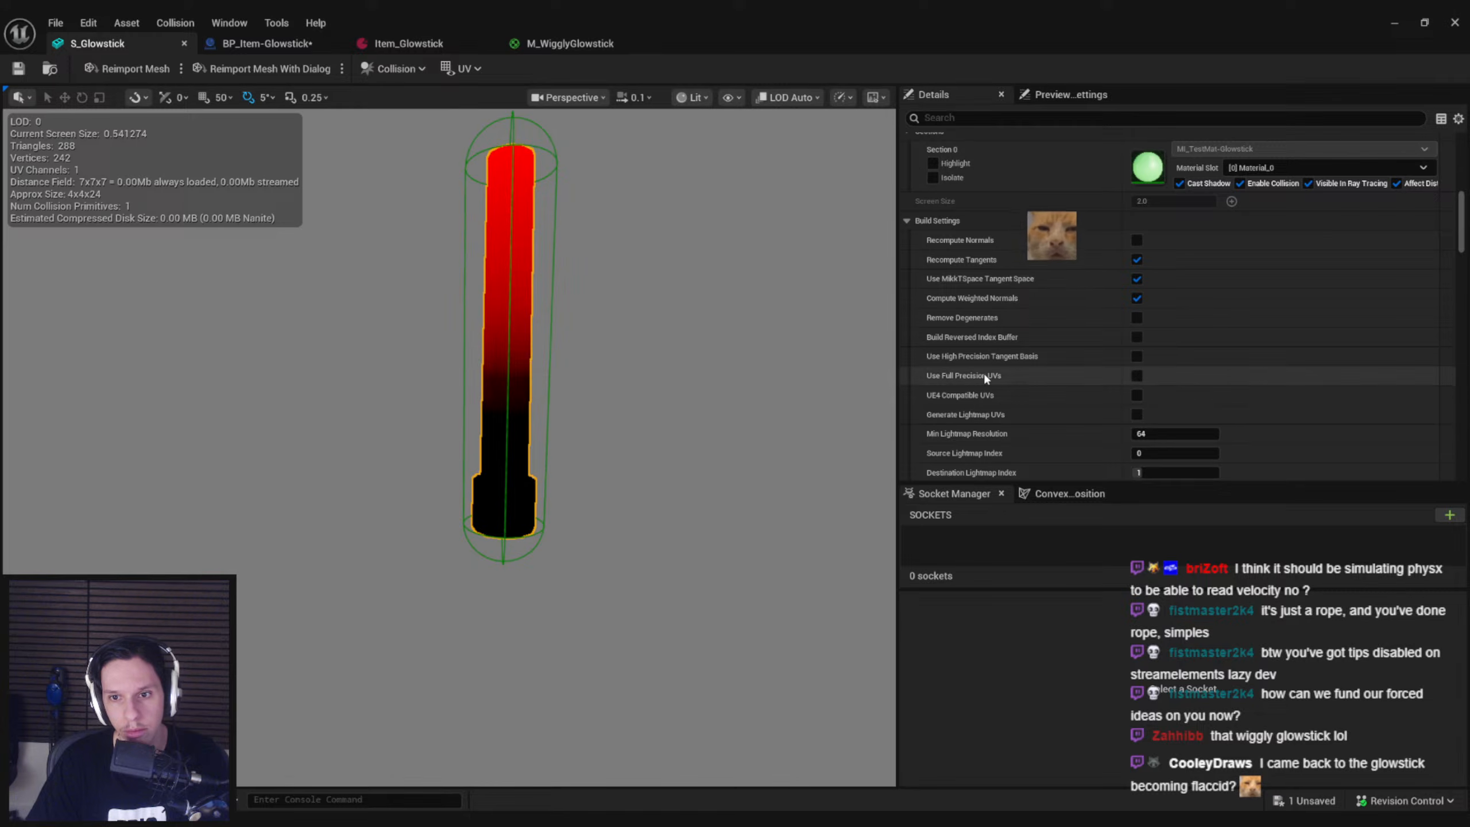
pyautogui.scroll(-8, 984, 375)
pyautogui.scroll(-4, 980, 369)
pyautogui.scroll(-9, 979, 369)
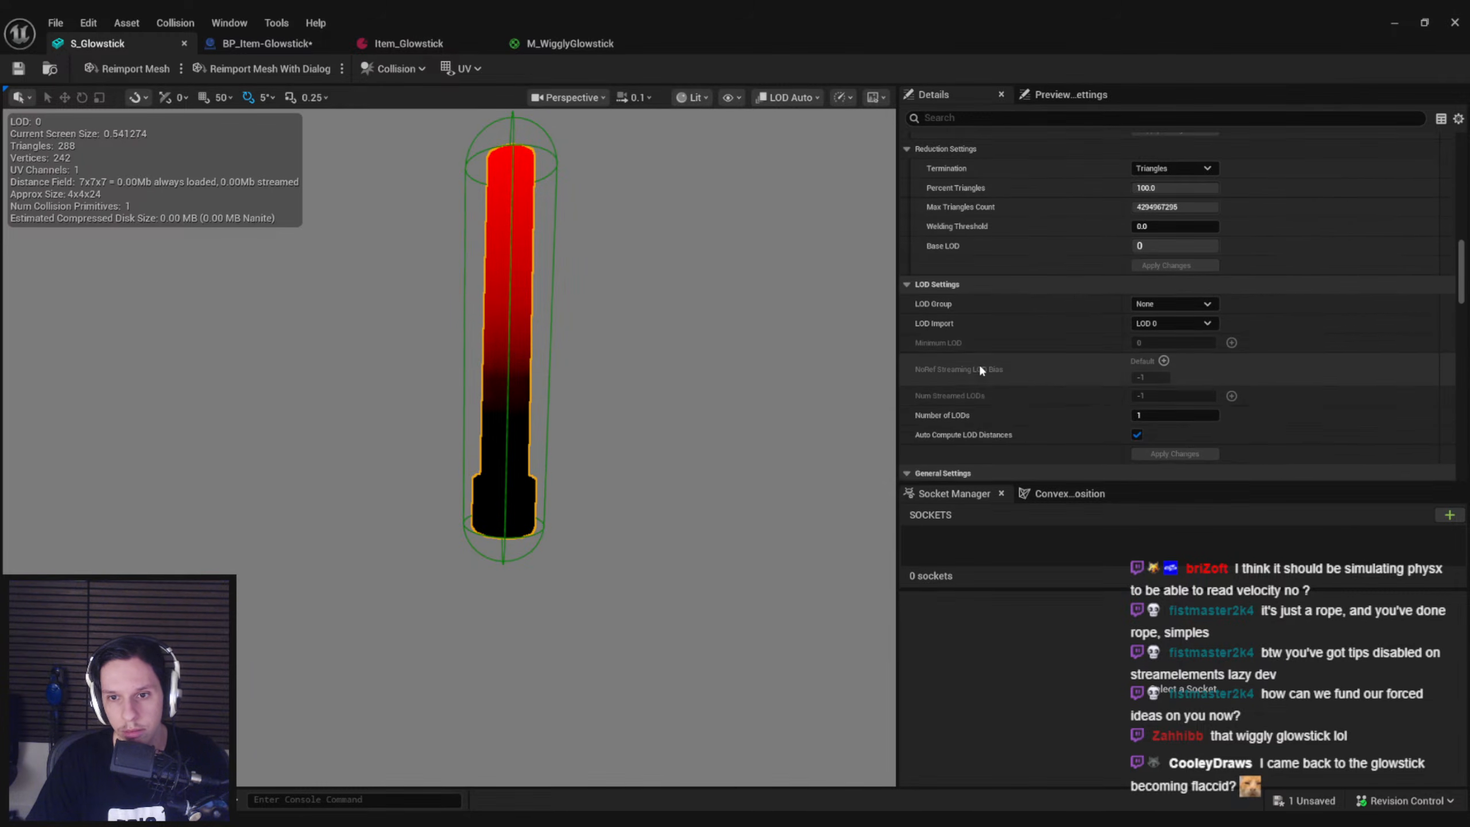
pyautogui.scroll(-2, 980, 369)
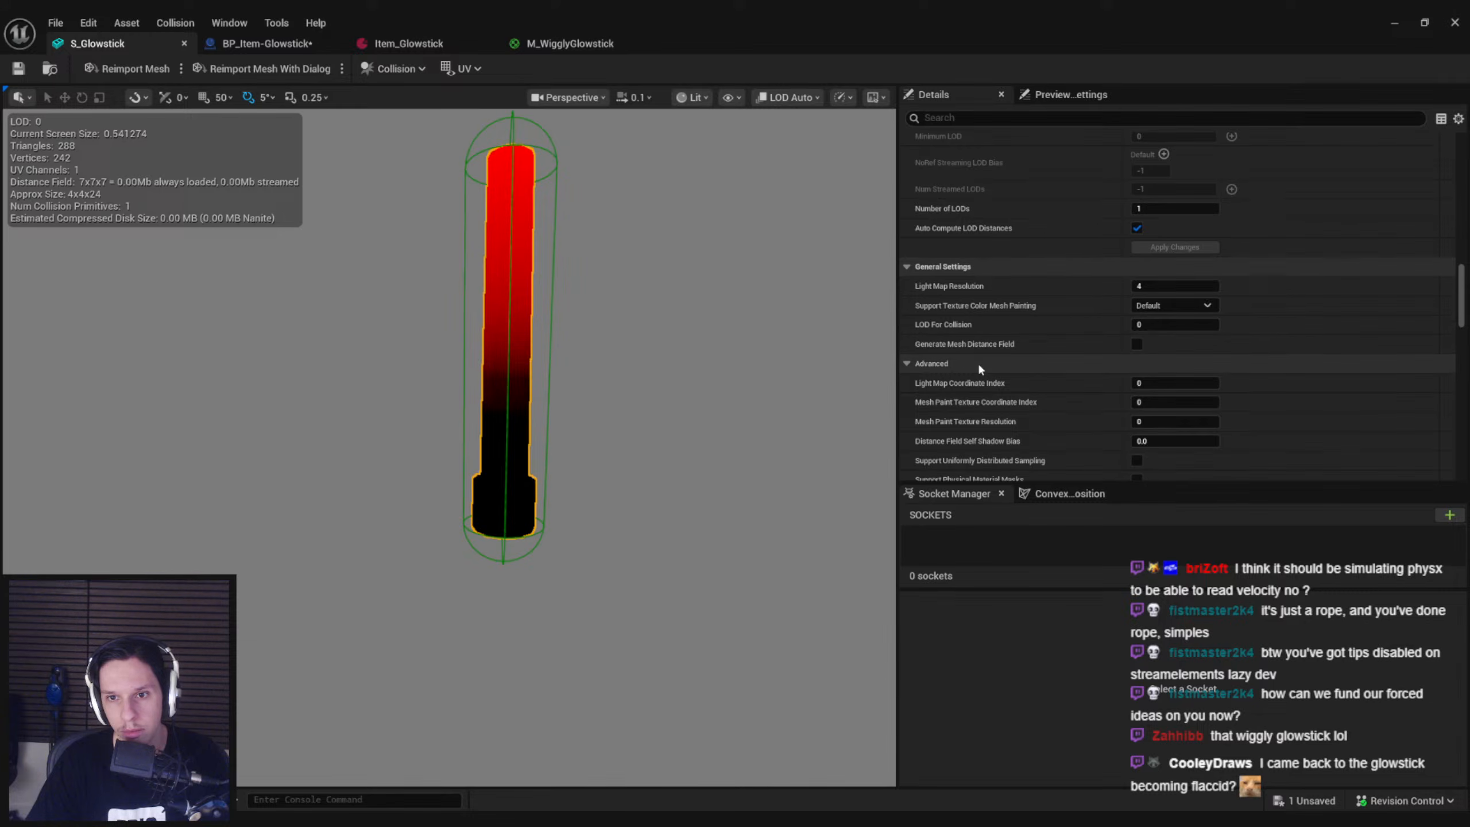
pyautogui.scroll(-6, 980, 368)
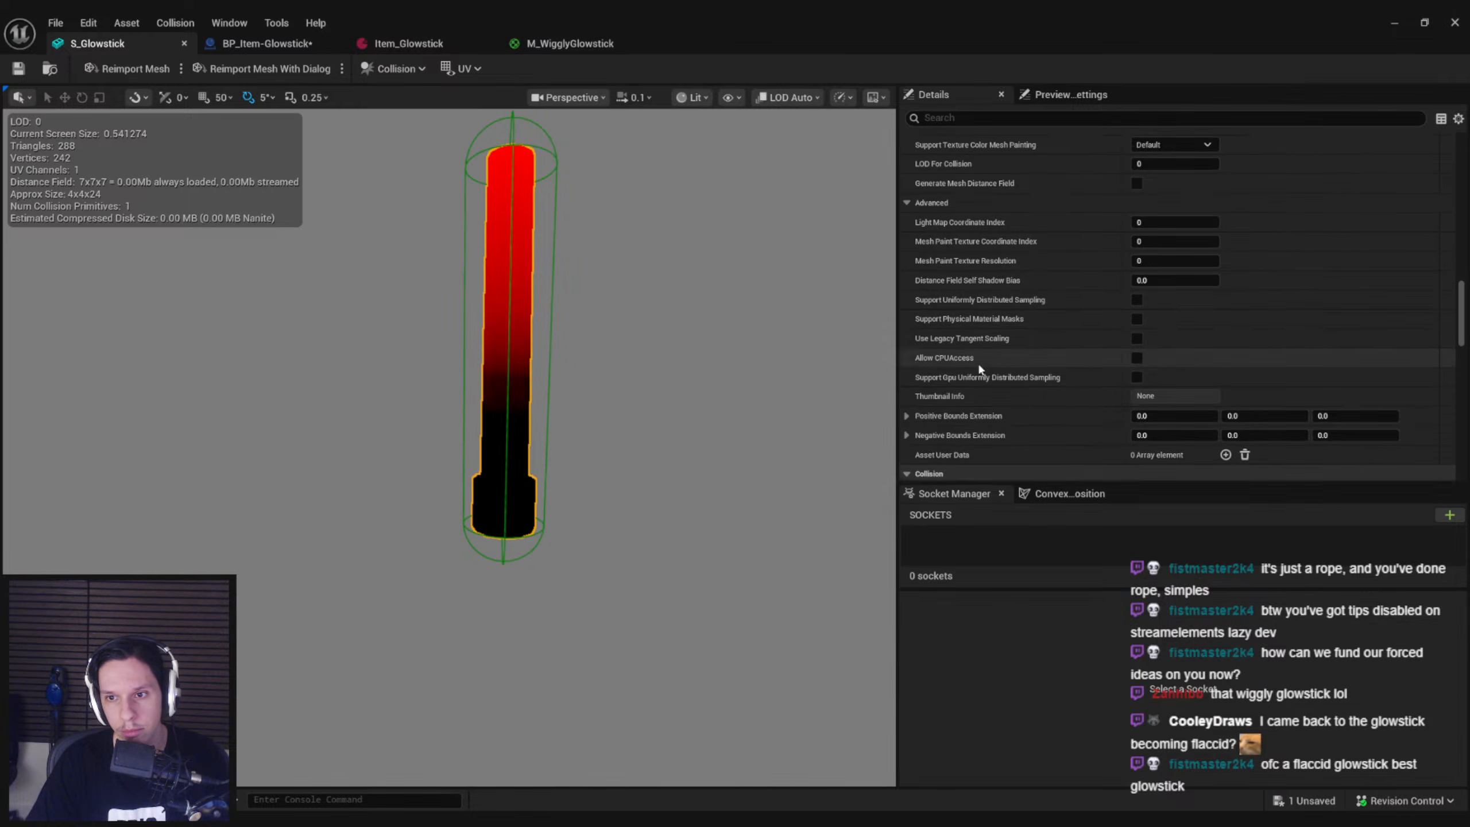
pyautogui.scroll(-3, 980, 369)
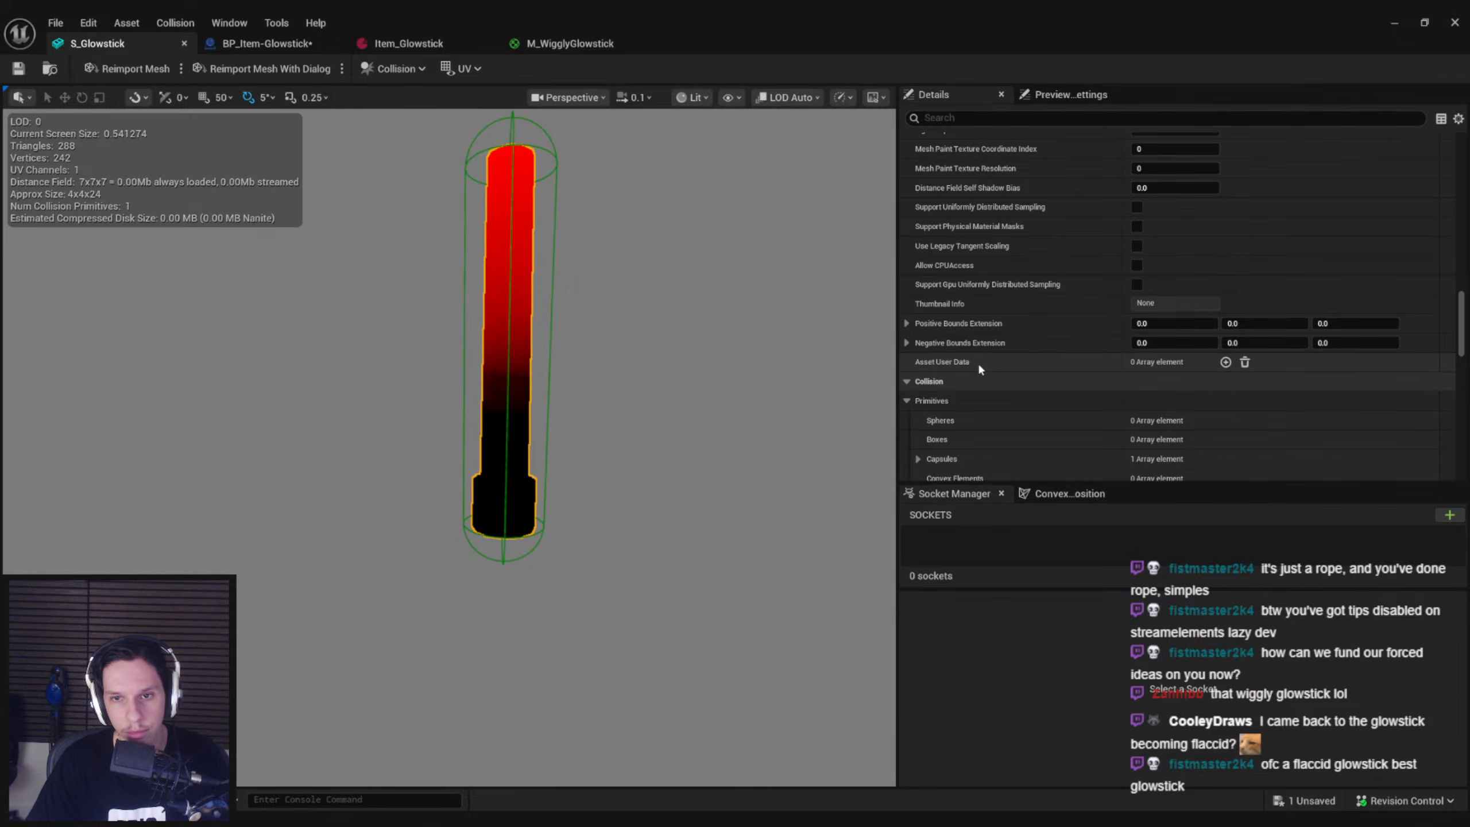
pyautogui.scroll(-10, 979, 368)
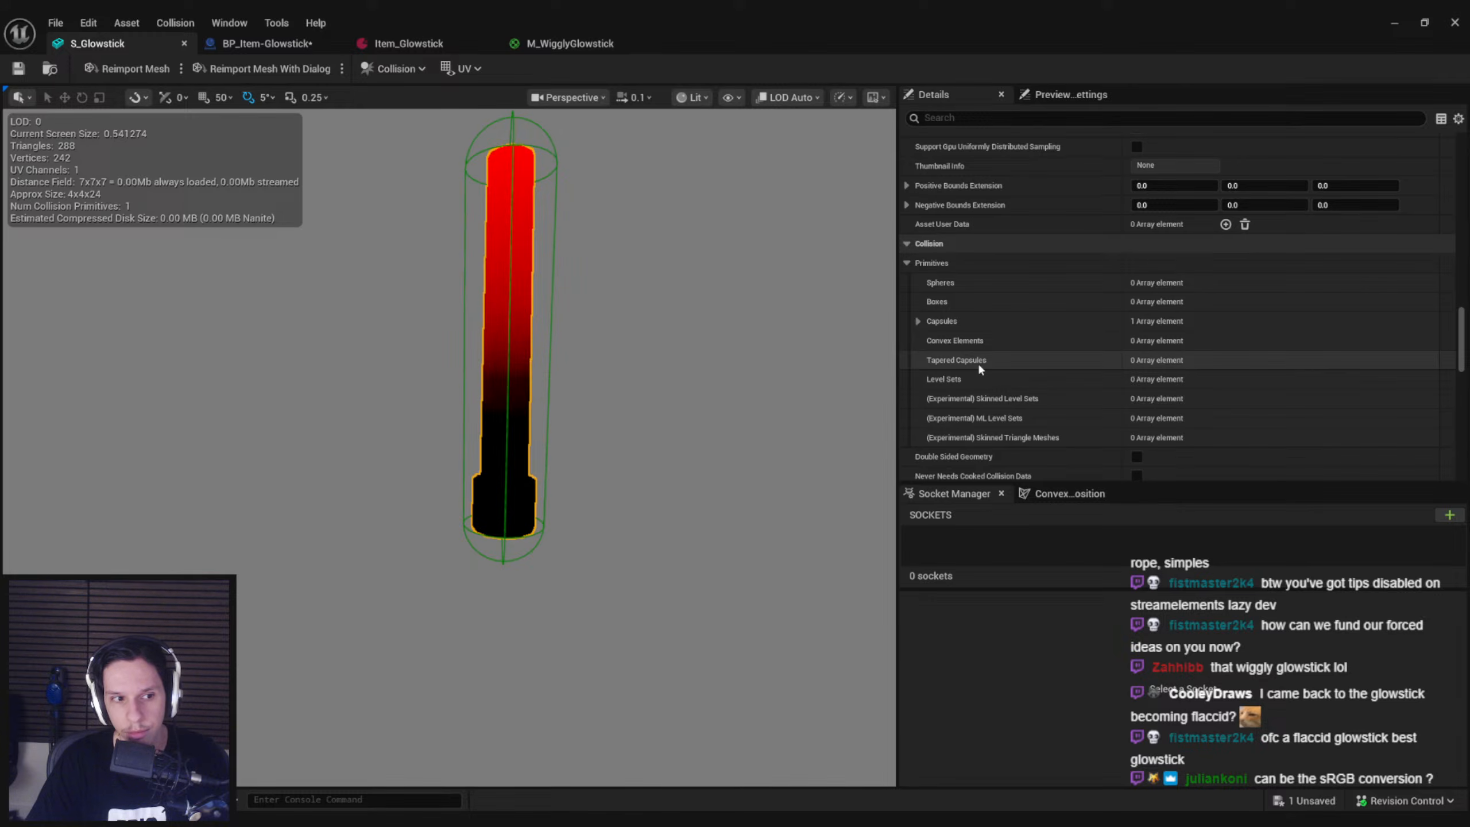
pyautogui.scroll(-15, 980, 368)
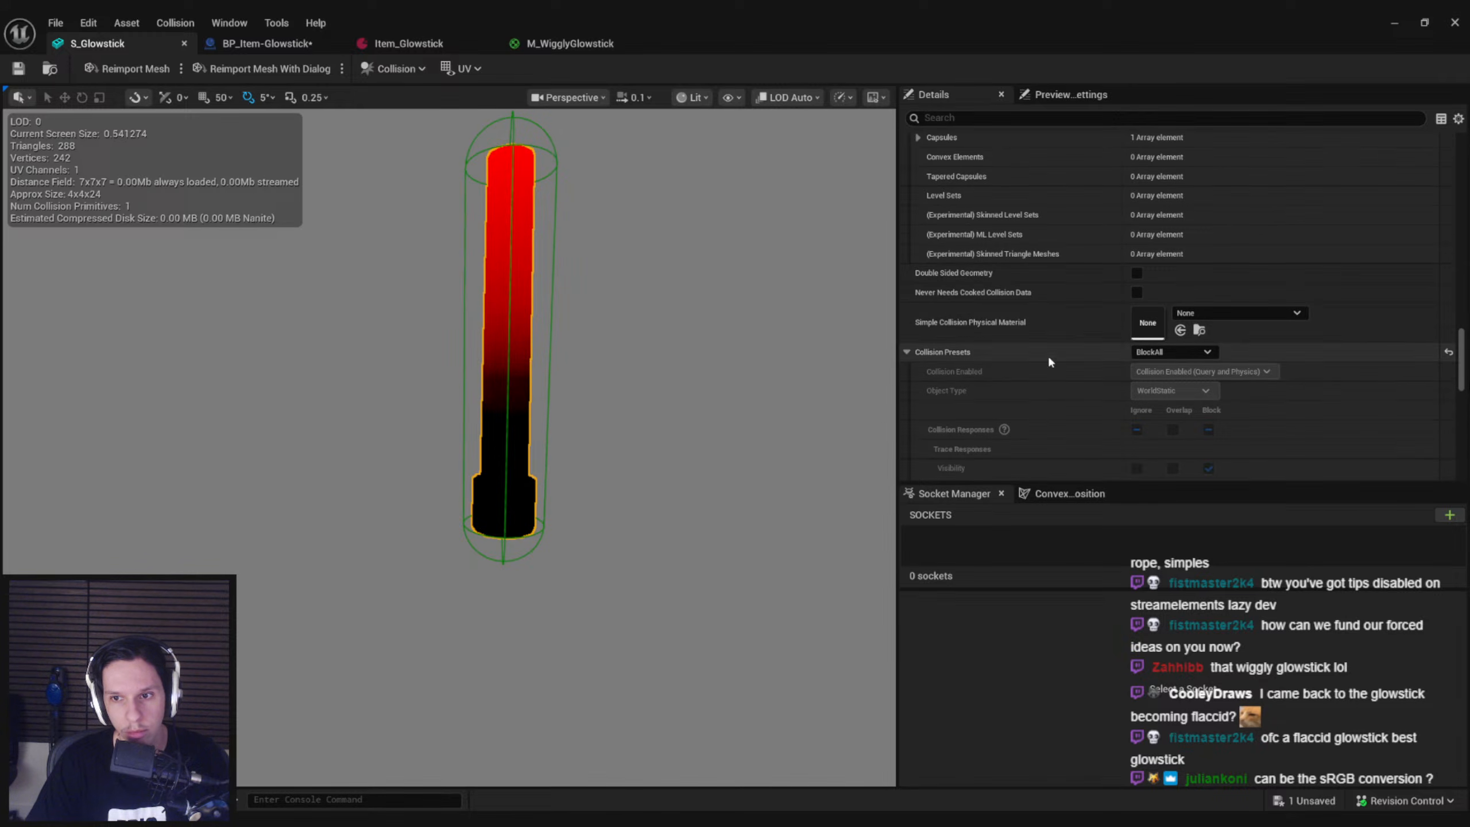
pyautogui.moveTo(1463, 428); pyautogui.dragTo(1465, 333)
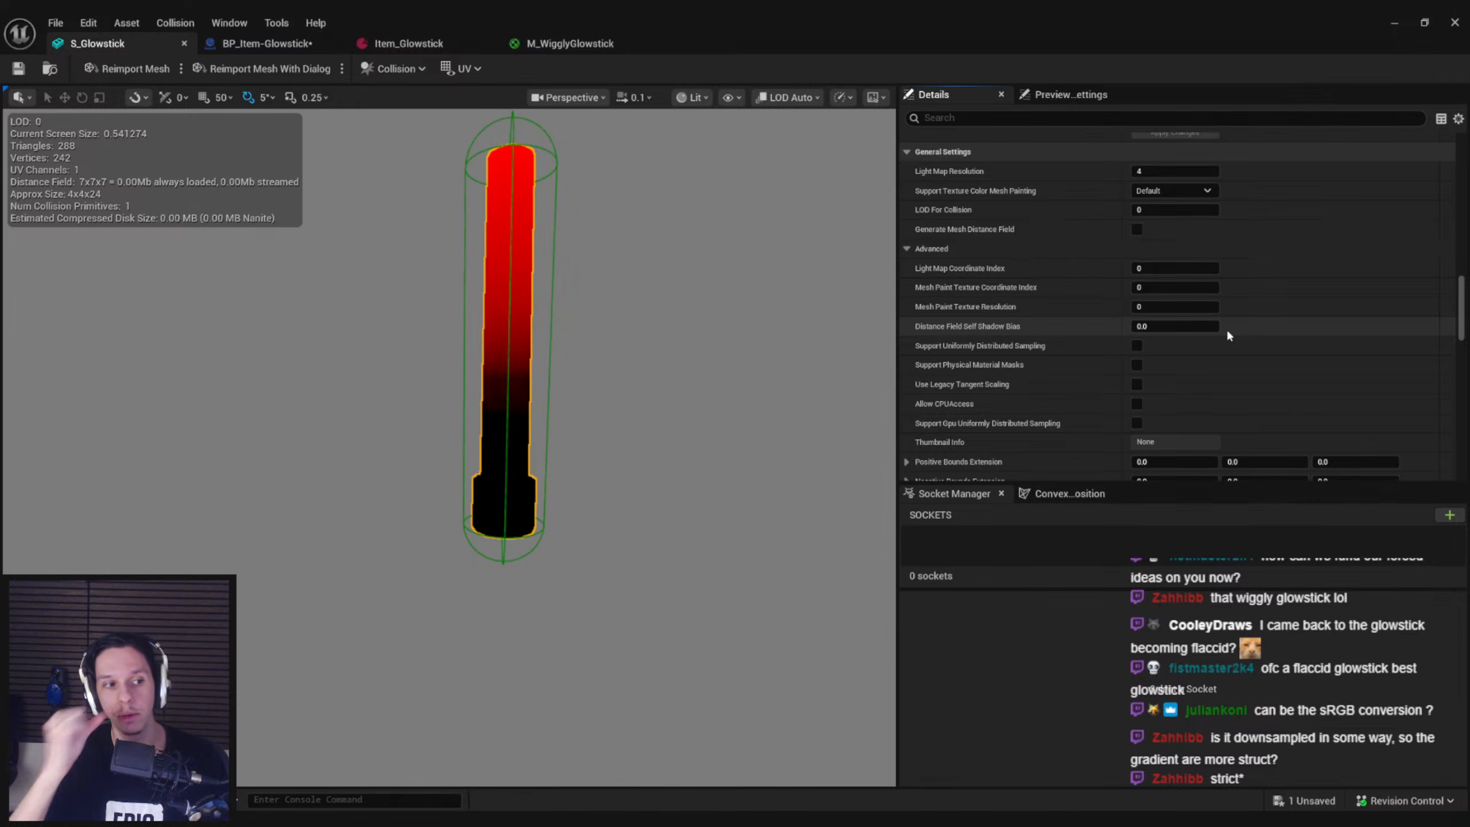
pyautogui.moveTo(1460, 324); pyautogui.dragTo(1459, 177)
# Save all assets, return to the level editor and run a brief play test of GameWorldLevel
pyautogui.hotkey('ctrl', 'shift', 's')
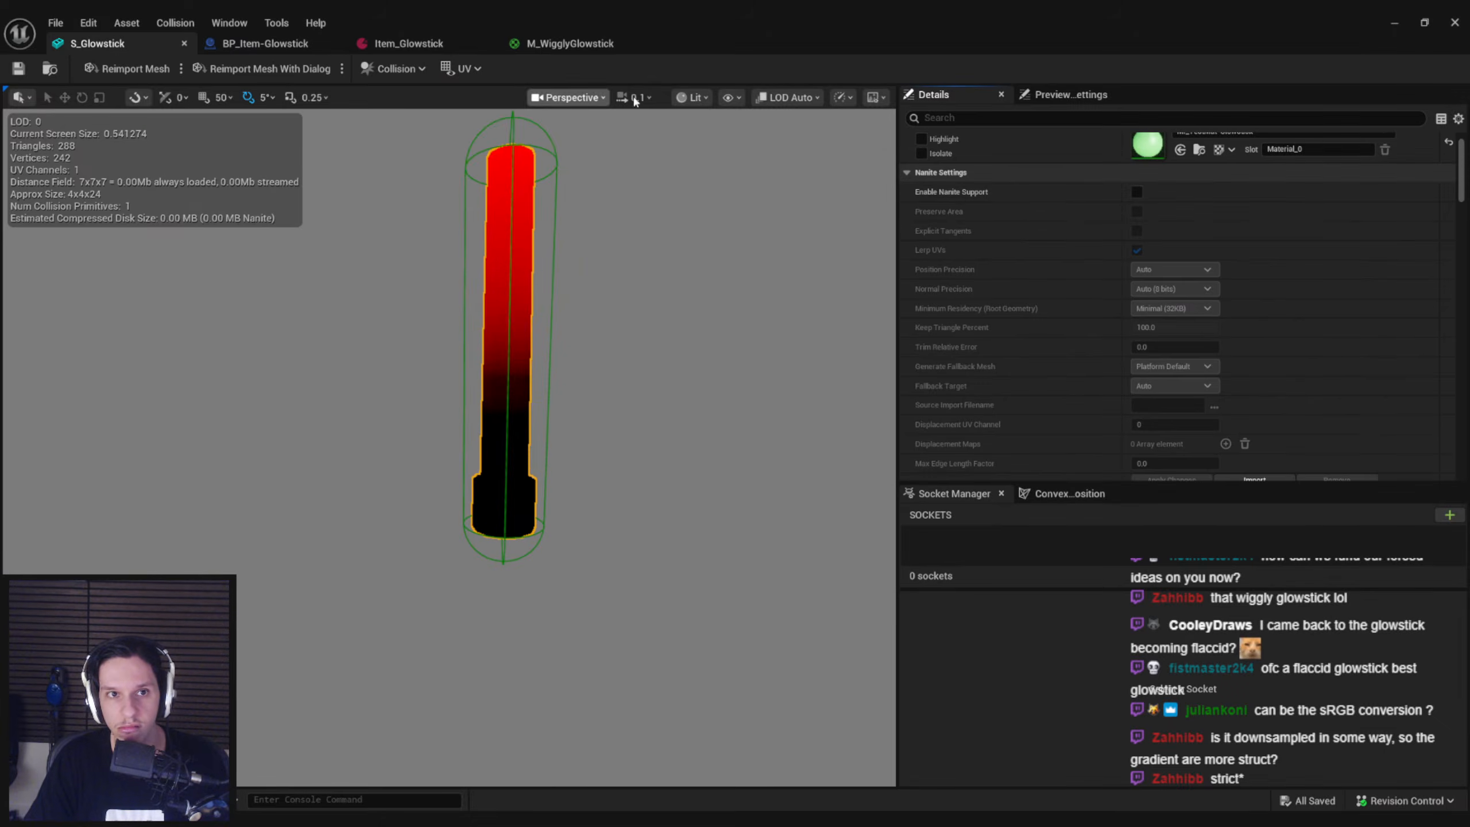
pyautogui.click(1395, 22)
pyautogui.hotkey('alt', 'p')
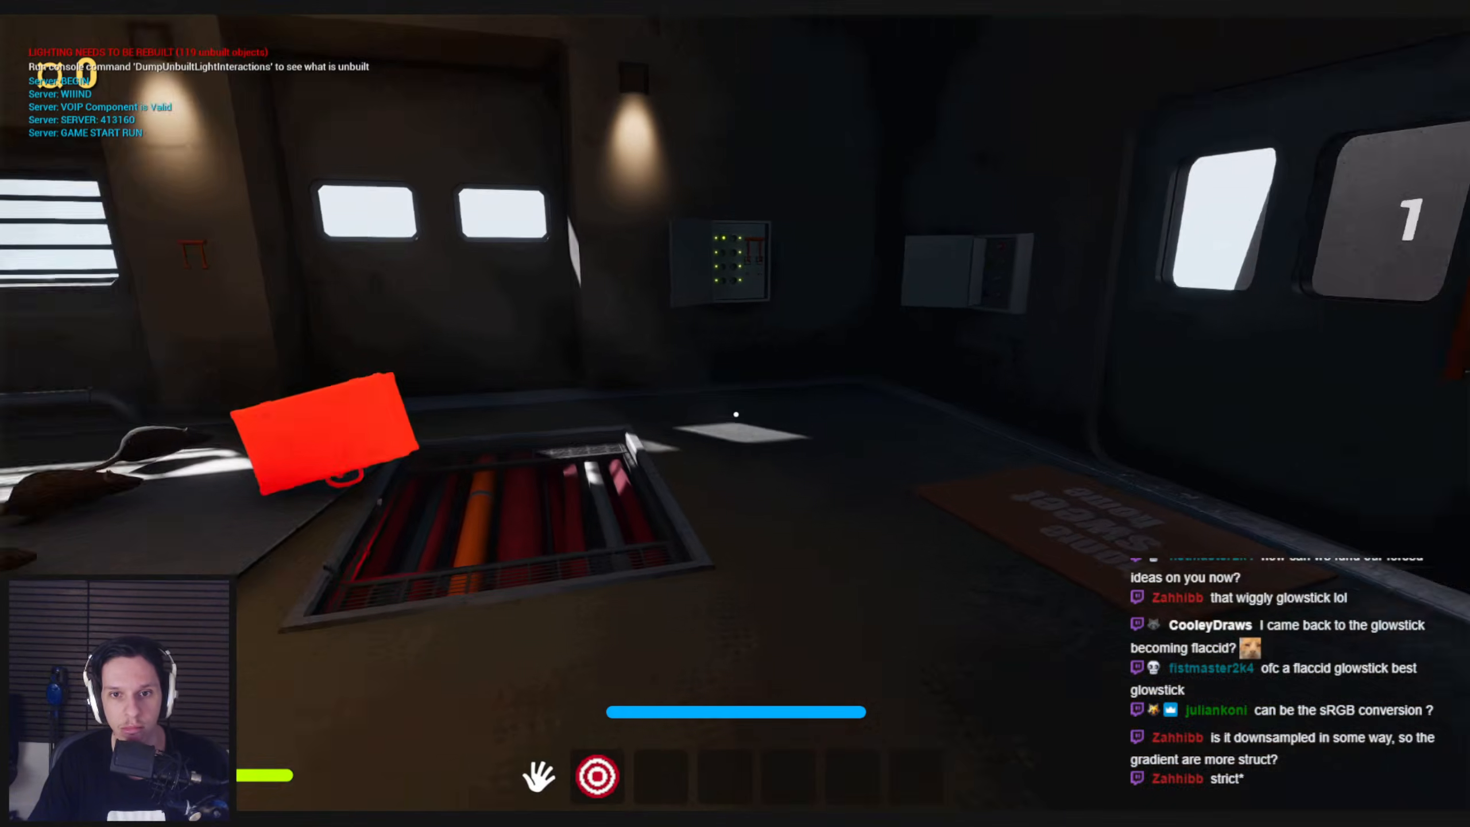
pyautogui.press('Escape')
pyautogui.press('F11')
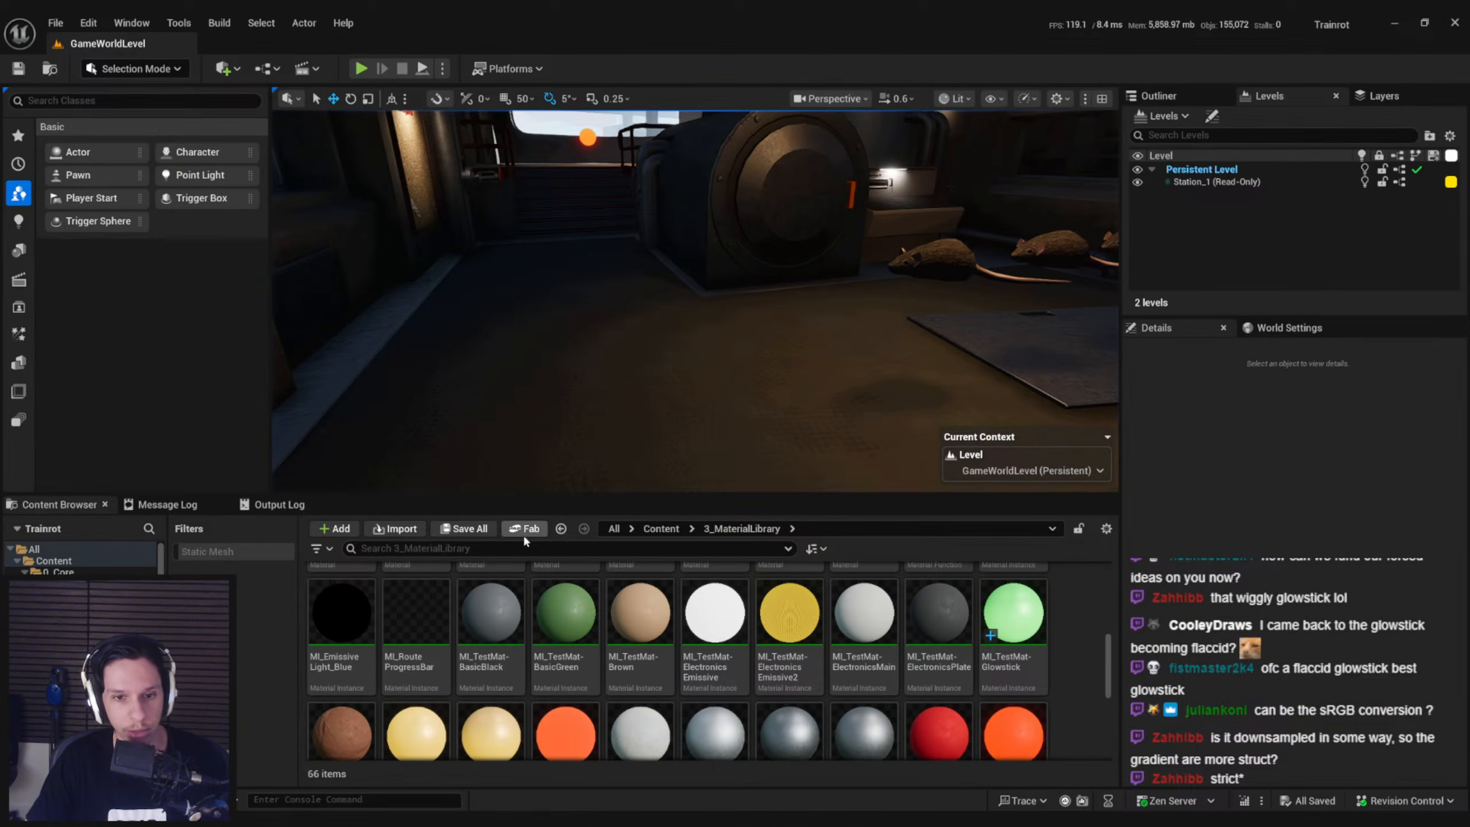
# Browse to the Content/0_Core/Objects folder
pyautogui.click(661, 529)
pyautogui.doubleClick(341, 594)
pyautogui.scroll(2, 492, 636)
pyautogui.click(491, 597)
pyautogui.click(796, 615)
pyautogui.doubleClick(796, 615)
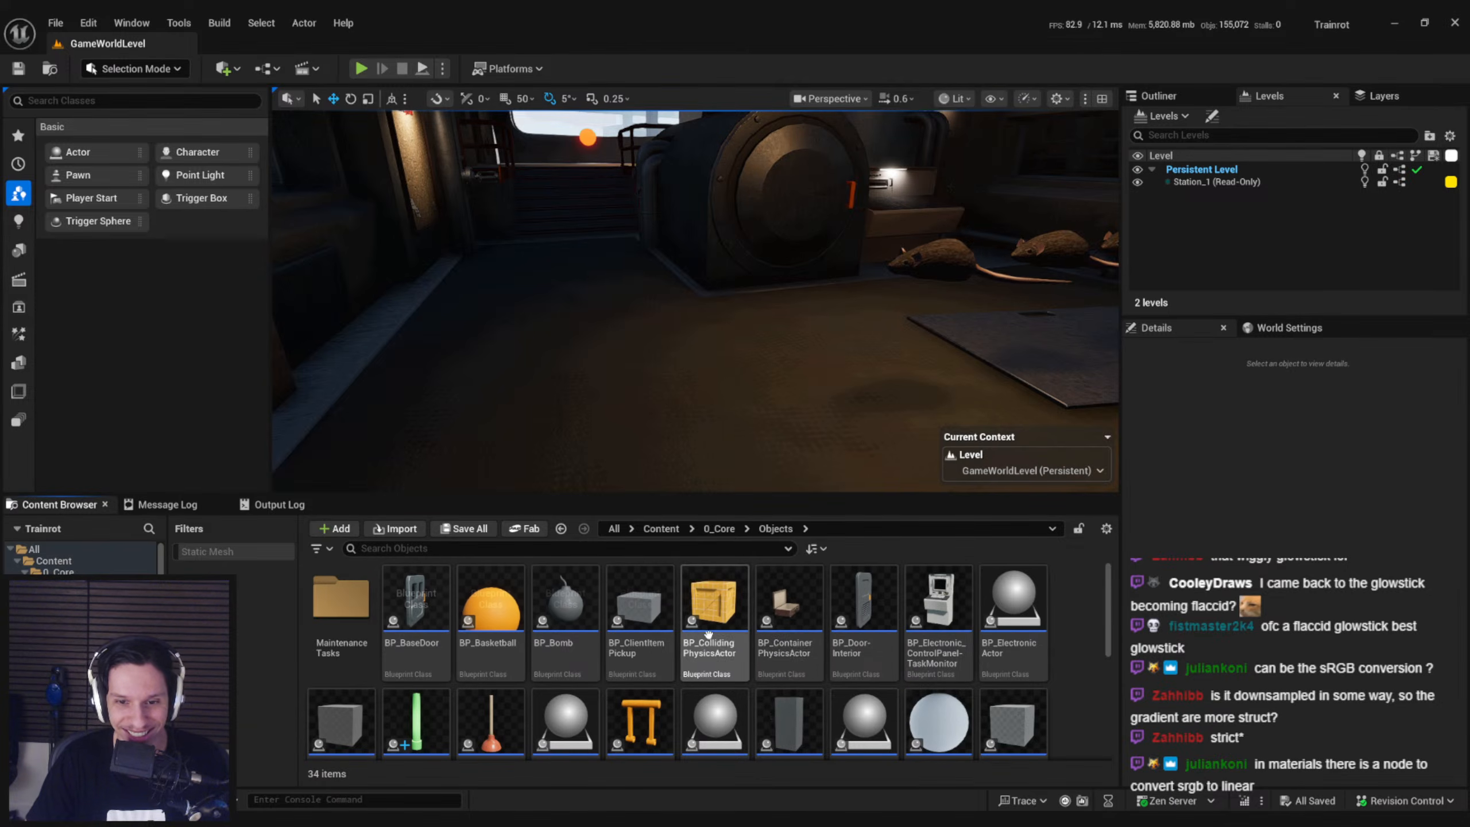
pyautogui.scroll(-1, 680, 660)
pyautogui.moveTo(566, 654); pyautogui.dragTo(659, 356)
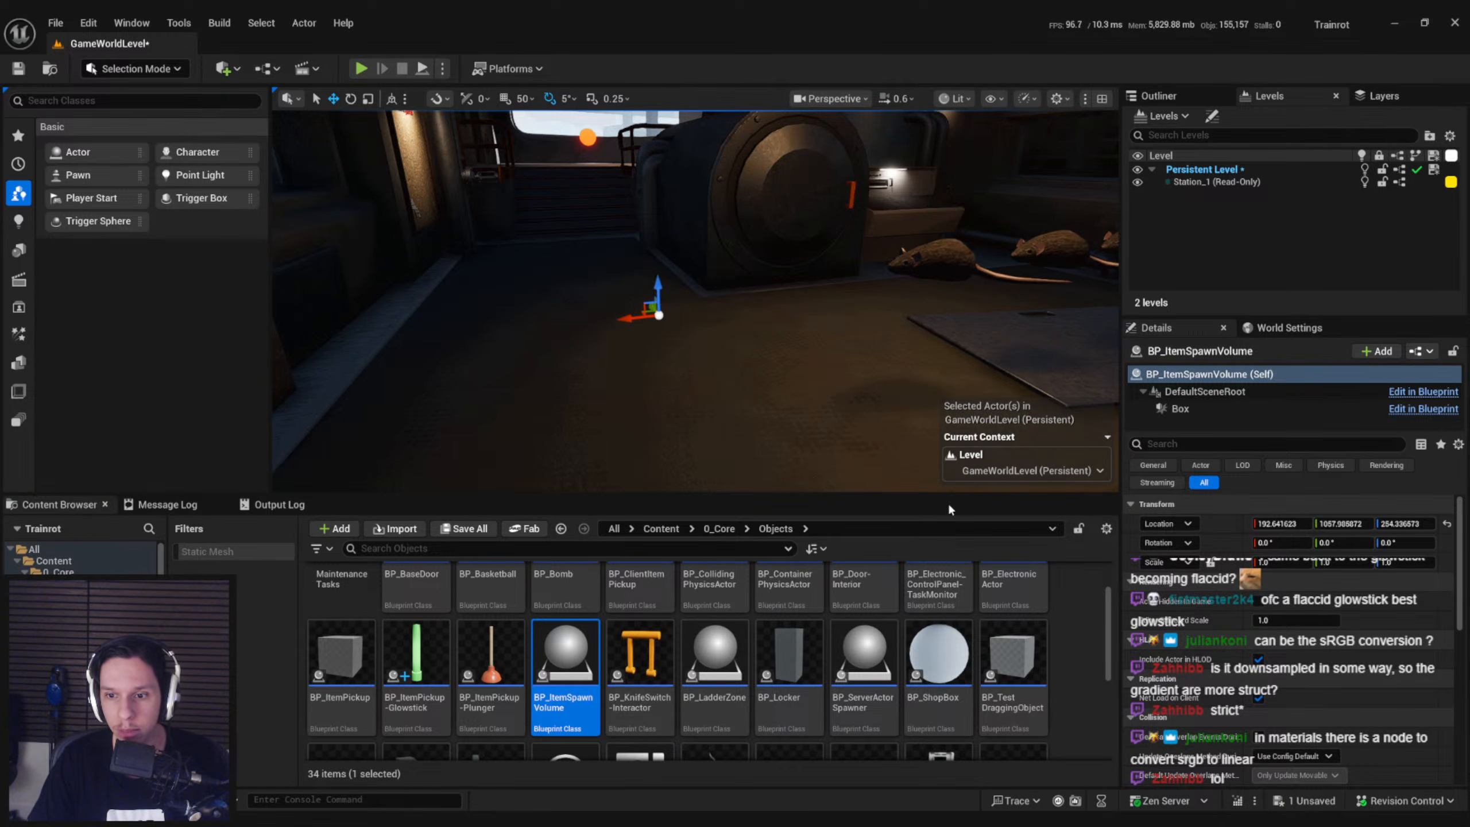
pyautogui.press('Delete')
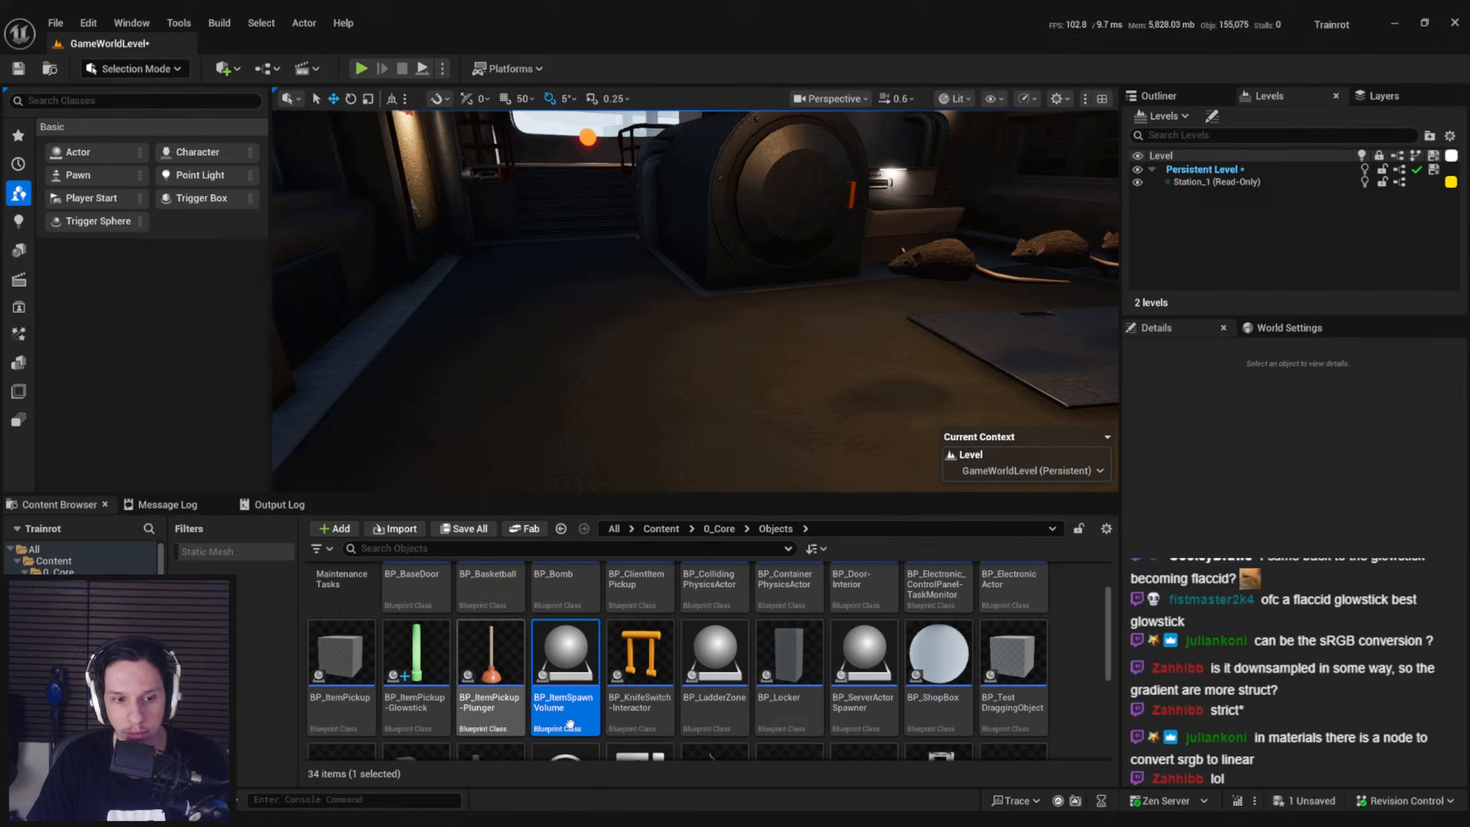
# Place a BP_ServerActorSpawner on the train floor and set its actor class to BP_ItemPickup-Glowstick
pyautogui.moveTo(864, 654); pyautogui.dragTo(697, 378)
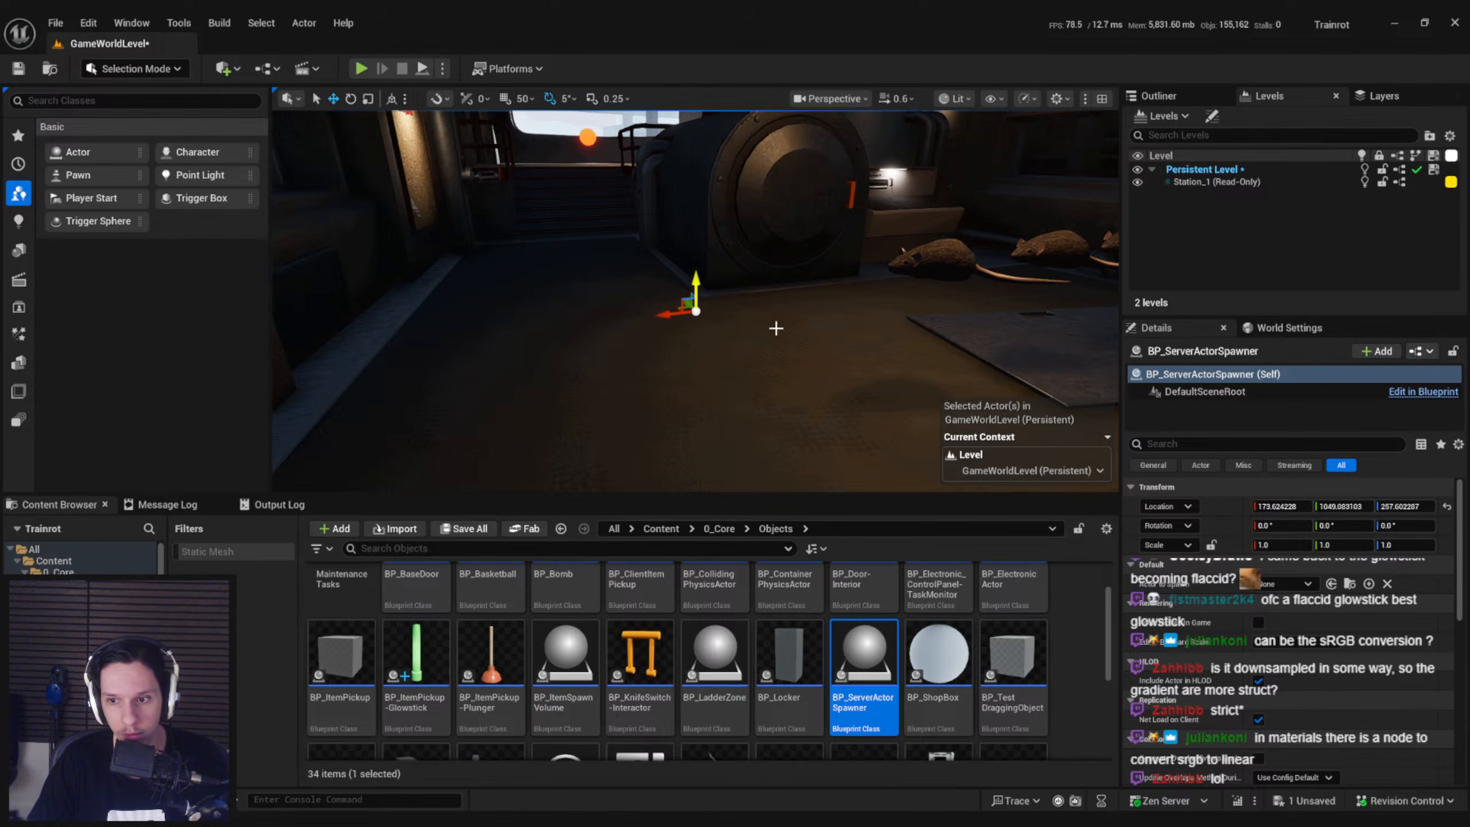
pyautogui.click(1282, 582)
pyautogui.write('go')
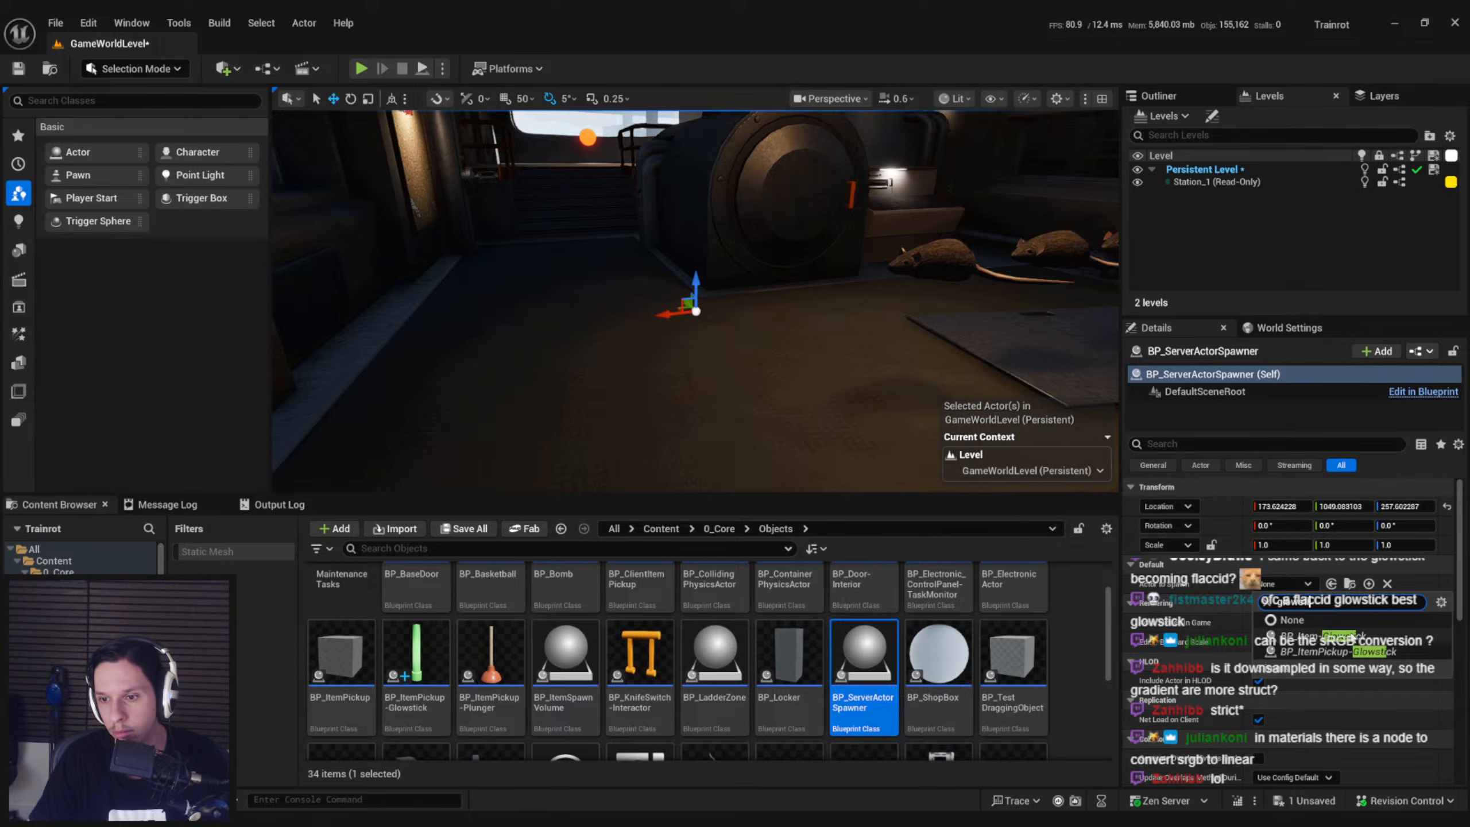
pyautogui.click(1342, 652)
# Play-test the level repeatedly to check the spawned glowstick pickup, stopping the session after each run
pyautogui.click(362, 68)
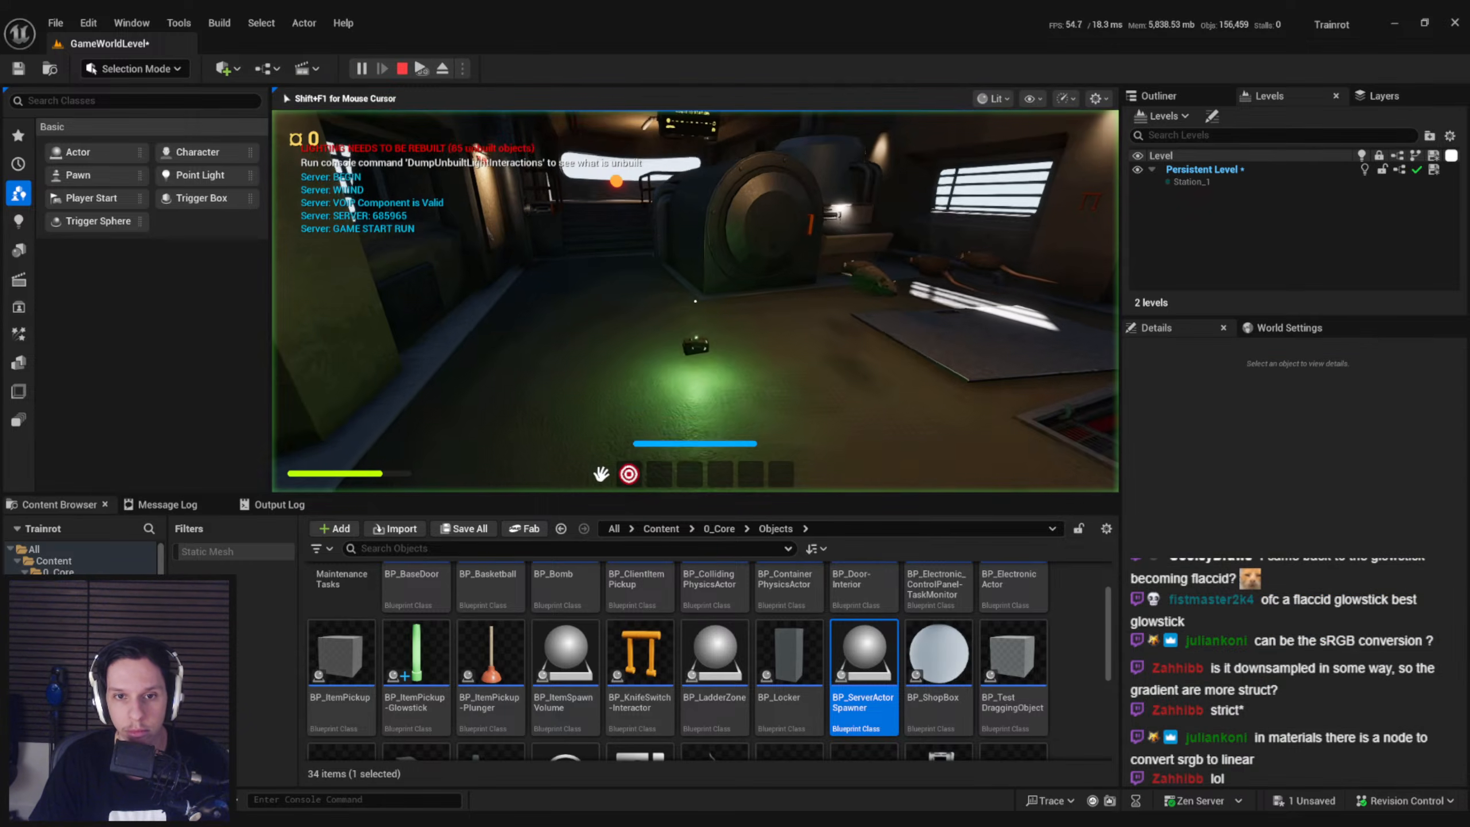
pyautogui.press('Escape')
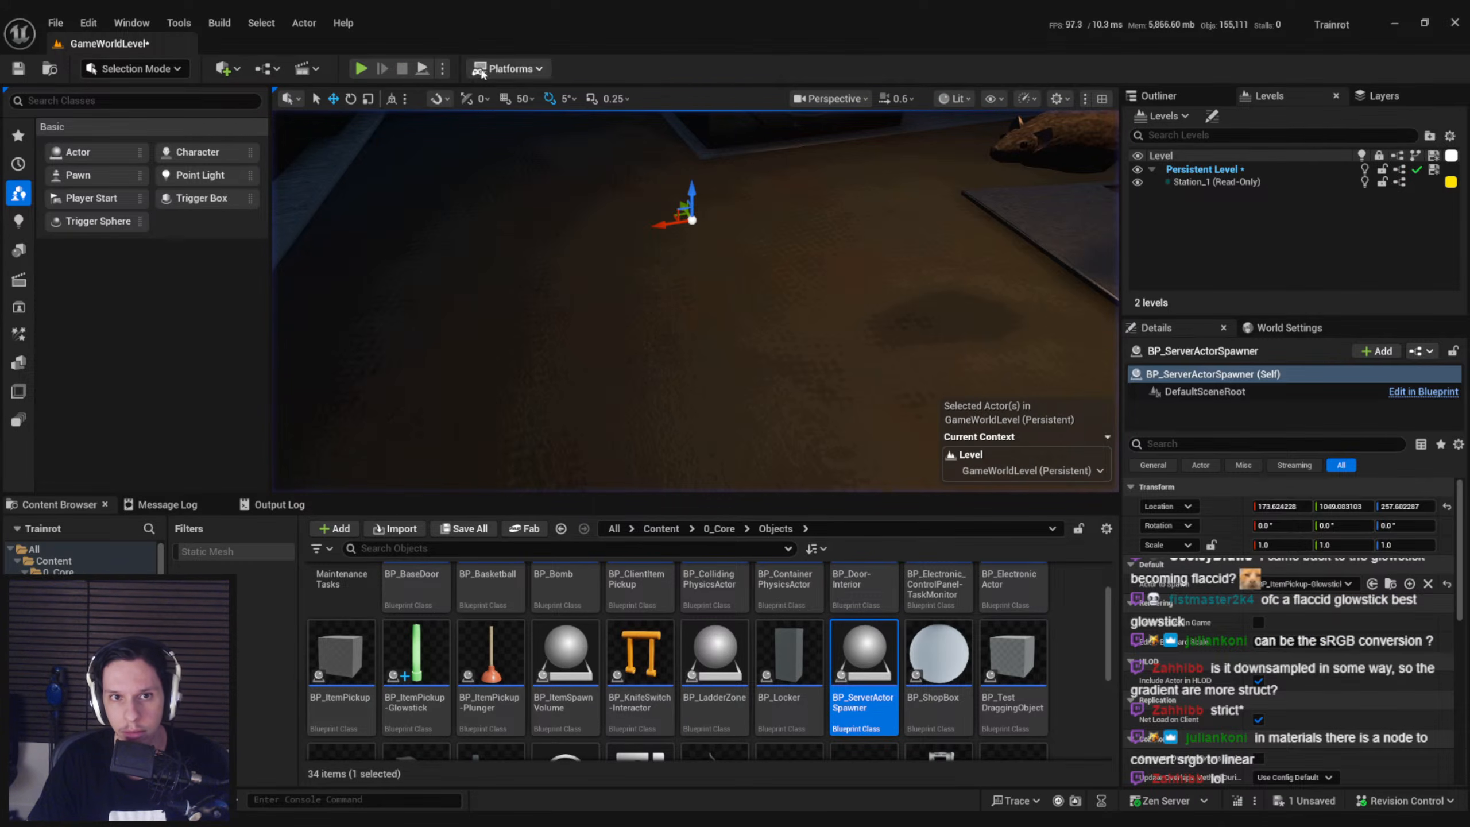
pyautogui.click(362, 68)
pyautogui.press('Escape')
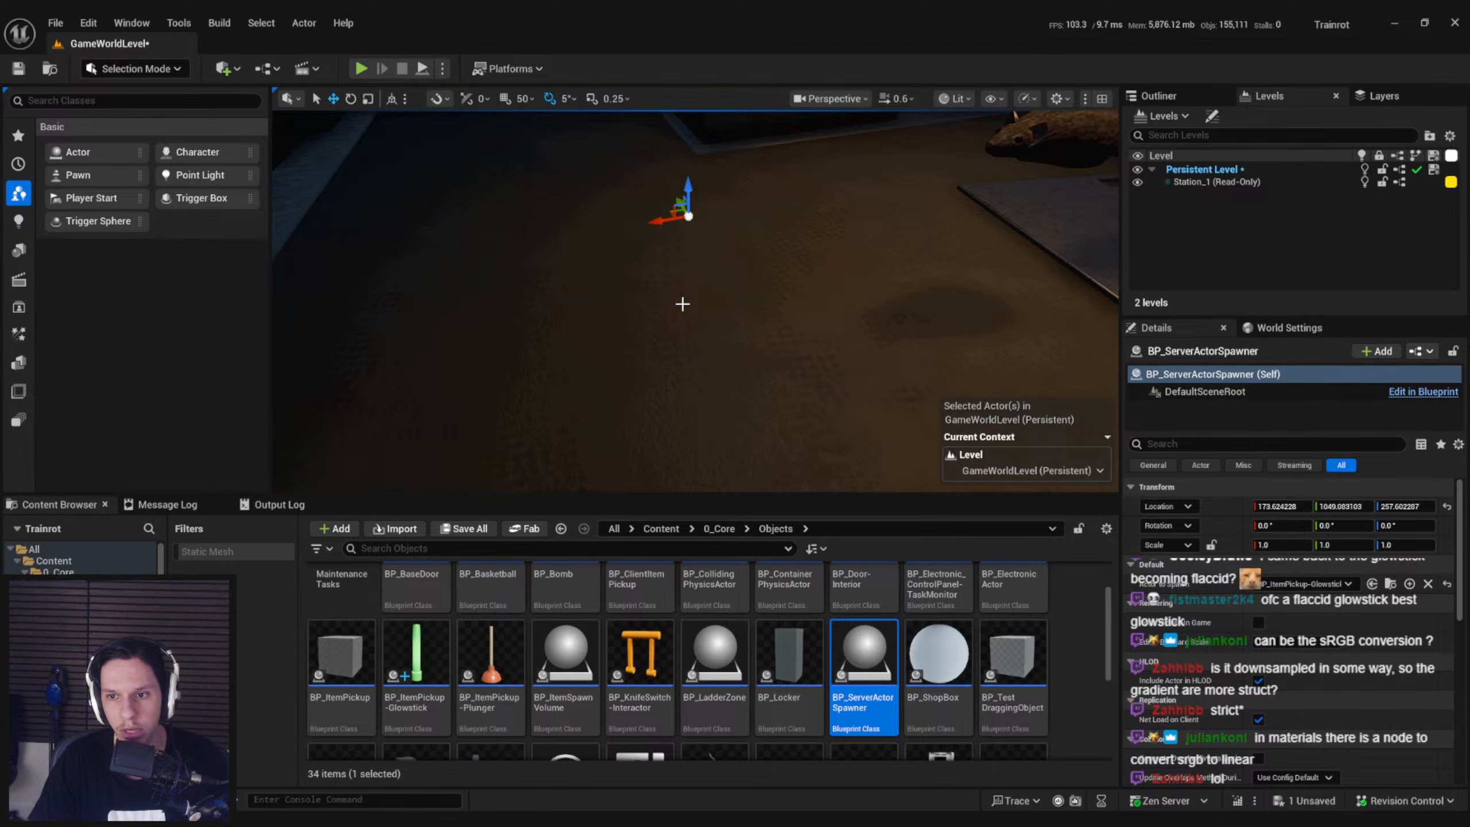
pyautogui.click(361, 68)
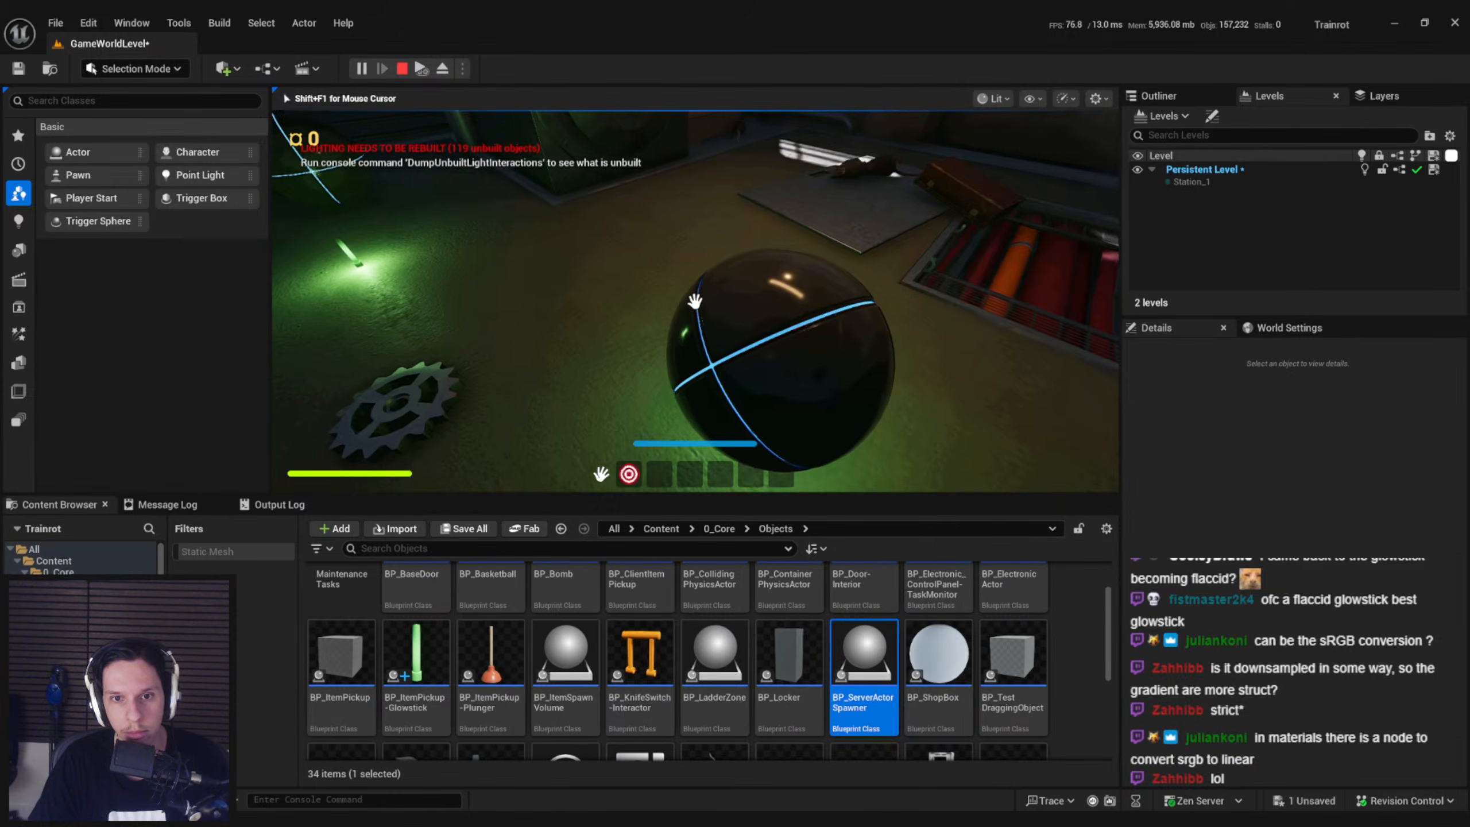
pyautogui.press('Escape')
pyautogui.click(360, 70)
pyautogui.press('Escape')
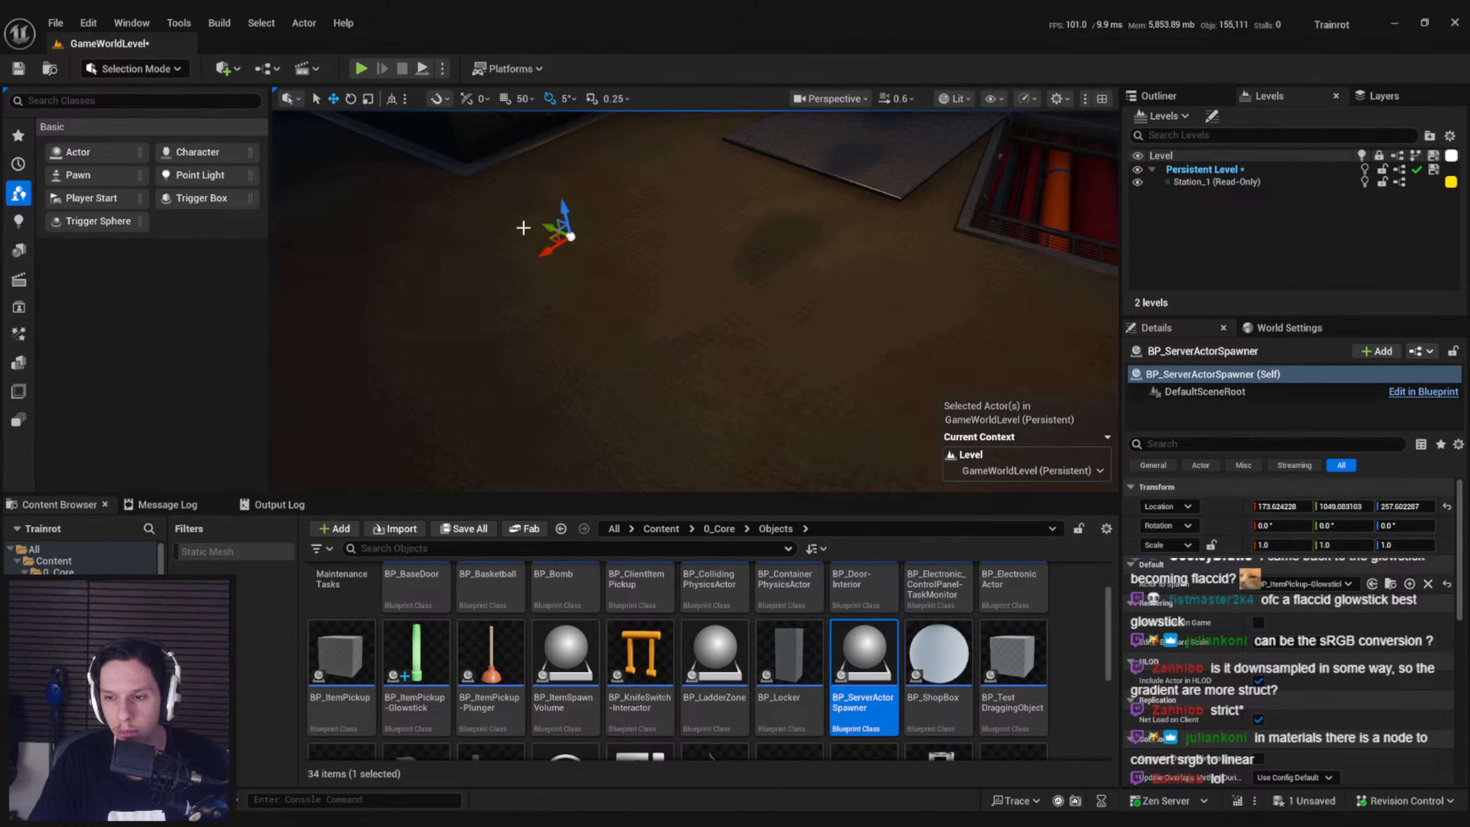
# Undo the accidental selection of the train engine and place a BP_ItemPickup actor slightly above the train floor
pyautogui.moveTo(523, 228); pyautogui.dragTo(481, 194, button='right')
pyautogui.click(715, 395)
pyautogui.moveTo(715, 395); pyautogui.dragTo(748, 352, button='right')
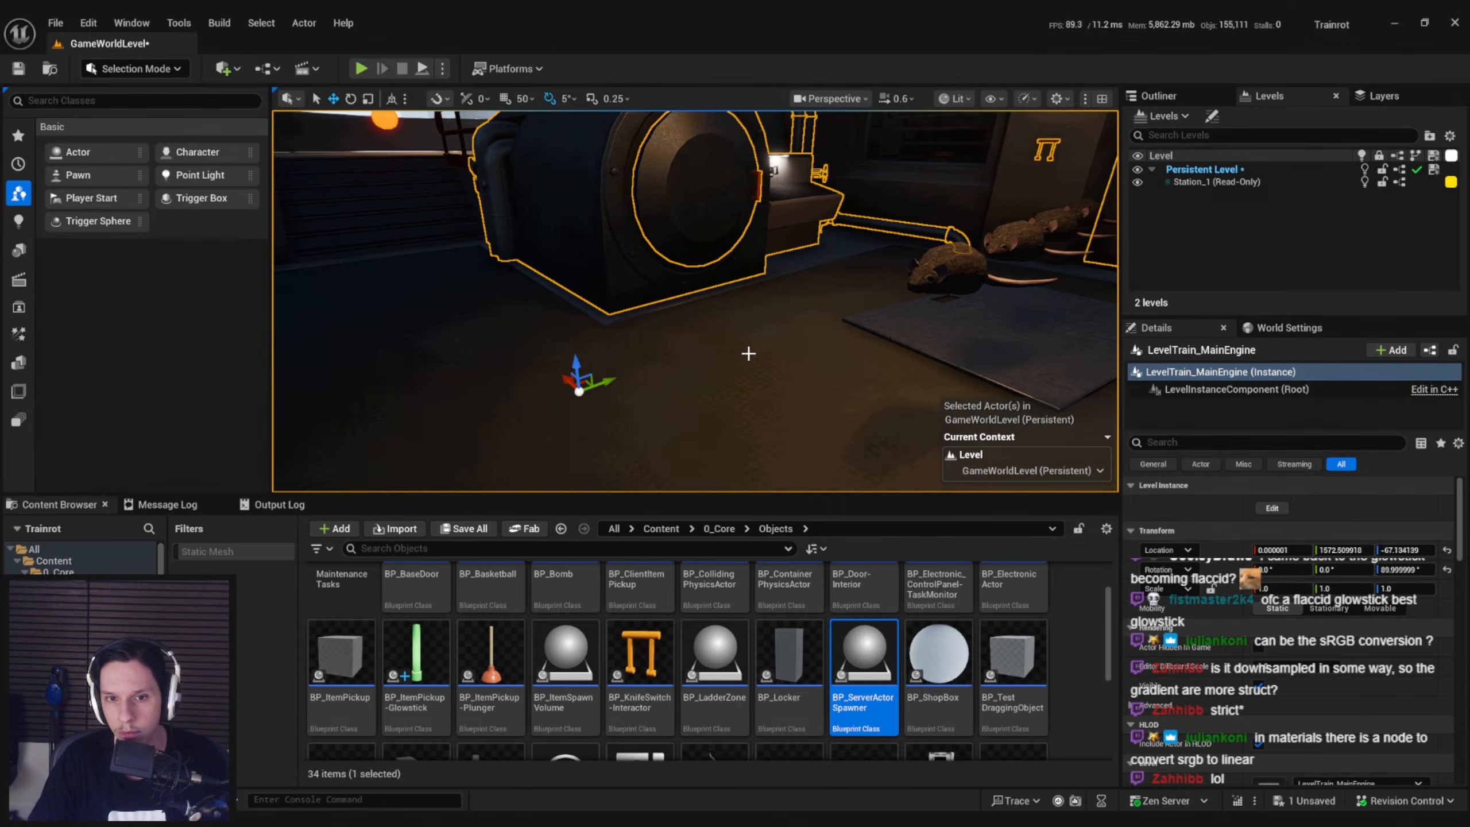
pyautogui.hotkey('ctrl', 'z')
pyautogui.hotkey('ctrl', 'z')
pyautogui.click(759, 368)
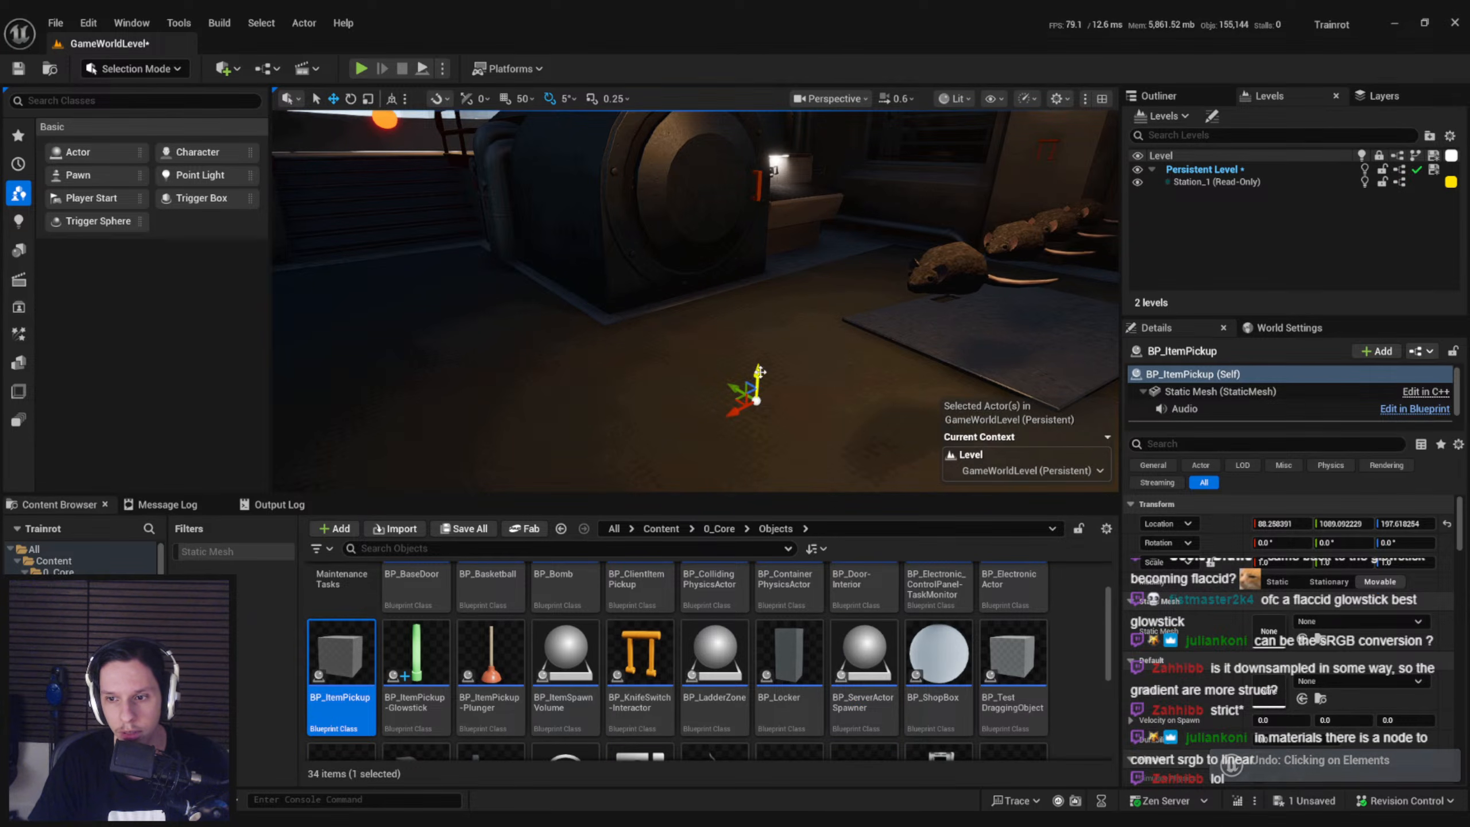
# Set the BP_ItemPickup actor's Item to Item_Glowstick
pyautogui.scroll(-5, 1336, 628)
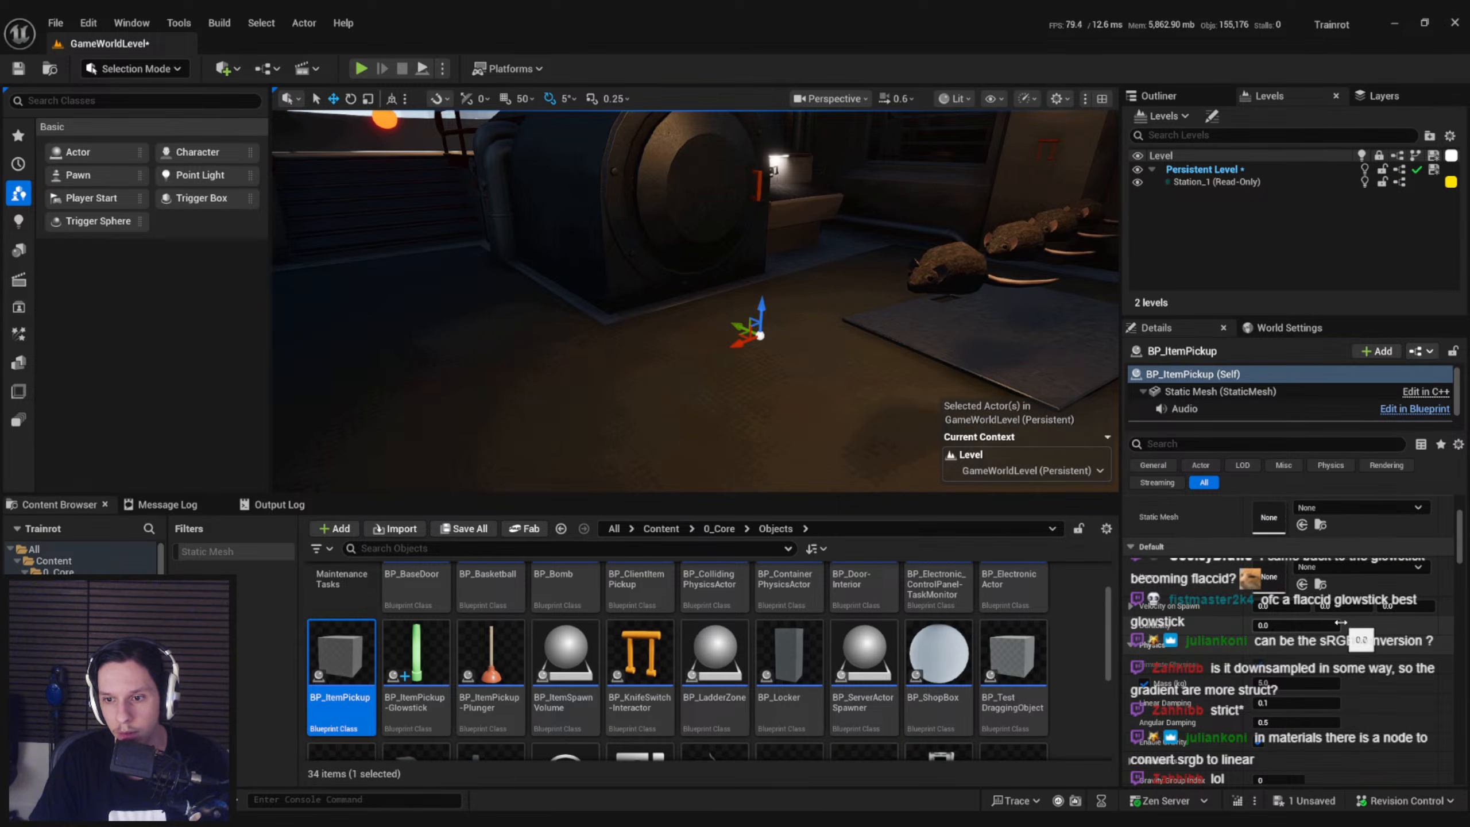
pyautogui.scroll(3, 1341, 622)
pyautogui.click(1342, 635)
pyautogui.click(1349, 562)
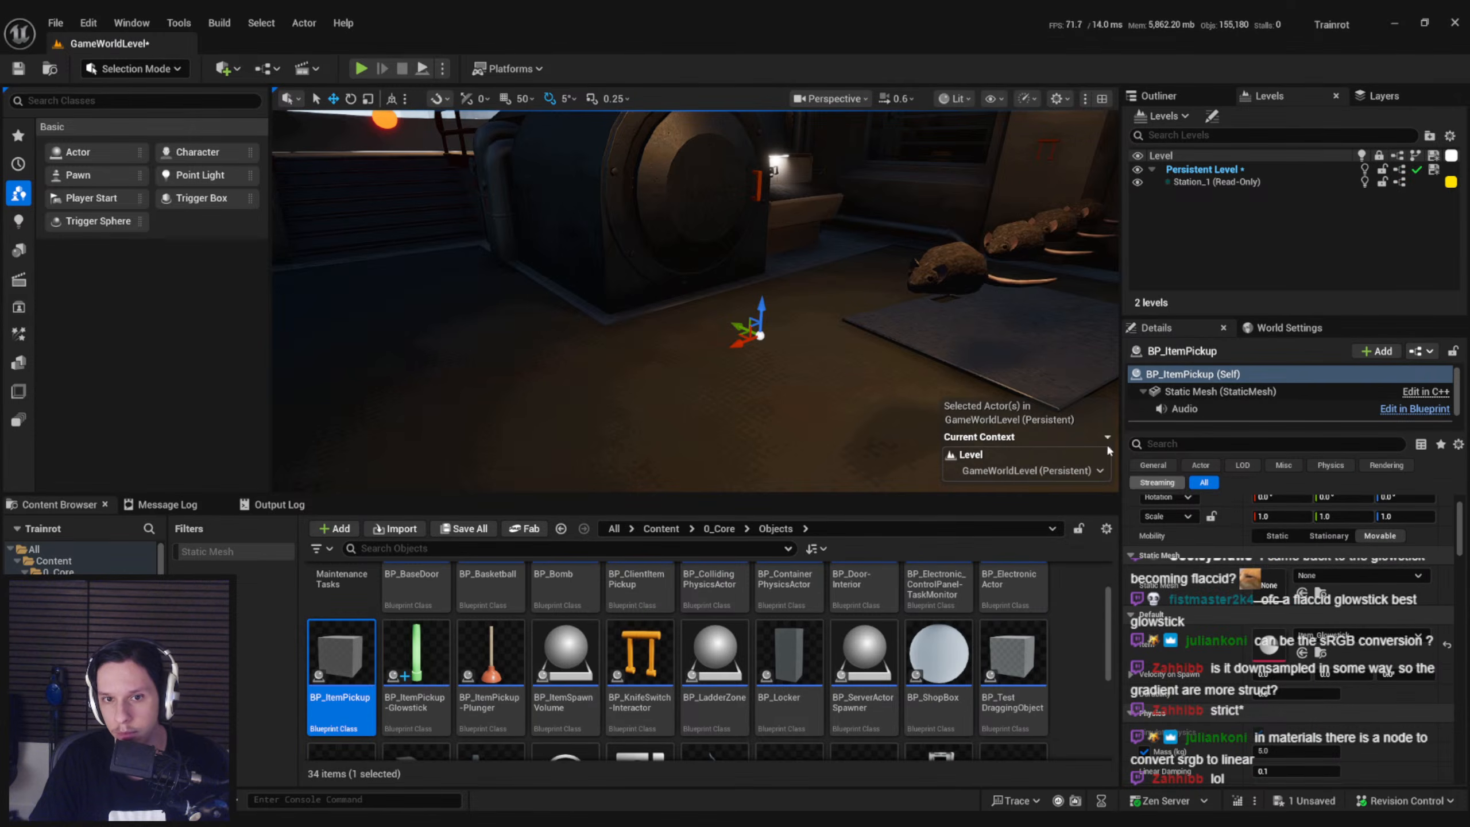
# Play-test the level with the glowstick equipped, walking backward and forward to examine its bend, and stop the session
pyautogui.click(360, 68)
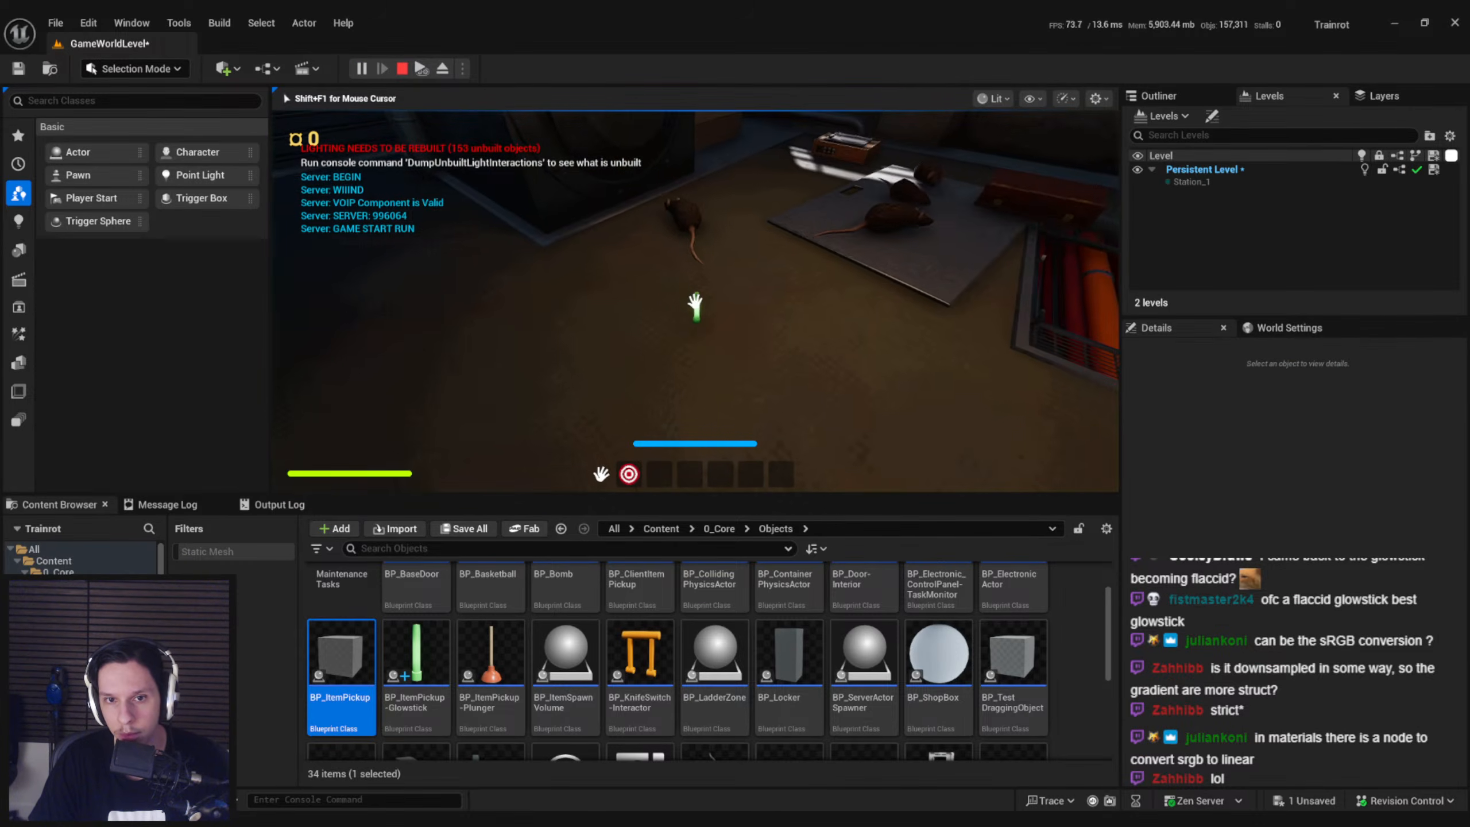
pyautogui.press('2')
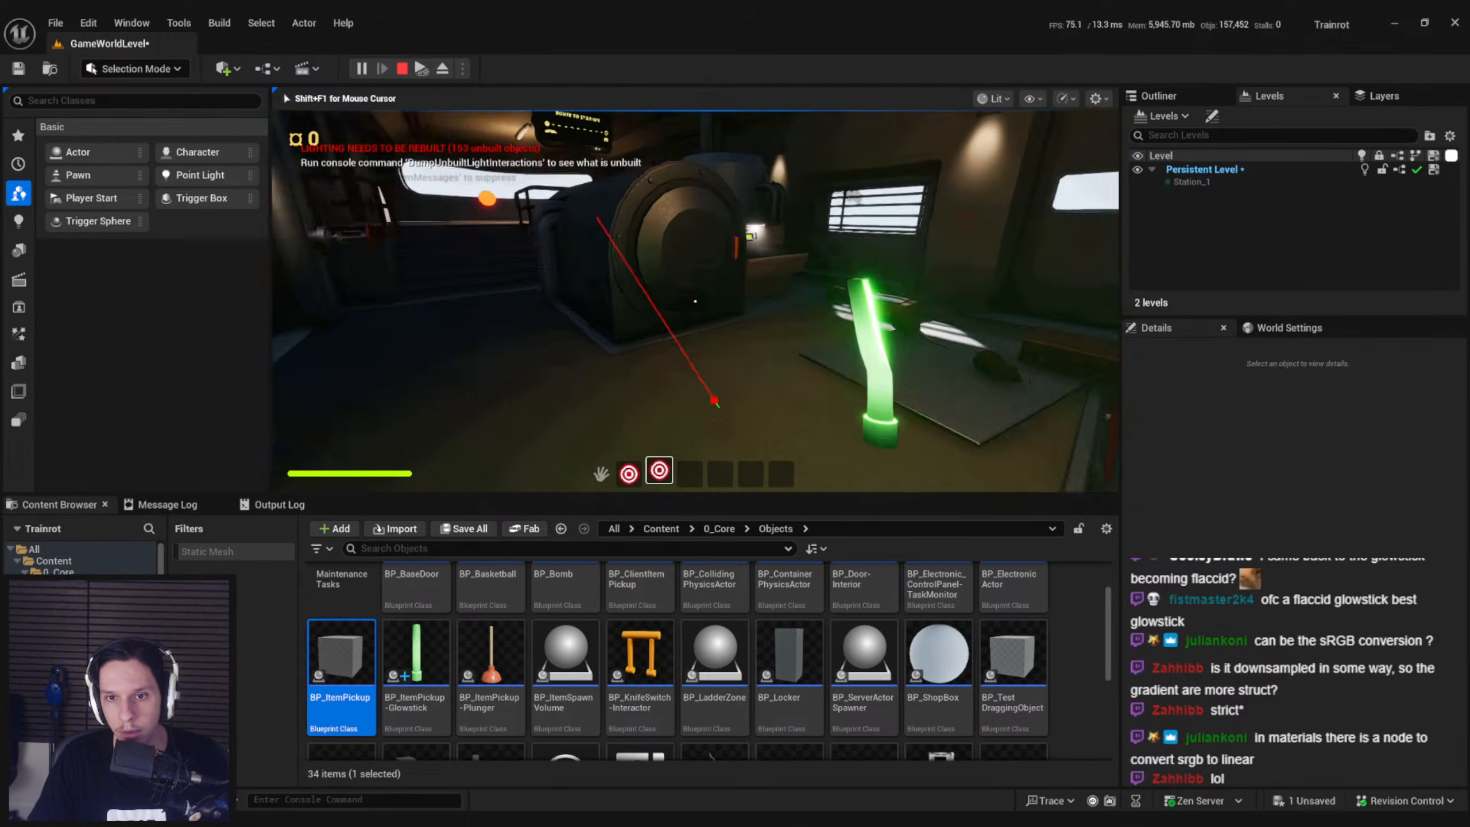
pyautogui.press('s')
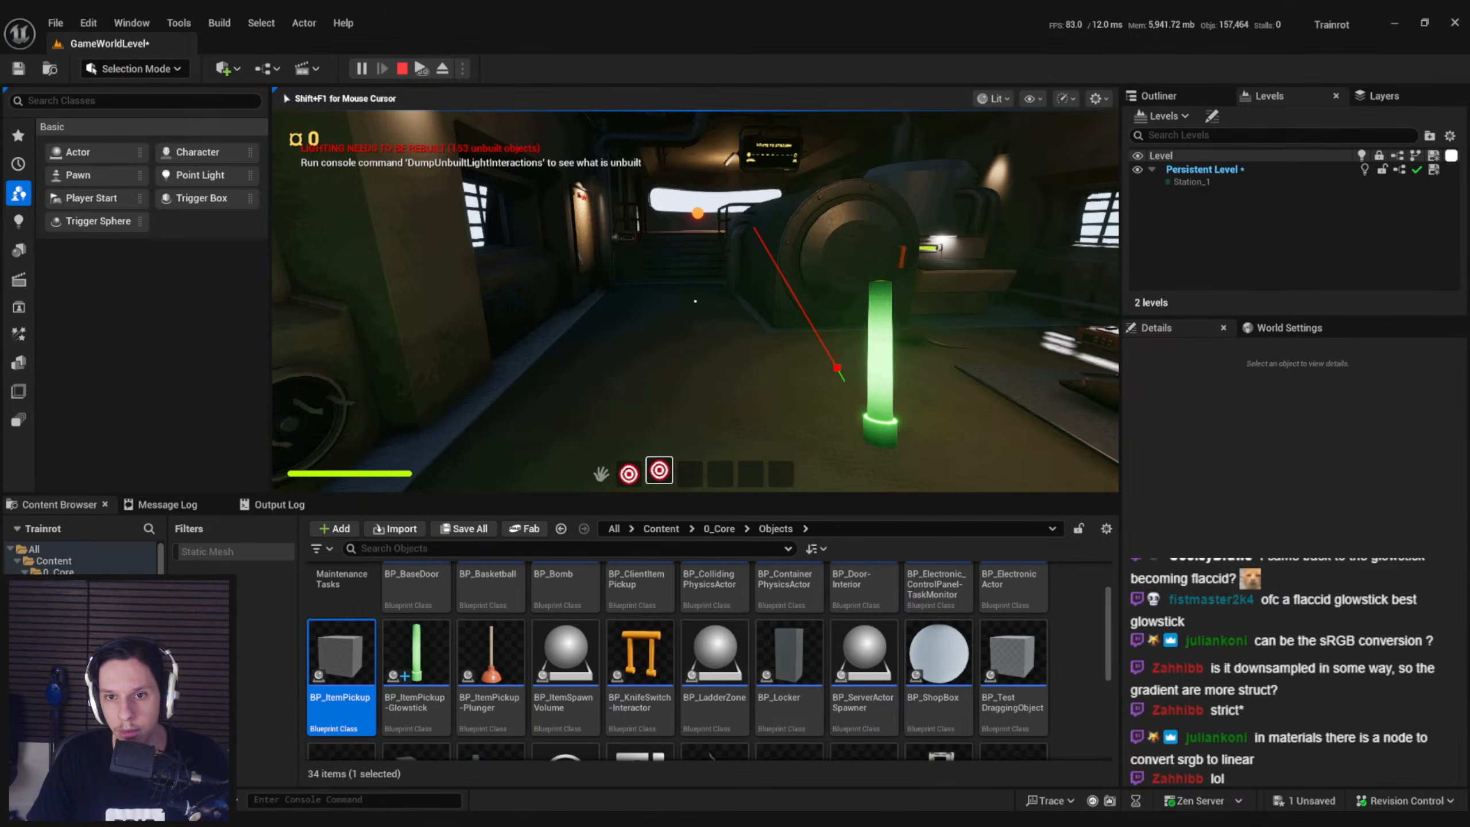
pyautogui.press('w')
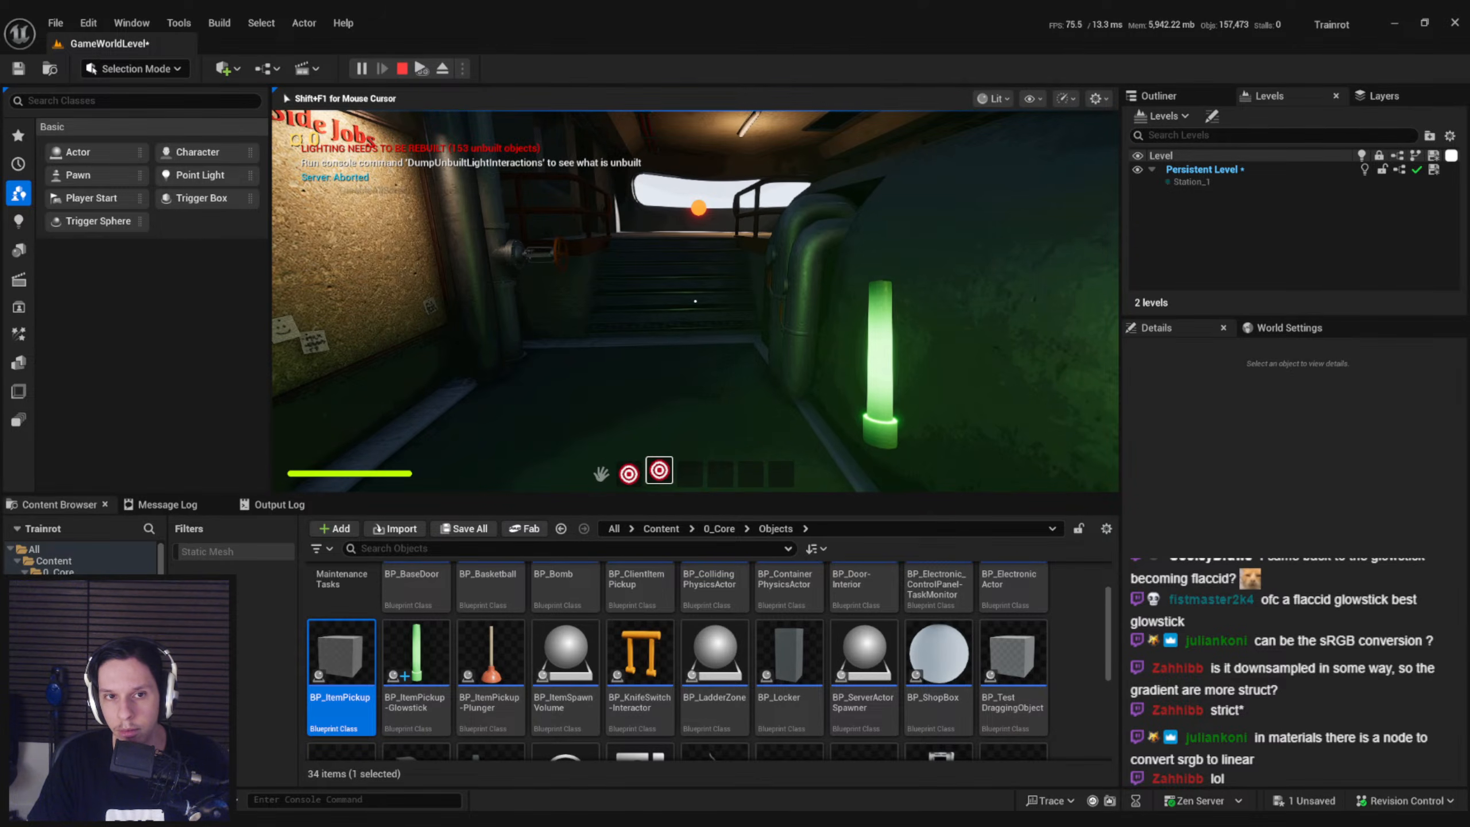
pyautogui.press('Escape')
# Insert a 1-x node between Movement and Divide in the M_WigglyGlowstick material, save it and return to the level editor
pyautogui.click(444, 819)
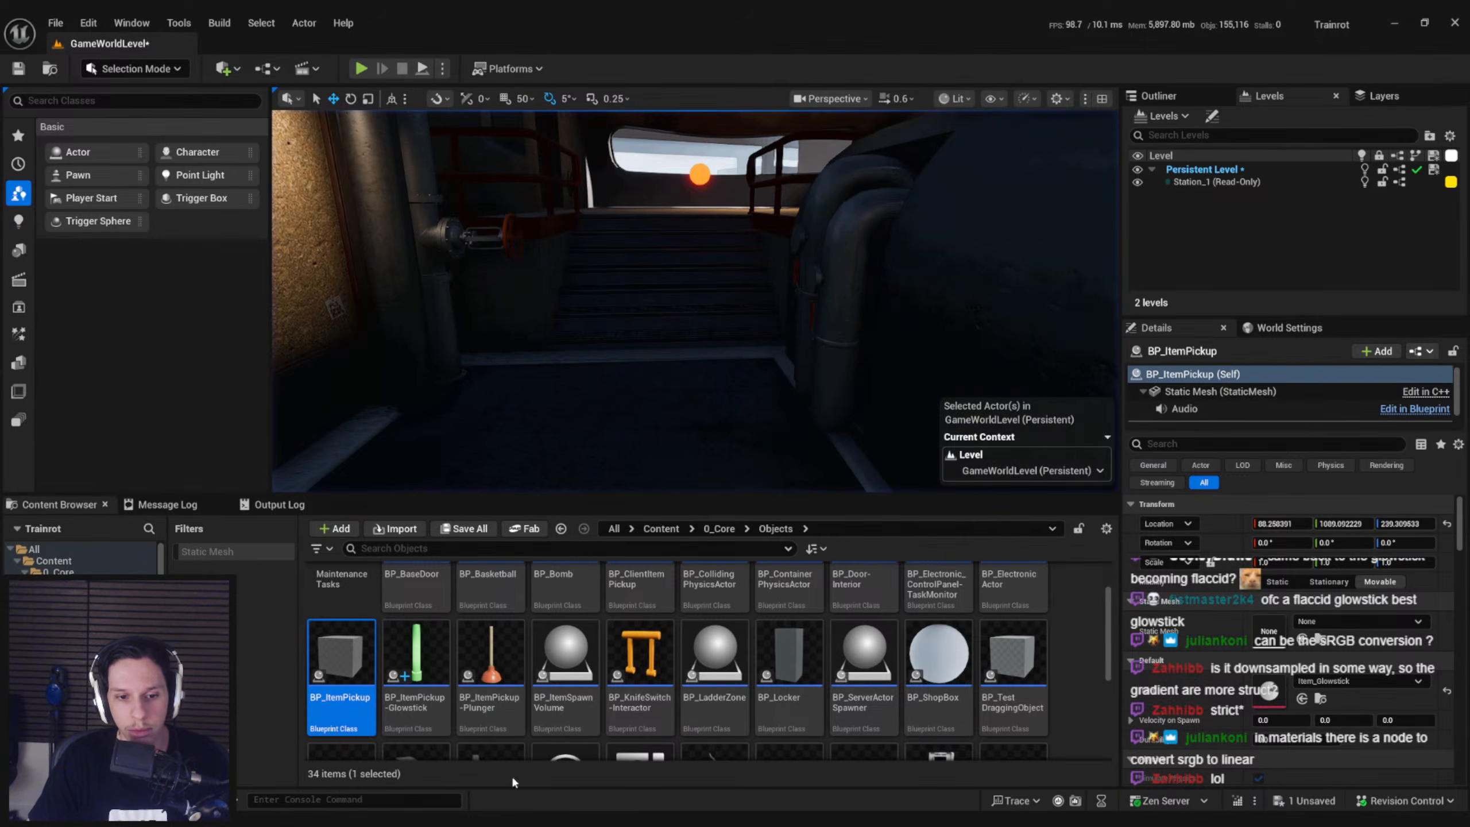
pyautogui.click(512, 774)
pyautogui.click(283, 48)
pyautogui.click(549, 46)
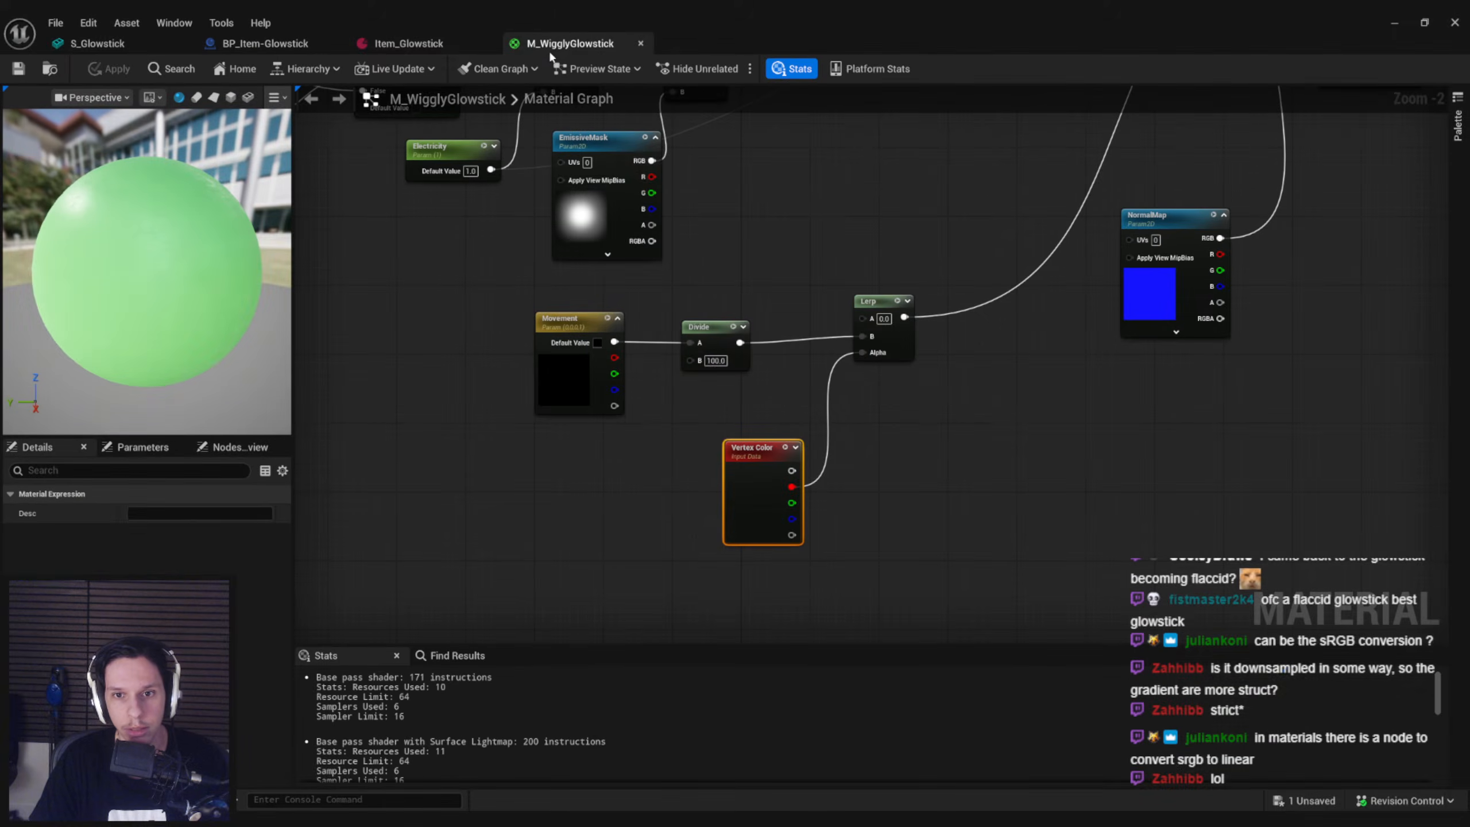
pyautogui.moveTo(572, 376); pyautogui.dragTo(689, 343)
pyautogui.write('- 1')
pyautogui.press('Return')
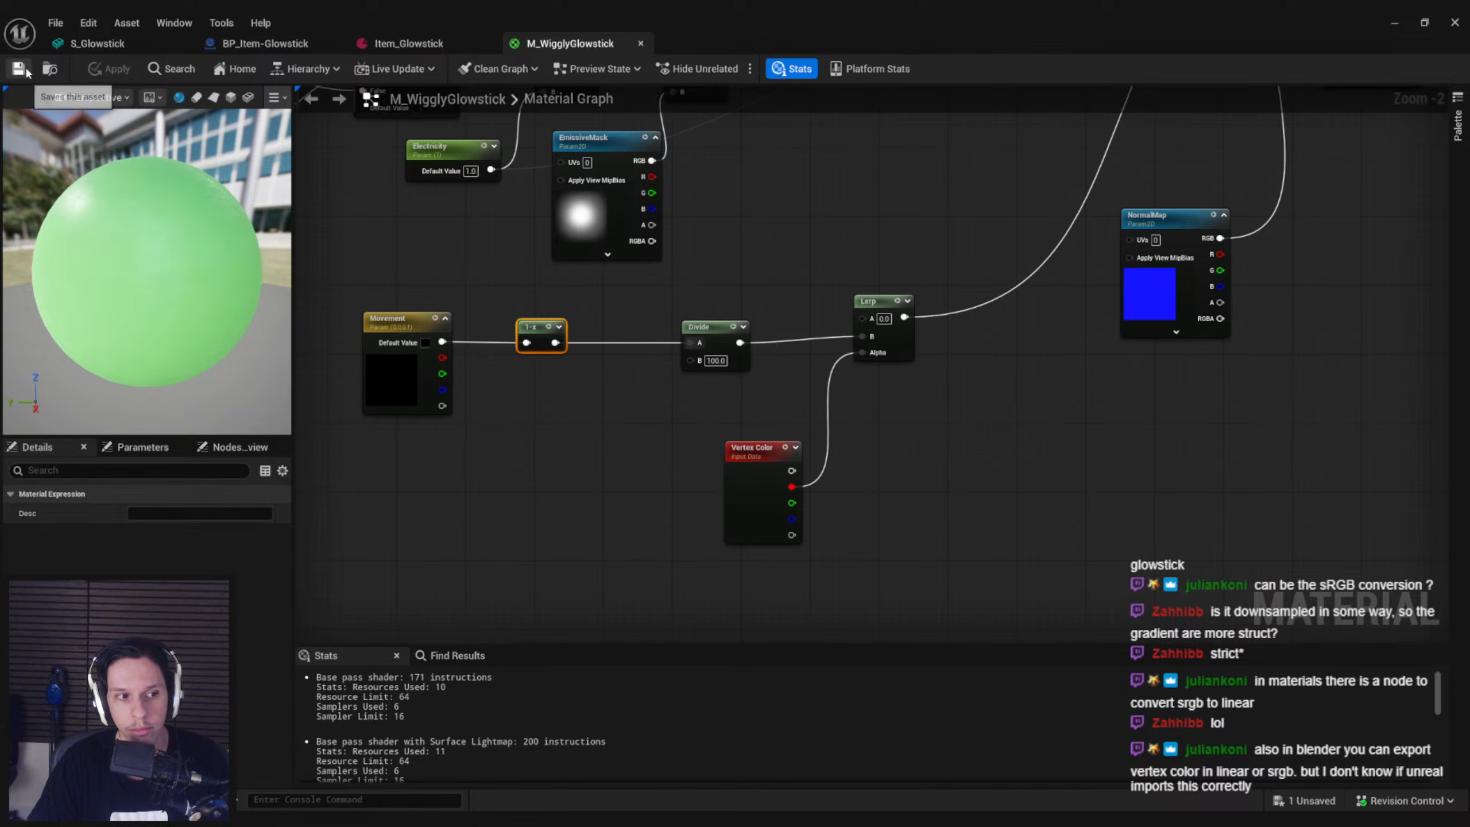
pyautogui.click(1403, 23)
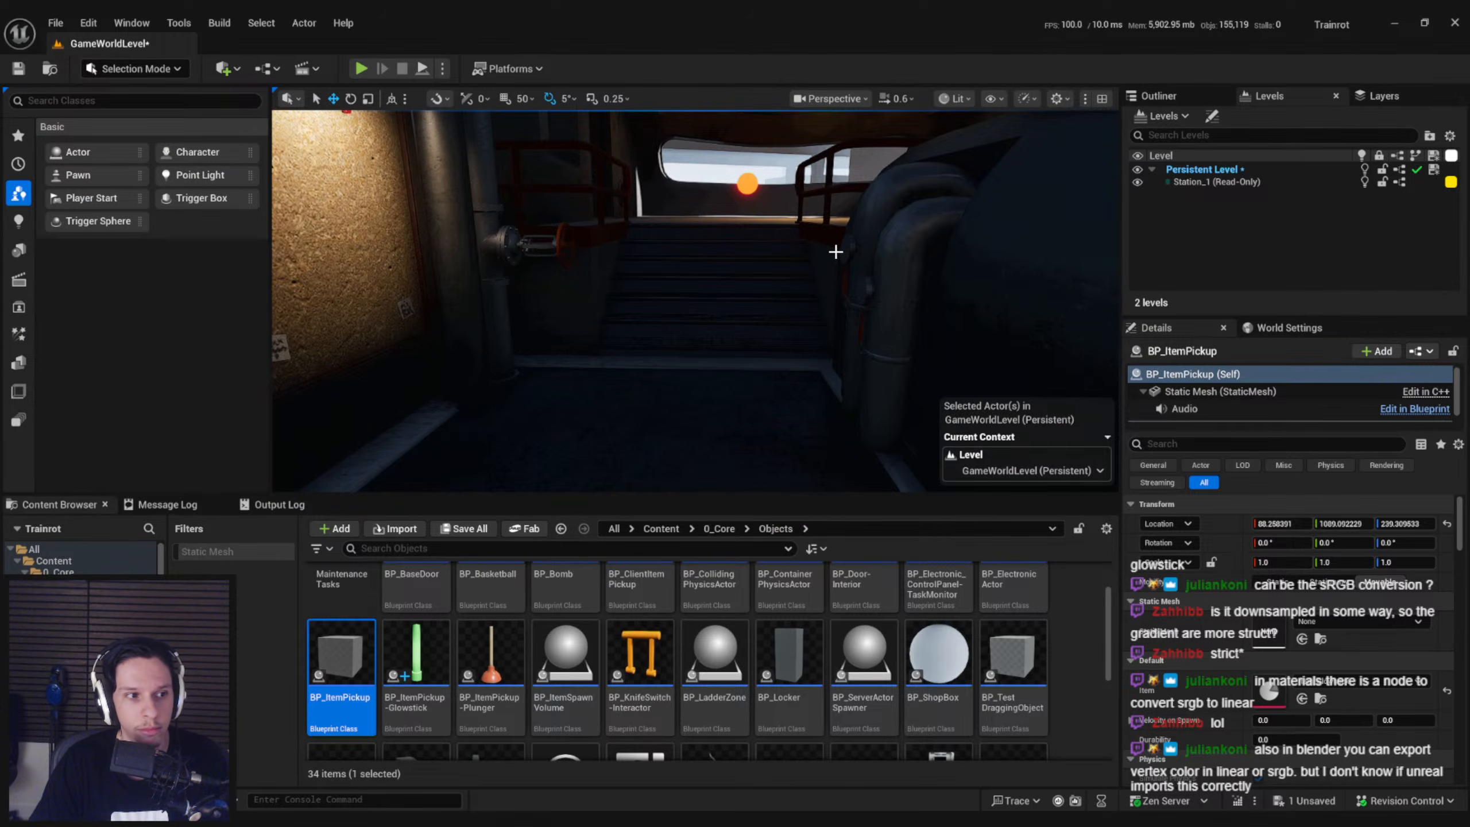
# Save all unsaved changes, including the GameWorldLevel level containing the glowstick pickup, and return to the level viewport
pyautogui.press('s')
pyautogui.moveTo(836, 252)
pyautogui.mouseDown(button='right')
pyautogui.moveTo(829, 295)
pyautogui.moveTo(837, 240)
pyautogui.moveTo(851, 241)
pyautogui.moveTo(837, 241)
pyautogui.mouseUp(button='right')
pyautogui.press('w')
pyautogui.press('d')
pyautogui.press('a')
pyautogui.press('d')
pyautogui.moveTo(732, 346); pyautogui.dragTo(746, 345, button='right')
pyautogui.press('a')
pyautogui.press('d')
pyautogui.click(522, 758)
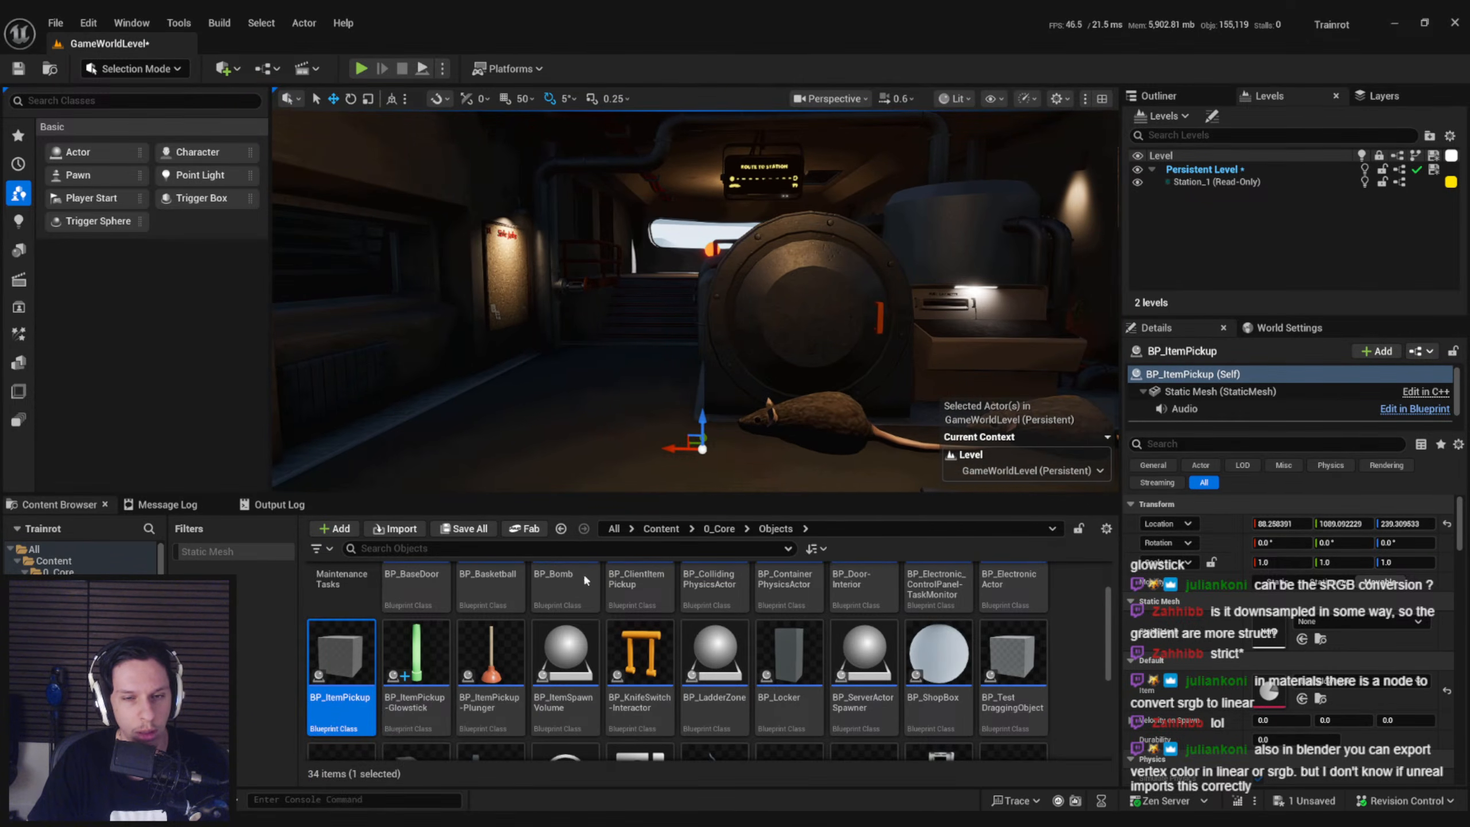
pyautogui.hotkey('ctrl', 'shift', 's')
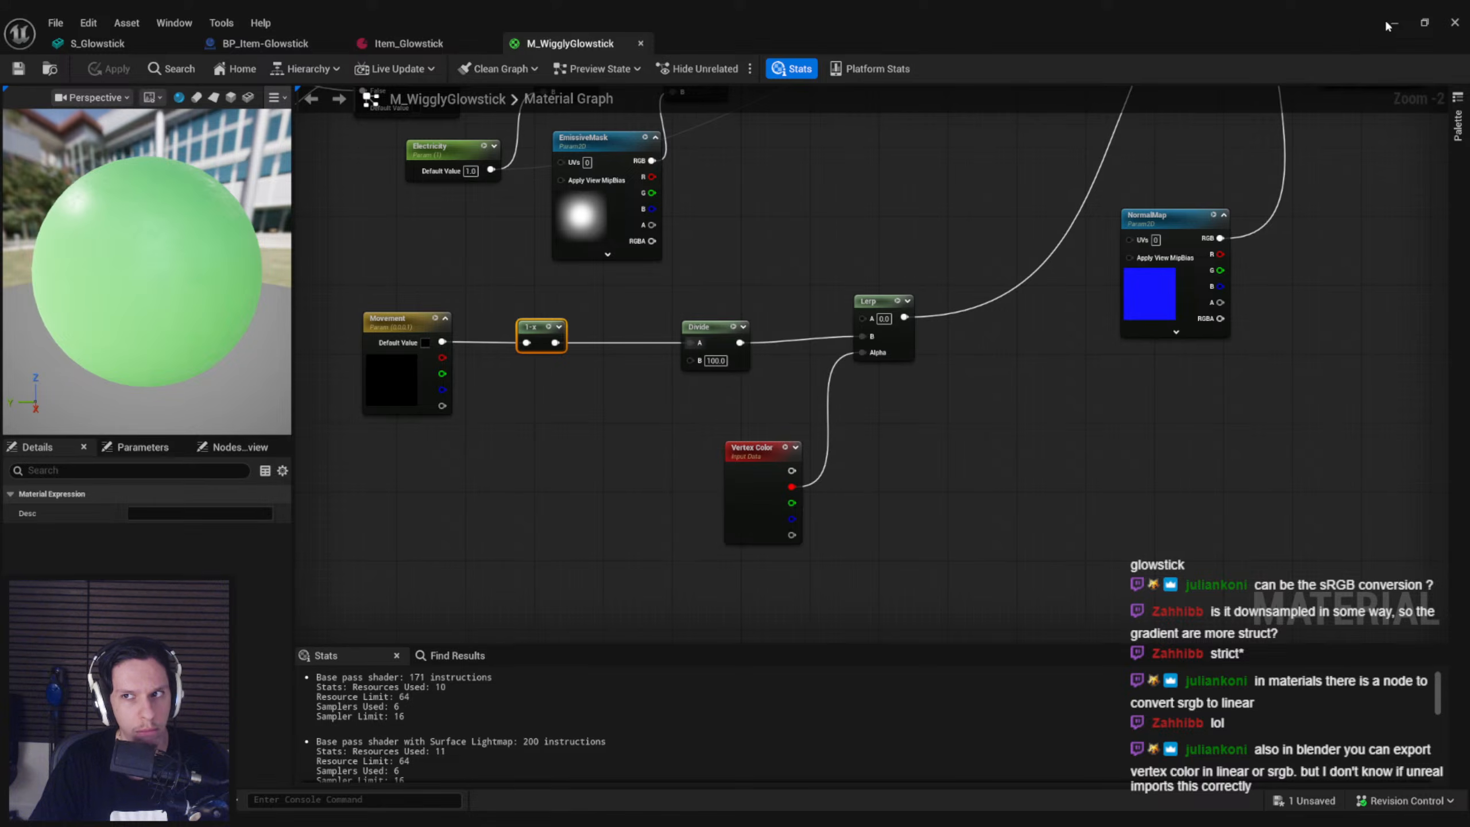
pyautogui.click(1390, 24)
pyautogui.moveTo(812, 216); pyautogui.dragTo(794, 216, button='right')
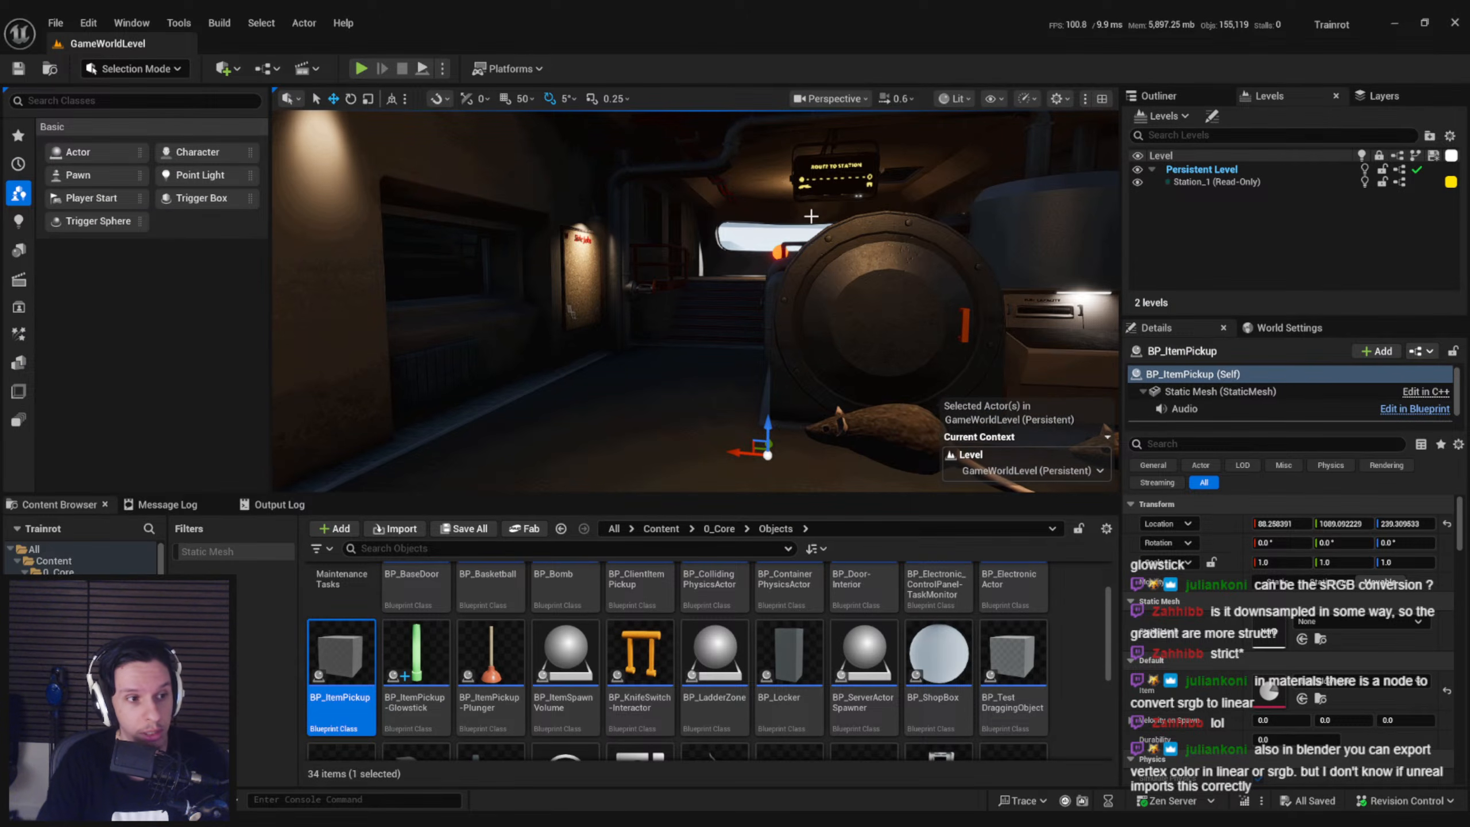
# Play-test the level, pick up and equip the glowstick to examine its bend, and stop the session
pyautogui.hotkey('alt', 'p')
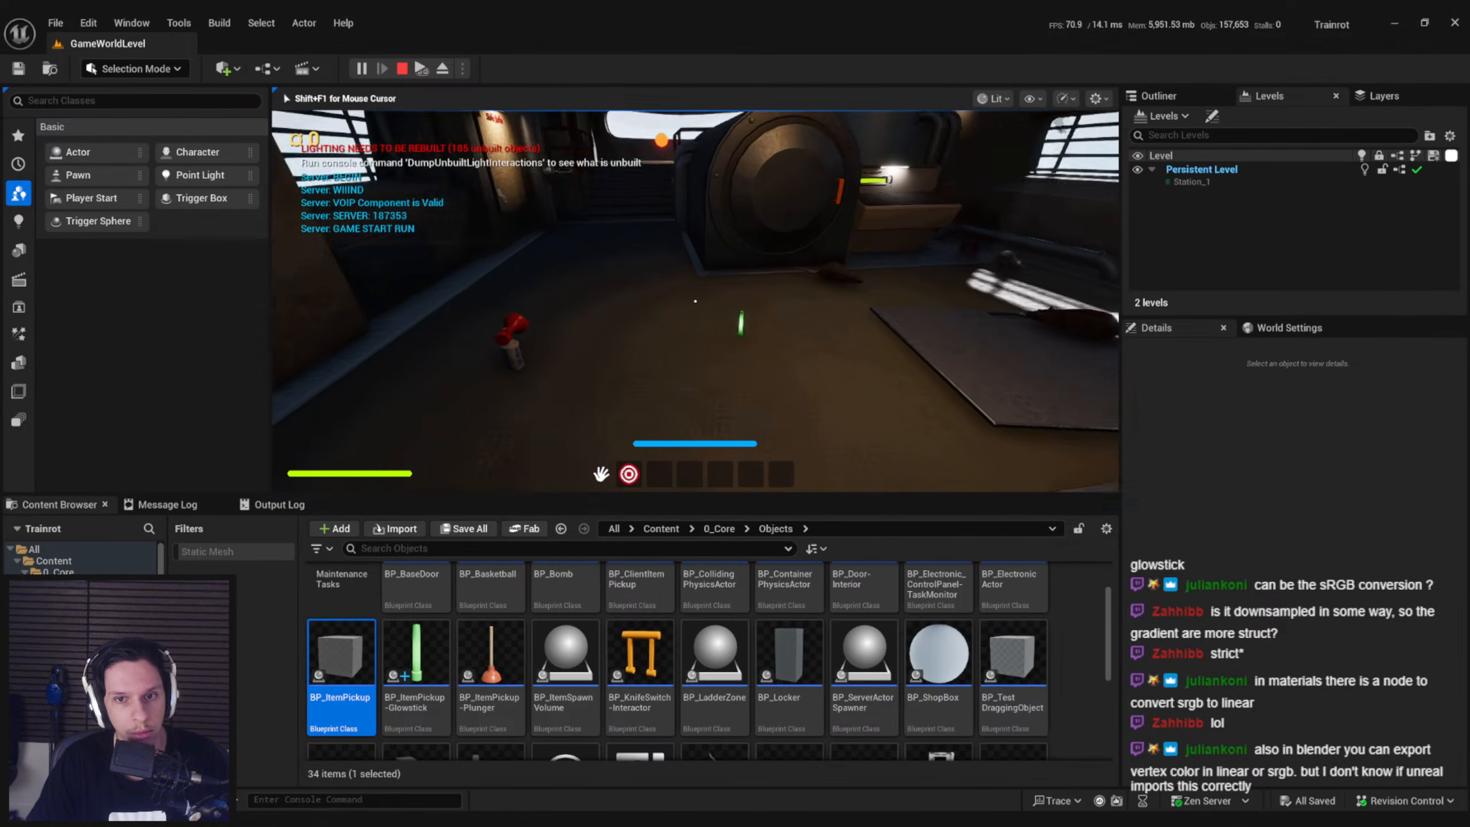
pyautogui.press('w')
pyautogui.press('e')
pyautogui.press('2')
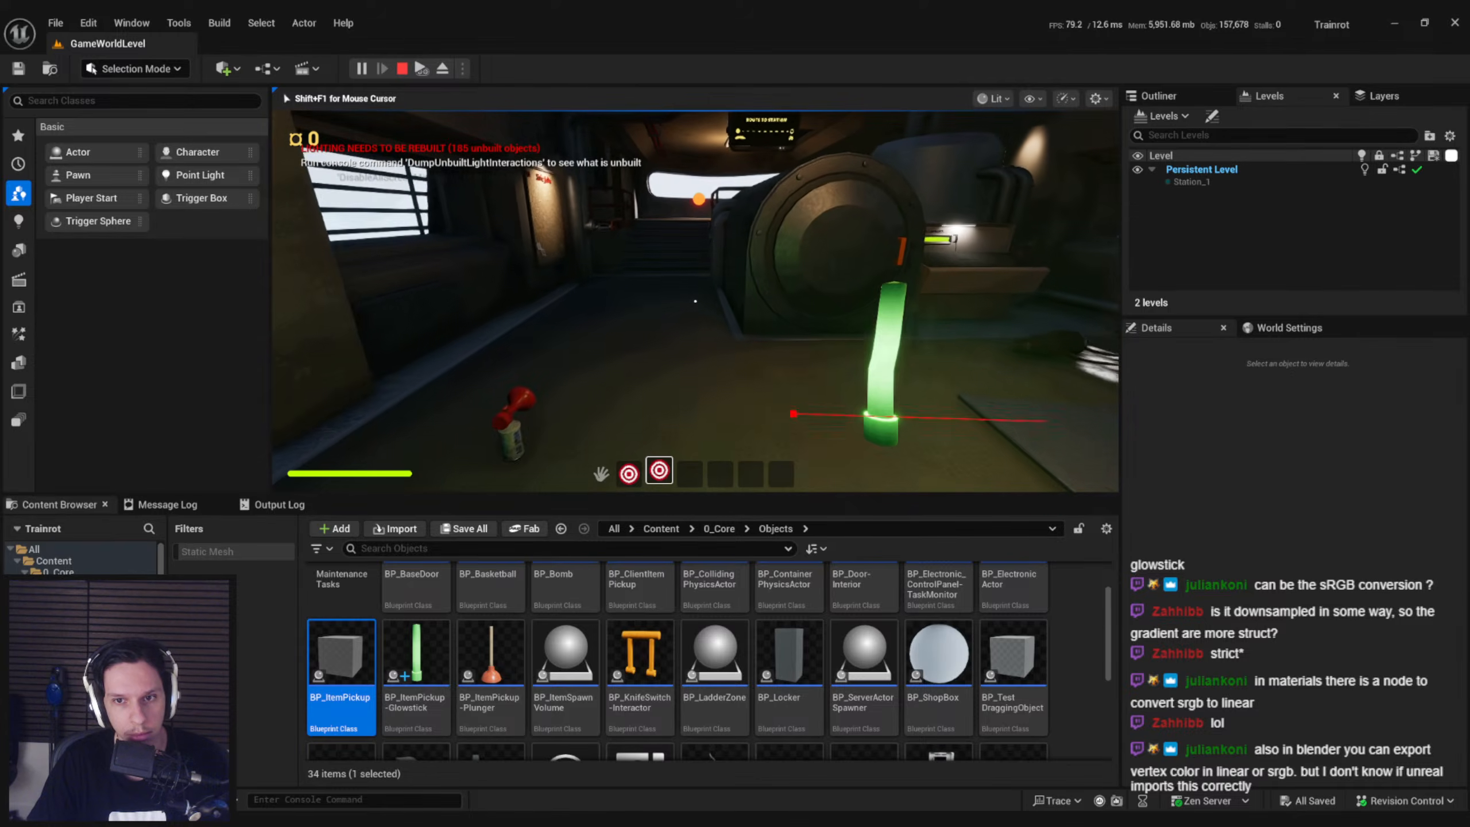
pyautogui.press('Escape')
# Move the Movement and 1-x nodes closer to Divide in the M_WigglyGlowstick graph and save the material
pyautogui.click(457, 823)
pyautogui.click(493, 797)
pyautogui.click(594, 459)
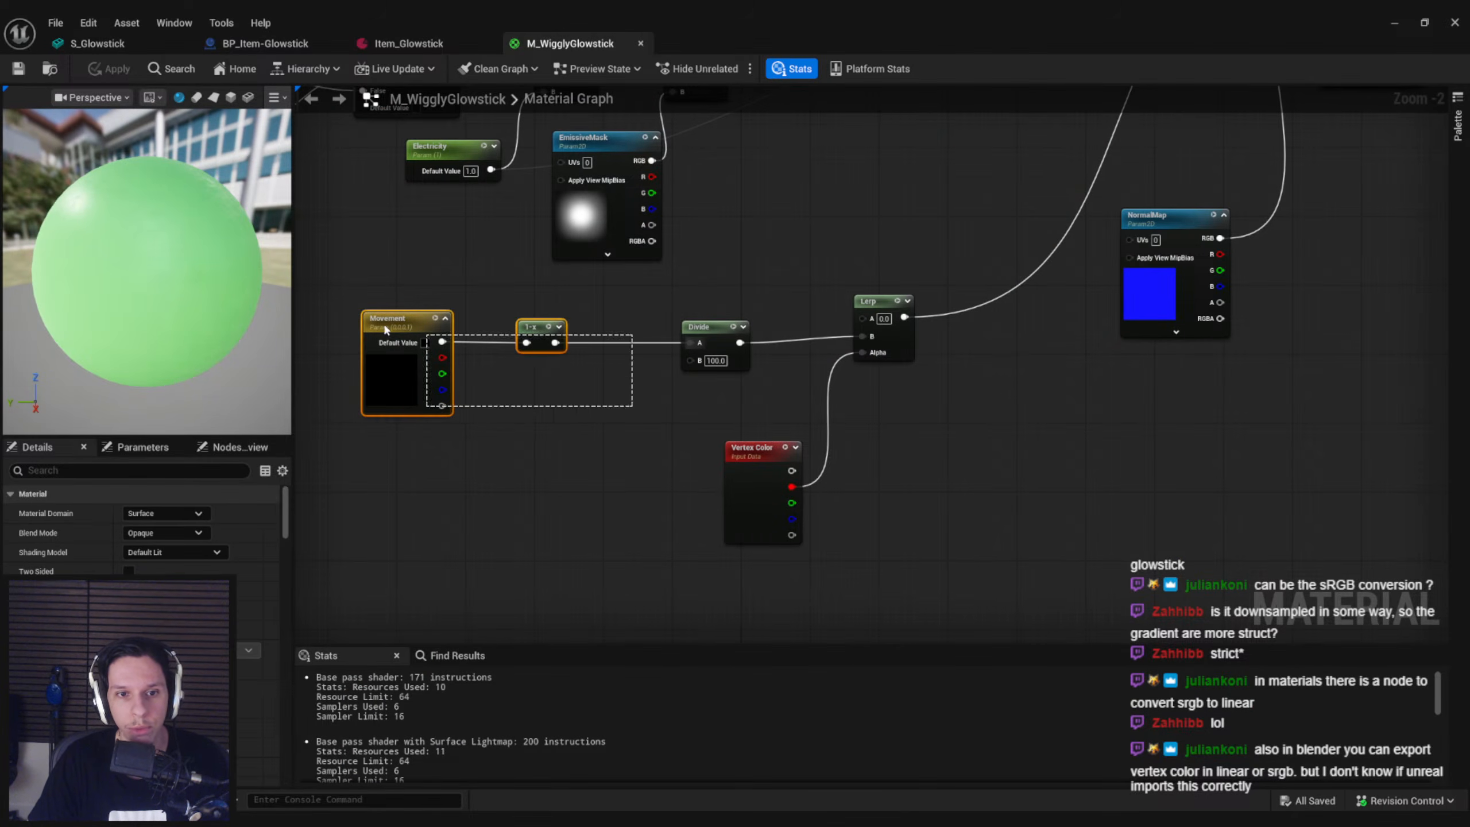
pyautogui.moveTo(412, 336); pyautogui.dragTo(406, 330)
pyautogui.moveTo(542, 338); pyautogui.dragTo(629, 342)
pyautogui.click(614, 400)
pyautogui.moveTo(477, 373); pyautogui.dragTo(511, 373)
pyautogui.click(428, 298)
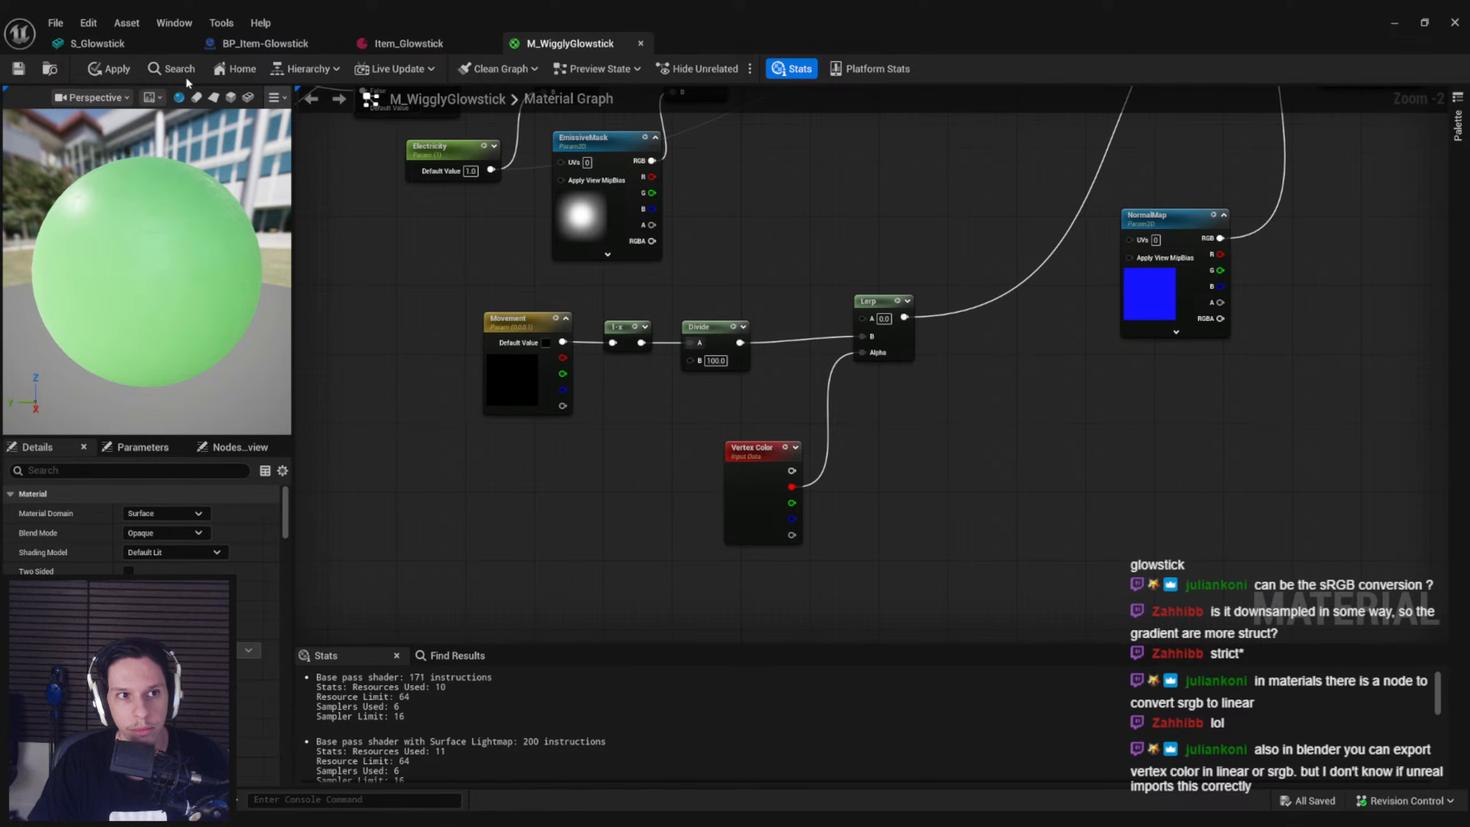
pyautogui.click(19, 69)
# In the BP_Item-Glowstick event graph, move Get Owner and Get Velocity aside and promote the velocity output to a new variable
pyautogui.click(408, 44)
pyautogui.click(266, 43)
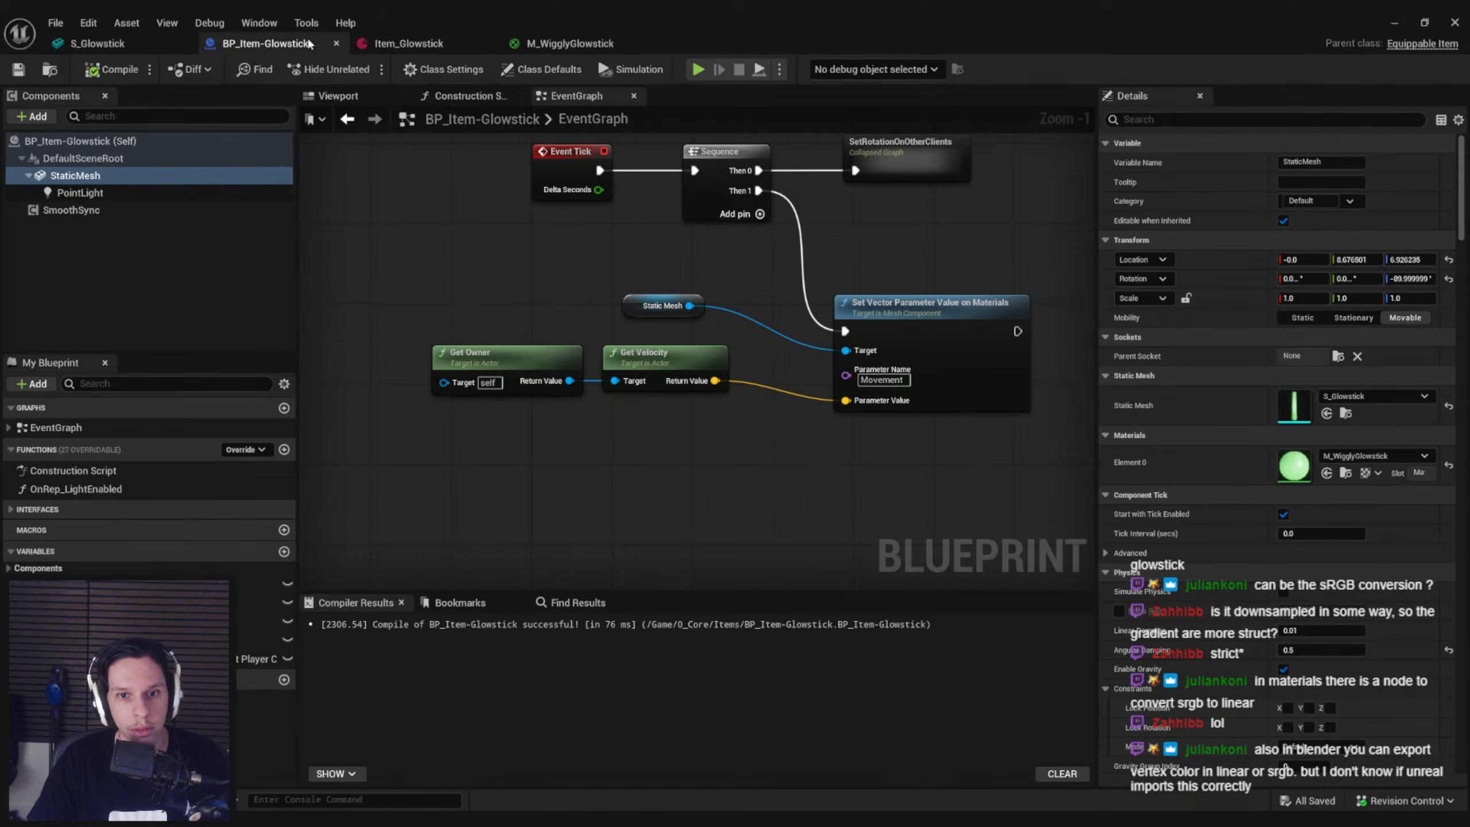
pyautogui.moveTo(708, 444); pyautogui.dragTo(685, 462, button='right')
pyautogui.moveTo(645, 470); pyautogui.dragTo(526, 398)
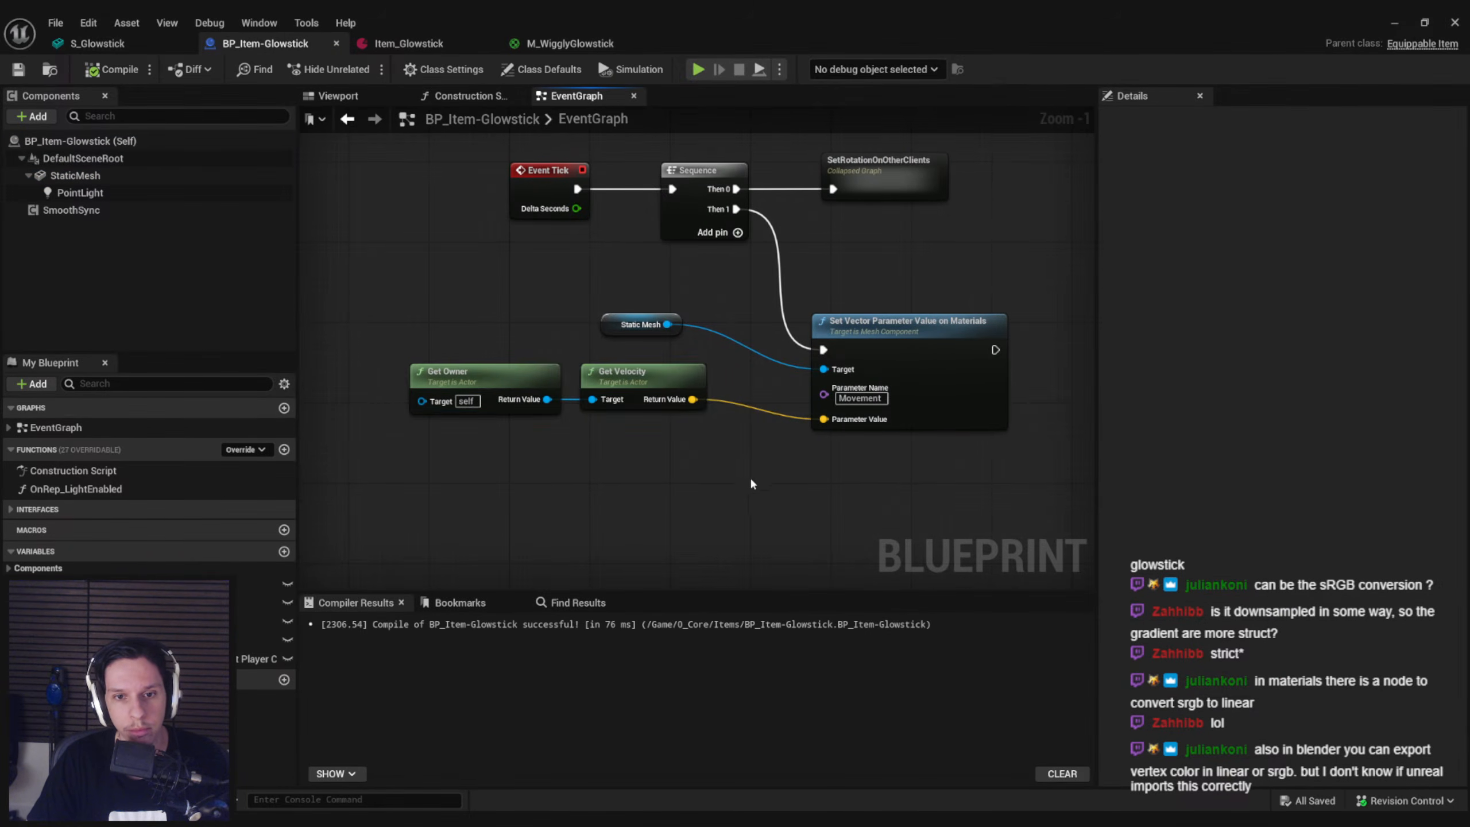
pyautogui.moveTo(630, 404); pyautogui.dragTo(538, 469)
pyautogui.moveTo(620, 396); pyautogui.dragTo(621, 396)
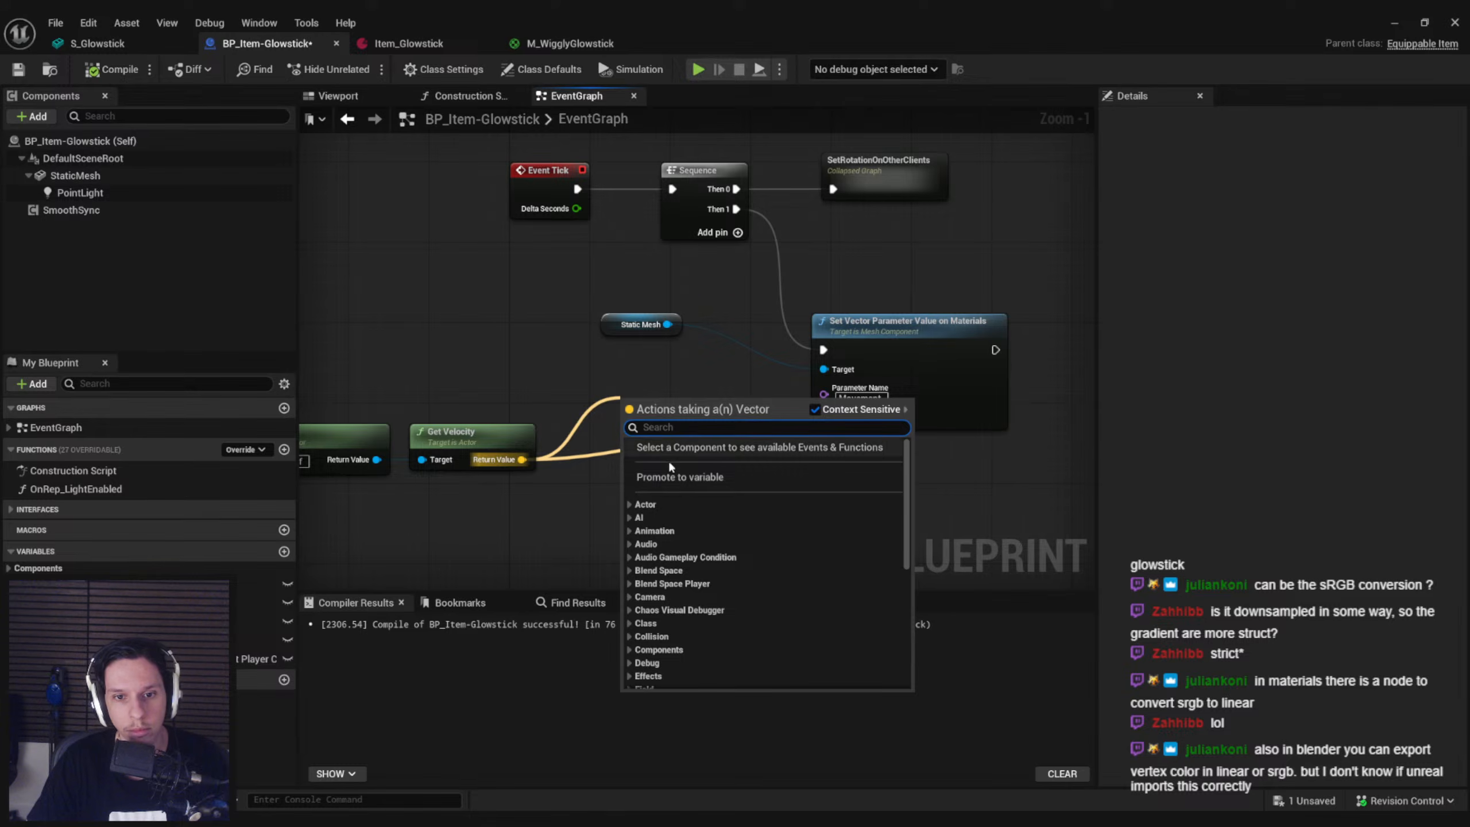
pyautogui.click(667, 460)
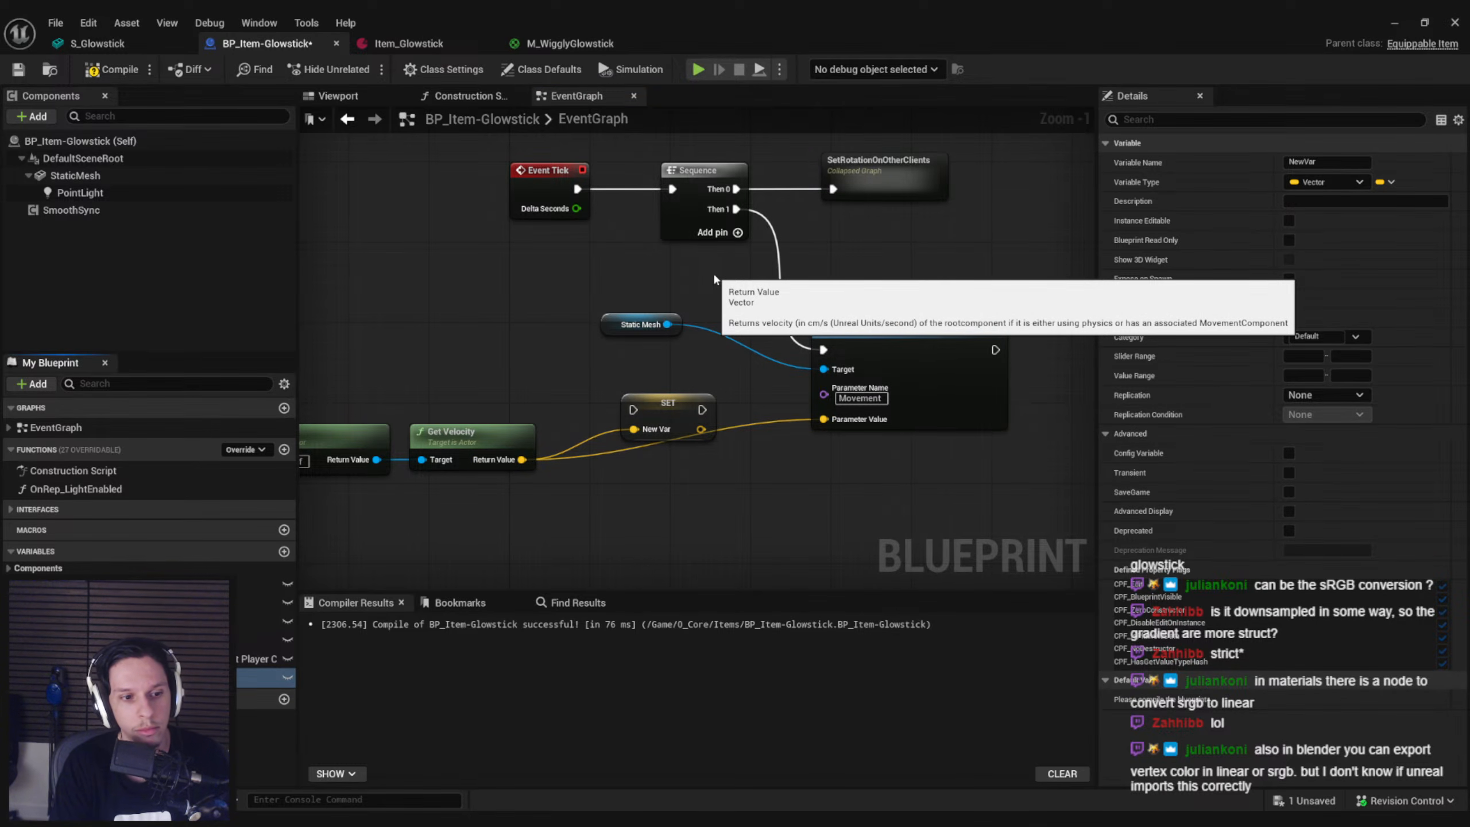
# Name the new vector variable WiggleMovement and make room for its SET node before Set Vector Parameter Value on Materials
pyautogui.moveTo(688, 404); pyautogui.dragTo(782, 518)
pyautogui.moveTo(891, 353); pyautogui.dragTo(1031, 353)
pyautogui.moveTo(661, 378); pyautogui.dragTo(627, 345, button='right')
pyautogui.click(717, 284)
# Add a Vector Spring Interp node that feeds the input of the Wiggle Movement SET node
pyautogui.moveTo(607, 350); pyautogui.dragTo(640, 402)
pyautogui.press('Escape')
pyautogui.write('vinterp')
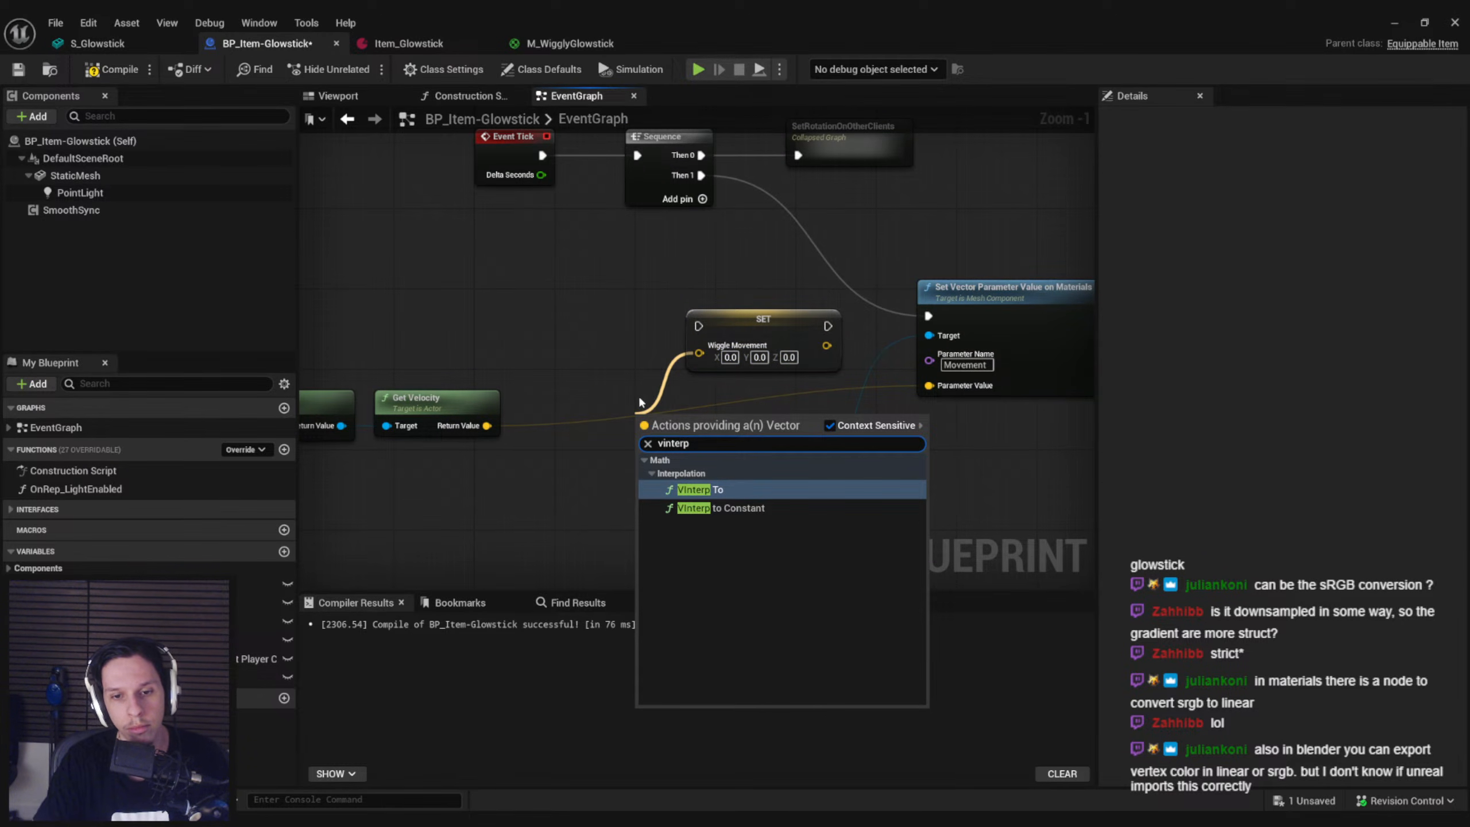
pyautogui.hotkey('ctrl', 'a')
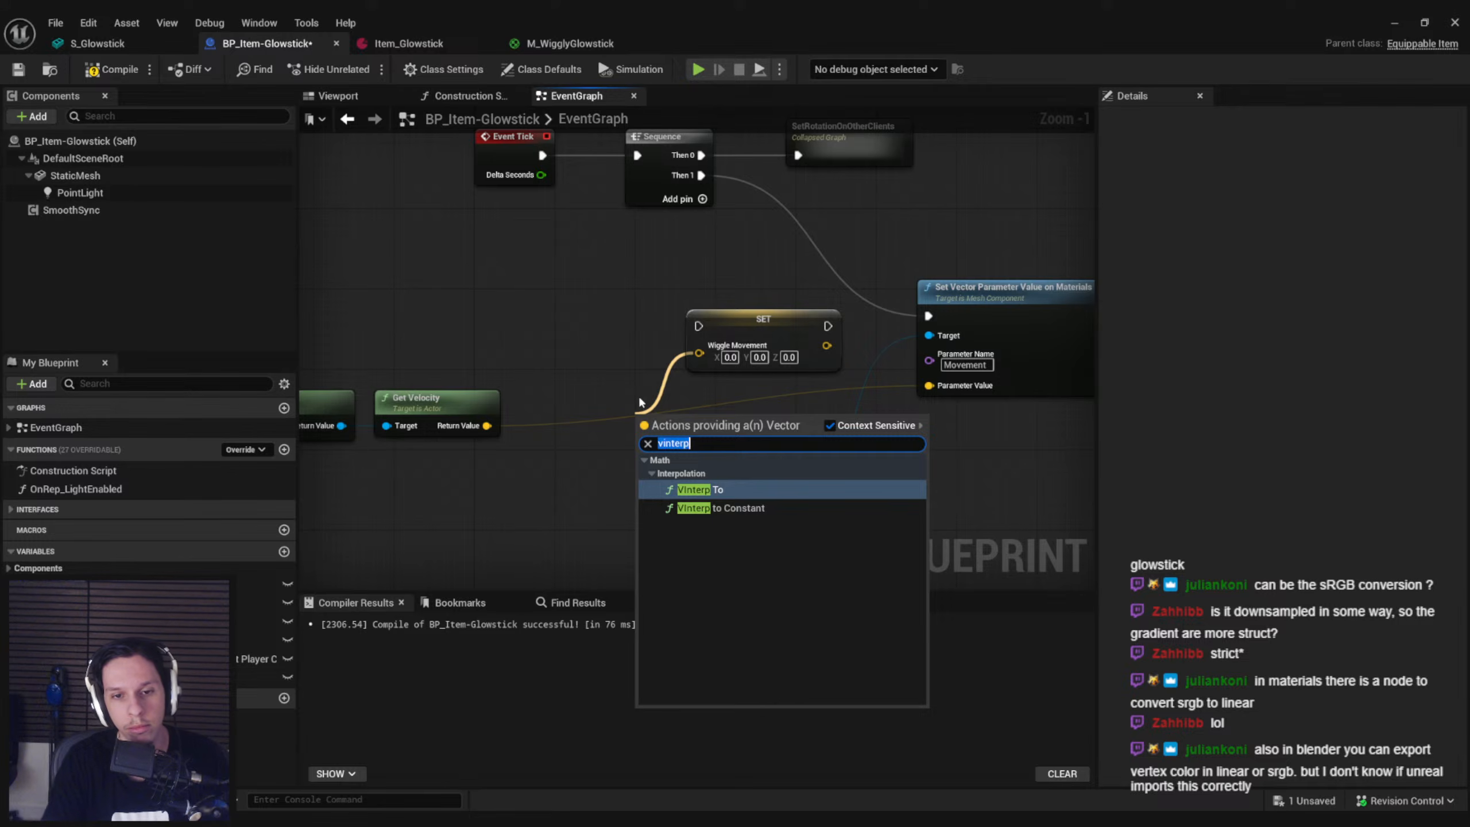
pyautogui.write('spring')
pyautogui.press('Up')
pyautogui.press('Return')
# Rearrange the event graph to make room for the spring node group between the tick logic and the lower event nodes
pyautogui.moveTo(754, 421); pyautogui.dragTo(591, 311)
pyautogui.moveTo(596, 275); pyautogui.dragTo(508, 286, button='right')
pyautogui.moveTo(505, 286); pyautogui.dragTo(874, 494)
pyautogui.click(874, 494)
pyautogui.moveTo(703, 471); pyautogui.dragTo(909, 412, button='right')
pyautogui.scroll(-2, 909, 413)
pyautogui.moveTo(1012, 434); pyautogui.dragTo(841, 400, button='right')
pyautogui.scroll(-2, 840, 402)
pyautogui.moveTo(875, 533); pyautogui.dragTo(843, 462, button='right')
pyautogui.moveTo(843, 462); pyautogui.dragTo(634, 460)
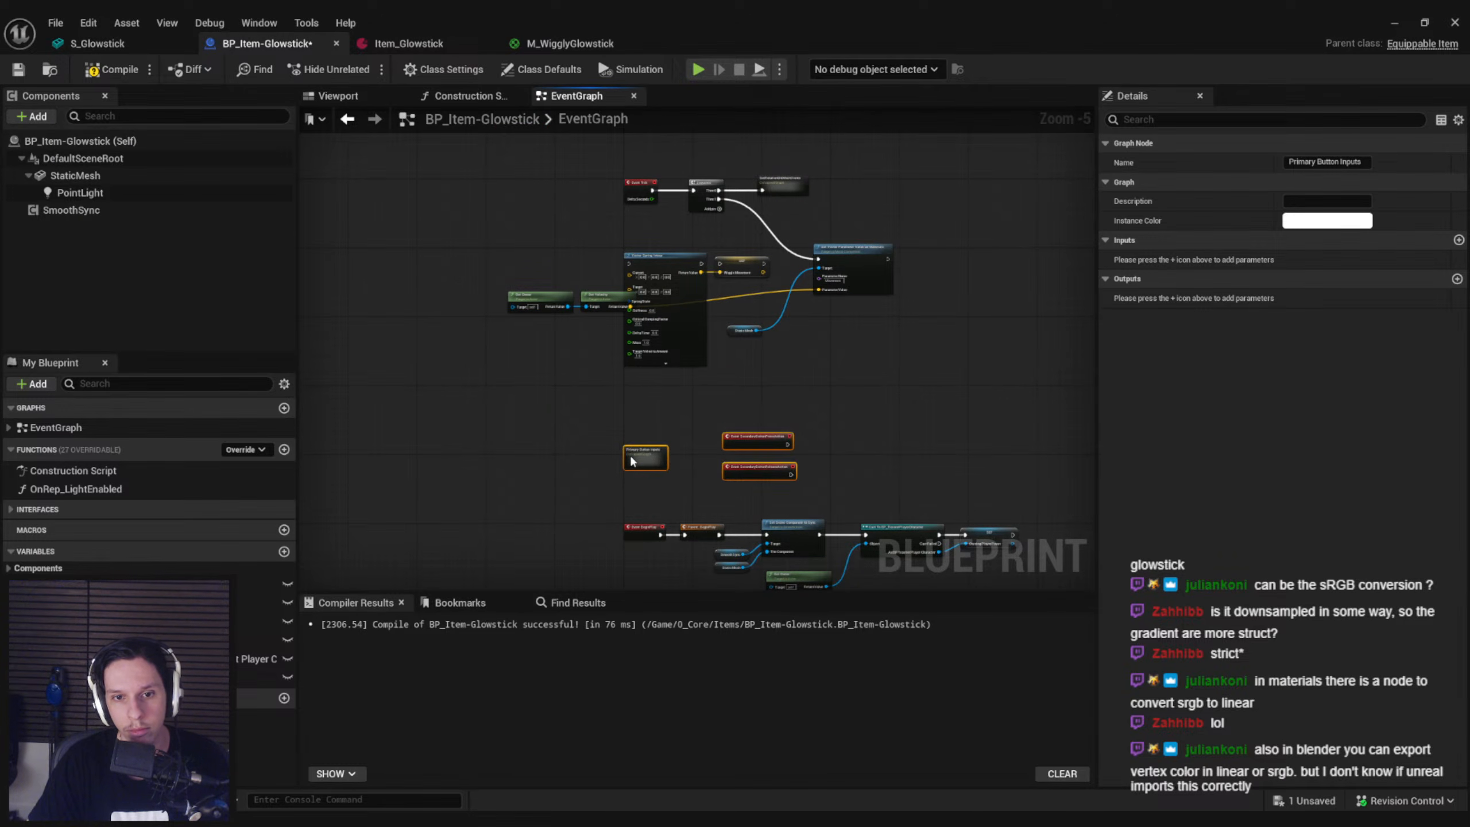
pyautogui.moveTo(737, 414); pyautogui.dragTo(515, 236)
pyautogui.moveTo(924, 251); pyautogui.dragTo(738, 280, button='right')
pyautogui.scroll(1, 839, 292)
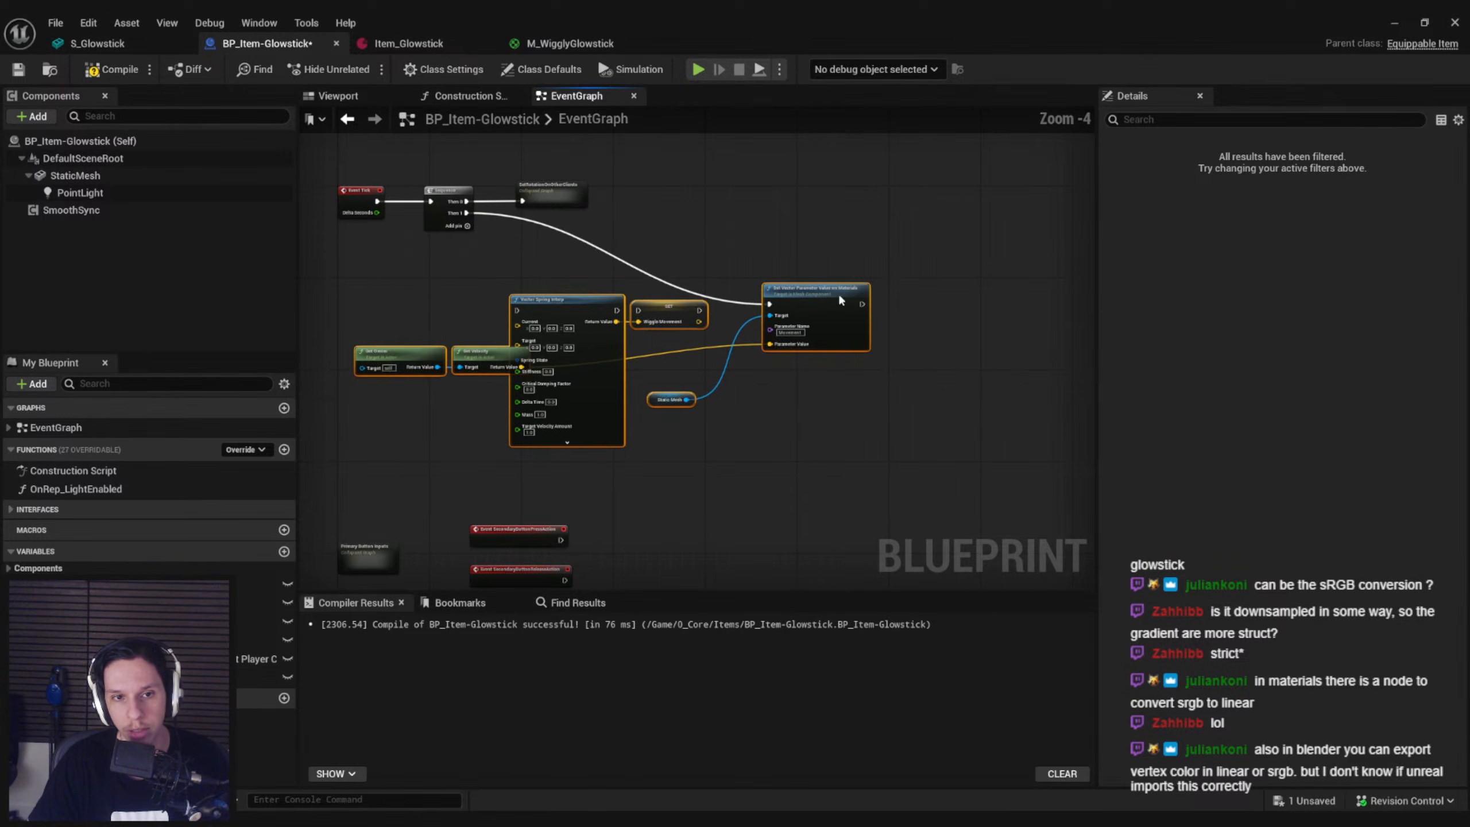
pyautogui.scroll(3, 705, 315)
# Wire execution from Sequence's Then 1 through Vector Spring Interp and SET to Set Vector Parameter Value, and align these nodes
pyautogui.moveTo(694, 310); pyautogui.dragTo(838, 306)
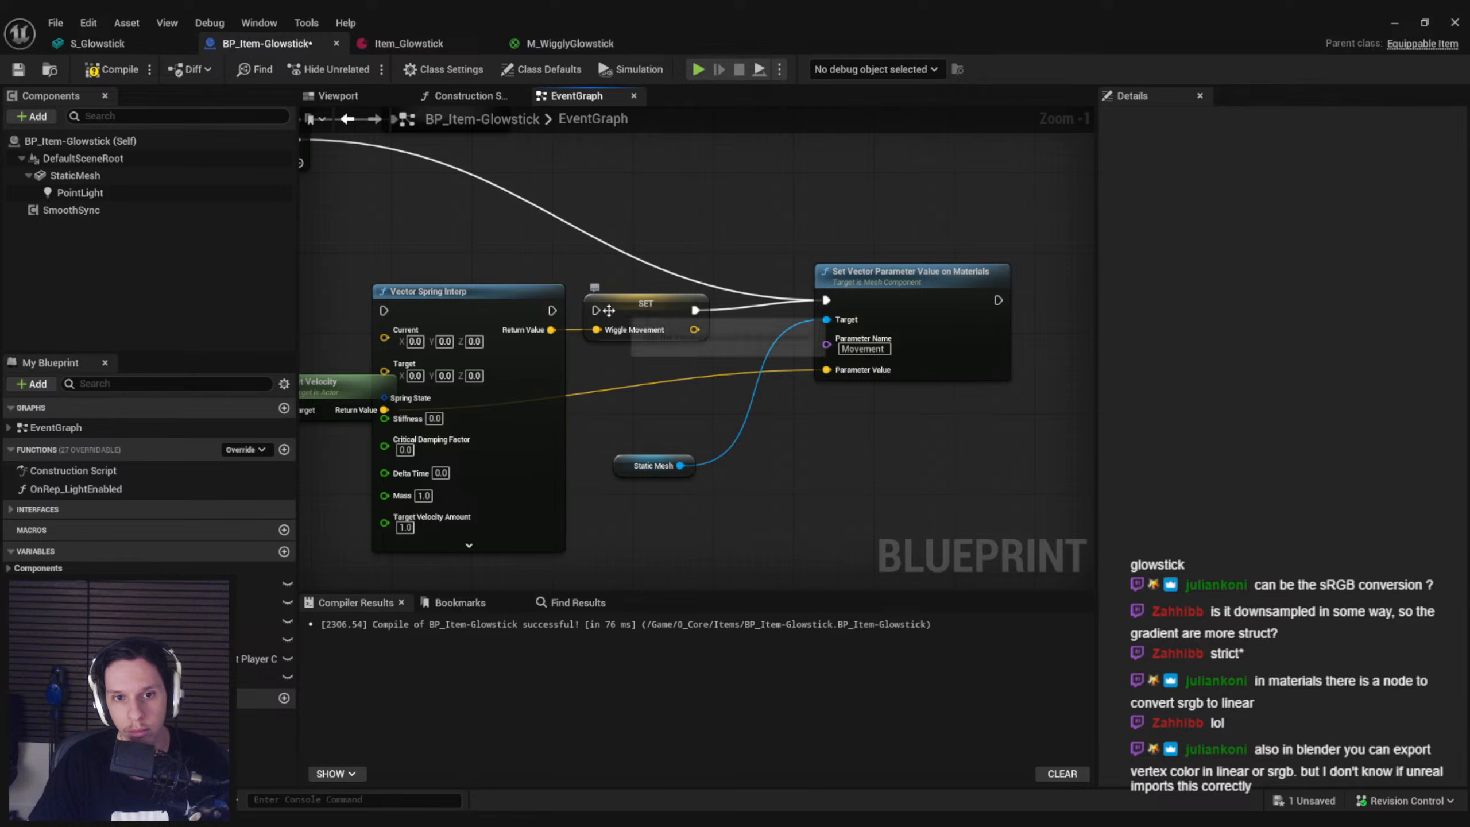
pyautogui.moveTo(549, 310); pyautogui.dragTo(551, 311)
pyautogui.moveTo(427, 333); pyautogui.dragTo(612, 373, button='right')
pyautogui.moveTo(570, 351); pyautogui.dragTo(483, 178)
pyautogui.moveTo(663, 296); pyautogui.dragTo(546, 252, button='right')
pyautogui.moveTo(547, 253); pyautogui.dragTo(779, 295)
pyautogui.click(747, 420)
pyautogui.moveTo(701, 464); pyautogui.dragTo(751, 353)
pyautogui.click(778, 412)
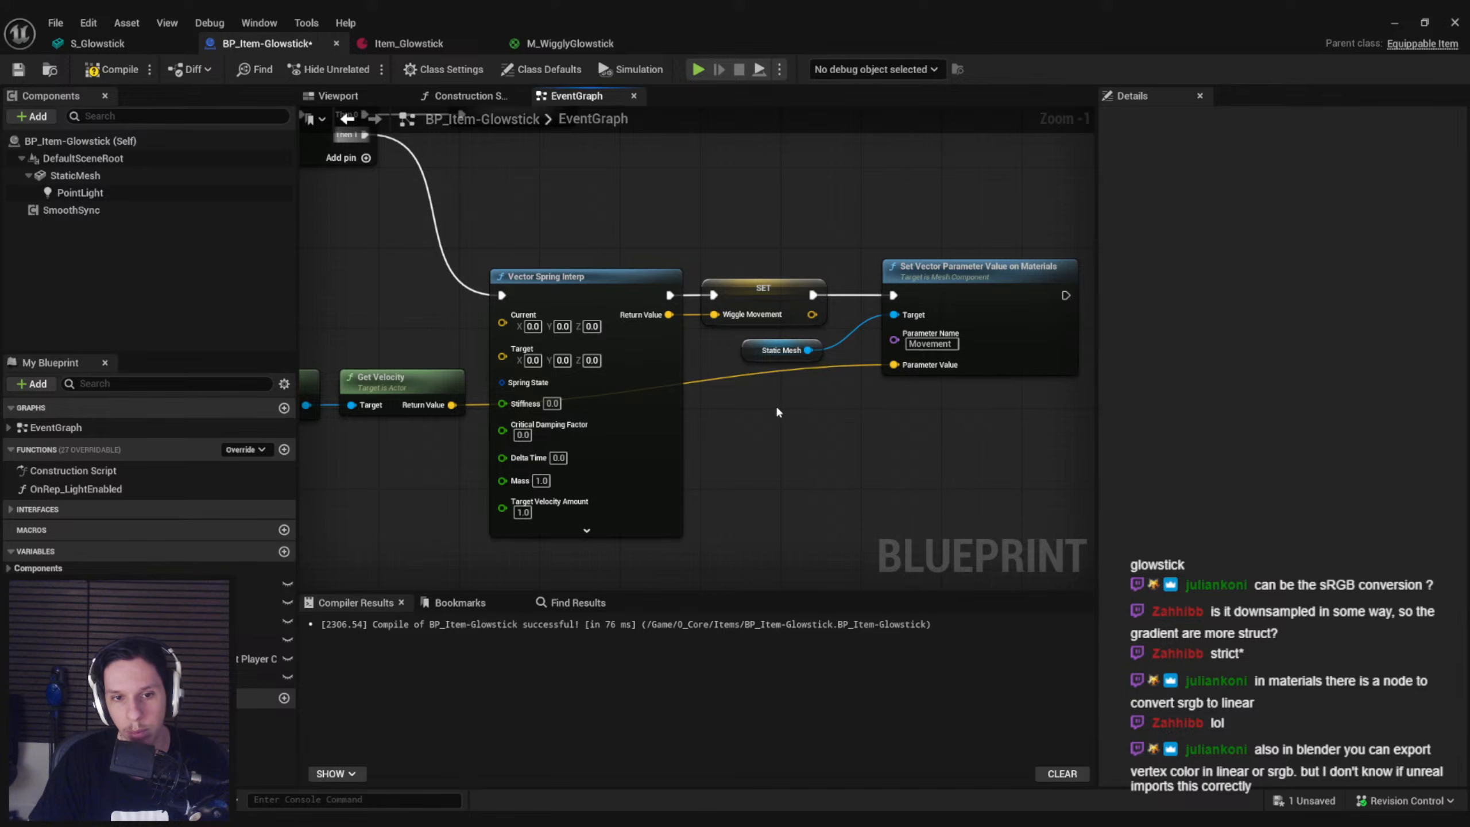
pyautogui.moveTo(87, 677); pyautogui.dragTo(794, 399)
pyautogui.click(862, 427)
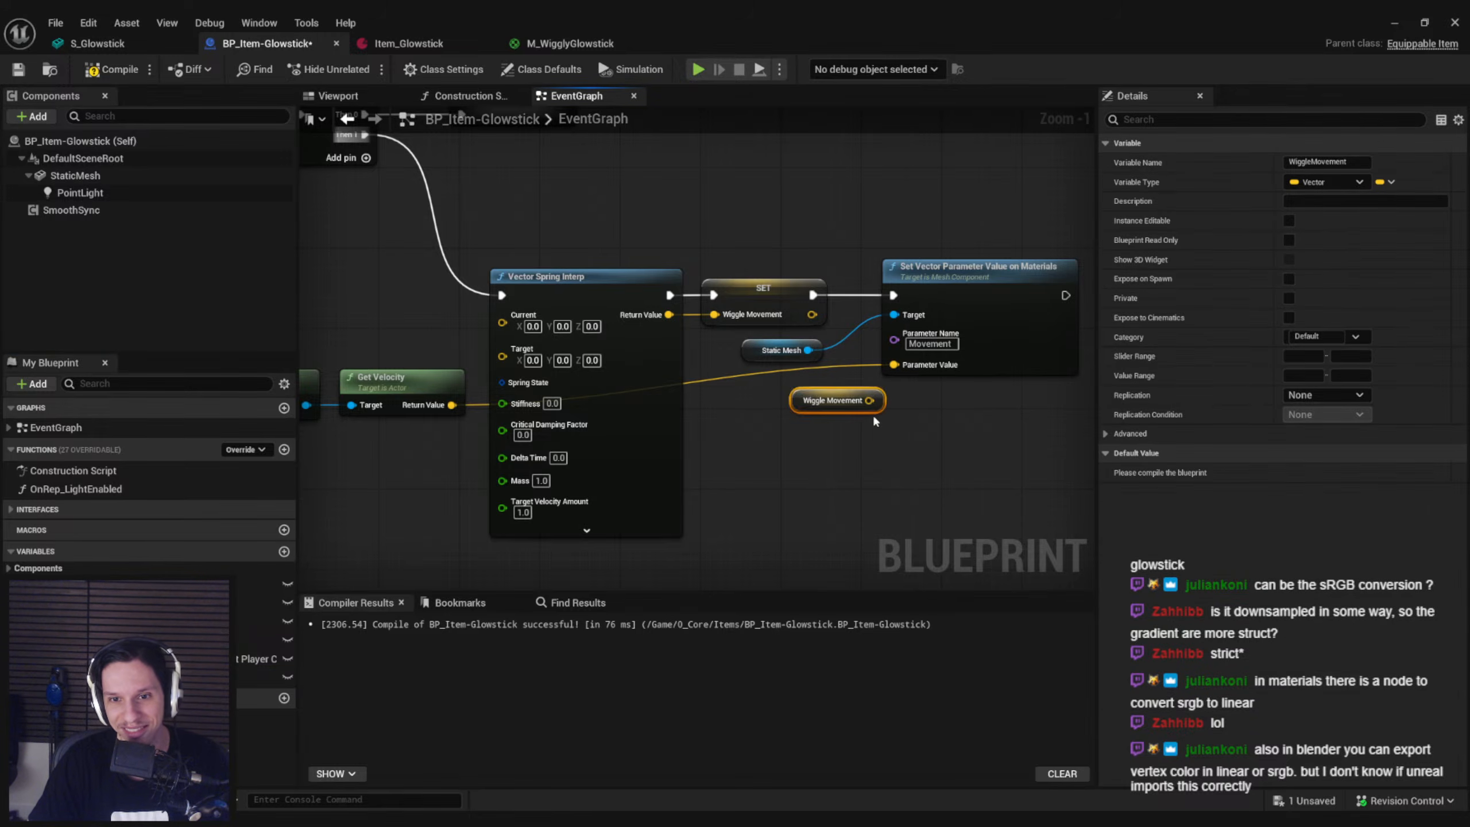
pyautogui.press('Delete')
# Connect the SET node's Wiggle Movement output to Parameter Value and Get Velocity's output to Vector Spring Interp's Target
pyautogui.moveTo(812, 315); pyautogui.dragTo(894, 365)
pyautogui.moveTo(767, 425); pyautogui.dragTo(904, 377, button='right')
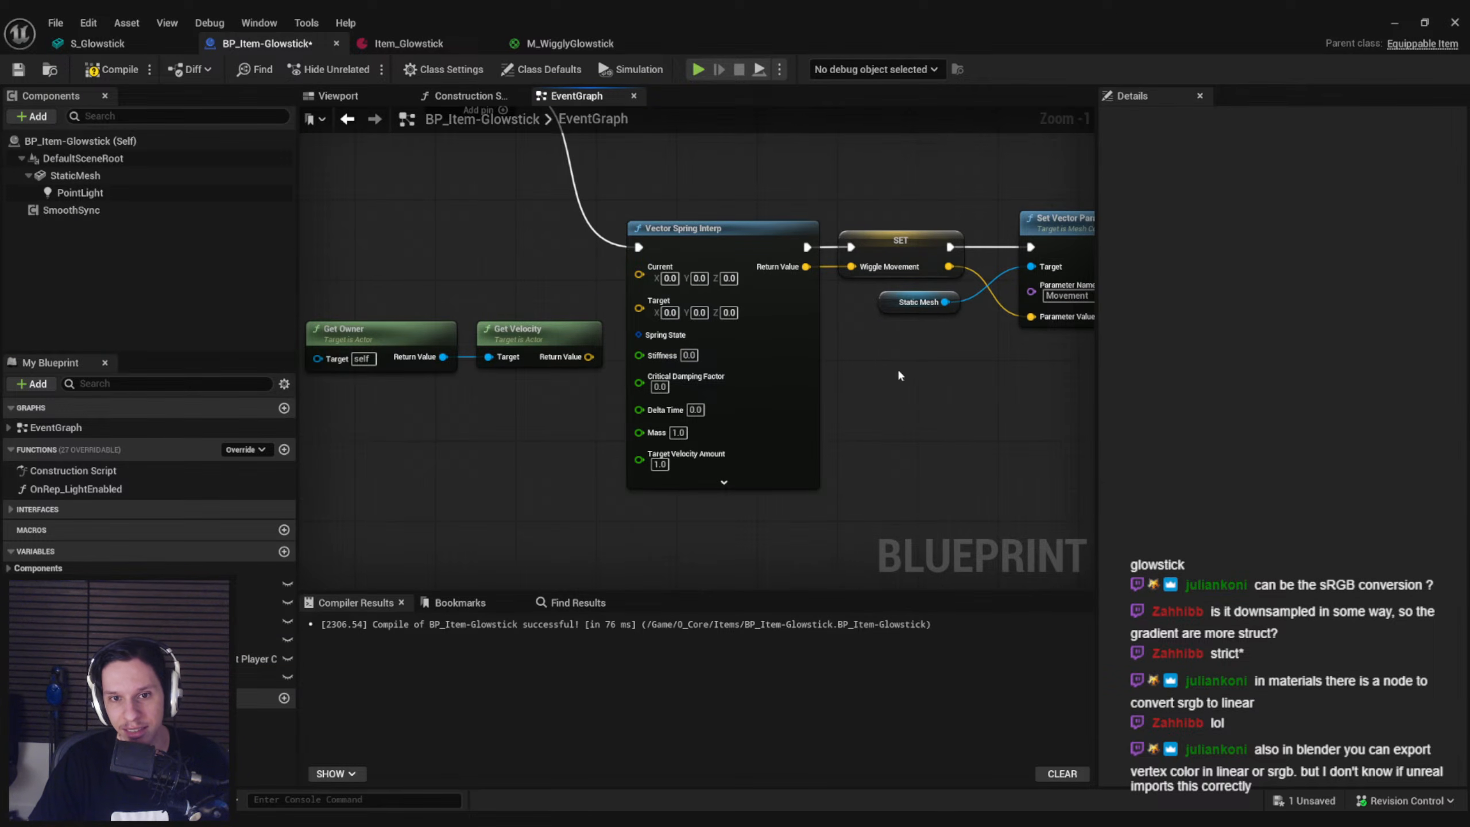
pyautogui.moveTo(640, 267); pyautogui.dragTo(770, 333, button='right')
pyautogui.moveTo(535, 371); pyautogui.dragTo(668, 416)
pyautogui.moveTo(676, 415); pyautogui.dragTo(769, 374)
# Feed the Wiggle Movement variable into Vector Spring Interp's Current input, tidy the input nodes and compile the blueprint
pyautogui.moveTo(70, 677); pyautogui.dragTo(770, 339)
pyautogui.click(678, 373)
pyautogui.moveTo(649, 496); pyautogui.dragTo(485, 440)
pyautogui.moveTo(613, 429); pyautogui.dragTo(634, 399)
pyautogui.press('F7')
# Promote Vector Spring Interp's Spring State input to a variable and compile the blueprint
pyautogui.moveTo(769, 369); pyautogui.dragTo(593, 453)
pyautogui.click(678, 543)
pyautogui.click(91, 73)
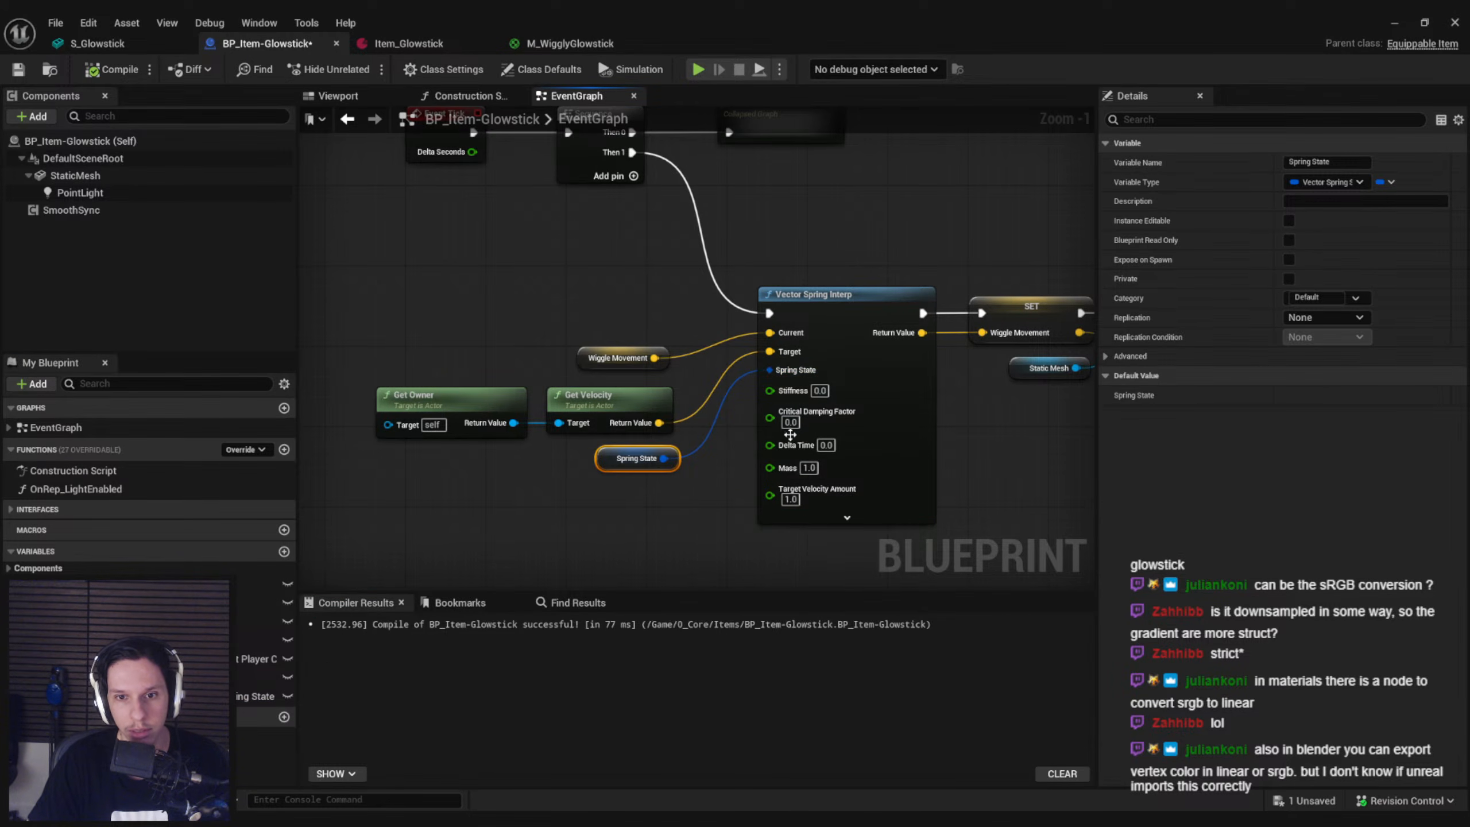
# Connect Event Tick's Delta Seconds to Vector Spring Interp's Delta Time and set its Stiffness to 0.5
pyautogui.moveTo(770, 444); pyautogui.dragTo(469, 155)
pyautogui.click(454, 255)
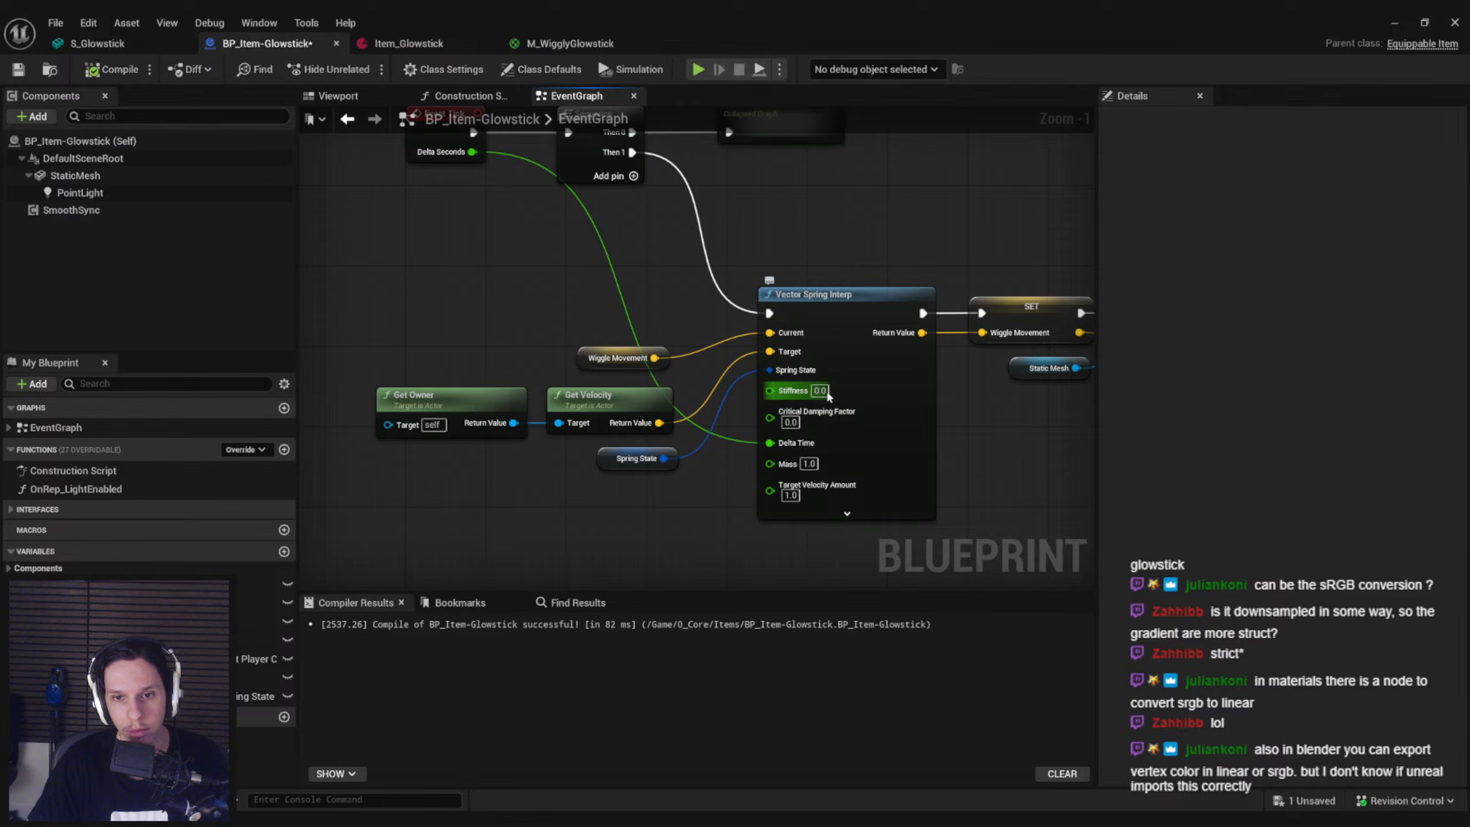
pyautogui.click(1395, 24)
# Play-test the spring-driven glowstick while walking forward and backward, and stop the session
pyautogui.click(361, 68)
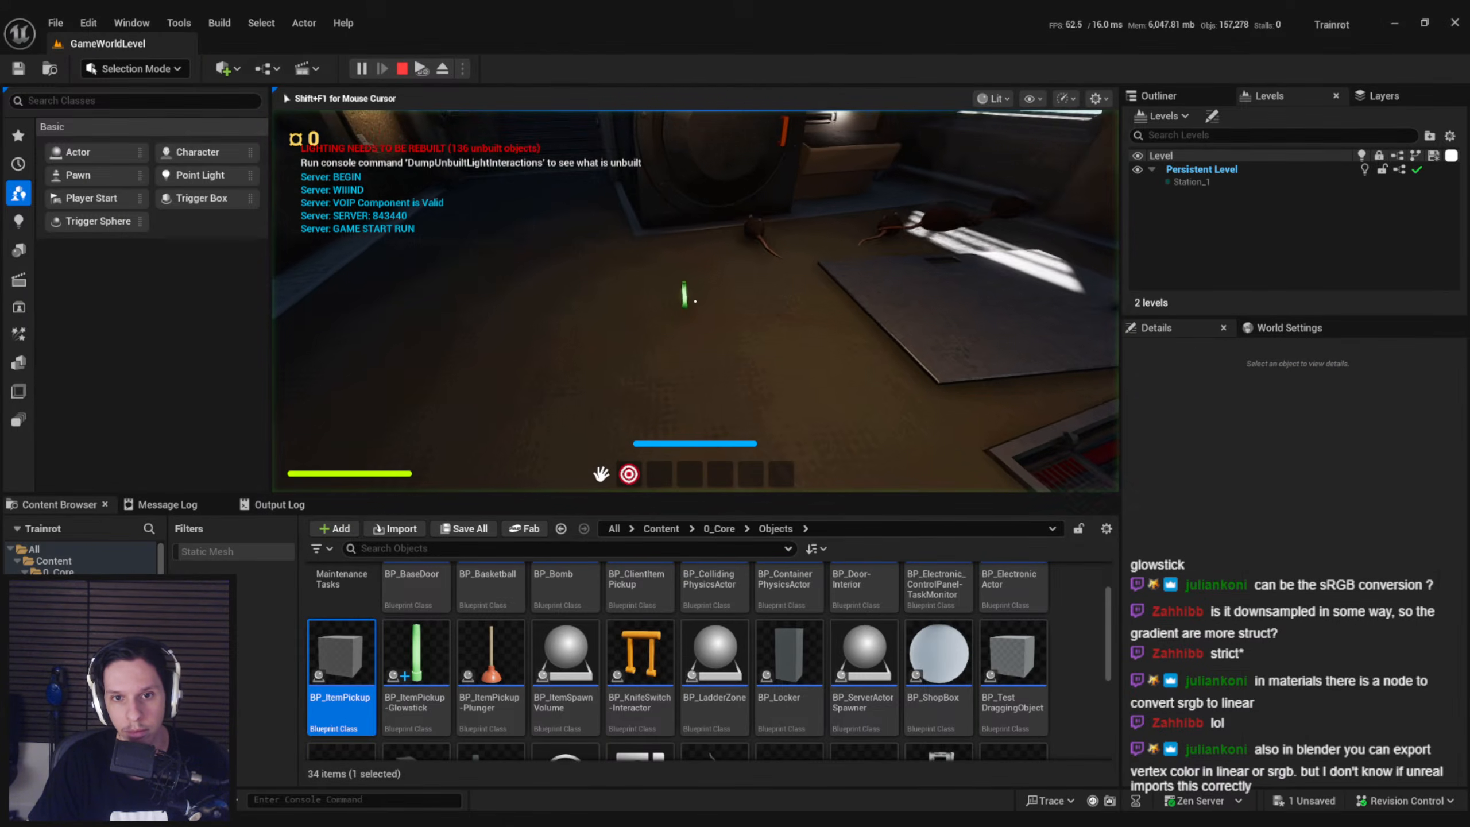
pyautogui.press('w')
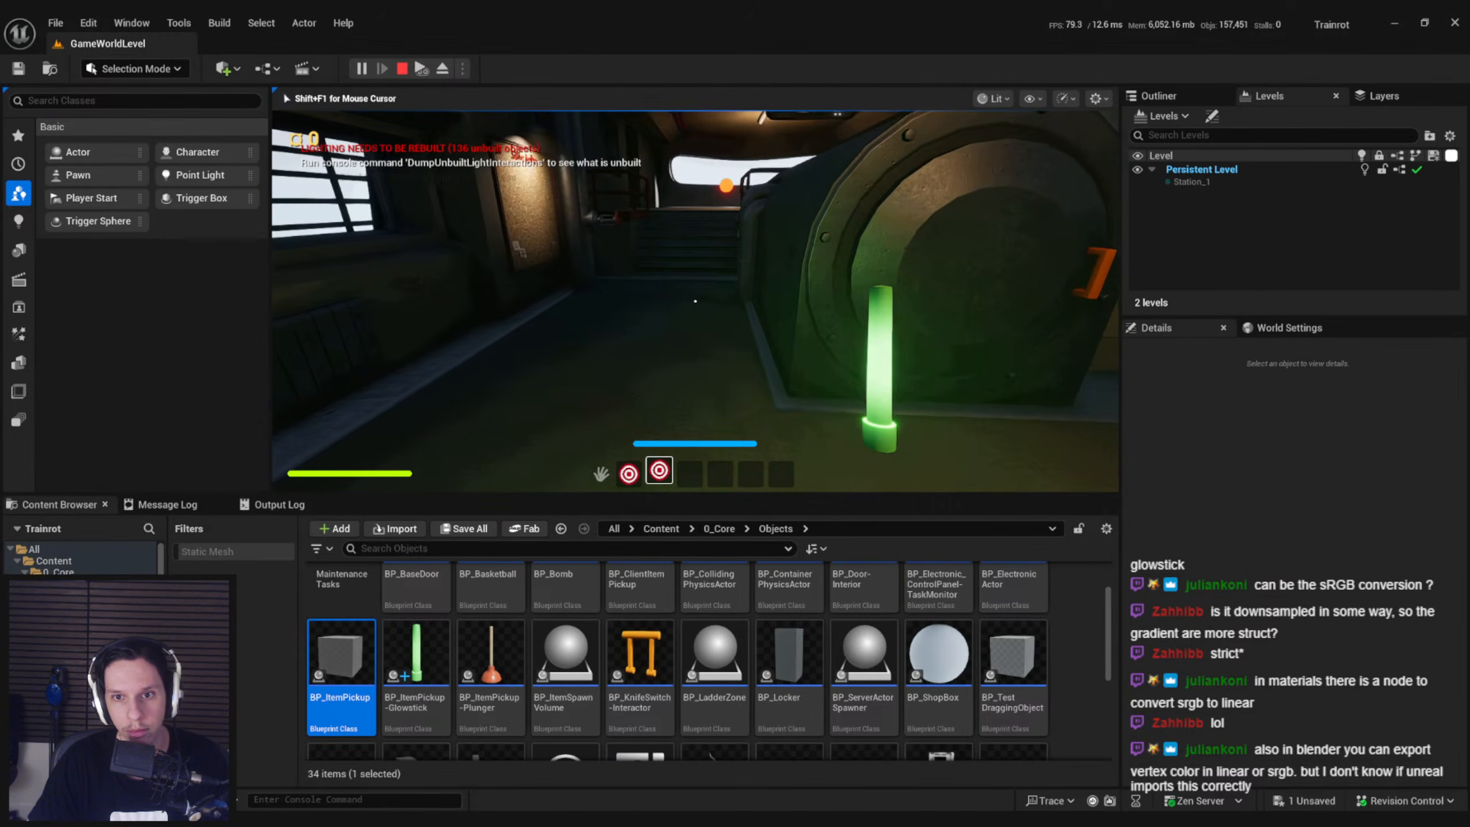
pyautogui.press('s')
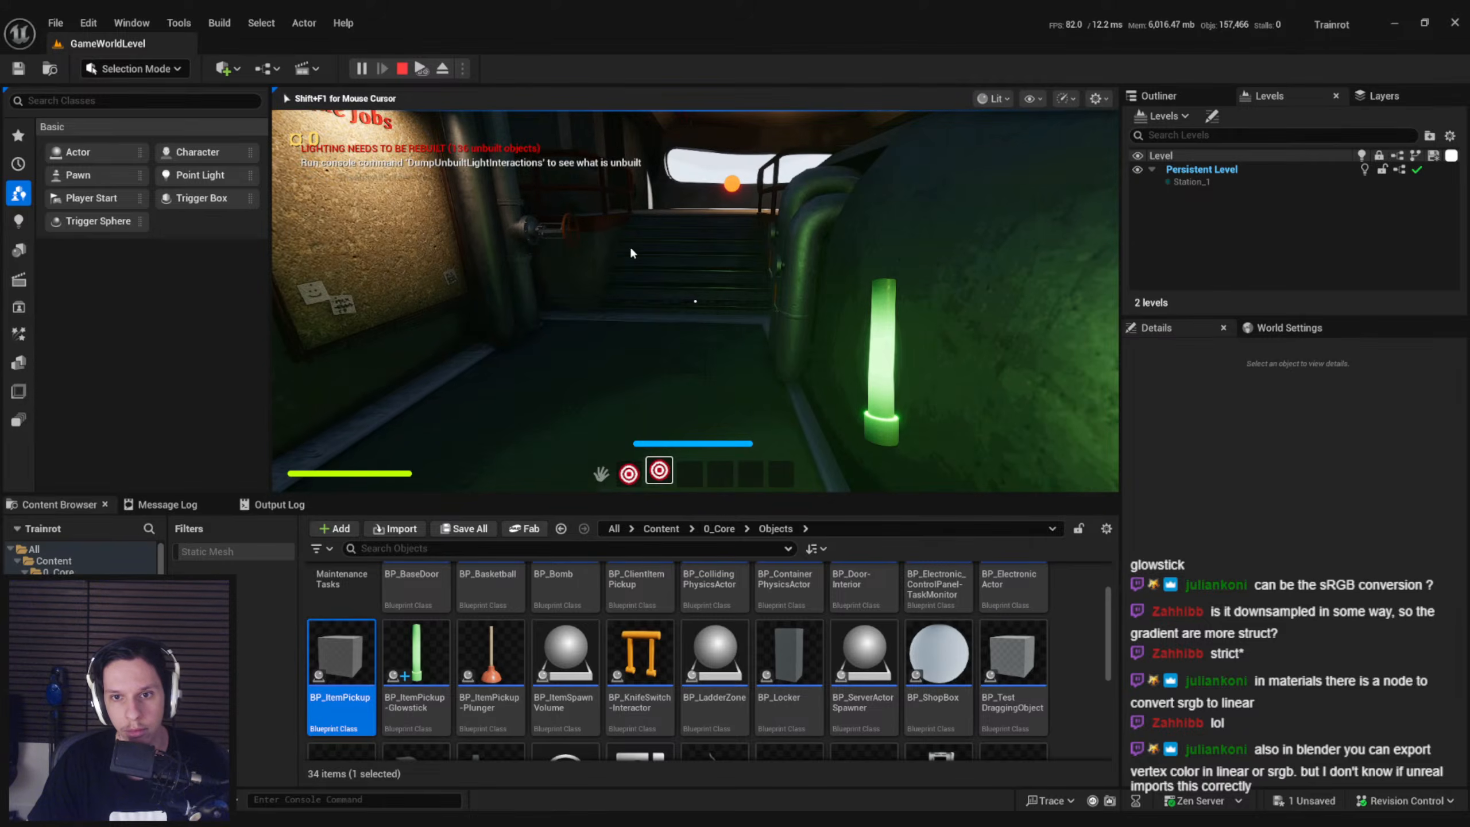
pyautogui.press('Escape')
# Set Vector Spring Interp's Stiffness to 5.0 and return to the level editor
pyautogui.click(507, 790)
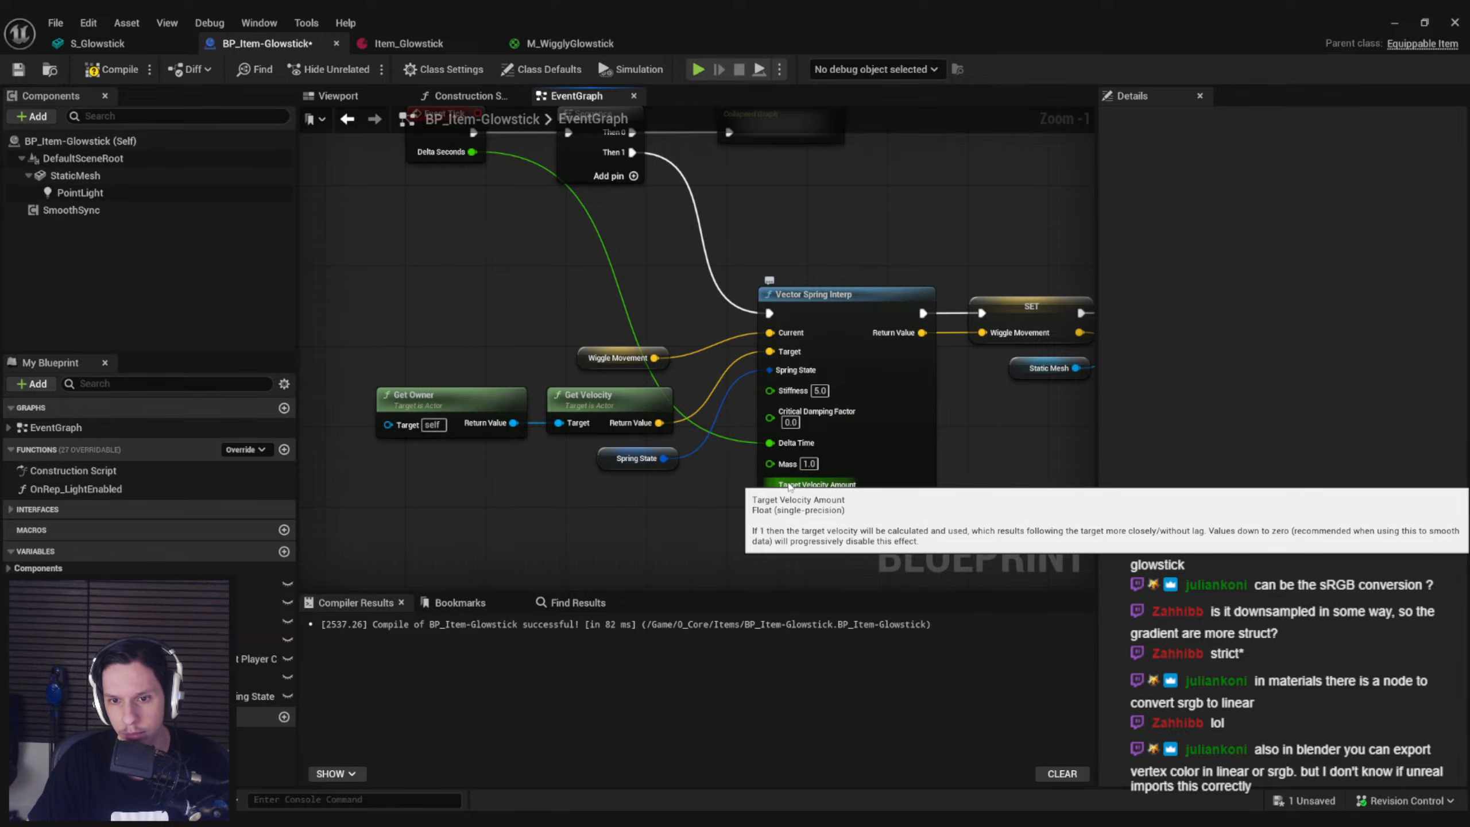
pyautogui.click(1395, 24)
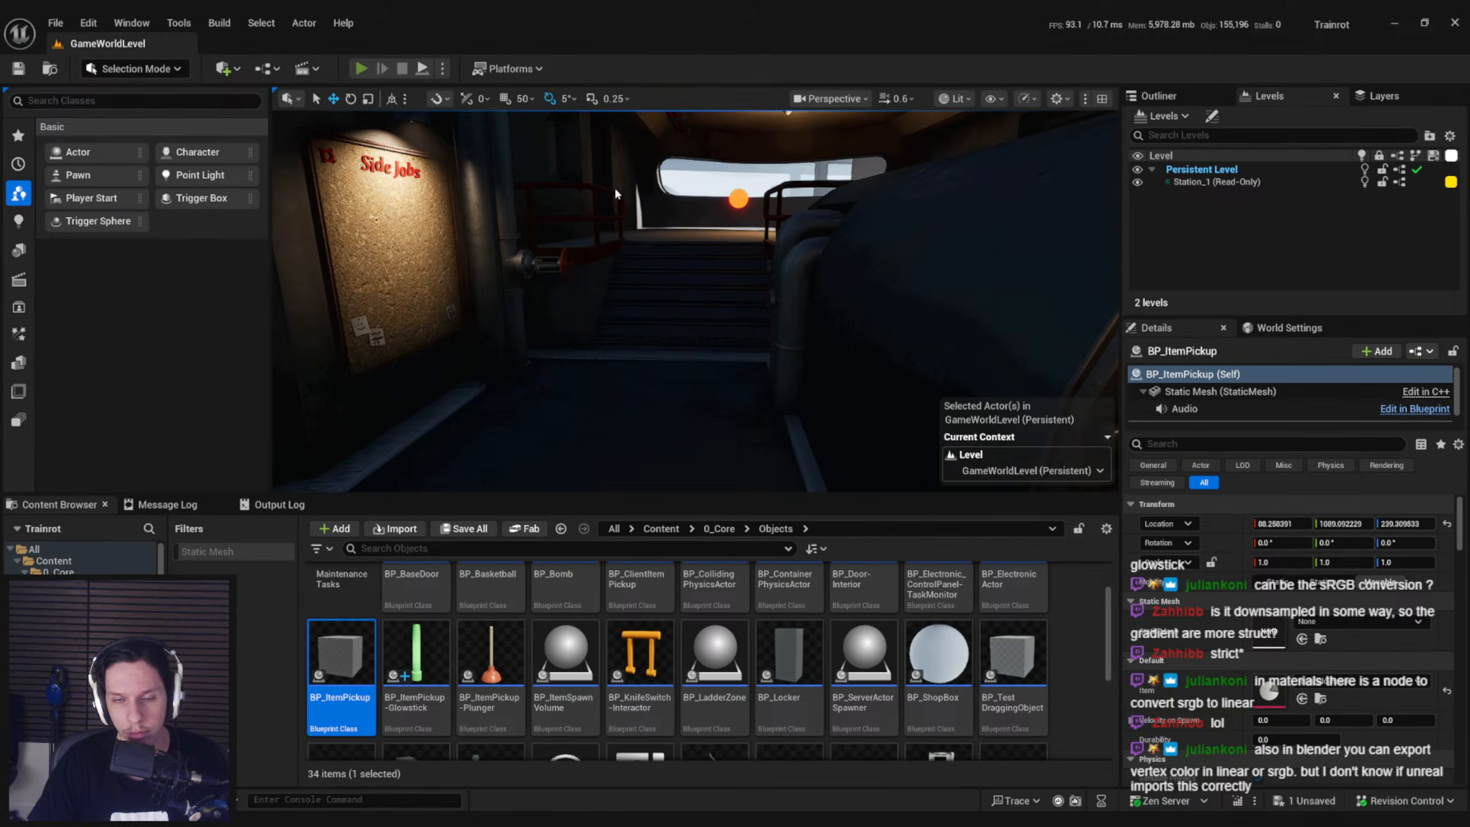
# Play-test the stiffer spring by sprinting forward and backward with the glowstick equipped, and stop the session
pyautogui.press('e')
pyautogui.press('2')
pyautogui.hotkey('shift', 'w')
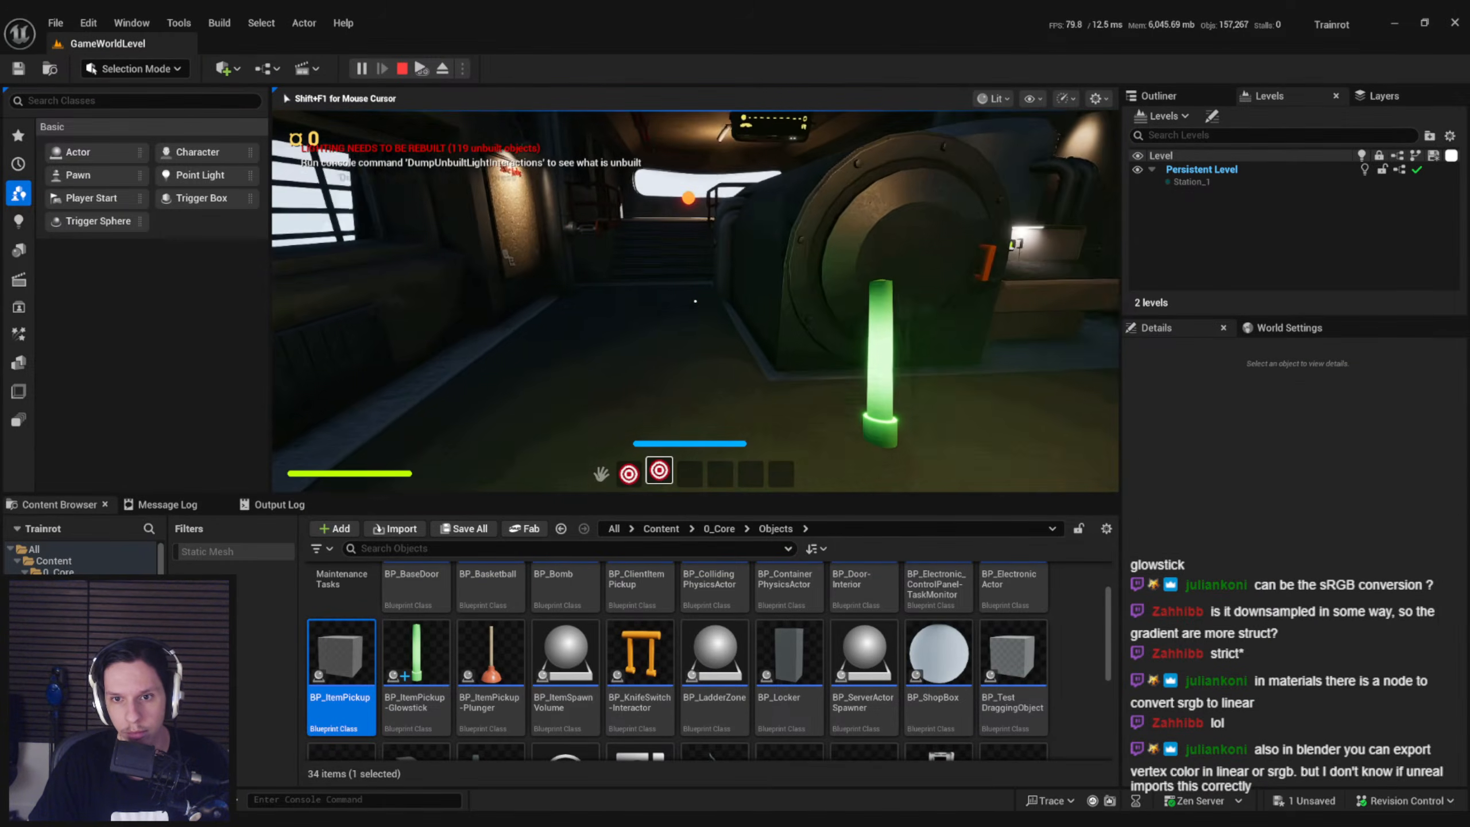
pyautogui.hotkey('shift', 'w')
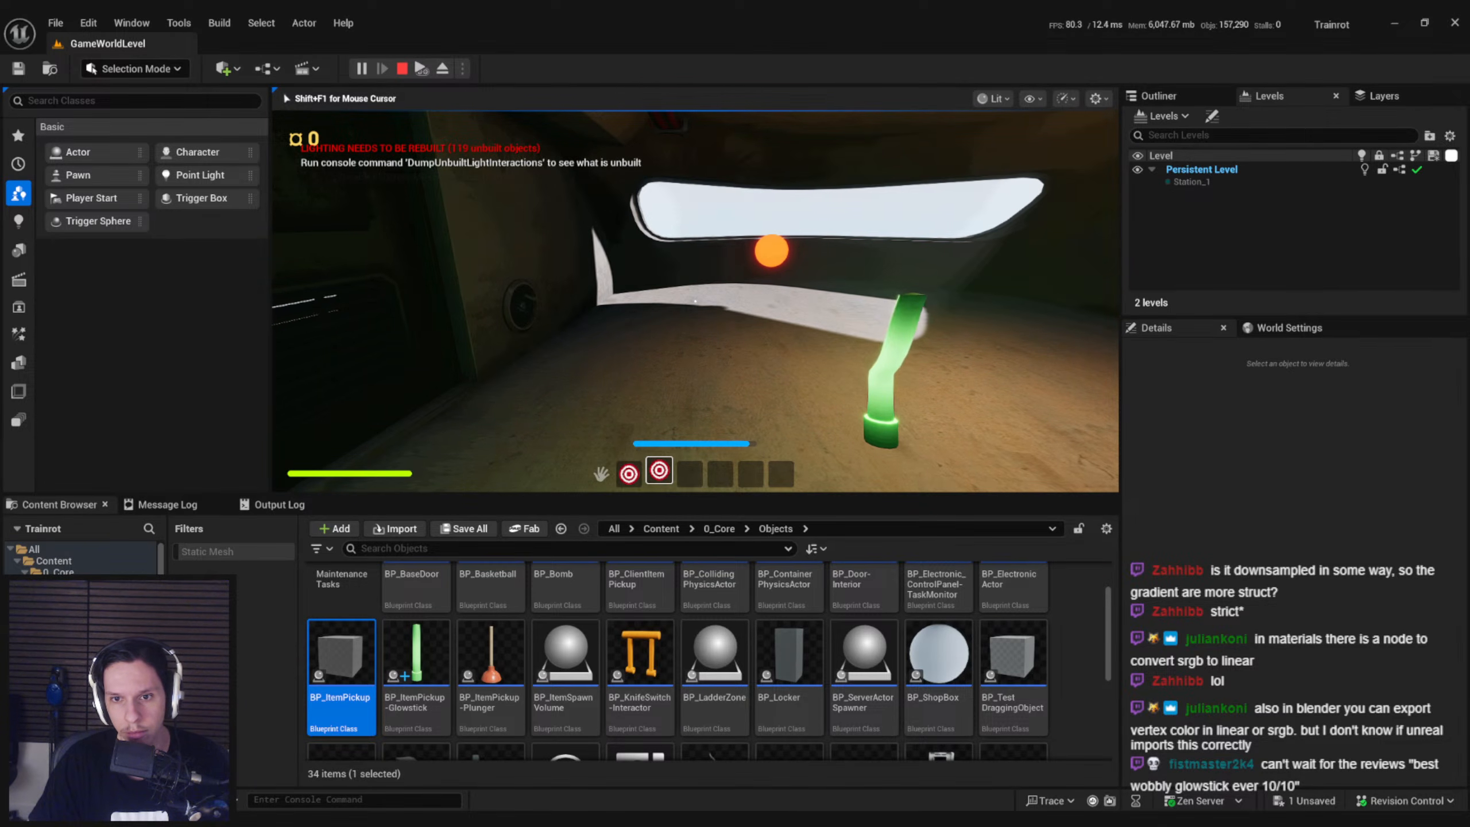
pyautogui.hotkey('shift', 's')
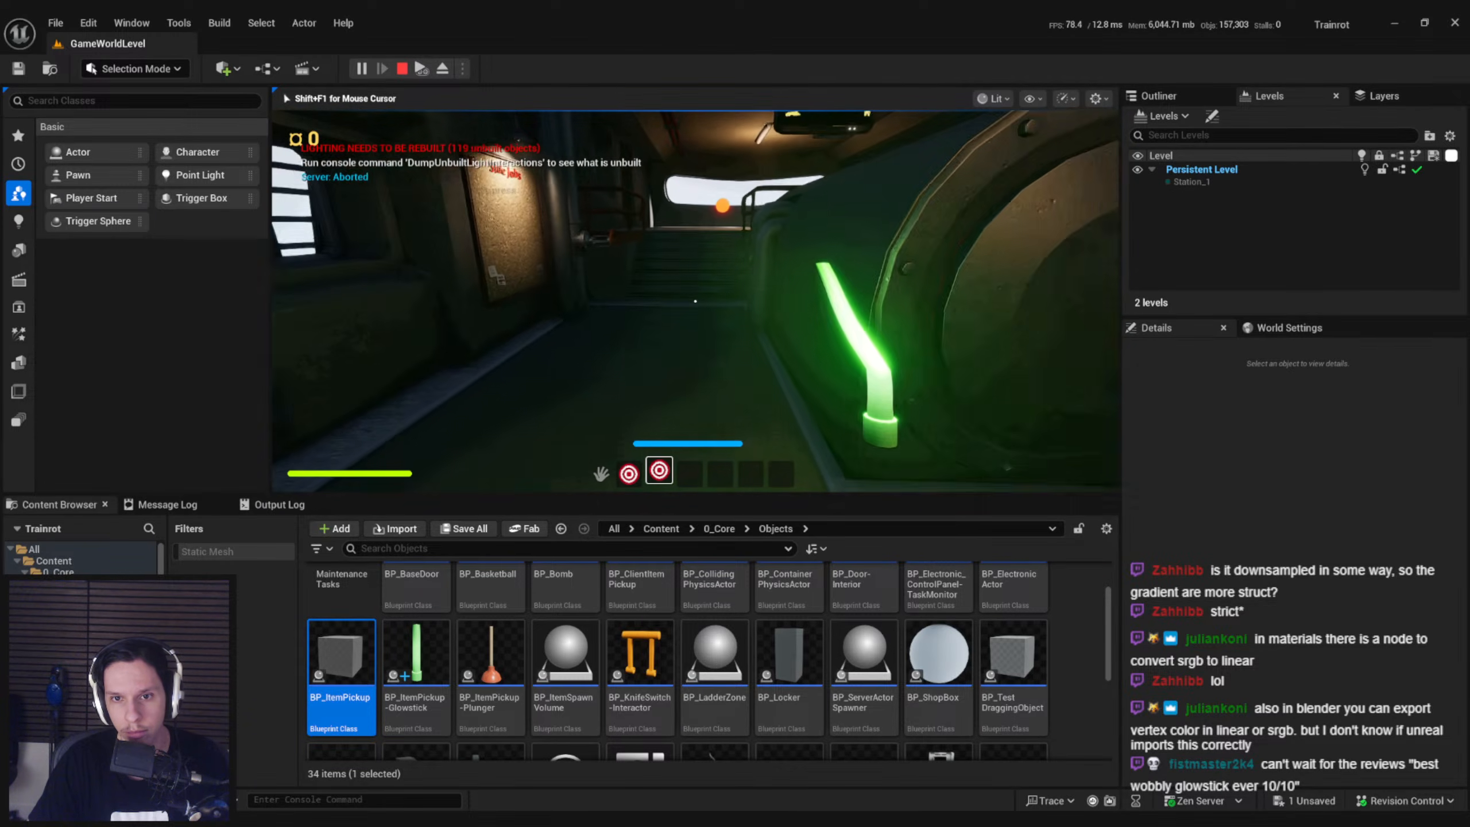
pyautogui.press('Escape')
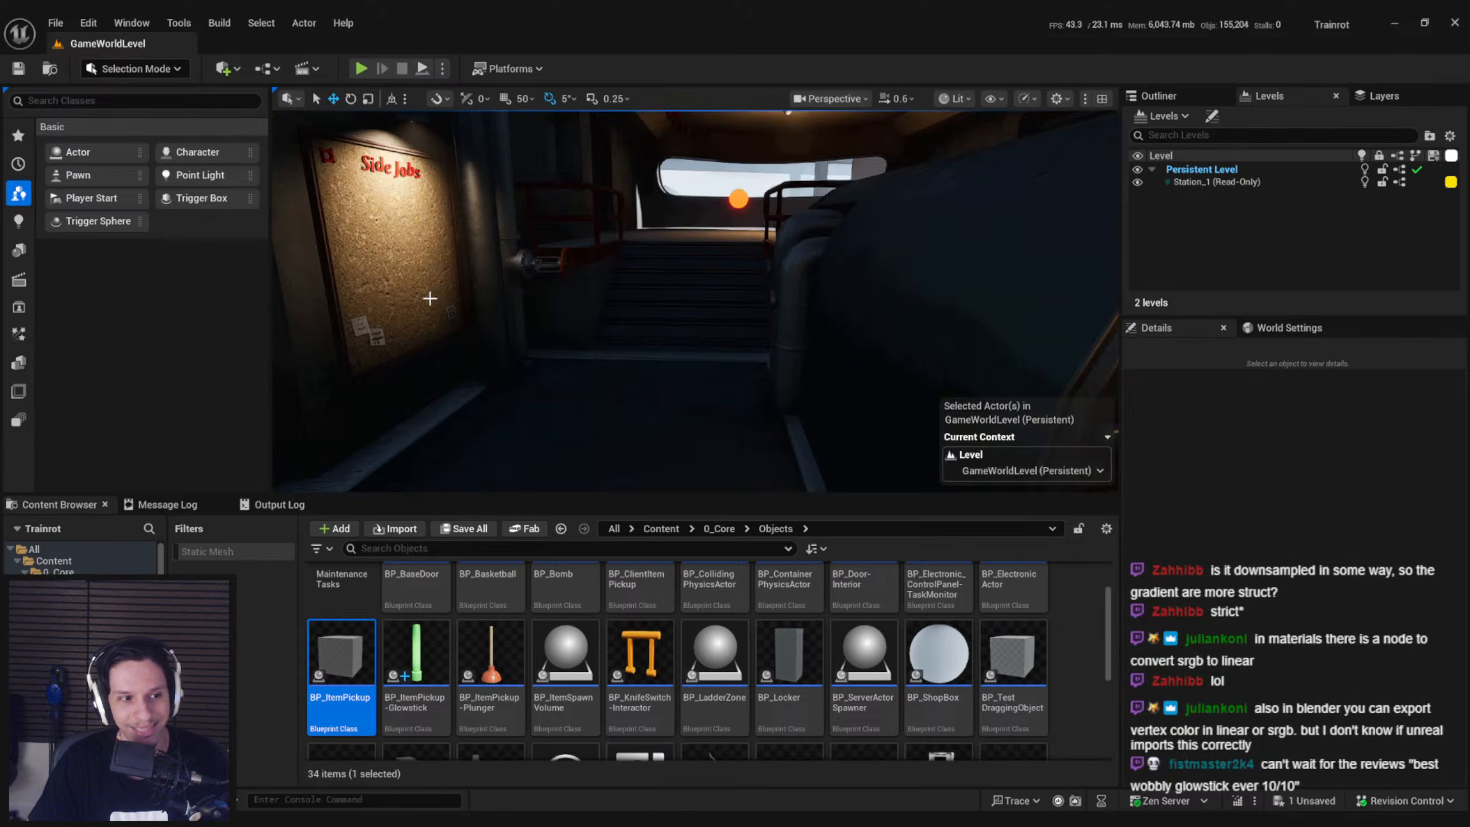
# Adjust Vector Spring Interp's Stiffness once more and return to the level editor
pyautogui.moveTo(449, 822)
pyautogui.click(522, 783)
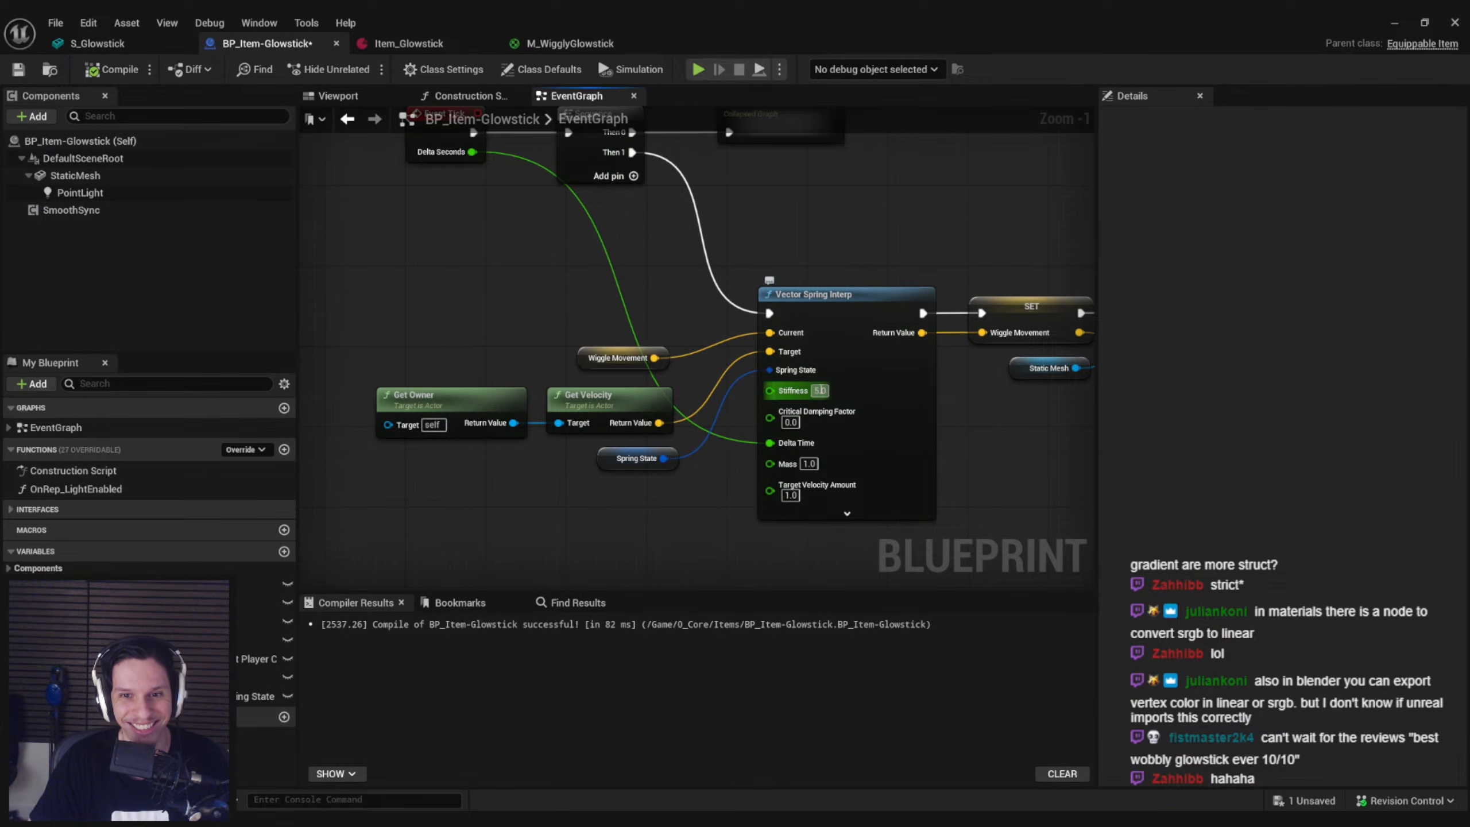
pyautogui.click(1394, 22)
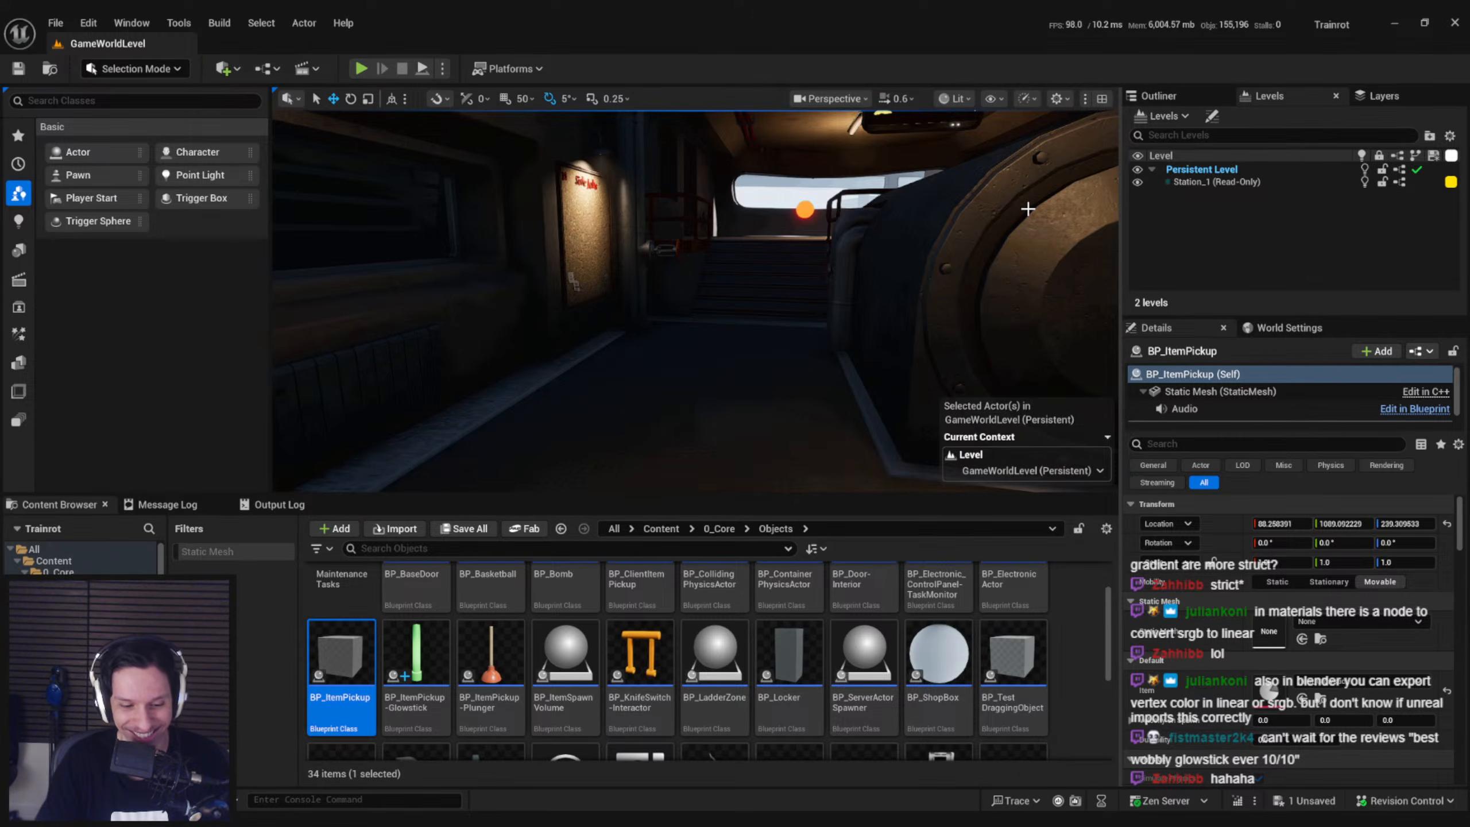
# Play-test the glowstick with the adjusted Stiffness by equipping it, sprinting forward and backward, and stop the session
pyautogui.hotkey('alt', 'p')
pyautogui.press('2')
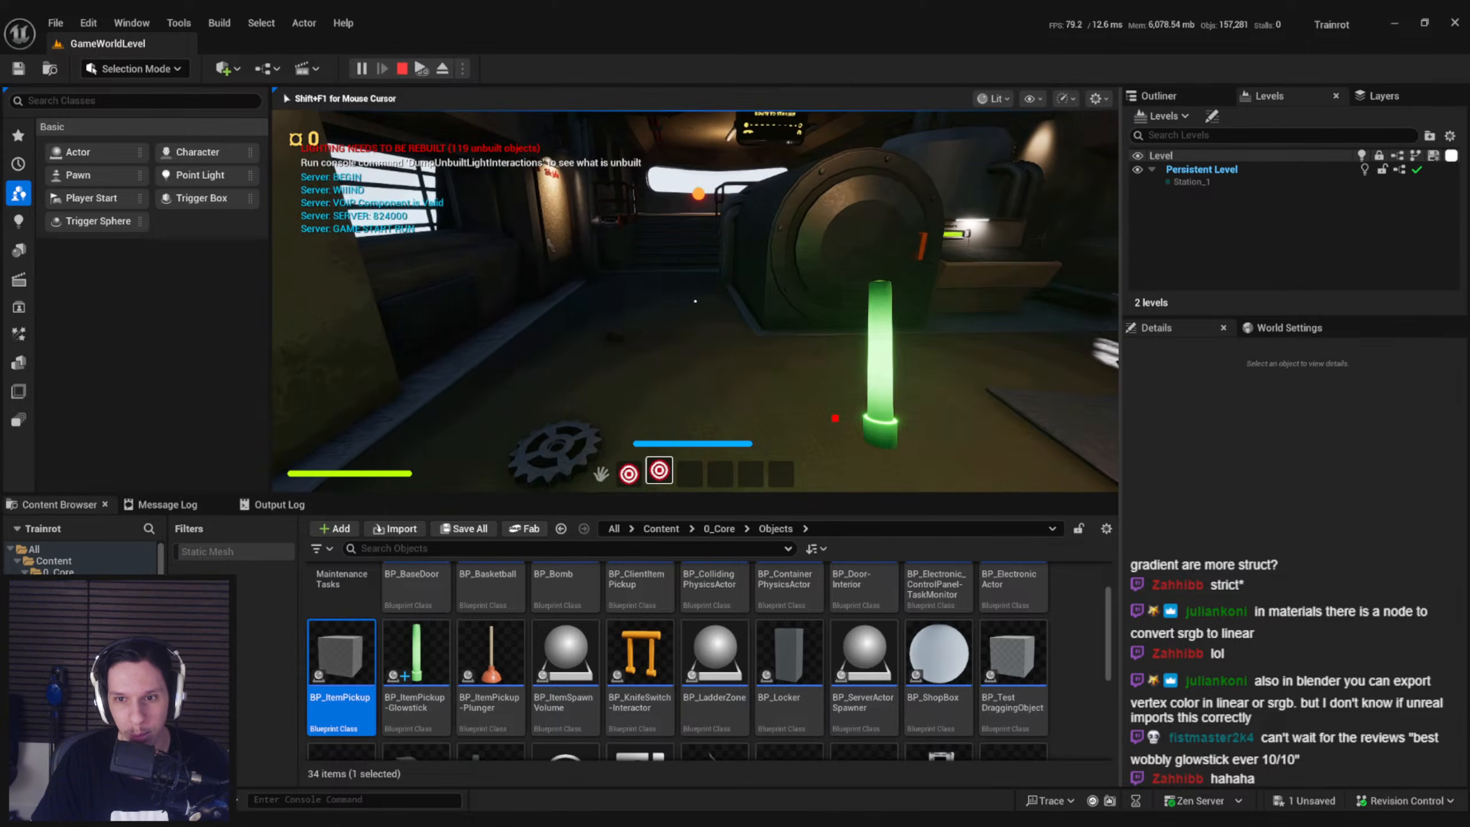
pyautogui.hotkey('shift', 'w')
pyautogui.hotkey('shift', 's')
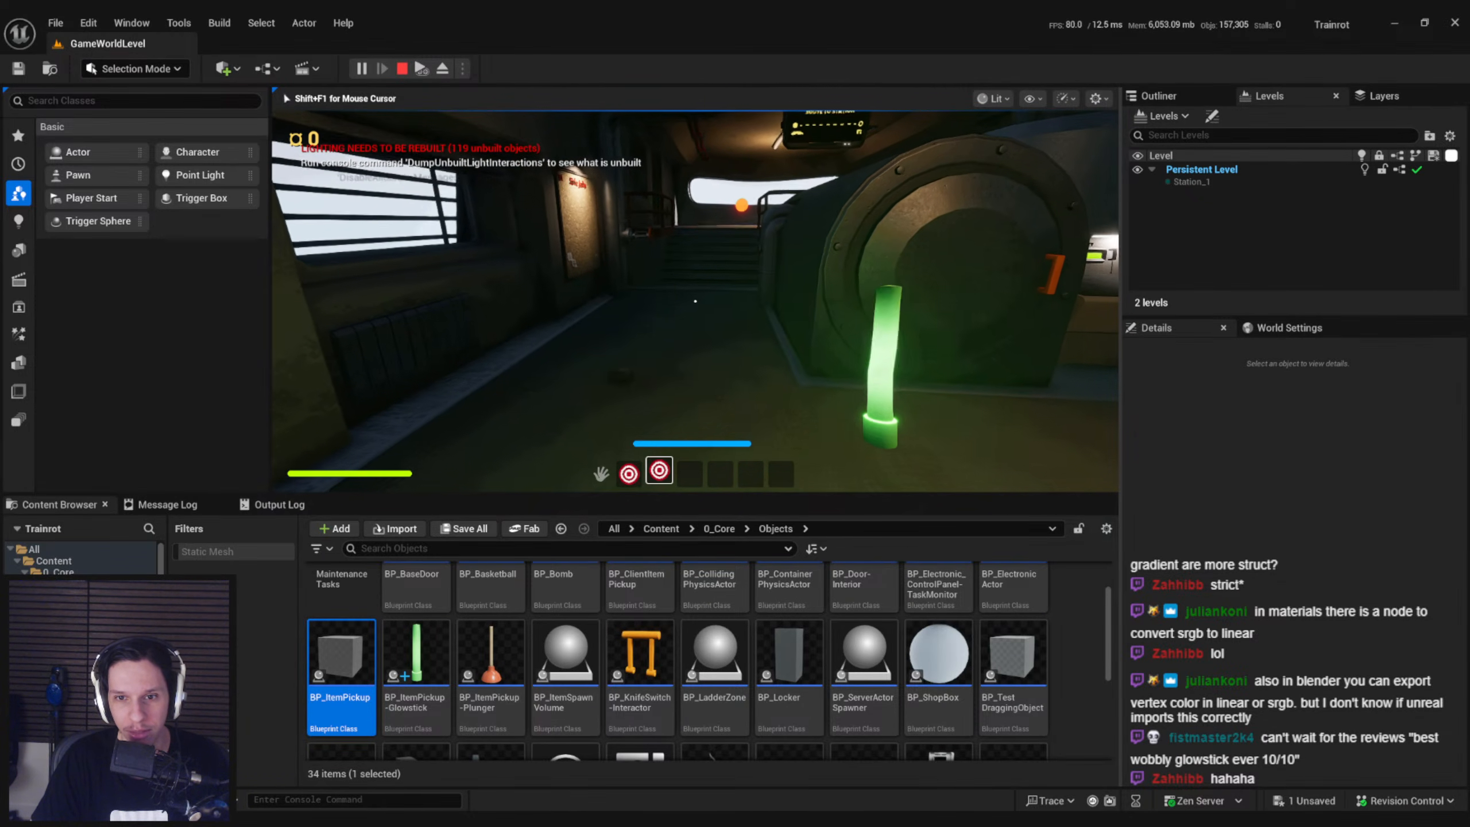
pyautogui.press('s')
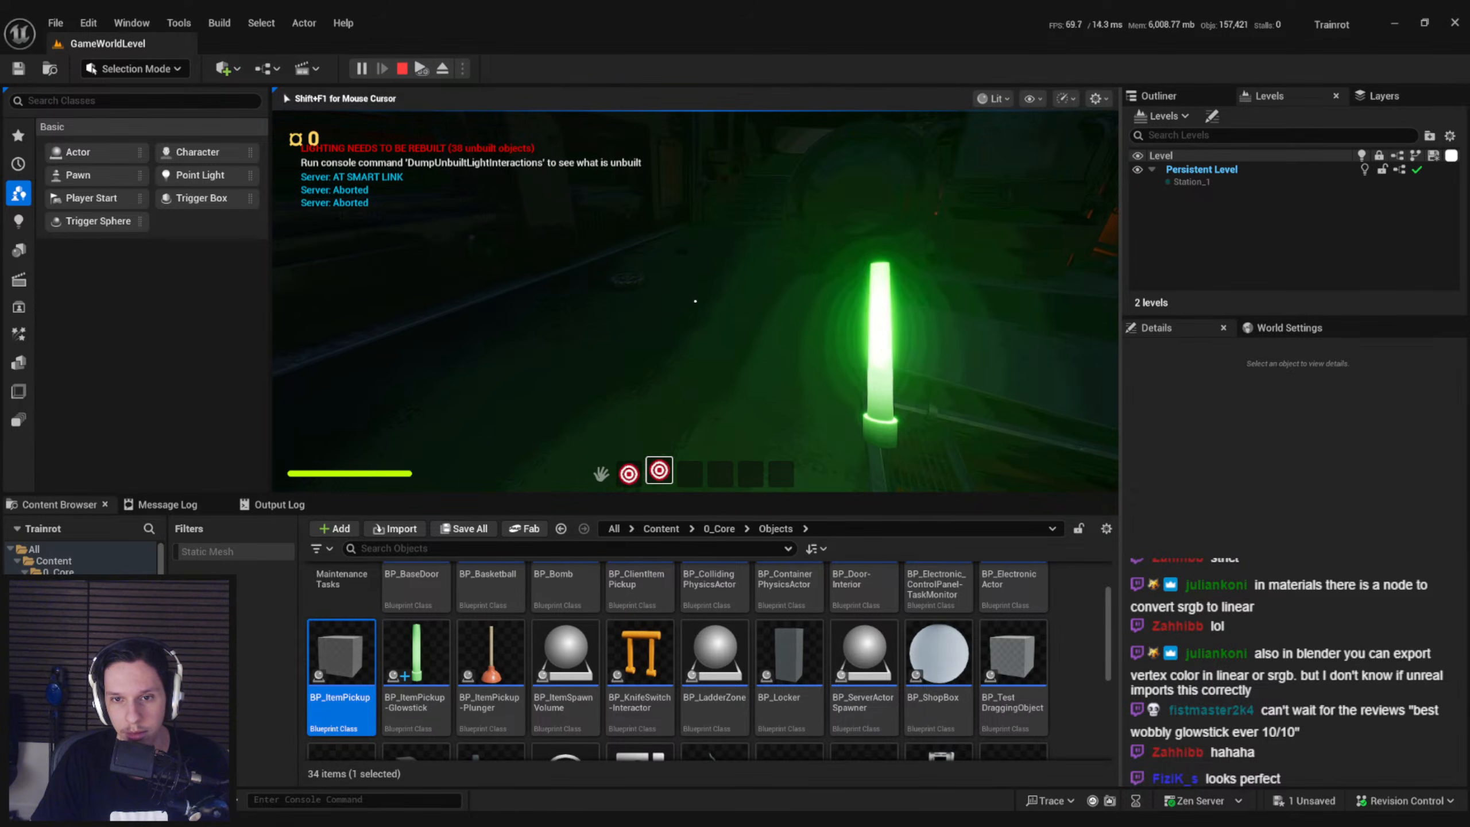
pyautogui.press('Escape')
# In the glowstick's blueprint, set Vector Spring Interp's Critical Damping Factor to 5.0 and its Mass to 2.0
pyautogui.click(488, 795)
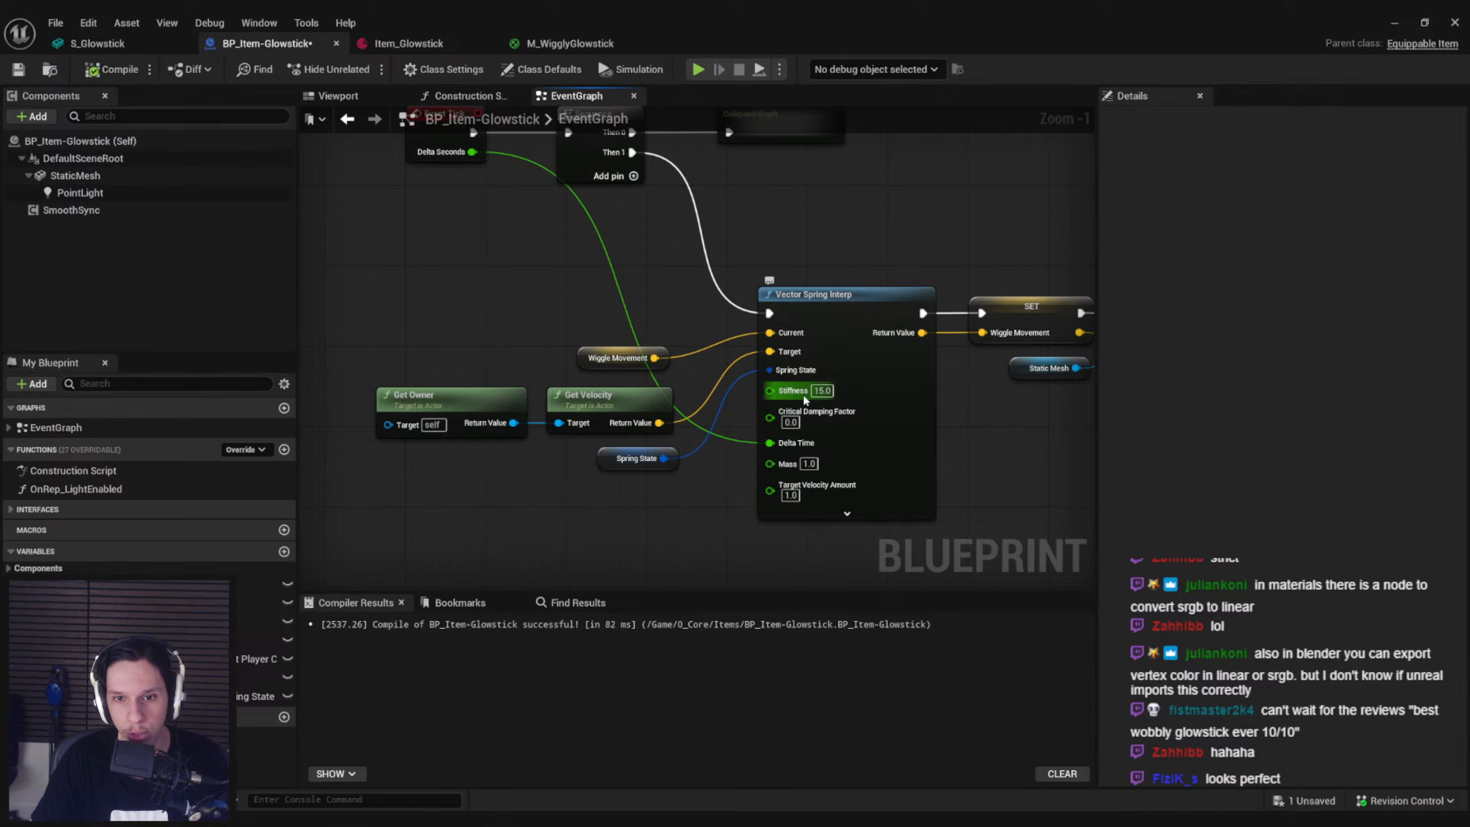
pyautogui.scroll(1, 819, 394)
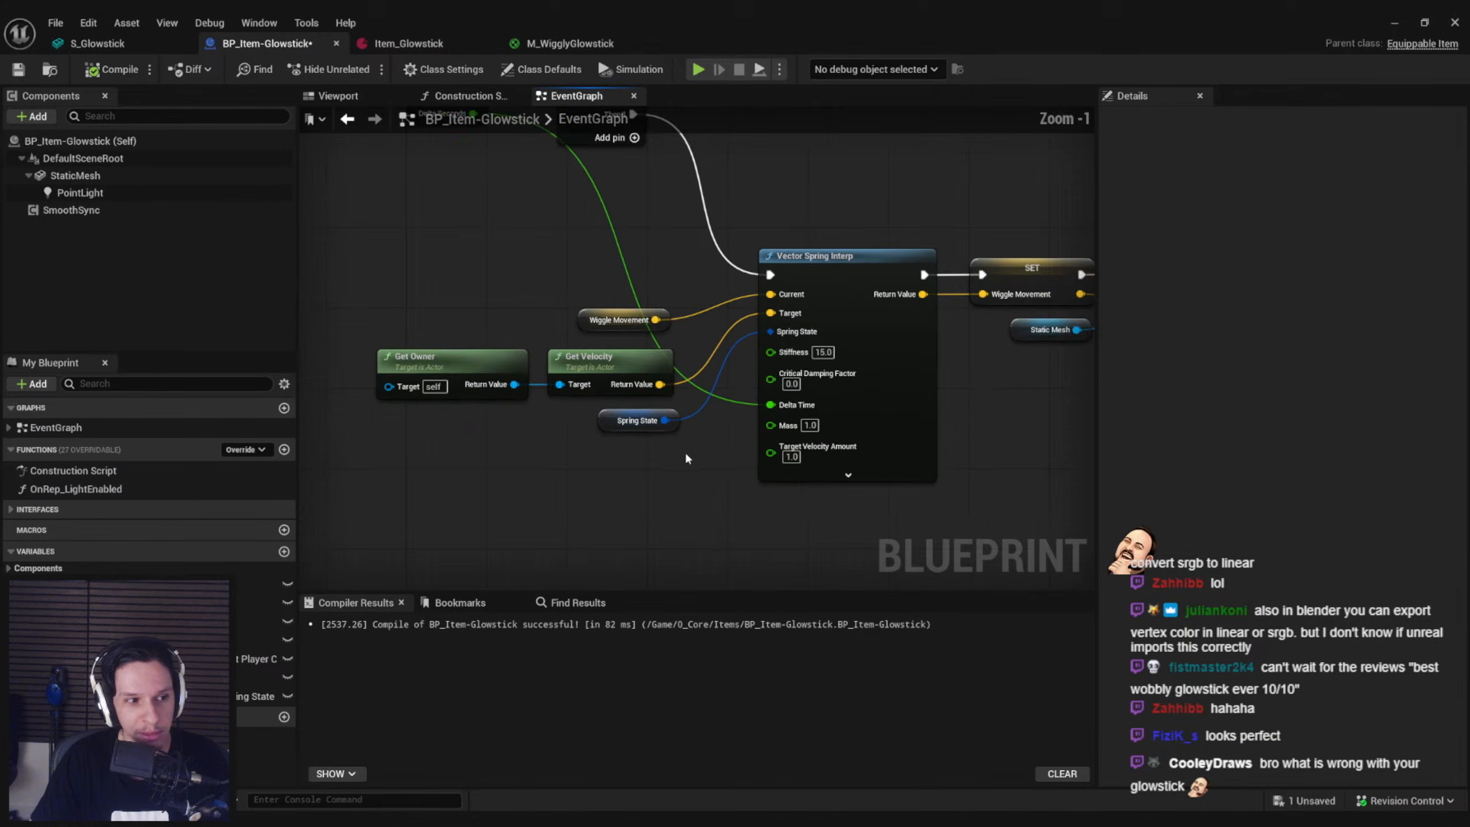
pyautogui.click(783, 392)
pyautogui.write('5')
pyautogui.press('Return')
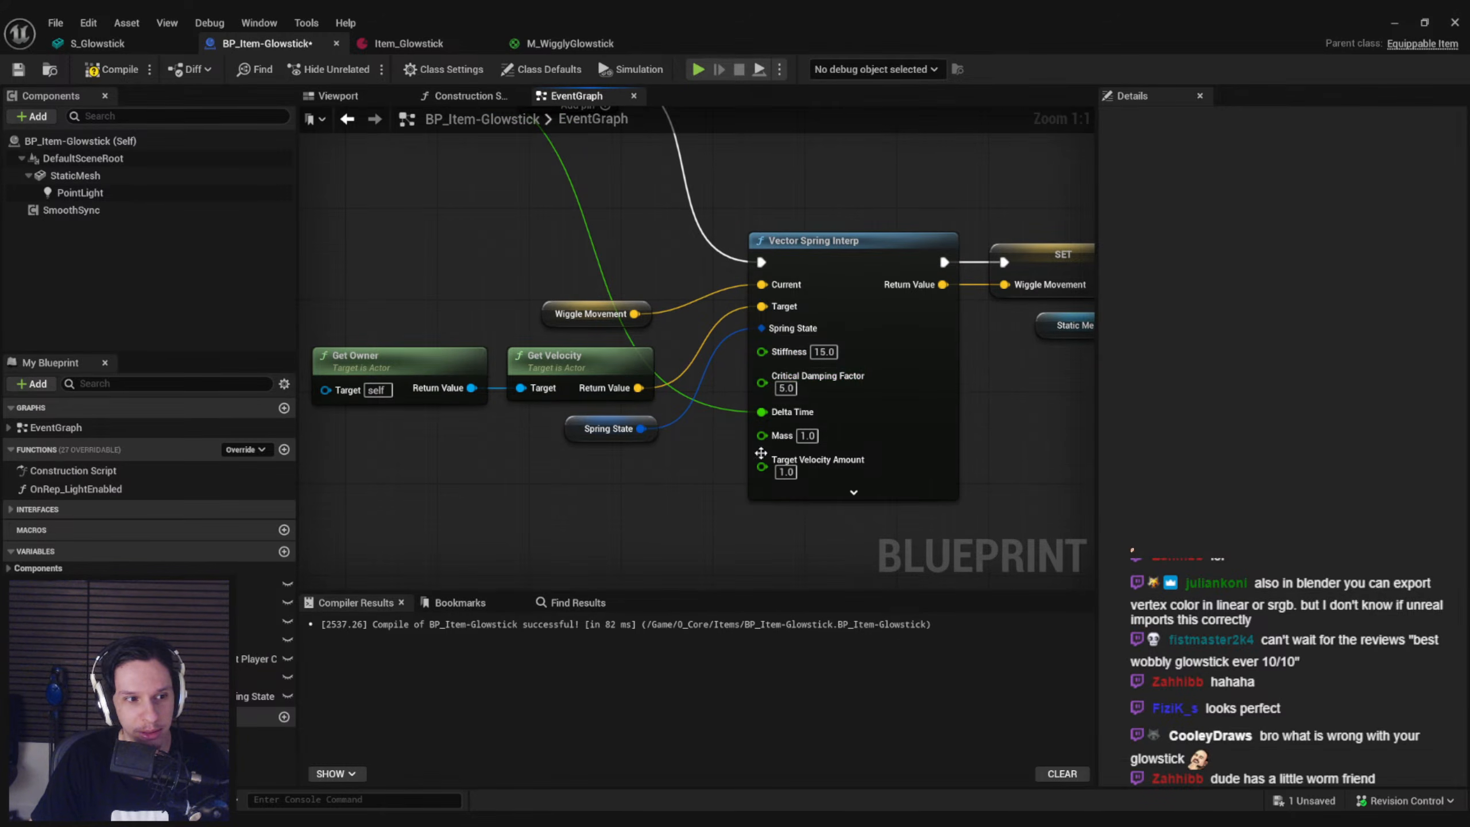
pyautogui.click(808, 435)
# Reveal Vector Spring Interp's advanced inputs, and compile and save the glowstick's blueprint
pyautogui.click(854, 492)
pyautogui.moveTo(708, 507); pyautogui.dragTo(676, 427, button='right')
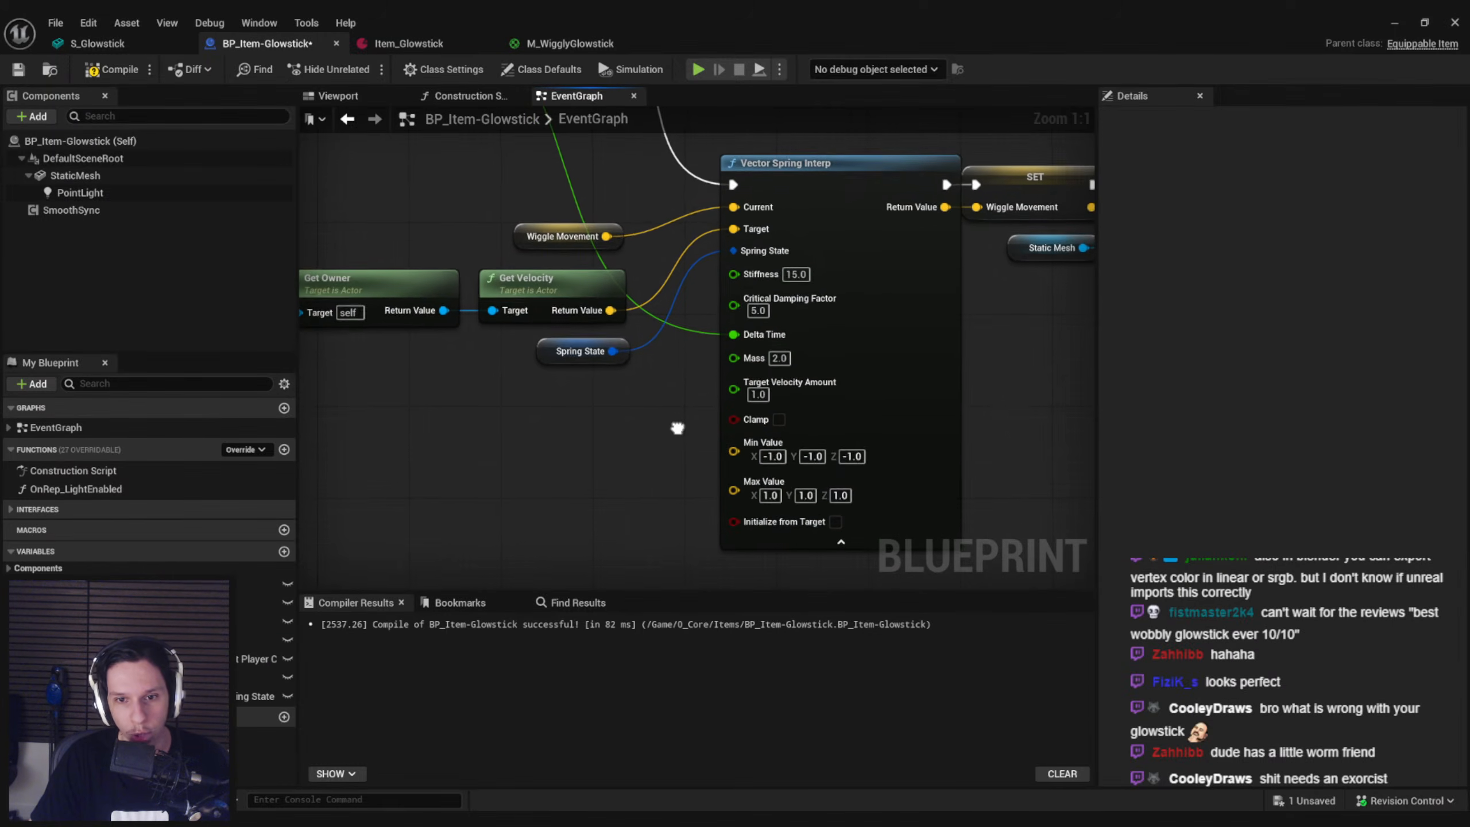
pyautogui.moveTo(942, 411); pyautogui.dragTo(710, 411, button='right')
pyautogui.scroll(-2, 709, 412)
pyautogui.moveTo(1021, 394); pyautogui.dragTo(800, 236)
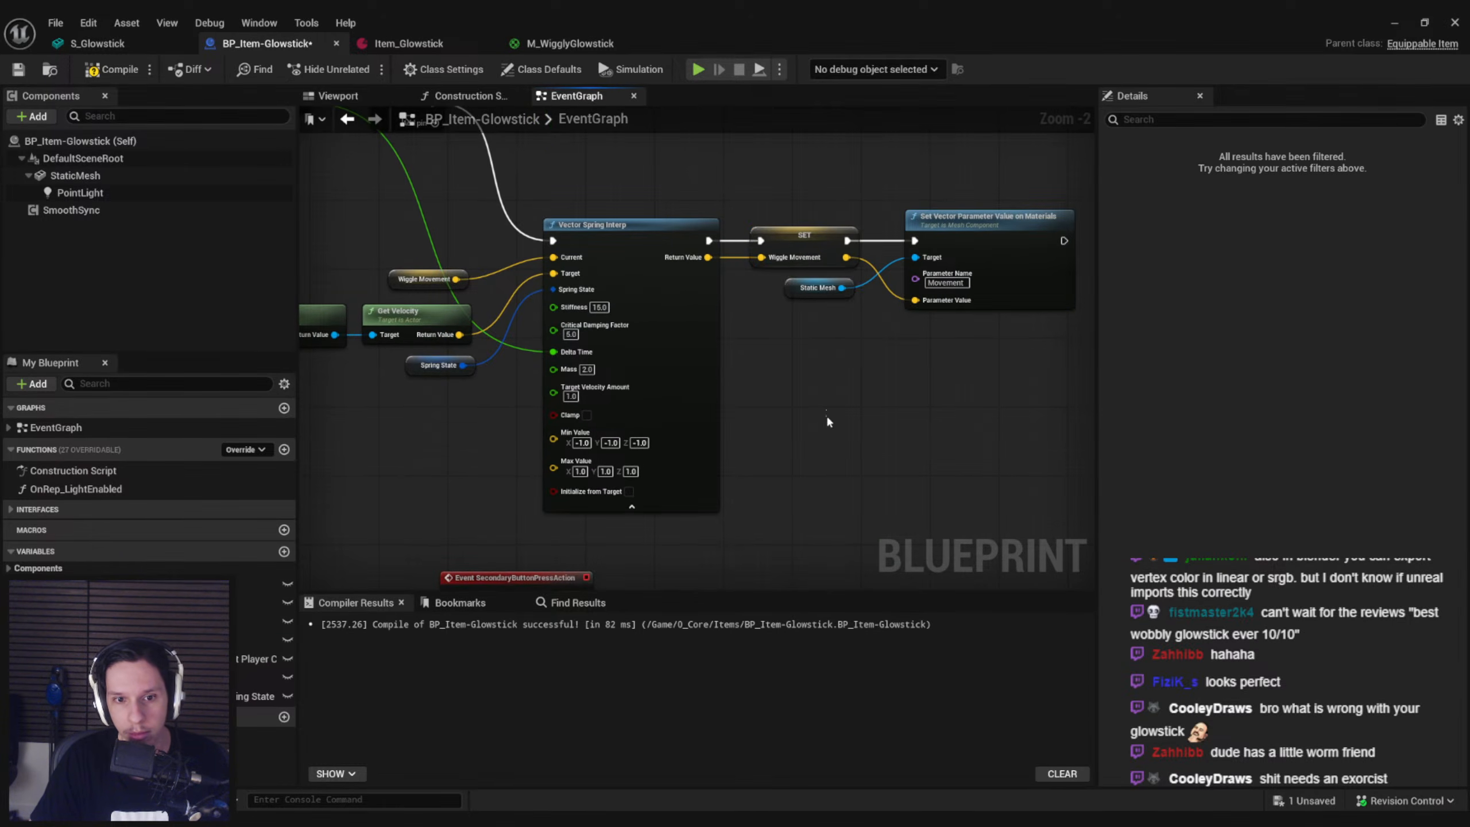
pyautogui.click(826, 415)
pyautogui.scroll(2, 584, 490)
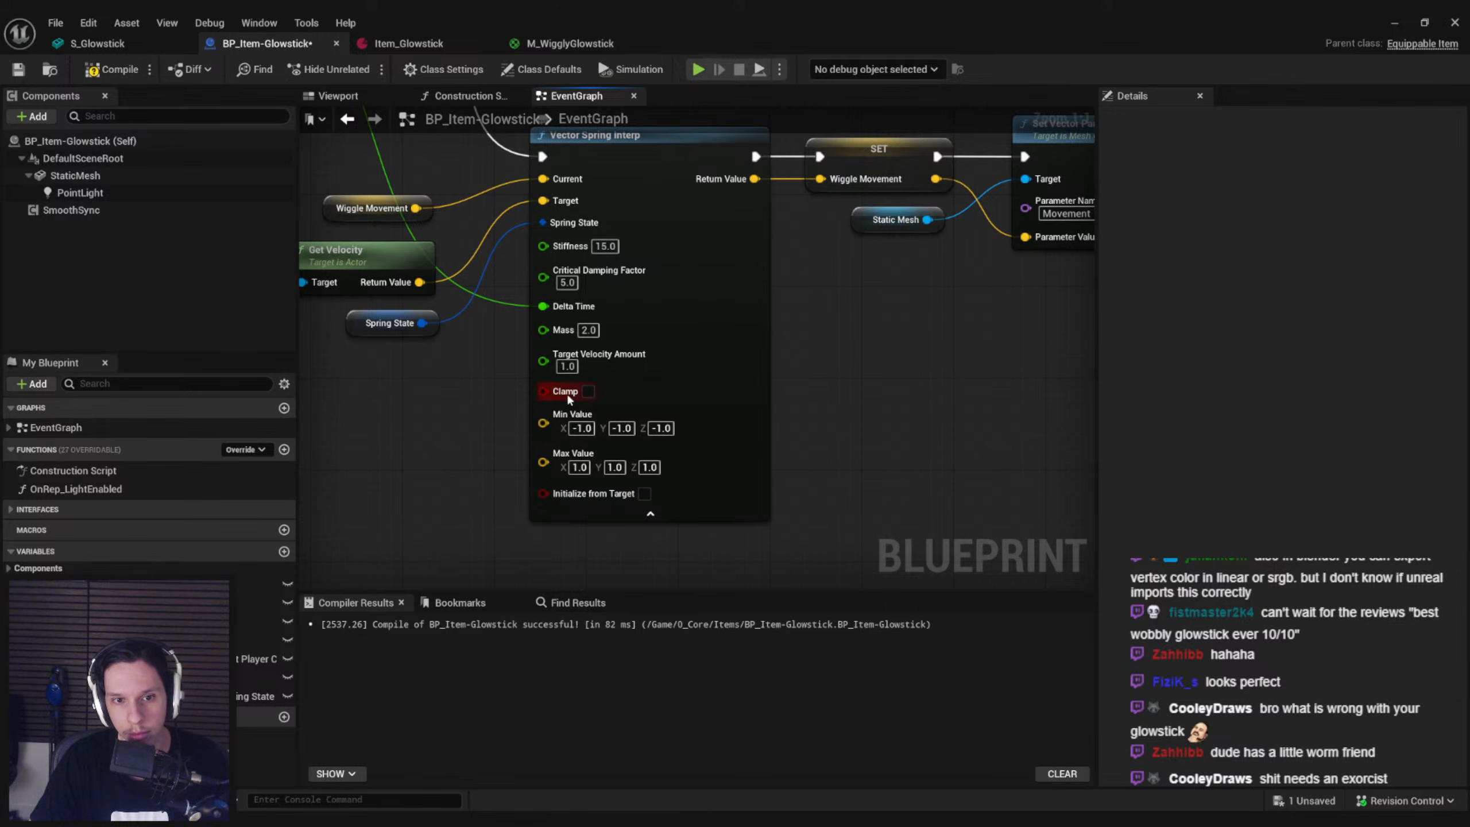
pyautogui.moveTo(567, 397); pyautogui.dragTo(657, 407, button='right')
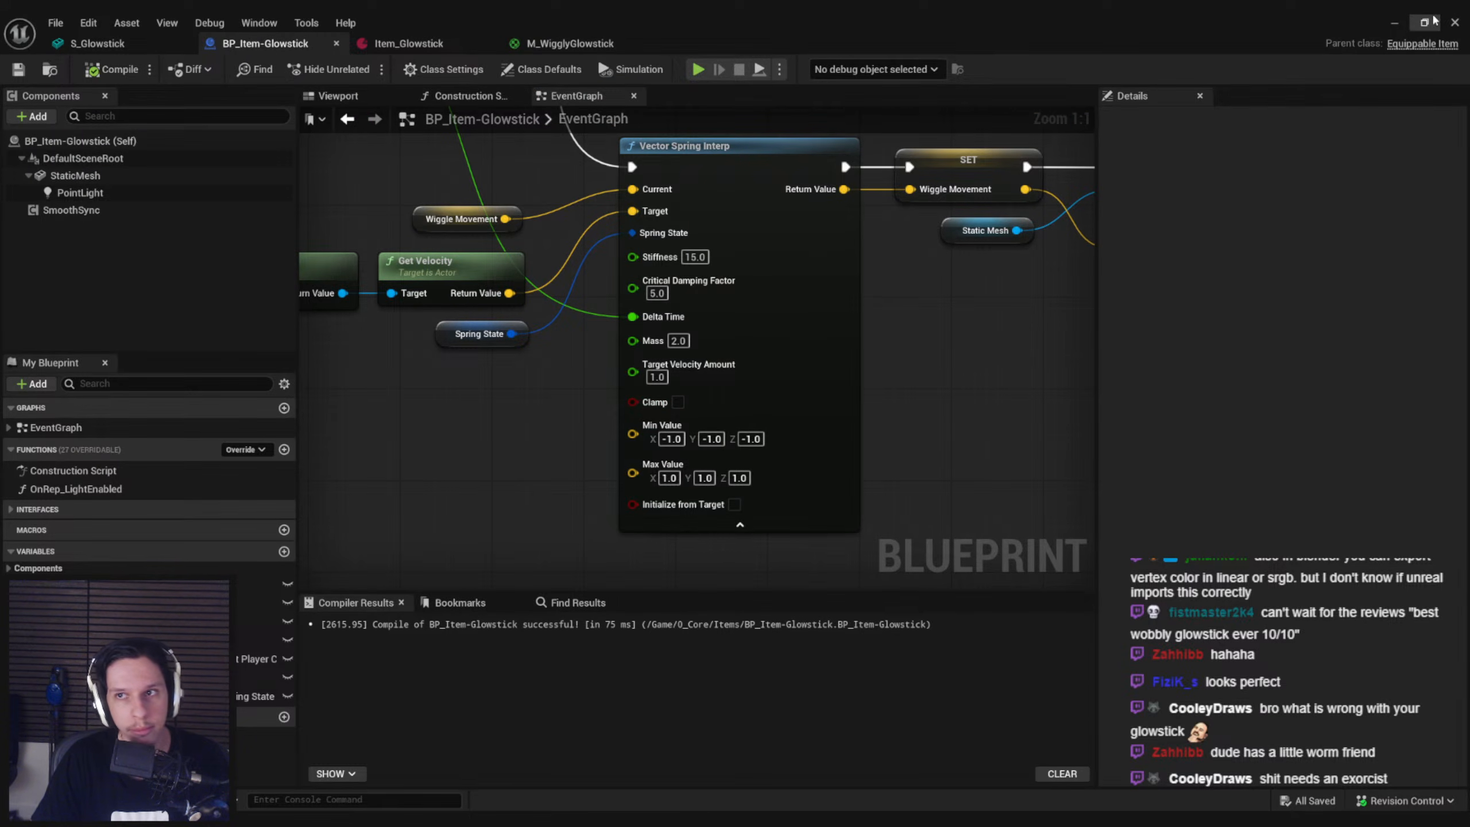
# Play-test the heavier, more damped spring in the level by walking backward with the glowstick equipped, and stop the session
pyautogui.click(1394, 24)
pyautogui.click(361, 69)
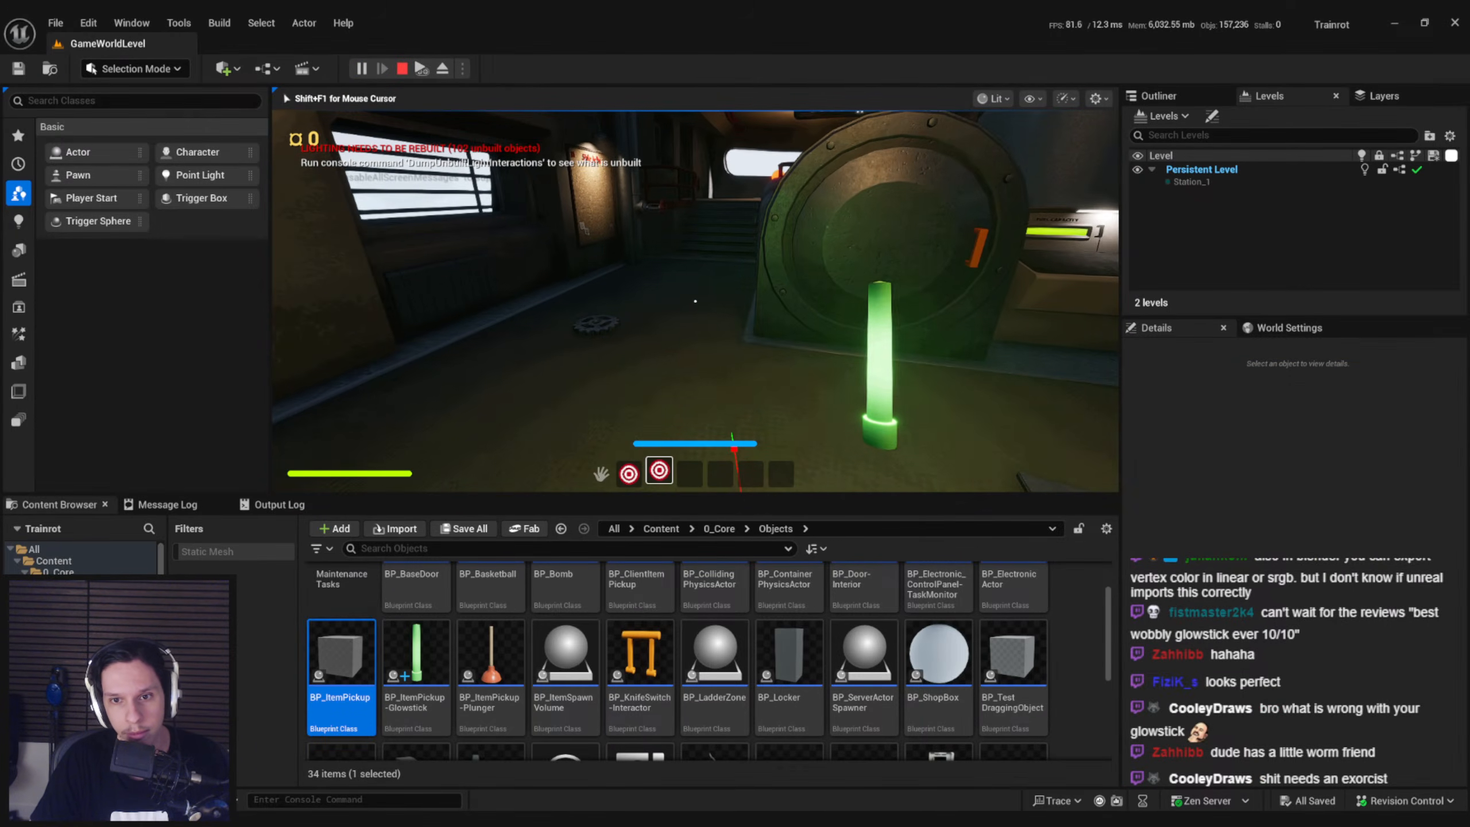
pyautogui.press('s')
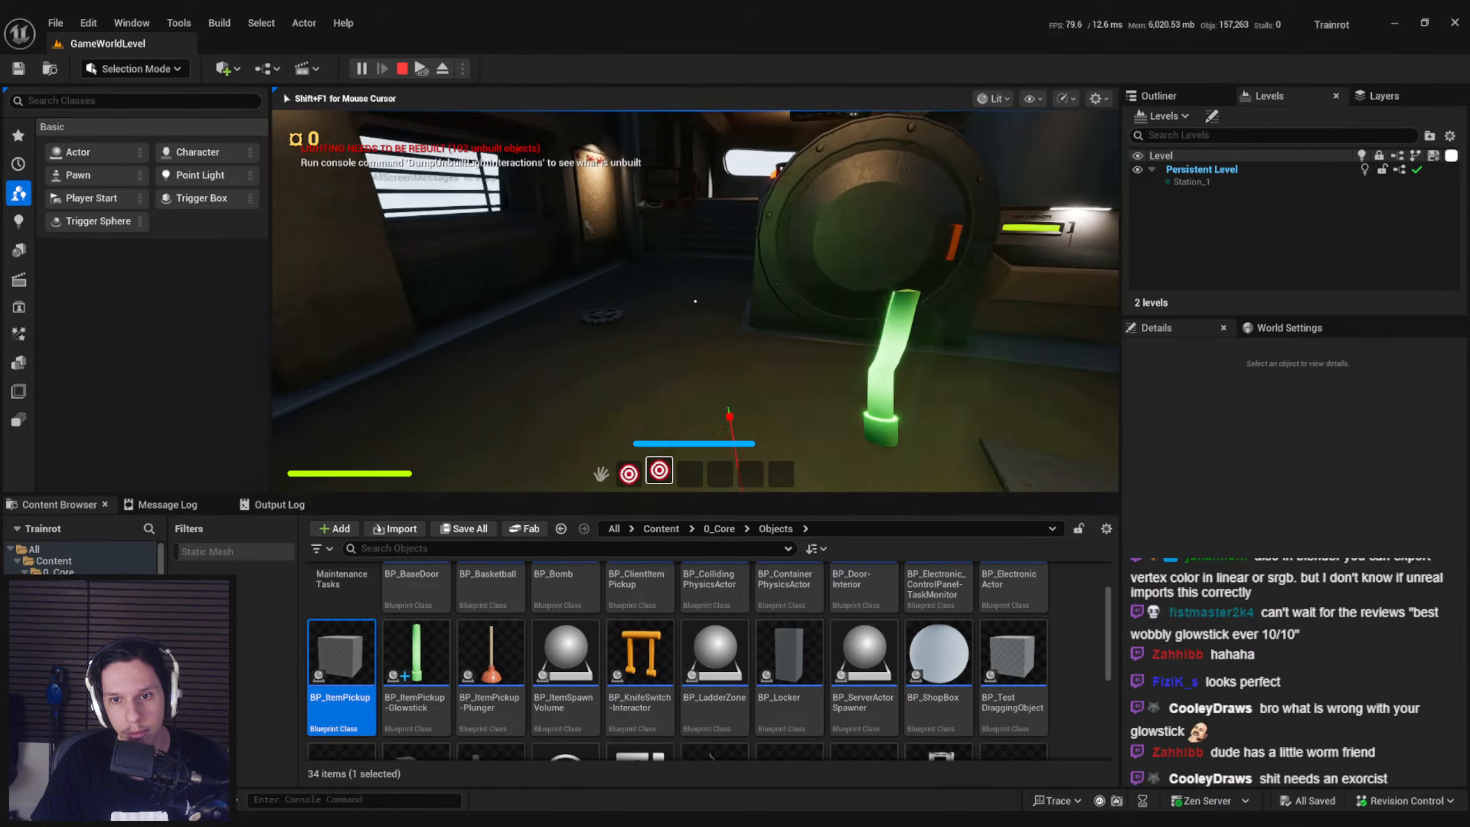
pyautogui.press('Escape')
# Set Vector Spring Interp's Mass to 1.5, lower its Critical Damping Factor, and return to the level editor
pyautogui.click(457, 818)
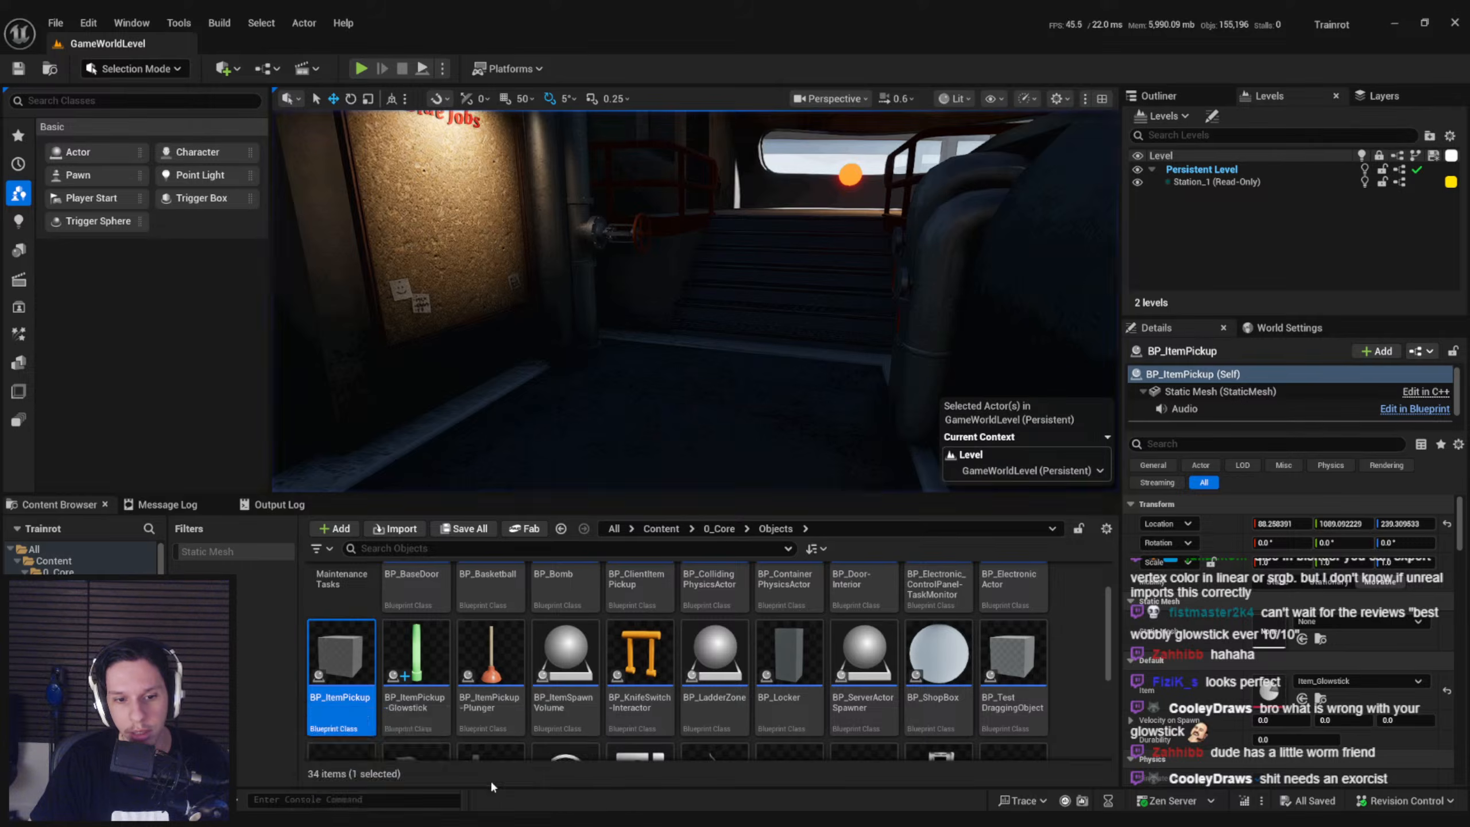
pyautogui.click(494, 786)
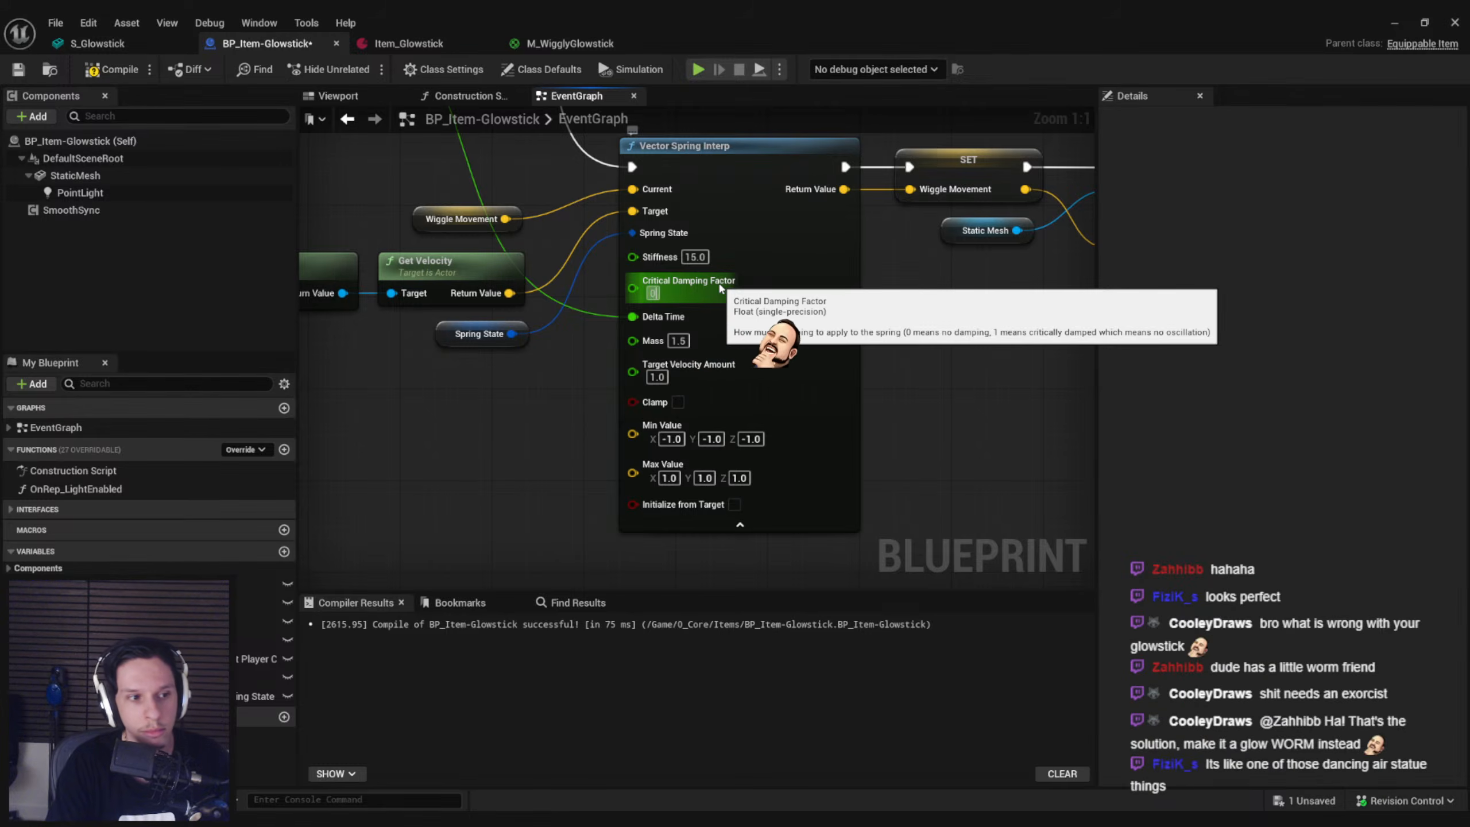
pyautogui.click(1394, 23)
# Play-test the less damped spring by equipping the glowstick and walking forward and backward through the train
pyautogui.scroll(-3, 950, 170)
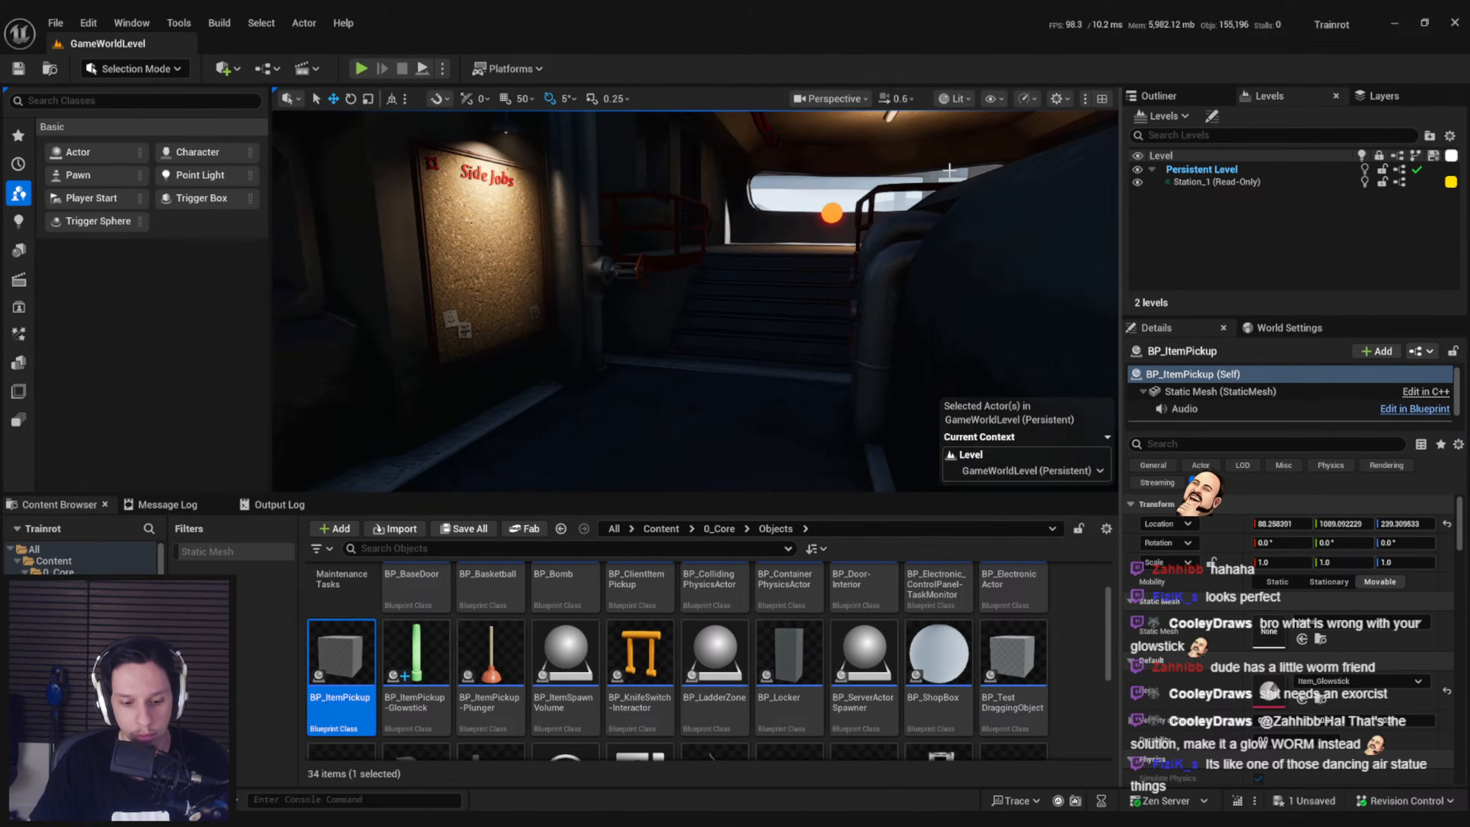
pyautogui.hotkey('alt', 'p')
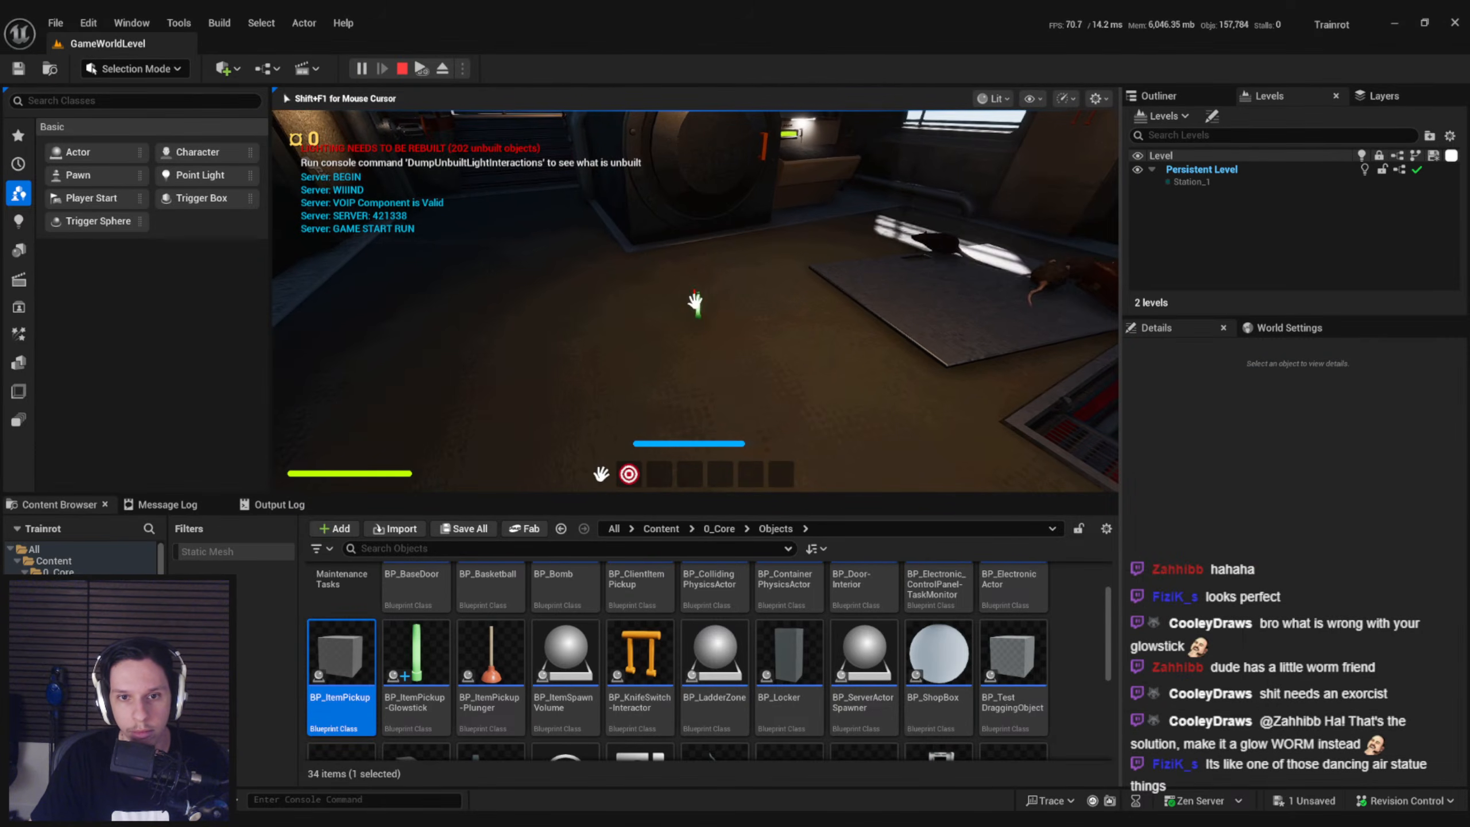
pyautogui.press('w')
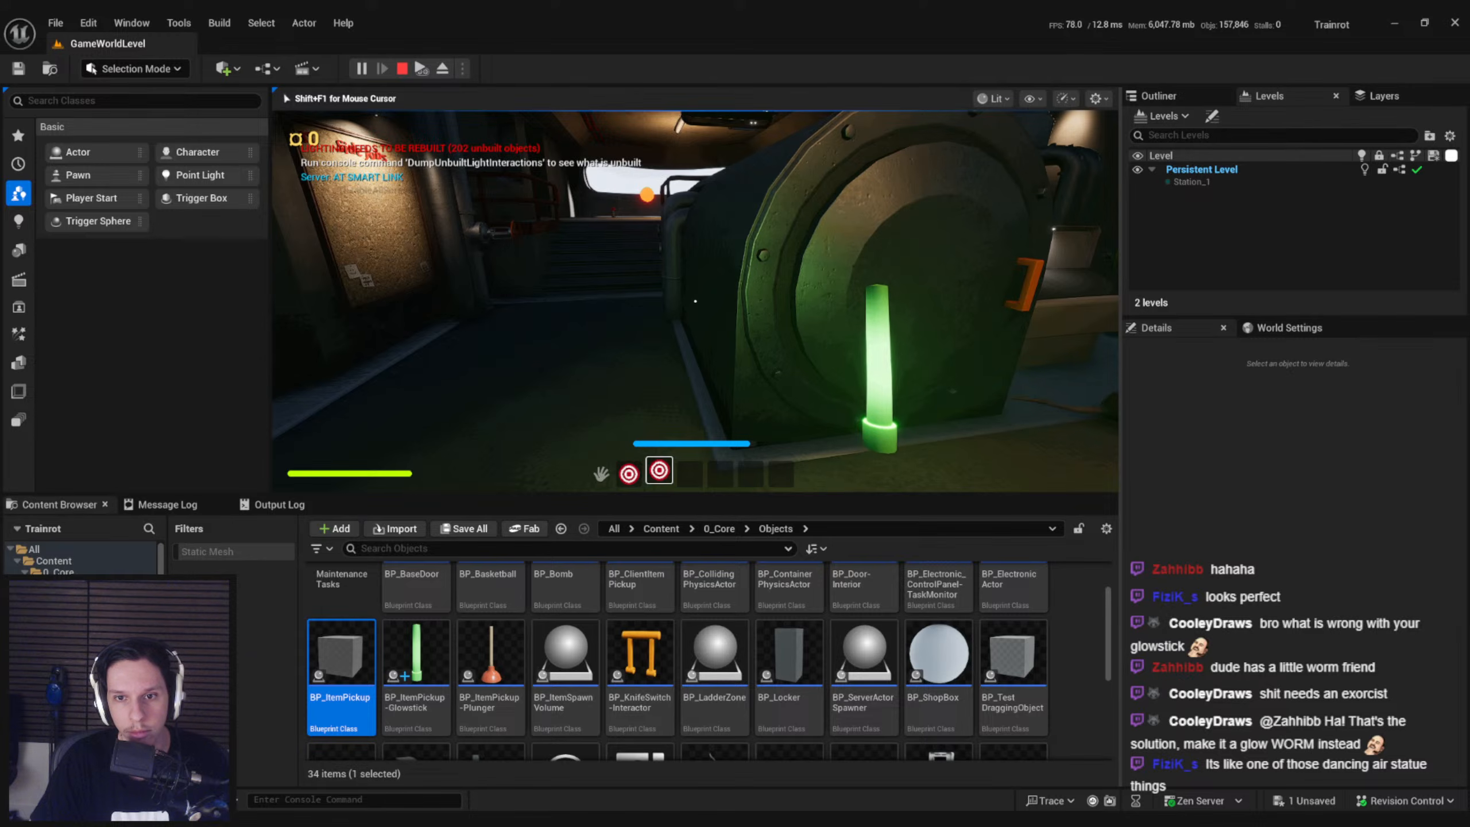
pyautogui.press('s')
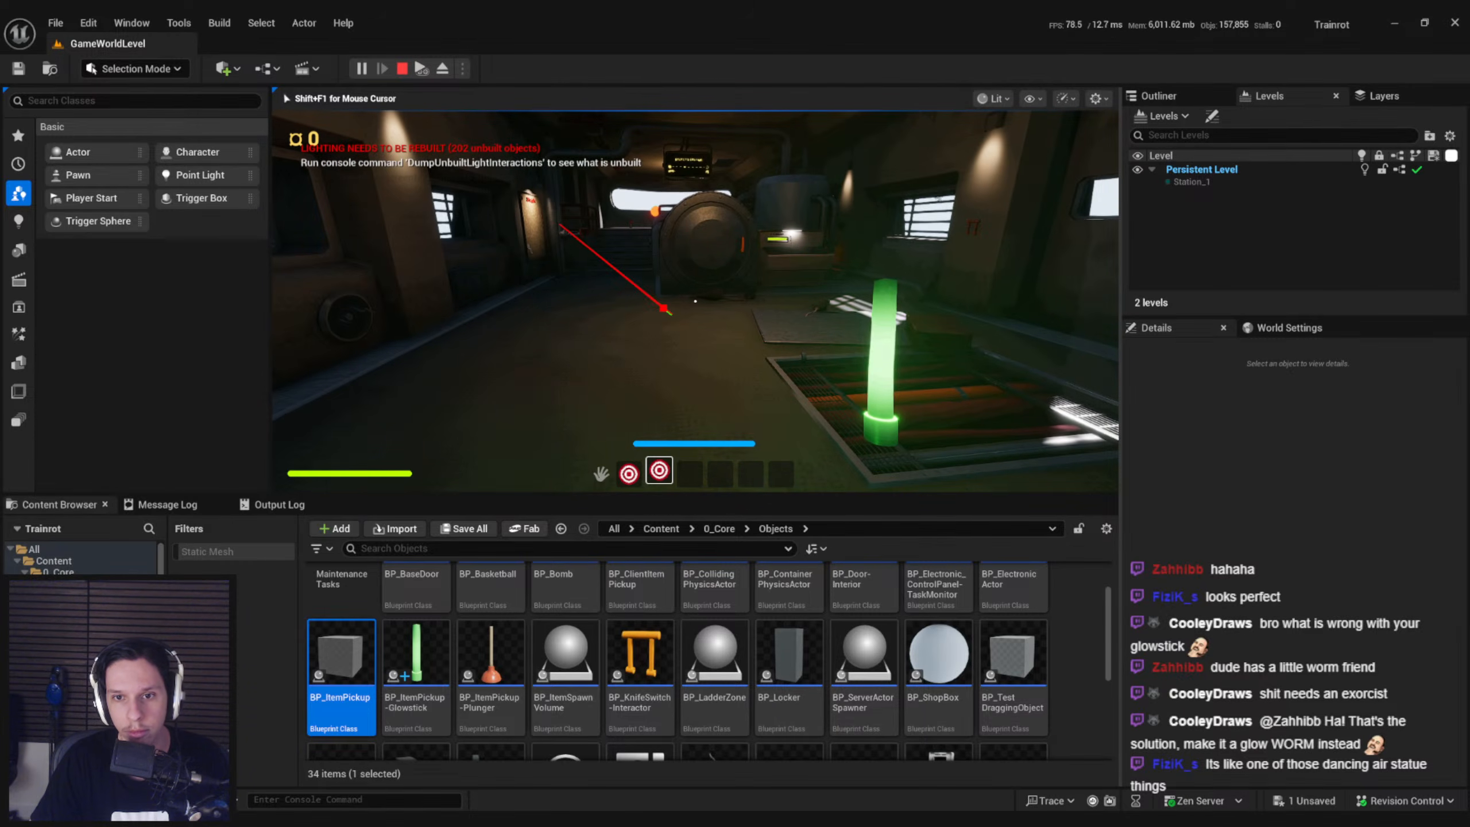
pyautogui.press('w')
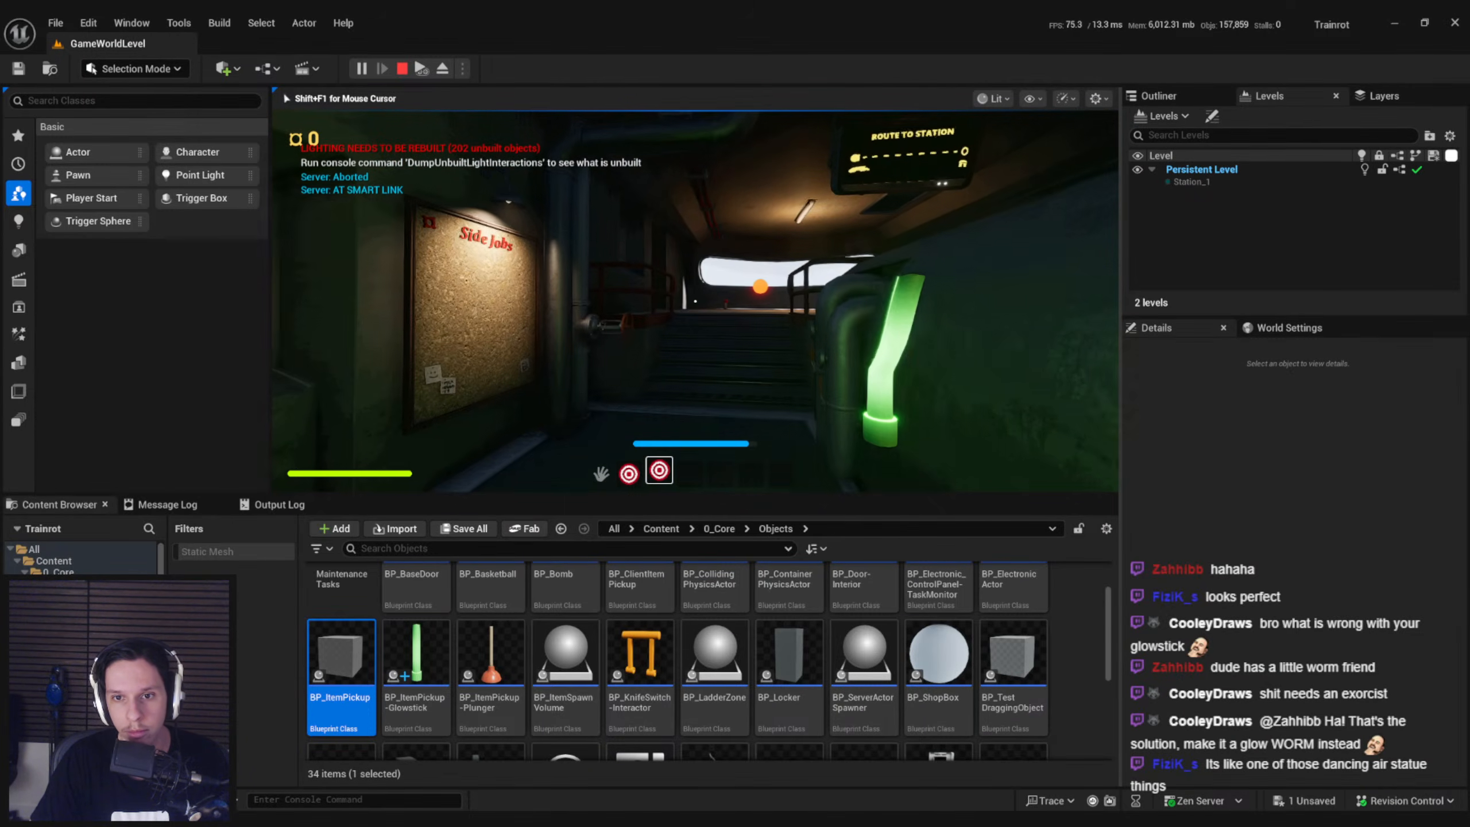
pyautogui.press('s')
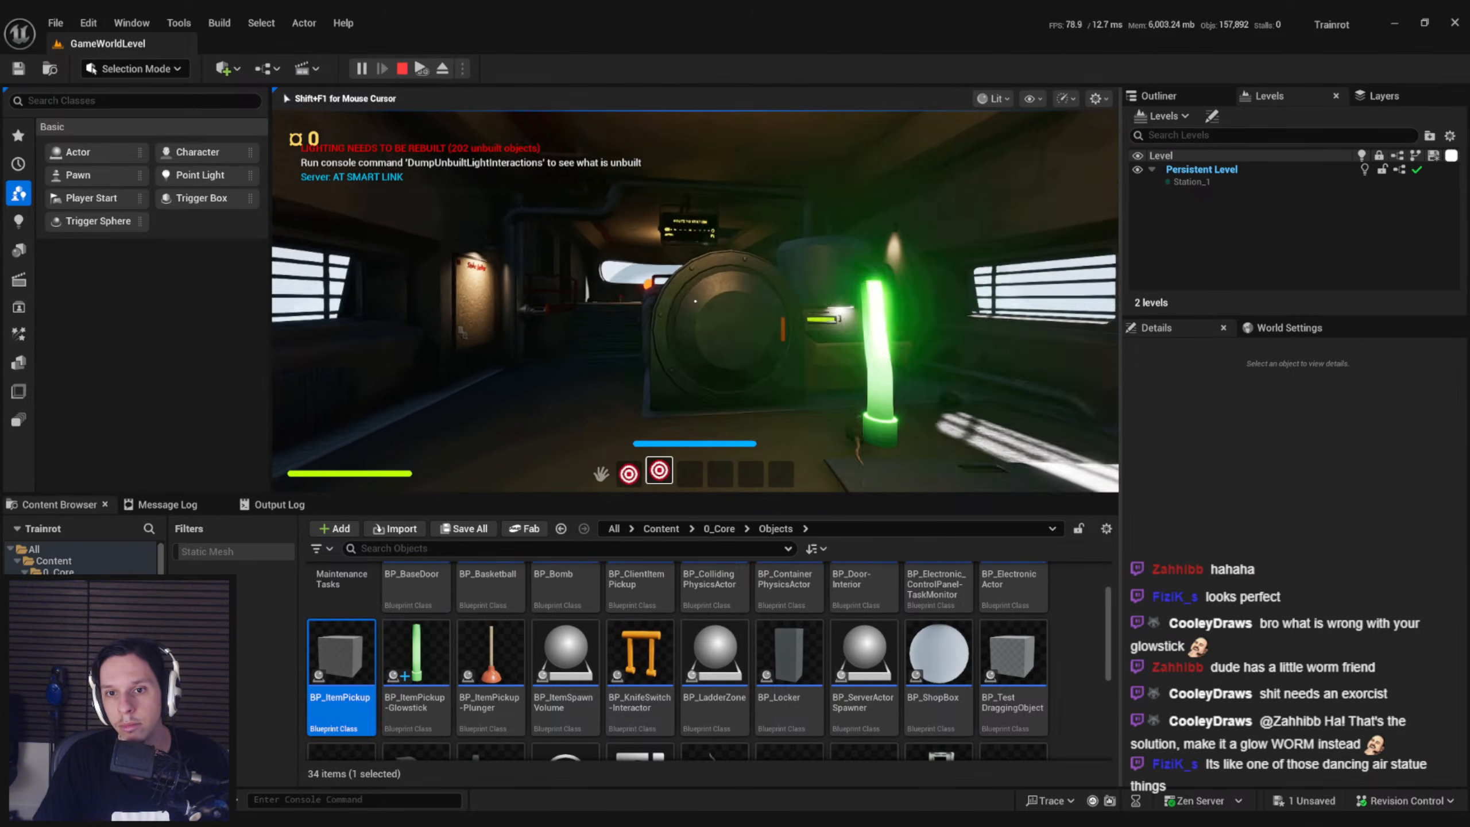
pyautogui.press('w')
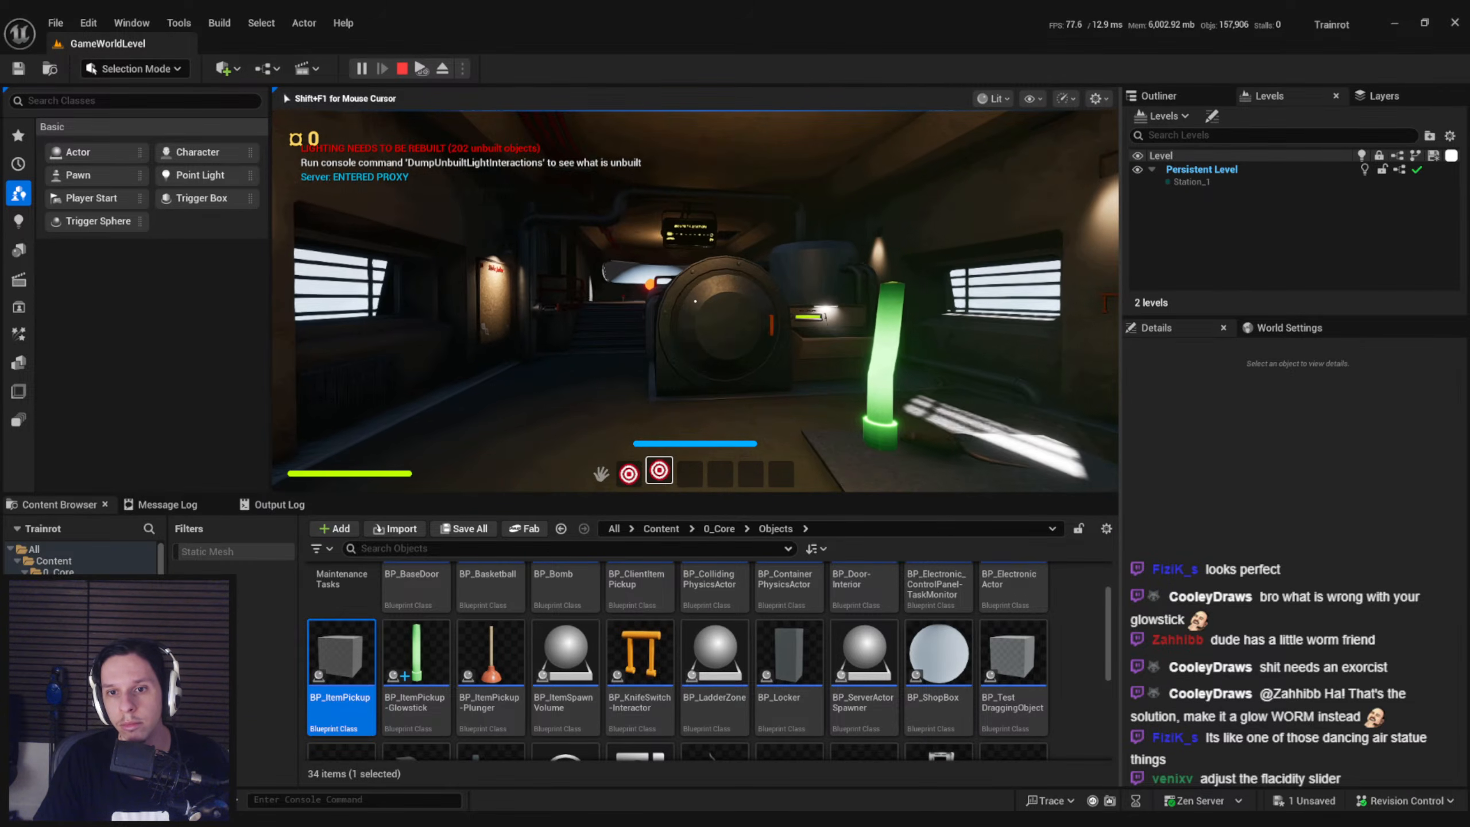
pyautogui.press('w')
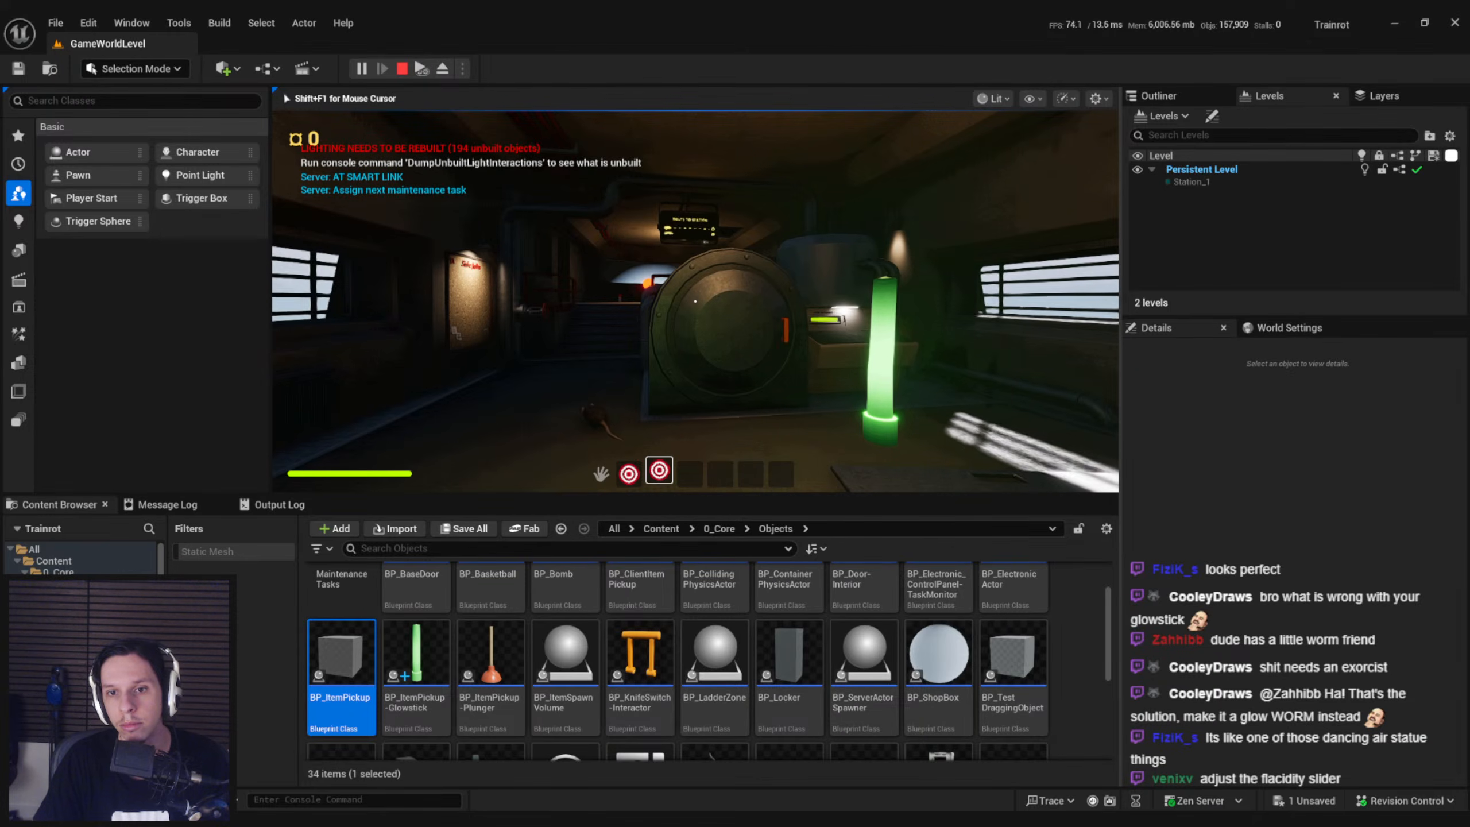
# Strafe side to side repeatedly to check the glowstick's sideways bend, and stop the session
pyautogui.press('d')
pyautogui.press('a')
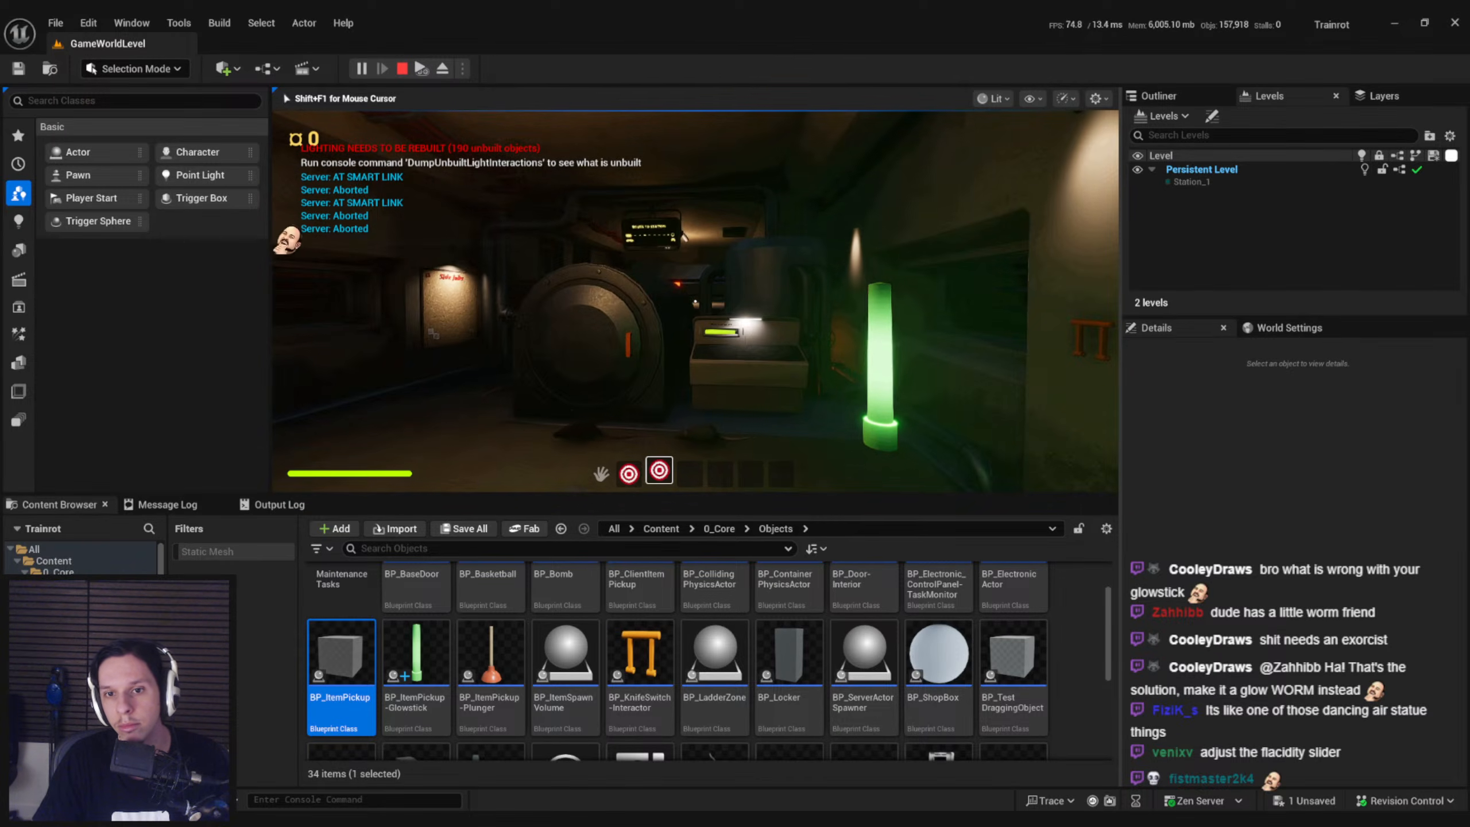
pyautogui.press('d')
pyautogui.press('a')
pyautogui.press('d')
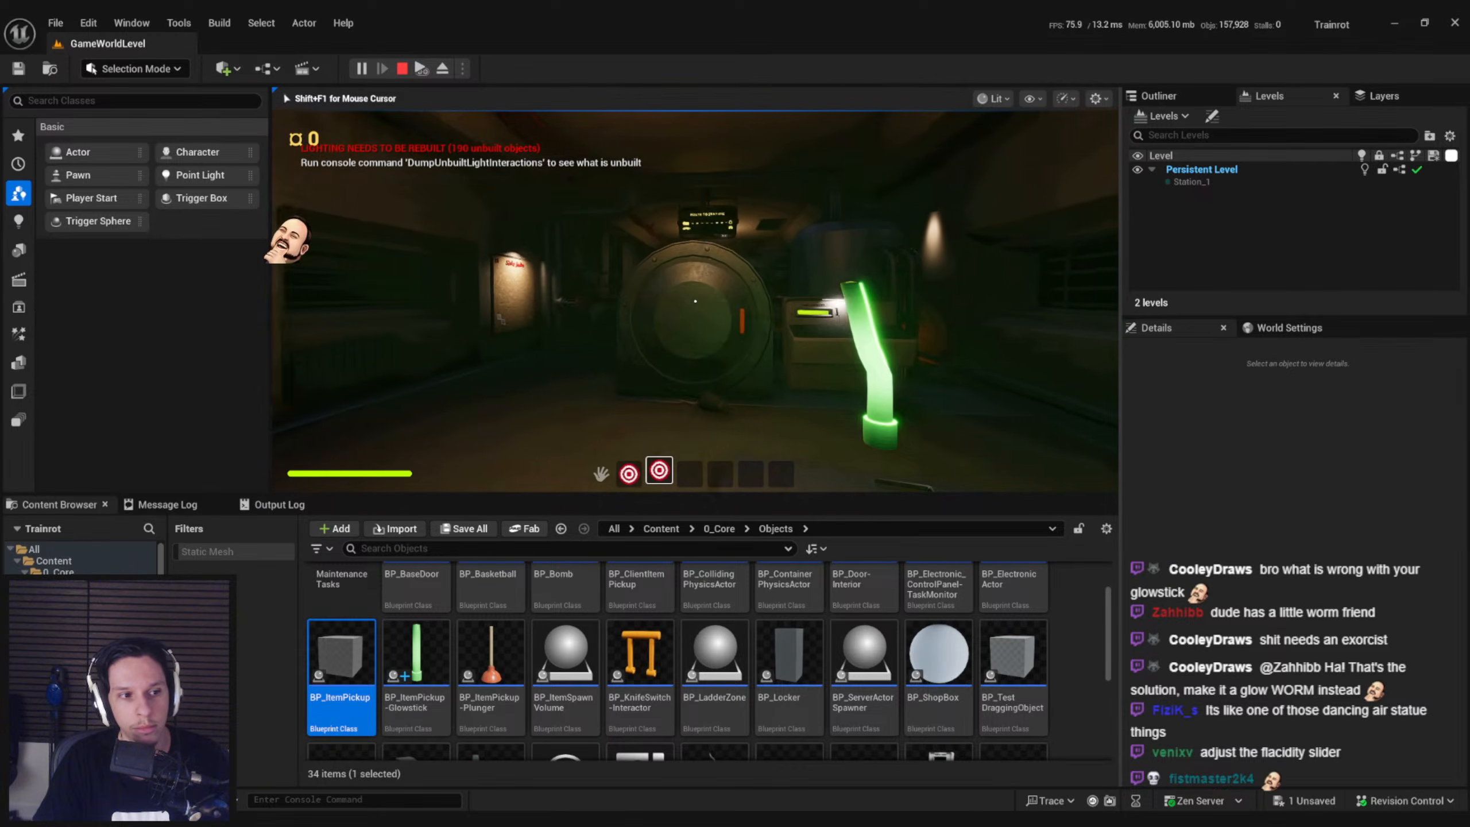
pyautogui.press('a')
pyautogui.press('a')
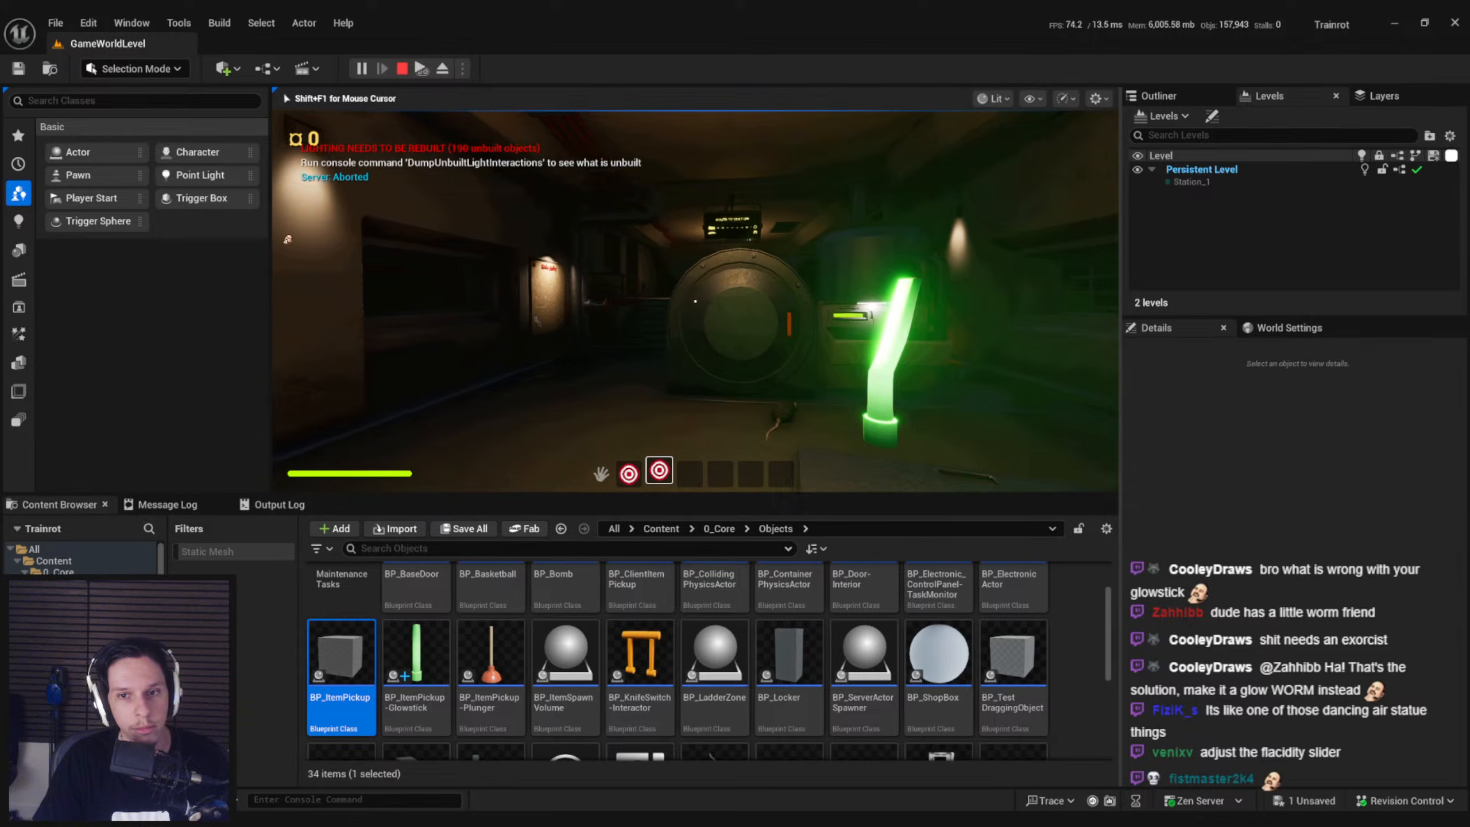
pyautogui.press('Escape')
# Set Vector Spring Interp's Mass to 1.2 and Target Velocity Amount to 0.8, and save the glowstick's blueprint
pyautogui.click(503, 789)
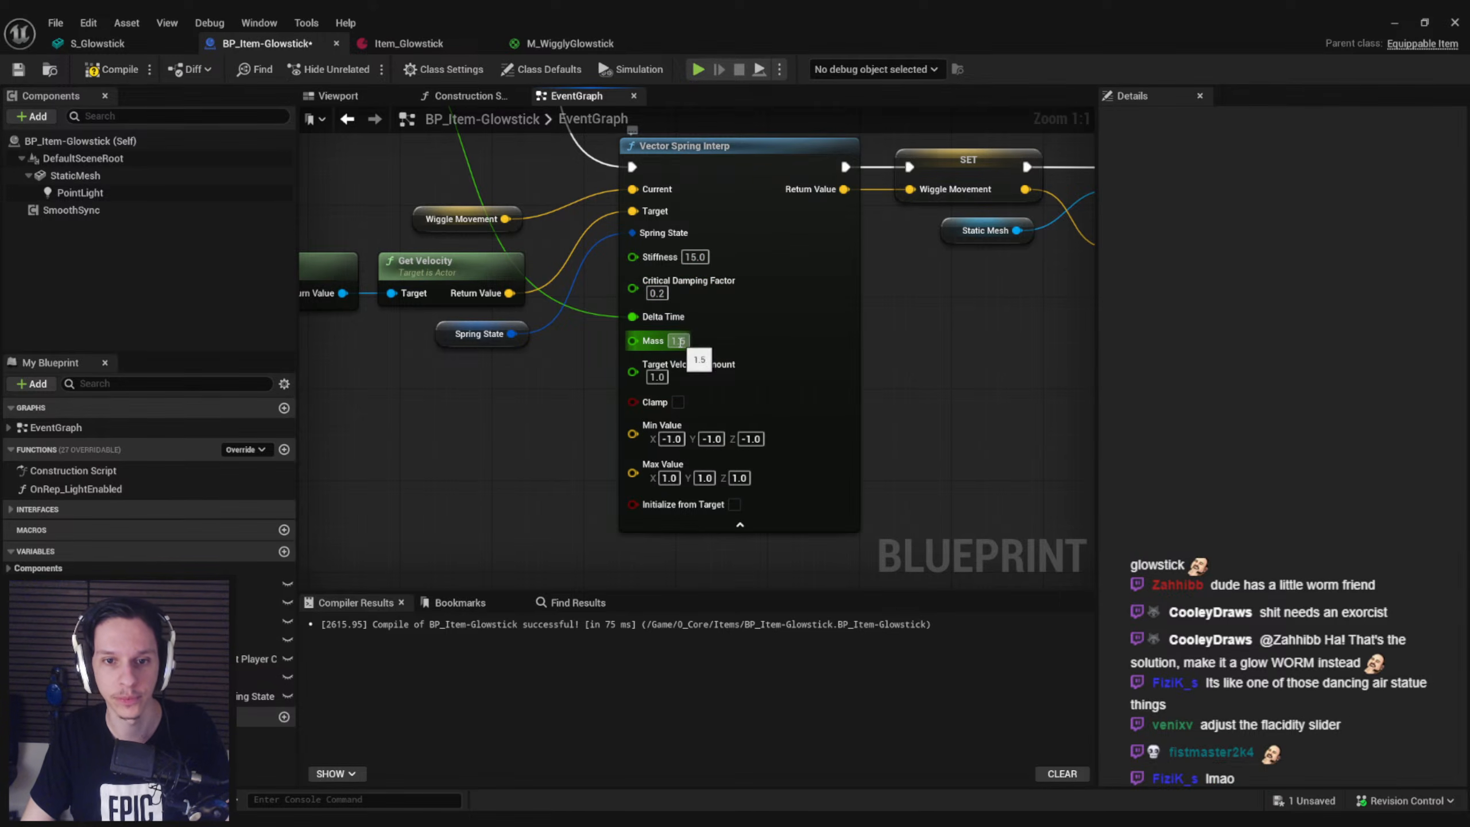
pyautogui.write('0.8')
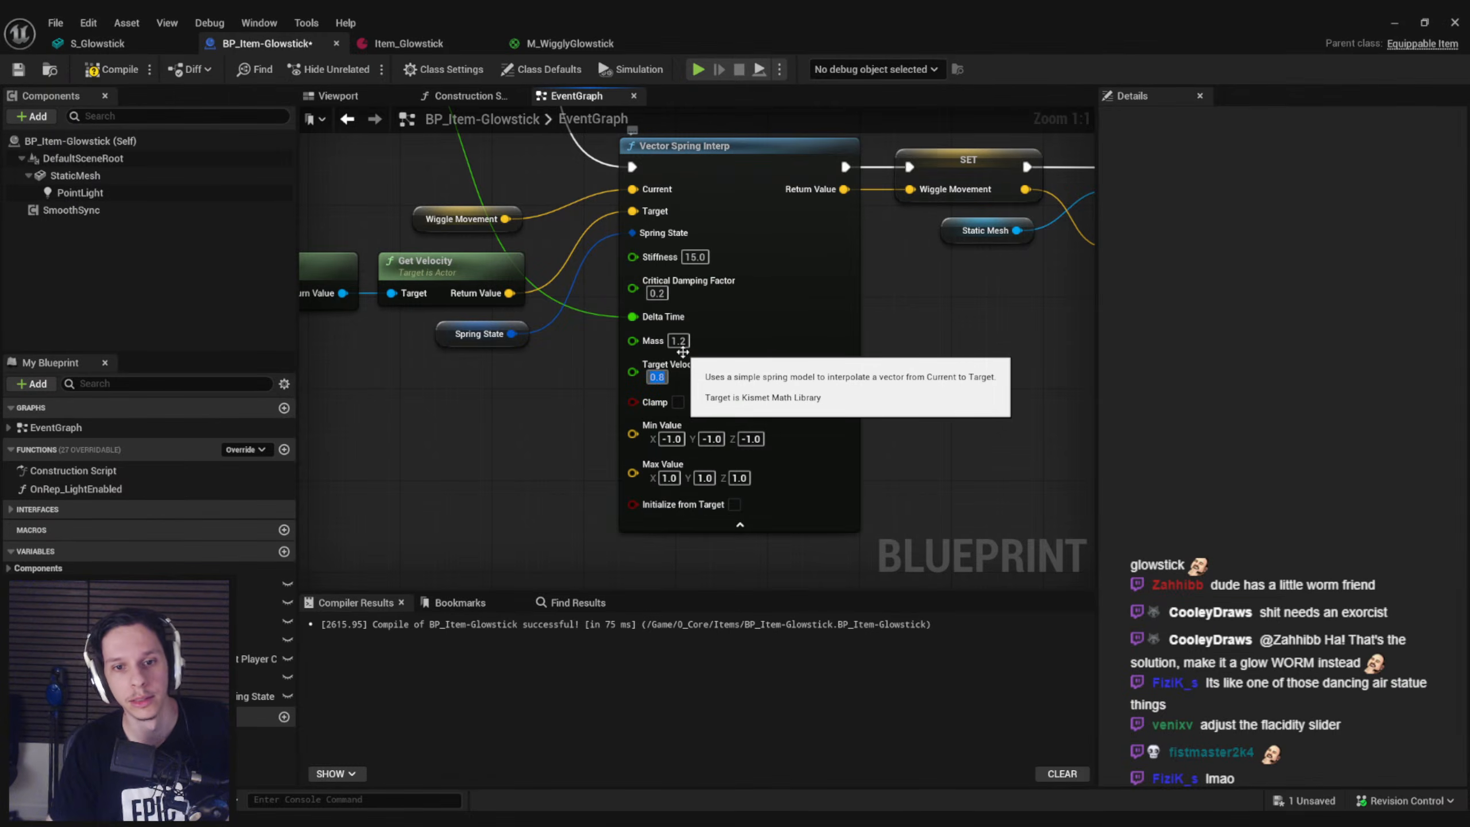
pyautogui.click(526, 469)
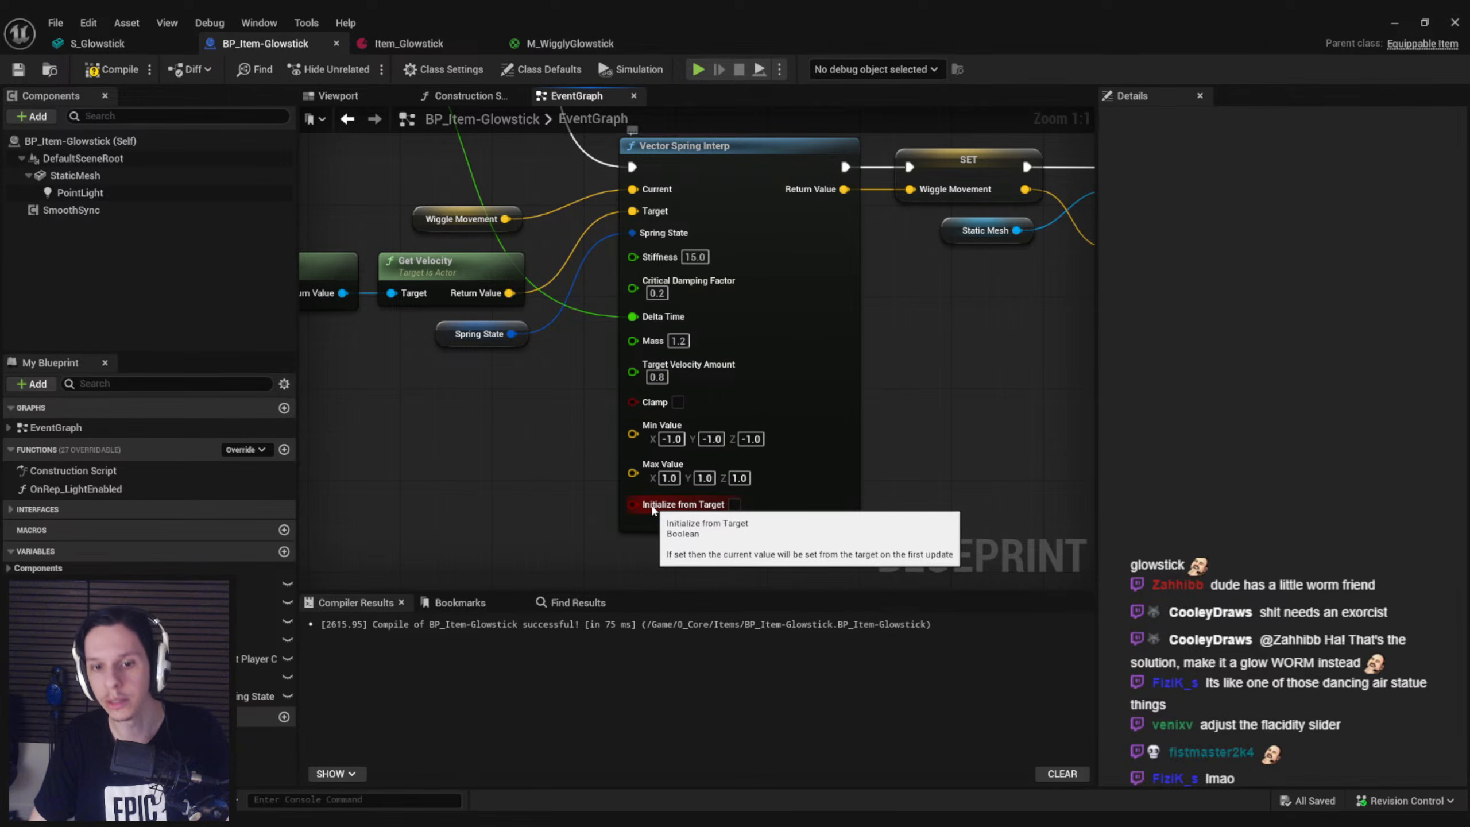
# Play-test the retuned glowstick in the level, including full screen, by walking forward and strafing, and stop the session
pyautogui.click(1402, 22)
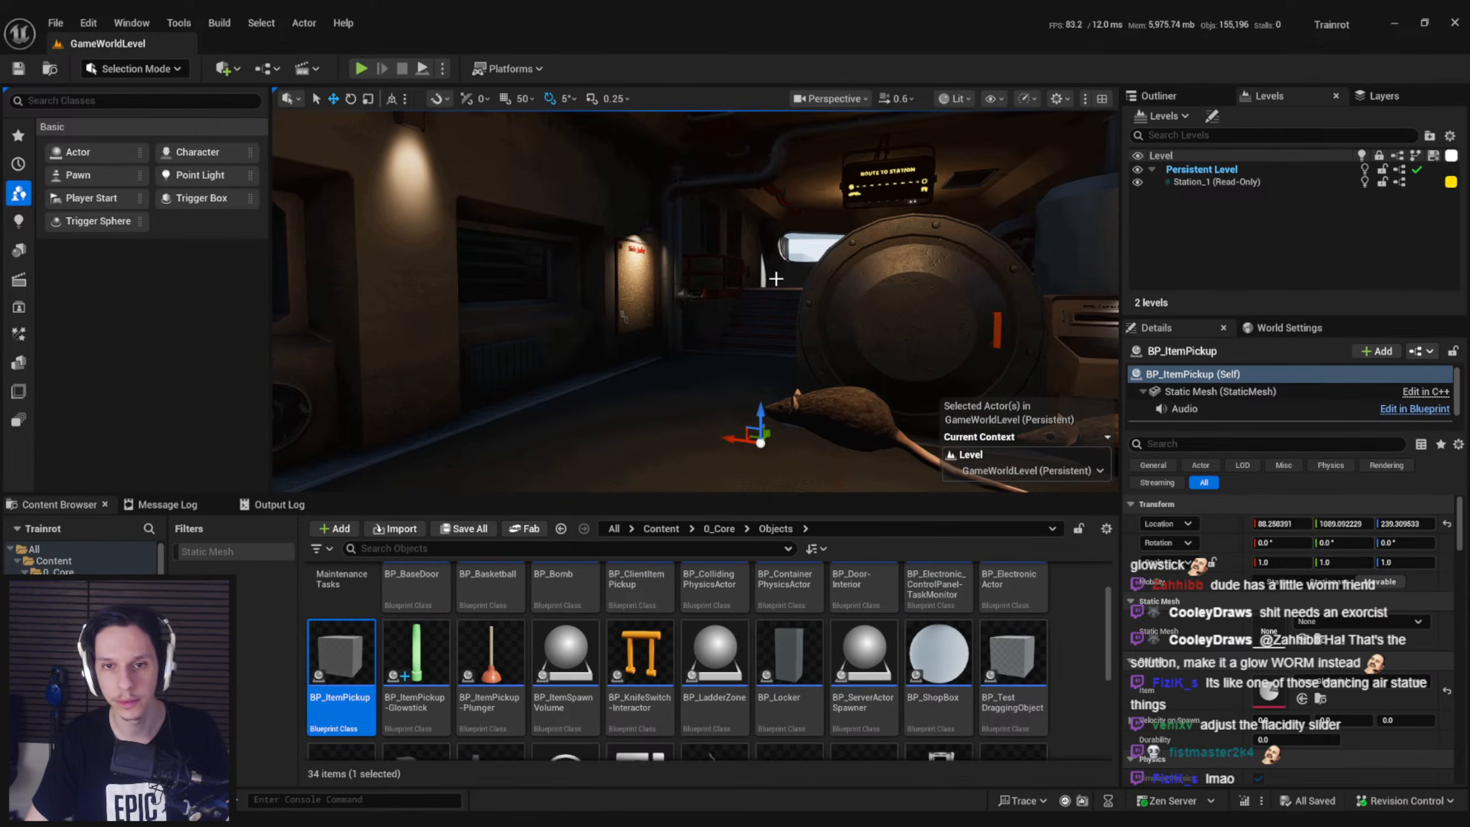
pyautogui.hotkey('alt', 'p')
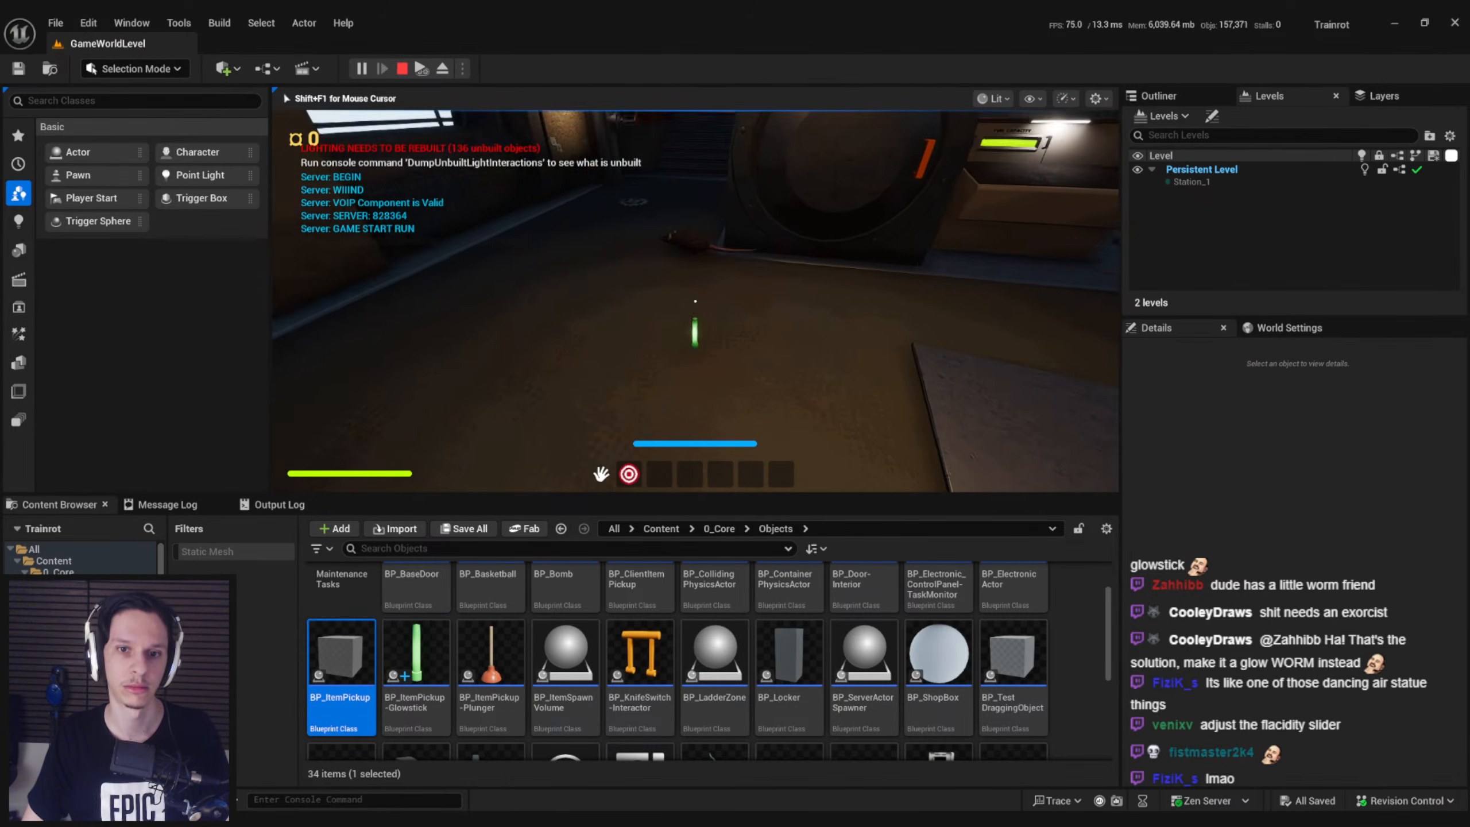
pyautogui.press('2')
pyautogui.press('w')
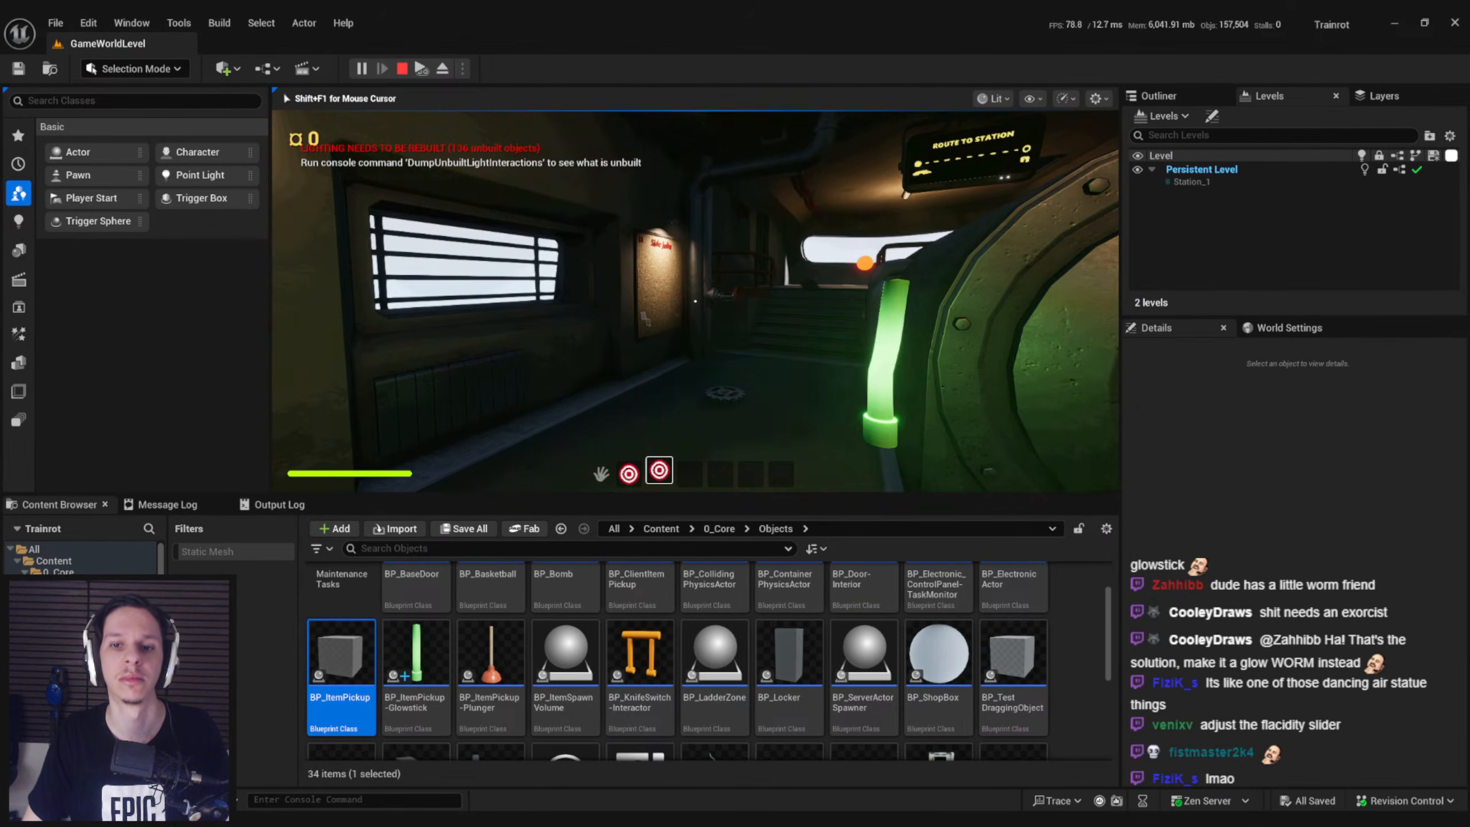
pyautogui.press('F11')
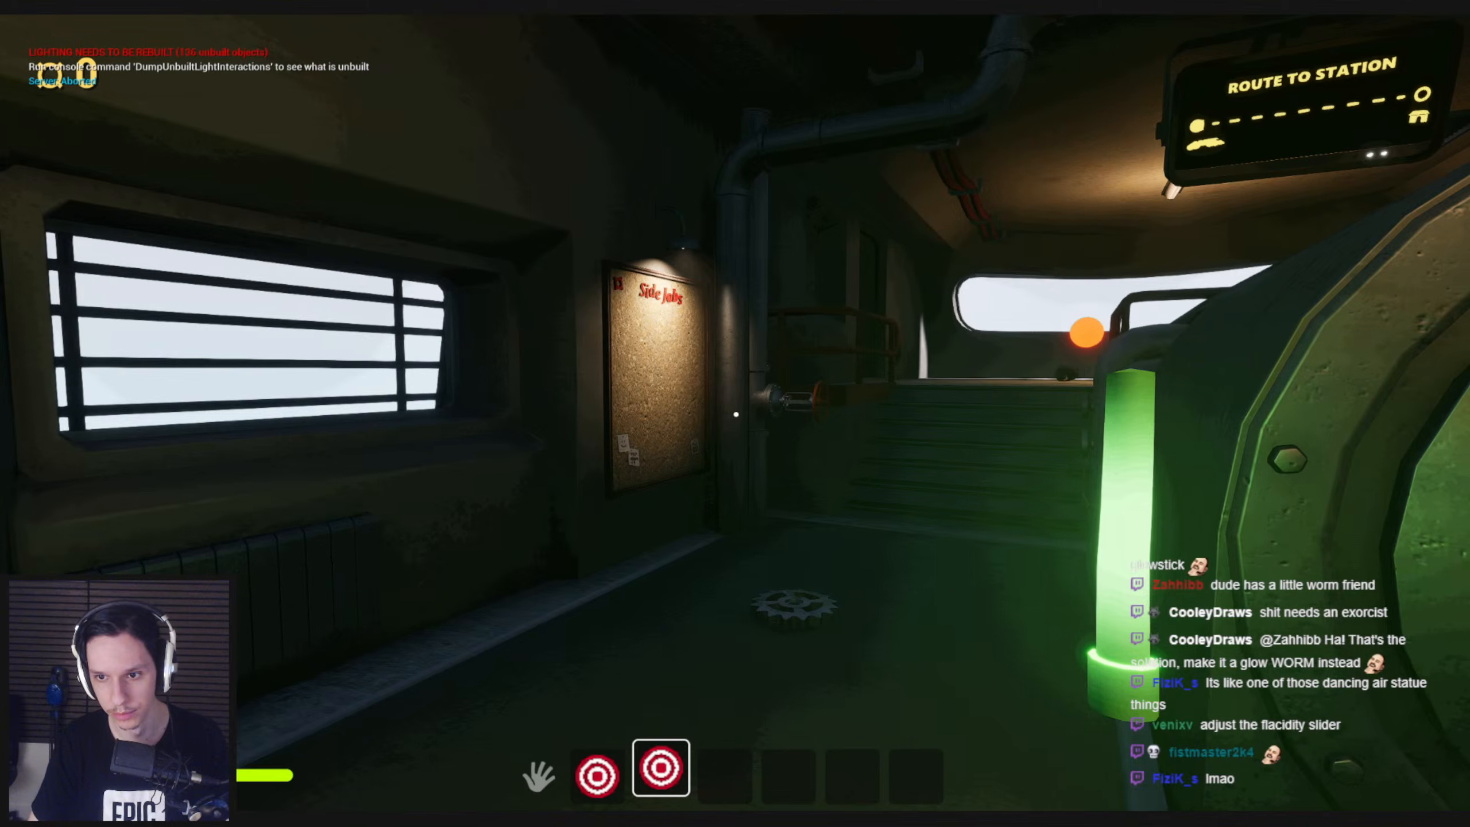
pyautogui.press('d')
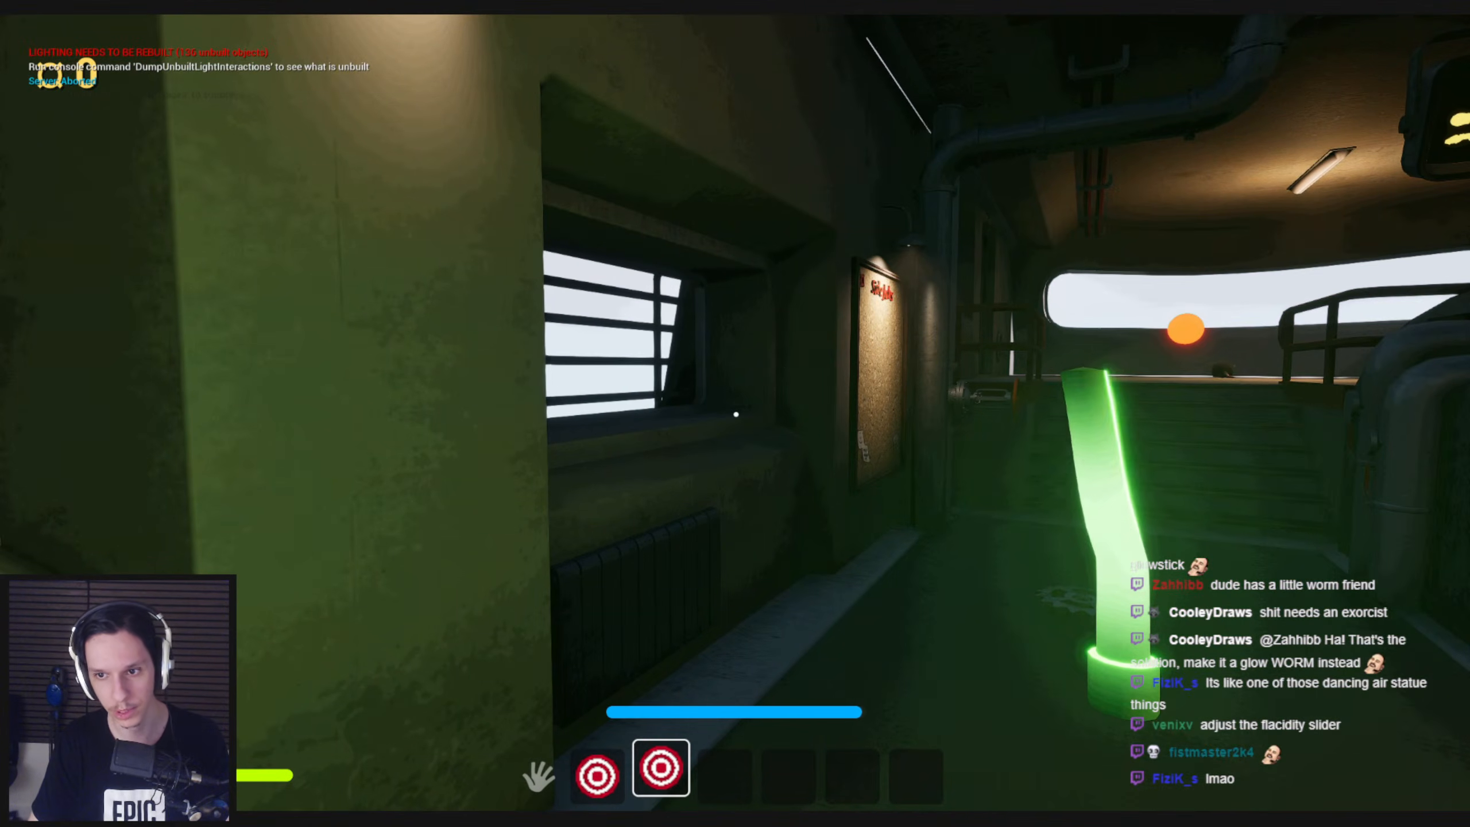
pyautogui.press('Escape')
# Check Vector Spring Interp's Mass input in the glowstick's blueprint and return to the level editor
pyautogui.click(504, 776)
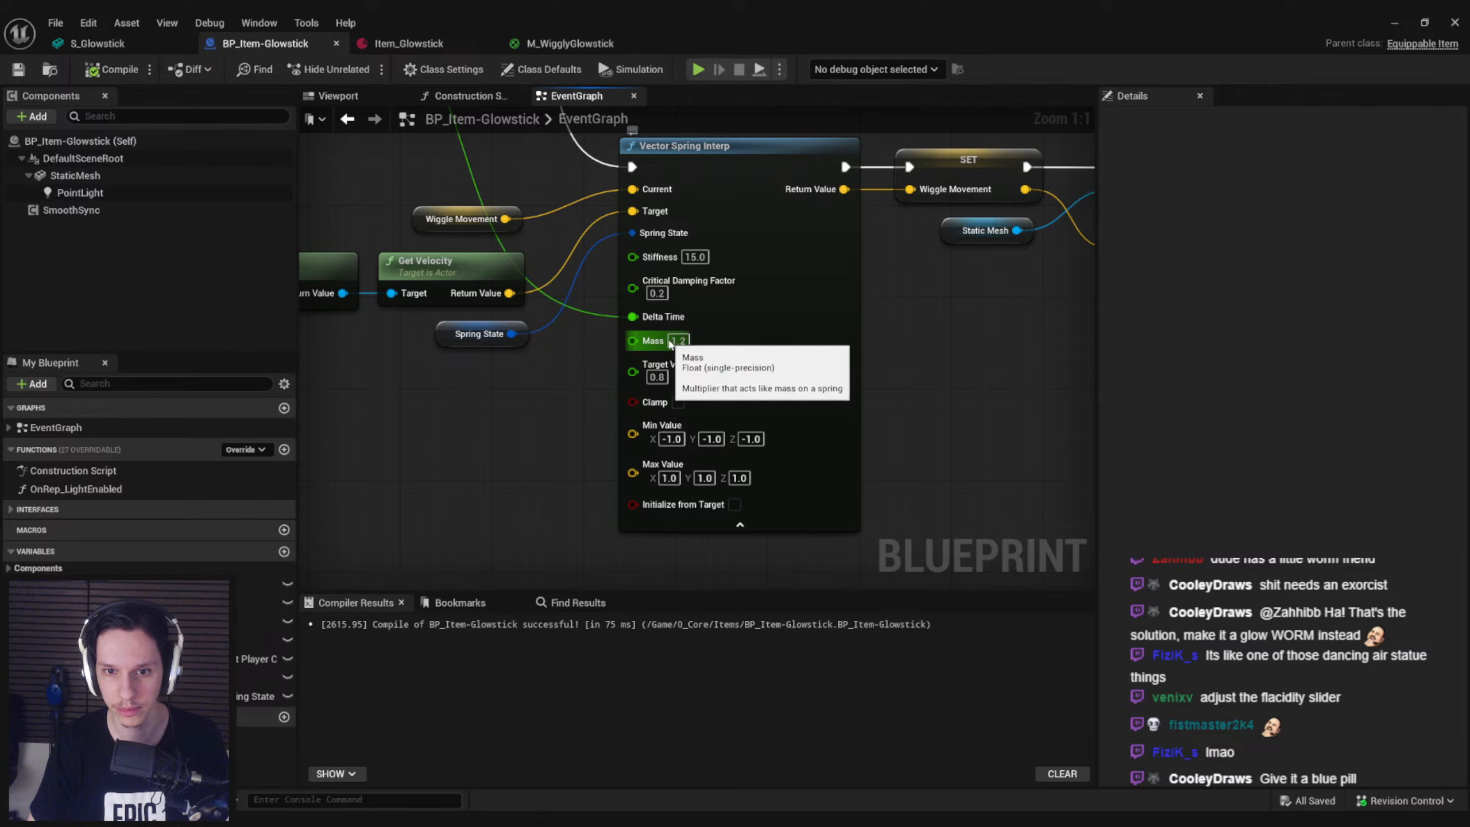
pyautogui.click(1393, 22)
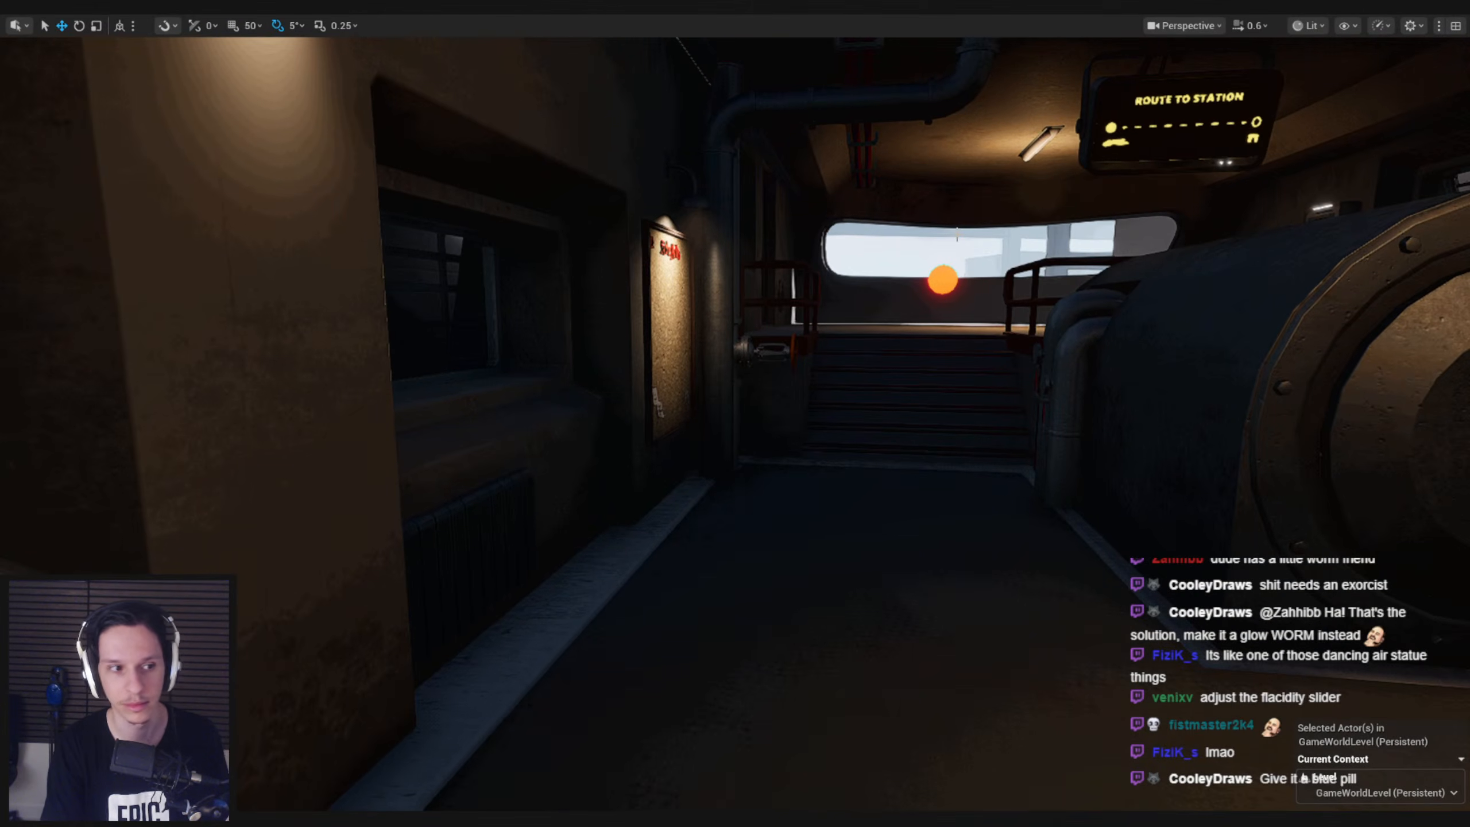
# Play-test the glowstick in the level by picking it up, equipping it and running forward and back, and stop the session
pyautogui.hotkey('alt', 'p')
pyautogui.press('w')
pyautogui.press('e')
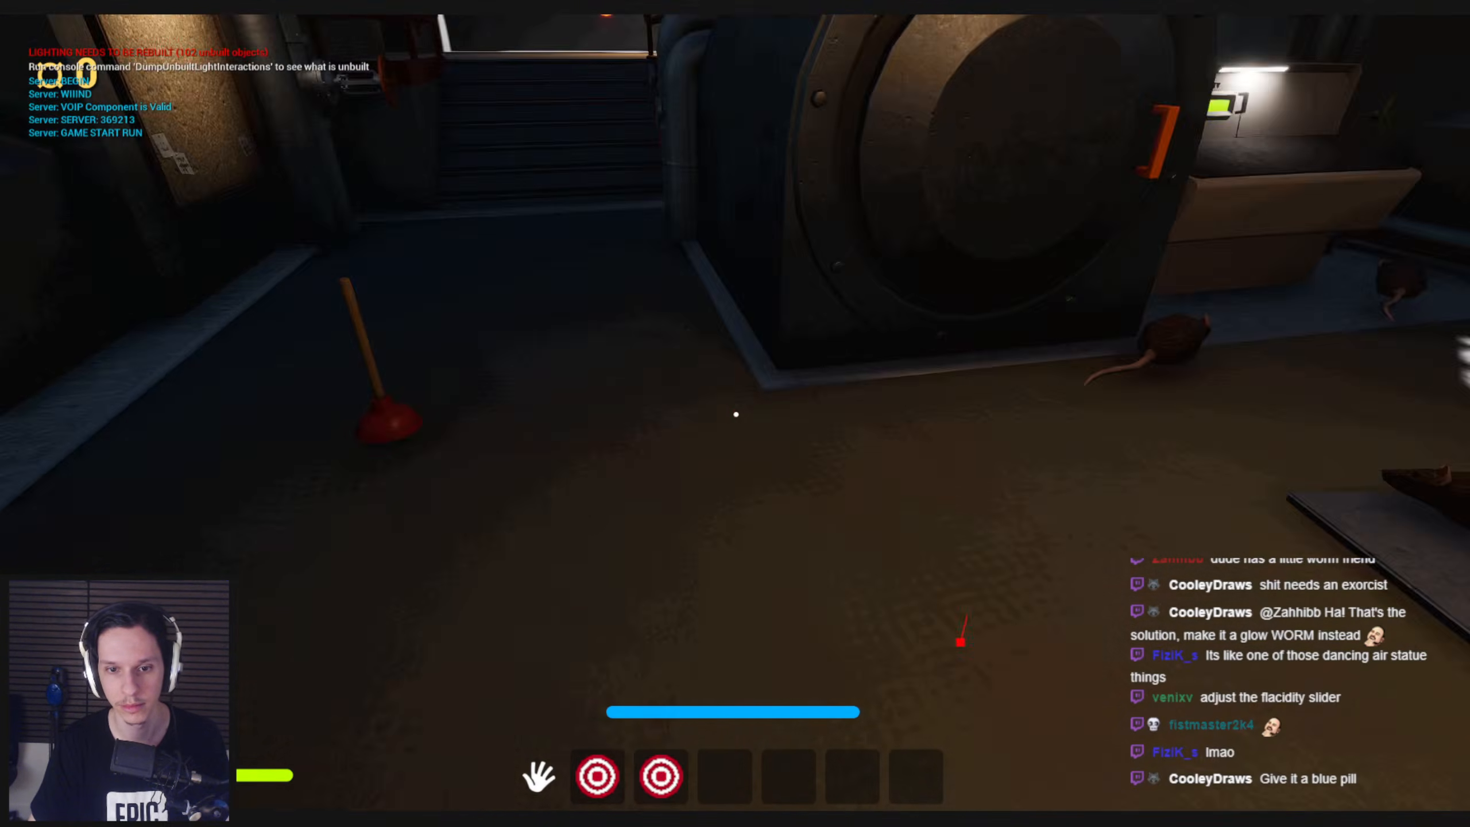
pyautogui.press('2')
pyautogui.hotkey('shift', 'w')
pyautogui.press('s')
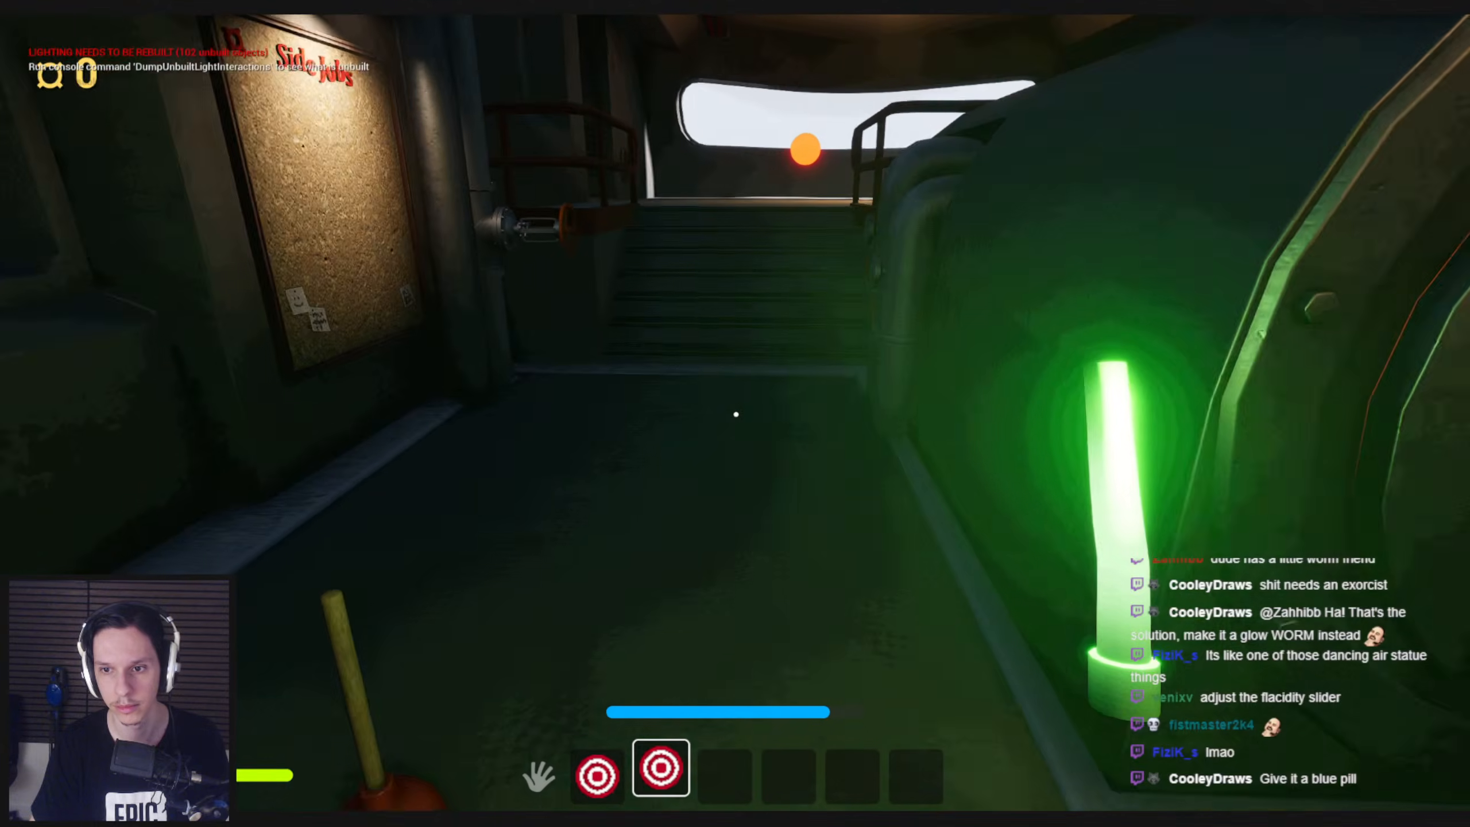
pyautogui.press('Escape')
# Set Vector Spring Interp's Mass to 0.3 in the glowstick's blueprint and return to the level editor
pyautogui.hotkey('alt', 'Tab')
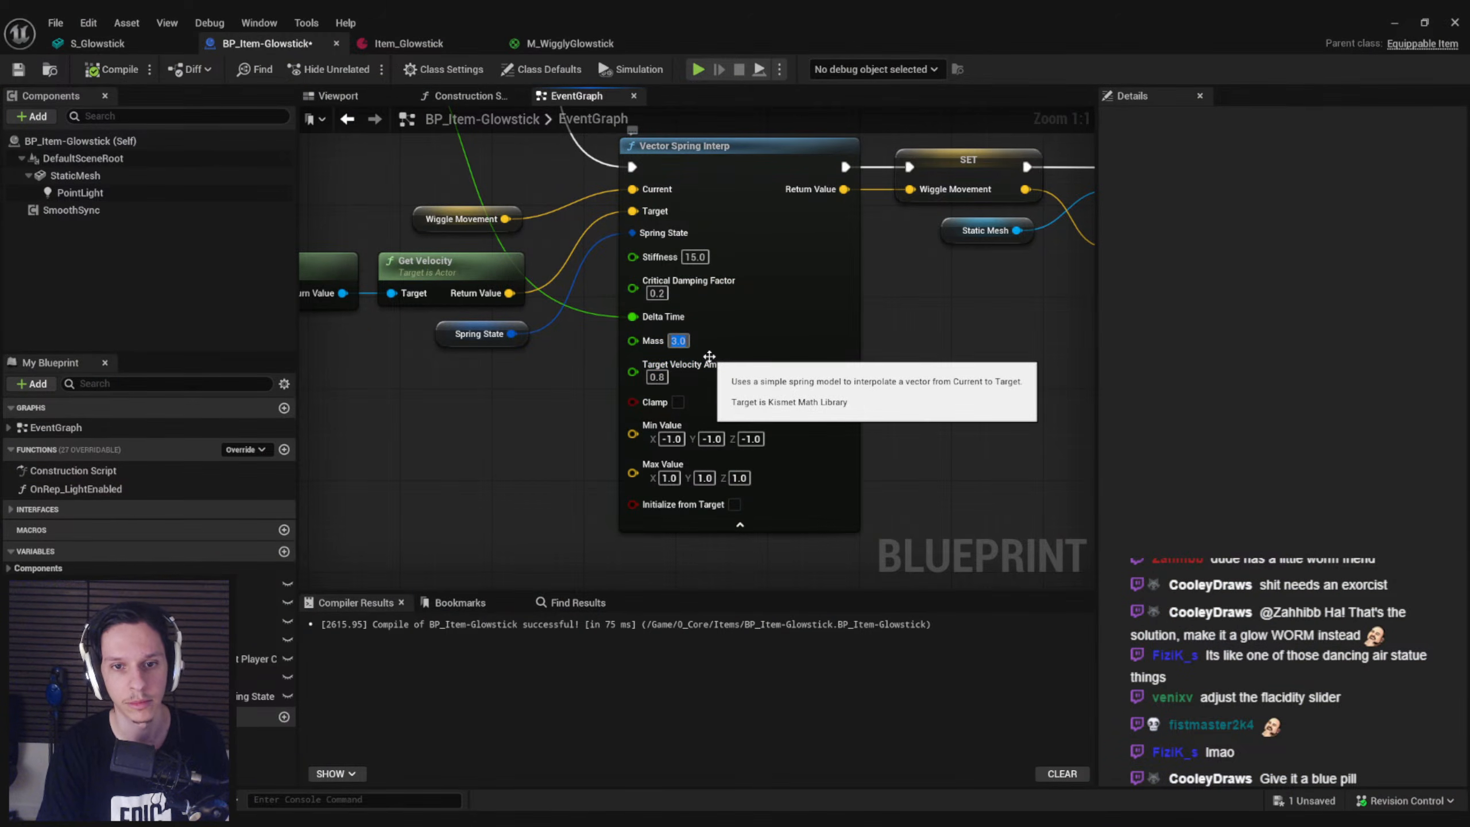
pyautogui.click(1395, 22)
pyautogui.moveTo(919, 151); pyautogui.dragTo(1100, 144, button='right')
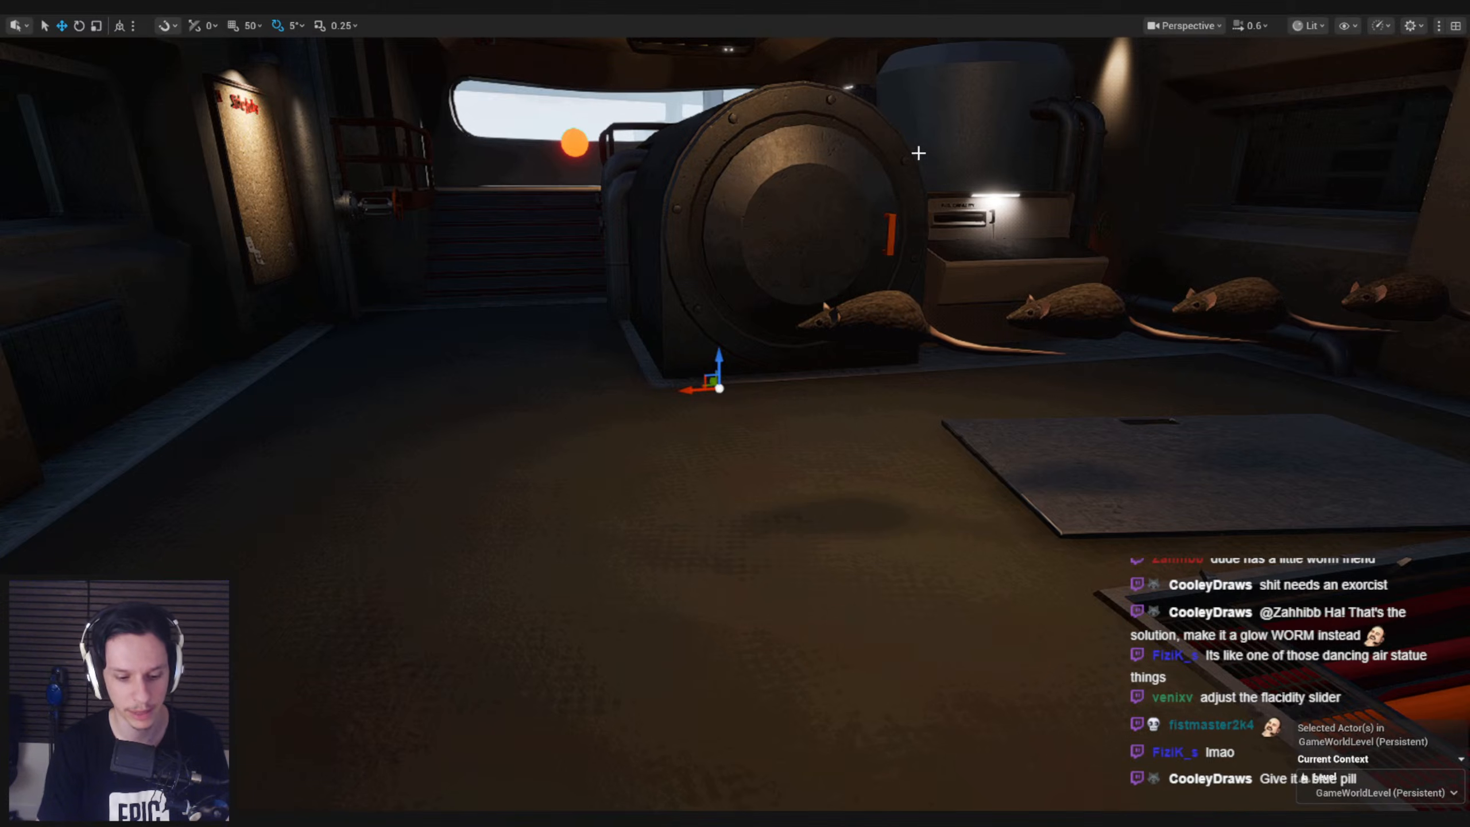
# Start another play-test, equip the glowstick, and check its bend while sprinting forward, backing up and strafing both ways
pyautogui.hotkey('alt', 'p')
pyautogui.press('w')
pyautogui.press('e')
pyautogui.press('2')
pyautogui.hotkey('shift', 'w')
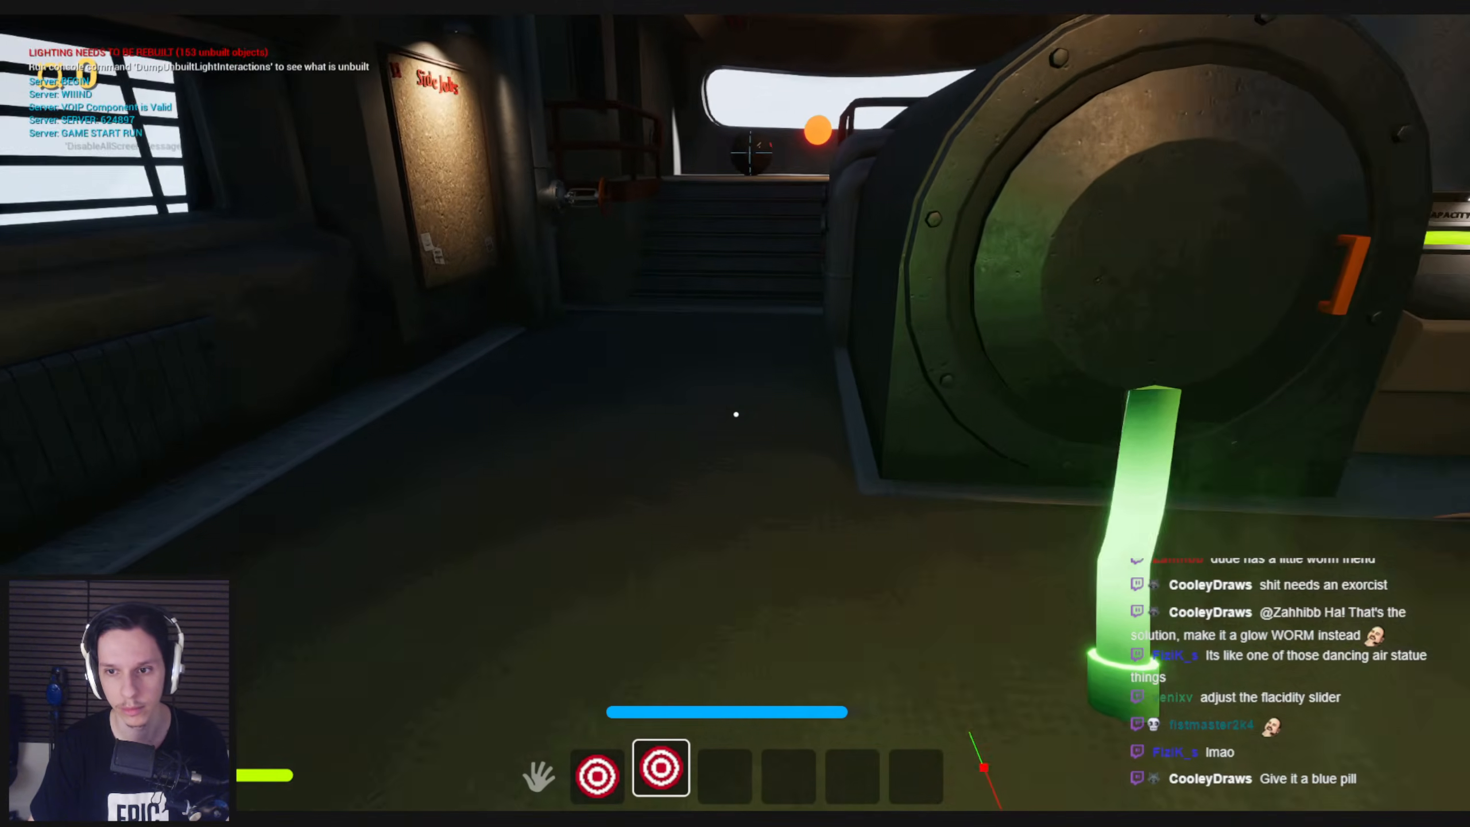
pyautogui.hotkey('shift', 's')
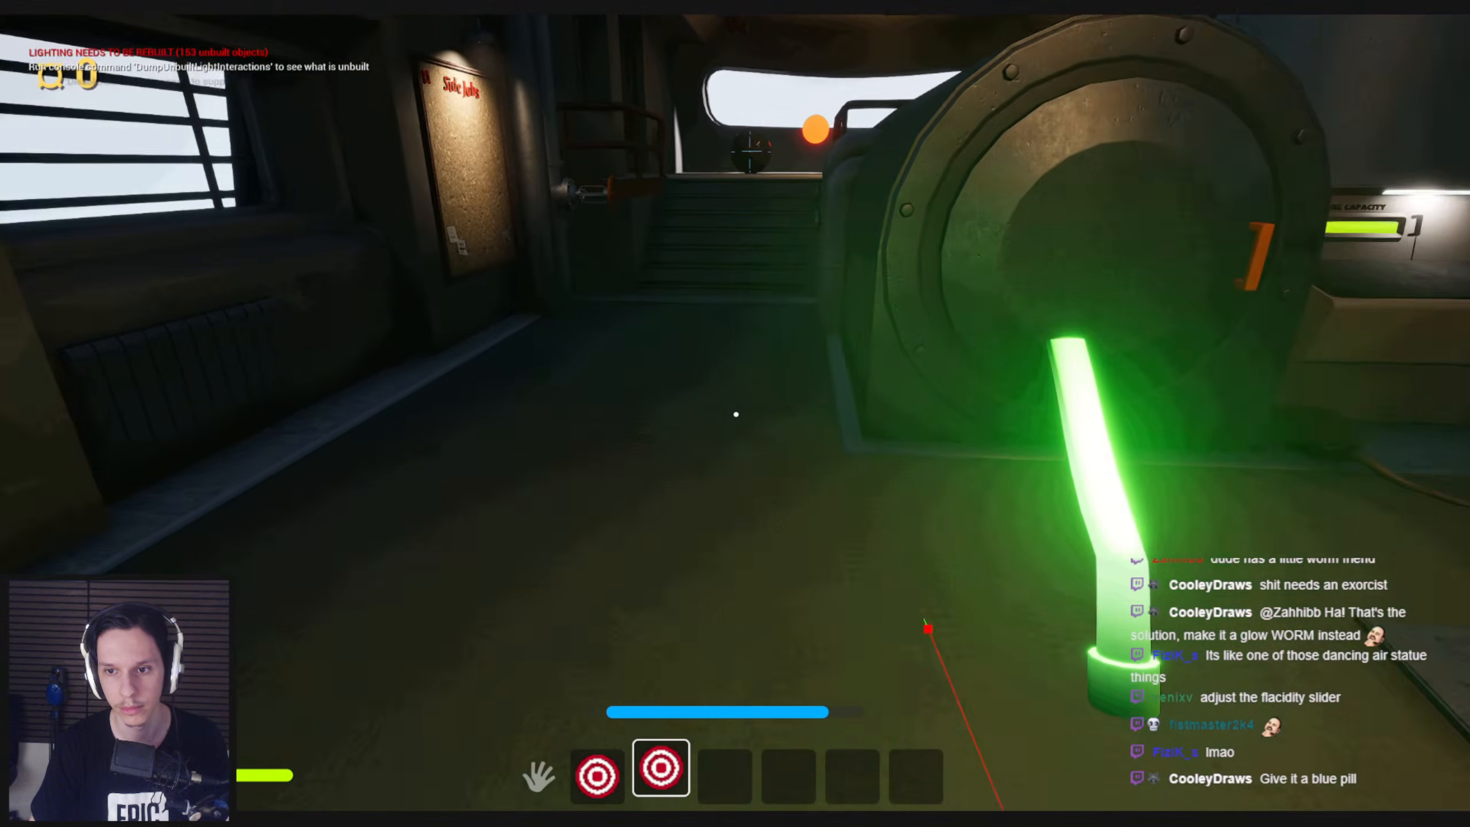
pyautogui.press('d')
pyautogui.press('a')
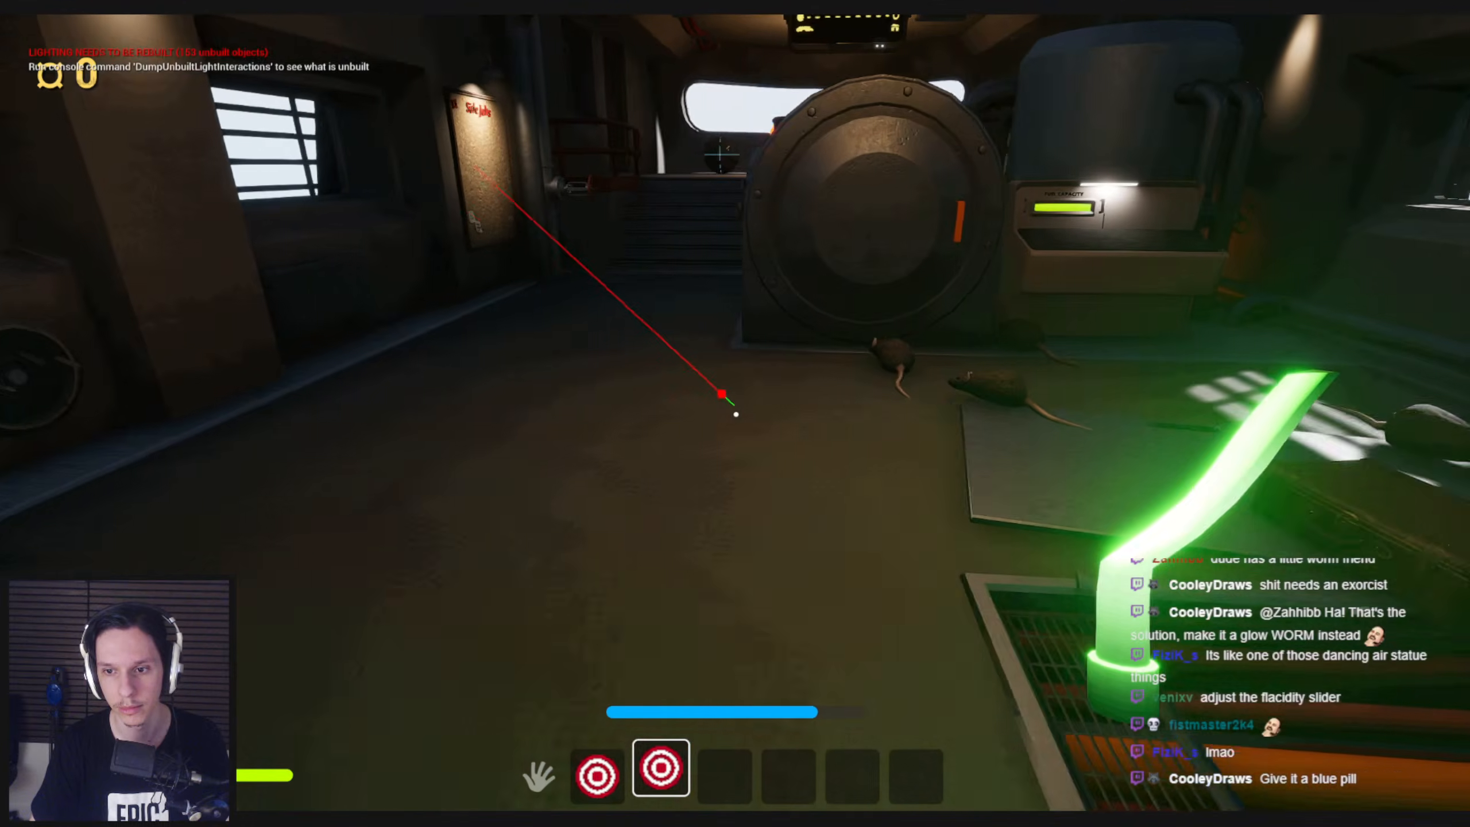
# Walk the glowstick through the train to the door, up to the monitoring console and back to check its wobble, and stop the session
pyautogui.press('w')
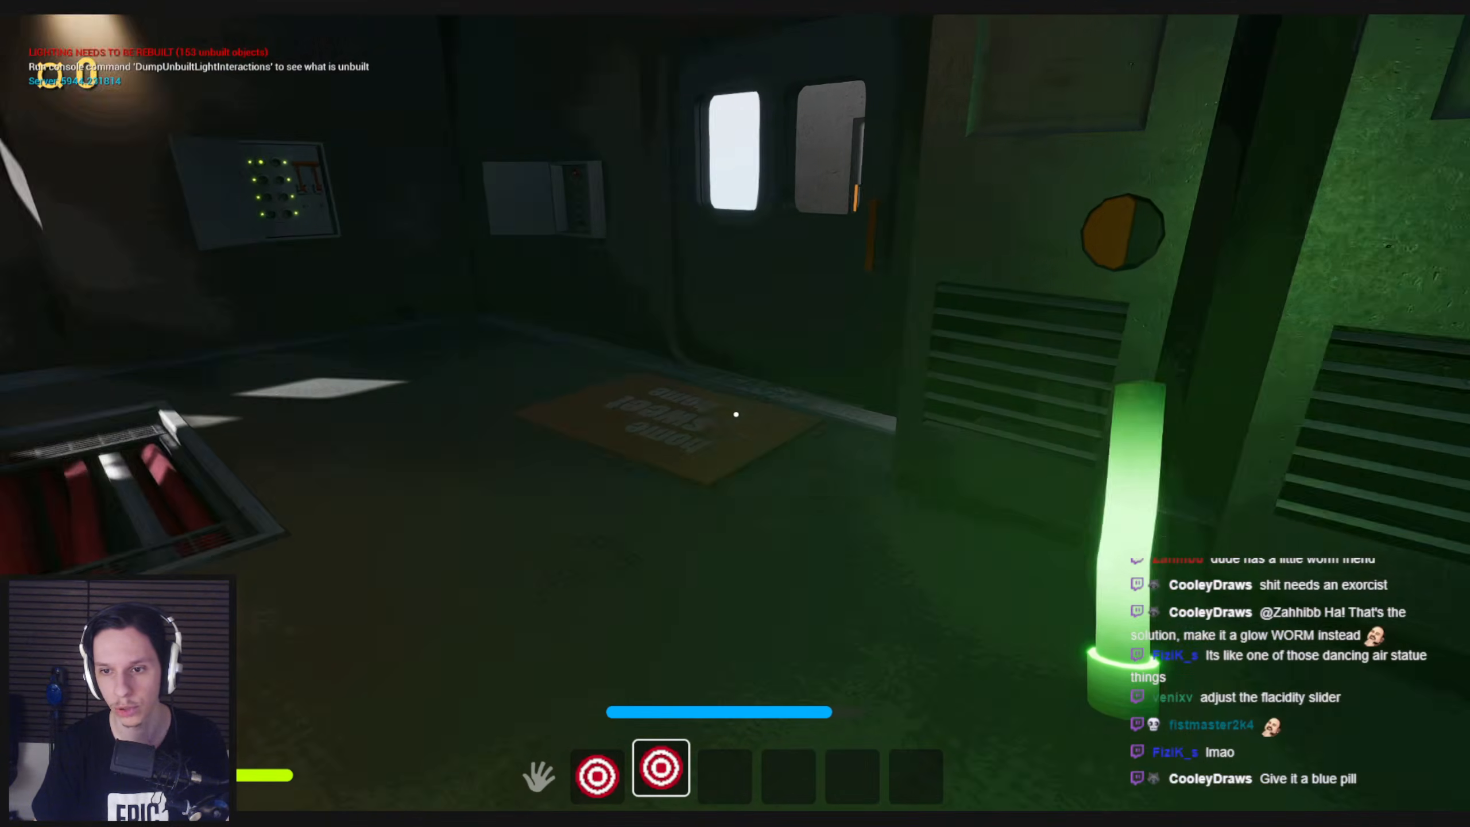
pyautogui.press('w')
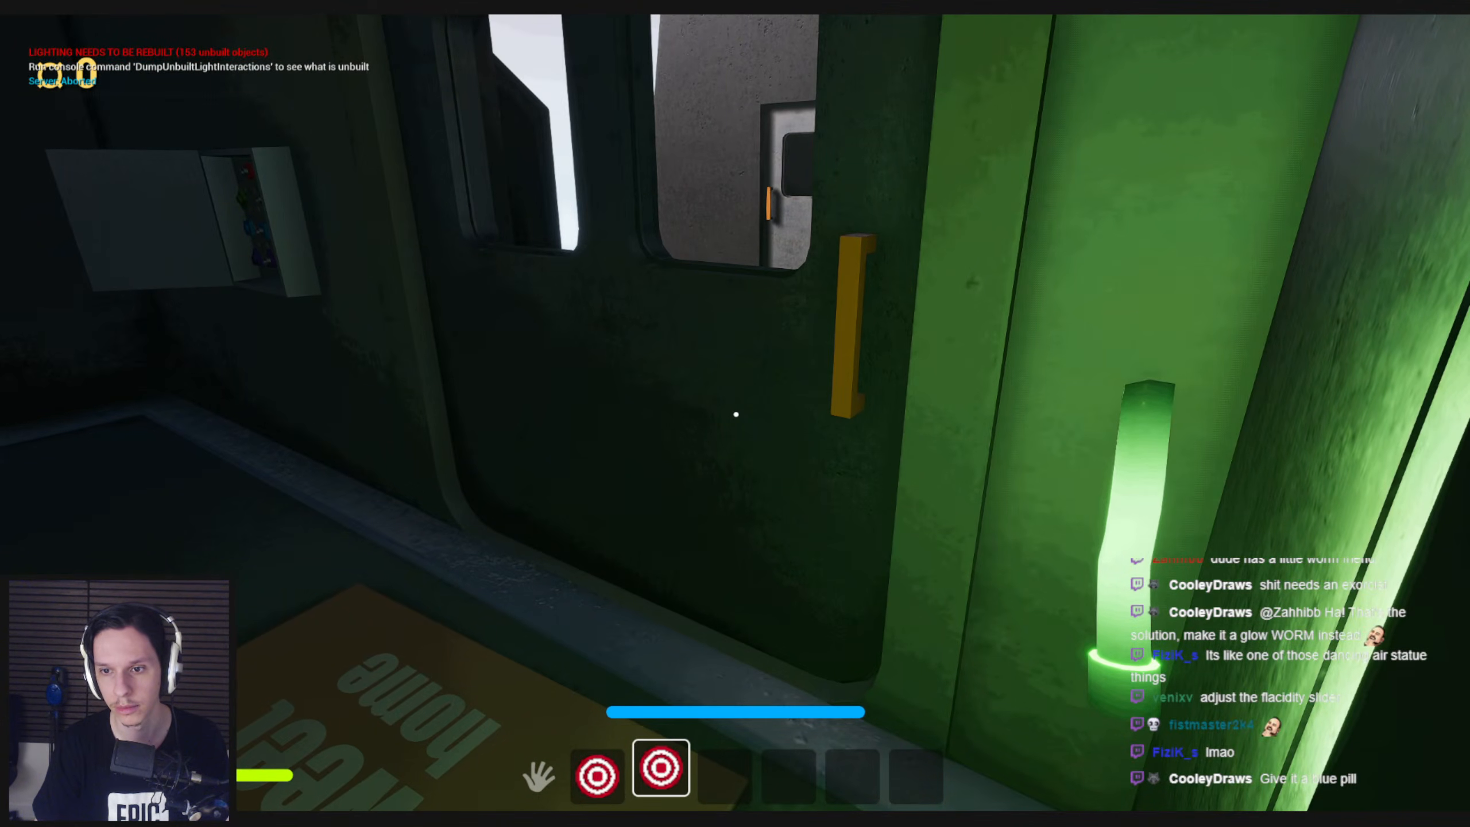
pyautogui.press('s')
pyautogui.press('w')
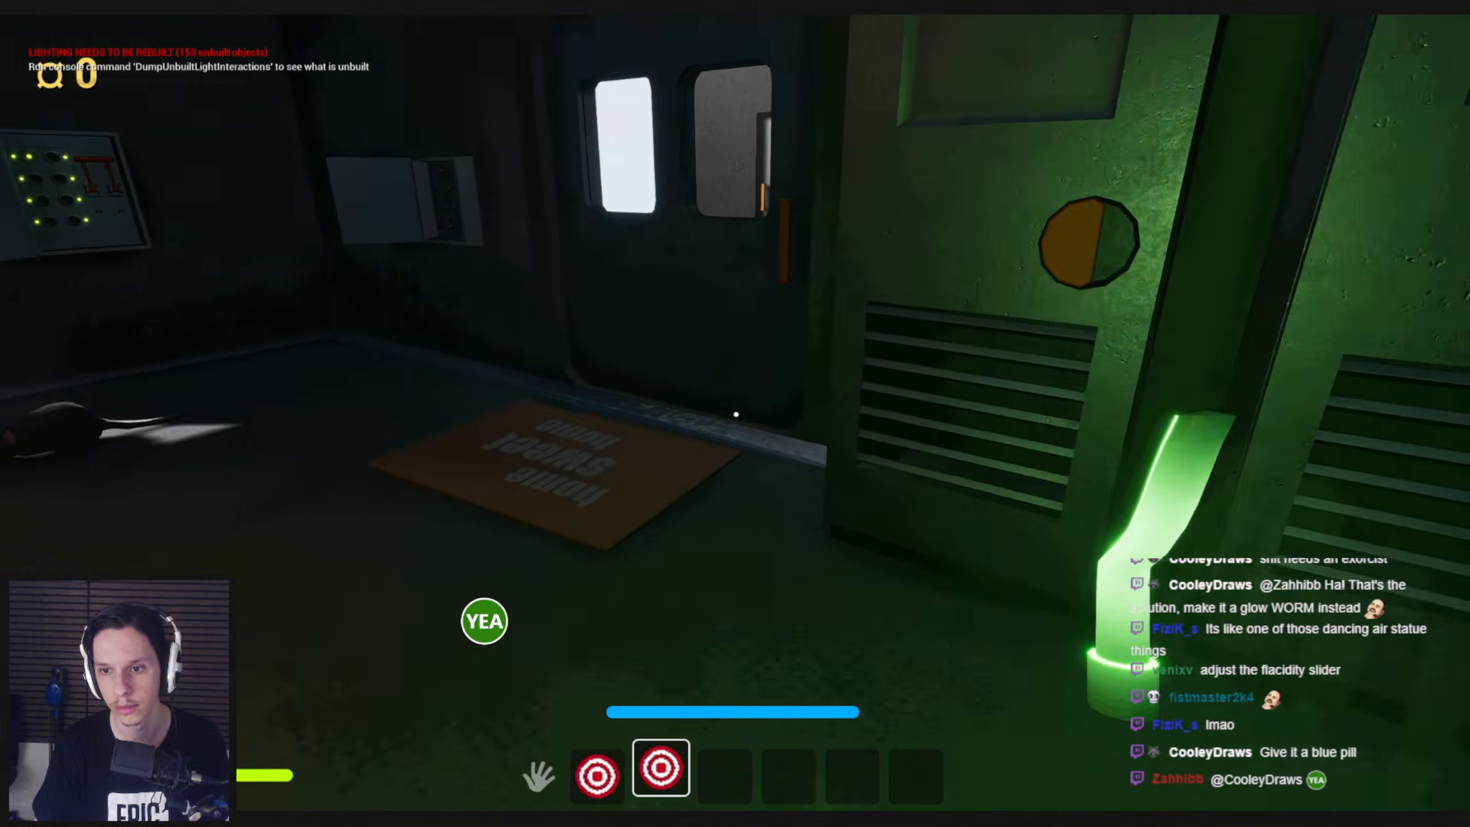
pyautogui.press('w')
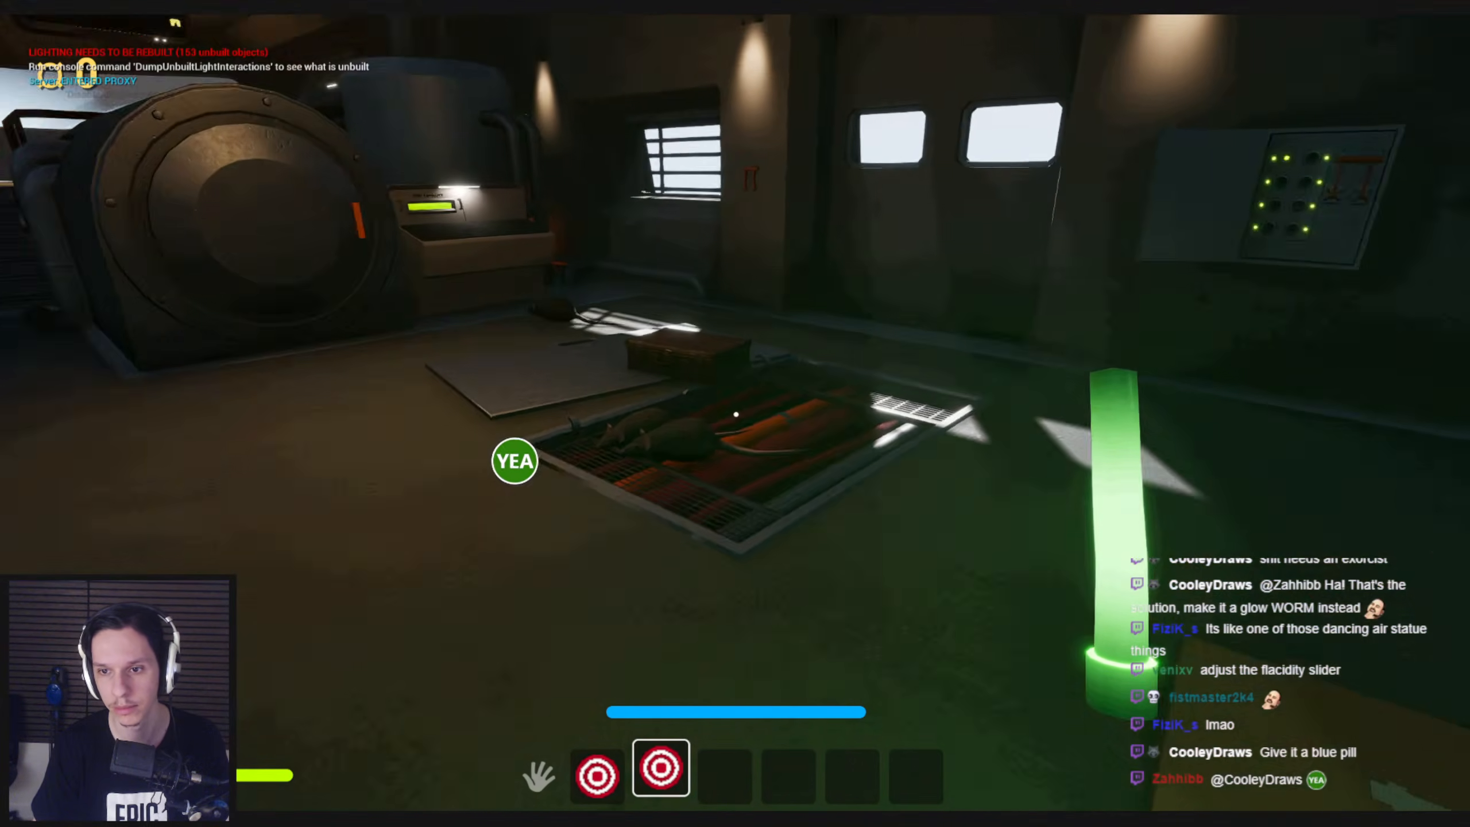
pyautogui.press('w')
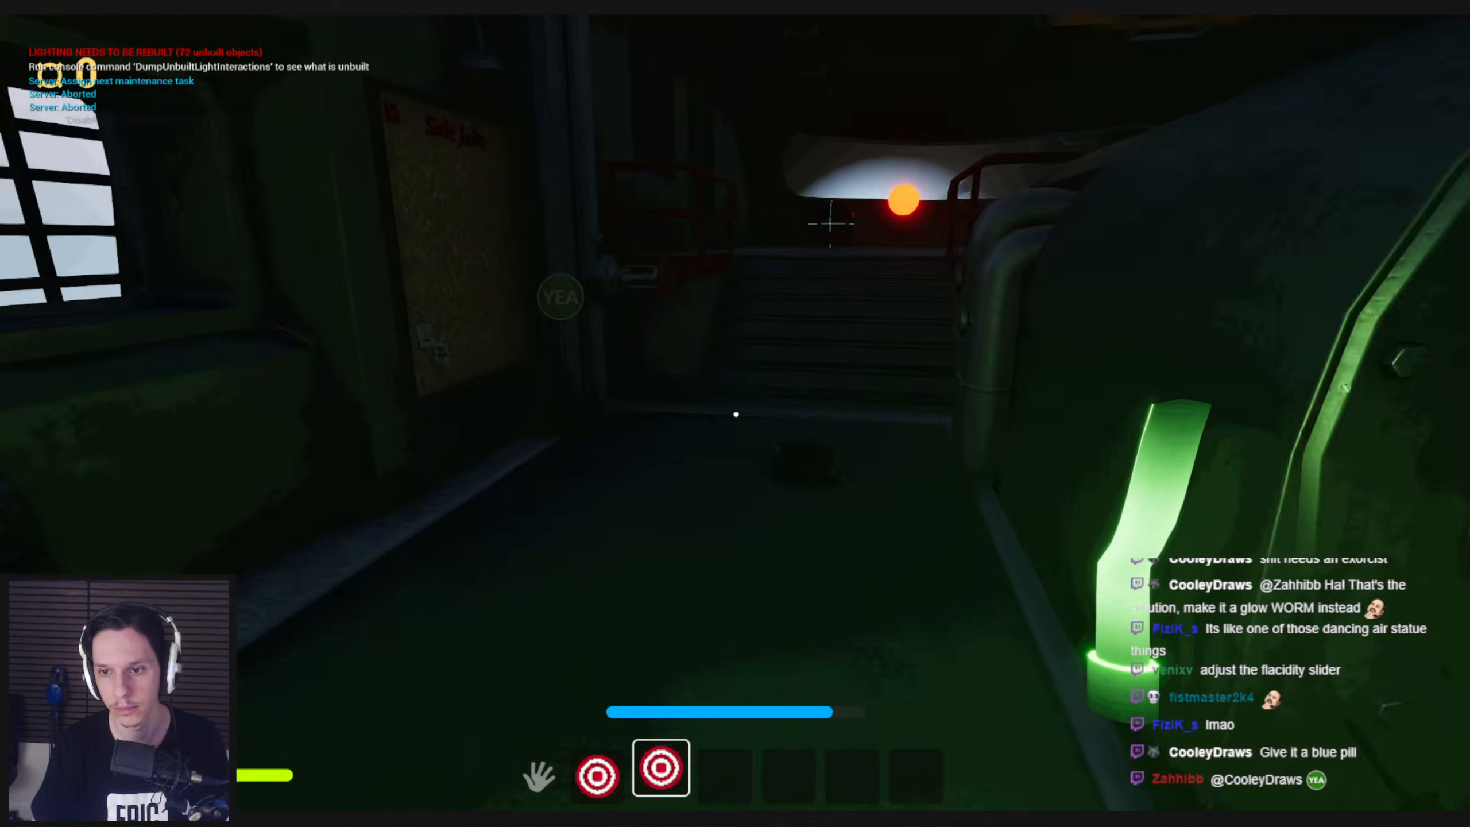
pyautogui.press('w')
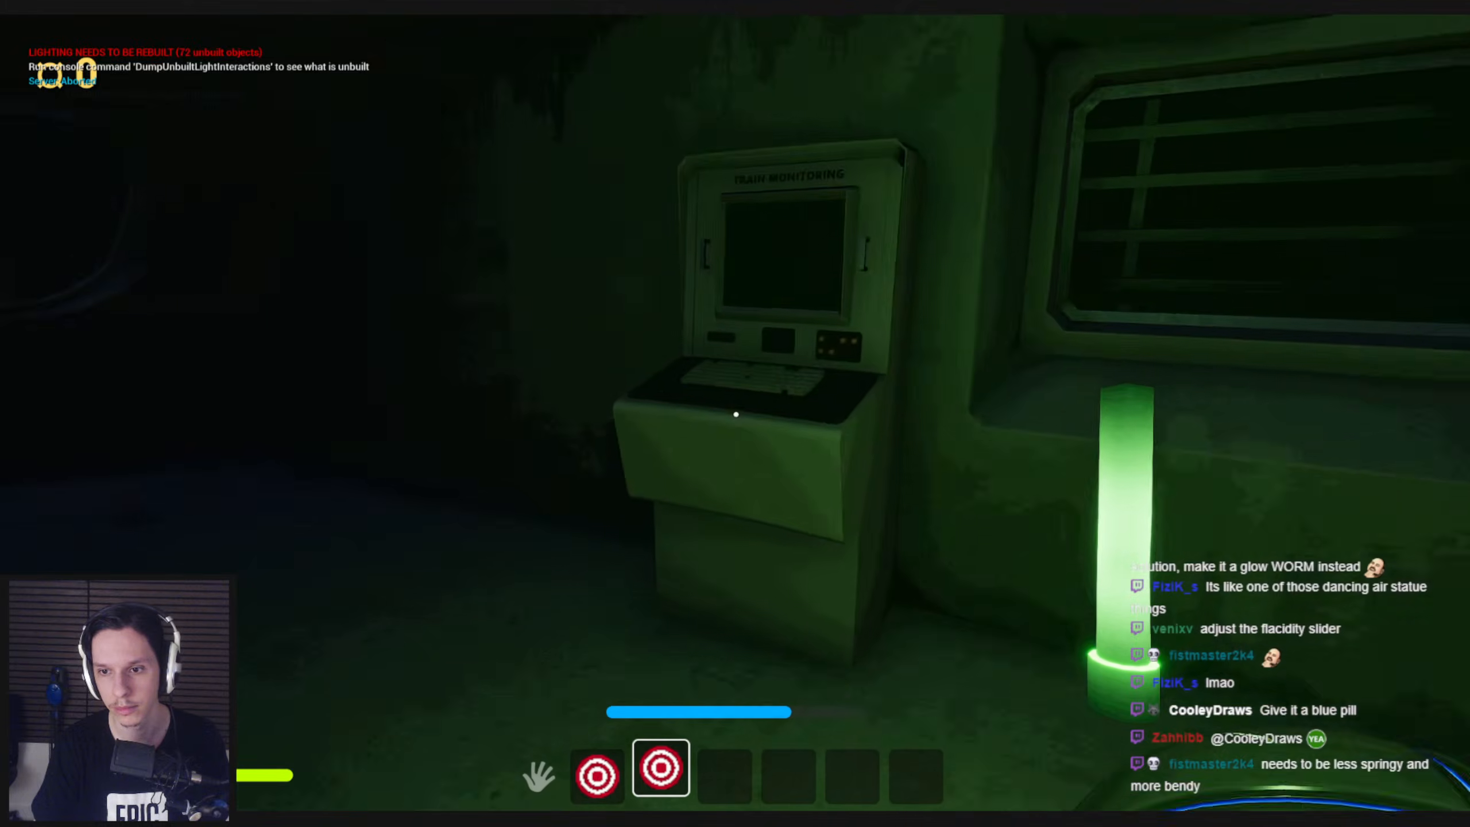
pyautogui.press('w')
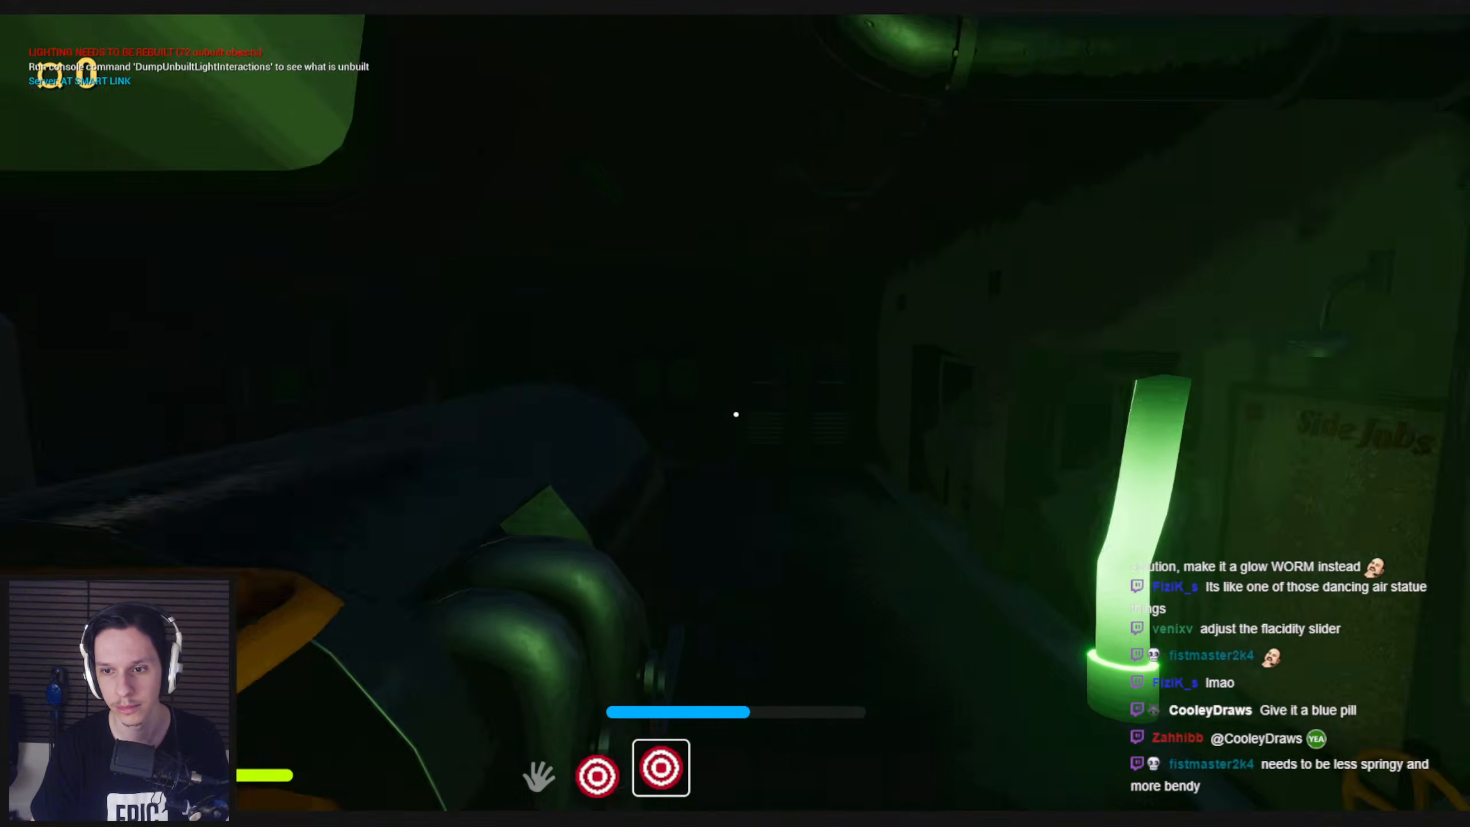
pyautogui.press('w')
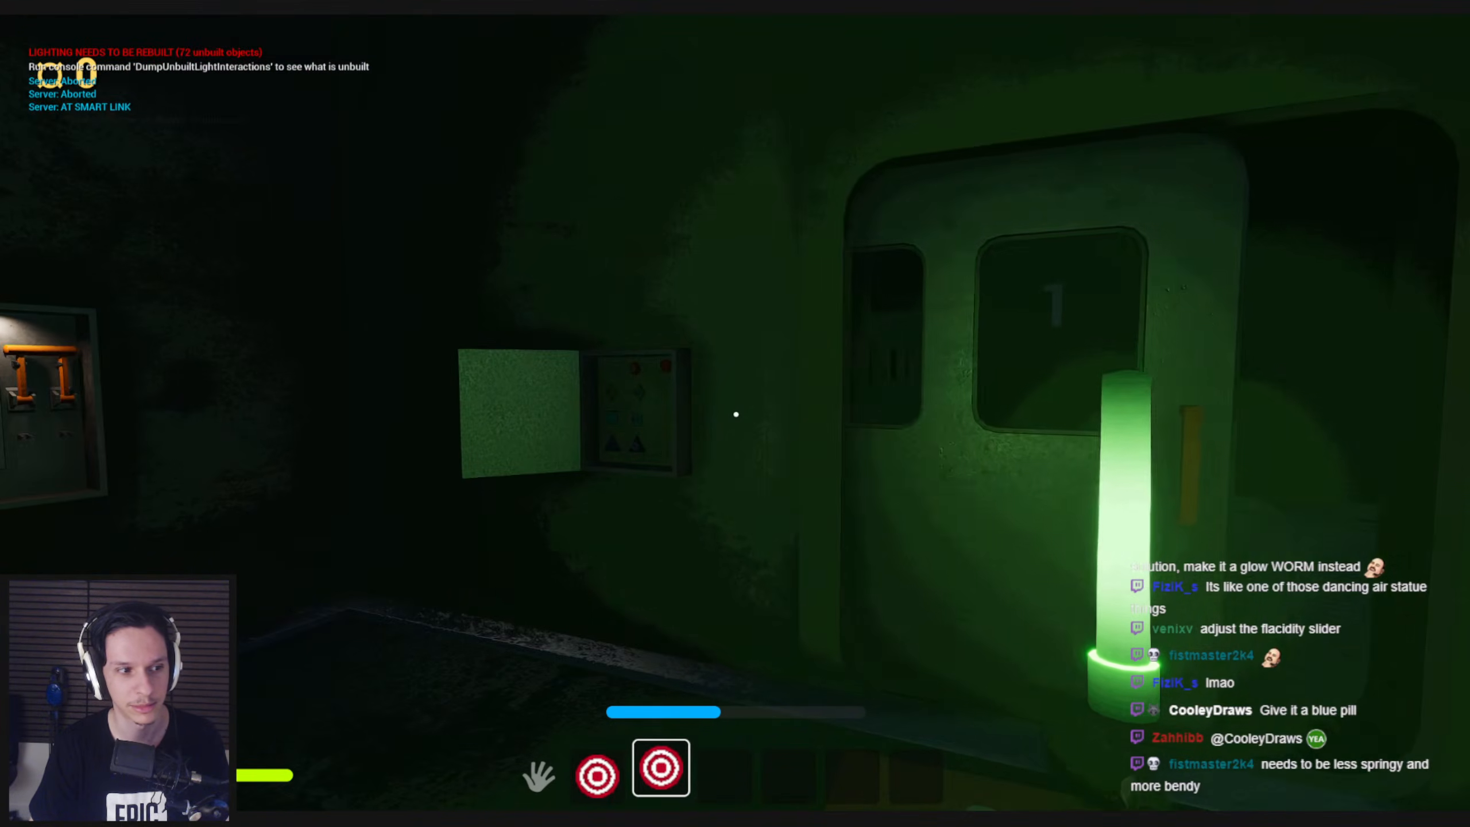
pyautogui.press('s')
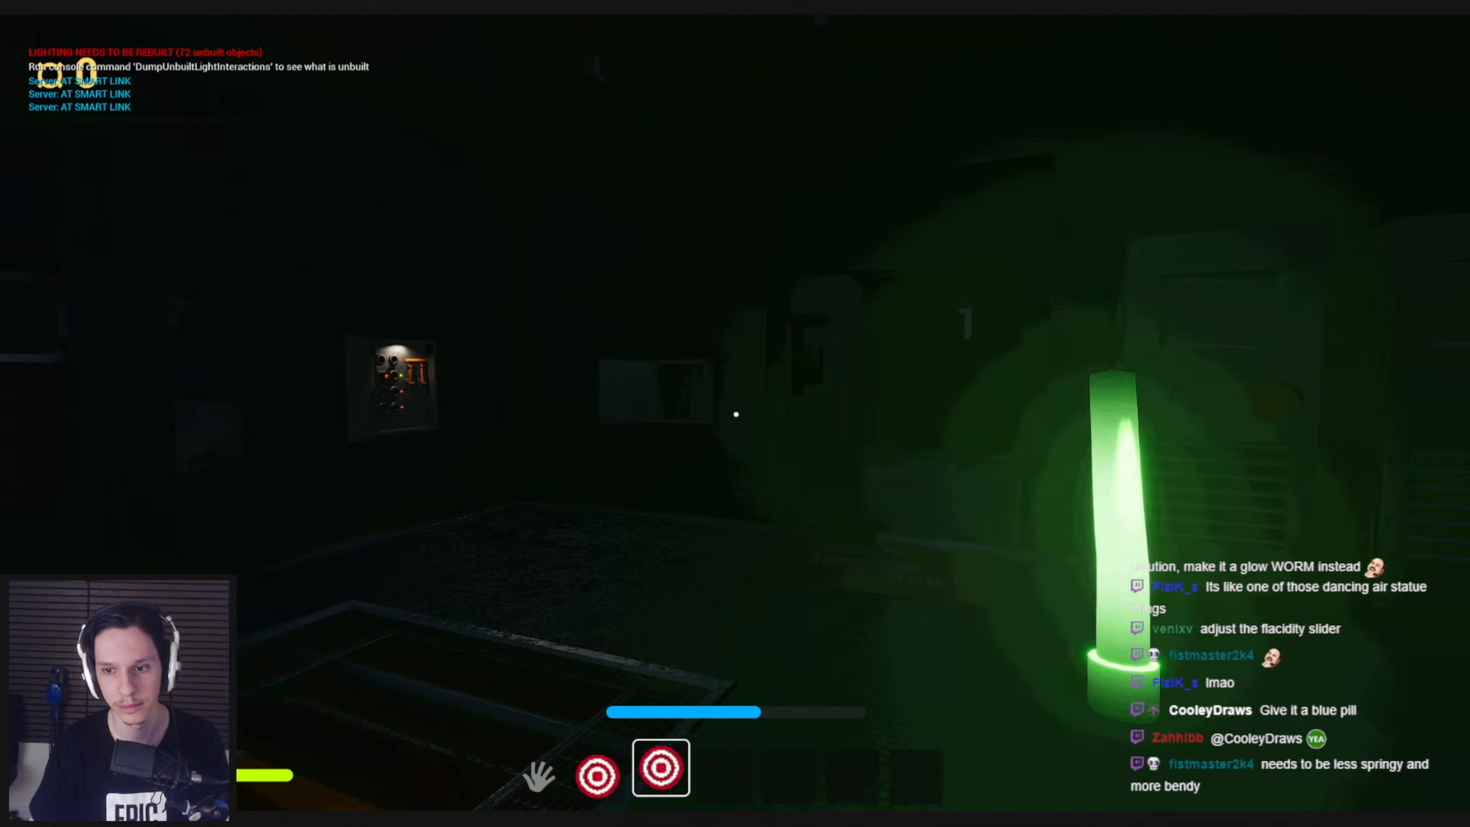
pyautogui.press('Escape')
# Set Vector Spring Interp's Stiffness to 25 and Target Velocity Amount to 0.5, and return to the level editor
pyautogui.moveTo(457, 816)
pyautogui.click(513, 792)
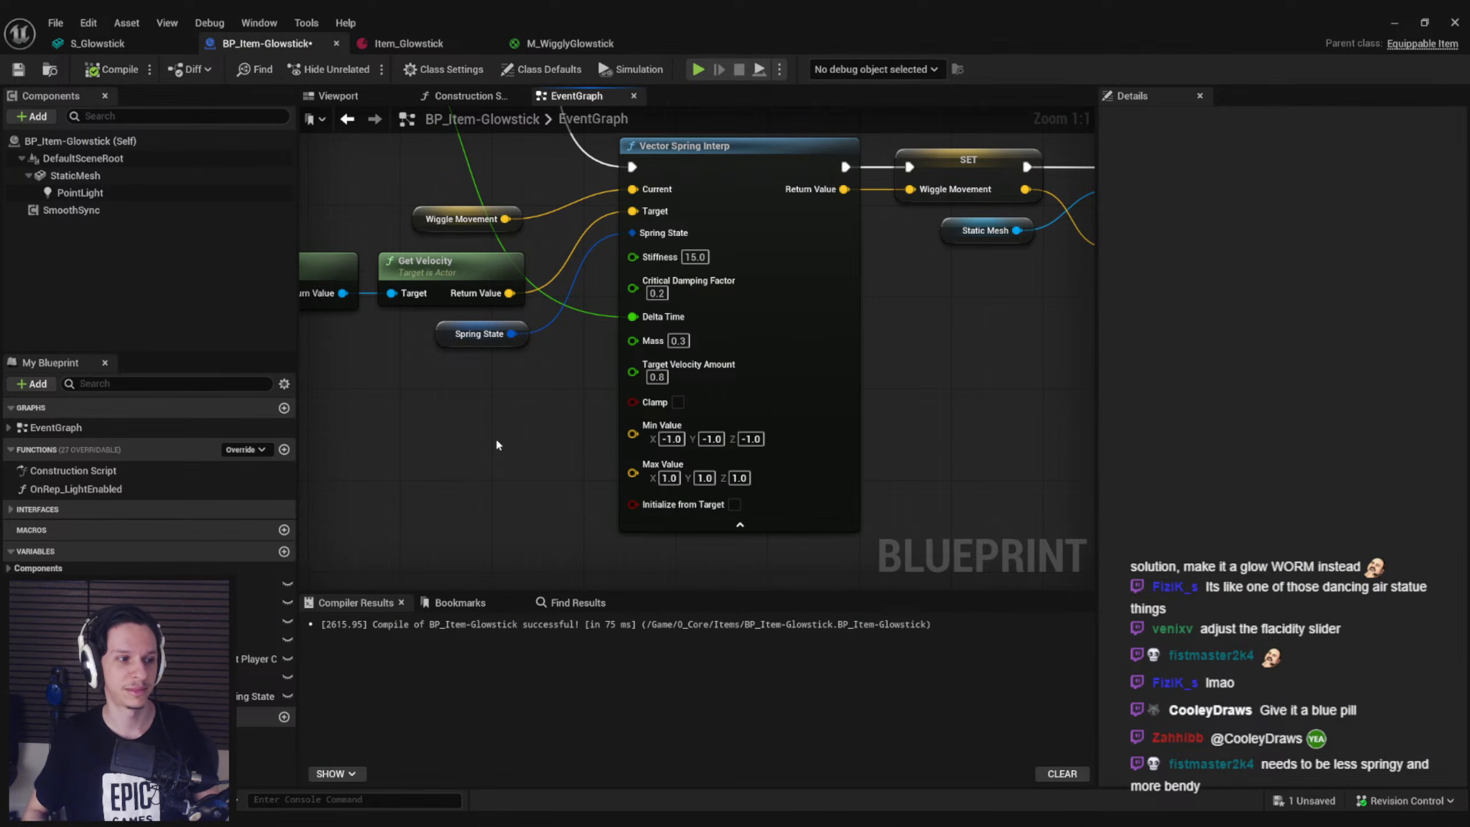
pyautogui.moveTo(666, 266)
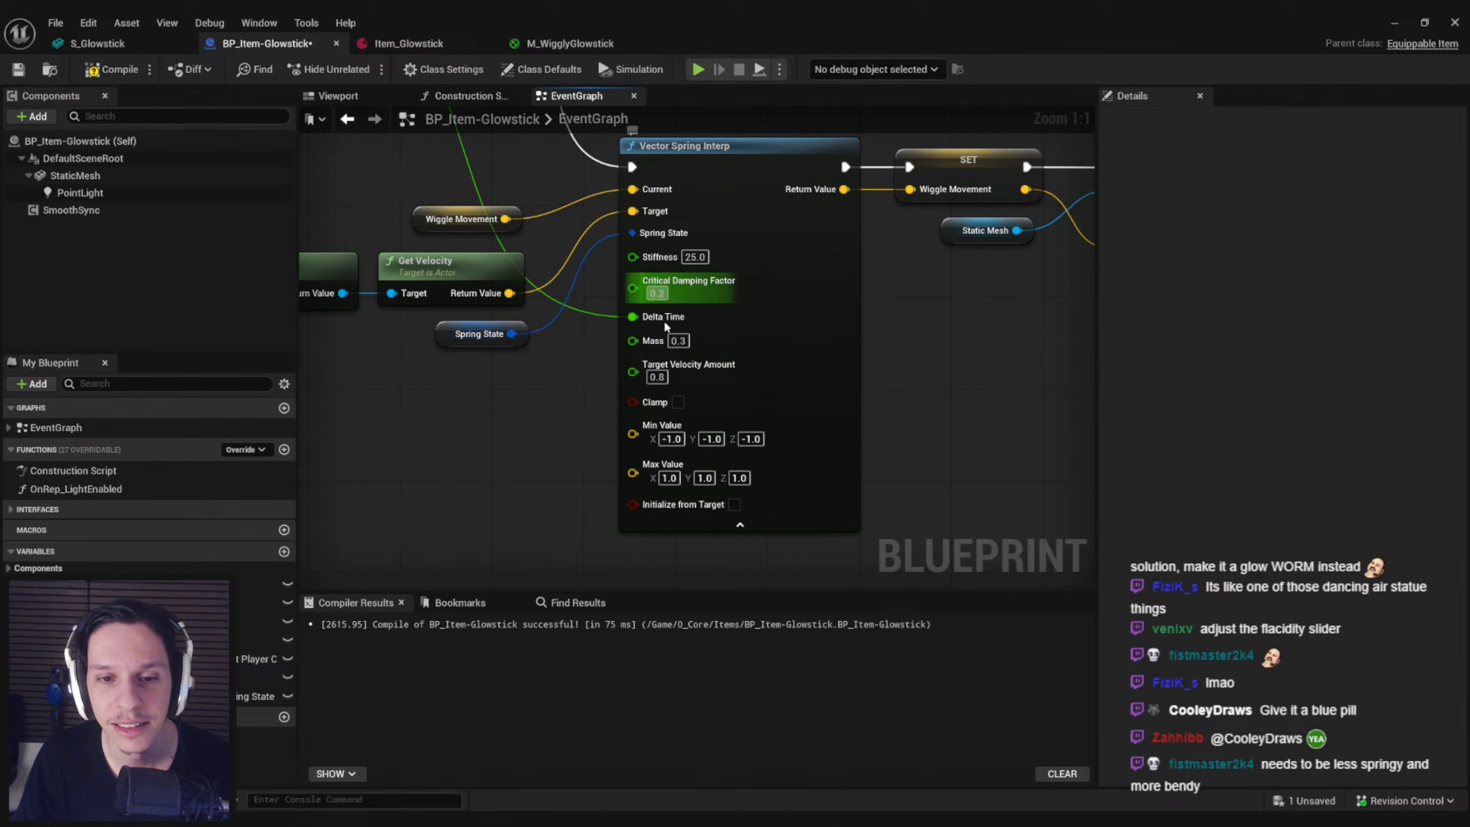
pyautogui.click(661, 377)
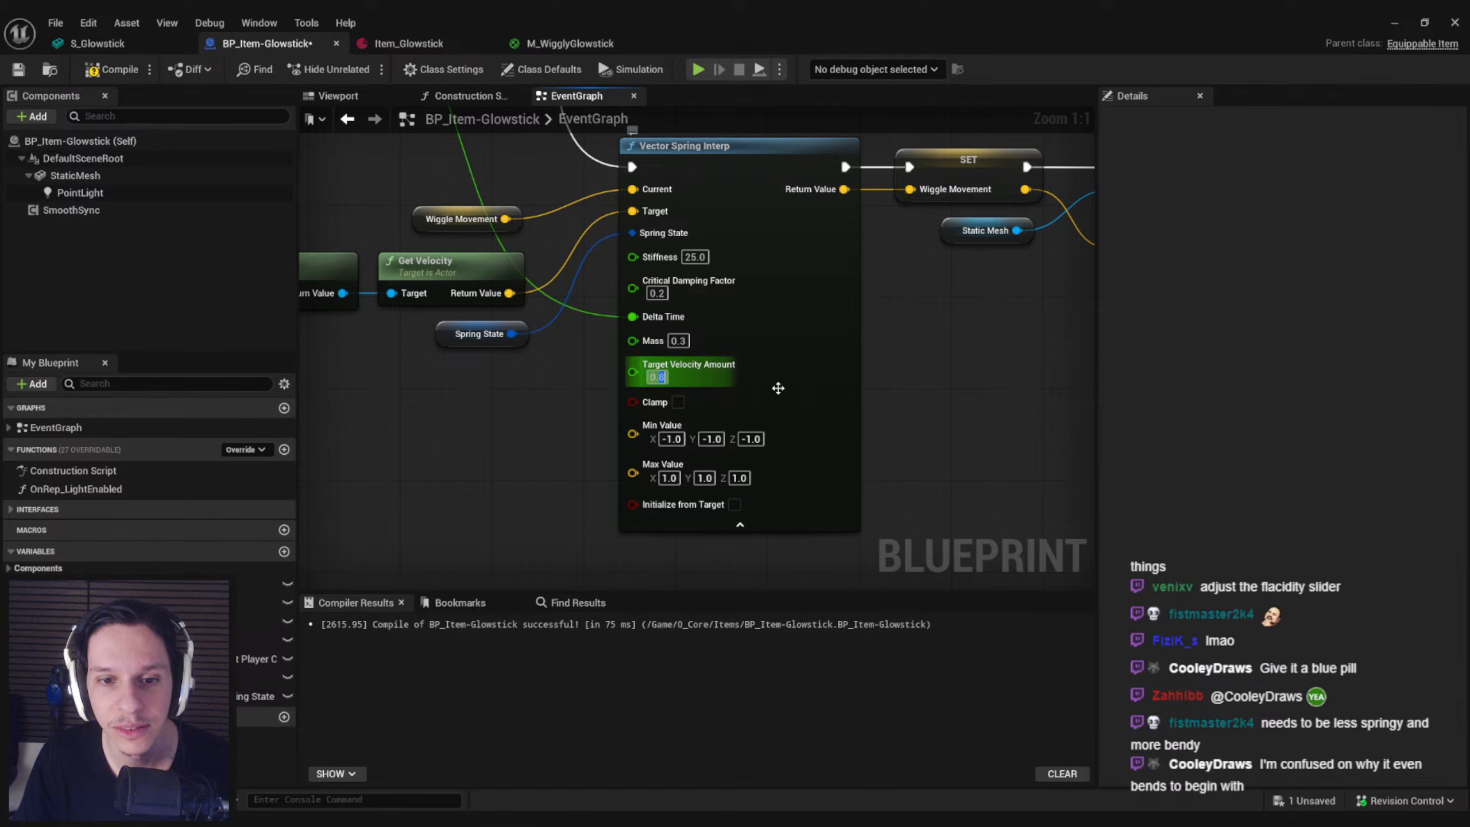
pyautogui.click(1395, 23)
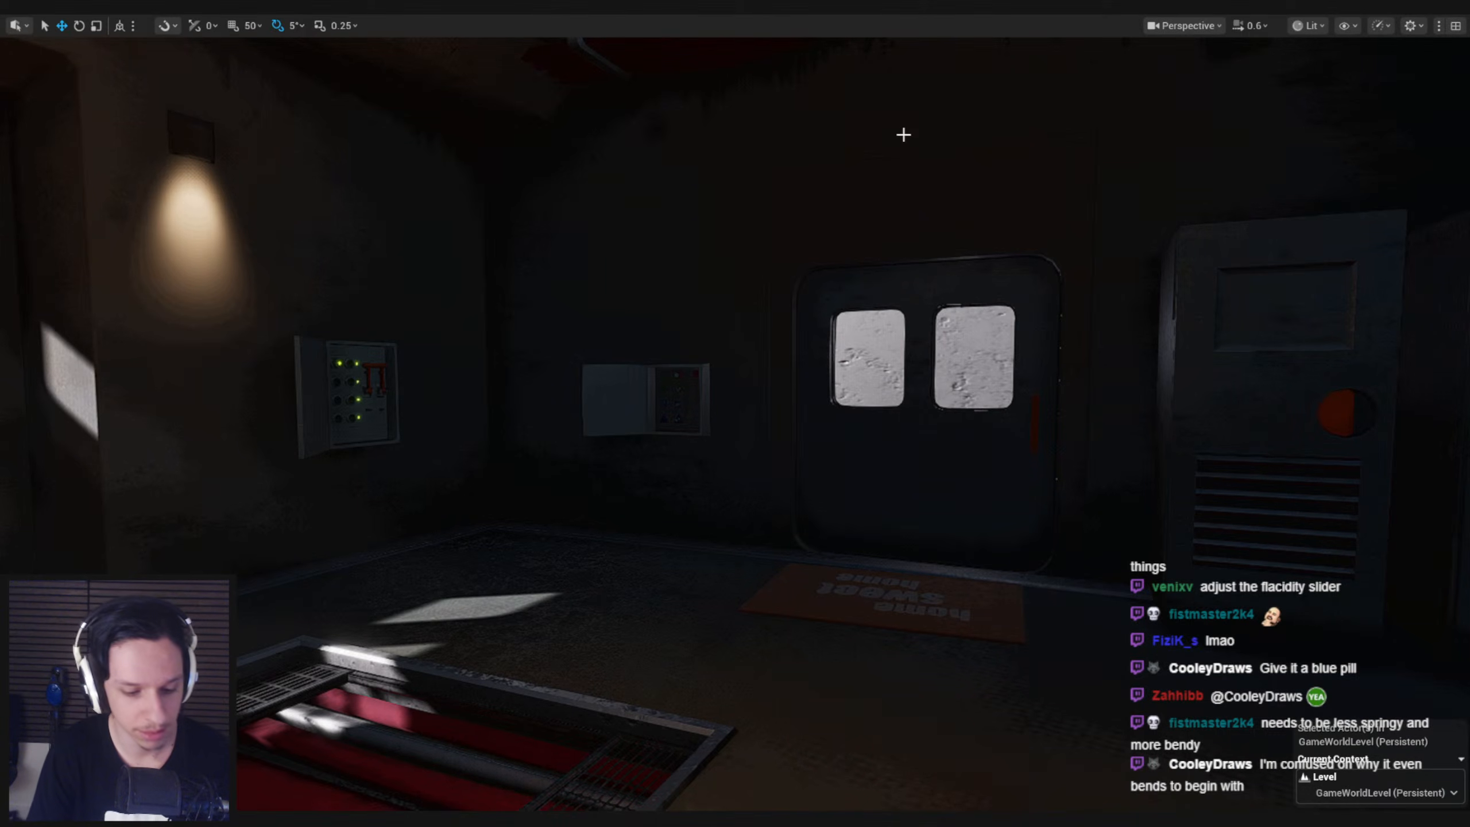
# Play-test the stiffer glowstick by running toward the stairs, backing away and moving forward again, and stop the session
pyautogui.hotkey('alt', 'p')
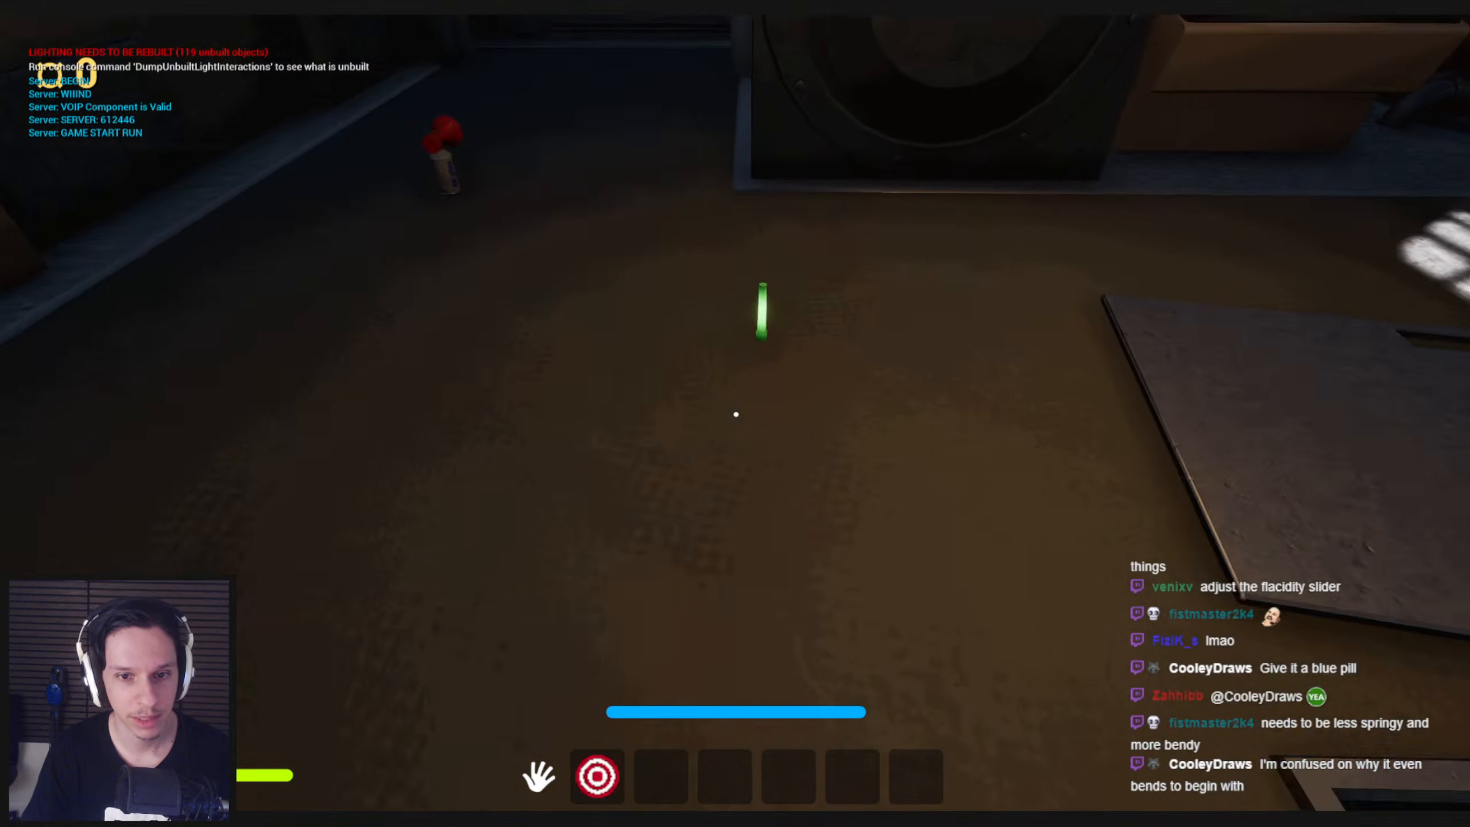
pyautogui.press('e')
pyautogui.press('w')
pyautogui.press('shift')
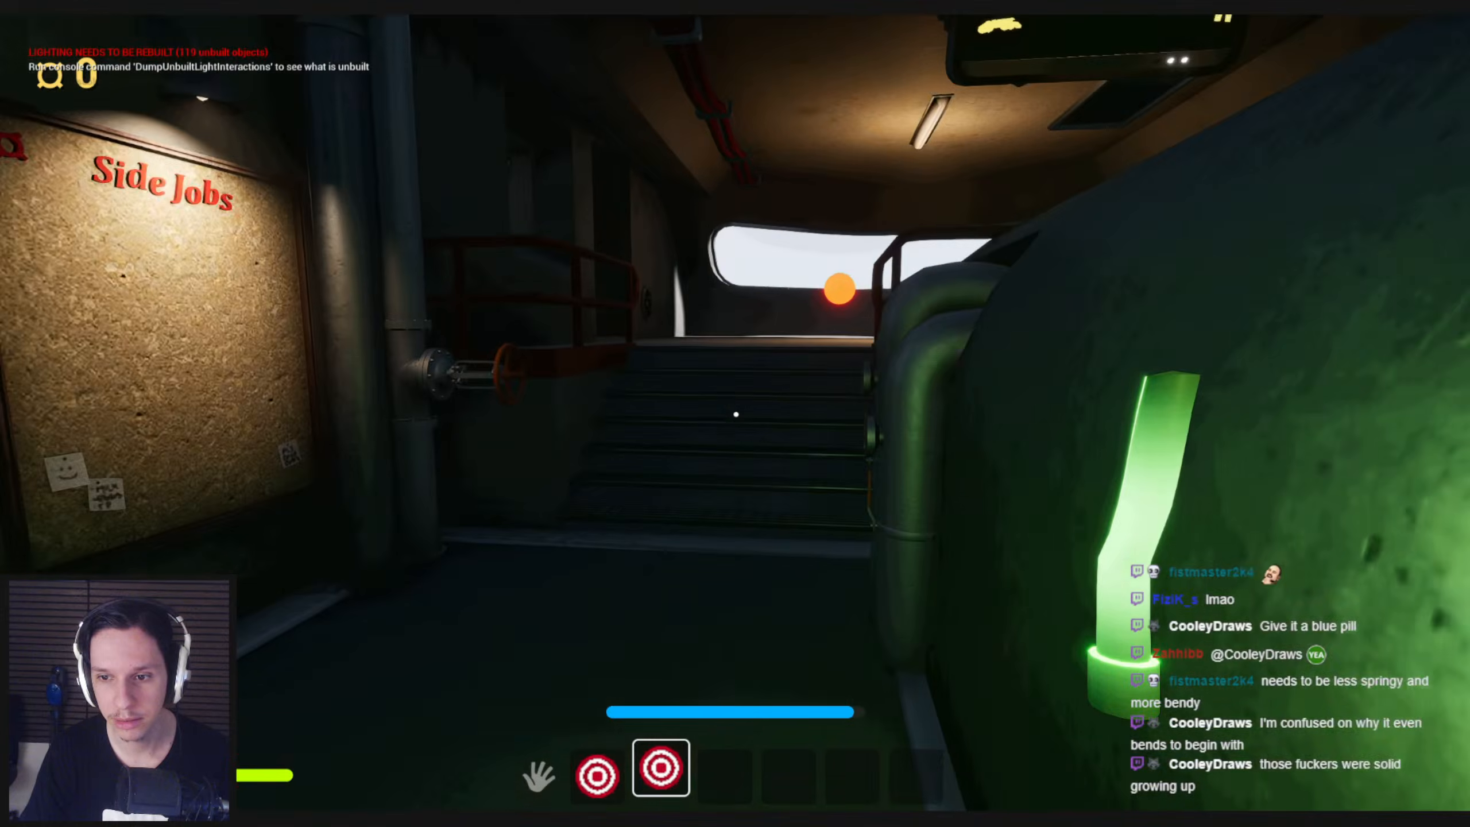
pyautogui.press('s')
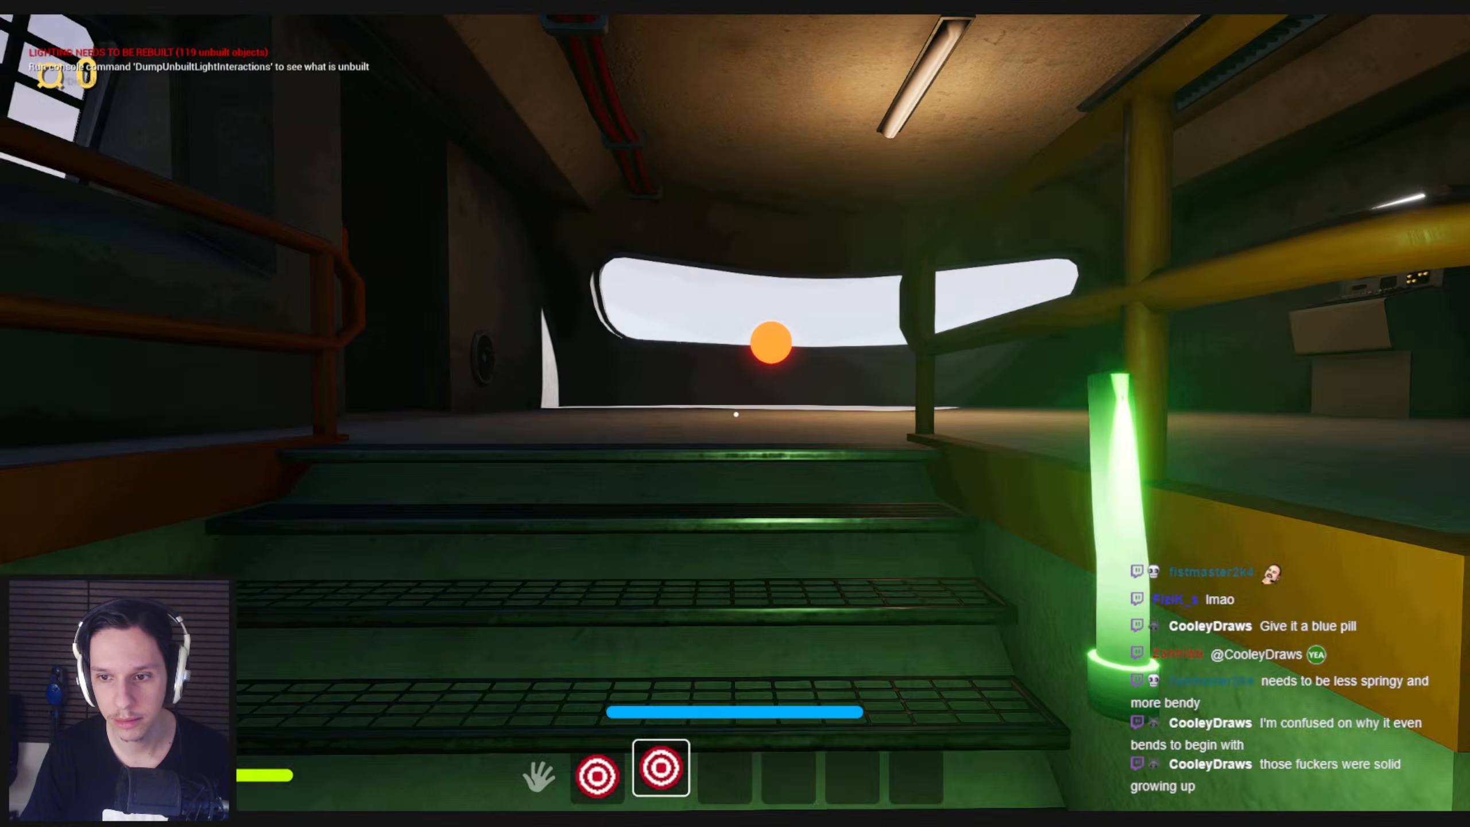
pyautogui.press('shift')
pyautogui.press('s')
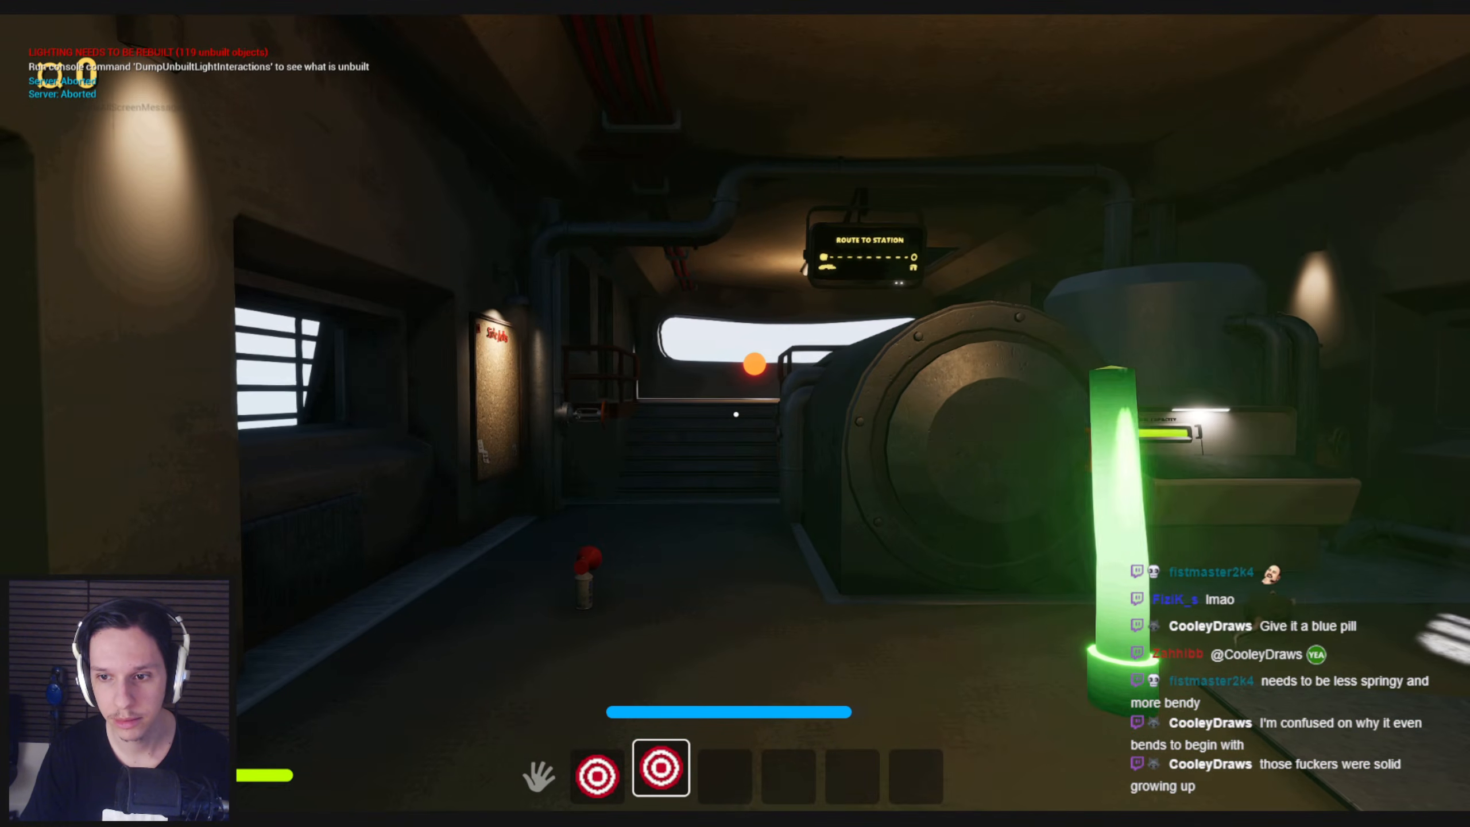
pyautogui.press('w')
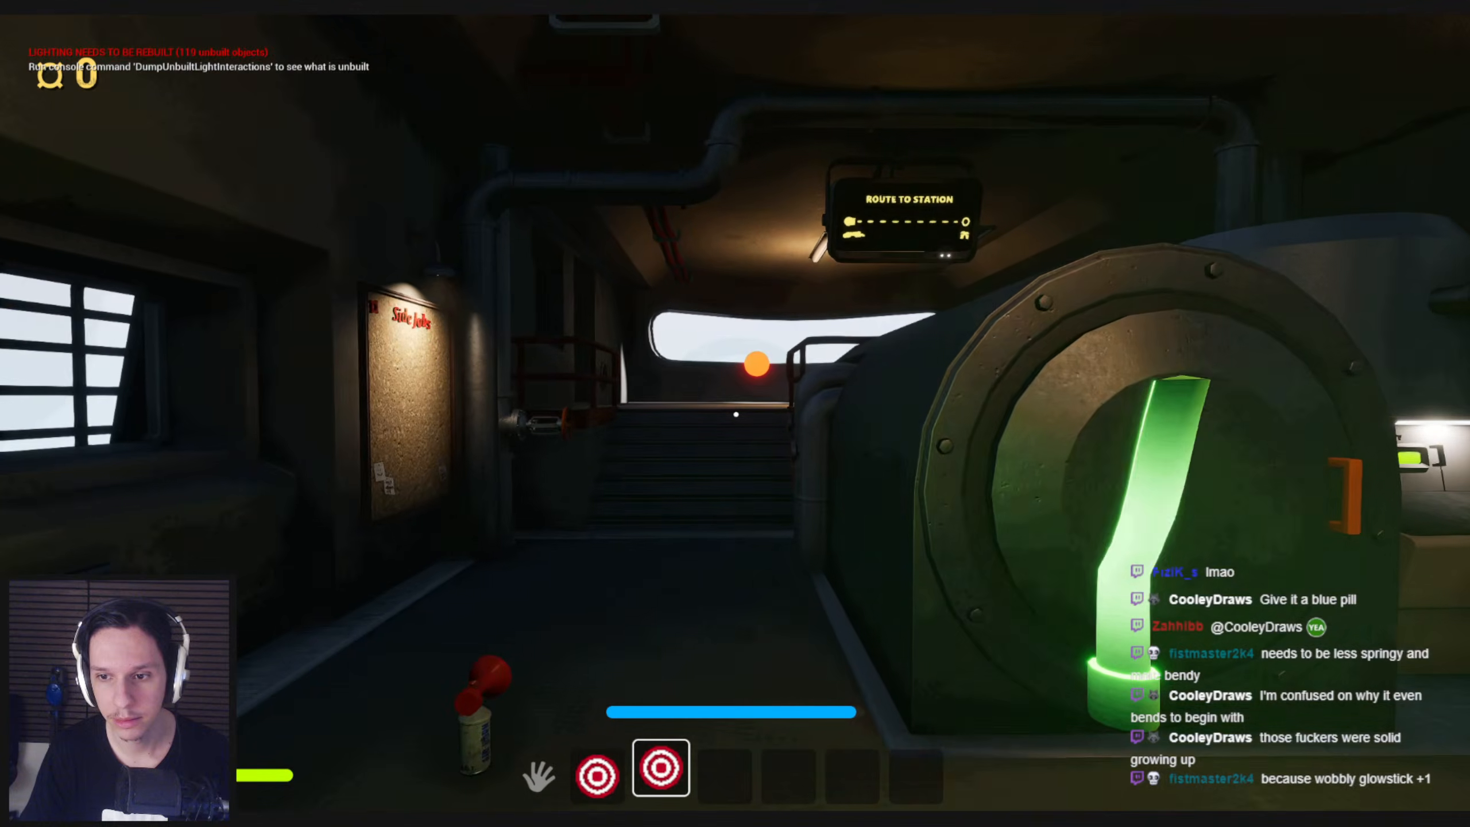
pyautogui.press('Escape')
# Switch to Blender and, in Vertex Paint mode, smooth the glowstick's red-to-black gradient with the Blur brush from several sides
pyautogui.hotkey('alt', 'Tab')
pyautogui.scroll(3, 830, 409)
pyautogui.click(692, 647)
pyautogui.moveTo(870, 508); pyautogui.dragTo(882, 465, button='middle')
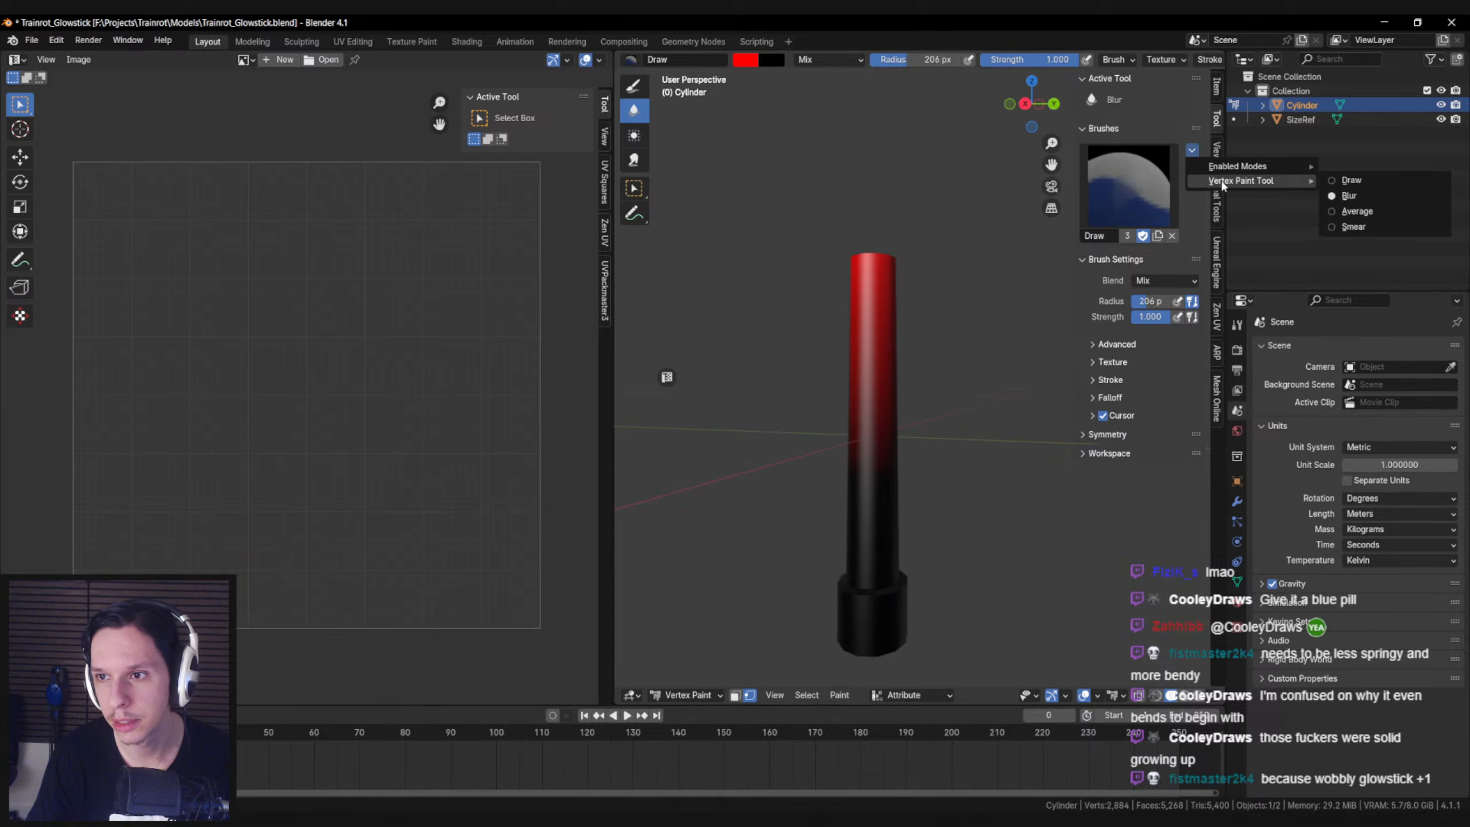
pyautogui.moveTo(807, 362); pyautogui.dragTo(812, 319, button='middle')
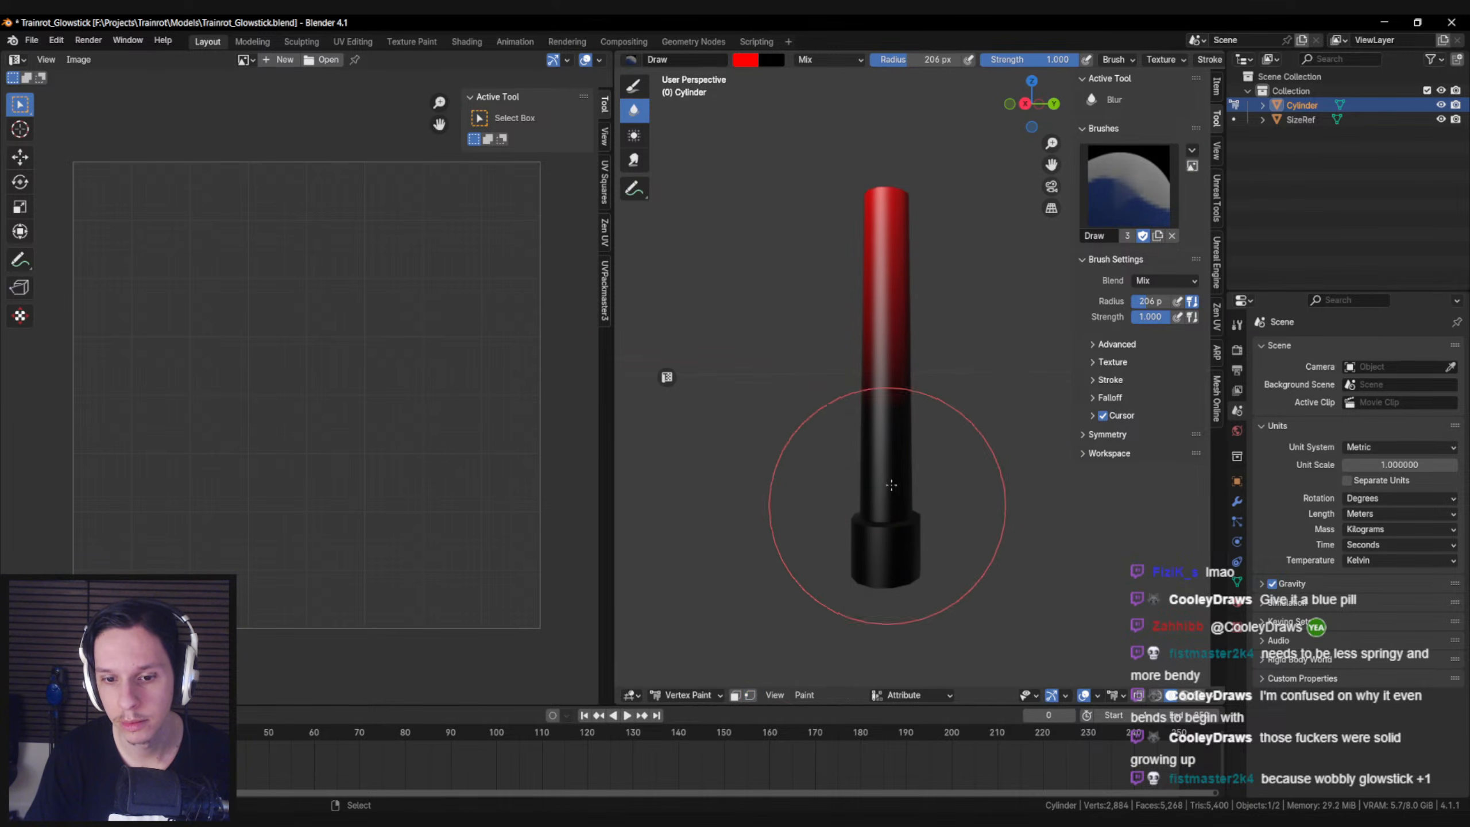
pyautogui.moveTo(880, 362); pyautogui.dragTo(721, 382, button='middle')
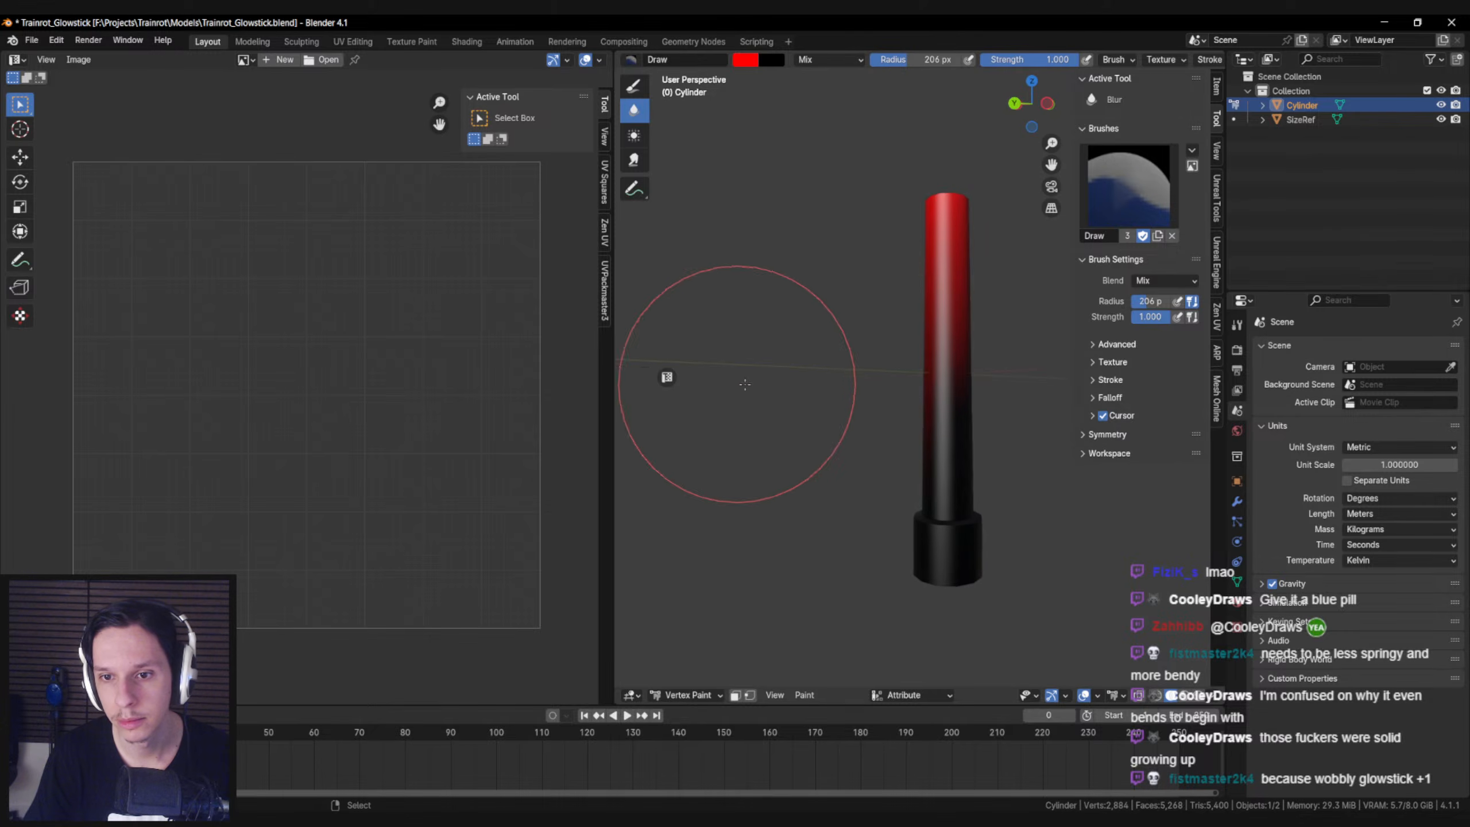
pyautogui.moveTo(1008, 411)
pyautogui.mouseDown(button='middle')
pyautogui.moveTo(919, 401)
pyautogui.moveTo(973, 424)
pyautogui.moveTo(922, 430)
pyautogui.mouseUp(button='middle')
pyautogui.scroll(-1, 945, 425)
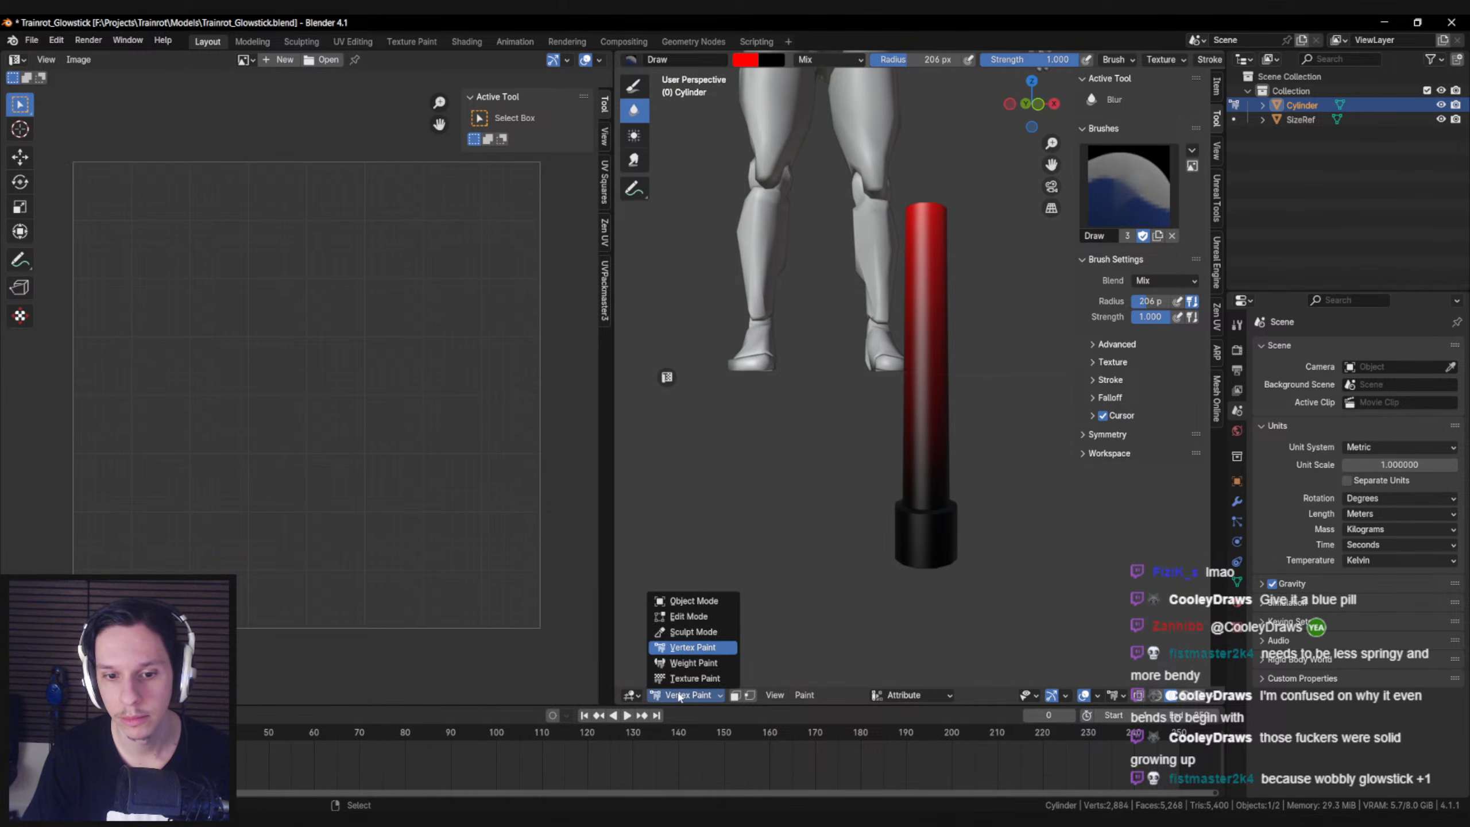
# Return the glowstick to Object Mode and save Trainrot_Glowstick.blend
pyautogui.click(687, 605)
pyautogui.scroll(-2, 839, 483)
pyautogui.moveTo(877, 456); pyautogui.dragTo(892, 480, button='middle')
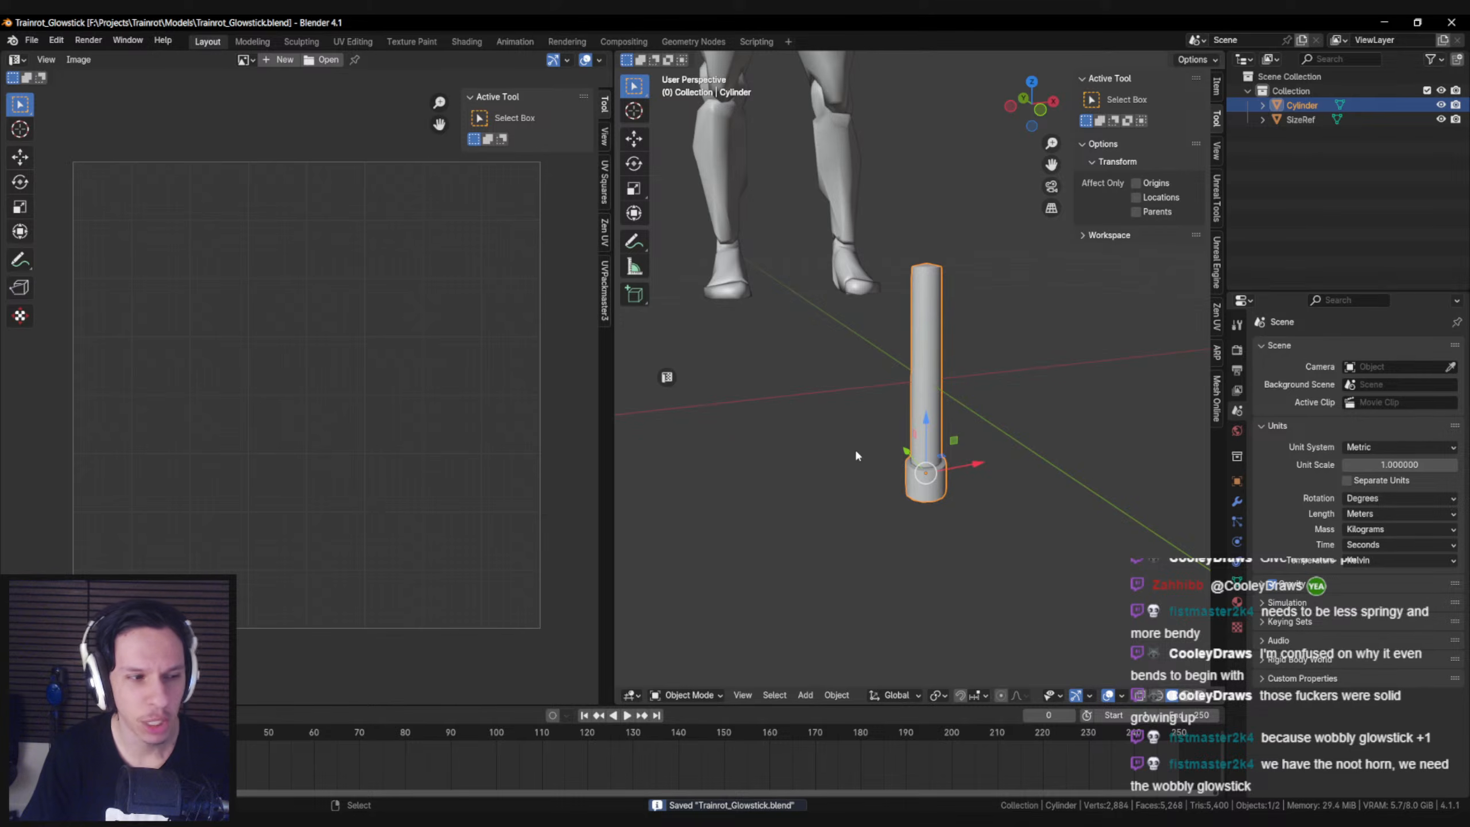
pyautogui.press('Tab')
pyautogui.press('Tab')
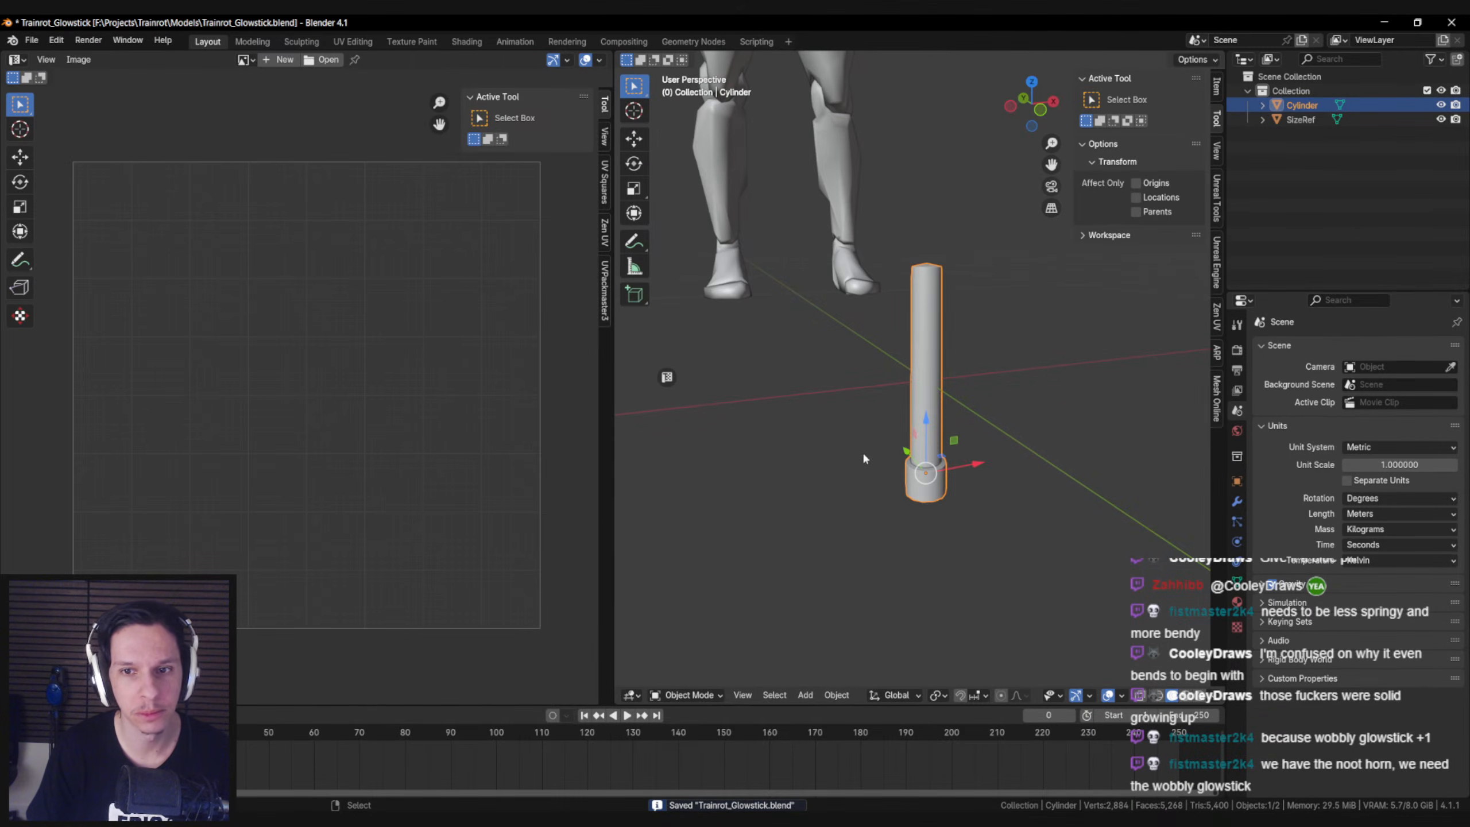
# Export the glowstick model from Blender as an FBX file
pyautogui.click(31, 41)
pyautogui.moveTo(60, 262)
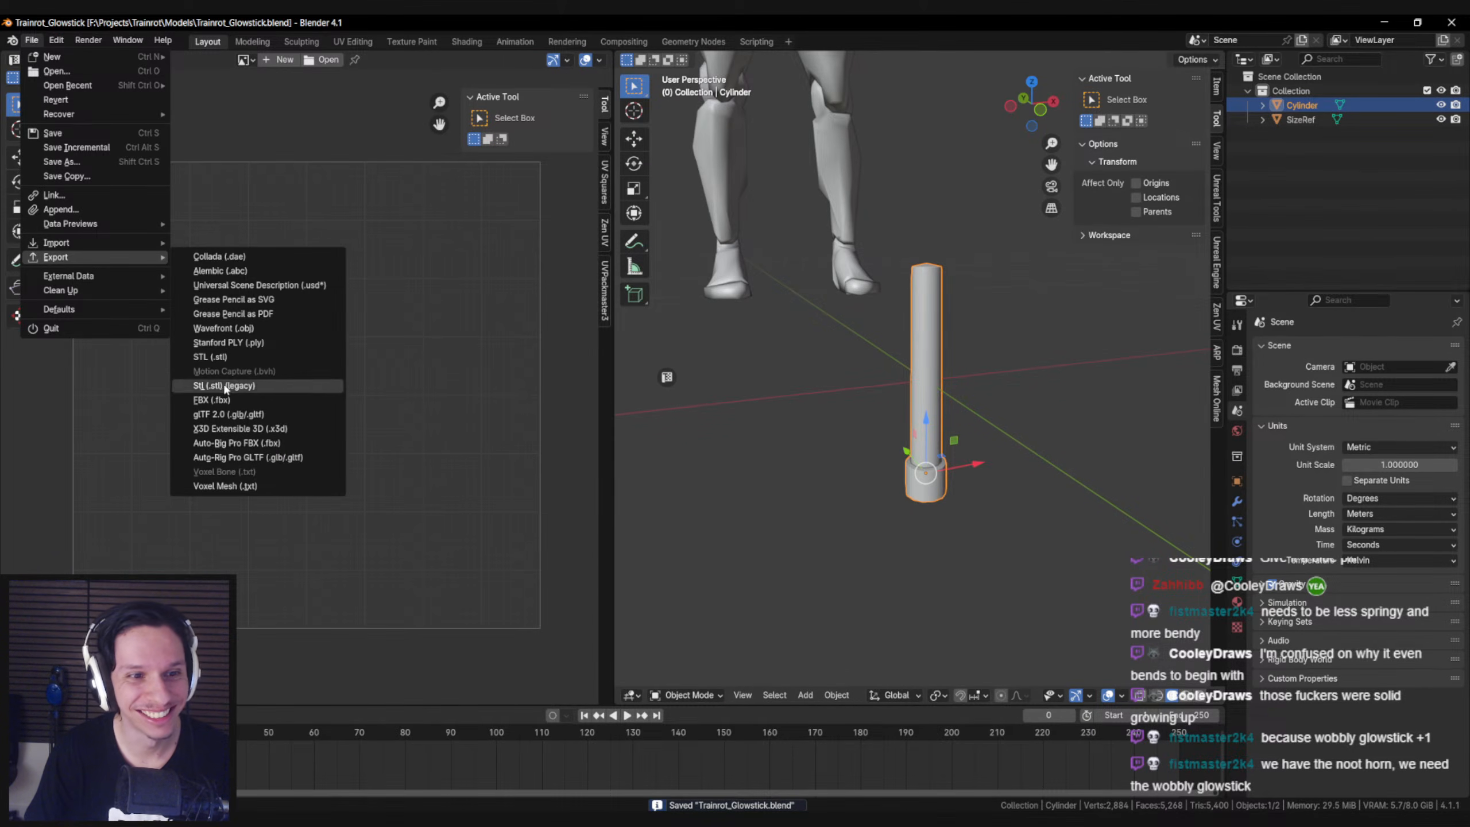
pyautogui.click(213, 400)
pyautogui.click(986, 620)
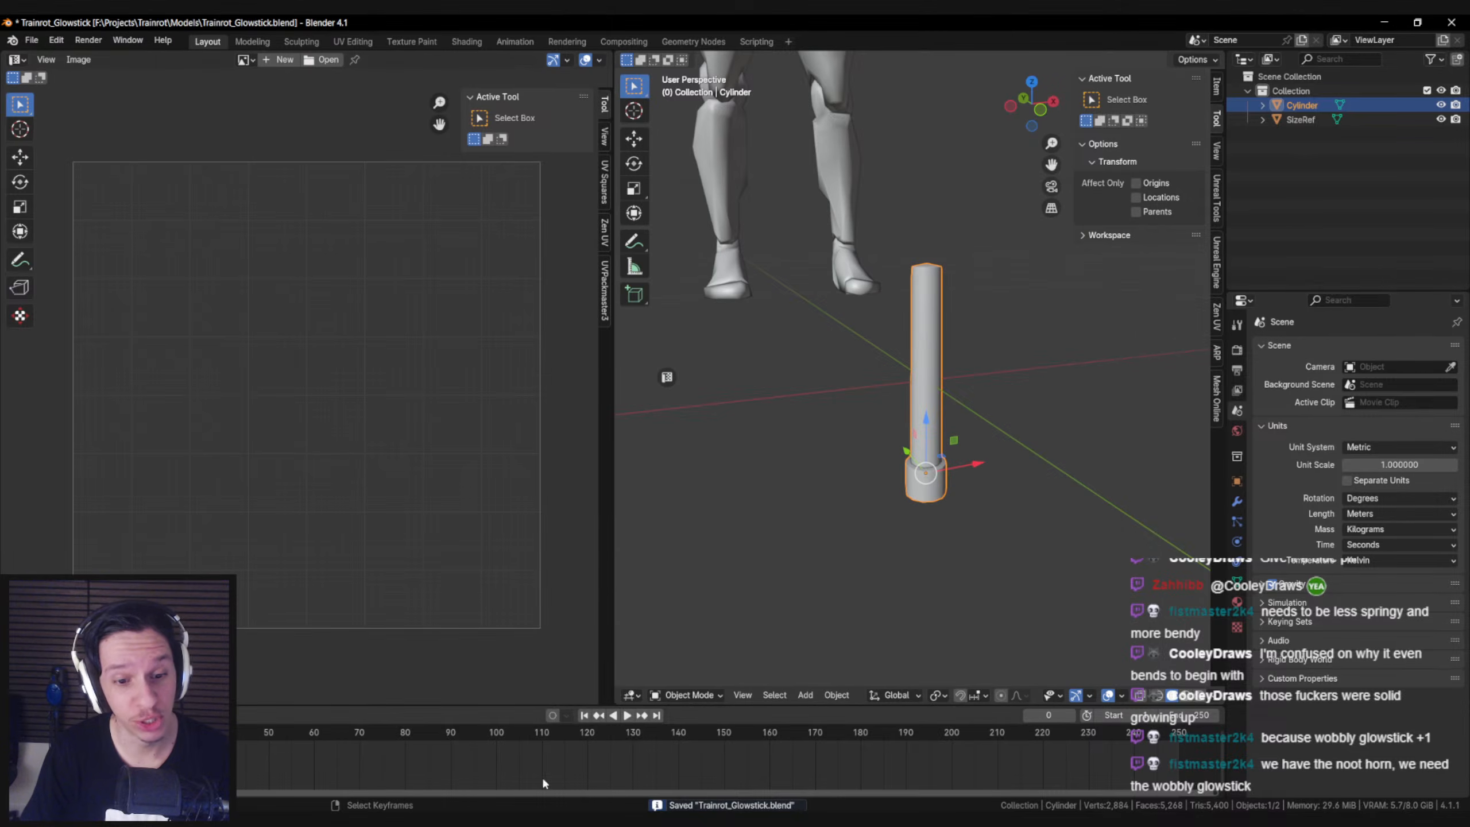
# Switch to the Unreal Editor, open the S_Glowstick static mesh, reimport it from the new FBX export and save it
pyautogui.hotkey('alt', 'Tab')
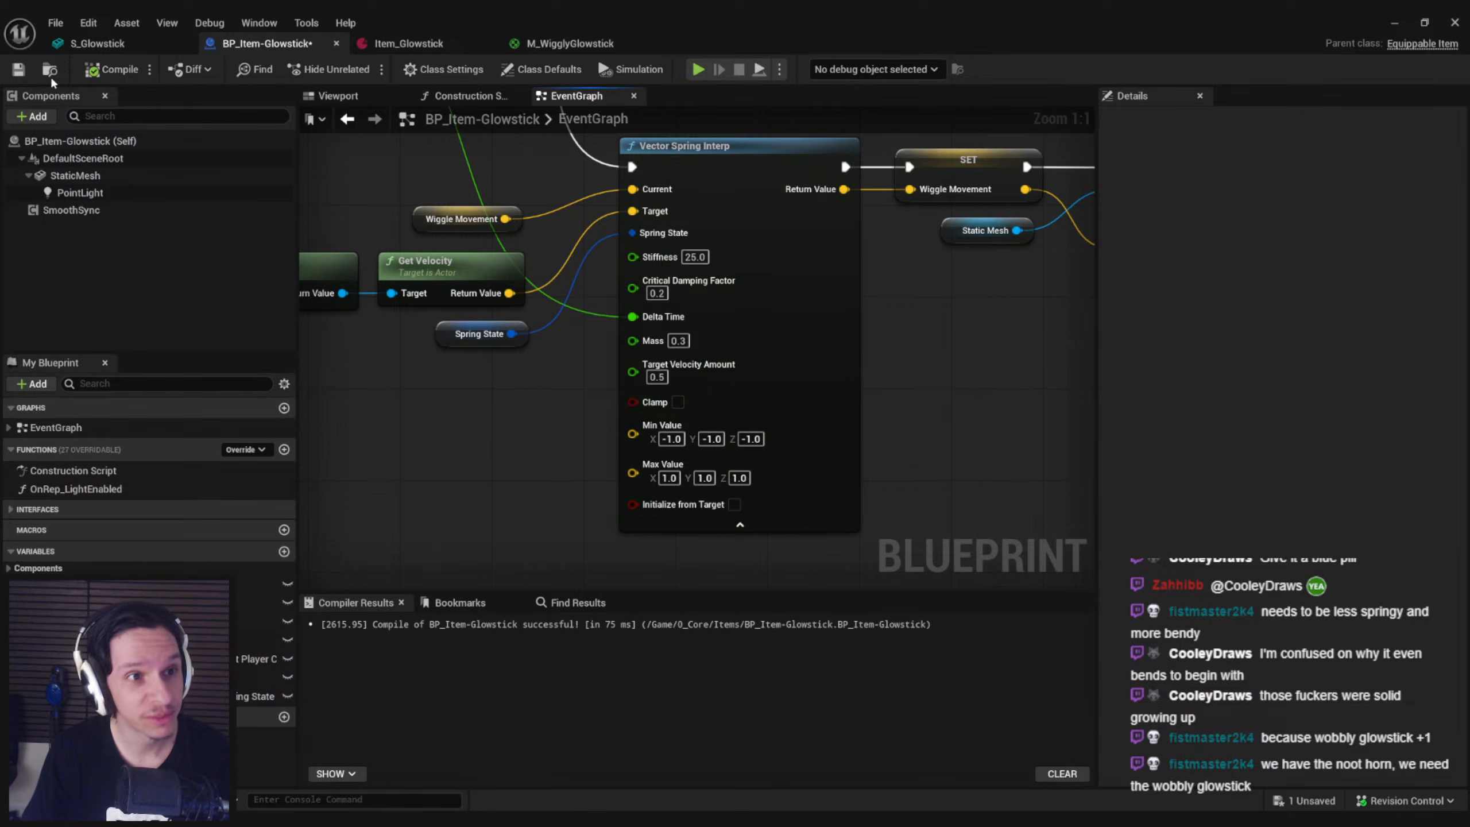
pyautogui.click(88, 183)
pyautogui.doubleClick(1294, 415)
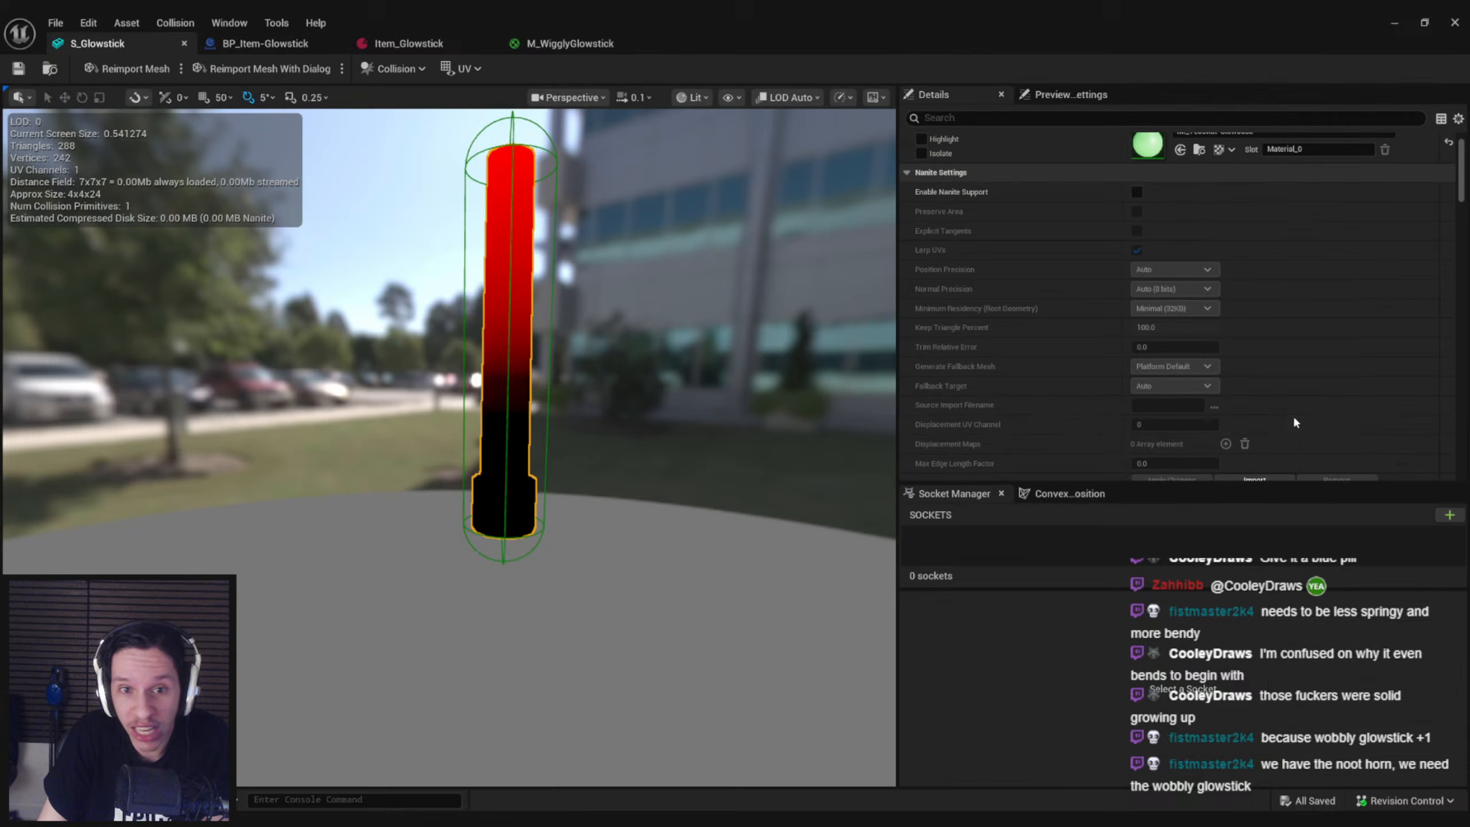
pyautogui.click(134, 70)
pyautogui.click(542, 192)
pyautogui.press('Delete')
pyautogui.moveTo(705, 301); pyautogui.dragTo(689, 301, button='right')
pyautogui.hotkey('ctrl', 's')
# Play-test the reimported glowstick by picking it up and running between the stairs and the lockers, and stop the session
pyautogui.click(1395, 23)
pyautogui.moveTo(531, 220); pyautogui.dragTo(547, 359, button='right')
pyautogui.hotkey('alt', 'p')
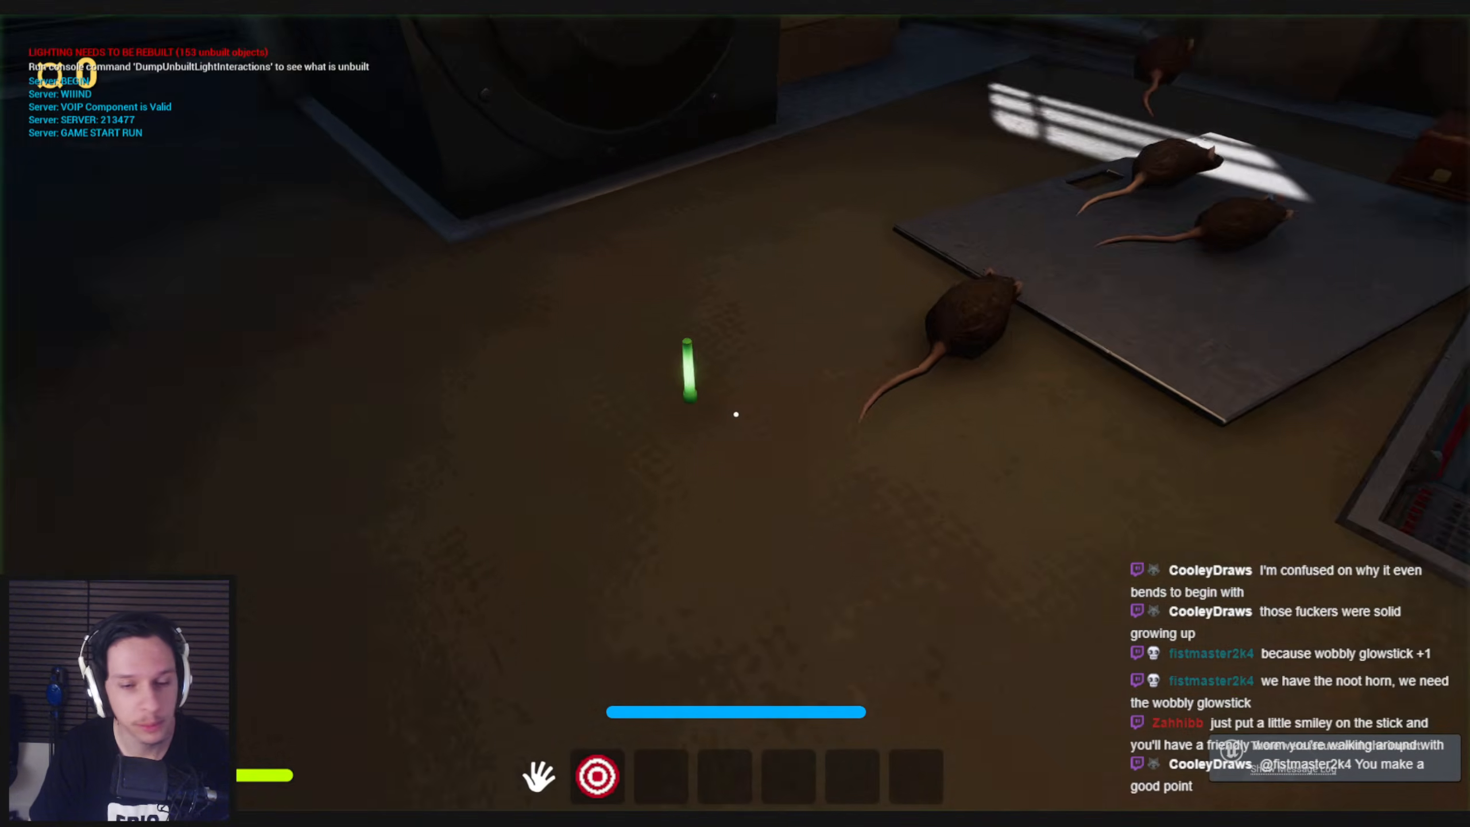
pyautogui.press('e')
pyautogui.press('w')
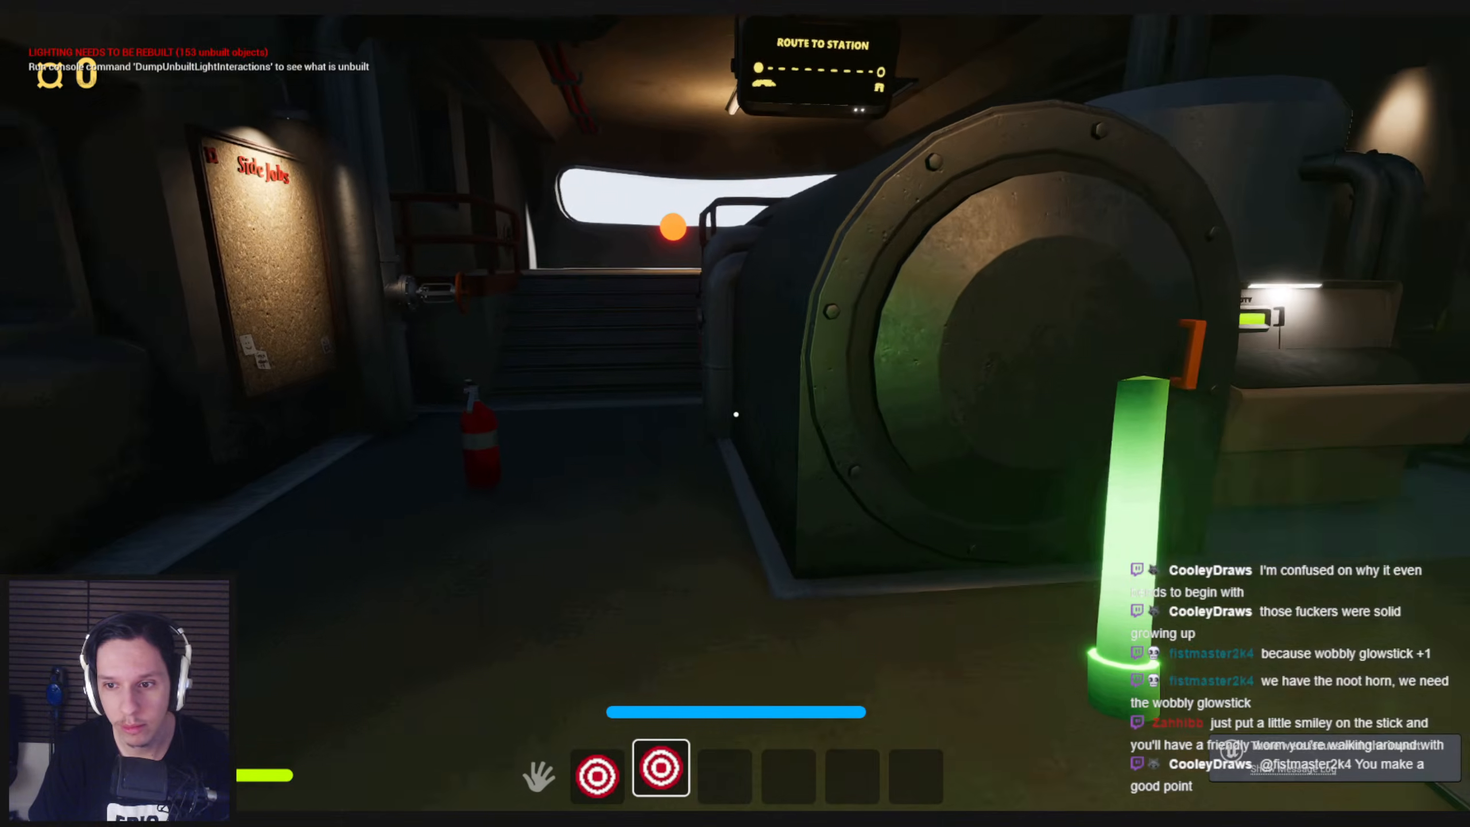
pyautogui.hotkey('shift', 'w')
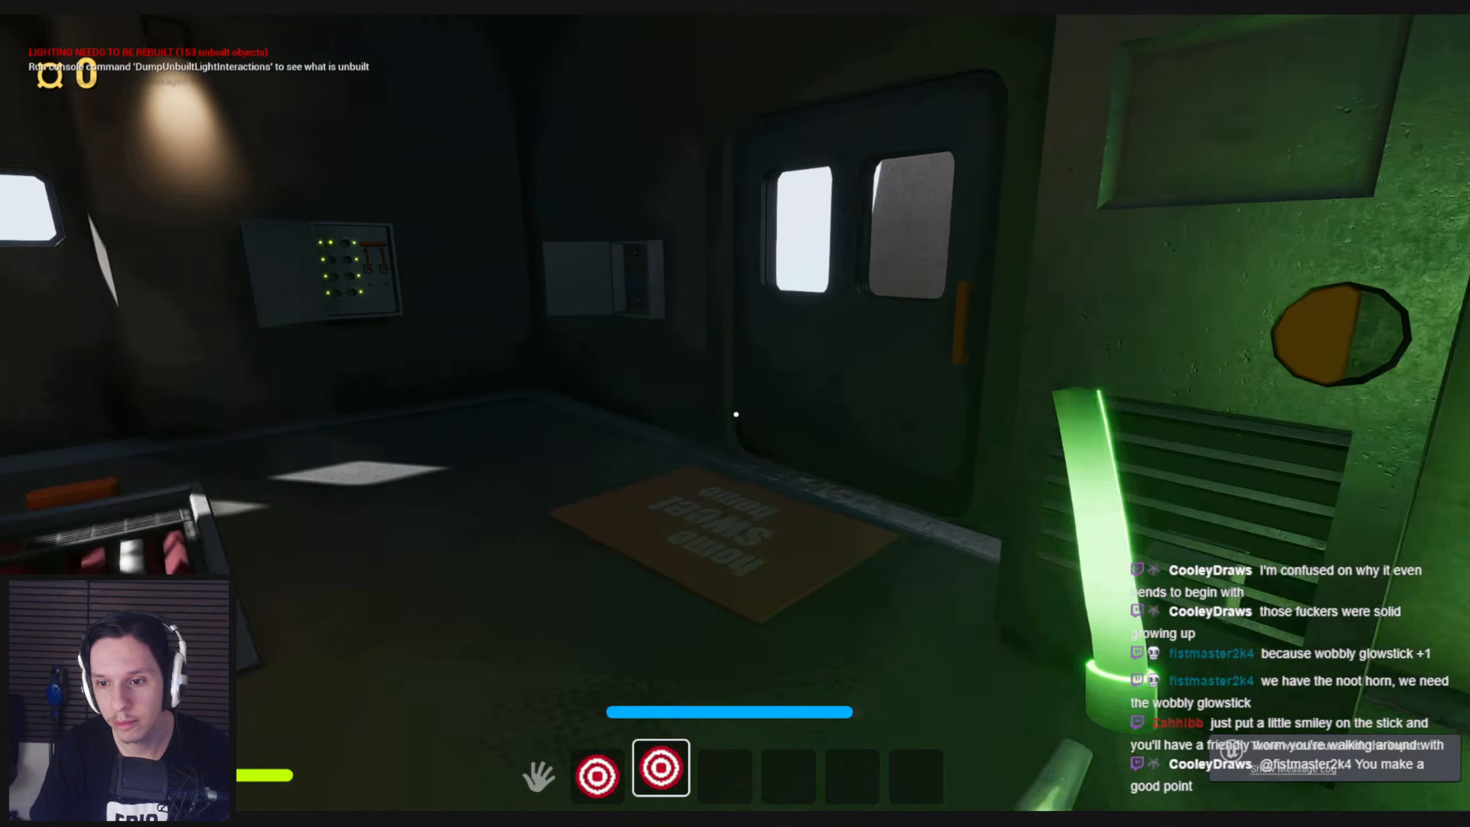
pyautogui.press('w')
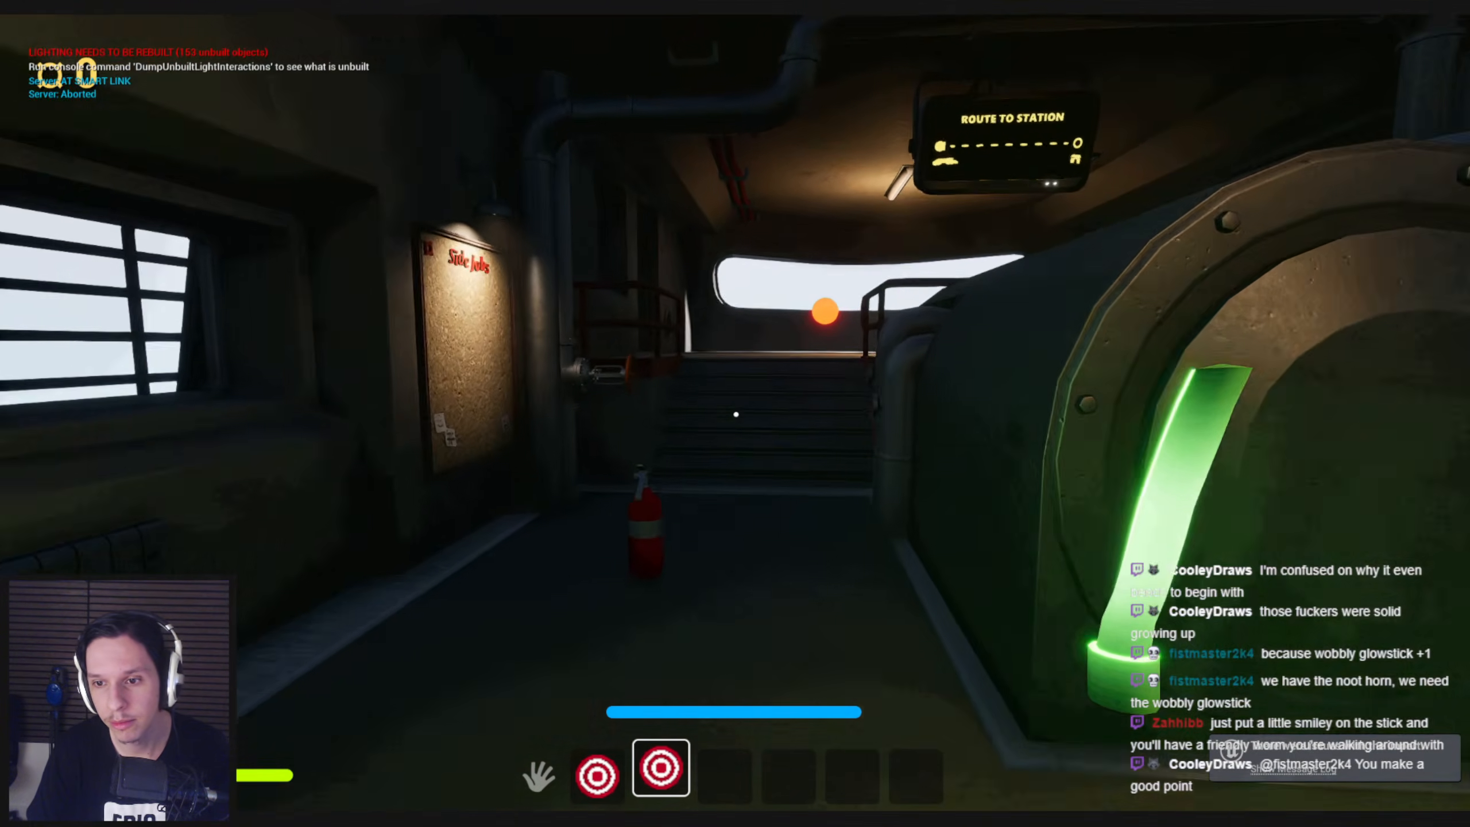
pyautogui.press('w')
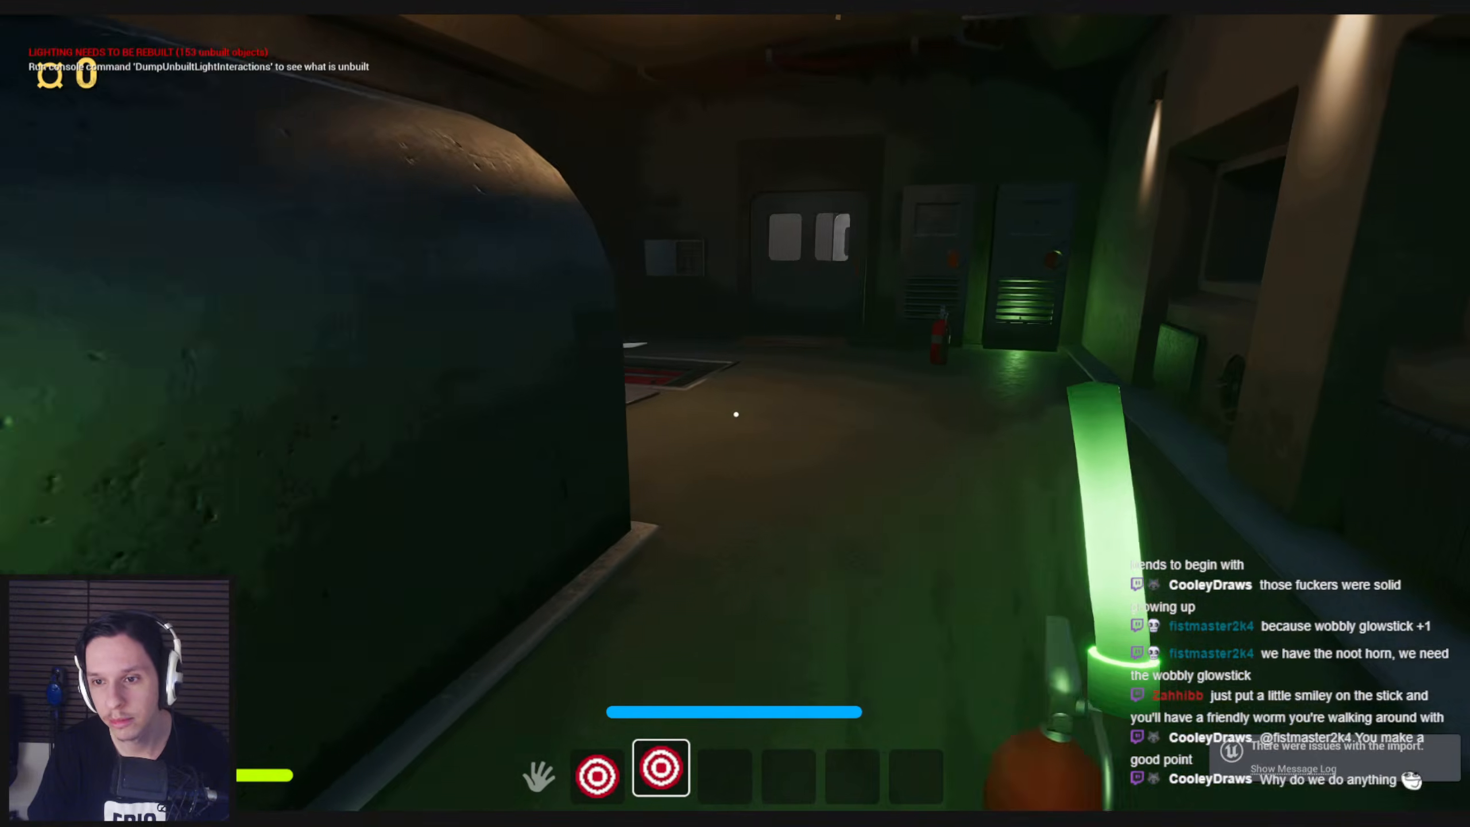
pyautogui.press('w')
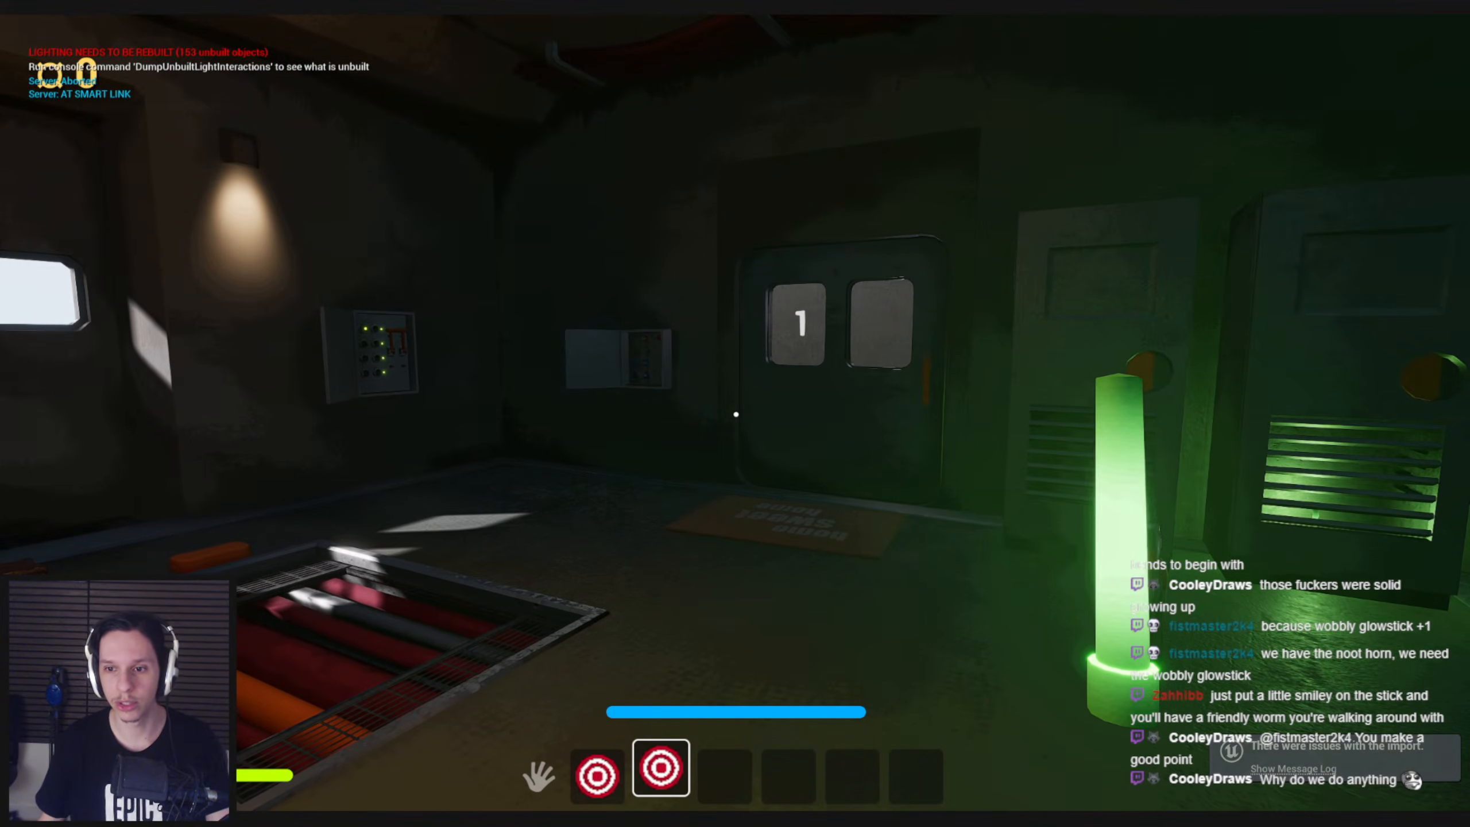
pyautogui.press('w')
pyautogui.press('Escape')
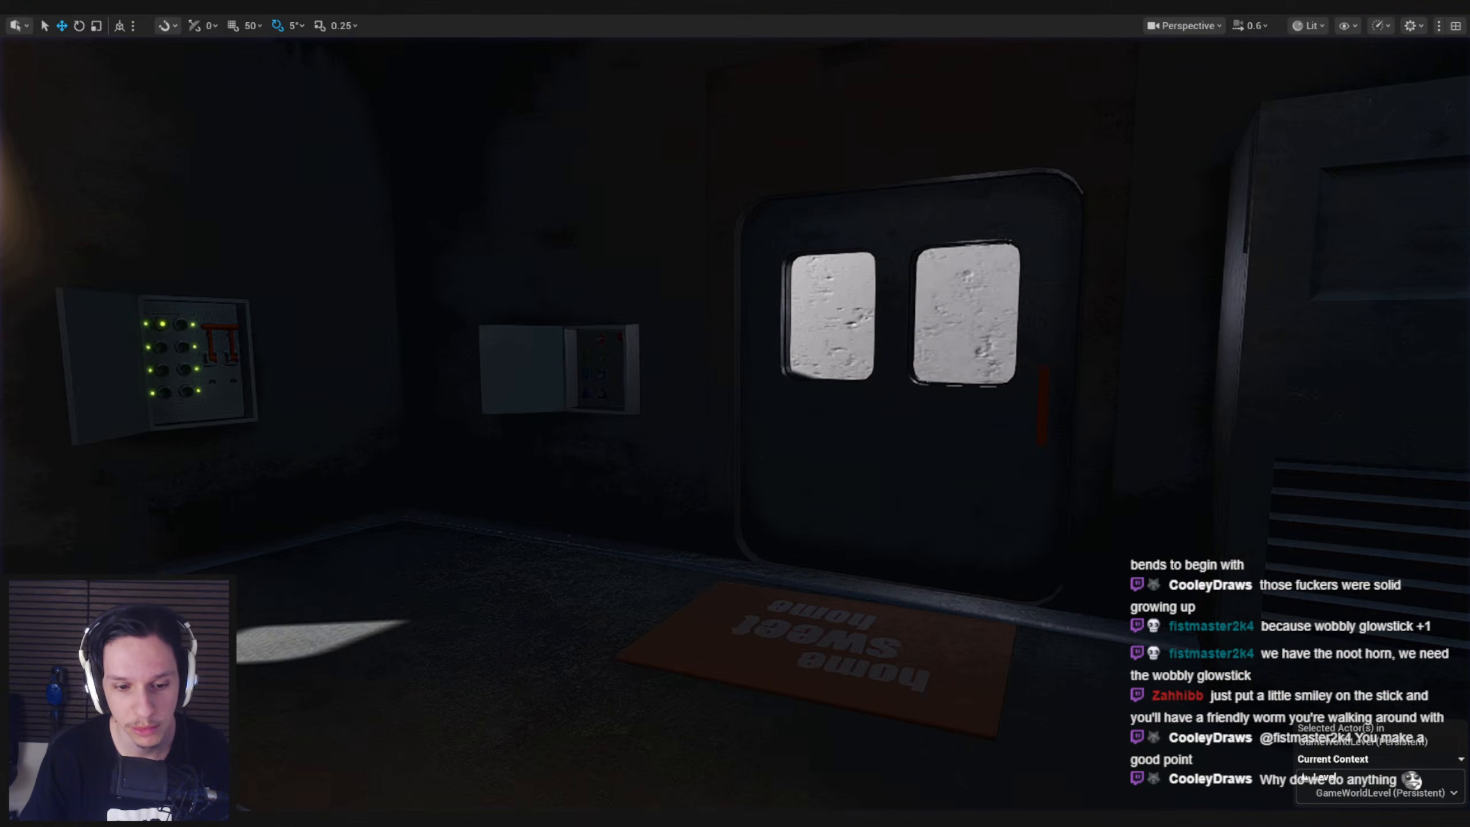
# In BP_Item-Glowstick, set the PointLight's Source Radius to 0.0 and the Vector Spring Interp Mass to 0.2, saving the blueprint
pyautogui.moveTo(445, 819)
pyautogui.click(524, 763)
pyautogui.click(253, 43)
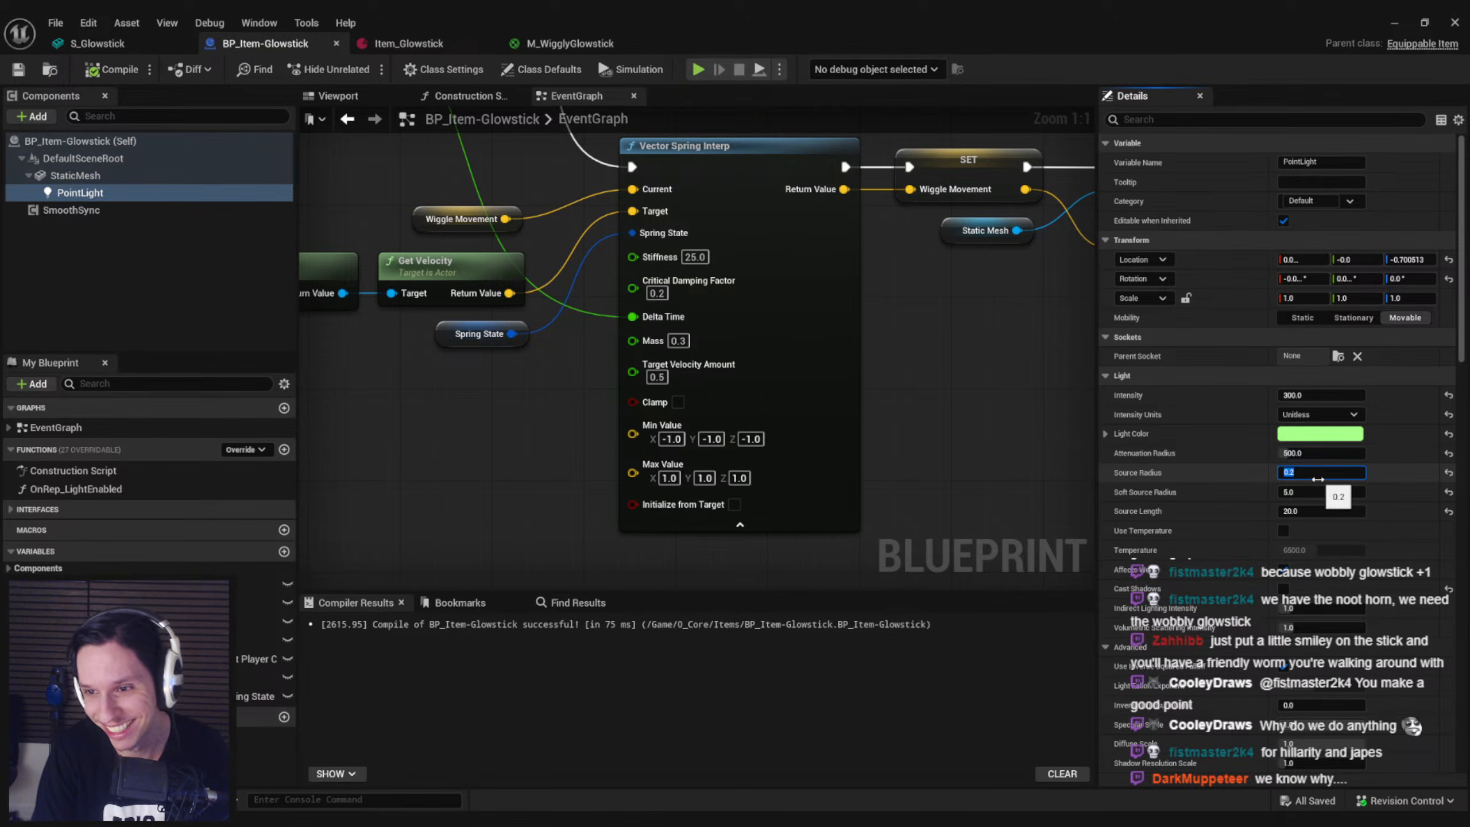
pyautogui.click(17, 69)
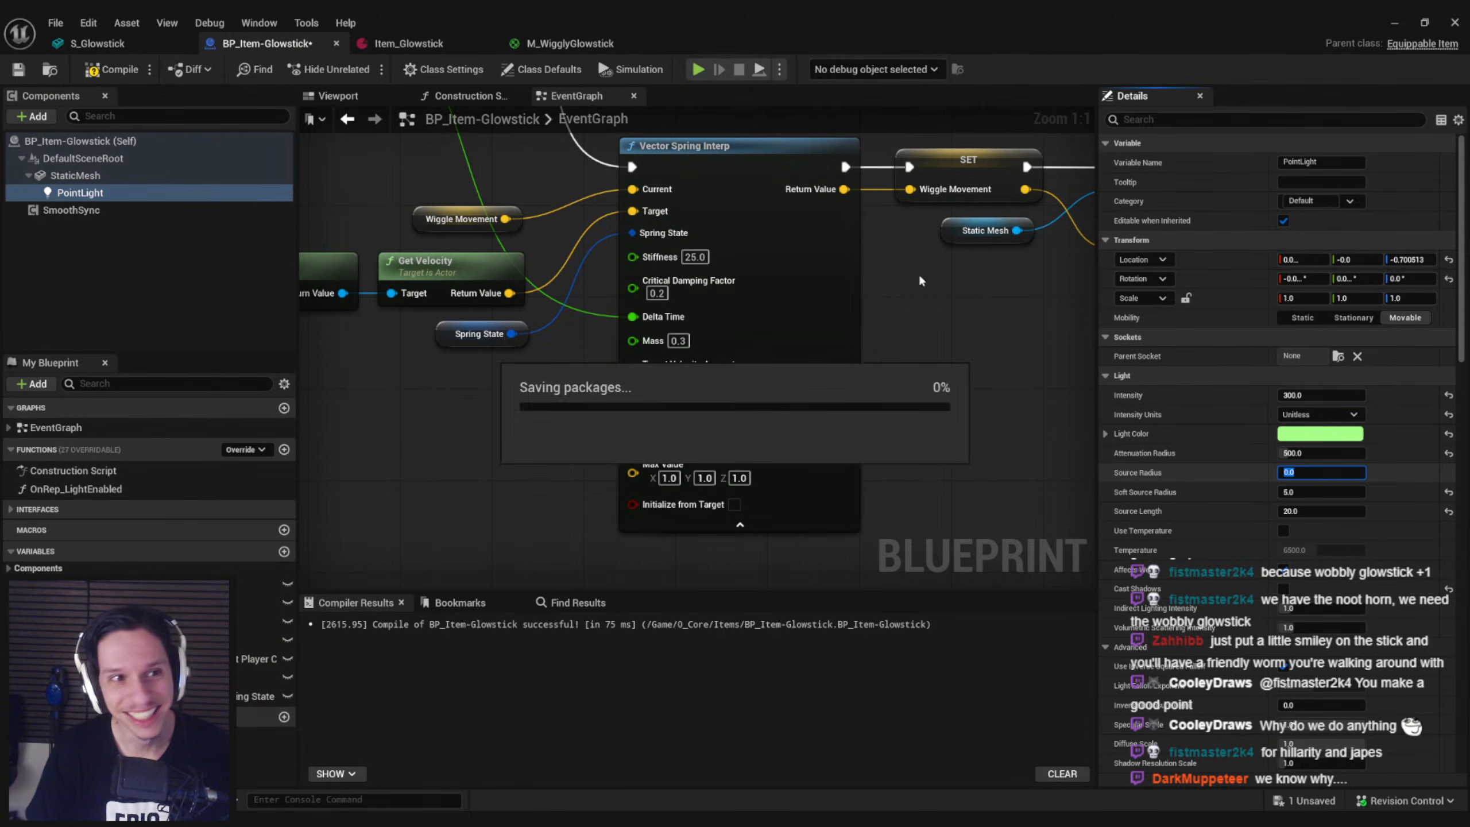
pyautogui.click(16, 70)
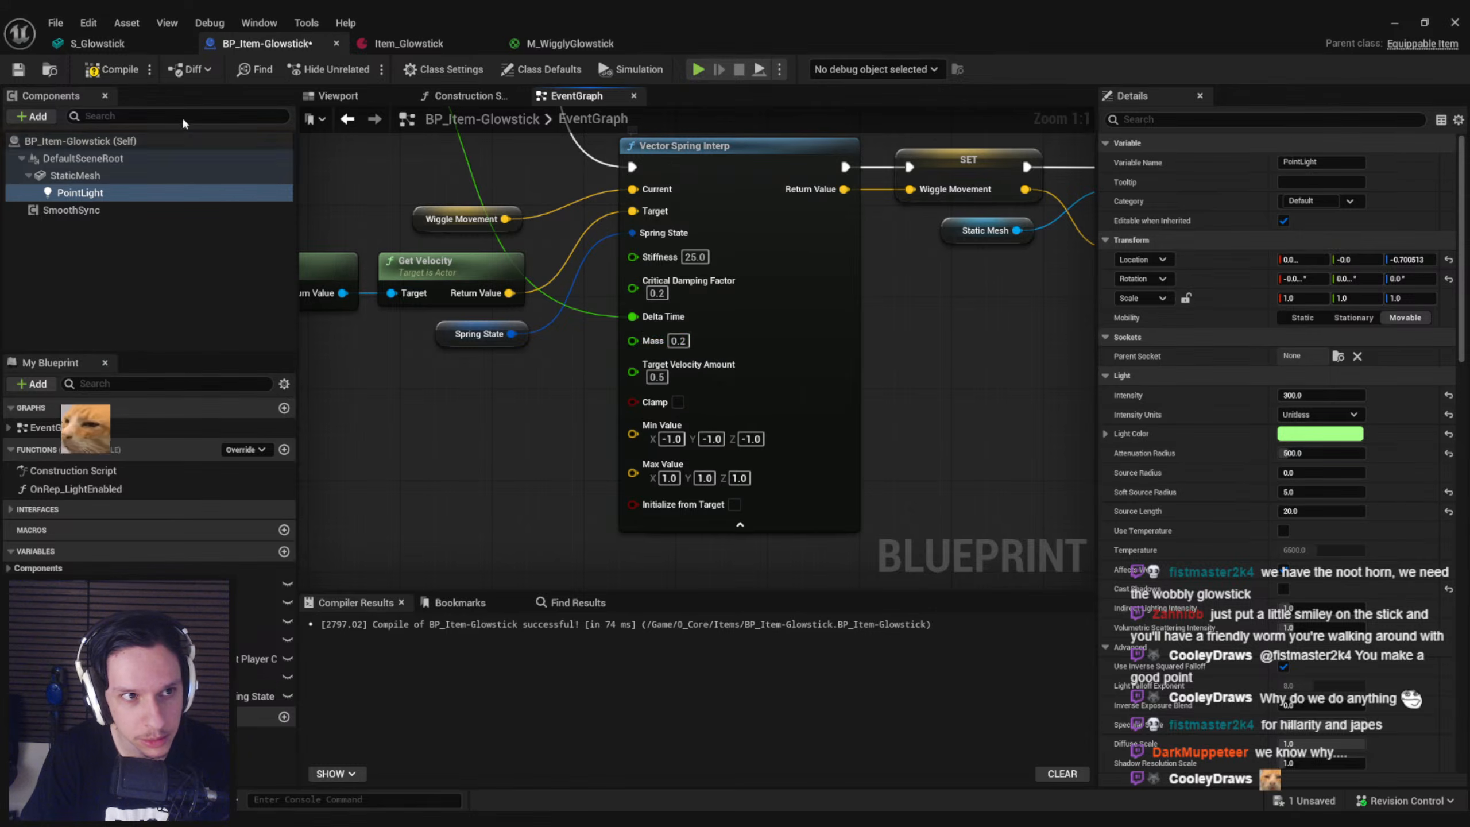
# Play-test the lighter glowstick by picking it up, running up the stairs and back toward the lockers, and stop the session
pyautogui.click(1394, 22)
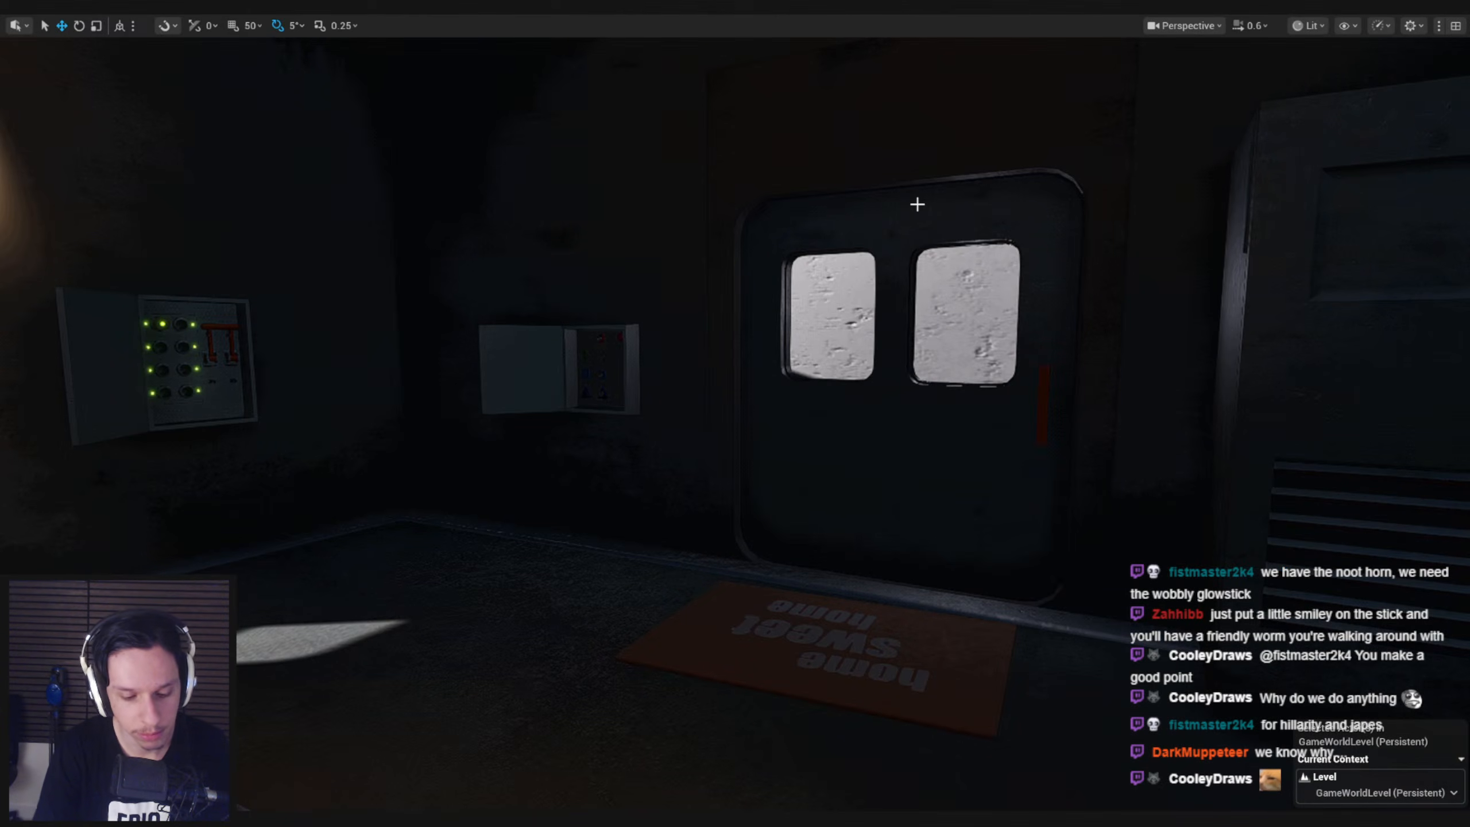
pyautogui.hotkey('alt', 'p')
pyautogui.press('e')
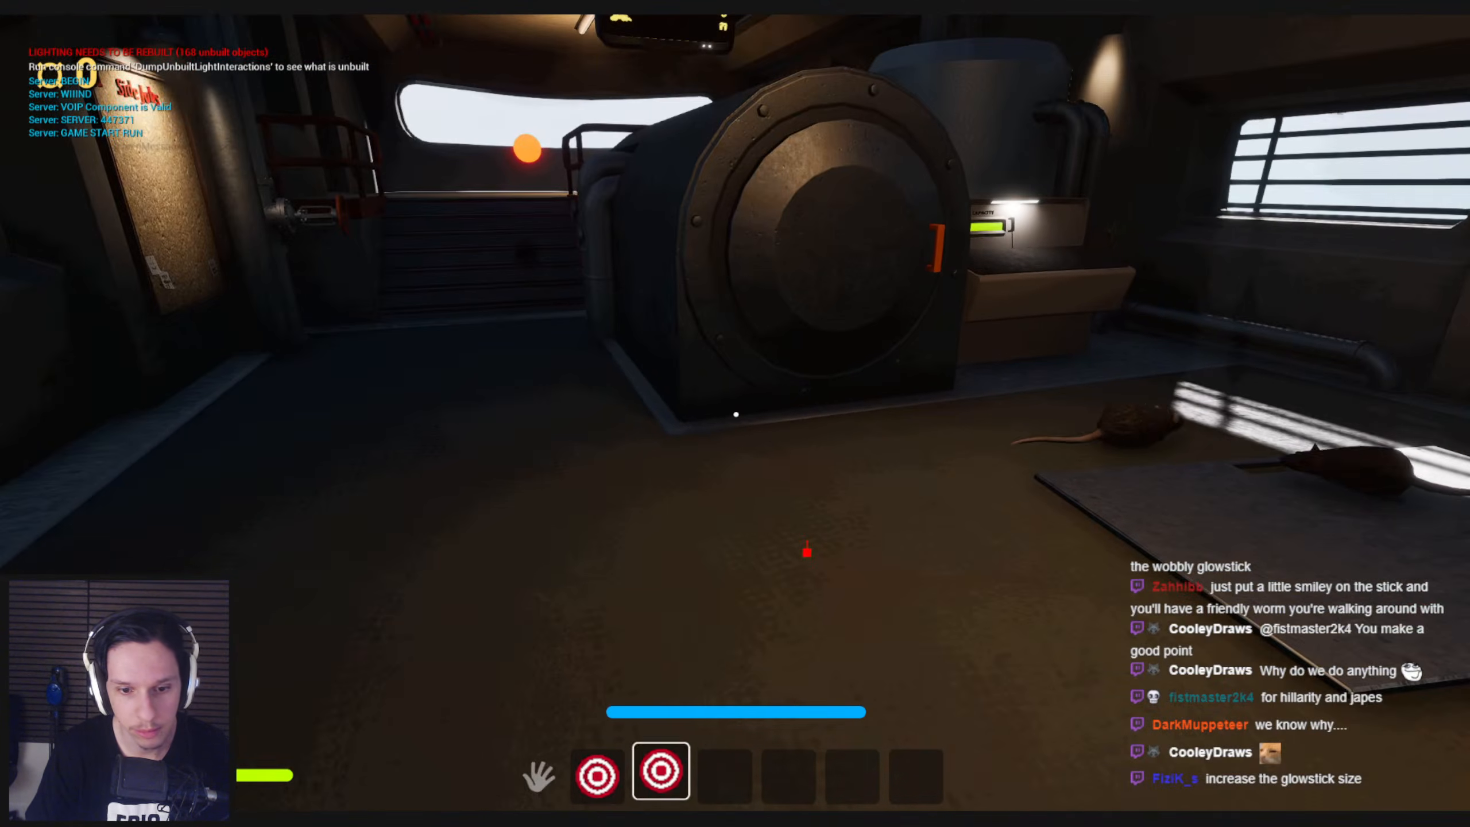
pyautogui.hotkey('shift', 'w')
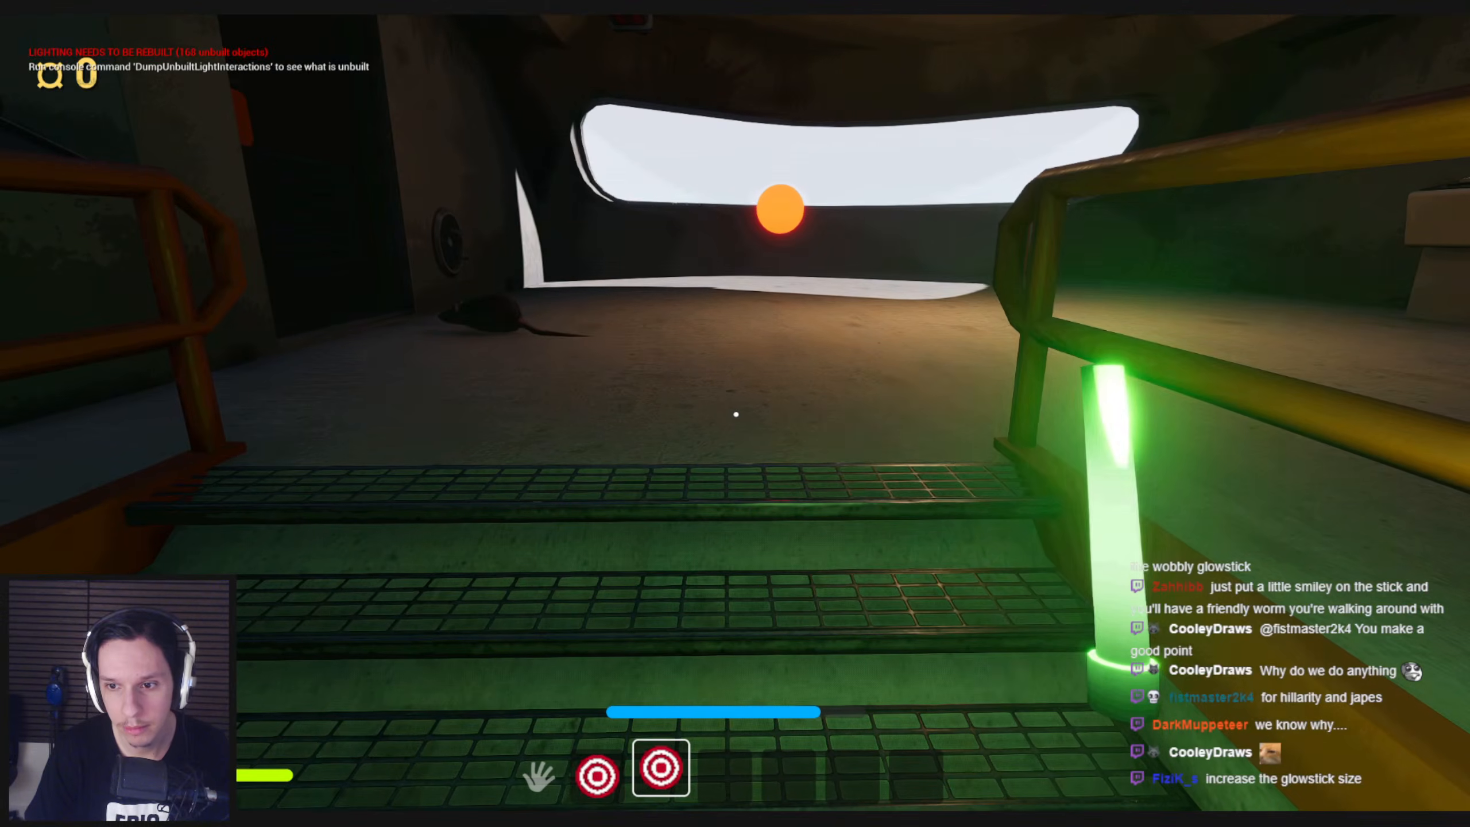
pyautogui.press('w')
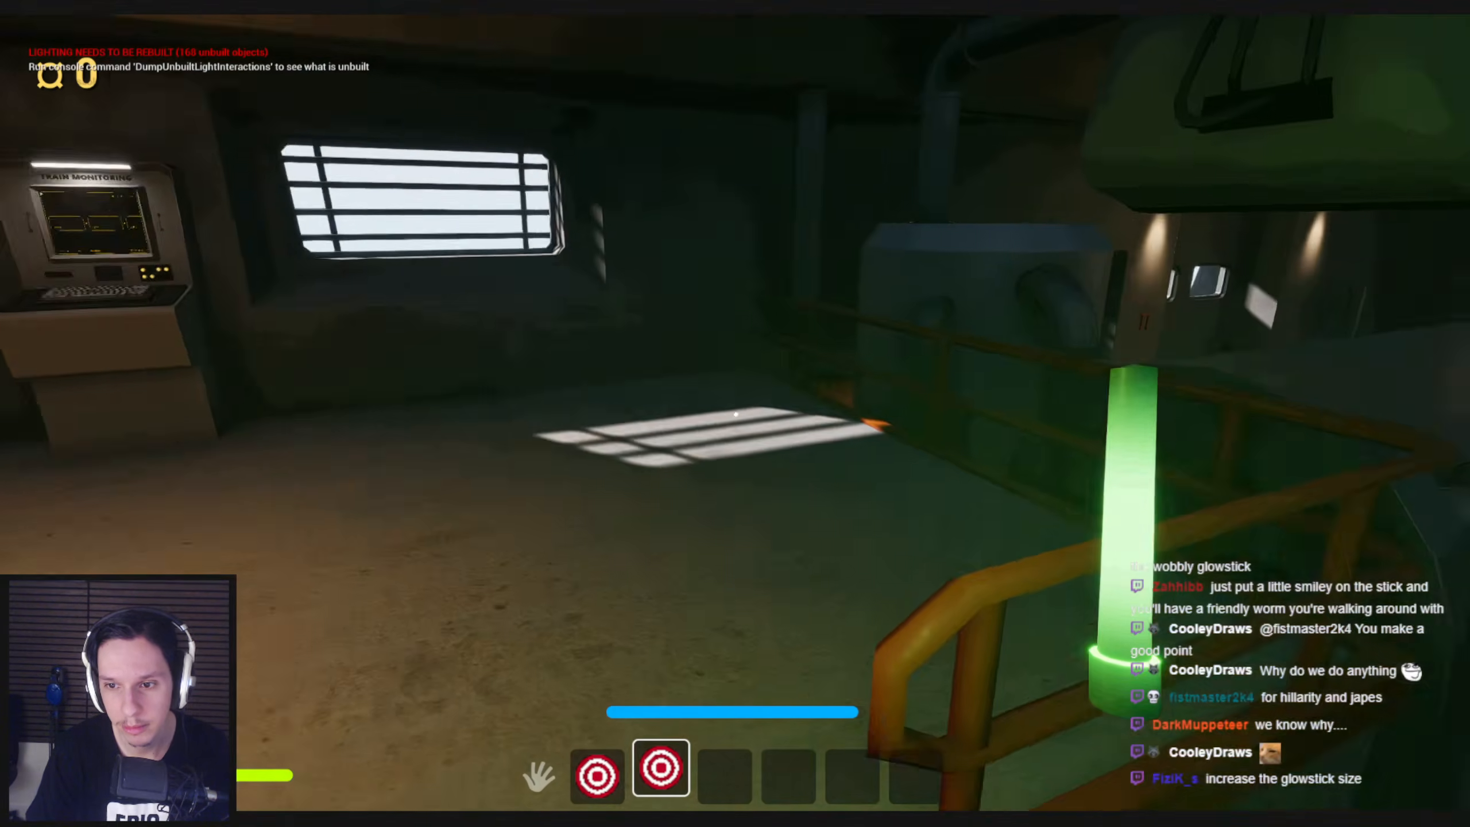
pyautogui.hotkey('shift', 'w')
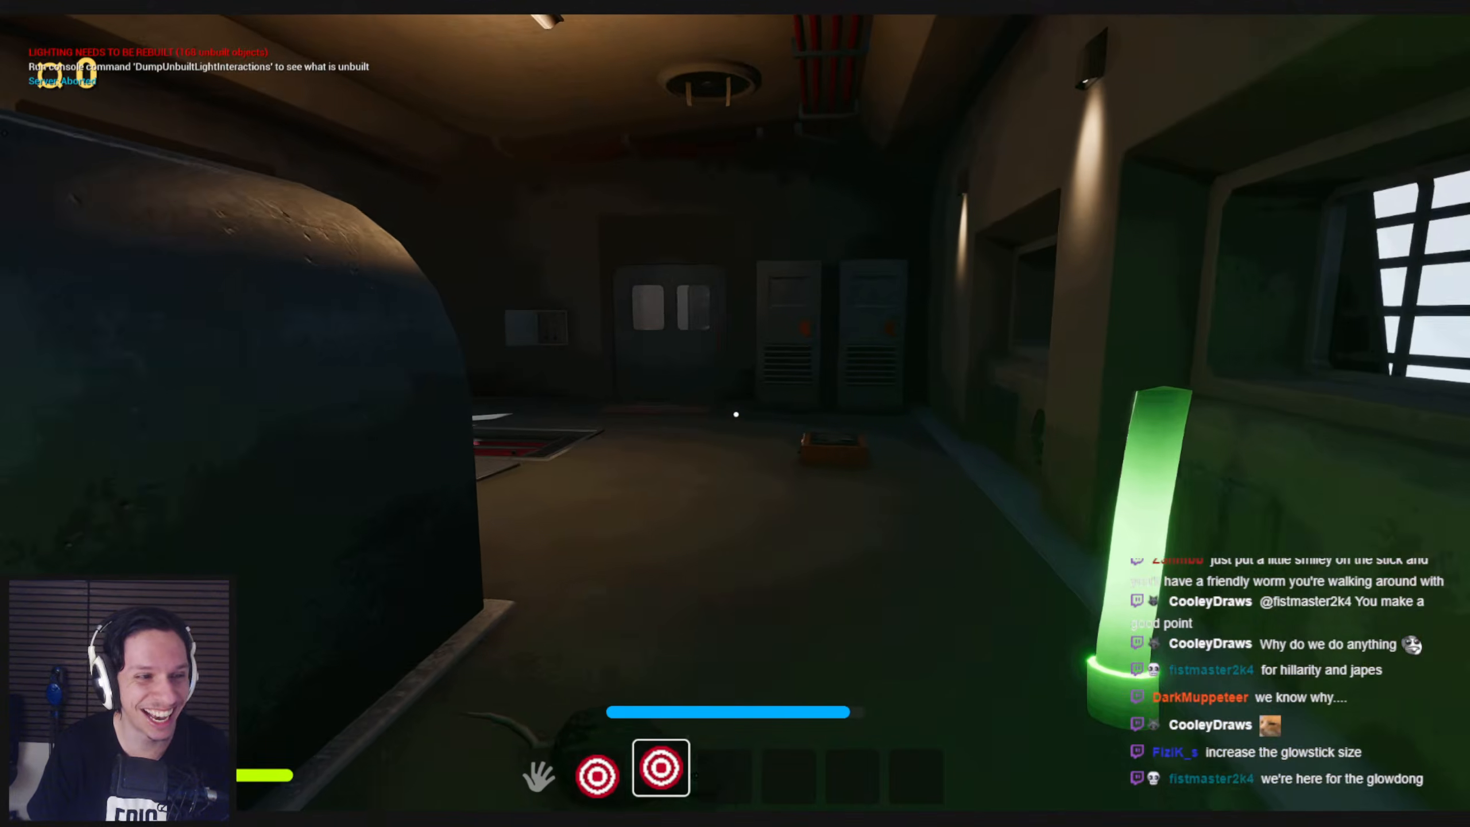
pyautogui.hotkey('shift', 'w')
pyautogui.press('Escape')
# Return to the glowstick blueprint's event graph and move the Get Owner node further away from Get Velocity
pyautogui.moveTo(456, 817)
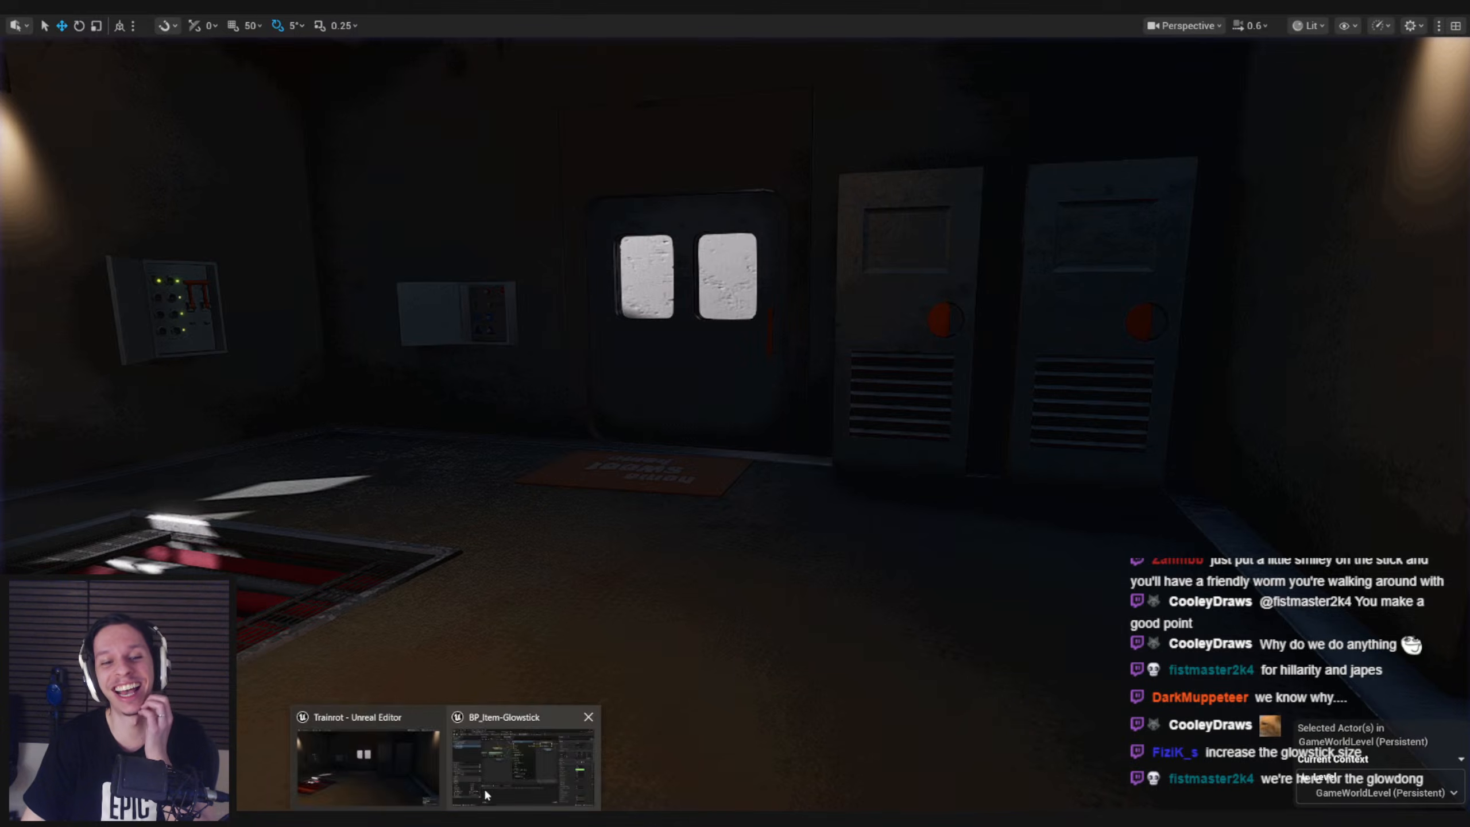
pyautogui.click(486, 795)
pyautogui.moveTo(525, 470); pyautogui.dragTo(867, 565, button='right')
pyautogui.moveTo(657, 383); pyautogui.dragTo(437, 383)
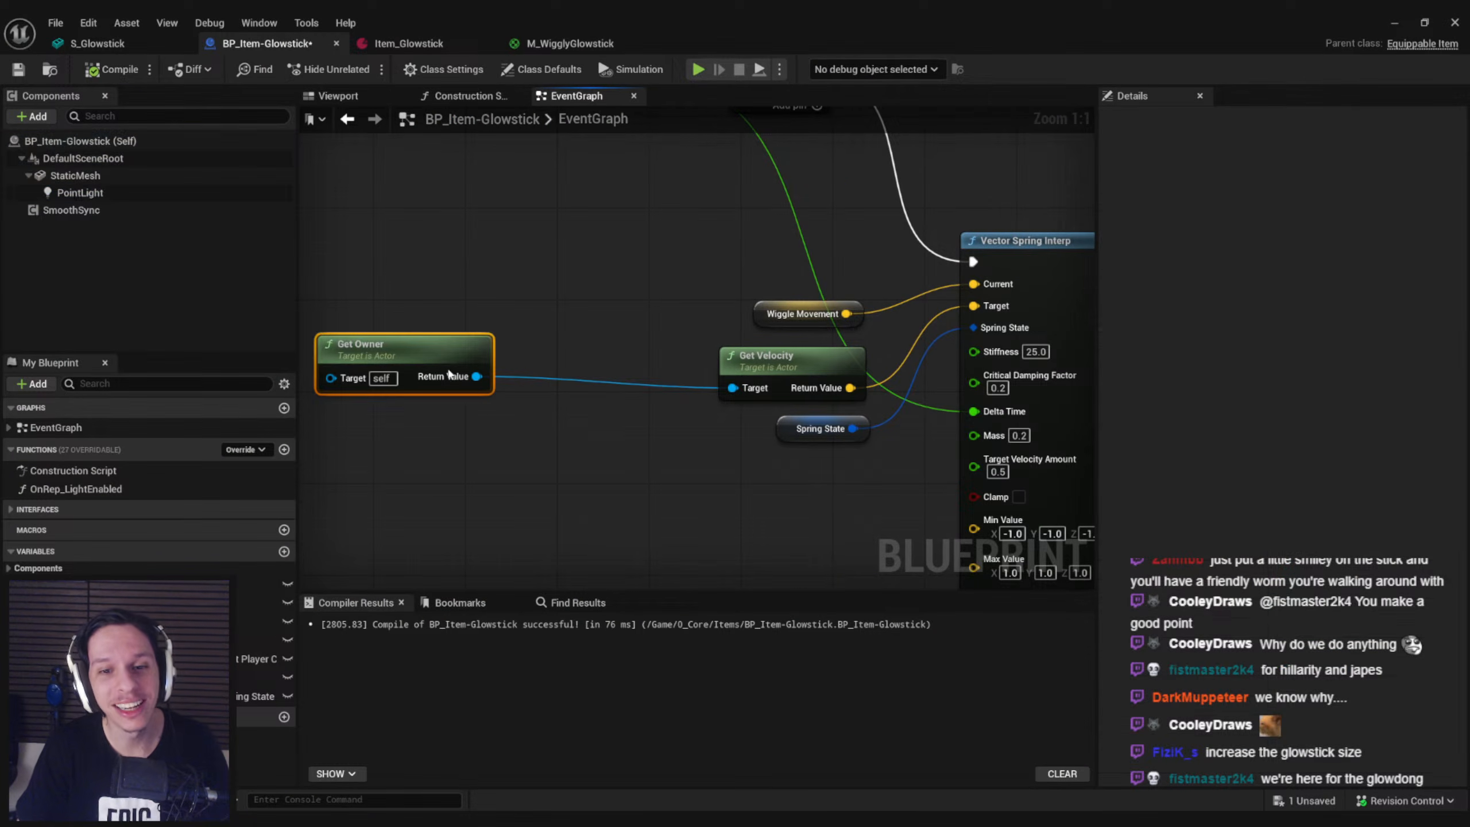
# Search the actions available from Get Owner's return value for a relative or angular getter
pyautogui.write('t')
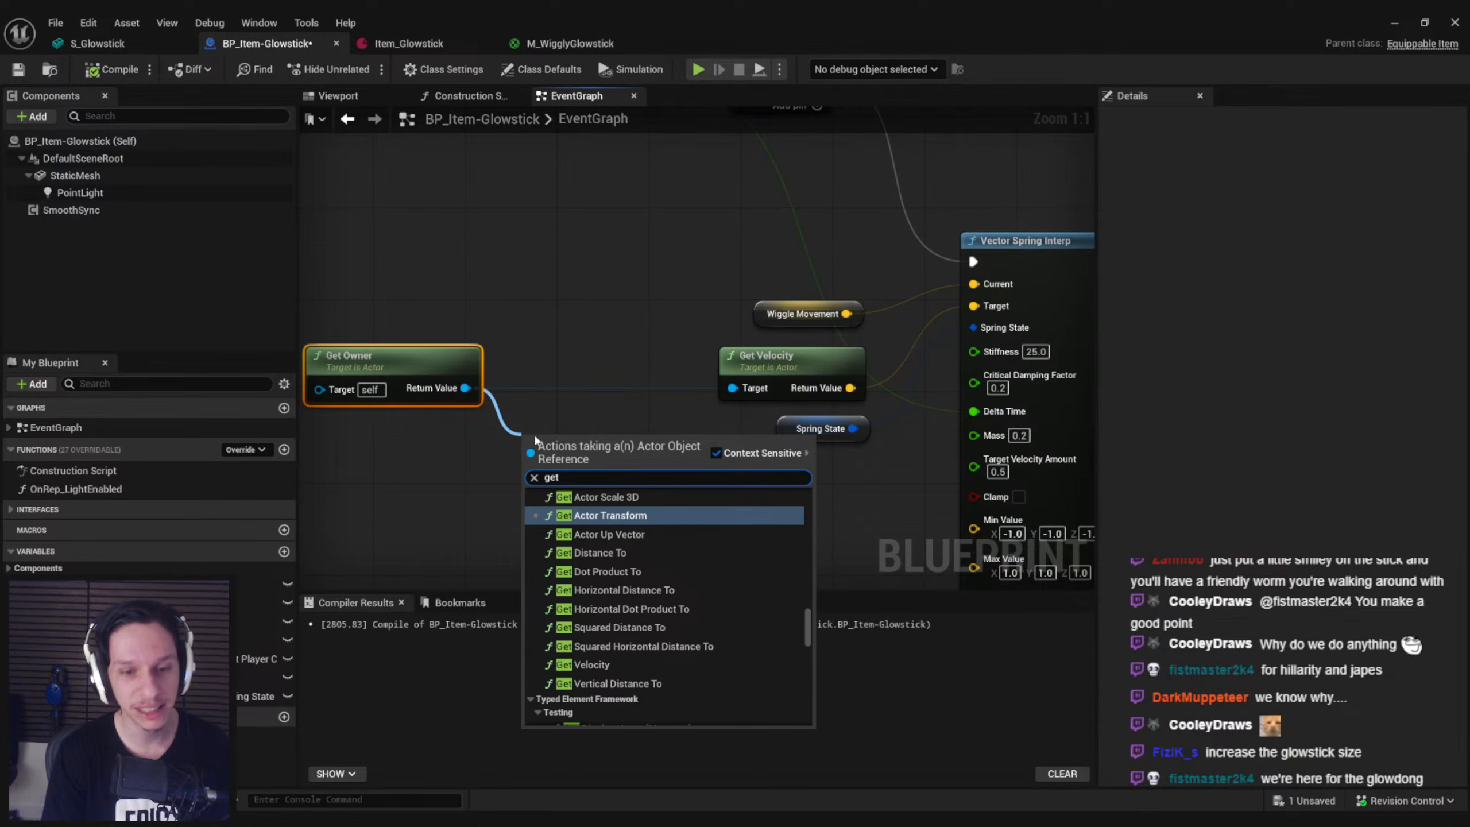
pyautogui.write(' relat')
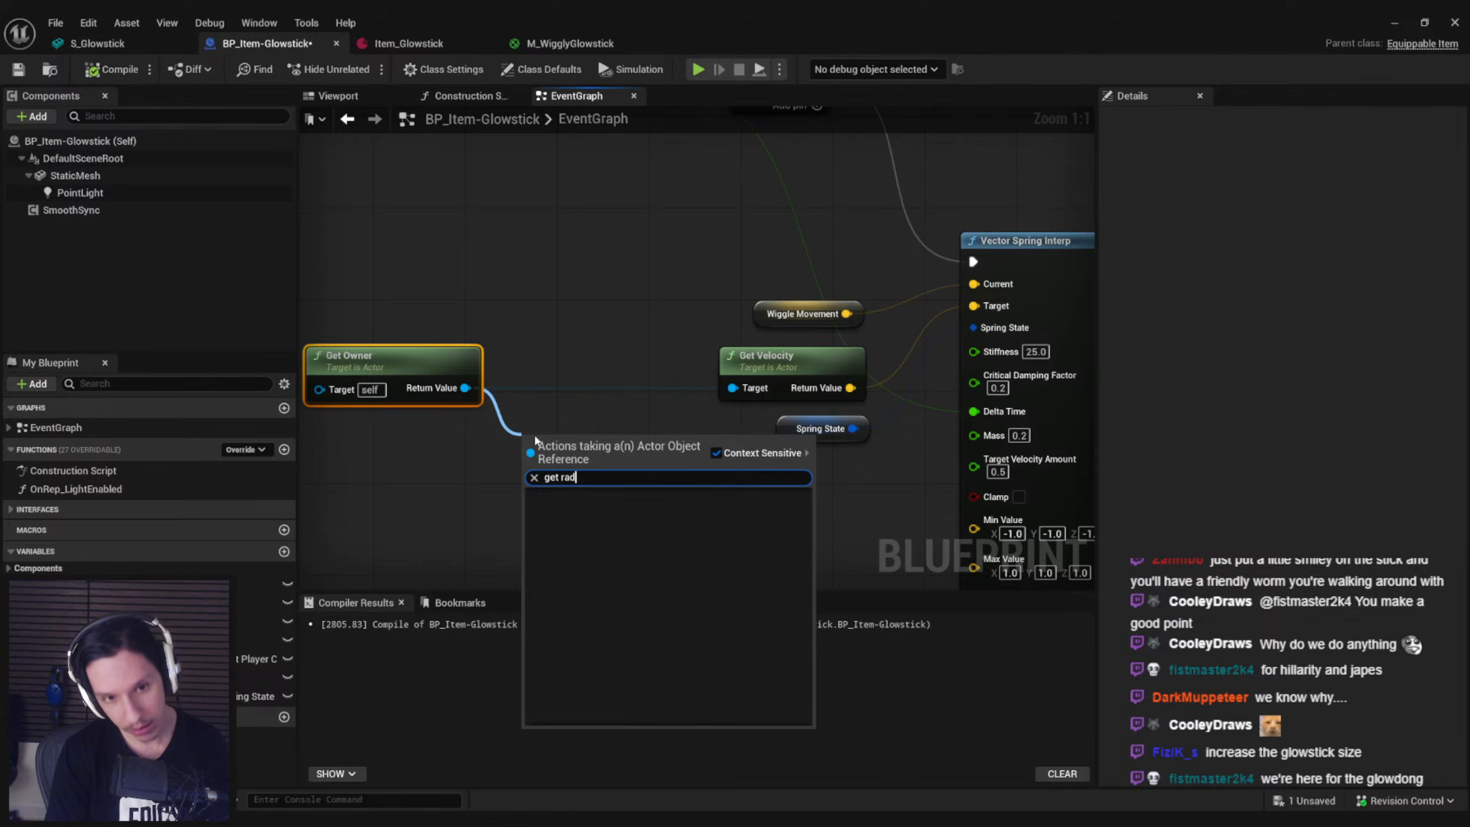
pyautogui.press('BackSpace')
pyautogui.press('BackSpace')
pyautogui.press('BackSpace')
pyautogui.press('BackSpace')
pyautogui.press('BackSpace')
pyautogui.press('BackSpace')
pyautogui.press('BackSpace')
pyautogui.press('BackSpace')
pyautogui.write('et')
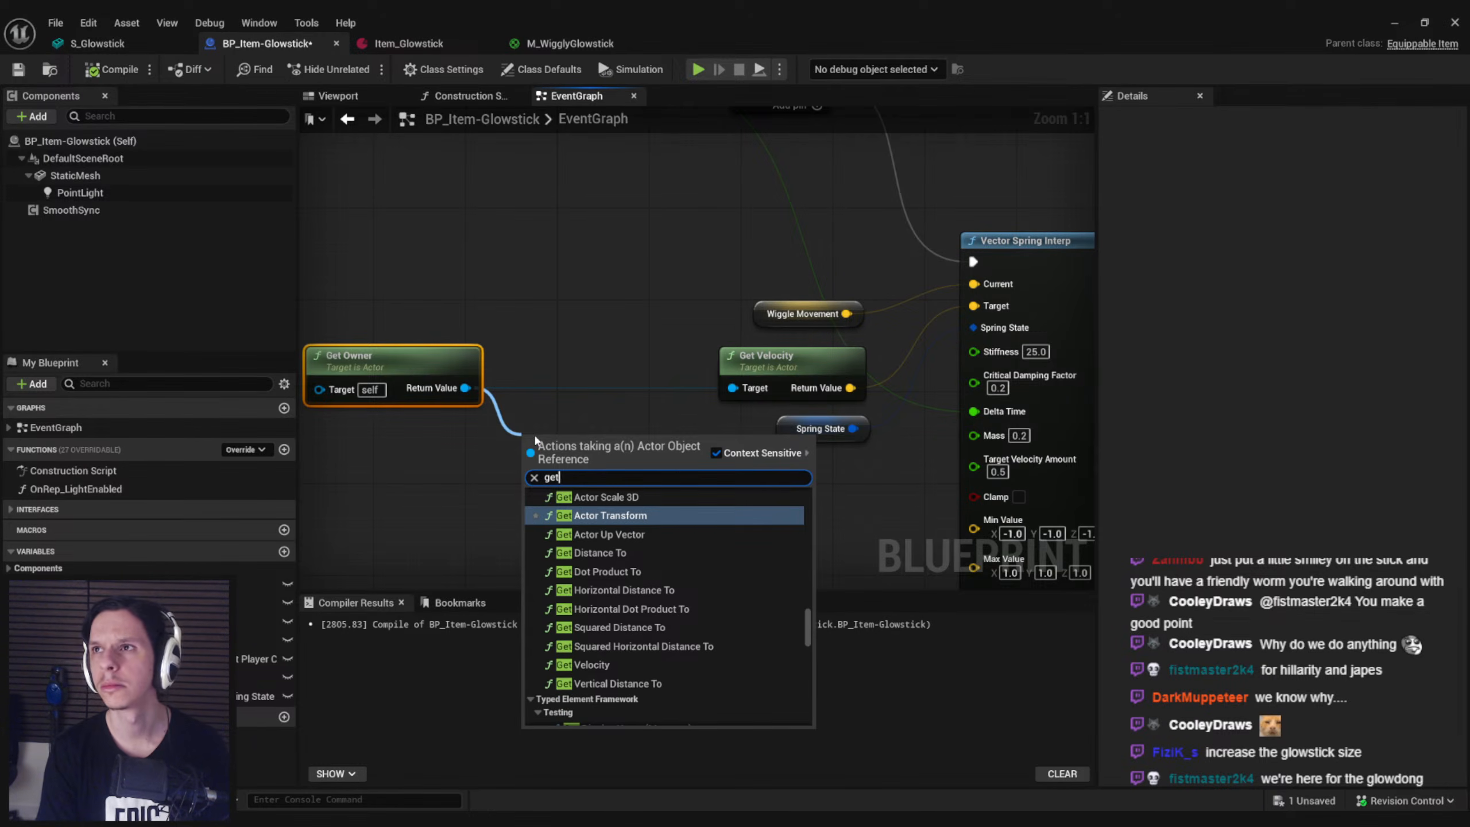
pyautogui.write(' angular')
pyautogui.press('BackSpace')
pyautogui.press('BackSpace')
pyautogui.press('BackSpace')
pyautogui.press('BackSpace')
pyautogui.press('BackSpace')
pyautogui.press('BackSpace')
pyautogui.press('BackSpace')
pyautogui.press('BackSpace')
pyautogui.press('BackSpace')
pyautogui.press('BackSpace')
pyautogui.write('et angular')
pyautogui.press('BackSpace')
pyautogui.press('BackSpace')
pyautogui.press('BackSpace')
pyautogui.press('BackSpace')
pyautogui.press('BackSpace')
pyautogui.press('BackSpace')
pyautogui.press('BackSpace')
pyautogui.press('BackSpace')
pyautogui.press('BackSpace')
pyautogui.press('BackSpace')
pyautogui.press('BackSpace')
pyautogui.write('anguilar')
pyautogui.press('BackSpace')
pyautogui.press('BackSpace')
pyautogui.press('BackSpace')
pyautogui.press('BackSpace')
pyautogui.write('lar')
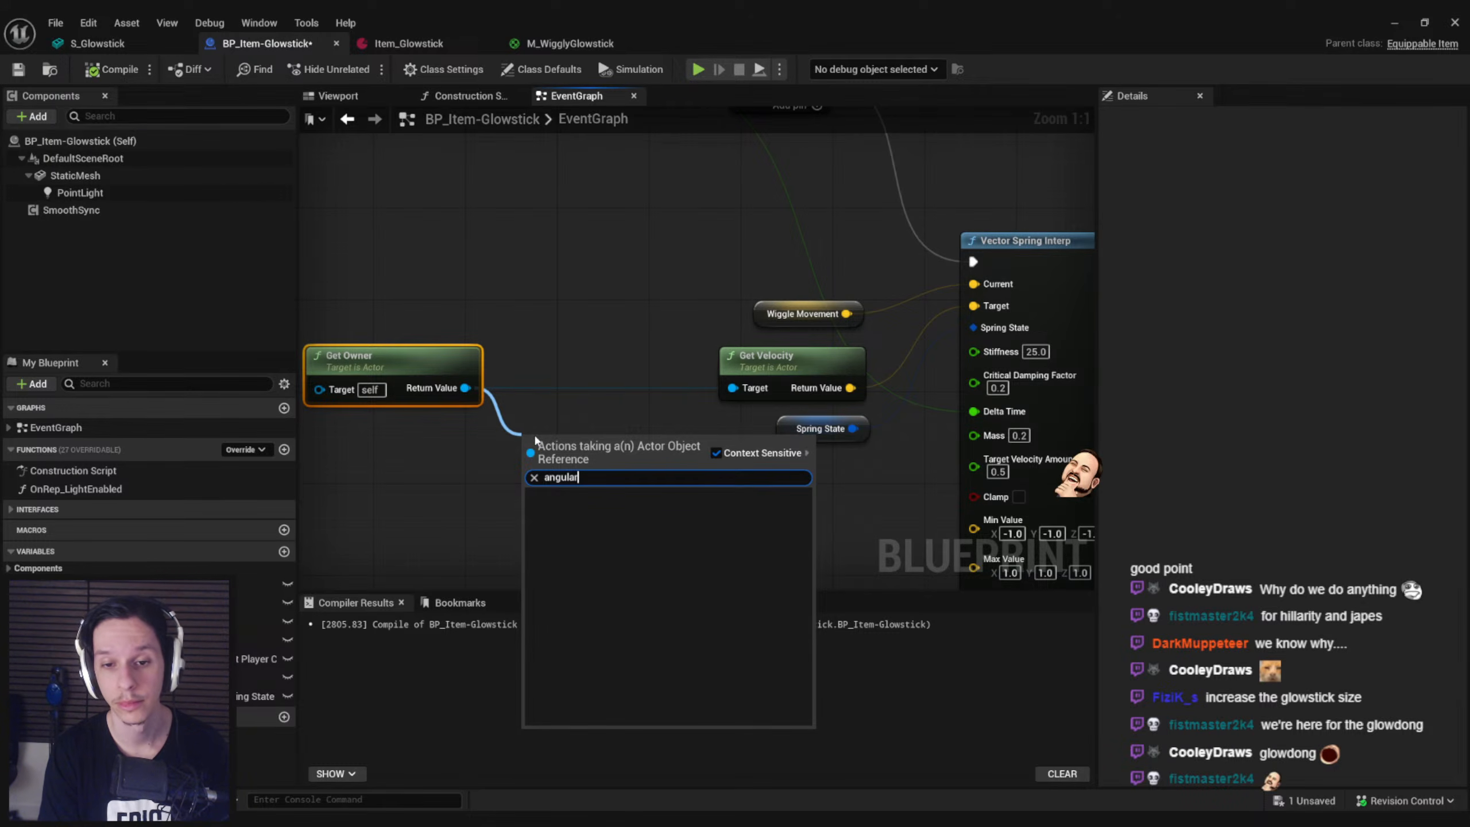
# Search Get Owner's actions for velocity, rotation, turn and rate functions
pyautogui.hotkey('ctrl', 'a')
pyautogui.write('velocity')
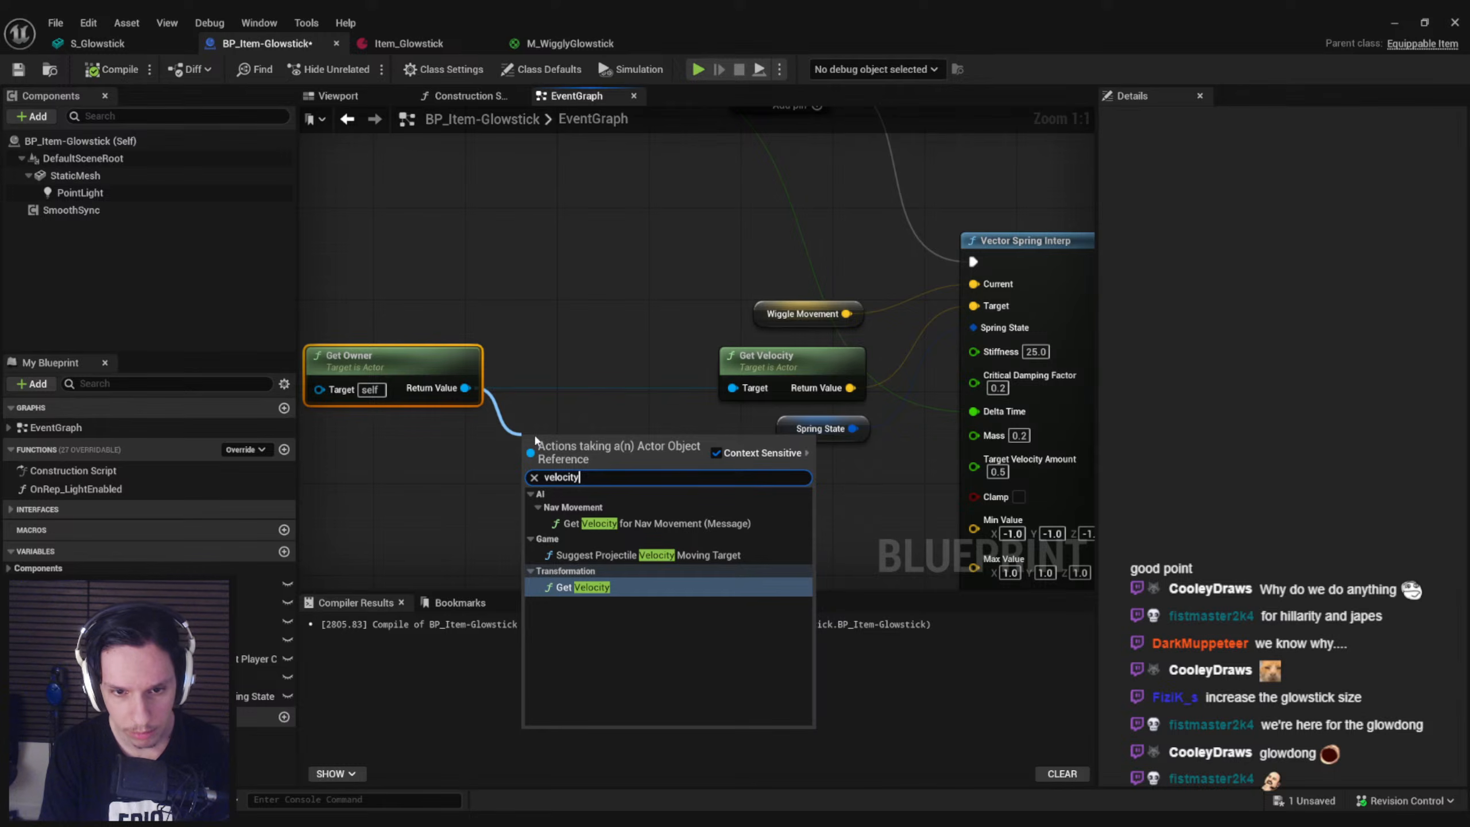
pyautogui.press('BackSpace')
pyautogui.press('BackSpace')
pyautogui.press('BackSpace')
pyautogui.press('BackSpace')
pyautogui.press('BackSpace')
pyautogui.press('BackSpace')
pyautogui.press('BackSpace')
pyautogui.press('BackSpace')
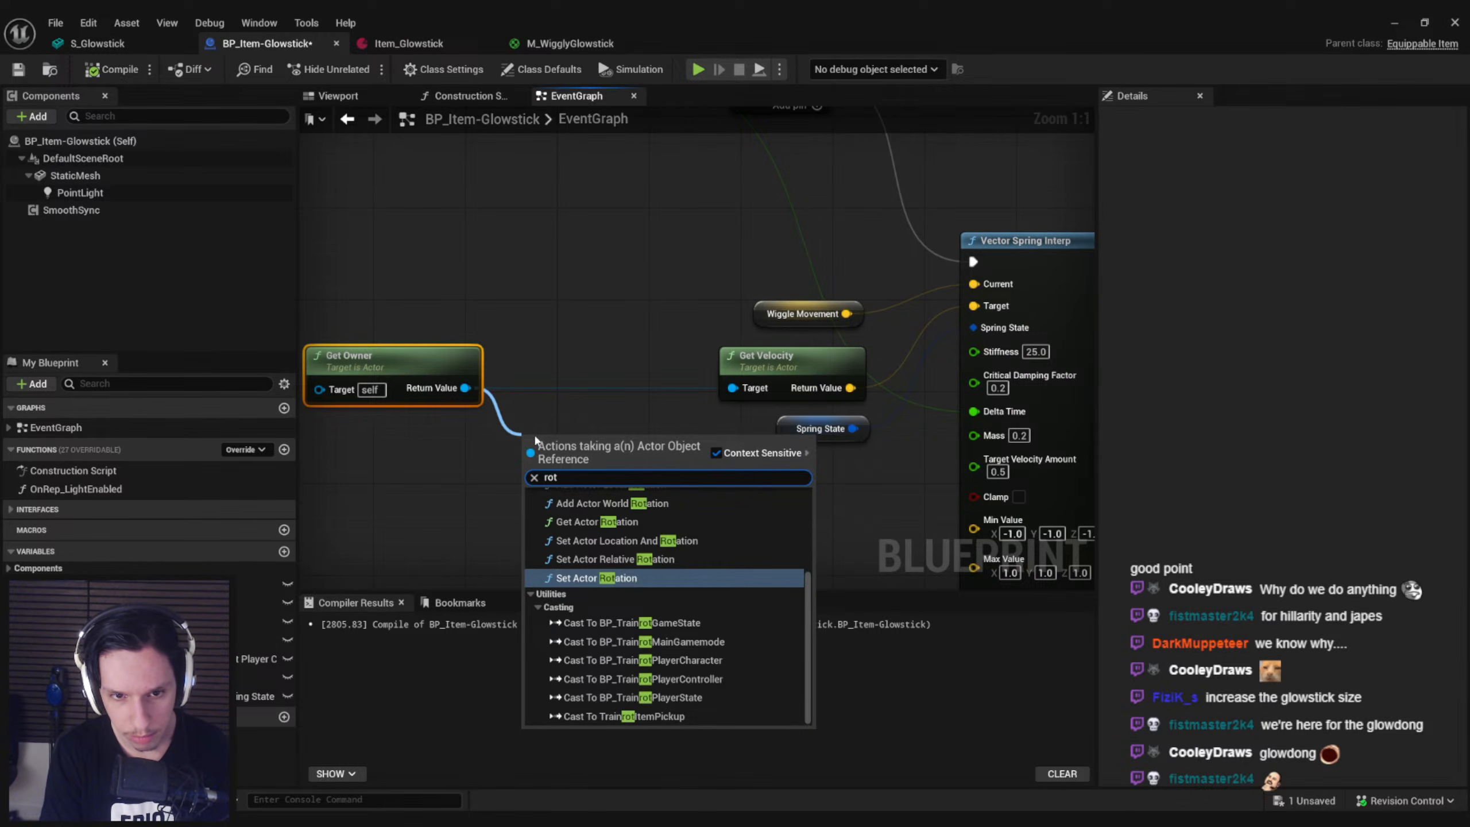
pyautogui.write('turn')
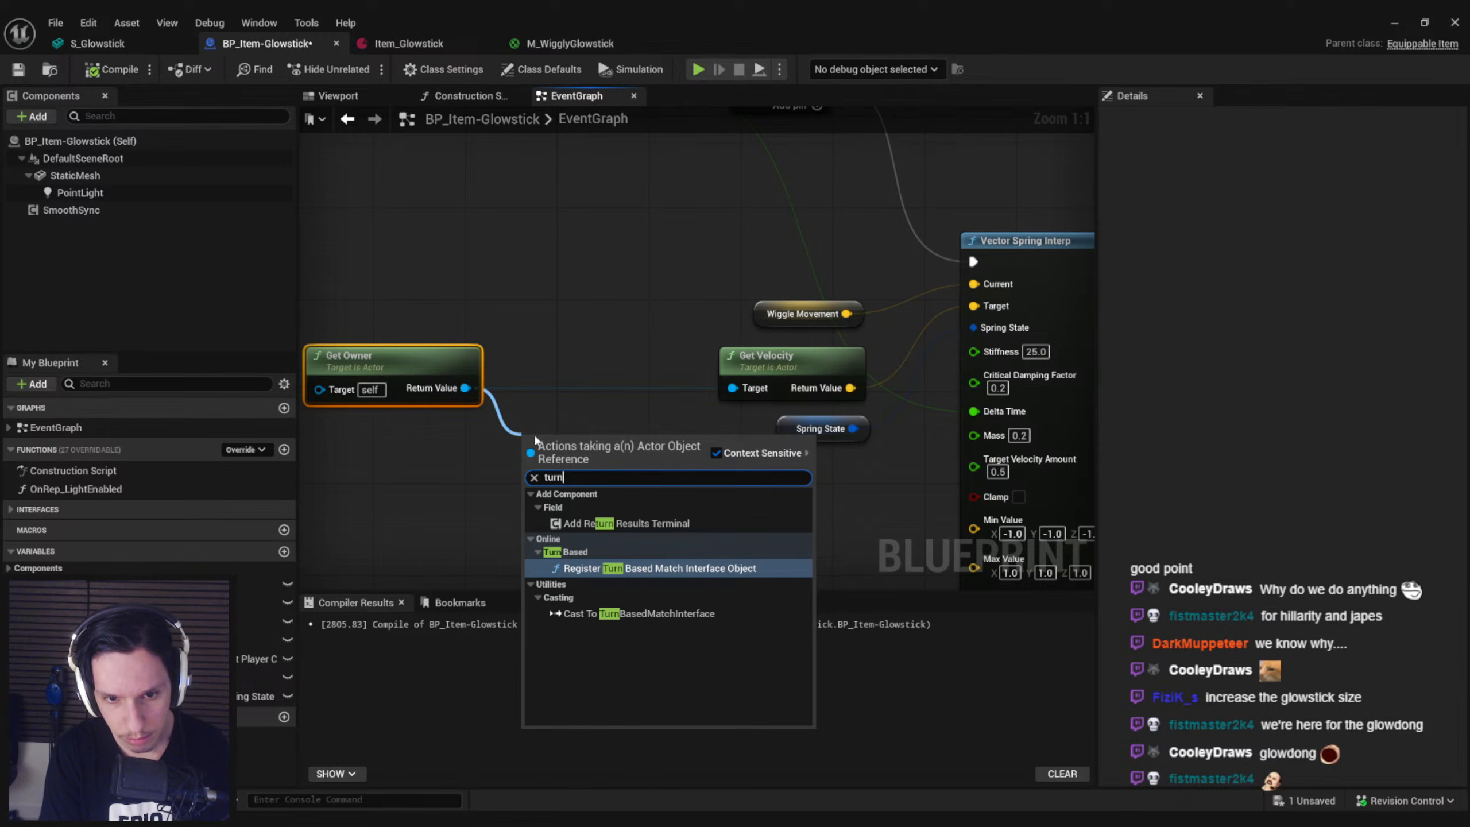
pyautogui.press('BackSpace')
pyautogui.press('BackSpace')
pyautogui.press('BackSpace')
pyautogui.press('BackSpace')
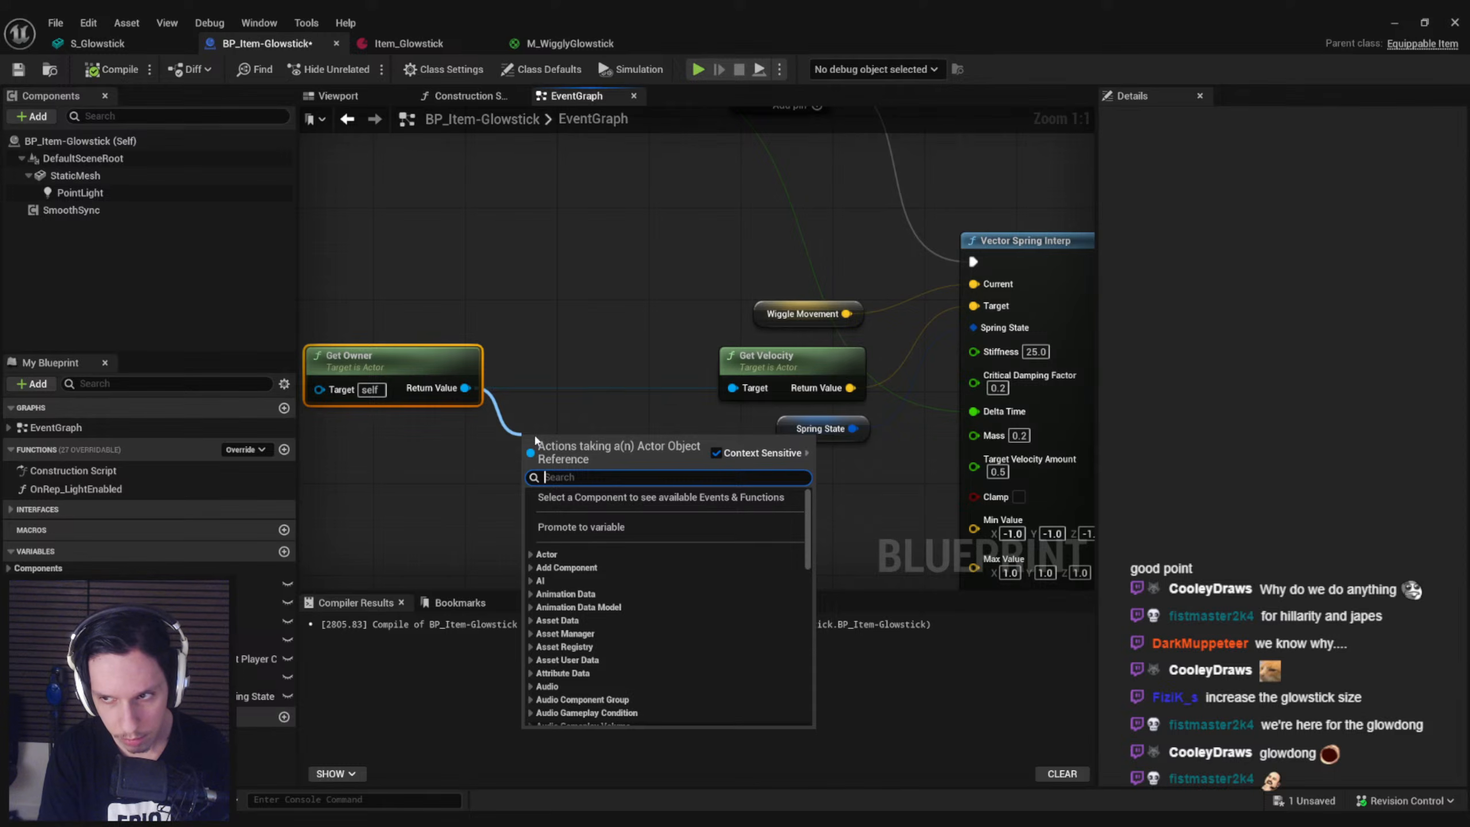
pyautogui.write('rate')
pyautogui.press('BackSpace')
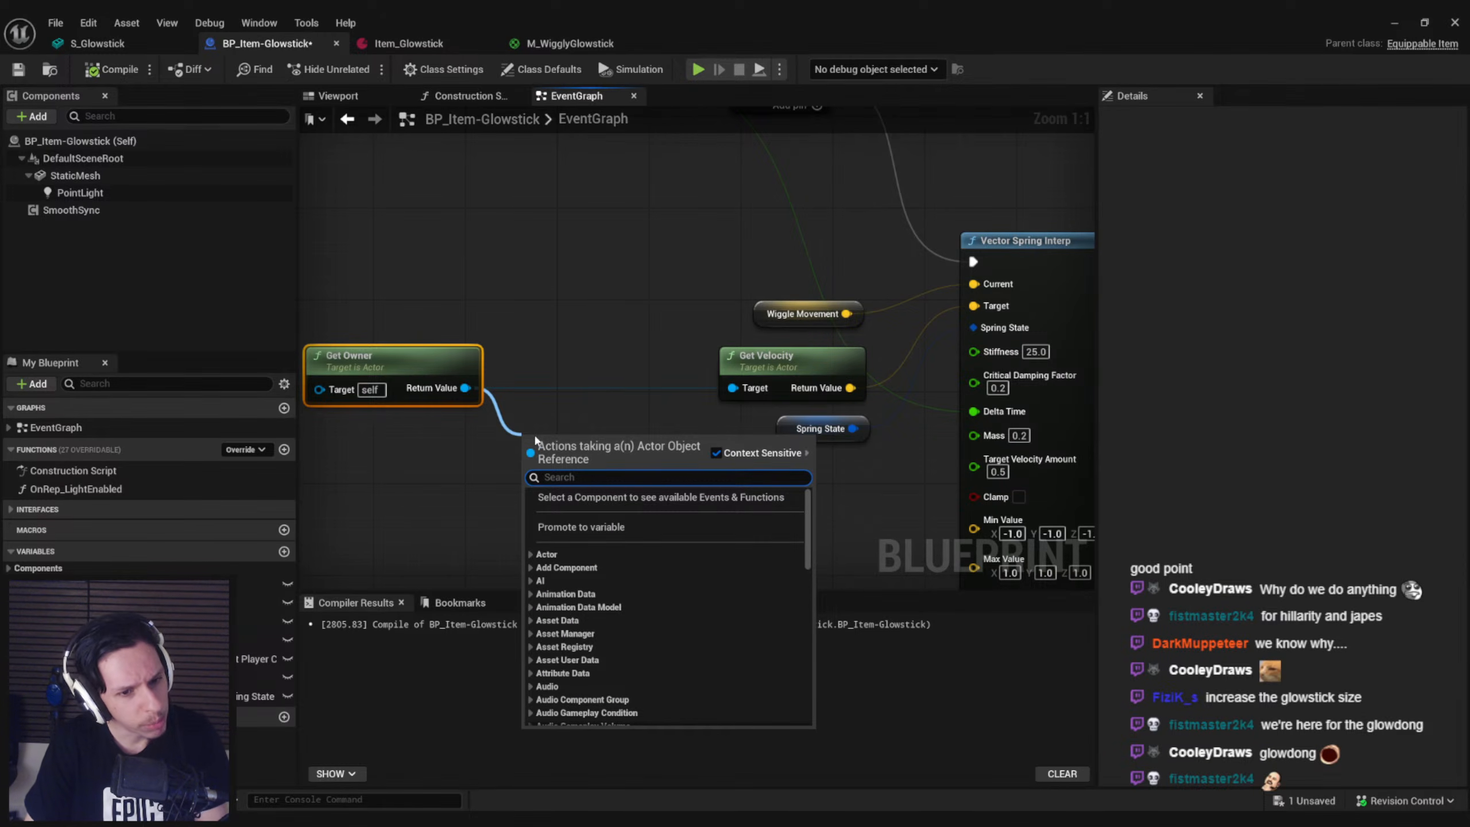
# Add a getter for the OwningPlayerPawn variable and create a Get Angular Velocity GMC node from it
pyautogui.click(581, 527)
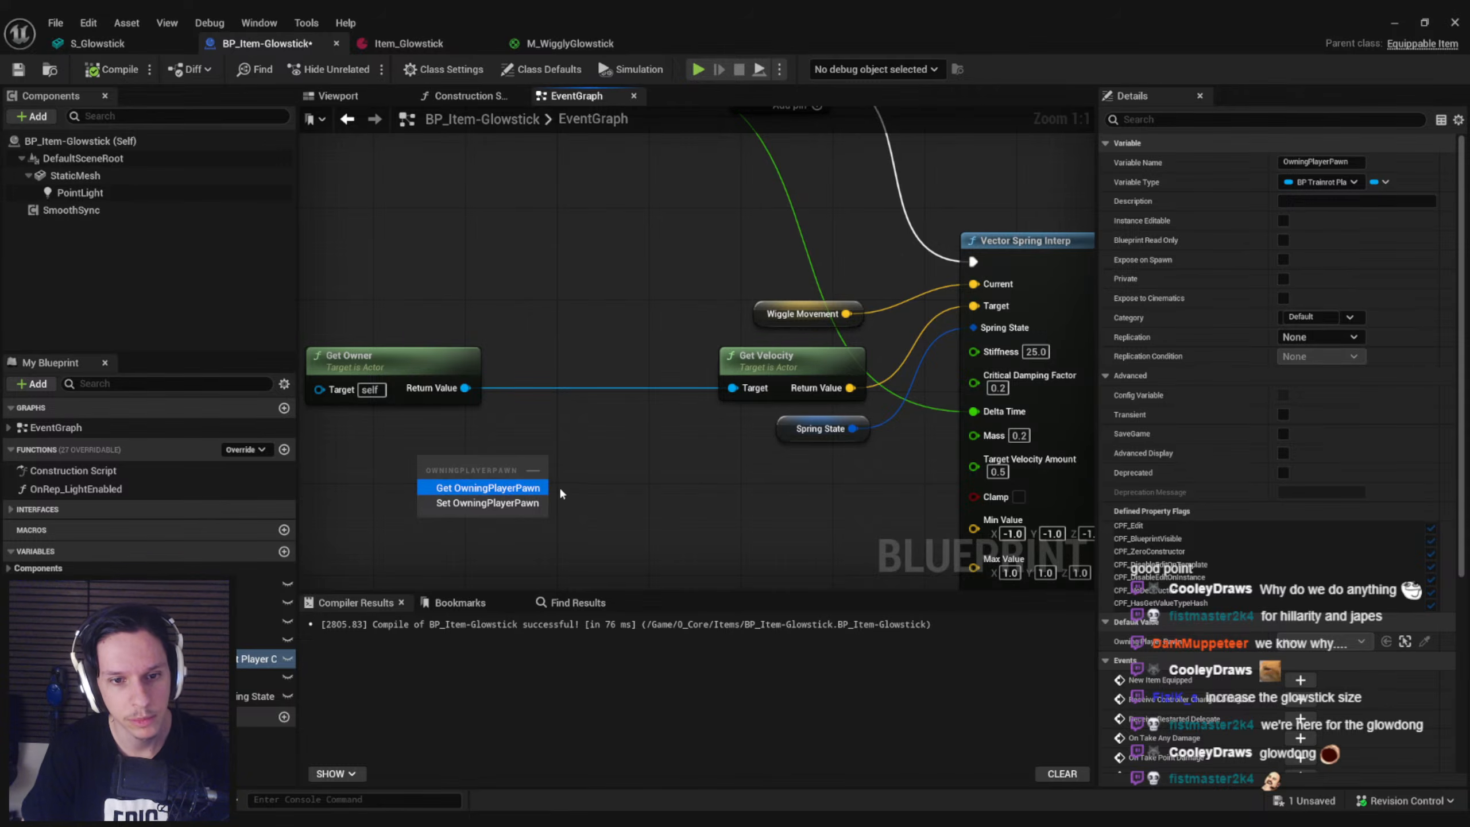
pyautogui.moveTo(532, 469); pyautogui.dragTo(533, 469)
pyautogui.write('angular velocity')
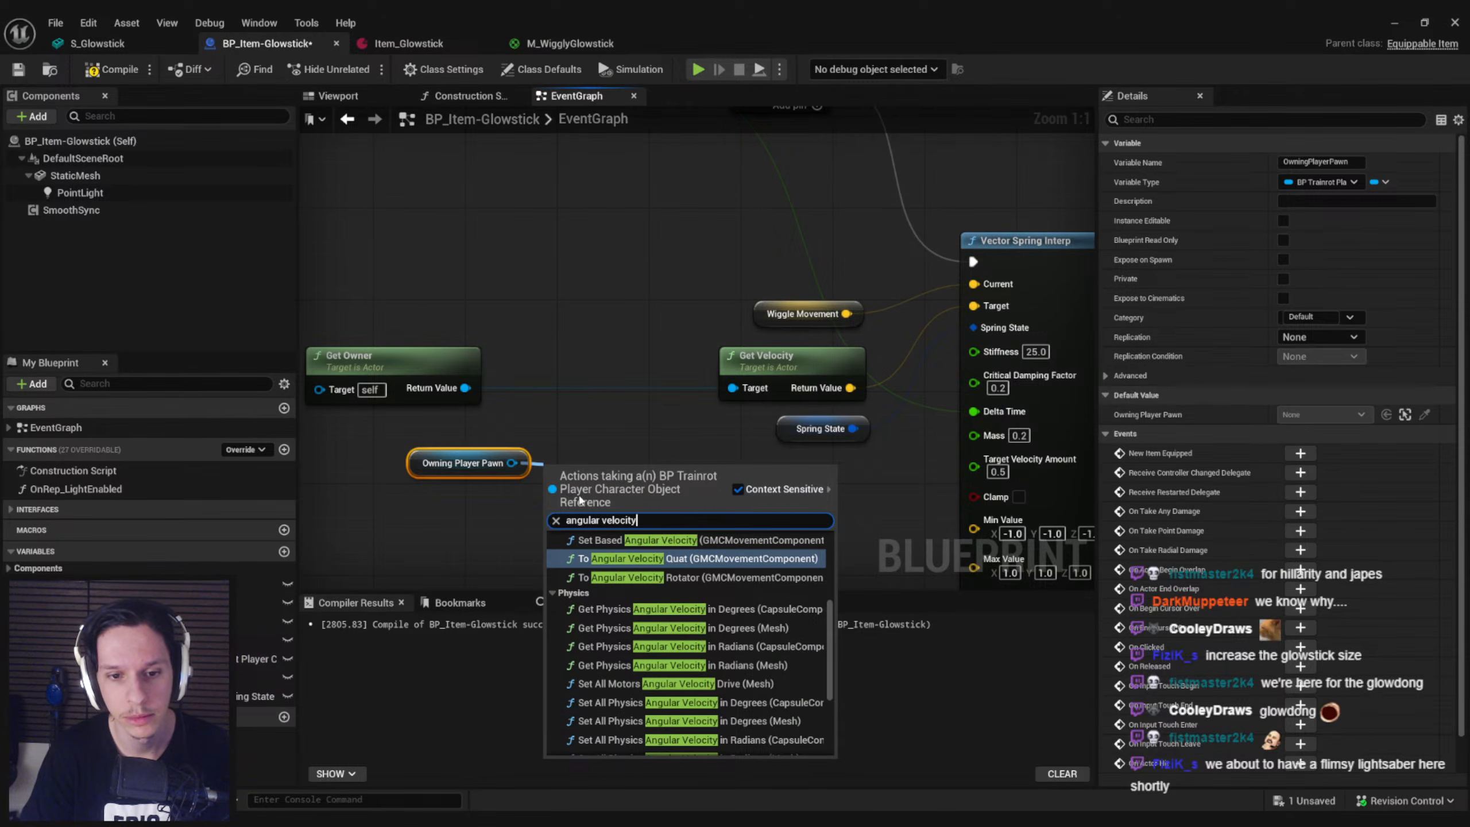
pyautogui.scroll(6, 681, 592)
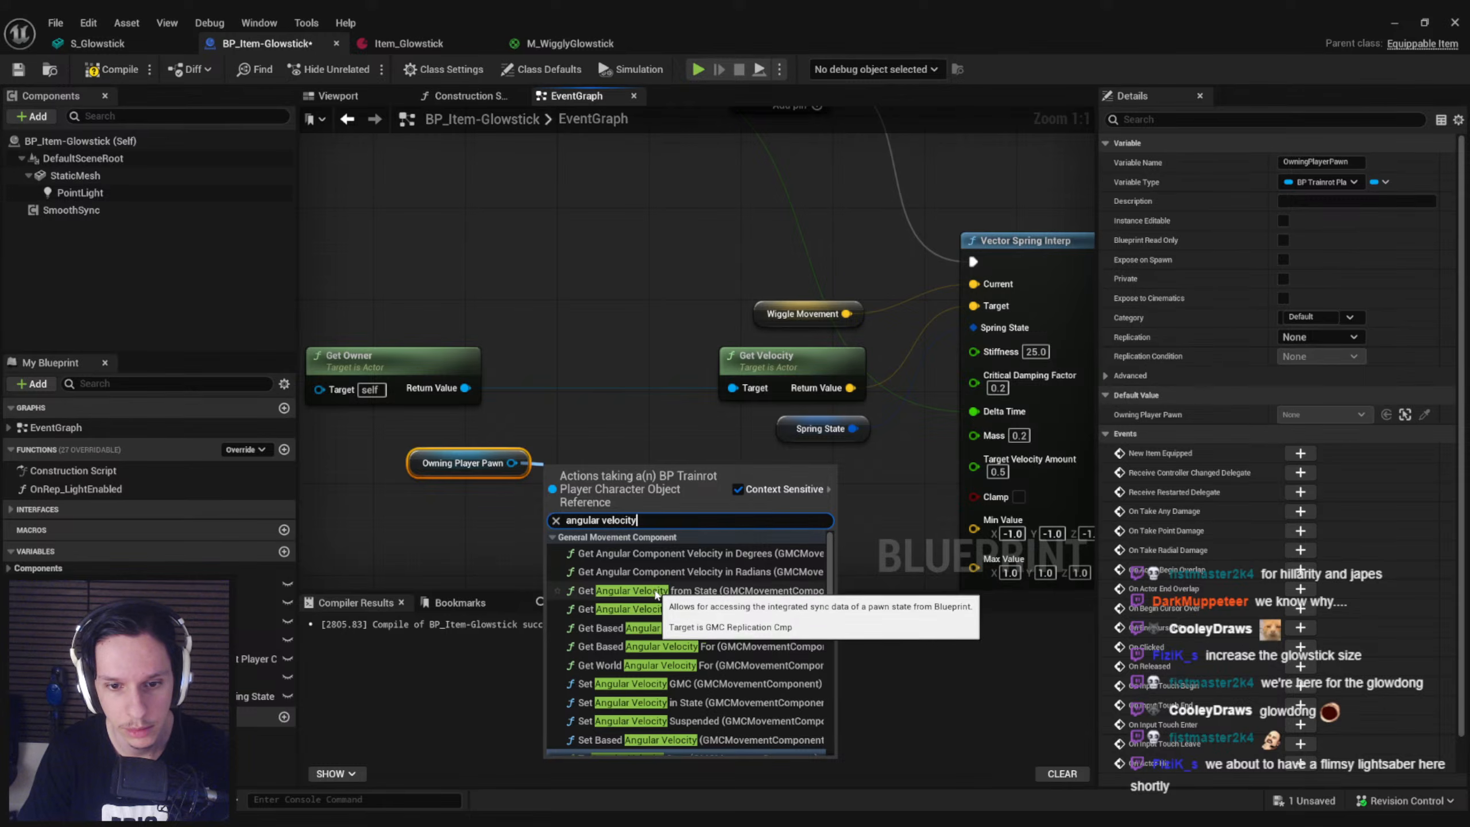
pyautogui.click(652, 608)
# Align the new angular velocity nodes and connect Get Angular Velocity GMC's return value to Vector Spring Interp's Target
pyautogui.scroll(-3, 637, 493)
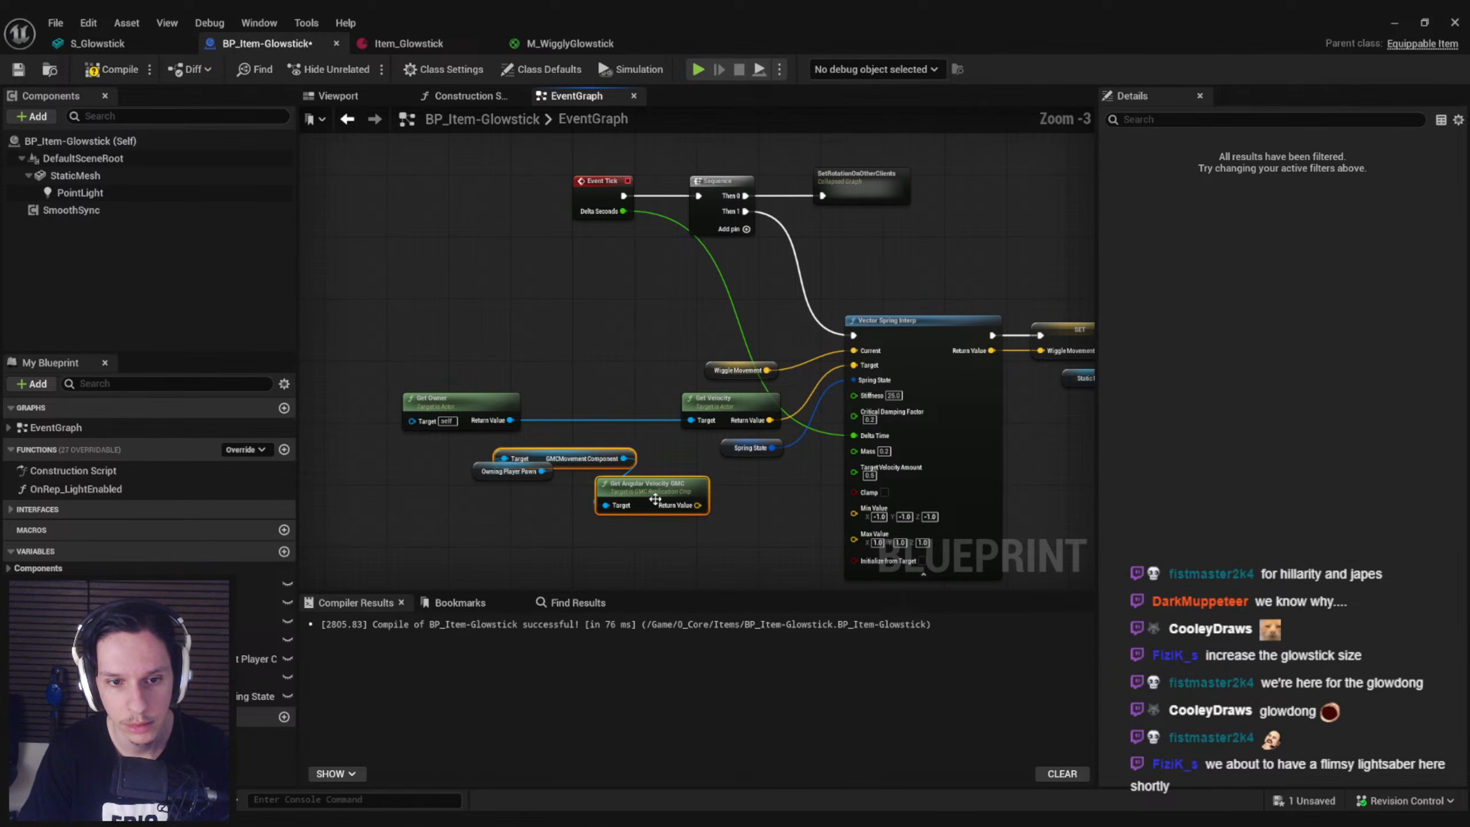
pyautogui.scroll(3, 606, 455)
pyautogui.moveTo(656, 426); pyautogui.dragTo(833, 425)
pyautogui.click(763, 447)
pyautogui.moveTo(843, 490); pyautogui.dragTo(455, 400)
pyautogui.press('q')
pyautogui.moveTo(846, 429); pyautogui.dragTo(964, 239)
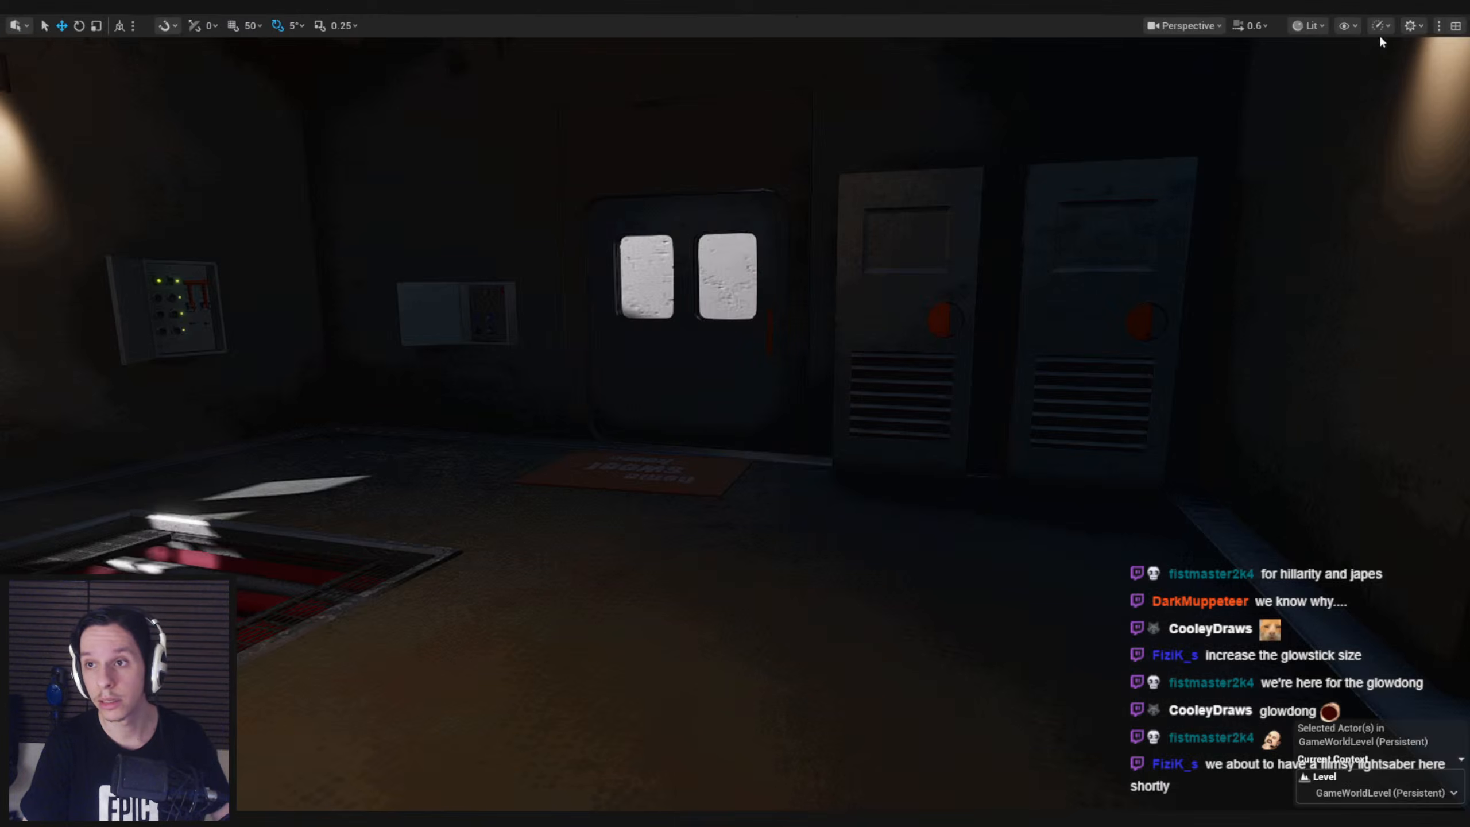
# Play-test the angular-velocity-driven glowstick by picking it up, equipping it and looking around, and stop the session
pyautogui.hotkey('alt', 'p')
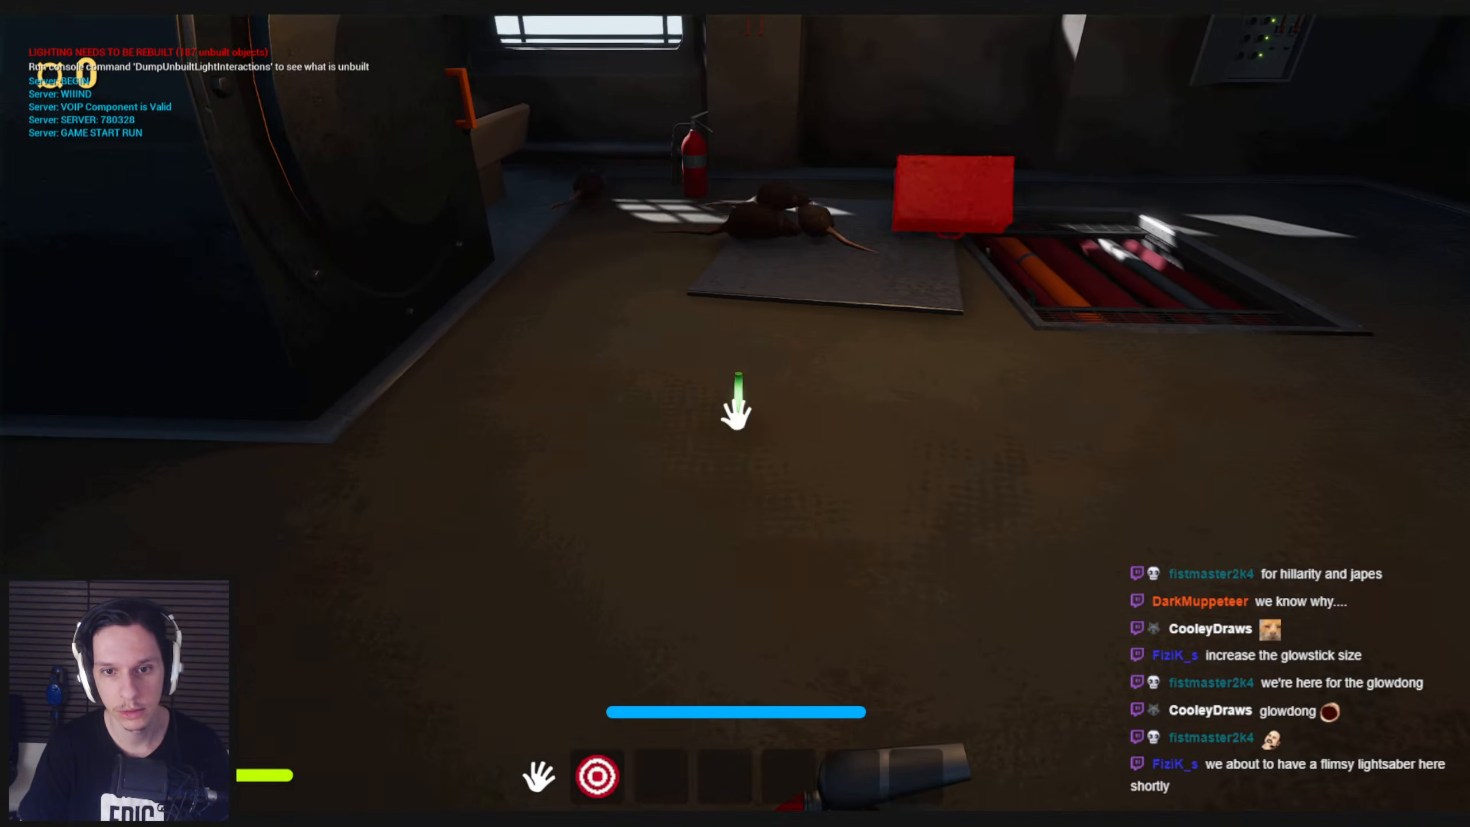
pyautogui.press('e')
pyautogui.press('2')
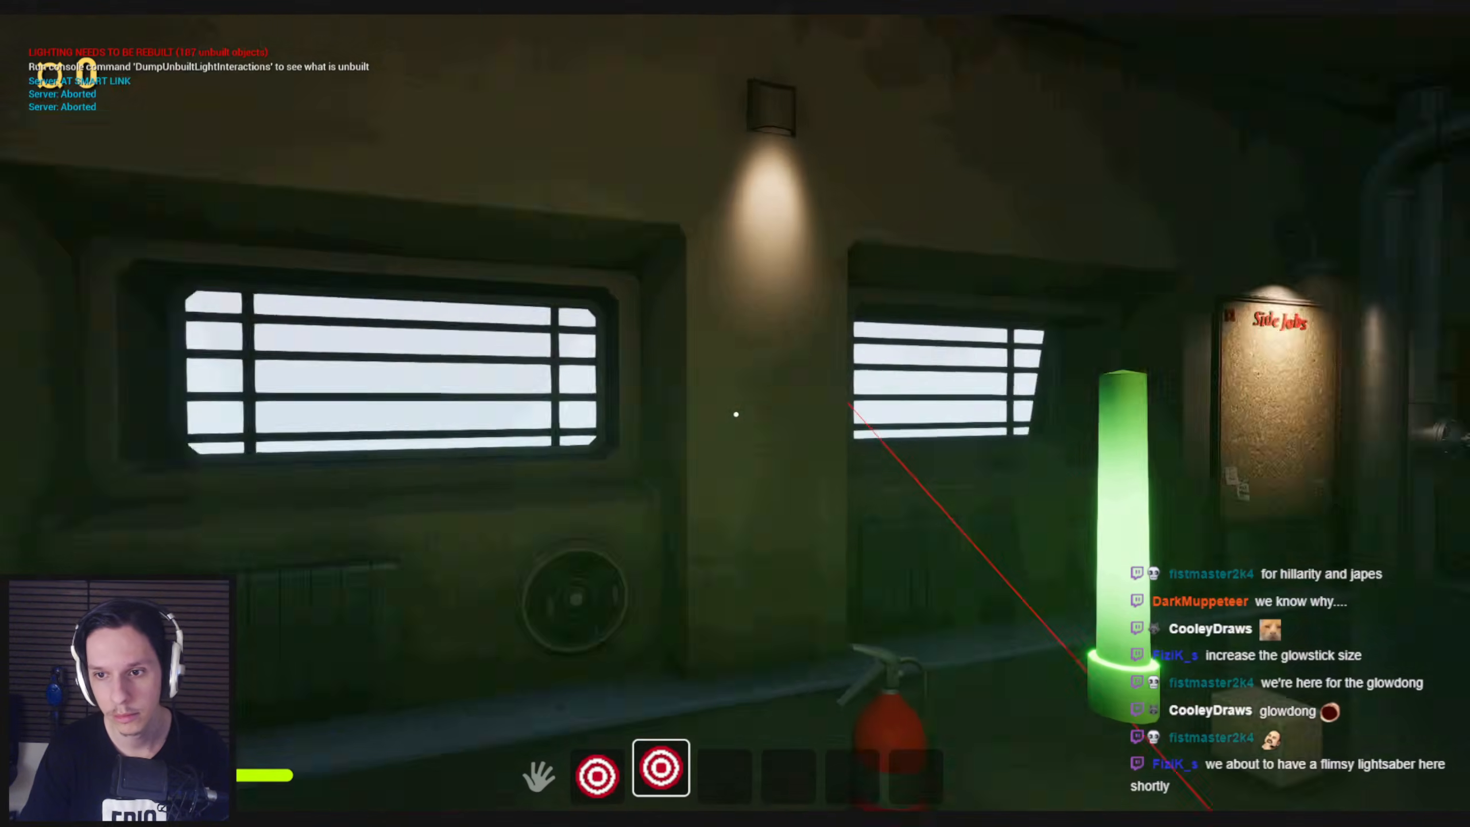
pyautogui.press('Escape')
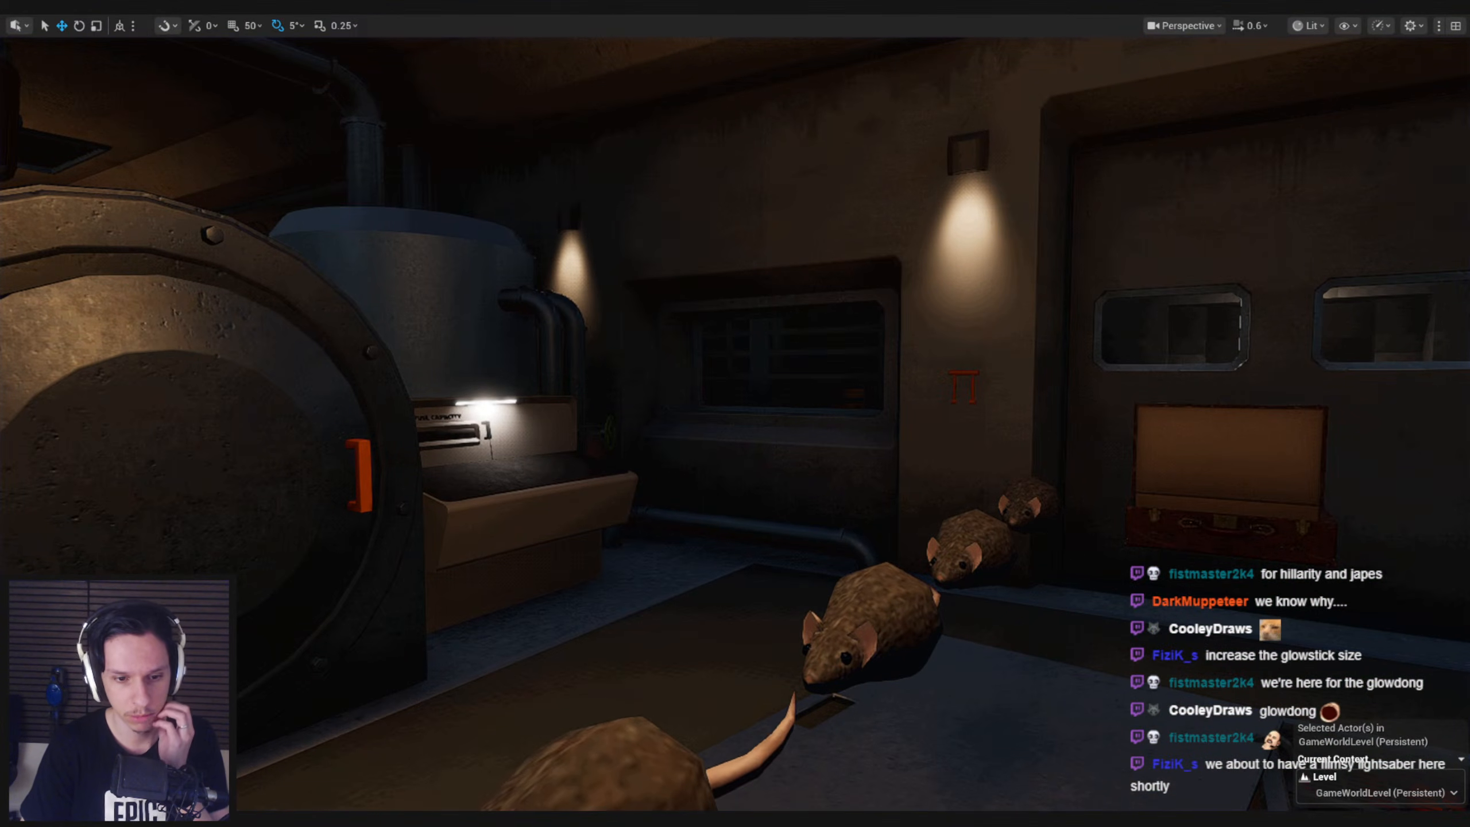
# Return to the glowstick blueprint and open the list of actions for Get Angular Velocity GMC's return value
pyautogui.moveTo(446, 817)
pyautogui.click(521, 761)
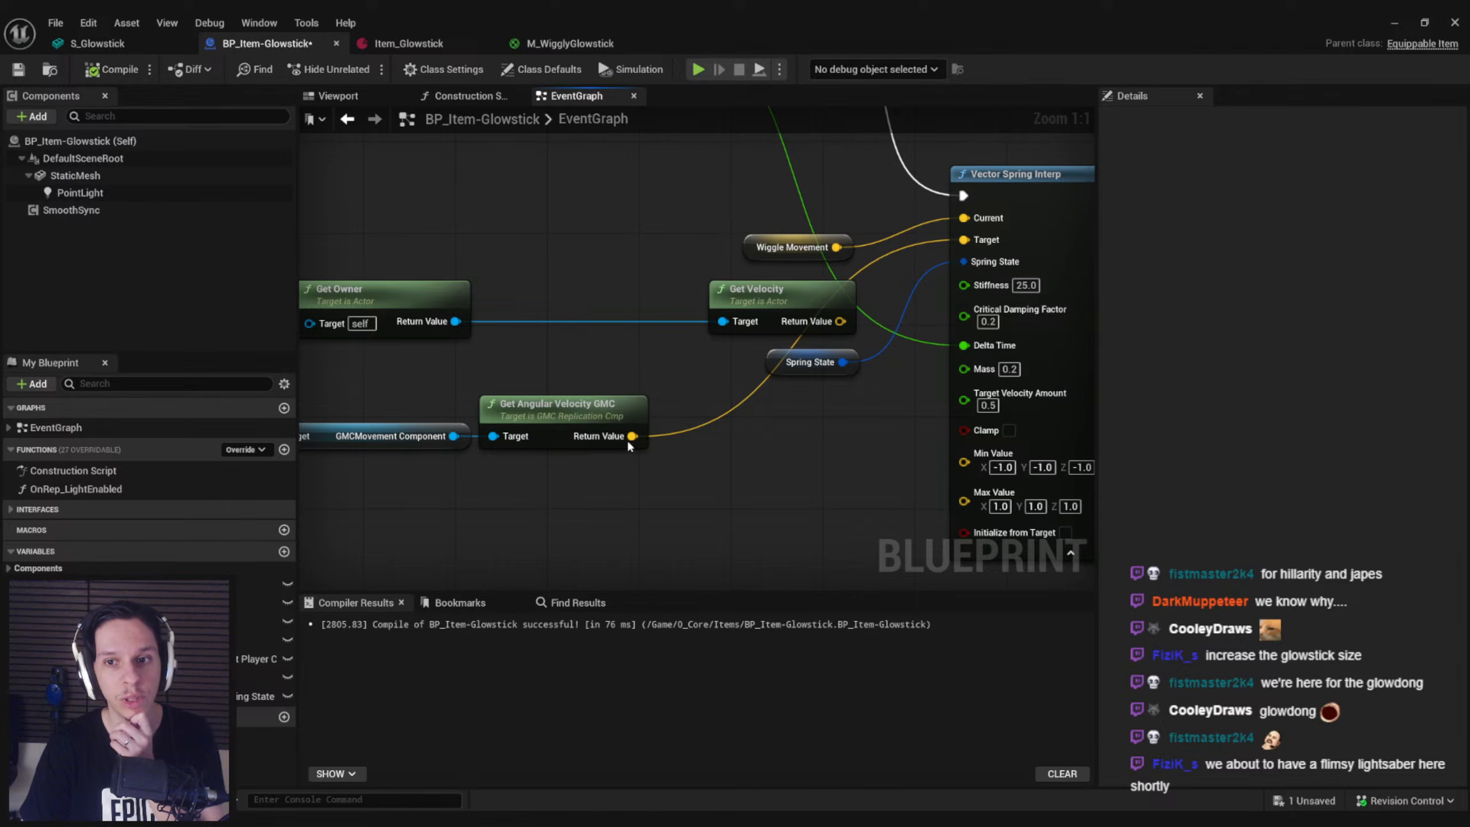
pyautogui.moveTo(631, 440); pyautogui.dragTo(682, 443)
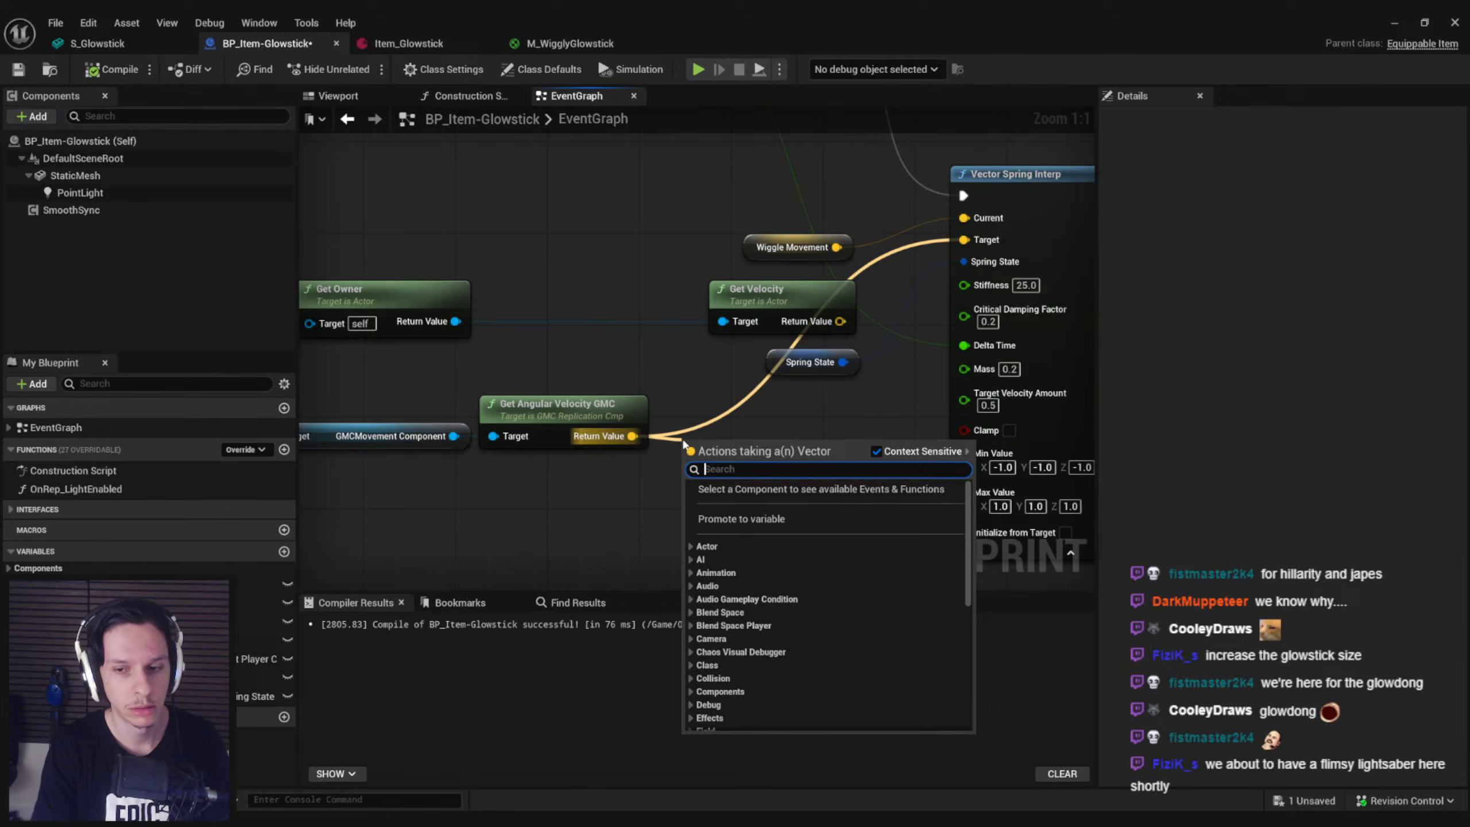
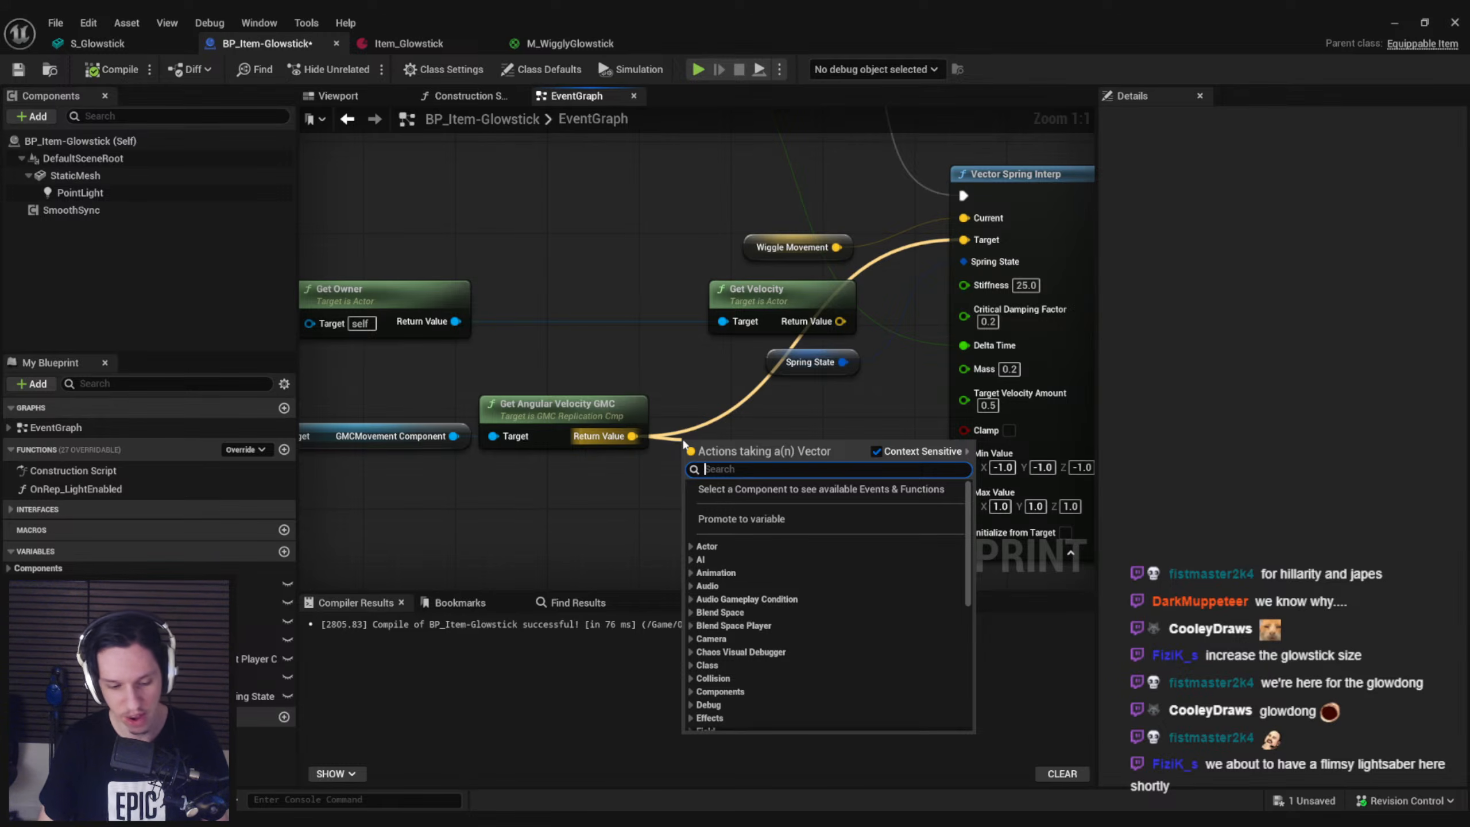
# Try converting Get Angular Velocity GMC's return value with a Rotation From X Vector node, and delete that node again
pyautogui.write('rot from x')
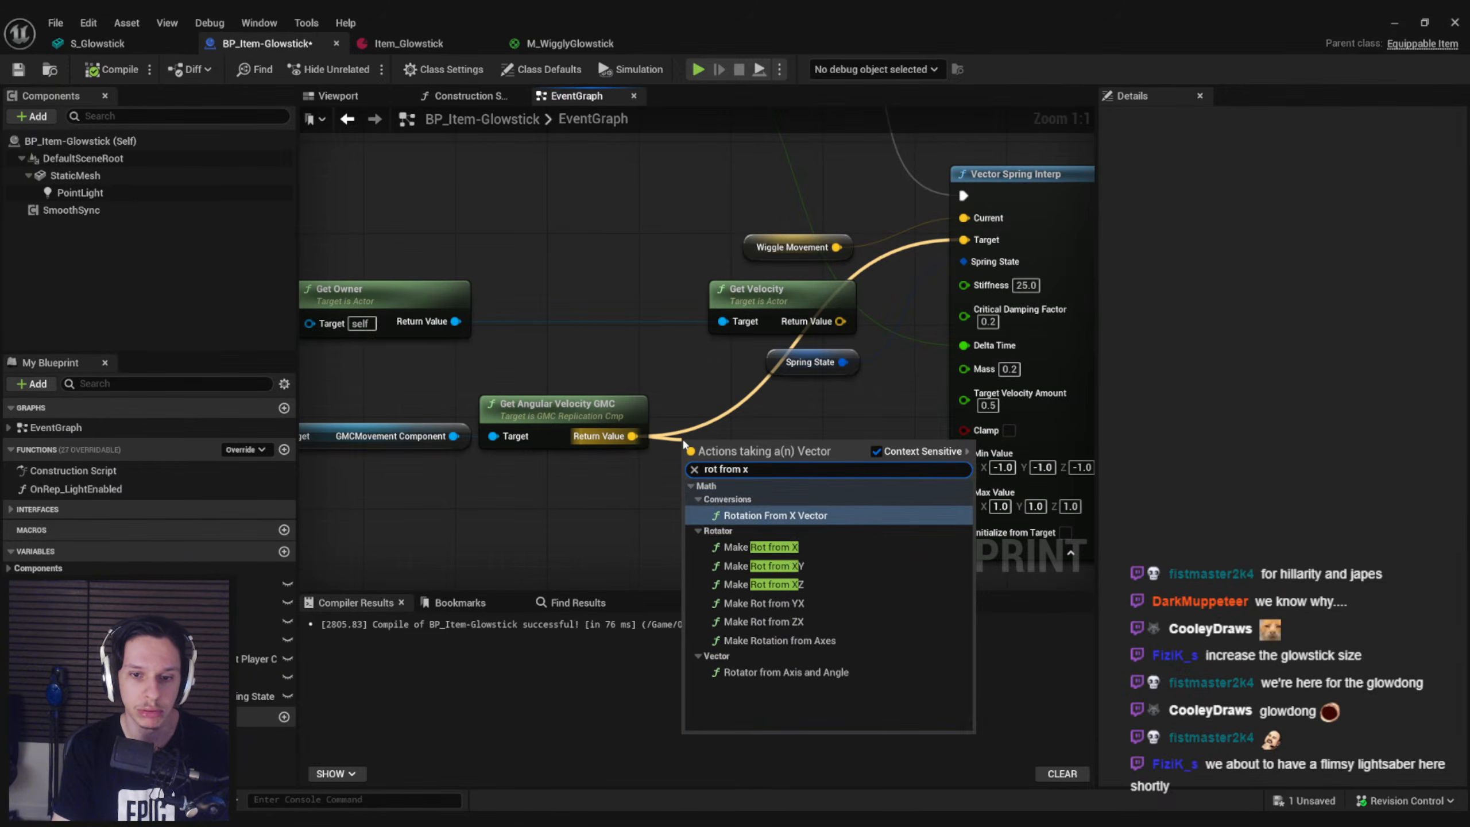
pyautogui.click(773, 491)
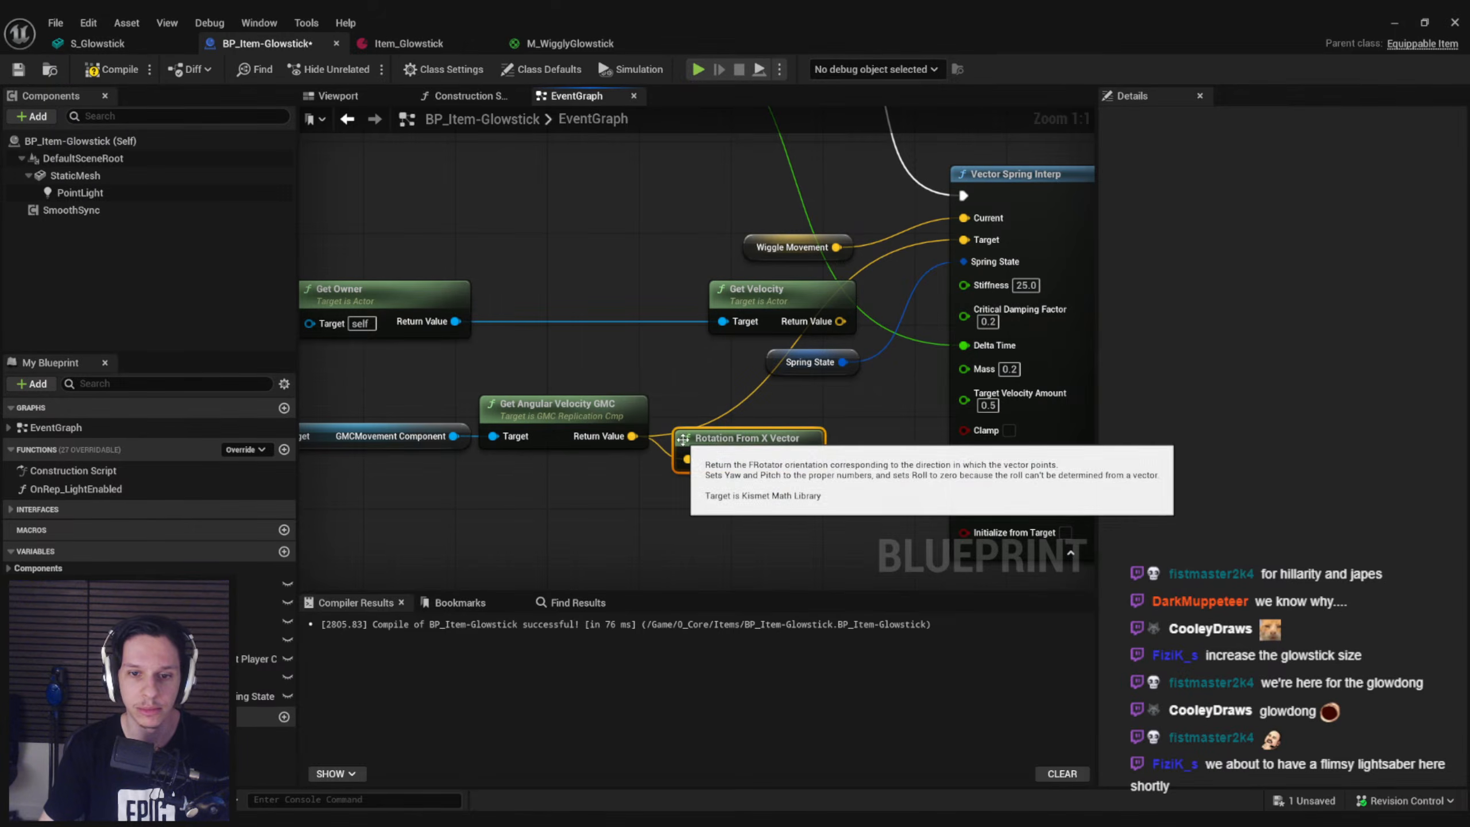
pyautogui.moveTo(758, 437); pyautogui.dragTo(319, 427)
pyautogui.moveTo(907, 488); pyautogui.dragTo(307, 441)
pyautogui.moveTo(976, 429); pyautogui.dragTo(749, 427, button='right')
pyautogui.moveTo(779, 418); pyautogui.dragTo(630, 419)
pyautogui.click(722, 479)
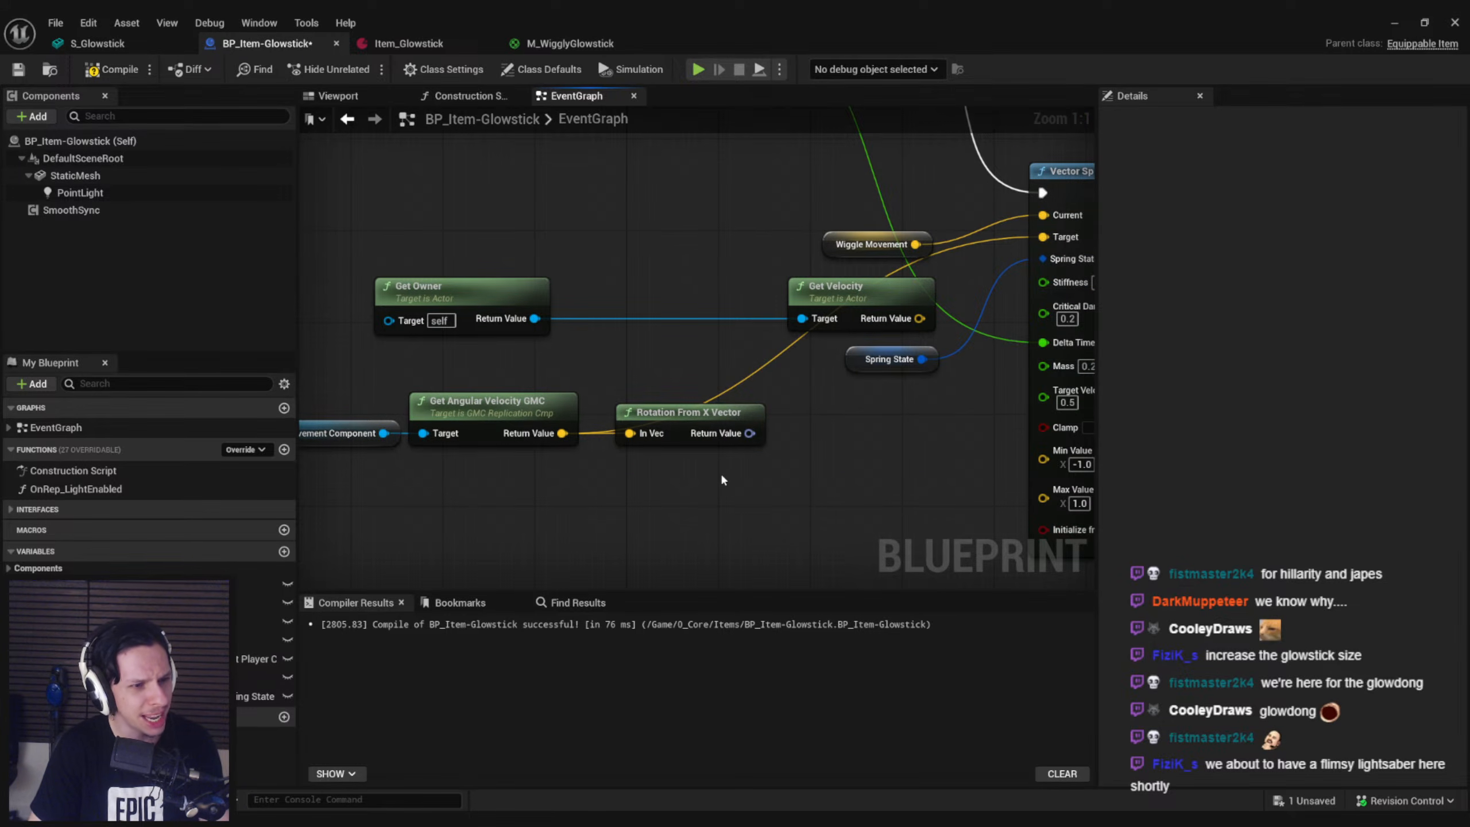
pyautogui.moveTo(750, 433); pyautogui.dragTo(770, 437)
pyautogui.click(698, 472)
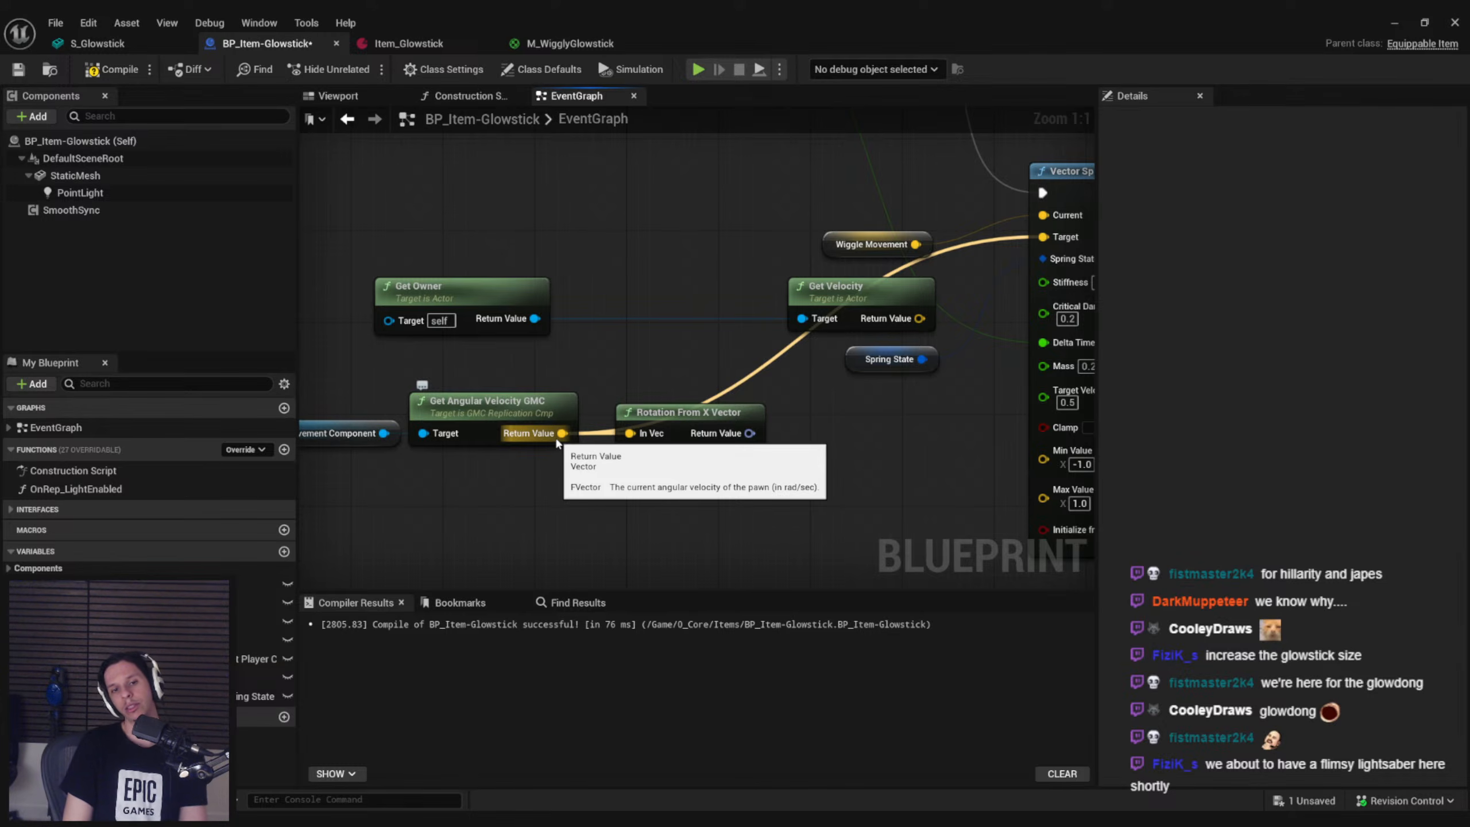
pyautogui.moveTo(670, 365); pyautogui.dragTo(695, 502)
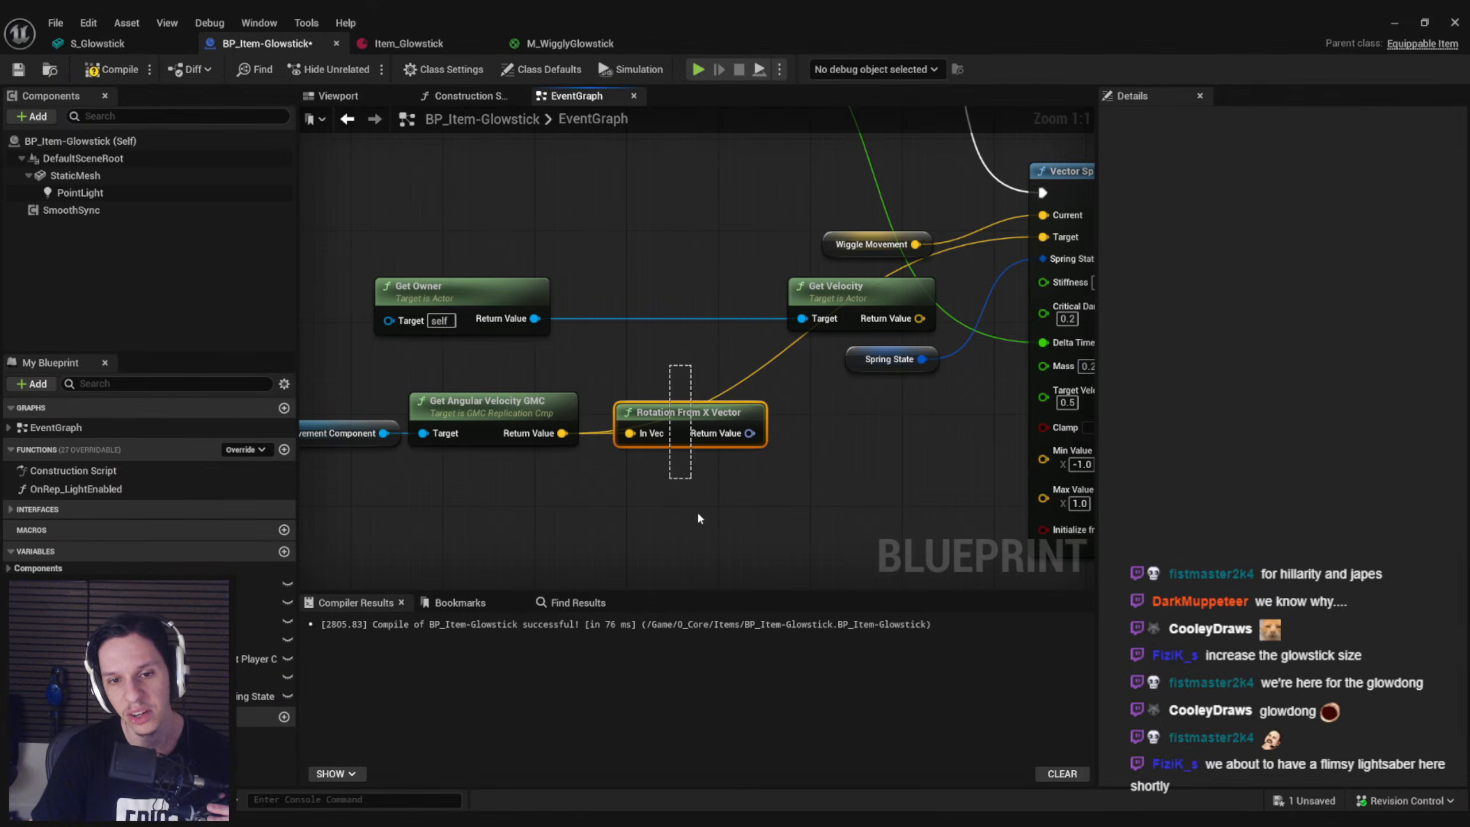
pyautogui.press('Delete')
# Search the actions for Get Angular Velocity GMC's return value for angular velocity nodes and dismiss the list
pyautogui.moveTo(561, 433); pyautogui.dragTo(622, 434)
pyautogui.write('angu')
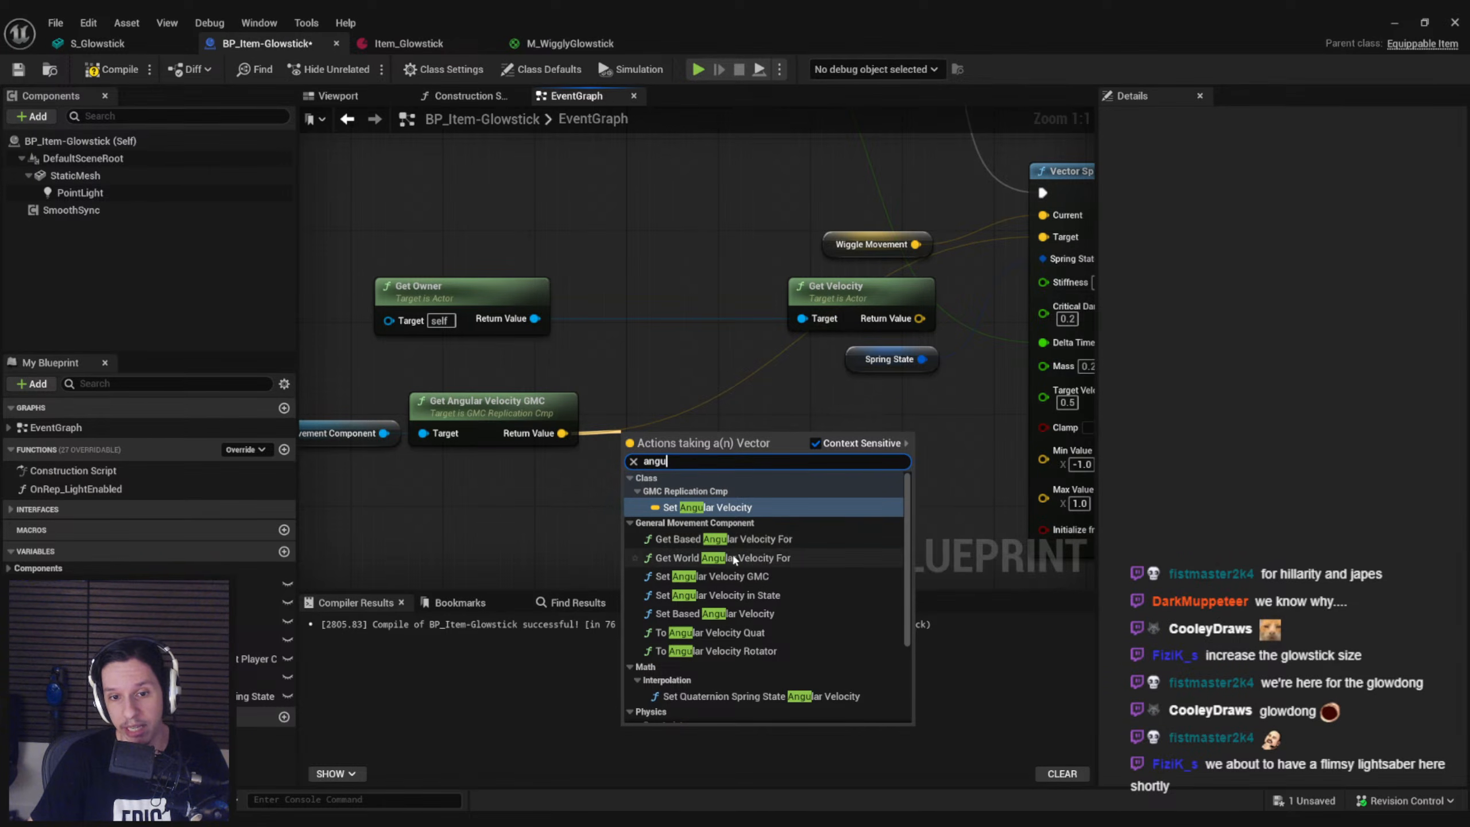
pyautogui.press('Escape')
pyautogui.moveTo(751, 522); pyautogui.dragTo(758, 490)
pyautogui.press('Delete')
# Compile the blueprint and scale Get Angular Velocity GMC's return value by 500 with a Multiply node
pyautogui.click(112, 69)
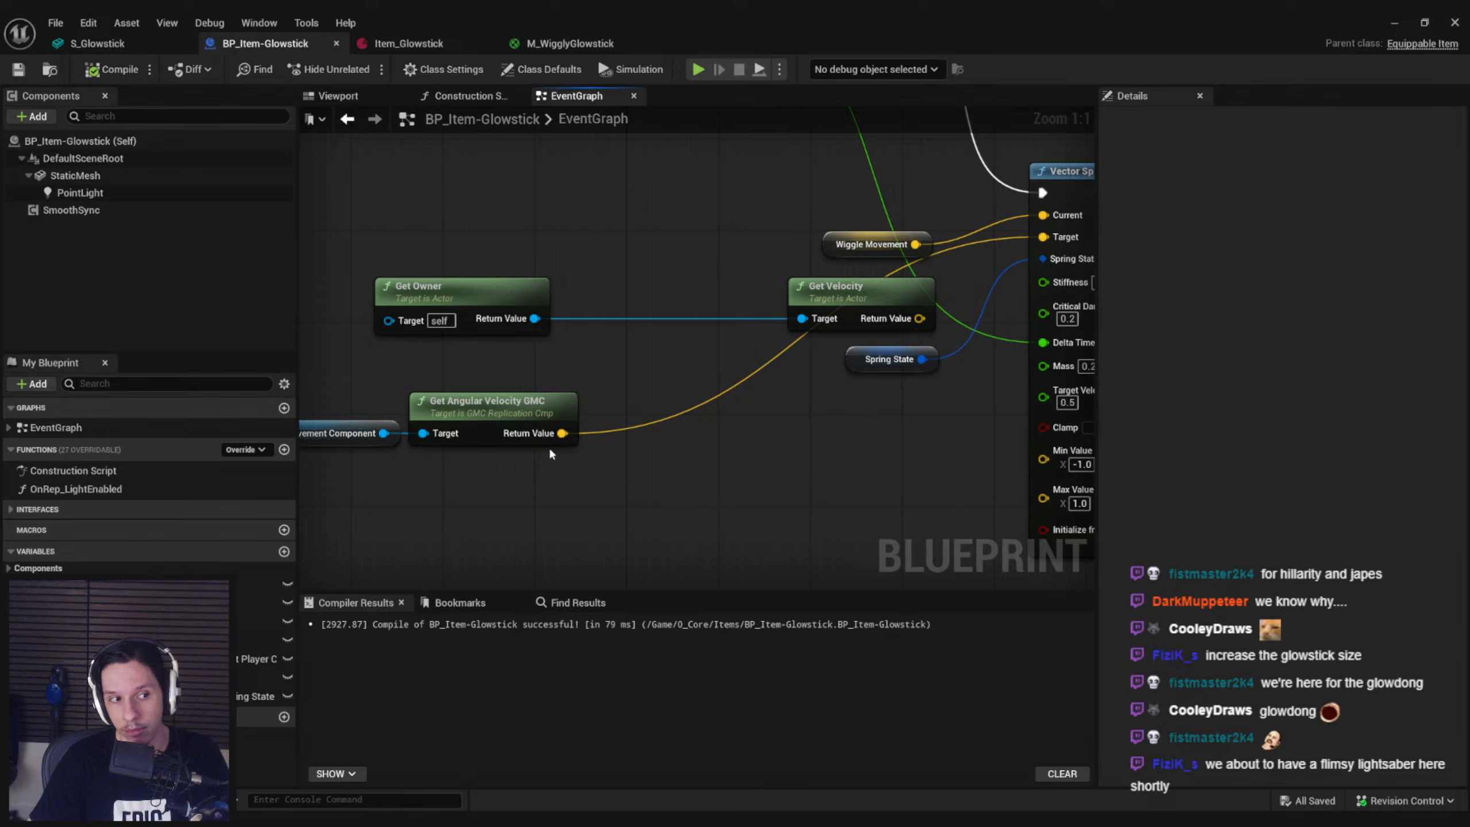
pyautogui.moveTo(763, 449); pyautogui.dragTo(782, 483, button='right')
pyautogui.scroll(-1, 707, 467)
pyautogui.moveTo(597, 464); pyautogui.dragTo(1030, 294)
pyautogui.write('*')
pyautogui.click(707, 545)
pyautogui.click(683, 476)
pyautogui.write('500')
pyautogui.click(717, 536)
# Play-test the scaled angular velocity by picking up and equipping the glowstick, stop the session and return to the blueprint
pyautogui.click(1394, 23)
pyautogui.hotkey('alt', 'p')
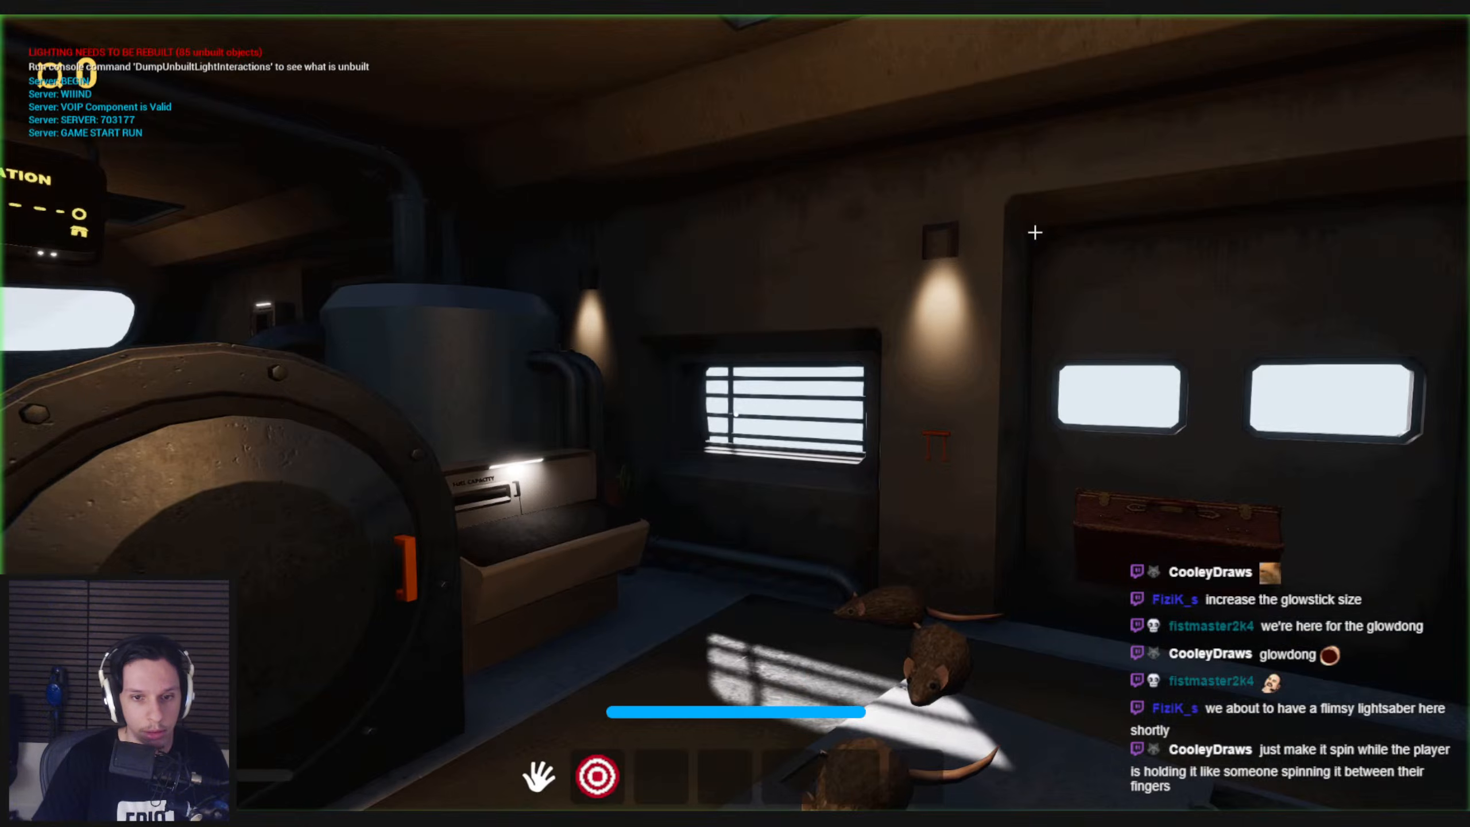
pyautogui.press('e')
pyautogui.press('2')
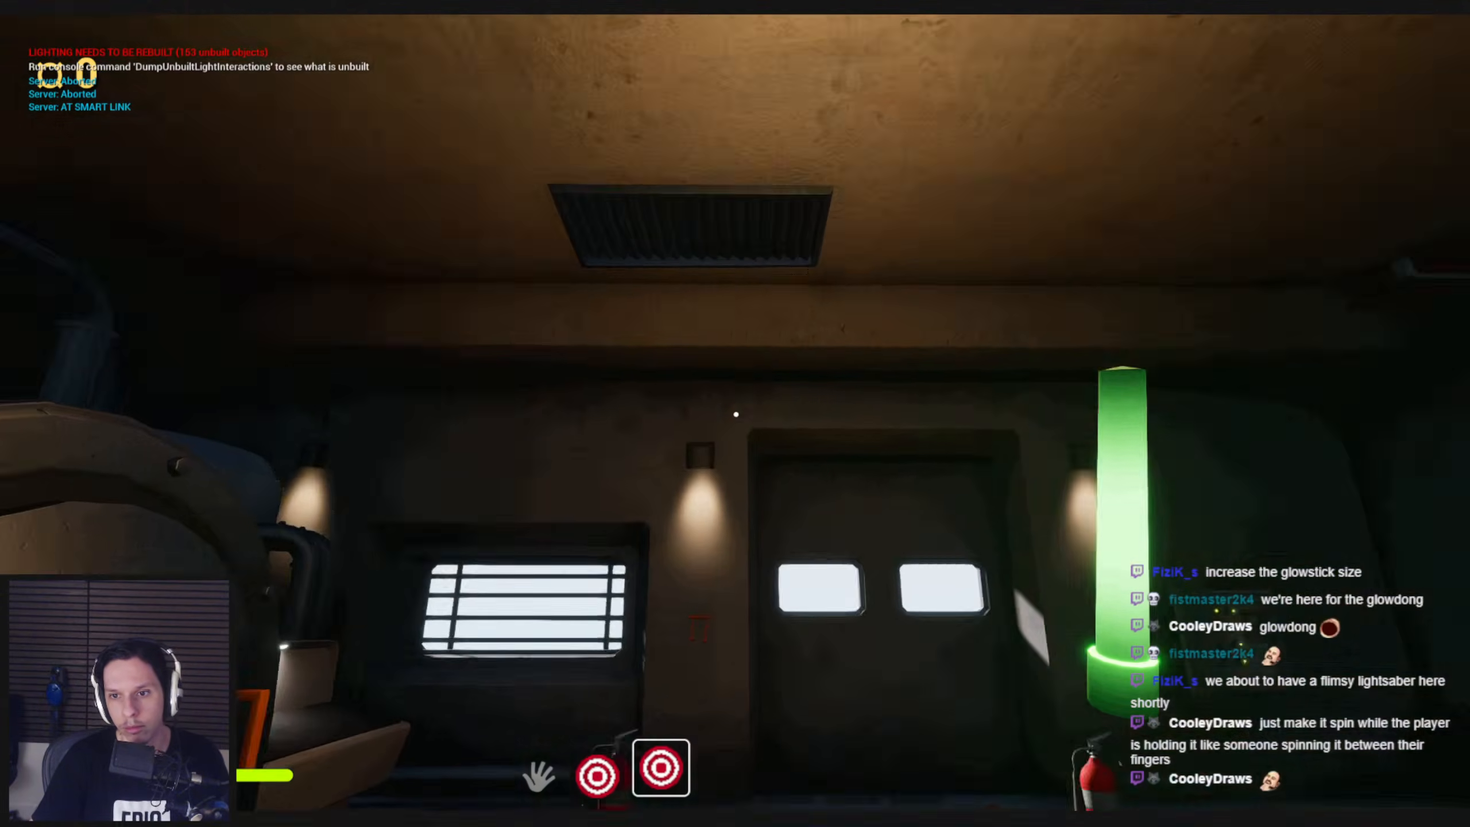
pyautogui.press('Escape')
pyautogui.click(507, 785)
# Delete the Get Angular Velocity GMC and GMCMovement Component nodes, keeping the Owning Player Pawn getter
pyautogui.moveTo(606, 433); pyautogui.dragTo(860, 401, button='right')
pyautogui.click(830, 429)
pyautogui.scroll(1, 790, 445)
pyautogui.moveTo(811, 483); pyautogui.dragTo(613, 402)
pyautogui.press('Delete')
# Try adding an angular velocity node from the Owning Player Pawn getter and delete it again
pyautogui.moveTo(473, 441); pyautogui.dragTo(529, 443)
pyautogui.write('angu')
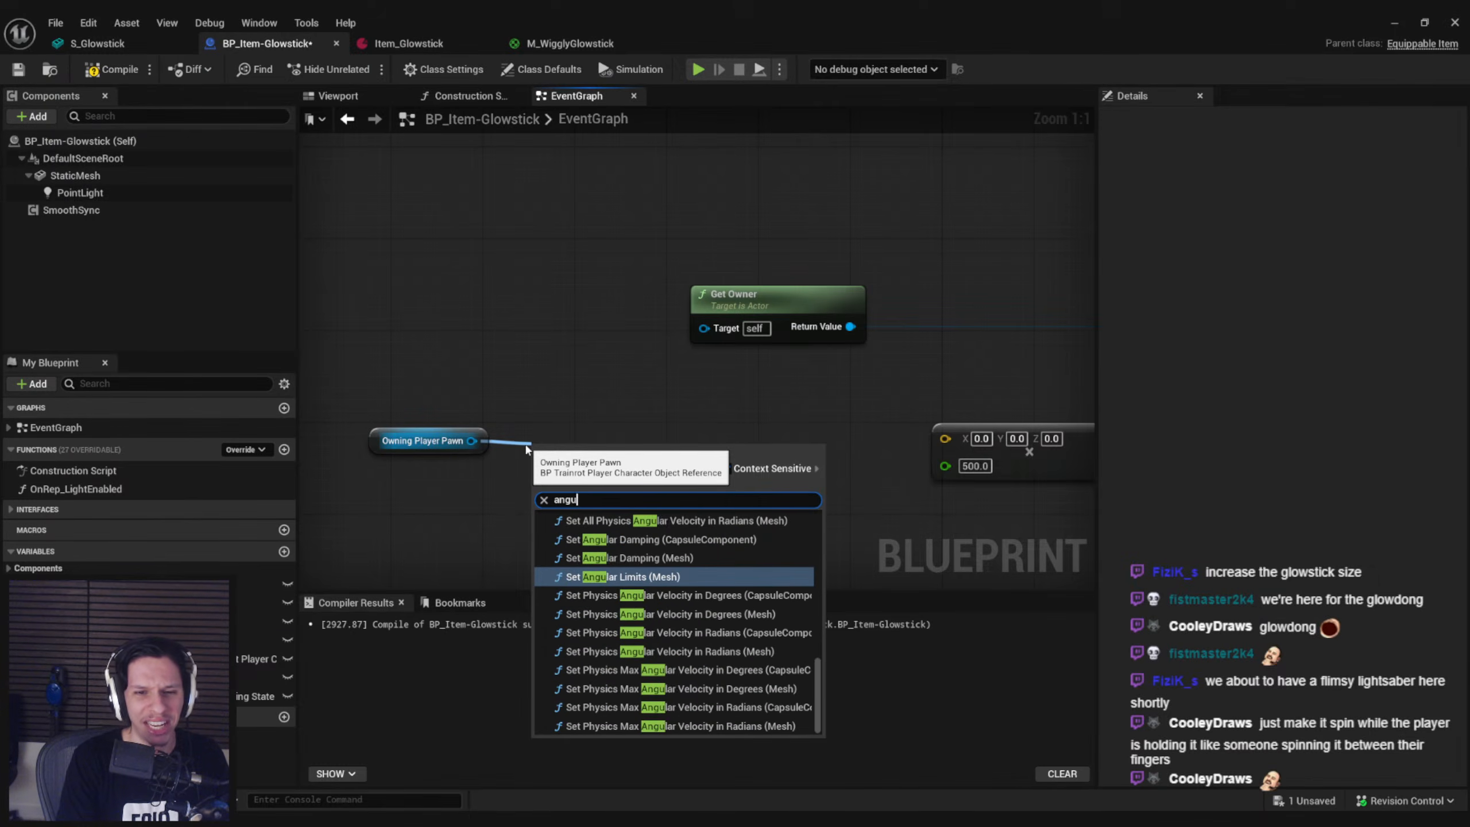
pyautogui.write('lar velocity')
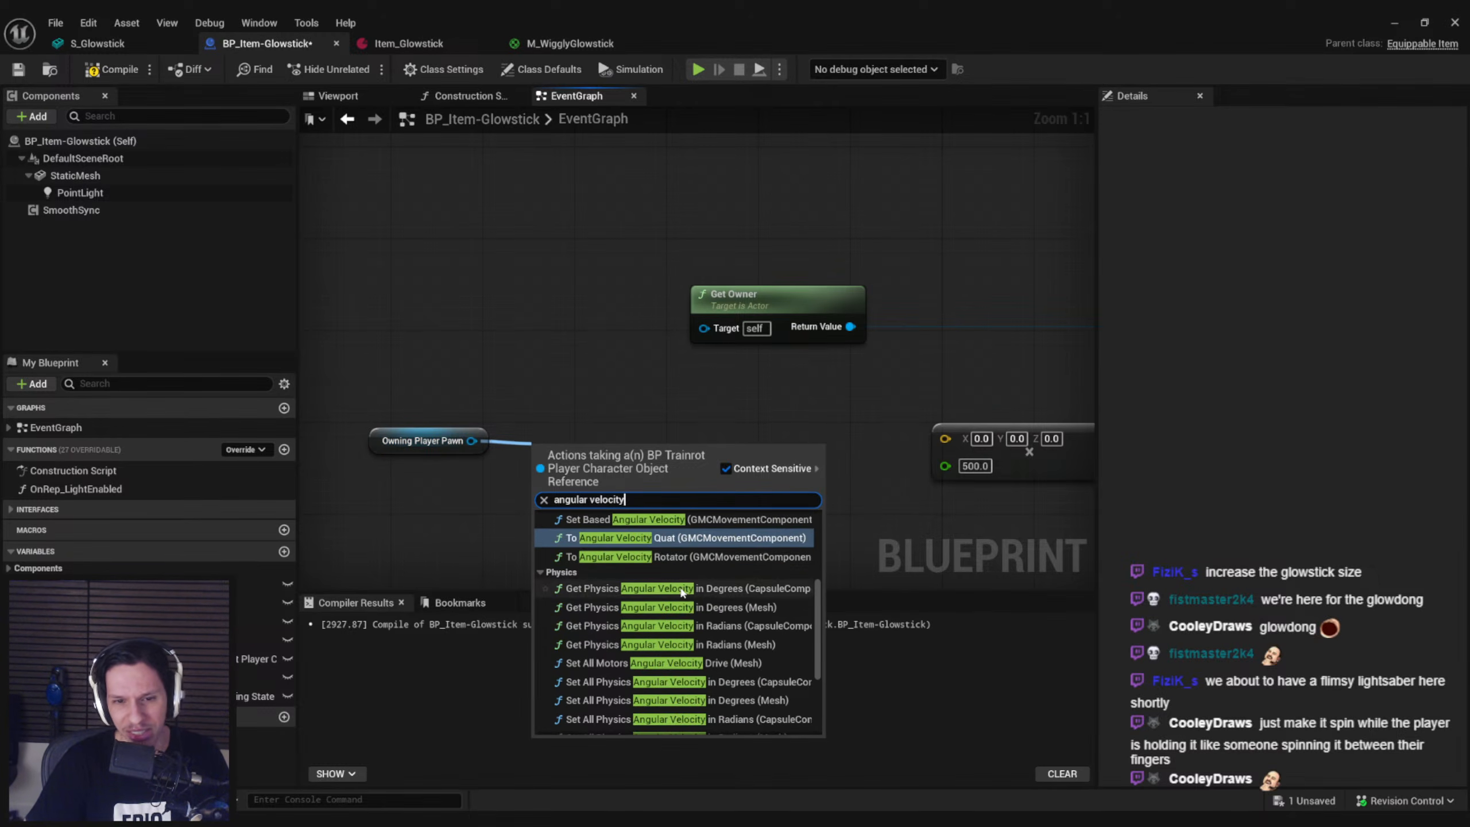
pyautogui.scroll(-1, 665, 585)
pyautogui.click(665, 538)
pyautogui.moveTo(624, 469); pyautogui.dragTo(763, 479)
pyautogui.press('Delete')
# Search Owning Player Pawn's available actions for angular velocity, rotation rate and rate nodes
pyautogui.moveTo(485, 442); pyautogui.dragTo(570, 441)
pyautogui.write('angular ve')
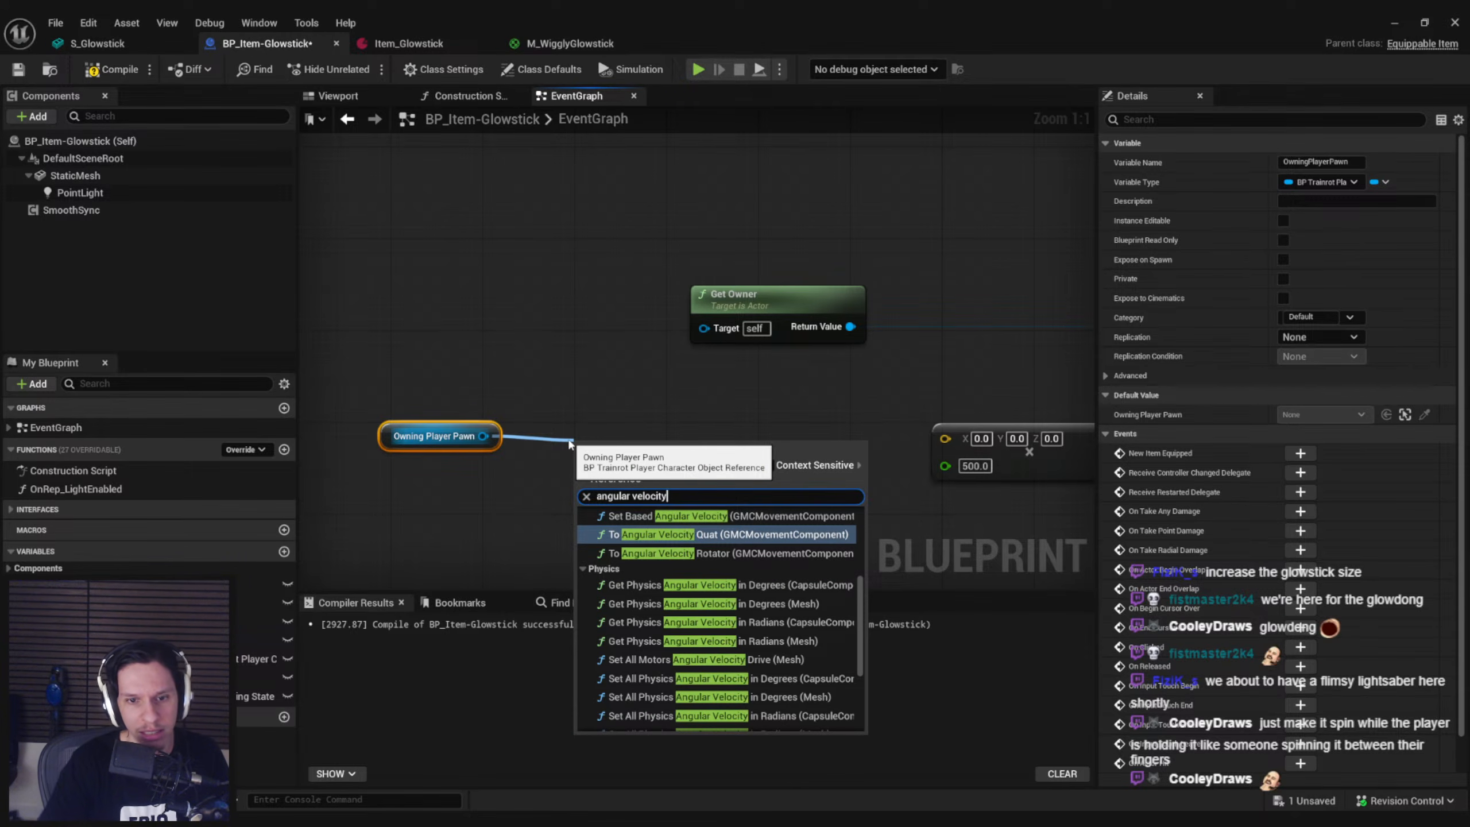
pyautogui.write('locity')
pyautogui.scroll(-1, 674, 633)
pyautogui.scroll(2, 676, 630)
pyautogui.write('rotatio')
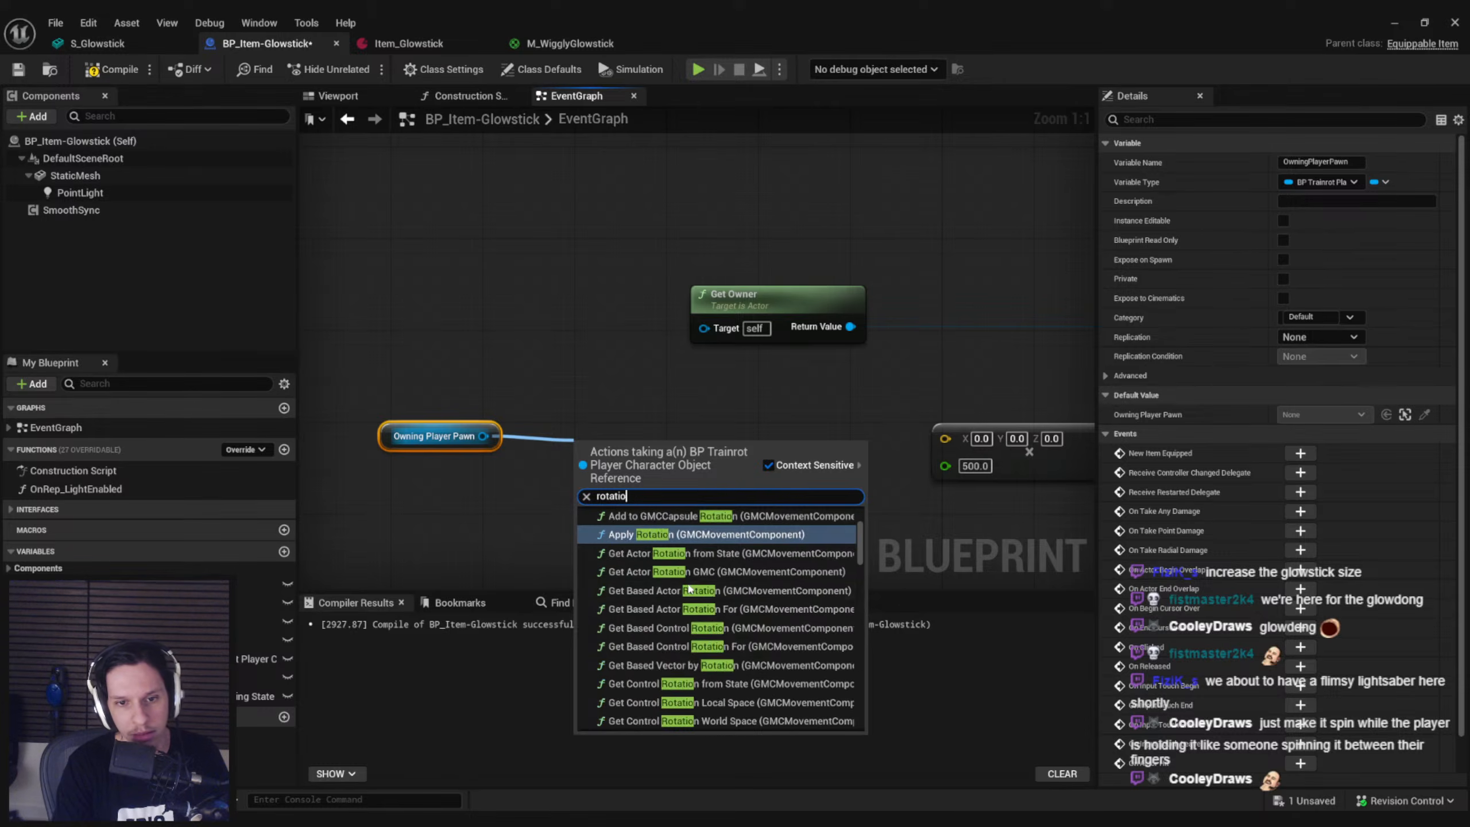
pyautogui.write('n rateturn')
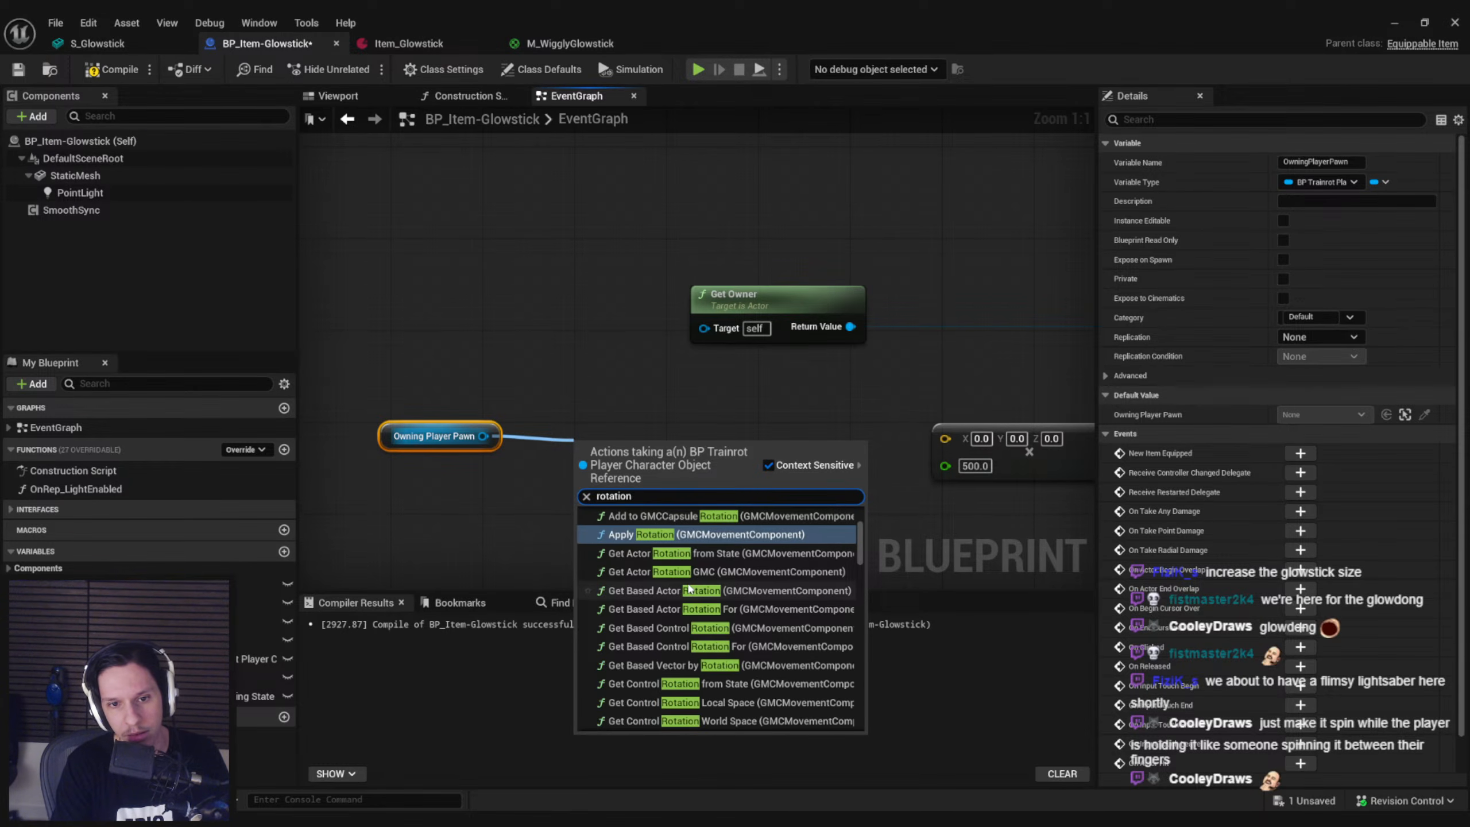
pyautogui.hotkey('ctrl', 'a')
pyautogui.write('rate')
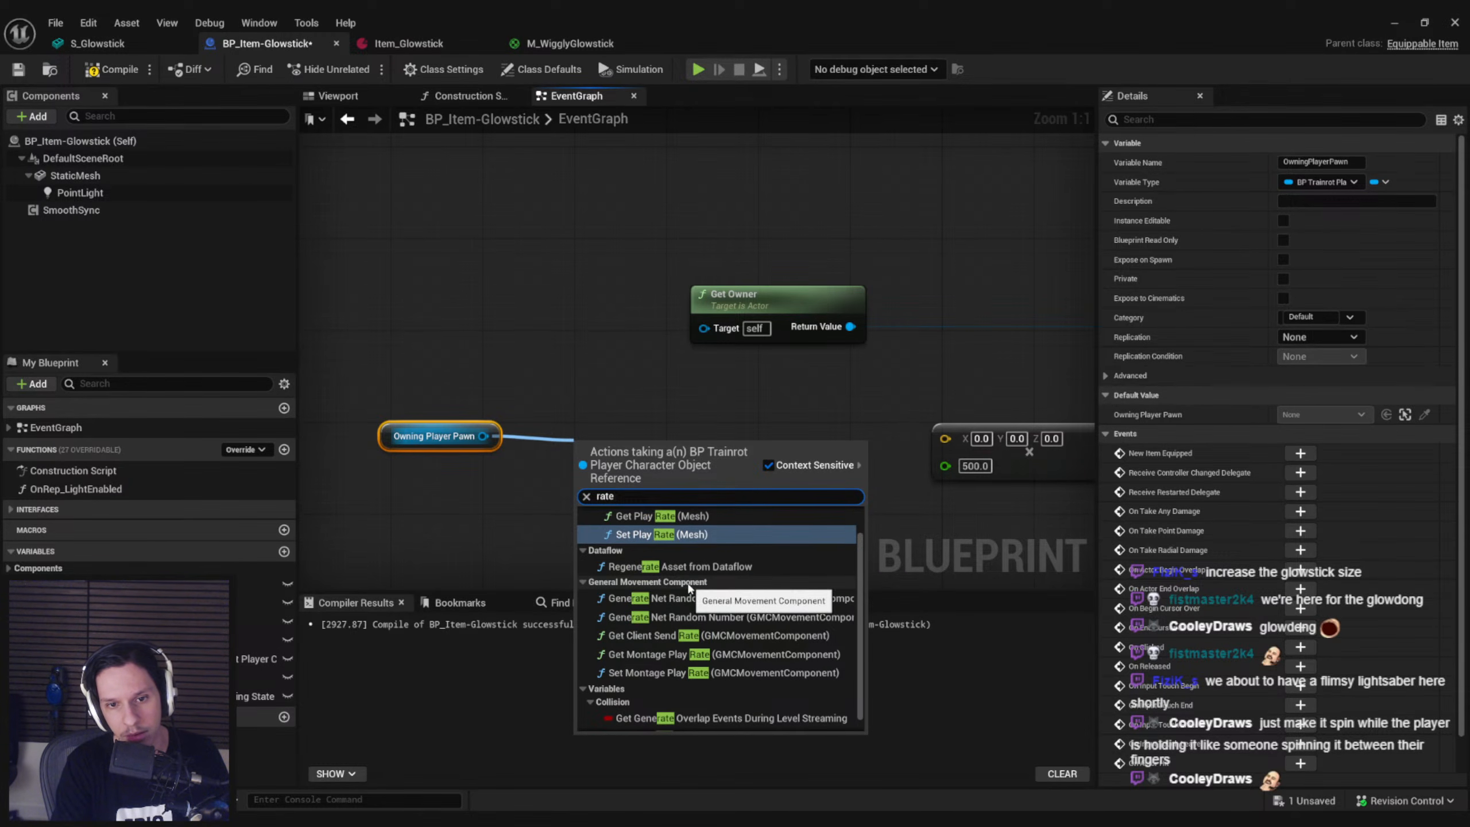
pyautogui.scroll(1, 697, 588)
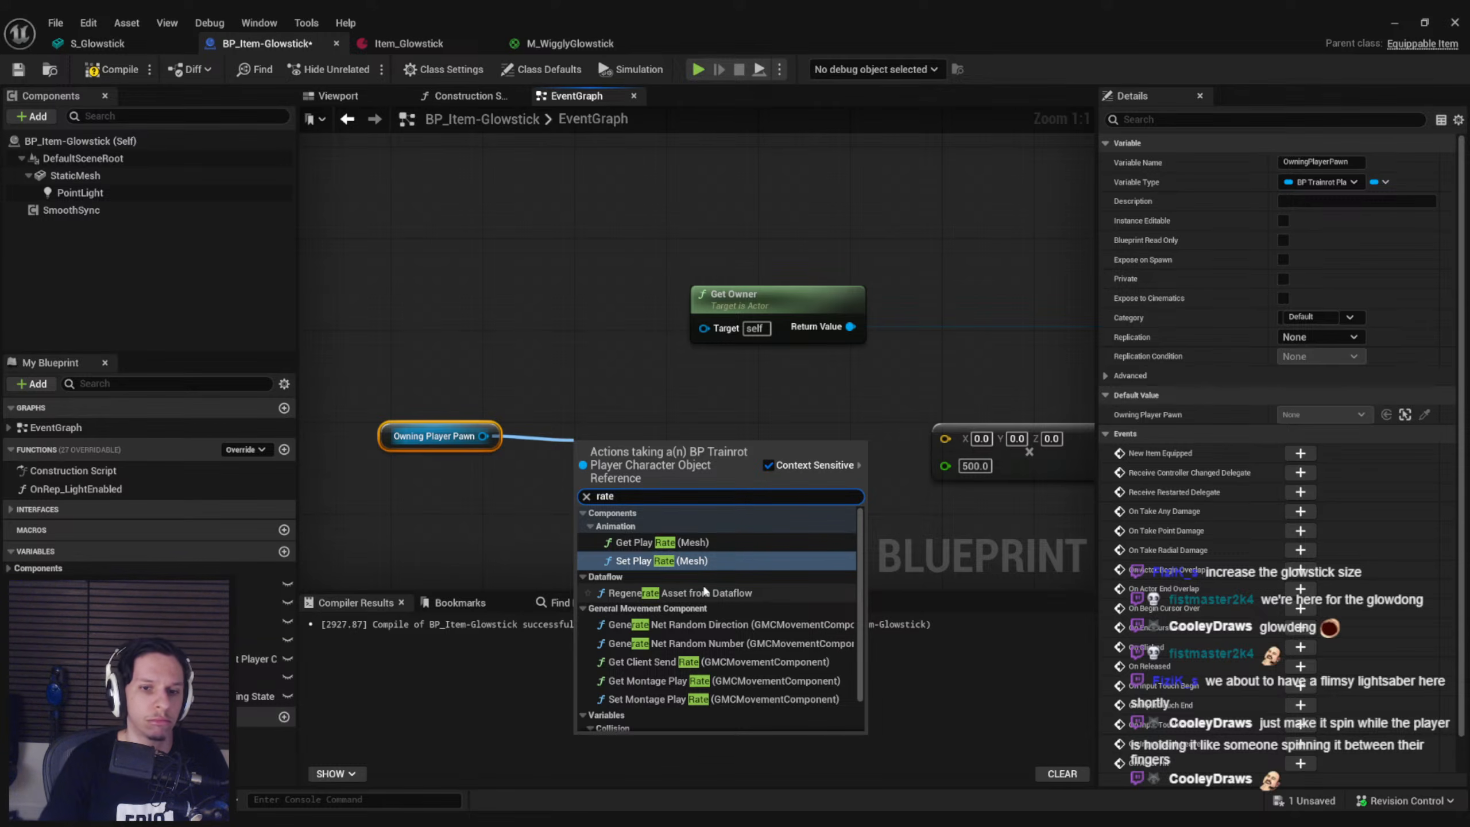
# Examine all rotation actions available for Owning Player Pawn for one that supplies its turning speed
pyautogui.hotkey('ctrl', 'a')
pyautogui.write('rotation')
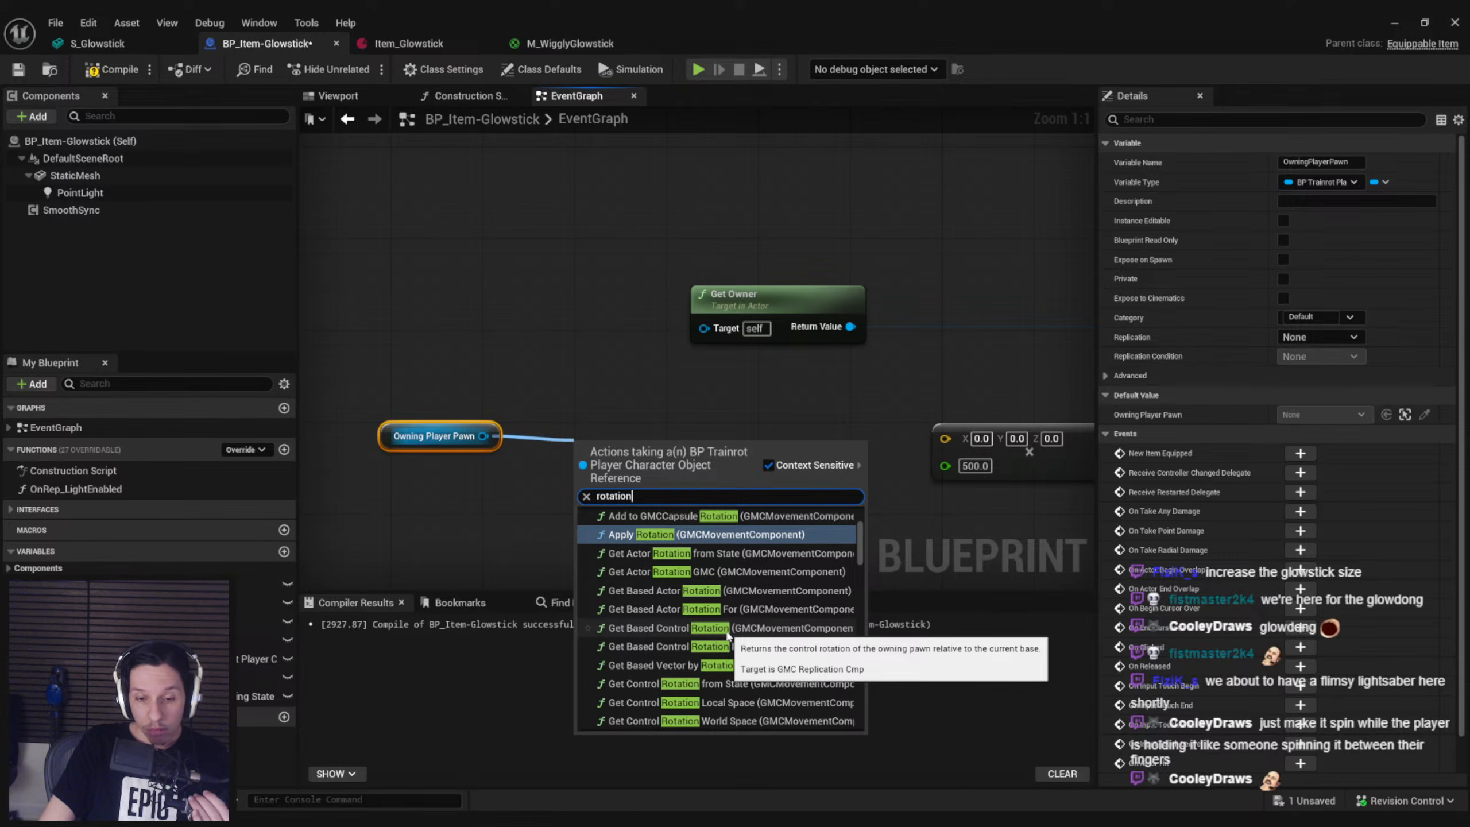
pyautogui.scroll(-2, 728, 686)
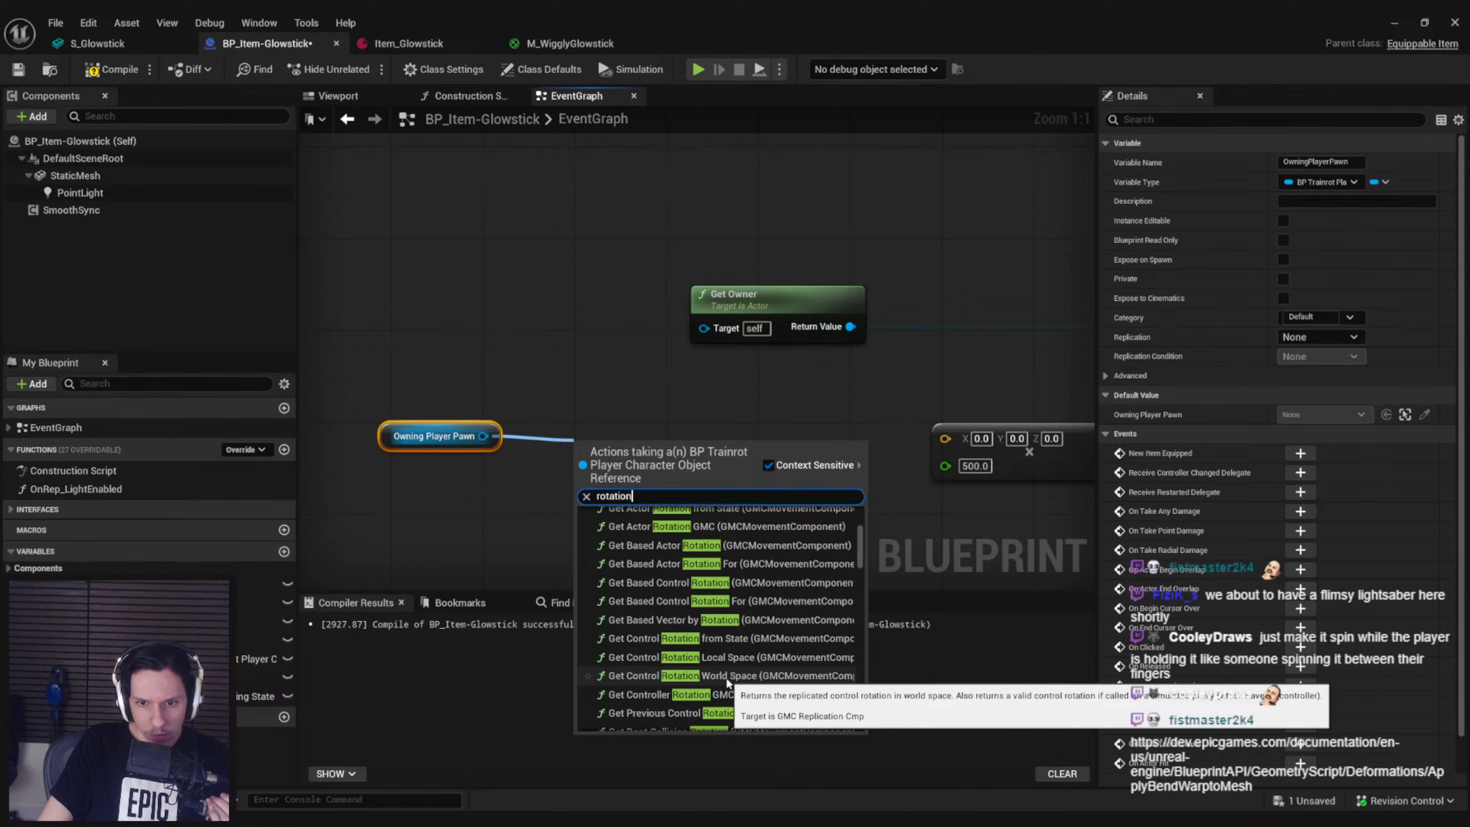
pyautogui.scroll(-3, 722, 681)
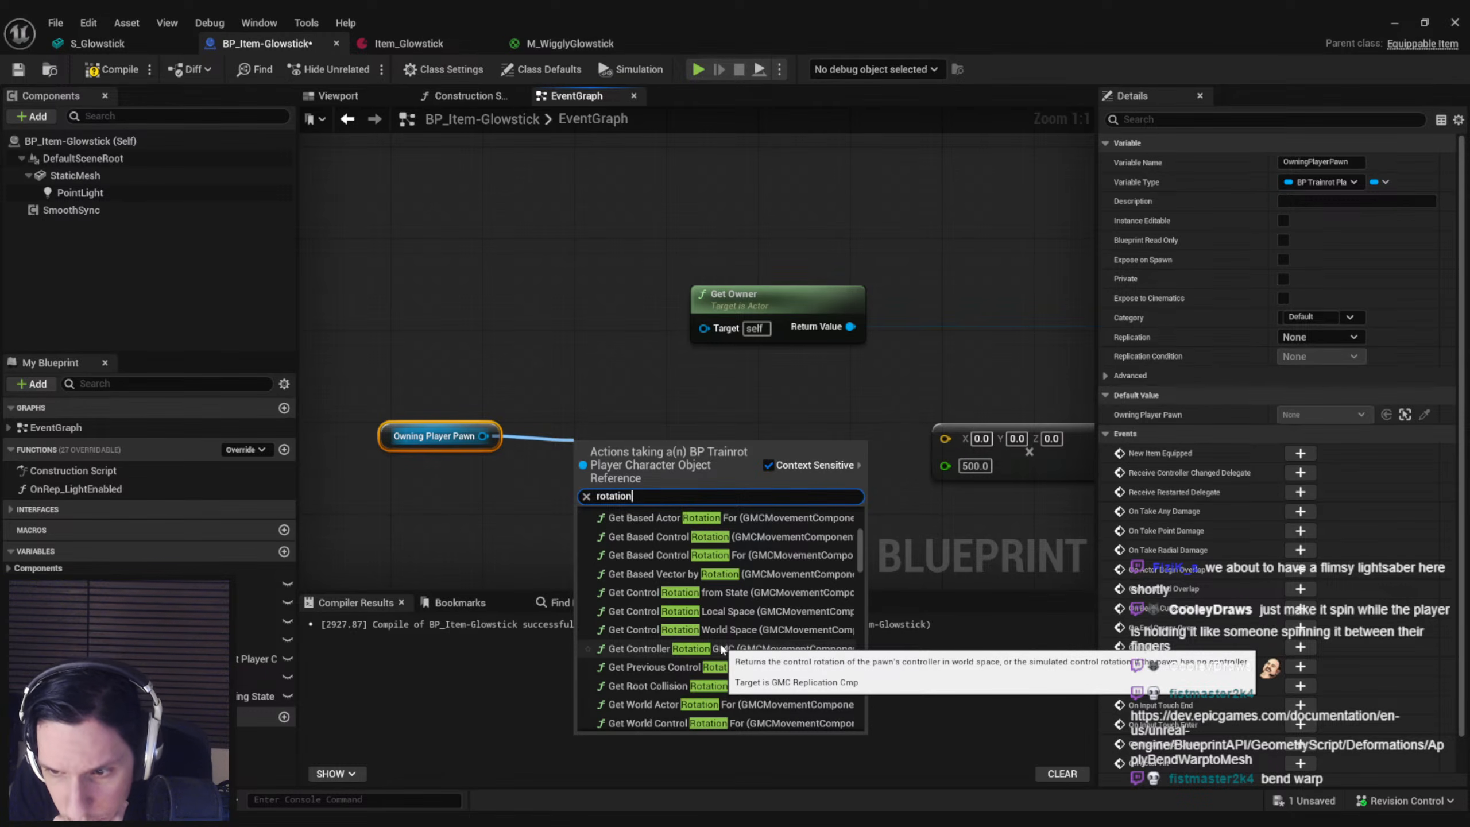
pyautogui.scroll(-5, 728, 666)
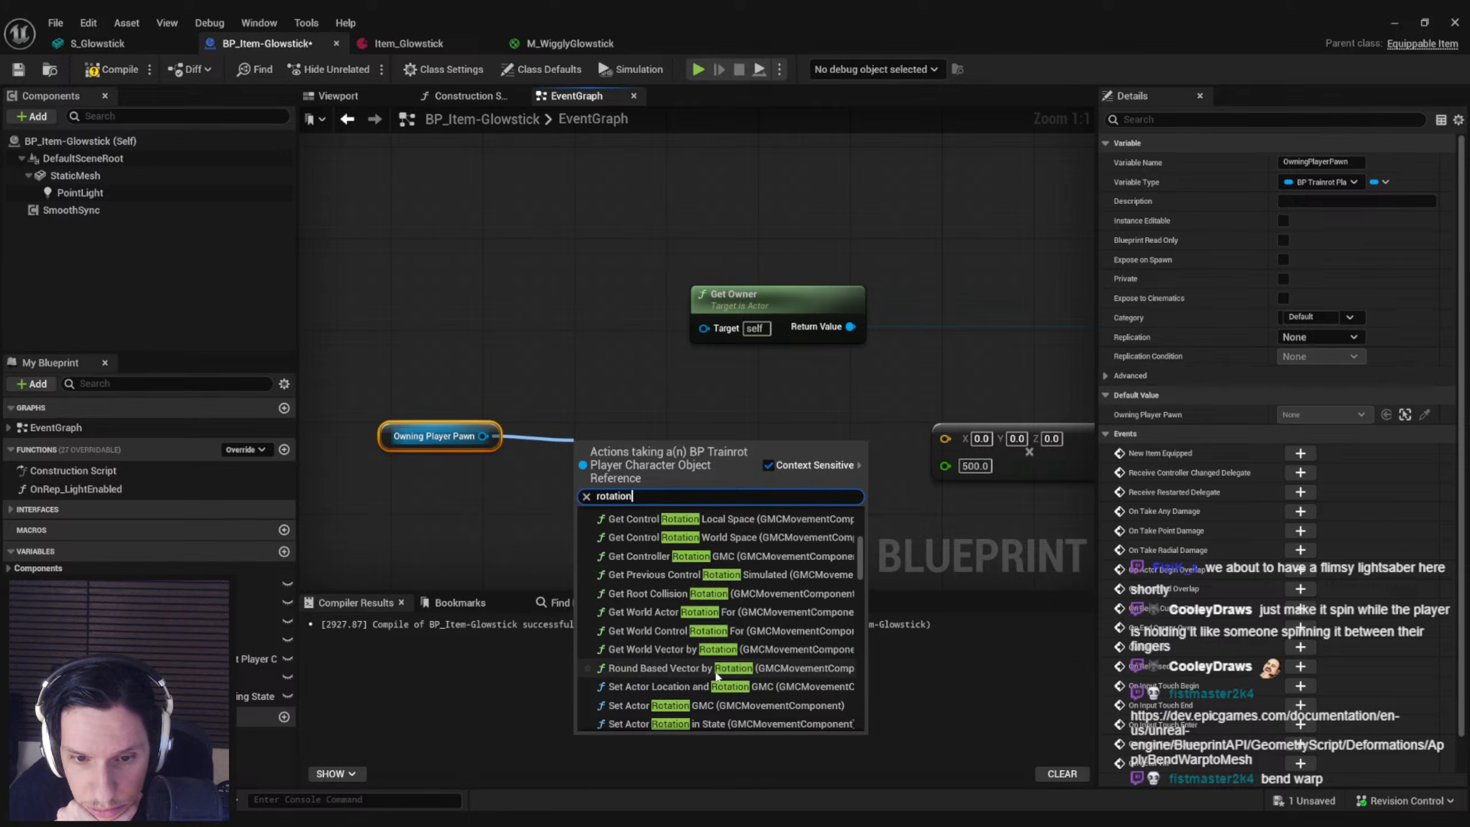
pyautogui.scroll(-10, 707, 672)
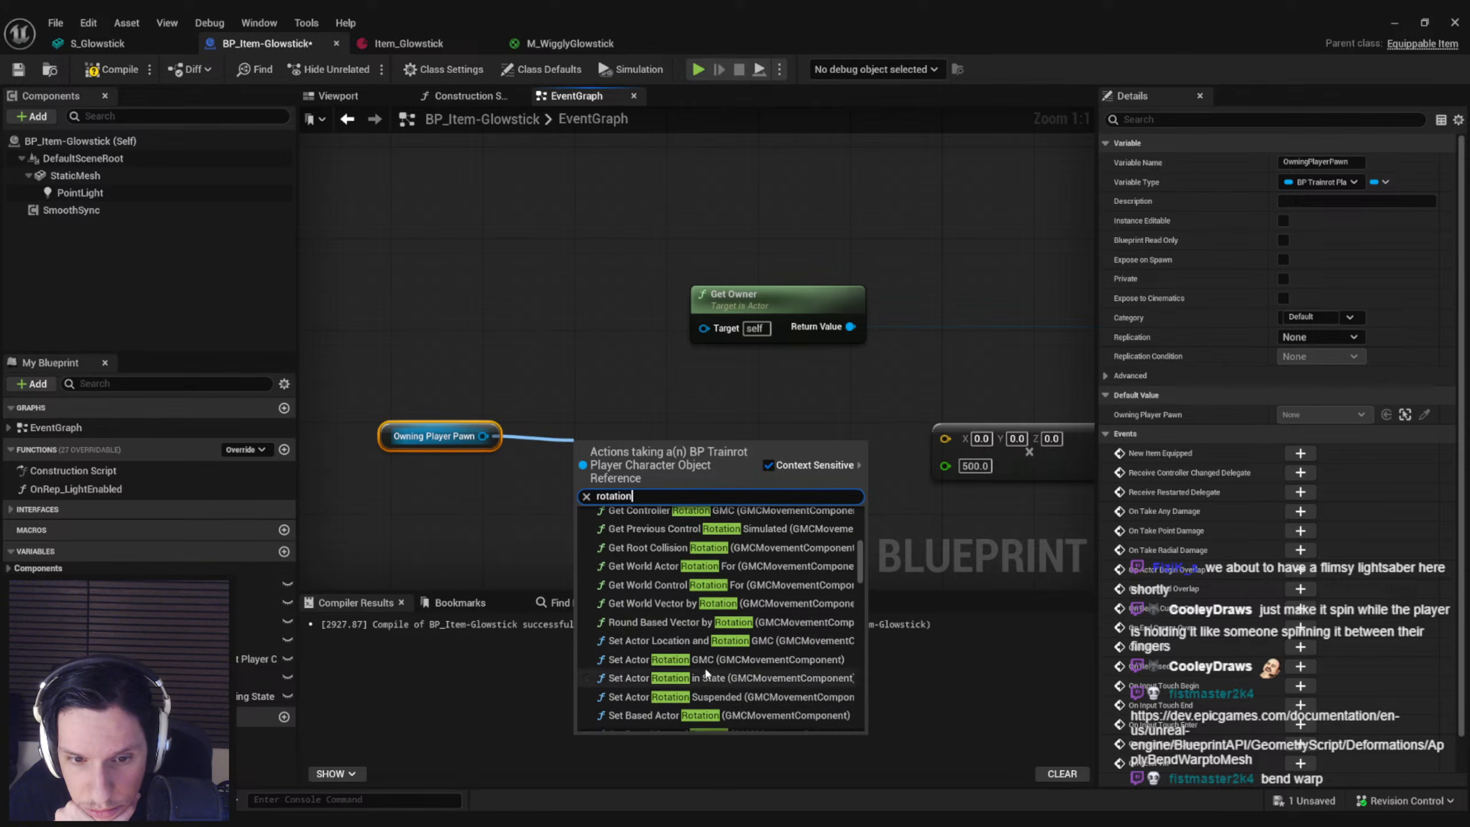
pyautogui.scroll(-10, 706, 672)
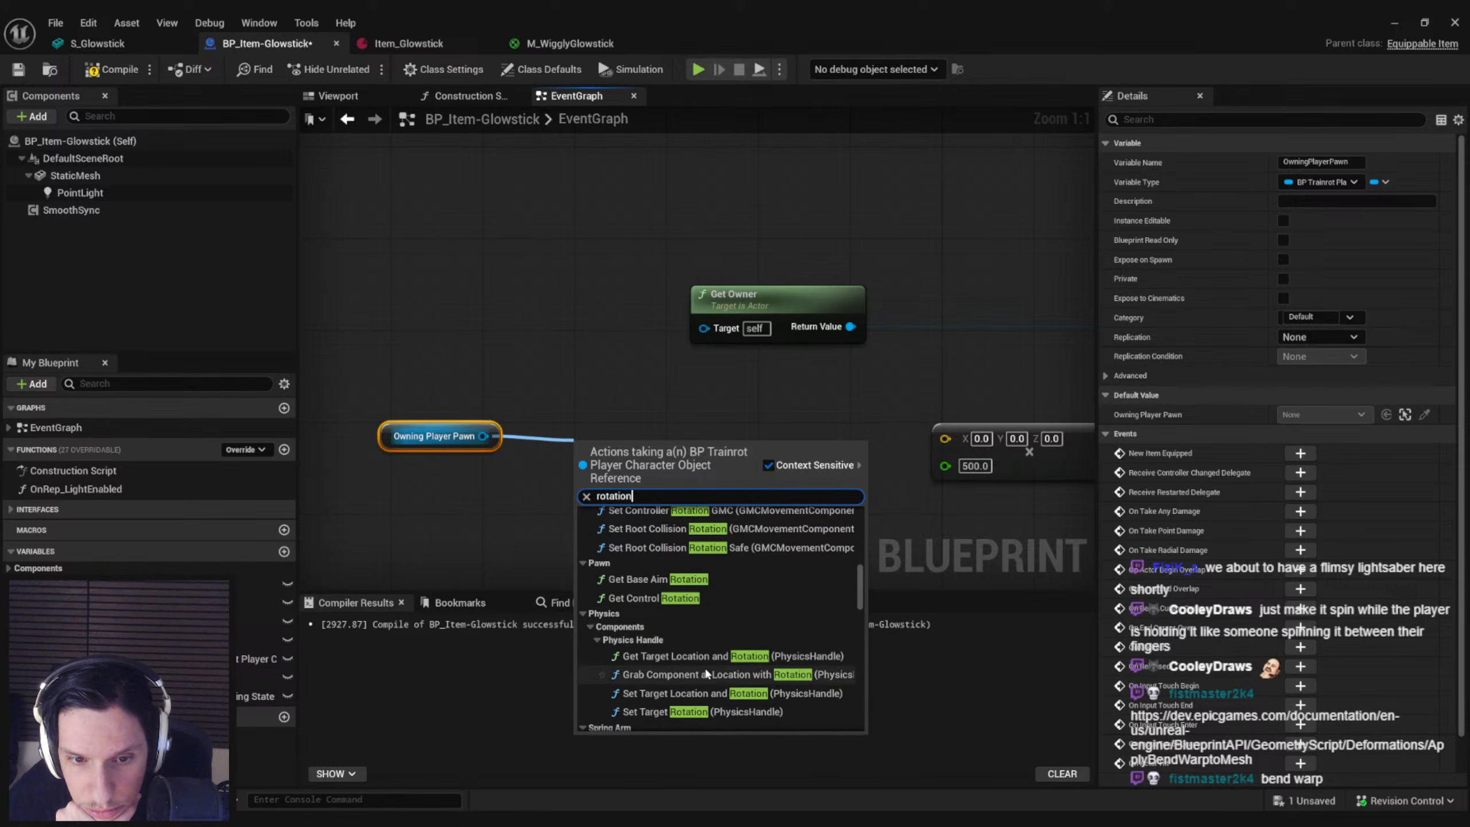
pyautogui.scroll(-12, 706, 671)
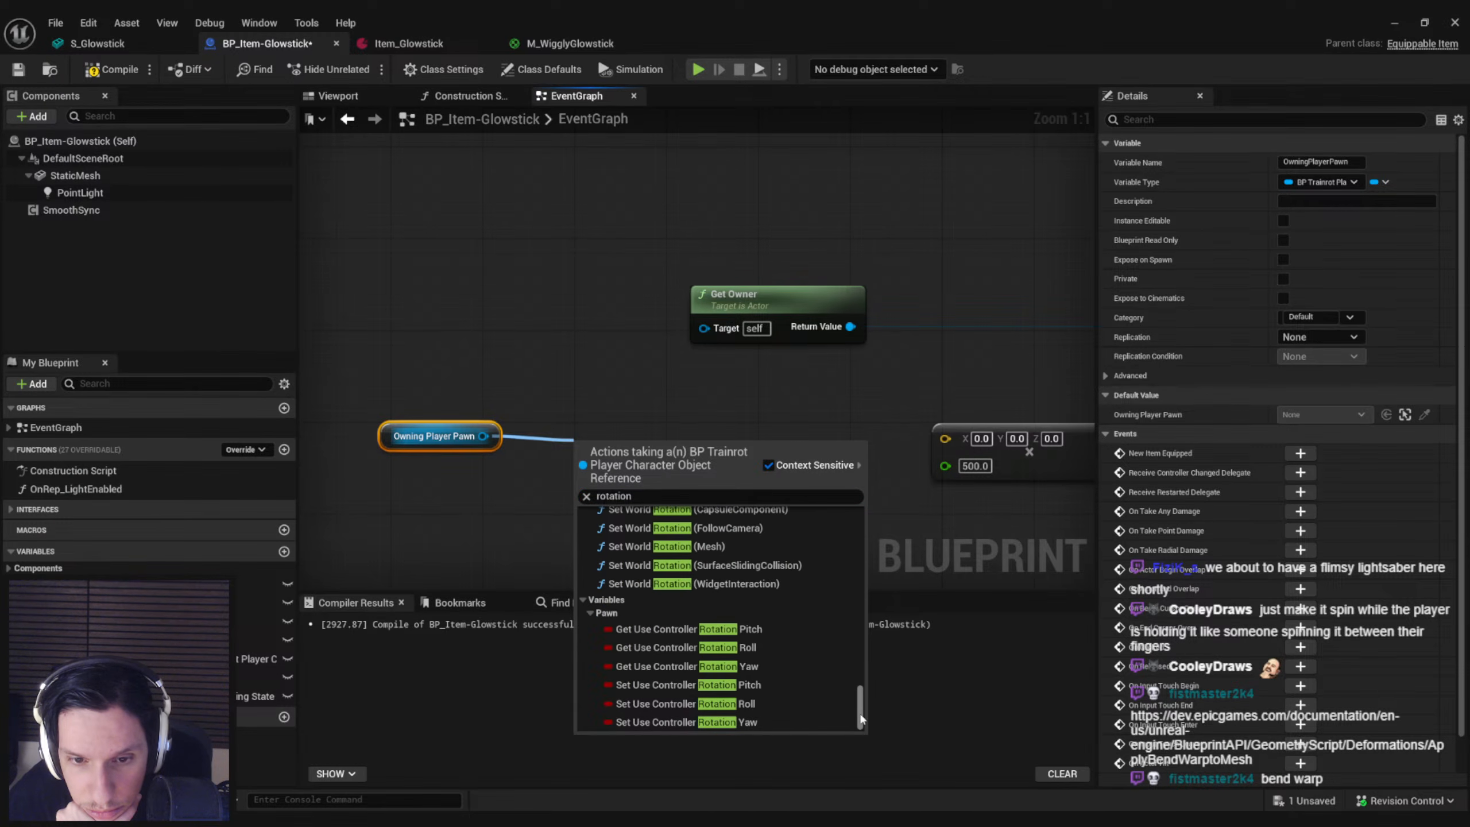
pyautogui.moveTo(862, 713); pyautogui.dragTo(862, 502)
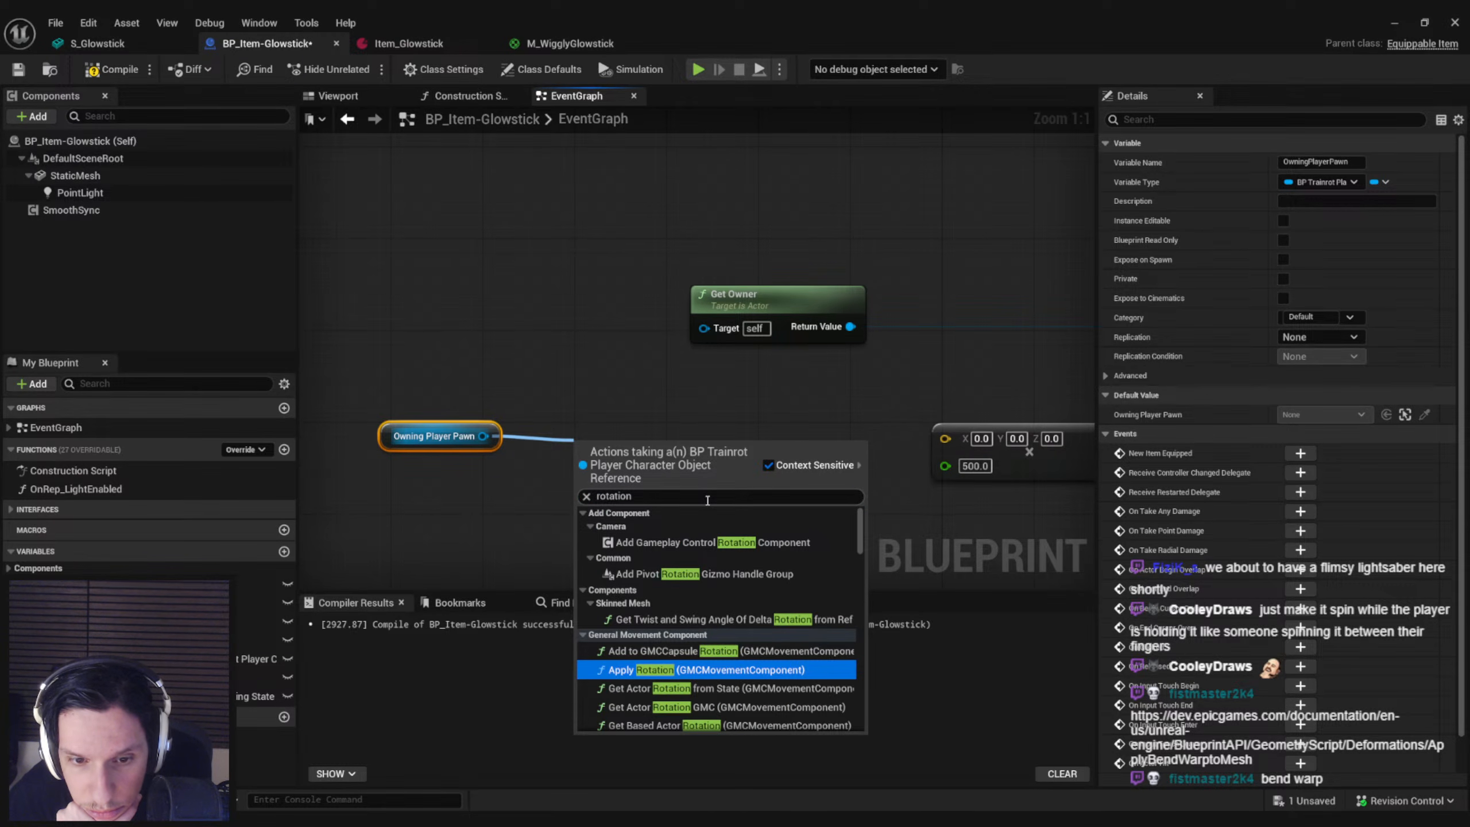
# Search Owning Player Pawn's actions for turn and input nodes and examine the input-related movement functions
pyautogui.moveTo(483, 436); pyautogui.dragTo(545, 434)
pyautogui.write('turn')
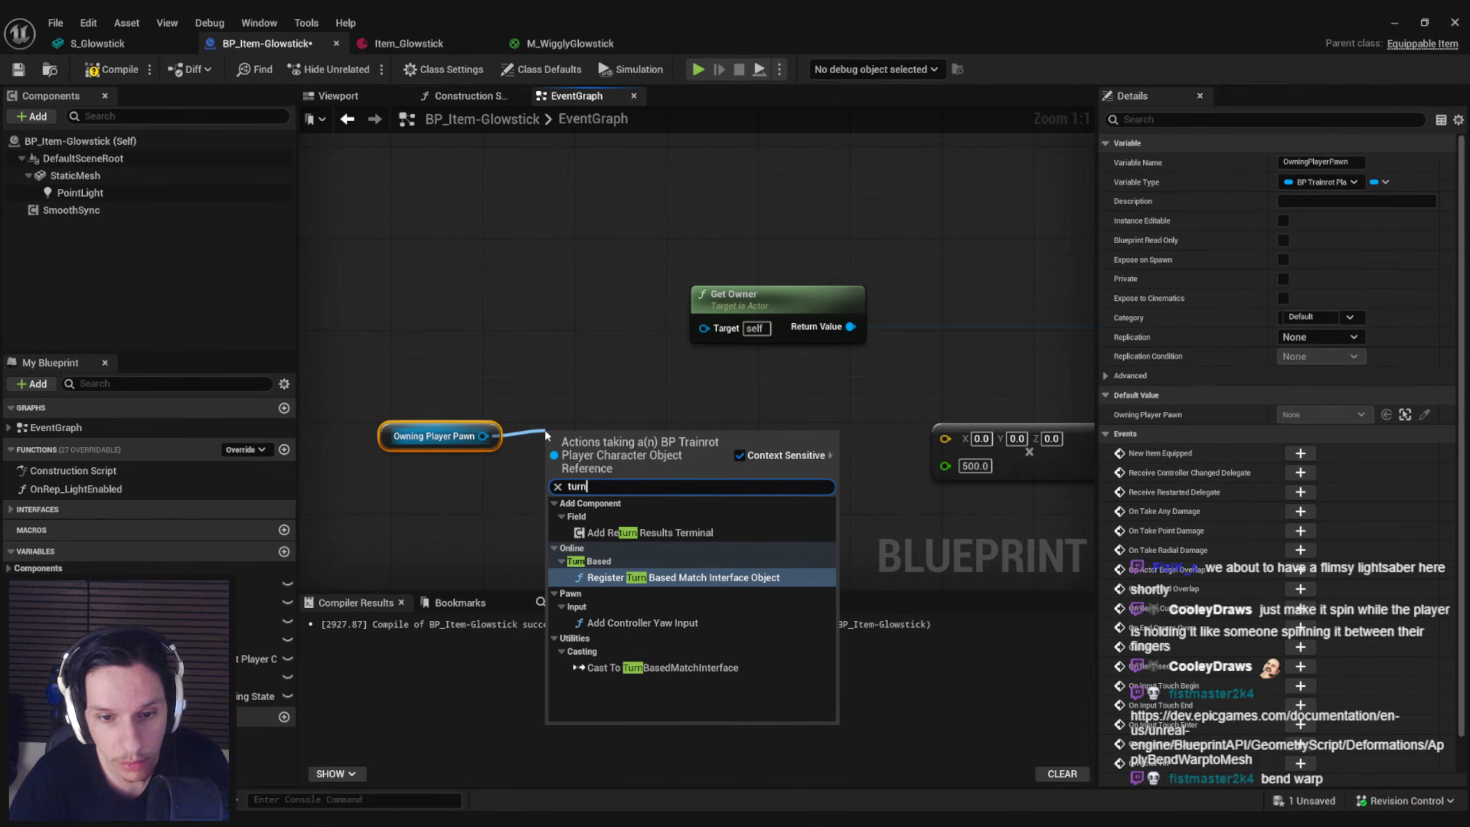
pyautogui.hotkey('ctrl', 'a')
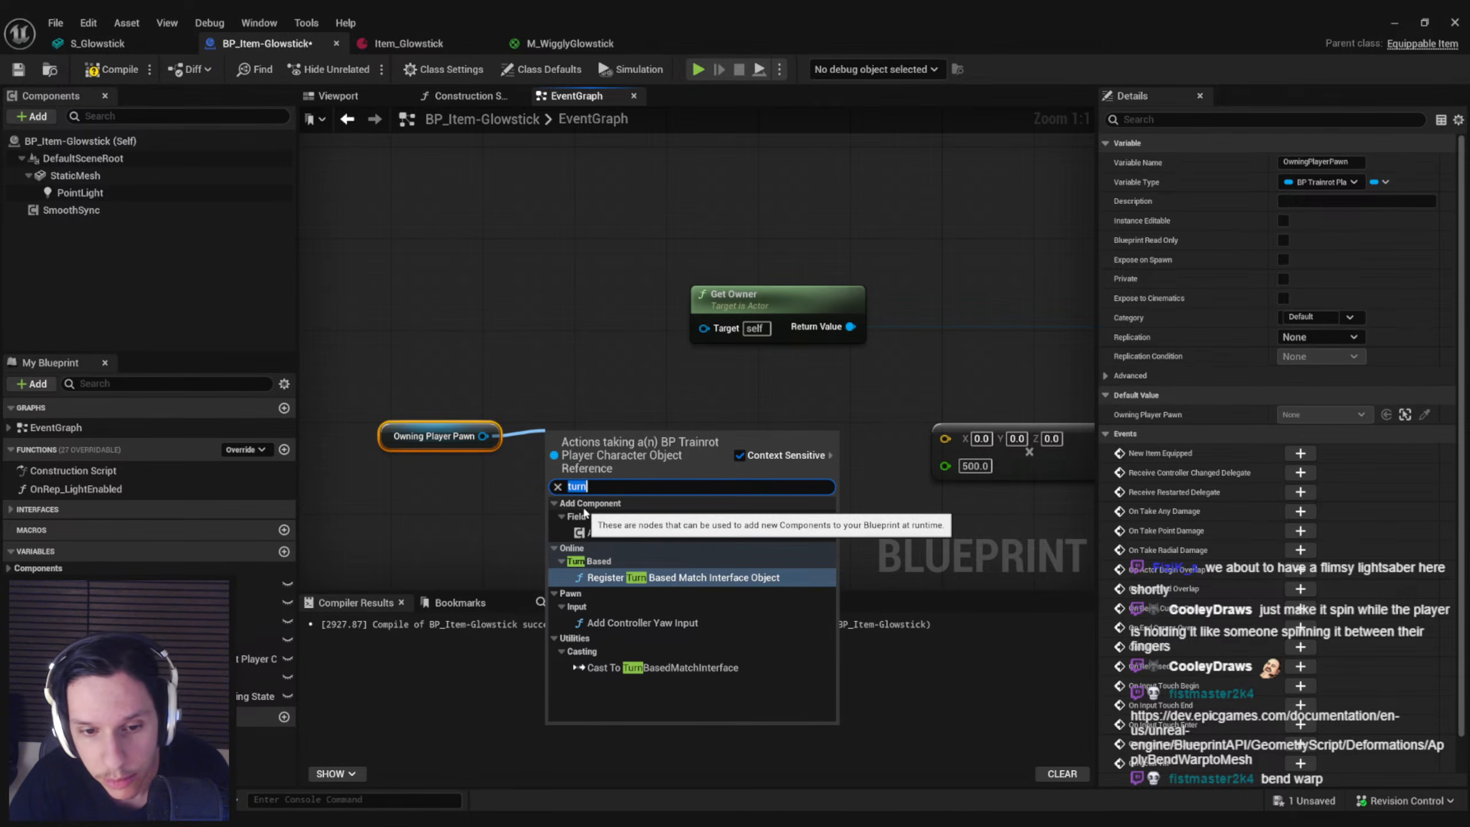
pyautogui.write('input')
pyautogui.scroll(3, 720, 569)
pyautogui.scroll(2, 730, 557)
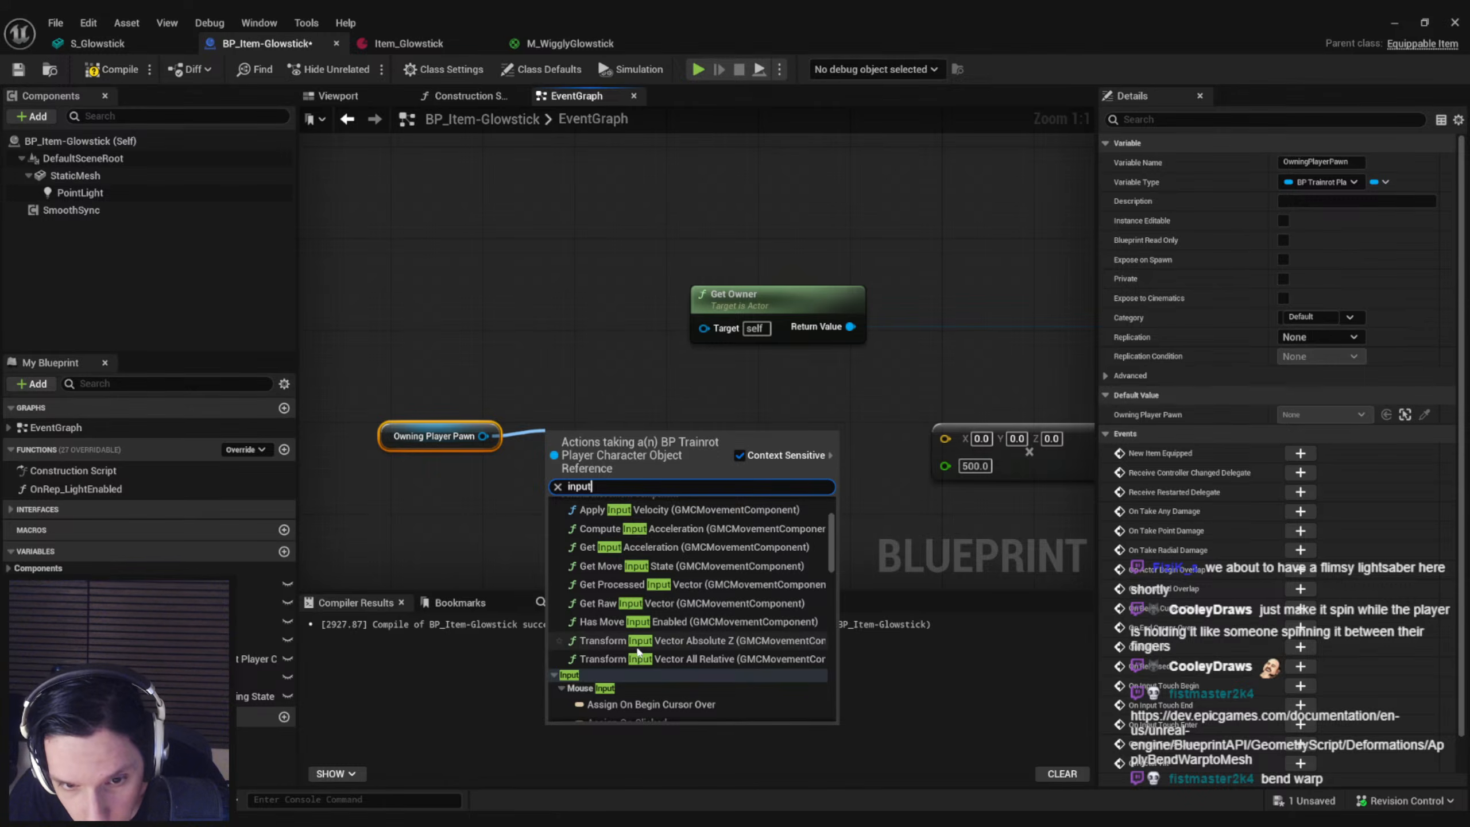
pyautogui.scroll(1, 633, 637)
pyautogui.scroll(1, 631, 620)
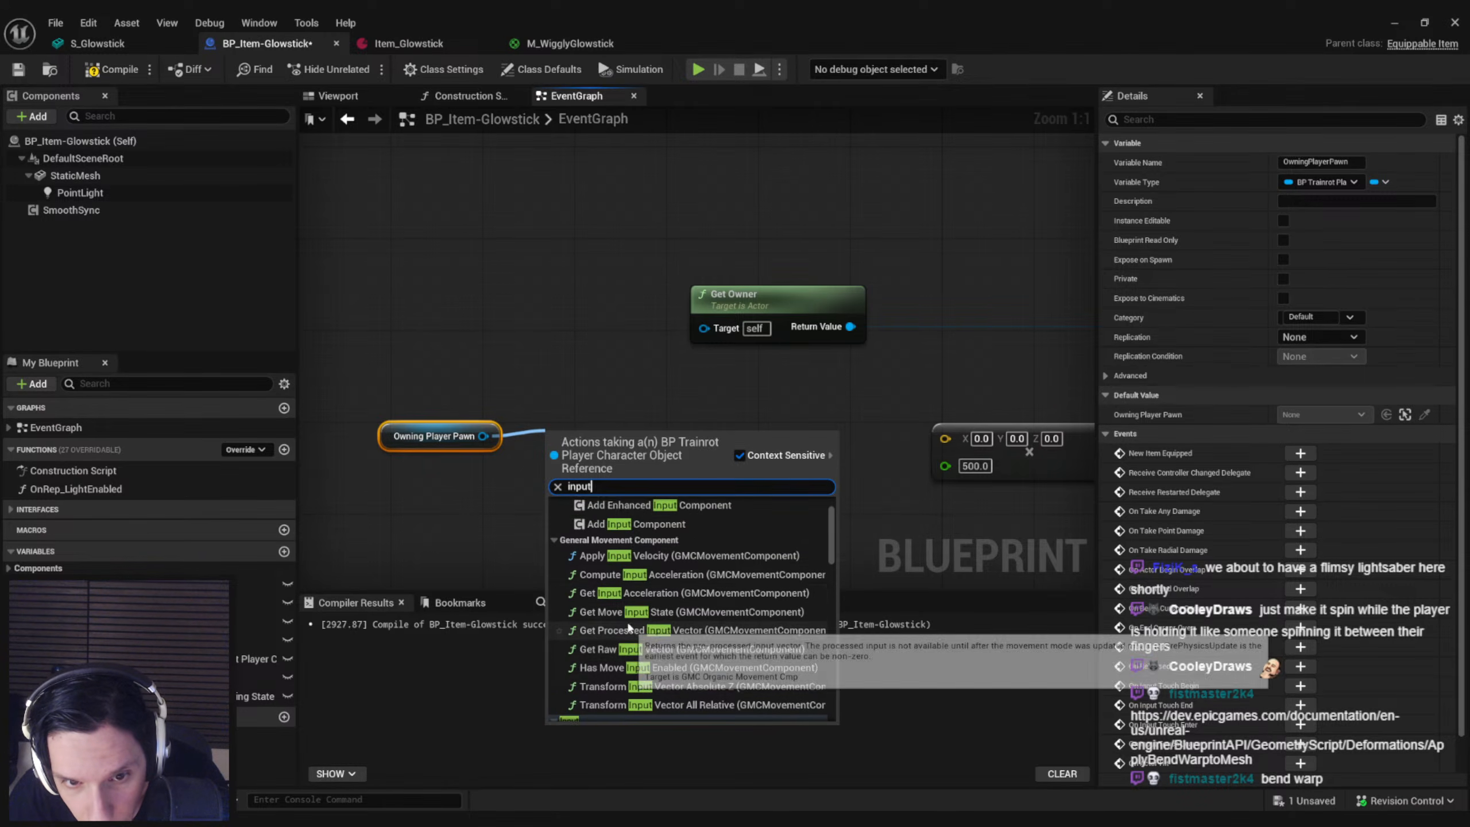
pyautogui.scroll(2, 629, 597)
pyautogui.scroll(-4, 631, 594)
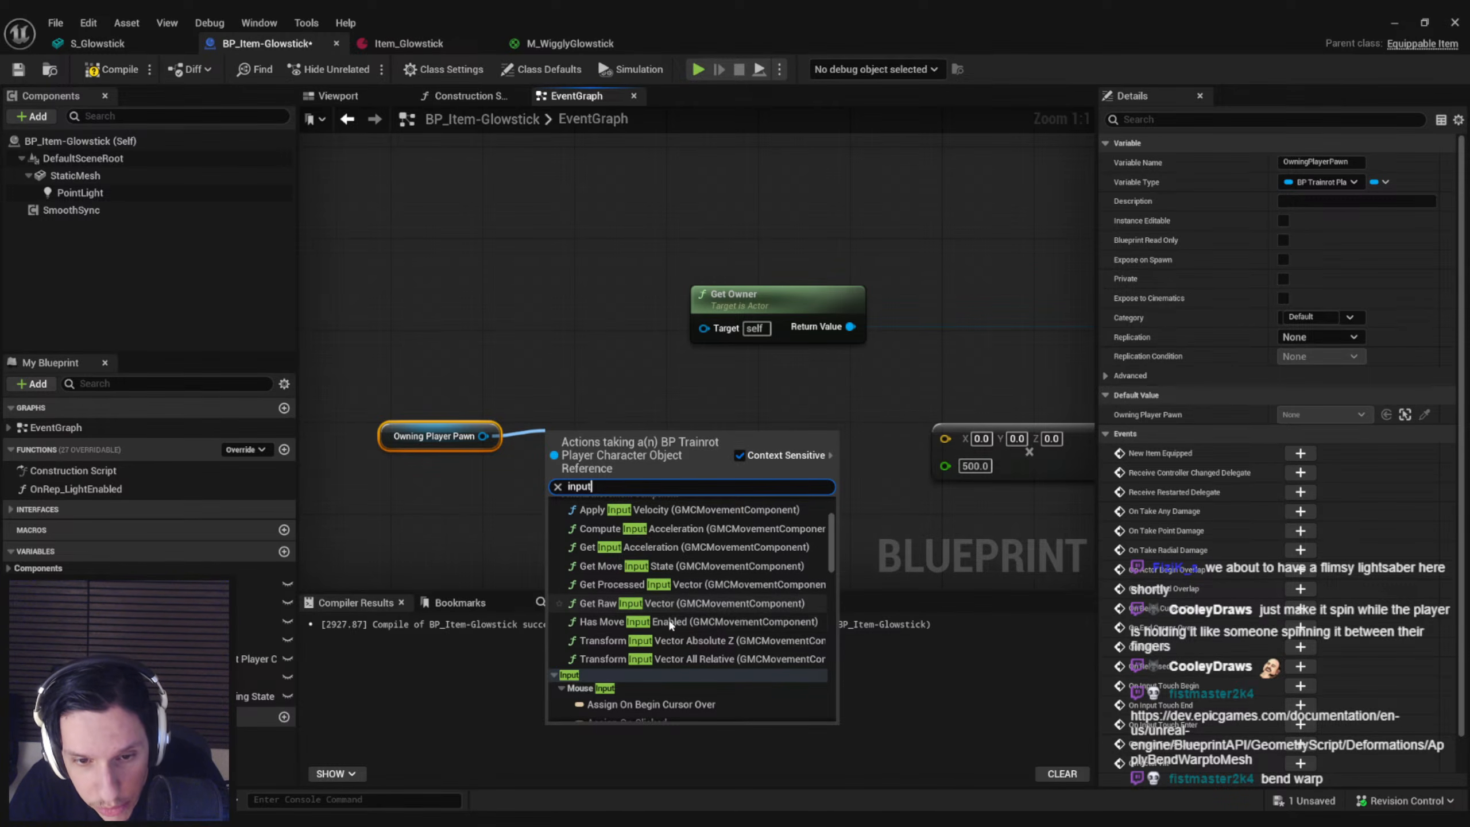
pyautogui.scroll(1, 666, 596)
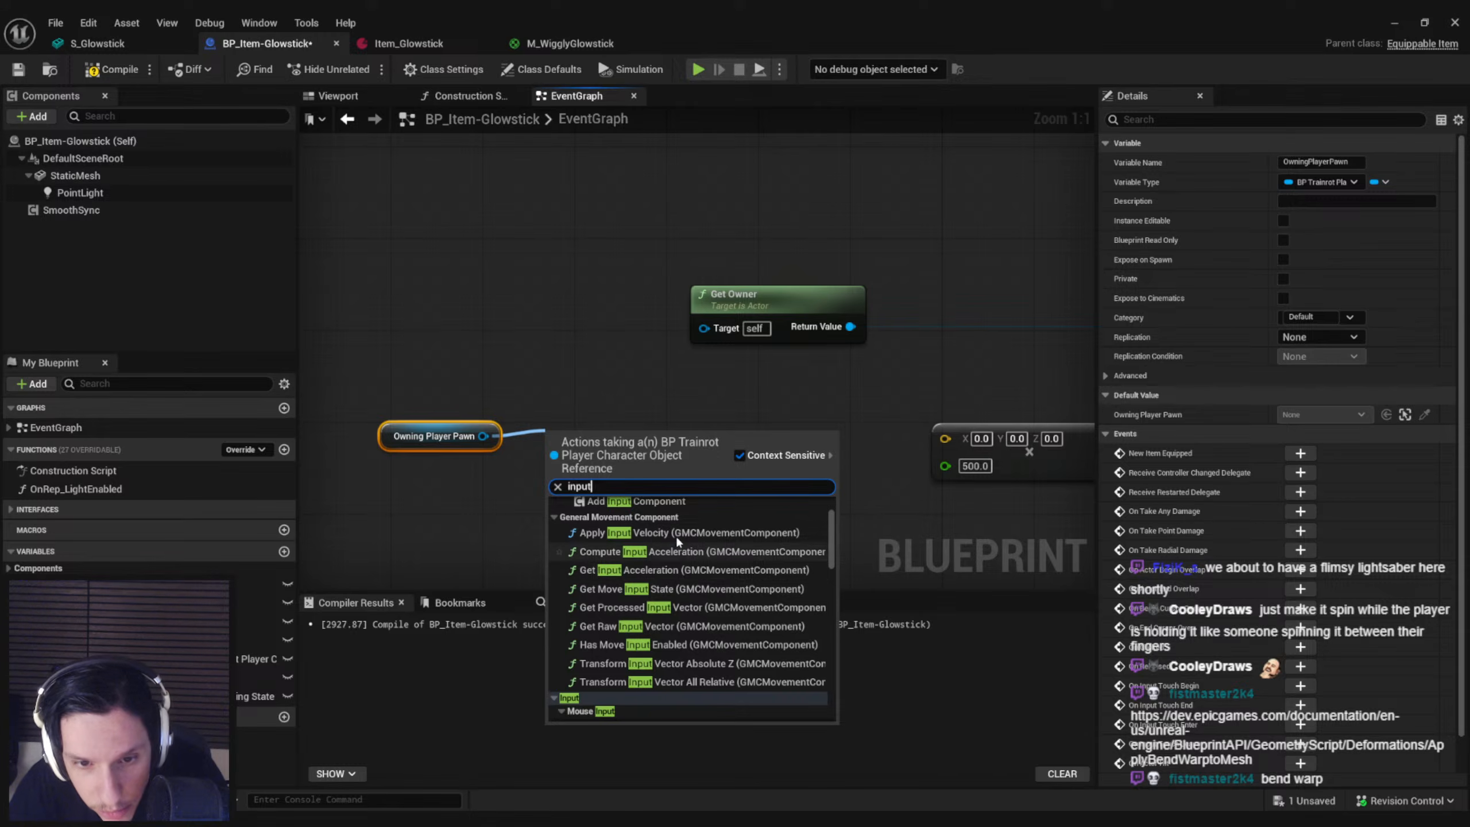
# Search Owning Player Pawn's actions for vector and look nodes that could supply the turning input
pyautogui.hotkey('ctrl', 'a')
pyautogui.write('vect')
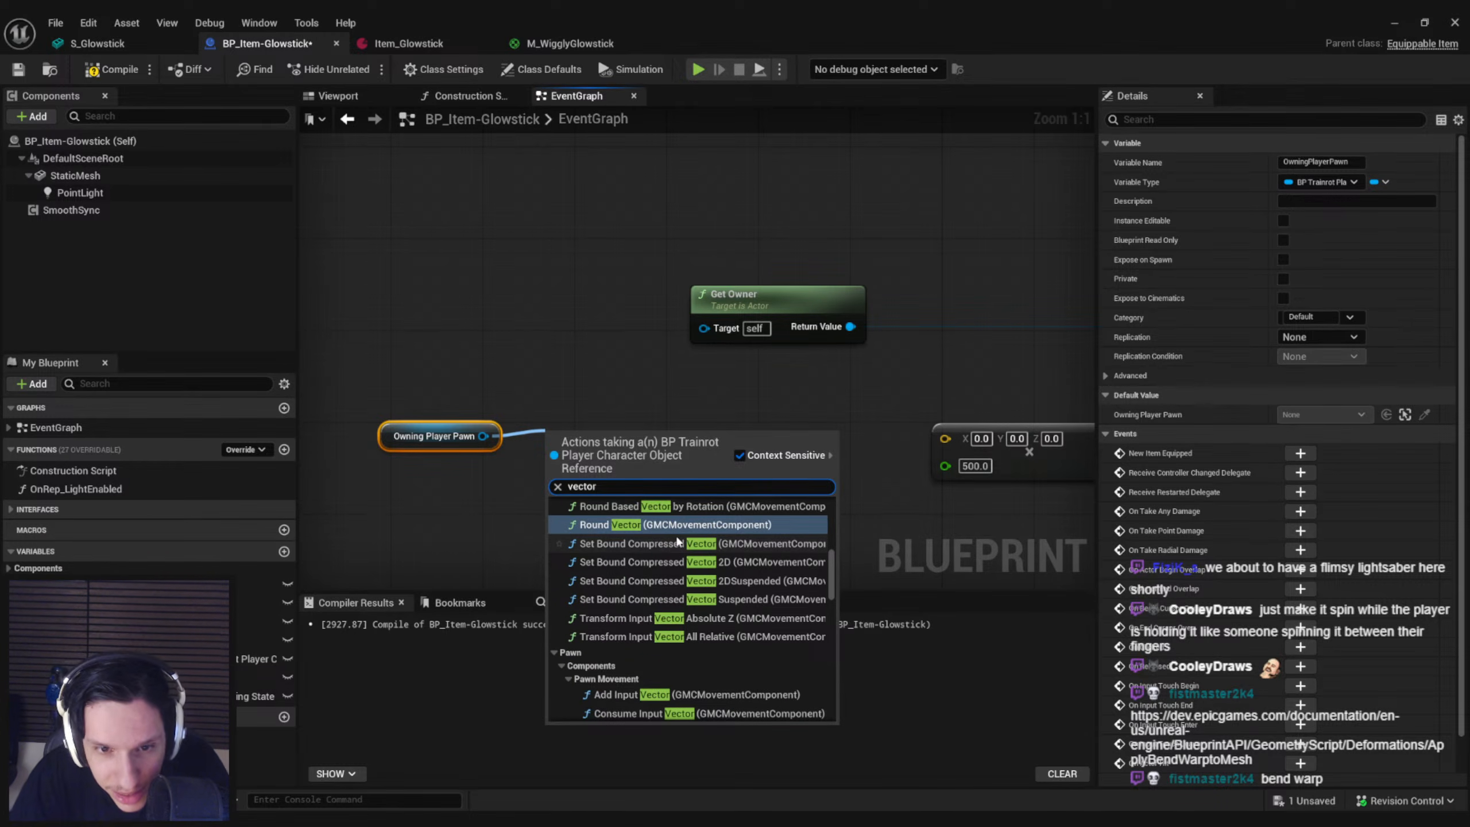
pyautogui.write('or')
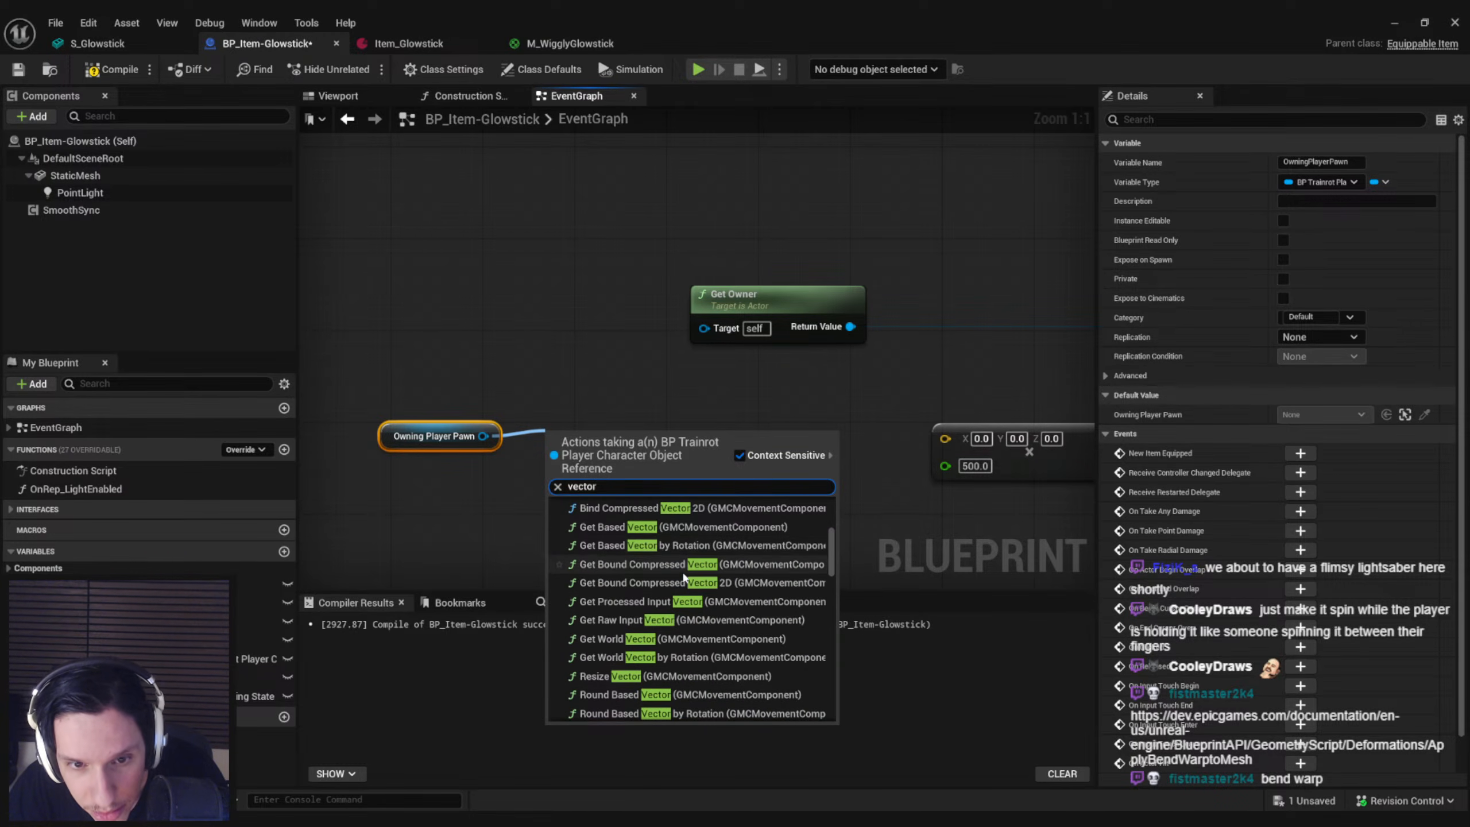
pyautogui.scroll(3, 677, 561)
pyautogui.scroll(-6, 682, 571)
pyautogui.scroll(-4, 685, 576)
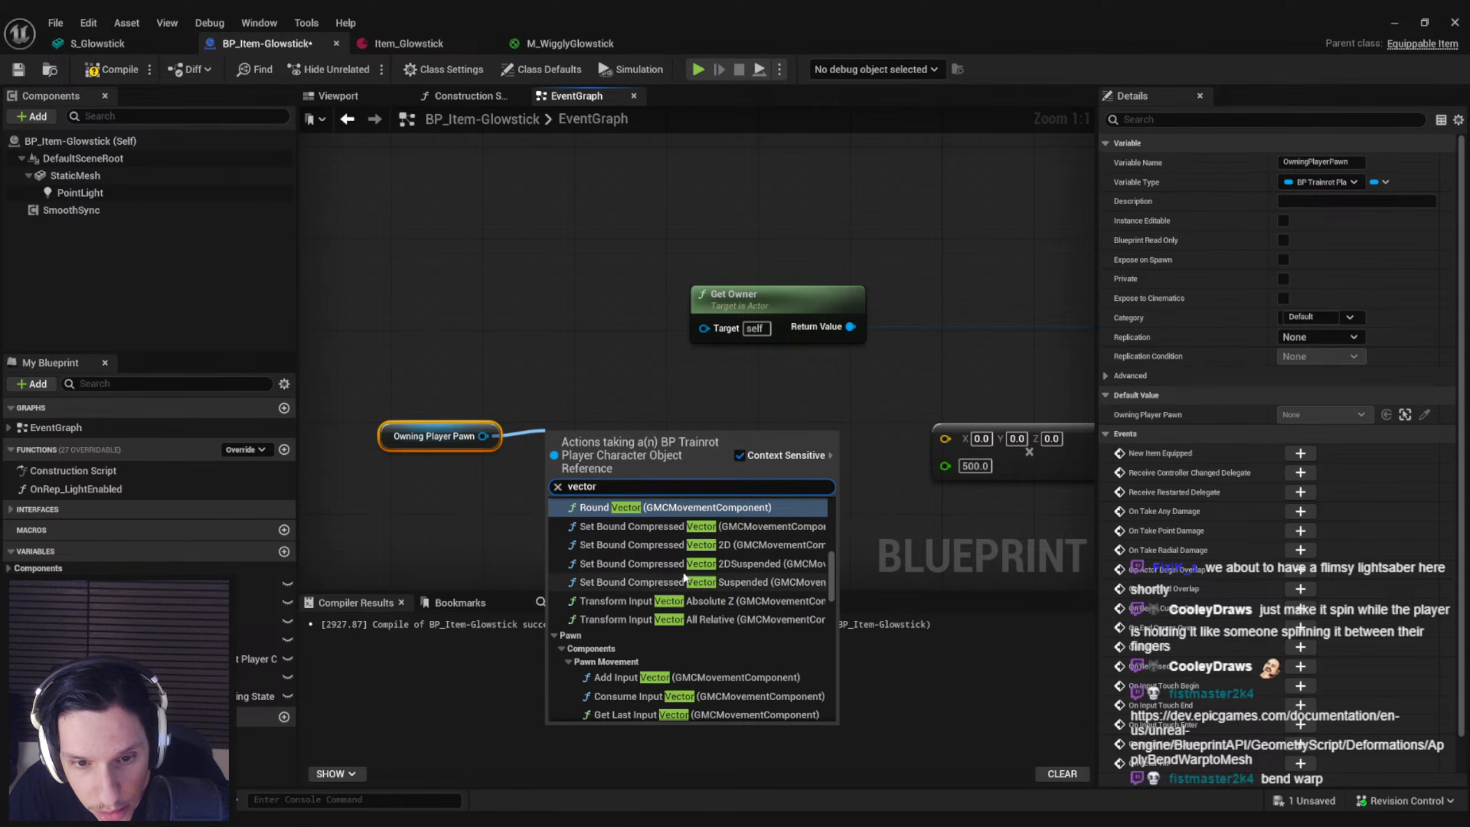
pyautogui.scroll(-3, 690, 586)
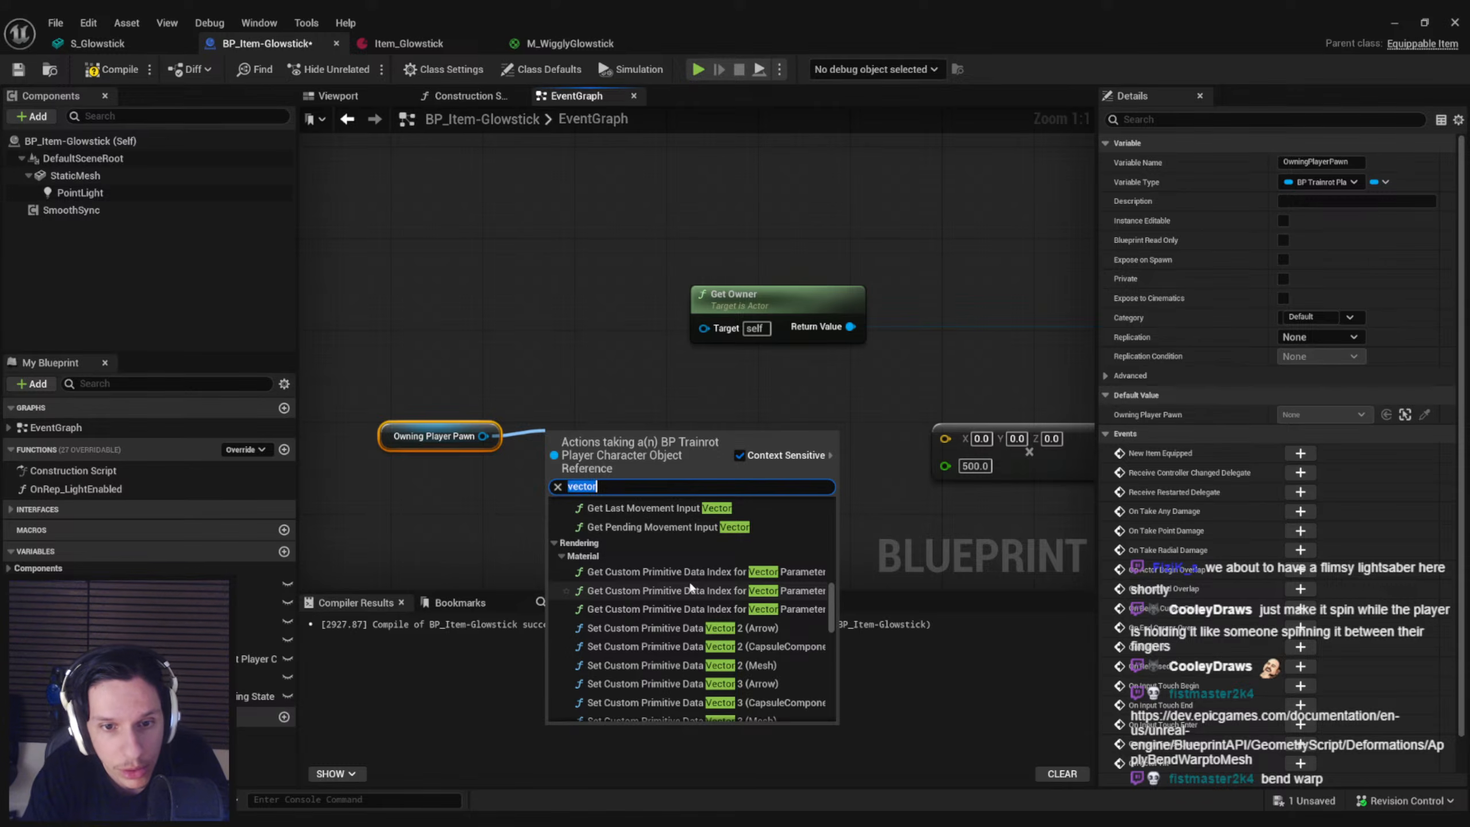
pyautogui.write('look')
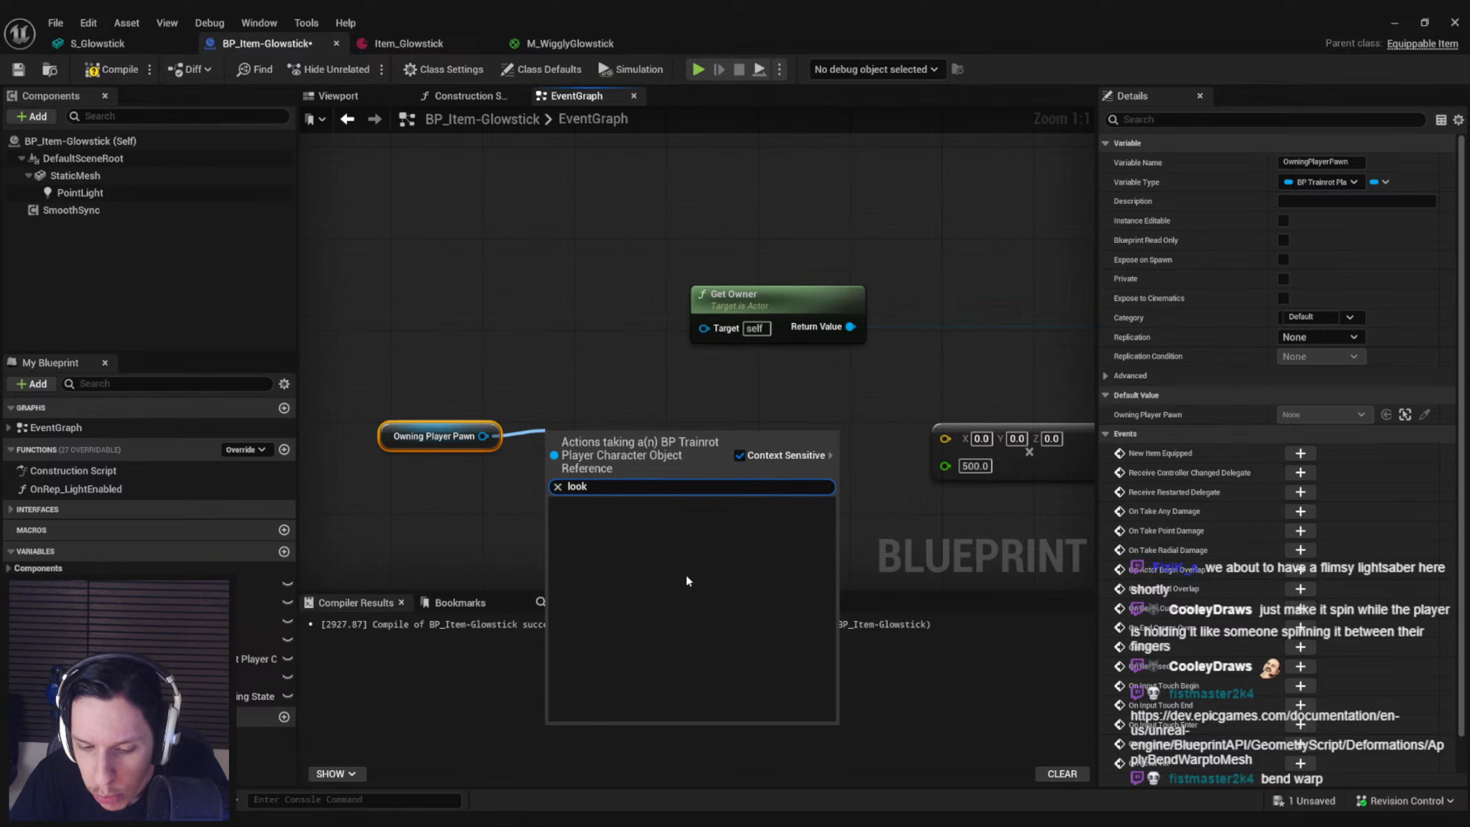
# Open the BP_TrainrotPlayerCharacter blueprint from 0_Core and examine its GMCMovementComponent's movement and input settings
pyautogui.click(538, 359)
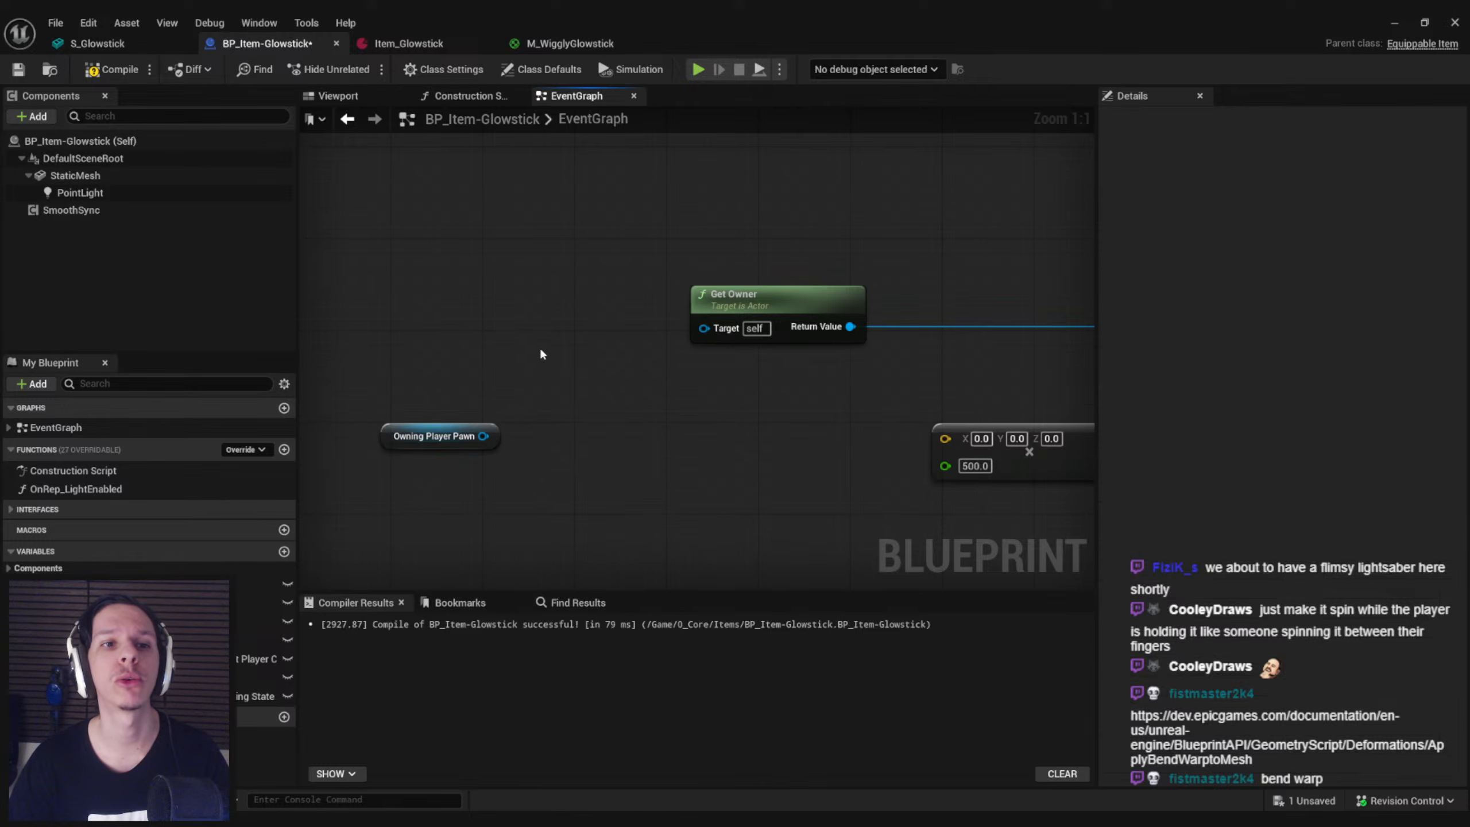
pyautogui.click(1394, 21)
pyautogui.moveTo(827, 319); pyautogui.dragTo(826, 383, button='right')
pyautogui.press('F11')
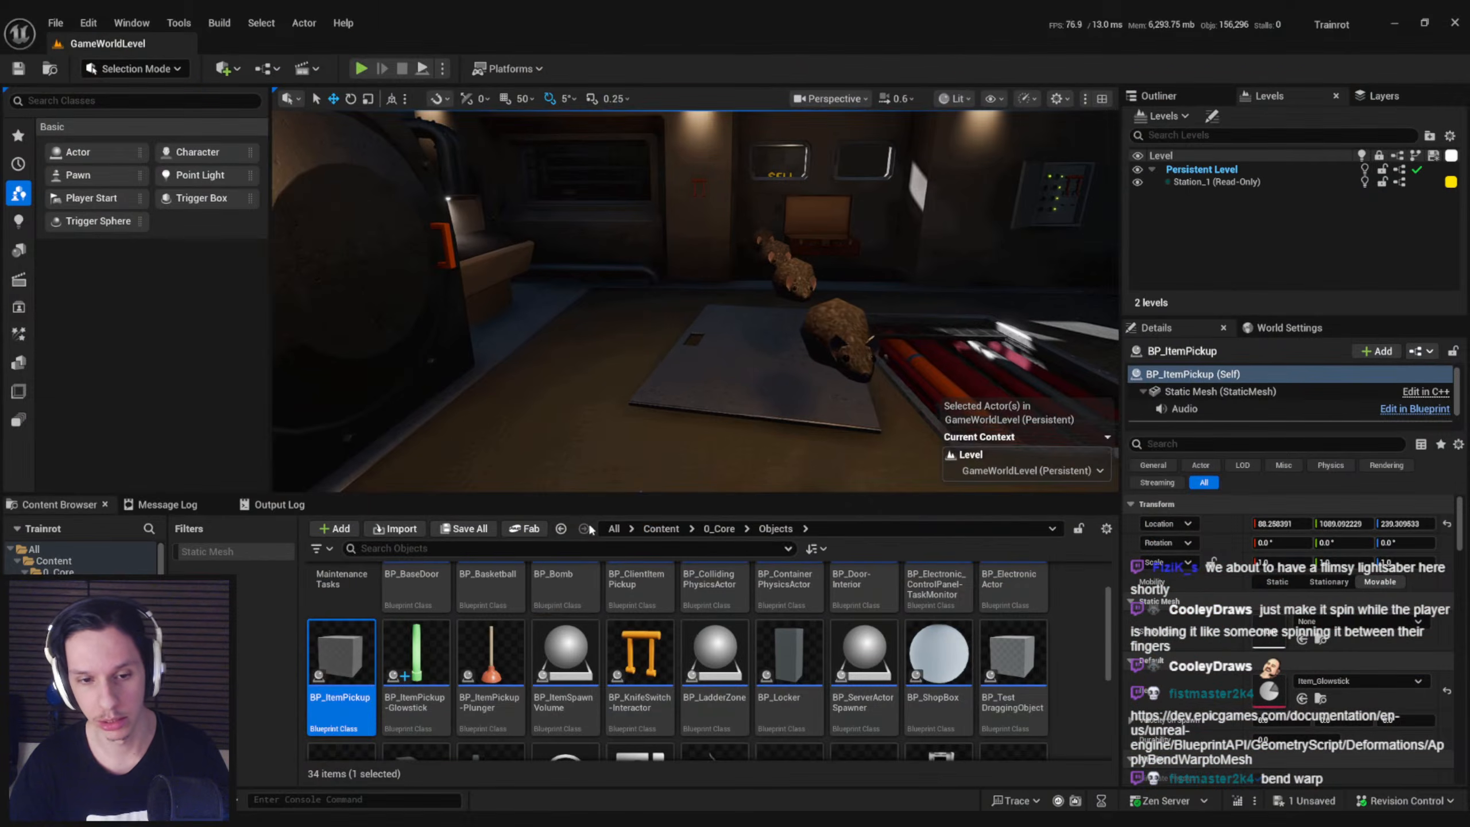
pyautogui.click(719, 528)
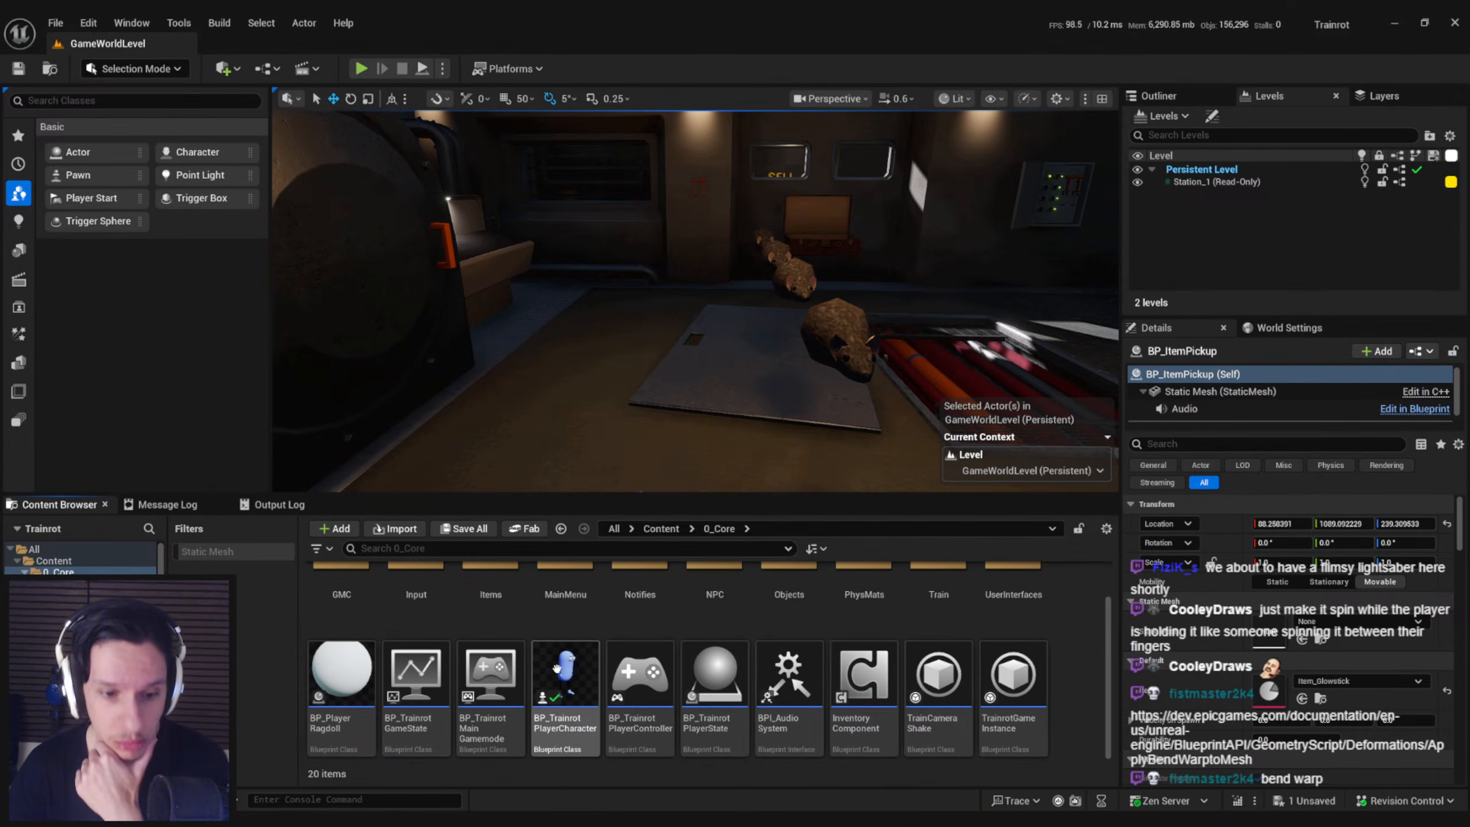
pyautogui.doubleClick(562, 683)
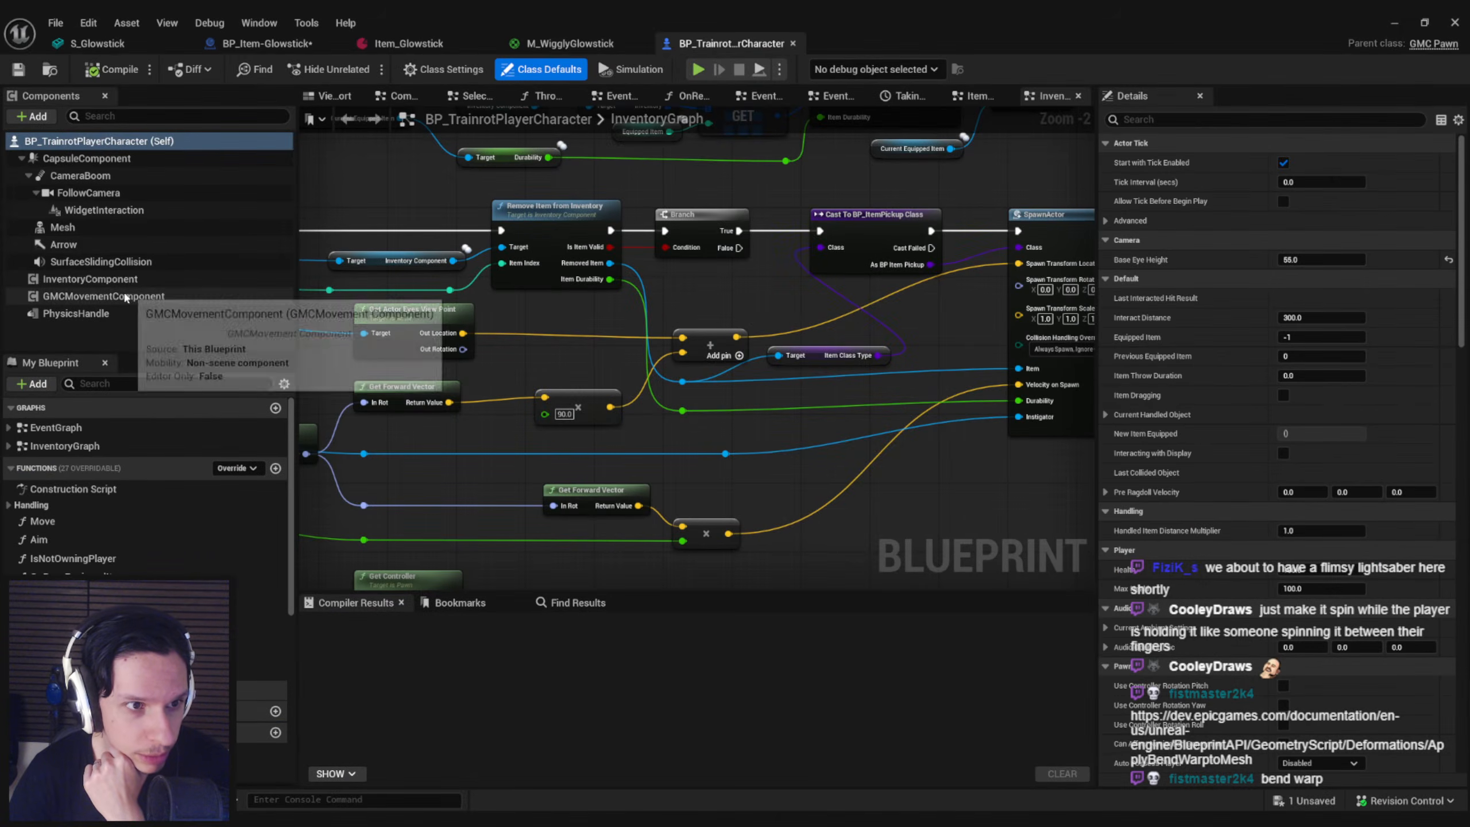
pyautogui.click(133, 296)
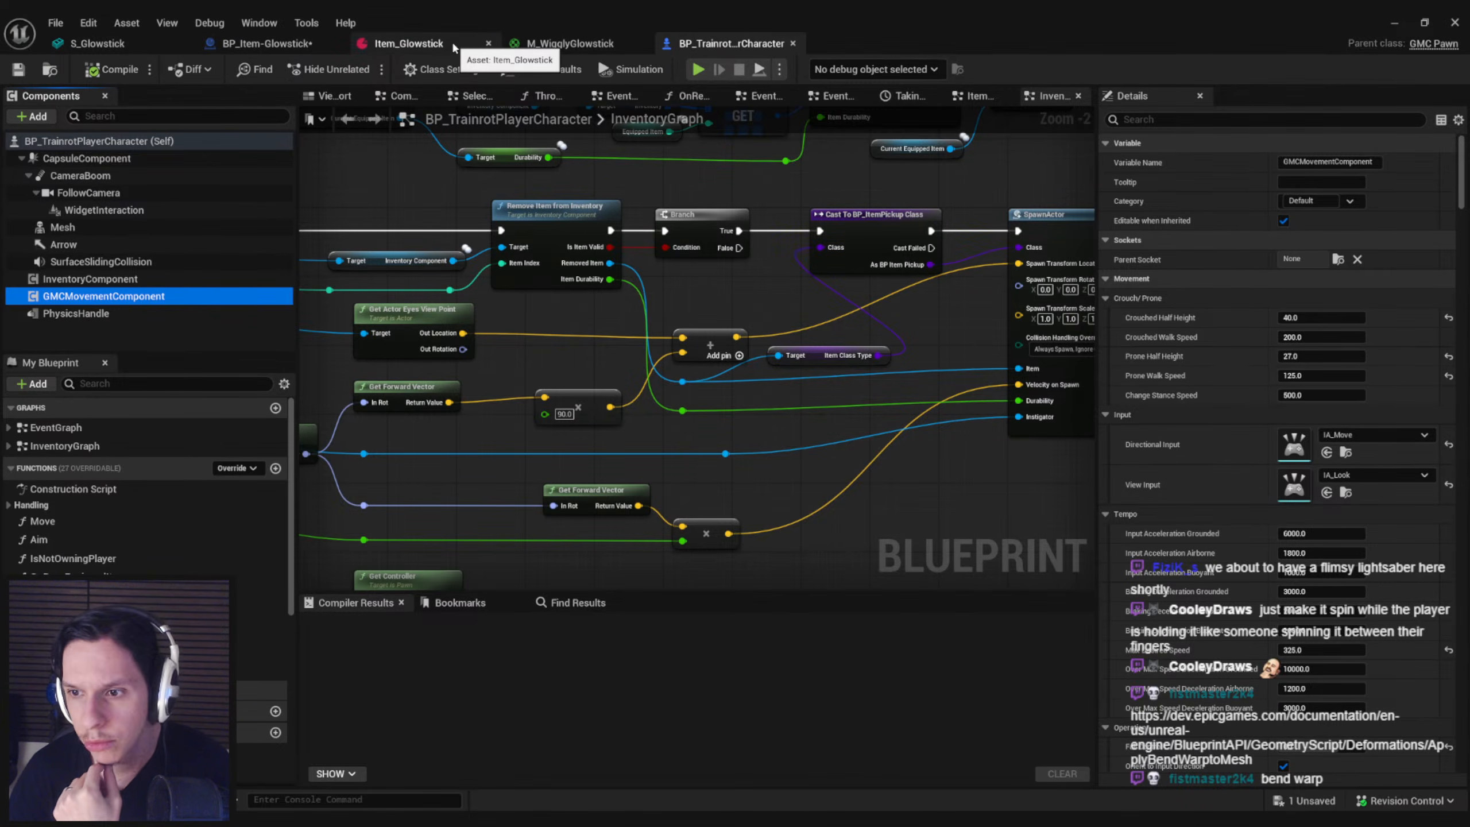
# Return to BP_Item-Glowstick's event graph and search Owning Player Pawn's actions for view nodes
pyautogui.click(281, 44)
pyautogui.moveTo(484, 435); pyautogui.dragTo(535, 438)
pyautogui.write('view')
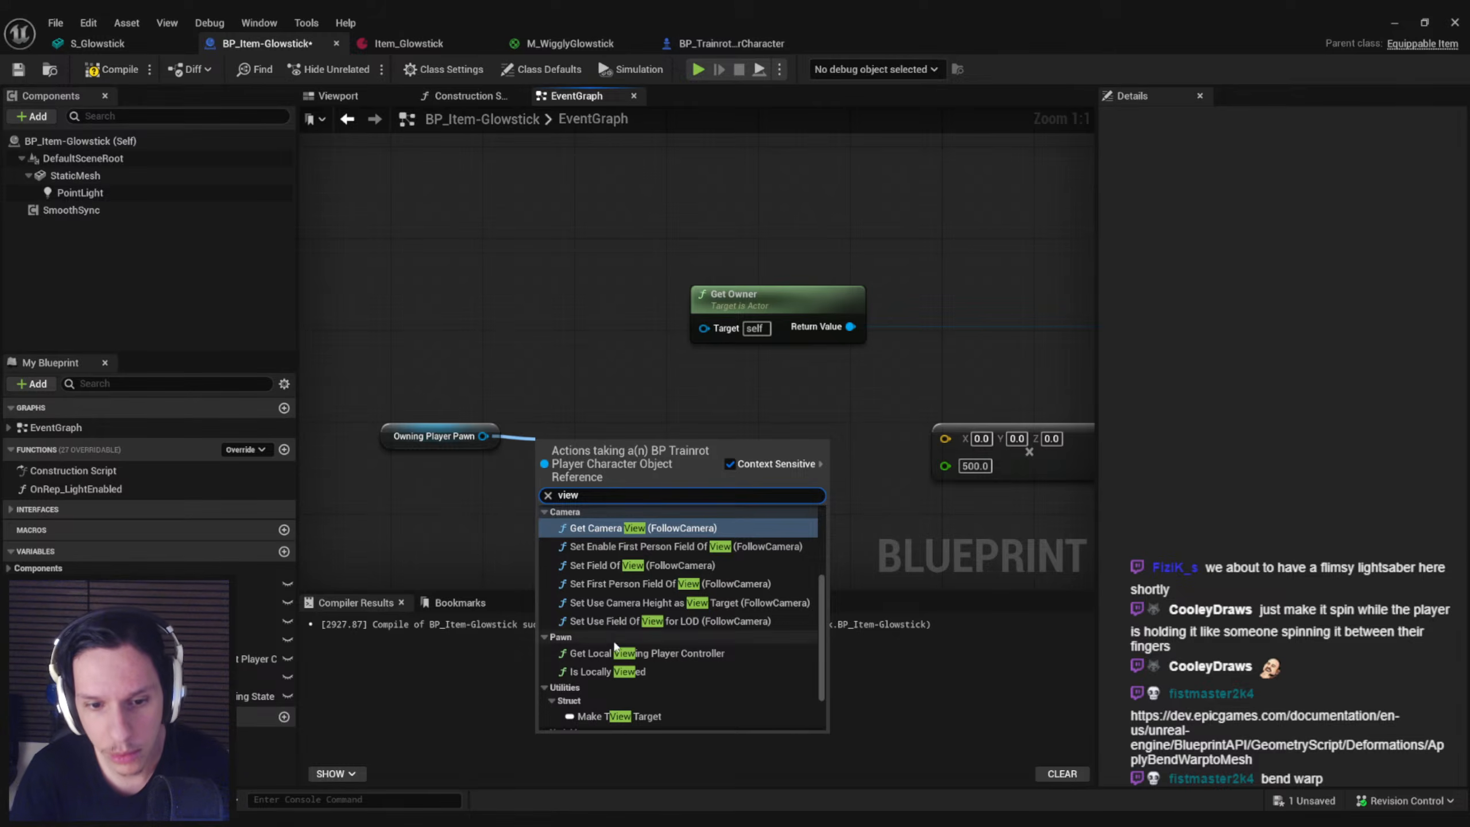
pyautogui.scroll(-3, 631, 634)
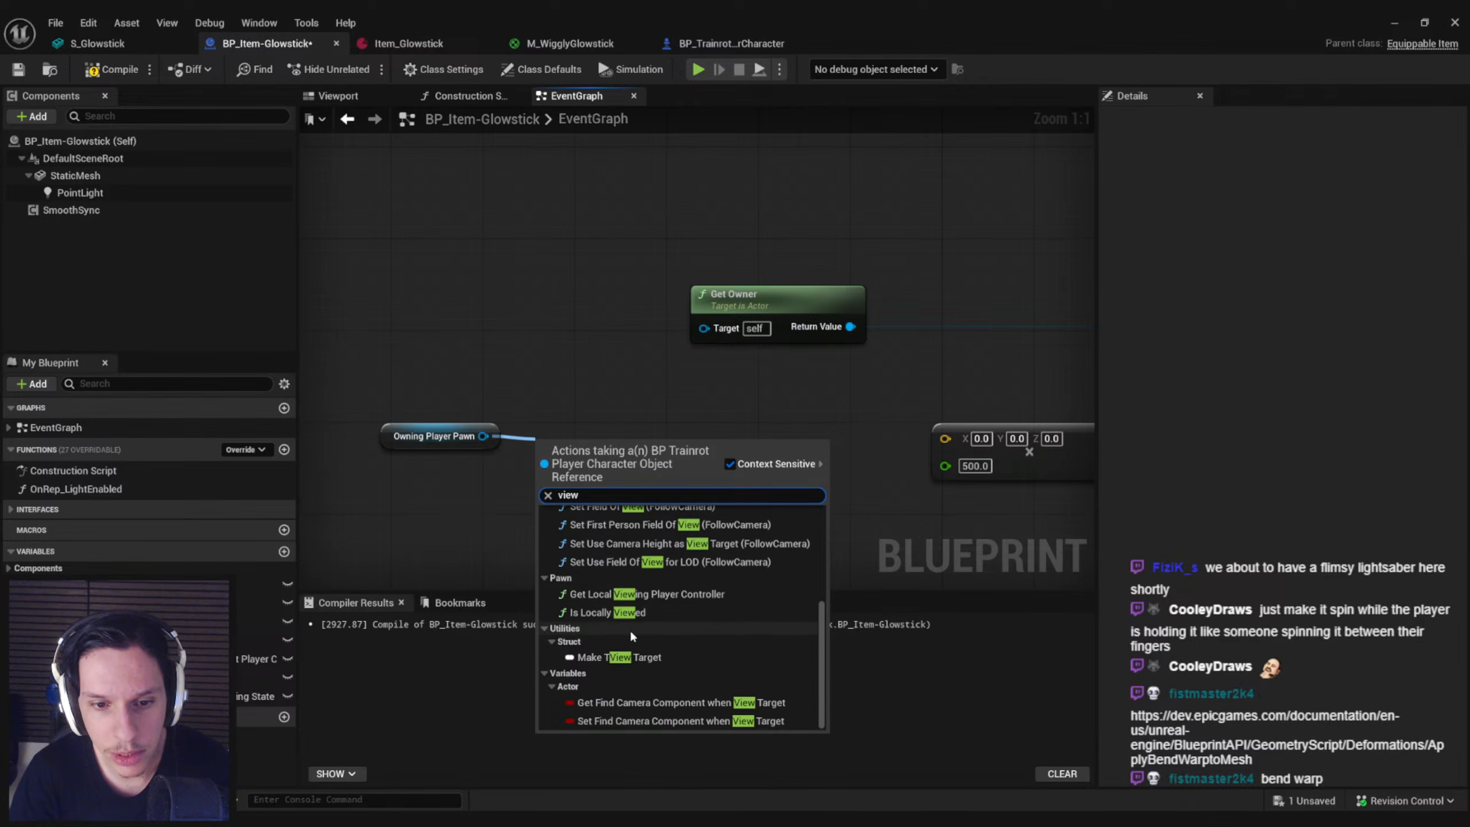
pyautogui.scroll(4, 582, 584)
# Get the GMCMovement Component from Owning Player Pawn in the event graph
pyautogui.moveTo(483, 436); pyautogui.dragTo(549, 434)
pyautogui.write('gmc')
pyautogui.moveTo(838, 530); pyautogui.dragTo(841, 733)
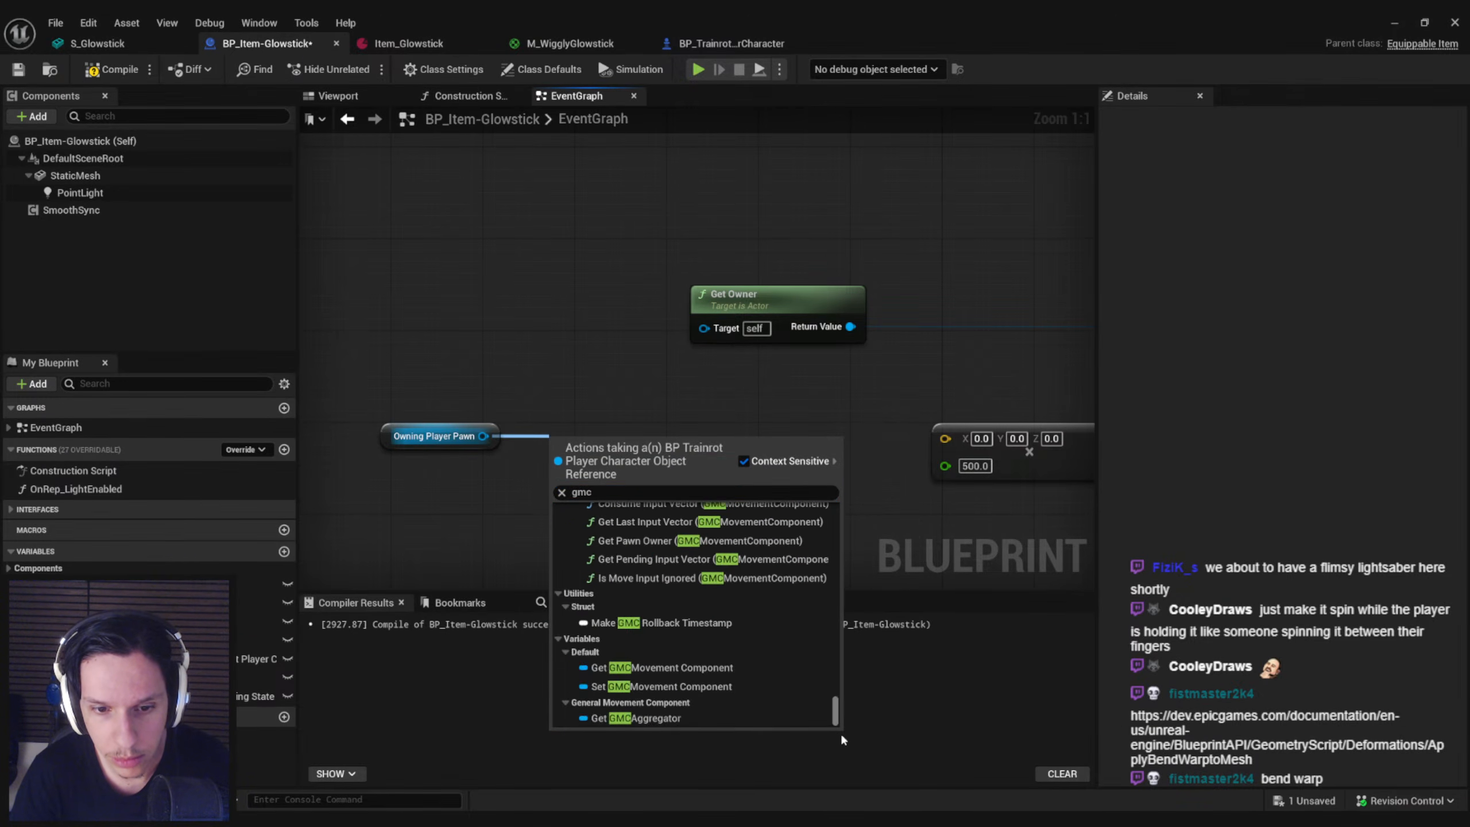
pyautogui.click(668, 667)
# Search GMCMovement Component's actions for view and input nodes and examine the available input vector functions
pyautogui.moveTo(735, 447); pyautogui.dragTo(805, 439)
pyautogui.write('view')
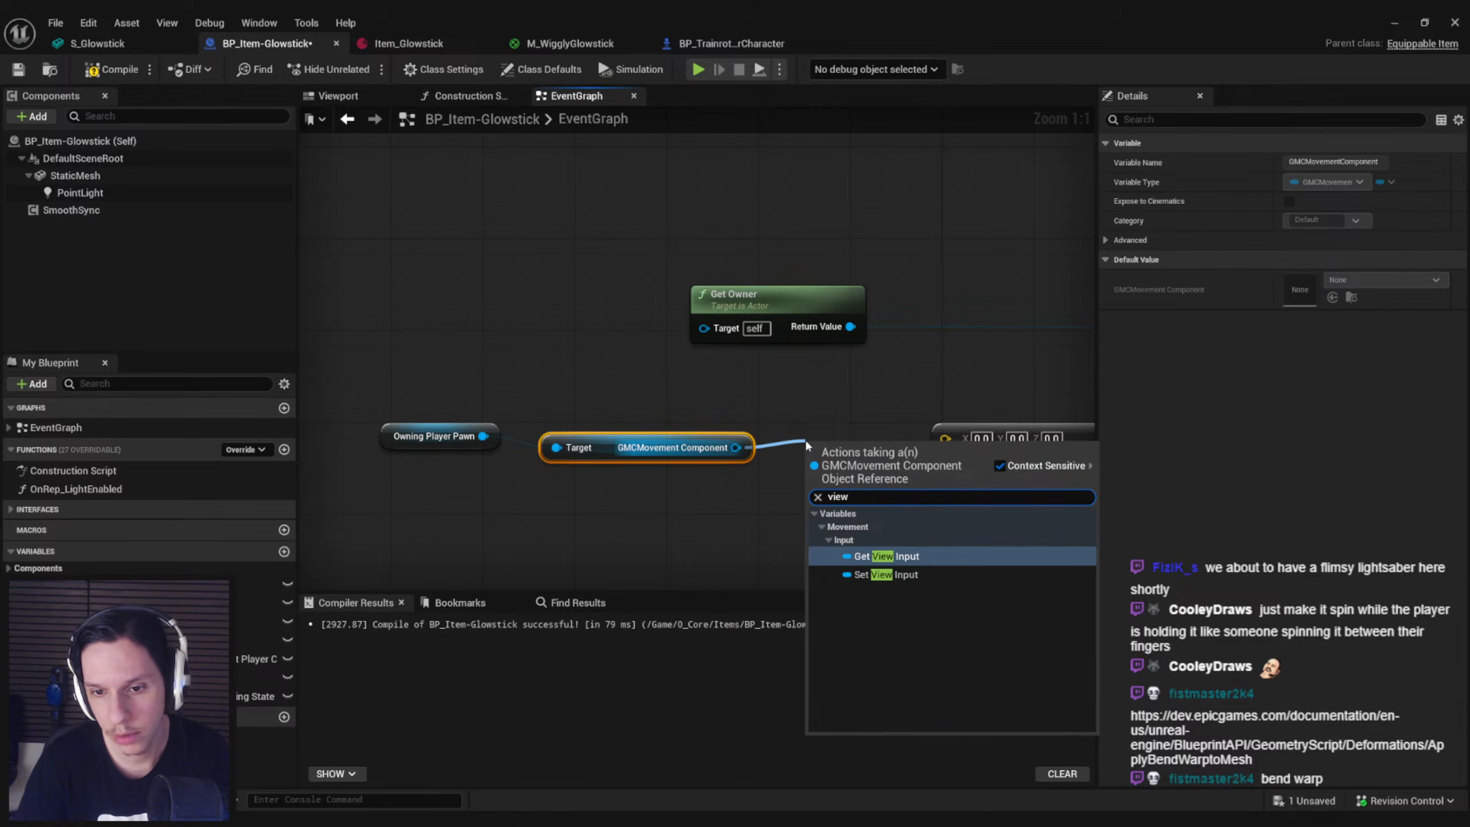
pyautogui.press('BackSpace')
pyautogui.press('BackSpace')
pyautogui.press('BackSpace')
pyautogui.press('BackSpace')
pyautogui.write('input')
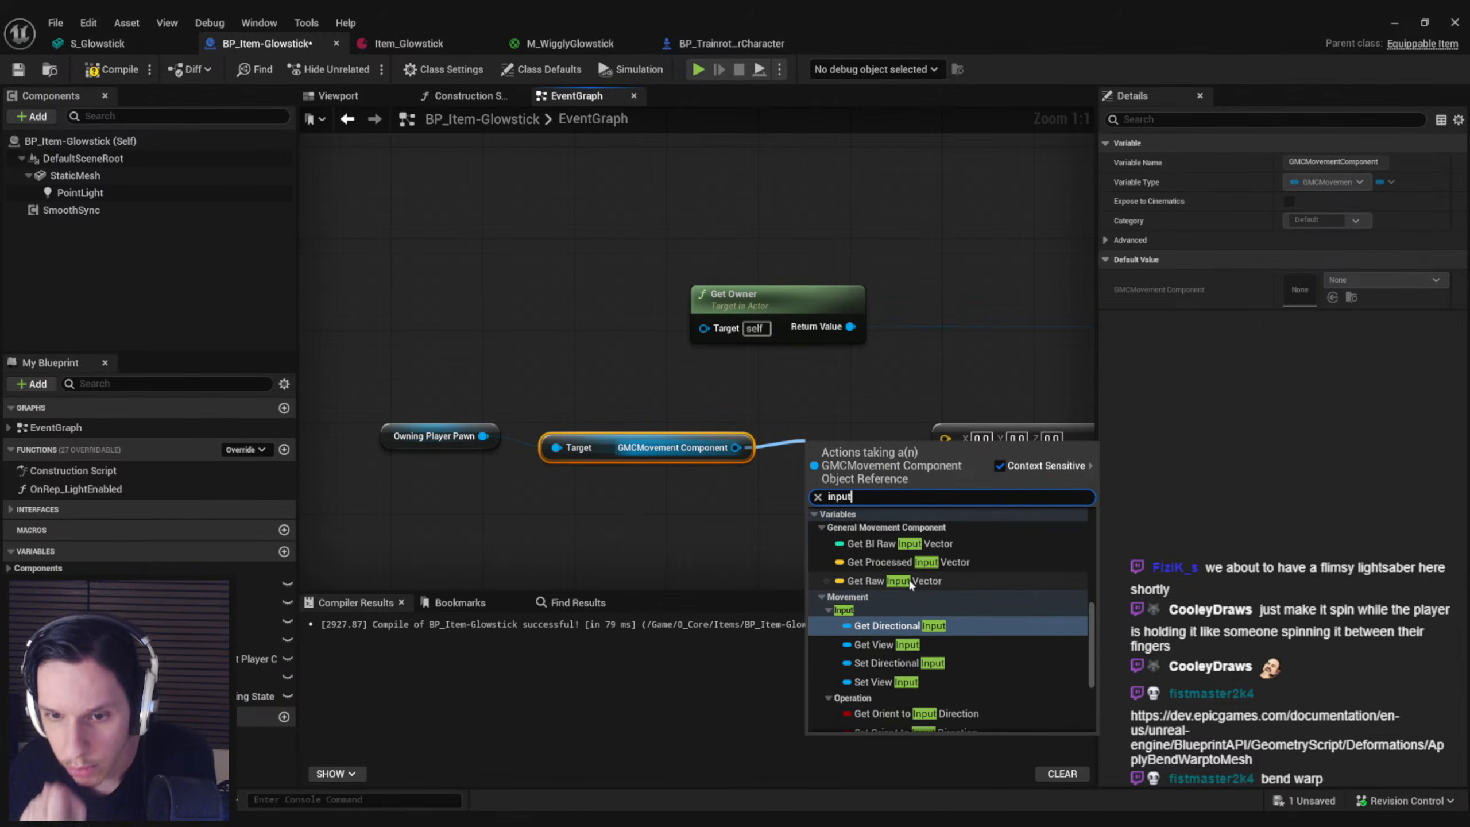
pyautogui.scroll(3, 910, 584)
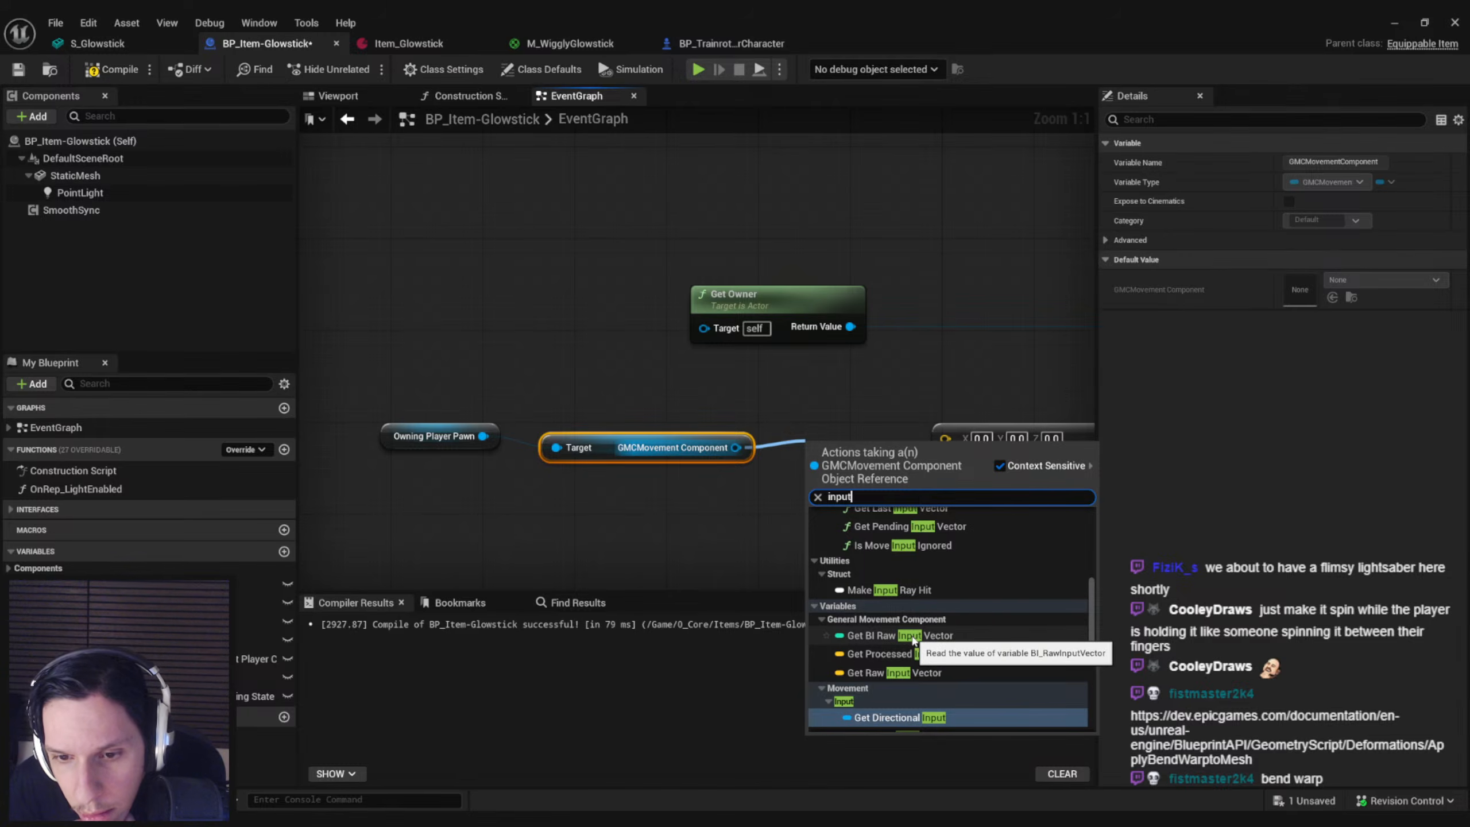
pyautogui.scroll(1, 913, 658)
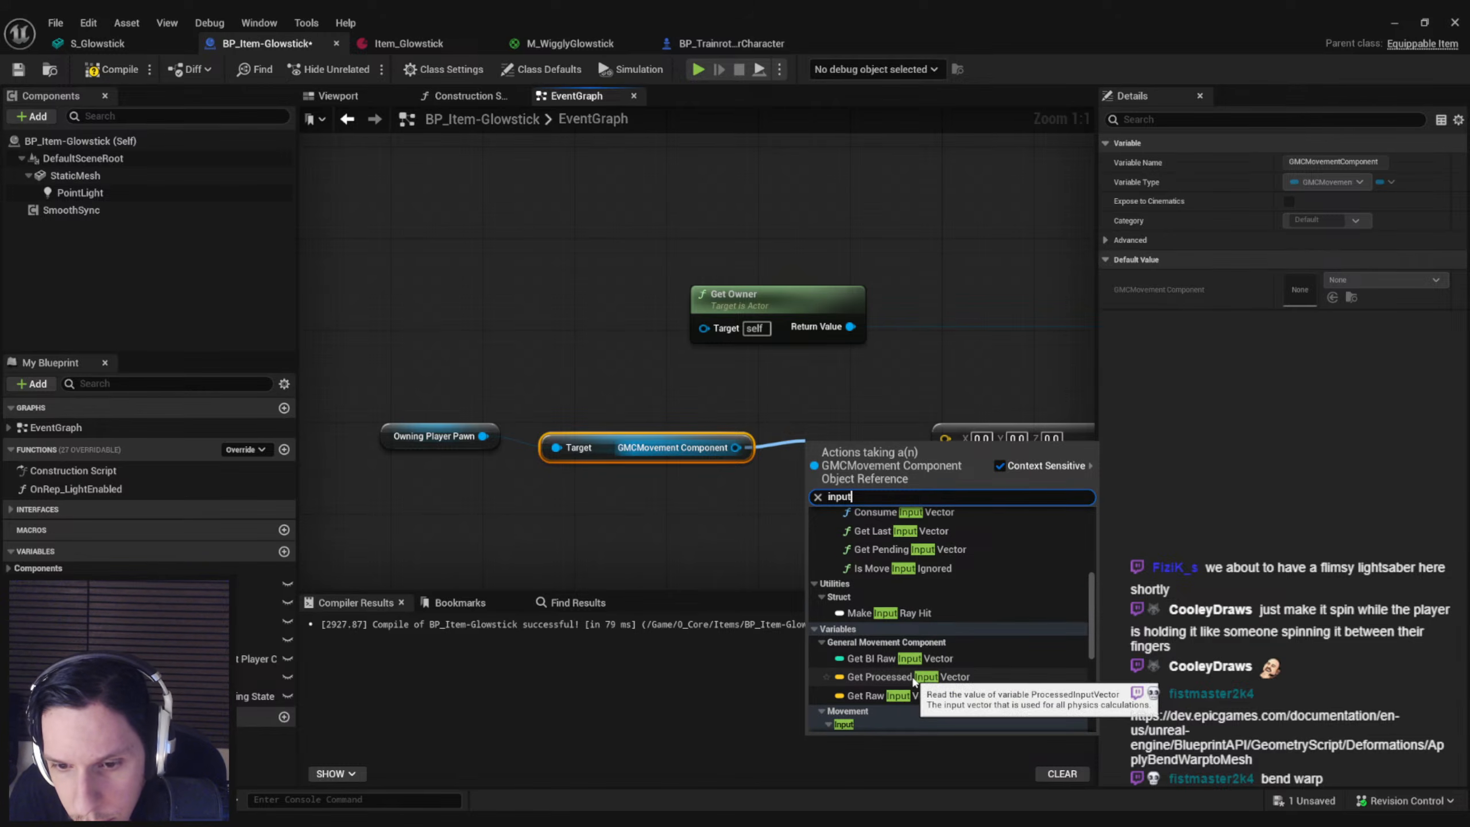
pyautogui.scroll(6, 913, 682)
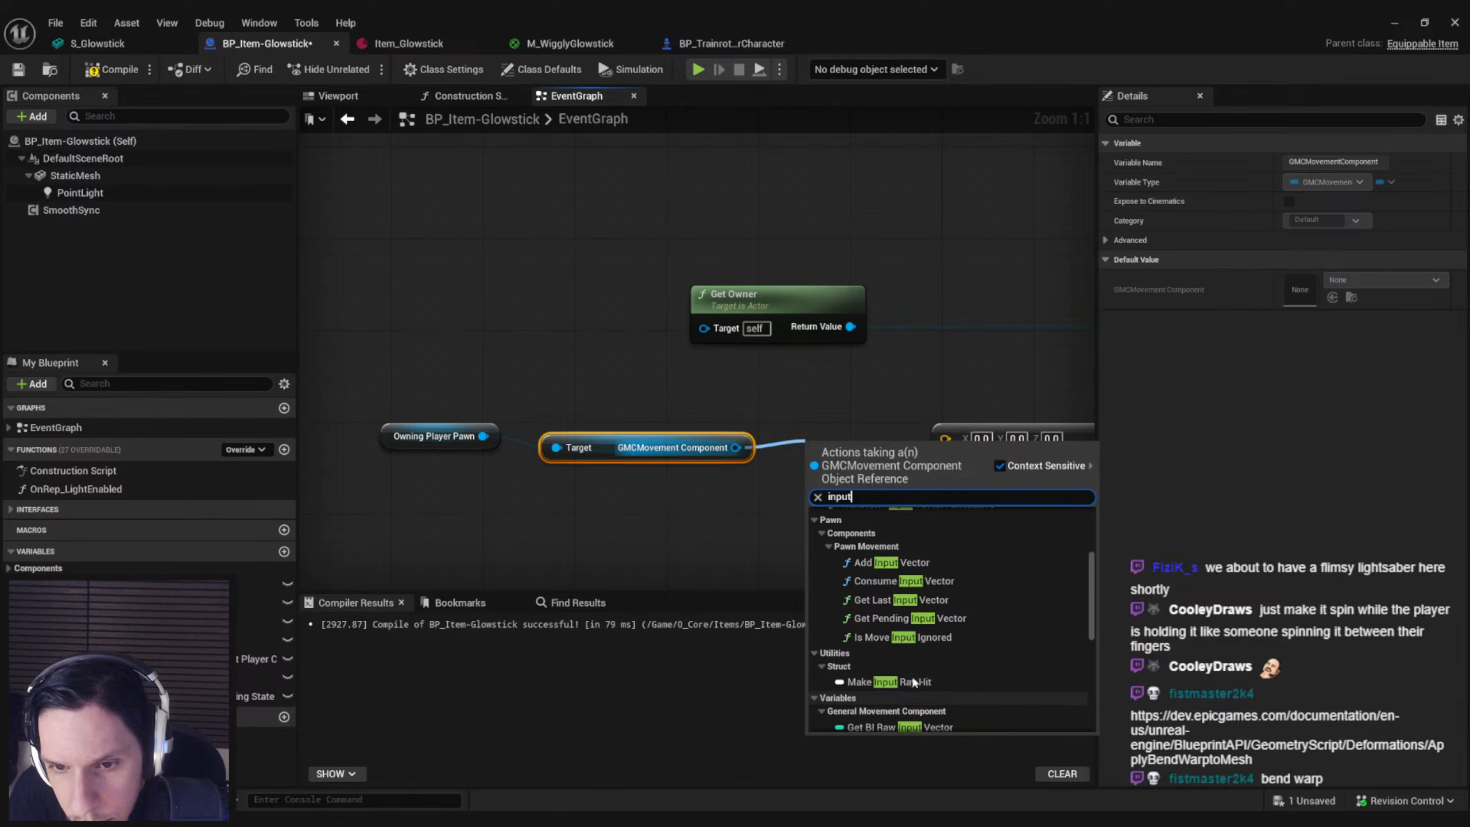
pyautogui.scroll(2, 913, 683)
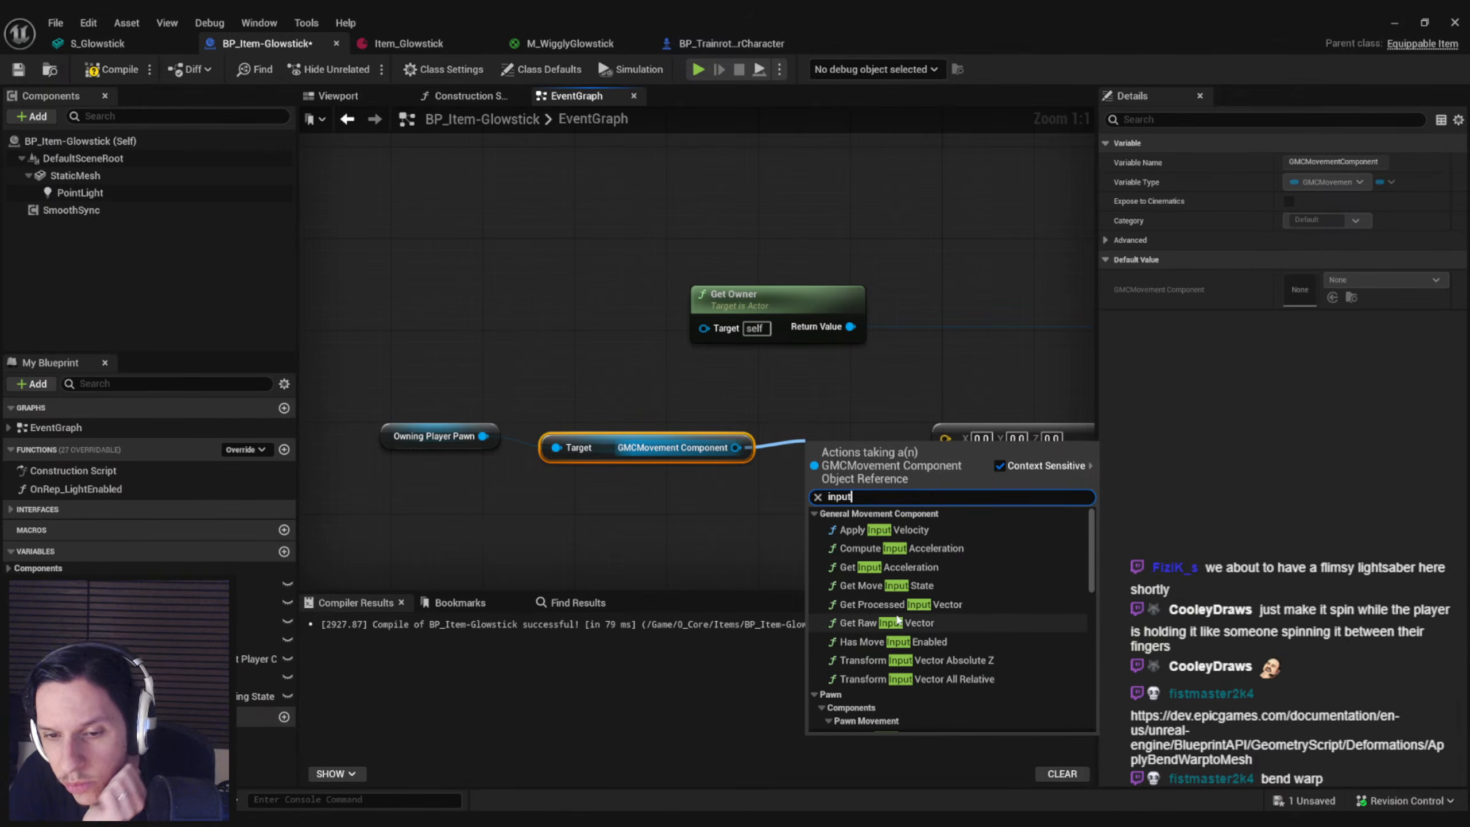
# Try a Transform Input Vector Absolute Z node on GMCMovement Component, delete it, and align the component getter with Owning Player Pawn
pyautogui.click(894, 661)
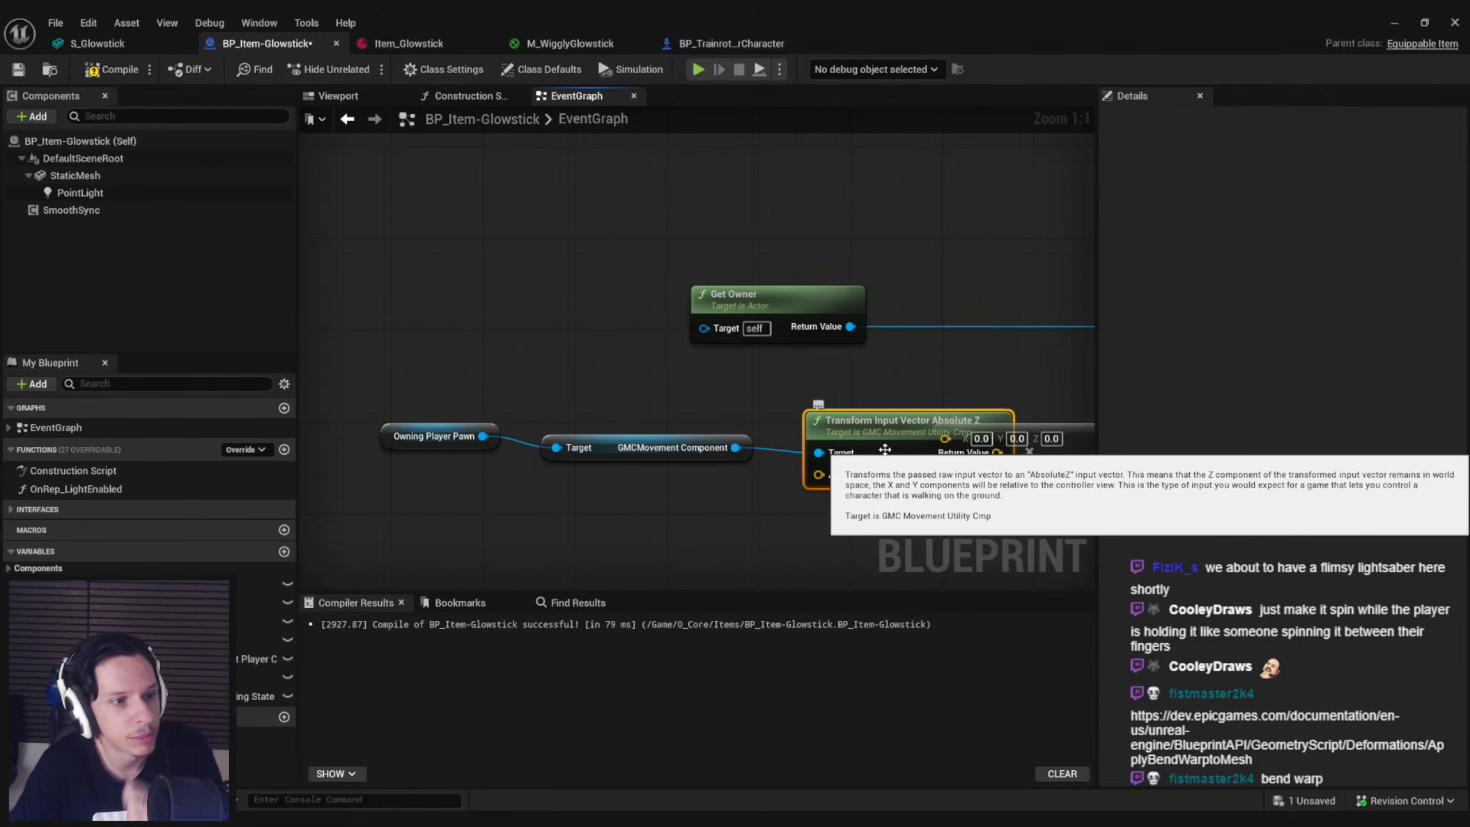
pyautogui.press('Delete')
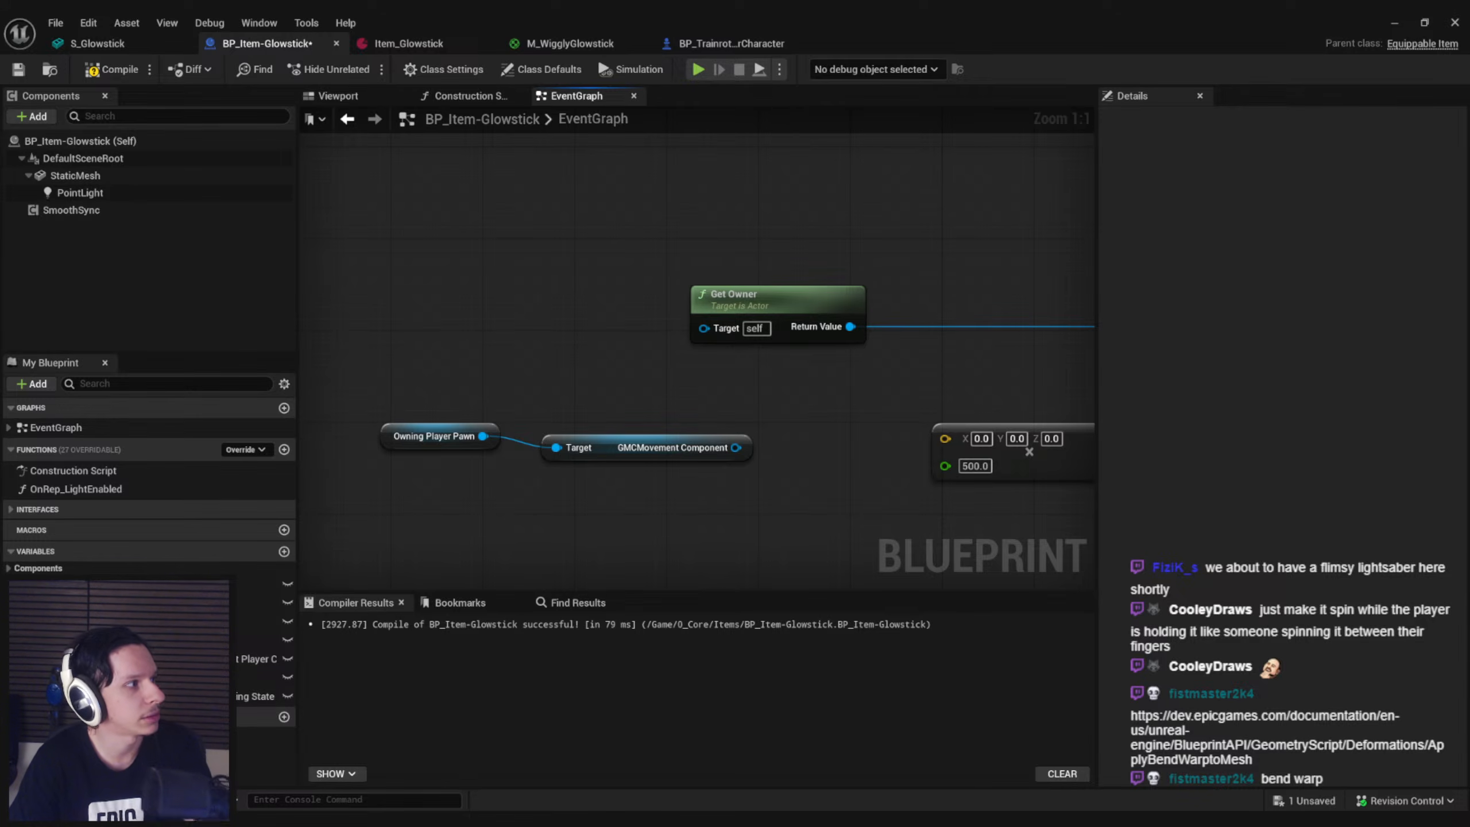
pyautogui.moveTo(639, 459); pyautogui.dragTo(625, 445)
pyautogui.click(634, 464)
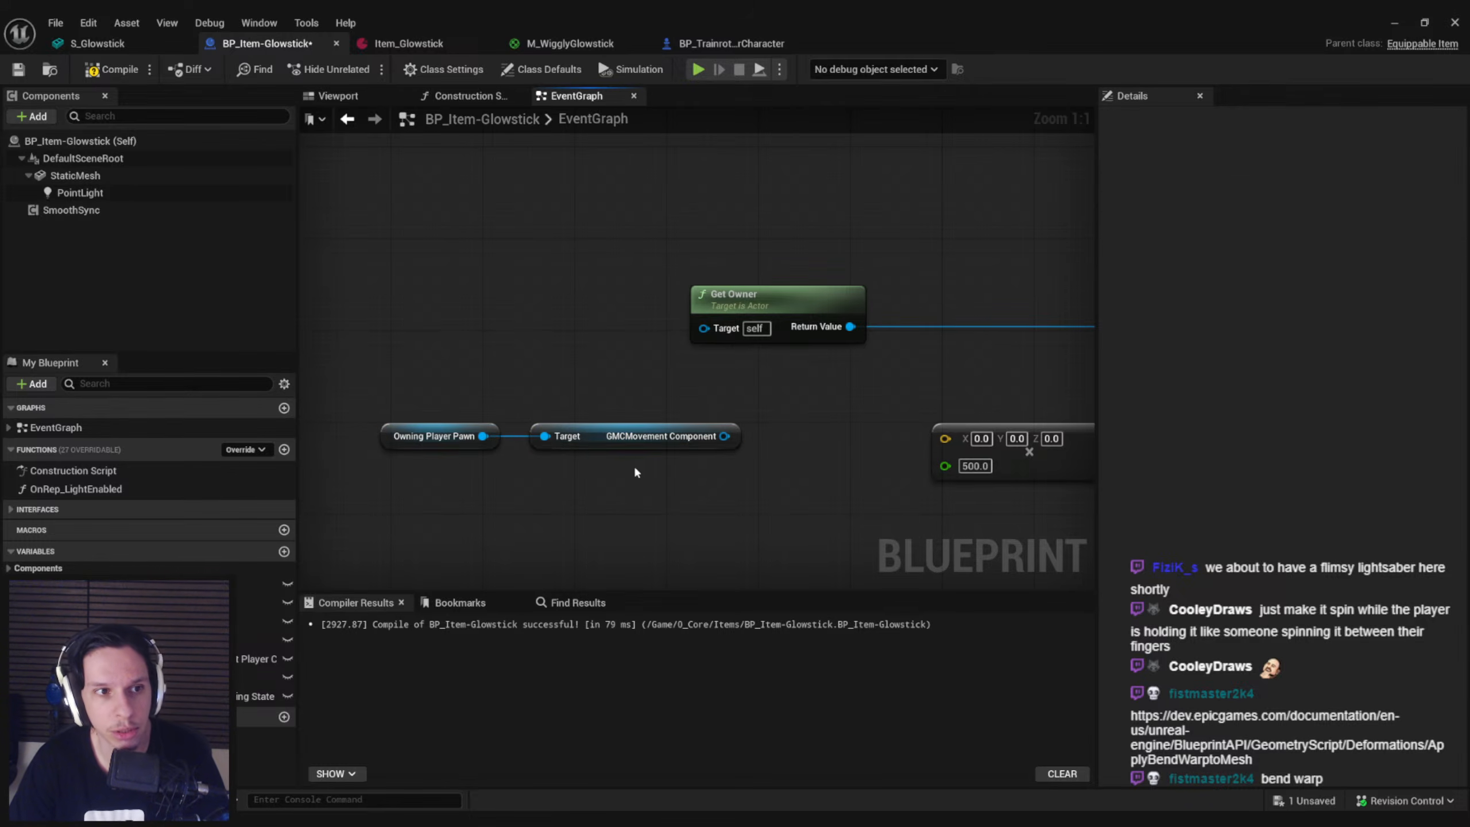
pyautogui.click(32, 116)
pyautogui.write('def')
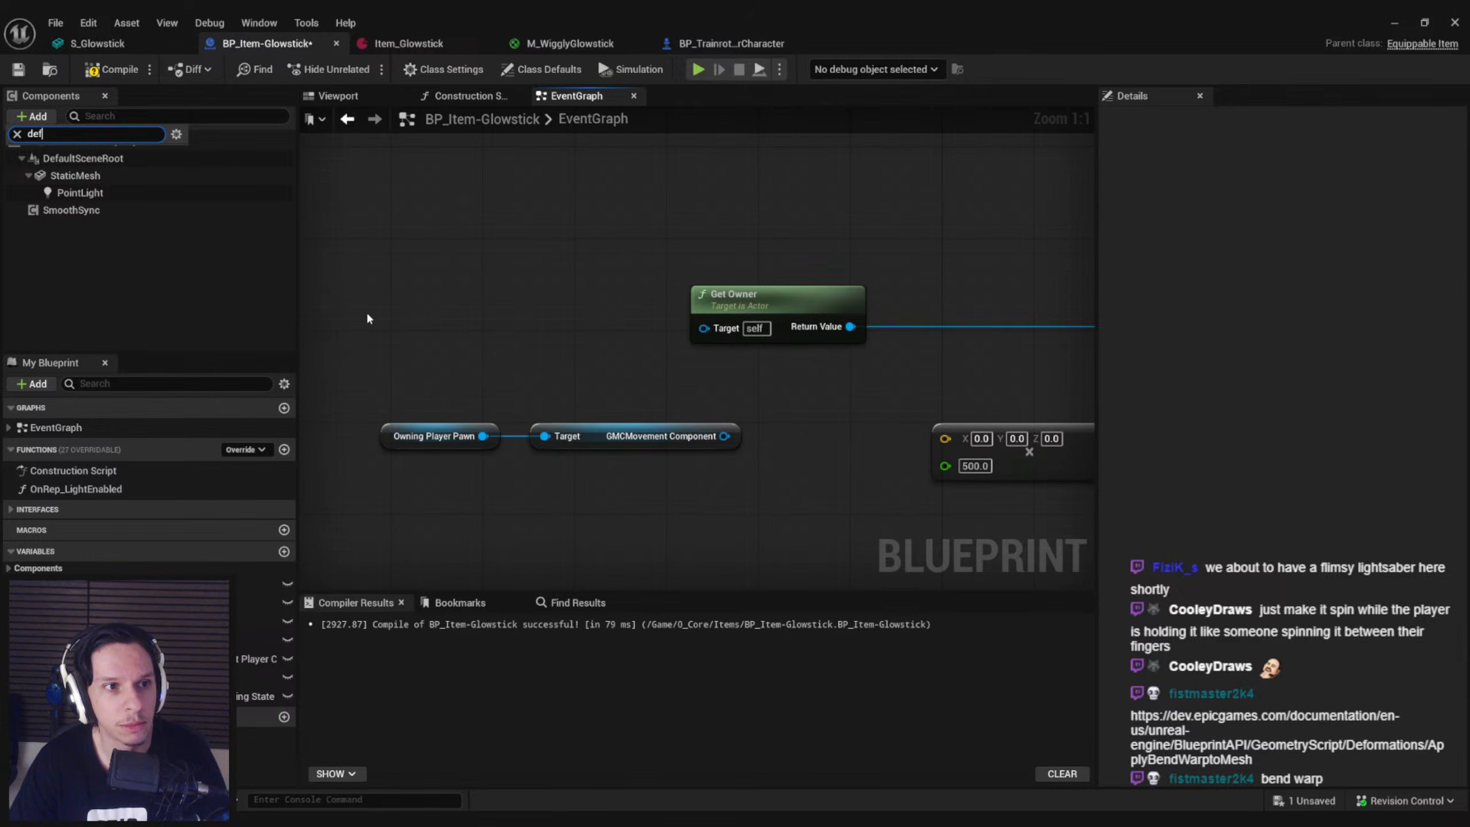
pyautogui.click(330, 292)
# Replace the GMCMovement Component getter with a Camera Boom getter connected to Owning Player Pawn
pyautogui.moveTo(663, 545); pyautogui.dragTo(650, 512, button='right')
pyautogui.click(637, 405)
pyautogui.press('Delete')
pyautogui.moveTo(469, 404); pyautogui.dragTo(512, 407)
pyautogui.write('get camera')
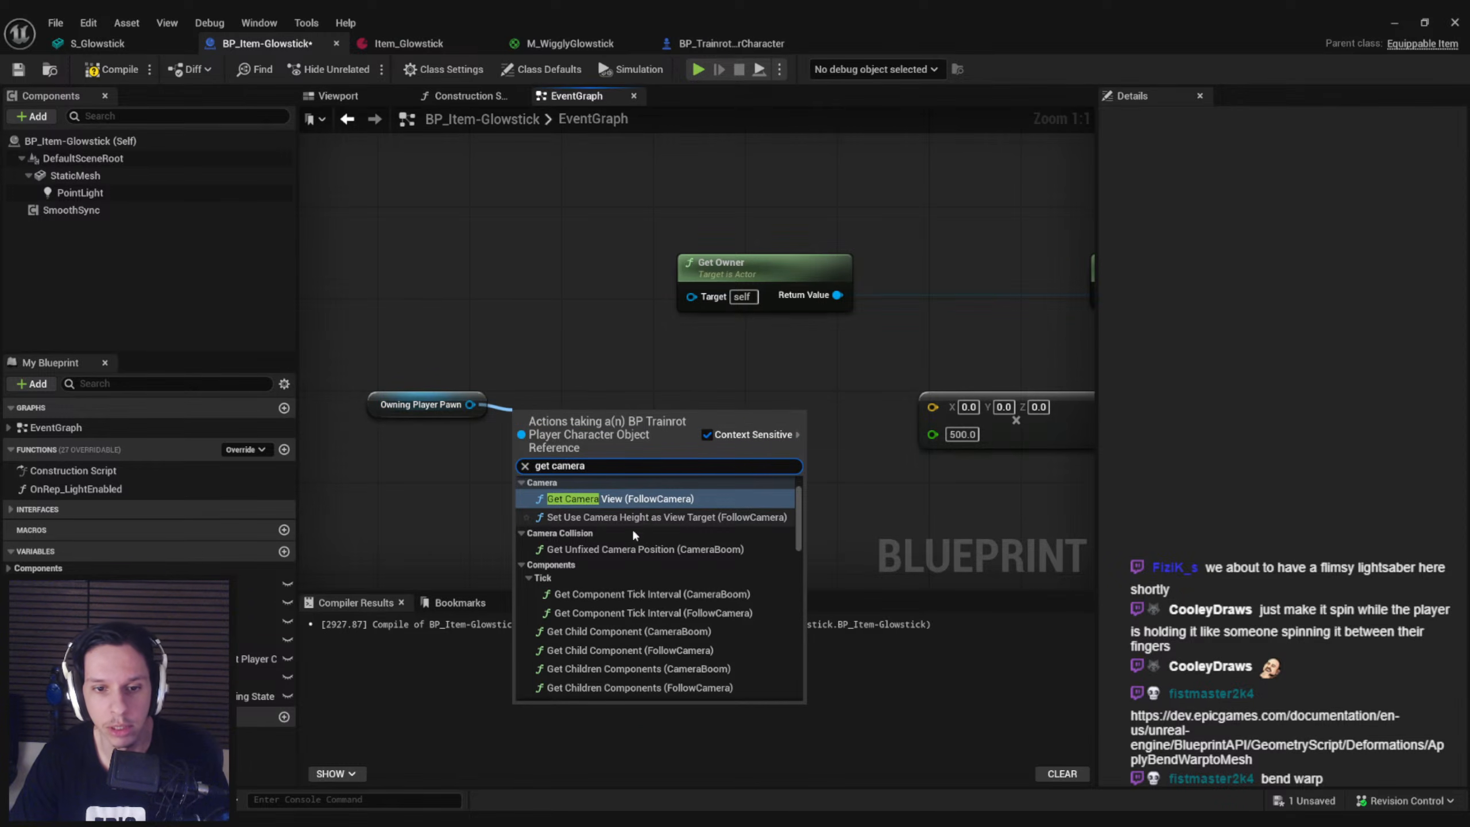
pyautogui.scroll(-8, 634, 526)
pyautogui.scroll(-12, 632, 544)
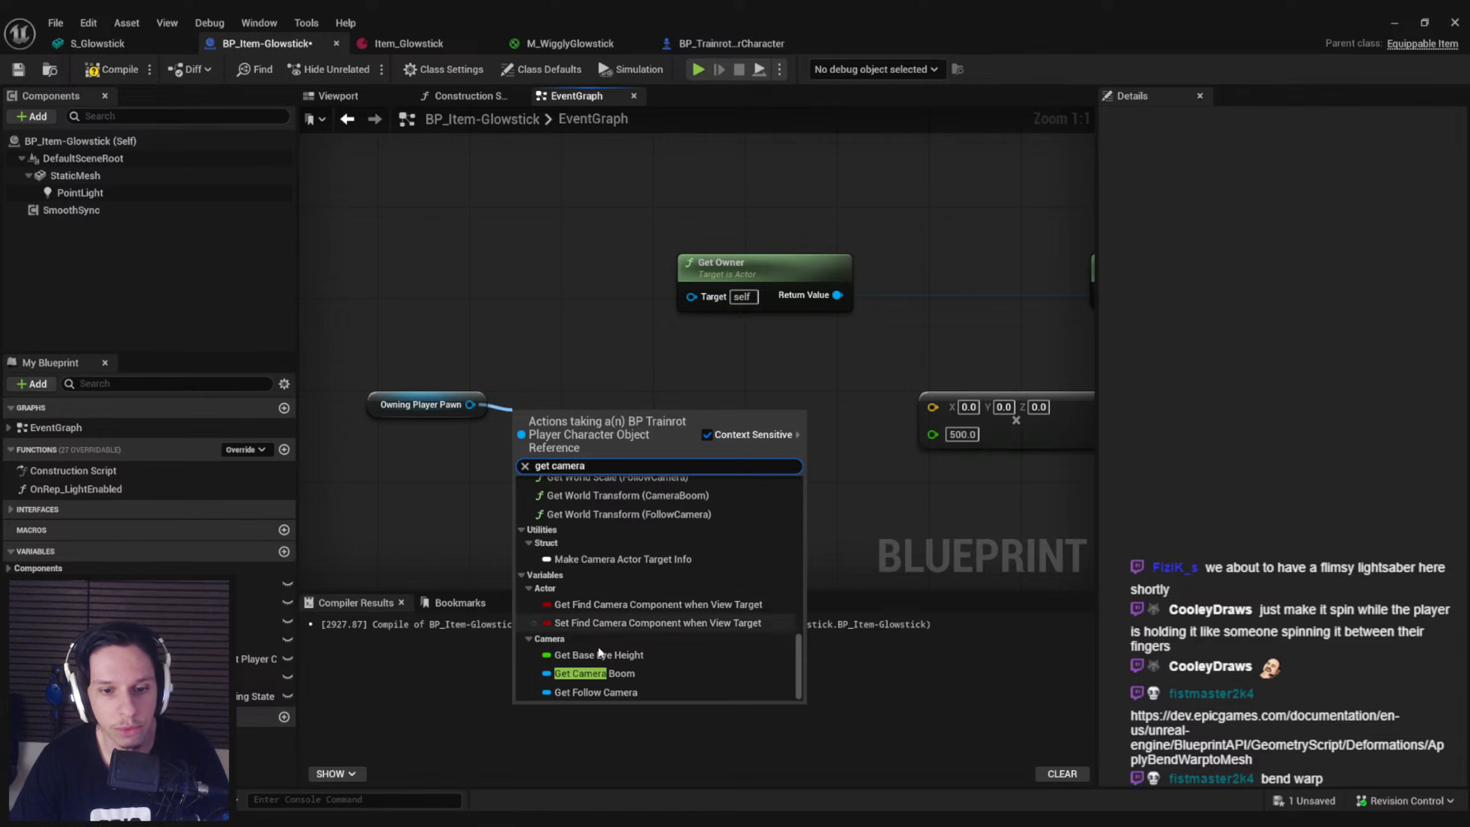
pyautogui.click(596, 673)
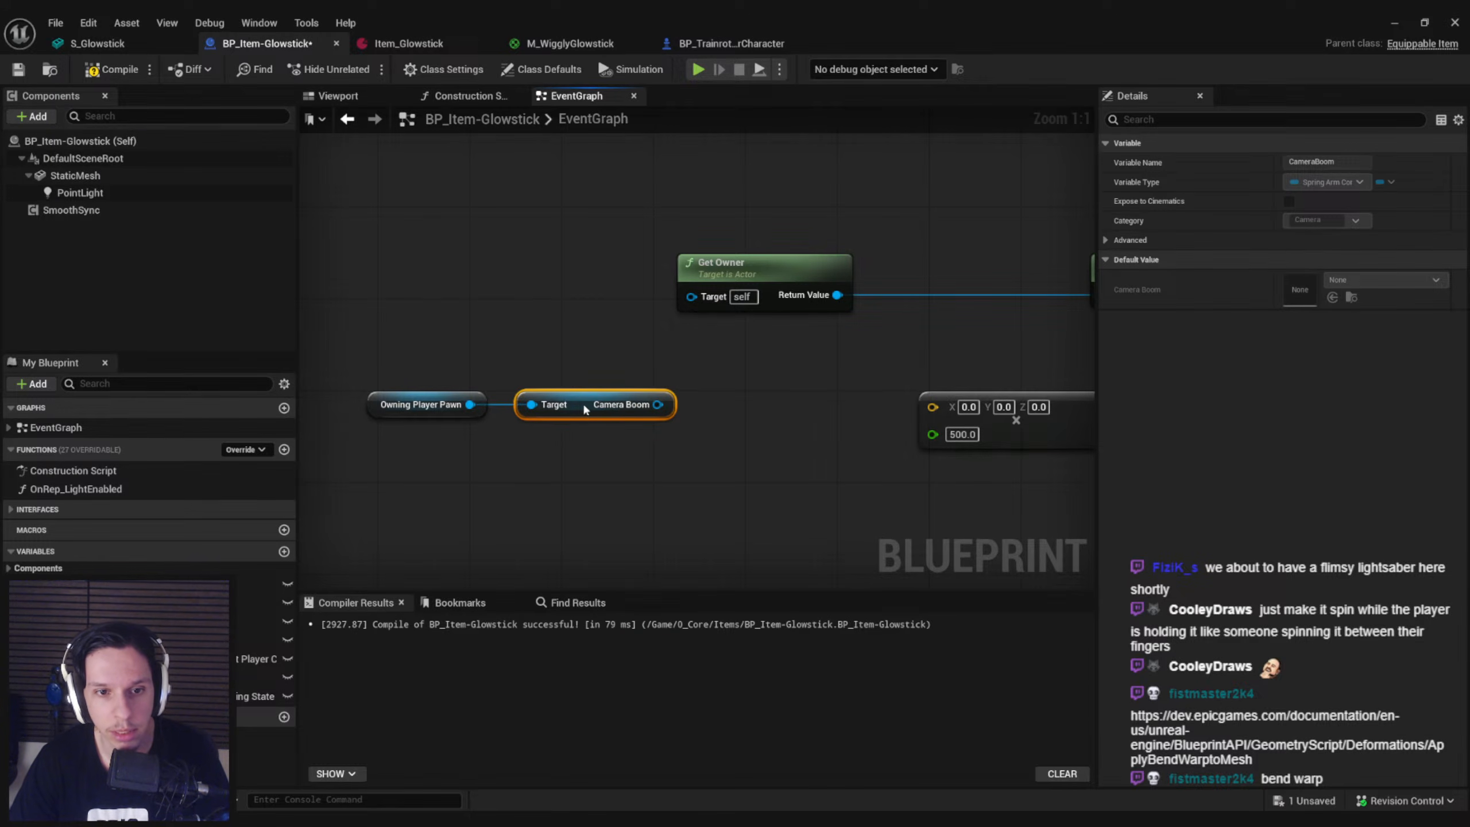
# Search Camera Boom's available actions for get, angular and velocity nodes
pyautogui.moveTo(666, 407); pyautogui.dragTo(725, 409)
pyautogui.write('get ')
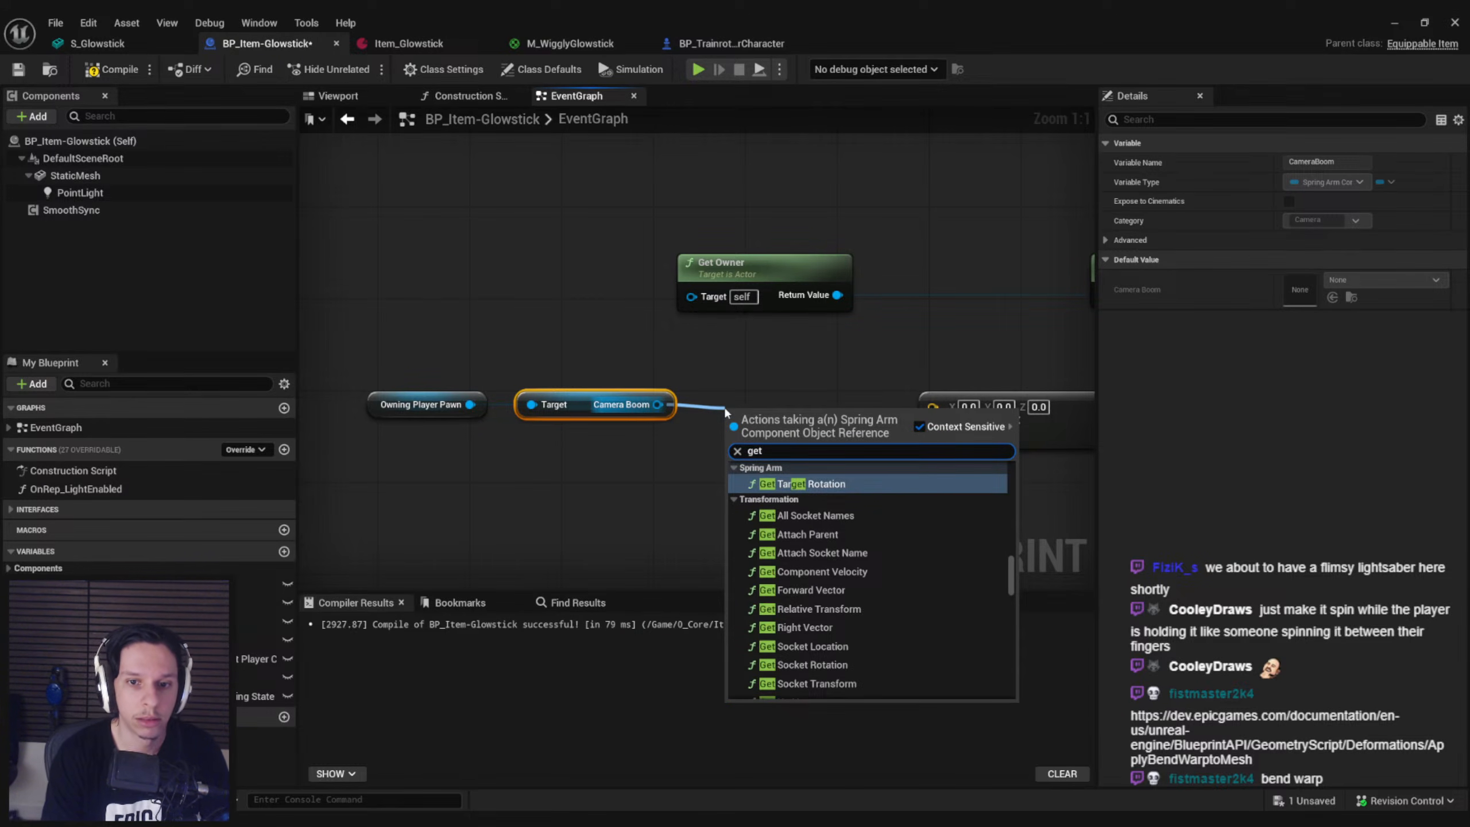
pyautogui.write('angular')
pyautogui.hotkey('ctrl', 'a')
pyautogui.press('BackSpace')
pyautogui.write('angu')
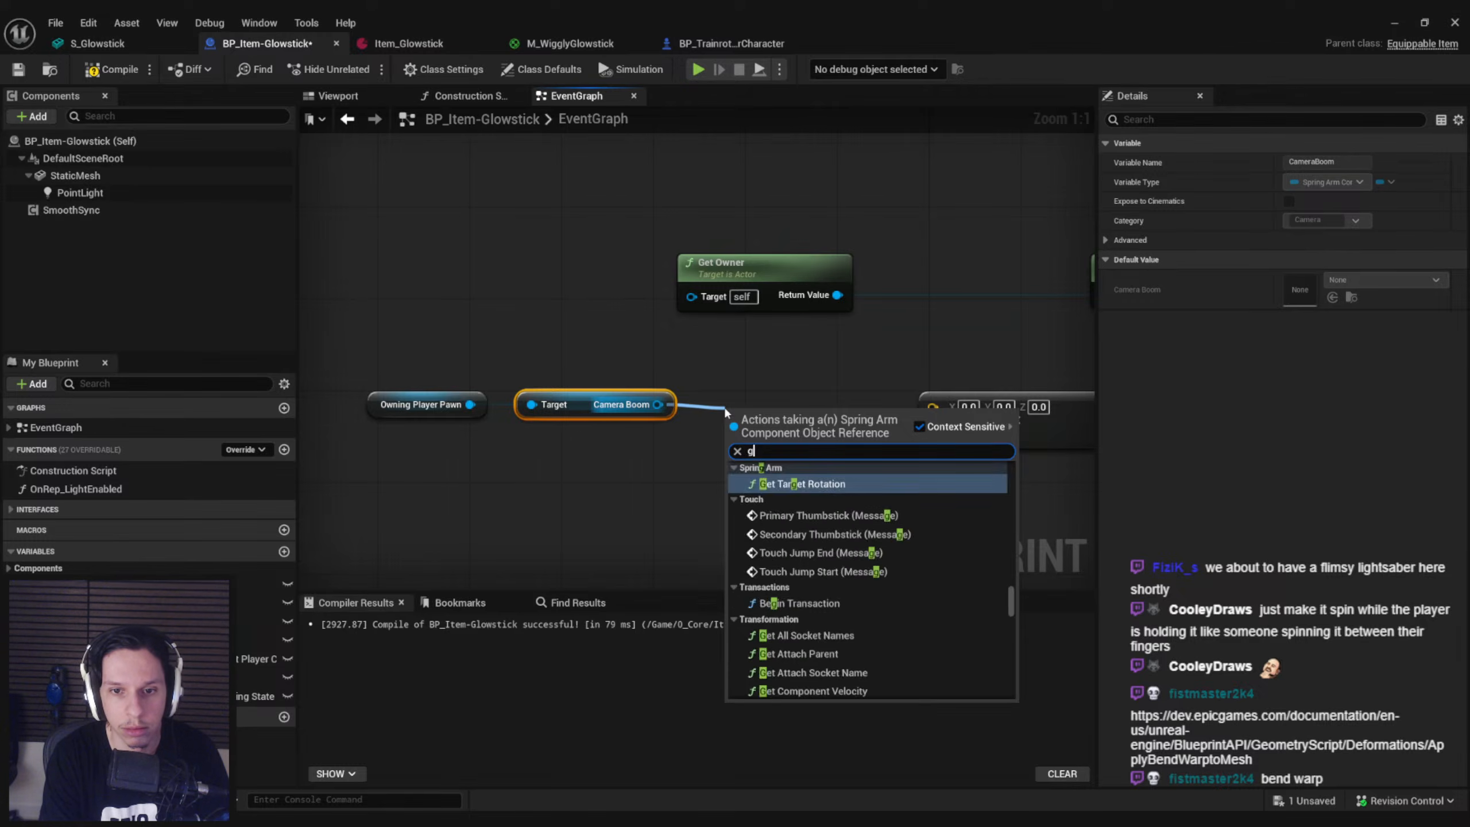
pyautogui.hotkey('ctrl', 'a')
pyautogui.write('velocit')
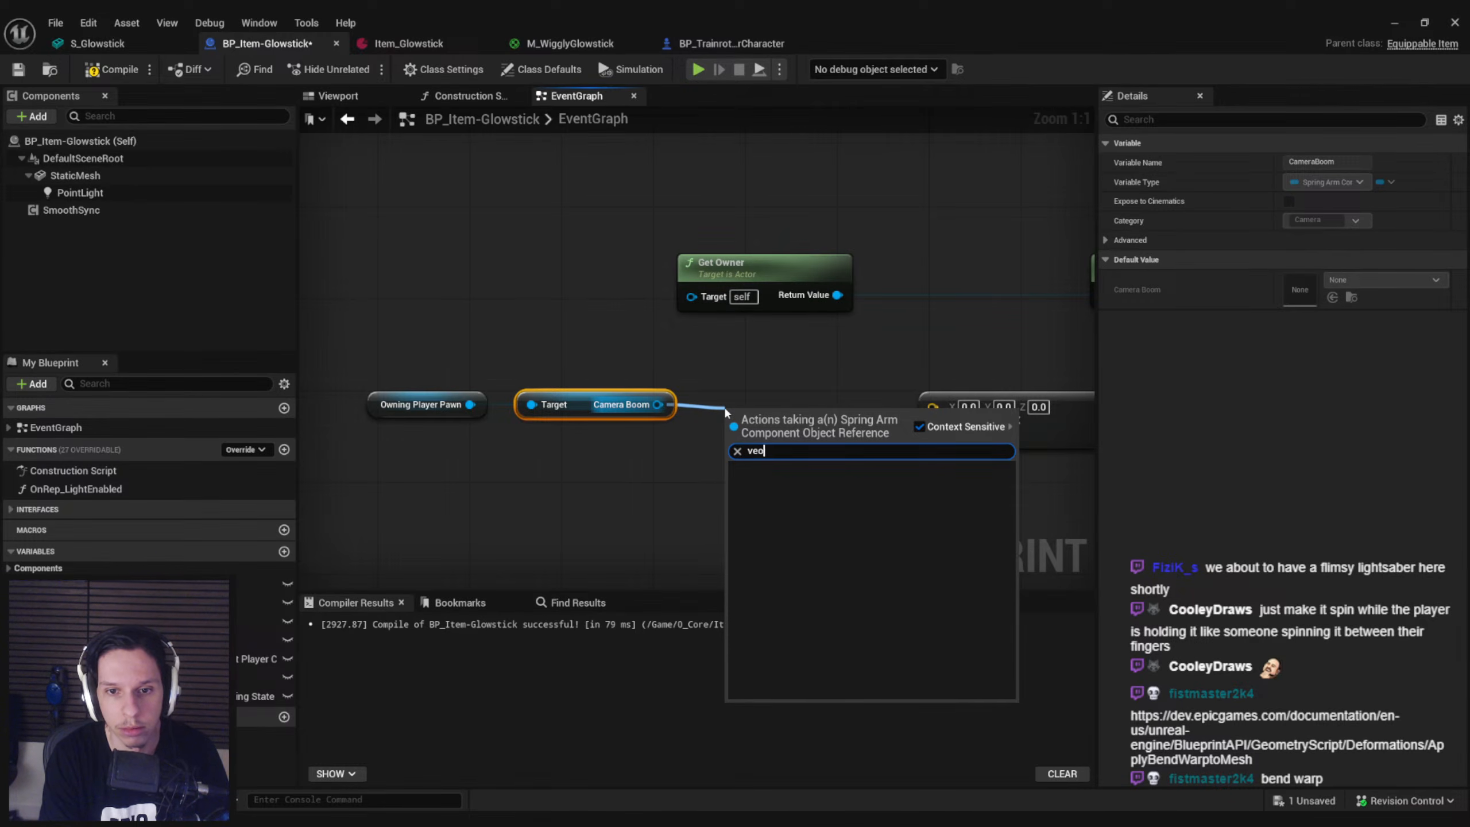
pyautogui.write('y')
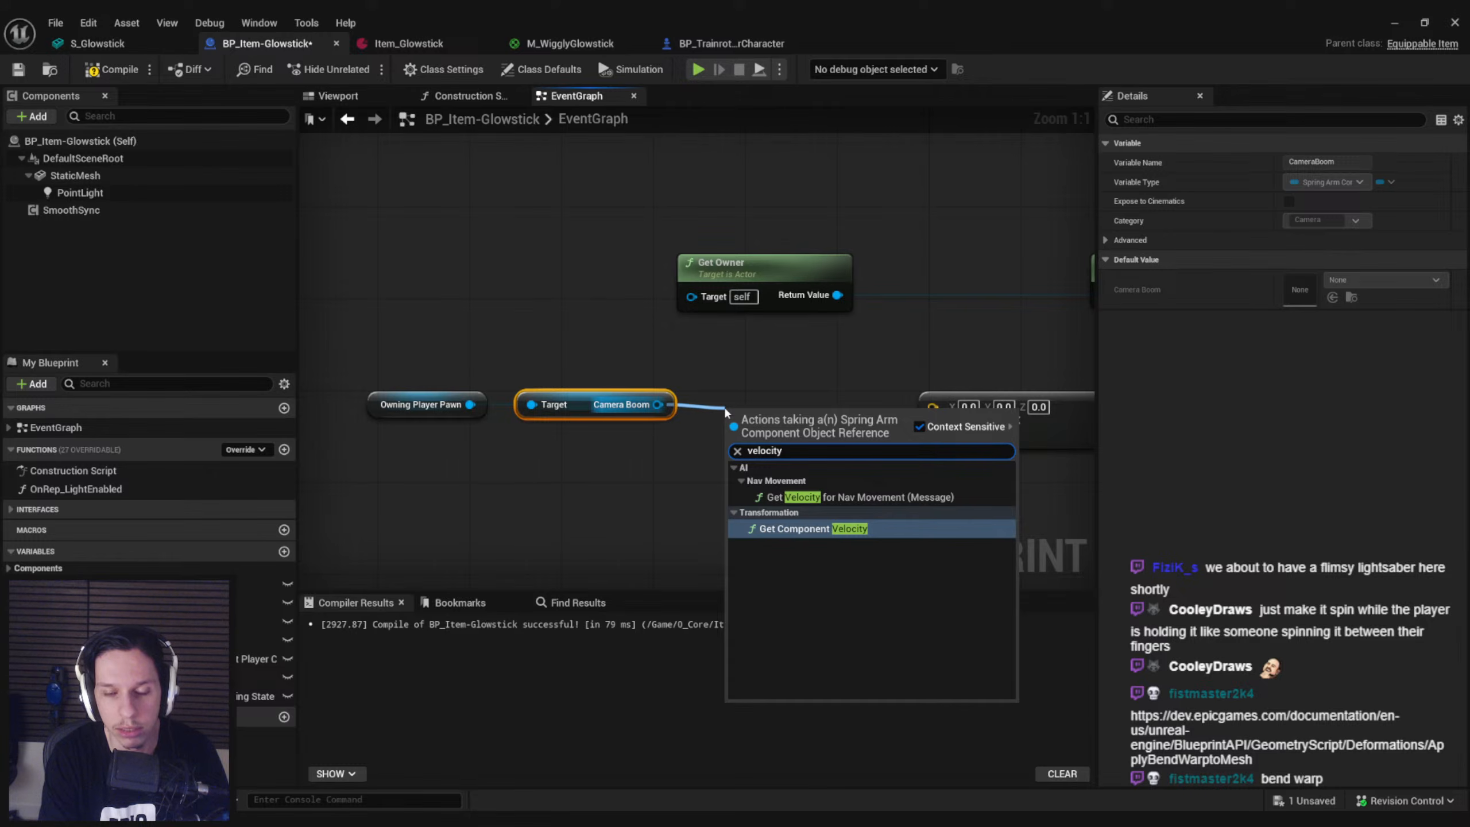
# Examine Camera Boom's component-related actions for one that supplies its rotational speed, and close the search
pyautogui.hotkey('ctrl', 'a')
pyautogui.press('BackSpace')
pyautogui.write('component')
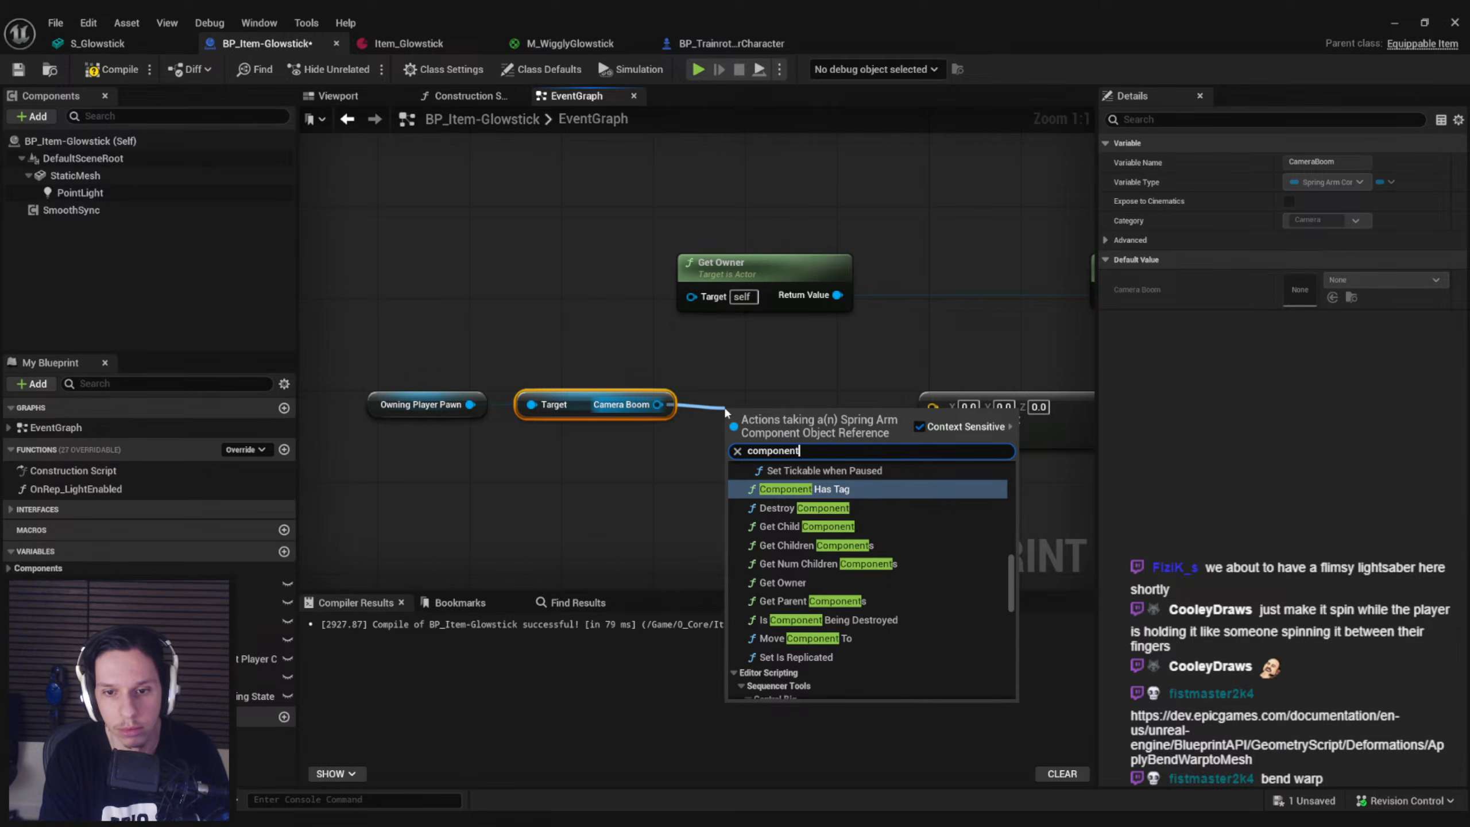
pyautogui.scroll(10, 857, 539)
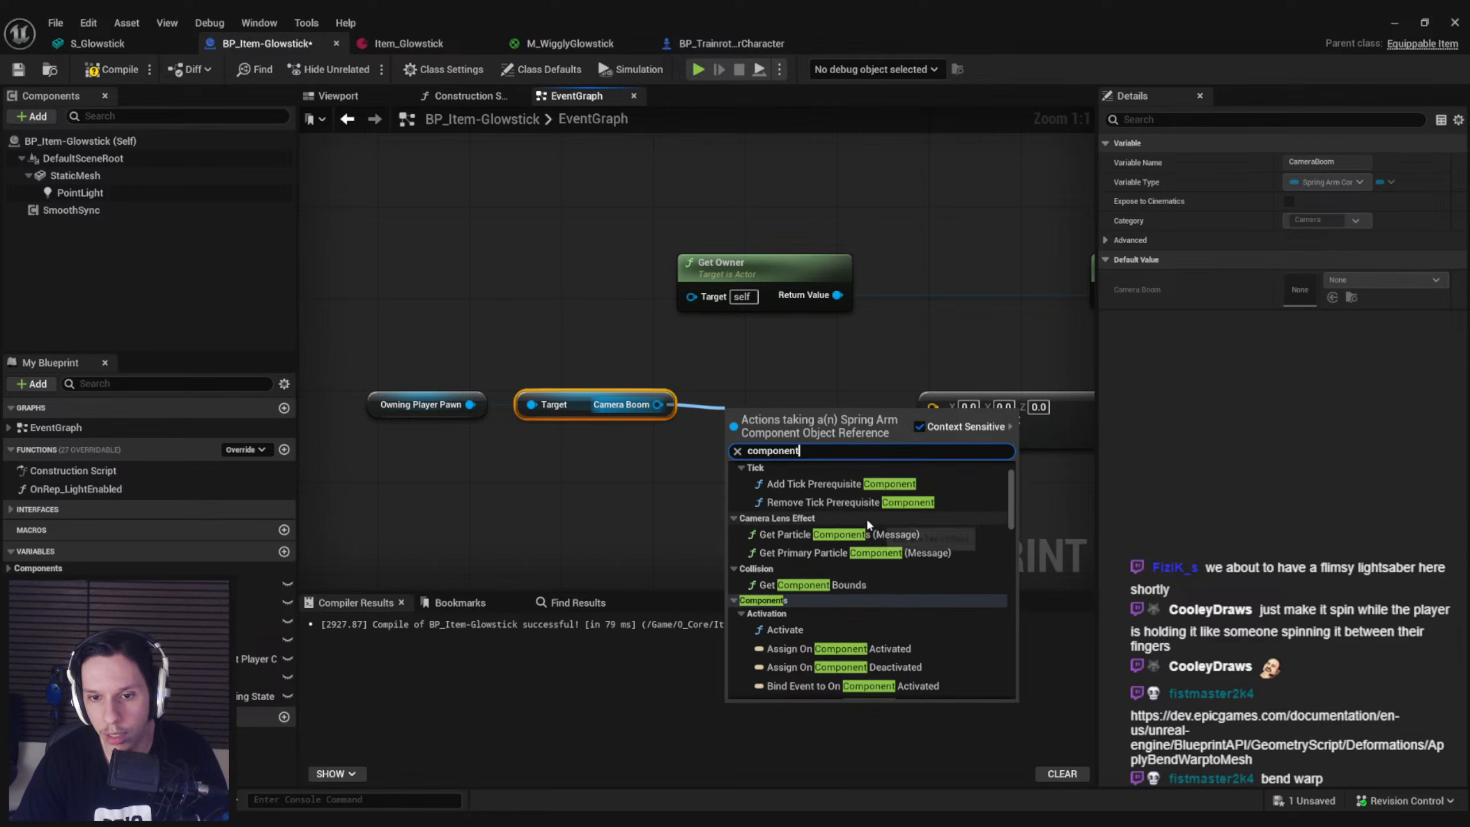
pyautogui.scroll(-8, 928, 498)
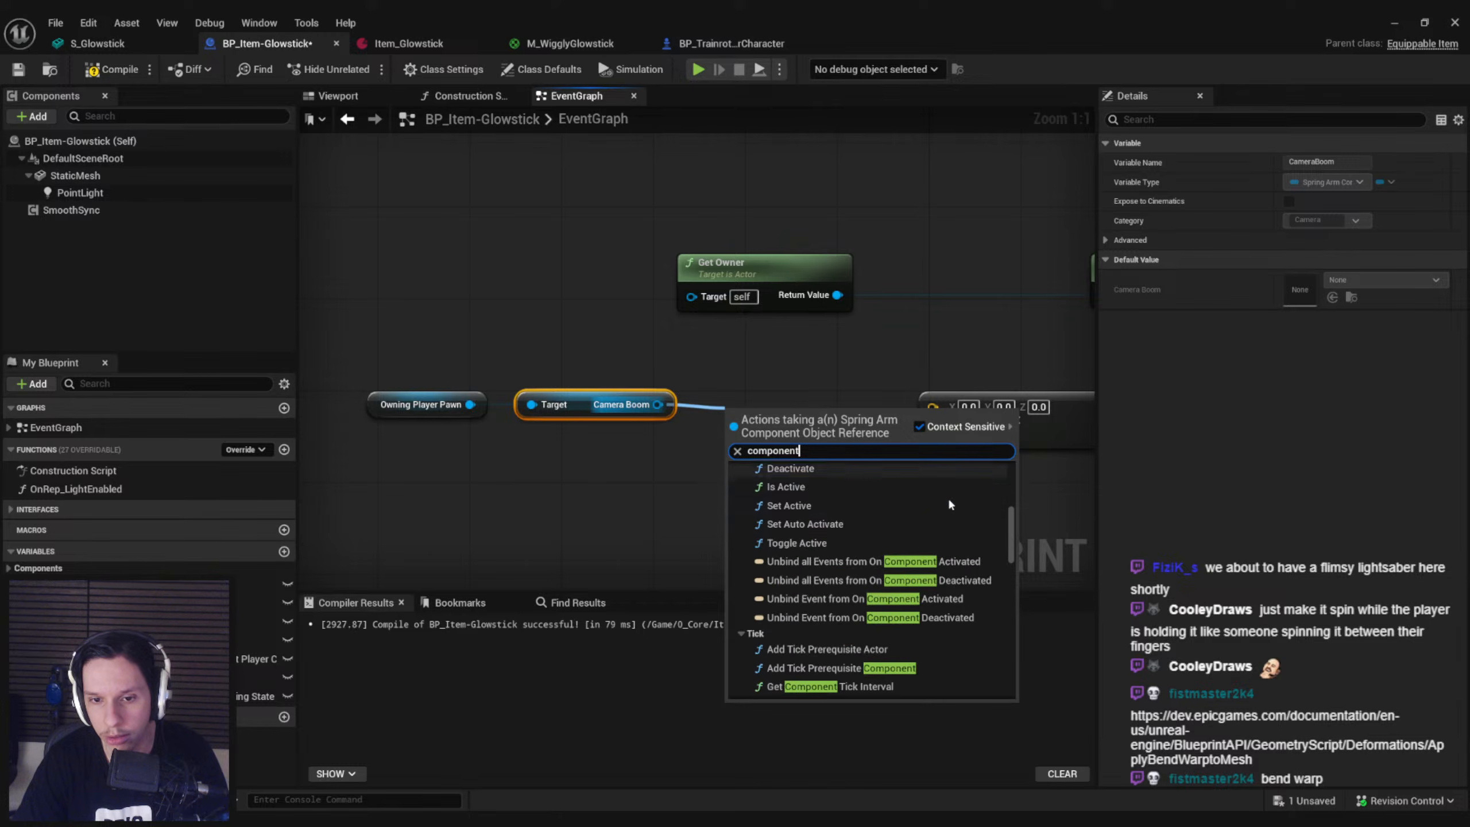
pyautogui.hotkey('ctrl', 'a')
pyautogui.press('BackSpace')
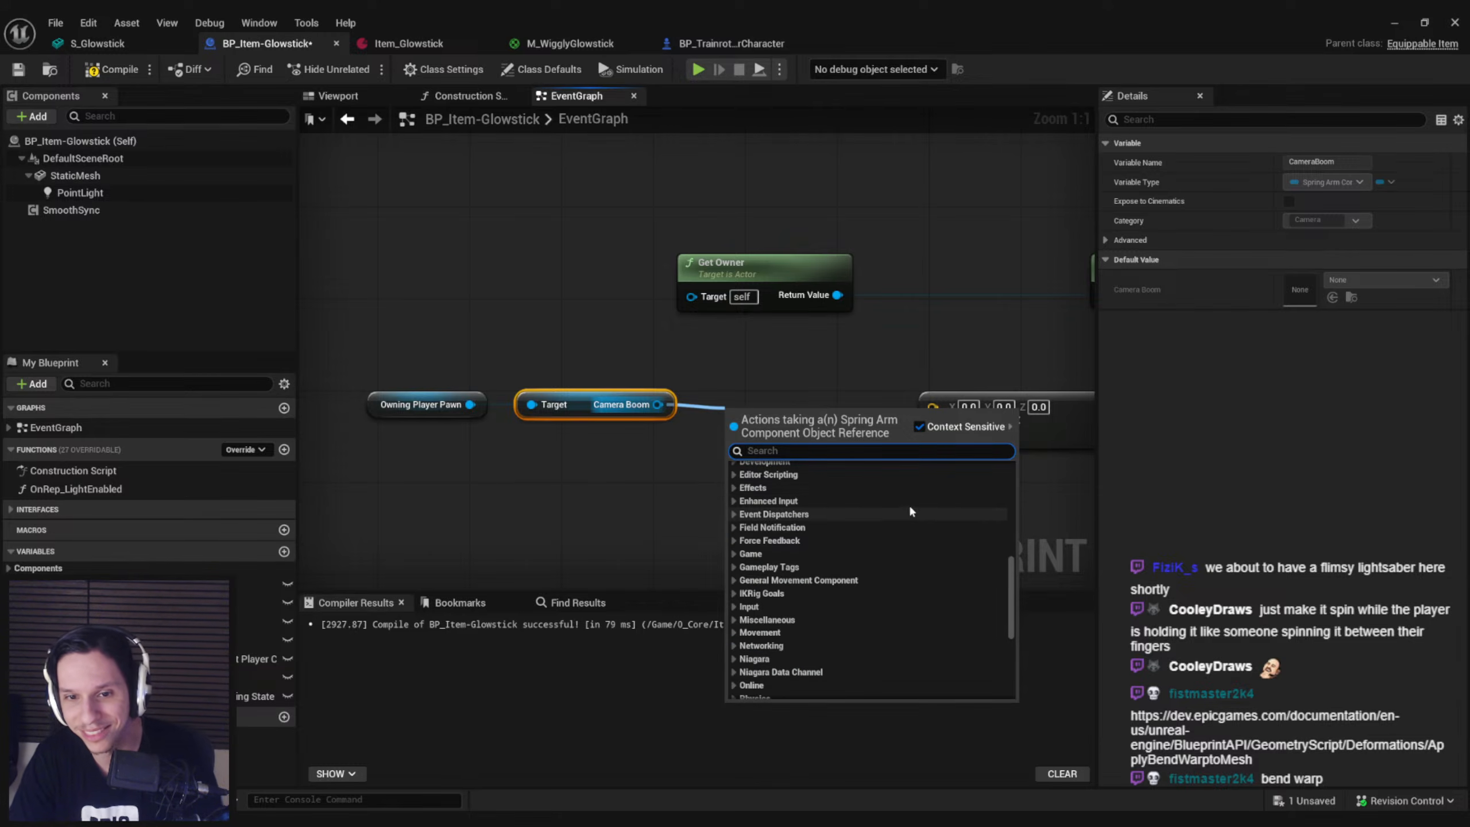
pyautogui.press('Escape')
# Replace the Camera Boom getter with a Follow Camera getter connected to Owning Player Pawn
pyautogui.press('Delete')
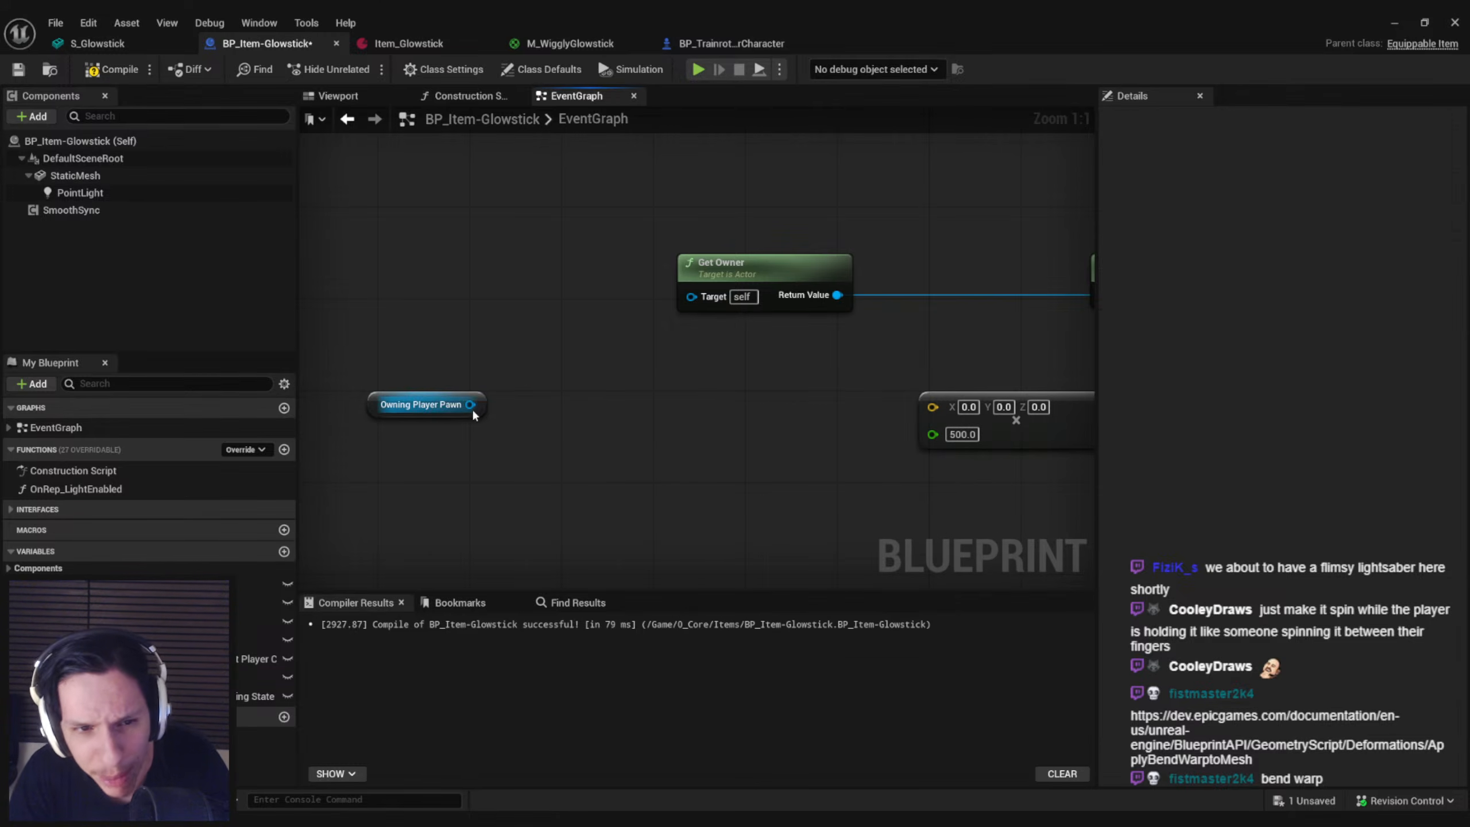
pyautogui.moveTo(509, 415); pyautogui.dragTo(510, 415)
pyautogui.write('camer')
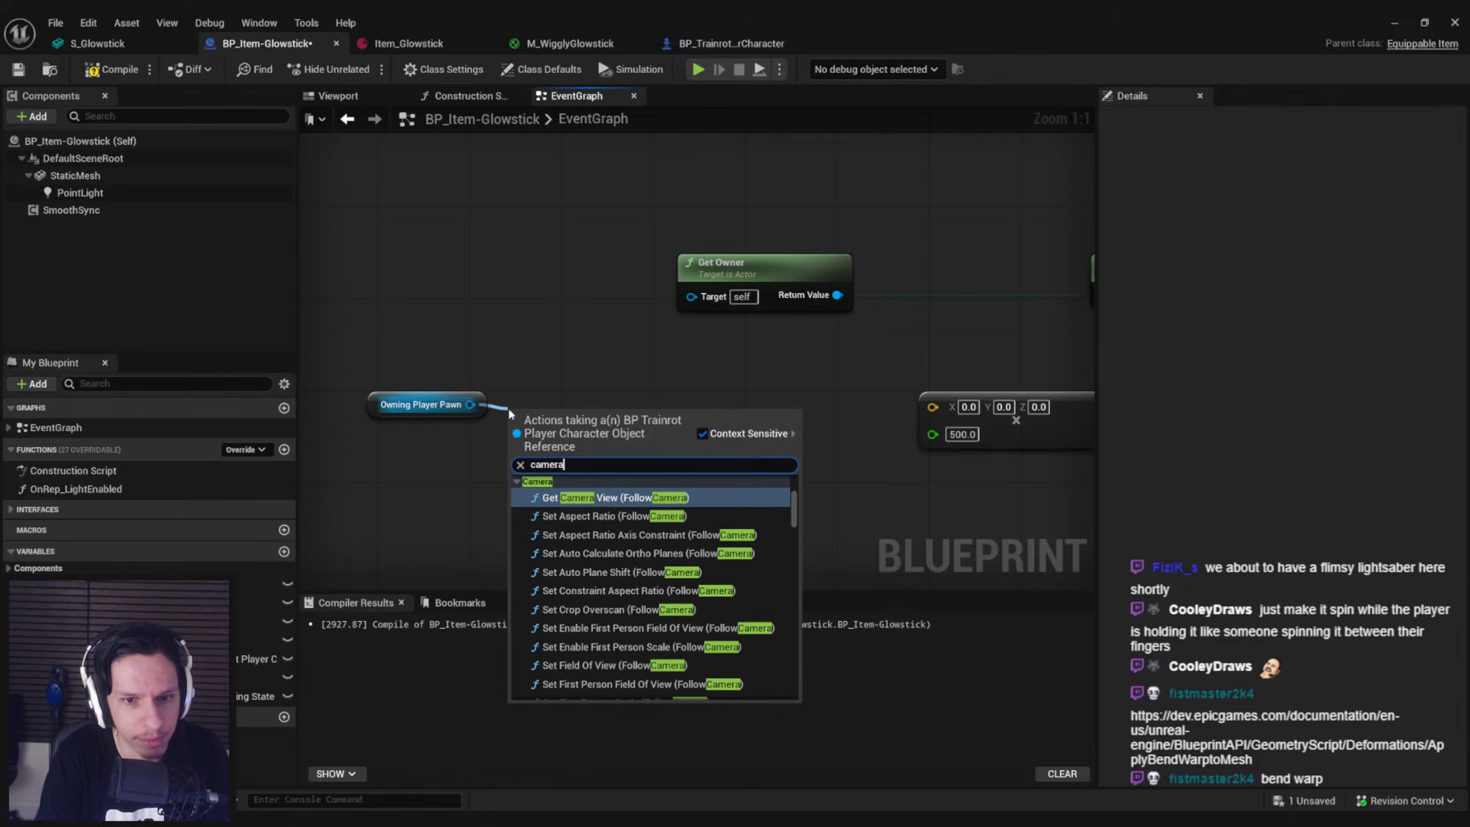
pyautogui.write('a')
pyautogui.moveTo(792, 506); pyautogui.dragTo(797, 676)
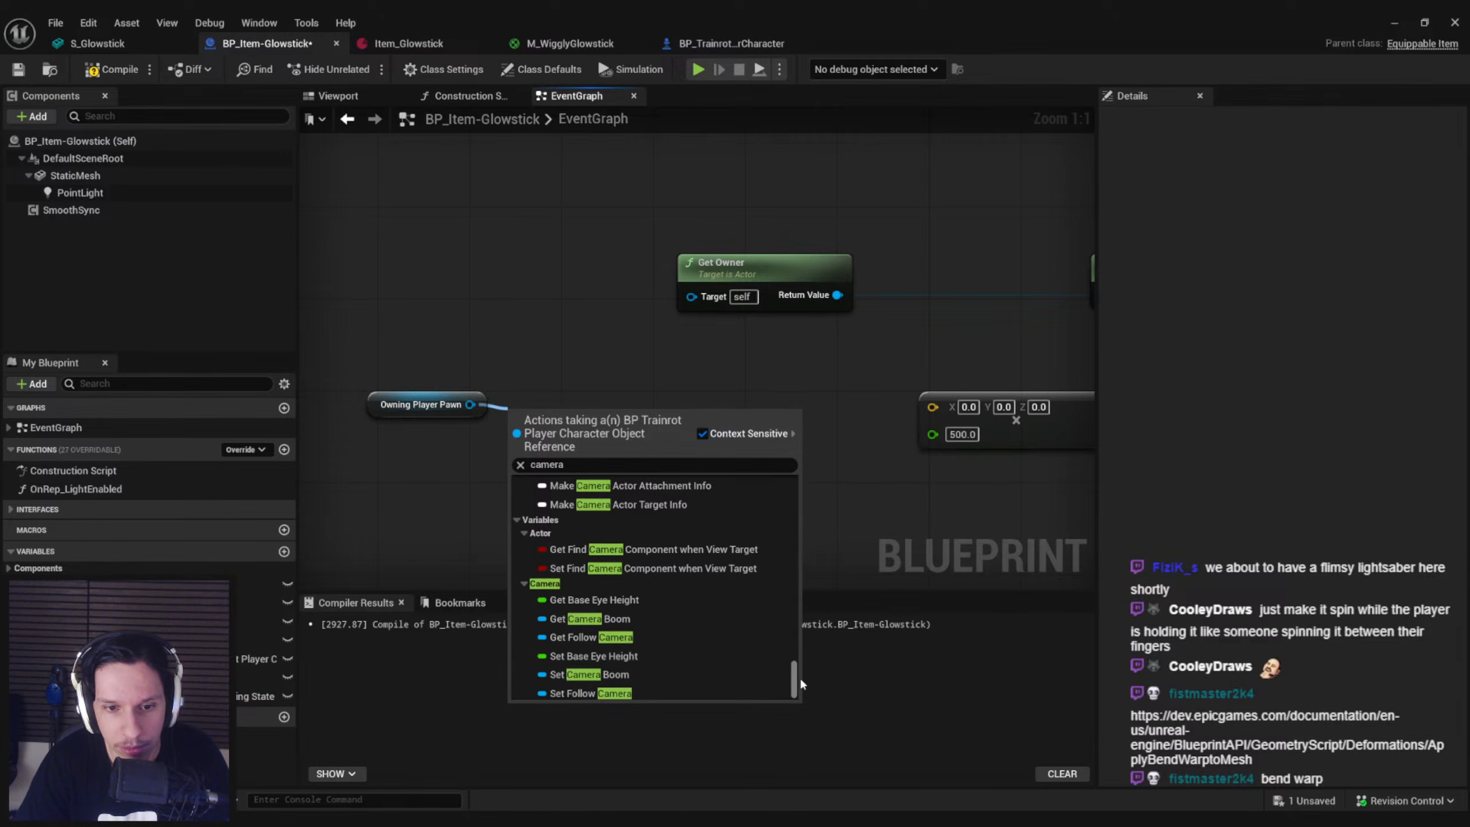
pyautogui.click(585, 635)
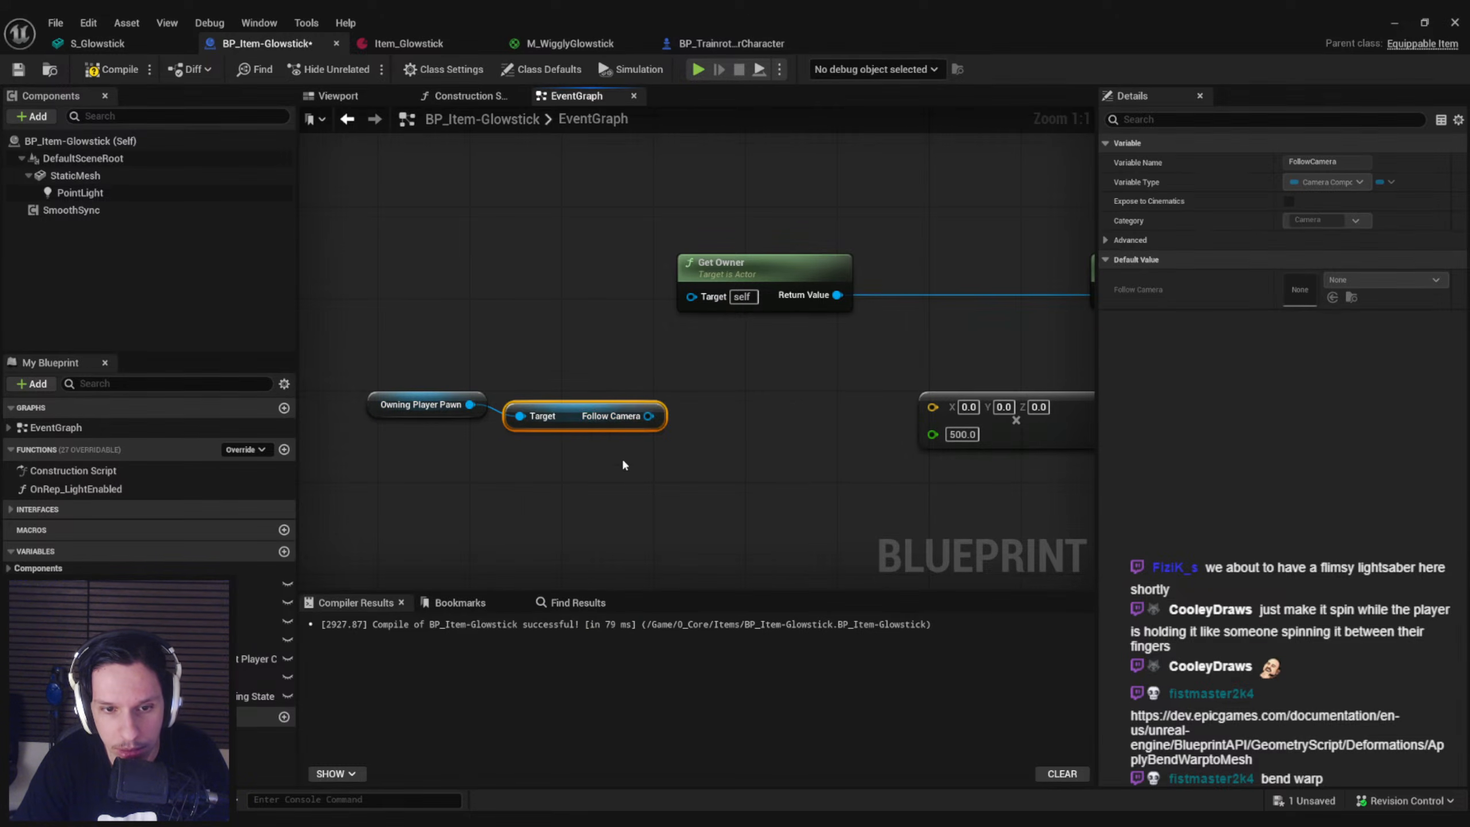
# Search Follow Camera's actions for angular and velocity nodes, and delete the Follow Camera getter
pyautogui.moveTo(660, 404); pyautogui.dragTo(750, 408)
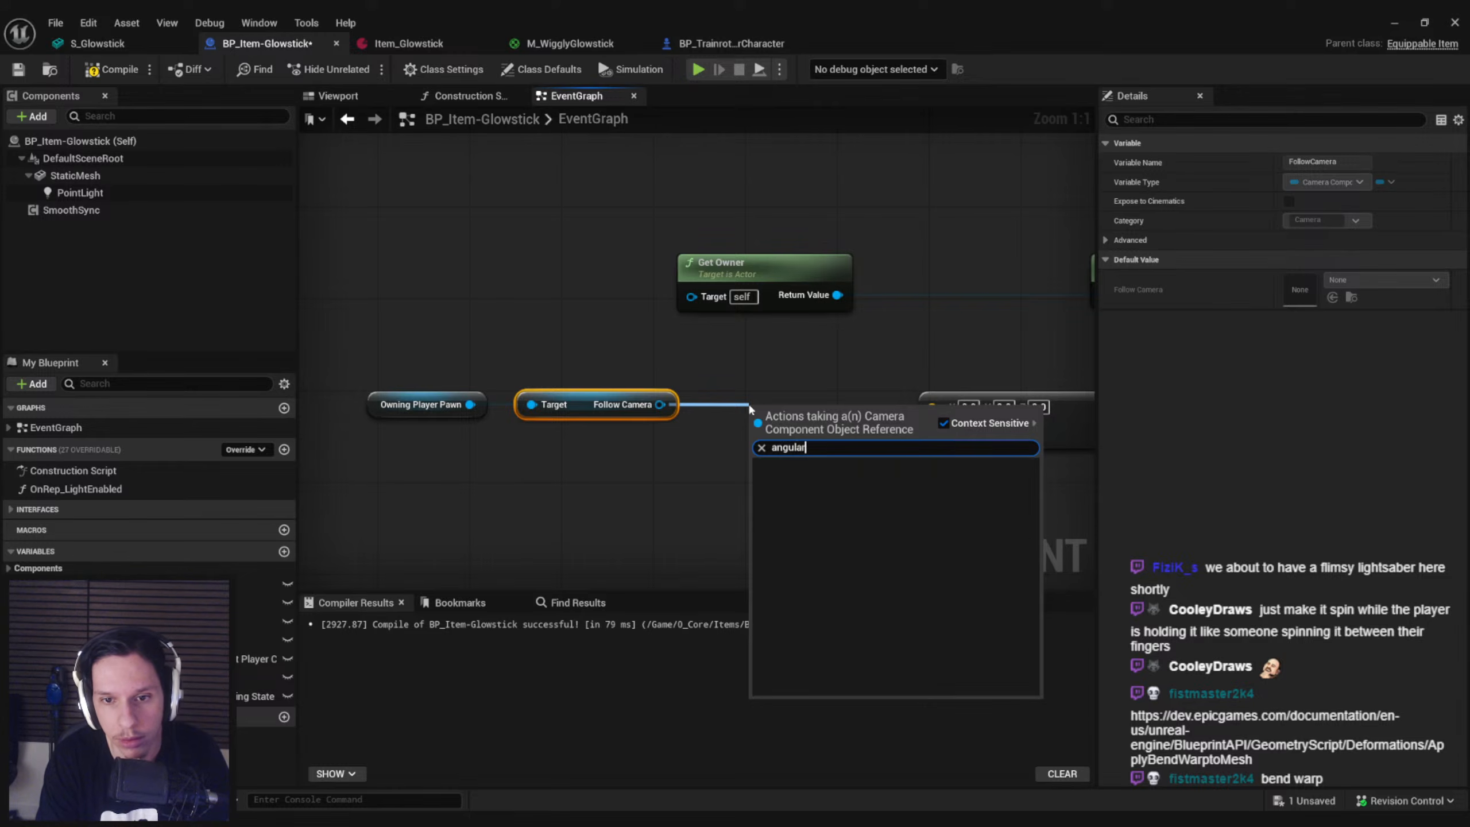
pyautogui.write('velocity')
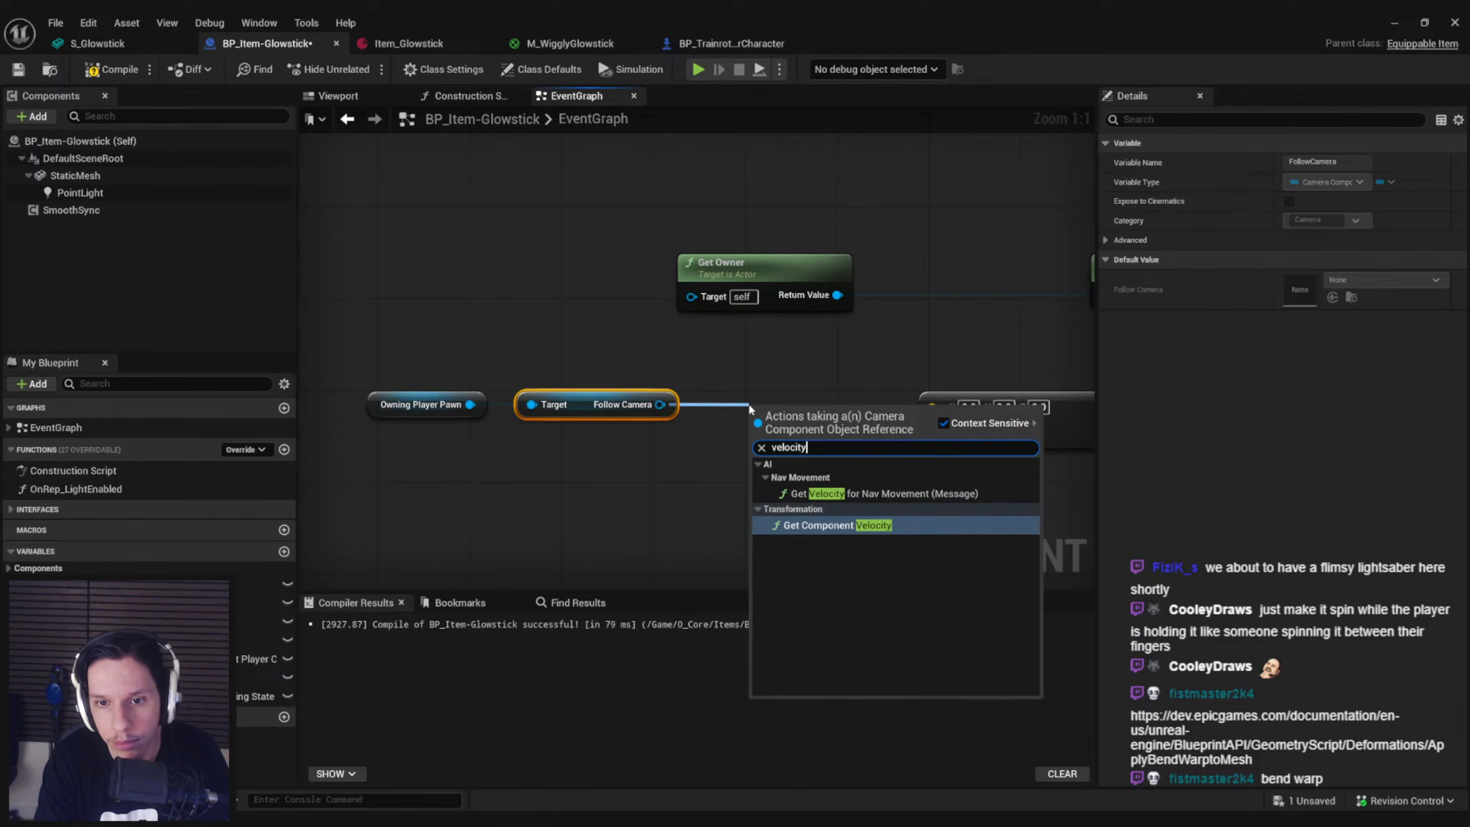
pyautogui.click(732, 409)
pyautogui.moveTo(634, 460); pyautogui.dragTo(635, 461)
pyautogui.press('Delete')
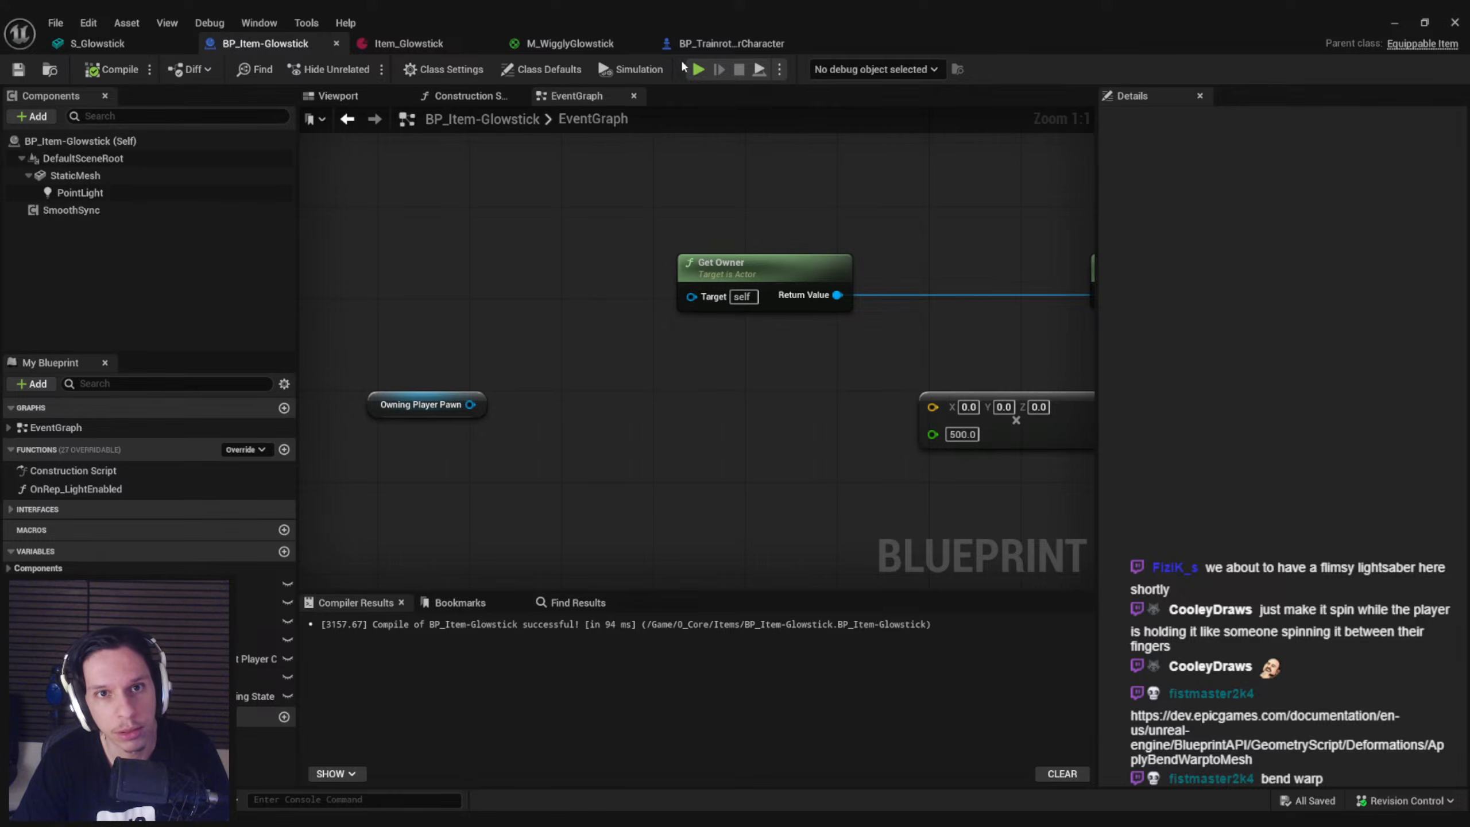
# Open the Aim function of BP_TrainrotPlayerCharacter and examine how it applies yaw and pitch input
pyautogui.click(730, 44)
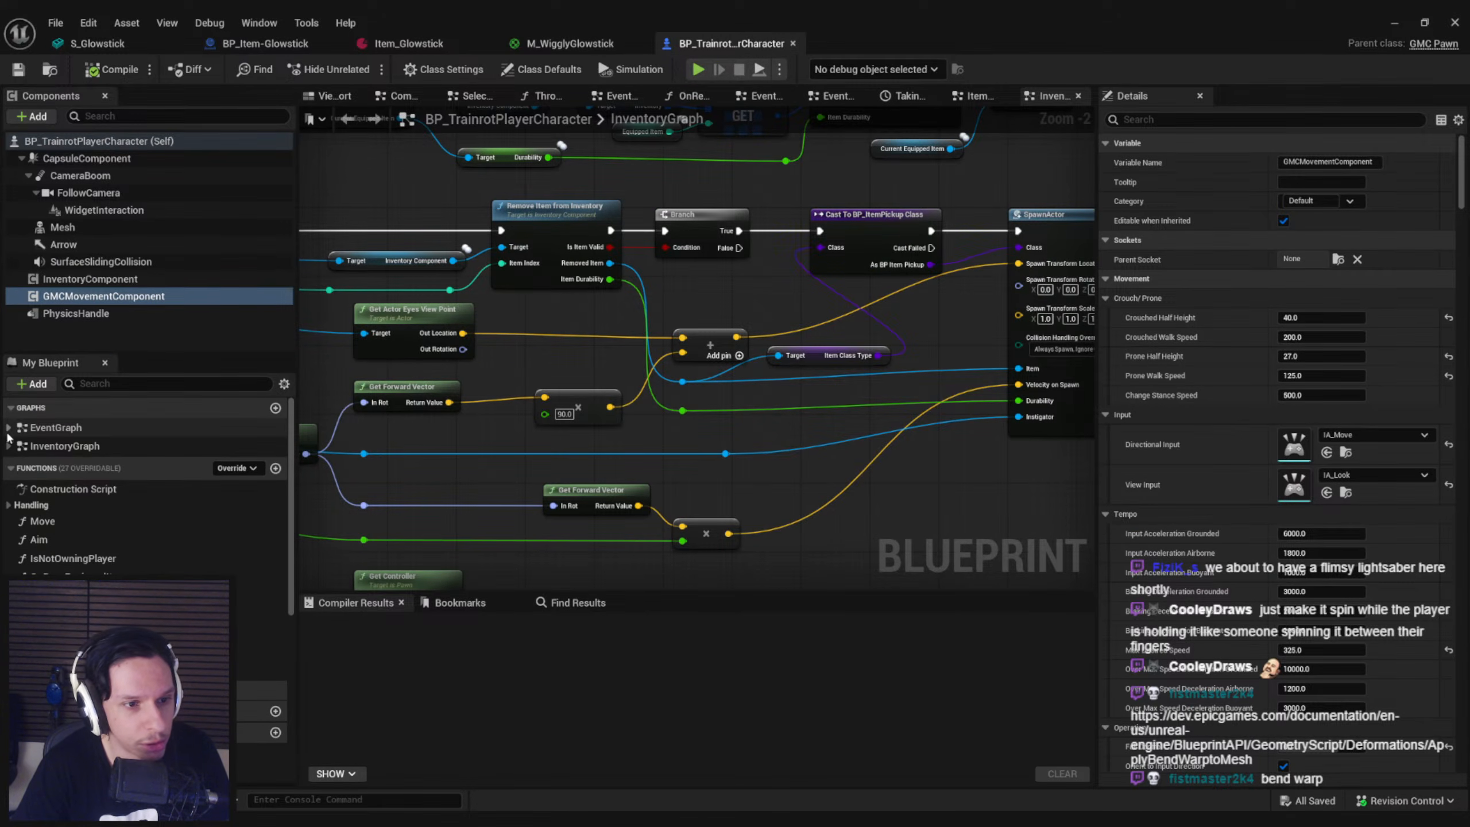
pyautogui.doubleClick(116, 536)
pyautogui.moveTo(723, 301); pyautogui.dragTo(753, 402, button='right')
pyautogui.scroll(4, 750, 372)
pyautogui.scroll(-1, 811, 380)
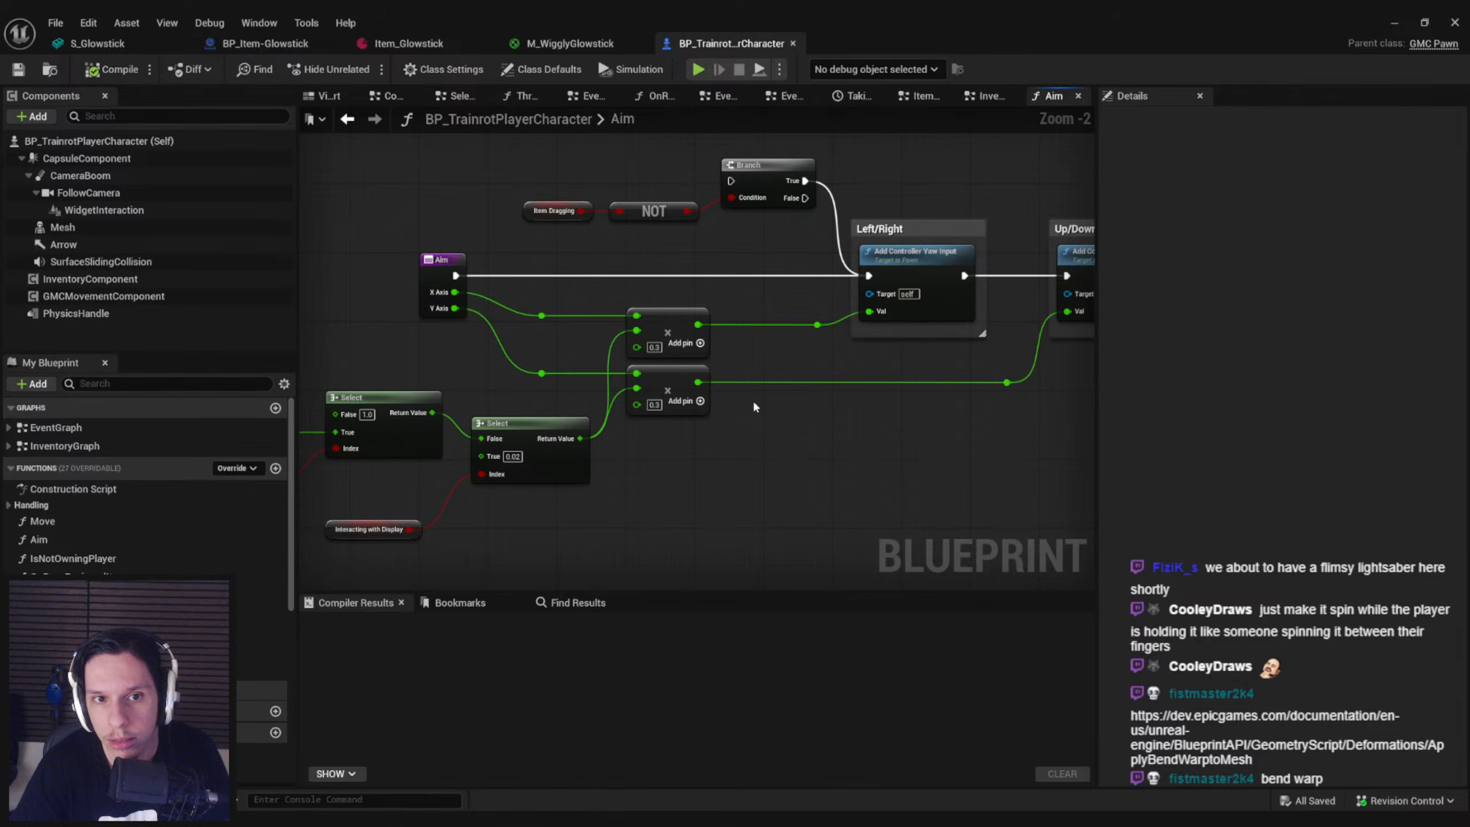
pyautogui.scroll(-1, 755, 372)
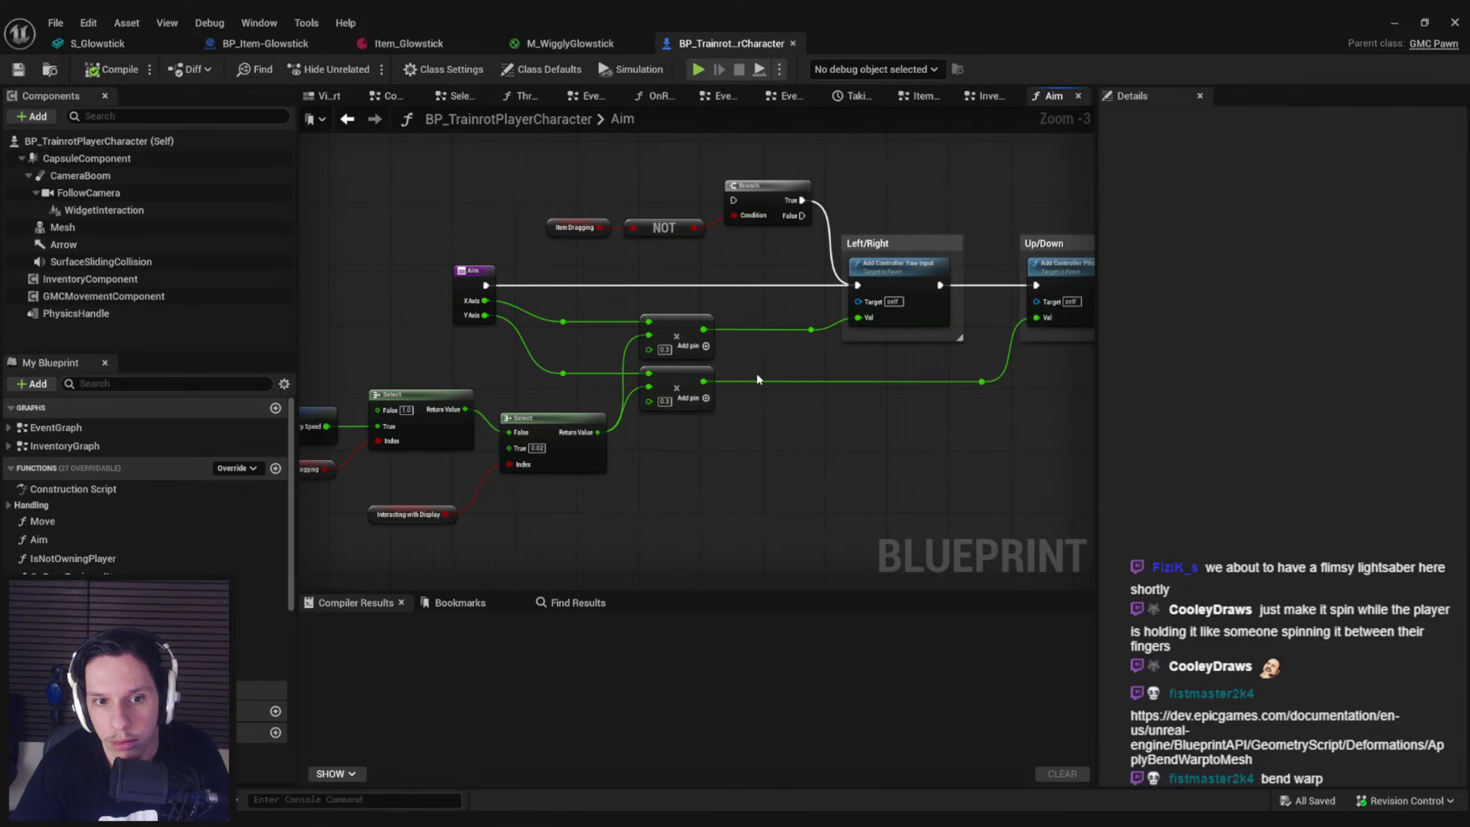
# Look through the player character's variable categories for a stored rotation input, and check Aim's Add Controller Yaw Input node
pyautogui.scroll(-6, 231, 520)
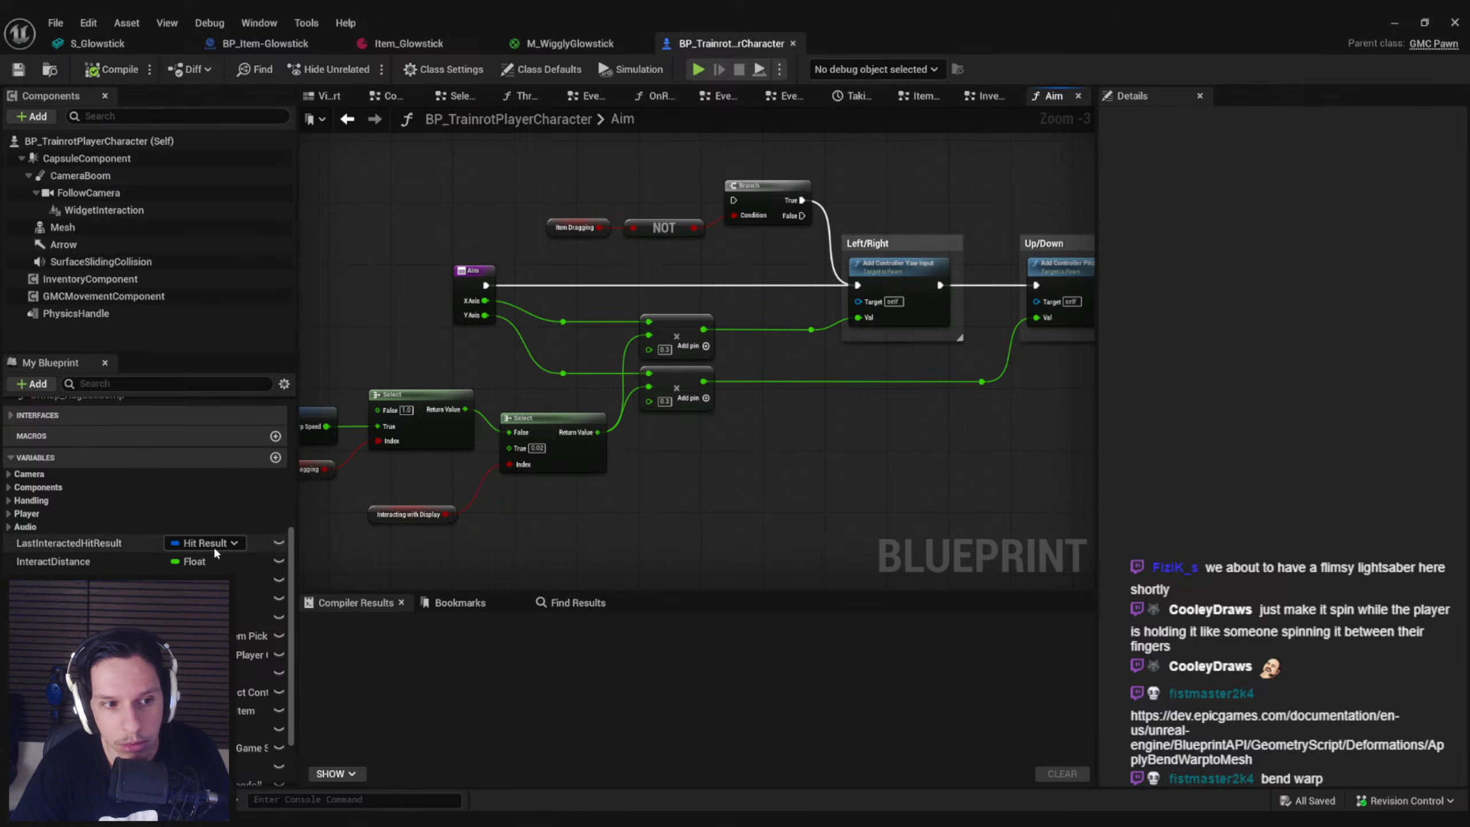
pyautogui.scroll(-3, 201, 545)
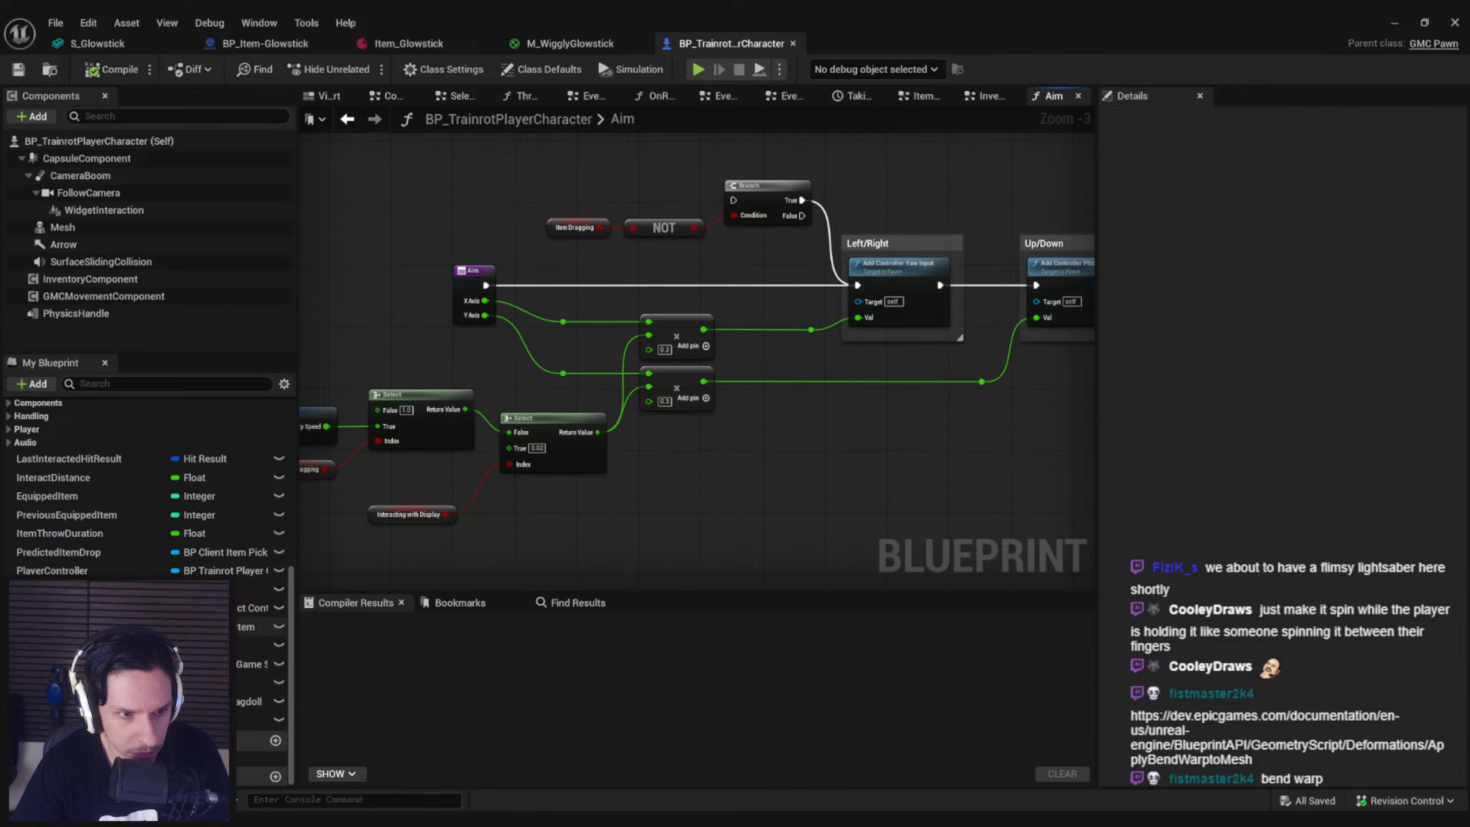
pyautogui.scroll(2, 17, 463)
pyautogui.click(8, 463)
pyautogui.click(8, 463)
pyautogui.click(9, 450)
pyautogui.click(8, 450)
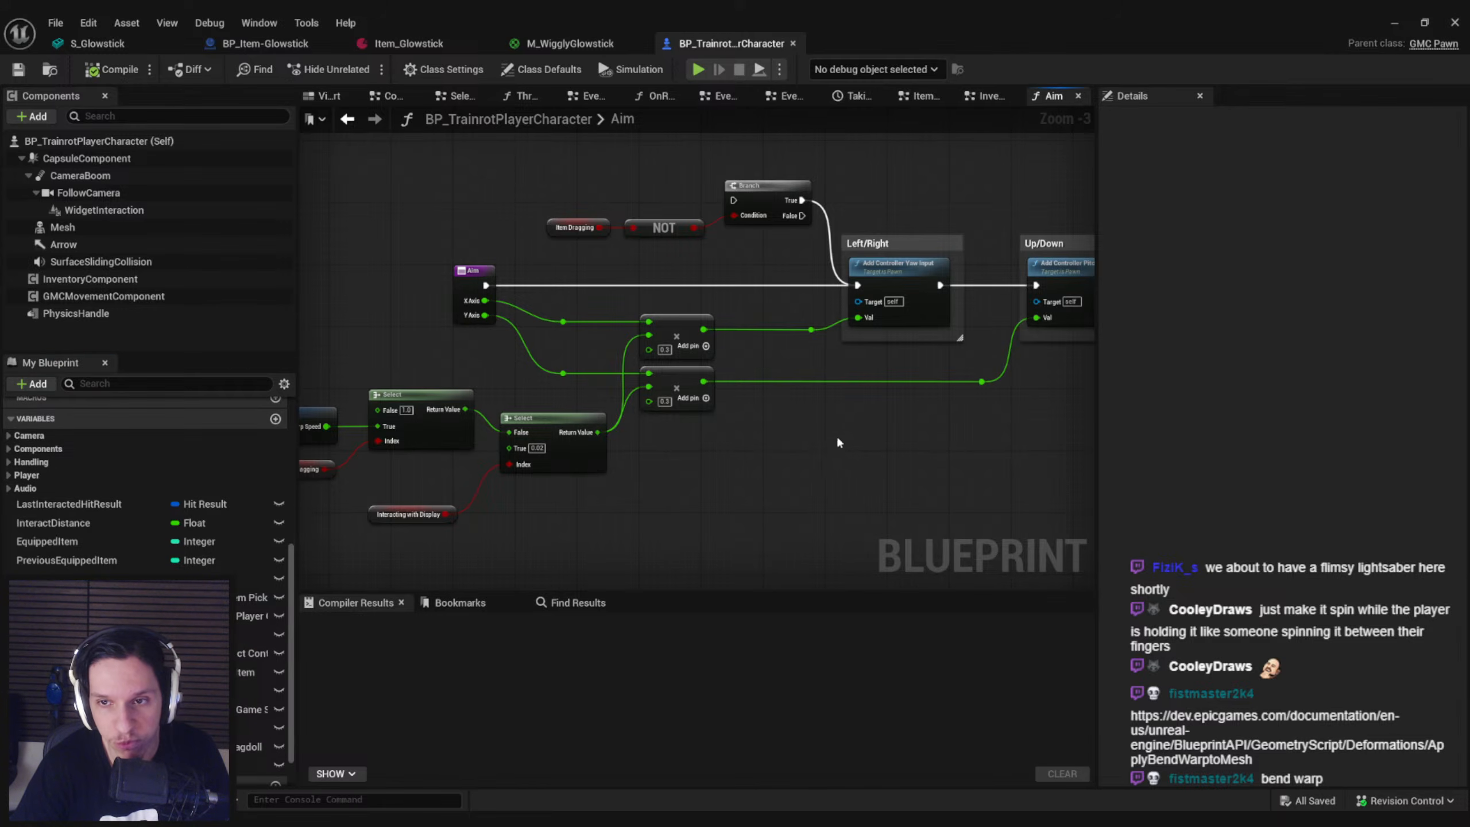
pyautogui.moveTo(839, 450); pyautogui.dragTo(785, 453, button='right')
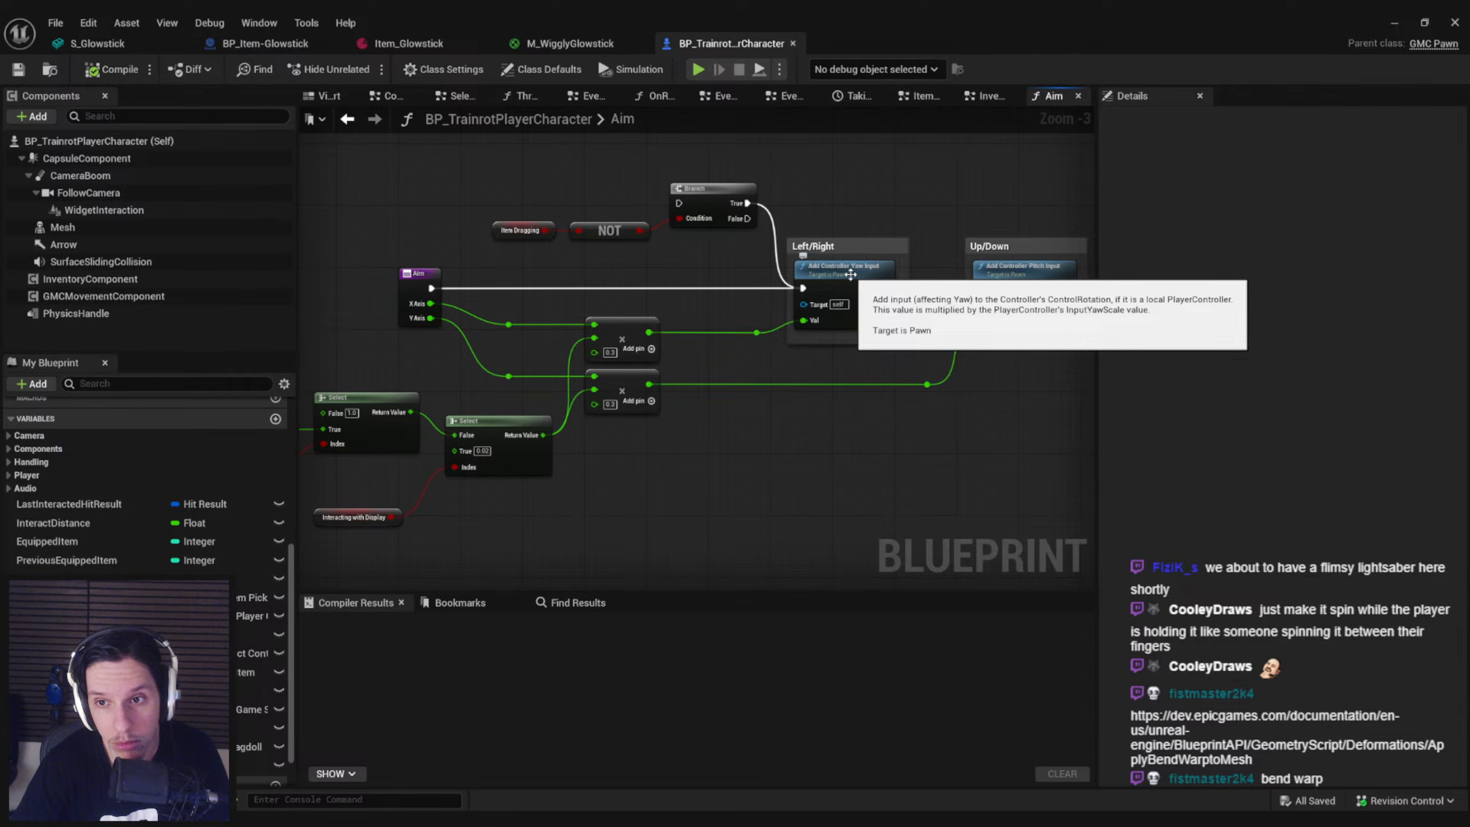
# Return to BP_Item-Glowstick and search Owning Player Pawn's actions for input nodes
pyautogui.click(273, 44)
pyautogui.moveTo(470, 405); pyautogui.dragTo(524, 400)
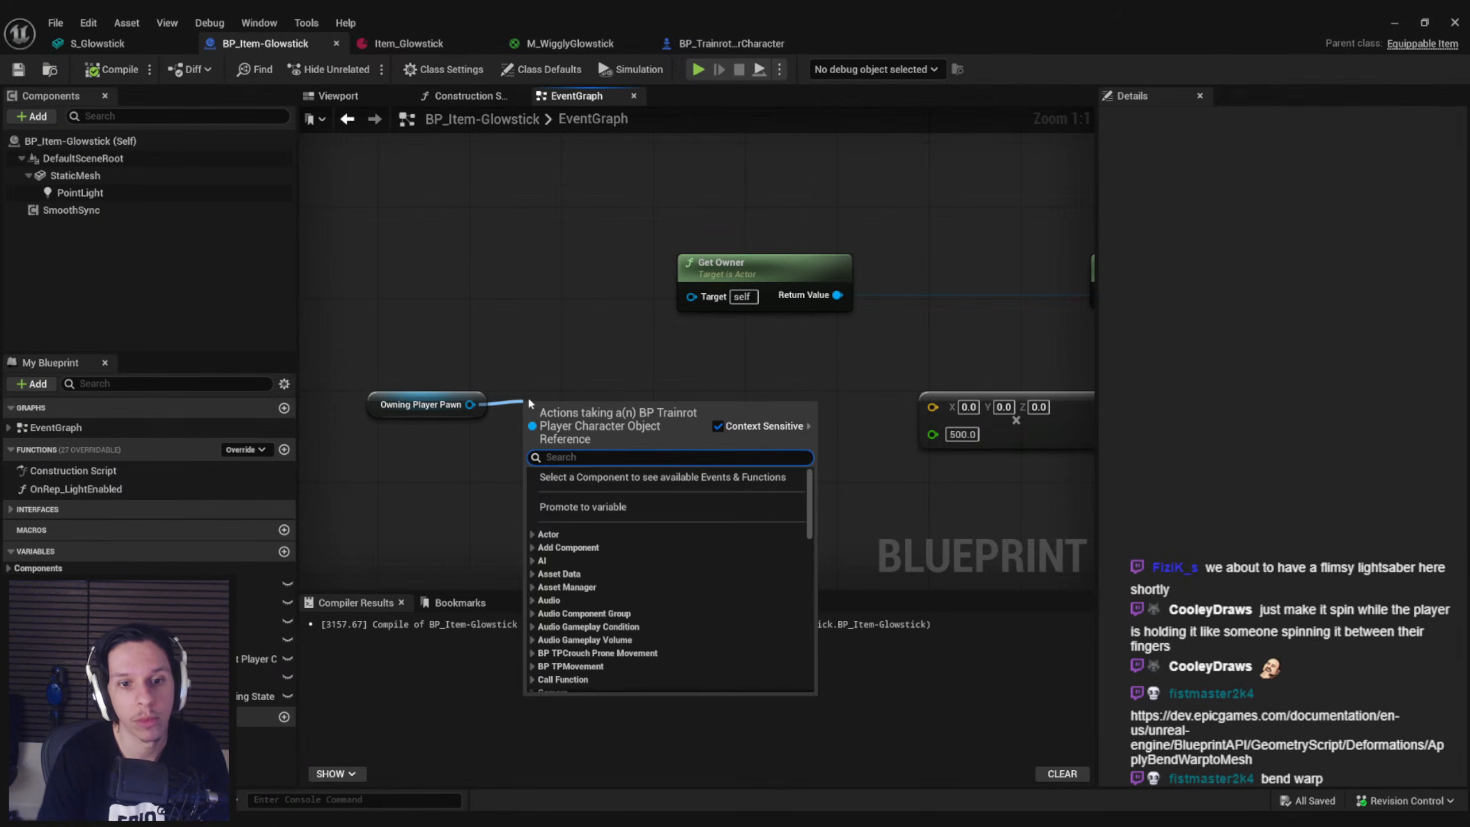
pyautogui.write('input')
pyautogui.scroll(10, 657, 545)
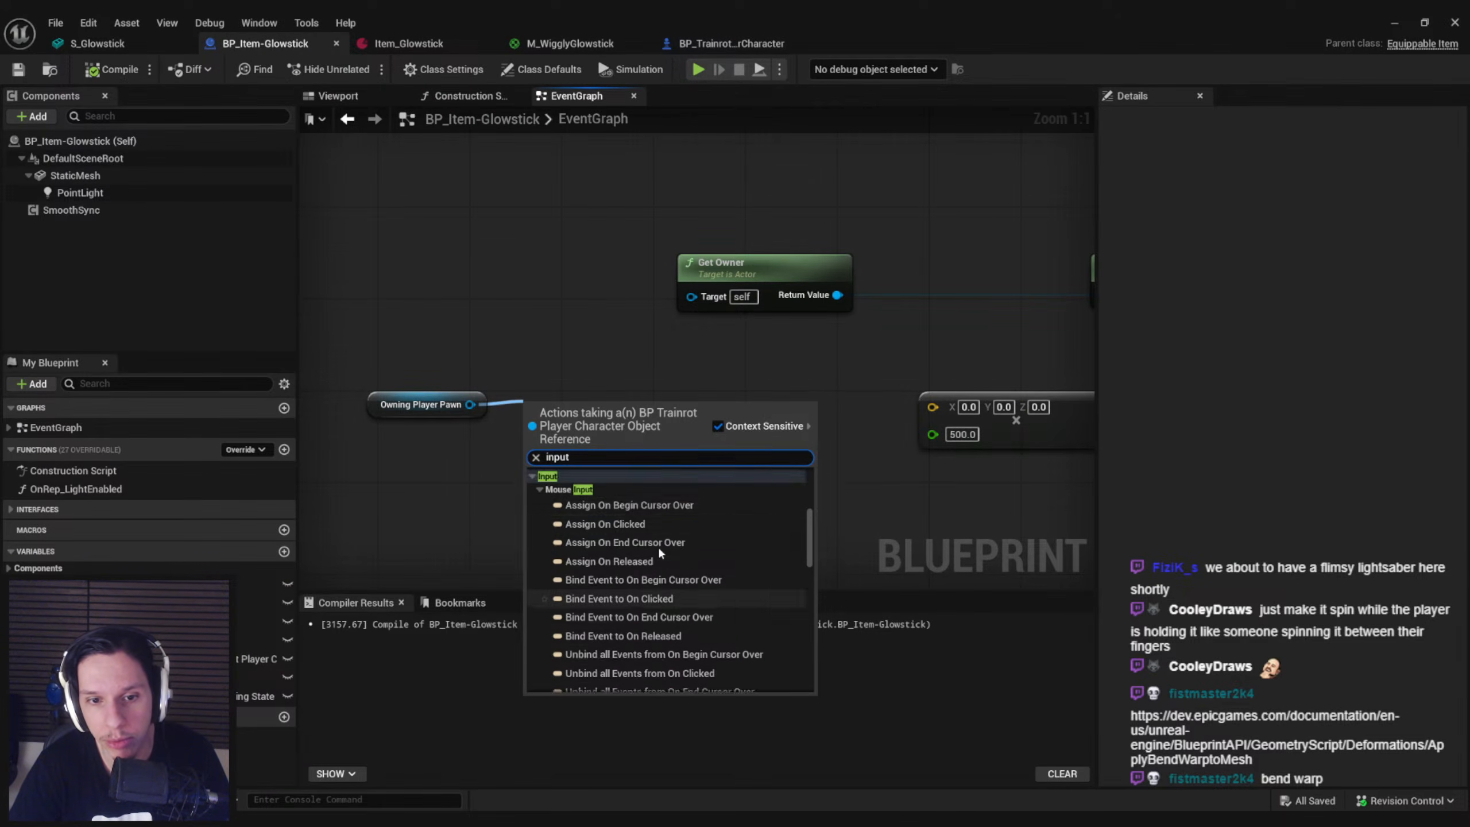
pyautogui.scroll(-10, 644, 570)
pyautogui.scroll(-8, 646, 578)
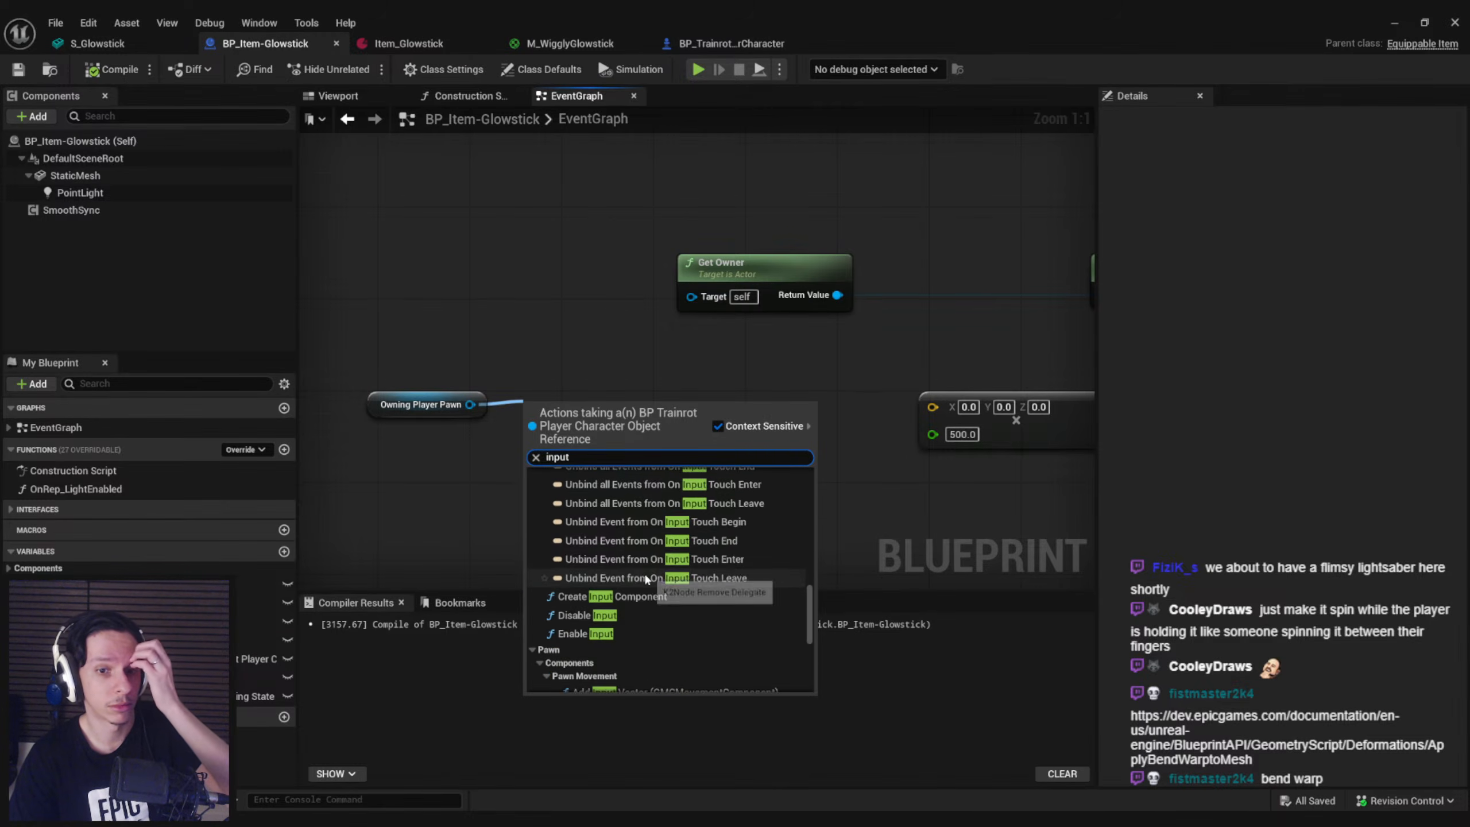
pyautogui.scroll(-6, 644, 573)
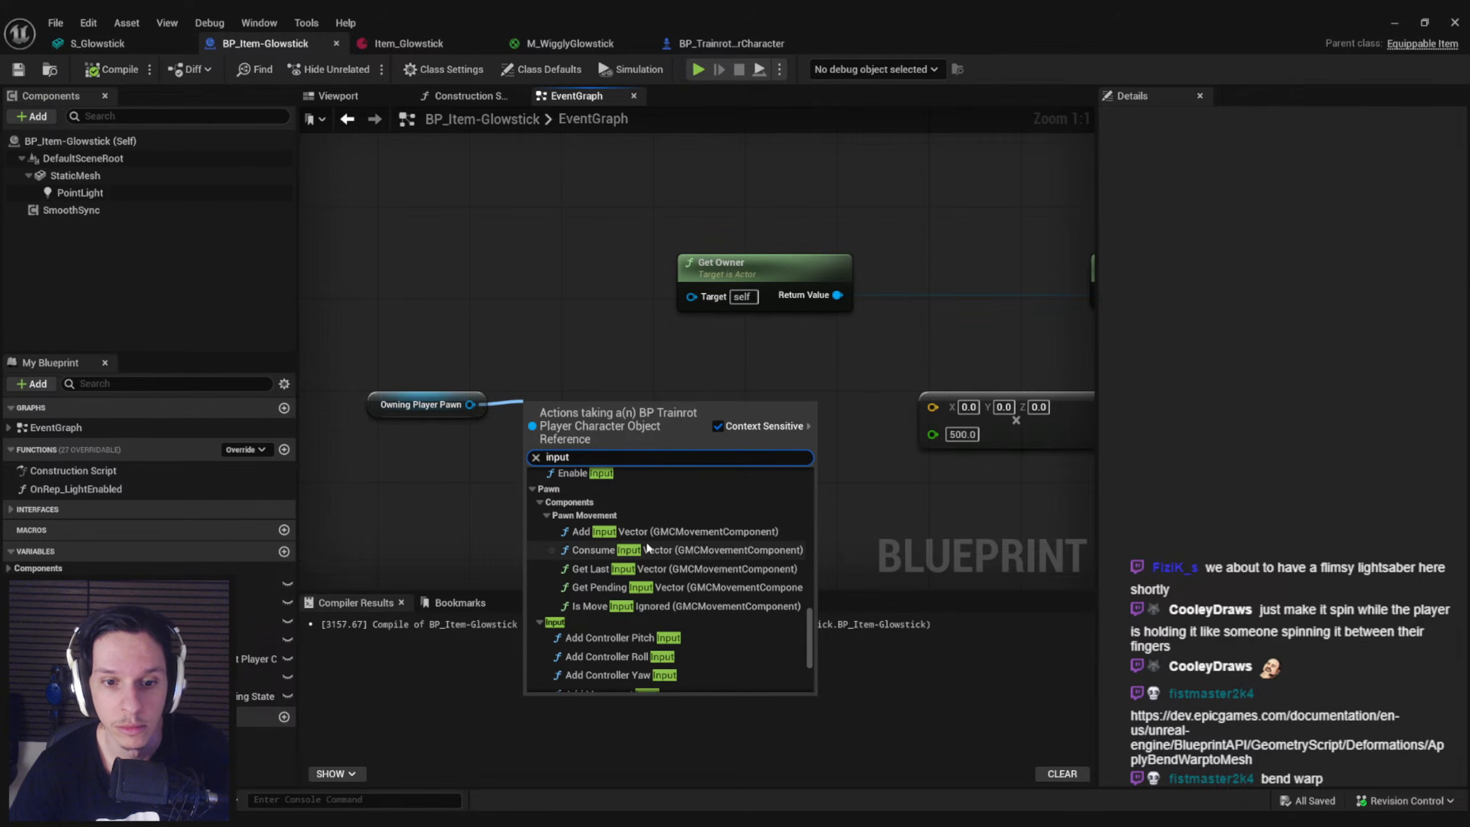
pyautogui.scroll(1, 646, 549)
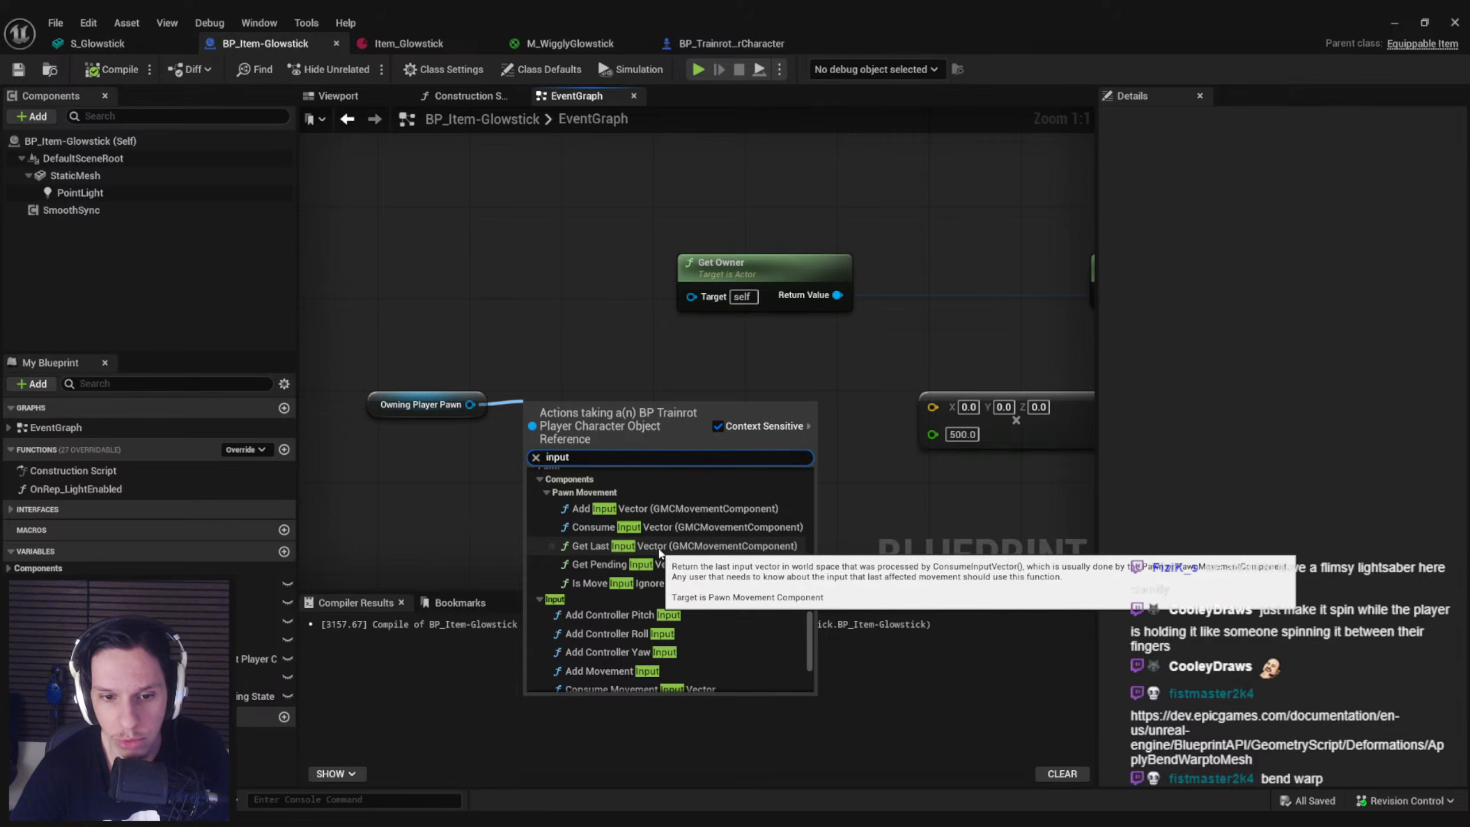
# Try a Get Last Input Vector node from Owning Player Pawn's GMCMovementComponent
pyautogui.click(657, 546)
pyautogui.moveTo(617, 494); pyautogui.dragTo(546, 361)
pyautogui.press('Delete')
# Add a GMCMovement Component getter connected to Owning Player Pawn and align it beside the pawn node
pyautogui.moveTo(469, 405); pyautogui.dragTo(540, 411)
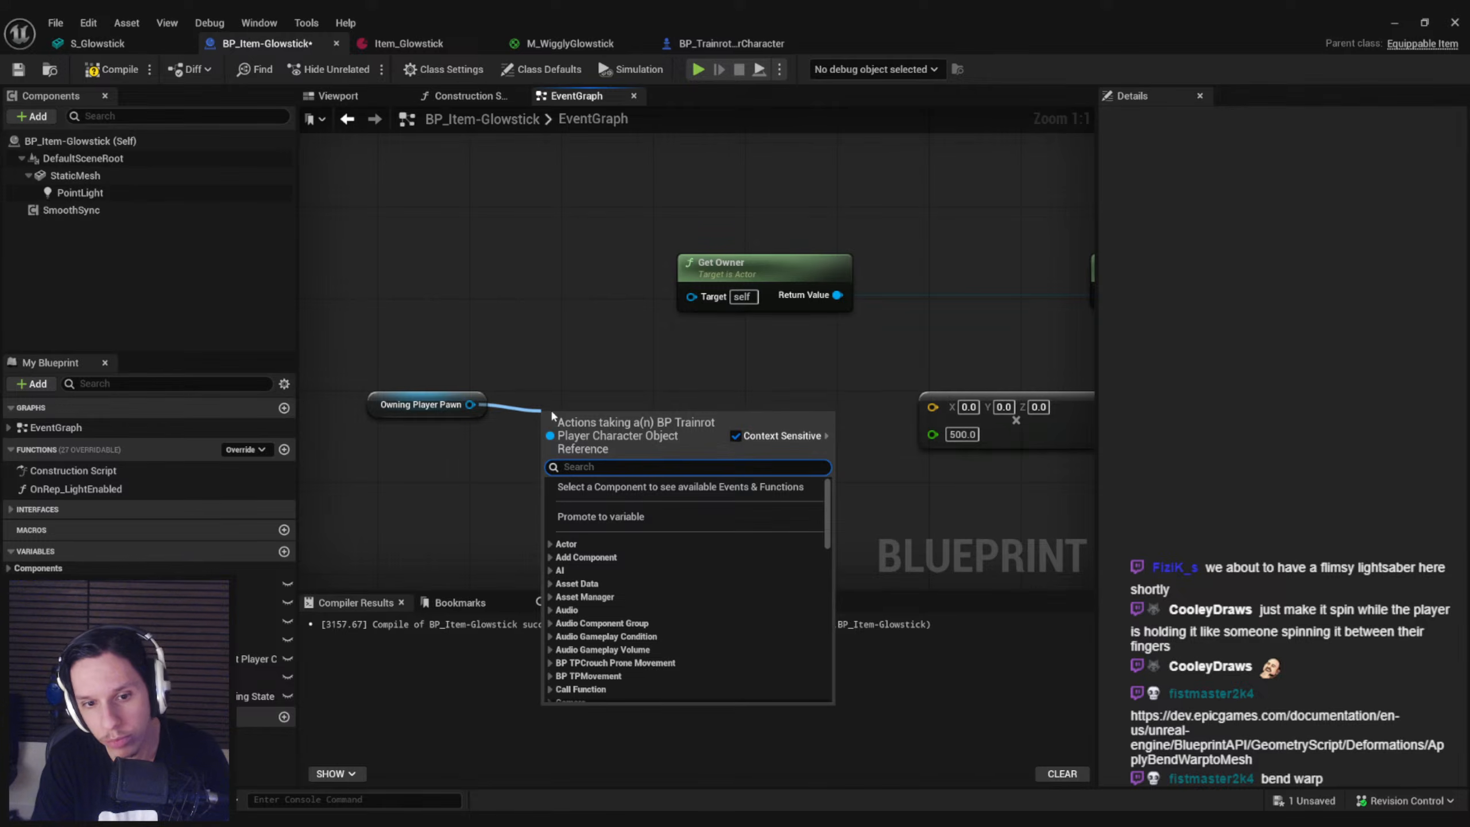
pyautogui.write('gmc')
pyautogui.moveTo(827, 510); pyautogui.dragTo(842, 707)
pyautogui.click(641, 643)
pyautogui.moveTo(639, 415); pyautogui.dragTo(615, 405)
# Browse the action categories available from GMCMovement Component and expand General Movement Component
pyautogui.moveTo(712, 404); pyautogui.dragTo(776, 404)
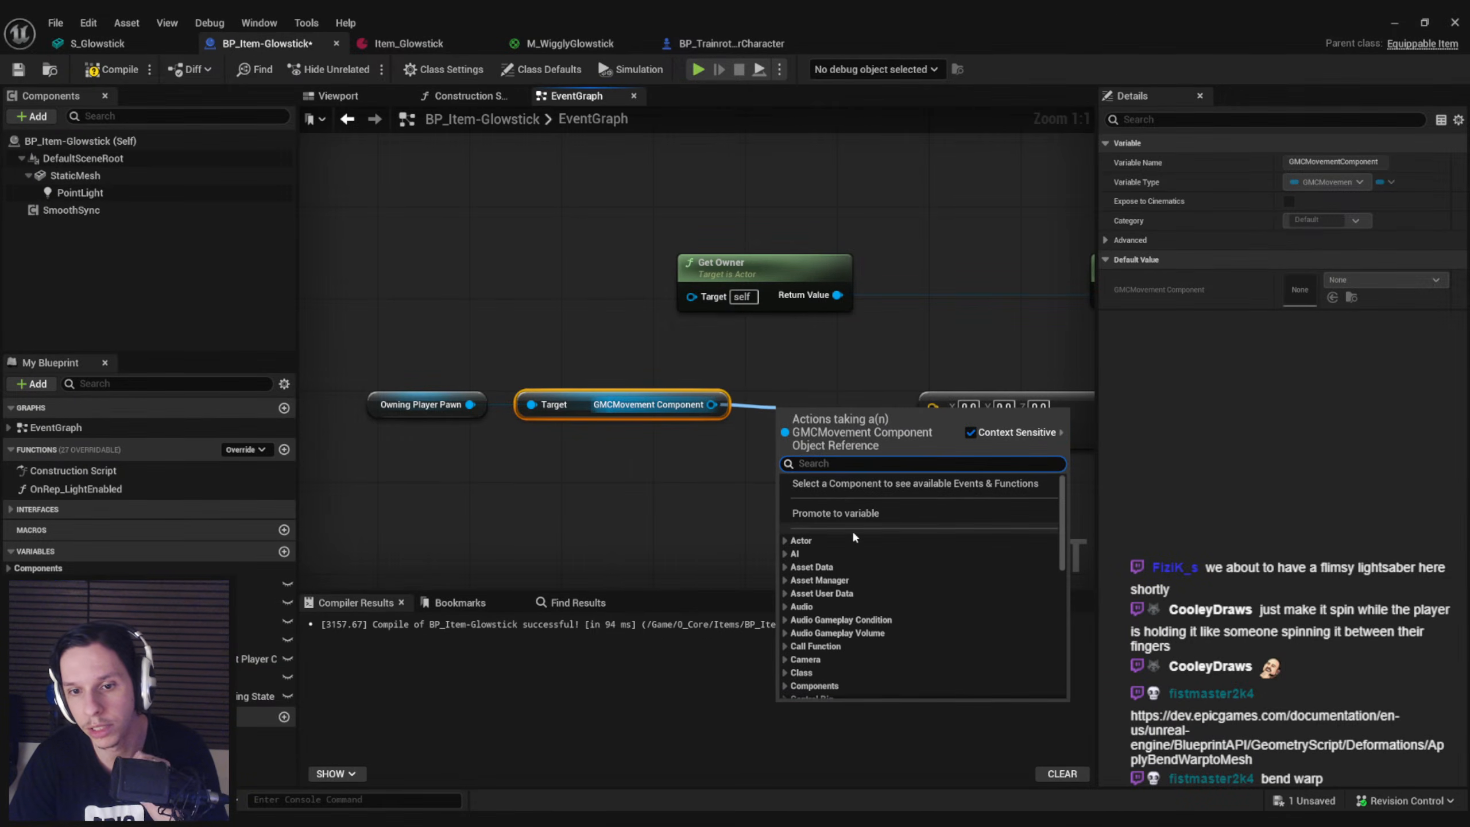
pyautogui.scroll(-3, 797, 572)
pyautogui.click(785, 557)
pyautogui.click(785, 557)
pyautogui.click(783, 571)
pyautogui.click(784, 572)
pyautogui.scroll(-3, 784, 573)
pyautogui.click(785, 566)
# Examine the General Movement Component actions for a node that supplies angular velocity
pyautogui.scroll(-2, 827, 583)
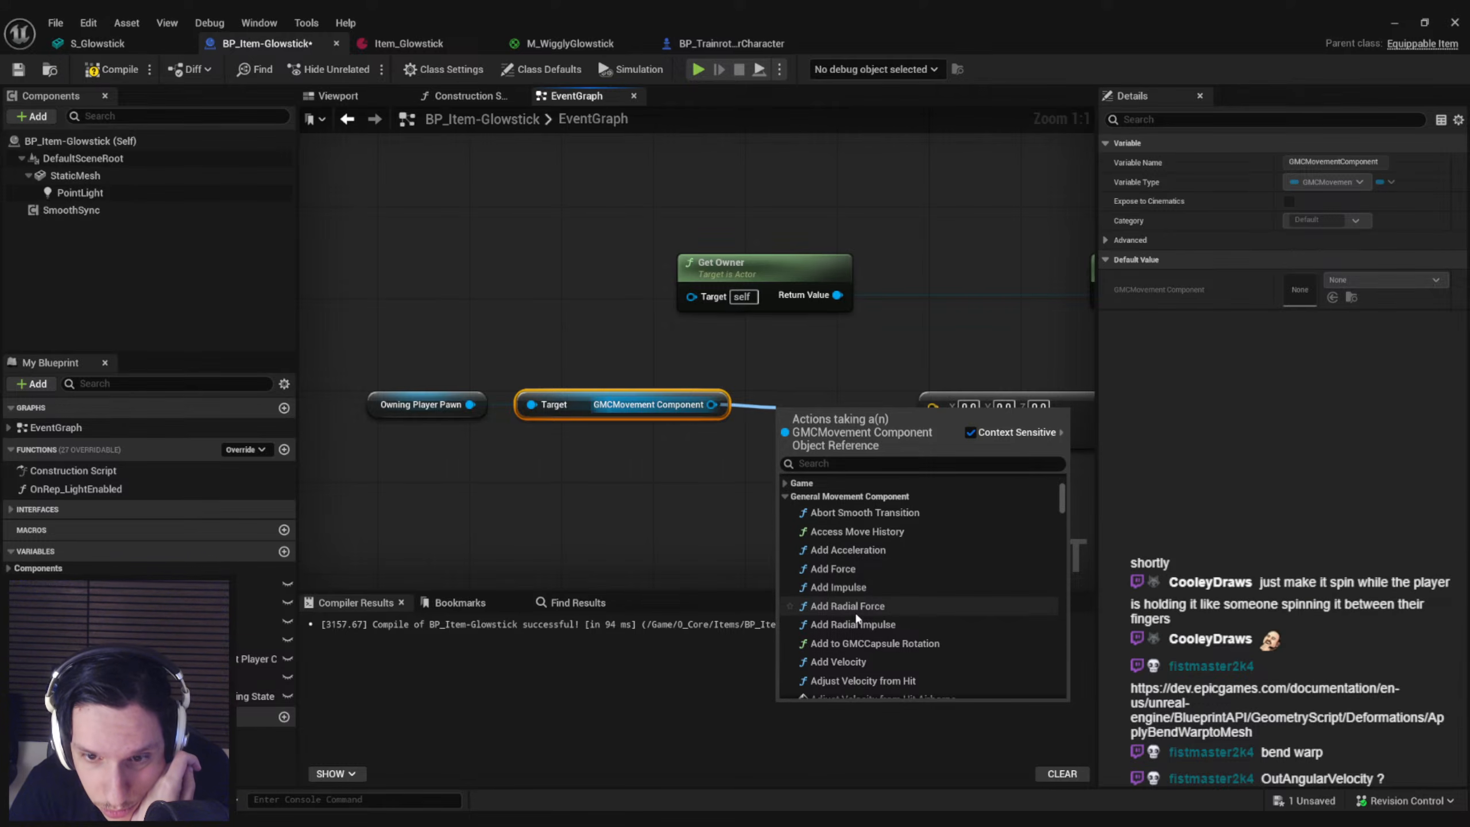
pyautogui.scroll(-1, 853, 644)
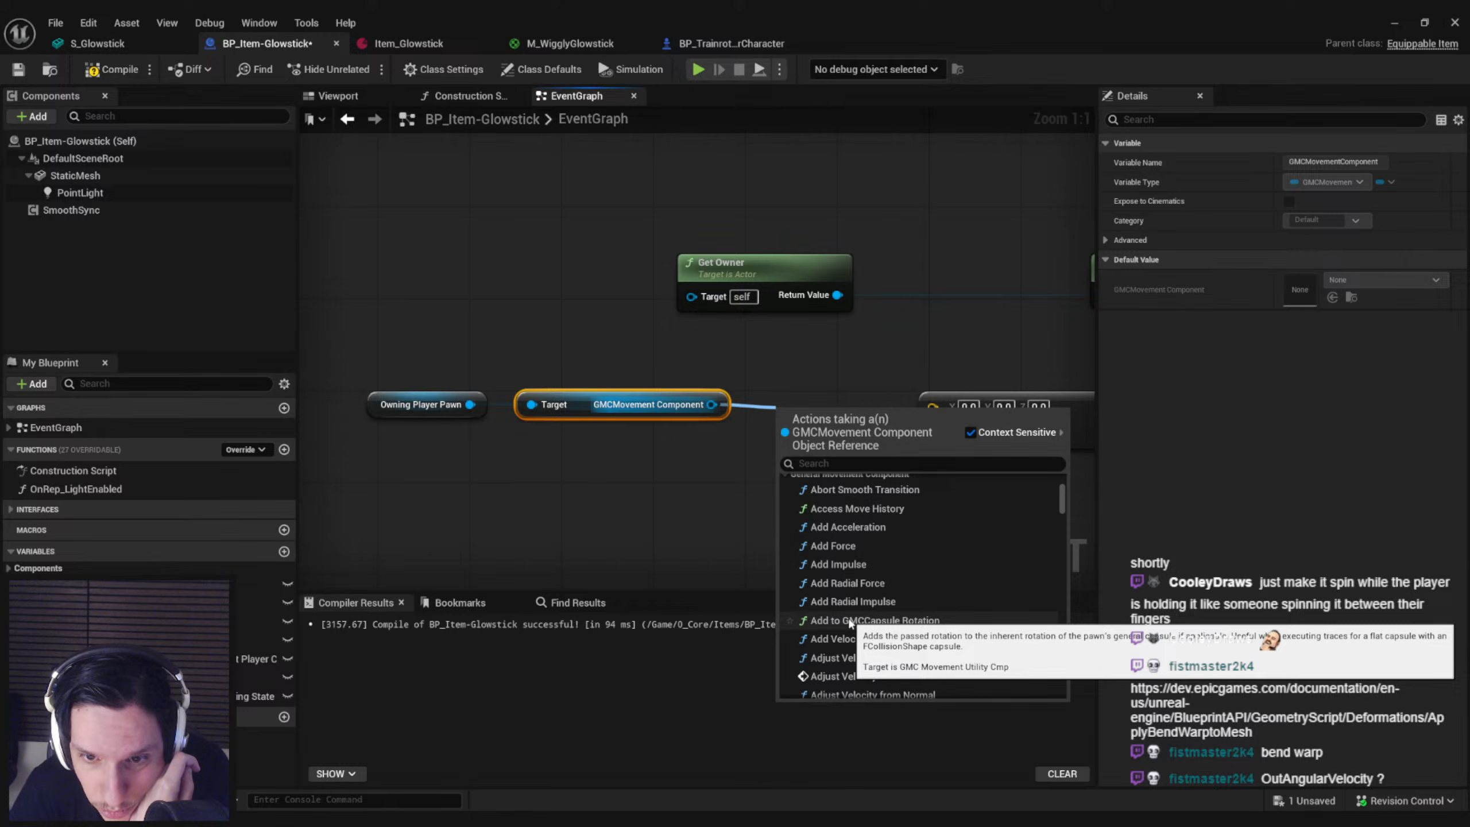
pyautogui.scroll(-6, 844, 613)
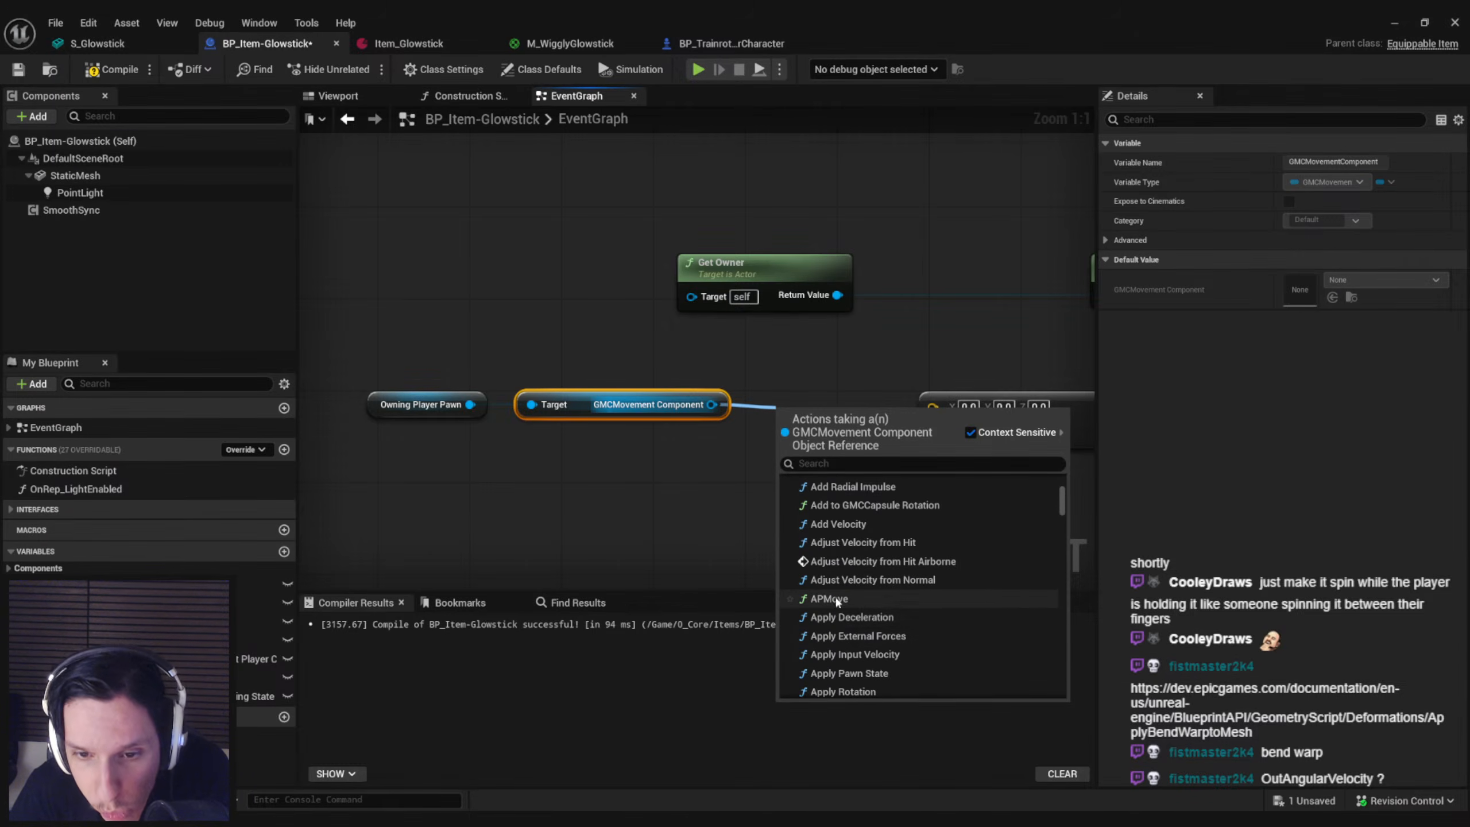
pyautogui.scroll(-7, 845, 608)
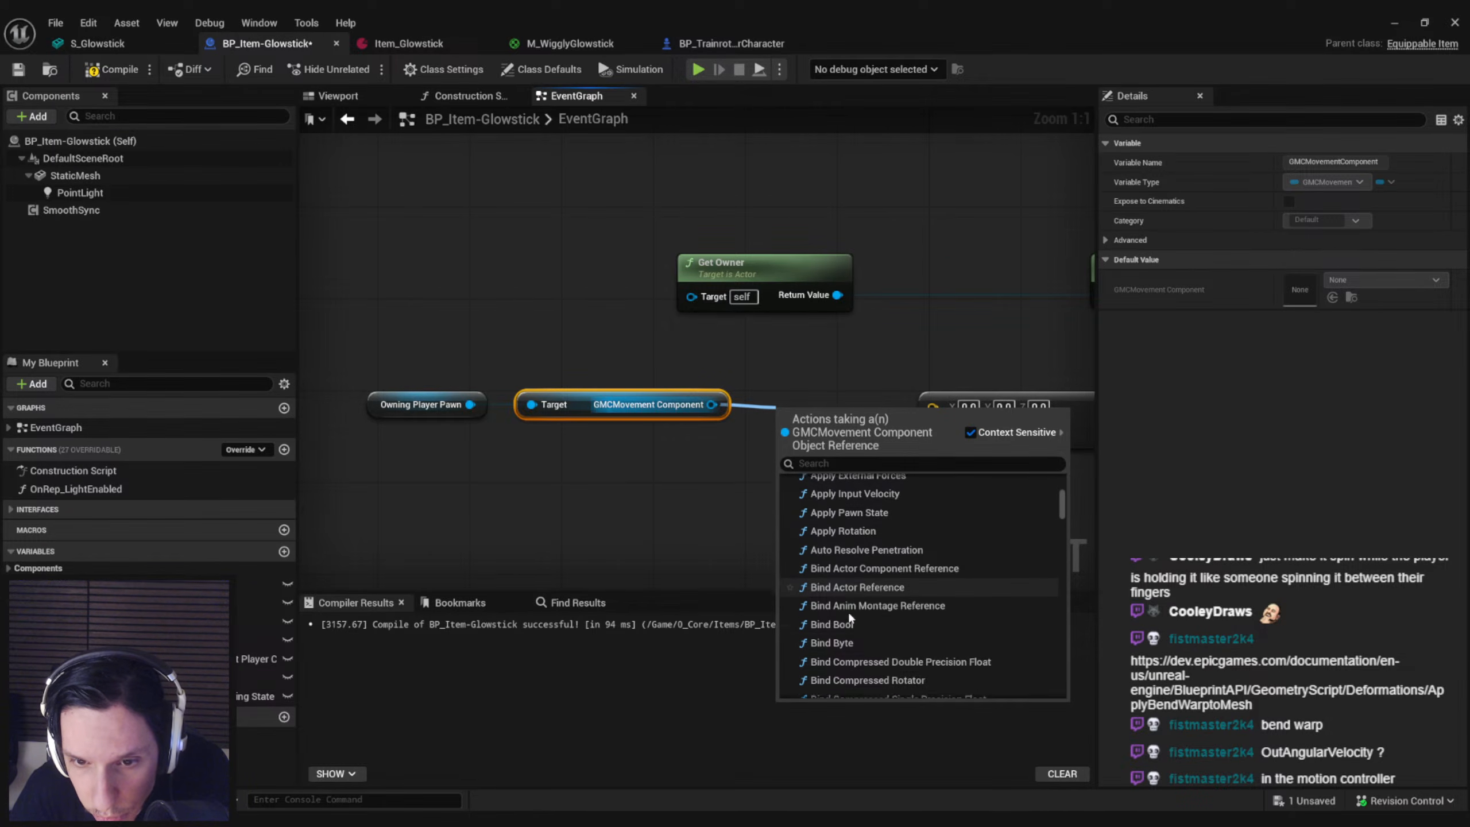
pyautogui.scroll(-15, 847, 611)
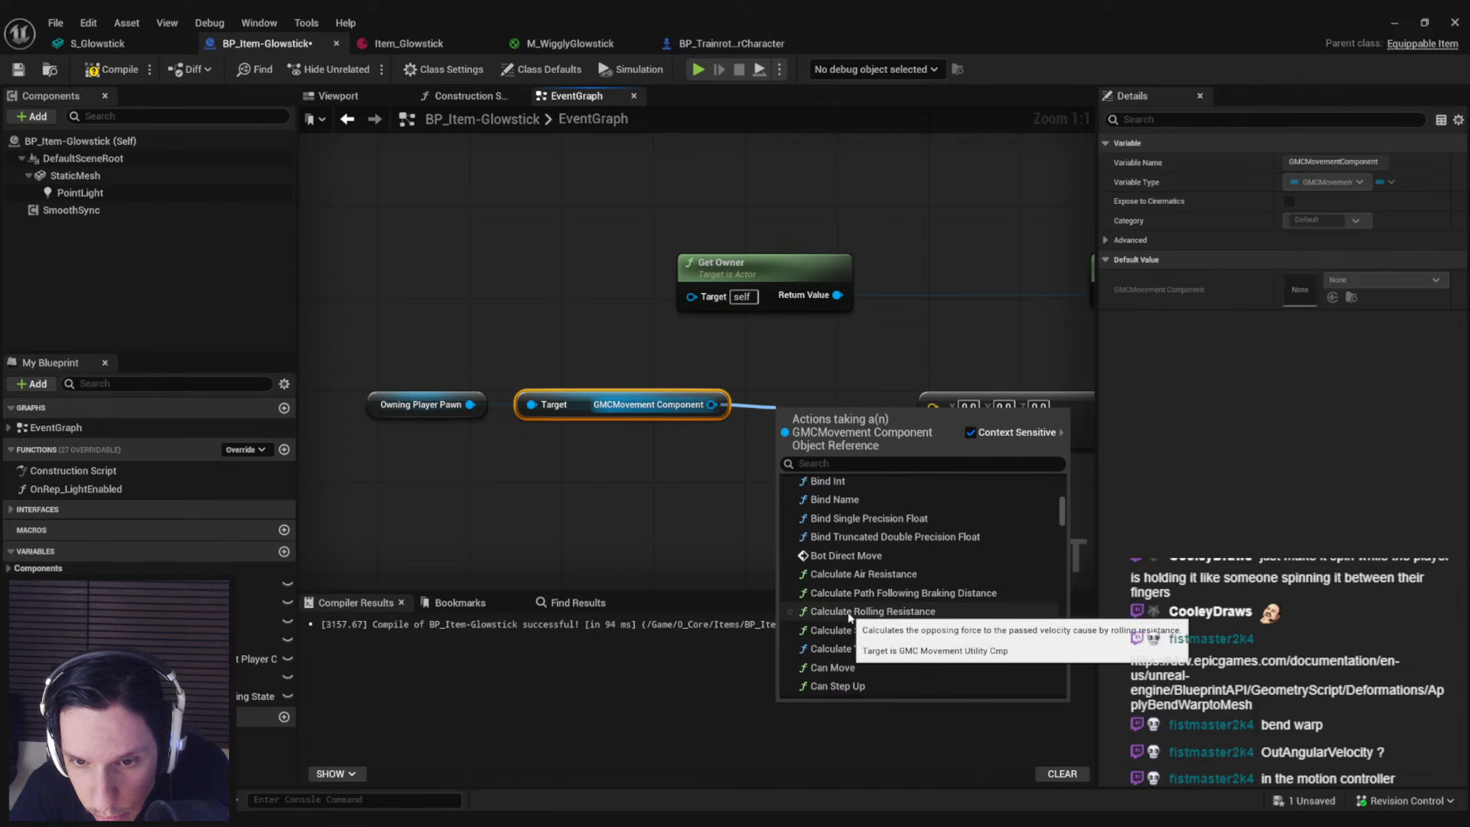
pyautogui.scroll(-4, 849, 617)
pyautogui.scroll(-6, 849, 617)
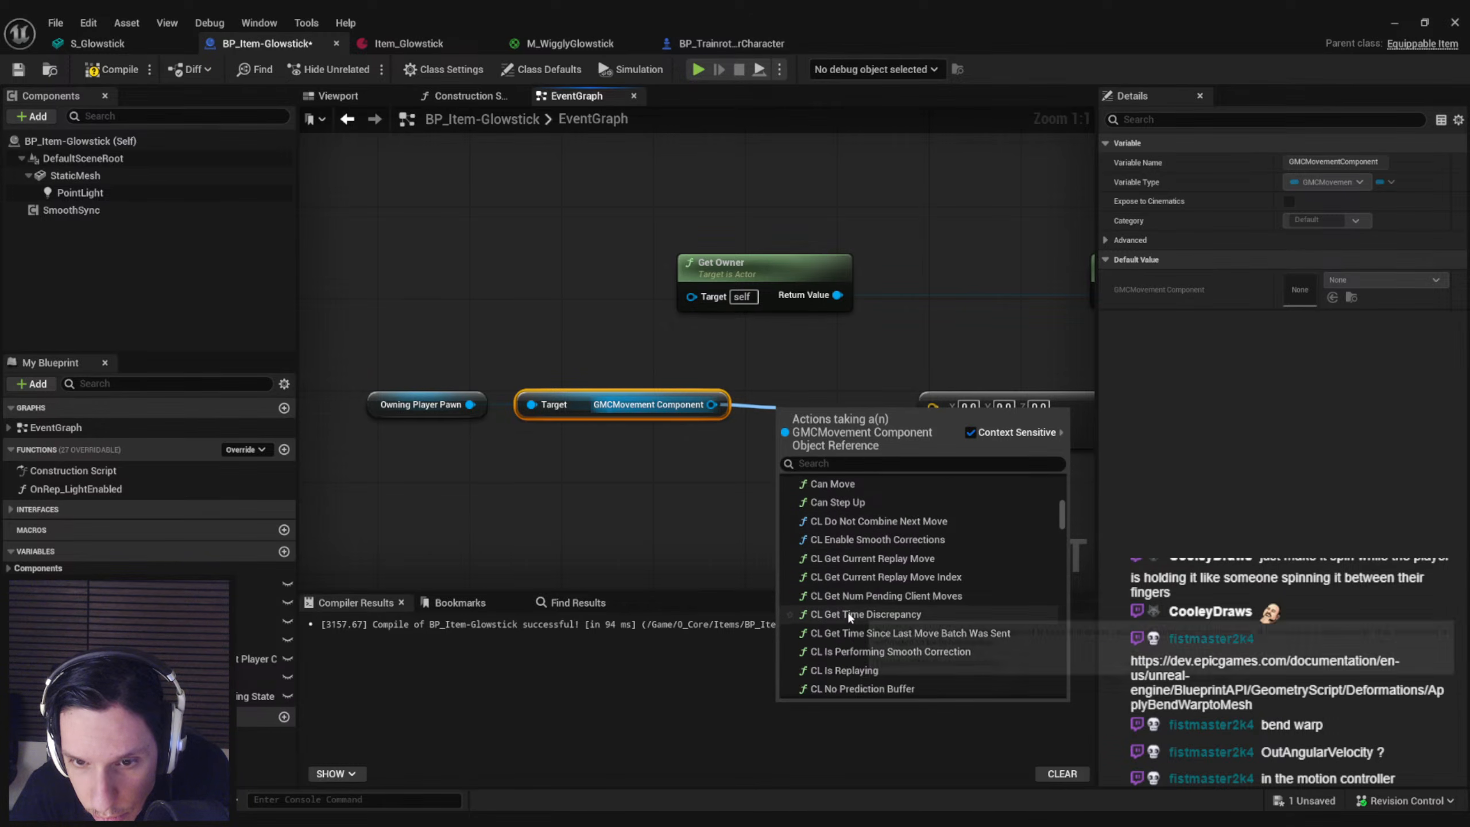
pyautogui.scroll(-10, 847, 611)
pyautogui.scroll(-4, 847, 612)
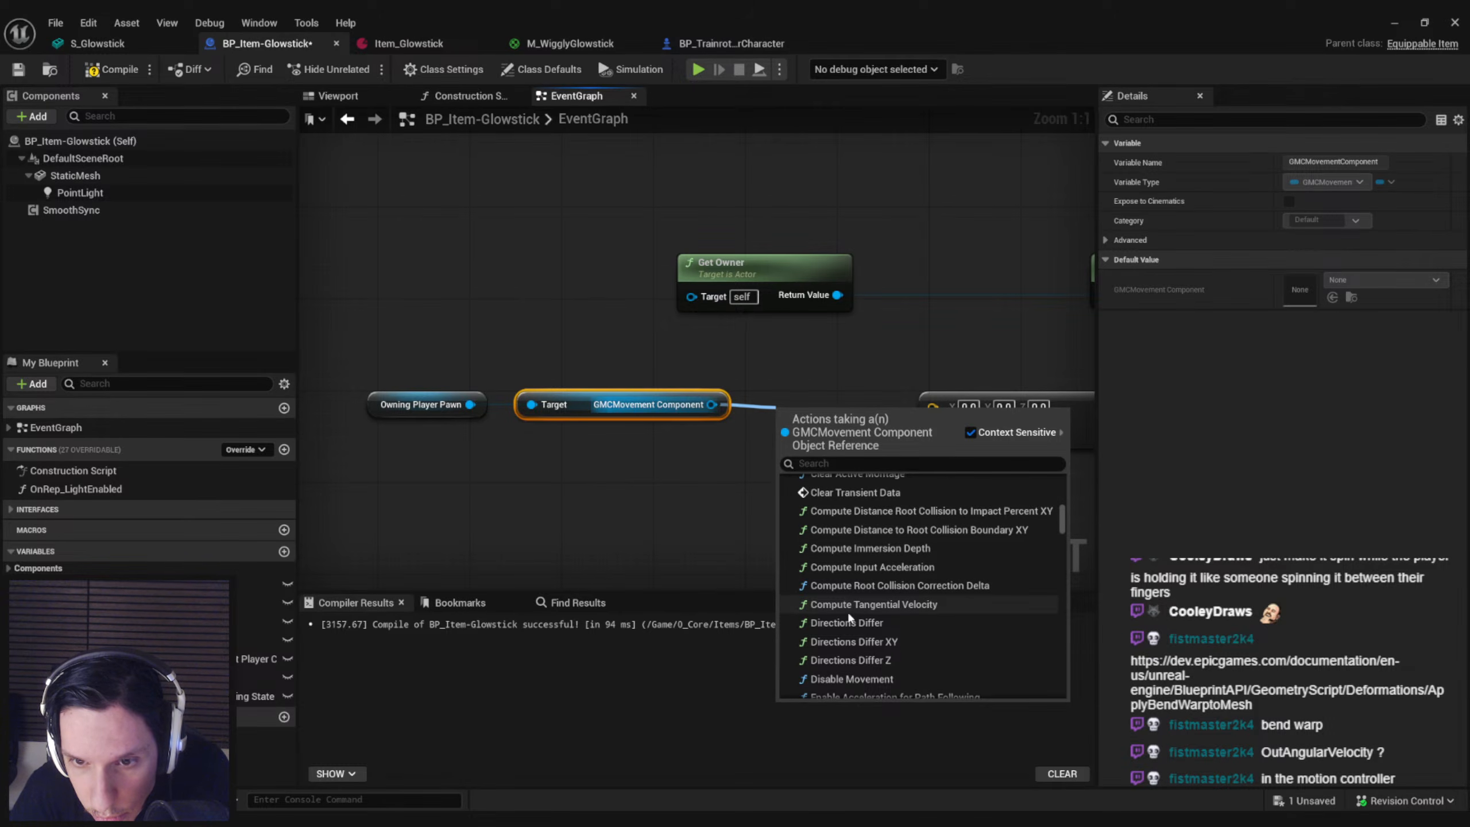
pyautogui.scroll(-3, 849, 617)
pyautogui.scroll(-6, 848, 617)
pyautogui.scroll(-5, 849, 615)
pyautogui.scroll(4, 848, 612)
pyautogui.scroll(-7, 847, 614)
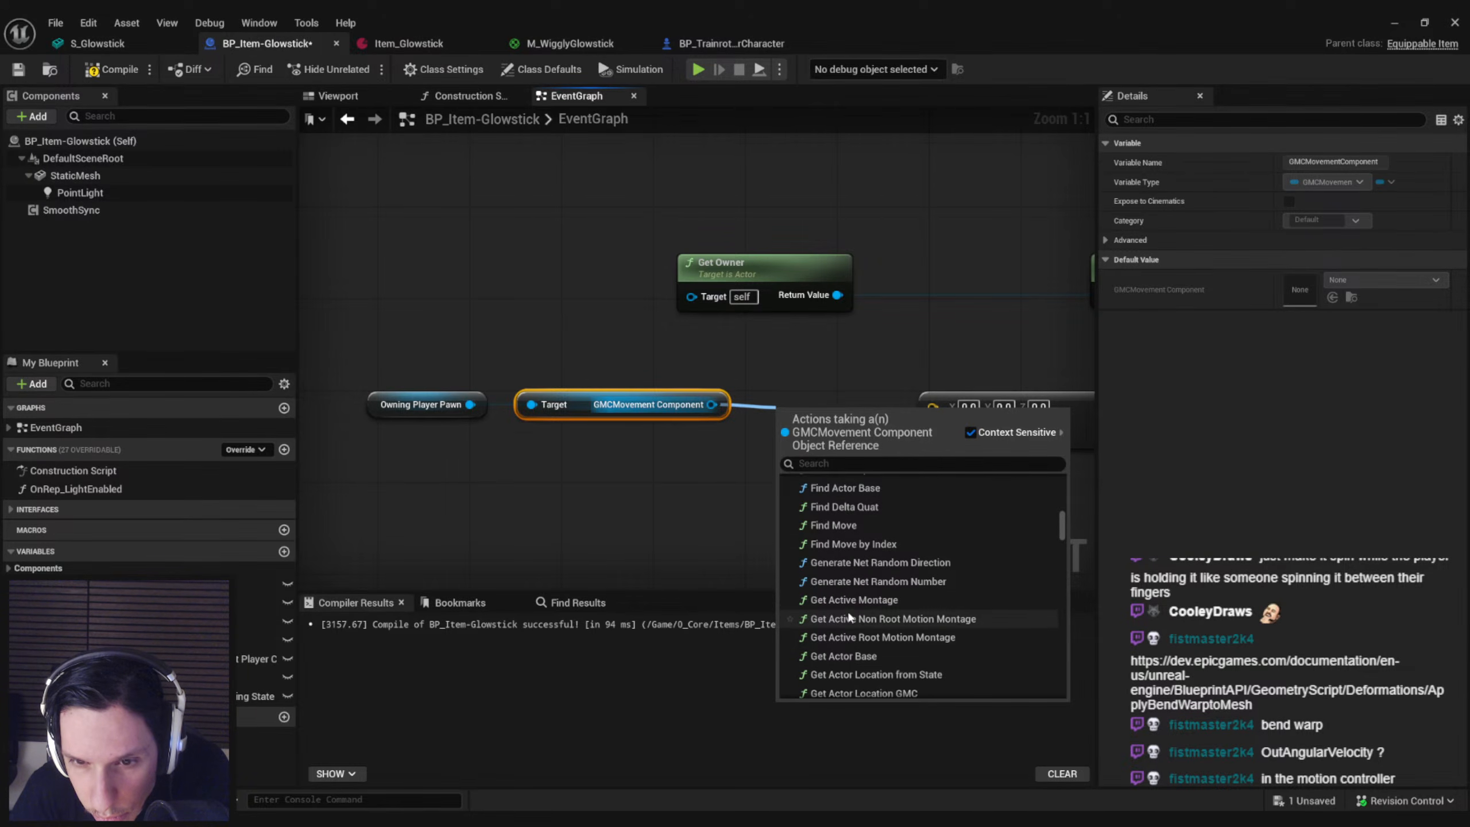
pyautogui.scroll(-8, 858, 539)
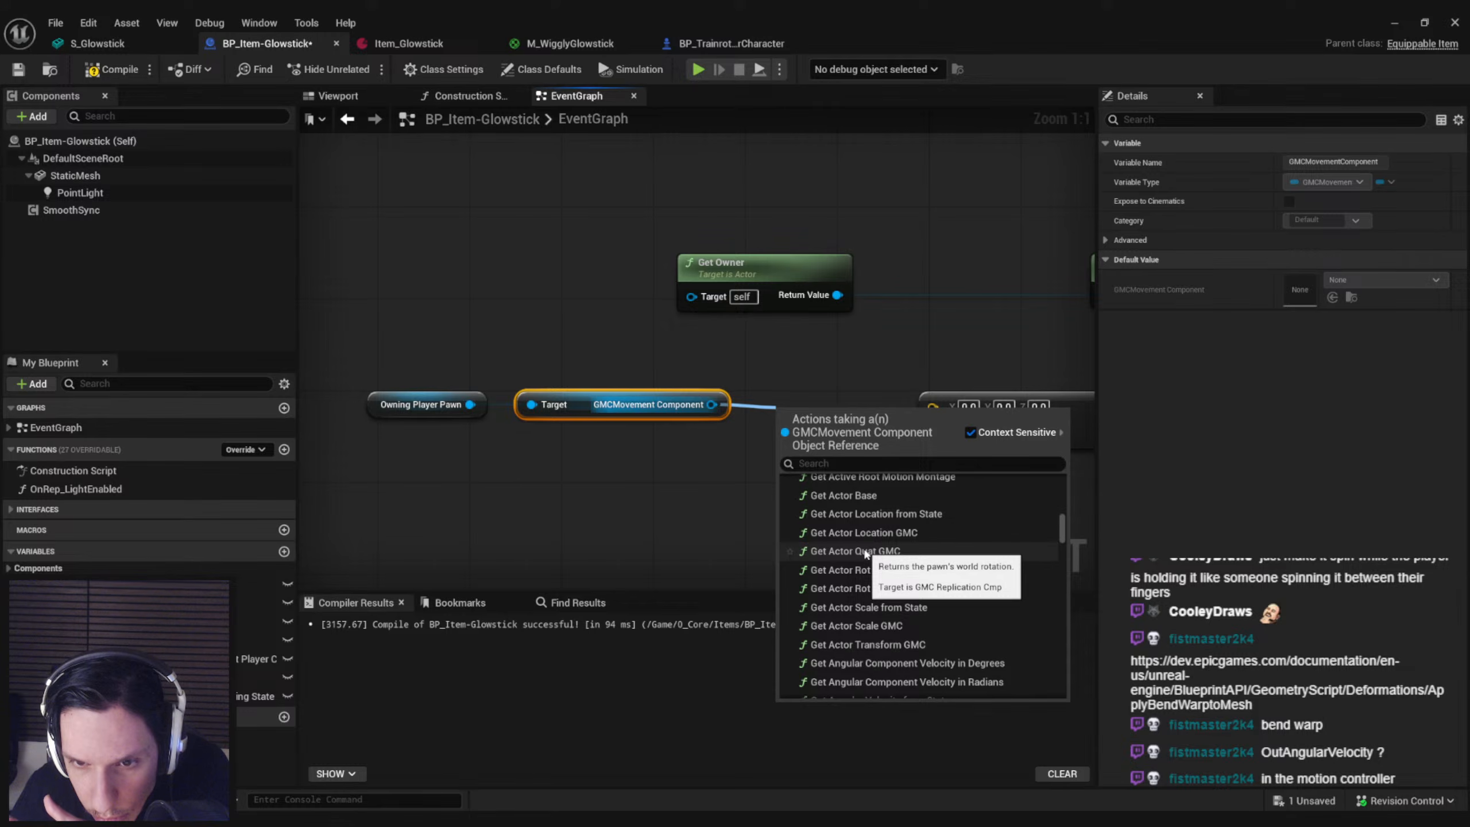
pyautogui.scroll(-4, 865, 553)
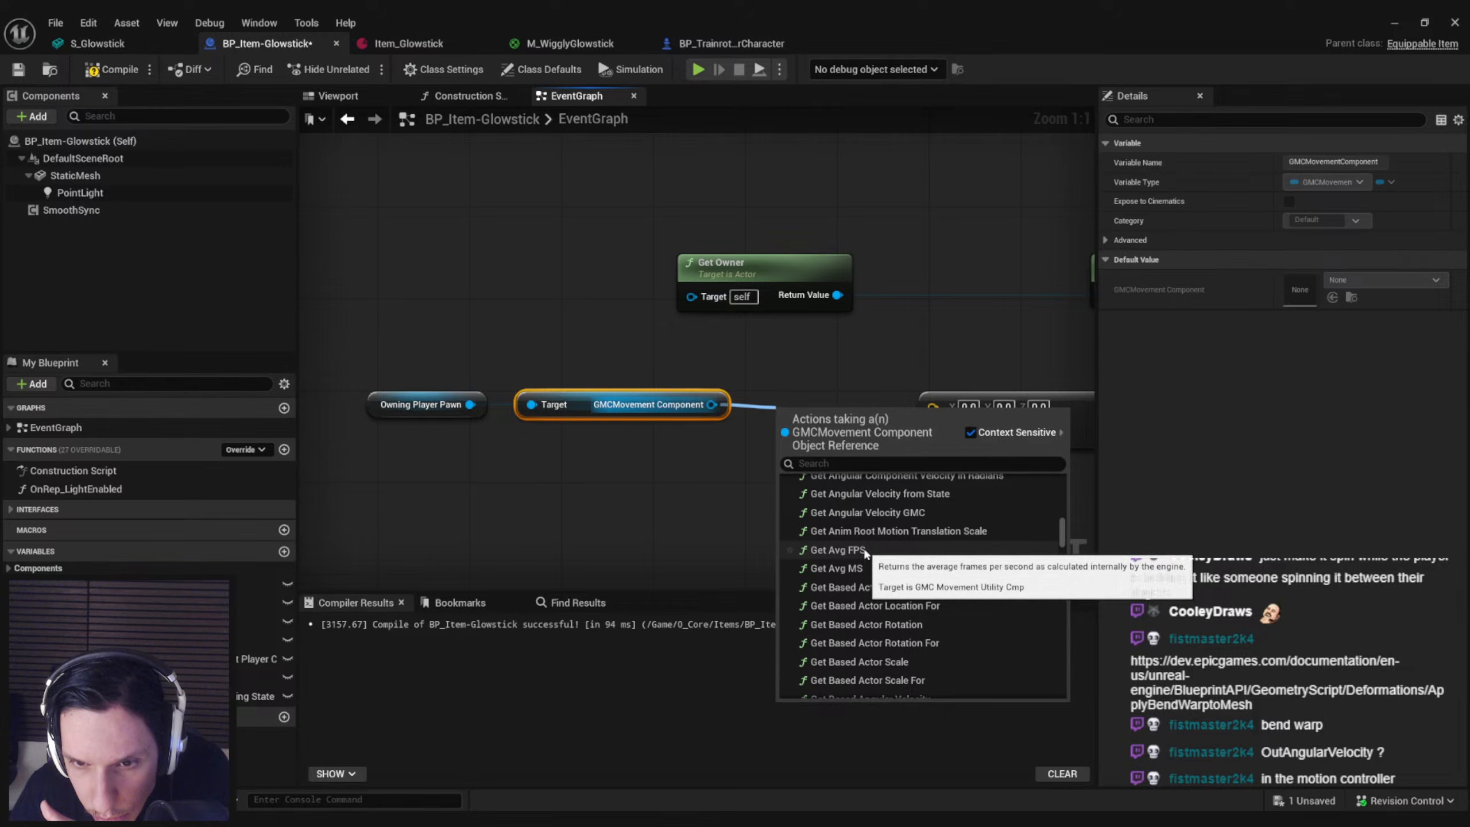
# Add Get Angular Component Velocity in Degrees from GMCMovement Component and place it below that getter
pyautogui.scroll(1, 865, 551)
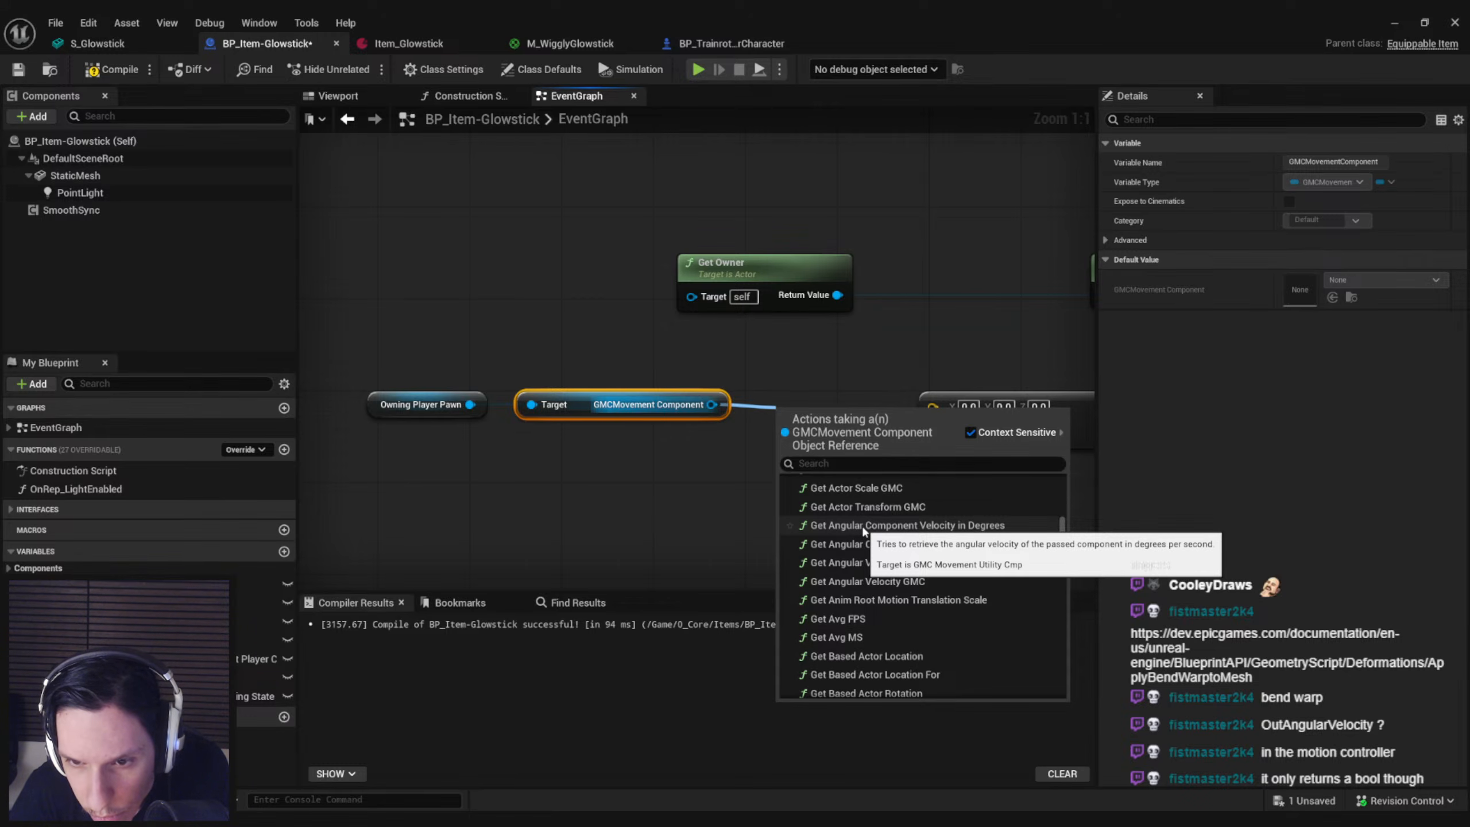
pyautogui.click(861, 525)
pyautogui.moveTo(851, 440); pyautogui.dragTo(684, 521)
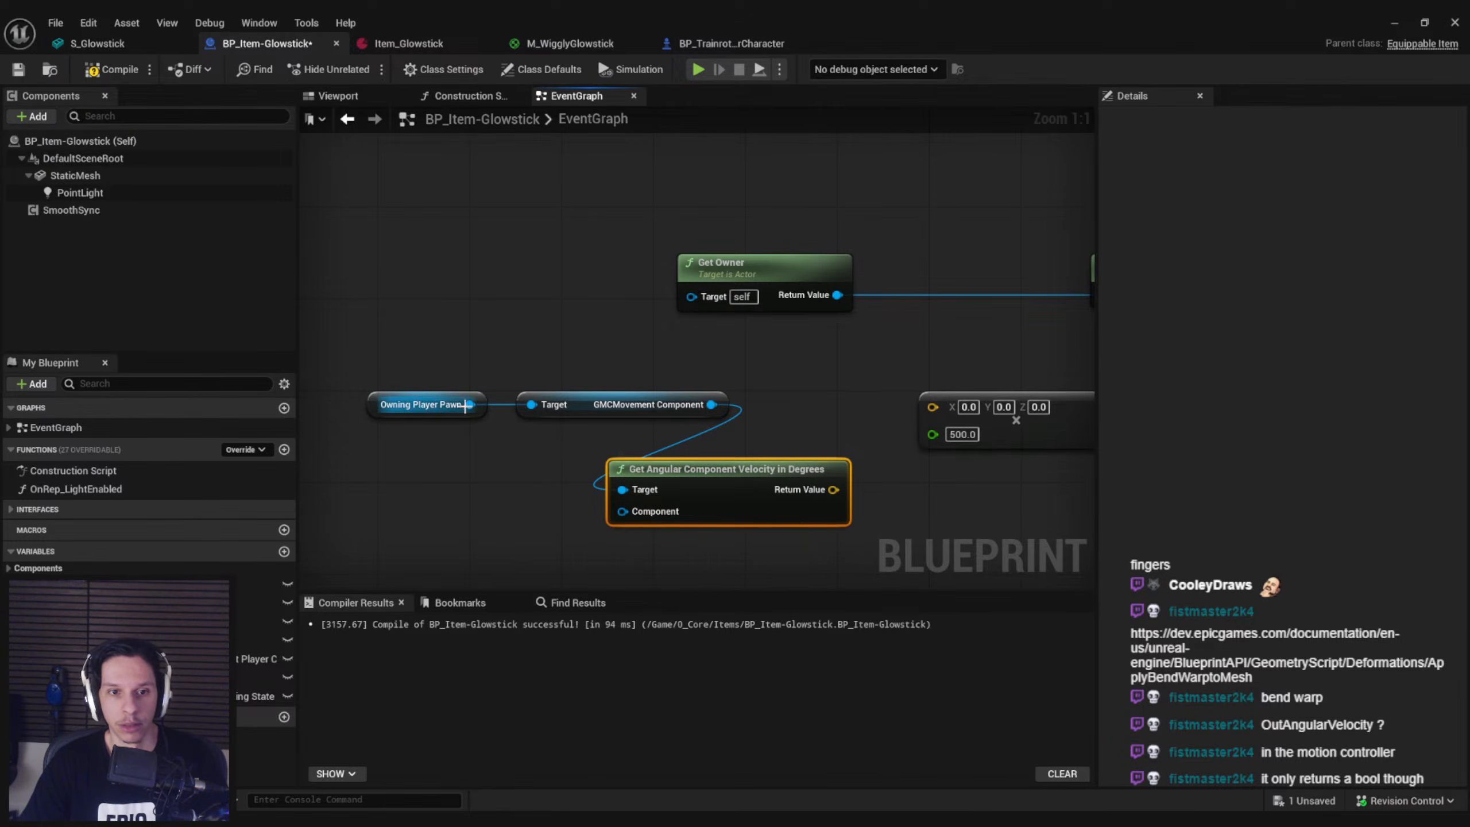
# Try adding a Root Component getter from Owning Player Pawn
pyautogui.moveTo(470, 404); pyautogui.dragTo(450, 481)
pyautogui.write('get')
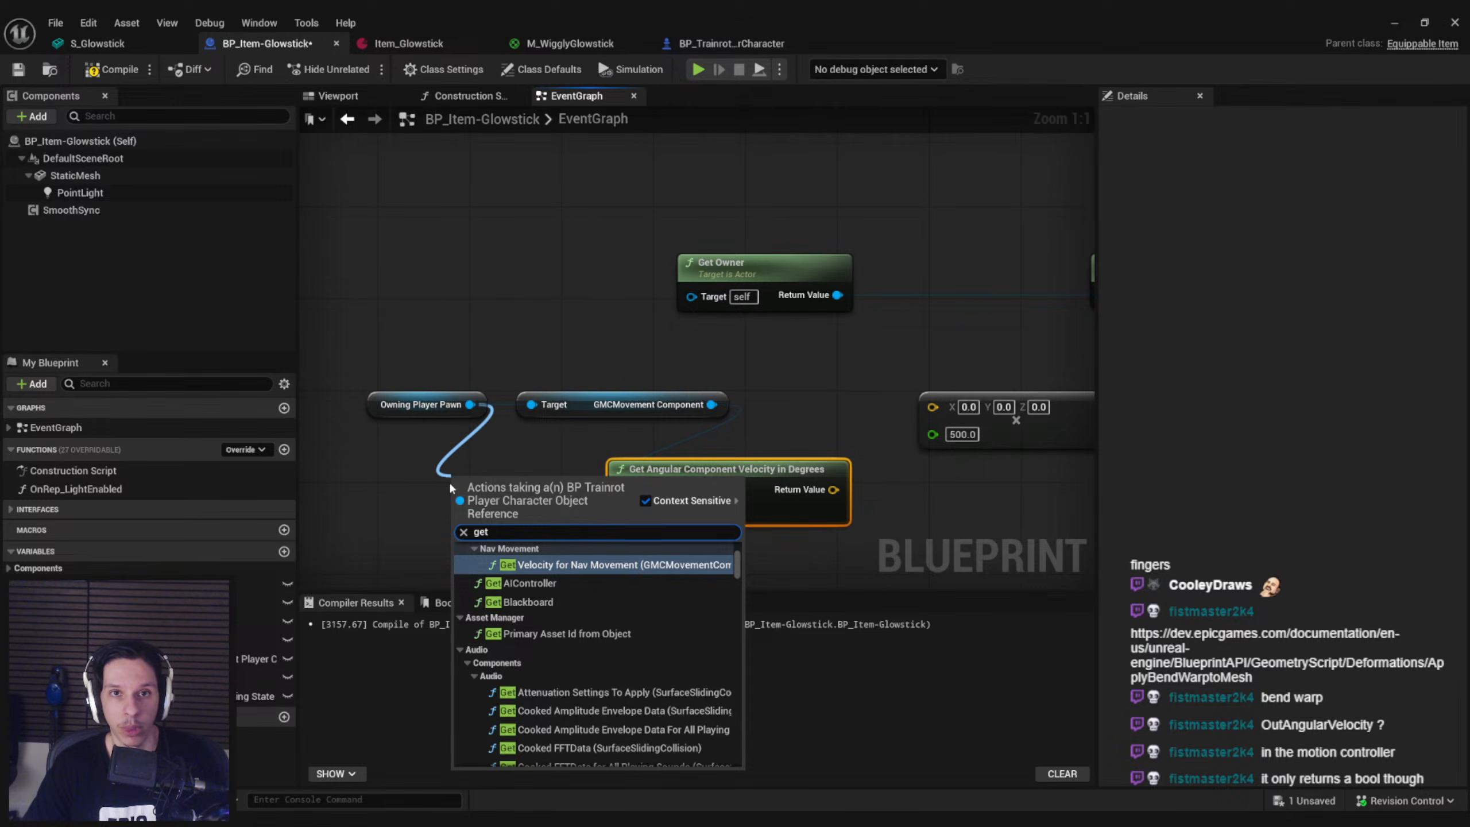
pyautogui.write(' root')
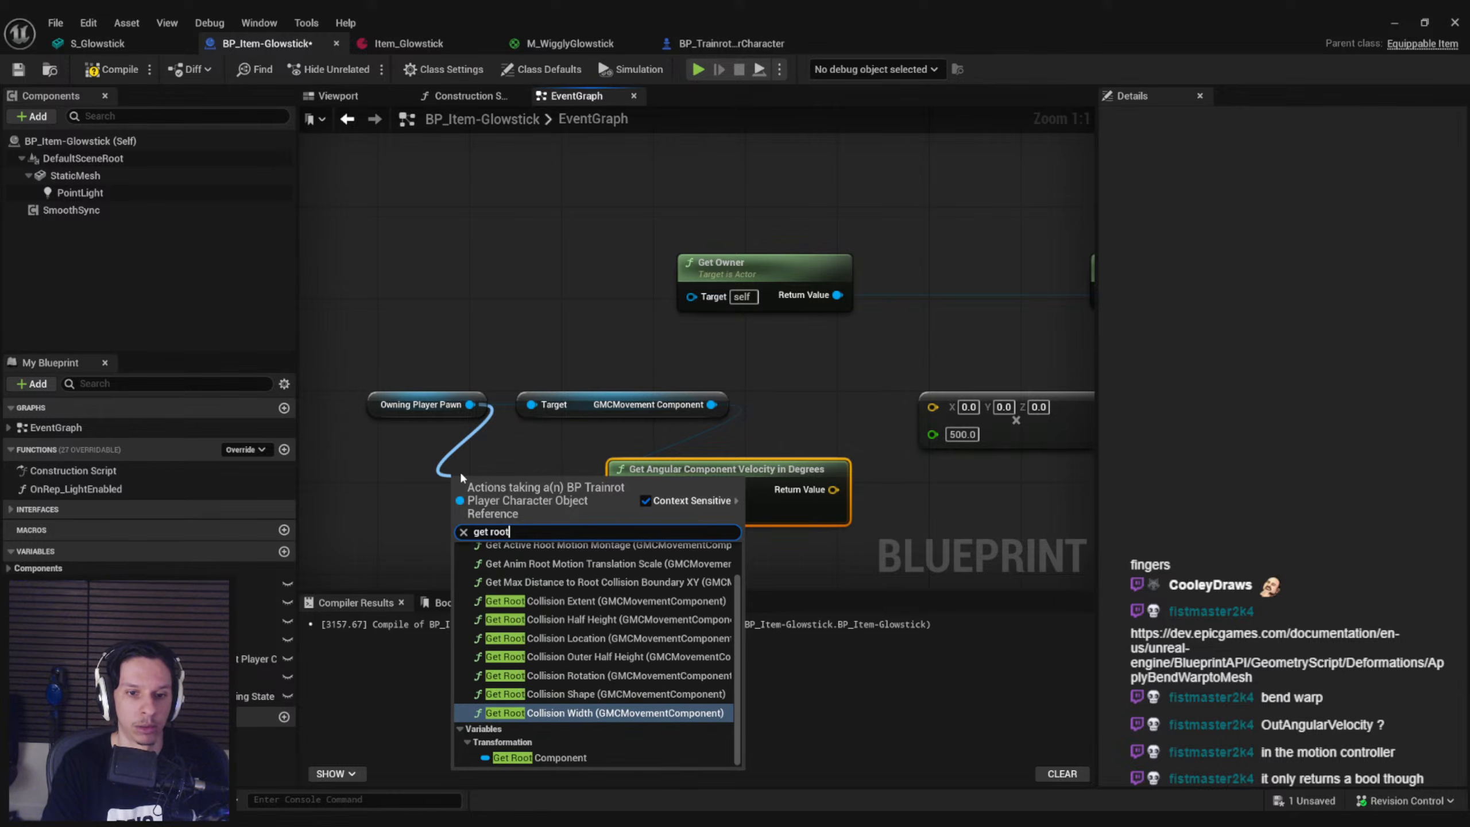
pyautogui.press('Down')
pyautogui.press('Return')
pyautogui.moveTo(584, 483); pyautogui.dragTo(544, 508)
pyautogui.press('Delete')
# Add a Mesh getter connected to Owning Player Pawn, and return to the GameWorldLevel editor
pyautogui.moveTo(469, 404); pyautogui.dragTo(399, 499)
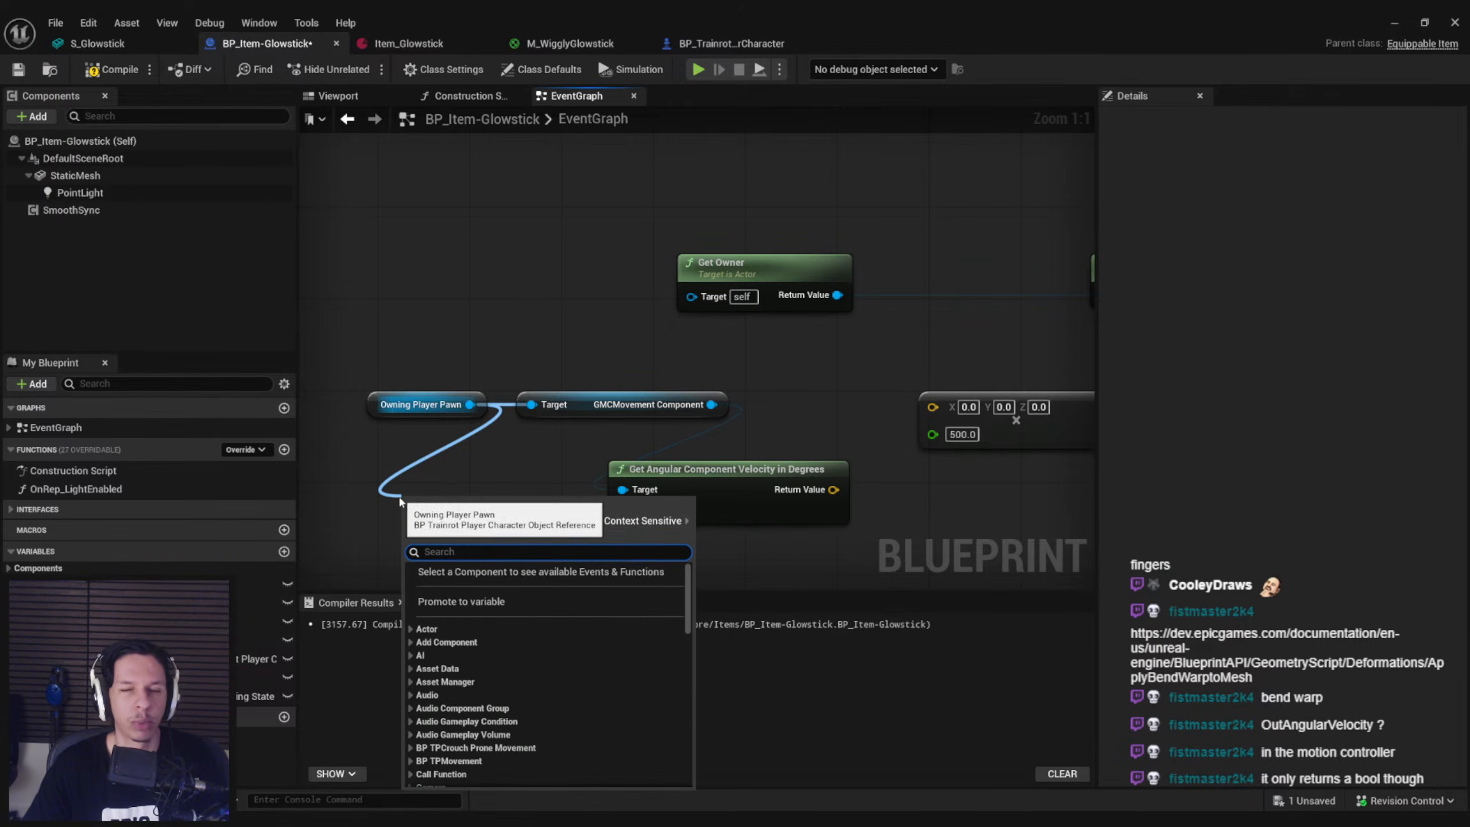
pyautogui.write('get mesh')
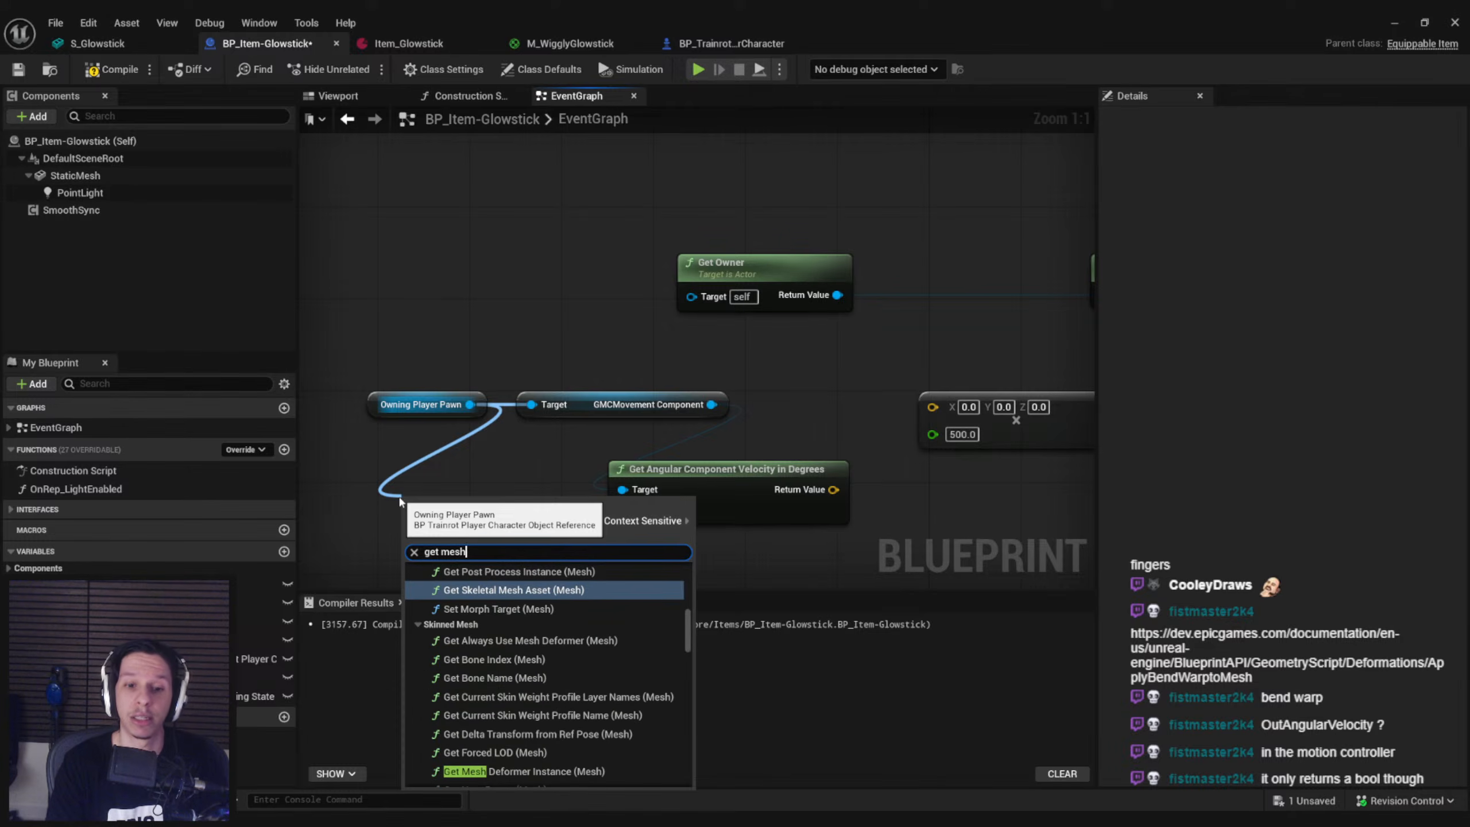
pyautogui.scroll(-10, 693, 770)
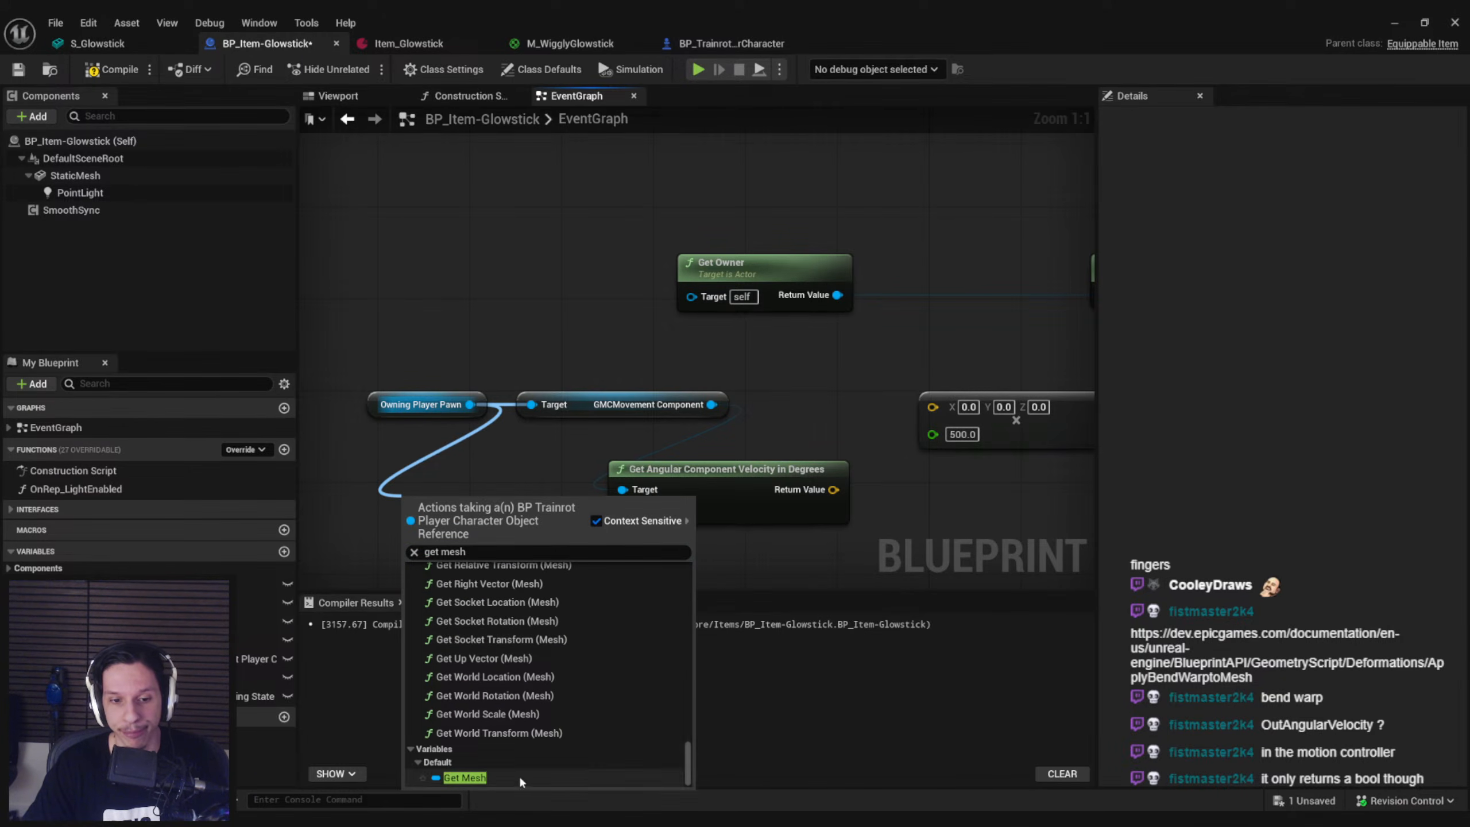
pyautogui.click(519, 774)
pyautogui.moveTo(921, 412); pyautogui.dragTo(931, 407)
pyautogui.click(1394, 23)
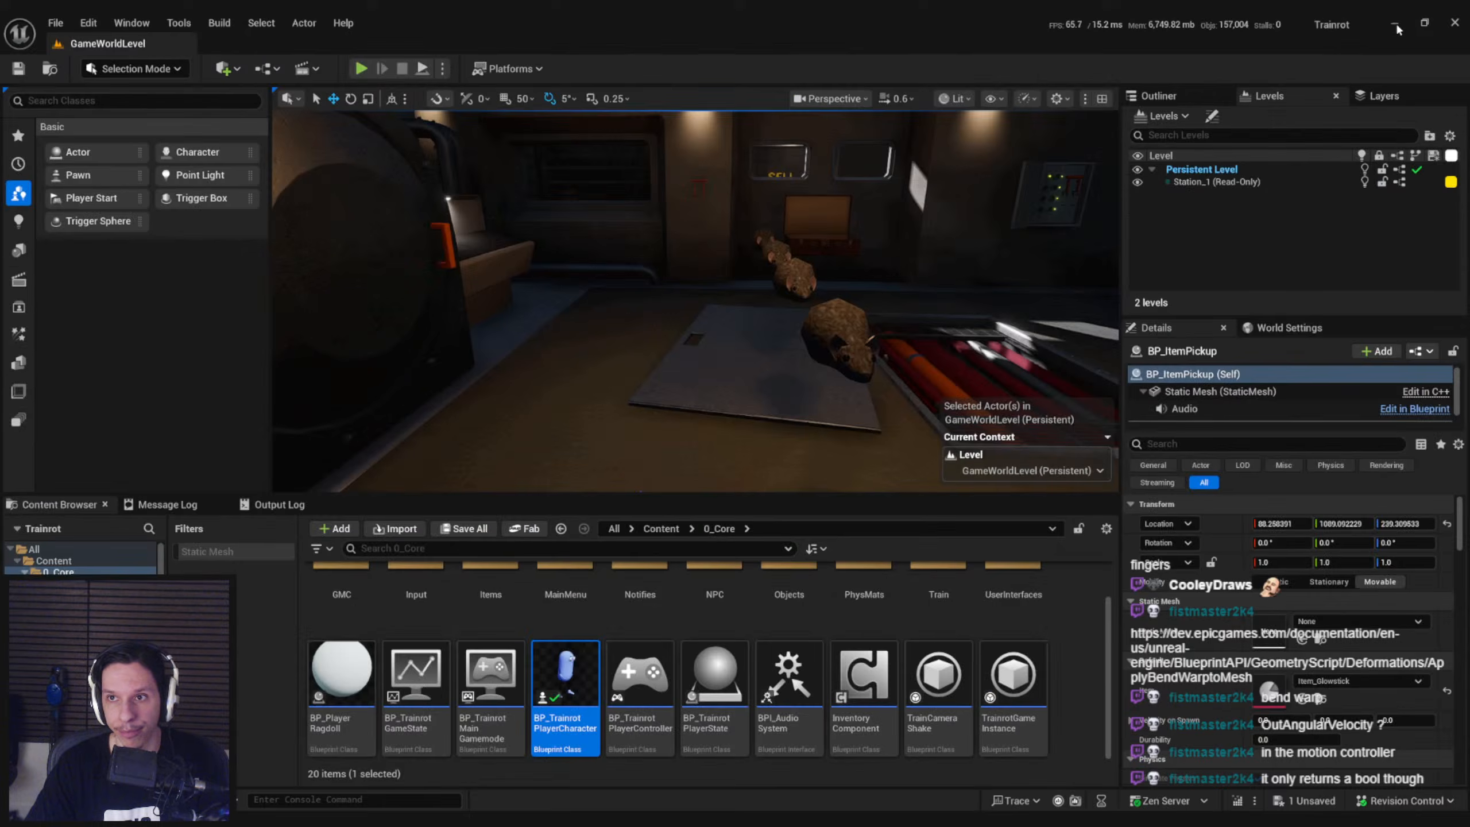
# Play-test the level full screen with the glowstick from the second slot equipped, then stop and return to the BP_Item-Glowstick blueprint
pyautogui.click(361, 68)
pyautogui.press('F11')
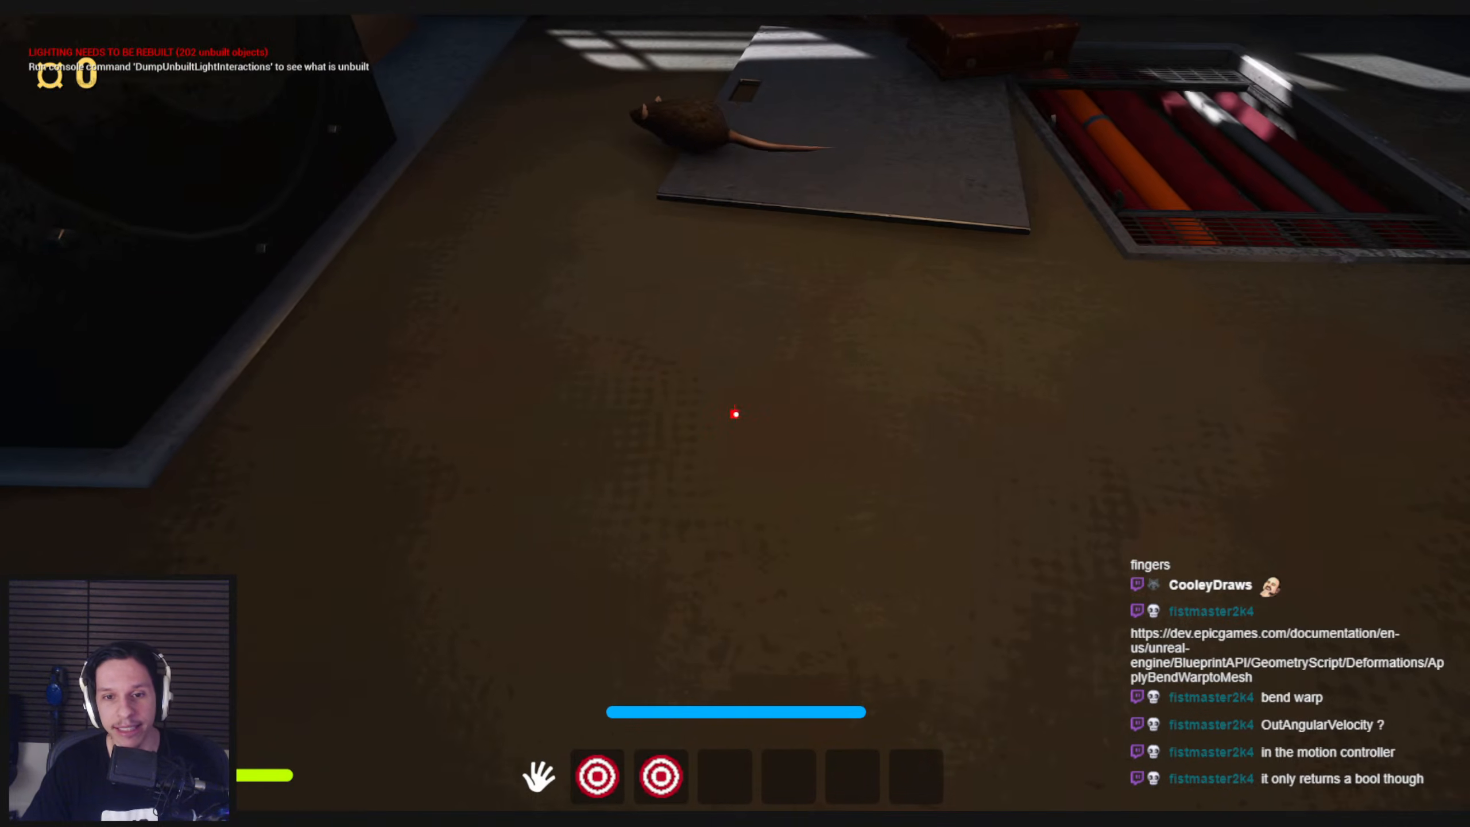
pyautogui.press('2')
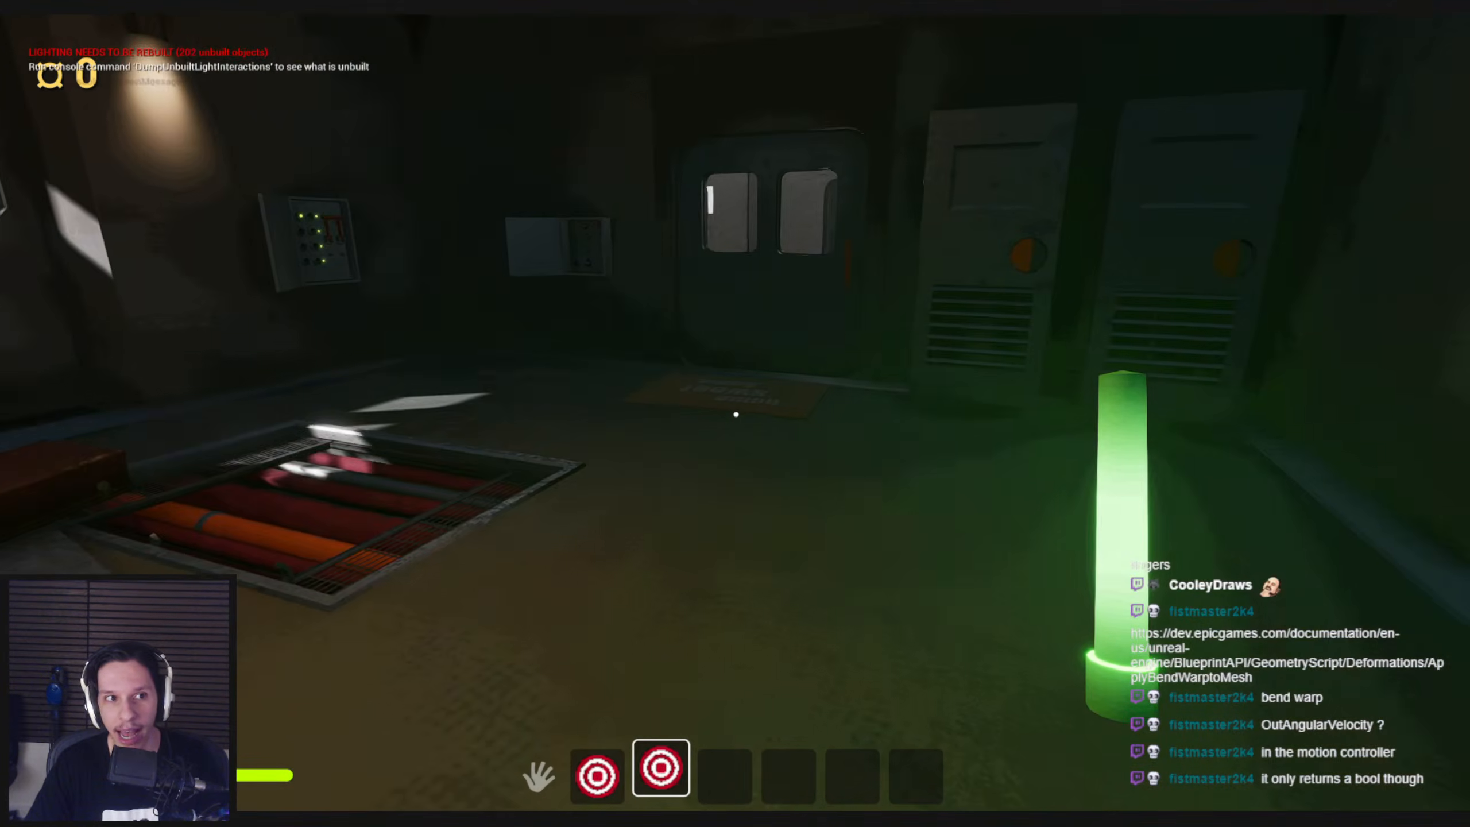
pyautogui.press('Escape')
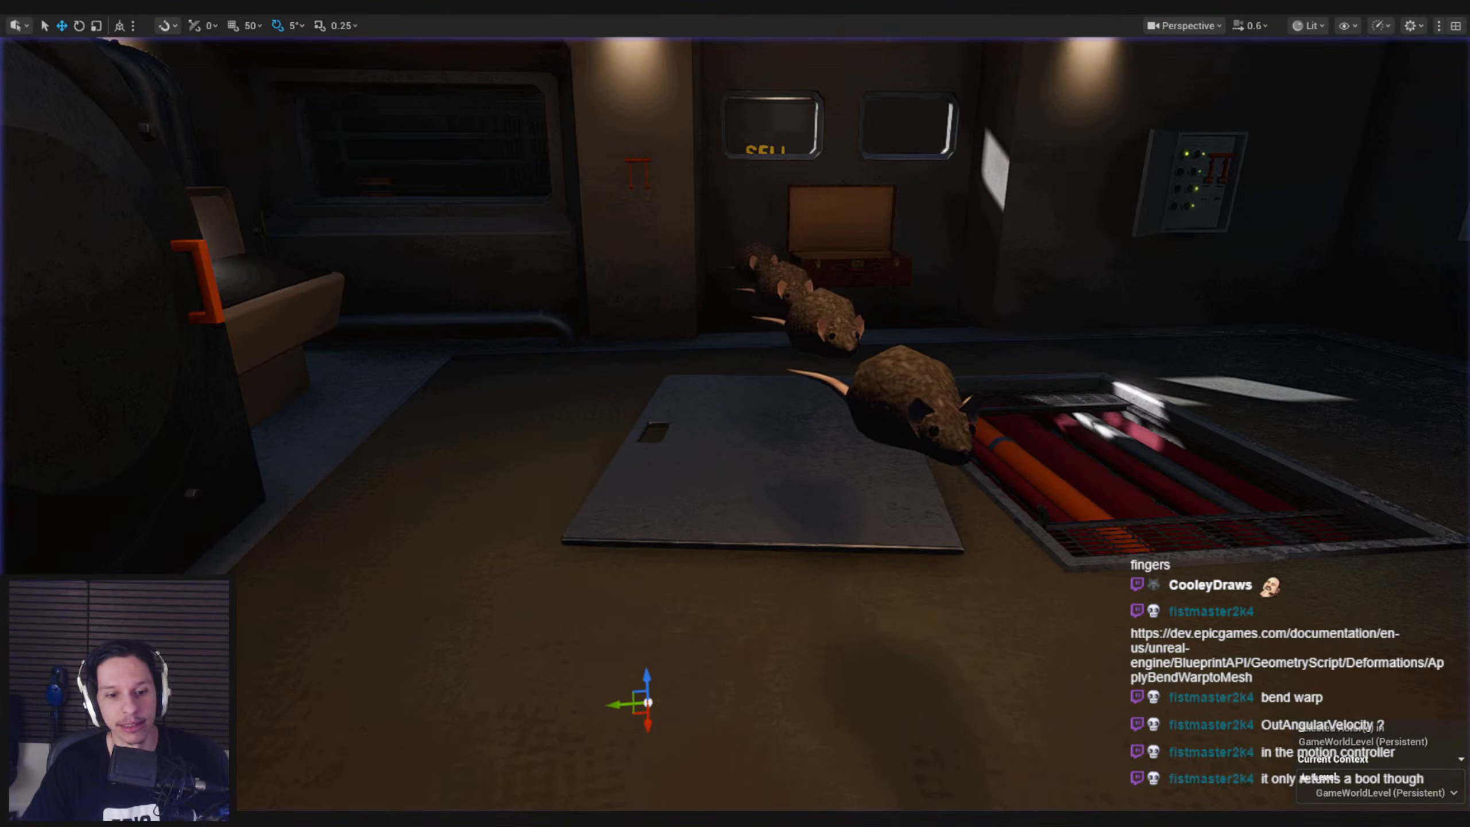
pyautogui.moveTo(447, 819)
pyautogui.click(511, 778)
# Try feeding the Component input of Get Angular Component Velocity in Degrees from a root getter on Owning Player Pawn
pyautogui.scroll(-1, 686, 538)
pyautogui.moveTo(955, 514); pyautogui.dragTo(841, 473, button='right')
pyautogui.click(729, 463)
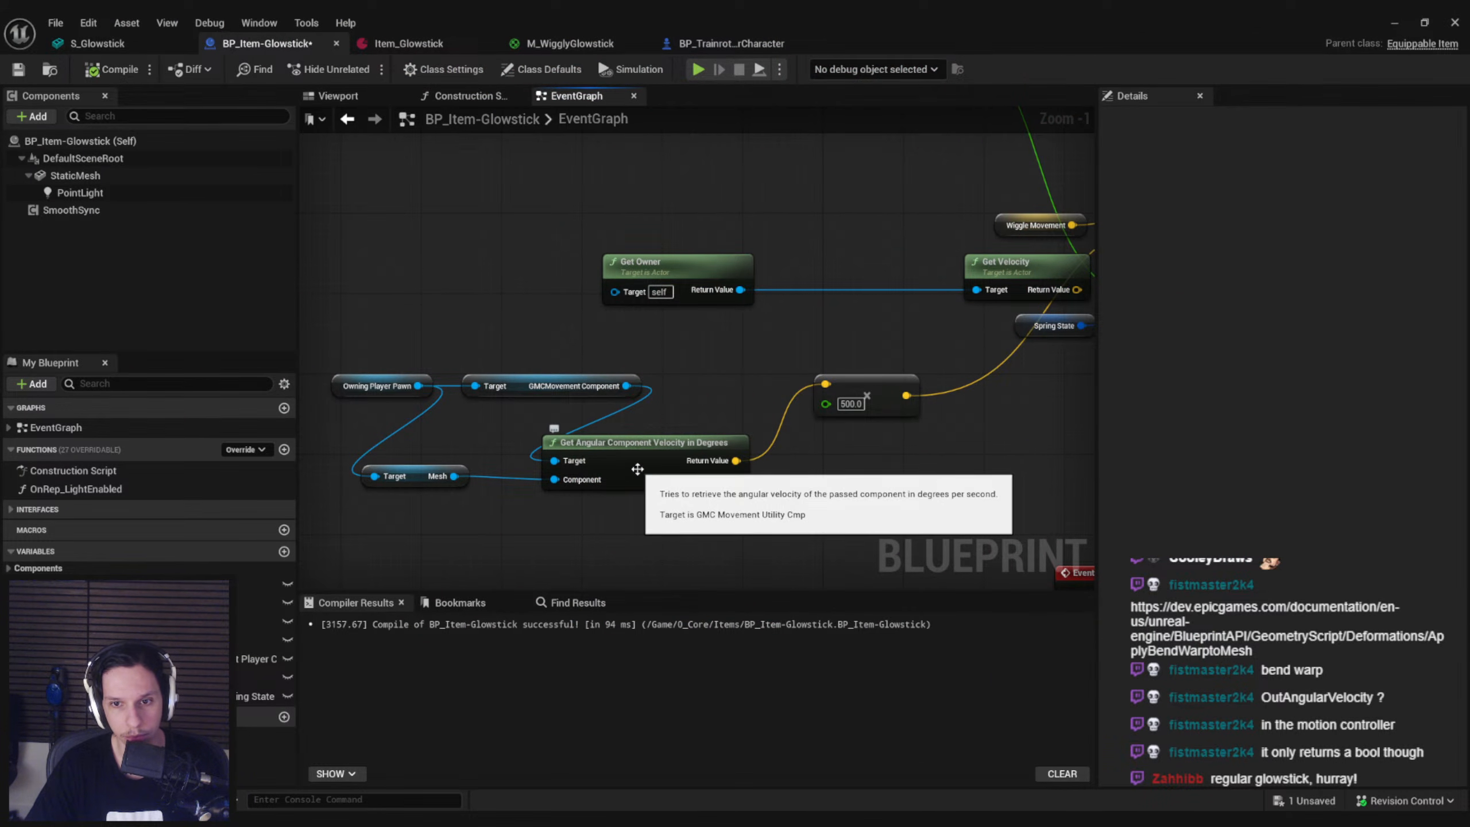
pyautogui.moveTo(418, 386); pyautogui.dragTo(402, 422)
pyautogui.write('get root')
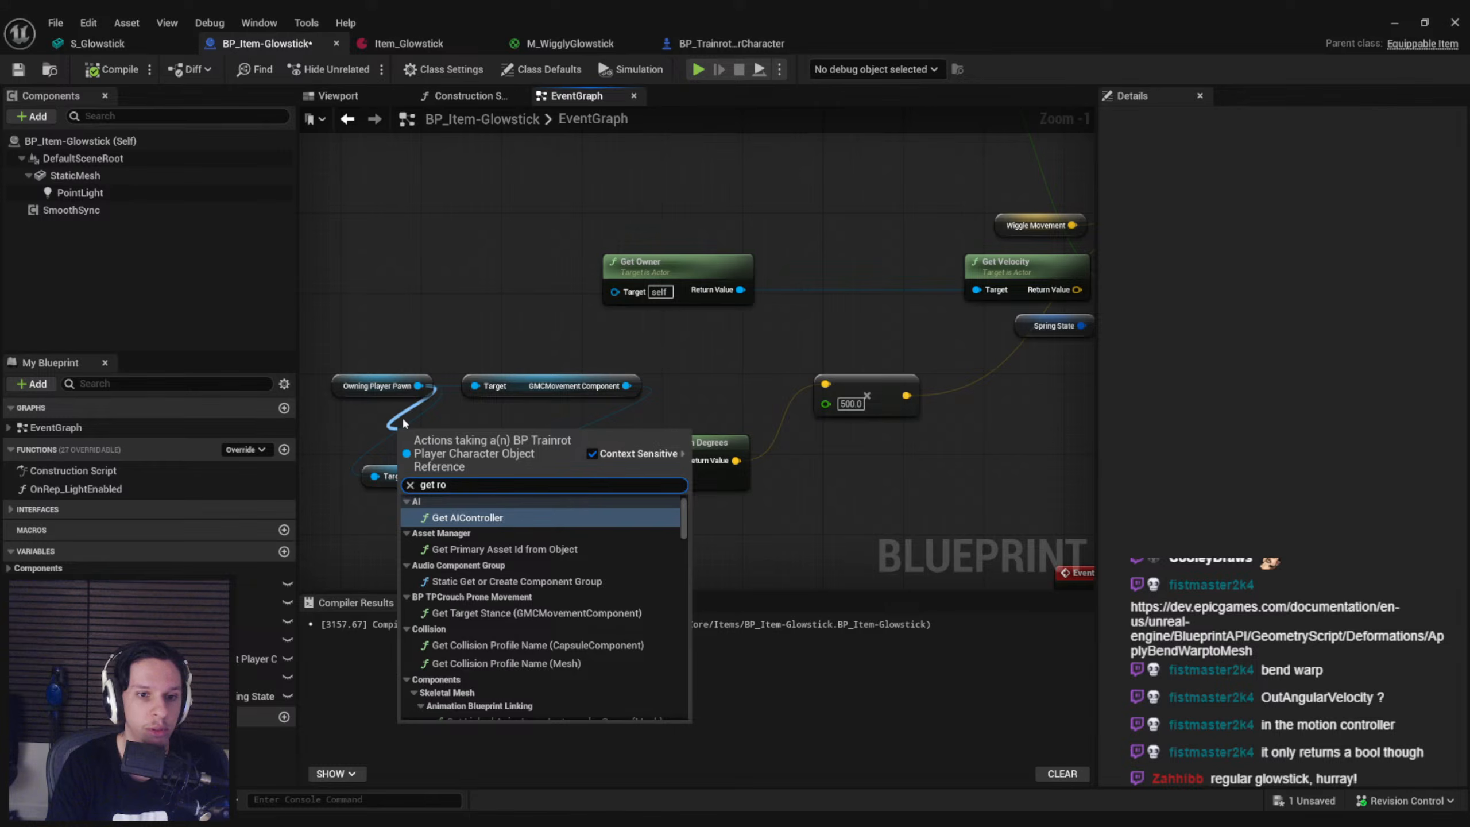
pyautogui.press('Down')
pyautogui.press('Return')
pyautogui.moveTo(520, 436); pyautogui.dragTo(560, 480)
# Delete the Mesh, root, Get Angular Component Velocity in Degrees and GMCMovement Component nodes, keeping Owning Player Pawn
pyautogui.click(405, 476)
pyautogui.press('Delete')
pyautogui.click(509, 509)
pyautogui.click(493, 441)
pyautogui.press('Delete')
pyautogui.click(626, 472)
pyautogui.press('Delete')
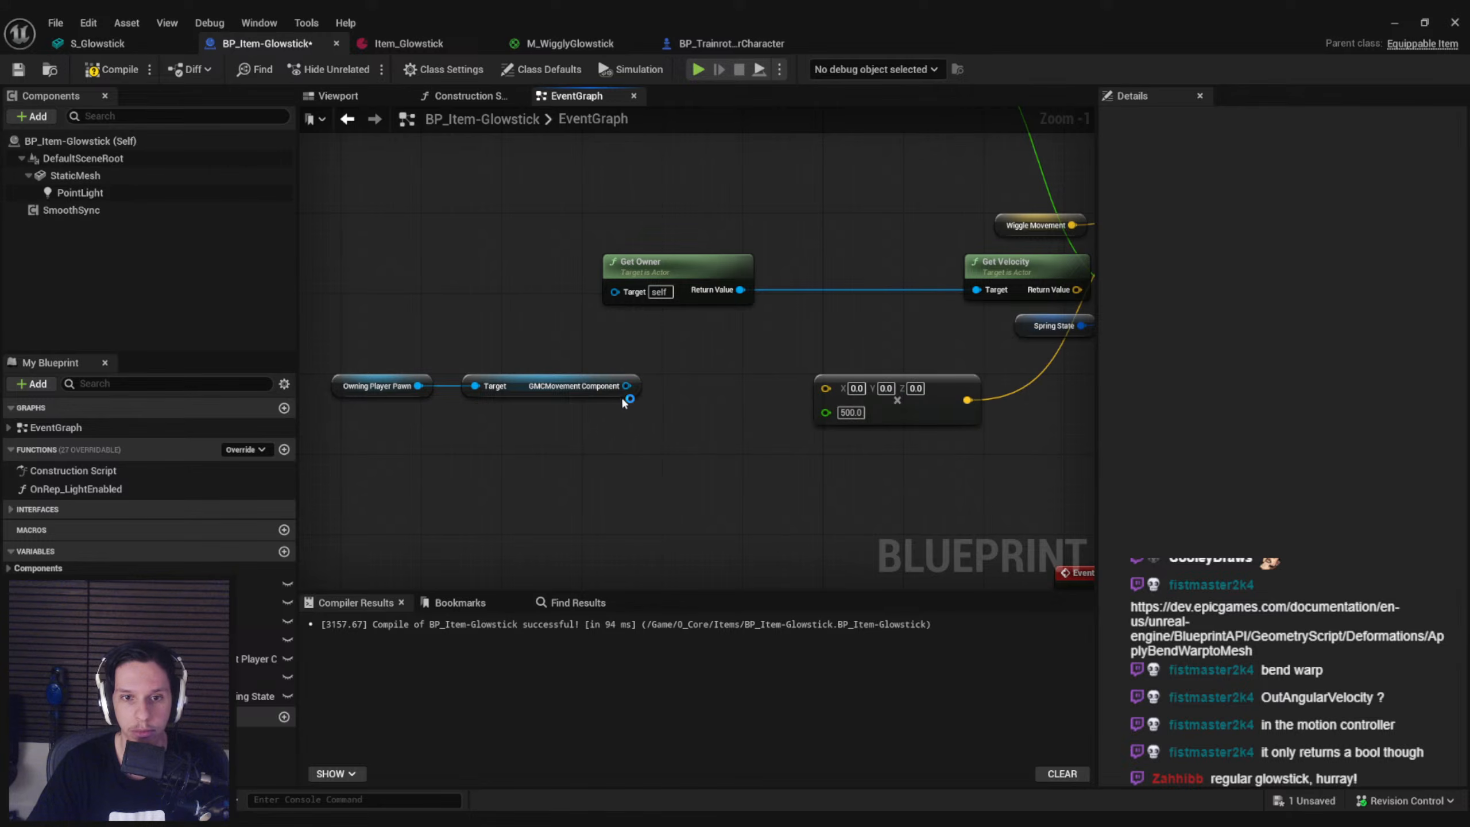
pyautogui.moveTo(625, 385); pyautogui.dragTo(668, 387)
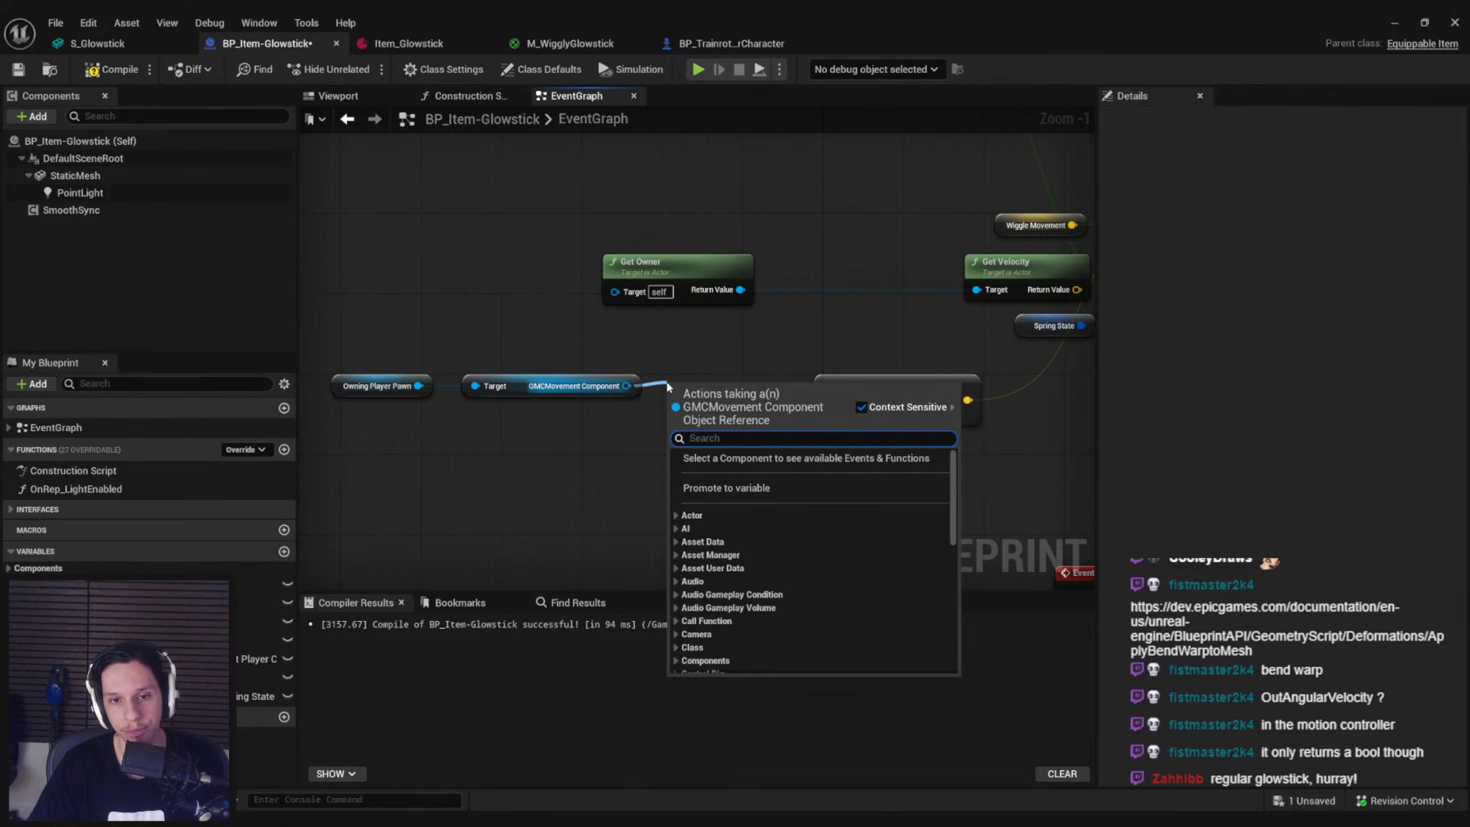
pyautogui.click(607, 364)
pyautogui.click(579, 379)
pyautogui.press('Delete')
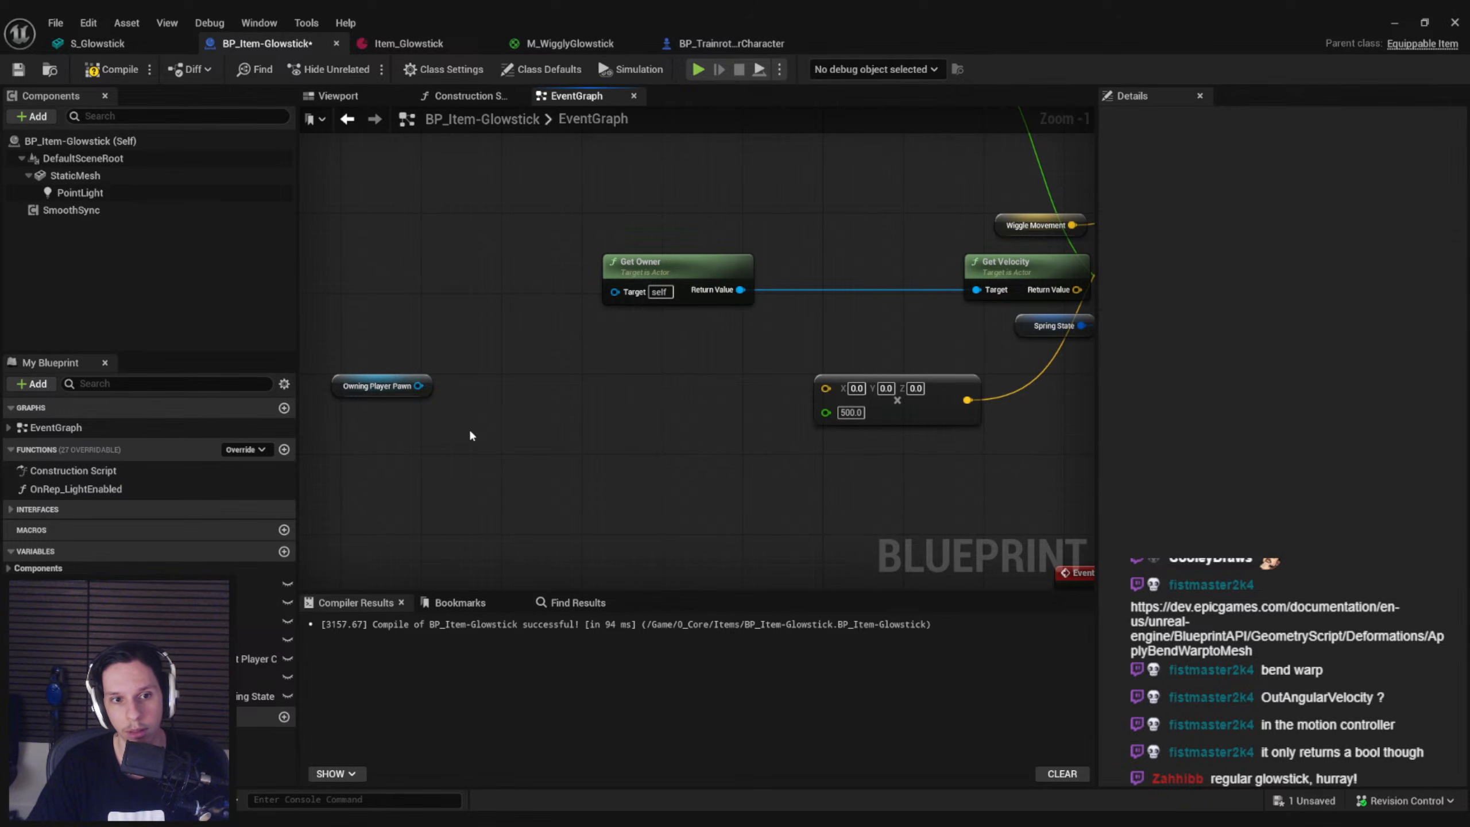
# Add a Get IA_Look node below Owning Player Pawn and split its return value into X and Y
pyautogui.rightClick(432, 471)
pyautogui.write('get look')
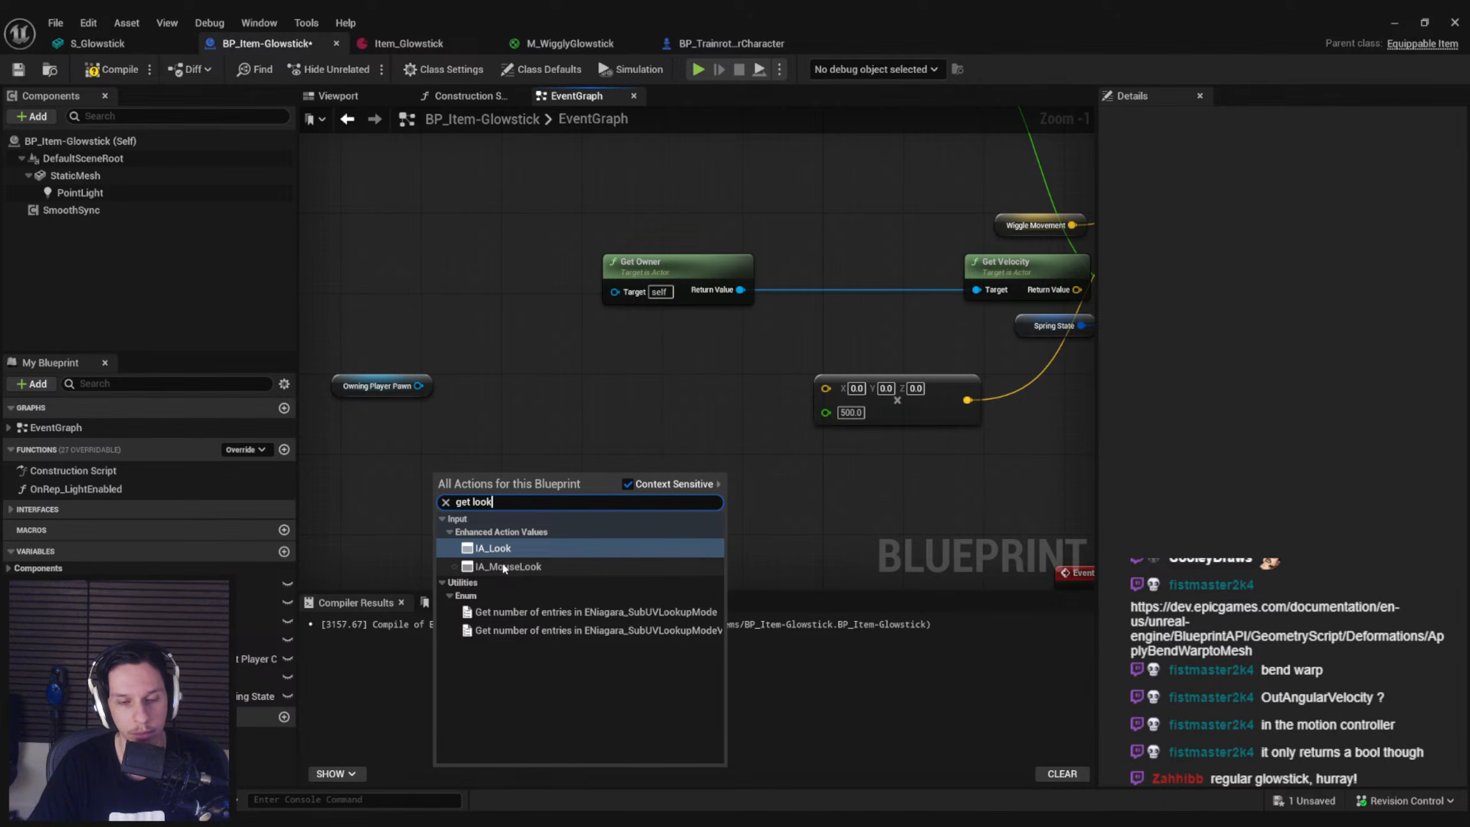
pyautogui.click(496, 547)
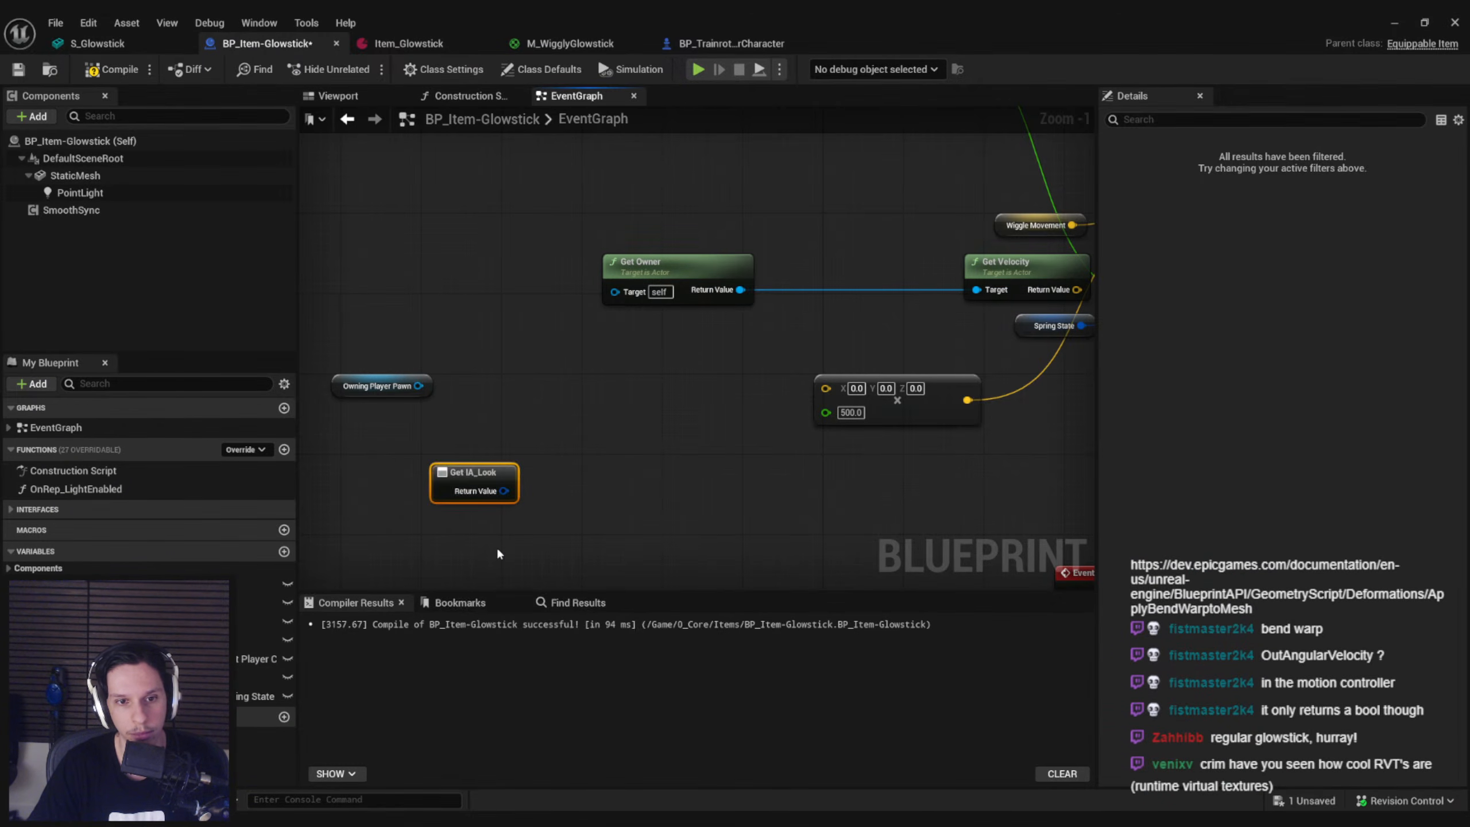
pyautogui.rightClick(501, 491)
pyautogui.click(555, 558)
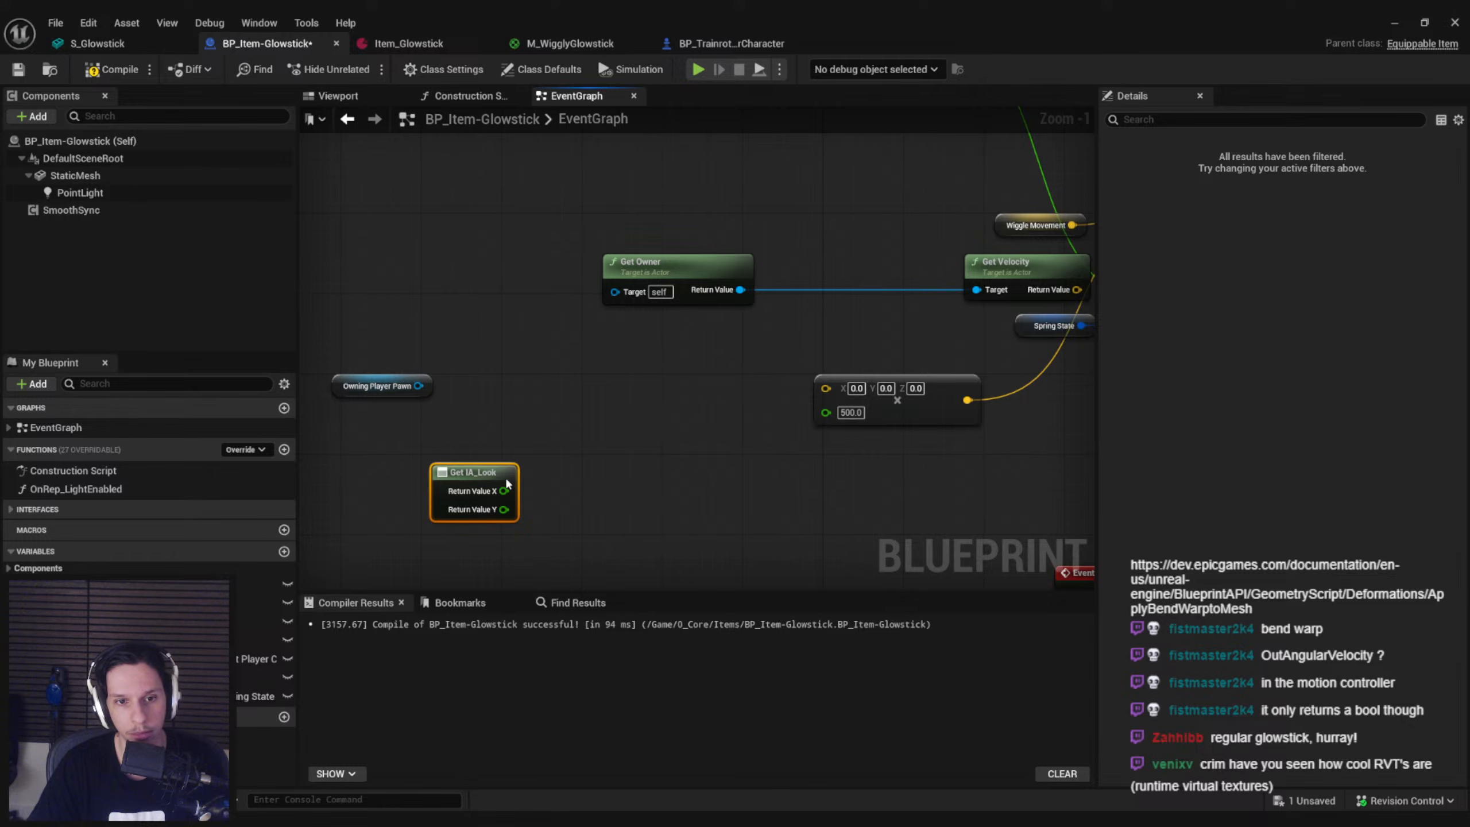
pyautogui.moveTo(506, 484); pyautogui.dragTo(607, 434)
# Split the vector input of the 500 multiply node and wire the Get IA_Look X and Y values into it
pyautogui.rightClick(828, 388)
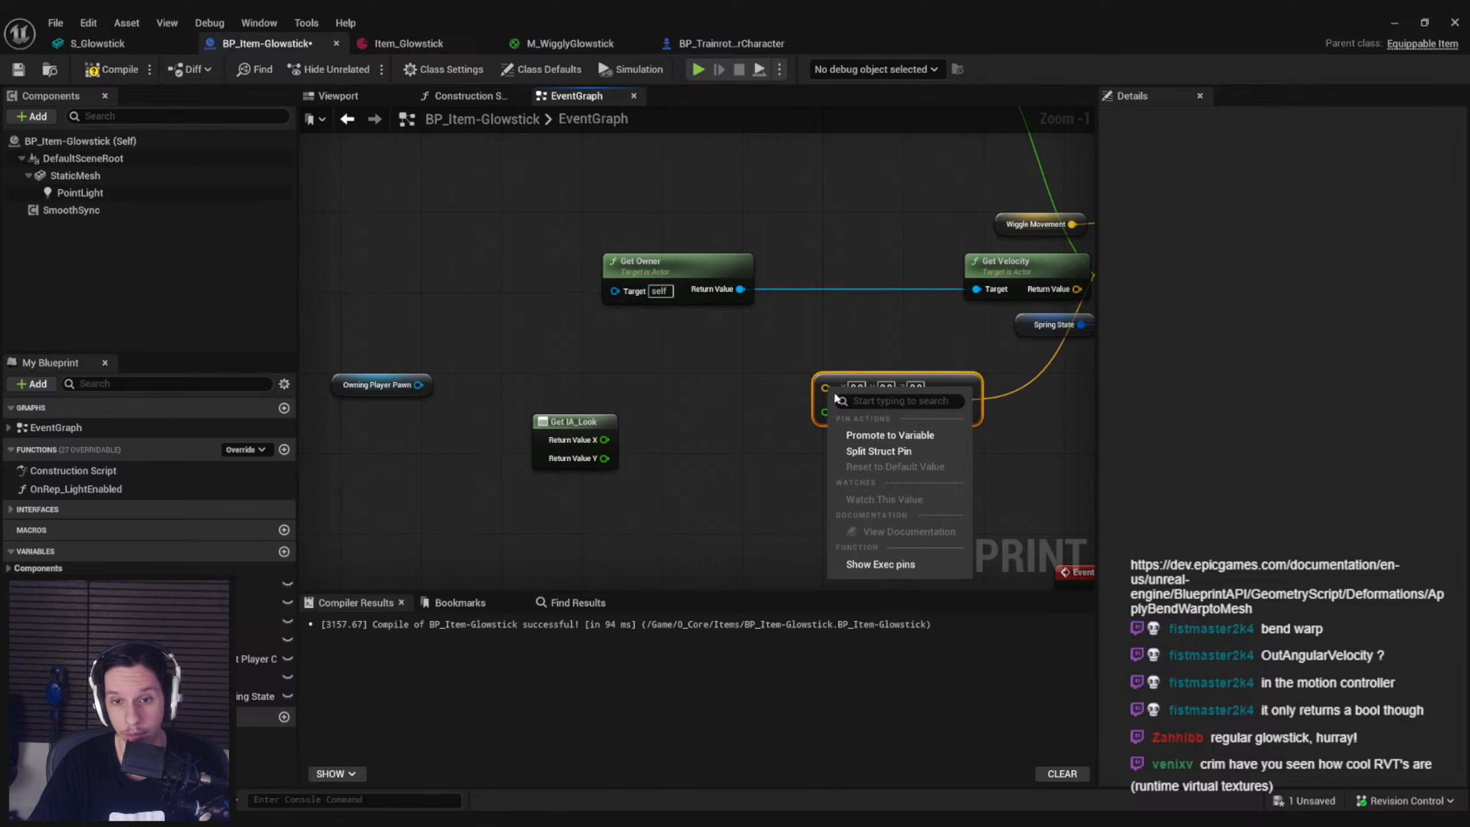
pyautogui.click(862, 452)
pyautogui.moveTo(606, 463); pyautogui.dragTo(604, 459)
# Play-test the glowstick with the IA_Look values, then stop and return to its blueprint
pyautogui.click(1394, 23)
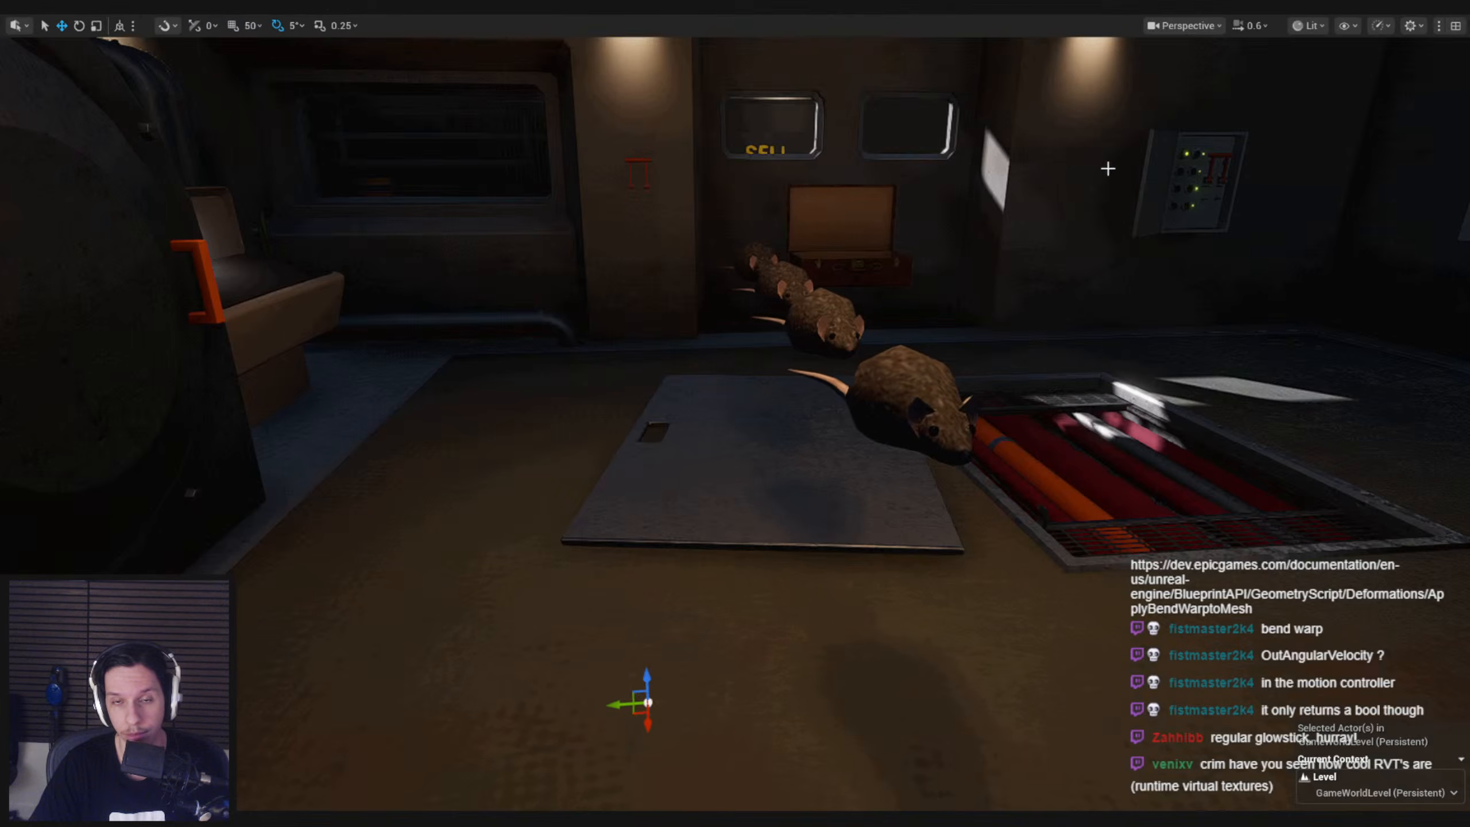
pyautogui.hotkey('alt', 'p')
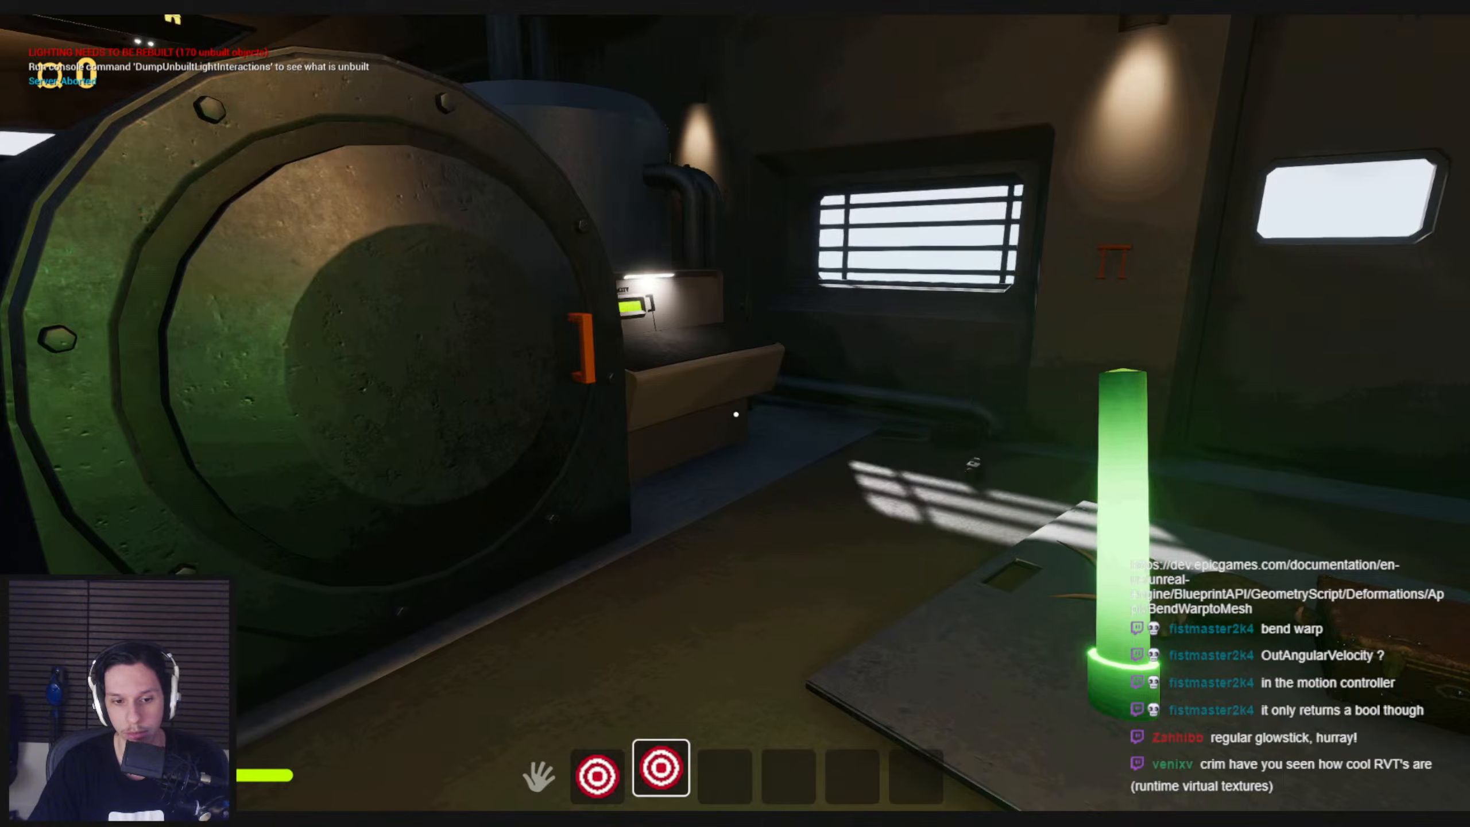
pyautogui.press('Escape')
pyautogui.click(519, 781)
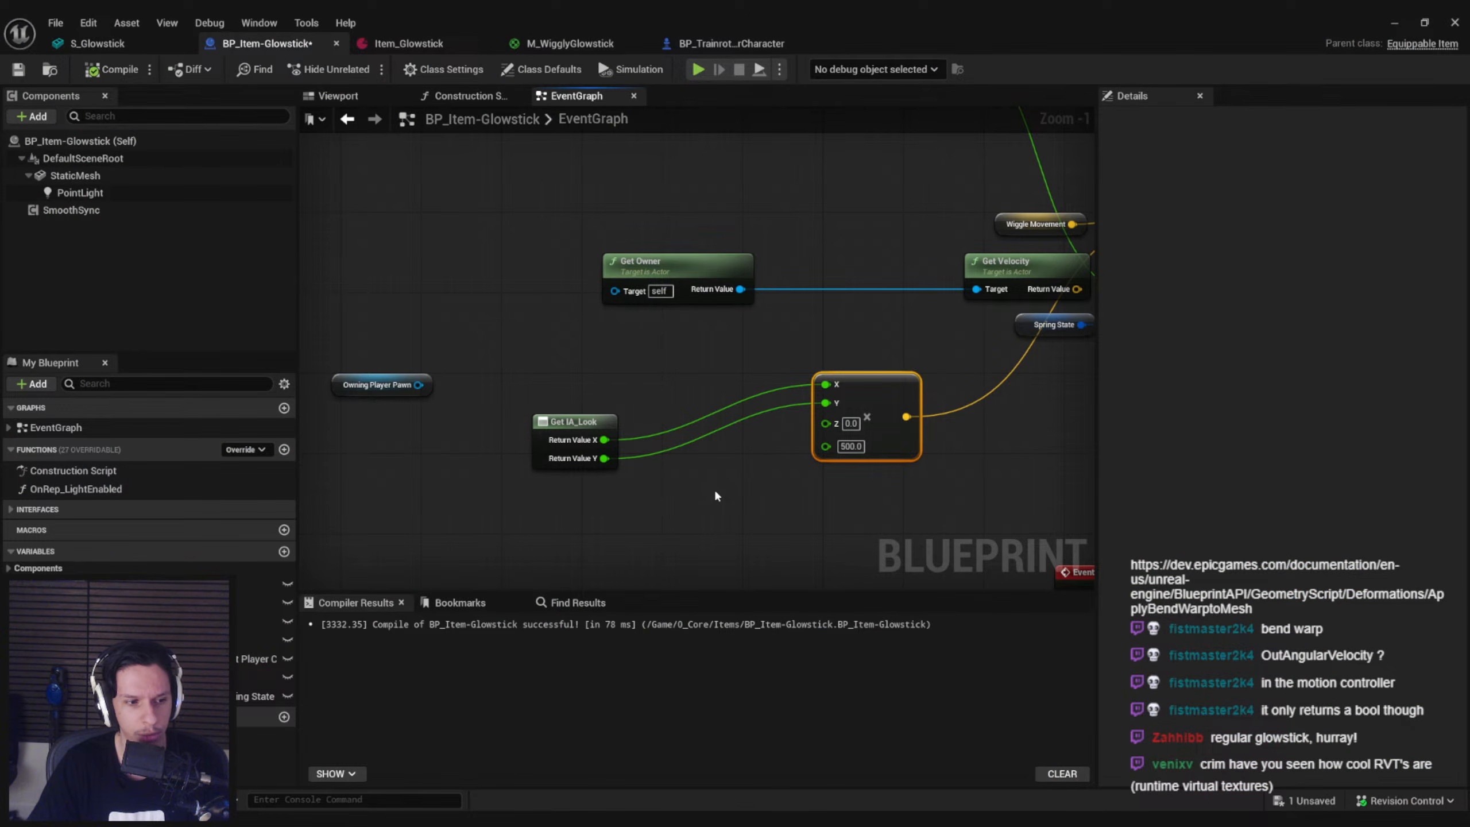
# Remove the Get IA_Look node from the glowstick's event graph
pyautogui.scroll(-2, 714, 488)
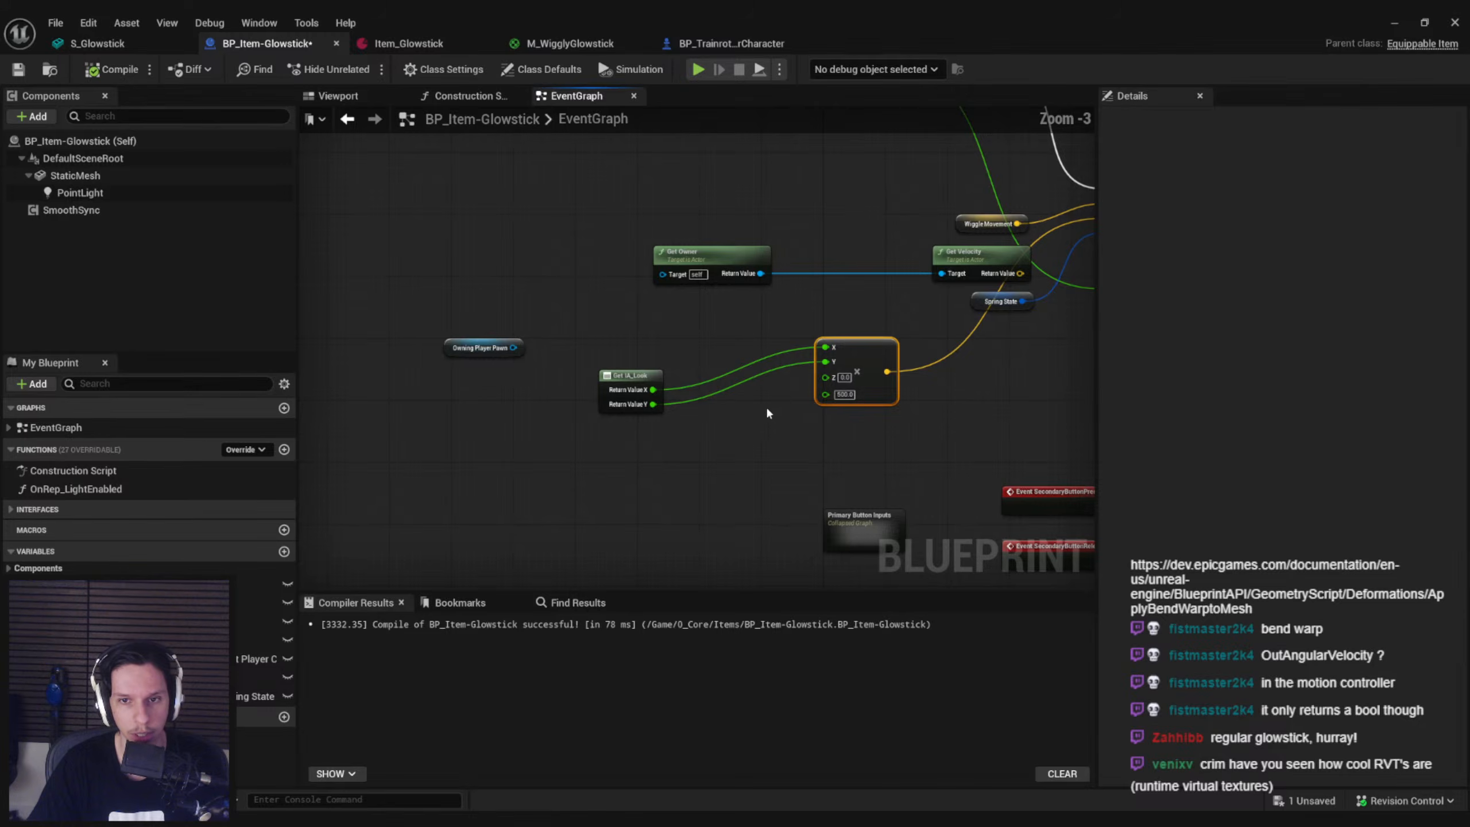
pyautogui.scroll(2, 759, 412)
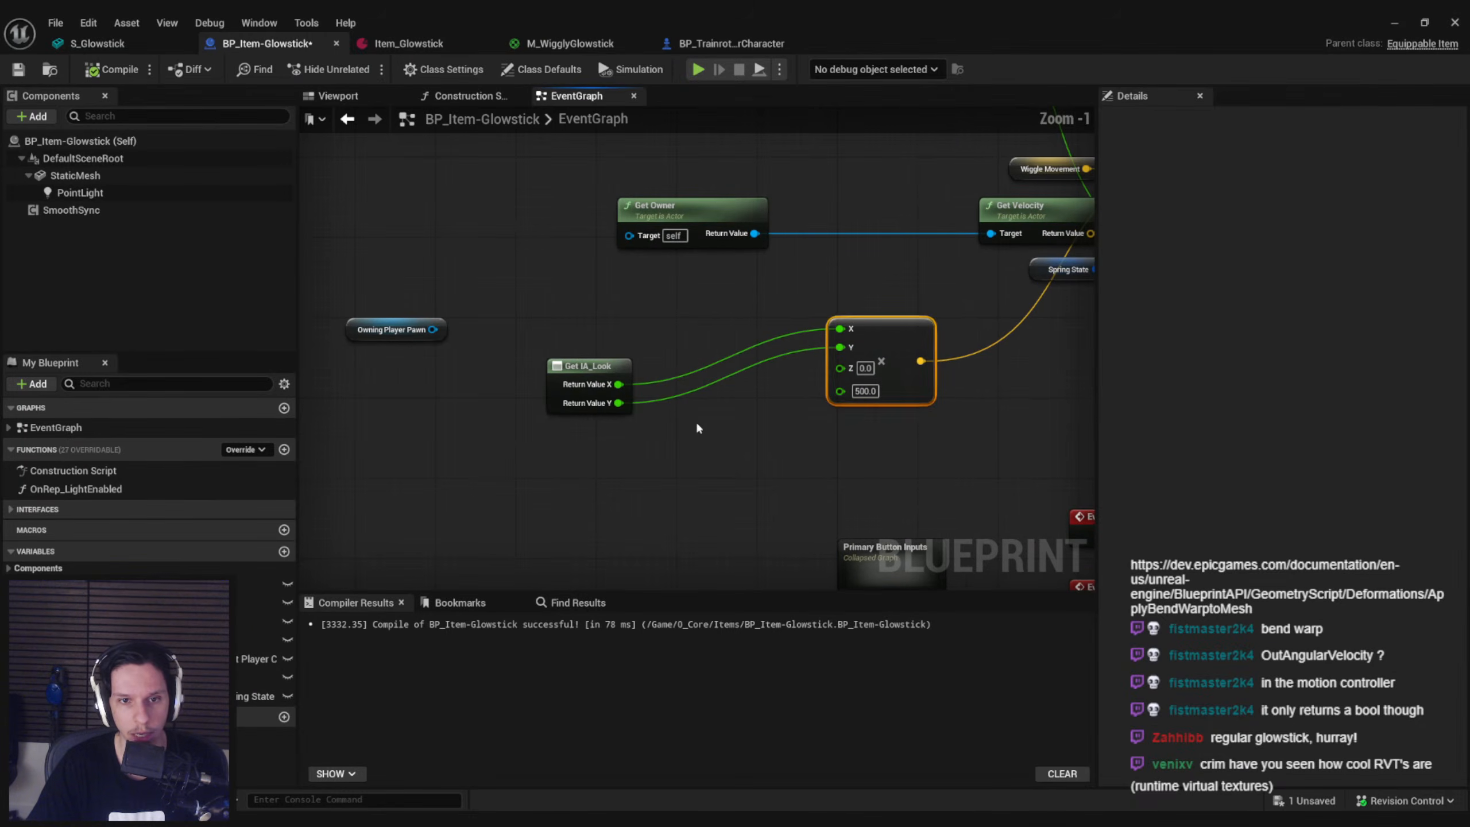
pyautogui.click(596, 373)
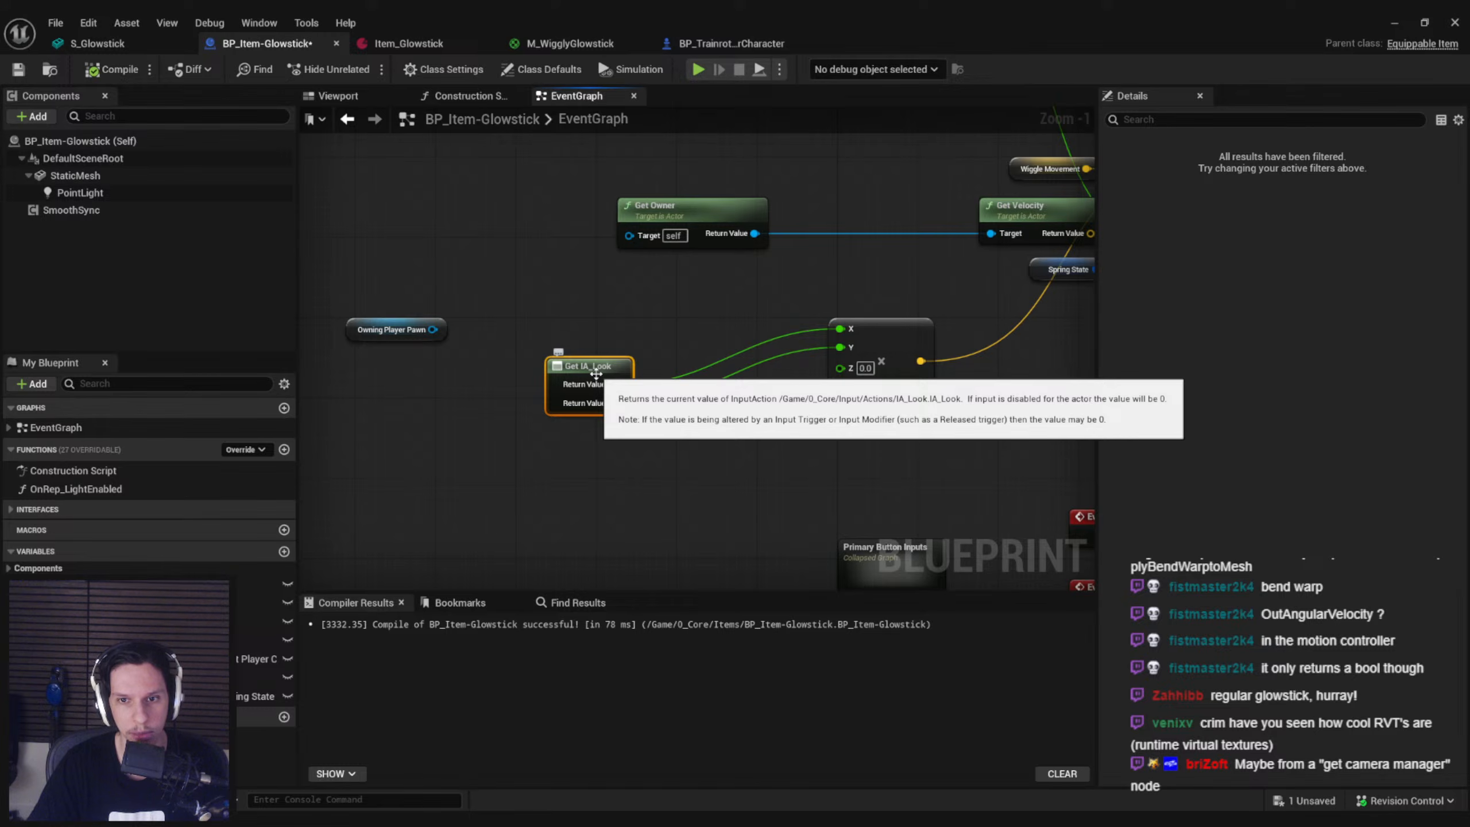
pyautogui.moveTo(931, 449); pyautogui.dragTo(851, 349)
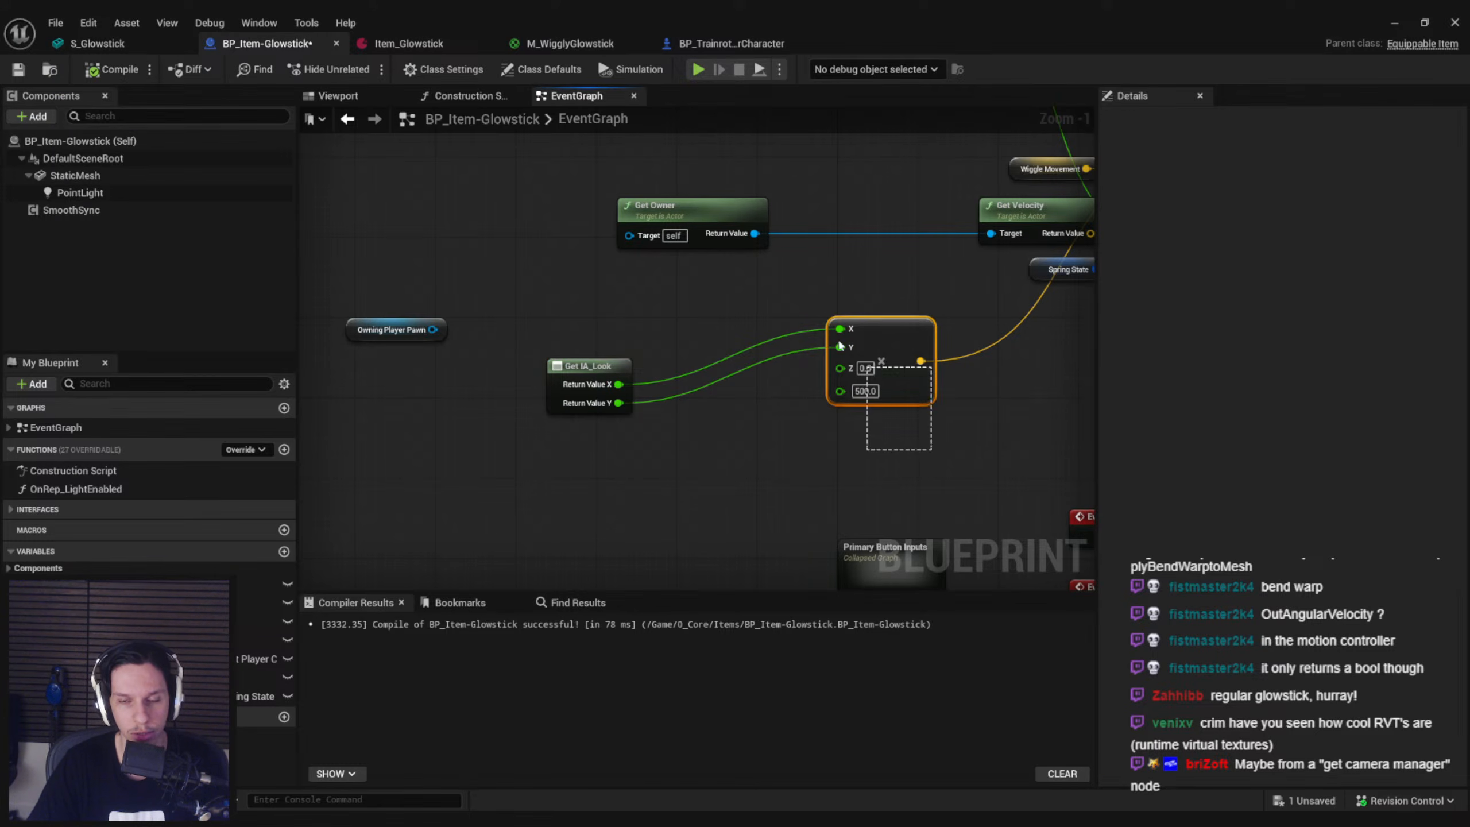
pyautogui.click(588, 365)
pyautogui.press('Delete')
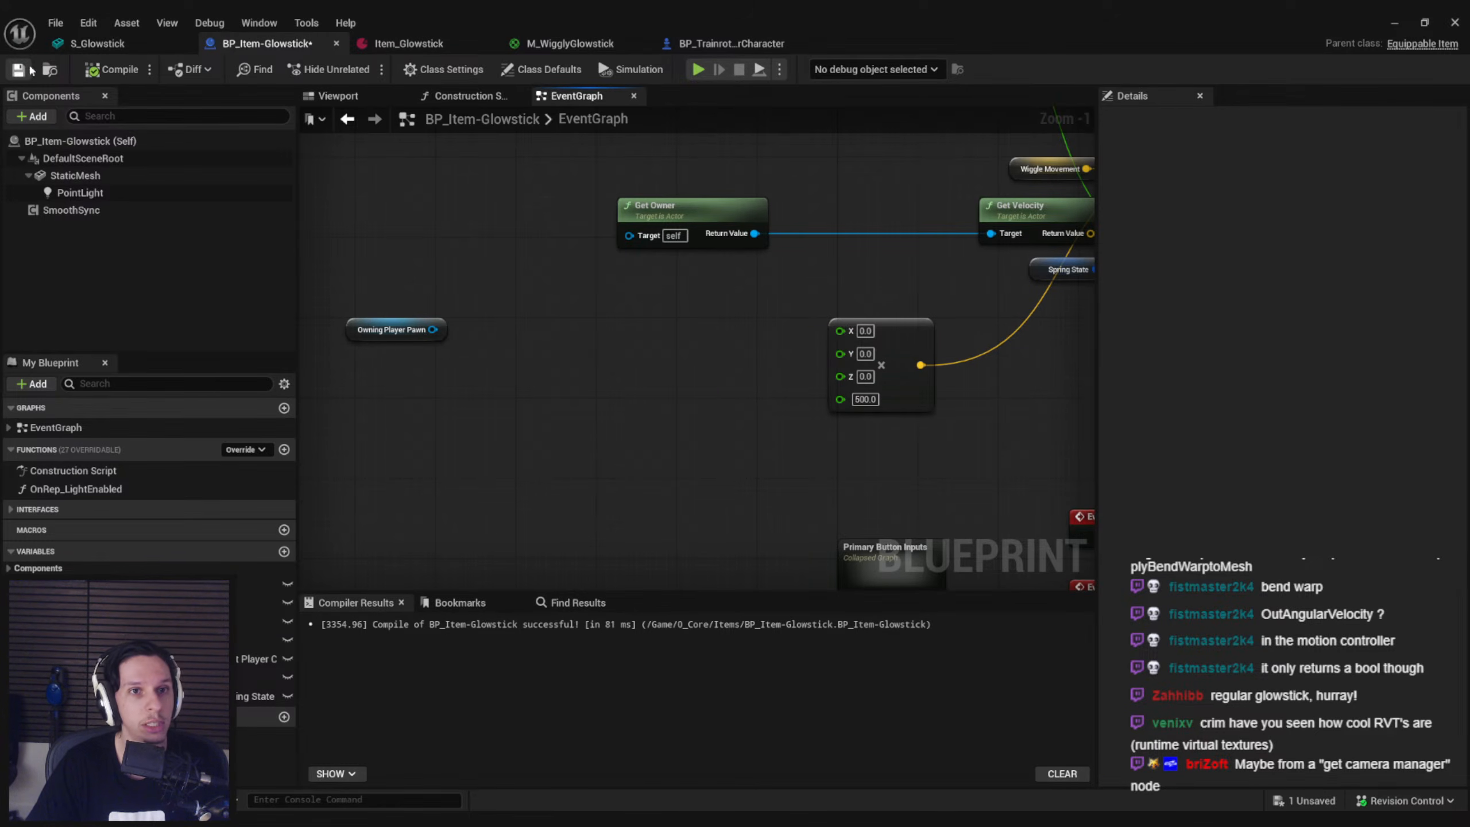
# Open BP_TrainrotPlayerCharacter and look through its Aim function and InventoryGraph for the look input handling
pyautogui.click(743, 44)
pyautogui.scroll(6, 50, 518)
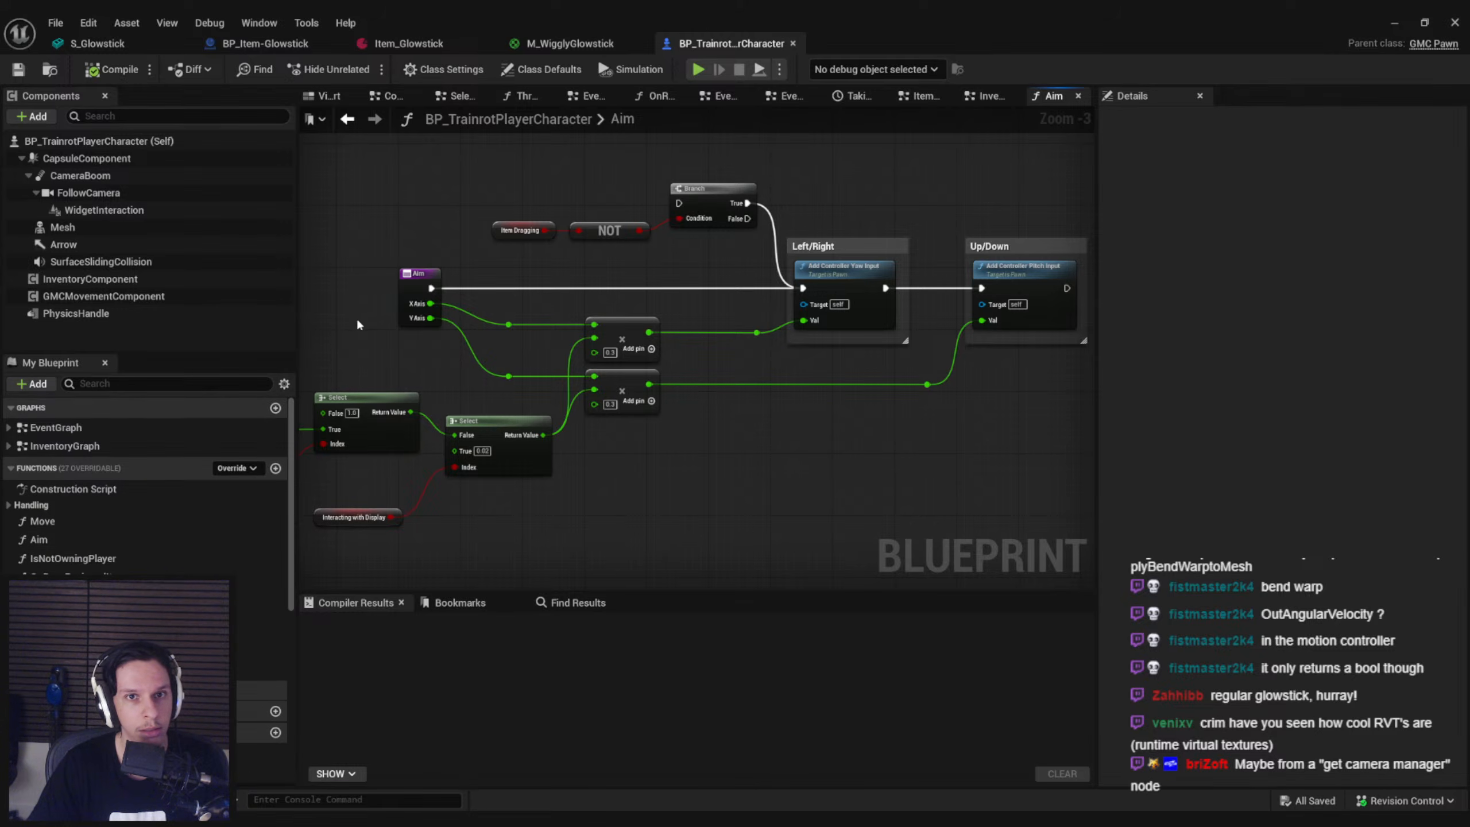
pyautogui.hotkey('alt', 'Left')
pyautogui.click(8, 427)
pyautogui.click(8, 427)
pyautogui.scroll(-4, 410, 452)
pyautogui.moveTo(452, 459); pyautogui.dragTo(870, 425, button='right')
pyautogui.scroll(5, 764, 395)
pyautogui.scroll(-2, 763, 399)
pyautogui.scroll(-4, 761, 396)
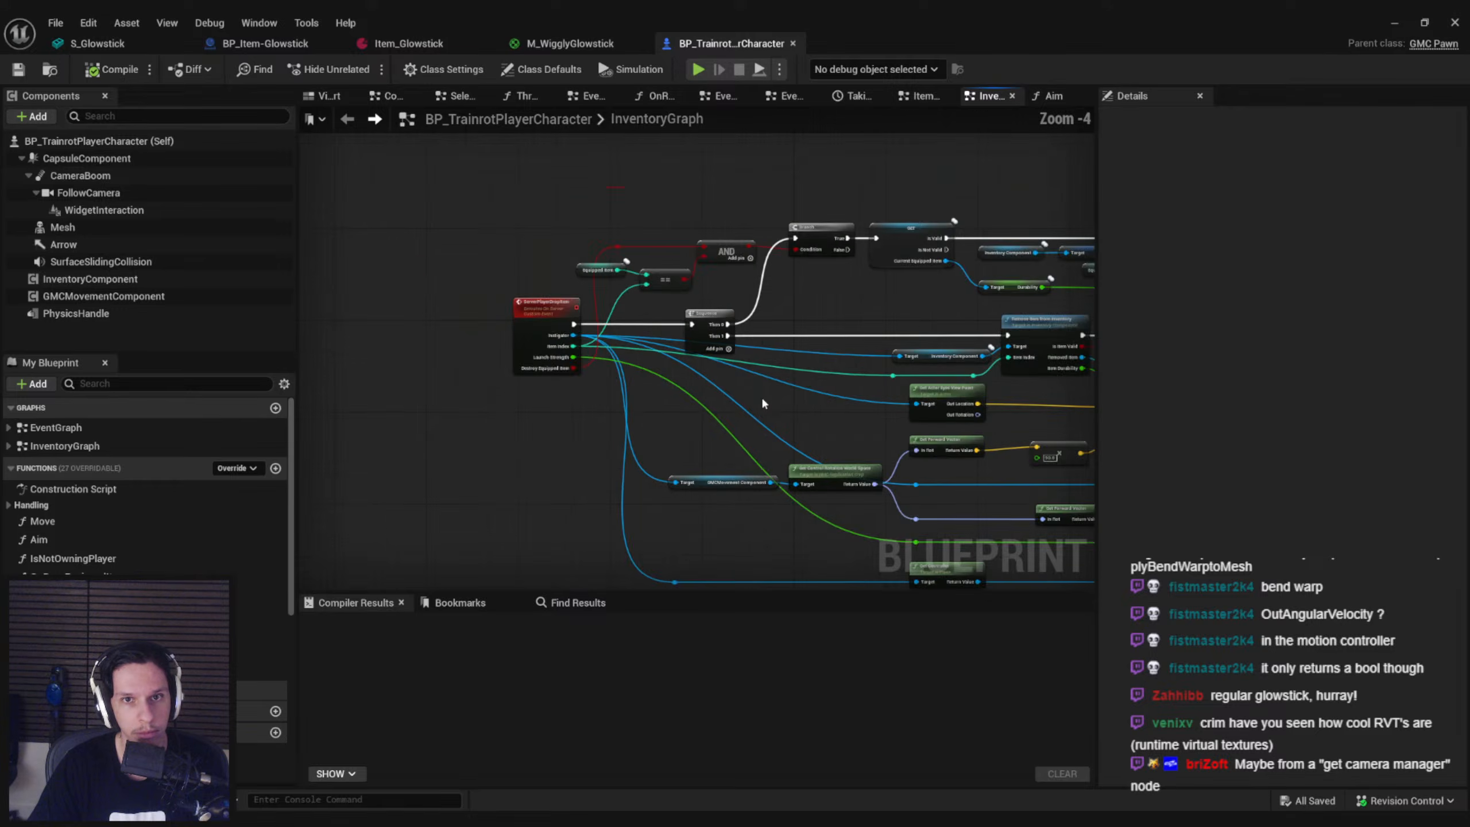
# Find the references to the Aim function and open its IA_Look call in the EventGraph
pyautogui.click(62, 541)
pyautogui.rightClick(63, 542)
pyautogui.click(258, 639)
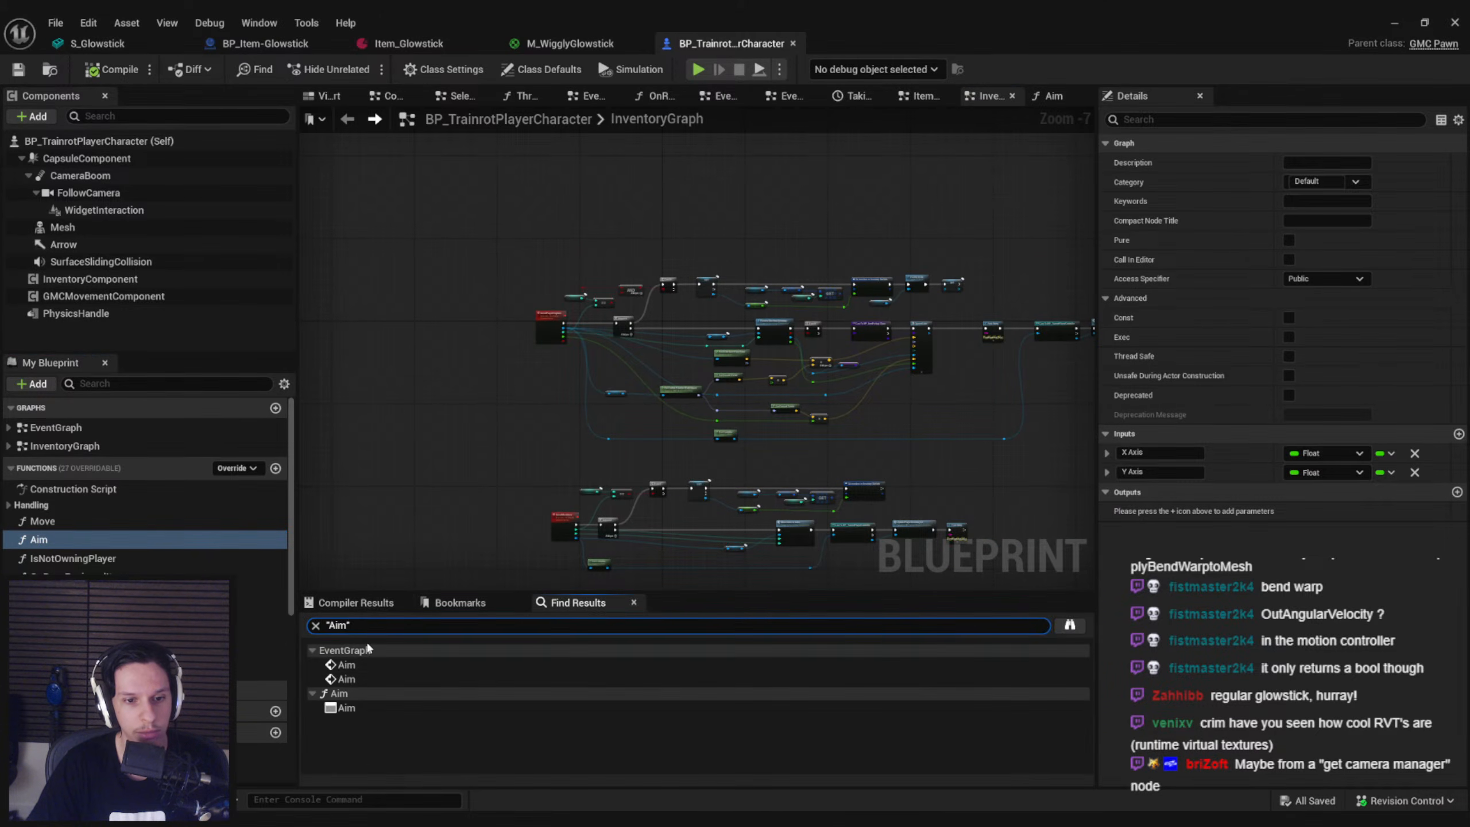
pyautogui.doubleClick(354, 665)
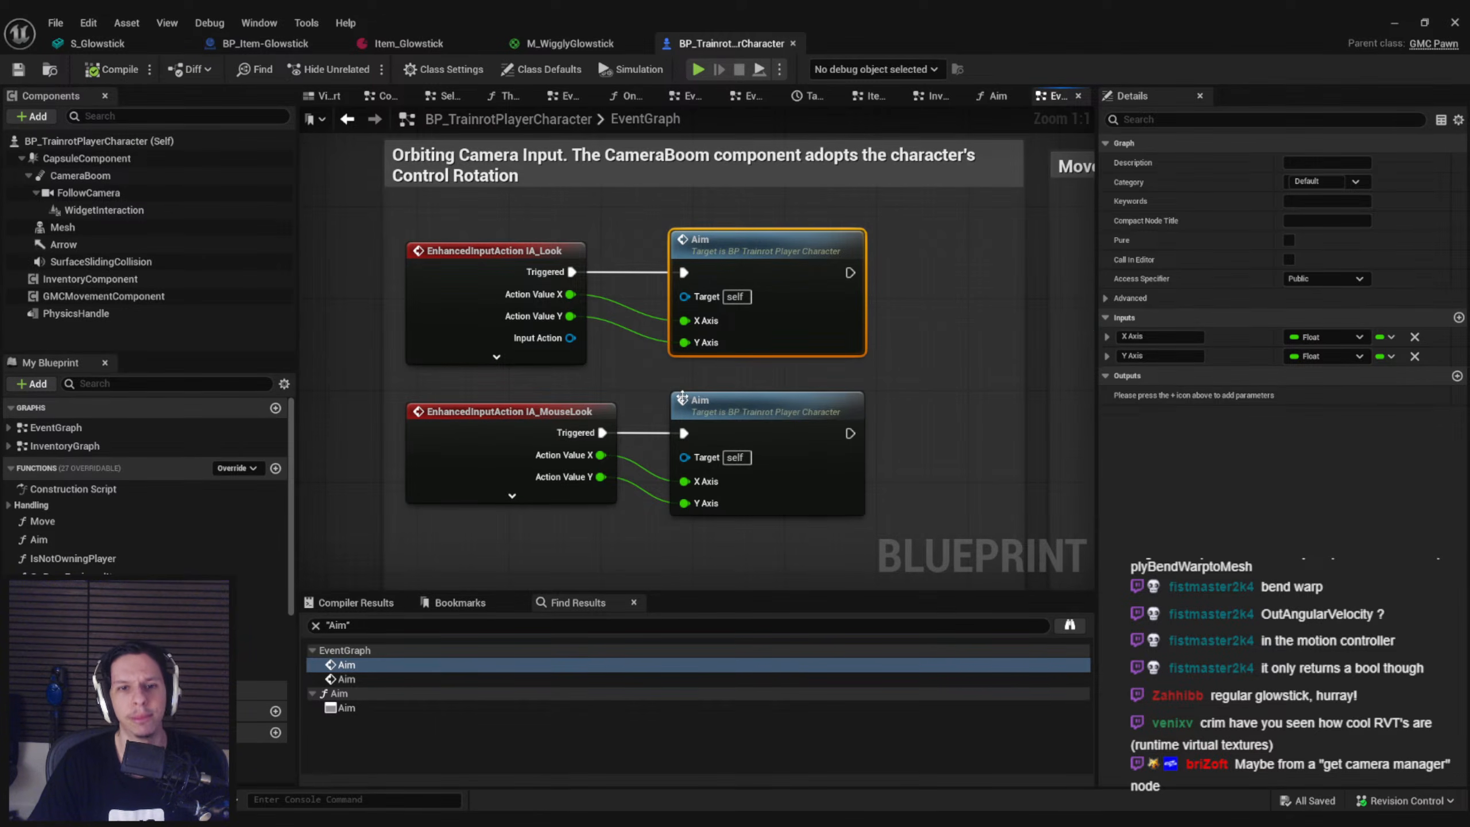
# Enlarge the Orbiting Camera Input comment and space the IA_Look and IA_MouseLook events apart from their Aim calls
pyautogui.scroll(-1, 622, 487)
pyautogui.scroll(-2, 618, 492)
pyautogui.moveTo(618, 492); pyautogui.dragTo(700, 471, button='right')
pyautogui.click(671, 441)
pyautogui.moveTo(716, 471); pyautogui.dragTo(423, 316)
pyautogui.click(662, 429)
pyautogui.moveTo(676, 435); pyautogui.dragTo(498, 282)
pyautogui.click(512, 323)
pyautogui.moveTo(519, 428); pyautogui.dragTo(526, 262)
pyautogui.click(447, 317)
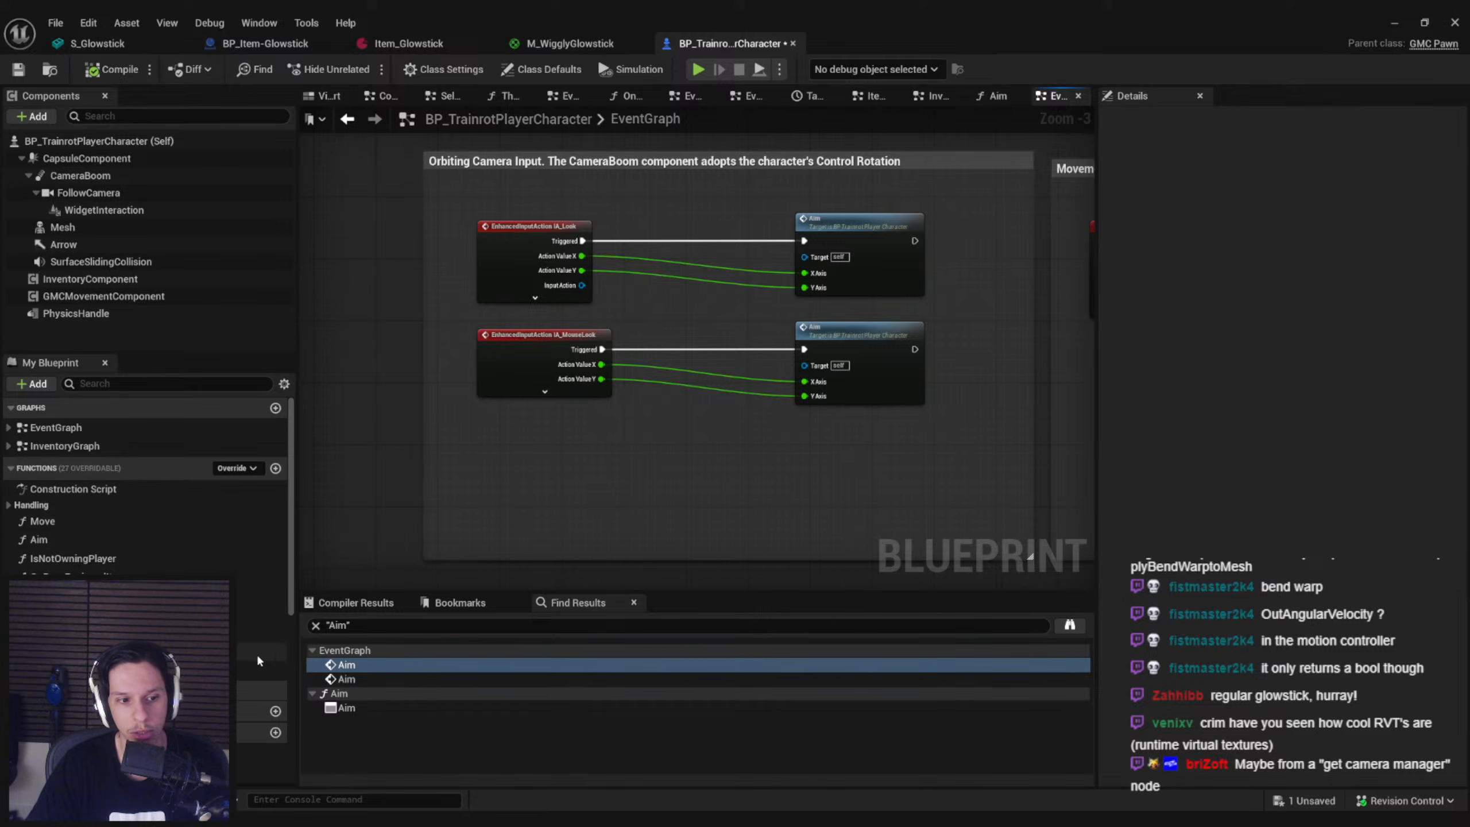
# Create a Vector 2D variable named LookInput in the player character, then compile and save the blueprint
pyautogui.scroll(-5, 259, 661)
pyautogui.click(276, 619)
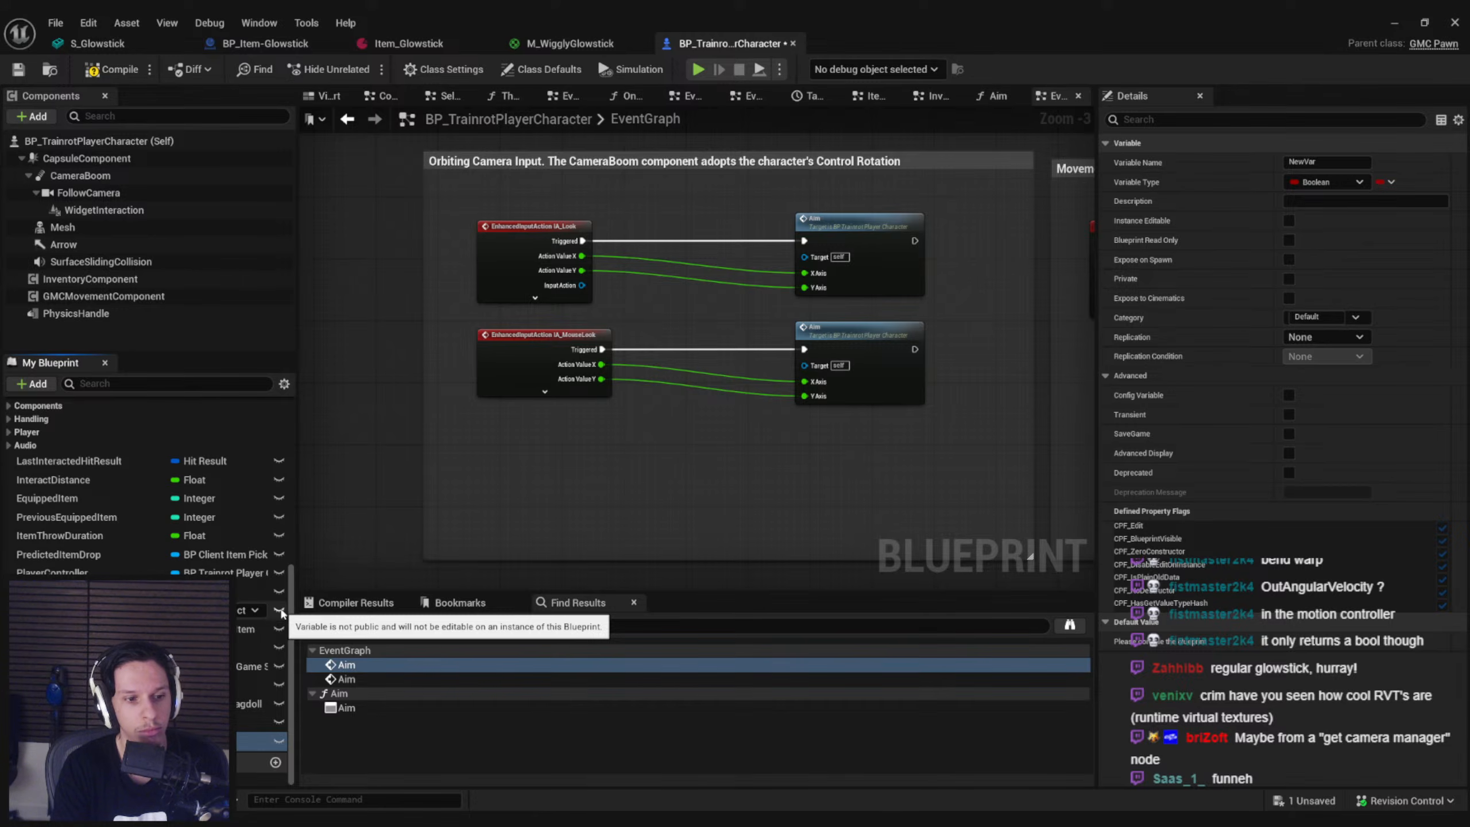
pyautogui.write('LookInput')
pyautogui.press('Return')
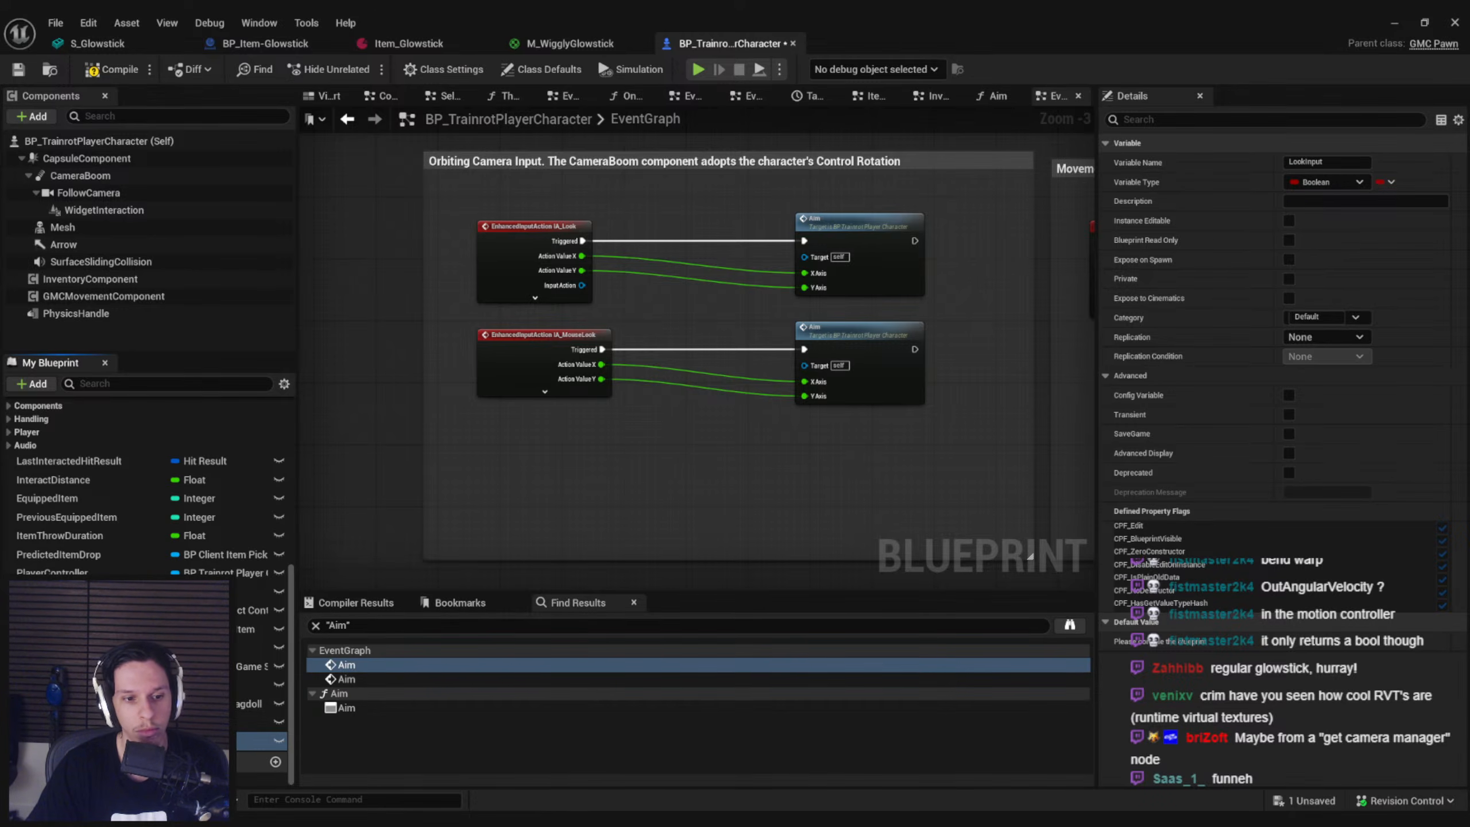
pyautogui.click(217, 742)
pyautogui.write('vector 2')
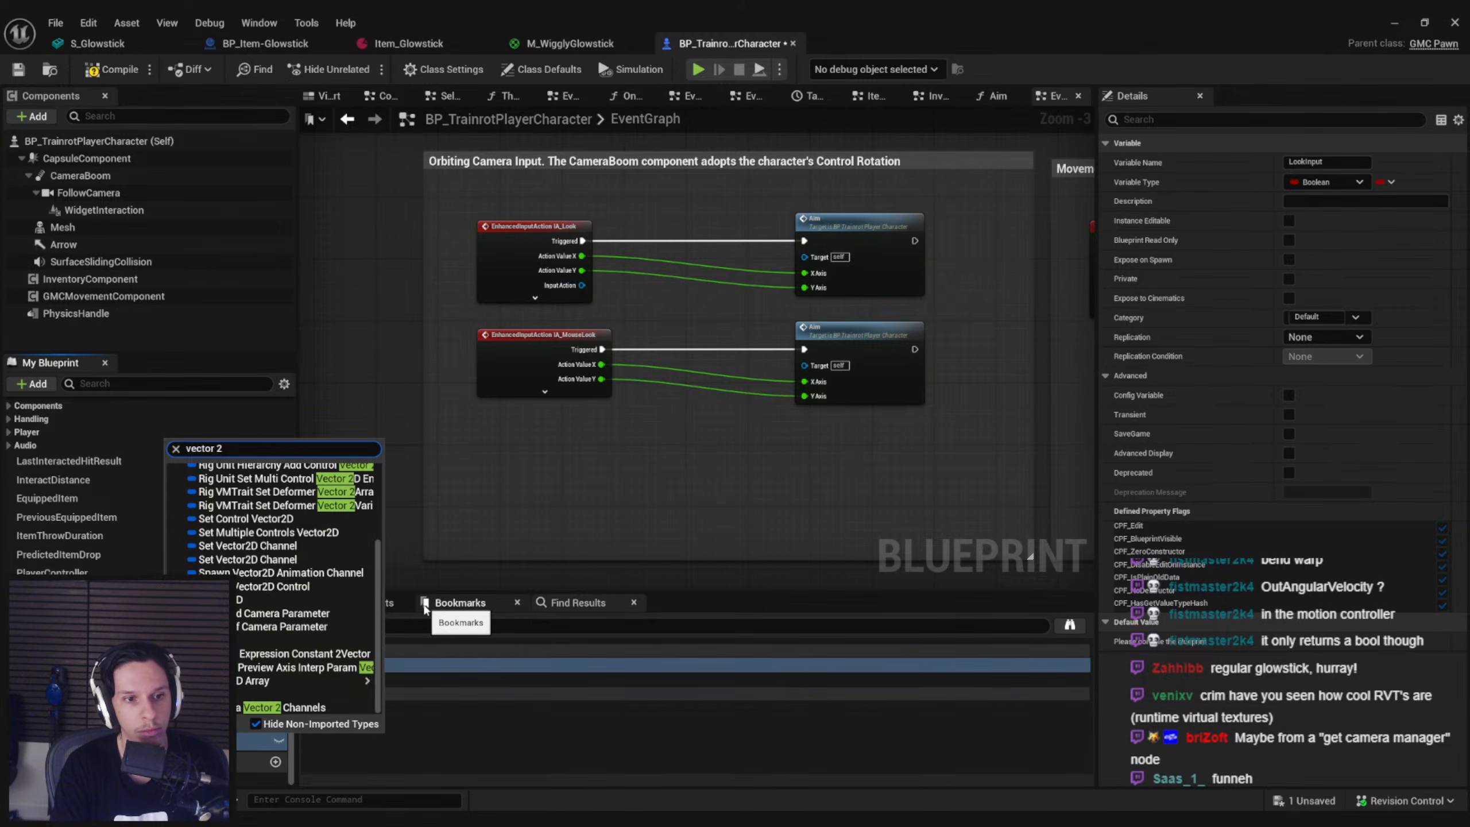
pyautogui.click(311, 602)
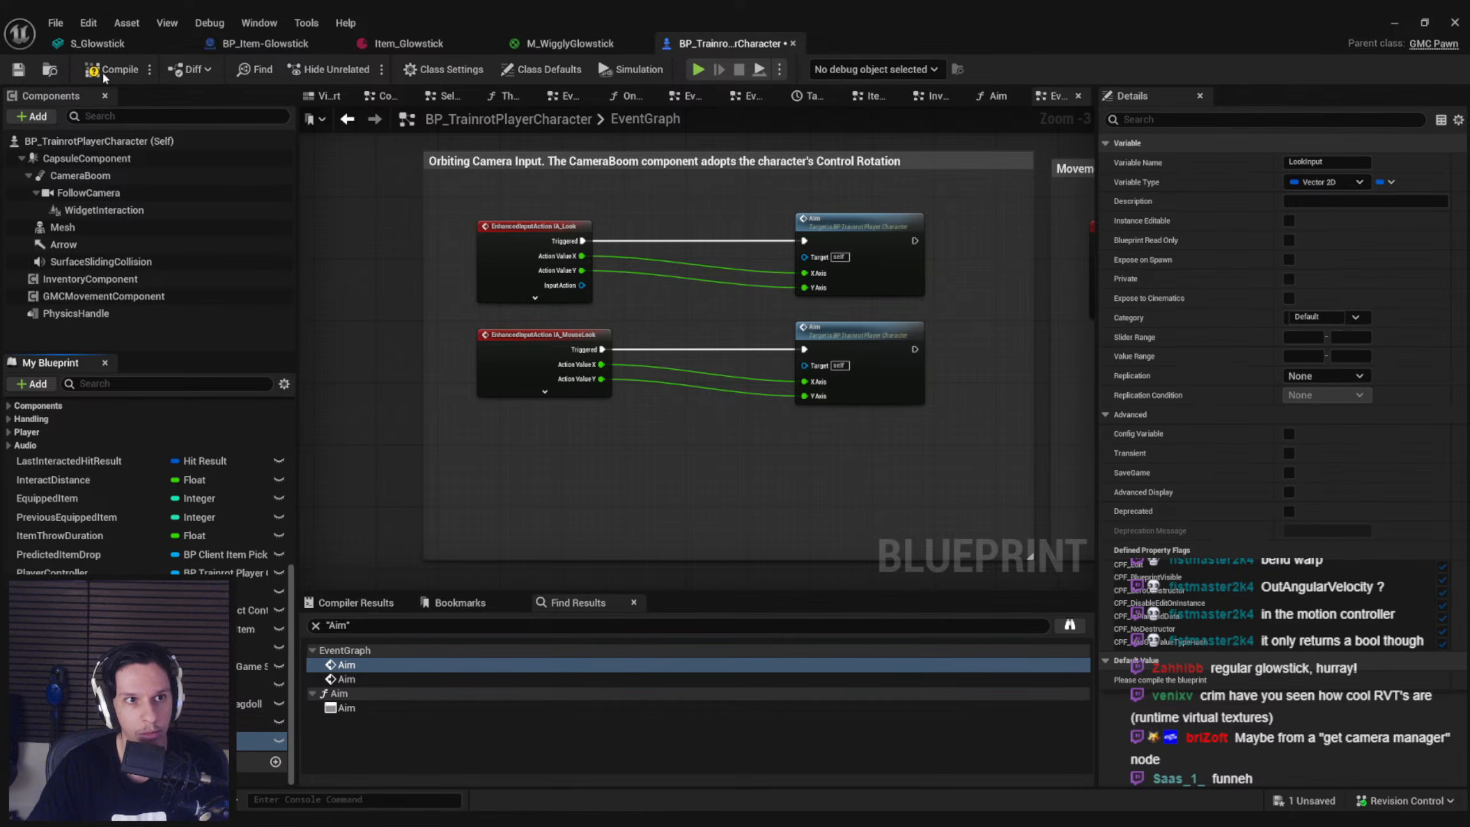
pyautogui.click(18, 69)
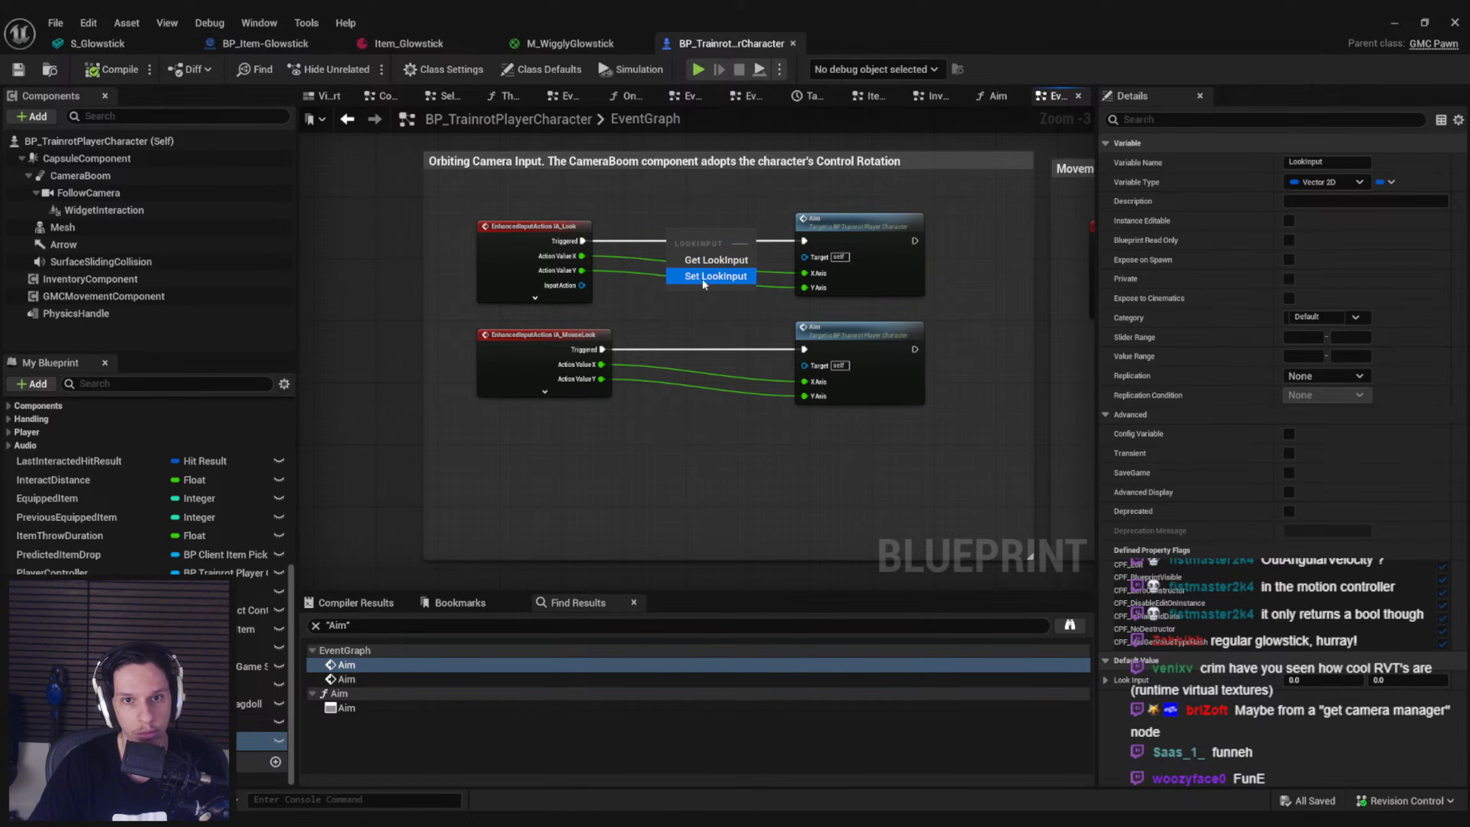
# Insert a Set LookInput node with split X and Y inputs between IA_Look and Aim, fed by the action values
pyautogui.click(715, 276)
pyautogui.scroll(3, 683, 232)
pyautogui.rightClick(664, 273)
pyautogui.click(712, 338)
pyautogui.moveTo(536, 267); pyautogui.dragTo(661, 290)
pyautogui.moveTo(757, 244); pyautogui.dragTo(855, 245)
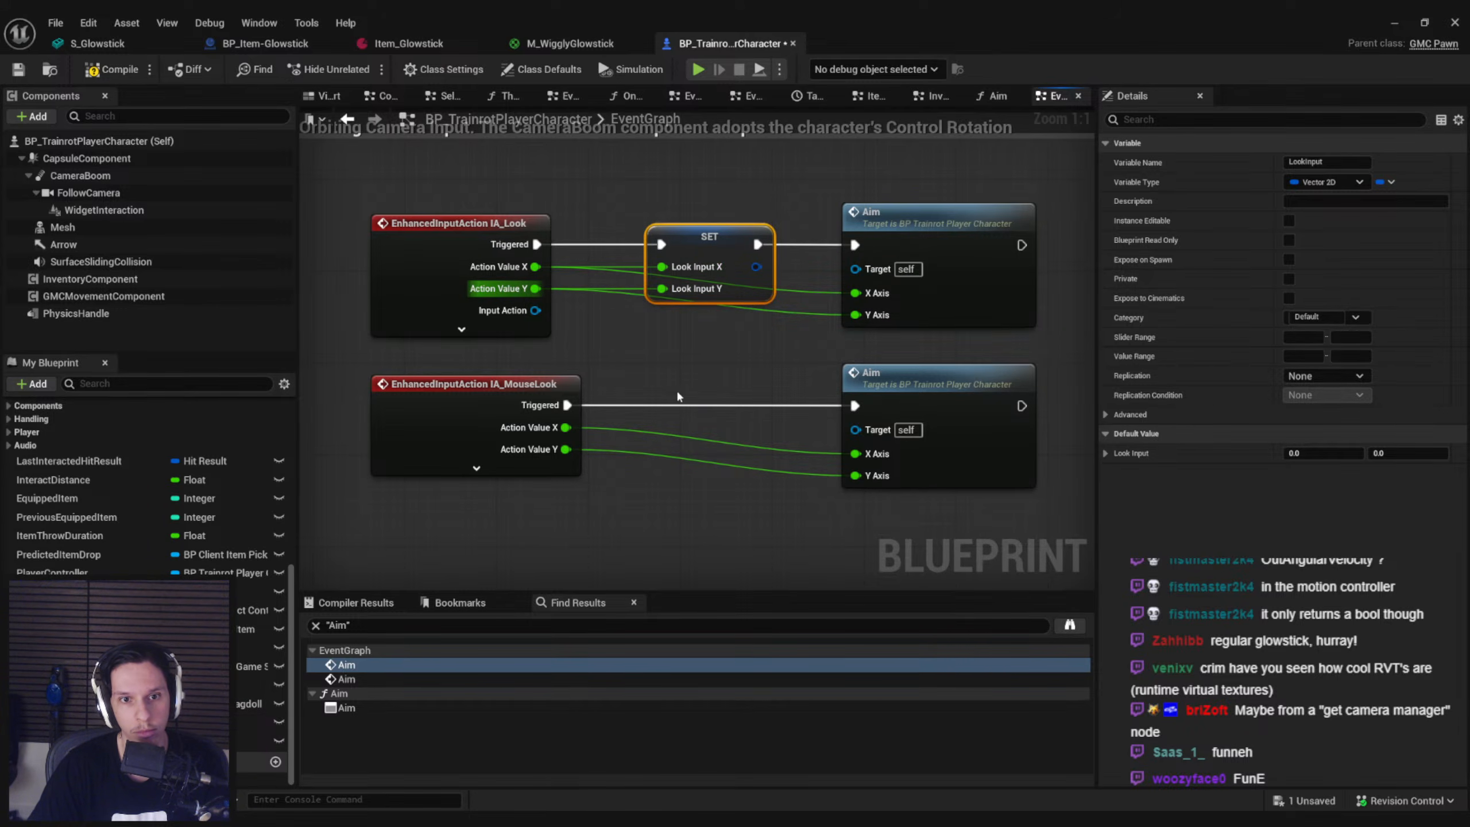
# Insert a copy of the Set LookInput node between IA_MouseLook and its Aim call, wire its action values, and save
pyautogui.hotkey('ctrl', 'v')
pyautogui.moveTo(662, 405)
pyautogui.mouseDown()
pyautogui.moveTo(562, 410)
pyautogui.moveTo(662, 428)
pyautogui.mouseUp()
pyautogui.moveTo(566, 449); pyautogui.dragTo(661, 450)
pyautogui.moveTo(756, 406); pyautogui.dragTo(856, 406)
pyautogui.click(26, 73)
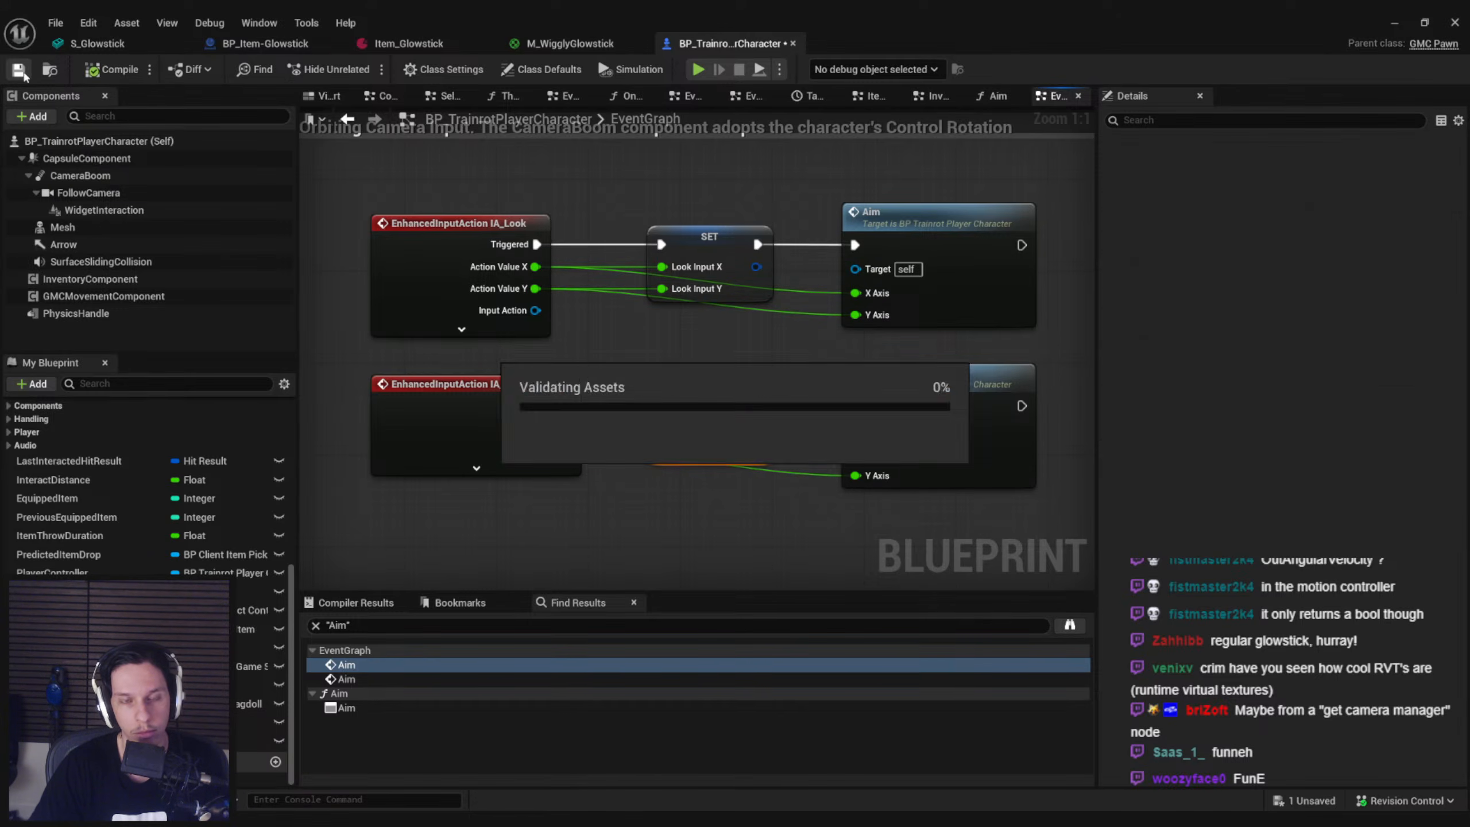
# In BP_Item-Glowstick, get Look Input from Owning Player Pawn, split it, and wire X and Y into the 500 multiply node
pyautogui.click(290, 44)
pyautogui.moveTo(431, 331); pyautogui.dragTo(479, 335)
pyautogui.write('look')
pyautogui.press('Return')
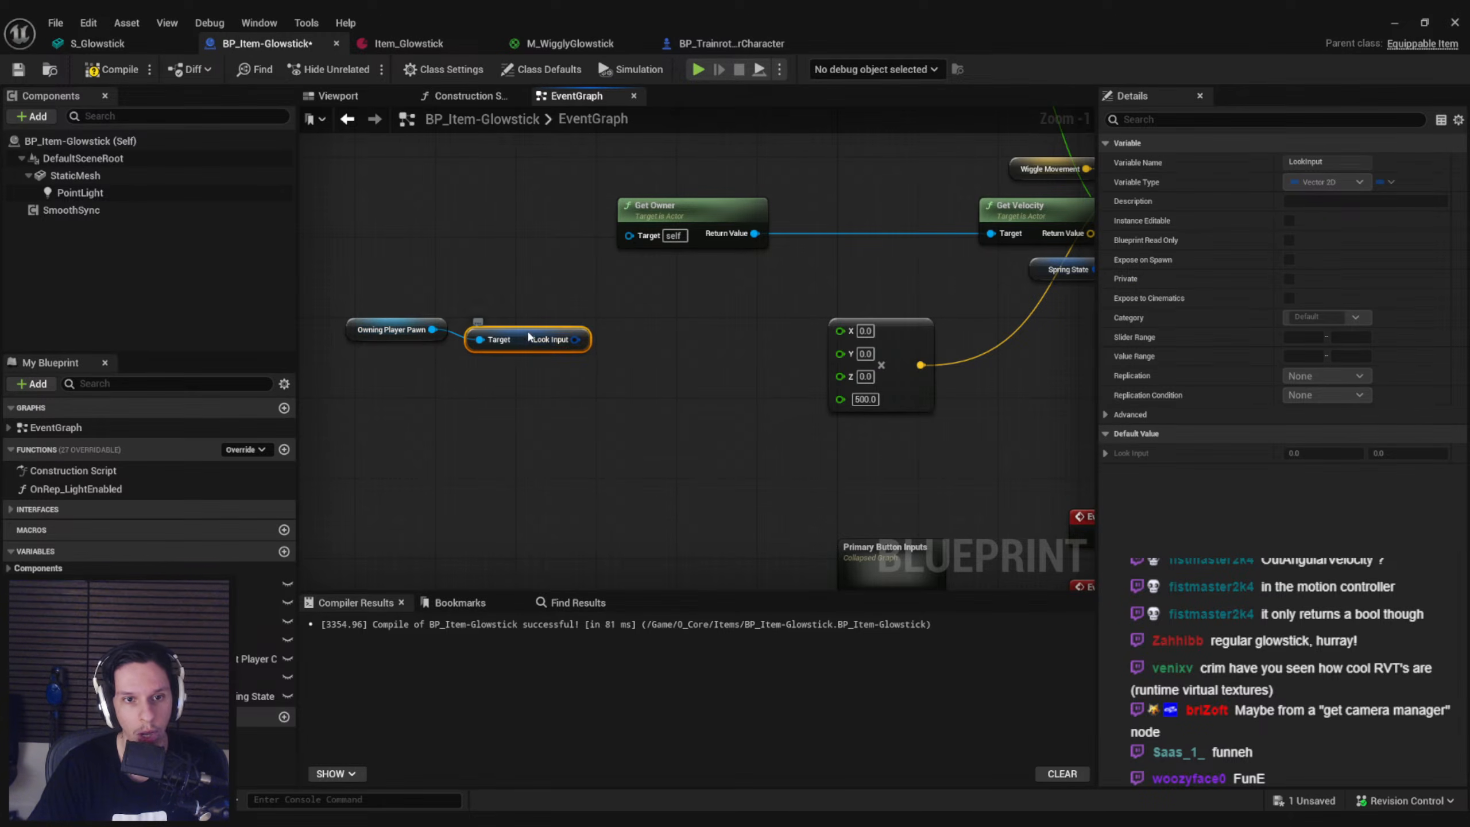
pyautogui.rightClick(575, 329)
pyautogui.click(613, 389)
pyautogui.moveTo(854, 331); pyautogui.dragTo(855, 330)
pyautogui.moveTo(841, 354); pyautogui.dragTo(586, 349)
# Playtest the level, pick up and equip the glowstick, and turn around to check how raw look input bends it
pyautogui.click(1395, 23)
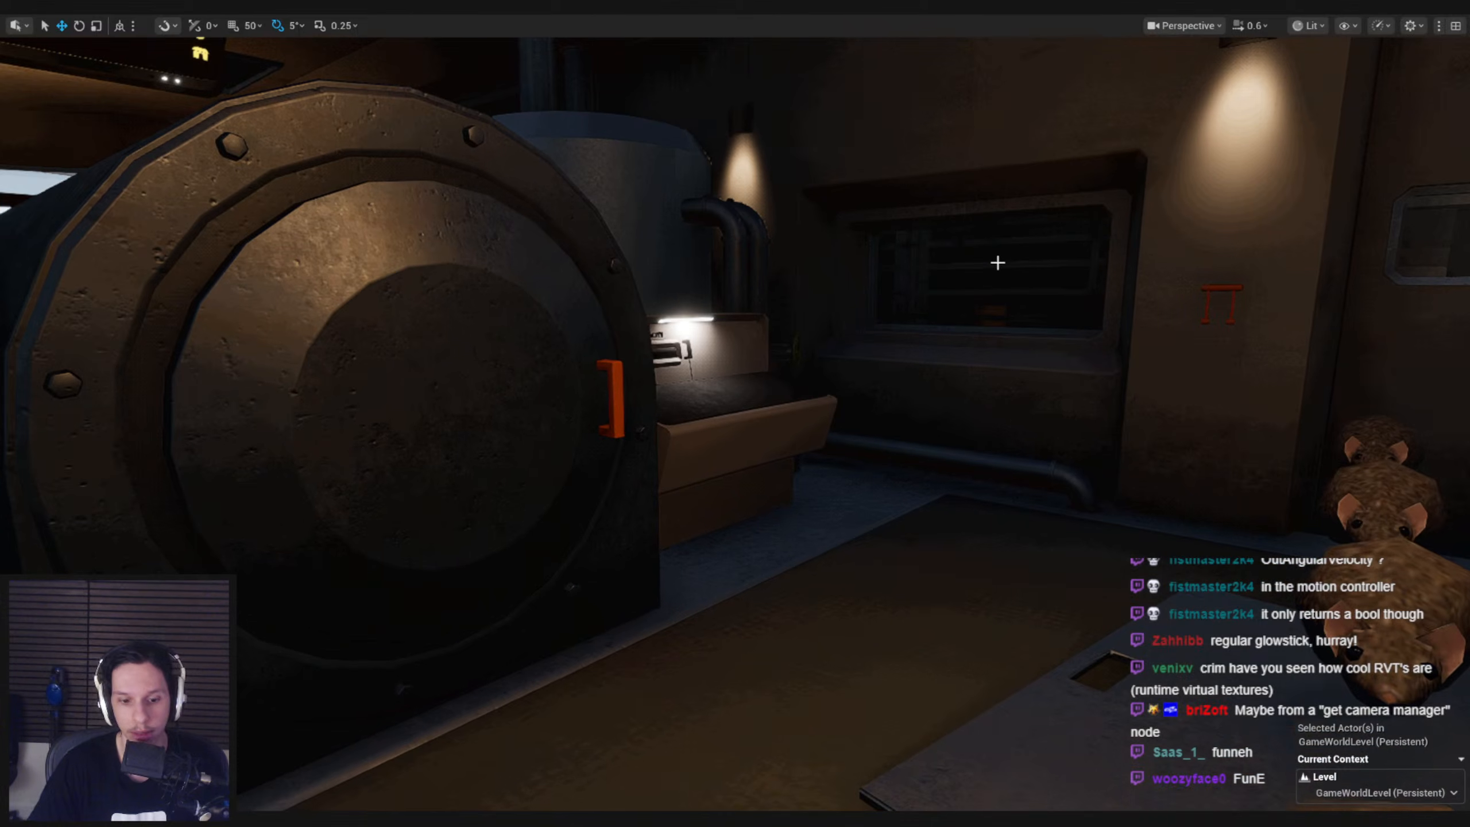
pyautogui.hotkey('alt', 'p')
pyautogui.press('e')
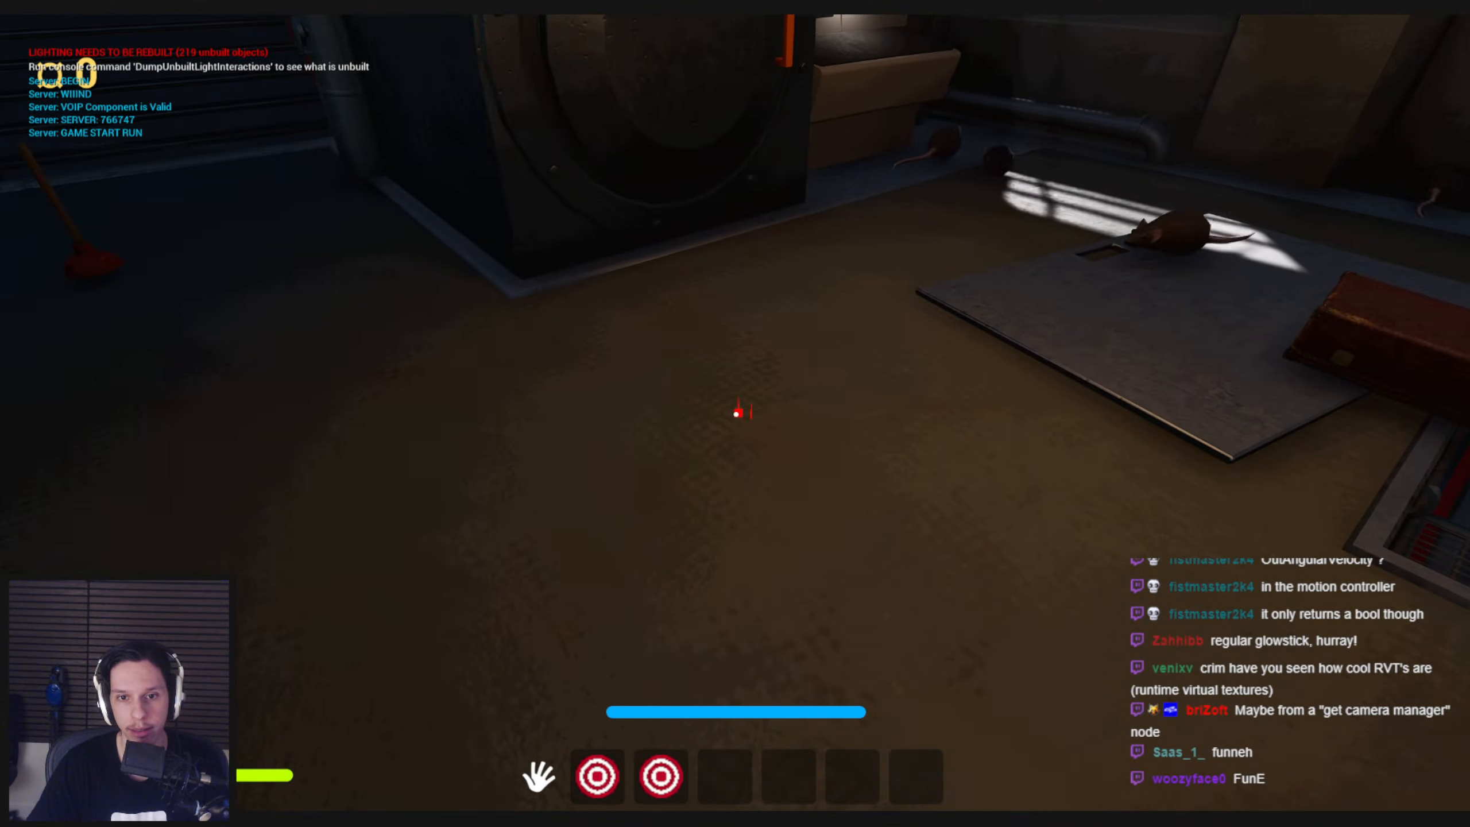
pyautogui.press('2')
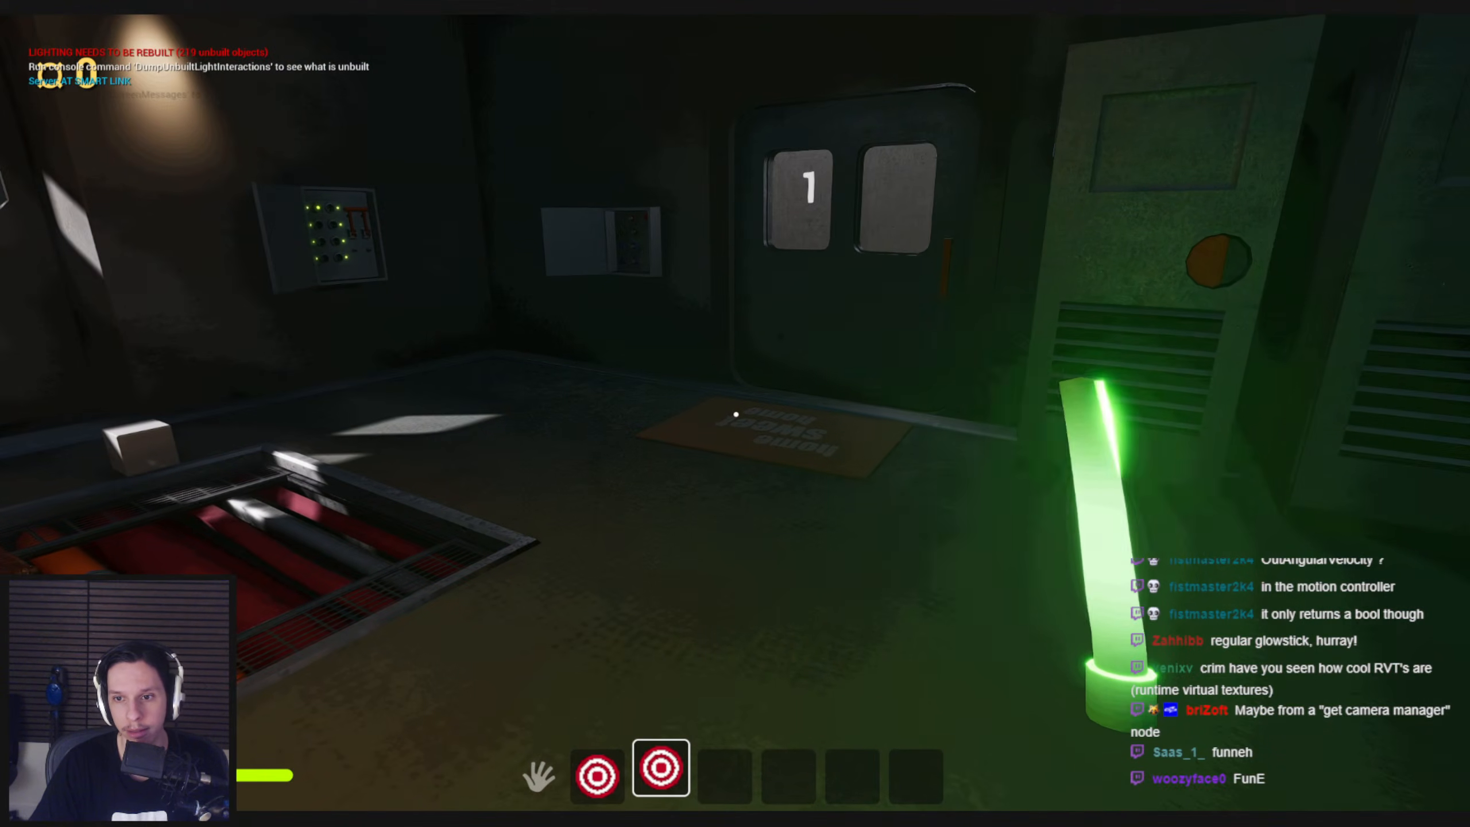
pyautogui.press('s')
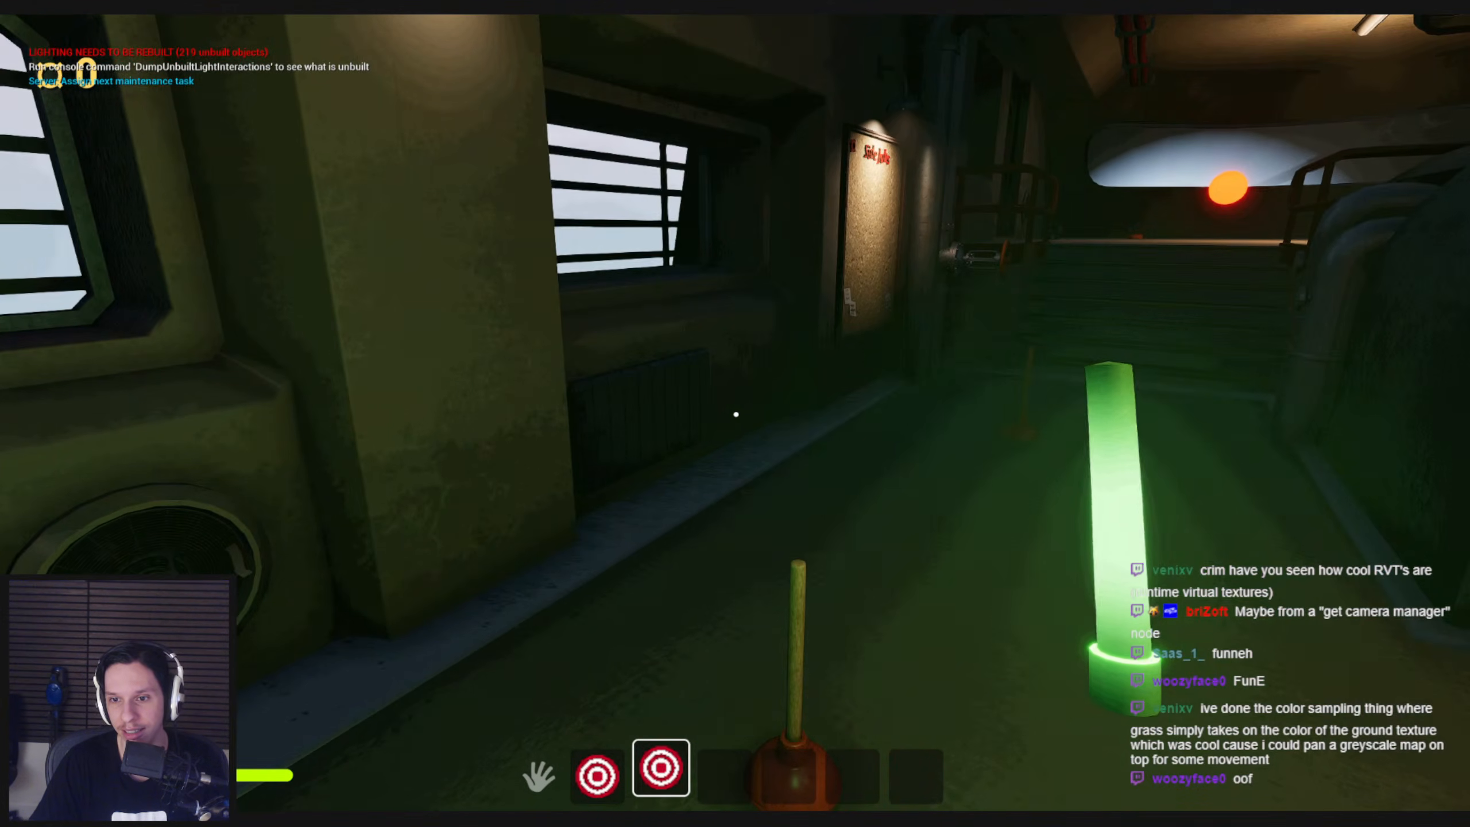
pyautogui.press('Escape')
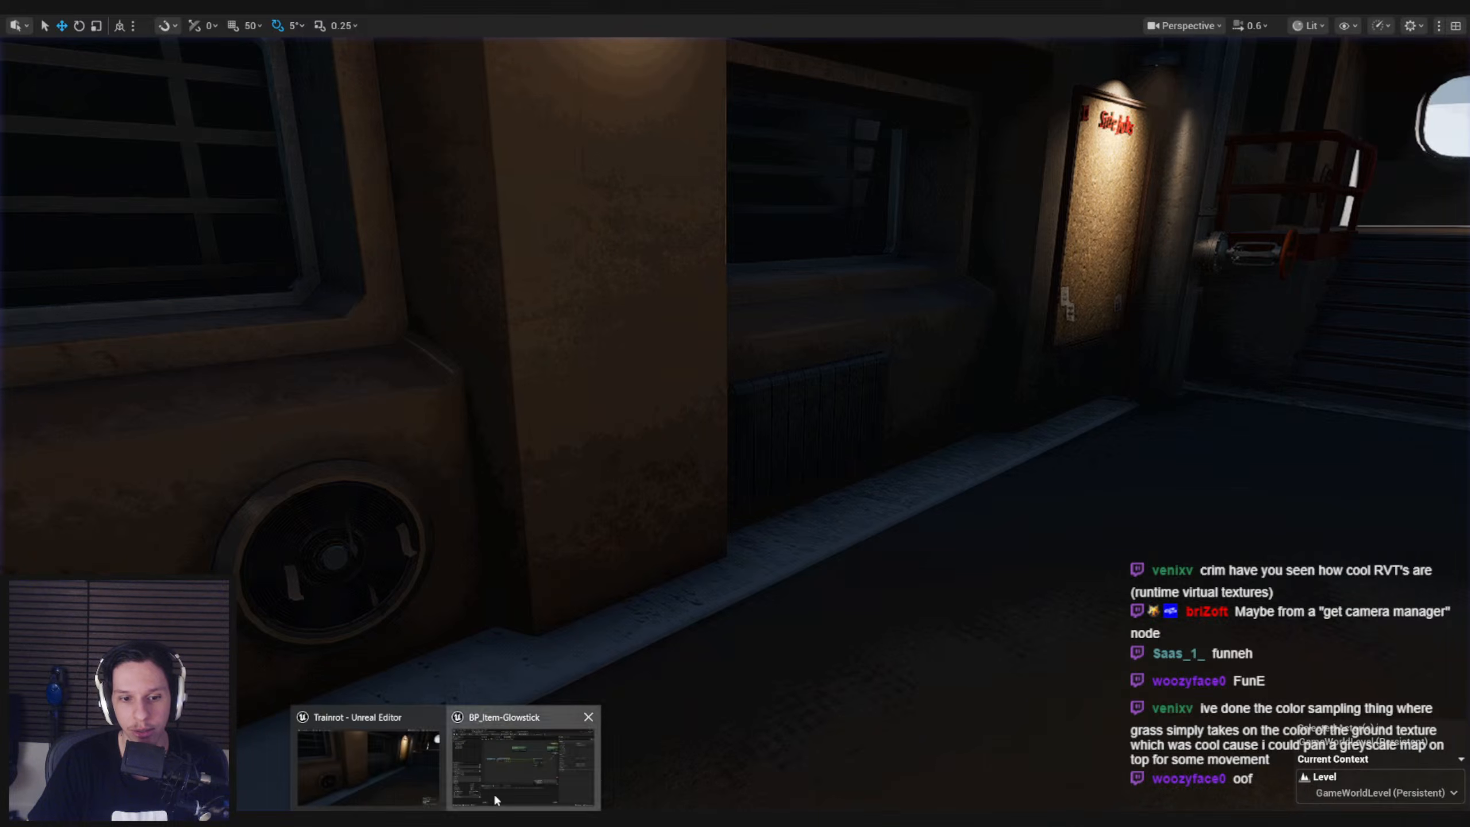
# In BP_Item-Glowstick, add a Get Control Rotation World Space node from Owning Player Pawn and make room beside the Look Input nodes
pyautogui.click(494, 793)
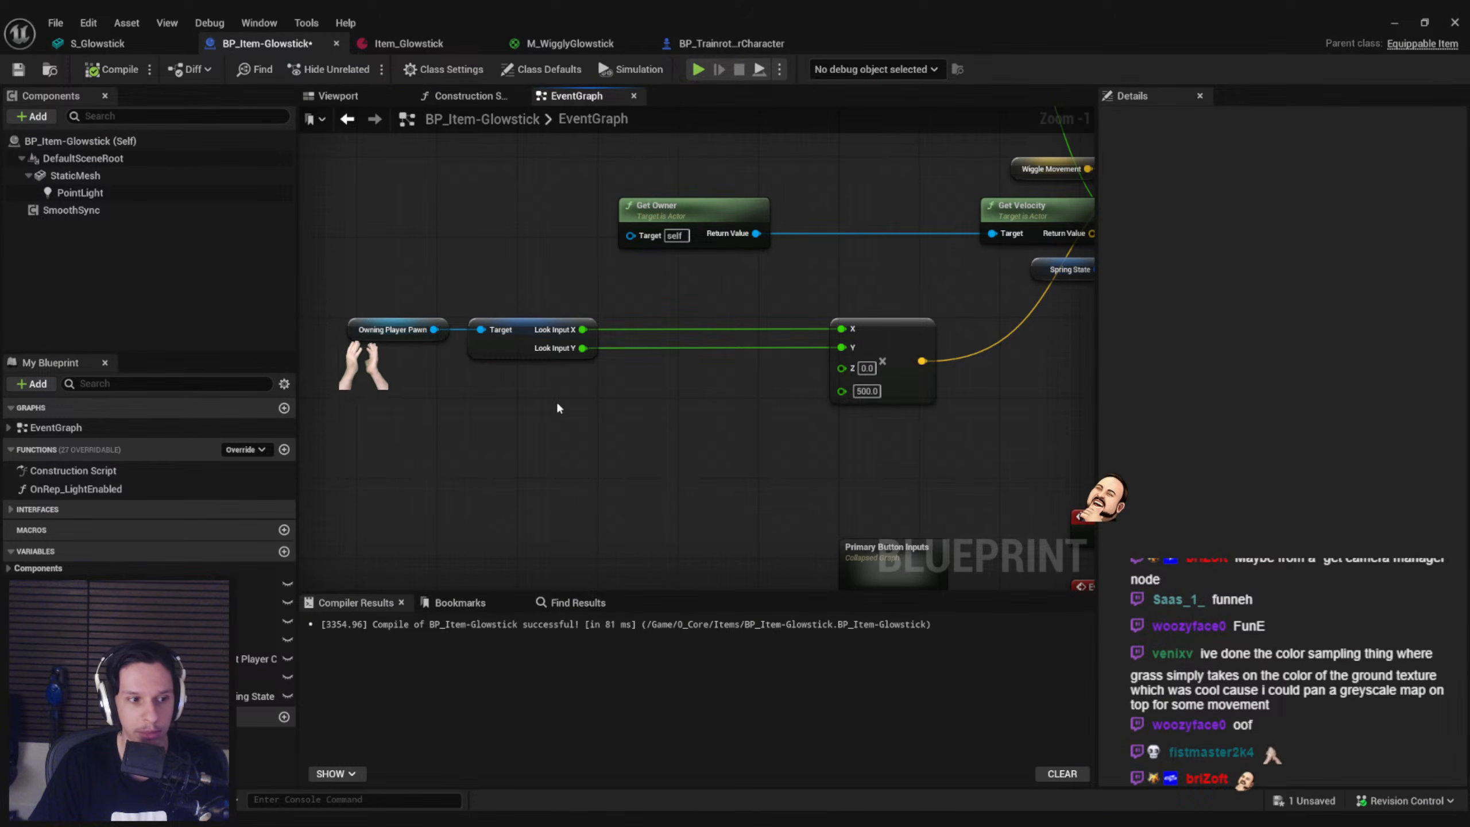
pyautogui.moveTo(436, 330); pyautogui.dragTo(478, 270)
pyautogui.write('get control rotation')
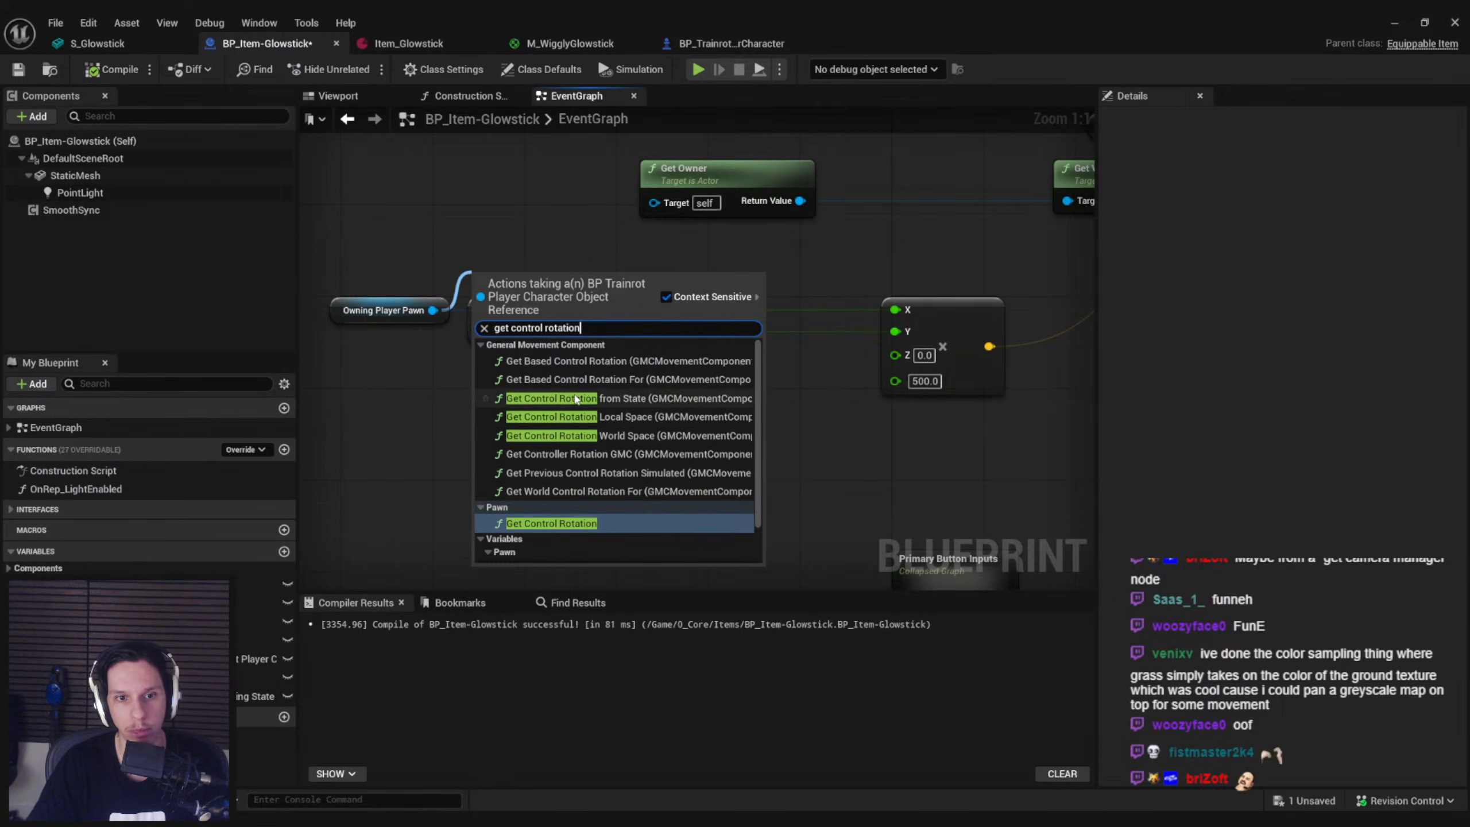
pyautogui.click(576, 436)
pyautogui.moveTo(574, 410); pyautogui.dragTo(386, 367)
pyautogui.click(628, 361)
# Add a Transform Location node below the Look Input node
pyautogui.moveTo(722, 347); pyautogui.dragTo(723, 347)
pyautogui.write('transform')
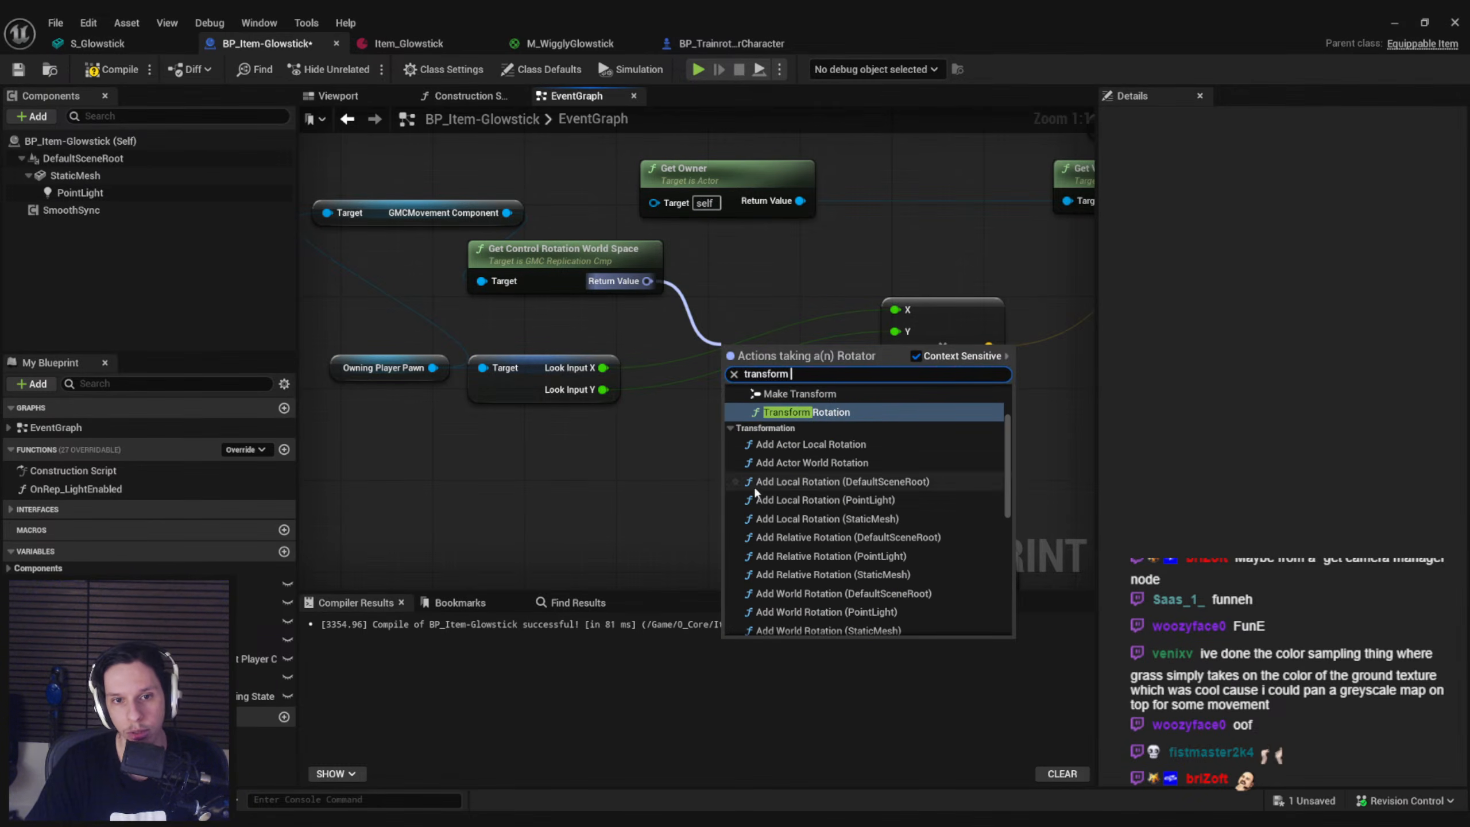
pyautogui.scroll(2, 763, 509)
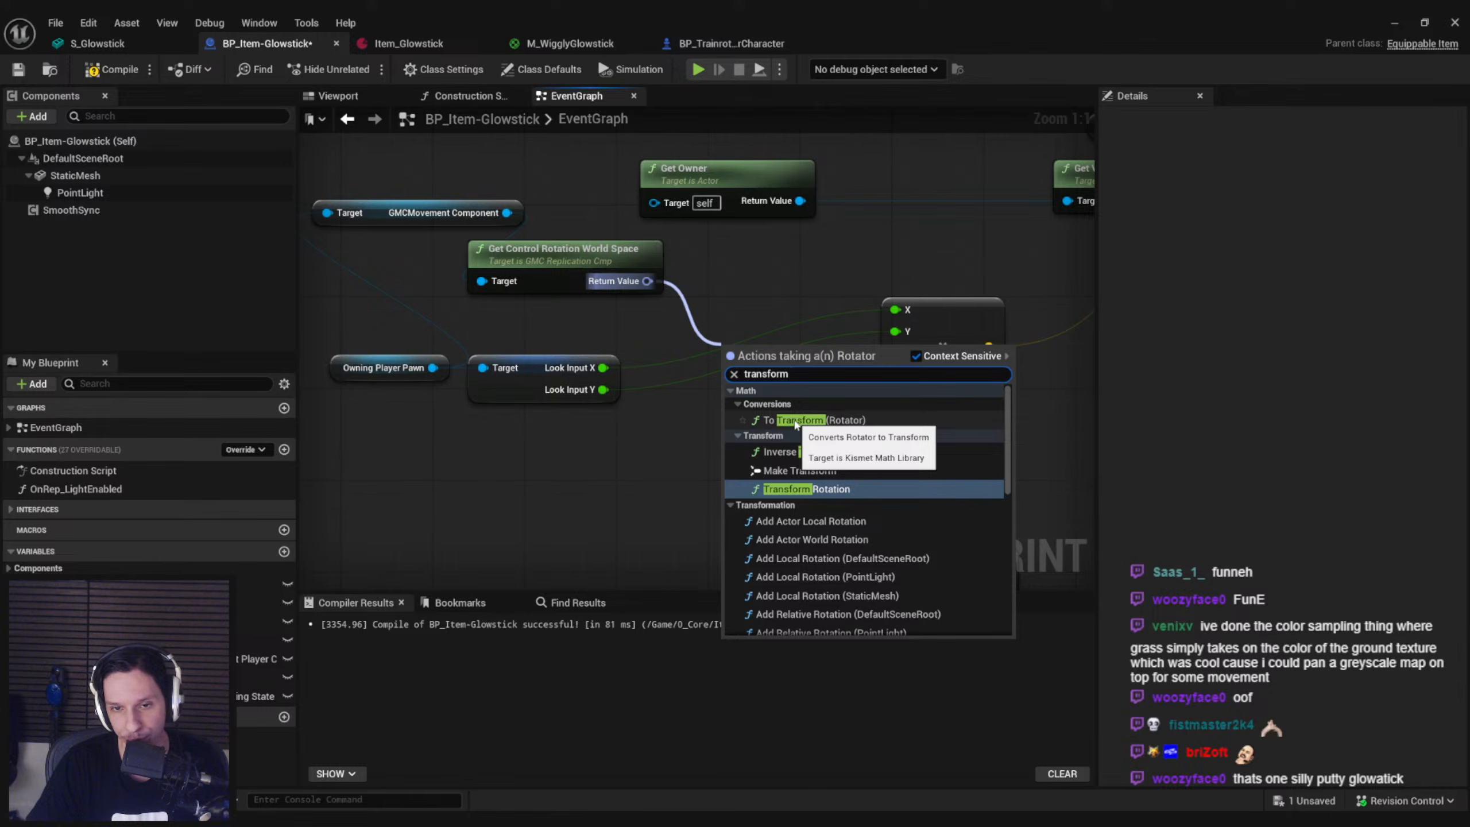
pyautogui.rightClick(664, 444)
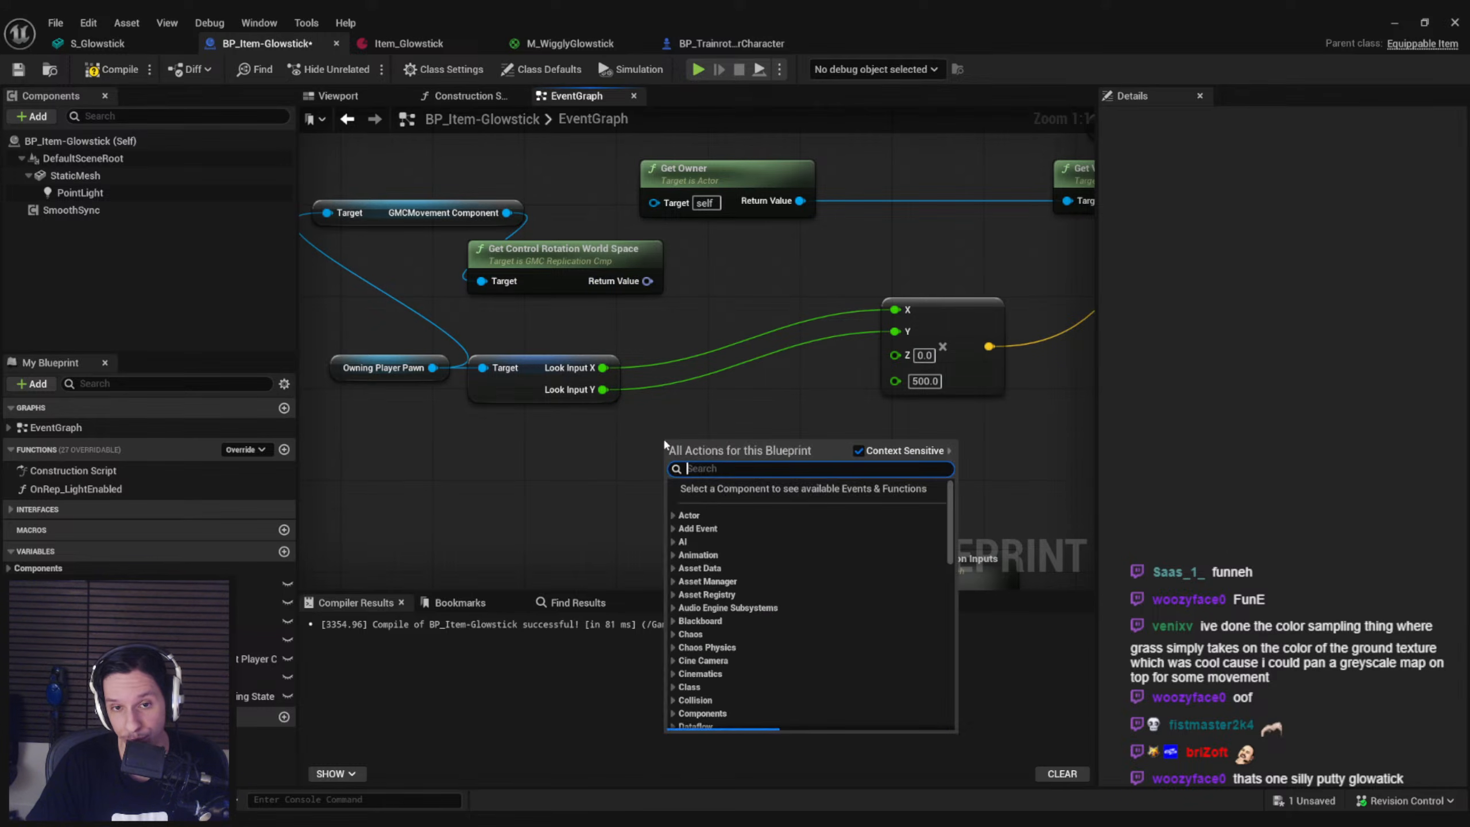
pyautogui.write('transform')
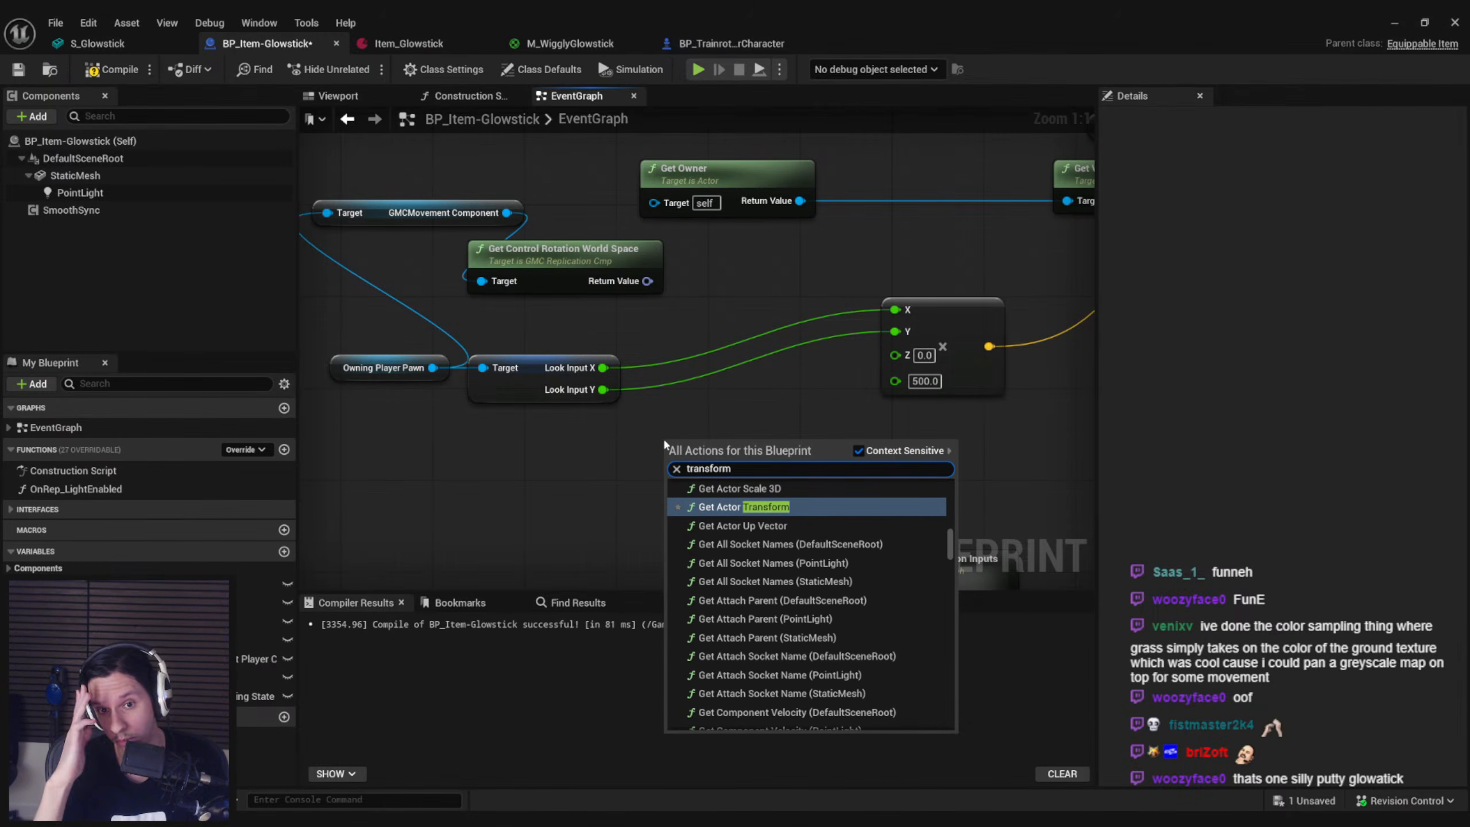
pyautogui.scroll(5, 779, 569)
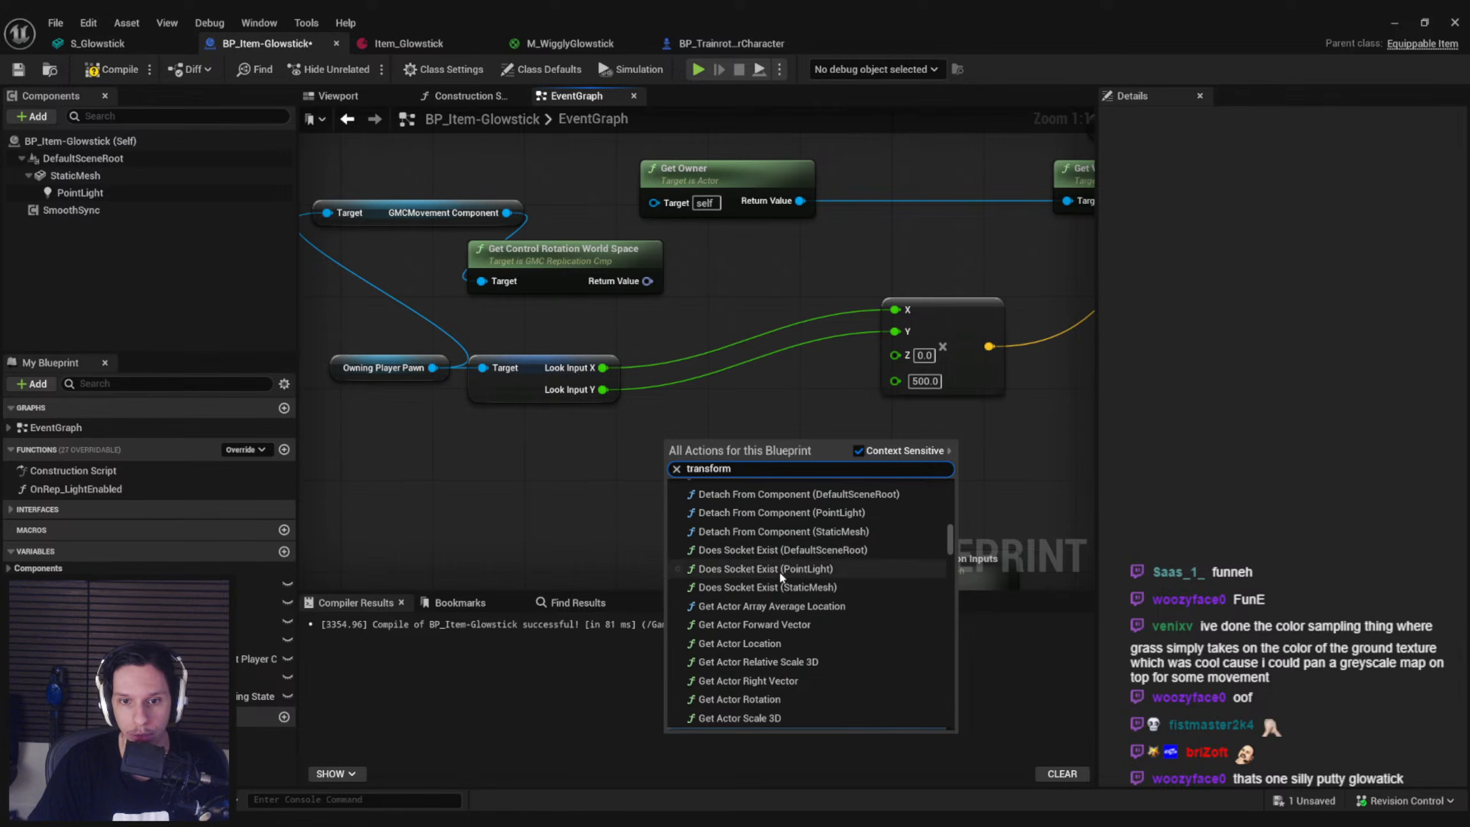
pyautogui.scroll(-5, 758, 484)
pyautogui.write('form')
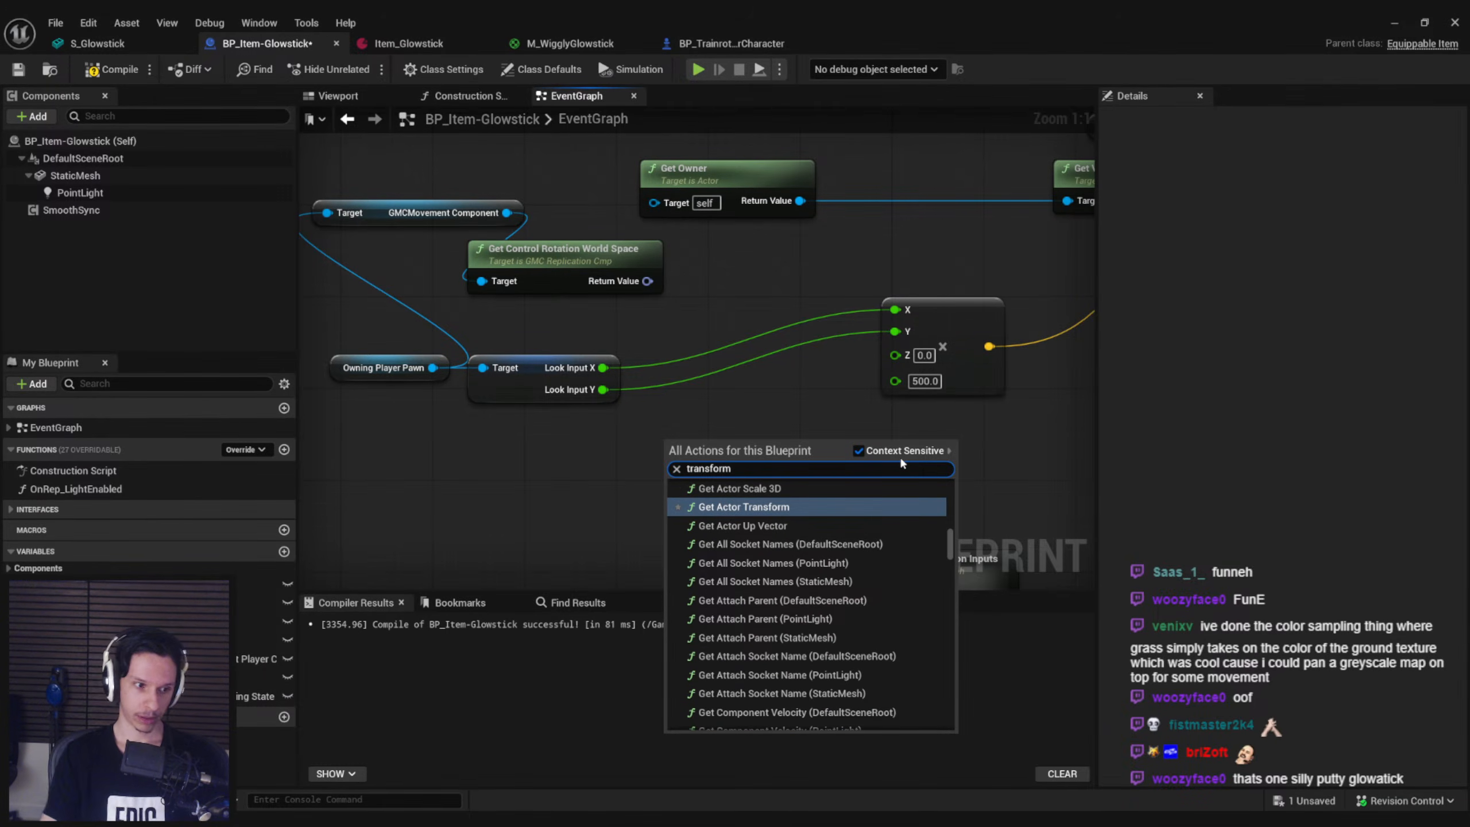
pyautogui.write(' loc')
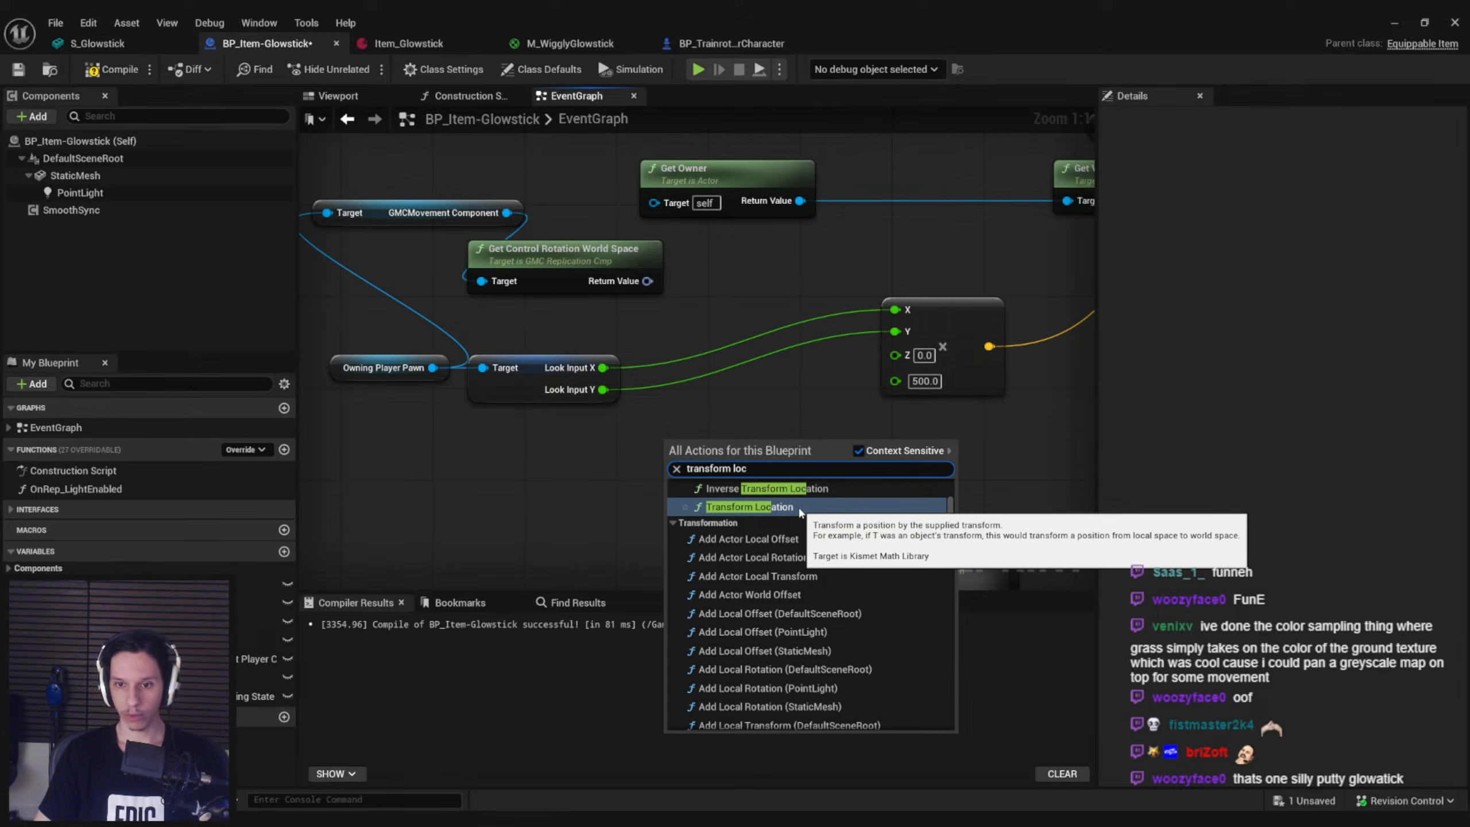
pyautogui.click(793, 507)
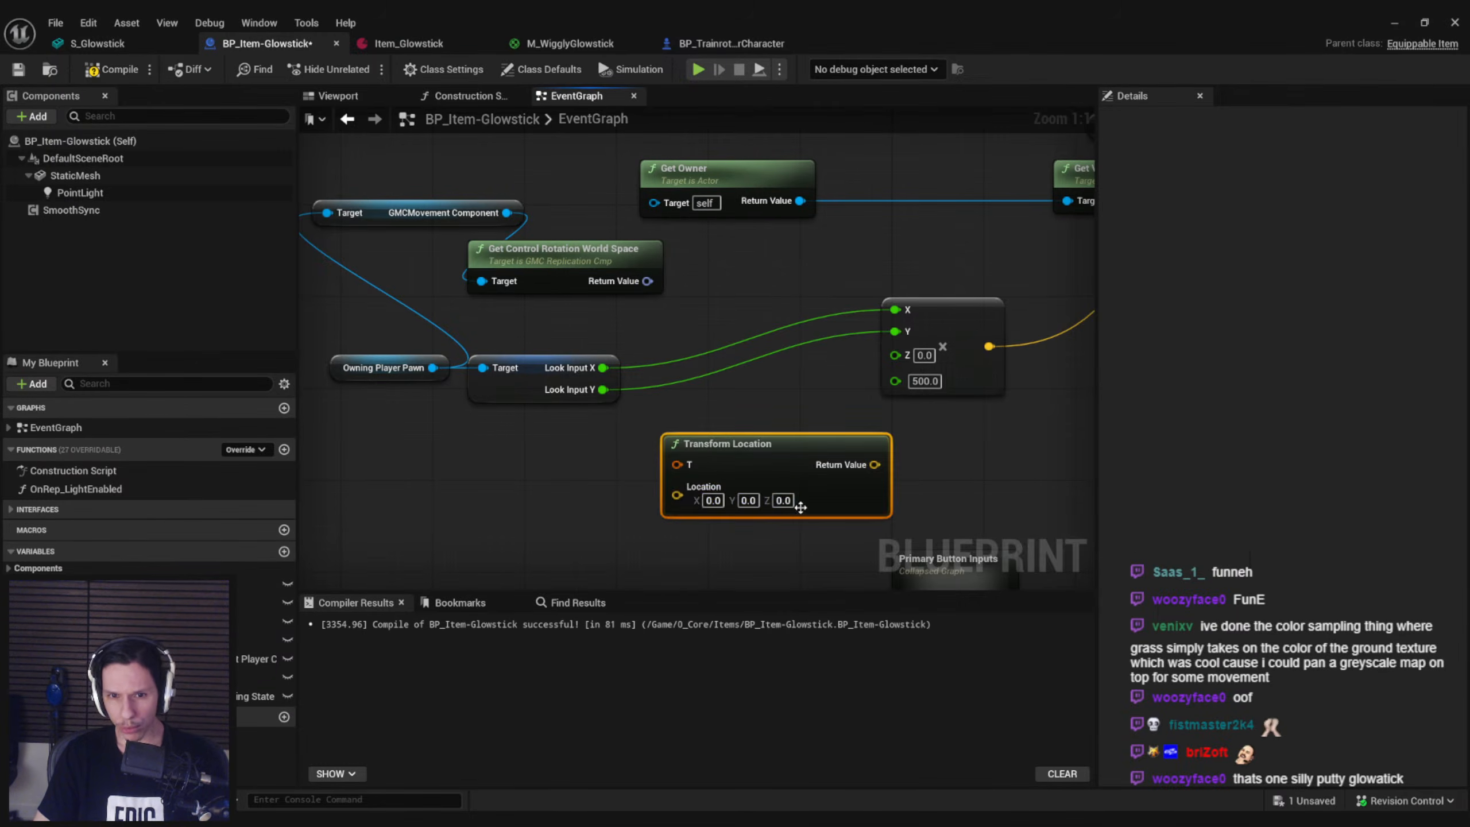
# Split the Transform Location node's Location input and wire Look Input X and Y into Location X and Y
pyautogui.rightClick(678, 499)
pyautogui.click(718, 565)
pyautogui.moveTo(677, 489); pyautogui.dragTo(608, 378)
pyautogui.moveTo(606, 389); pyautogui.dragTo(679, 502)
pyautogui.click(564, 292)
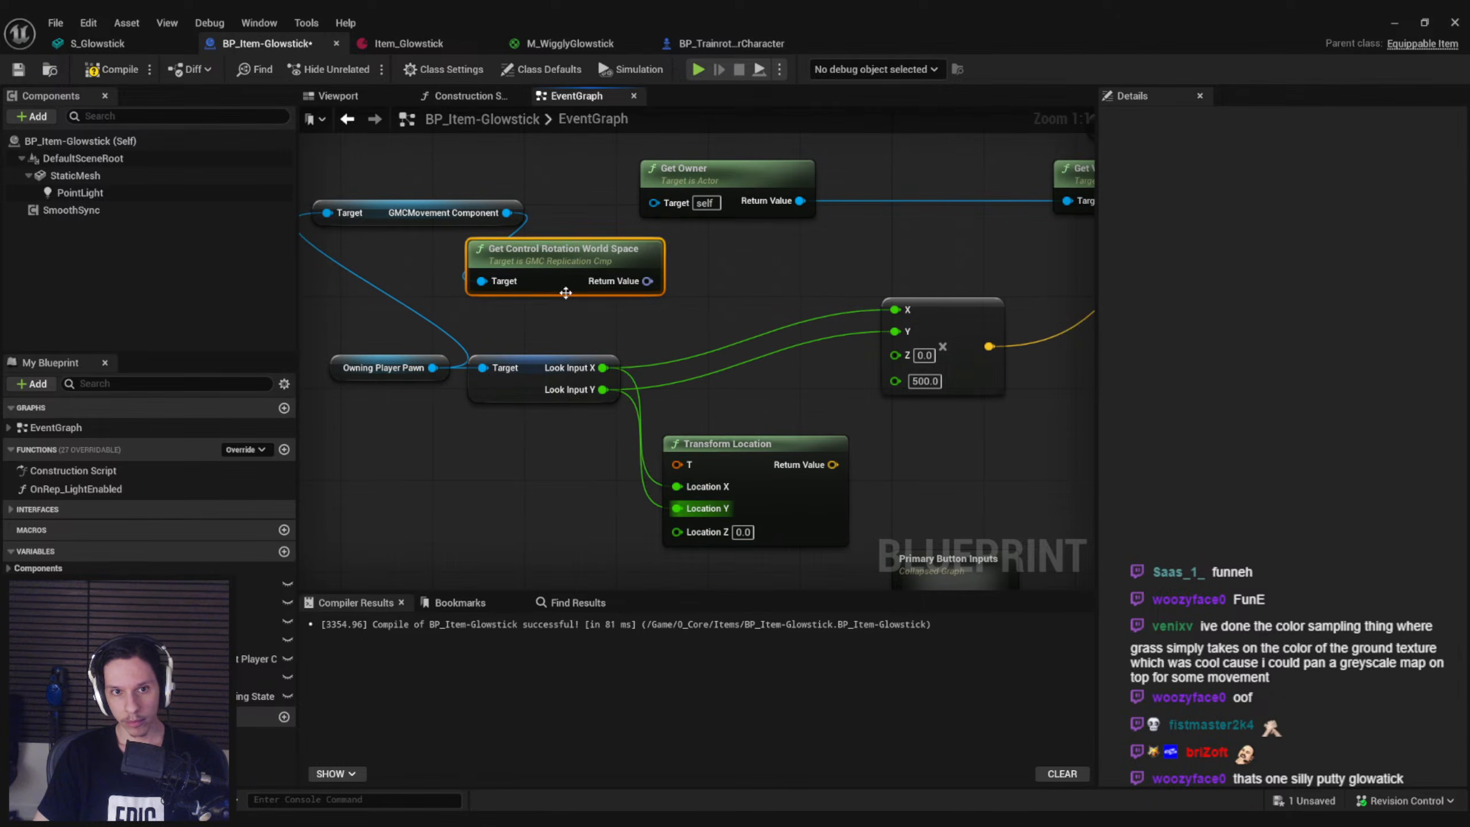
# Split the Transform Location node's T input and connect the control rotation to T Rotation
pyautogui.moveTo(564, 292); pyautogui.dragTo(573, 297, button='right')
pyautogui.rightClick(687, 470)
pyautogui.click(731, 533)
pyautogui.moveTo(684, 507); pyautogui.dragTo(654, 286)
# Tidy the graph by aligning the movement component, control rotation, Look Input and pawn nodes with straightened wires
pyautogui.moveTo(461, 243); pyautogui.dragTo(654, 264, button='right')
pyautogui.moveTo(578, 389); pyautogui.dragTo(433, 408)
pyautogui.moveTo(596, 248); pyautogui.dragTo(509, 313)
pyautogui.keyDown('shift'); pyautogui.click(745, 293); pyautogui.keyUp('shift')
pyautogui.press('q')
pyautogui.moveTo(399, 414); pyautogui.dragTo(310, 401)
pyautogui.moveTo(798, 466); pyautogui.dragTo(333, 380)
pyautogui.press('q')
pyautogui.click(702, 463)
pyautogui.moveTo(702, 463); pyautogui.dragTo(447, 396, button='right')
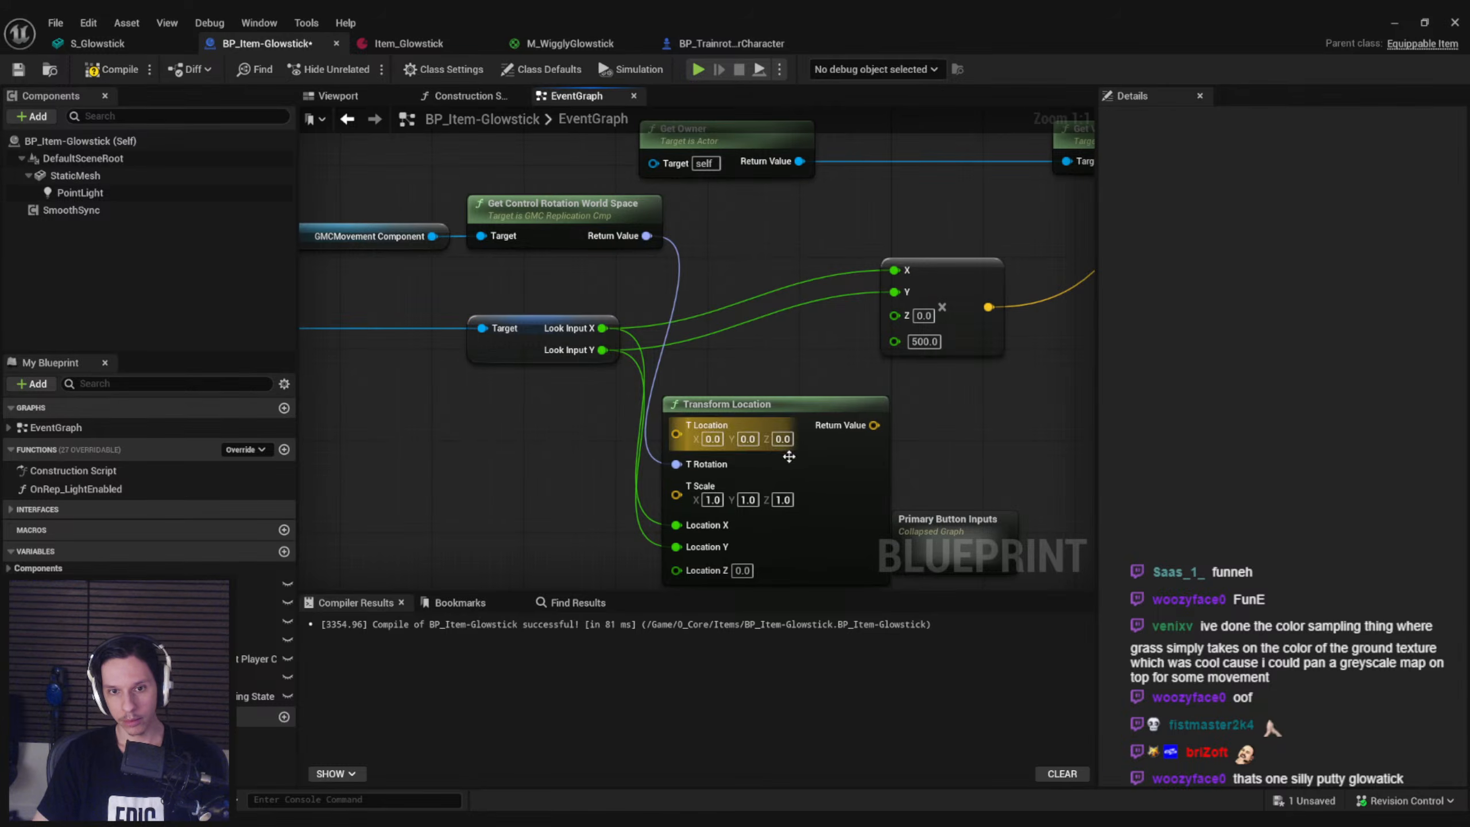
pyautogui.moveTo(775, 454); pyautogui.dragTo(764, 407)
# Split the Transform Location return value, wire its X and Y into the 500 multiply node, then compile and save
pyautogui.rightClick(863, 382)
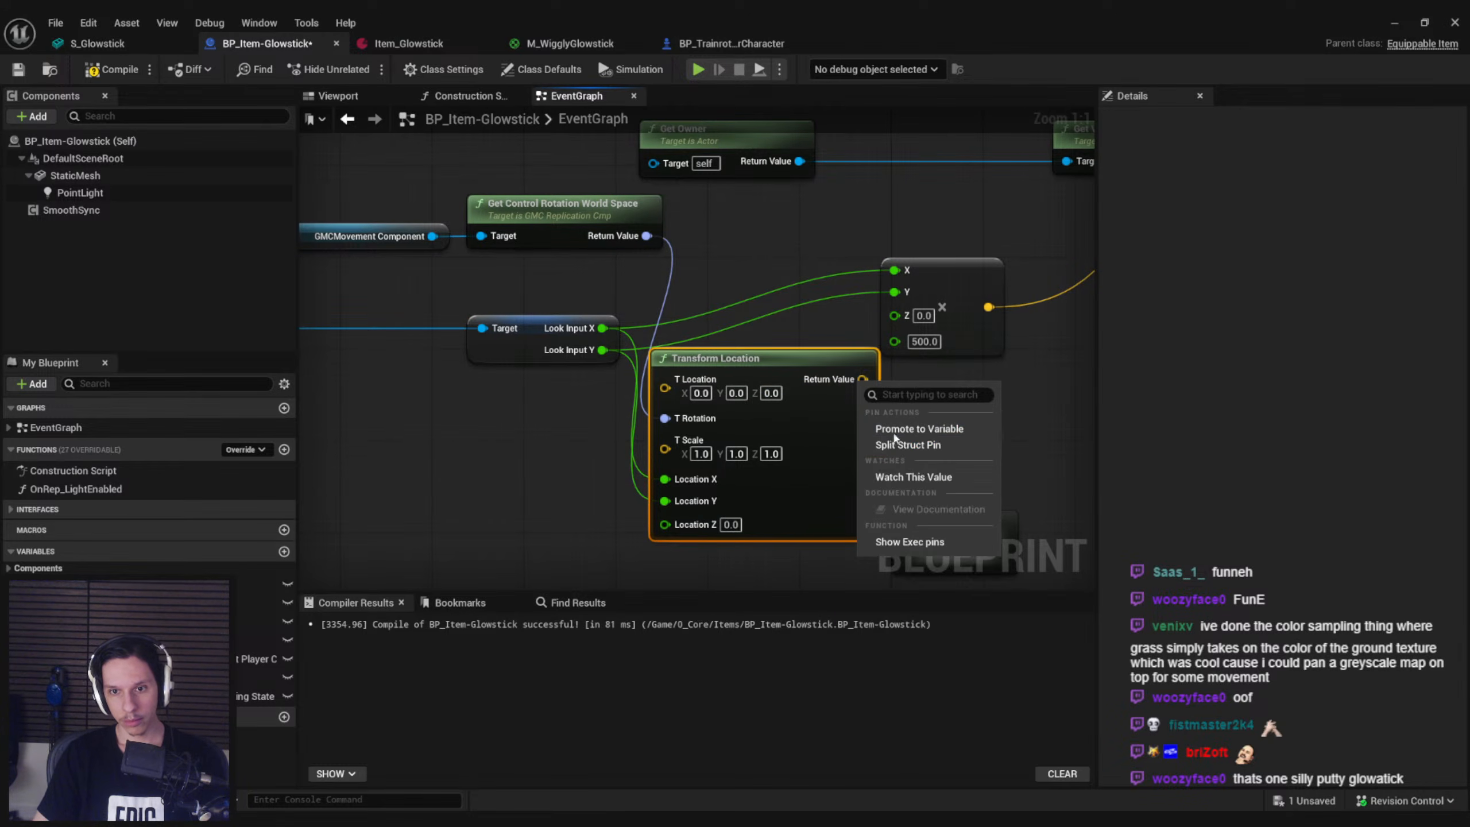
pyautogui.click(903, 444)
pyautogui.scroll(-2, 637, 388)
pyautogui.moveTo(636, 388); pyautogui.dragTo(765, 377, button='right')
pyautogui.moveTo(354, 255); pyautogui.dragTo(863, 433)
pyautogui.moveTo(870, 433); pyautogui.dragTo(697, 431)
pyautogui.click(748, 445)
pyautogui.moveTo(749, 446); pyautogui.dragTo(799, 361)
pyautogui.moveTo(816, 285); pyautogui.dragTo(965, 293)
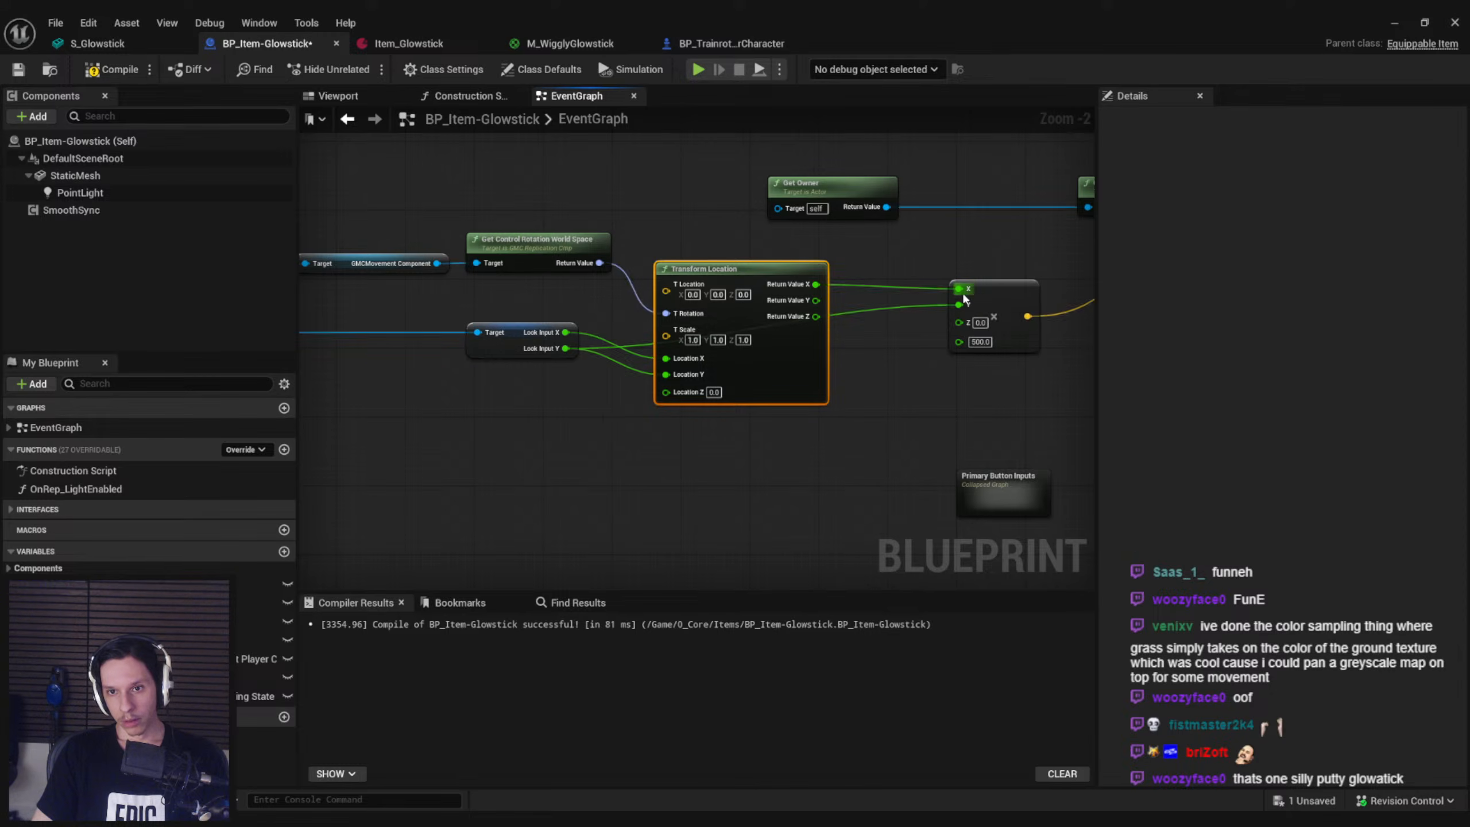
pyautogui.moveTo(829, 311); pyautogui.dragTo(815, 300)
pyautogui.moveTo(804, 359); pyautogui.dragTo(815, 368)
pyautogui.click(875, 389)
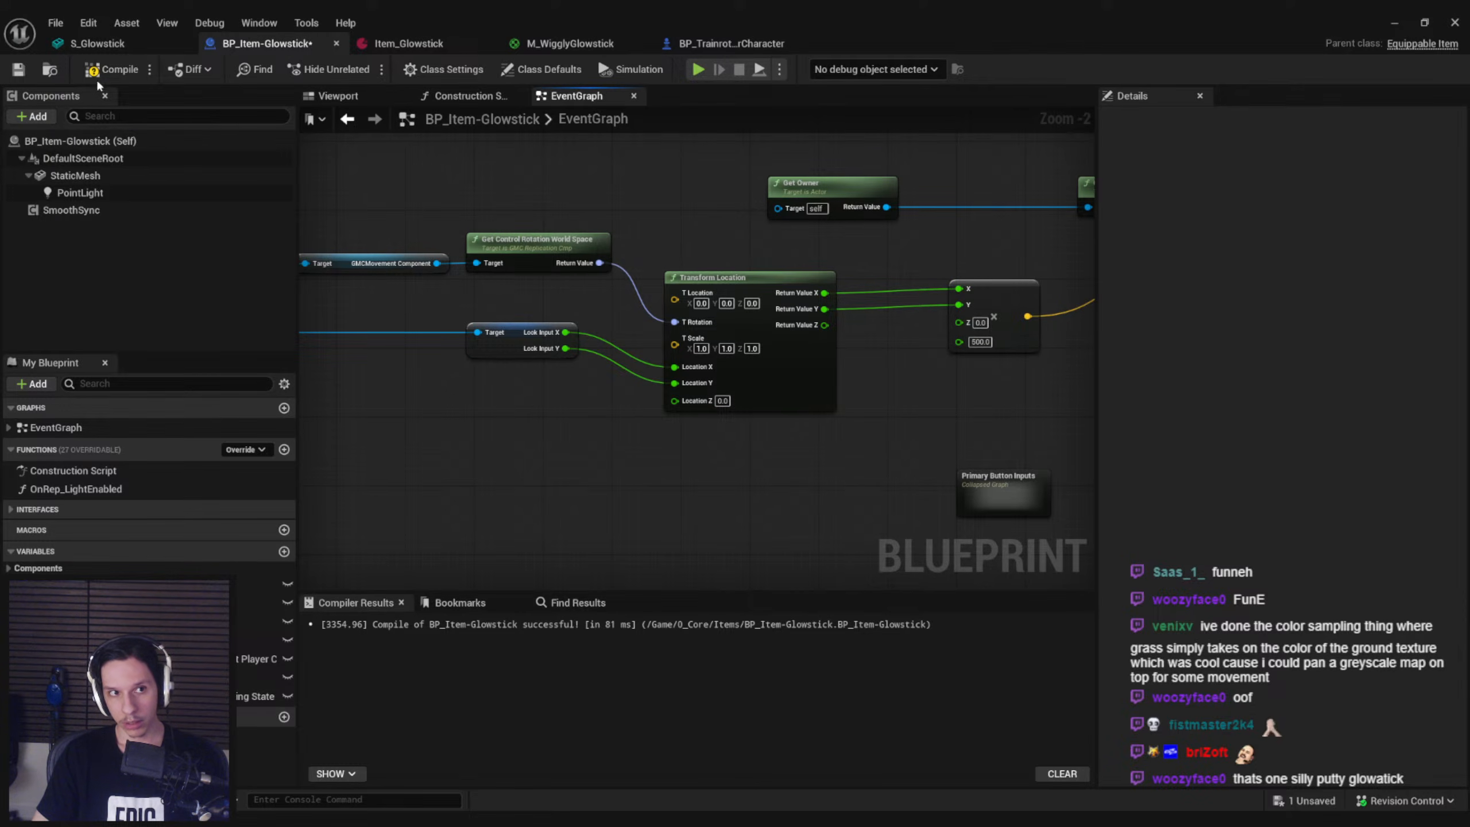
pyautogui.click(18, 69)
pyautogui.moveTo(923, 386); pyautogui.dragTo(815, 395, button='right')
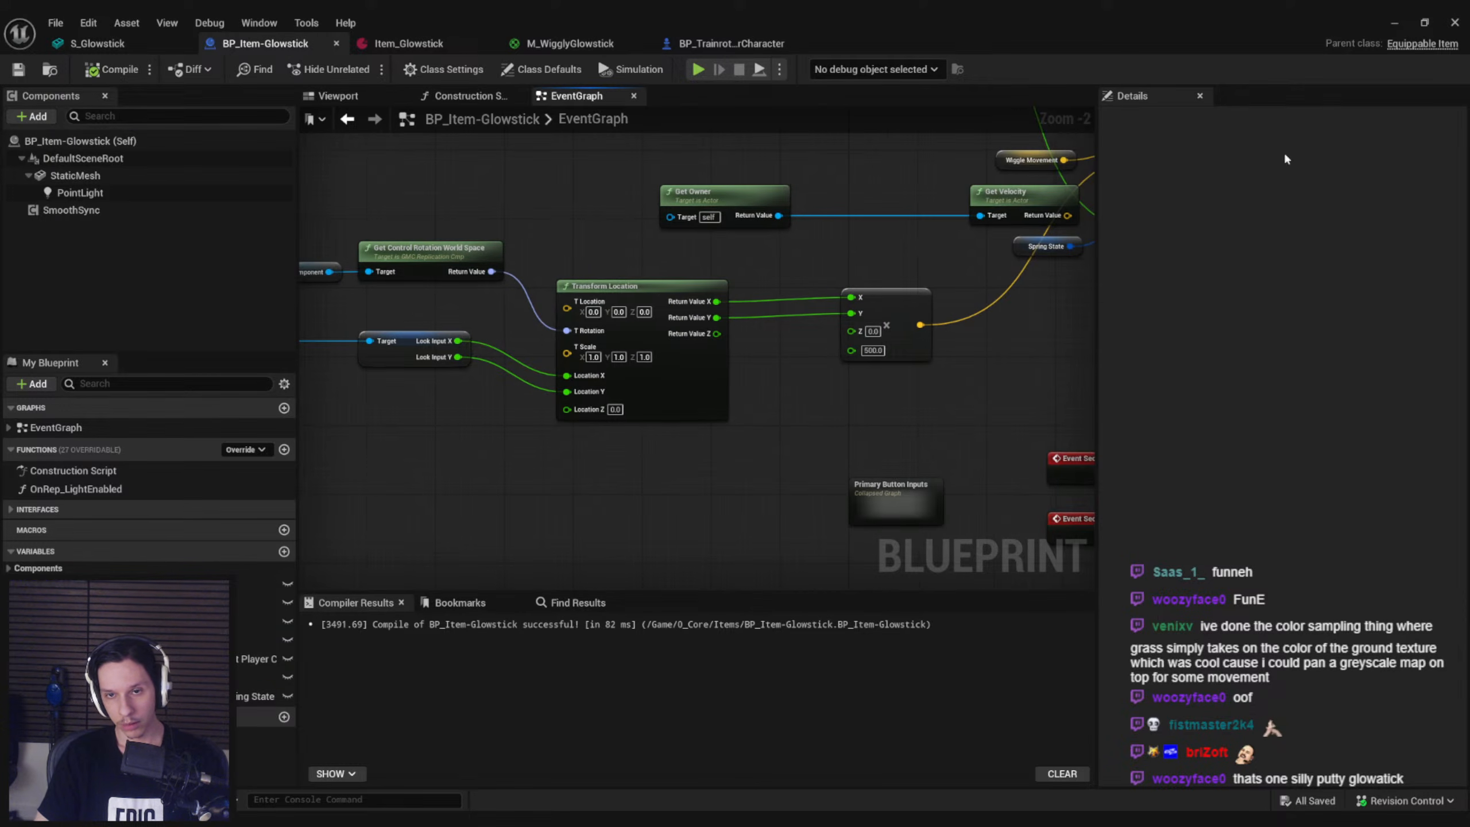
# Playtest with the glowstick equipped, moving and turning to check the bend driven by the Transform Location node
pyautogui.click(1391, 23)
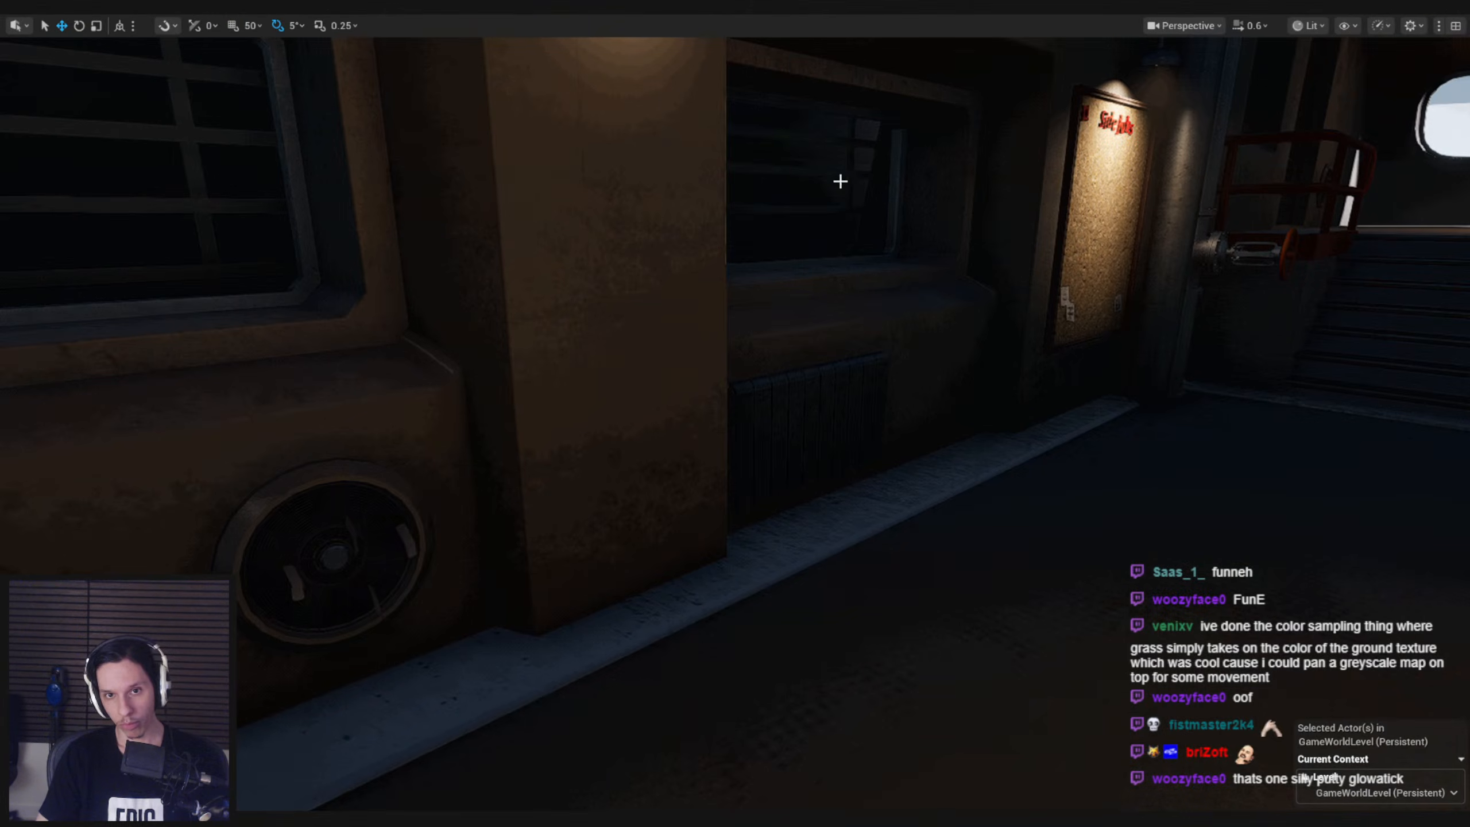
pyautogui.hotkey('alt', 'p')
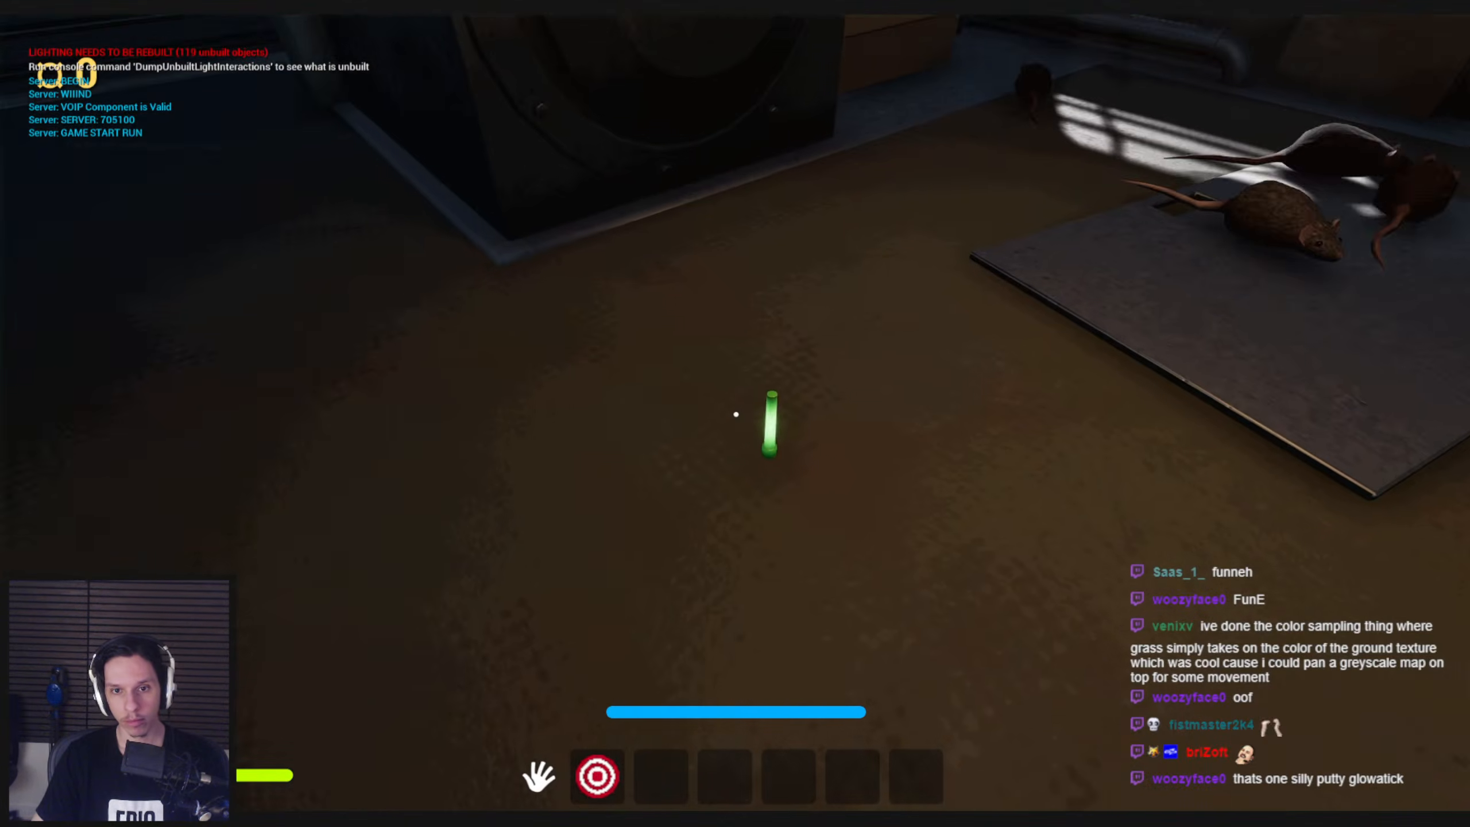
pyautogui.press('e')
pyautogui.press('2')
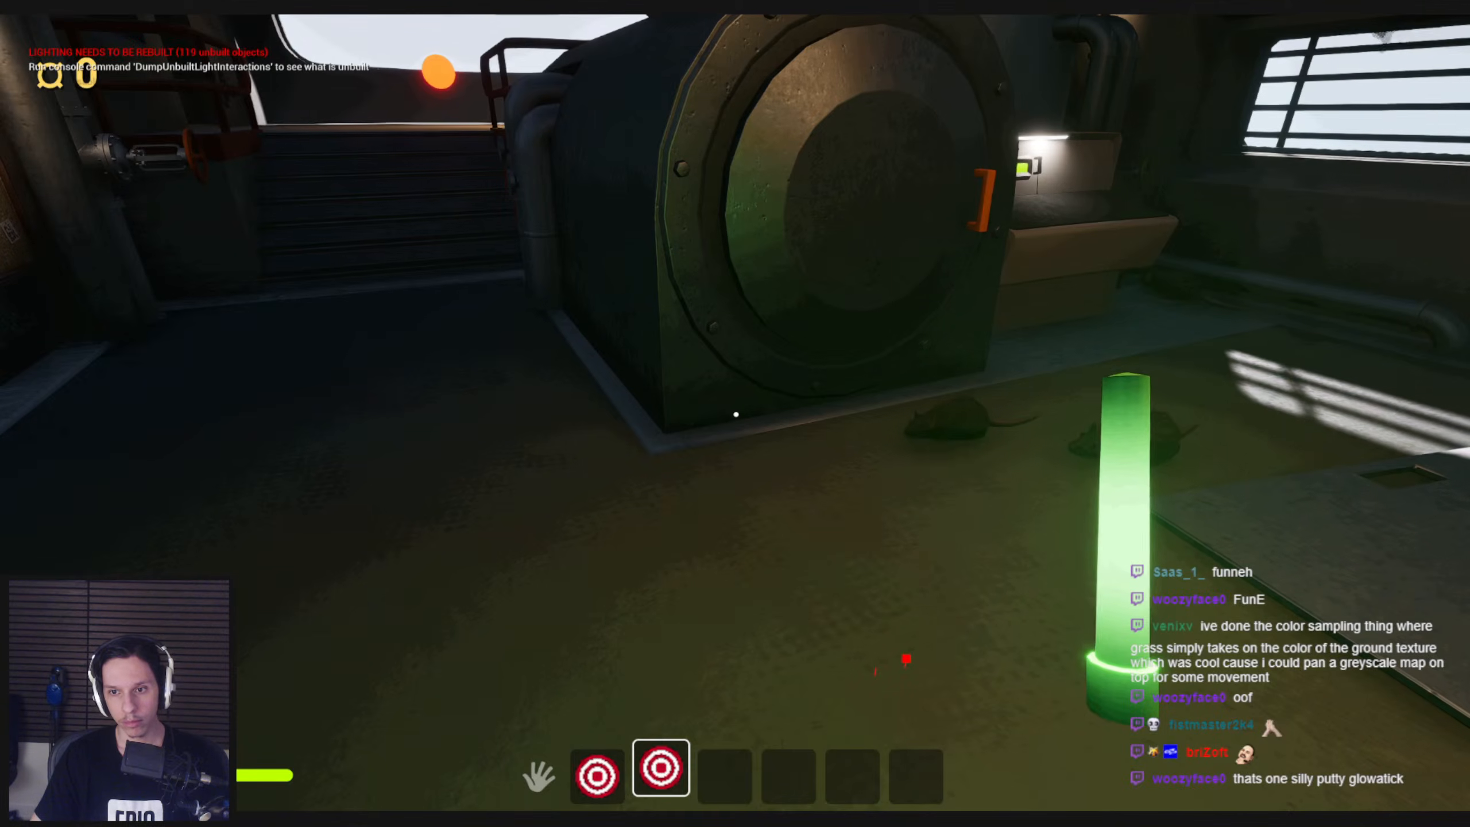
pyautogui.press('d')
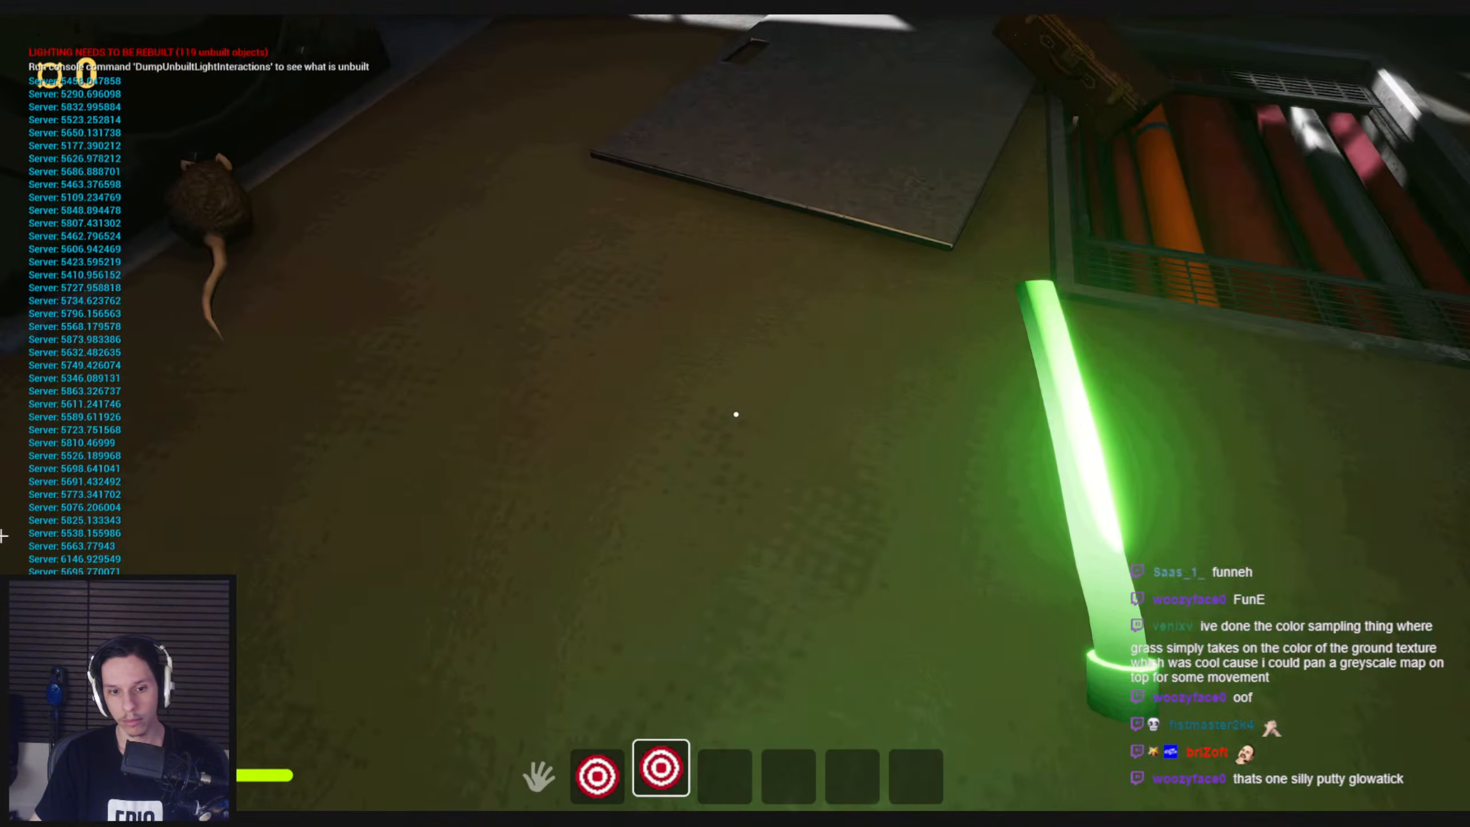
pyautogui.press('F8')
# Add a Transform Rotation node with split rotation inputs, wiring Look Input X into Yaw and Look Input Y into Pitch
pyautogui.click(492, 781)
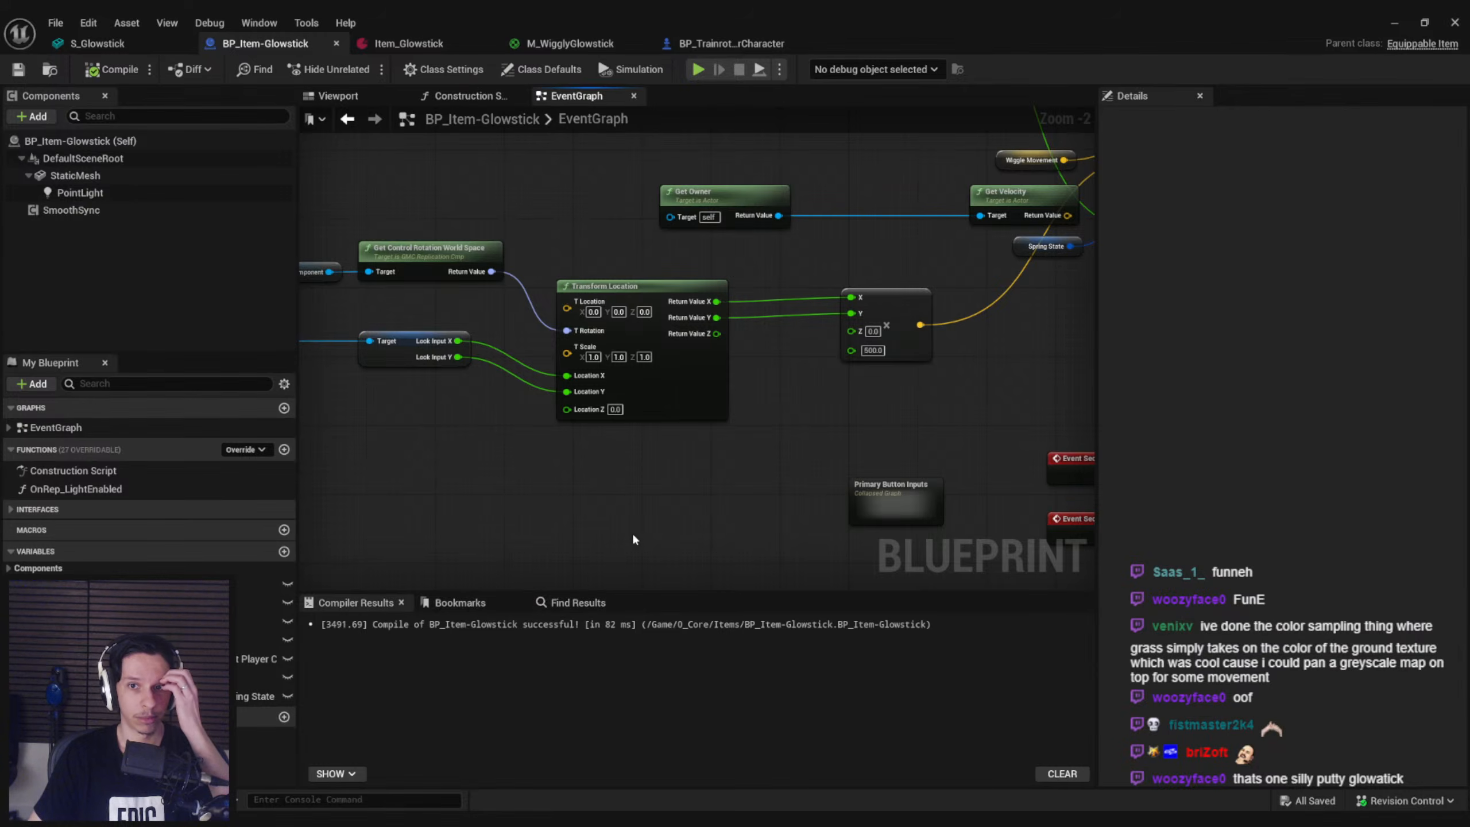
pyautogui.moveTo(778, 434); pyautogui.dragTo(735, 437, button='right')
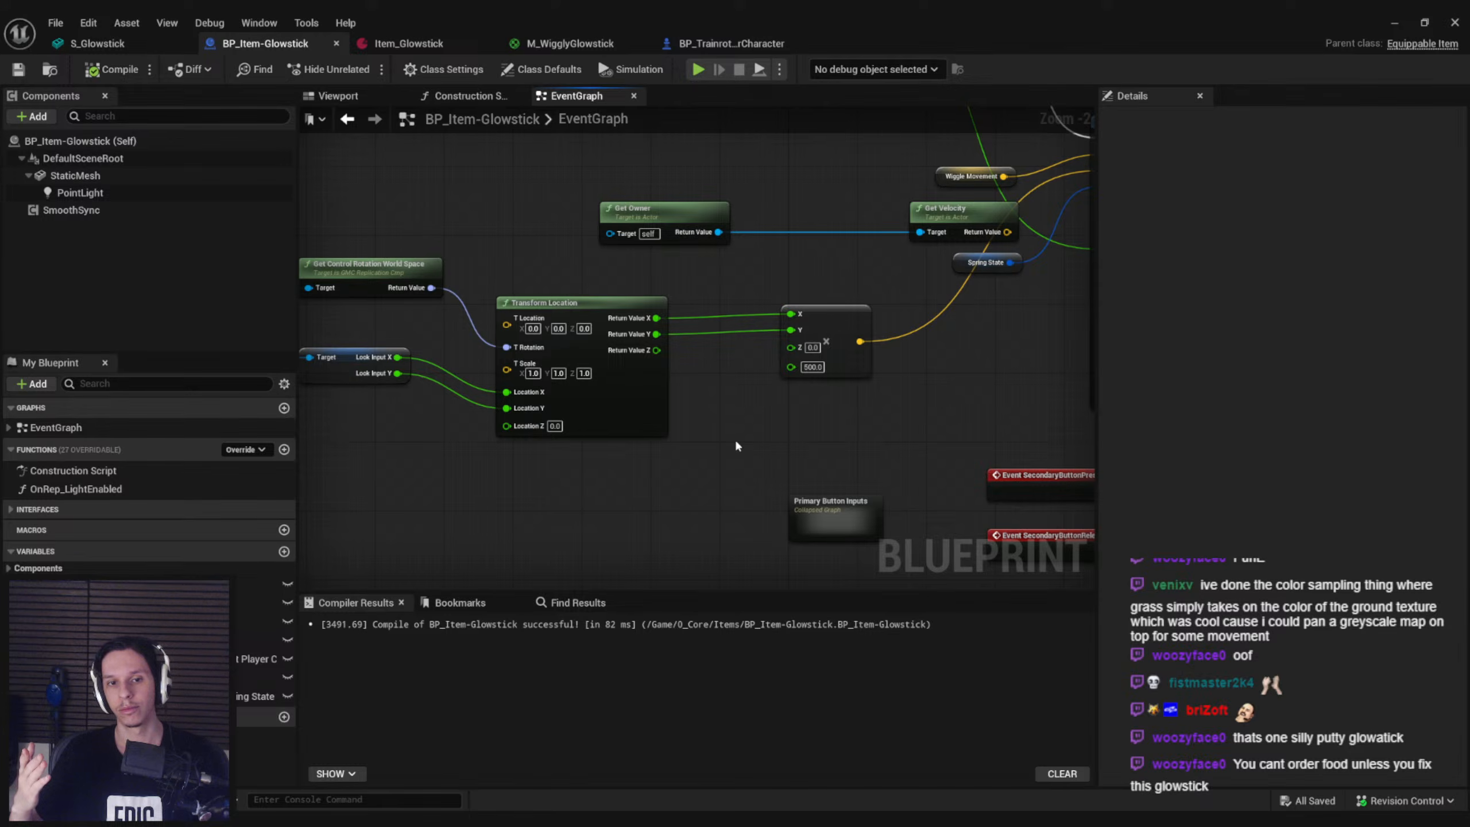
pyautogui.scroll(2, 544, 446)
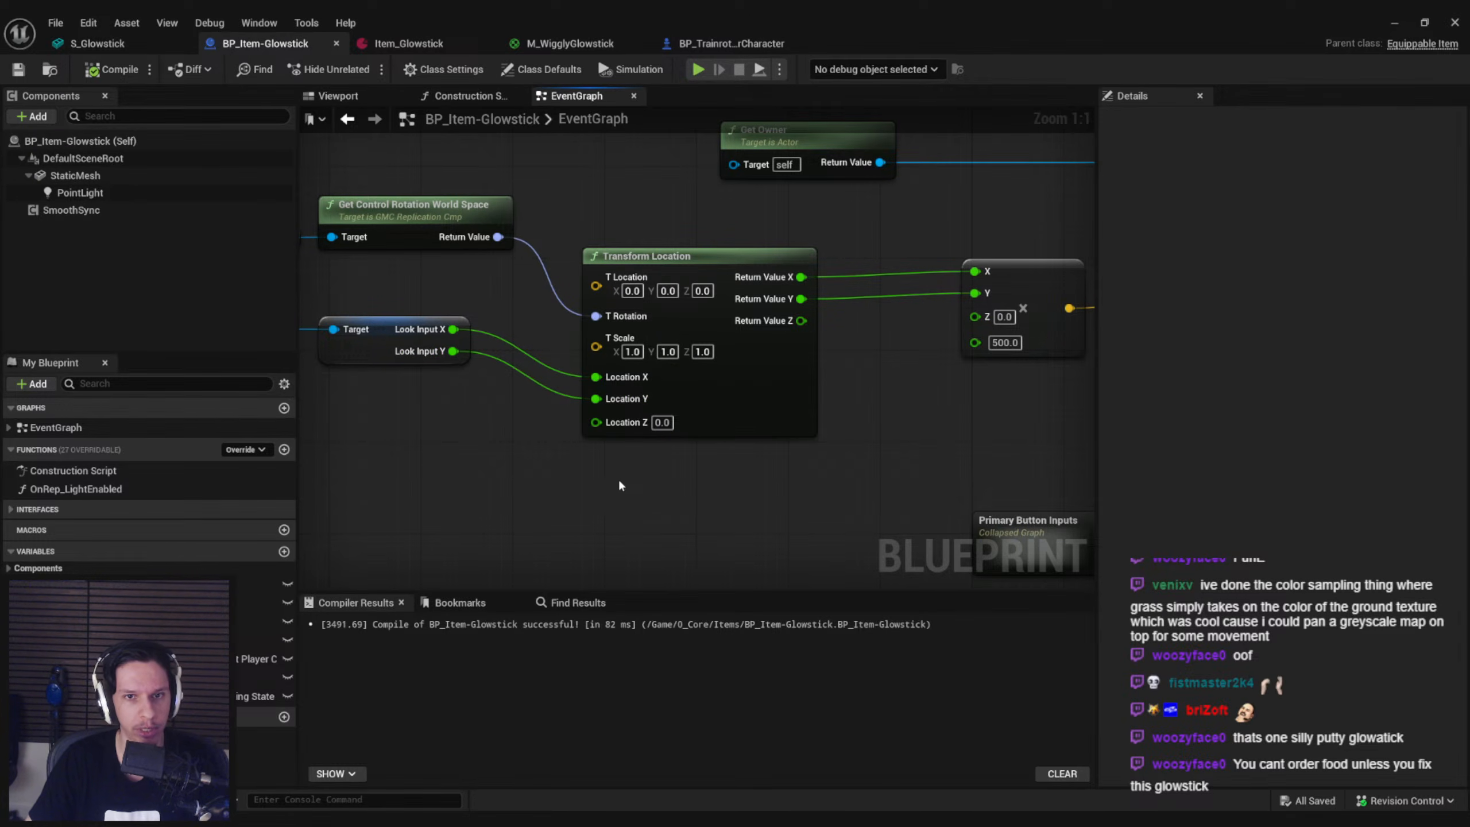
pyautogui.rightClick(576, 471)
pyautogui.write('transform rotation')
pyautogui.press('Return')
pyautogui.rightClick(584, 534)
pyautogui.click(619, 596)
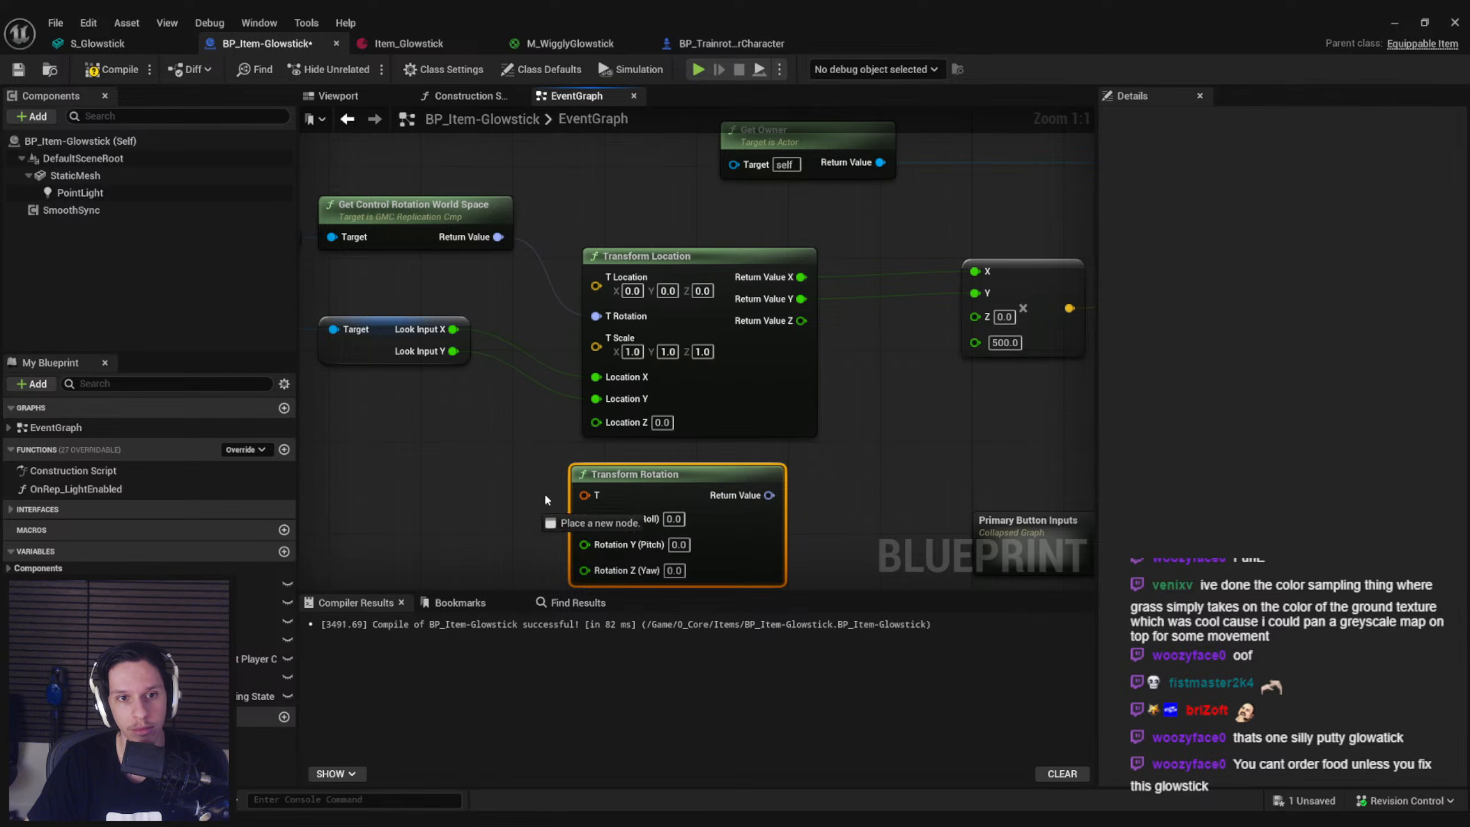
pyautogui.moveTo(513, 467); pyautogui.dragTo(509, 456)
pyautogui.click(507, 452)
pyautogui.moveTo(453, 330); pyautogui.dragTo(587, 504)
pyautogui.moveTo(562, 498); pyautogui.dragTo(578, 532, button='right')
pyautogui.moveTo(602, 510); pyautogui.dragTo(471, 322)
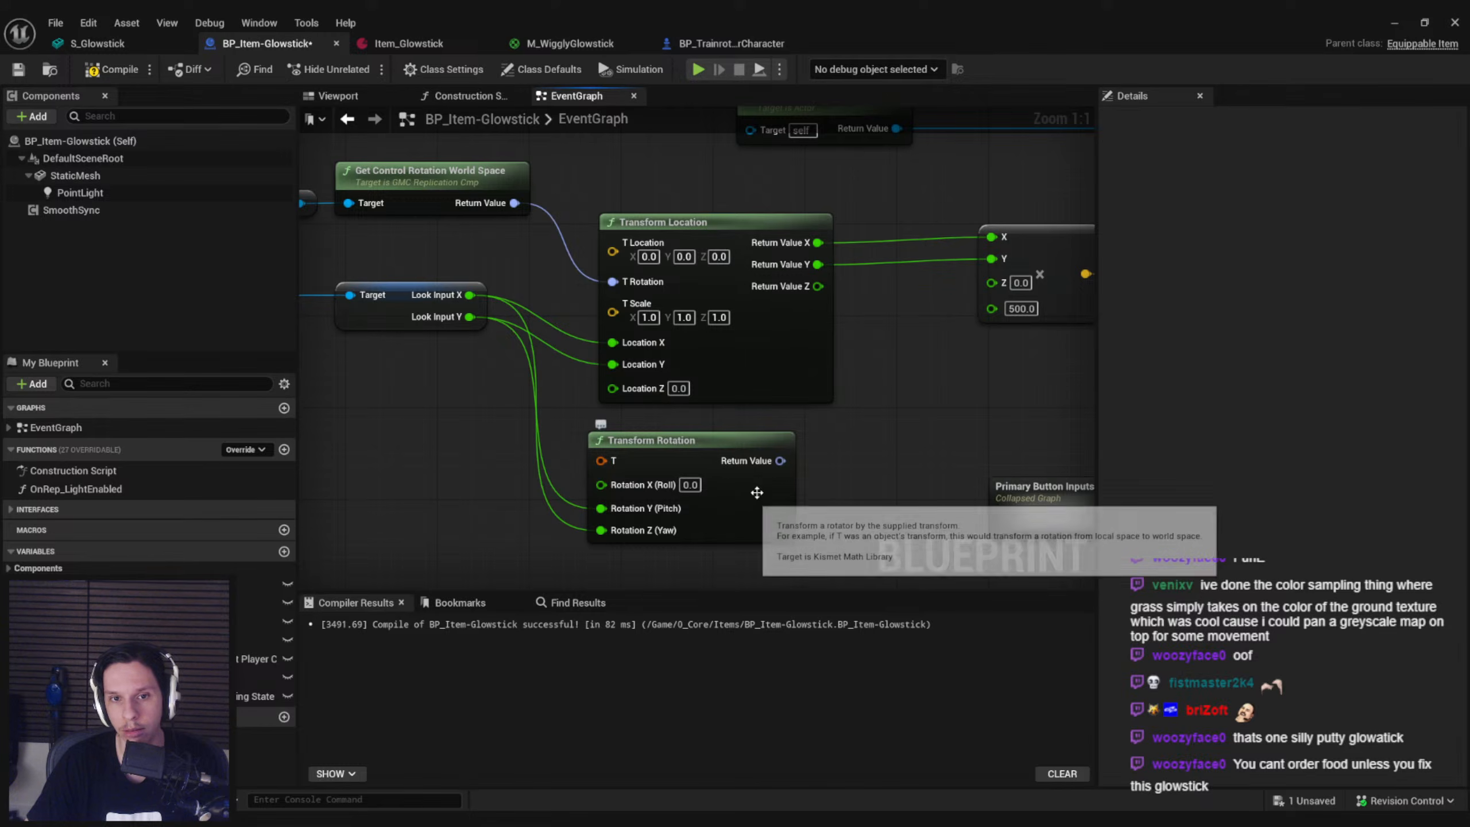
# Split the Transform Rotation node's return value and T input, and feed the control rotation into T Rotation
pyautogui.rightClick(781, 462)
pyautogui.click(836, 518)
pyautogui.moveTo(607, 465); pyautogui.dragTo(515, 202)
pyautogui.rightClick(607, 467)
pyautogui.click(640, 523)
# Replace the Transform Location node with Transform Rotation, wiring returned Yaw into X and Pitch into Y of the multiply node, and save
pyautogui.click(747, 369)
pyautogui.press('Delete')
pyautogui.moveTo(791, 538); pyautogui.dragTo(788, 322)
pyautogui.moveTo(788, 322); pyautogui.dragTo(844, 311, button='right')
pyautogui.moveTo(891, 286); pyautogui.dragTo(736, 322)
pyautogui.moveTo(891, 307); pyautogui.dragTo(733, 301)
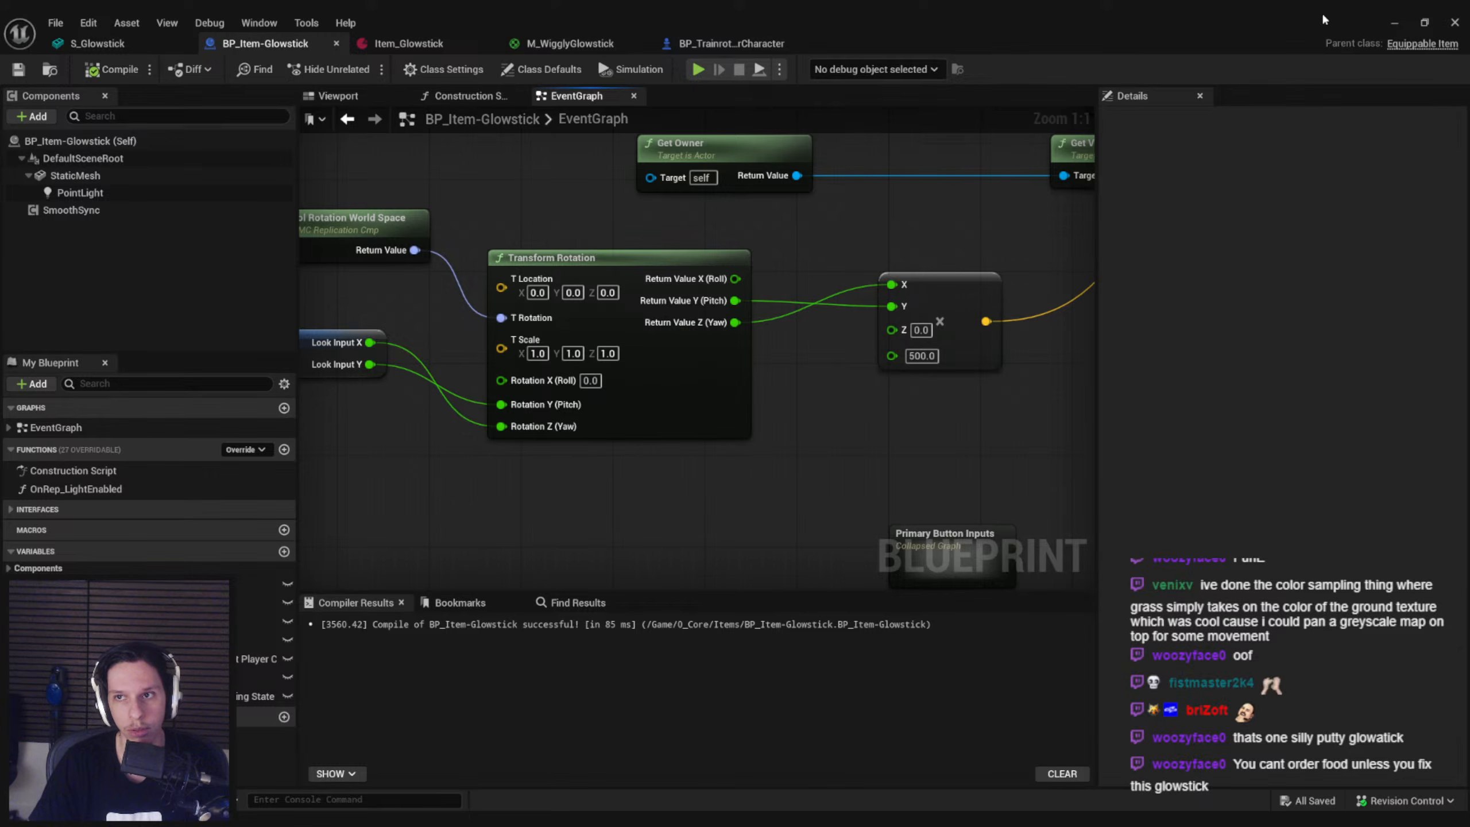
# Playtest with the glowstick equipped, looking around to check the bend driven by the Transform Rotation node
pyautogui.click(1397, 23)
pyautogui.hotkey('alt', 'p')
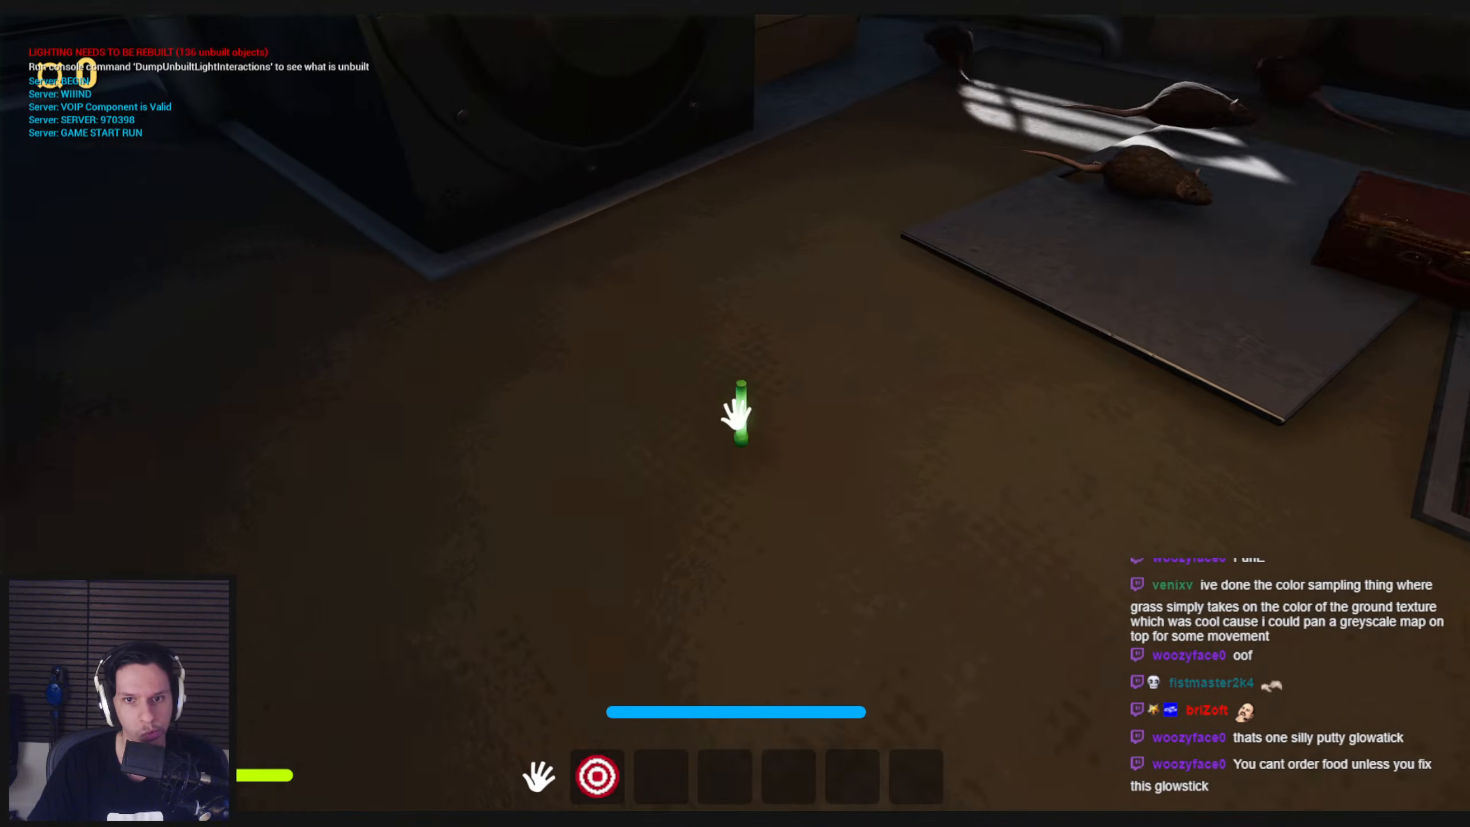
pyautogui.press('e')
pyautogui.press('2')
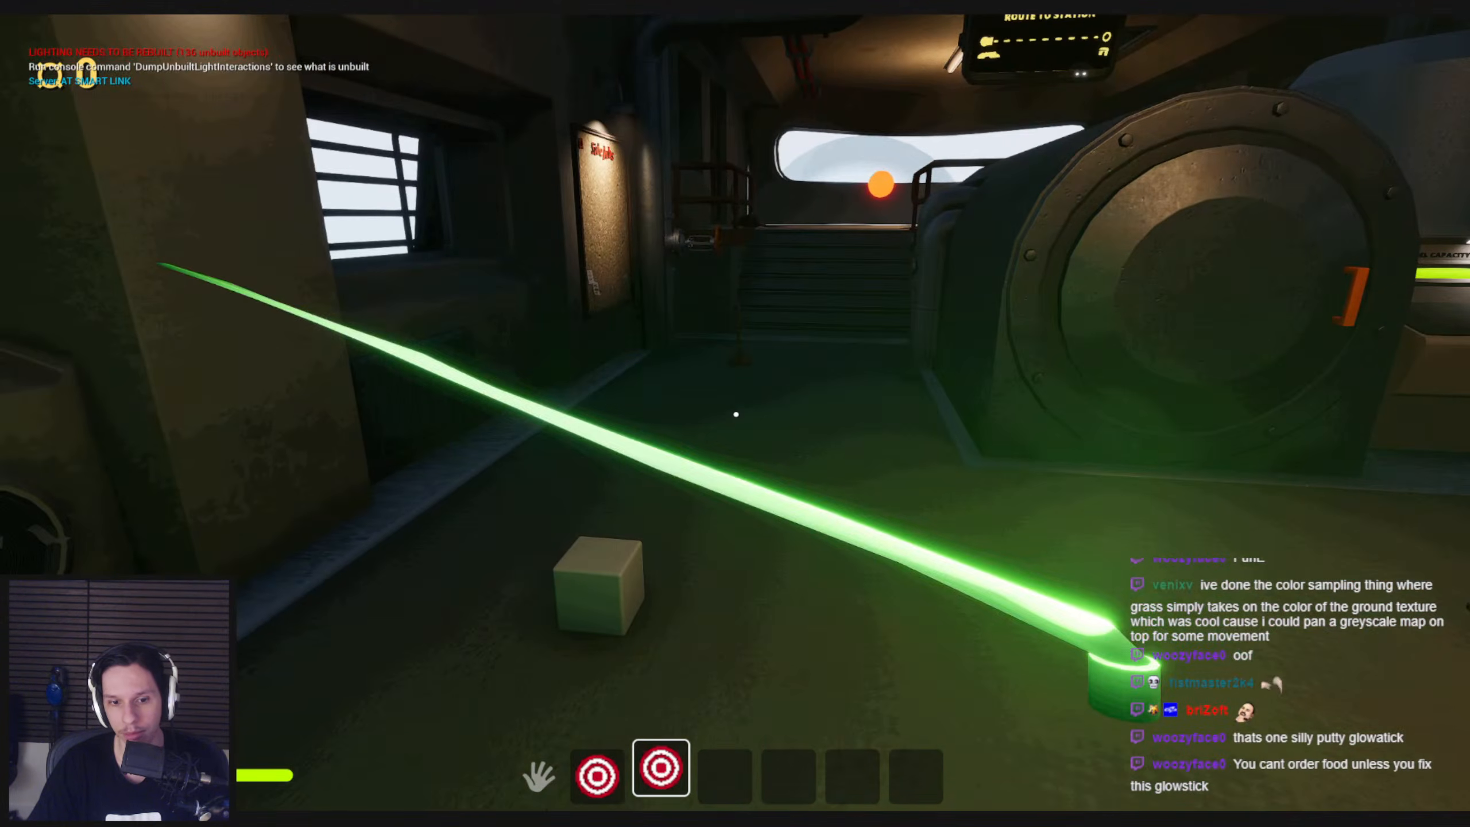
pyautogui.press('Escape')
# Examine the BP_Item-Glowstick event graph from the look input nodes through to the Vector Spring Interp node
pyautogui.click(510, 788)
pyautogui.scroll(-2, 673, 450)
pyautogui.moveTo(673, 450); pyautogui.dragTo(361, 539, button='right')
pyautogui.scroll(1, 618, 368)
pyautogui.scroll(-1, 618, 367)
pyautogui.moveTo(618, 367); pyautogui.dragTo(800, 352, button='right')
pyautogui.scroll(-2, 793, 480)
pyautogui.moveTo(793, 479); pyautogui.dragTo(838, 475, button='right')
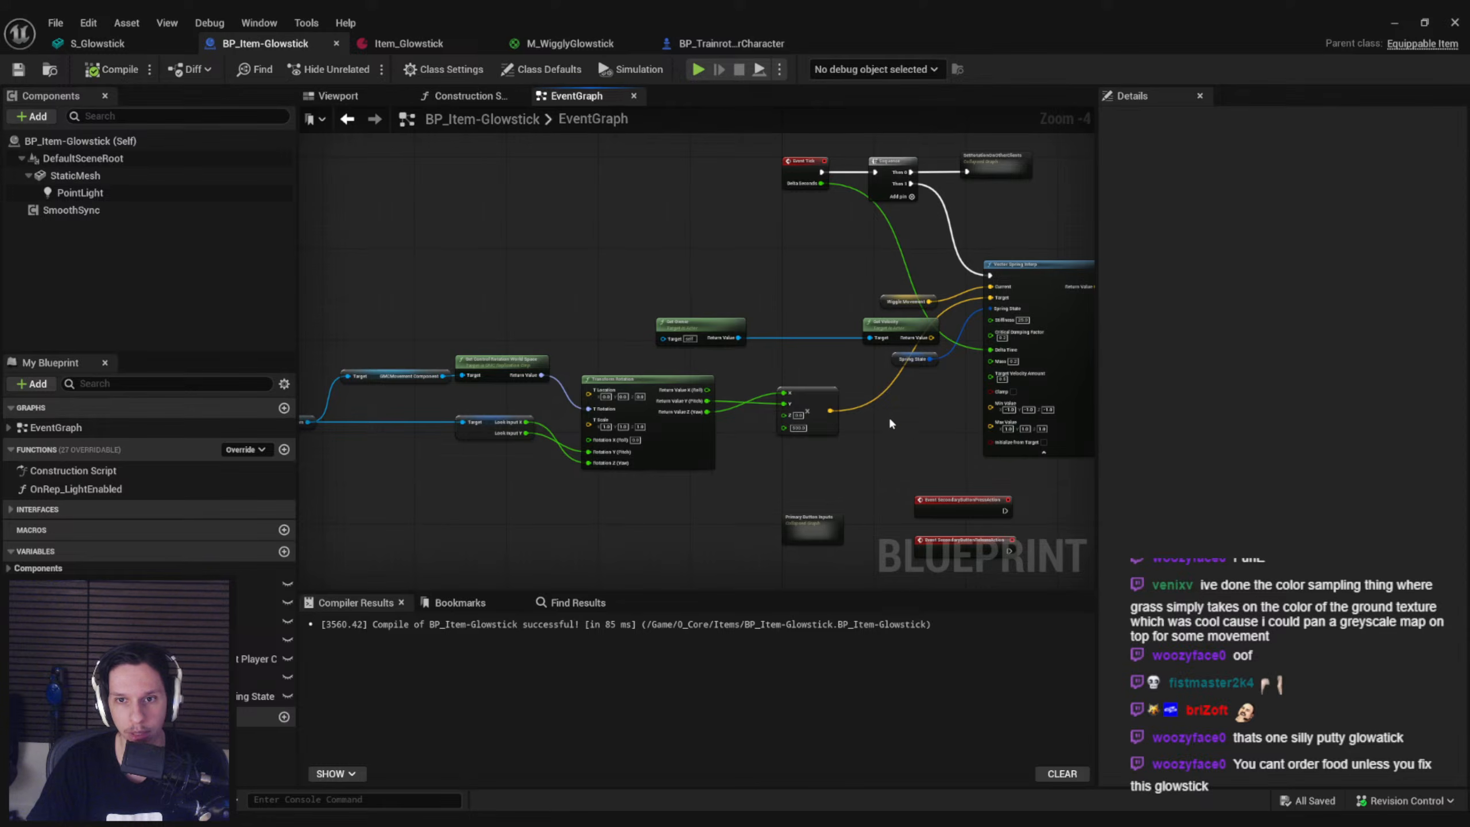
pyautogui.scroll(3, 892, 433)
pyautogui.scroll(-2, 757, 368)
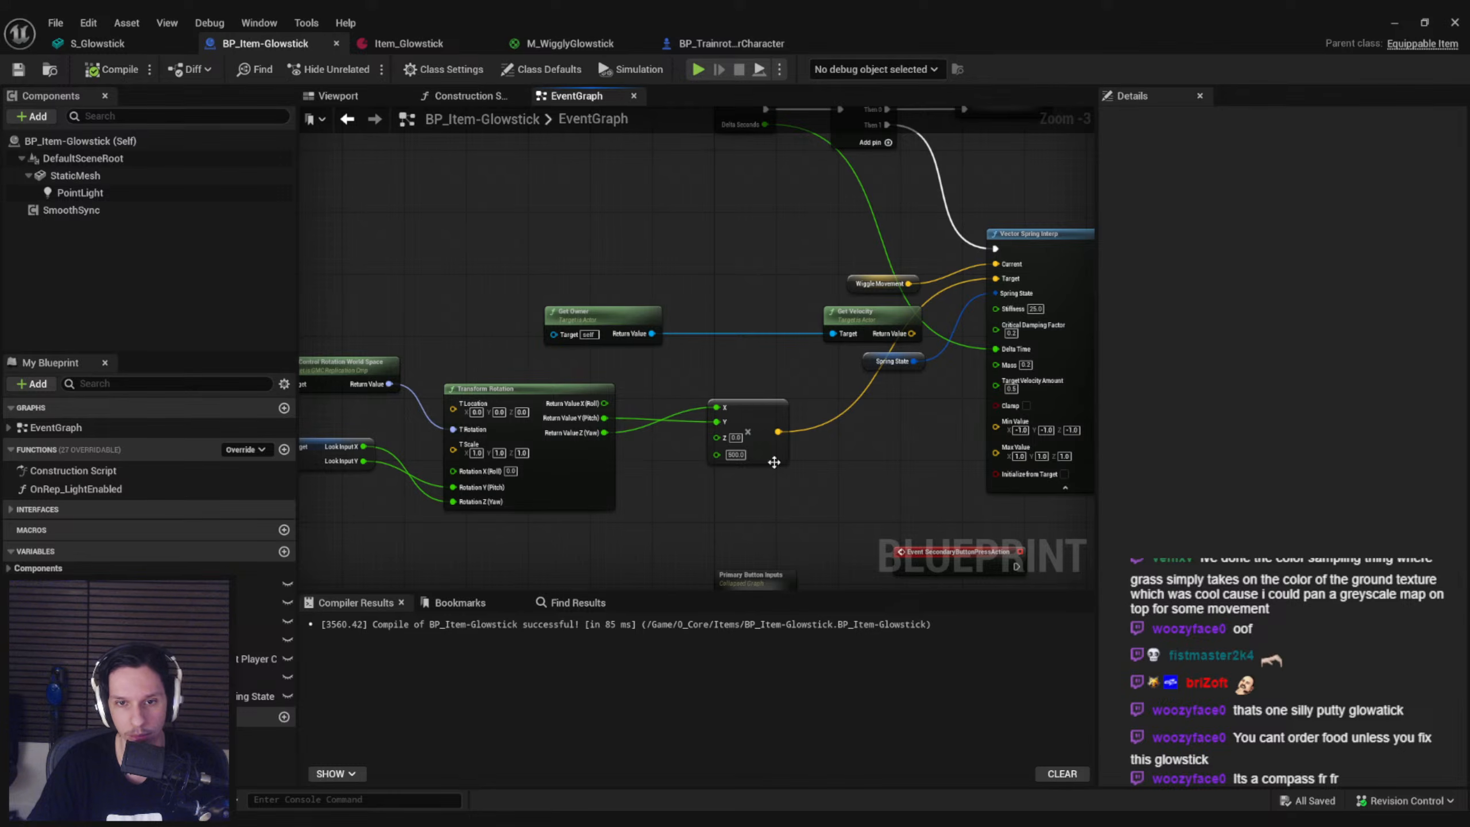
# Remove the look-input Transform Rotation and multiply nodes, and feed Get Velocity's return value into the Target of Vector Spring Interp
pyautogui.moveTo(764, 499); pyautogui.dragTo(947, 444, button='right')
pyautogui.moveTo(946, 451); pyautogui.dragTo(238, 347)
pyautogui.scroll(4, 962, 404)
pyautogui.moveTo(393, 343); pyautogui.dragTo(589, 342)
pyautogui.moveTo(782, 361); pyautogui.dragTo(906, 288)
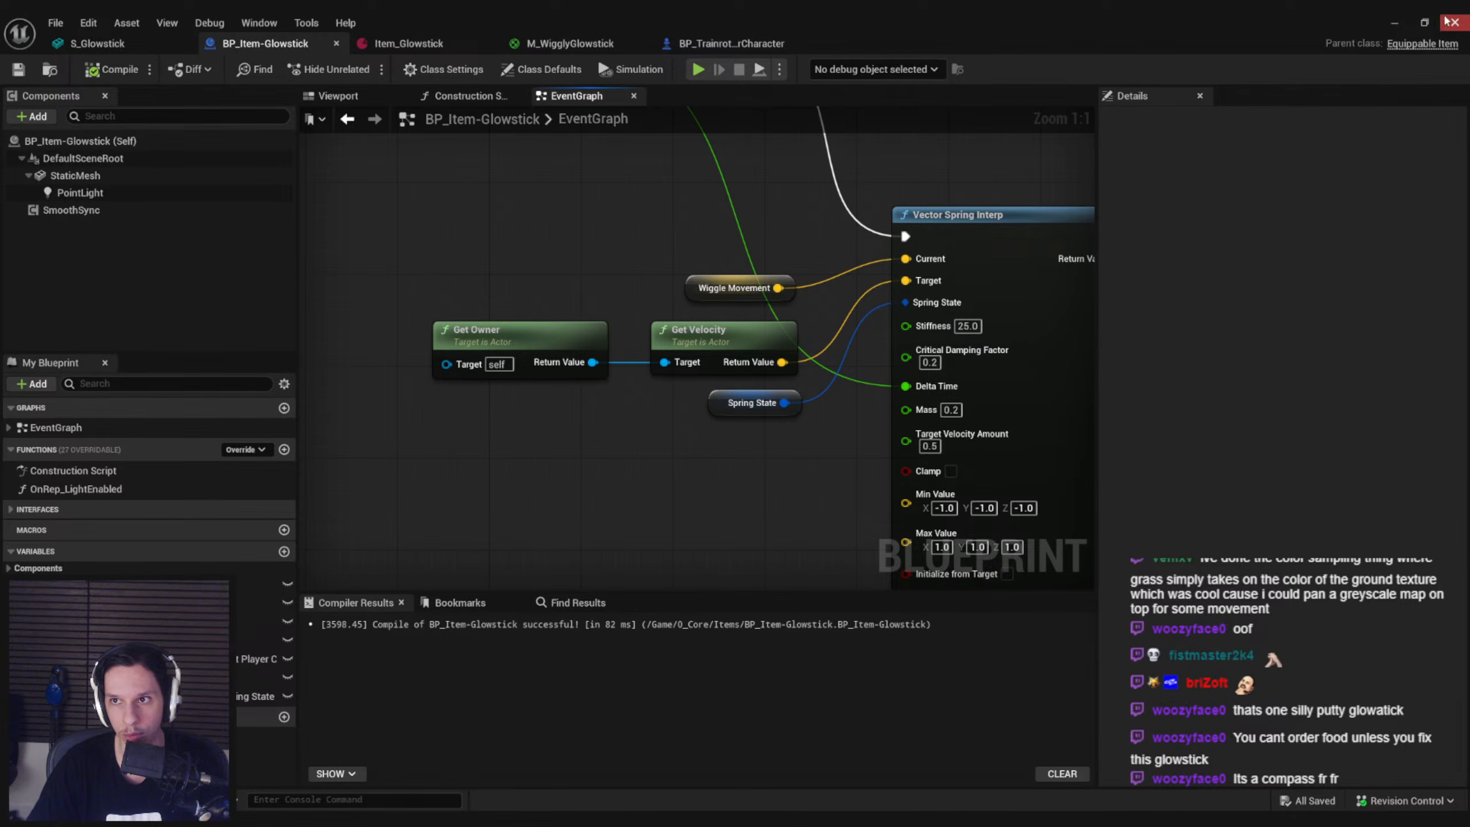
# Playtest with the glowstick equipped, walking, strafing and sprinting around the engine cabin to check the velocity-driven bend
pyautogui.click(1454, 22)
pyautogui.hotkey('alt', 'p')
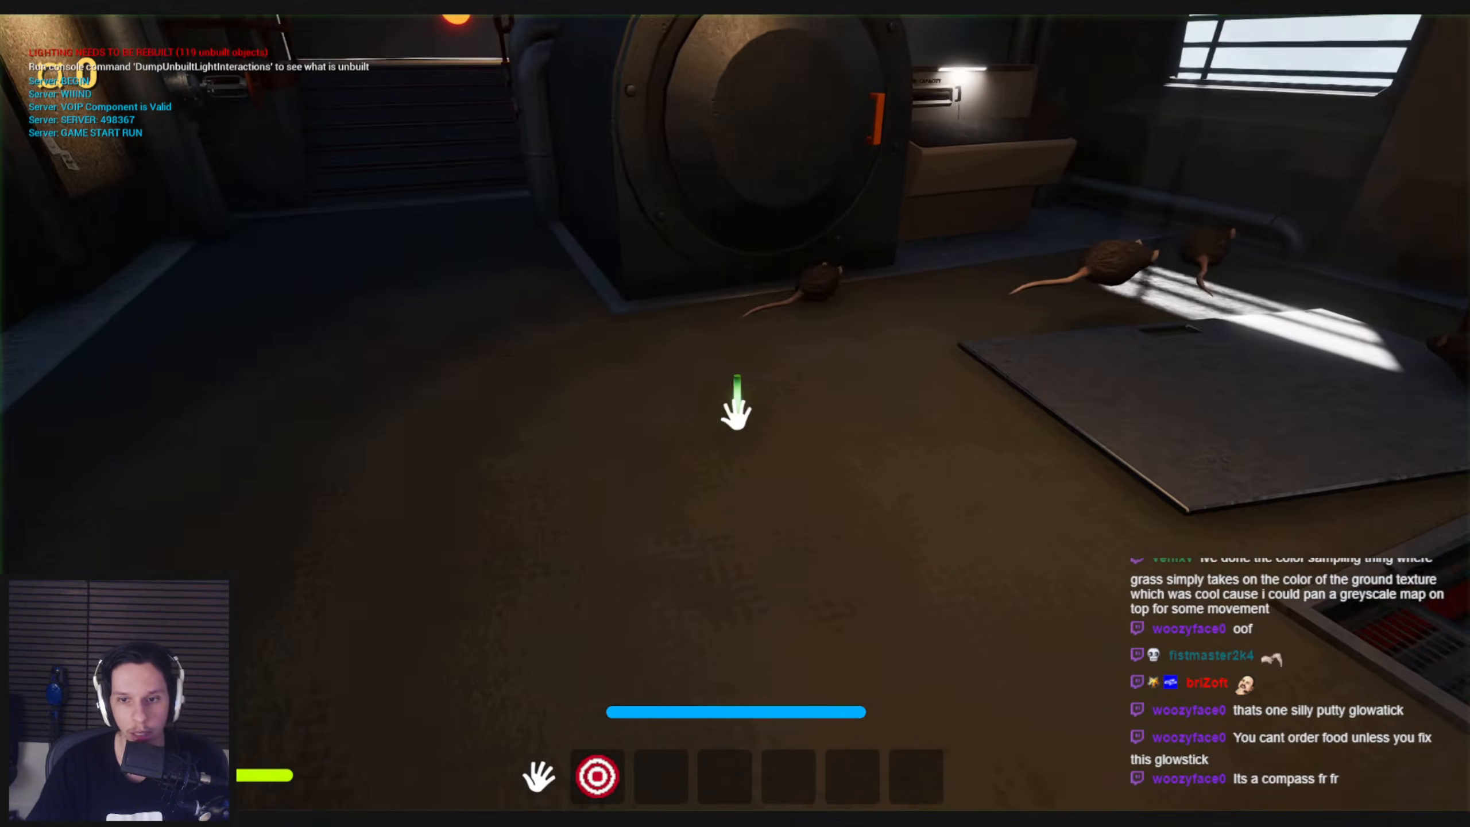
pyautogui.press('e')
pyautogui.press('2')
pyautogui.press('w')
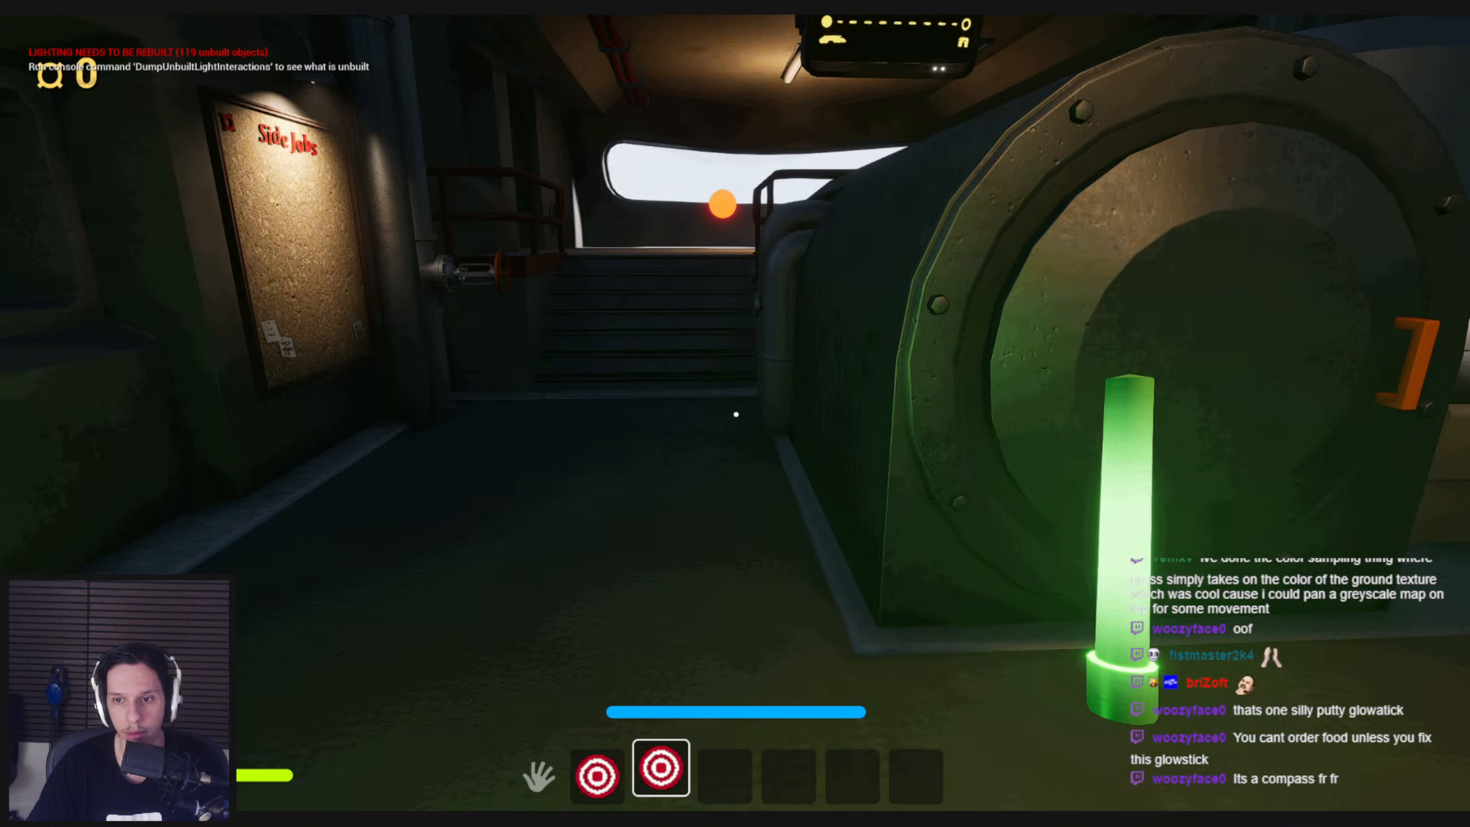
pyautogui.press('d')
pyautogui.hotkey('shift', 'w')
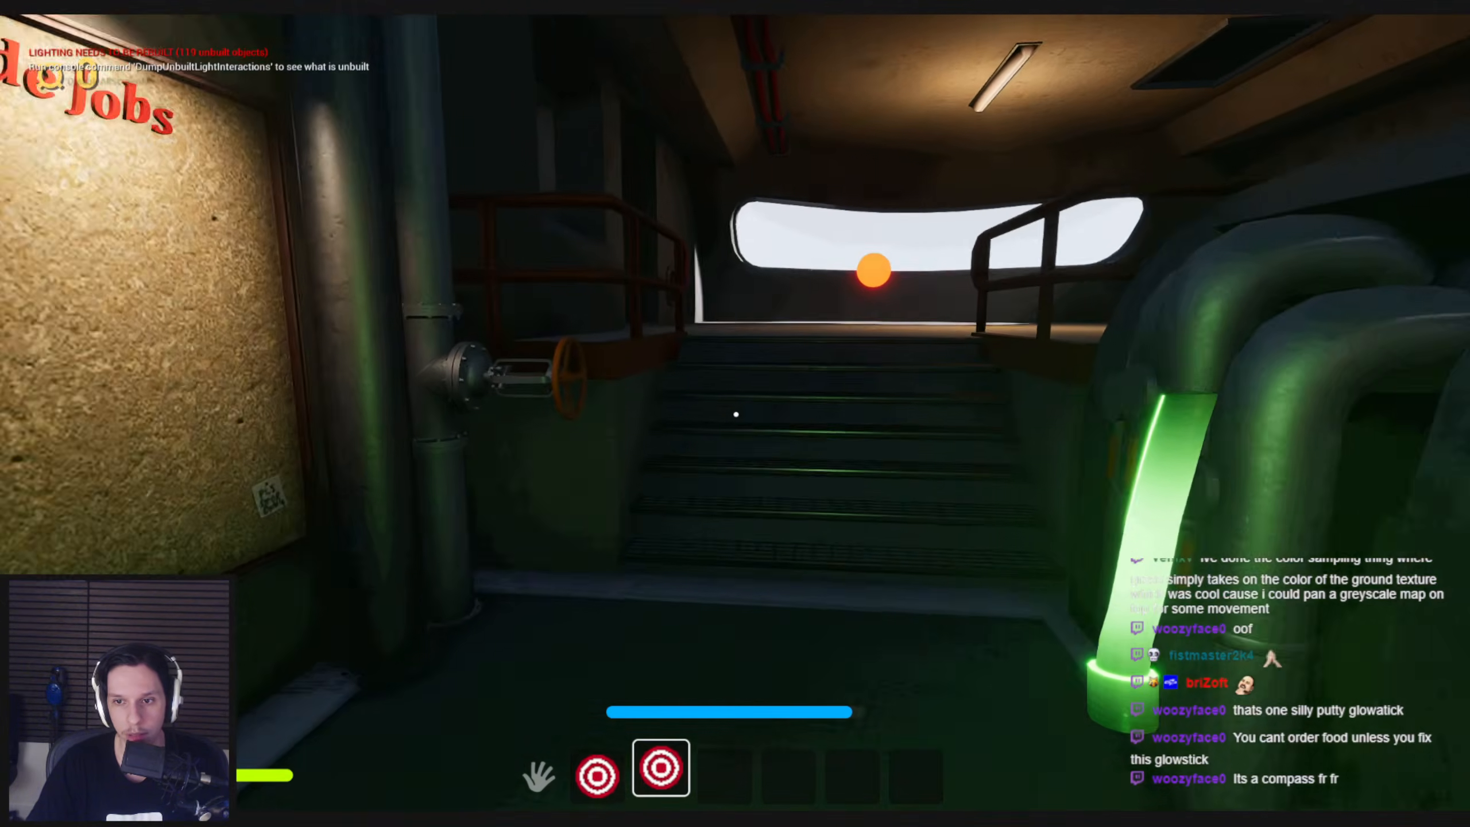
pyautogui.hotkey('shift', 'w')
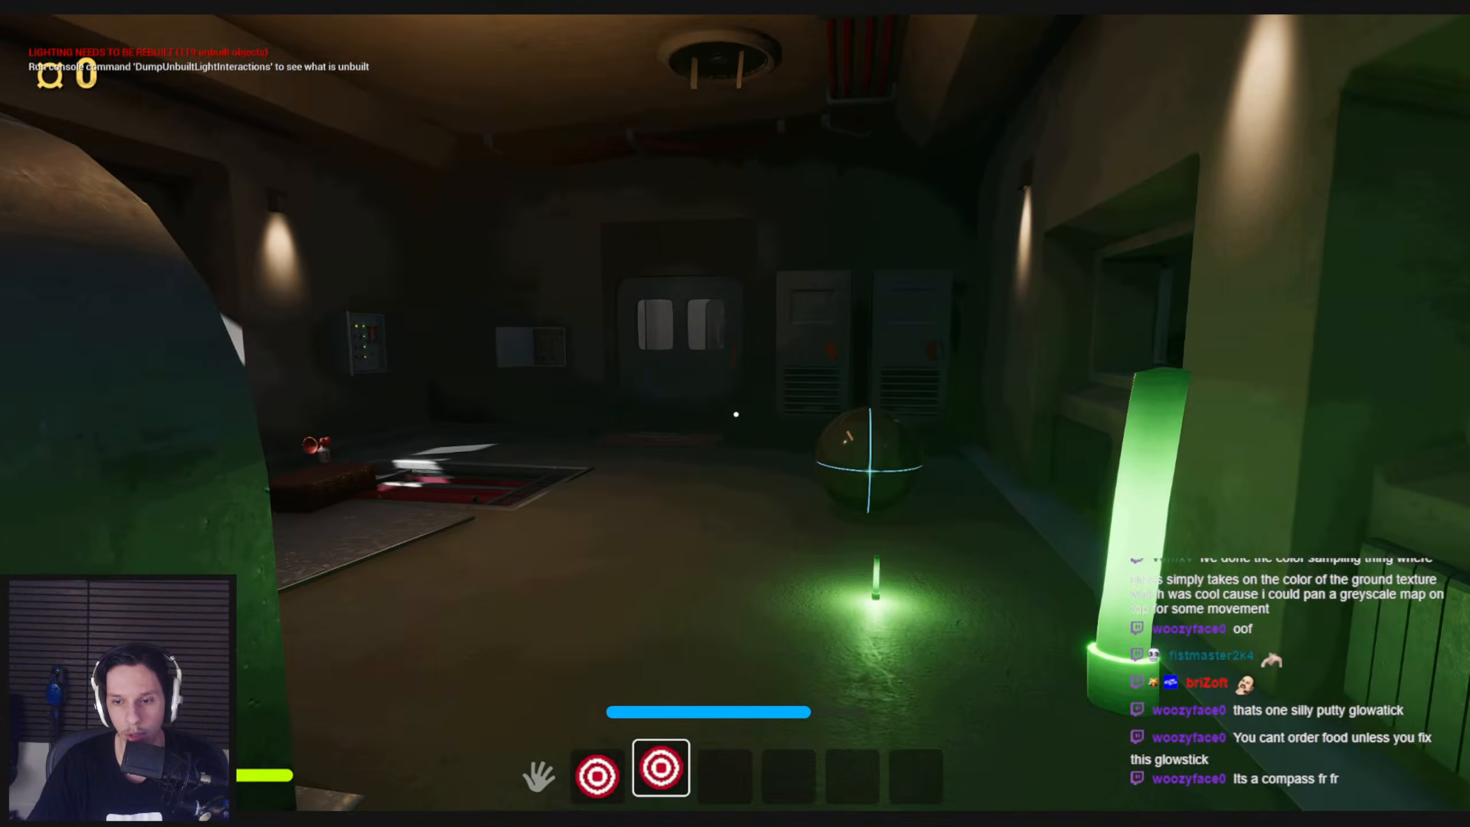
pyautogui.press('s')
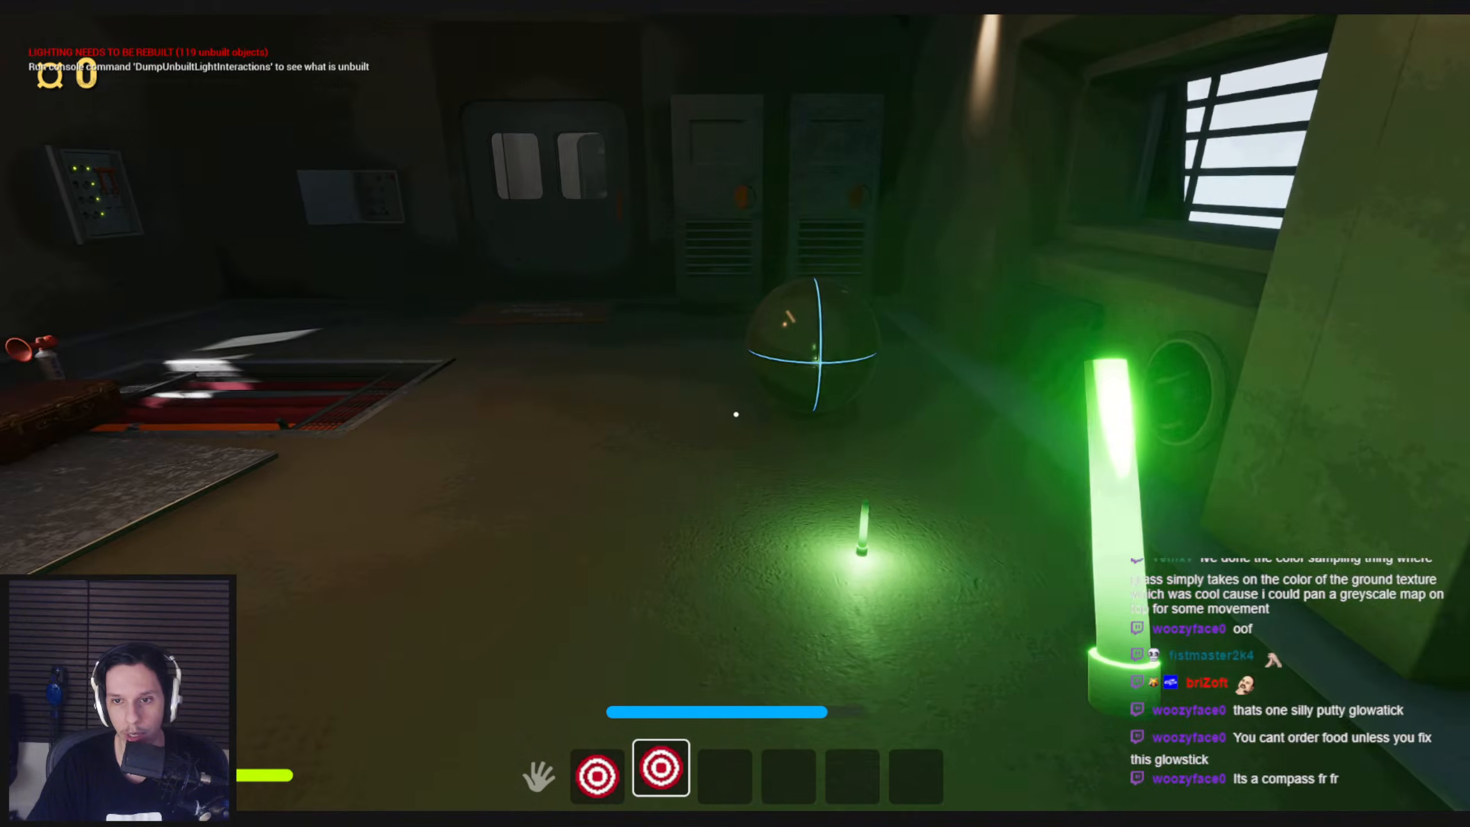
# Pick up the lit glowstick from the cabin floor during play, equip it, and drop it again
pyautogui.press('2')
pyautogui.press('2')
pyautogui.press('2')
pyautogui.press('e')
pyautogui.press('2')
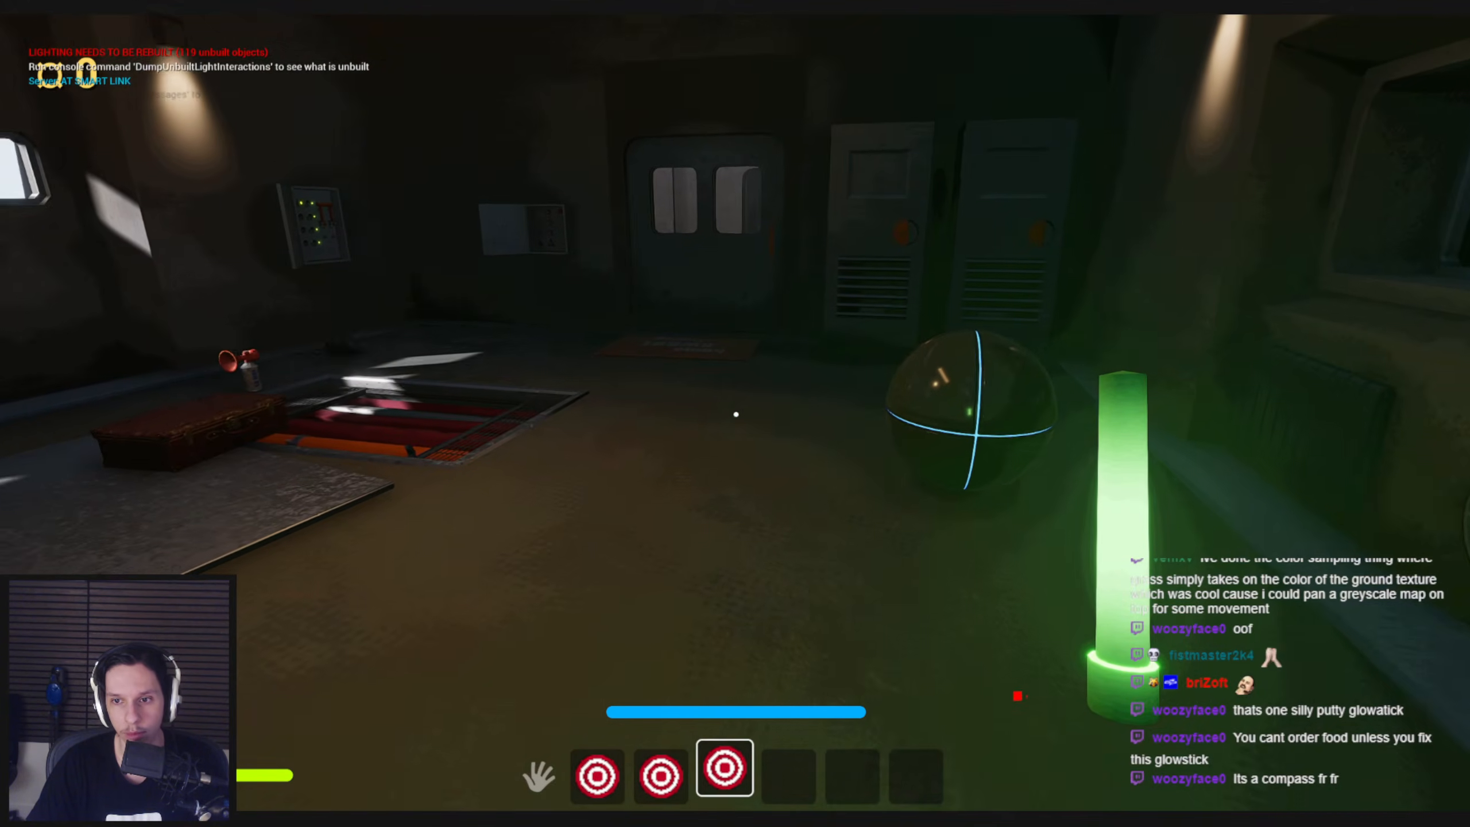
pyautogui.press('g')
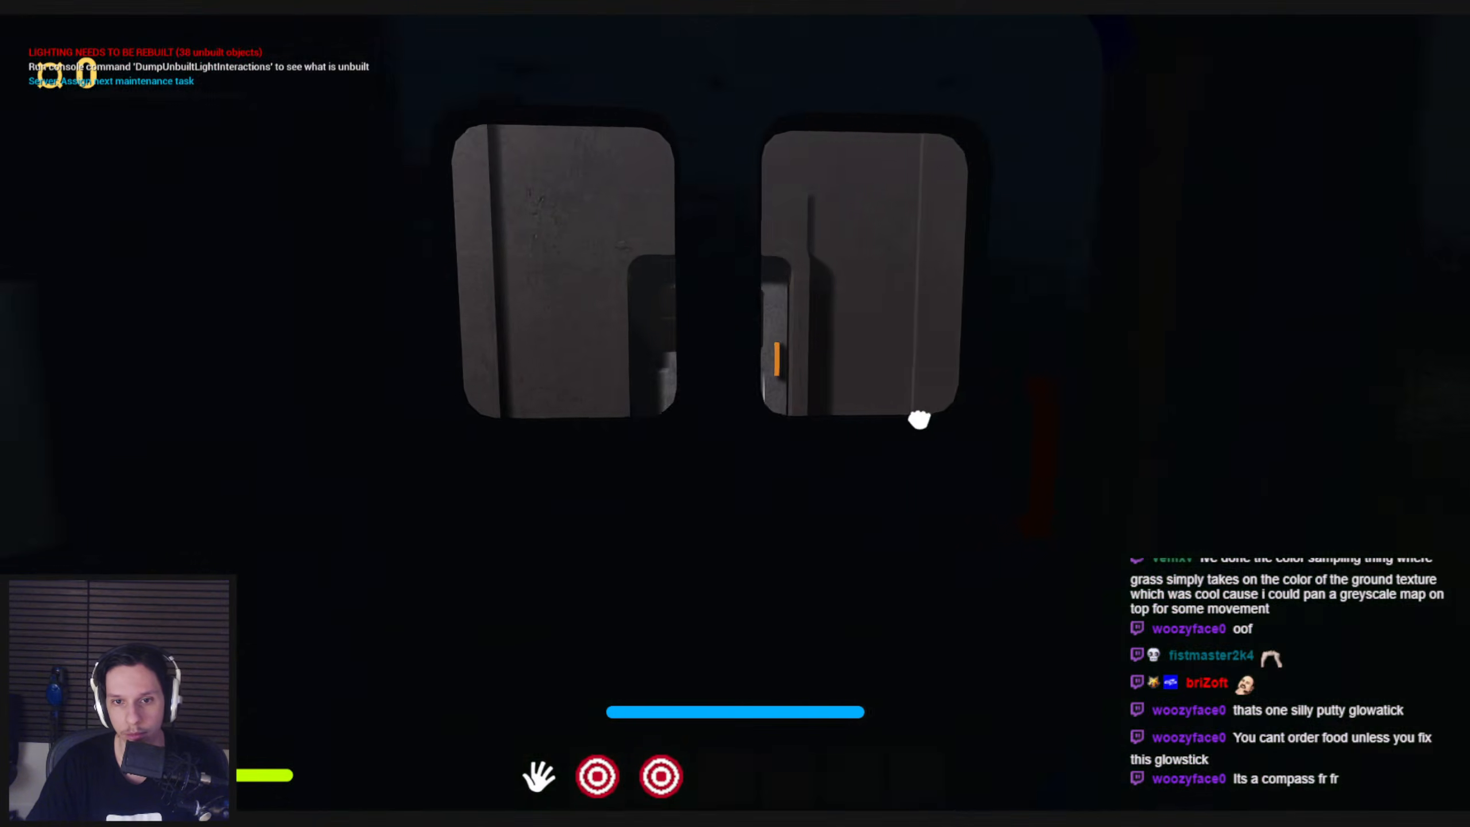
pyautogui.moveTo(920, 420); pyautogui.dragTo(783, 413)
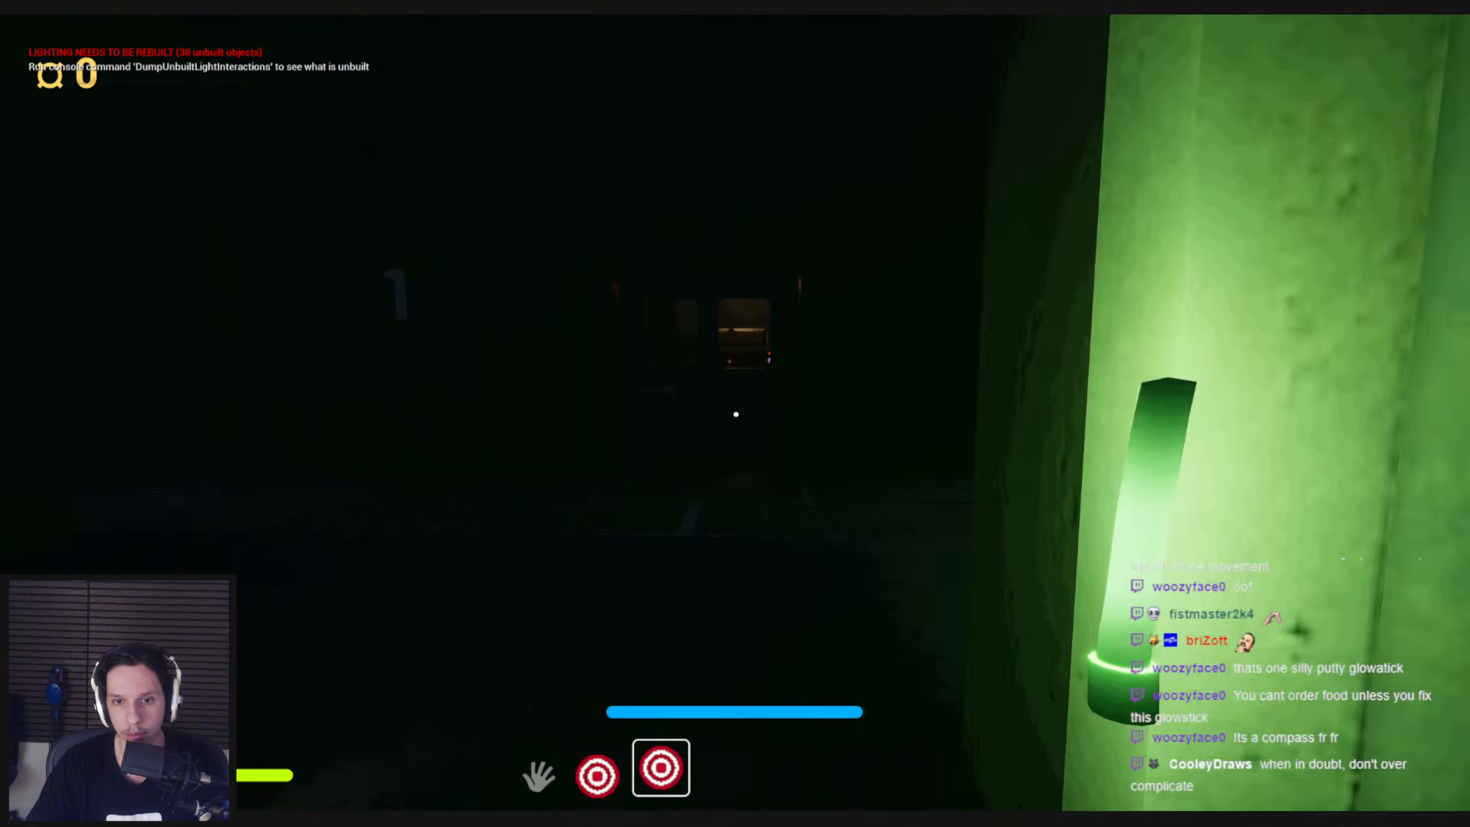
# Throw the held glowstick down the dark passenger car, retrieve it, and sprint back to the engine cabin checking its bend
pyautogui.press('3')
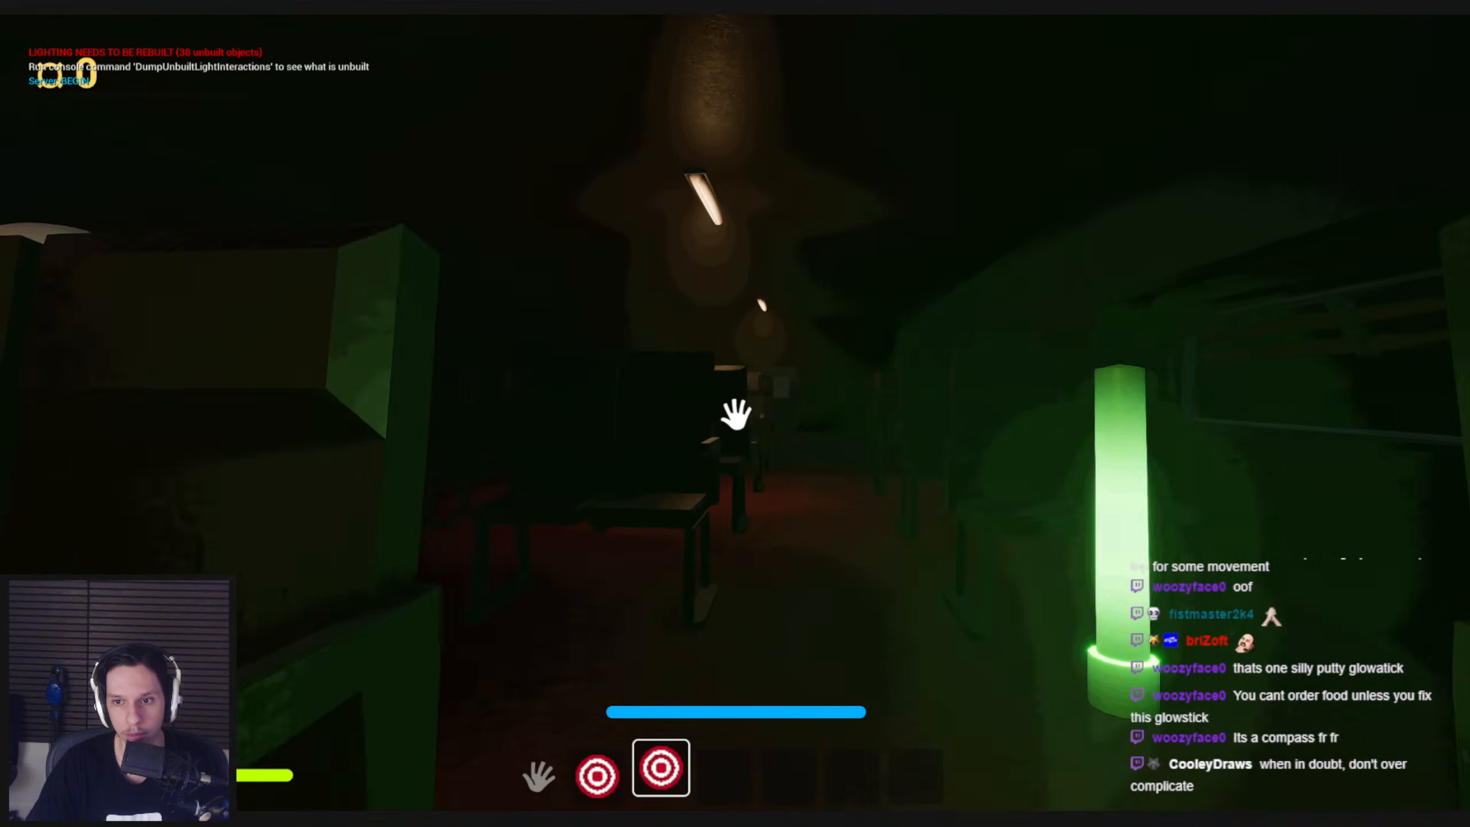
pyautogui.click(736, 413)
pyautogui.press('w')
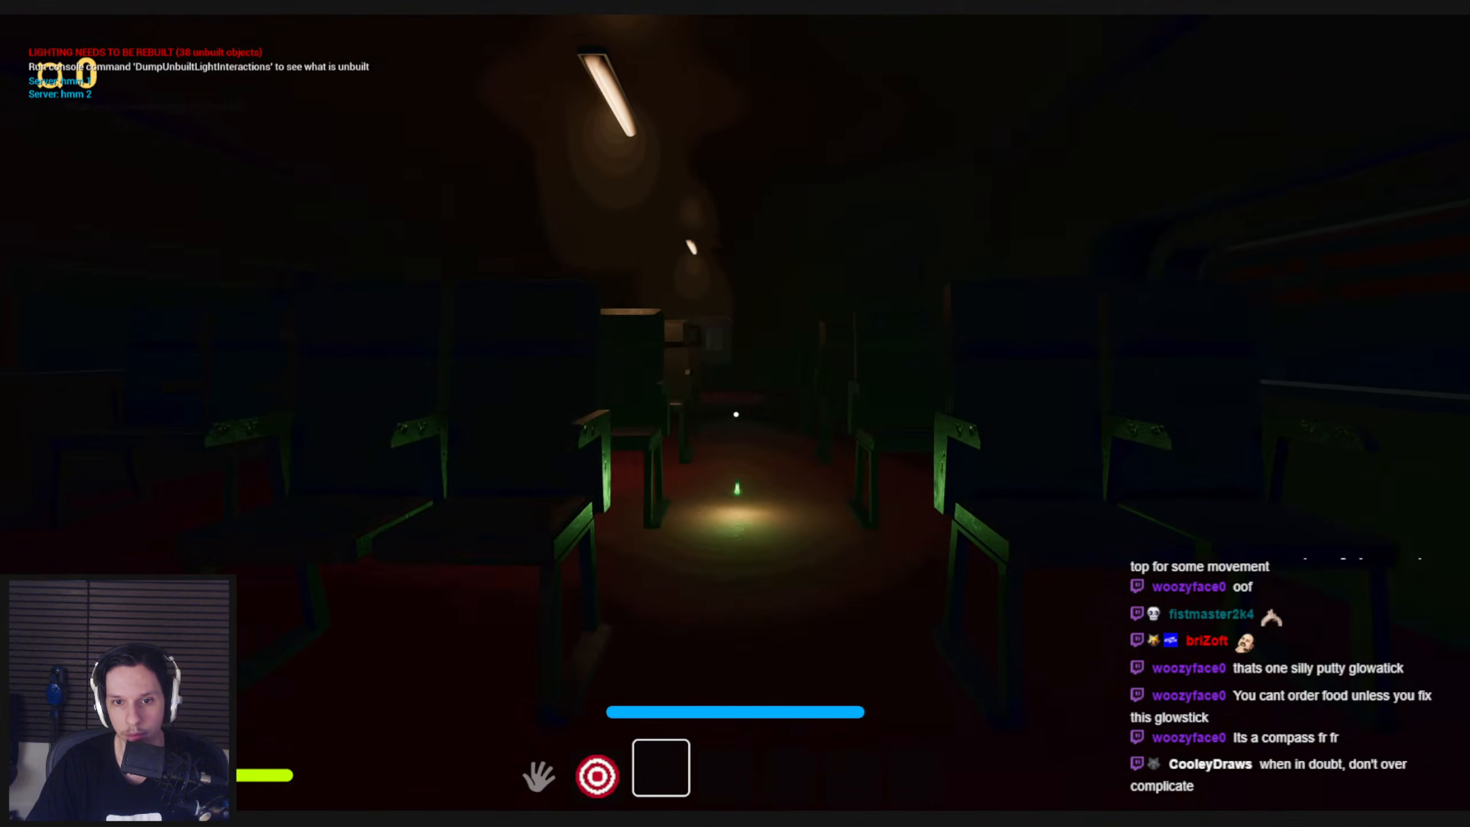
pyautogui.press('e')
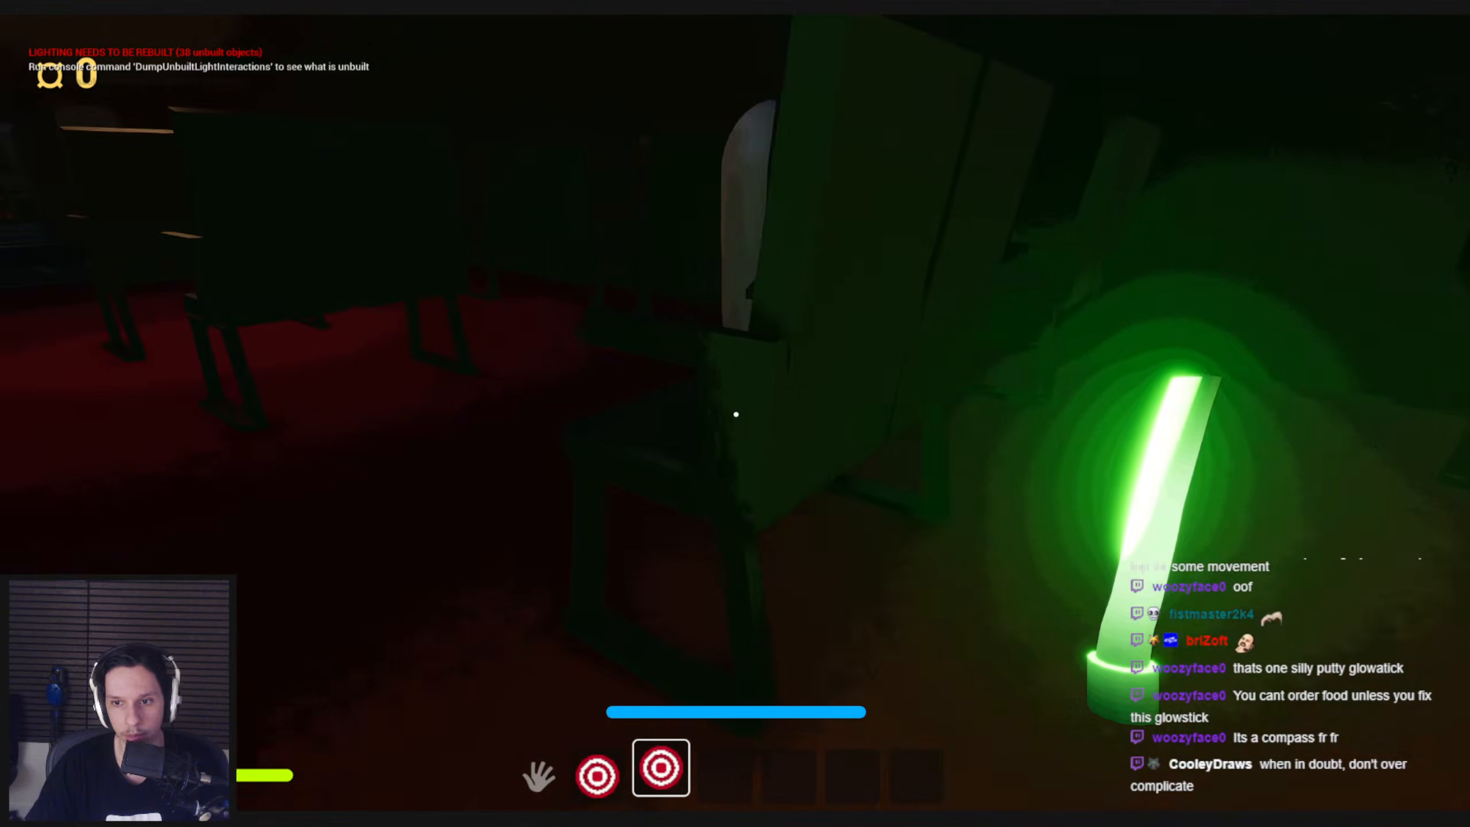
pyautogui.hotkey('shift', 'w')
pyautogui.hotkey('shift', 'w')
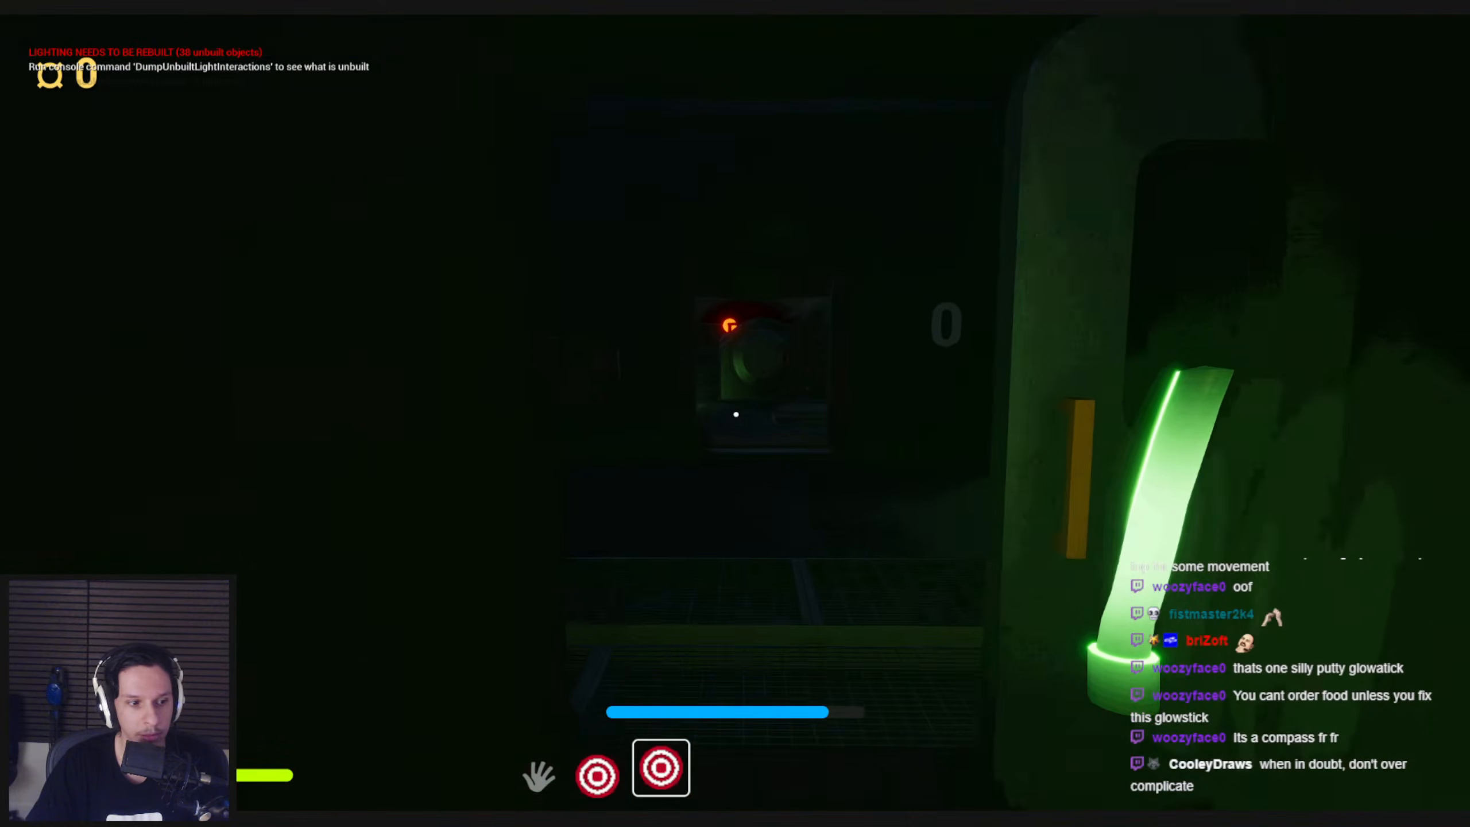
pyautogui.press('w')
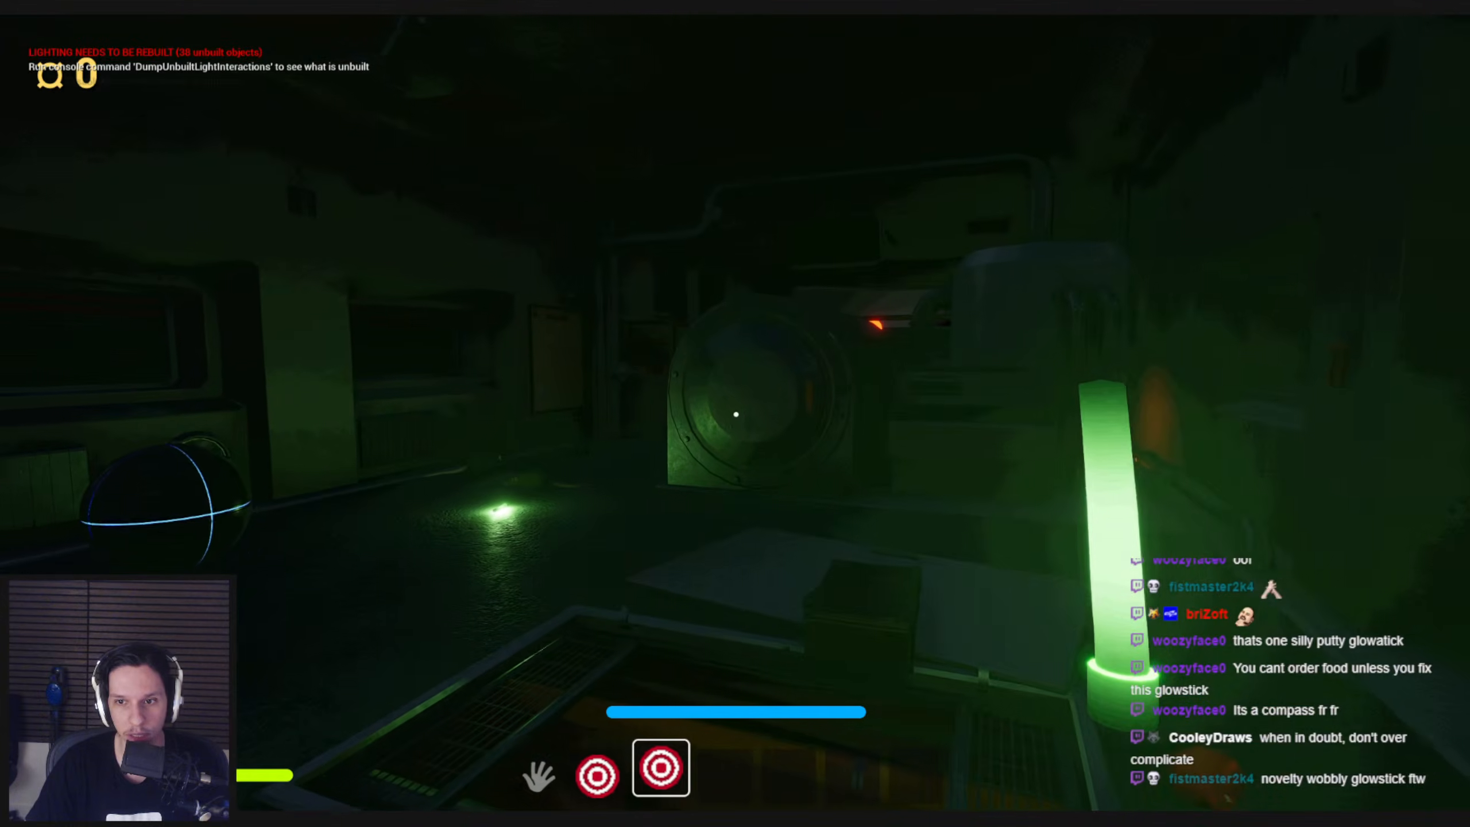
# Move backward, sideways and forward in the darkened engine cabin to check how the held glowstick wobbles
pyautogui.press('s')
pyautogui.scroll(2, 736, 414)
pyautogui.scroll(-2, 736, 414)
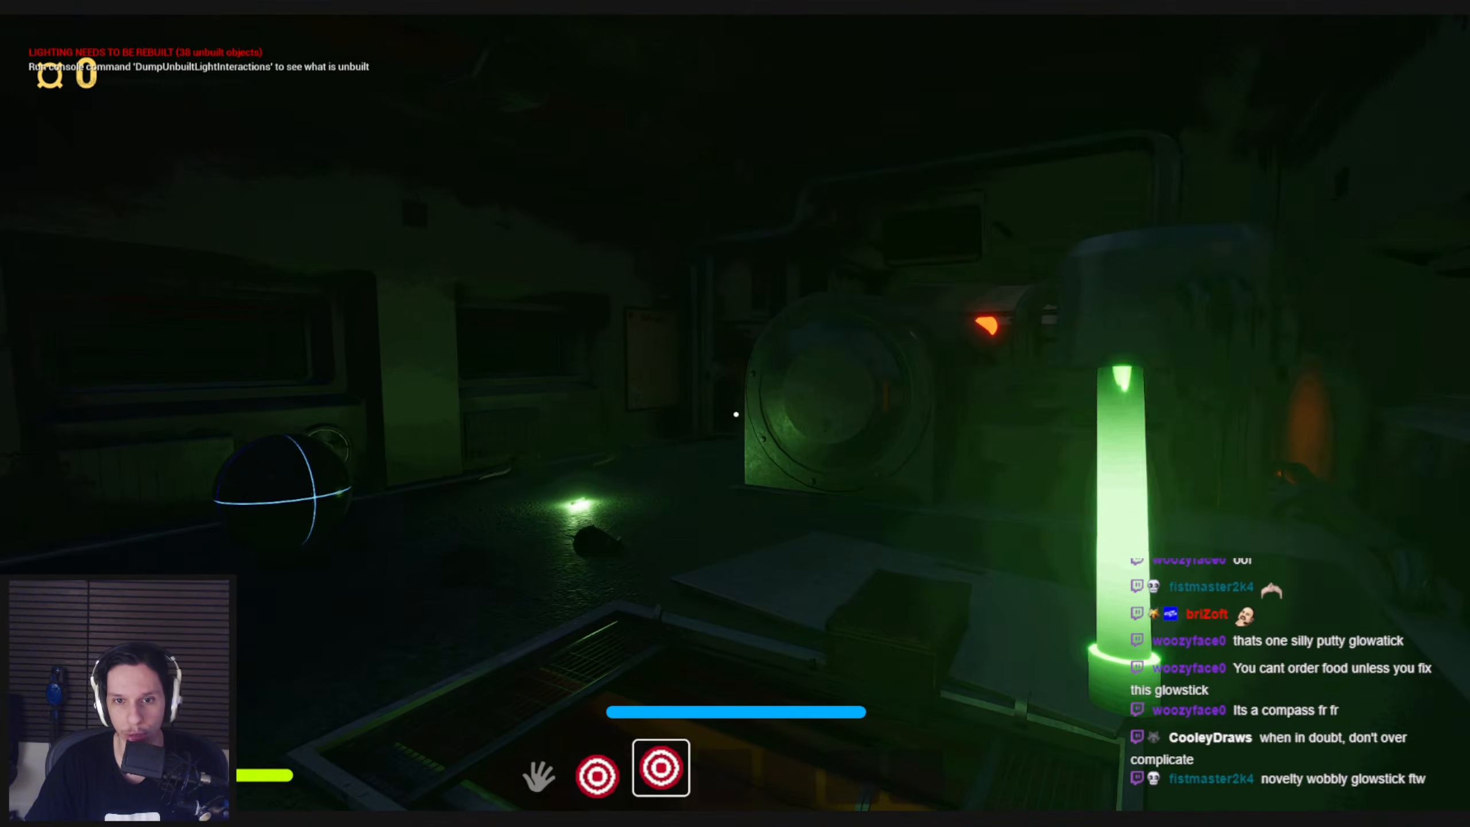
pyautogui.scroll(2, 736, 414)
pyautogui.press('a')
pyautogui.scroll(-2, 735, 414)
pyautogui.press('w')
# Throw the glowstick across the engine cabin, look around without it, and end the playtest with the full editor layout restored
pyautogui.click(736, 414)
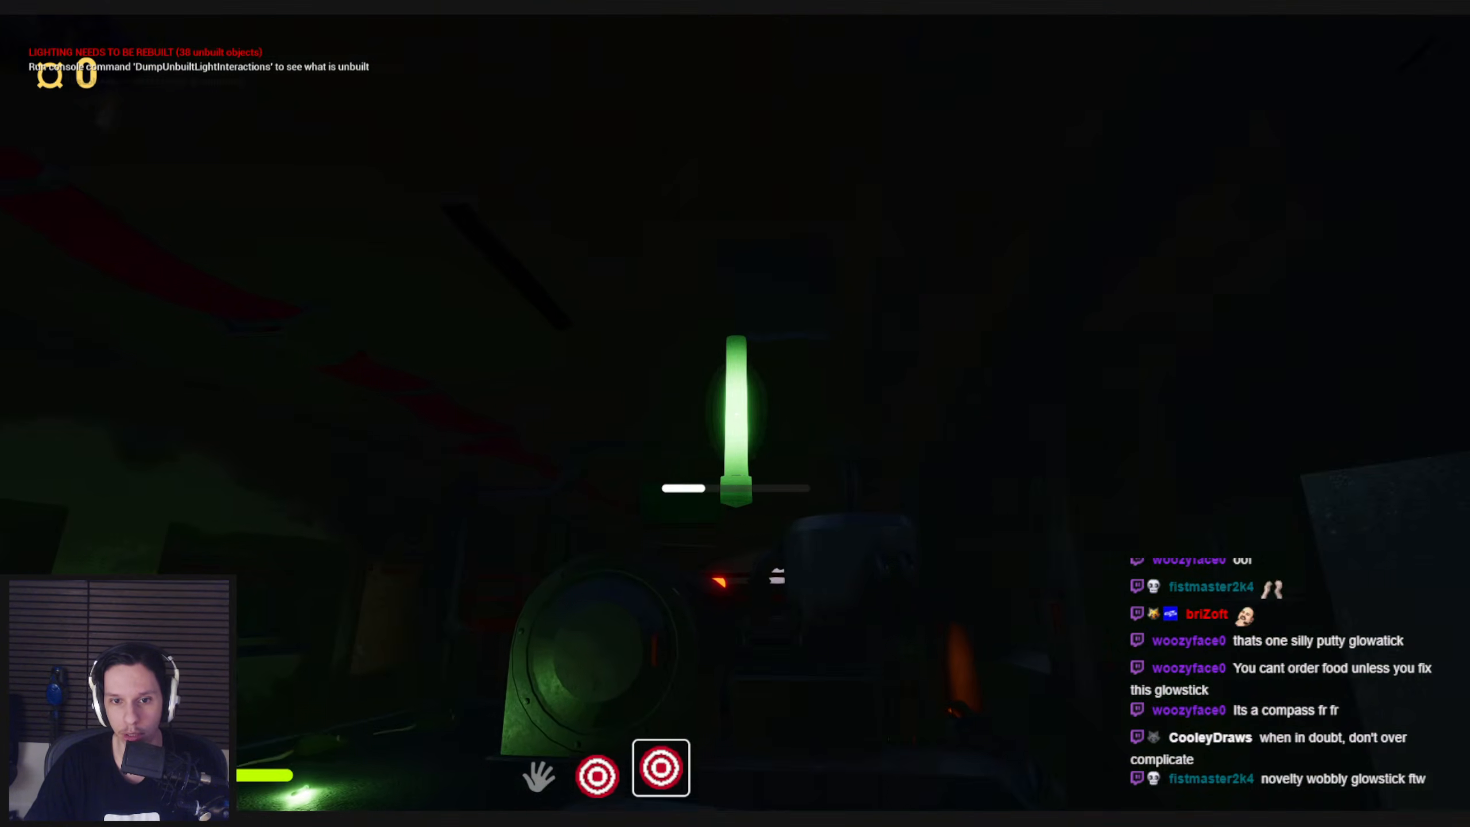
pyautogui.press('s')
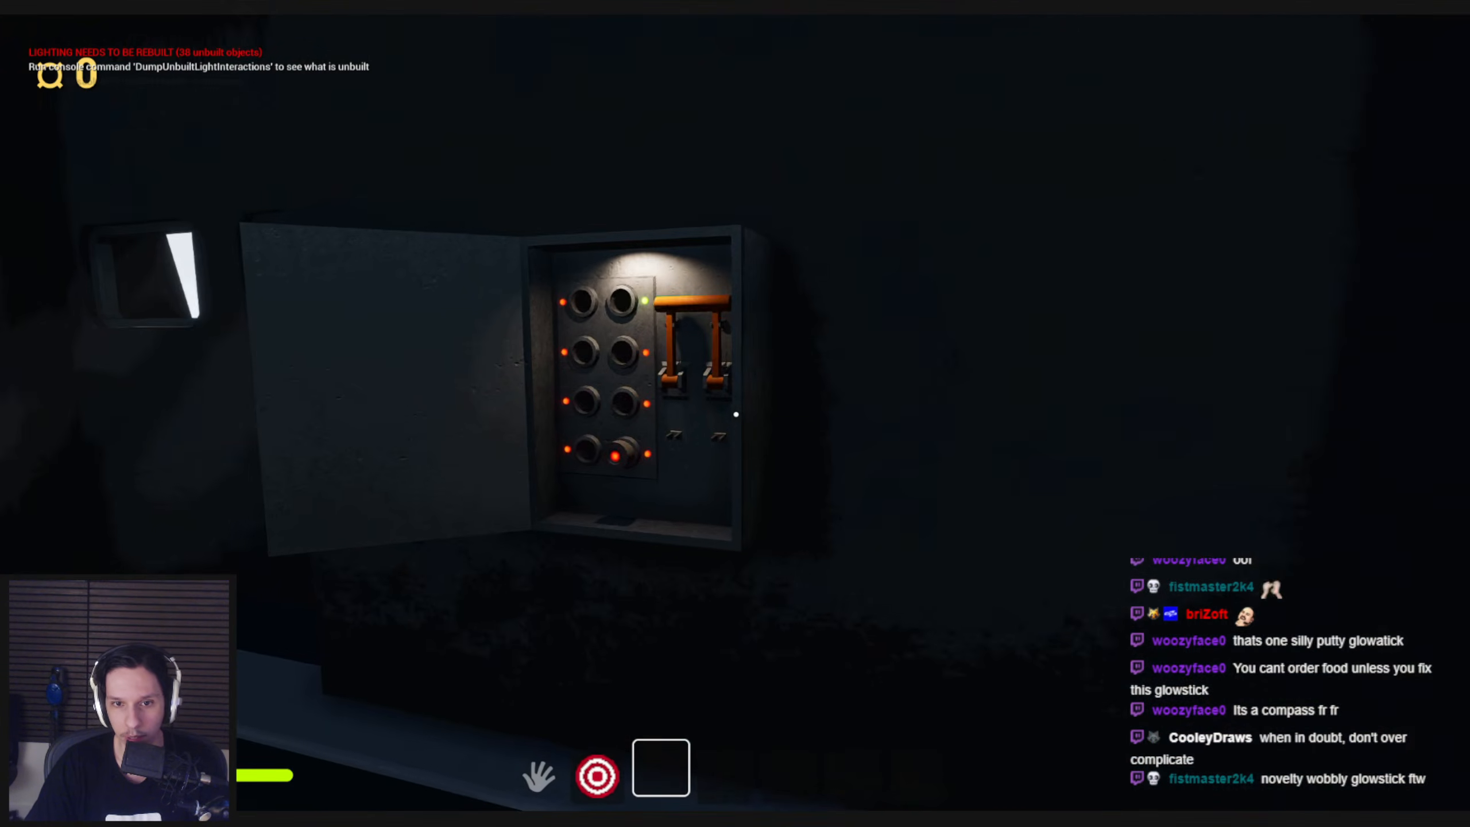
pyautogui.press('w')
pyautogui.moveTo(735, 414); pyautogui.dragTo(707, 551)
pyautogui.press('w')
pyautogui.press('s')
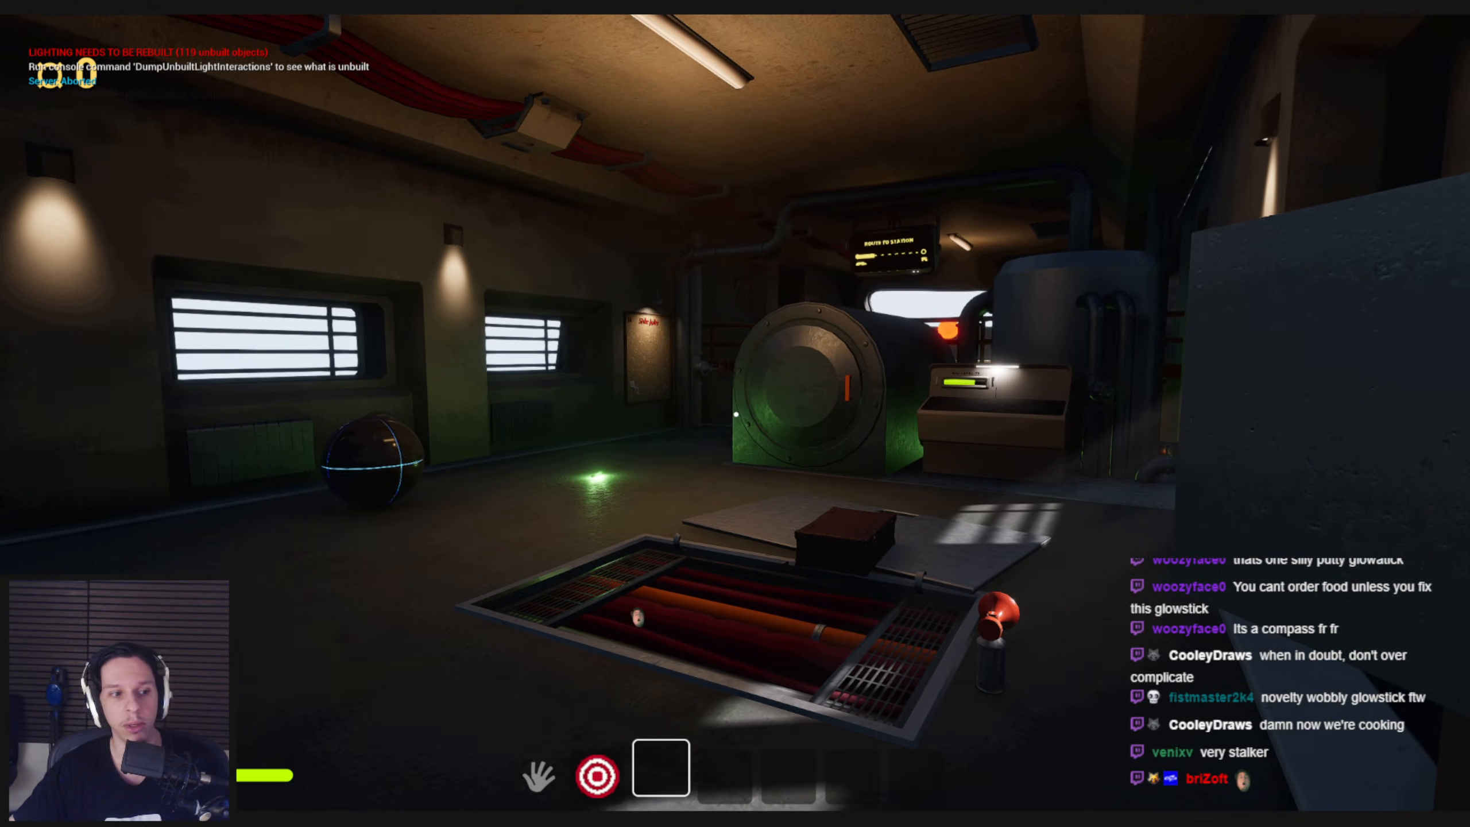
pyautogui.press('Escape')
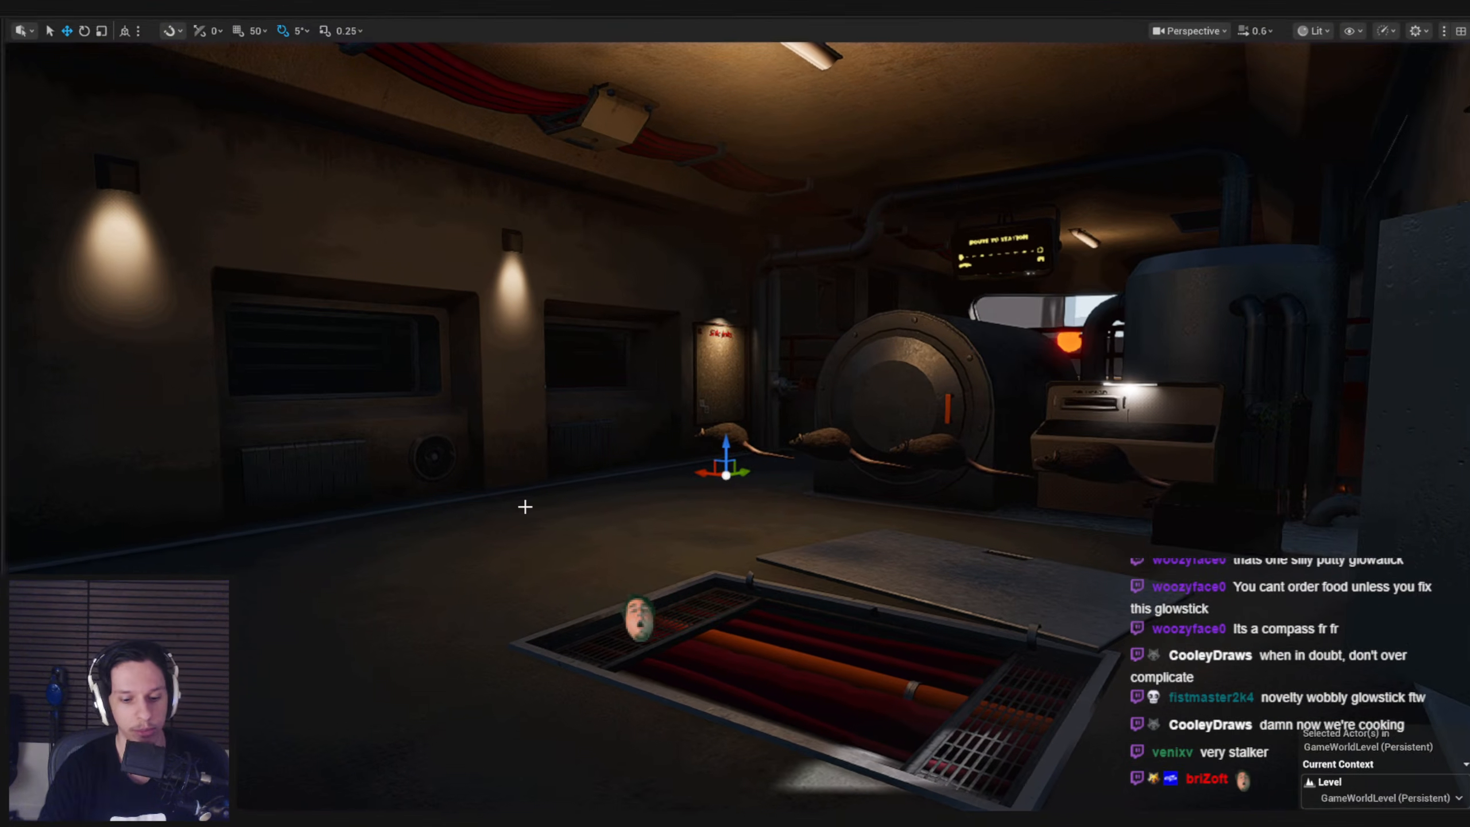
pyautogui.press('F11')
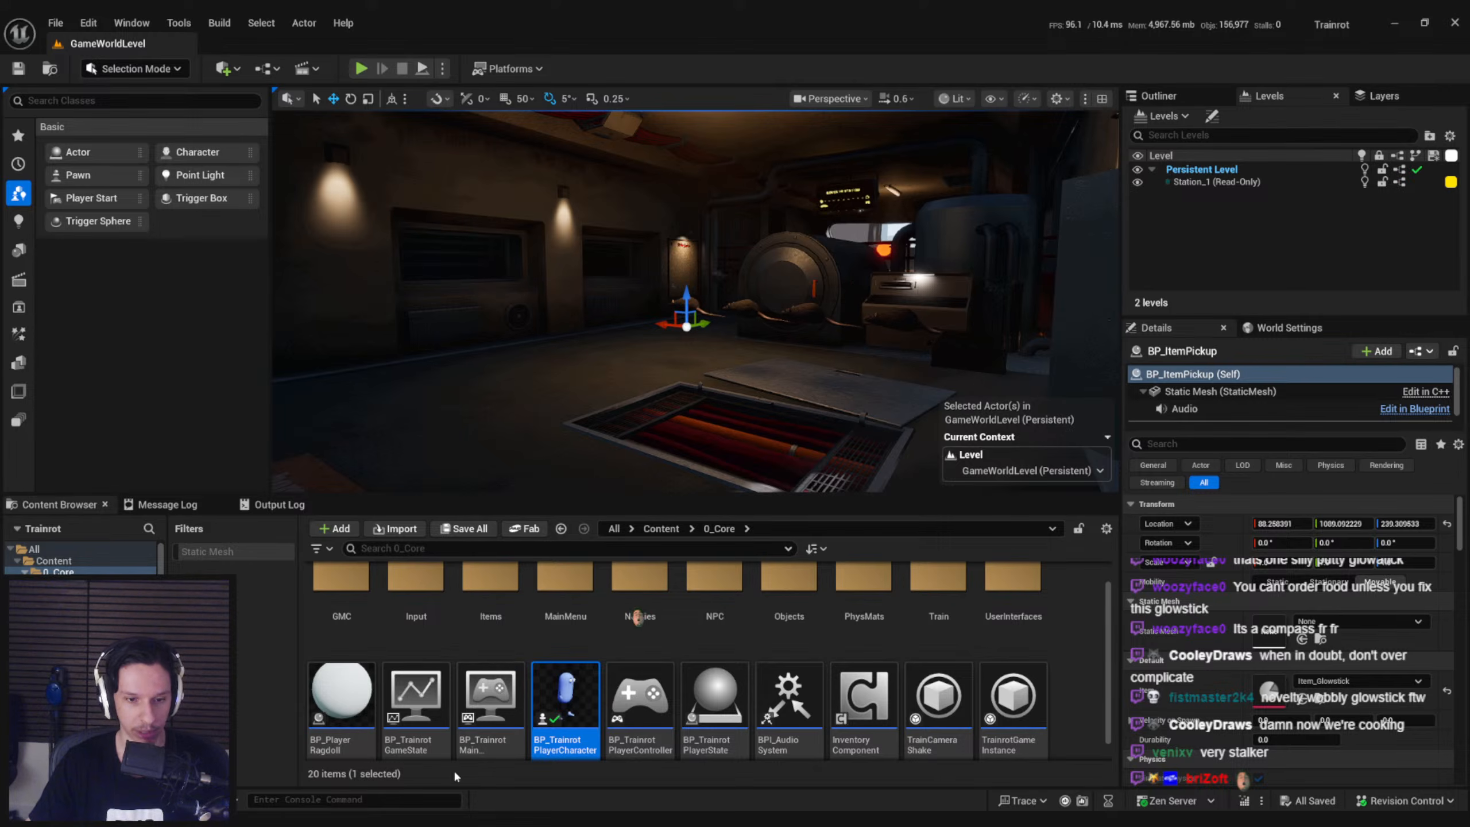
# Switch to the Items page in Notion and give the "Glowstick (throwable)" entry a green background
pyautogui.hotkey('alt', 'Tab')
pyautogui.hotkey('alt', 'Tab')
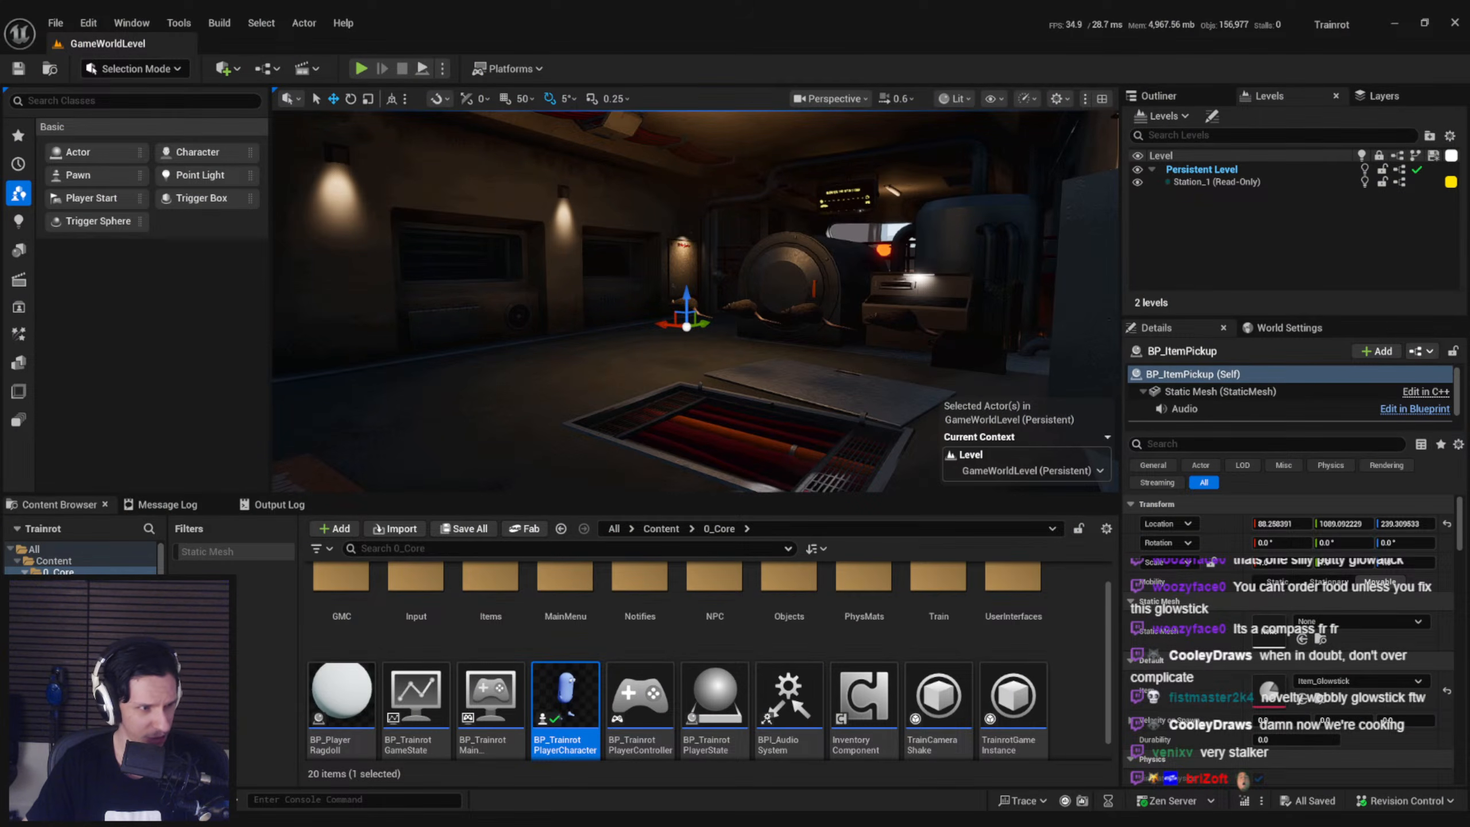
pyautogui.moveTo(492, 430); pyautogui.dragTo(511, 467, button='right')
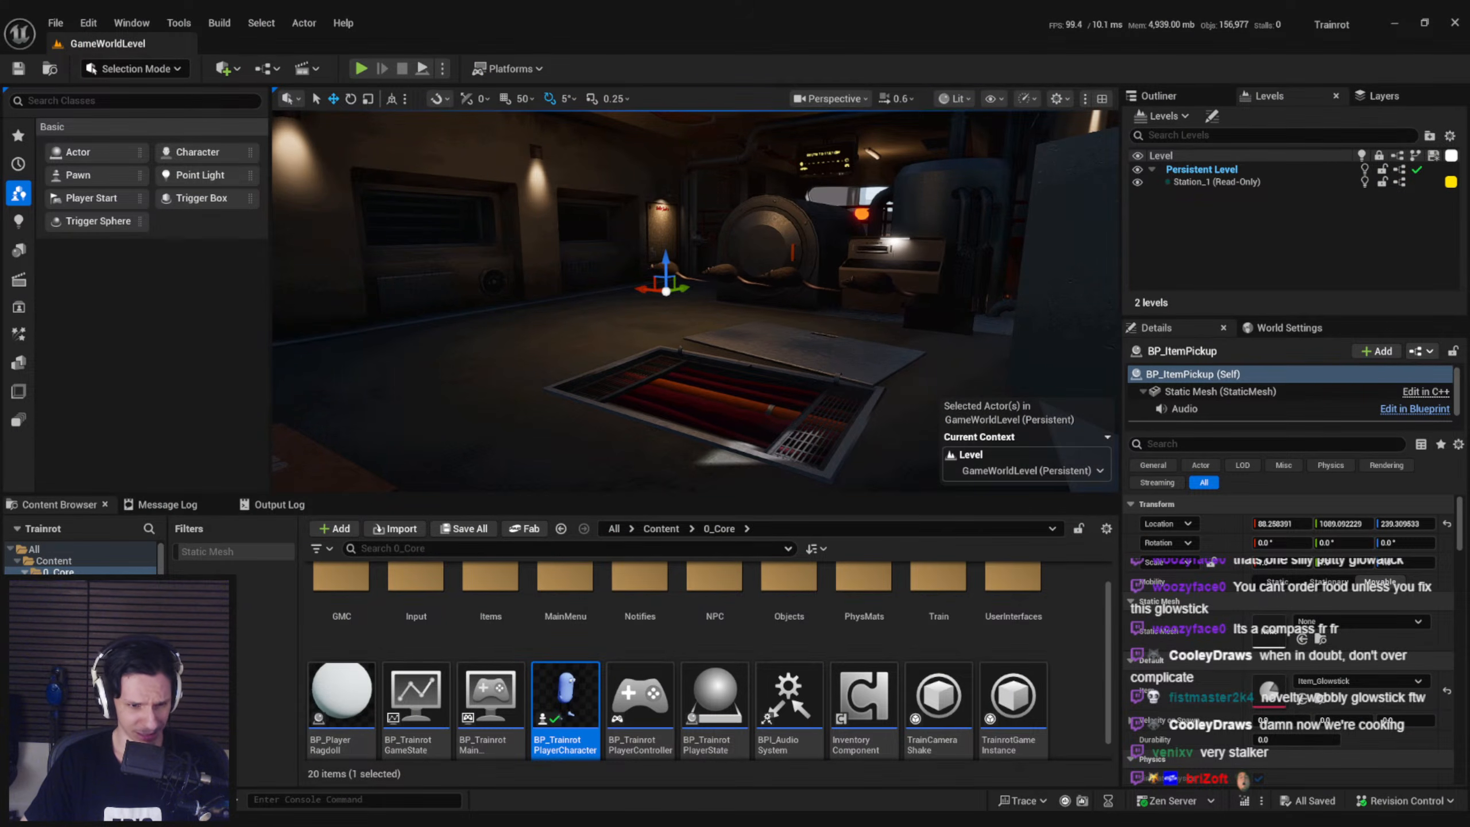
pyautogui.hotkey('alt', 'Tab')
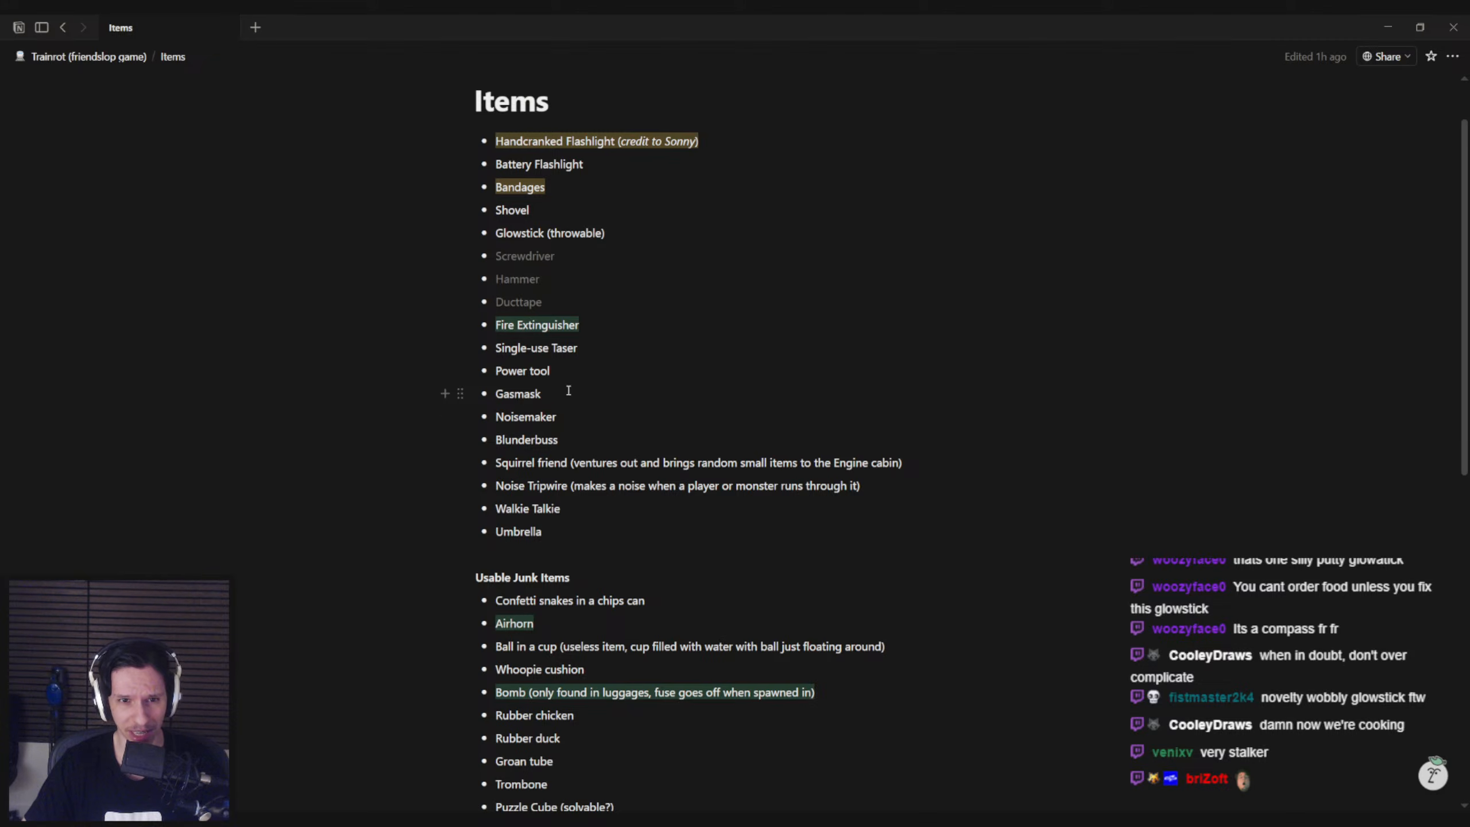
pyautogui.scroll(-3, 565, 589)
pyautogui.scroll(4, 562, 584)
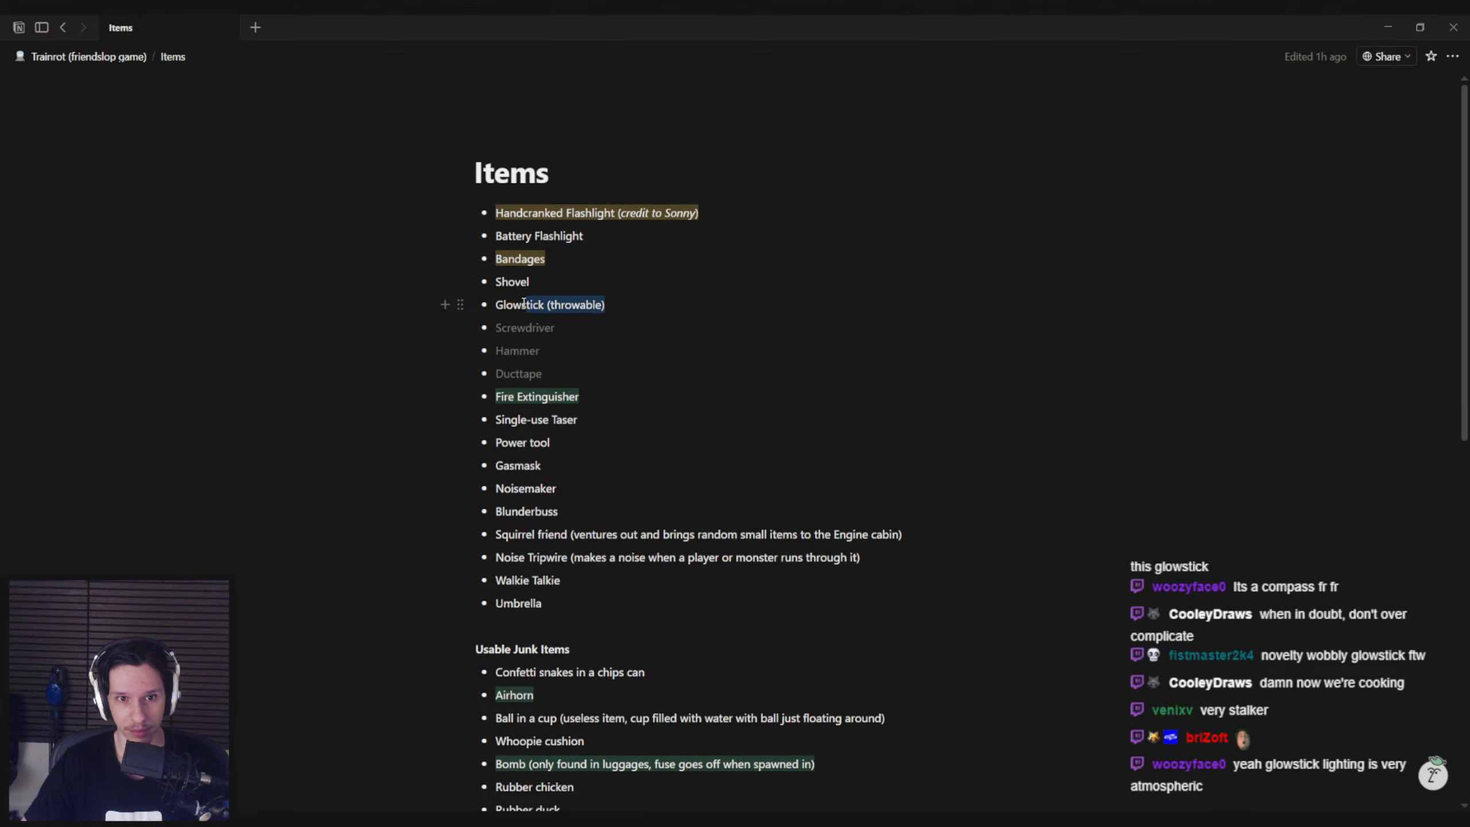
pyautogui.moveTo(496, 306); pyautogui.dragTo(491, 304)
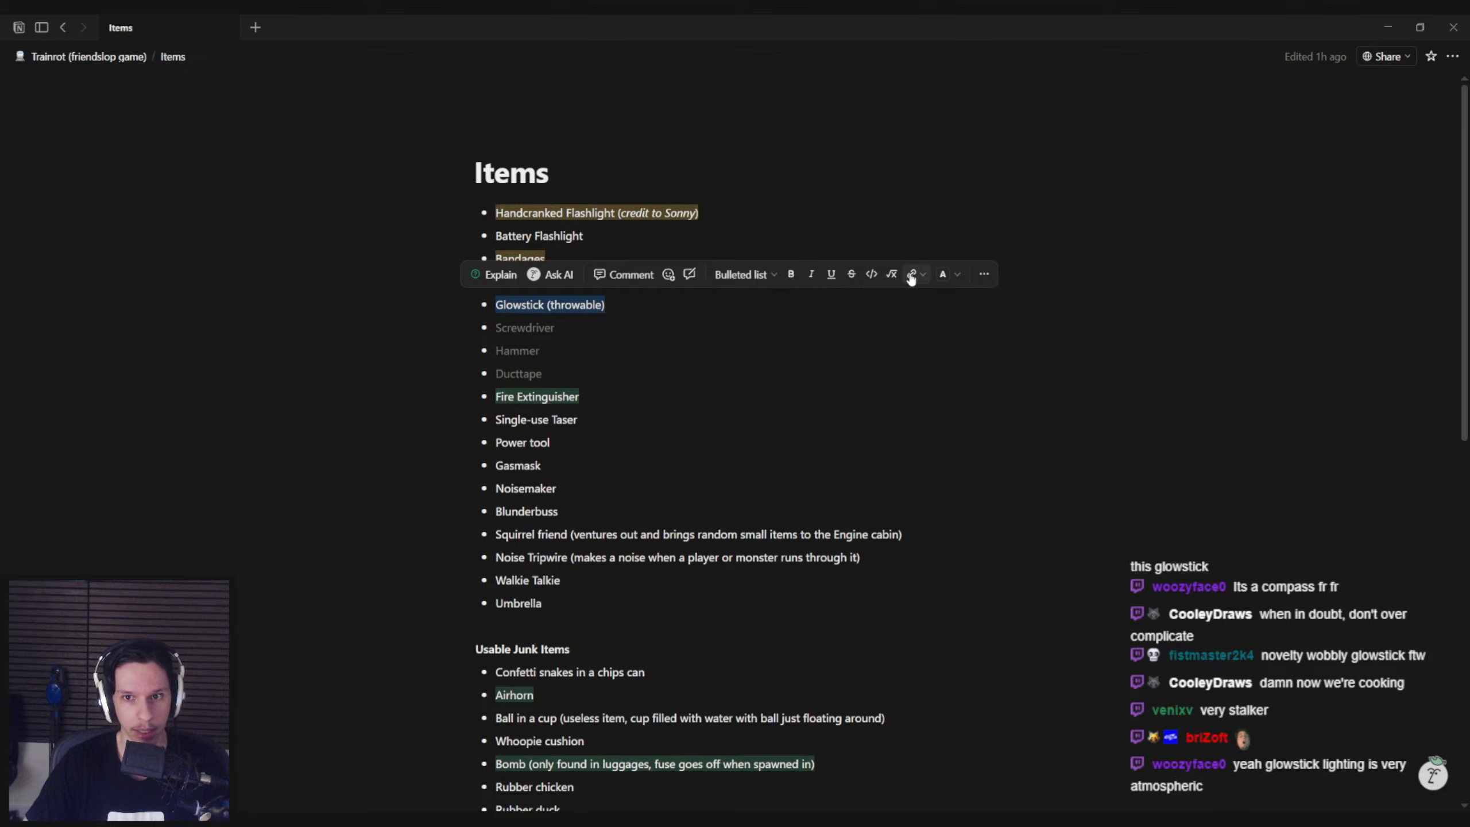
pyautogui.click(947, 279)
pyautogui.click(973, 322)
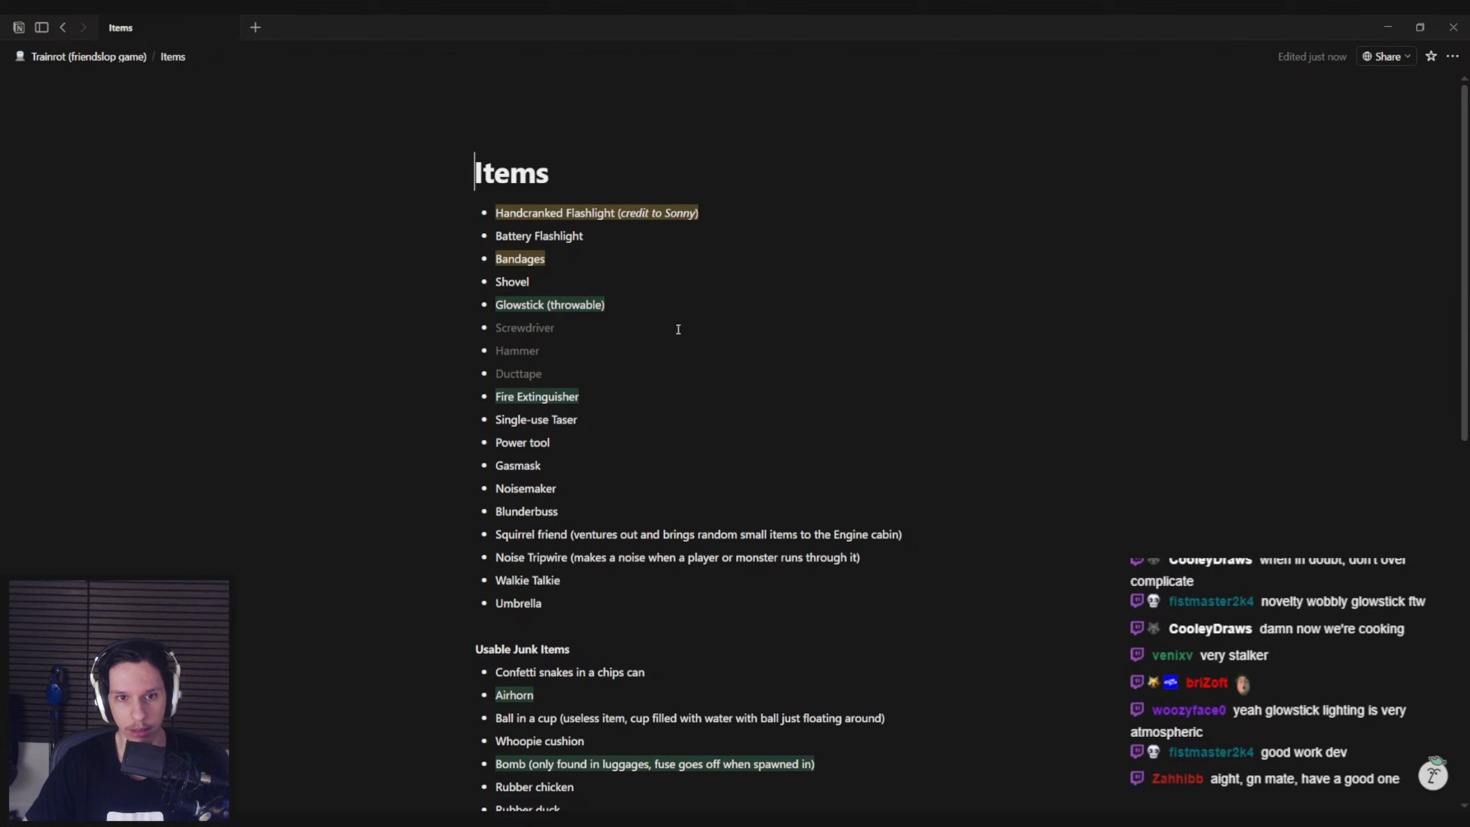
pyautogui.moveTo(200, 818)
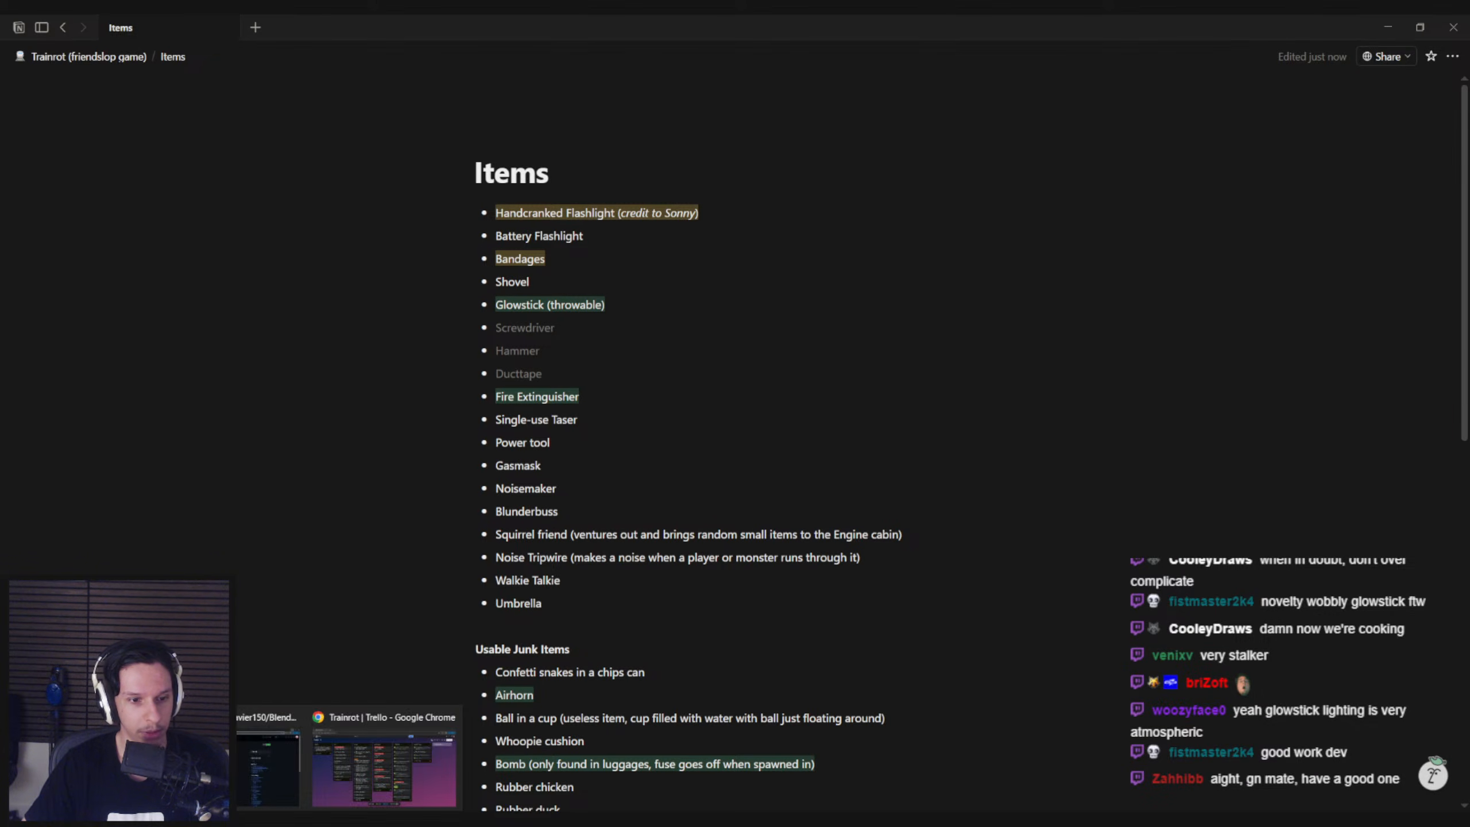